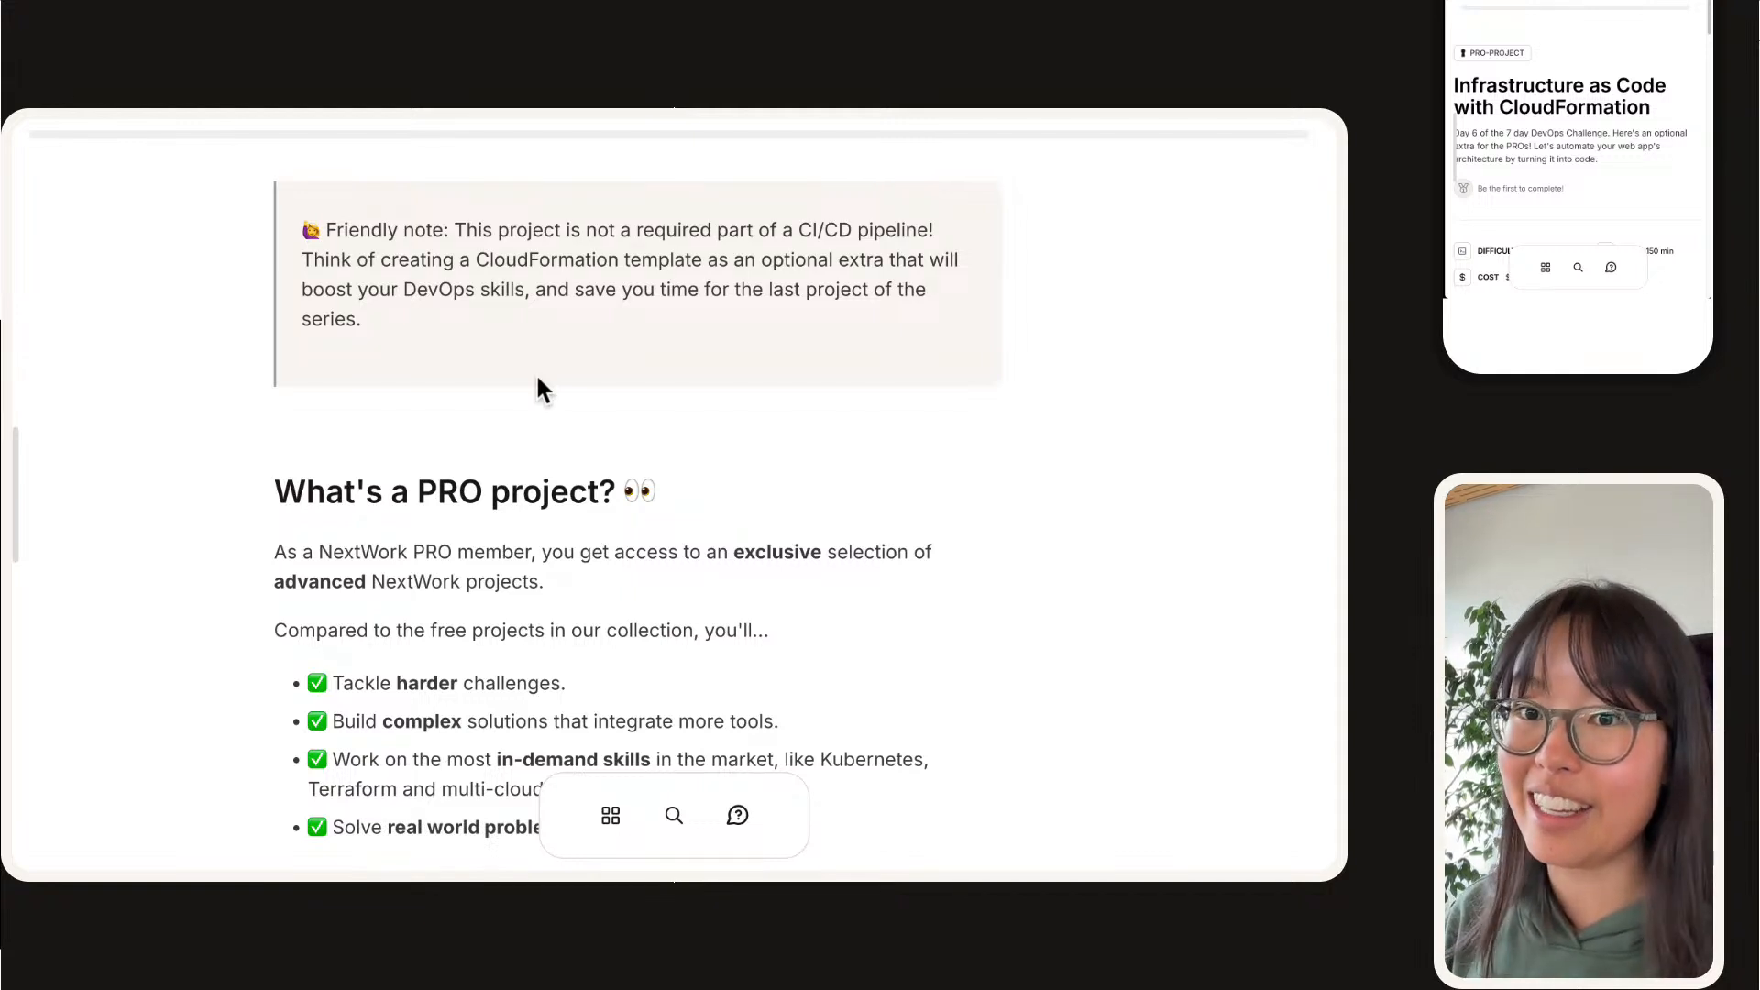
Step: Read the PRO project introduction and choose the "#2 - High Touch" mode for the project
scroll(538, 379, down, 3)
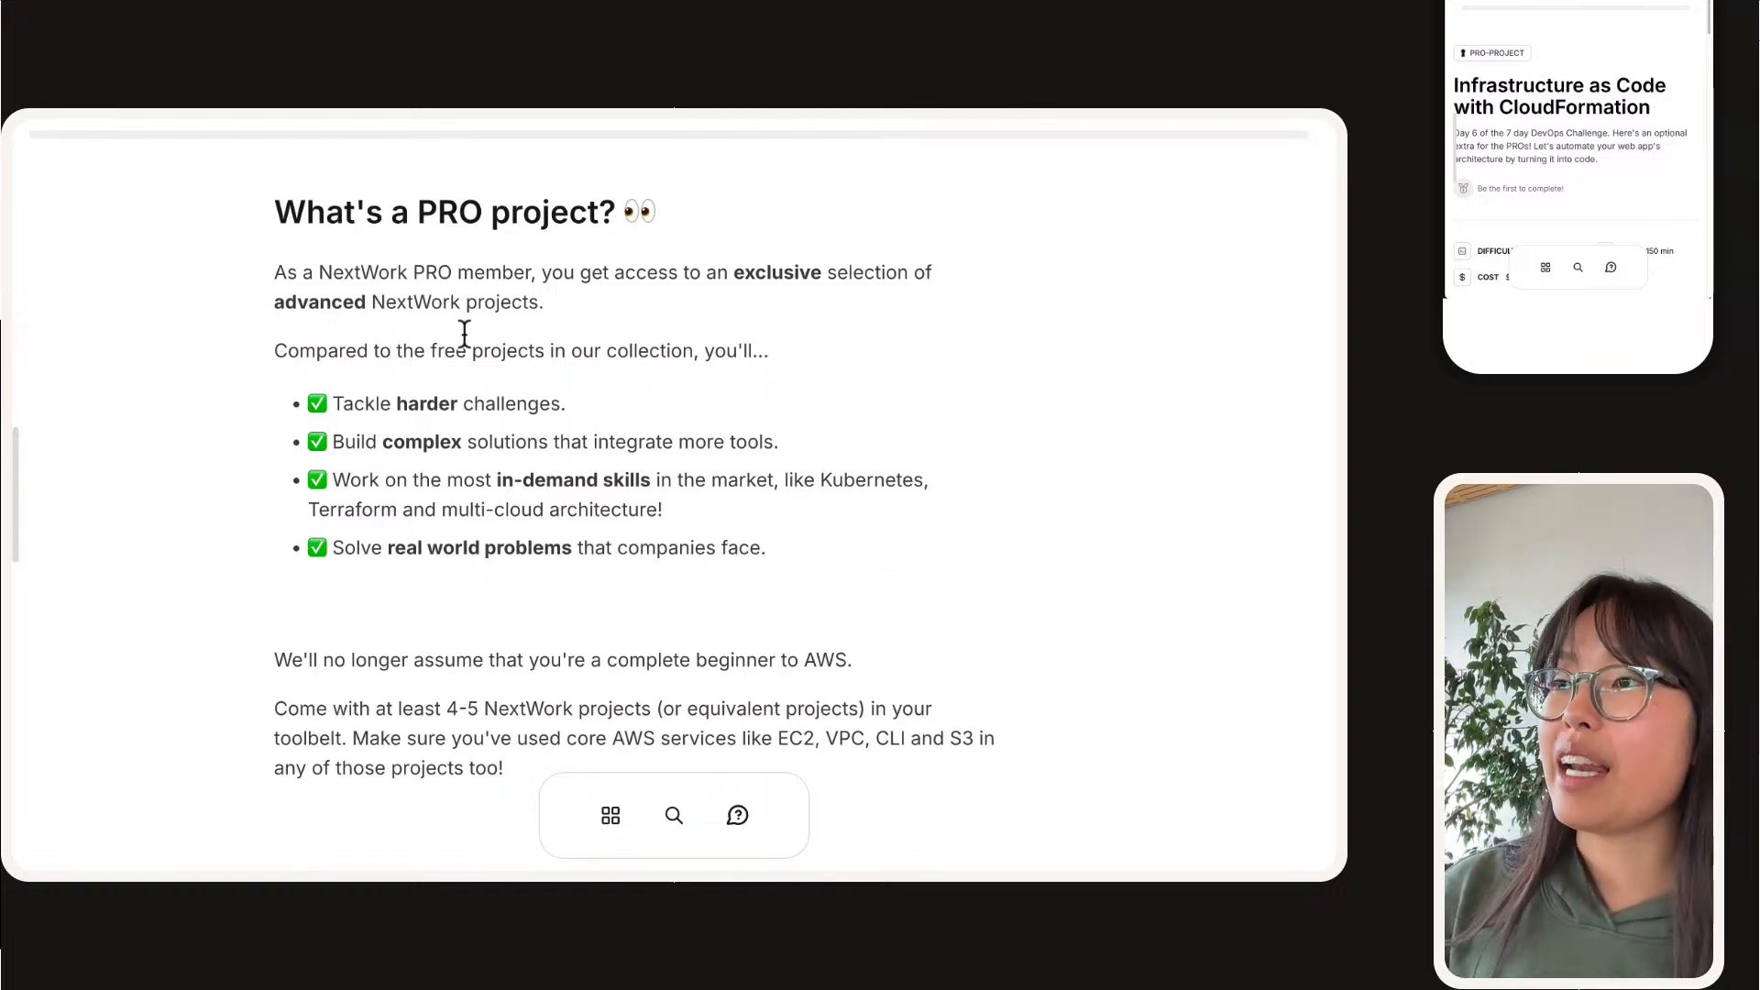
drag(267, 206, 999, 575)
click(998, 576)
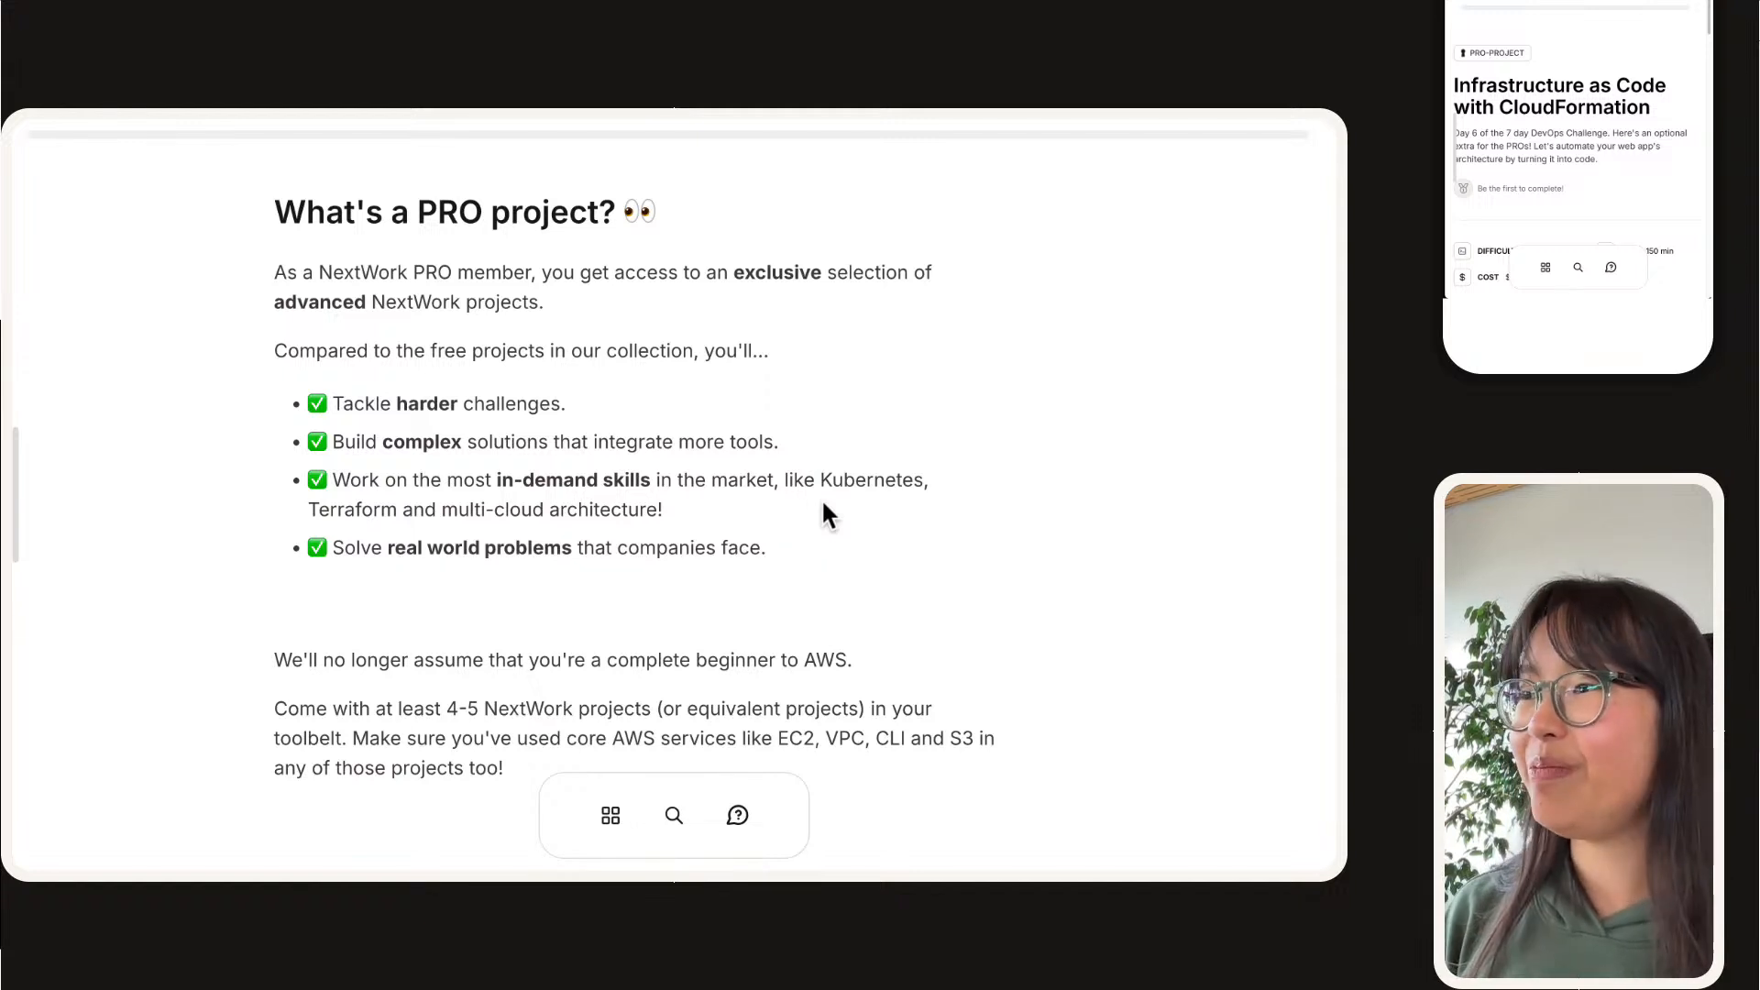
scroll(781, 293, down, 4)
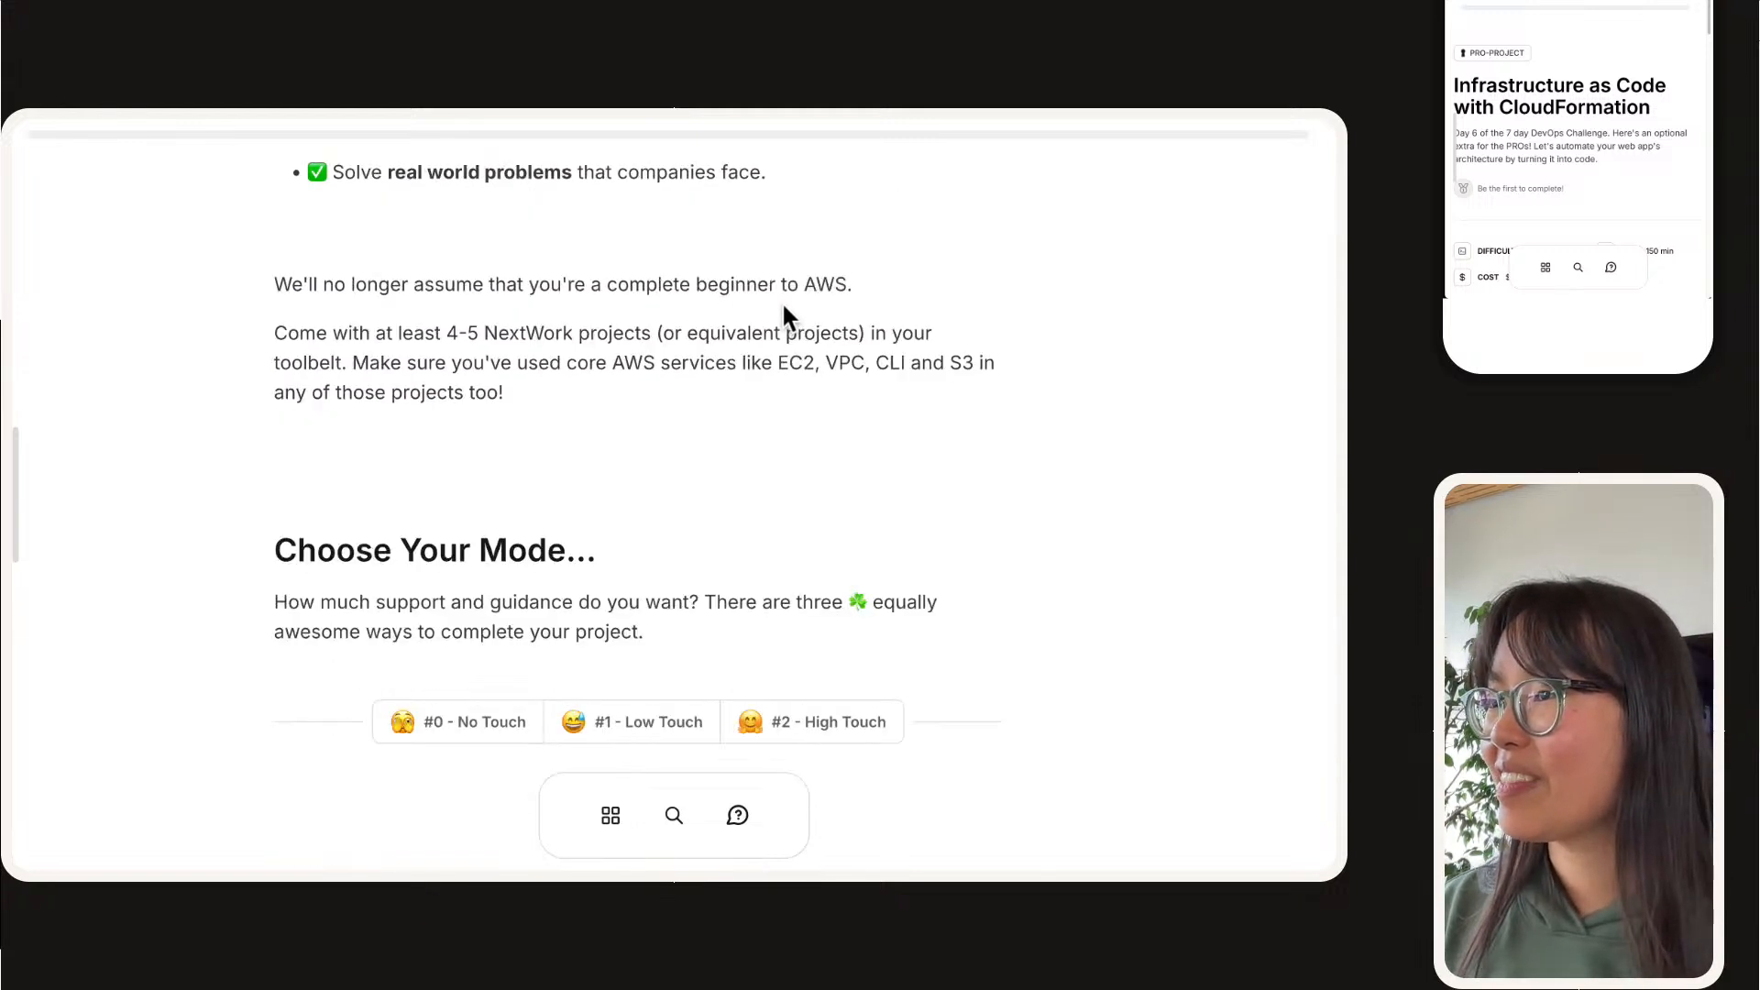
scroll(785, 316, down, 4)
click(804, 378)
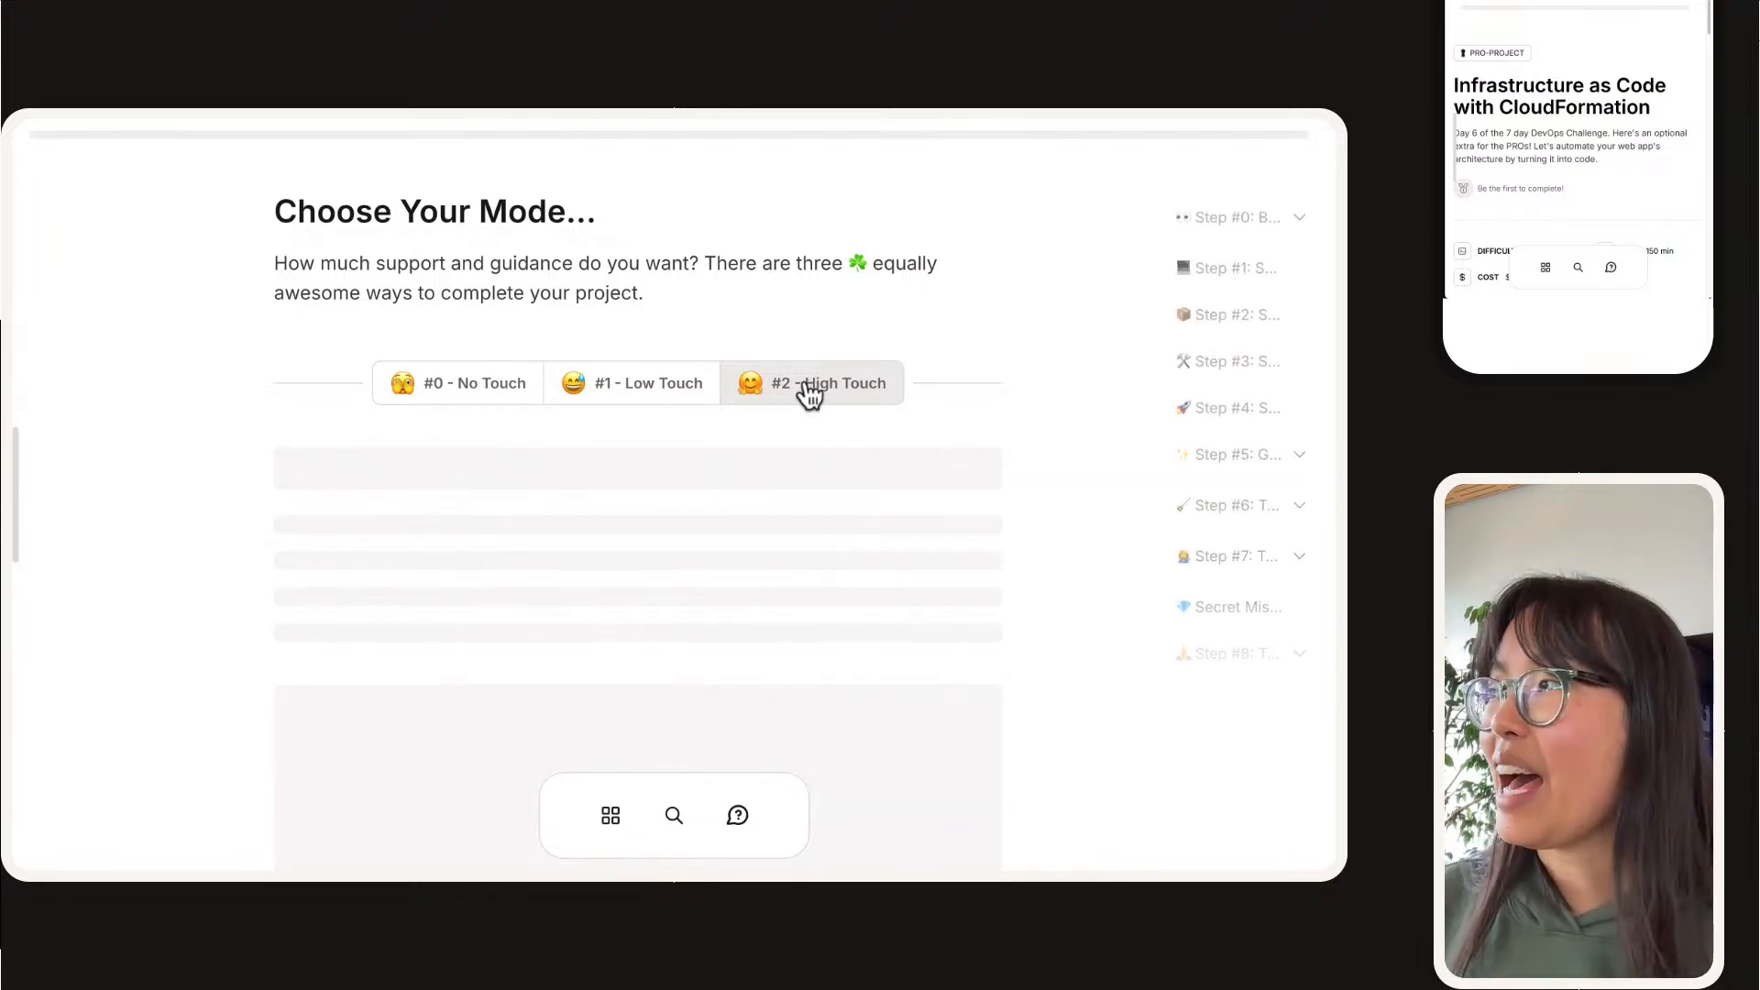
Step: Read the step-by-step introduction and the Step #0 explanation of what AWS CloudFormation is and why it is used
scroll(856, 412, down, 3)
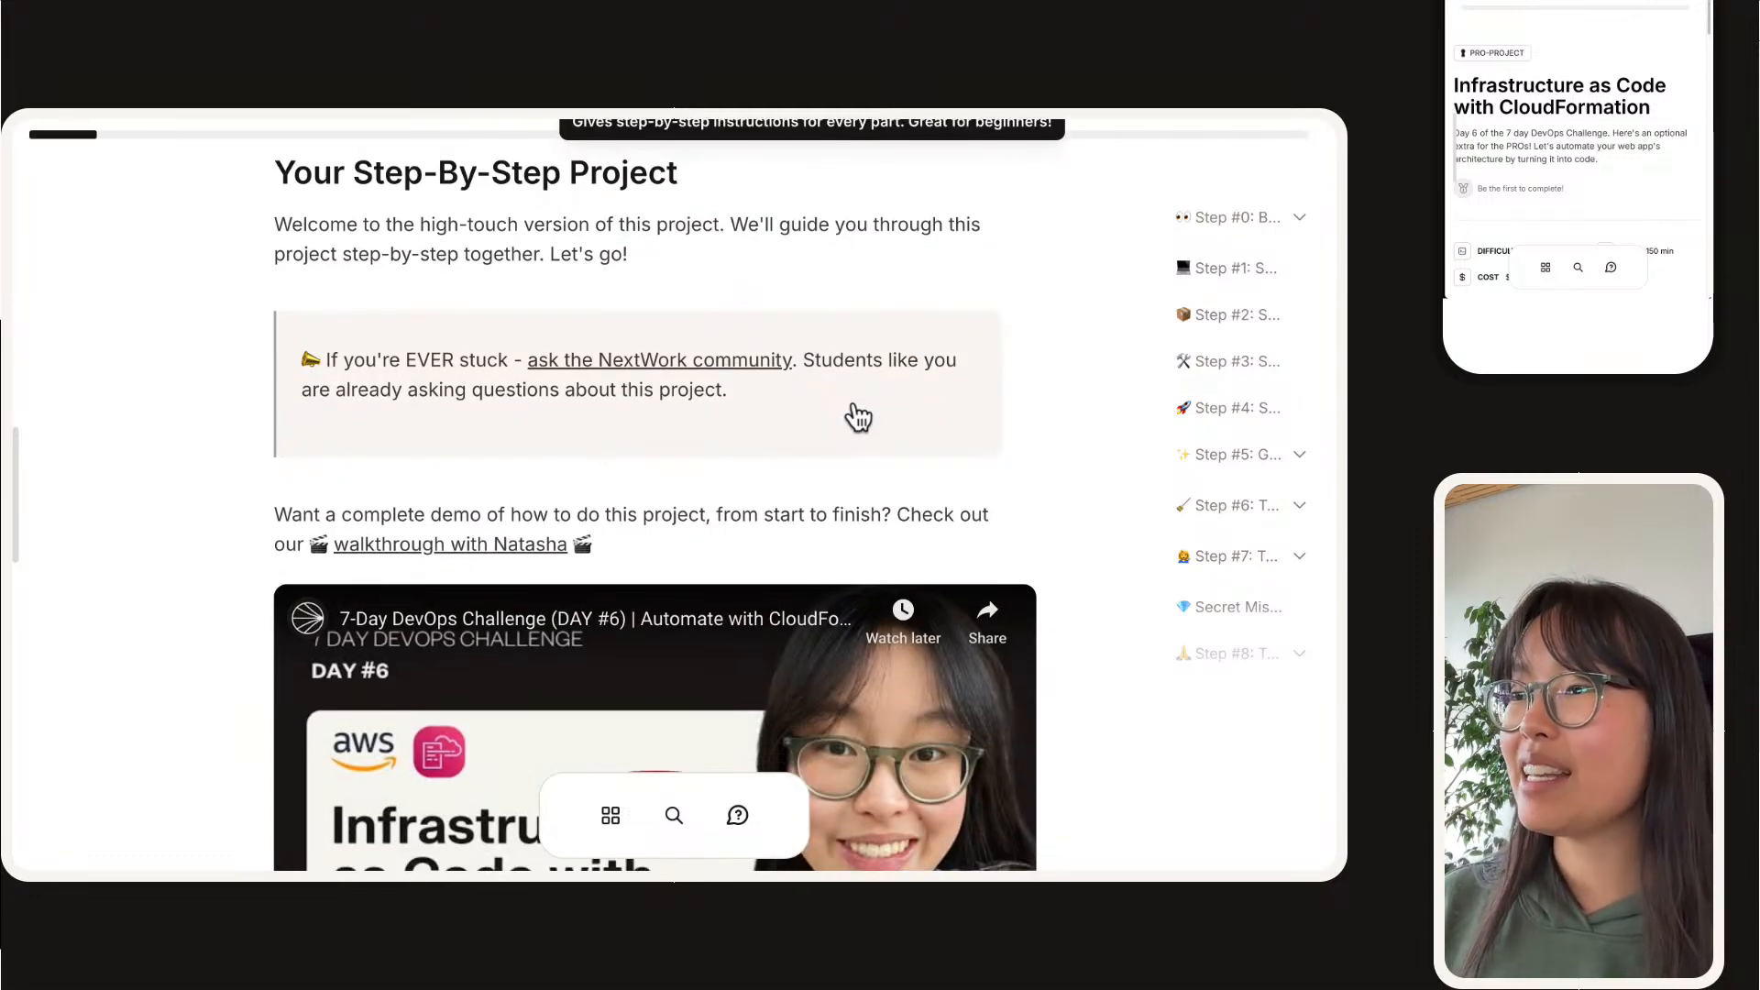
scroll(857, 408, down, 4)
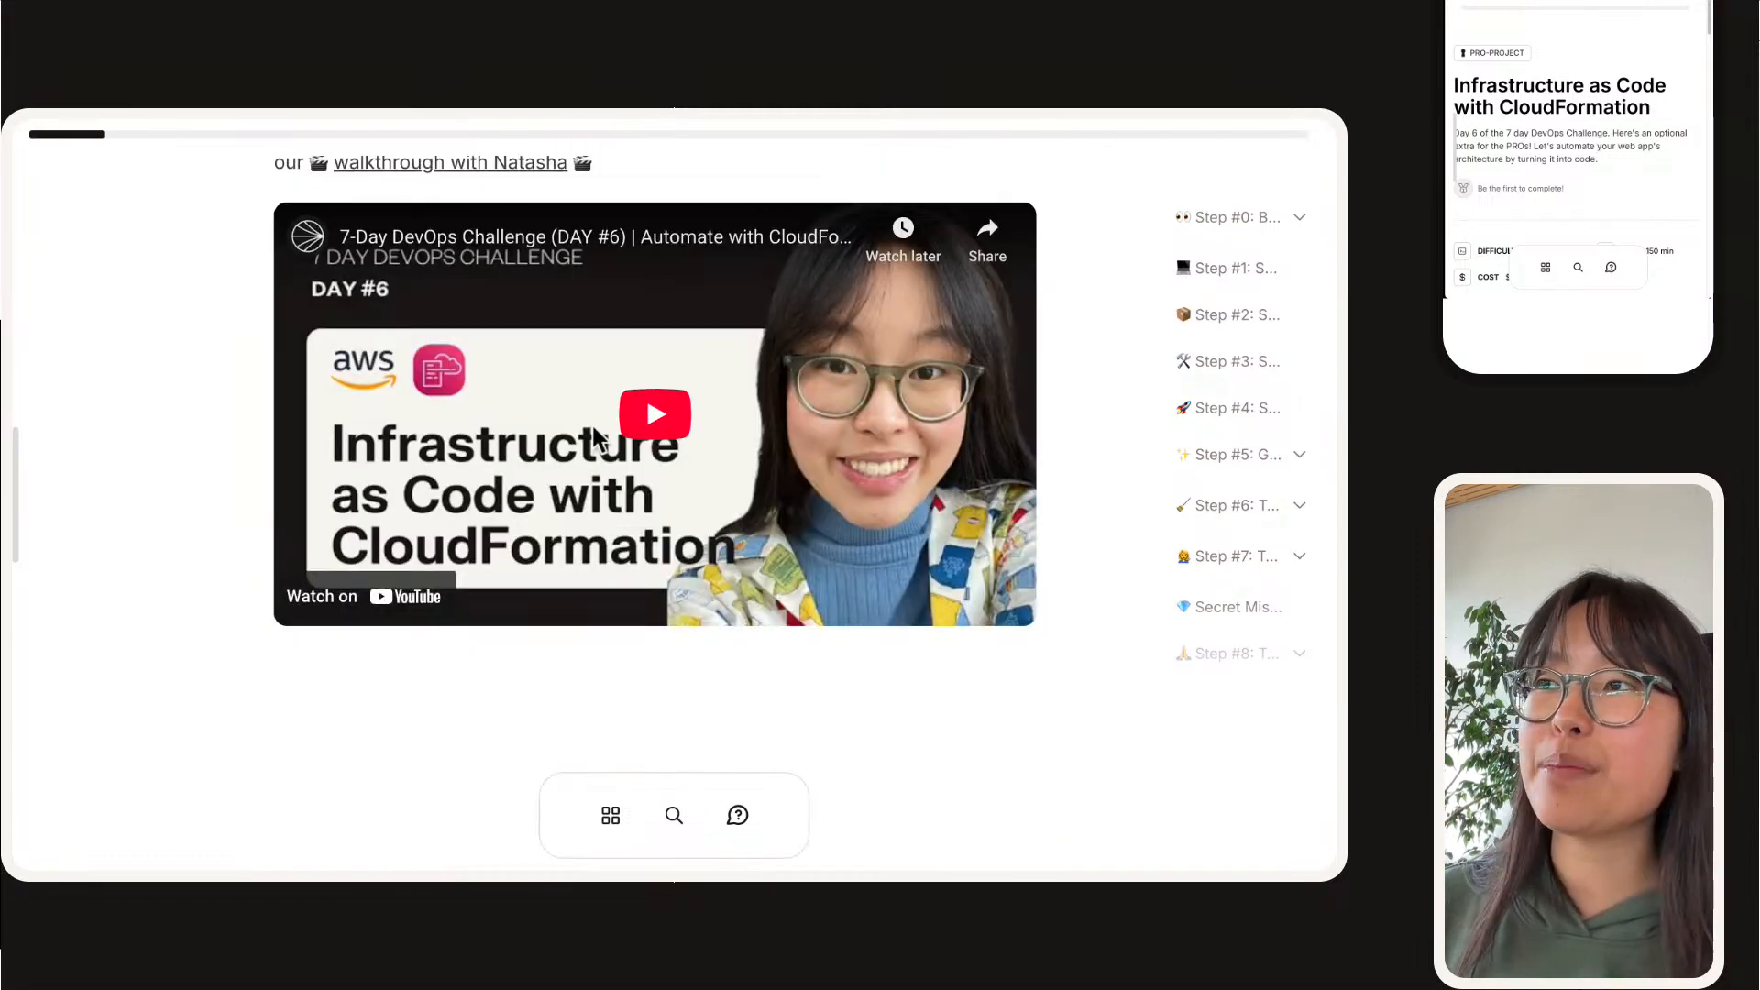
scroll(594, 436, down, 3)
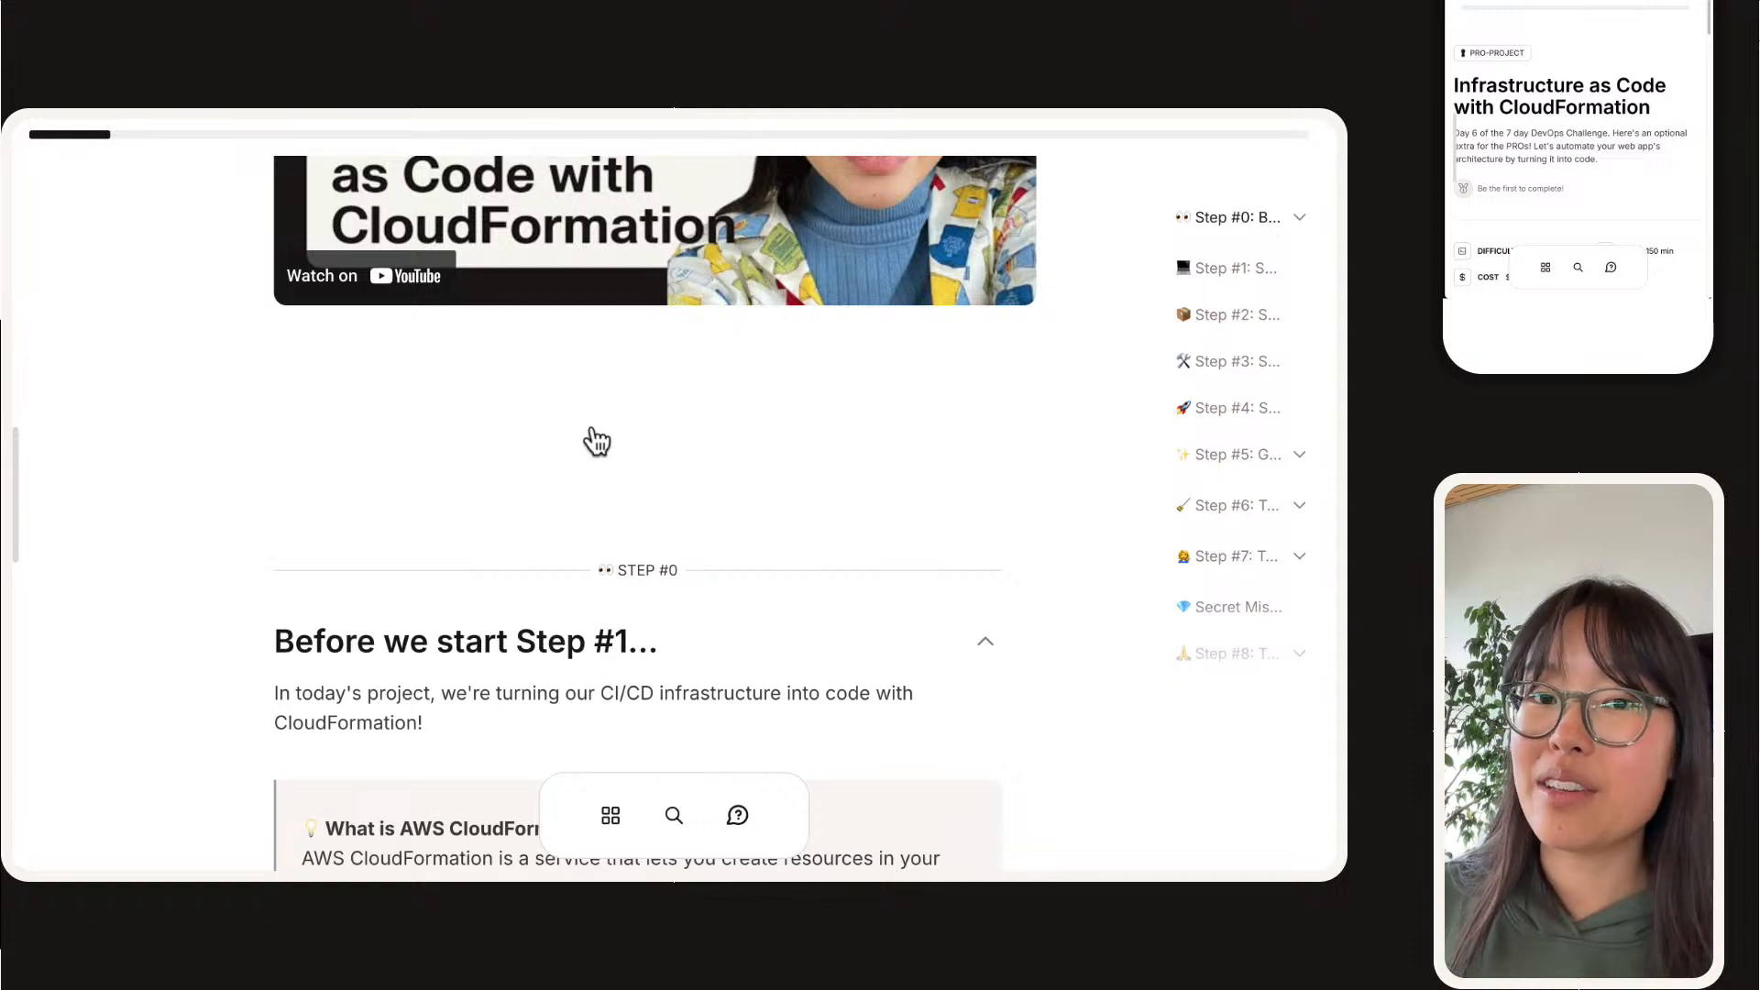
scroll(597, 441, down, 3)
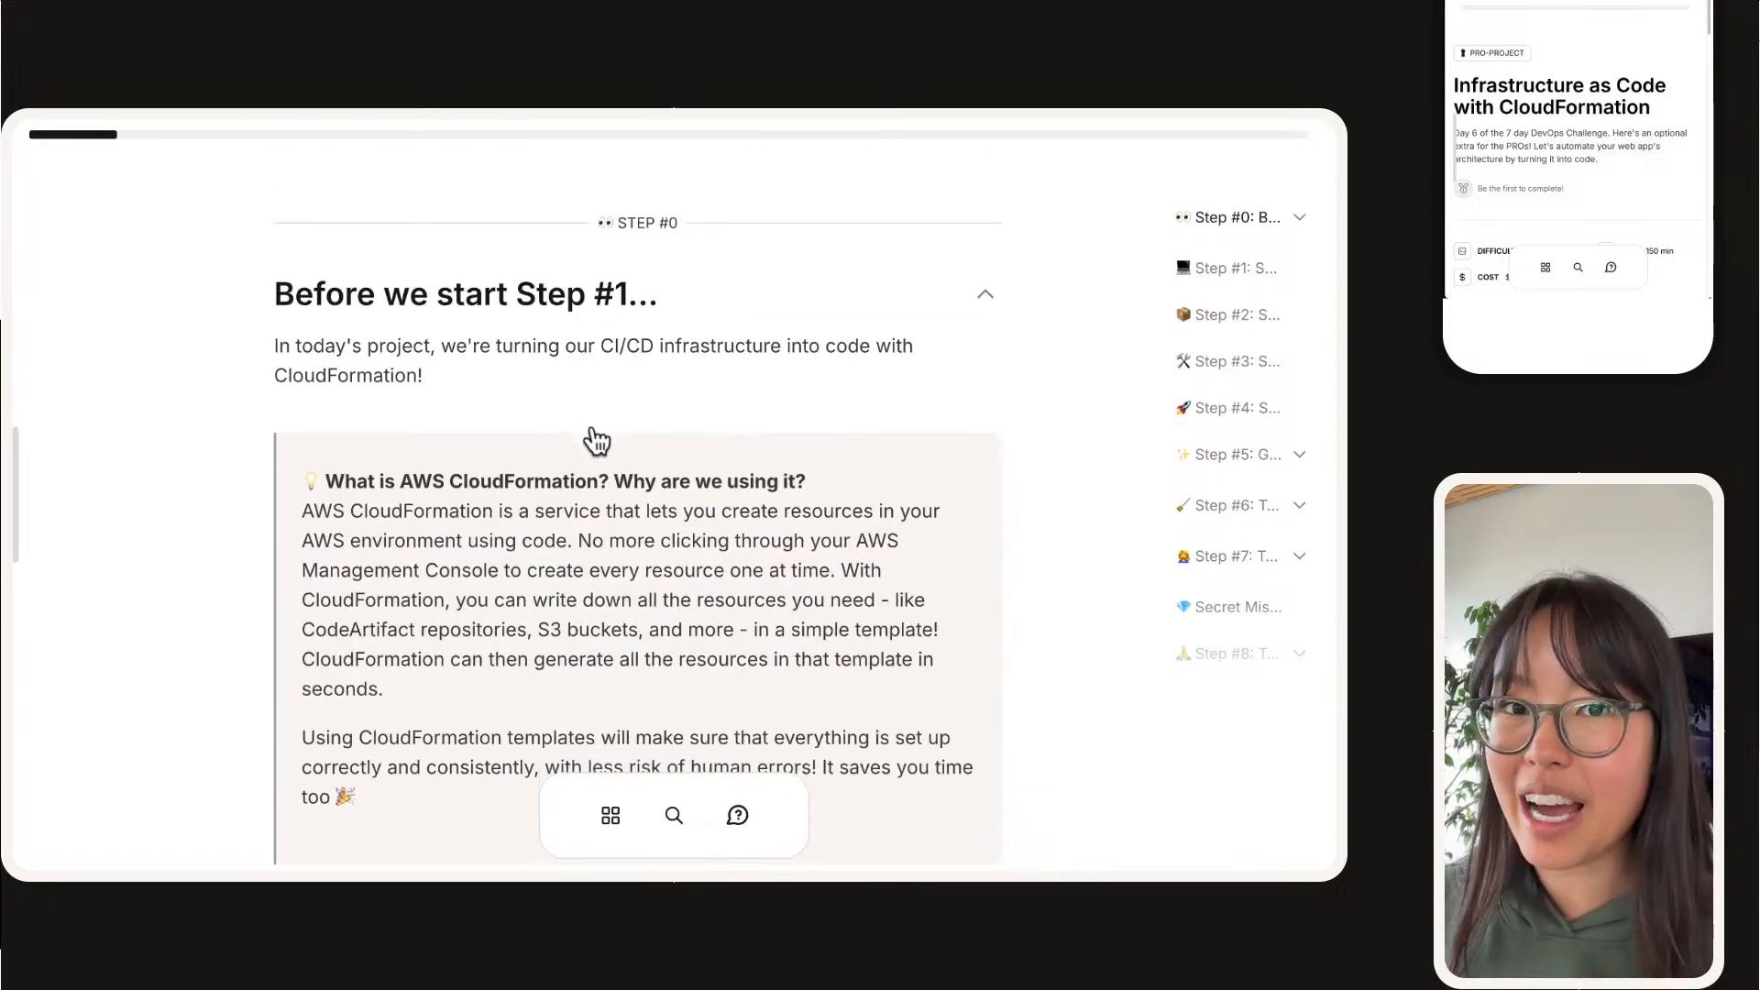
scroll(595, 422, down, 1)
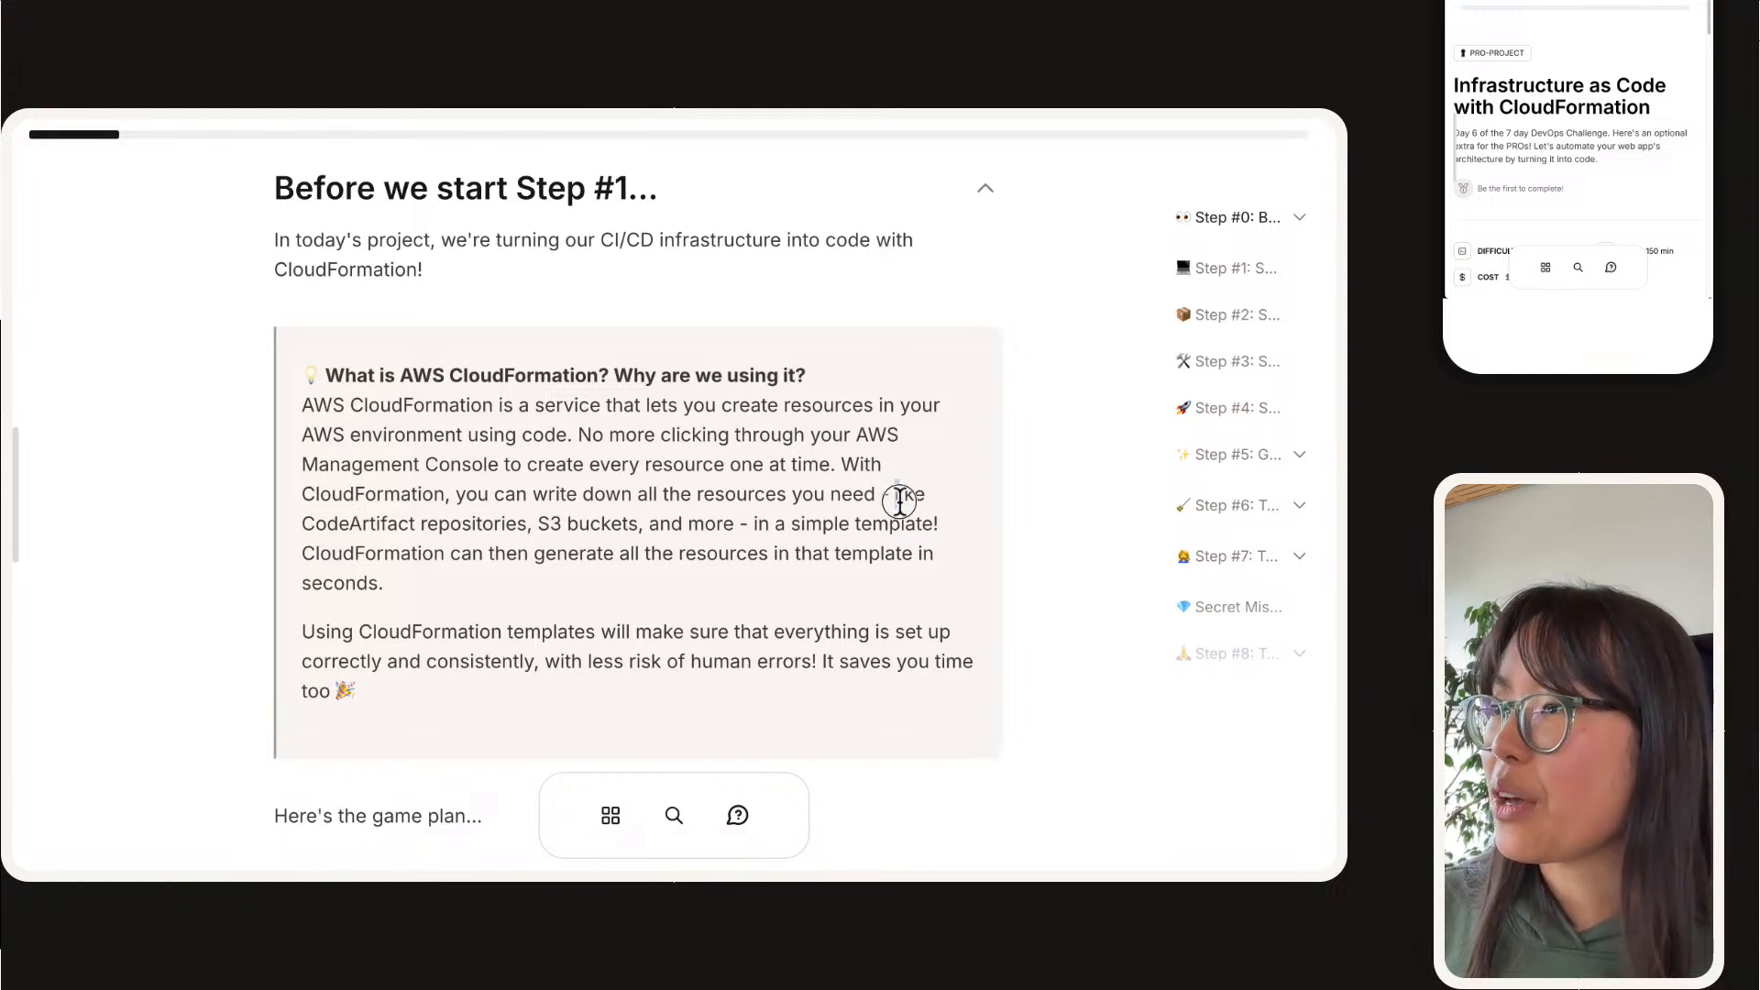
drag(896, 495, 955, 515)
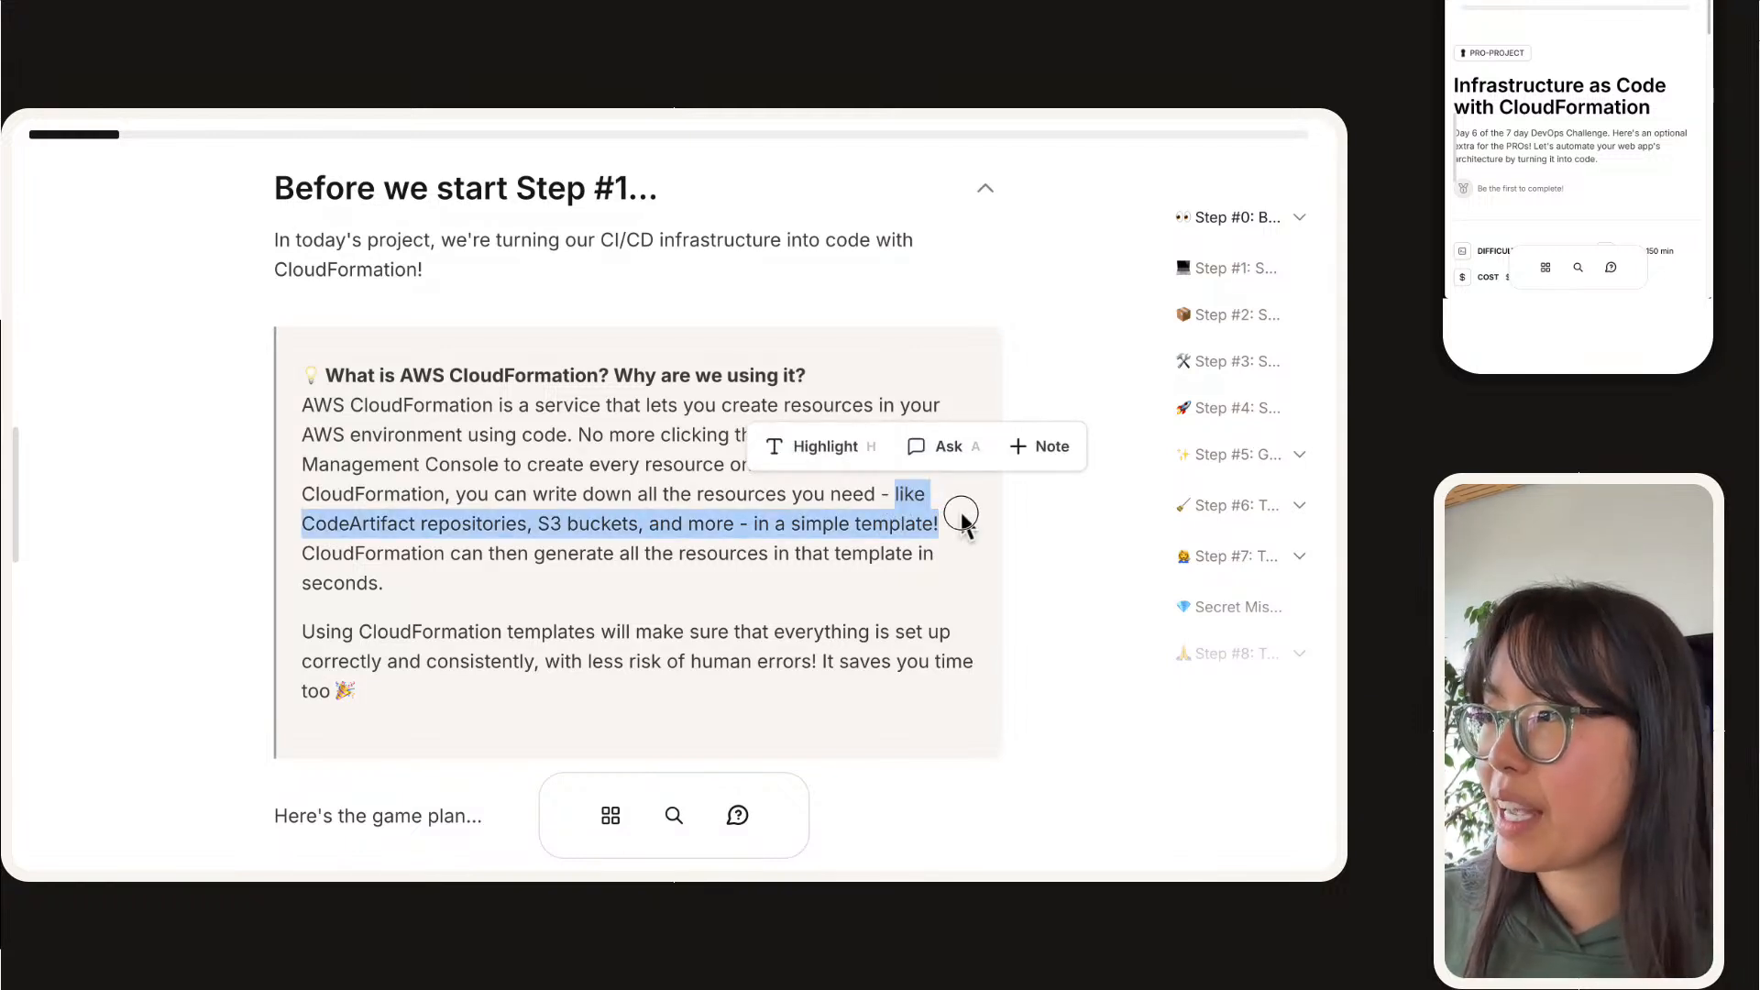
Step: Enlarge the game plan's architecture diagram to examine how the steps fit together, and close it again
scroll(444, 579, down, 5)
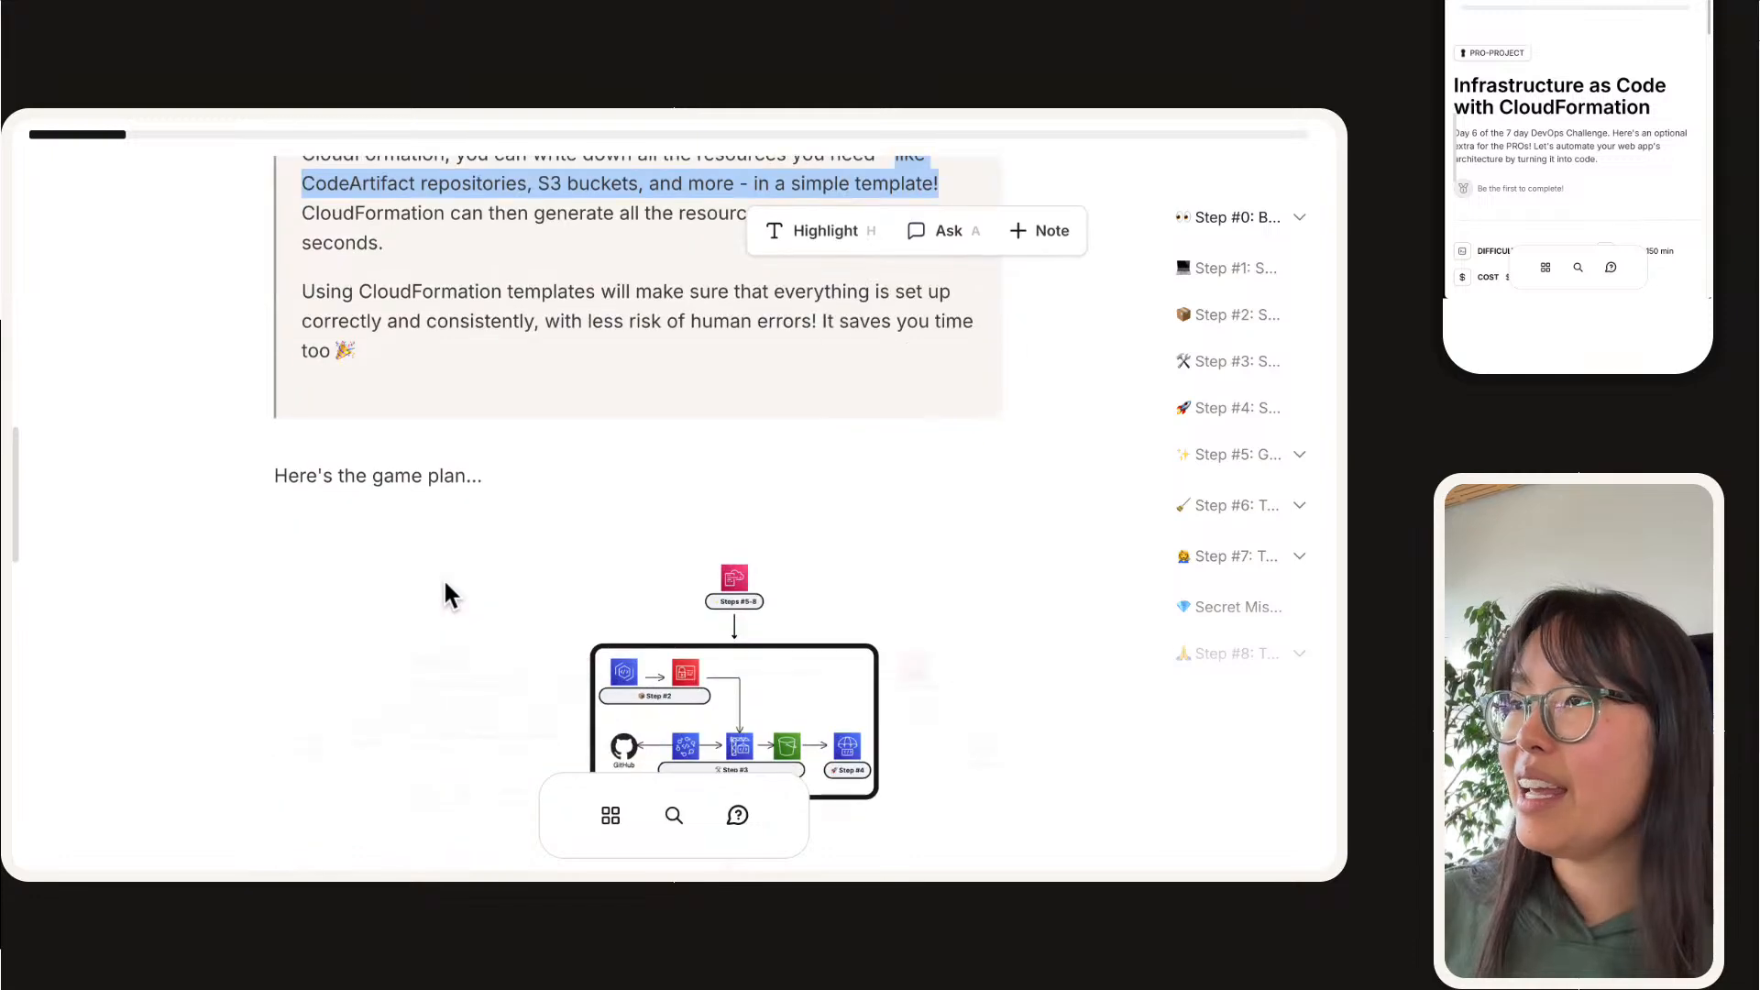
scroll(443, 577, down, 2)
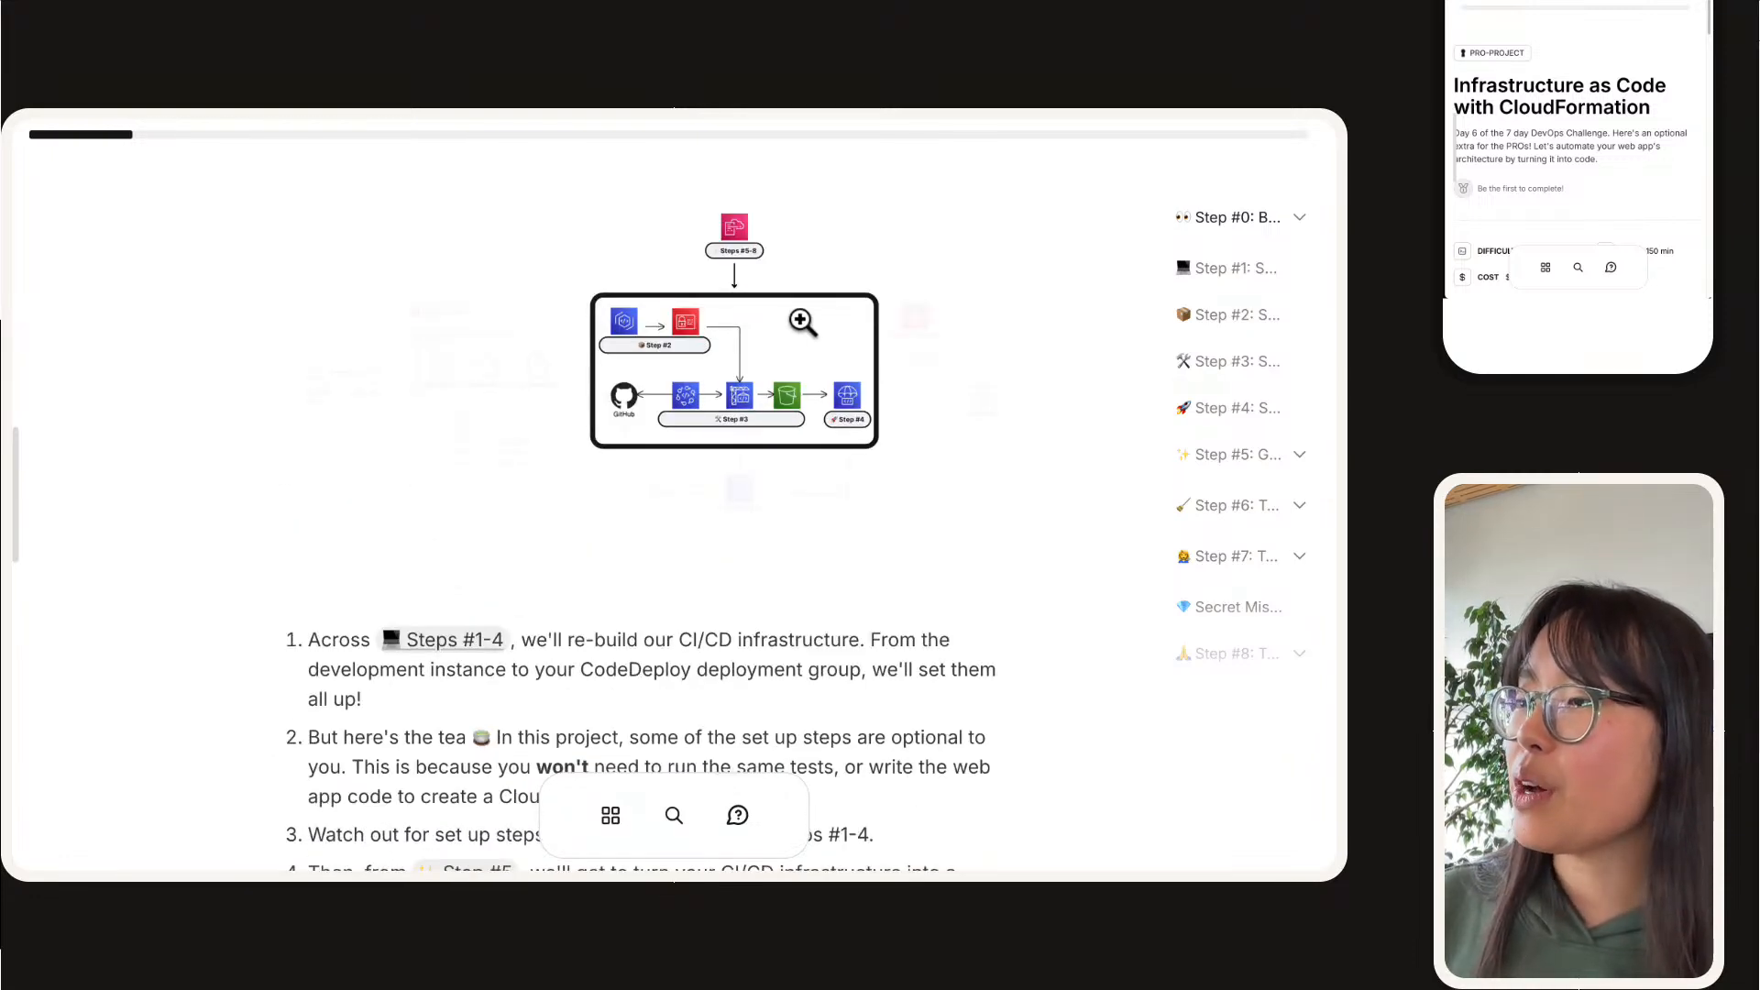
click(781, 340)
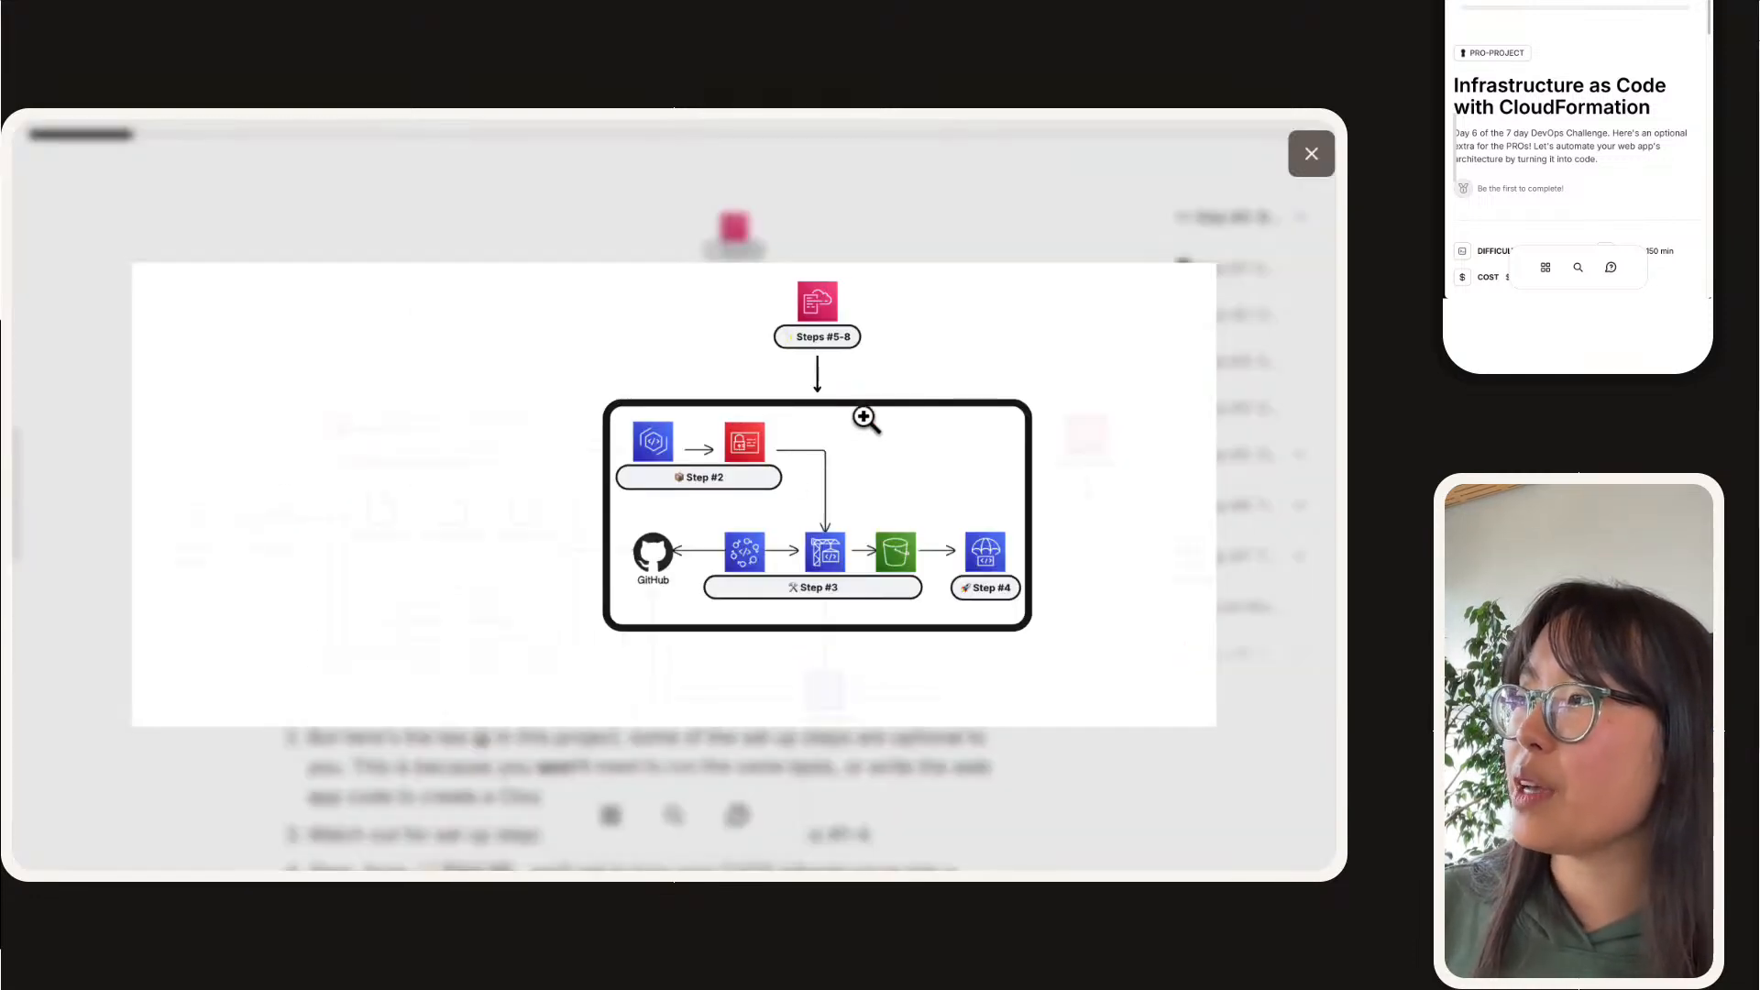
click(832, 465)
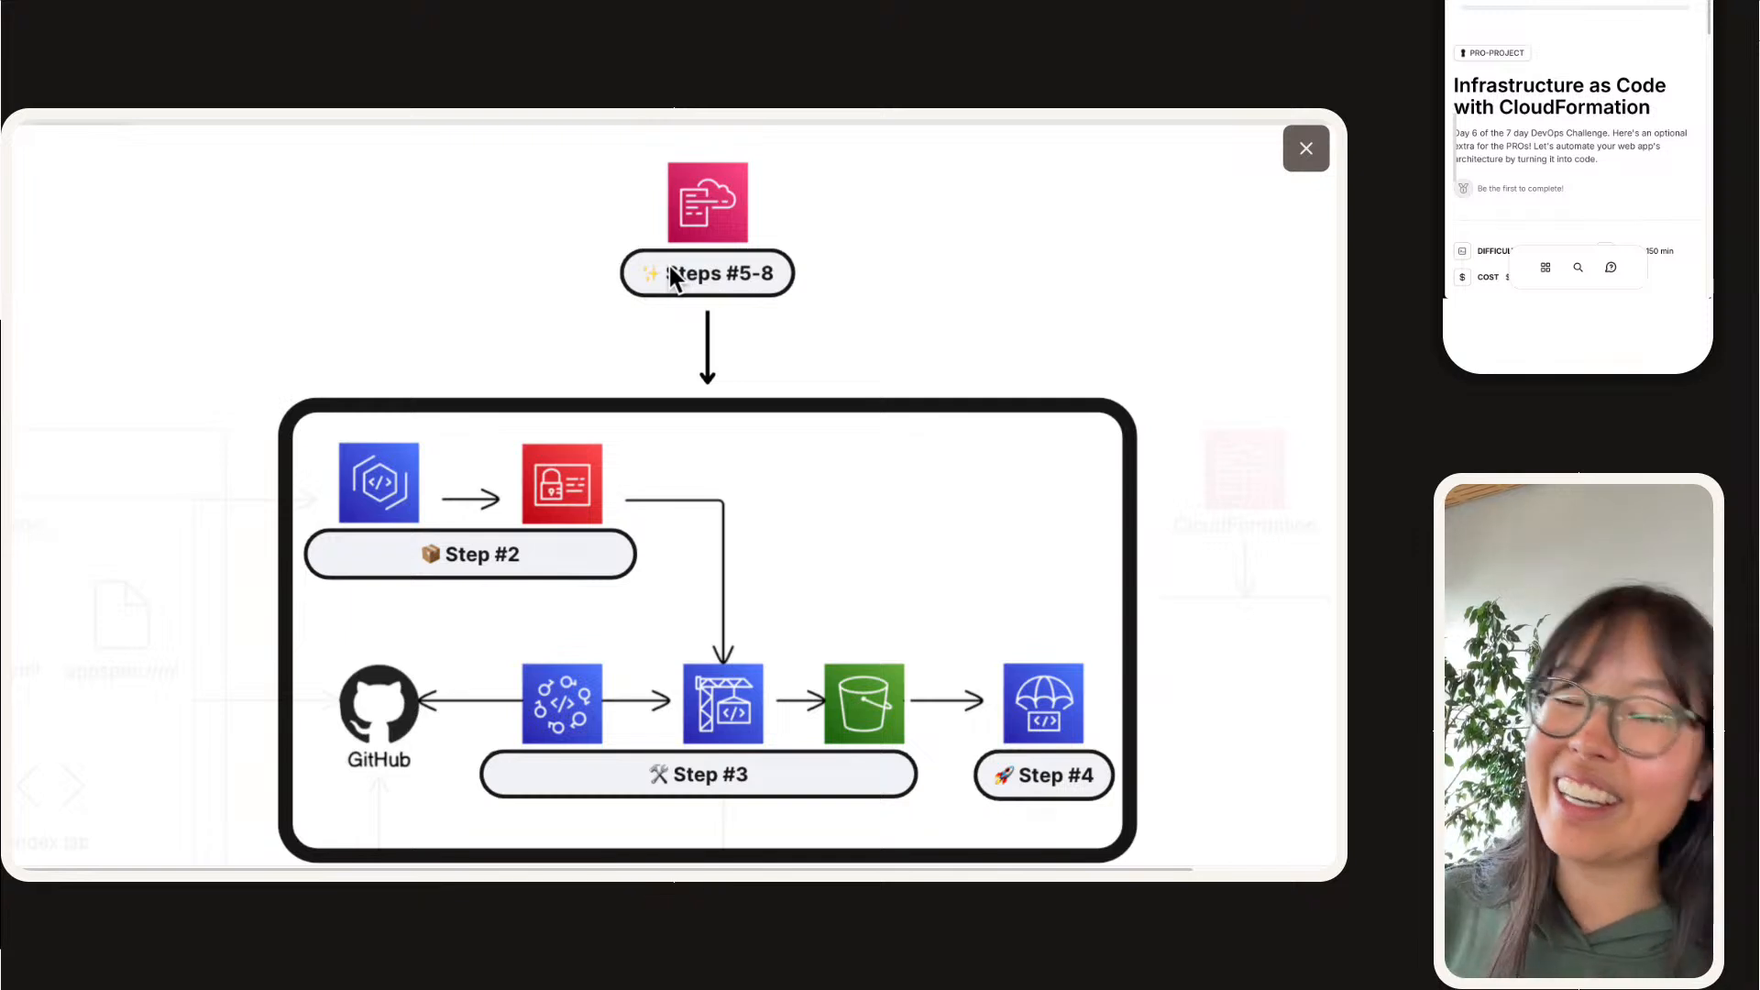
click(693, 361)
click(1314, 170)
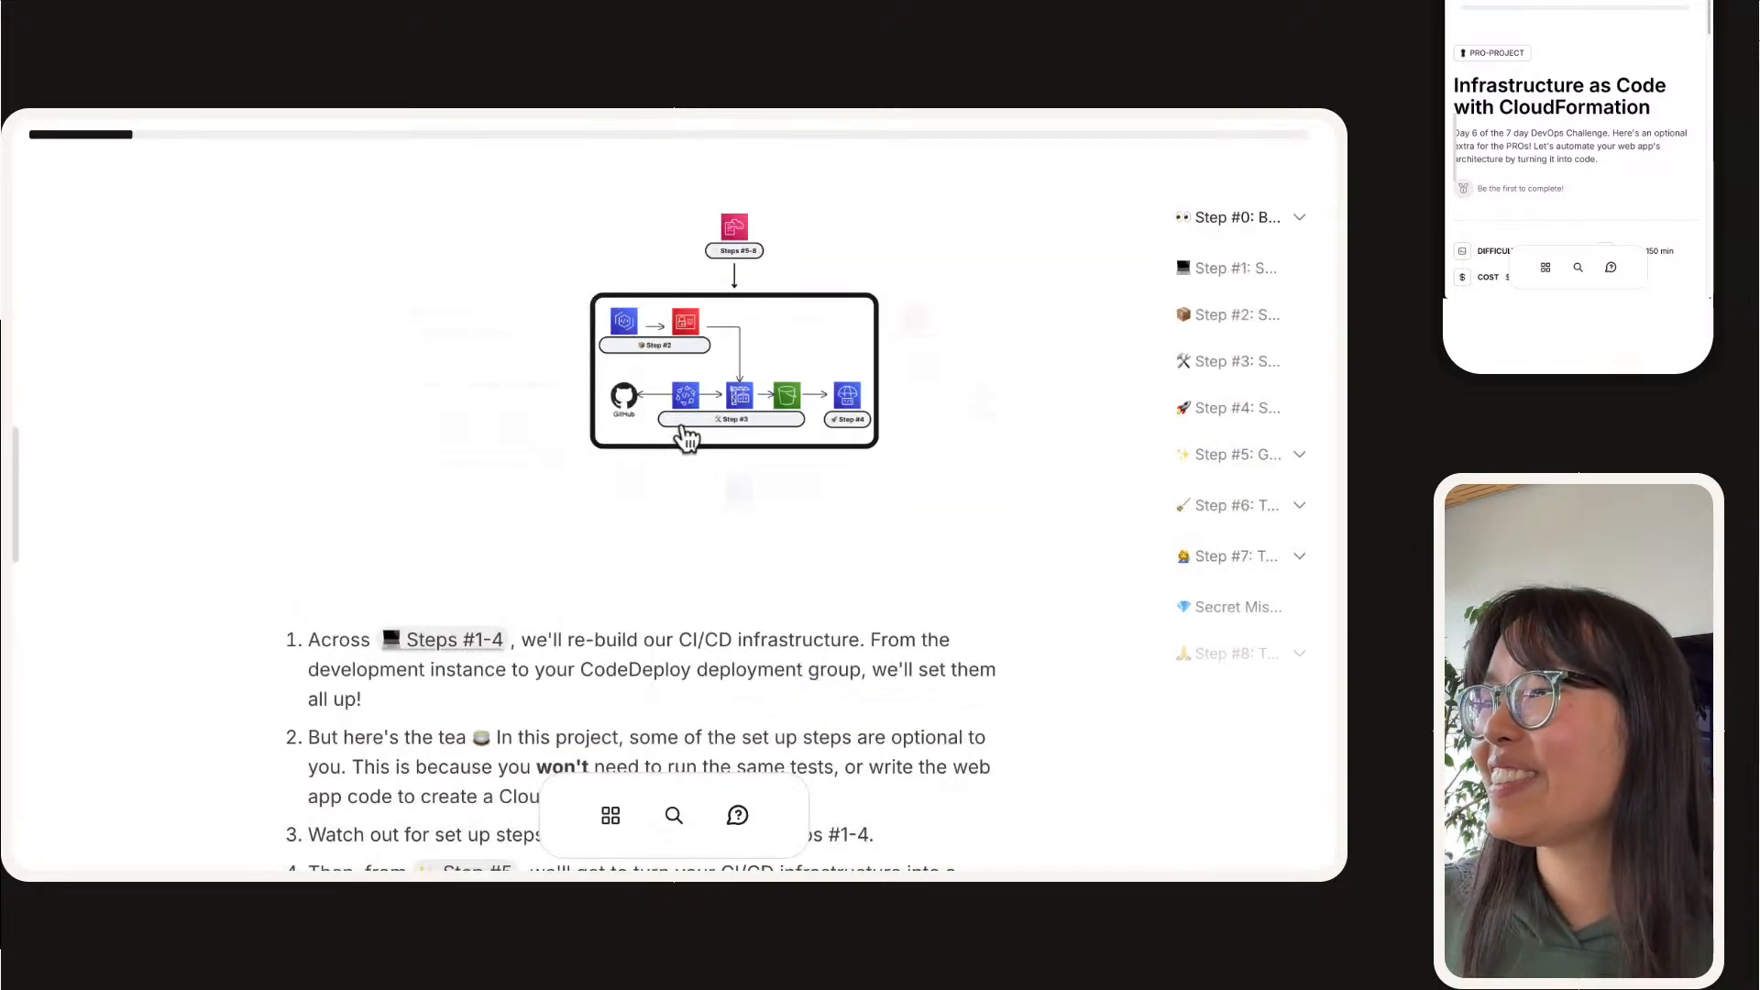
Step: Read the numbered game plan, marking the line about set up steps labelled OPTIONAL in Steps #1-4
scroll(660, 412, down, 3)
scroll(647, 383, down, 2)
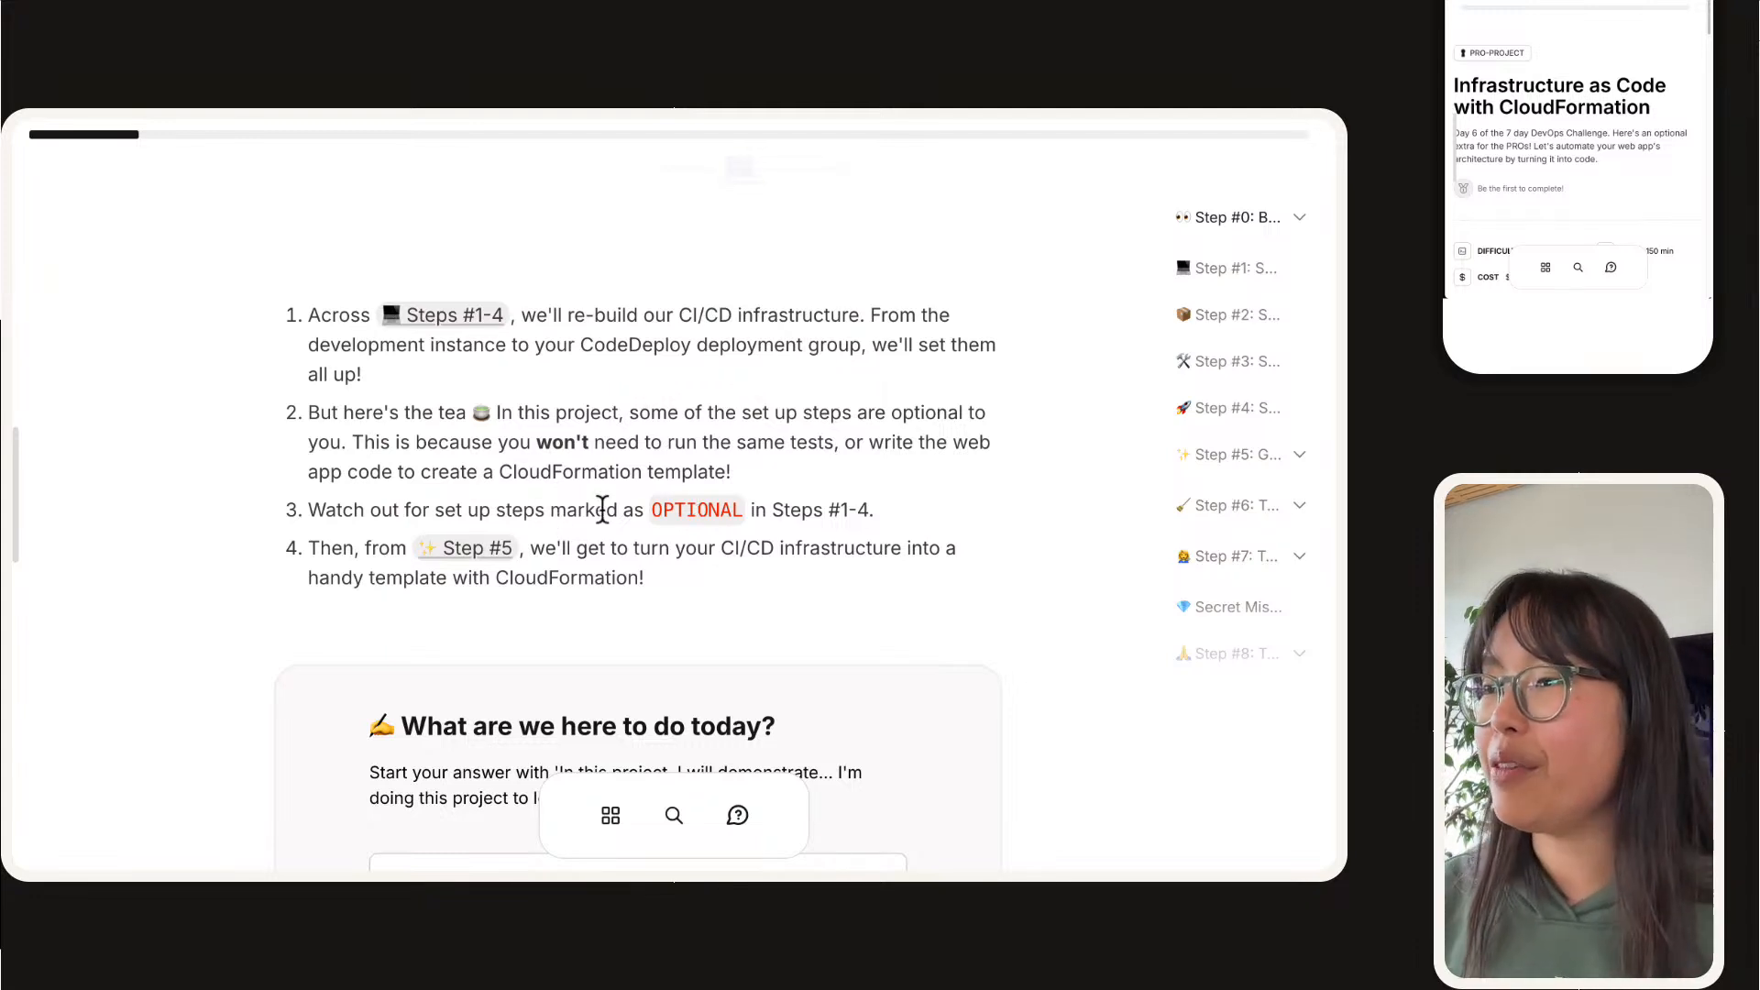
drag(307, 503, 919, 510)
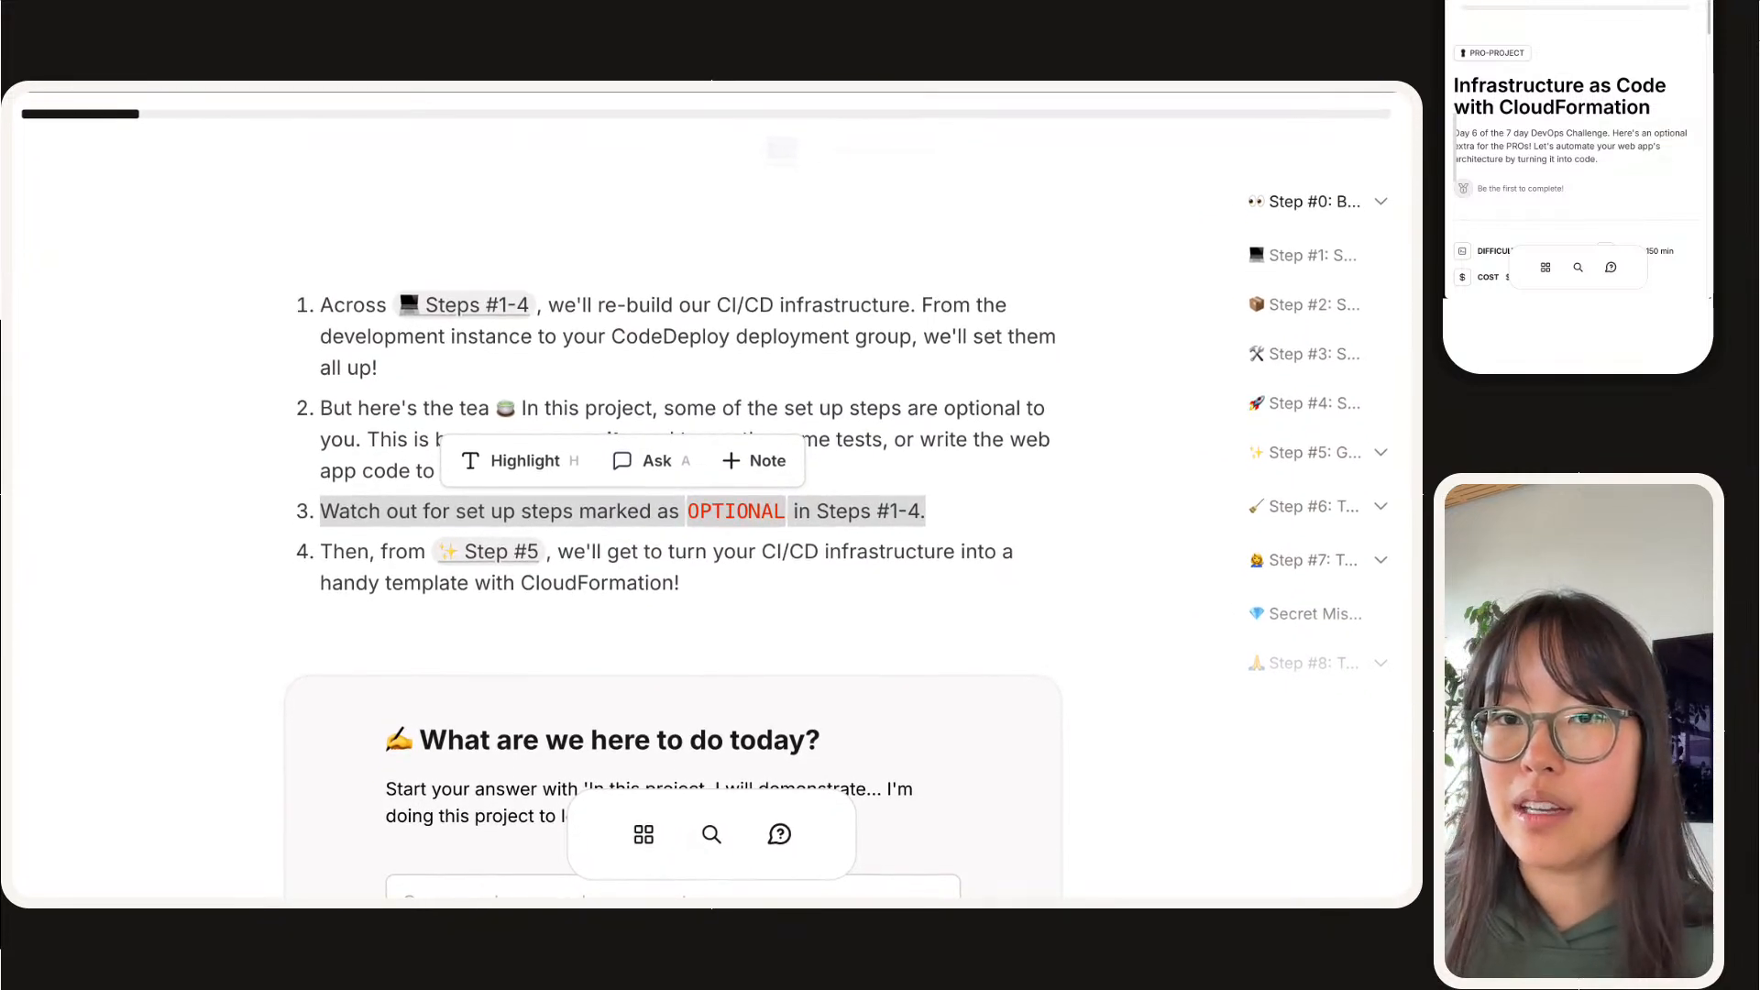
click(139, 511)
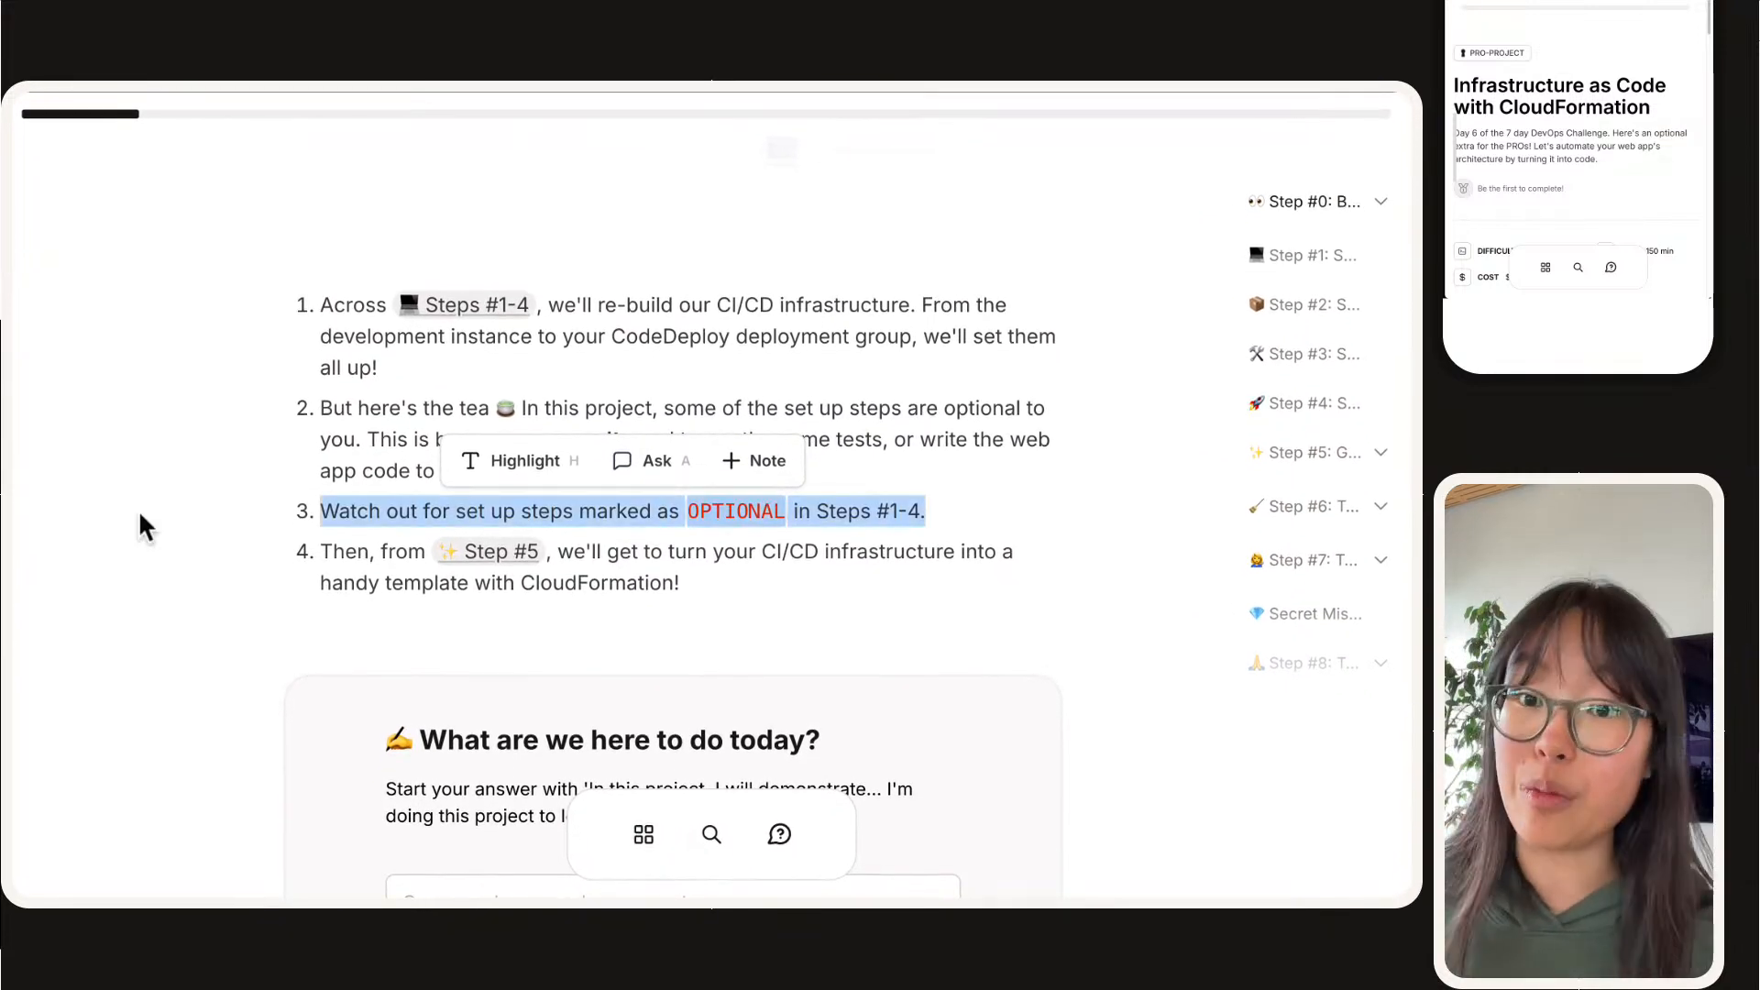
click(140, 513)
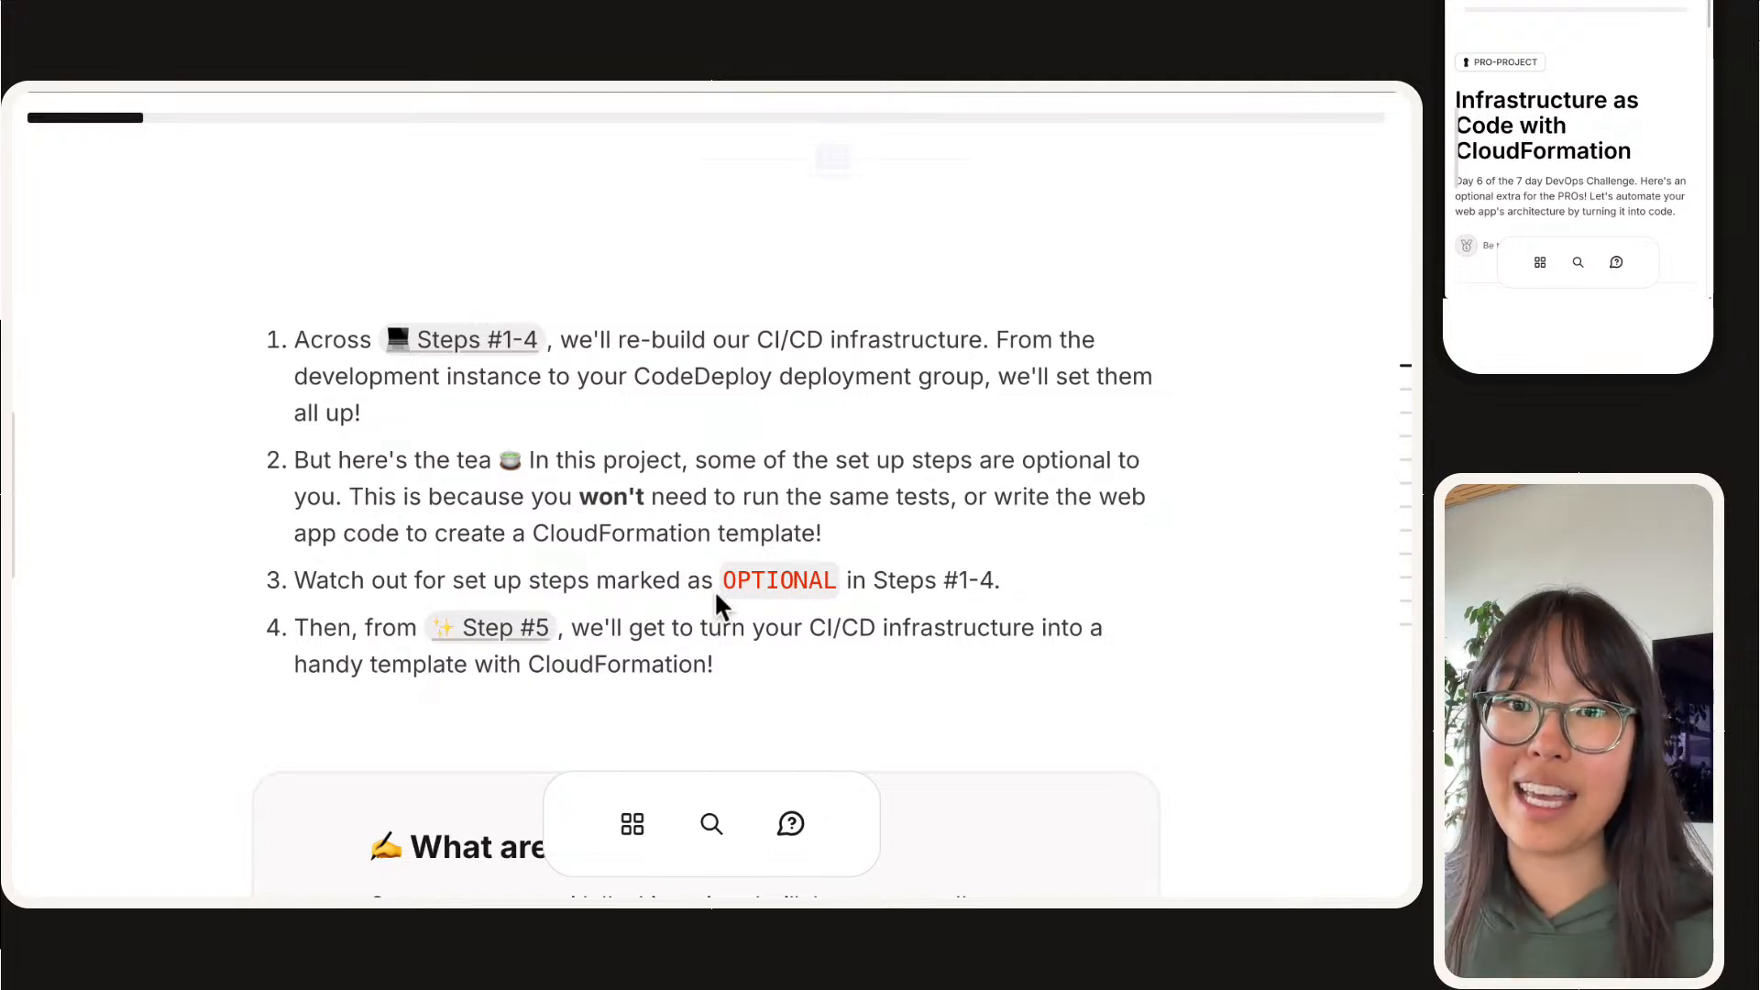
Step: Begin the "What are we here to do today?" answer with "In this project, we will demonstrate how to set up a CloudFormation template!"
scroll(625, 330, down, 5)
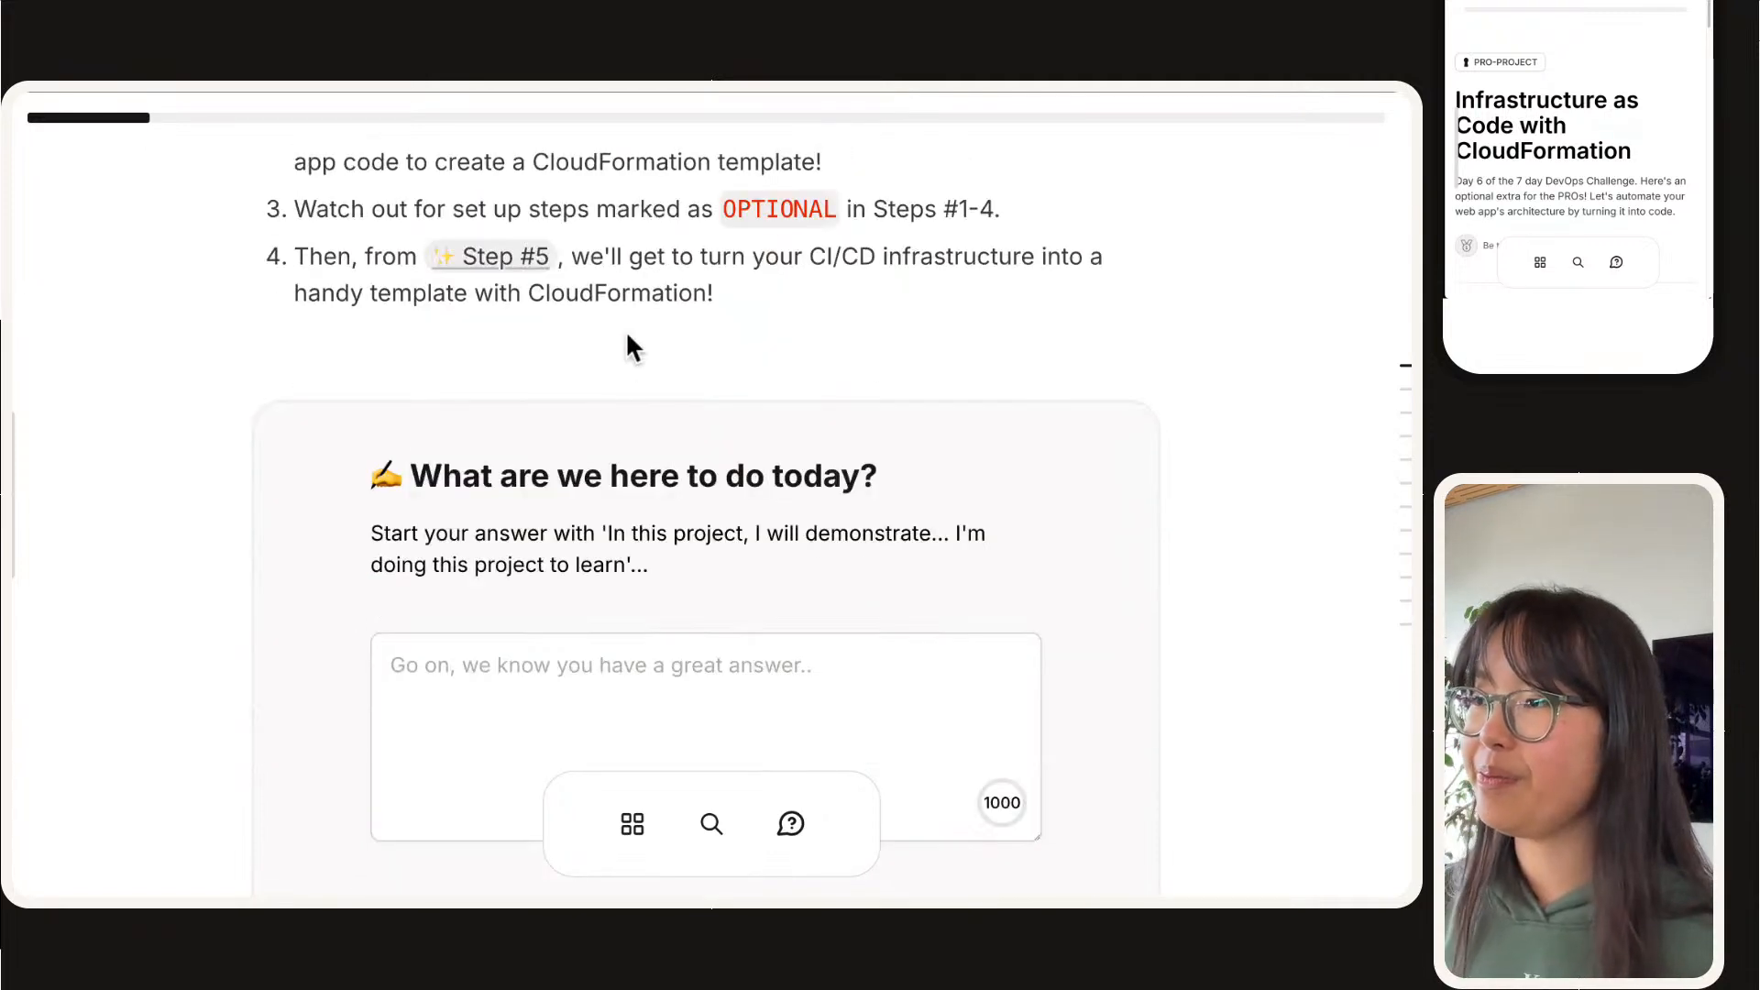
click(581, 503)
text(In t)
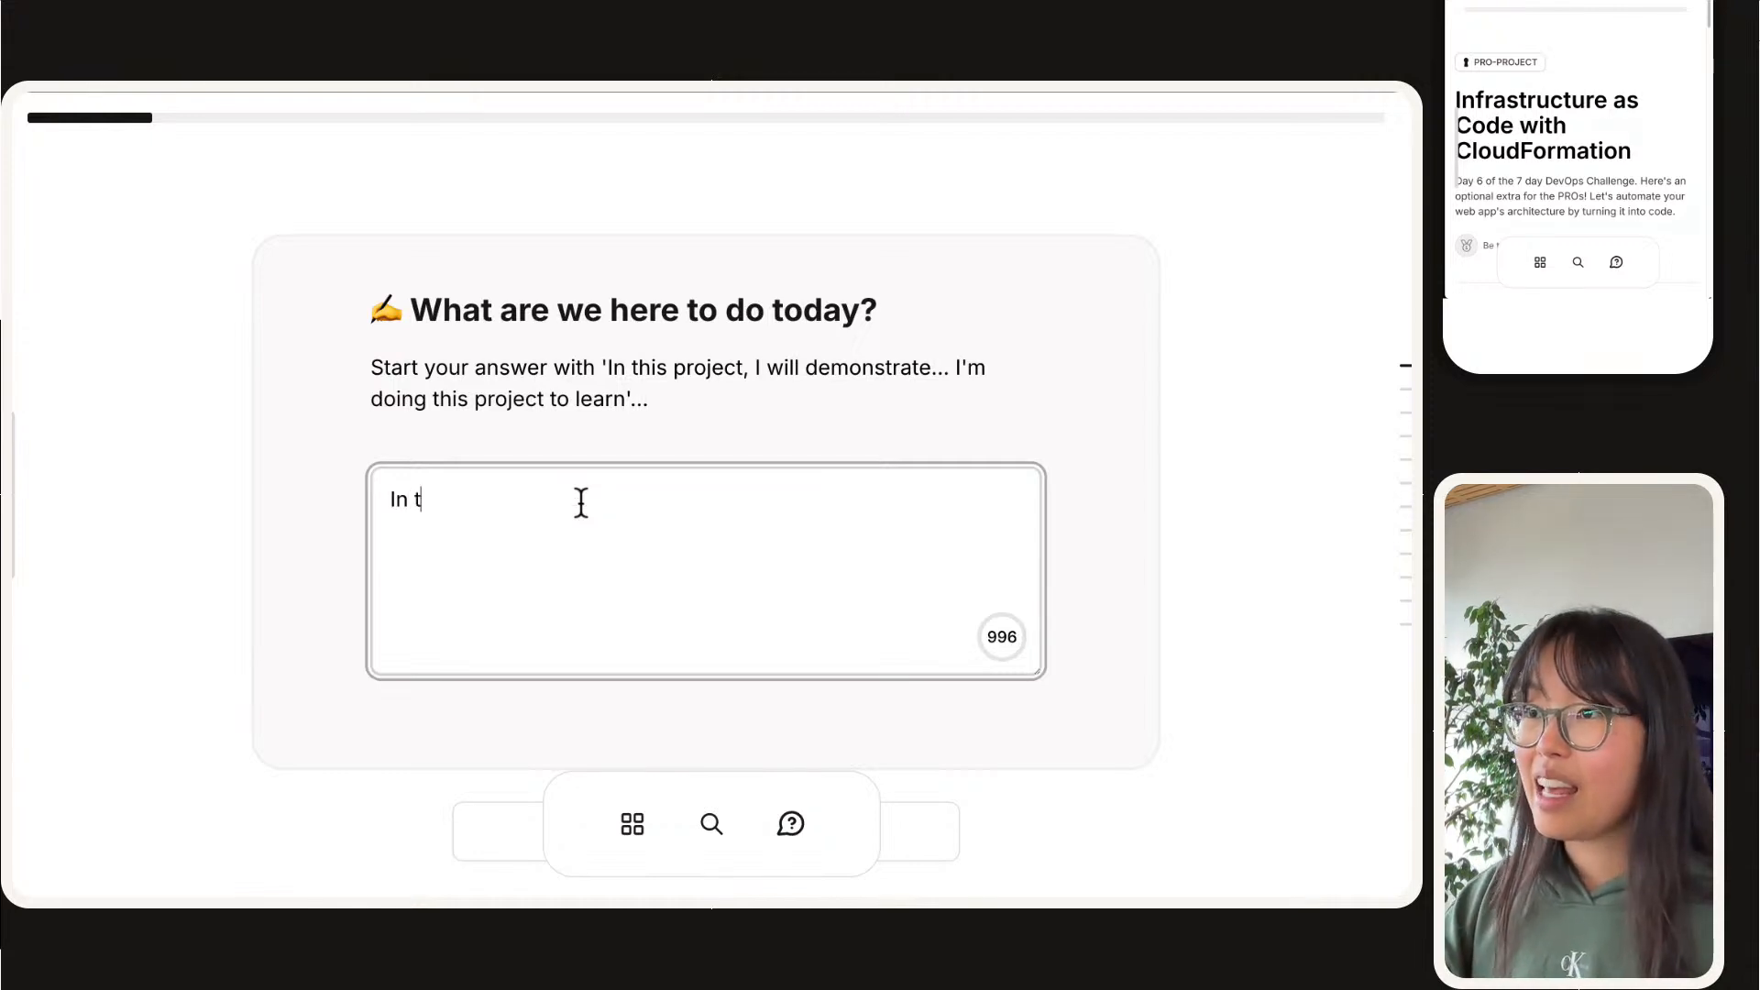
text(his projecq)
key(BackSpace)
key(BackSpace)
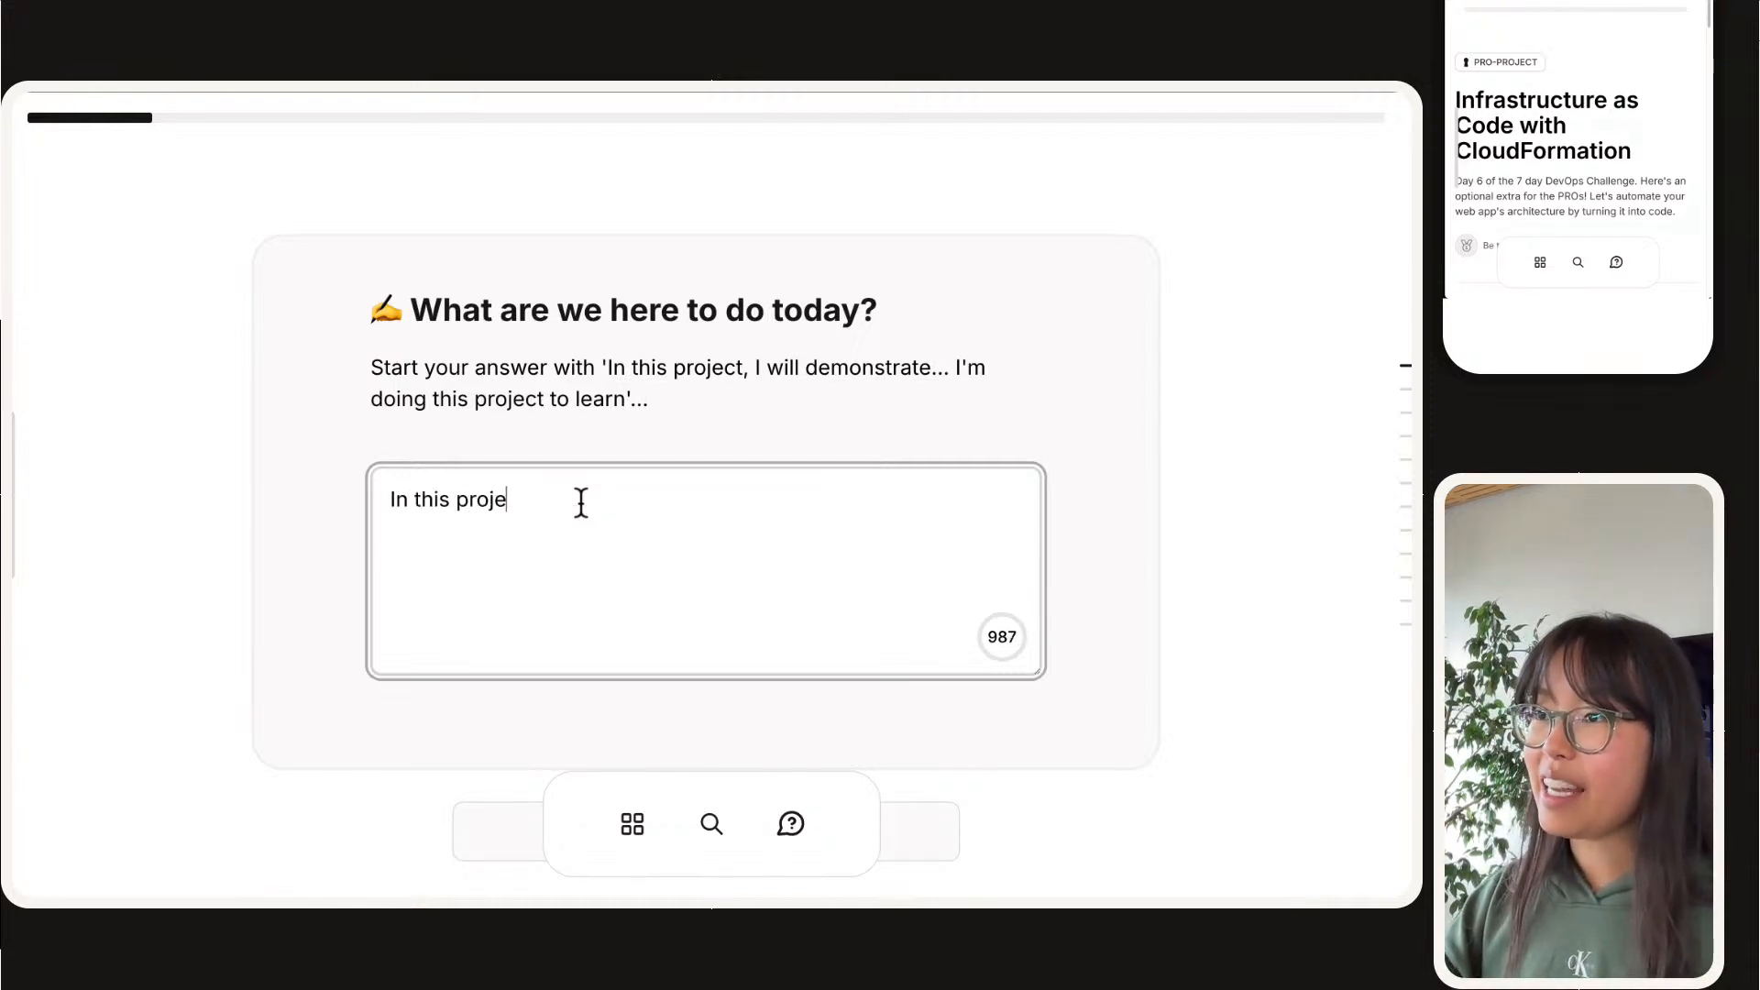
text(ct,.)
key(BackSpace)
text(we will d)
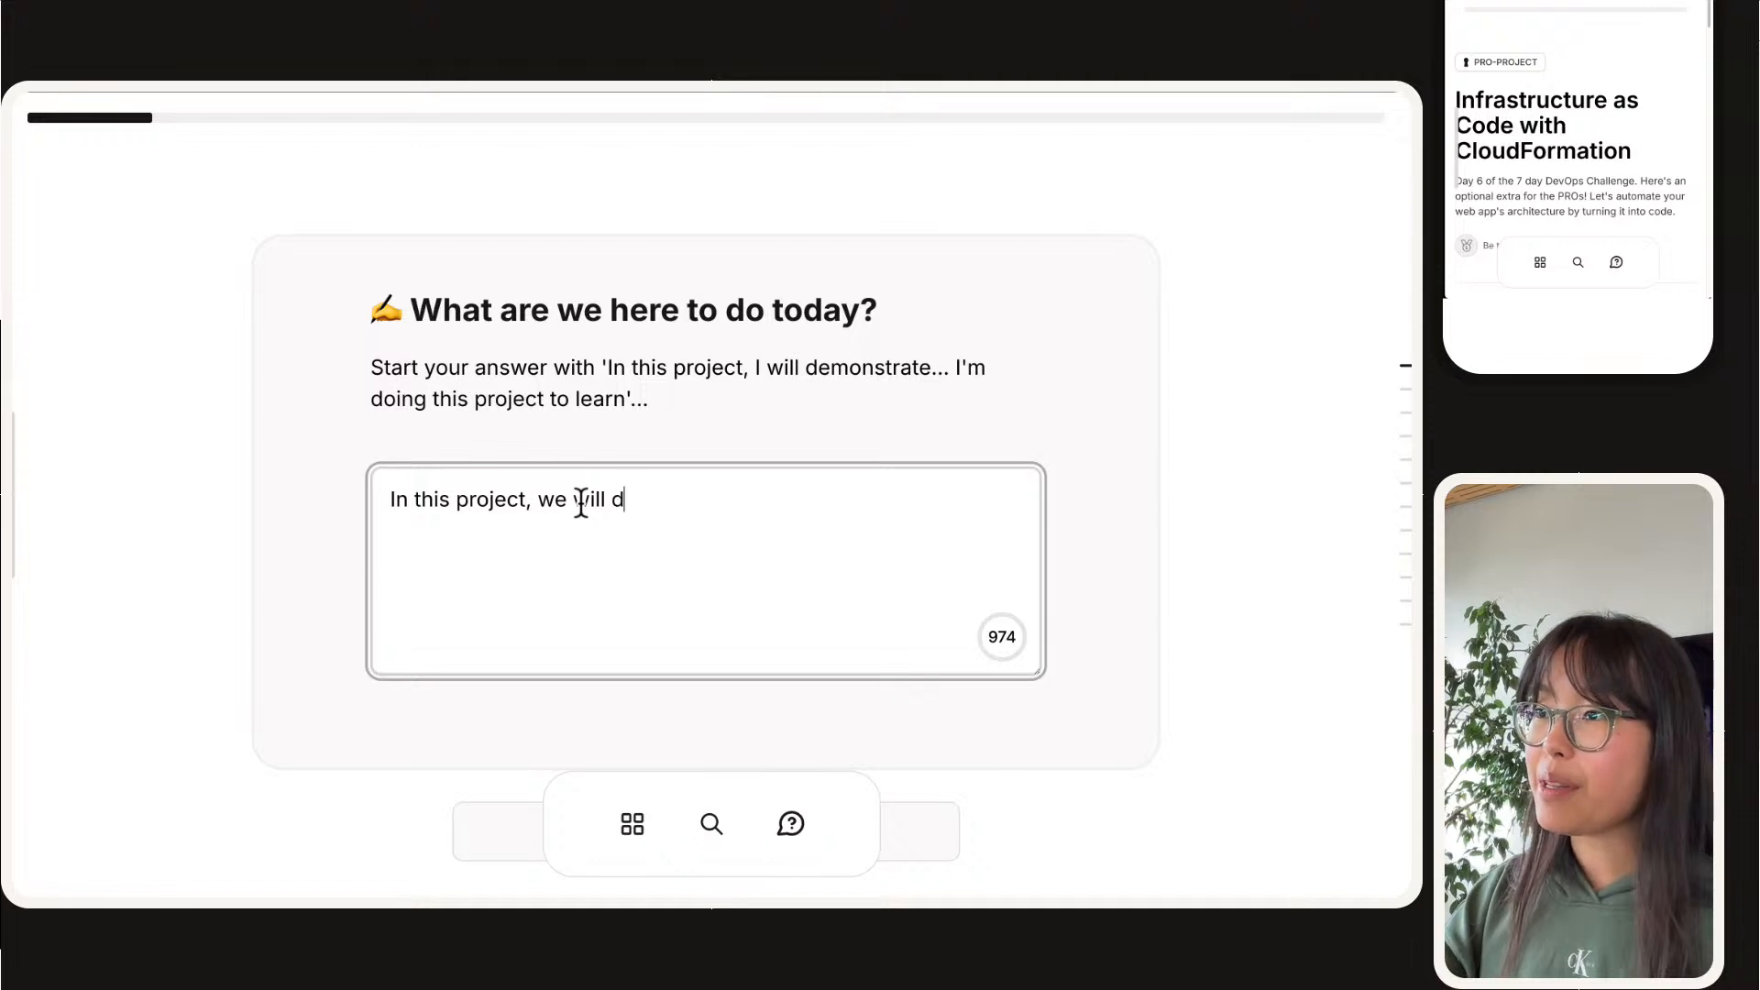
text(emonstrate how to set up)
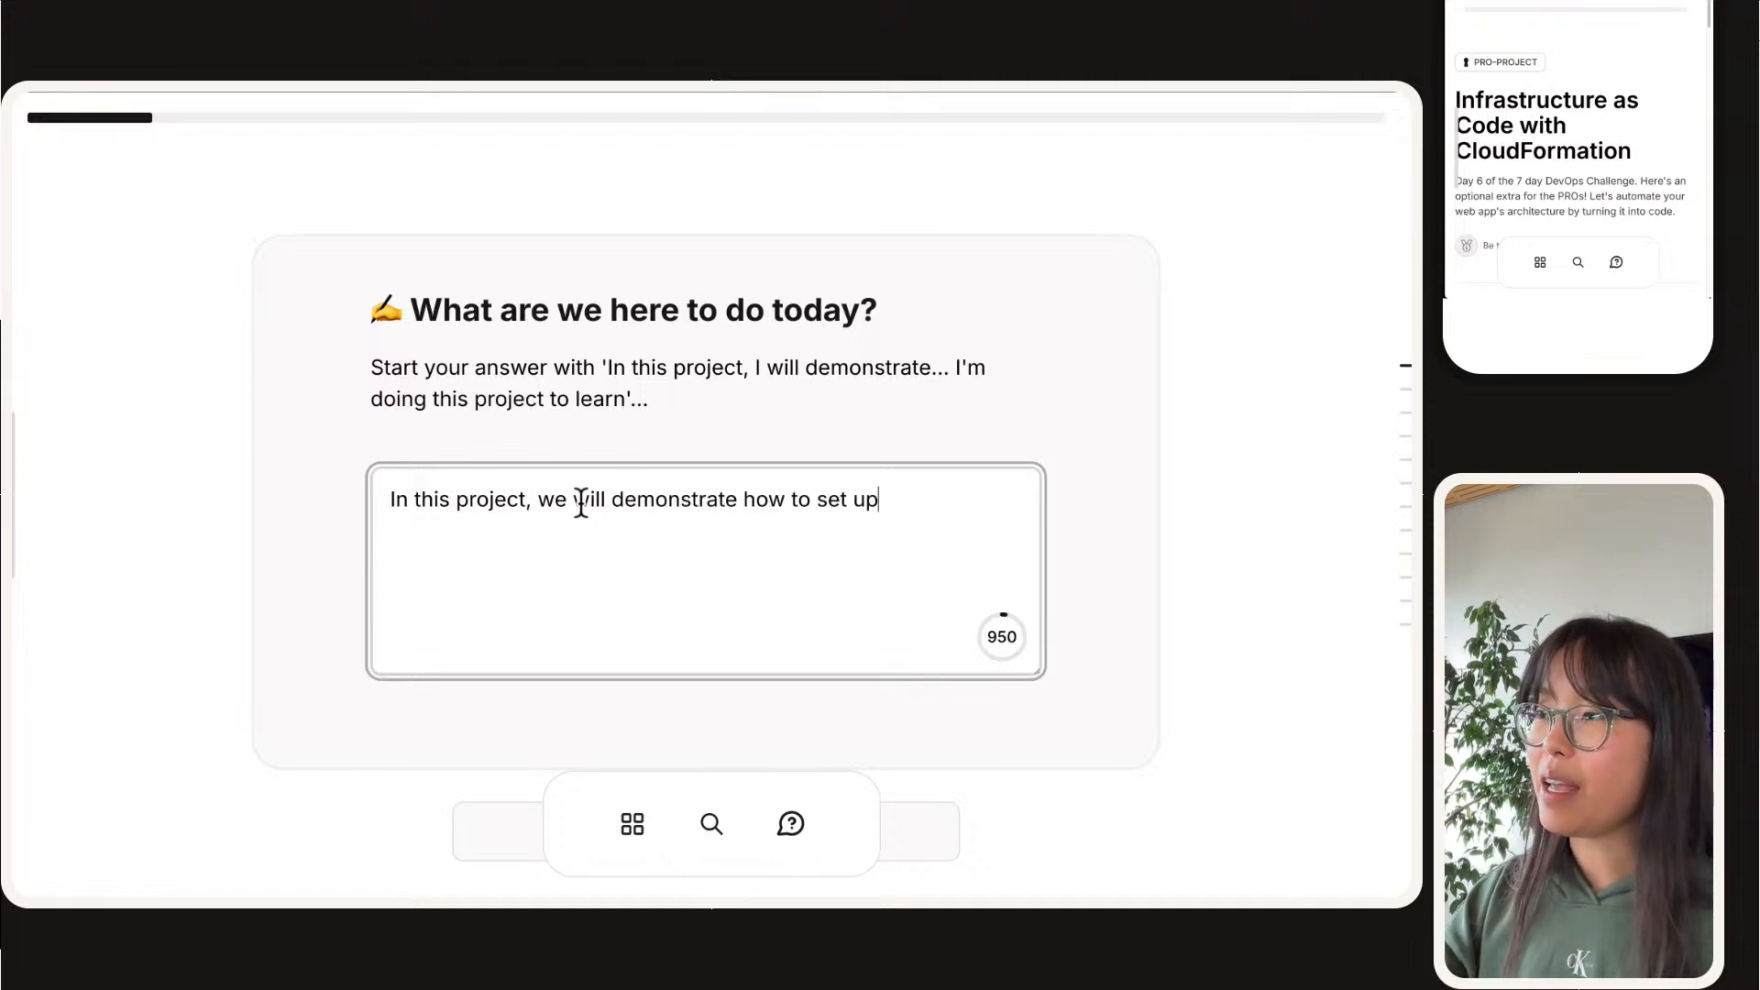
text( a CloudFormation template! w)
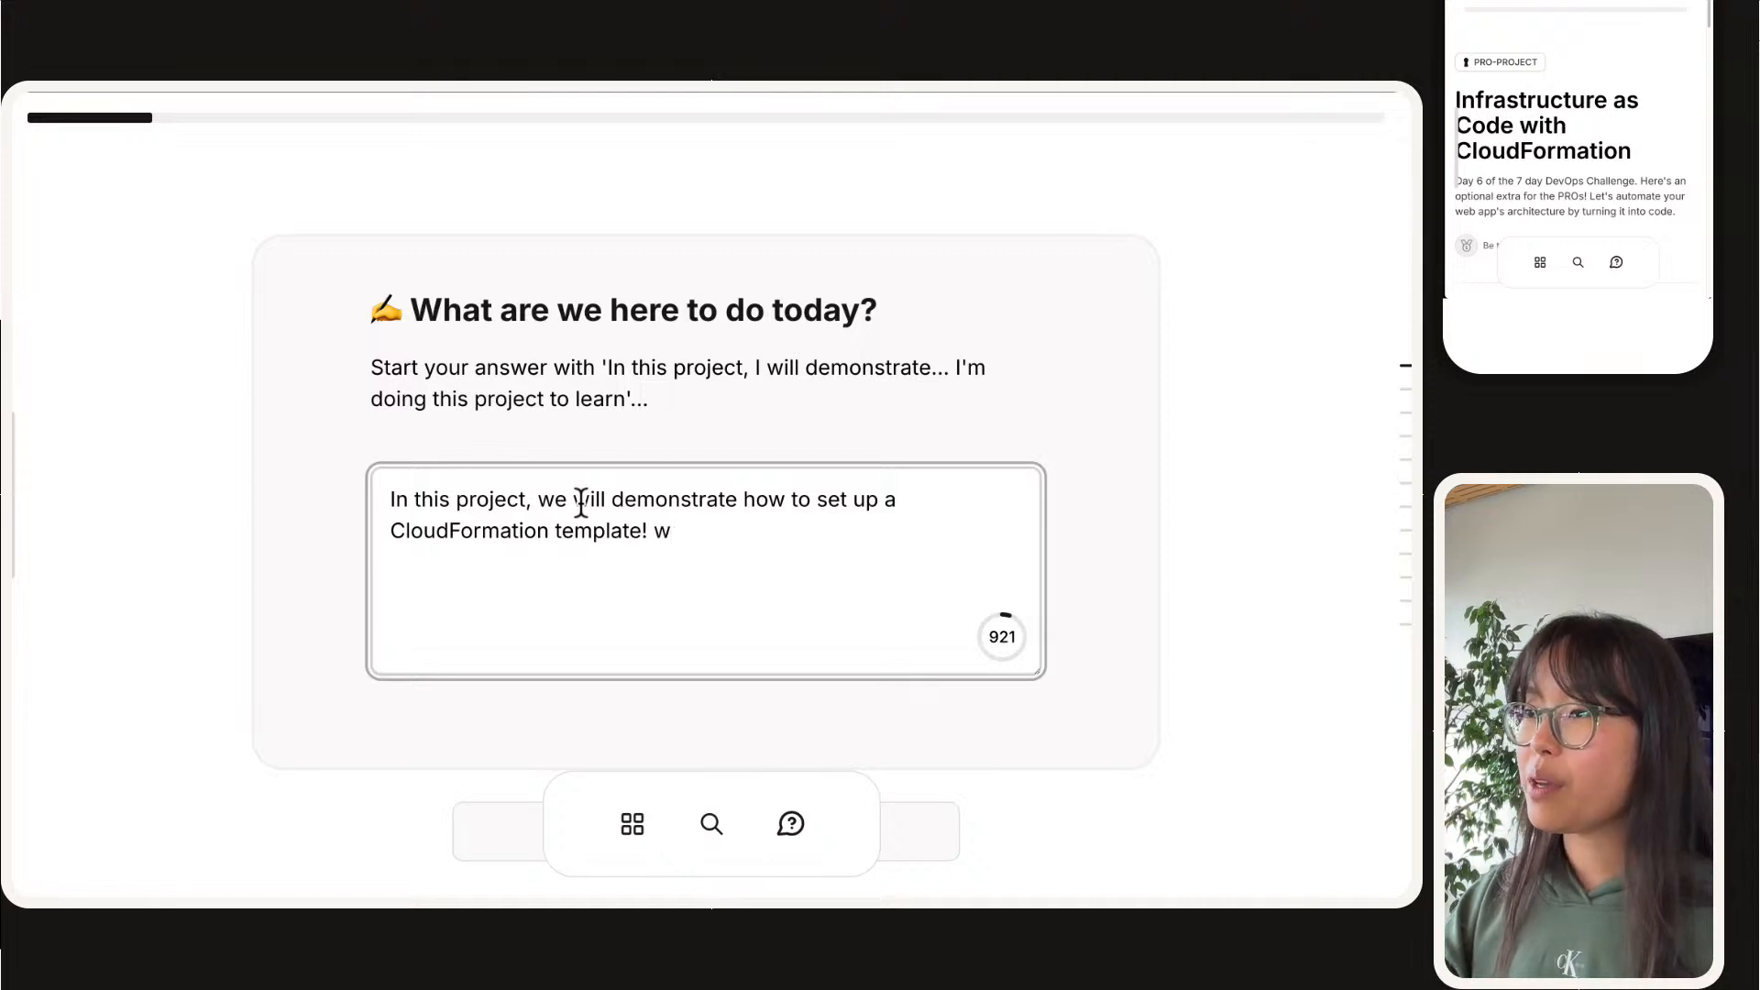
Step: Continue the answer with "We're doing this project to learn about as infrastructure as code, and how we can apply"
key(BackSpace)
text(We)
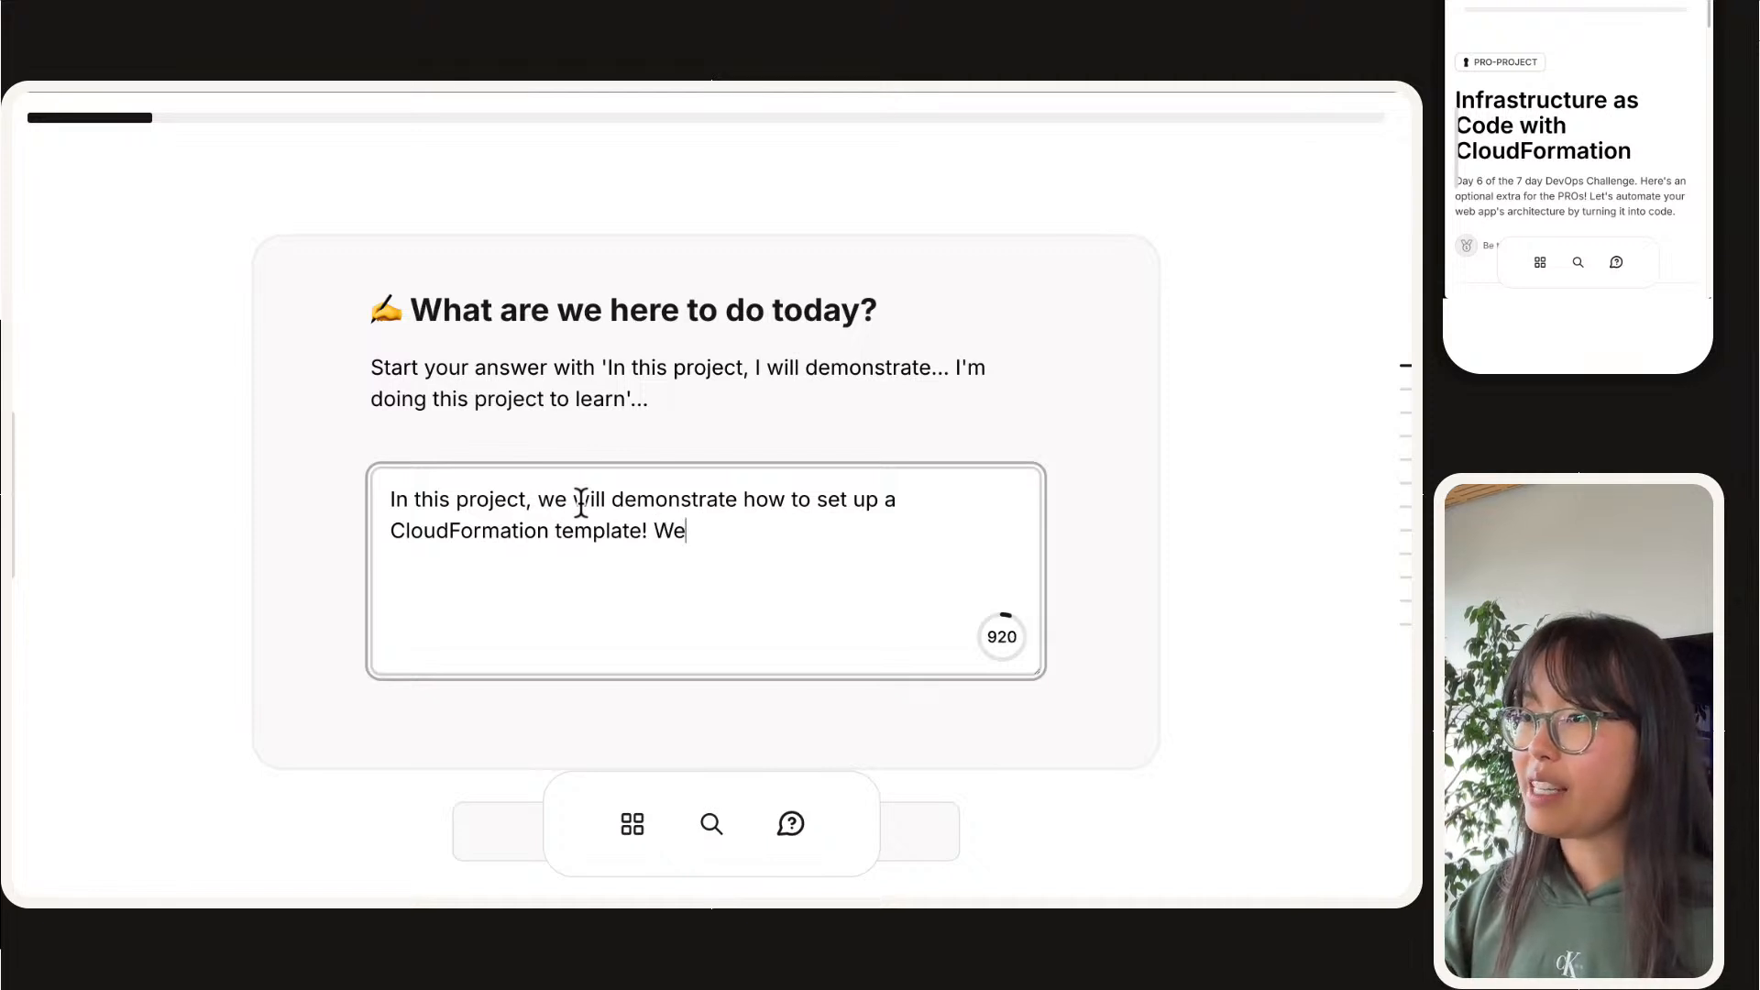
text('re doing this project to learn abou)
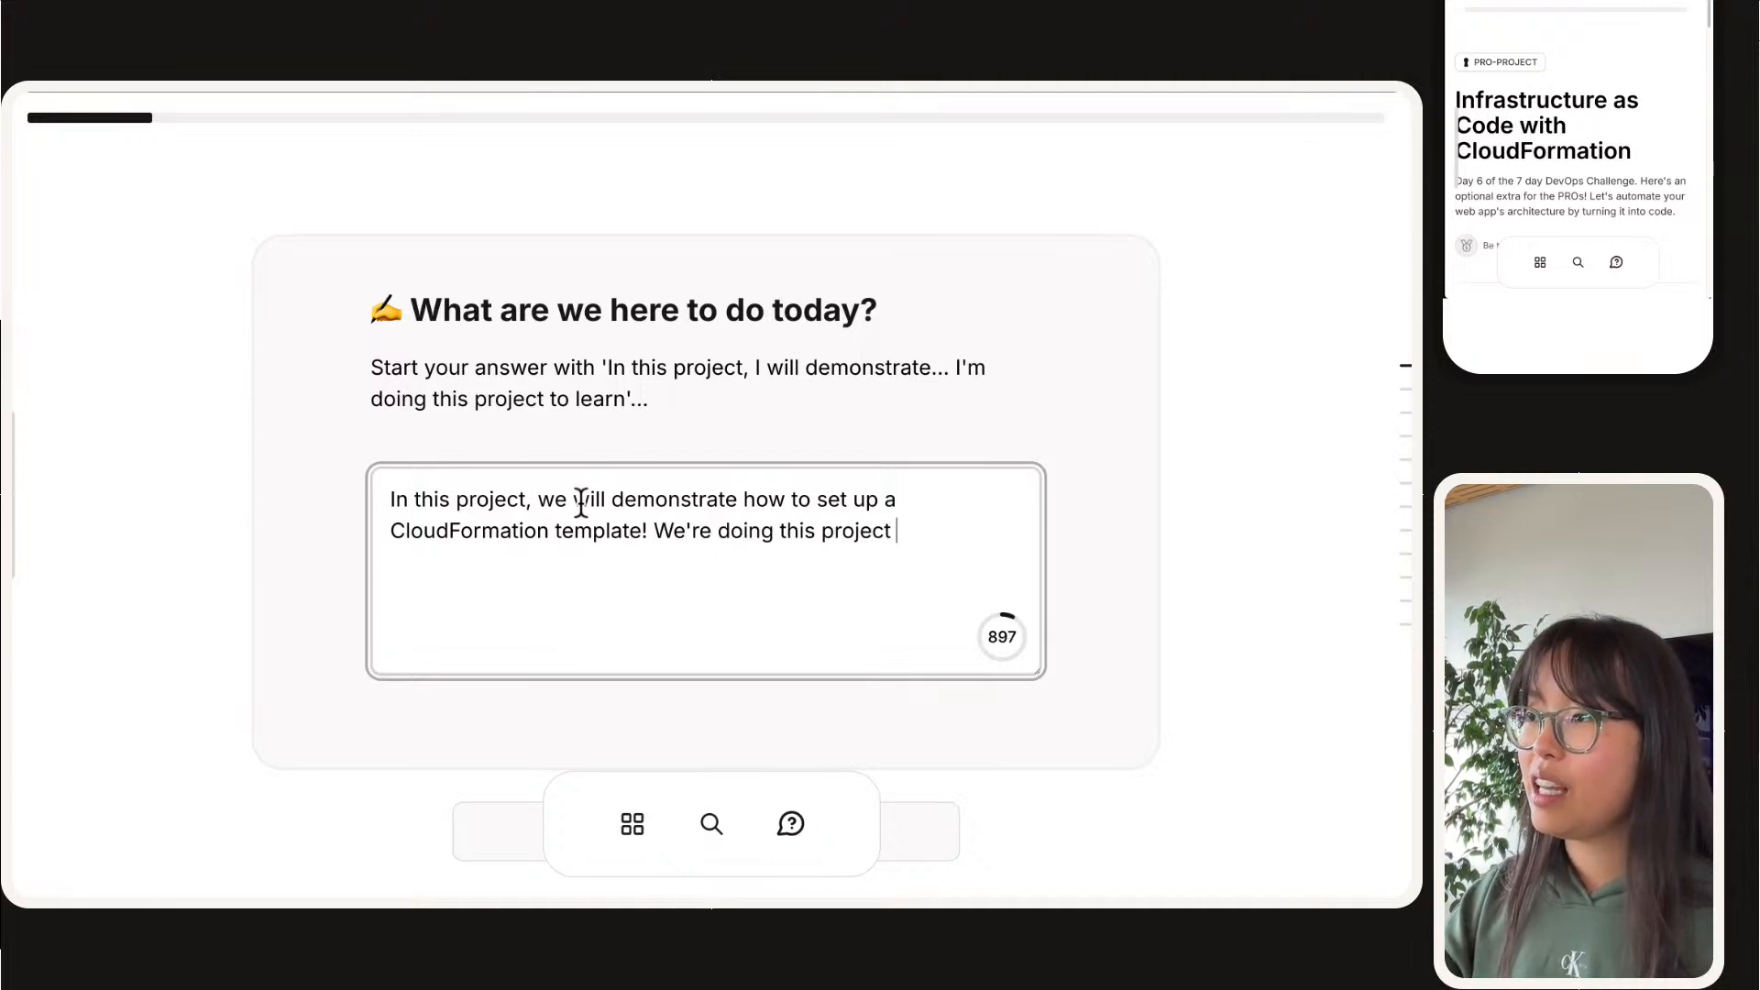
text(as )
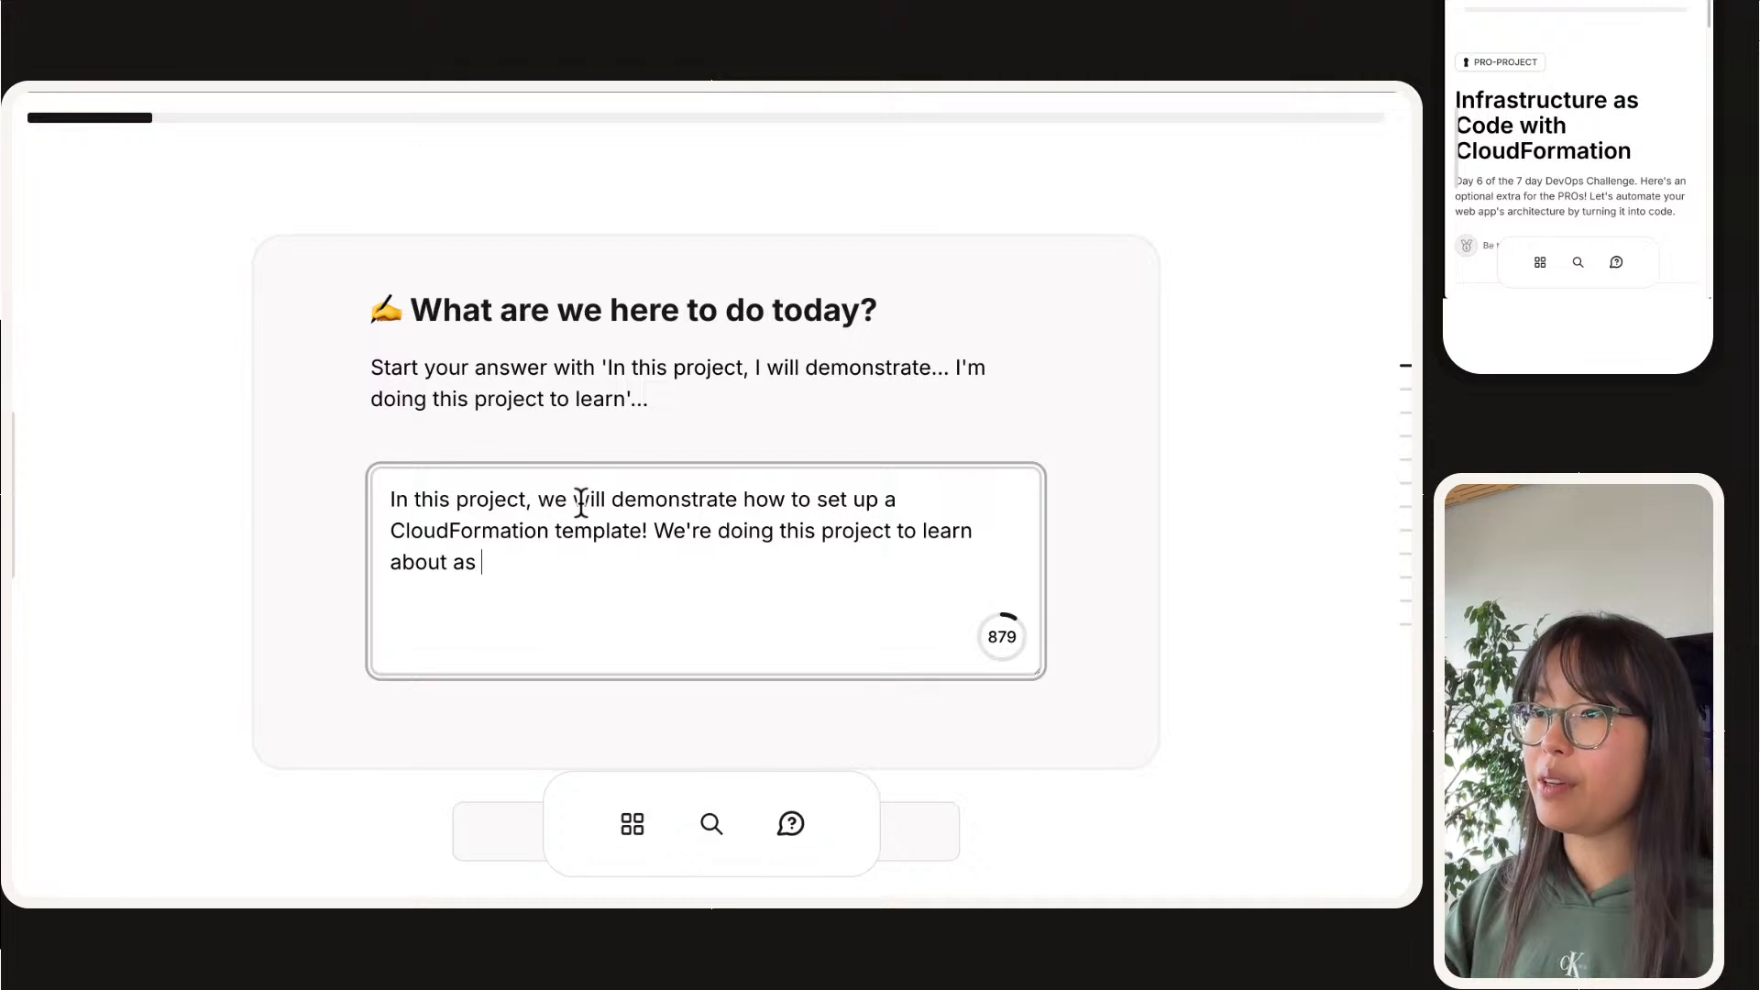
text(infrastructure as code, and how t)
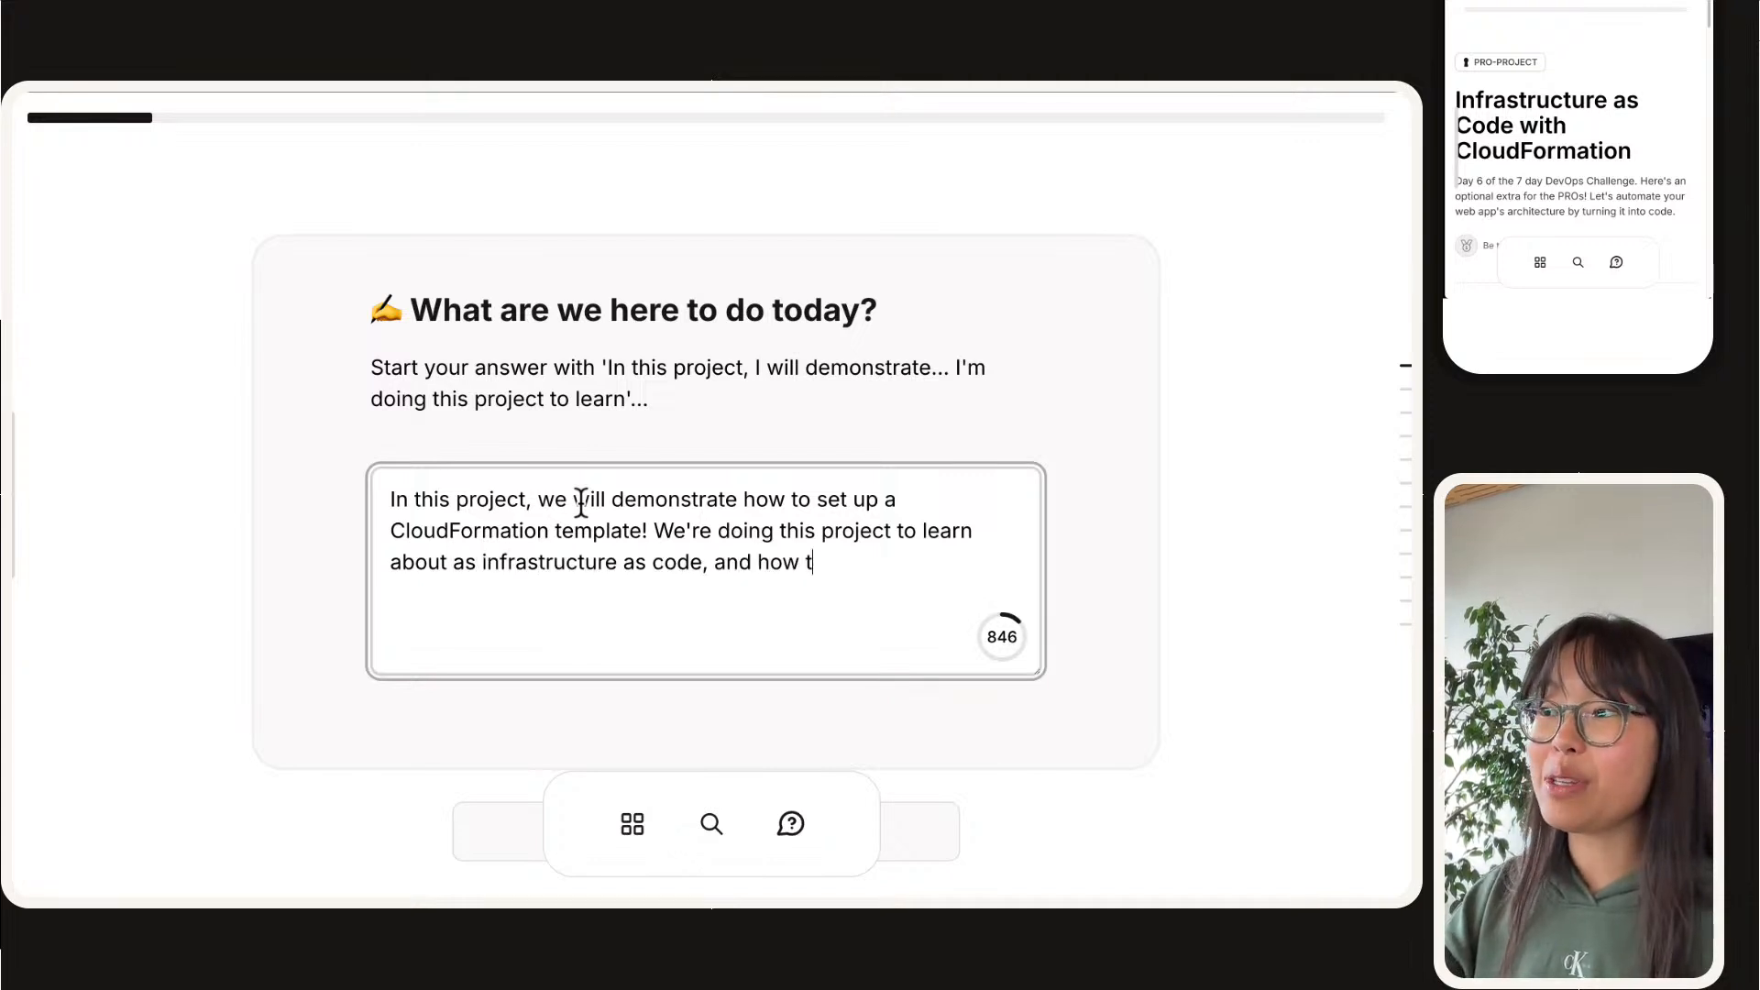
key(BackSpace)
text(we nca)
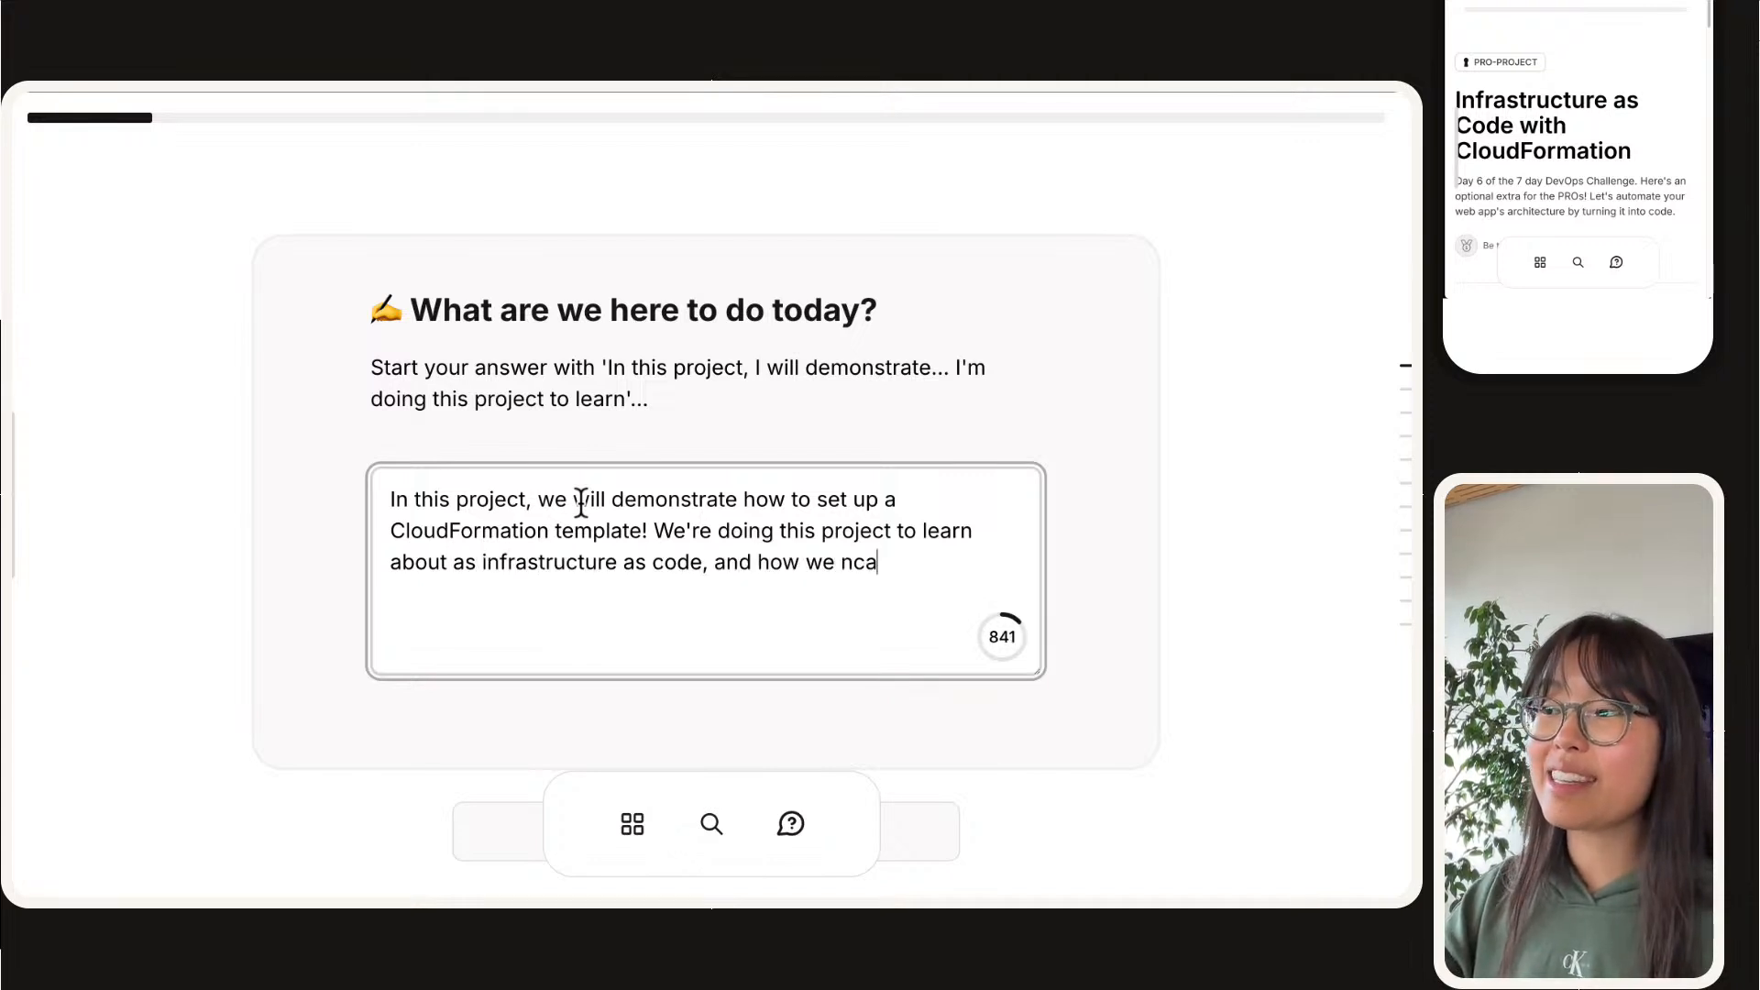
key(BackSpace)
key(BackSpace)
key(BackSpace)
text(can applyu)
key(BackSpace)
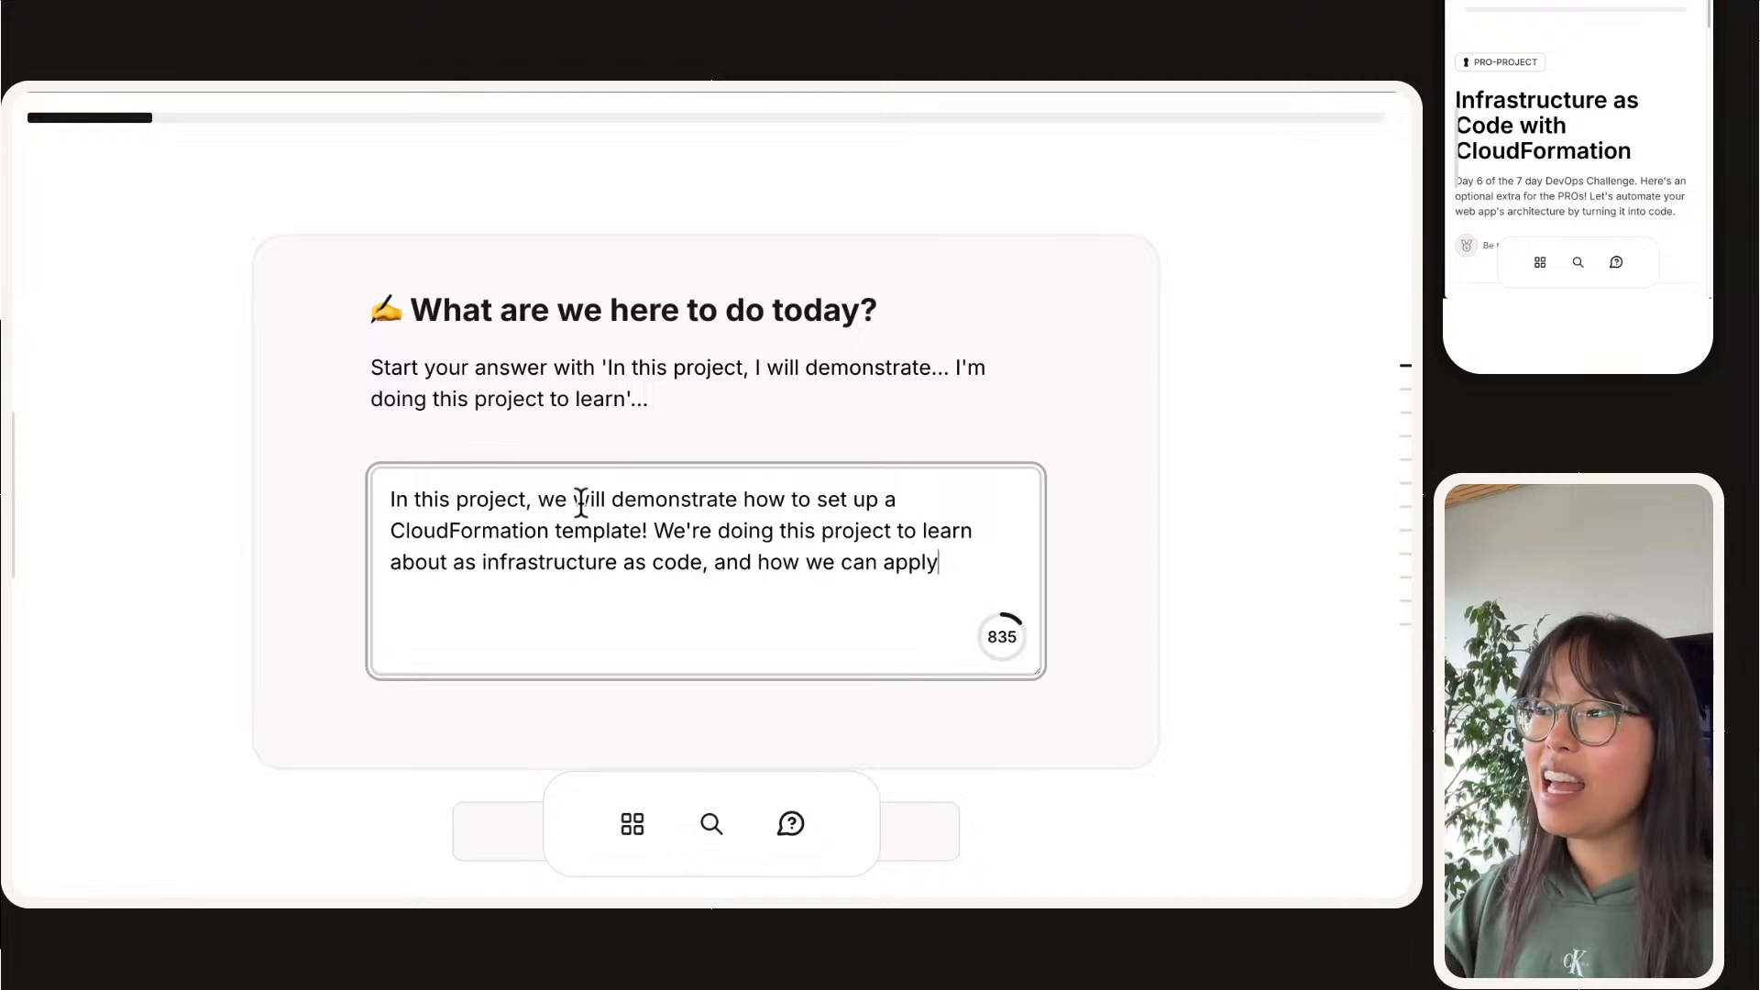
Step: Complete the answer's second sentence with "this to our own architecture i.e. our CI/CD architecture."
text(this to our own architecture i)
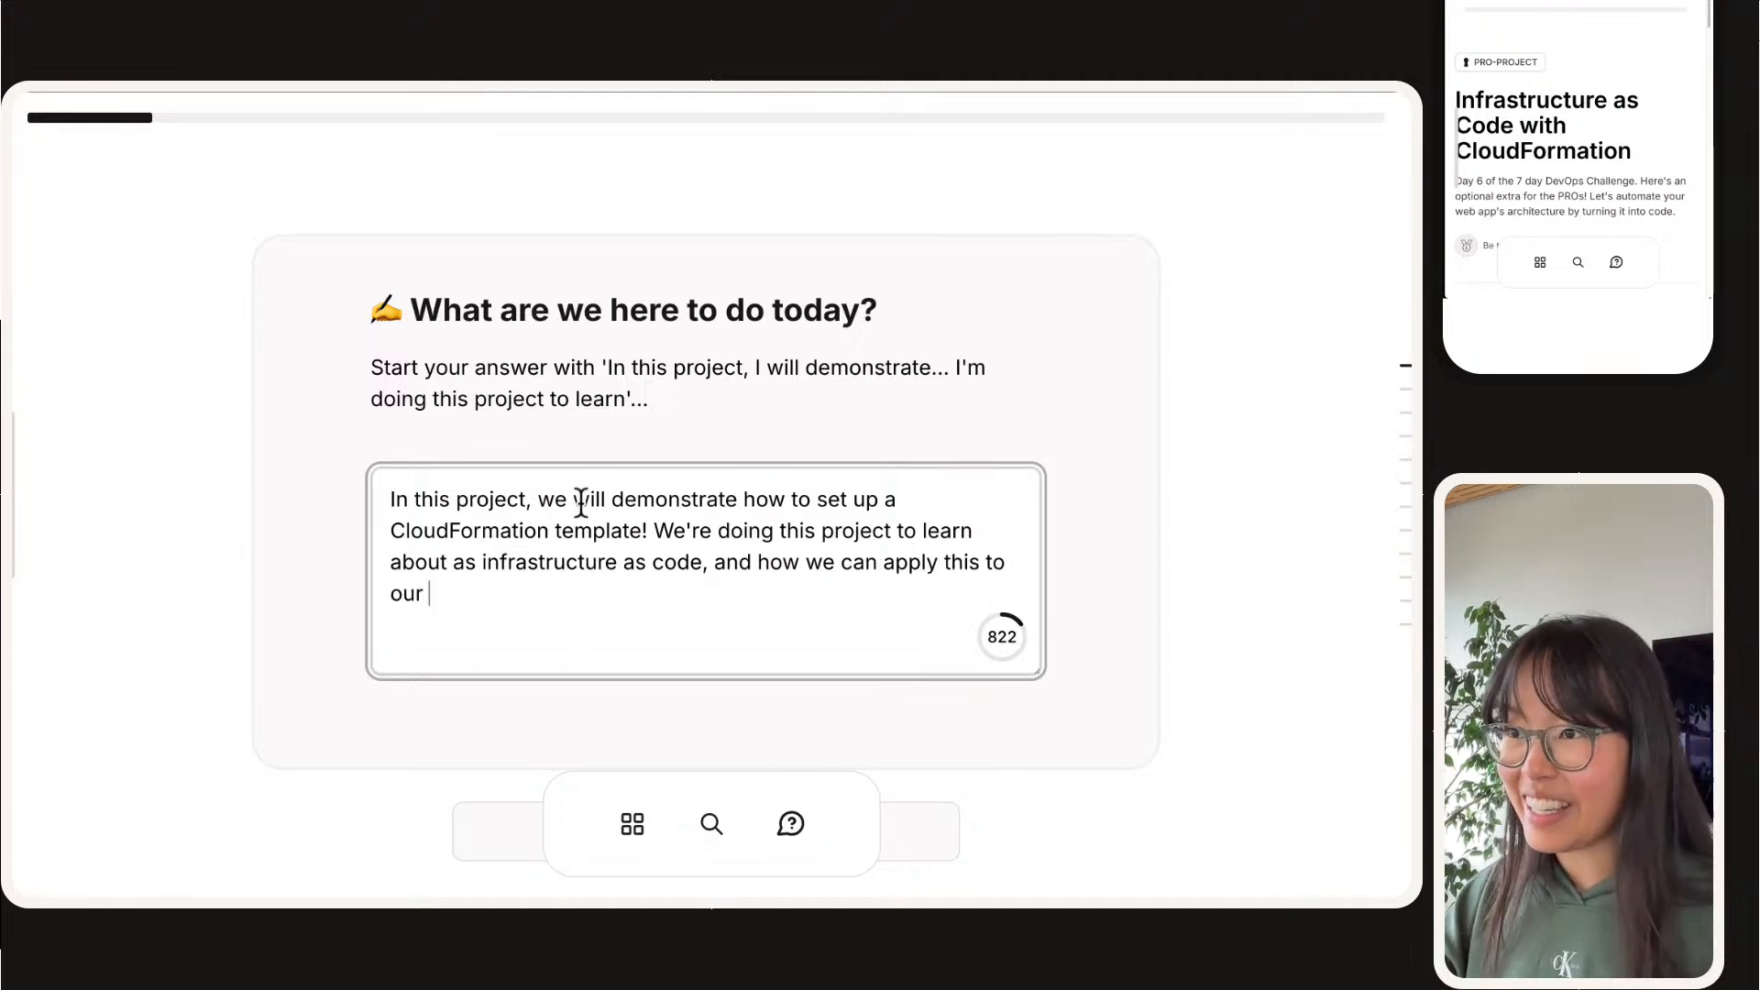
text(.e. )
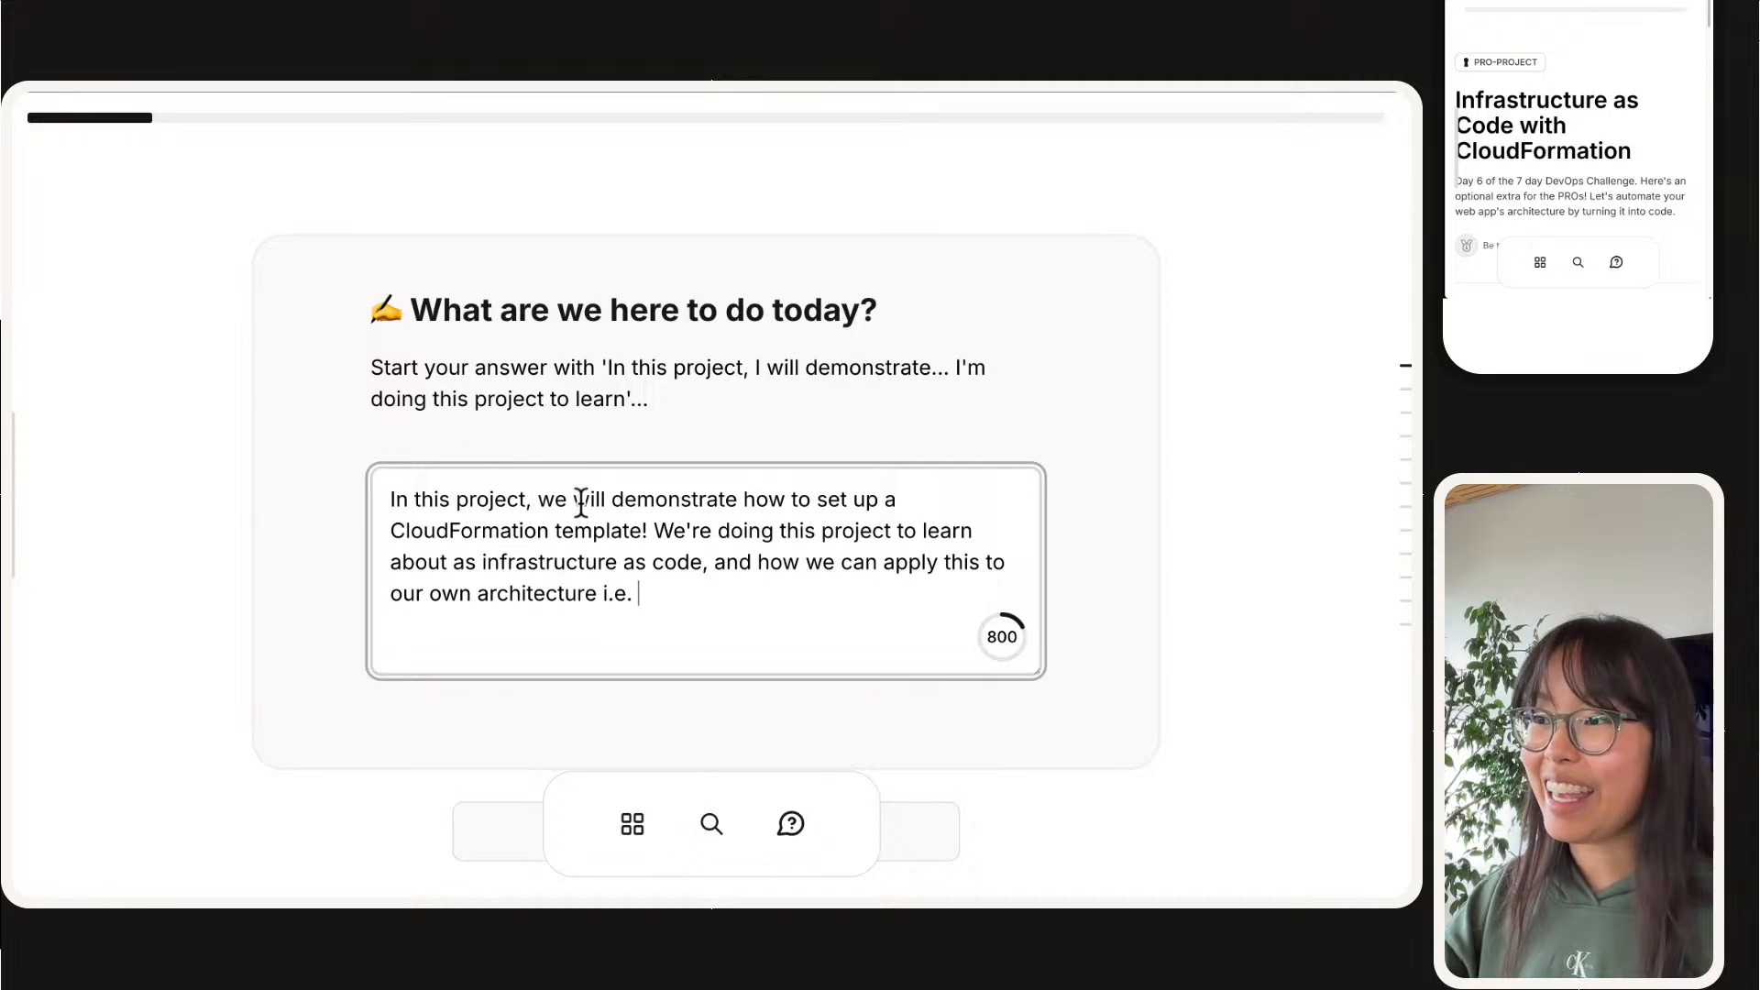
text(our CI/CD pip)
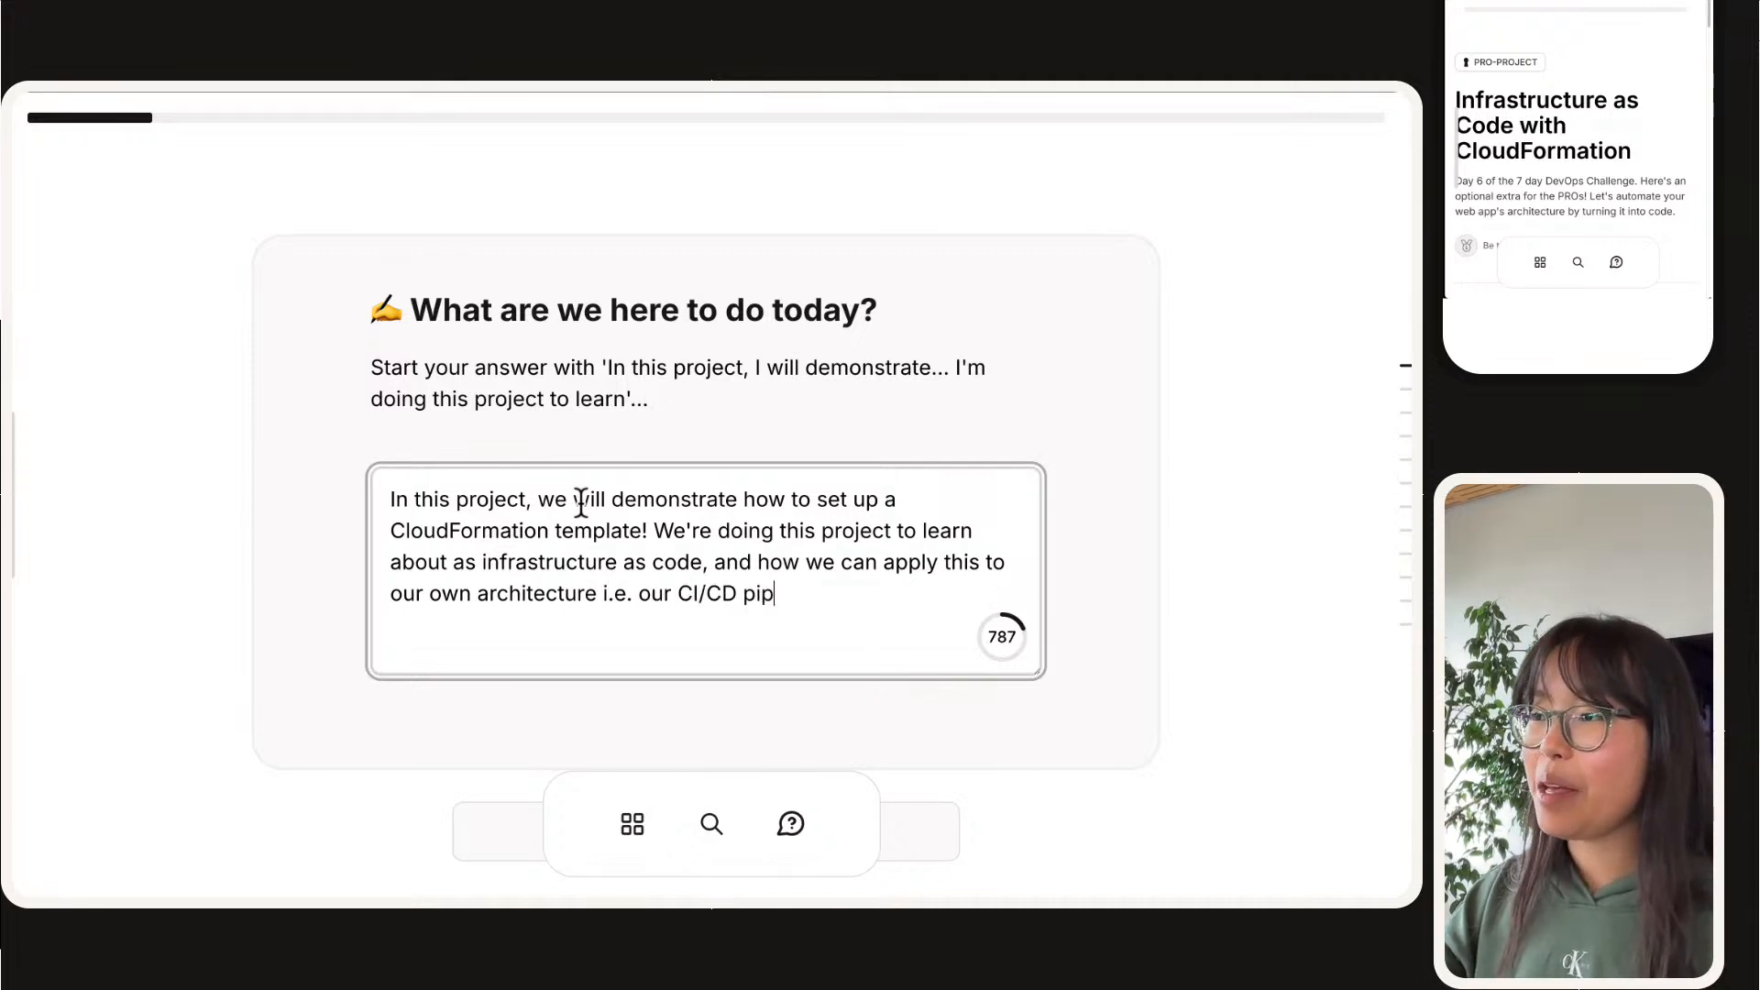
key(BackSpace)
key(BackSpace)
key(BackSpace)
text(architectu)
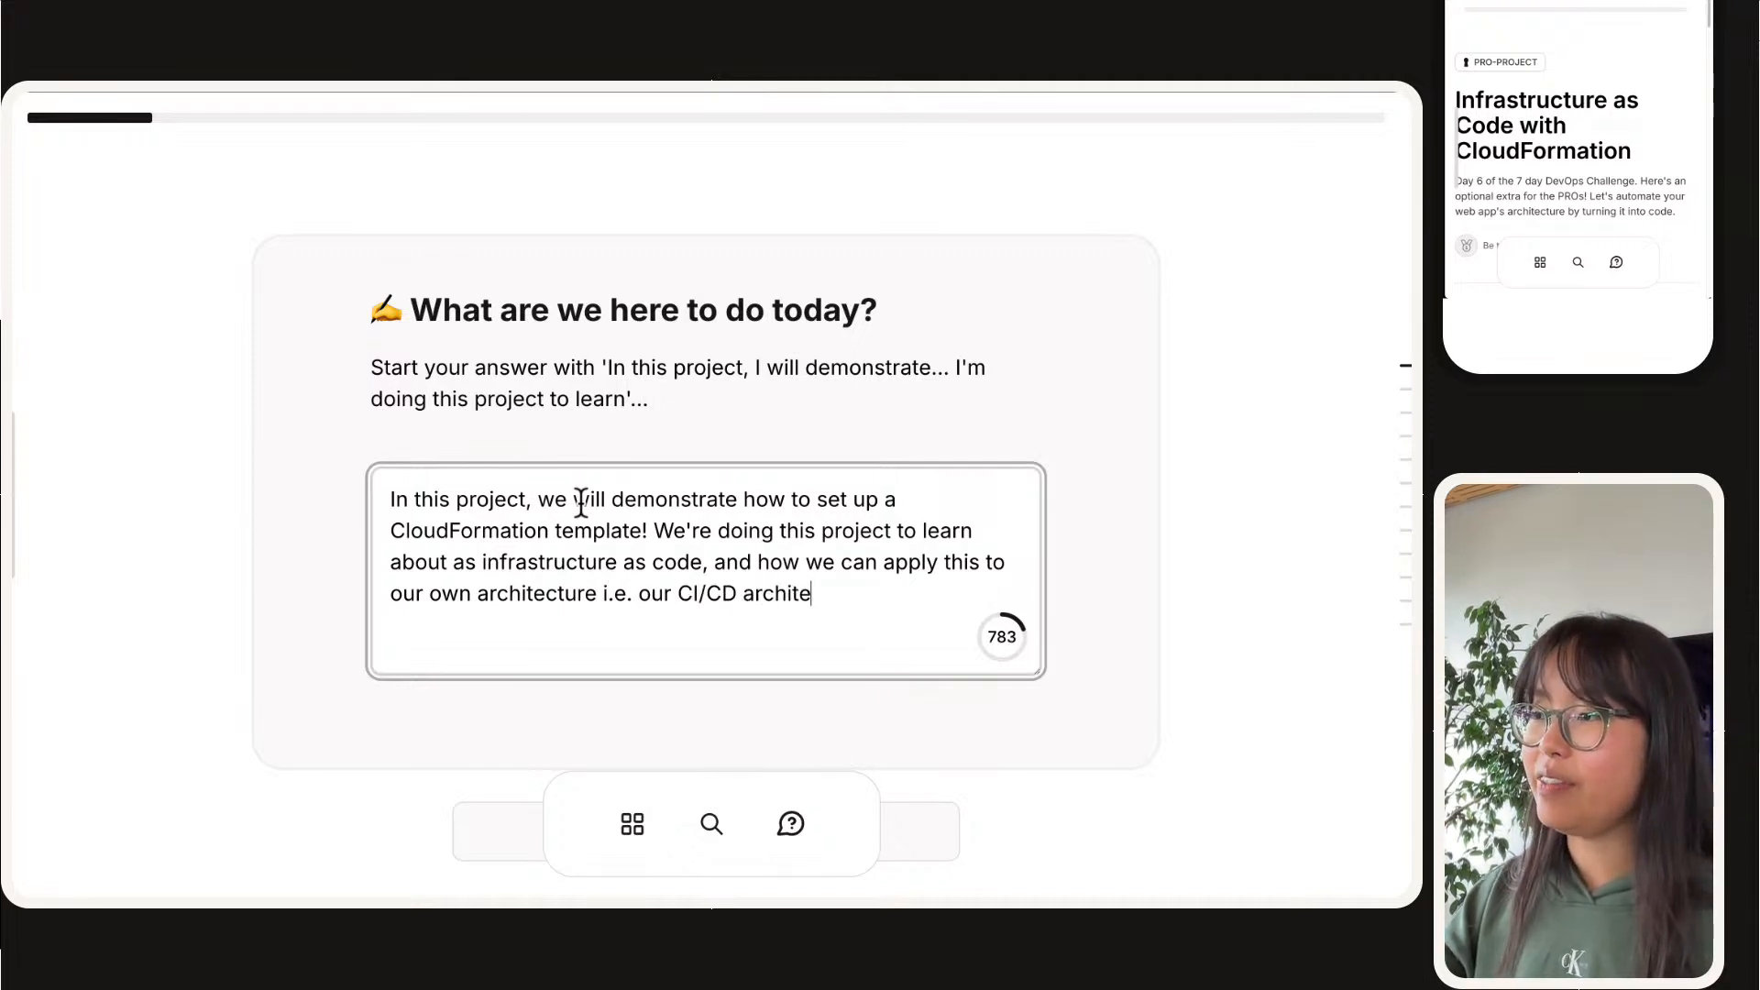
text(re. We)
key(BackSpace)
key(BackSpace)
Step: Start the answer's last sentence with "By the end of this project, resources like CodeArtifact, CodeBuild, CodeDeploy, CodeConnection and more"
text(By )
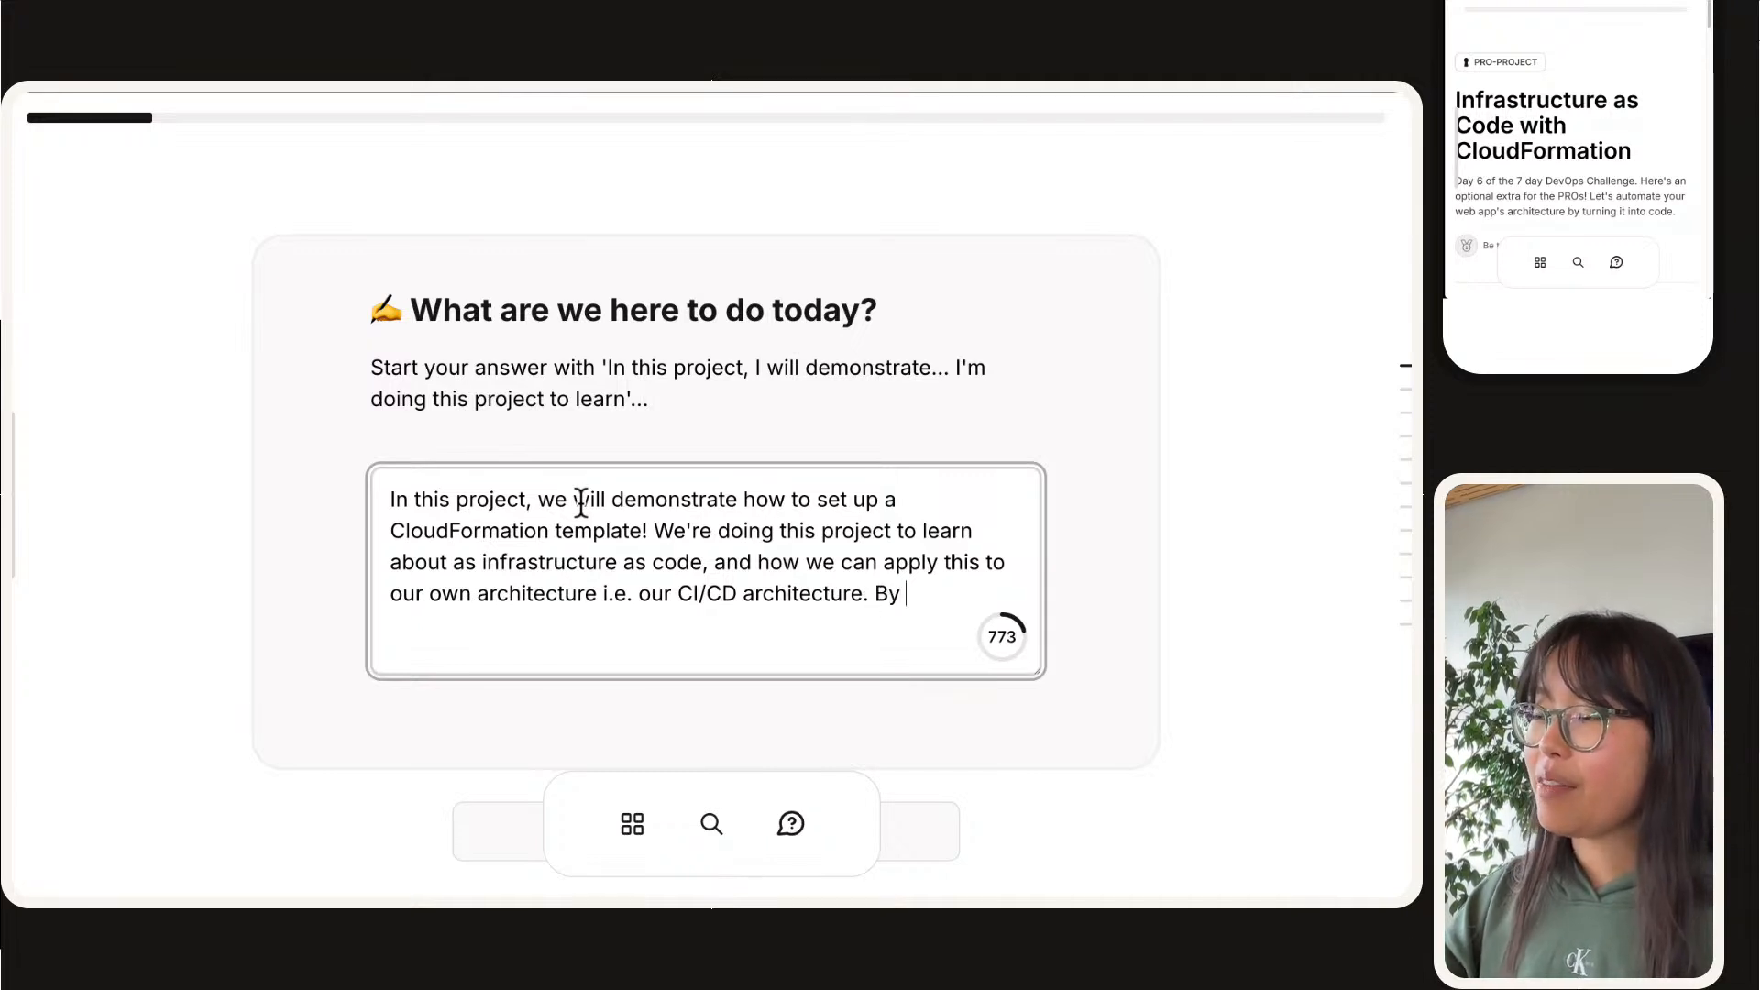
text(the end of this project, )
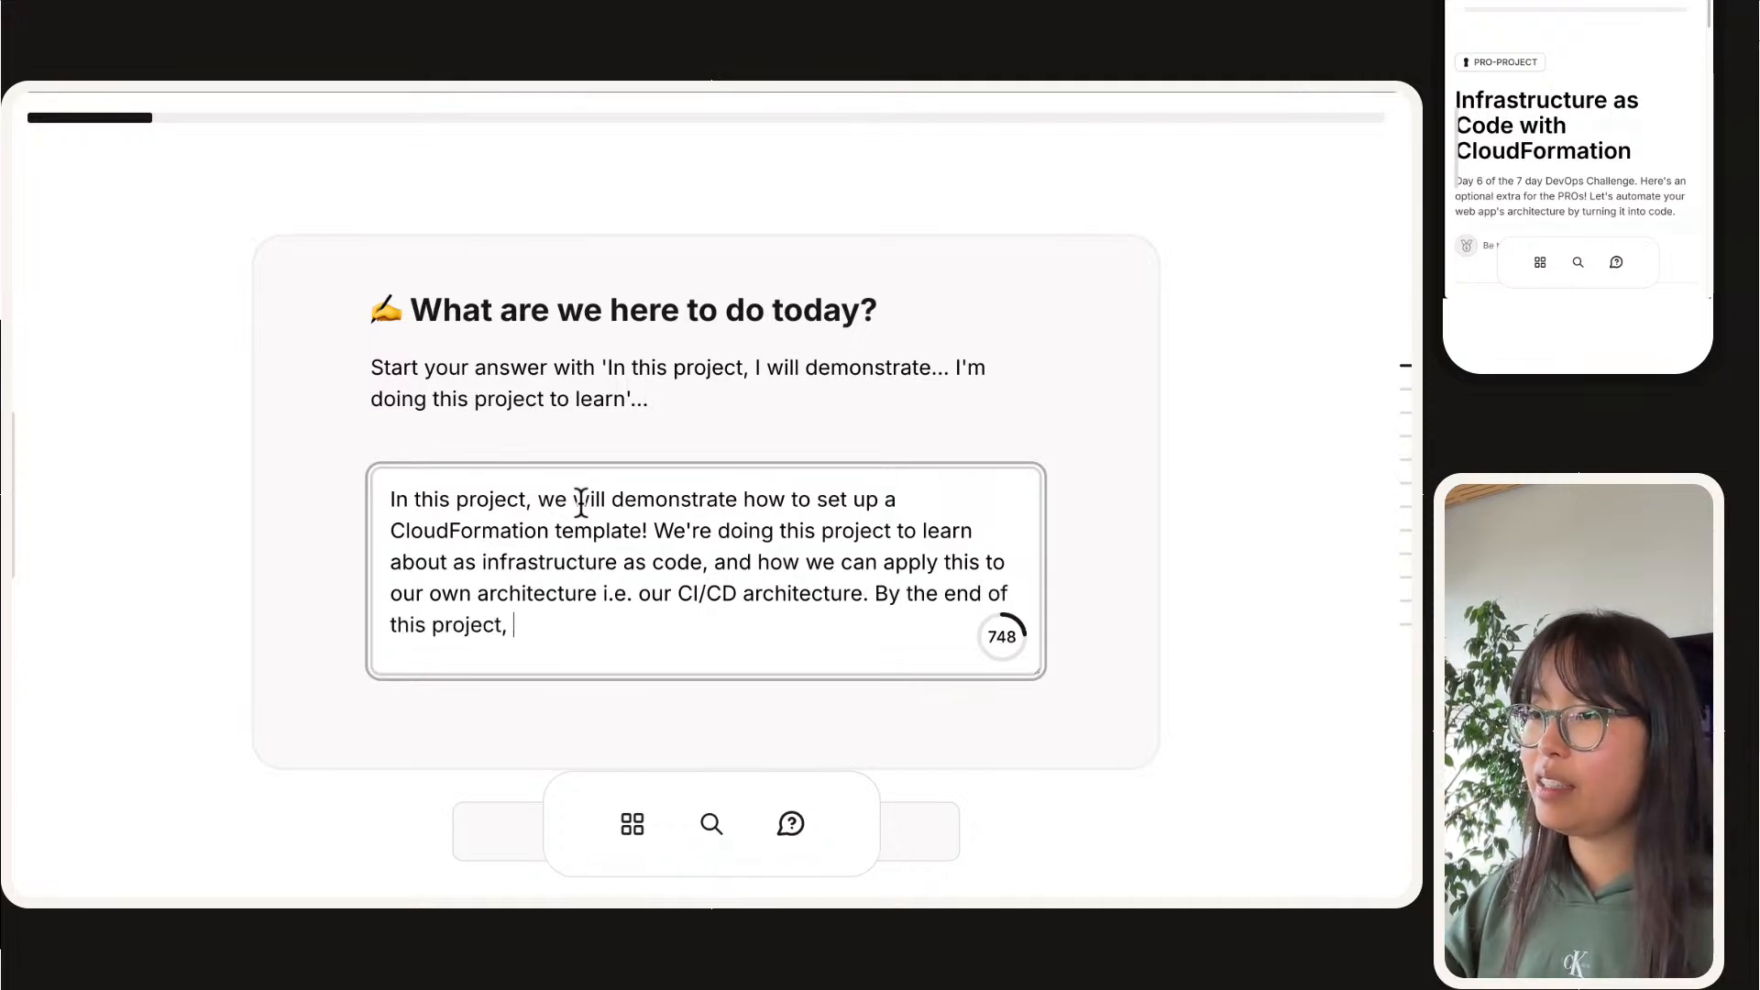
text(reousrces like)
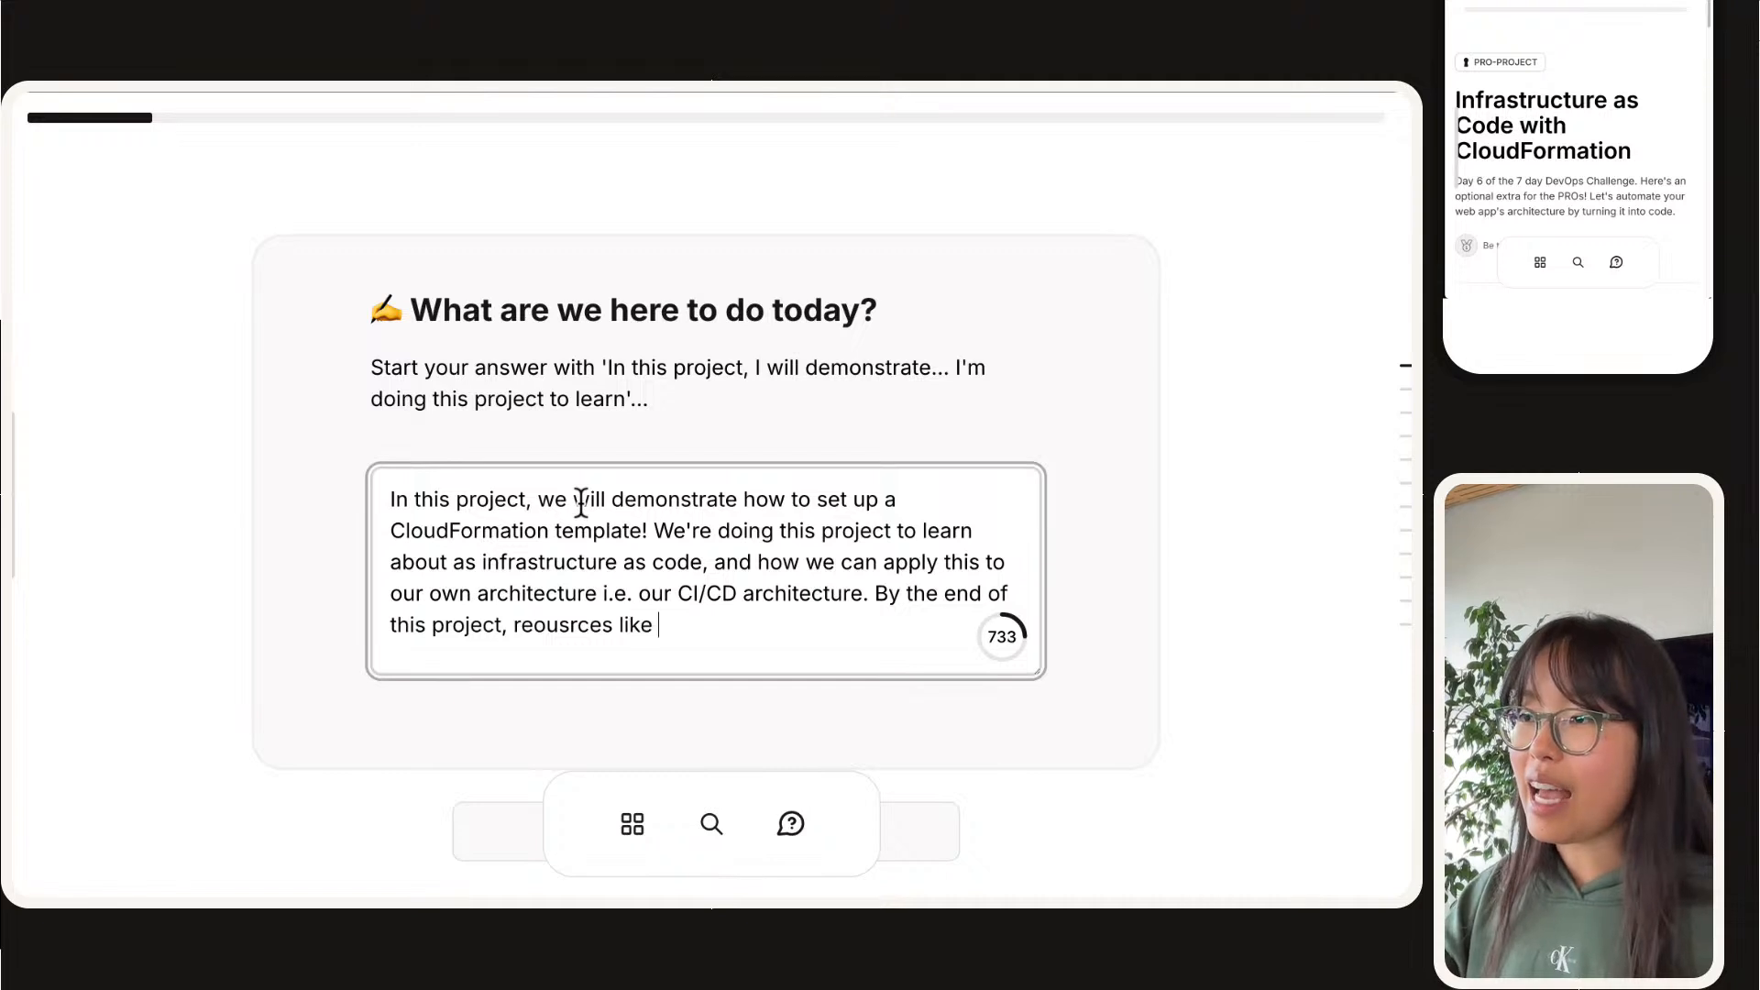
key(BackSpace)
key(BackSpace)
key(BackSpace)
key(BackSpace)
key(BackSpace)
key(BackSpace)
key(BackSpace)
key(BackSpace)
key(BackSpace)
key(BackSpace)
text(r)
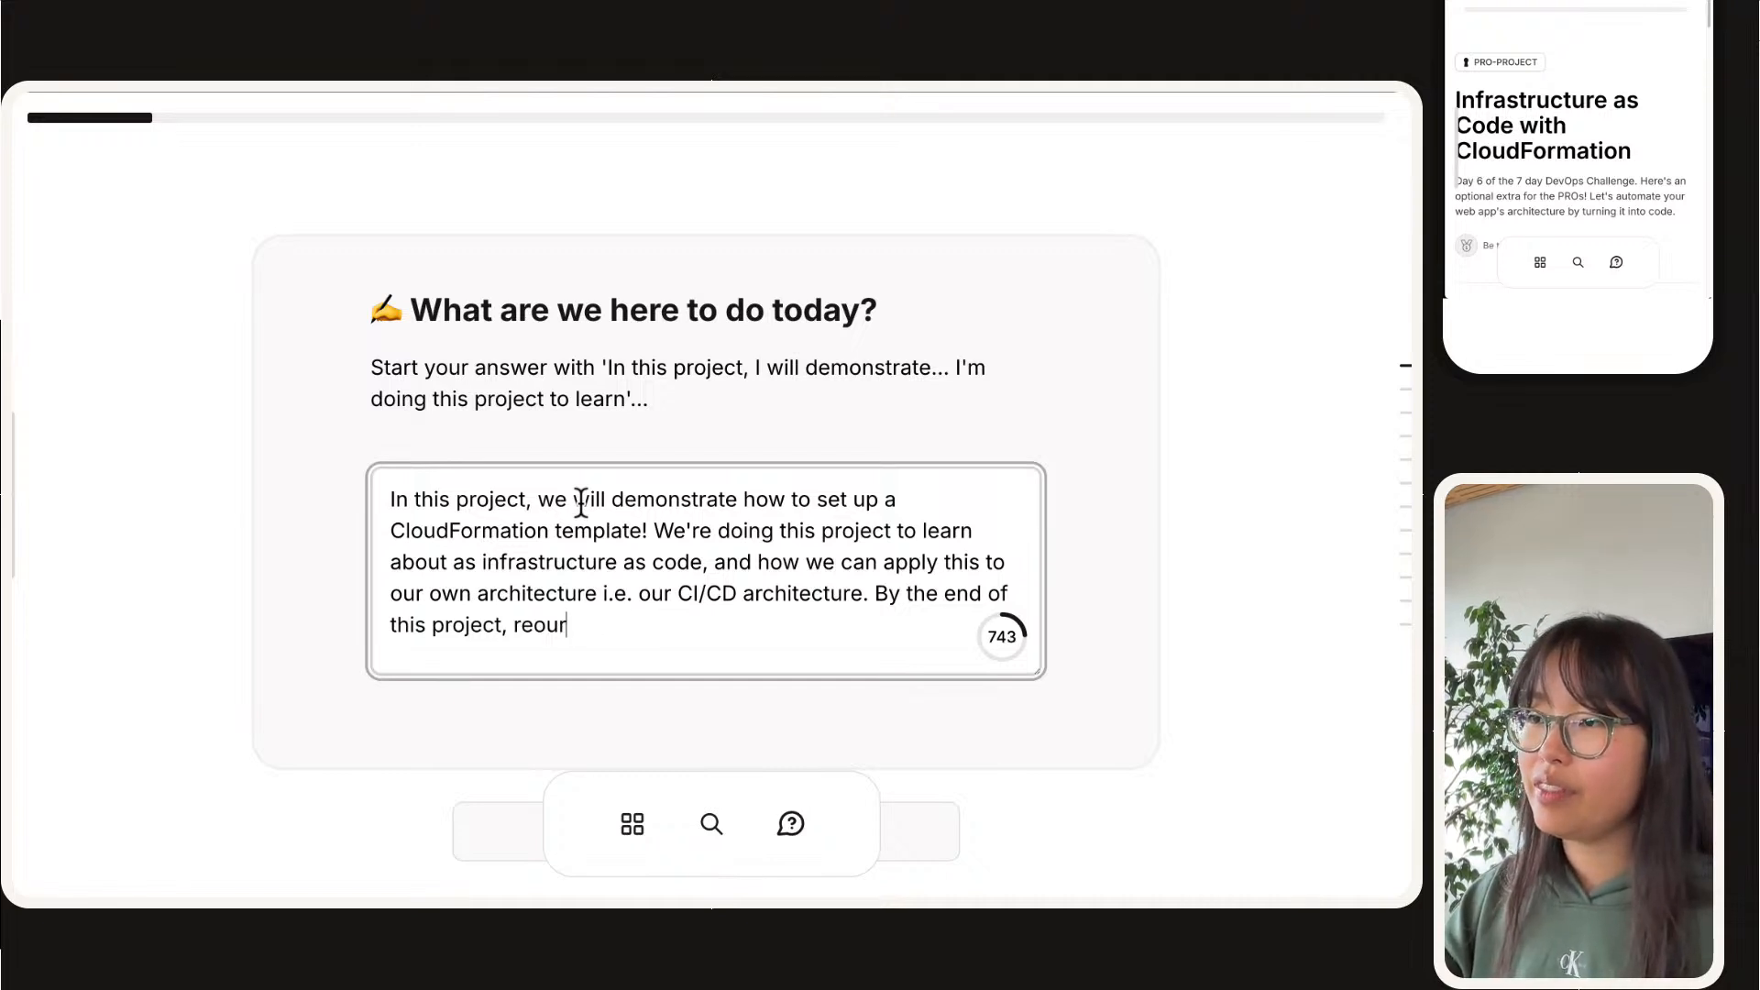
key(BackSpace)
key(BackSpace)
key(BackSpace)
text(sources like CodeAr)
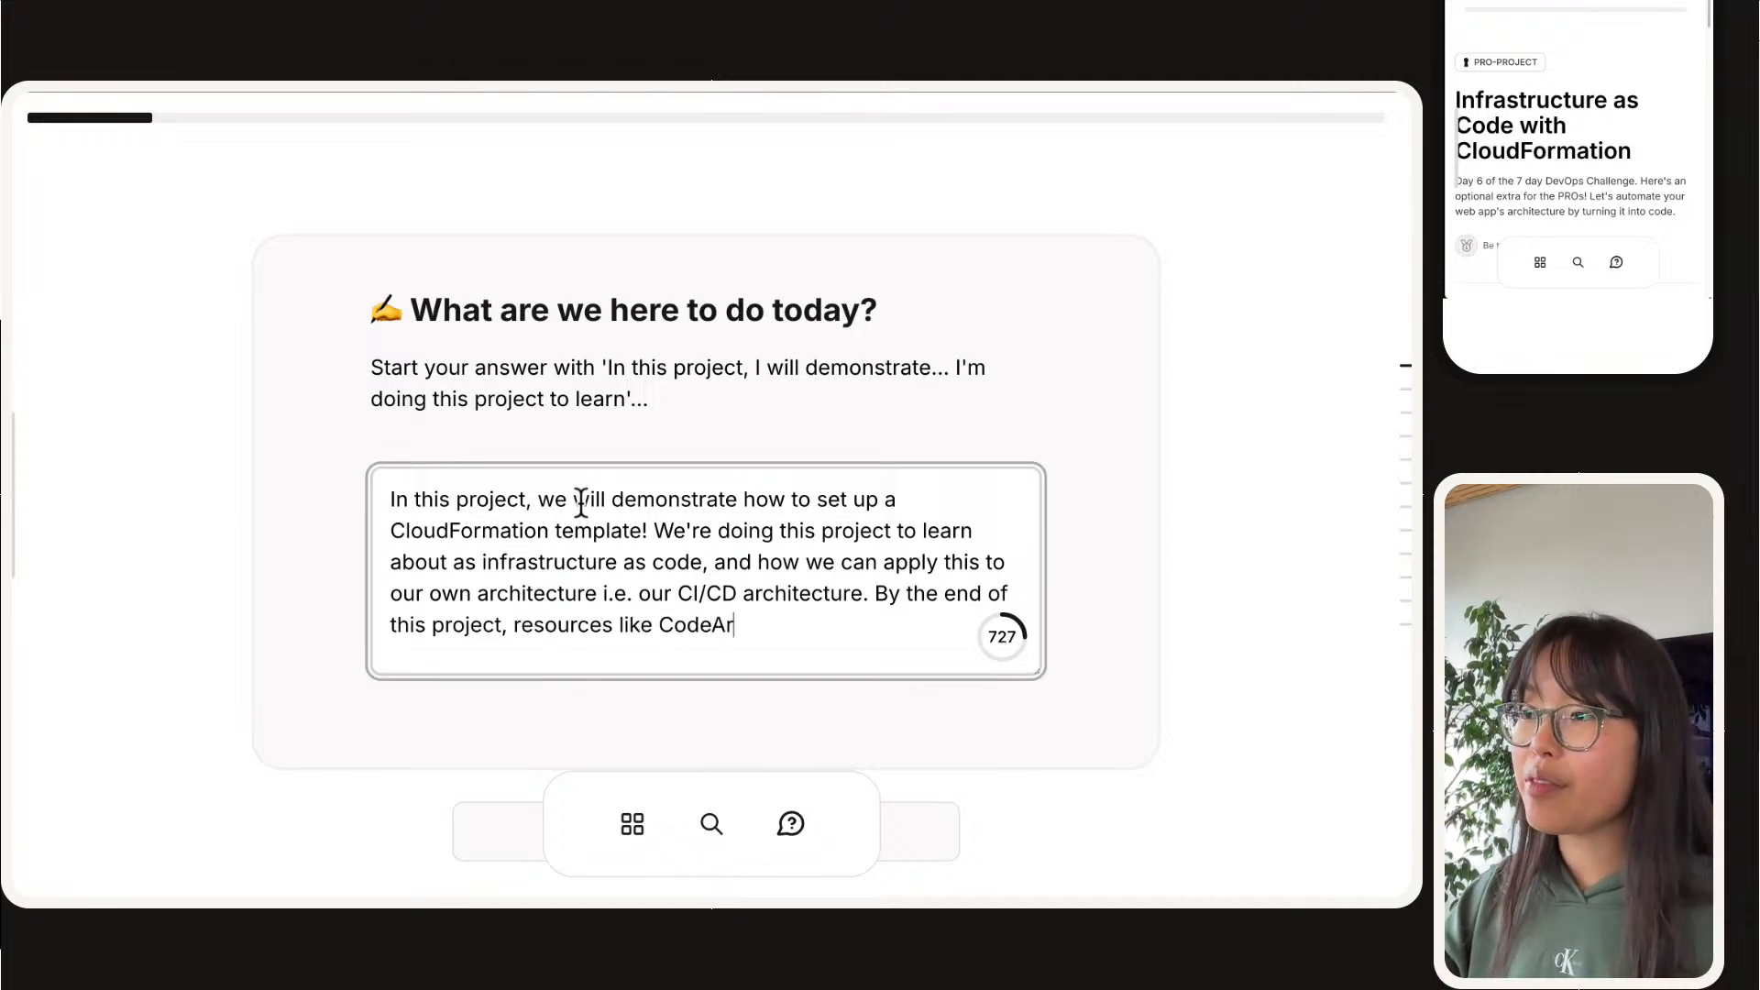
text(tifact, CodeBui)
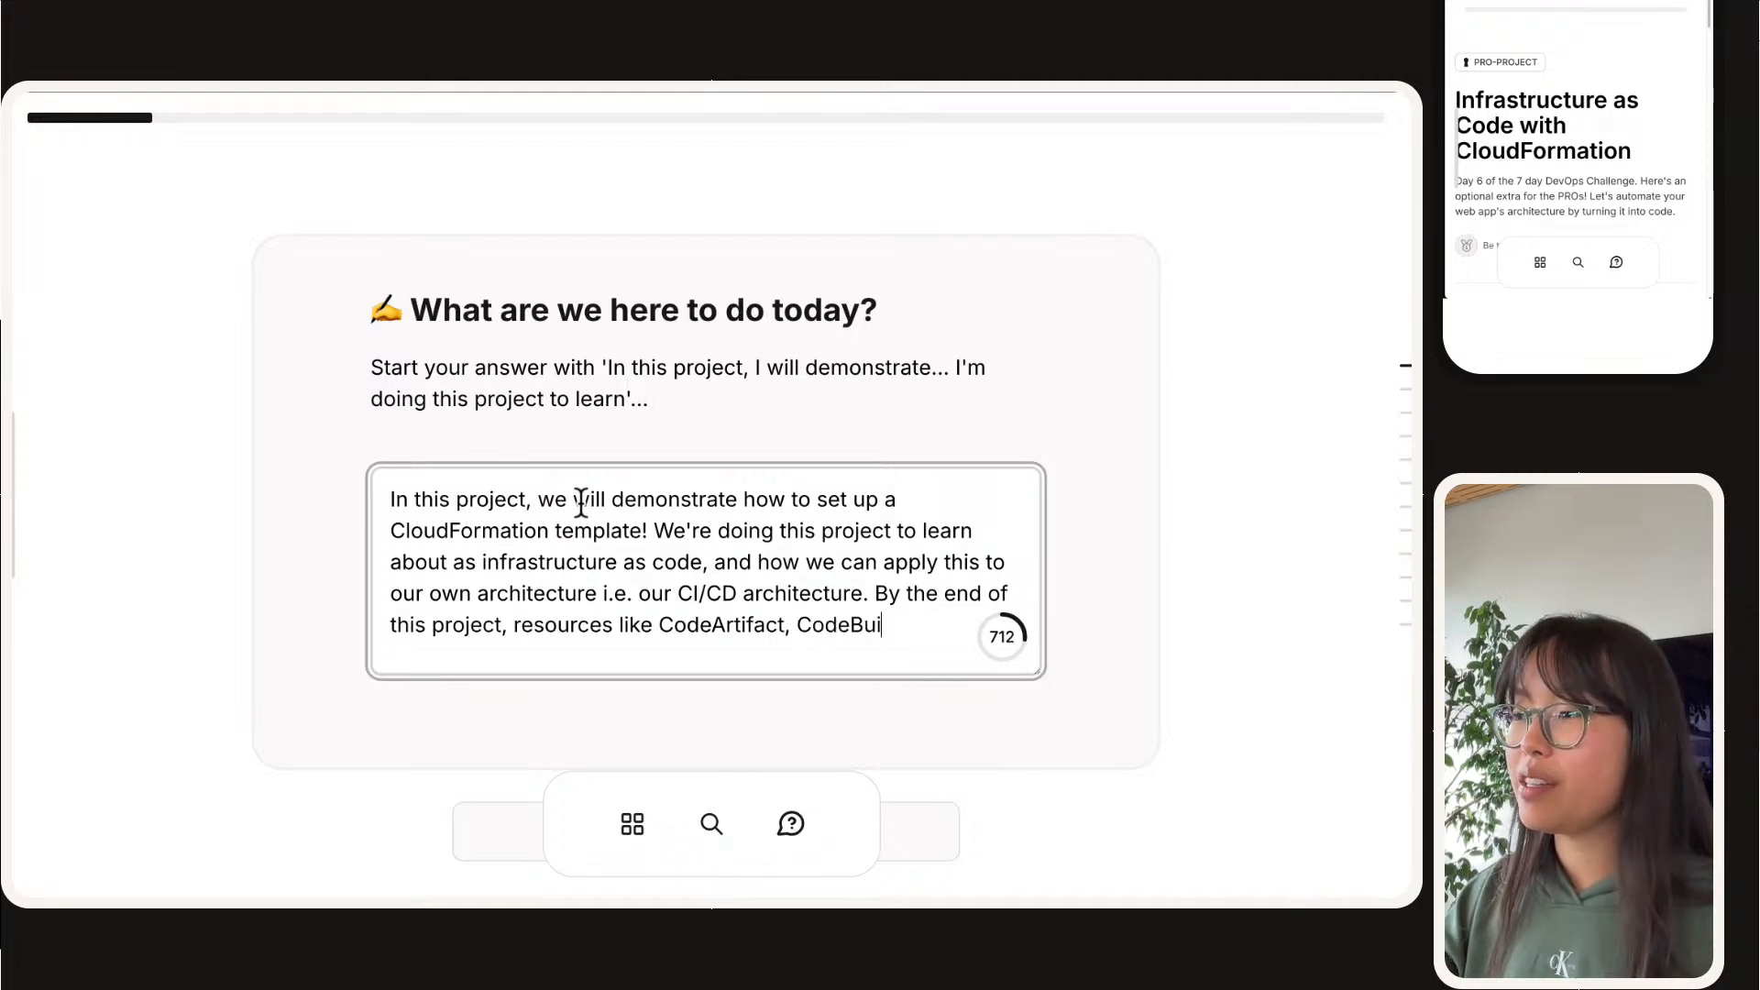
text(ld, CodeDeploy,)
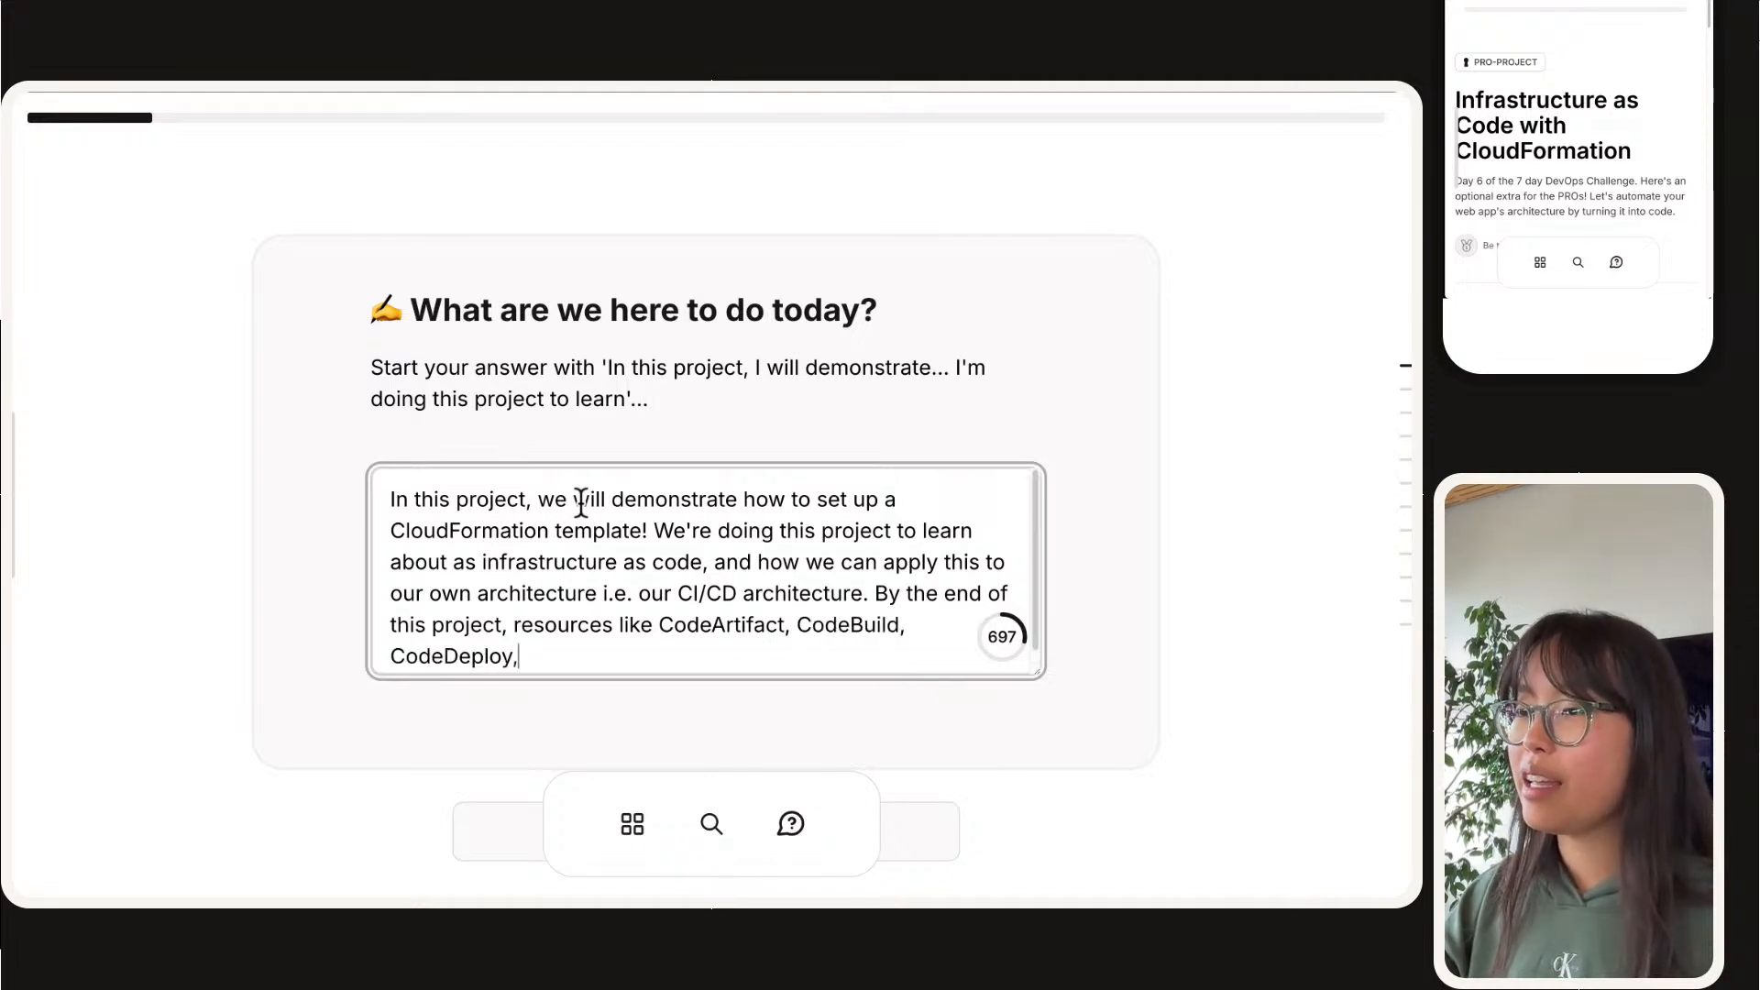
text( CodeConnec)
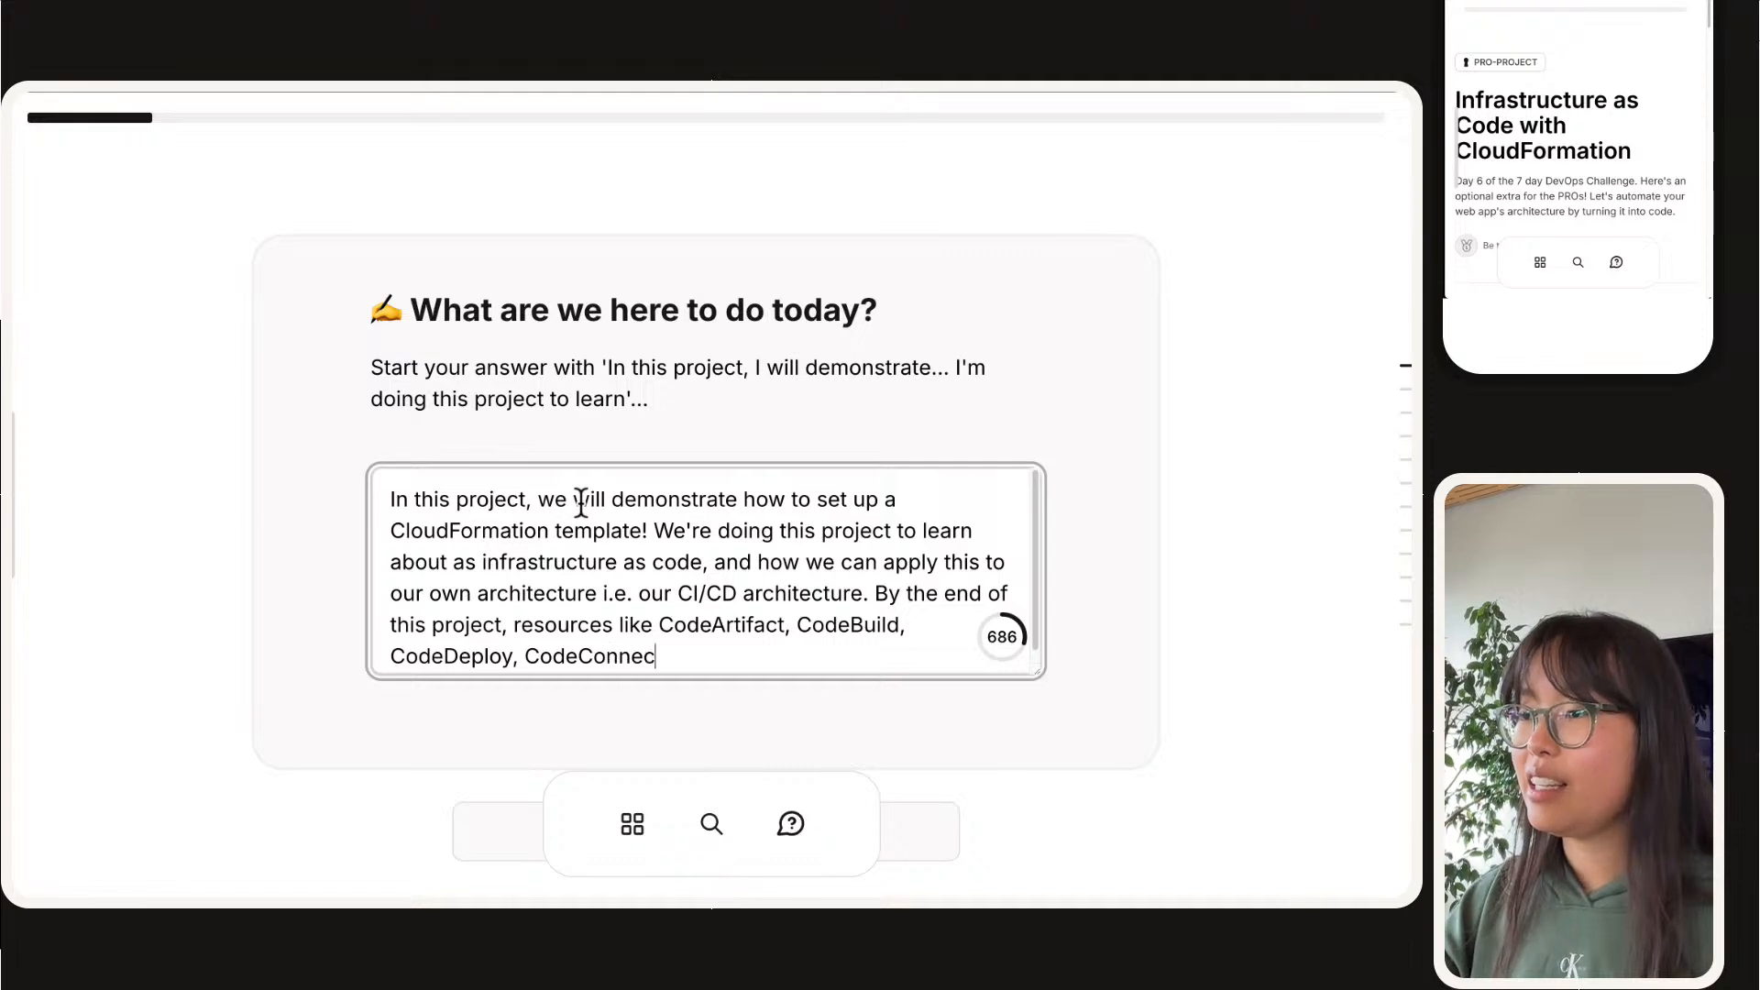
text(tion and more will b)
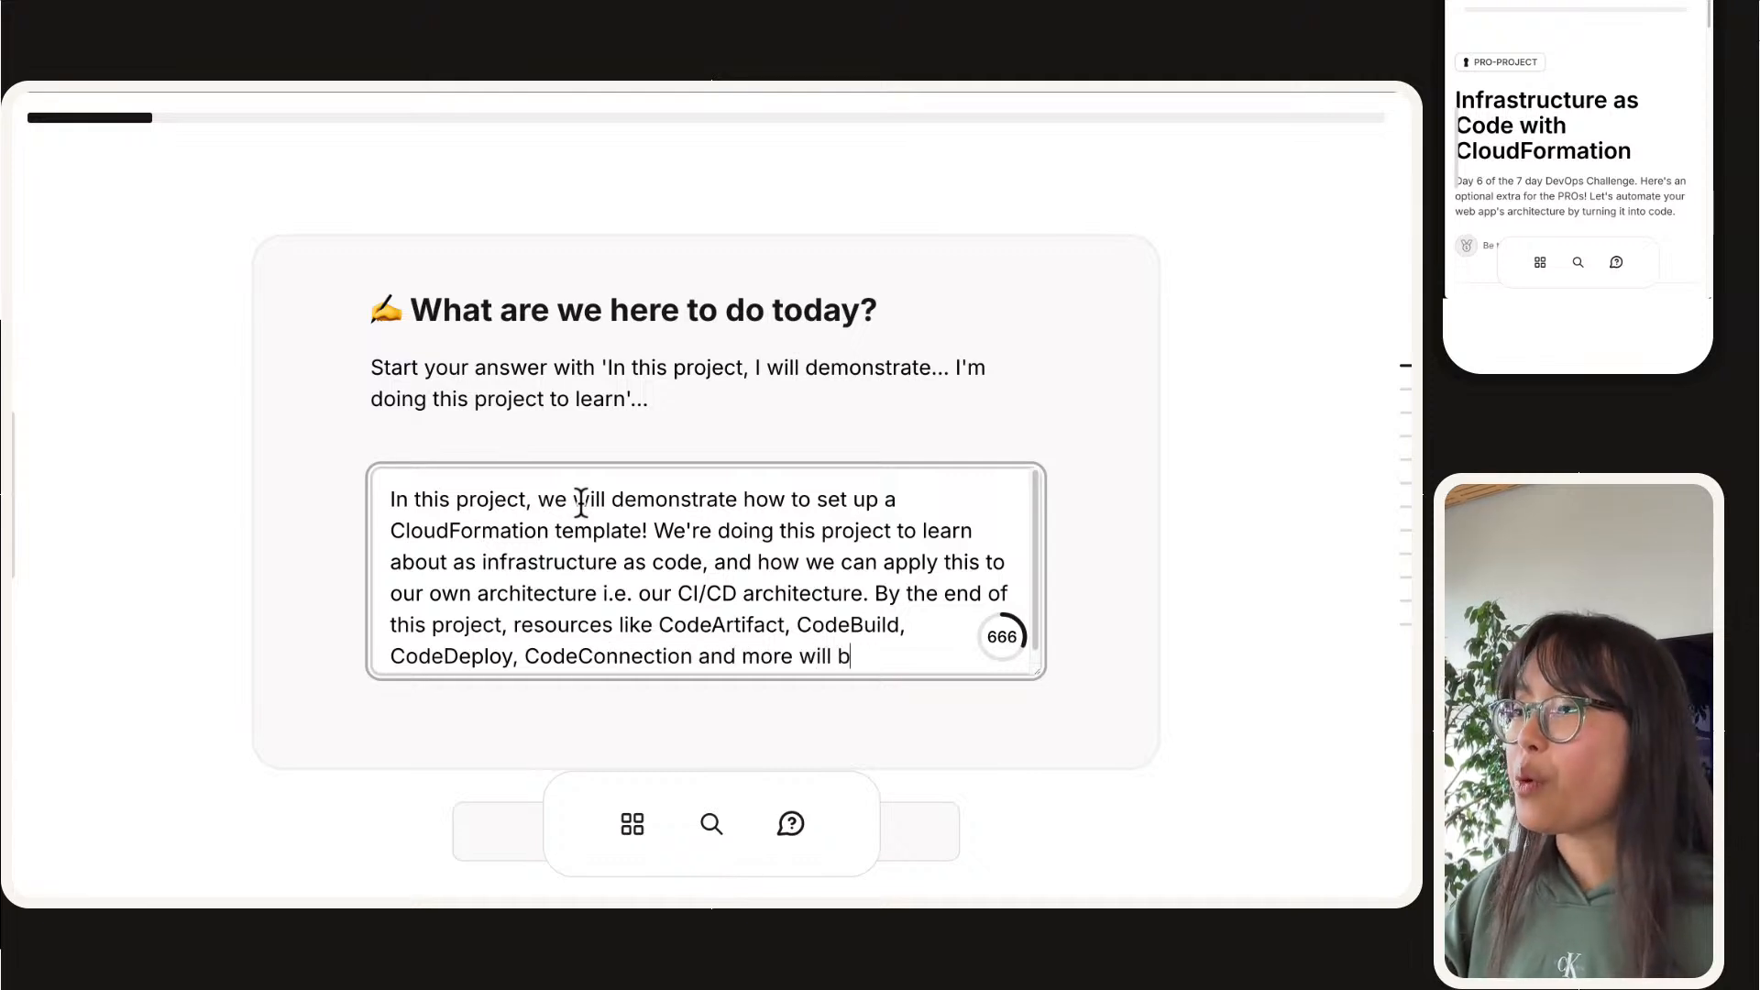
text(e defined together )
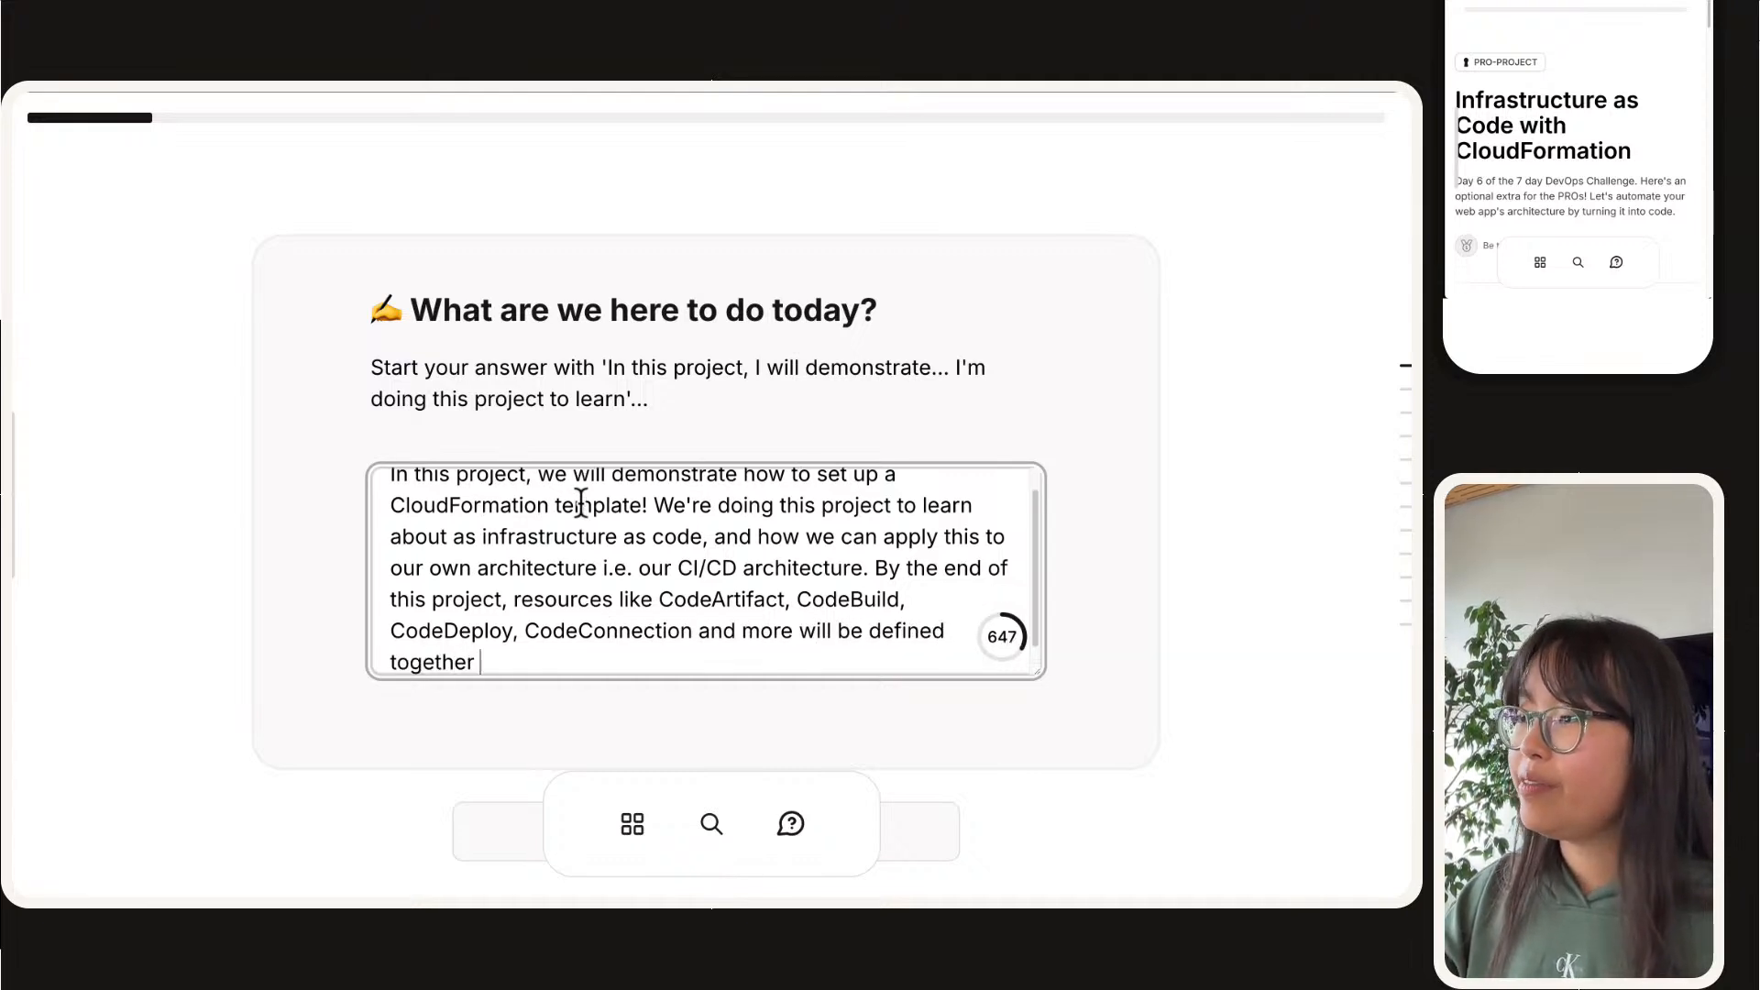
text(in a singble)
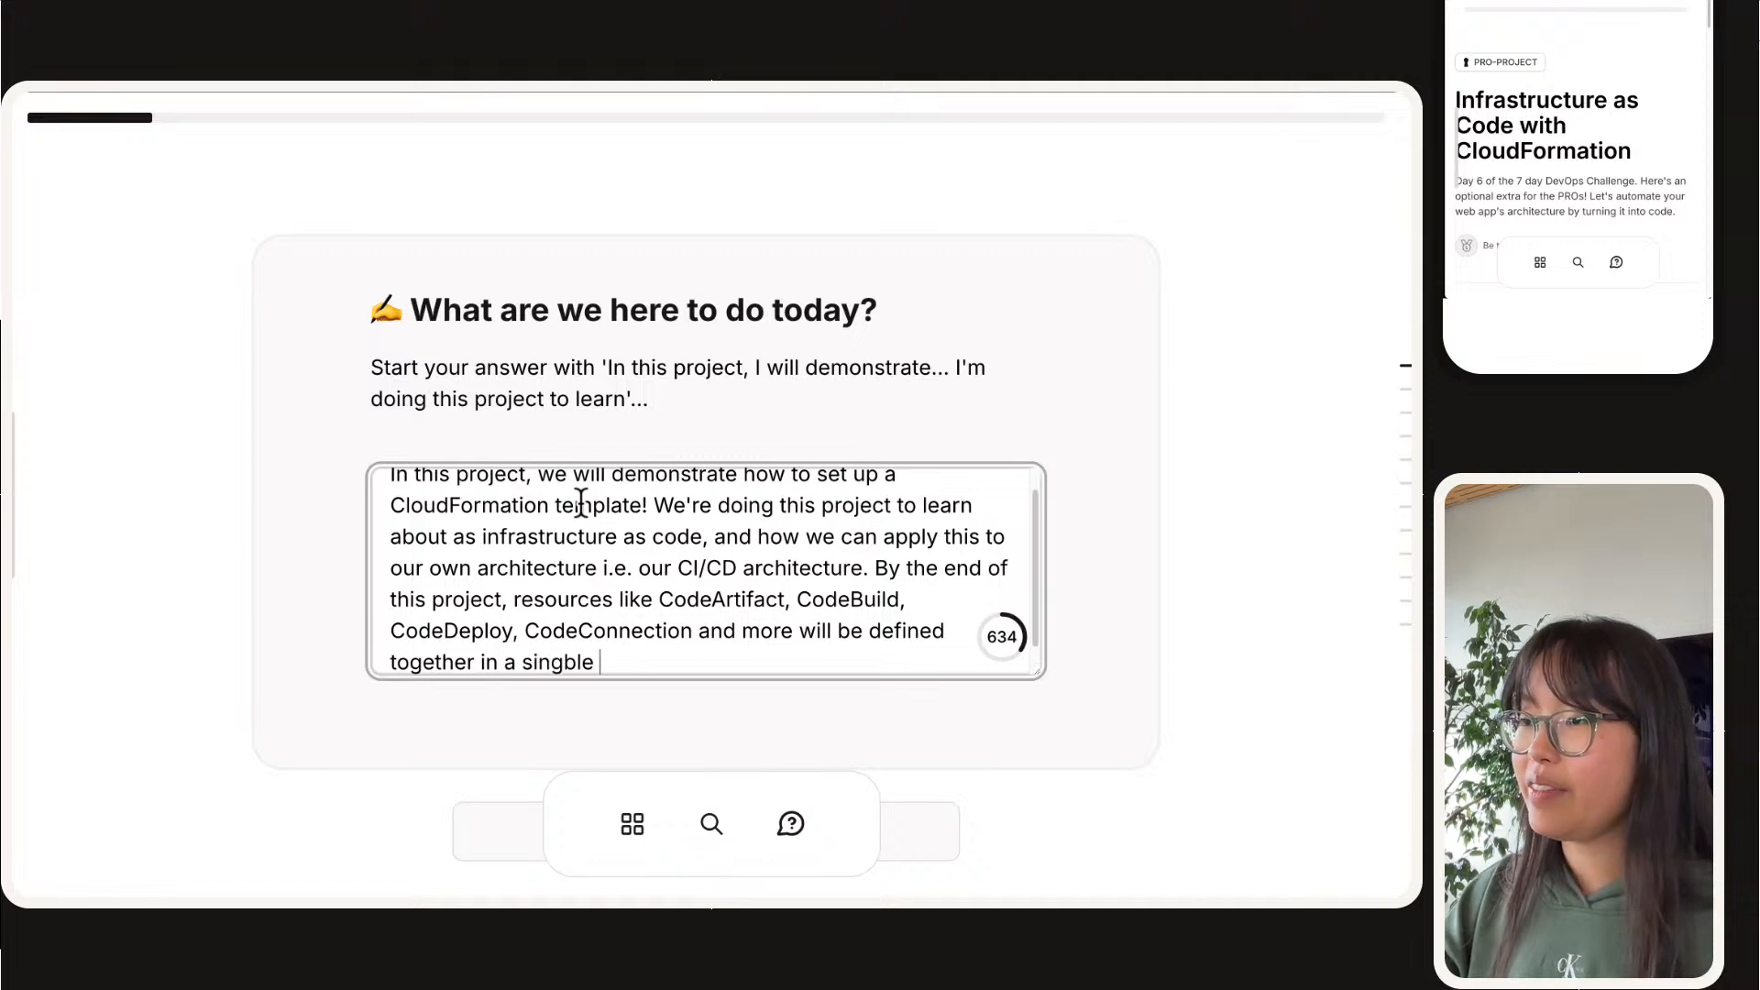
Step: End the answer with "will be defined together in a single template." and submit it
key(BackSpace)
key(BackSpace)
key(BackSpace)
key(BackSpace)
text(le template.)
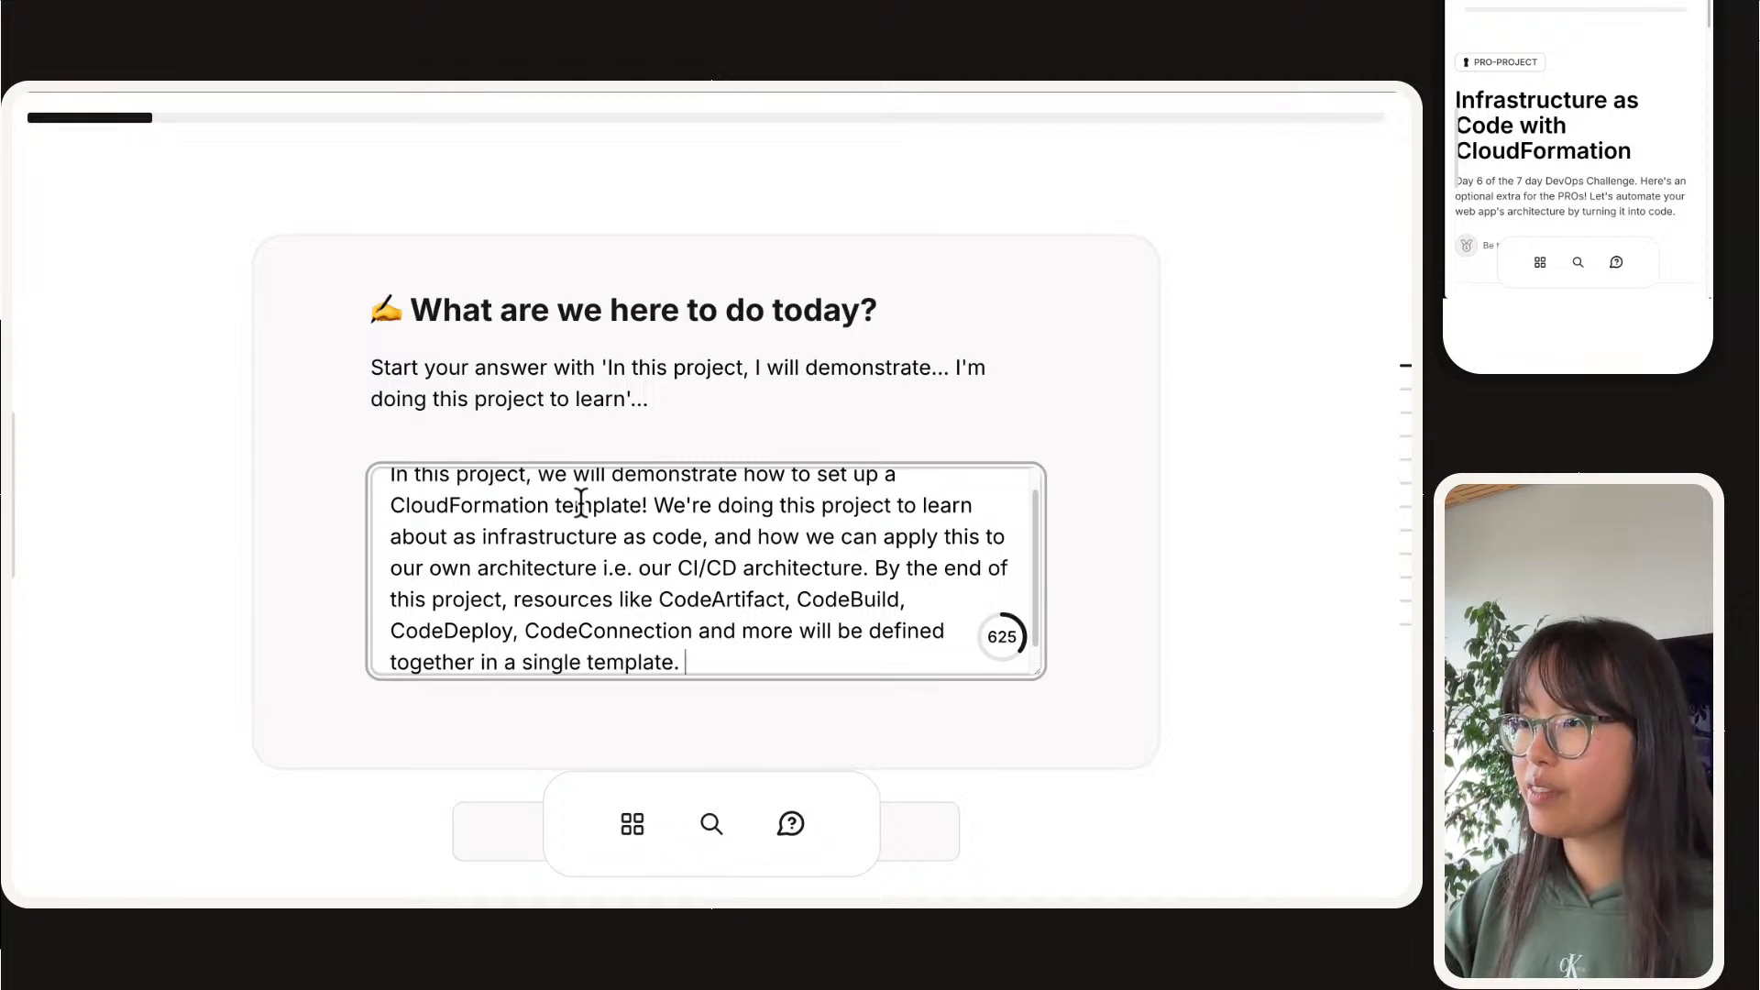
scroll(576, 477, down, 1)
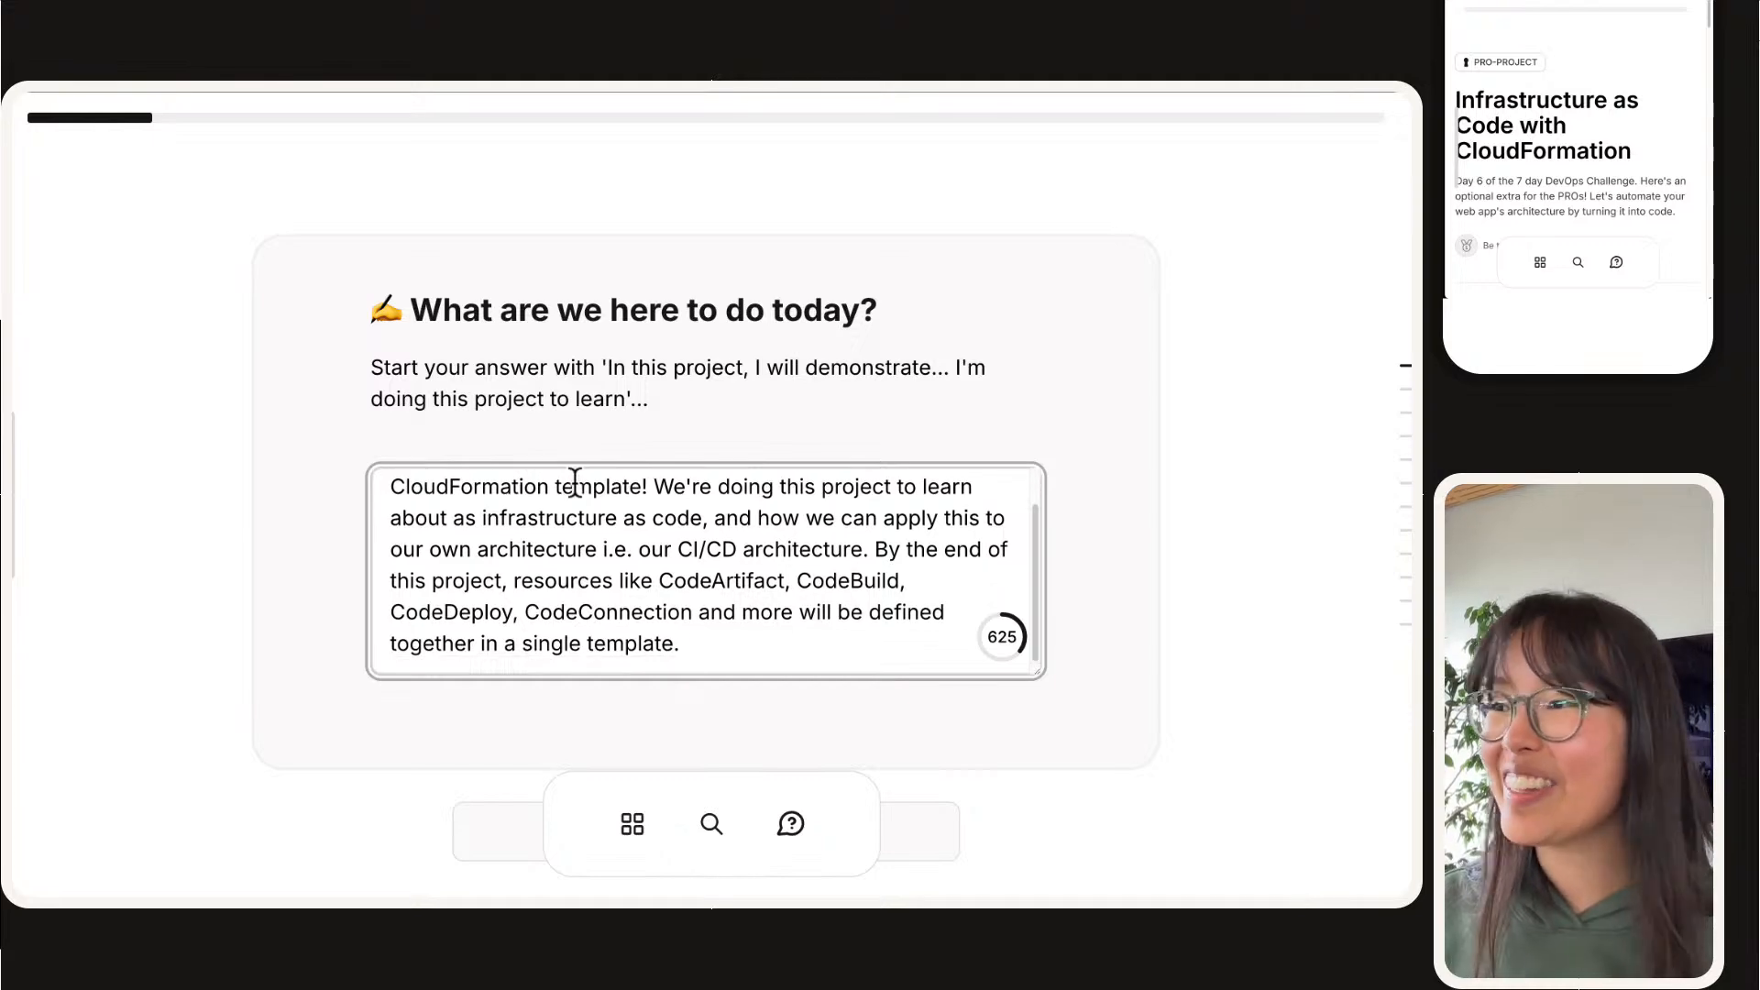
scroll(749, 530, down, 3)
click(785, 576)
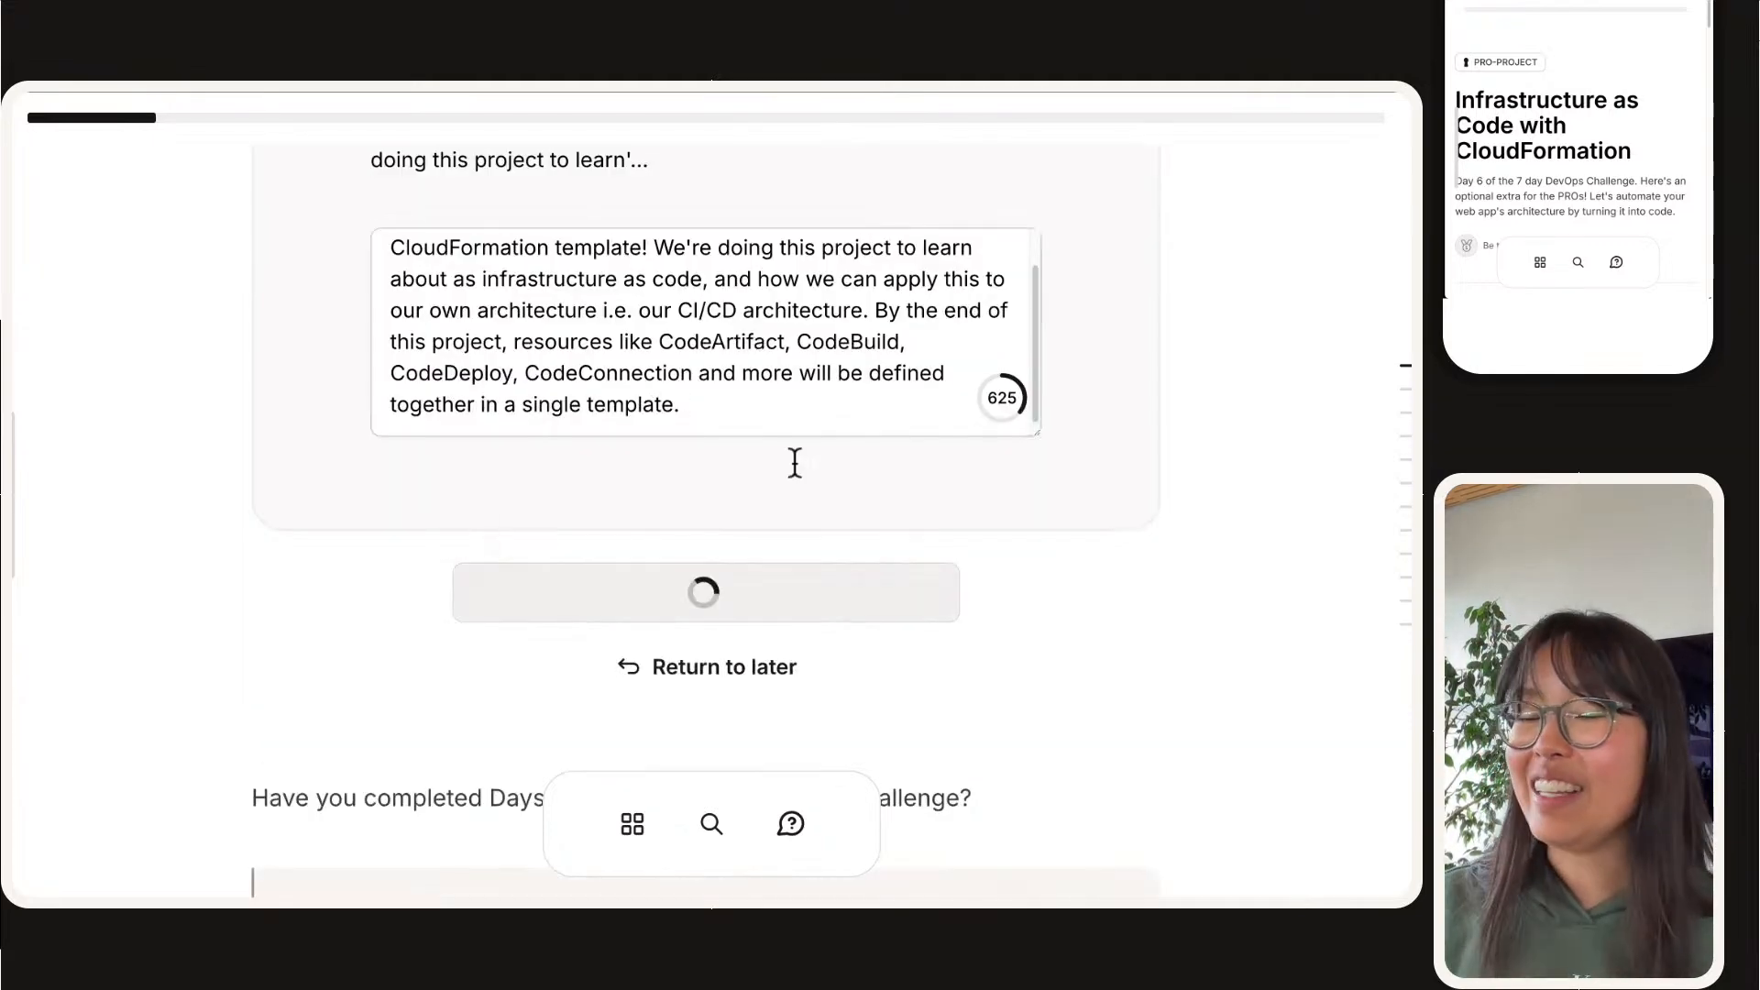
Step: Read the question about completing Days #1-5 of the challenge and the assumptions listed for people who deleted their resources
scroll(791, 445, down, 1)
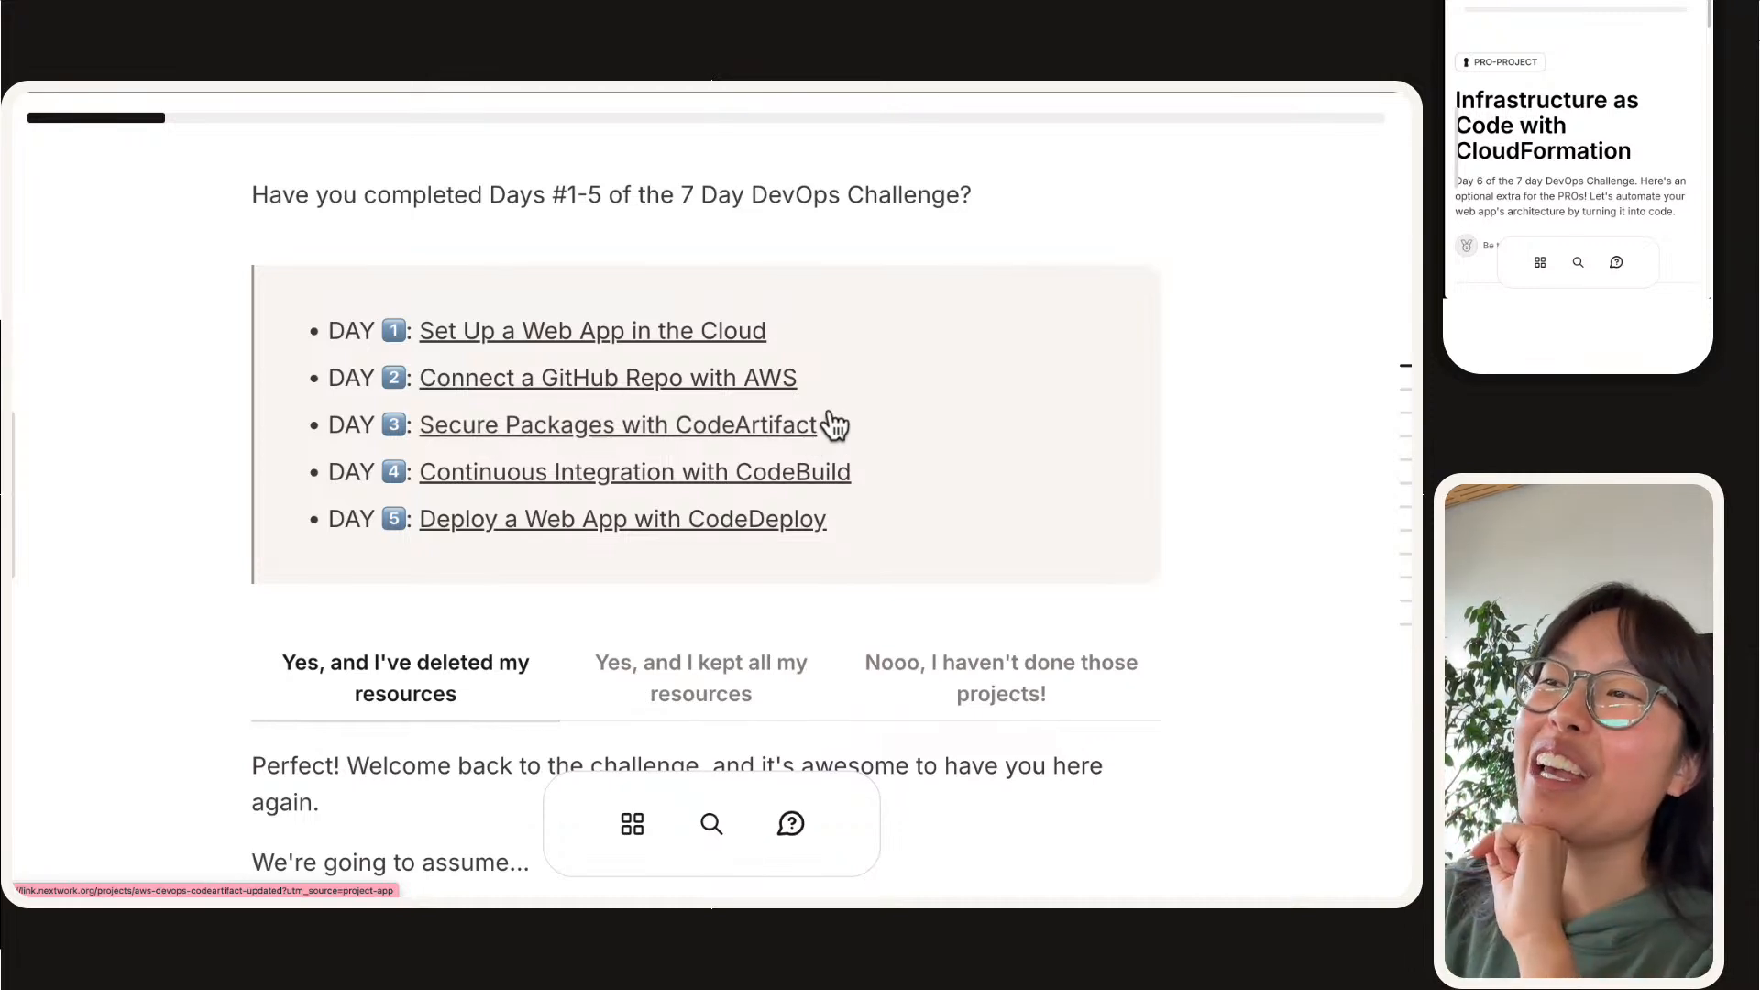
scroll(825, 422, down, 1)
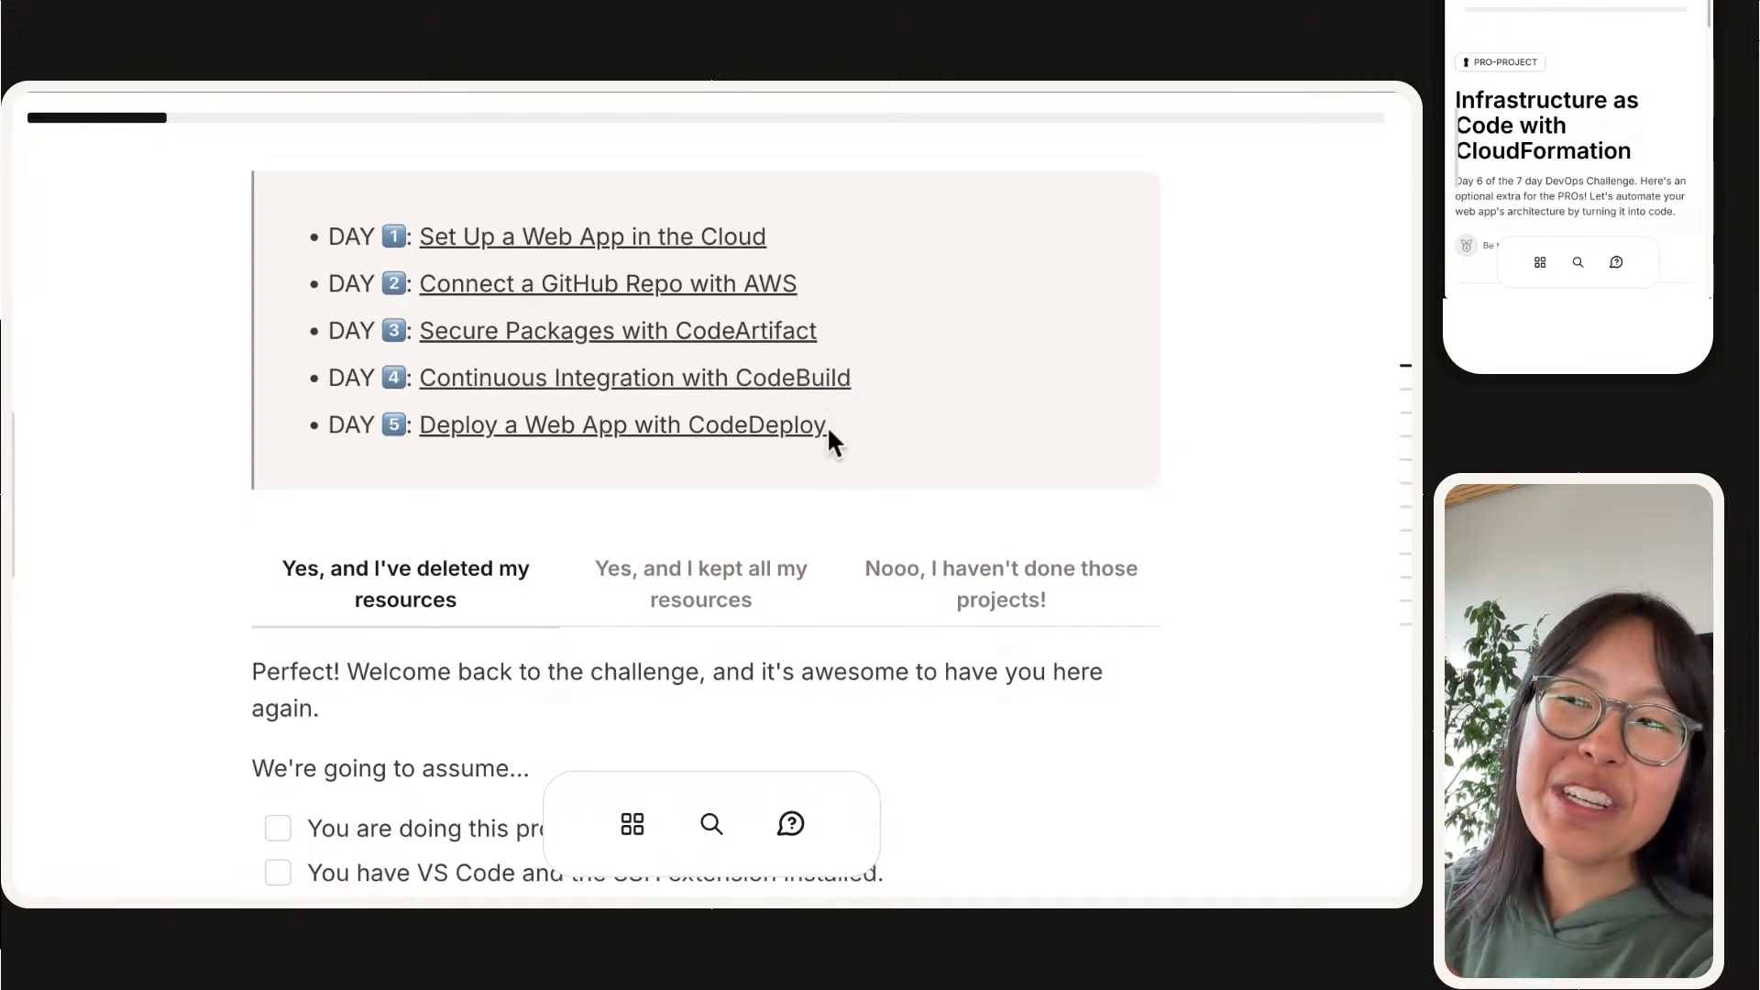
scroll(760, 466, down, 1)
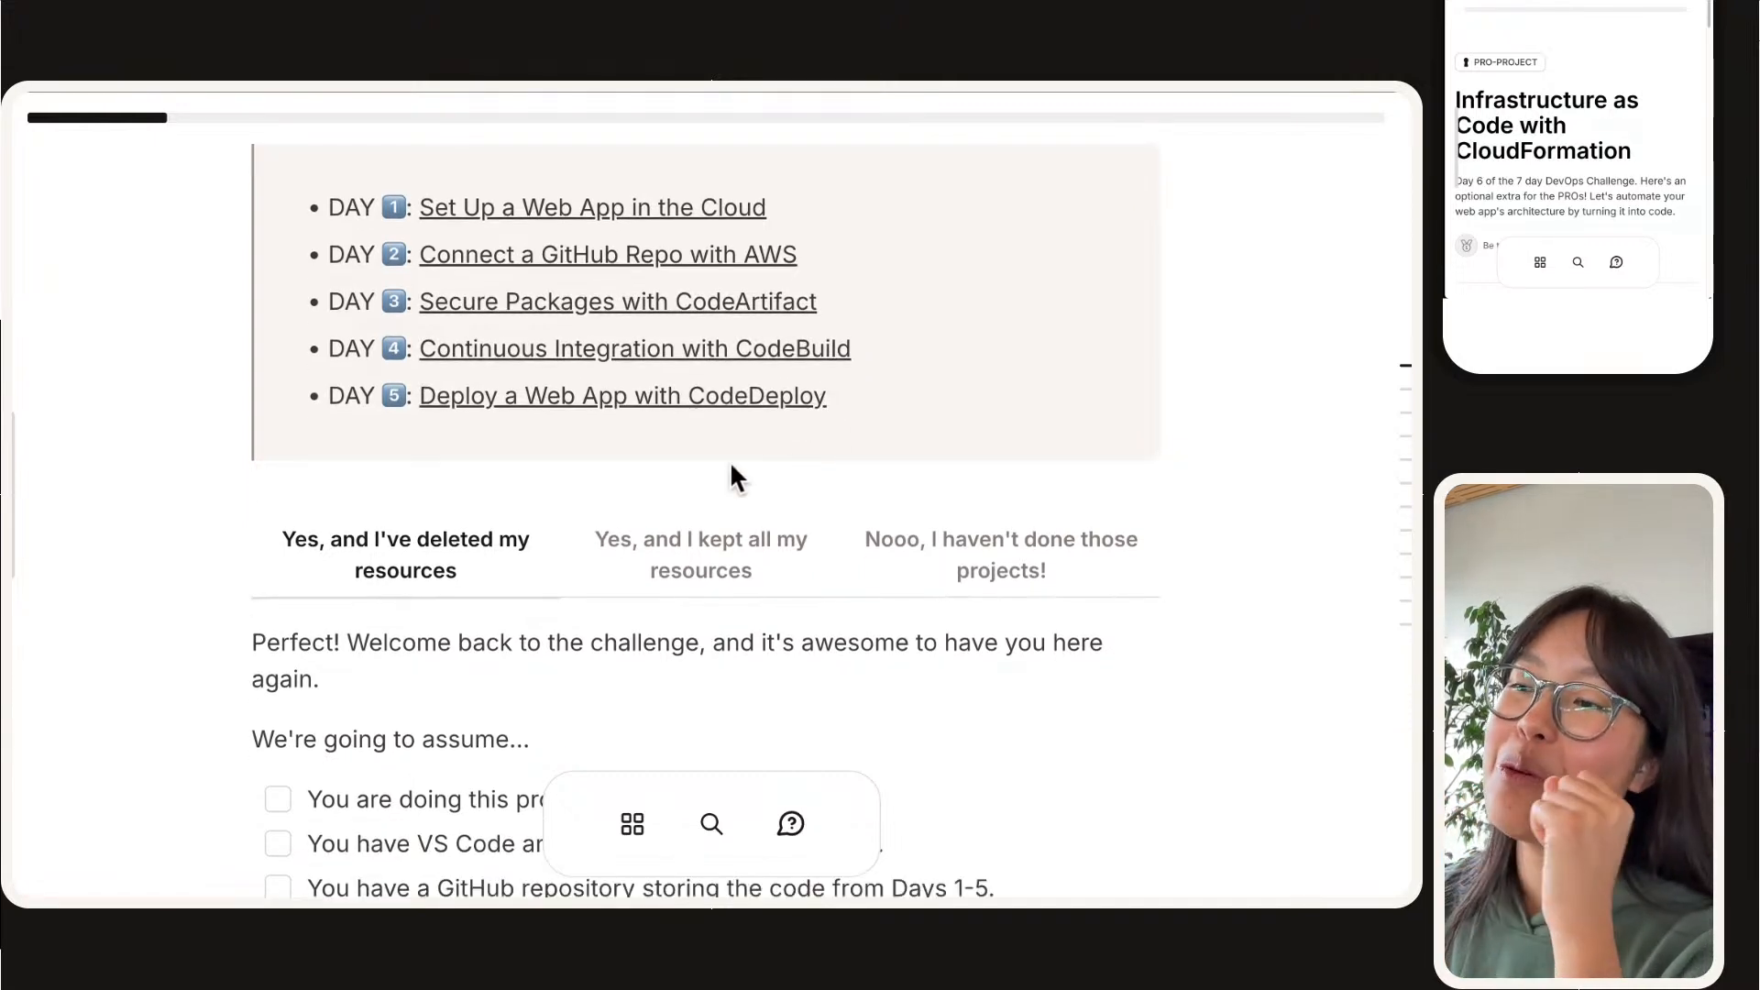
scroll(414, 560, up, 1)
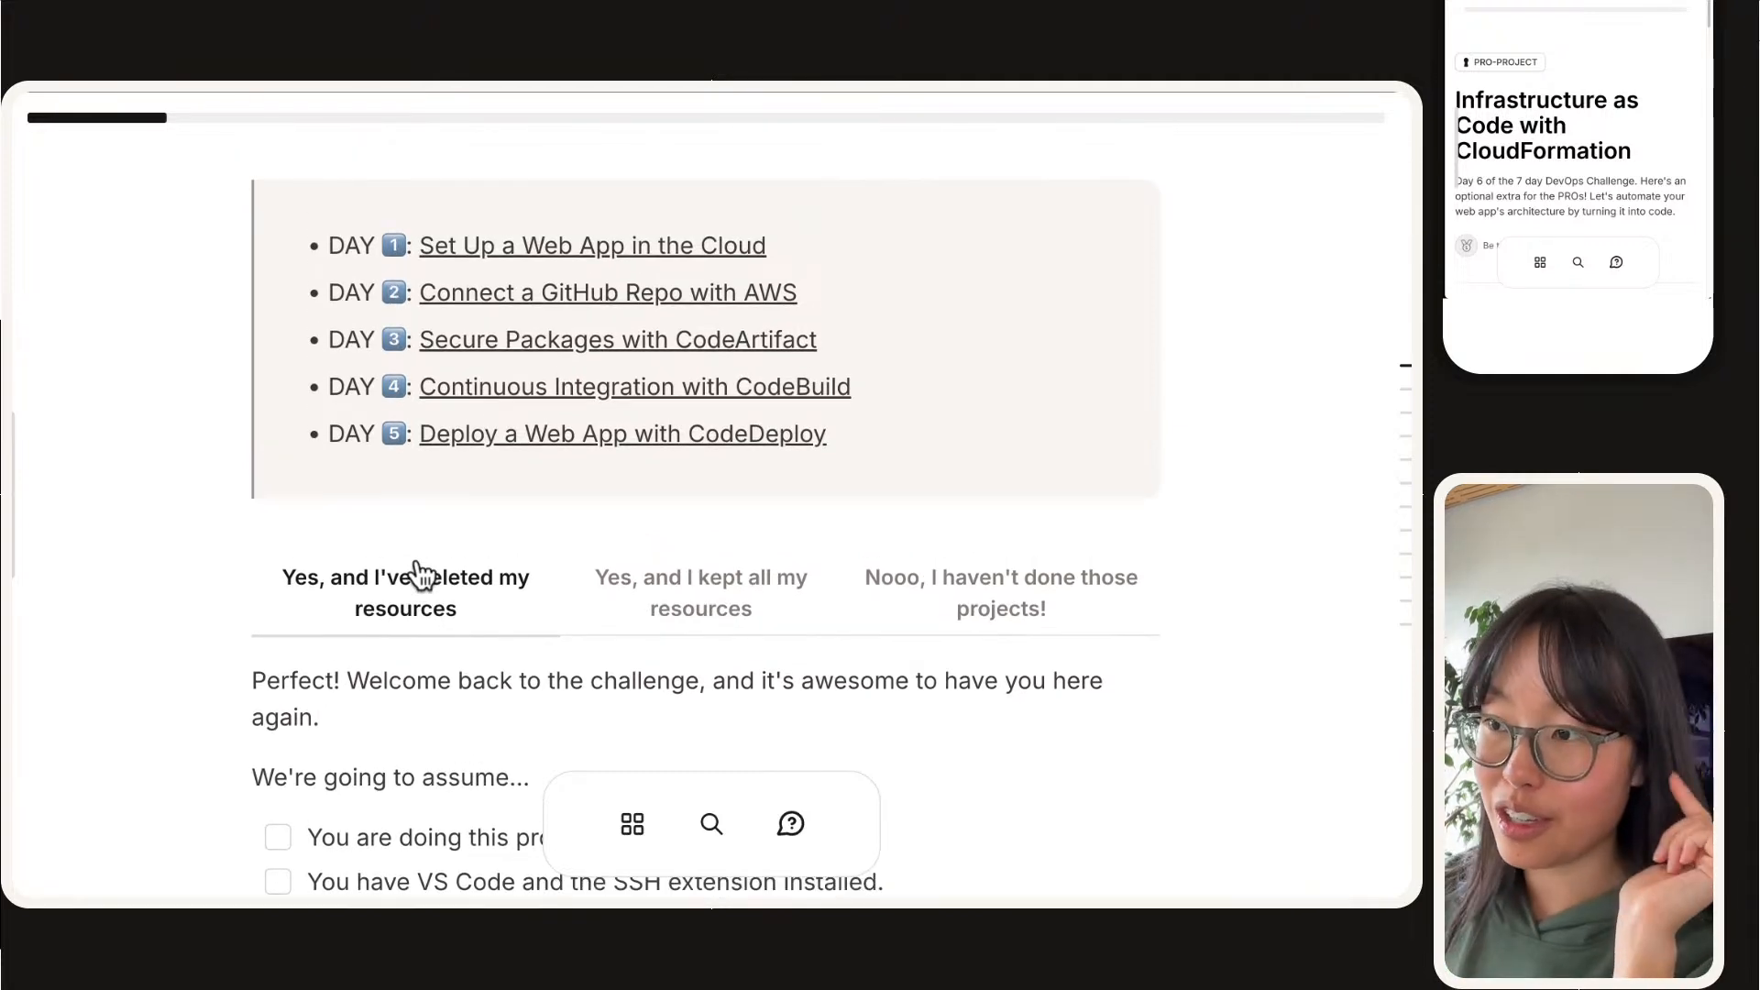
scroll(431, 577, down, 2)
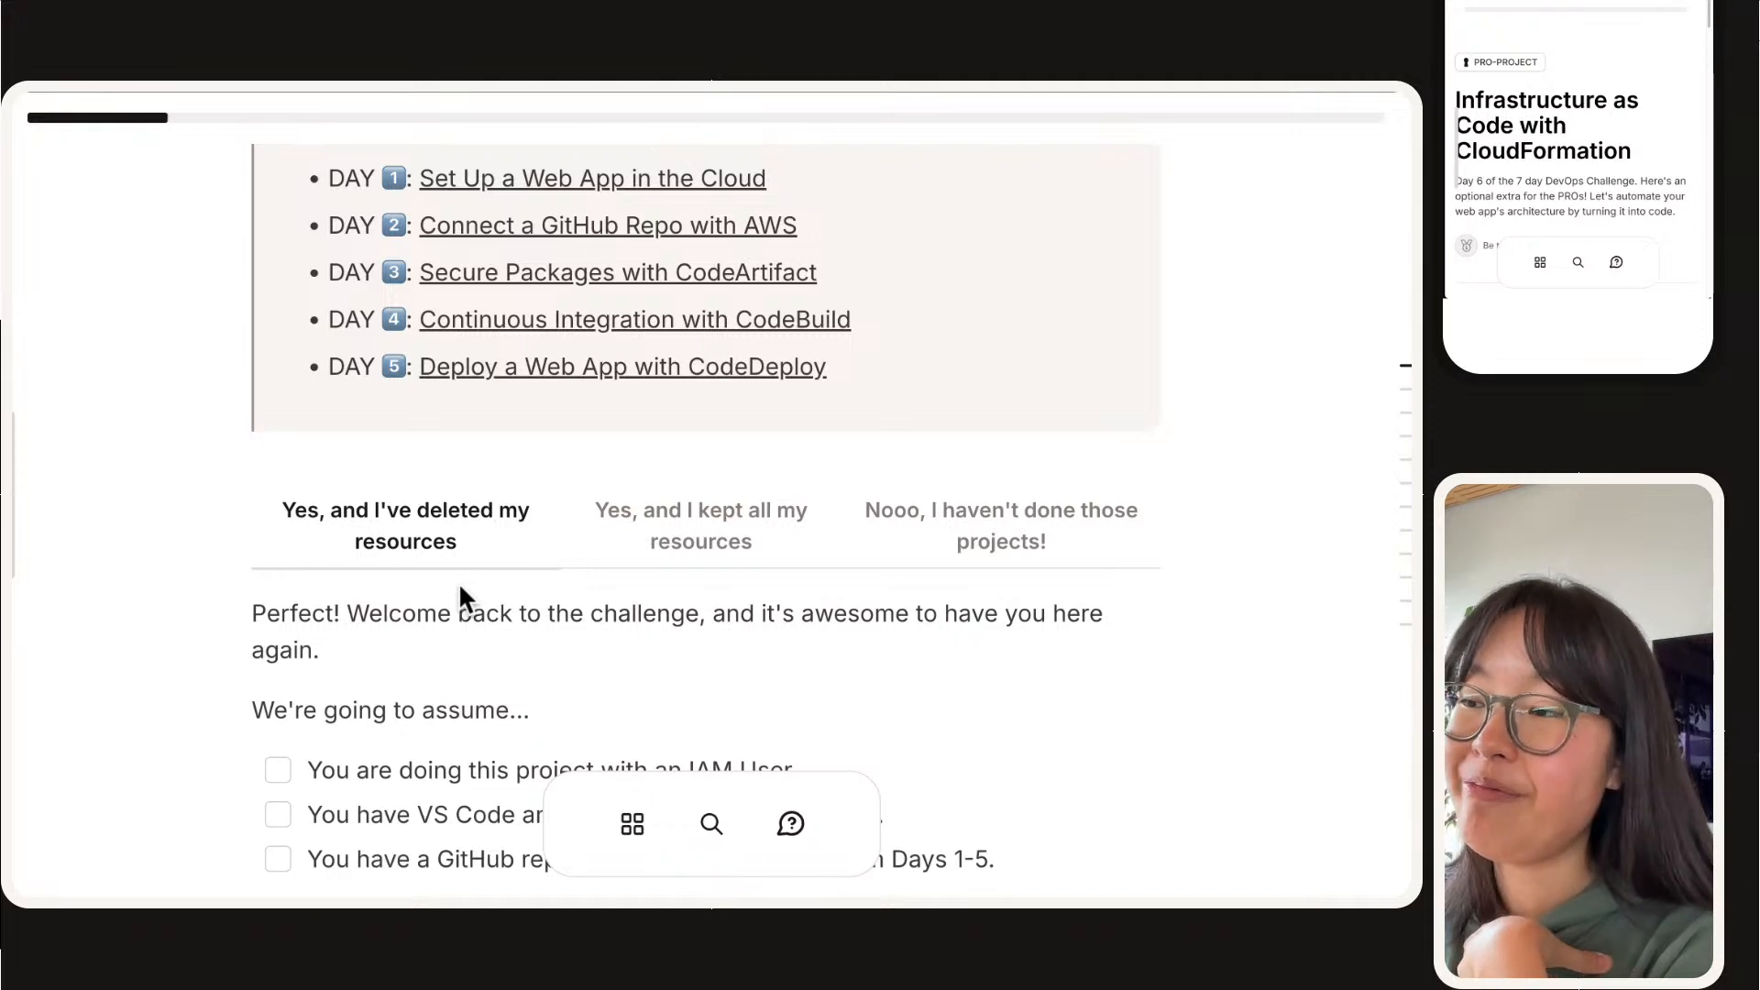
scroll(460, 586, down, 1)
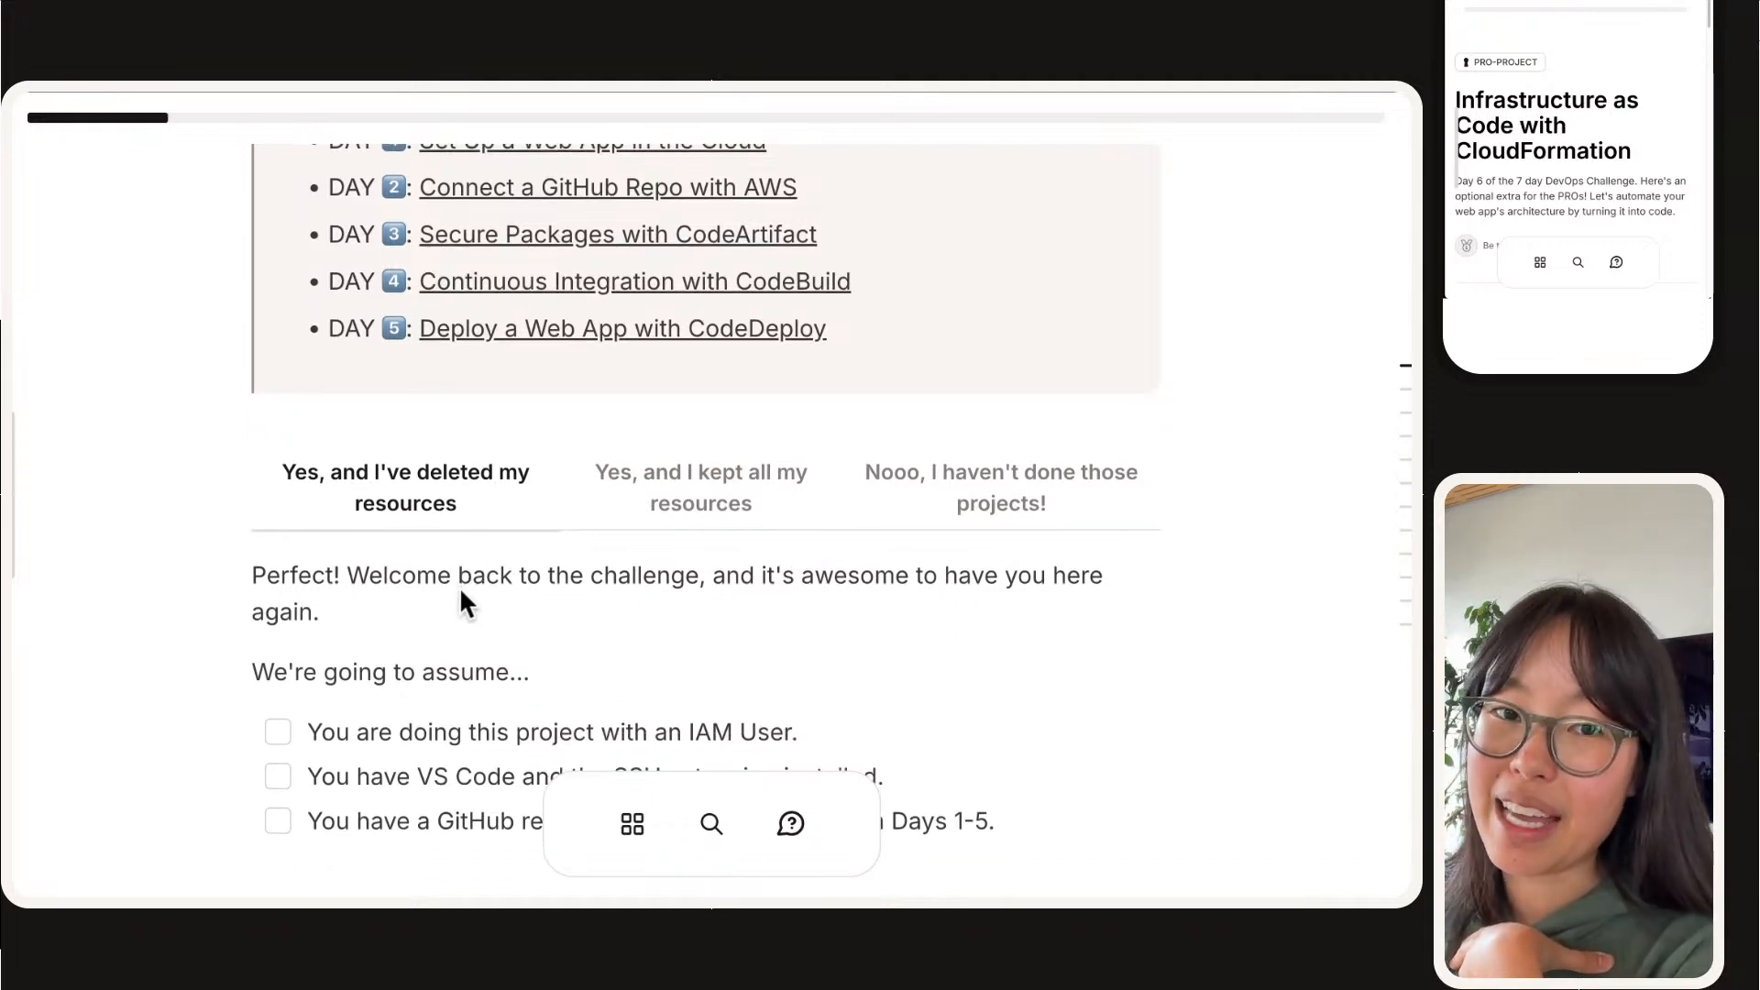
Step: Read the guidance for having kept all resources and for not having done the Days #1-5 projects
click(685, 501)
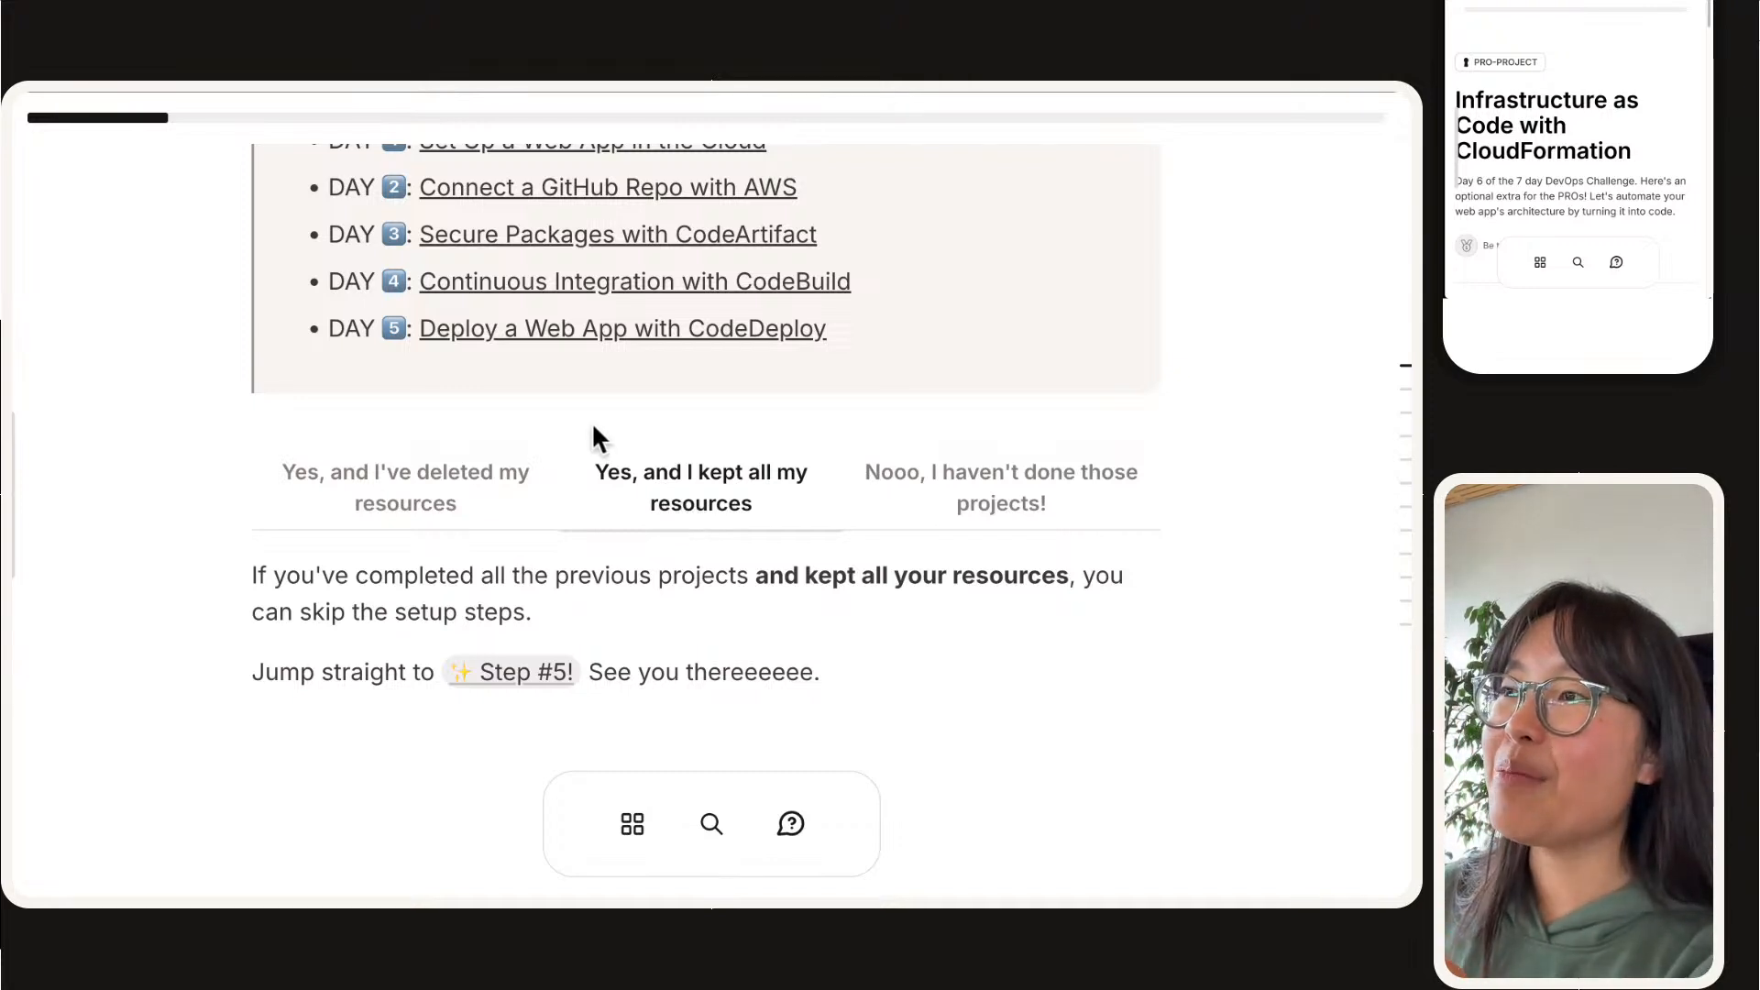
scroll(587, 417, up, 1)
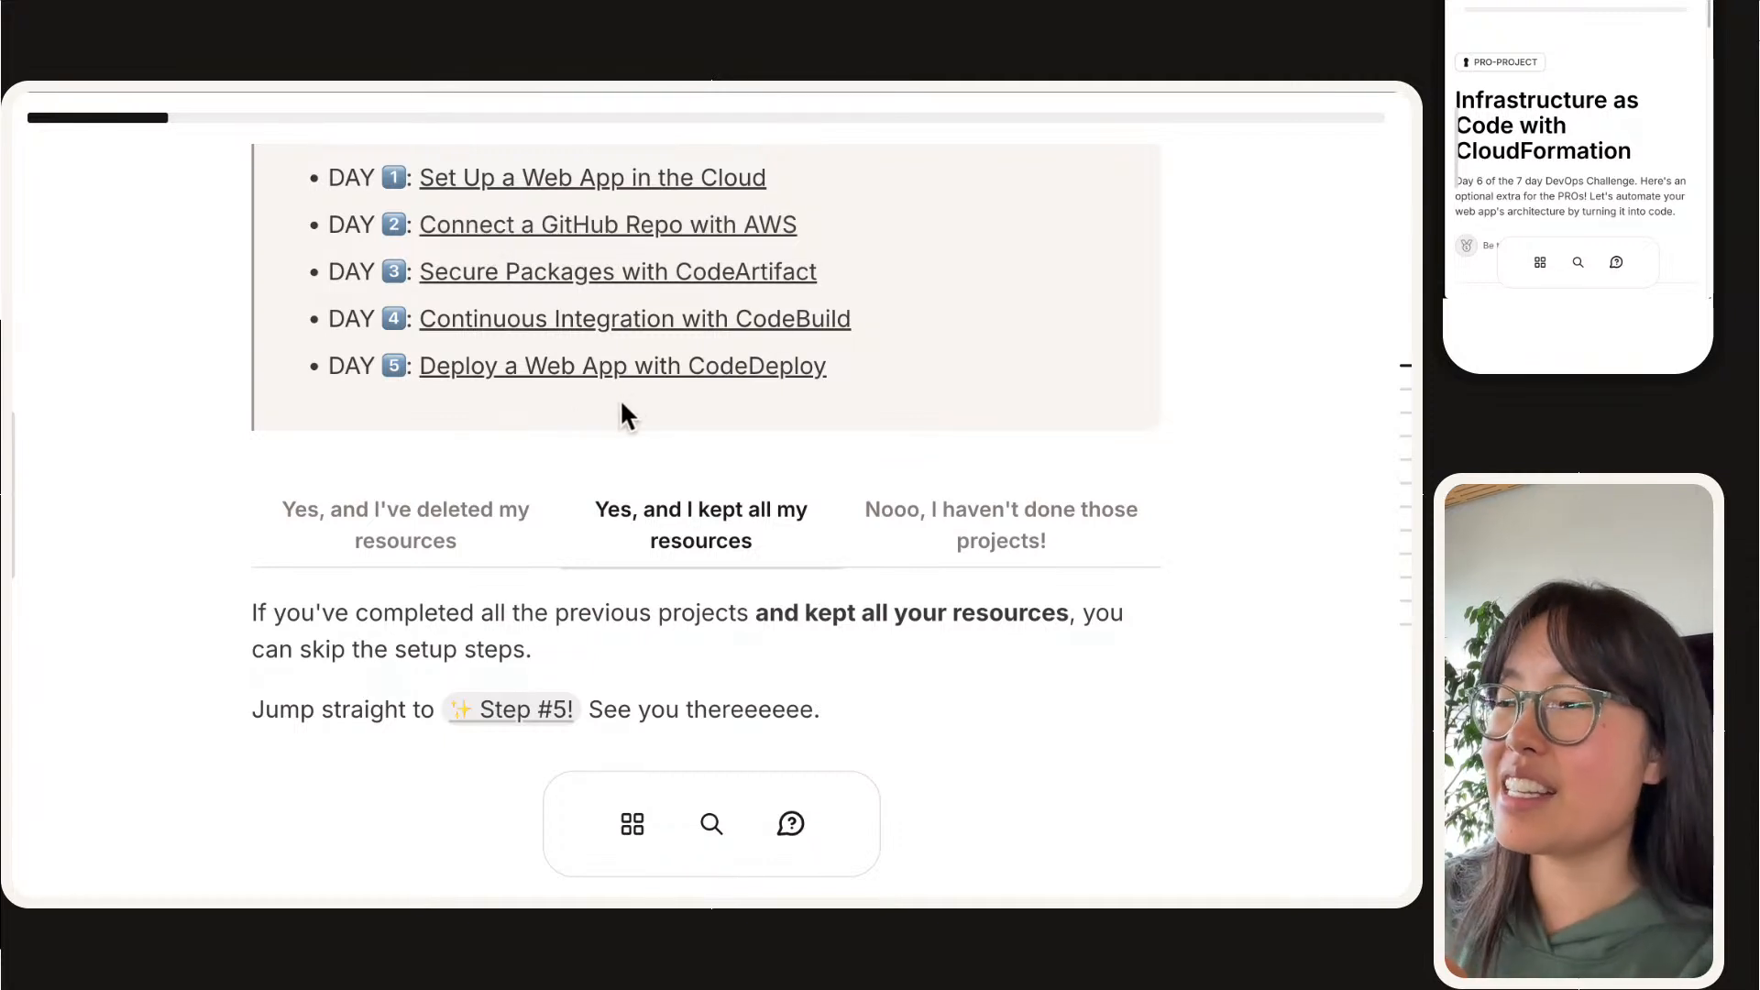
scroll(617, 403, down, 1)
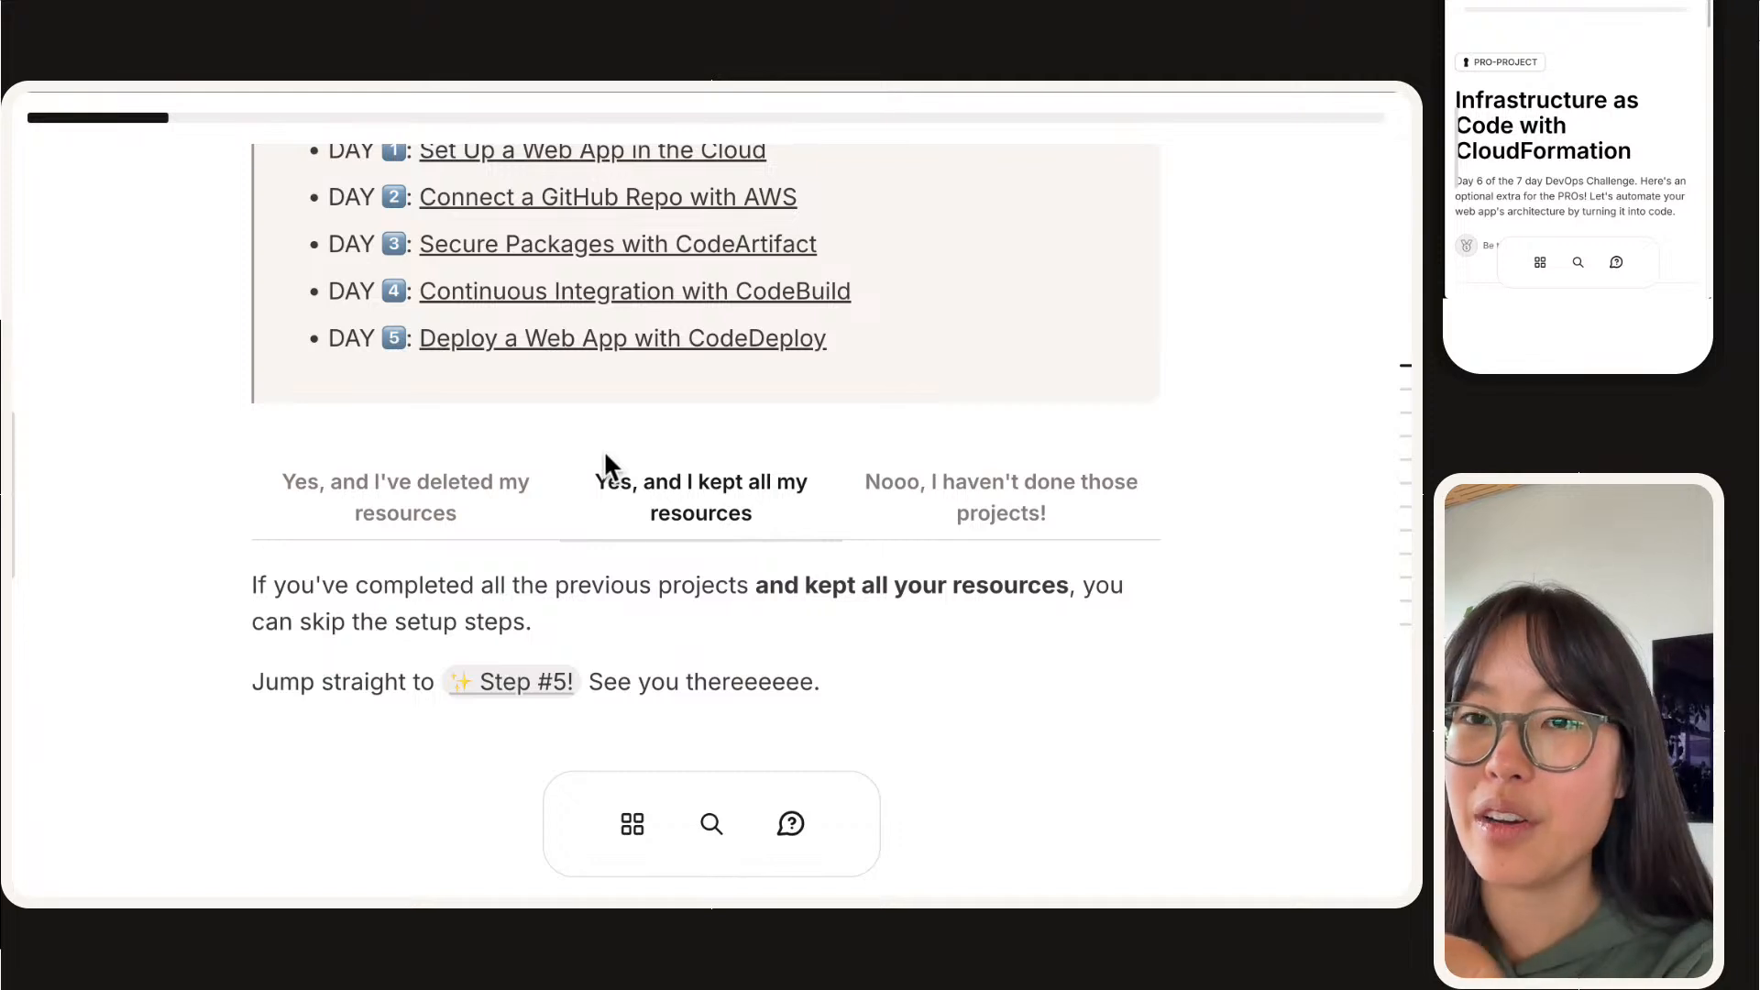
scroll(603, 450, down, 1)
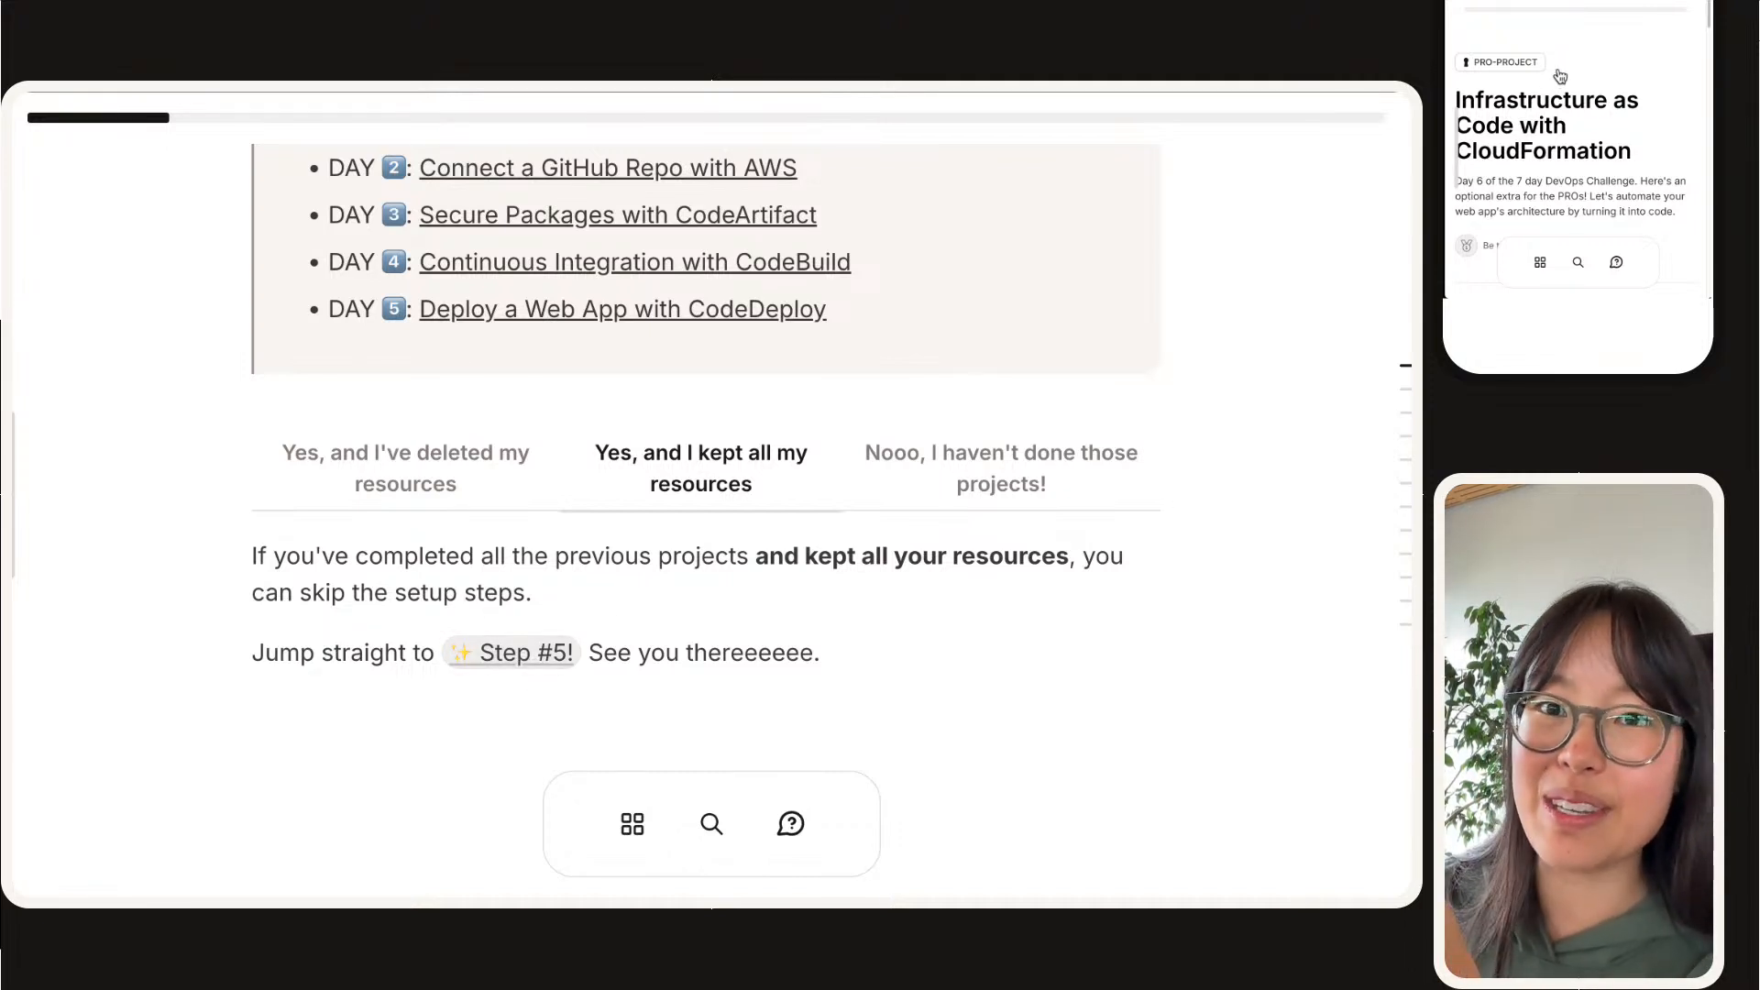
click(977, 473)
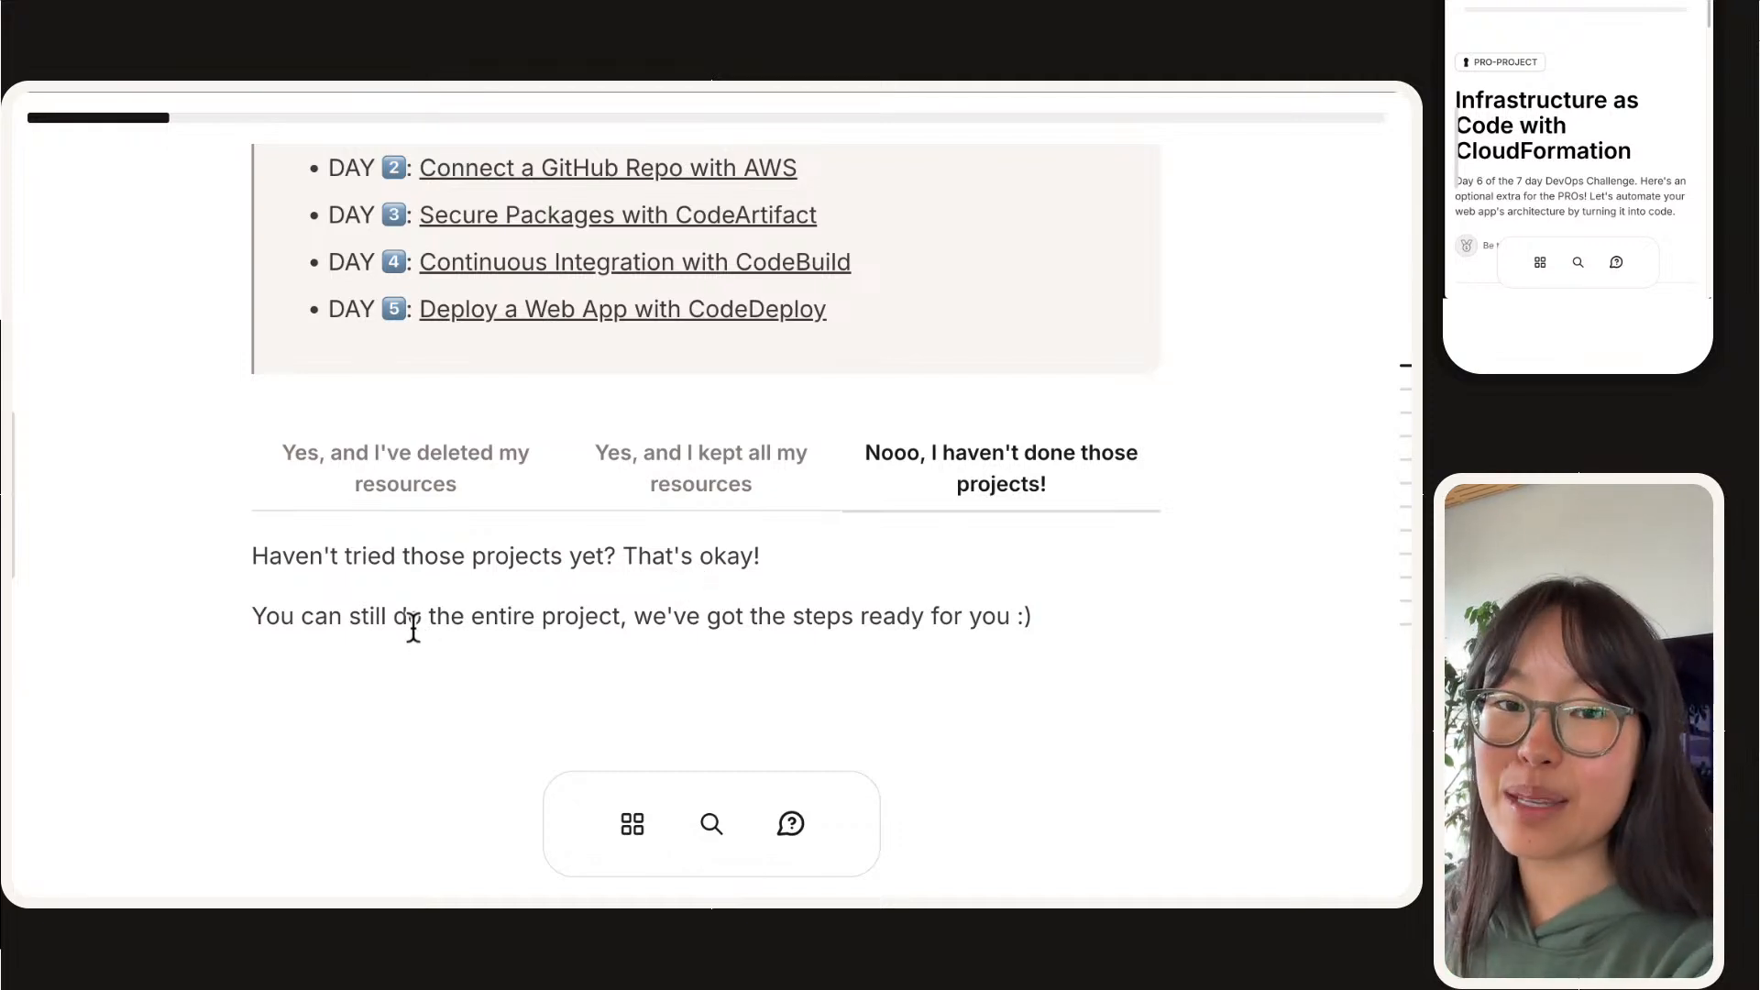
scroll(420, 590, down, 1)
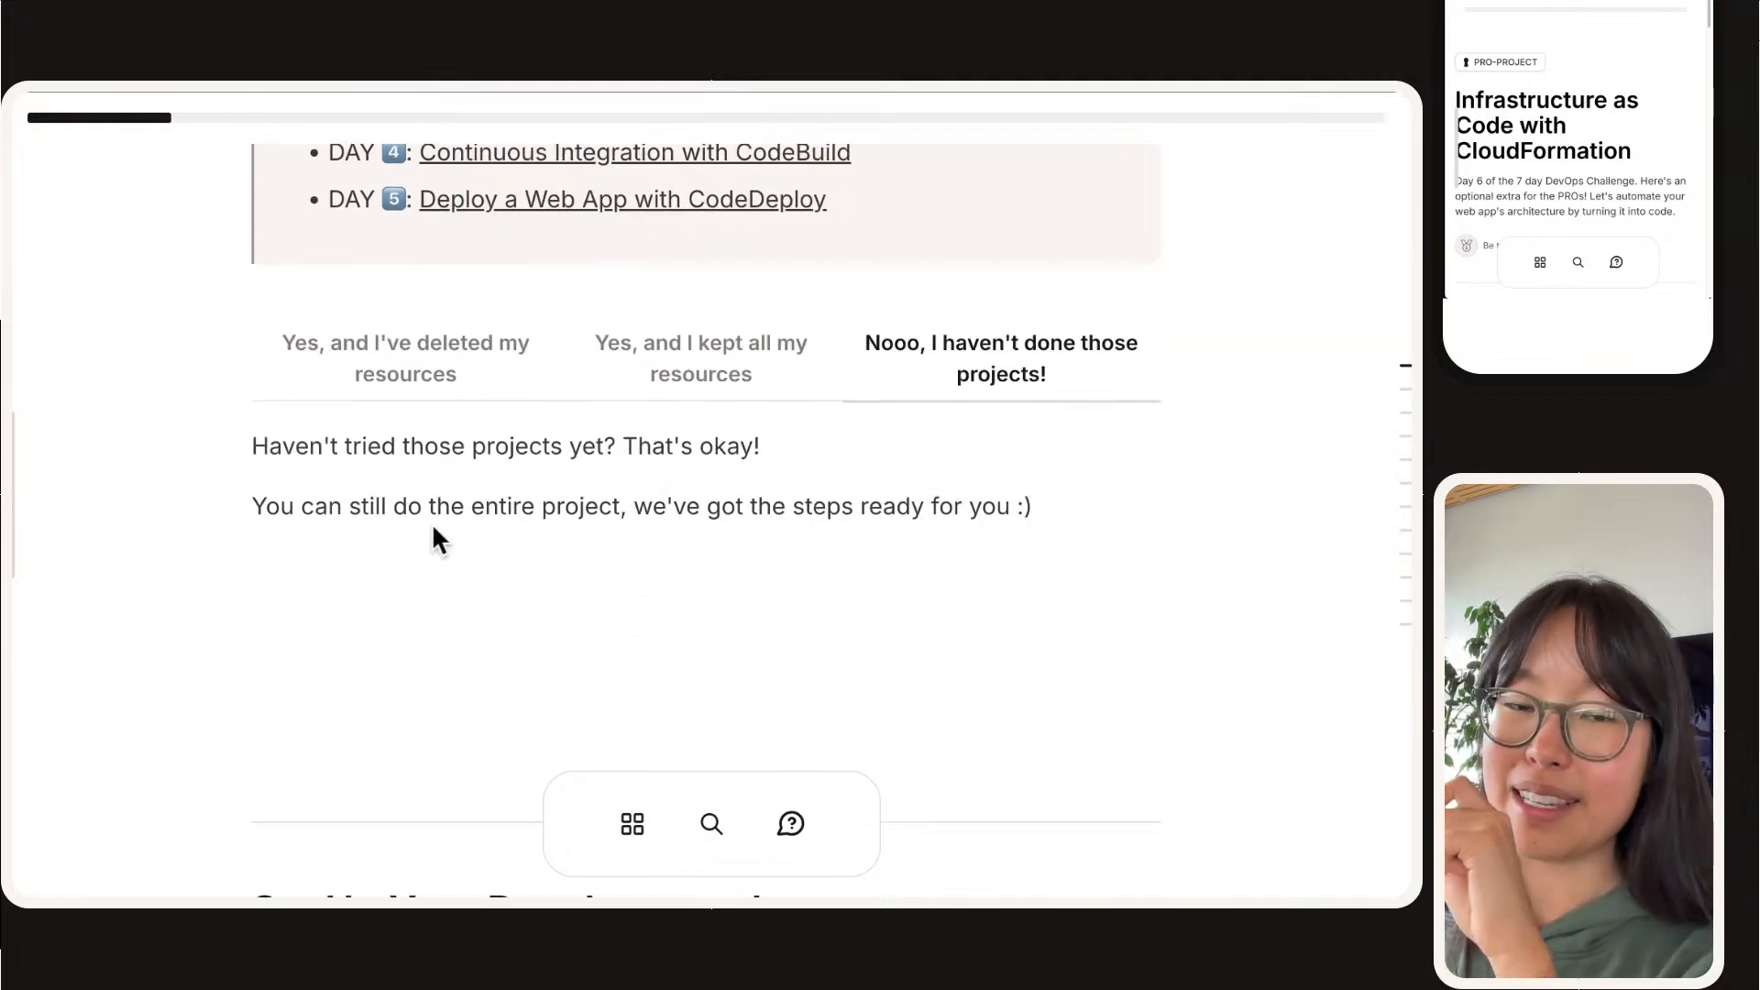
Step: Read the Step #1 "Set Up Your Development Instance" introduction, its diagram and the checklist of setup milestones
scroll(432, 528, down, 4)
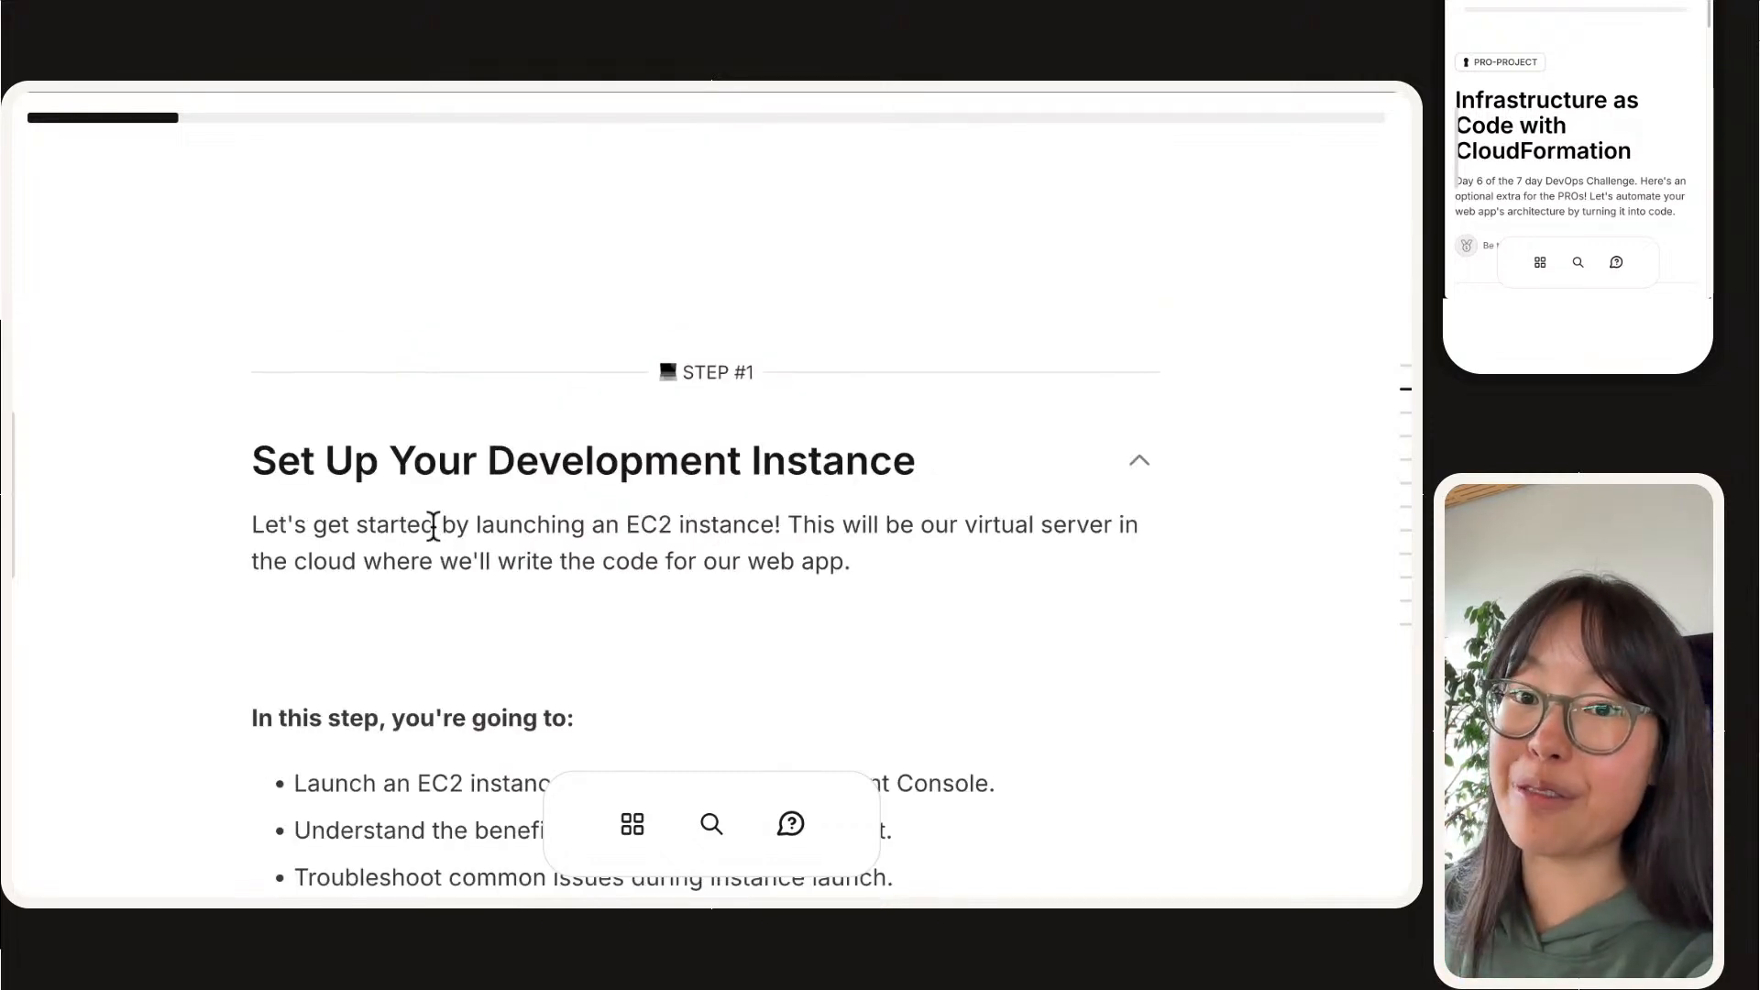
scroll(433, 527, down, 2)
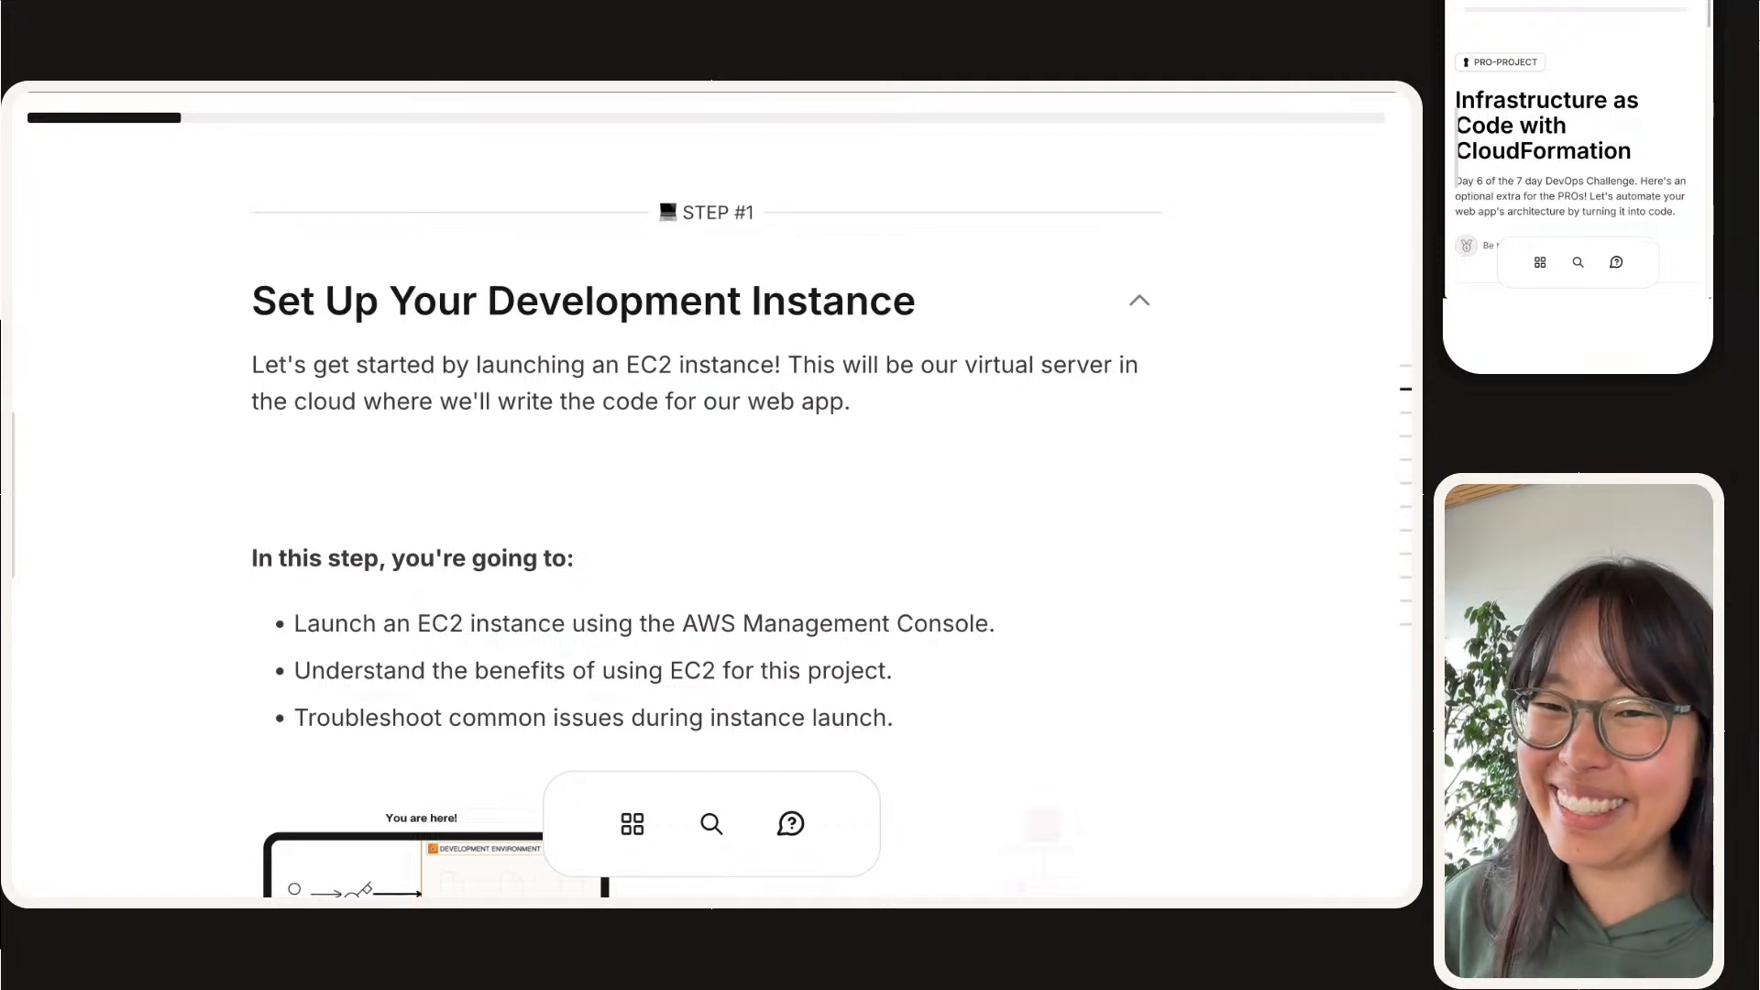
scroll(706, 545, down, 1)
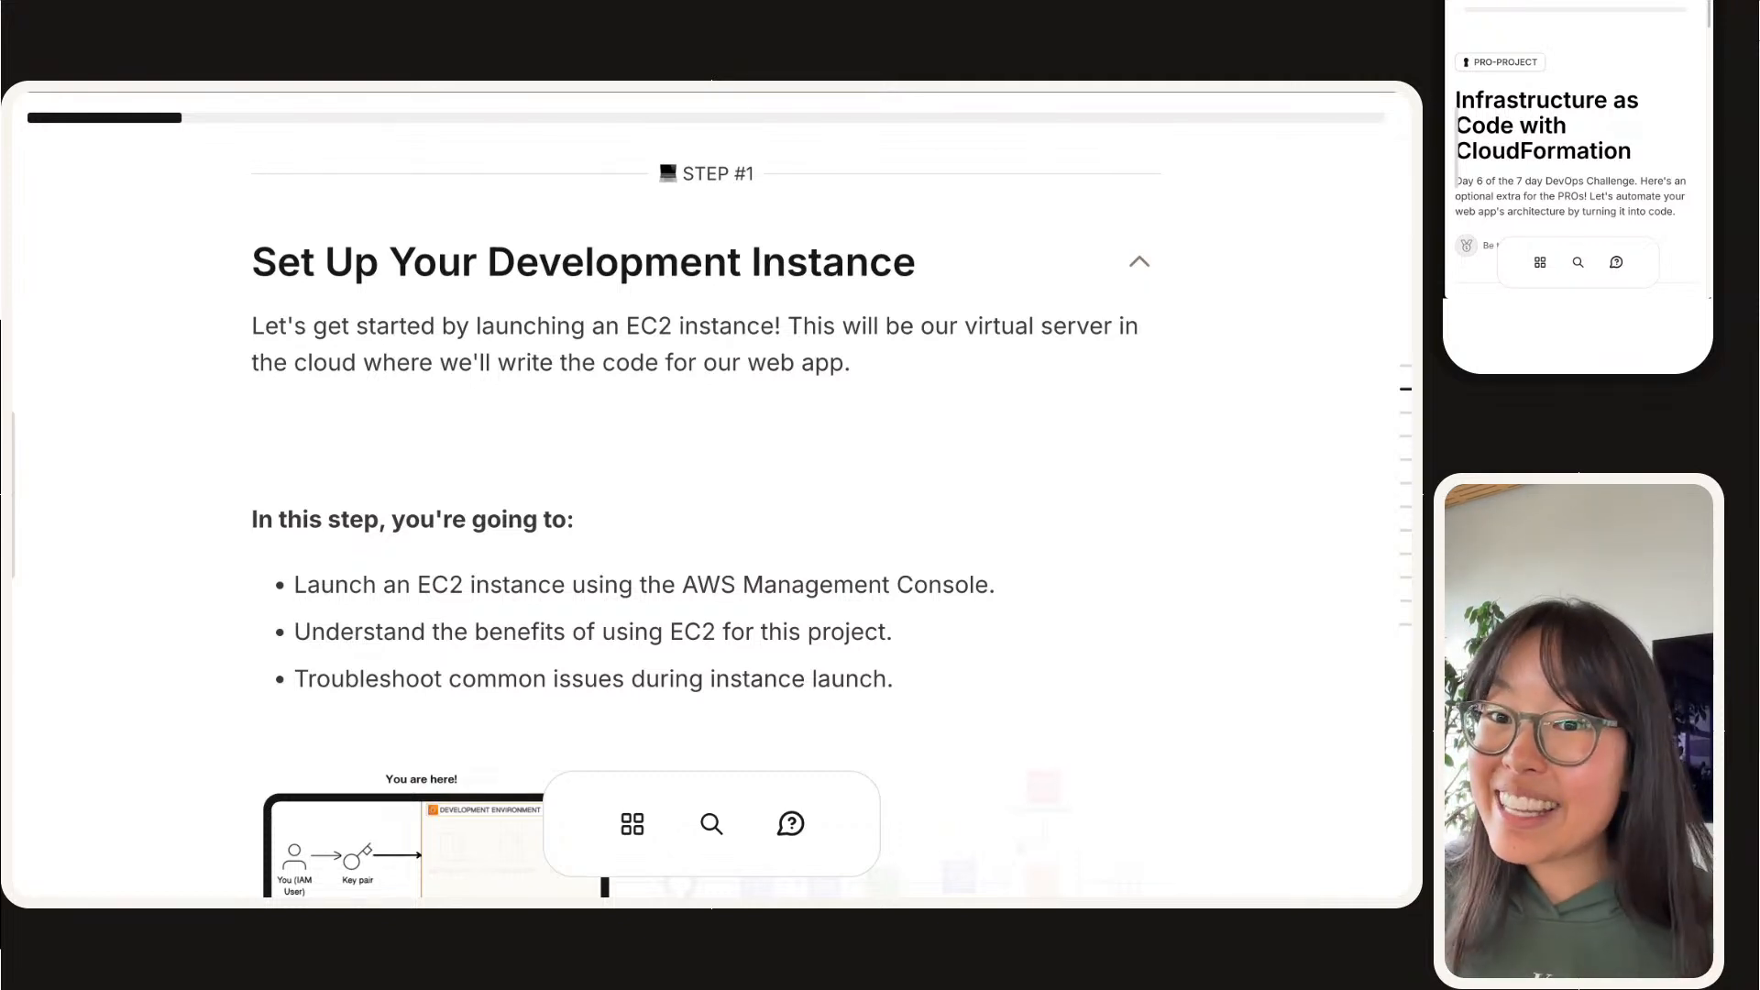
scroll(706, 520, down, 6)
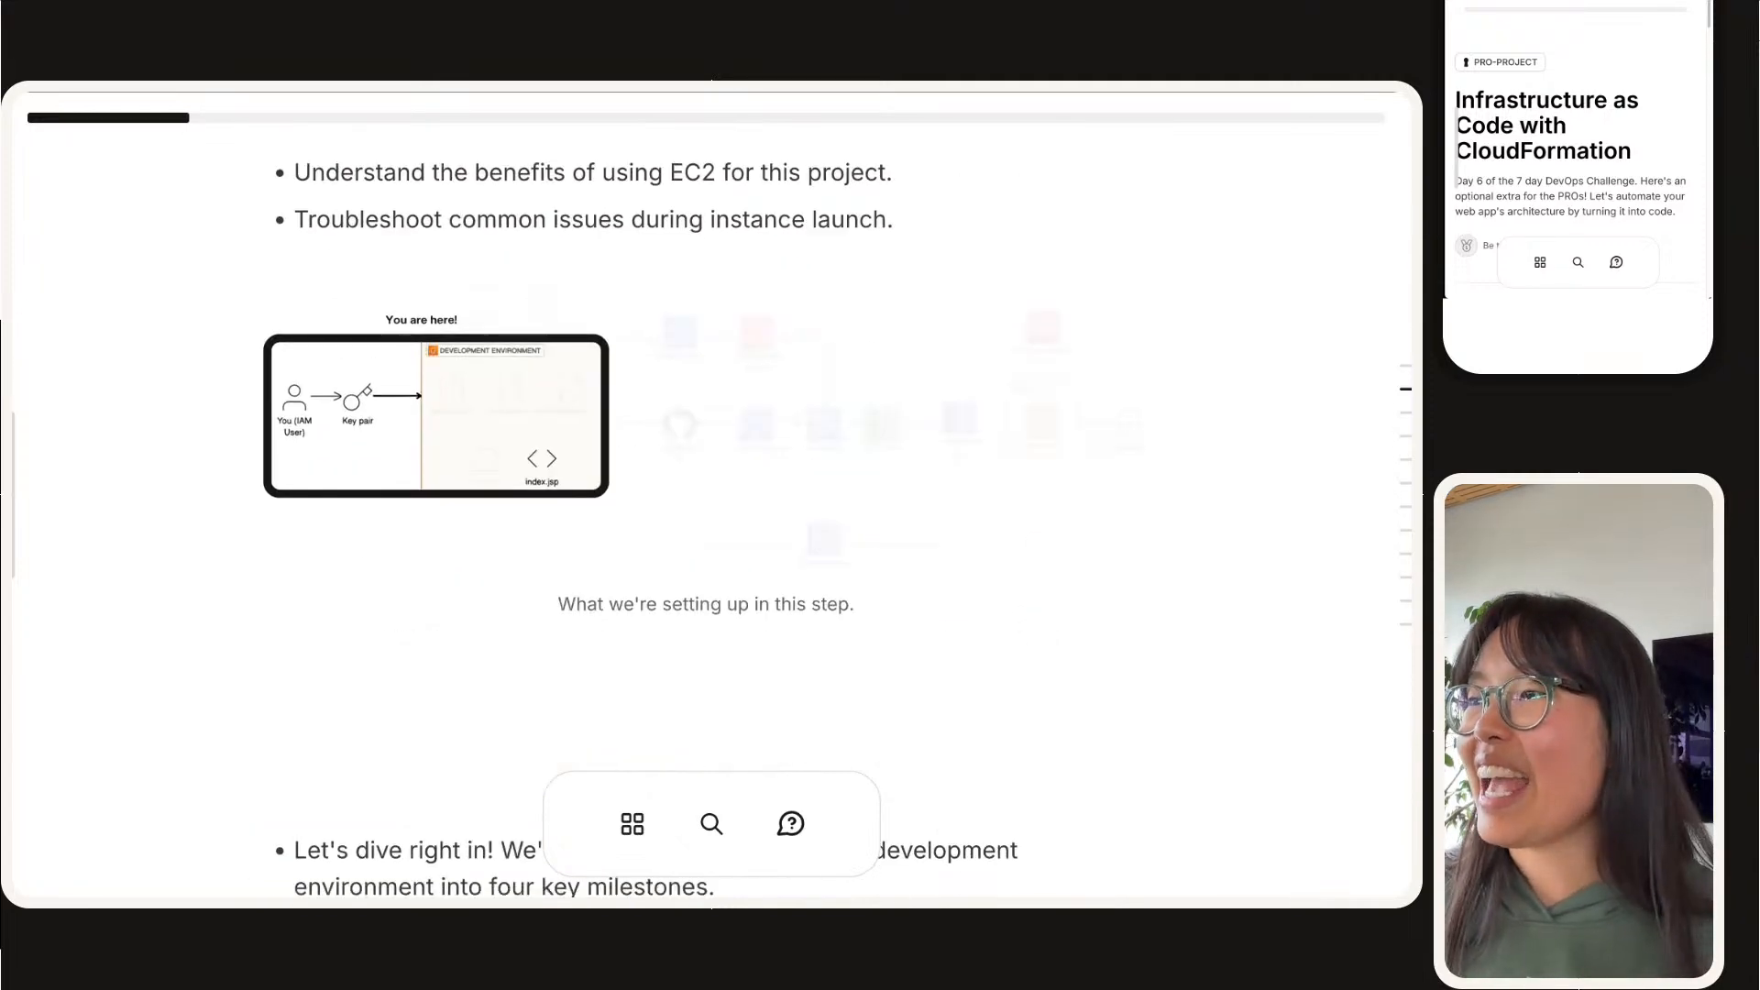
scroll(706, 520, down, 6)
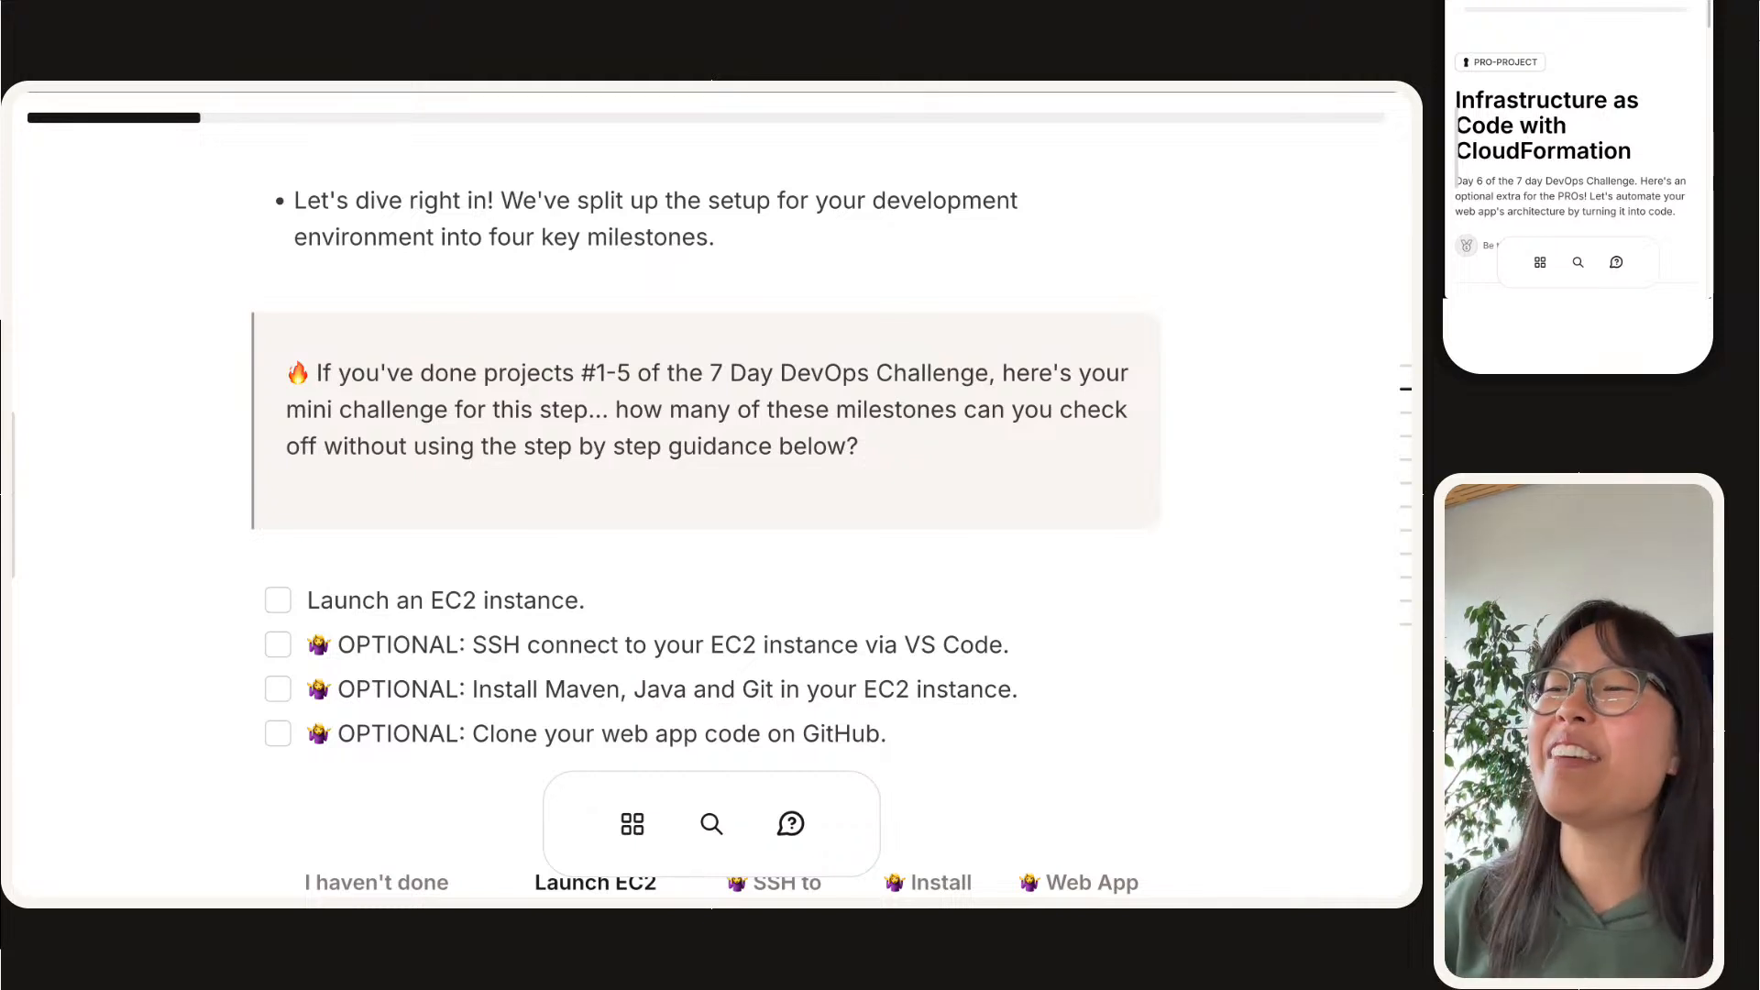
Step: Read the Step #1 milestone checklist and the opening instructions for launching an EC2 instance
scroll(705, 528, down, 1)
scroll(706, 528, down, 3)
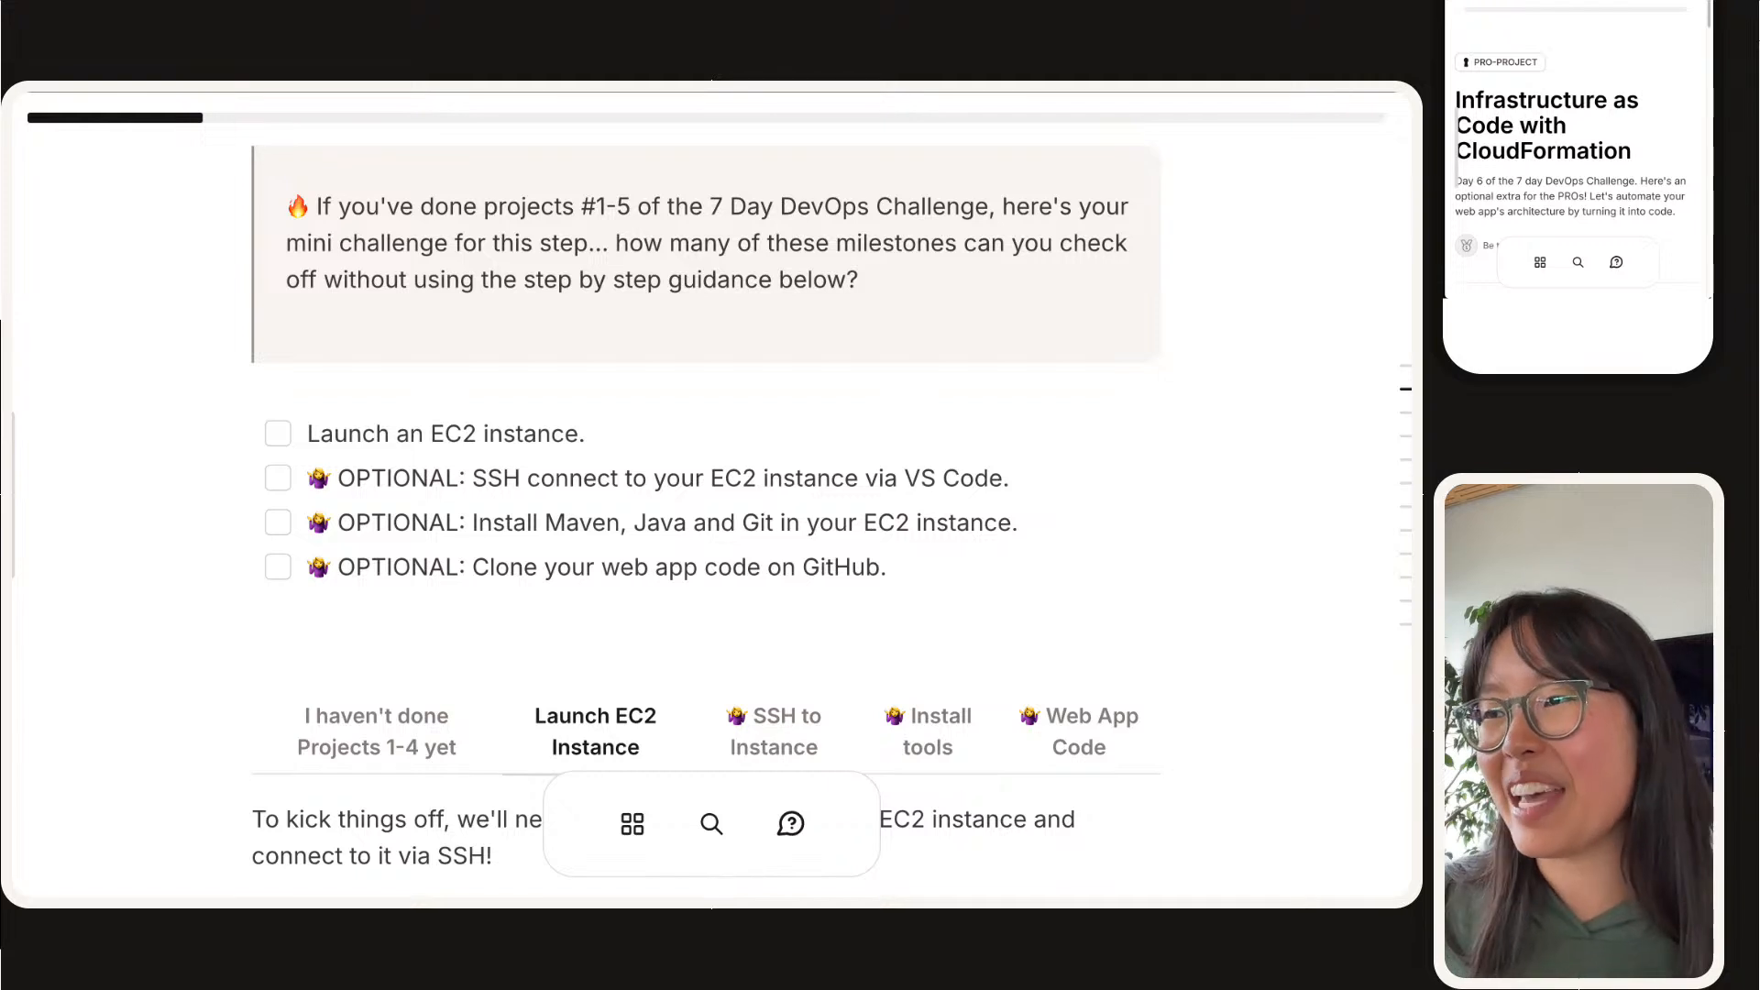
scroll(534, 486, down, 1)
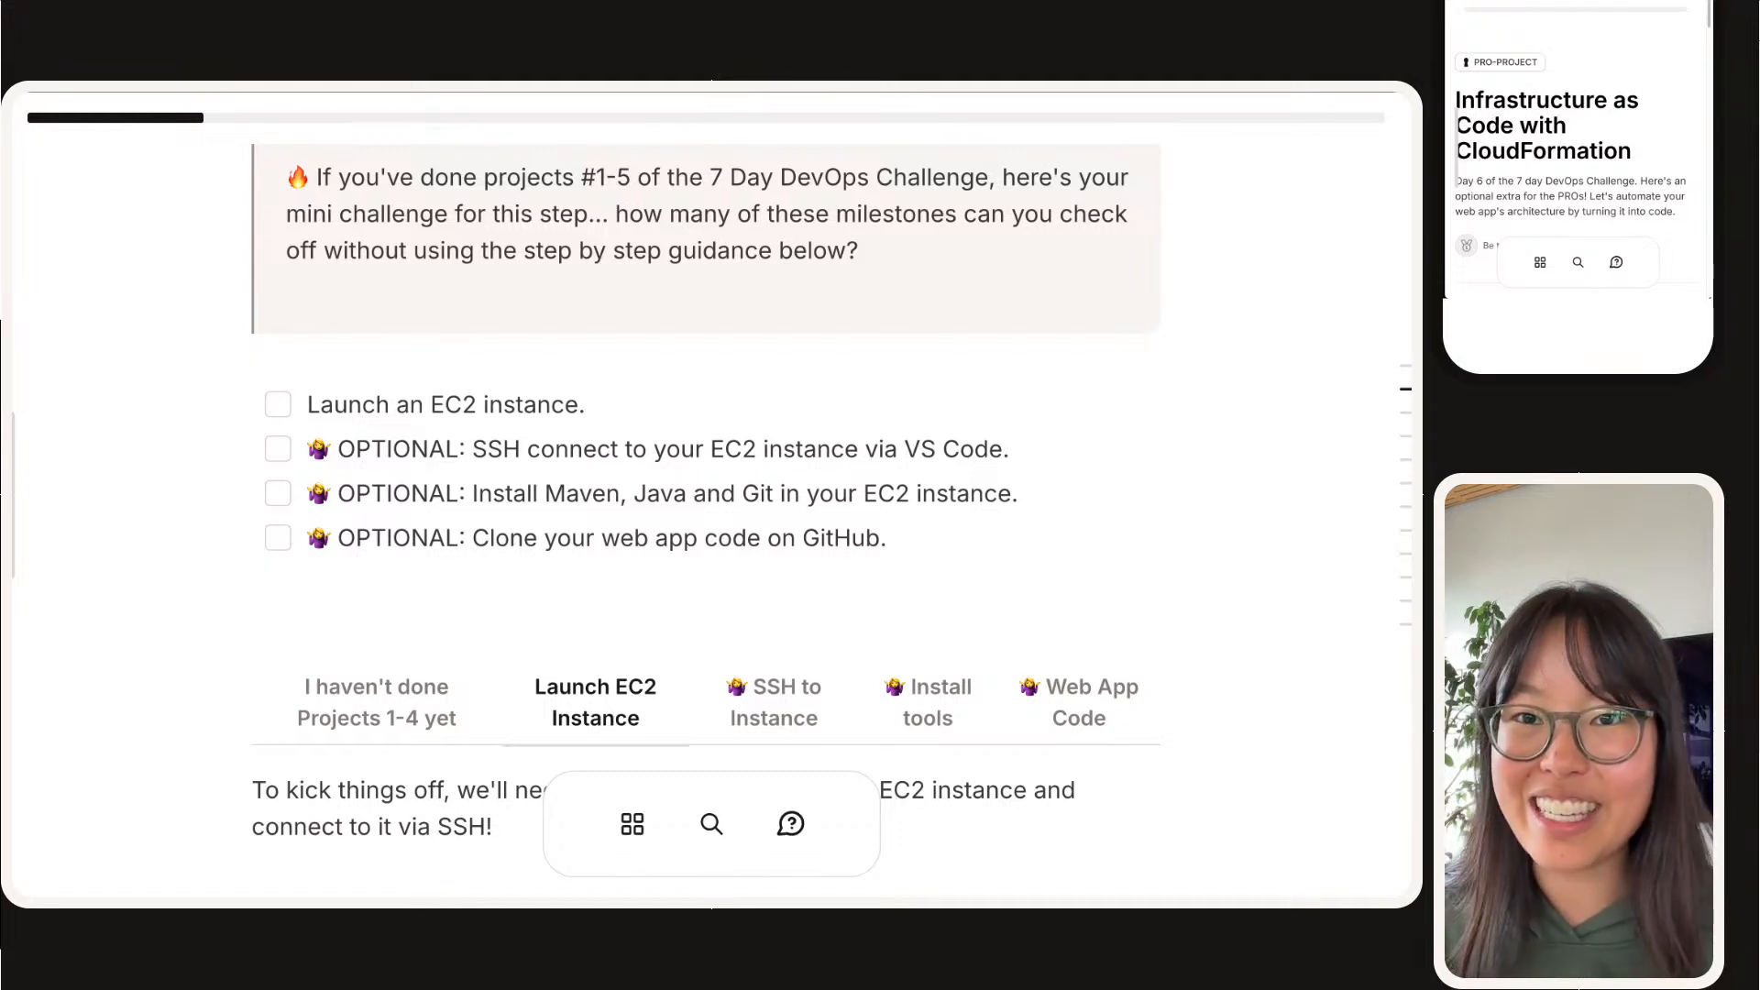
scroll(355, 631, down, 3)
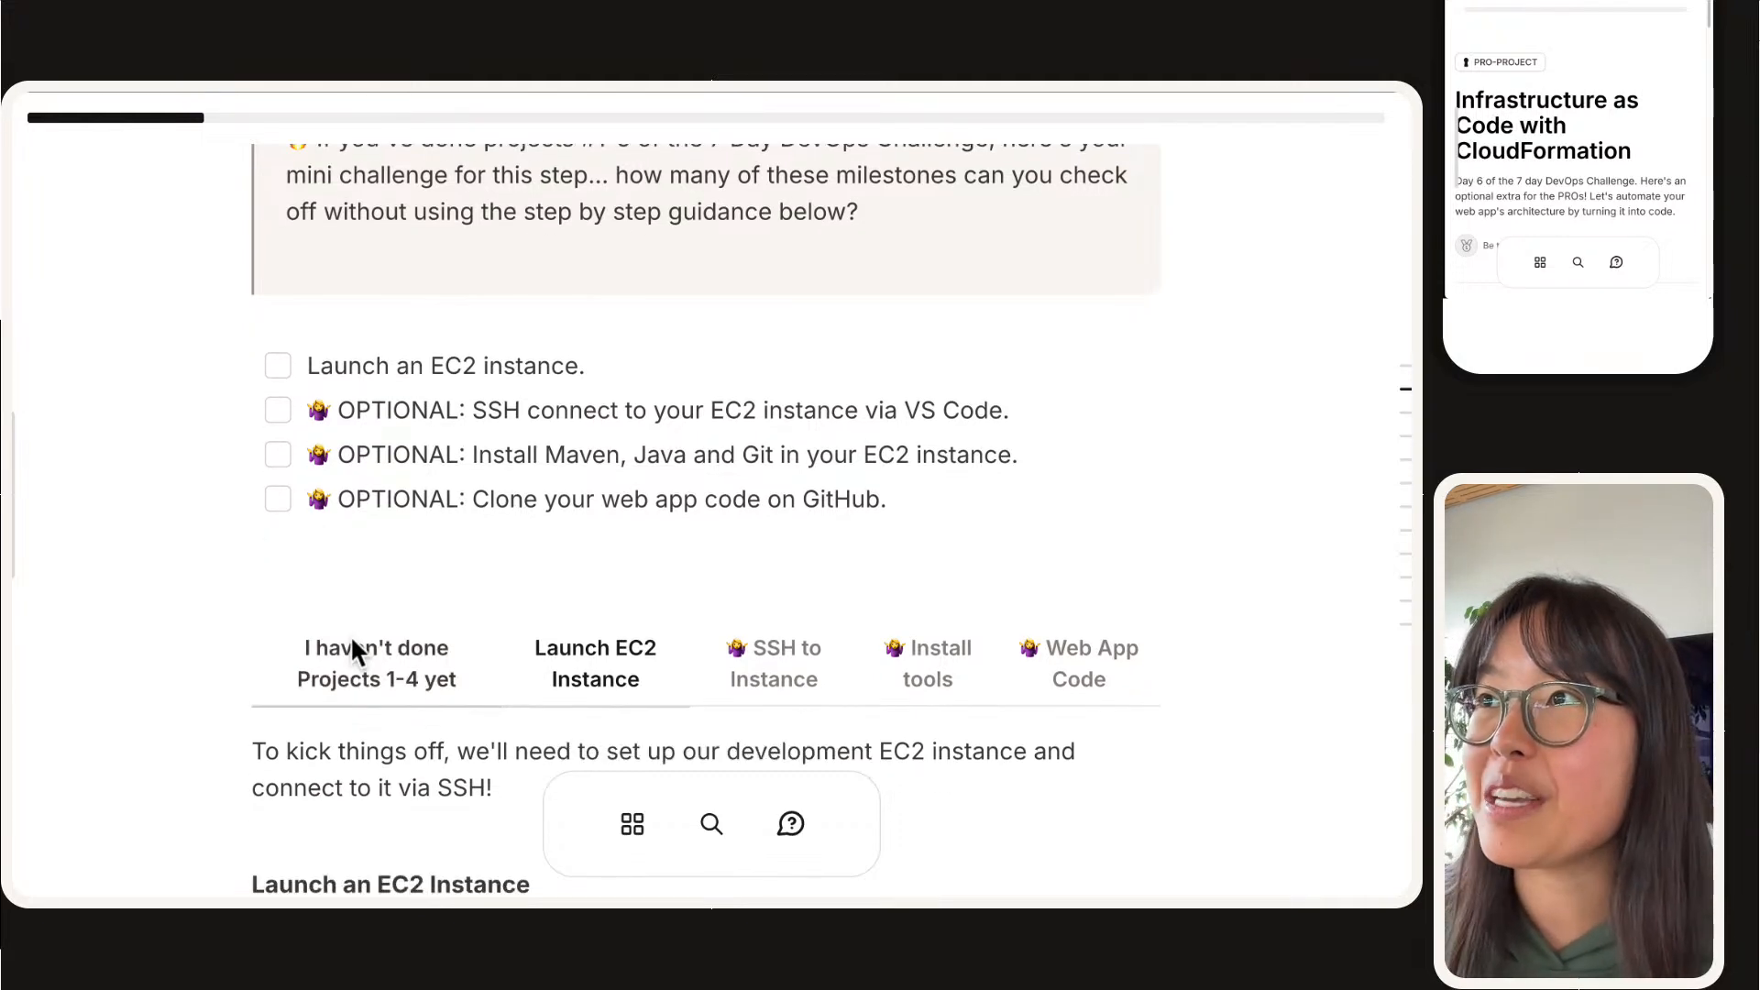
scroll(337, 626, up, 4)
scroll(336, 622, down, 1)
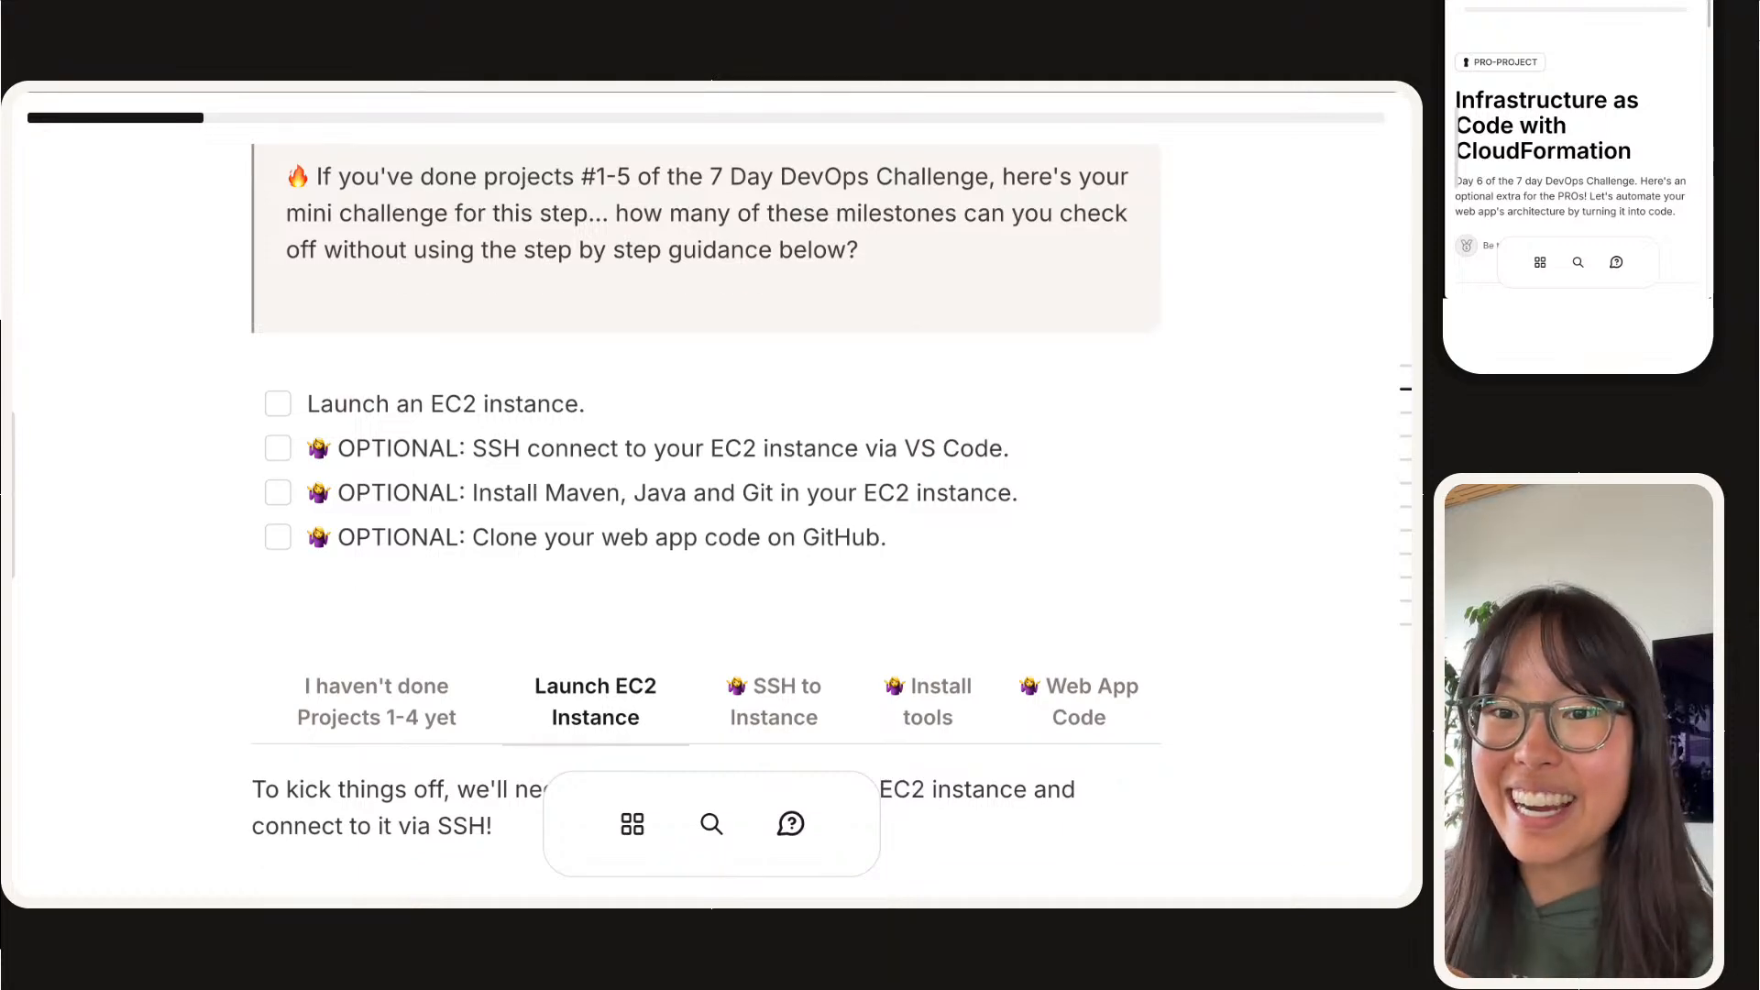
scroll(706, 513, down, 5)
scroll(705, 514, down, 1)
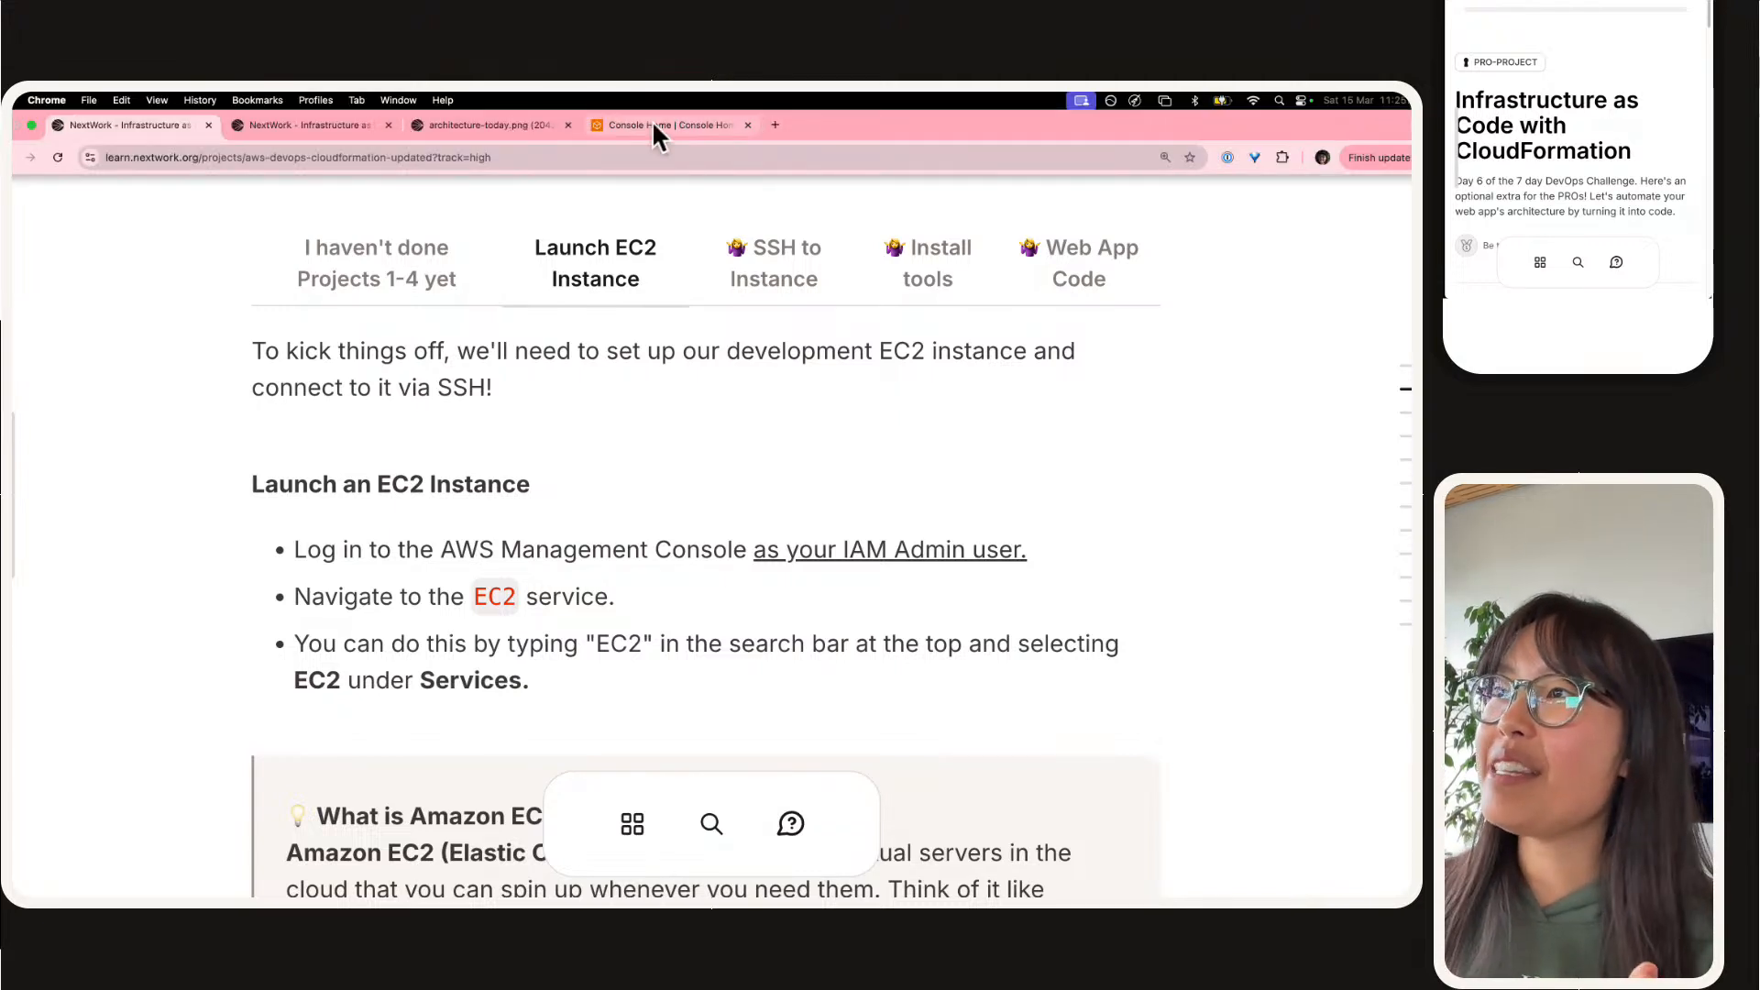
Step: Switch to the AWS console, open the EC2 service and look through the list of available regions
click(651, 119)
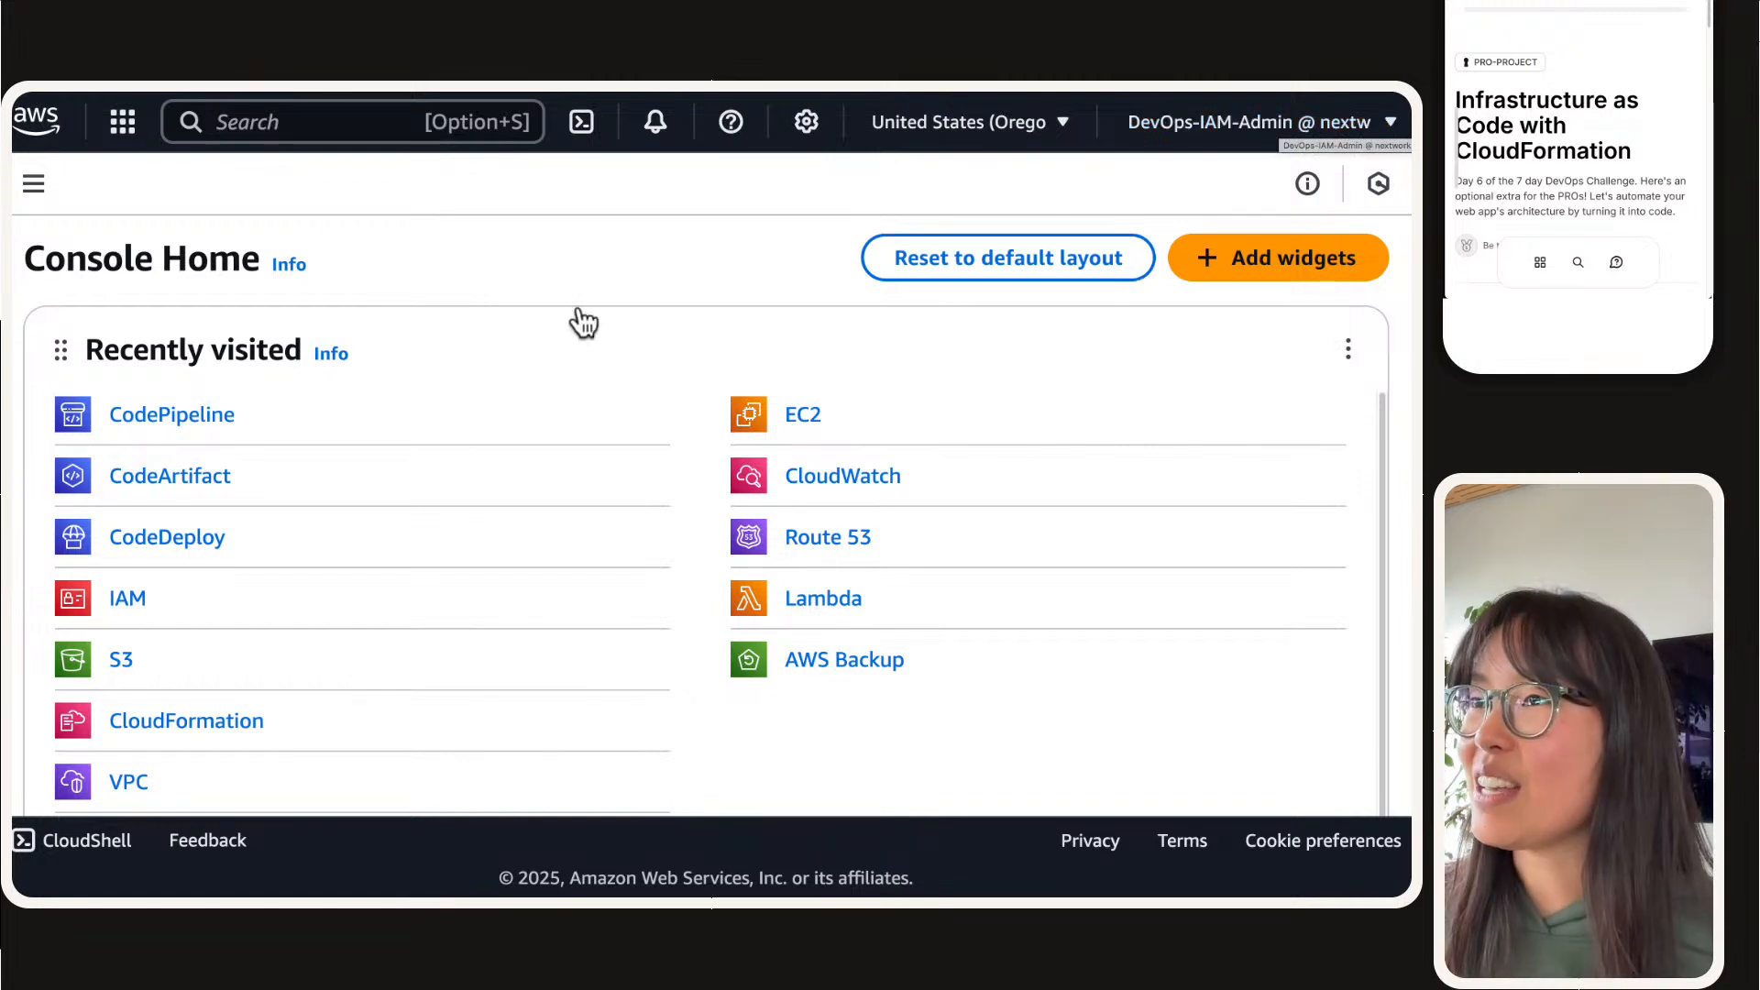
scroll(559, 302, down, 1)
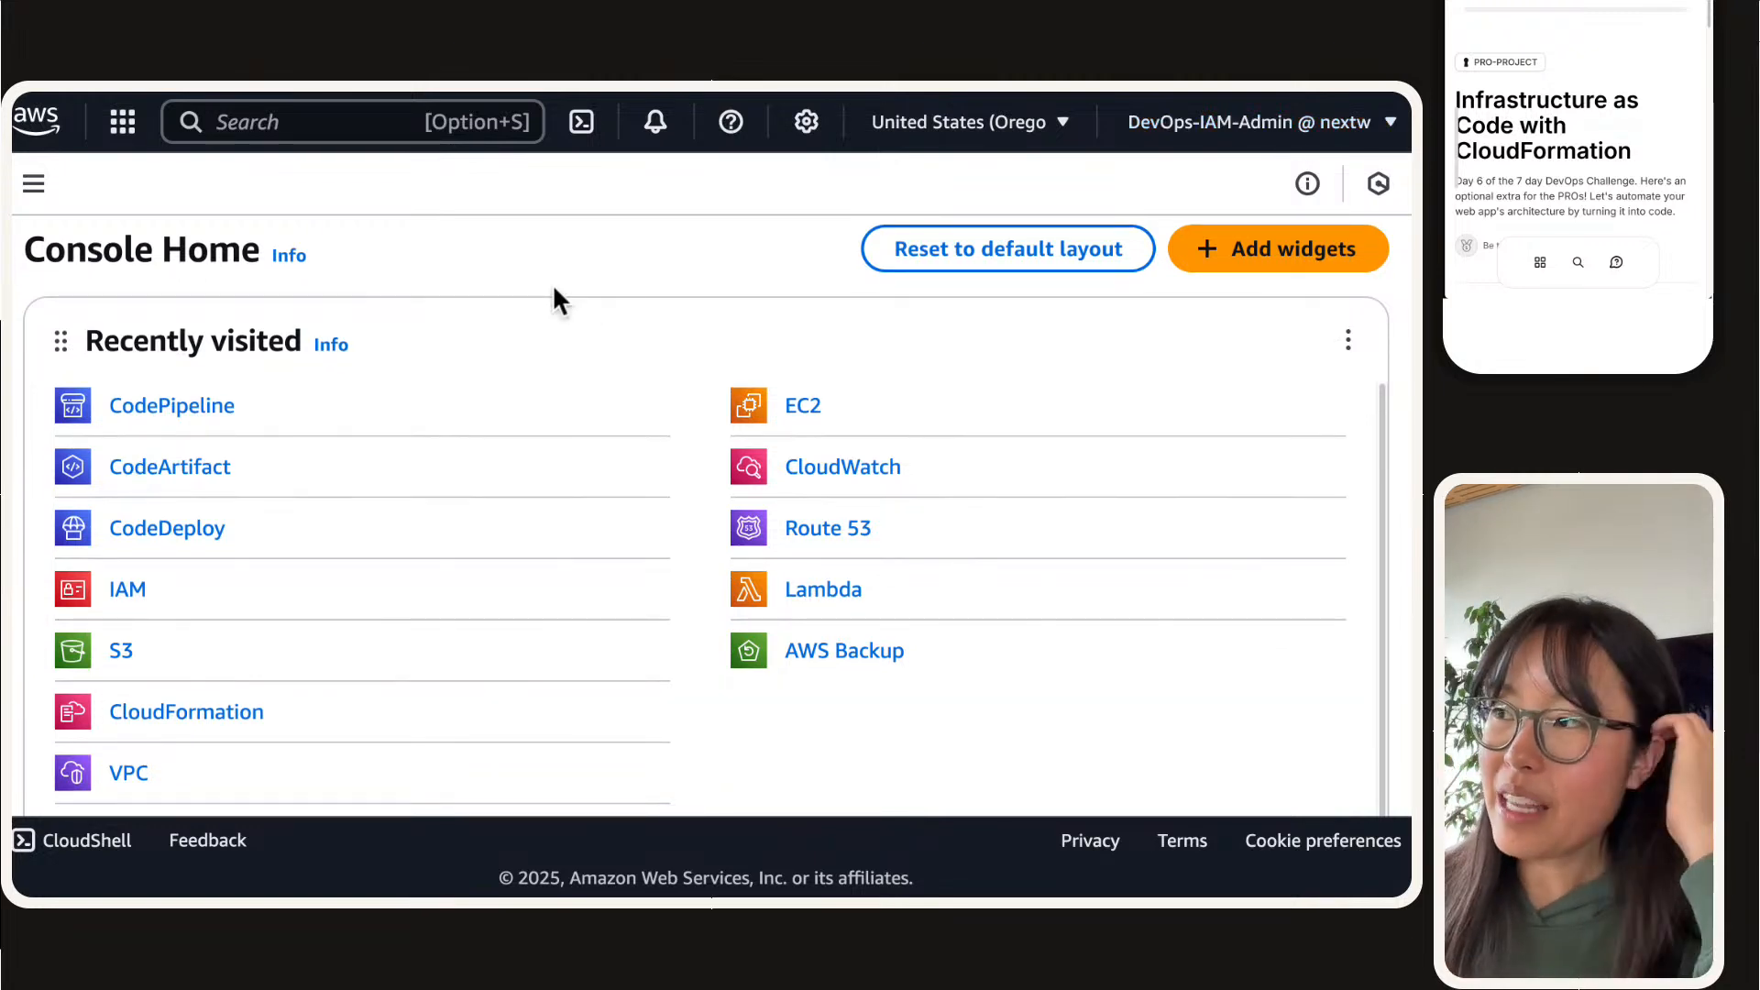
click(803, 406)
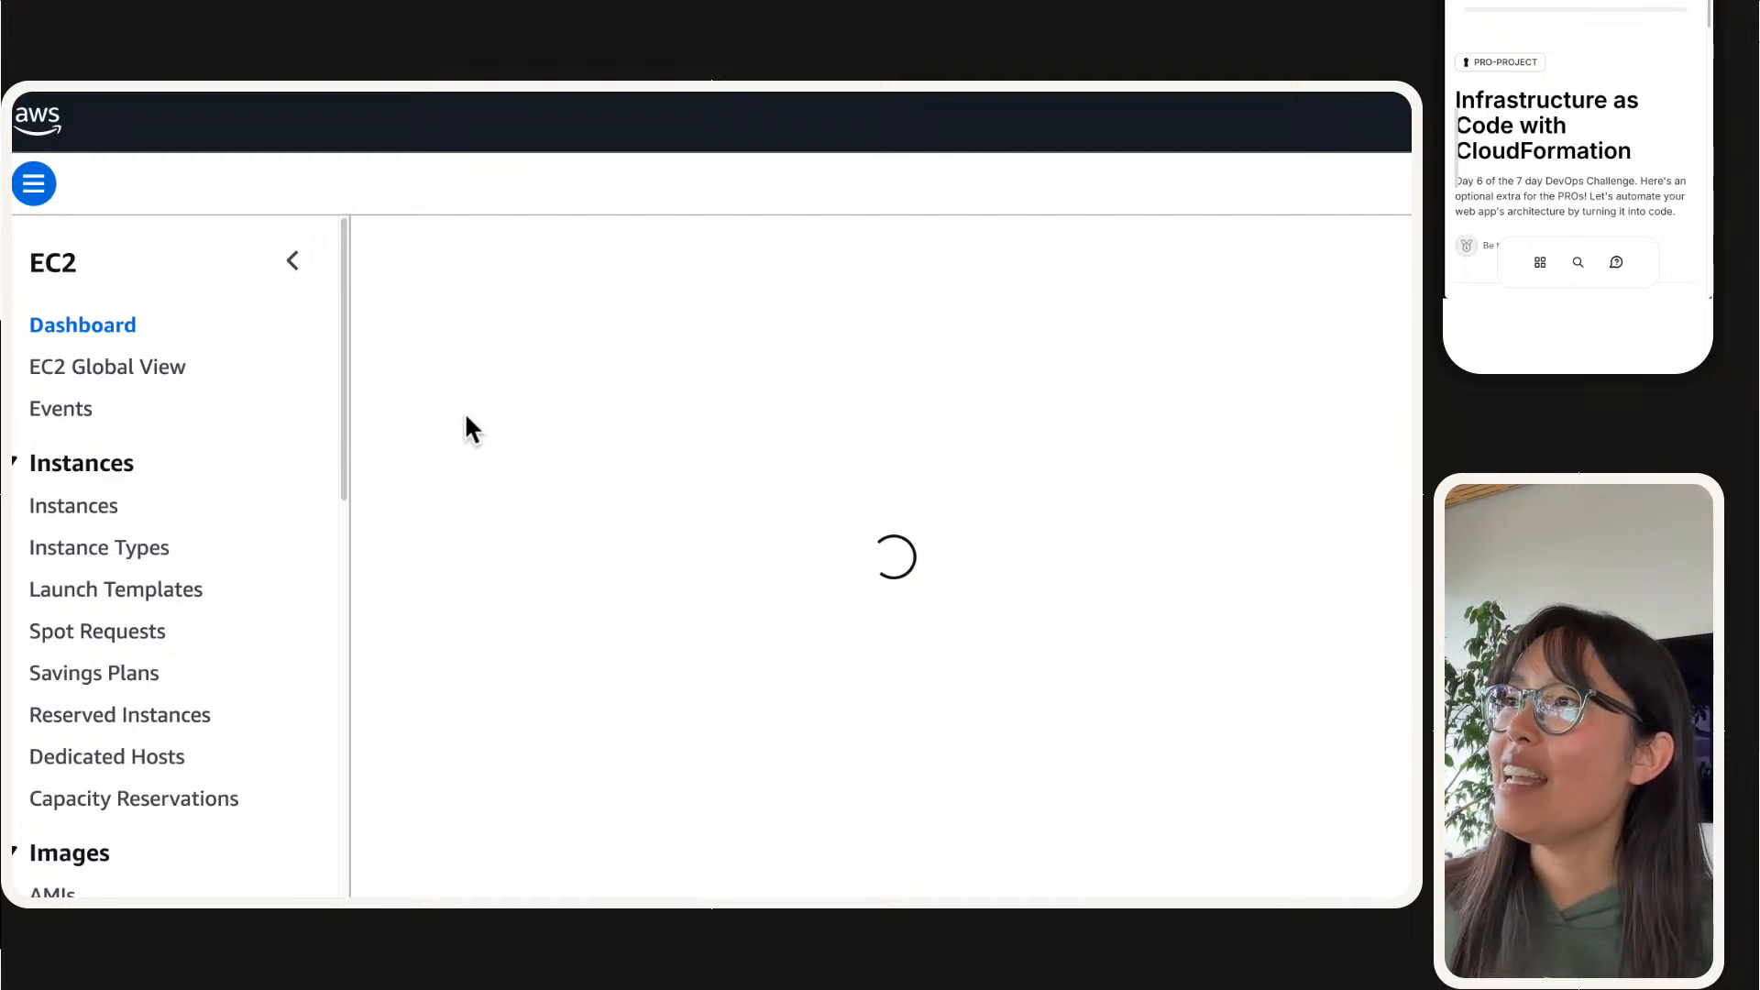
click(917, 128)
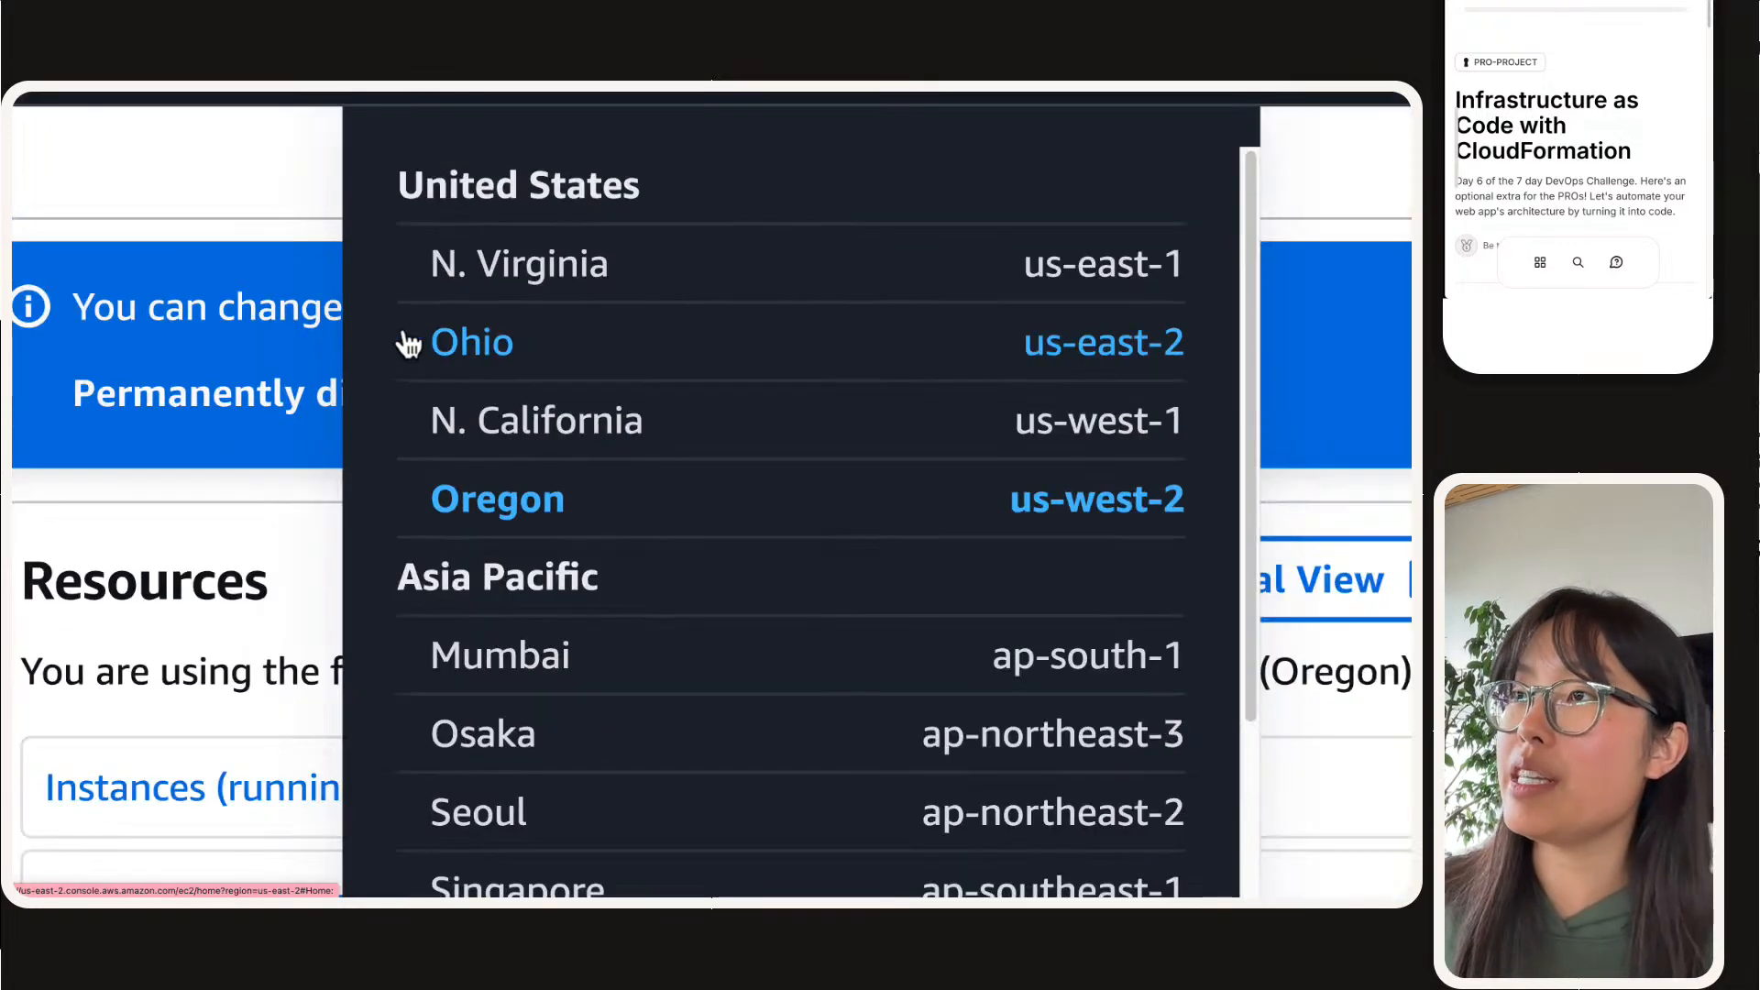
scroll(403, 336, down, 5)
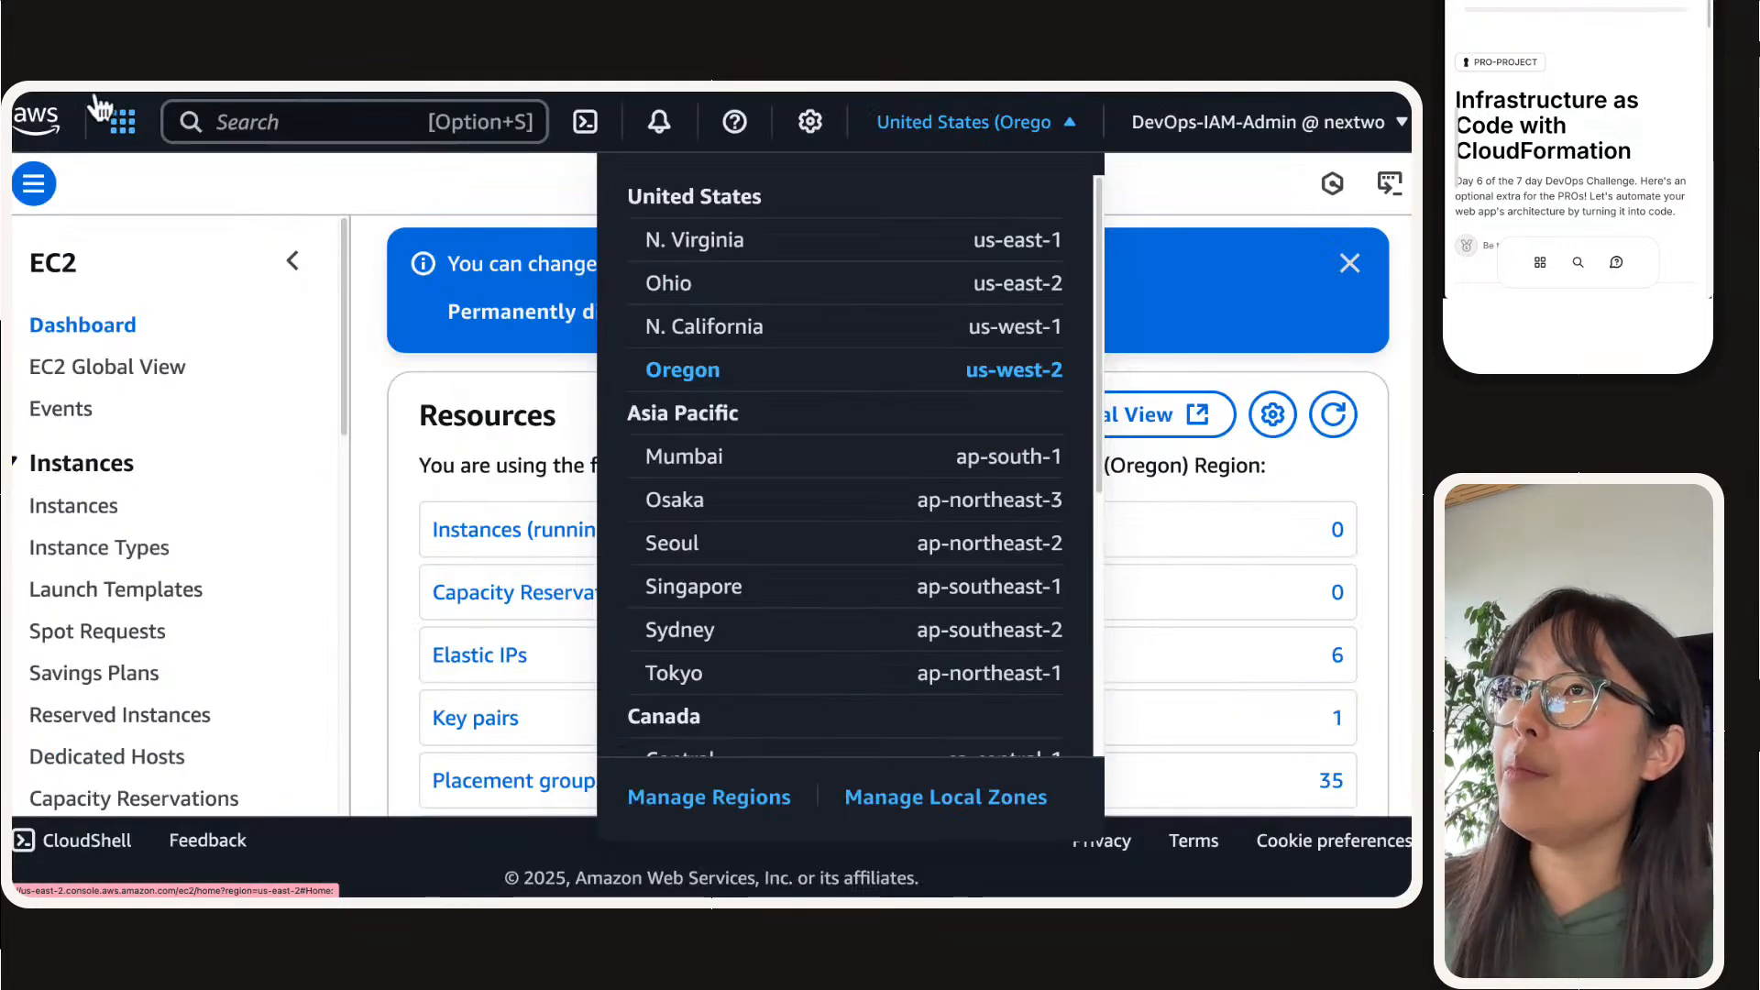
Step: Return to the NextWork guide and read the IAM admin user instructions and region list for people who haven't done Projects 1-4
mouse_move(90, 95)
click(307, 133)
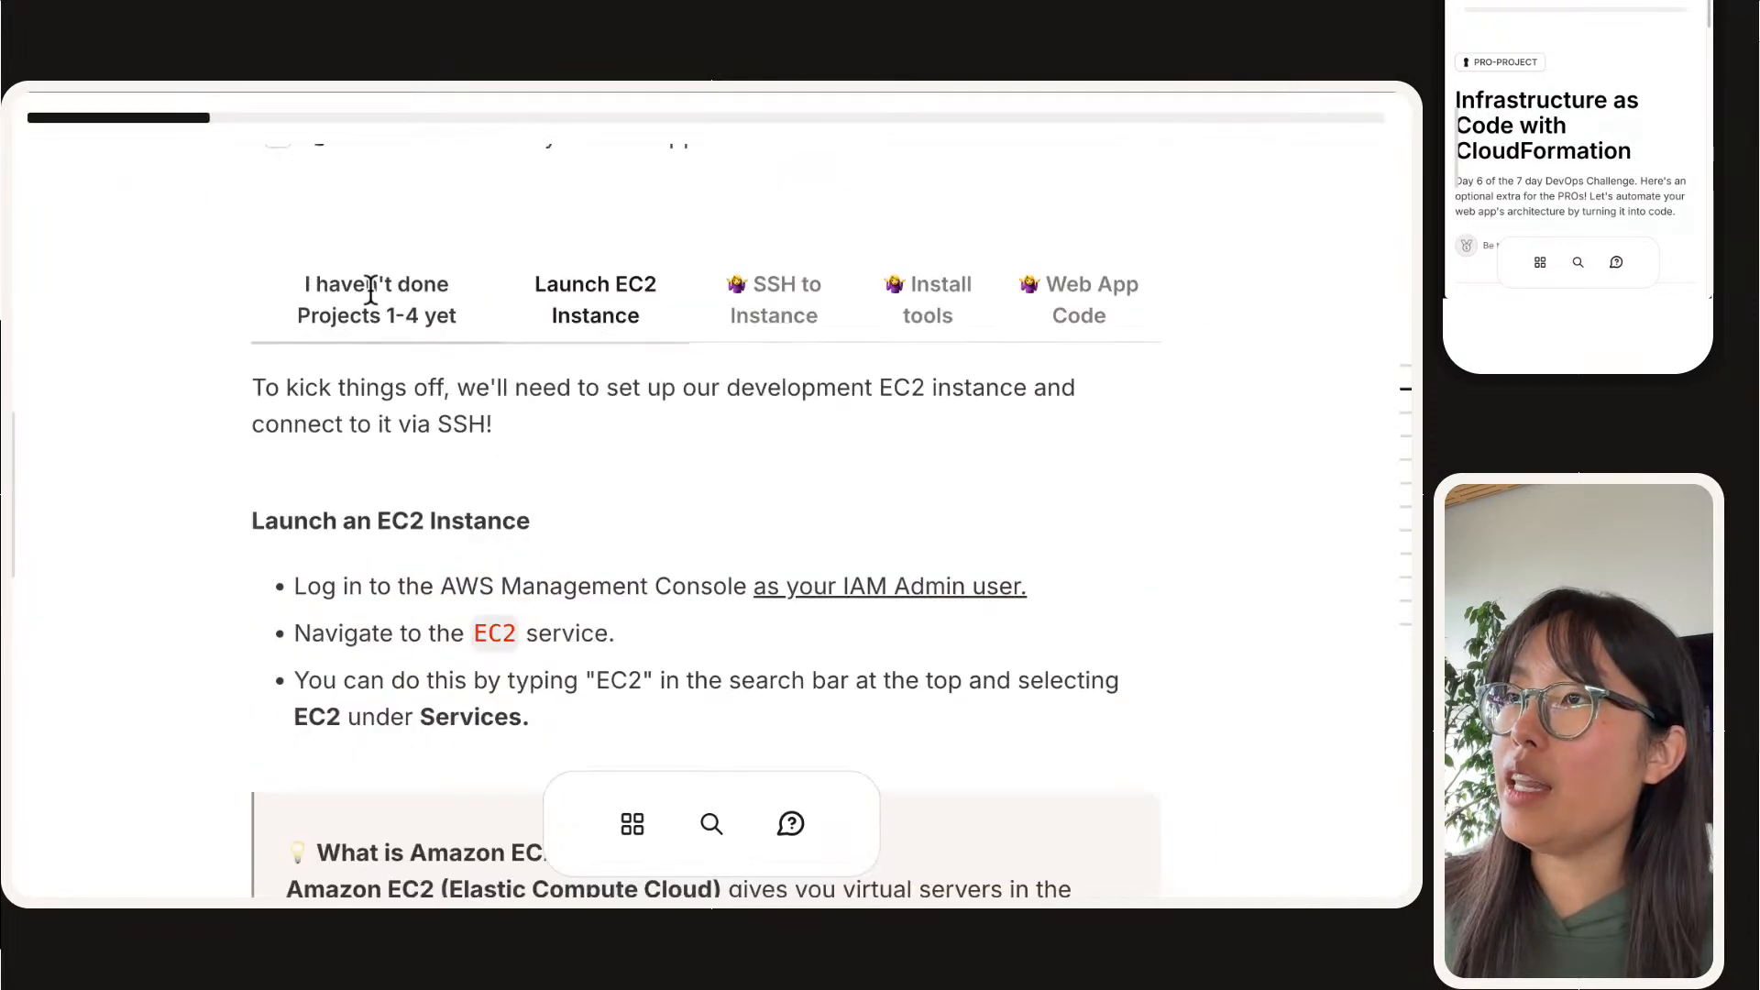
click(367, 293)
scroll(441, 460, down, 15)
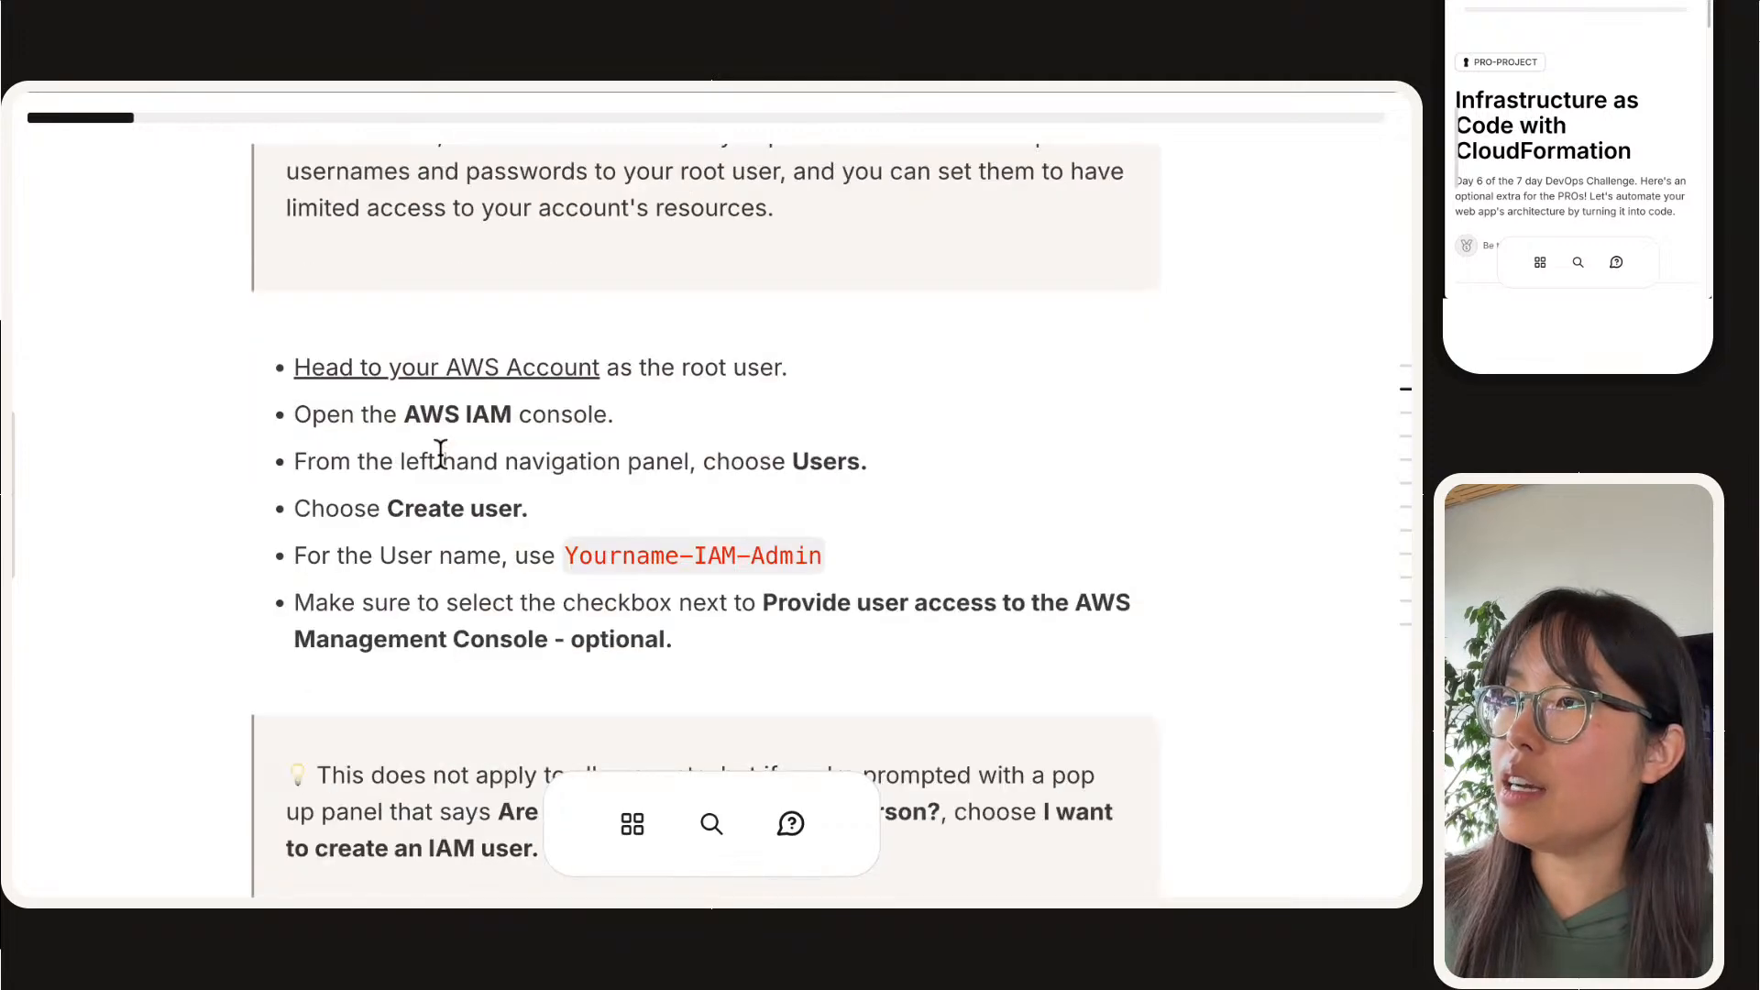
scroll(438, 459, down, 10)
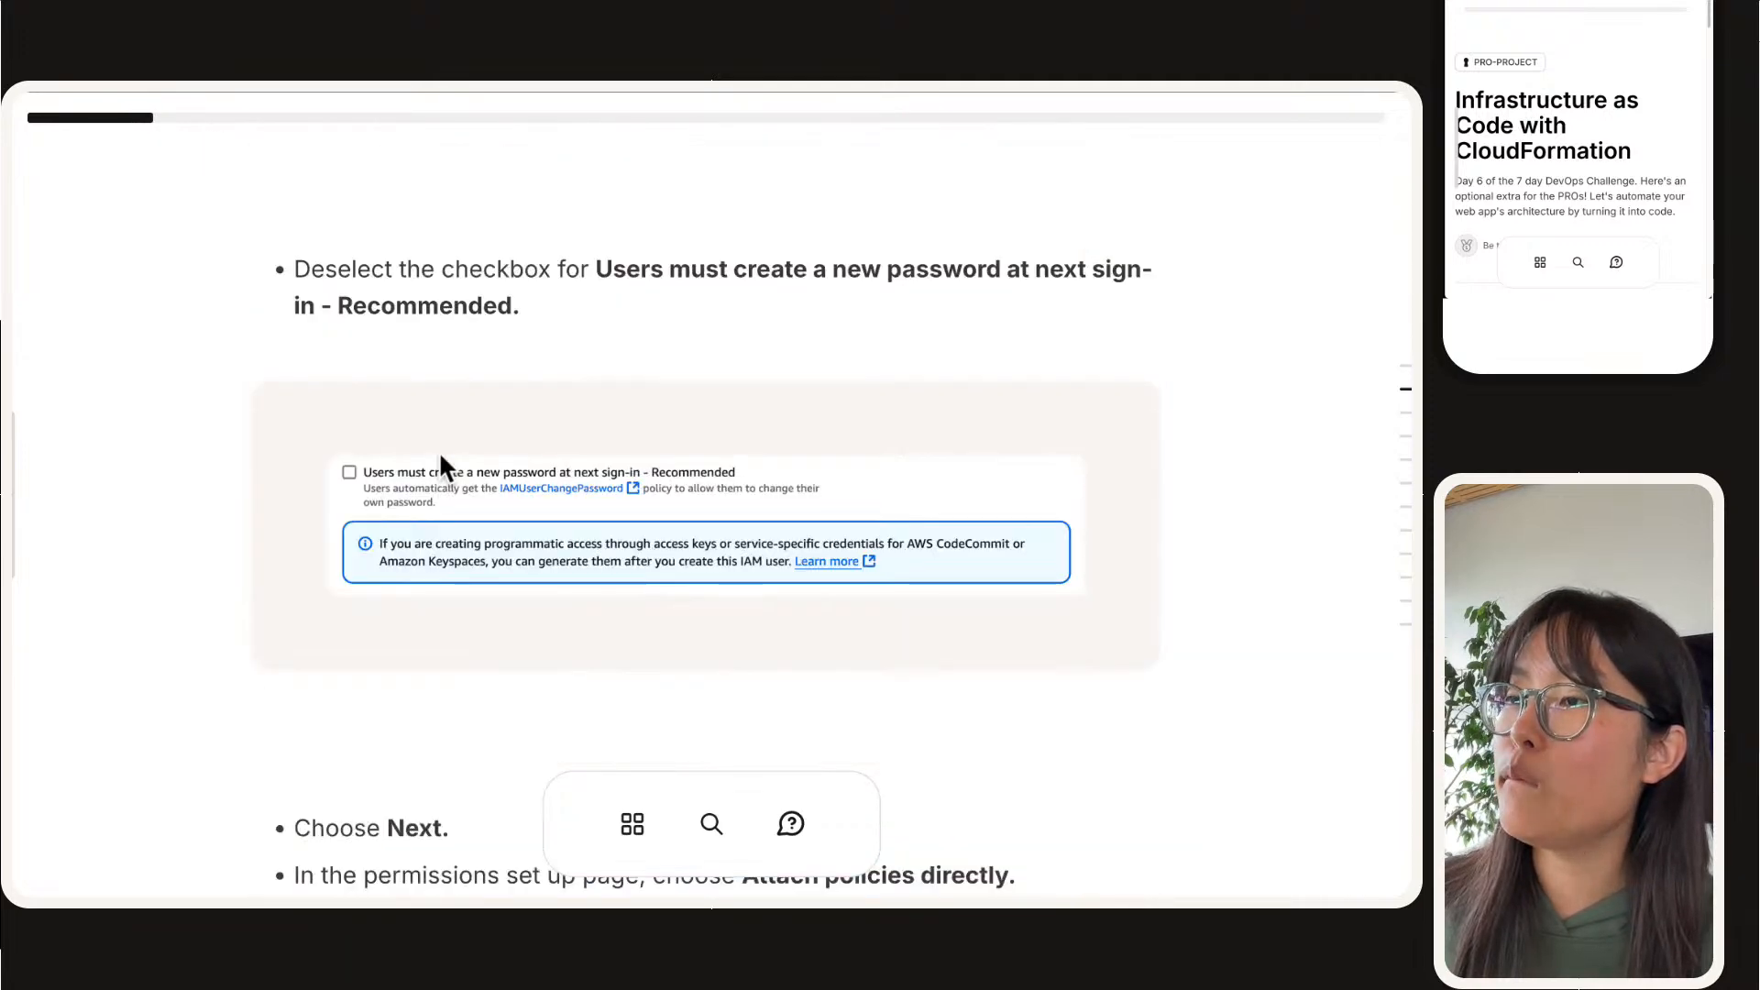
scroll(438, 456, down, 20)
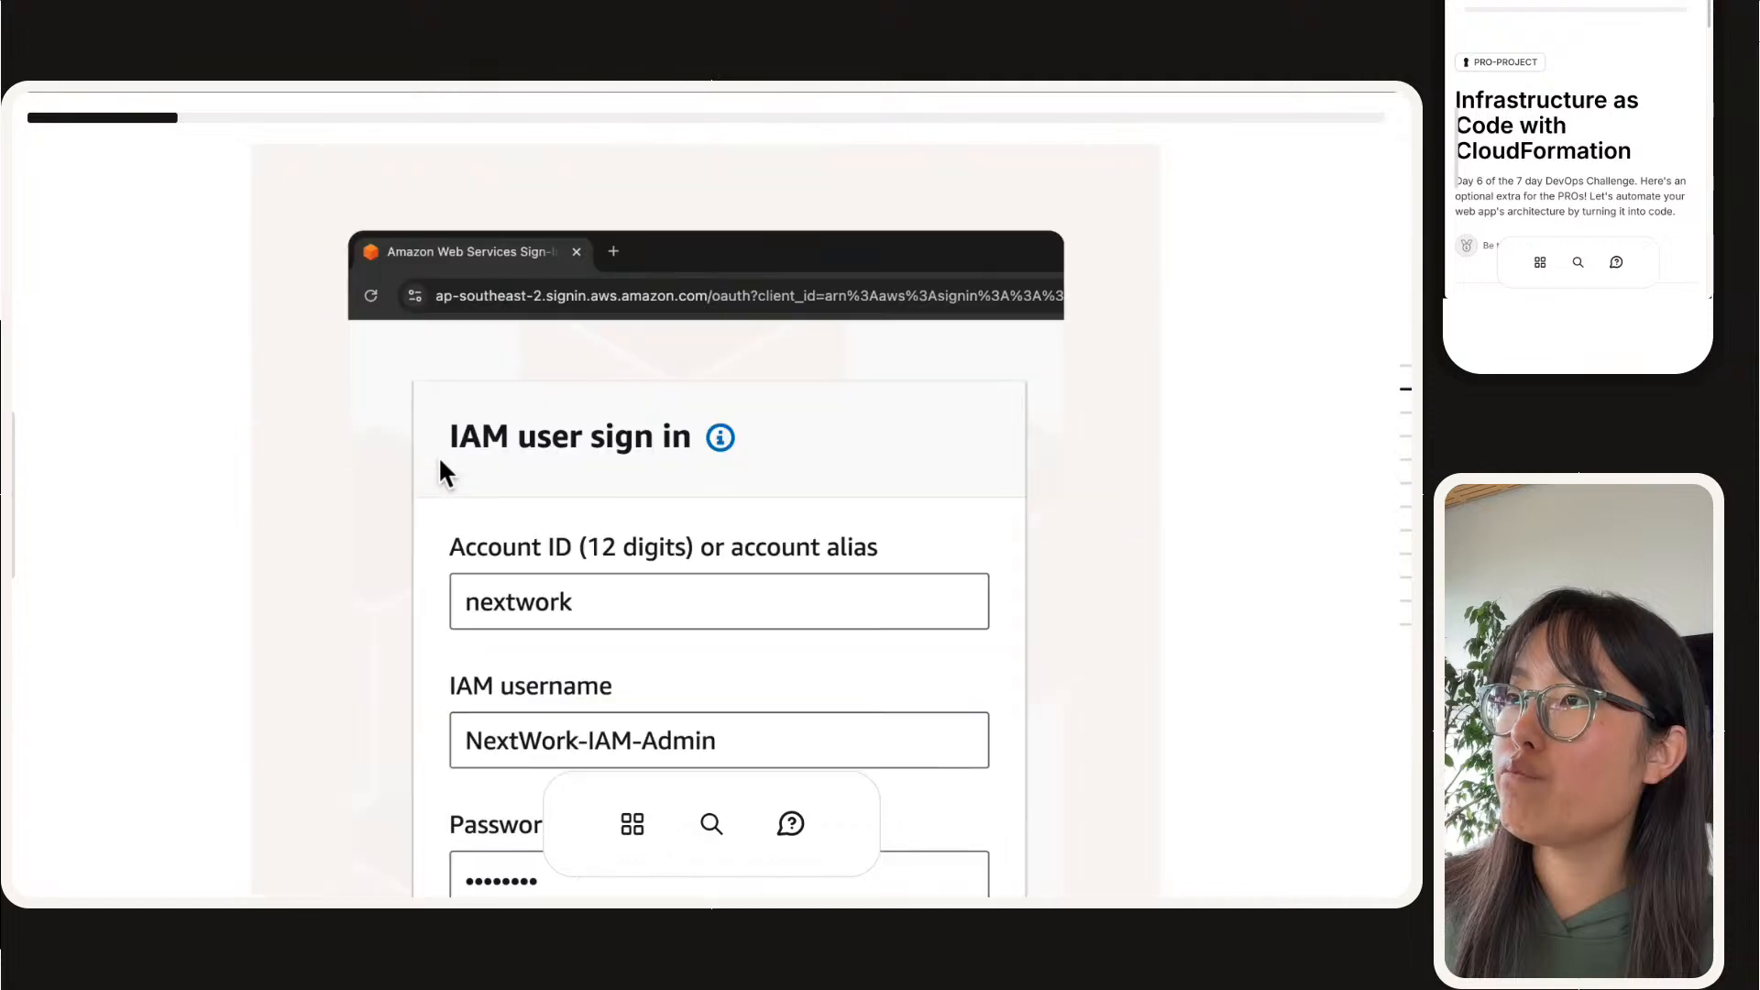
scroll(438, 454, down, 6)
scroll(440, 458, up, 1)
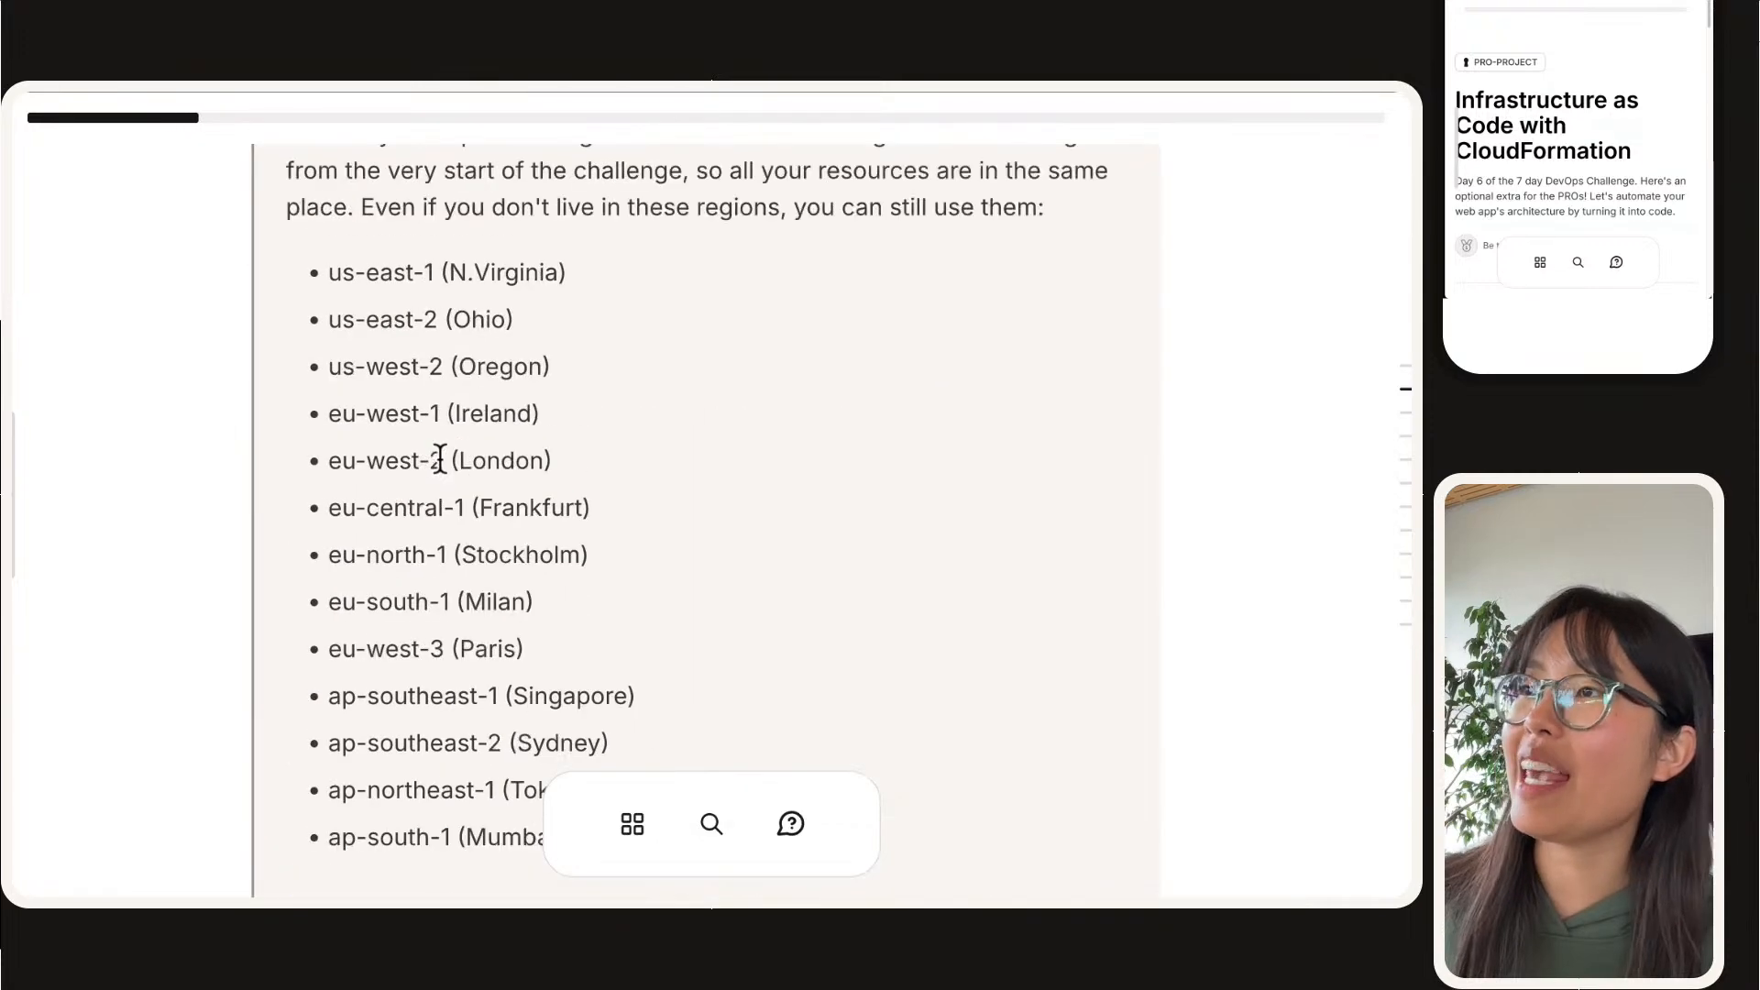
scroll(440, 458, down, 1)
scroll(440, 459, up, 1)
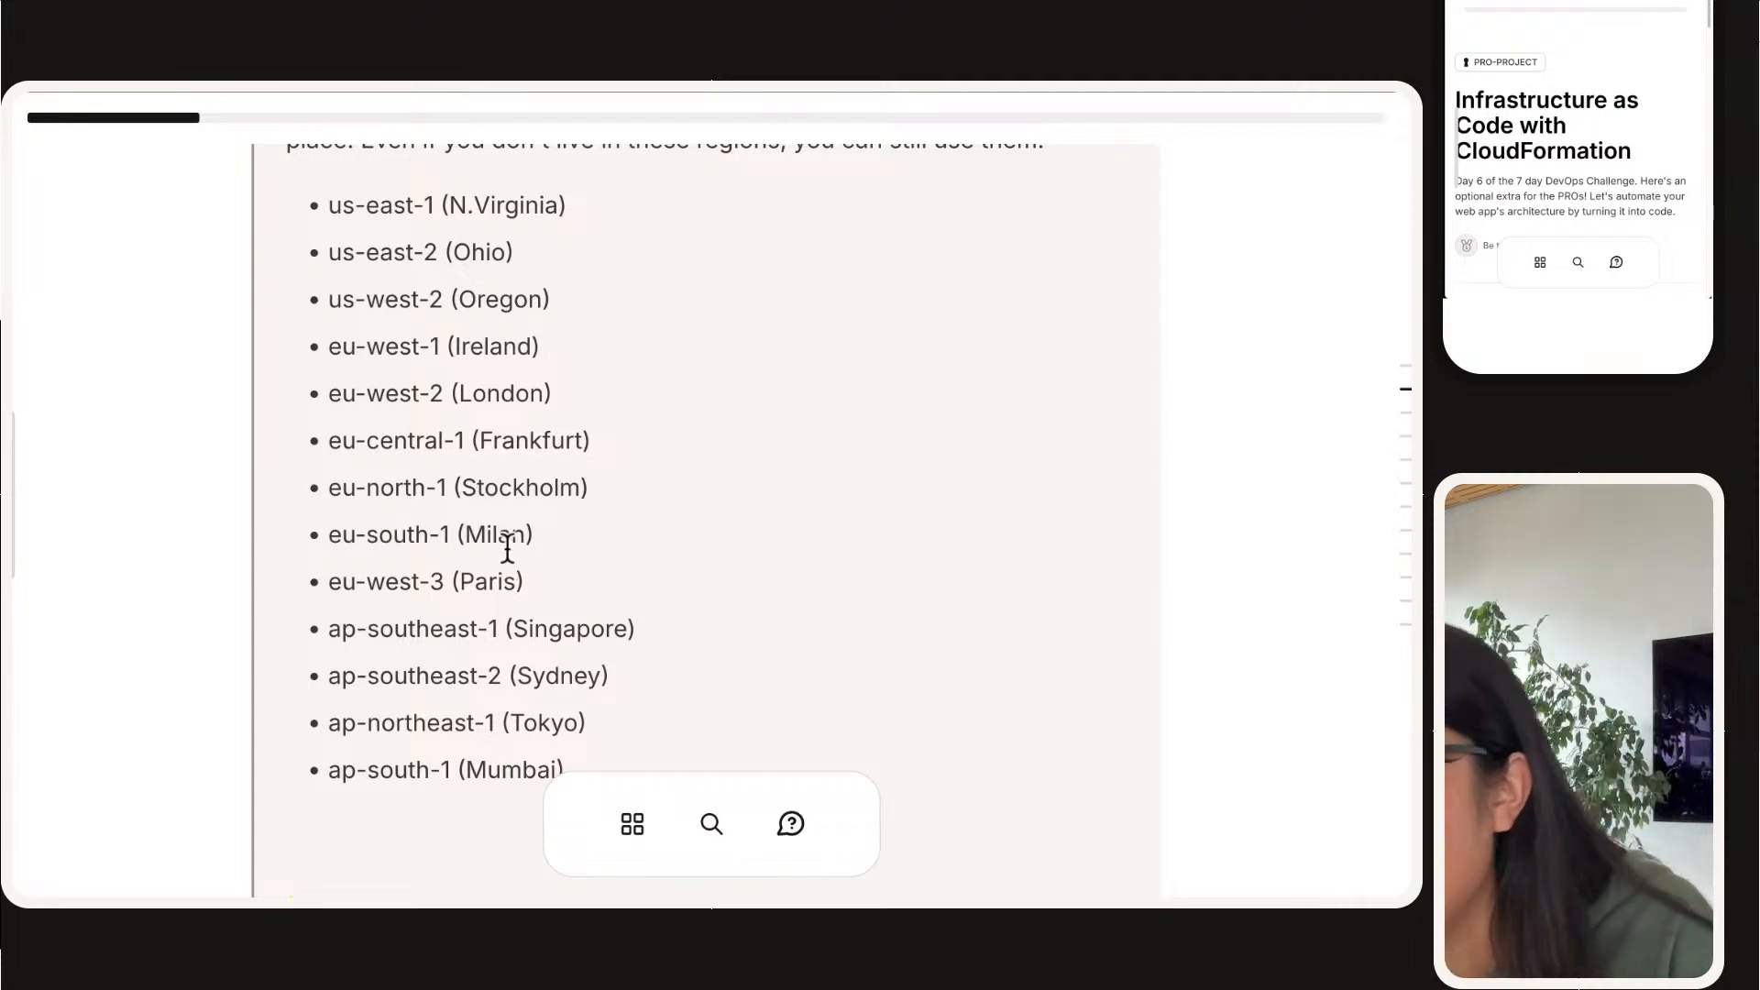
Step: Move the in-progress guide page into its own window beside the console and show its Launch EC2 Instance instructions
mouse_move(323, 99)
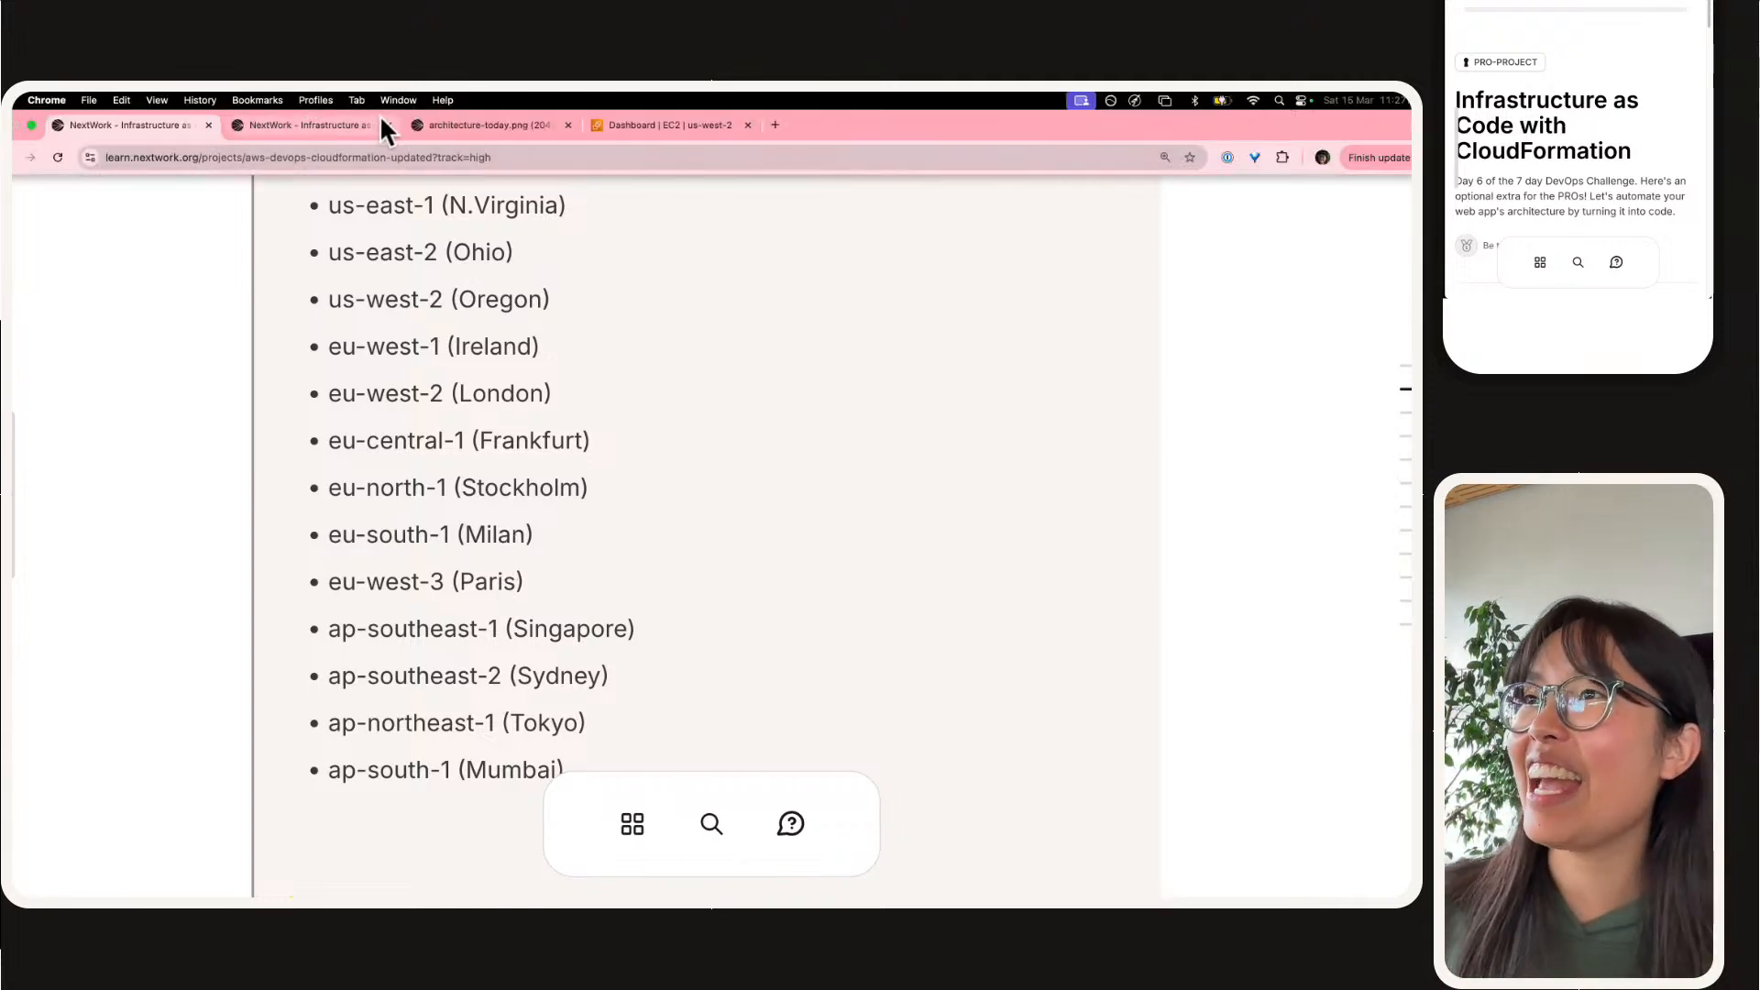
click(380, 117)
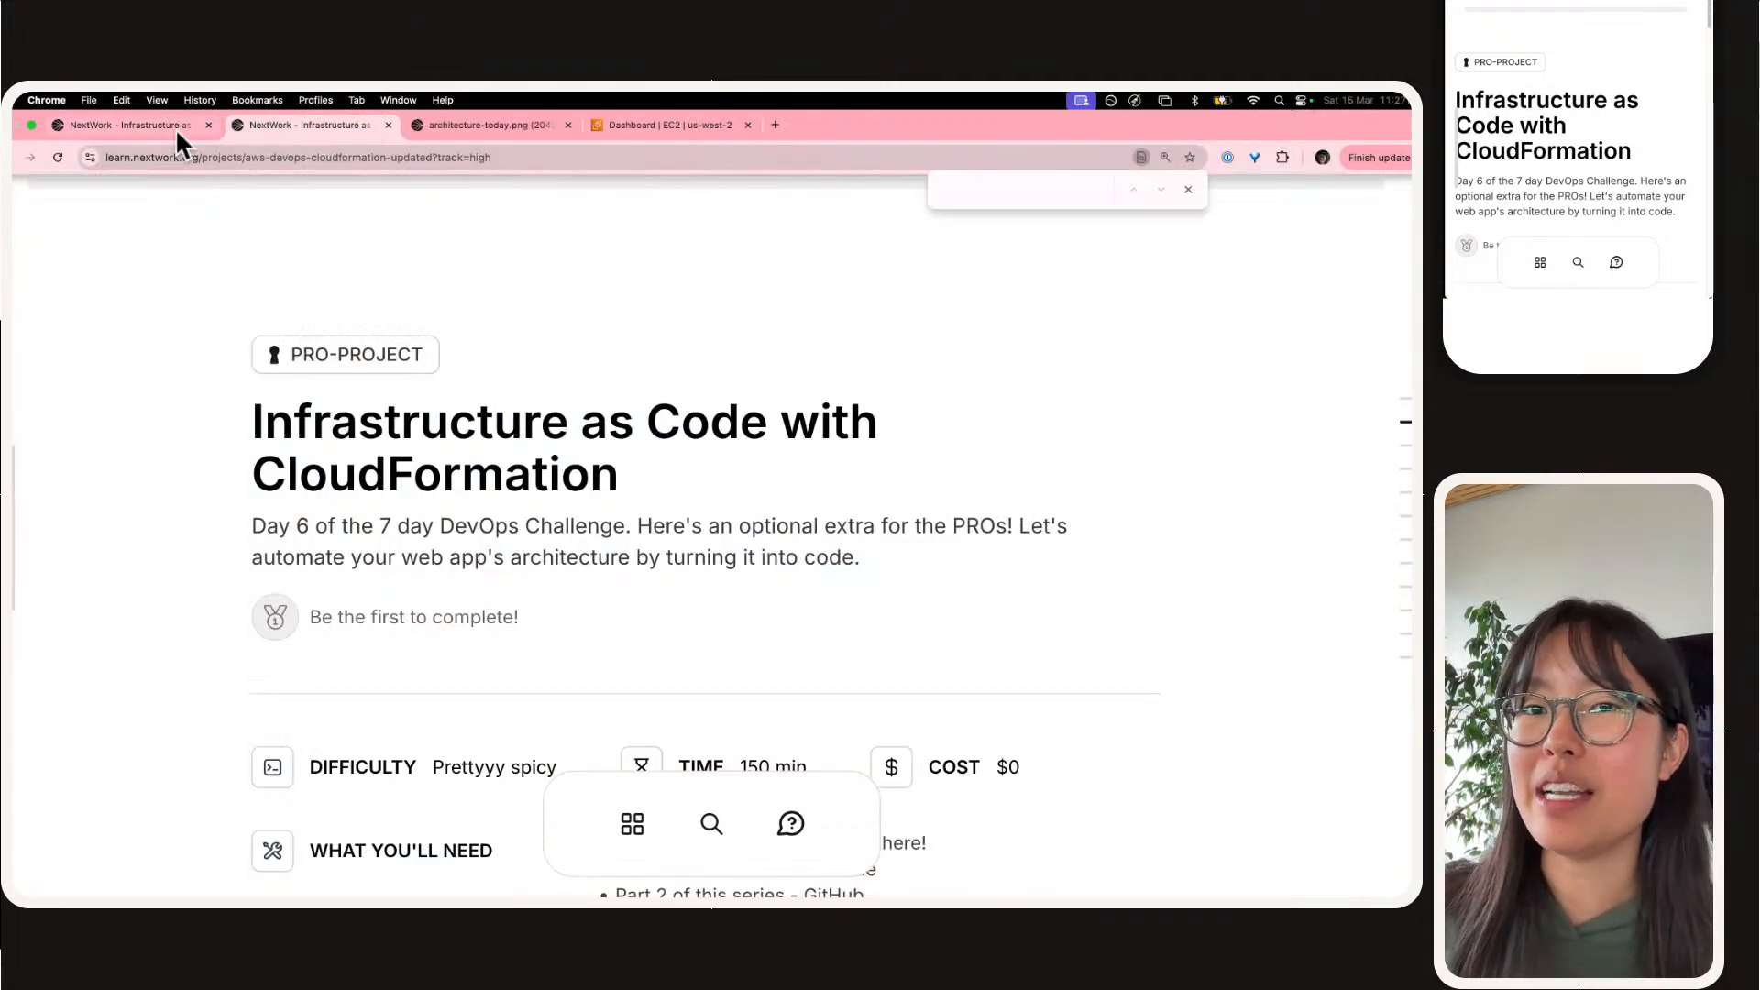
drag(177, 130, 1594, 2)
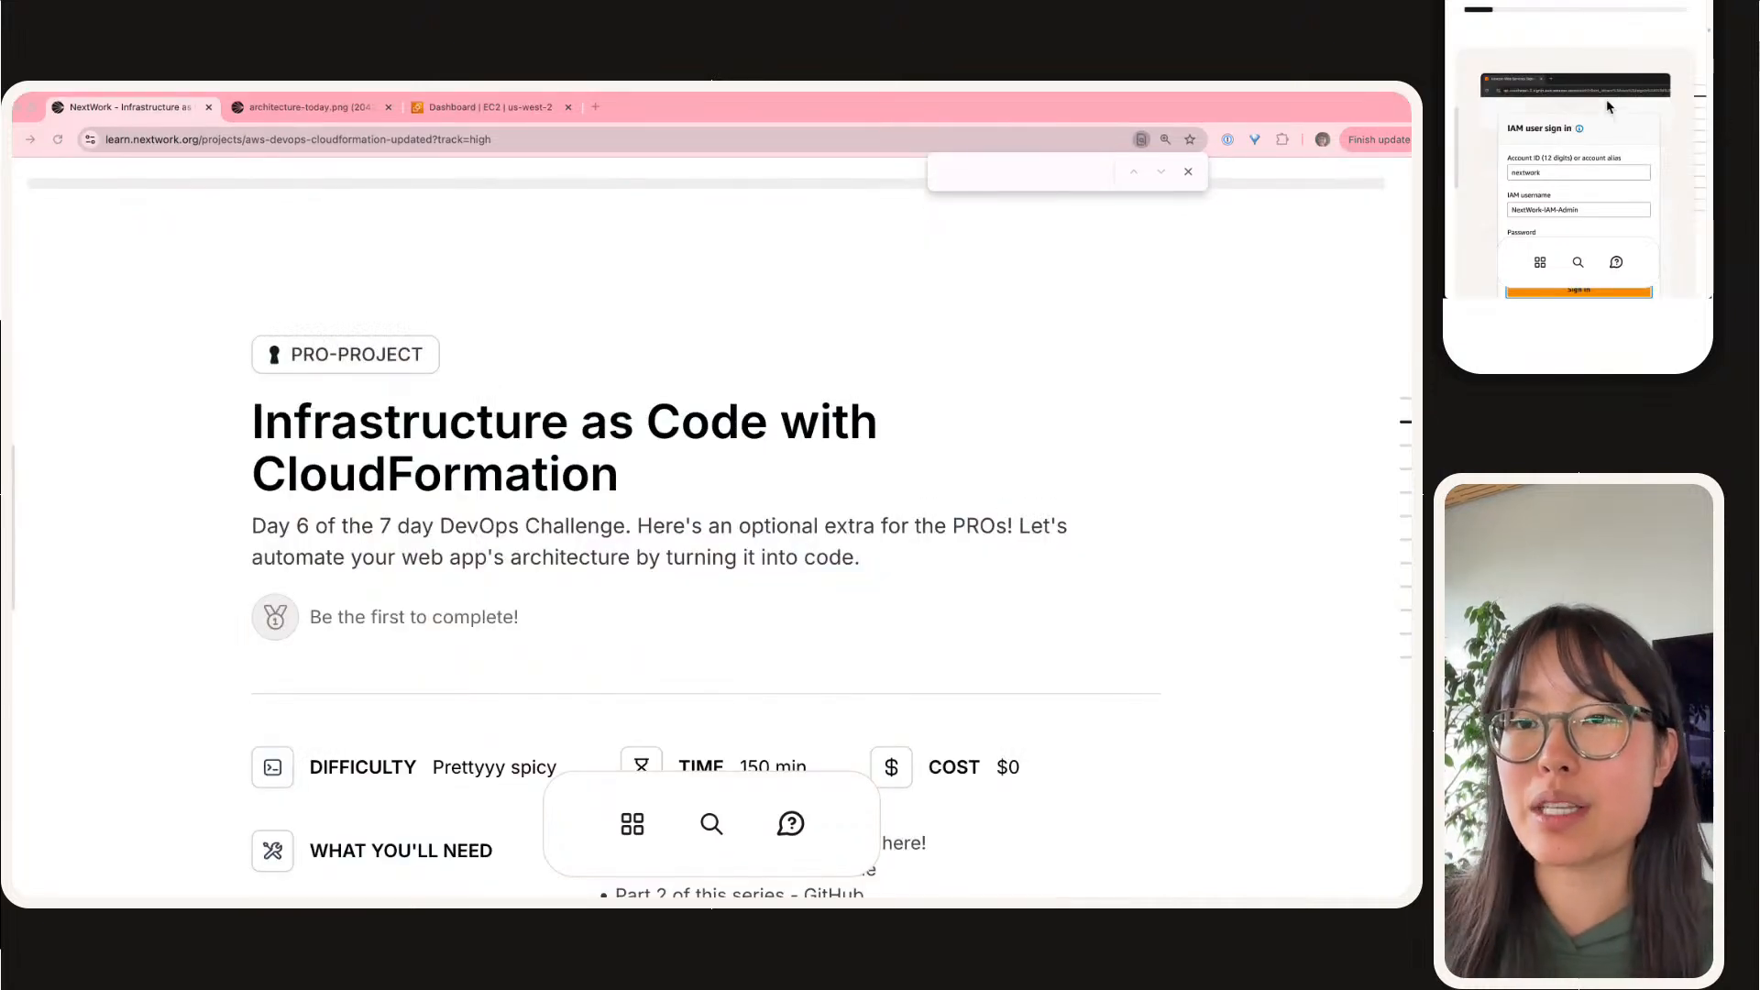
scroll(1604, 101, down, 5)
scroll(1601, 103, up, 8)
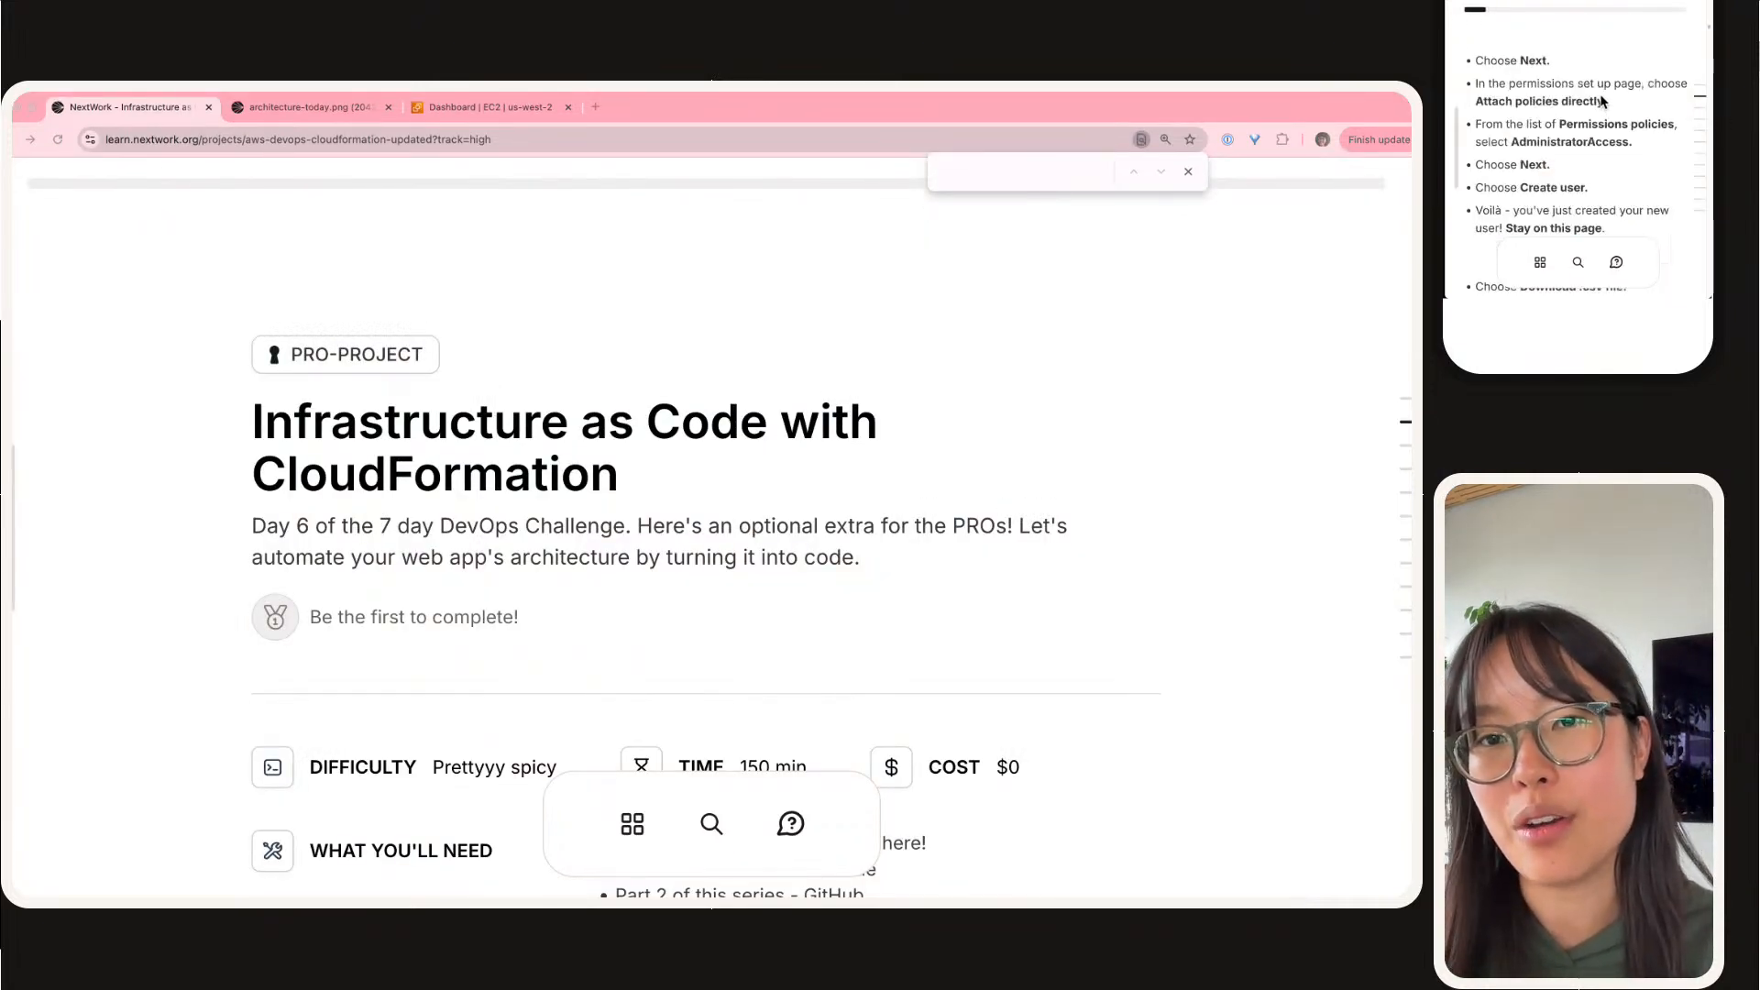
scroll(1601, 95, up, 10)
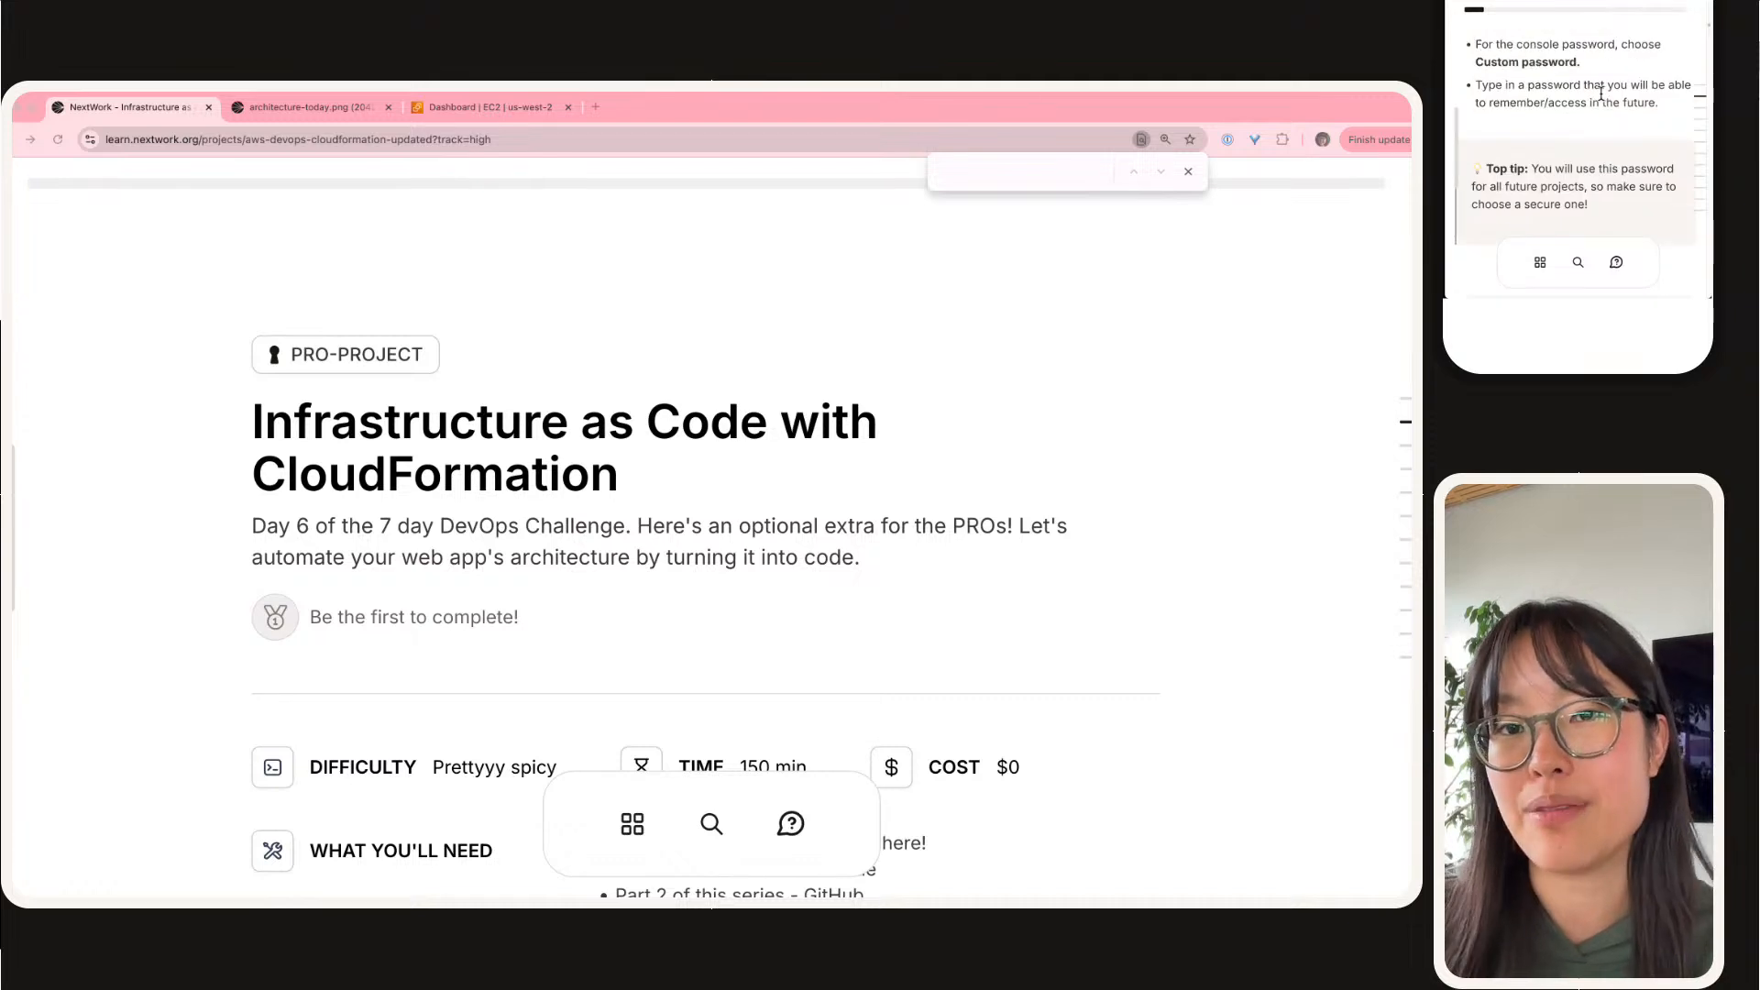
scroll(1601, 101, up, 10)
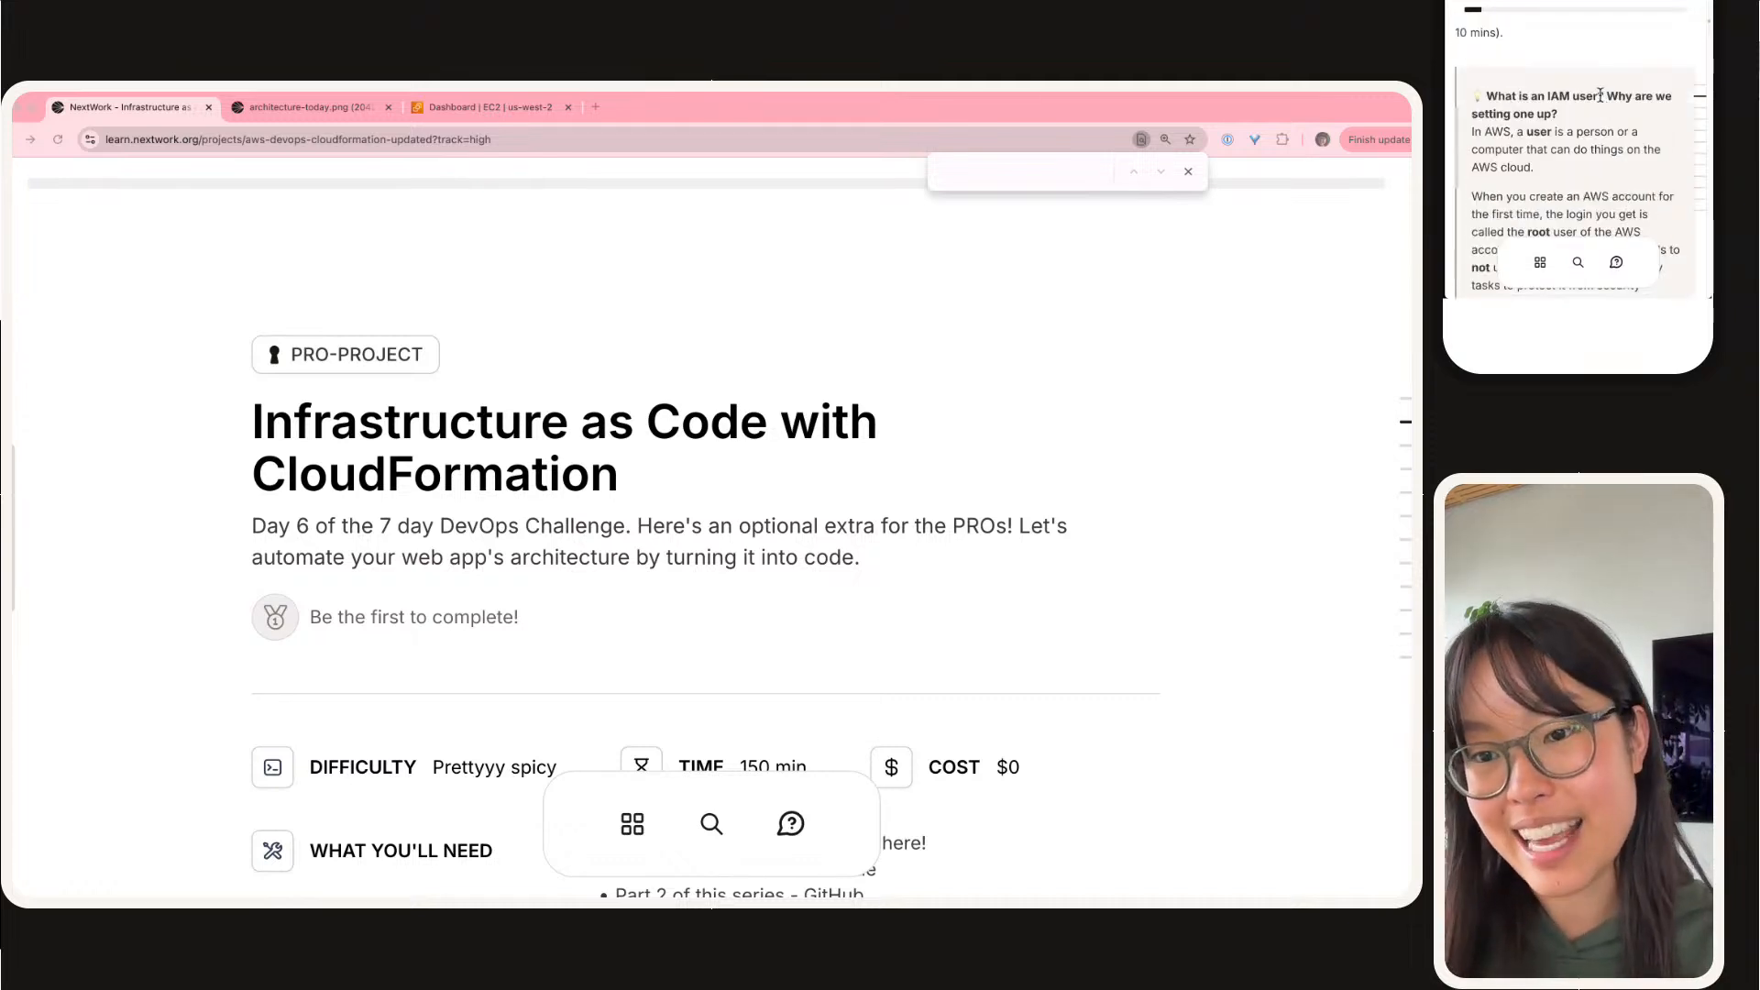
click(1546, 129)
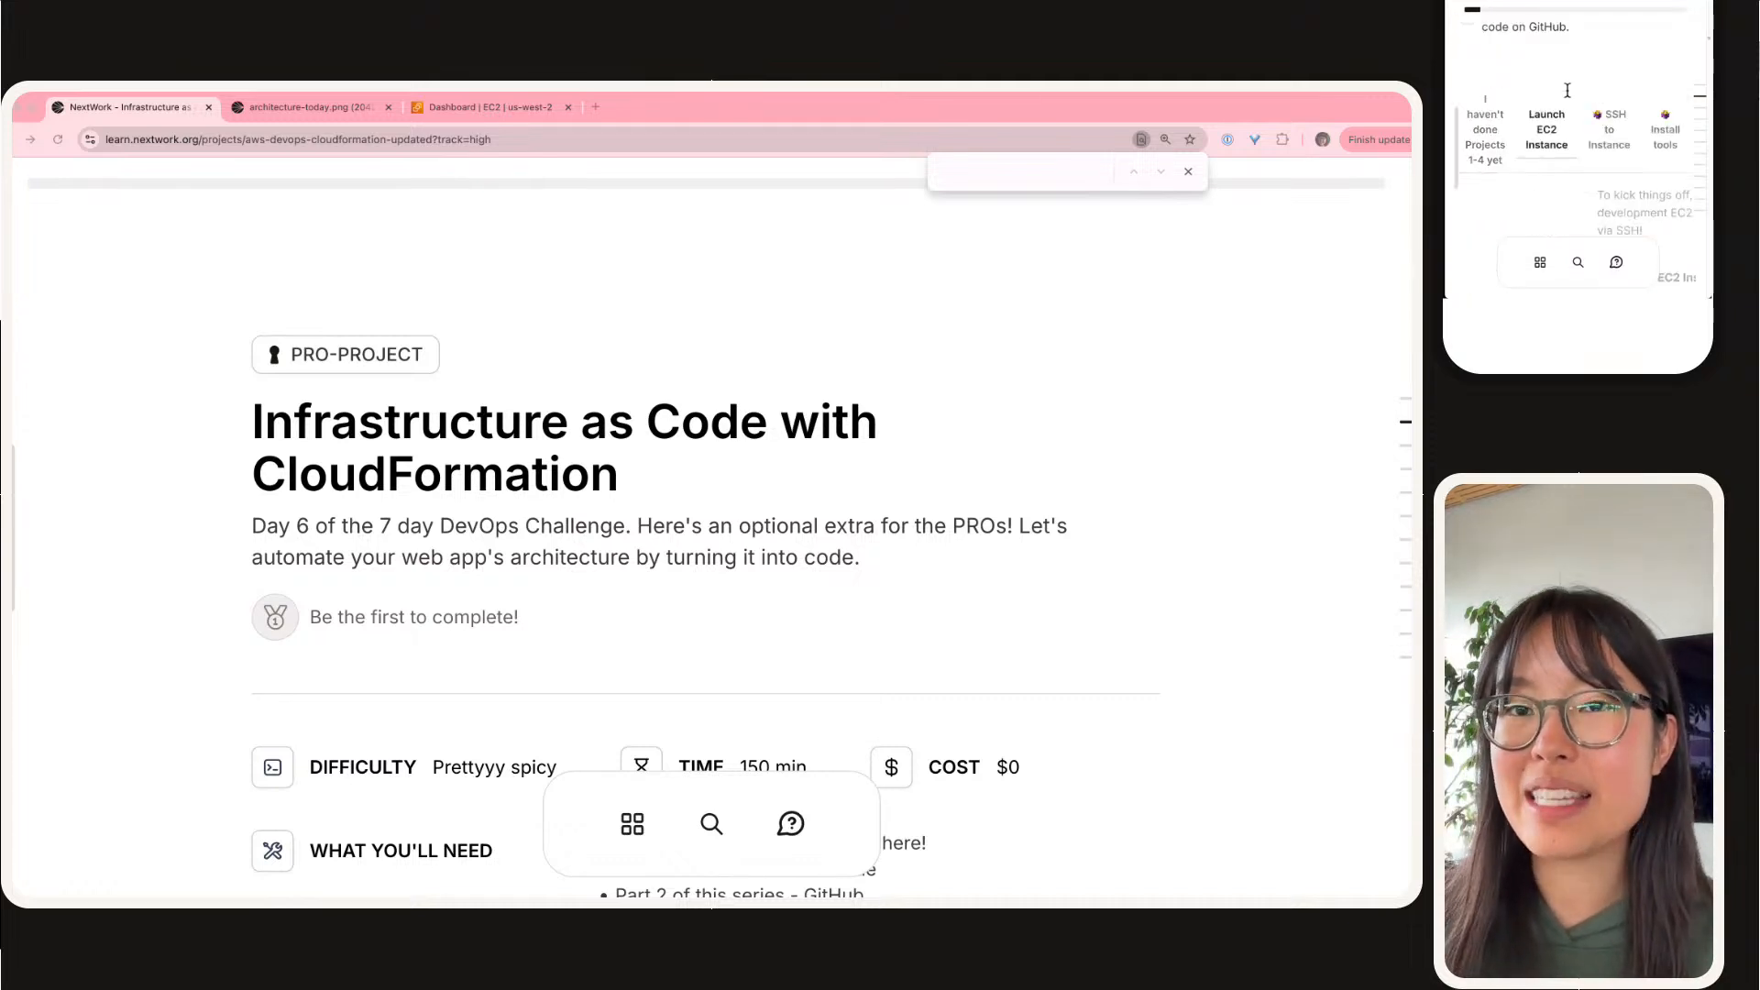
Step: Switch to the EC2 console and open the launch form for a new instance from the instances list
click(503, 107)
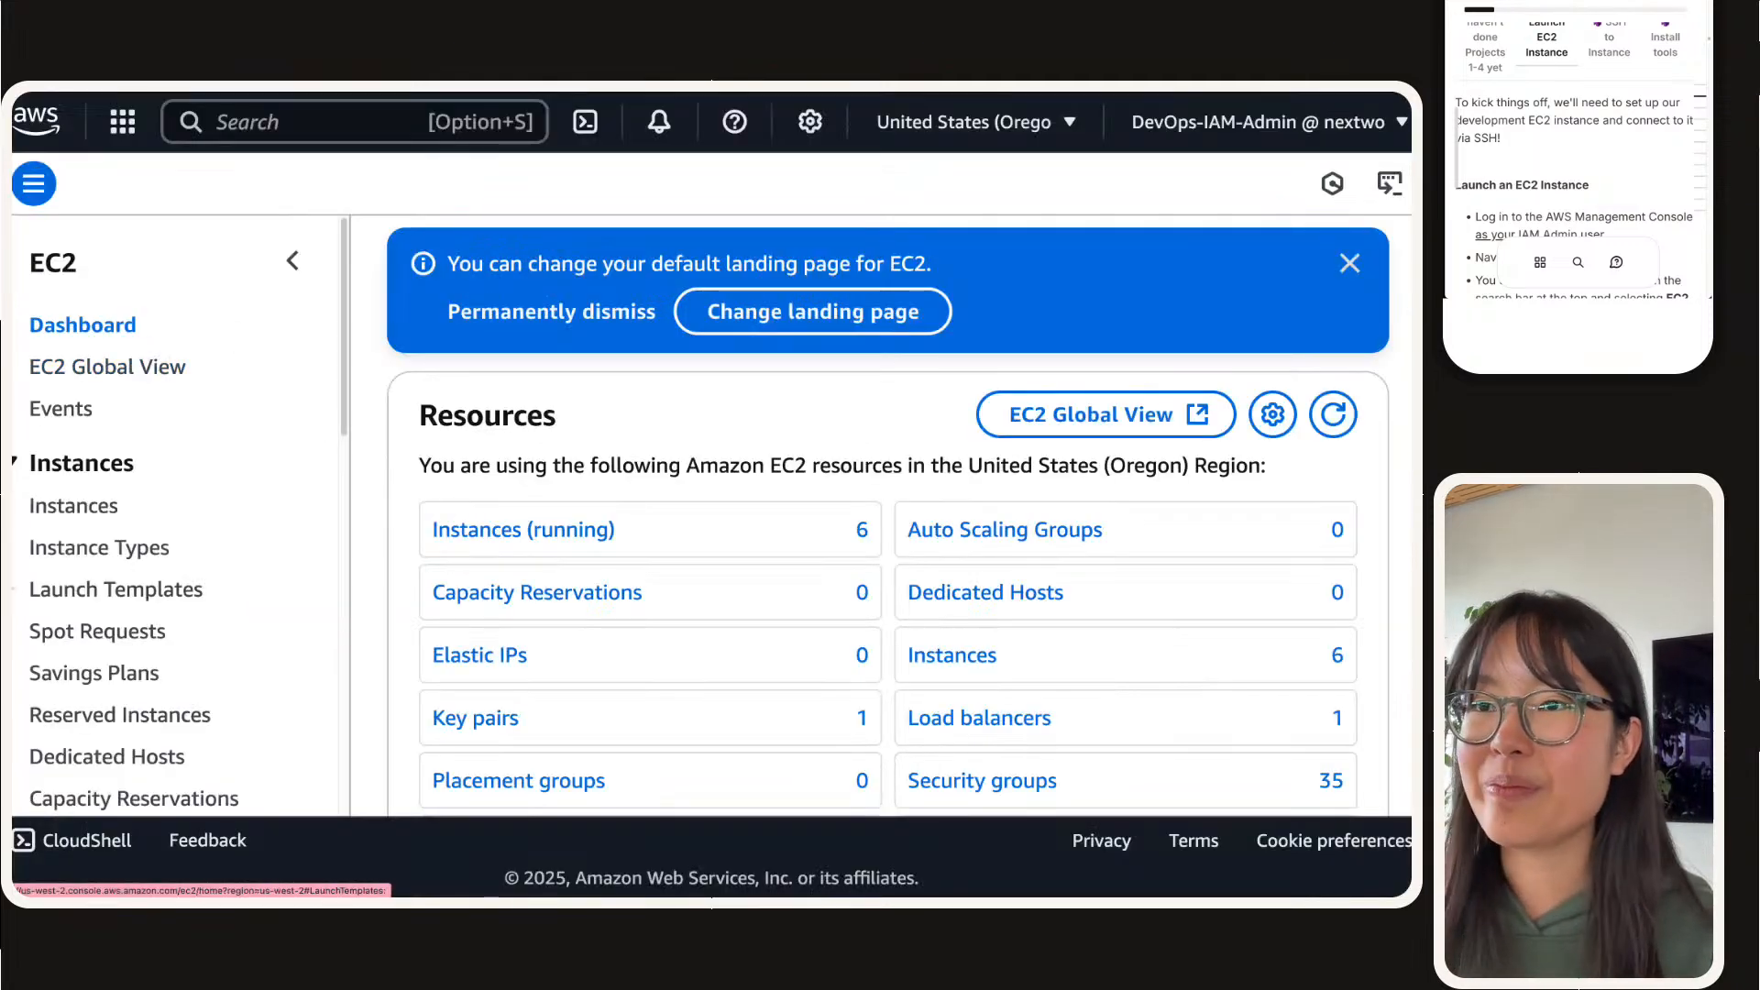
click(76, 505)
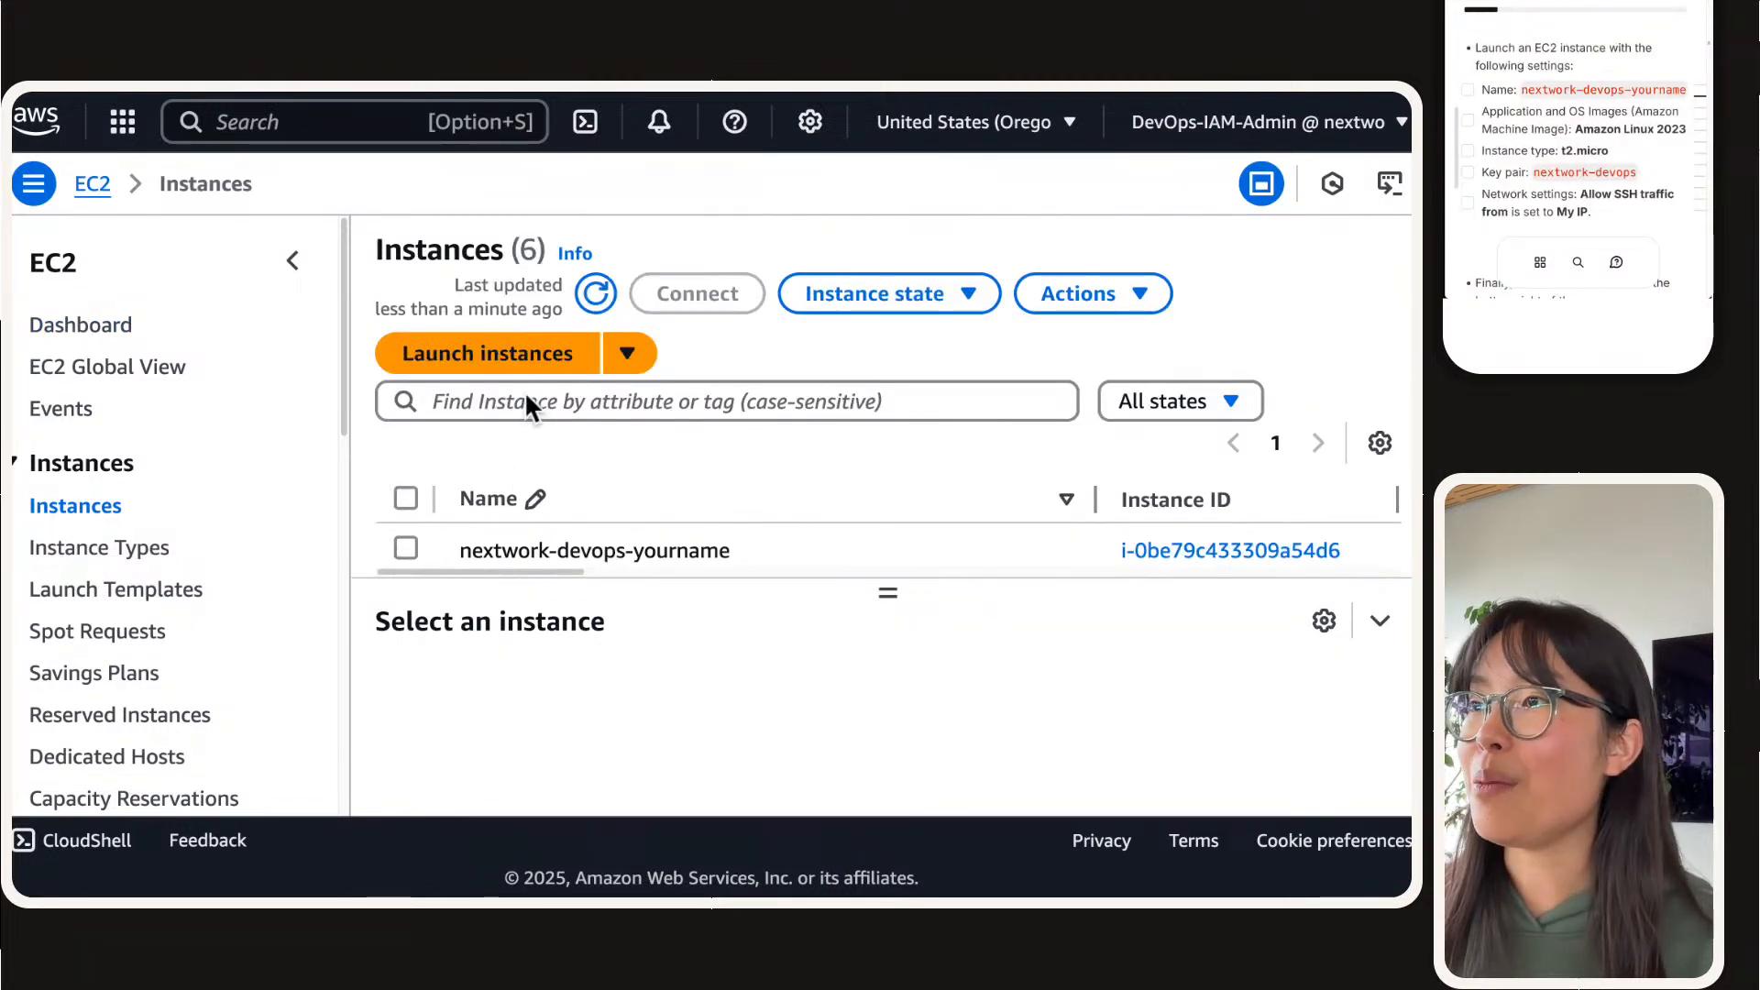
click(517, 358)
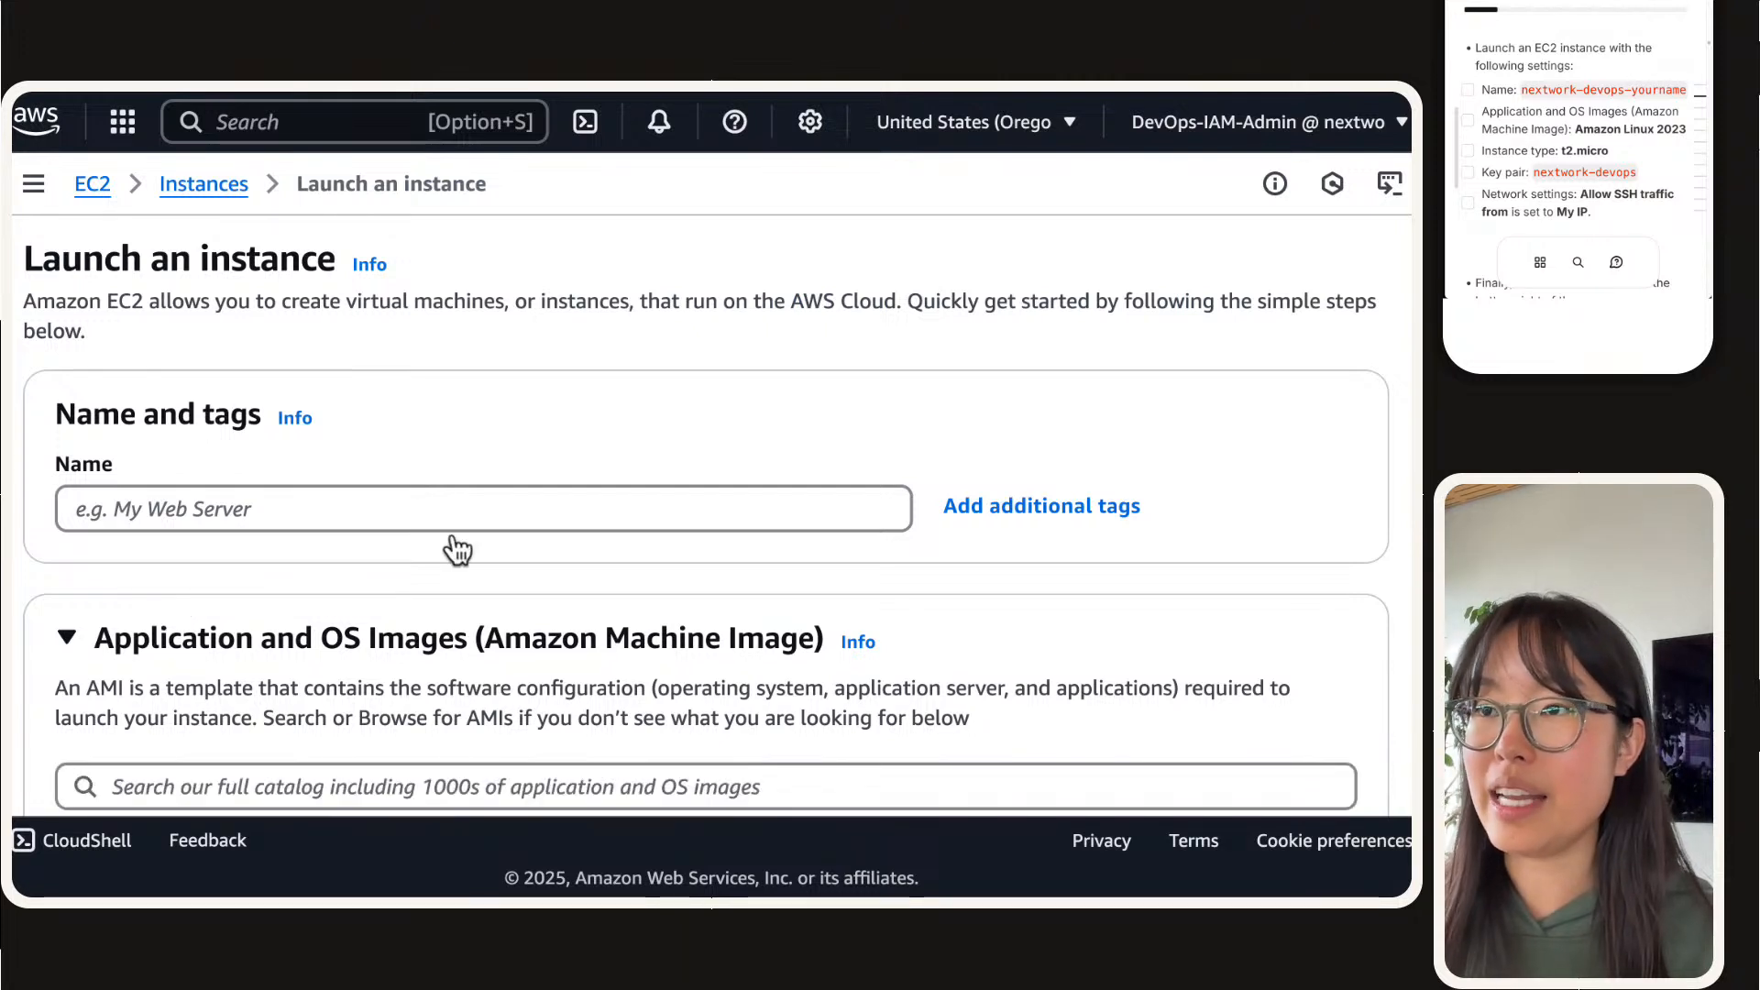
Step: Name the new instance "nextwork-devops-" followed by the owner's first name
click(443, 521)
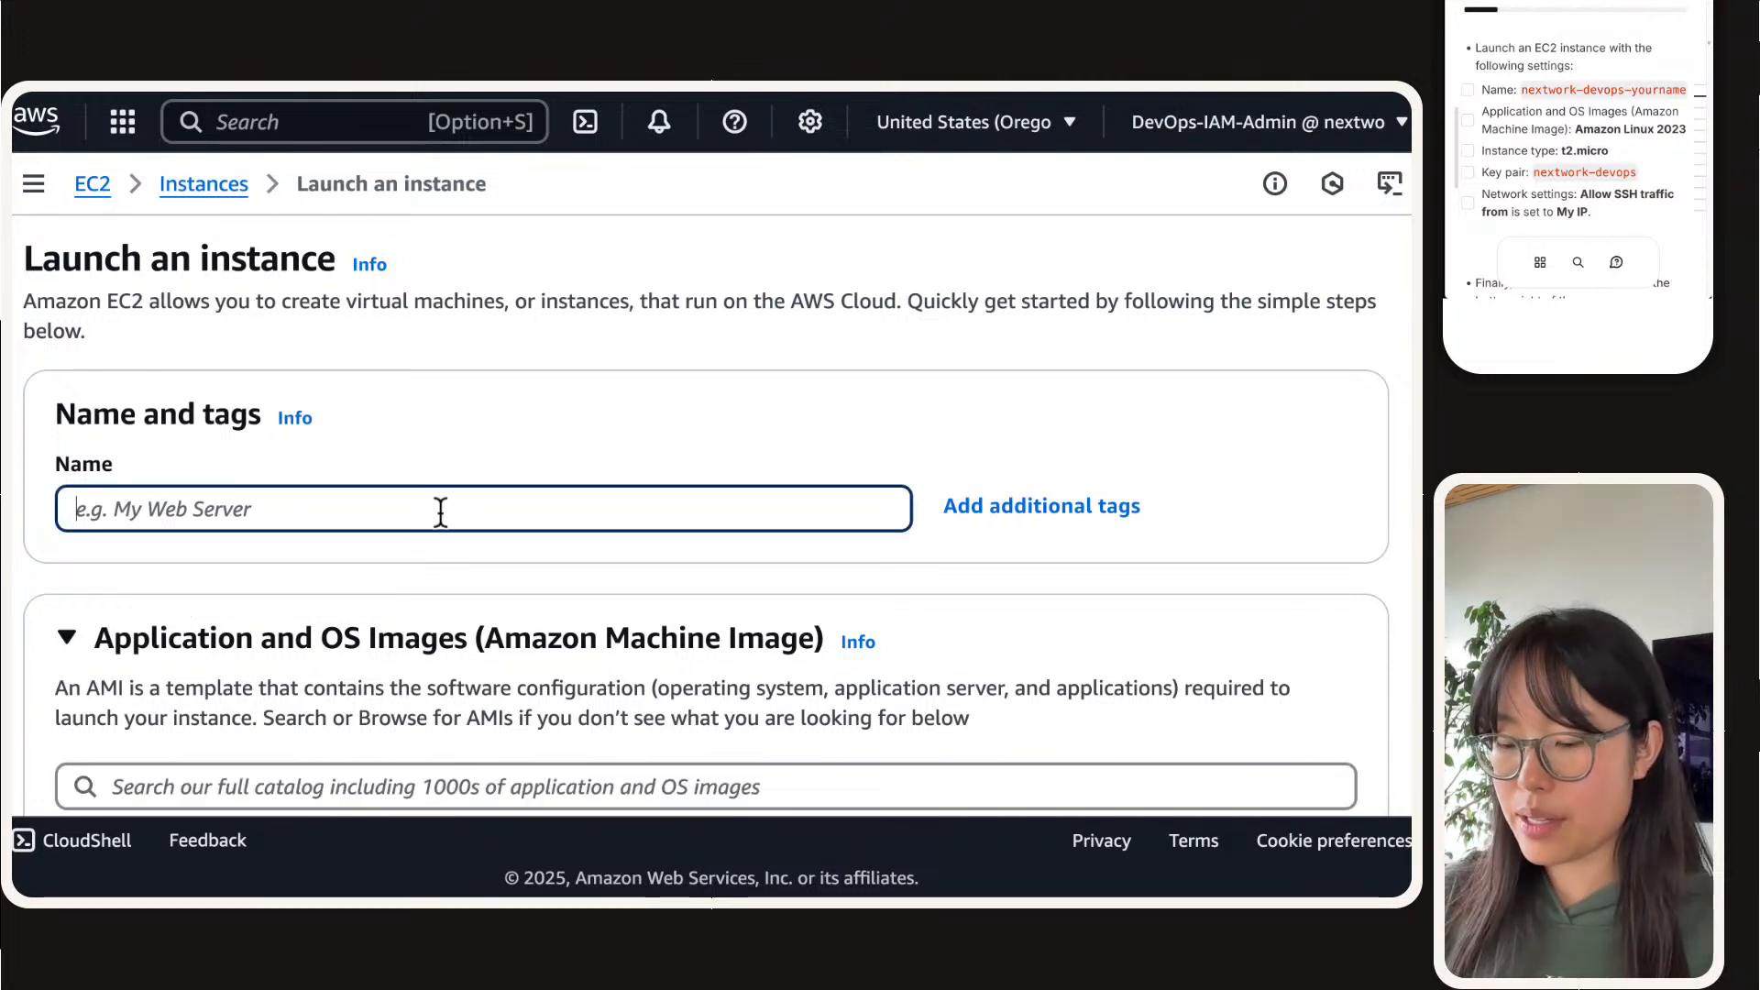
key(super+v)
key(BackSpace)
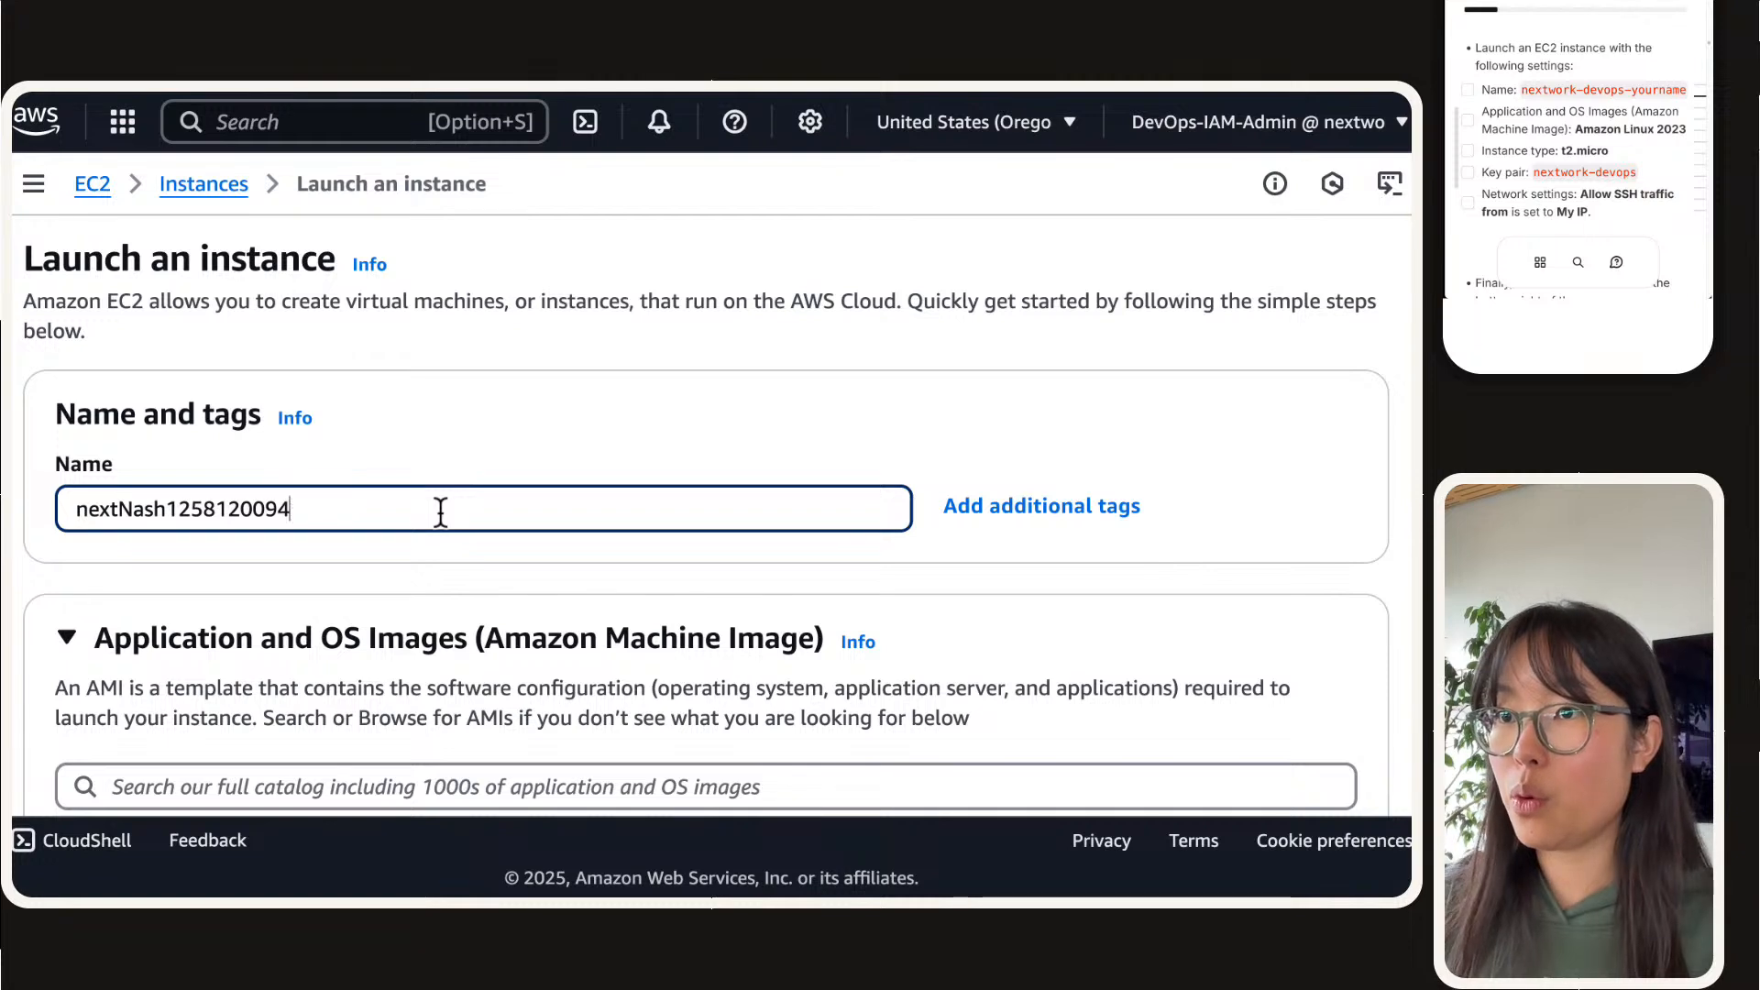
key(super+a)
key(BackSpace)
text(nex)
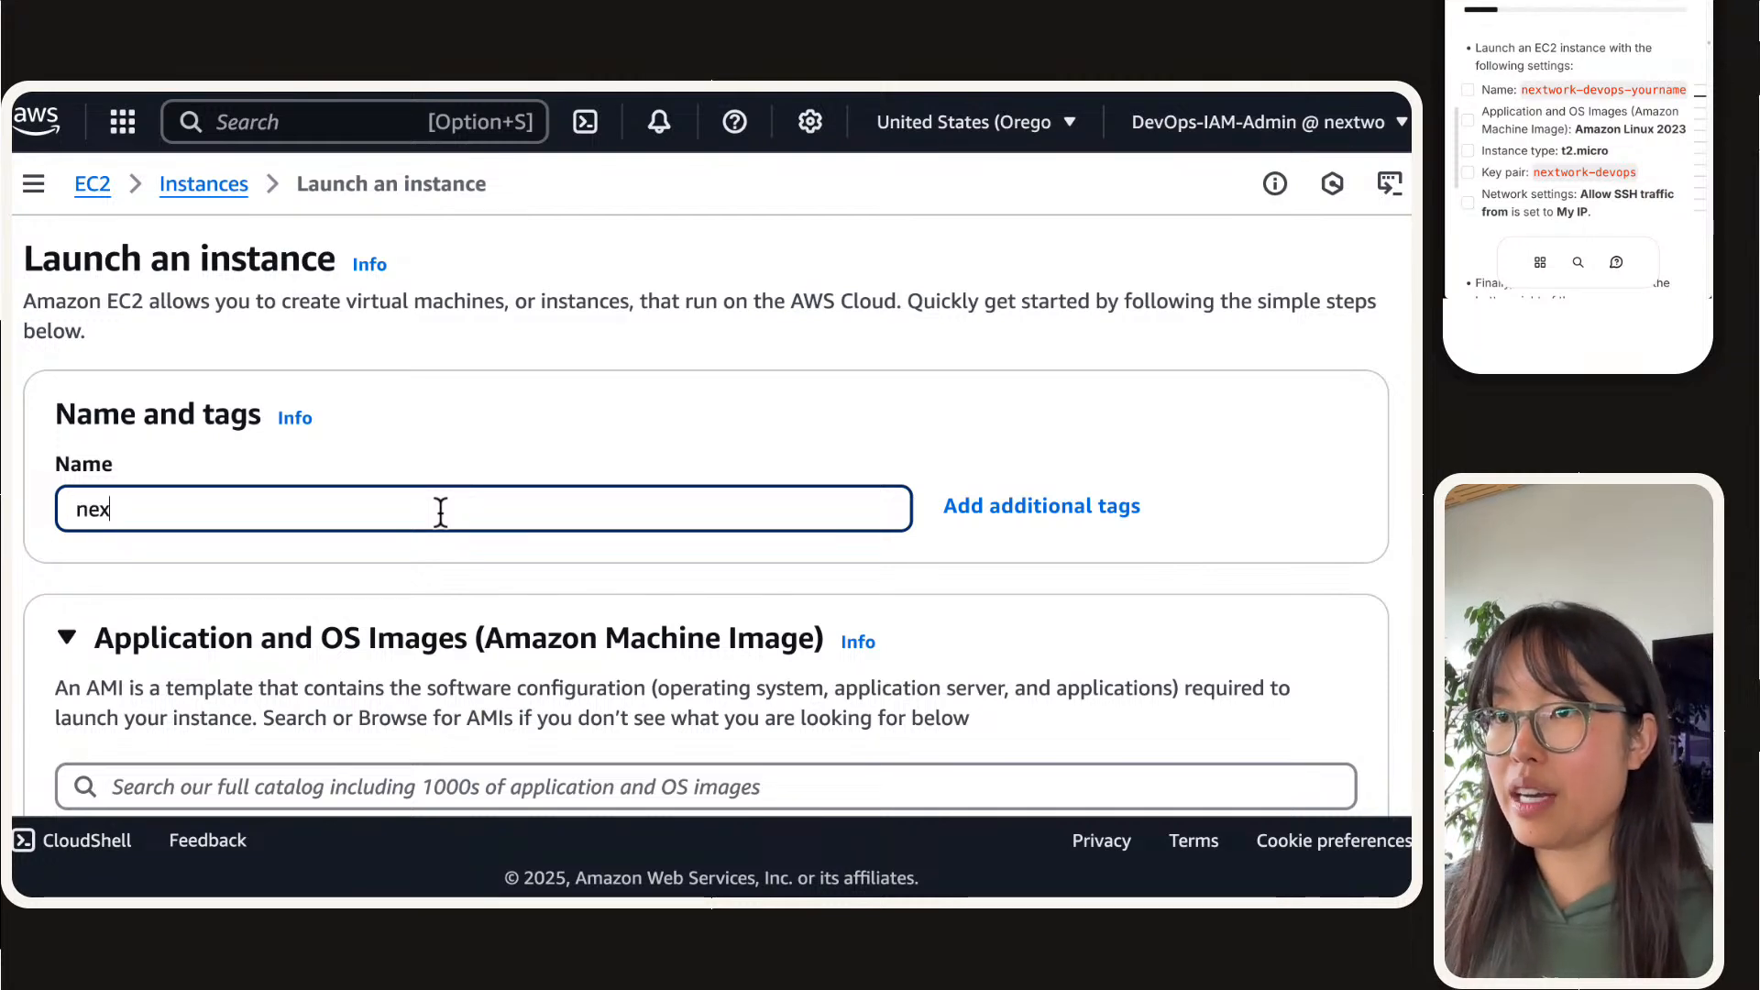
text(twork-devops-)
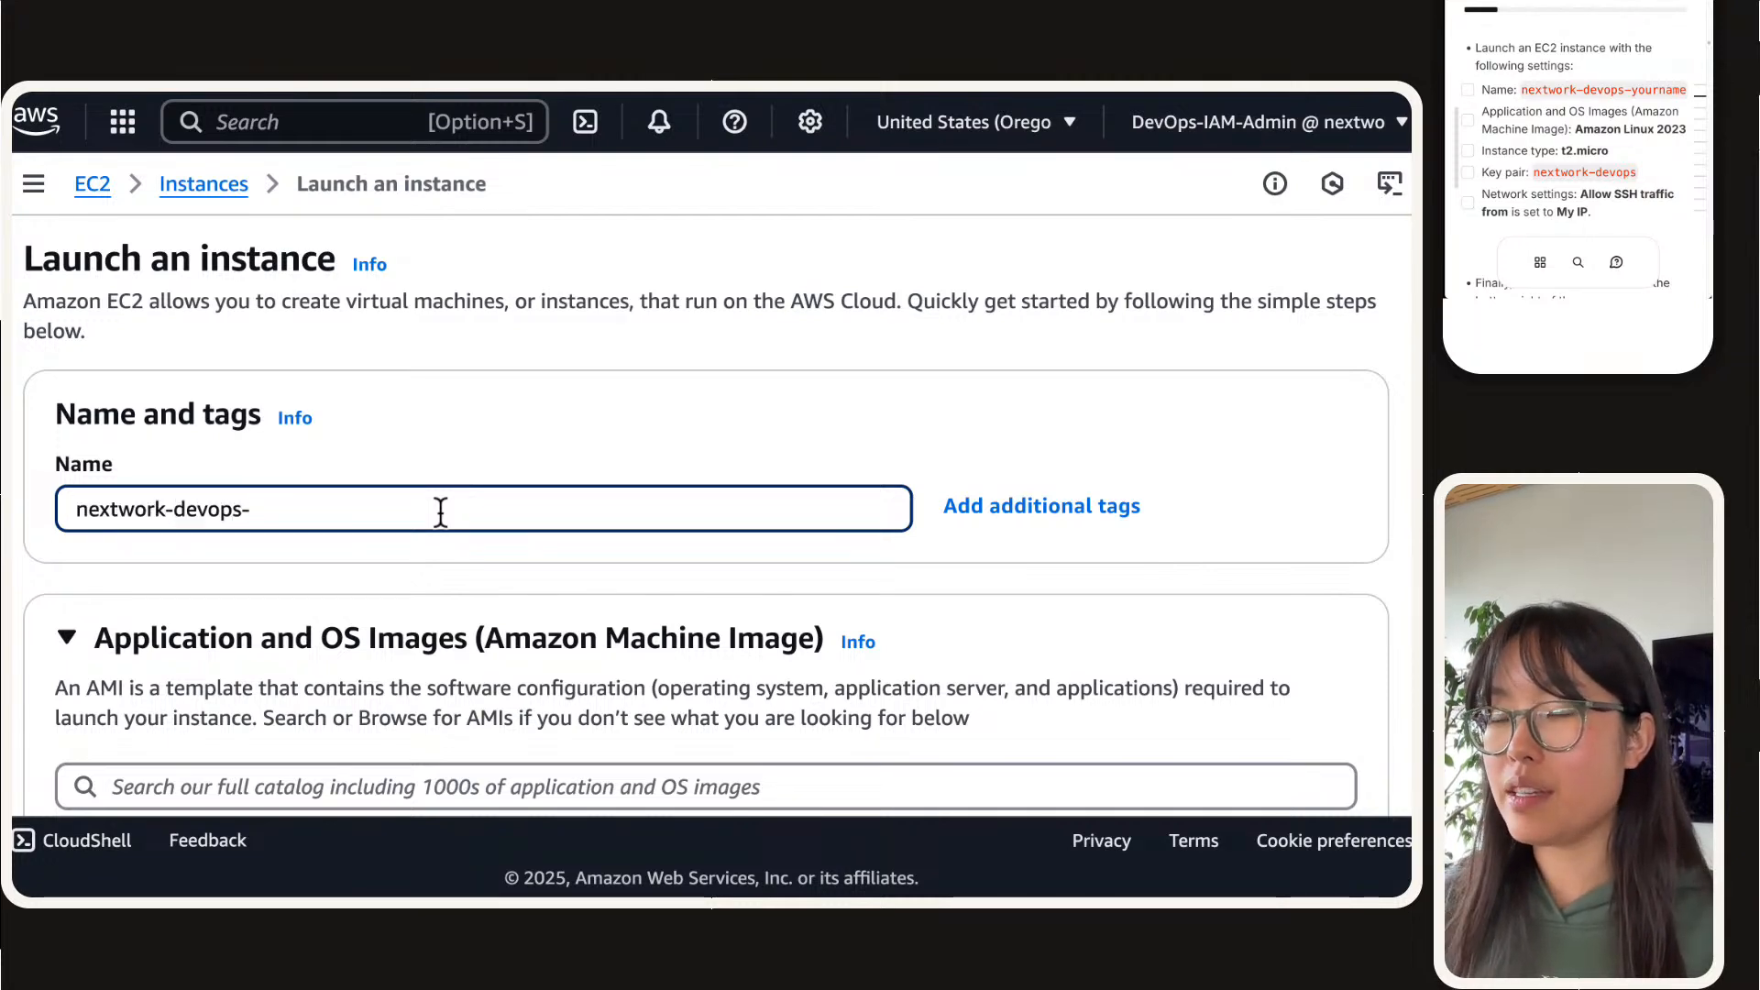
text(natasha)
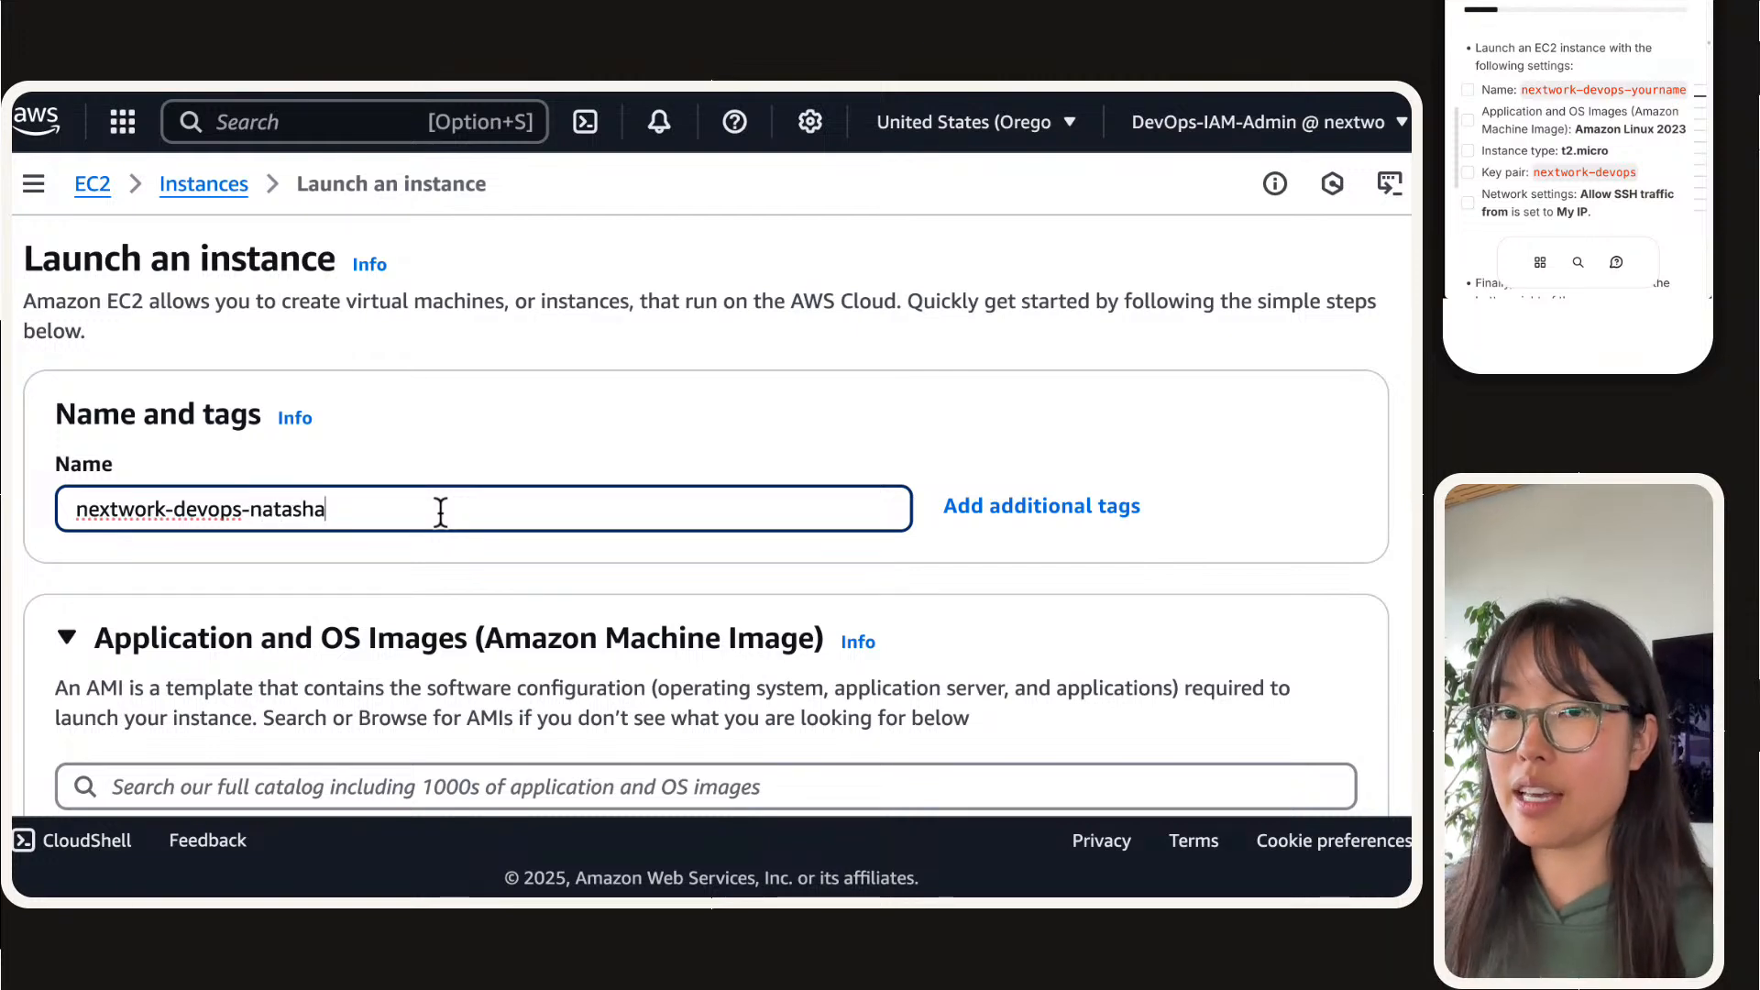
Step: Zoom out the project guide and return to its list of EC2 instance launch settings
click(1588, 55)
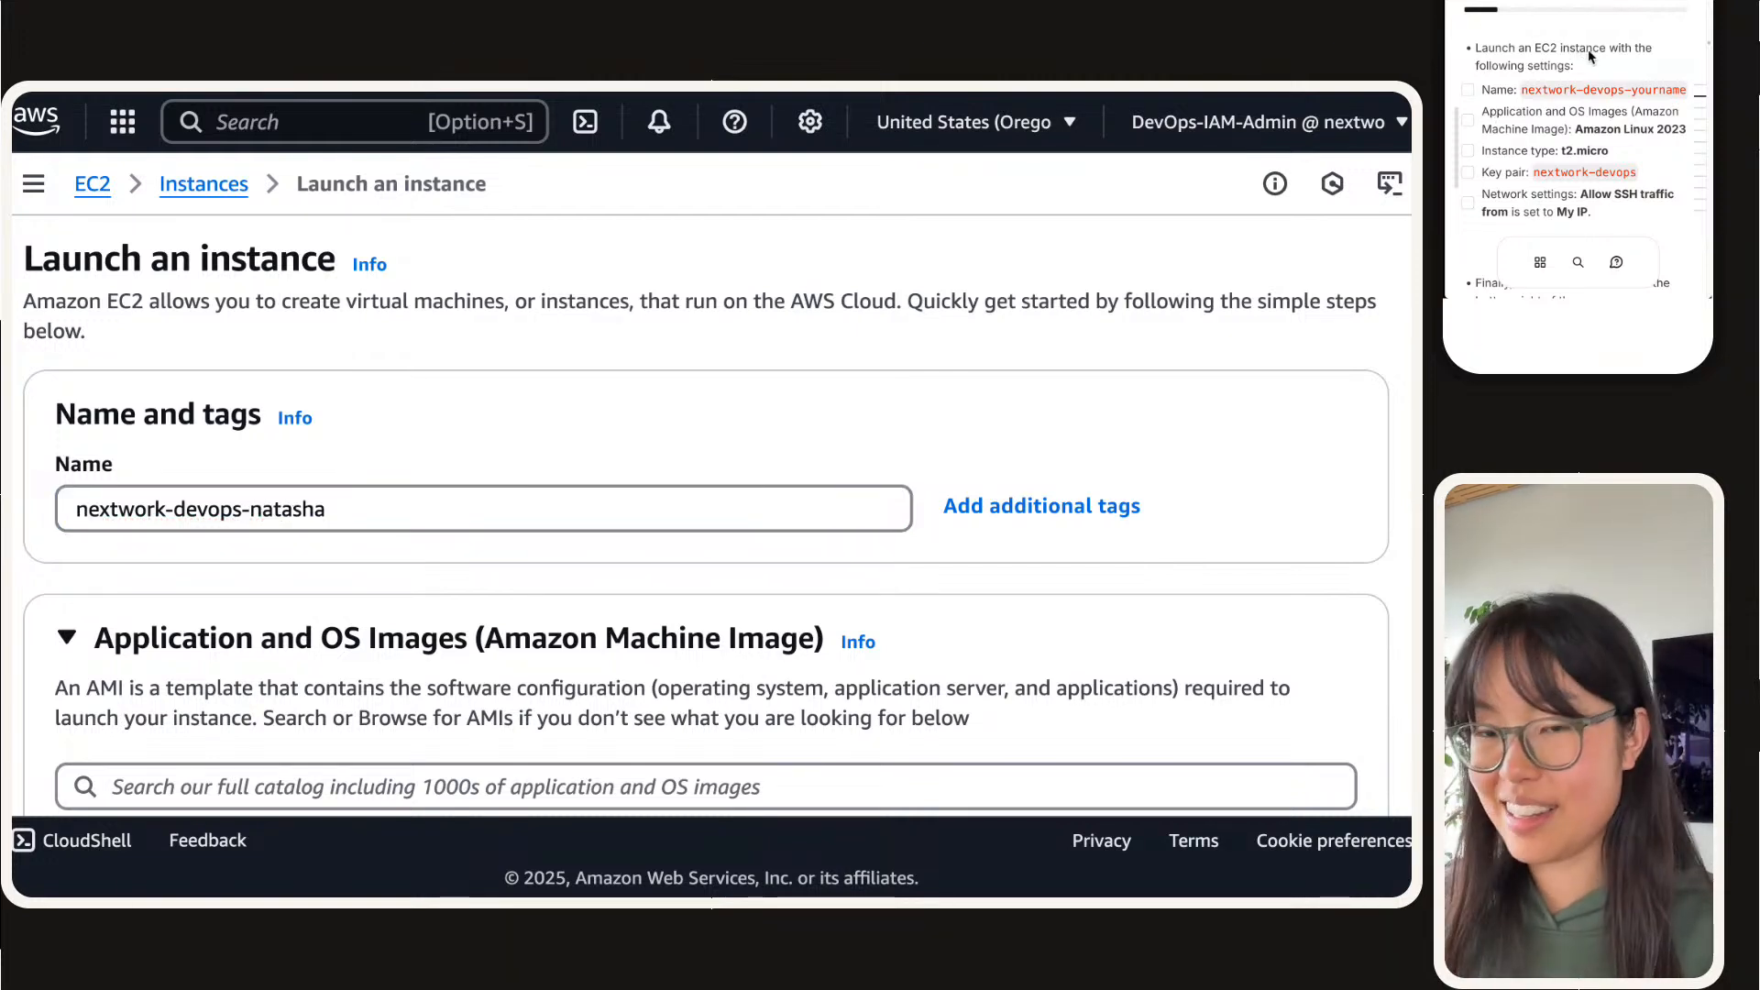
key(super+minus)
key(super+minus)
scroll(1601, 112, up, 4)
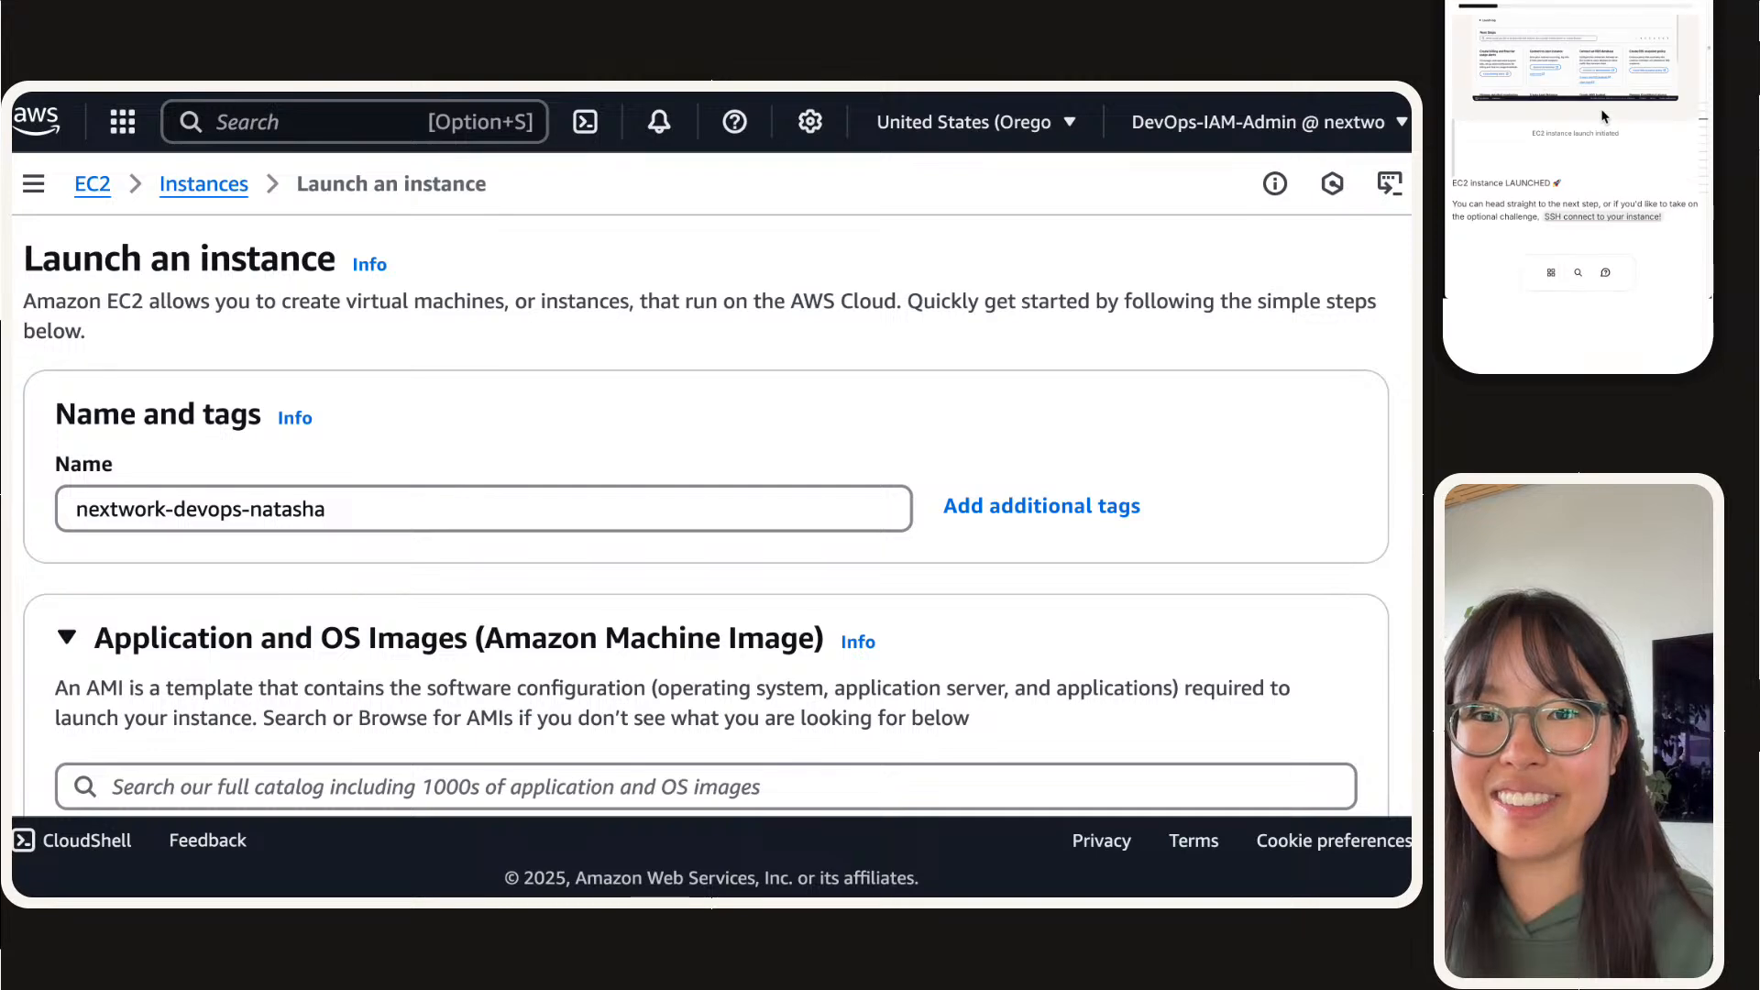
scroll(1602, 116, up, 6)
scroll(1603, 115, down, 1)
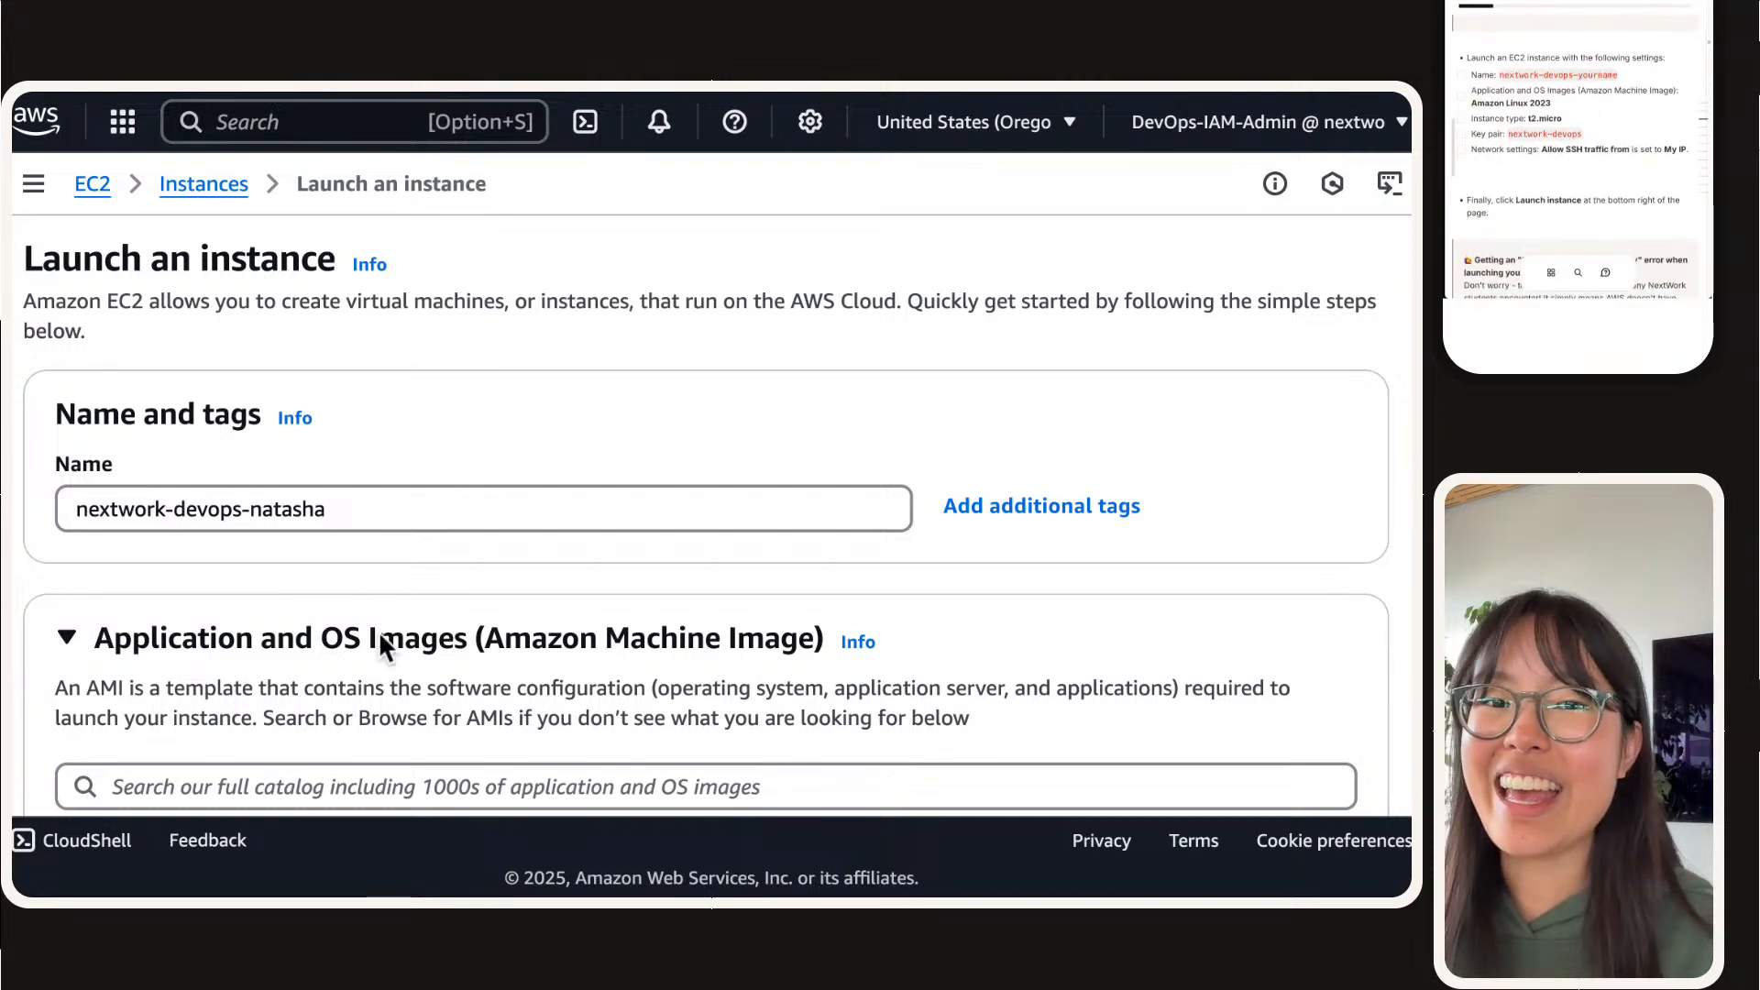
Step: Check the Amazon Machine Image and instance type selected in the launch form against the guide's settings
scroll(380, 642, down, 3)
scroll(289, 705, down, 5)
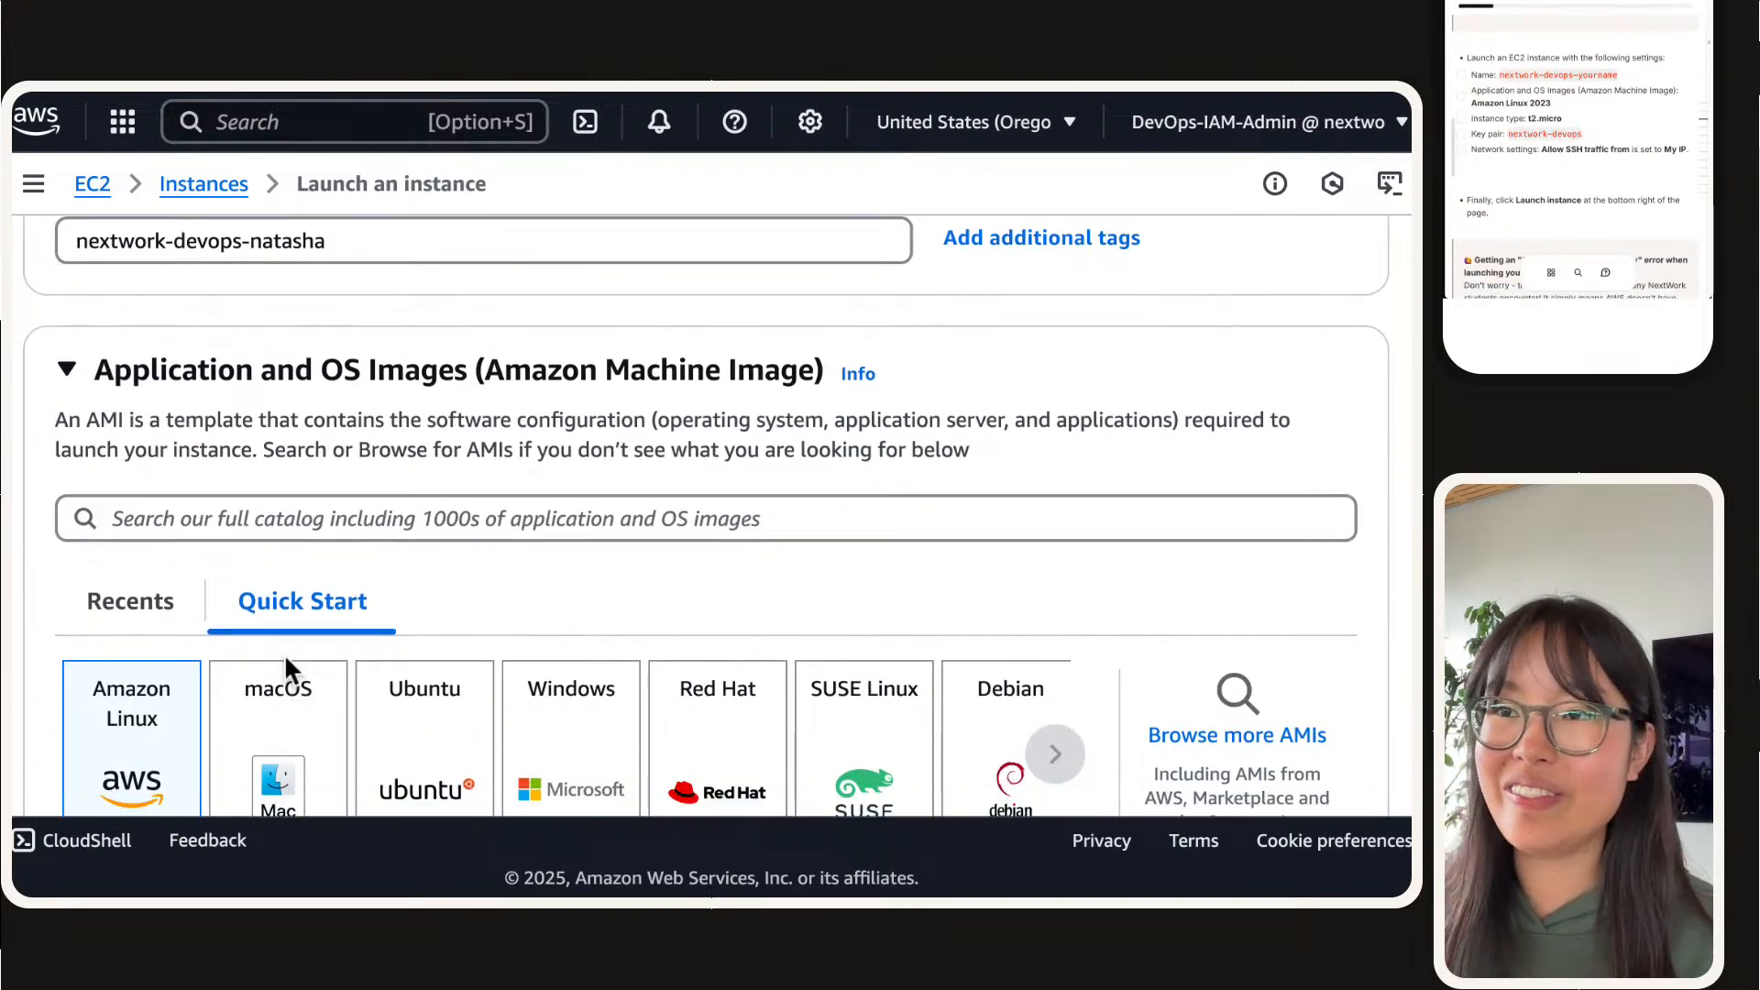
triple_click(277, 530)
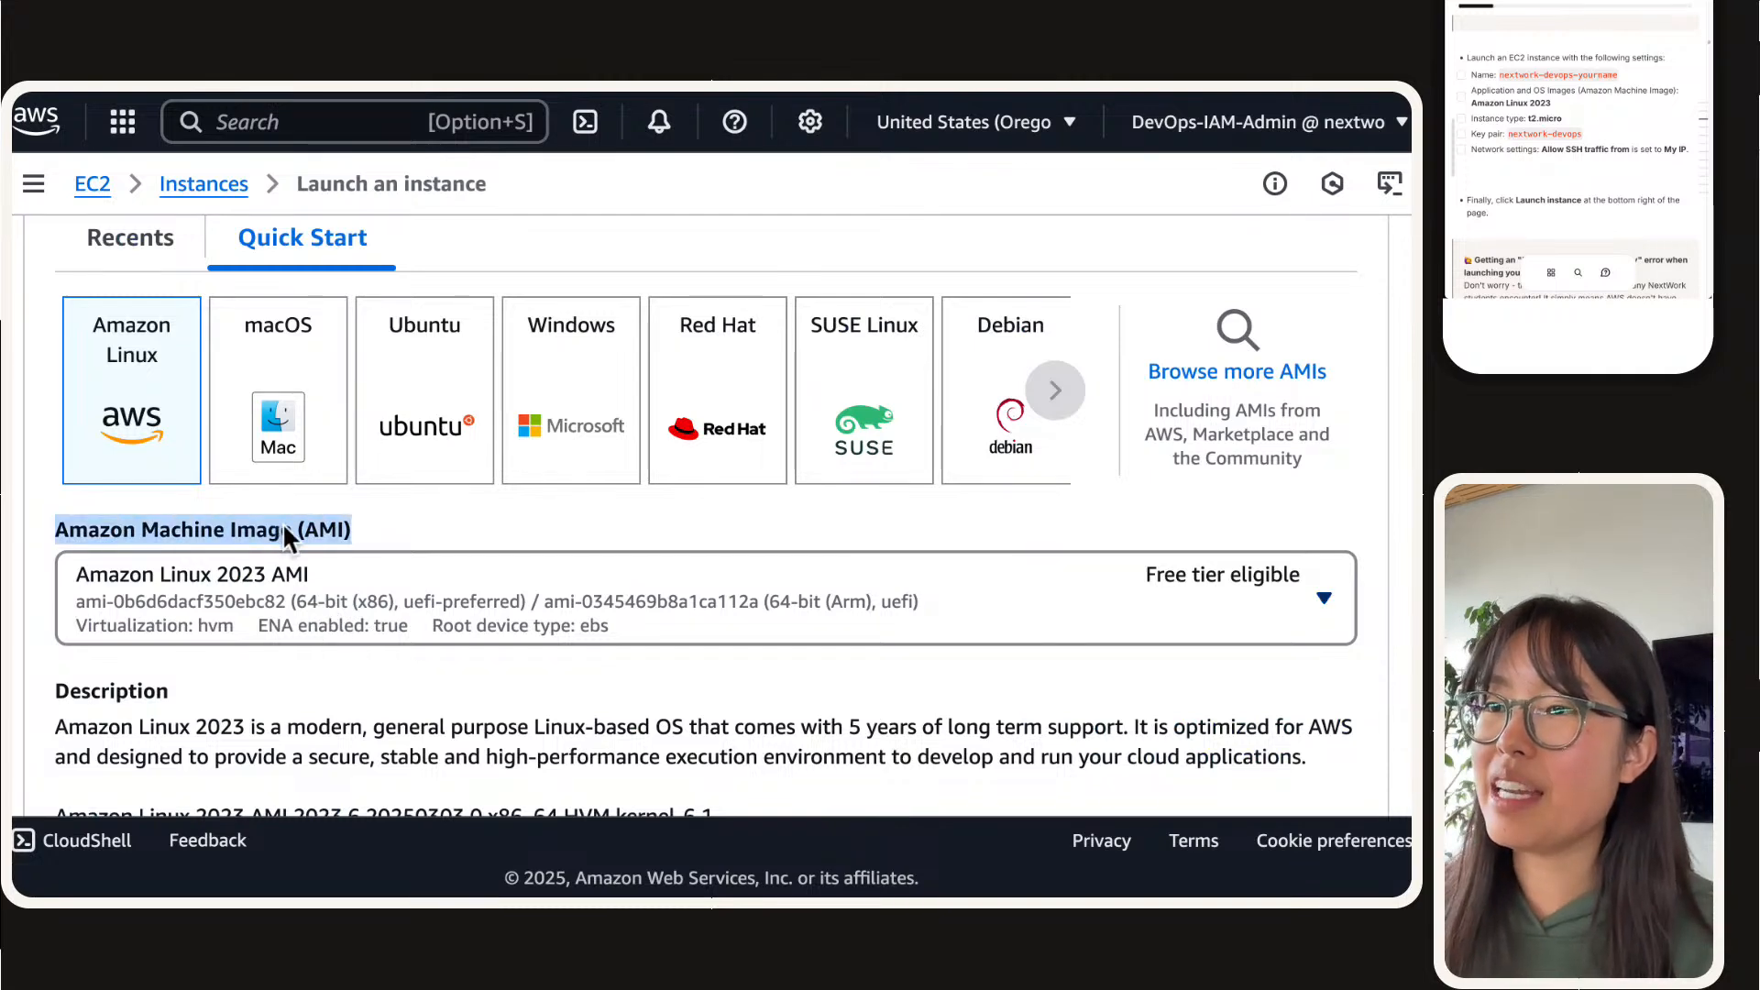
scroll(283, 530, down, 1)
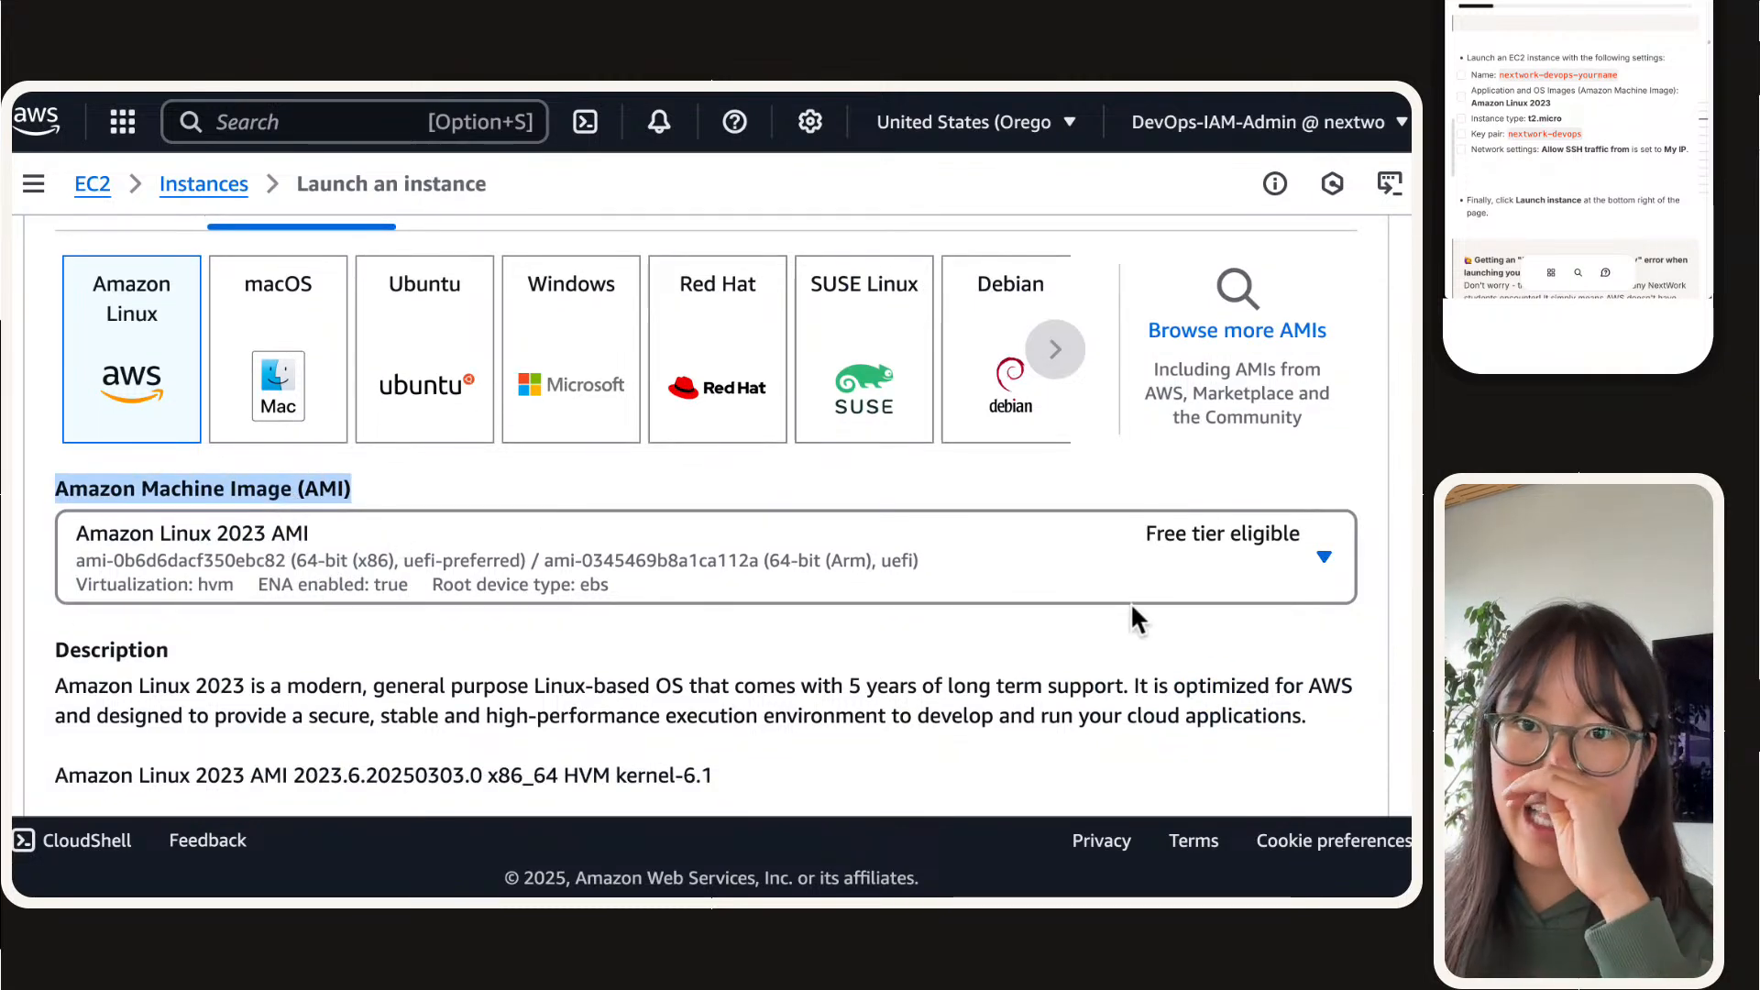
scroll(1121, 603, down, 3)
scroll(366, 561, down, 4)
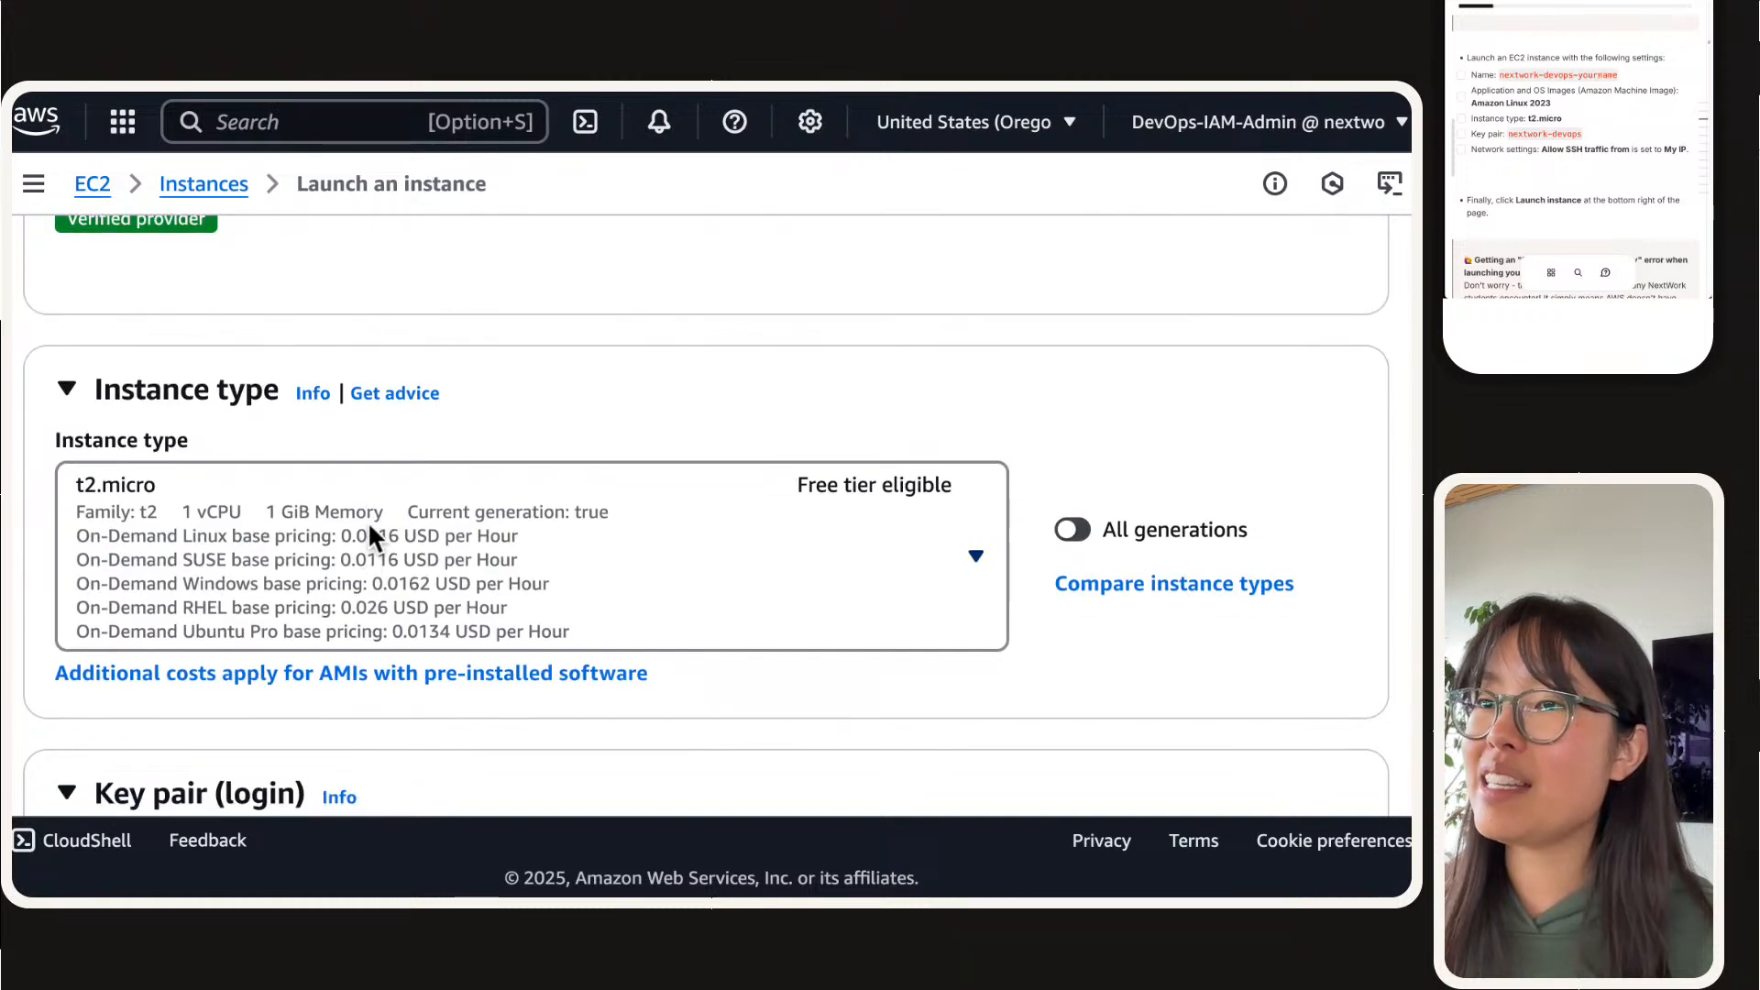
scroll(431, 510, down, 1)
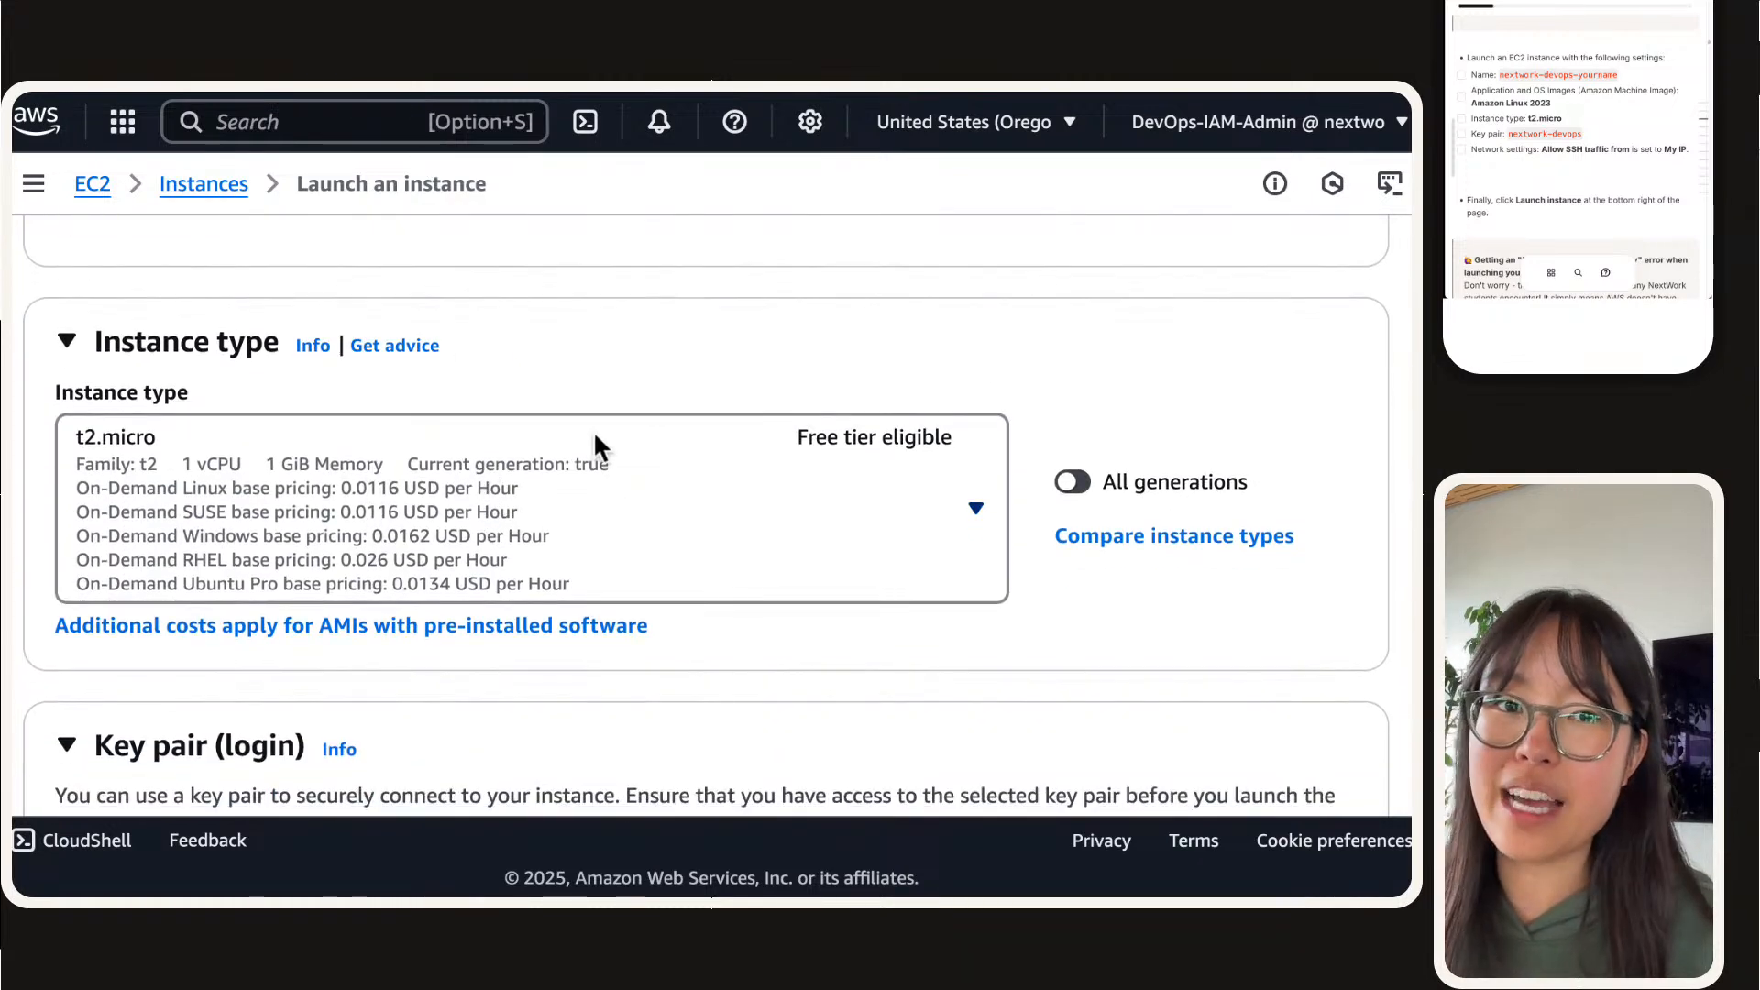
scroll(602, 444, down, 7)
scroll(602, 444, up, 2)
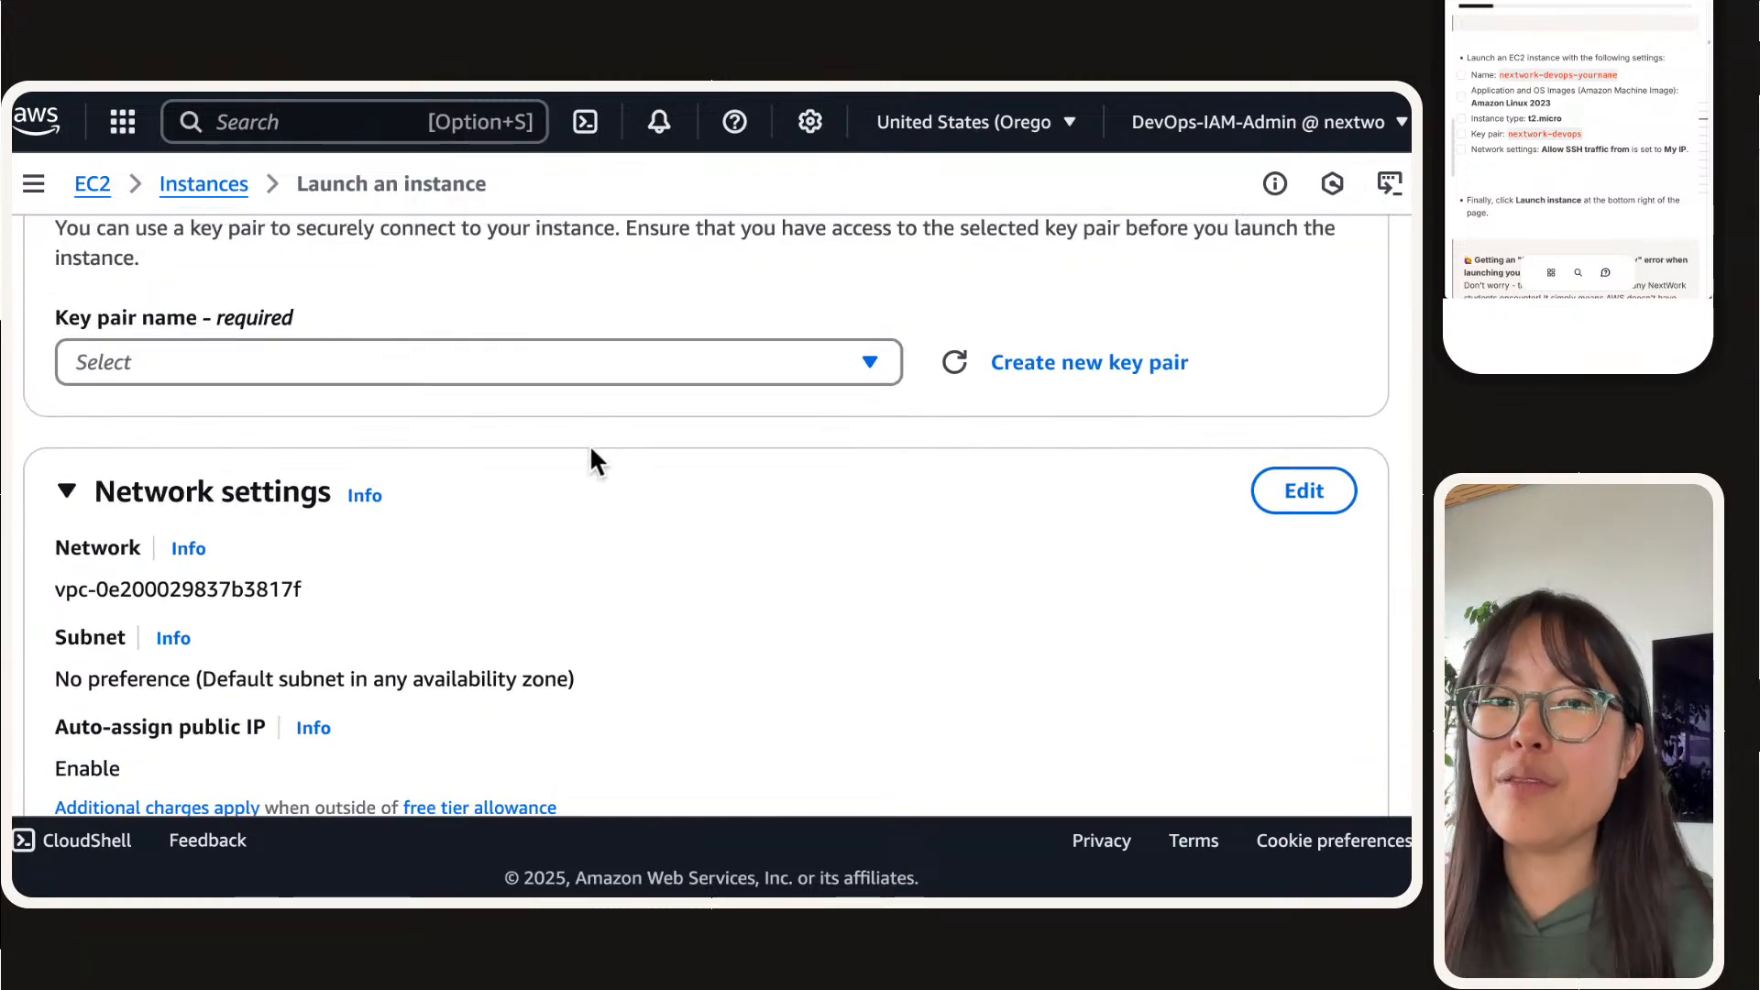
Step: Check which existing key pairs are offered for the instance login
click(702, 385)
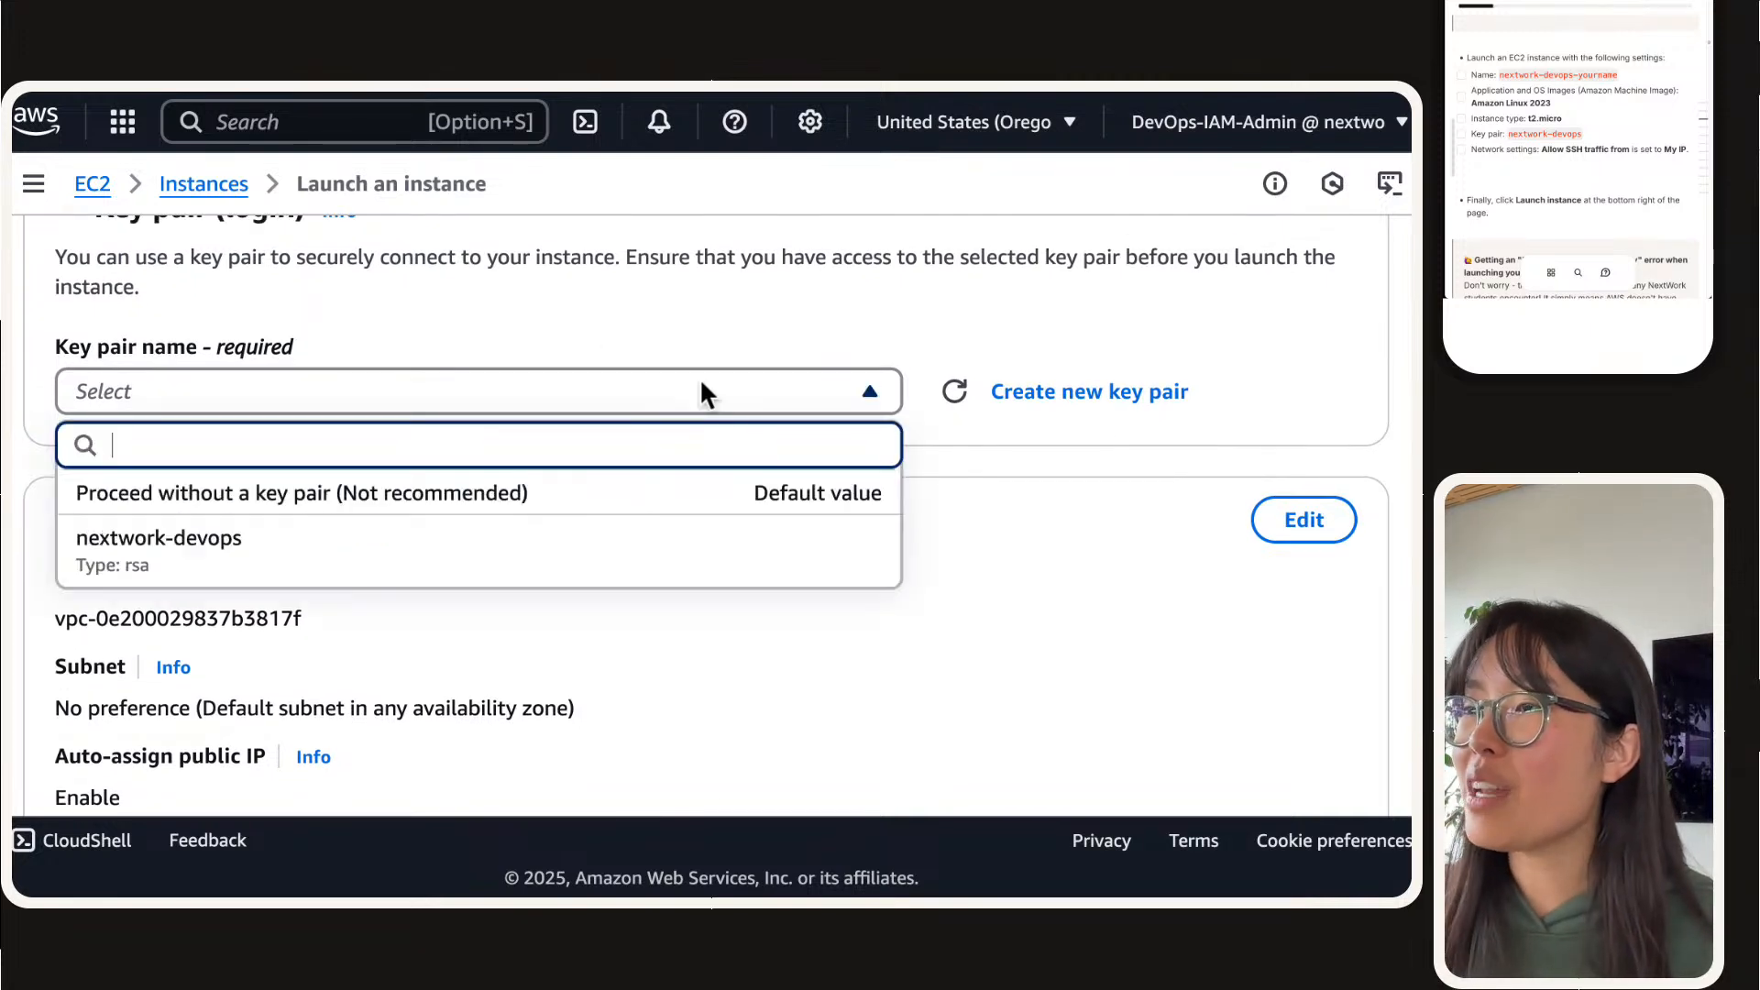
click(701, 385)
scroll(896, 338, up, 1)
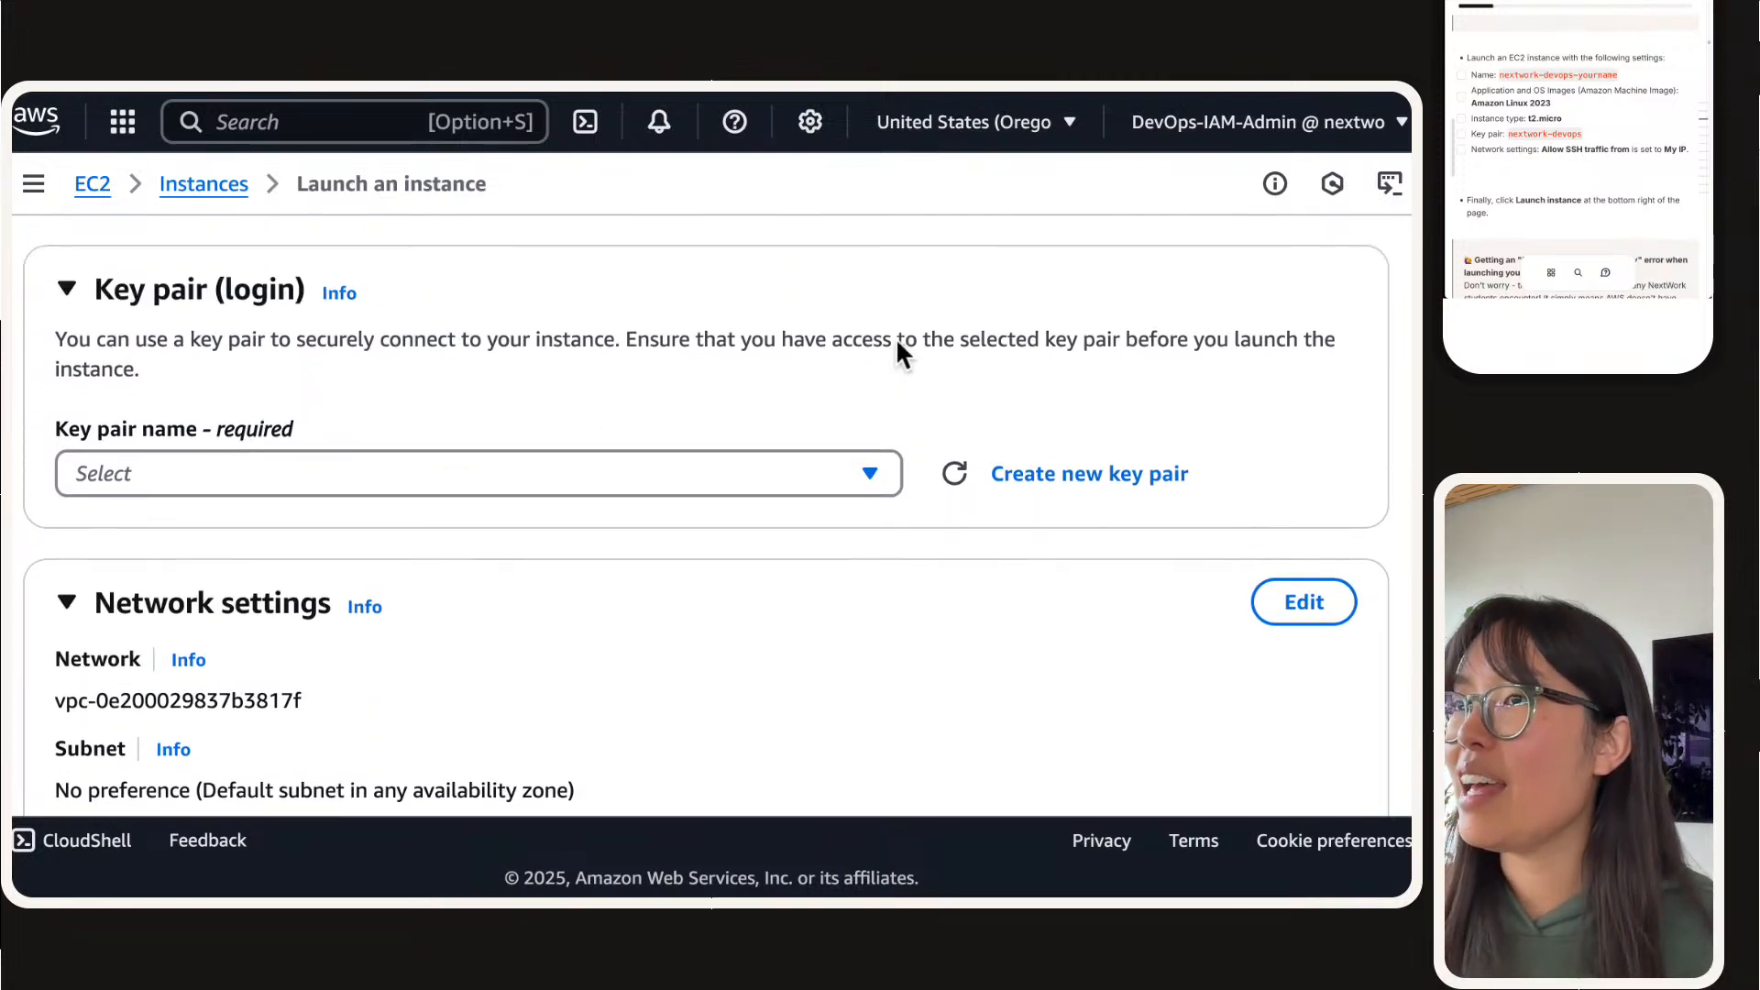
Step: Open the EC2 Key Pairs page in a separate browser tab and collapse its navigation pane
click(33, 183)
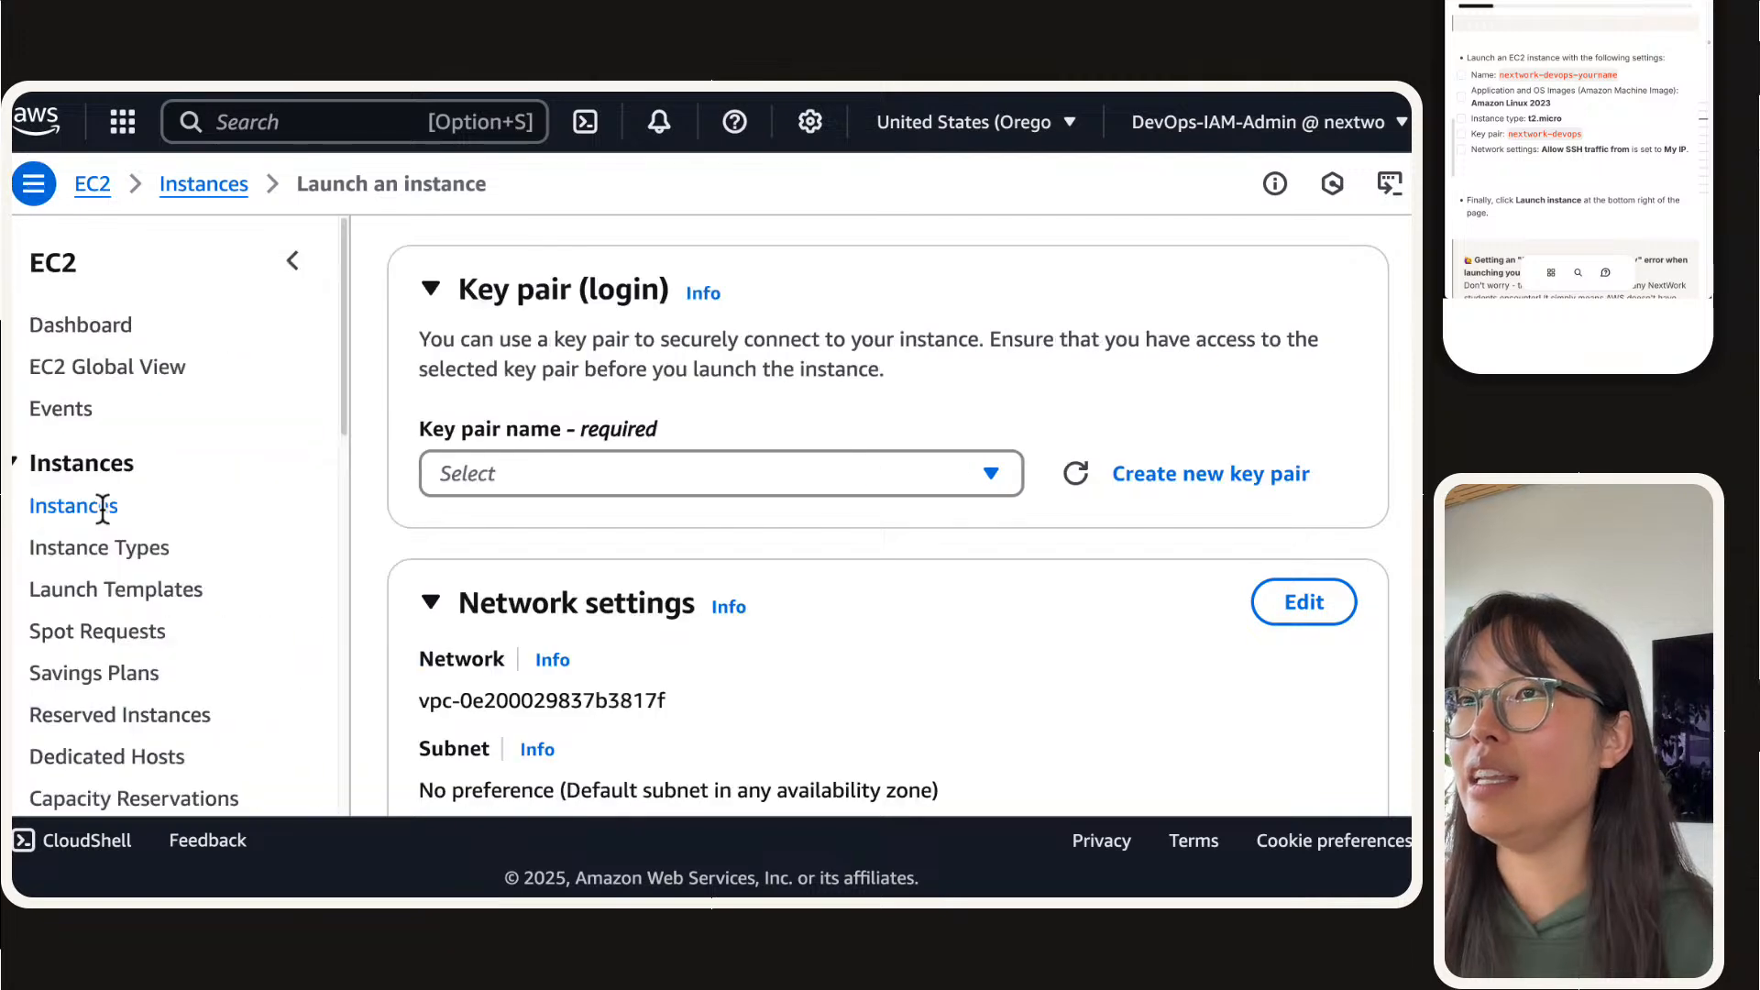
scroll(101, 514, down, 4)
scroll(107, 525, down, 6)
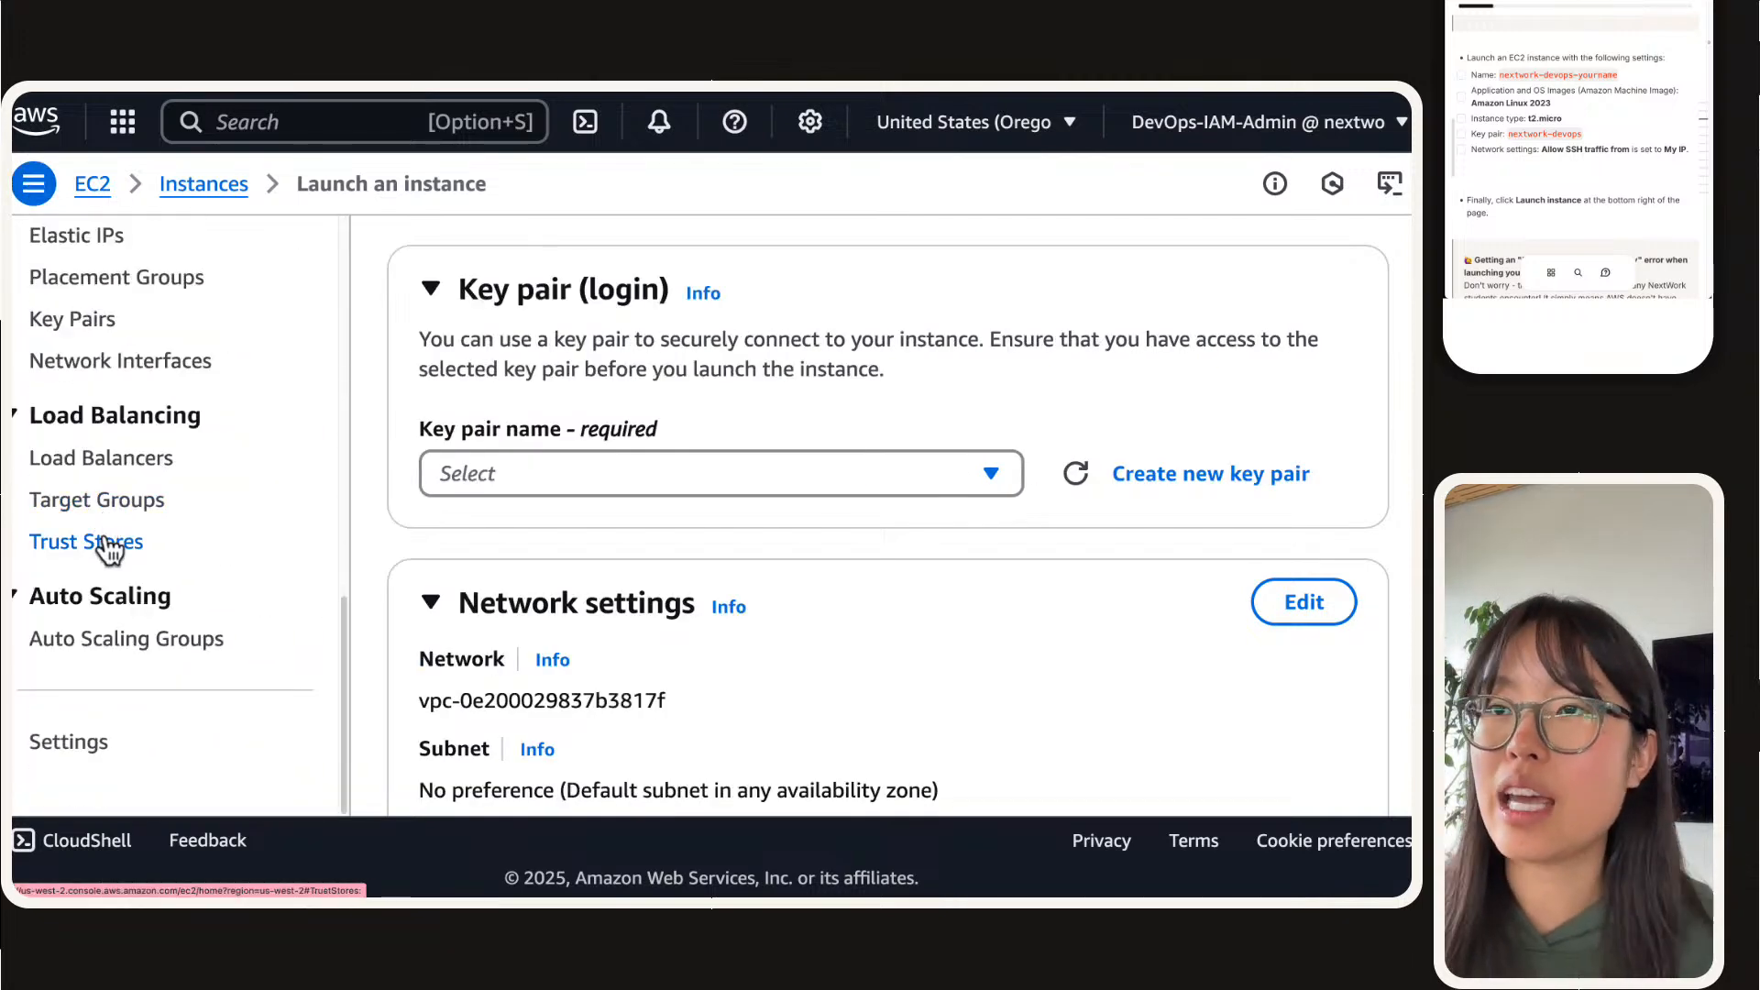
scroll(110, 367, up, 1)
triple_click(85, 380)
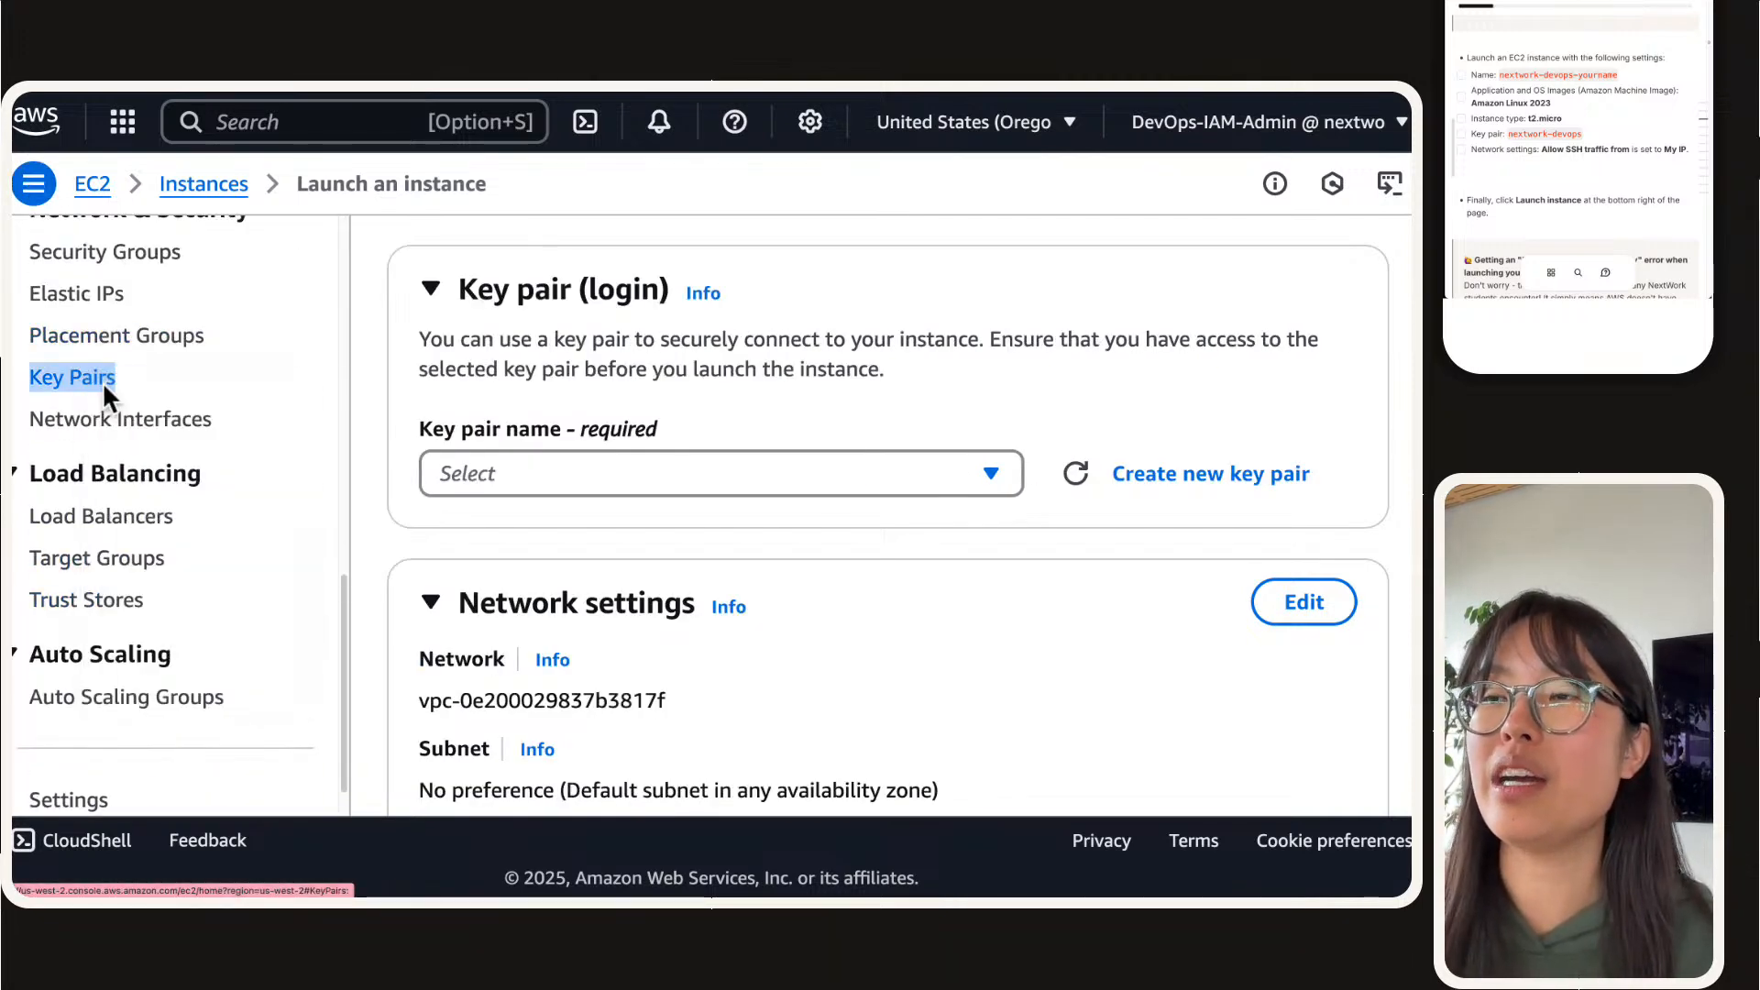
mouse_move(513, 167)
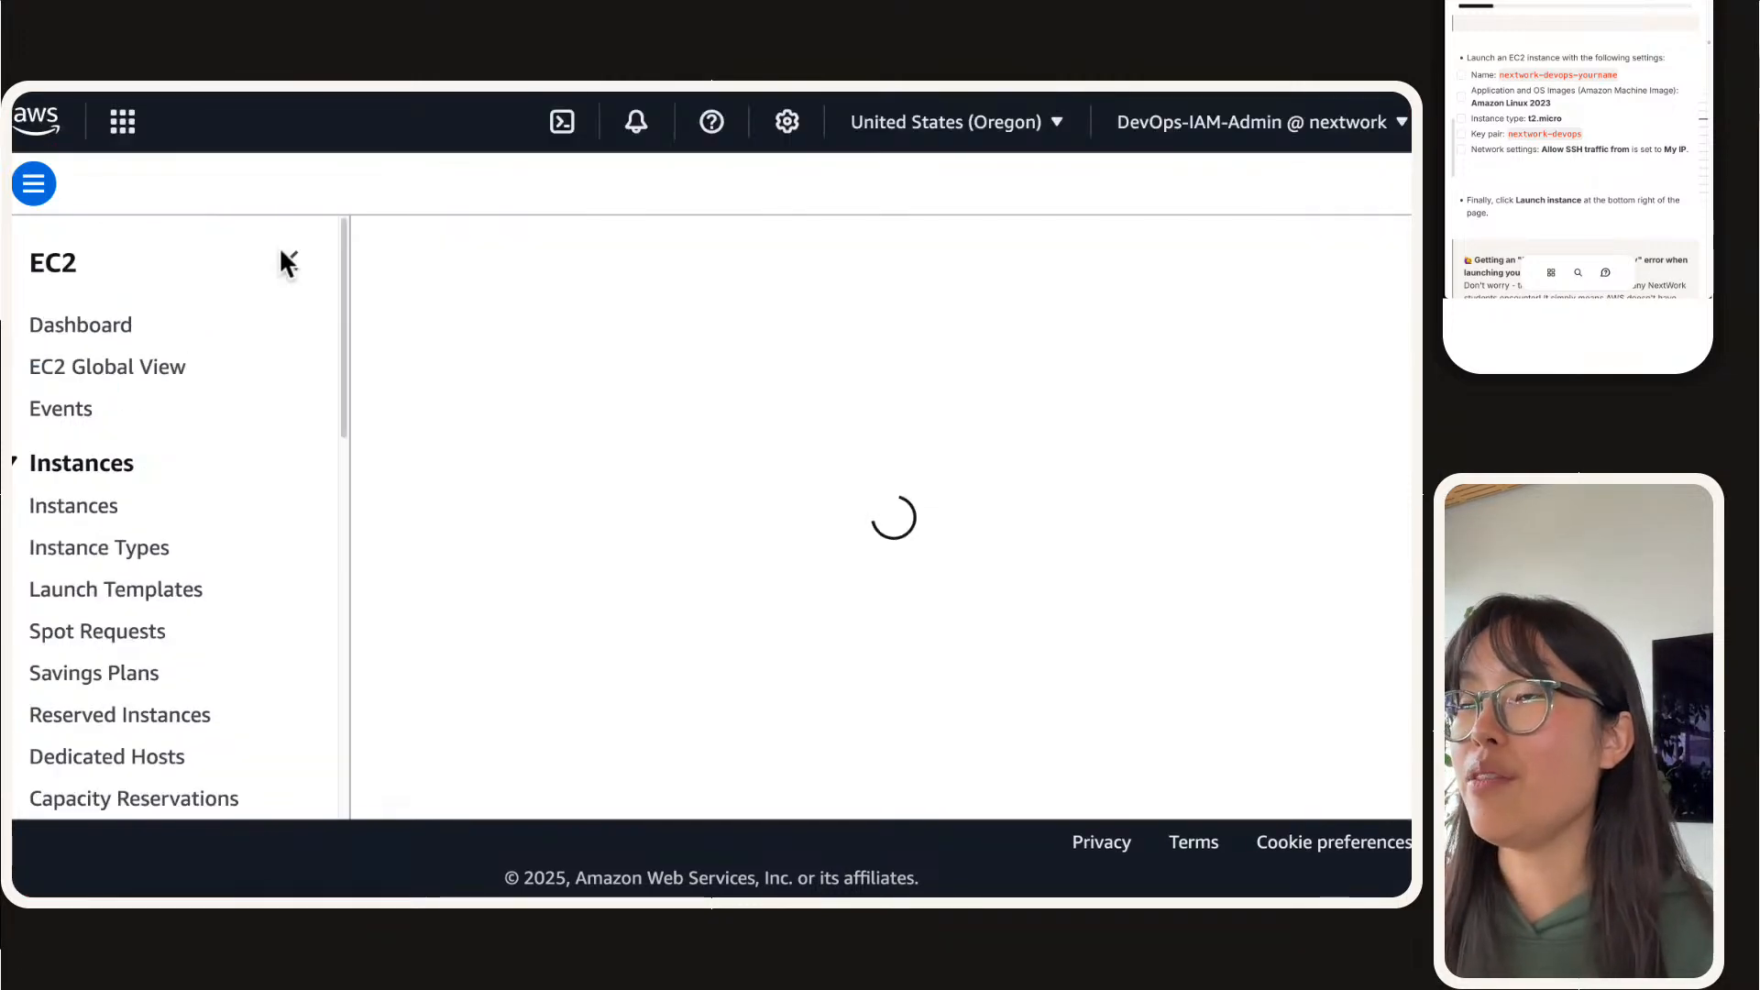
click(290, 260)
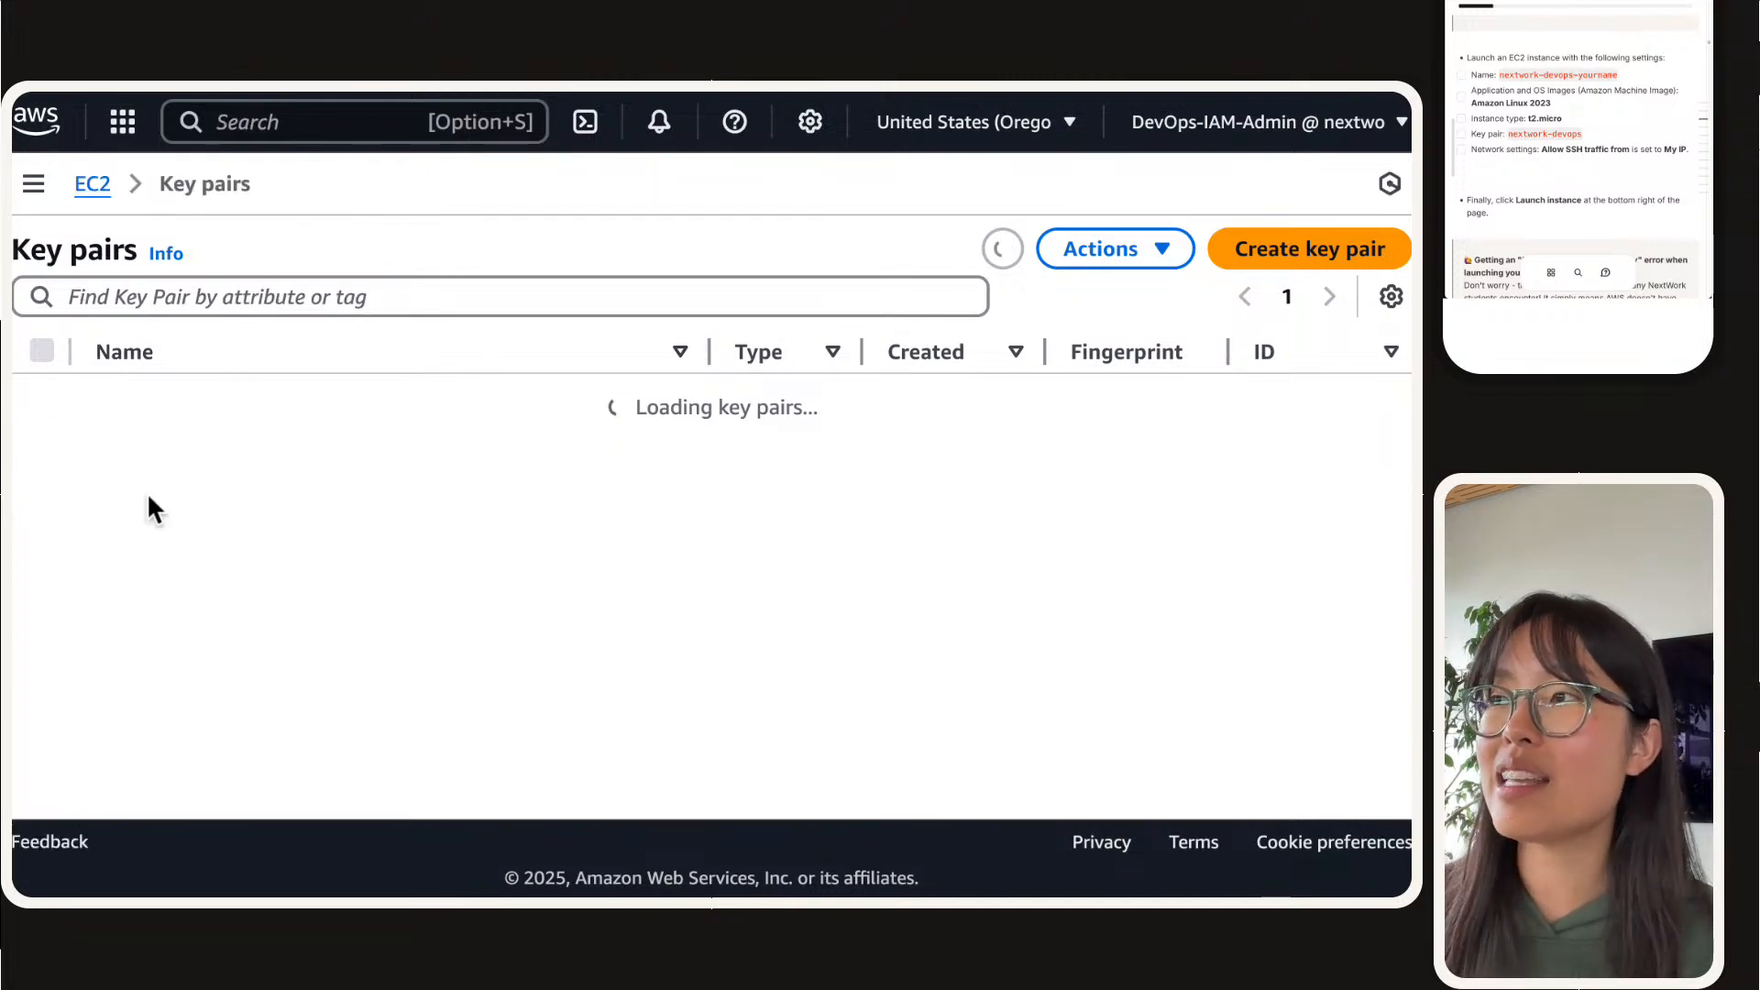
Step: Delete the existing nextwork-devops key pair, confirming with "Delete"
click(42, 397)
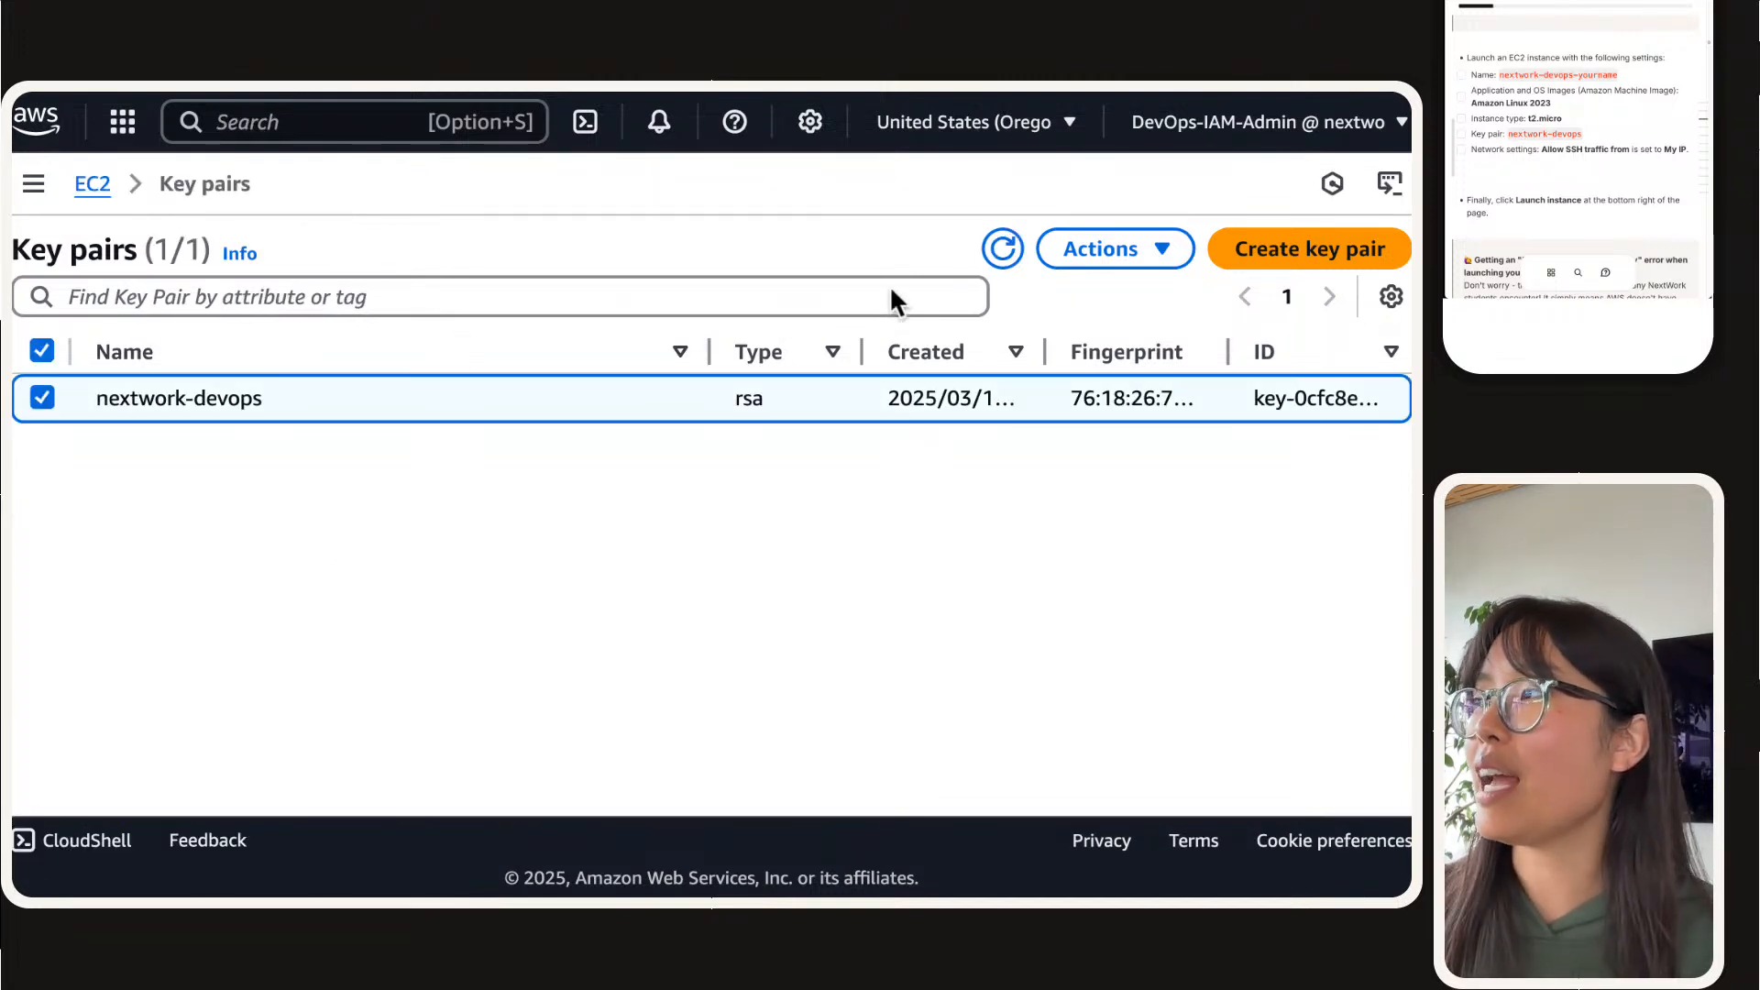
click(1091, 249)
click(1089, 344)
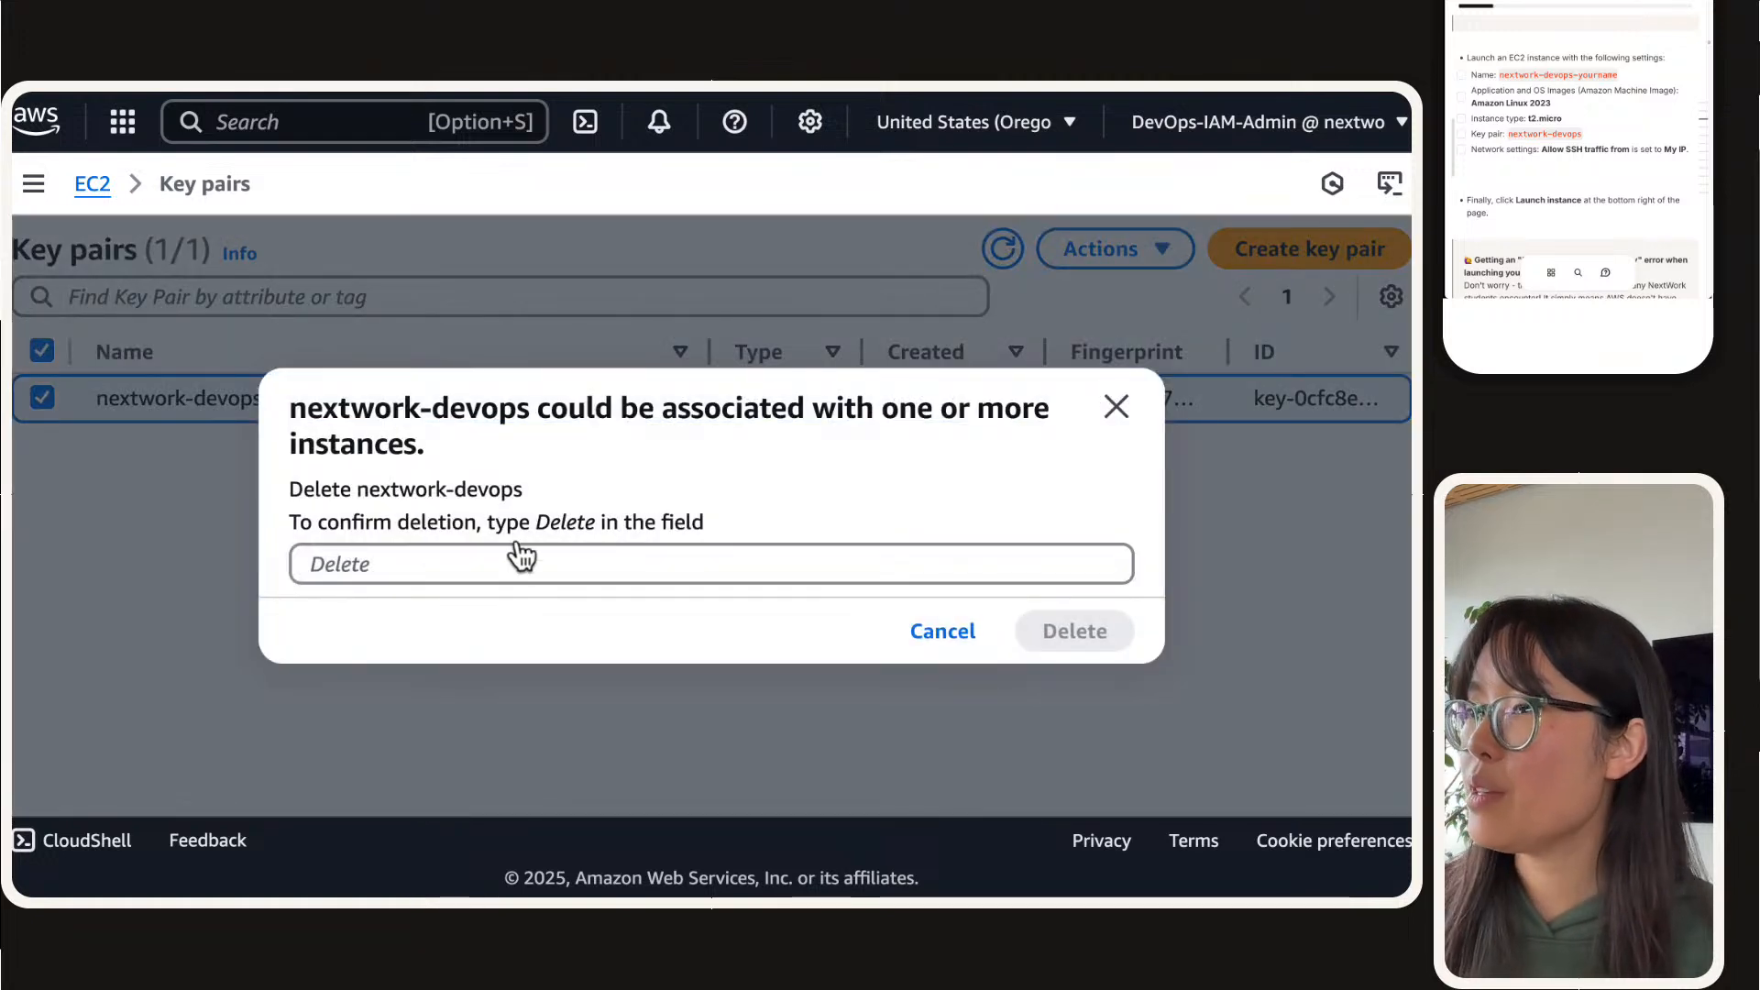
click(516, 559)
text(Delete)
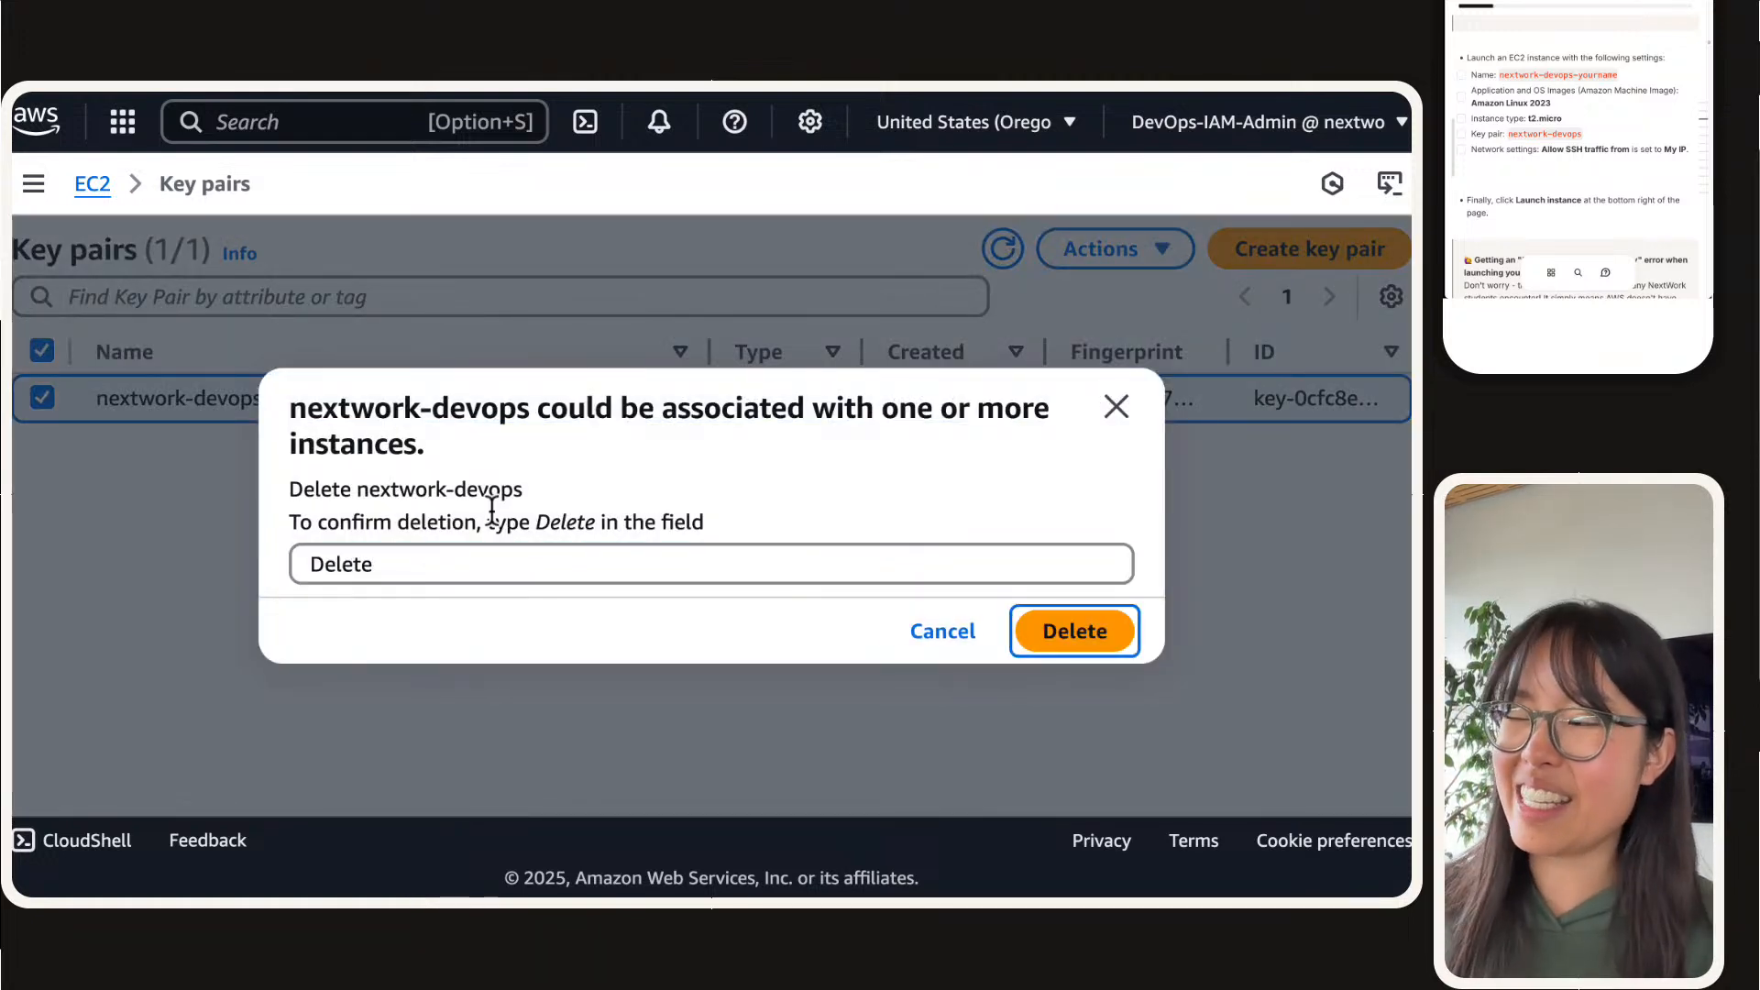
key(Return)
Step: Return to the instance launch form, create an RSA key pair named nextwork-devops in .pem format, and collapse the navigation pane
mouse_move(352, 138)
click(453, 131)
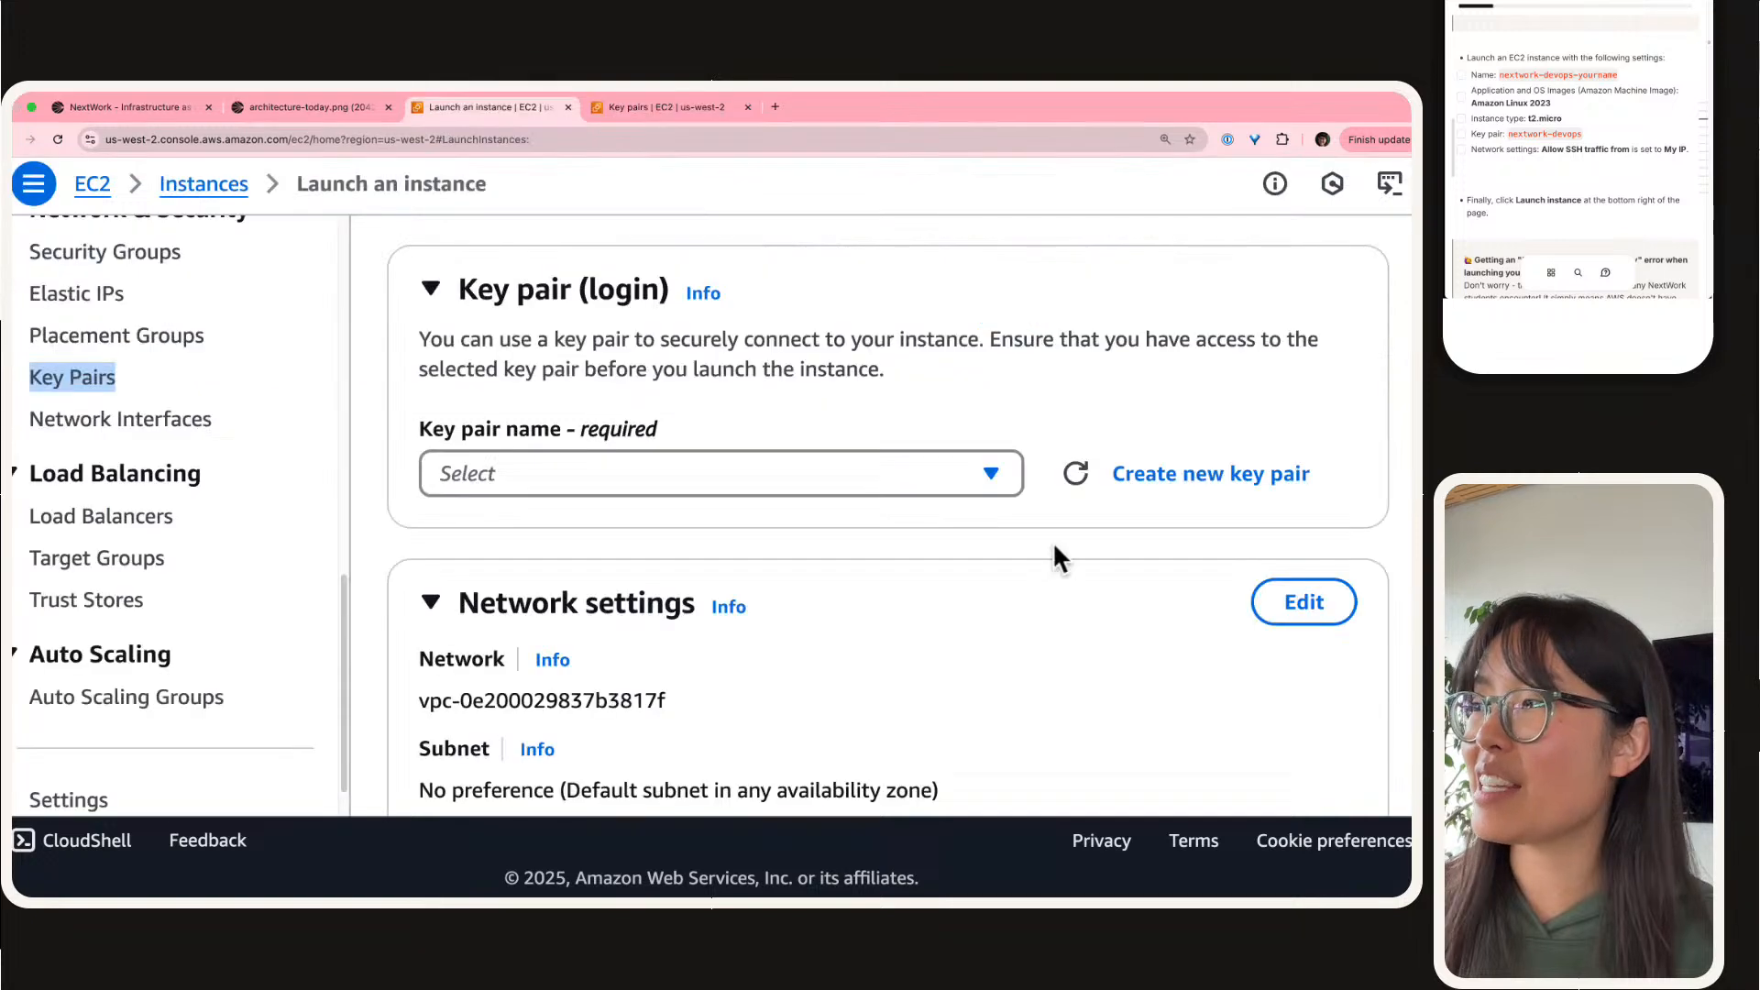
click(1228, 469)
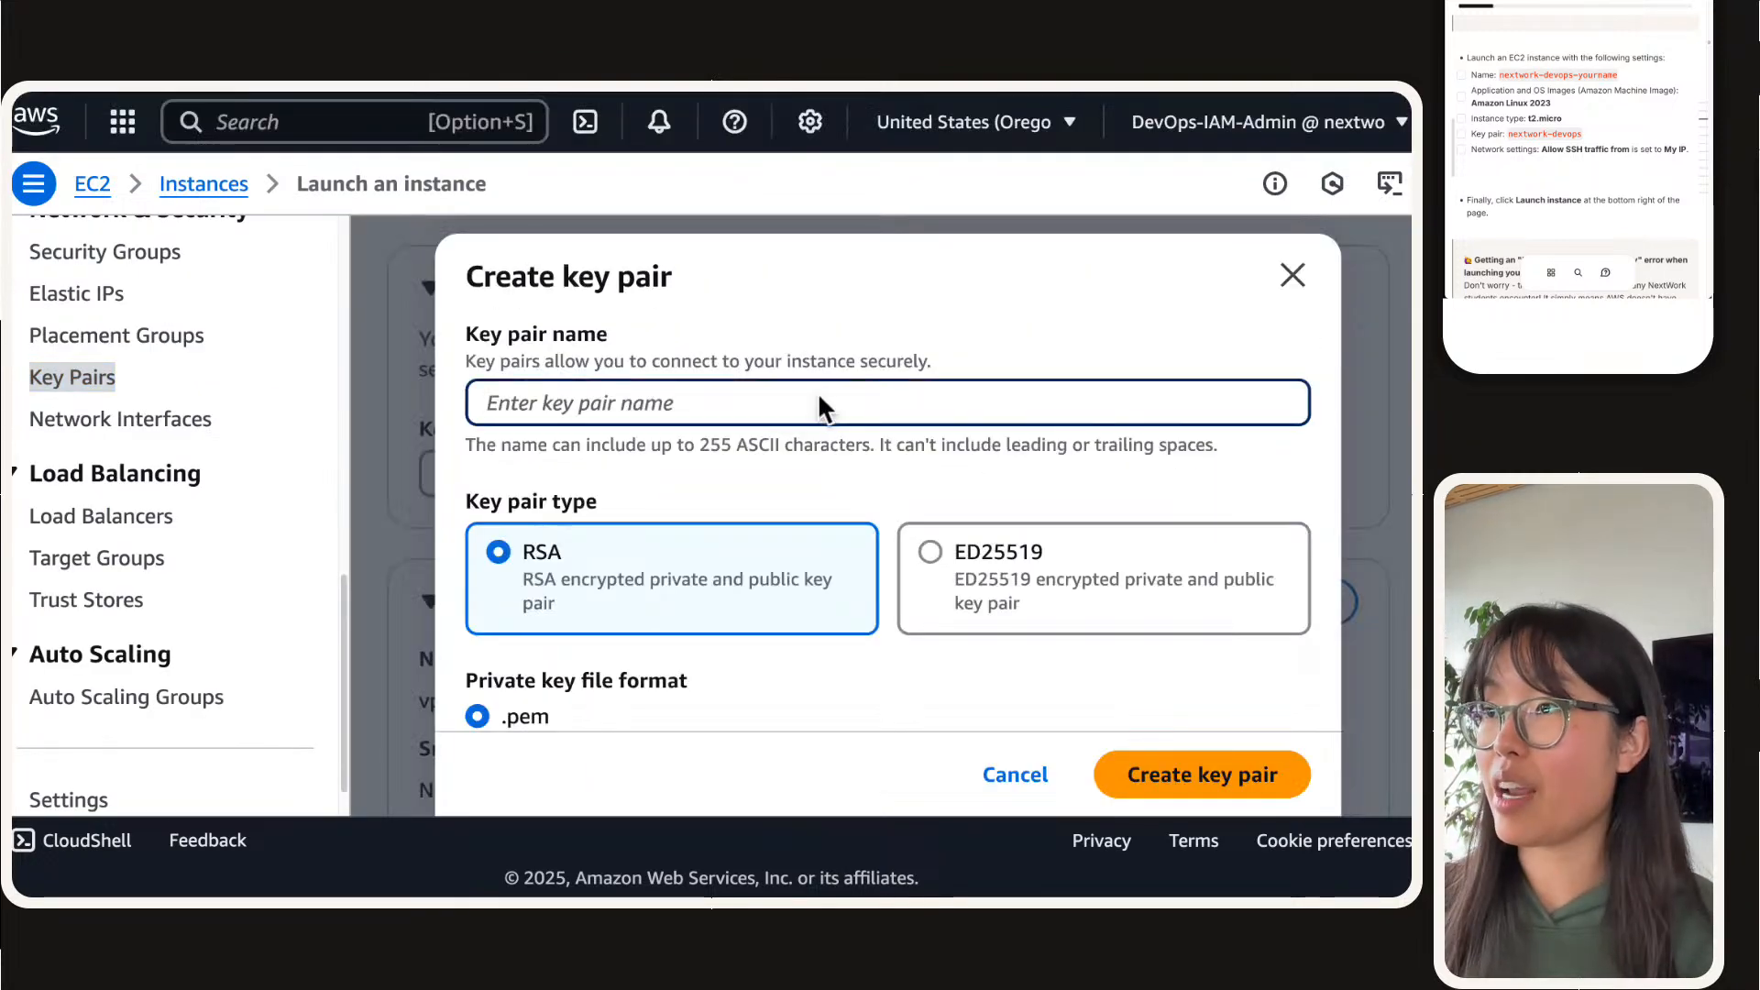
text(next)
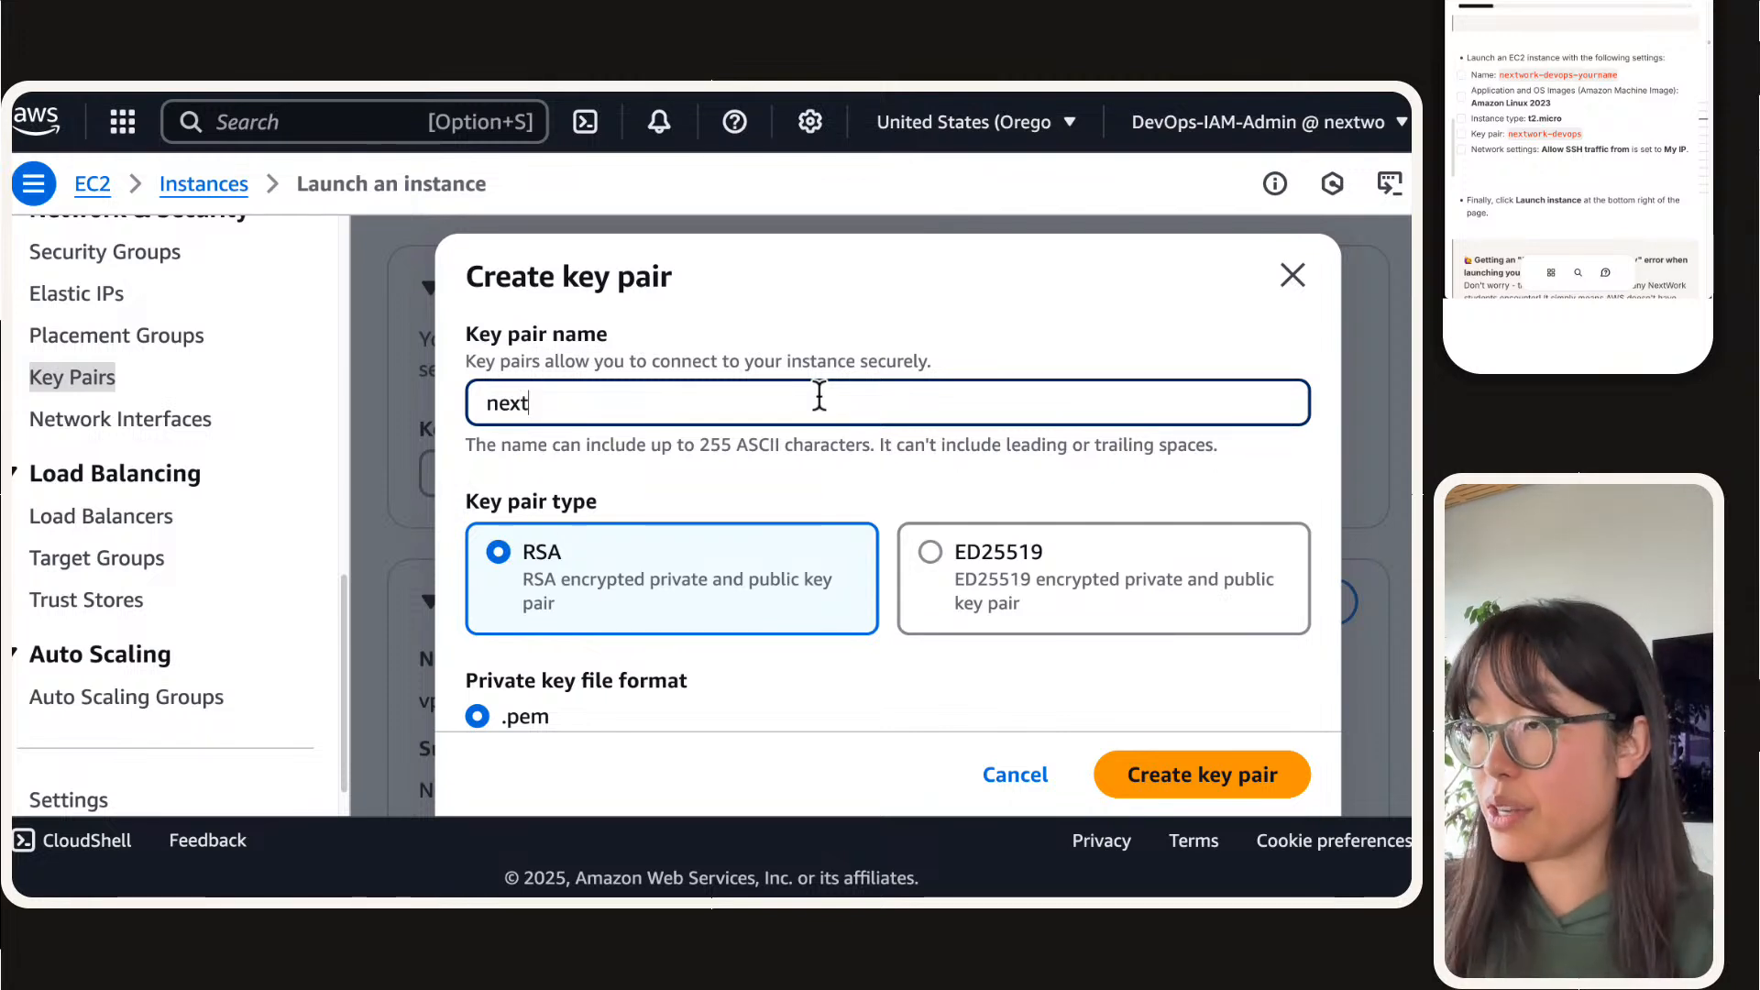
text(work-devops)
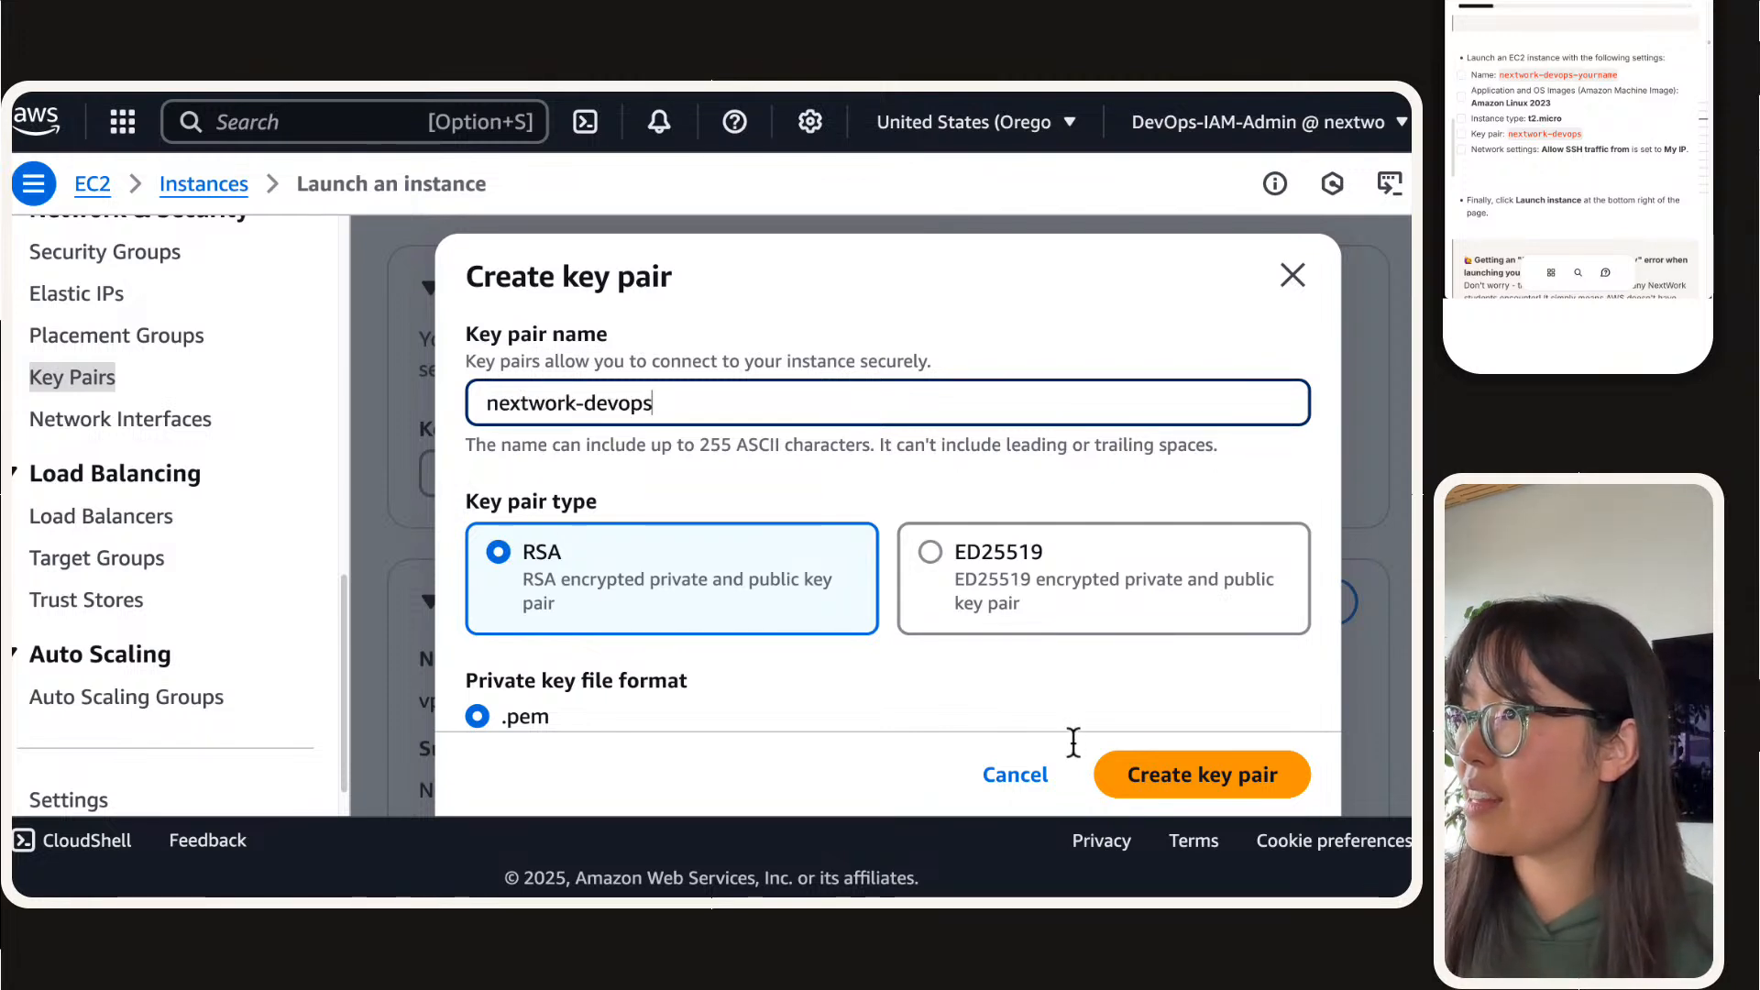
click(1202, 775)
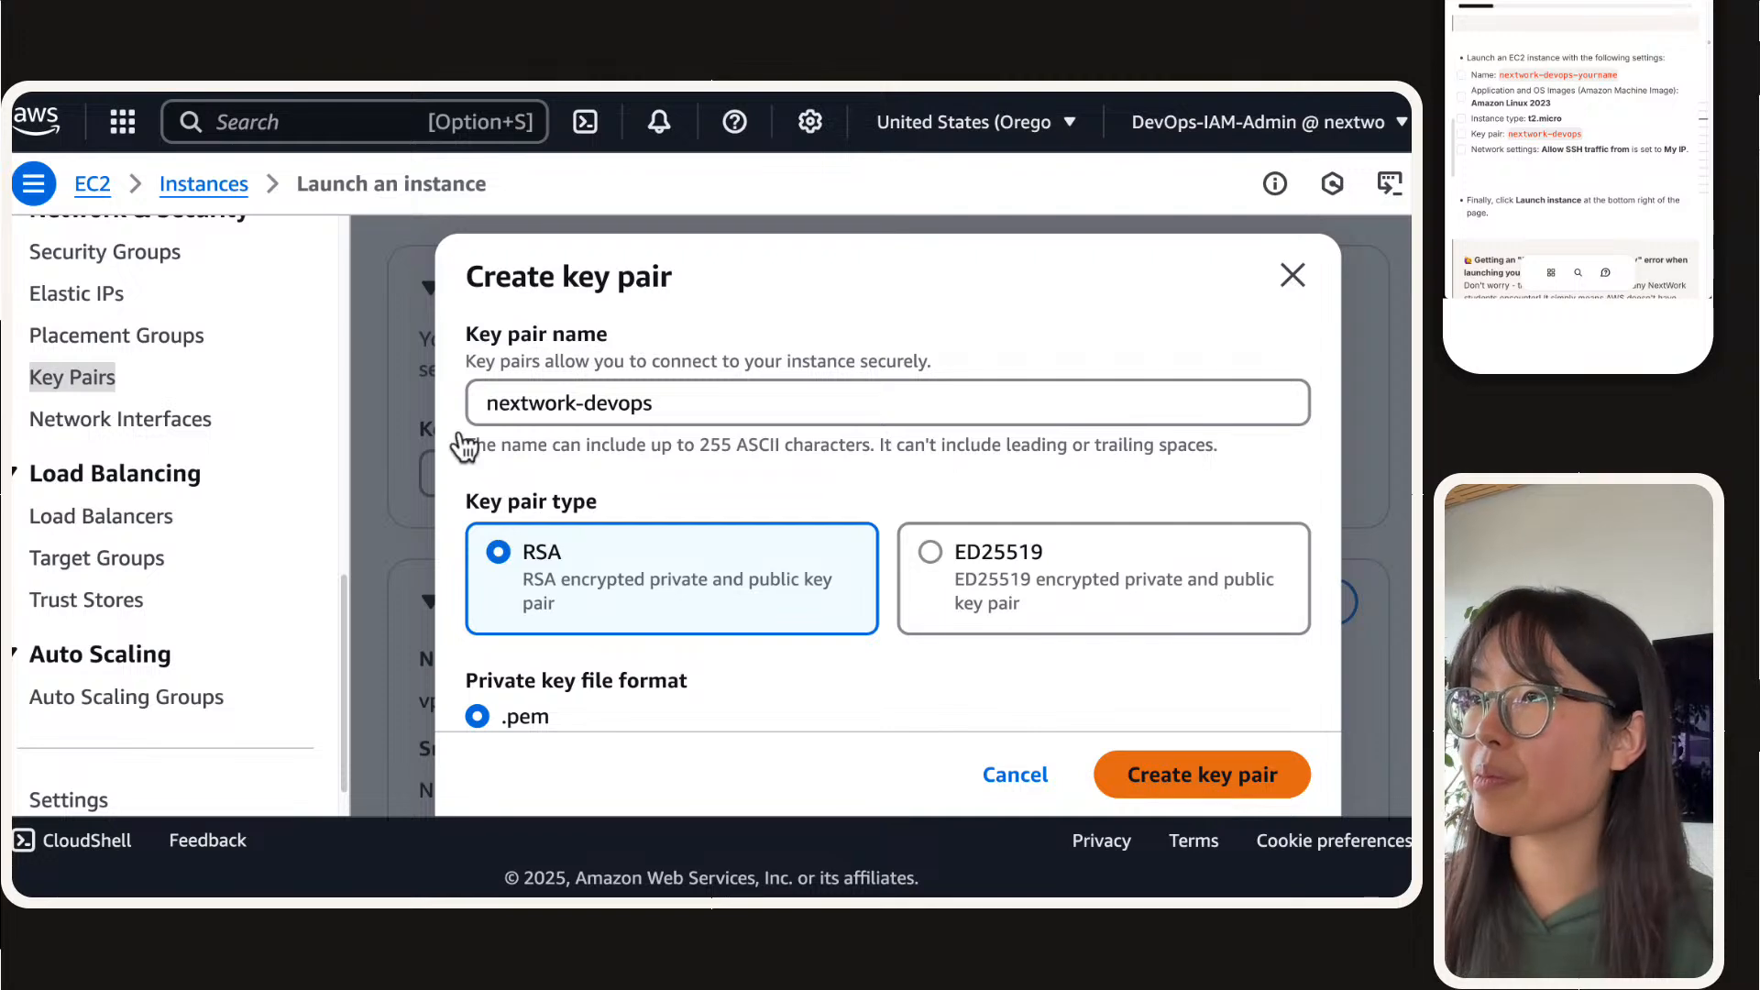
scroll(299, 312, up, 5)
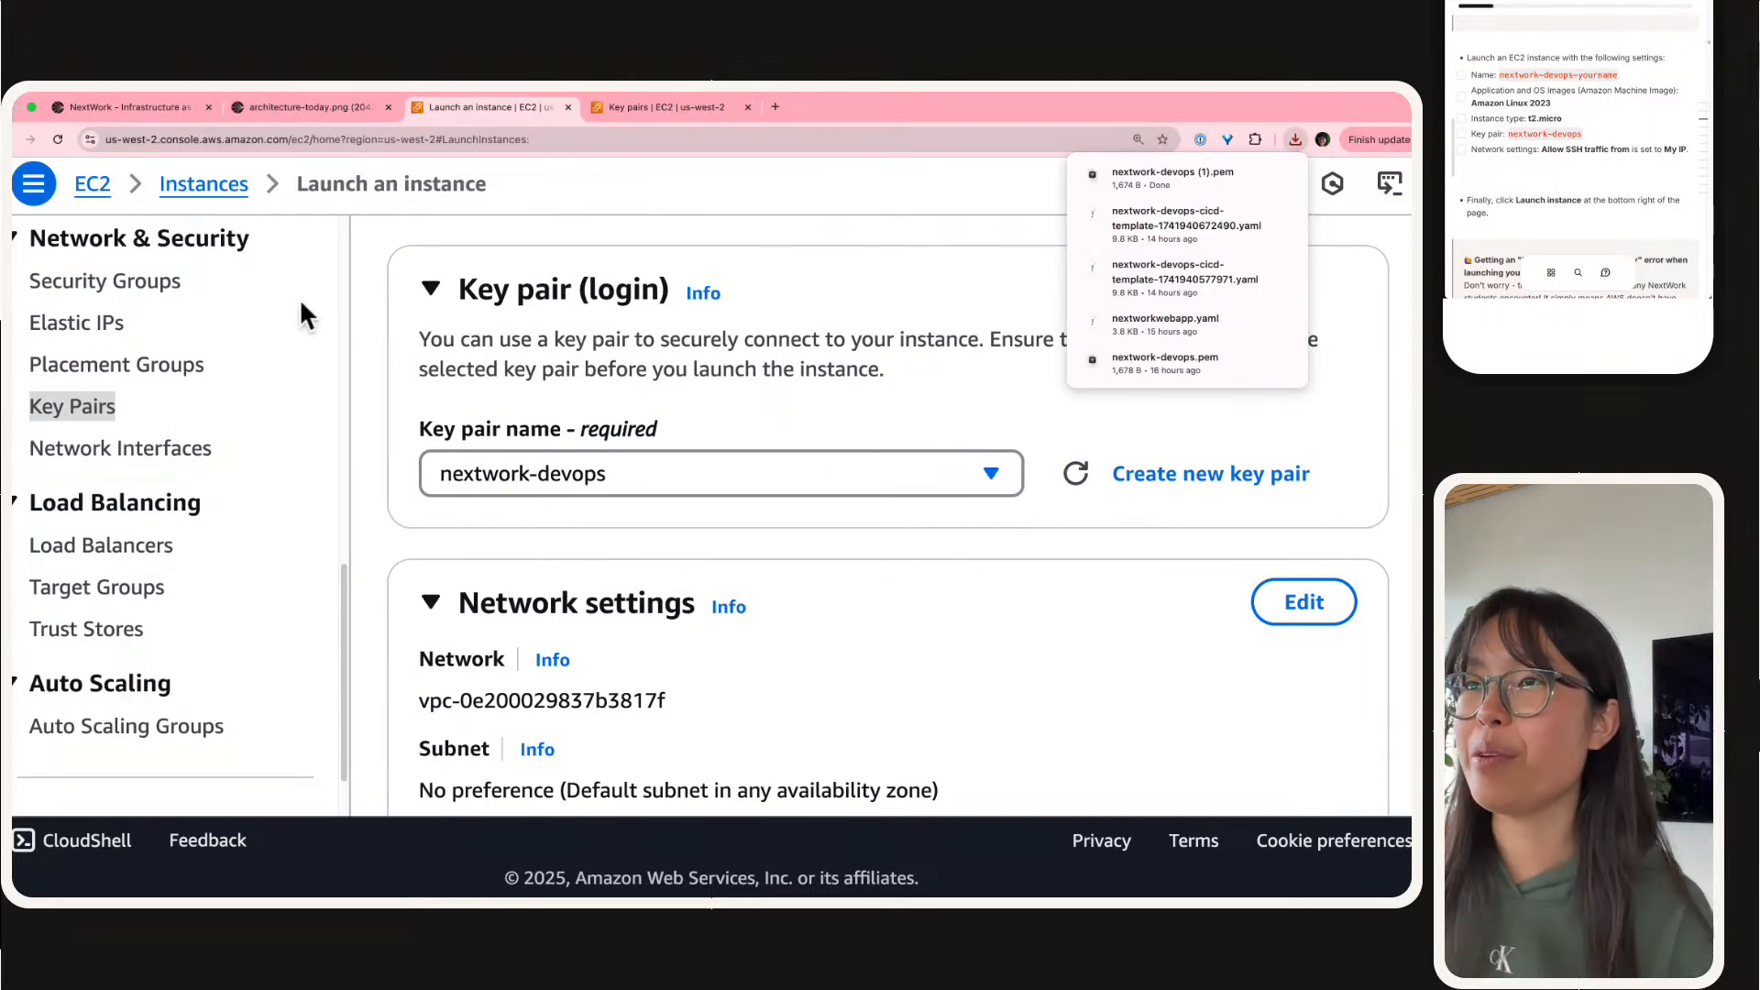
scroll(290, 292, up, 5)
click(289, 261)
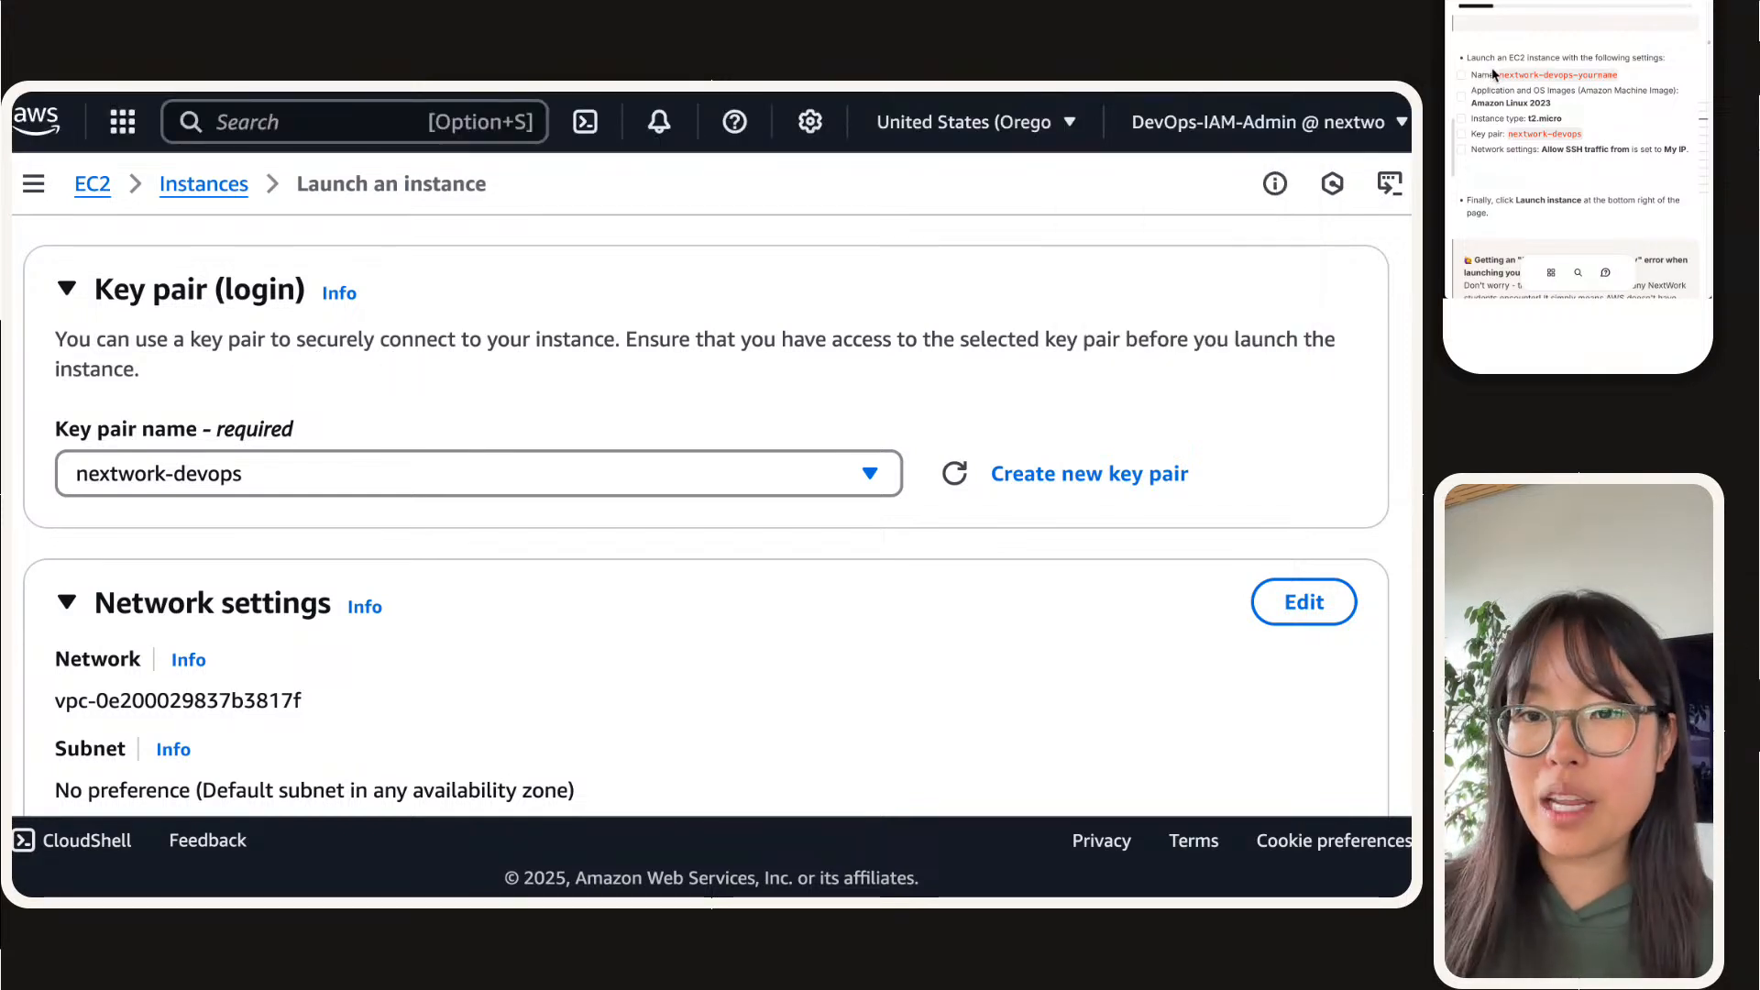
Step: Tick off the name, AMI, instance type and key pair settings in the project guide's checklist
scroll(1494, 76, up, 2)
scroll(1494, 75, down, 2)
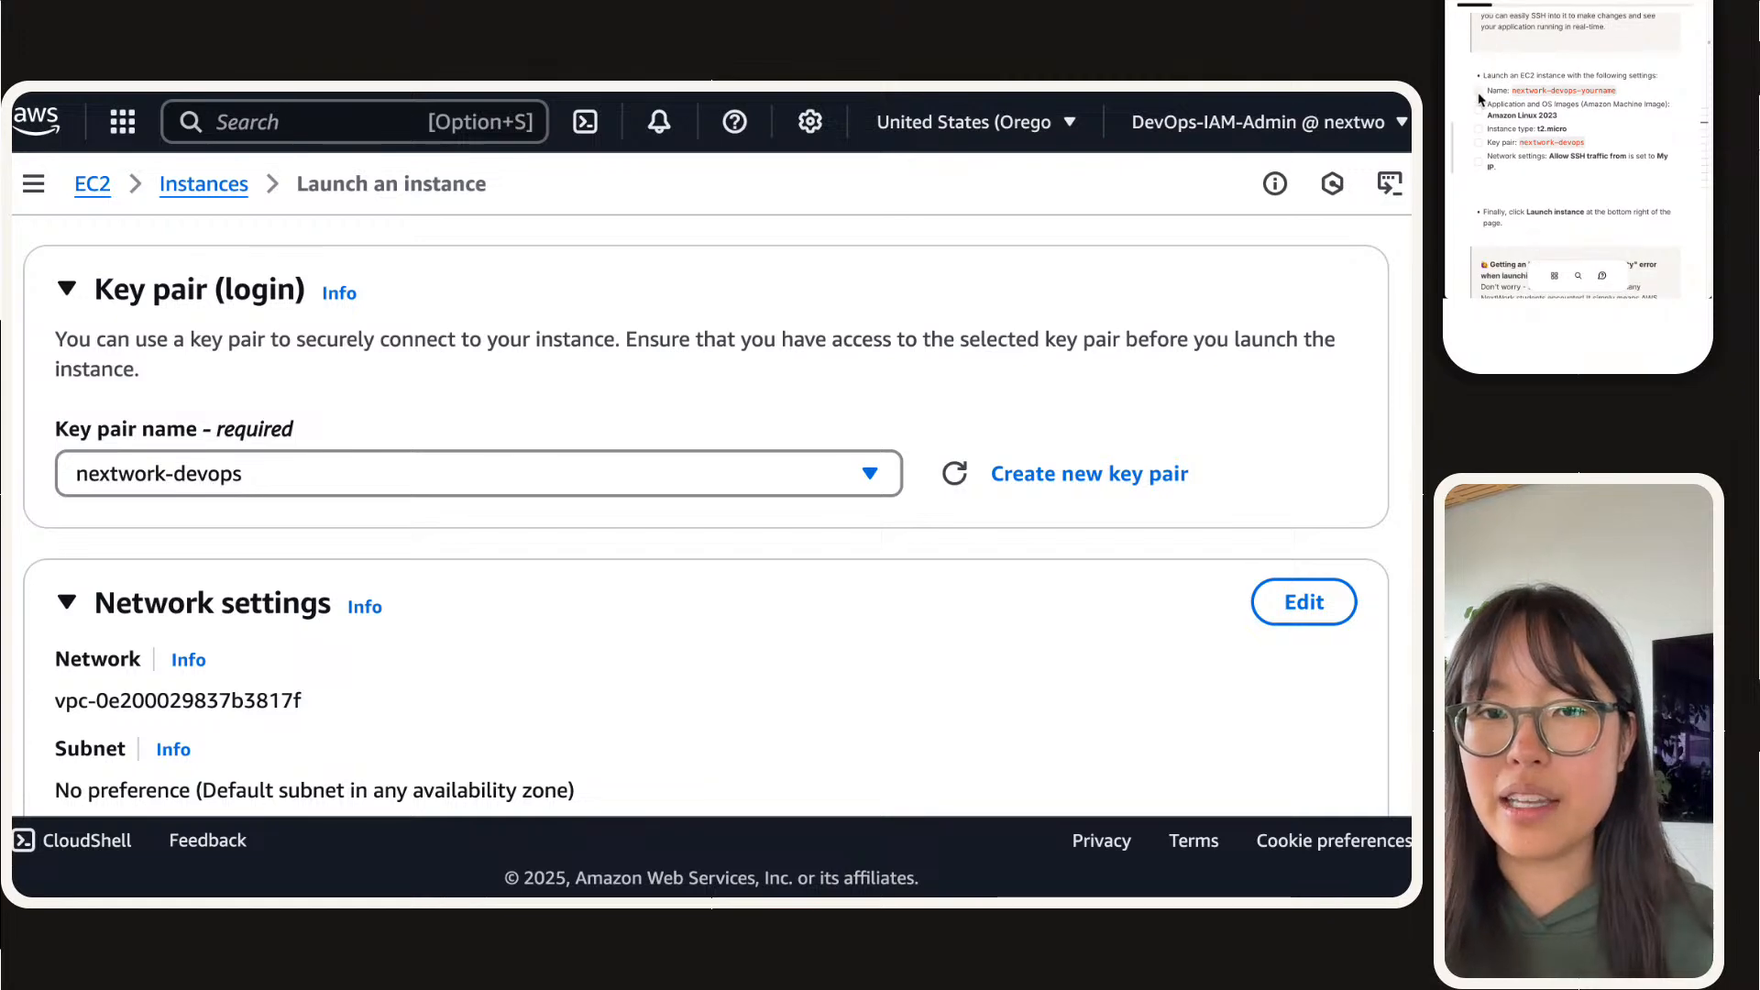
click(1478, 109)
click(1479, 129)
click(1479, 143)
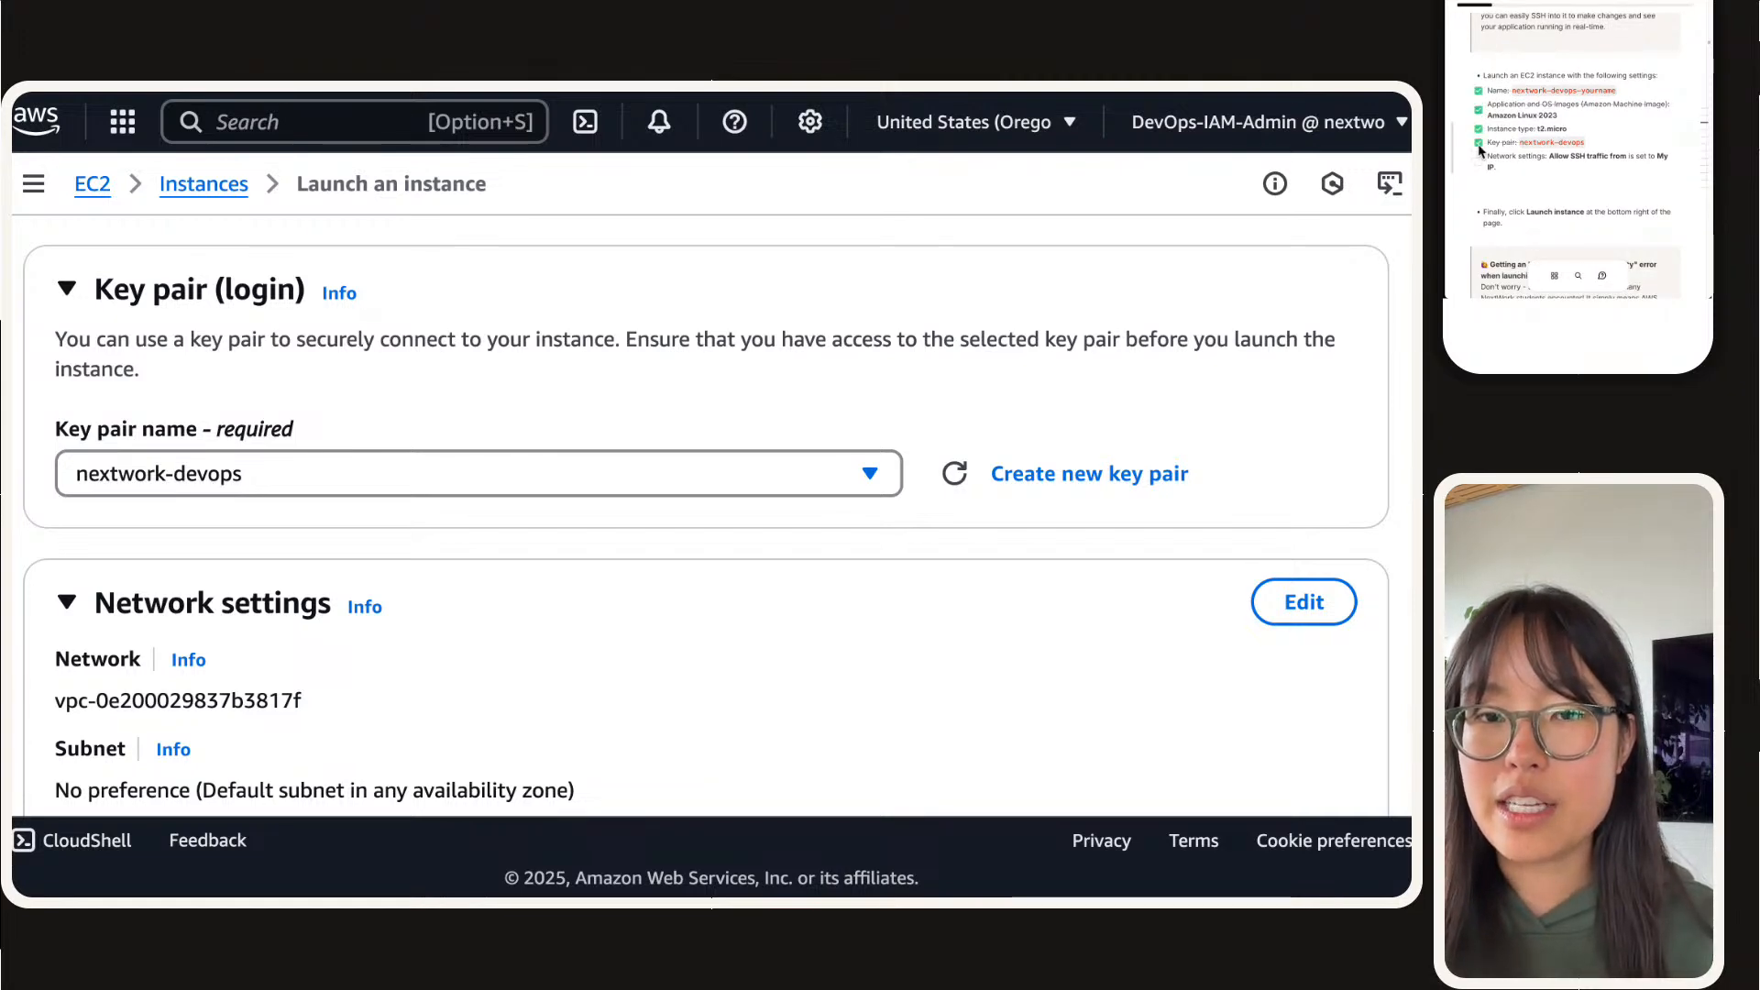
Step: Restrict the new security group's SSH traffic source to My IP and launch the instance
scroll(376, 447, down, 5)
scroll(375, 446, down, 3)
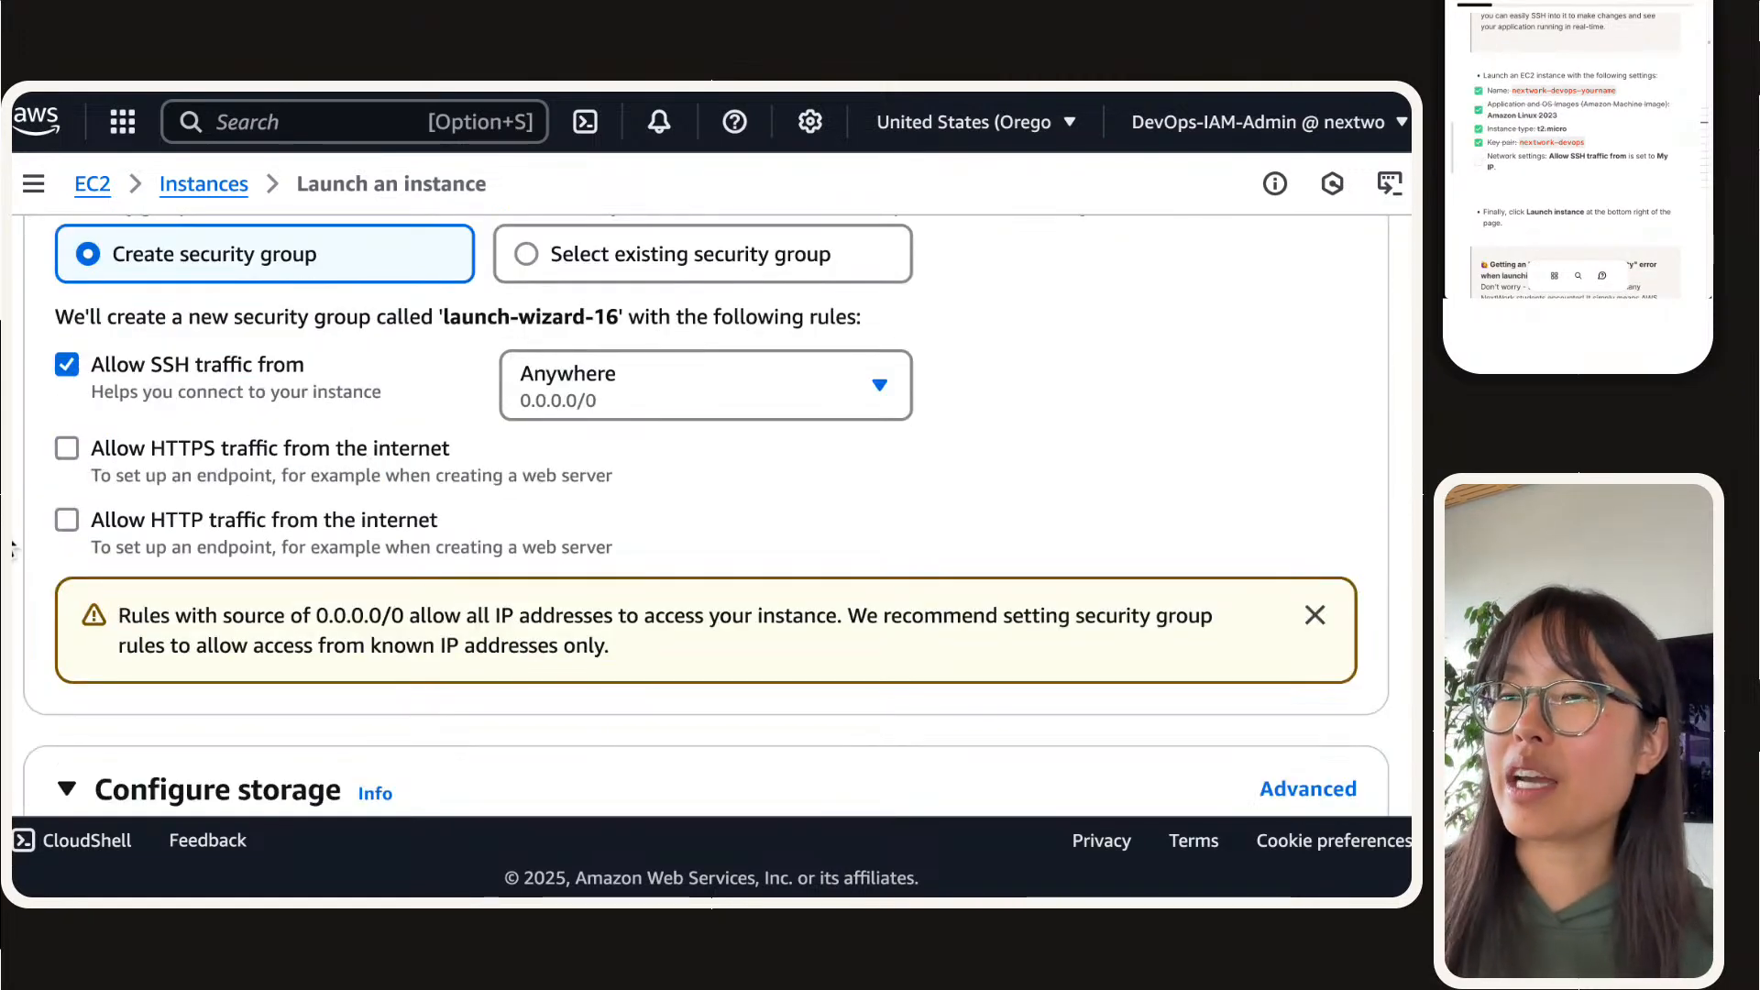
click(605, 412)
click(648, 394)
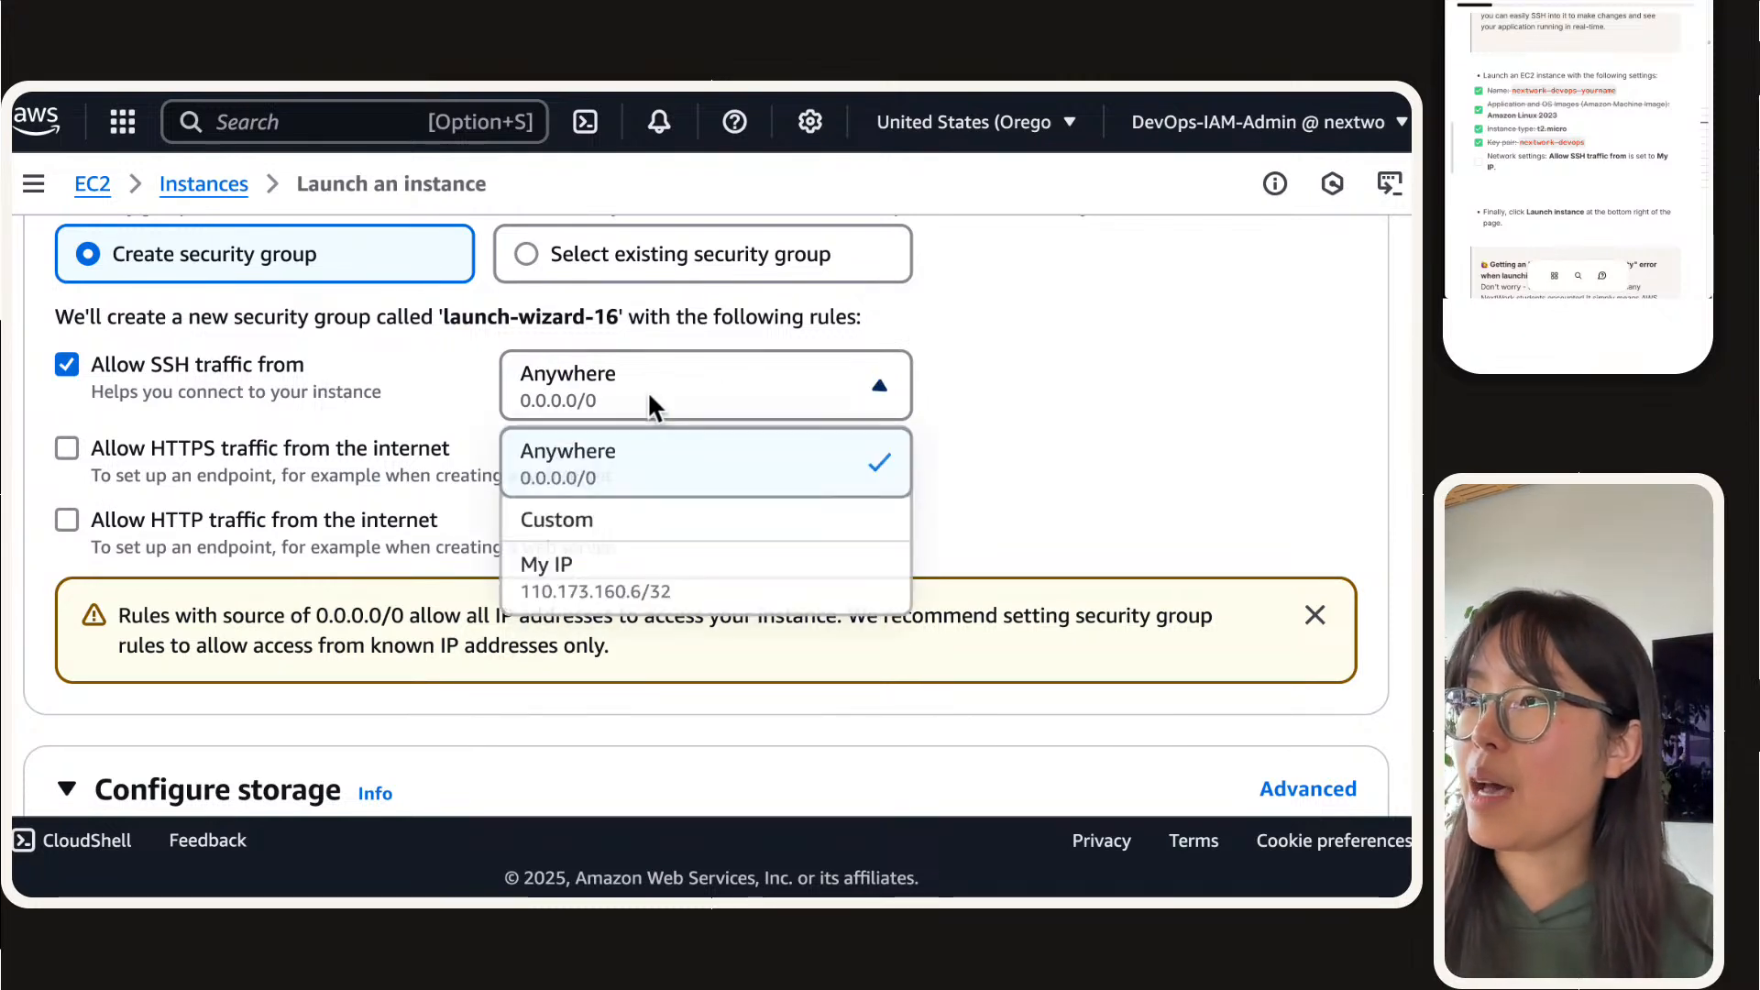
click(655, 577)
scroll(632, 569, down, 10)
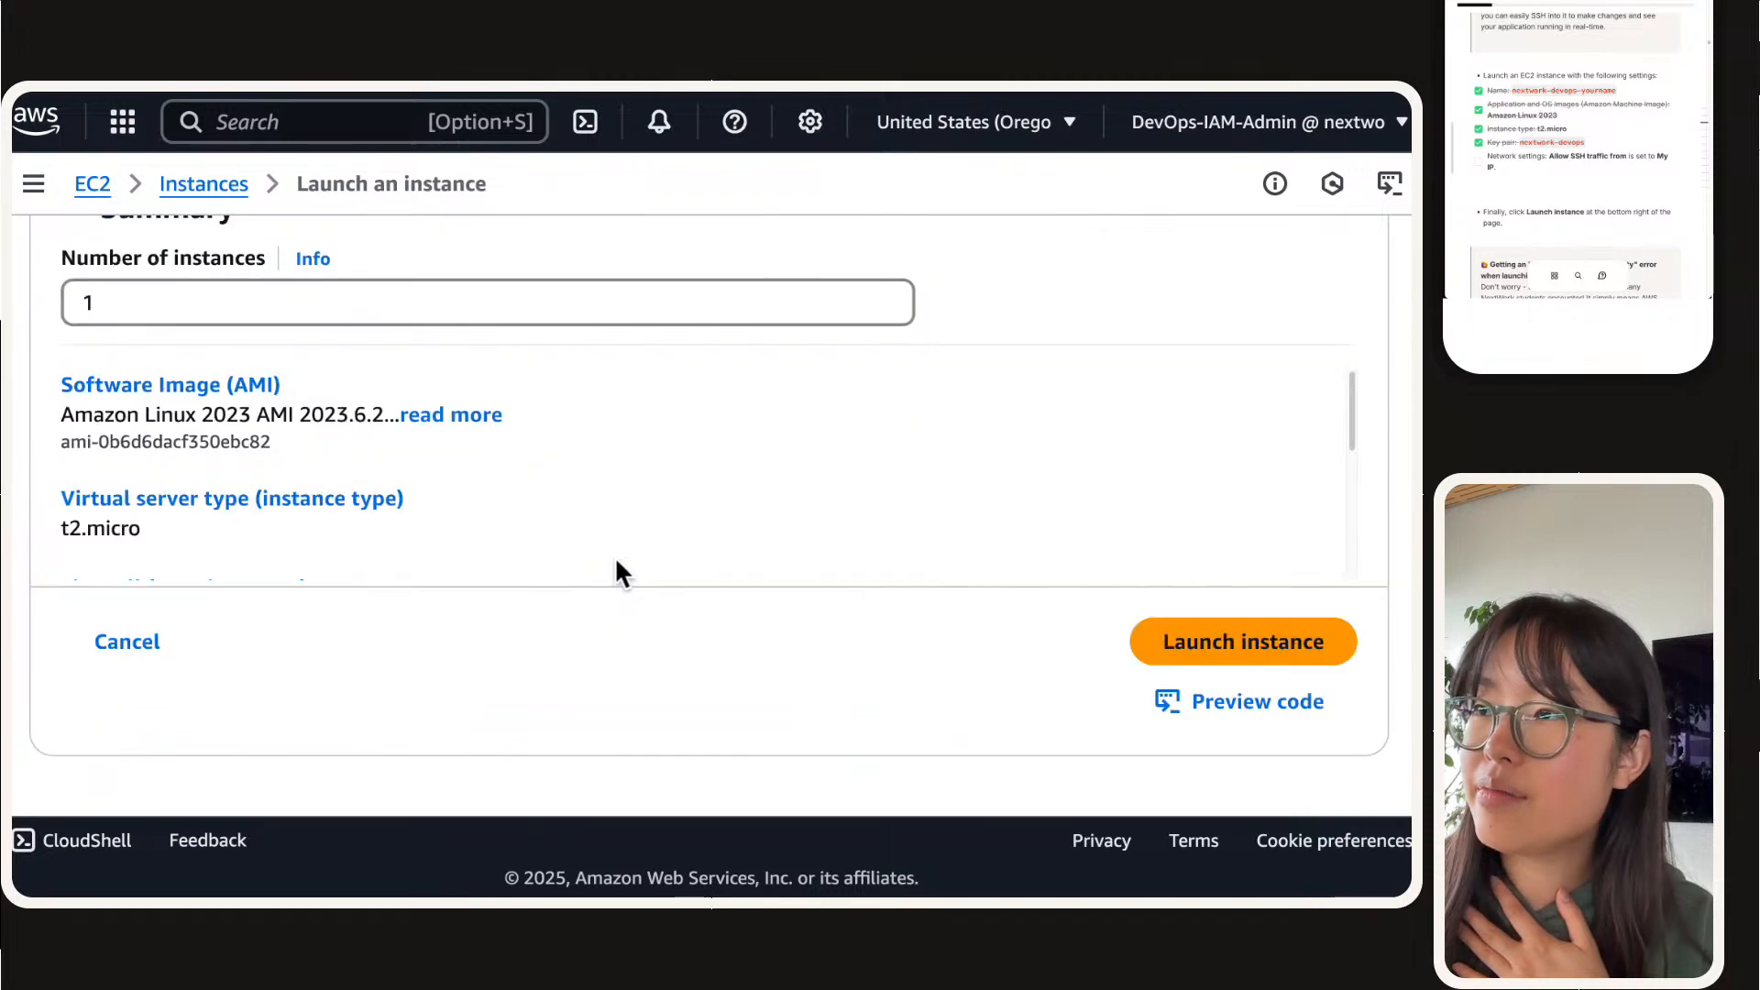
click(1282, 640)
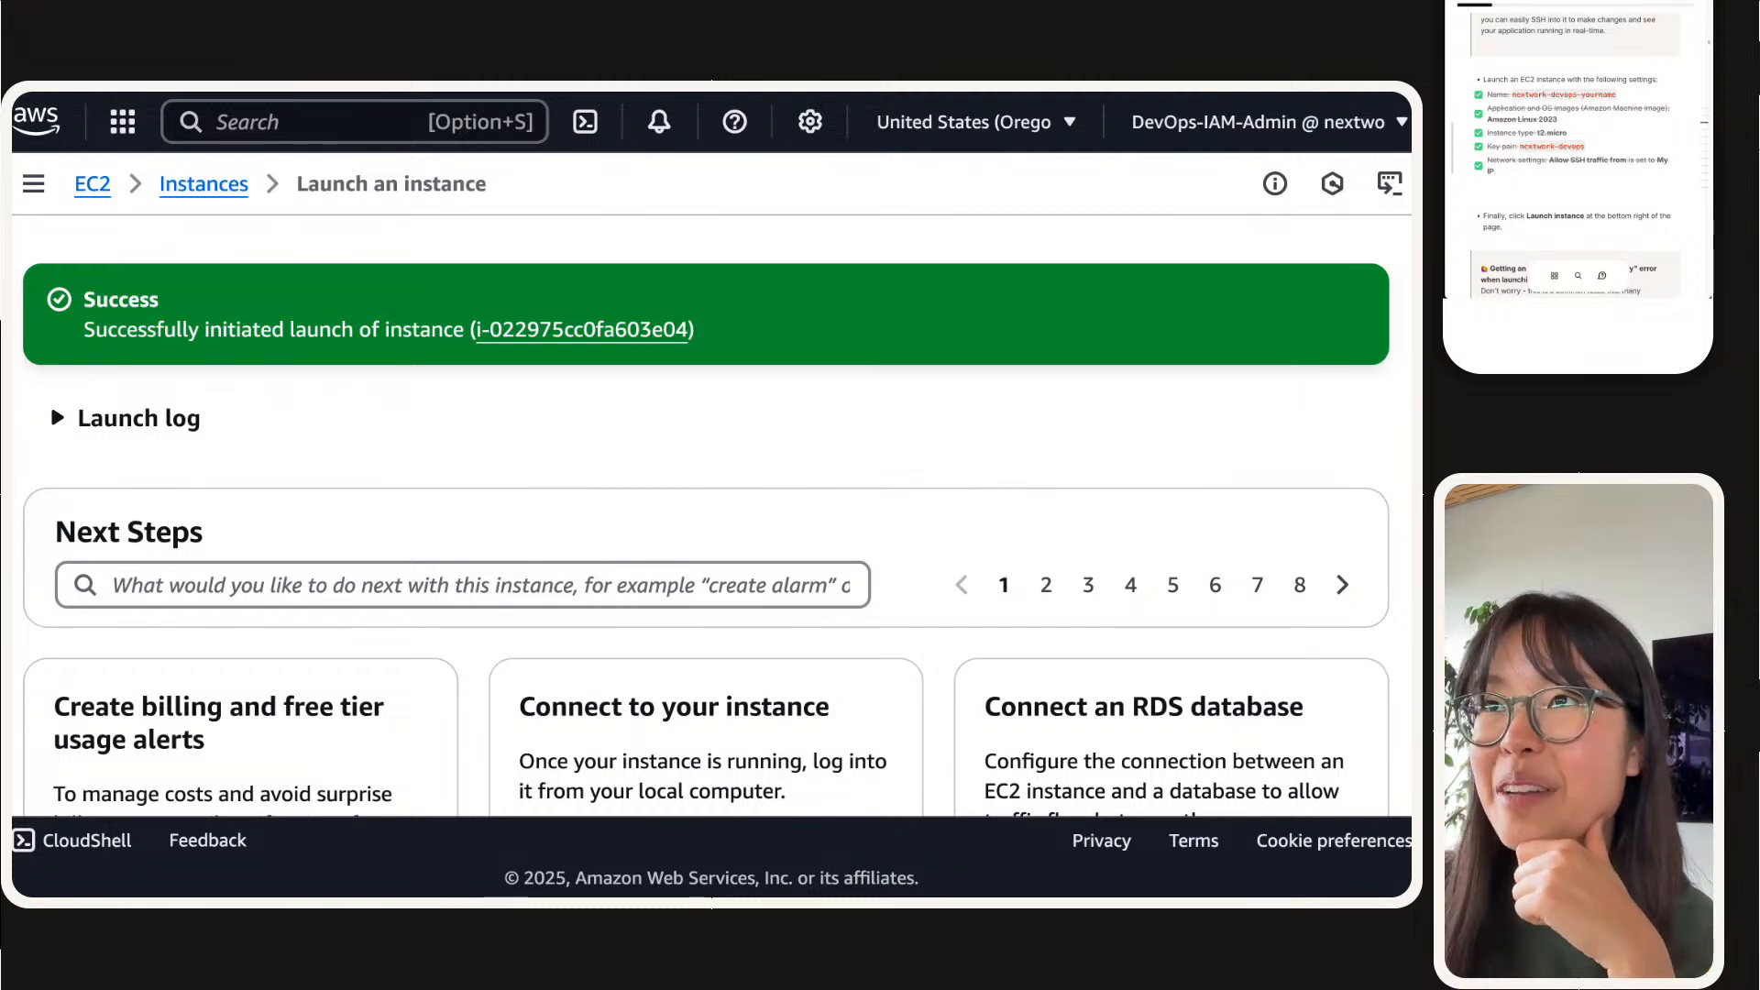
Step: Review the project's CI/CD architecture diagram and return to the instance launch page
click(303, 122)
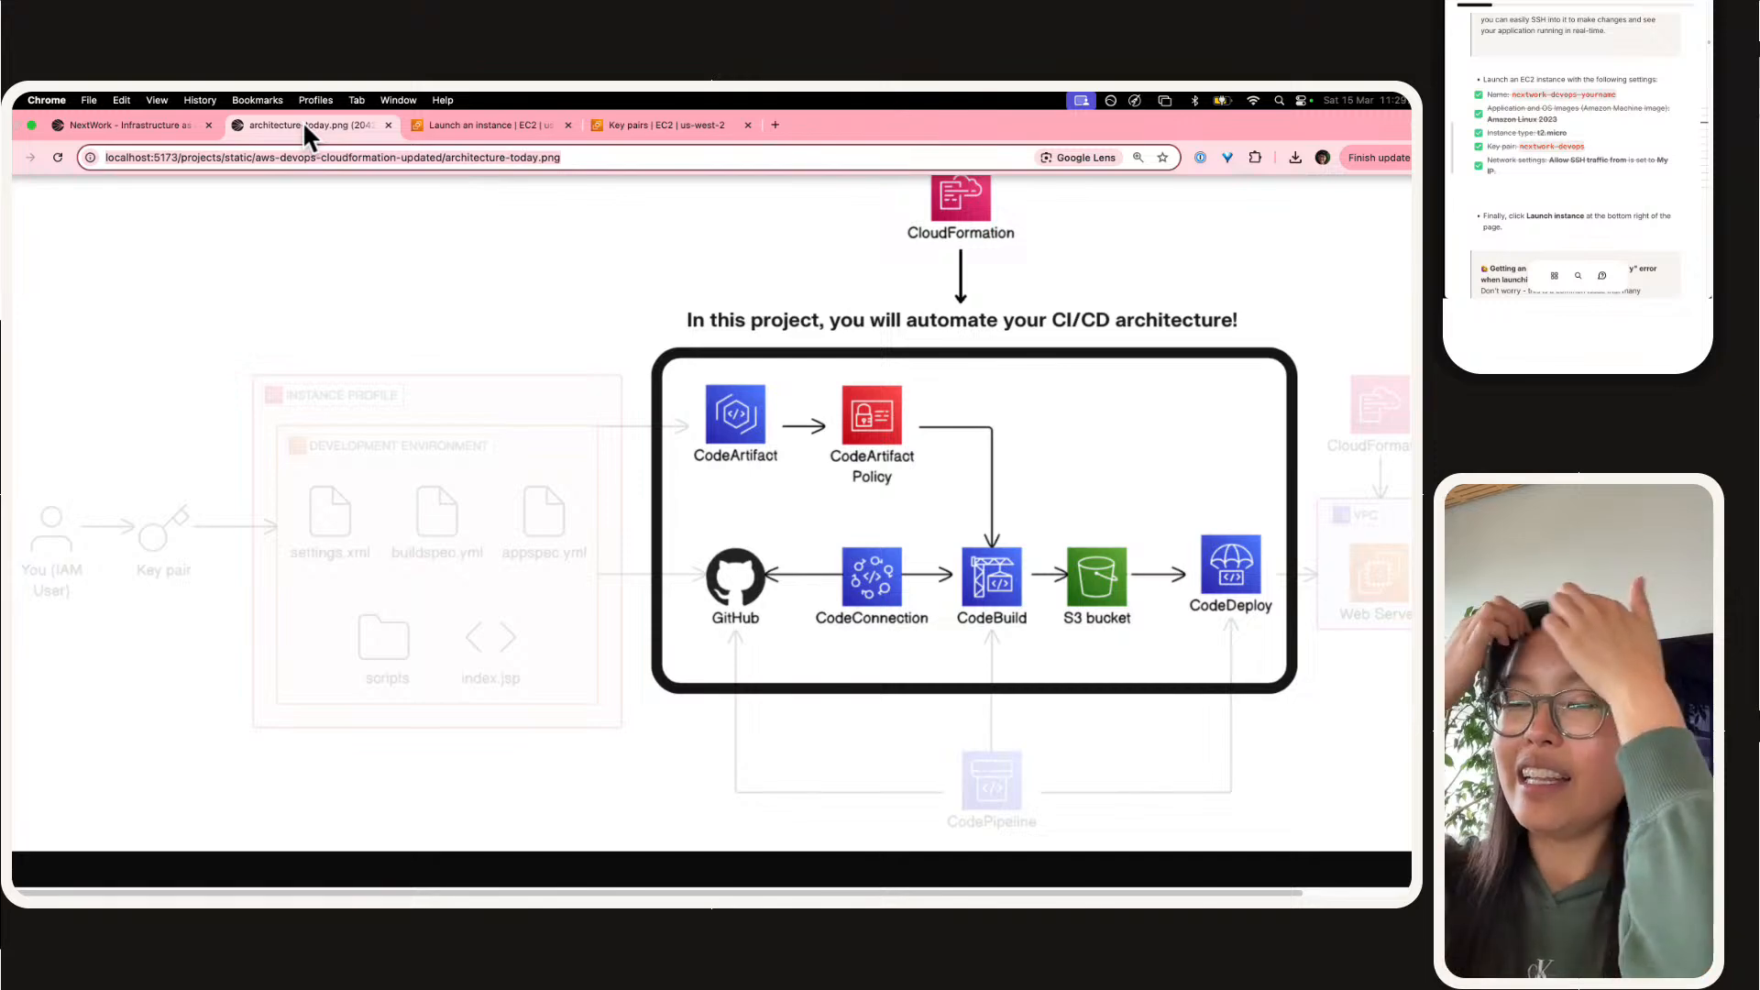
click(179, 129)
click(359, 107)
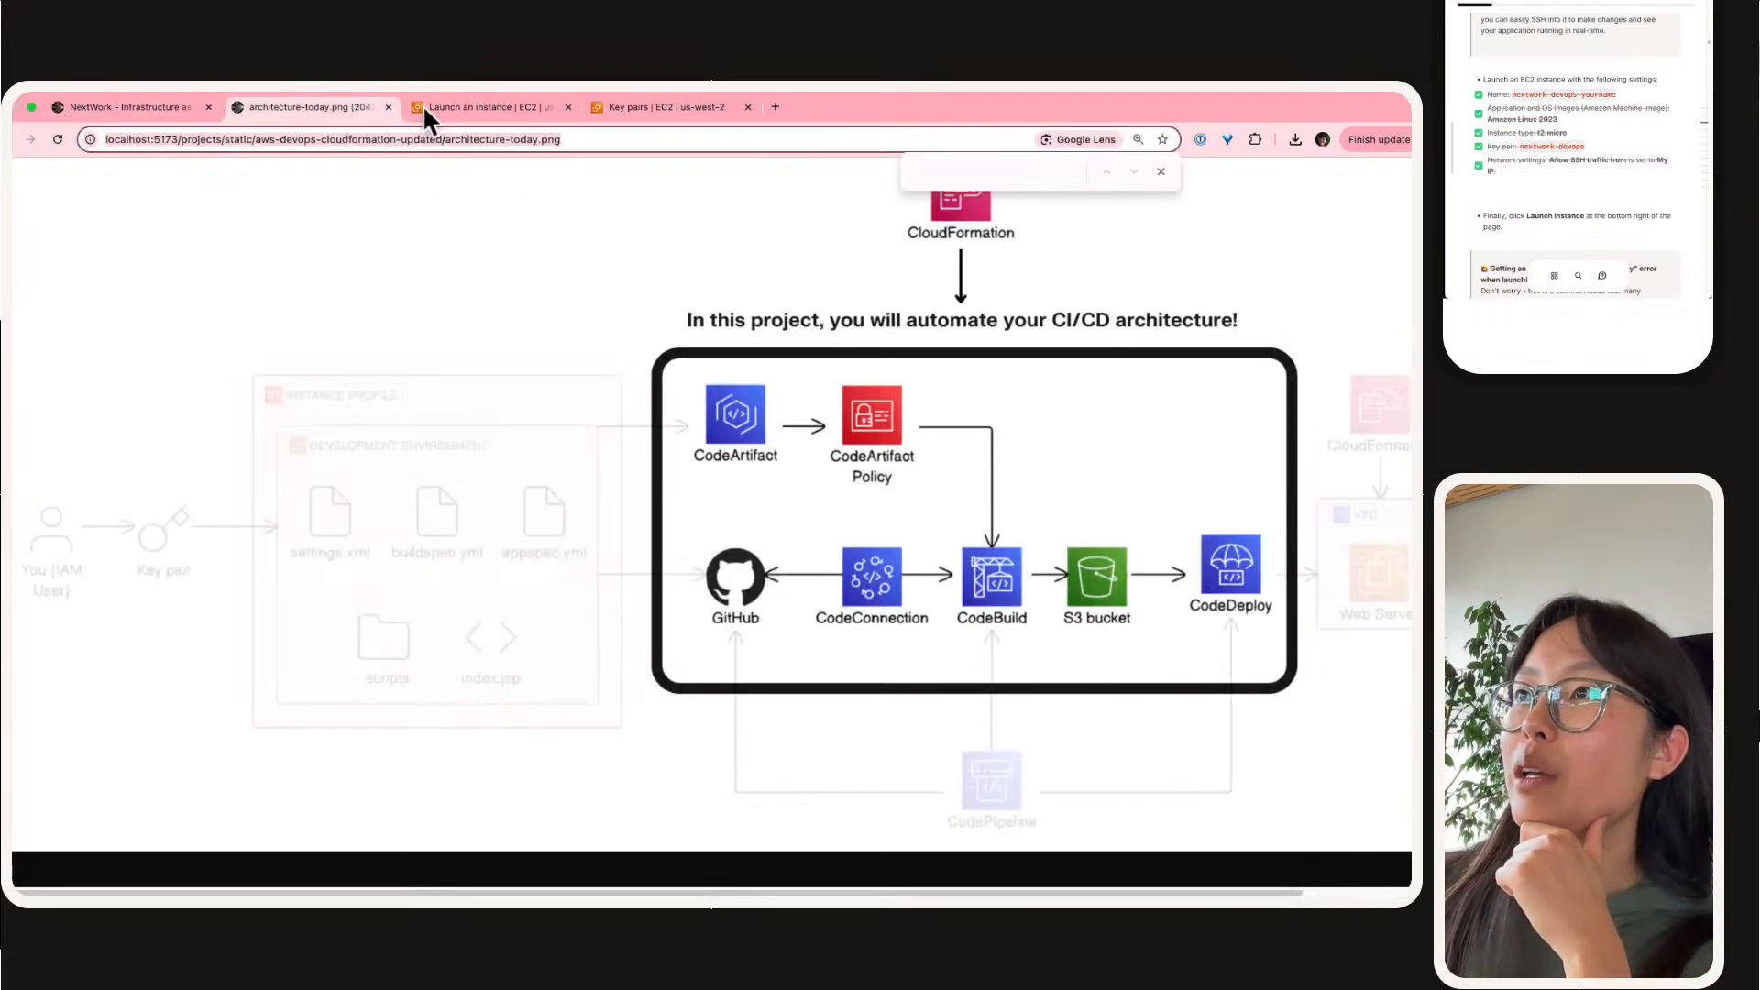
click(422, 106)
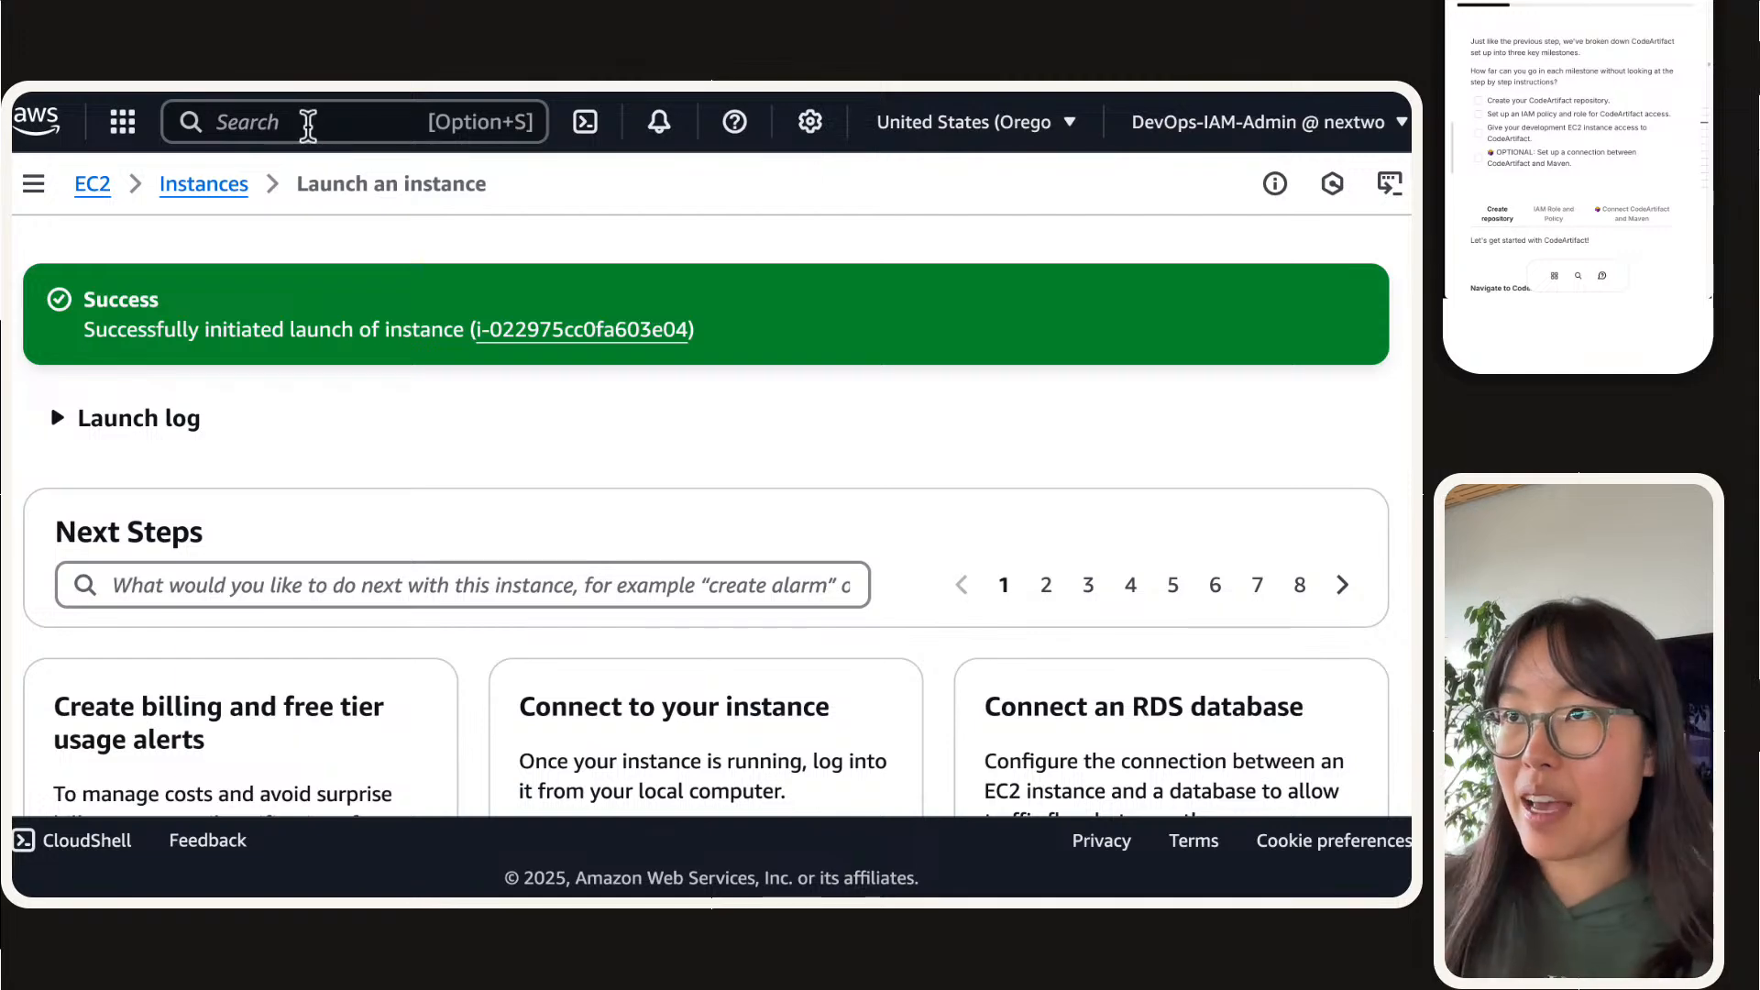
Step: Search the AWS console for codeartifact and open the CodeArtifact service in a separate browser tab
click(308, 122)
text(codeartifactg)
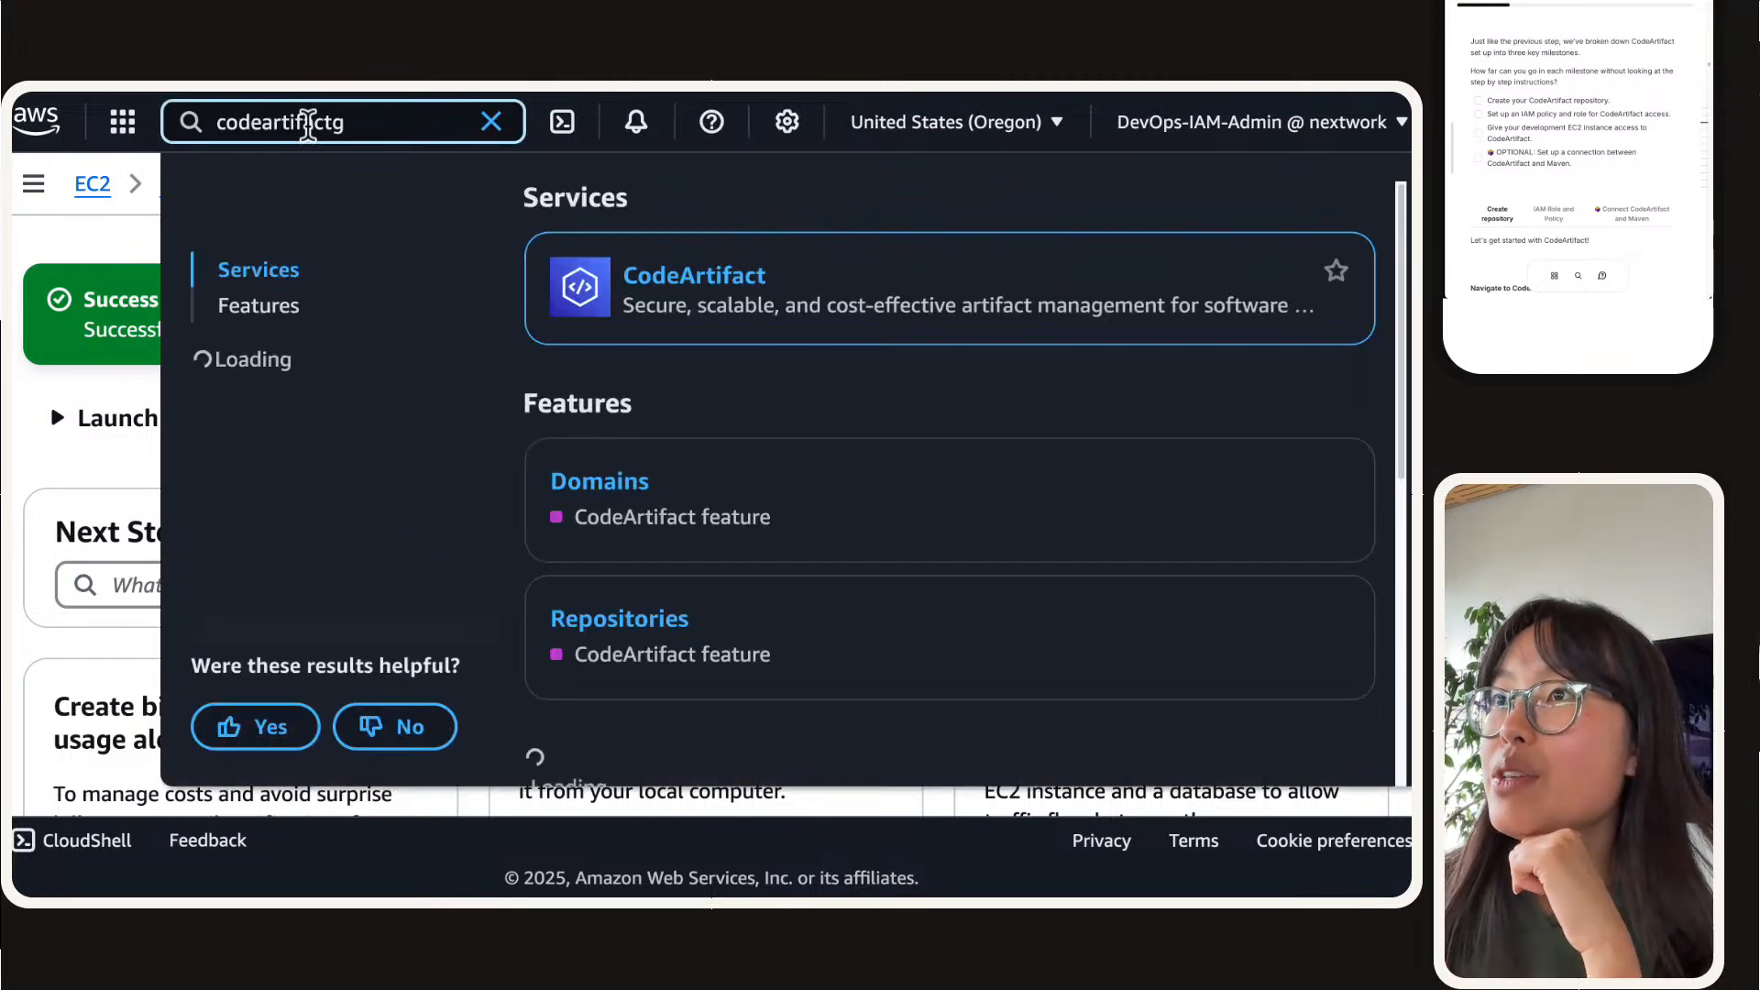
key(BackSpace)
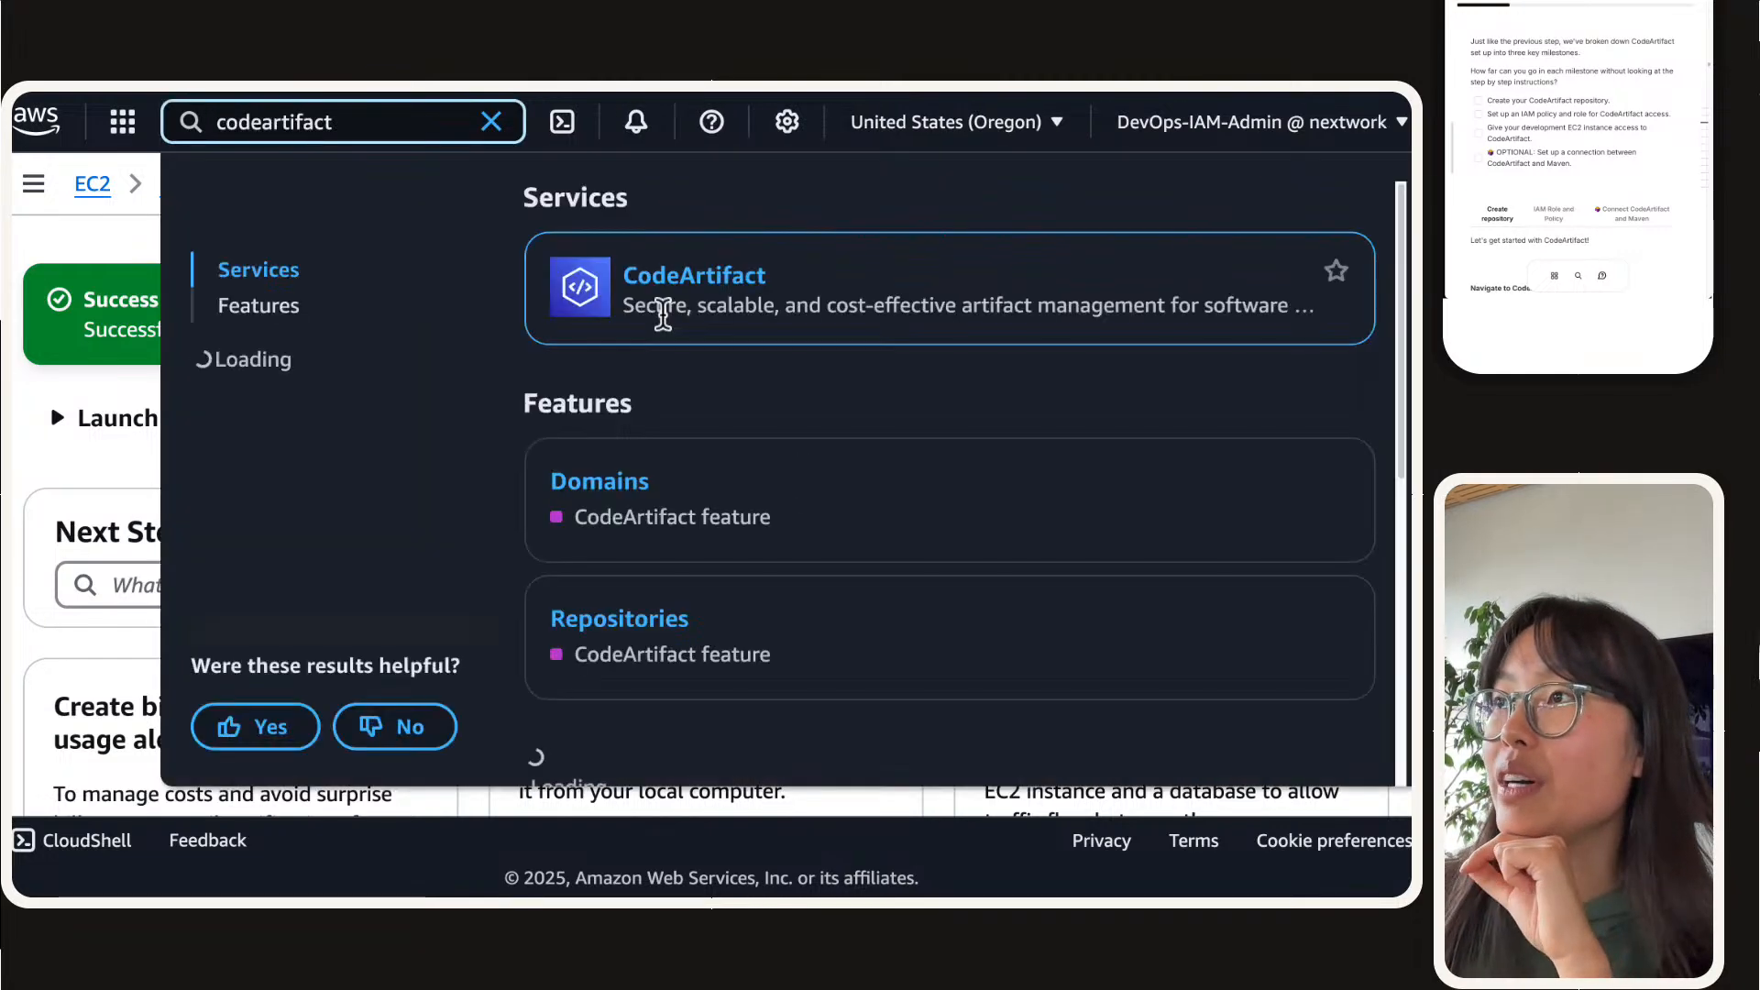
right_click(679, 286)
click(679, 284)
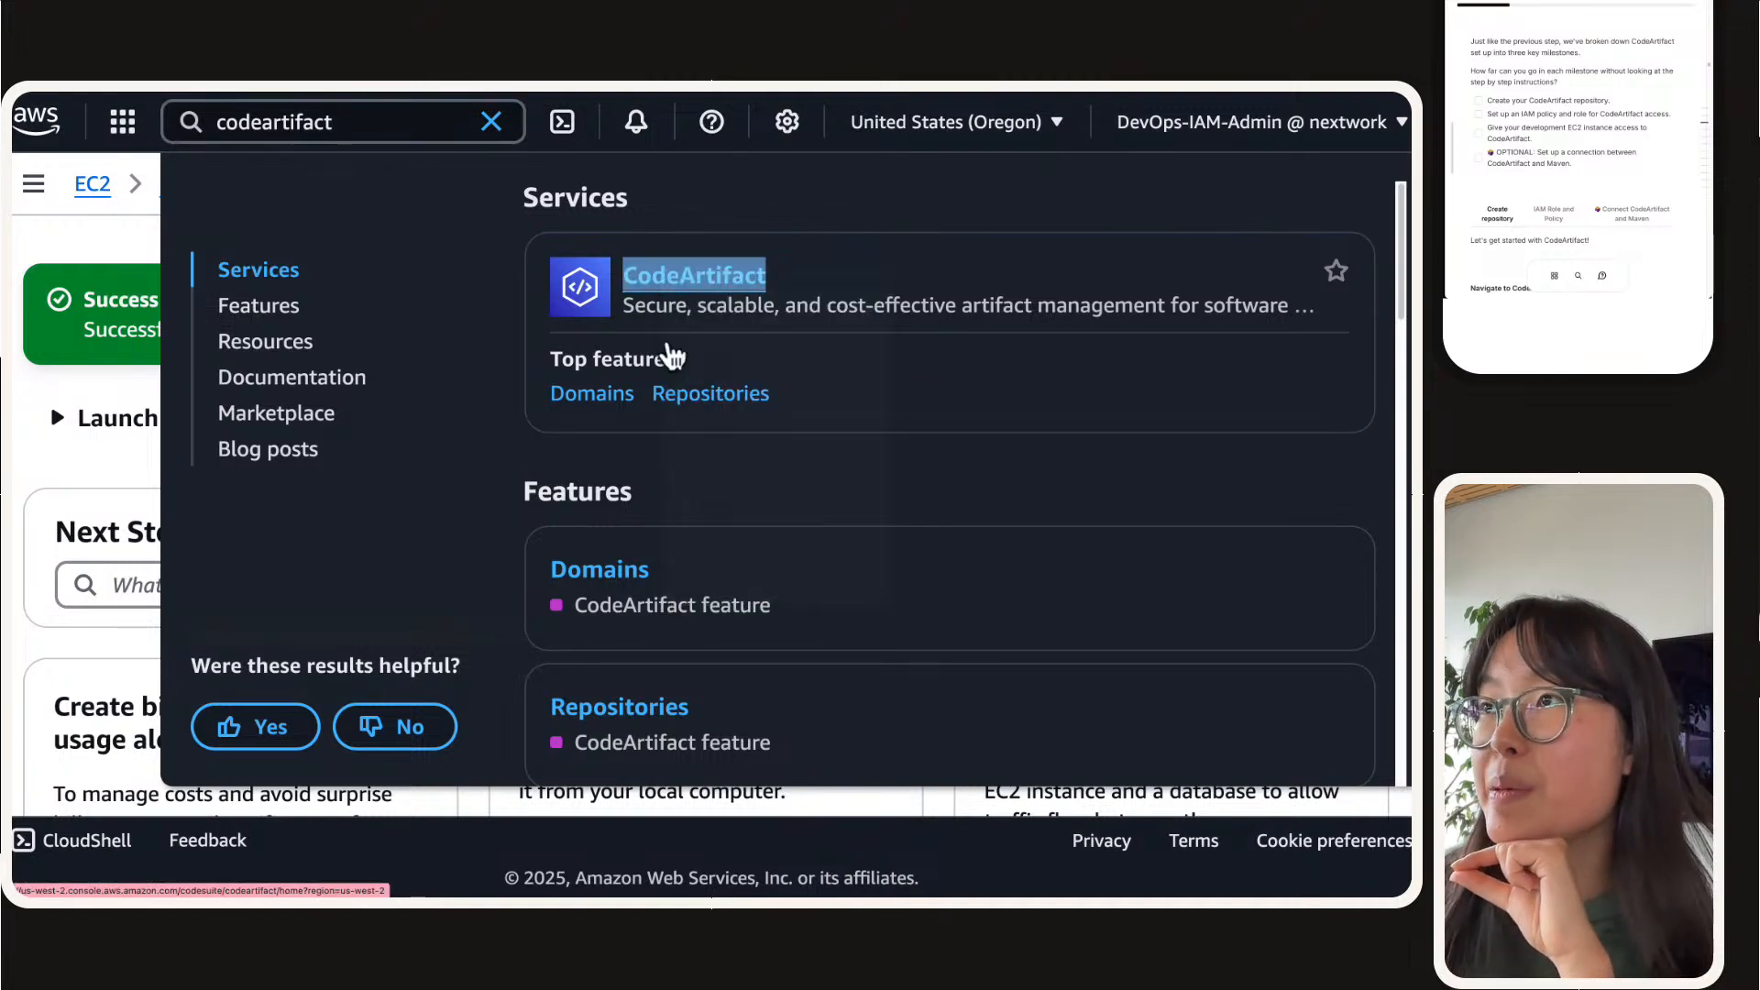
Step: Highlight "CodeArtifact repository", "IAM policy and role" and "development EC2 instance" in the project guide's CodeArtifact milestone list
click(664, 126)
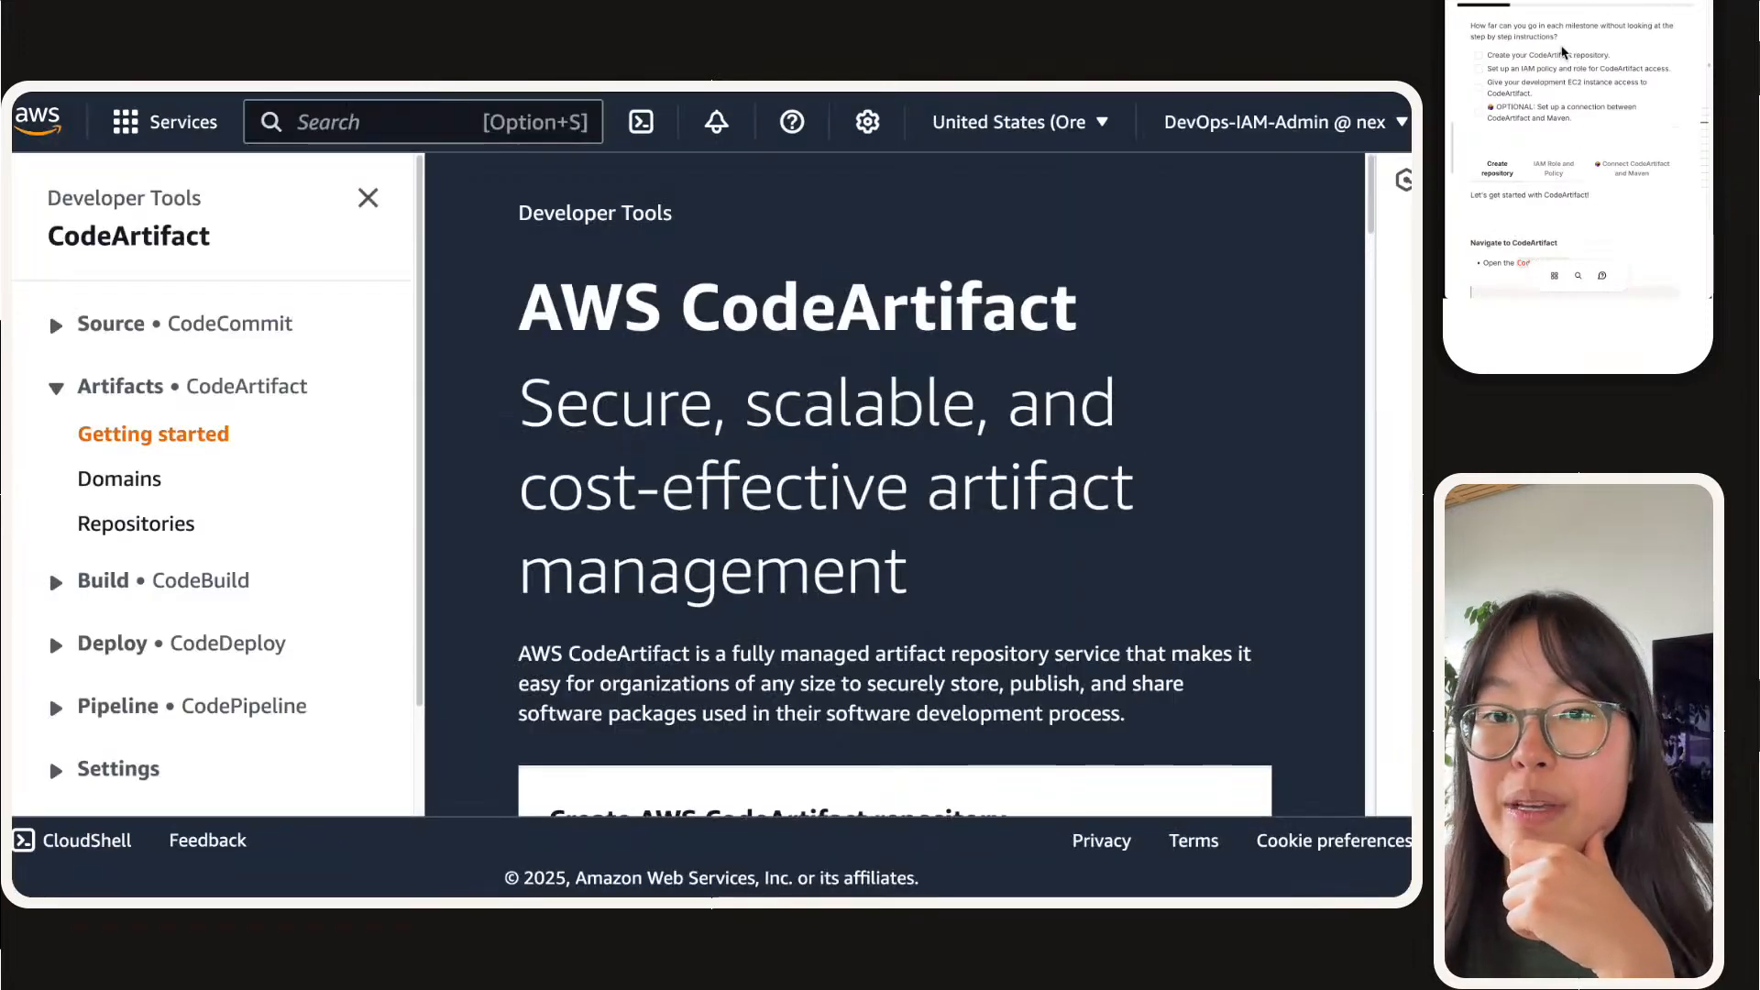
drag(1611, 55, 1530, 57)
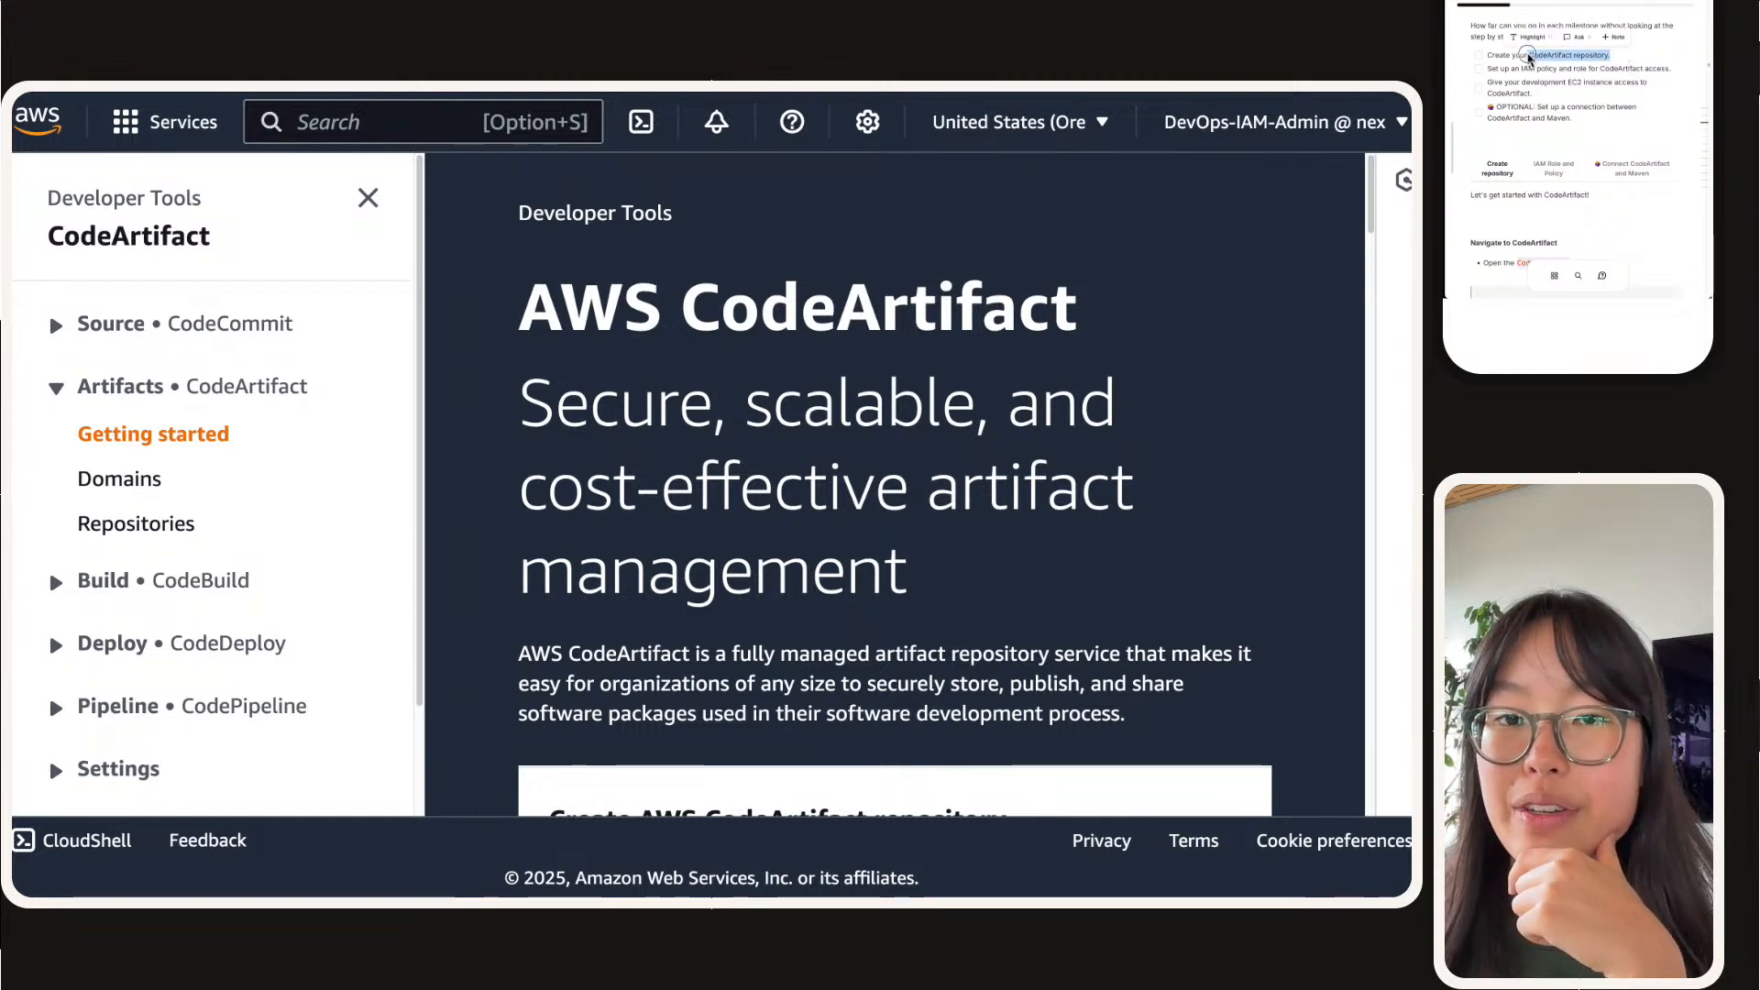
click(1546, 42)
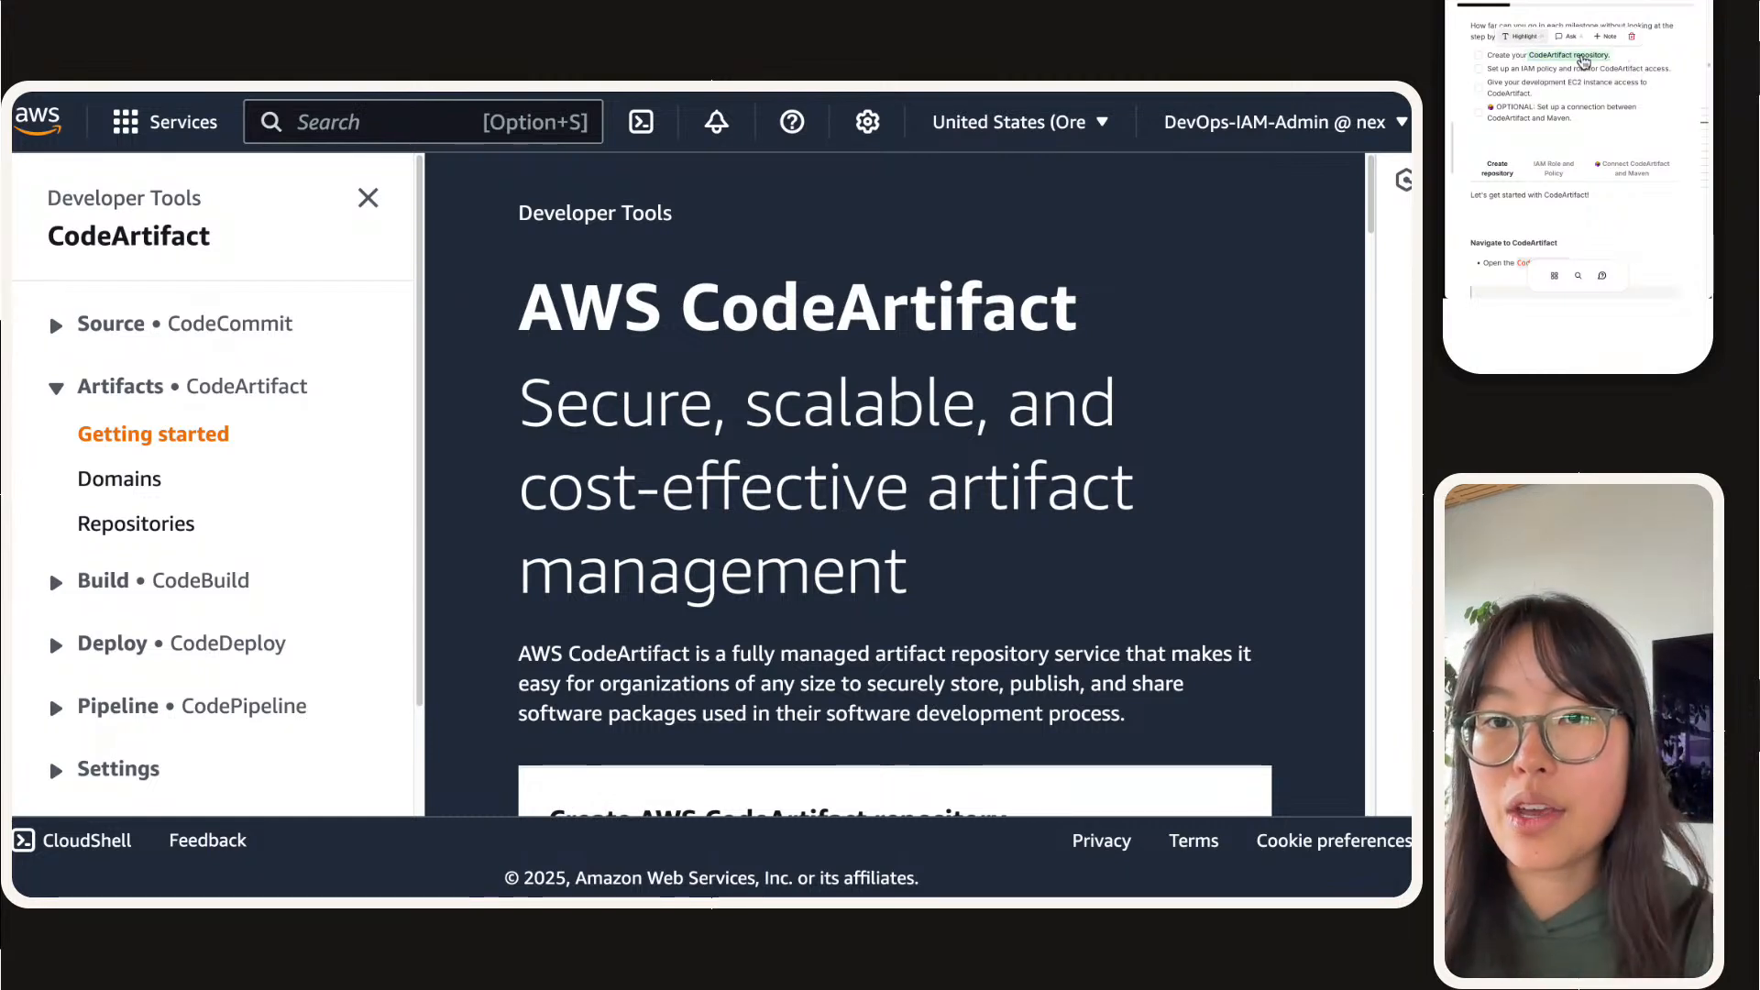
drag(1529, 72, 1586, 73)
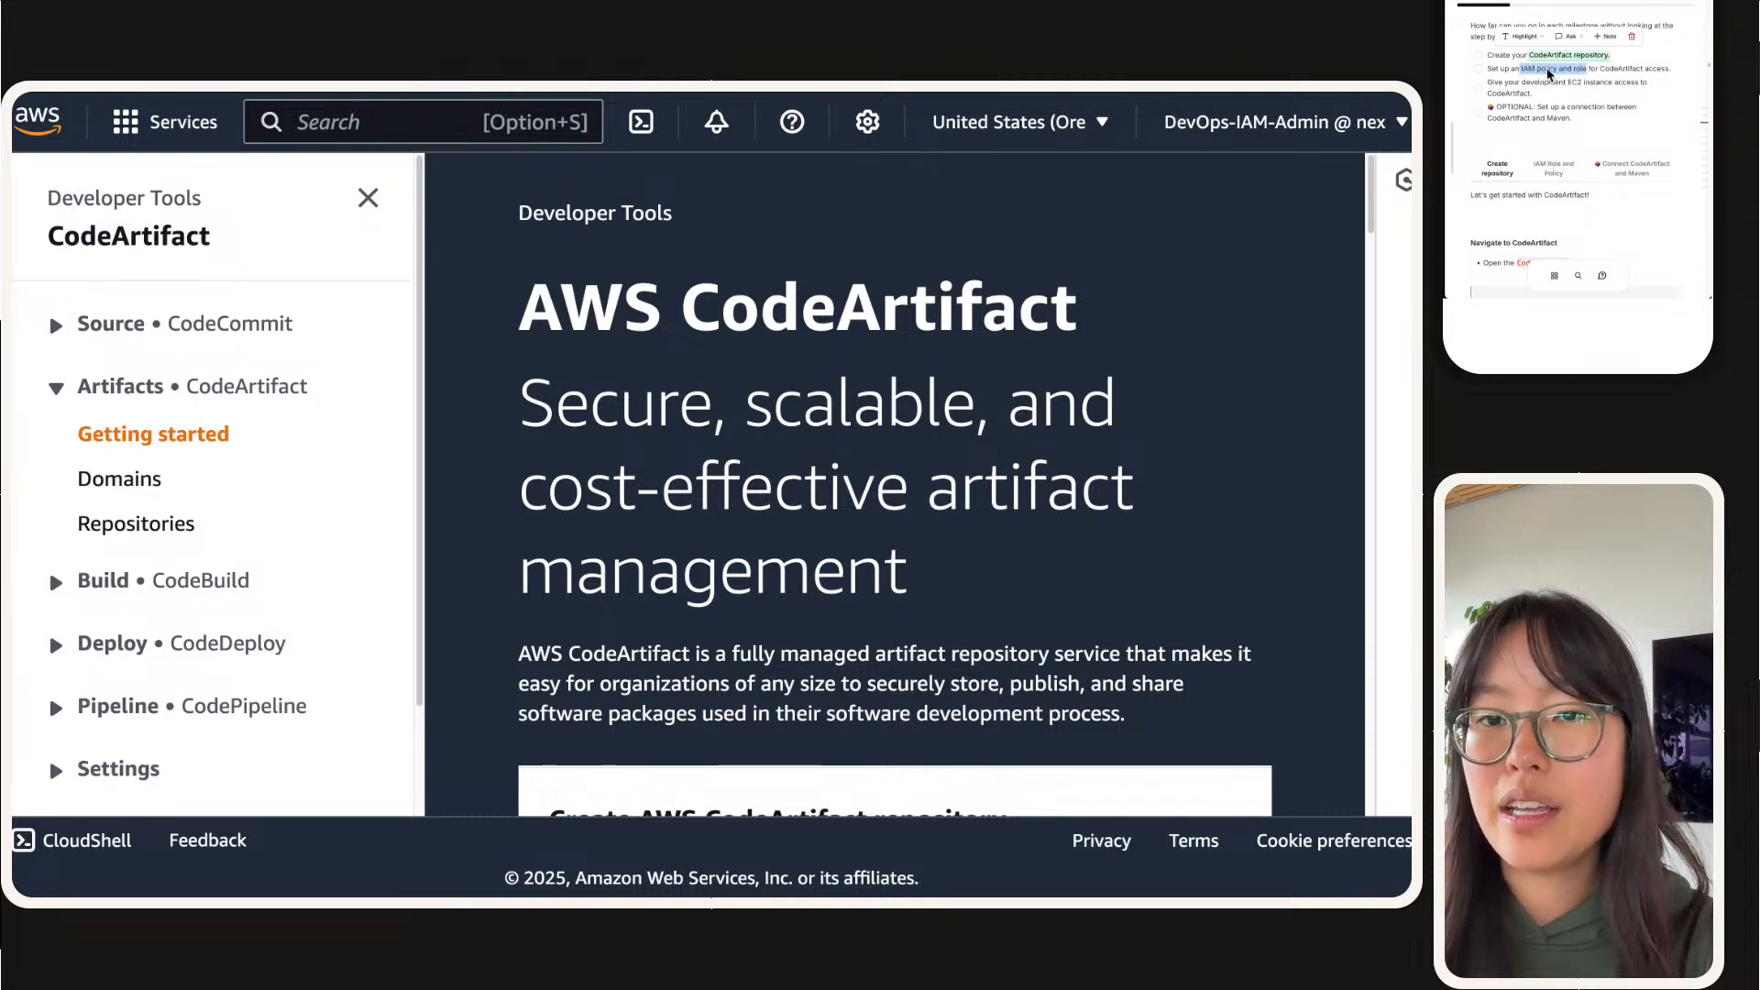
click(1525, 16)
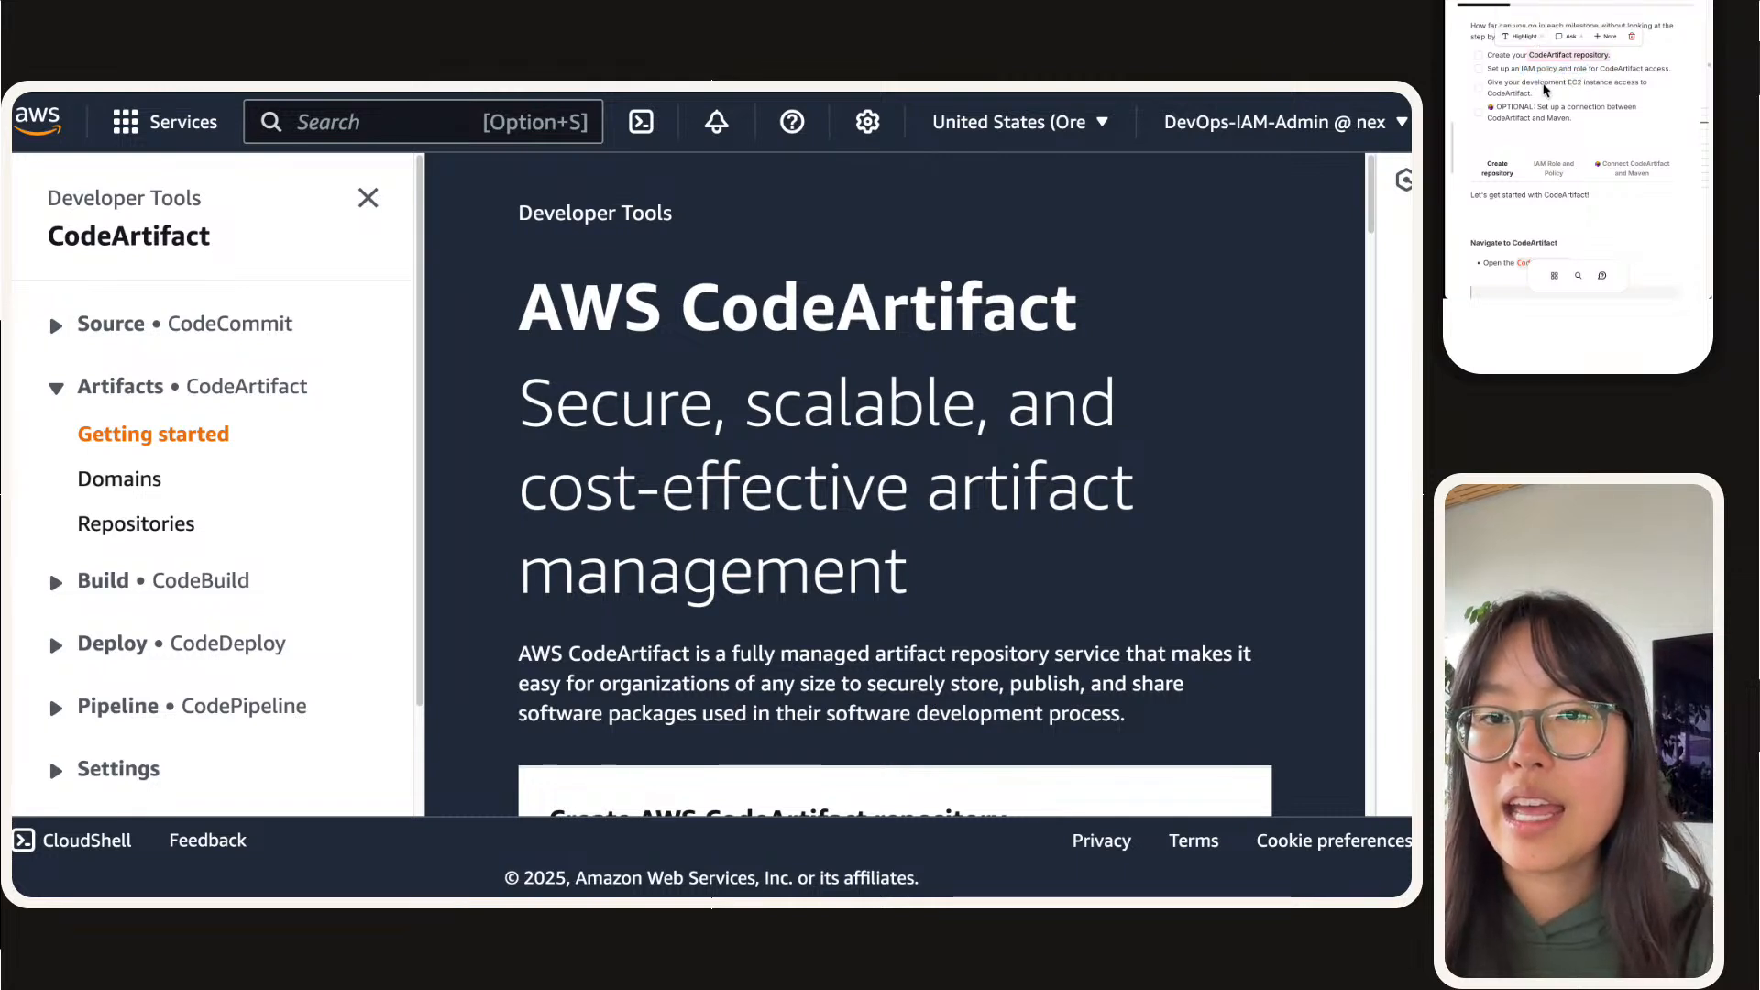
click(1691, 30)
drag(1585, 69, 1520, 69)
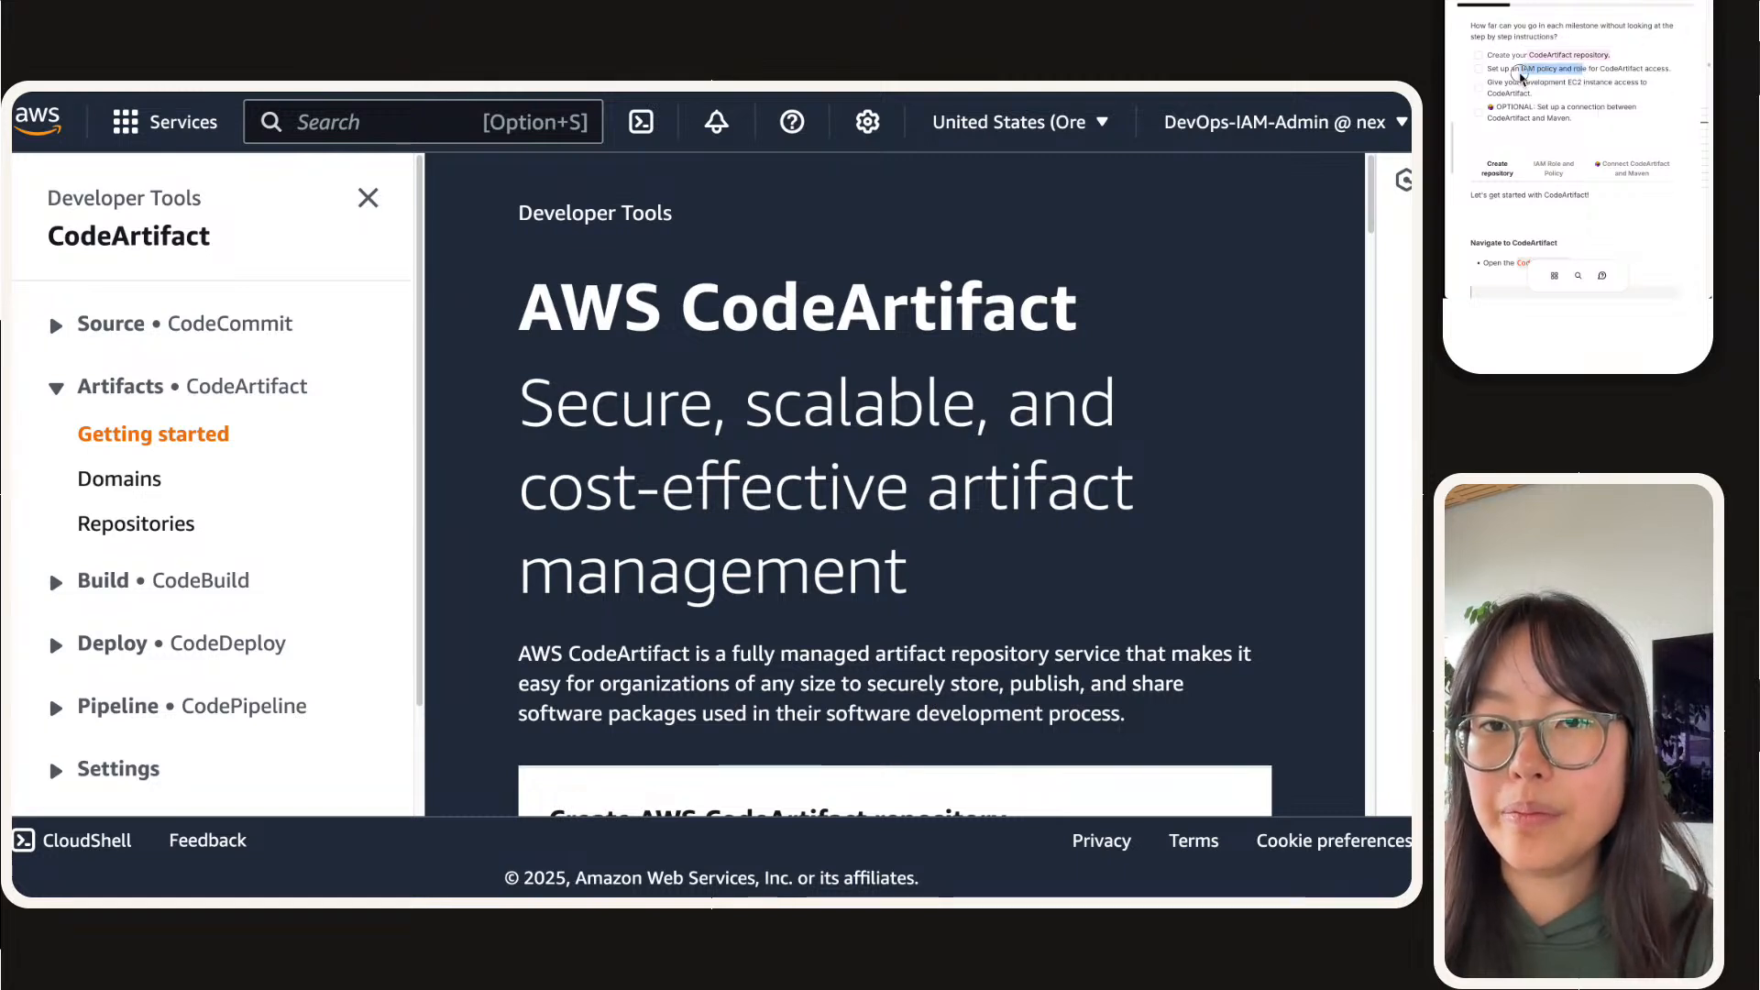
click(1576, 107)
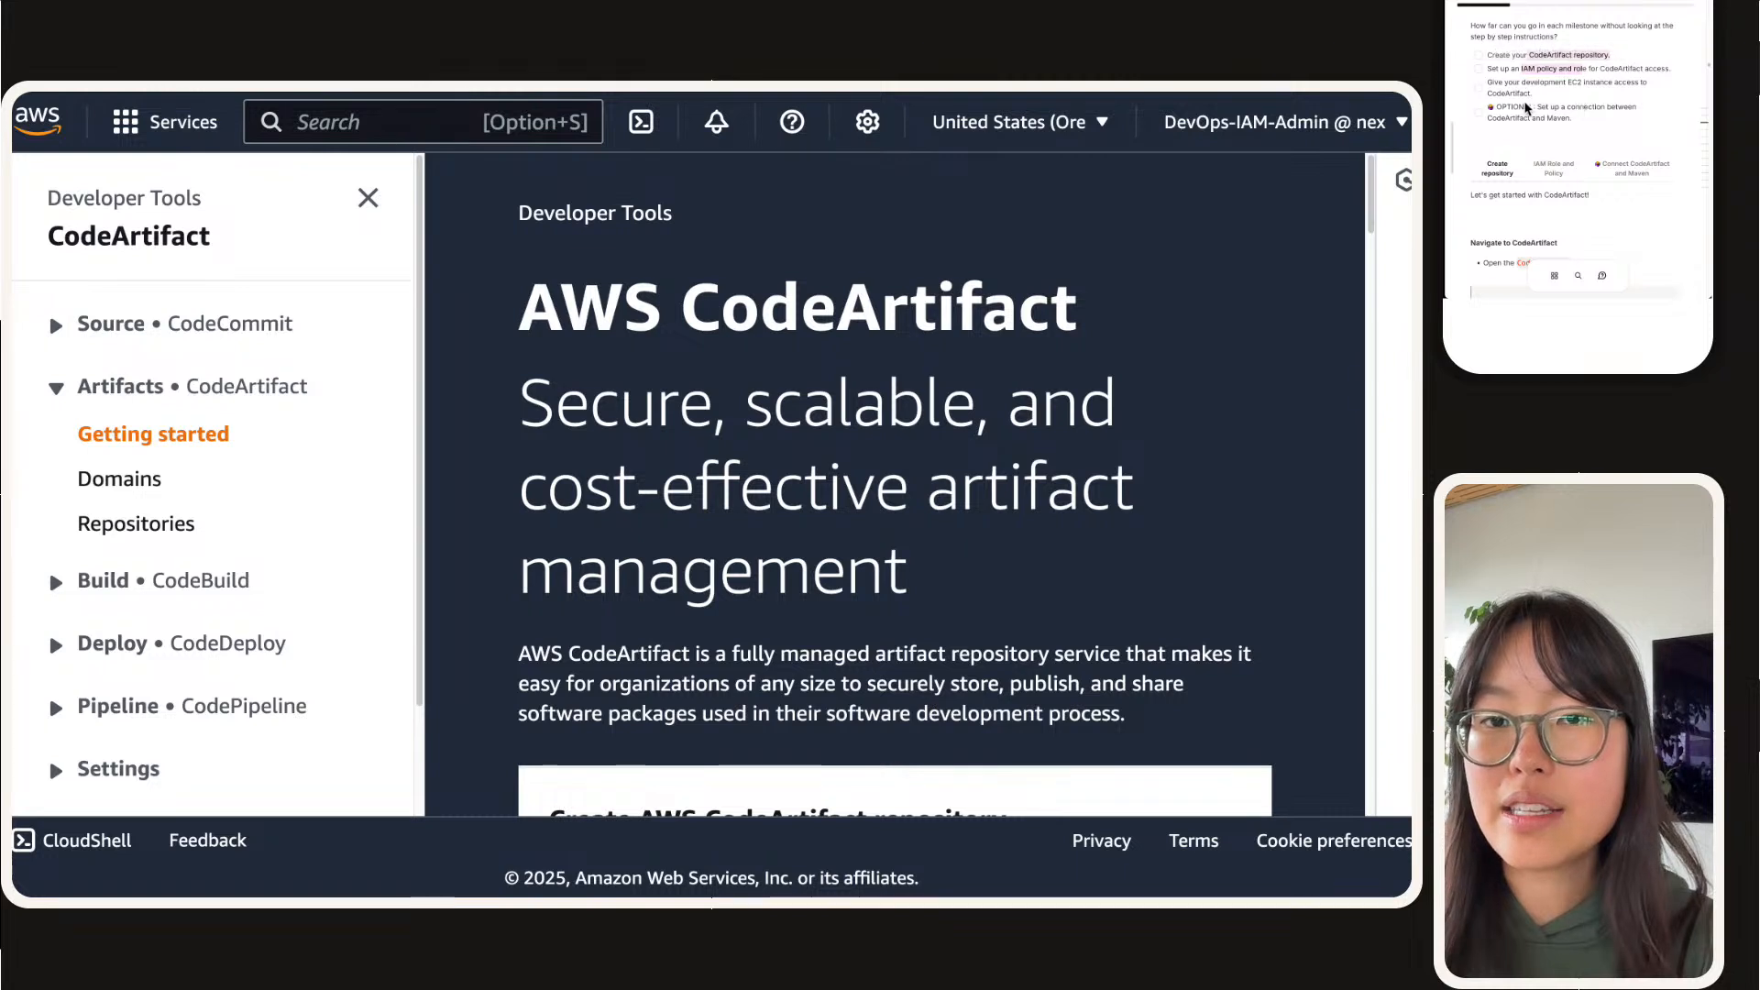
drag(1526, 84, 1602, 101)
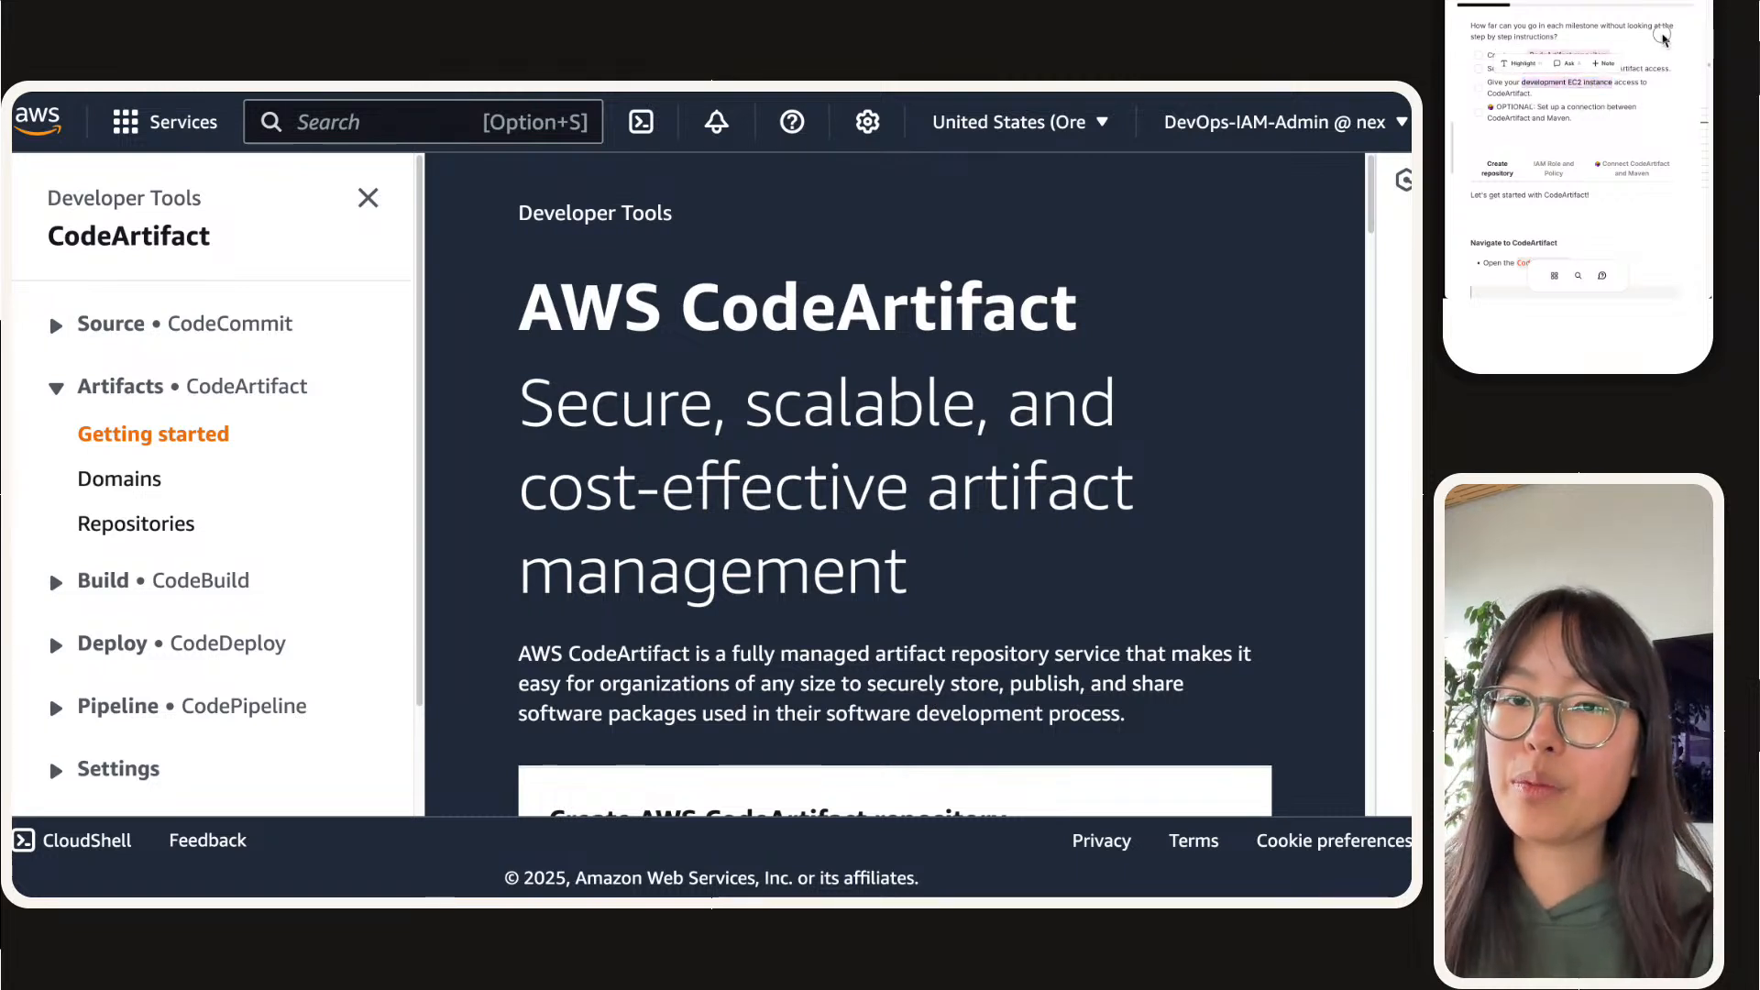
click(1663, 41)
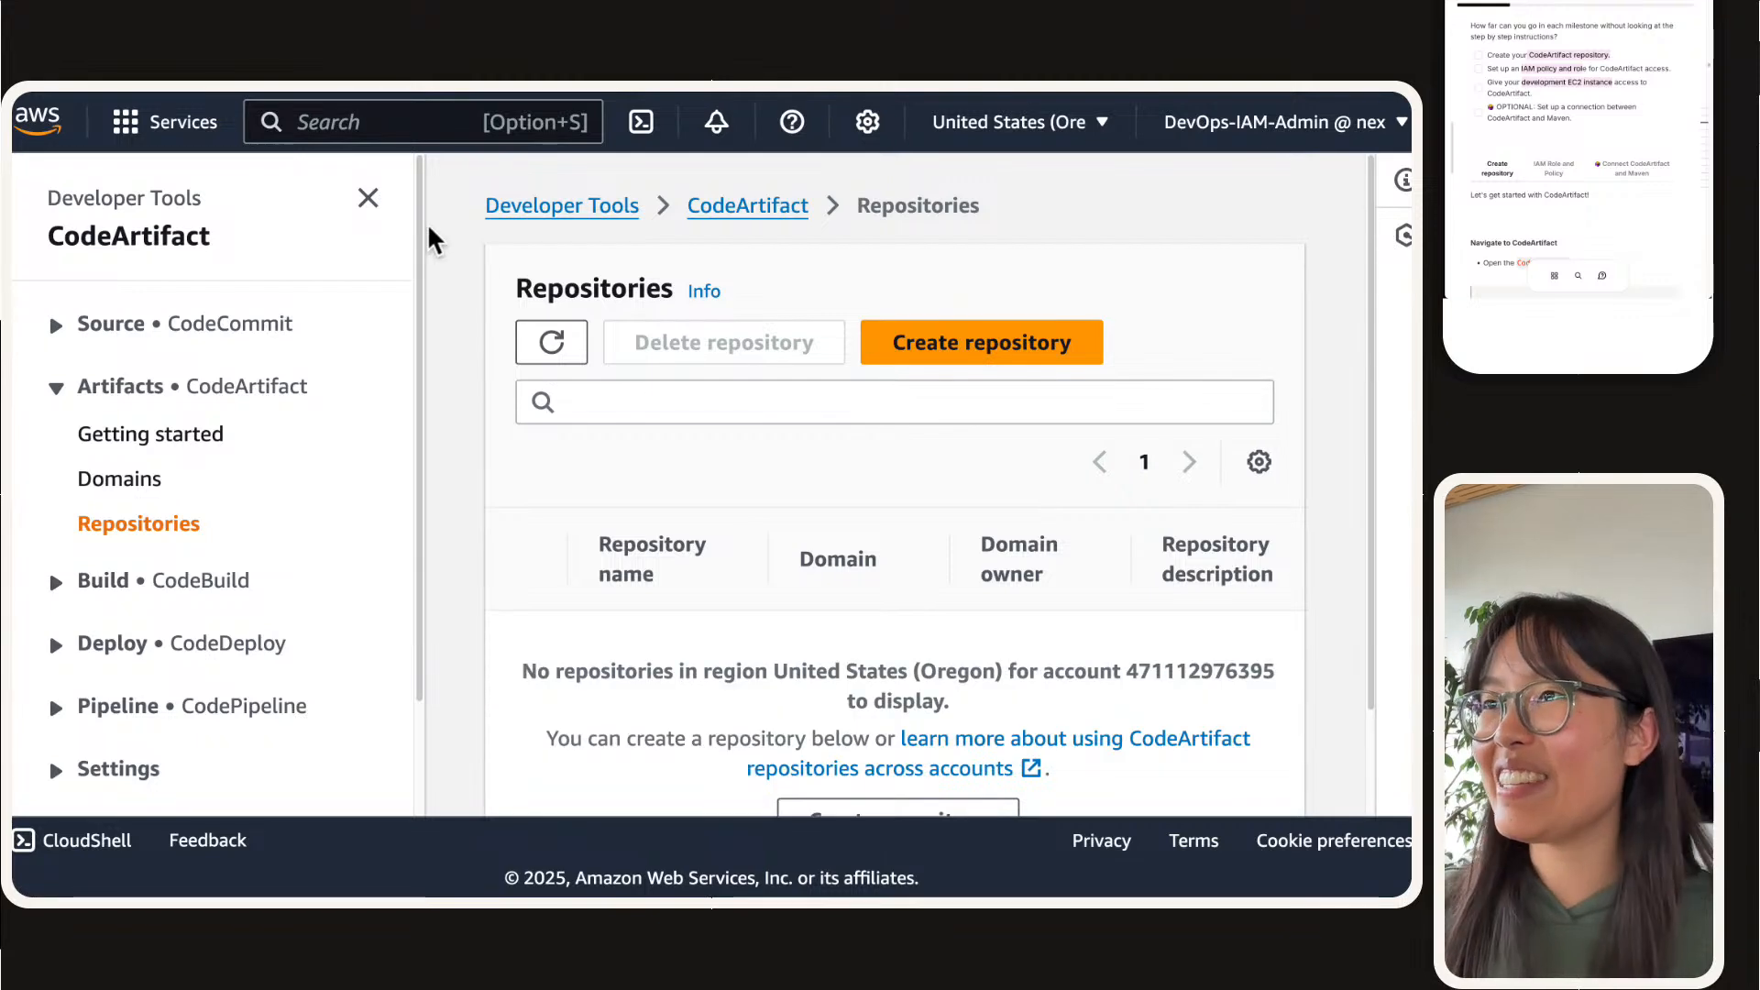
Step: Start a new CodeArtifact repository named nextwork-devops-cicd with the description "Repository for NextWork CI/CD artifacts"
click(368, 196)
click(1113, 288)
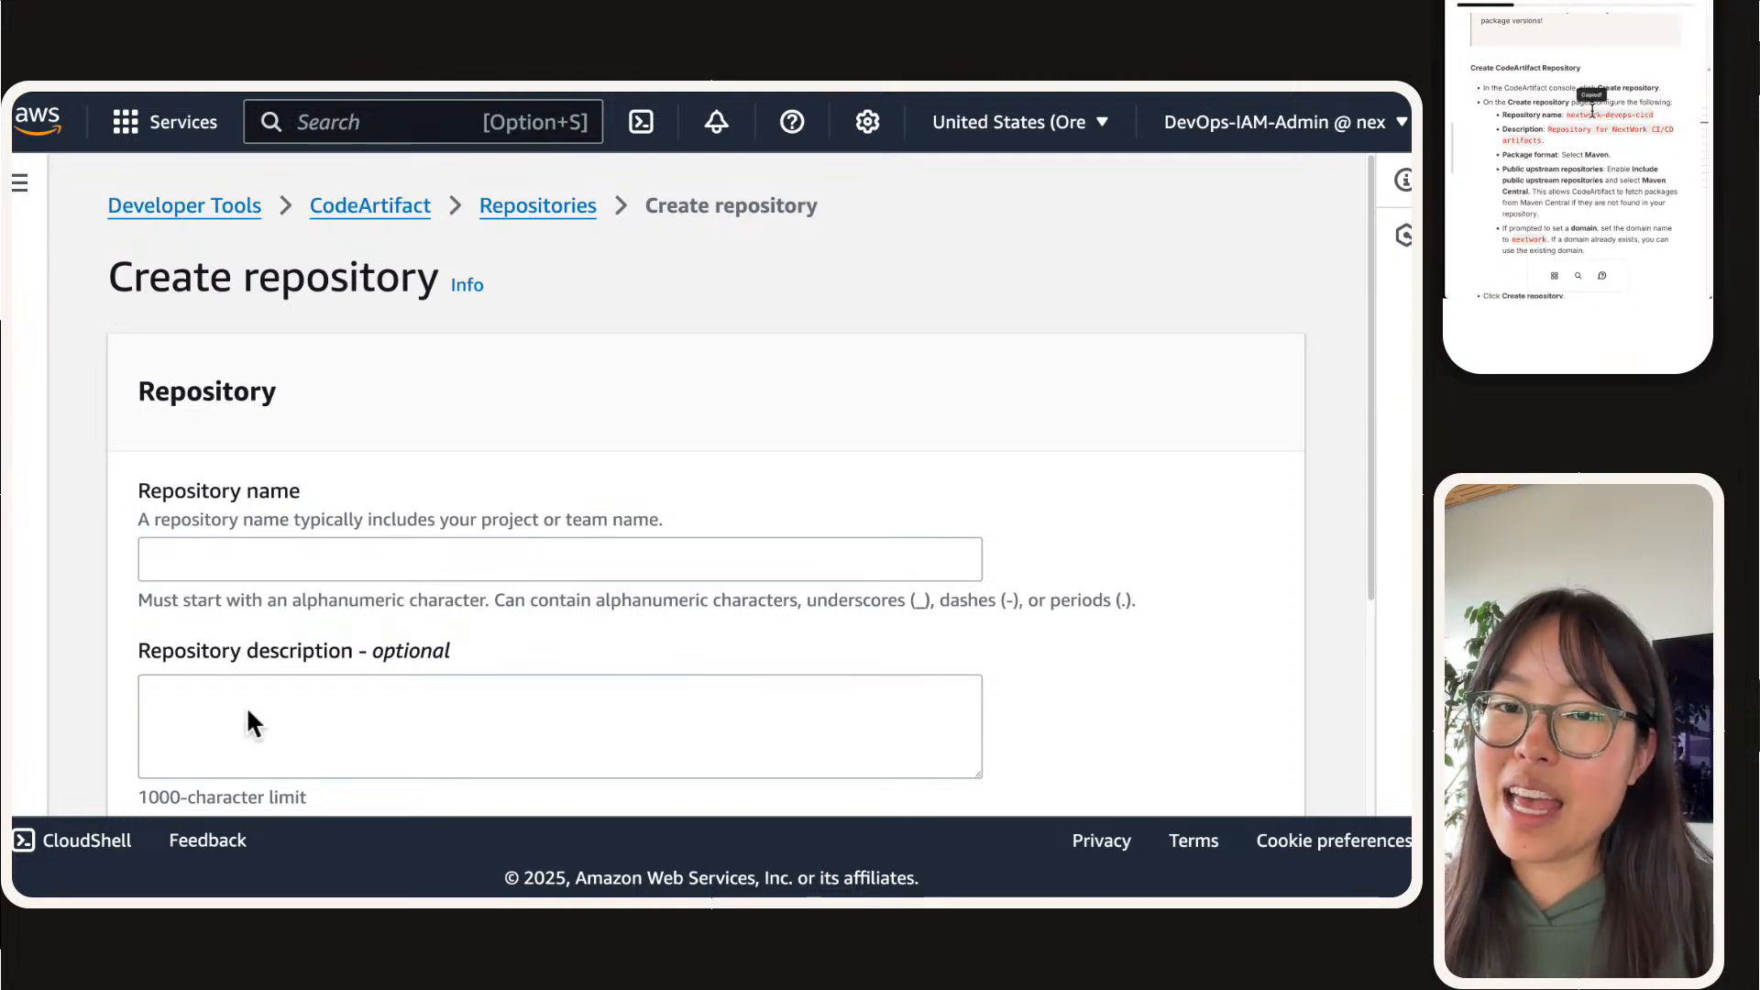
click(310, 559)
text(nextwork-devops-cicd)
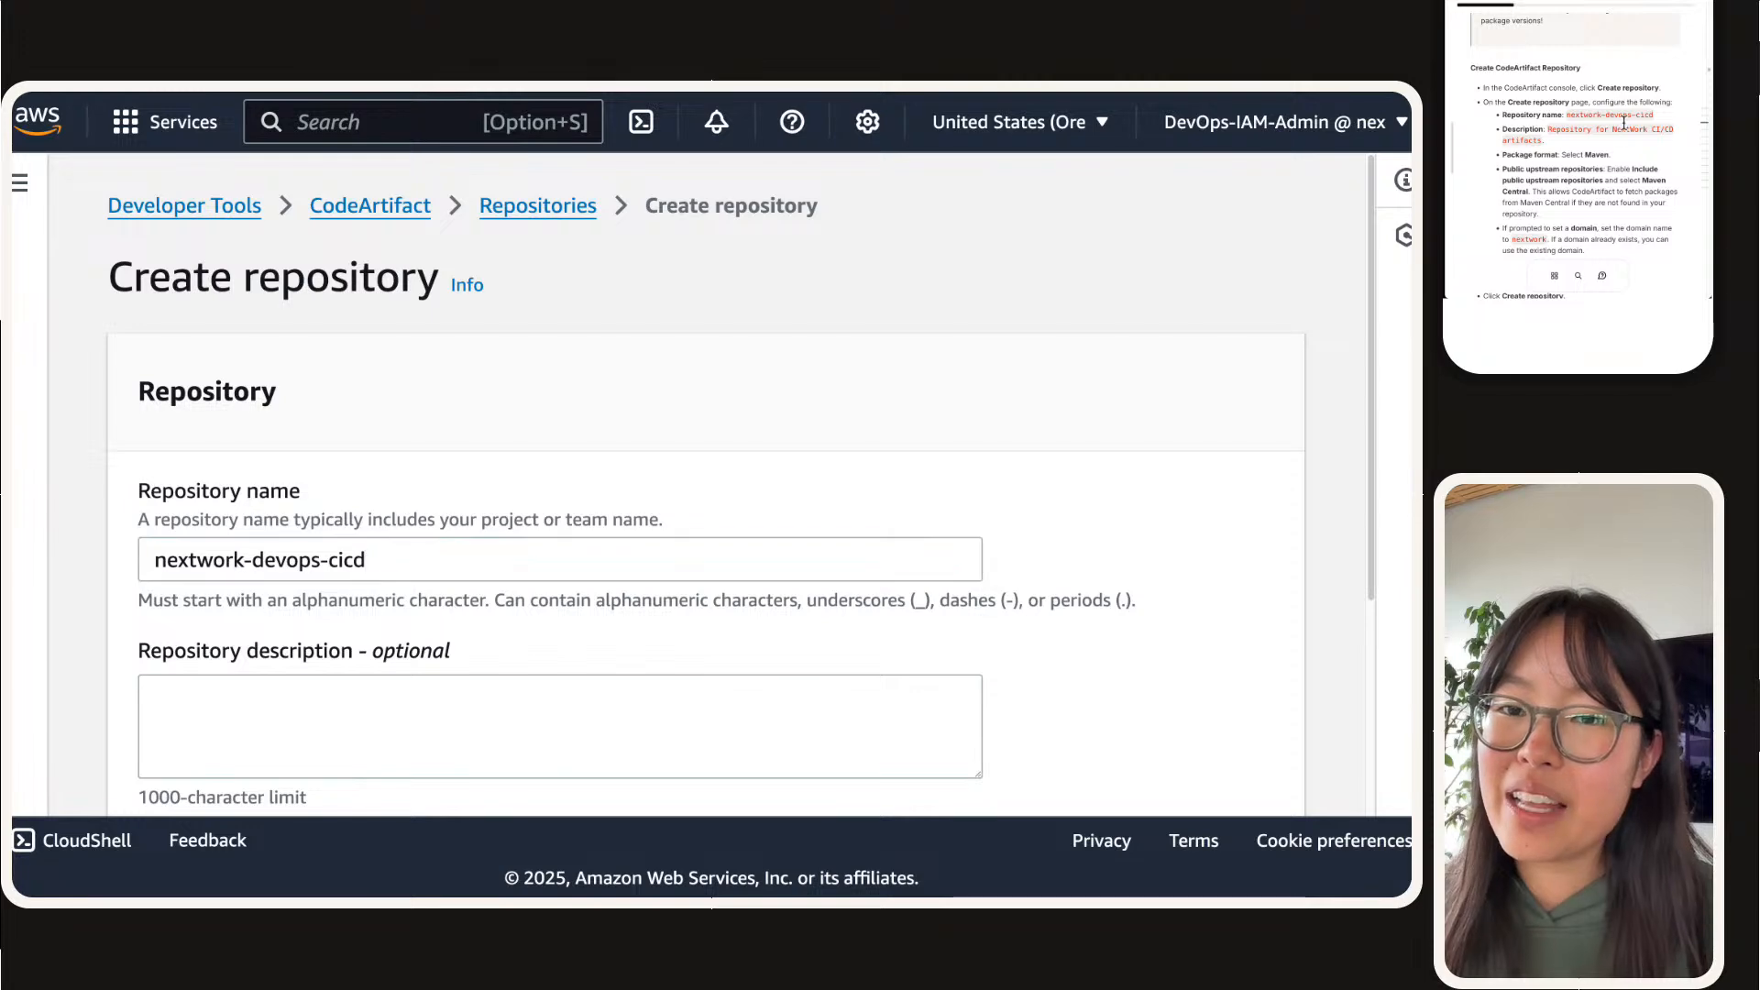
click(393, 711)
text(Repository for NextWork CI/CD artifacts)
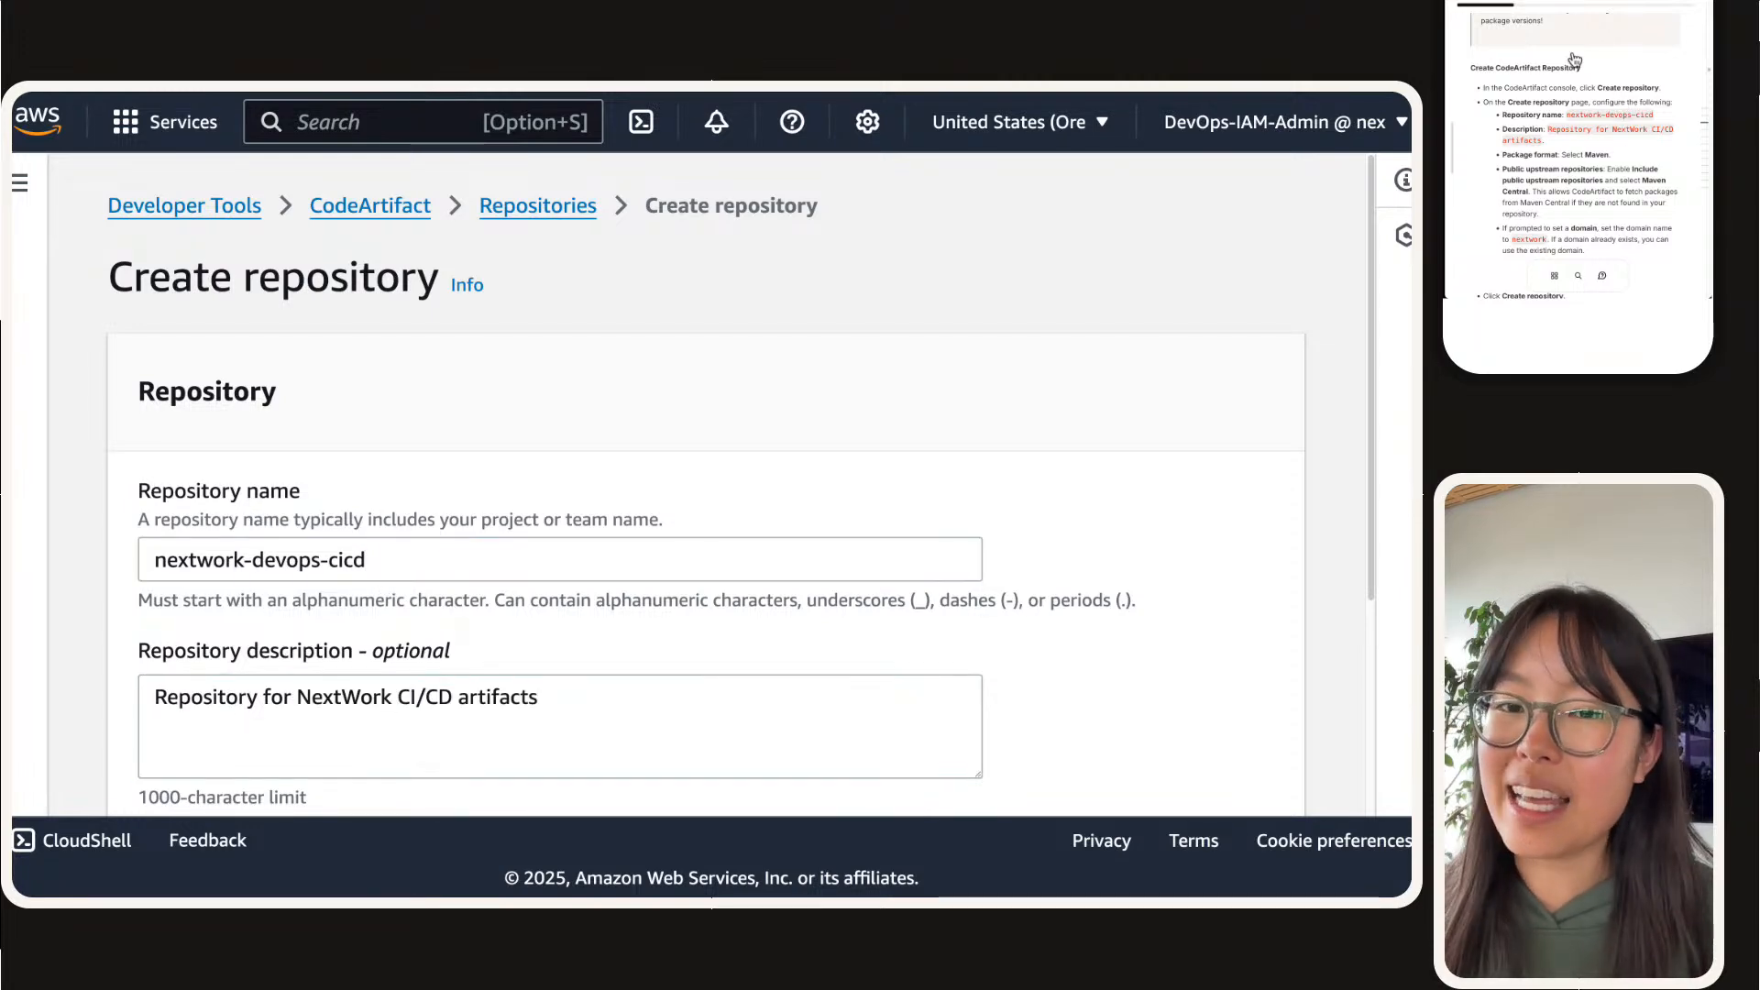
Step: Add maven-central-store as the repository's public upstream repository and continue to the domain selection
scroll(249, 596, down, 3)
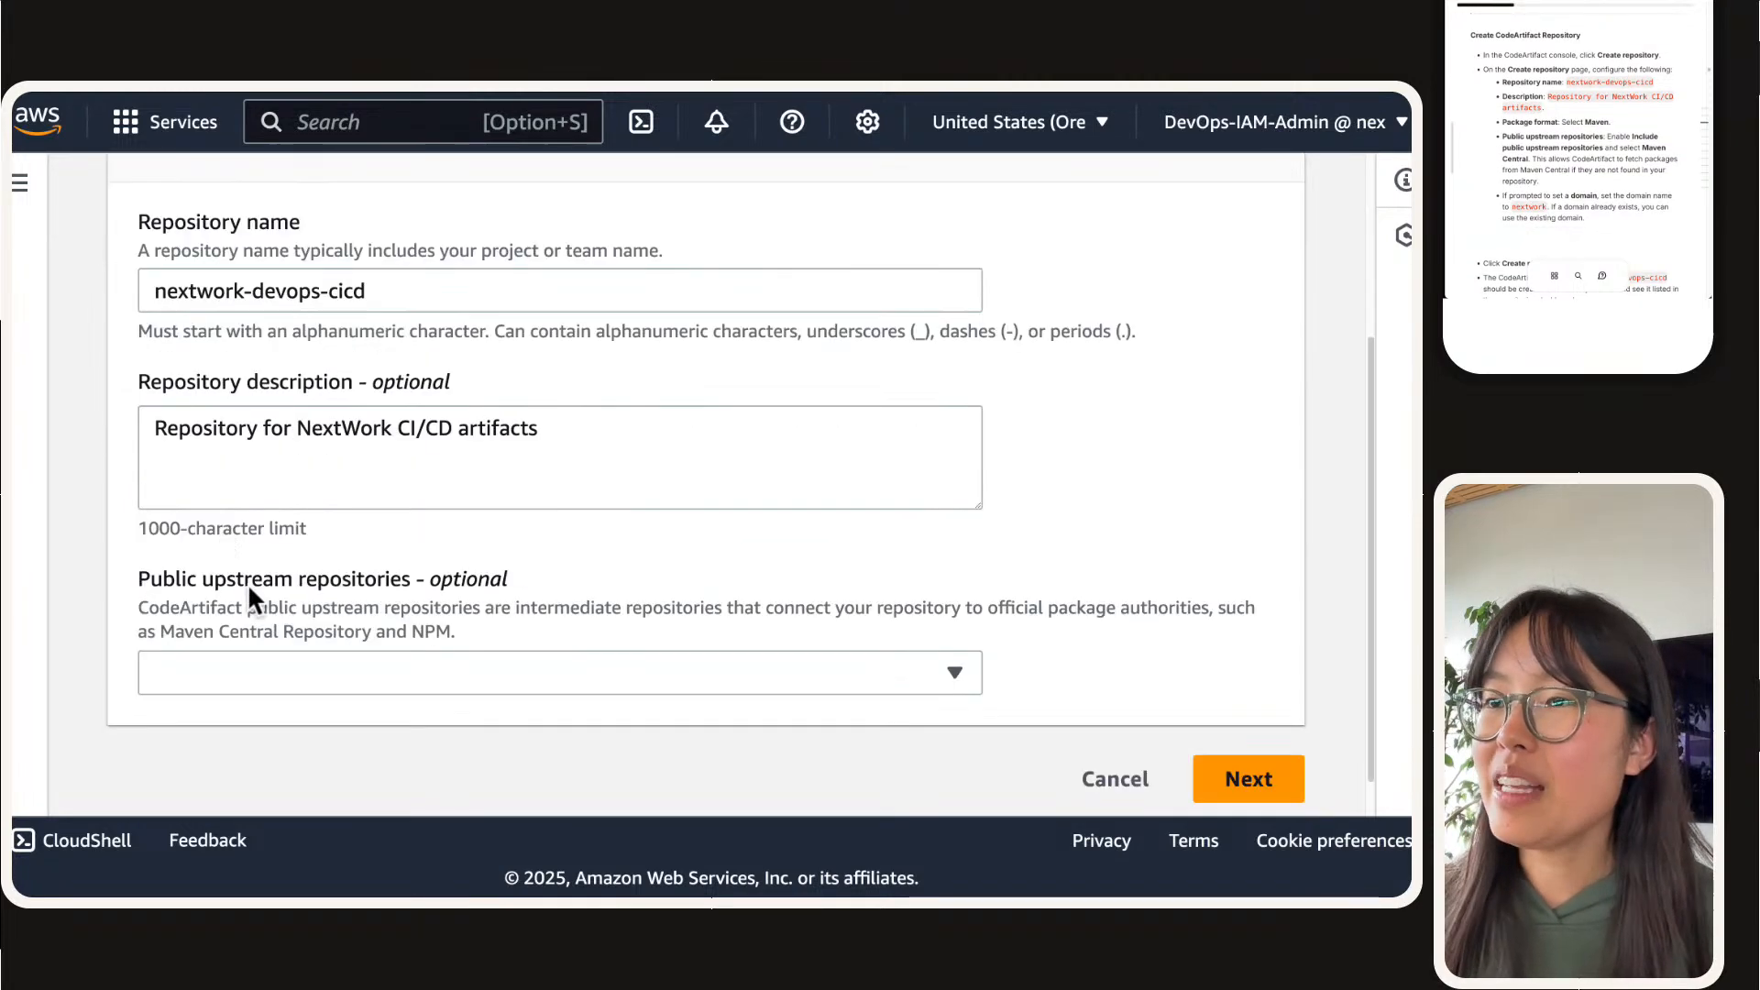
click(253, 674)
click(354, 359)
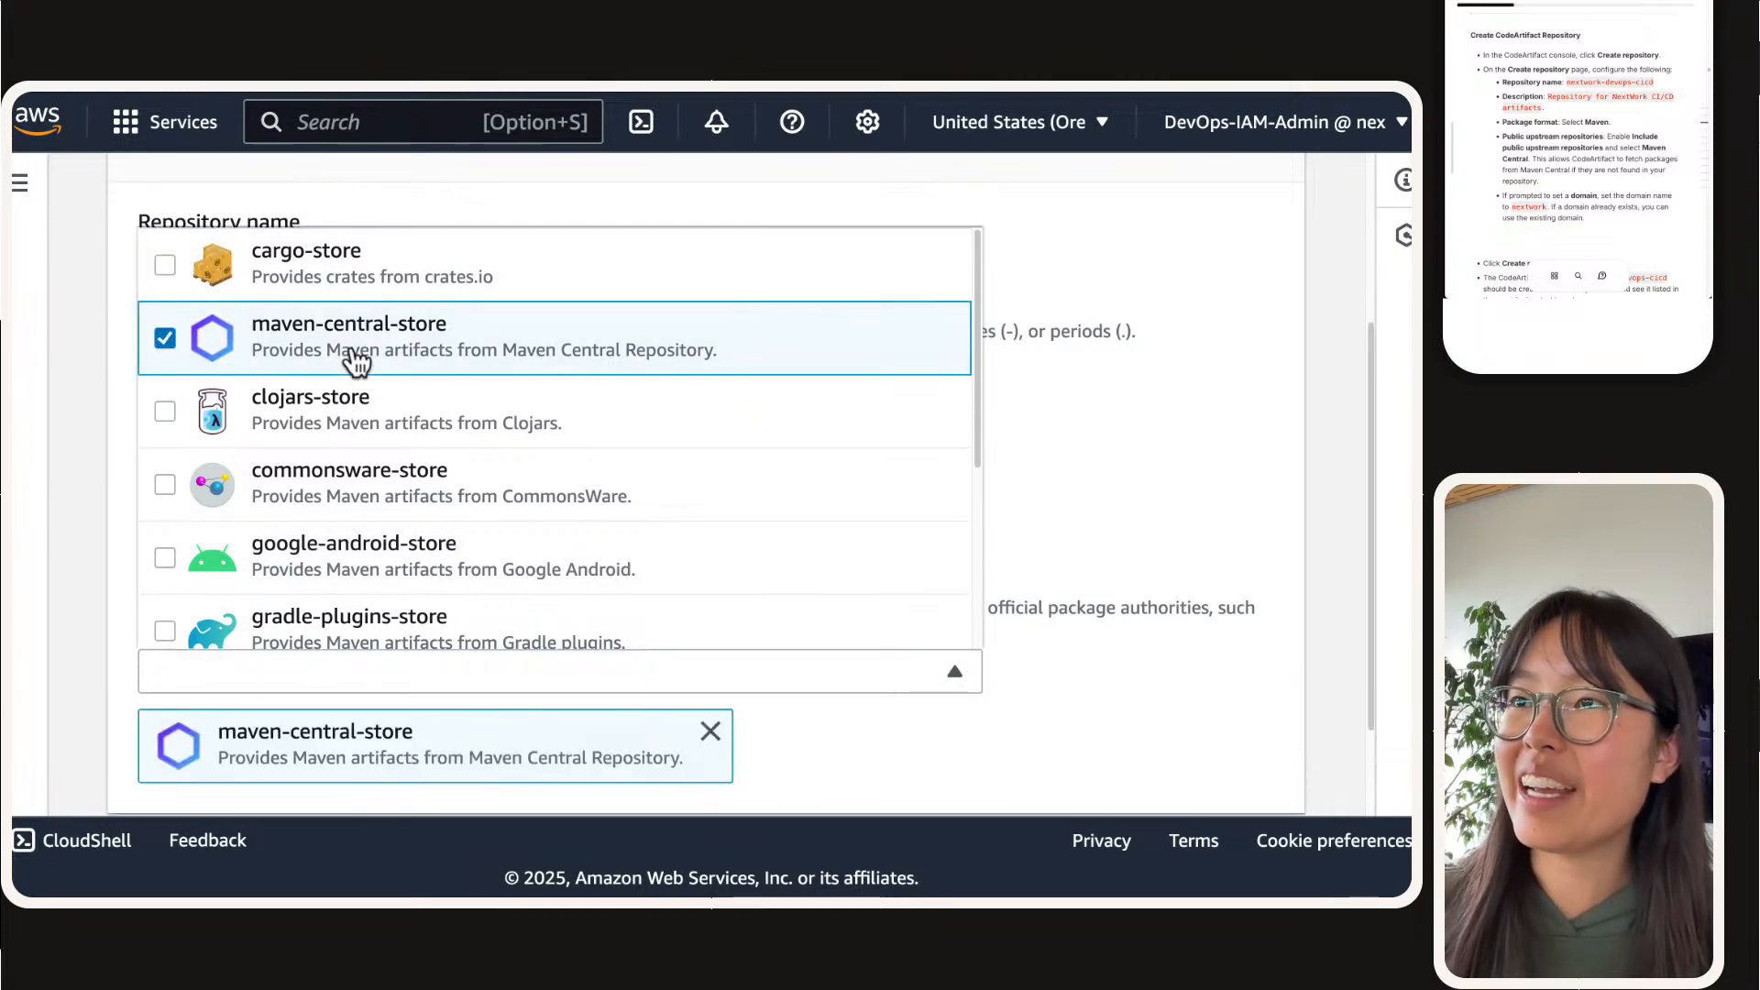
click(110, 647)
scroll(175, 725, down, 2)
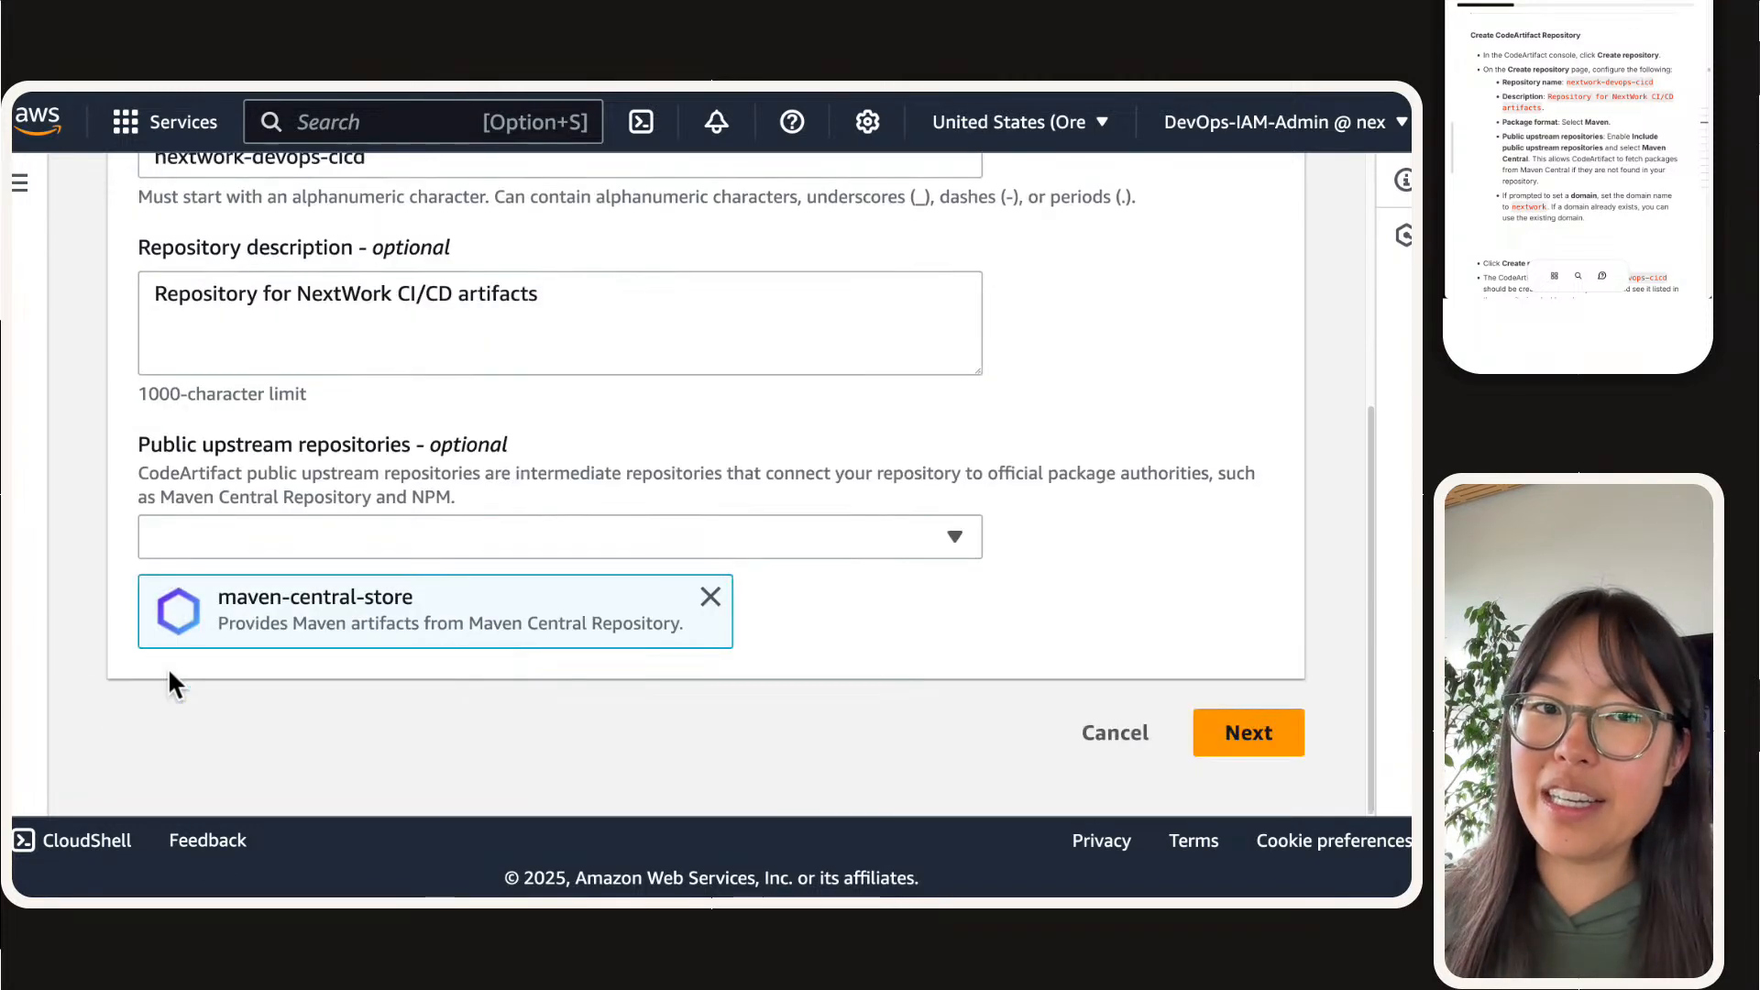
click(1288, 731)
Step: Name the repository's domain nextwork, keep it under this AWS account, and continue to the review page
click(548, 618)
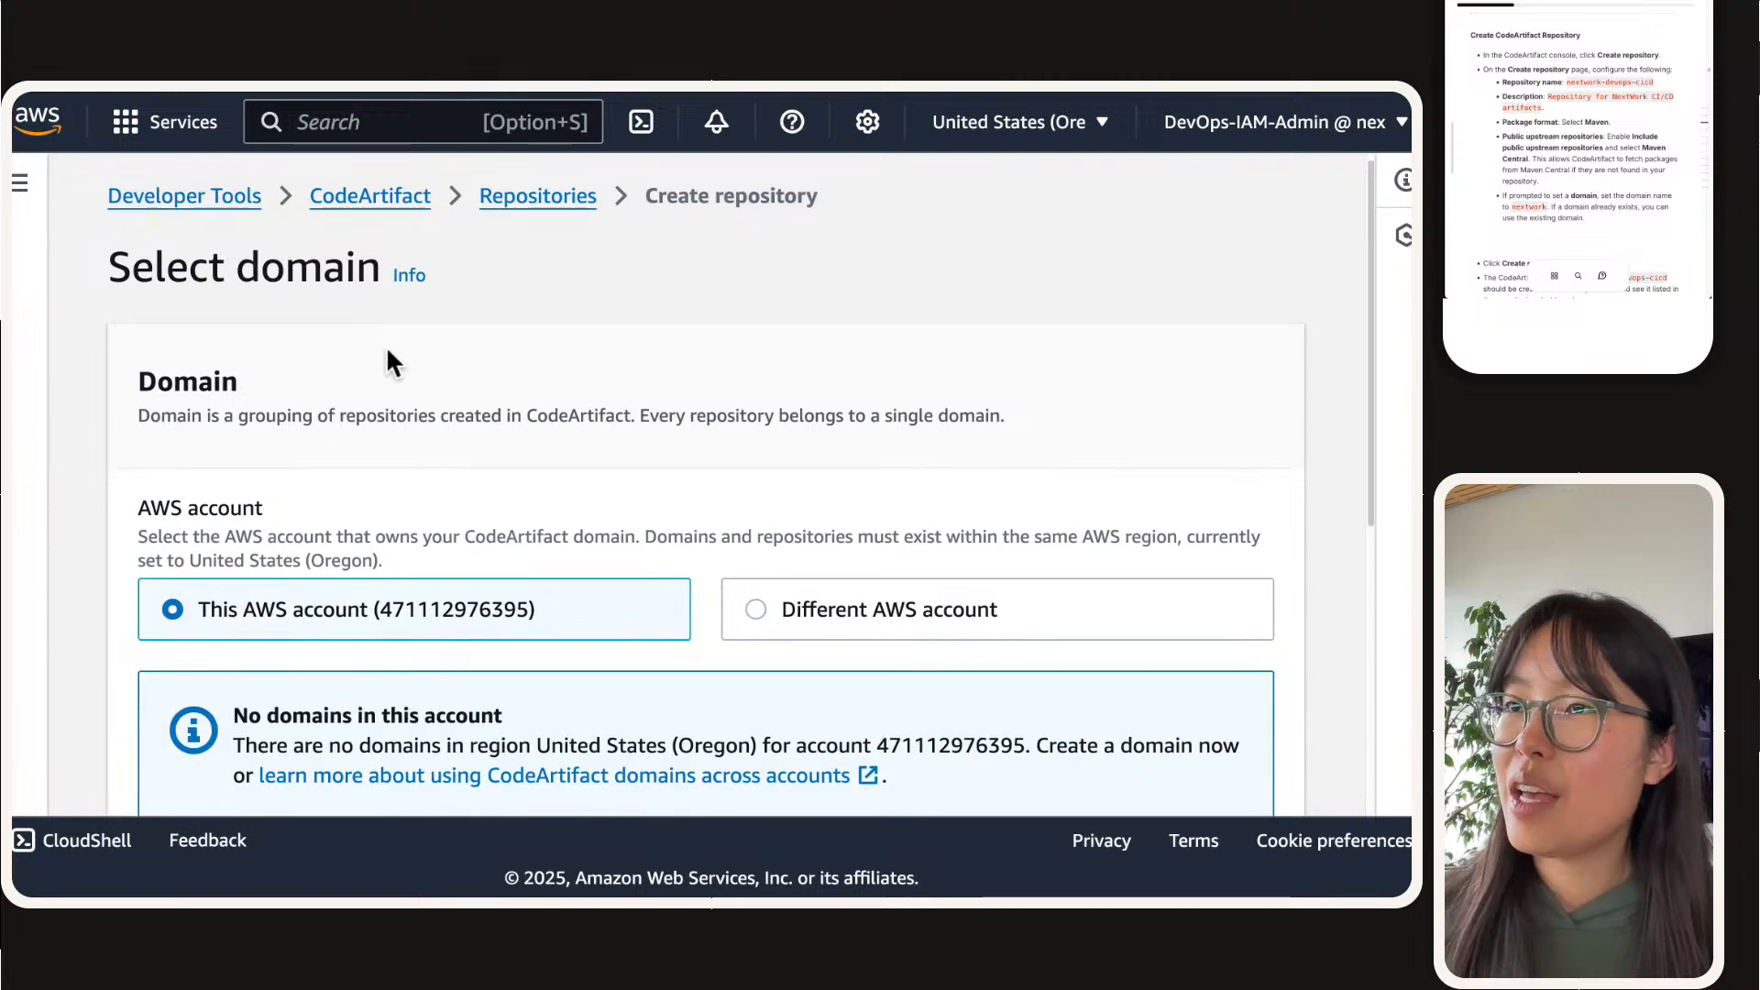
scroll(385, 361, down, 4)
click(284, 624)
scroll(280, 605, up, 1)
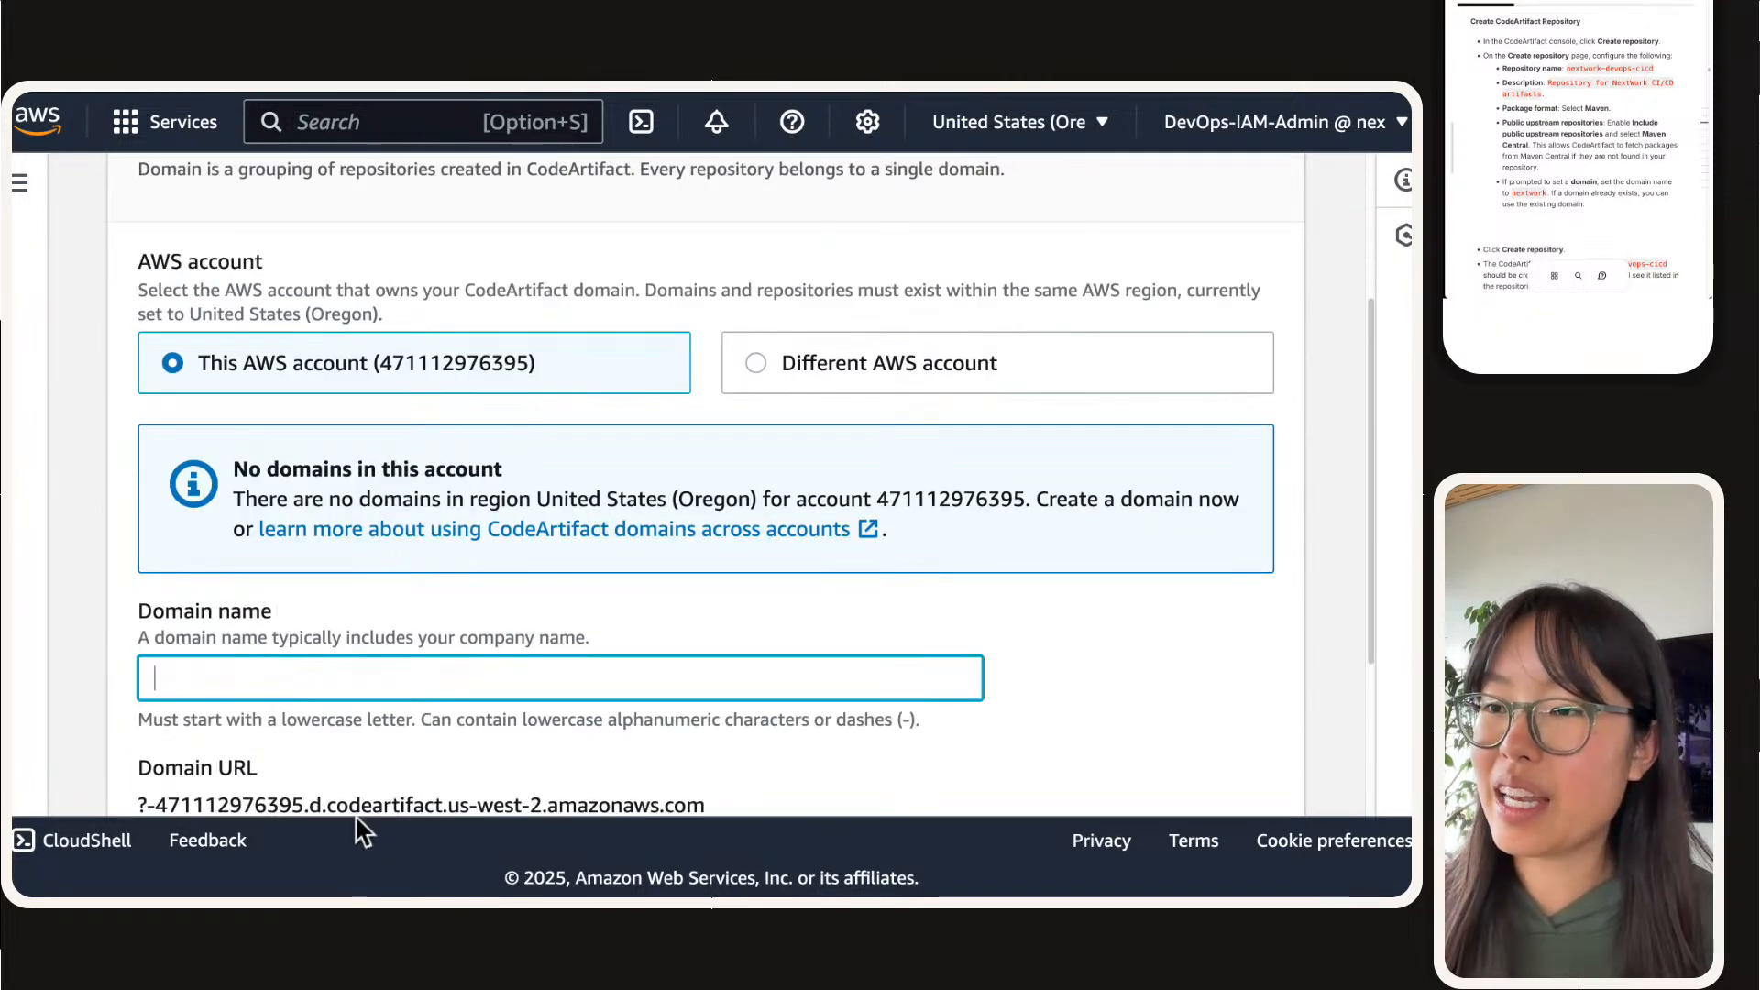
text(ext)
key(BackSpace)
key(BackSpace)
key(BackSpace)
text(nextwork)
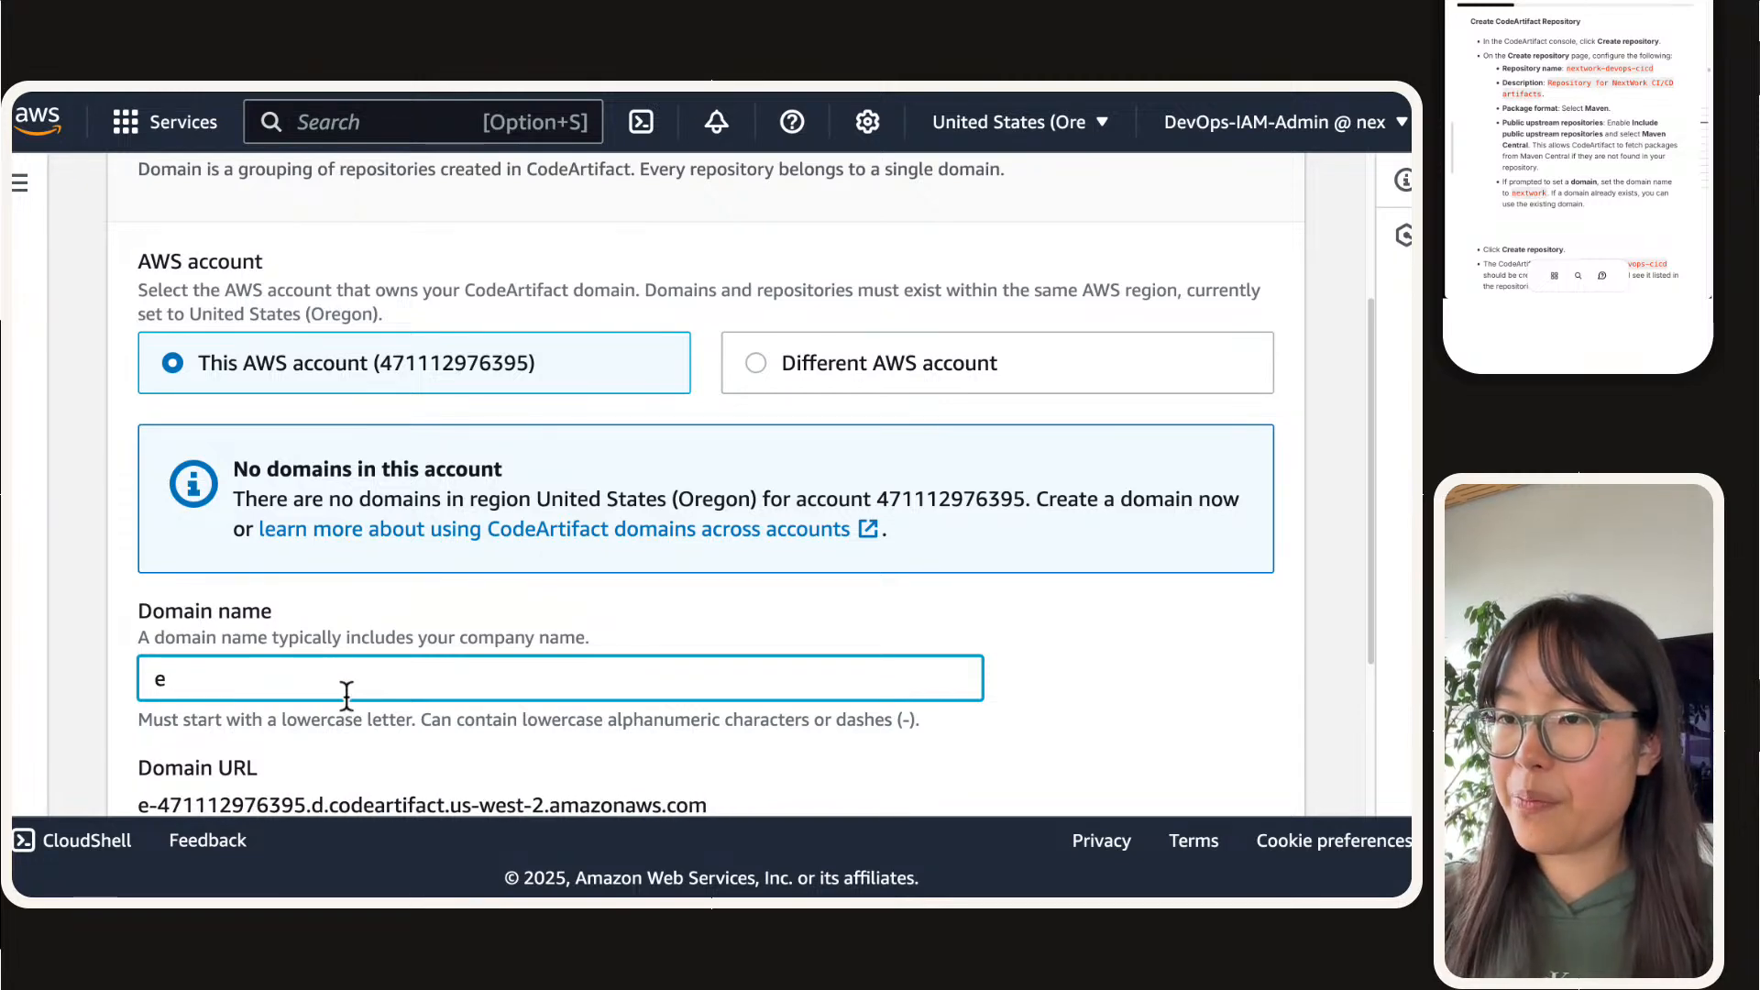
scroll(594, 548, down, 3)
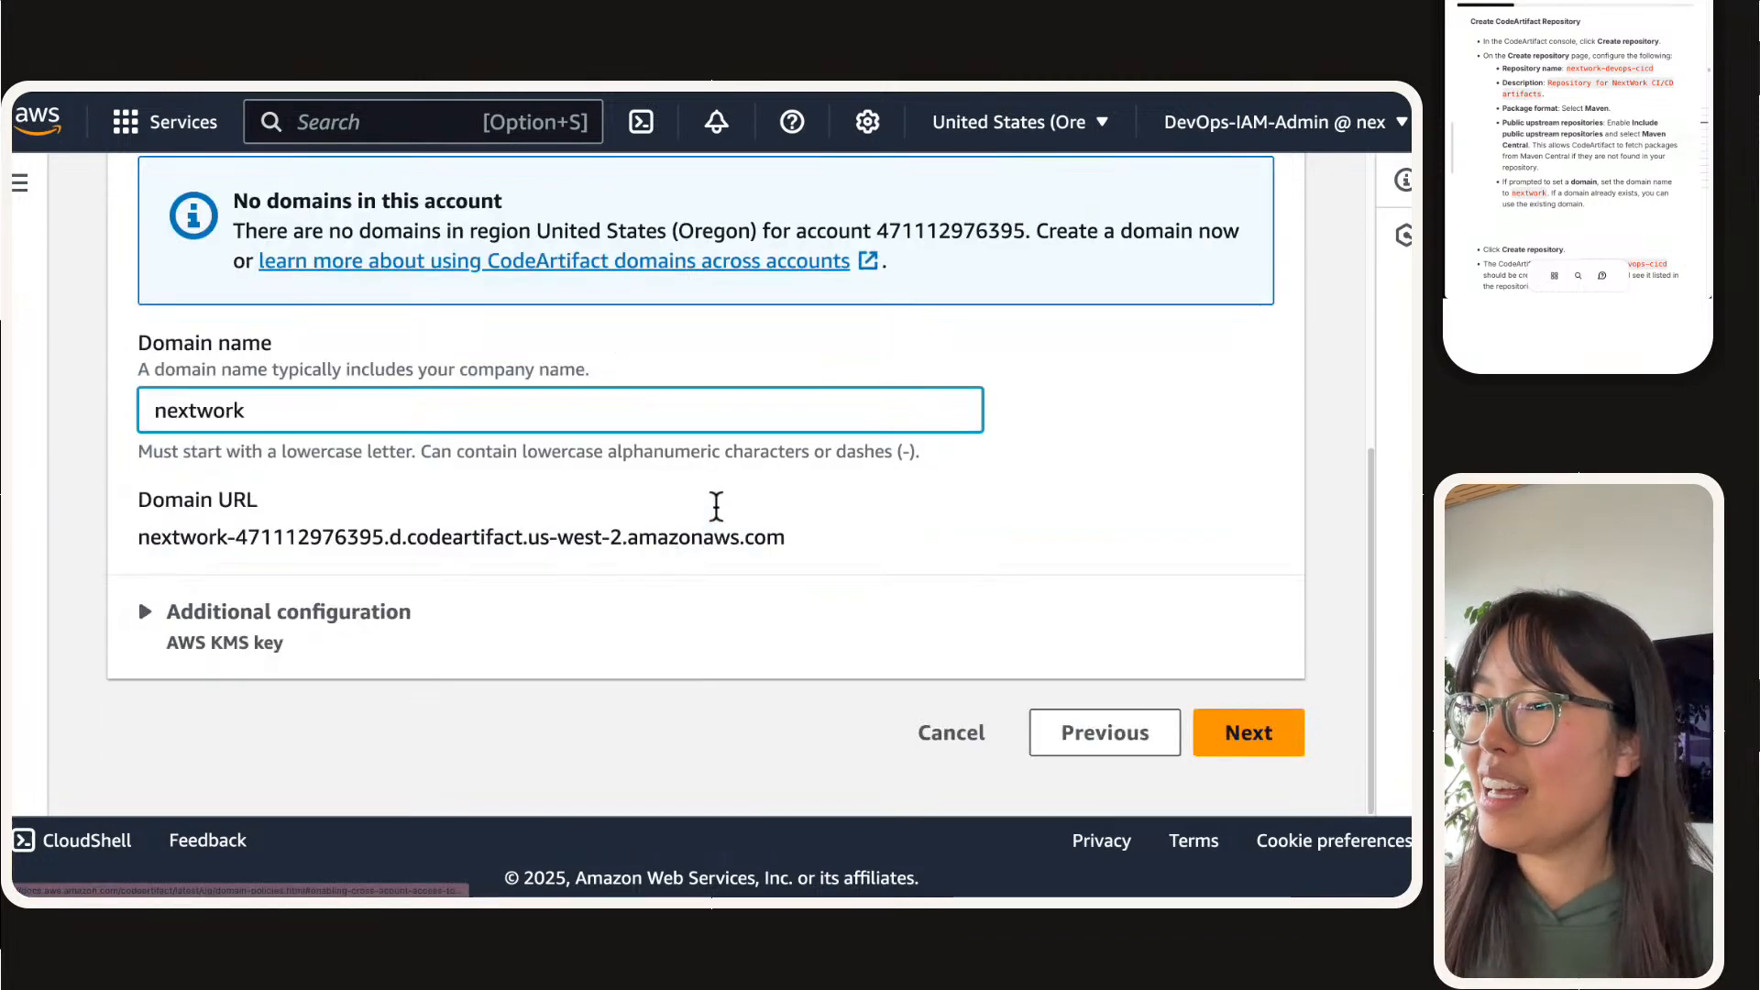
click(1256, 733)
Step: Review the package flow, repository and domain settings, and create the repository
scroll(892, 545, down, 1)
scroll(892, 547, down, 3)
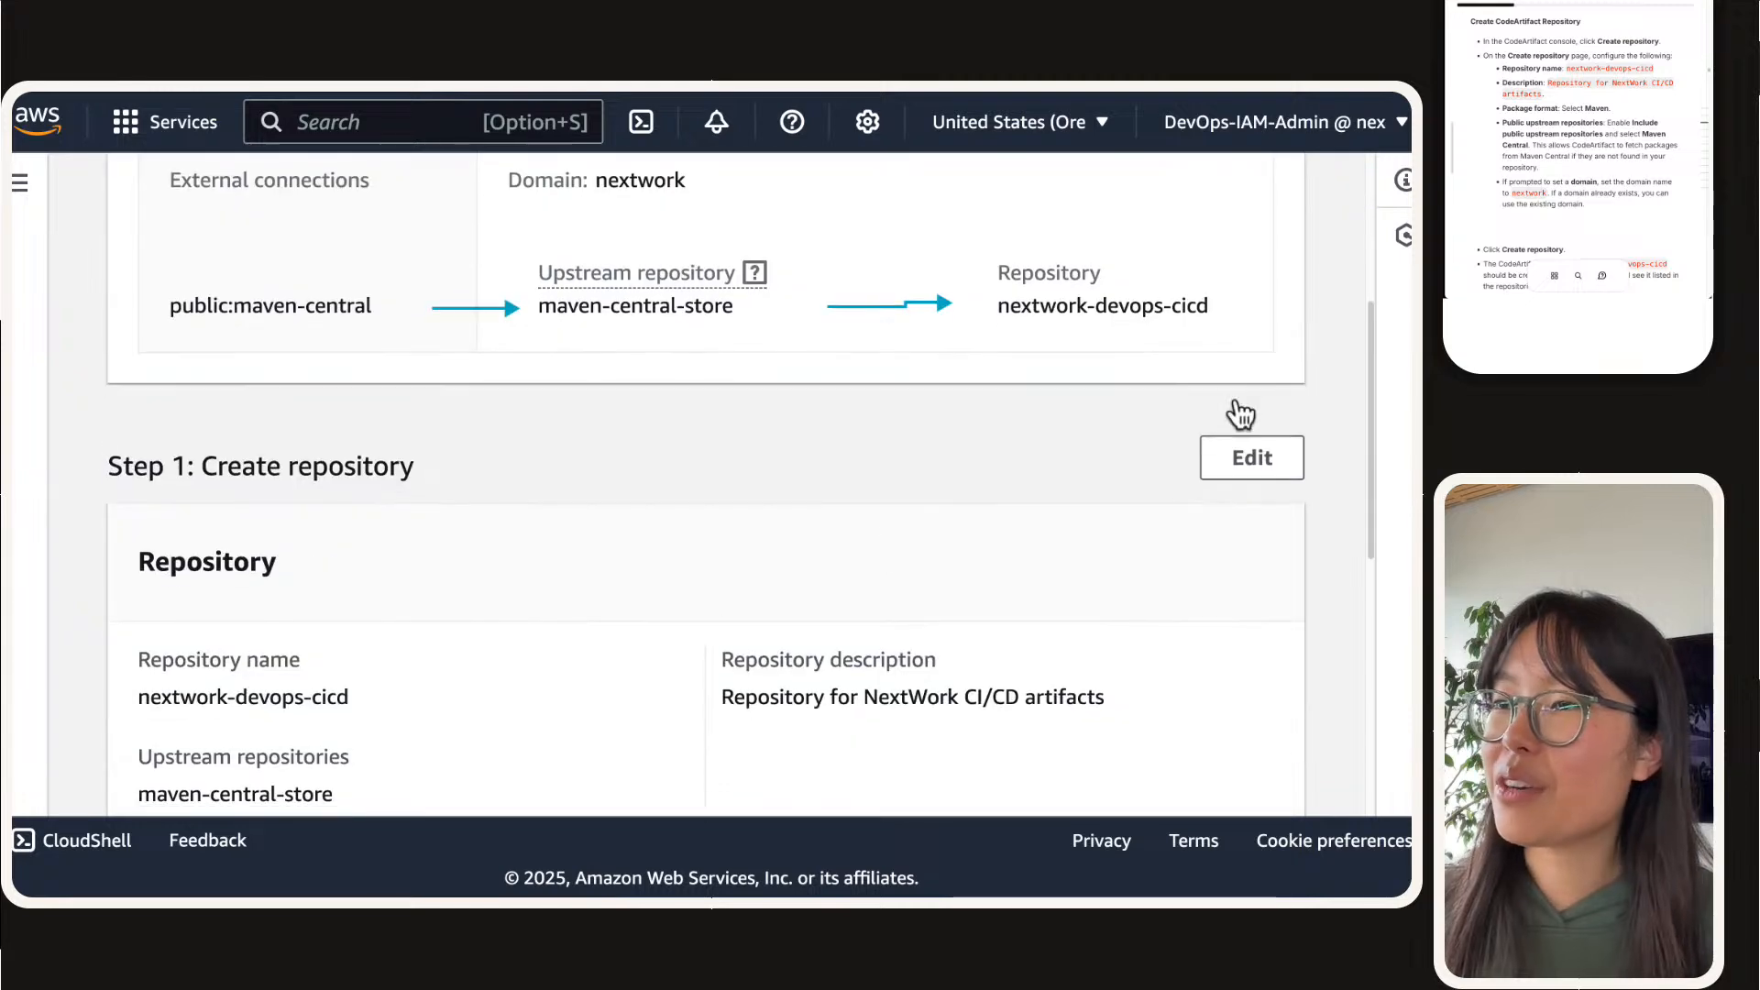
scroll(931, 503, down, 7)
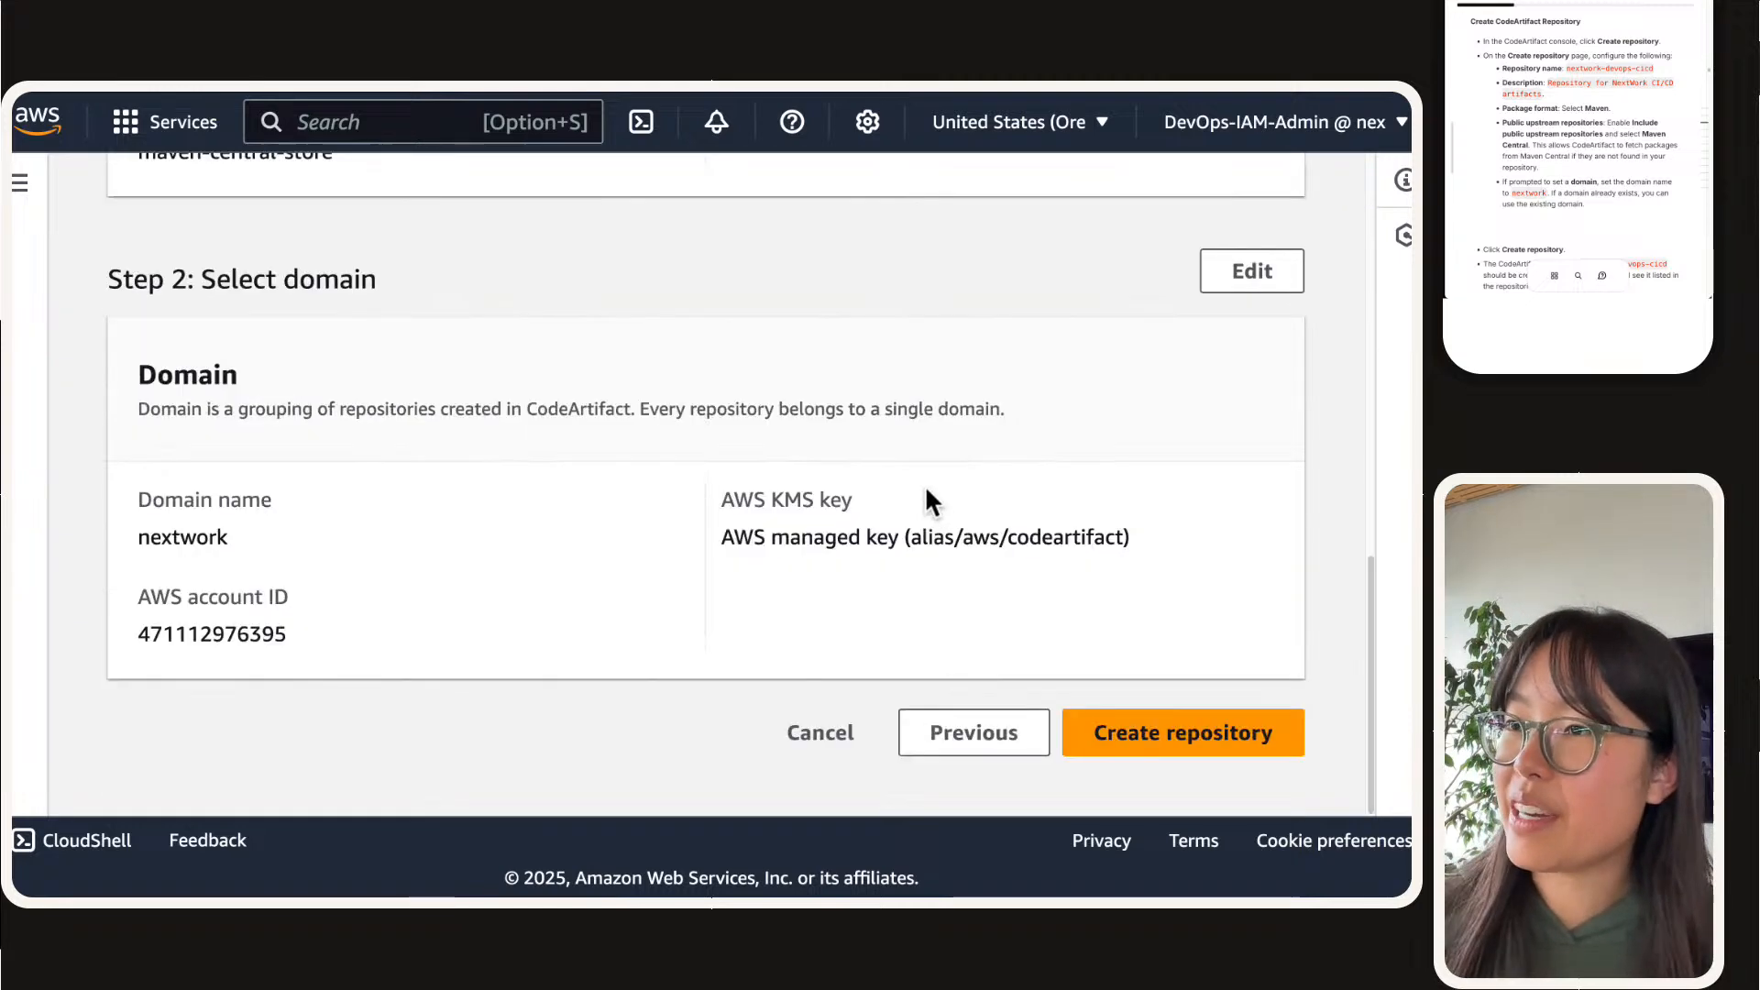
click(1157, 724)
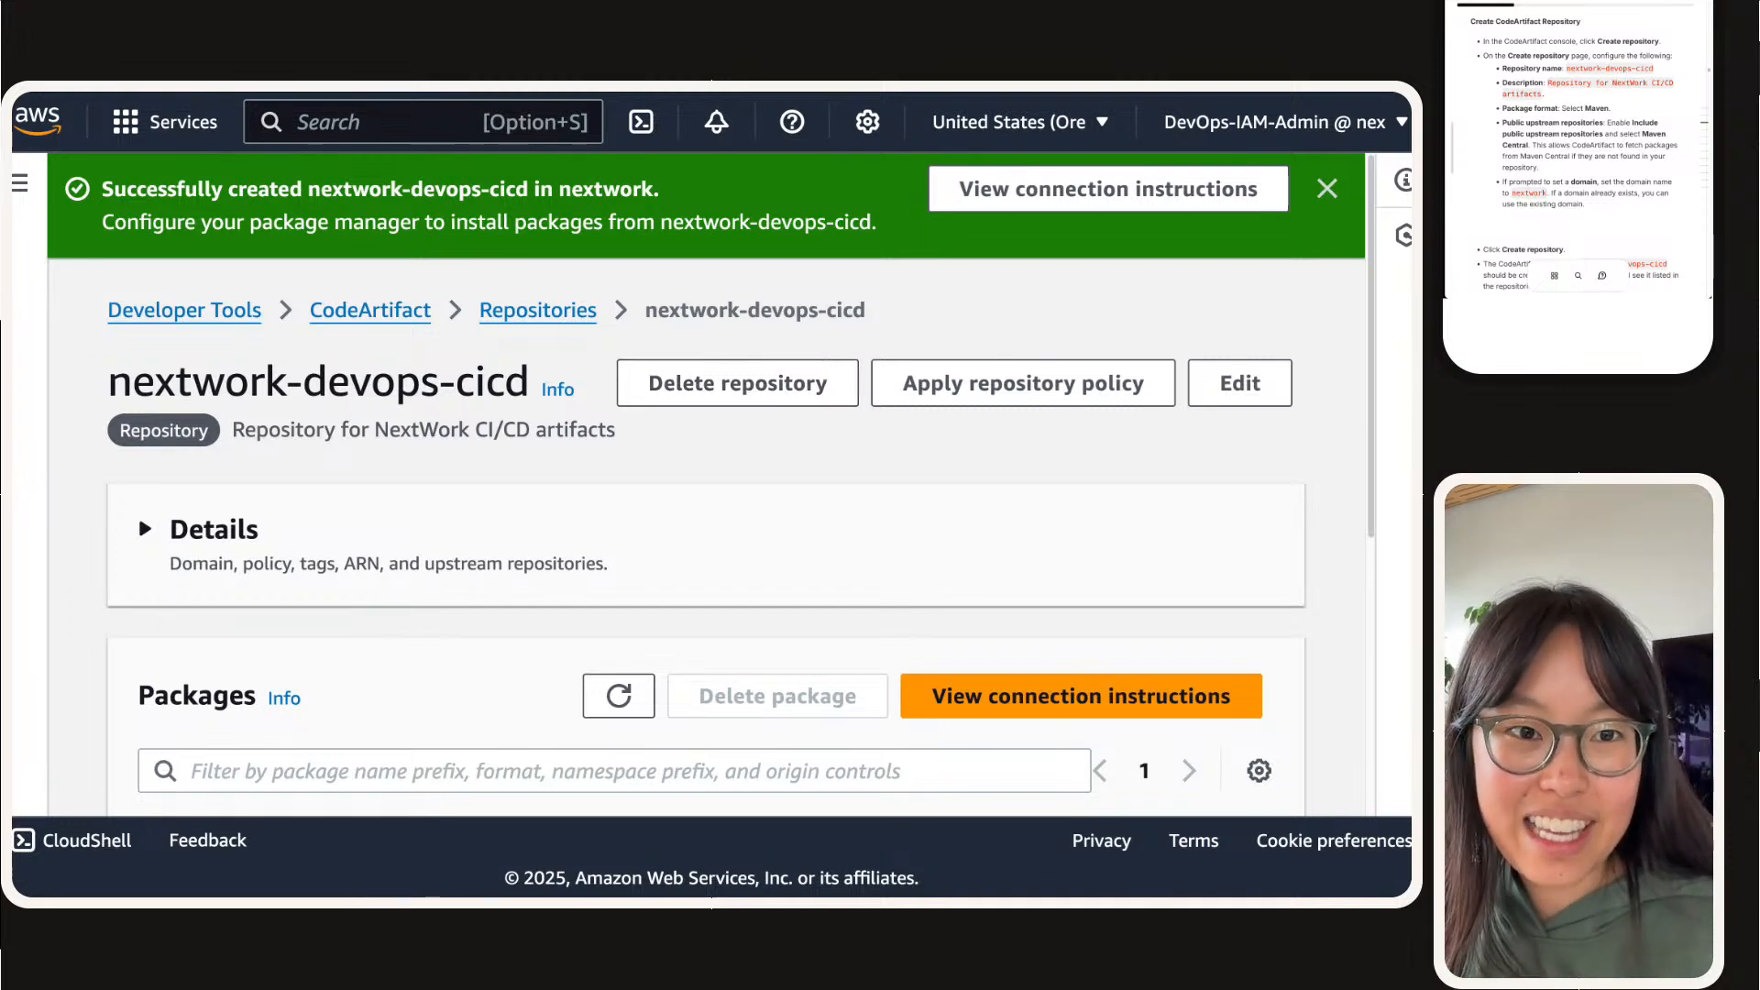
Step: Tick off the "Create your CodeArtifact repository" milestone in the project guide's checklist
scroll(1514, 171, down, 4)
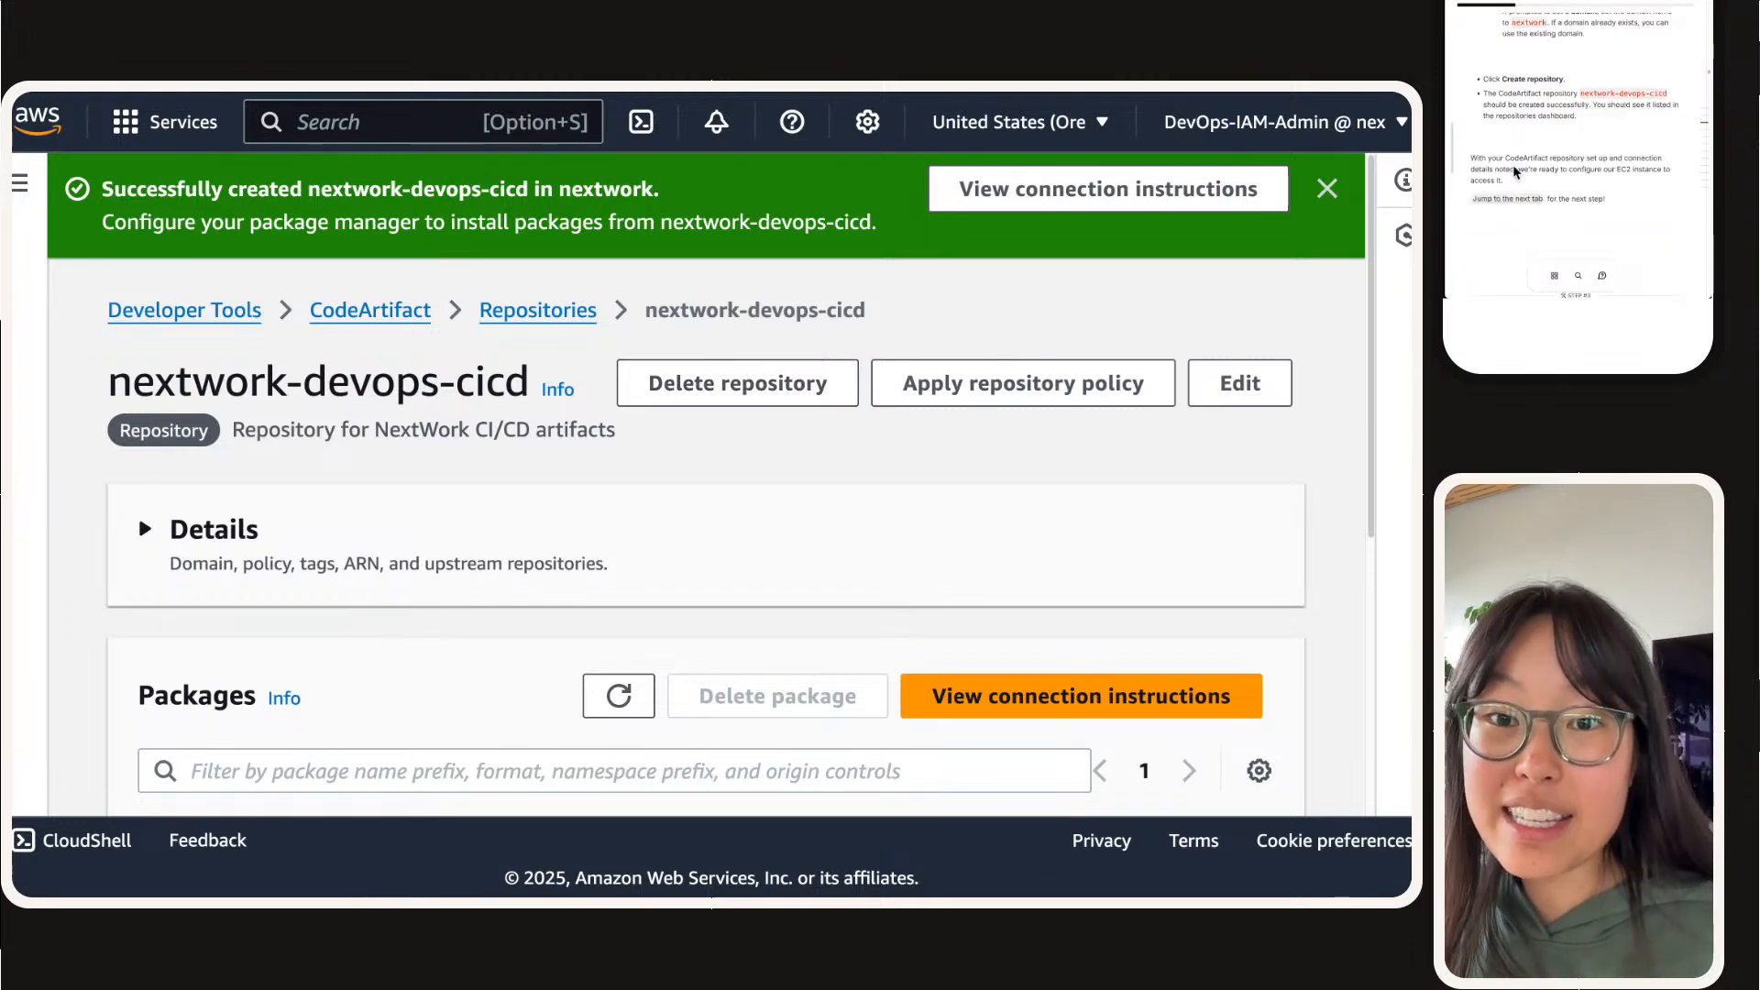
scroll(1514, 171, up, 10)
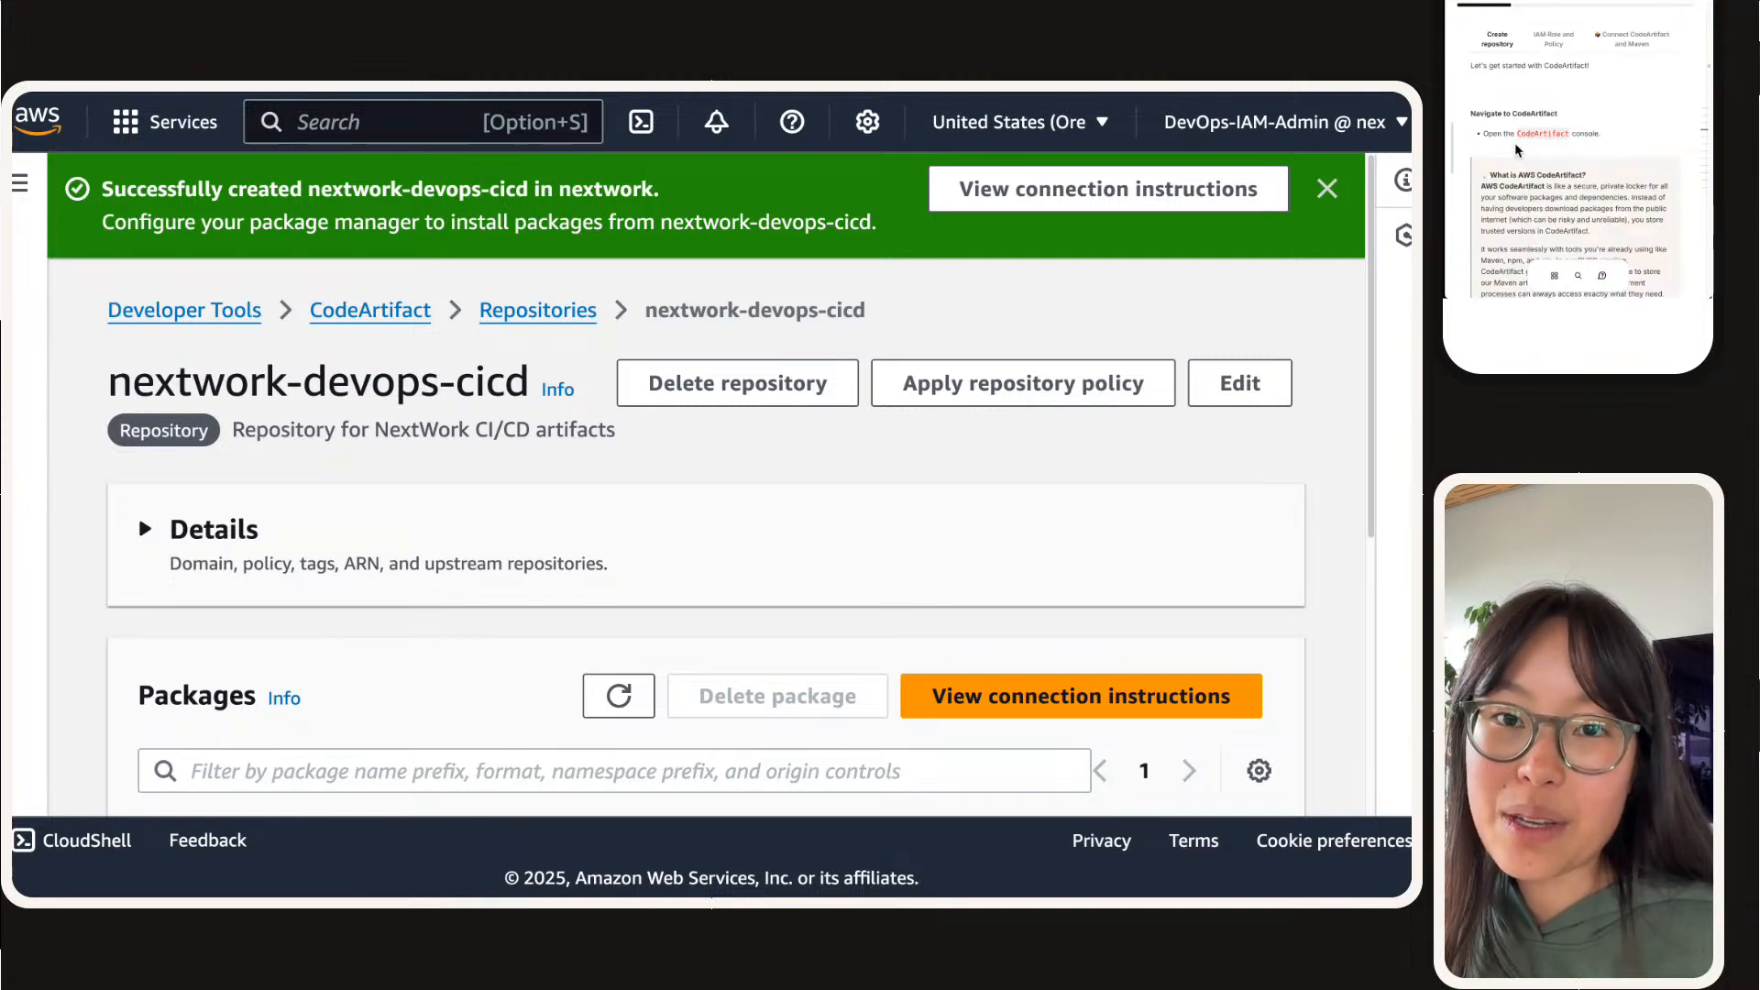
scroll(1533, 86, up, 3)
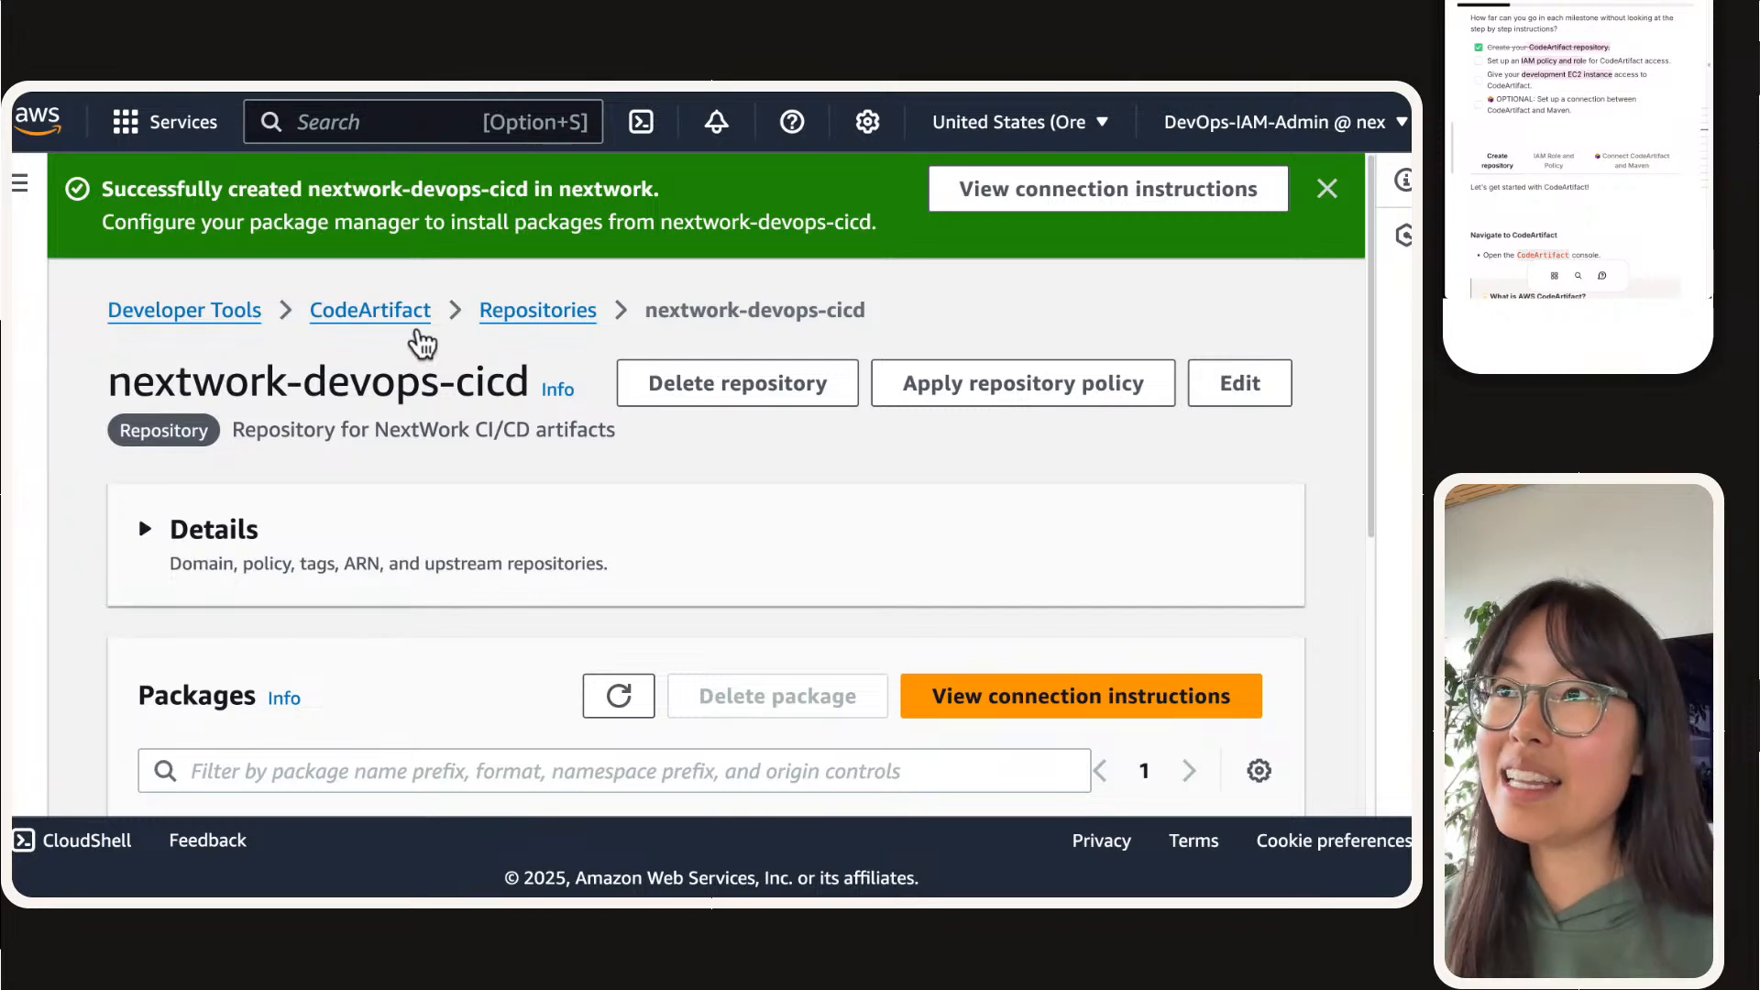
Step: Search the AWS console for iam and open the IAM service in a separate browser tab
click(307, 136)
text(iam)
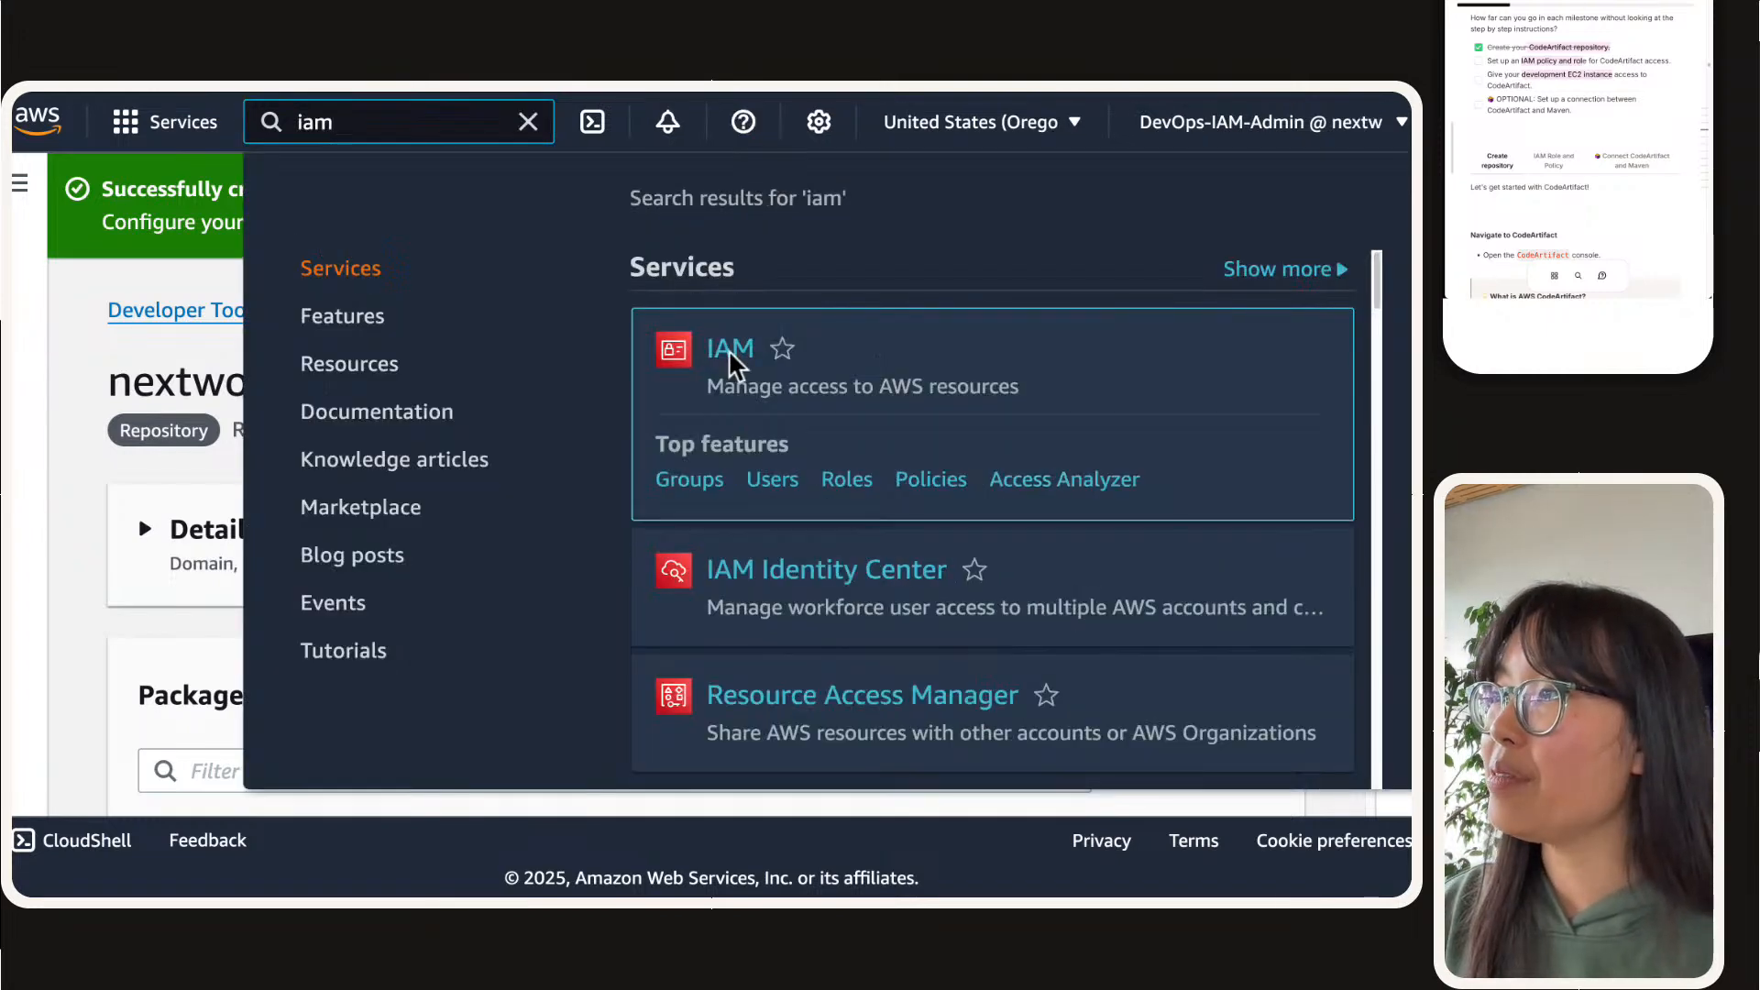
click(728, 349)
click(770, 366)
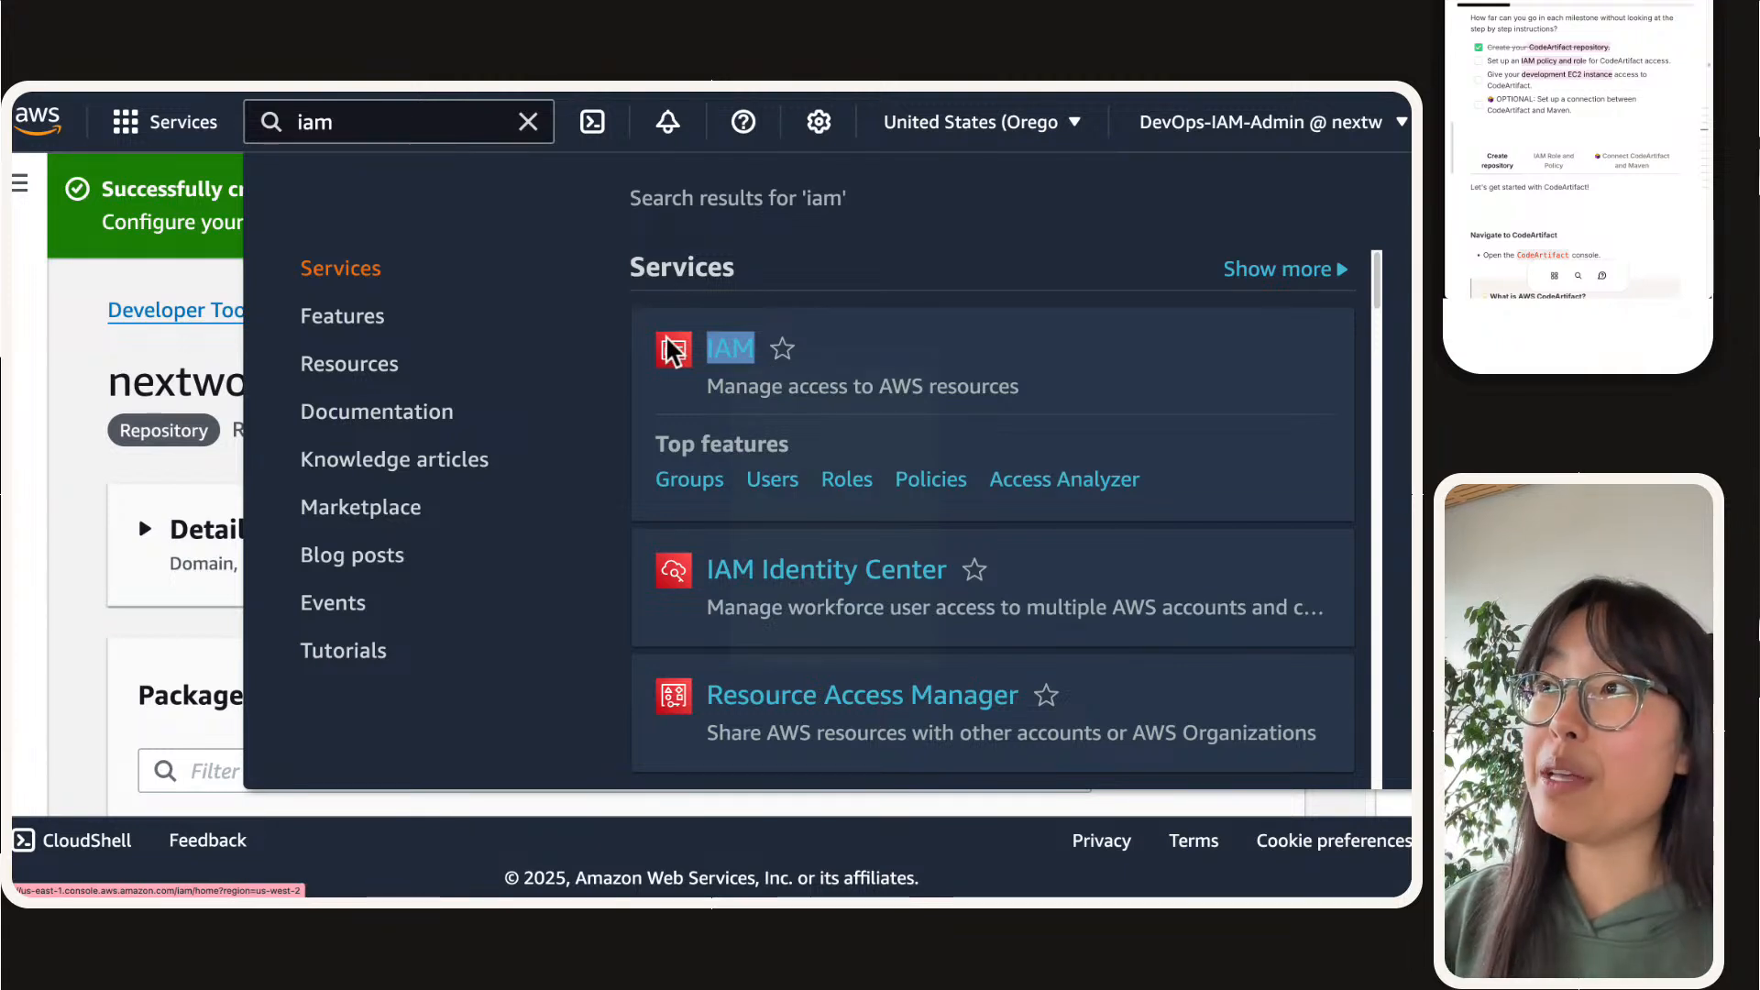
click(848, 126)
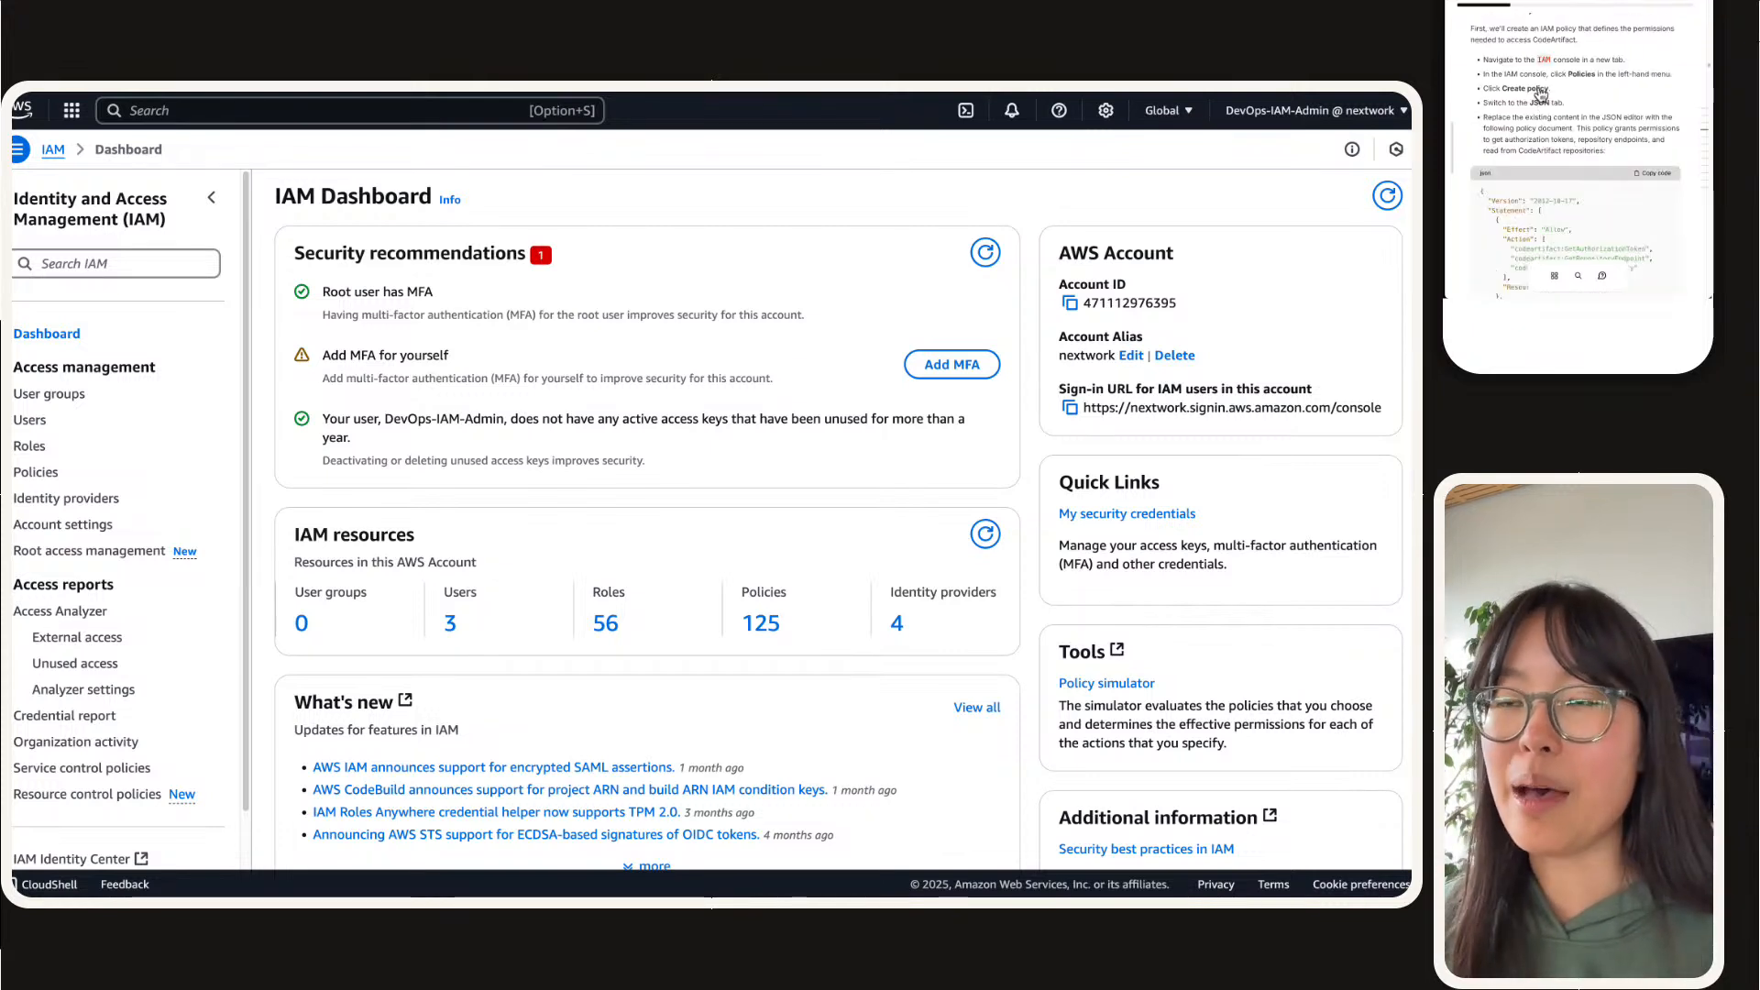
Step: Start creating a new IAM policy and switch its policy editor to JSON
click(42, 464)
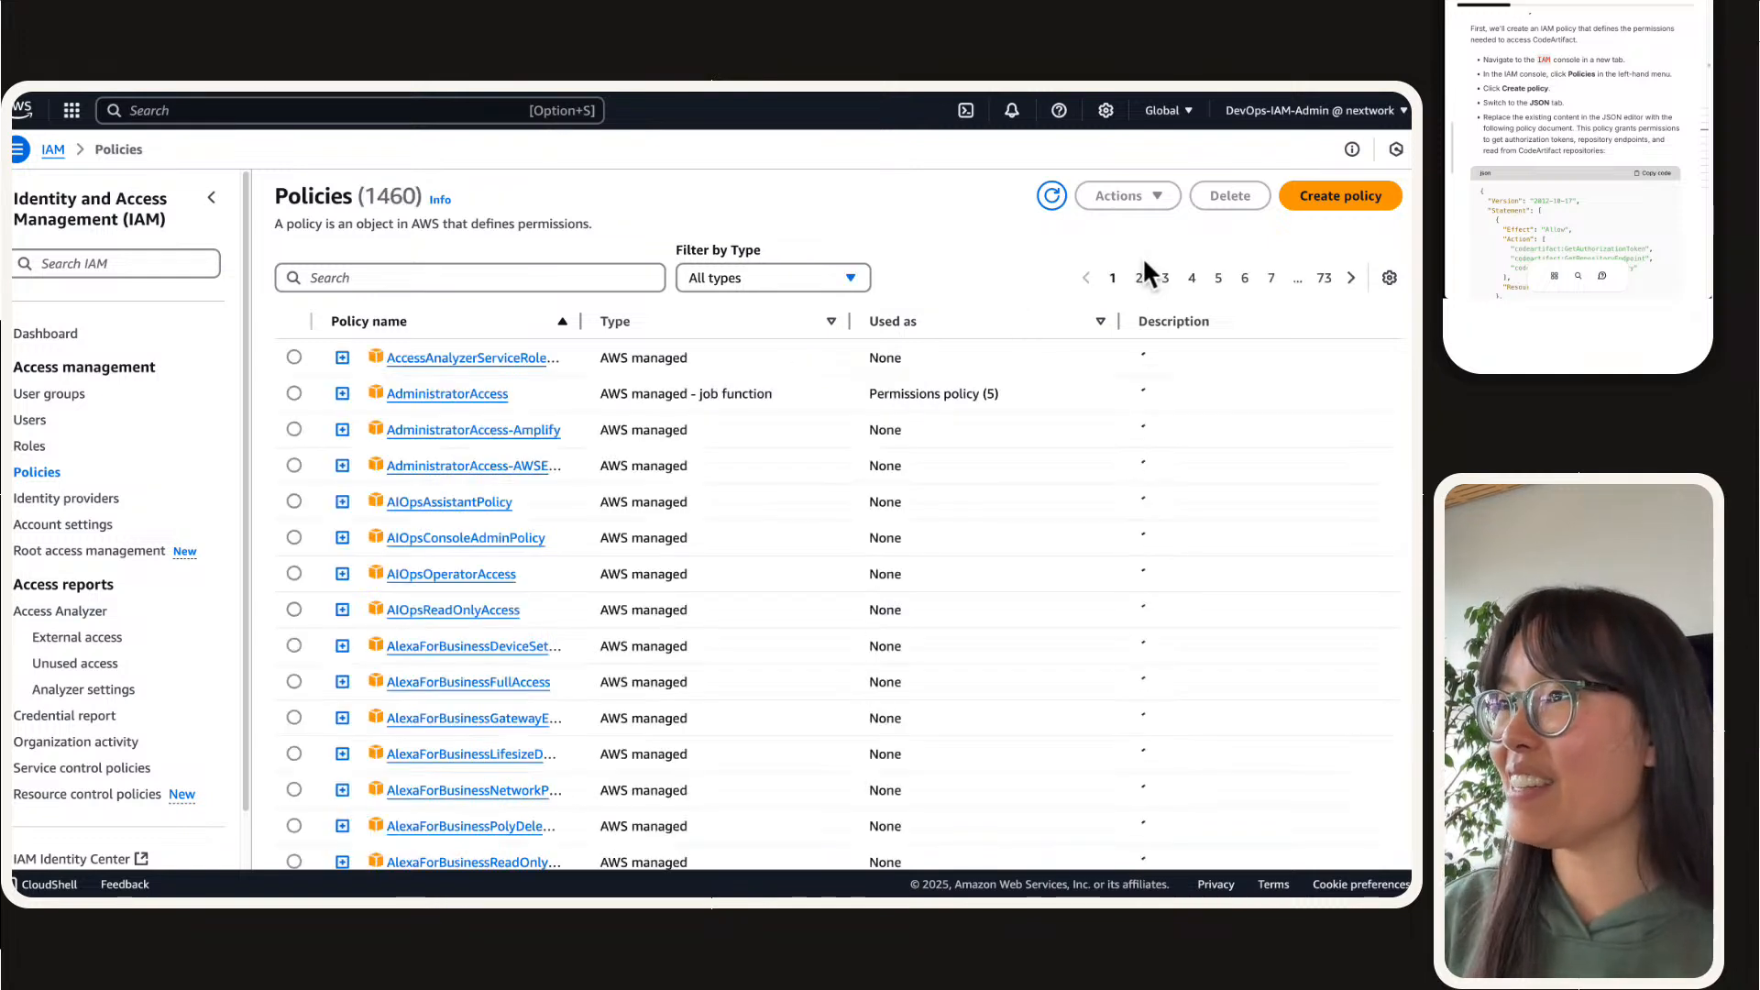
click(1339, 197)
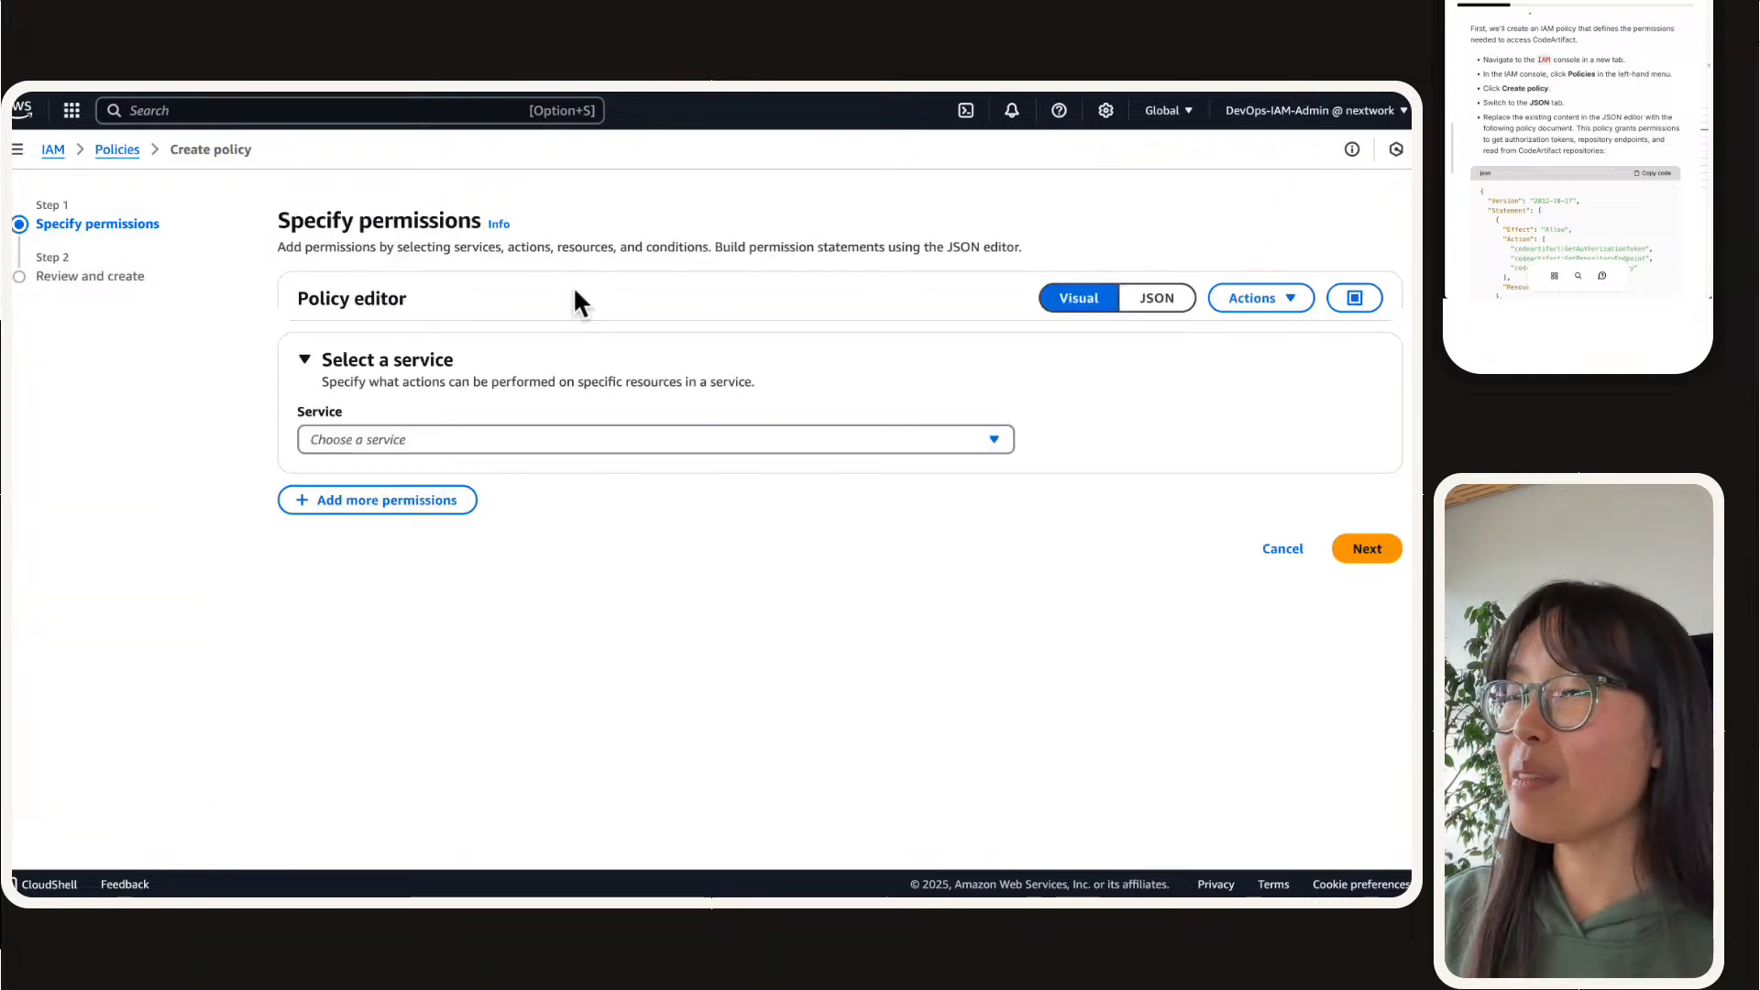
click(1154, 299)
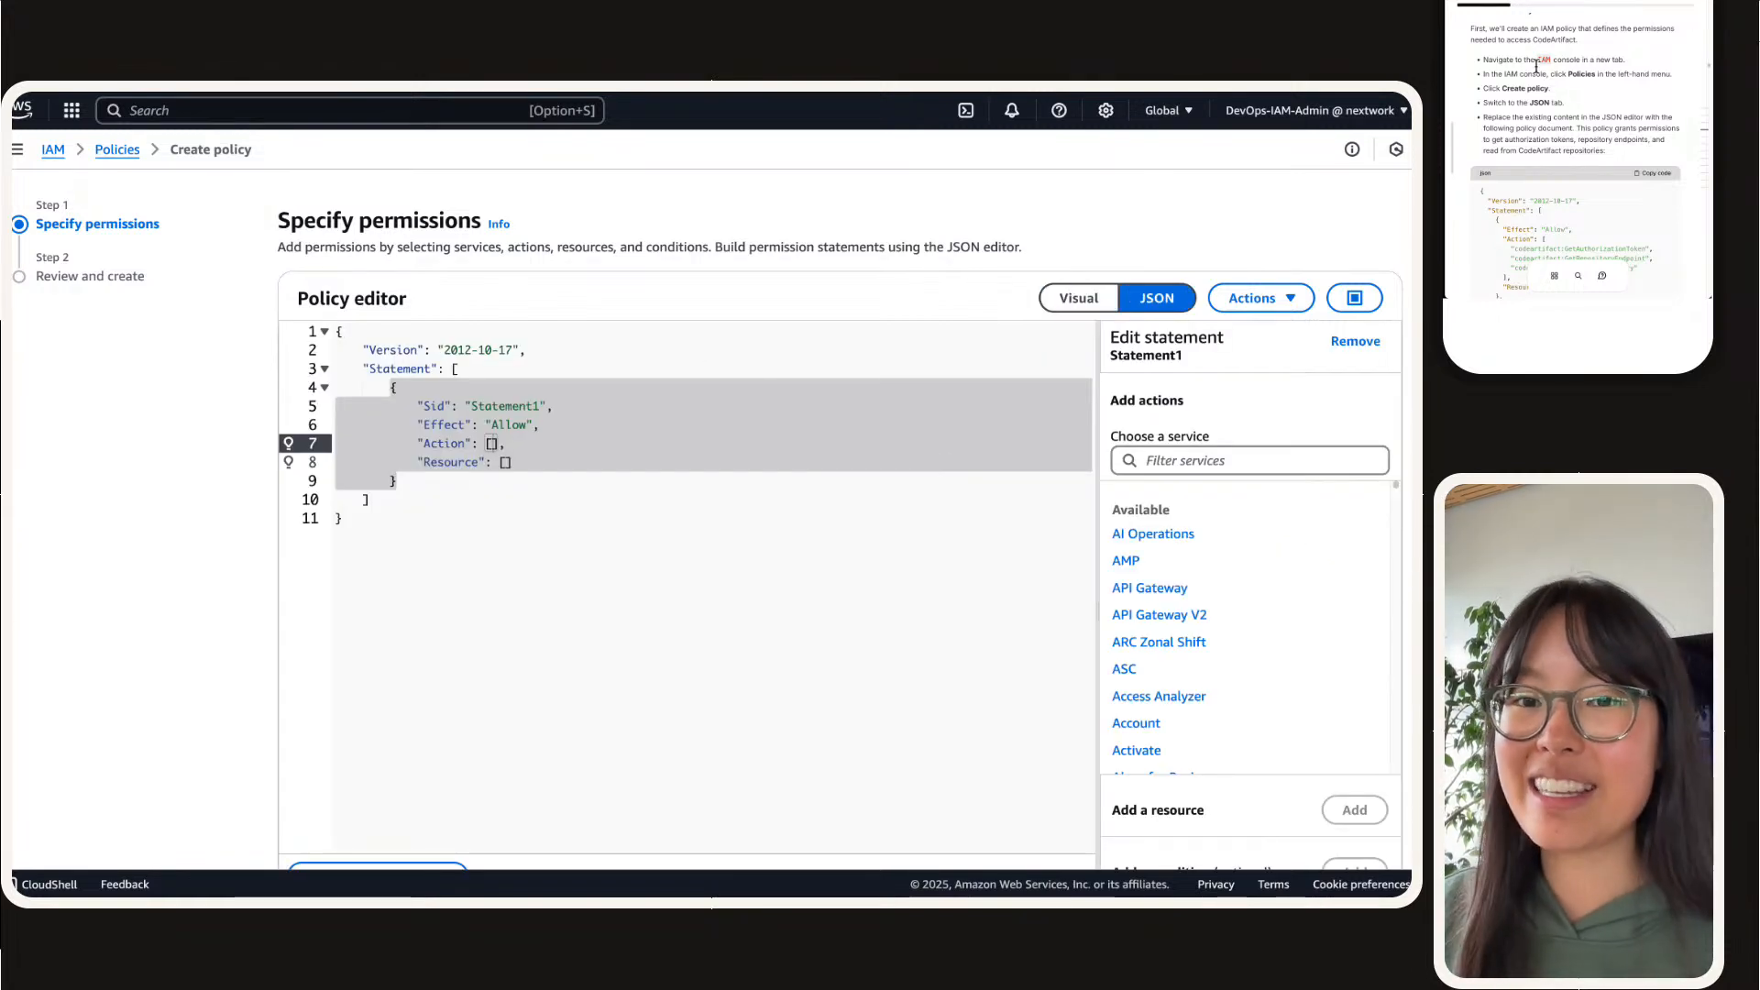
Step: Replace the default policy JSON with the guide's policy document granting CodeArtifact read access and sts:GetServiceBearerToken
scroll(1528, 67, down, 1)
scroll(1528, 67, down, 3)
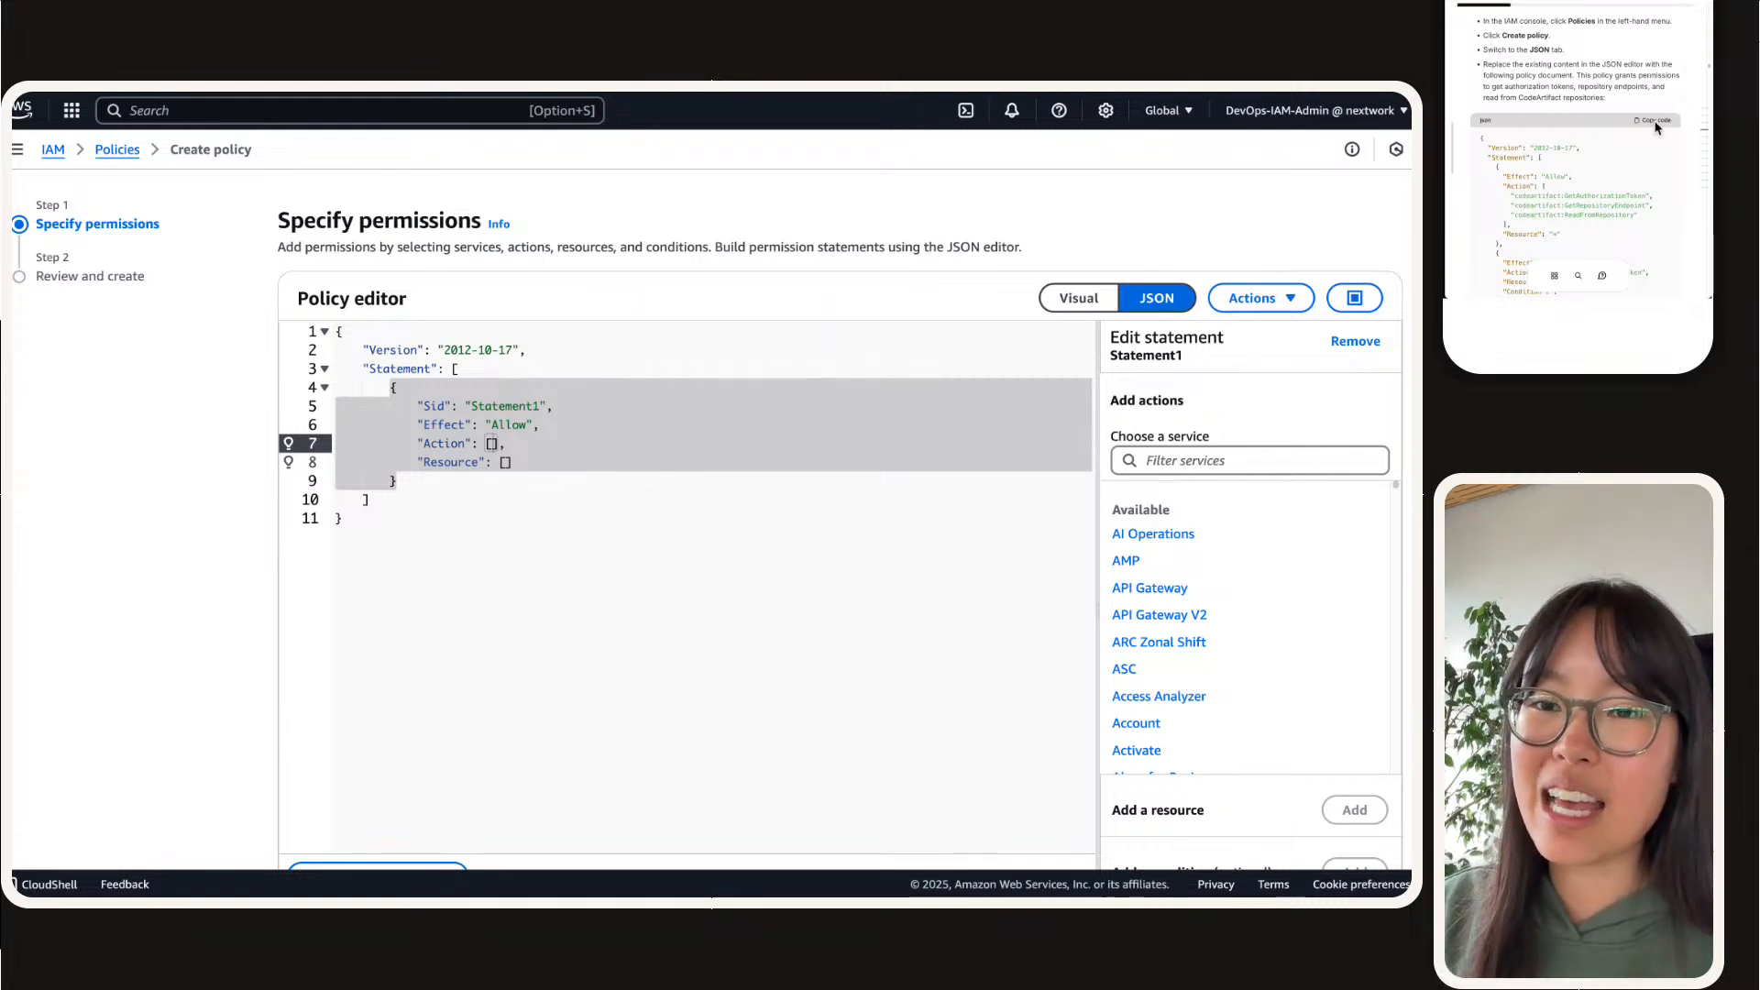
key(super+a)
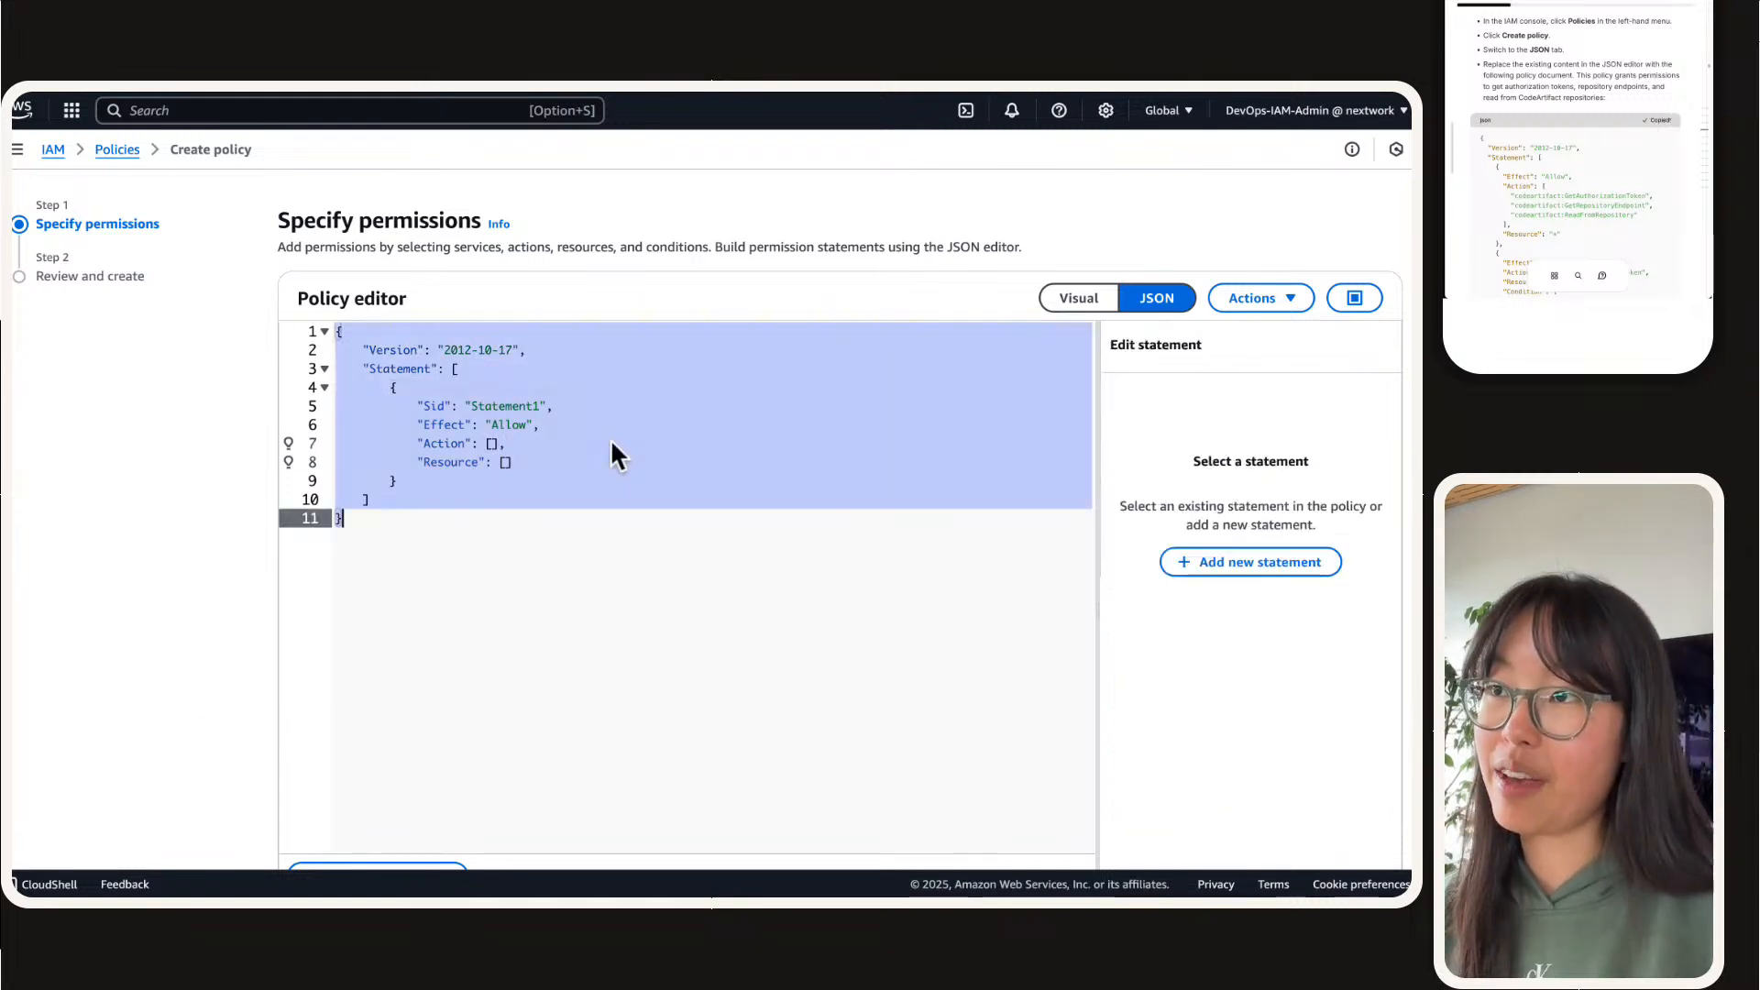
text({   "Version": "2012-10-17",   "Statement": [     {       "Effect": "Allow",       "Action": [         "codeartifact:GetAuthorizationToken",         "codeartifact:GetRepositoryEndpoint",         "codeartifact:ReadFromRepository"       ],       "Resource": "*"     },     {       "Effect": "Allow",       "Action": "sts:GetServiceBearerToken",       "Resource": "*",       "Condition": {         "StringEquals": {           "sts:AWSServiceName": "codeartifact.amazonaws.com"         }       }     }   ] })
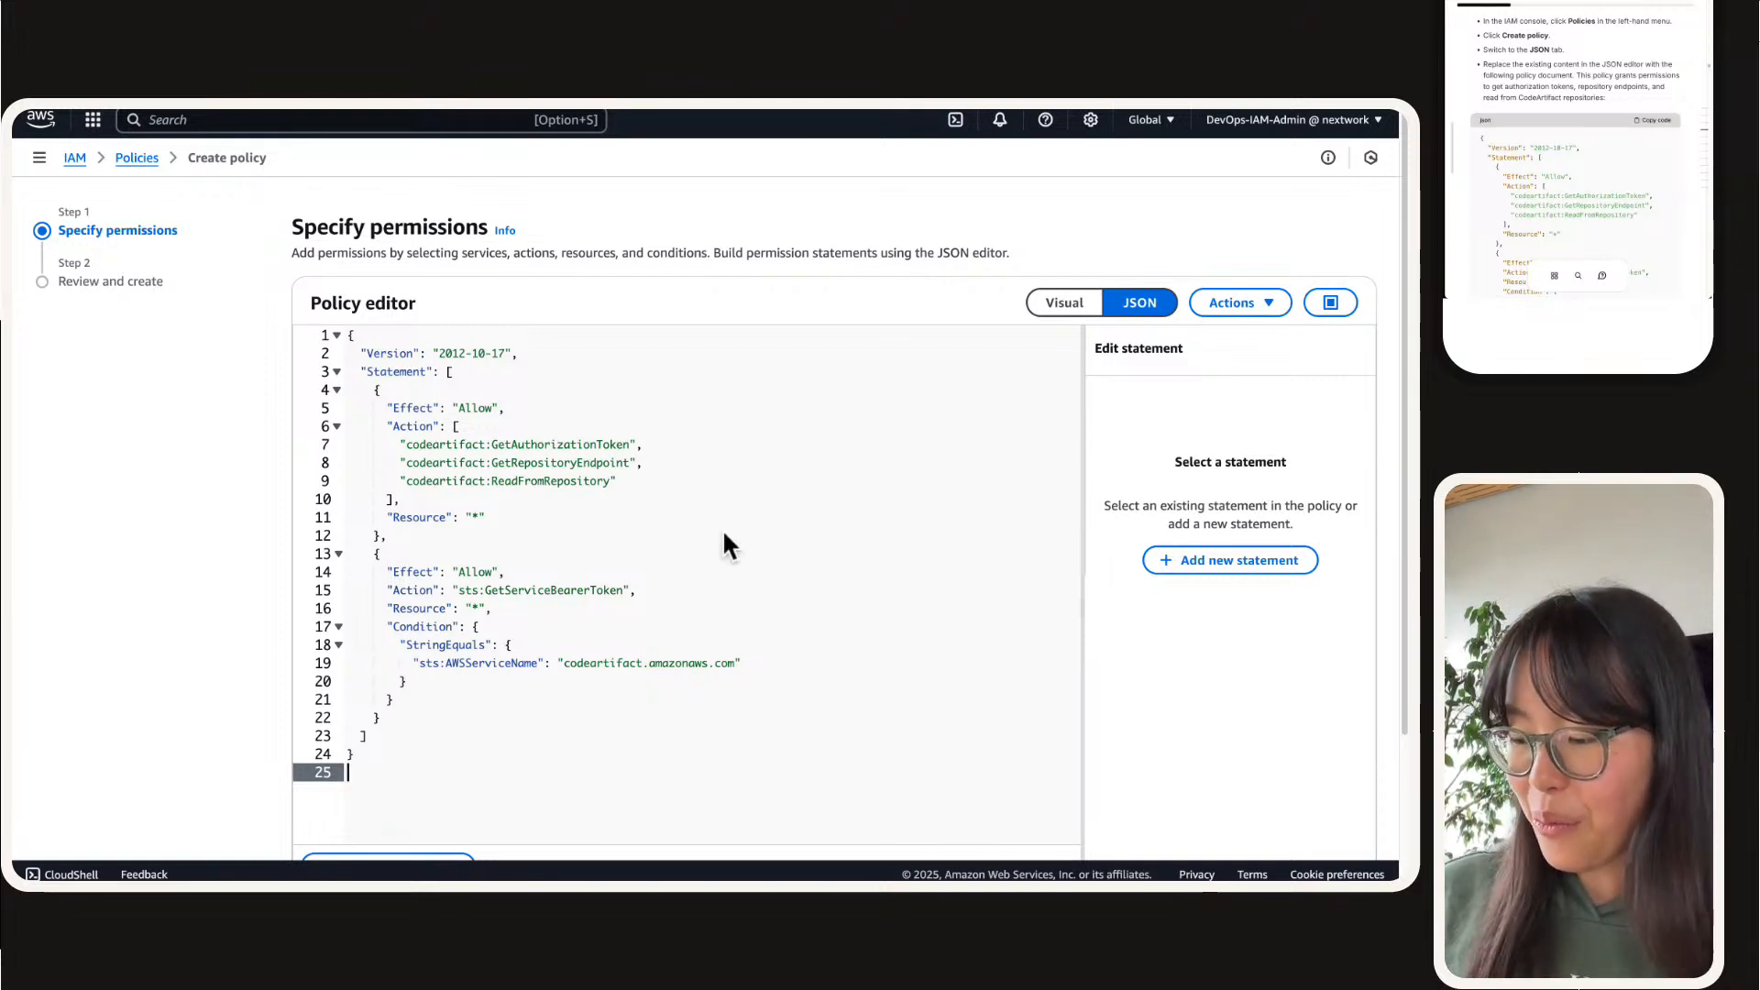
key(super+equal)
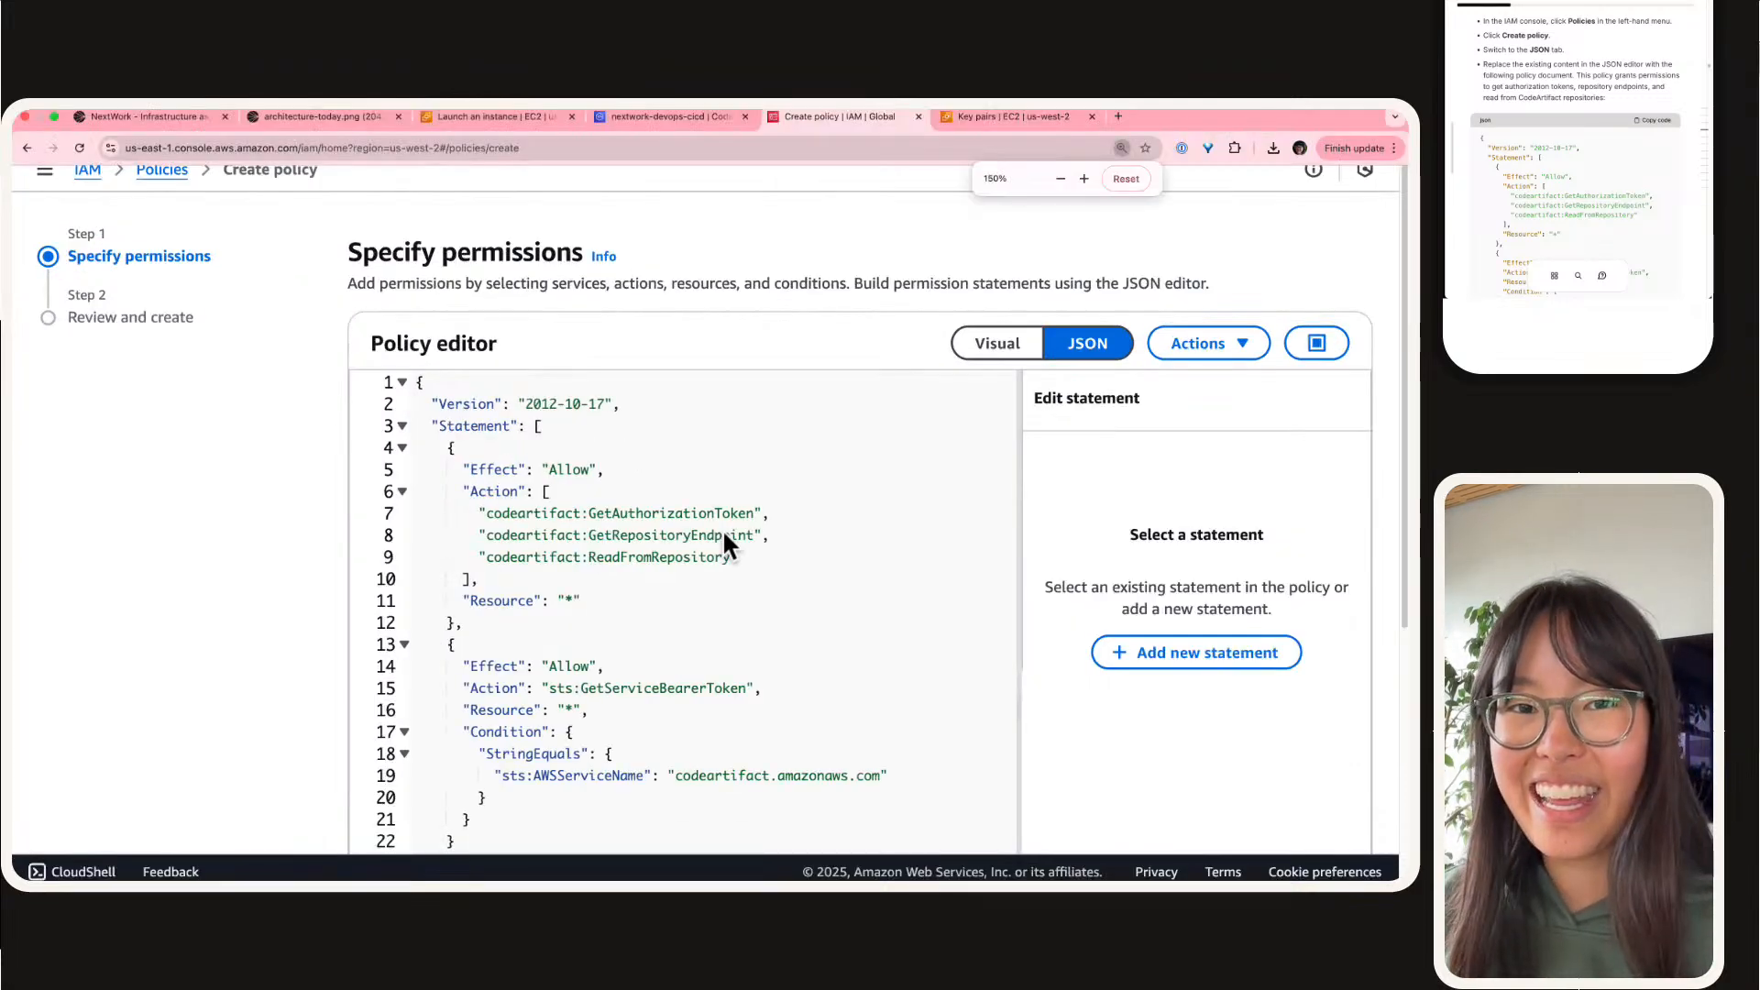
Step: Proceed to the policy's review stage and name it codeartifact-nextwork-consumer-policy, using the name given in the guide
scroll(923, 458, down, 5)
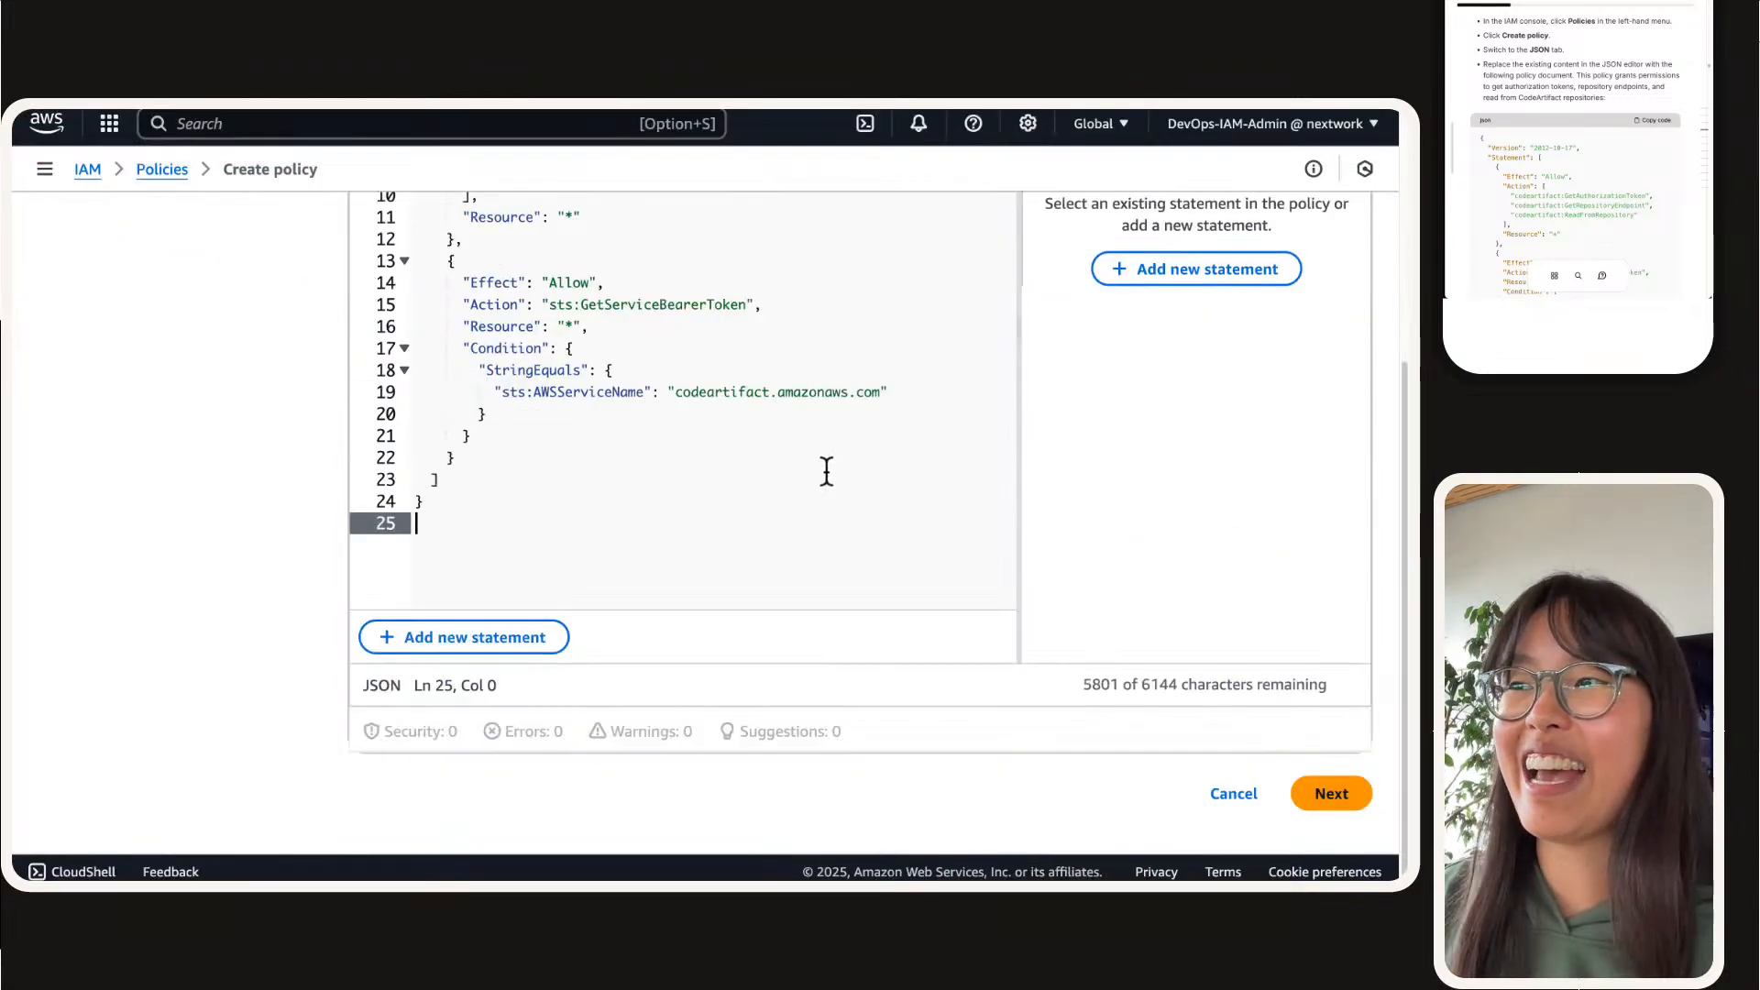
click(1331, 794)
scroll(463, 431, down, 2)
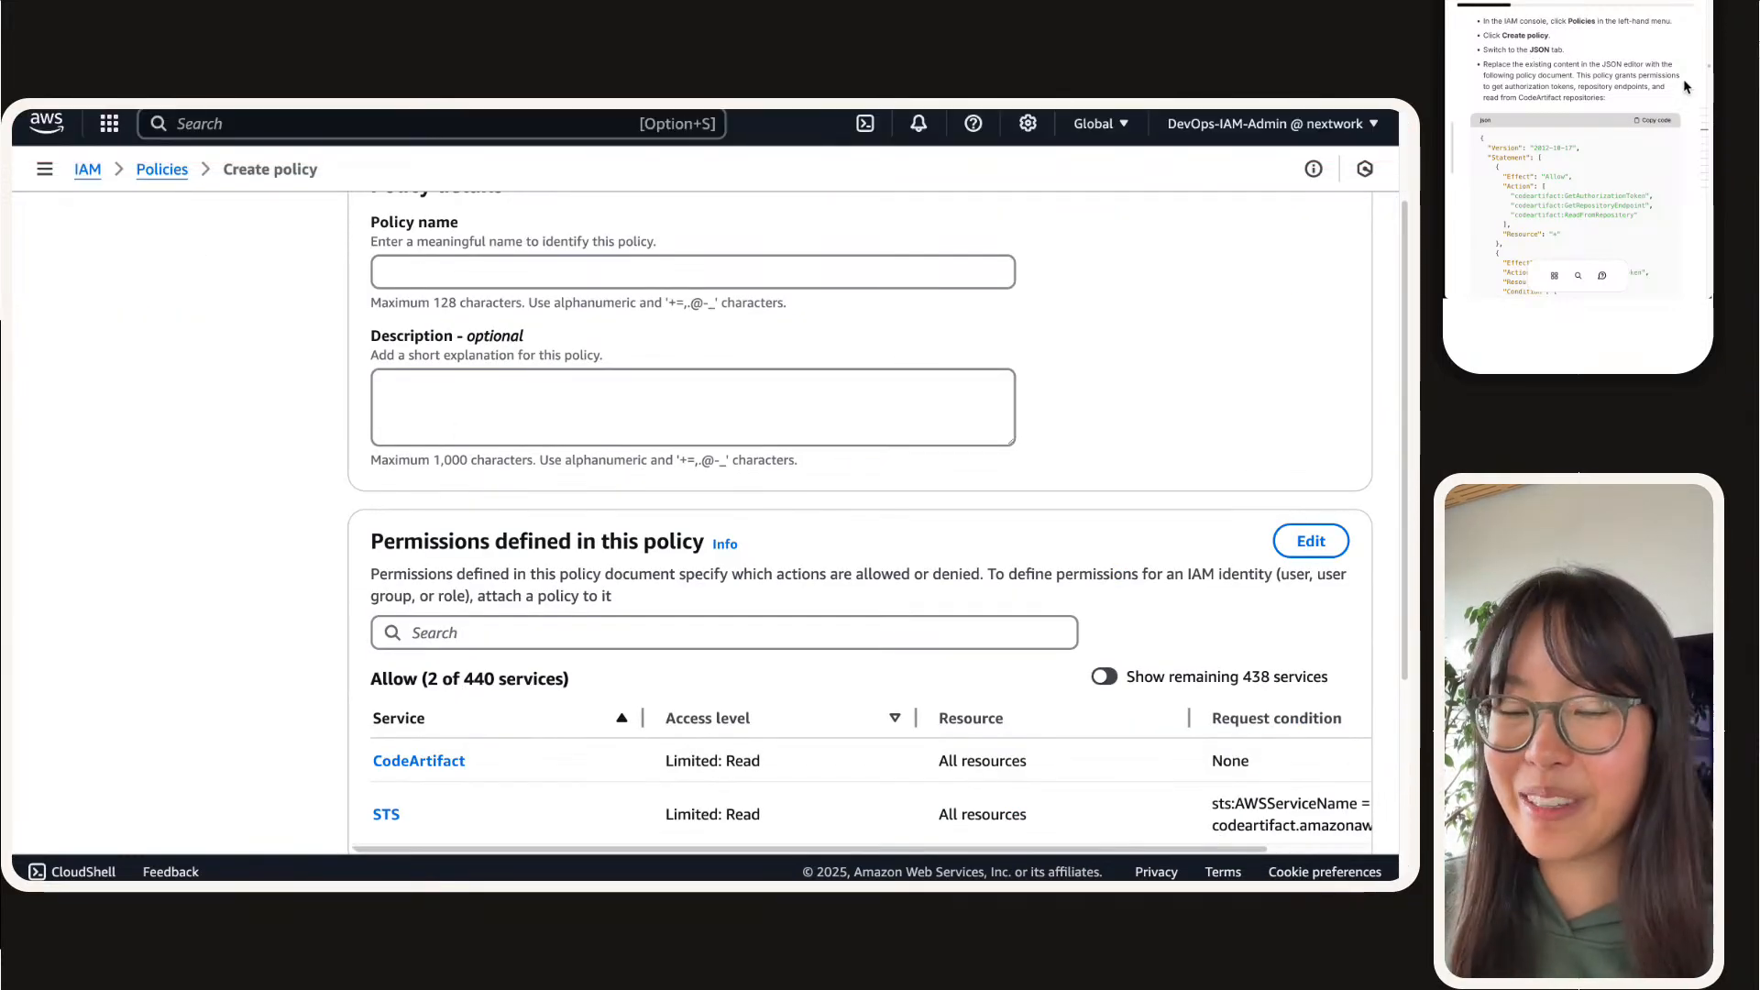
scroll(1608, 106, down, 5)
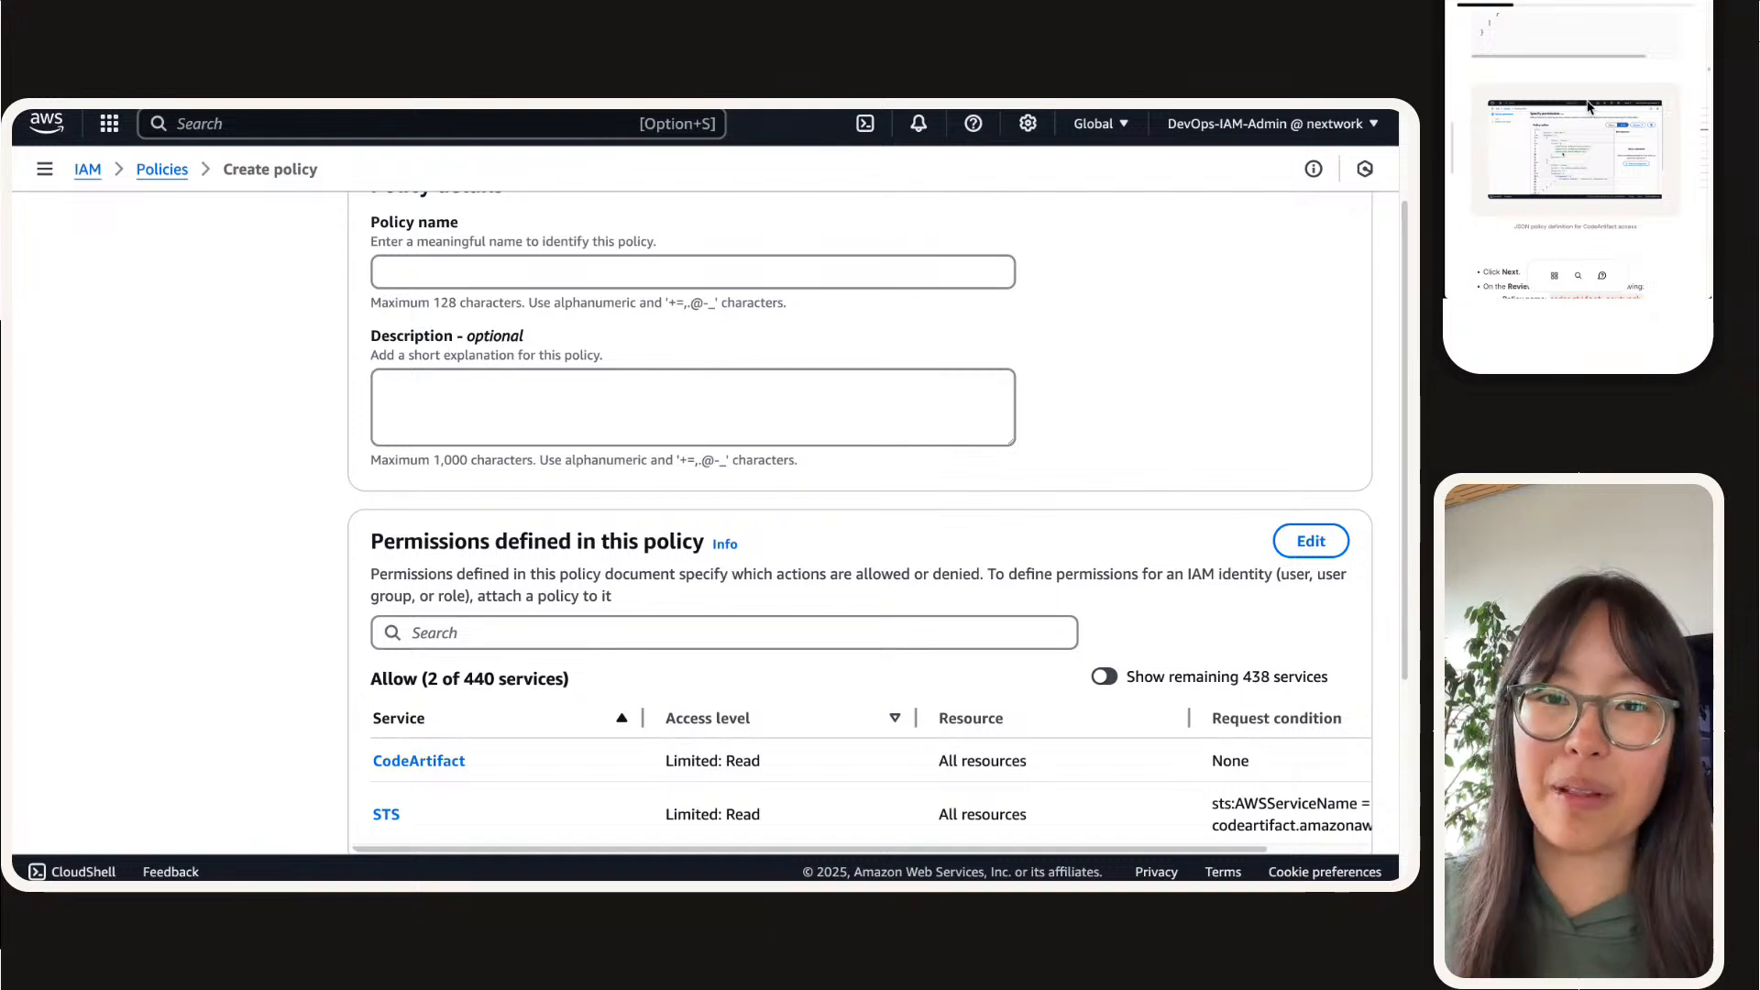
scroll(1588, 108, down, 4)
click(1582, 144)
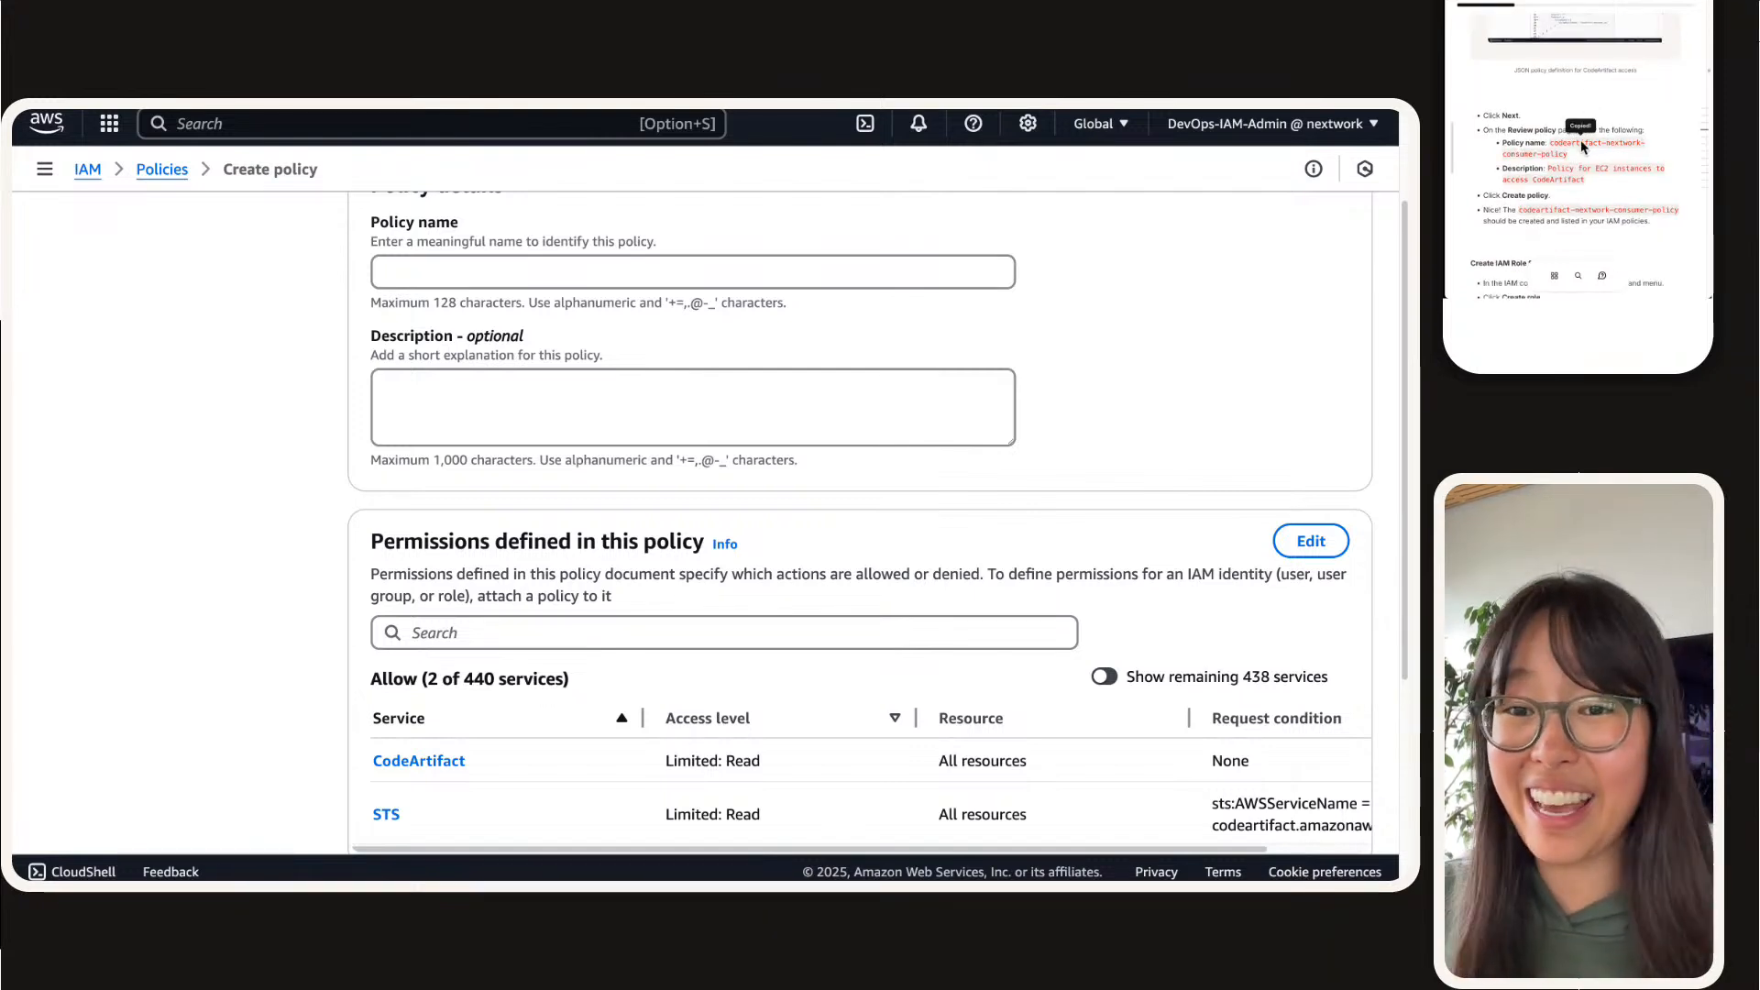
scroll(1590, 147, down, 1)
scroll(834, 267, up, 3)
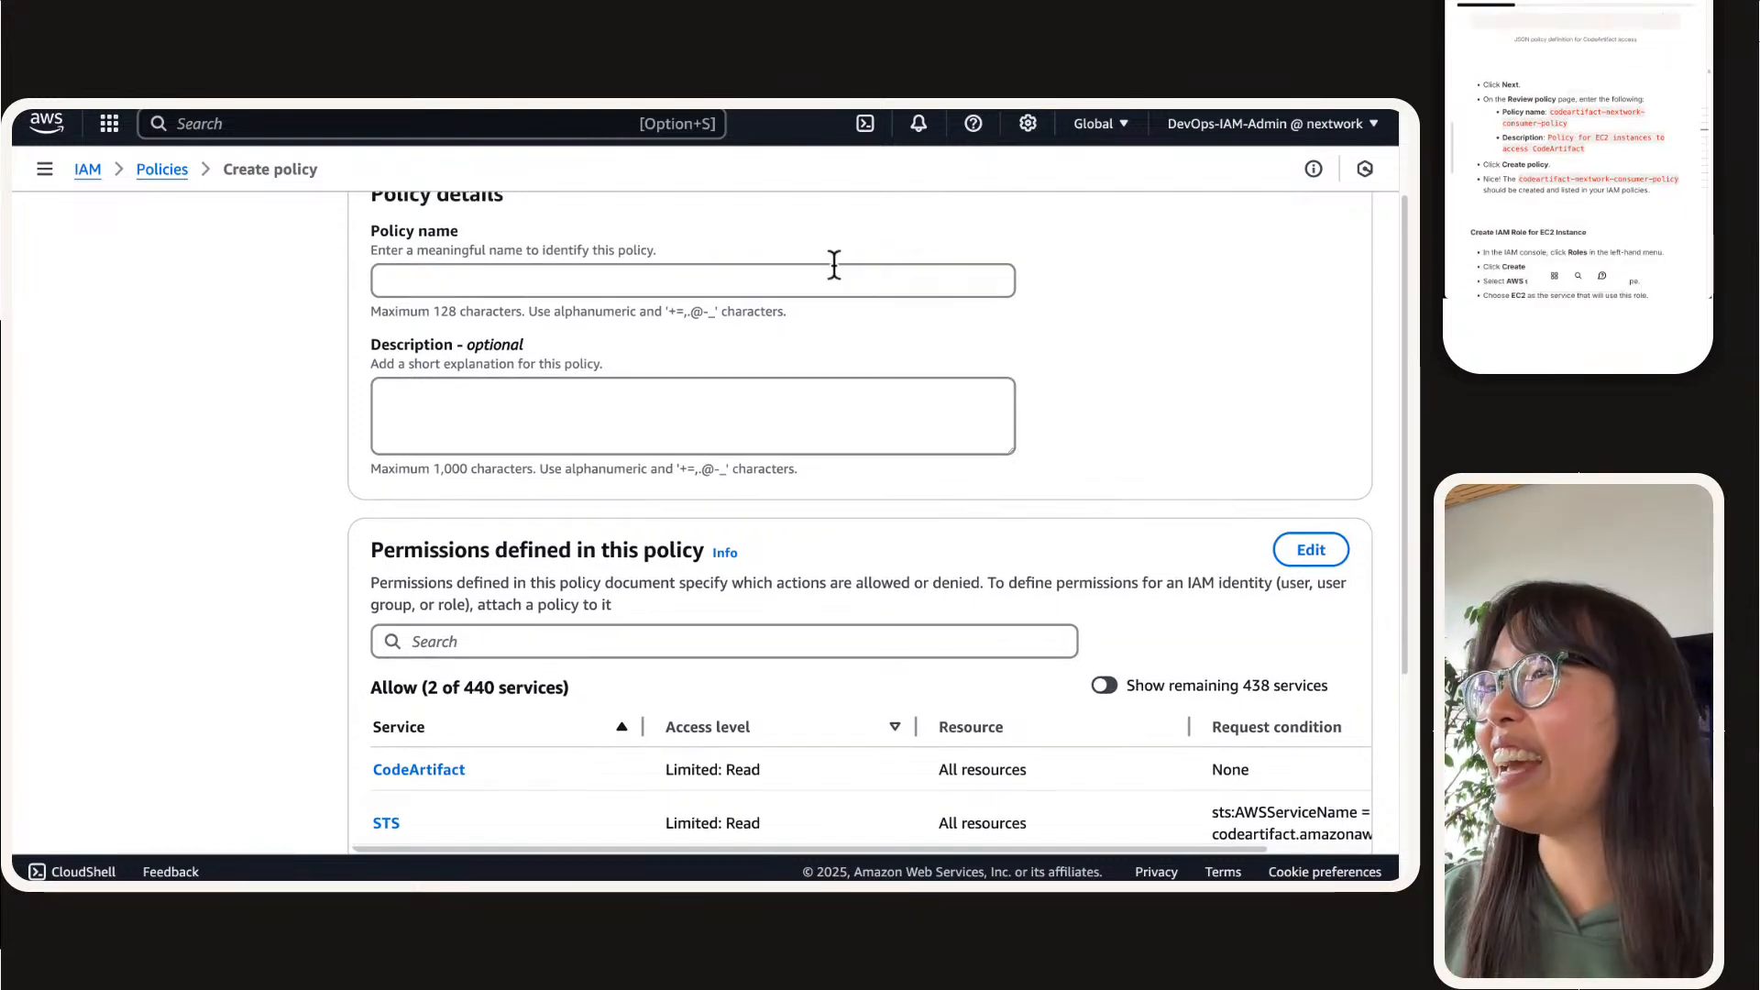
click(781, 385)
key(super+v)
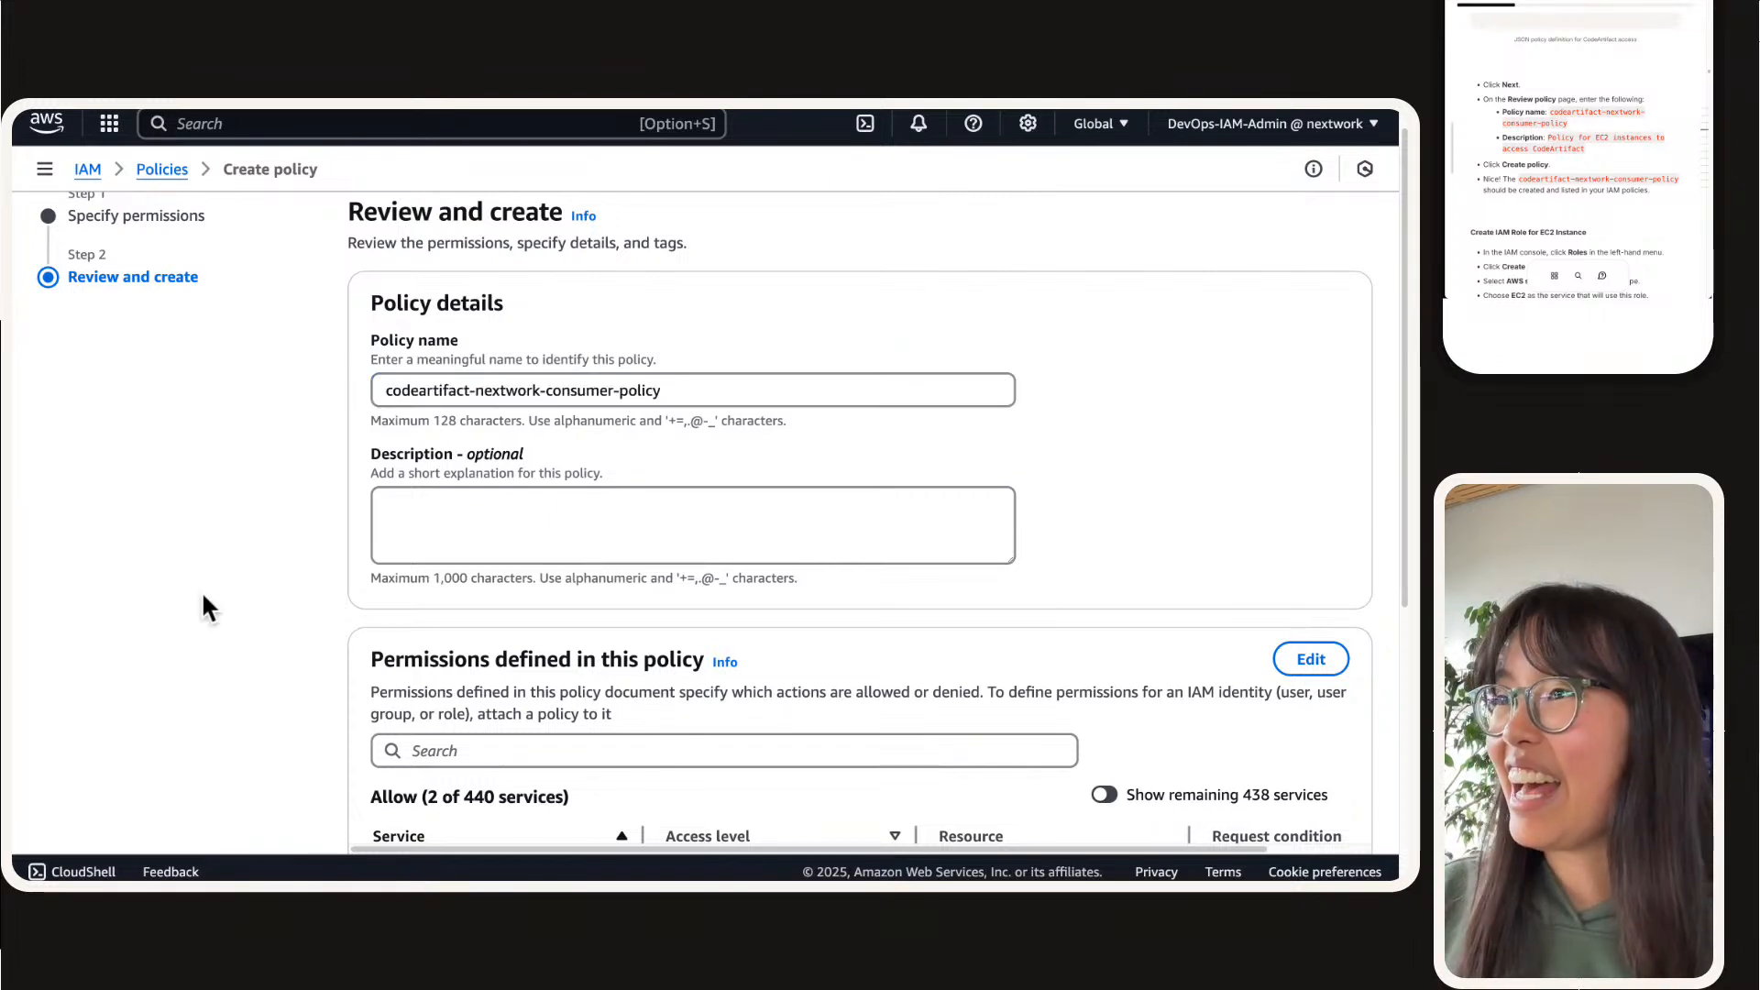
Step: Add the description "Policy for EC2 instances to access CodeArtifact" and create the policy
click(1565, 138)
click(631, 506)
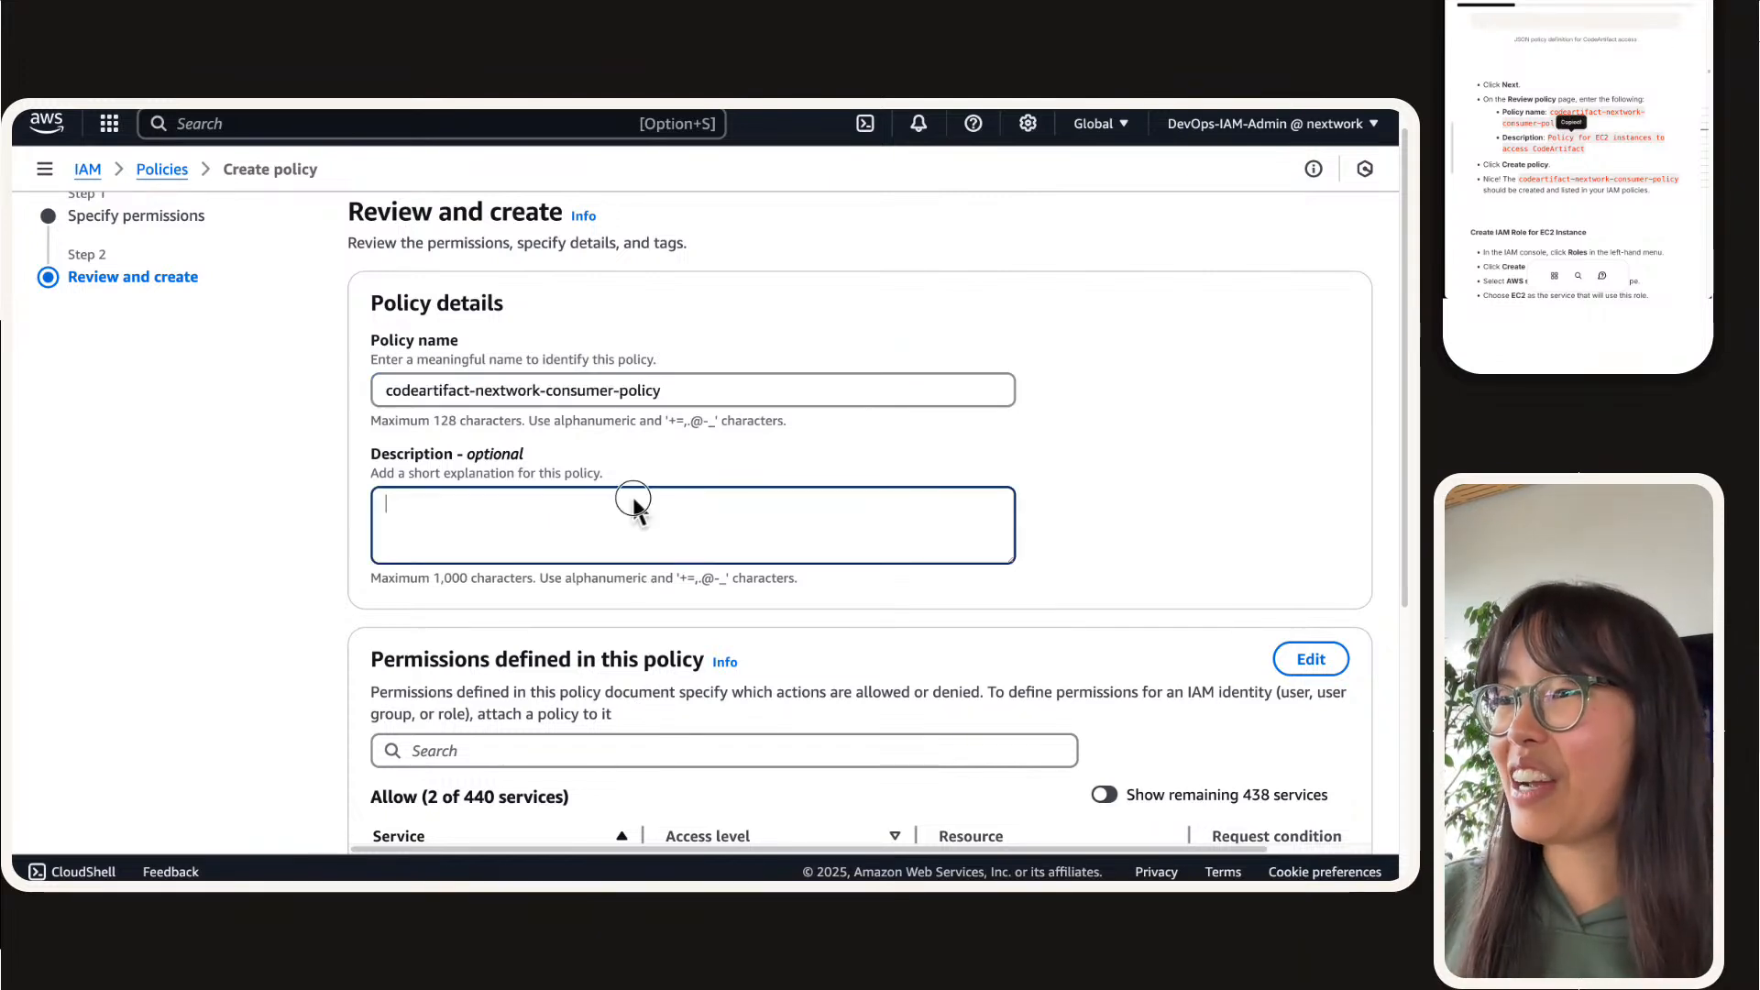
key(super+v)
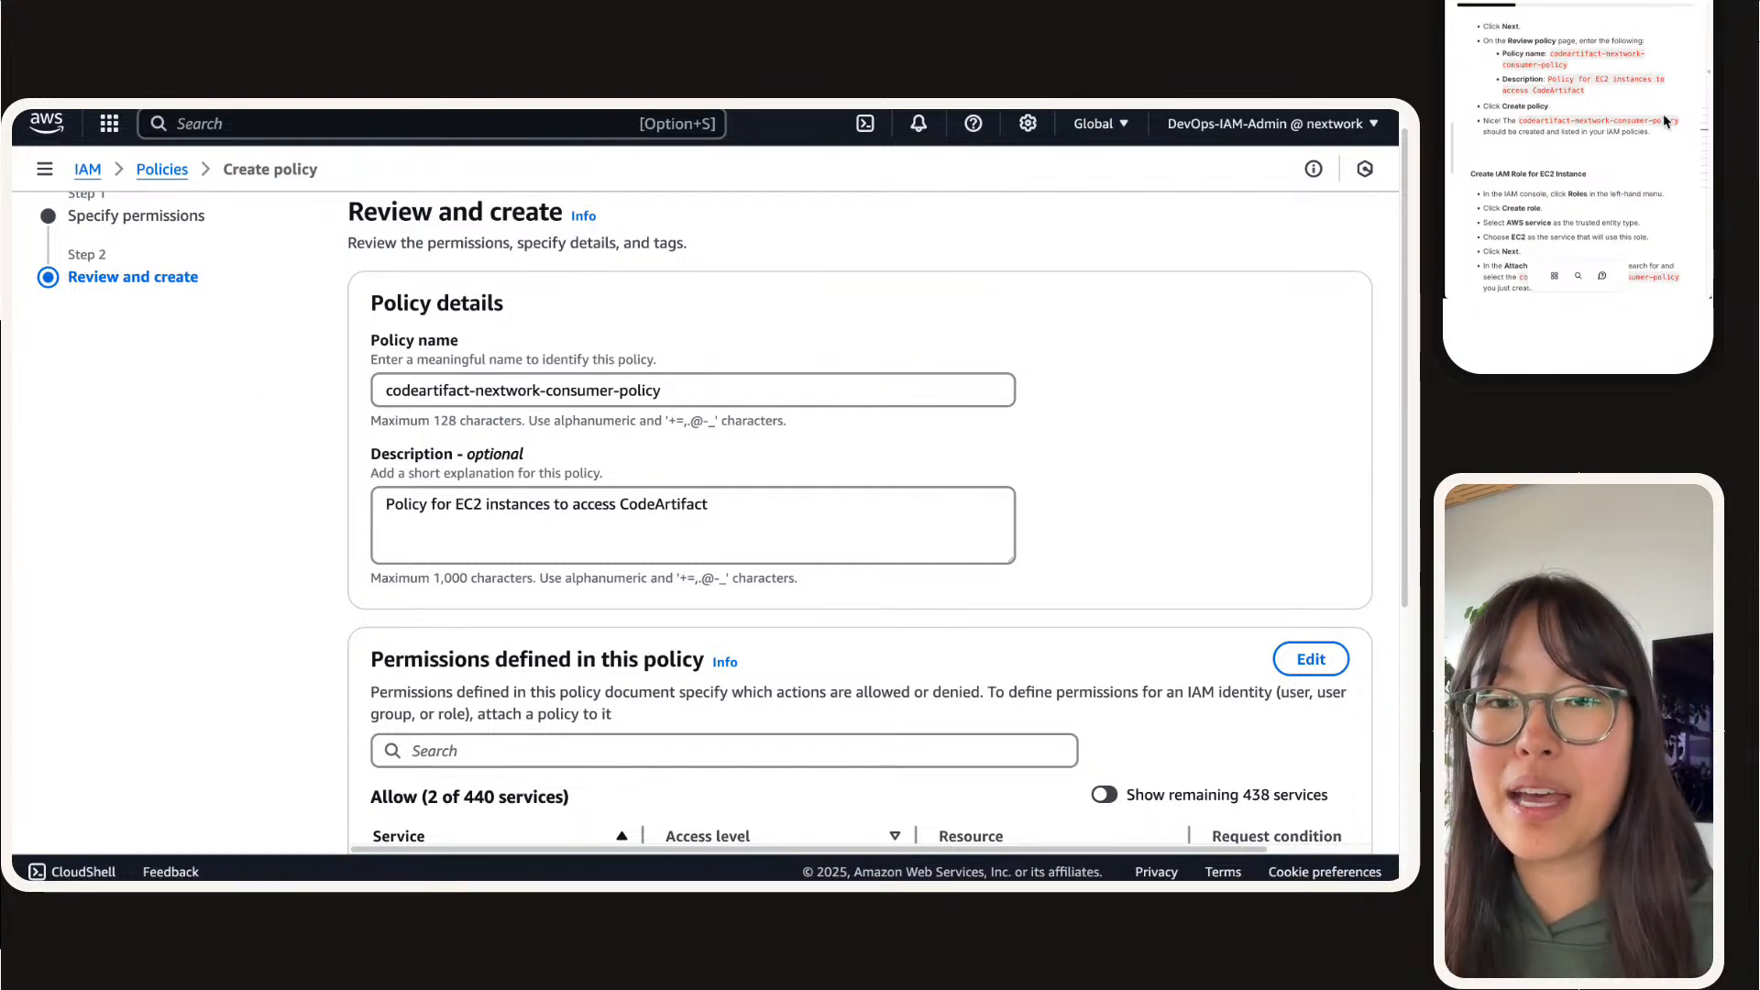
scroll(636, 566, down, 5)
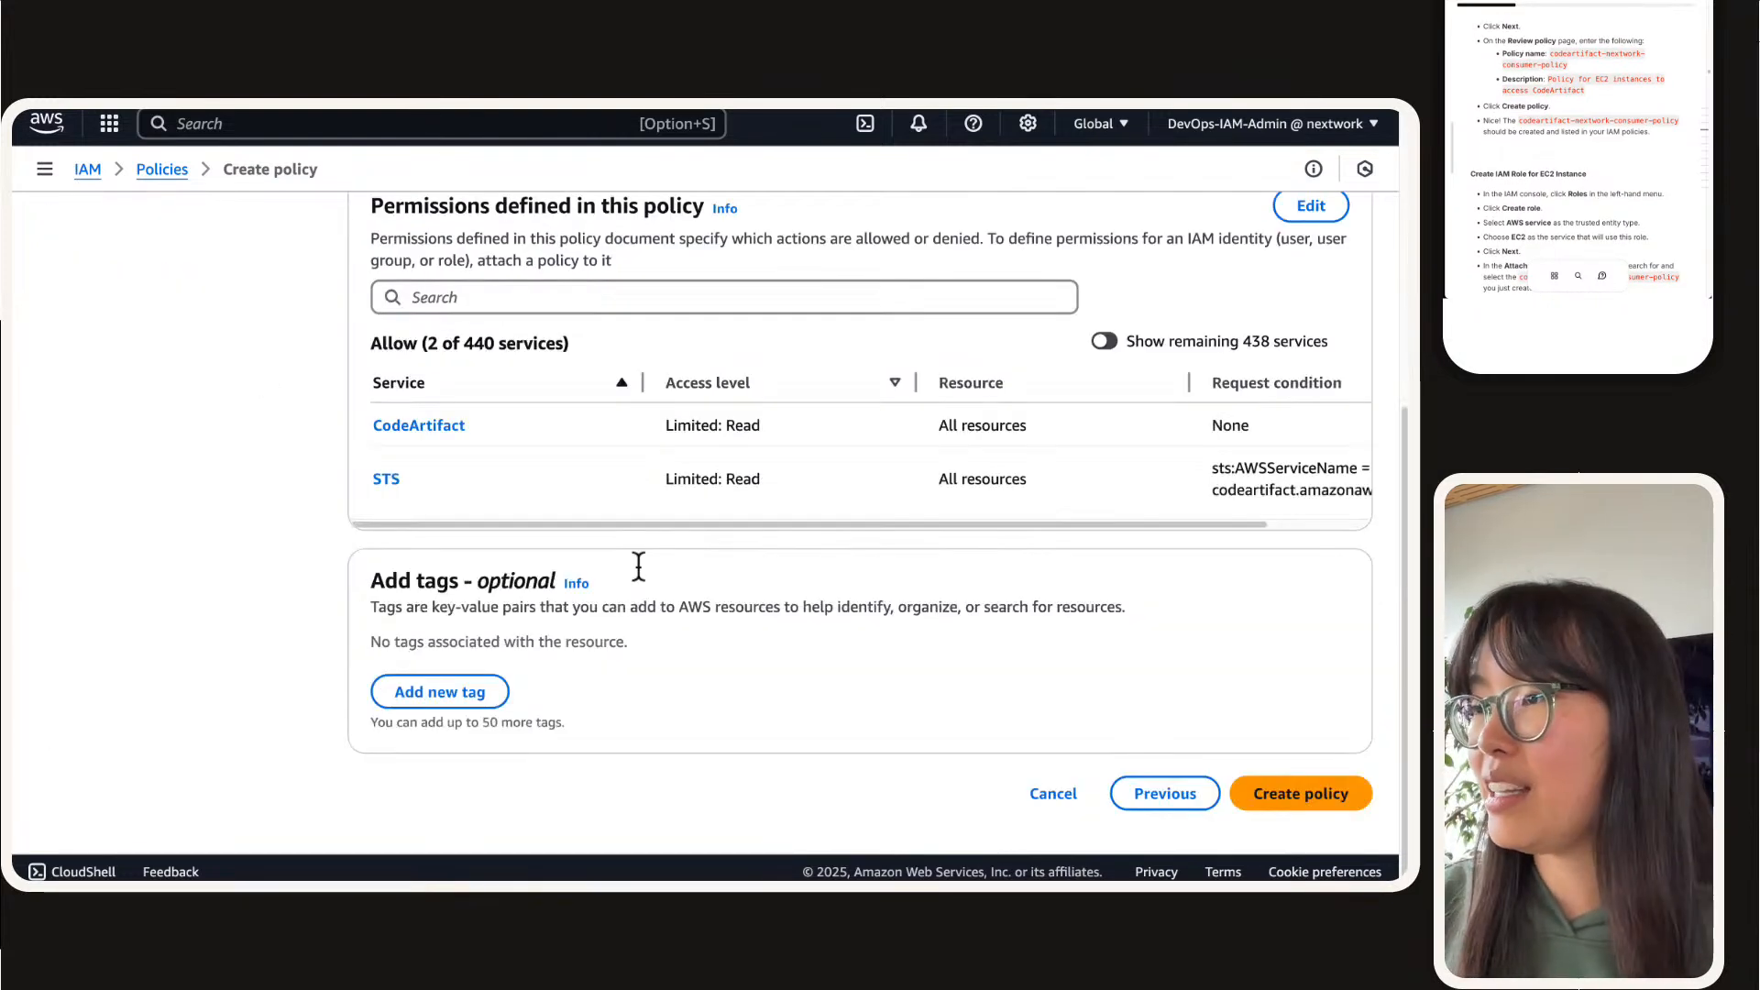
click(1334, 802)
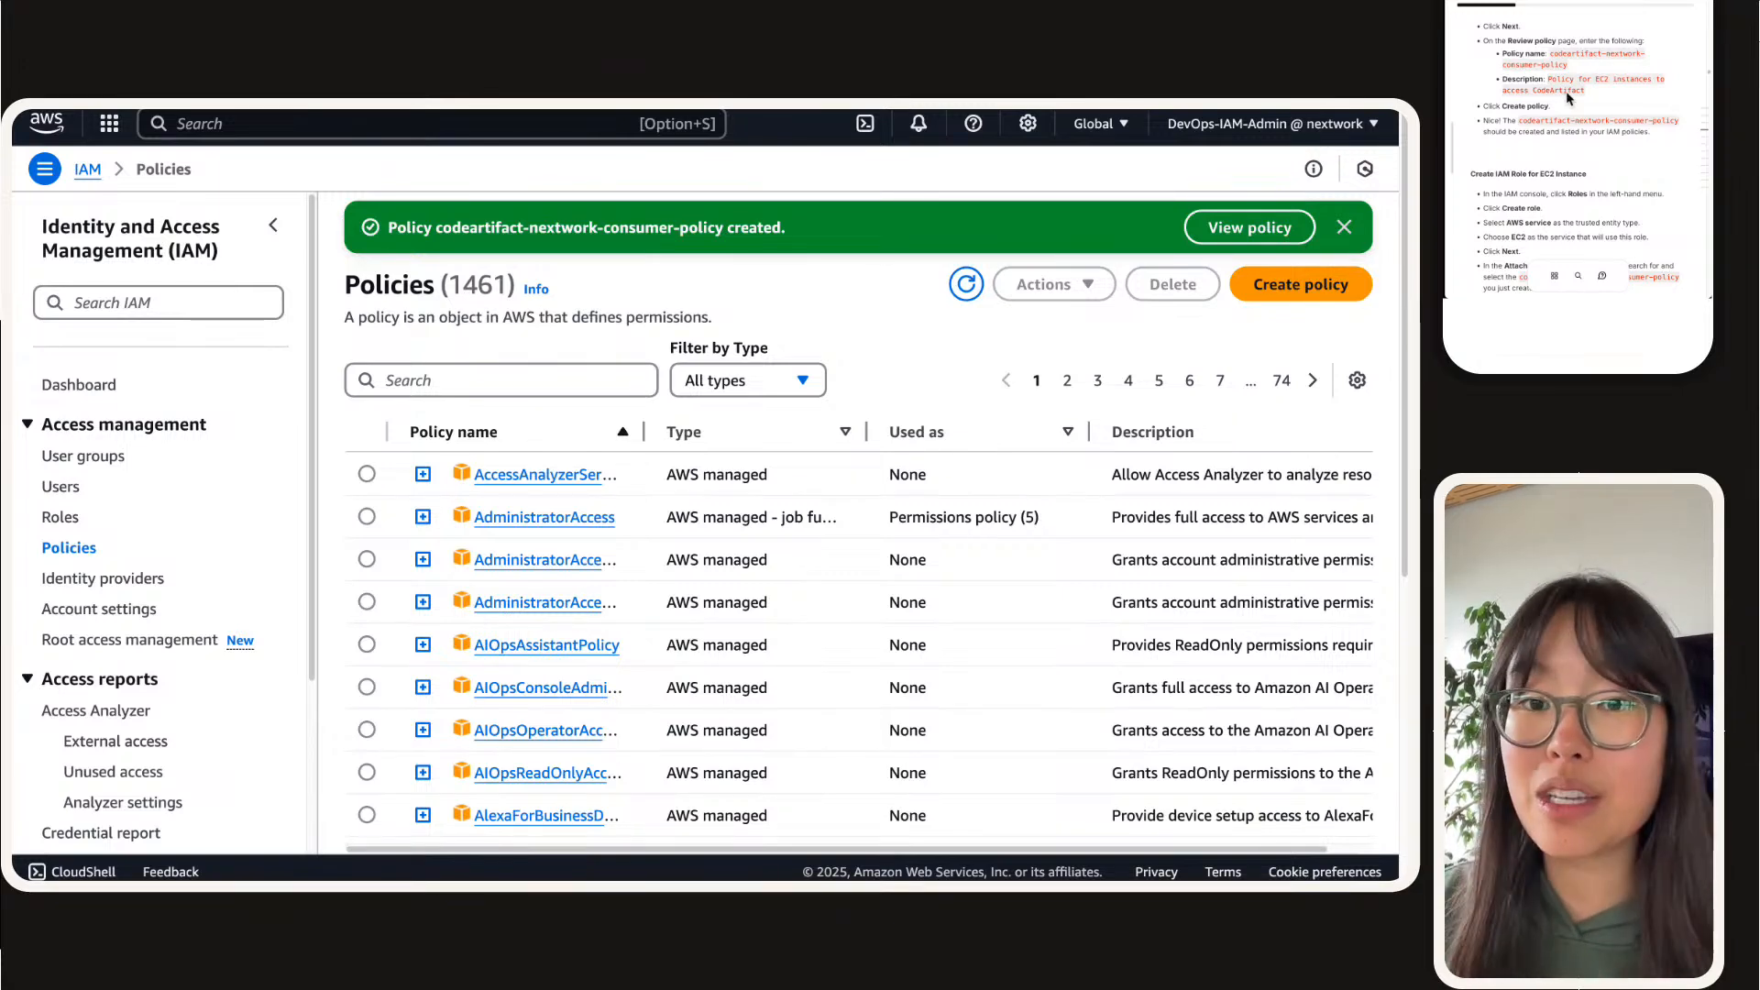
Step: Open the IAM roles list and start creating a new role
scroll(1569, 98, down, 4)
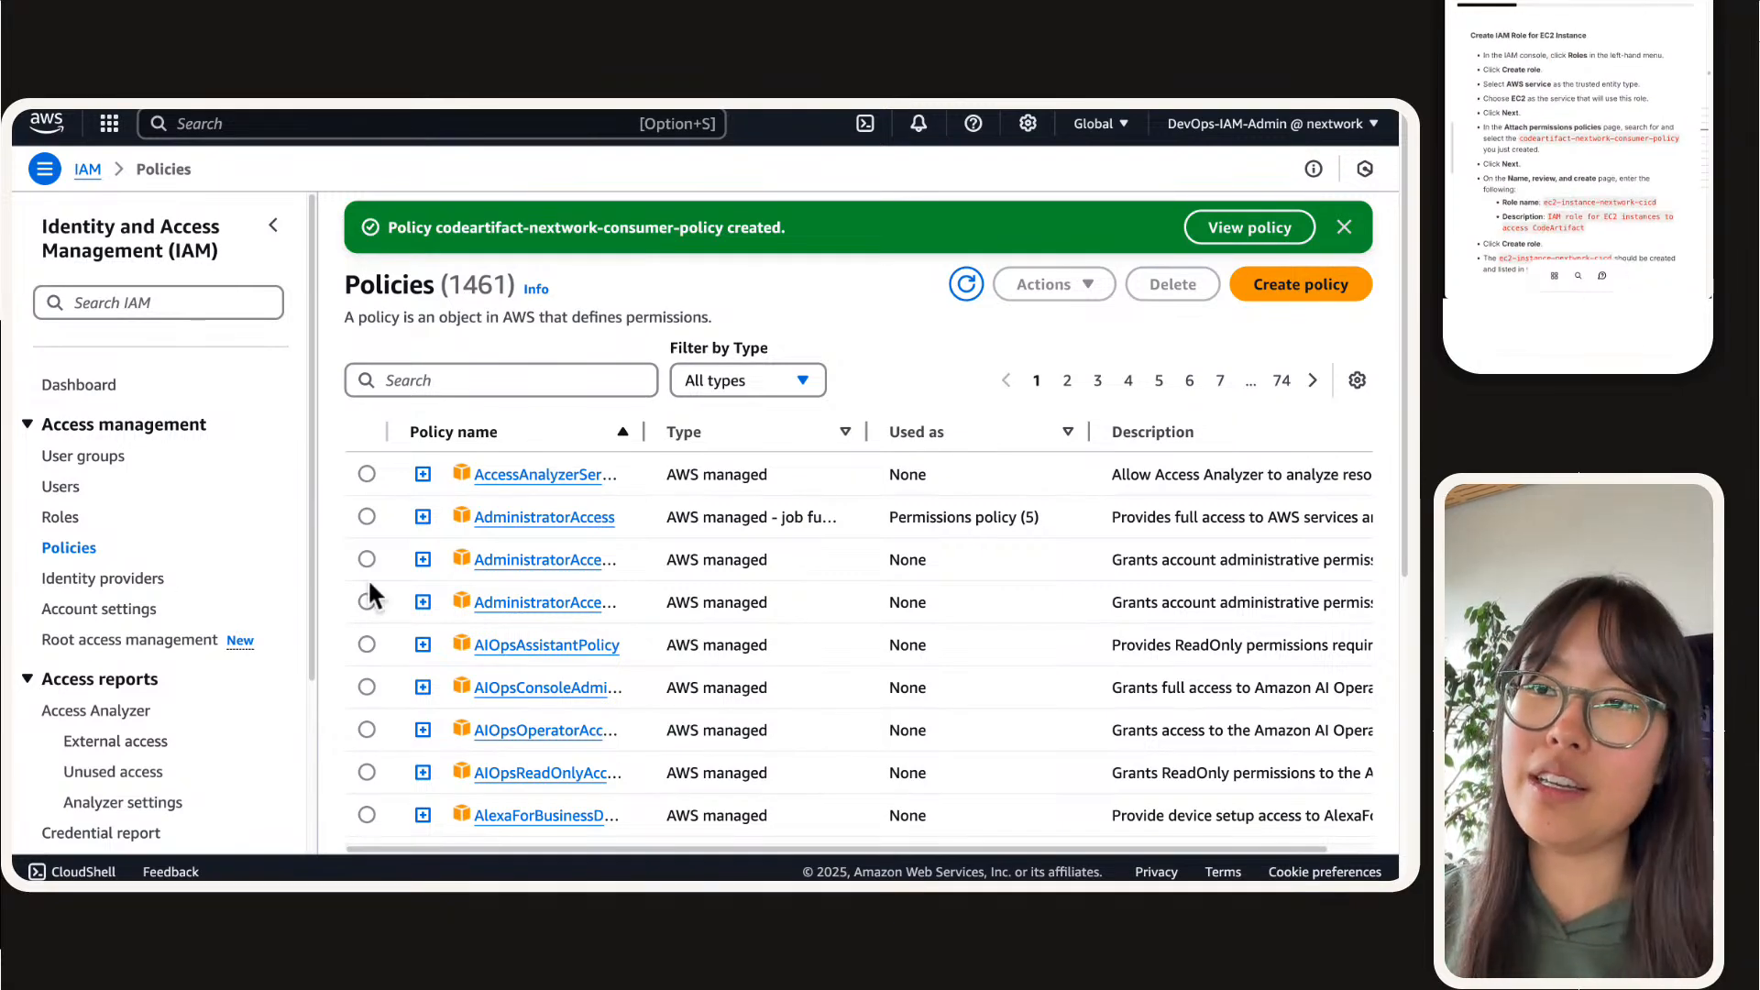
click(63, 517)
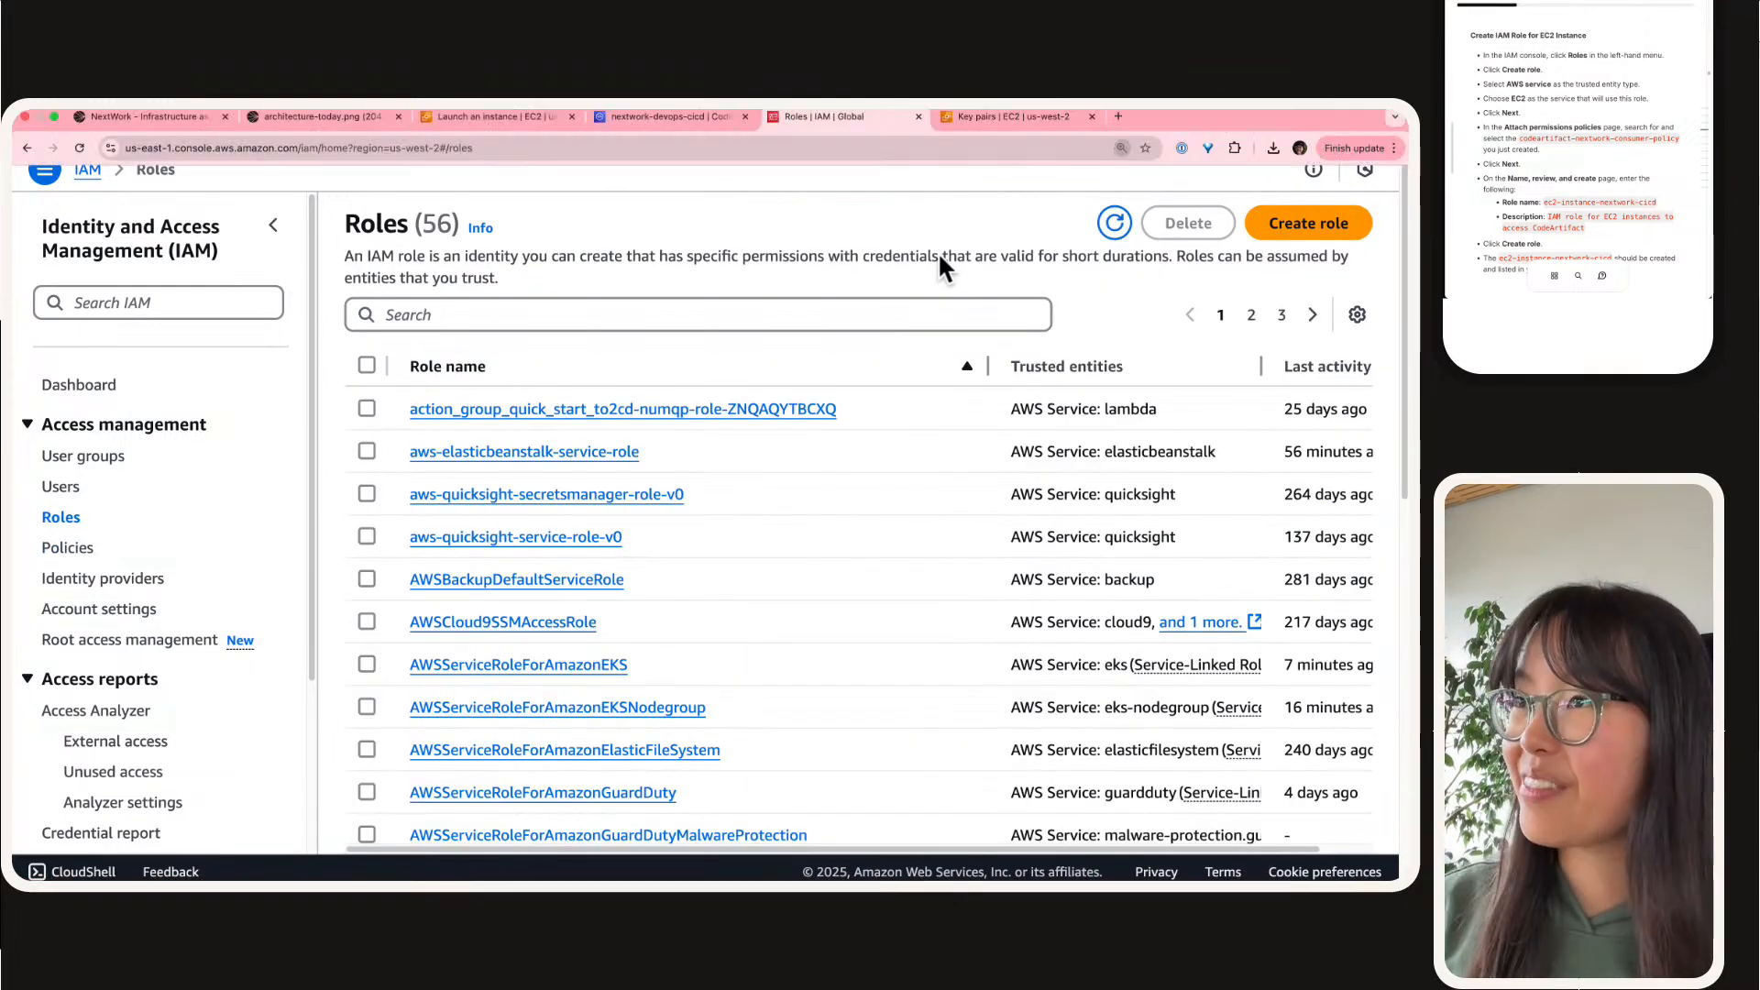
key(super+equal)
key(super+equal)
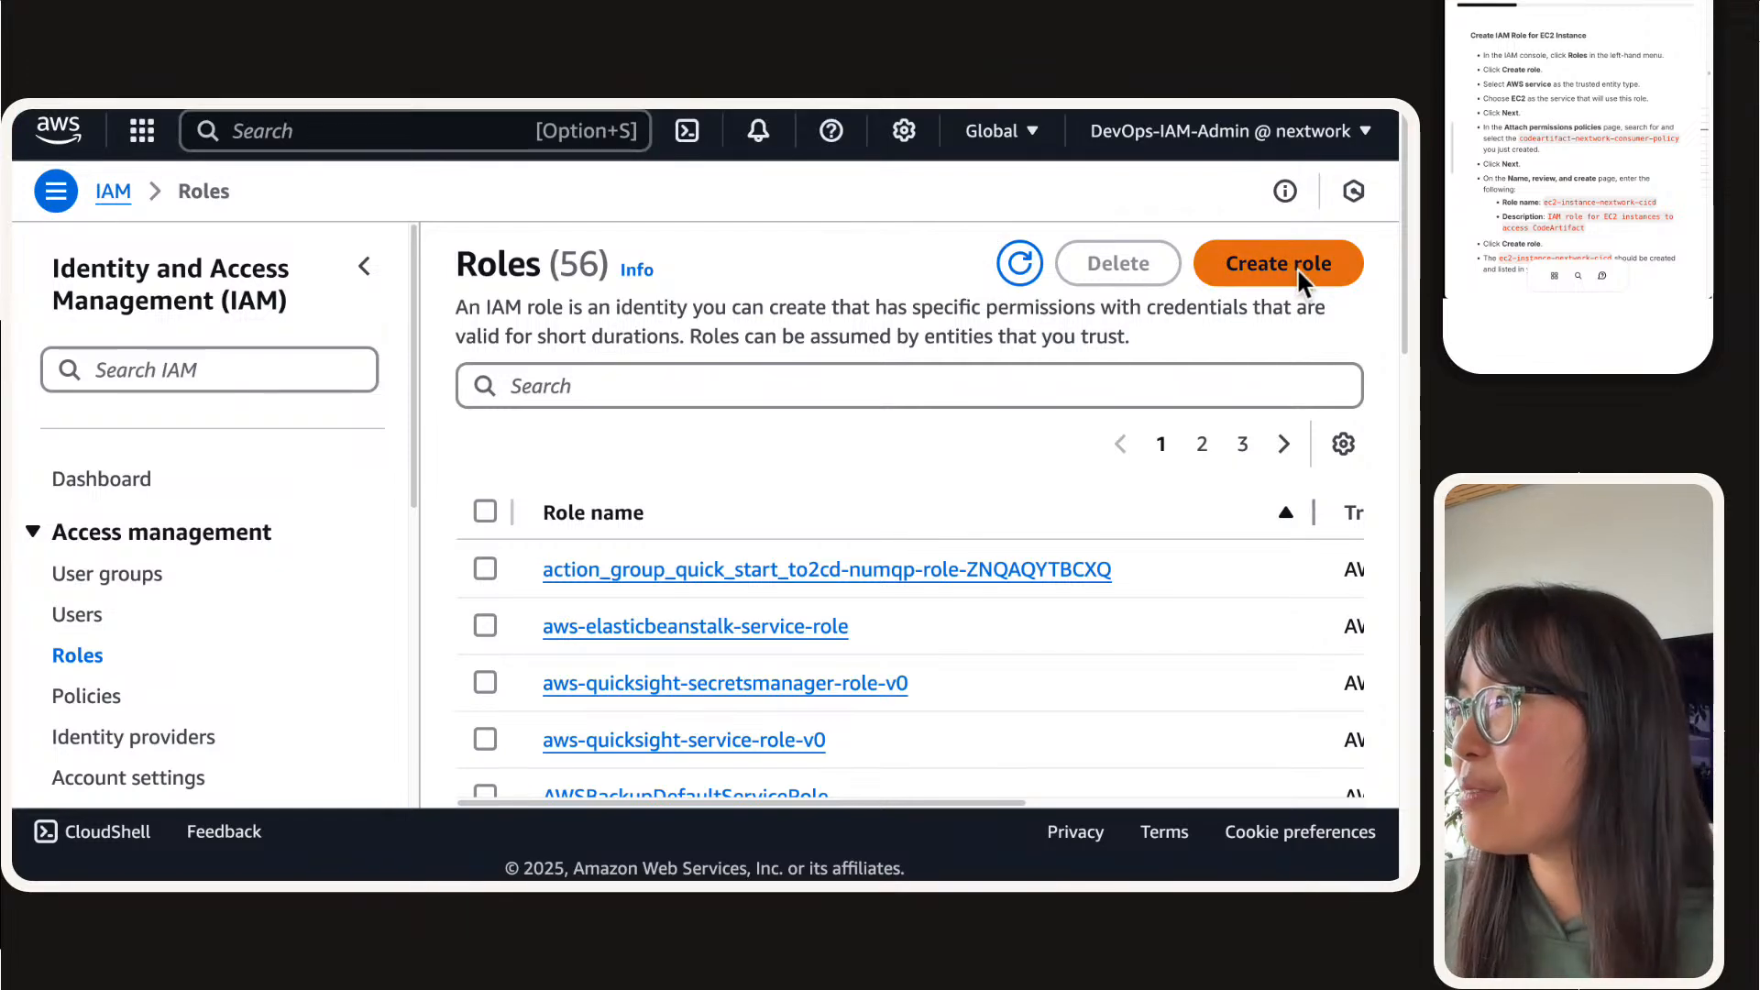
click(1292, 266)
Step: Keep AWS service as the trusted entity type, choose EC2 as the use case and continue to the permissions stage
scroll(1619, 147, down, 3)
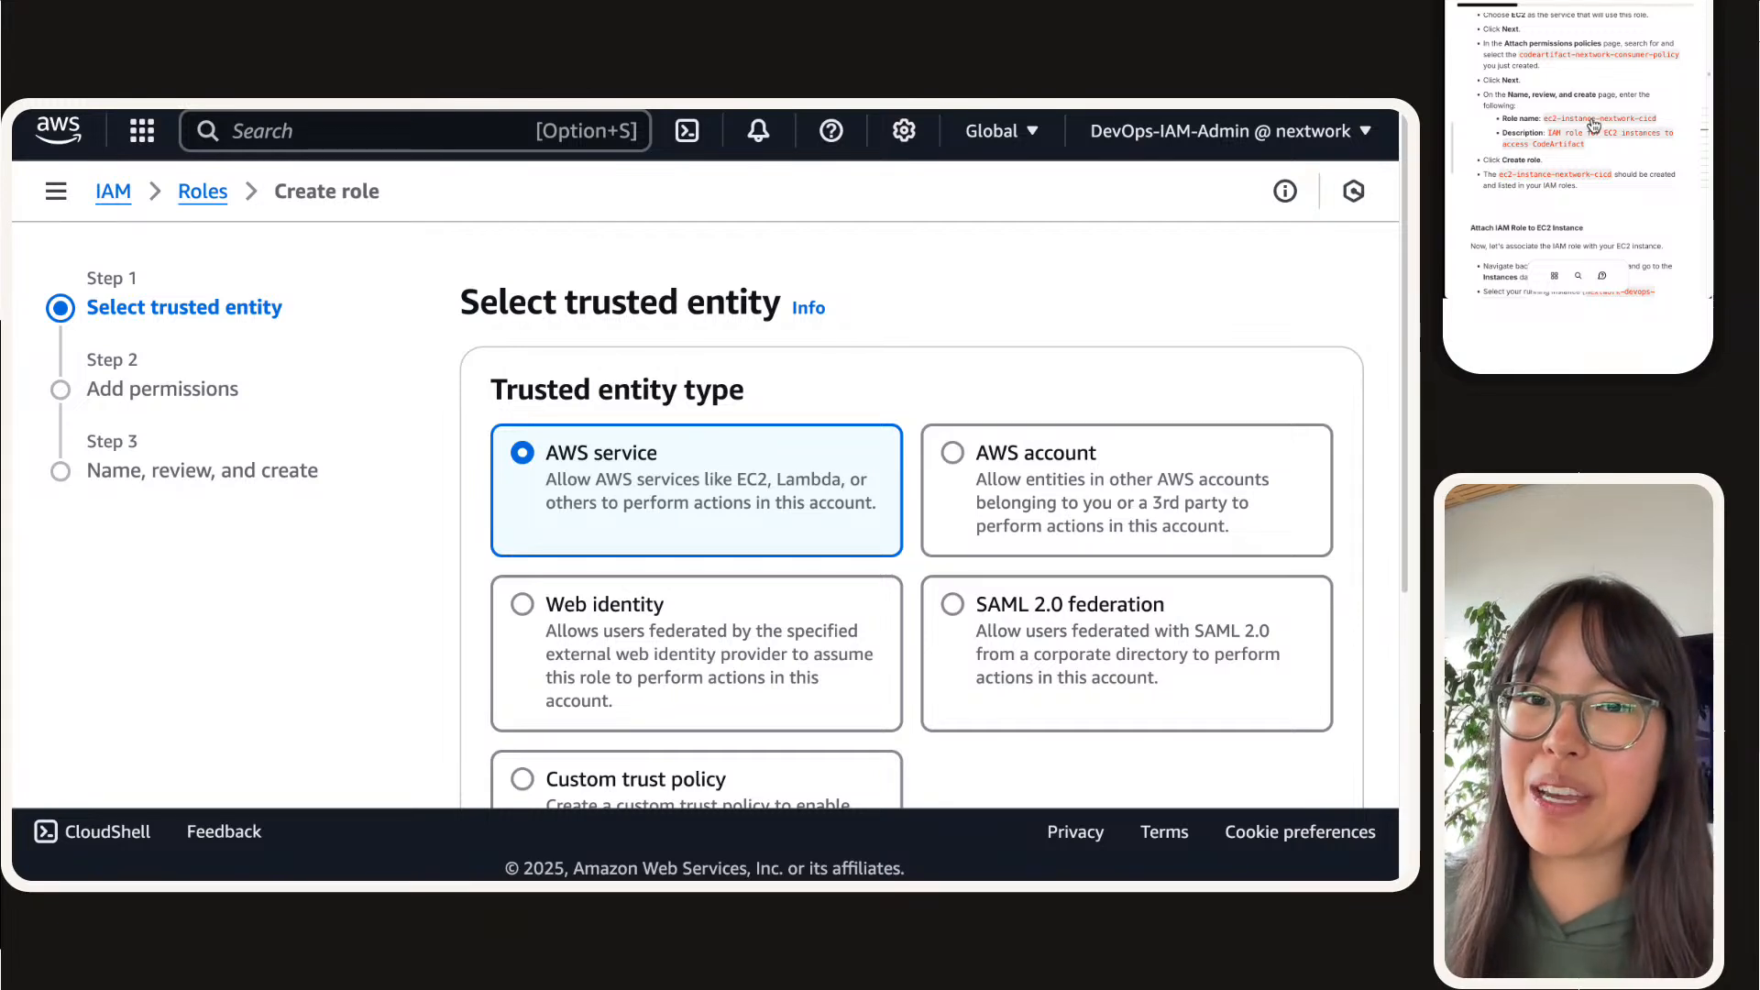
scroll(1593, 126, down, 5)
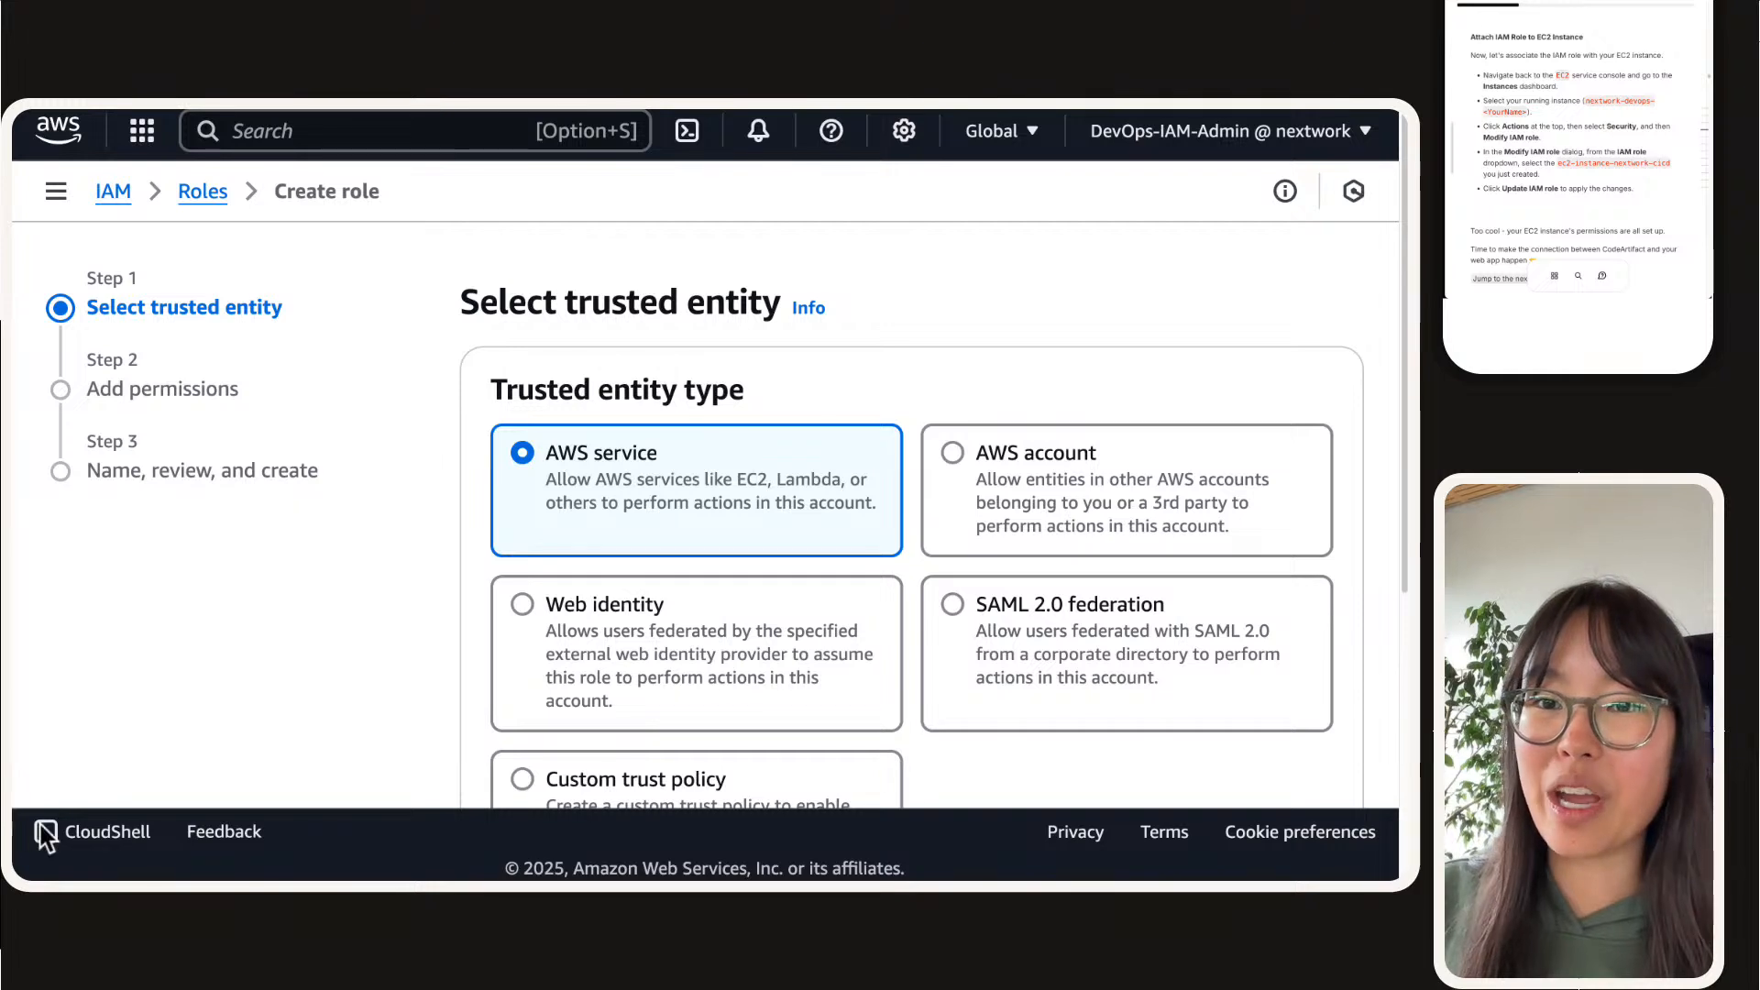
scroll(1596, 114, up, 6)
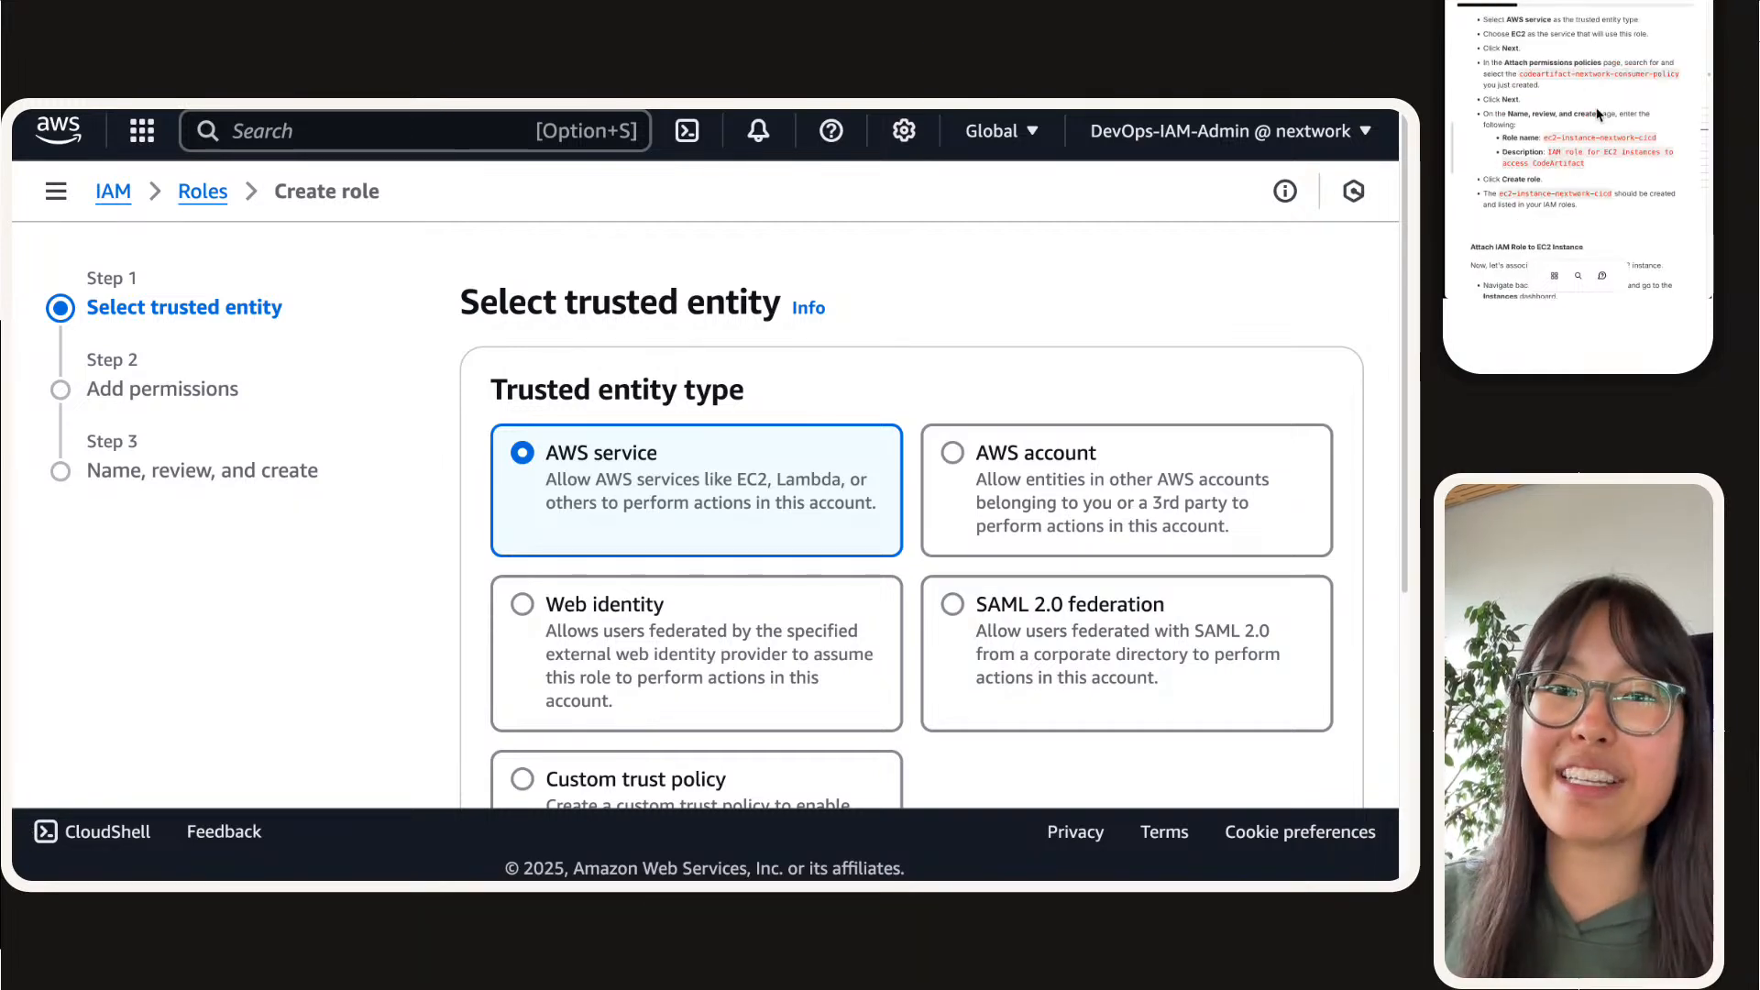
scroll(1597, 110, up, 1)
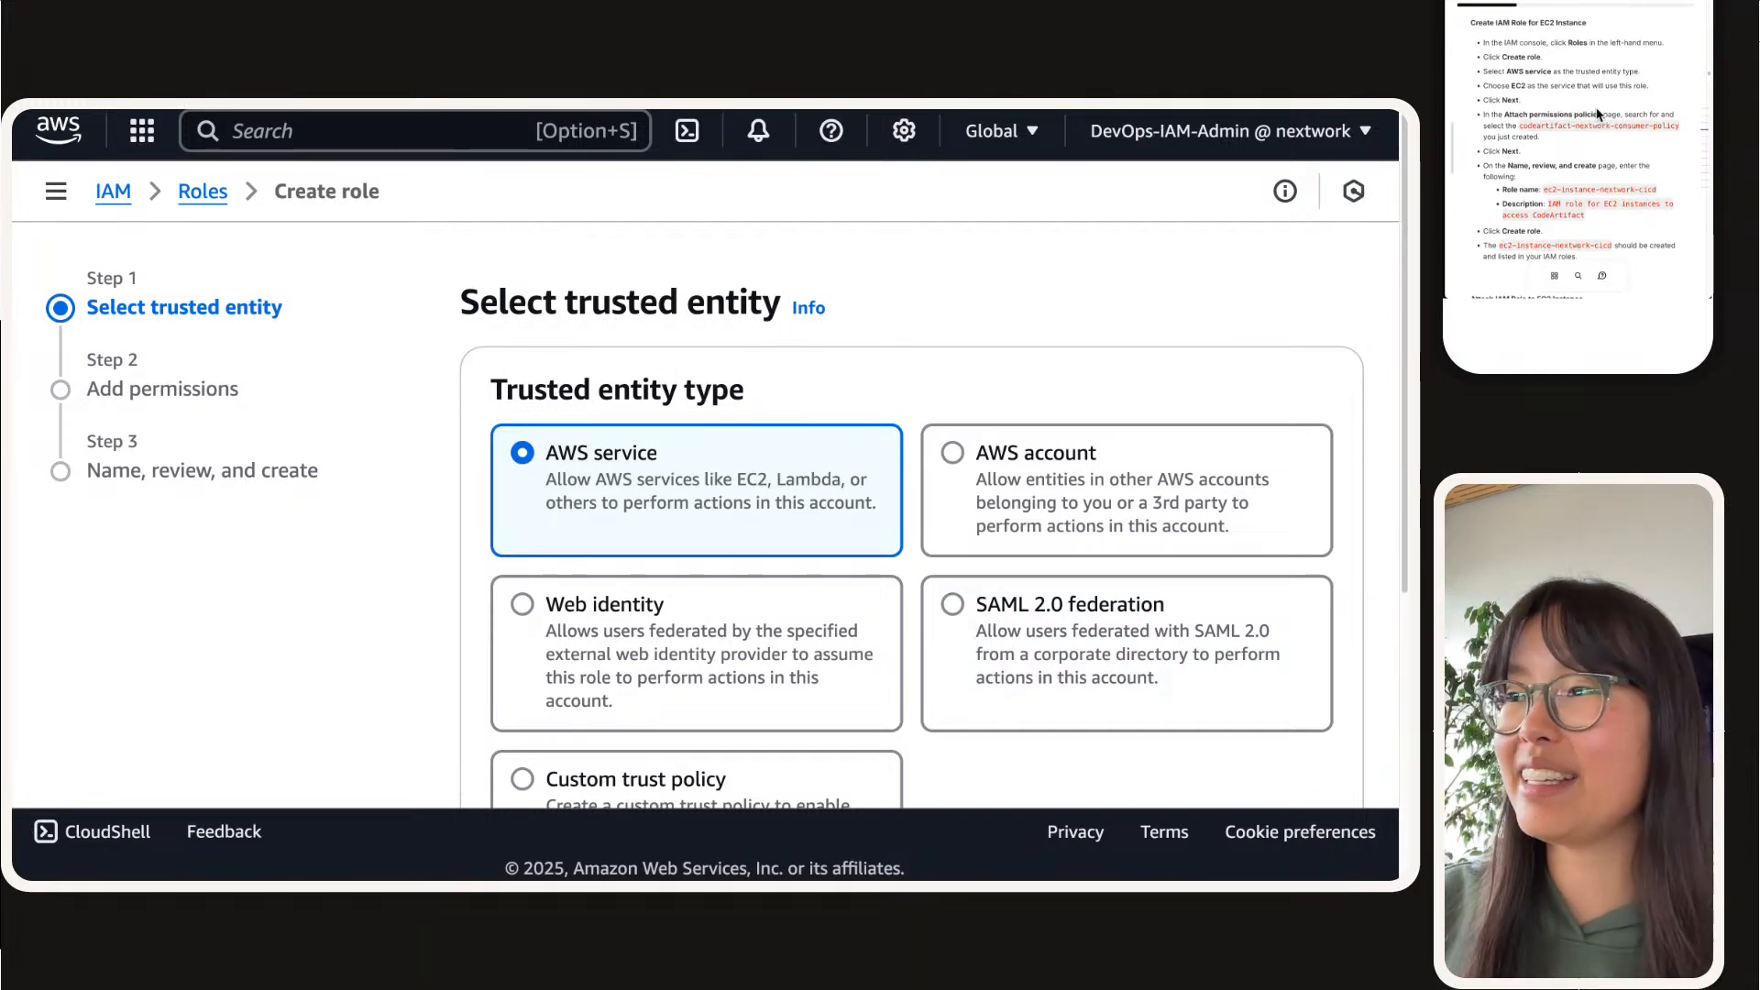
scroll(557, 498, down, 5)
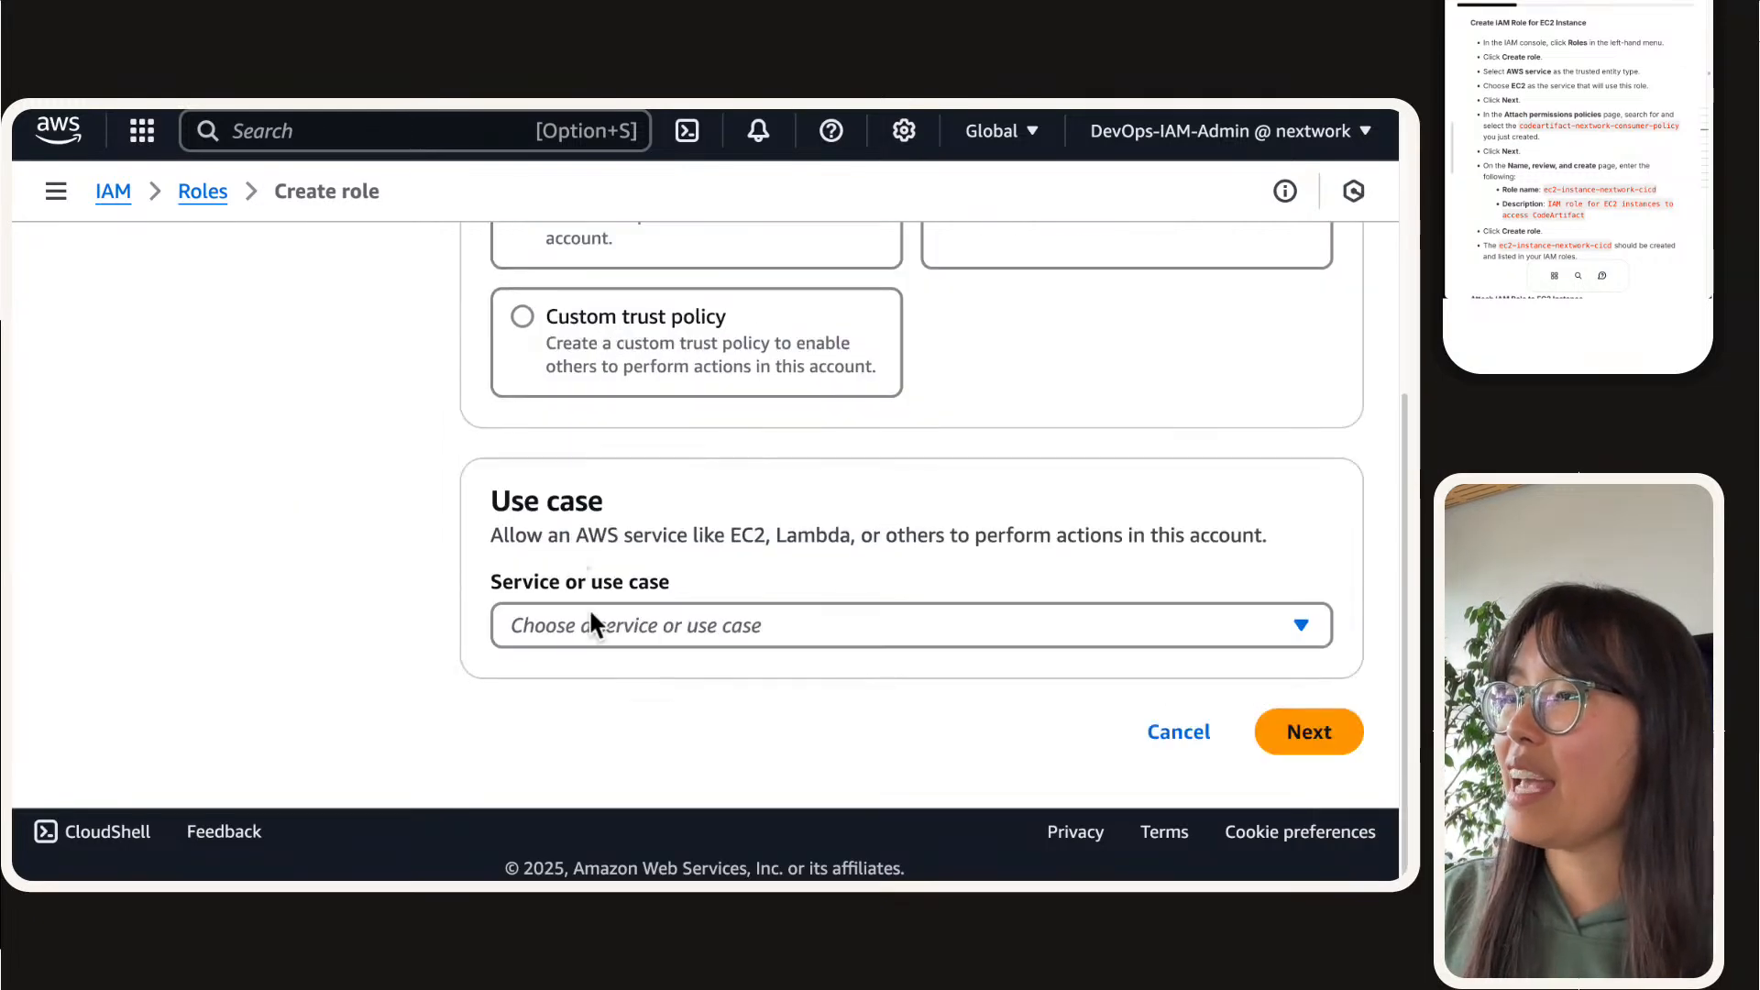
click(583, 632)
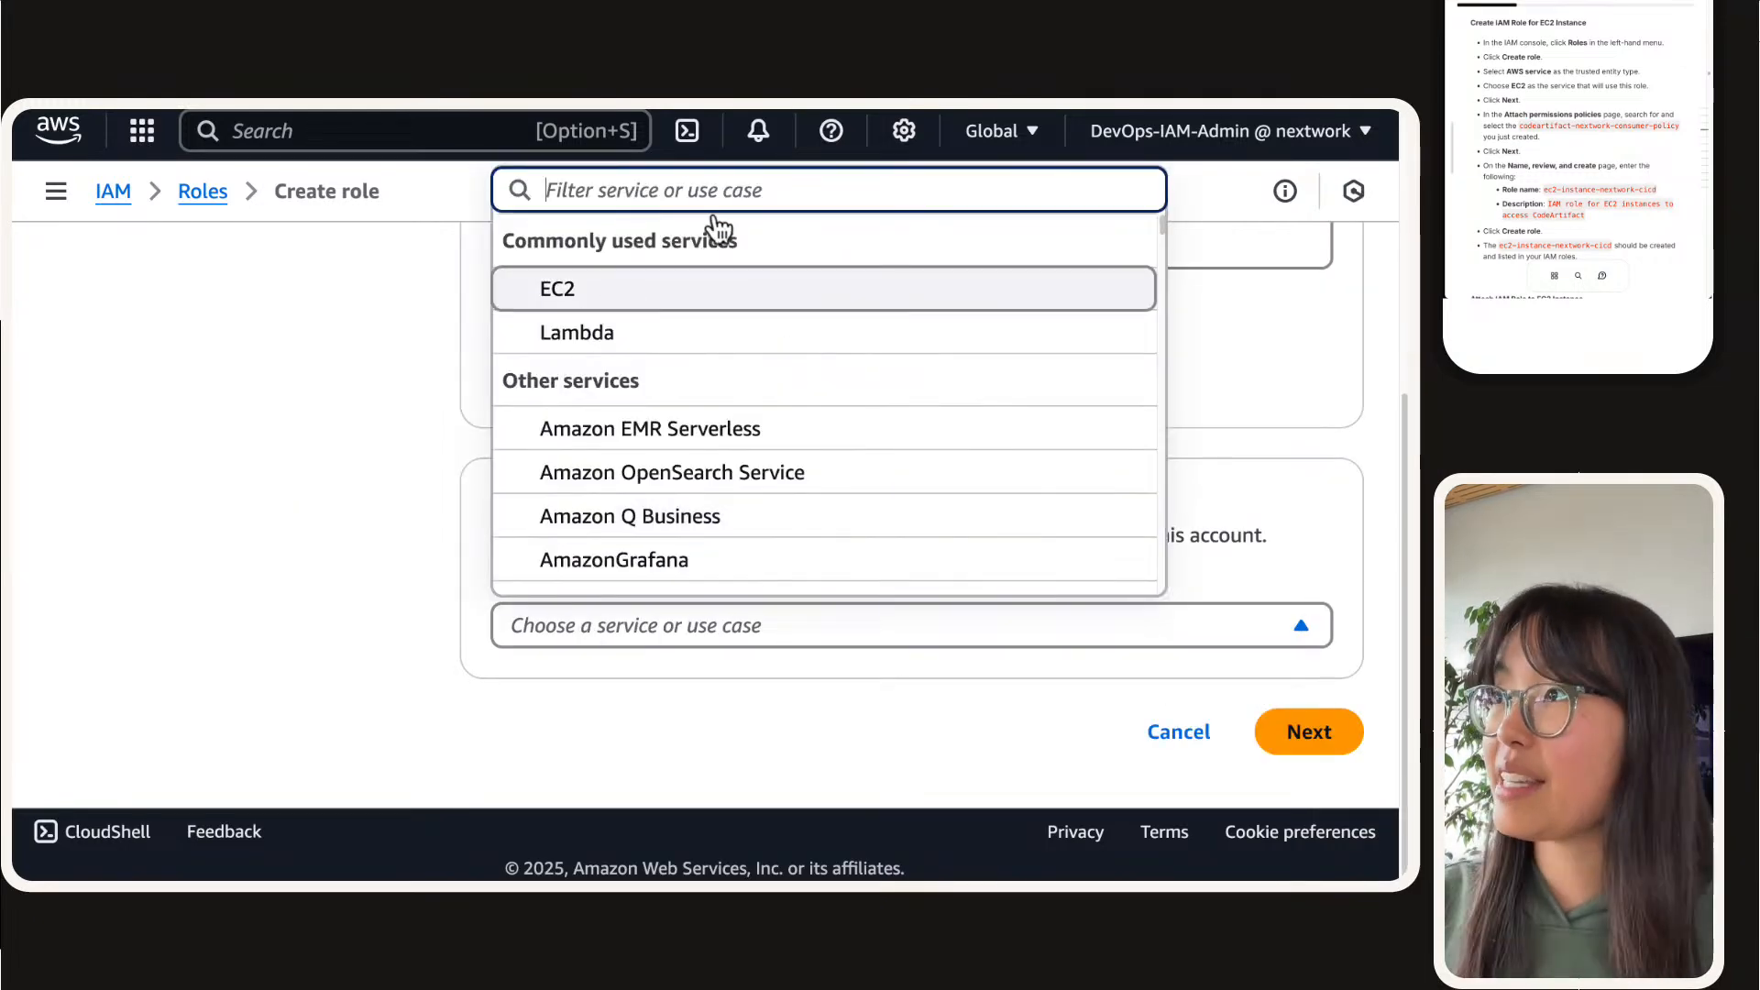
click(688, 302)
scroll(1018, 681, down, 7)
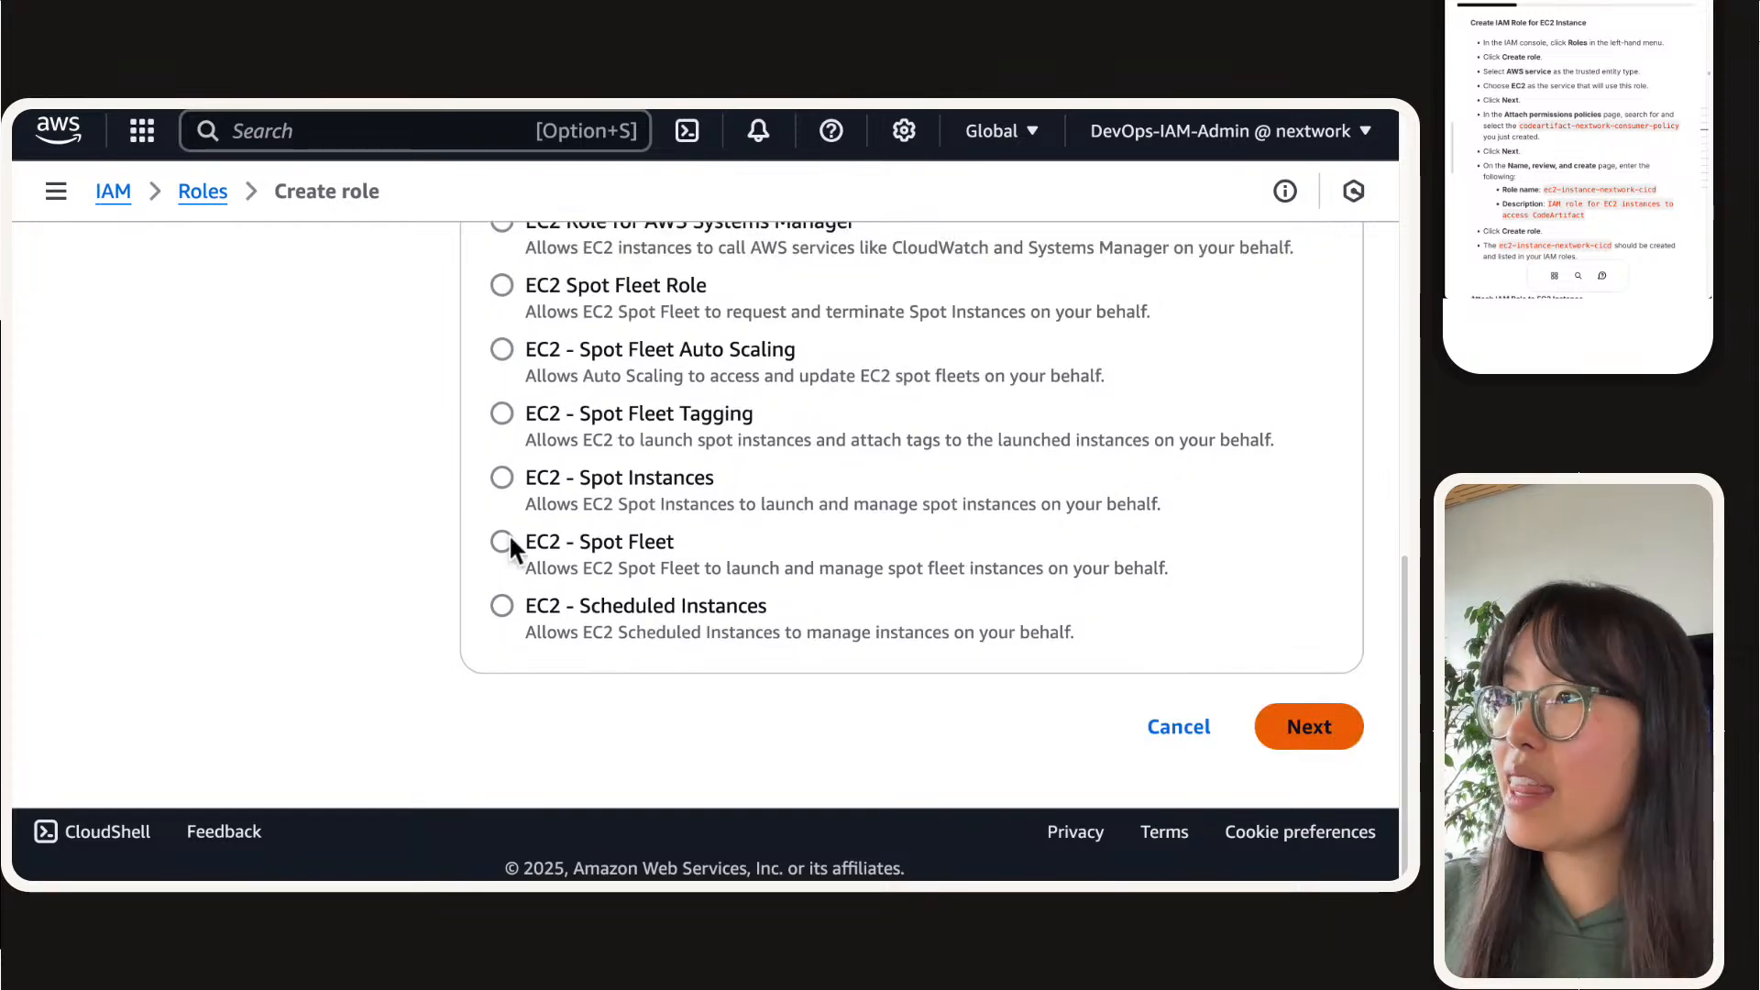
click(1309, 726)
Step: Search the permissions policies for consumer, select codeartifact-nextwork-consumer-policy for the role and continue to the naming stage
click(765, 523)
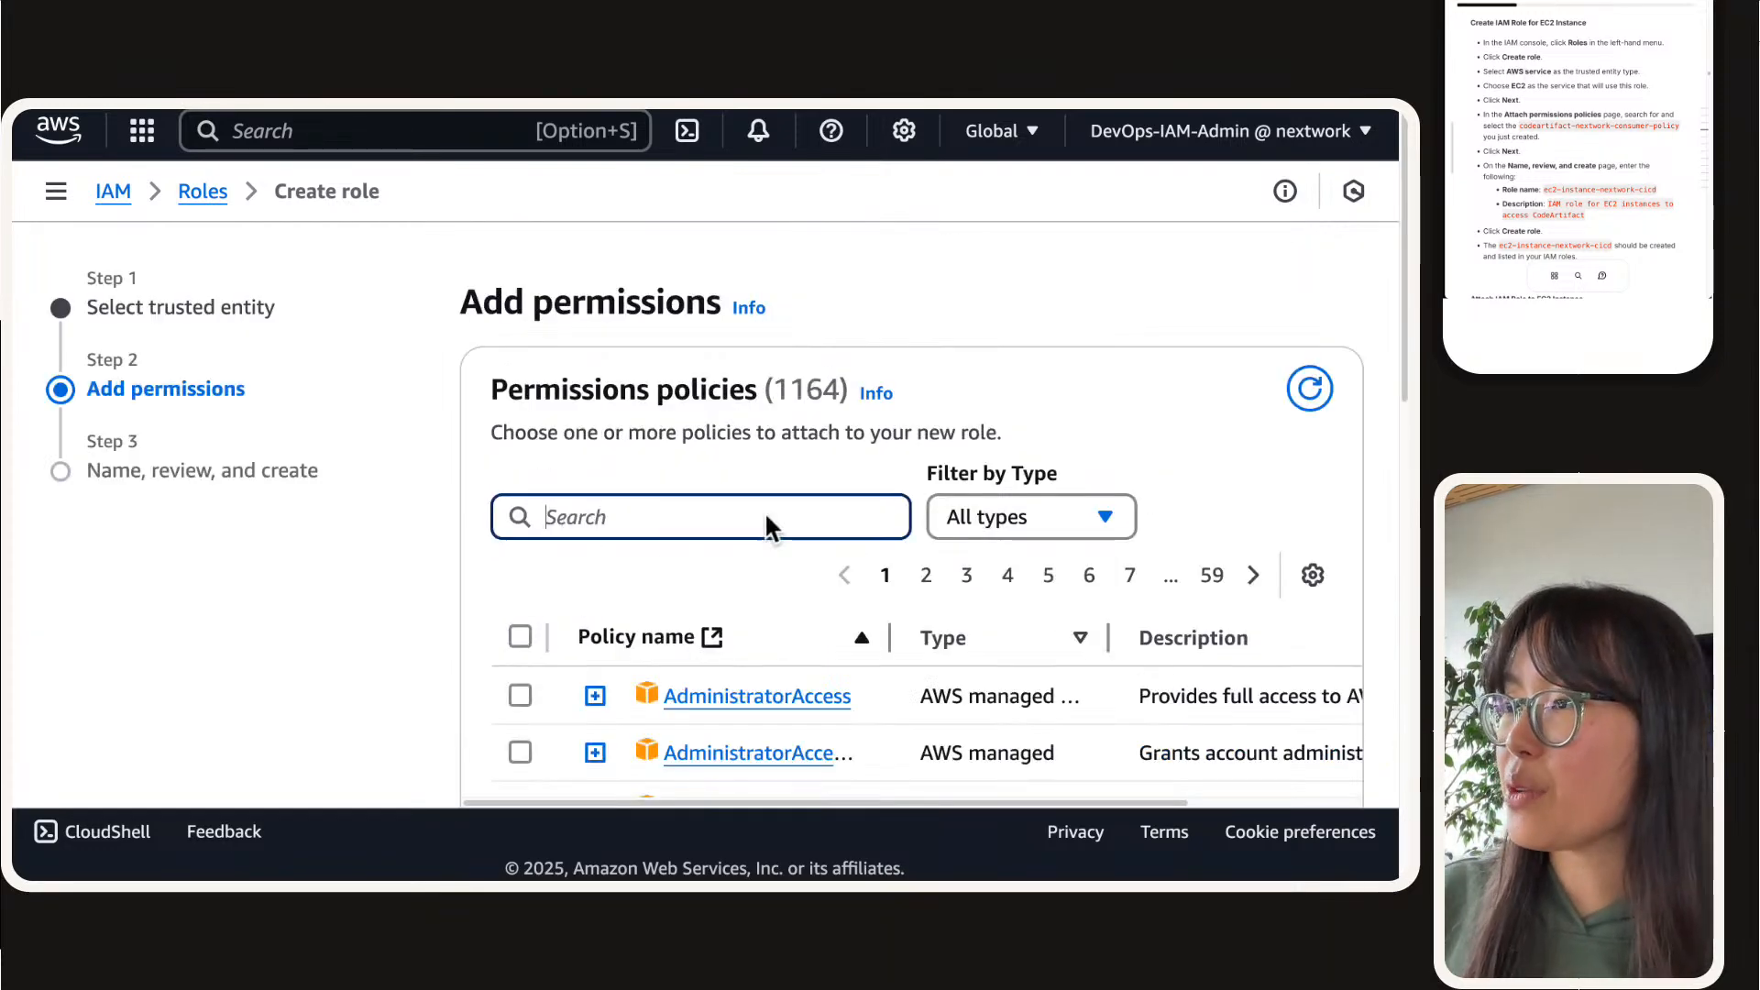
text(consumer)
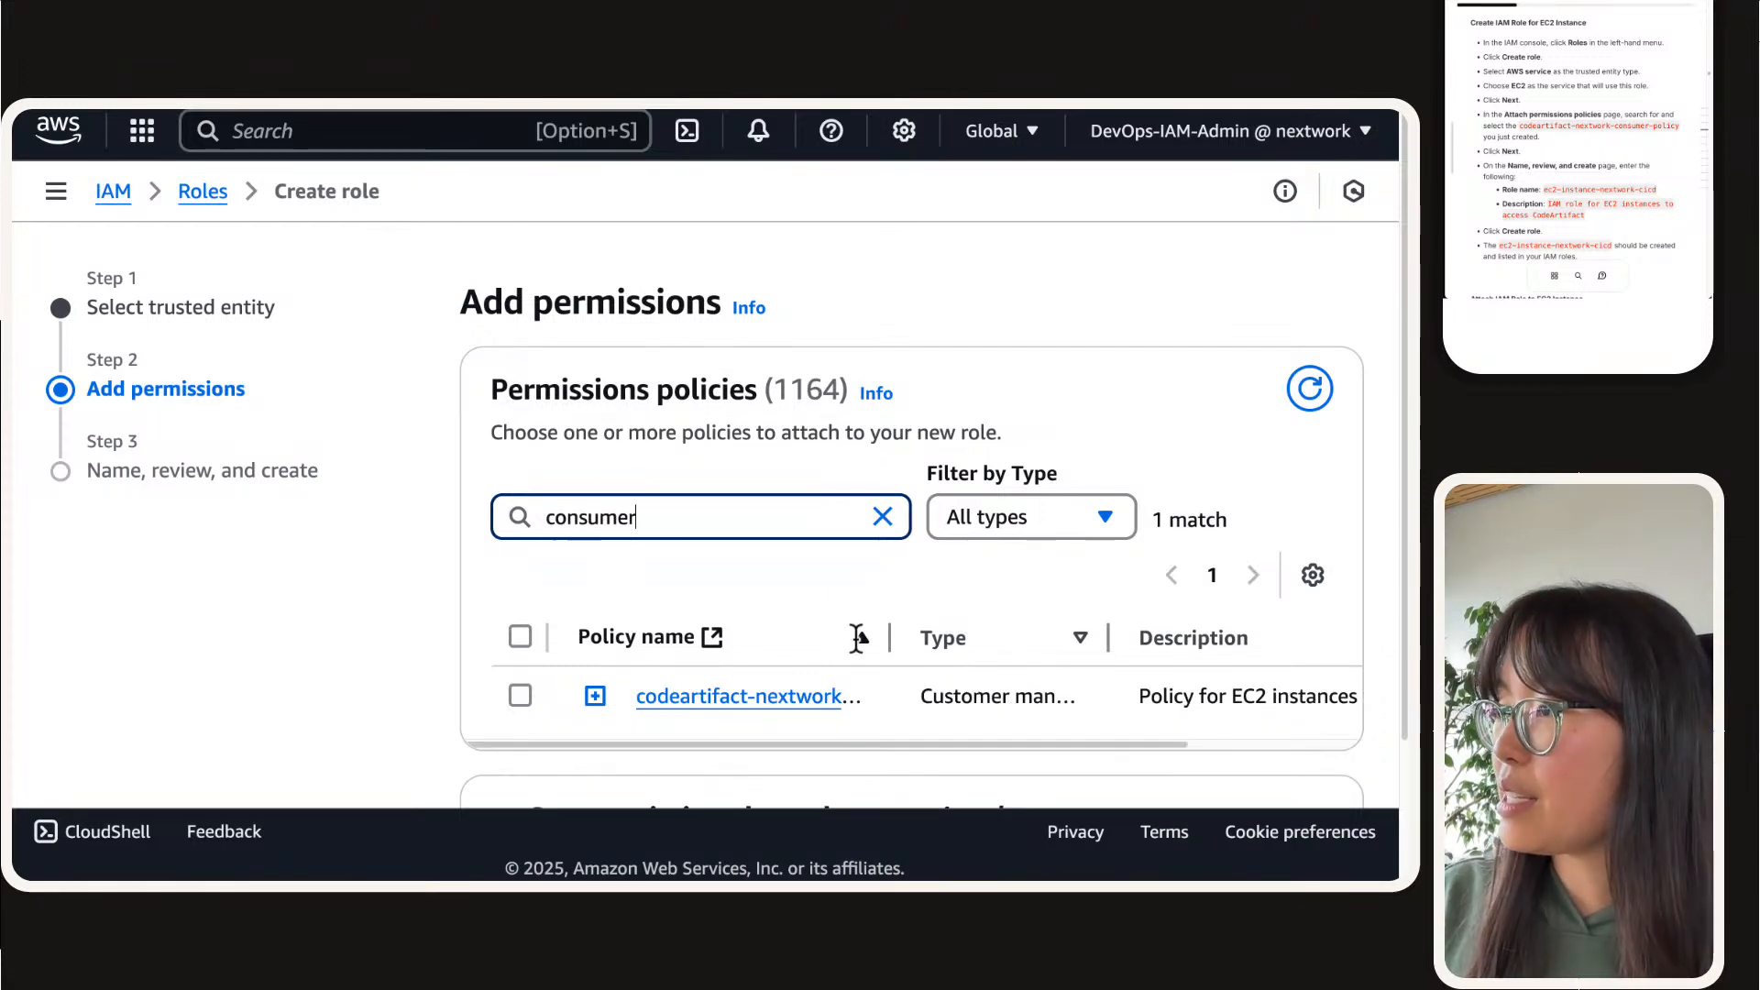
drag(872, 637, 1219, 637)
click(522, 683)
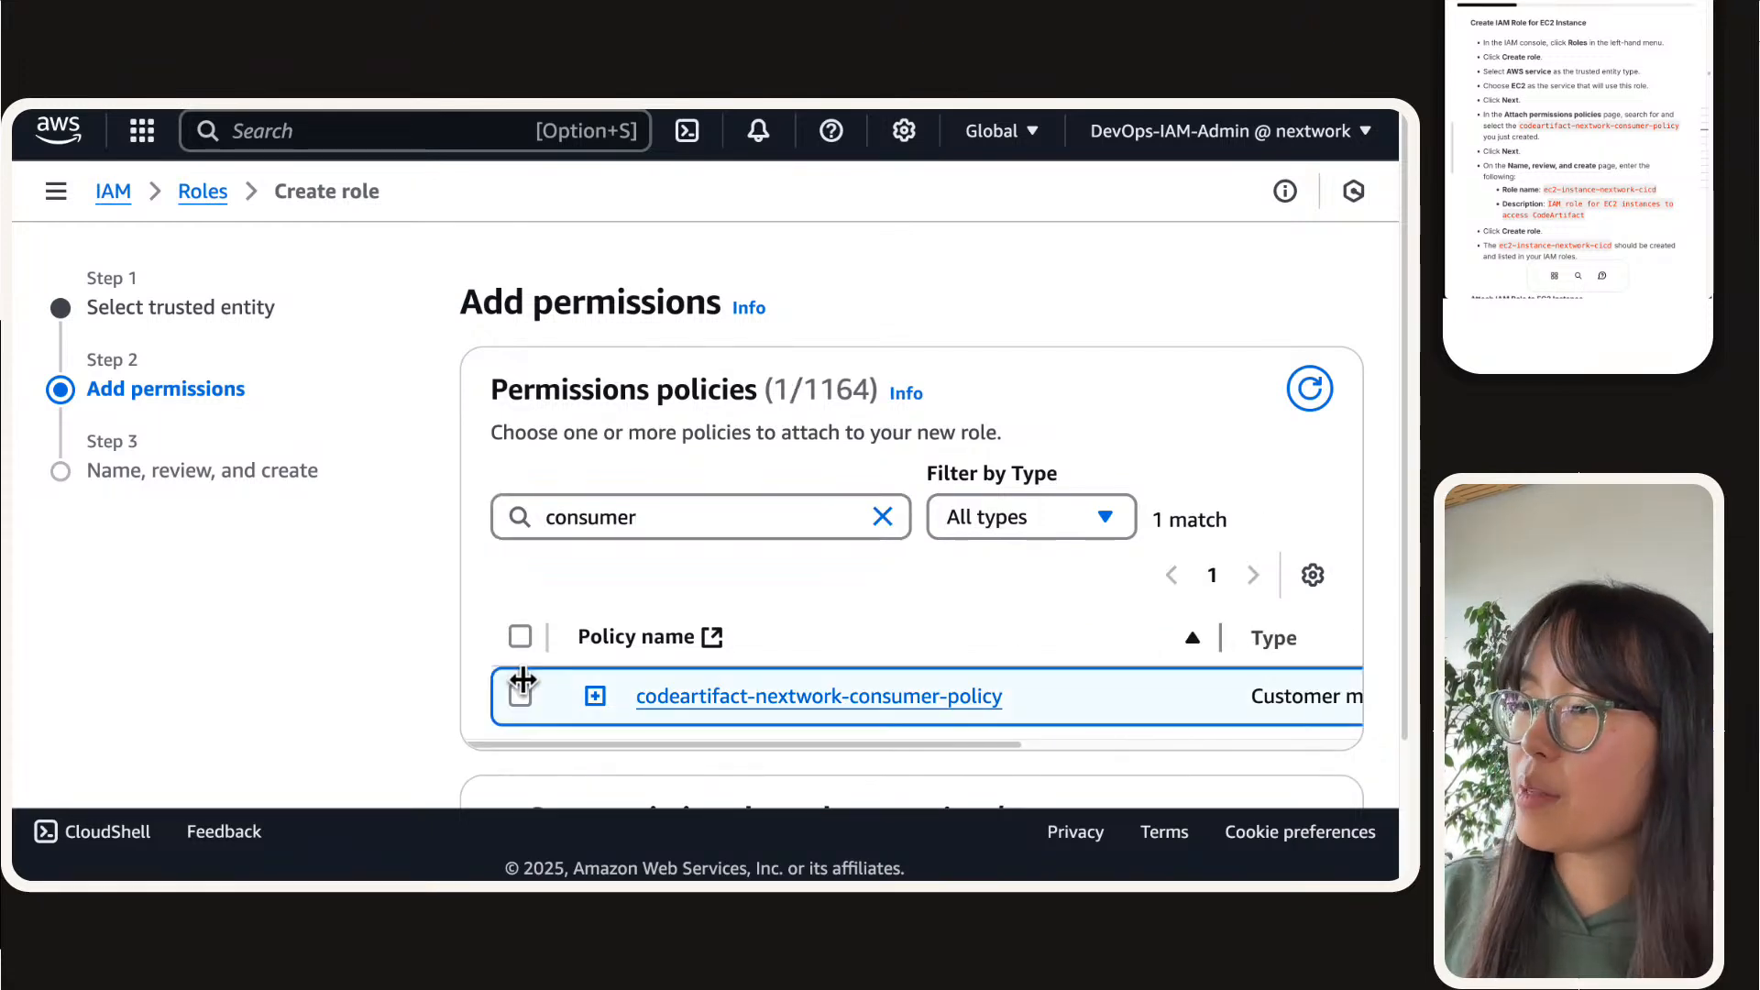
scroll(601, 491, down, 2)
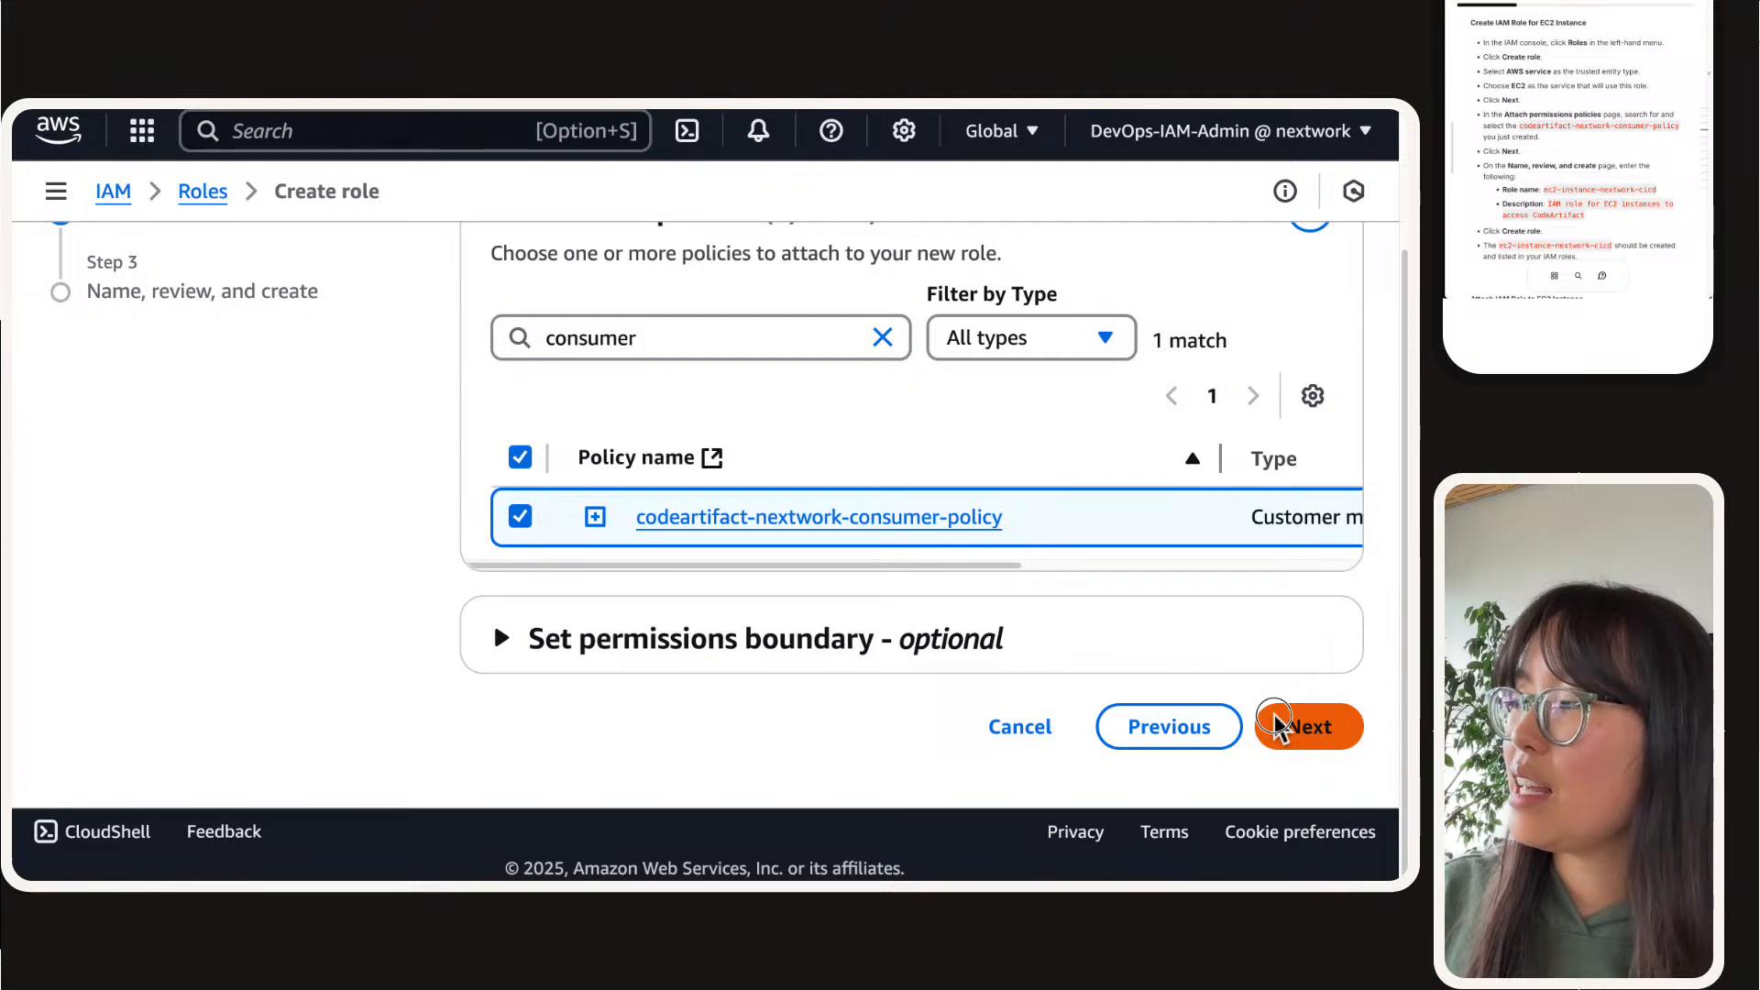
click(1277, 724)
Step: Name the role ec2-instance-nextwork-cicd, using the role name given in the guide
click(574, 390)
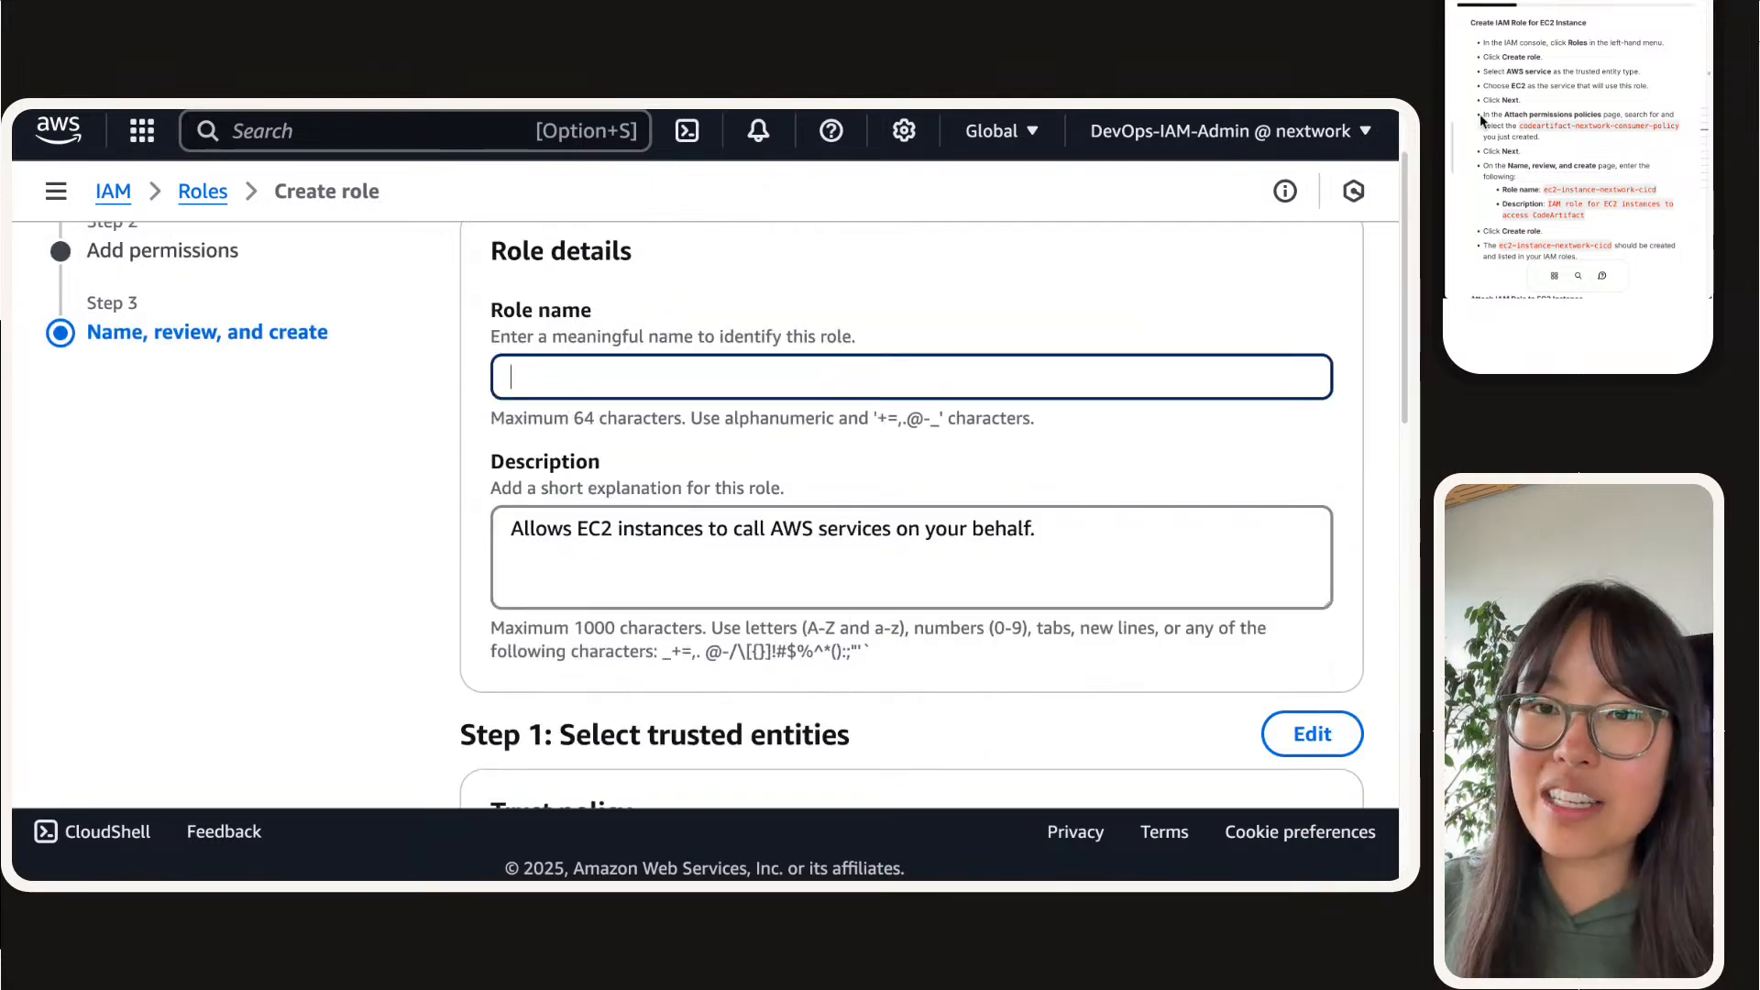
click(1630, 97)
scroll(1583, 180, down, 1)
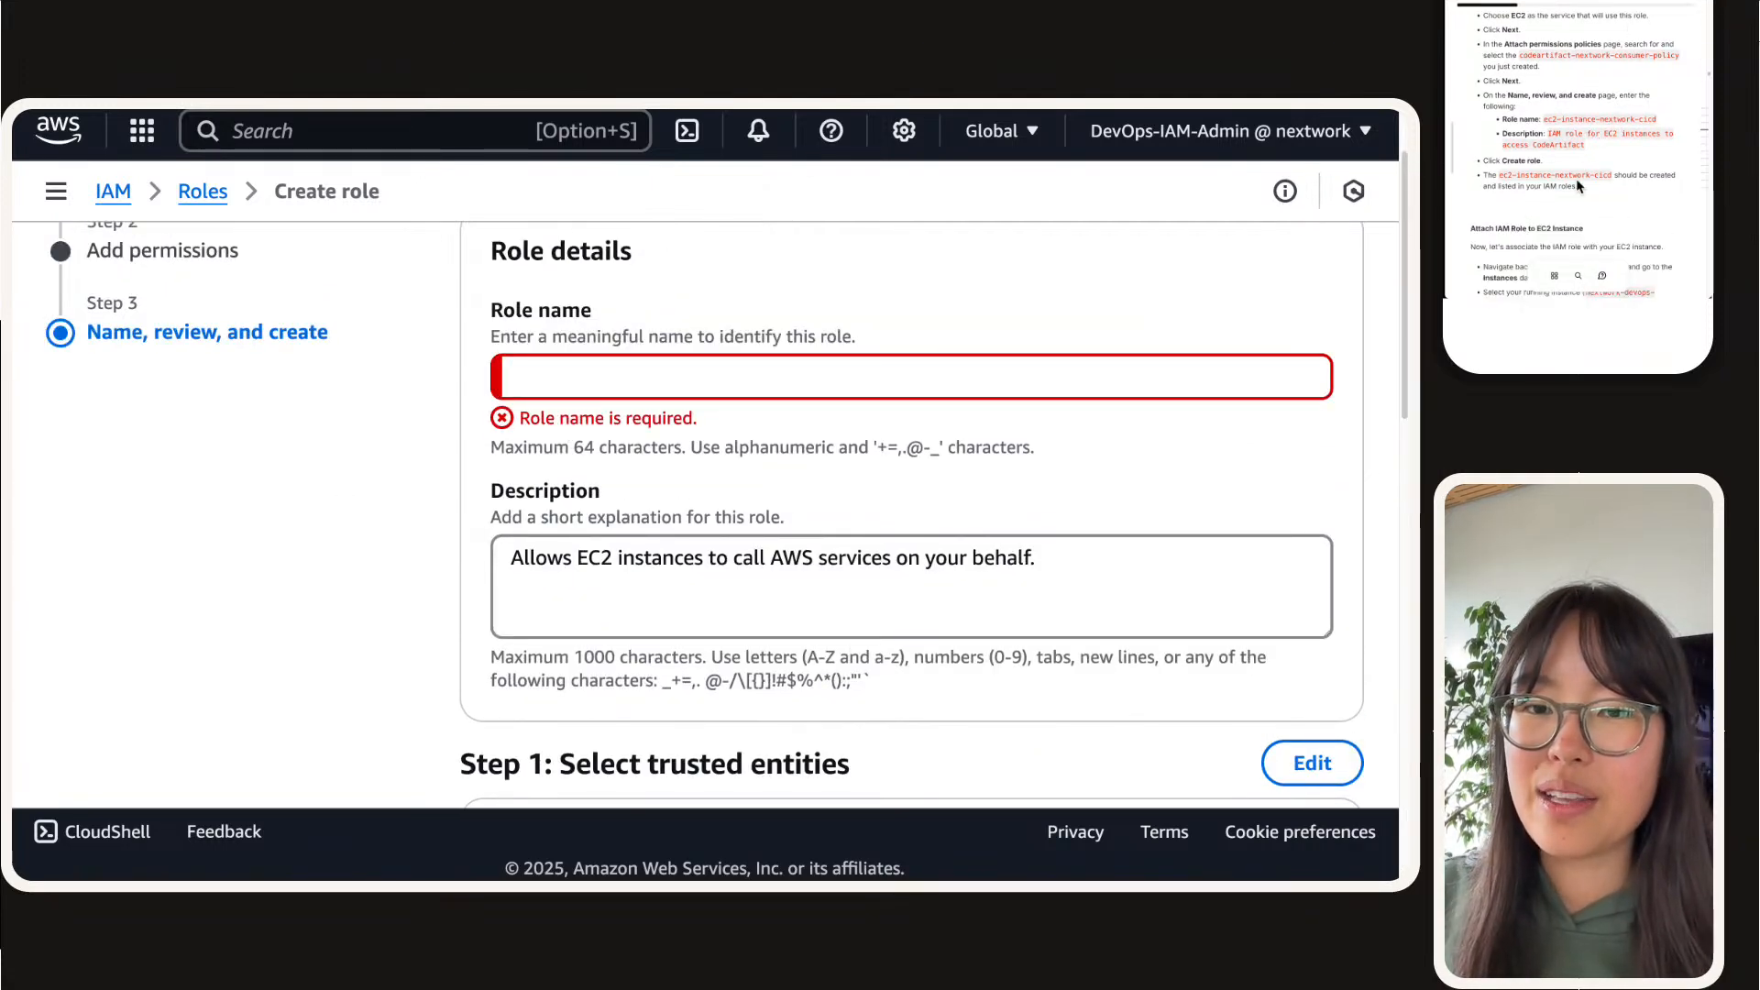
click(609, 388)
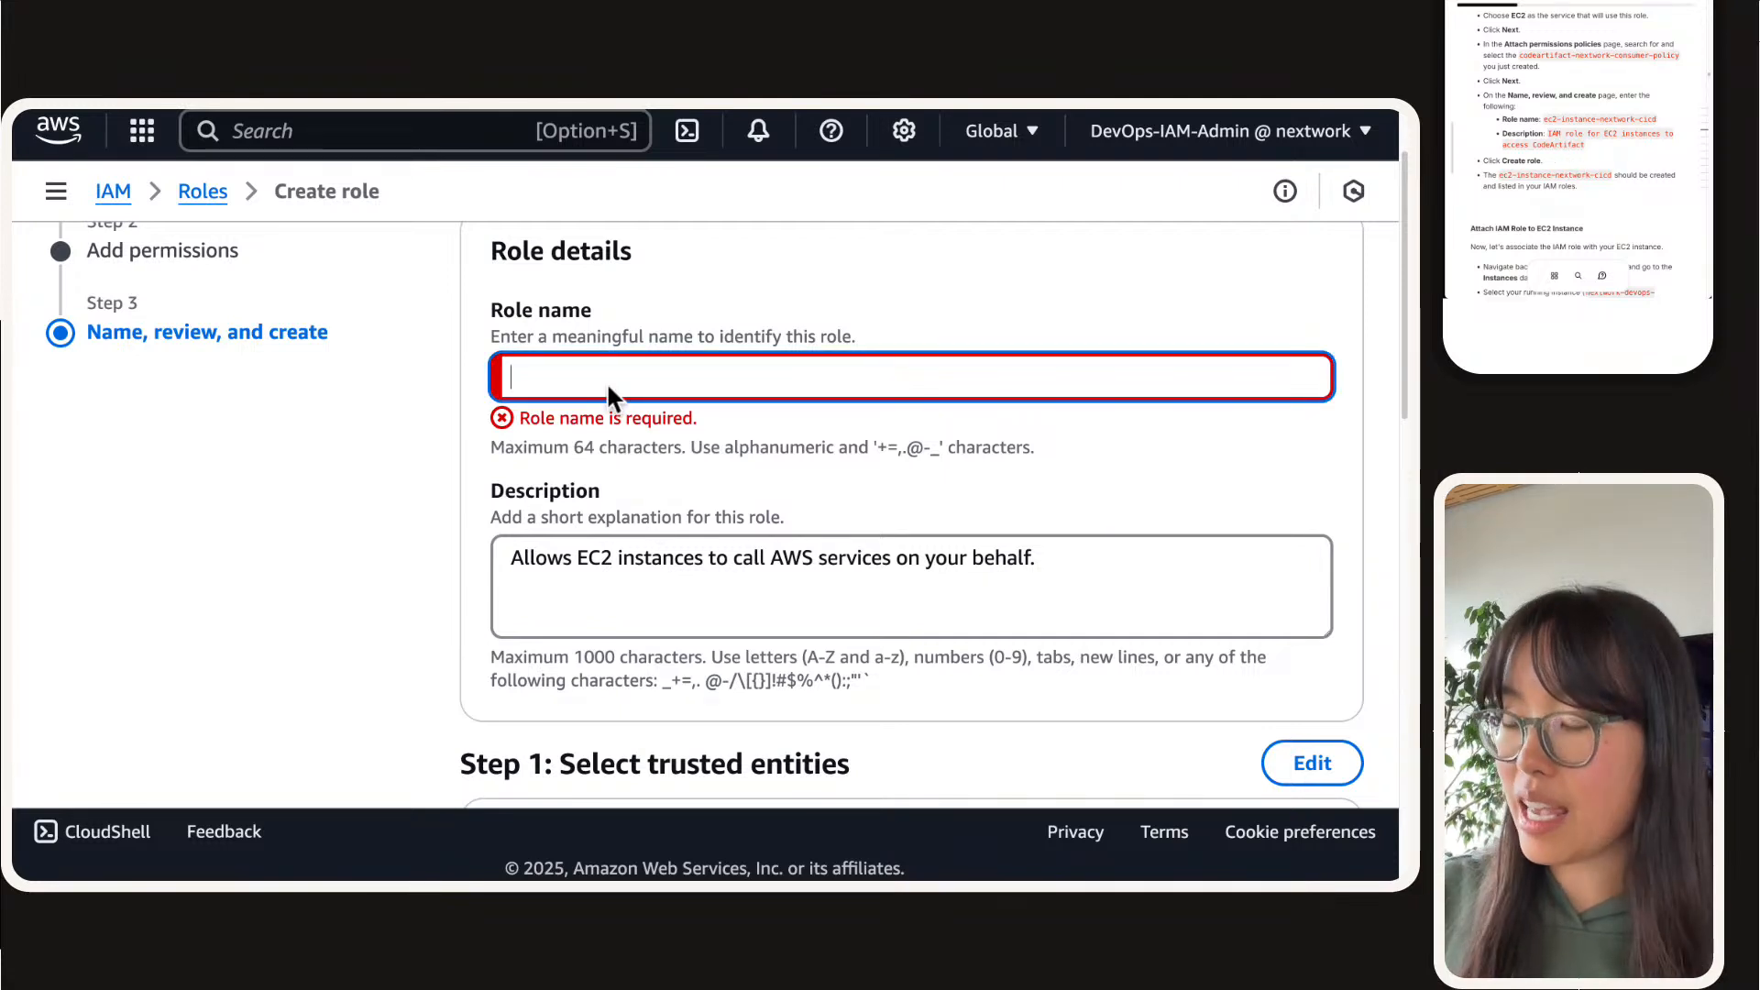
key(super+v)
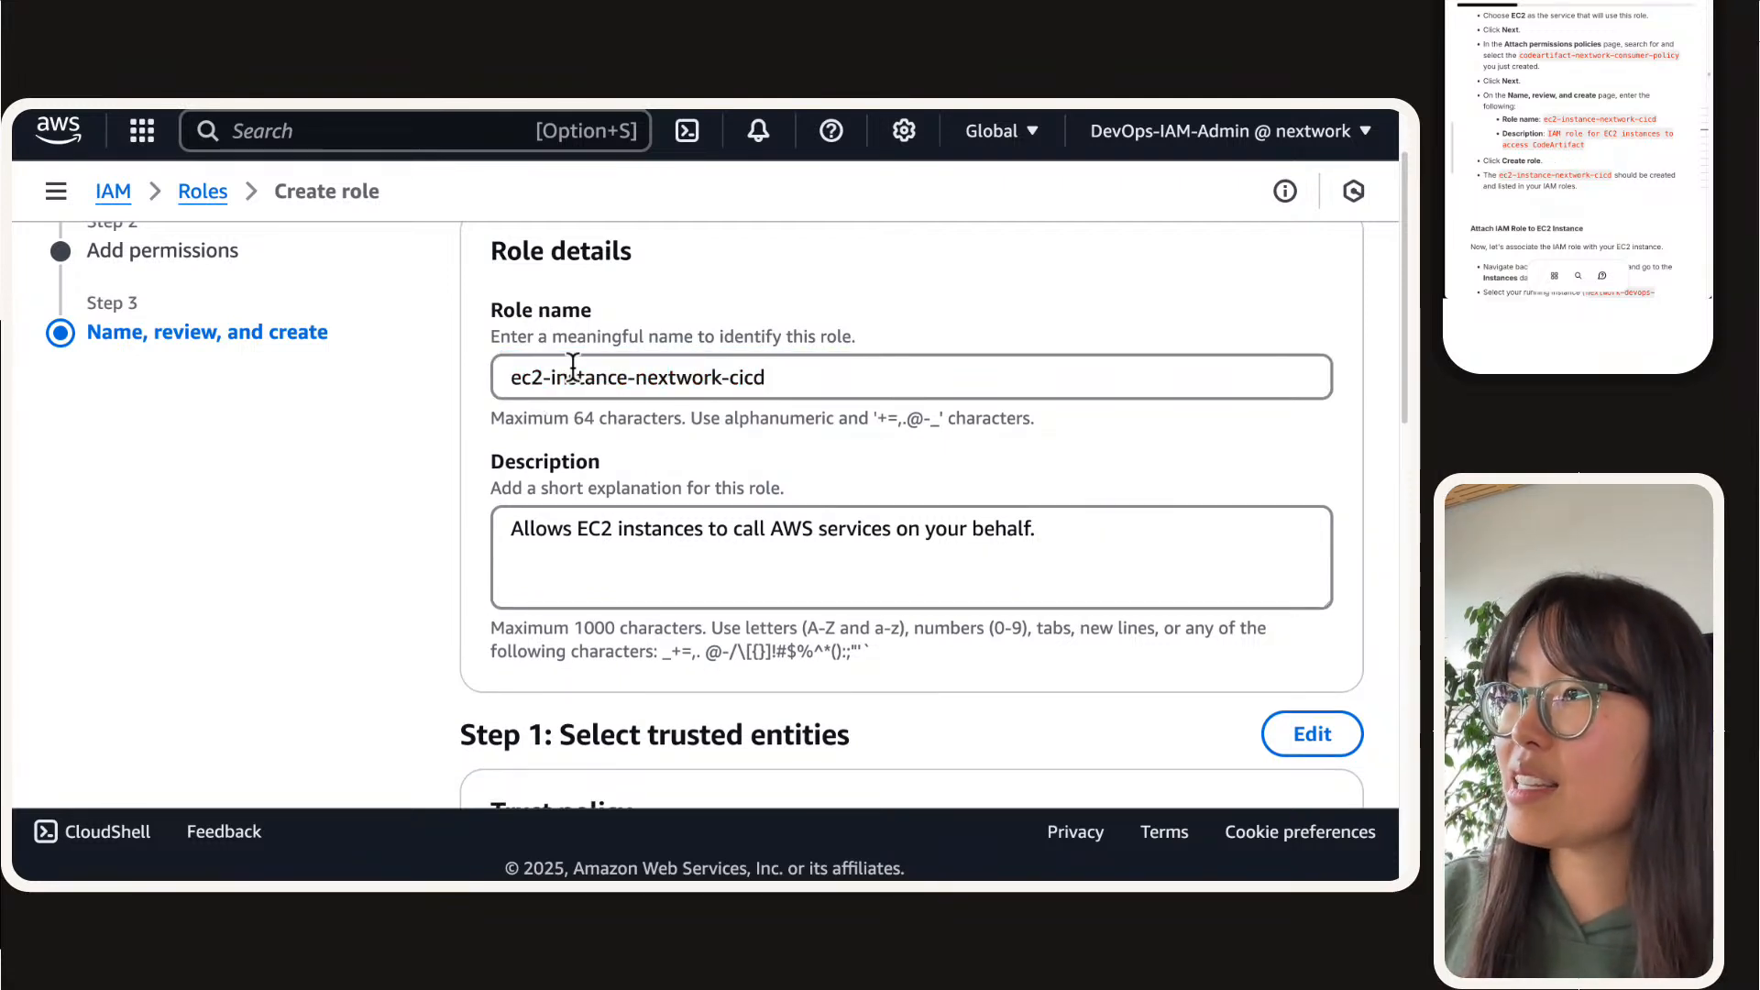
Step: Replace the role's description with "IAM role for EC2 instances to access CodeArtifact" and create the role
click(693, 552)
key(super+a)
key(super+v)
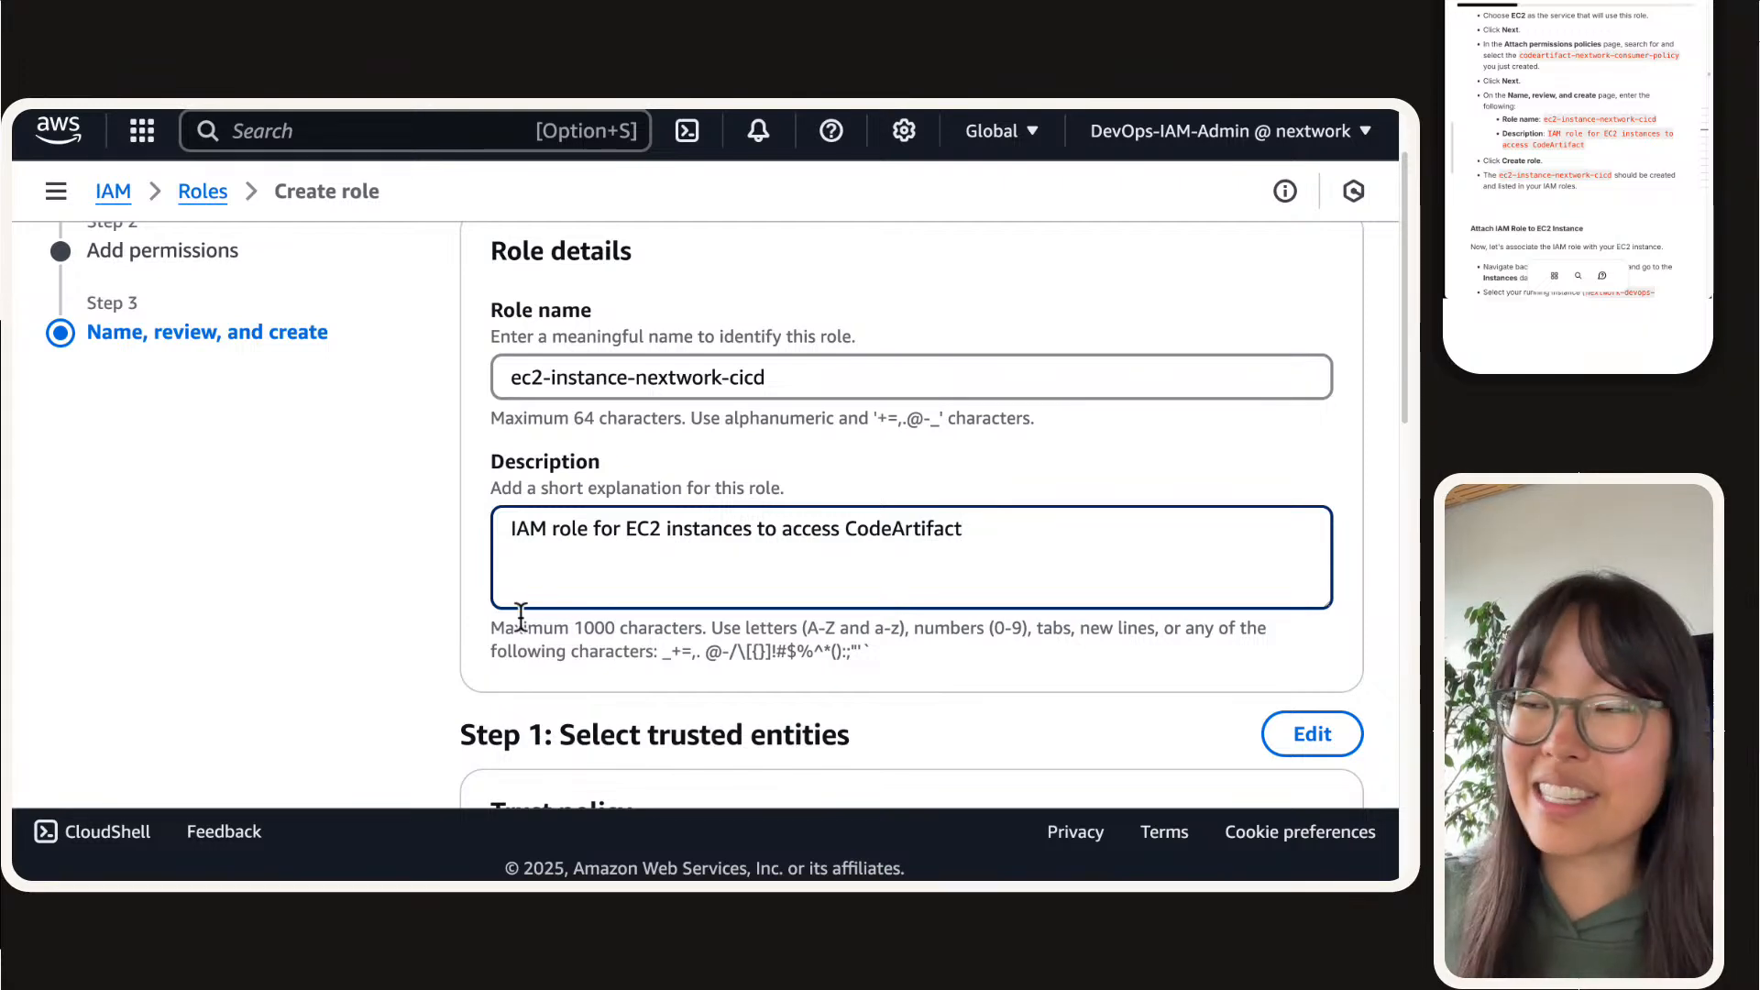
scroll(798, 564, up, 1)
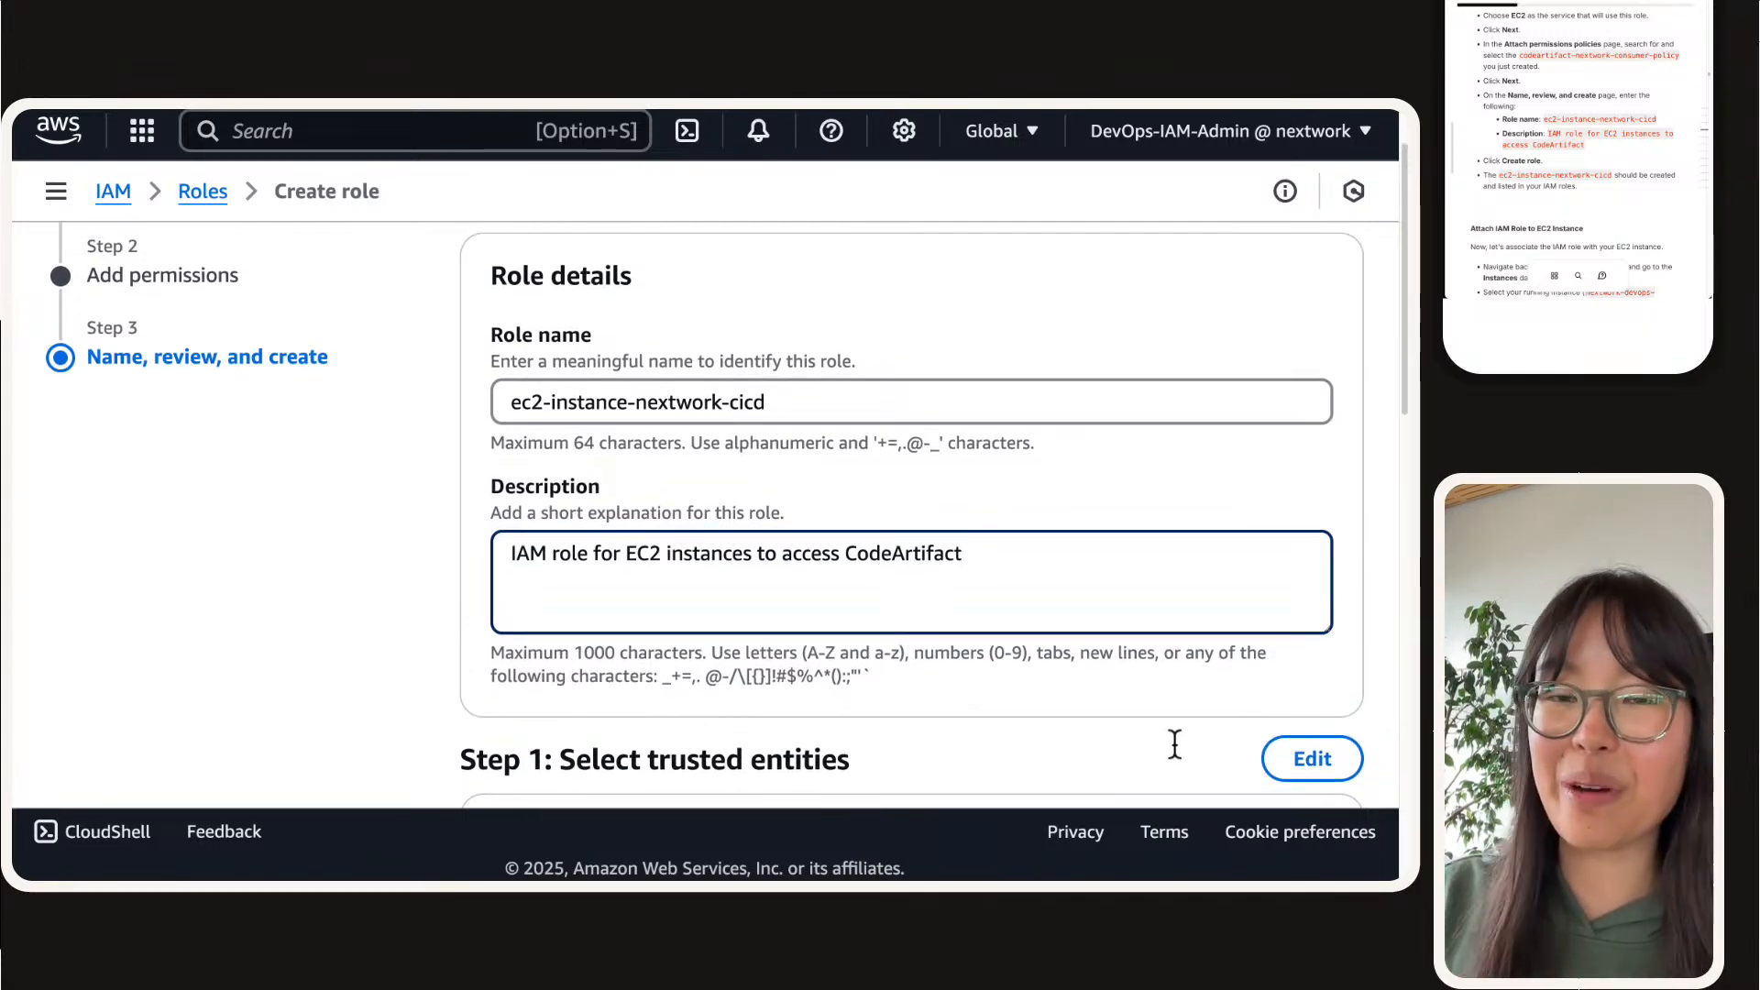
scroll(1263, 744, down, 10)
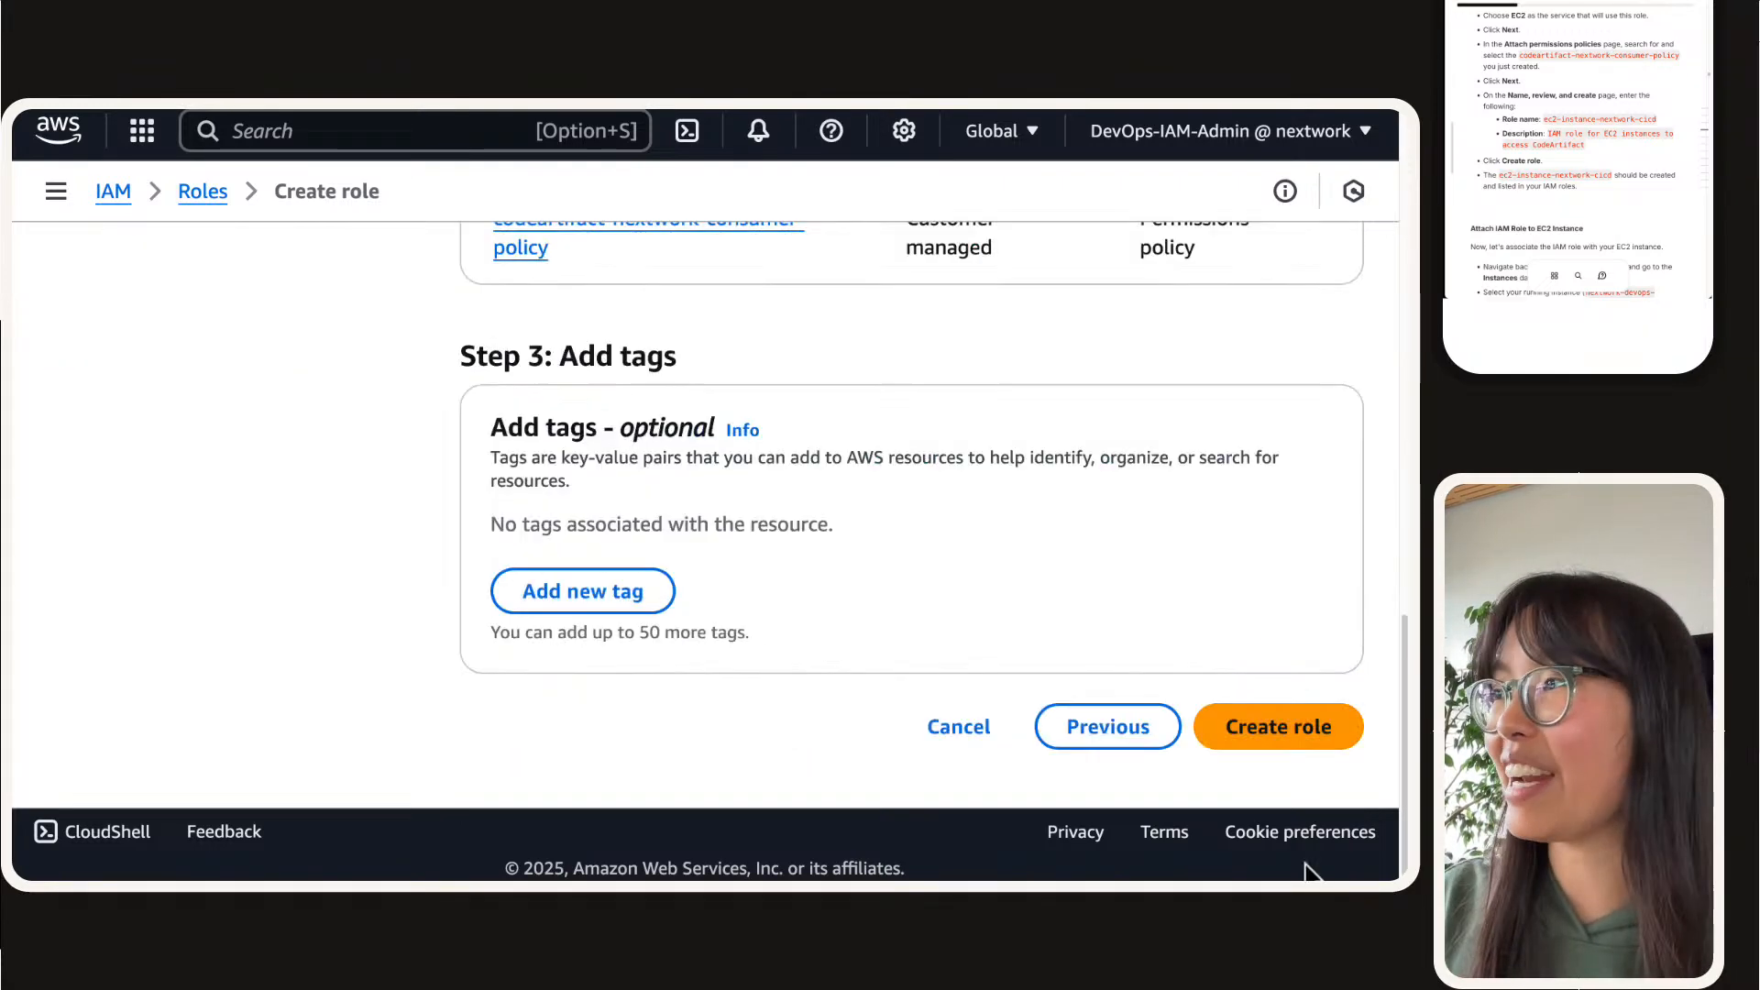
click(1313, 731)
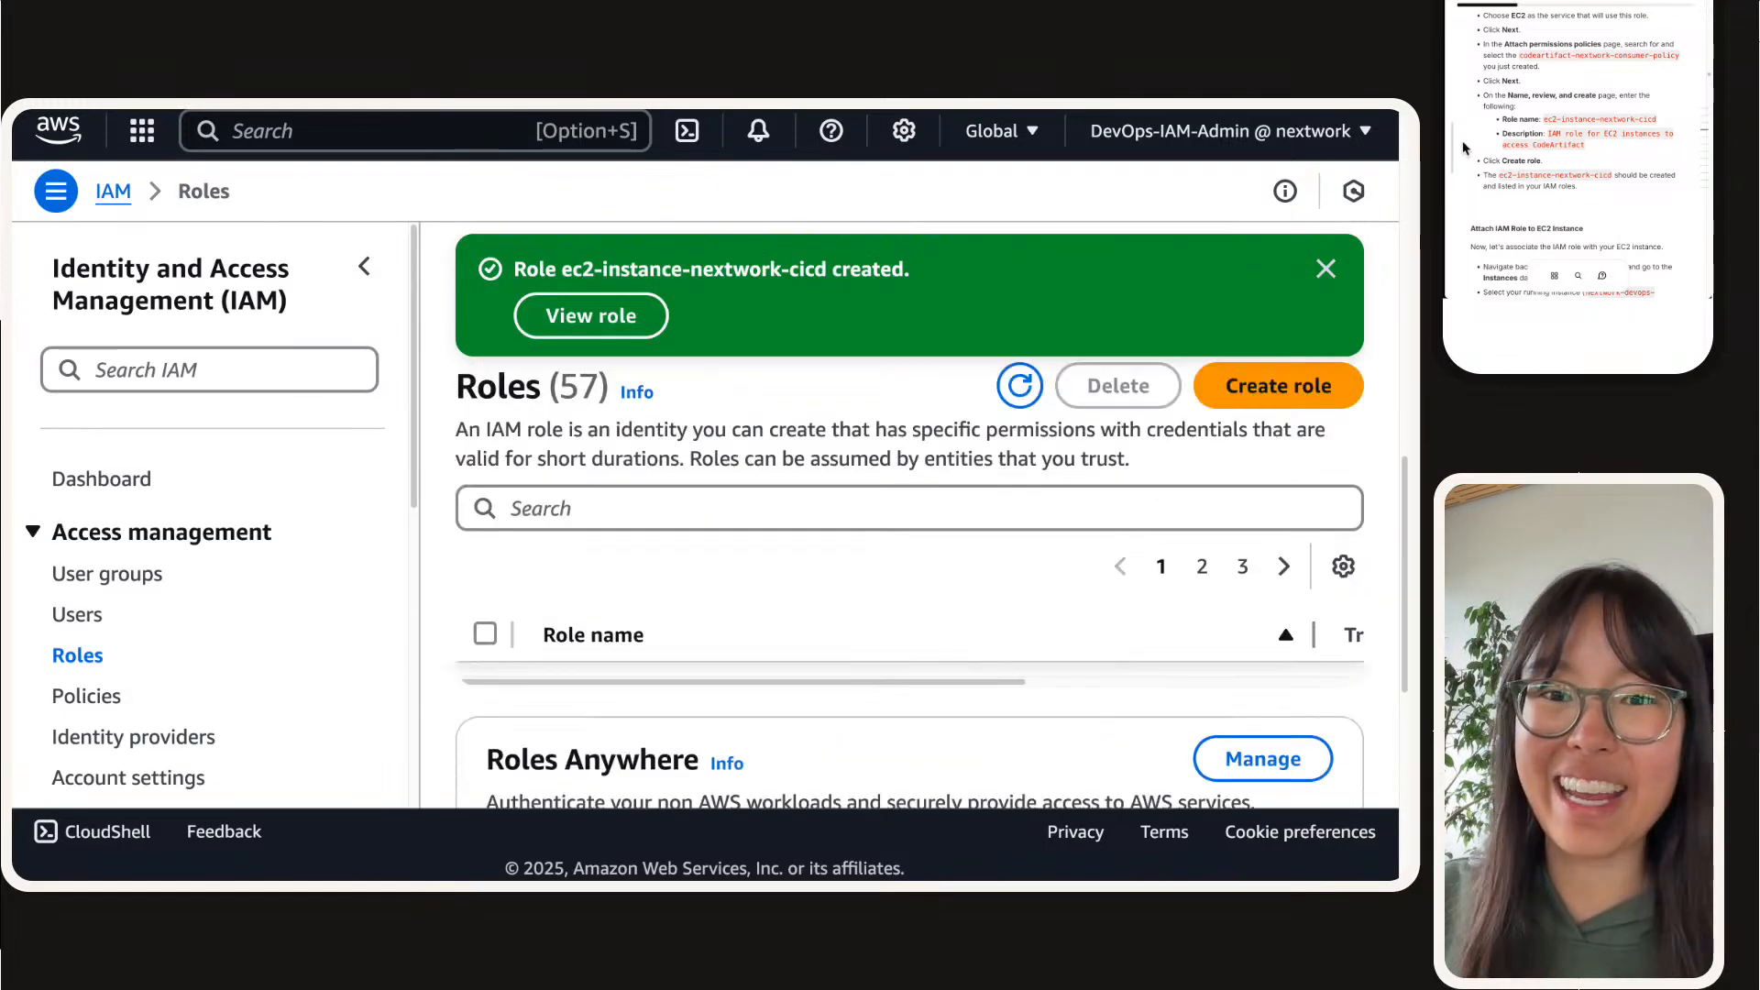
Step: Return to the EC2 launch page, open the newly launched instance in the Instances list and collapse the side navigation
scroll(1562, 112, down, 4)
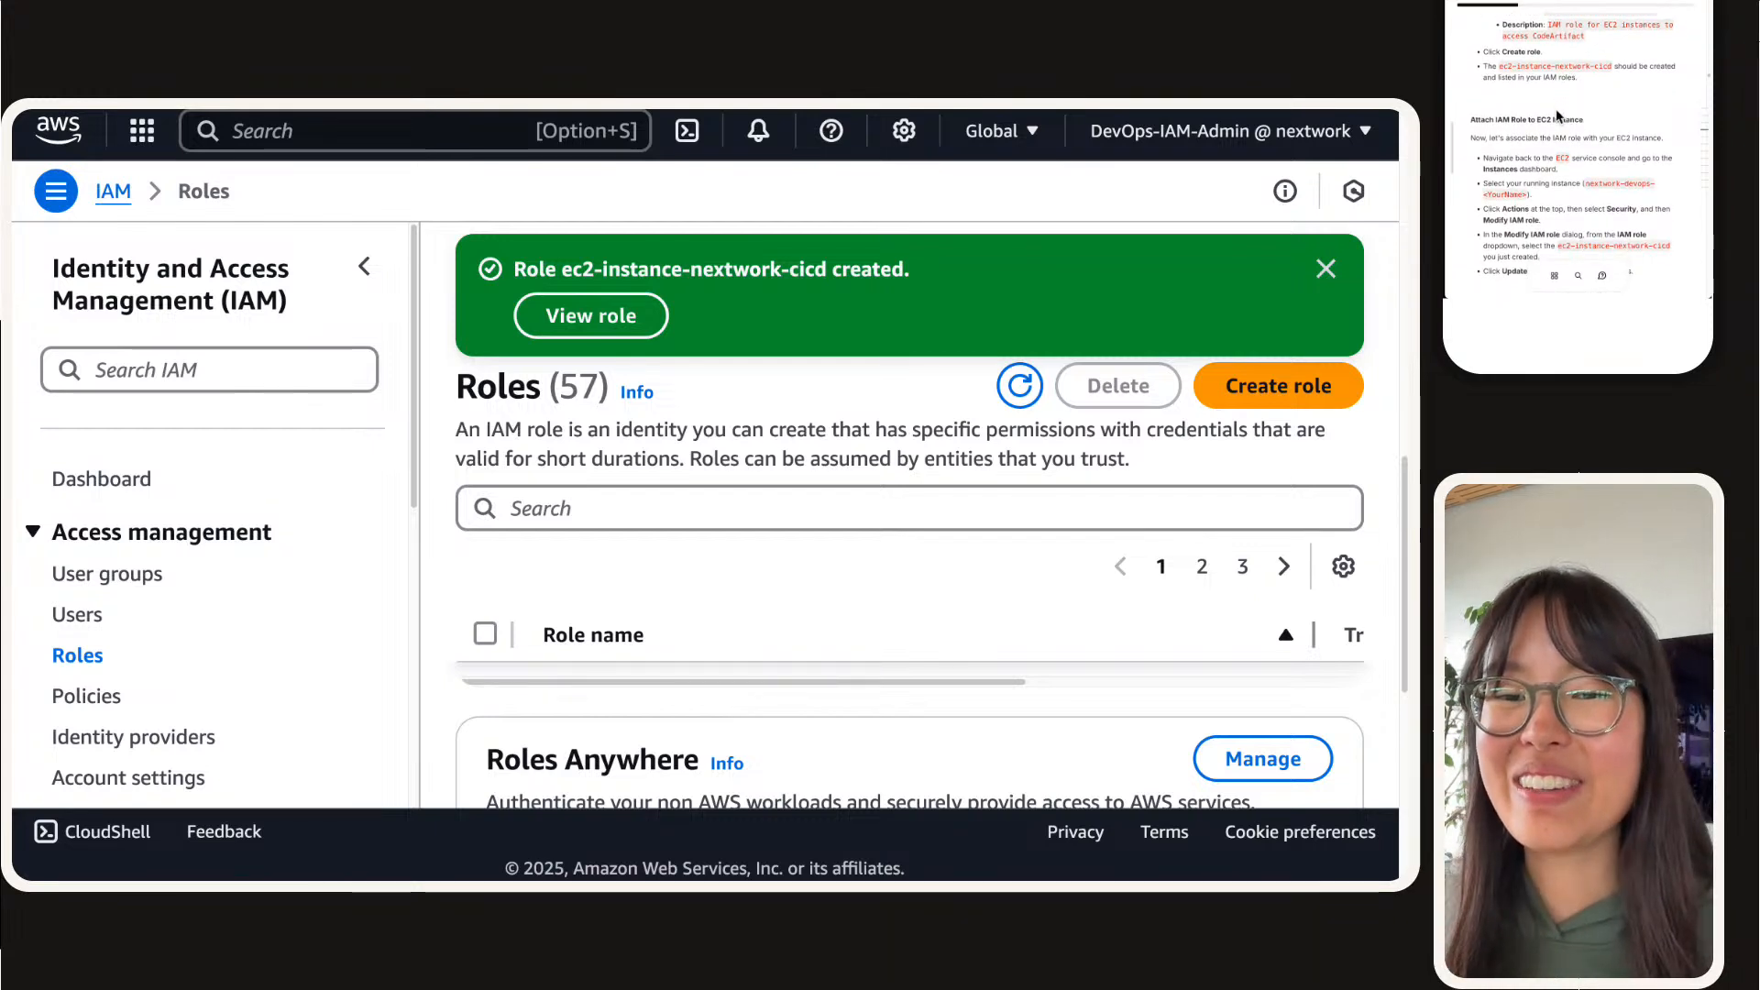
scroll(1556, 115, down, 3)
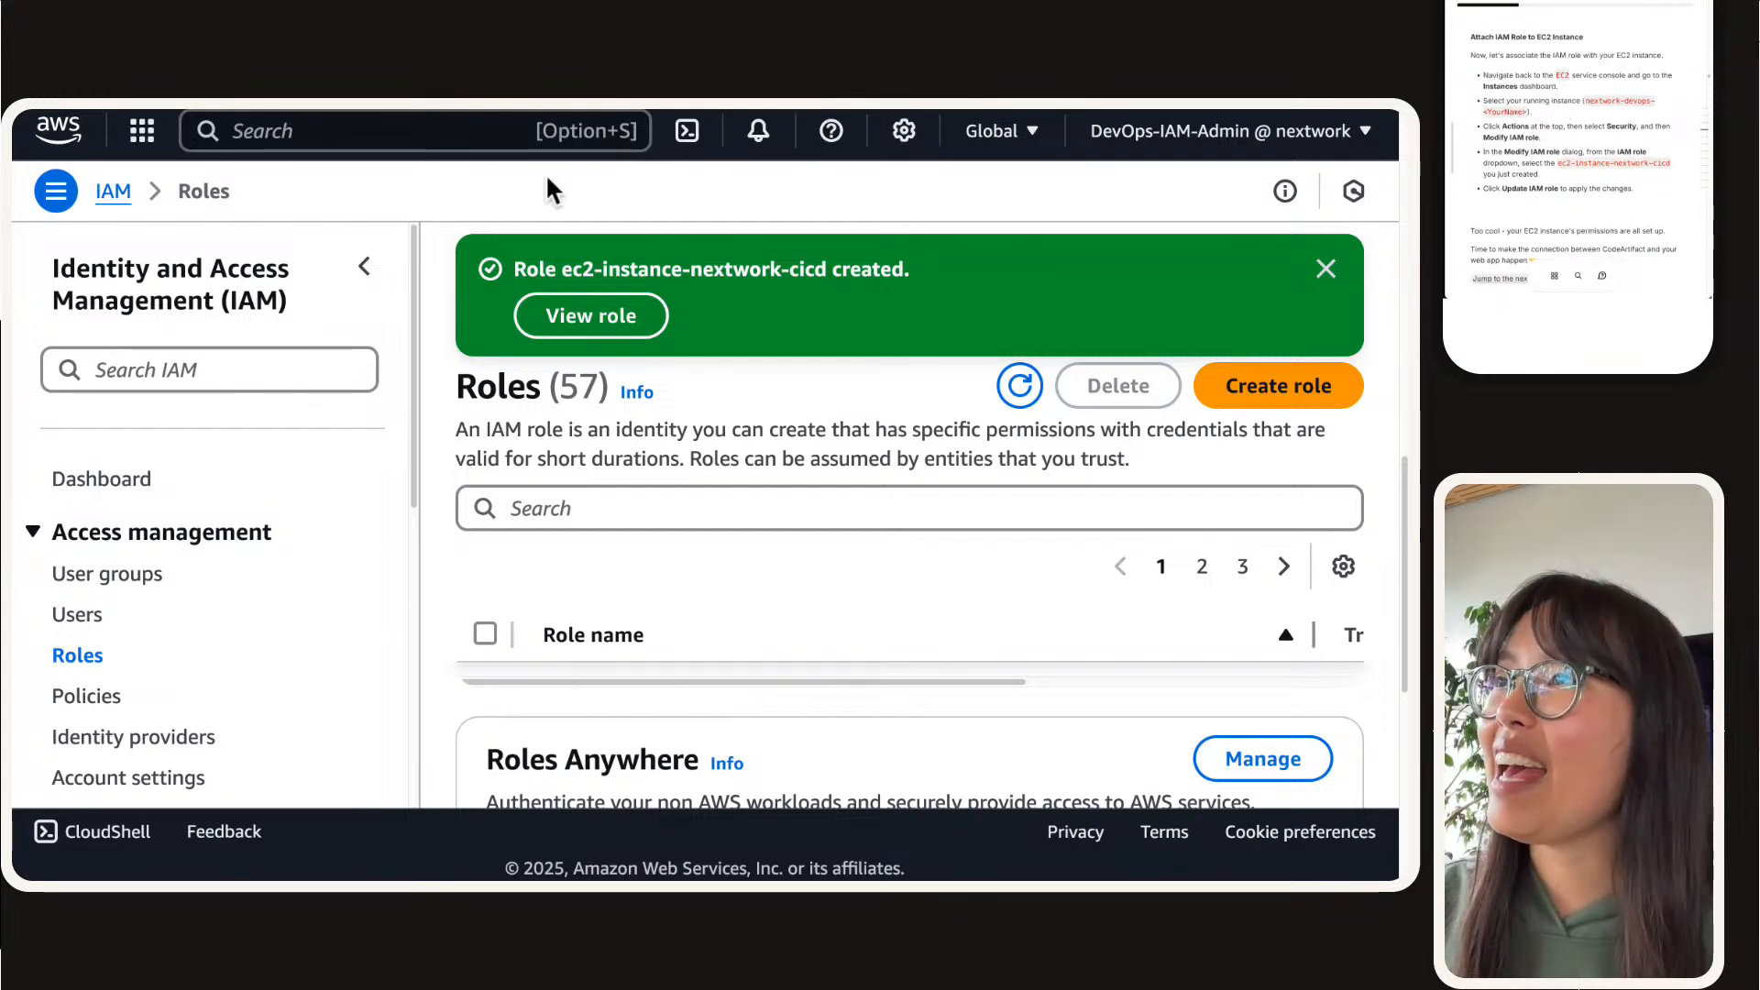
mouse_move(534, 116)
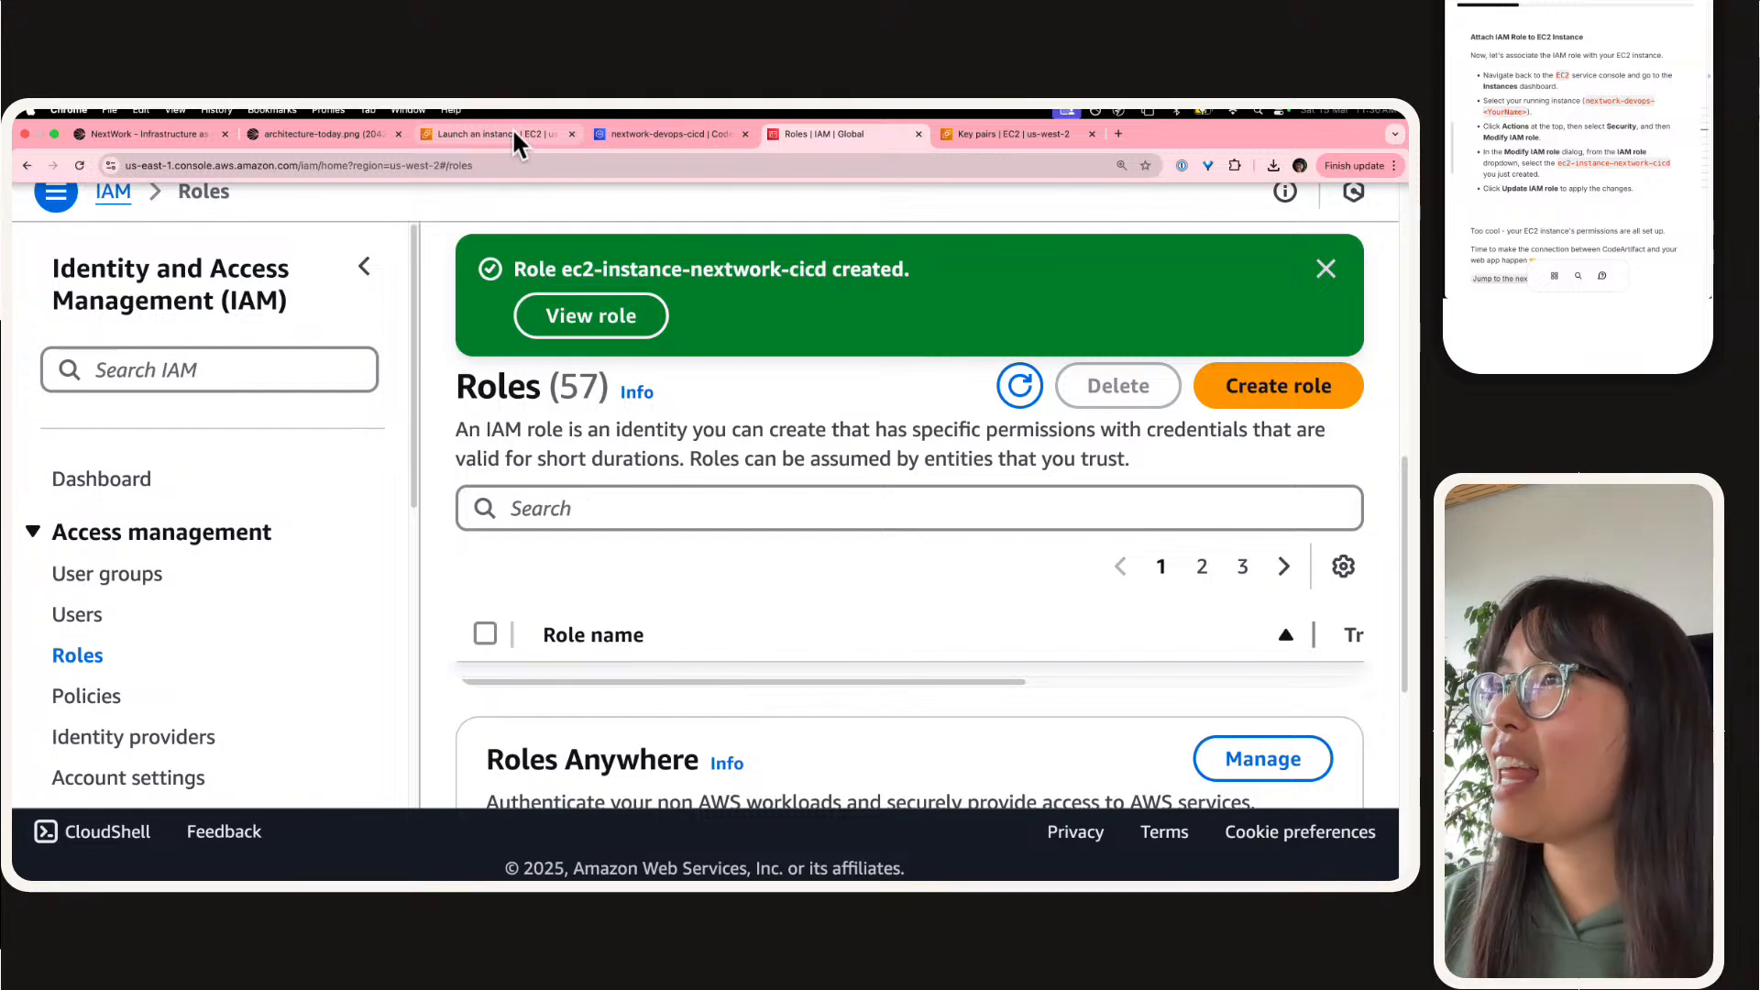
click(513, 135)
click(309, 328)
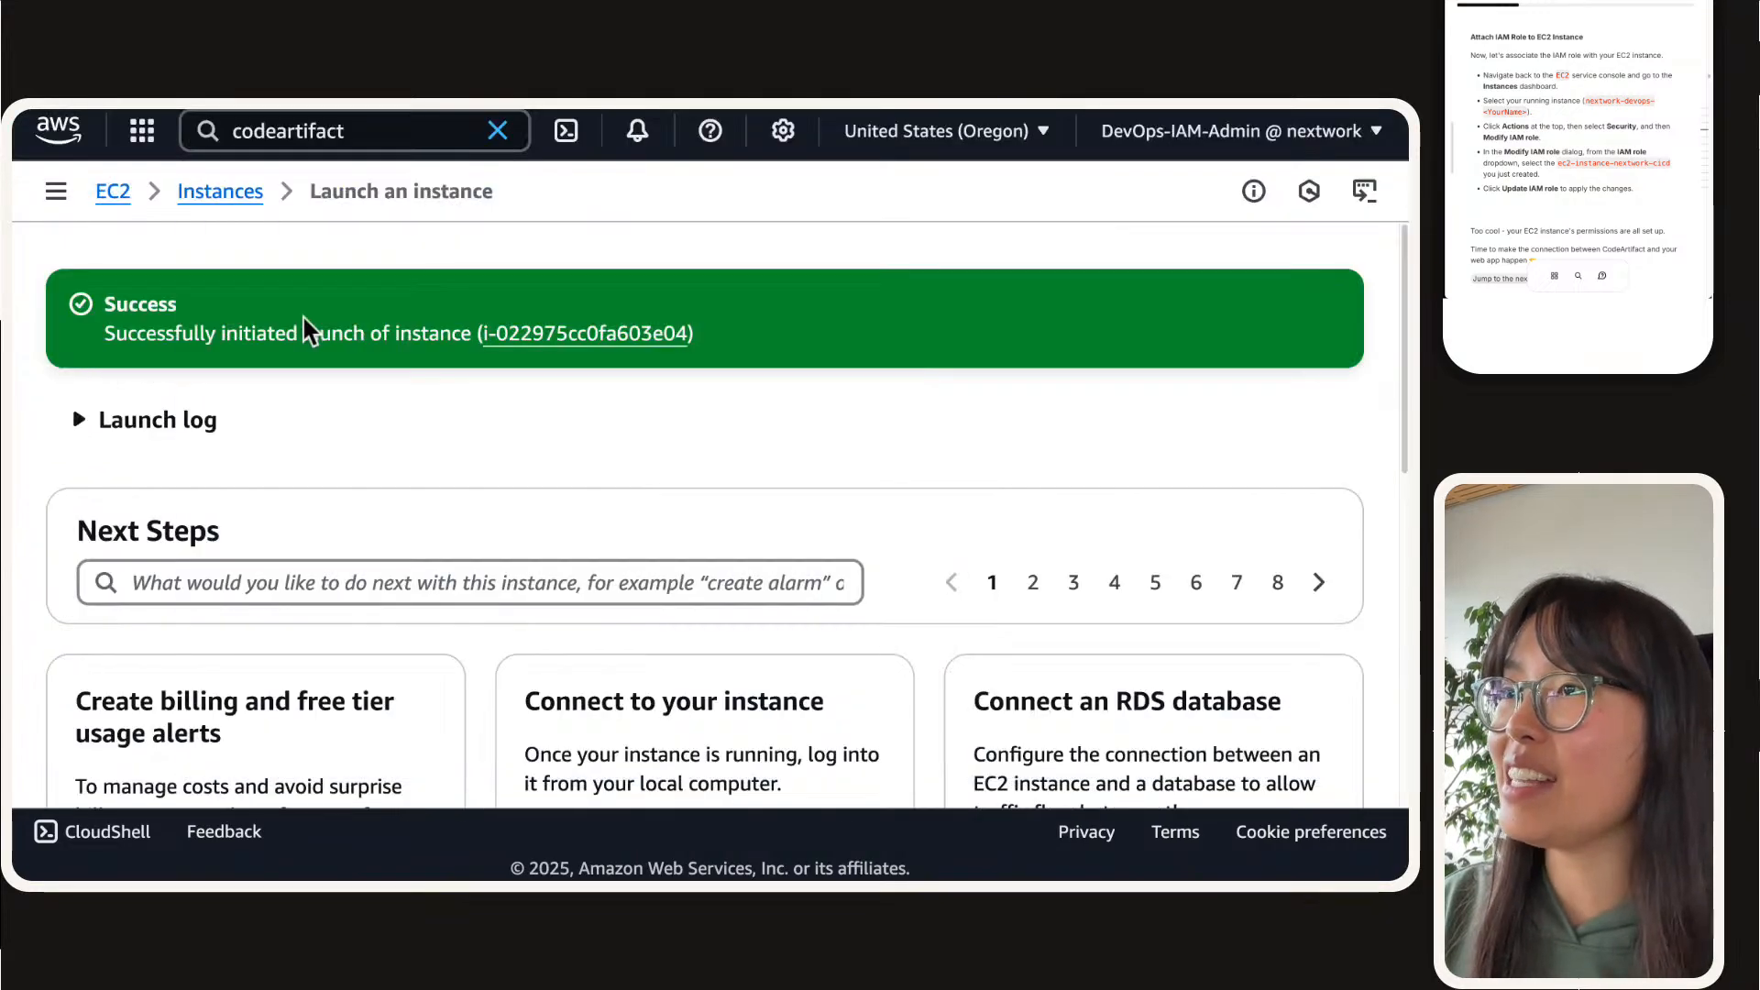
click(583, 333)
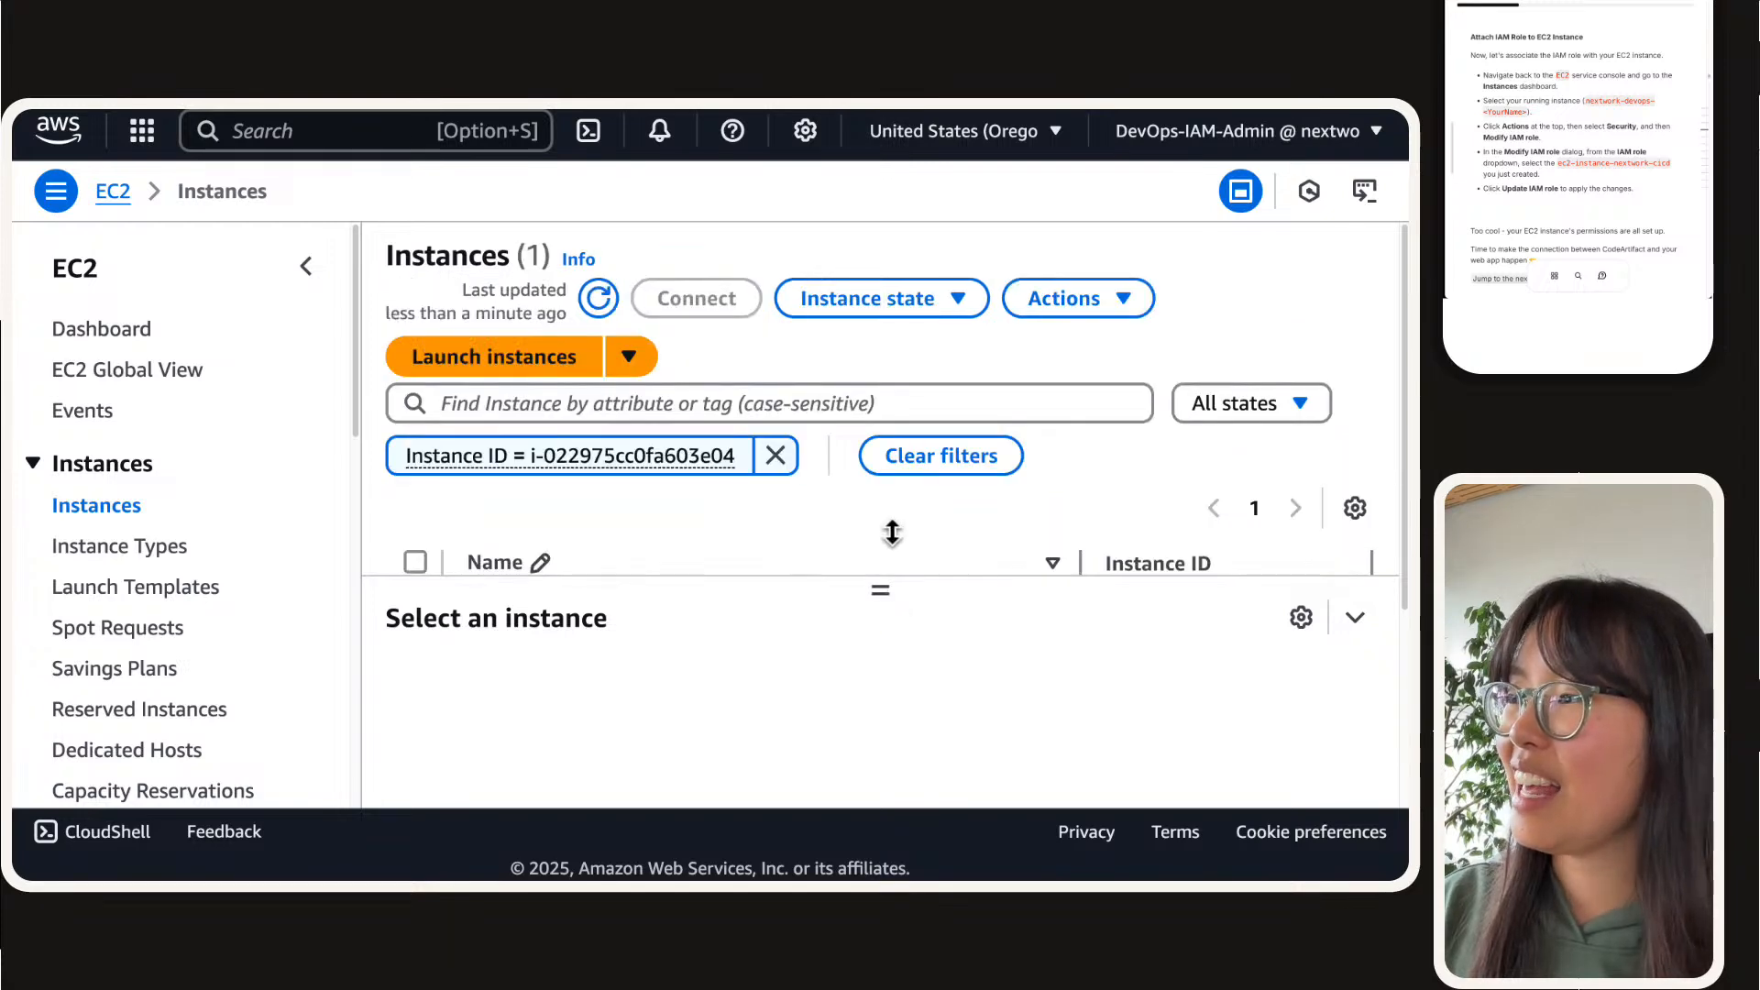
click(306, 264)
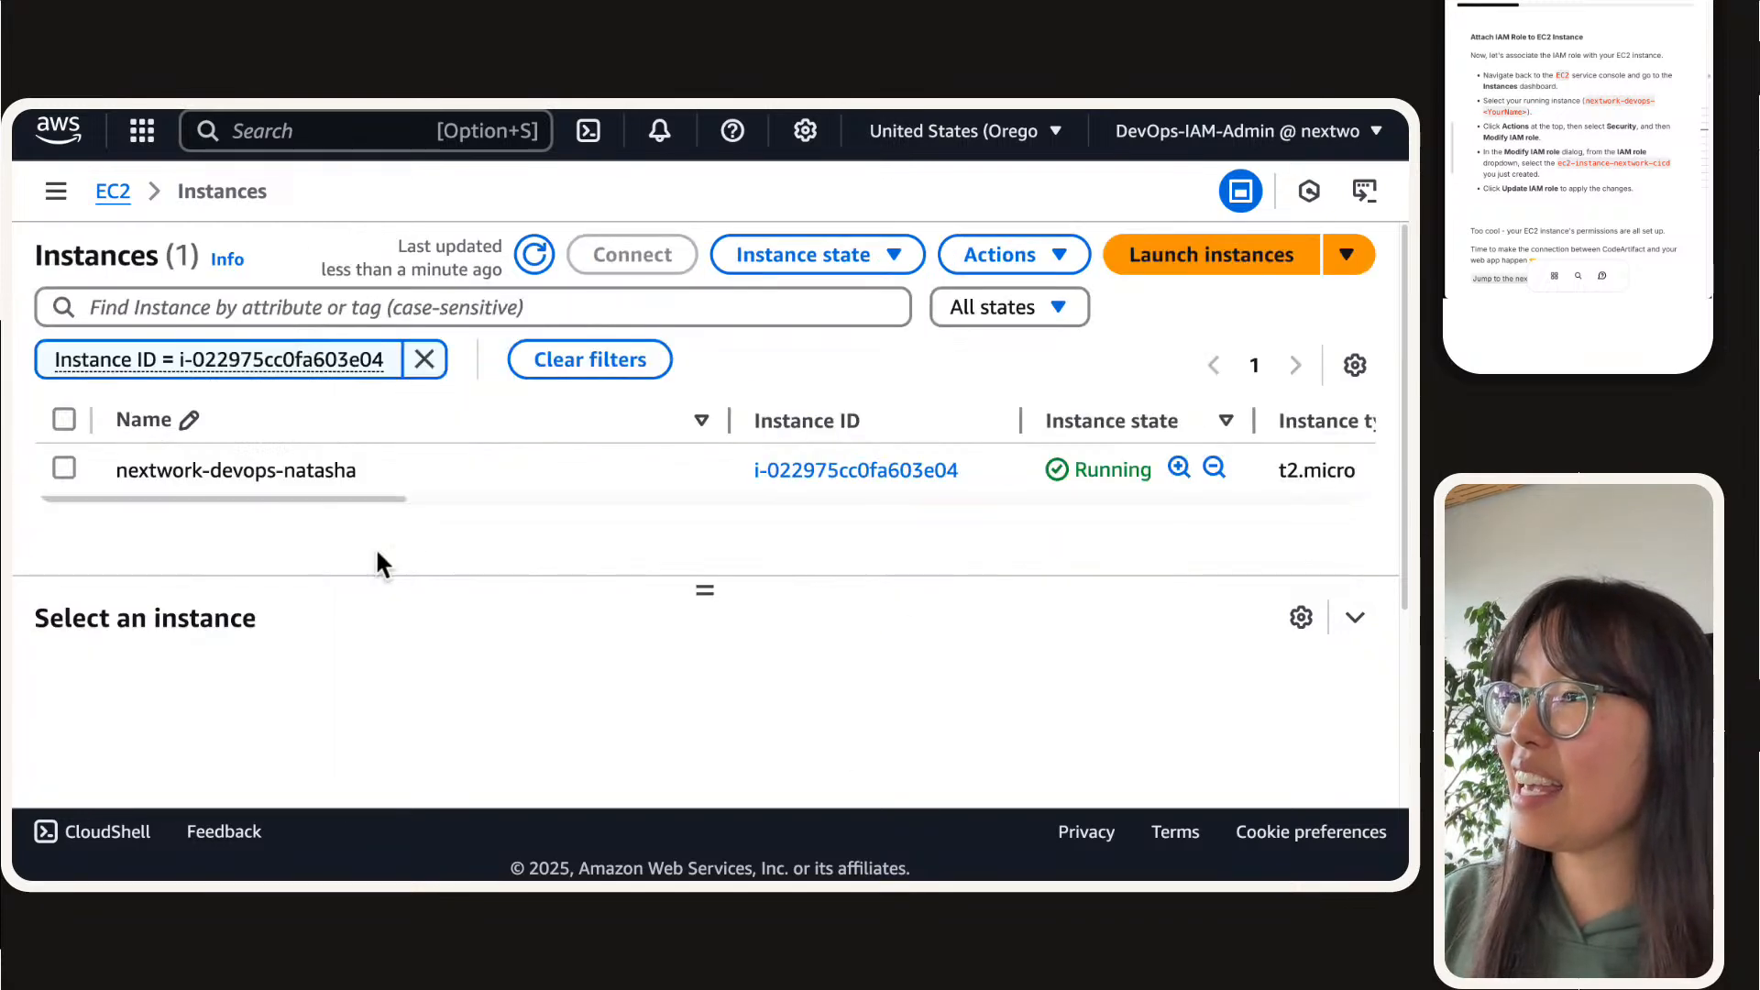
Step: Select the running nextwork-devops instance and open its Modify IAM role page
click(64, 468)
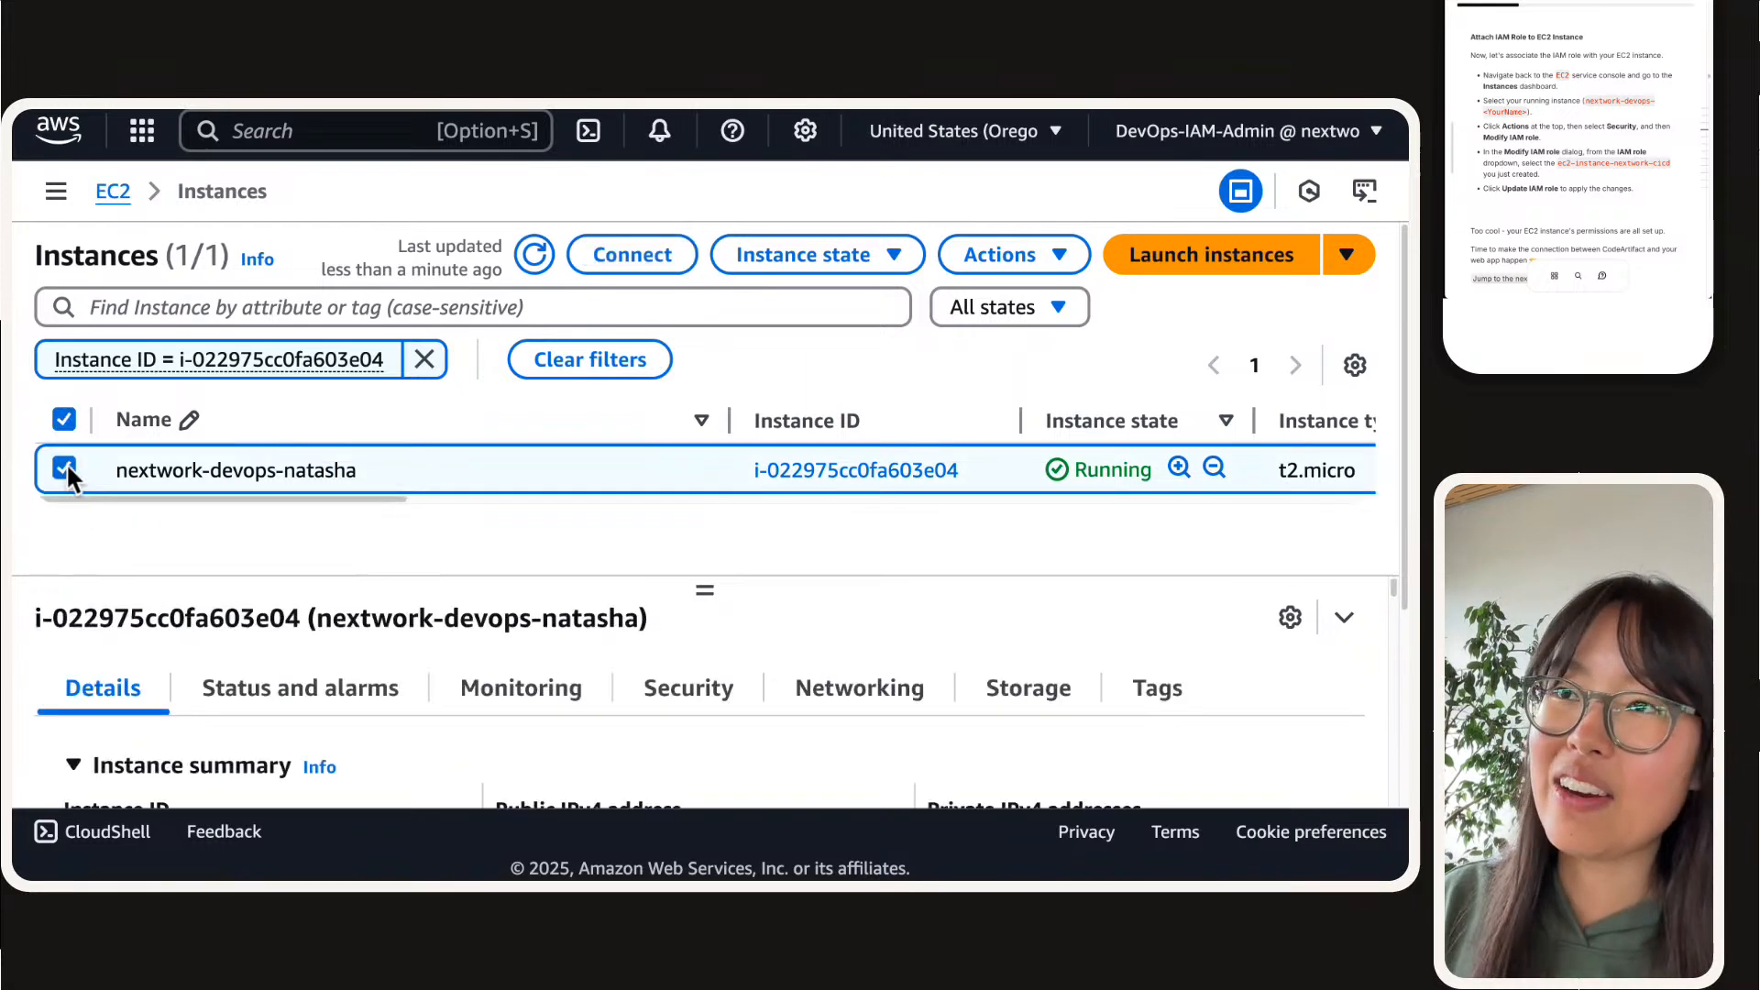
click(1009, 255)
mouse_move(974, 531)
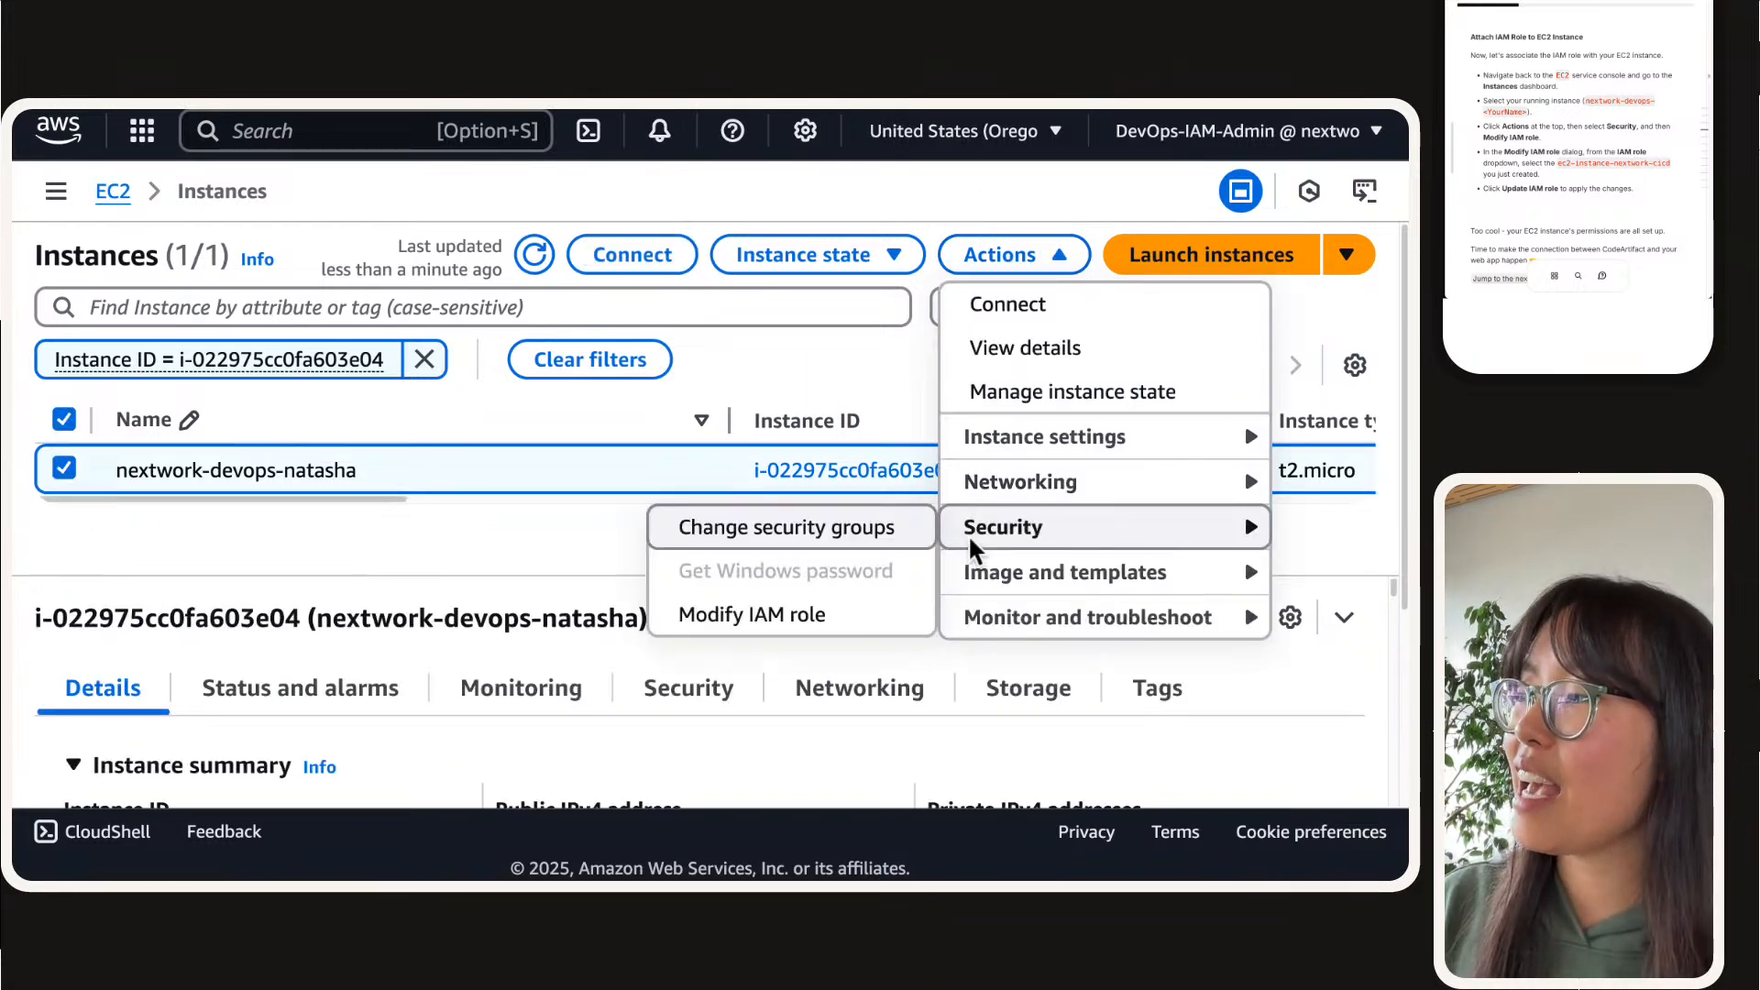
click(770, 614)
Step: Choose ec2-instance-nextwork-cicd as the instance's IAM role and update the instance with it
click(298, 555)
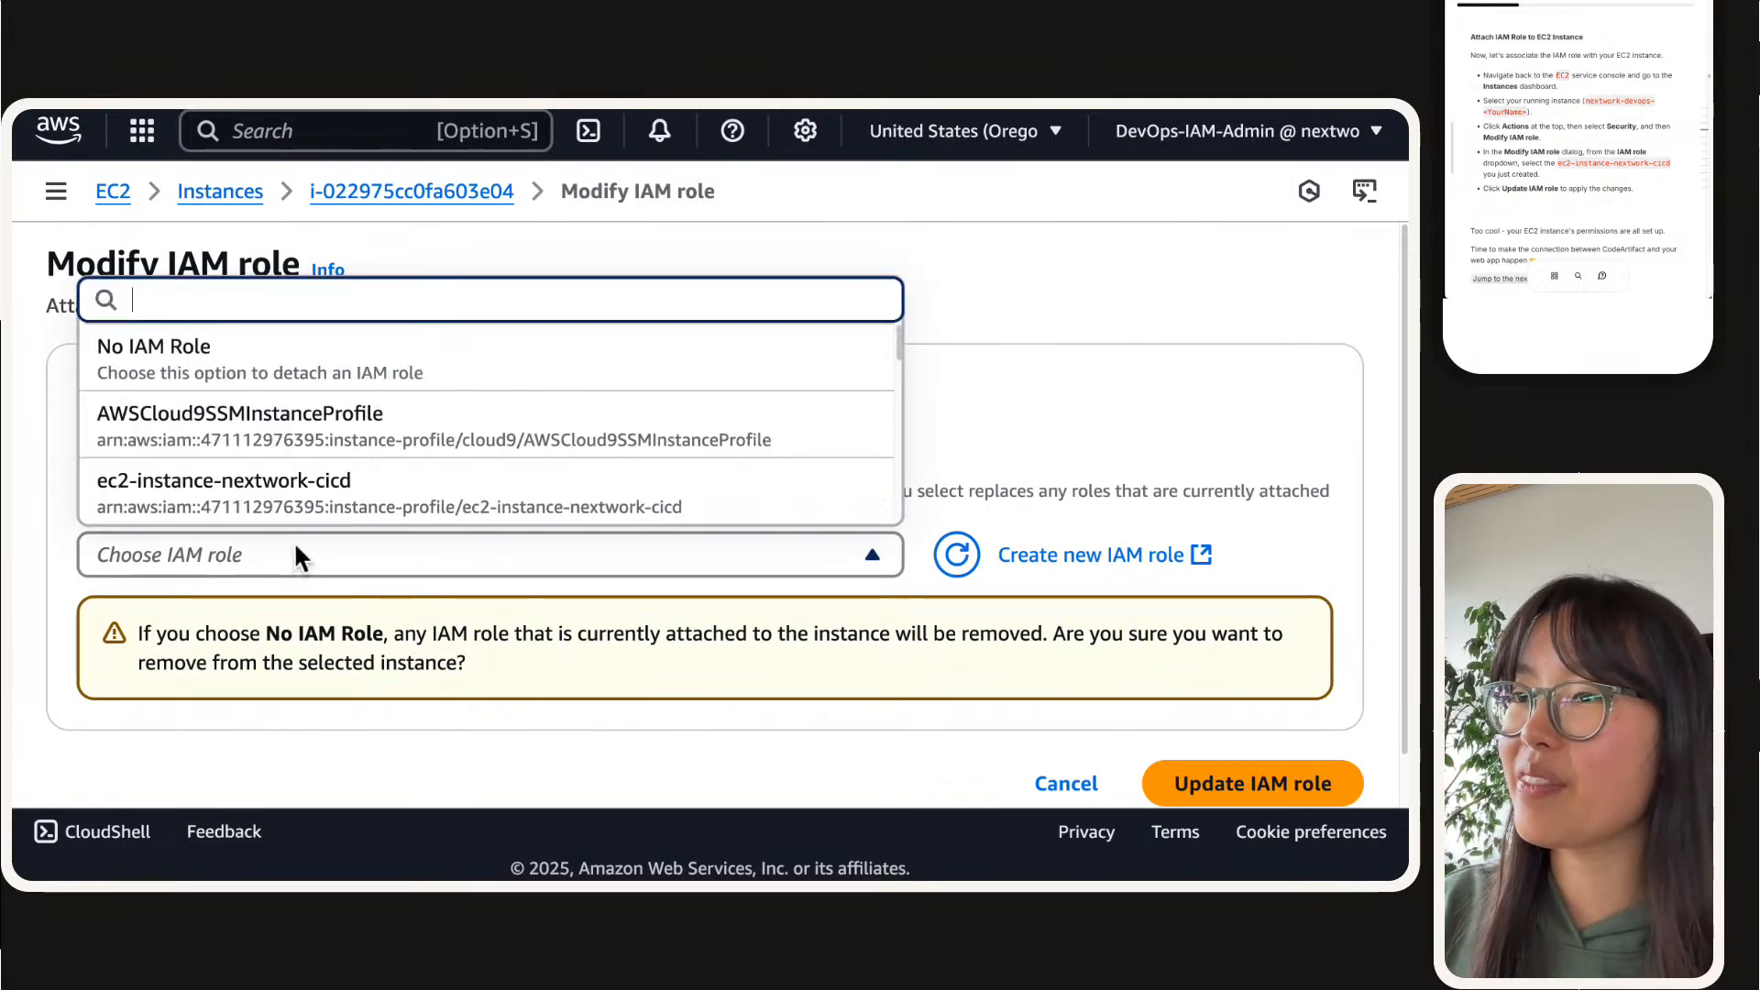
scroll(247, 523, down, 2)
scroll(248, 524, up, 1)
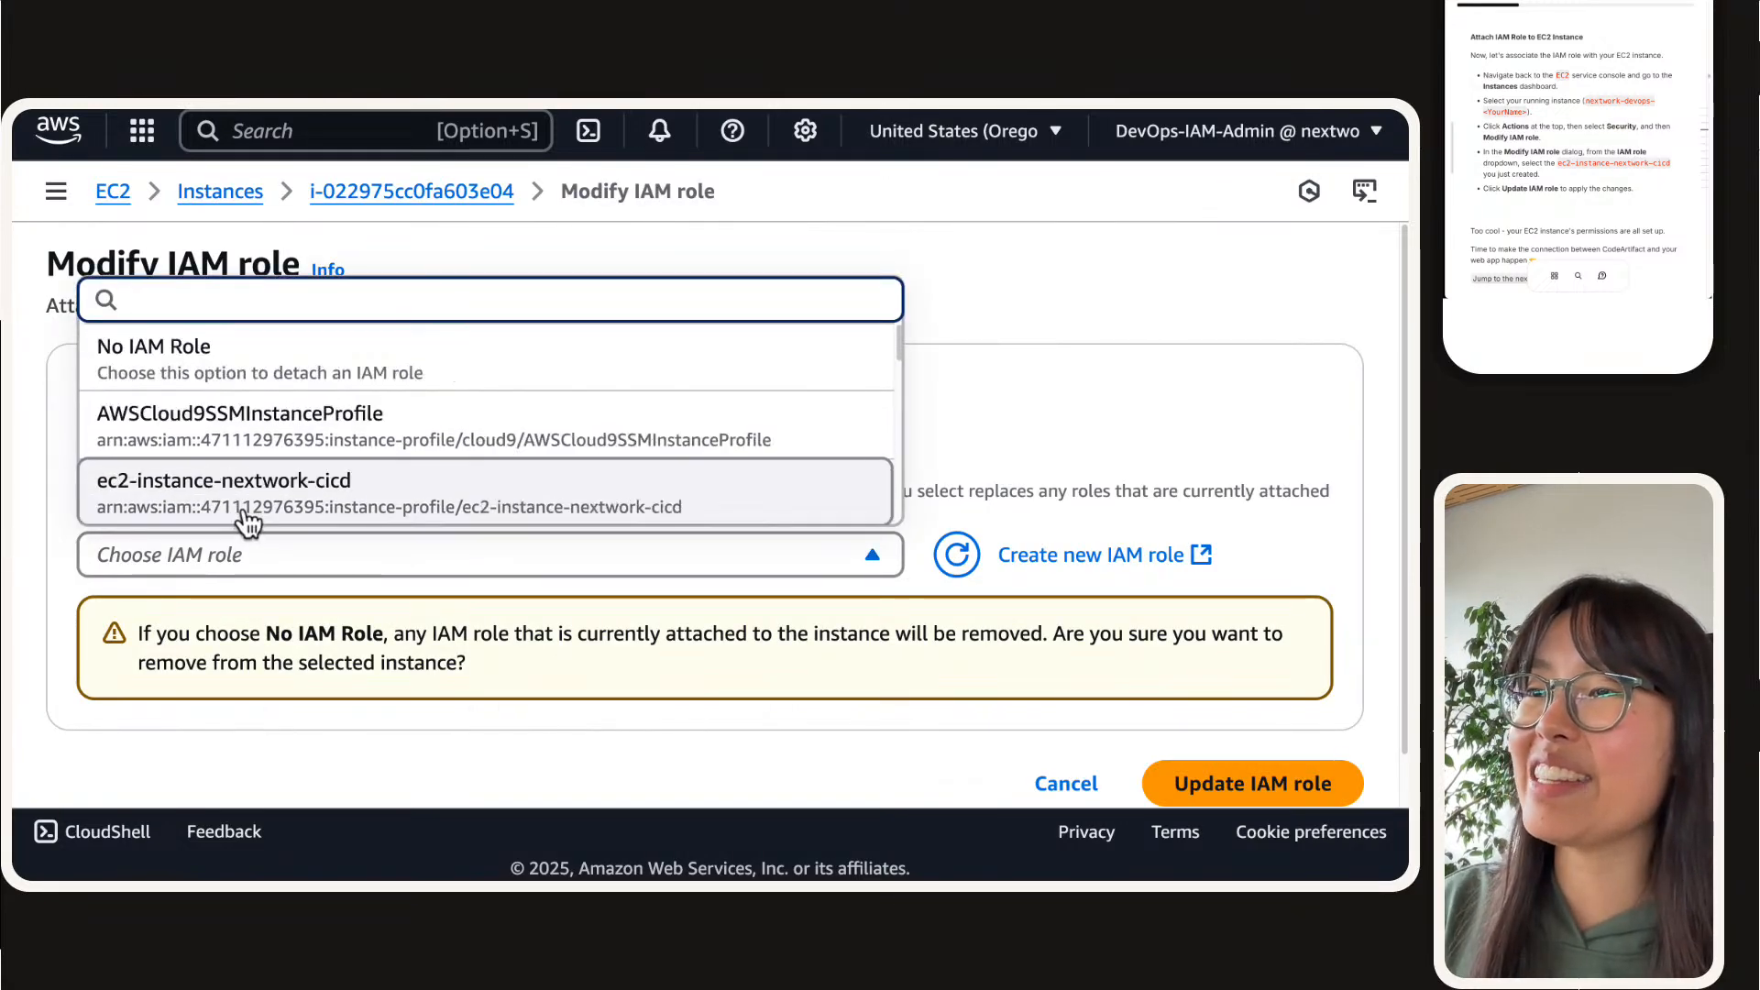
click(249, 509)
click(1318, 661)
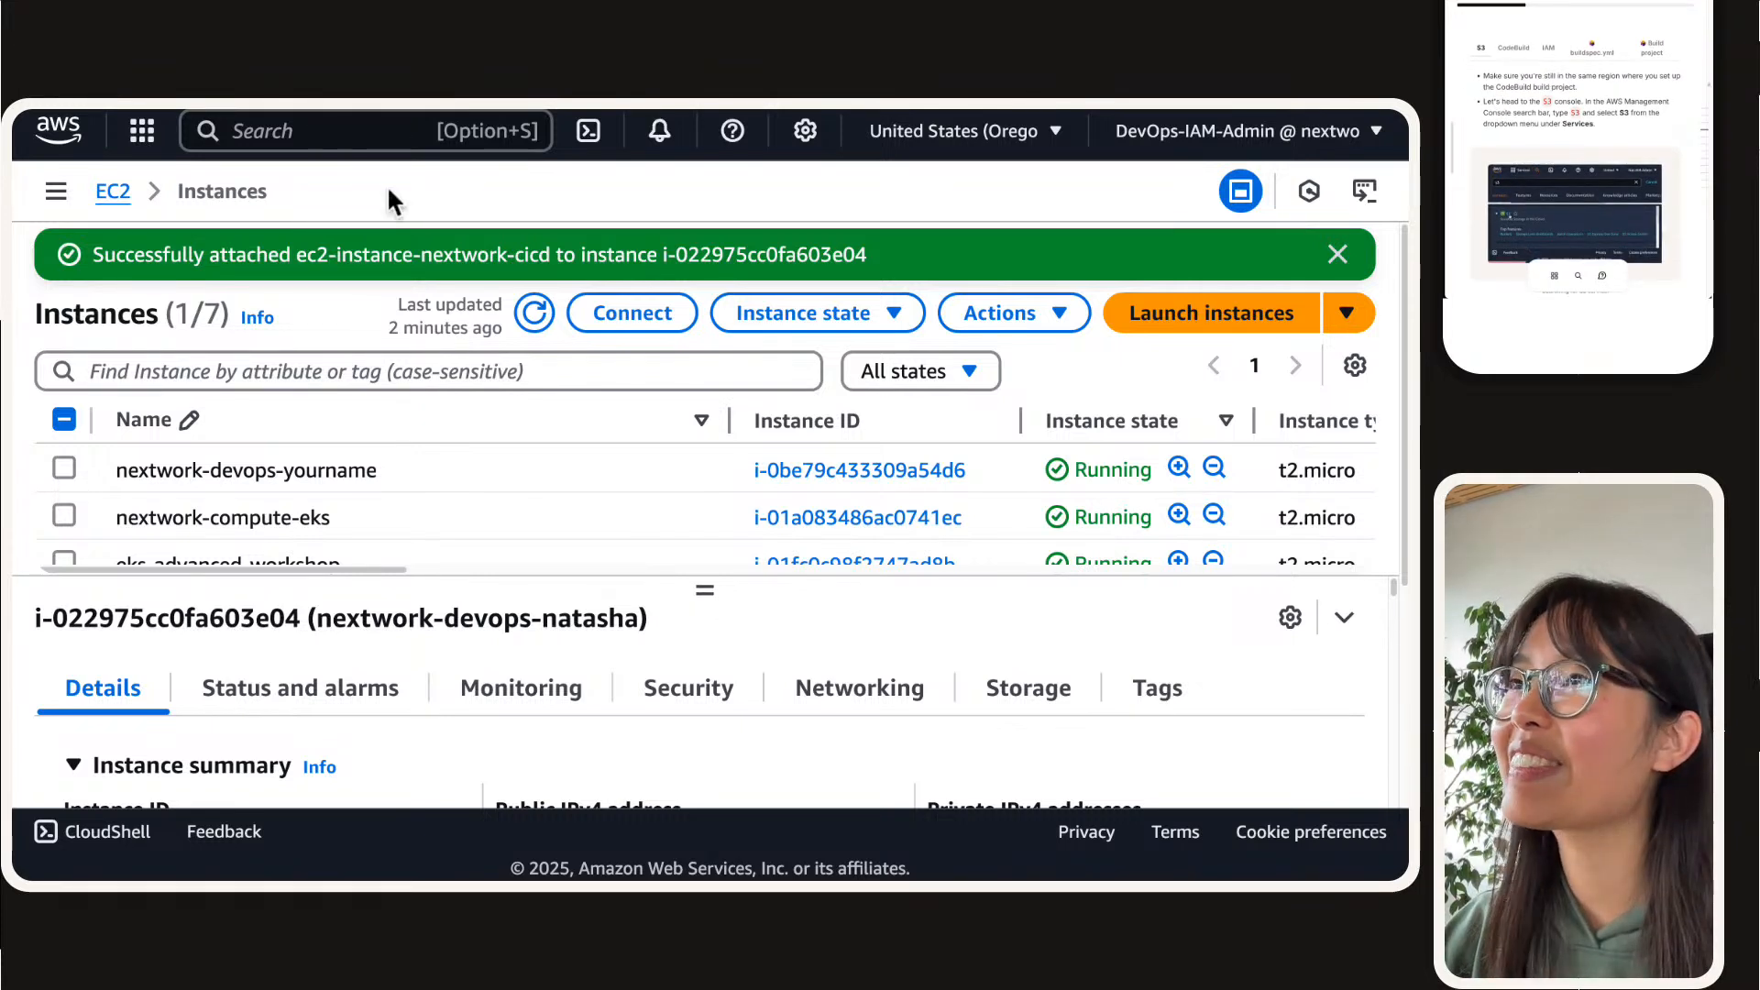
Step: Search the AWS services for s3 and open the S3 console in a new browser tab
click(385, 136)
text(s3)
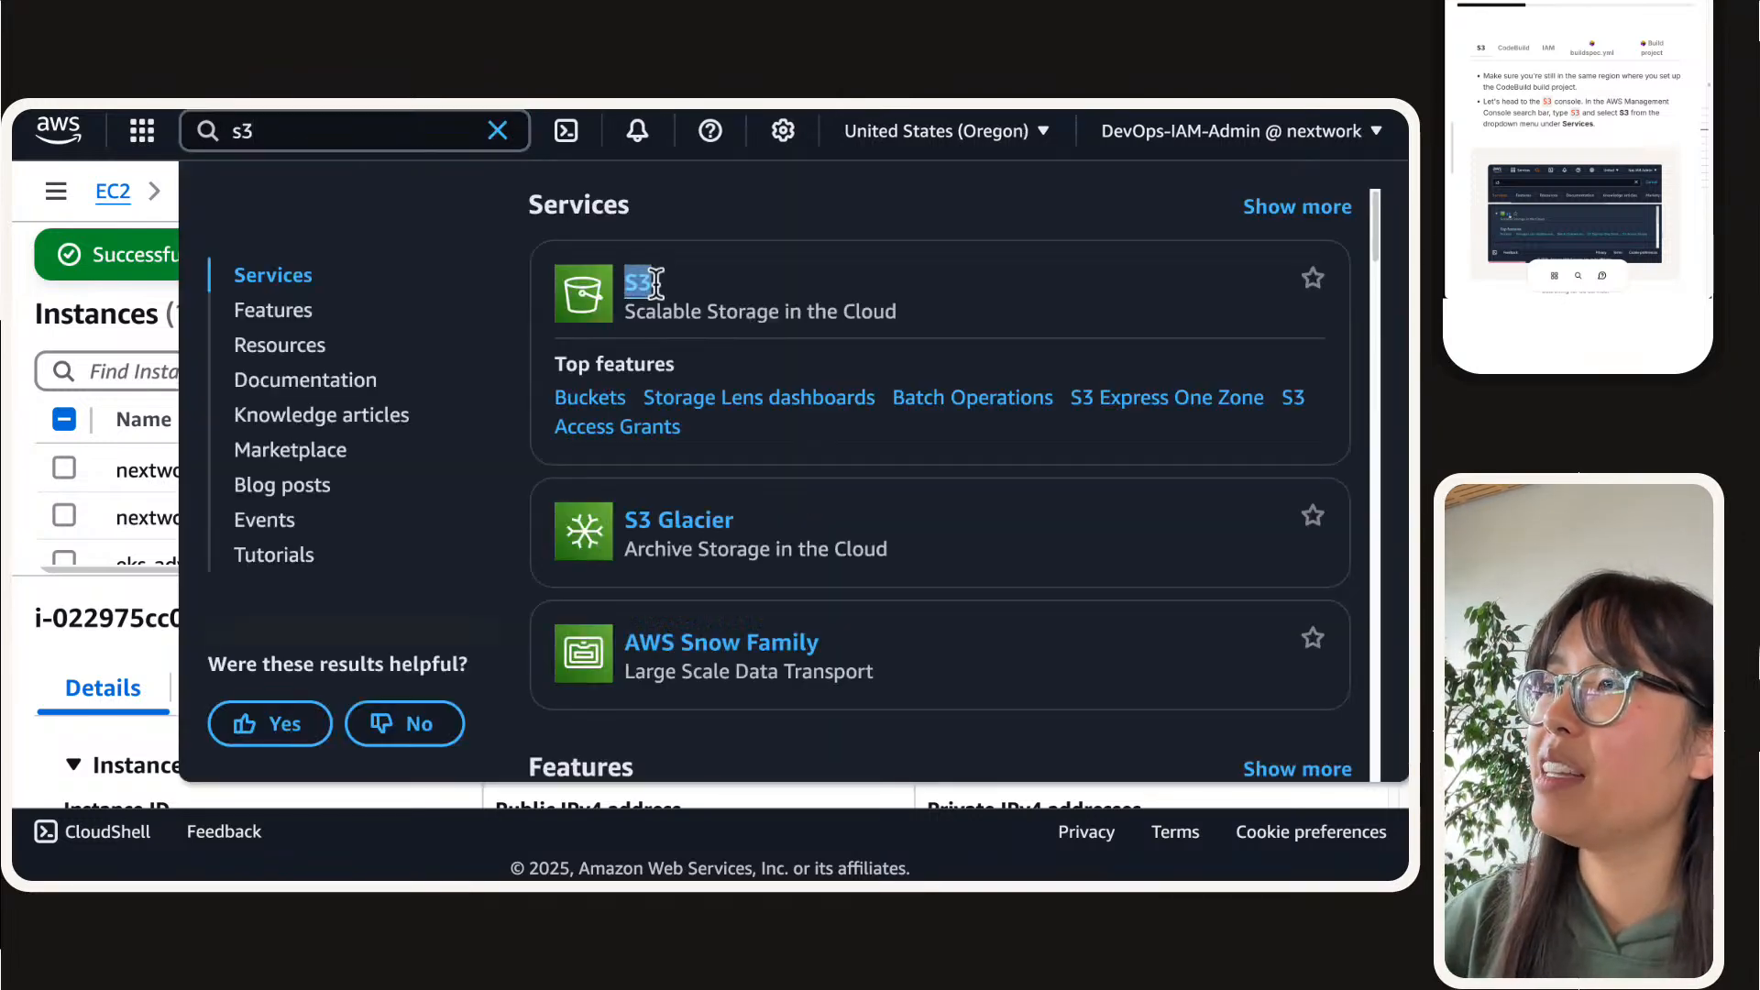
right_click(656, 279)
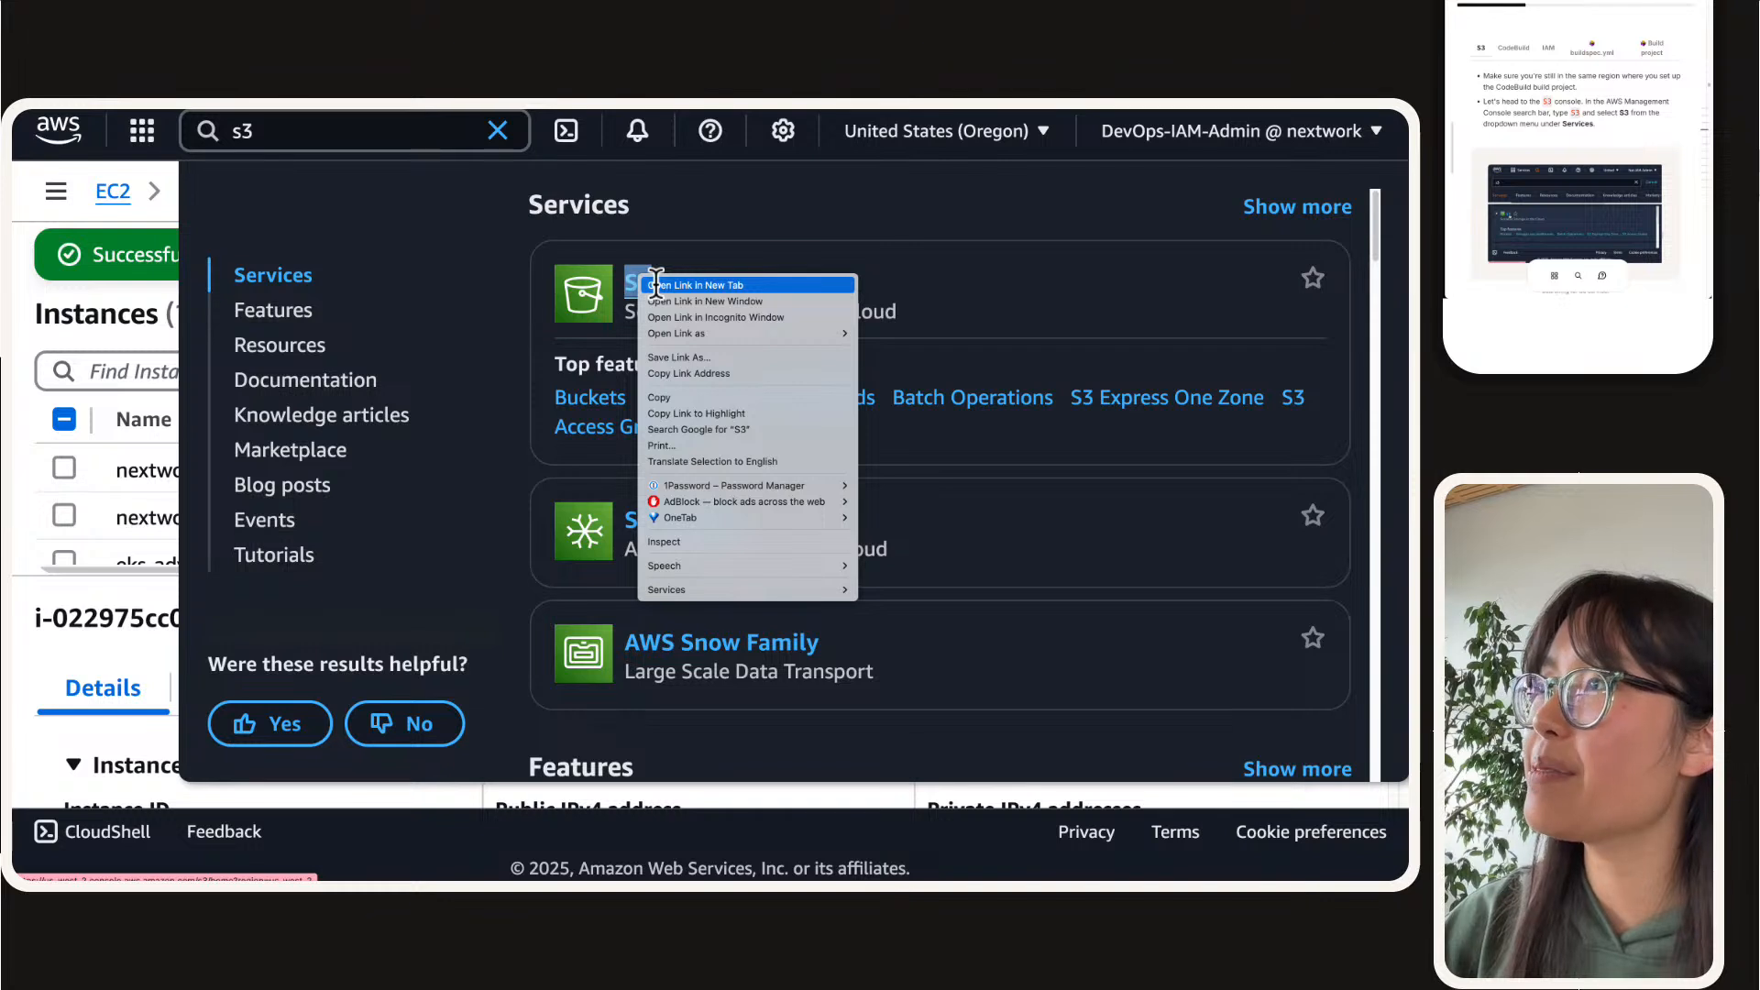
click(695, 285)
click(779, 144)
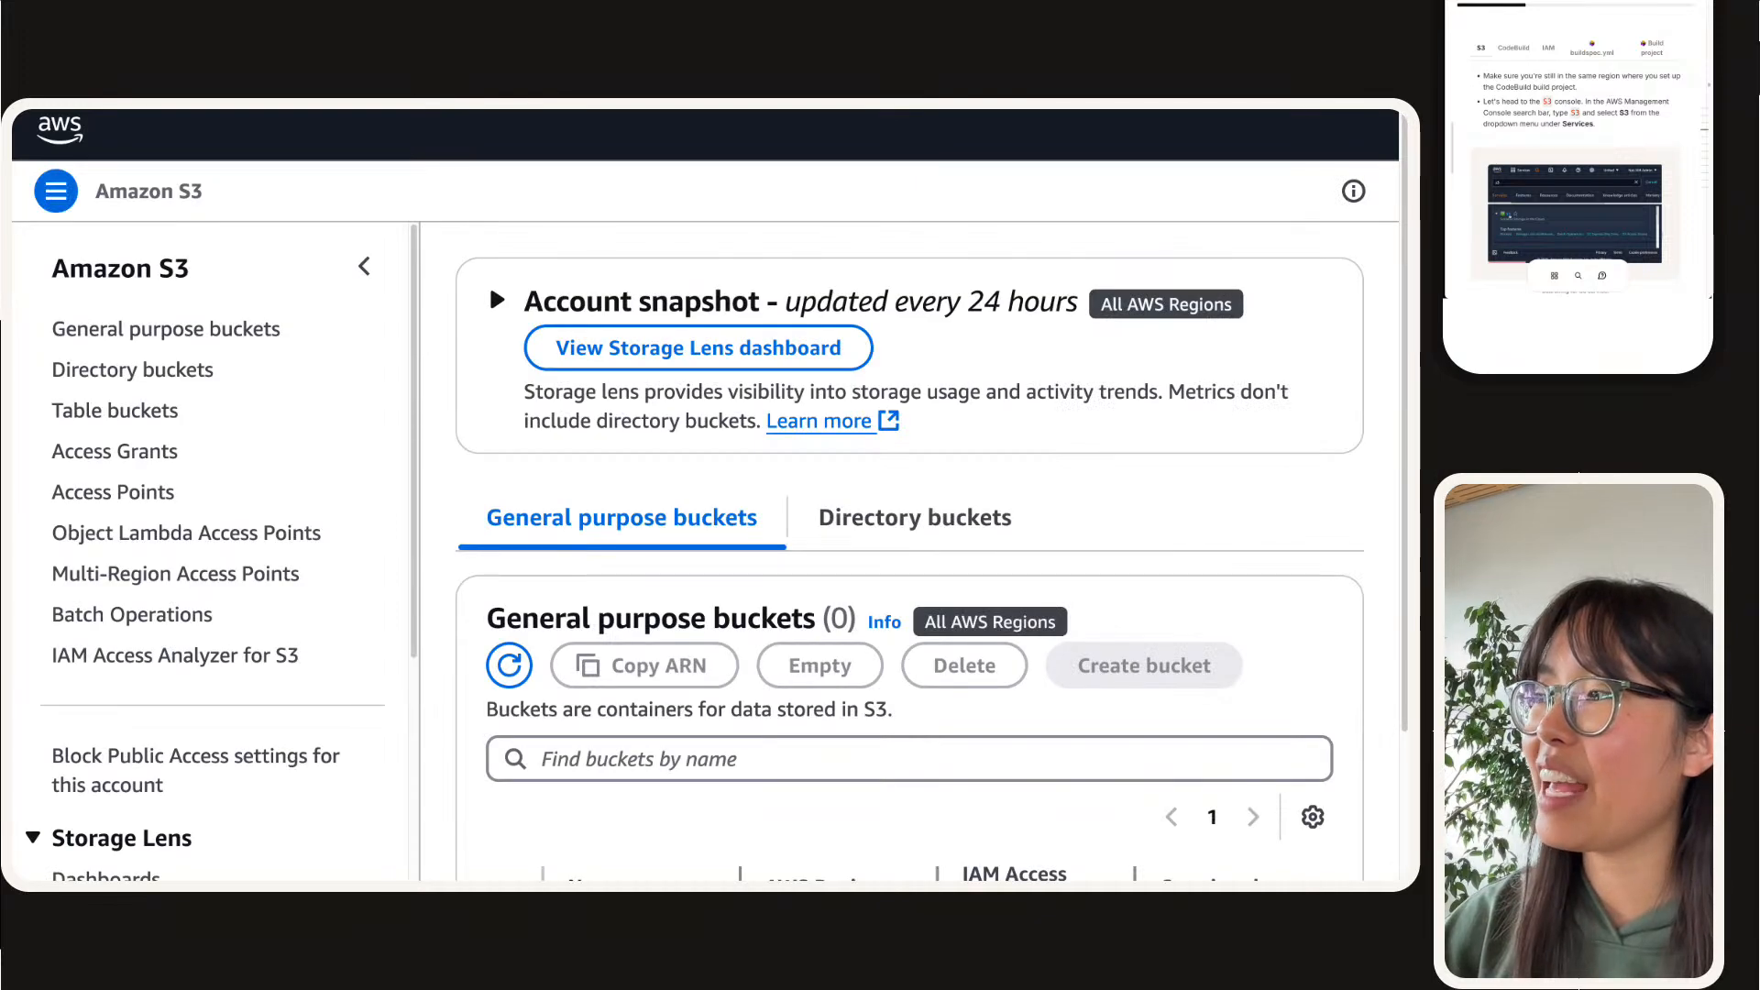
Step: Start a new general purpose bucket and name it nextwork-devops-cicd- followed by the owner's first name, replacing the guide's yourname placeholder
scroll(767, 436, down, 3)
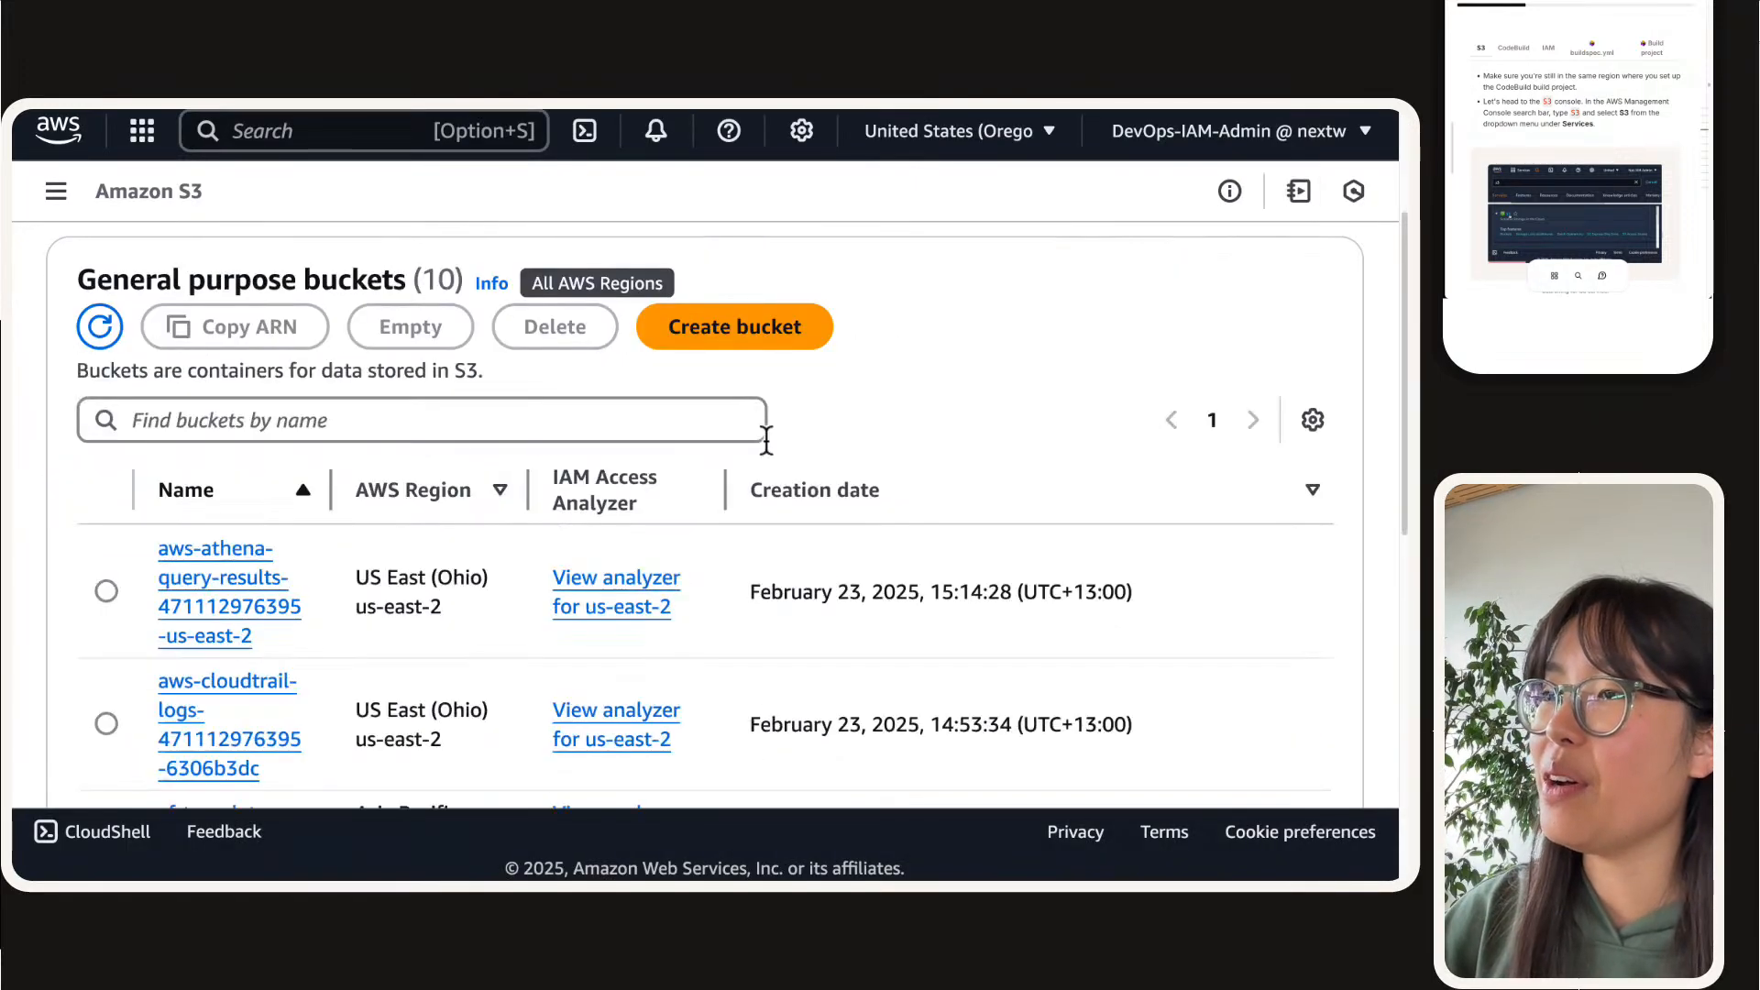
click(794, 330)
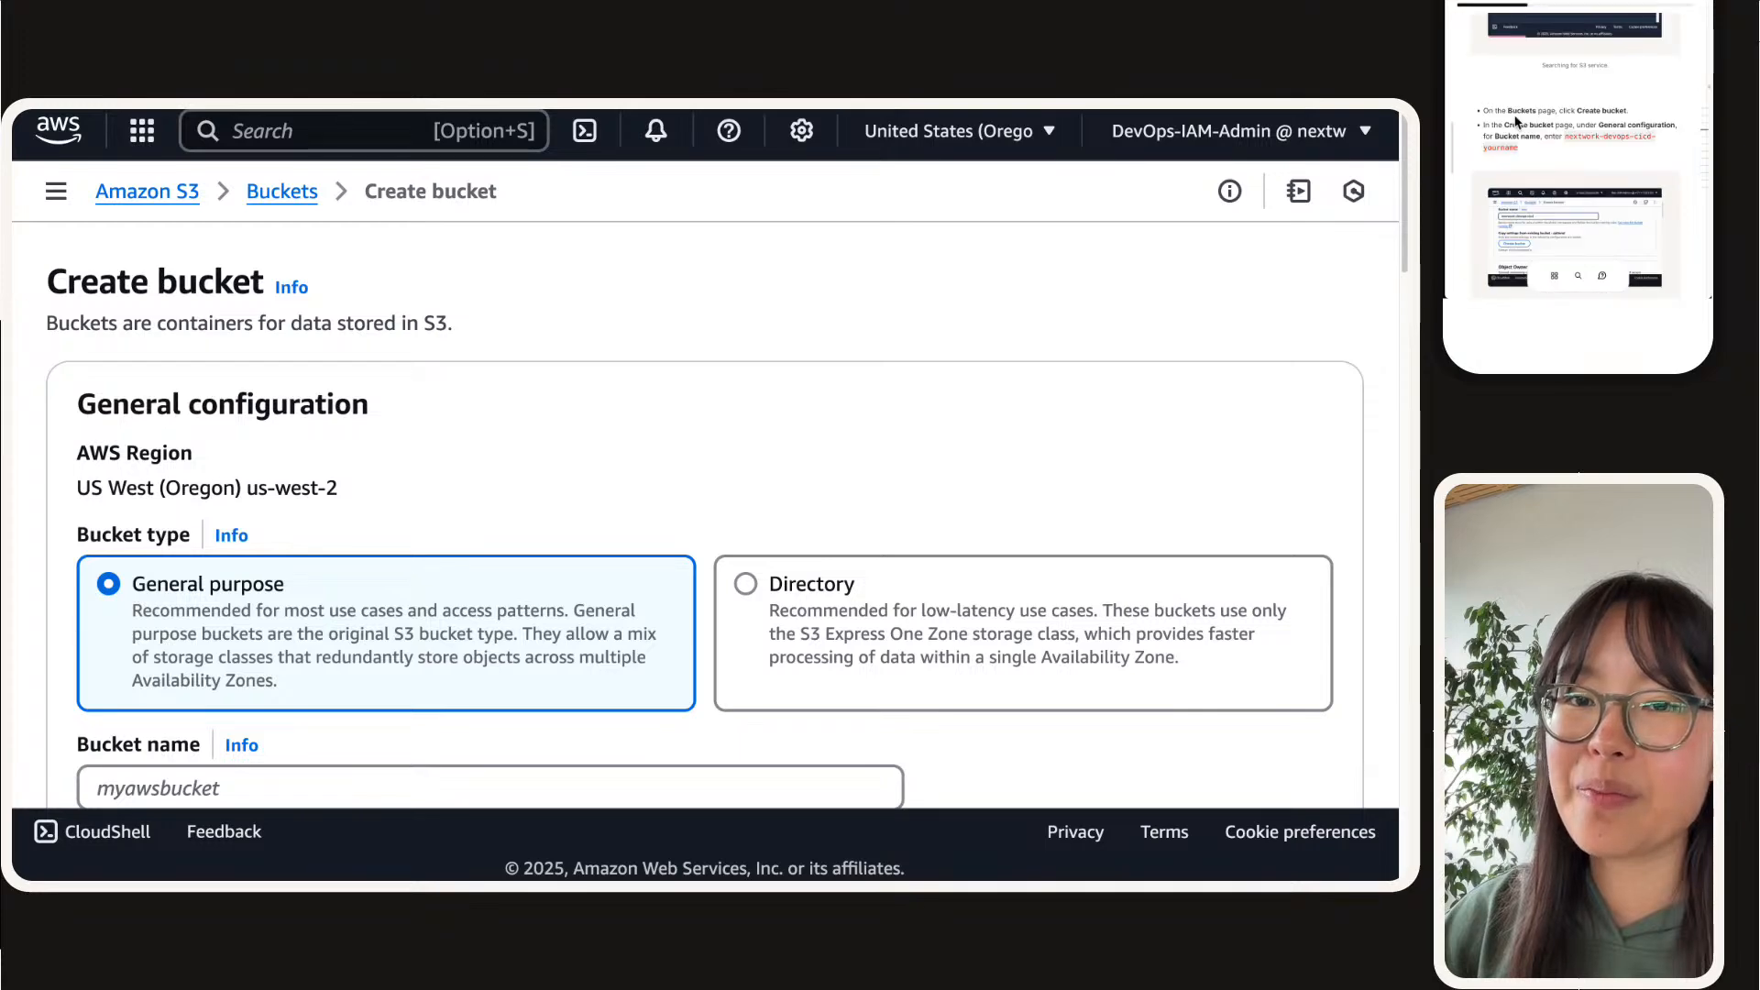
scroll(452, 601, down, 2)
click(260, 624)
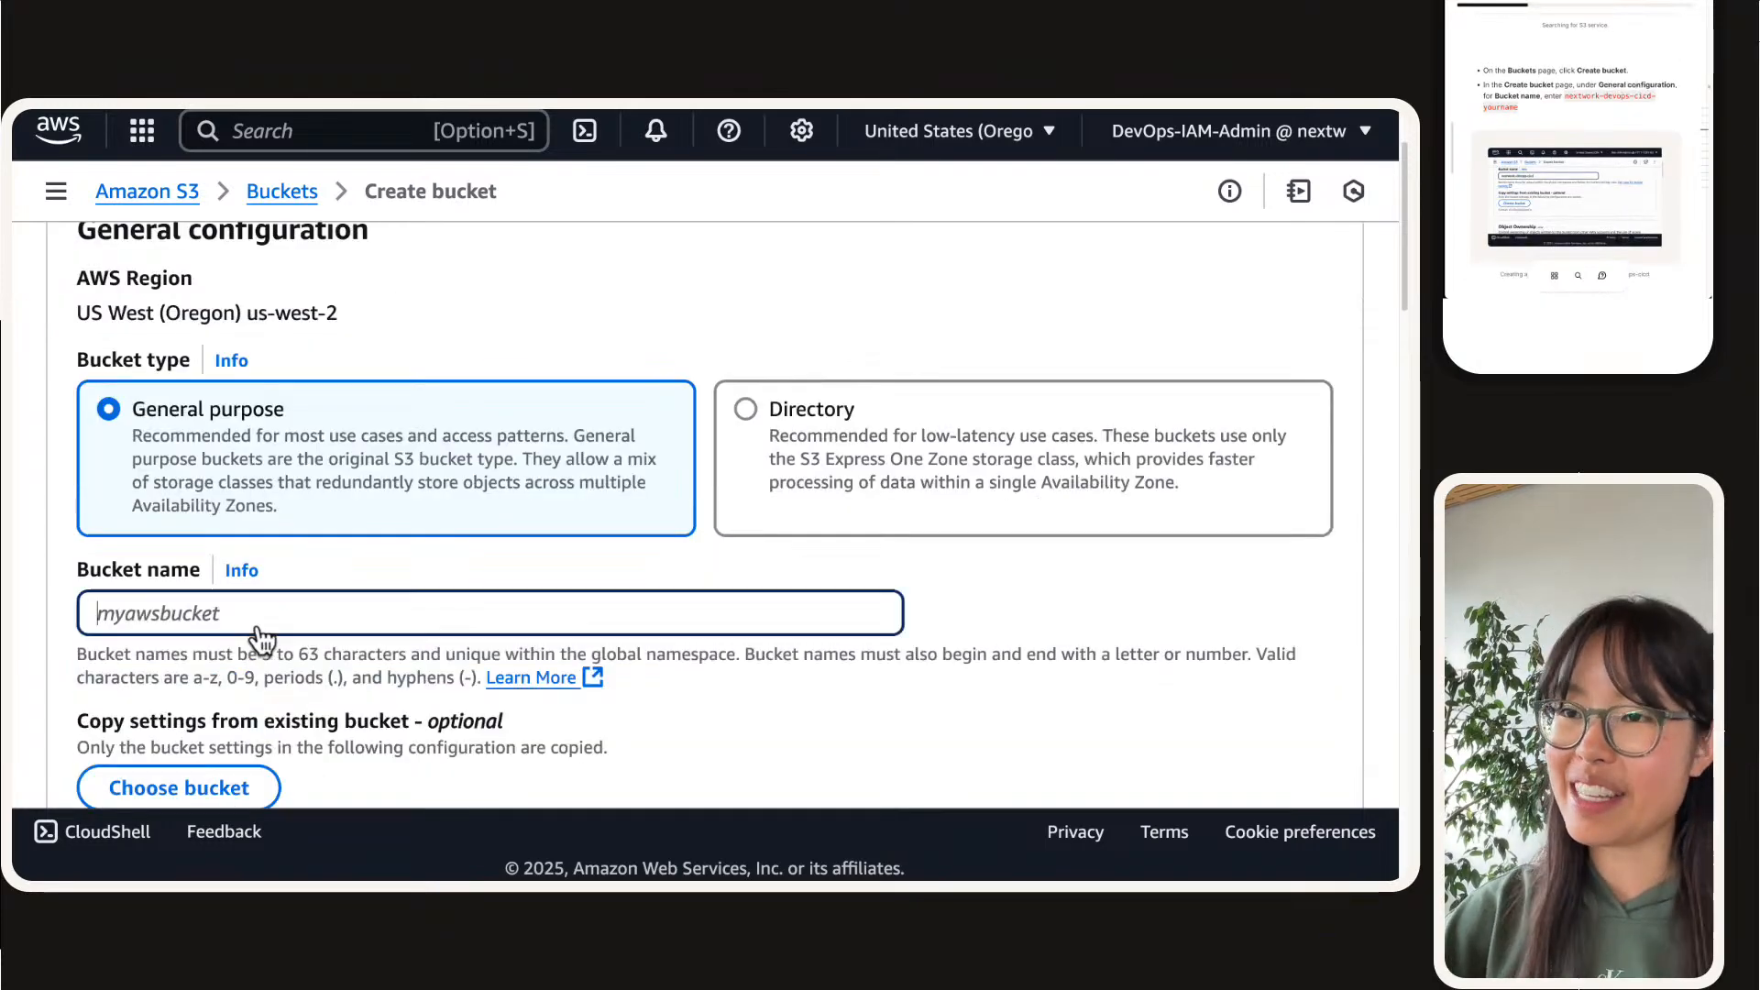
text(nextwork-devops-cicd-yourname)
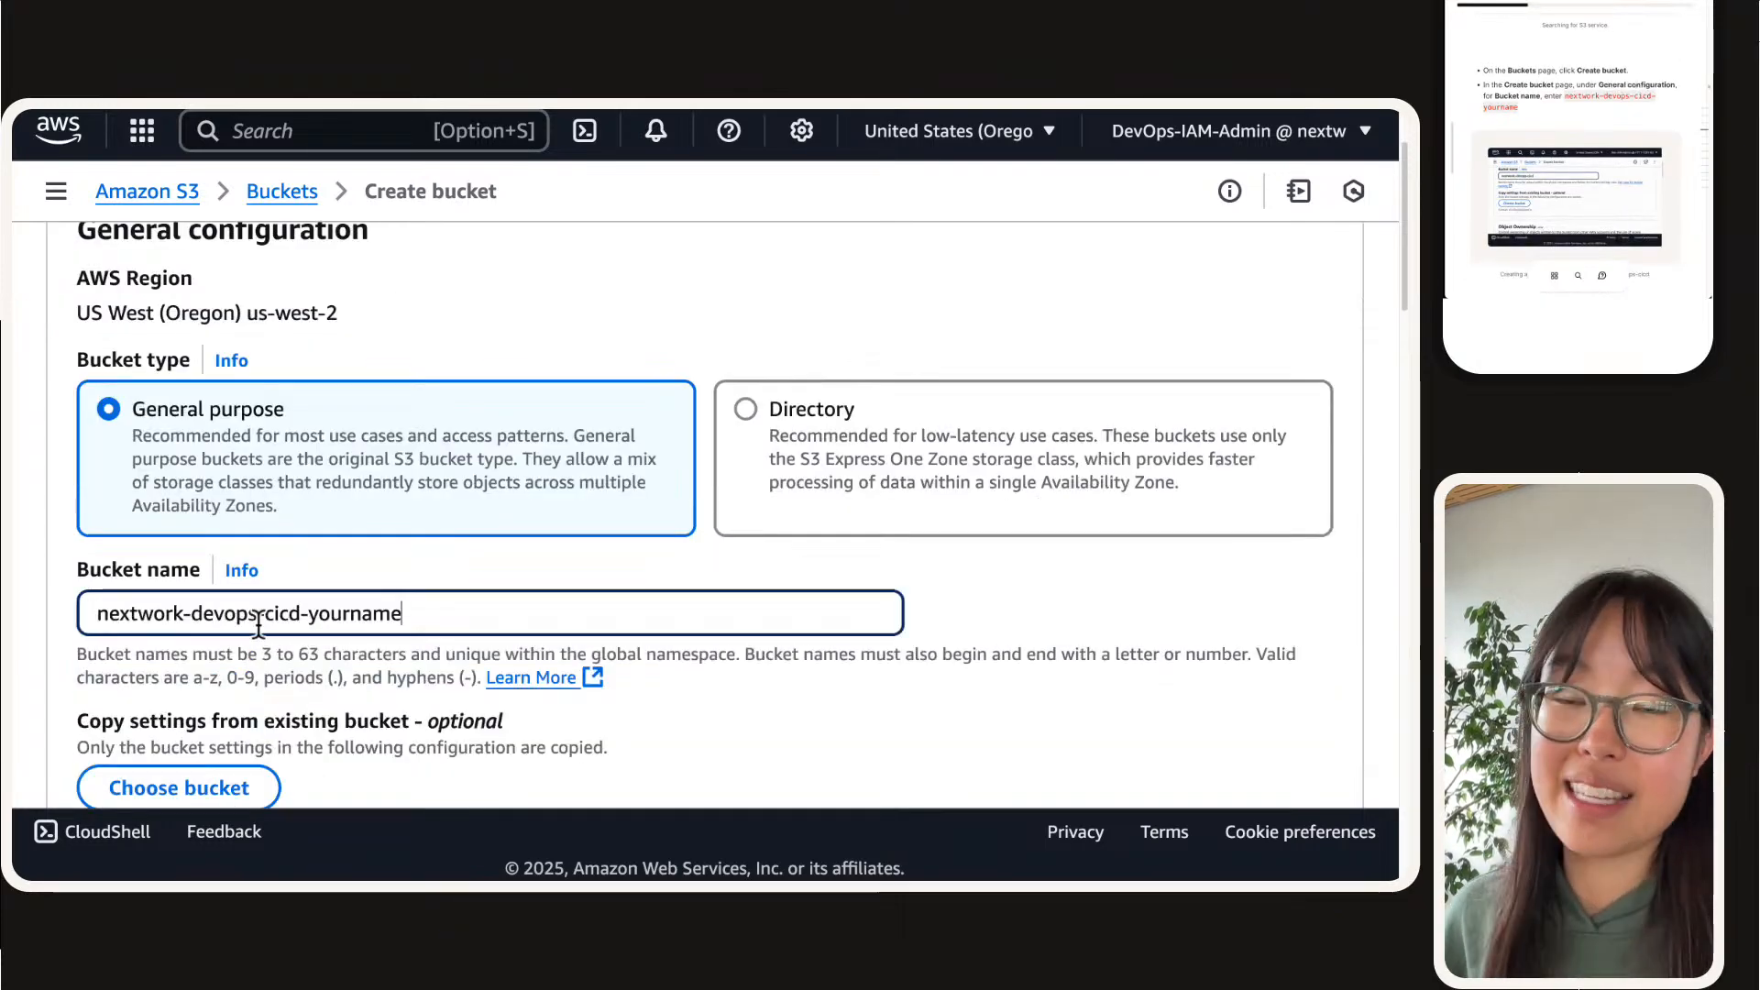
key(alt+shift+Left)
text(nsys)
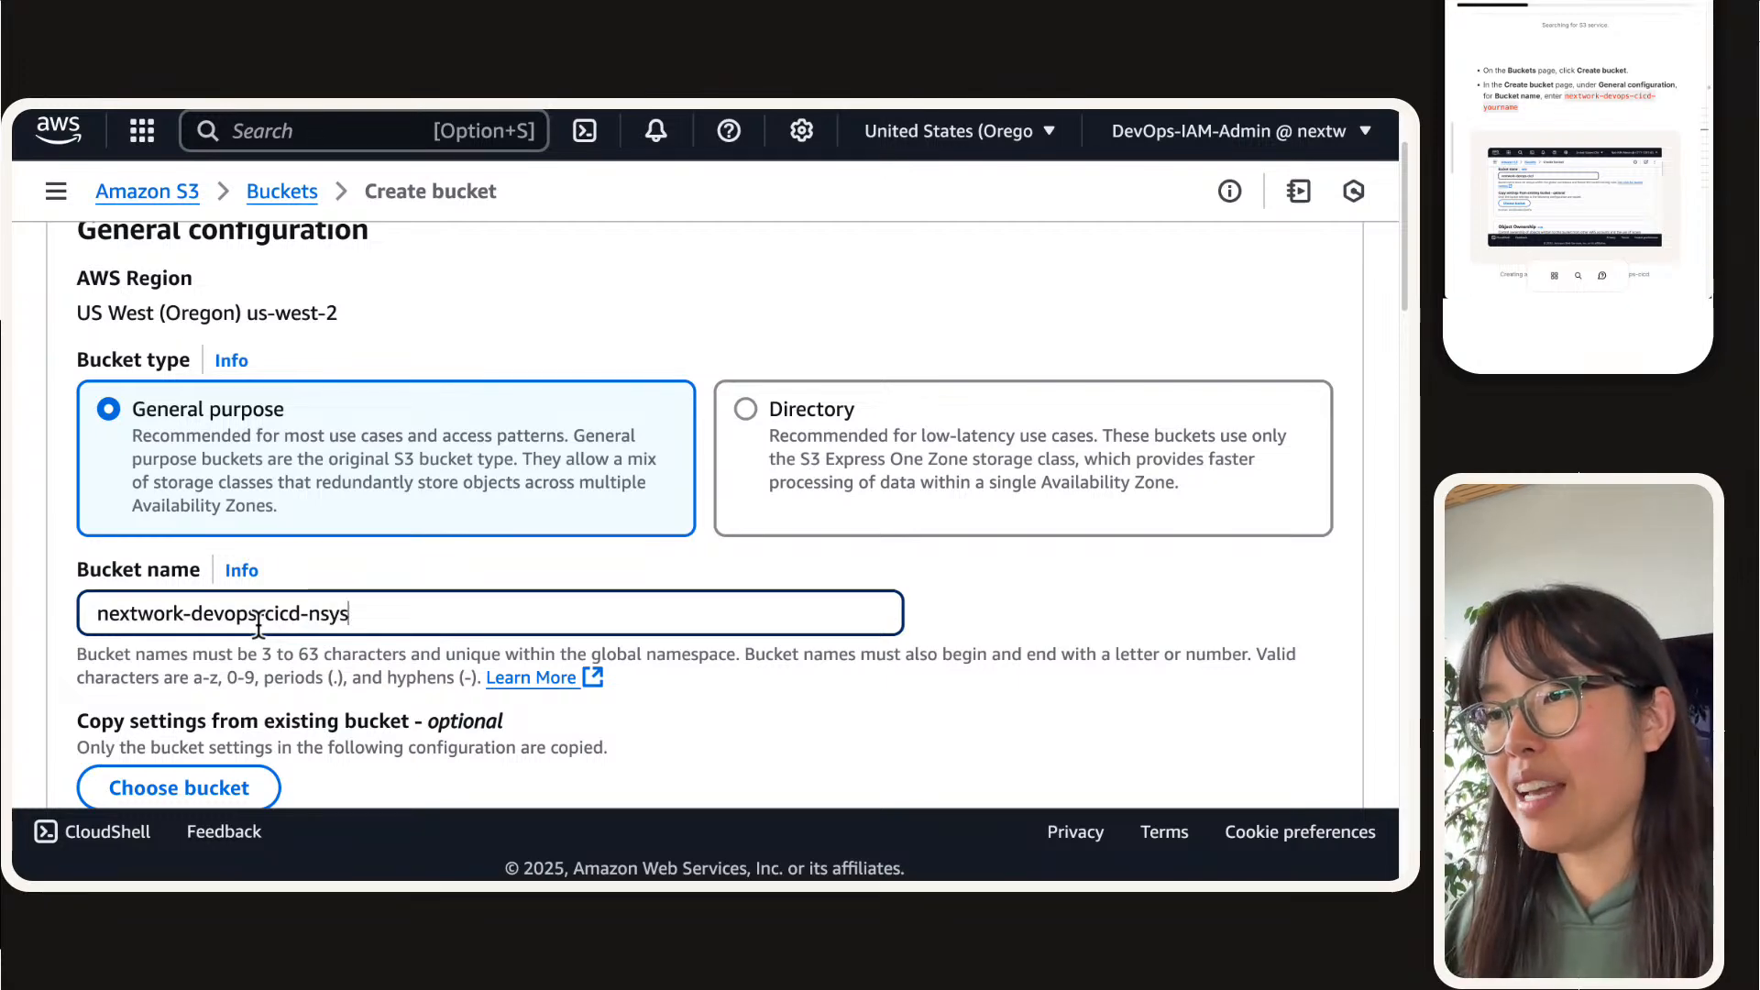
key(BackSpace)
key(BackSpace)
key(BackSpace)
text(atasha)
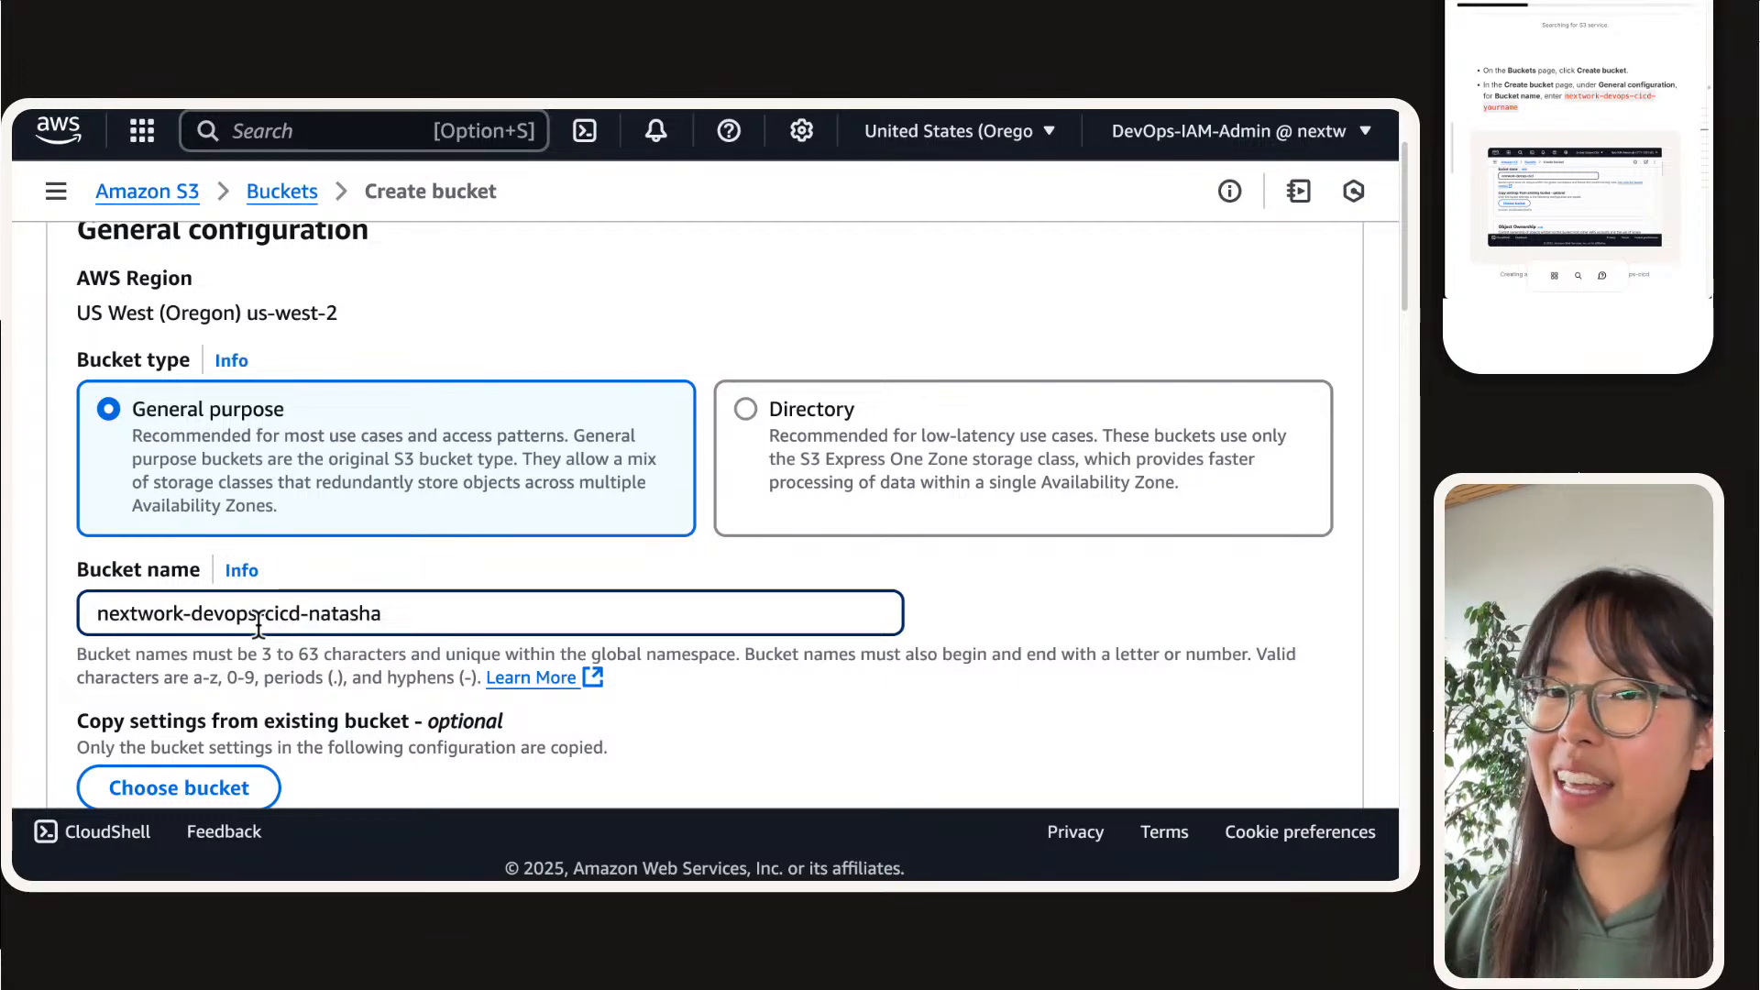
Step: Keep the remaining default bucket settings, including ACLs disabled, and create the bucket
scroll(679, 483, down, 1)
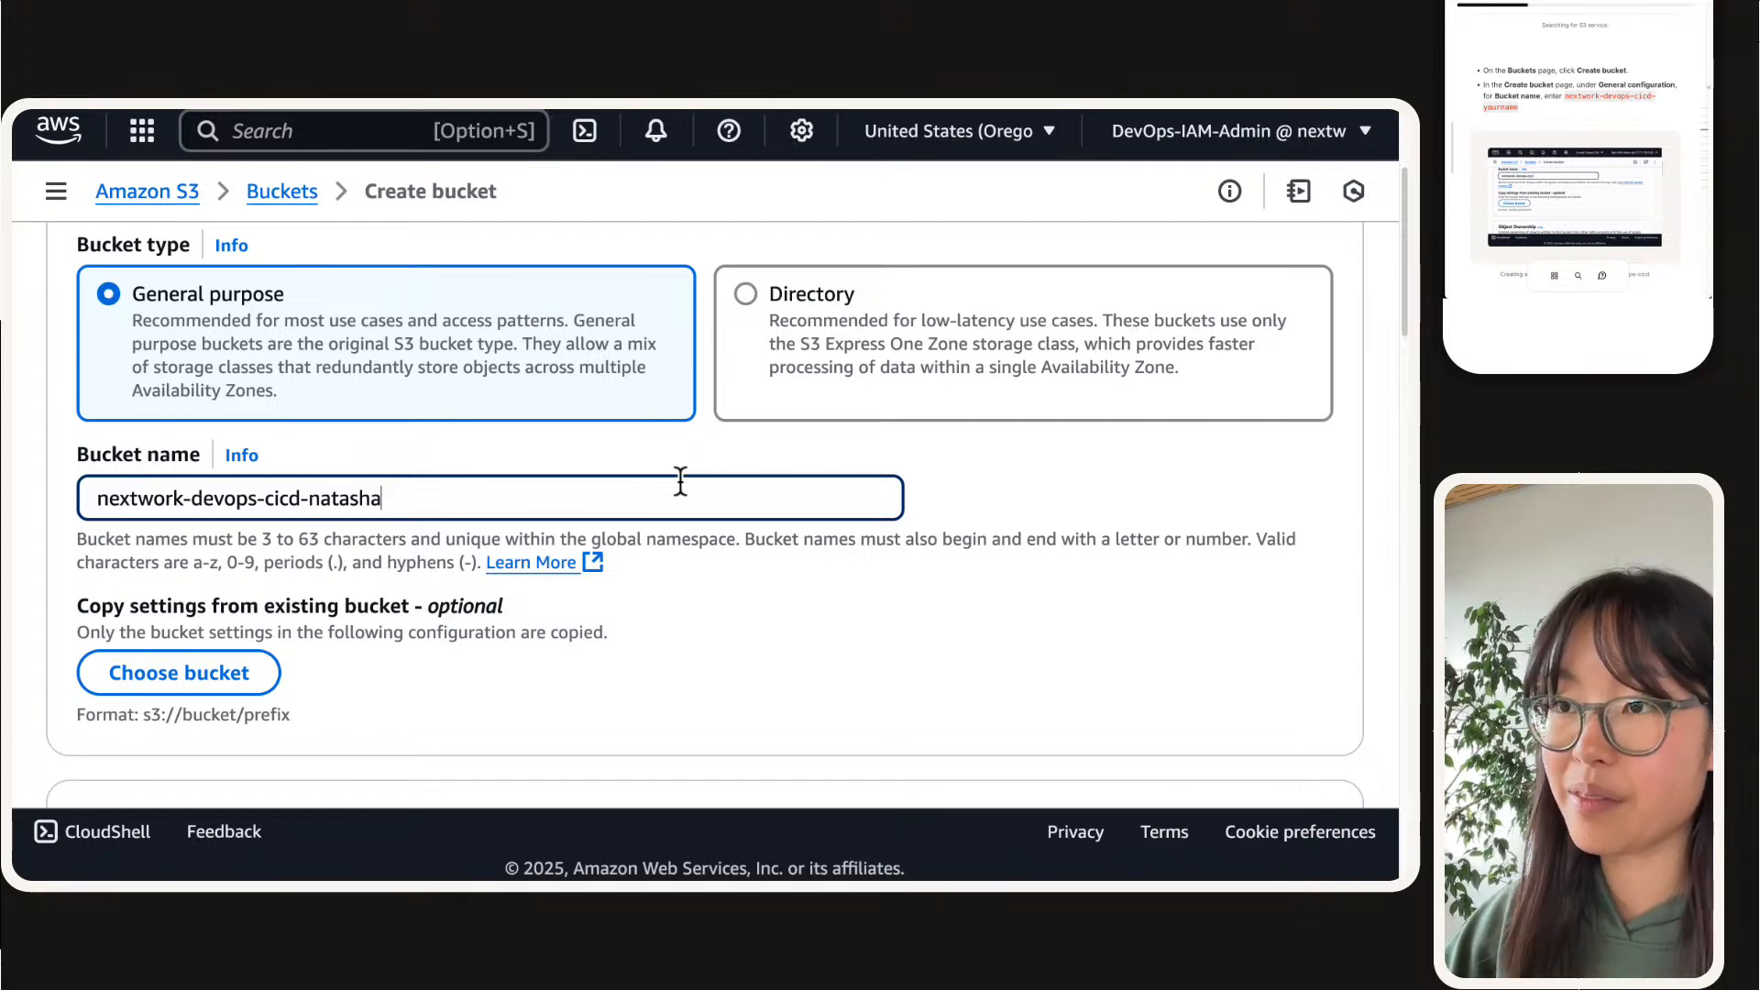
key(super+equal)
scroll(679, 483, down, 8)
scroll(648, 583, down, 20)
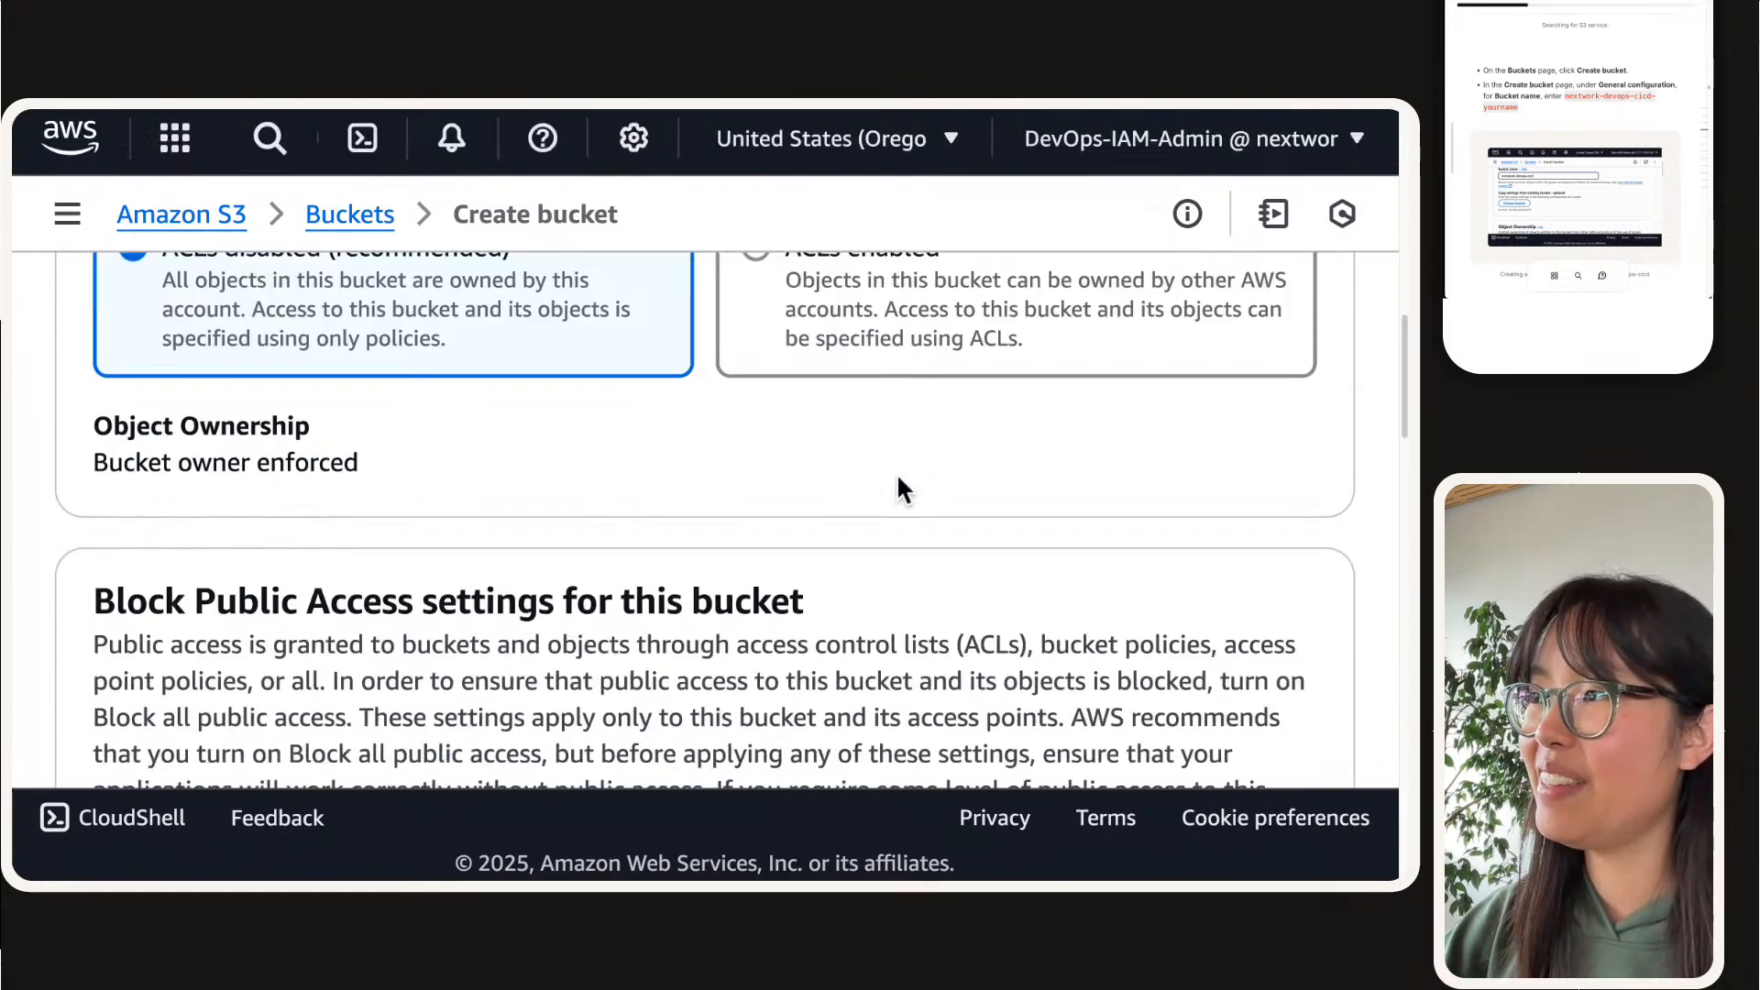
click(1288, 653)
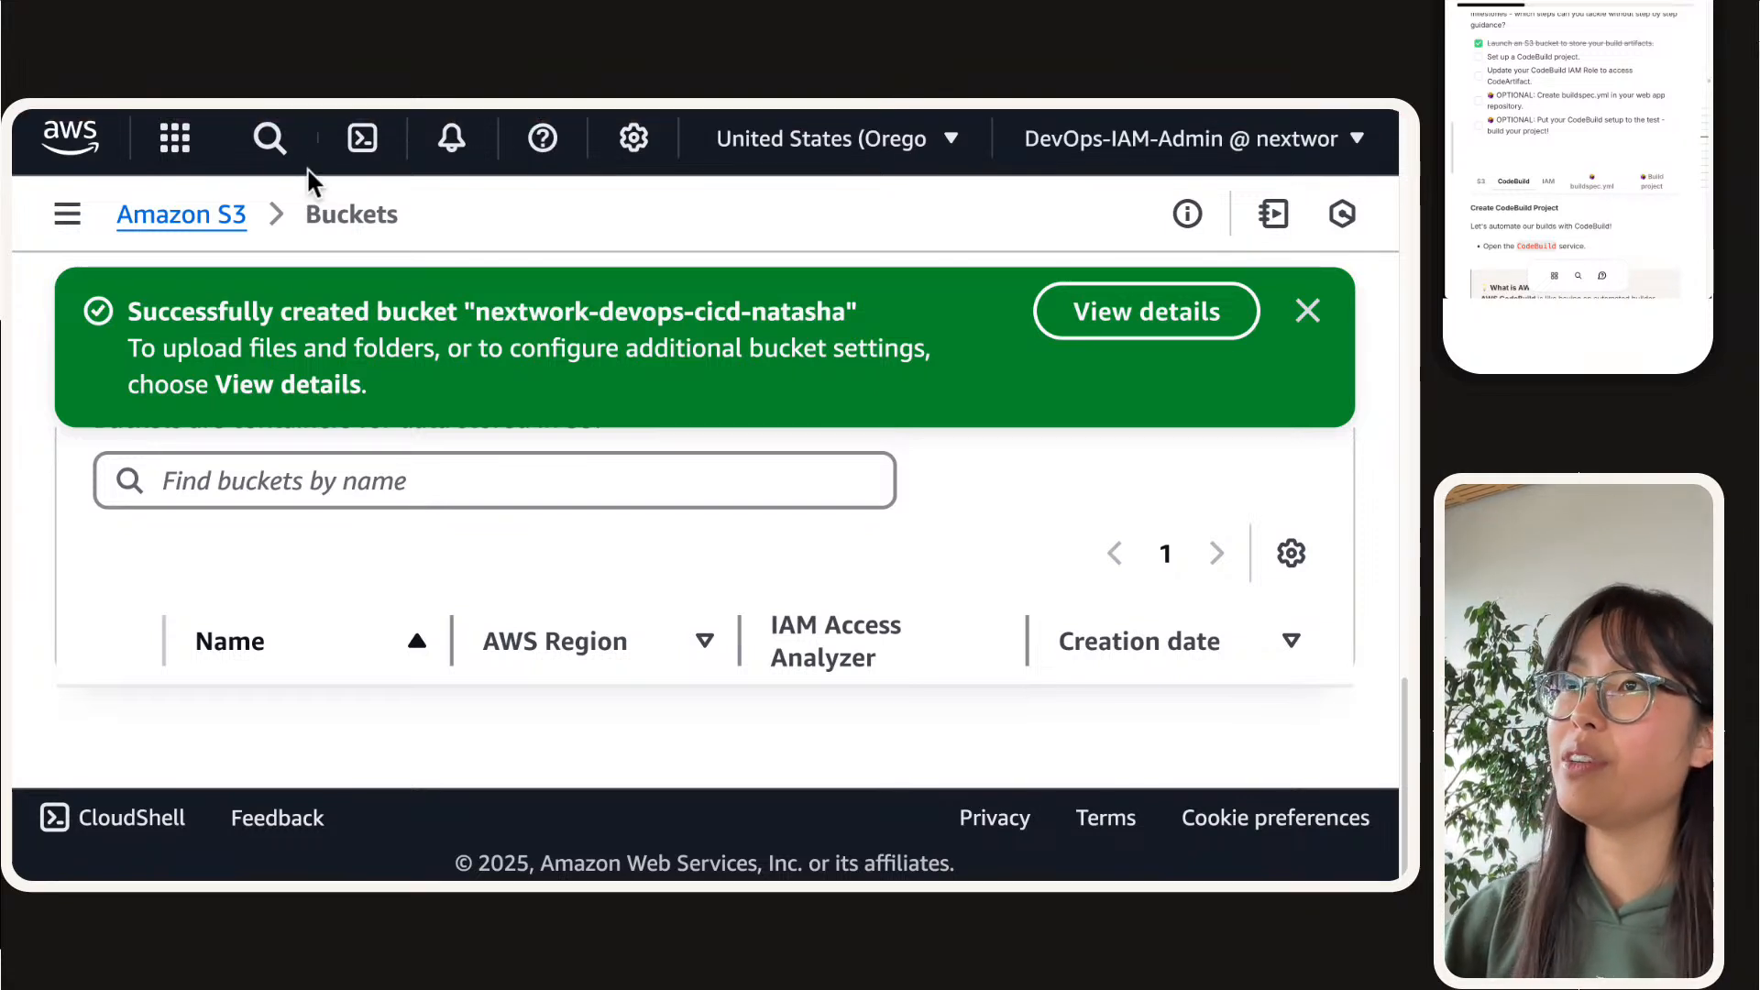
Step: Search the AWS services for codebuild and open the CodeBuild console in a new browser tab
click(278, 147)
text(x)
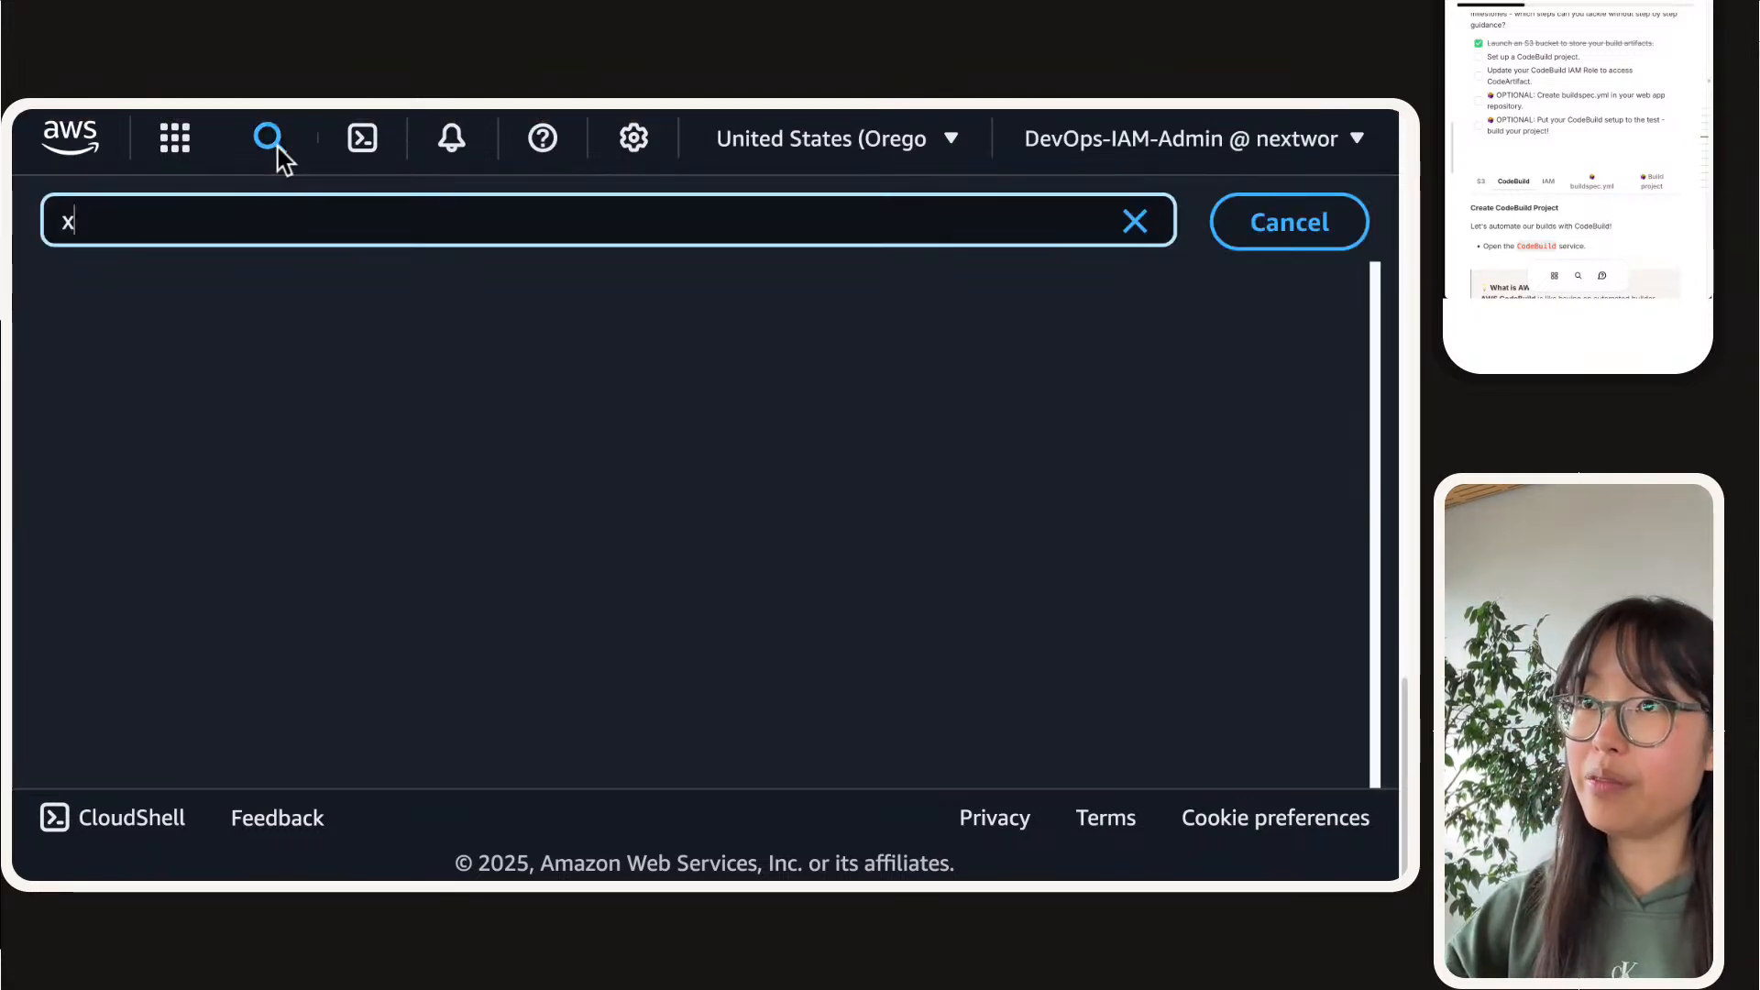
key(BackSpace)
text(codebuild)
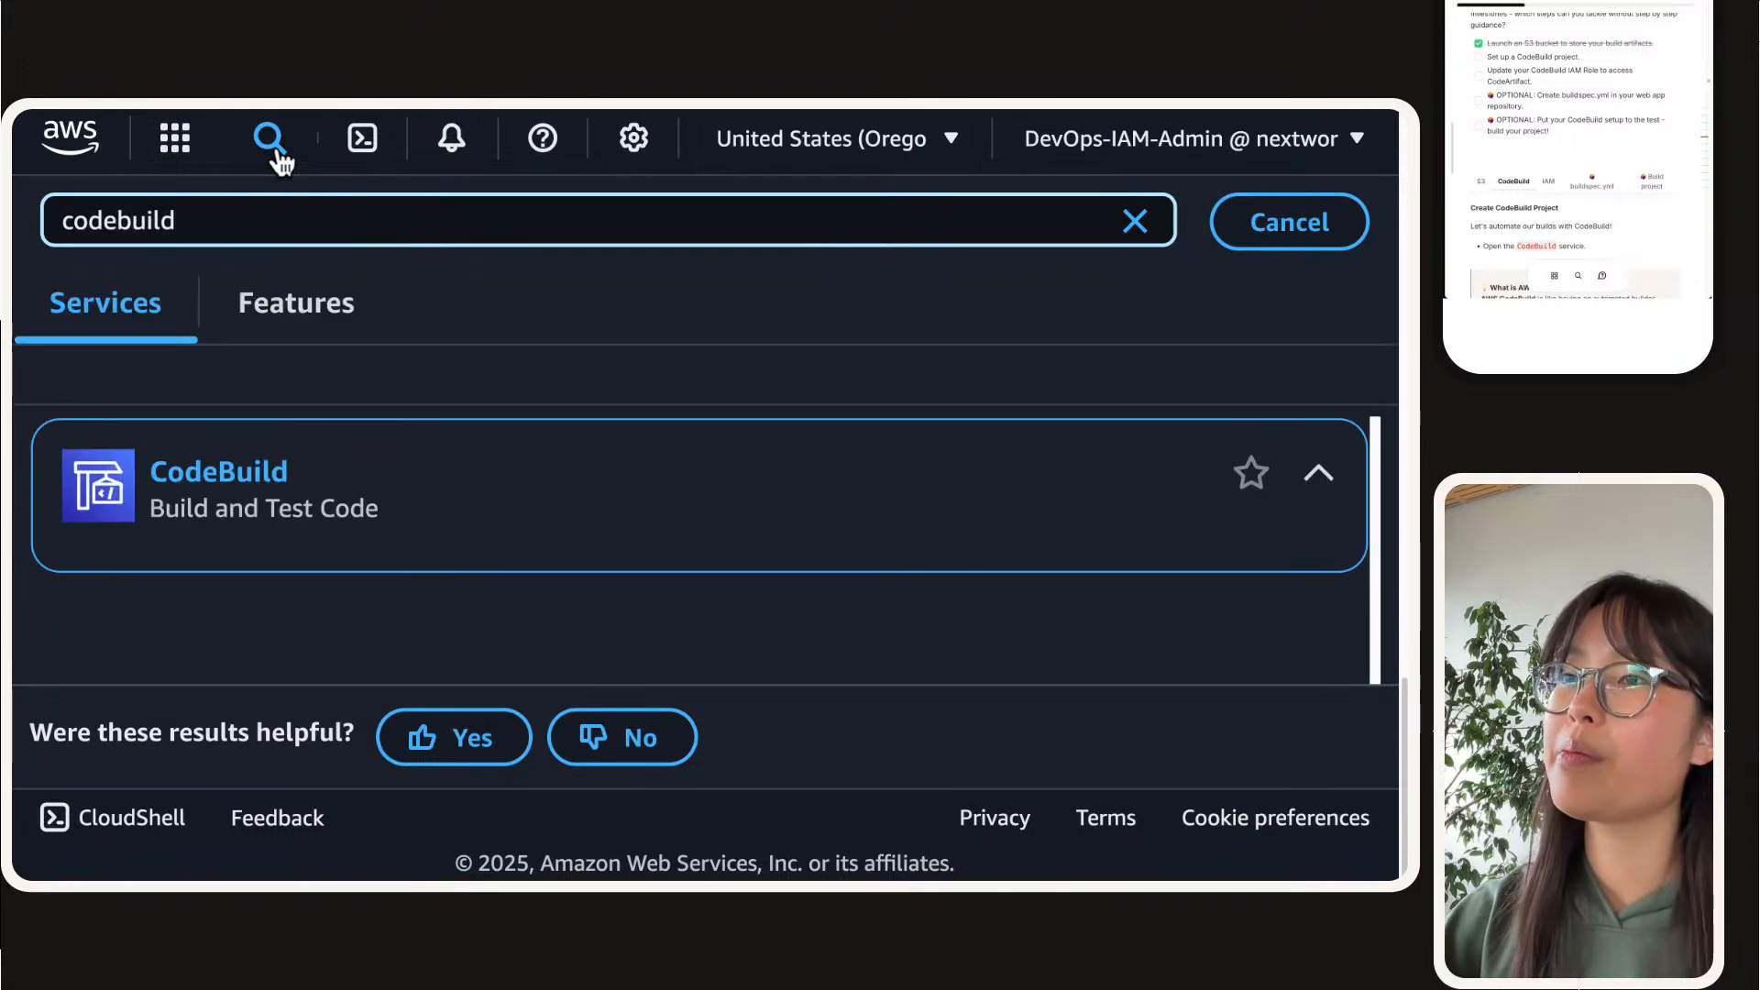
right_click(242, 499)
click(328, 504)
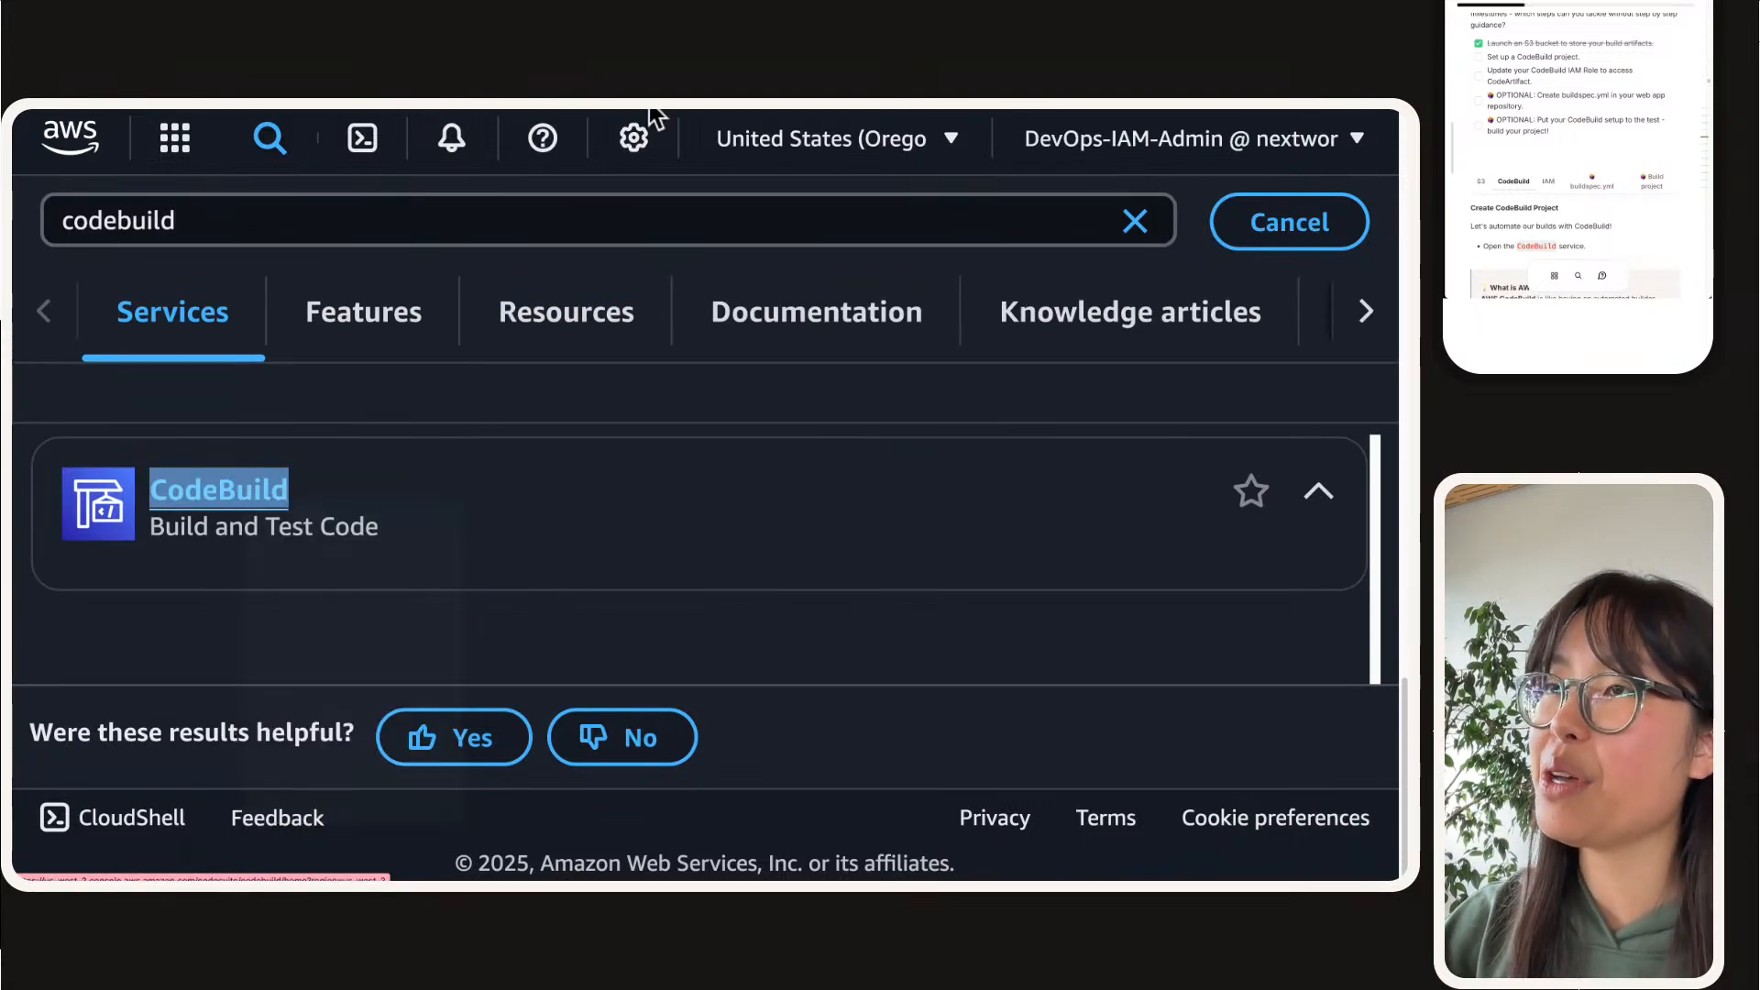
click(830, 135)
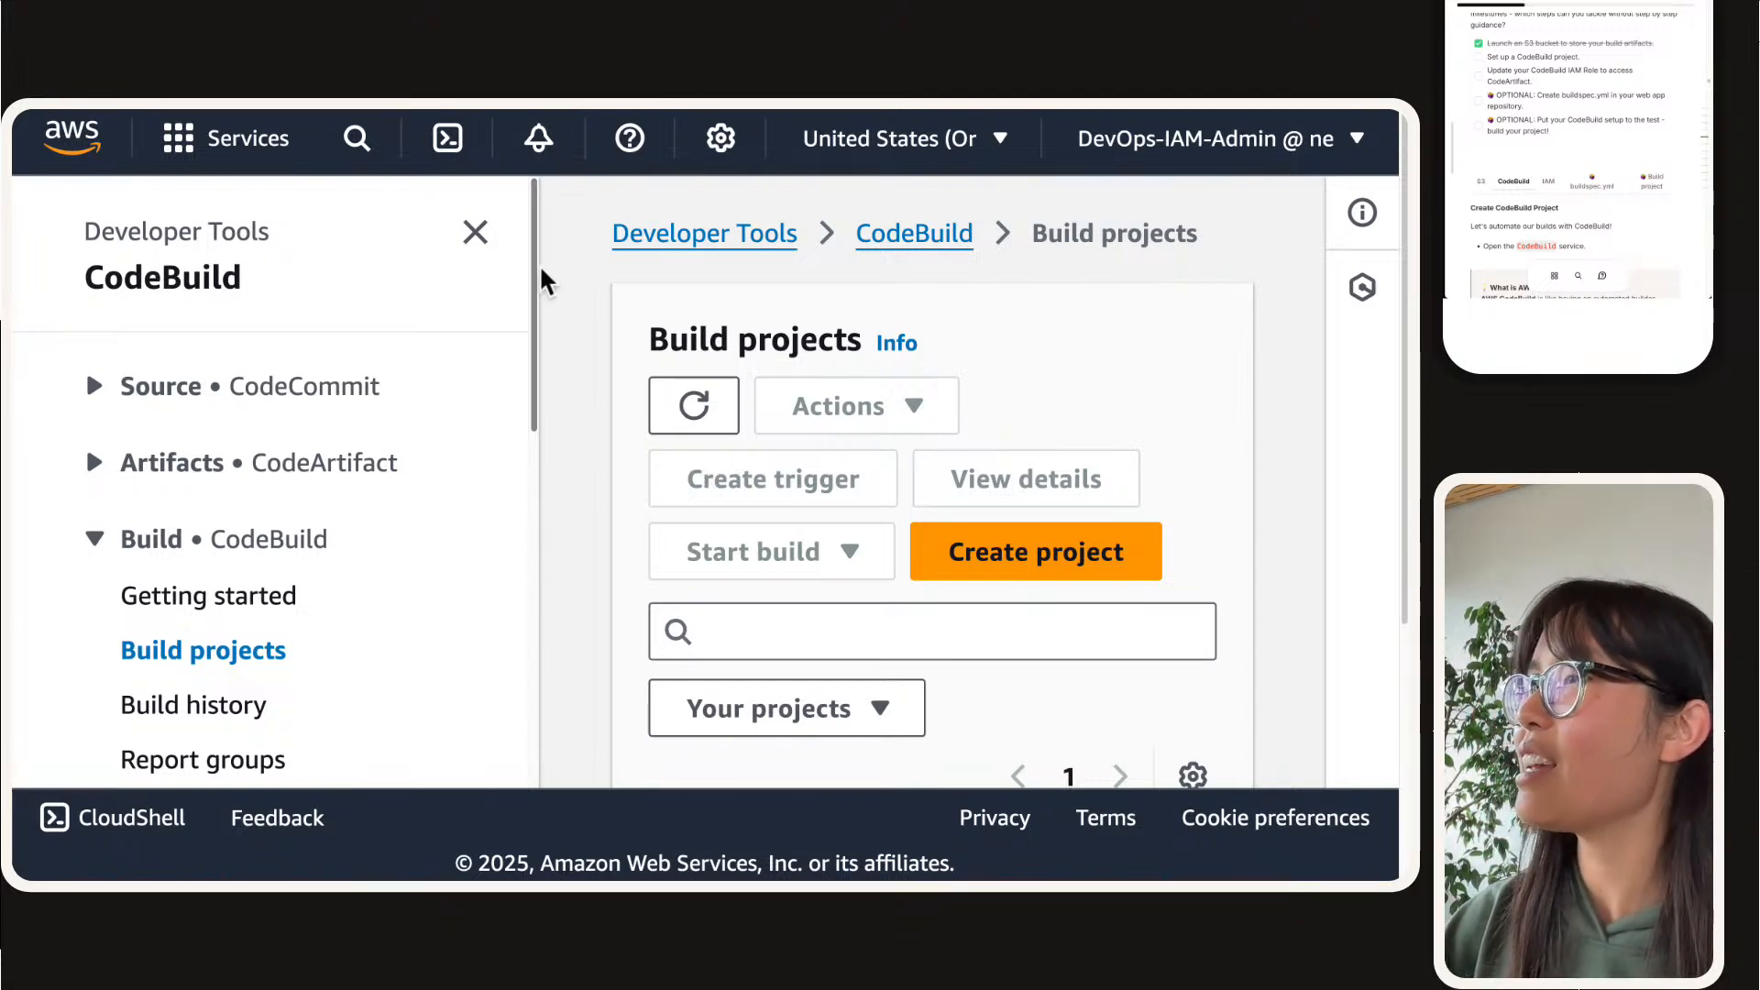
Step: Collapse the CodeBuild side navigation and zoom out so the build projects table fits on the page
scroll(746, 471, down, 4)
scroll(762, 496, up, 1)
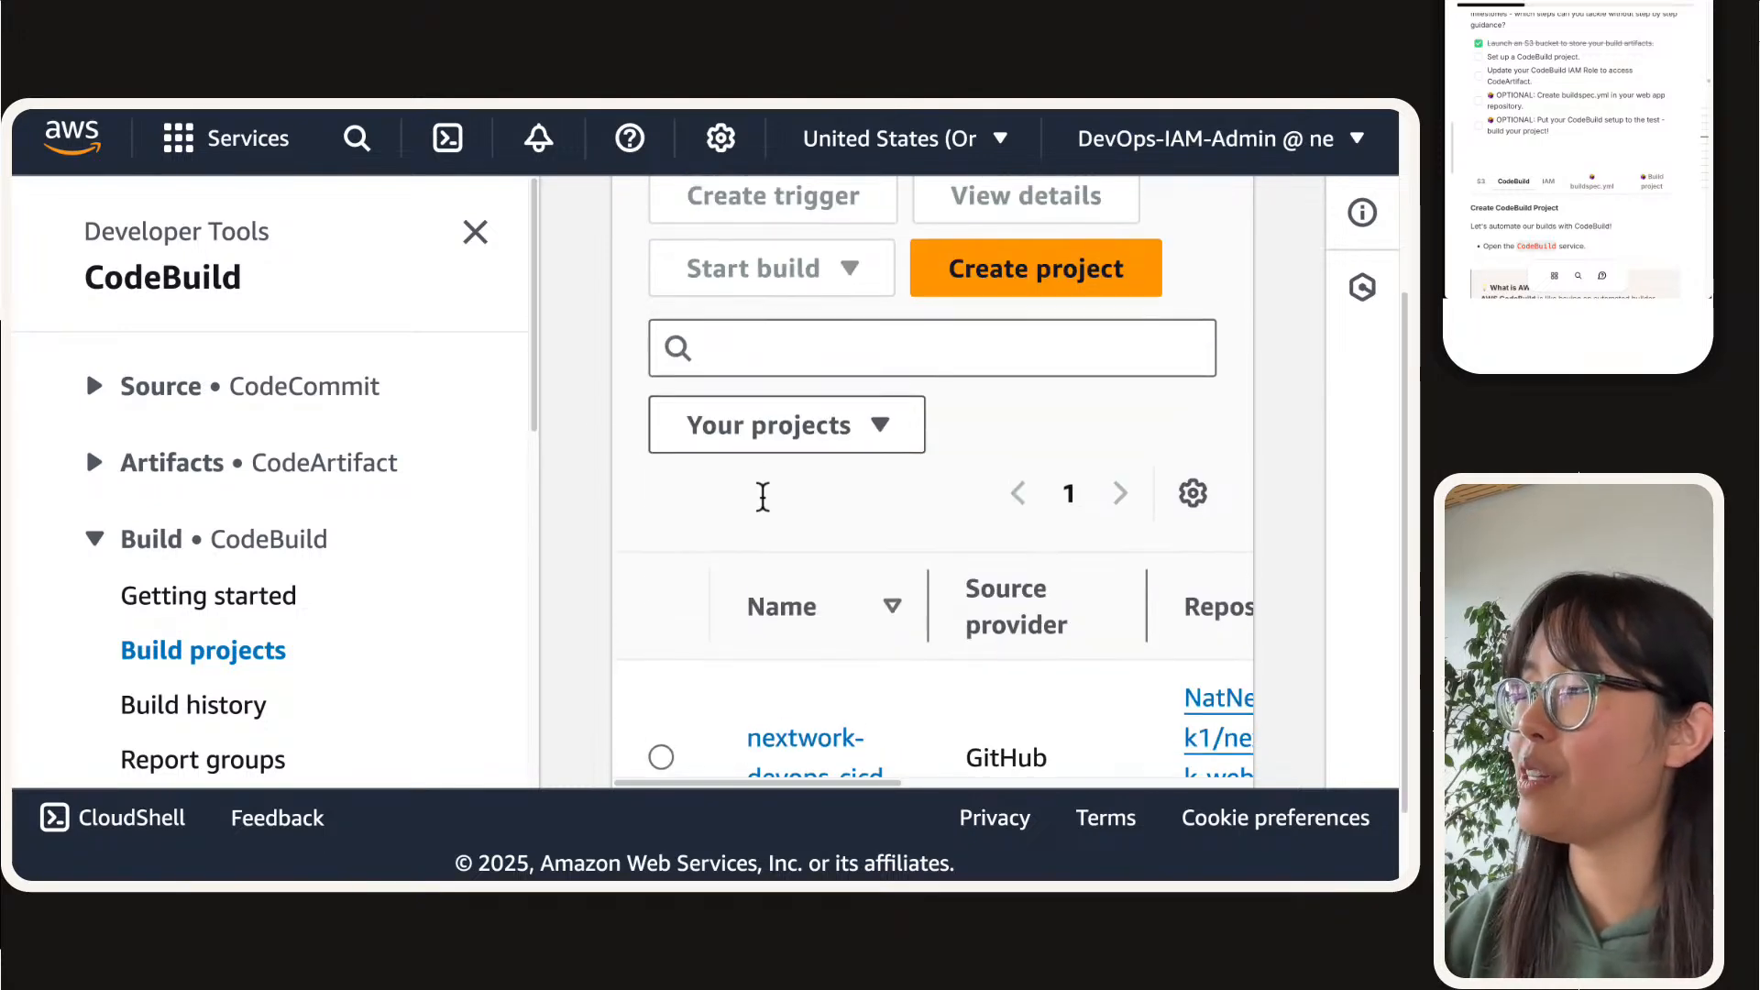
scroll(762, 496, up, 4)
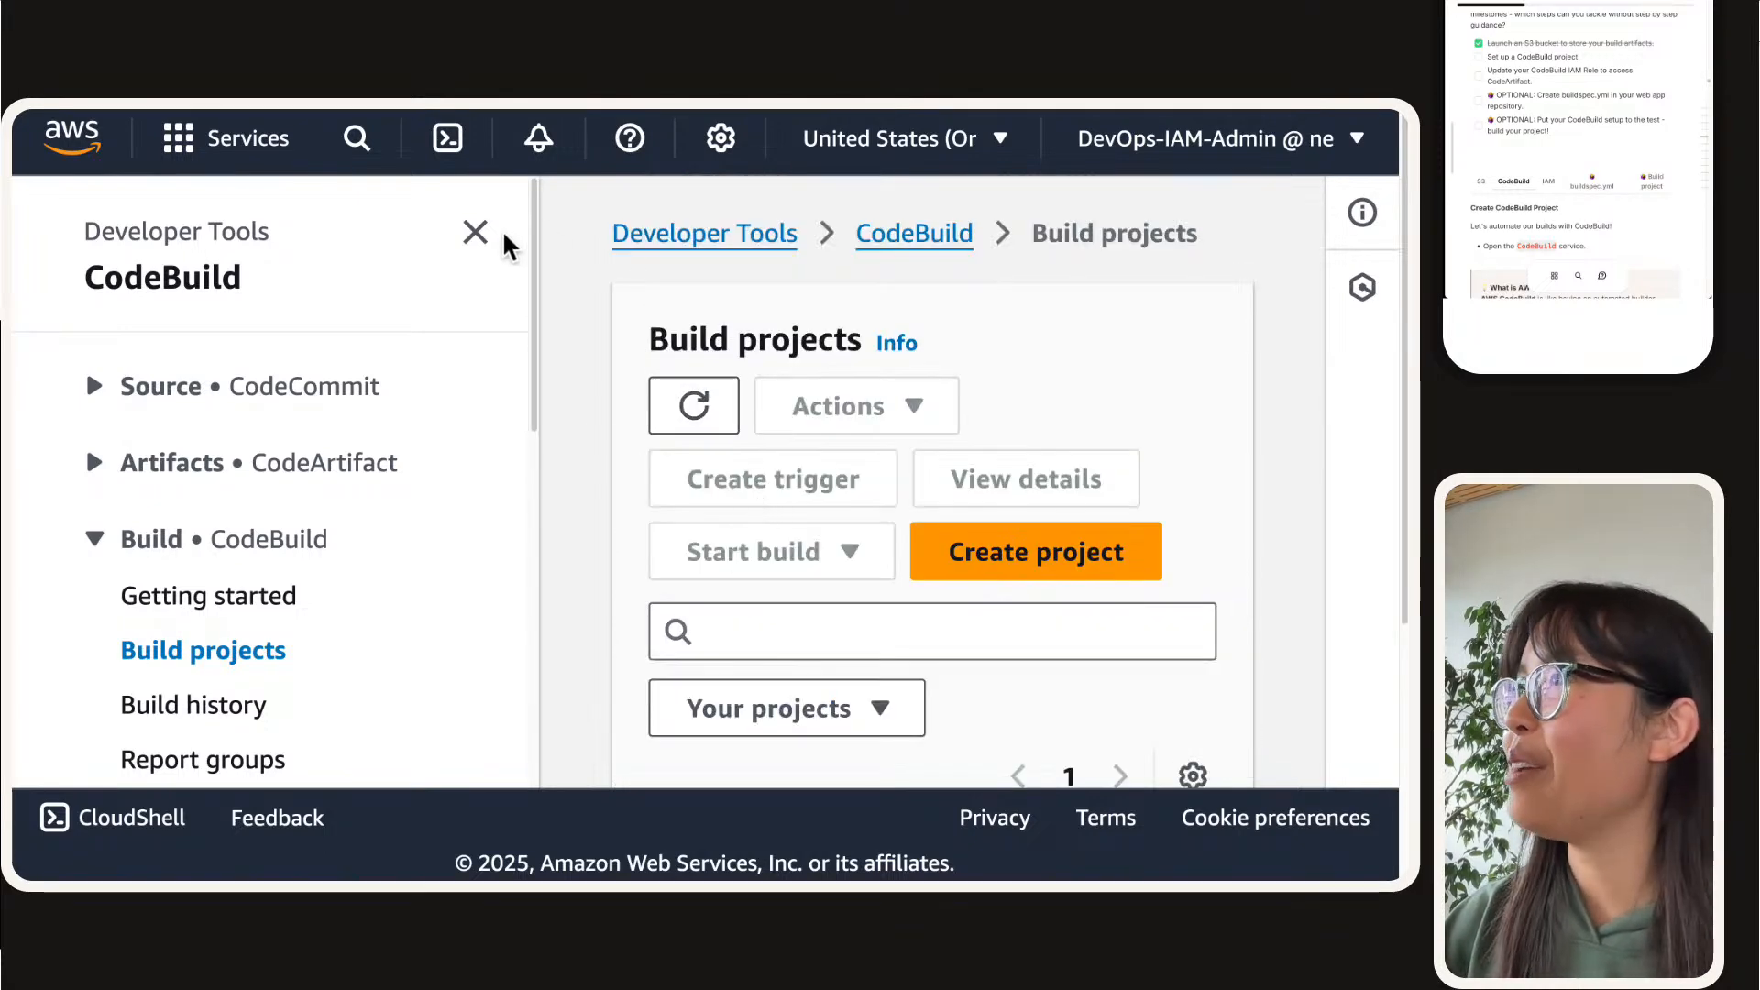
click(475, 229)
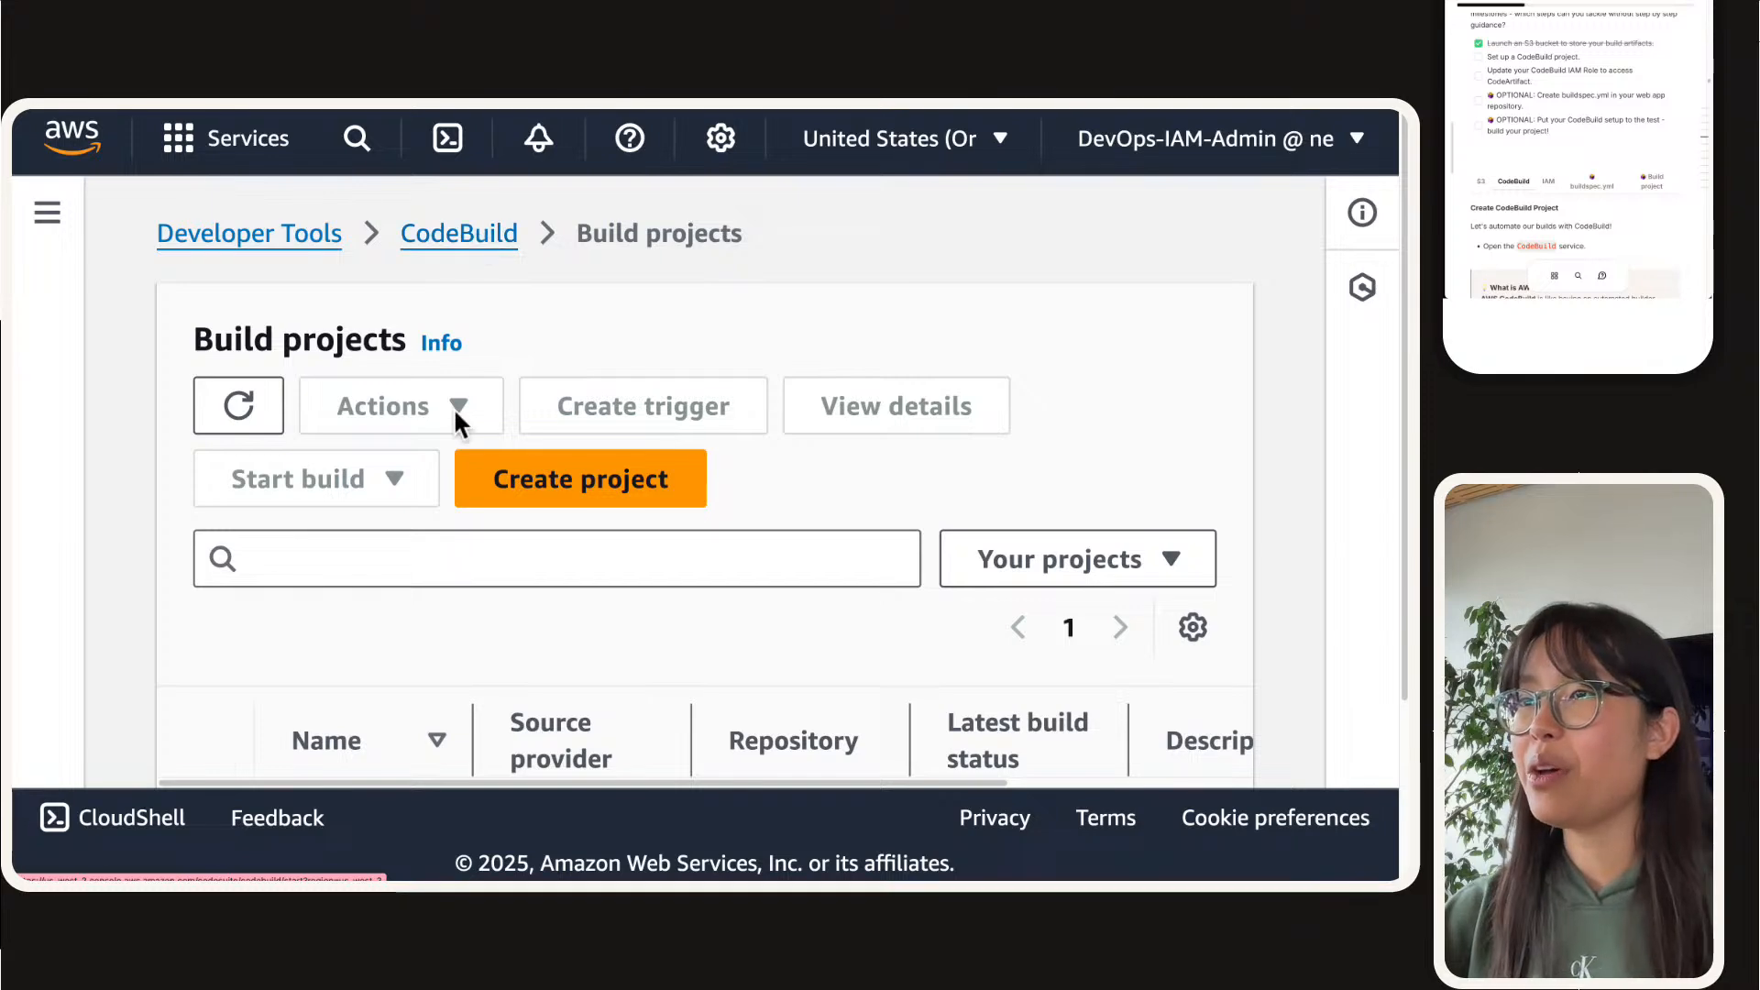
key(super+minus)
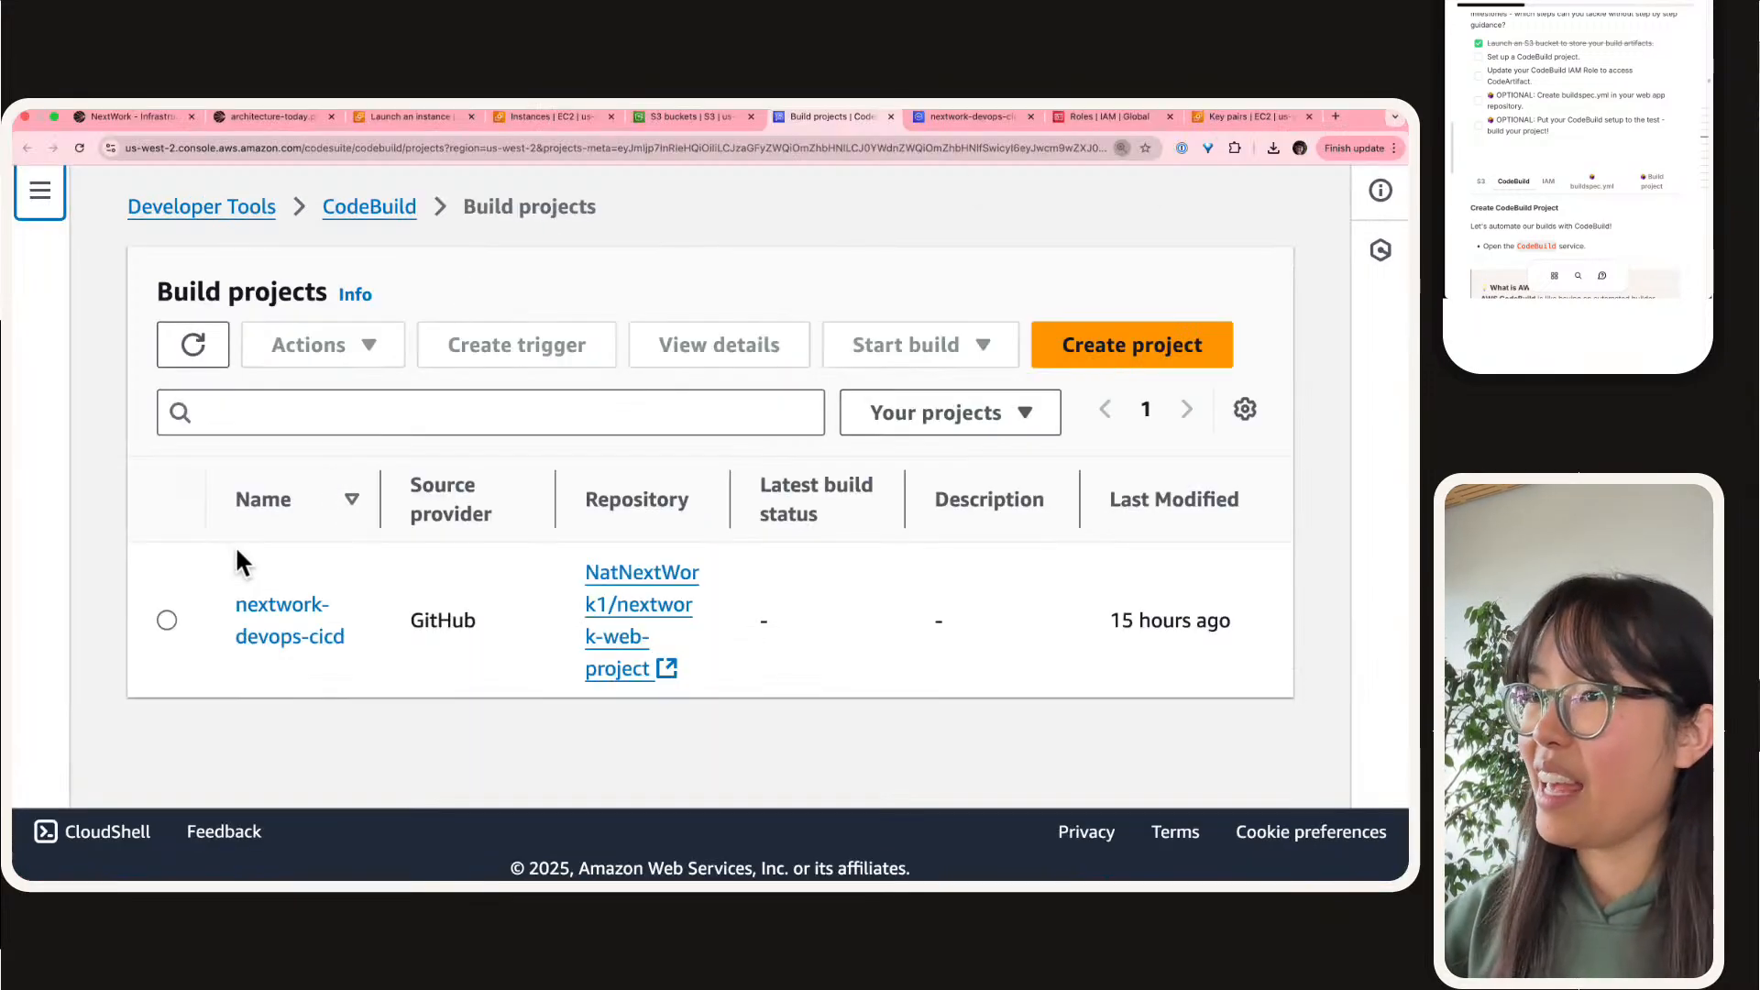
click(167, 620)
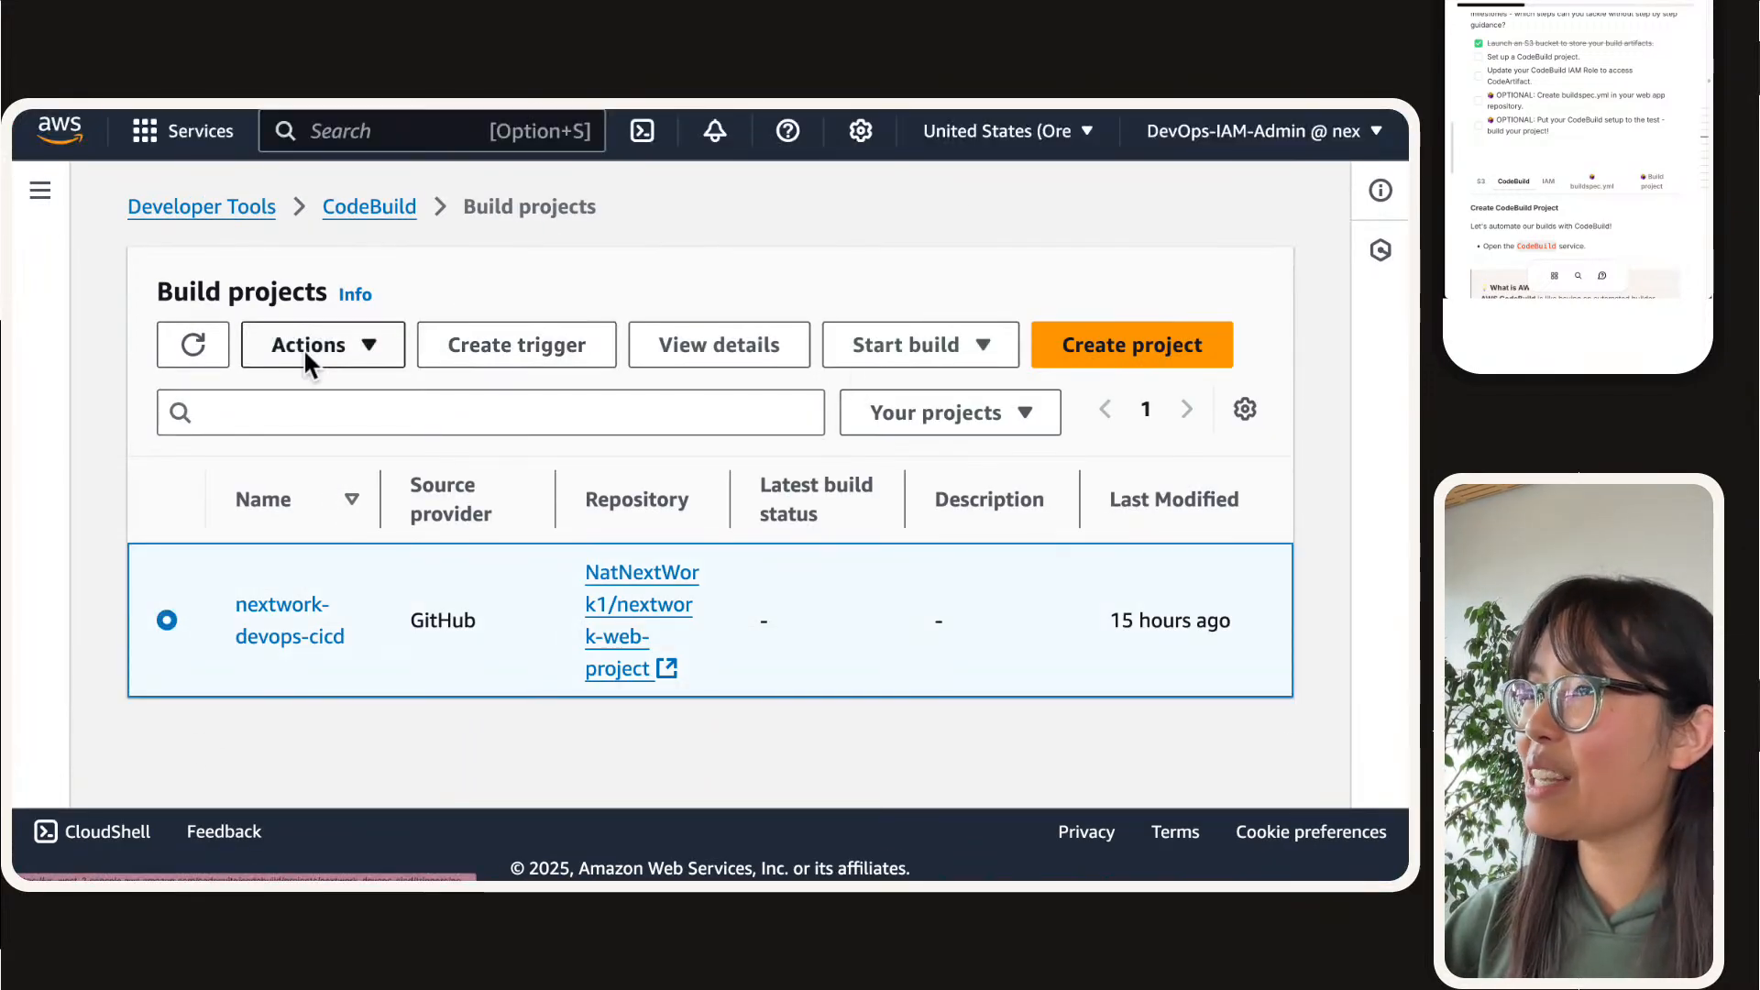
click(900, 344)
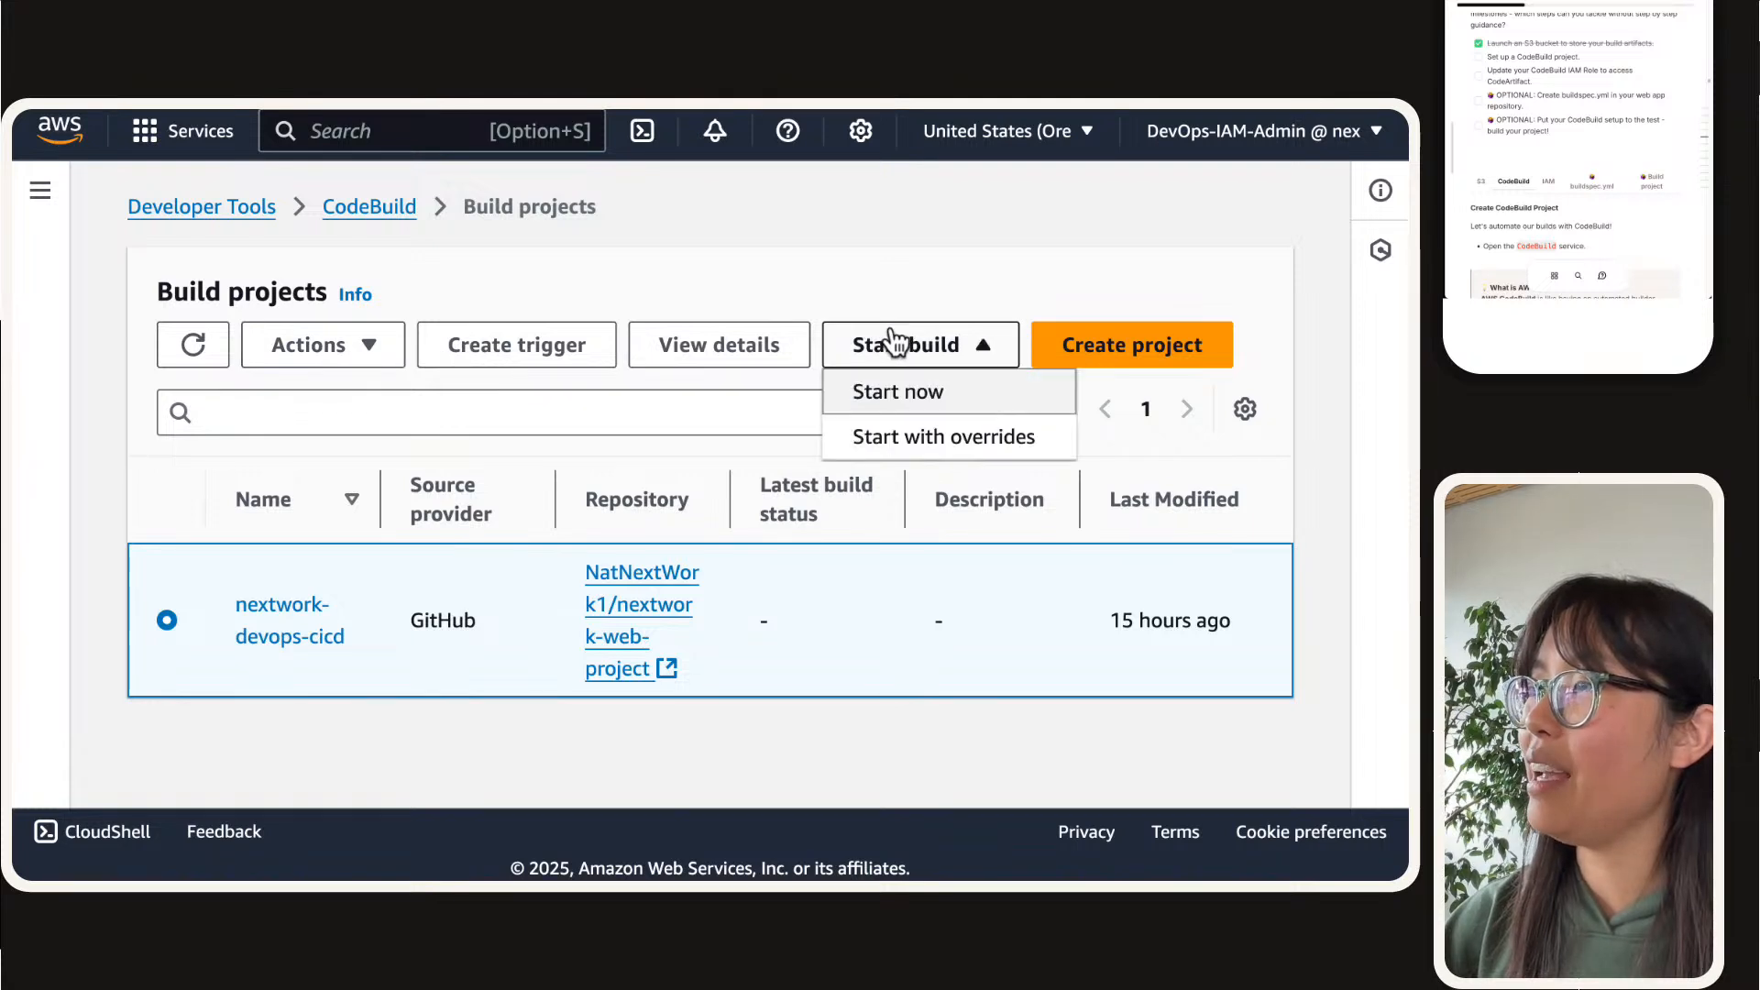
click(790, 300)
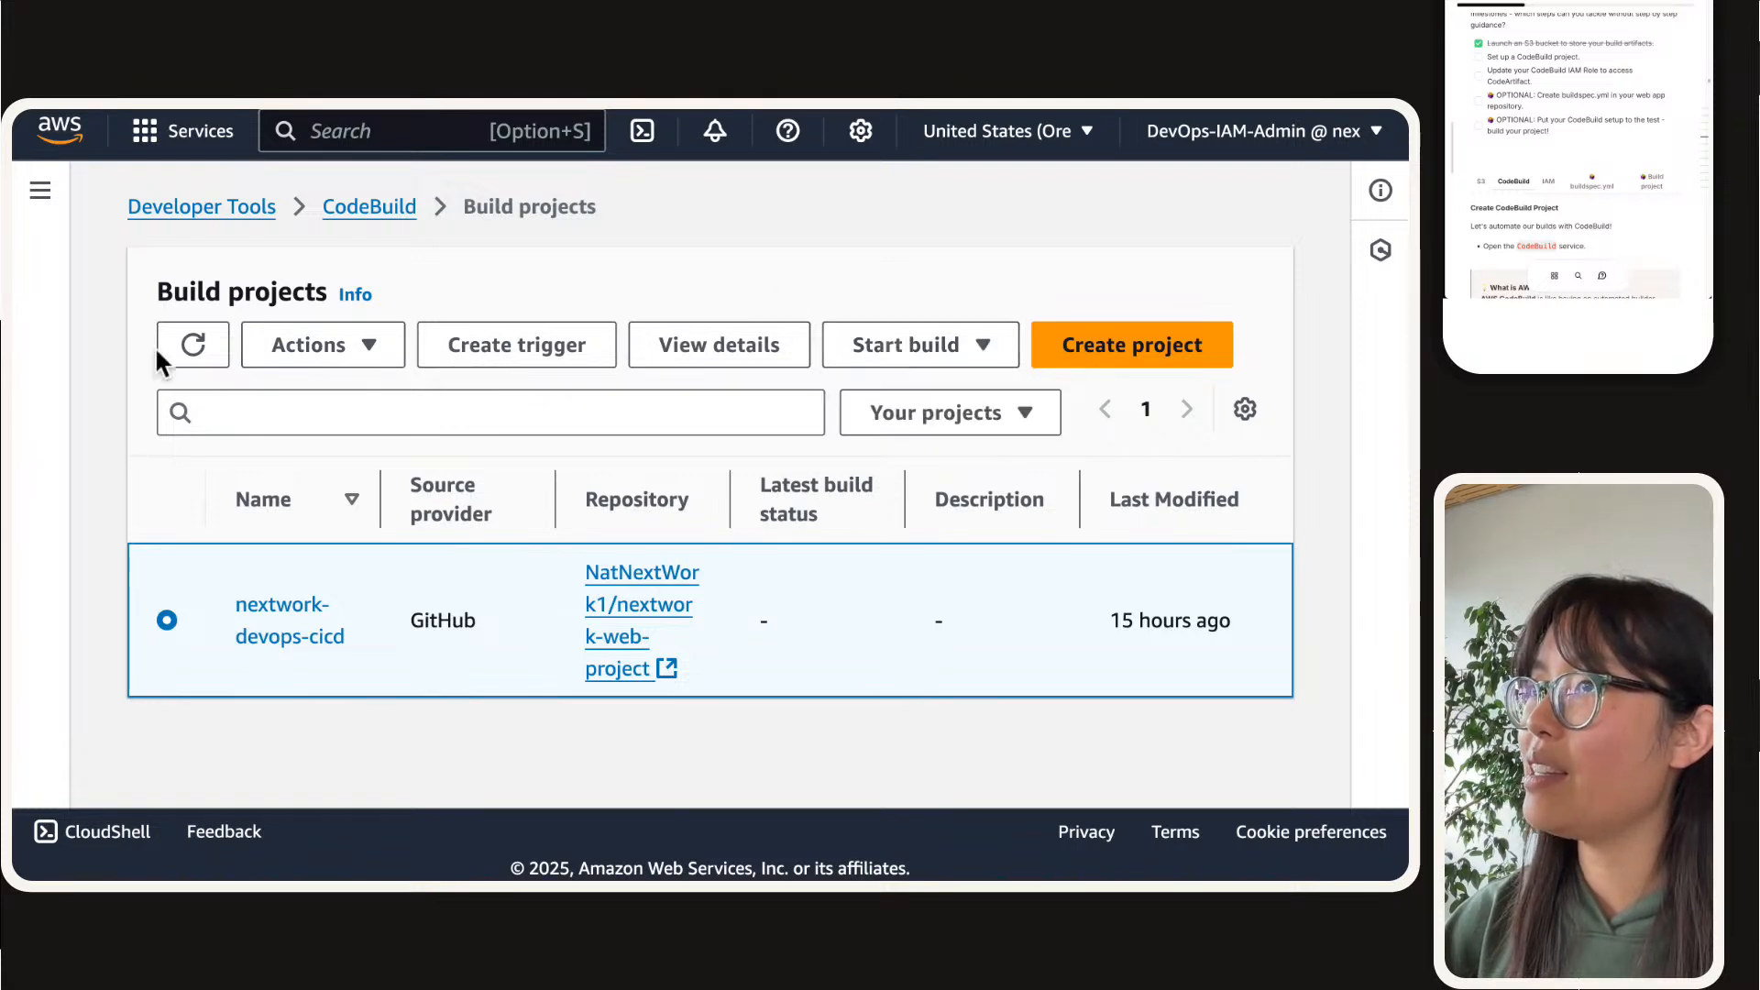
click(190, 346)
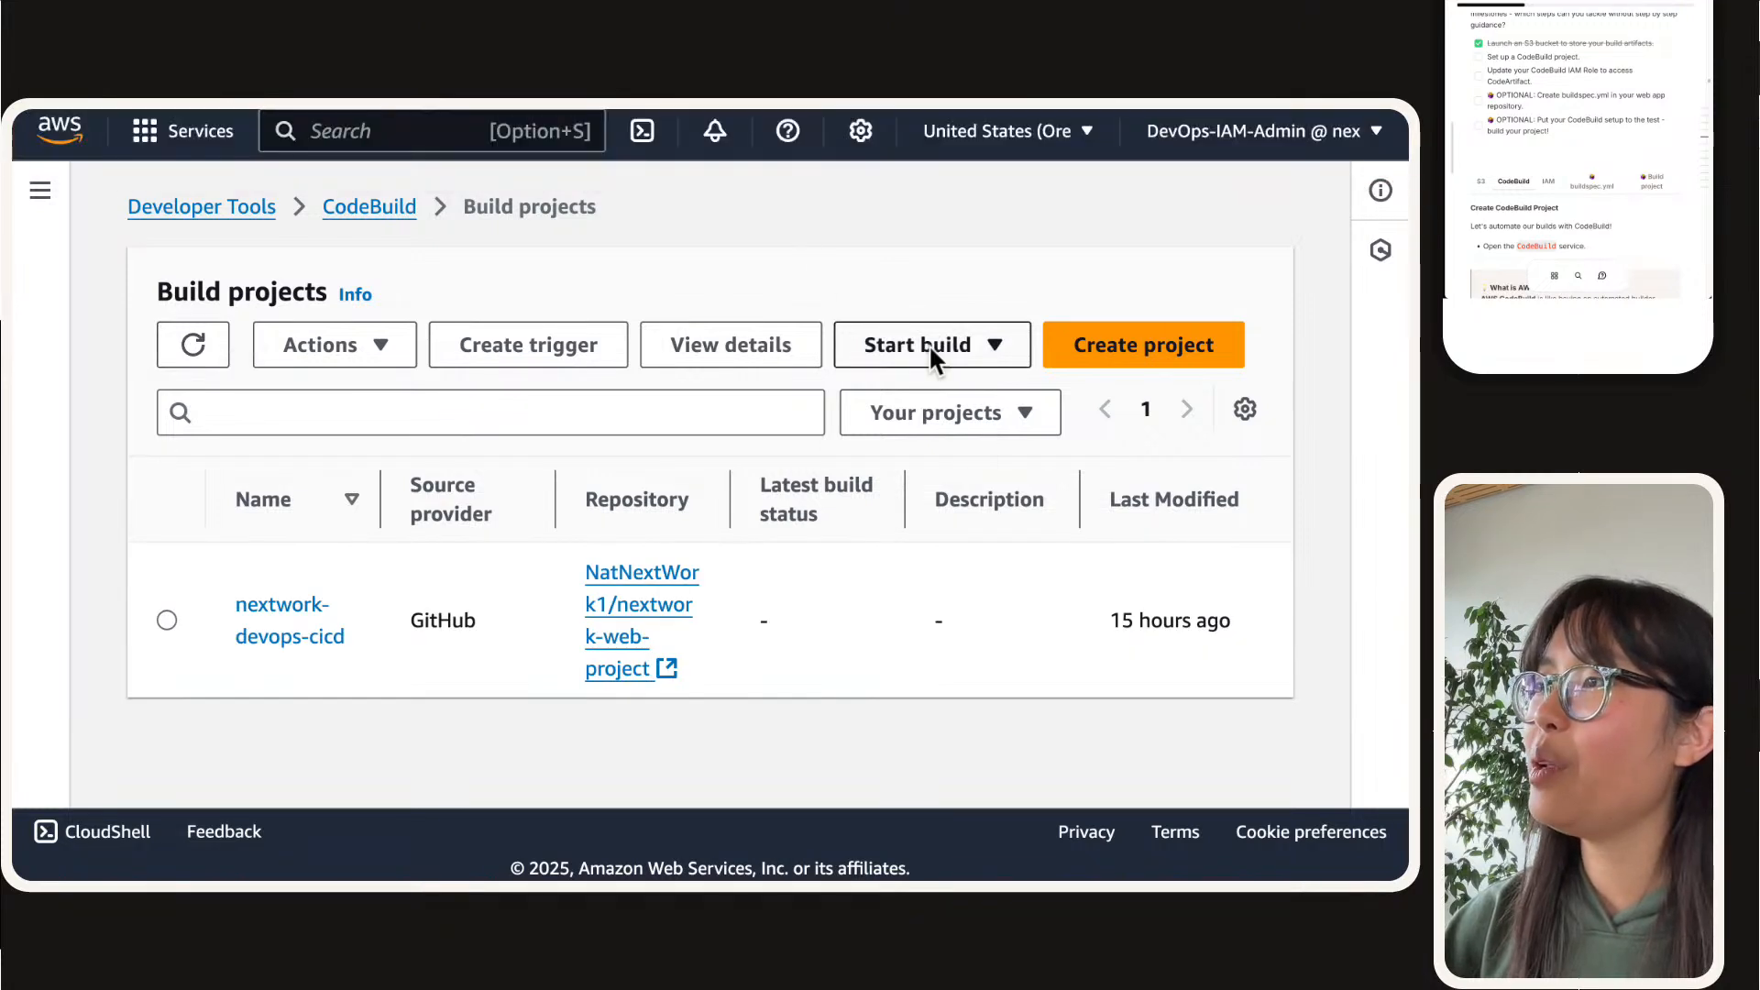
Step: Delete the existing nextwork-devops-cicd build project from CodeBuild, confirming the deletion with the word delete
click(169, 637)
click(935, 366)
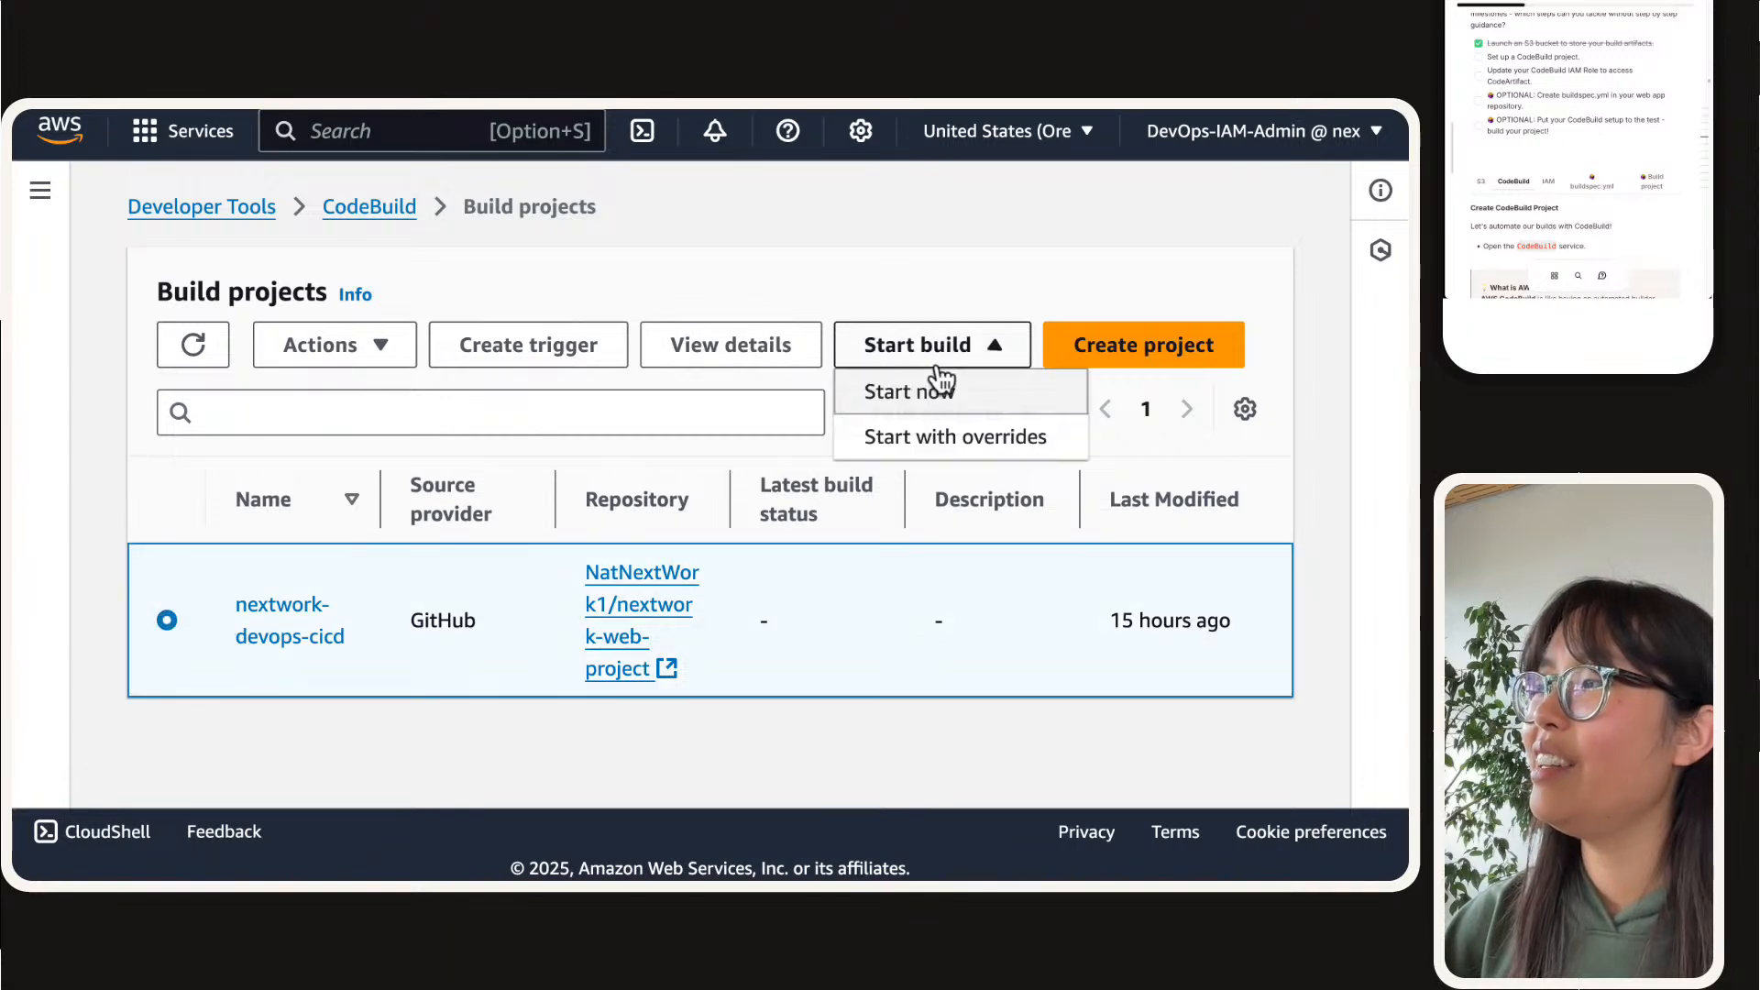
click(317, 358)
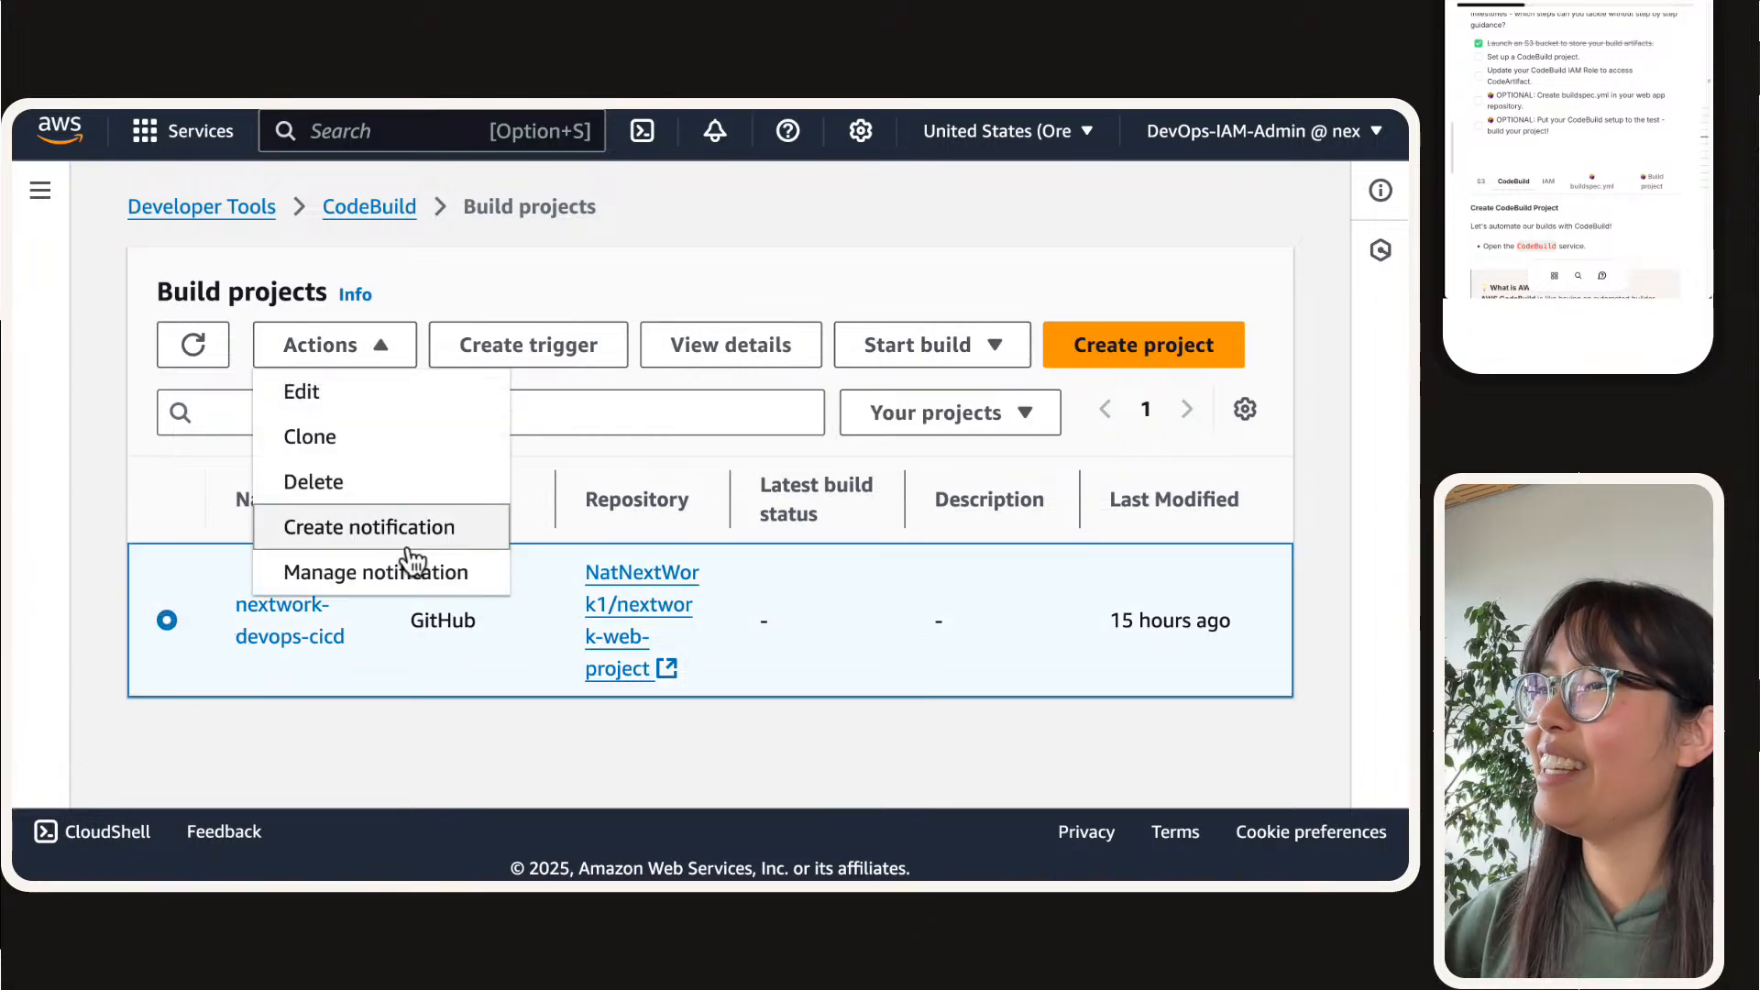
click(361, 484)
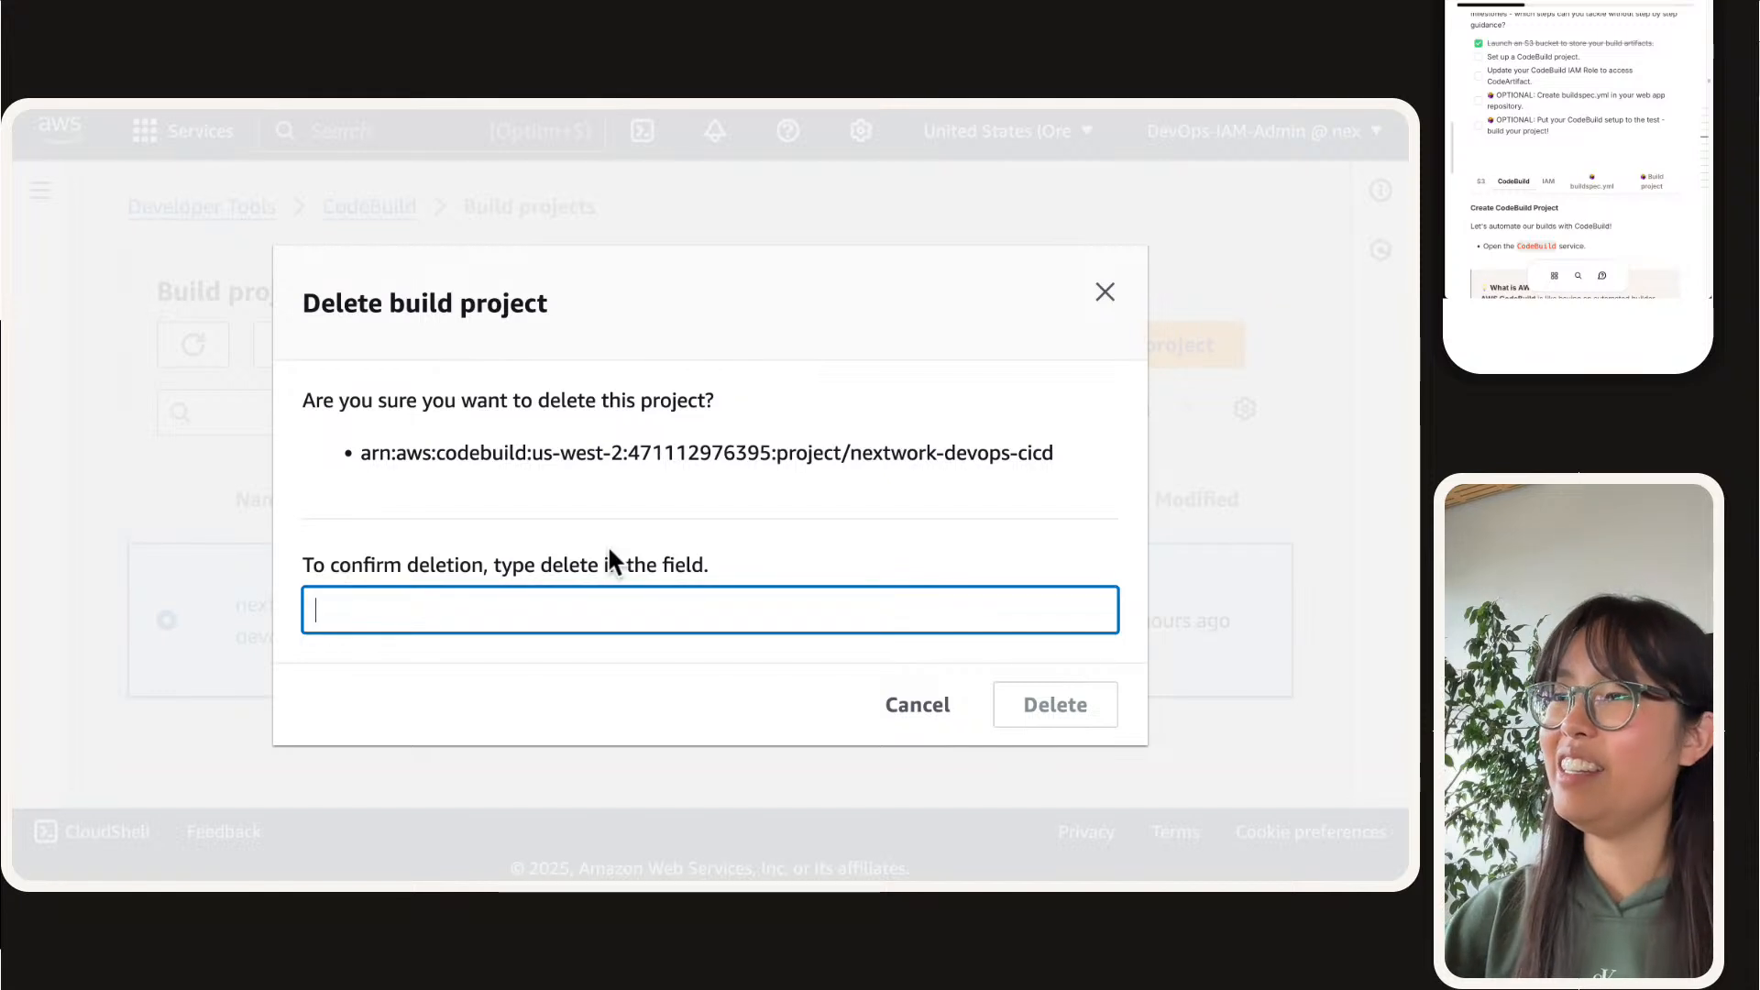
text(delete)
key(Tab)
key(Tab)
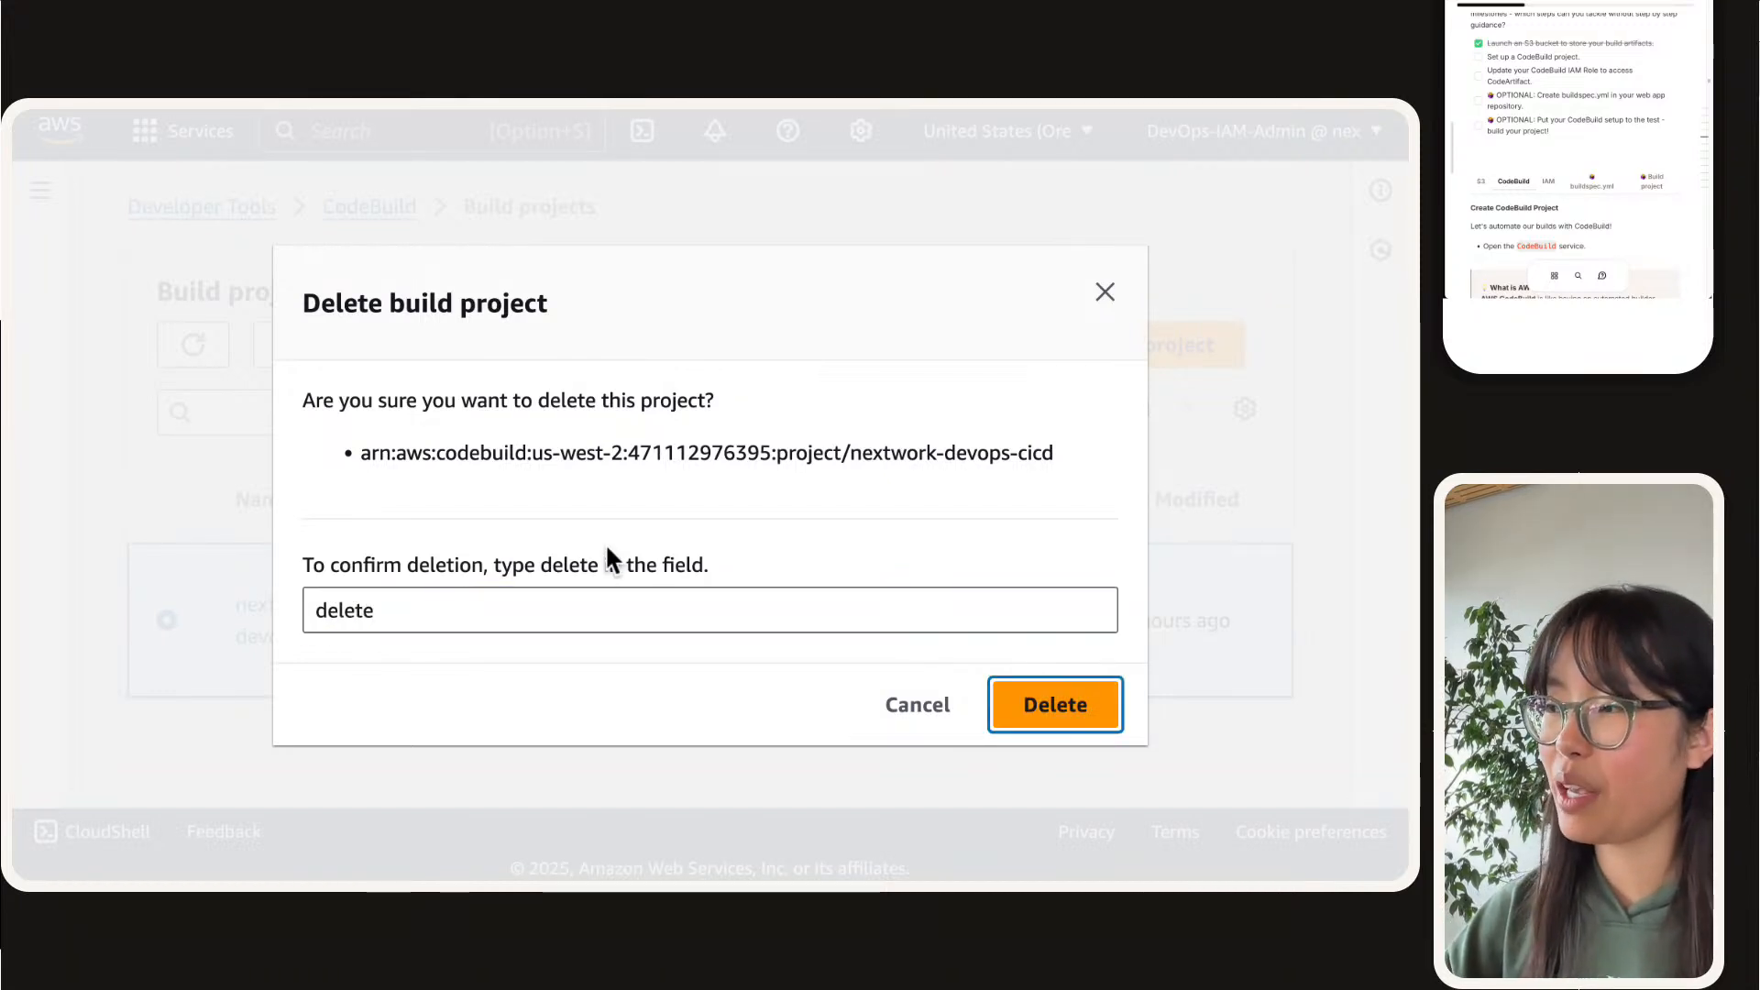
key(Return)
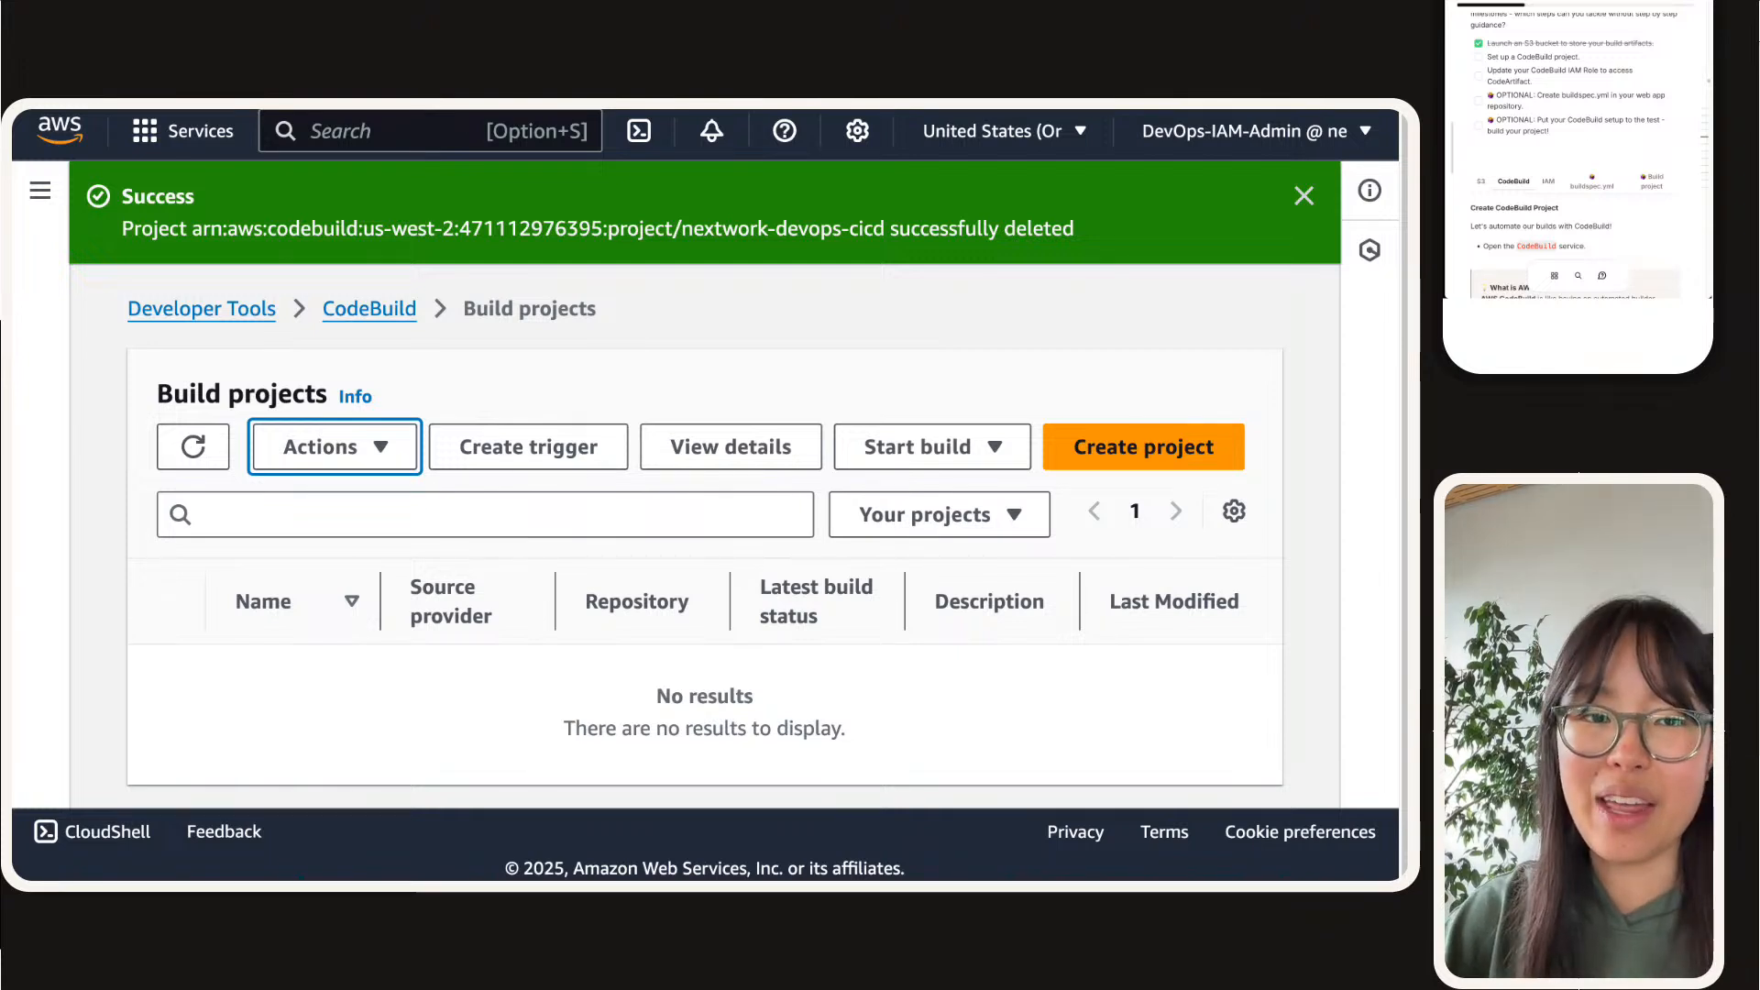
click(1579, 125)
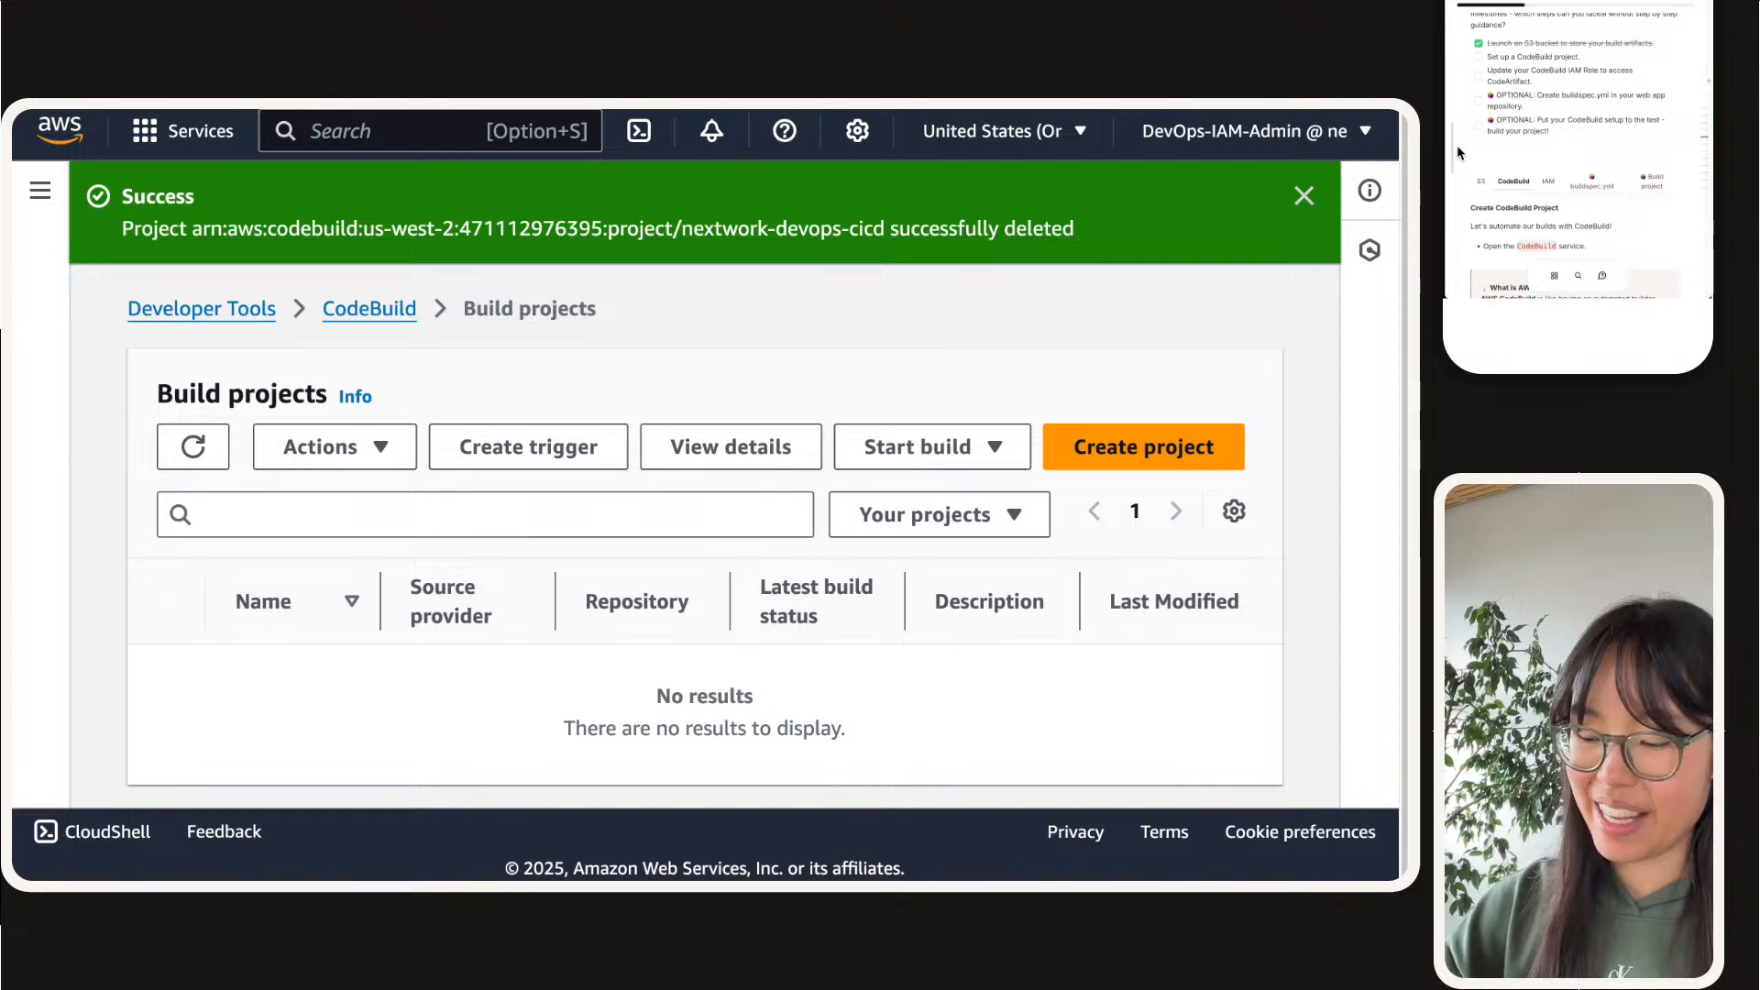
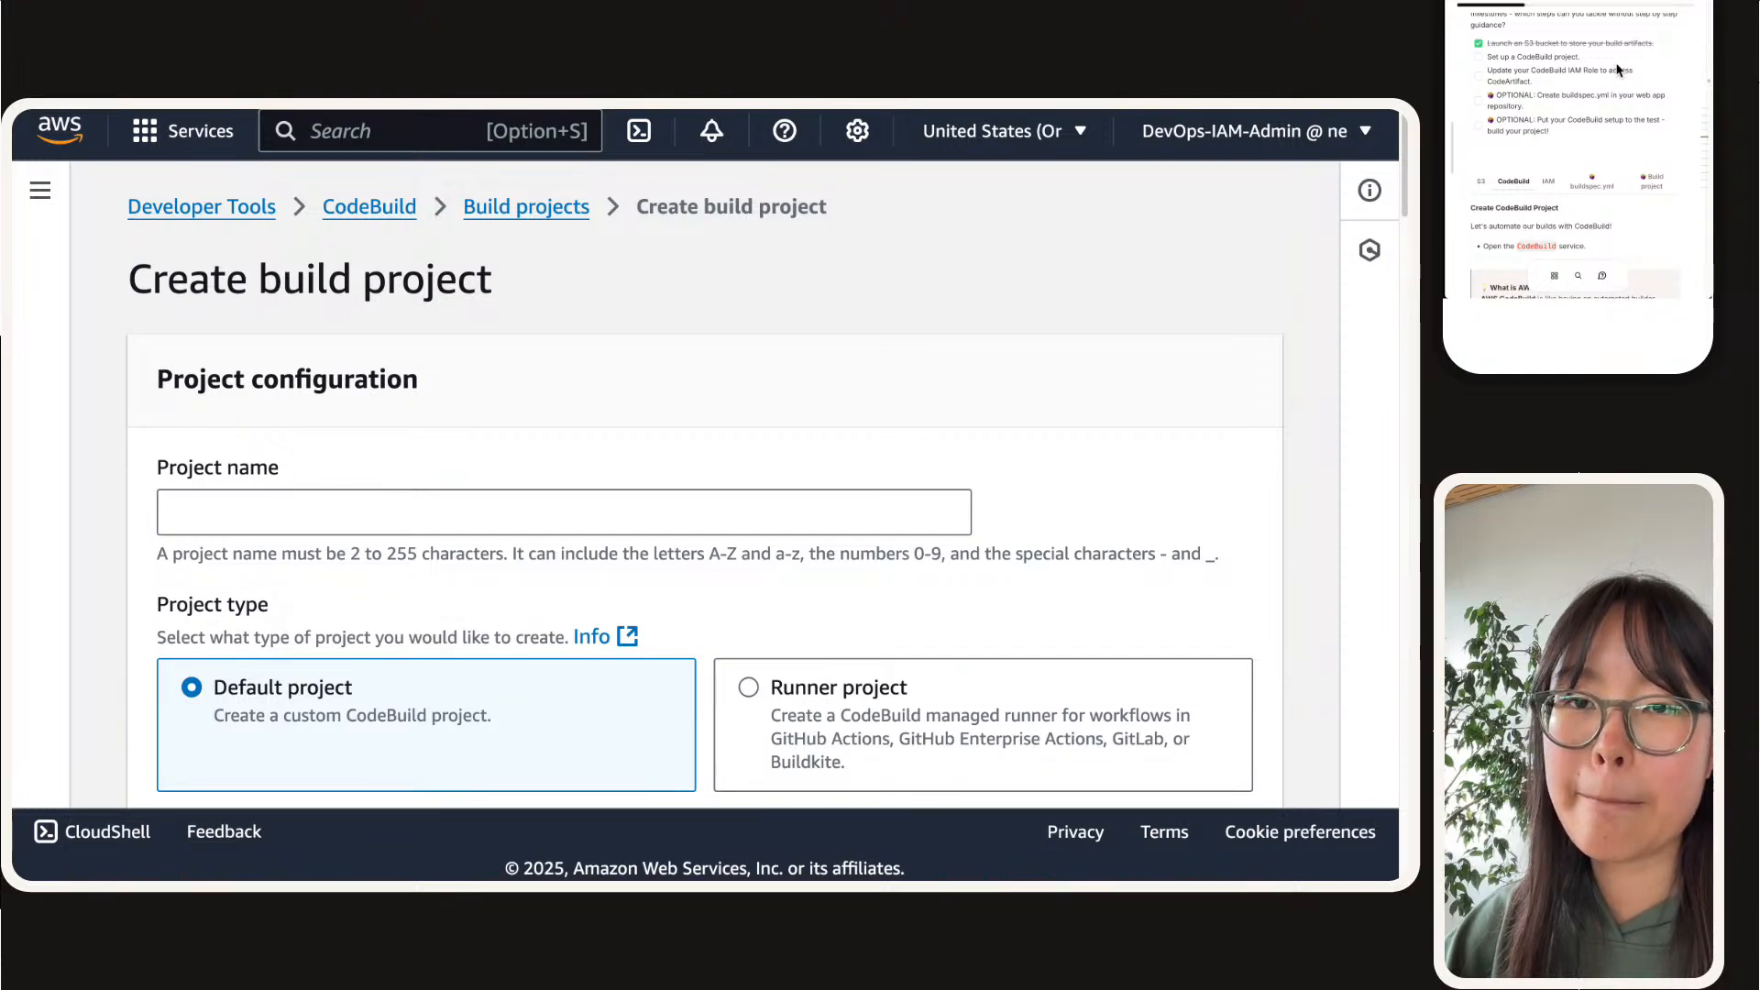
Step: Copy the project name from the project guide and name the new build project nextwork-devops-cicd
click(1503, 190)
scroll(1497, 181, down, 5)
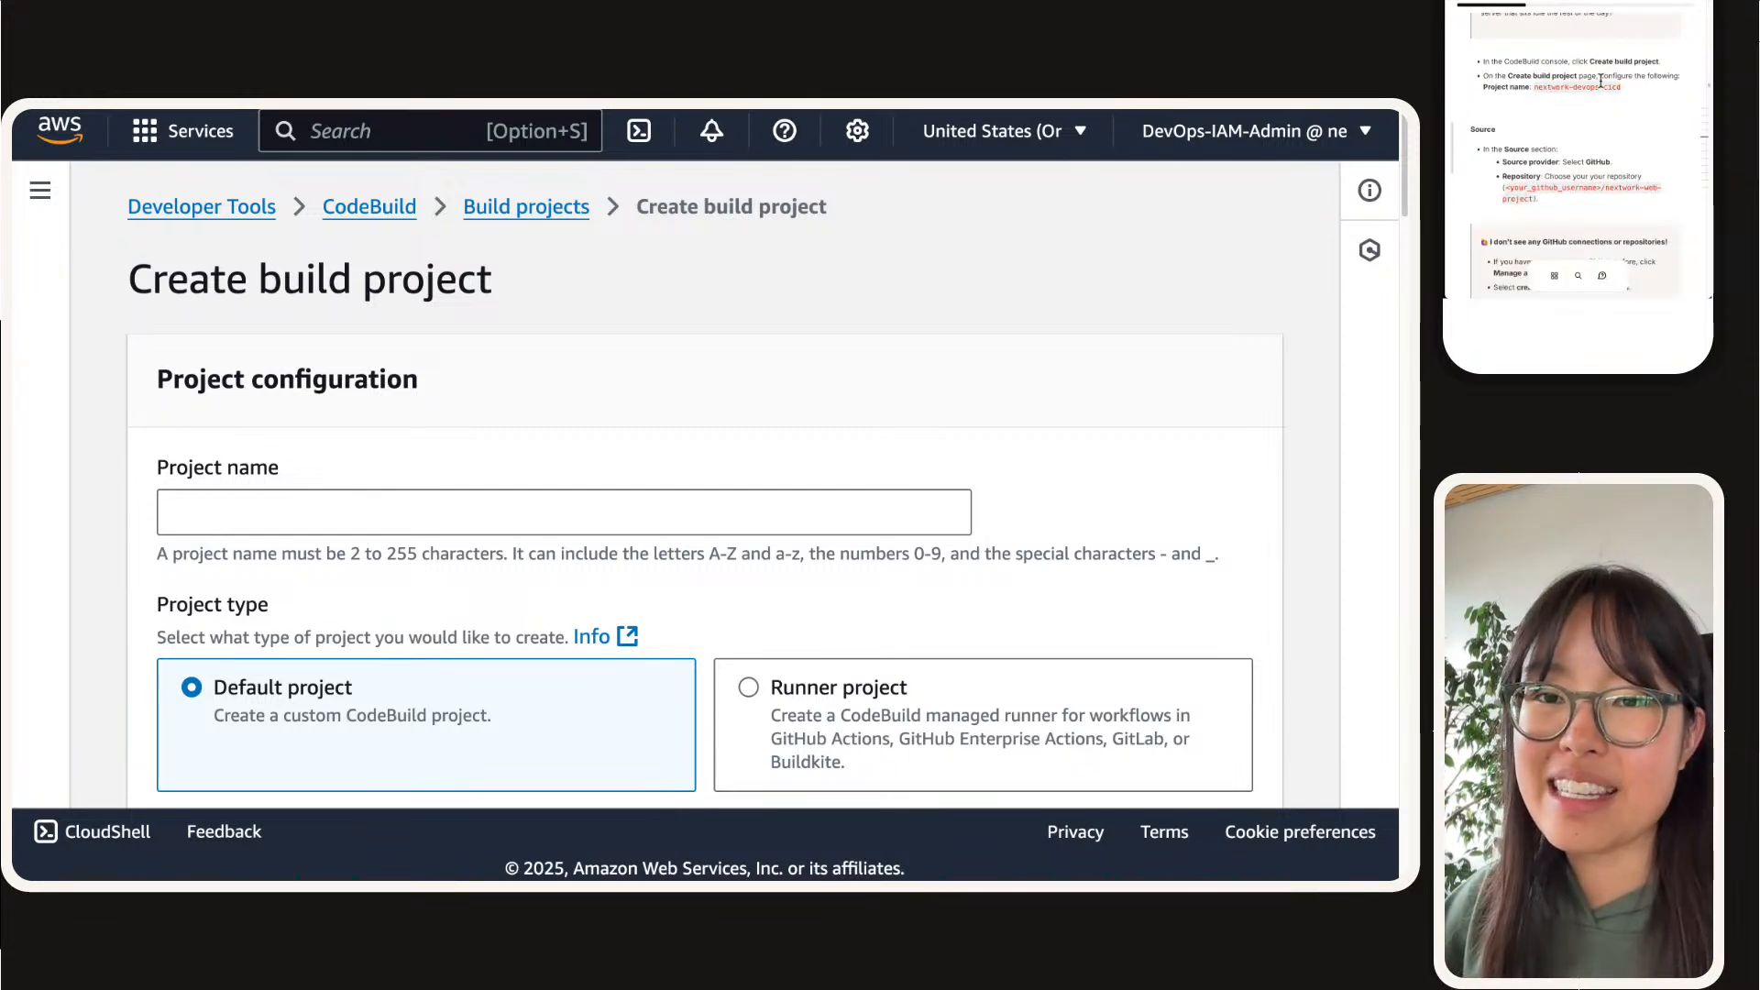
click(1602, 87)
click(392, 500)
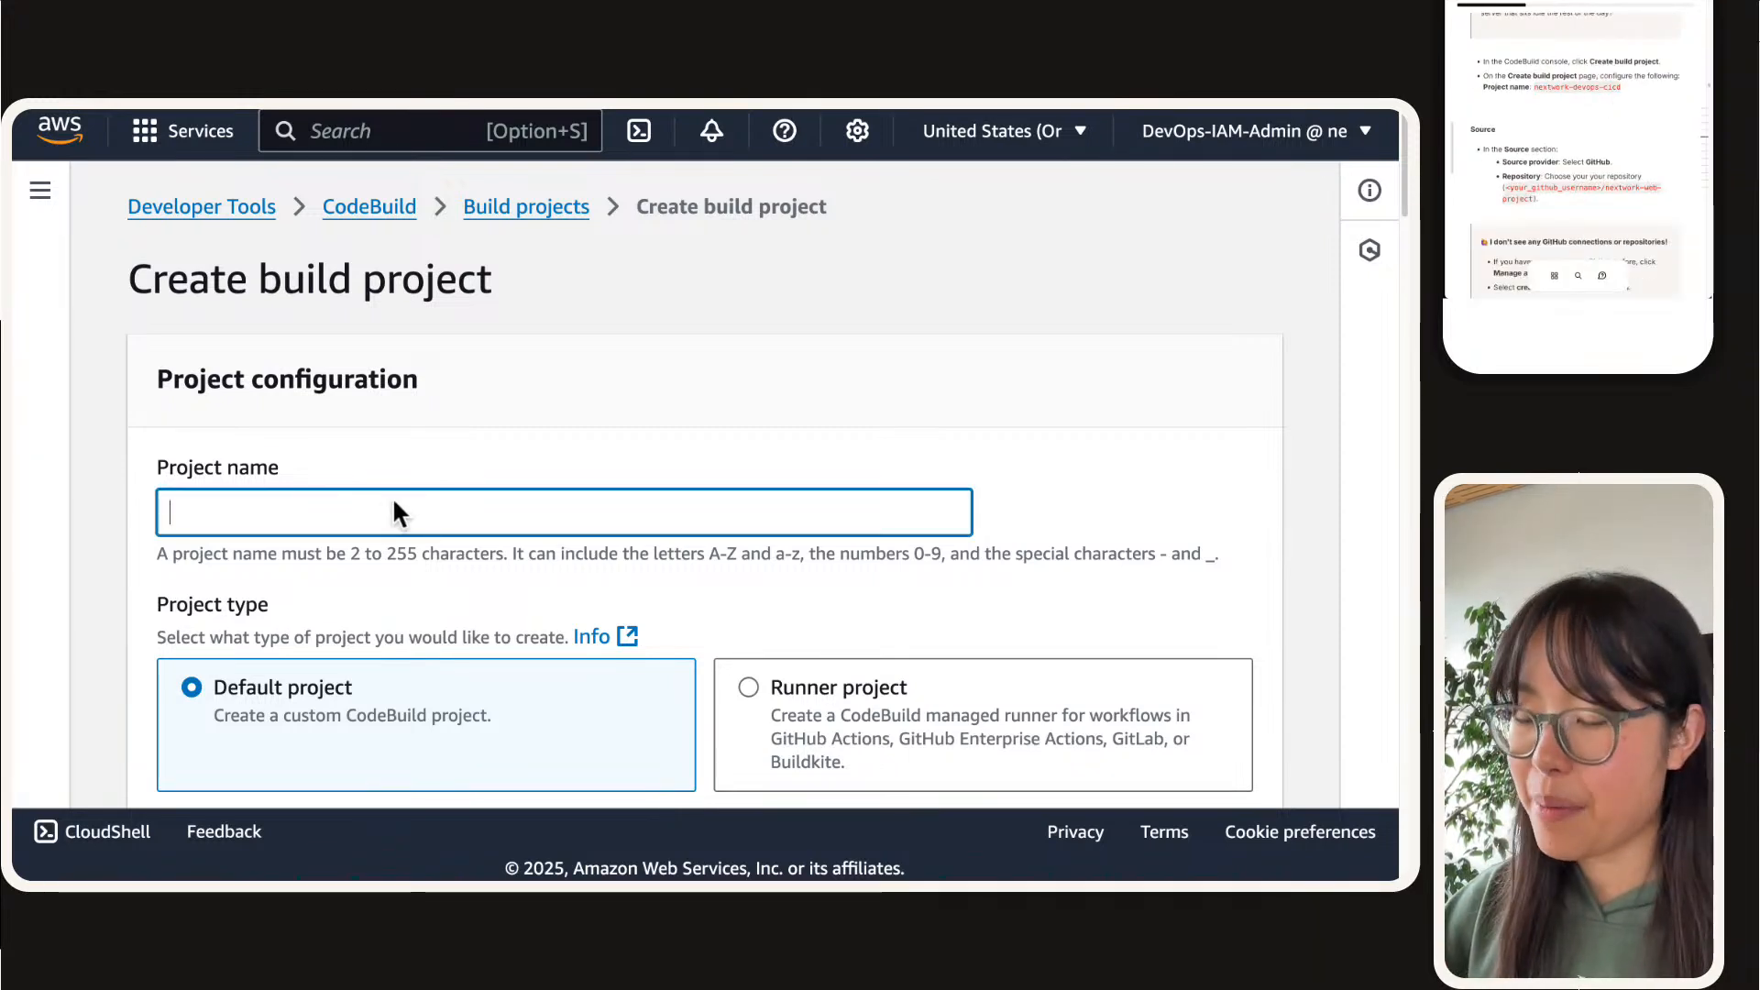
key(super+v)
click(377, 401)
Step: Set the source provider of the primary source to GitHub
scroll(409, 440, down, 6)
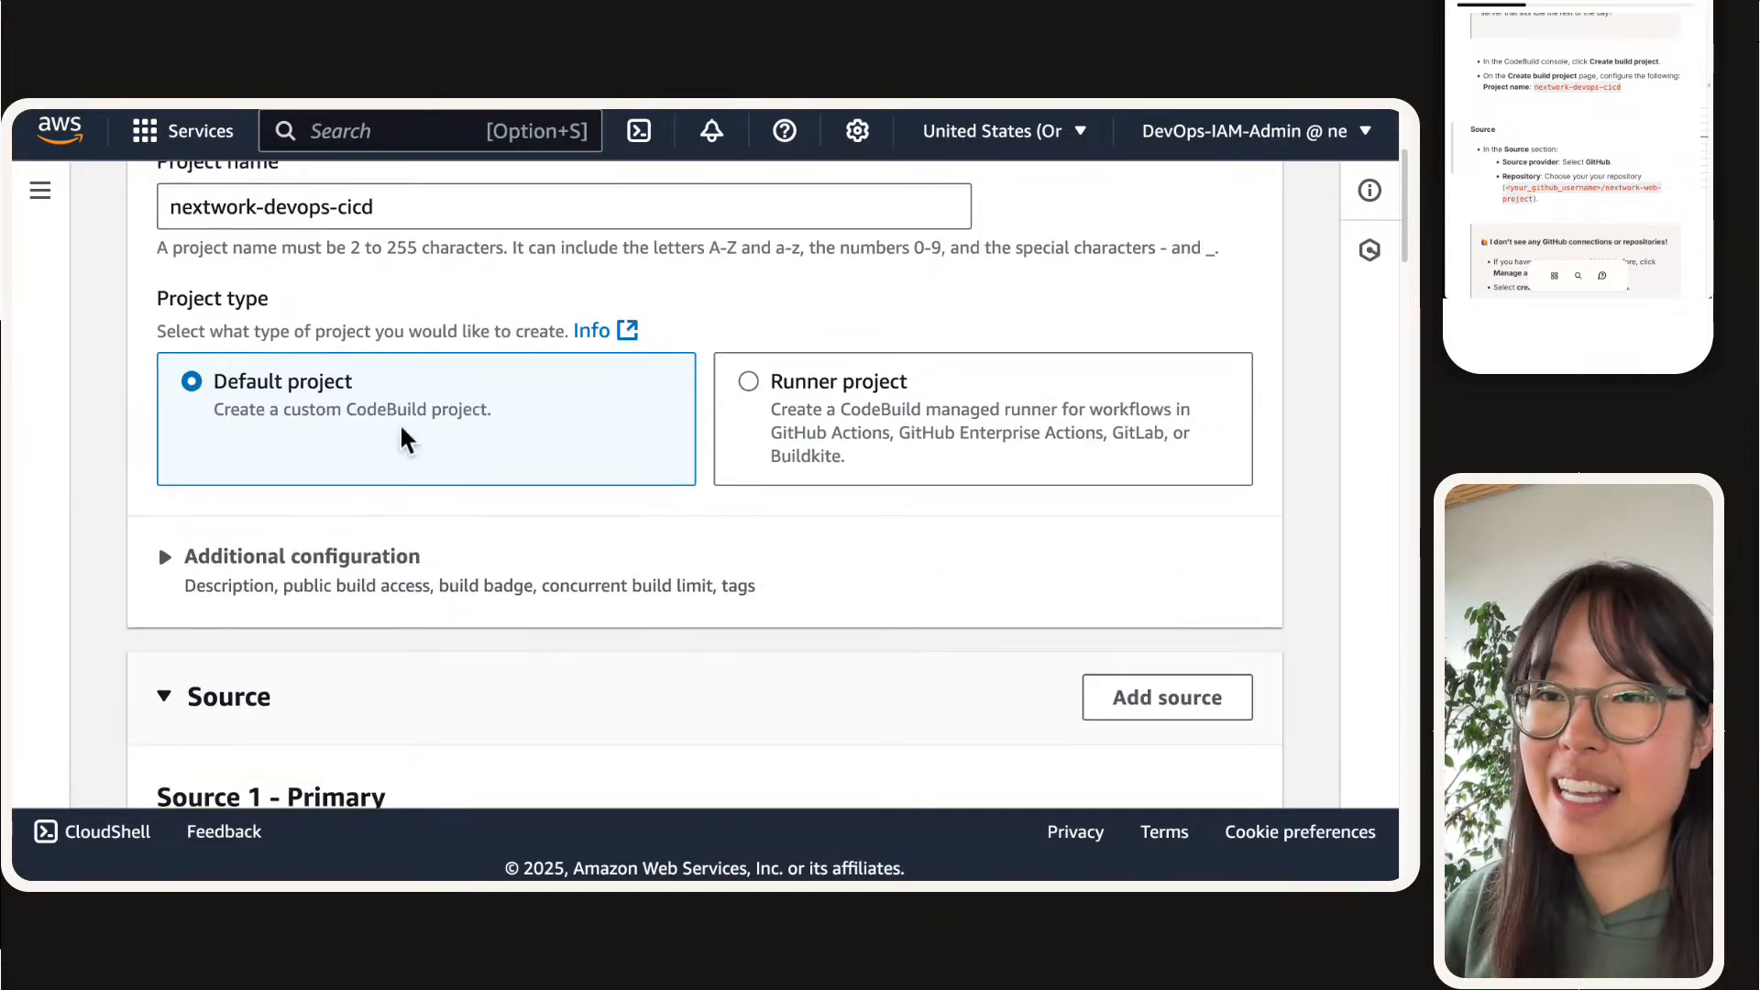
scroll(409, 440, down, 1)
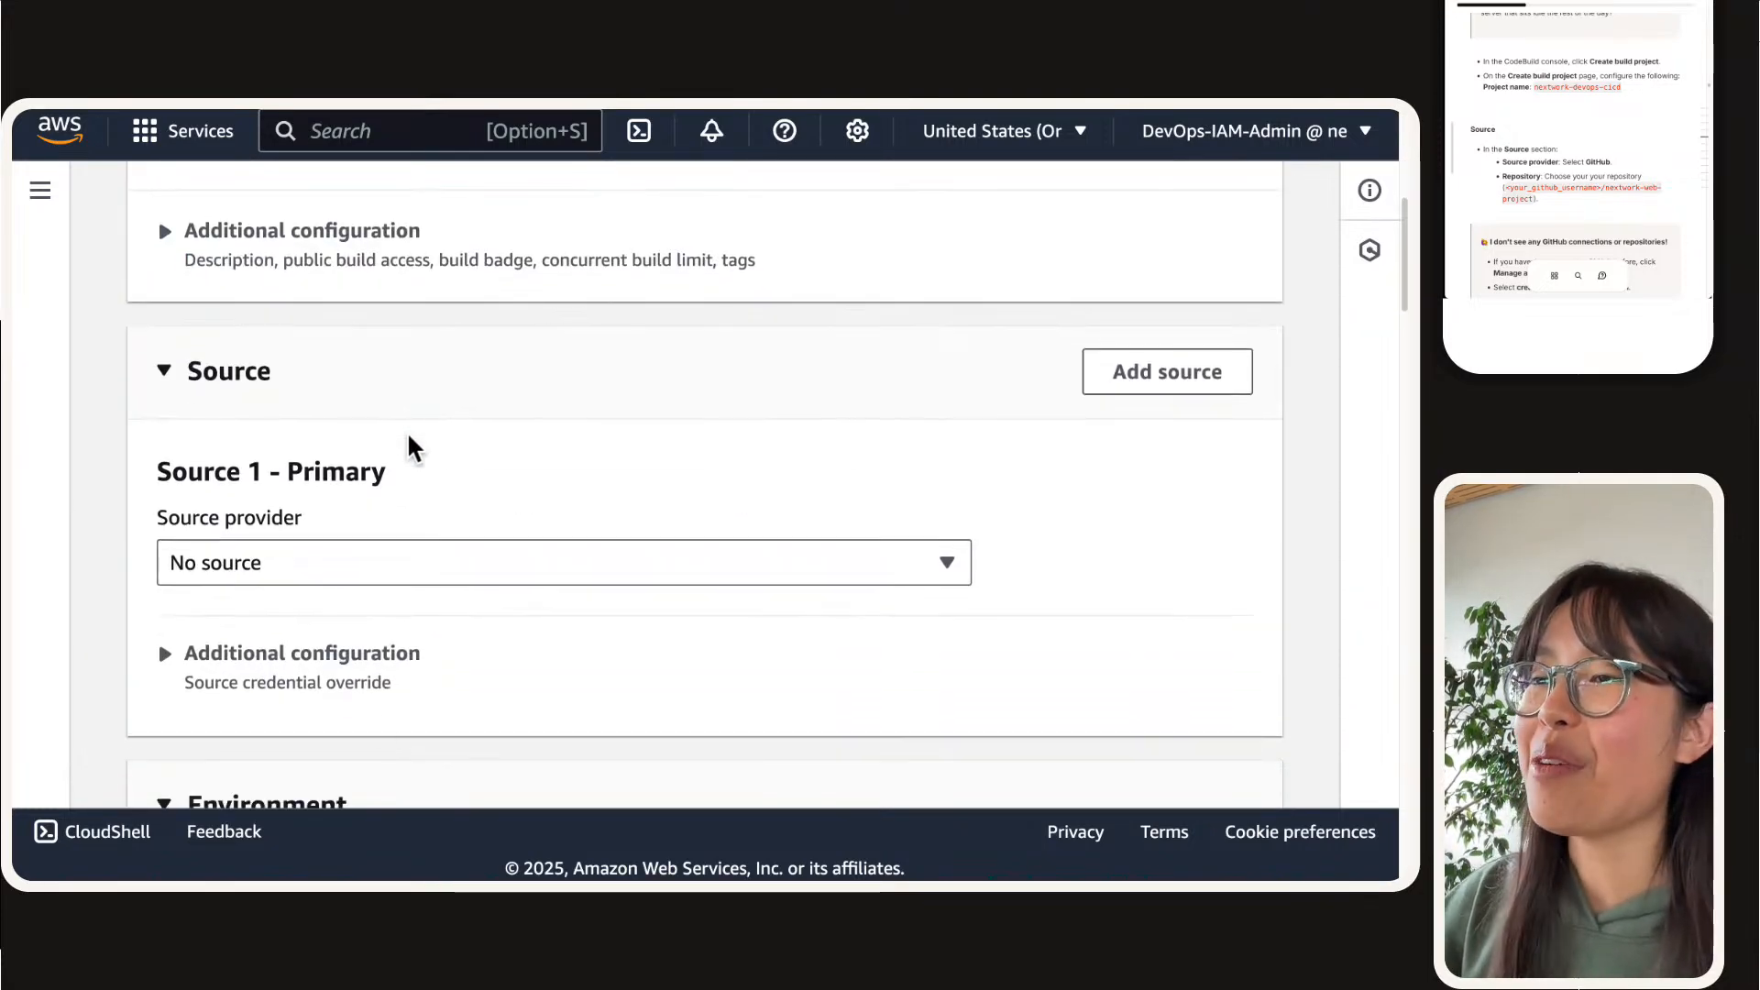
click(287, 575)
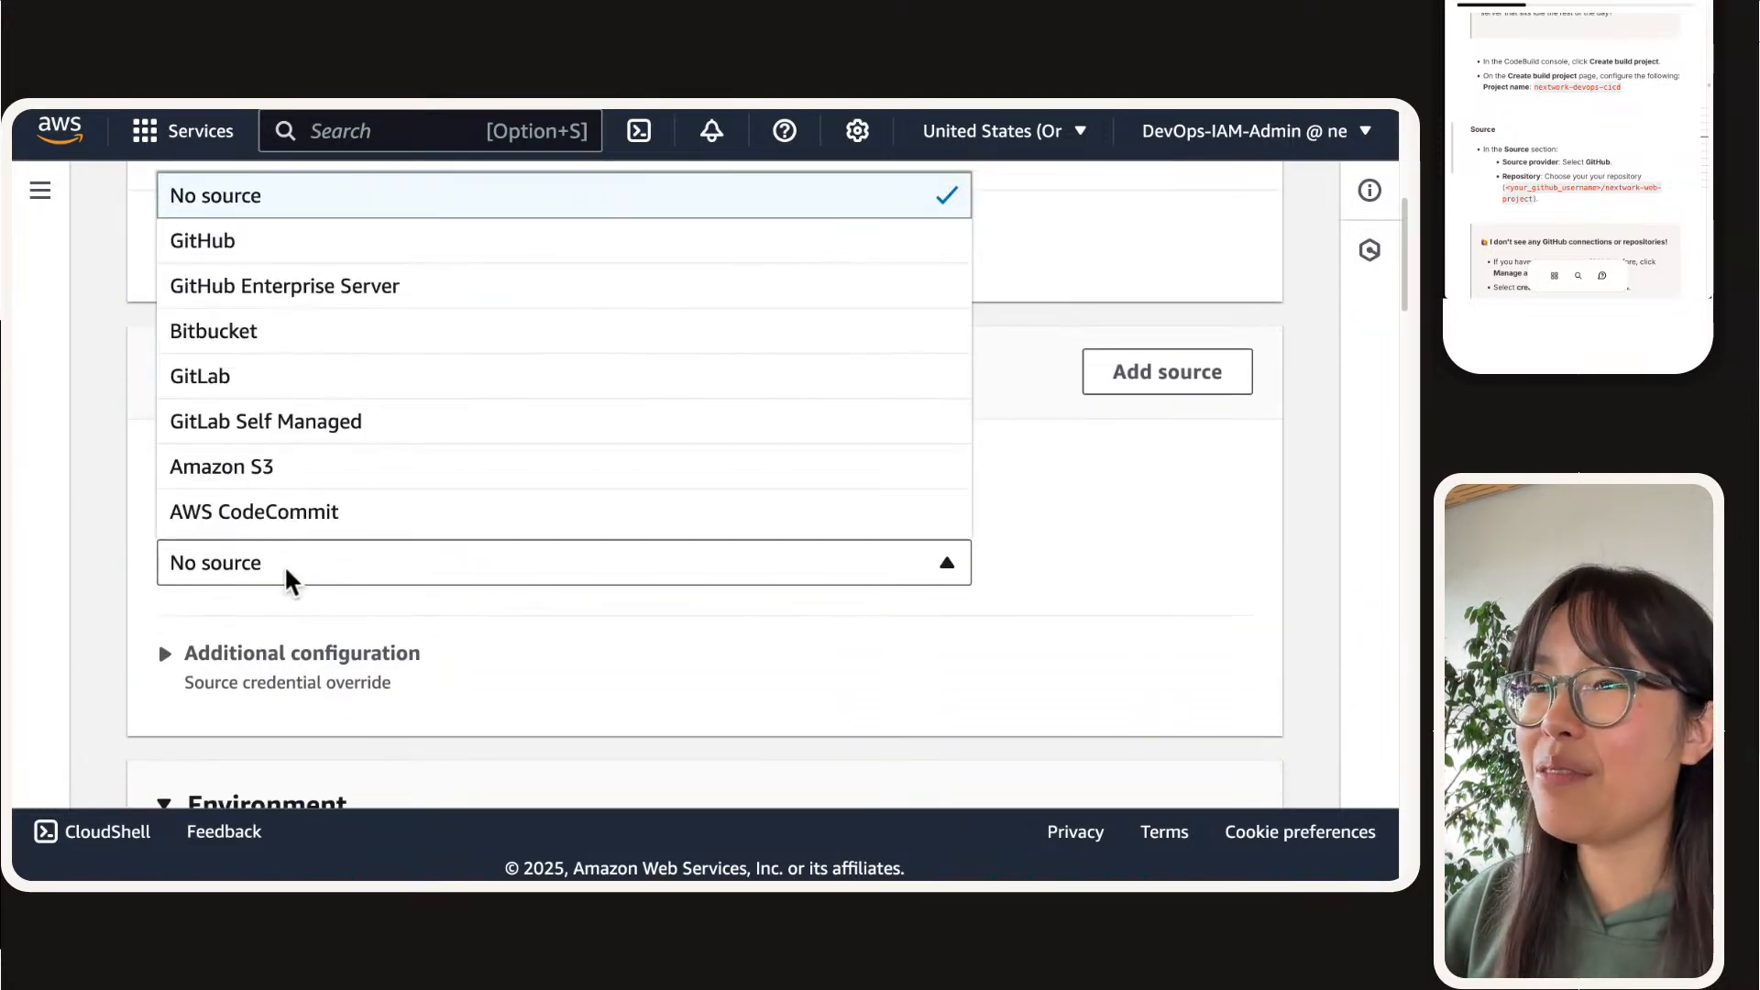
click(267, 245)
scroll(564, 543, down, 3)
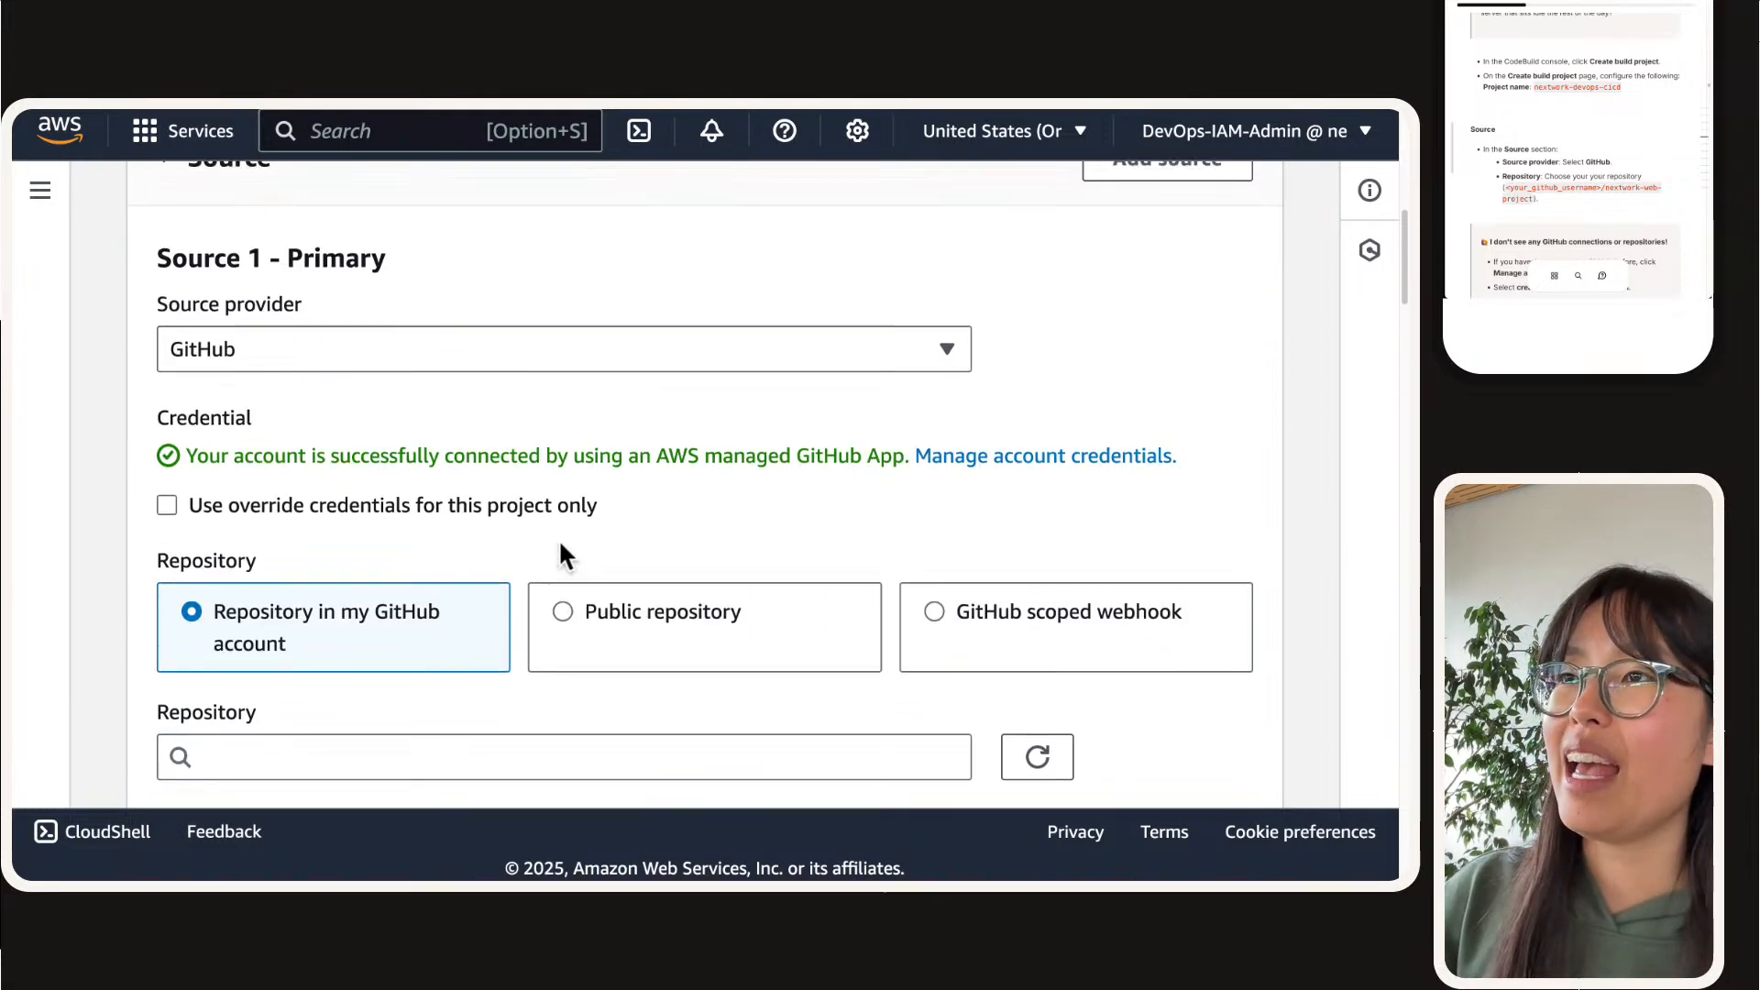
Step: Open the account credentials for the GitHub source, disconnect the existing GitHub App connection, and return to the build project form
scroll(560, 548, down, 1)
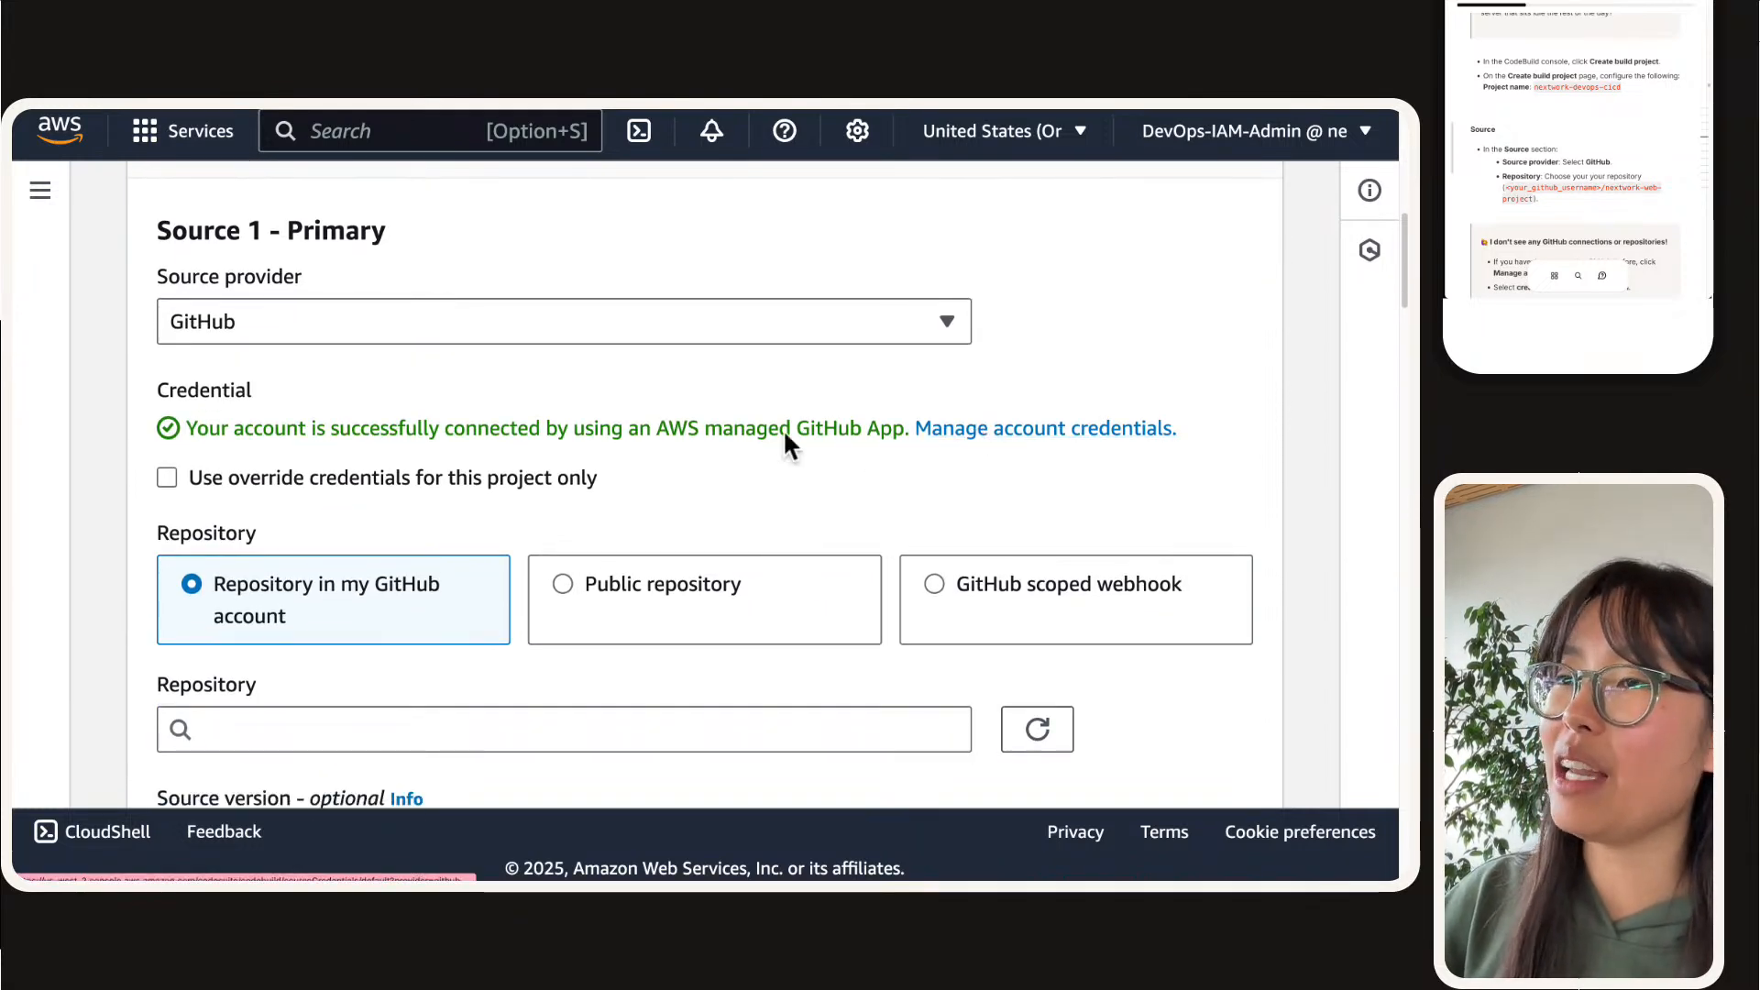
click(1047, 437)
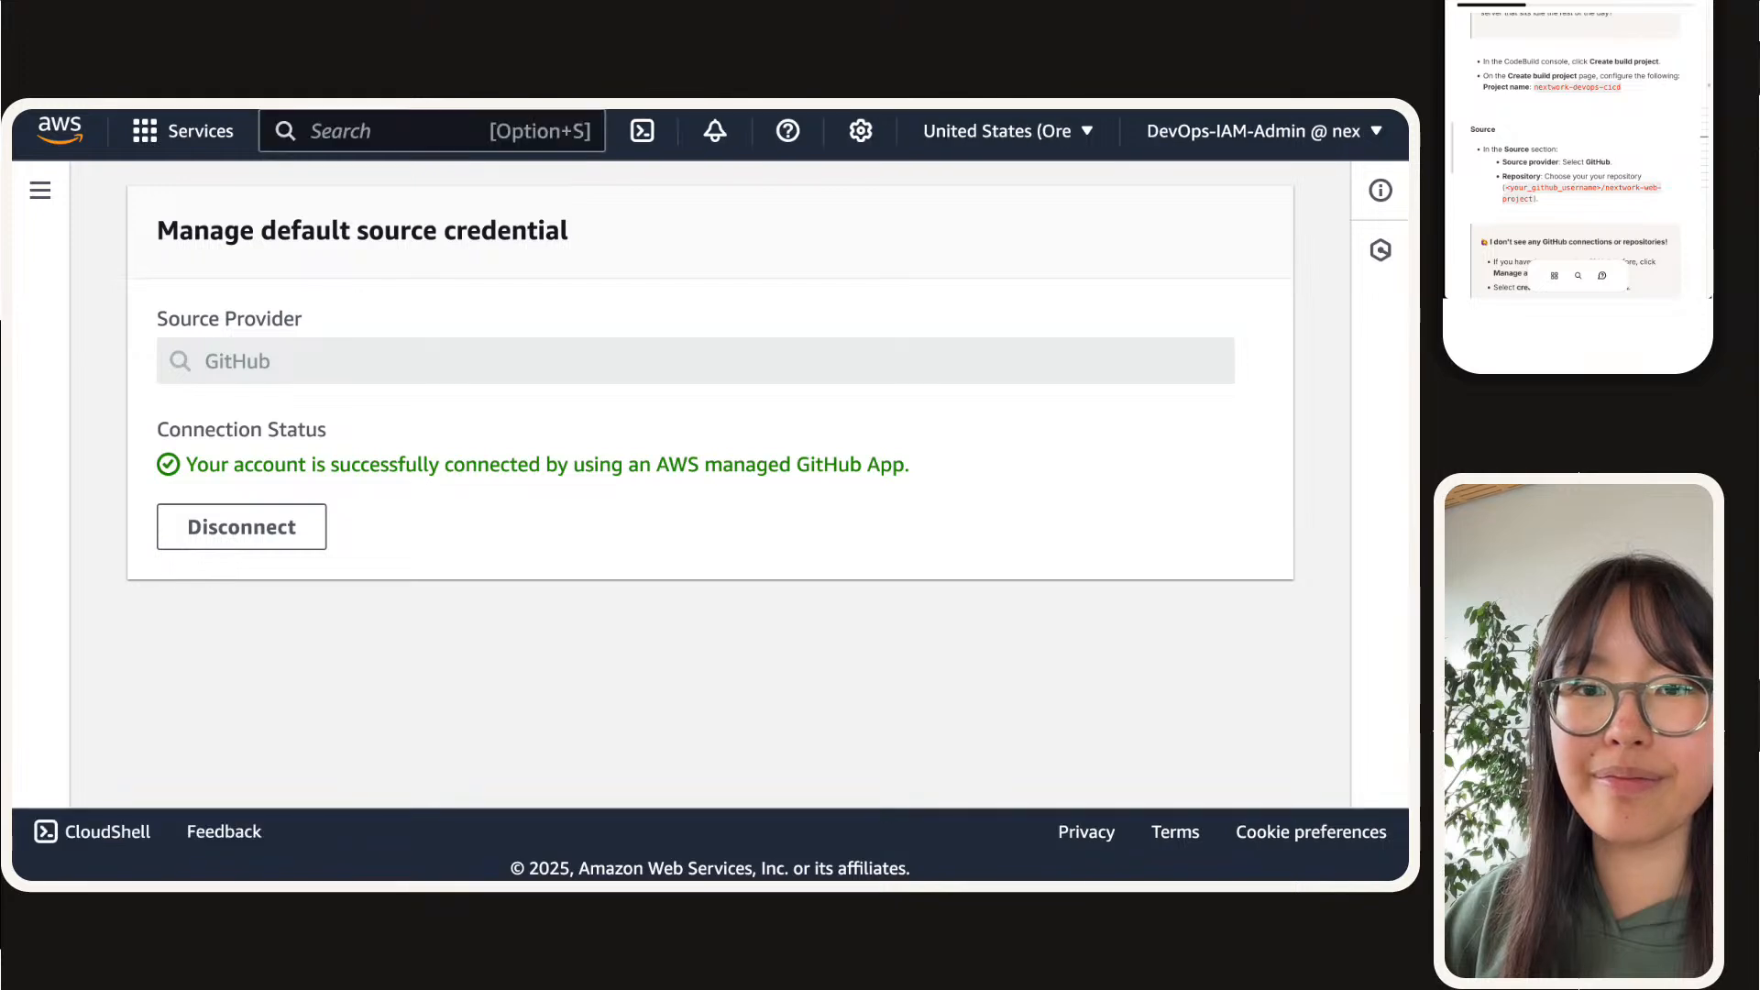
click(253, 532)
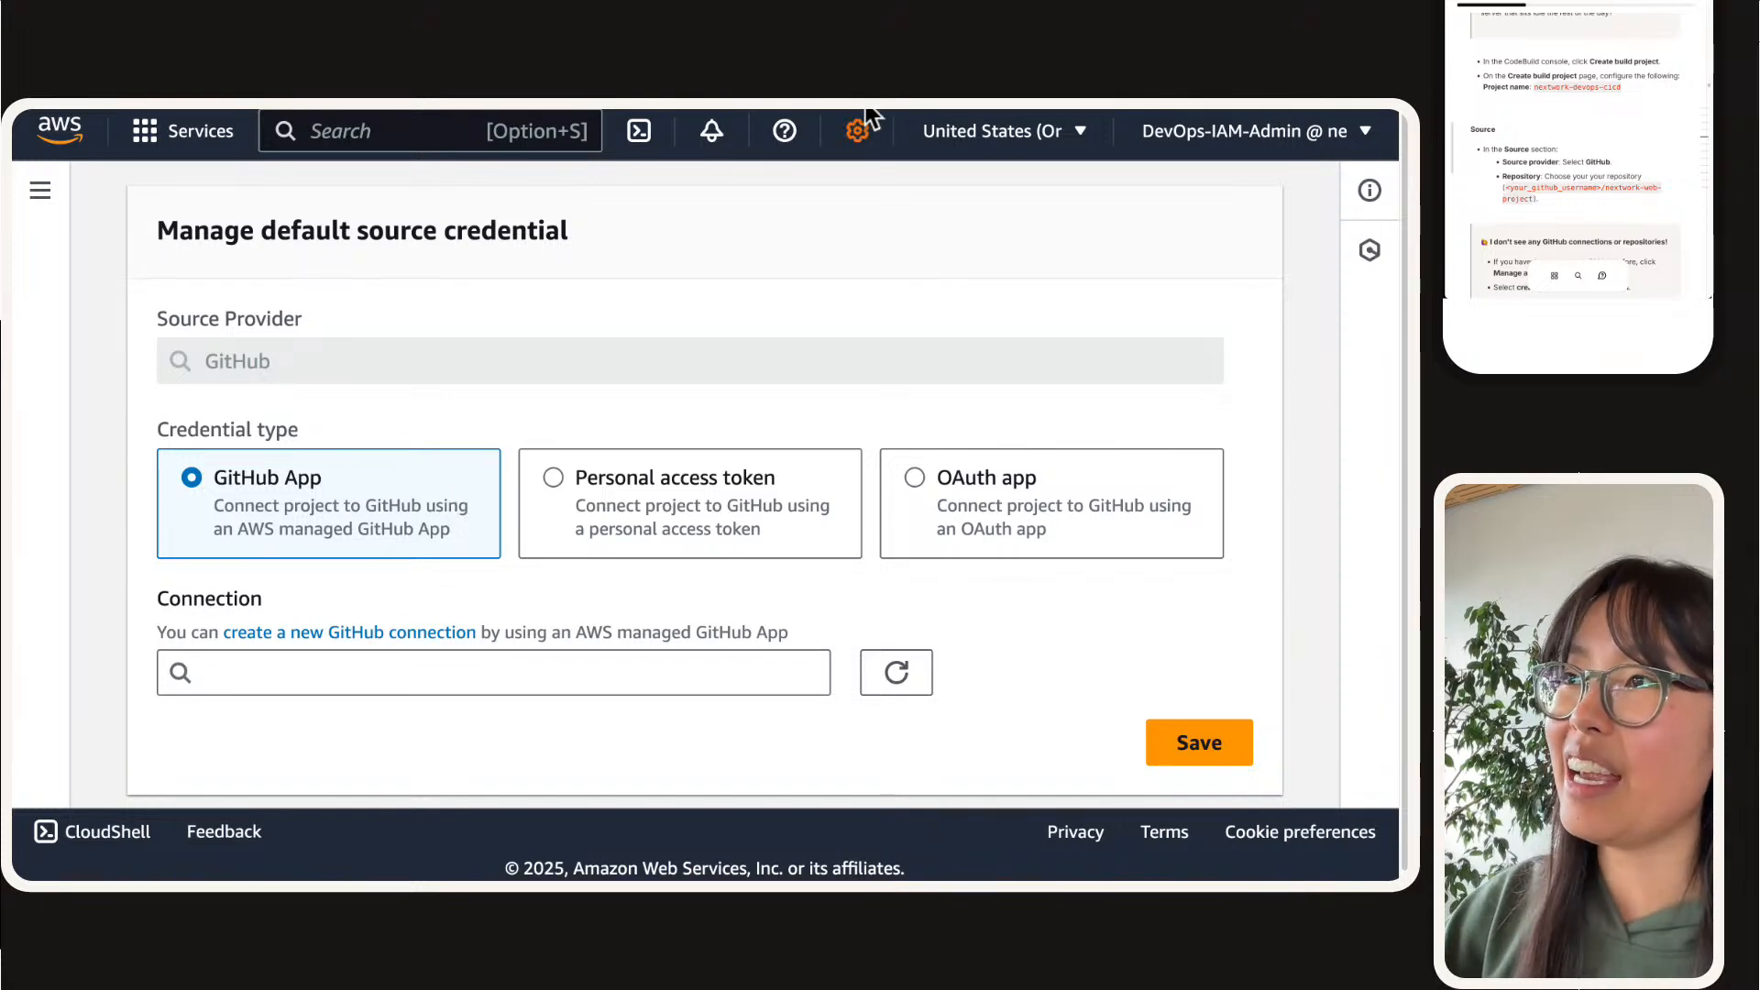
mouse_move(865, 117)
click(757, 138)
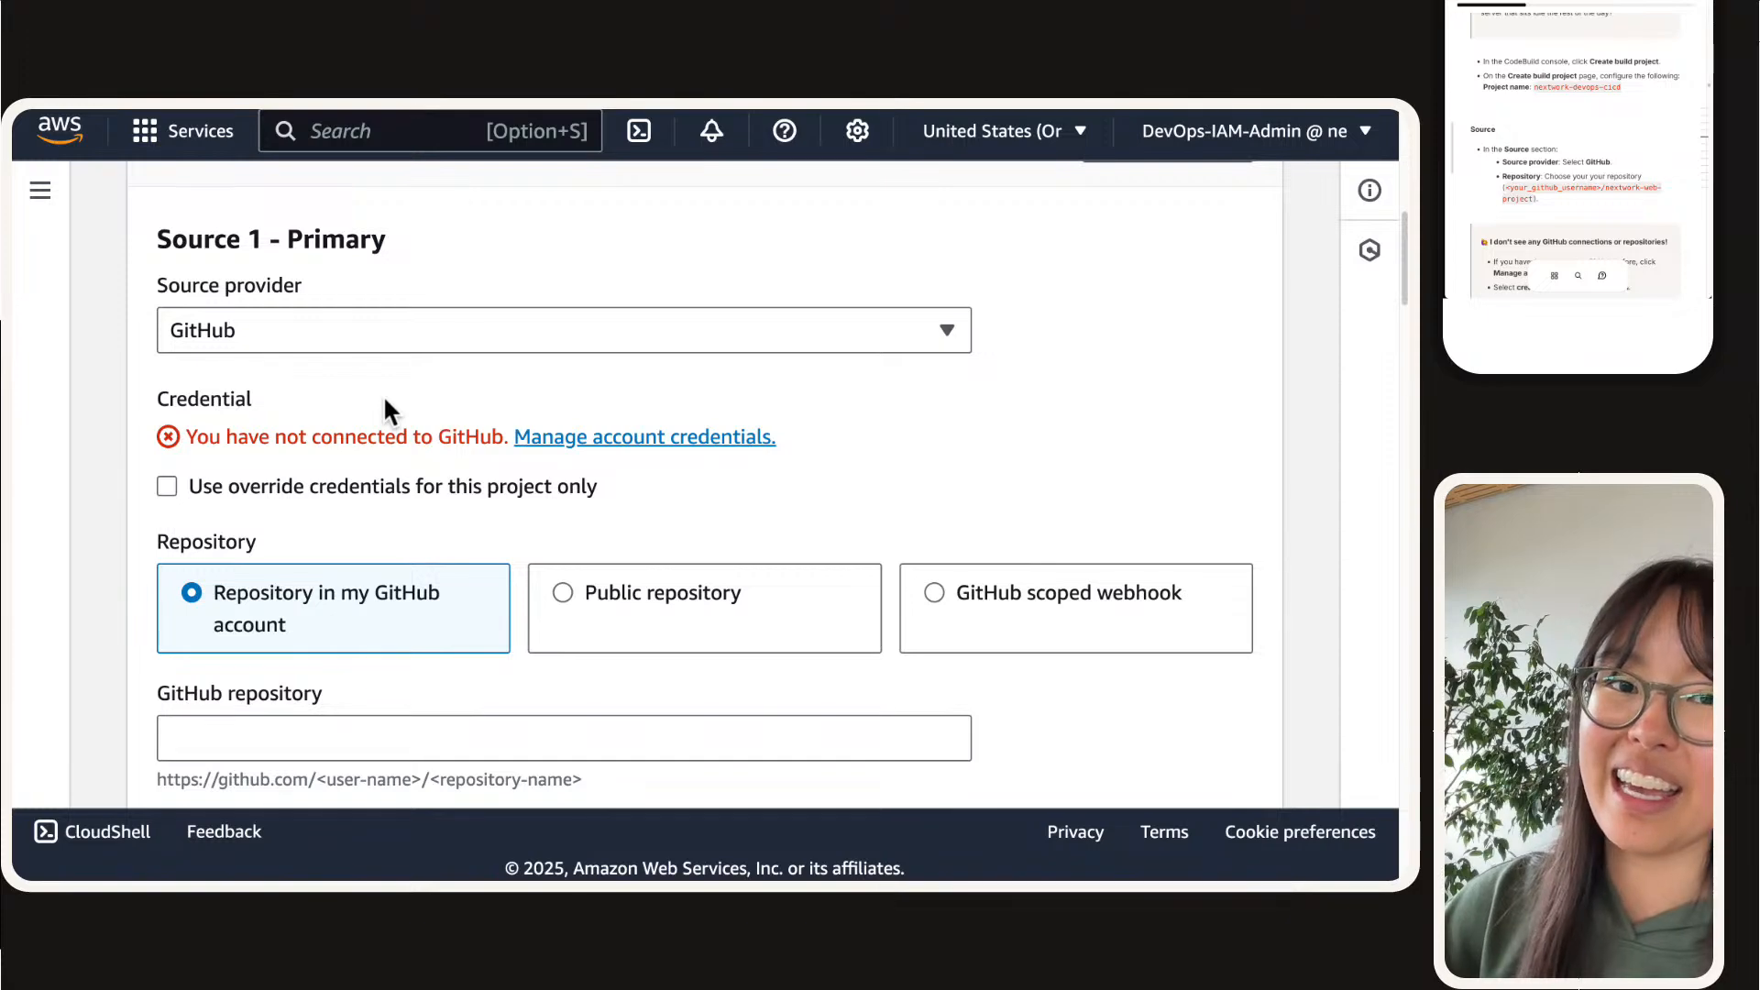
Step: Reopen the GitHub account credentials from the primary source, check for existing connections, and start creating a new GitHub connection
scroll(383, 394, up, 1)
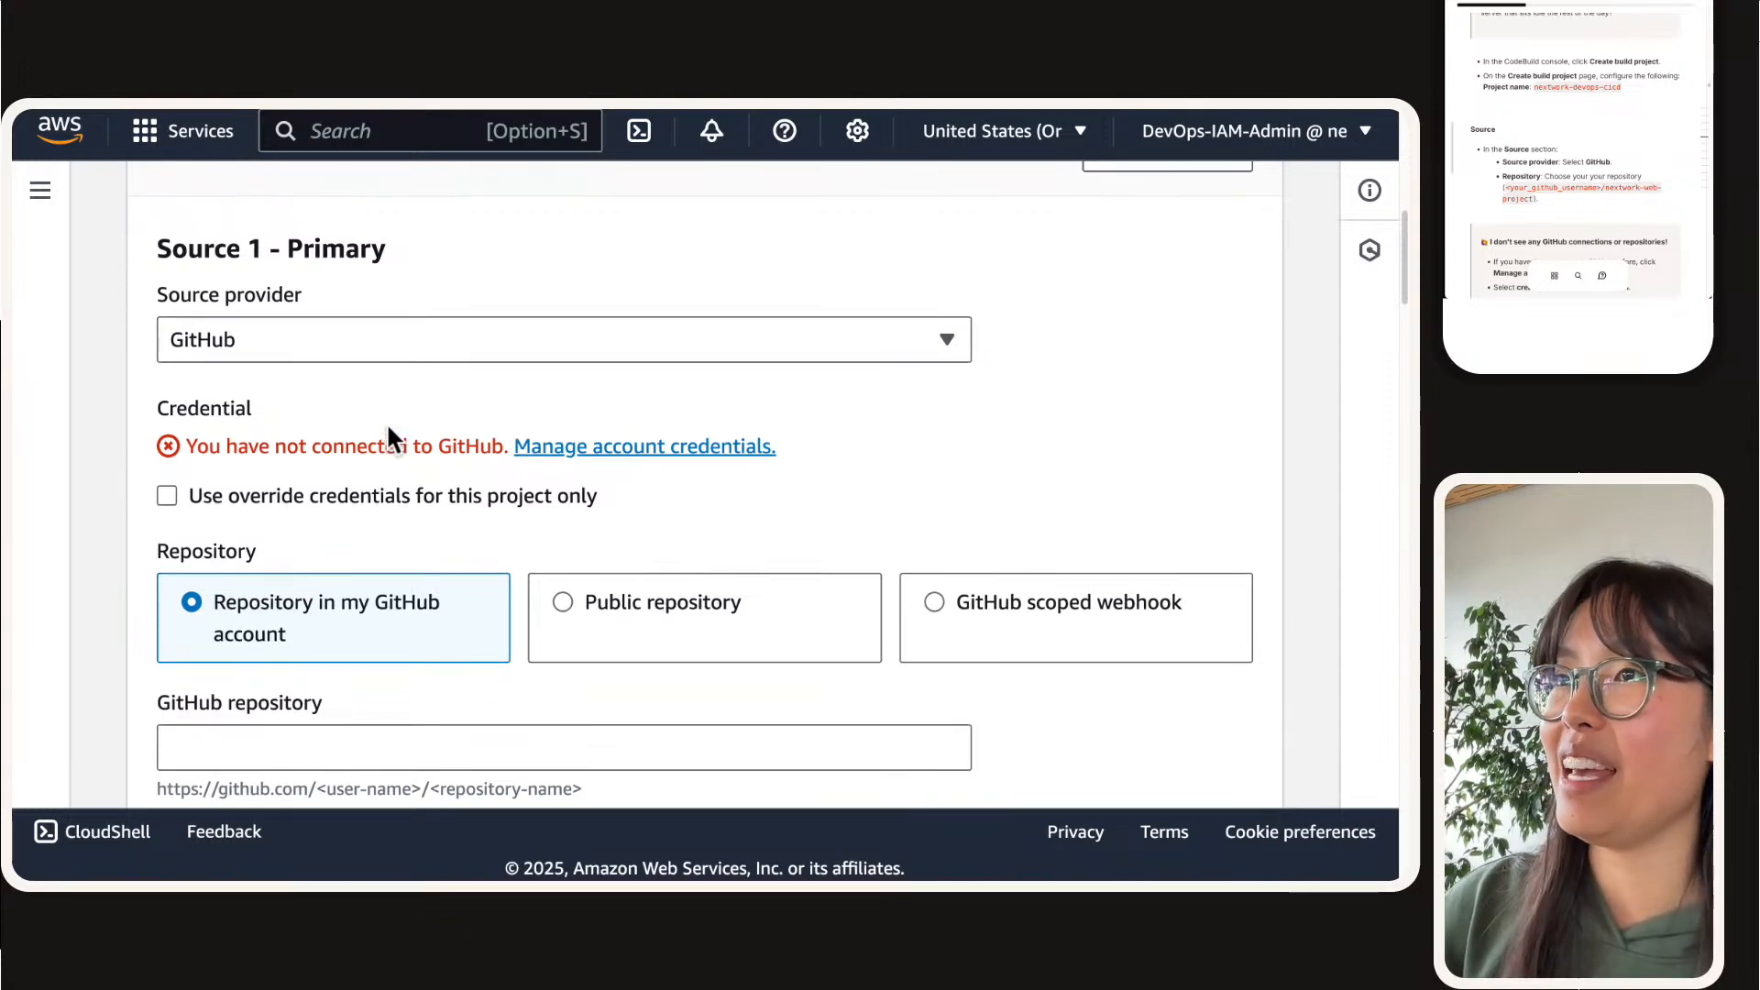
scroll(366, 448, up, 8)
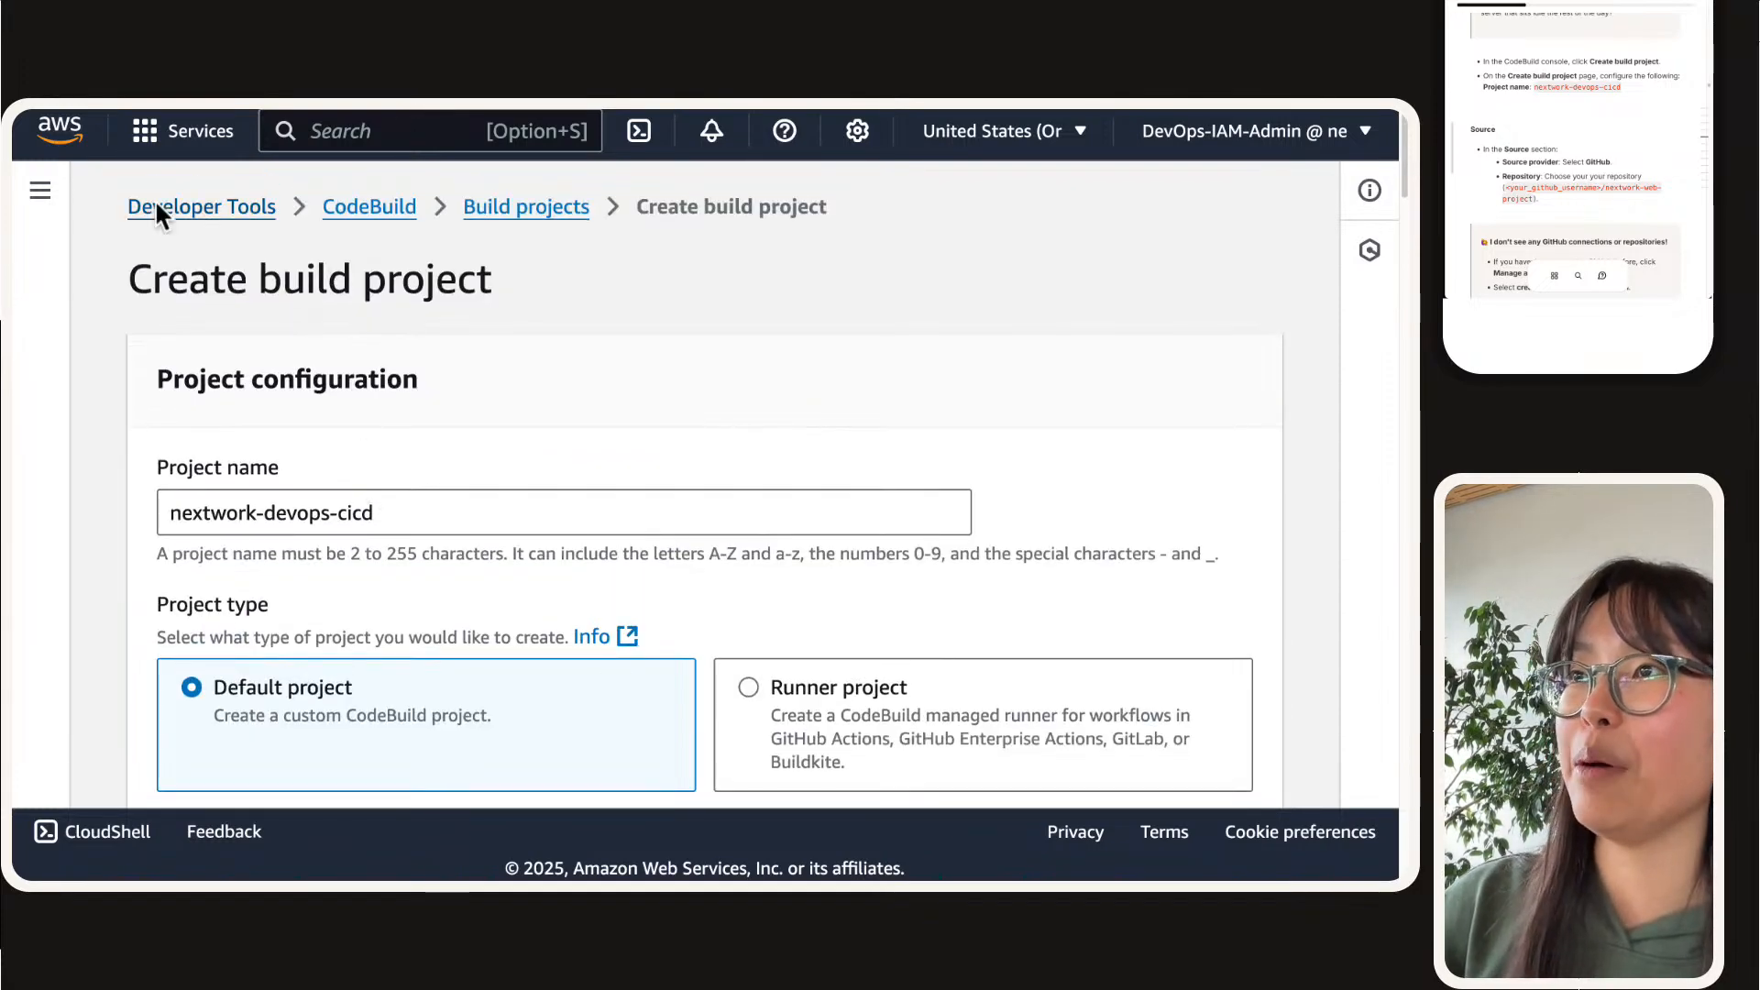
scroll(224, 516, down, 4)
scroll(223, 516, down, 5)
scroll(224, 522, up, 1)
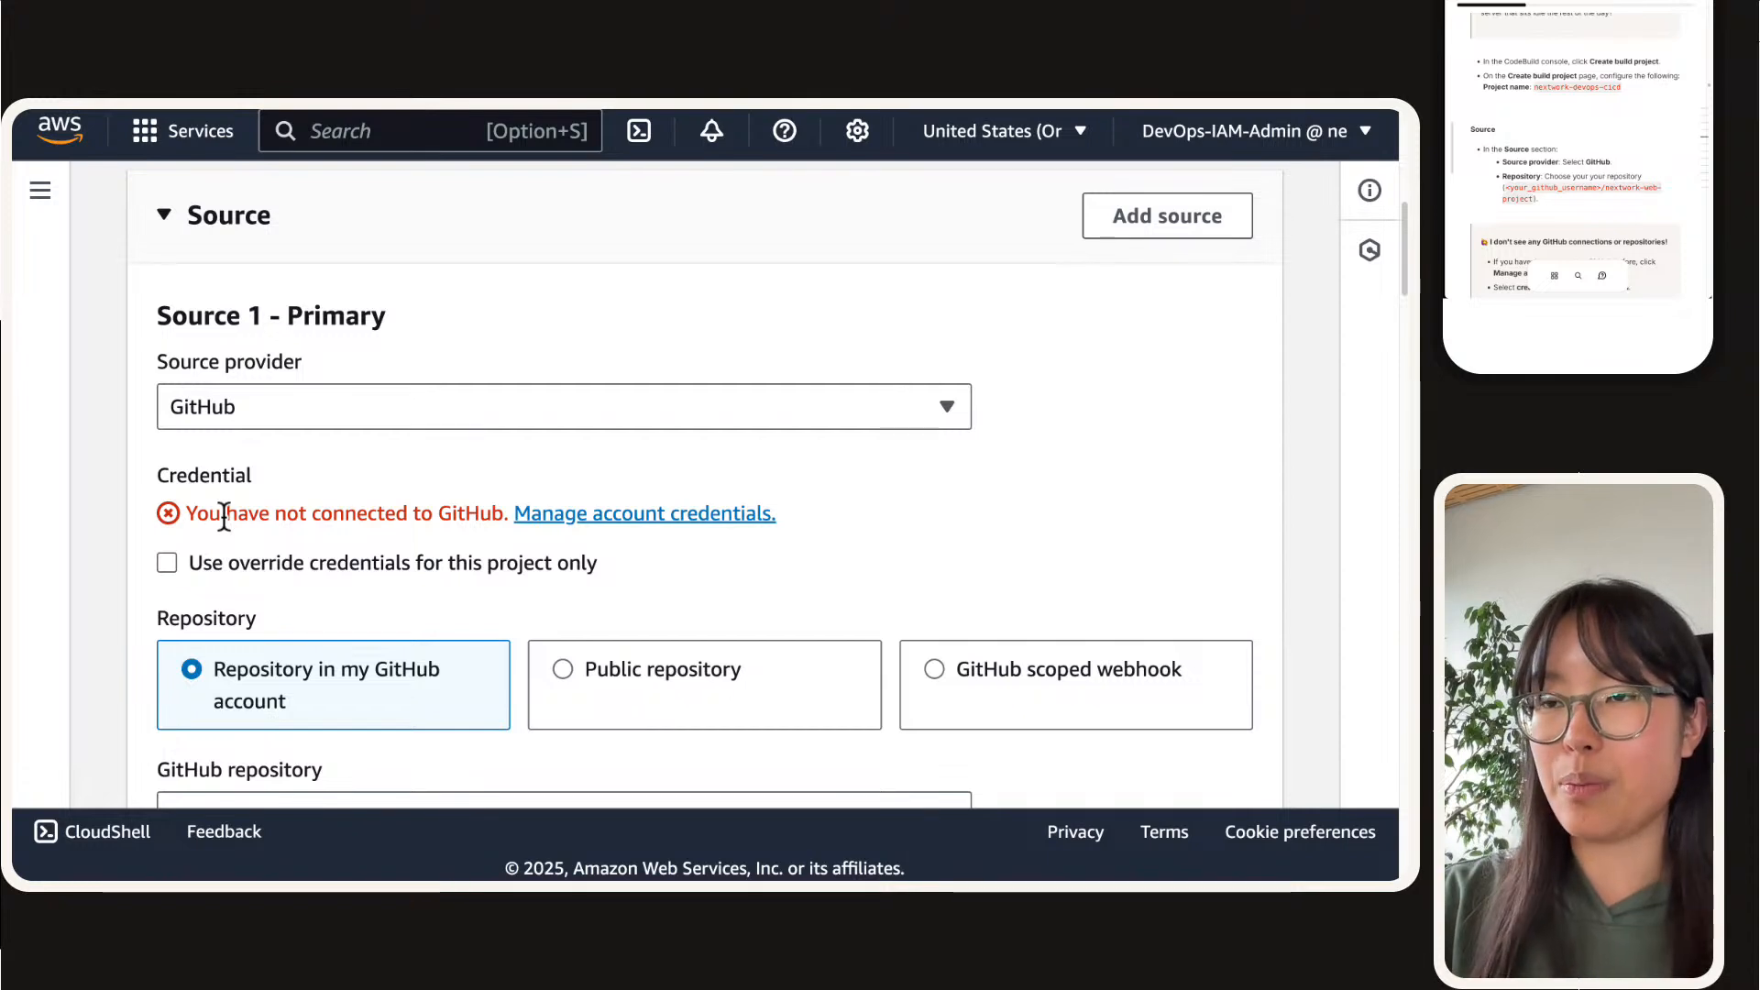
click(731, 516)
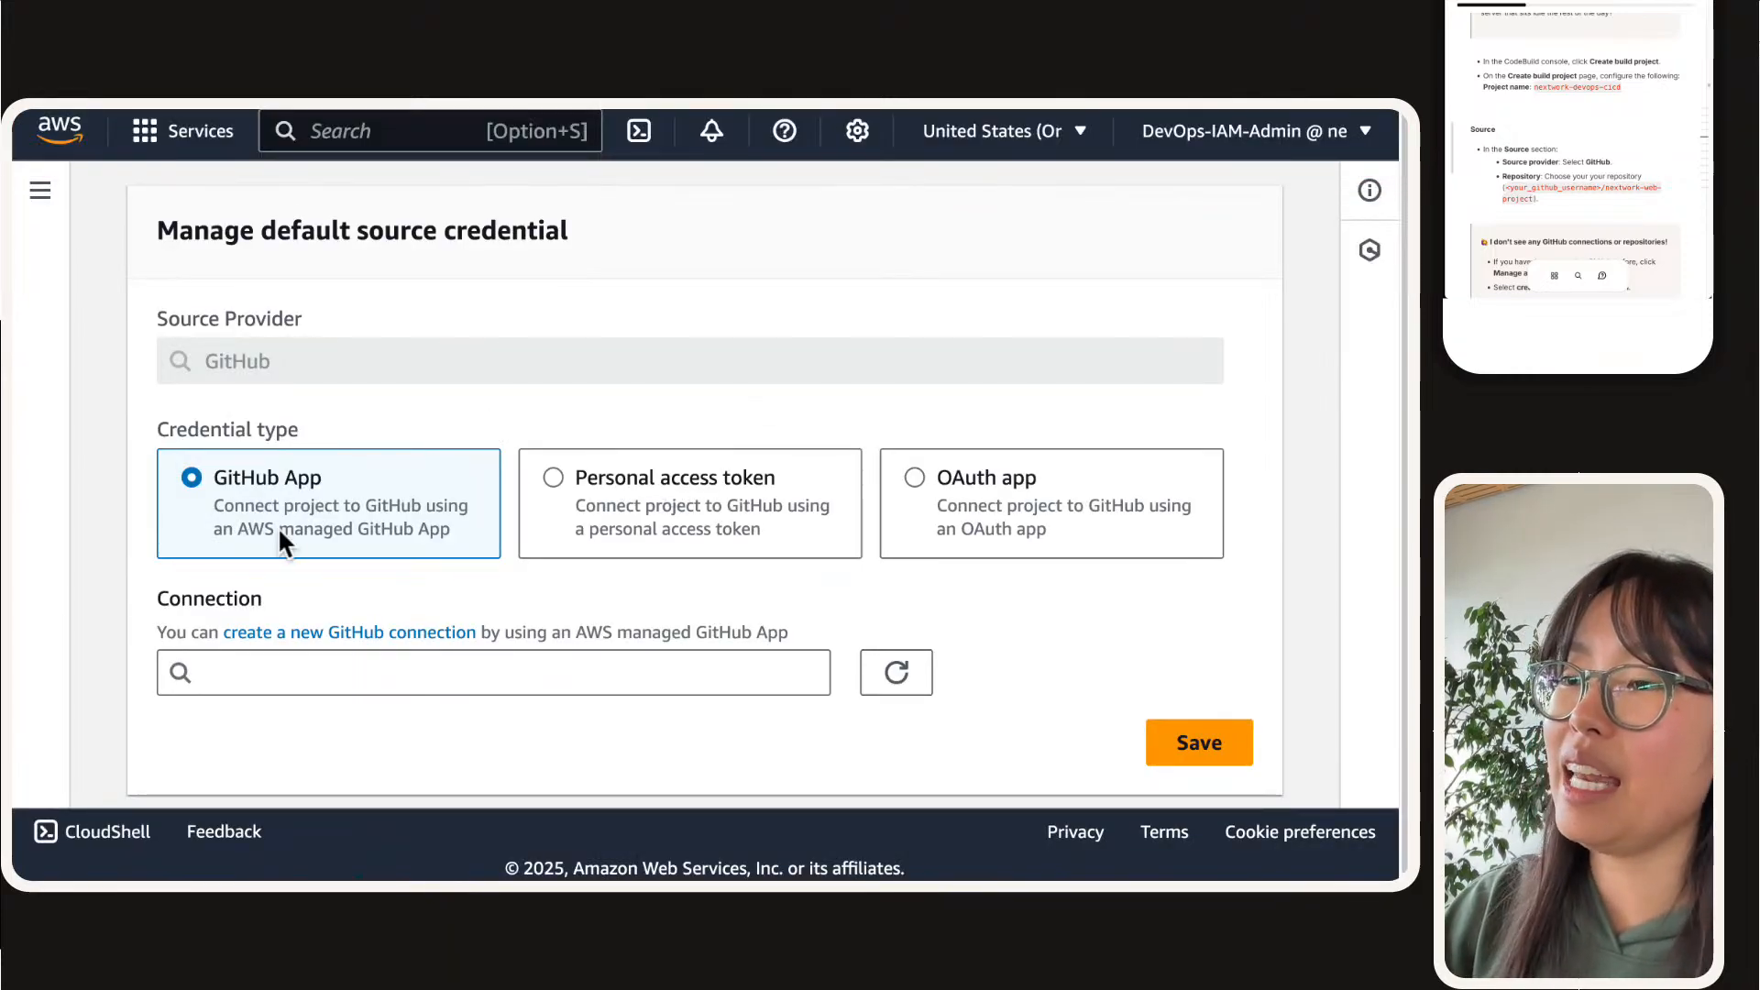
click(393, 685)
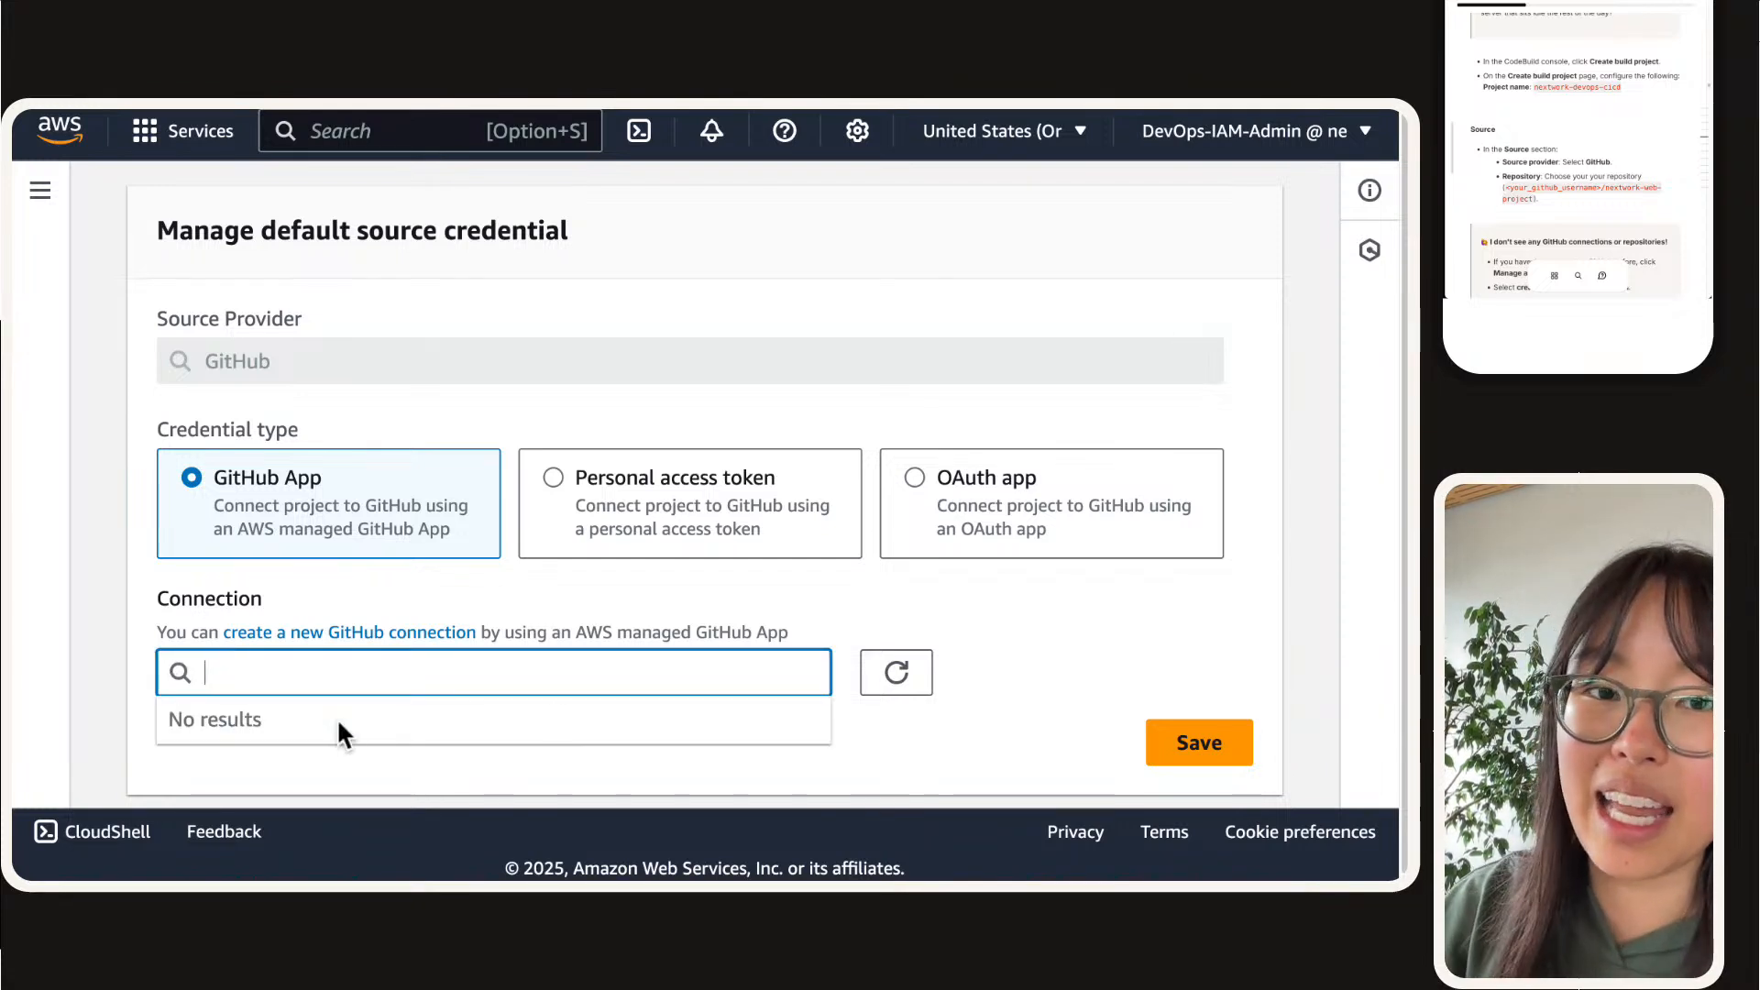
click(404, 631)
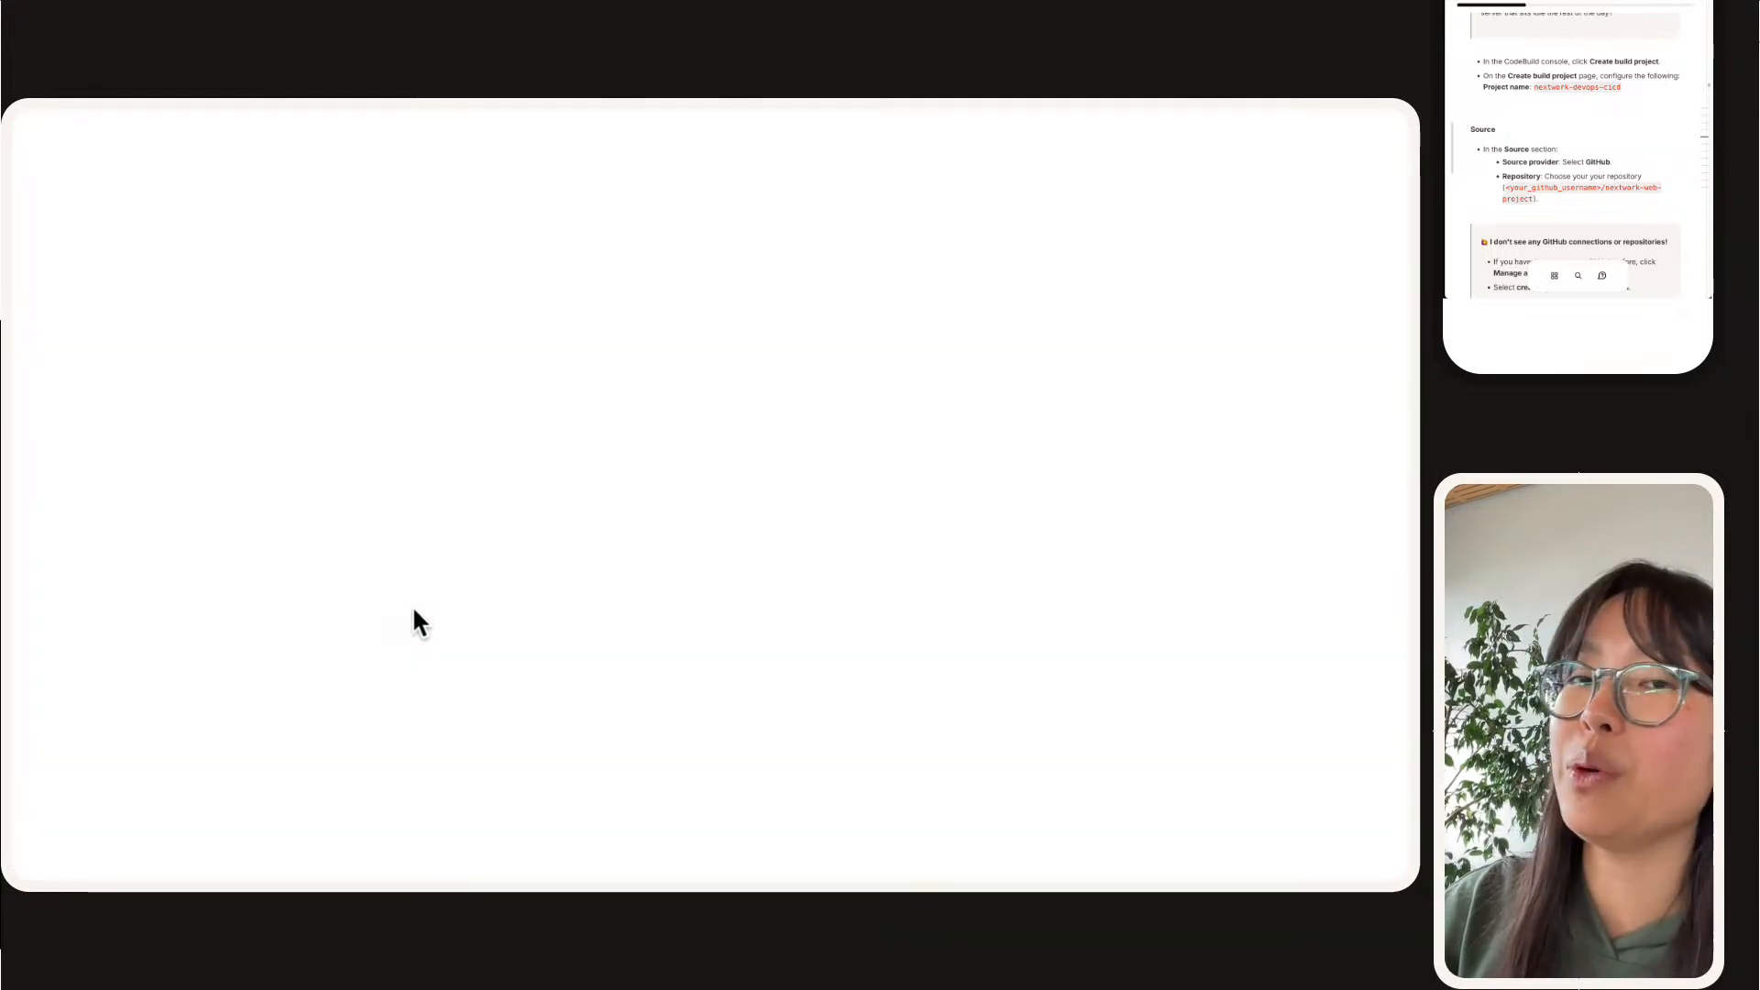
mouse_move(1367, 99)
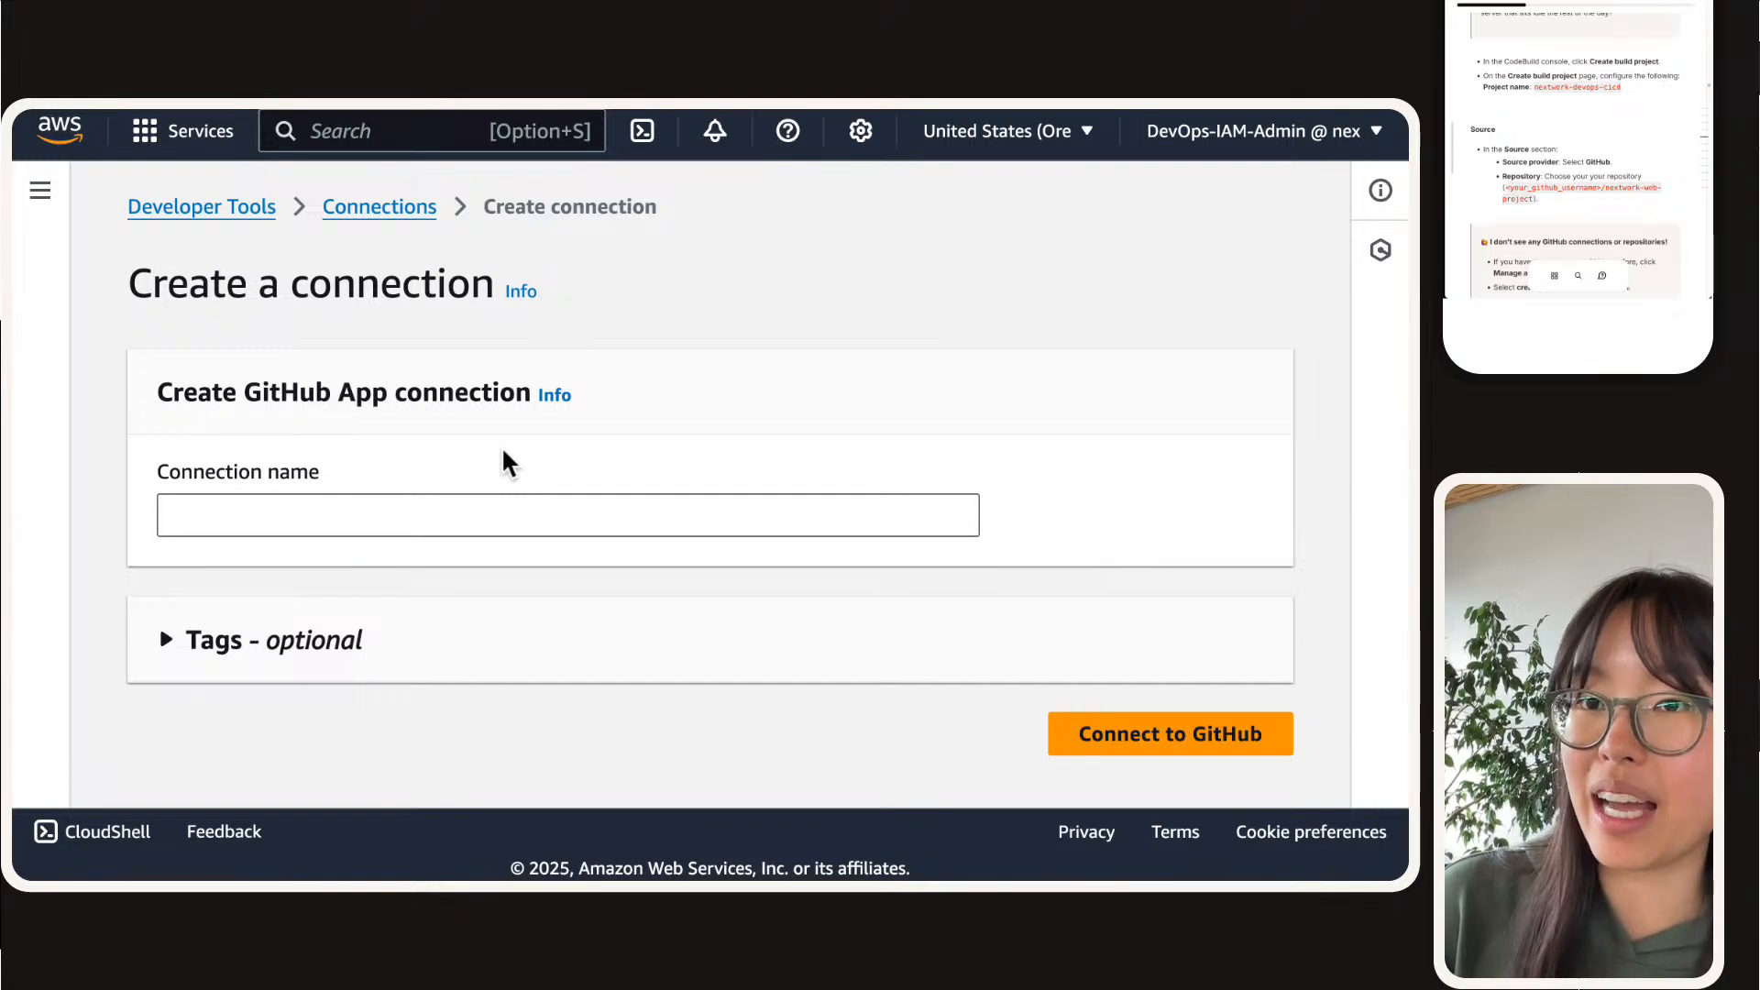
Step: Name the GitHub App connection nextwork-devops-cicd using the name copied from the project guide, and start connecting to GitHub
click(474, 515)
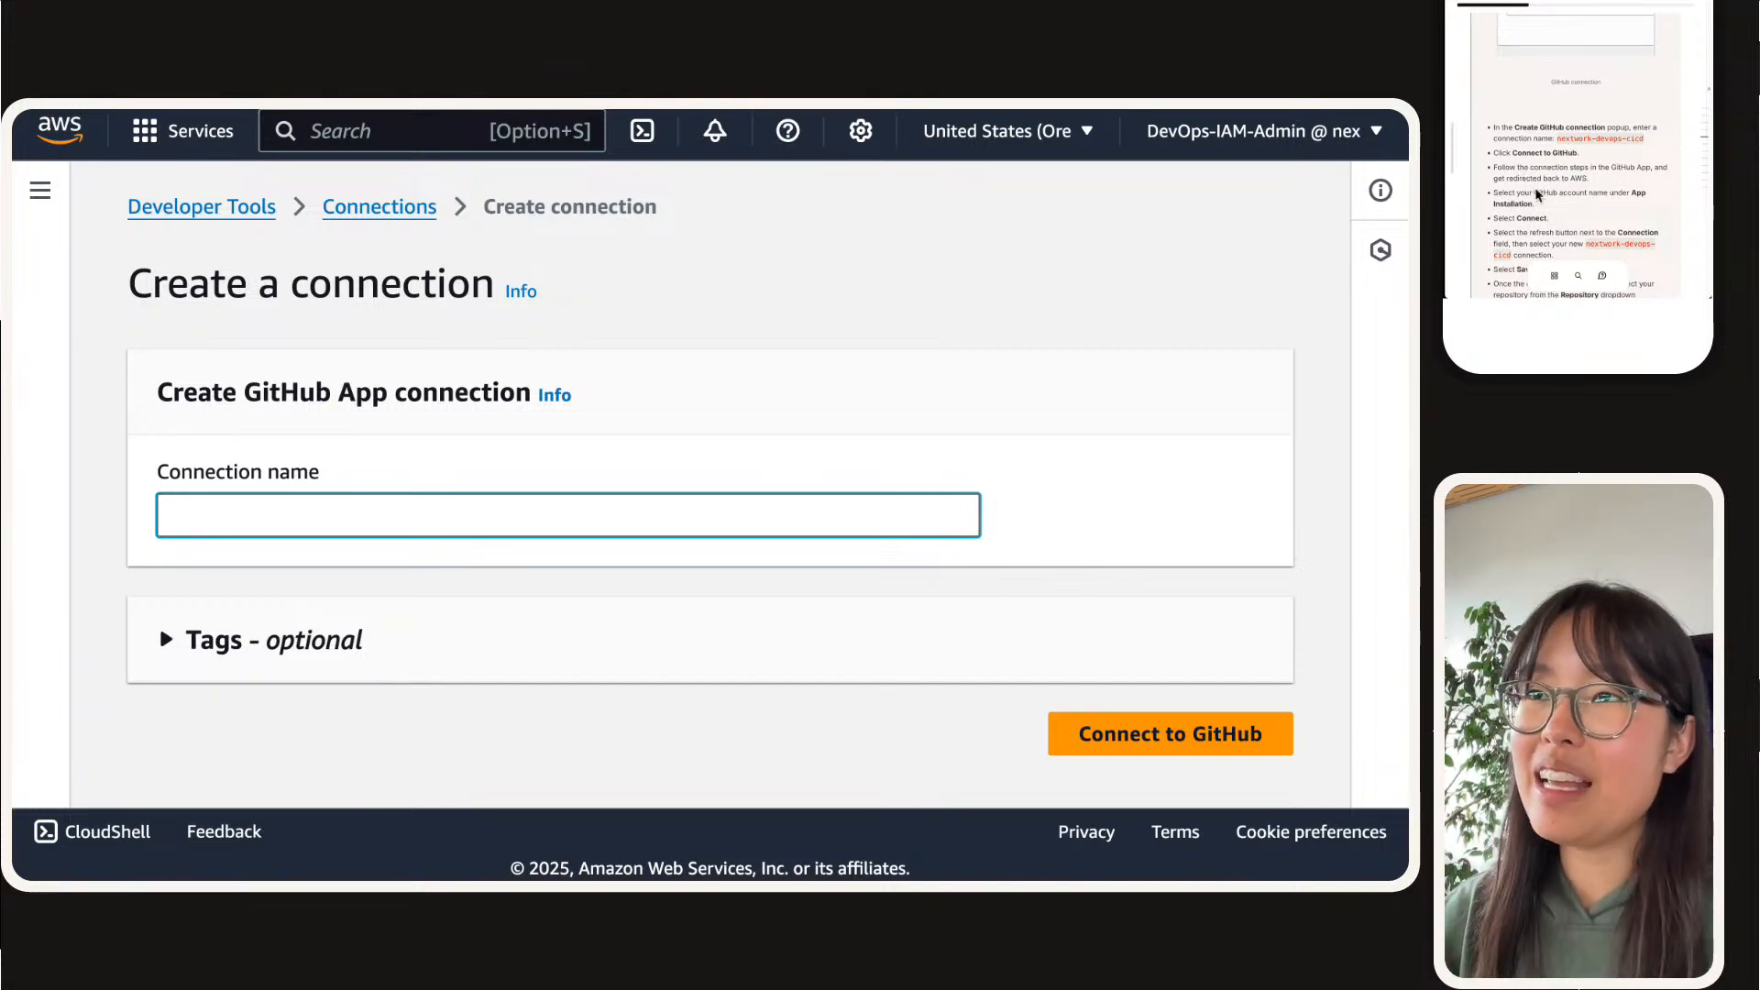
click(1582, 139)
click(416, 525)
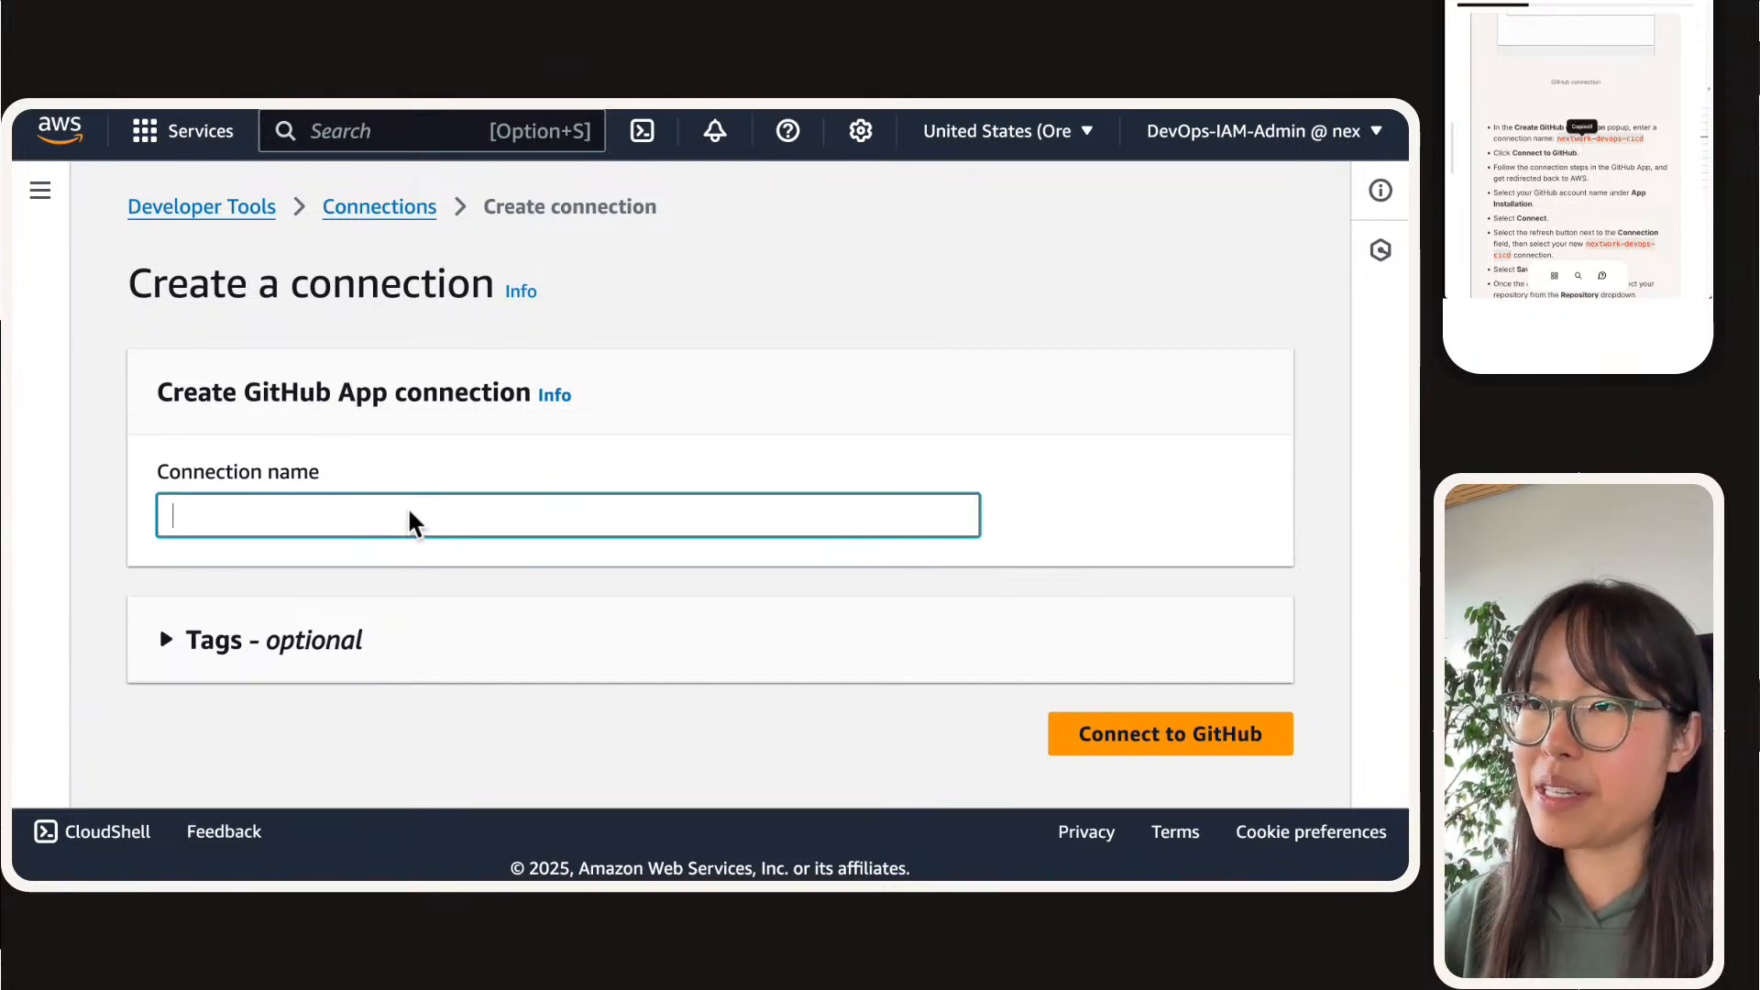
key(super+v)
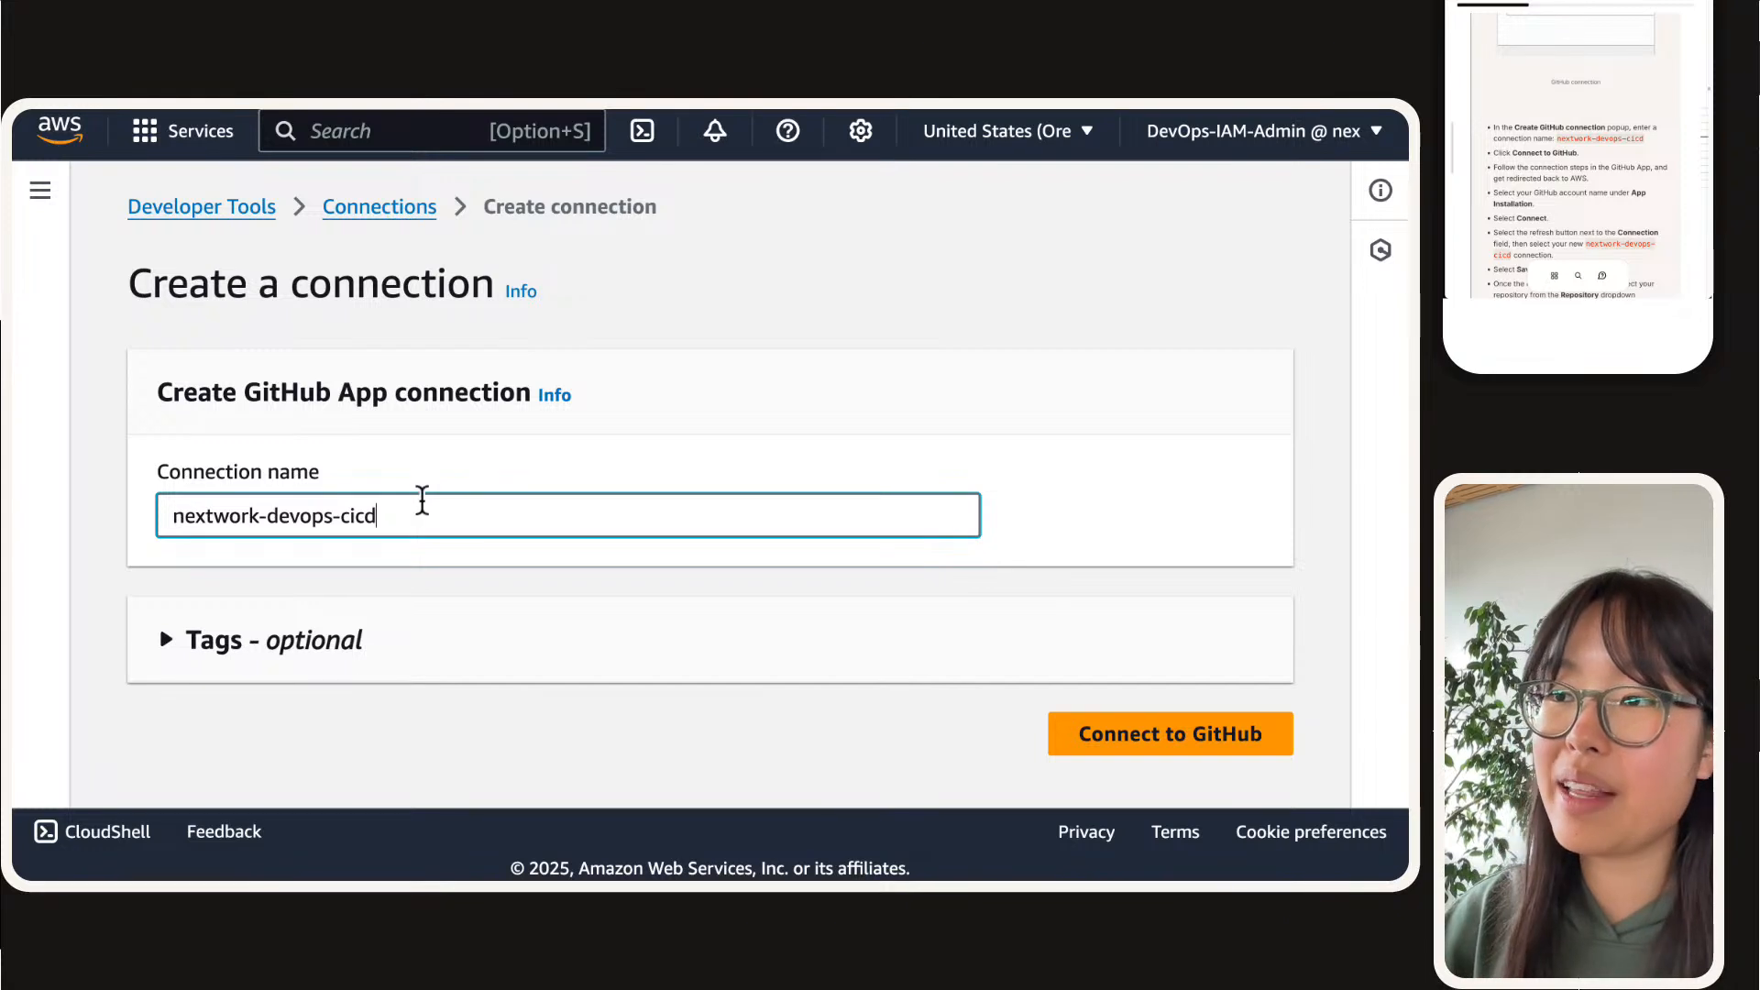
click(413, 488)
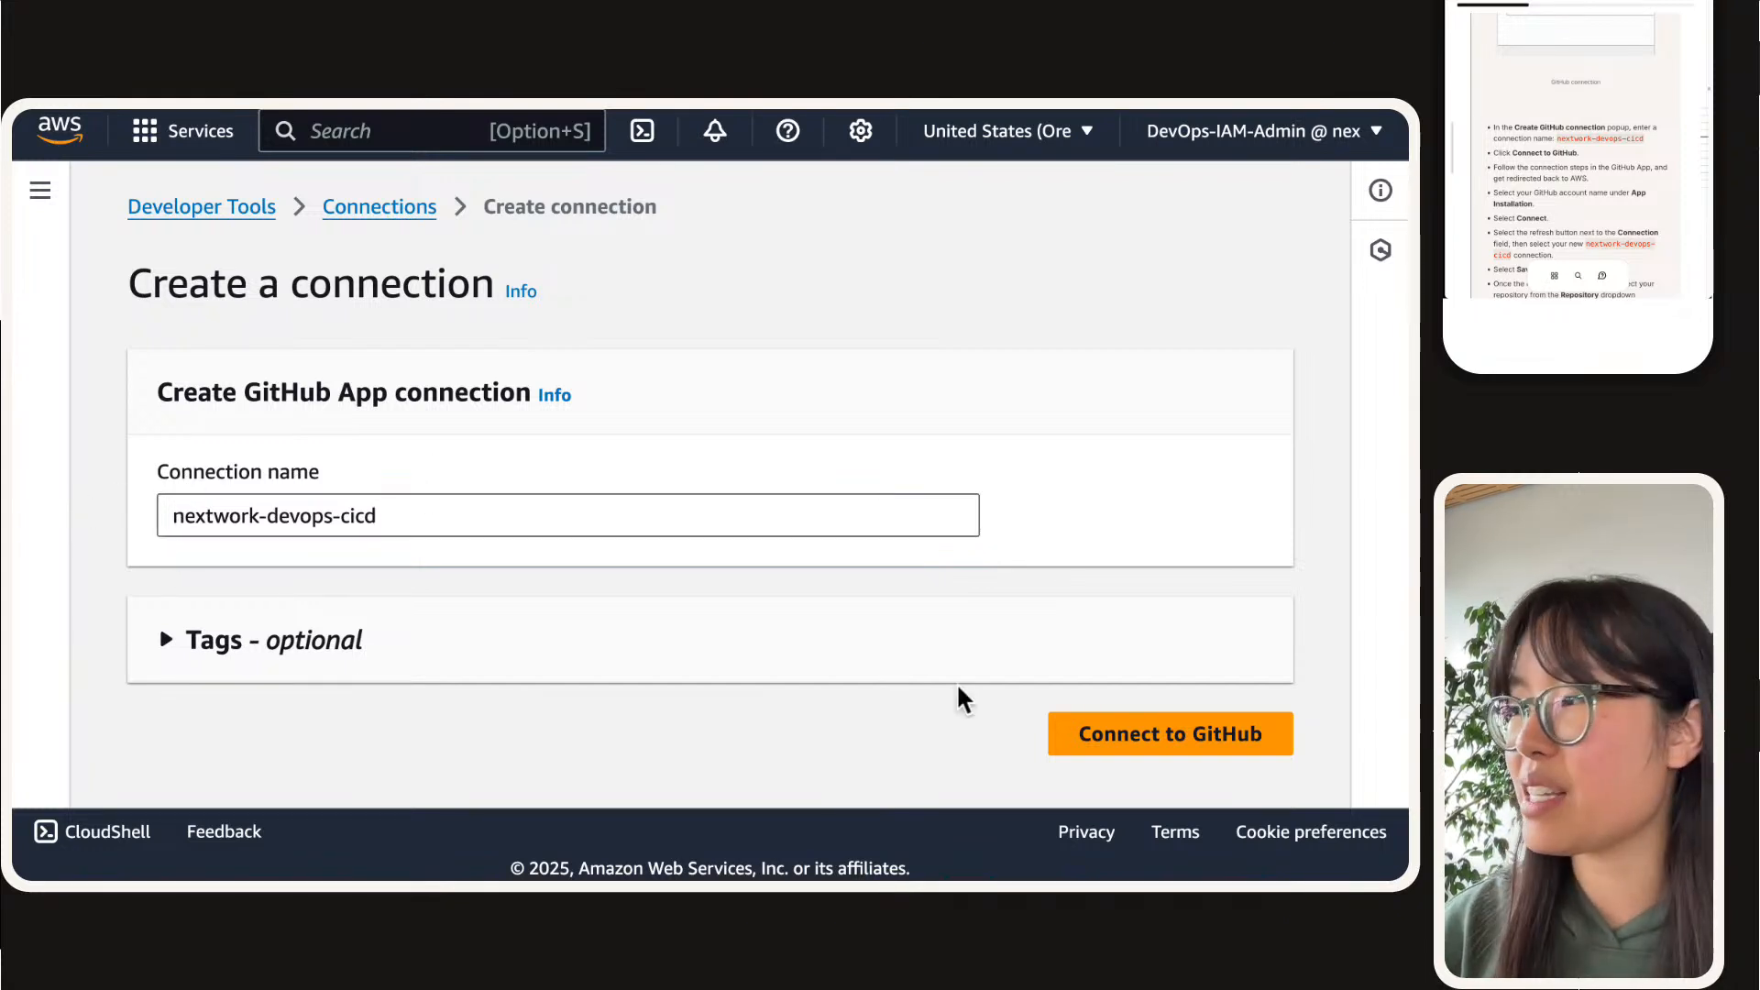
click(1168, 745)
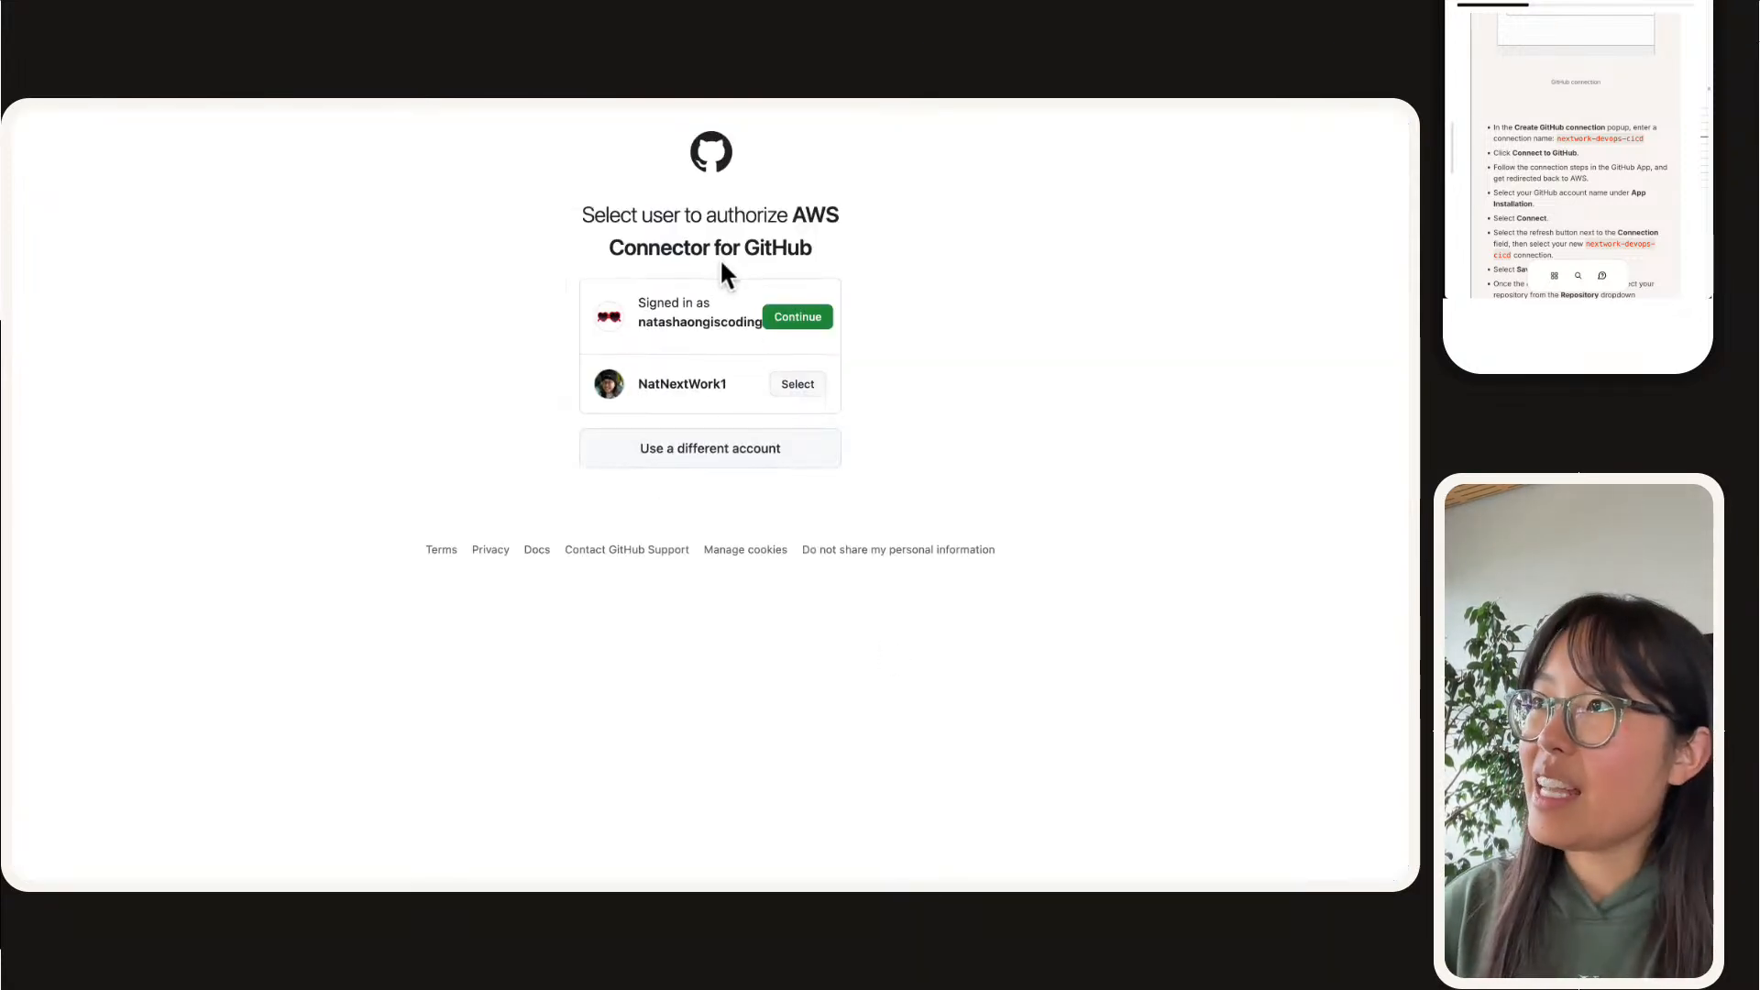
Step: Authorize AWS Connector for GitHub with the NextWork GitHub account
scroll(805, 368, down, 4)
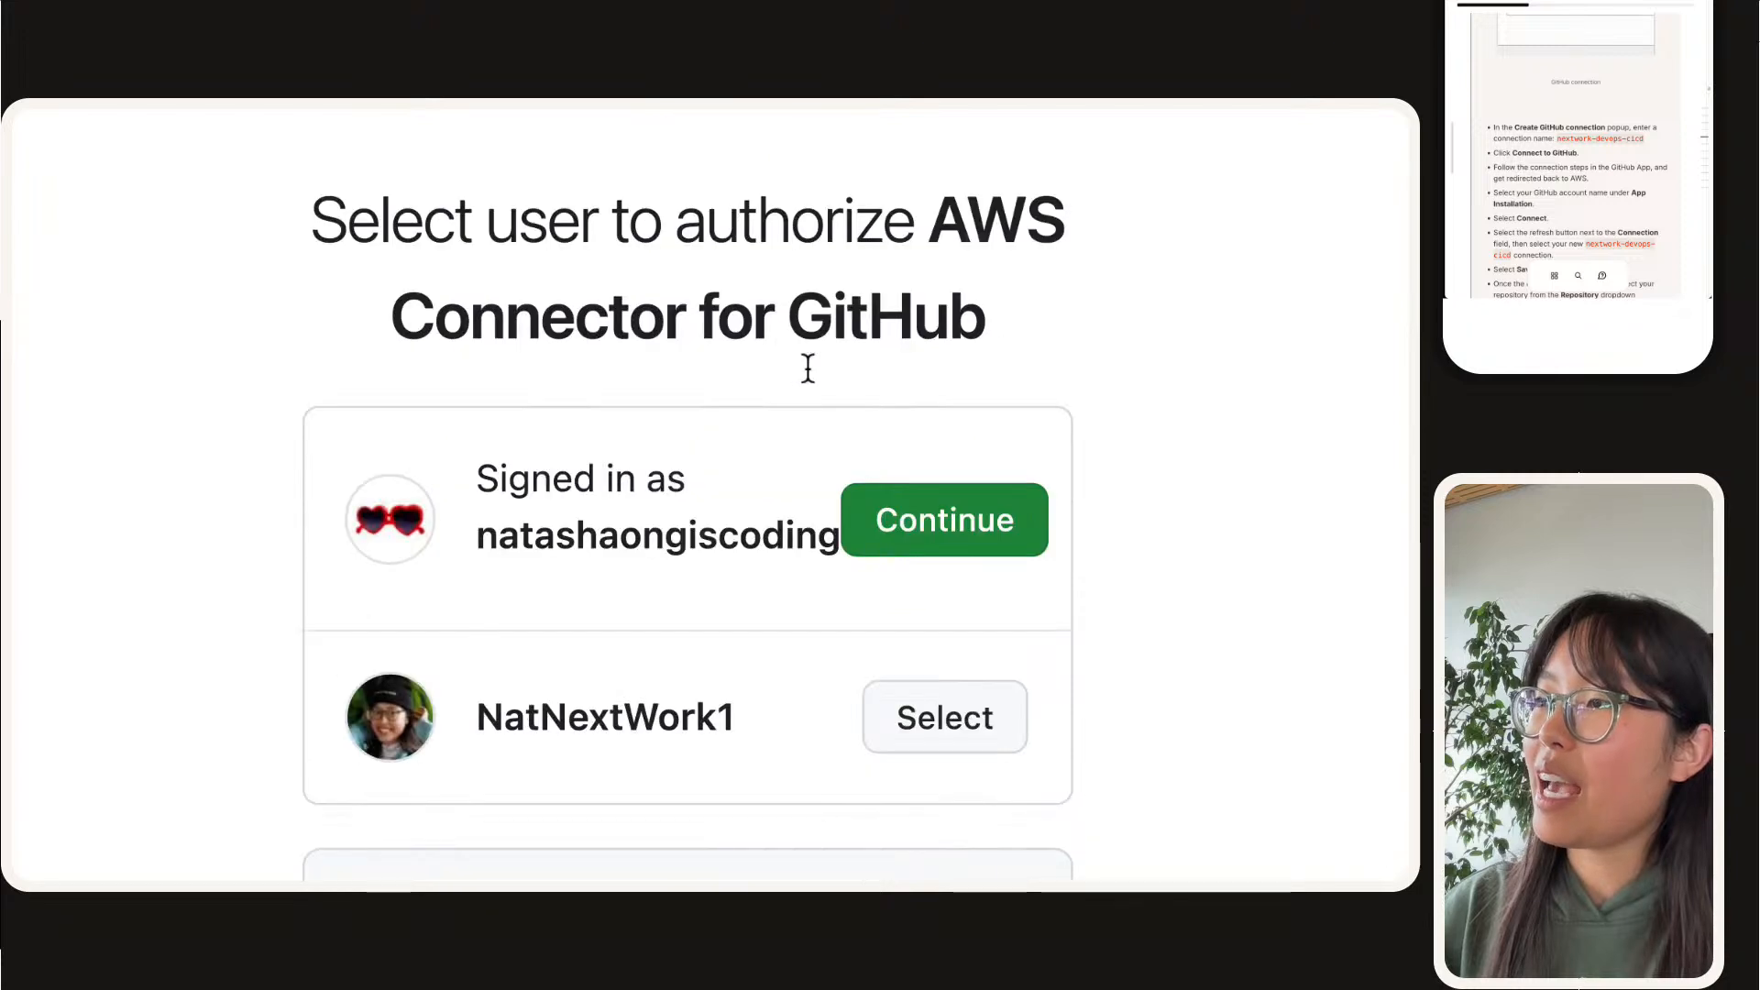
click(969, 622)
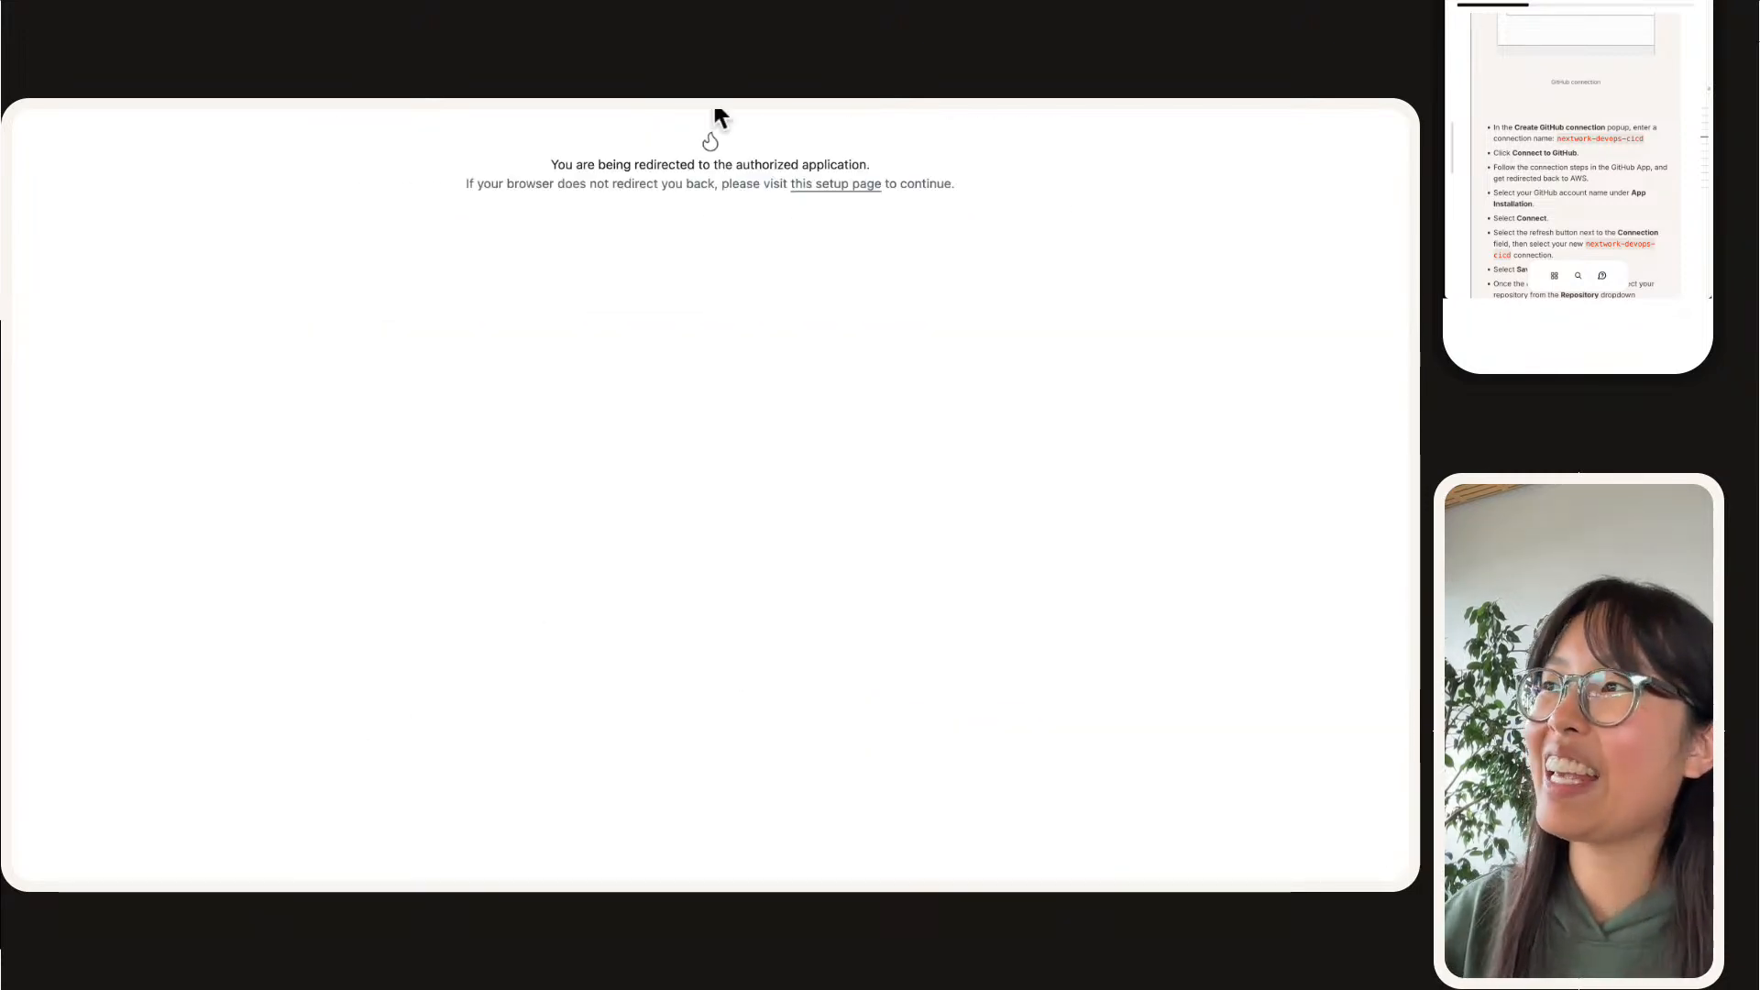
mouse_move(715, 106)
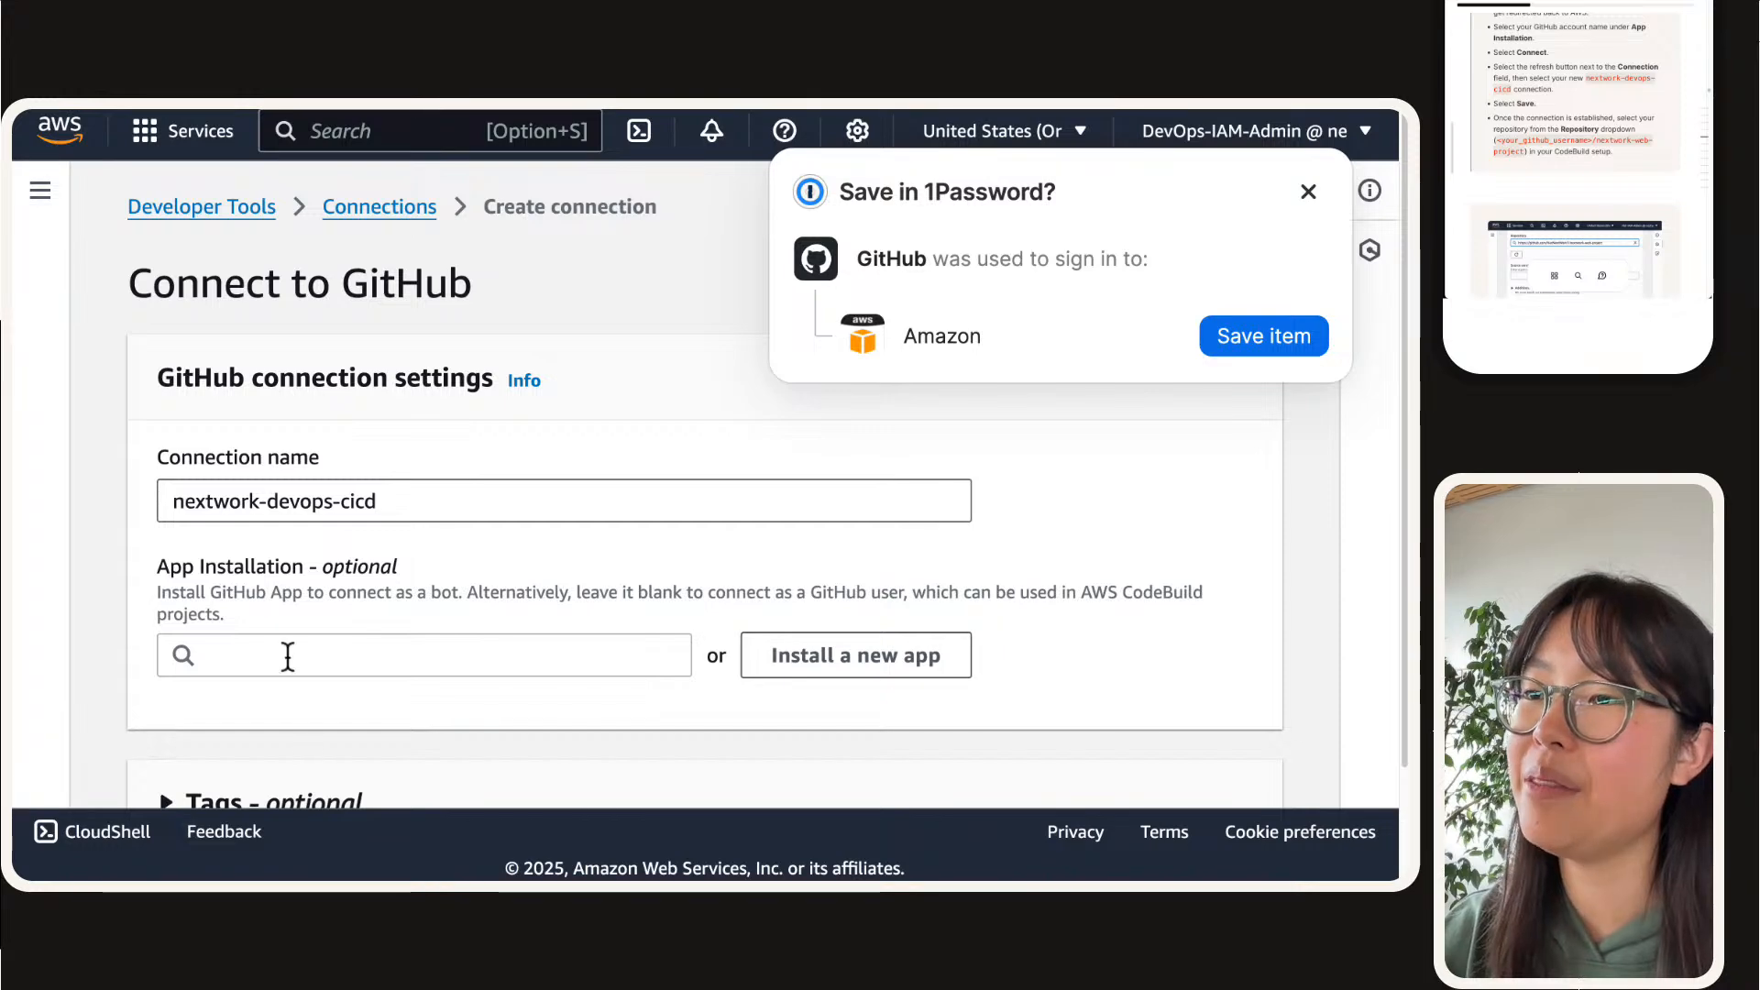
Step: Select the NextWork account's GitHub App installation, dismiss the 1Password save prompt, and complete the nextwork-devops-cicd connection
scroll(287, 658, down, 1)
click(268, 614)
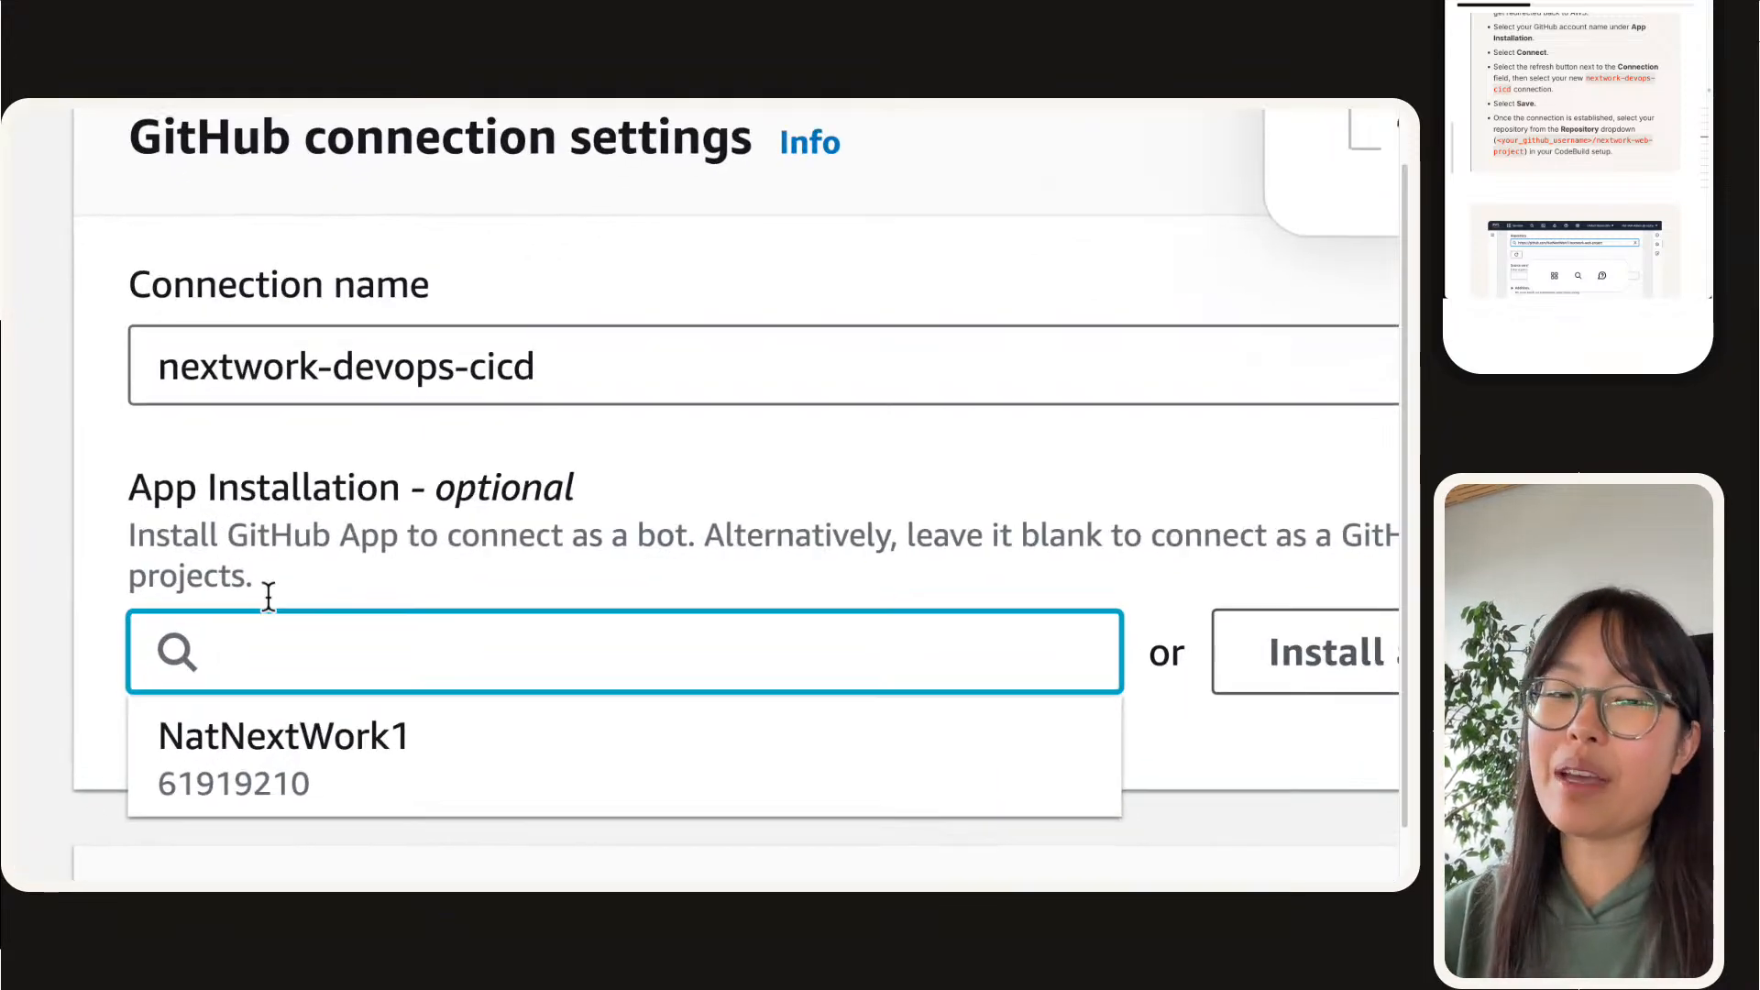
click(268, 596)
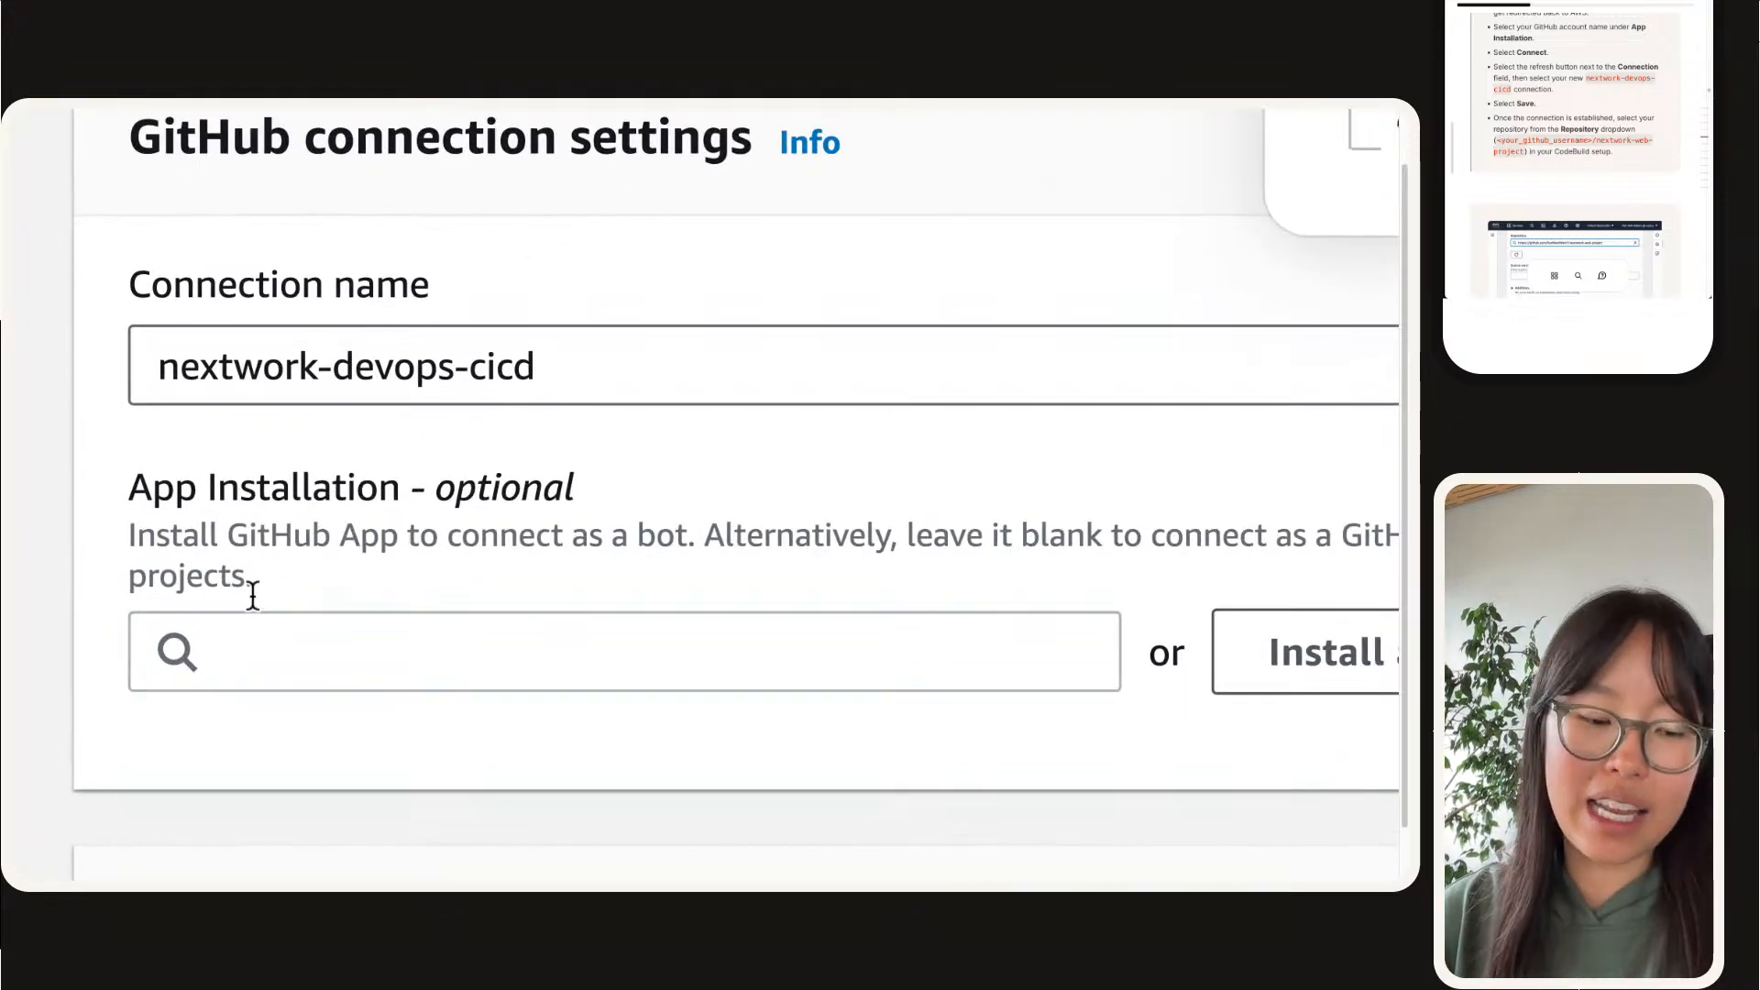
click(258, 644)
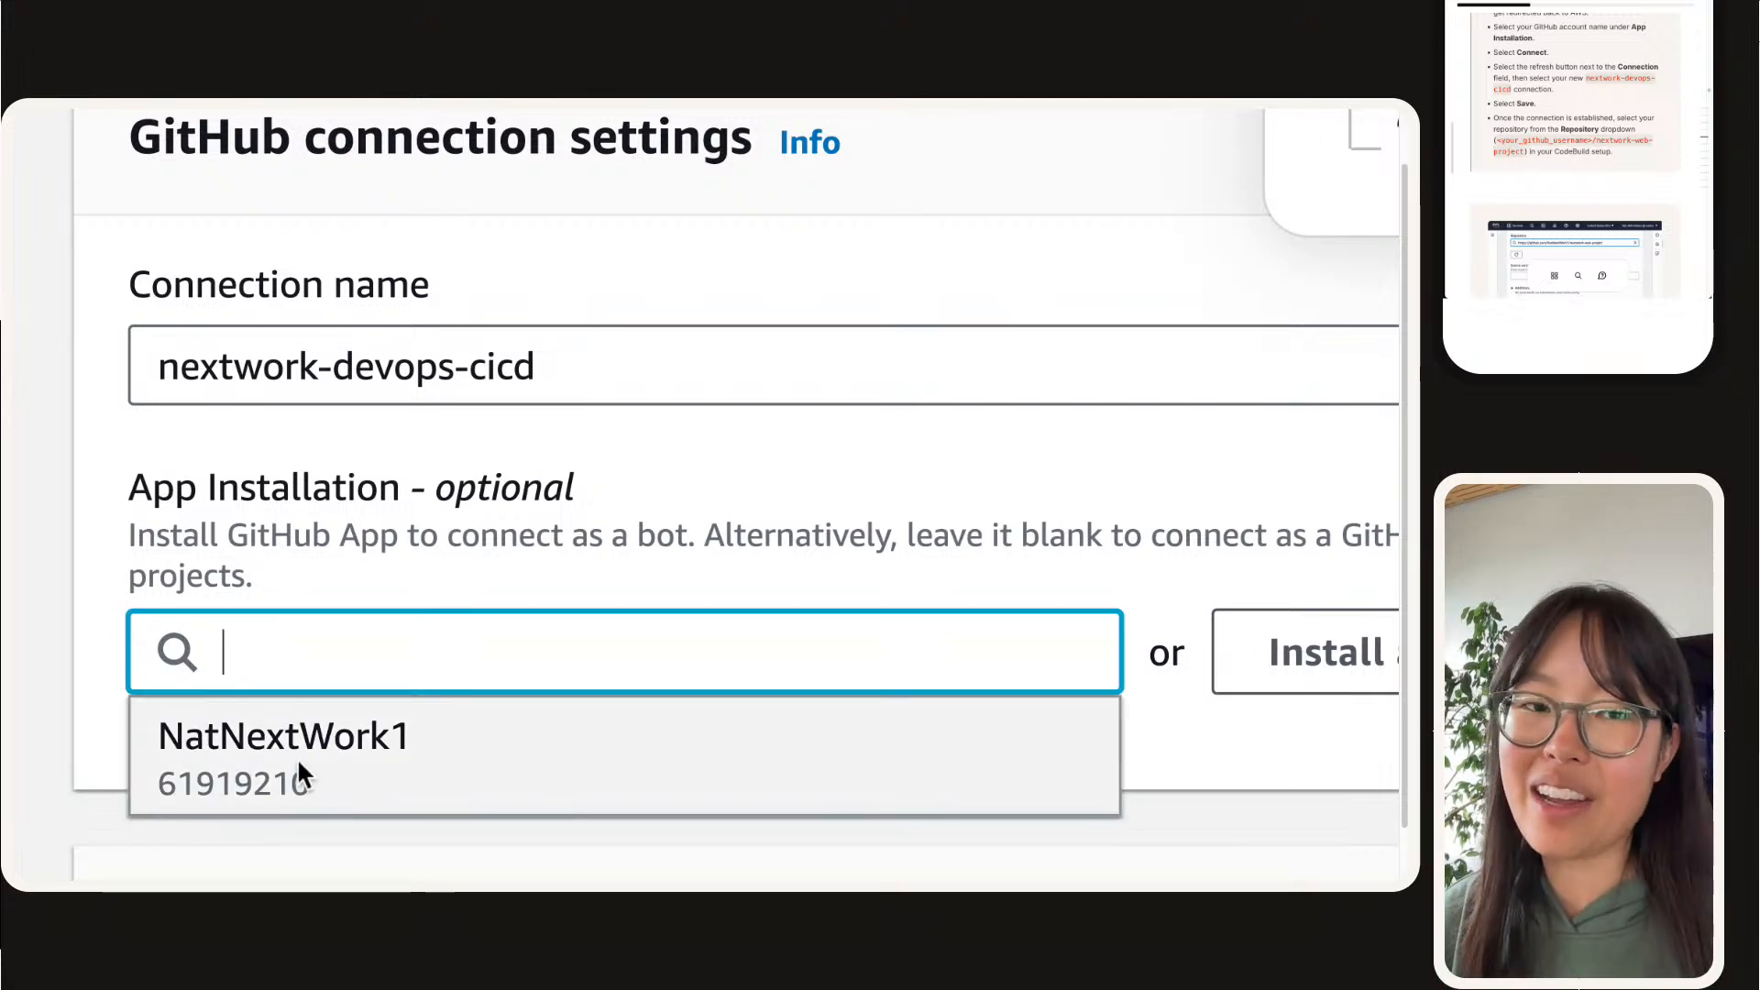
click(304, 772)
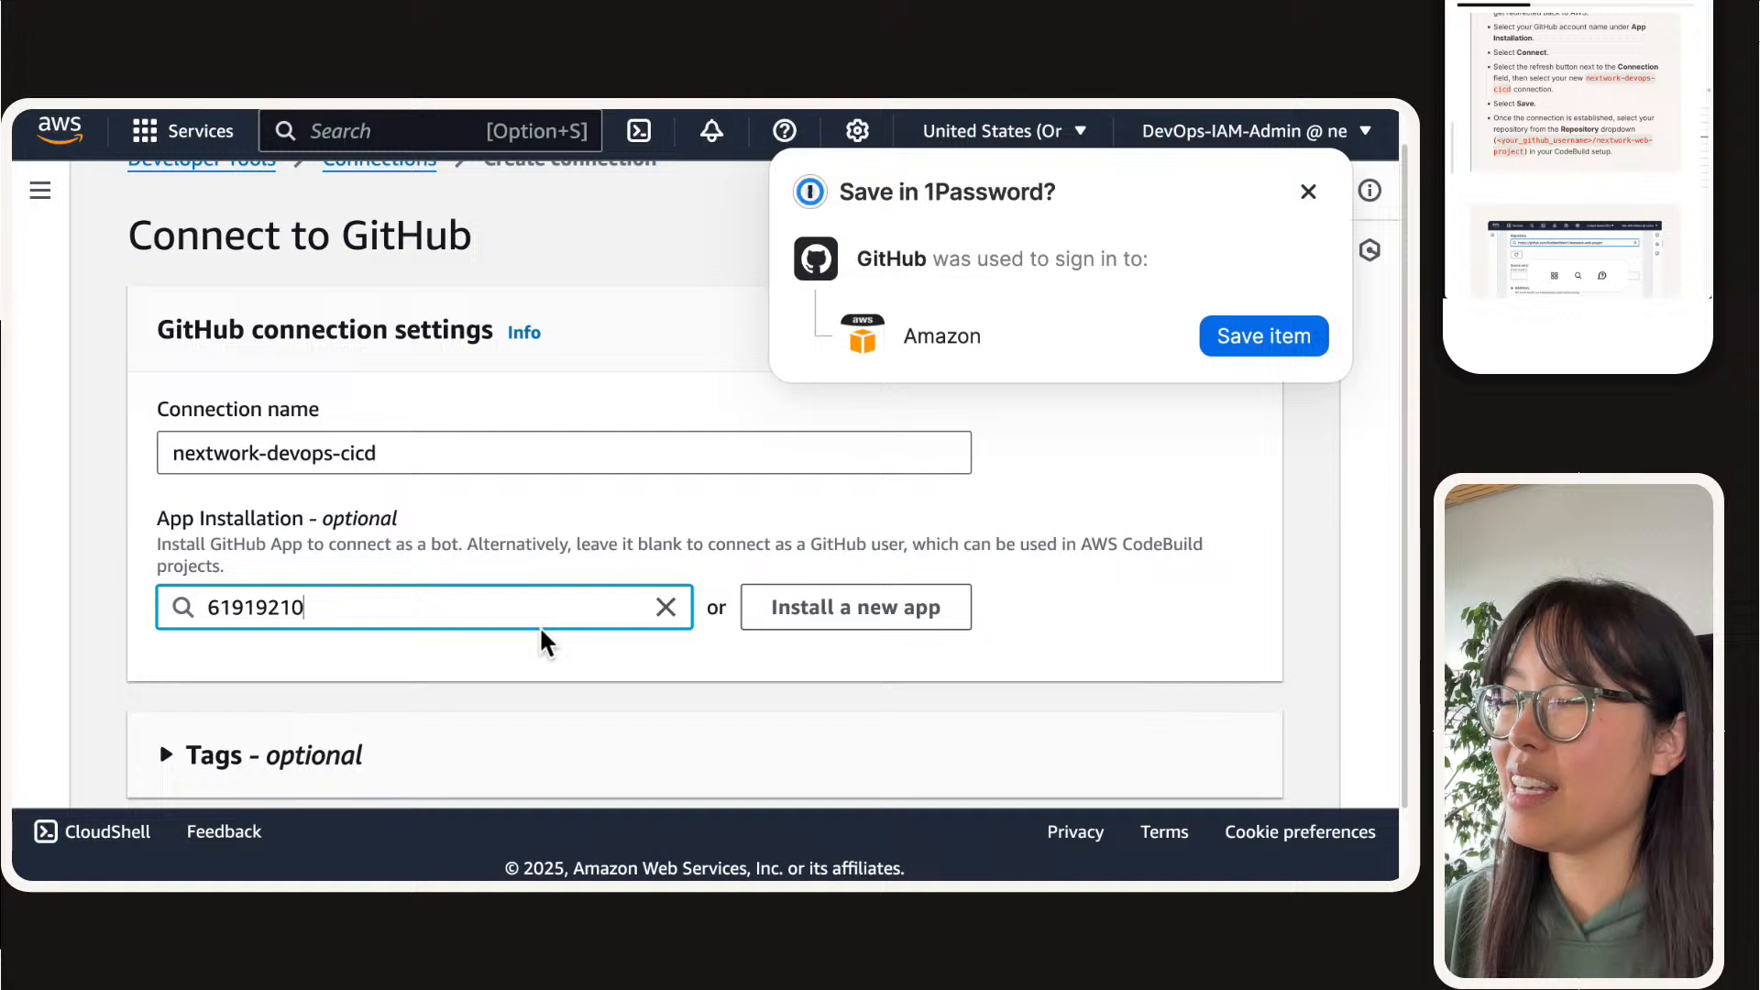
scroll(546, 642, down, 1)
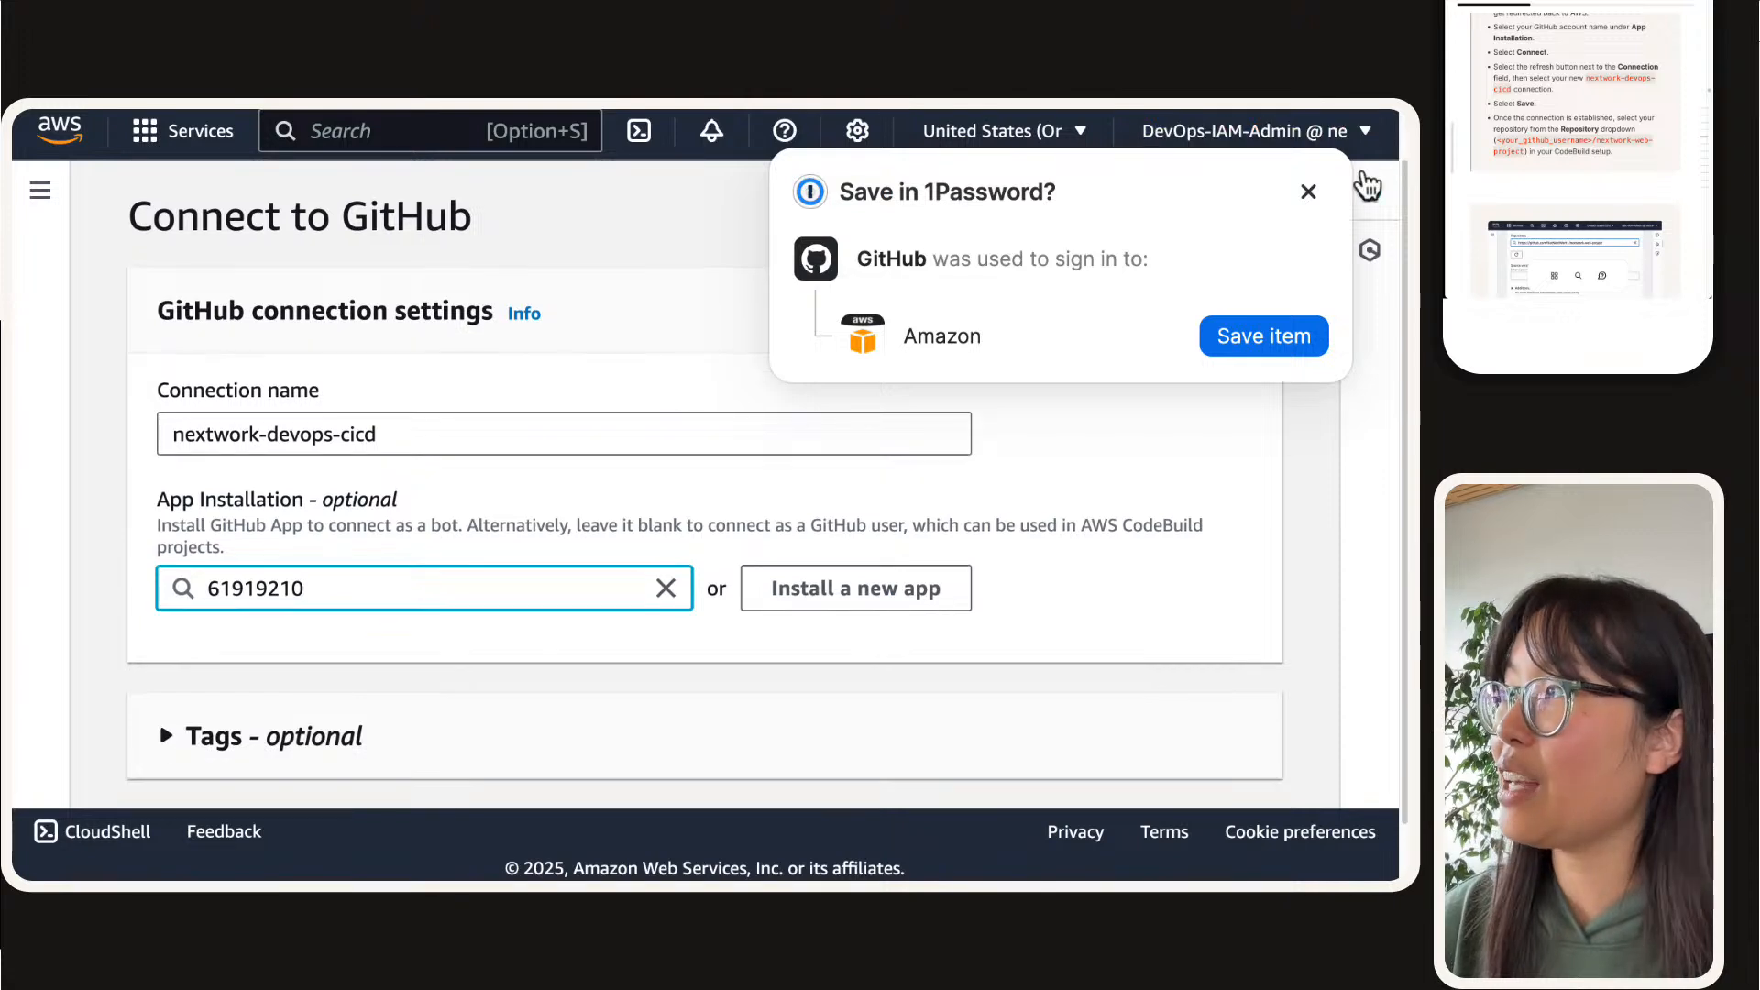
click(1308, 192)
scroll(825, 377, down, 2)
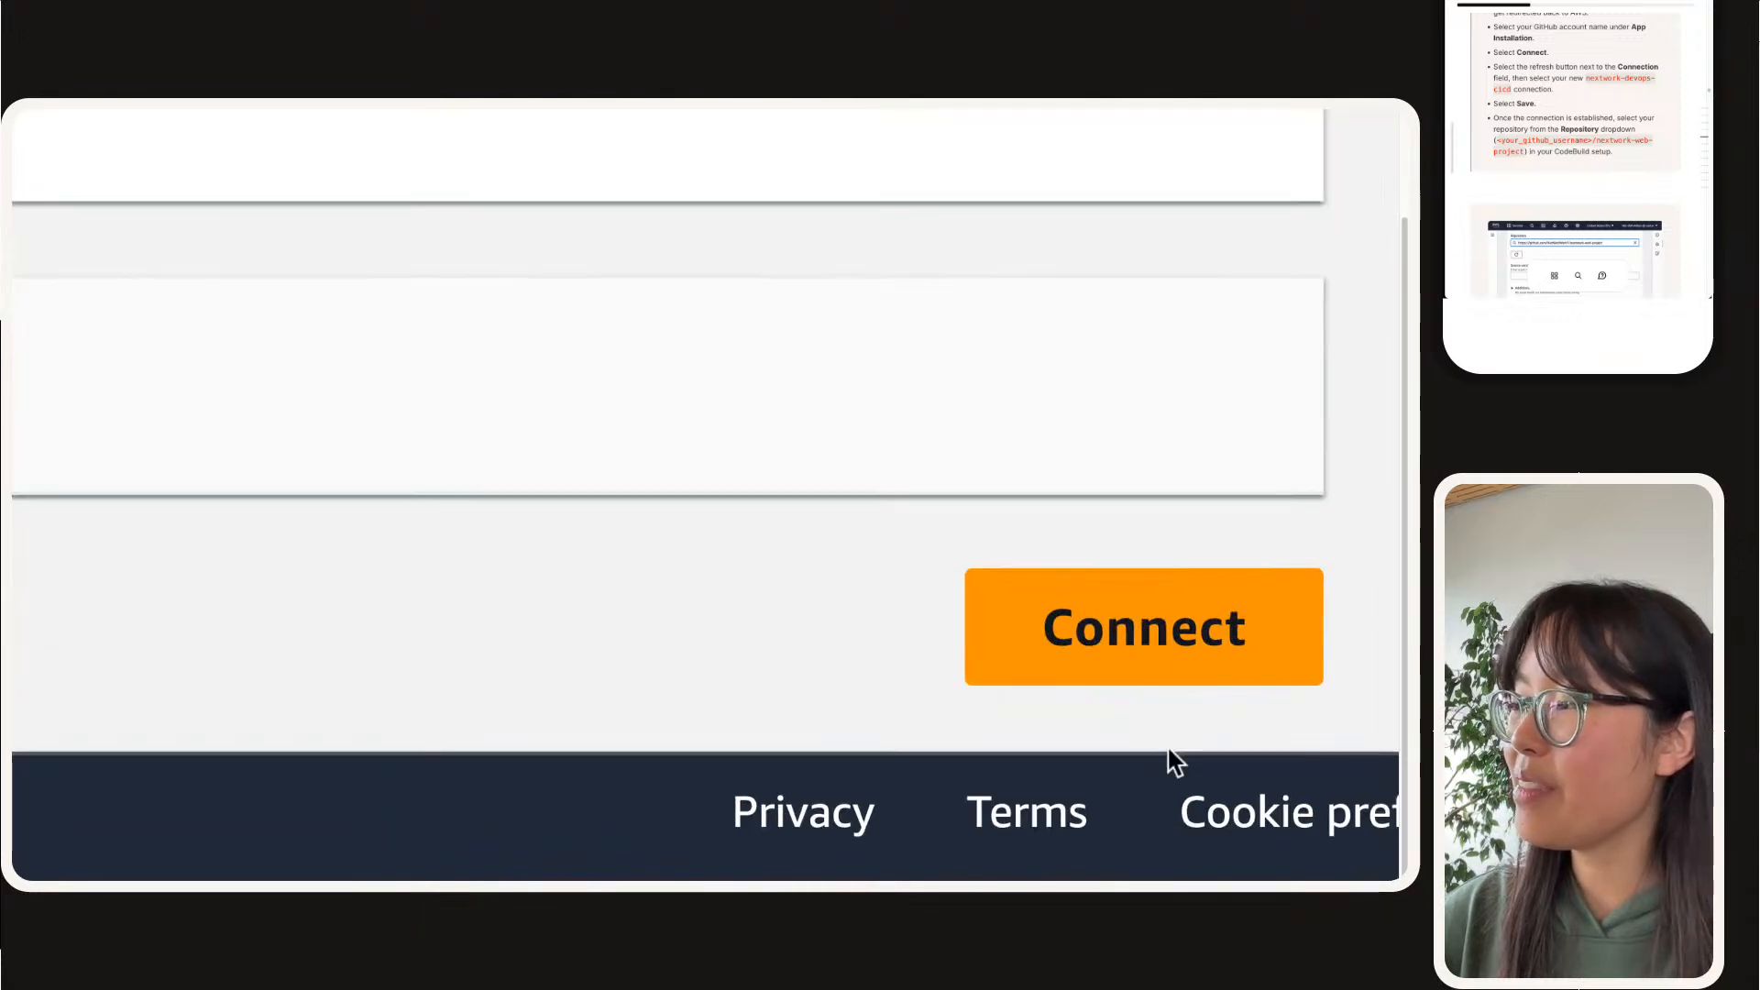
click(1149, 633)
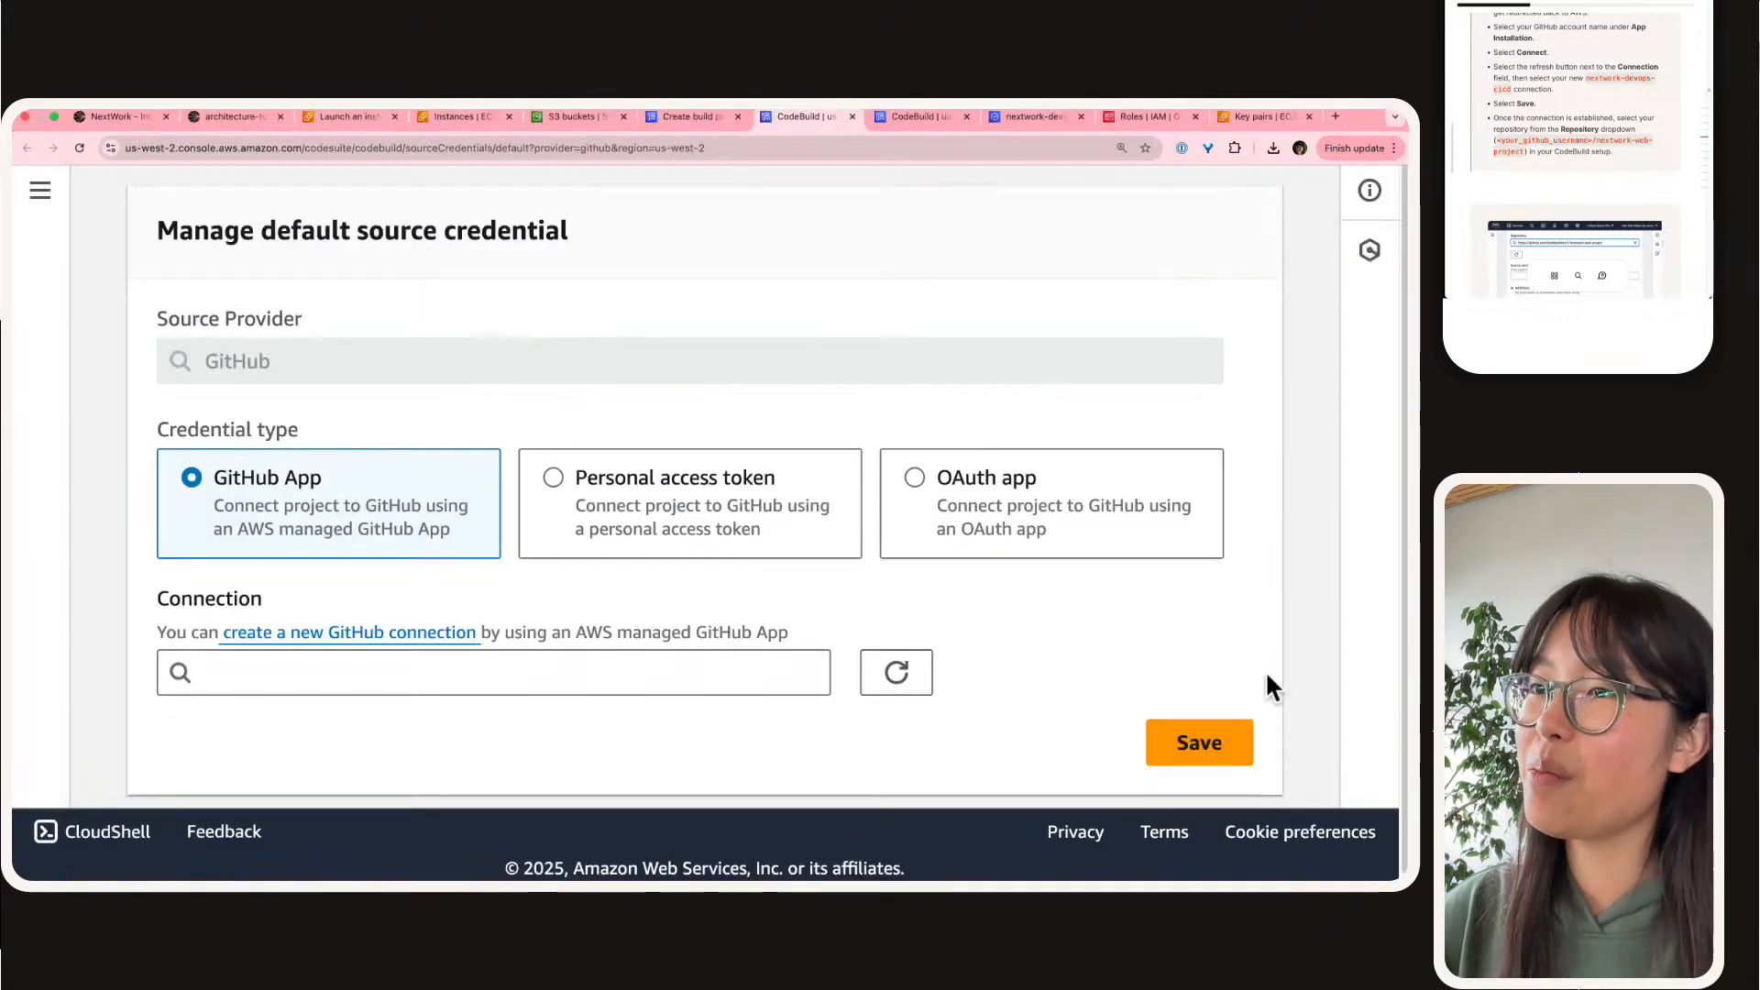
Step: Choose nextwork-devops-cicd as the GitHub App connection for the default source credential and save it
click(590, 675)
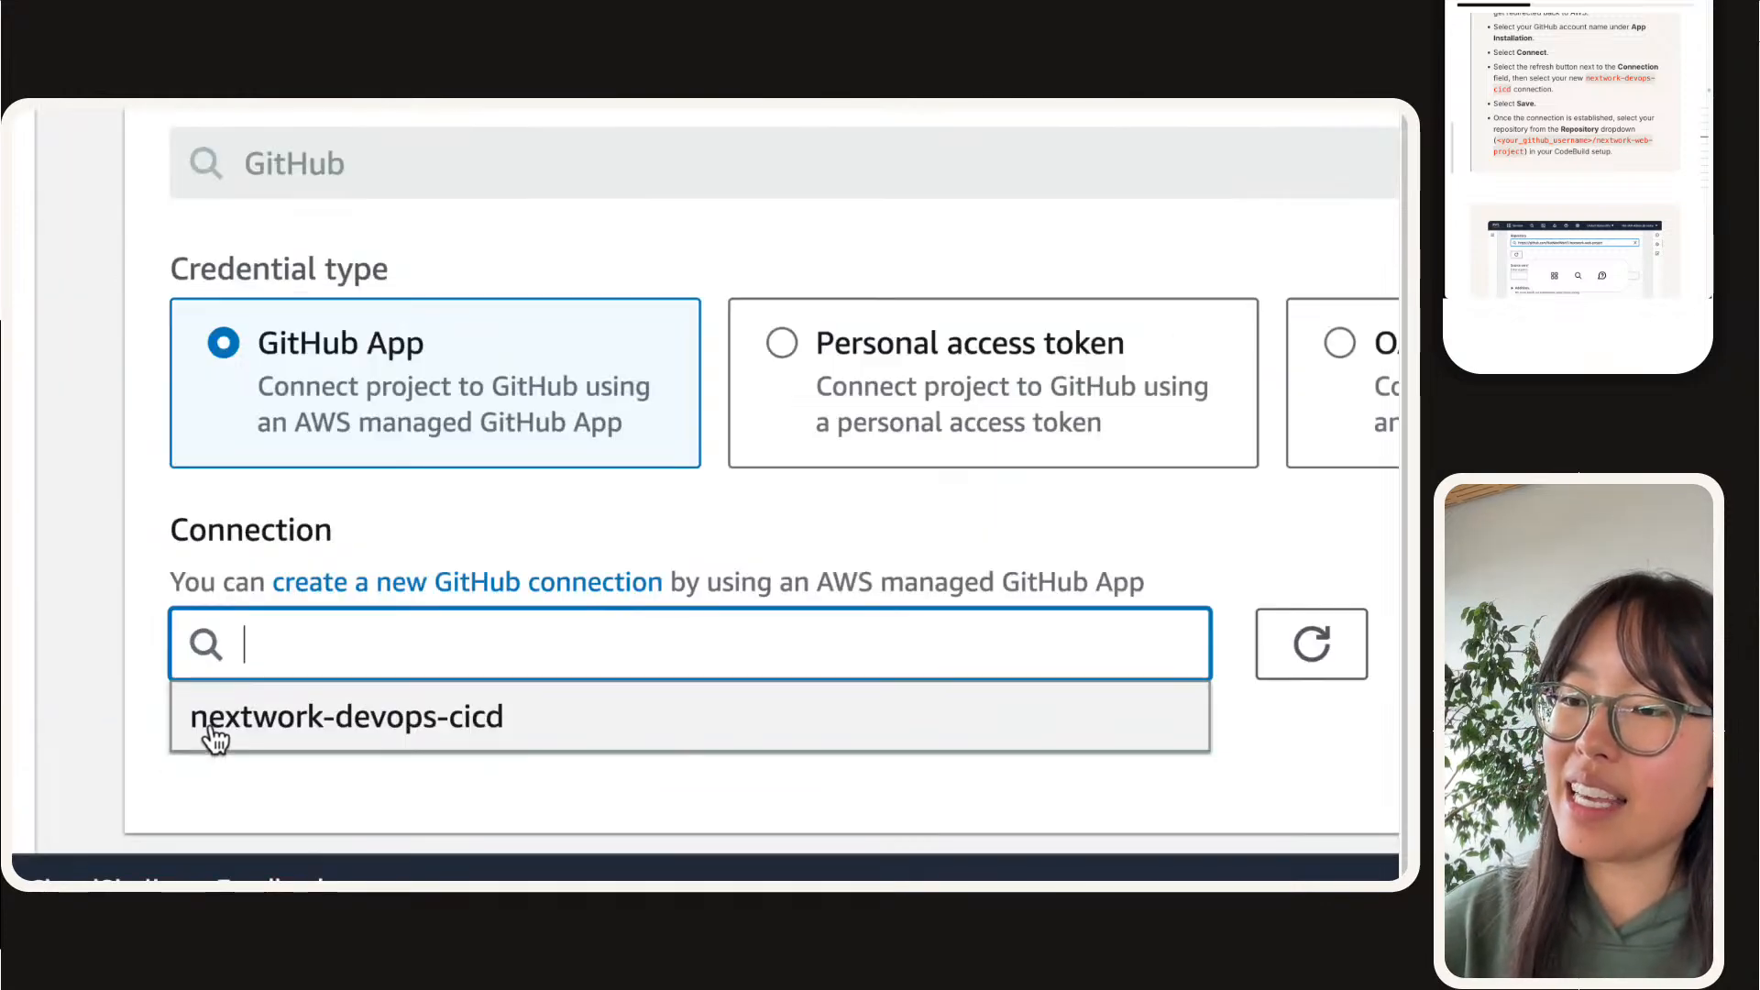
click(305, 720)
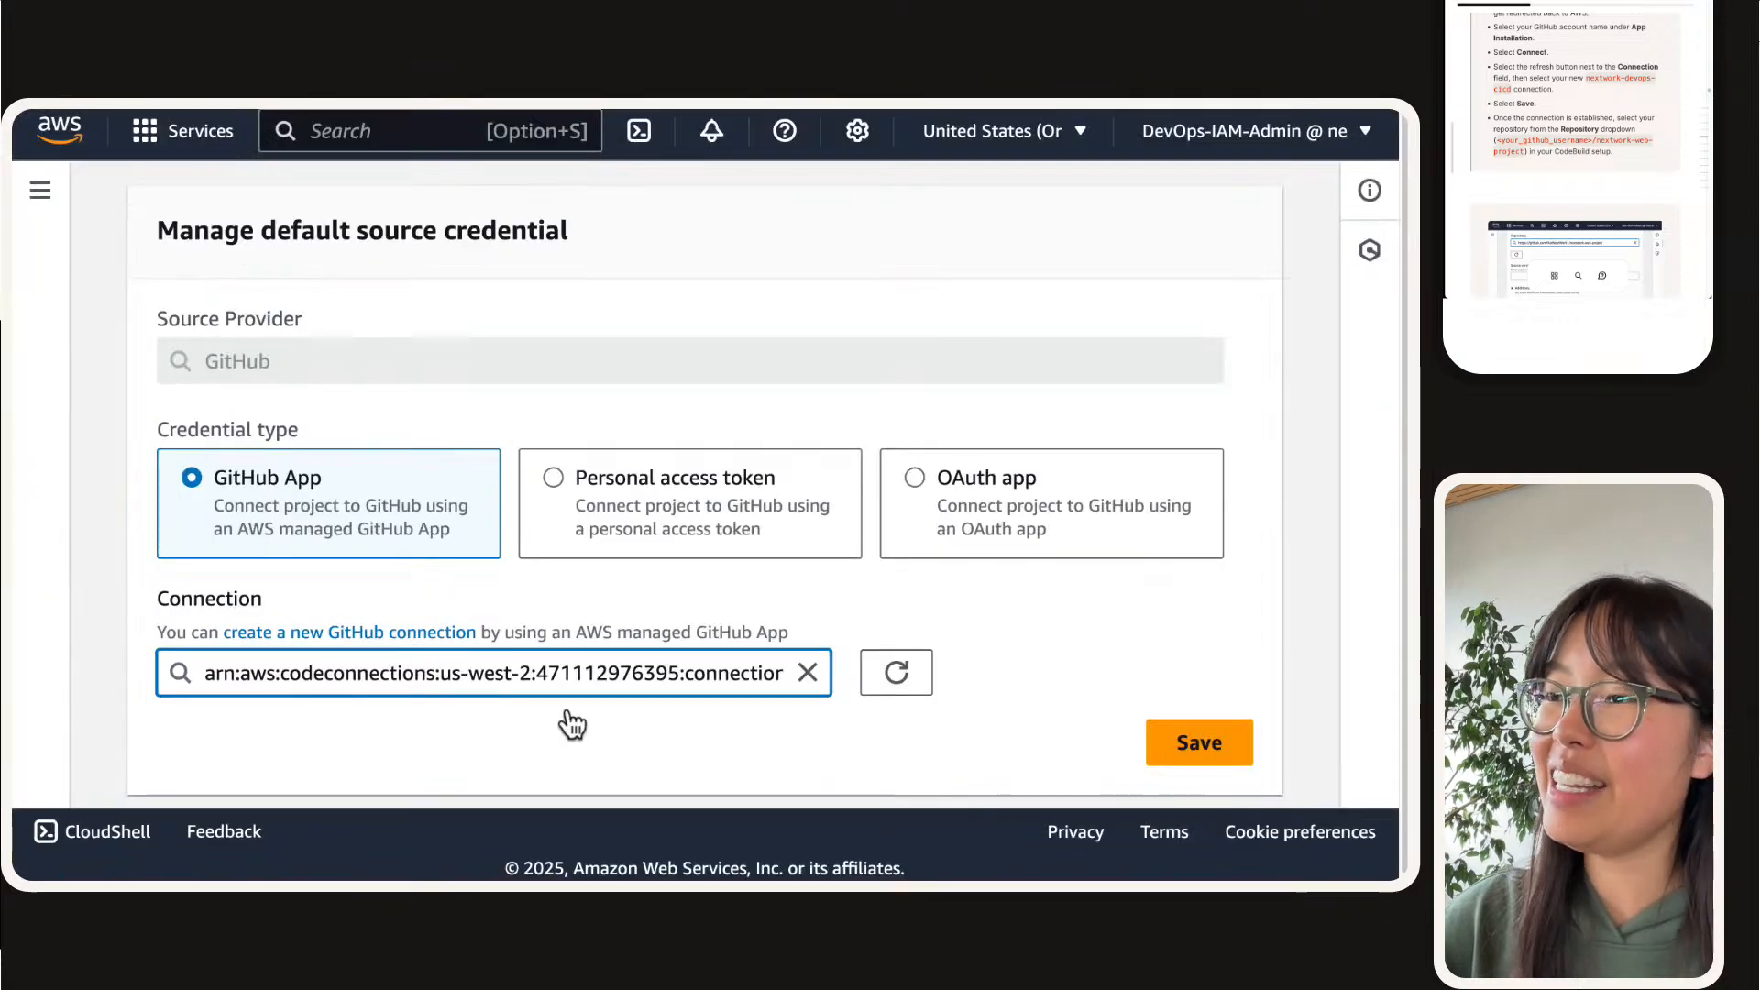
click(1198, 738)
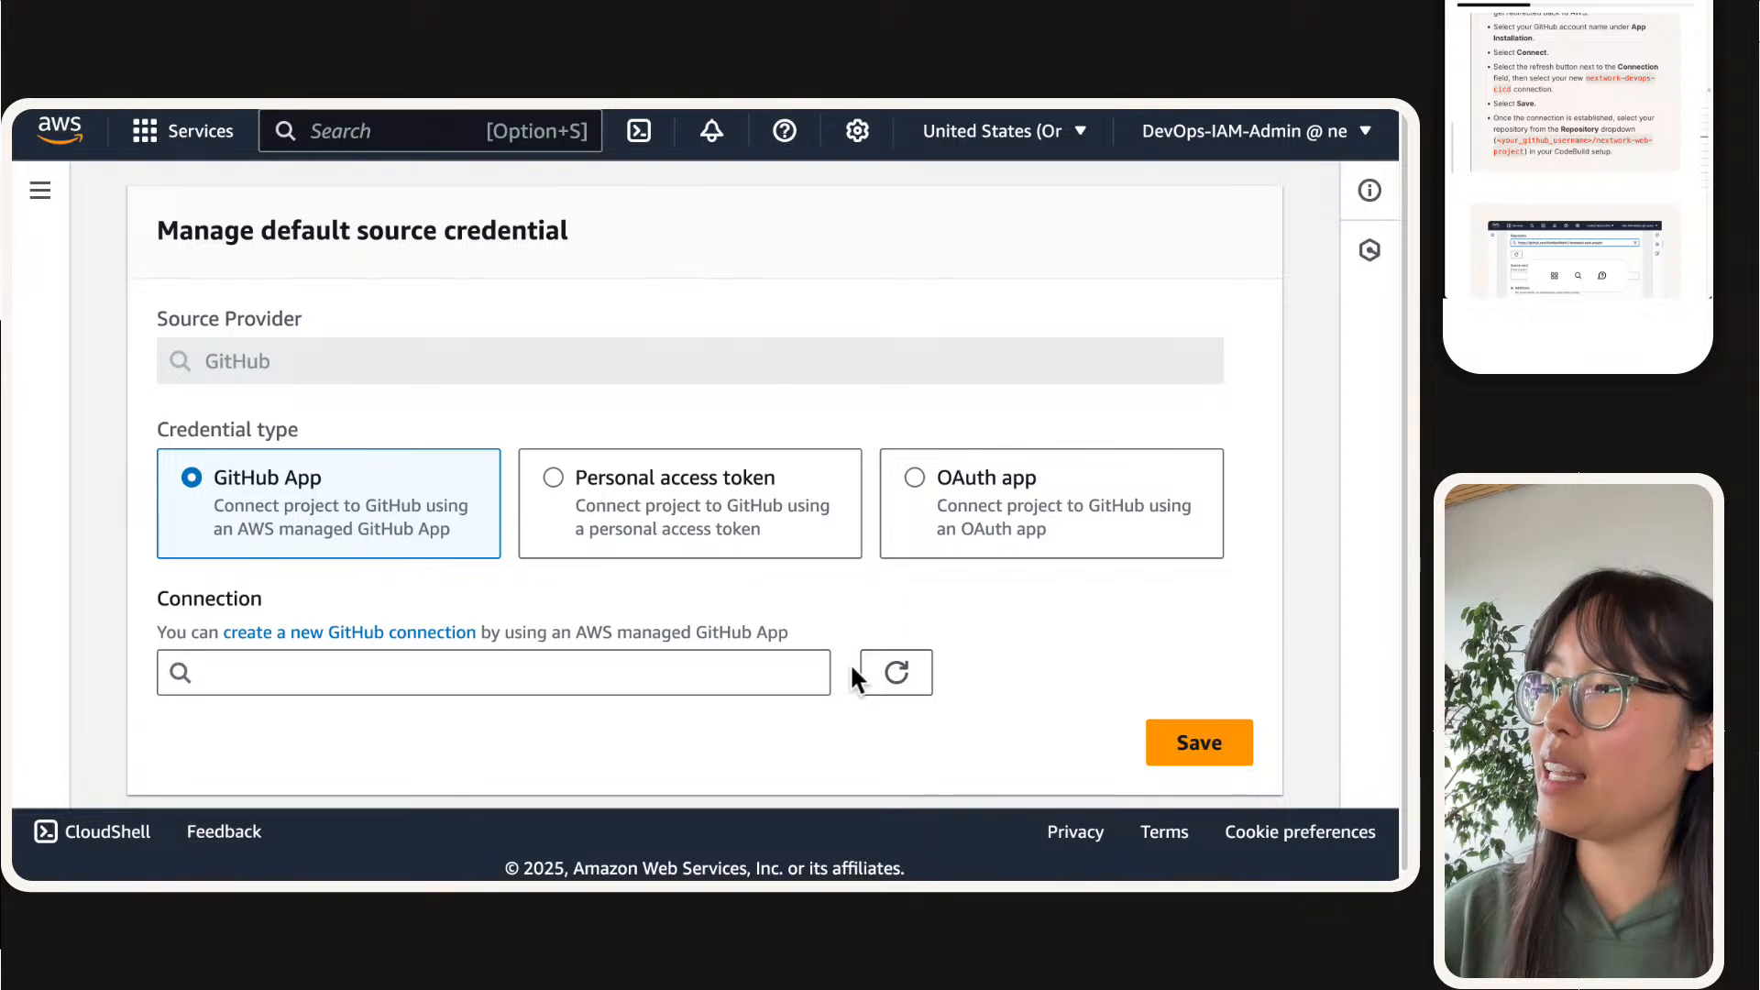
Step: Return to the CodeBuild project creation form and check the primary source's GitHub credential status
click(363, 676)
click(1006, 673)
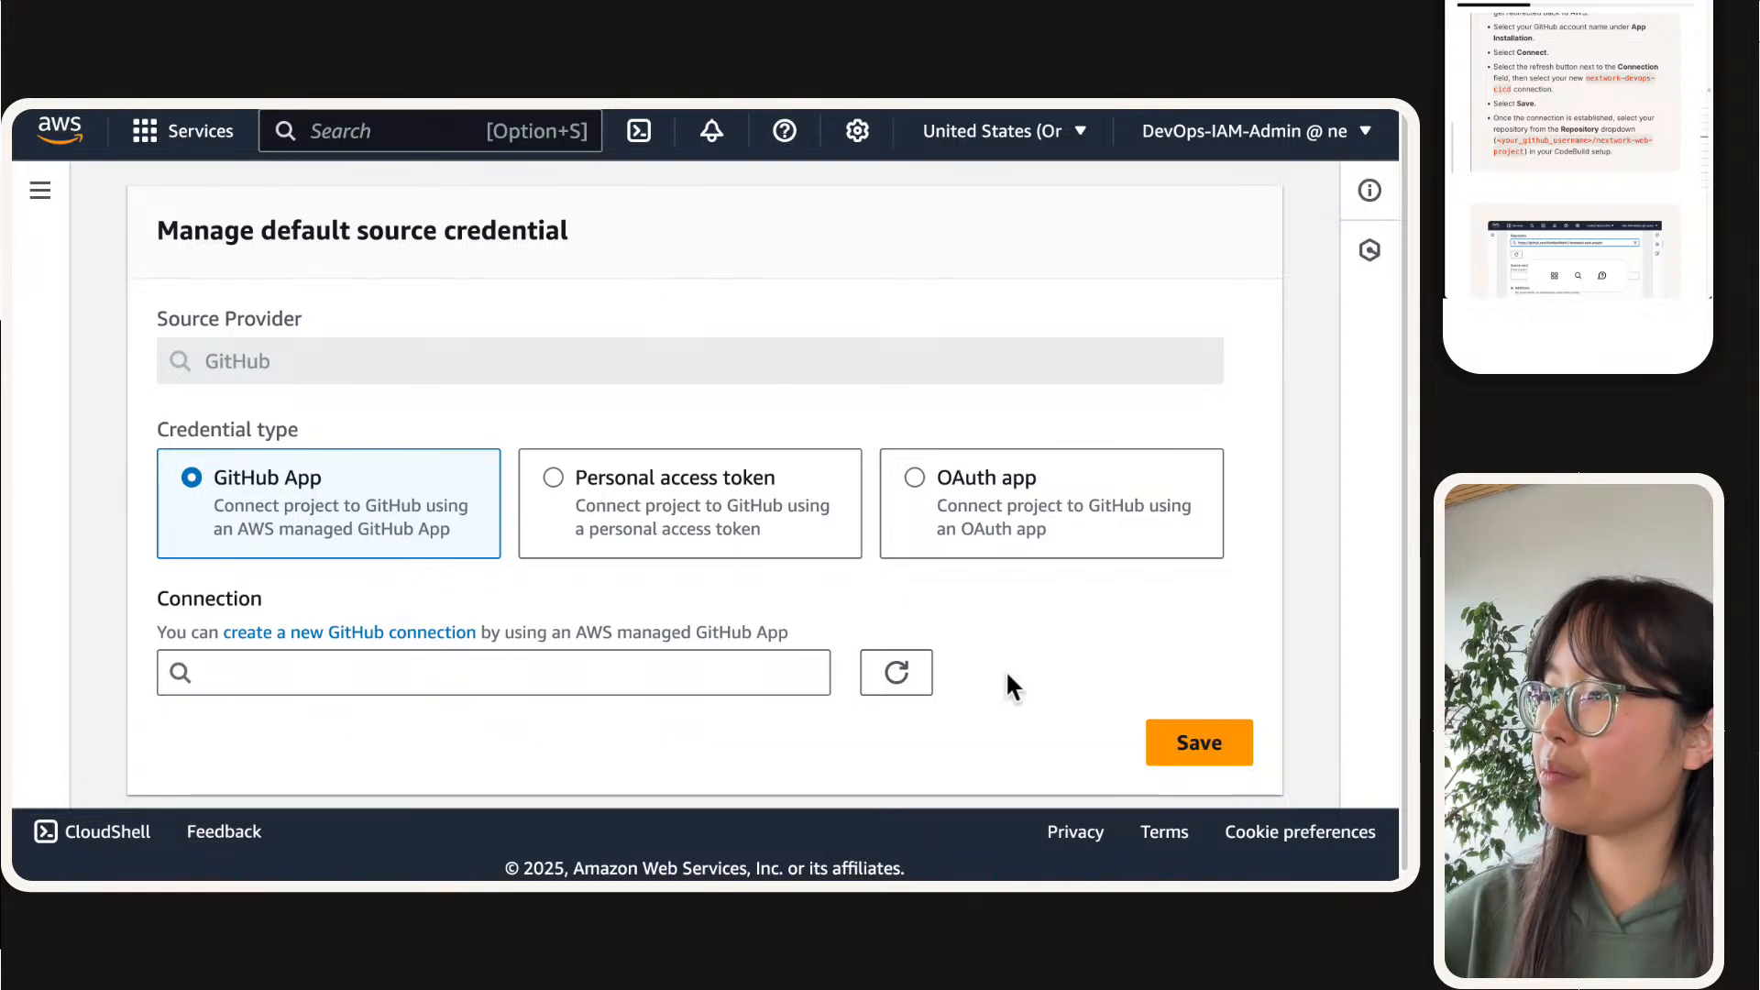
mouse_move(695, 124)
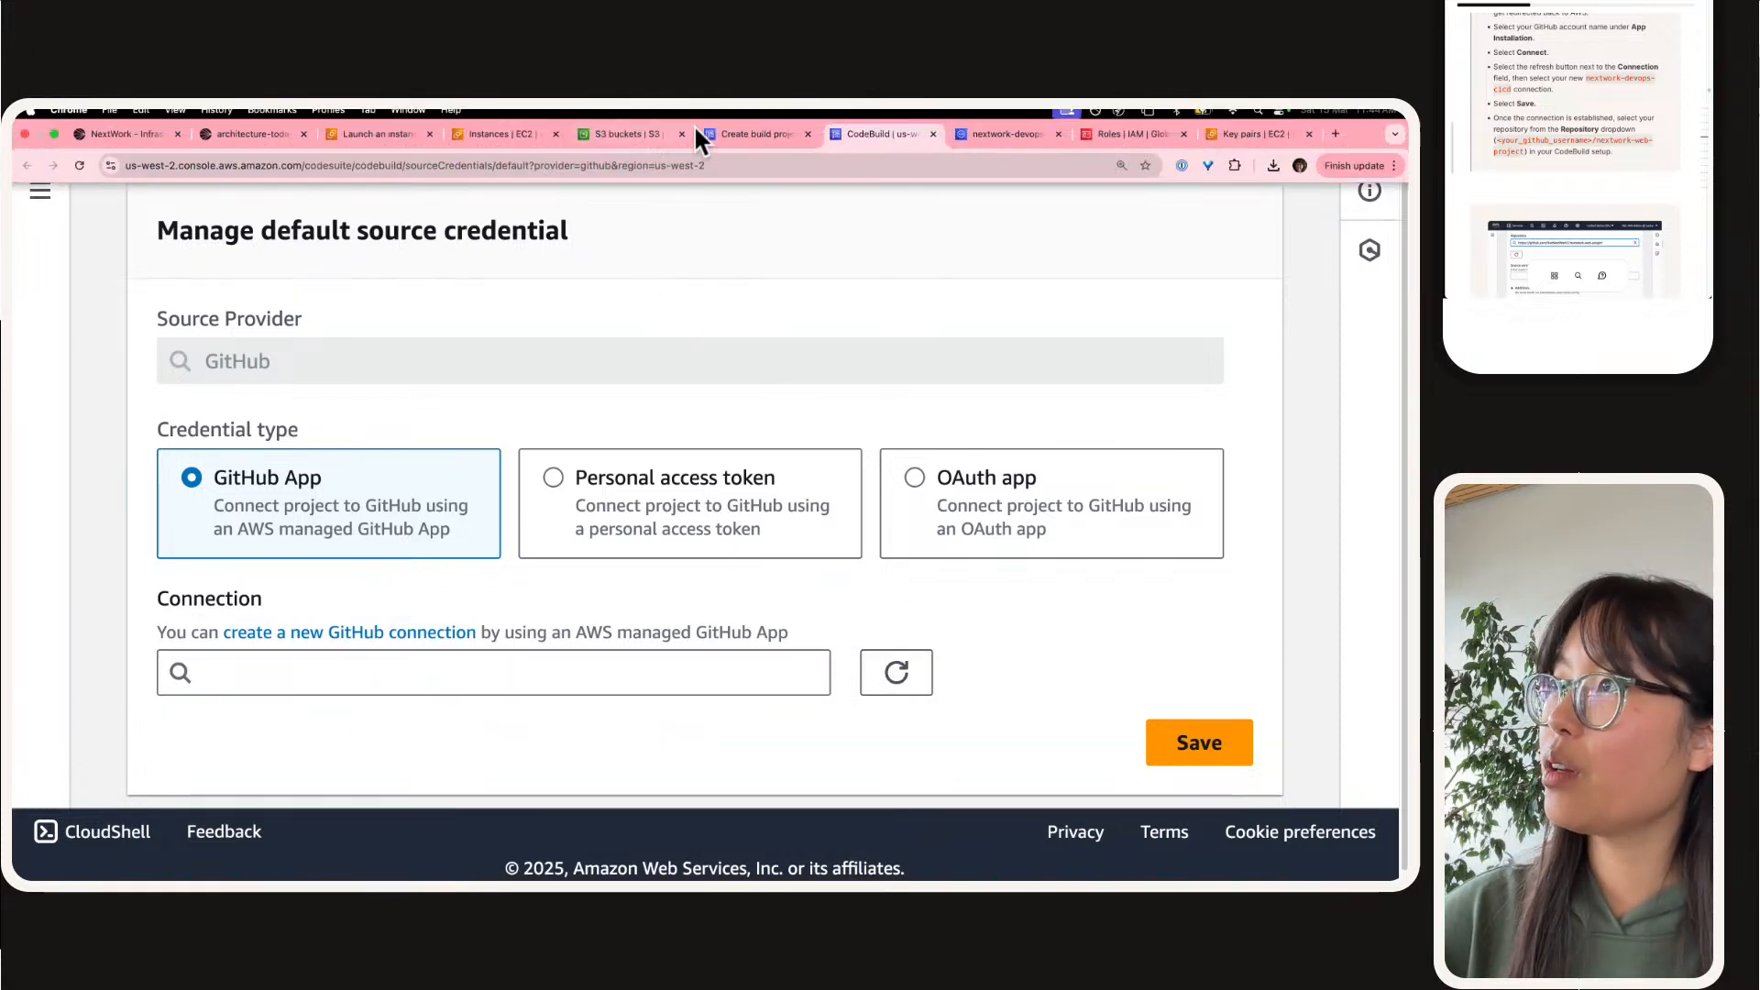
click(748, 133)
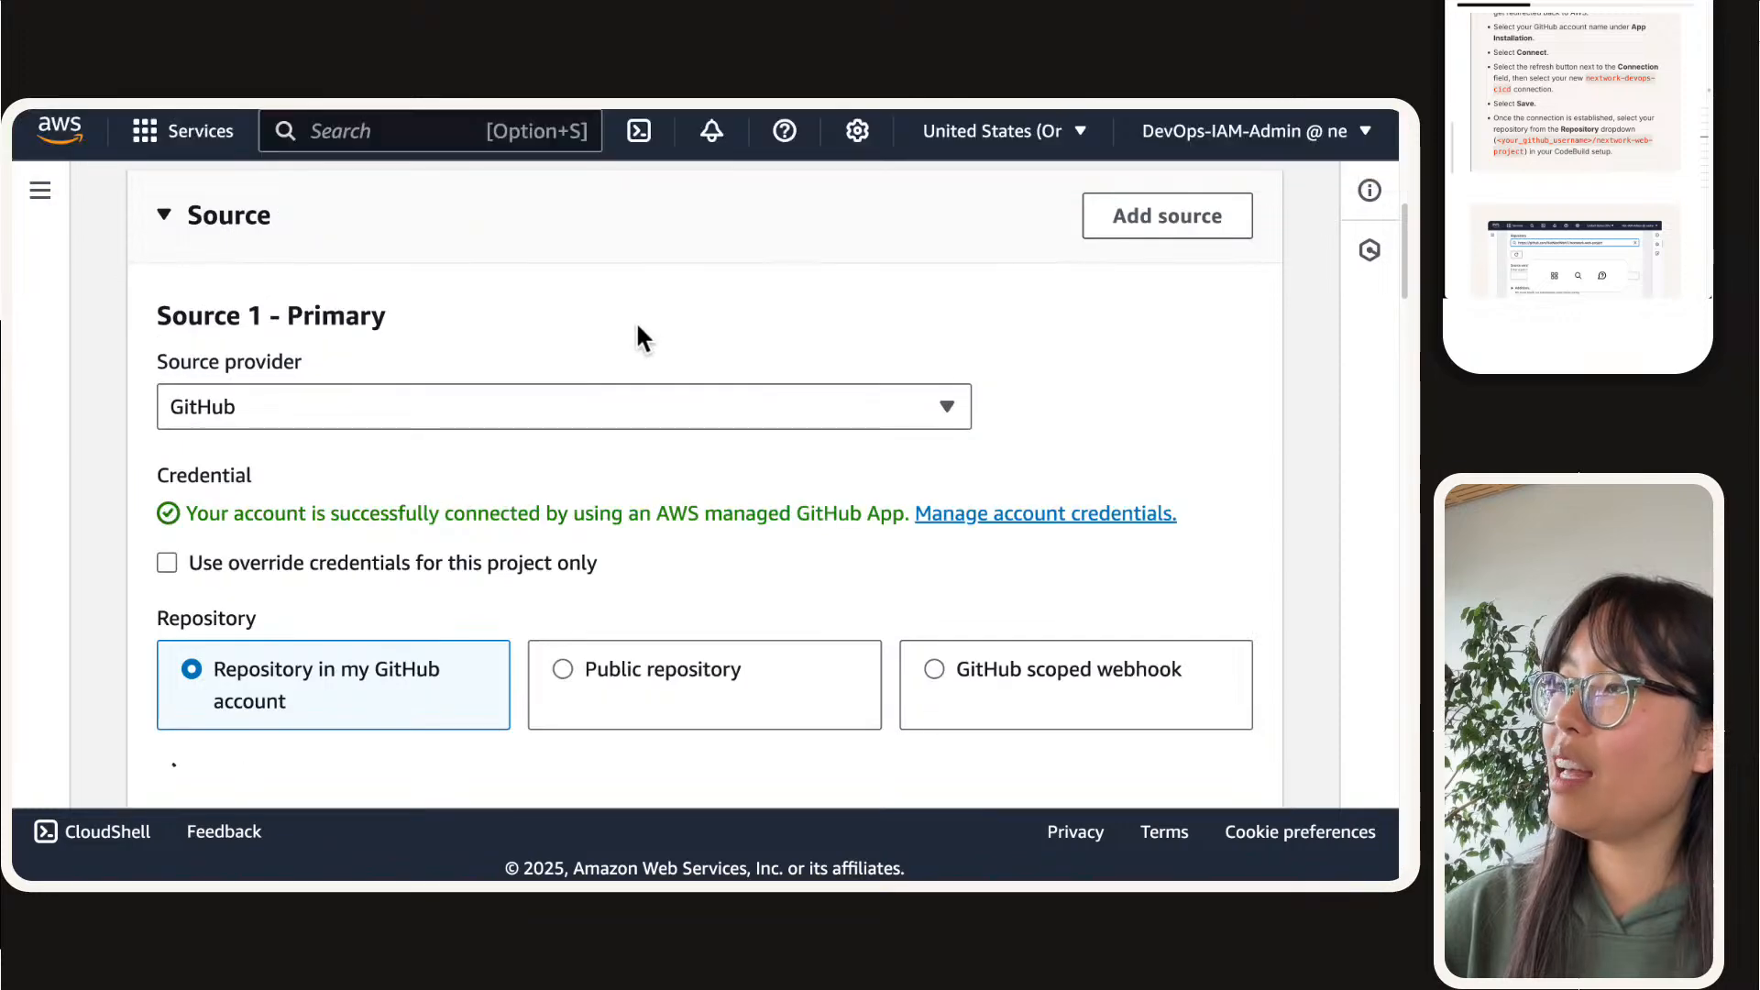
mouse_move(904, 133)
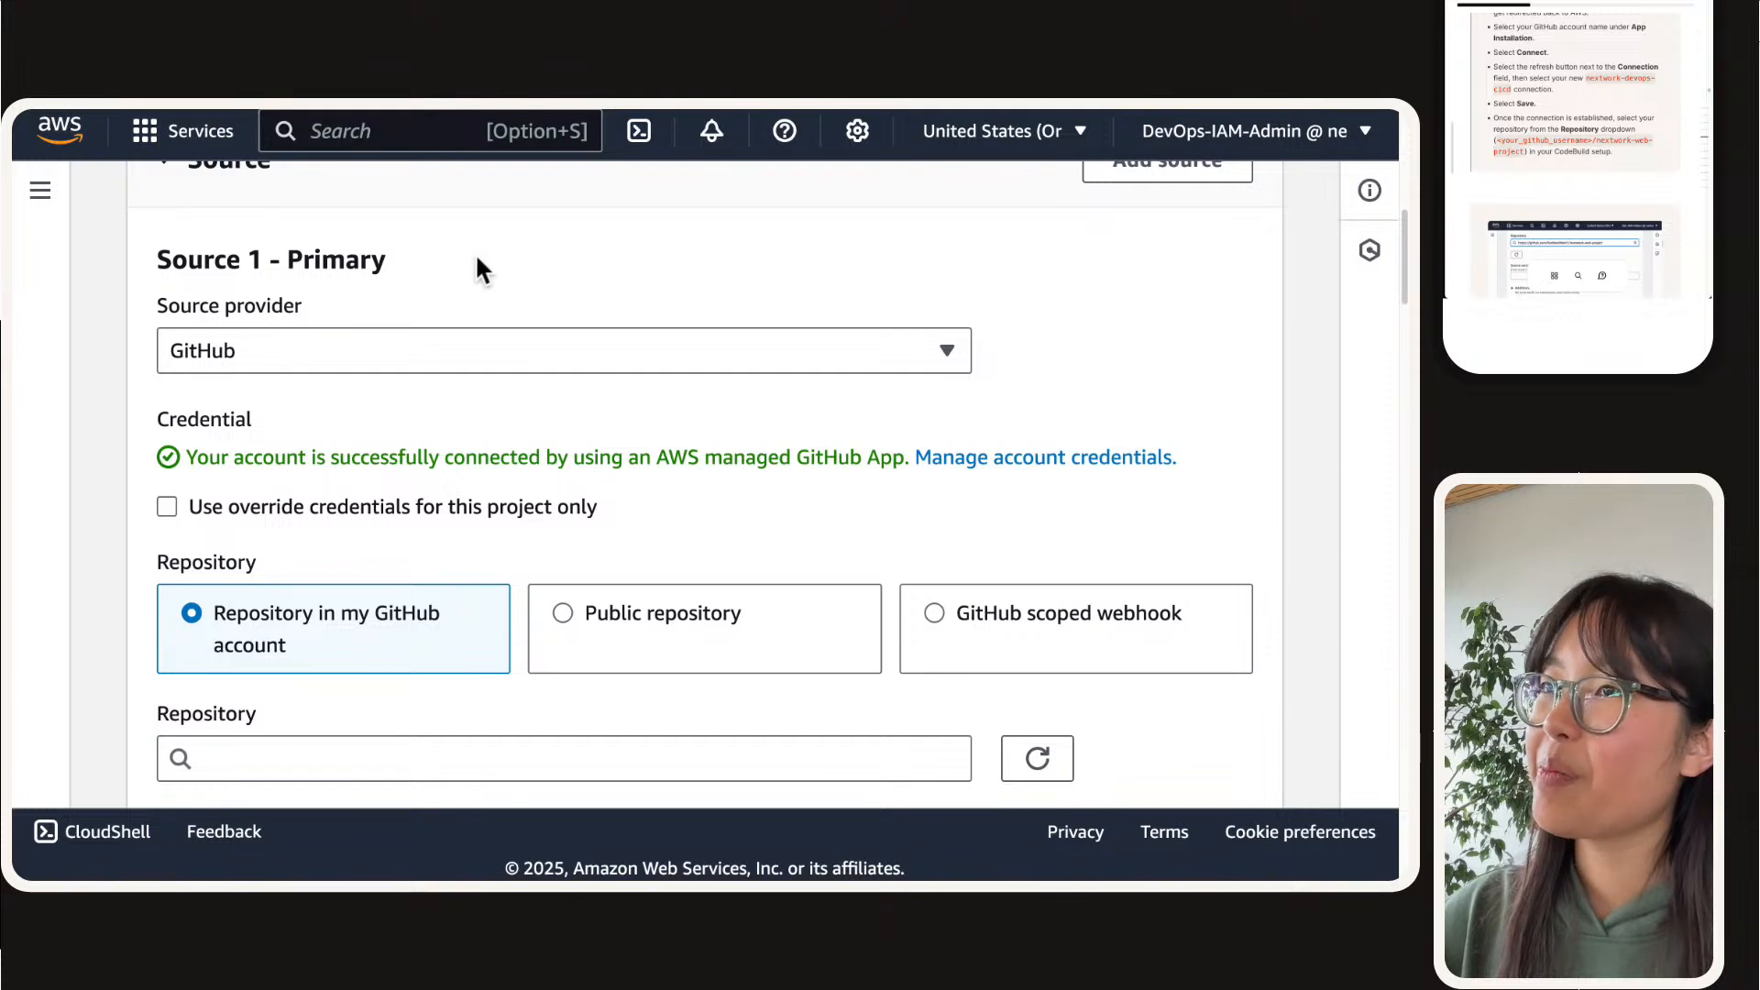
scroll(645, 302, up, 1)
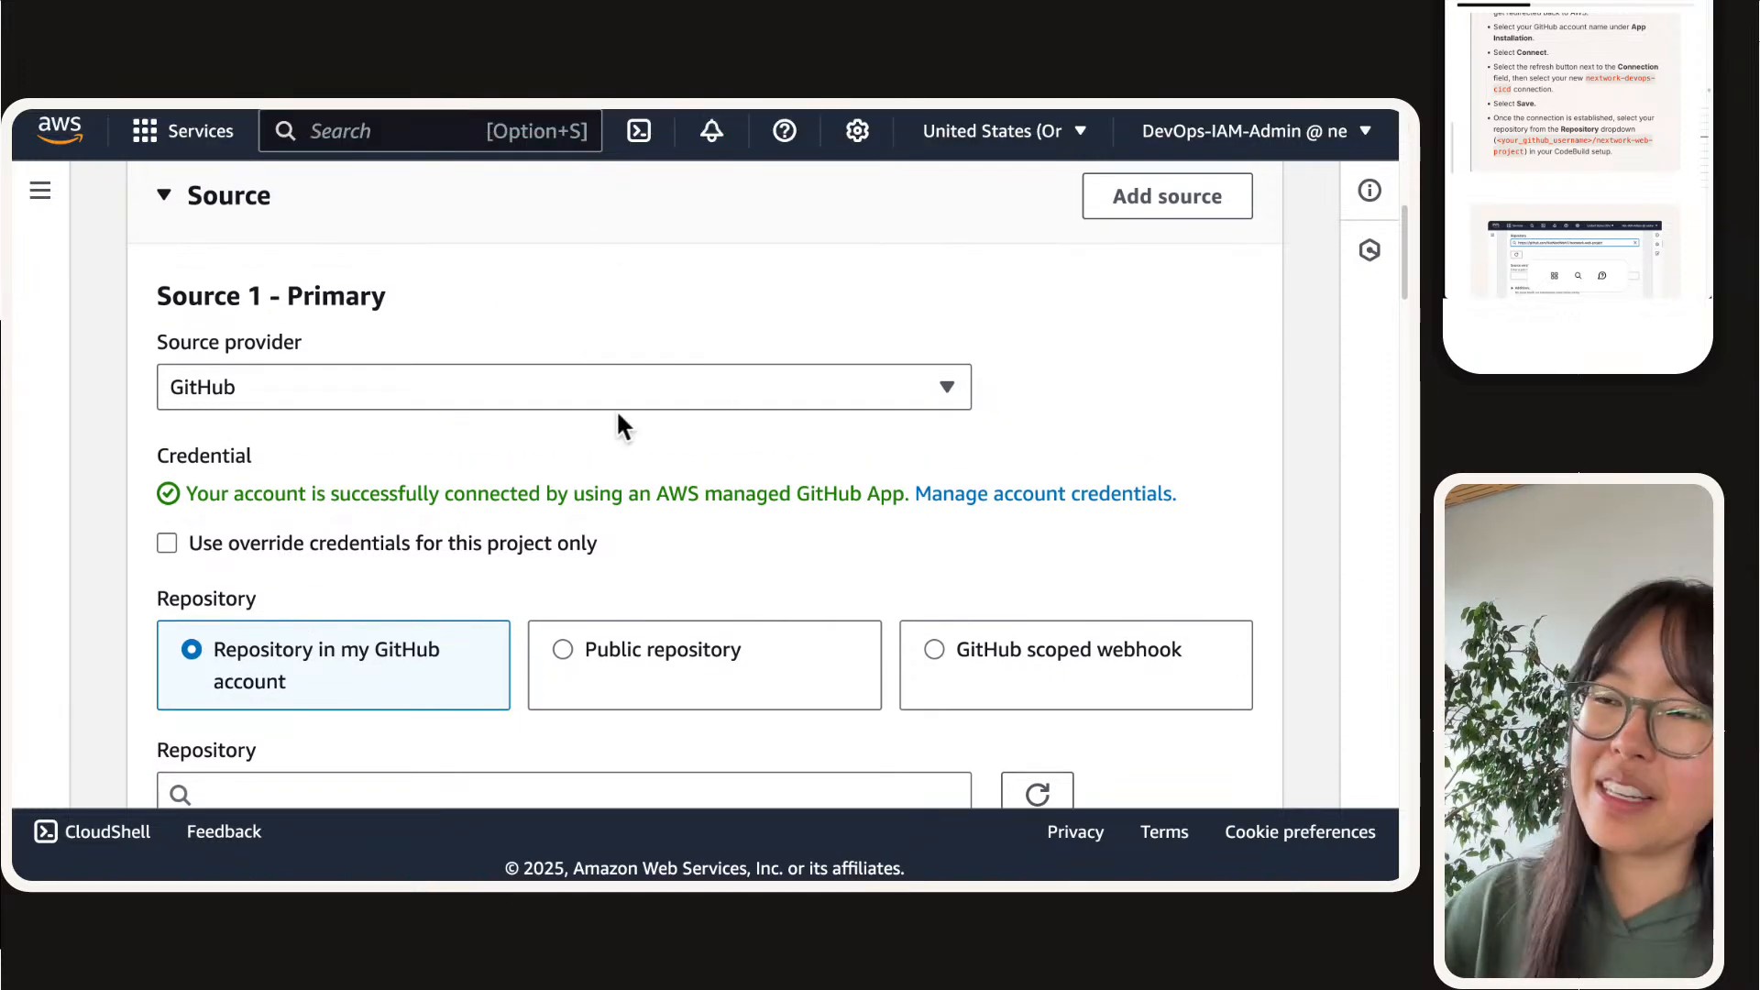
triple_click(530, 495)
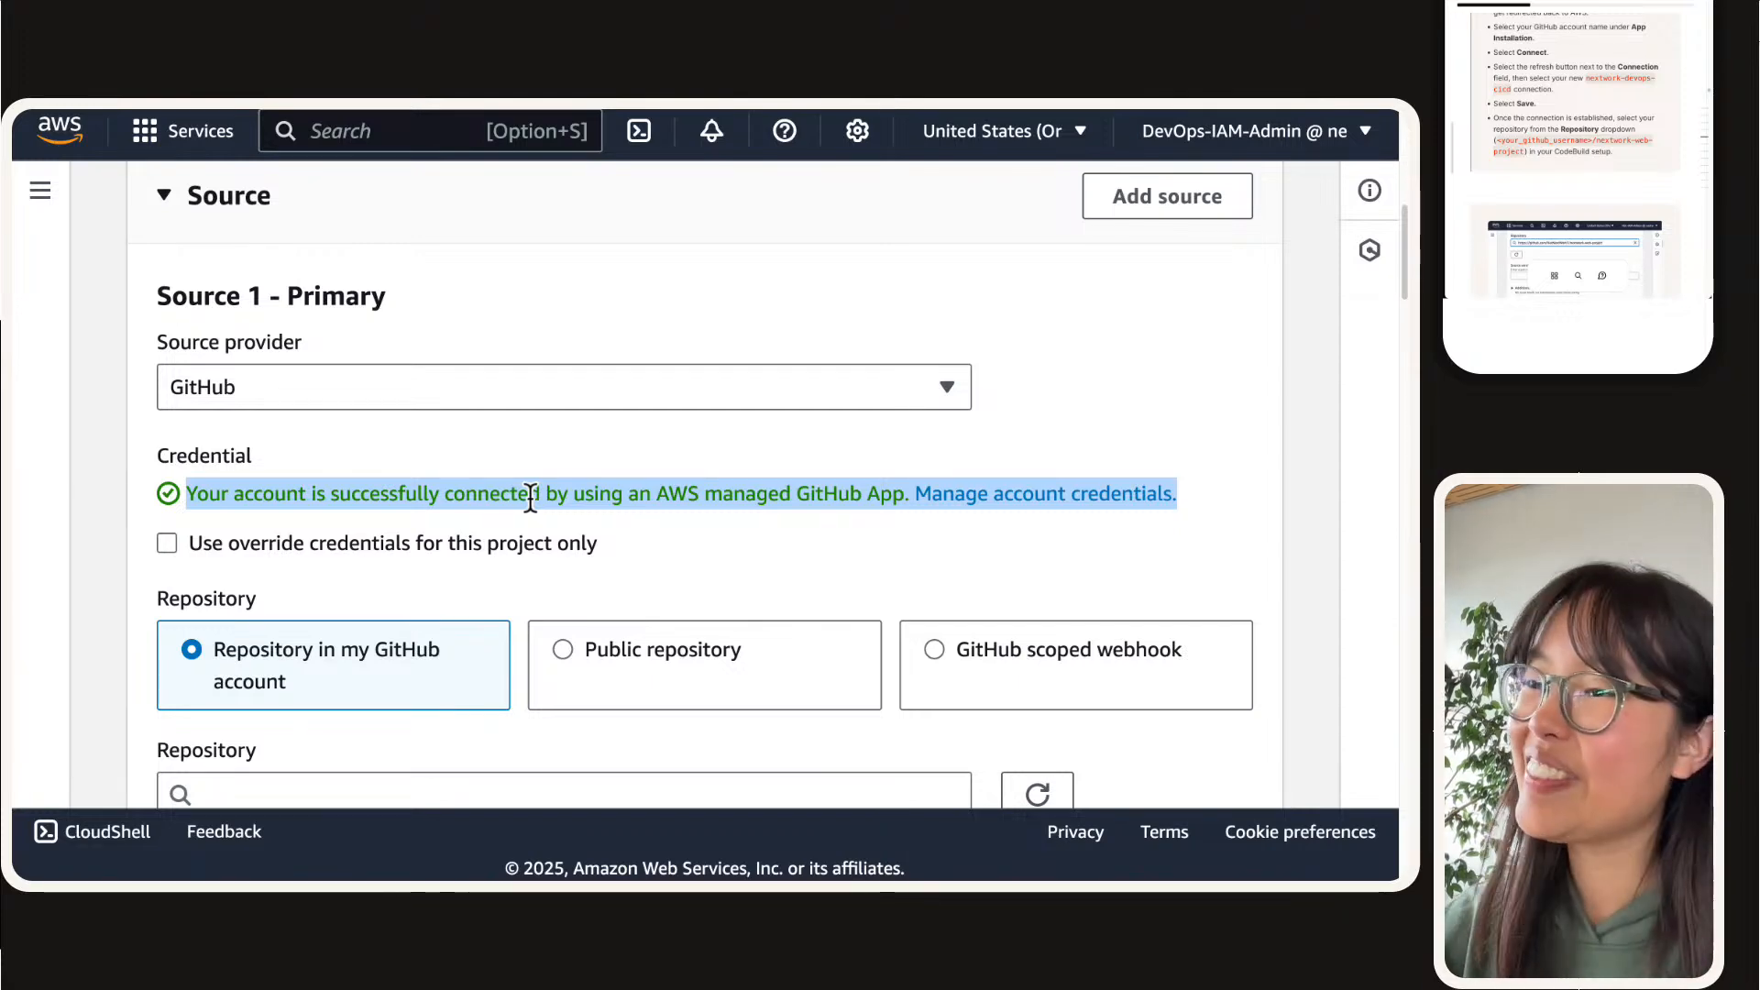
click(530, 495)
Step: Choose the nextwork-web-project repository from the connected GitHub account as the primary source
scroll(530, 499, down, 3)
click(514, 523)
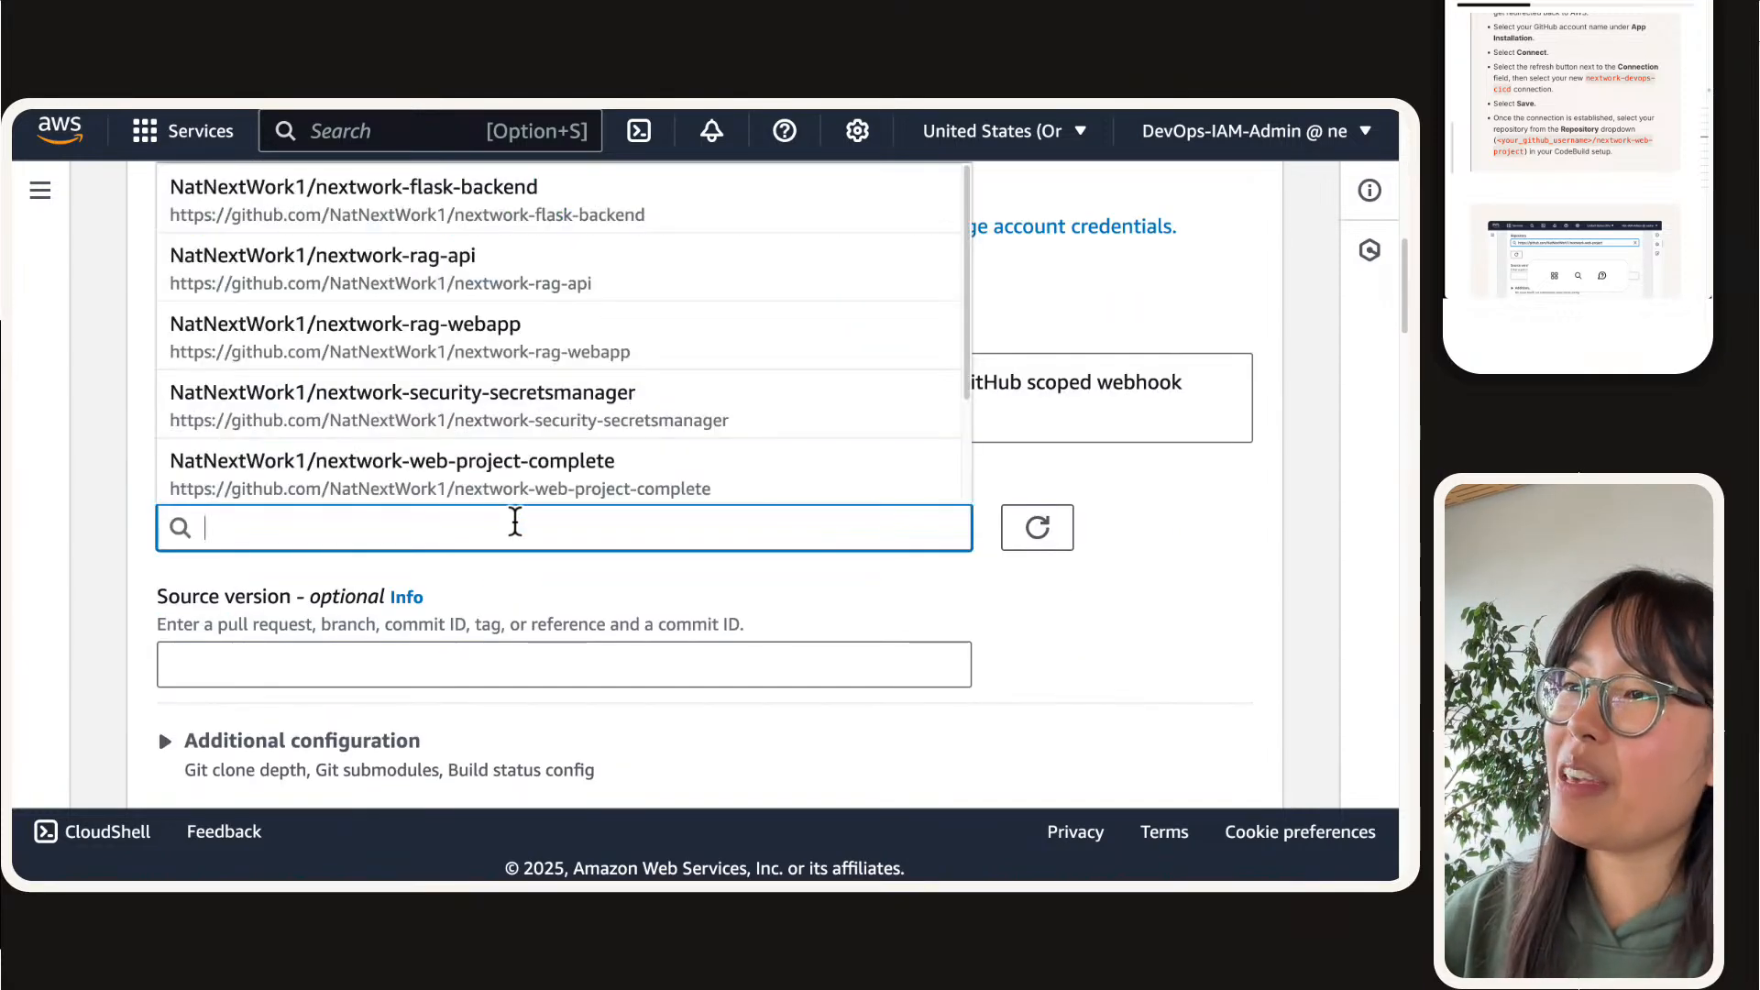
scroll(424, 413, down, 2)
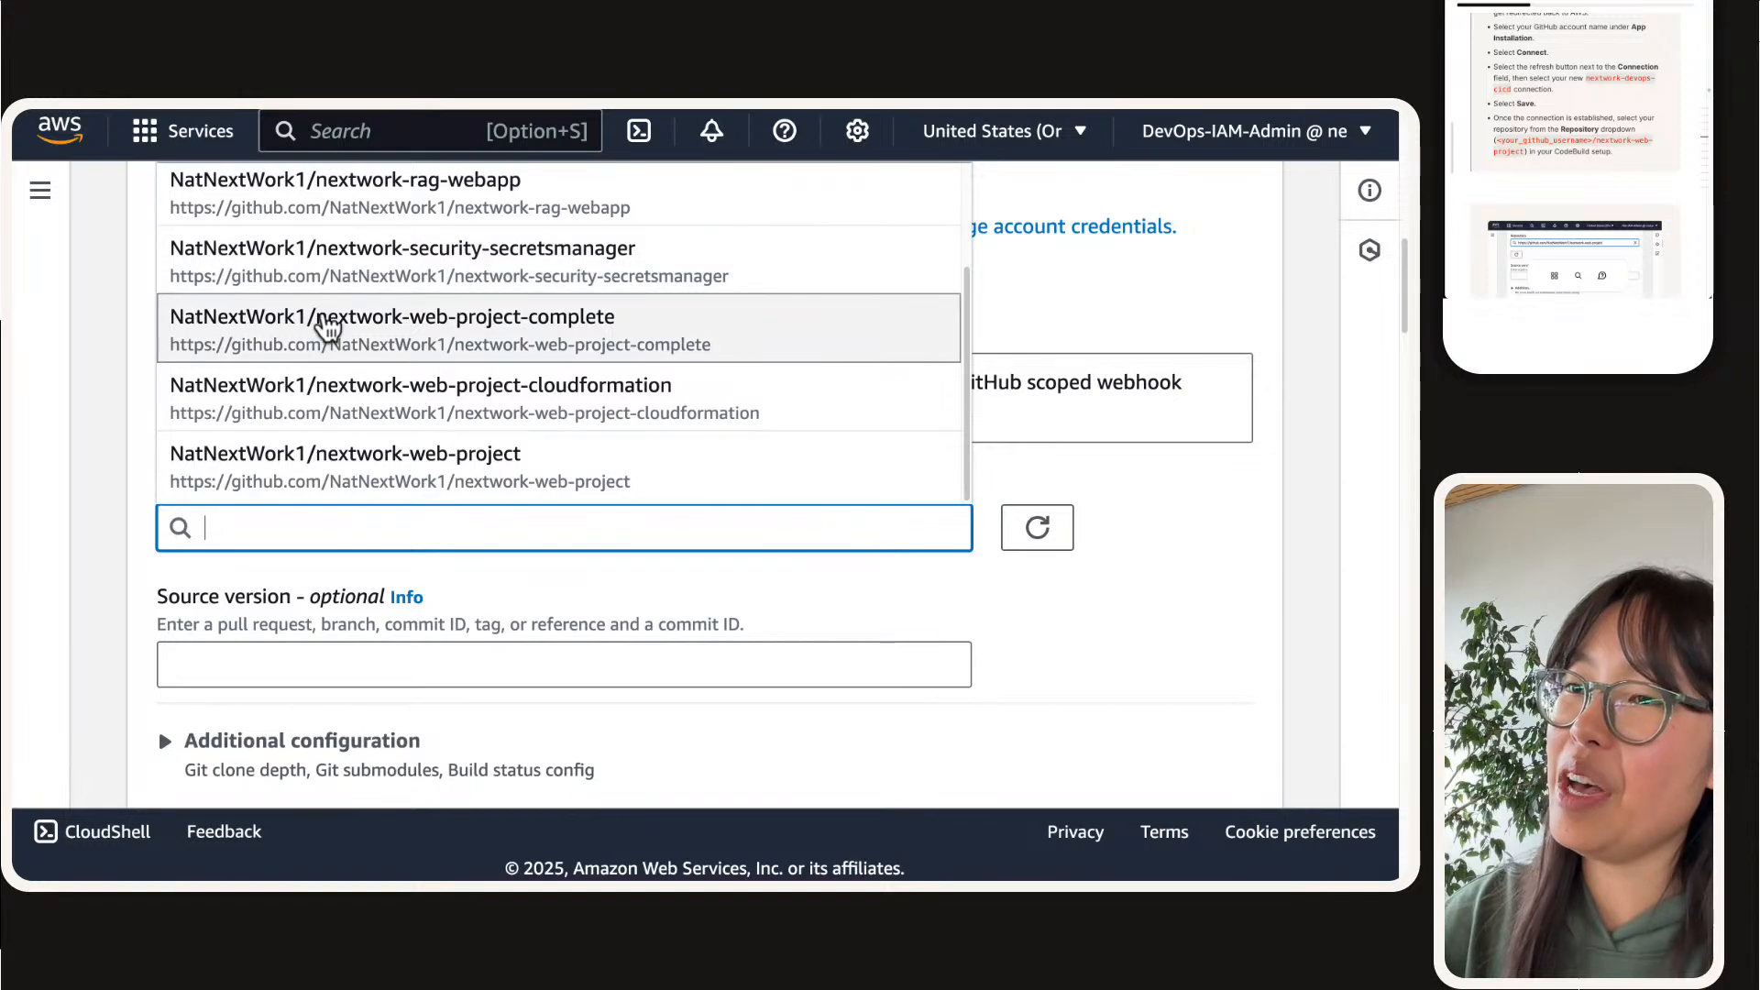
scroll(244, 263, up, 2)
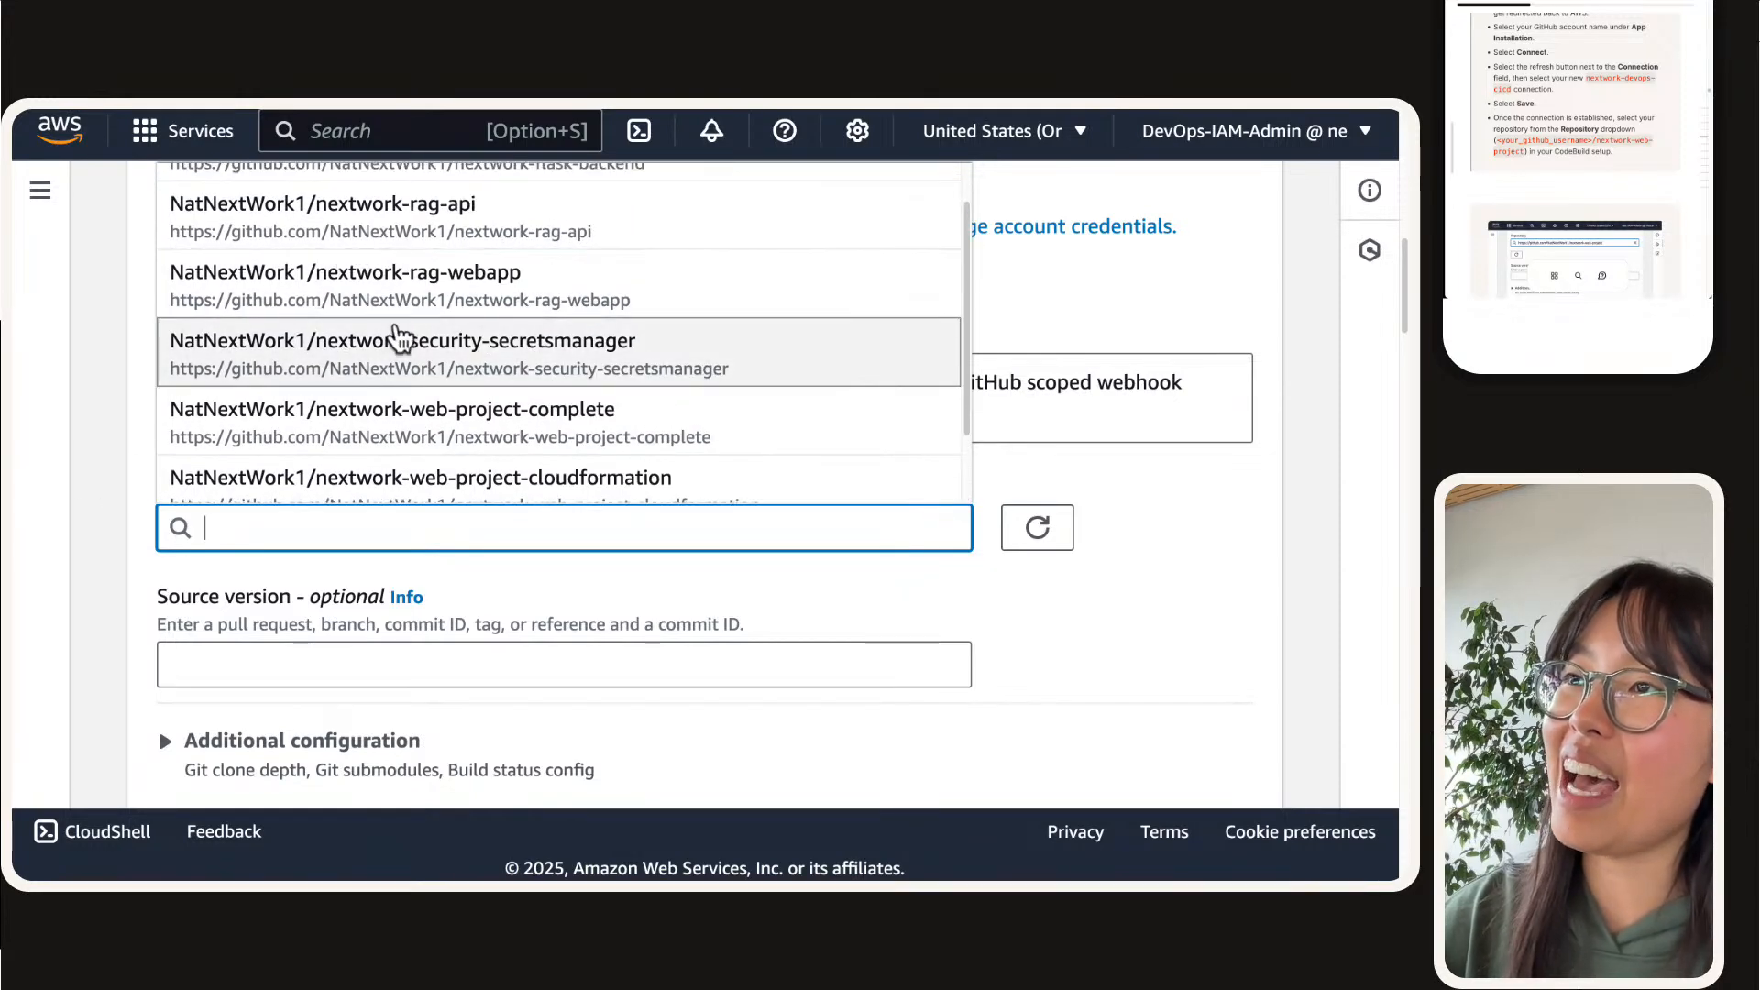
scroll(393, 220, up, 1)
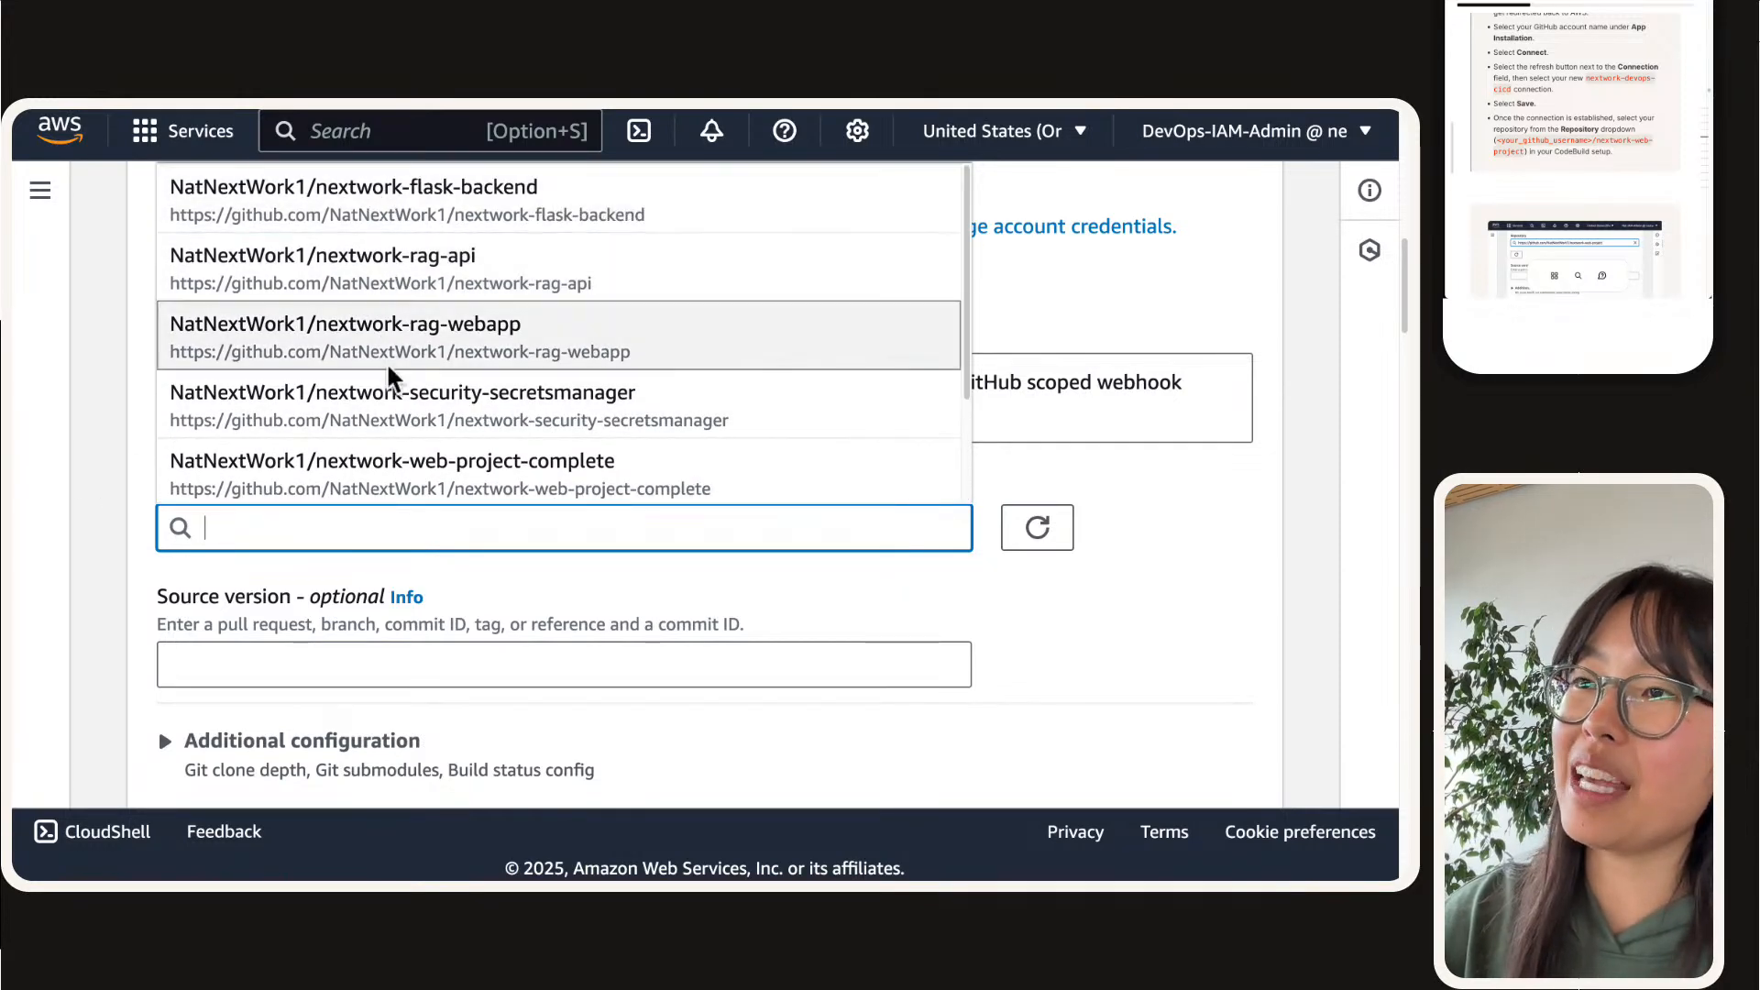
scroll(471, 346, down, 3)
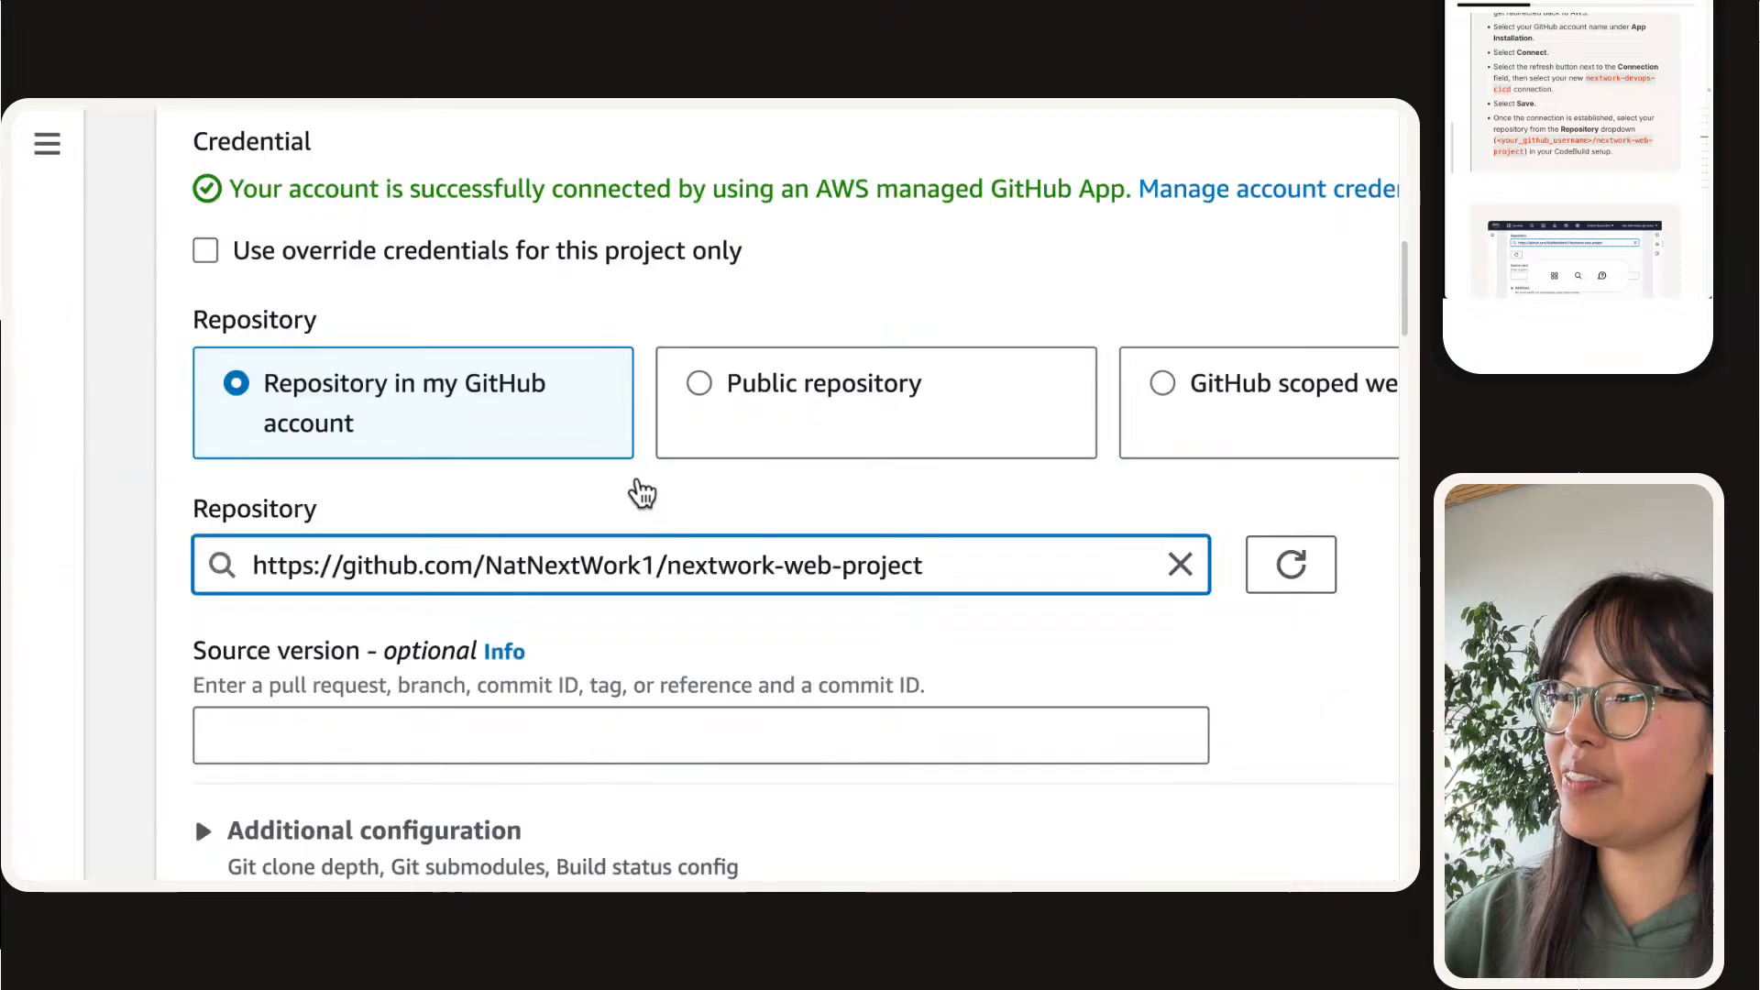
click(1343, 426)
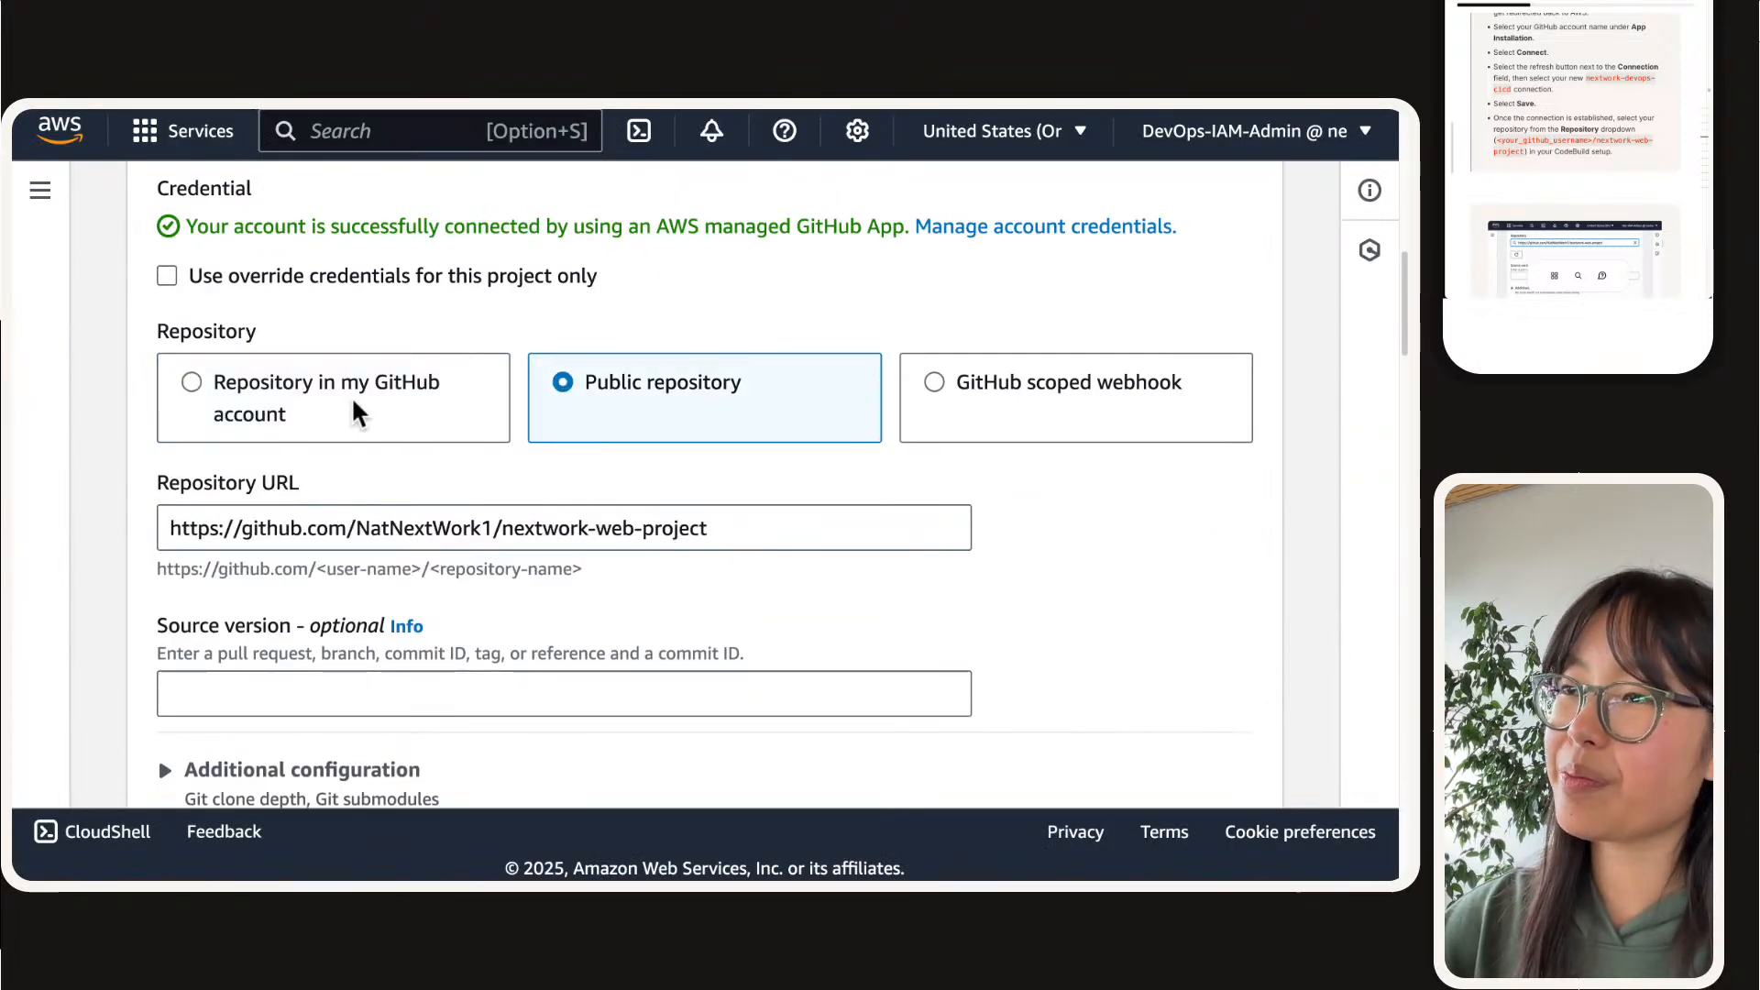
click(355, 414)
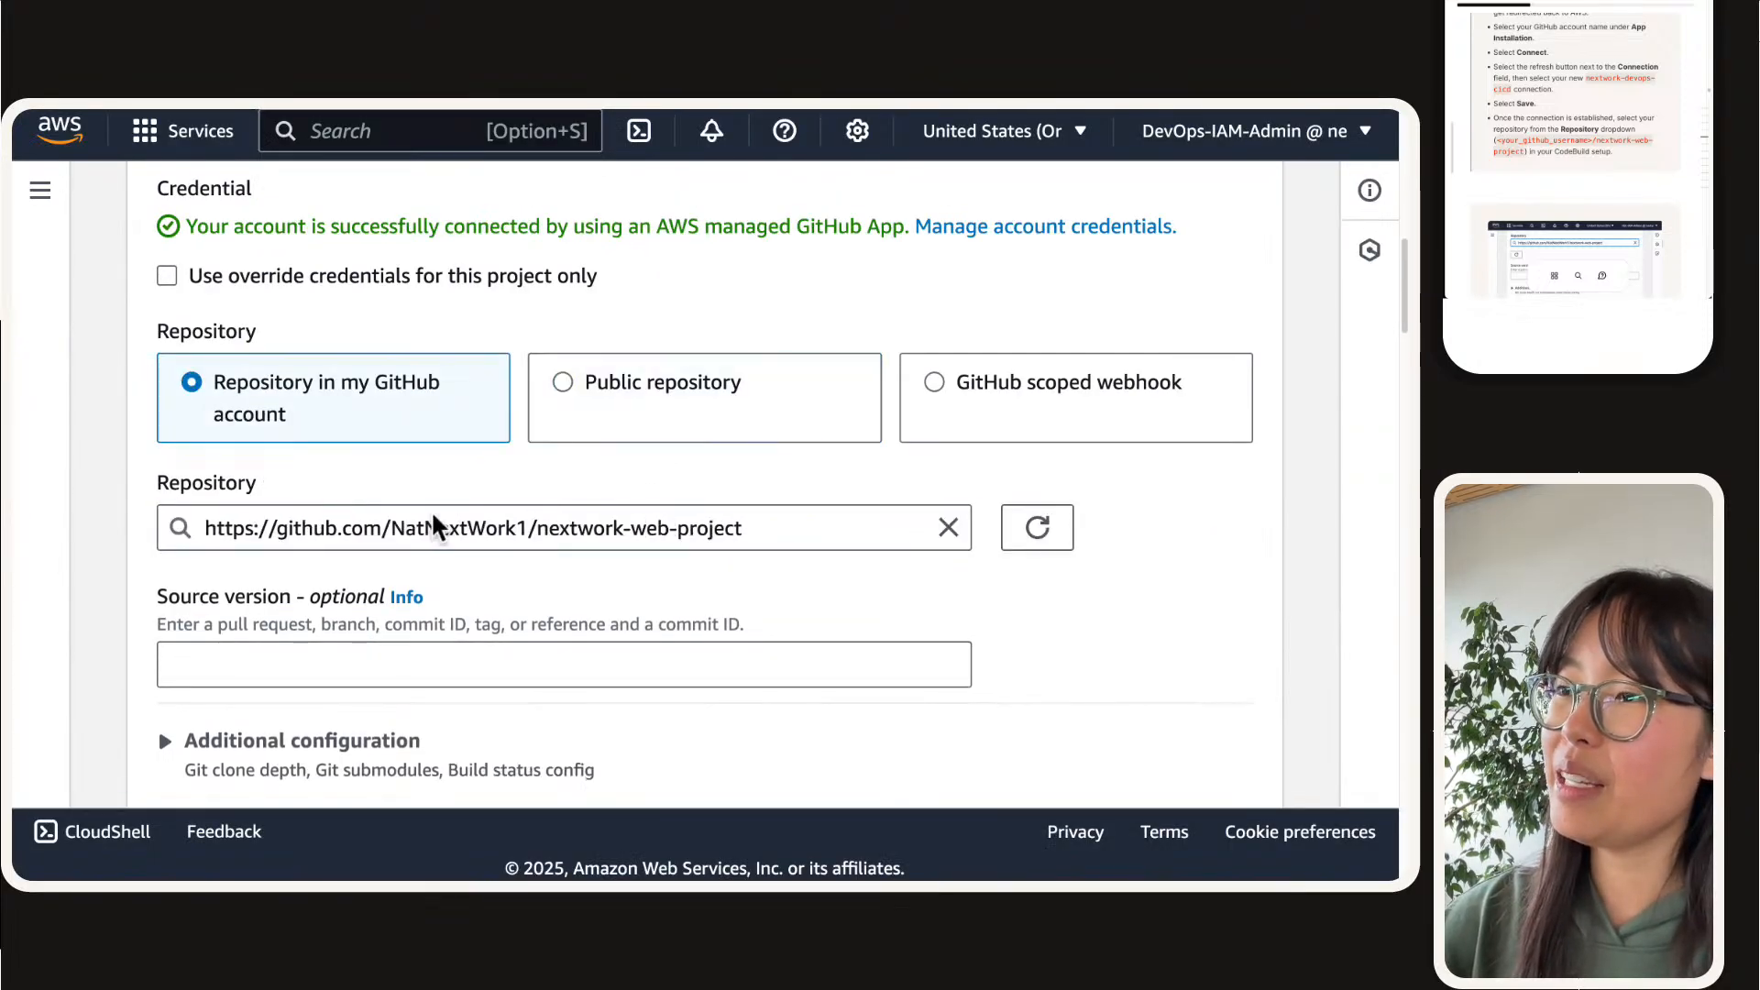
Step: Turn off the webhook option that rebuilds every time a code change is pushed to the repository
scroll(72, 463, down, 3)
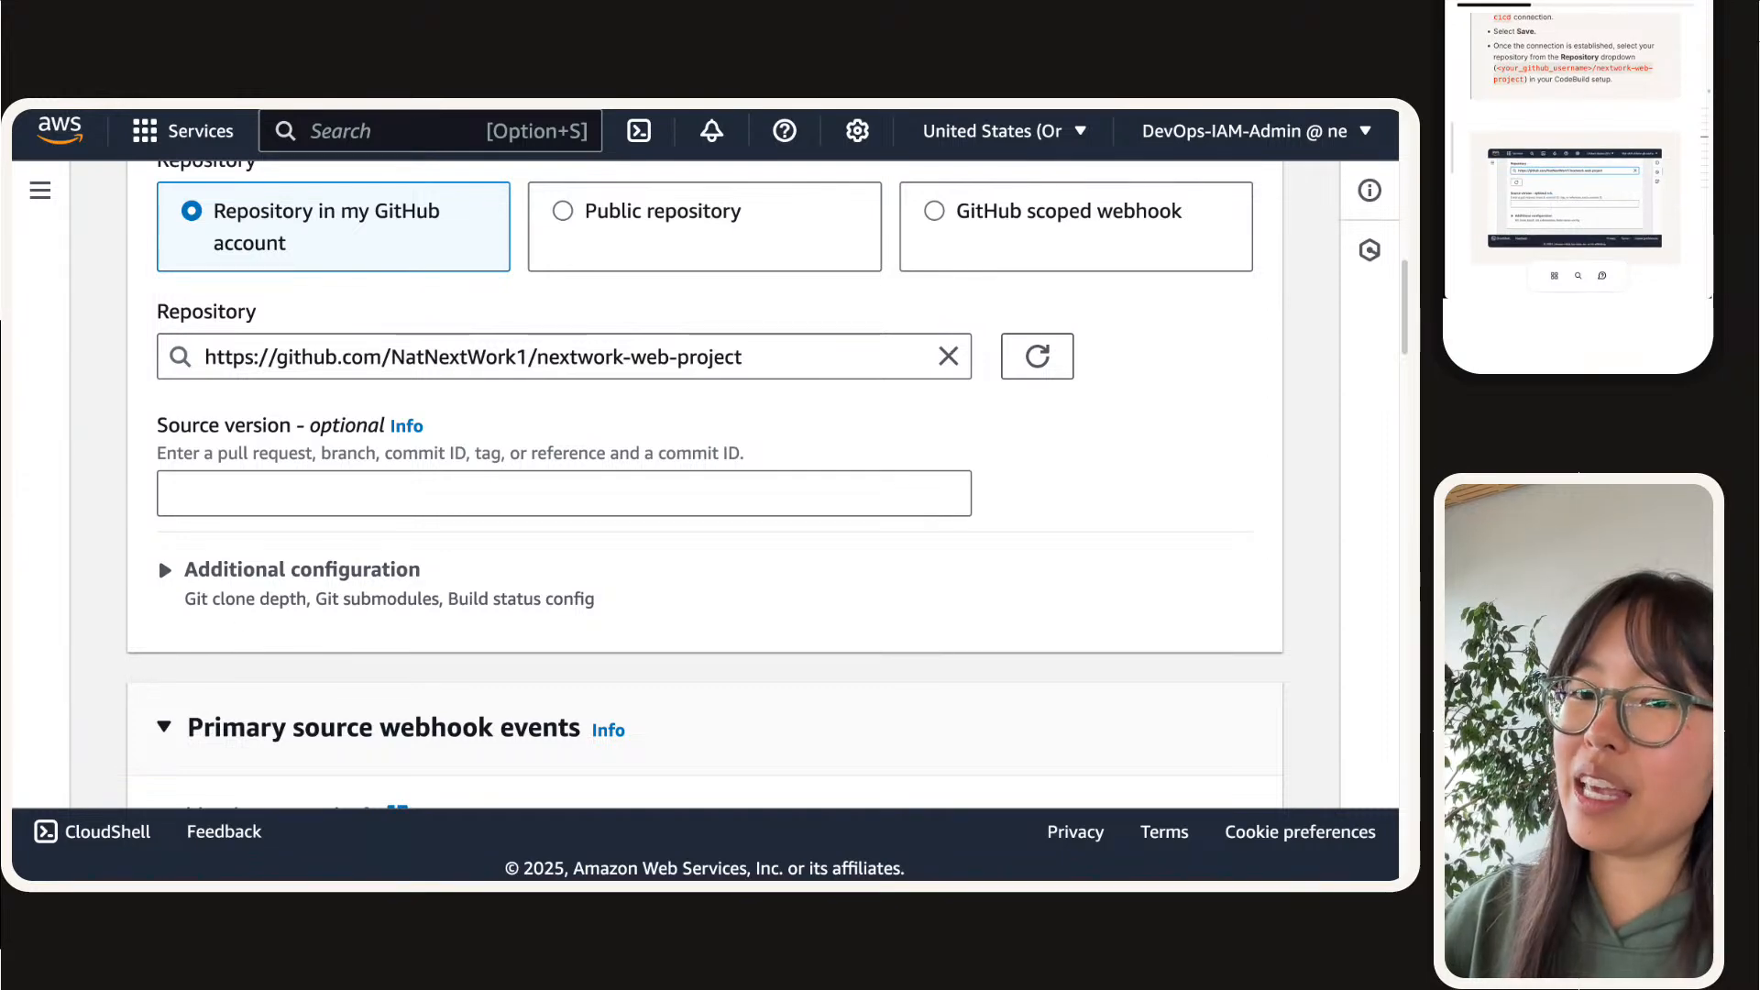
scroll(421, 562, down, 5)
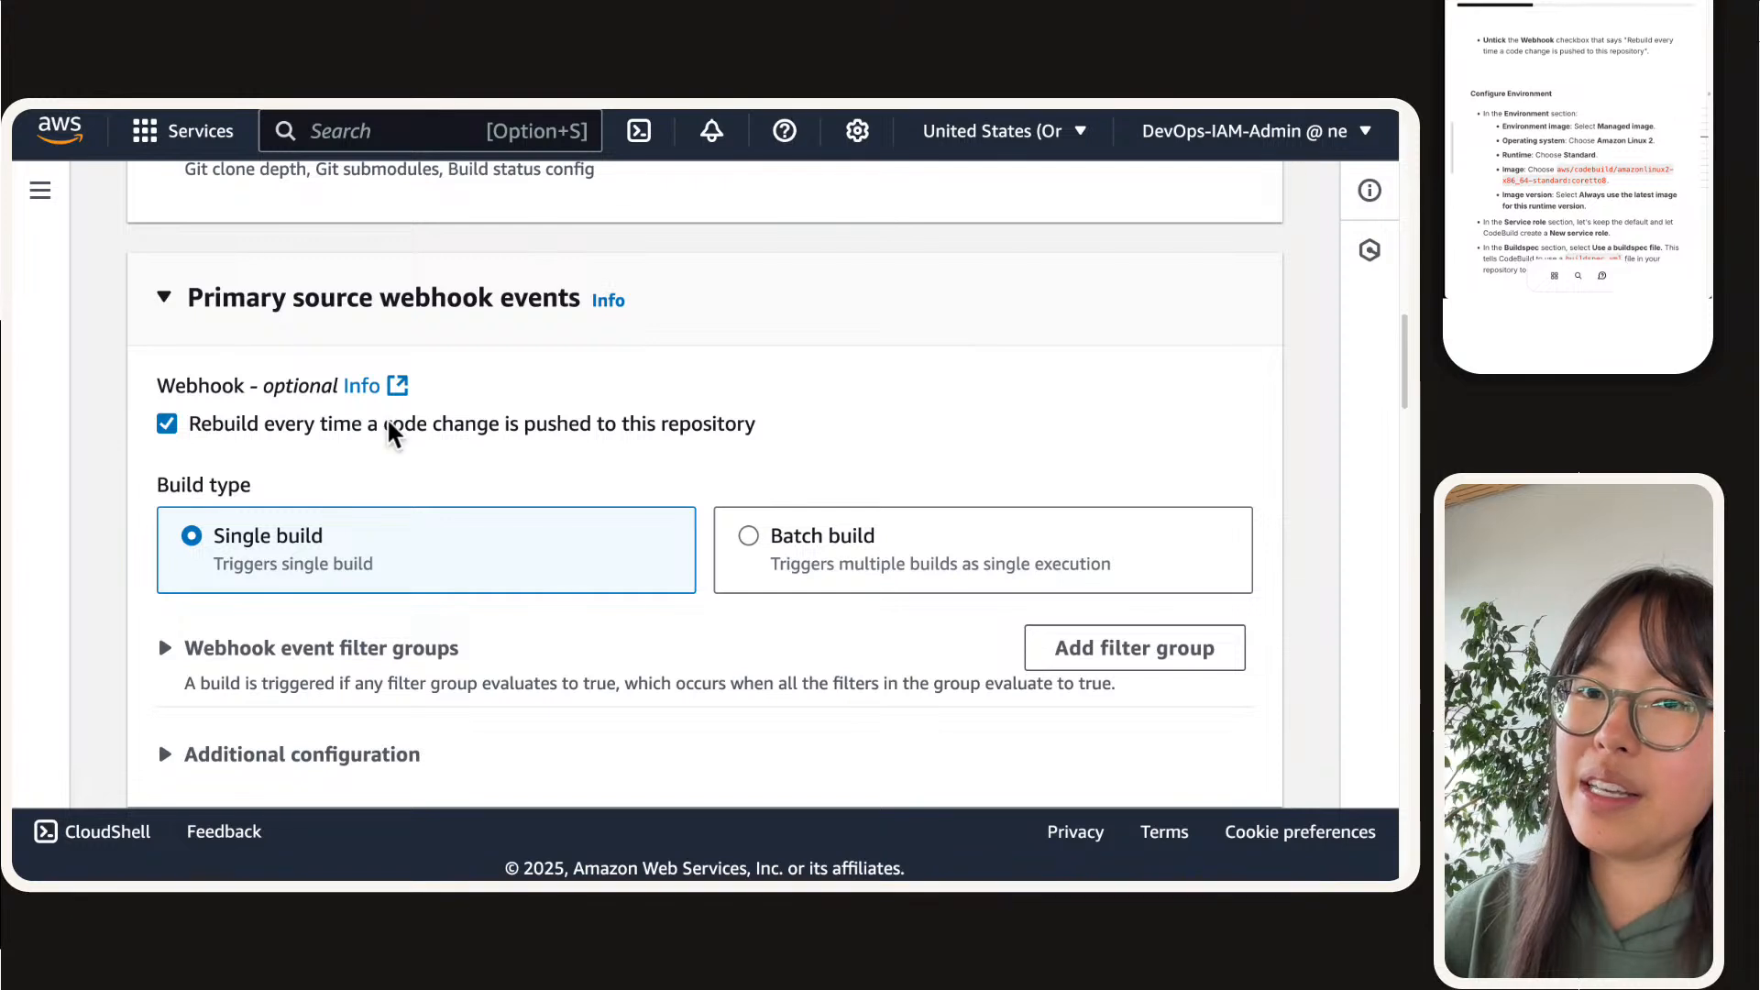
click(167, 423)
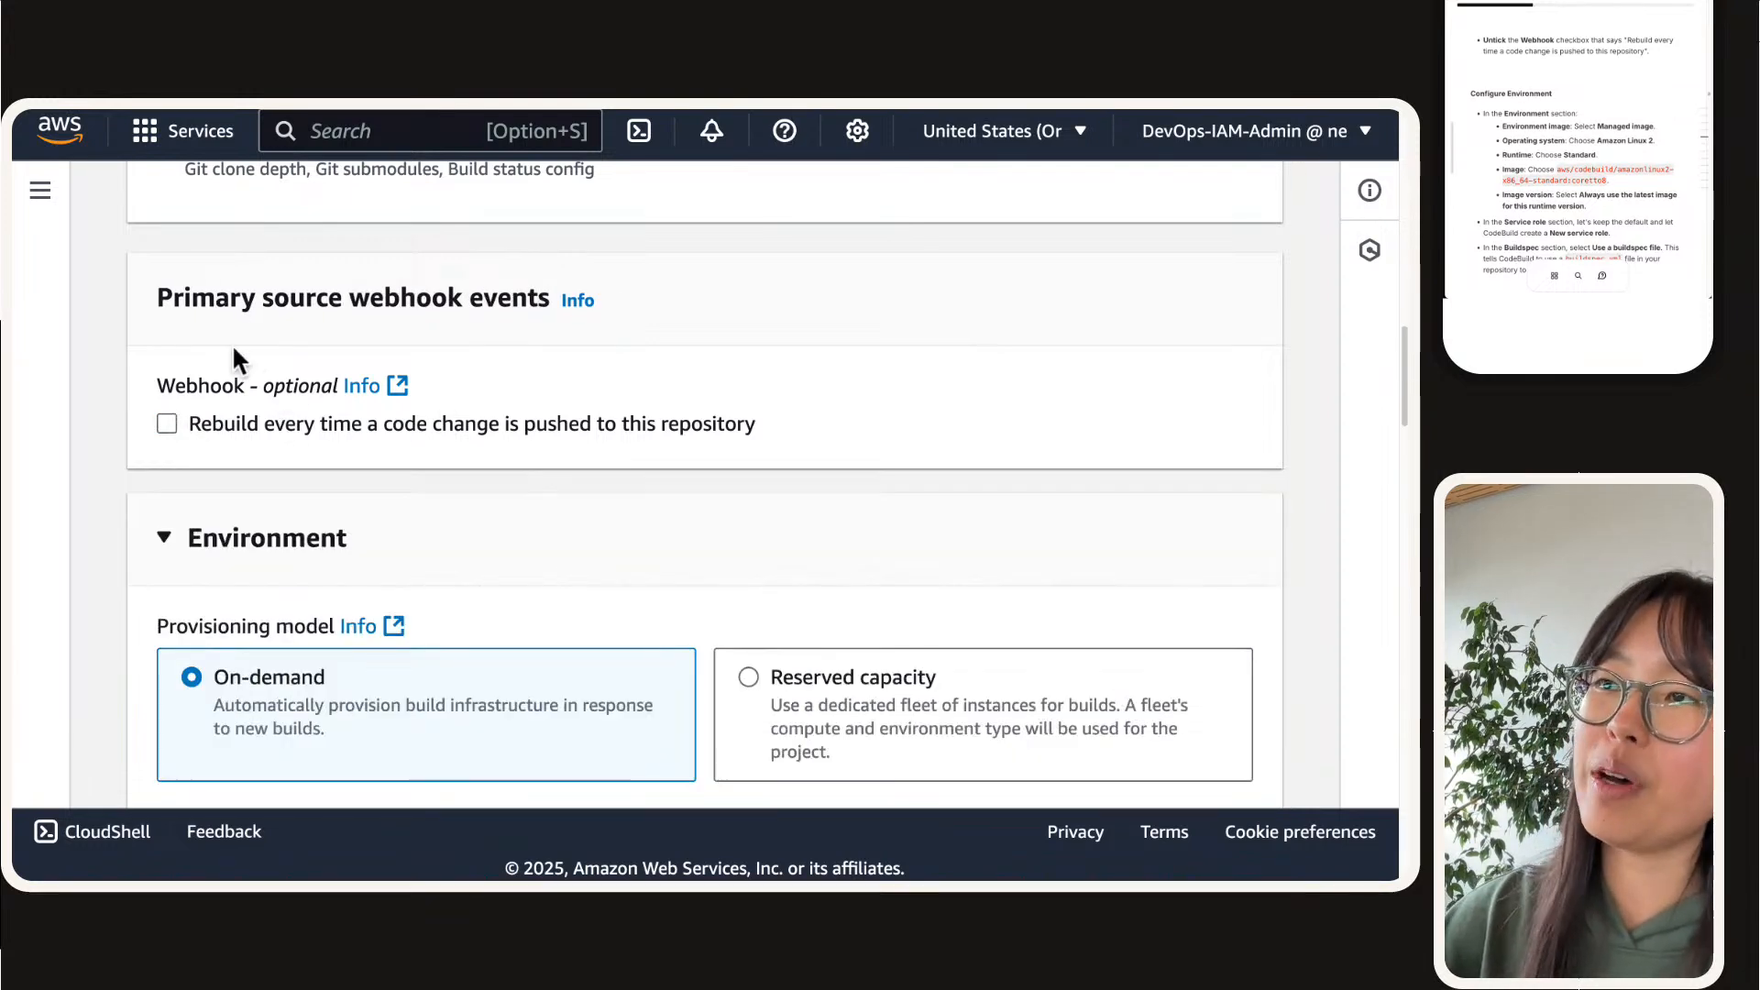
drag(133, 292, 555, 458)
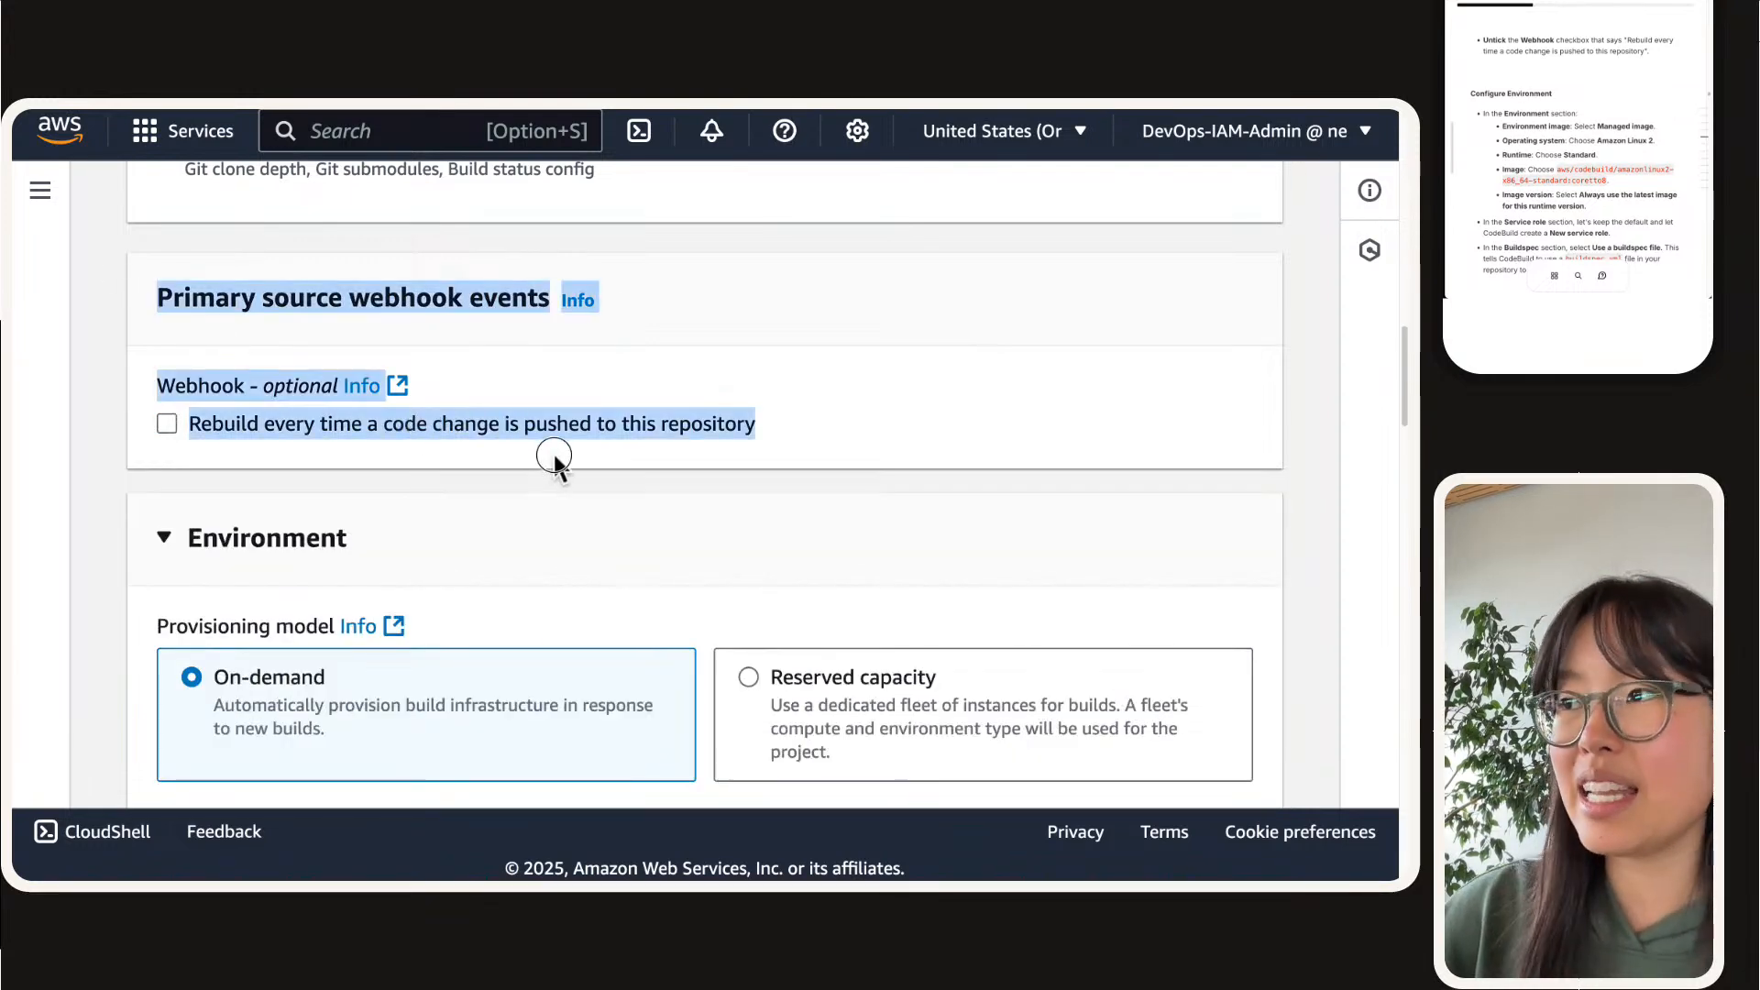
click(555, 459)
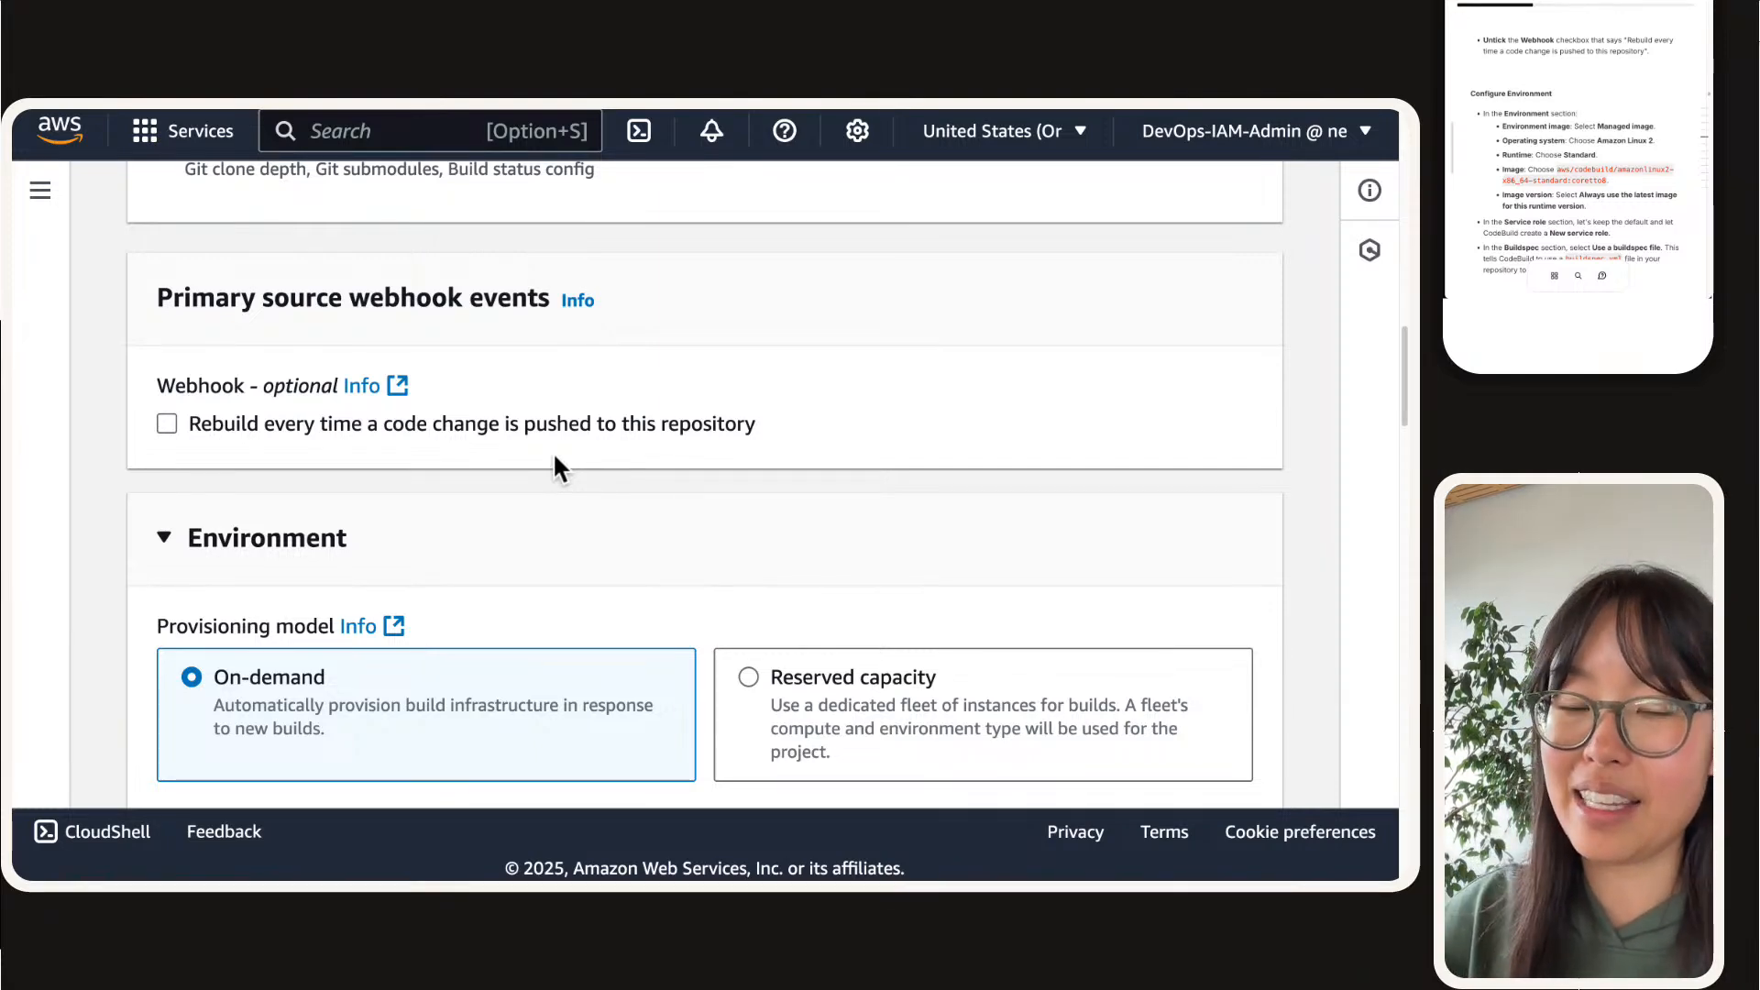
Step: Set the environment image to aws/codebuild/amazonlinux-x86_64-standard:corretto8
scroll(556, 467, down, 4)
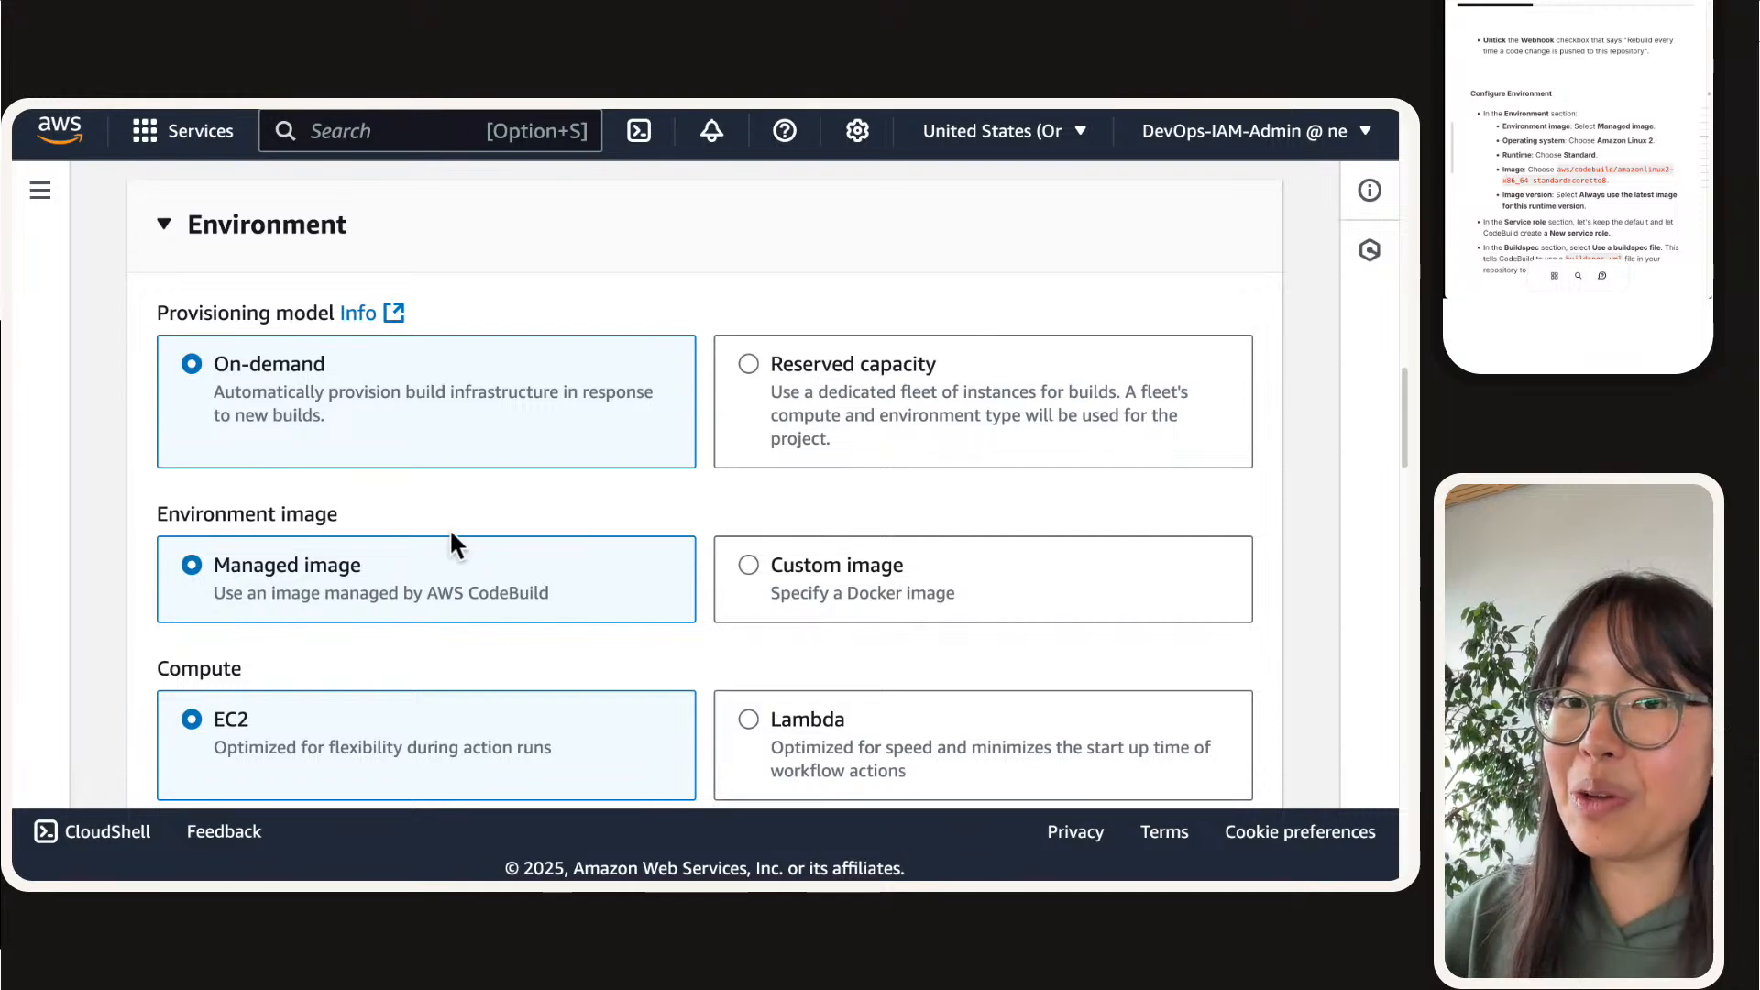
scroll(437, 478, down, 3)
scroll(382, 268, up, 1)
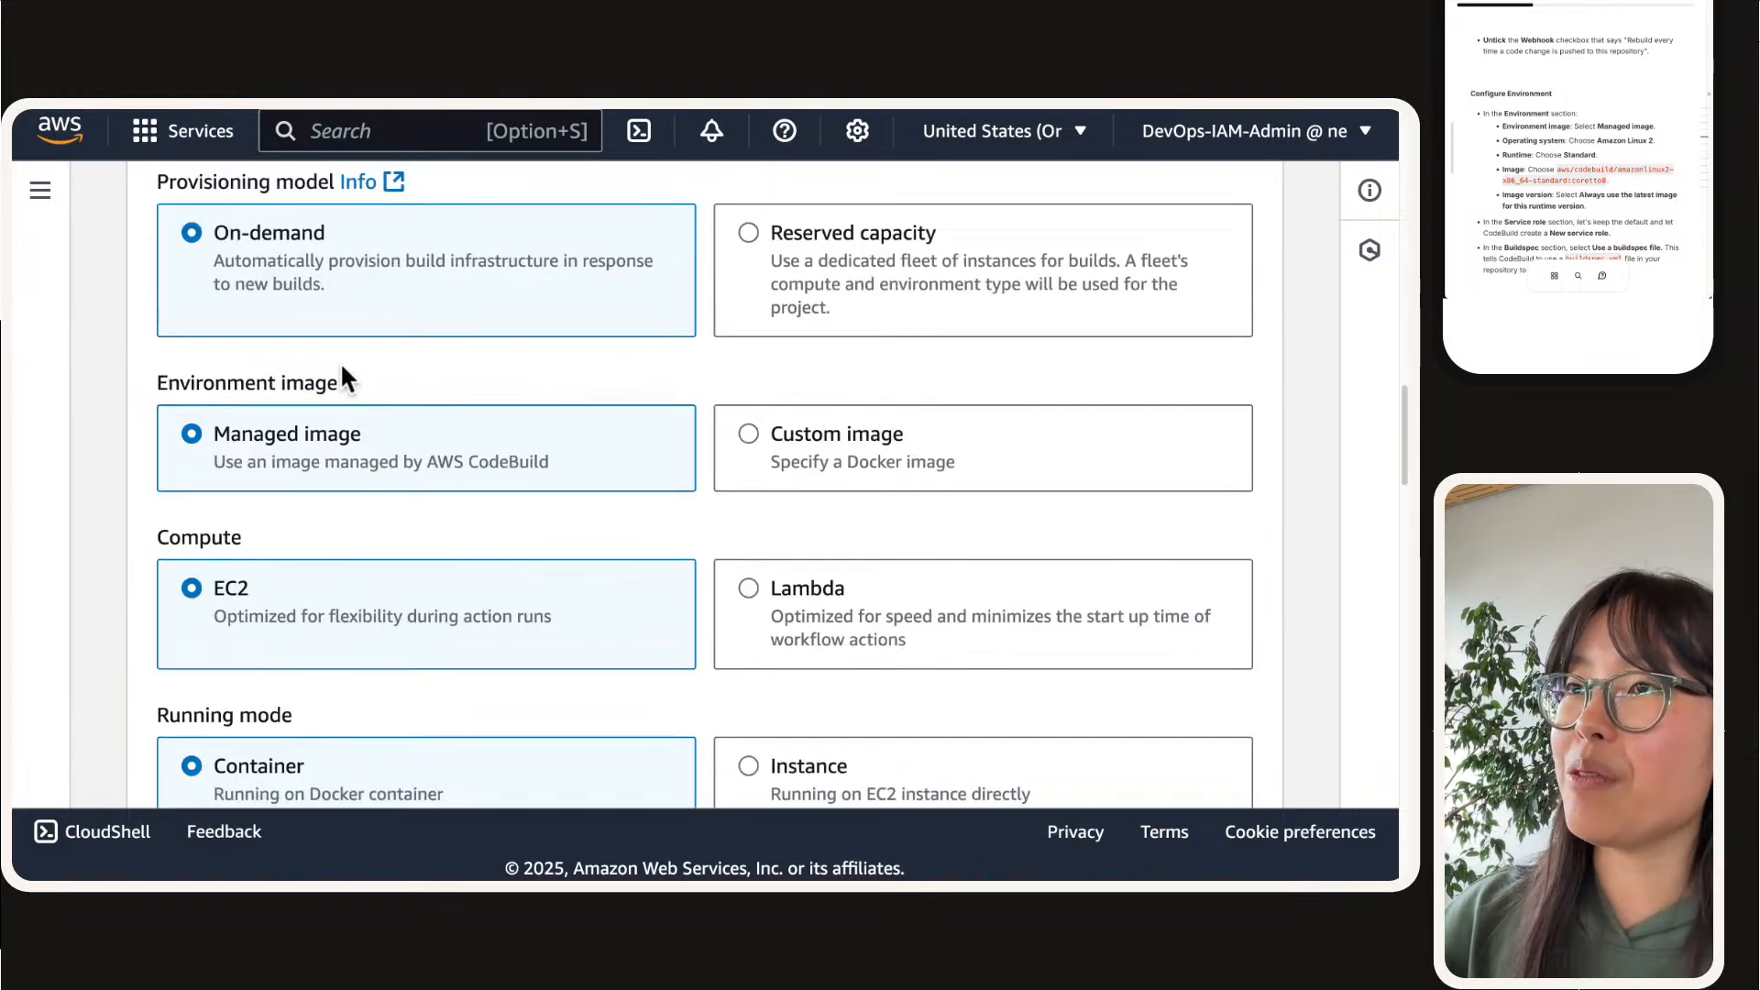
scroll(339, 459, down, 5)
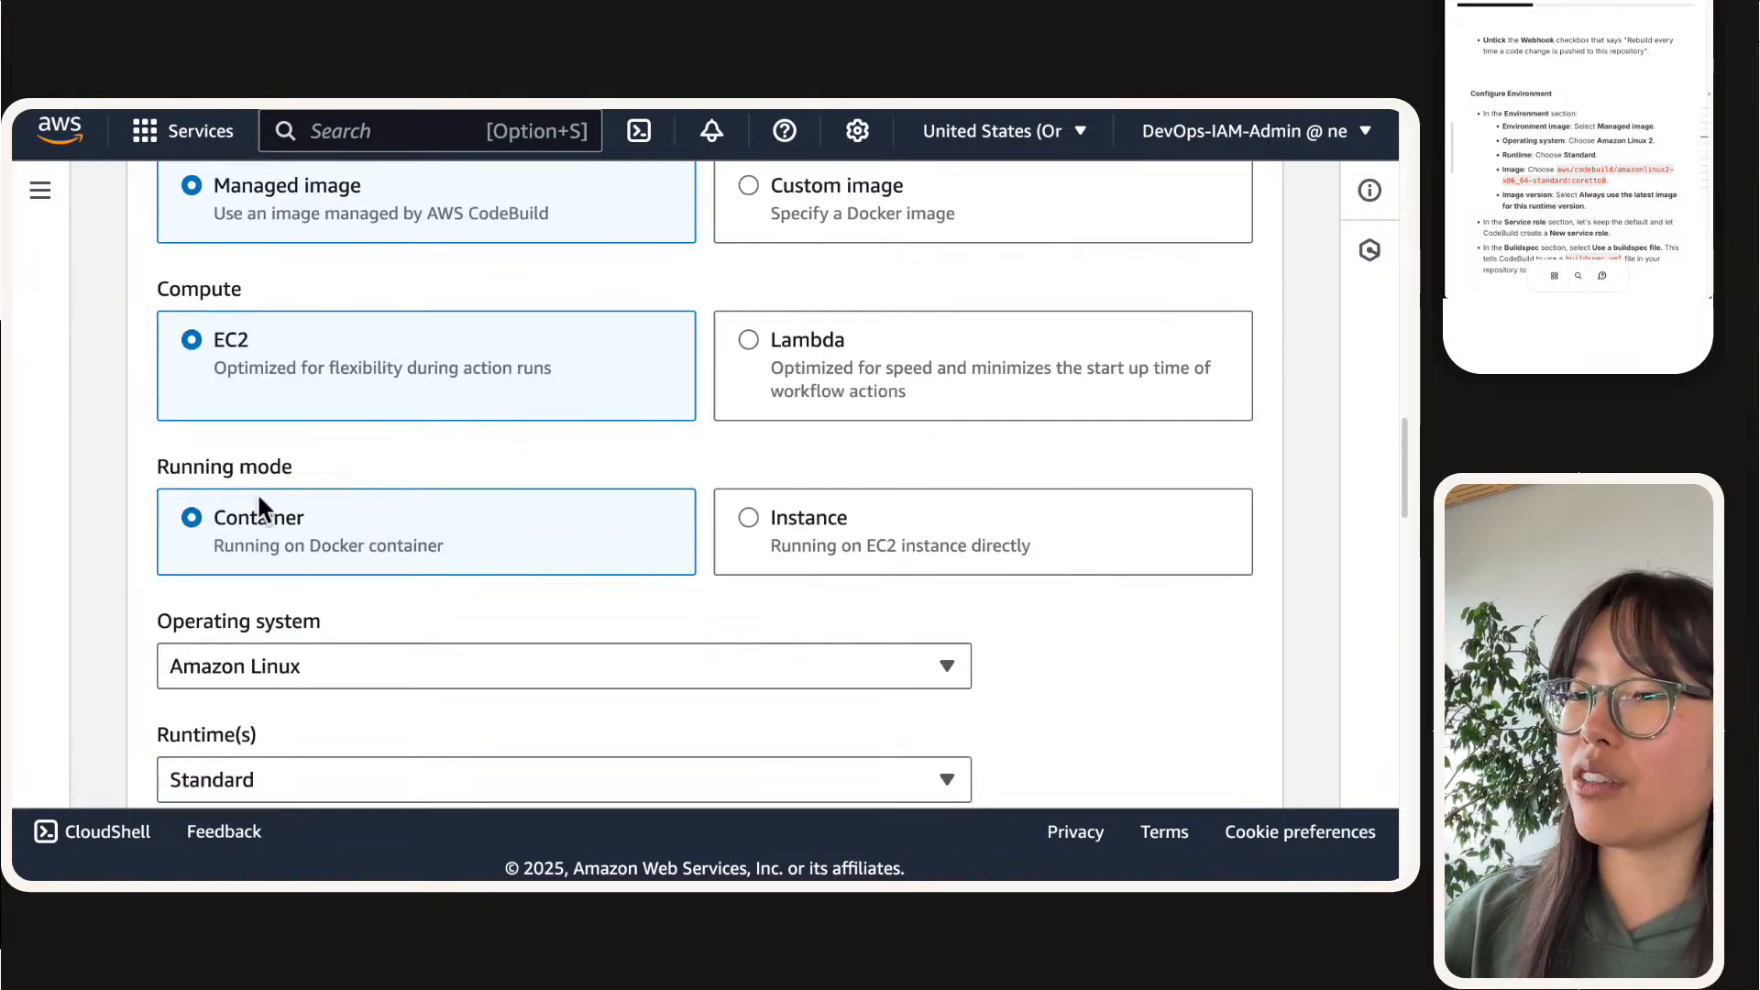
scroll(256, 492, down, 2)
scroll(255, 321, down, 1)
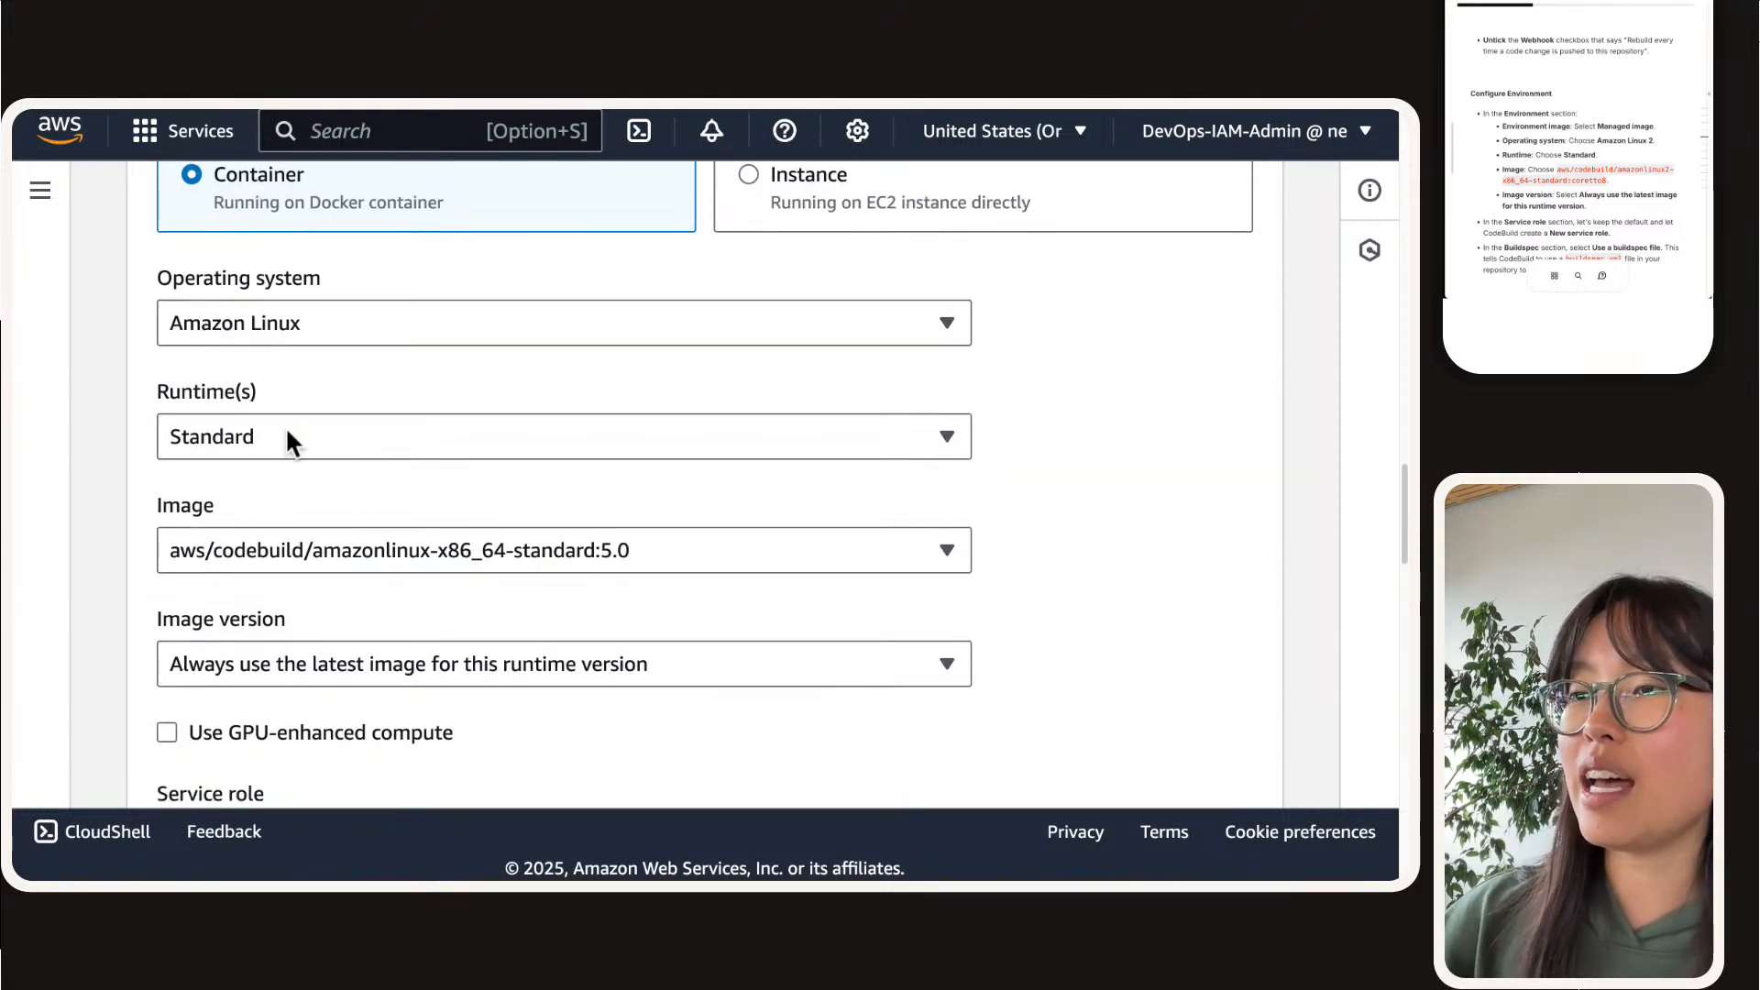
click(284, 550)
click(513, 484)
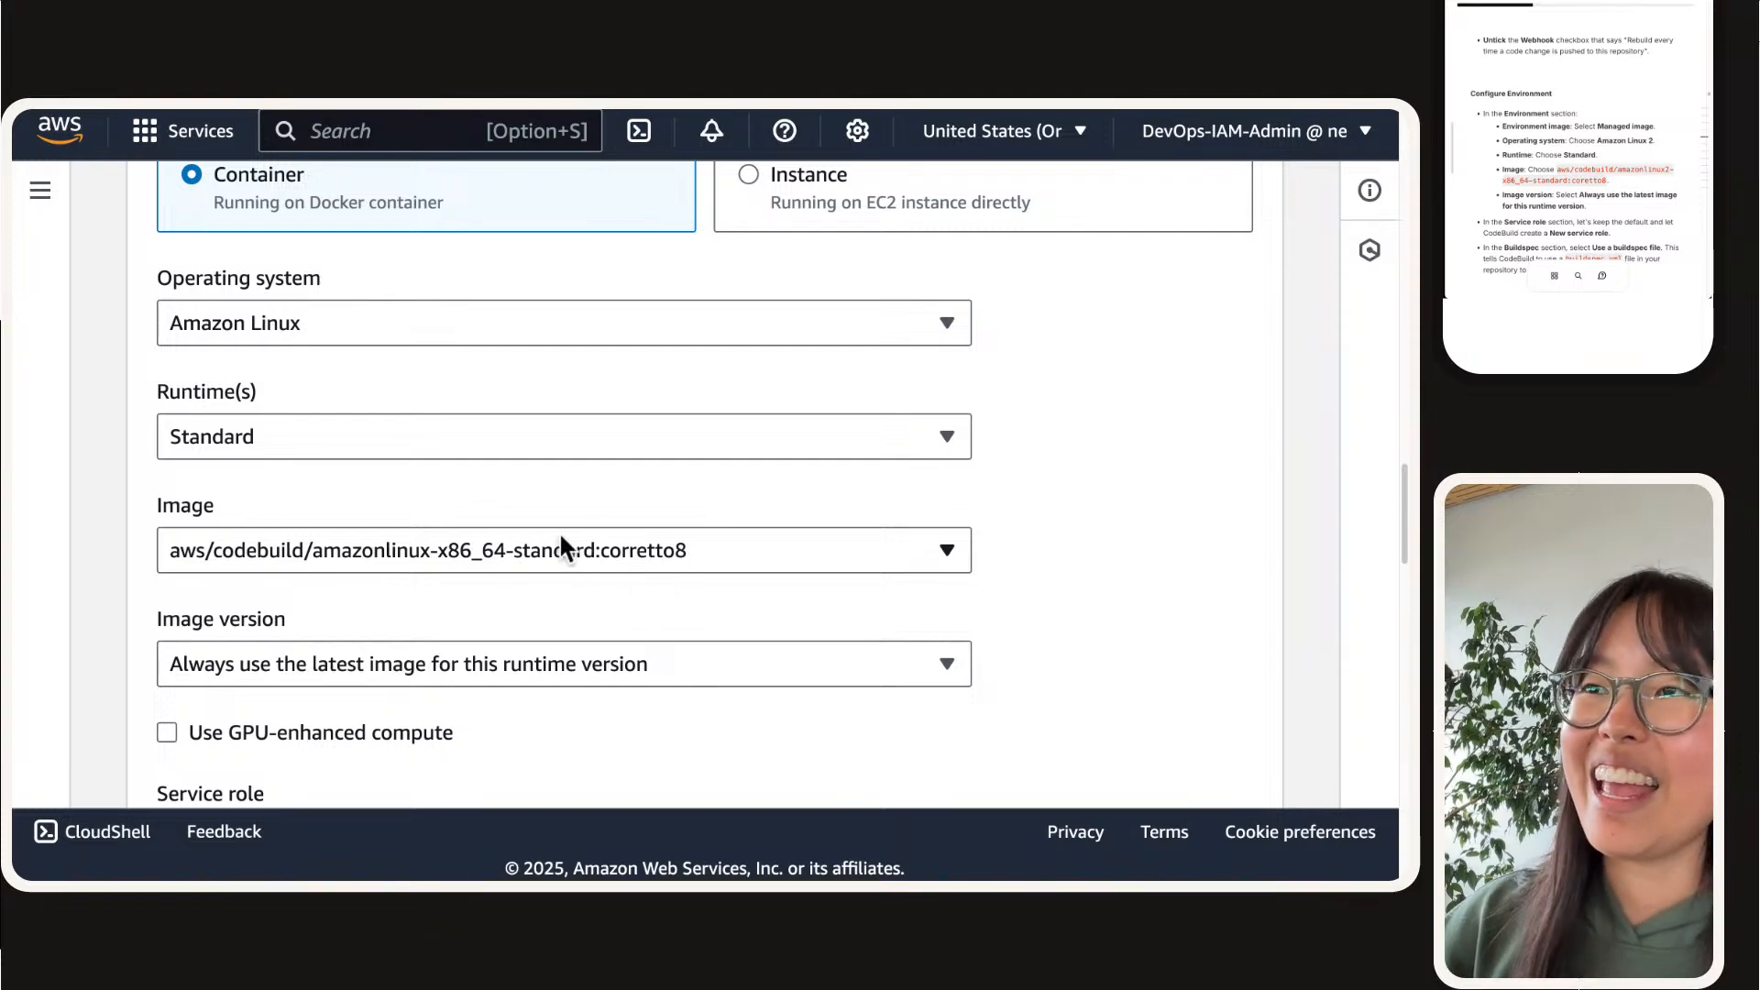
Step: Review the build environment settings, including the runtimes offered for Amazon Linux
scroll(560, 536, up, 7)
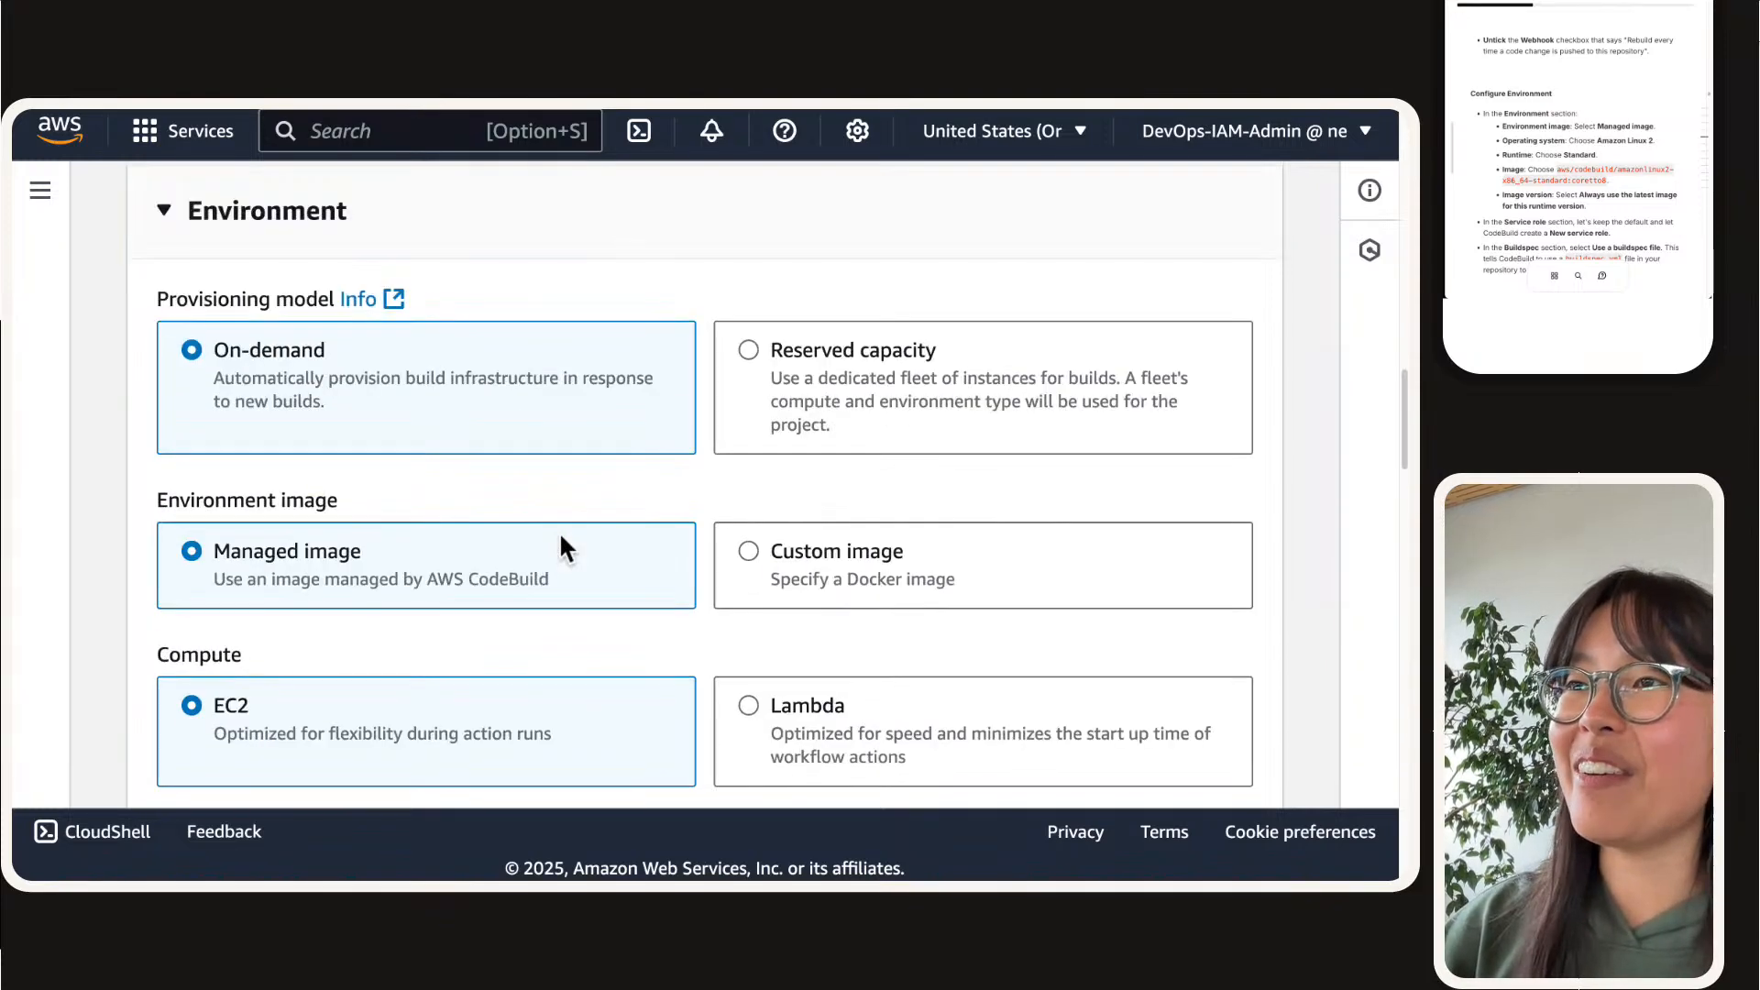
scroll(560, 536, down, 8)
scroll(560, 531, down, 3)
click(308, 275)
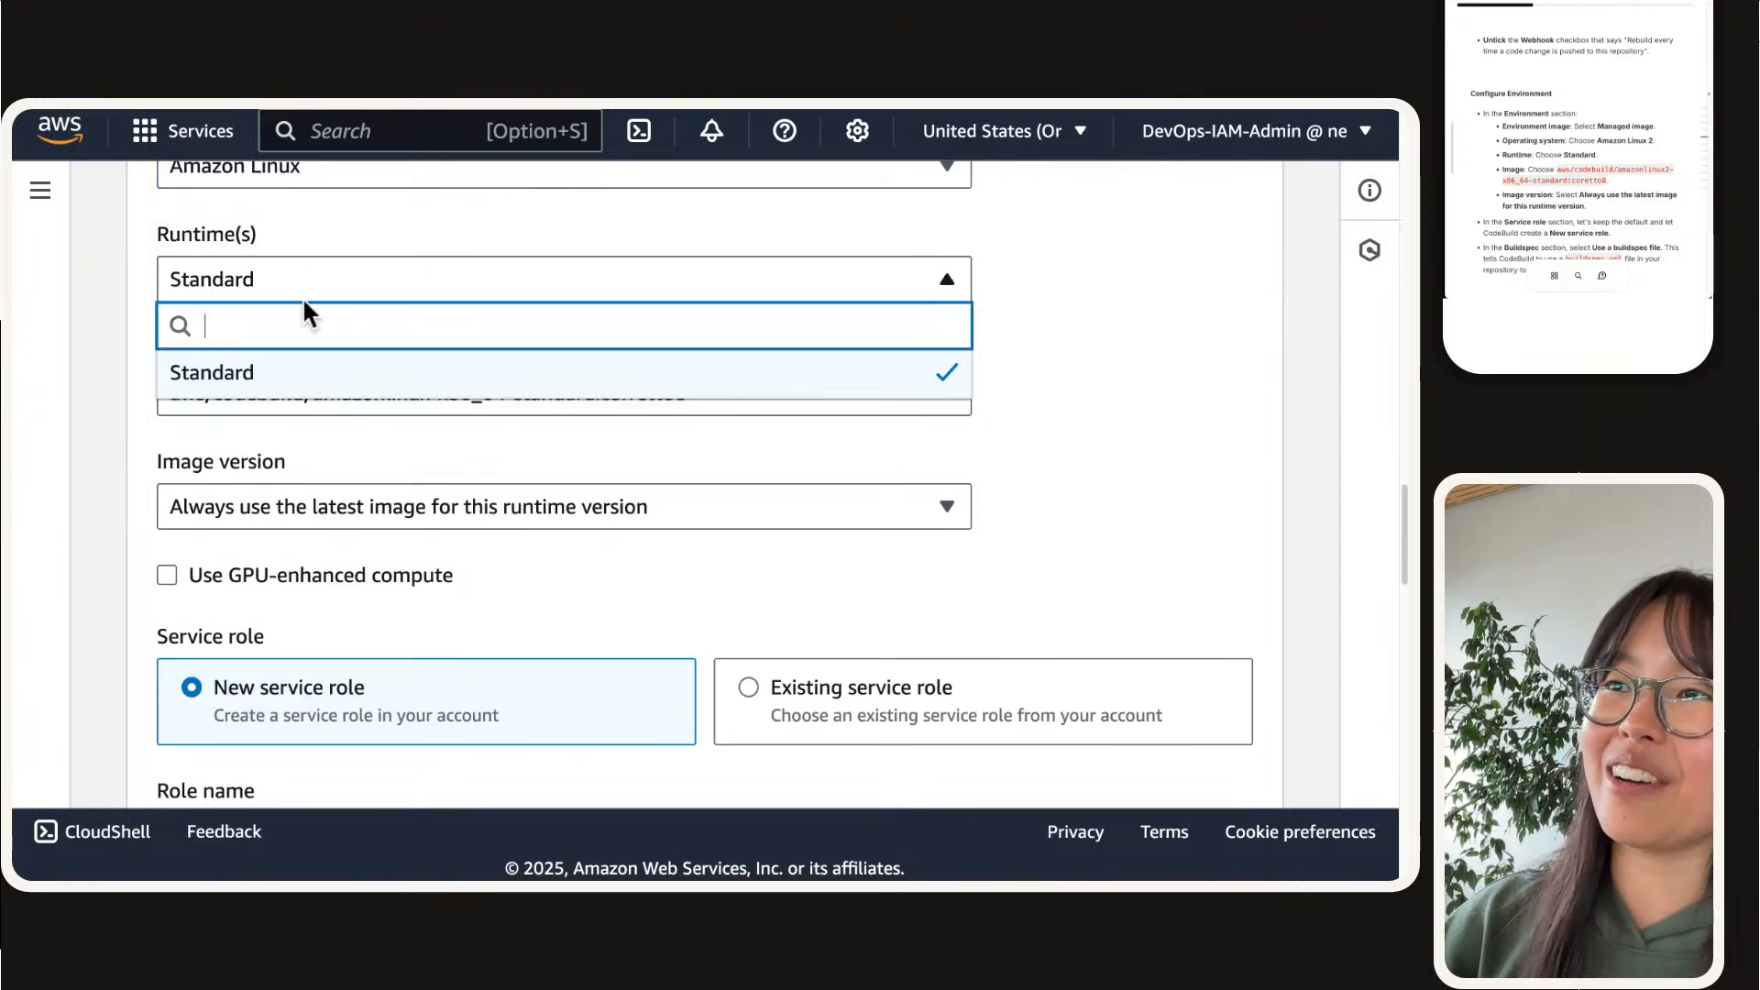
click(288, 256)
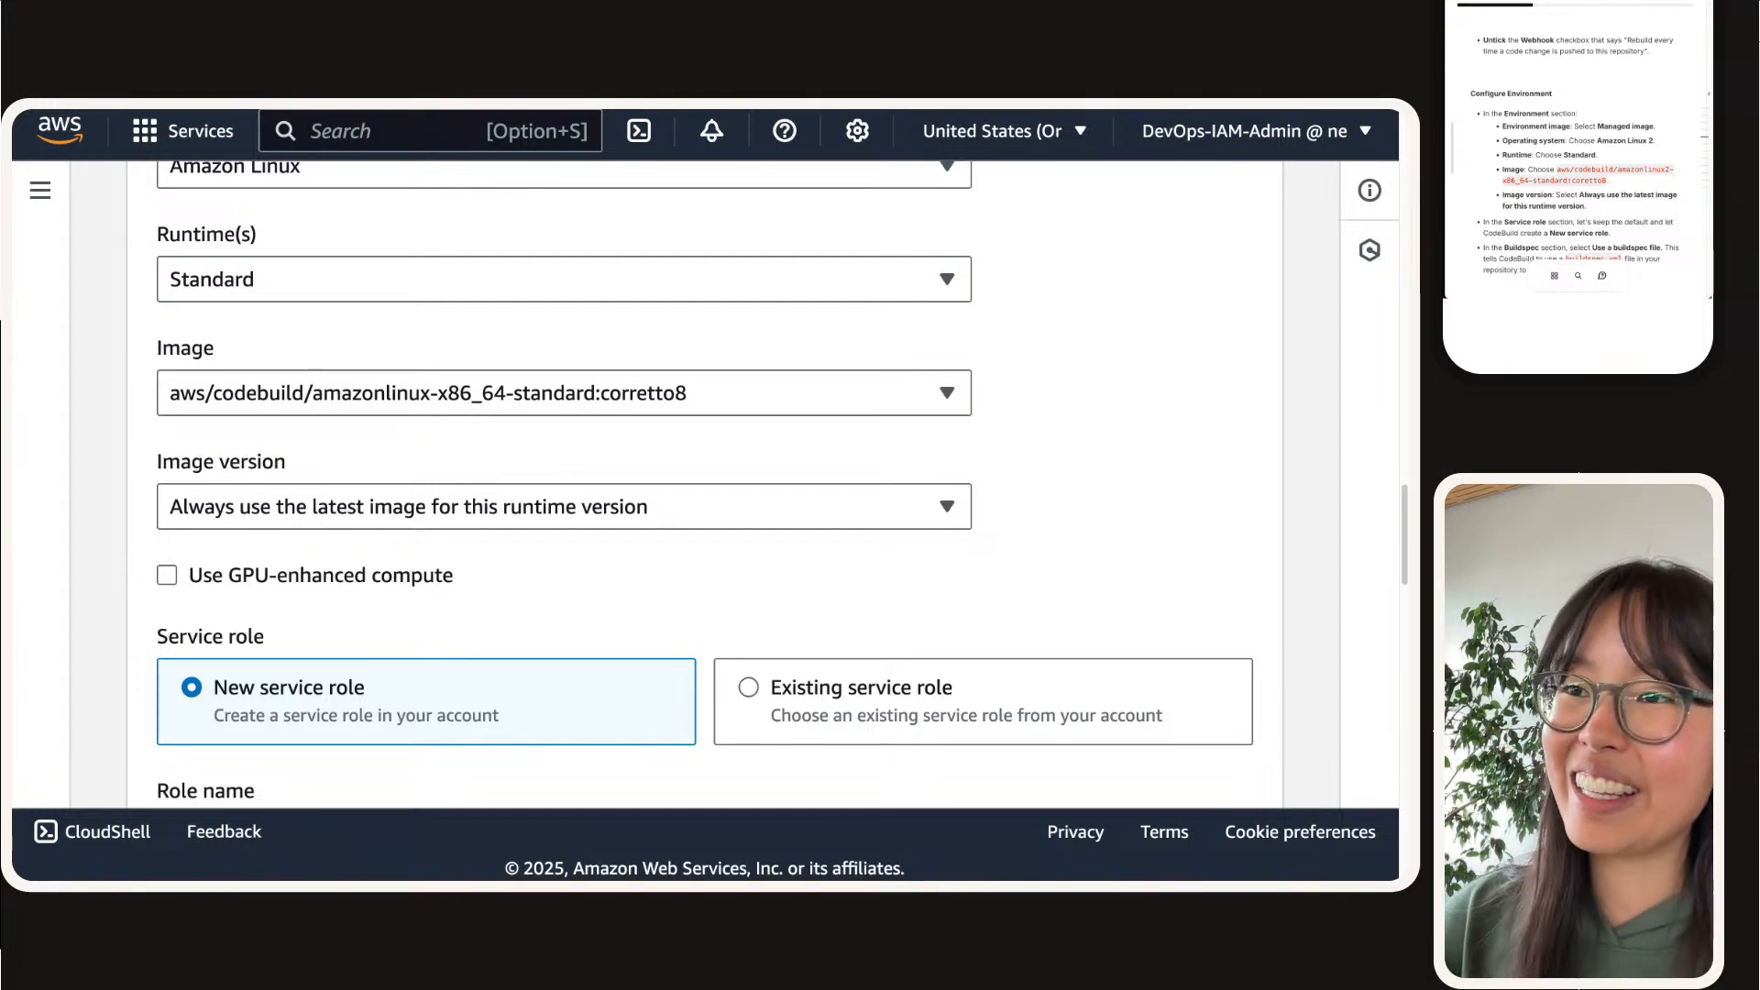
Step: Examine the image version, the new service role option and the prefilled service role name
scroll(146, 520, down, 2)
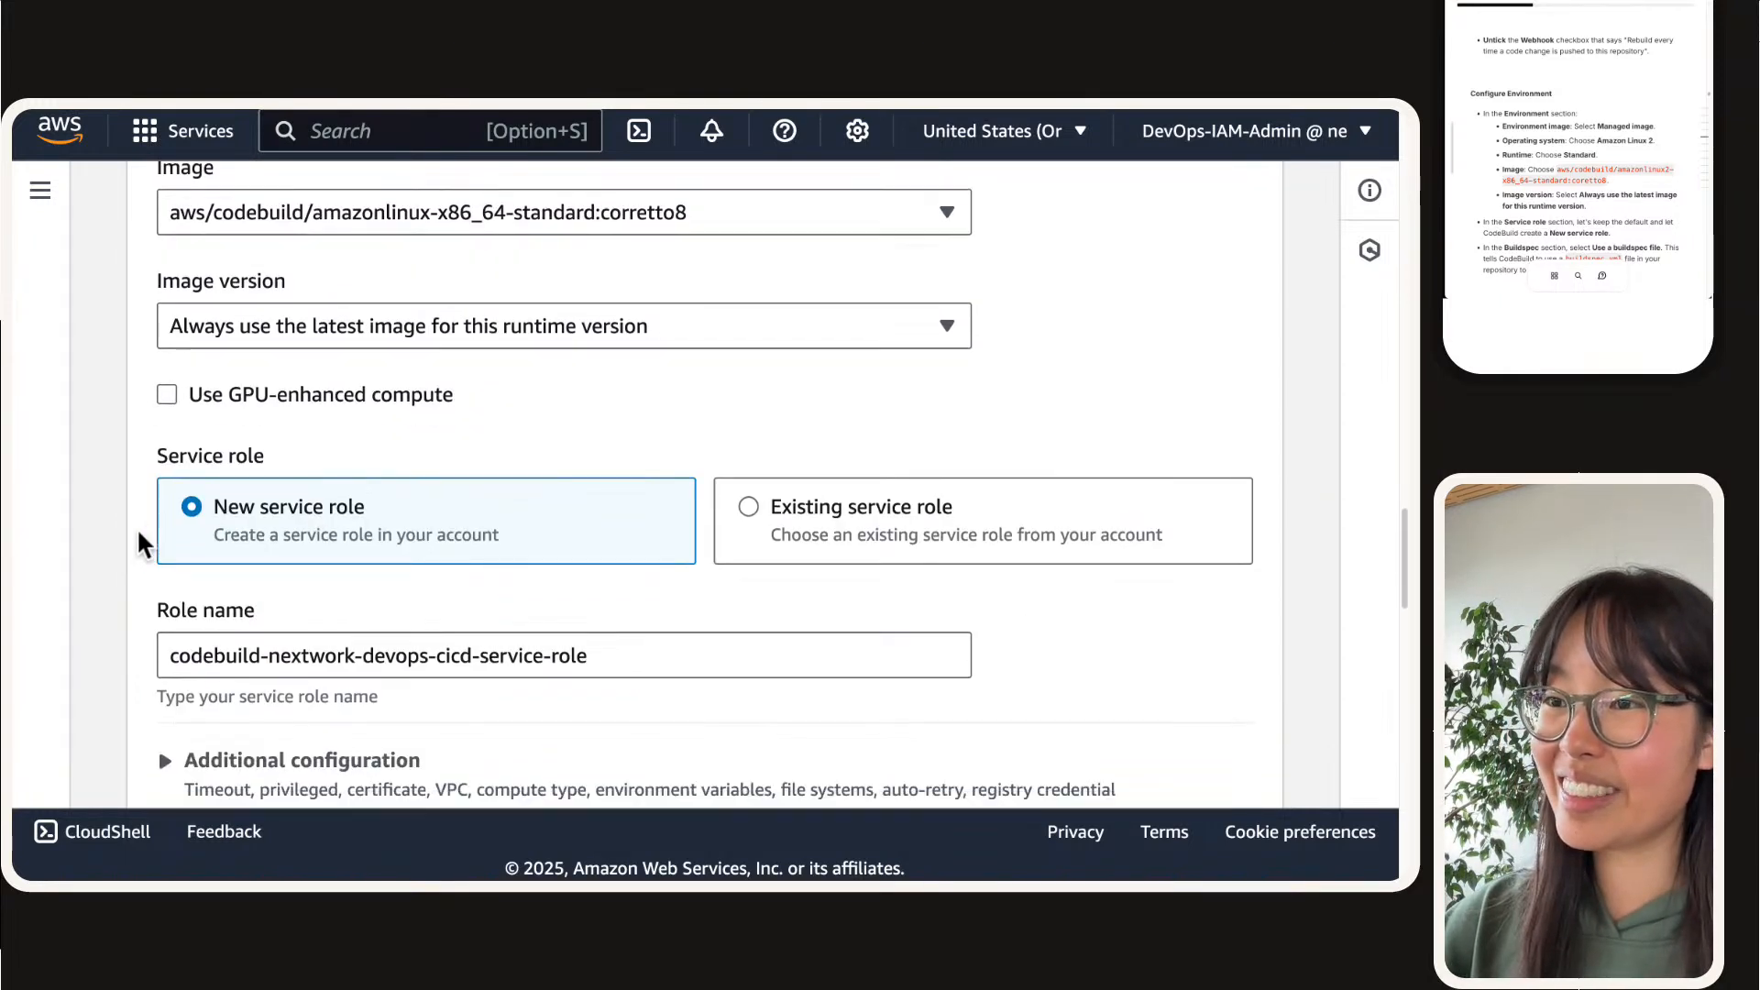
scroll(550, 562, down, 1)
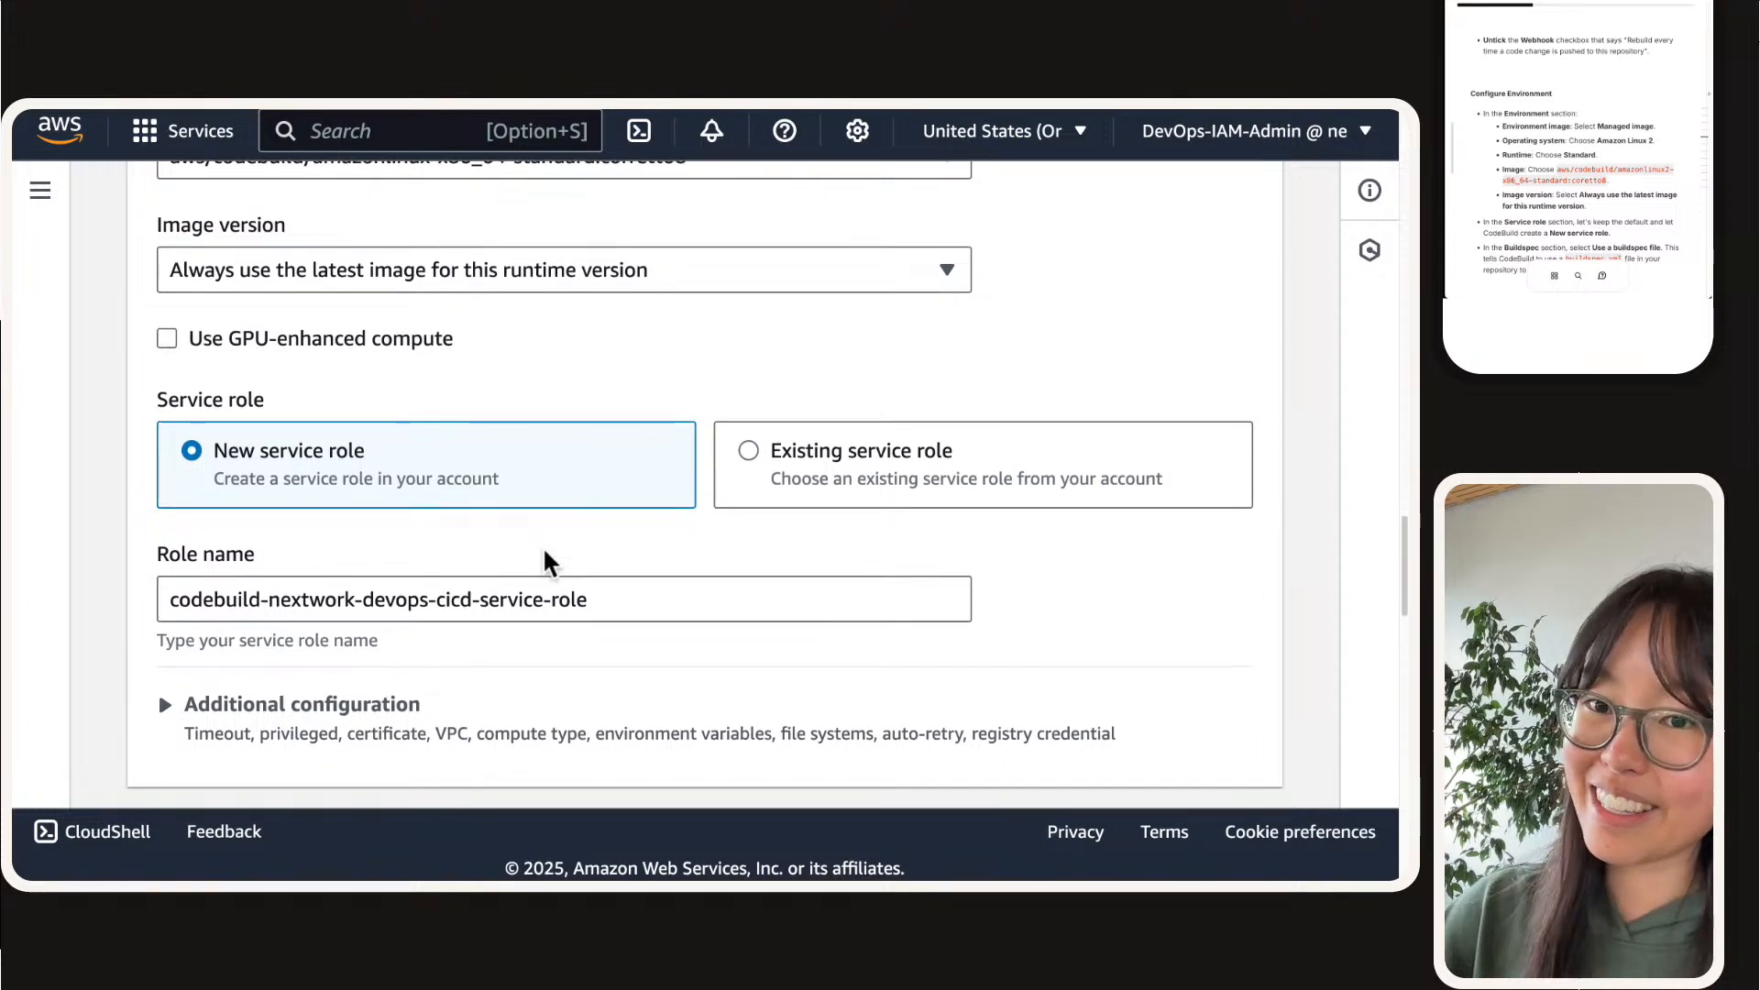
scroll(550, 562, down, 1)
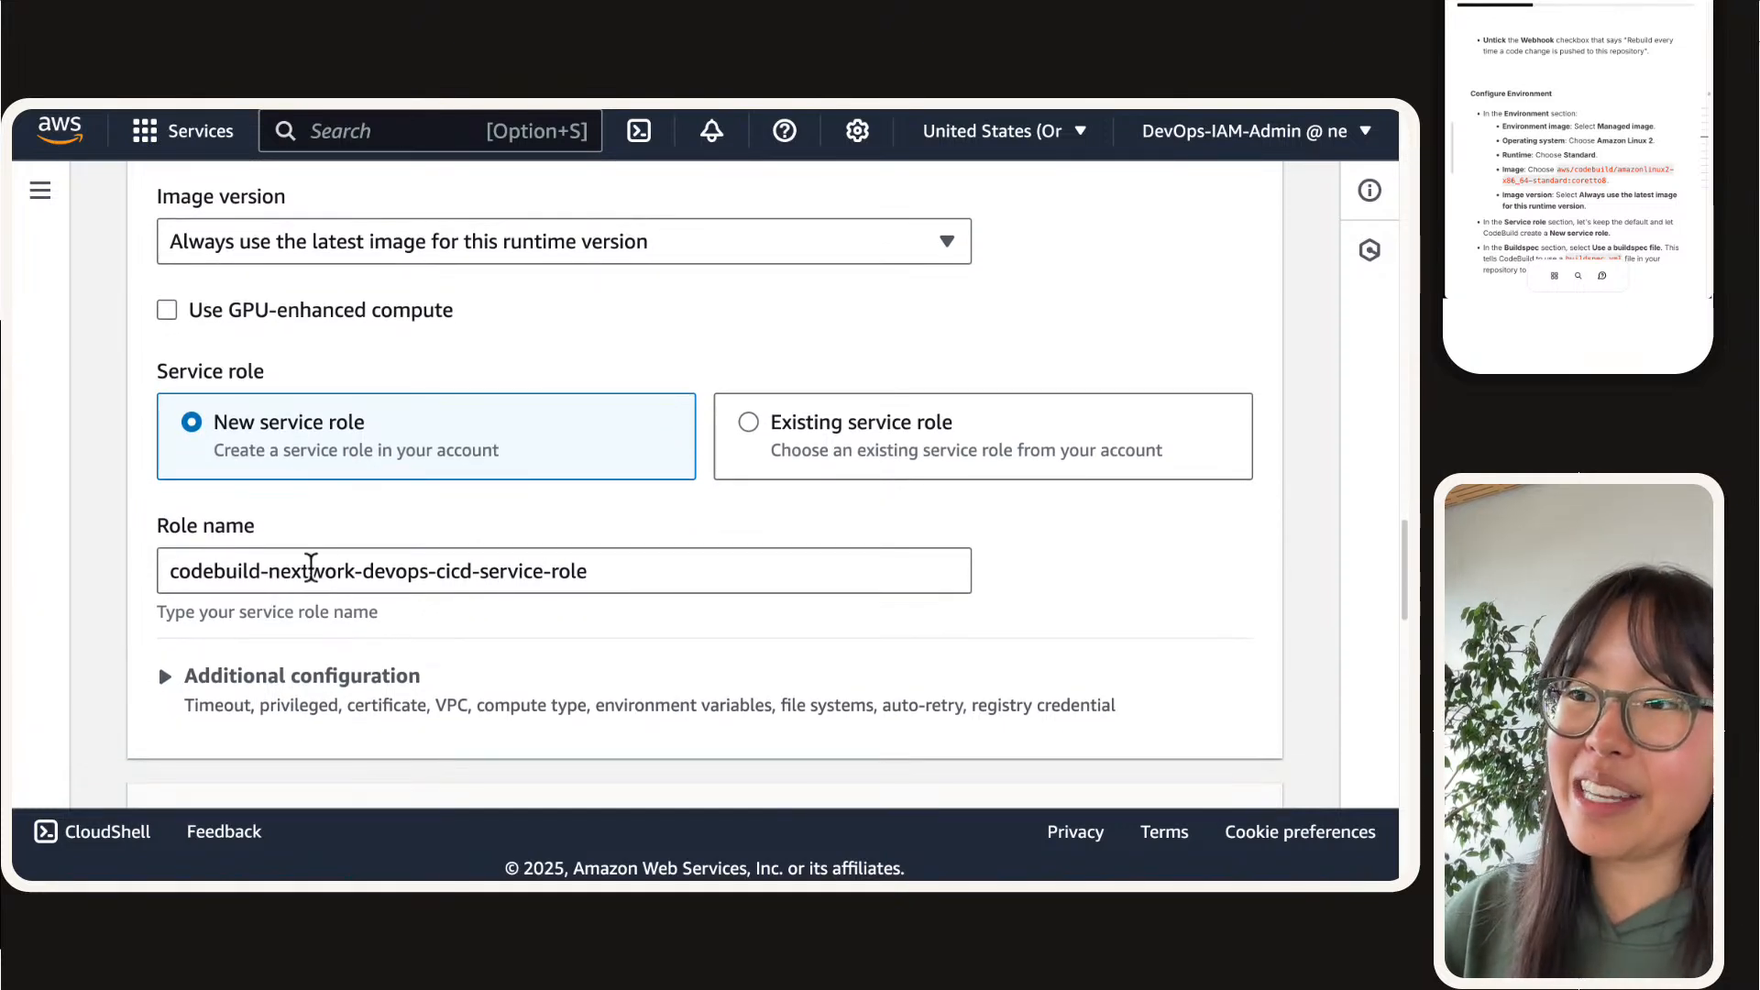
triple_click(311, 567)
click(310, 567)
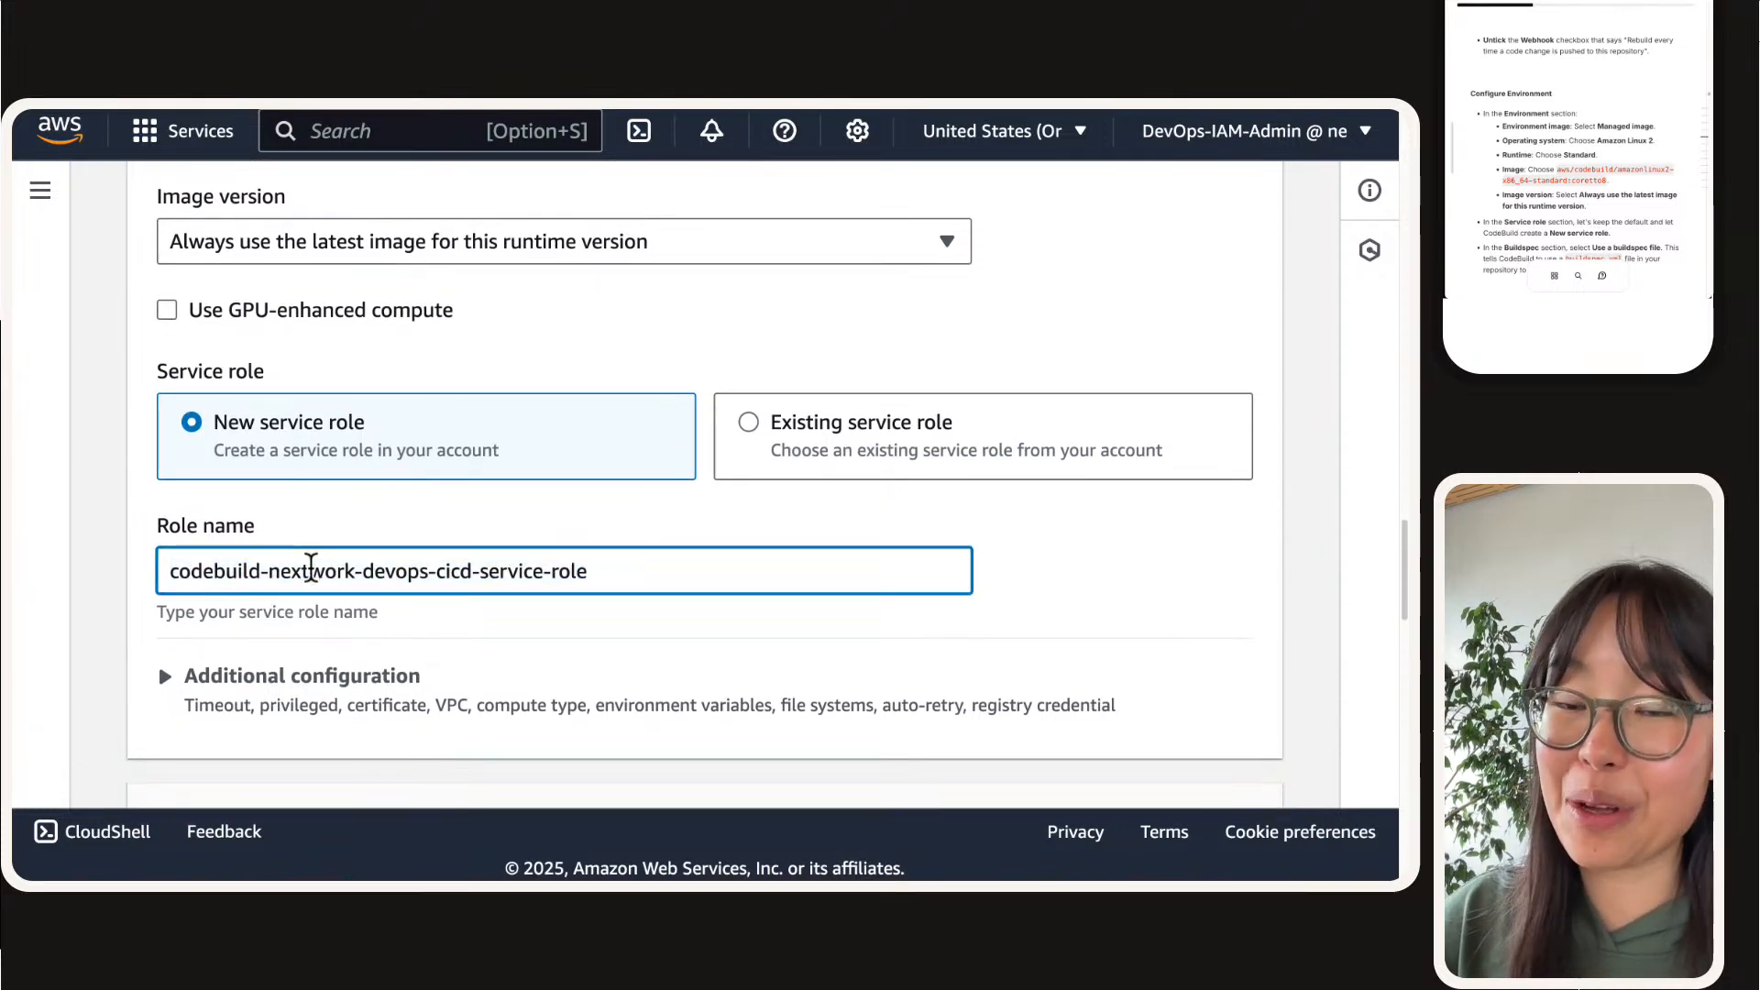
triple_click(311, 567)
double_click(310, 566)
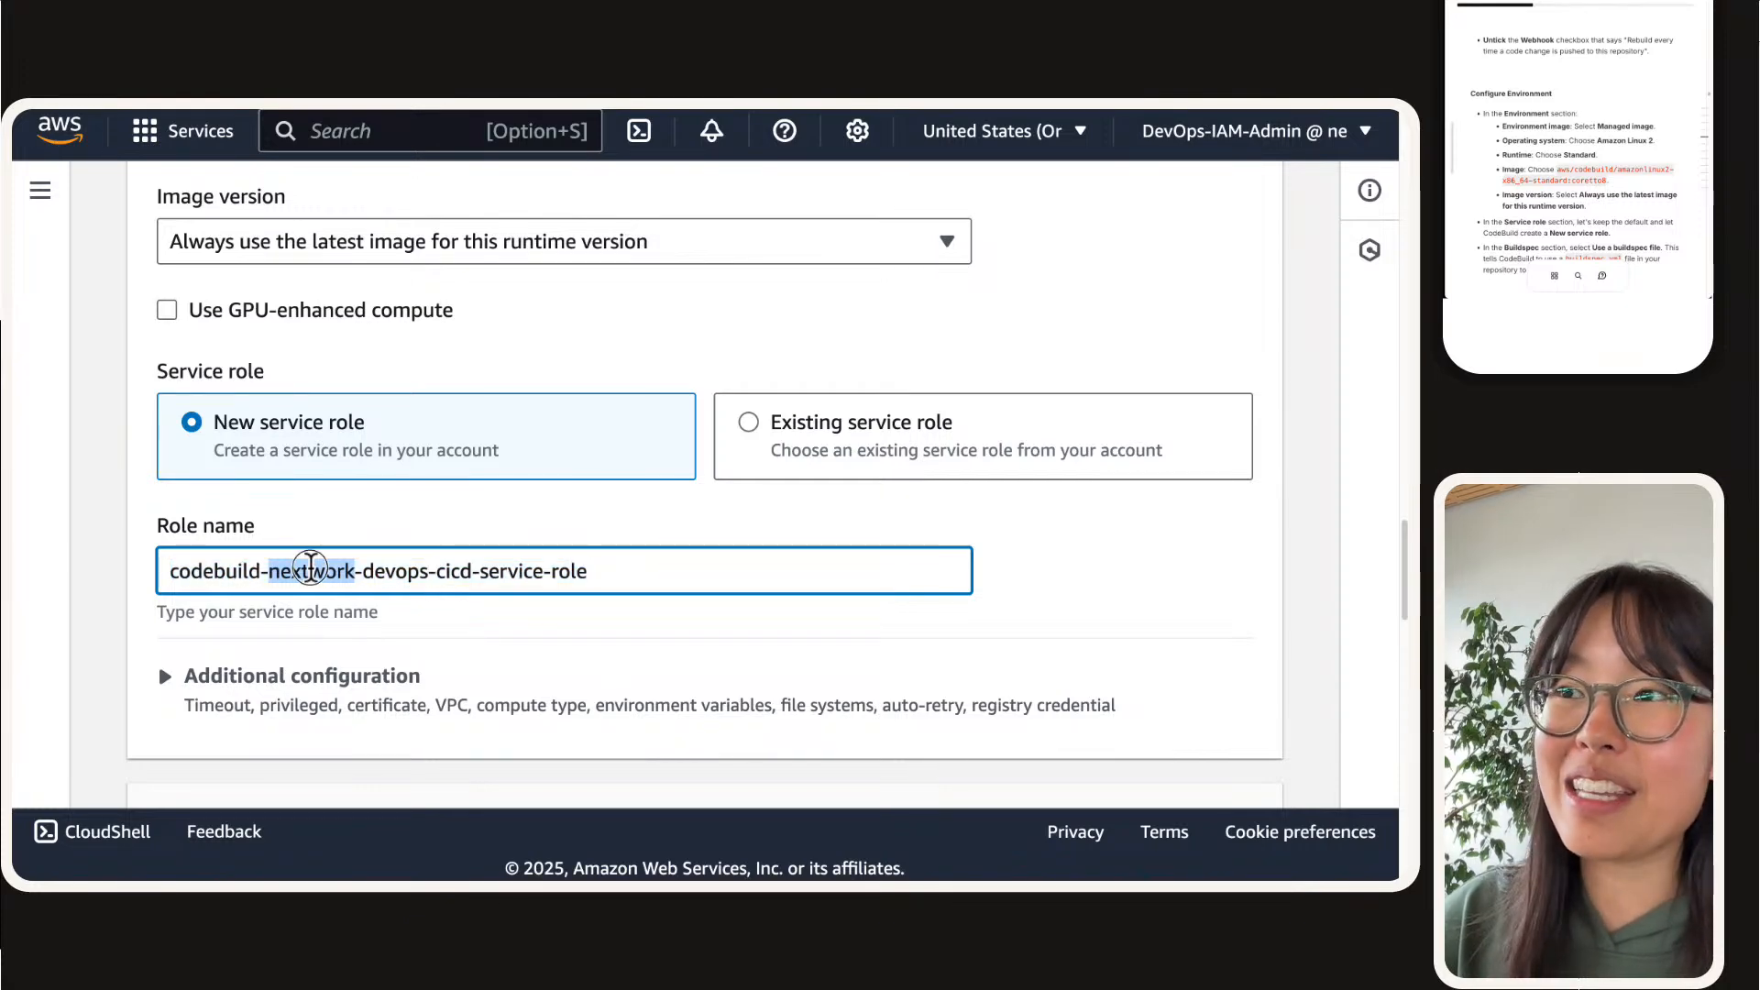
triple_click(311, 566)
click(311, 566)
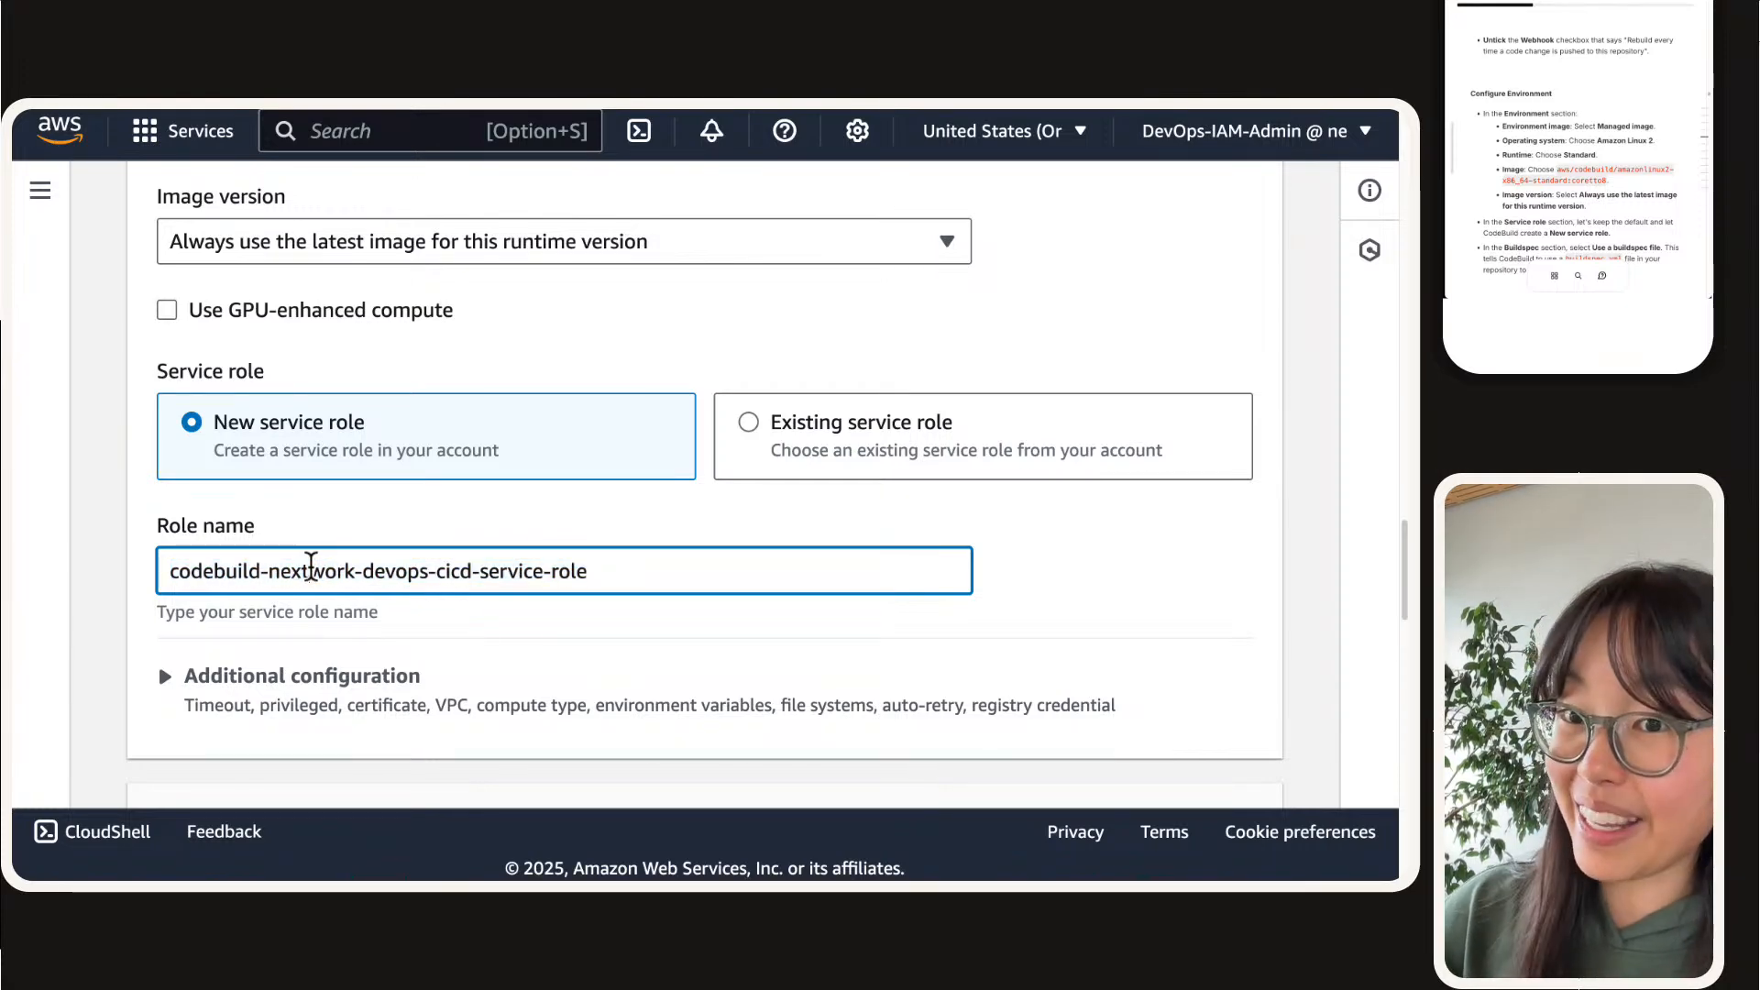
Step: Set the build specifications to use a buildspec file and continue to the artifact settings
scroll(311, 567, down, 6)
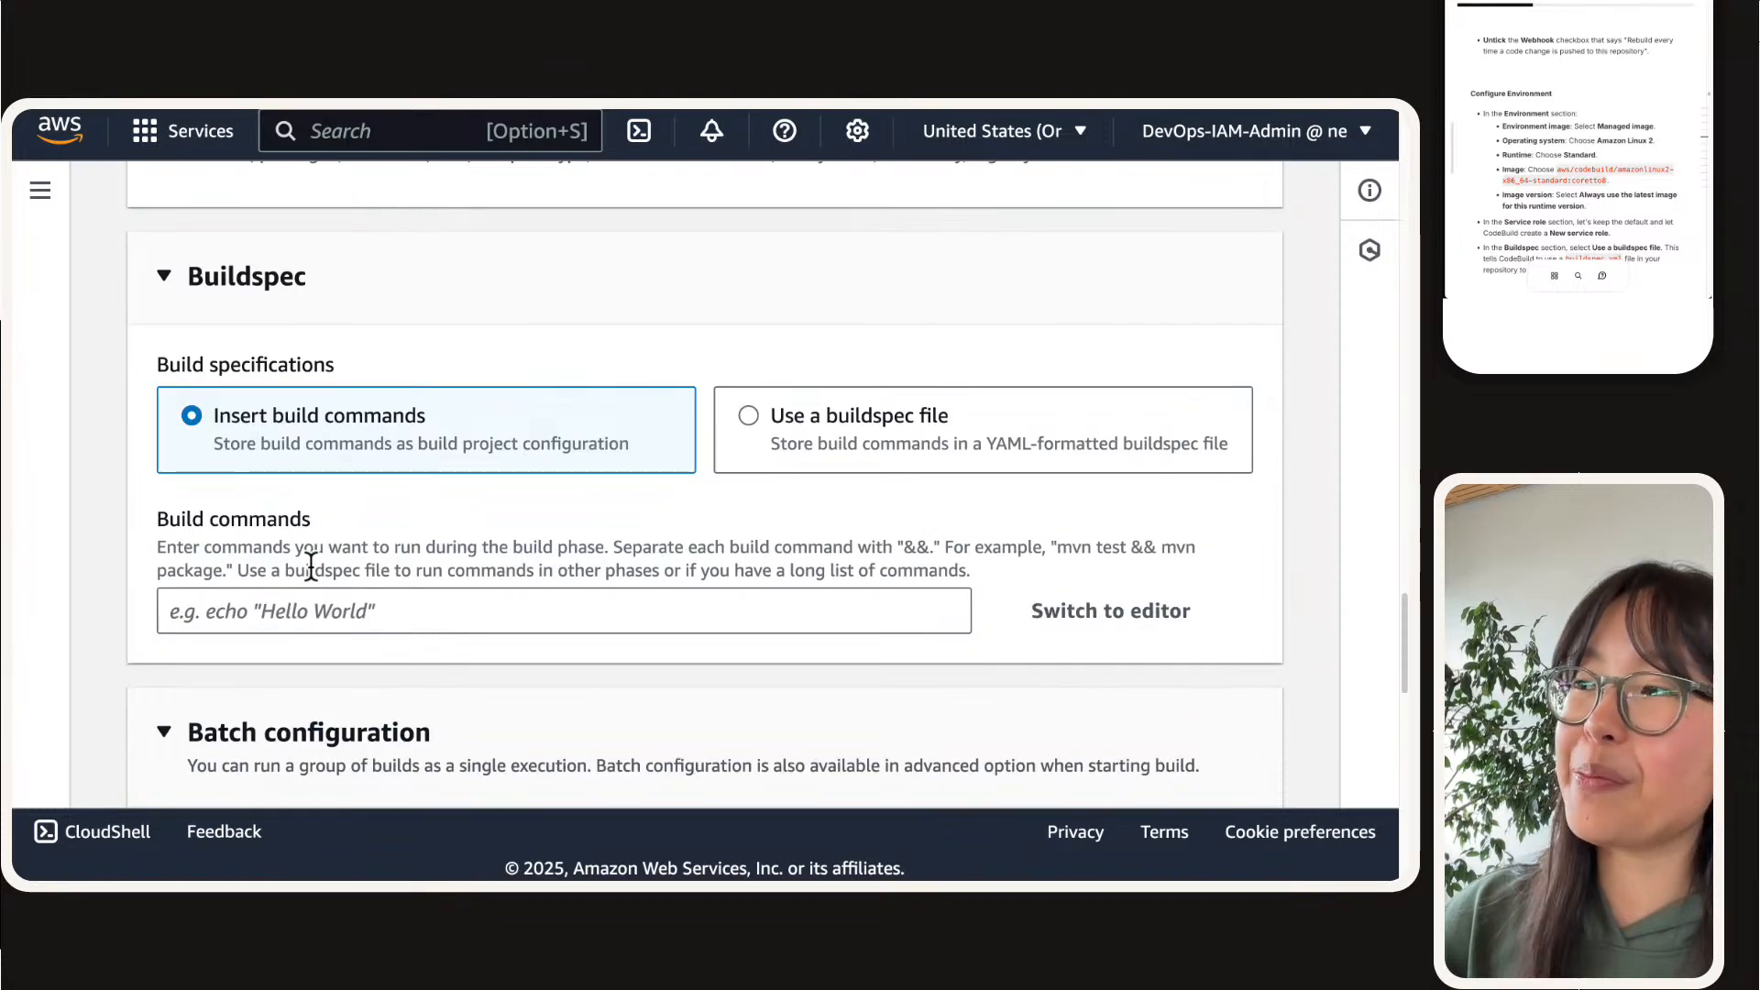
scroll(175, 403, down, 1)
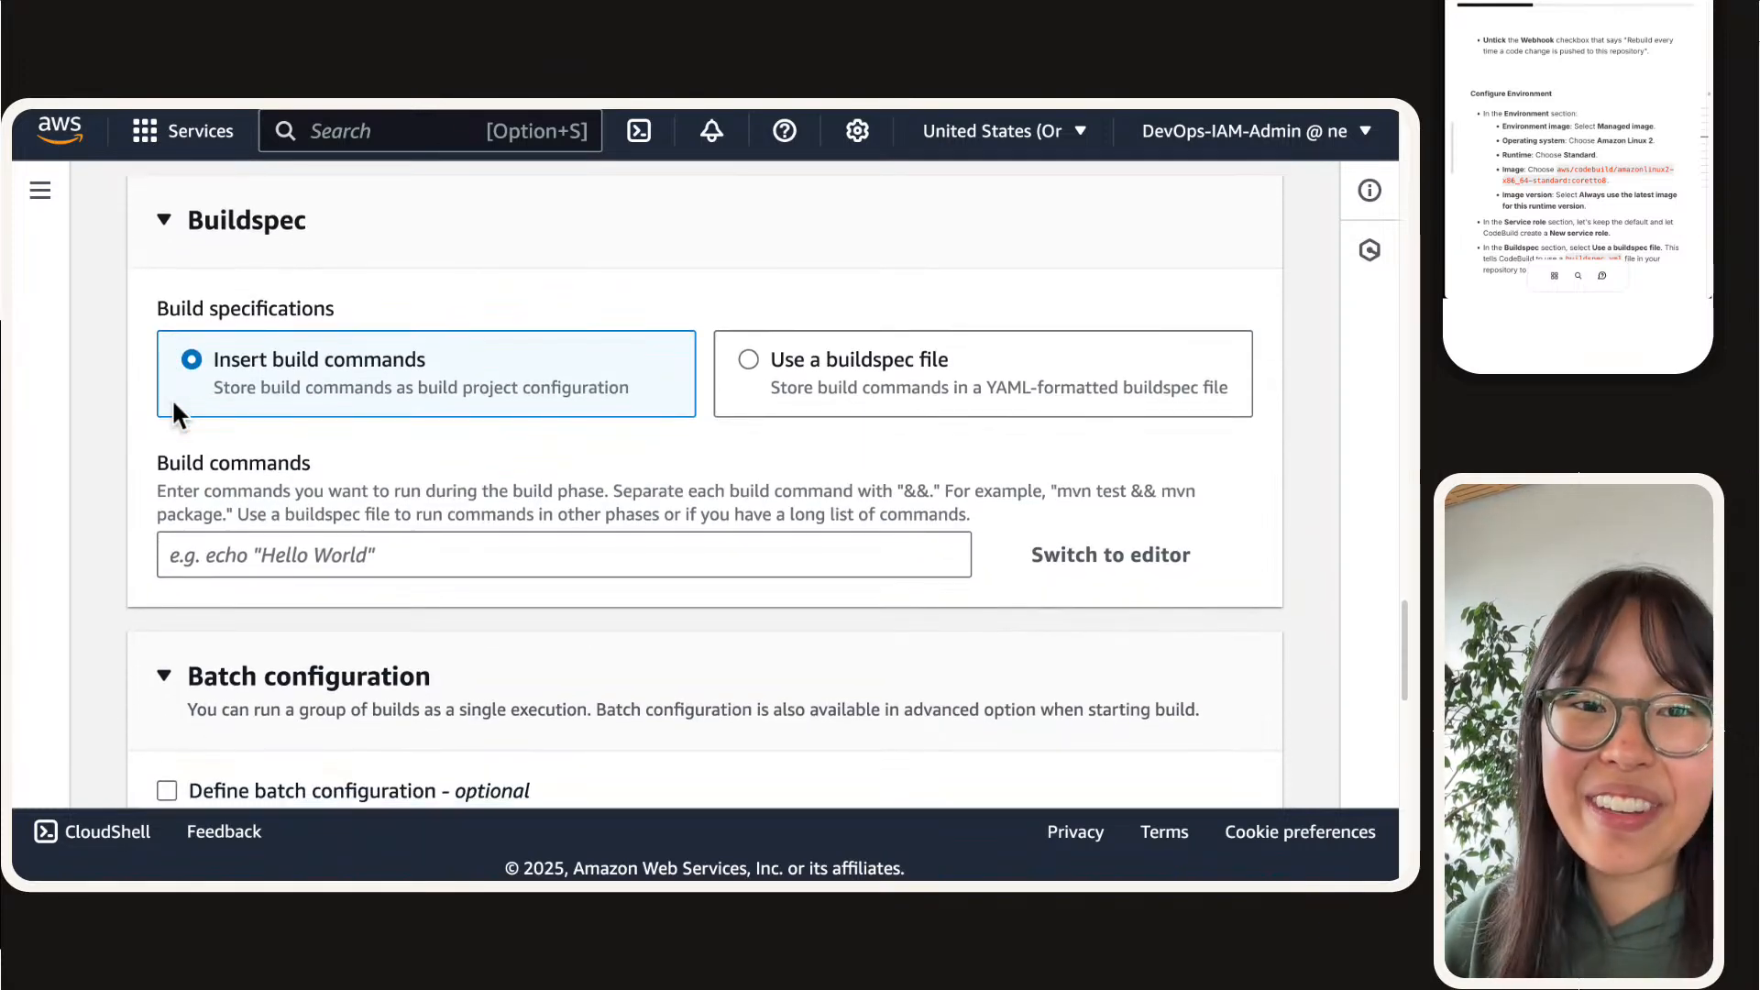
click(871, 366)
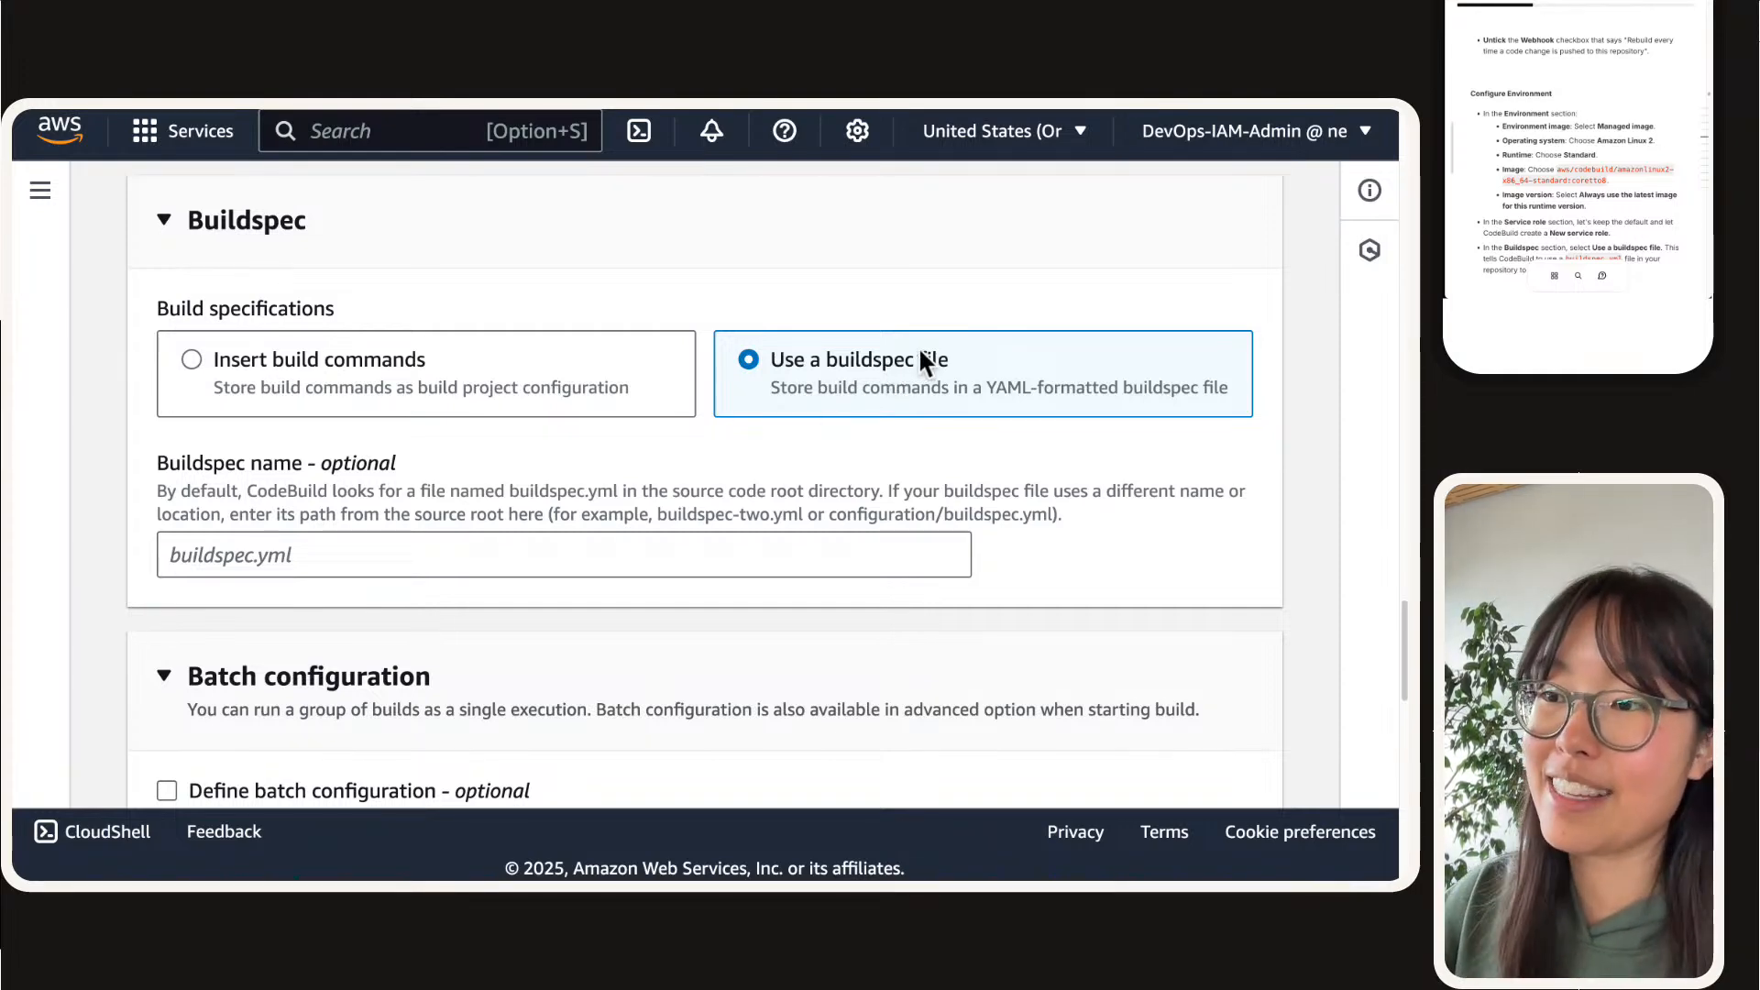
scroll(689, 409, down, 6)
scroll(692, 424, down, 2)
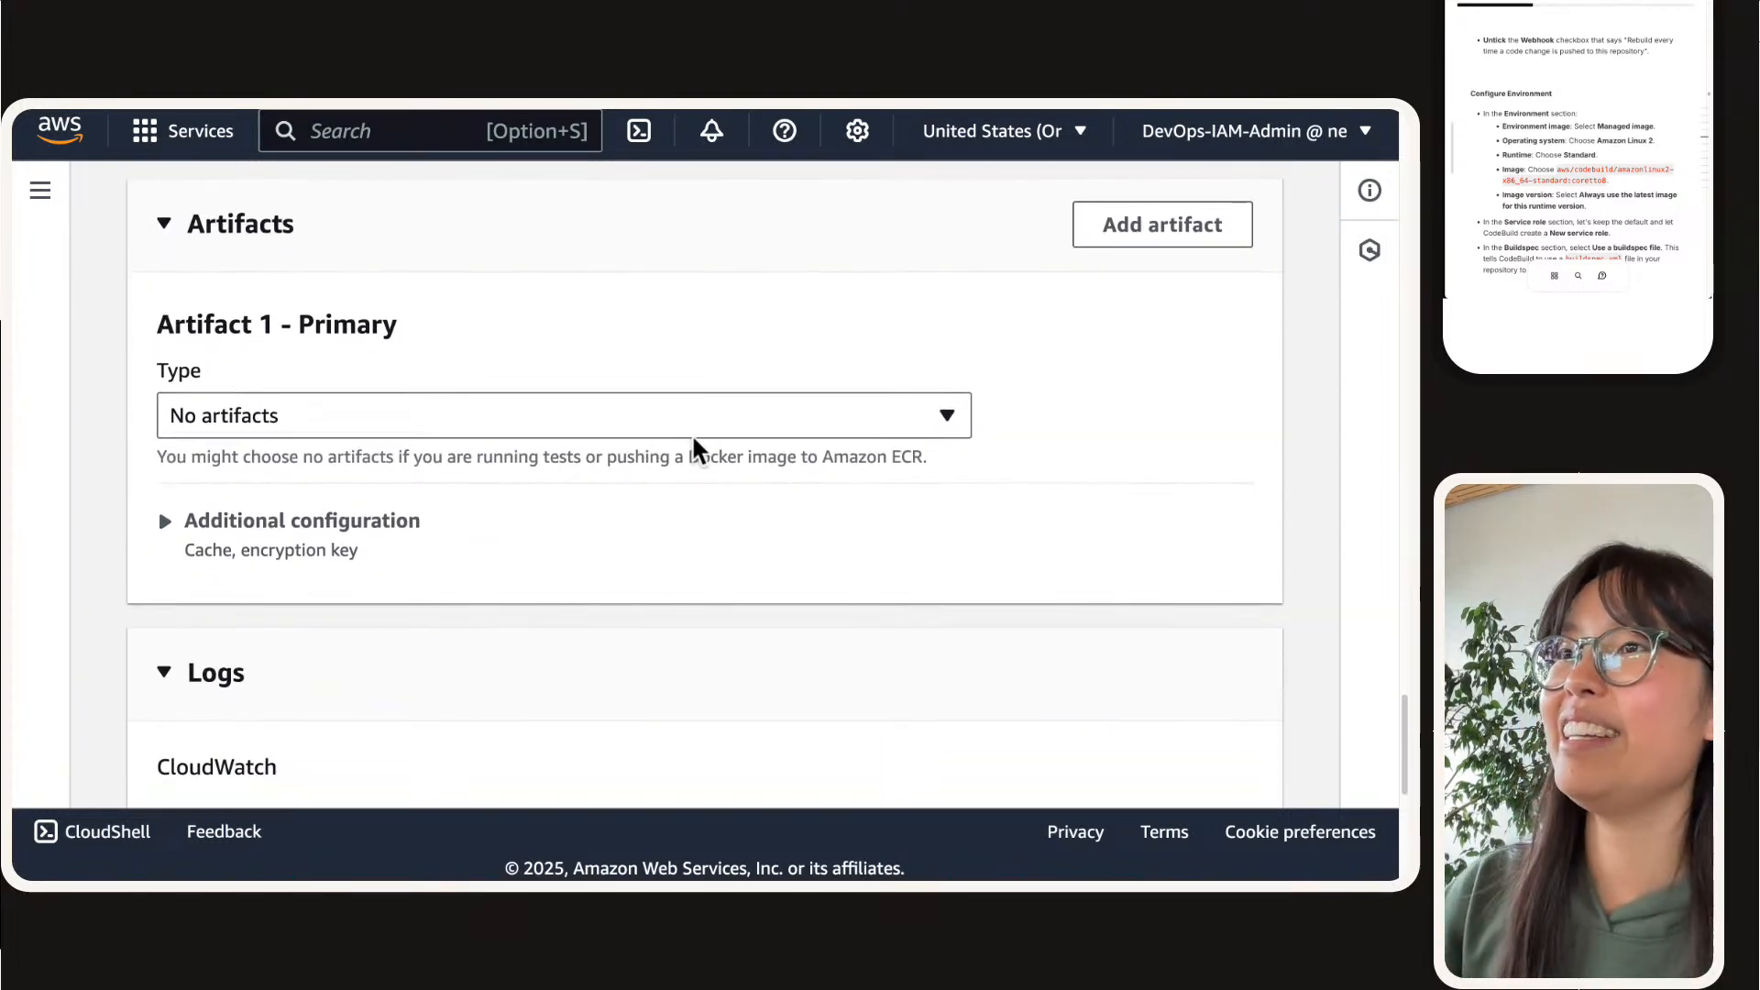
Step: Set the primary artifact type to Amazon S3
click(679, 424)
click(367, 469)
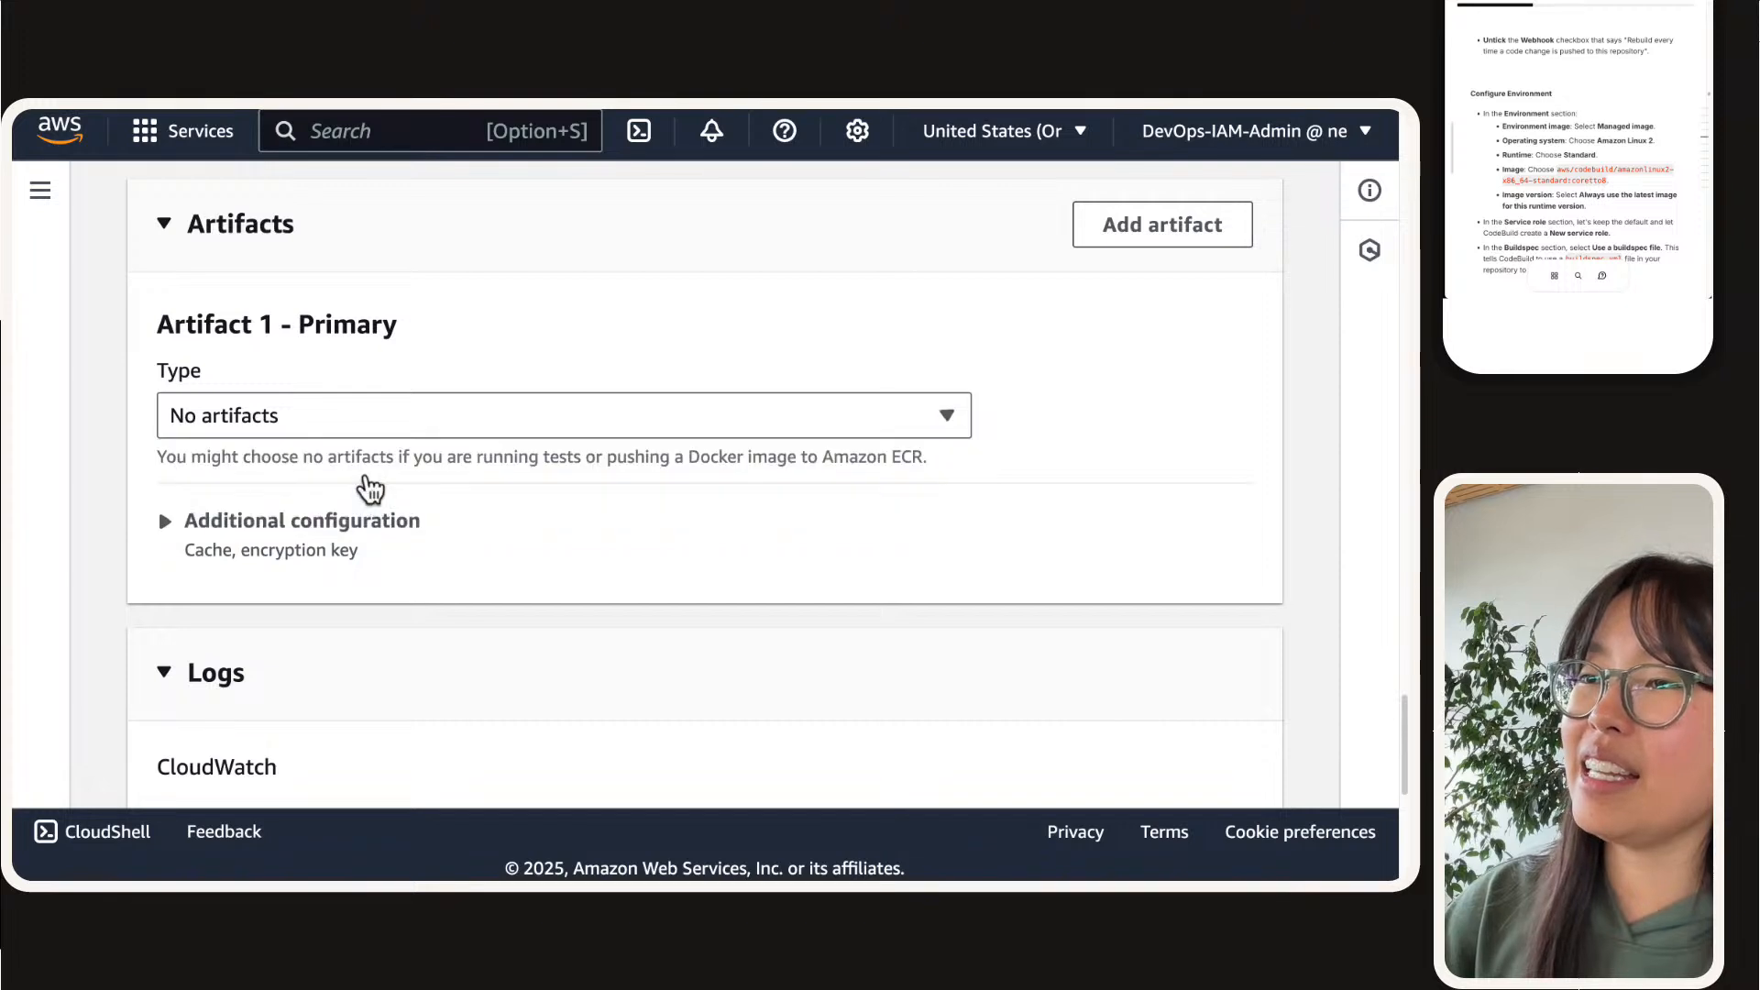
triple_click(377, 454)
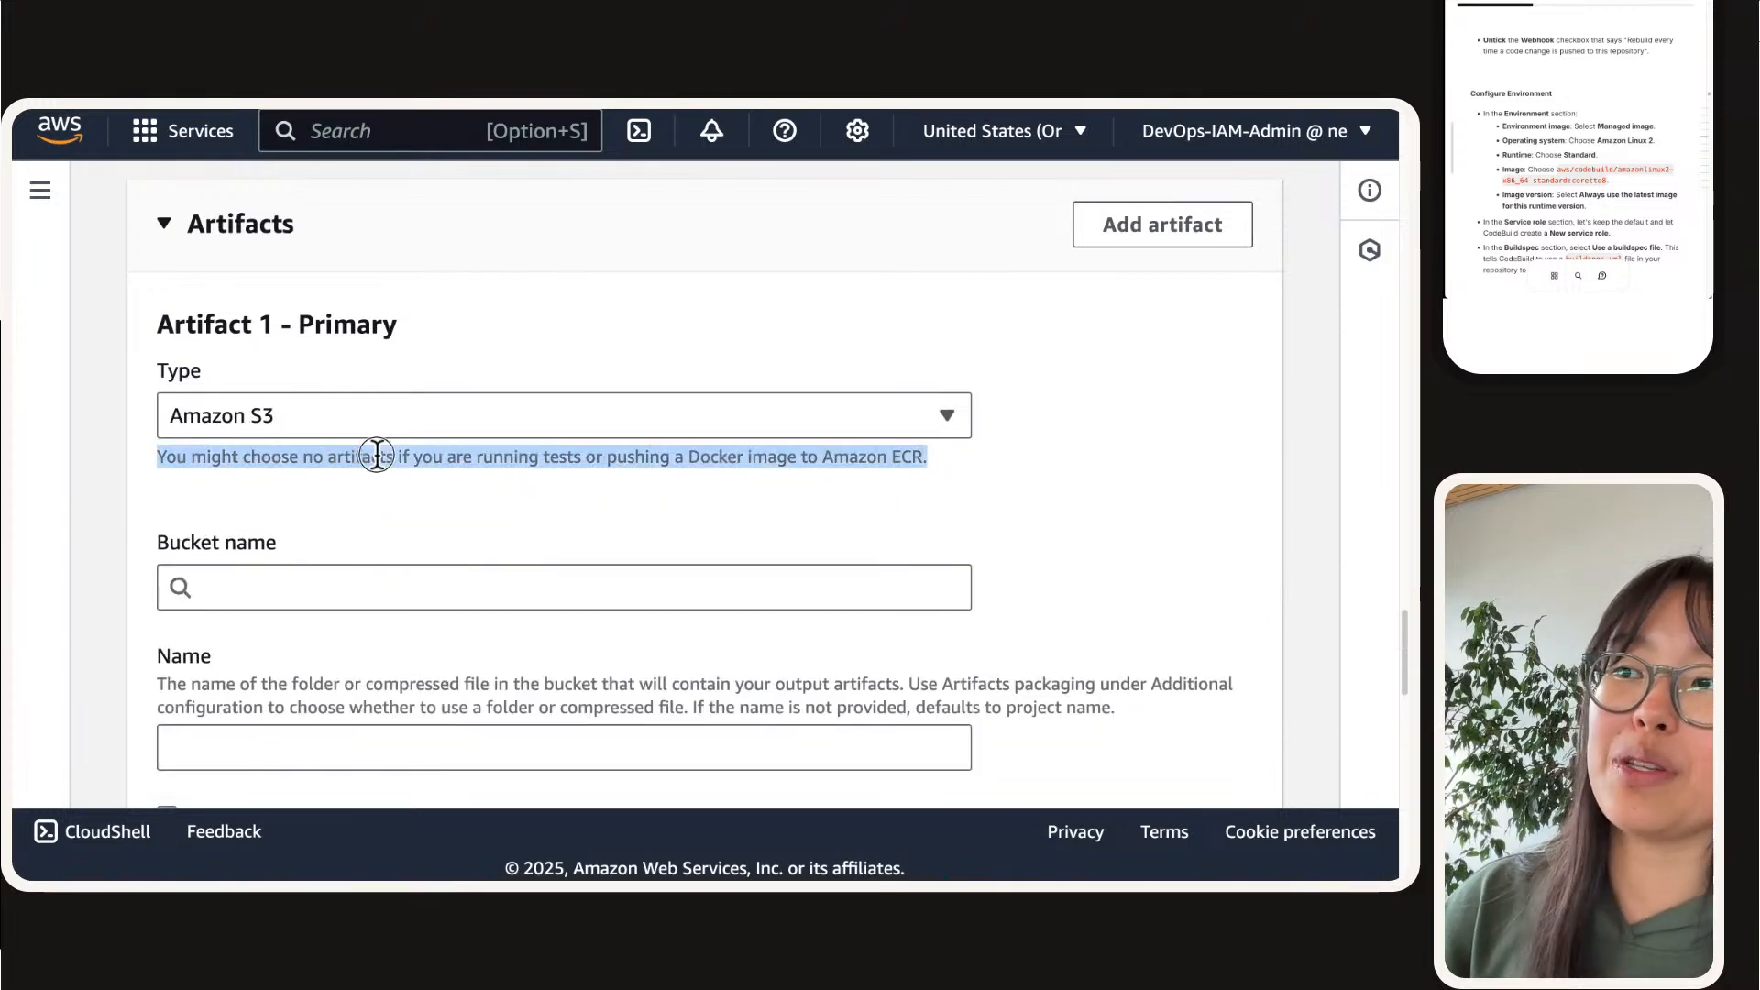
click(389, 456)
Step: Choose the nextwork-devops-cicd bucket with the personal-name suffix as the artifact bucket
click(374, 569)
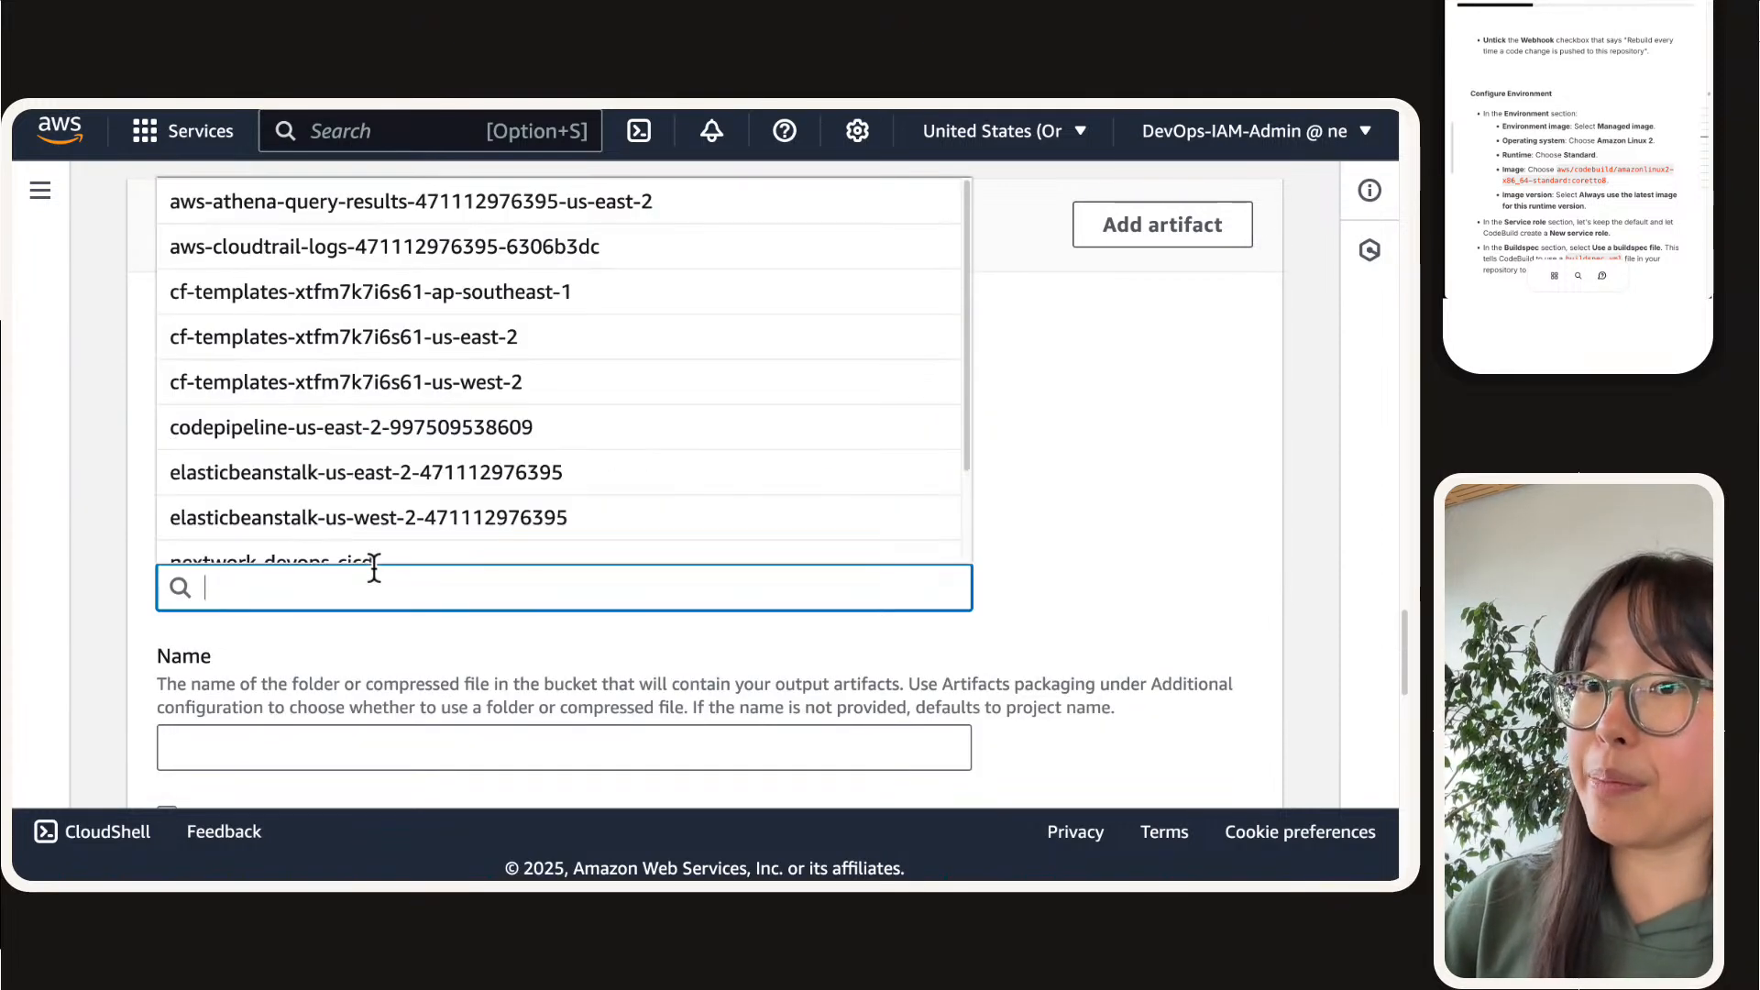
text(-natasha)
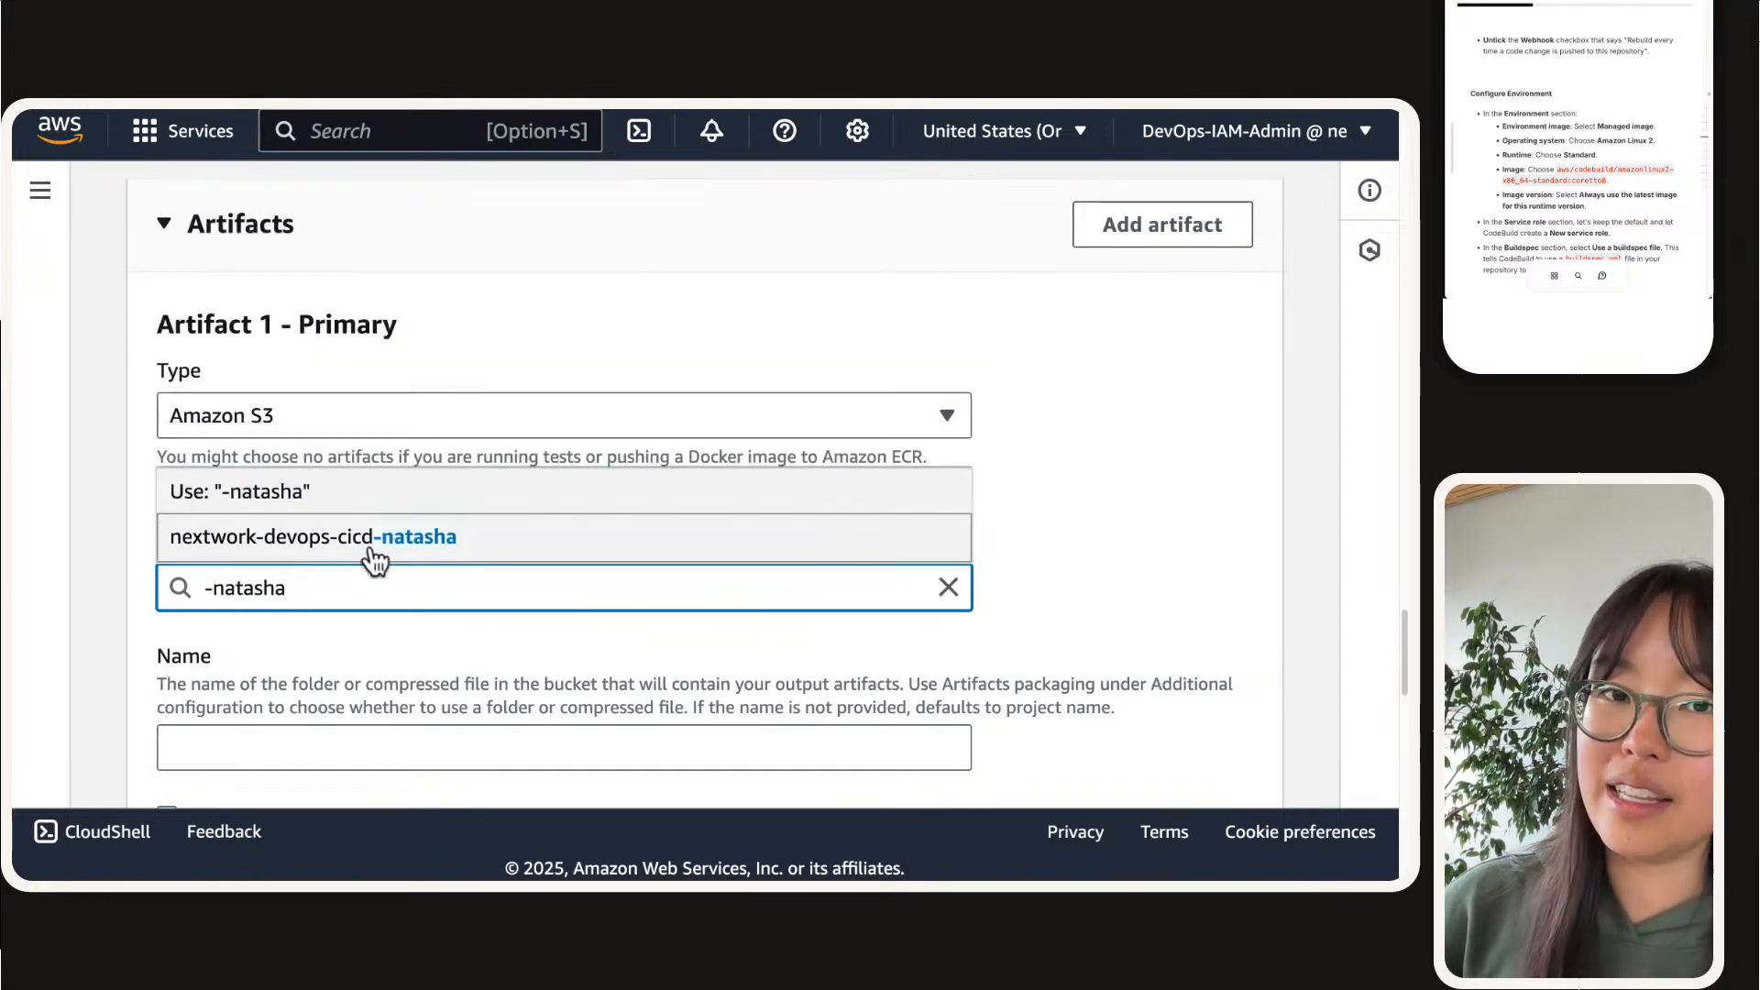
click(374, 538)
drag(198, 576, 499, 606)
click(453, 673)
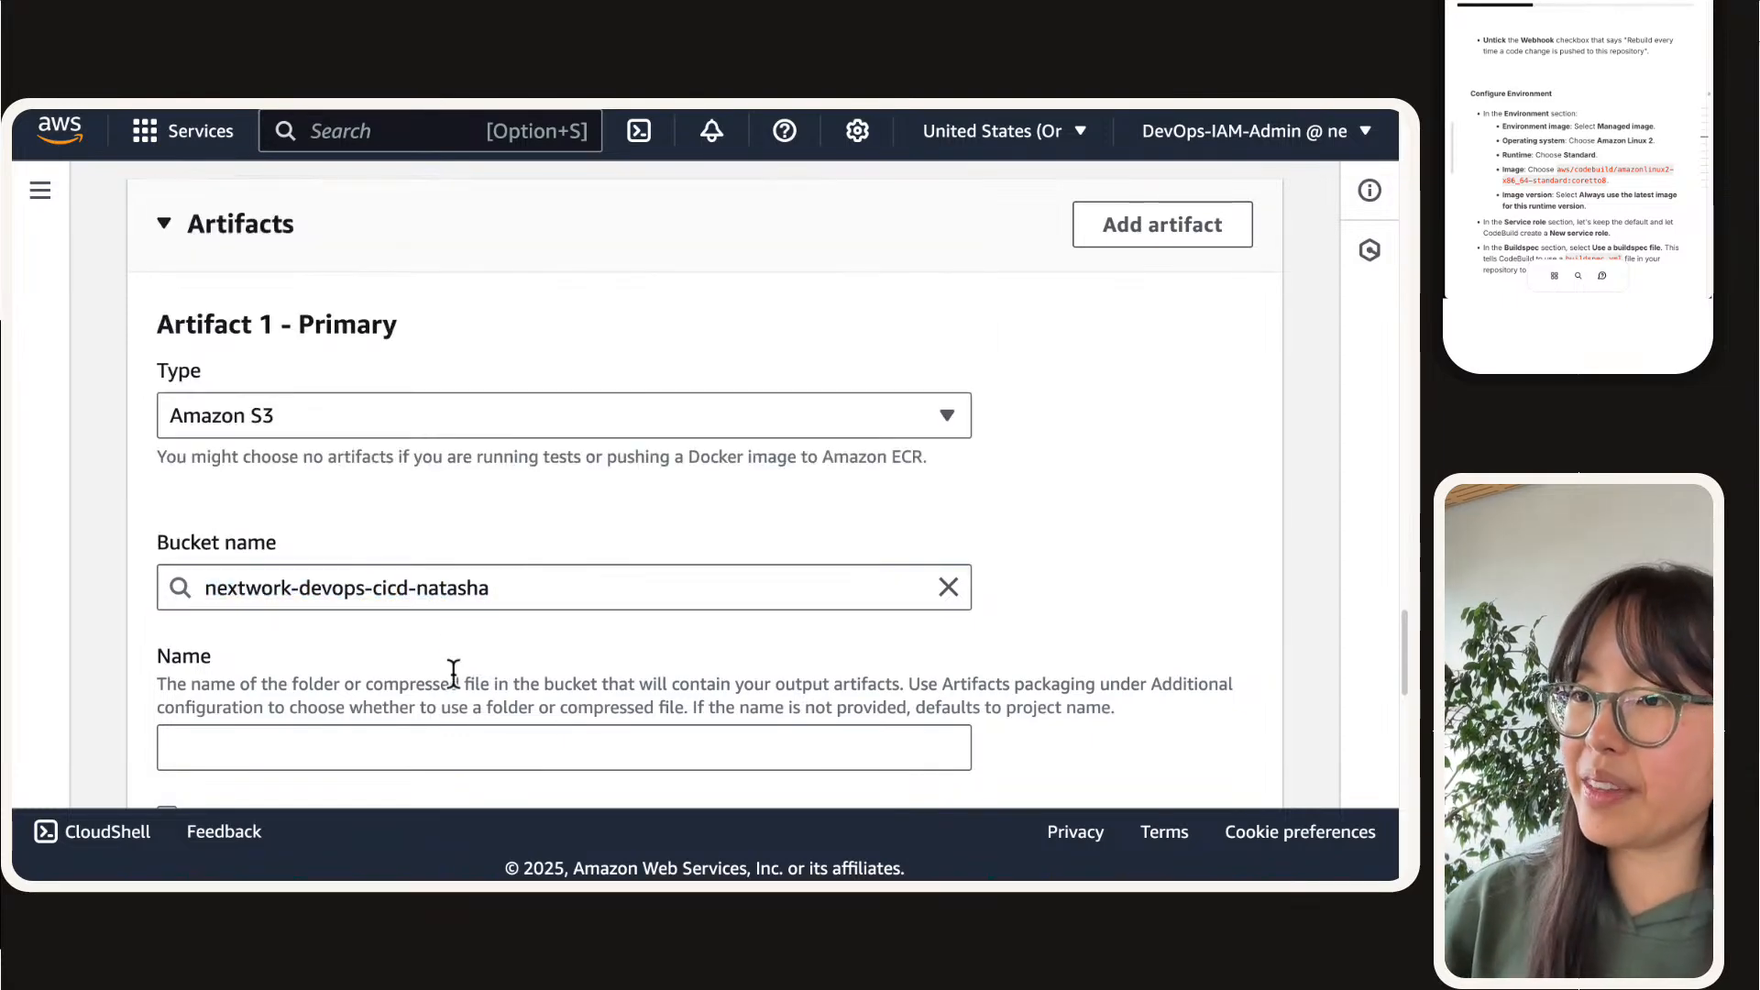
Step: Copy the artifact name from the project guide and name the build artifact nextwork-devops-cicd-artifact
scroll(440, 643, down, 1)
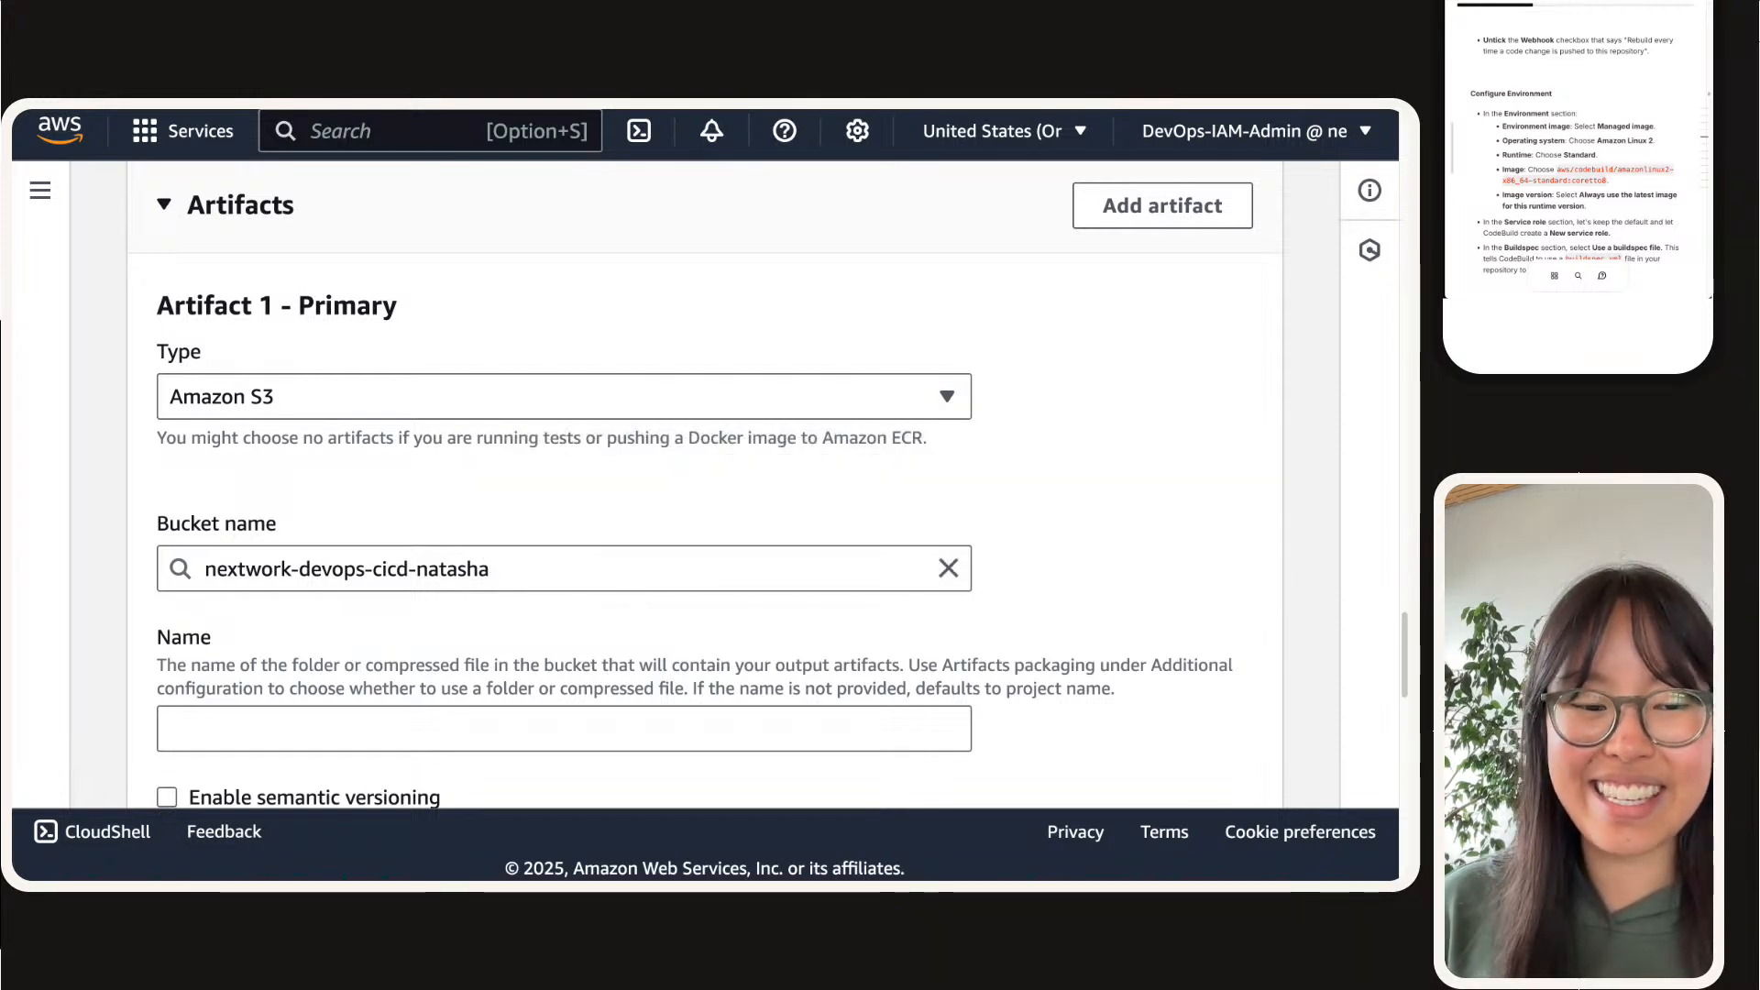
scroll(361, 578, down, 4)
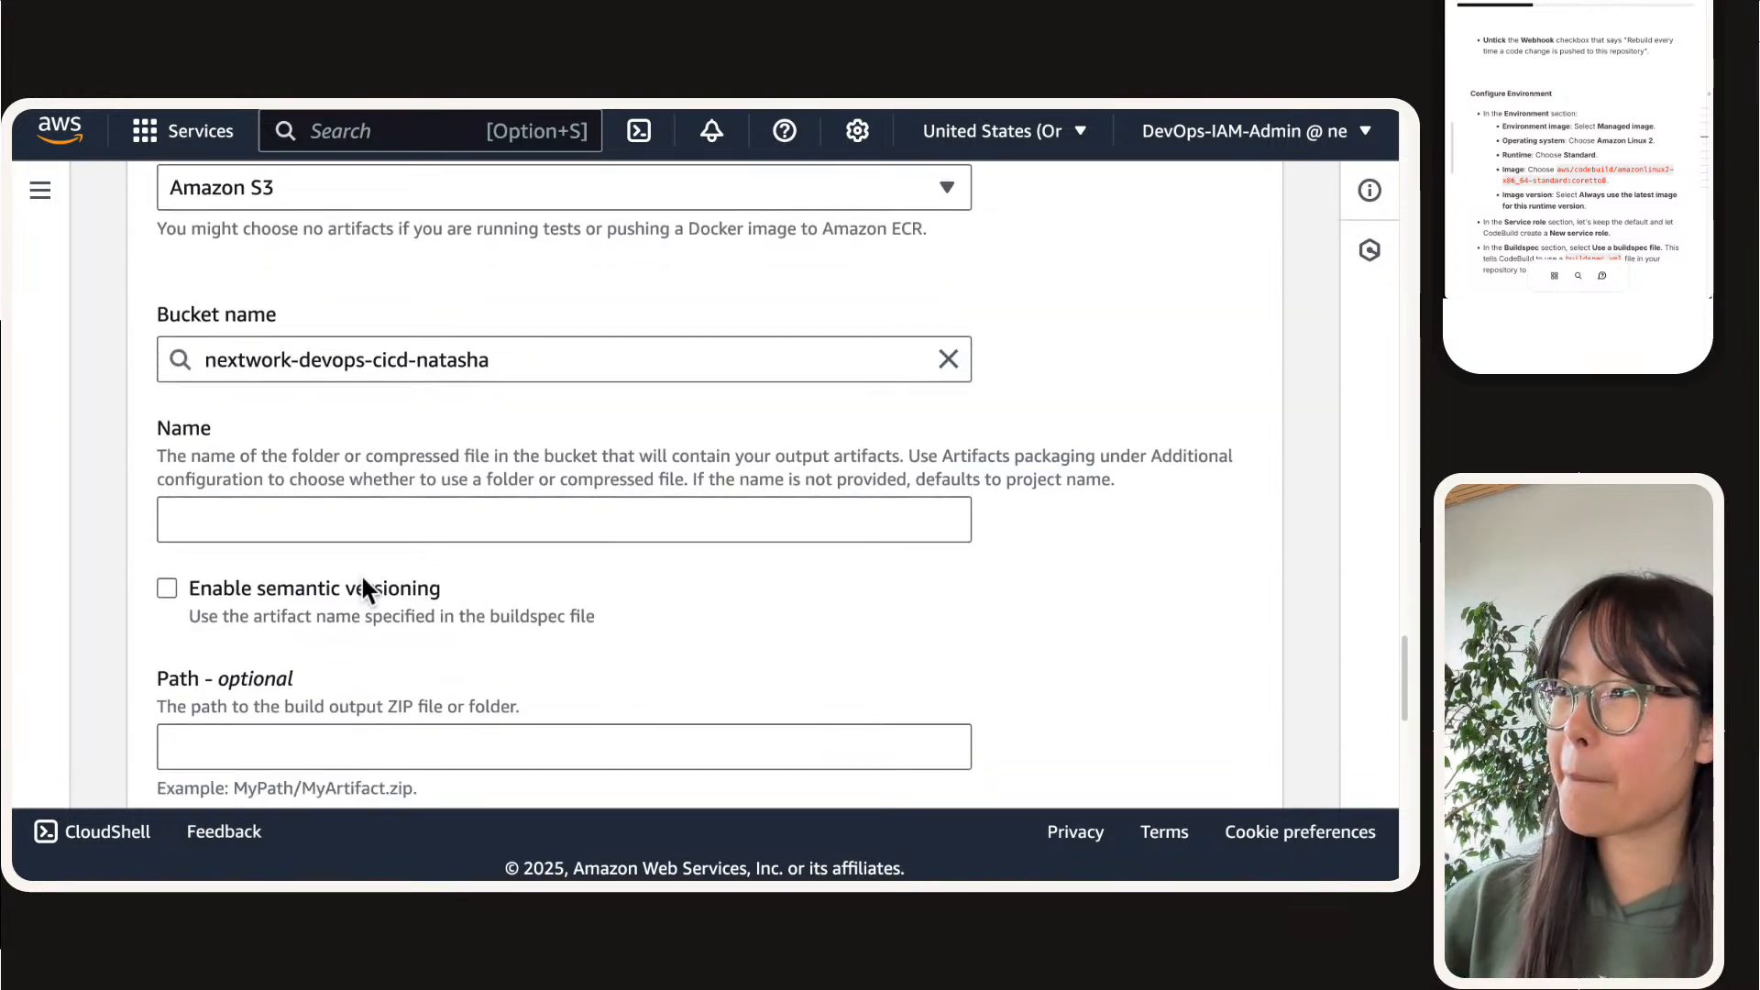
scroll(360, 574, down, 2)
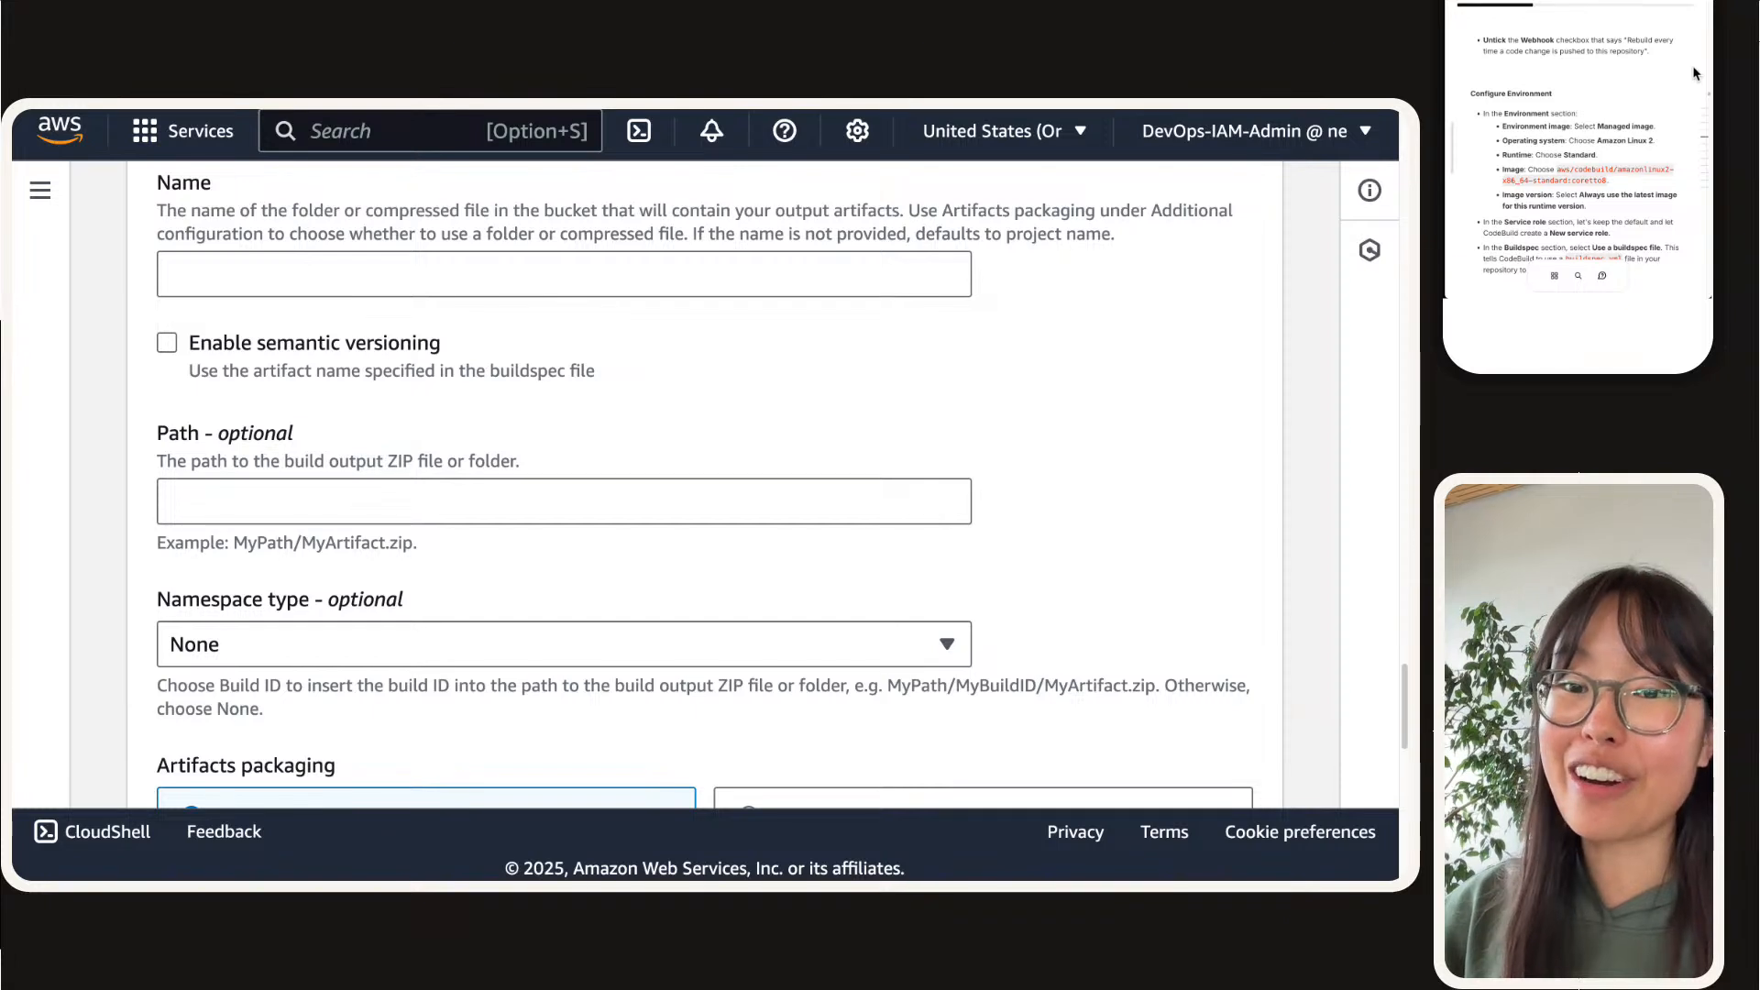
scroll(1687, 82, down, 5)
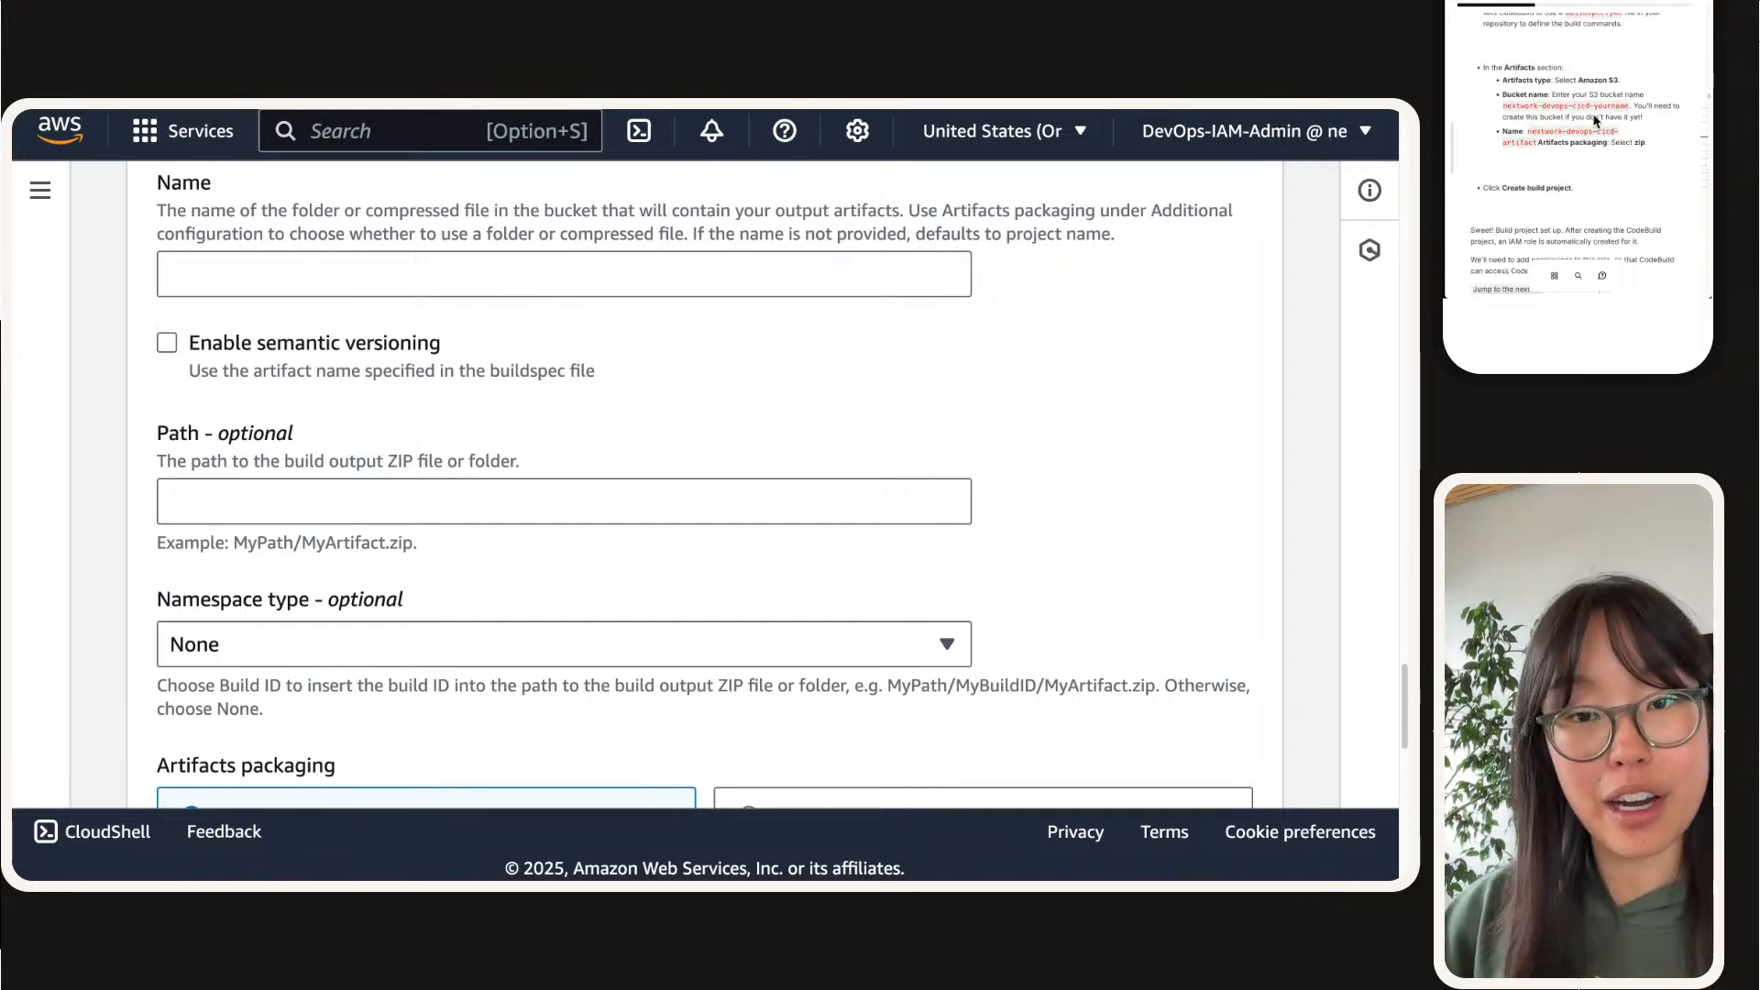
click(1543, 140)
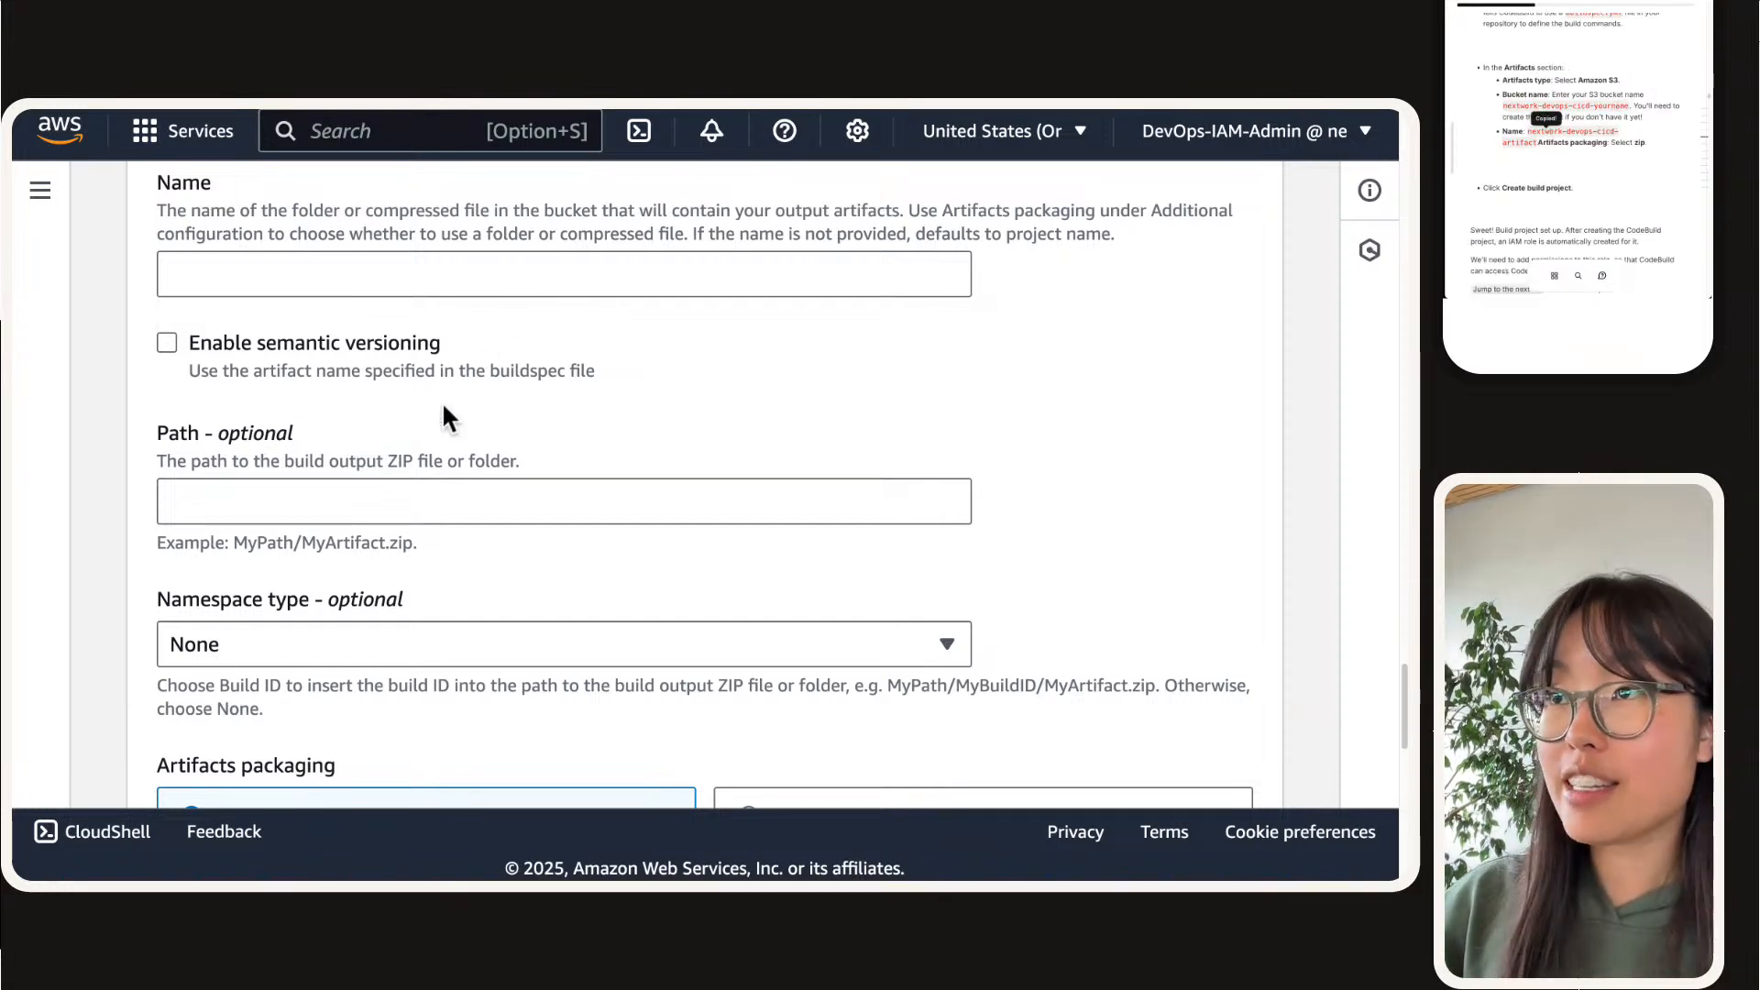
click(424, 275)
key(super+v)
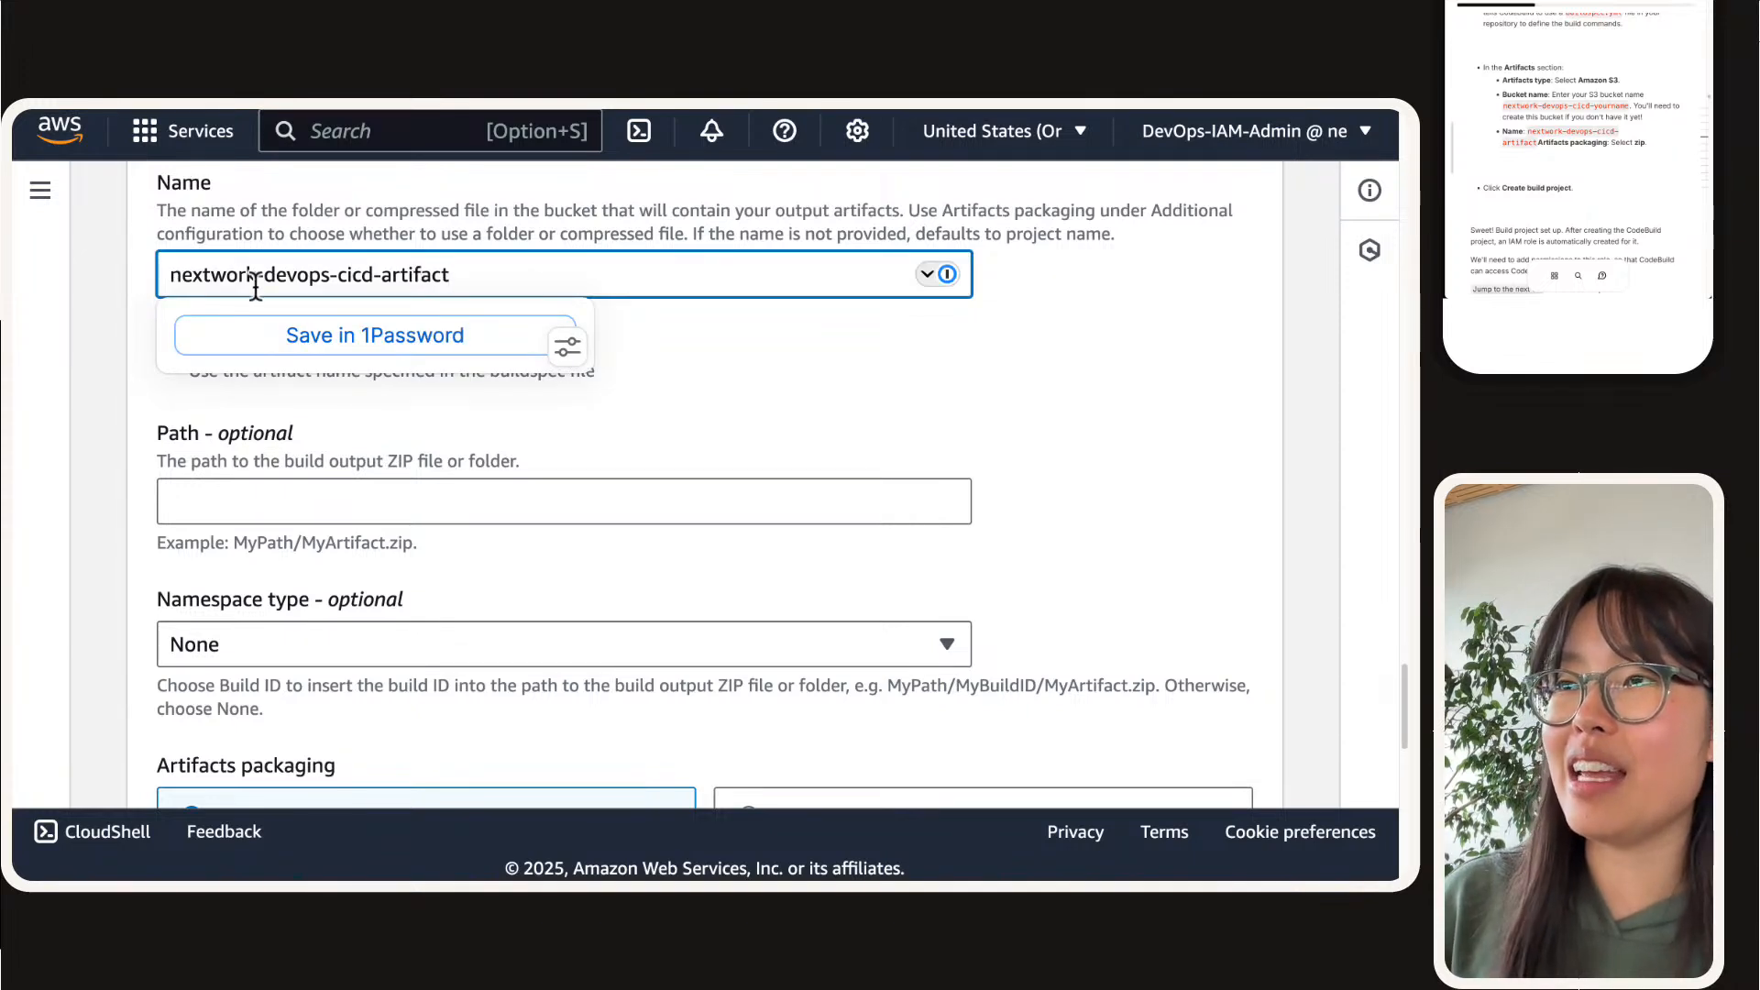
drag(381, 275, 17, 277)
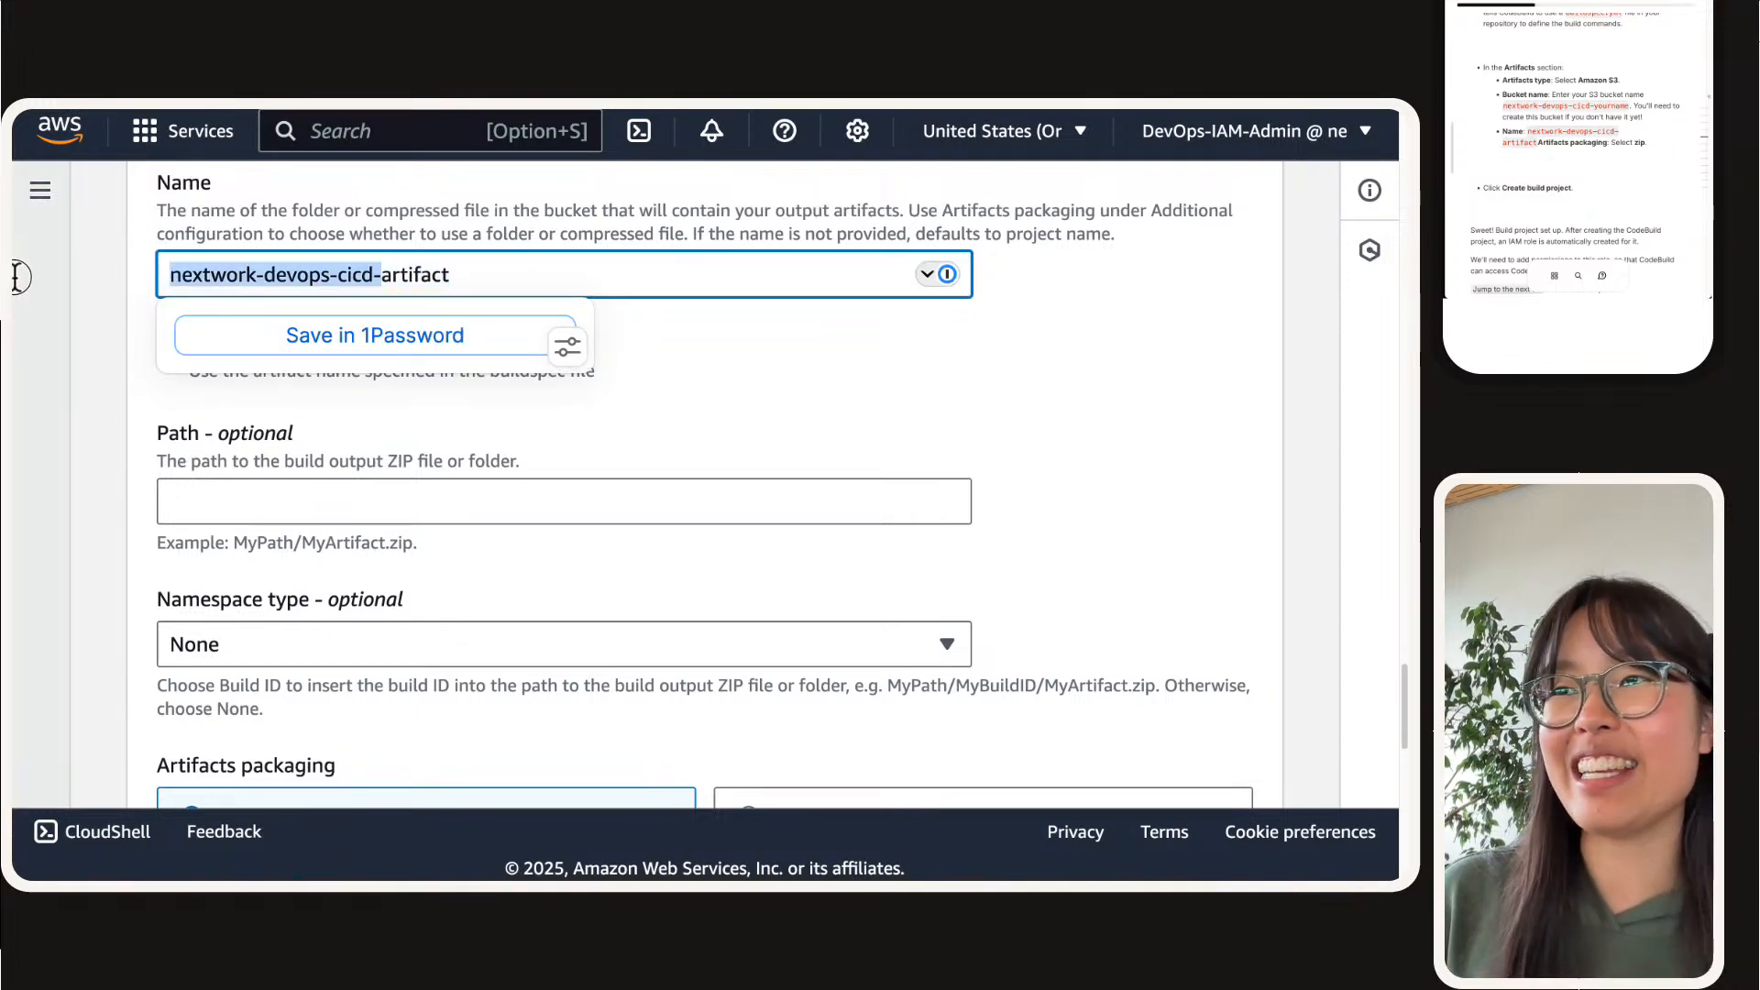
click(371, 284)
drag(371, 275, 507, 275)
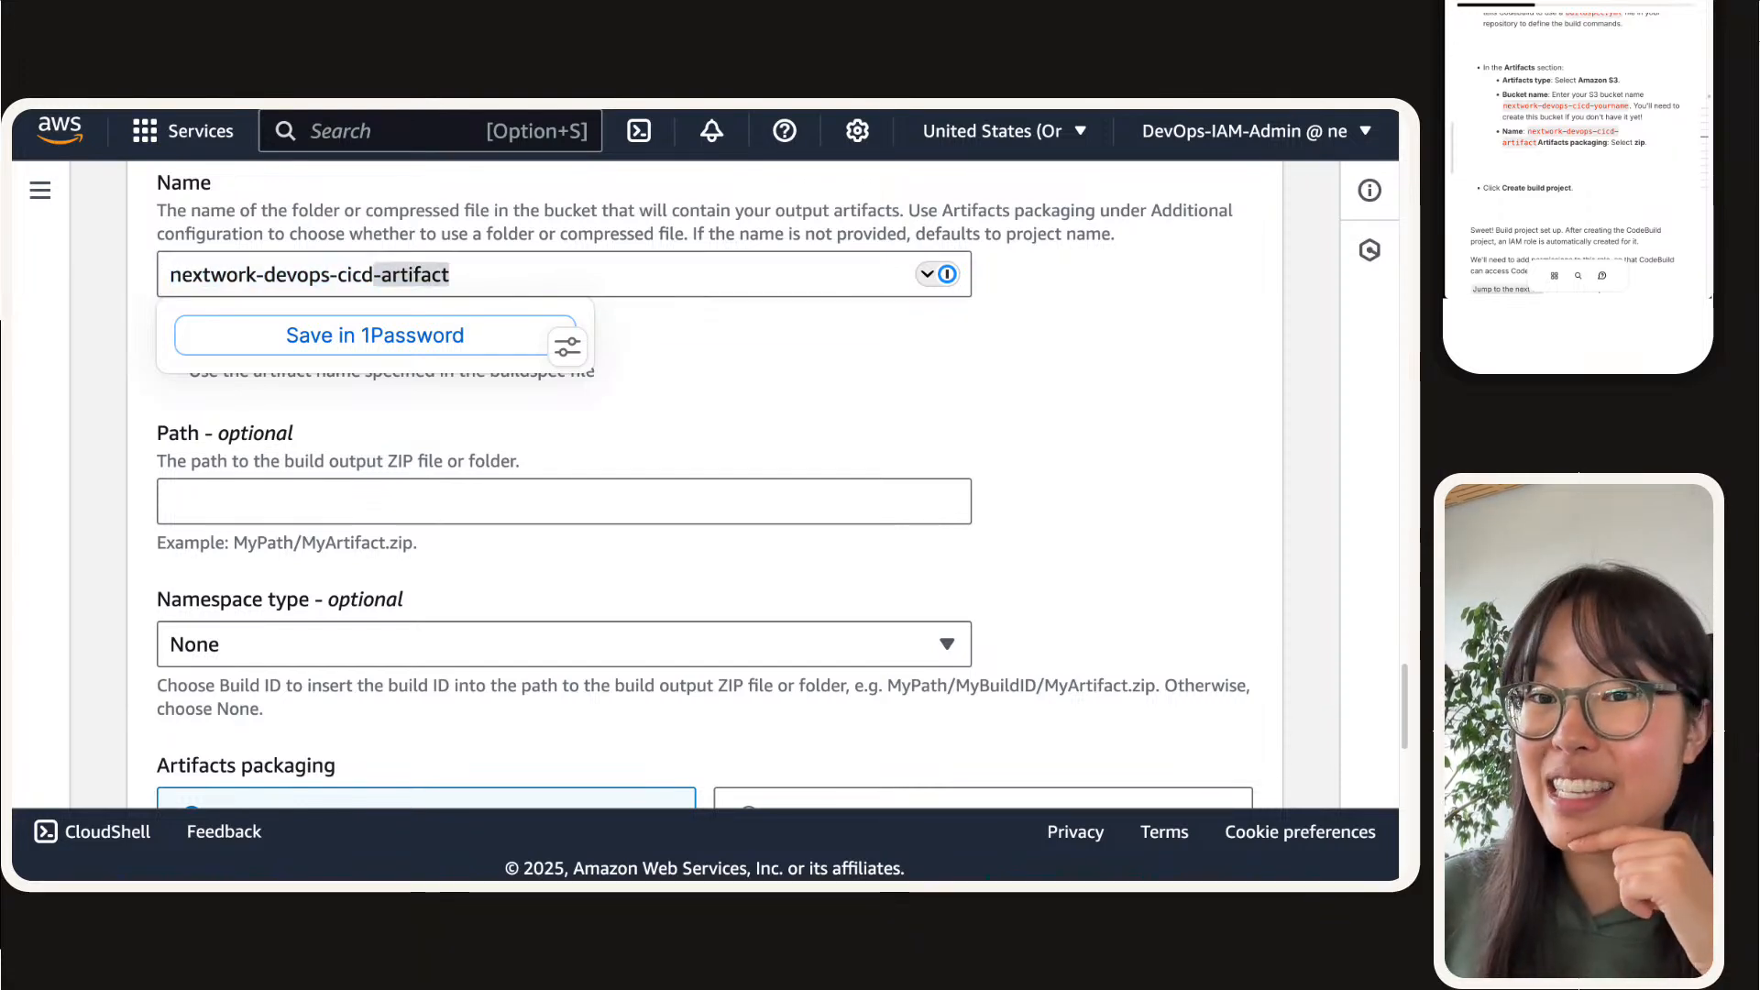
click(171, 461)
Step: Set the artifacts packaging to Zip
key(super+plus)
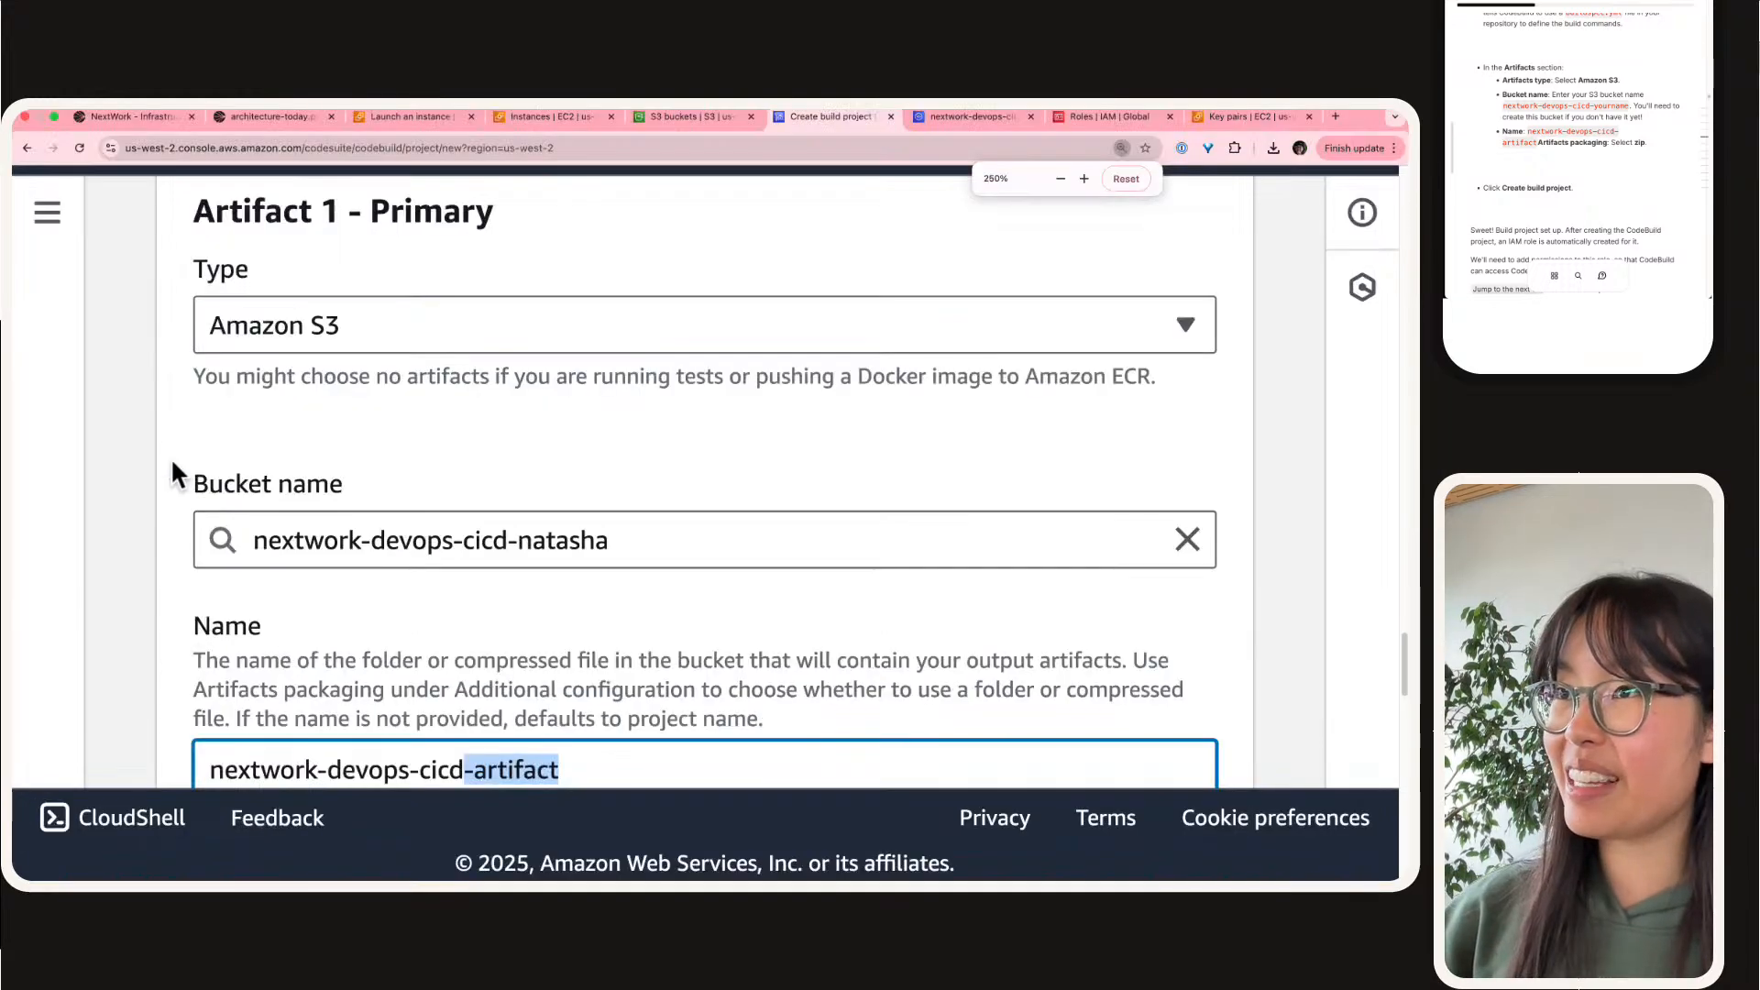
scroll(171, 456, down, 5)
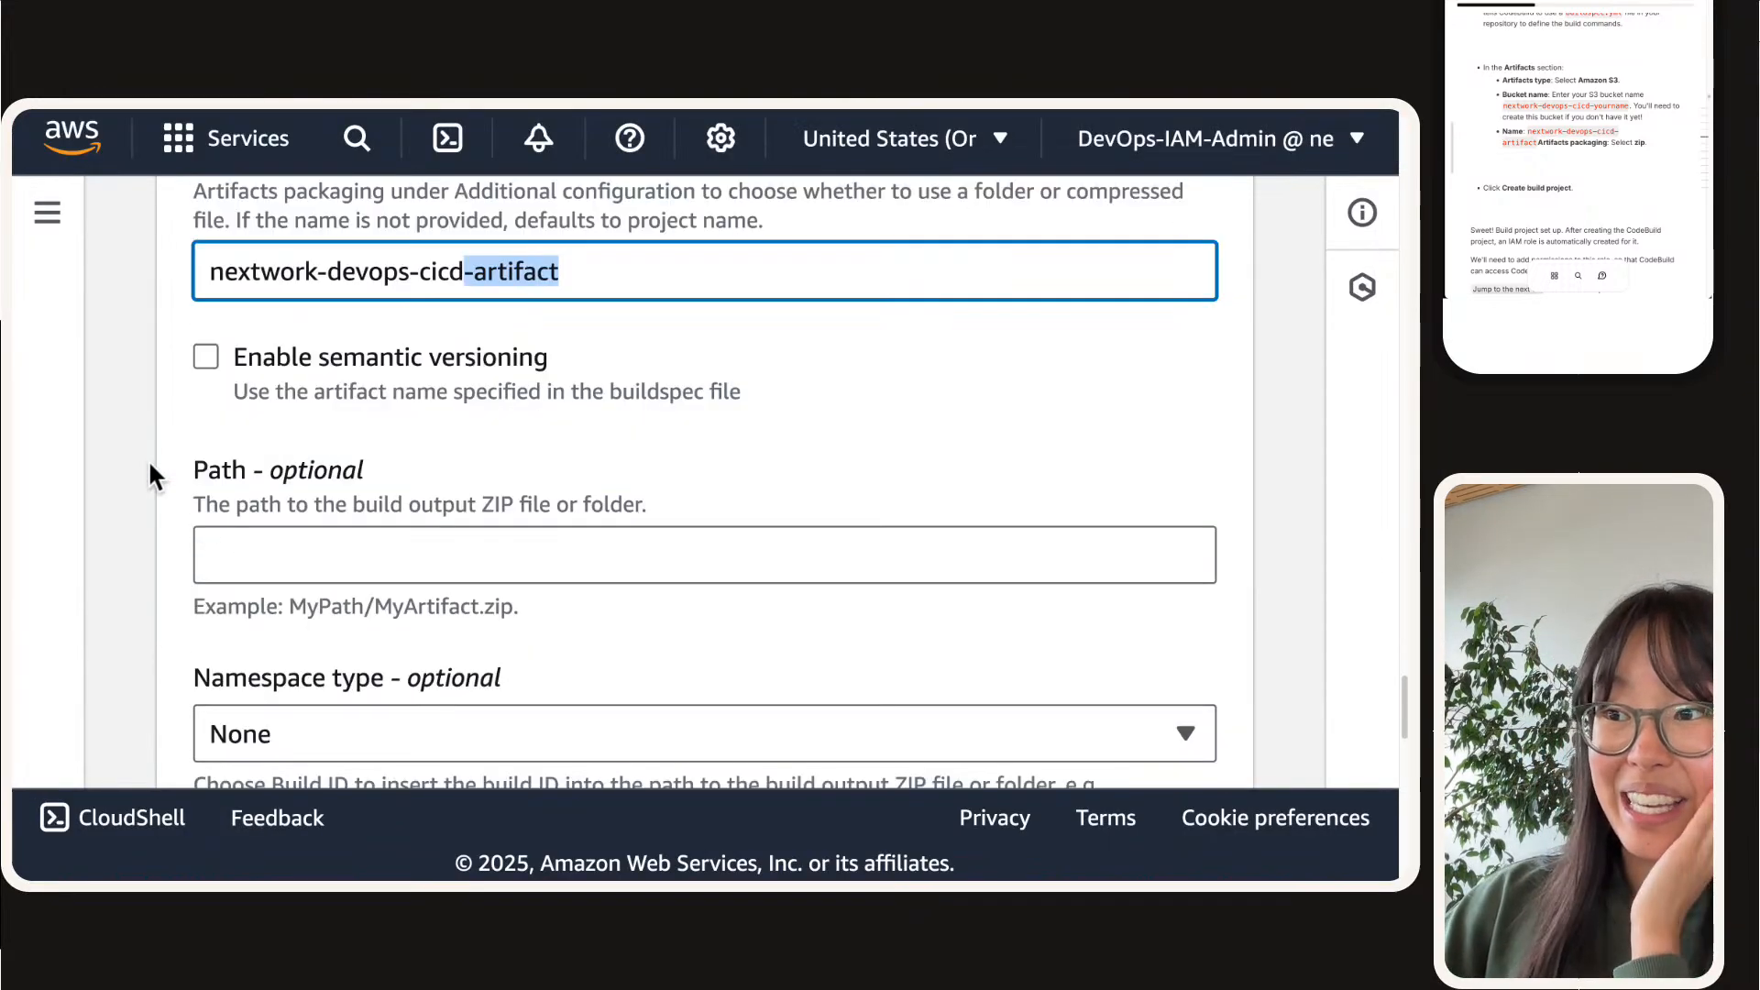
scroll(147, 459, down, 8)
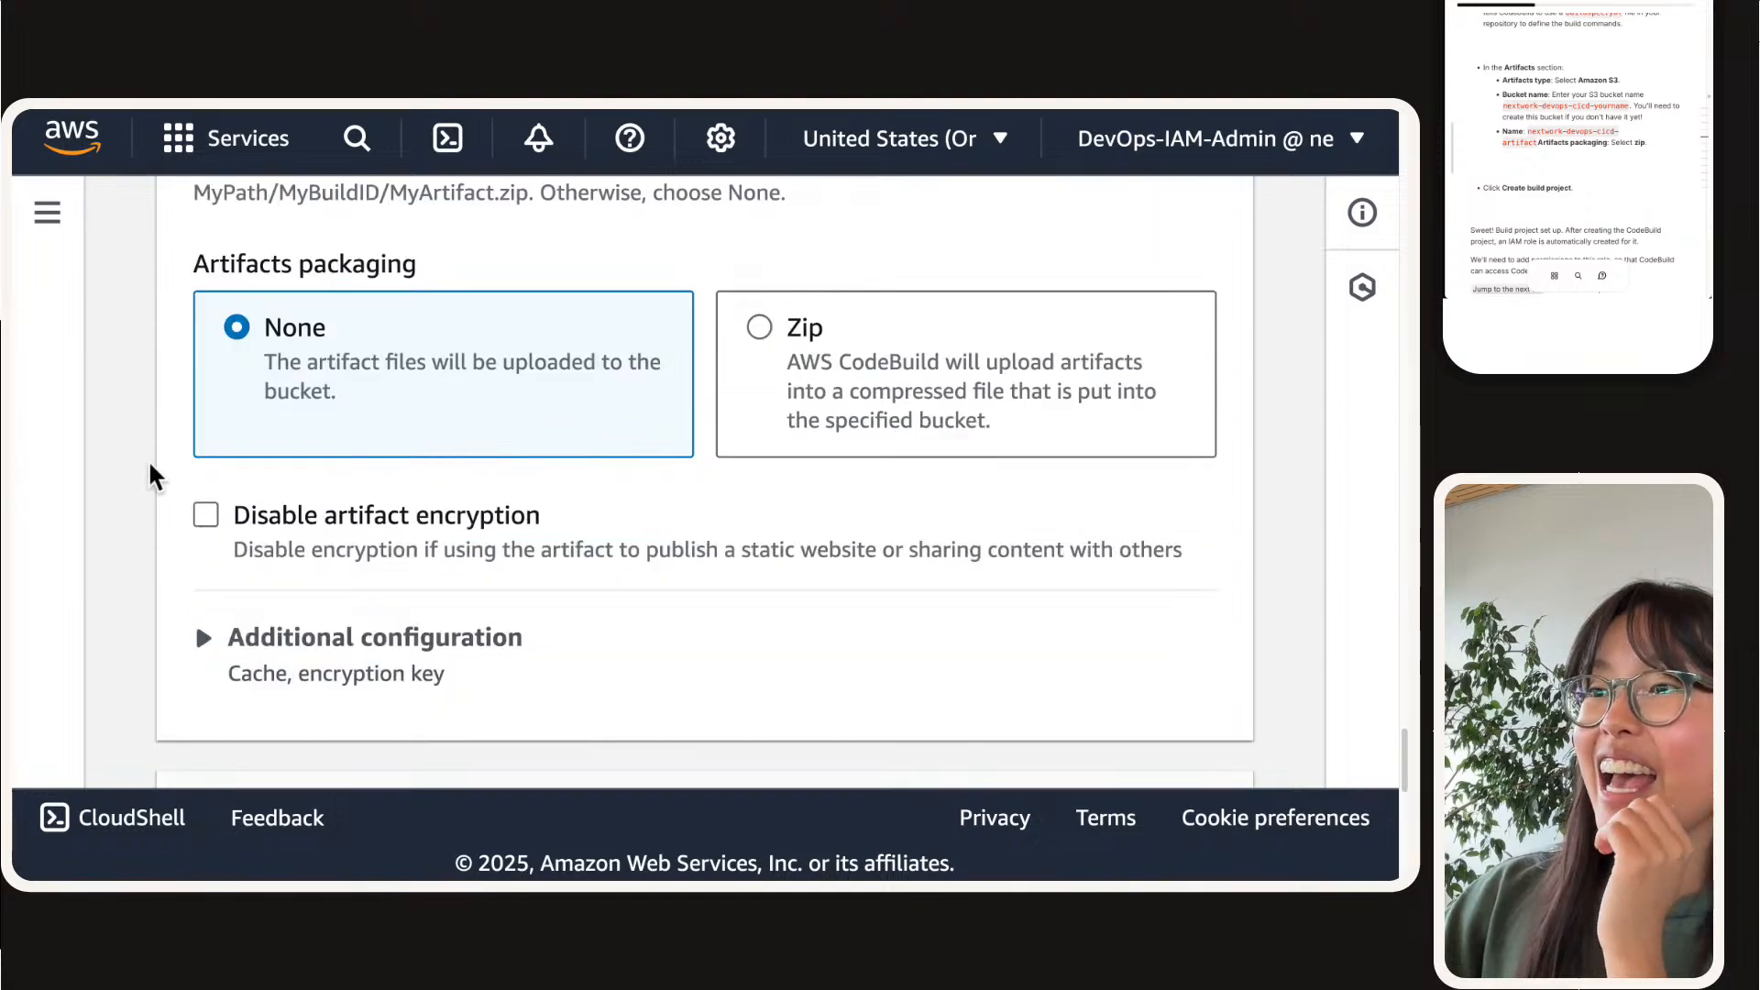
scroll(726, 332, up, 2)
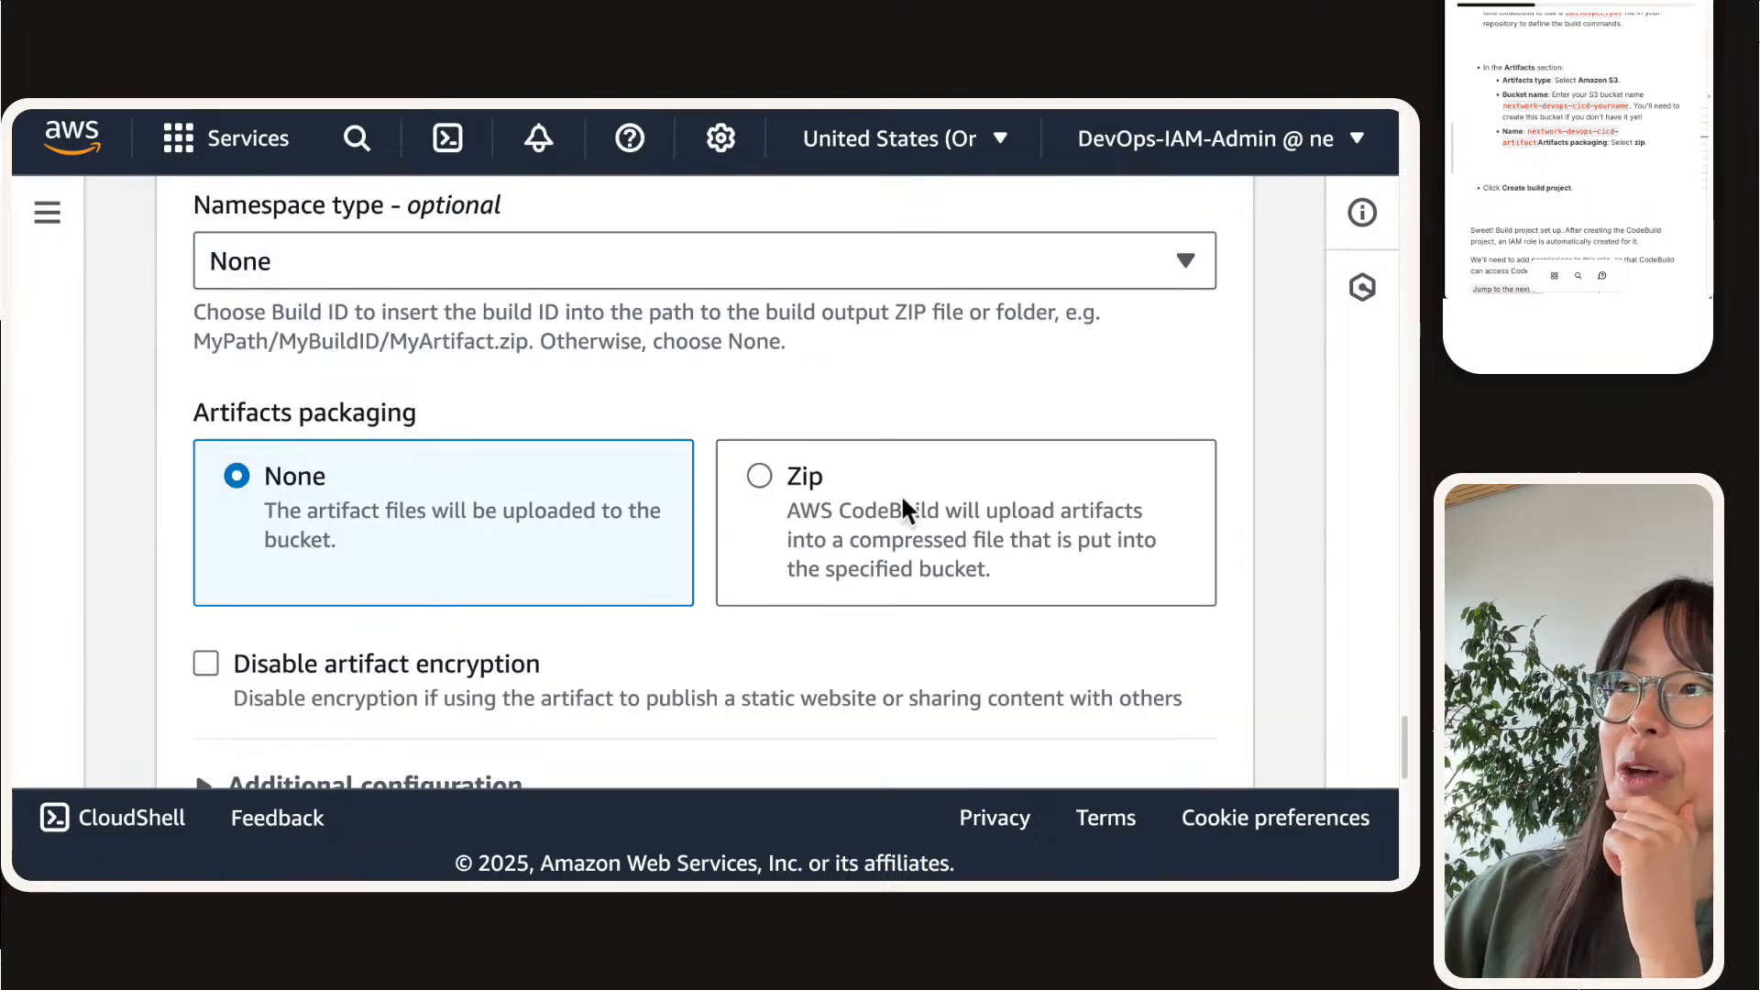
click(812, 482)
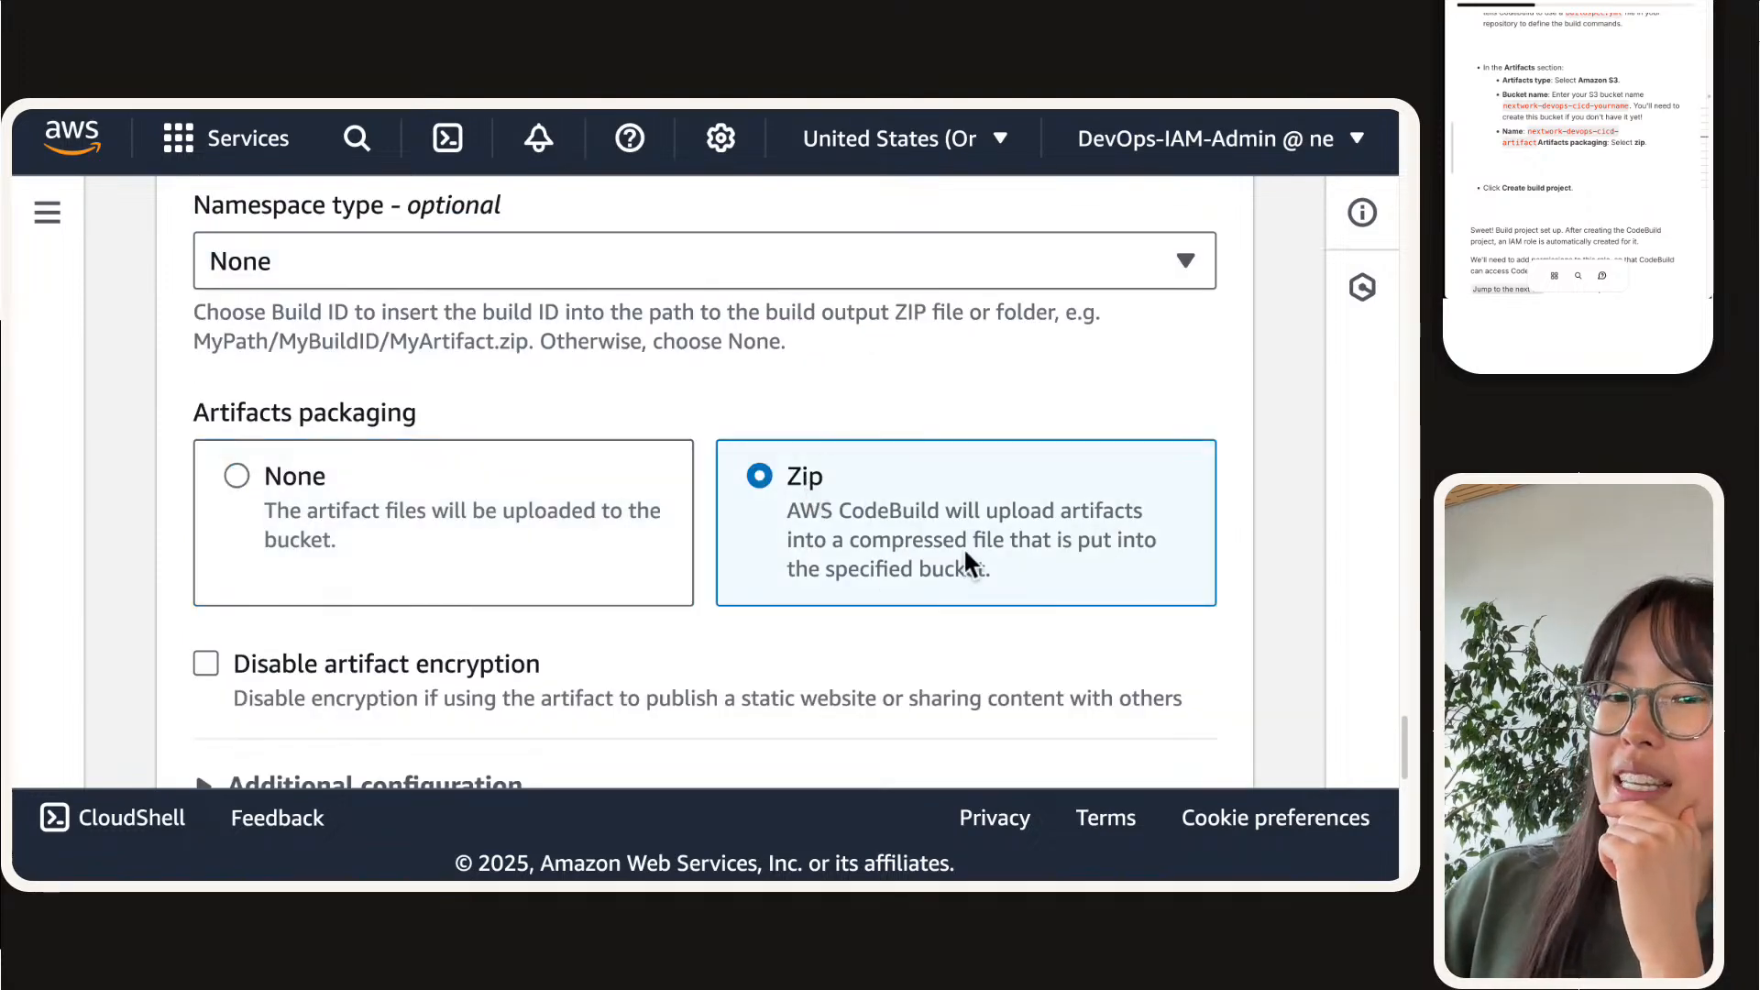
Step: Set the CloudWatch logs group name to aws/codebuild/nextwork-devops-cicd
scroll(962, 546, down, 7)
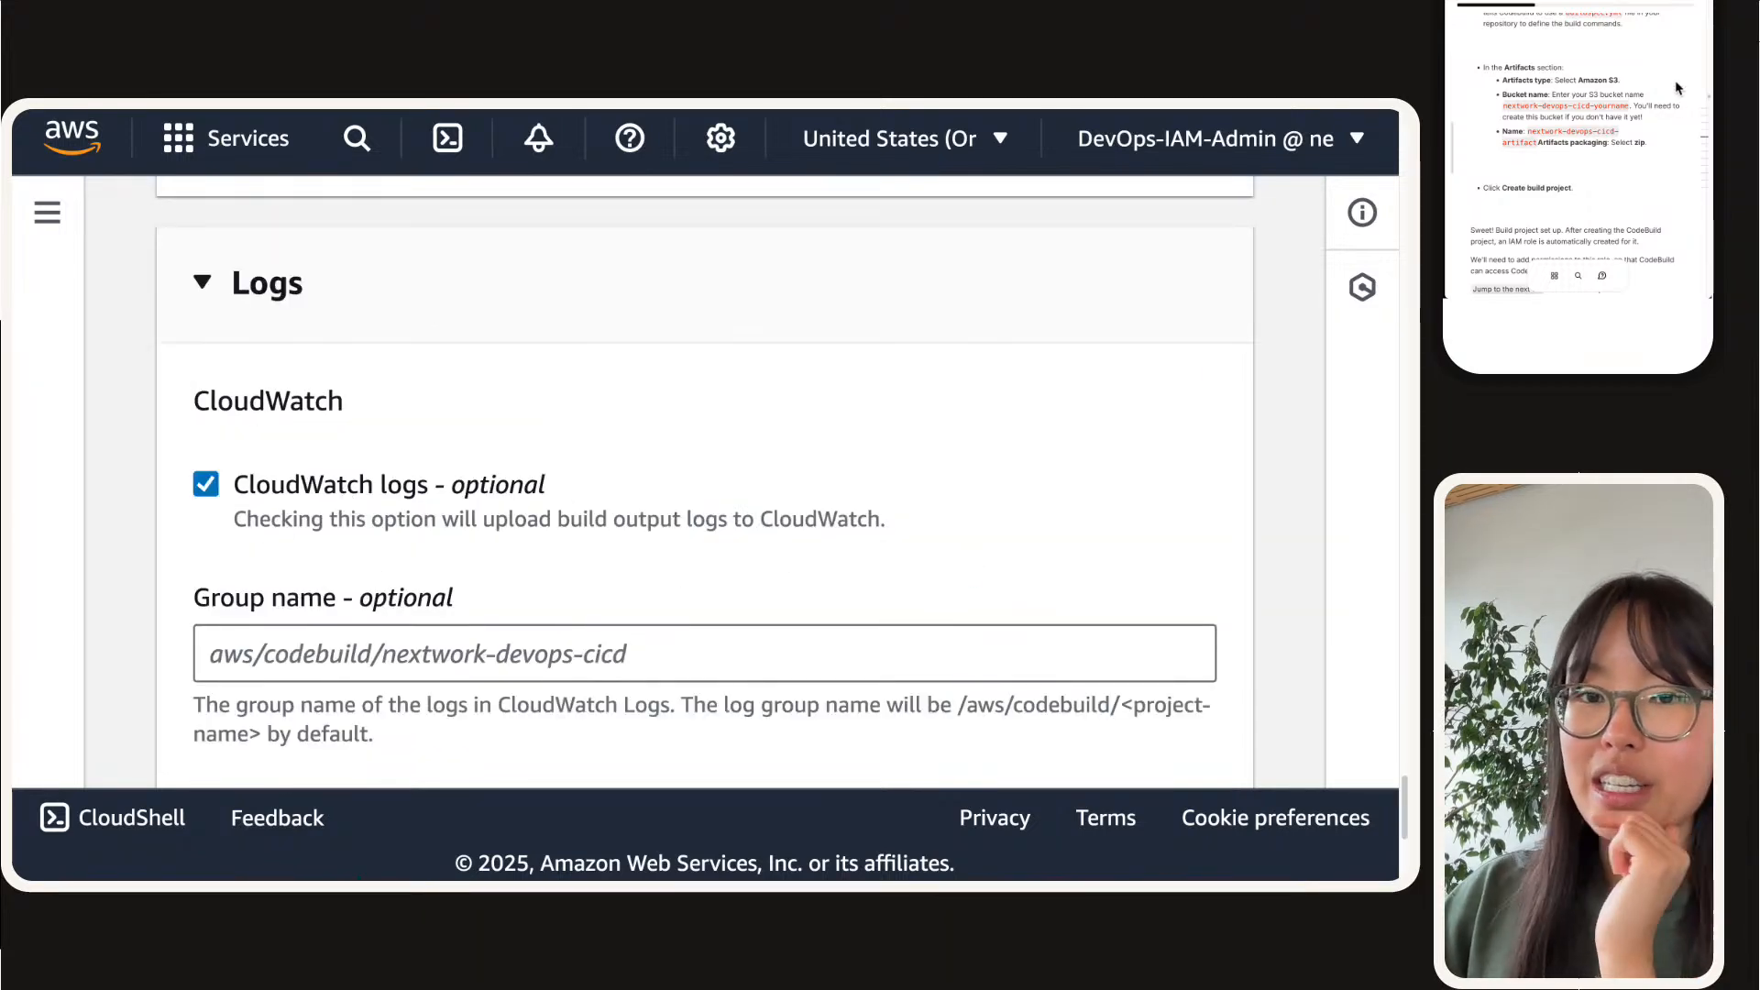
scroll(1679, 88, down, 3)
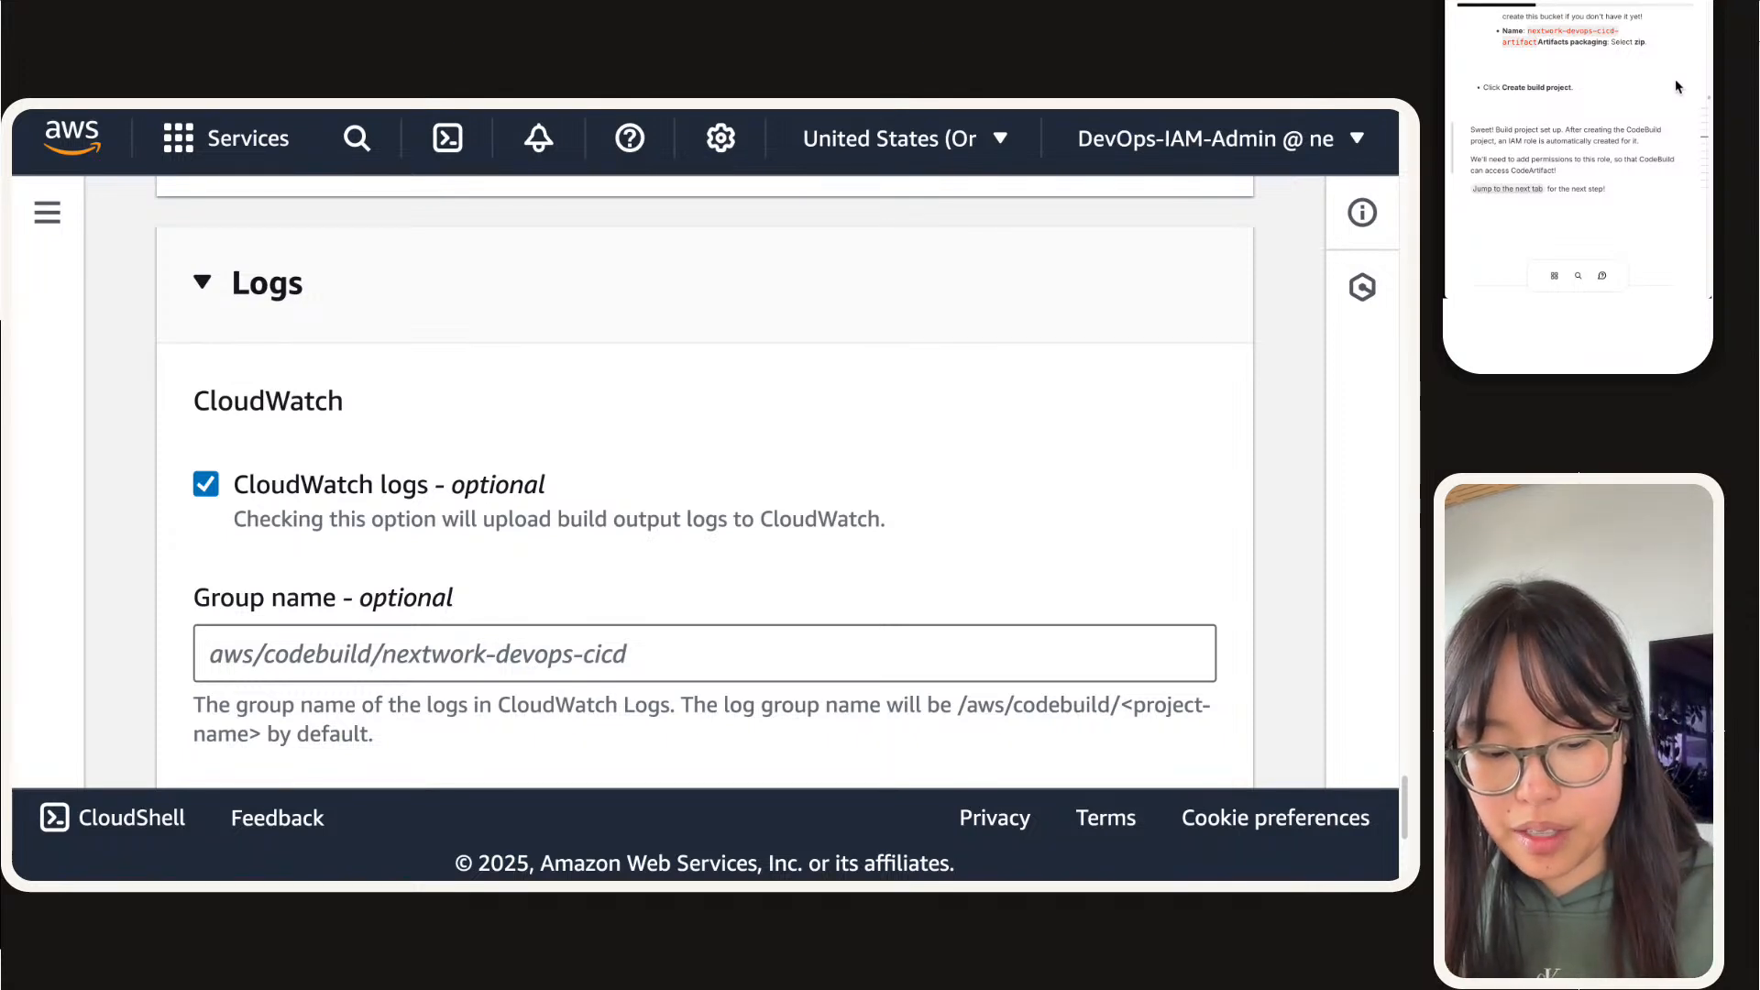
click(601, 658)
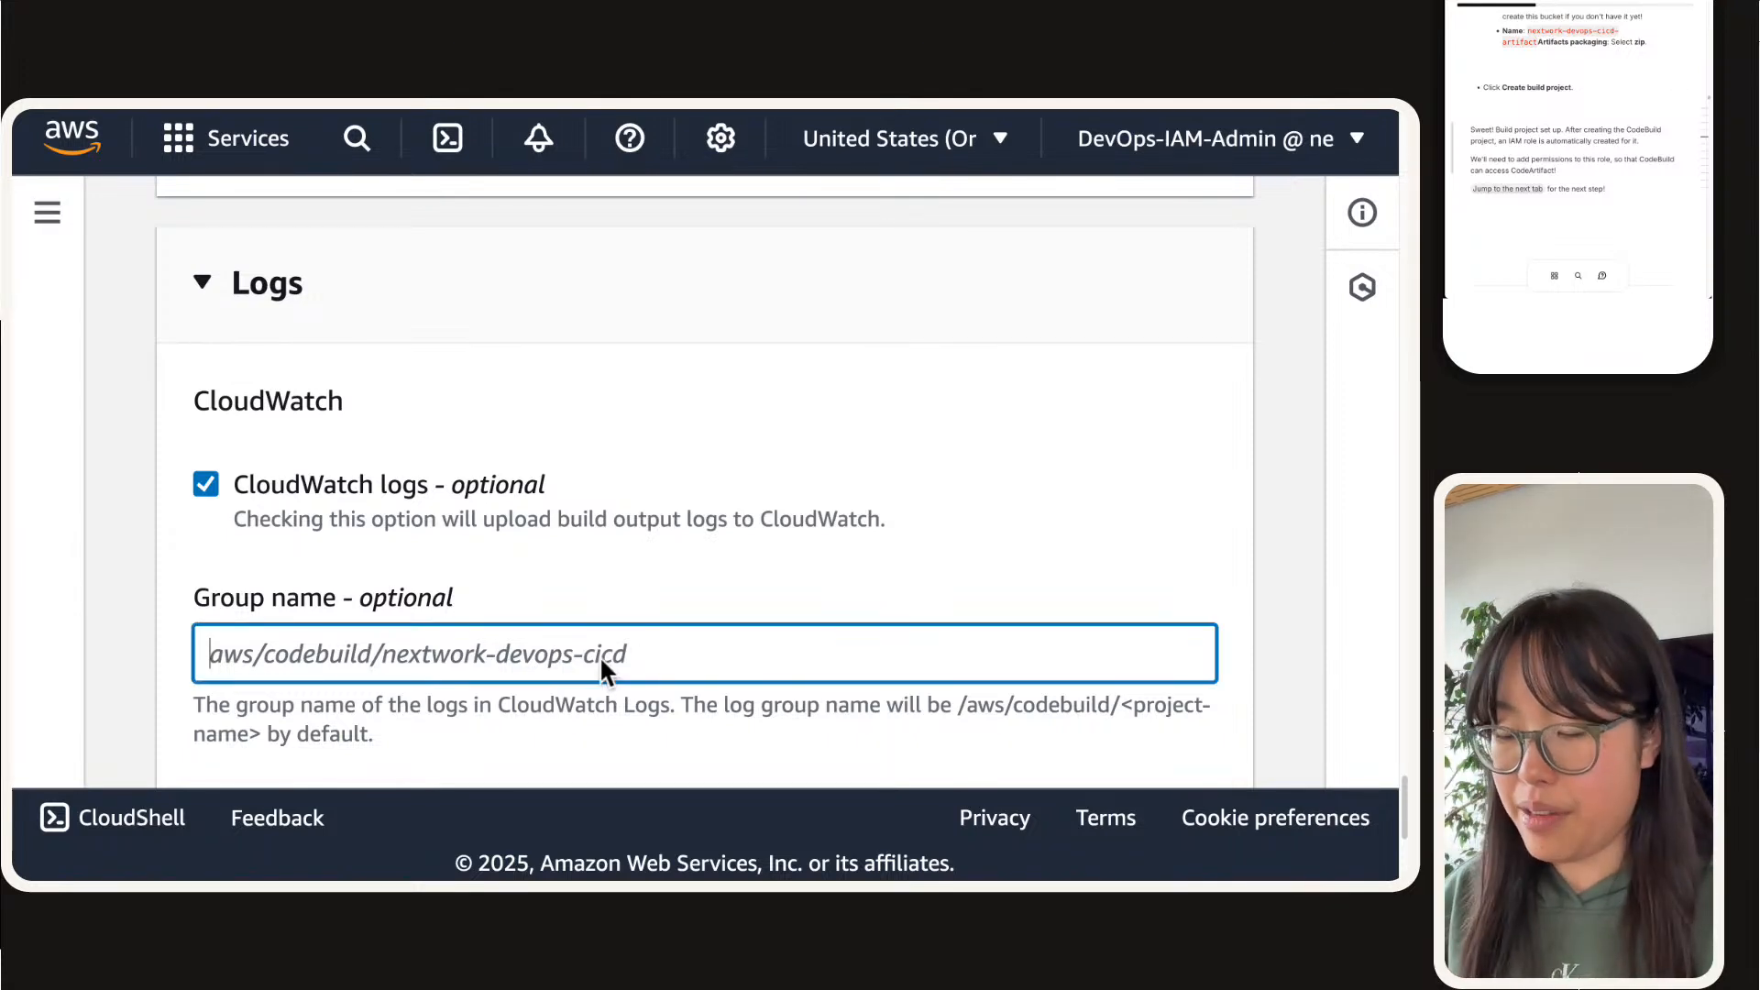
text(aws/co)
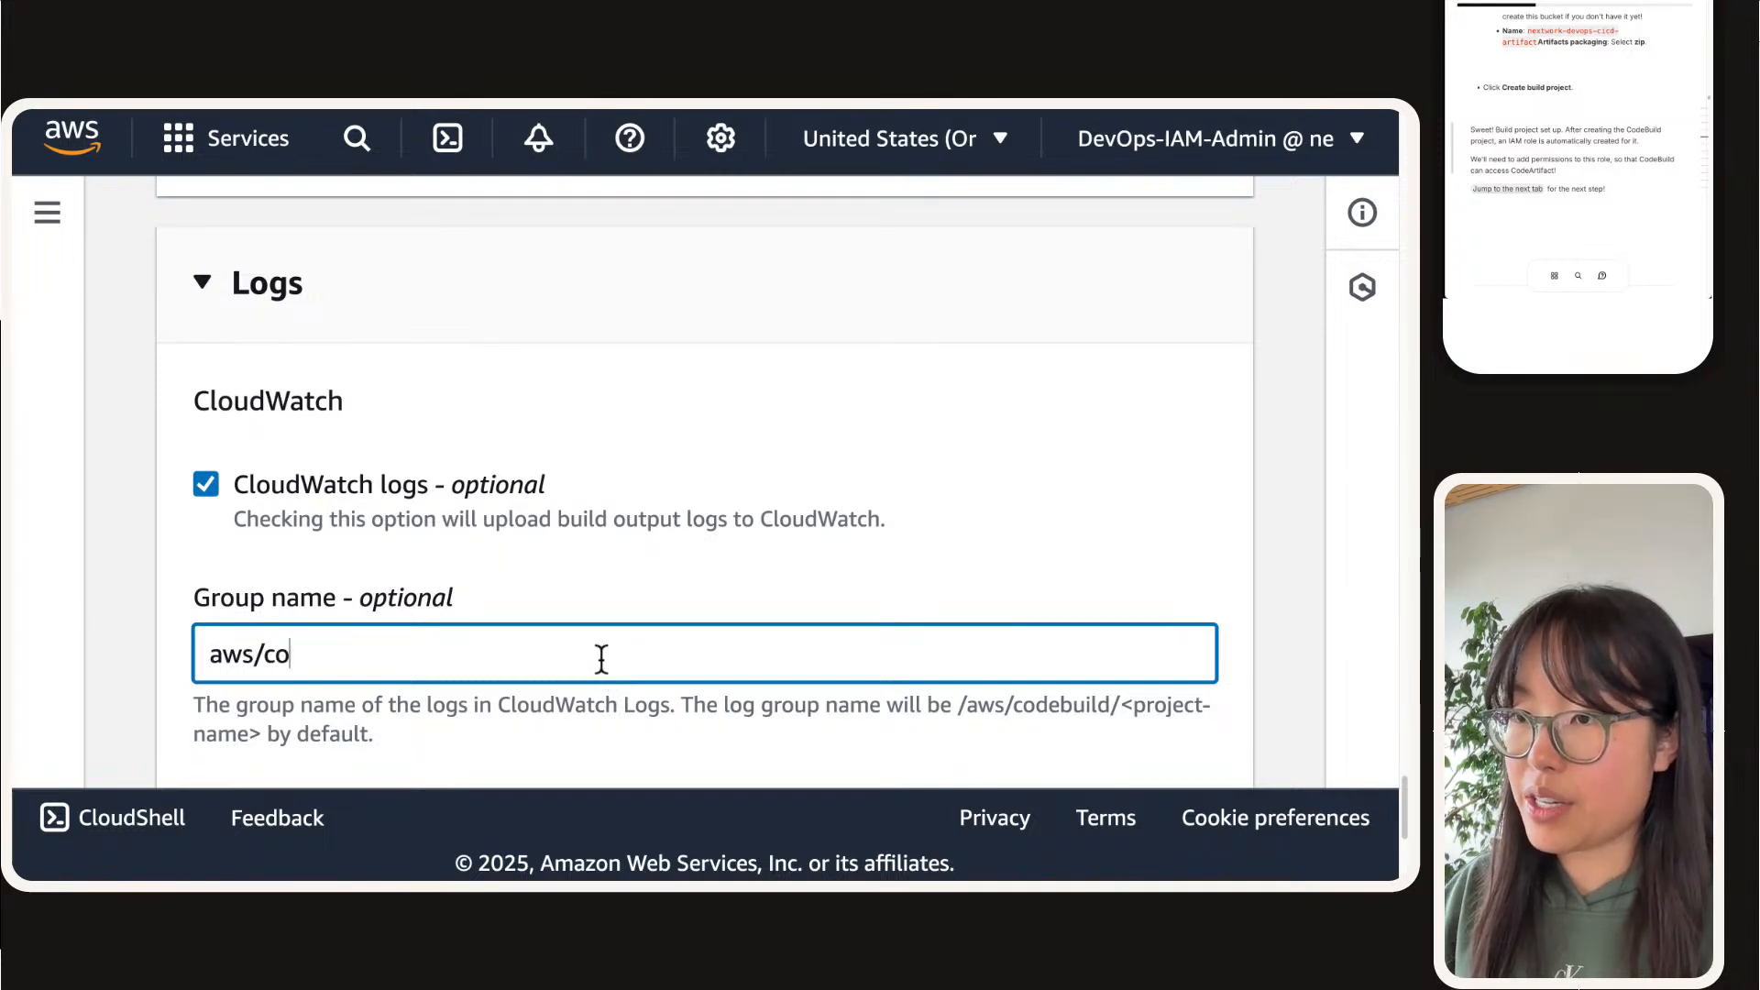
text(debuild/nextwo)
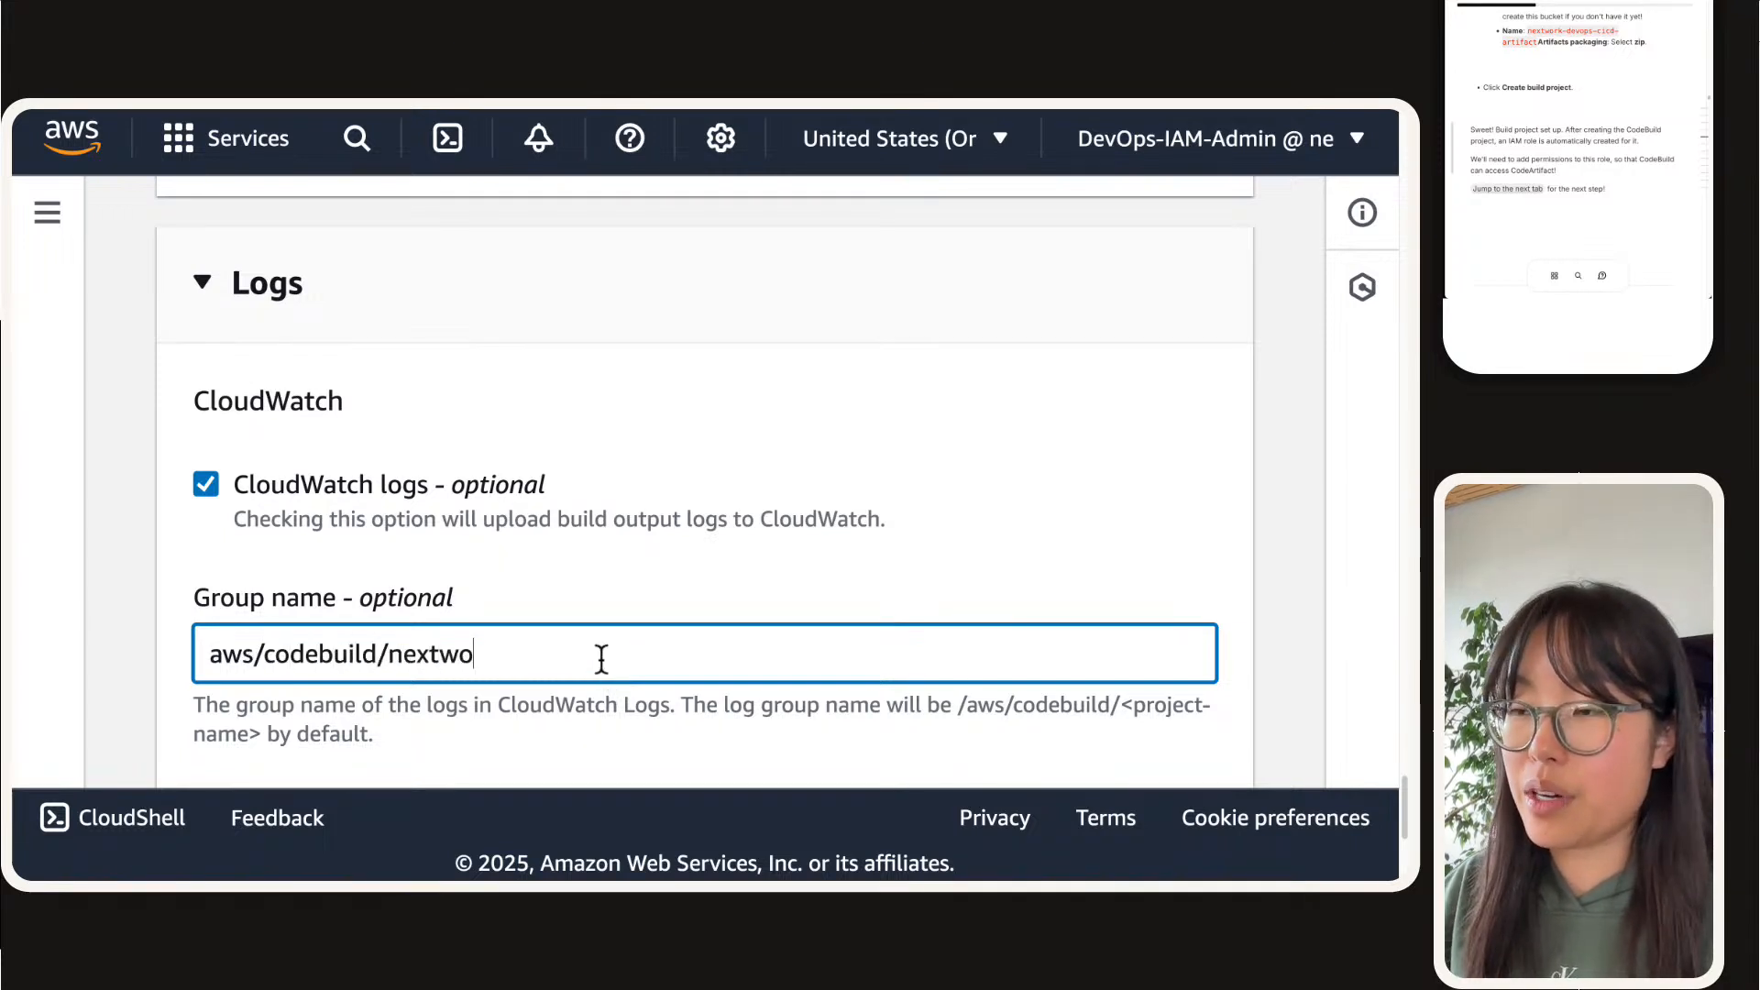
text(rk-devops-cocd)
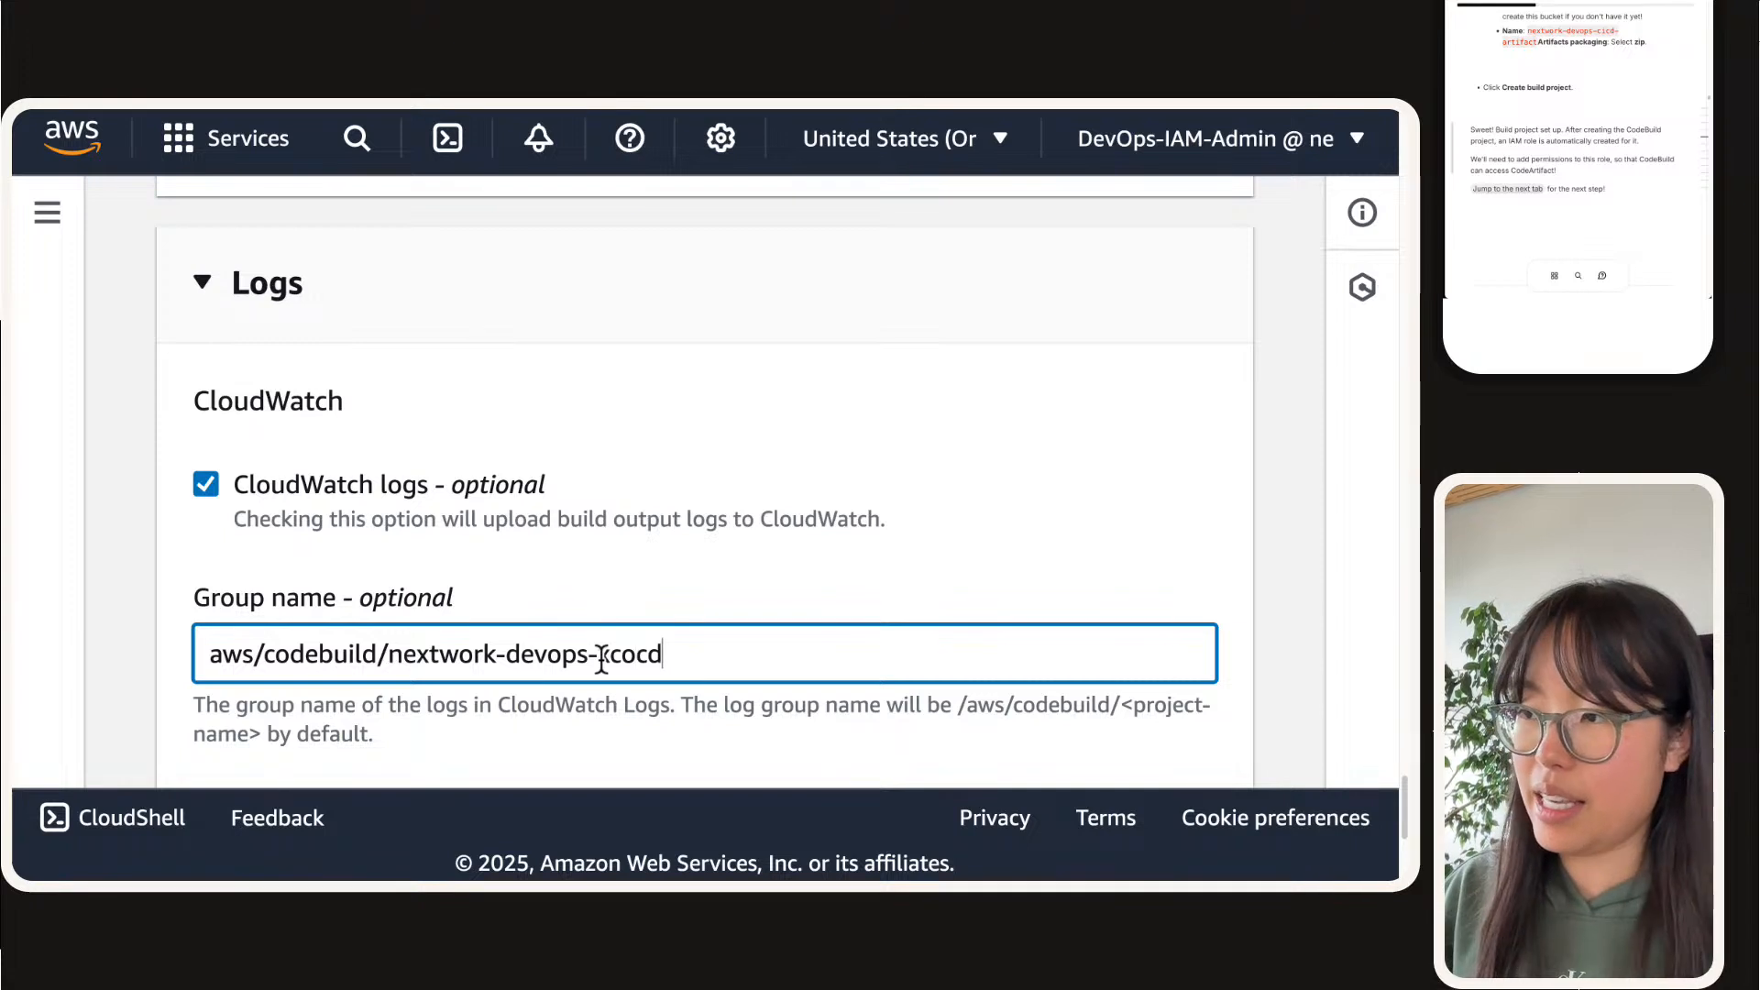
key(BackSpace)
key(BackSpace)
key(BackSpace)
key(BackSpace)
text(cocd)
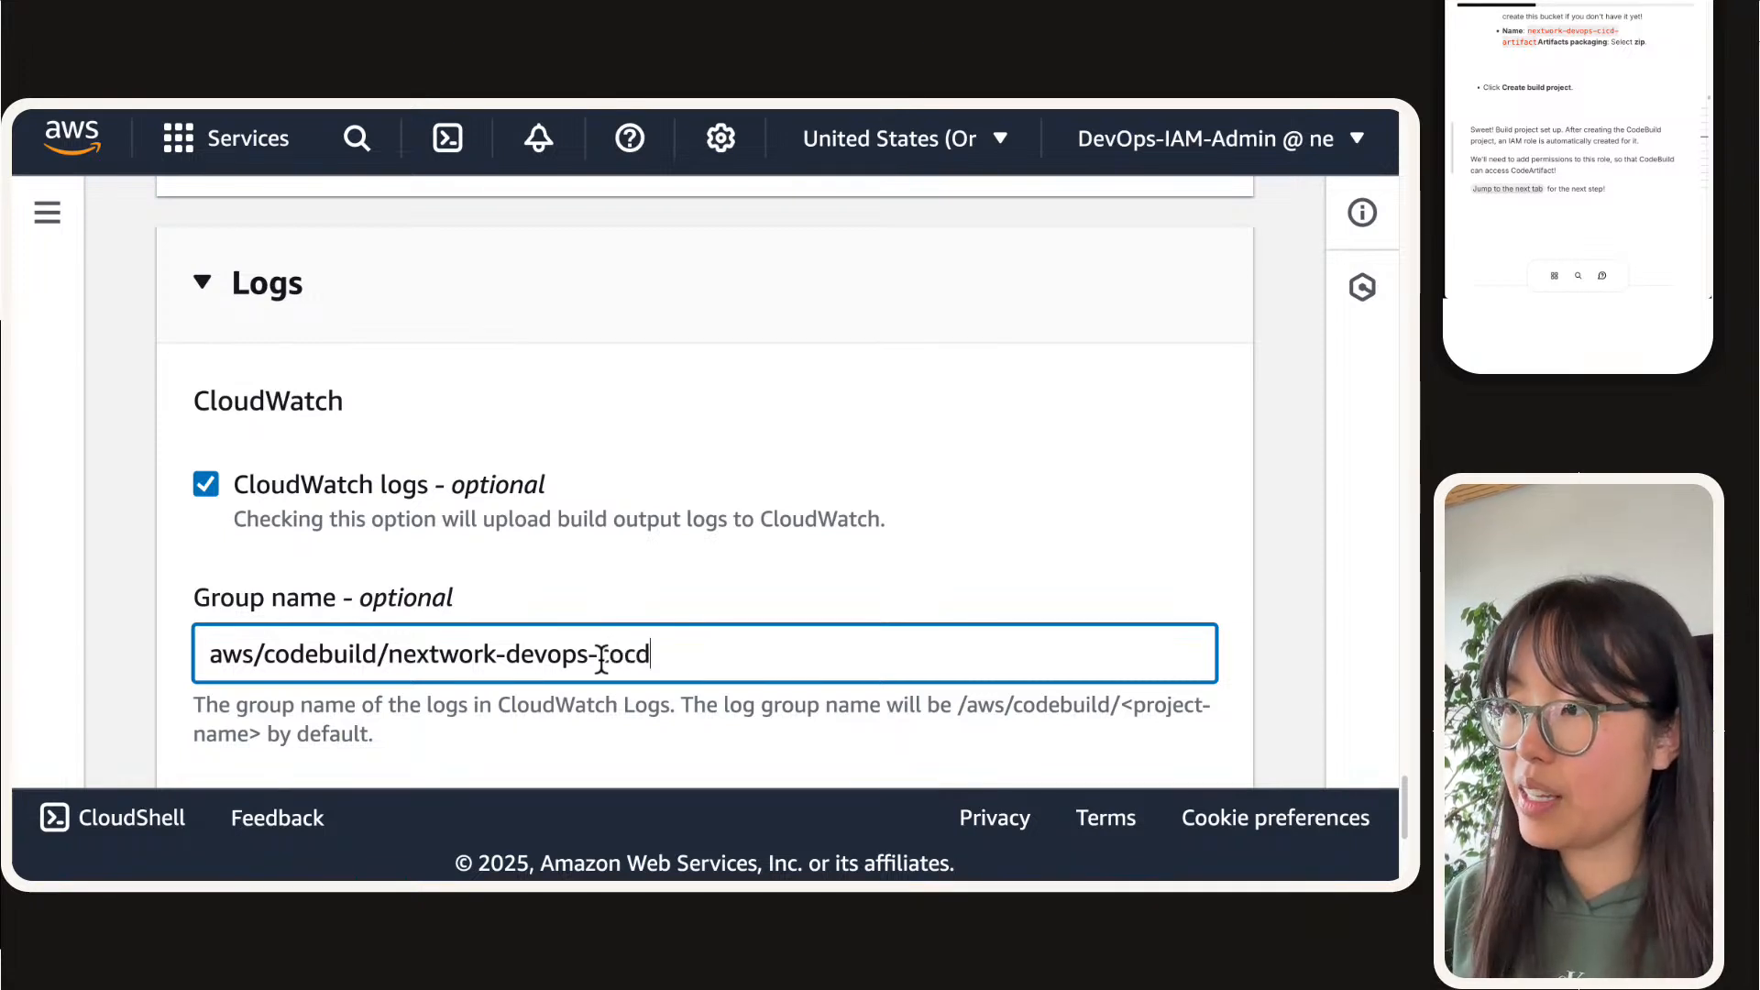
key(BackSpace)
key(BackSpace)
key(BackSpace)
key(BackSpace)
text(cicd)
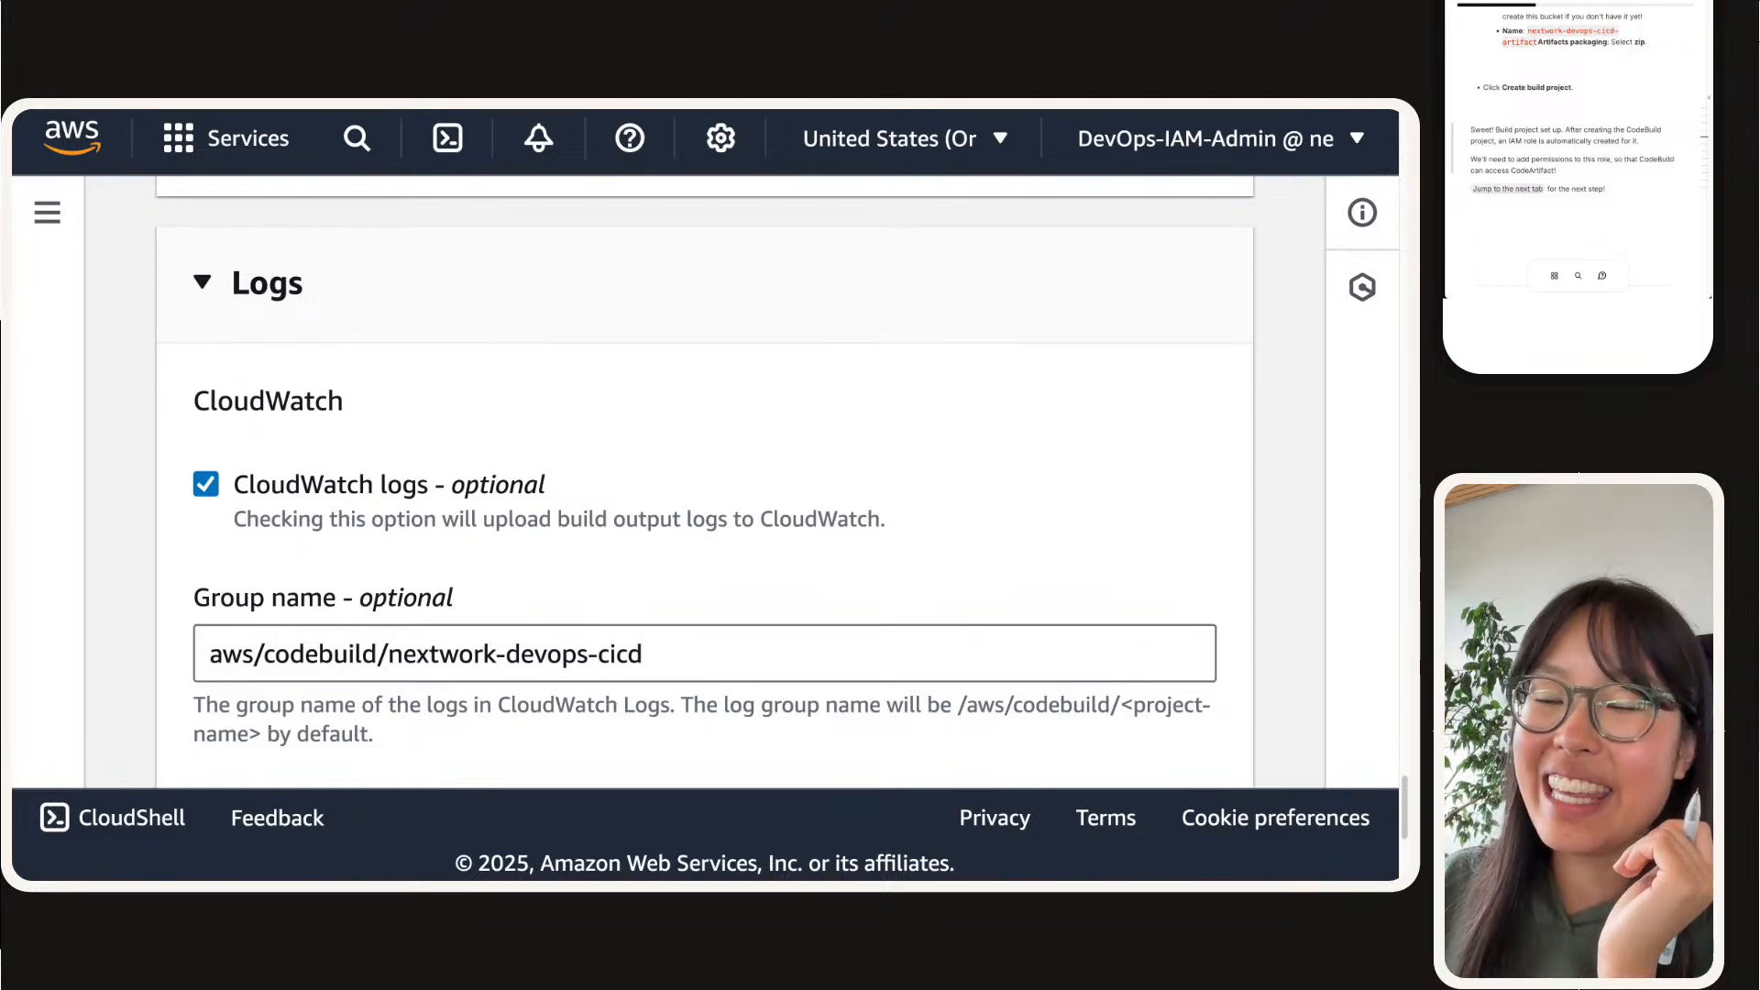
Step: Create the build project and dismiss the creation notice
scroll(601, 503, down, 5)
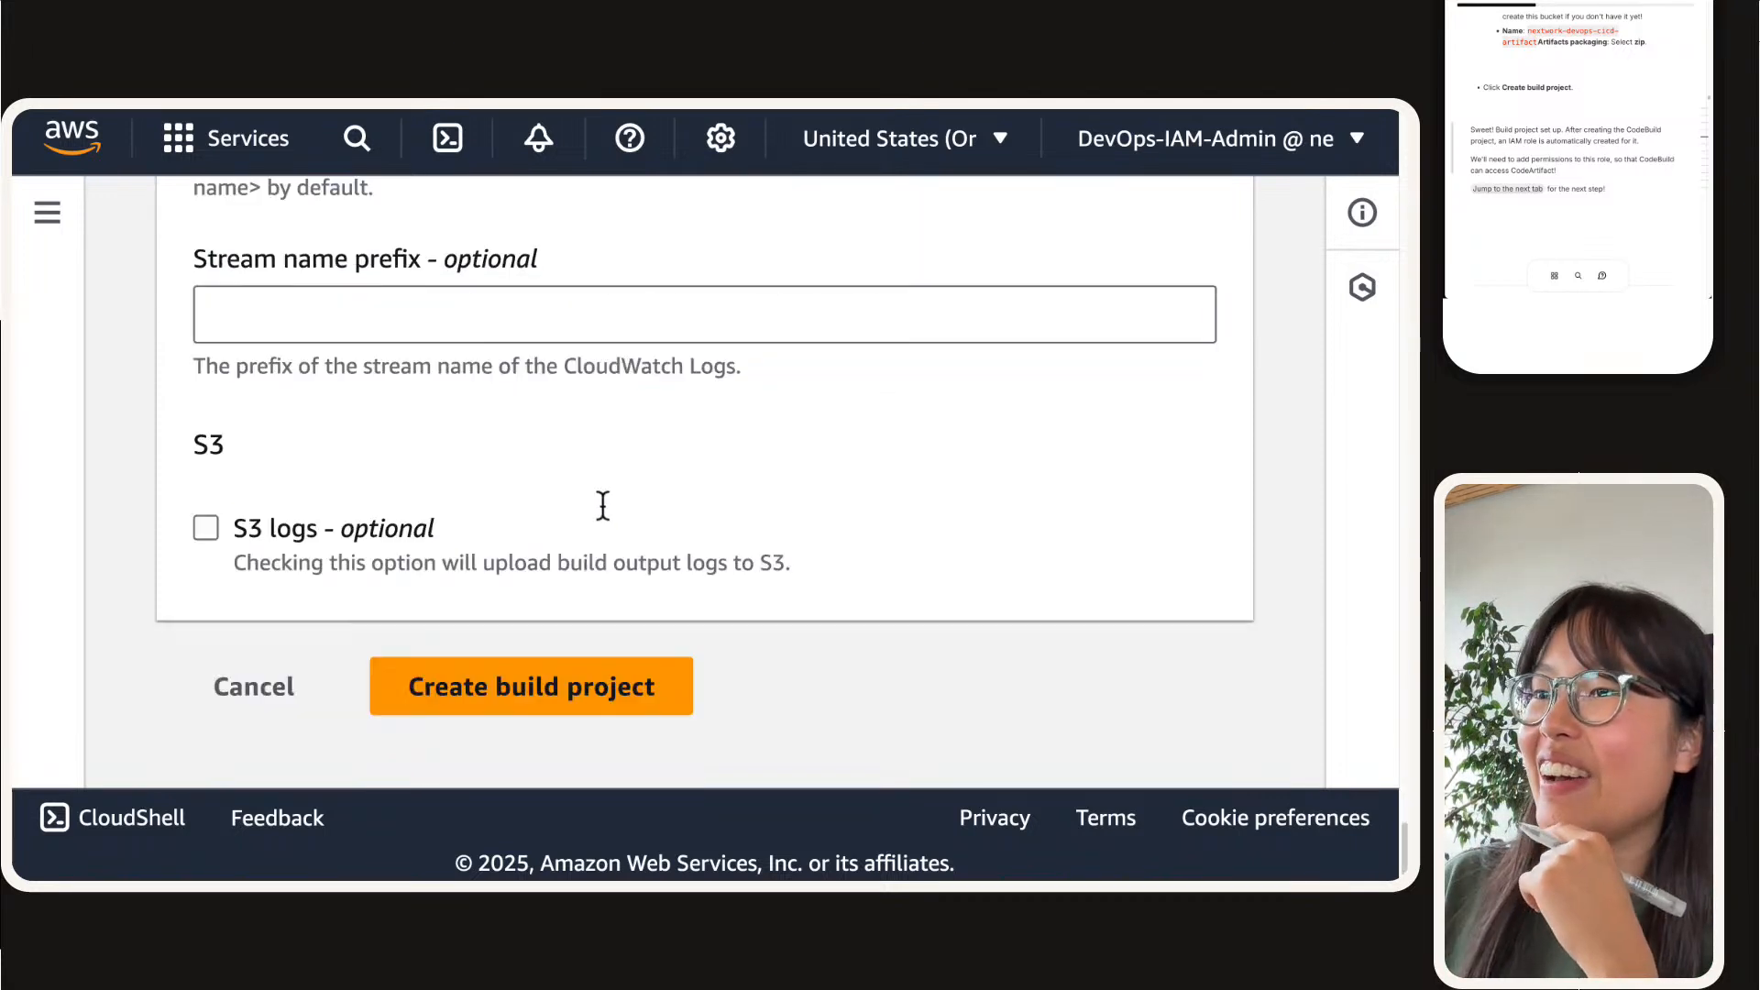
click(601, 700)
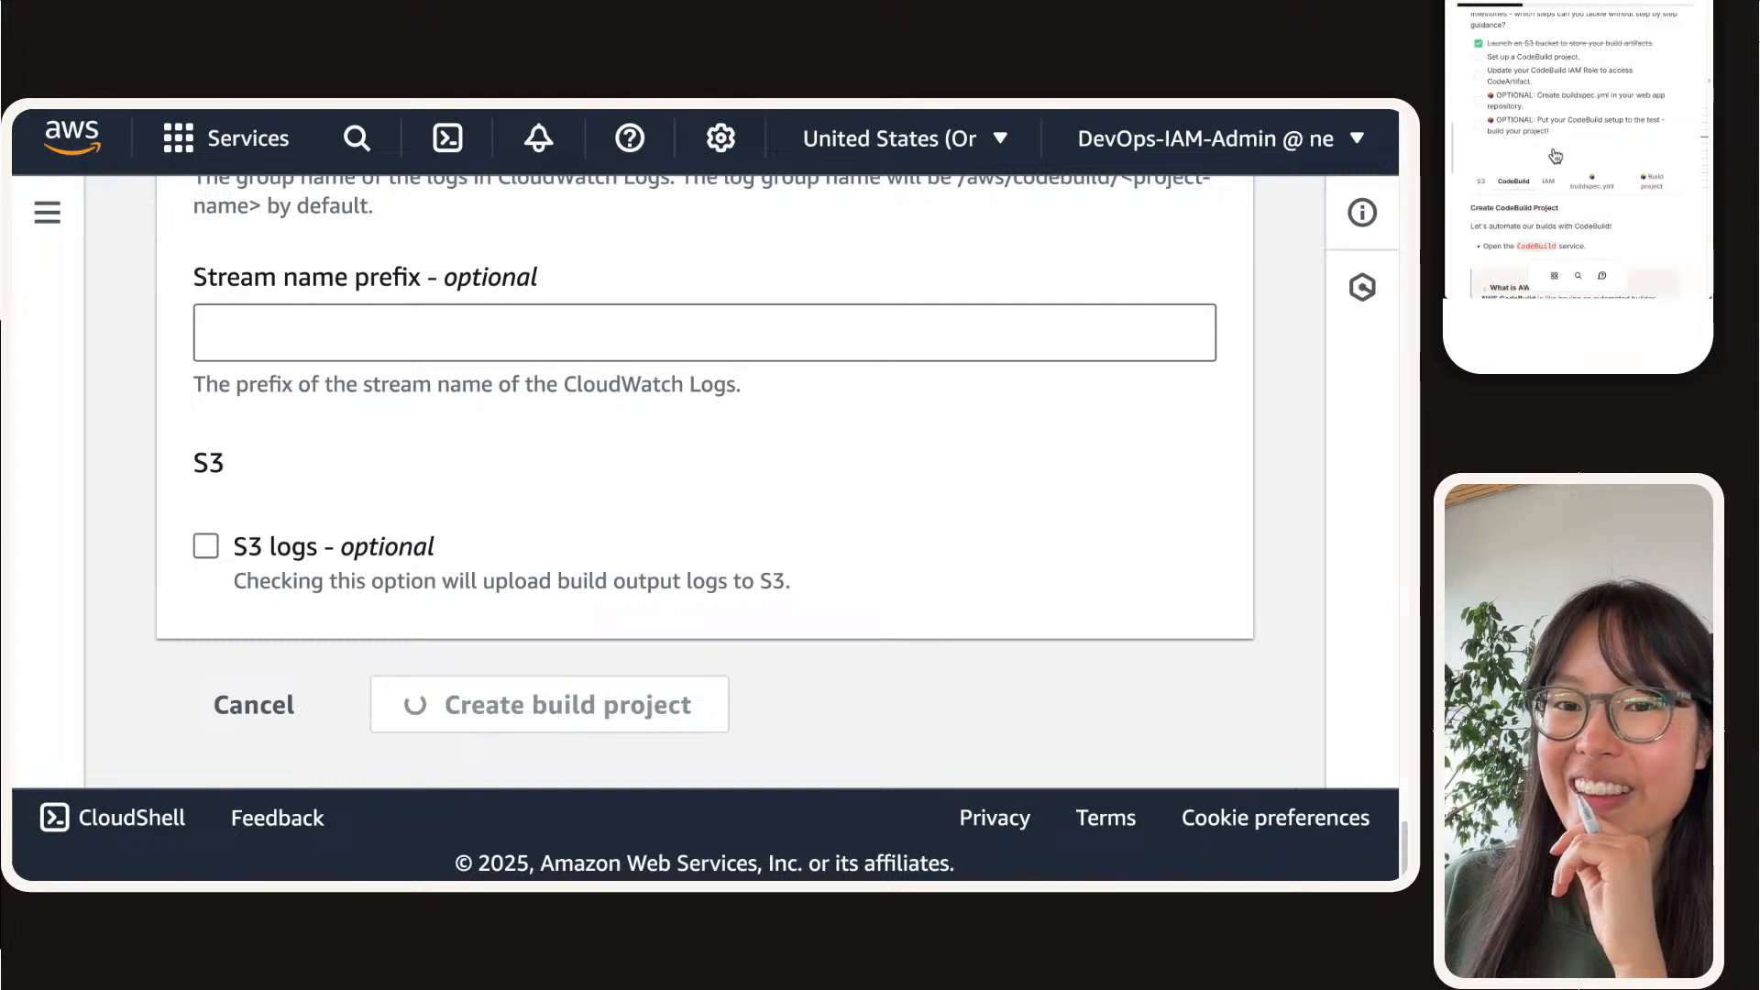
scroll(622, 683, down, 1)
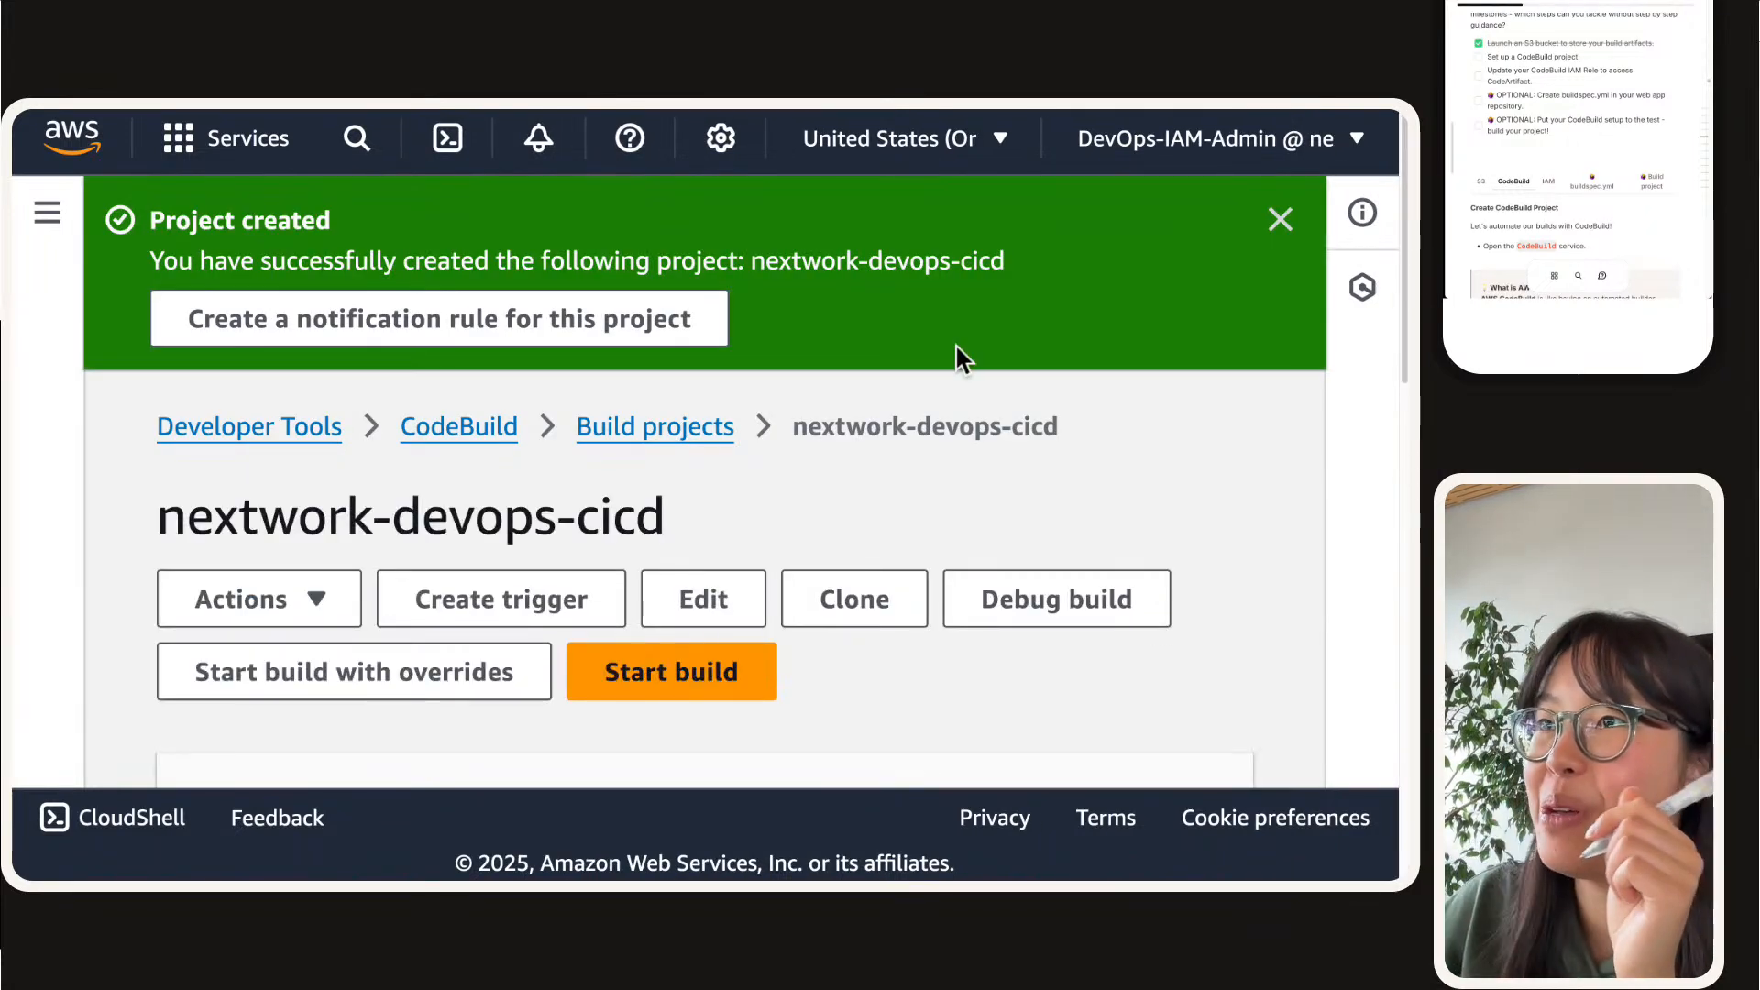
click(1280, 220)
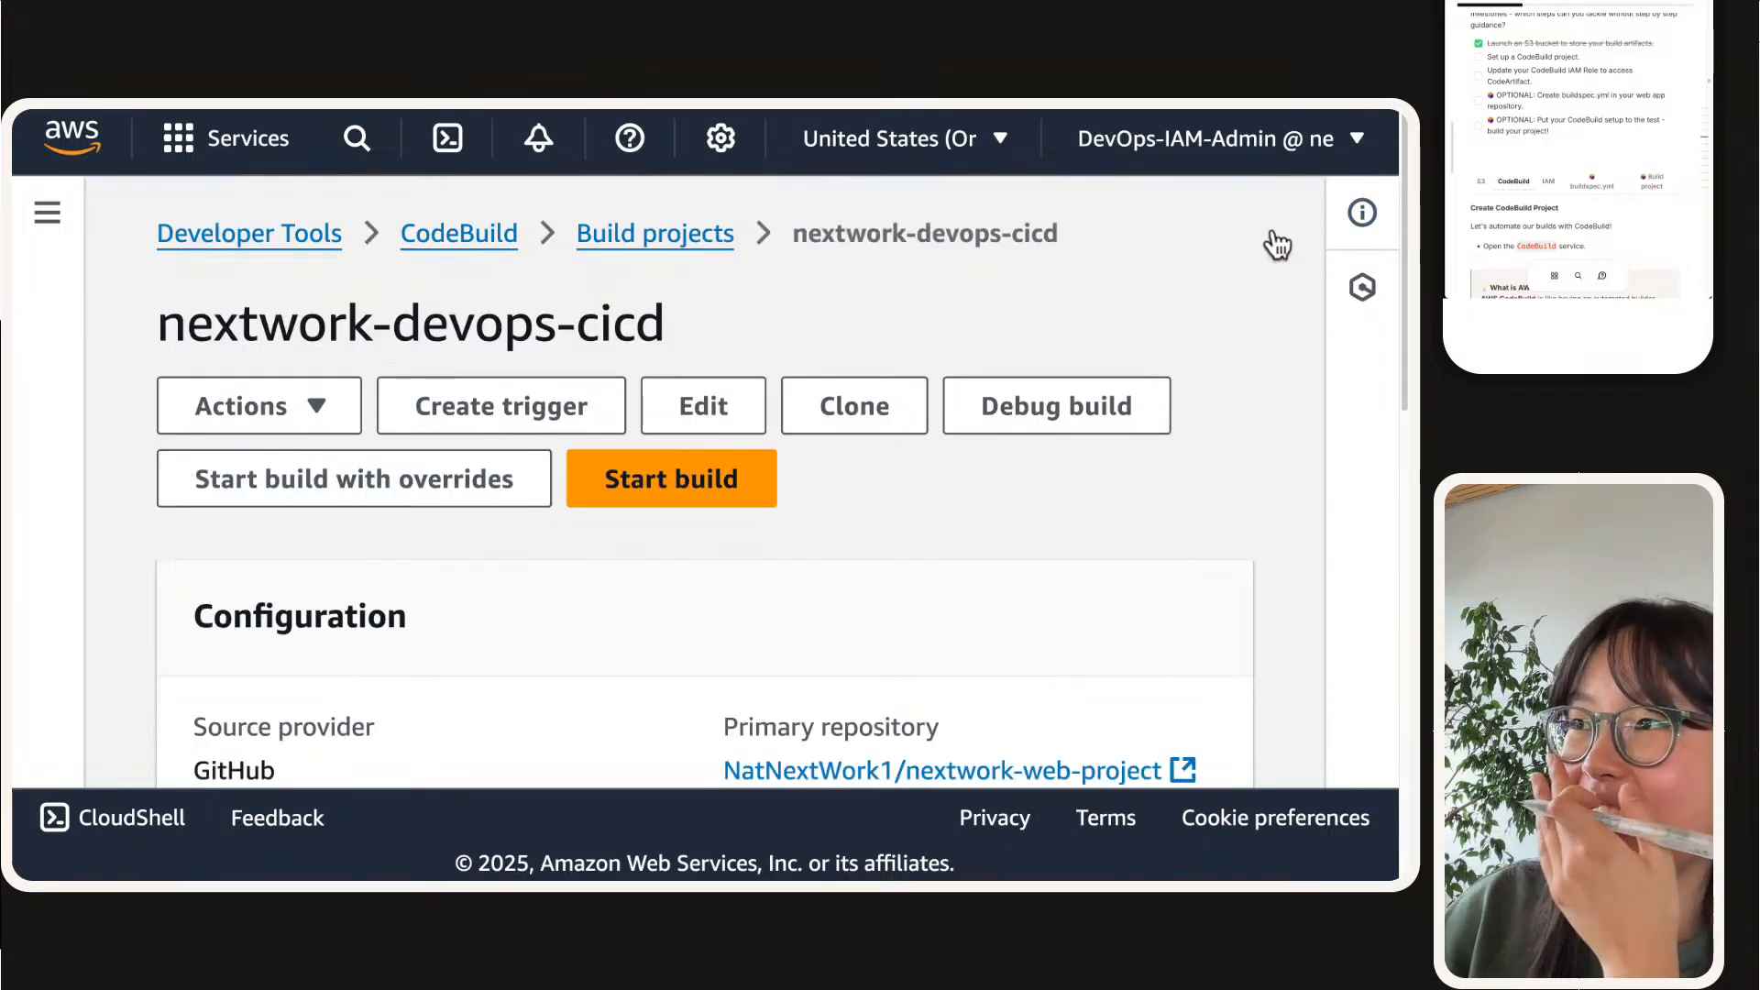
Step: Review the new project's configuration, including its source provider, primary repository, artifacts upload location and service role
scroll(974, 428, down, 3)
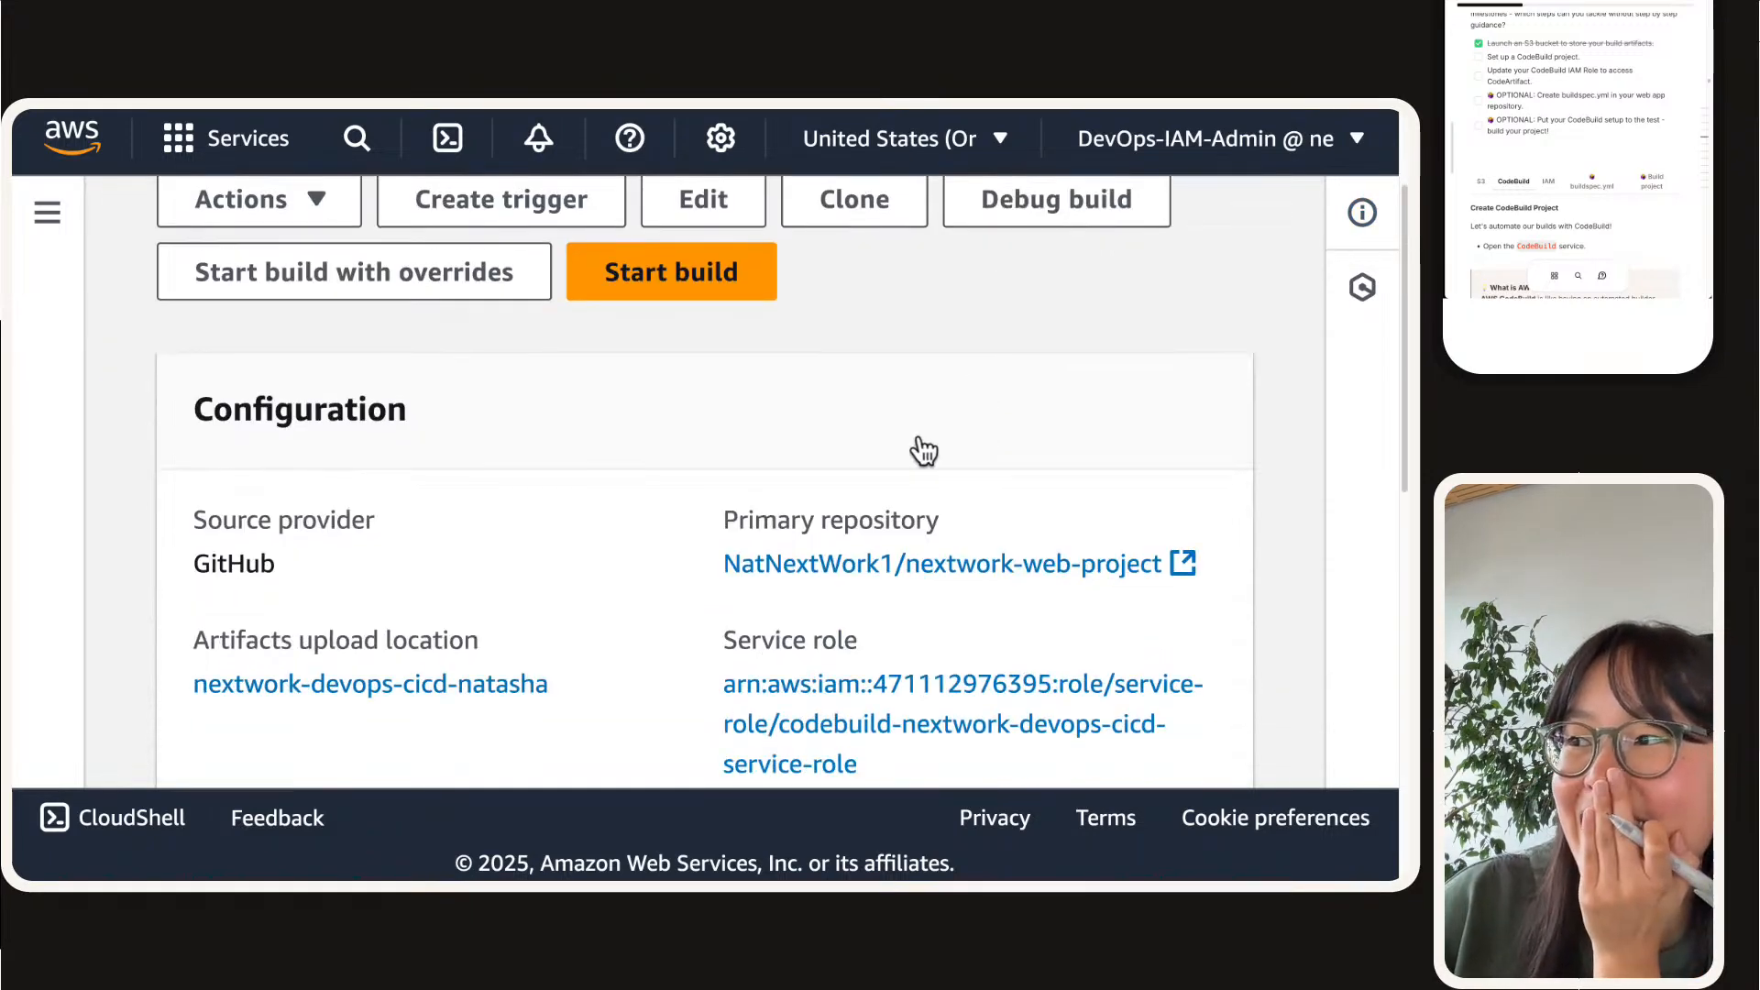
scroll(924, 449, down, 2)
scroll(660, 508, down, 1)
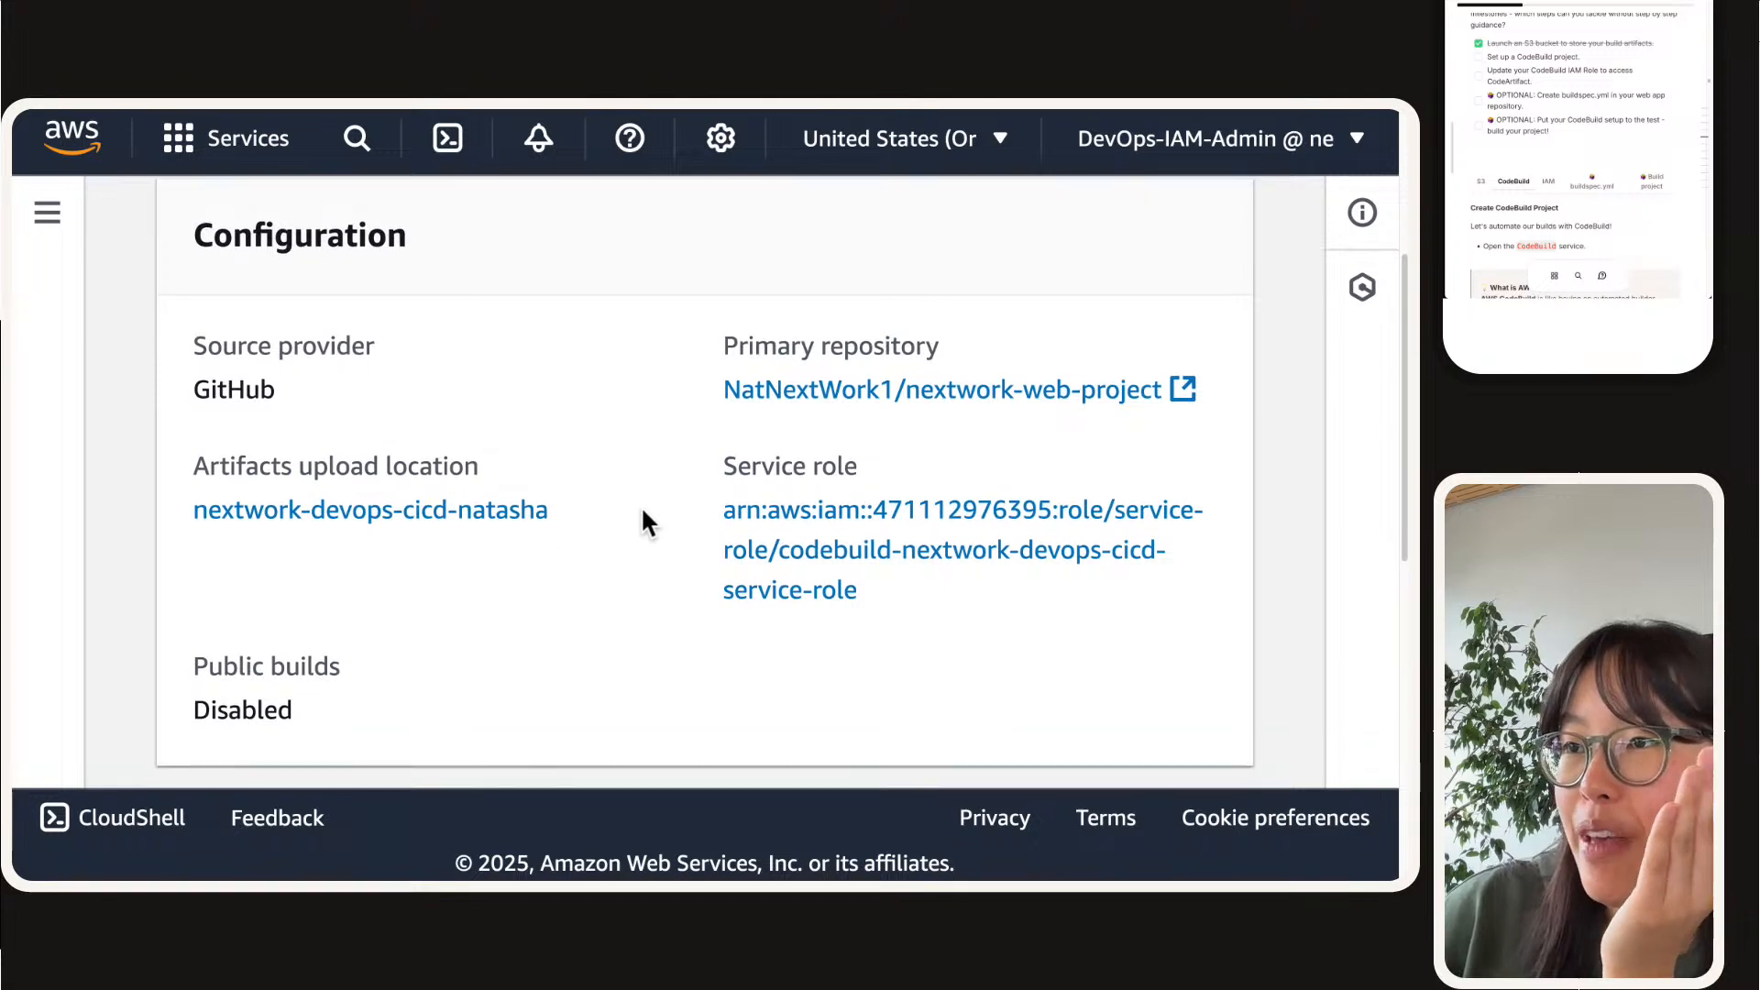
drag(656, 511, 711, 468)
click(996, 568)
click(699, 472)
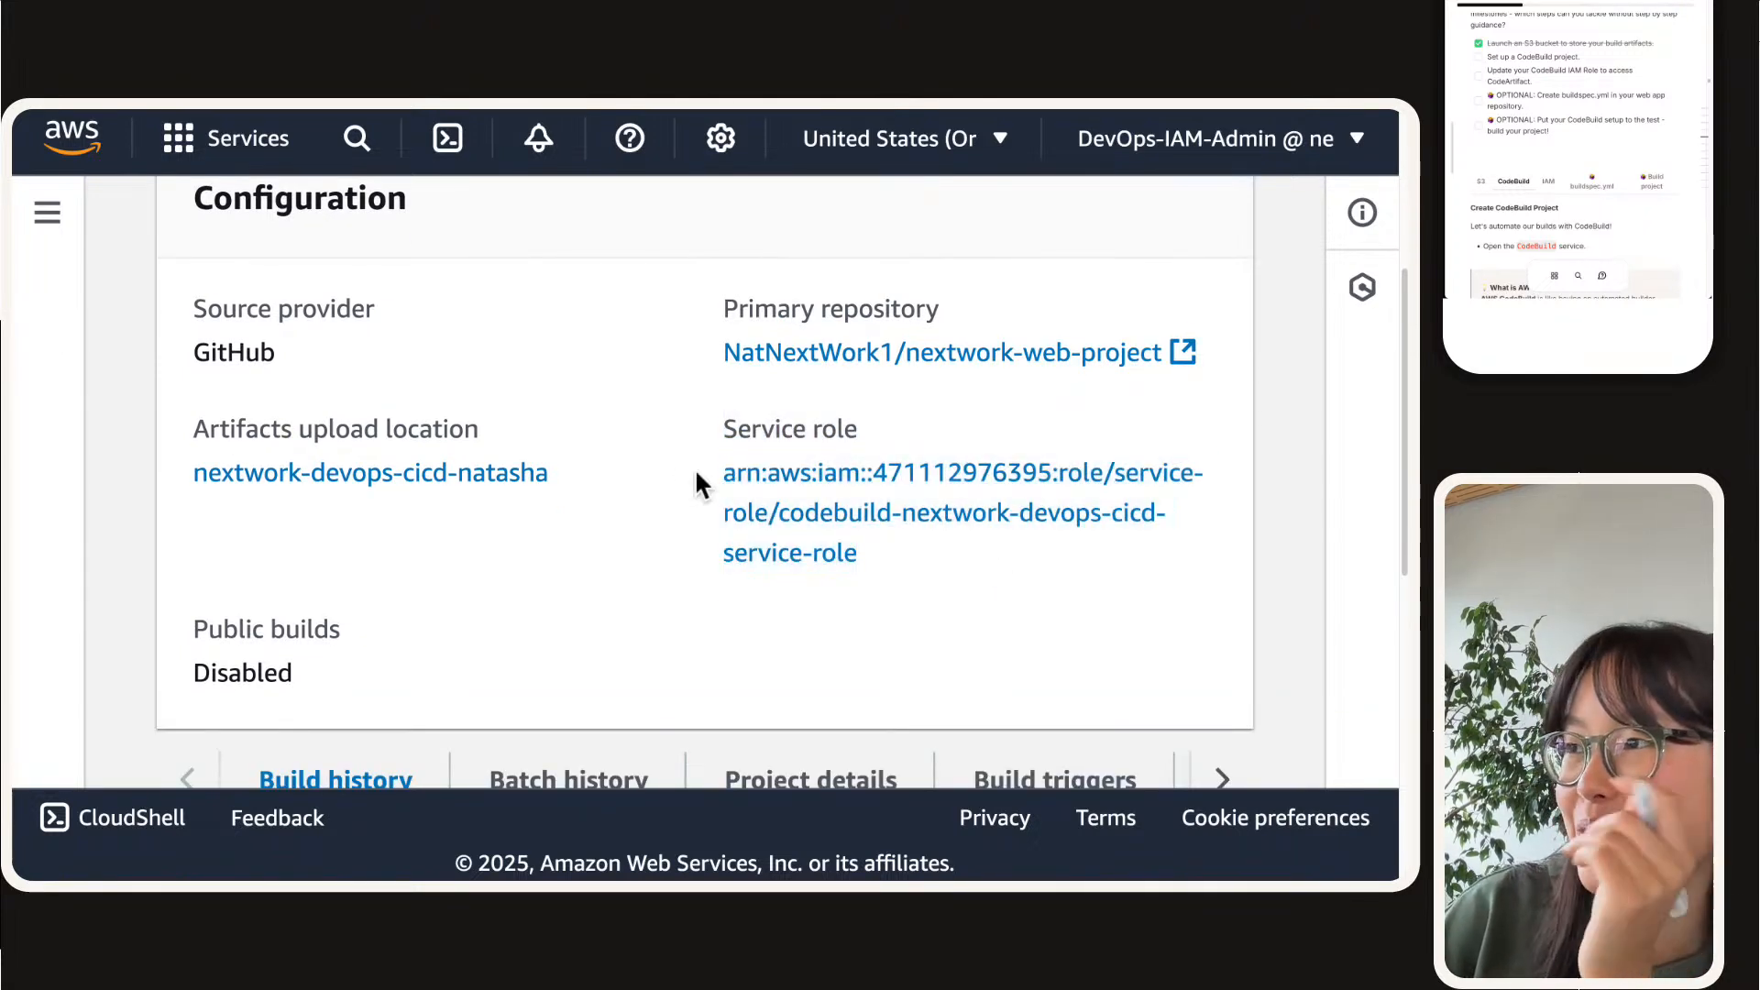
scroll(616, 499, up, 4)
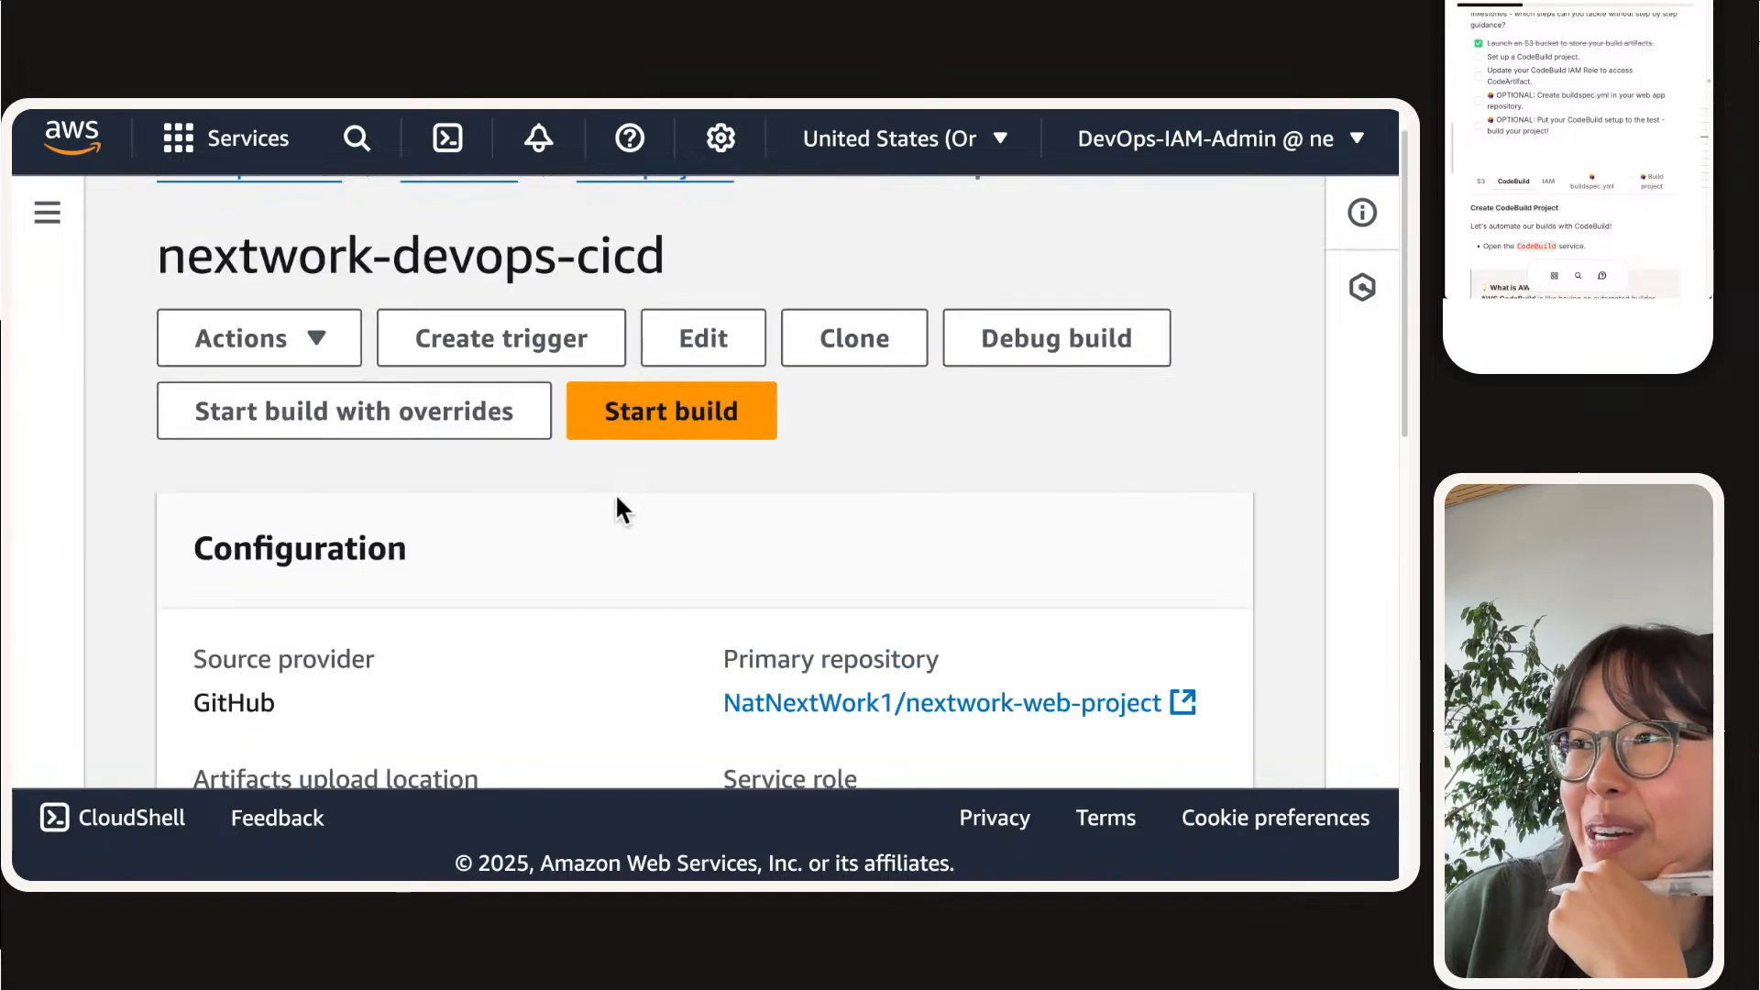
scroll(605, 514, up, 1)
scroll(688, 346, down, 4)
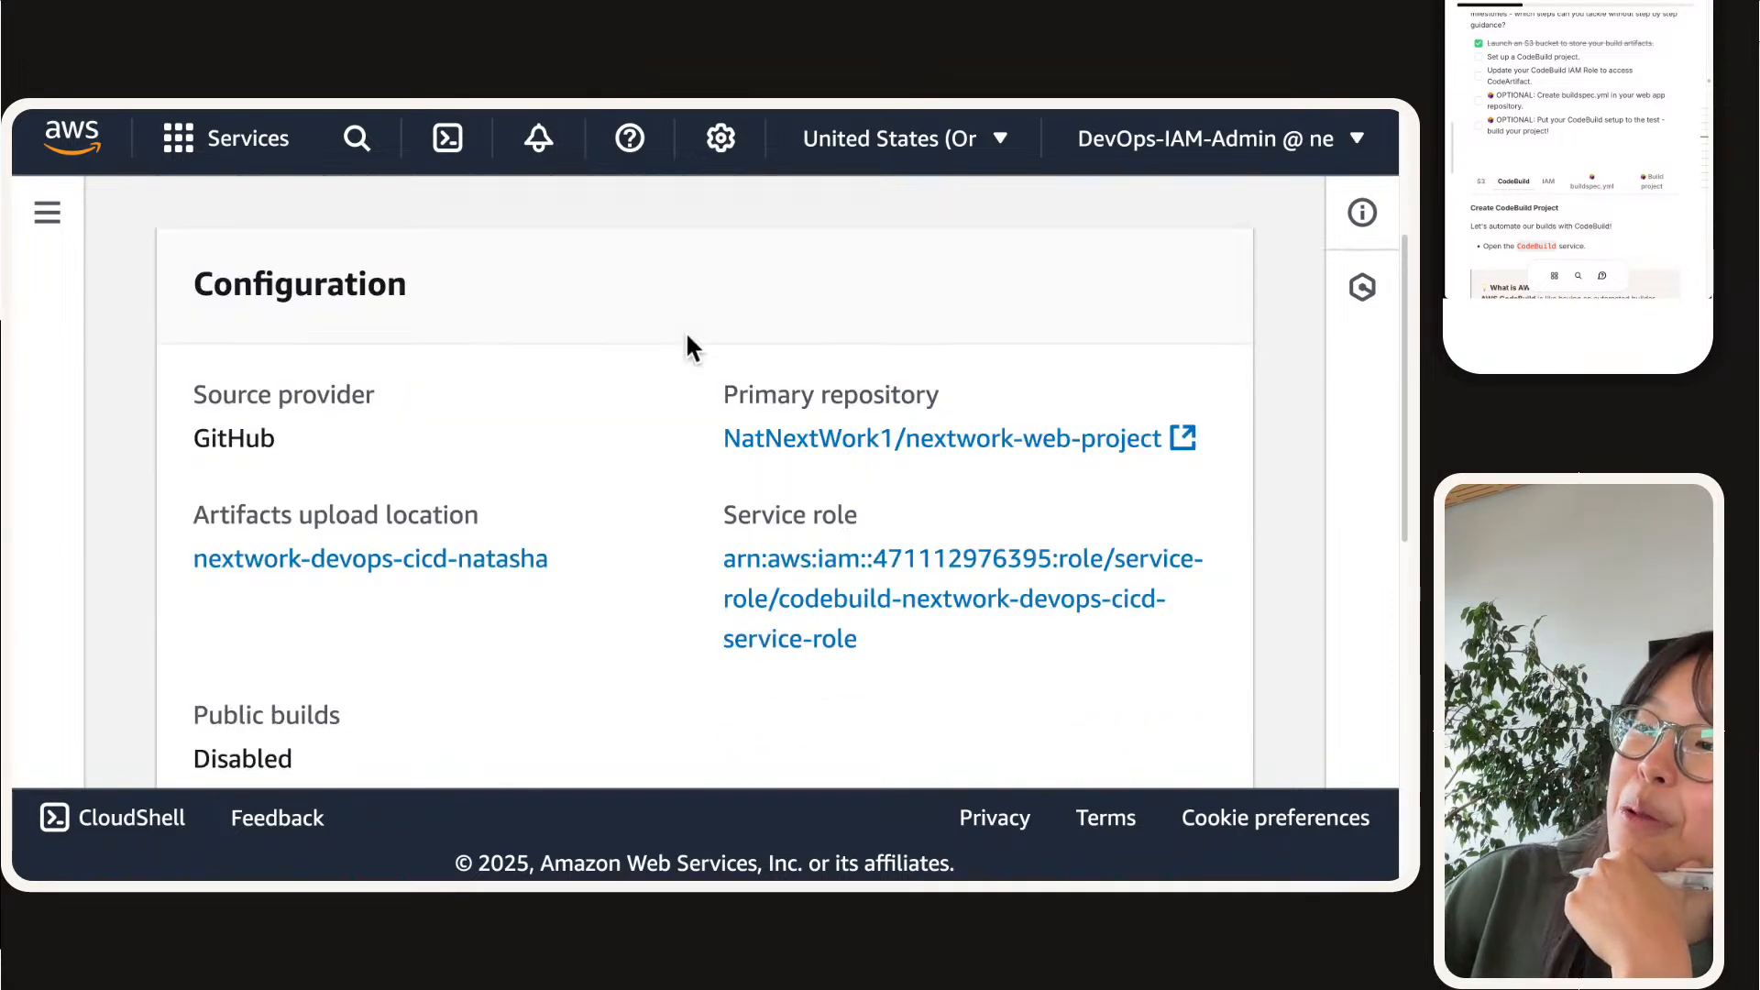
Step: Open the build project's primary repository nextwork-web-project on GitHub, look over its files, and return to the CodeBuild project
click(844, 441)
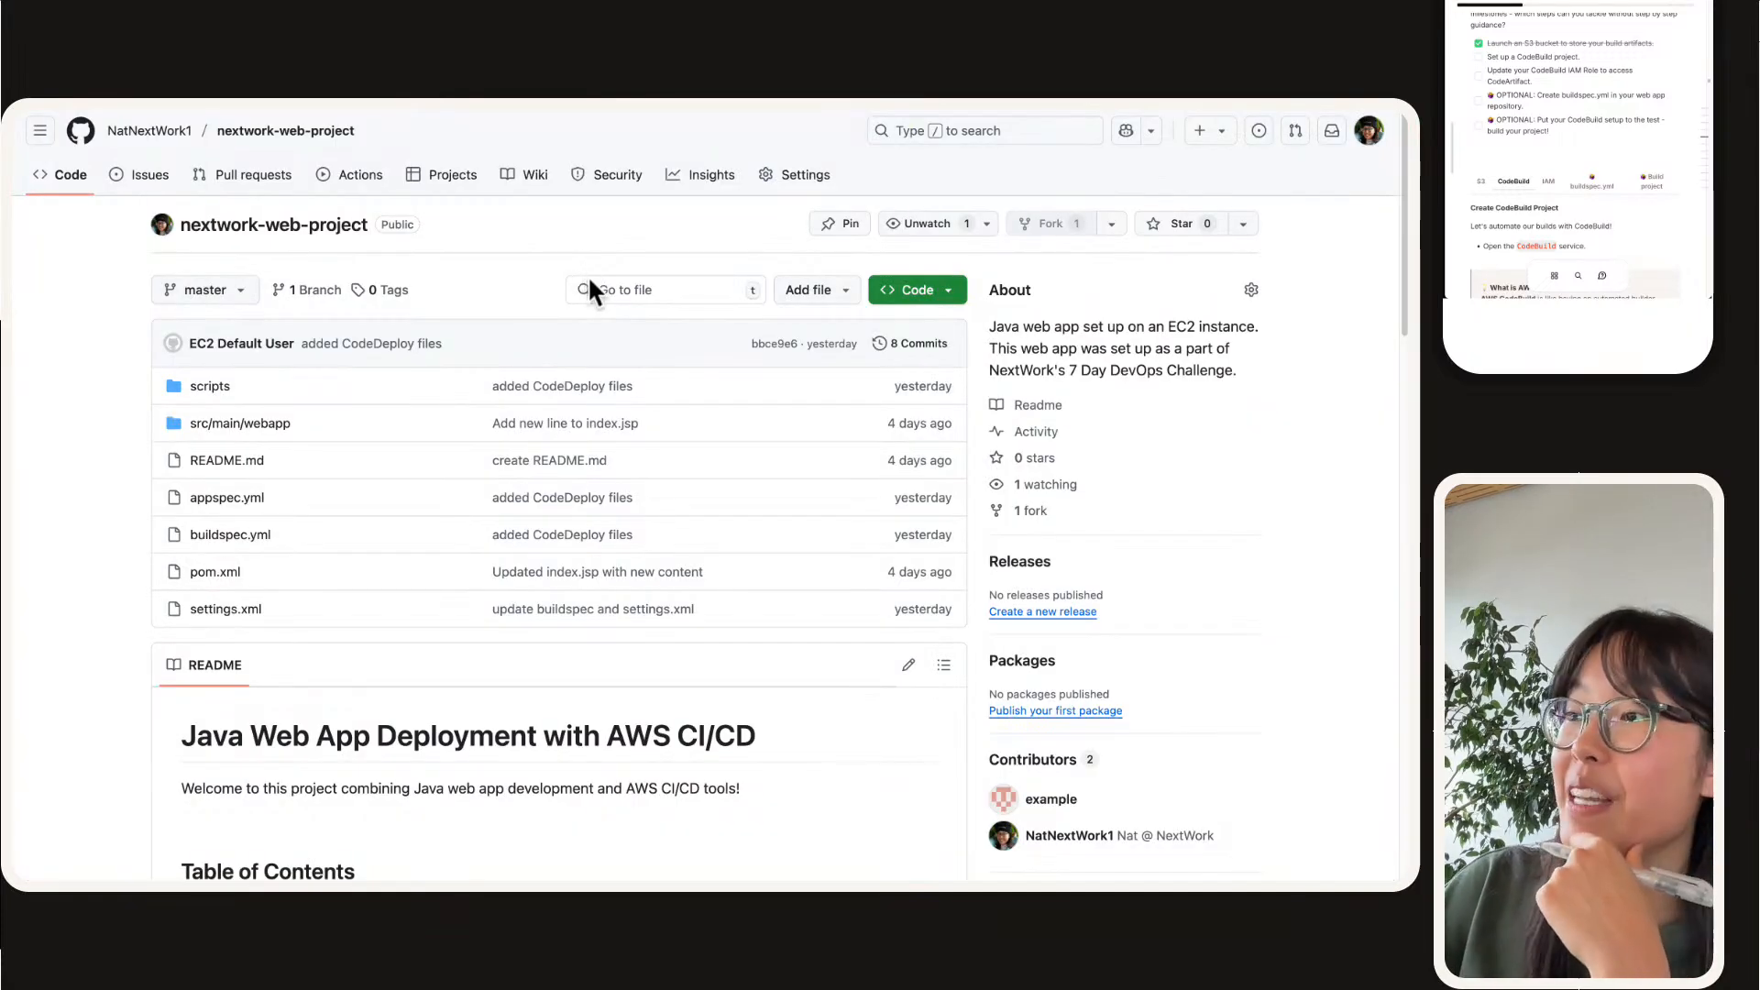
scroll(589, 280, down, 1)
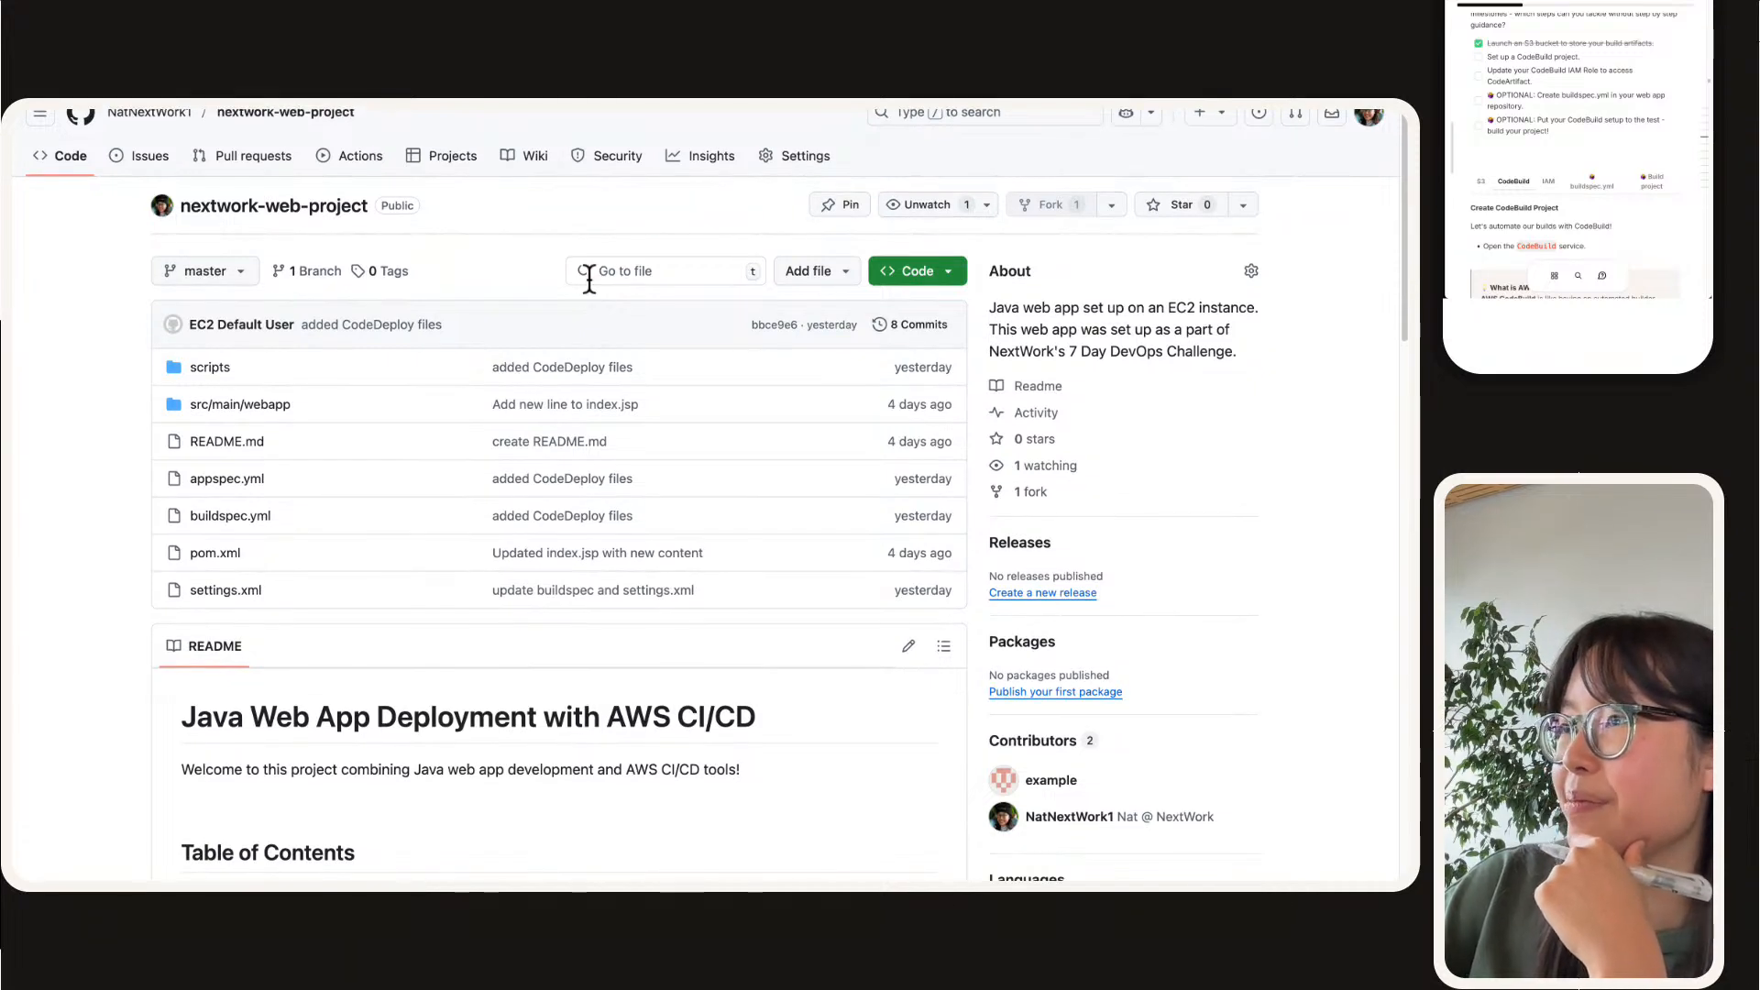
scroll(590, 280, up, 1)
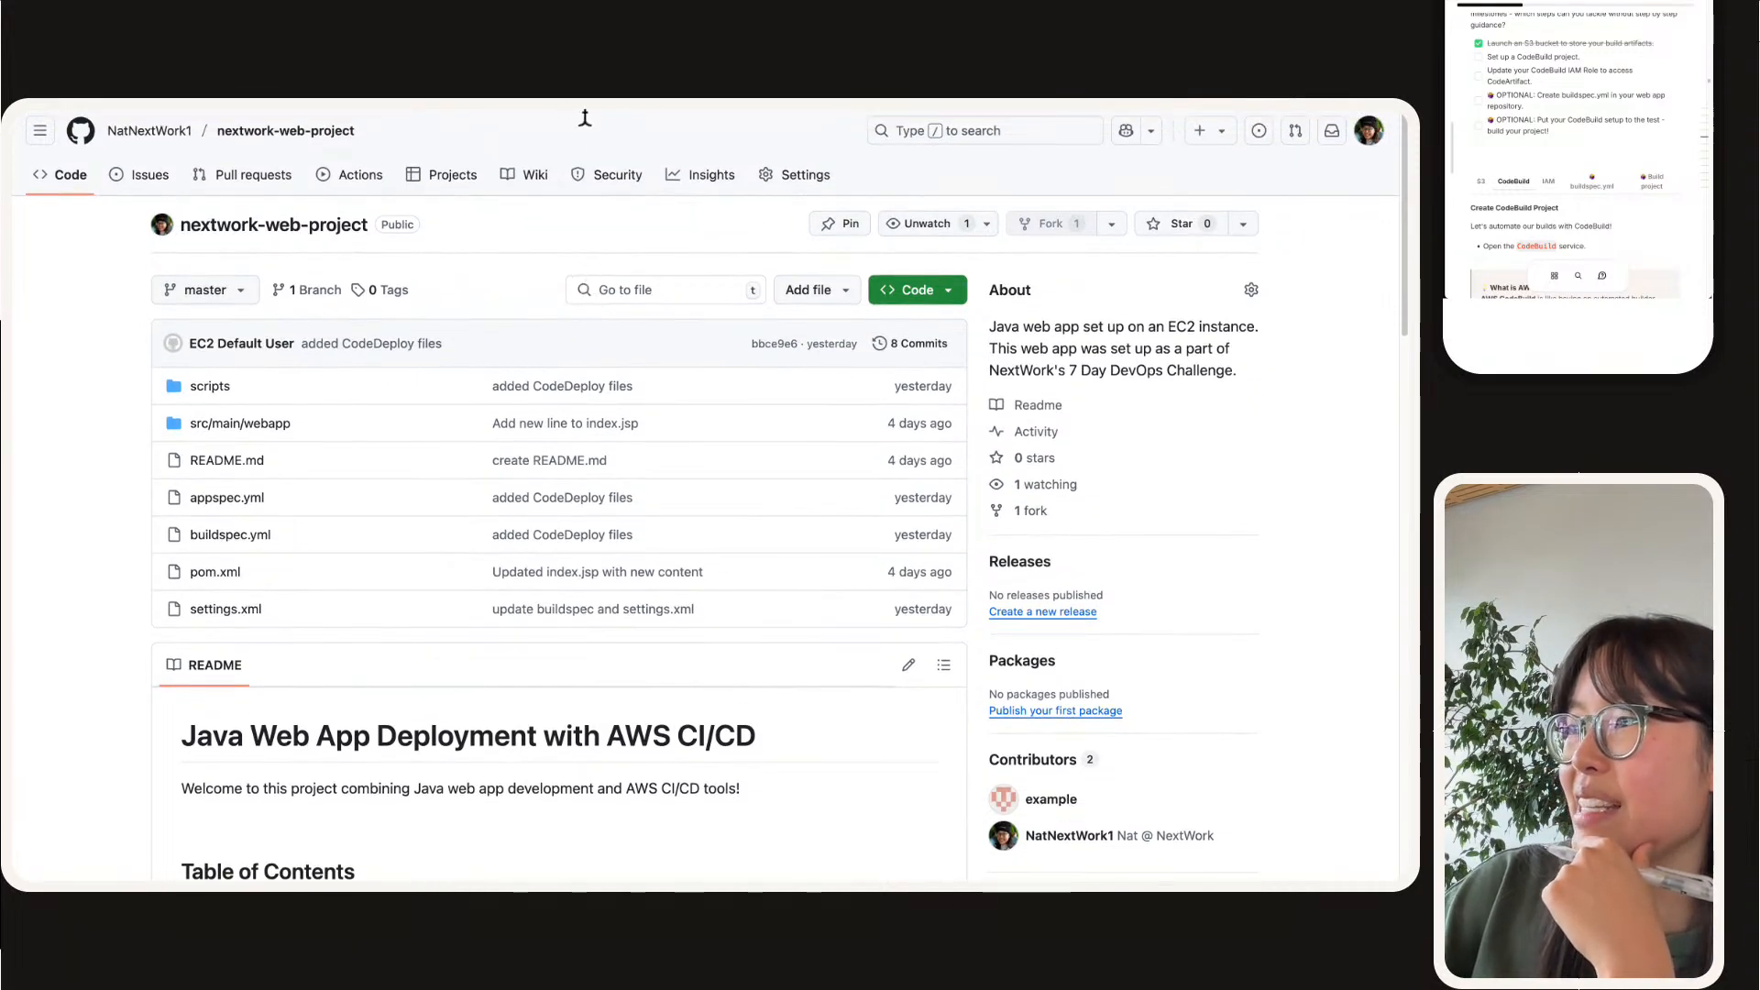
mouse_move(641, 110)
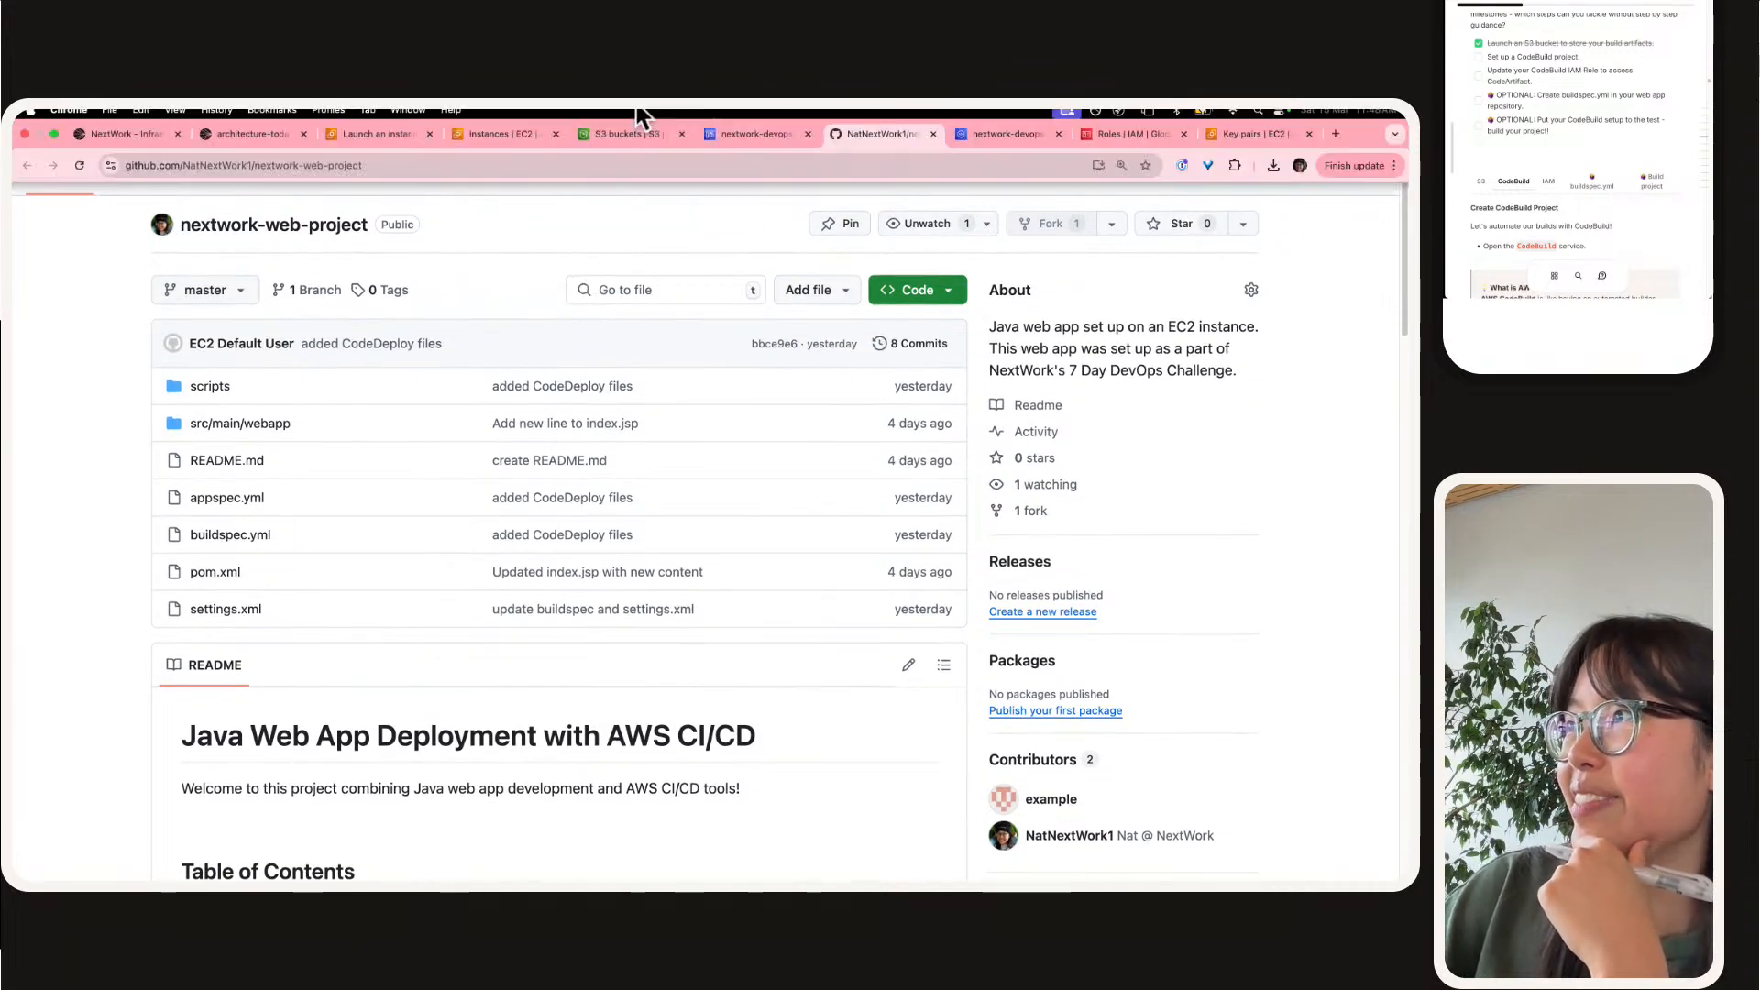
click(733, 136)
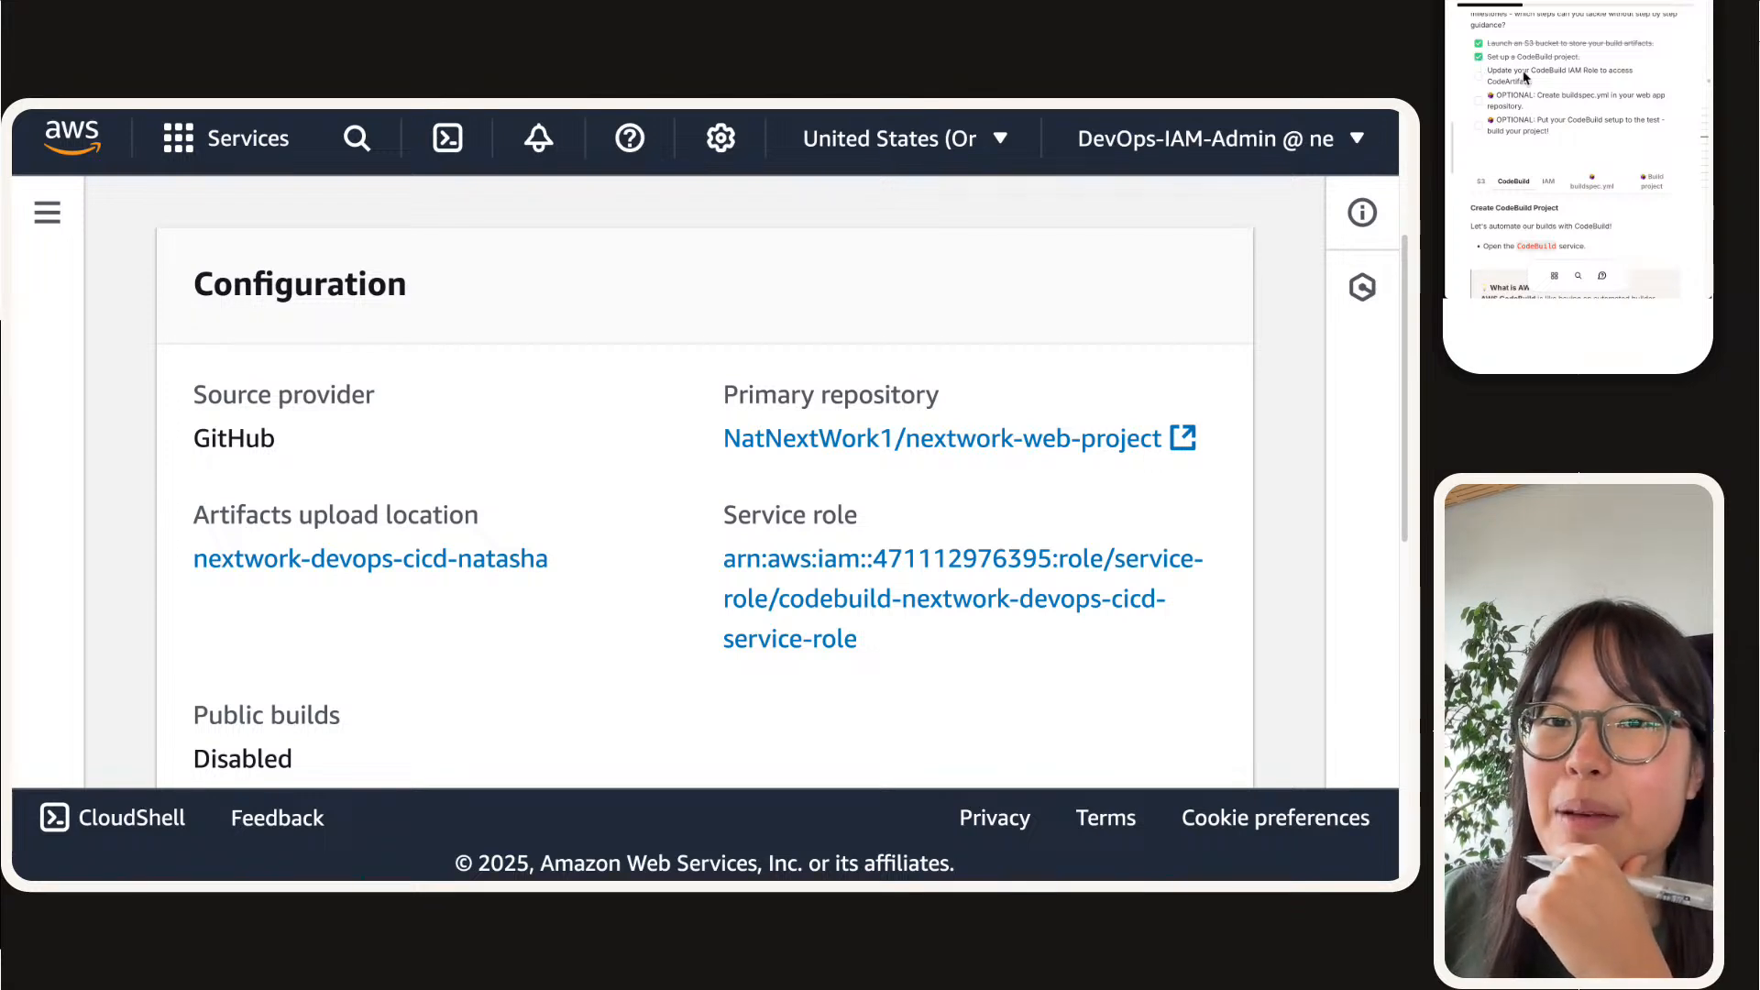
Step: Read the guide's IAM section on updating the CodeBuild IAM role and look over the build project's configuration
scroll(655, 364, up, 4)
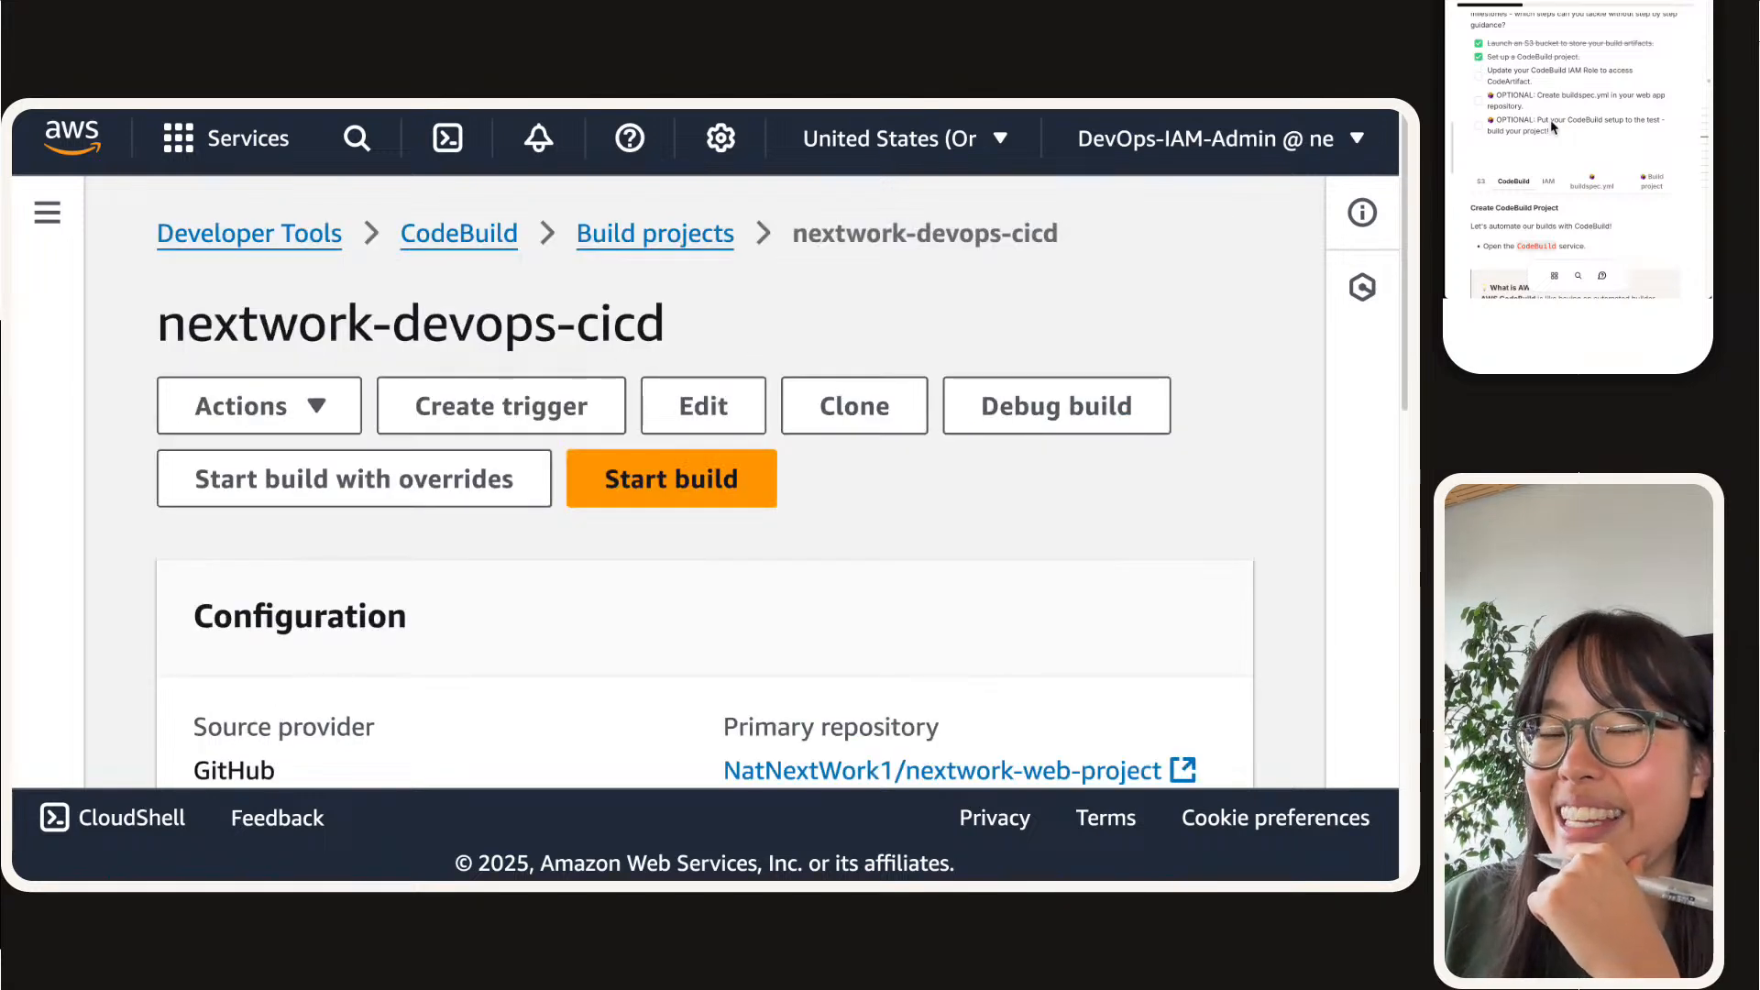
click(1548, 182)
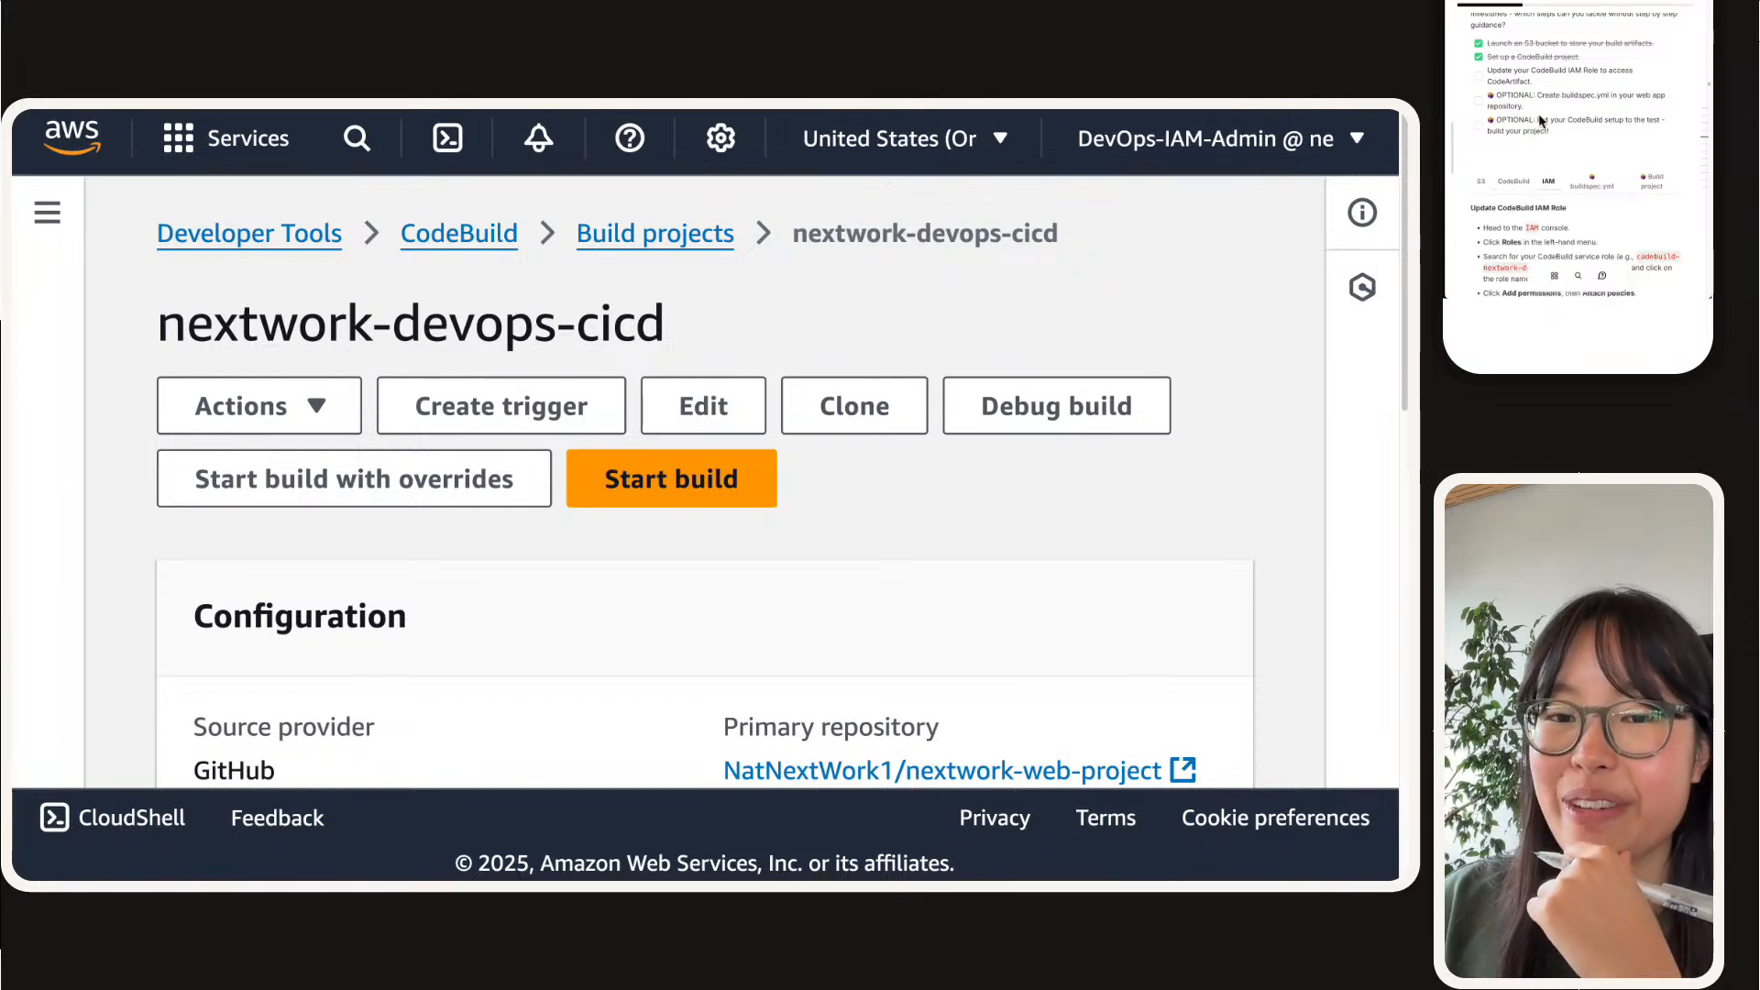
scroll(1542, 112, down, 3)
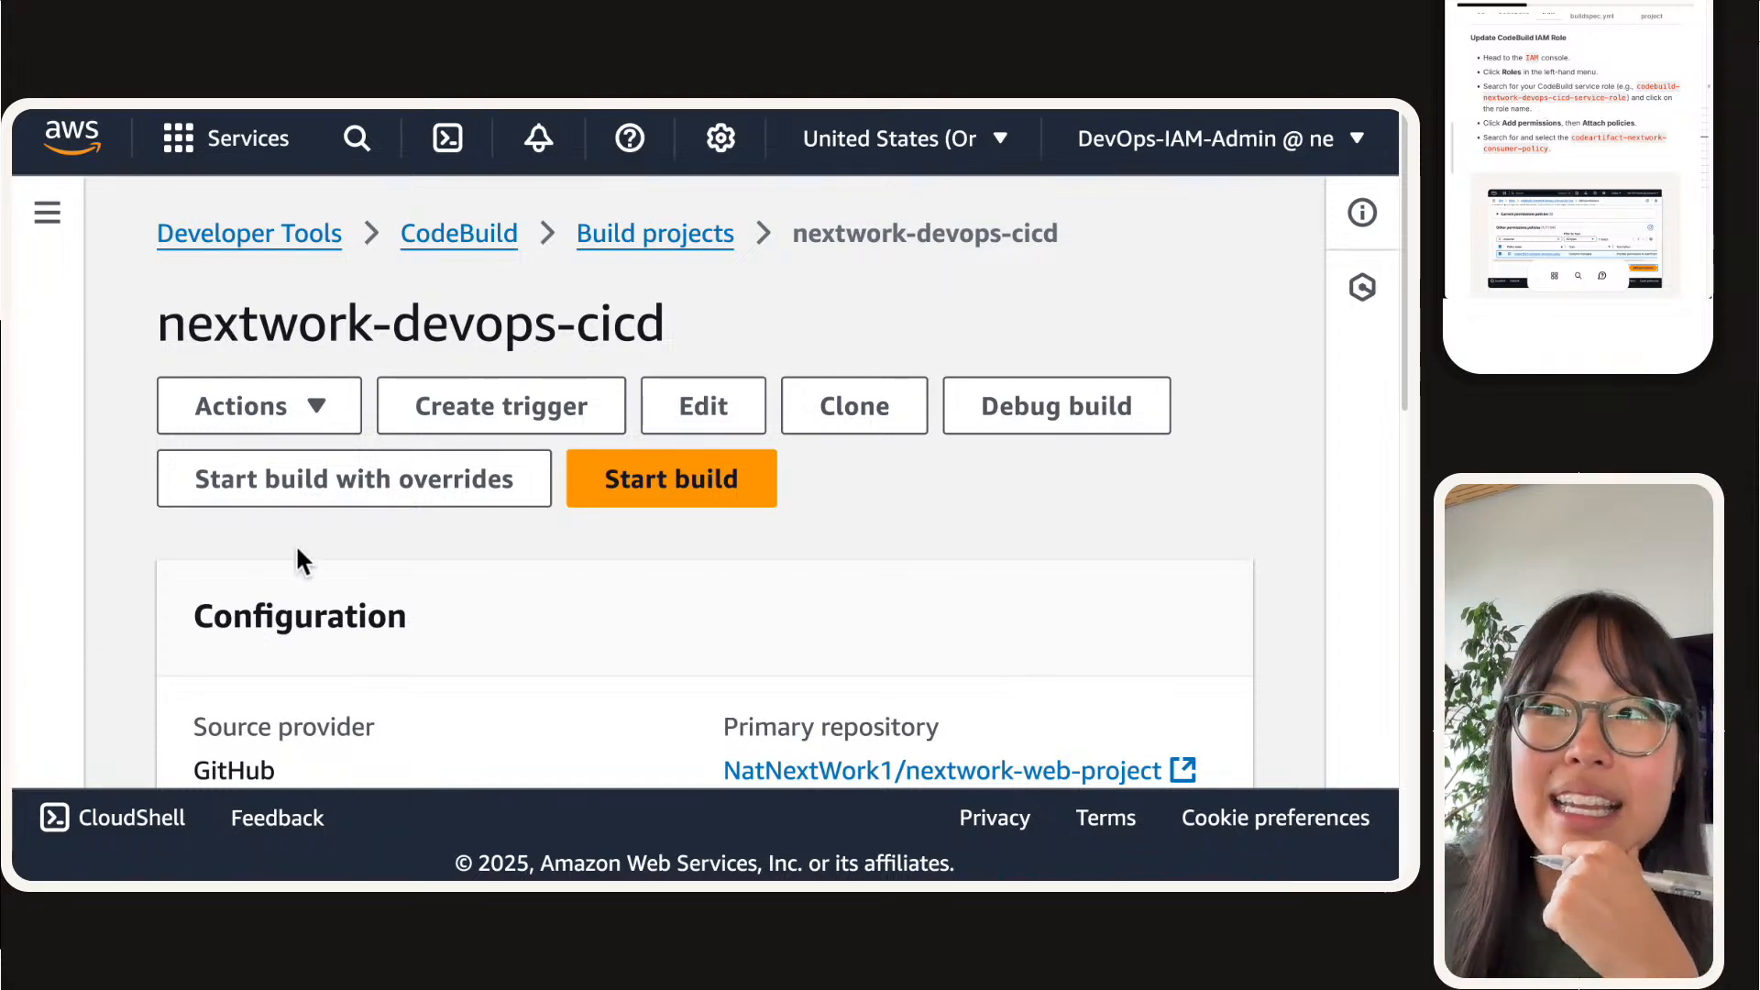
scroll(287, 566, down, 4)
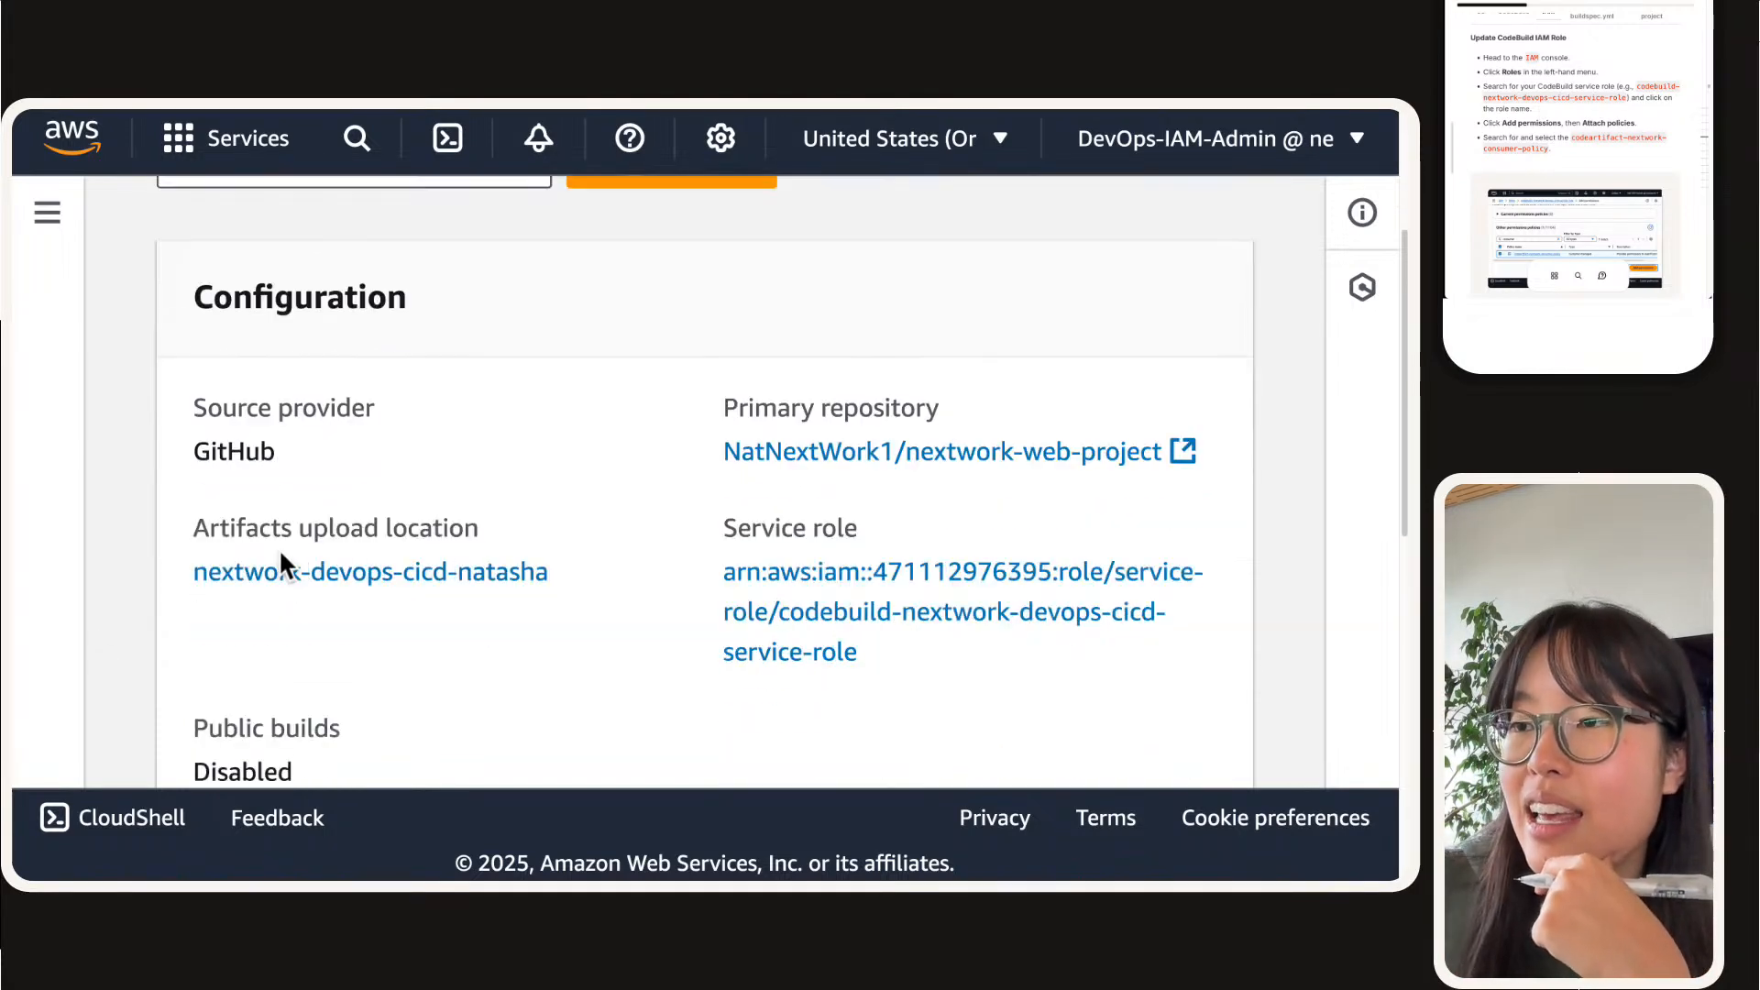
scroll(394, 581, down, 4)
scroll(394, 576, up, 8)
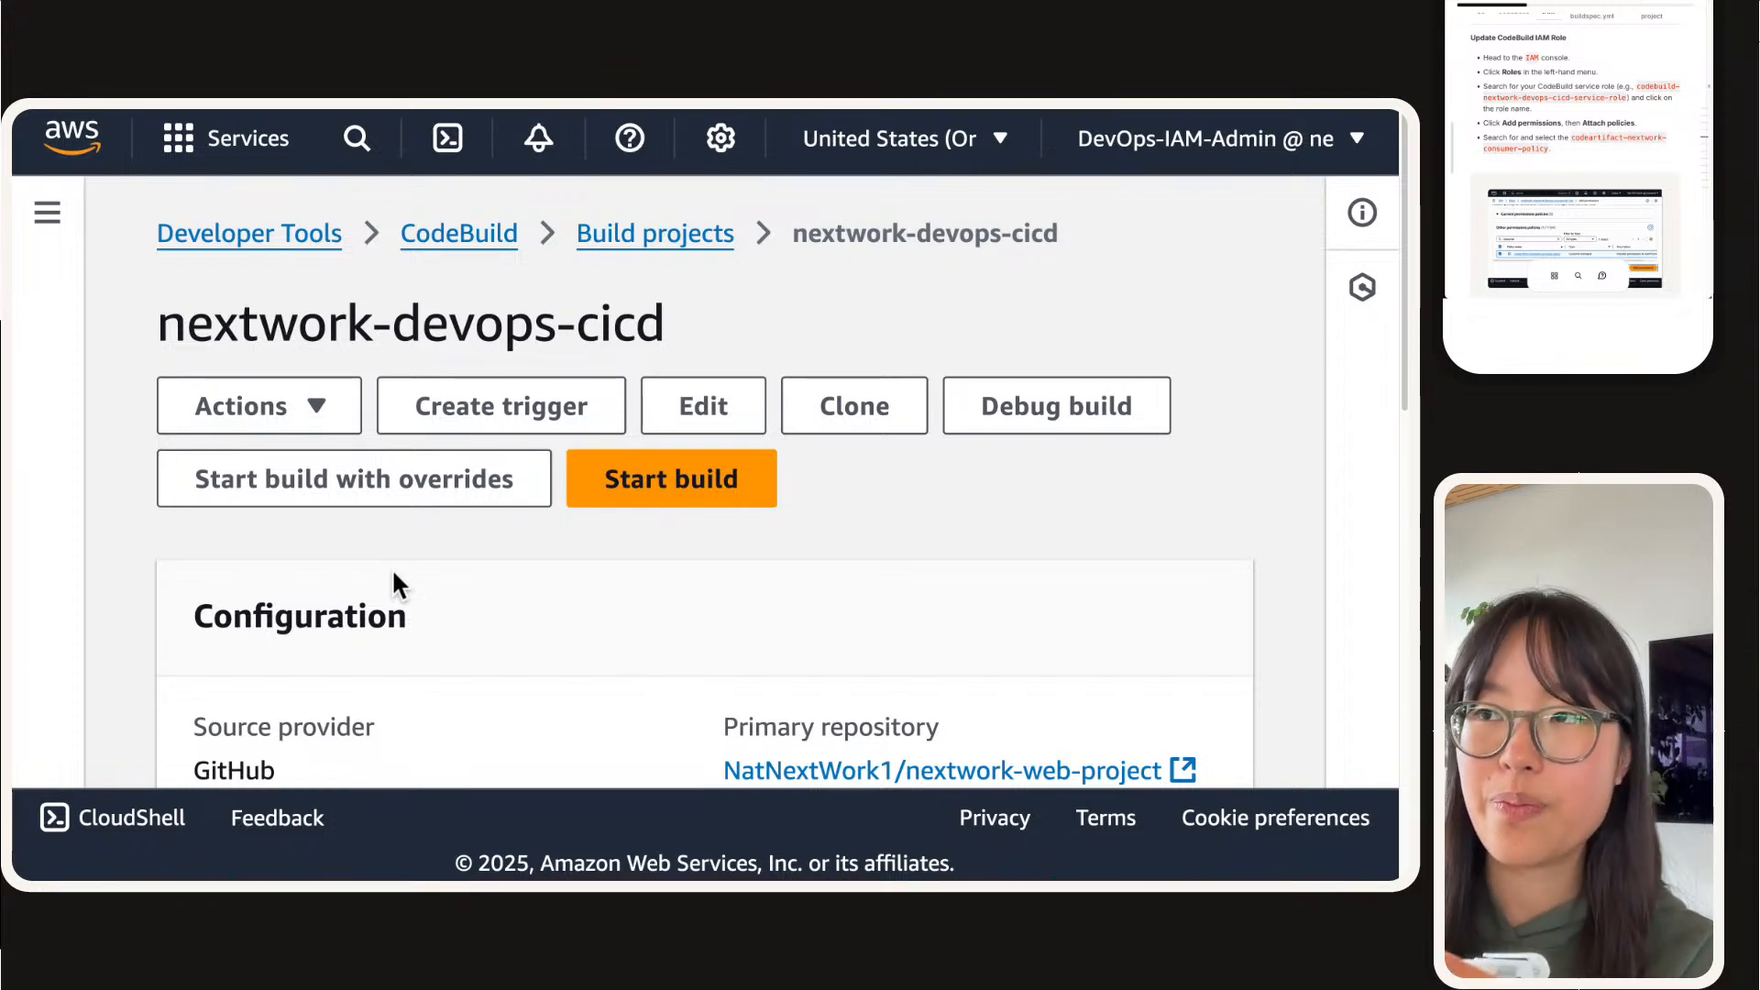
Step: Switch to the IAM roles list, search it for codebuild, refresh it and dismiss the role creation notice
mouse_move(314, 112)
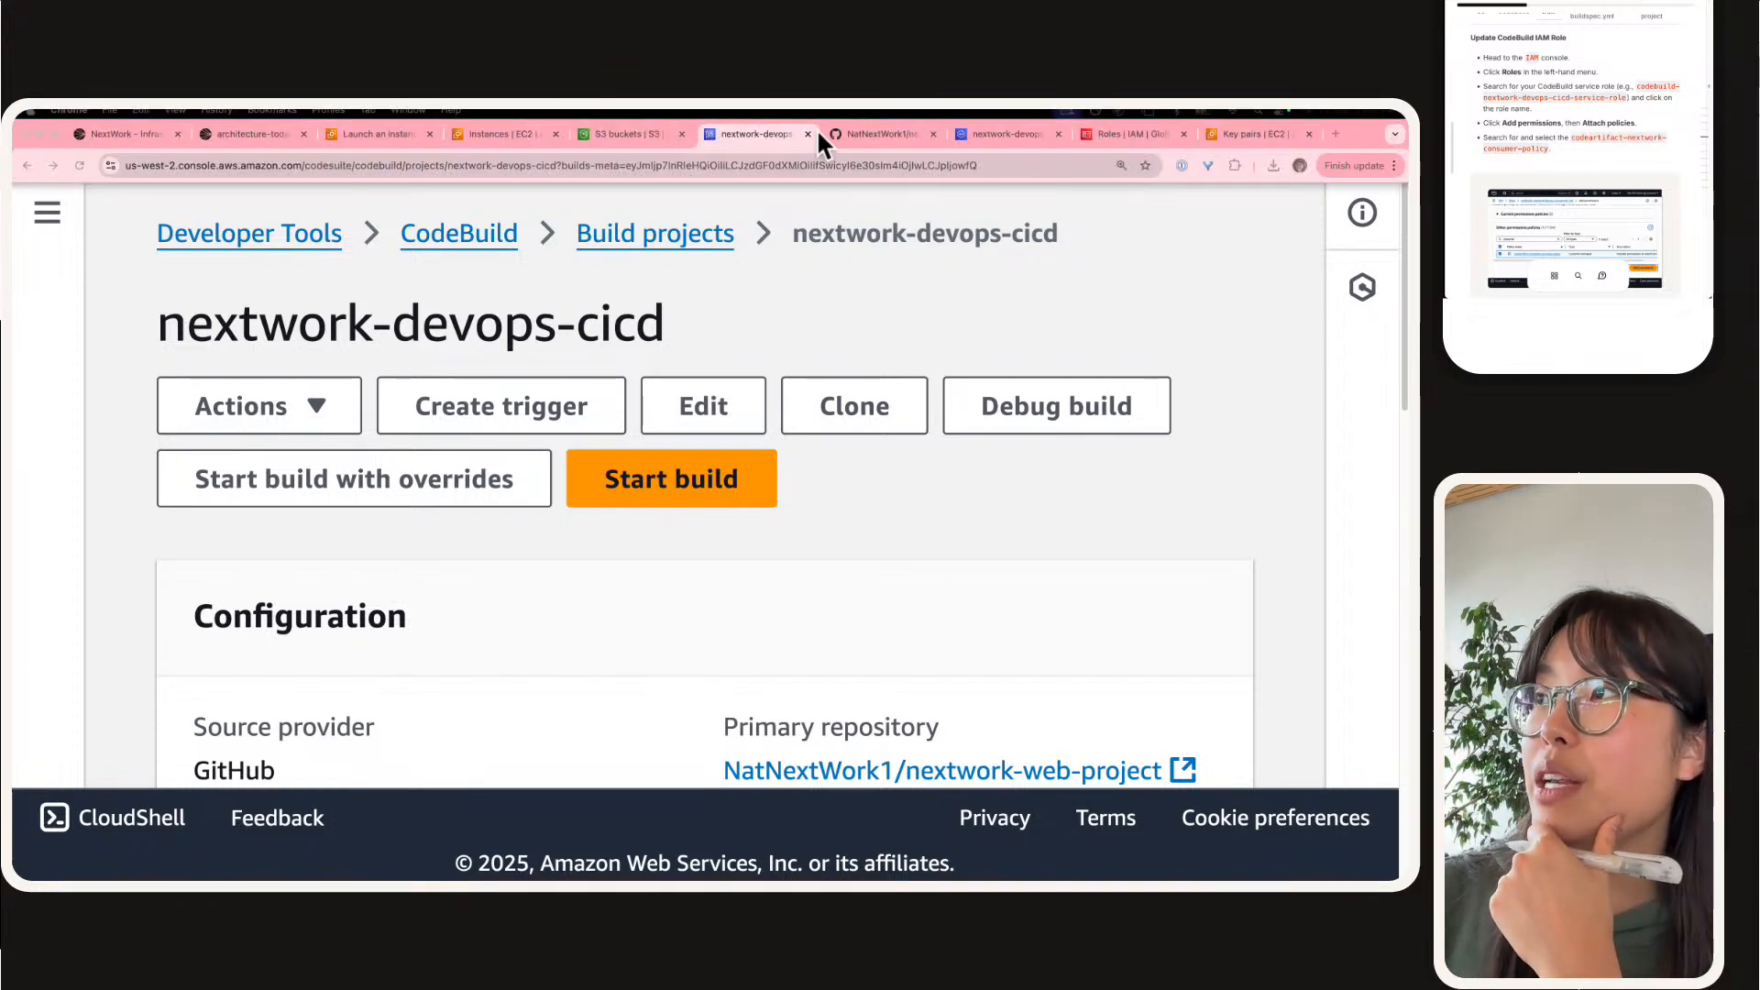
click(1114, 134)
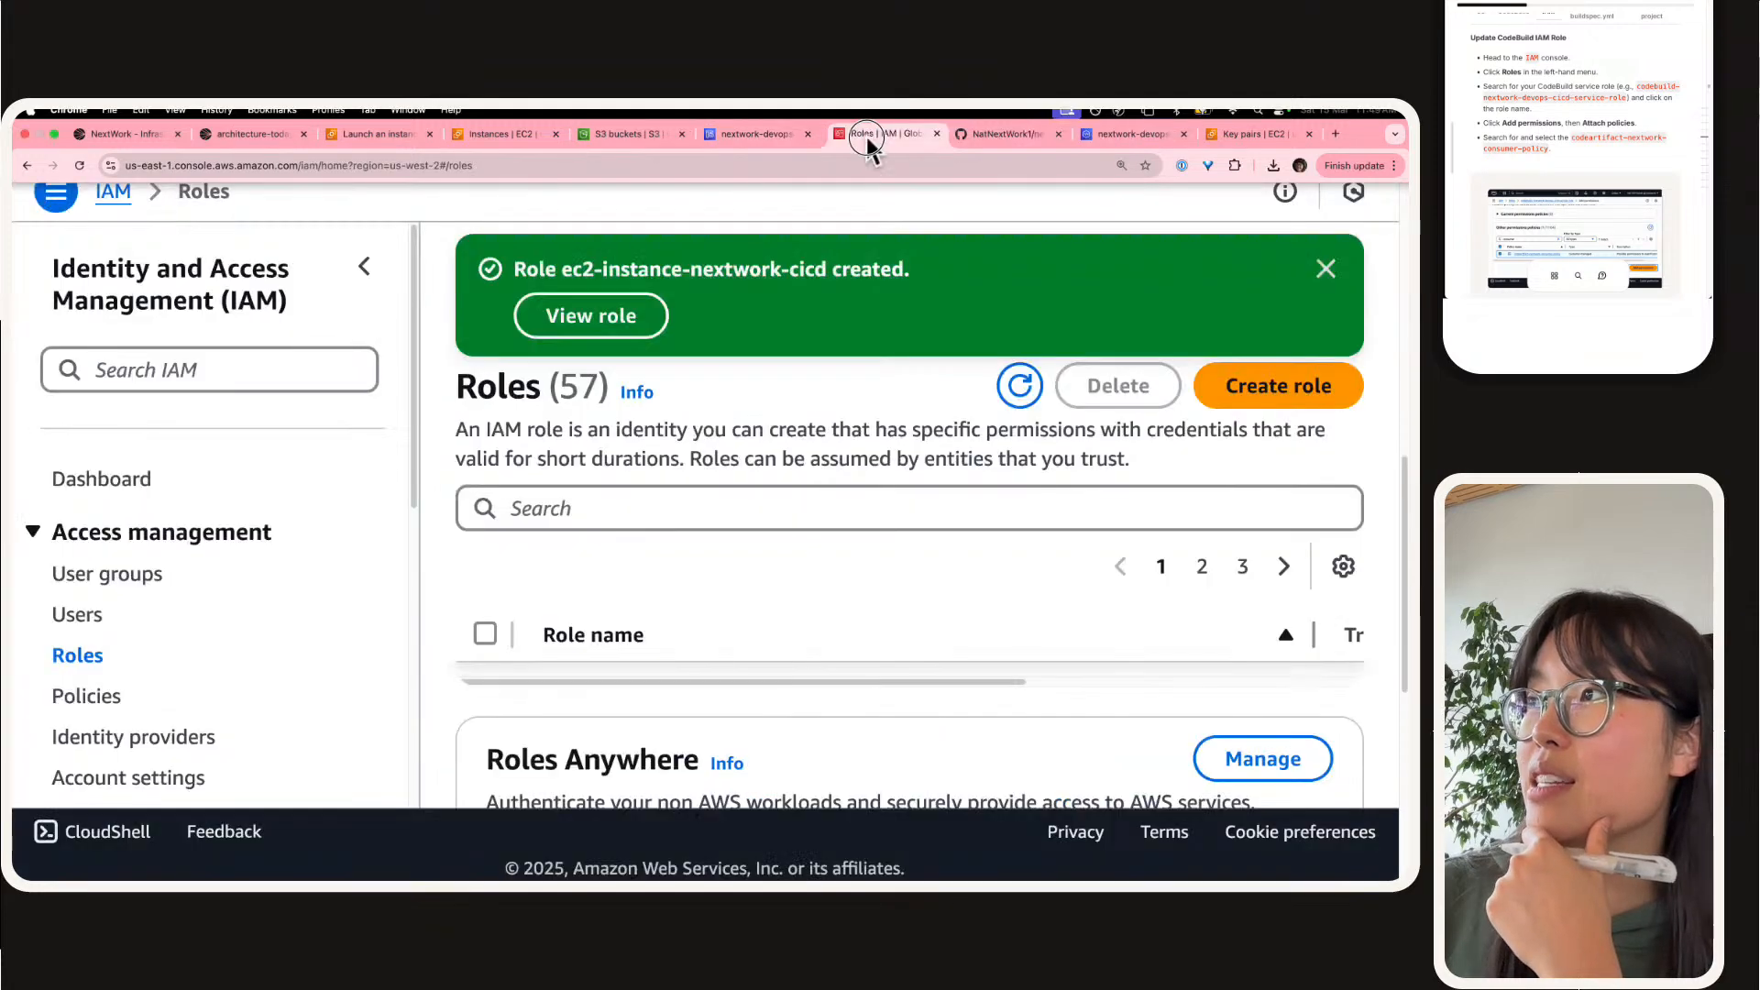
click(364, 268)
click(313, 481)
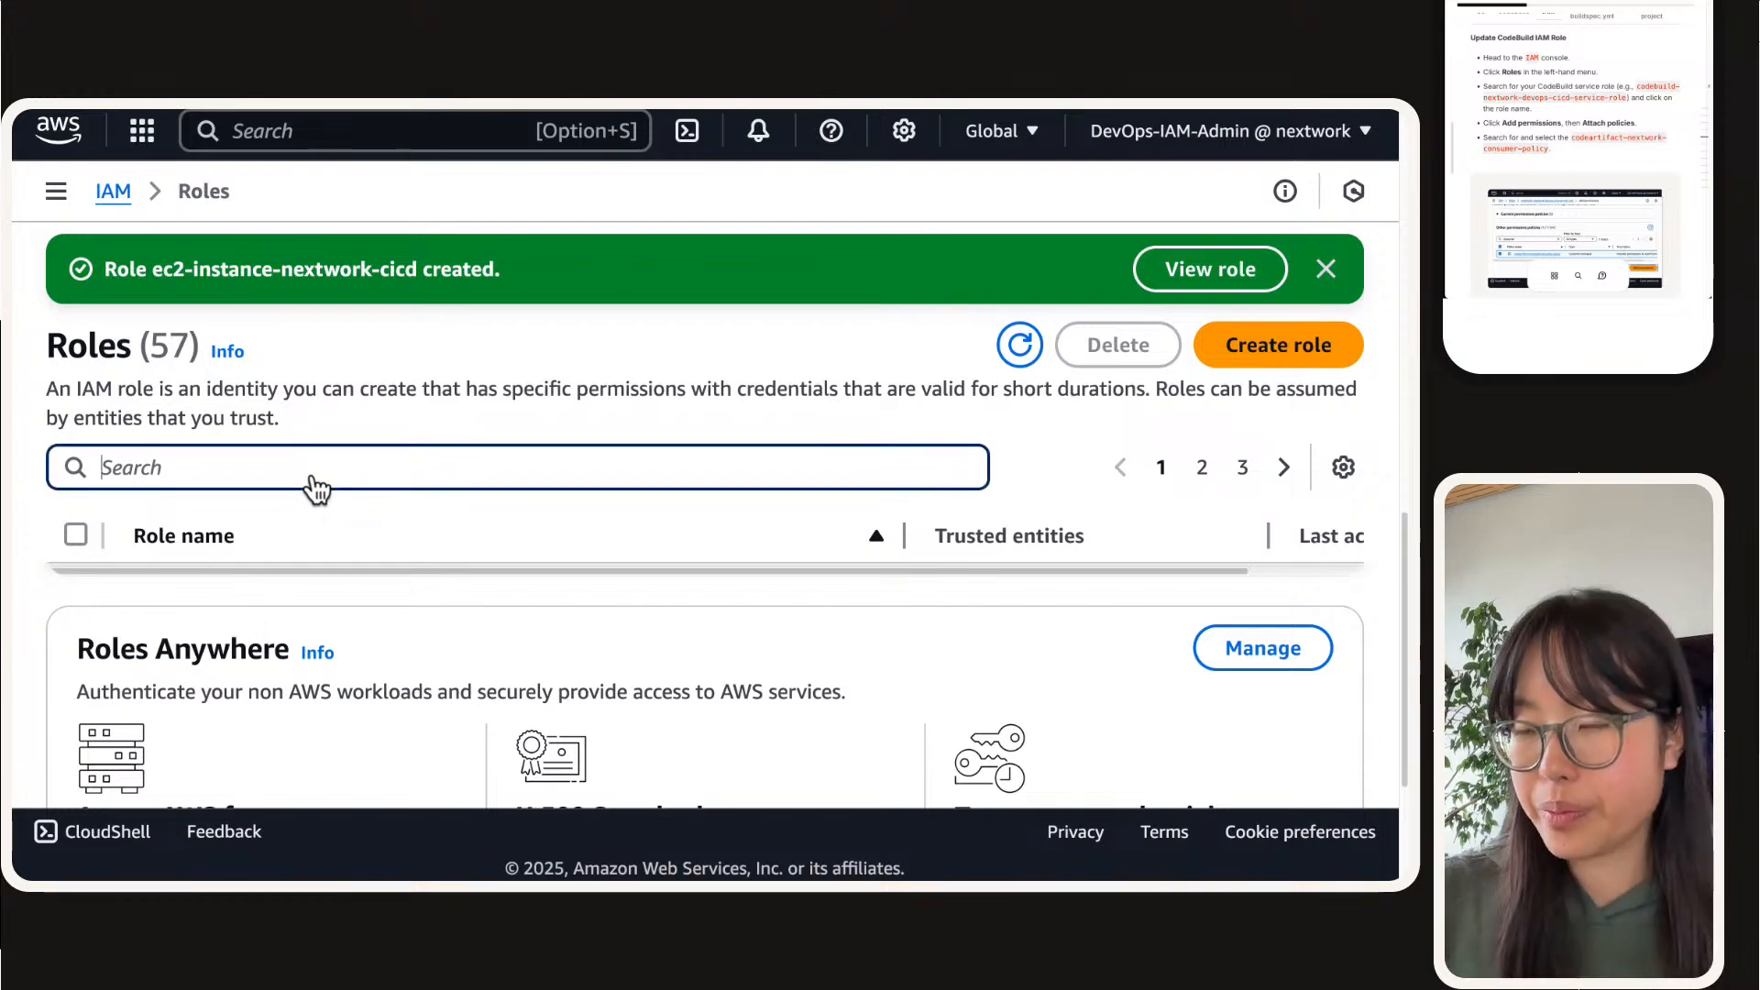
text(codebuild)
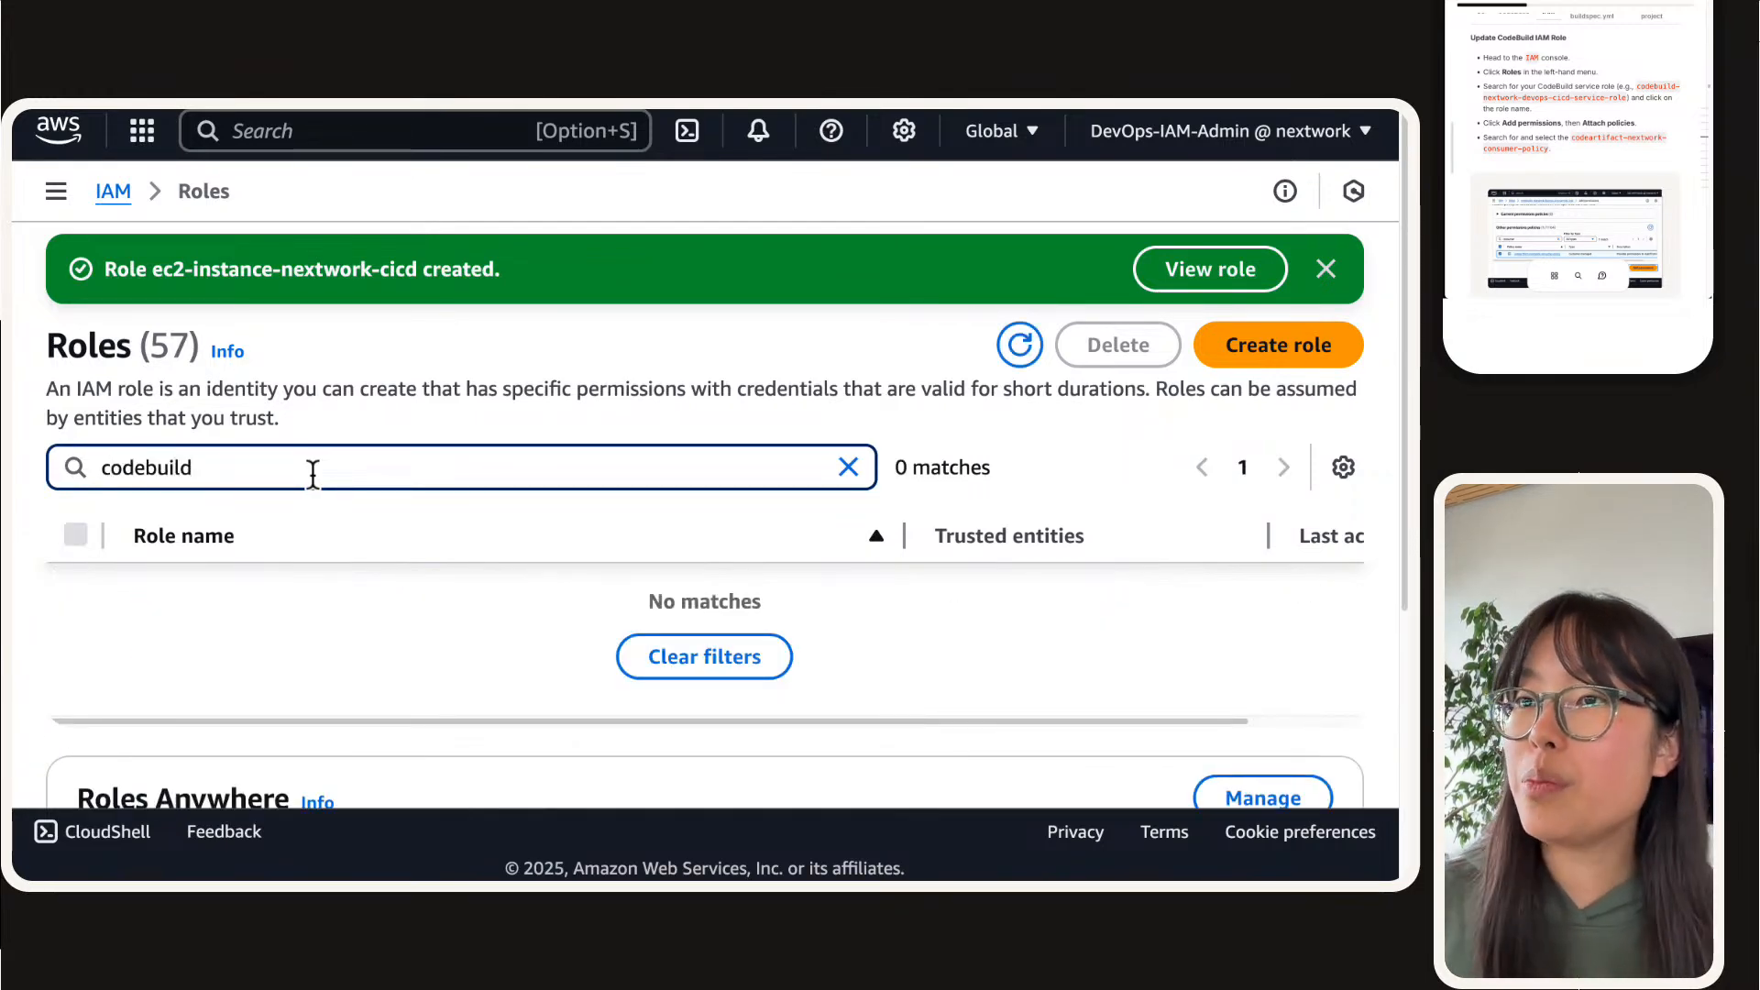
click(1020, 345)
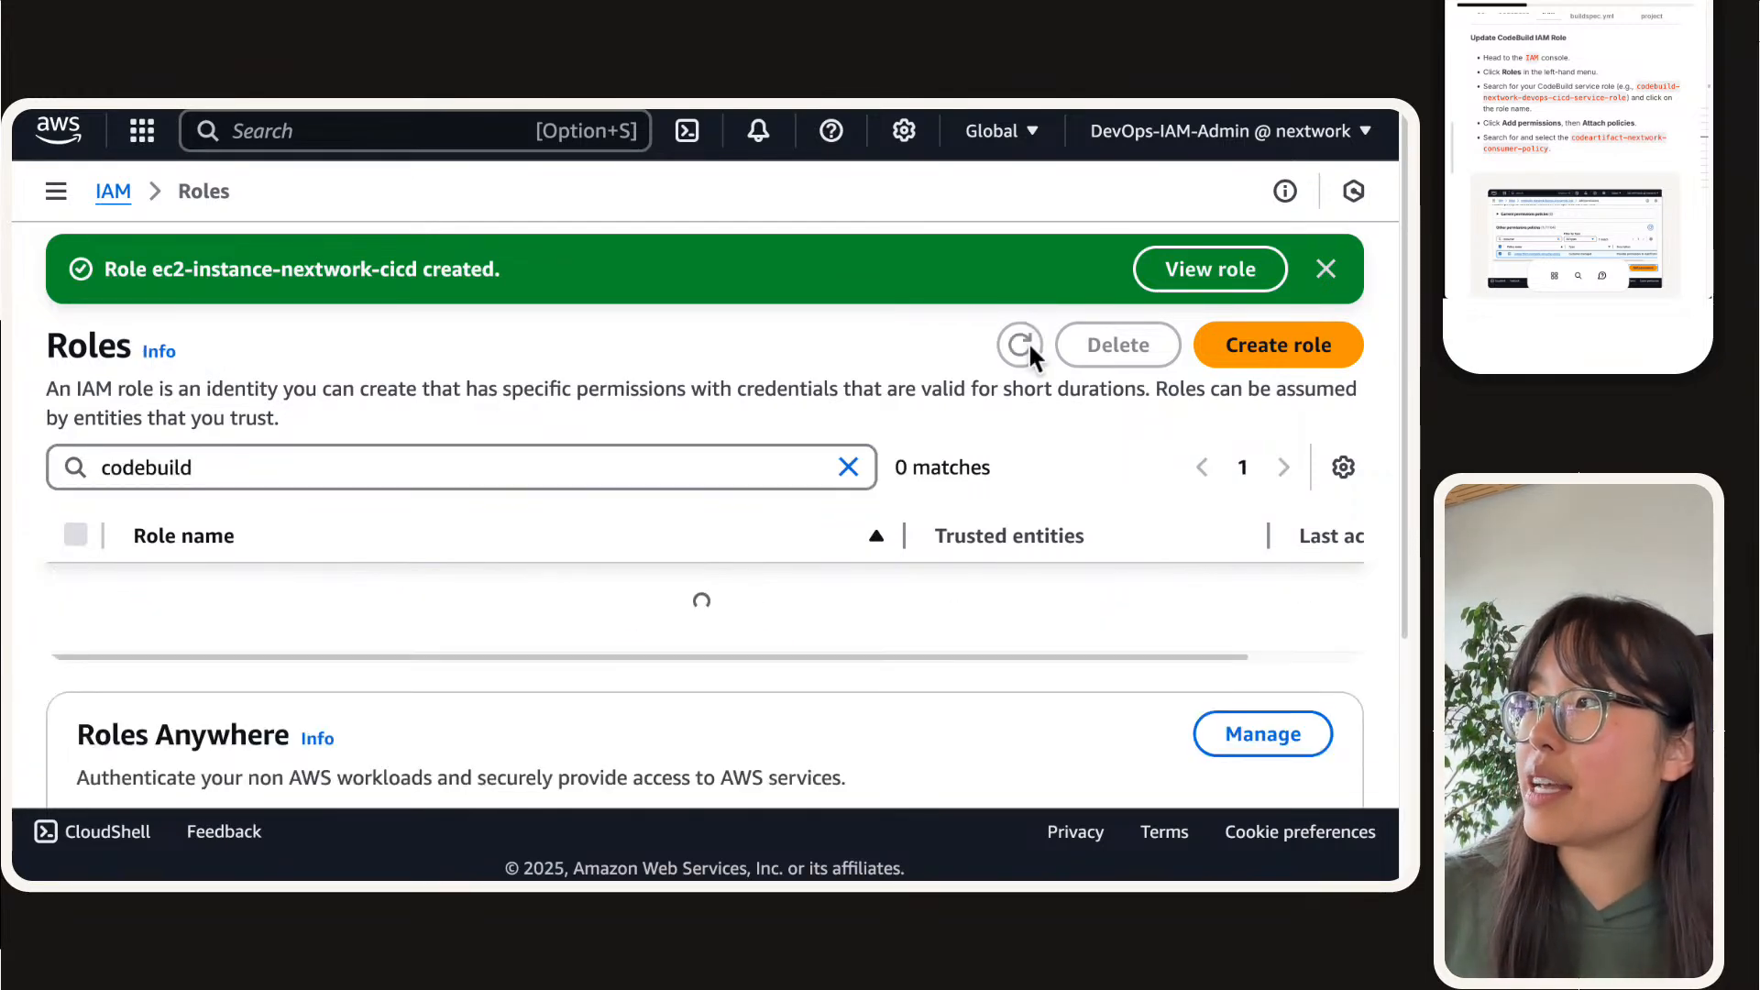
click(1336, 267)
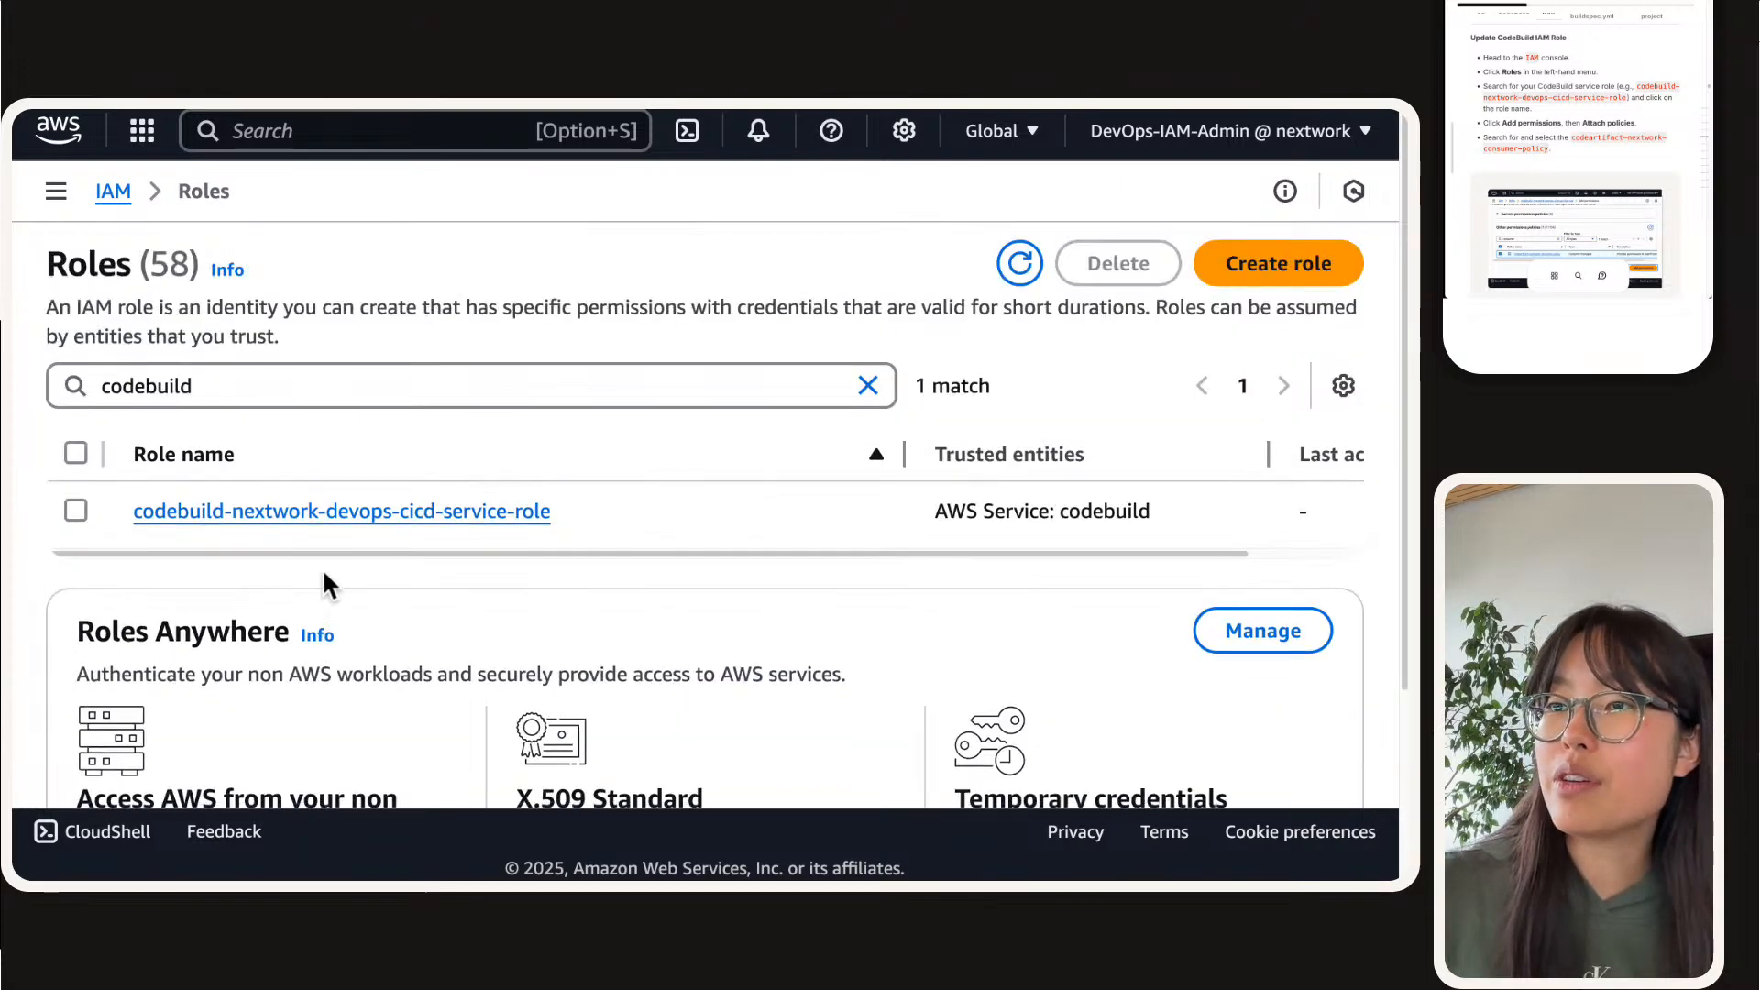
Step: Open codebuild-nextwork-devops-cicd-service-role and widen the policy name column of its permissions policies to fit the full names
click(73, 513)
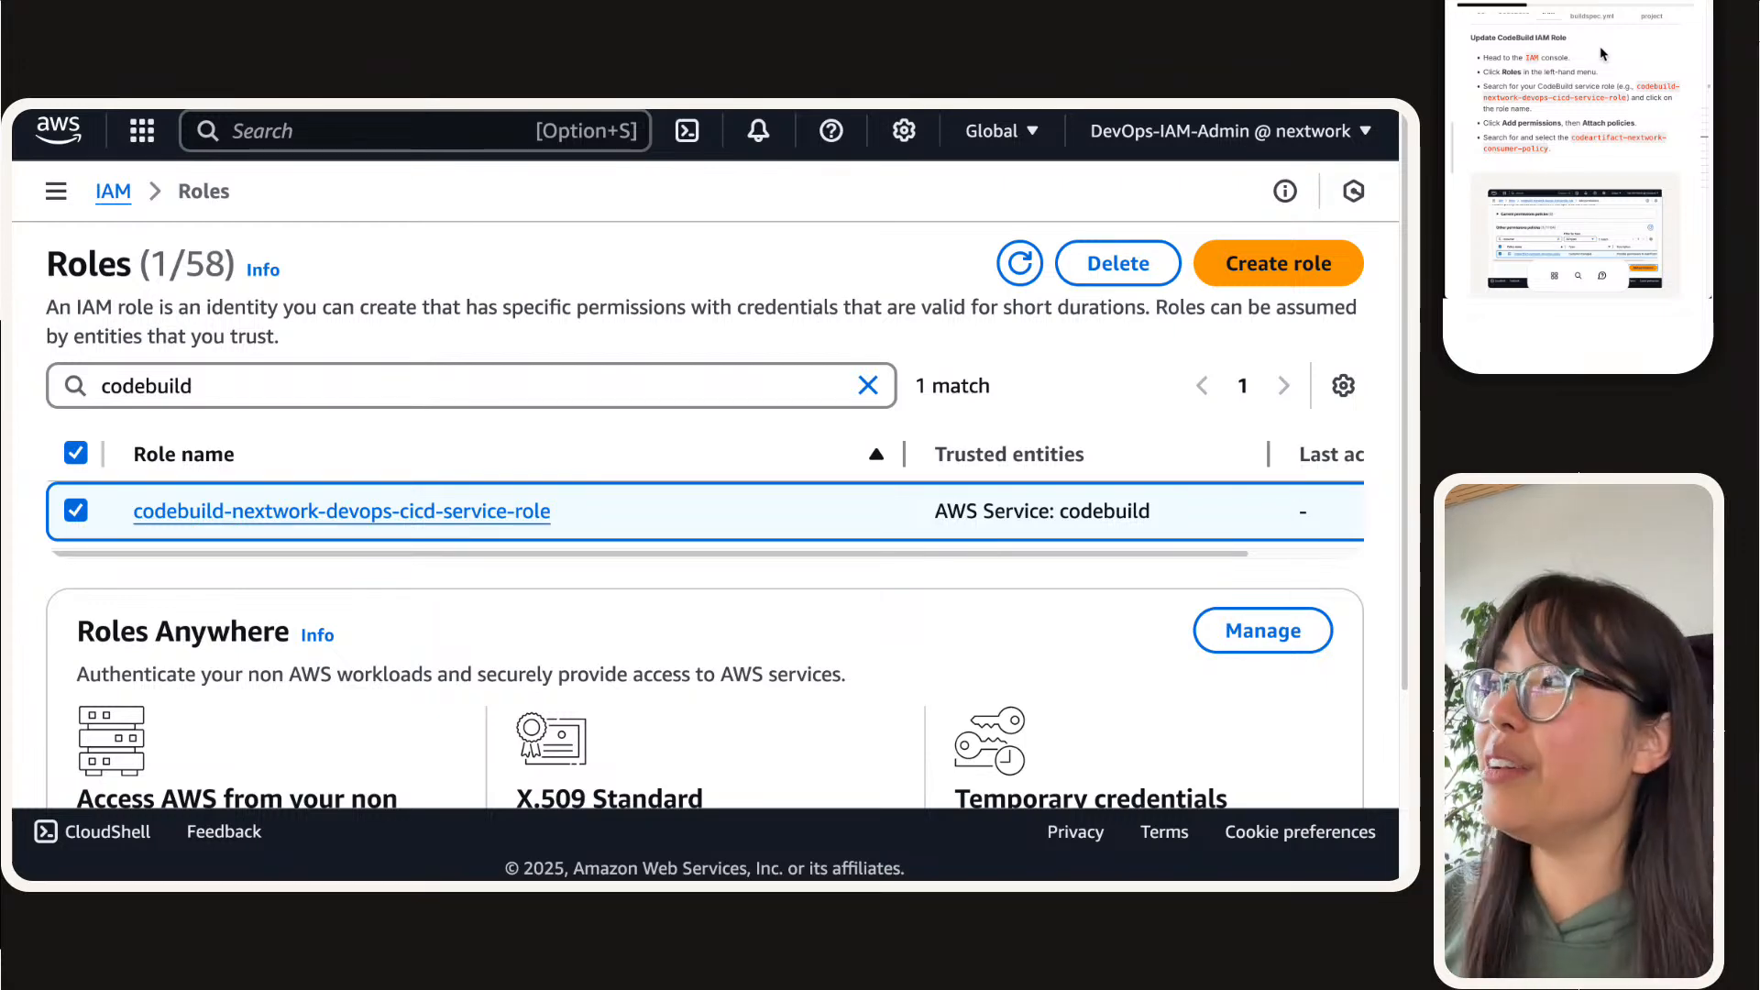
click(376, 511)
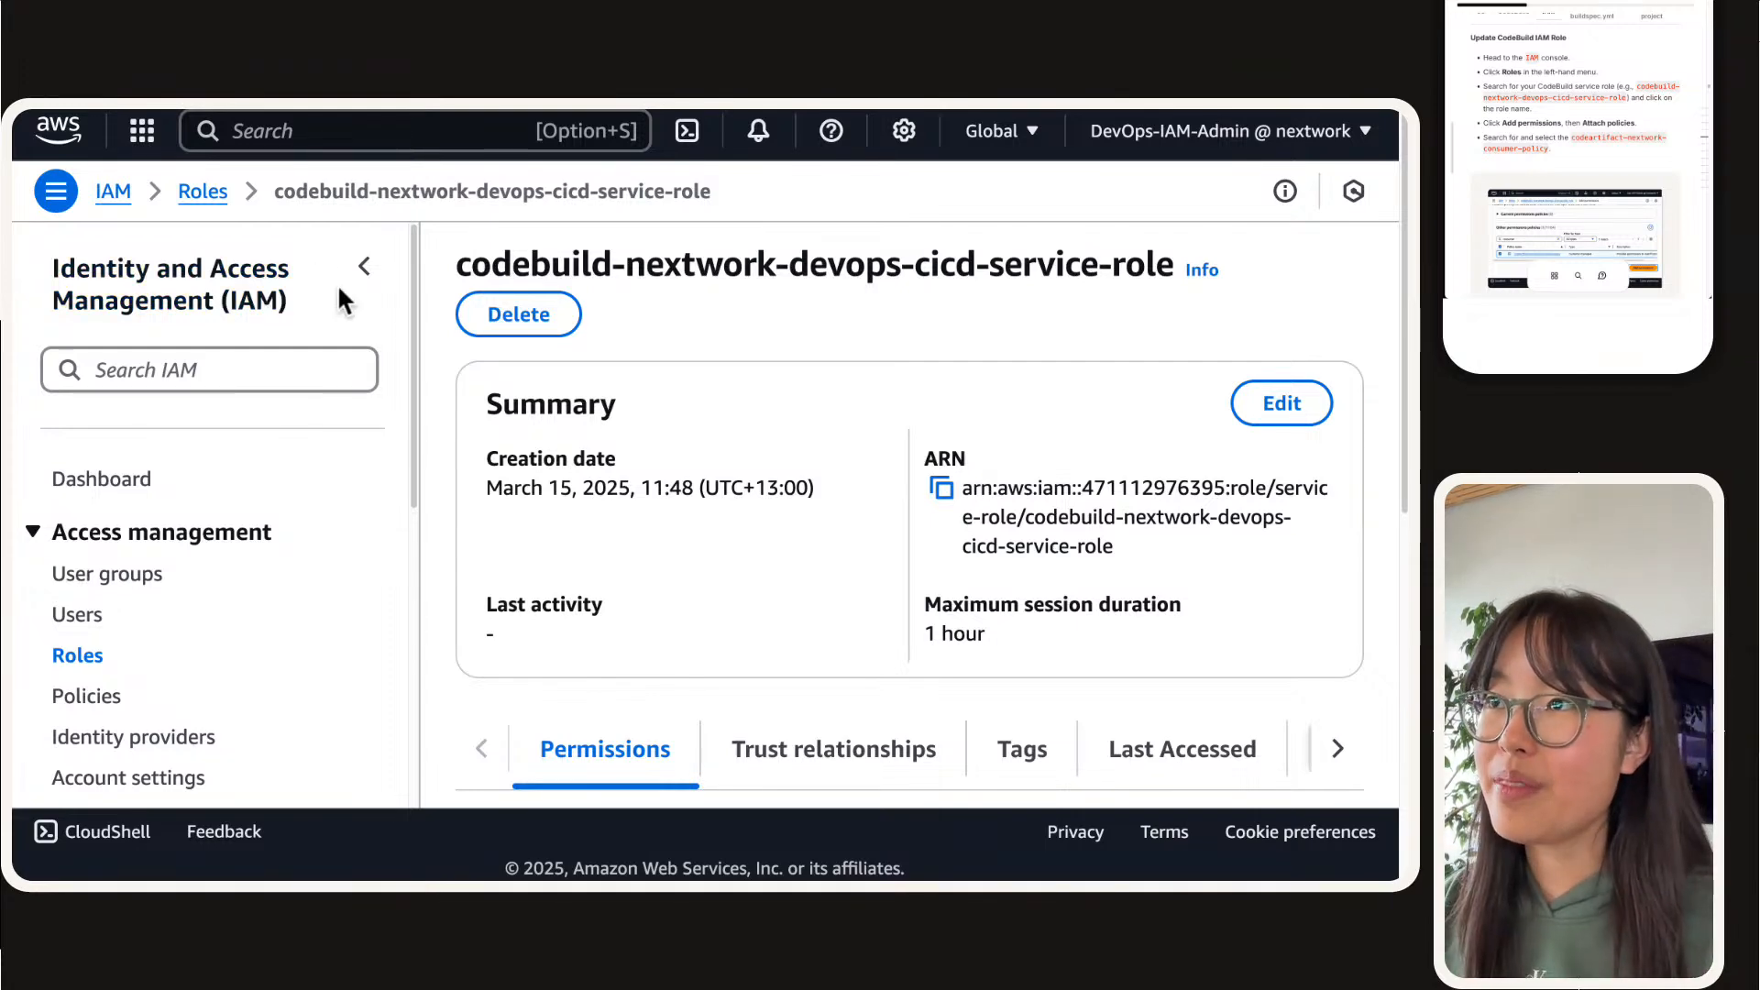
click(363, 266)
scroll(326, 609, down, 5)
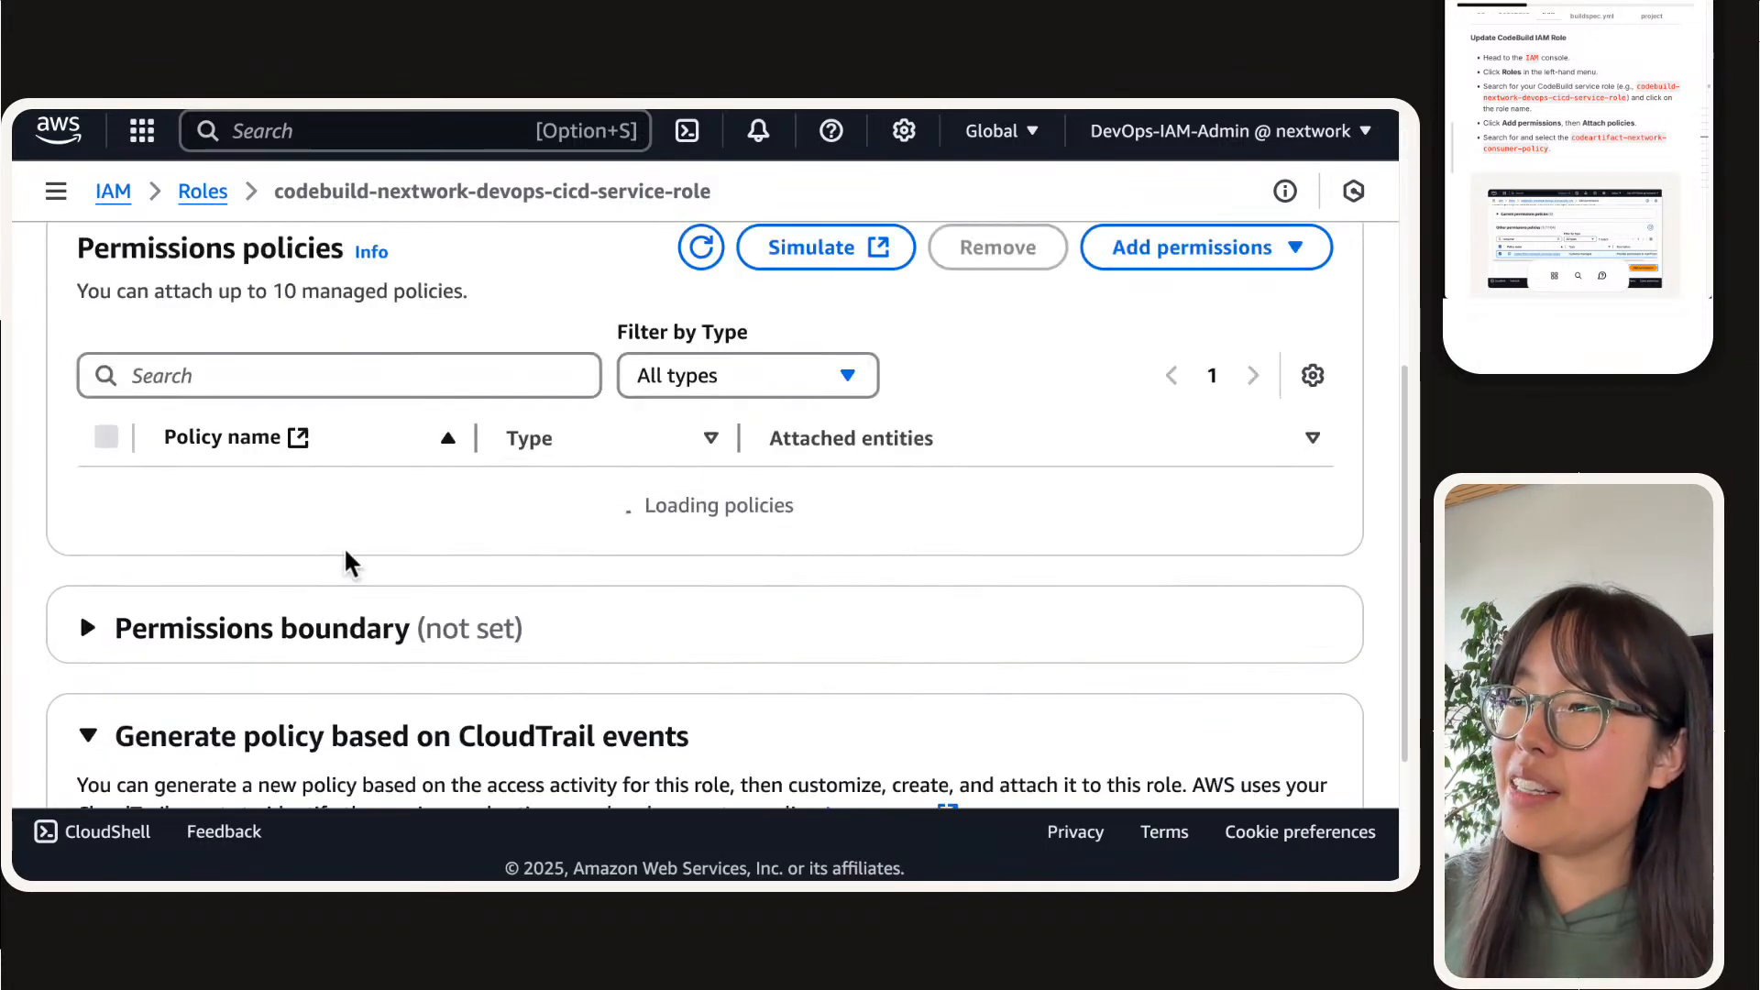
drag(486, 450, 980, 453)
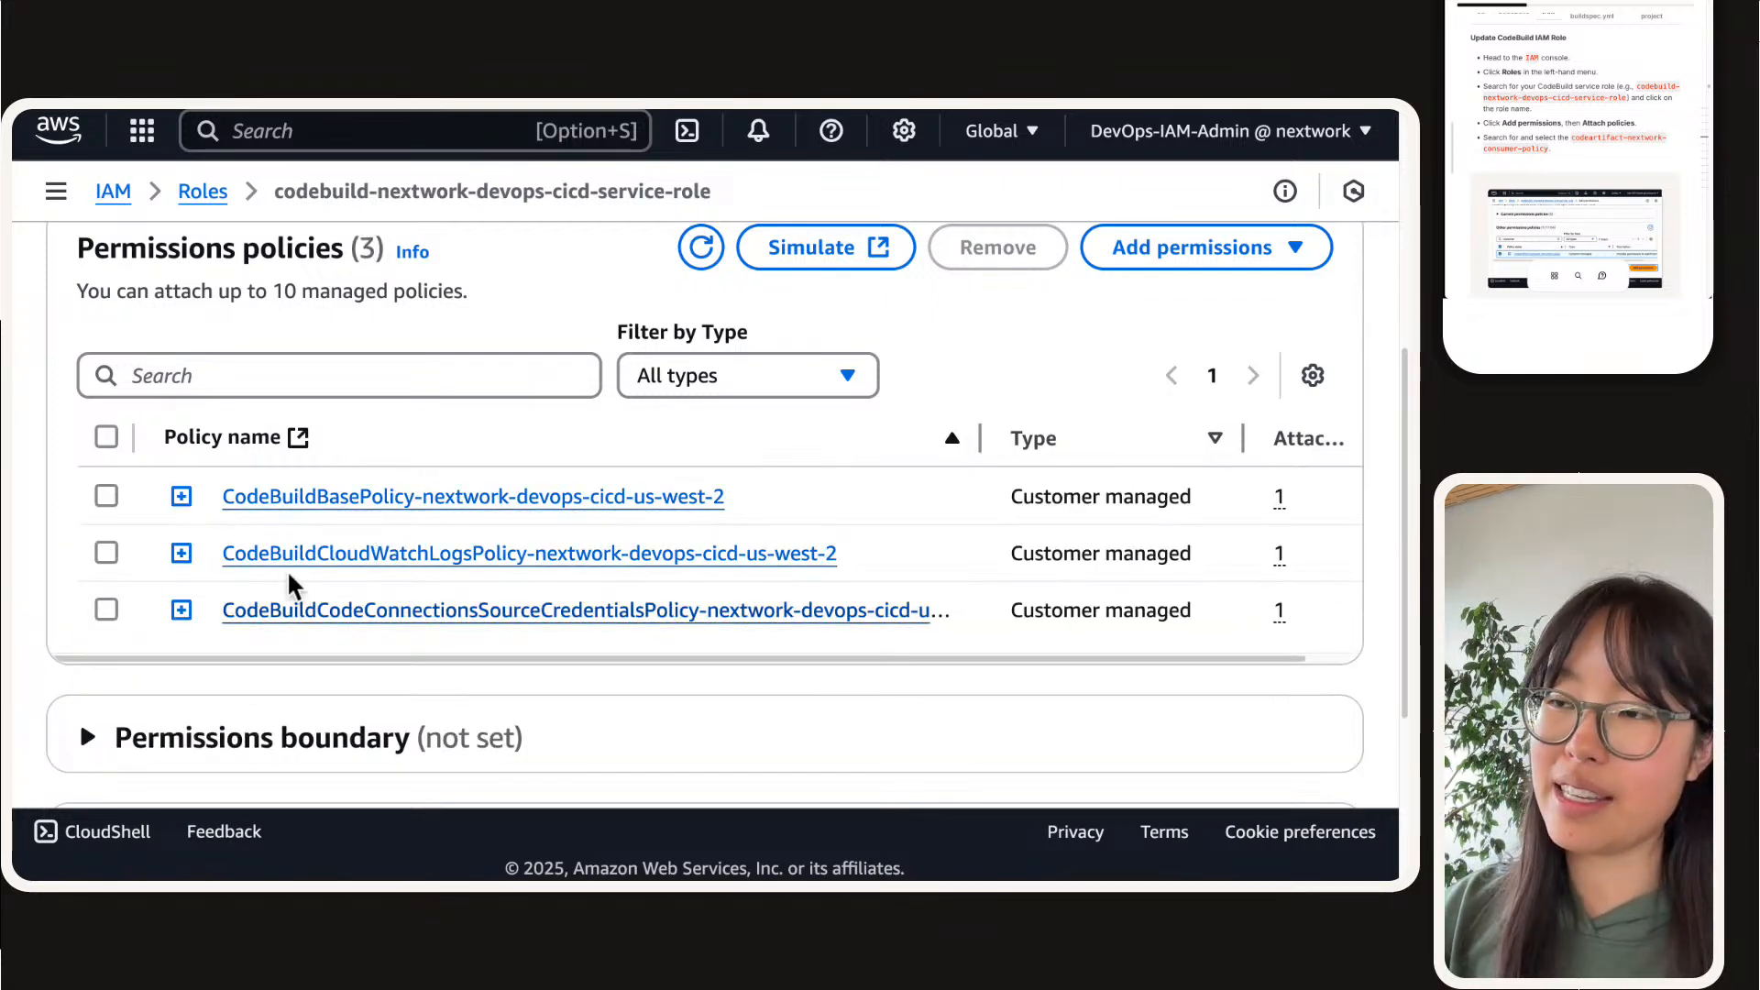
Step: Examine the JSON of CodeBuildBasePolicy-nextwork-devops-cicd-us-west-2, including its logs, S3 and CodeBuild report permissions, and collapse it
click(180, 497)
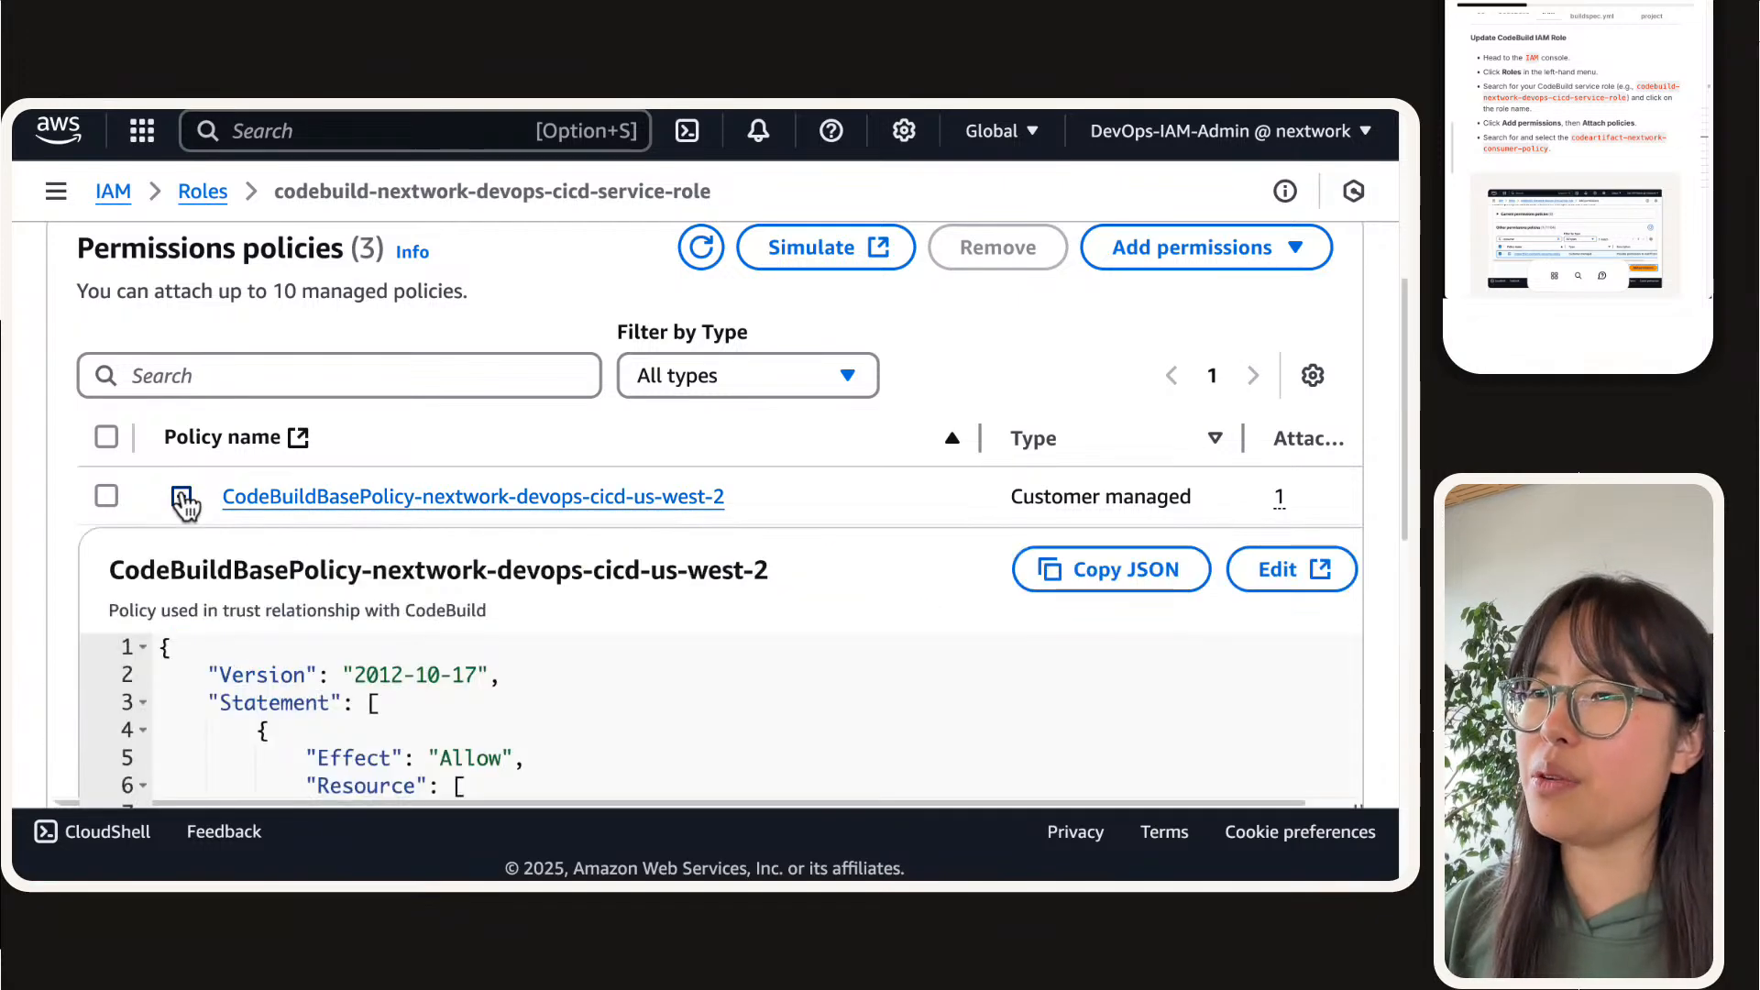
scroll(197, 541, down, 3)
scroll(206, 559, down, 1)
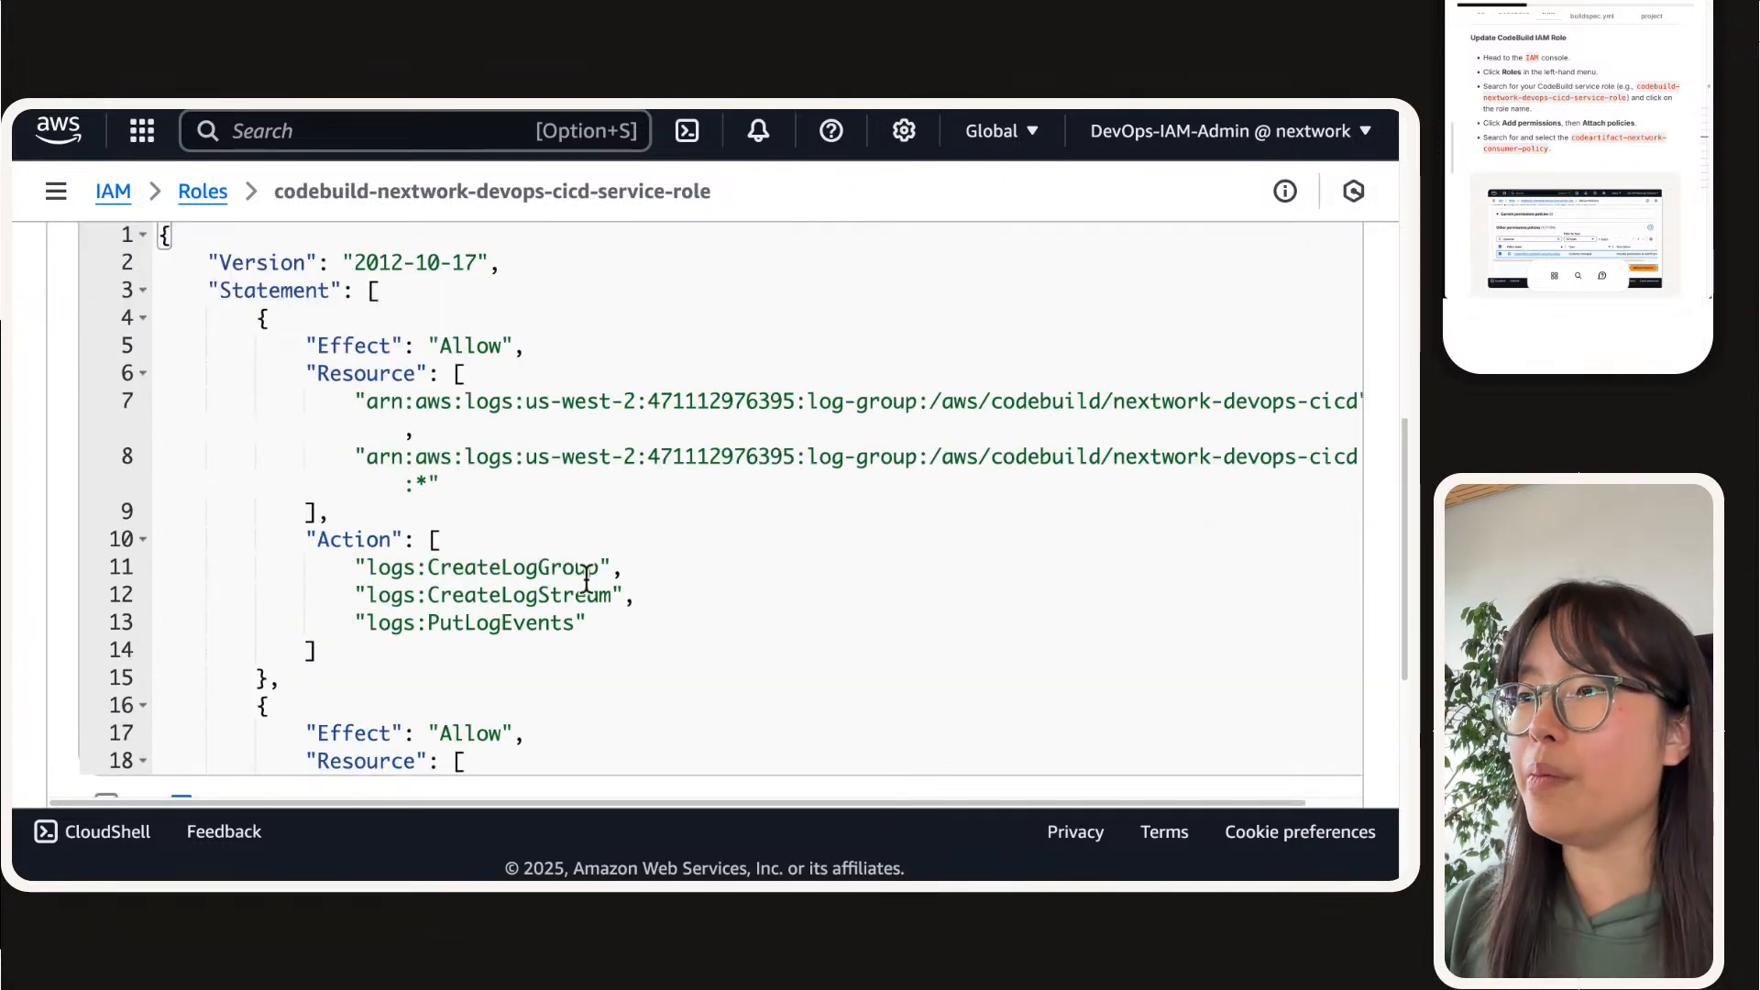
scroll(550, 568, down, 4)
scroll(404, 568, down, 5)
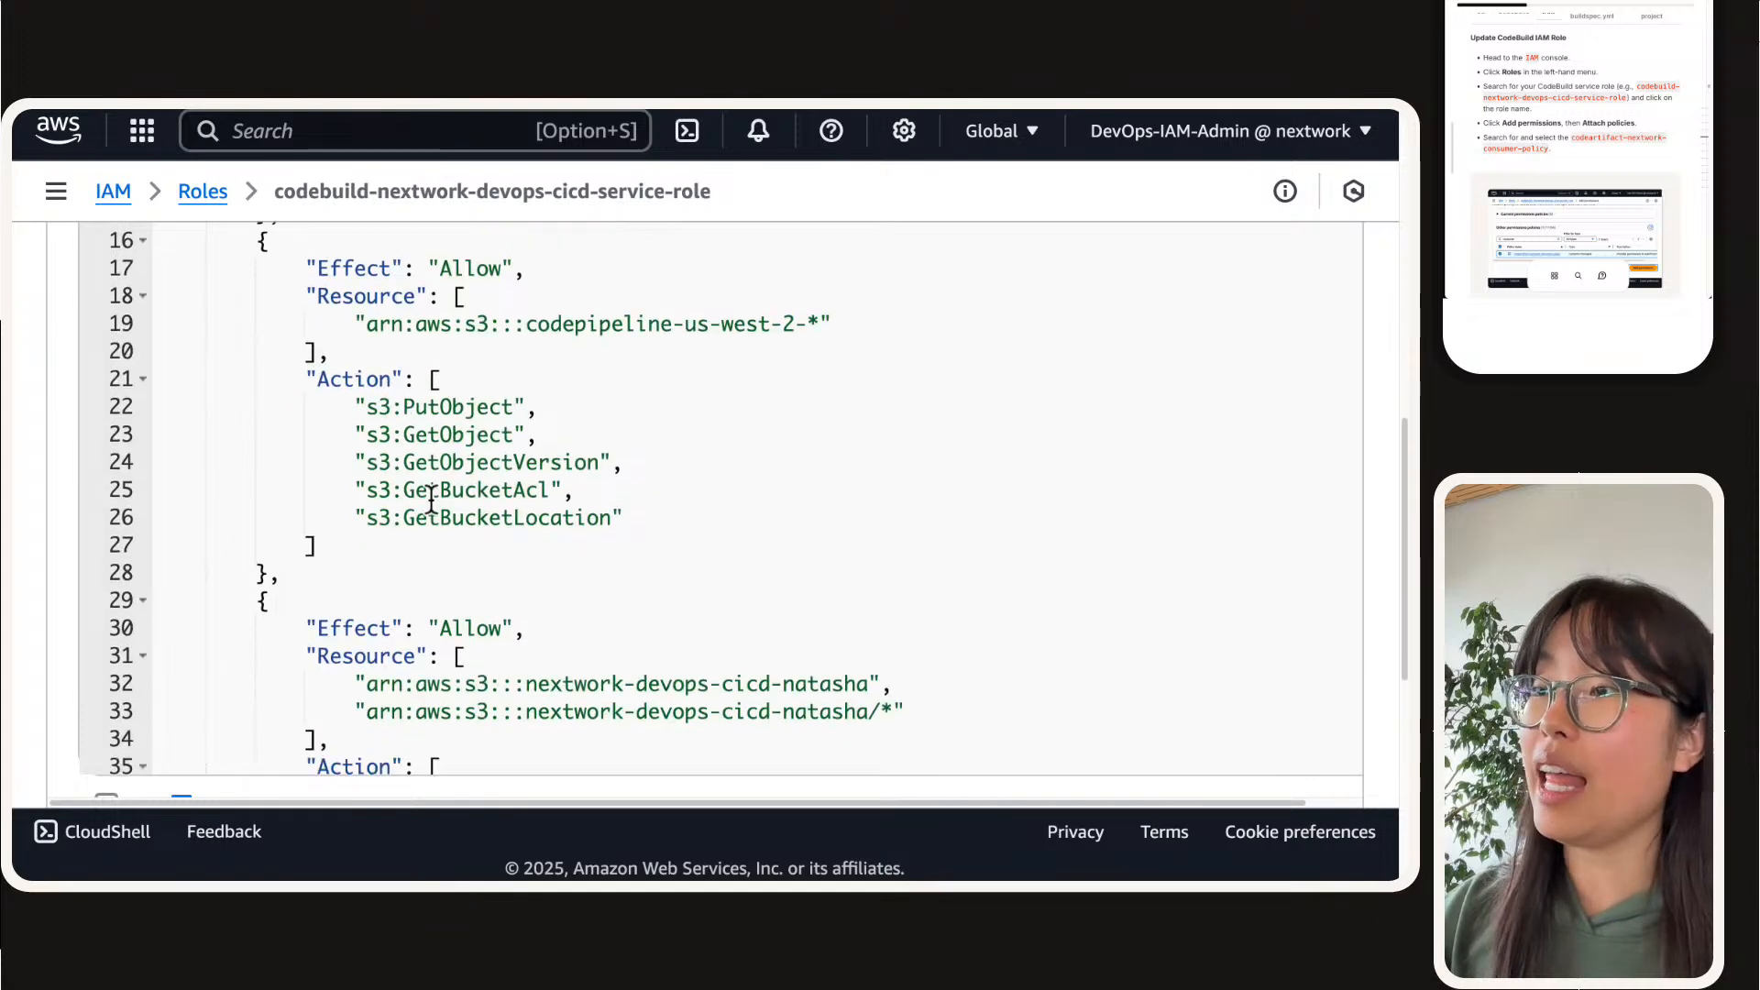
scroll(410, 478, down, 6)
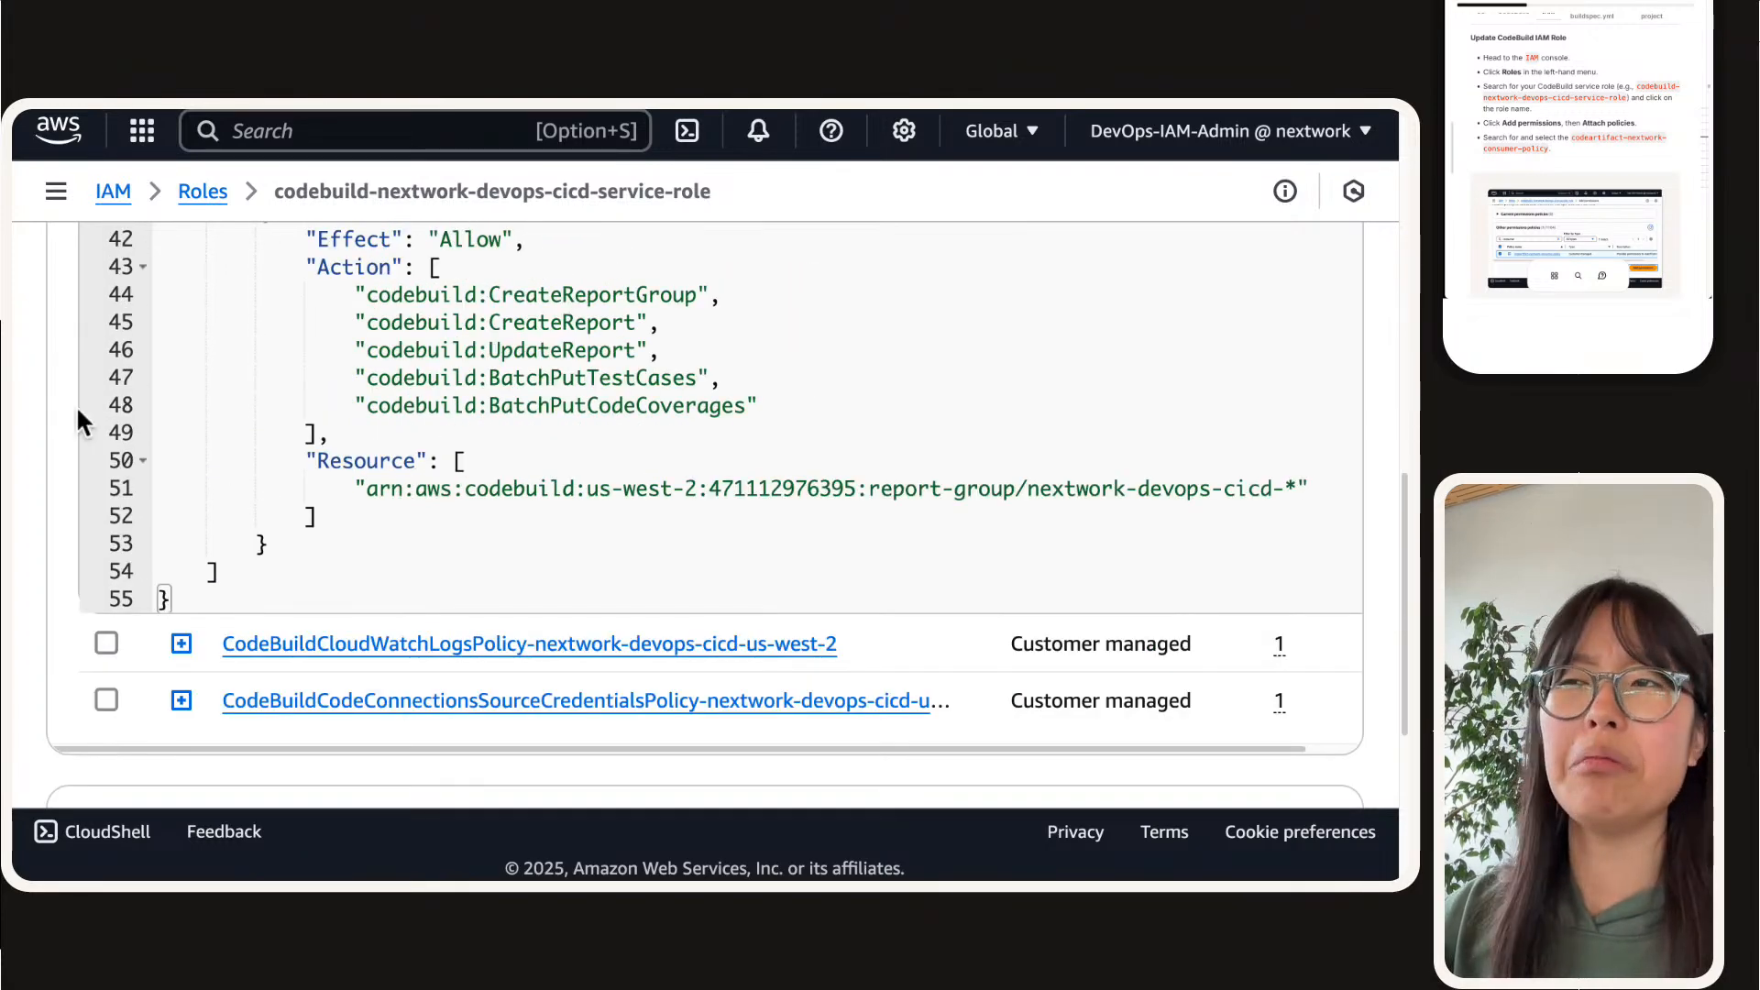
scroll(68, 403, up, 5)
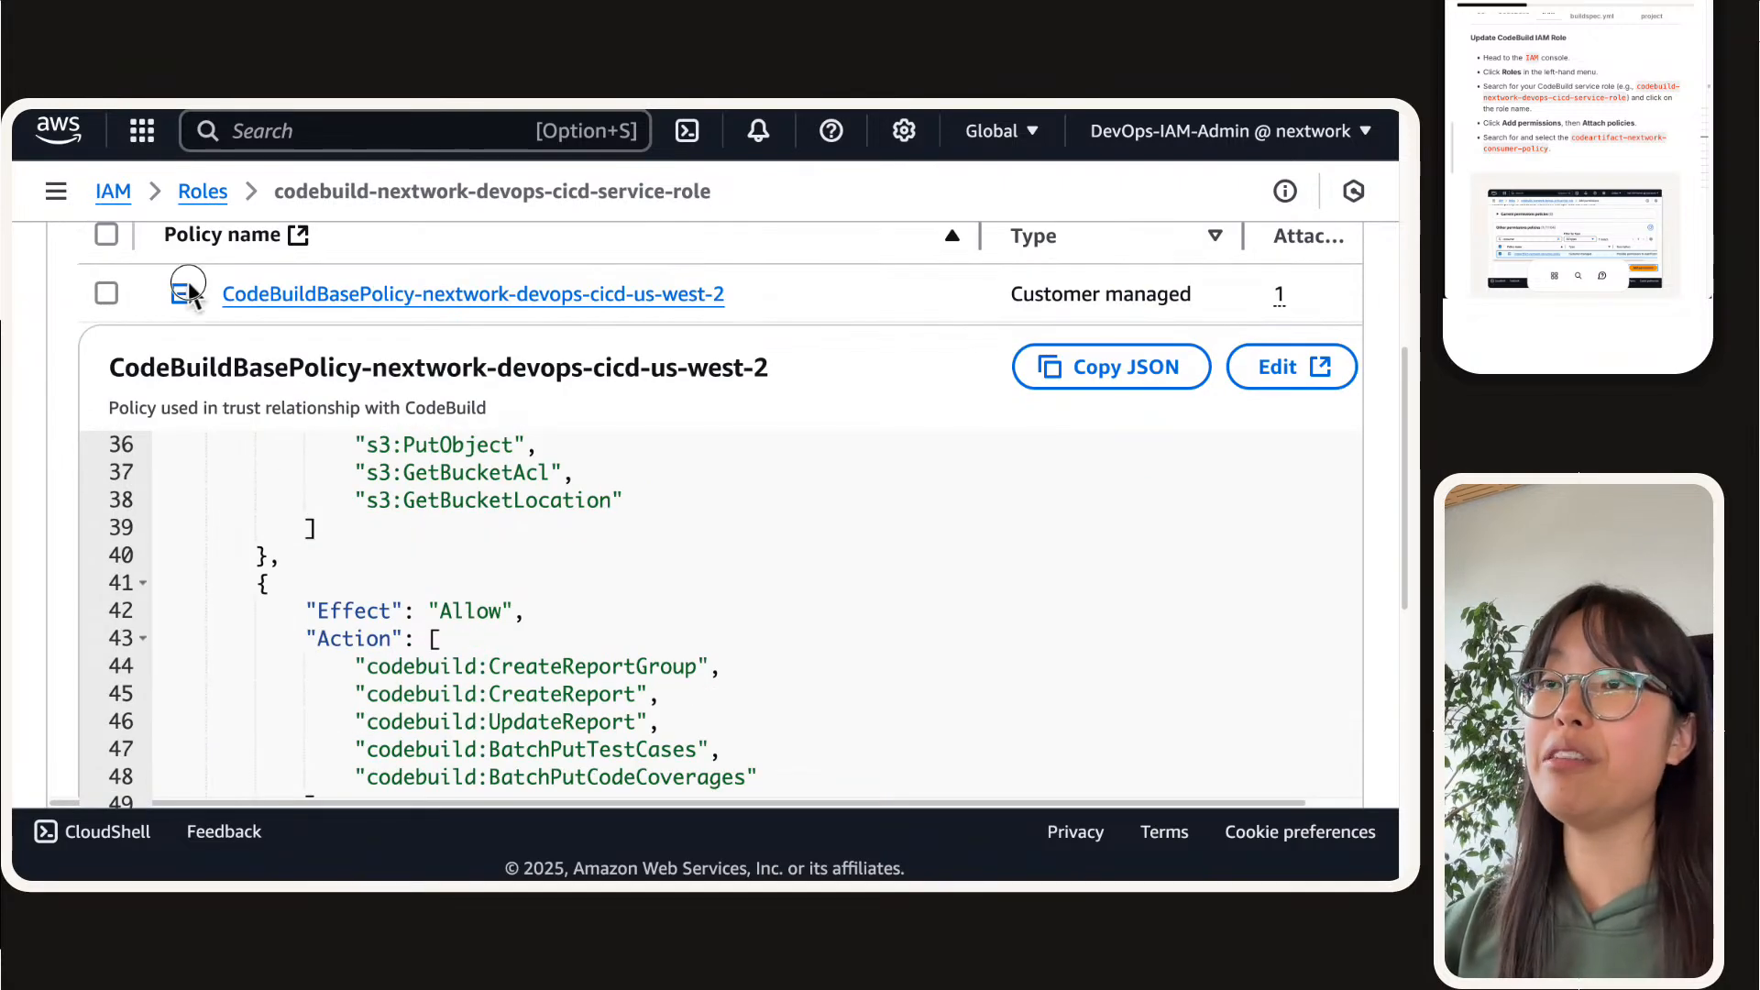
click(183, 291)
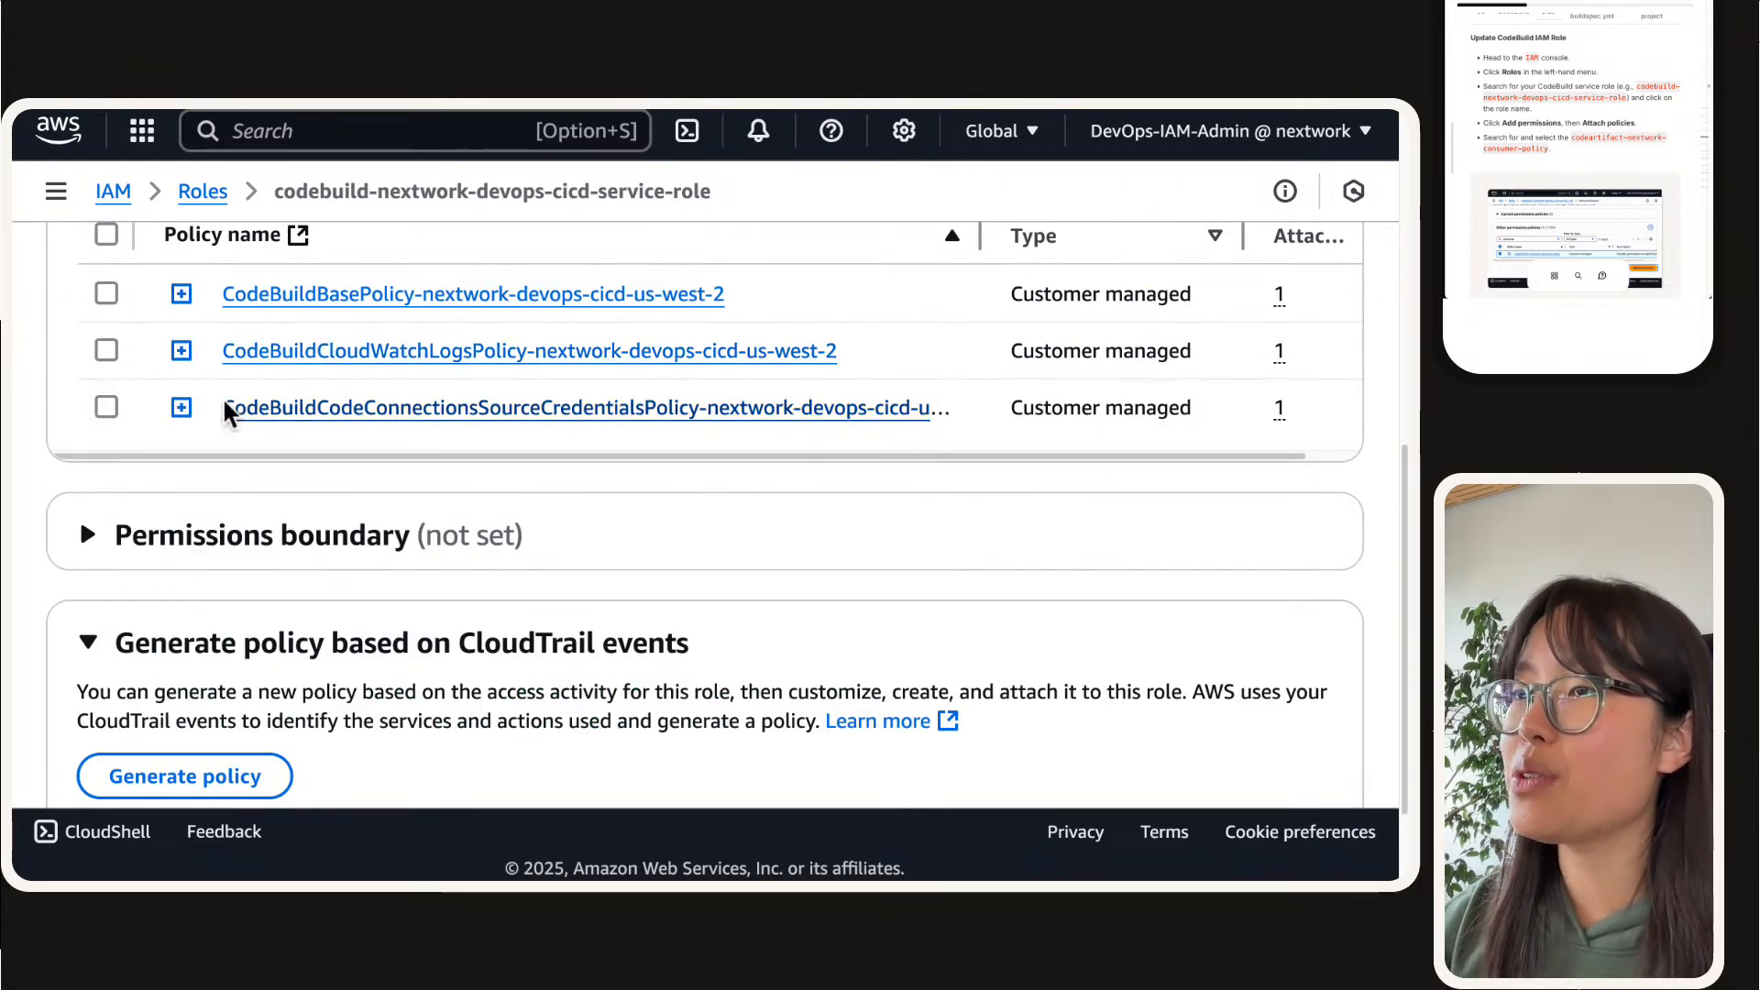
Step: Examine the allowed actions and resources in the role's CodeBuildCodeConnectionsSourceCredentialsPolicy JSON and collapse it
click(182, 407)
scroll(404, 513, down, 4)
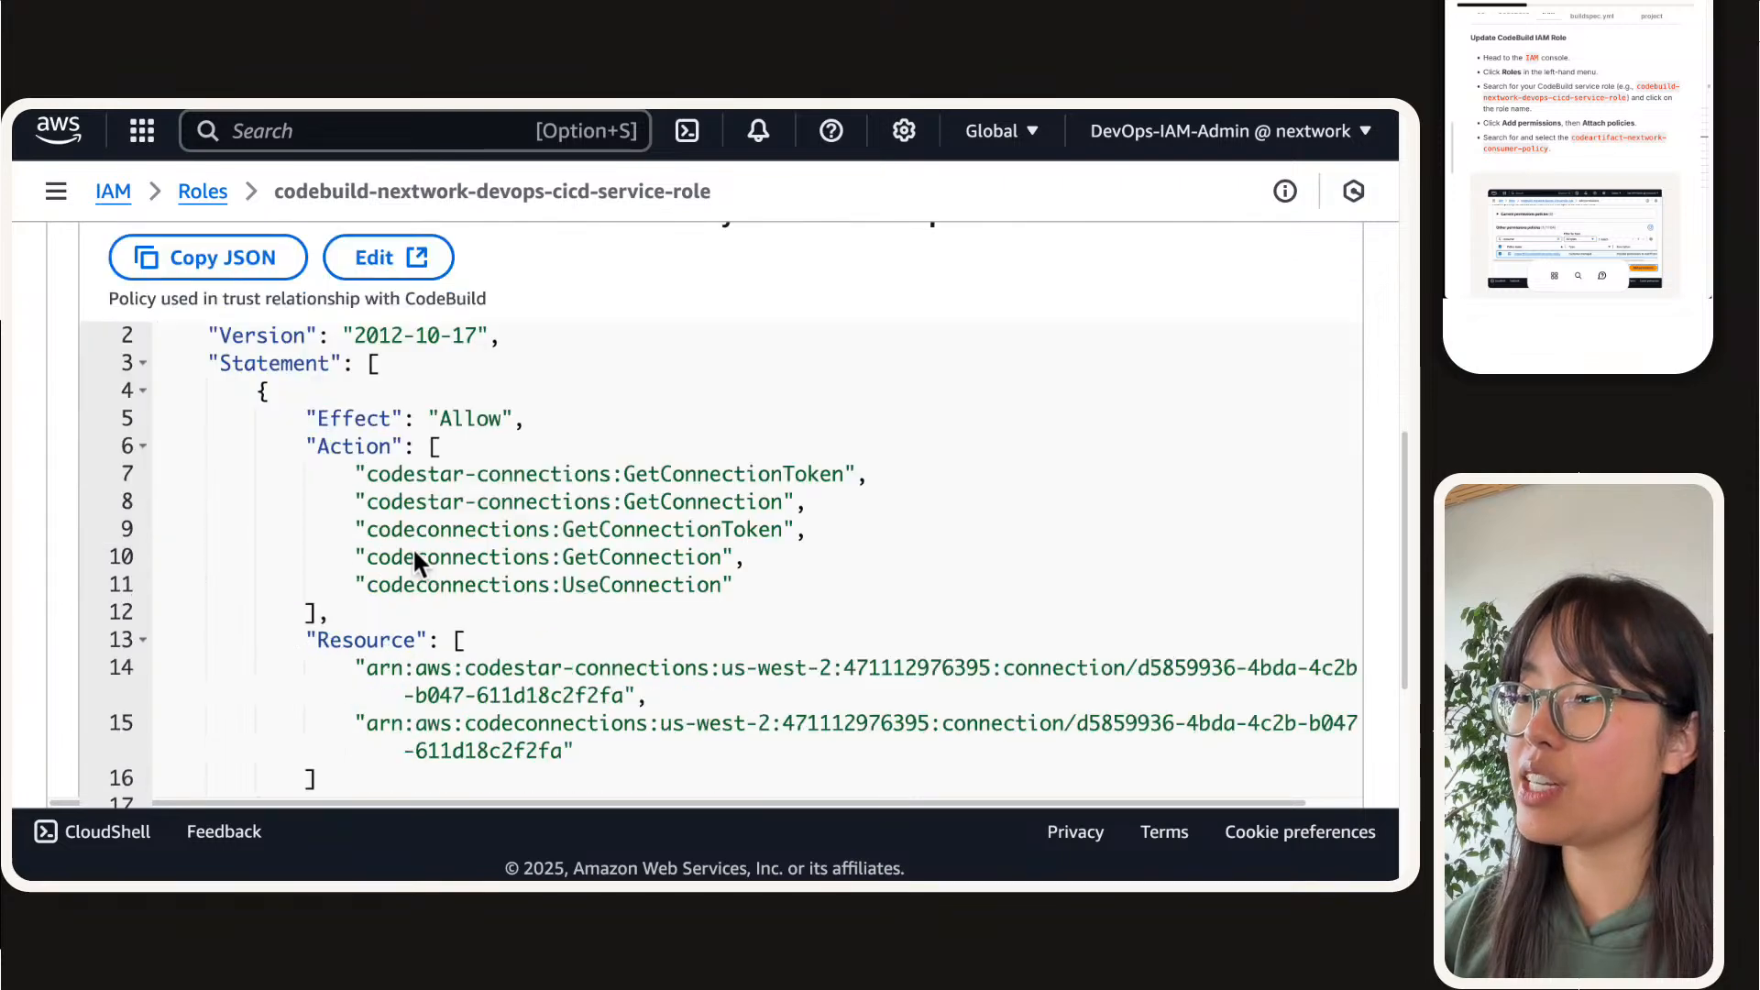
scroll(414, 559, down, 1)
scroll(309, 449, up, 3)
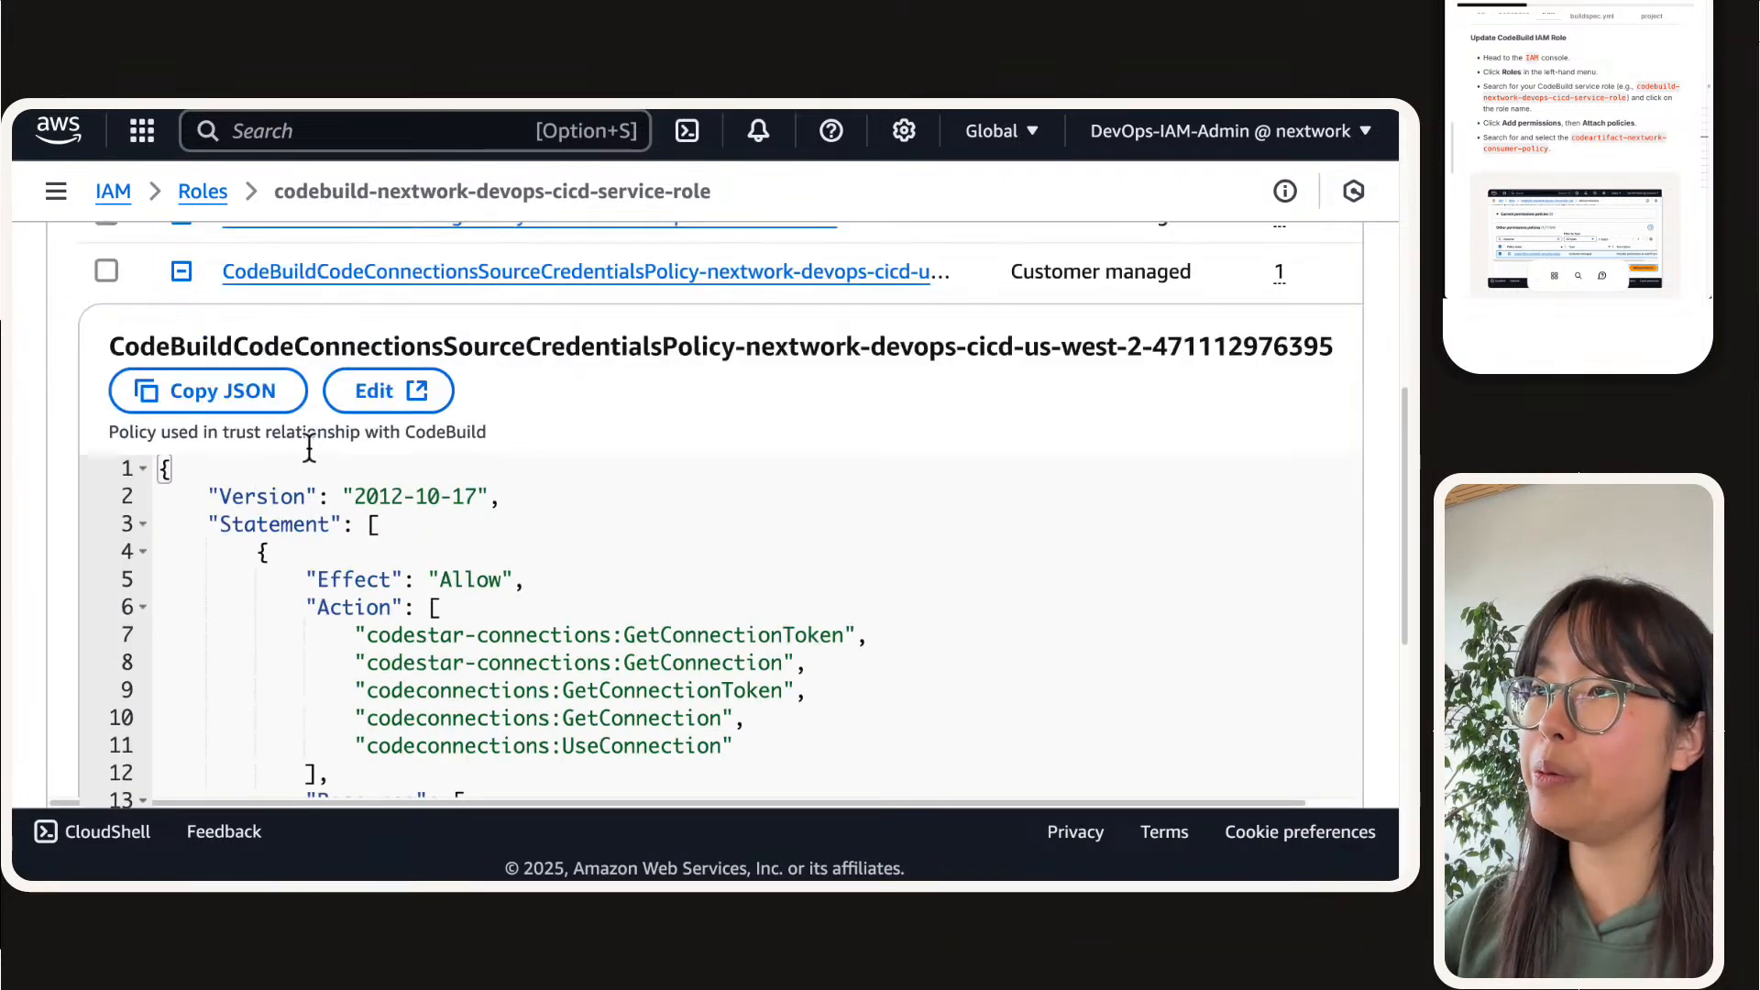
scroll(307, 447, up, 2)
click(181, 382)
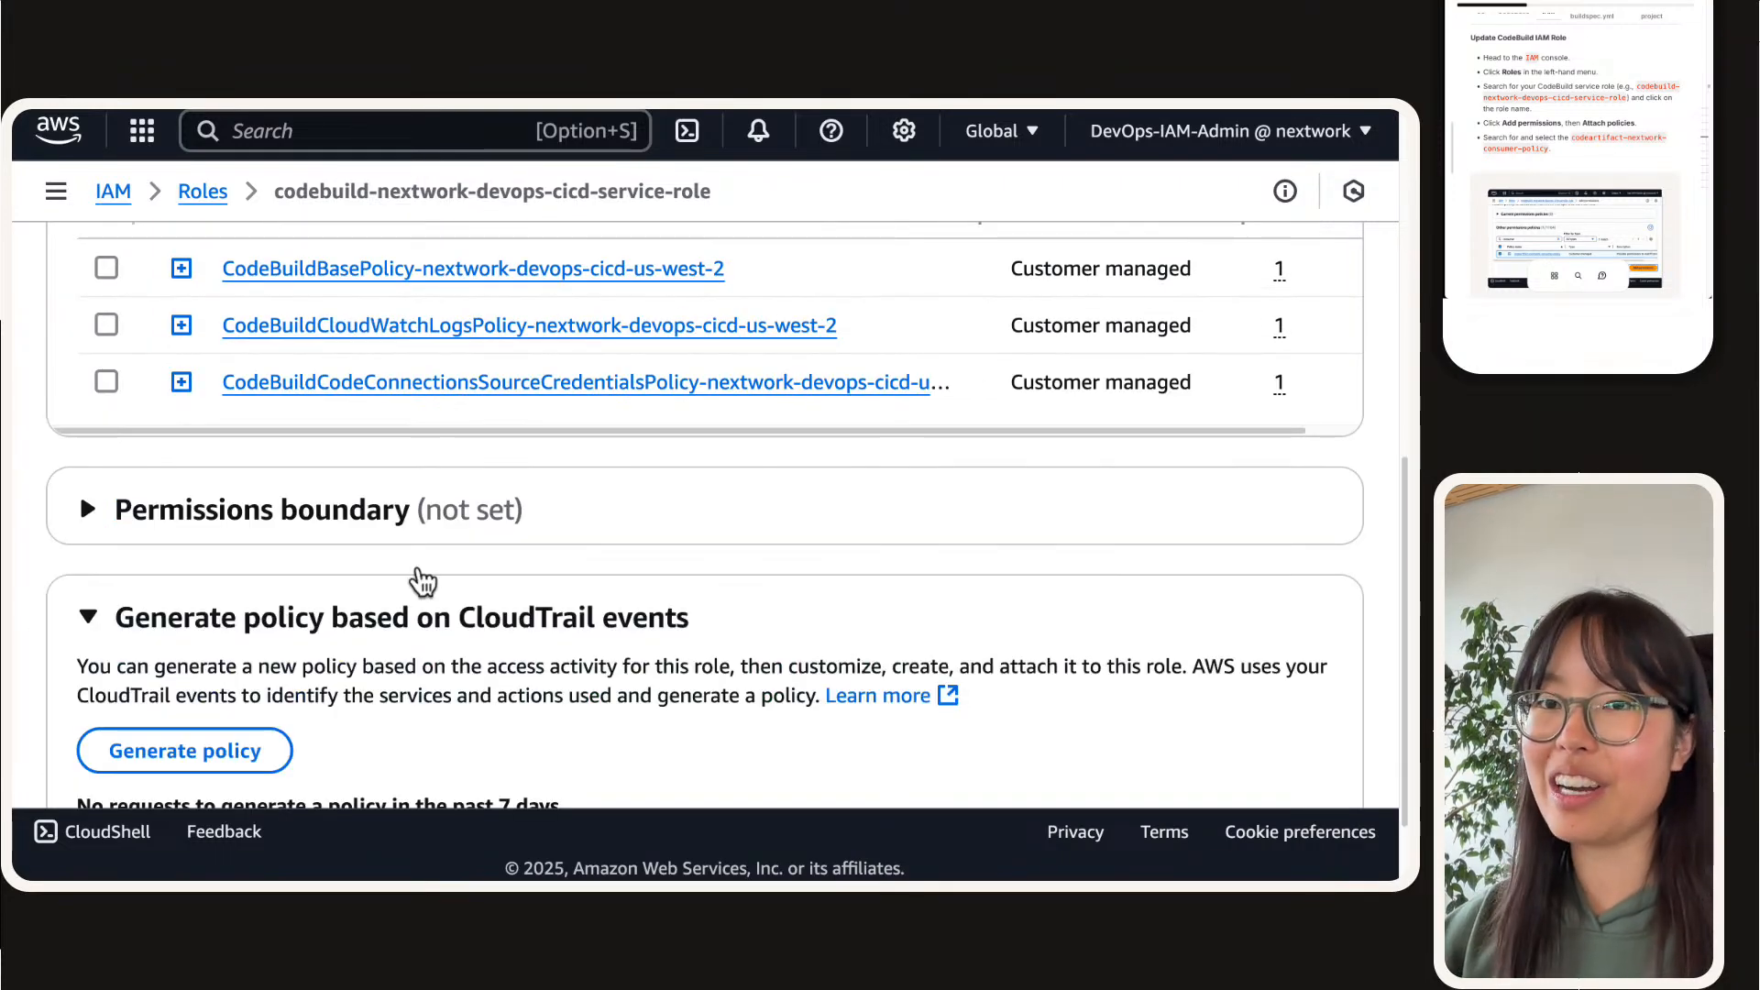
Step: Find codeartifact-nextwork-consumer-policy by searching for codeartifact and attach it to the CodeBuild service role
scroll(423, 581, up, 3)
click(1276, 293)
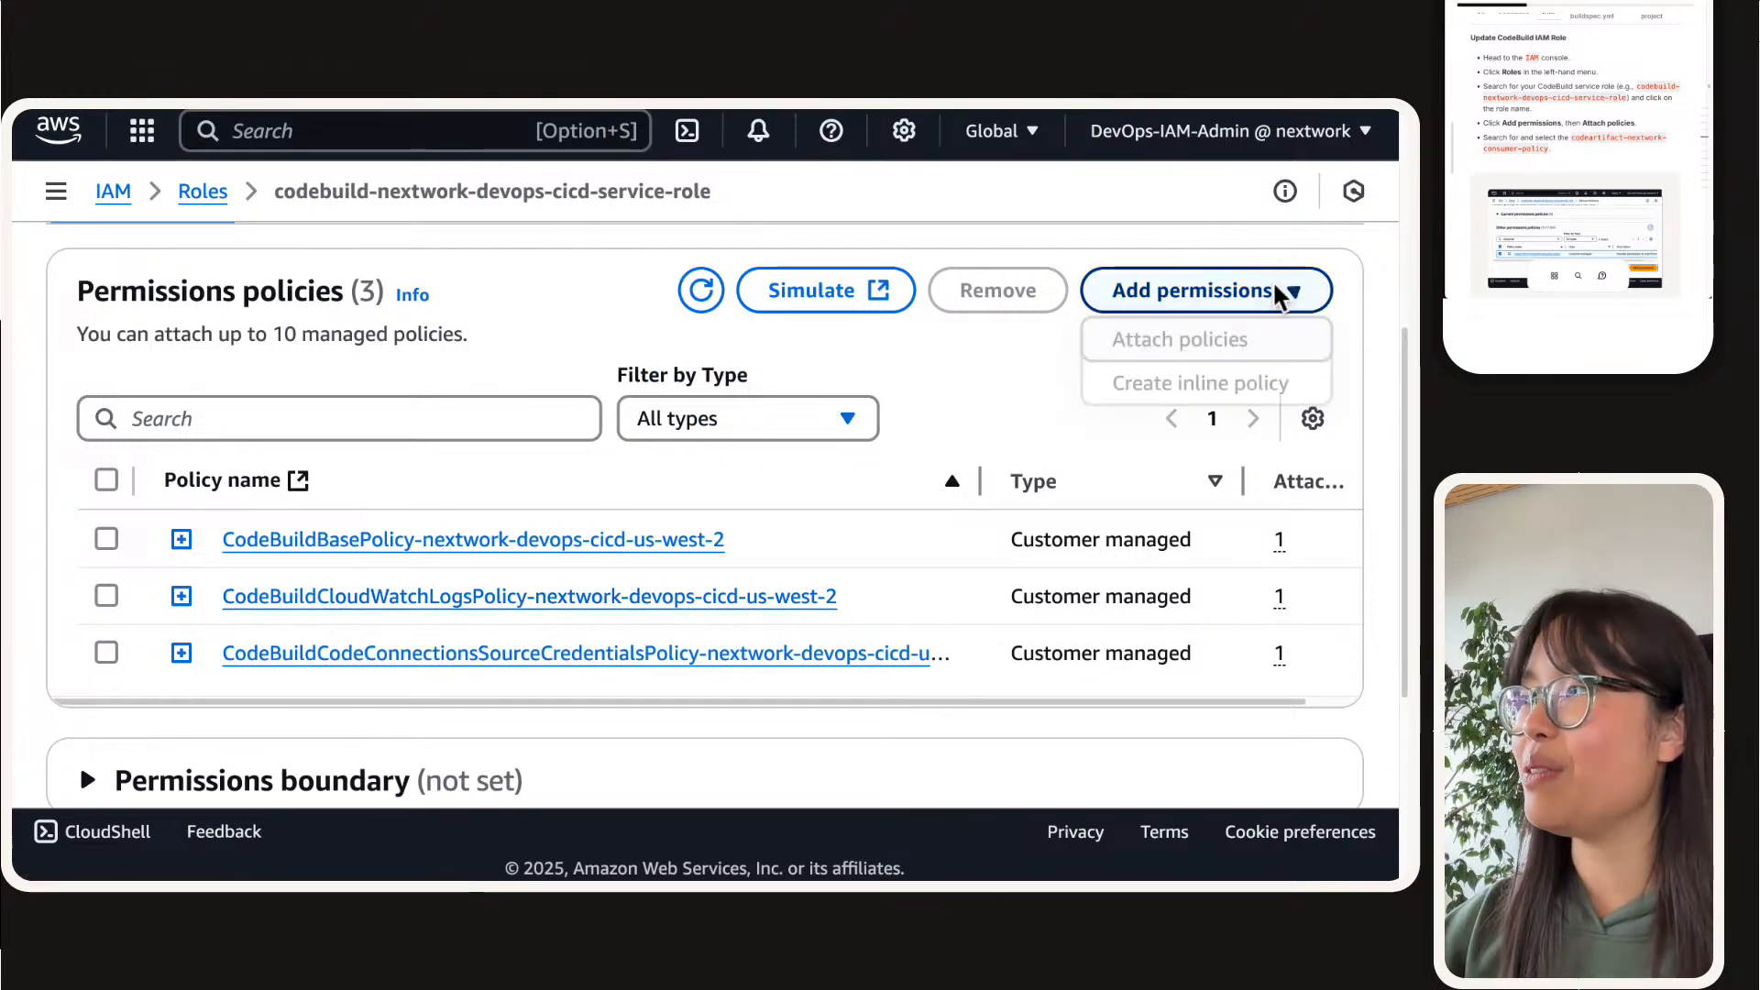
click(1260, 354)
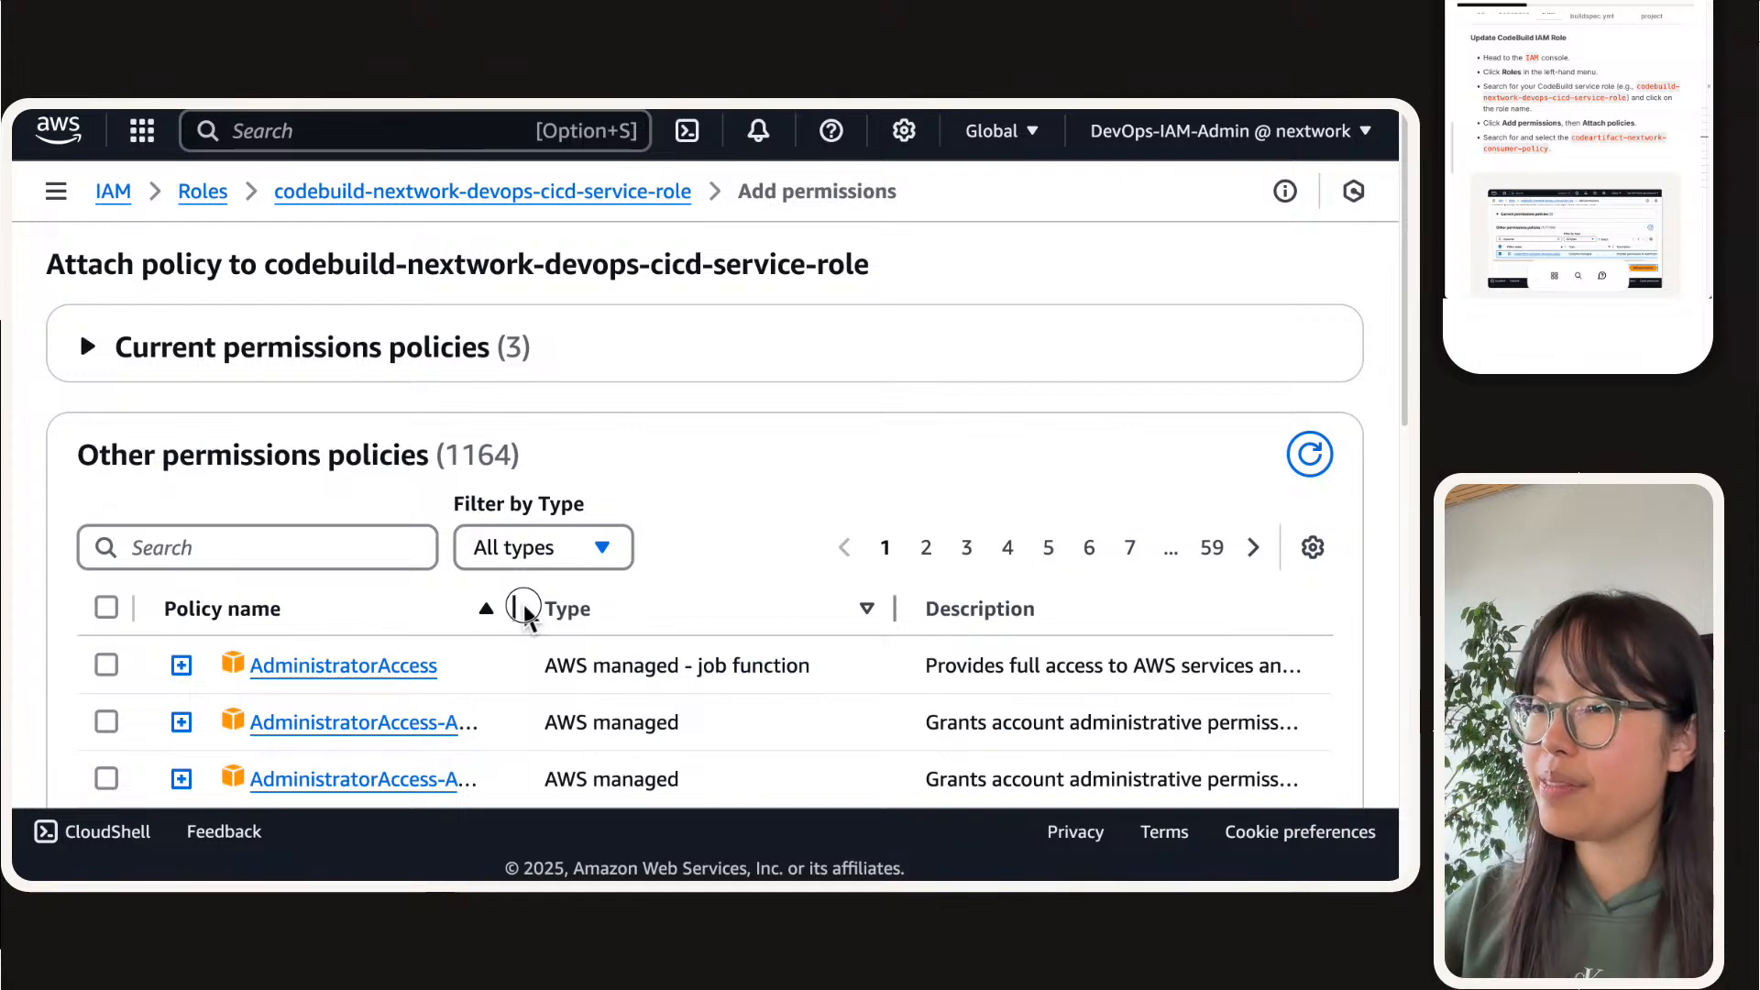
click(356, 544)
text(code)
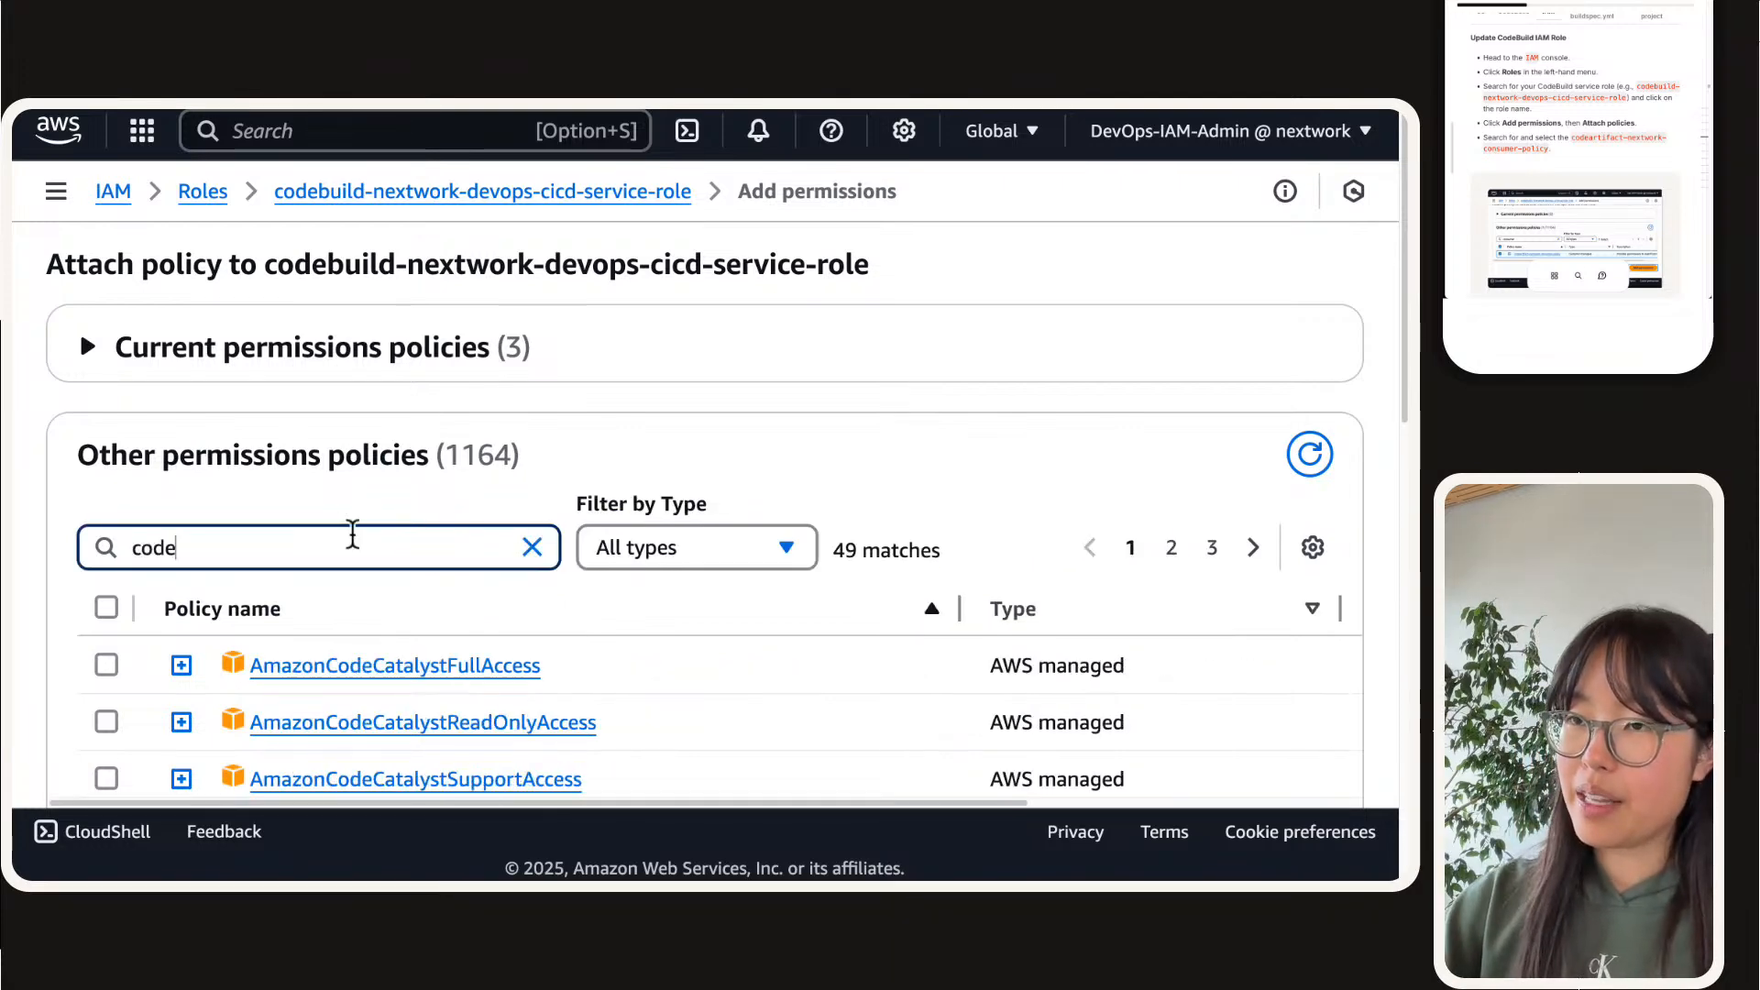
text(artifact)
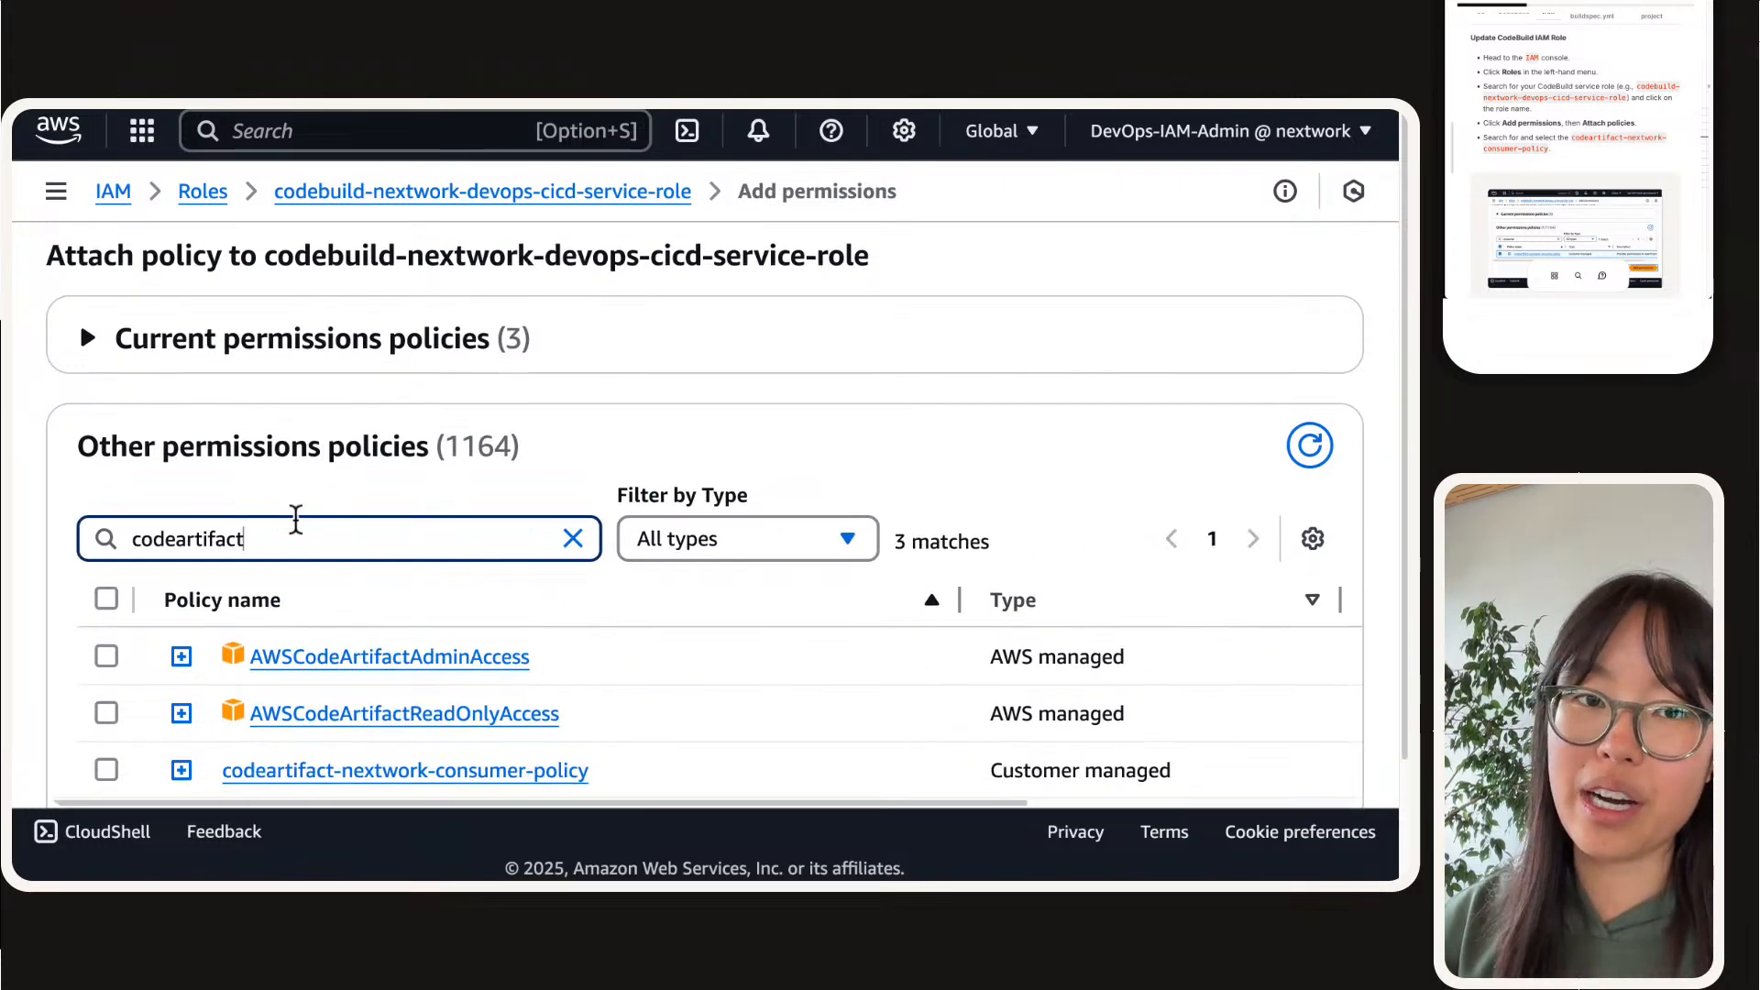
scroll(296, 519, down, 2)
click(107, 619)
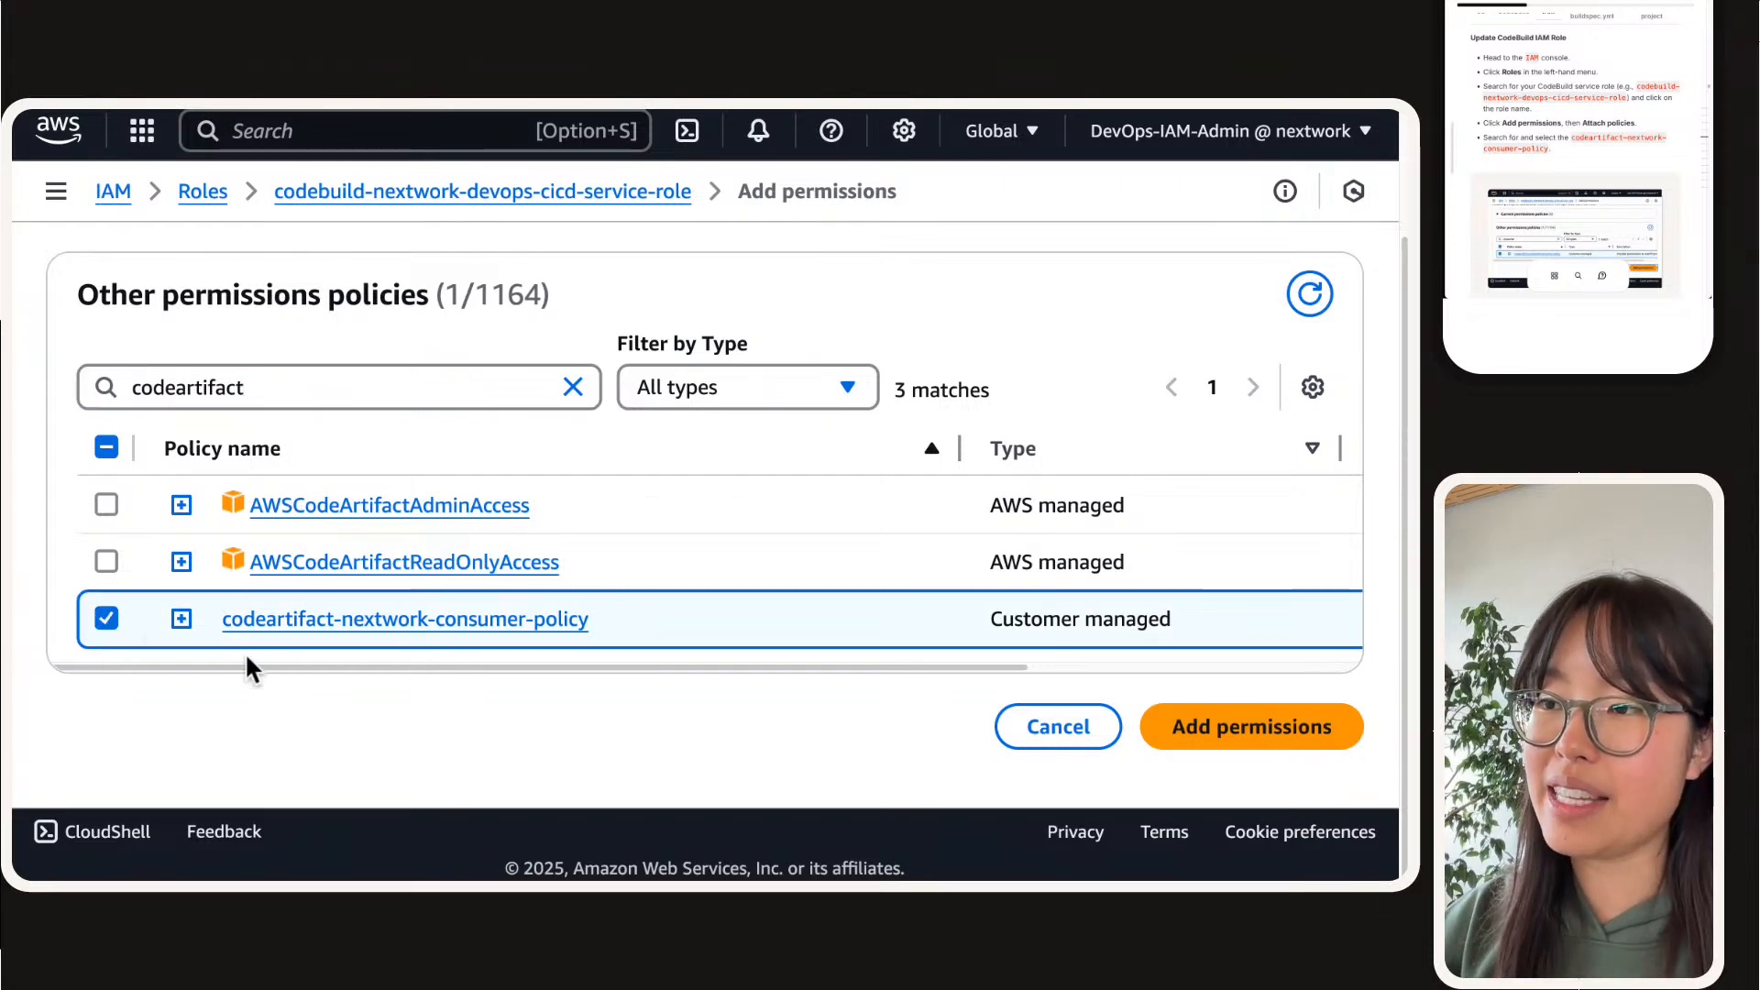
click(1274, 747)
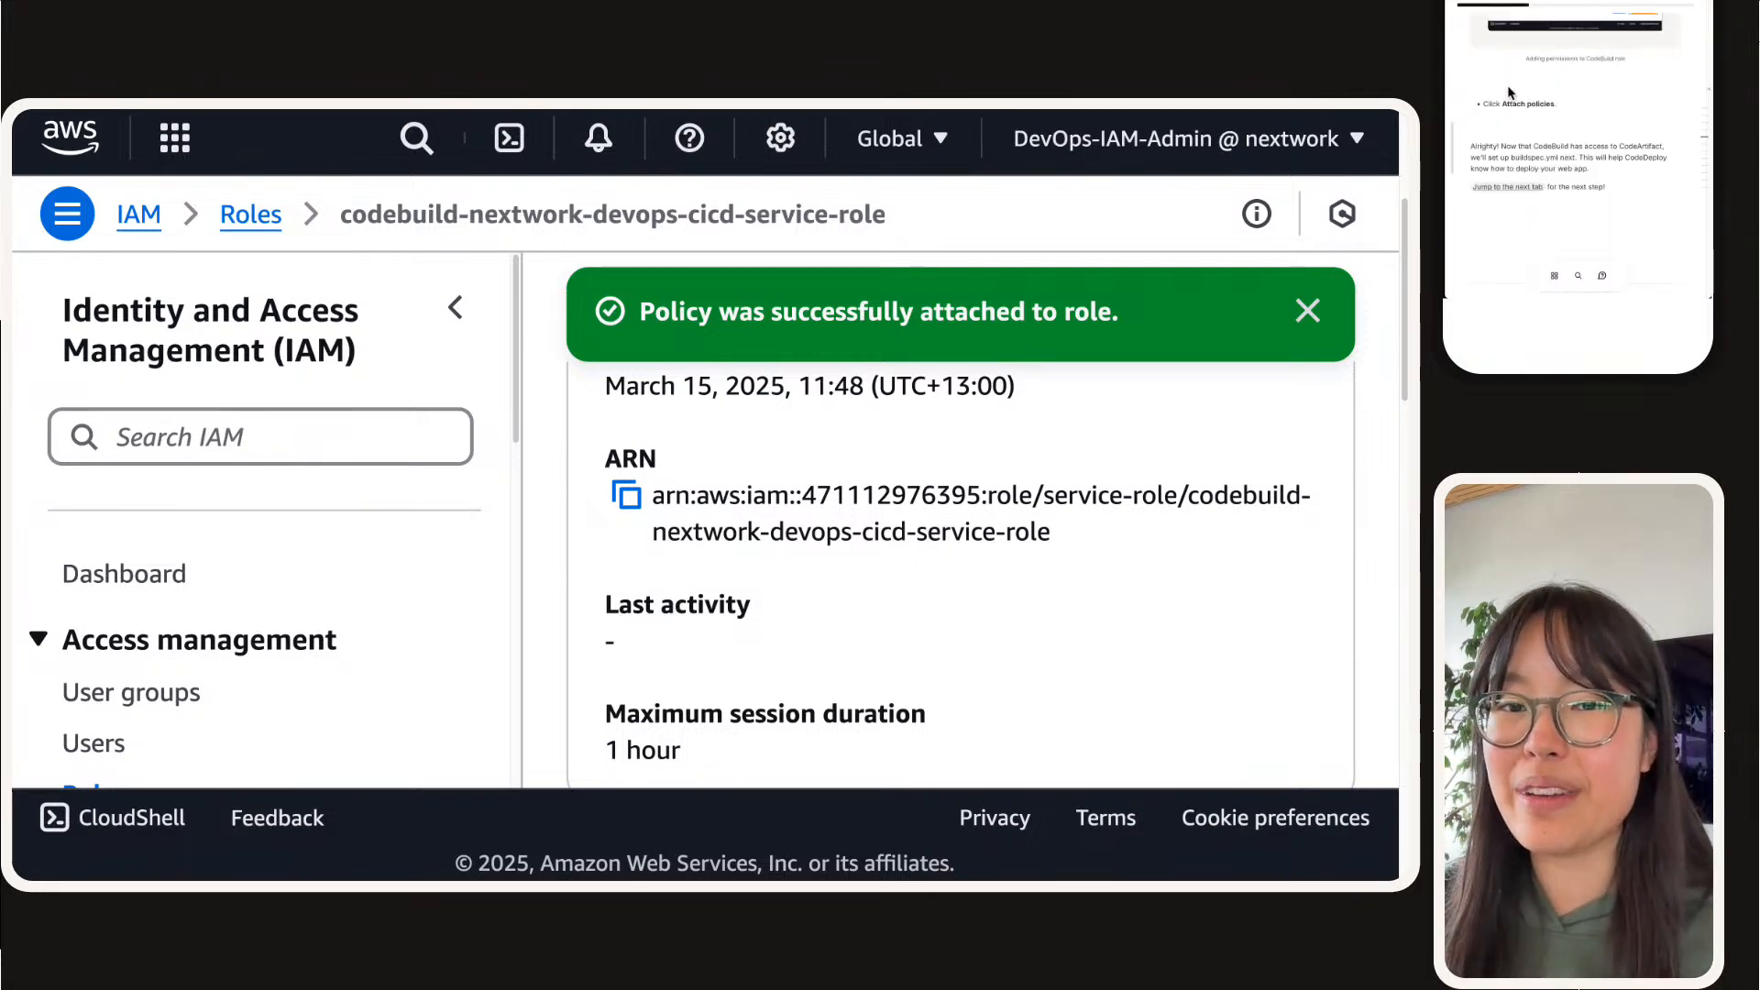
Step: Review the goals of the guide's Set up CodeDeploy step and enlarge its architecture diagram
scroll(1510, 87, up, 1)
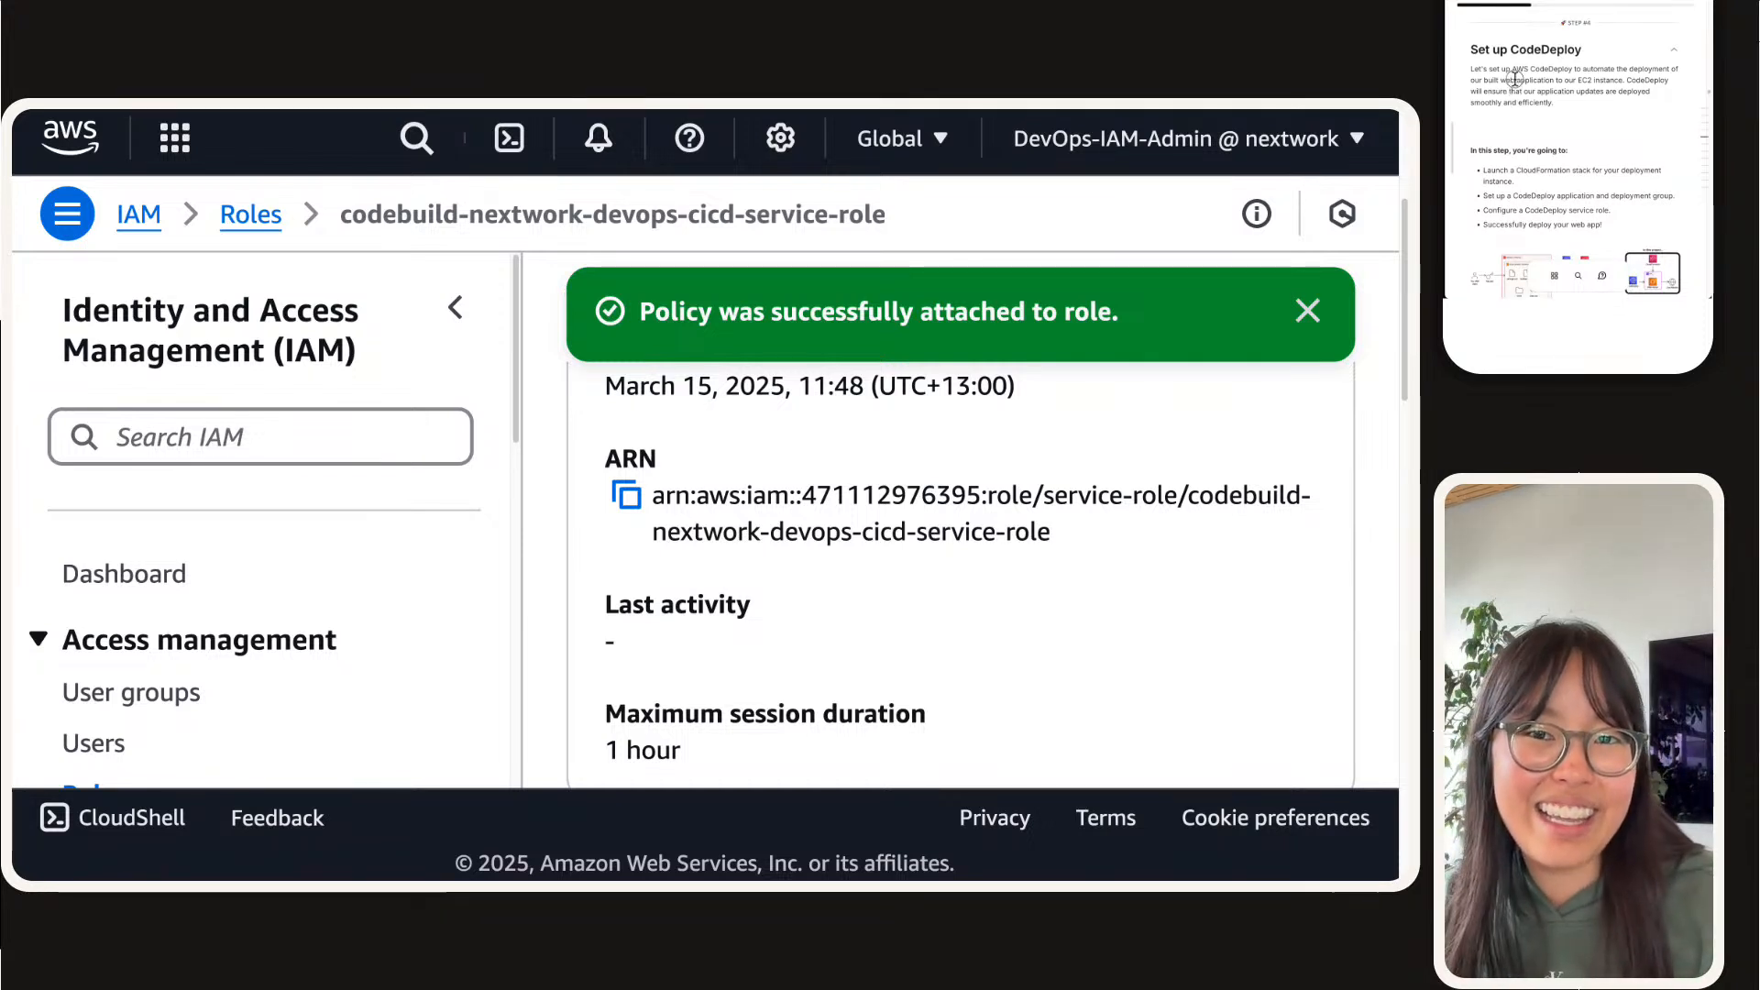
drag(1554, 103, 1554, 82)
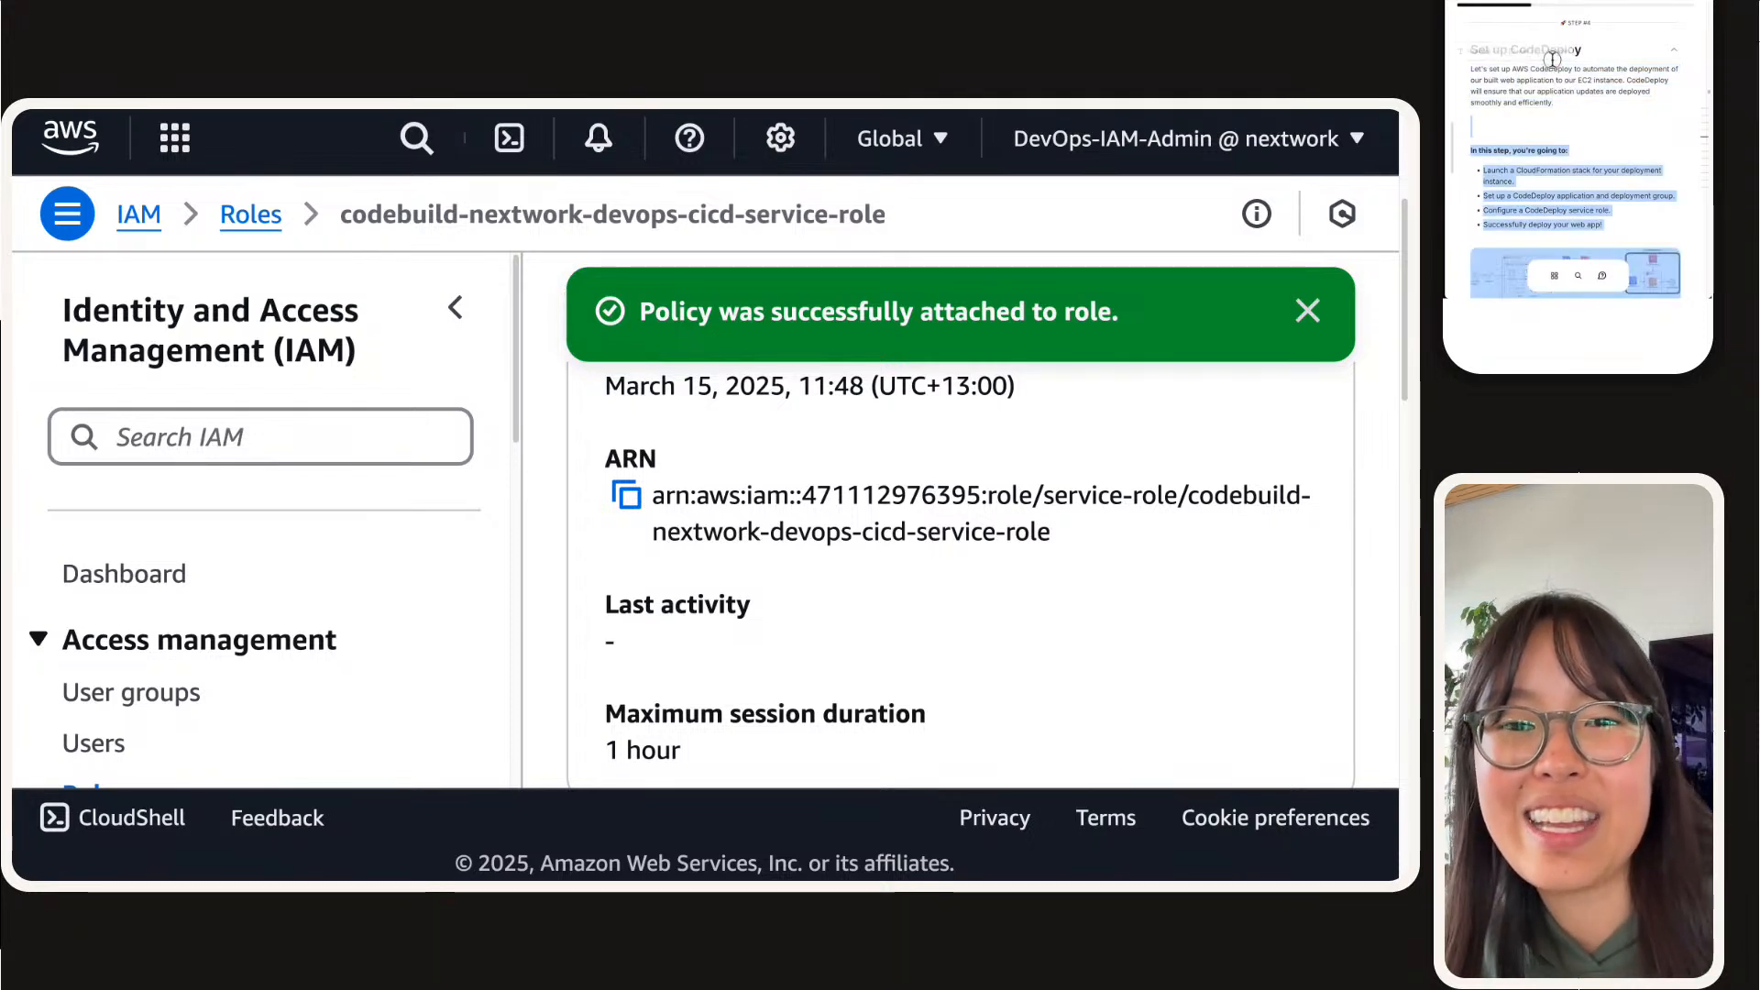
click(1559, 102)
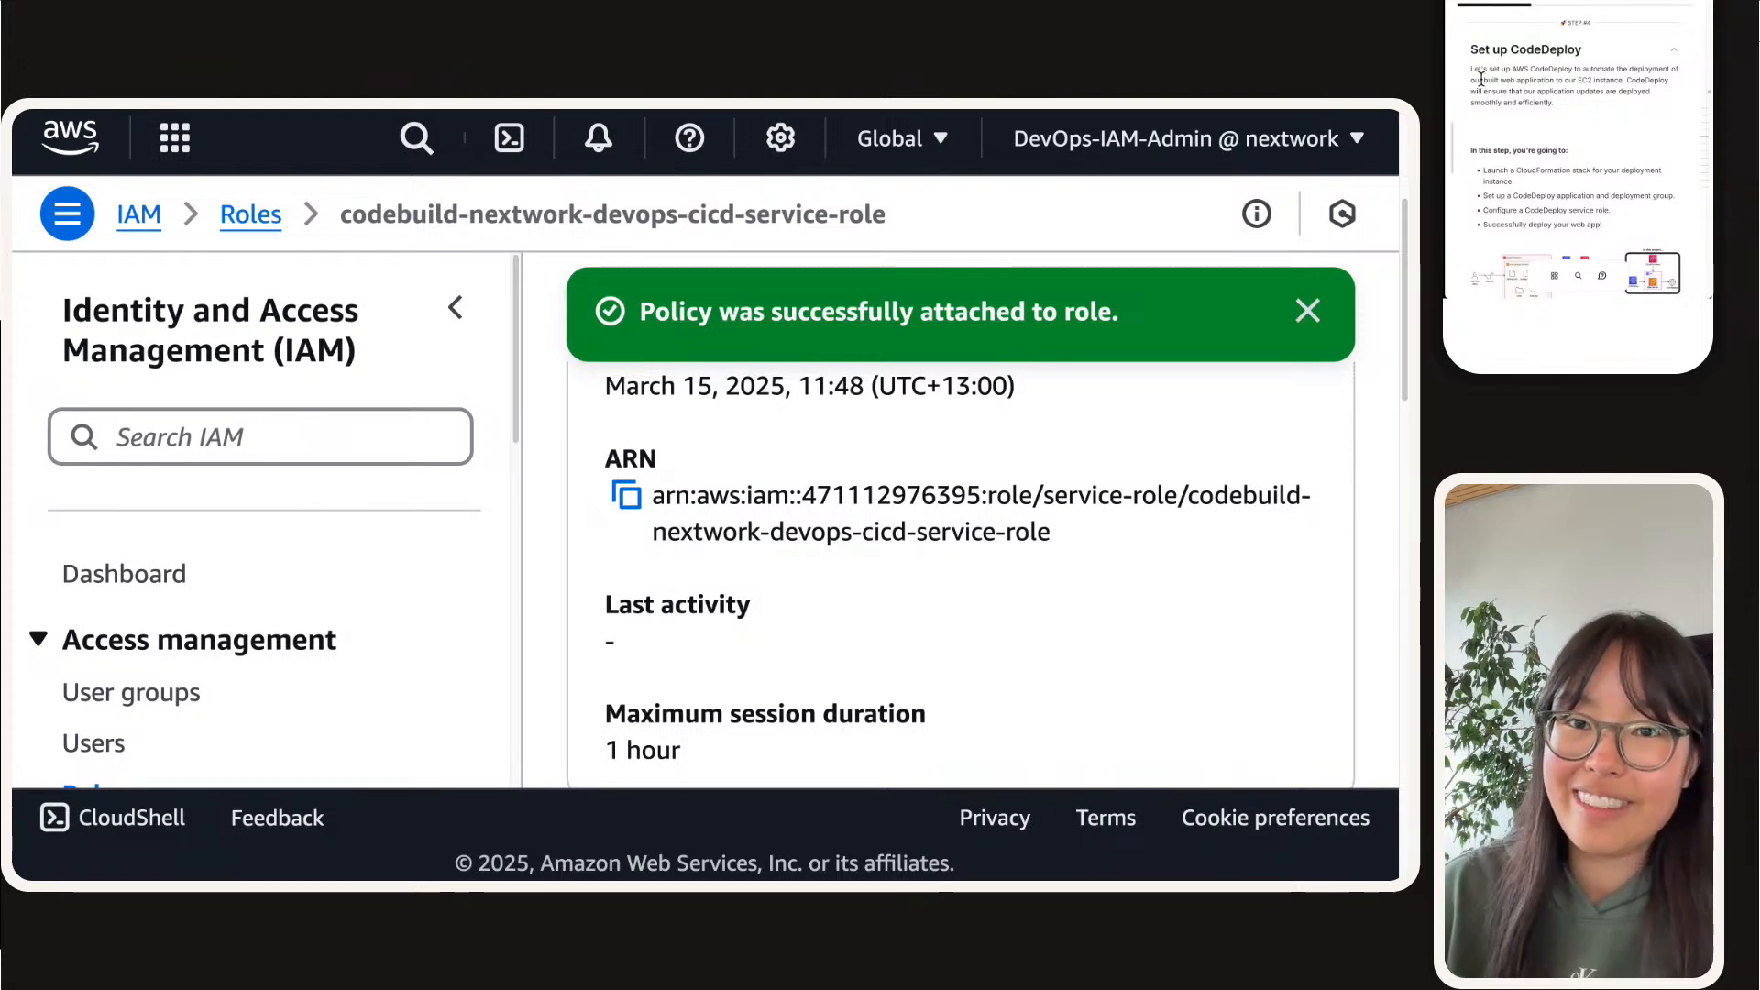
scroll(1481, 79, down, 3)
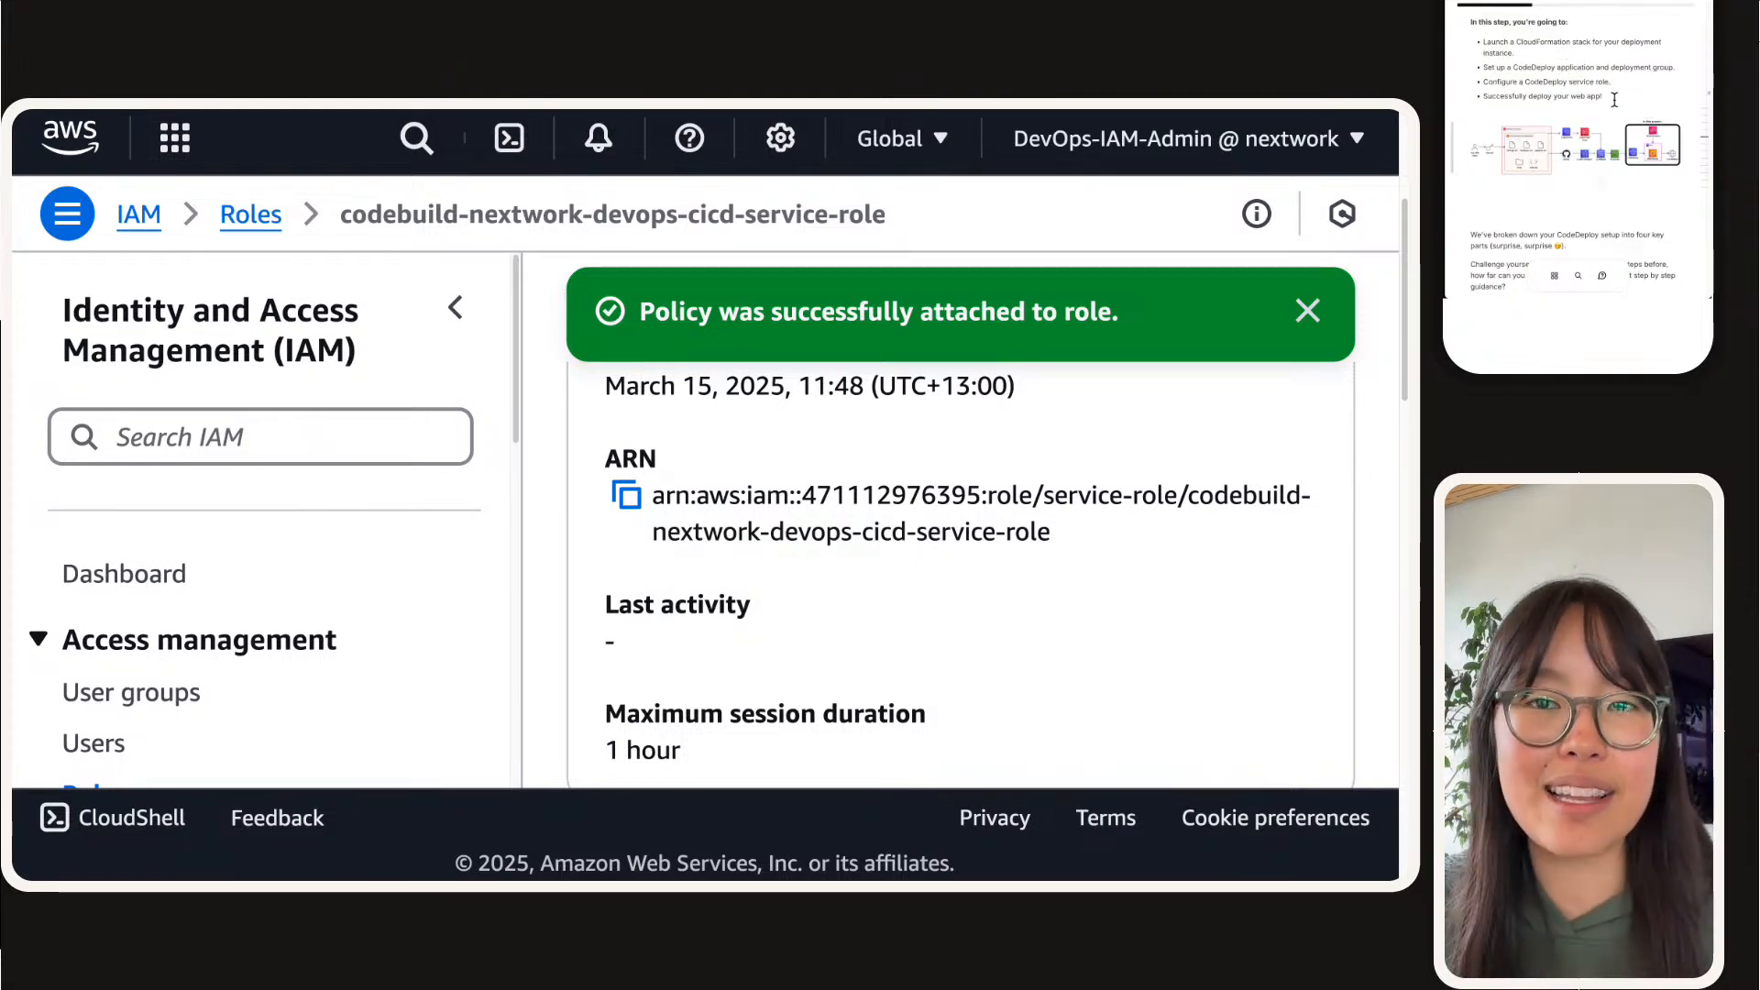
scroll(1615, 109, up, 2)
scroll(1615, 109, up, 2)
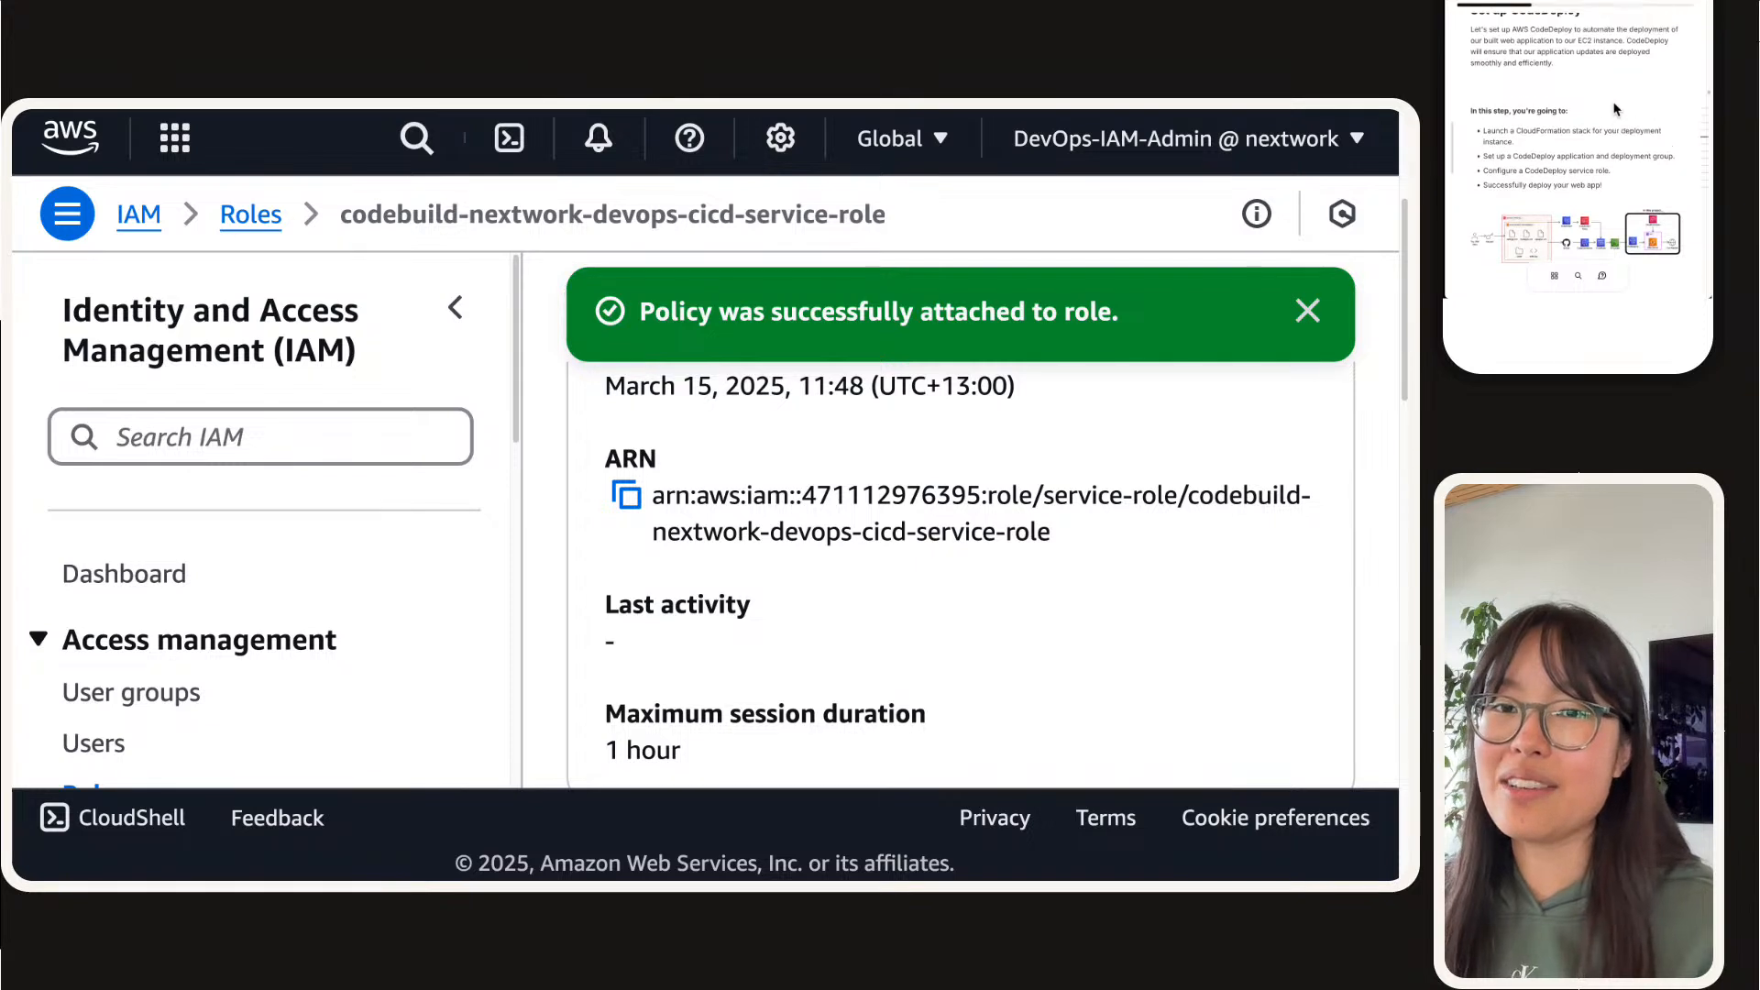
scroll(1615, 109, down, 4)
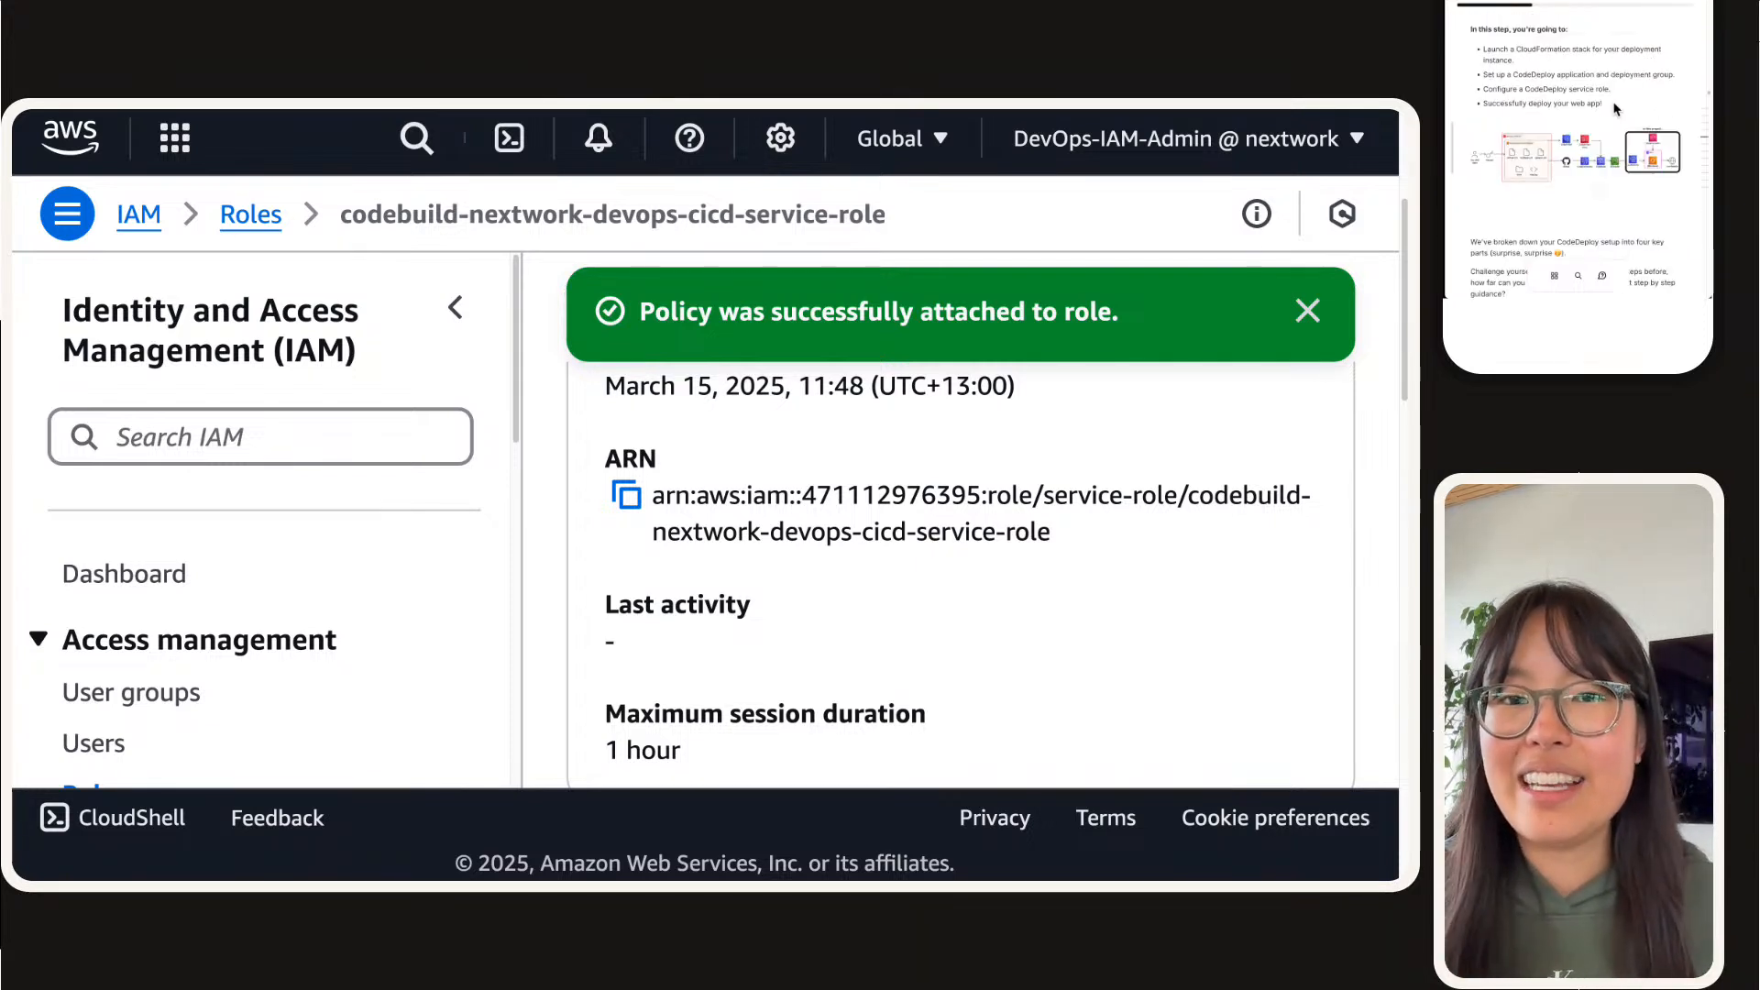
scroll(1615, 109, down, 2)
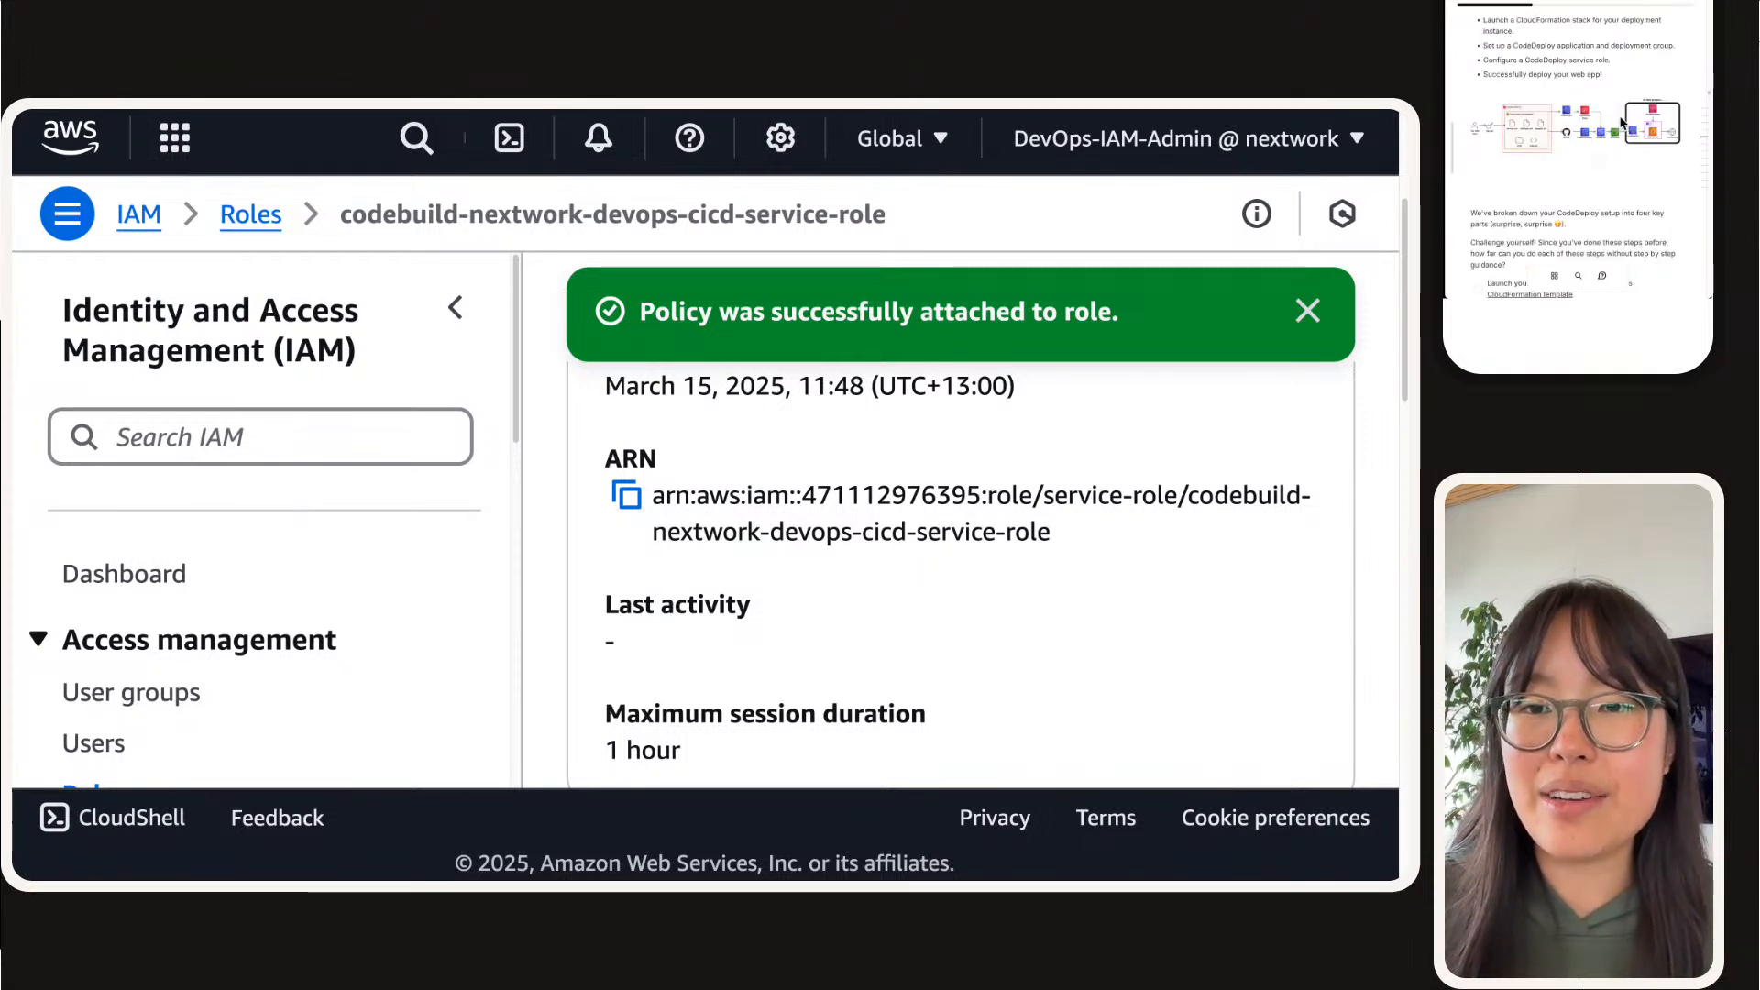
click(1621, 122)
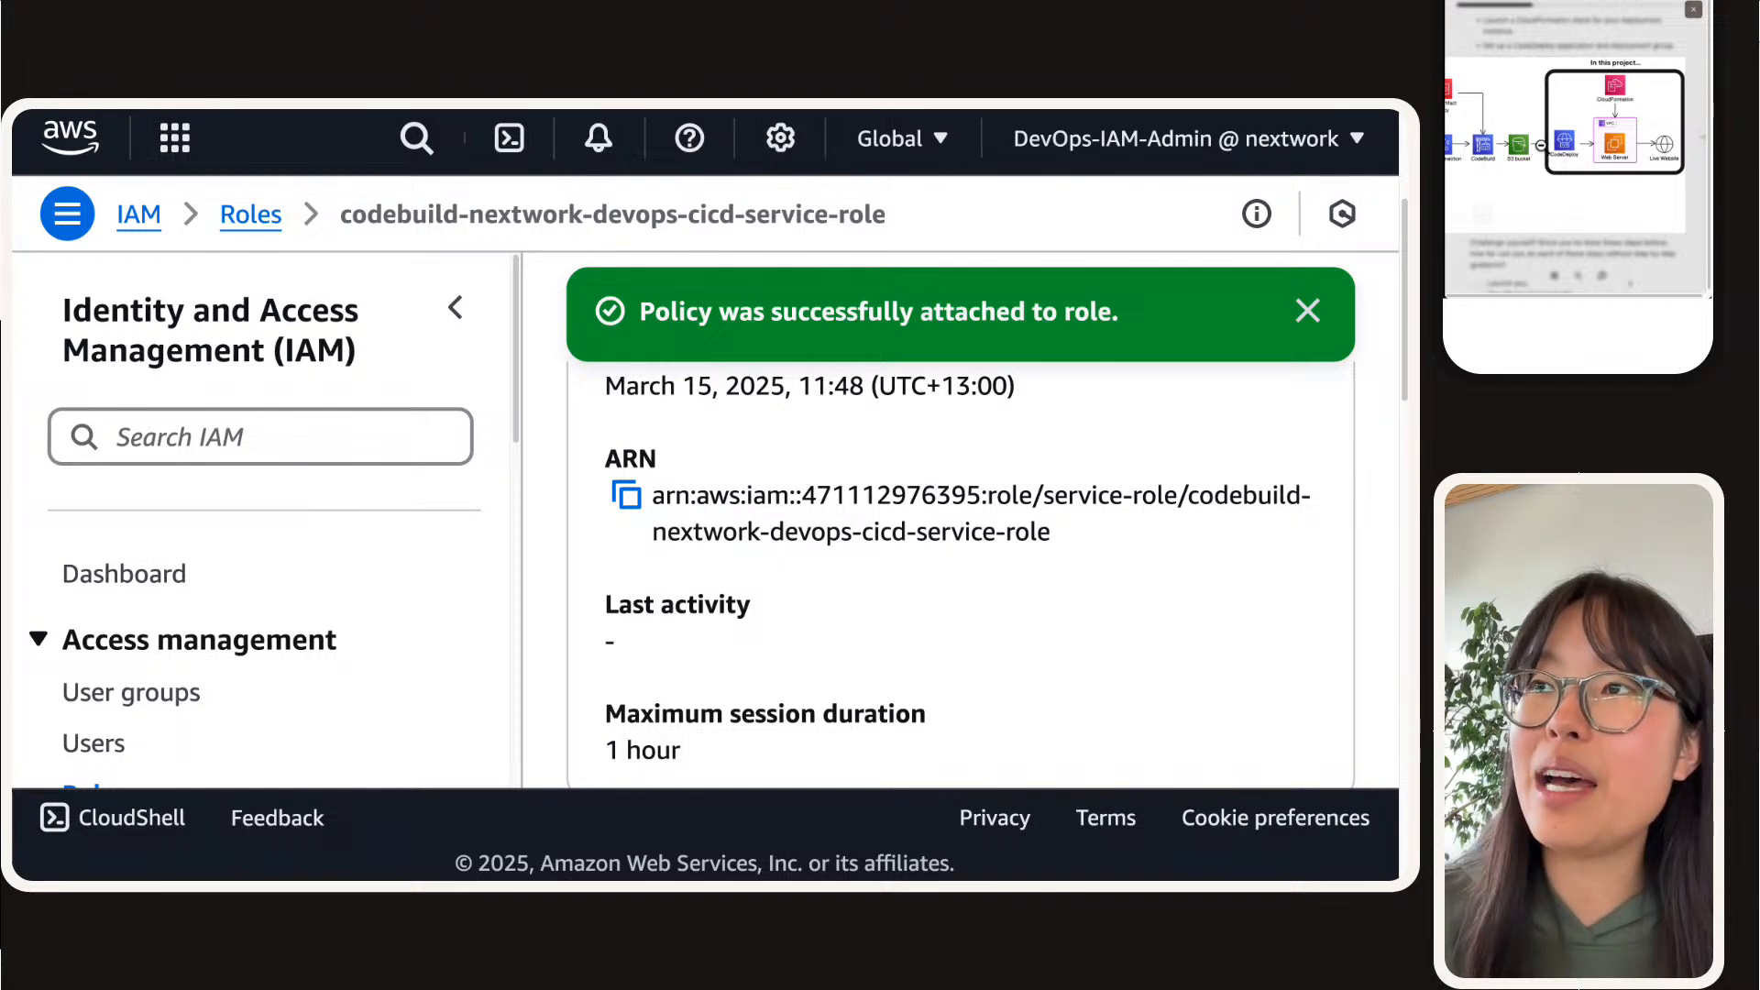
Step: Go to the S3 buckets list, filter it by the CI/CD bucket's personal name suffix and open that bucket
mouse_move(531, 125)
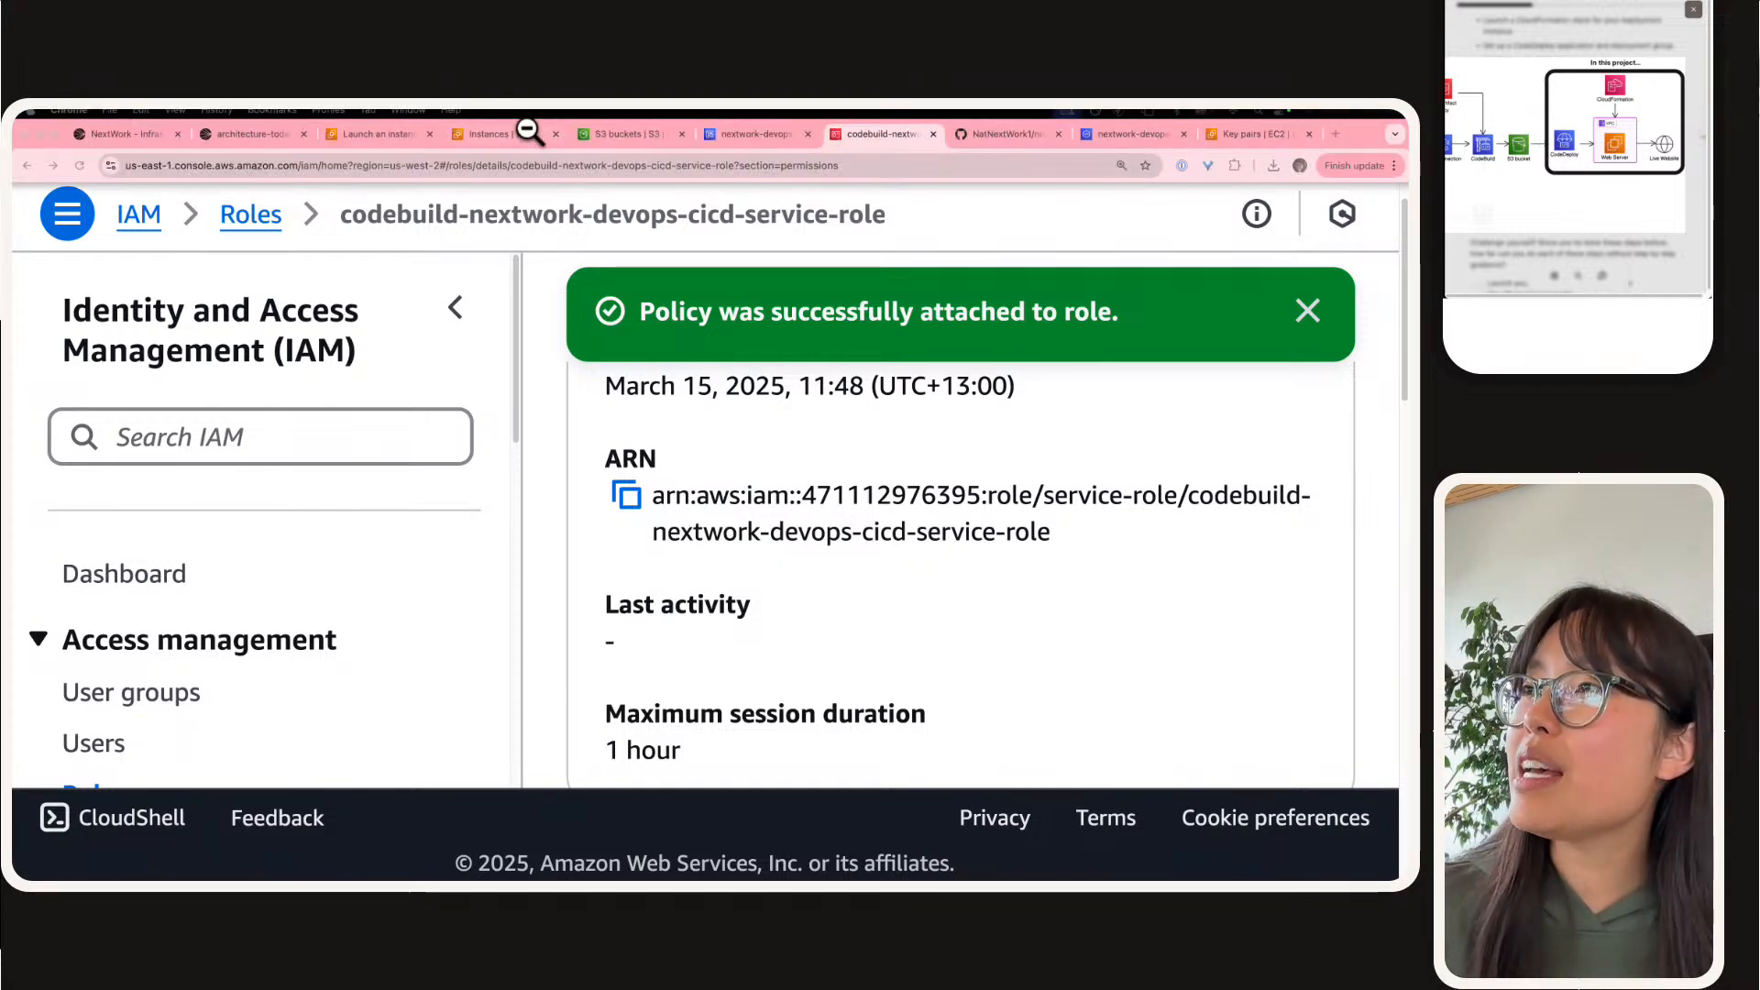
click(615, 134)
click(1133, 222)
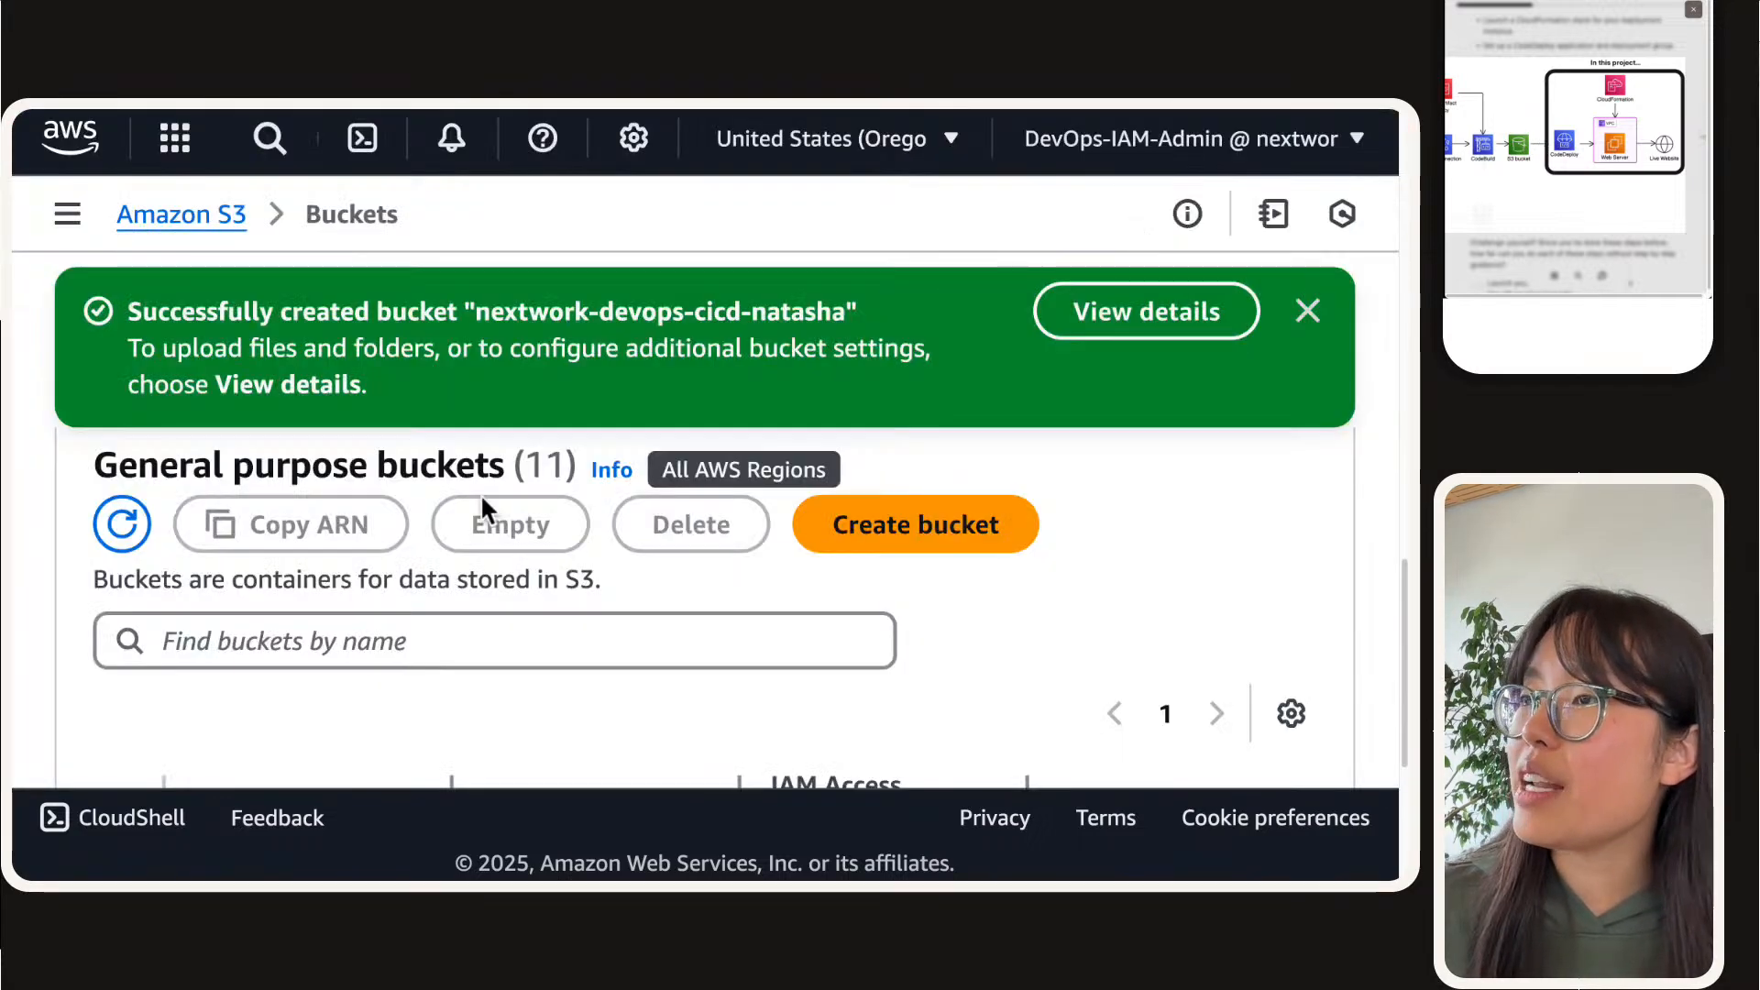
click(495, 633)
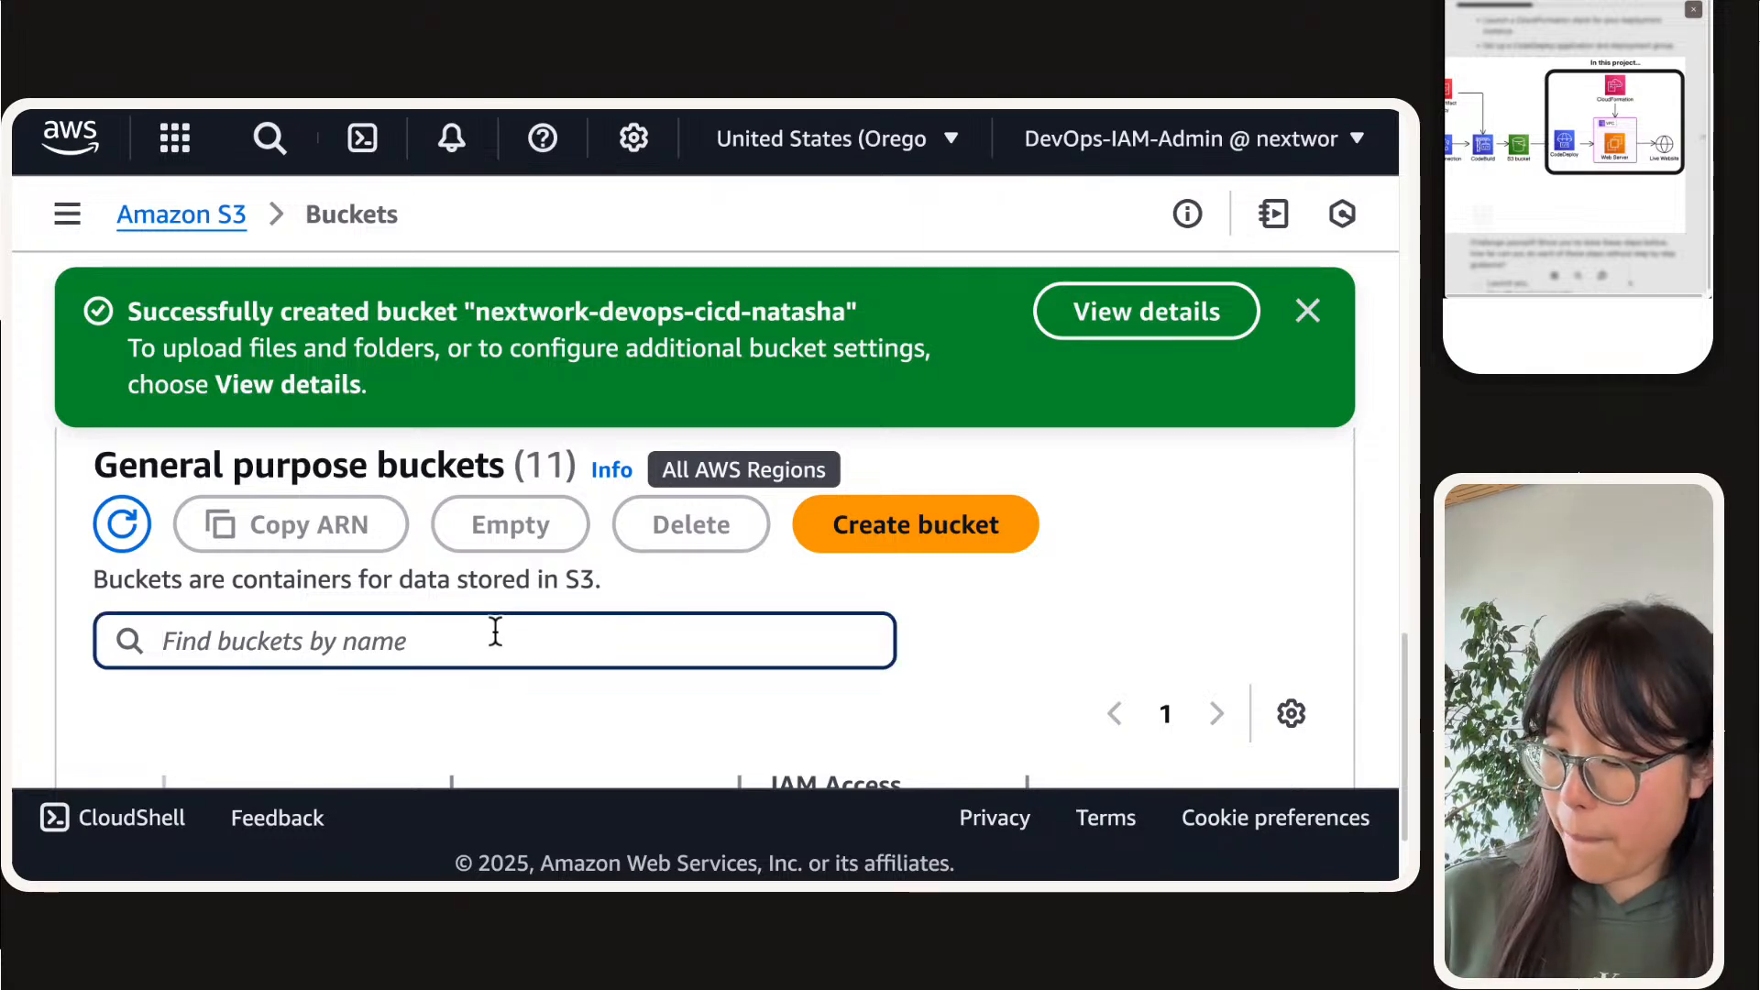
text(-natasha)
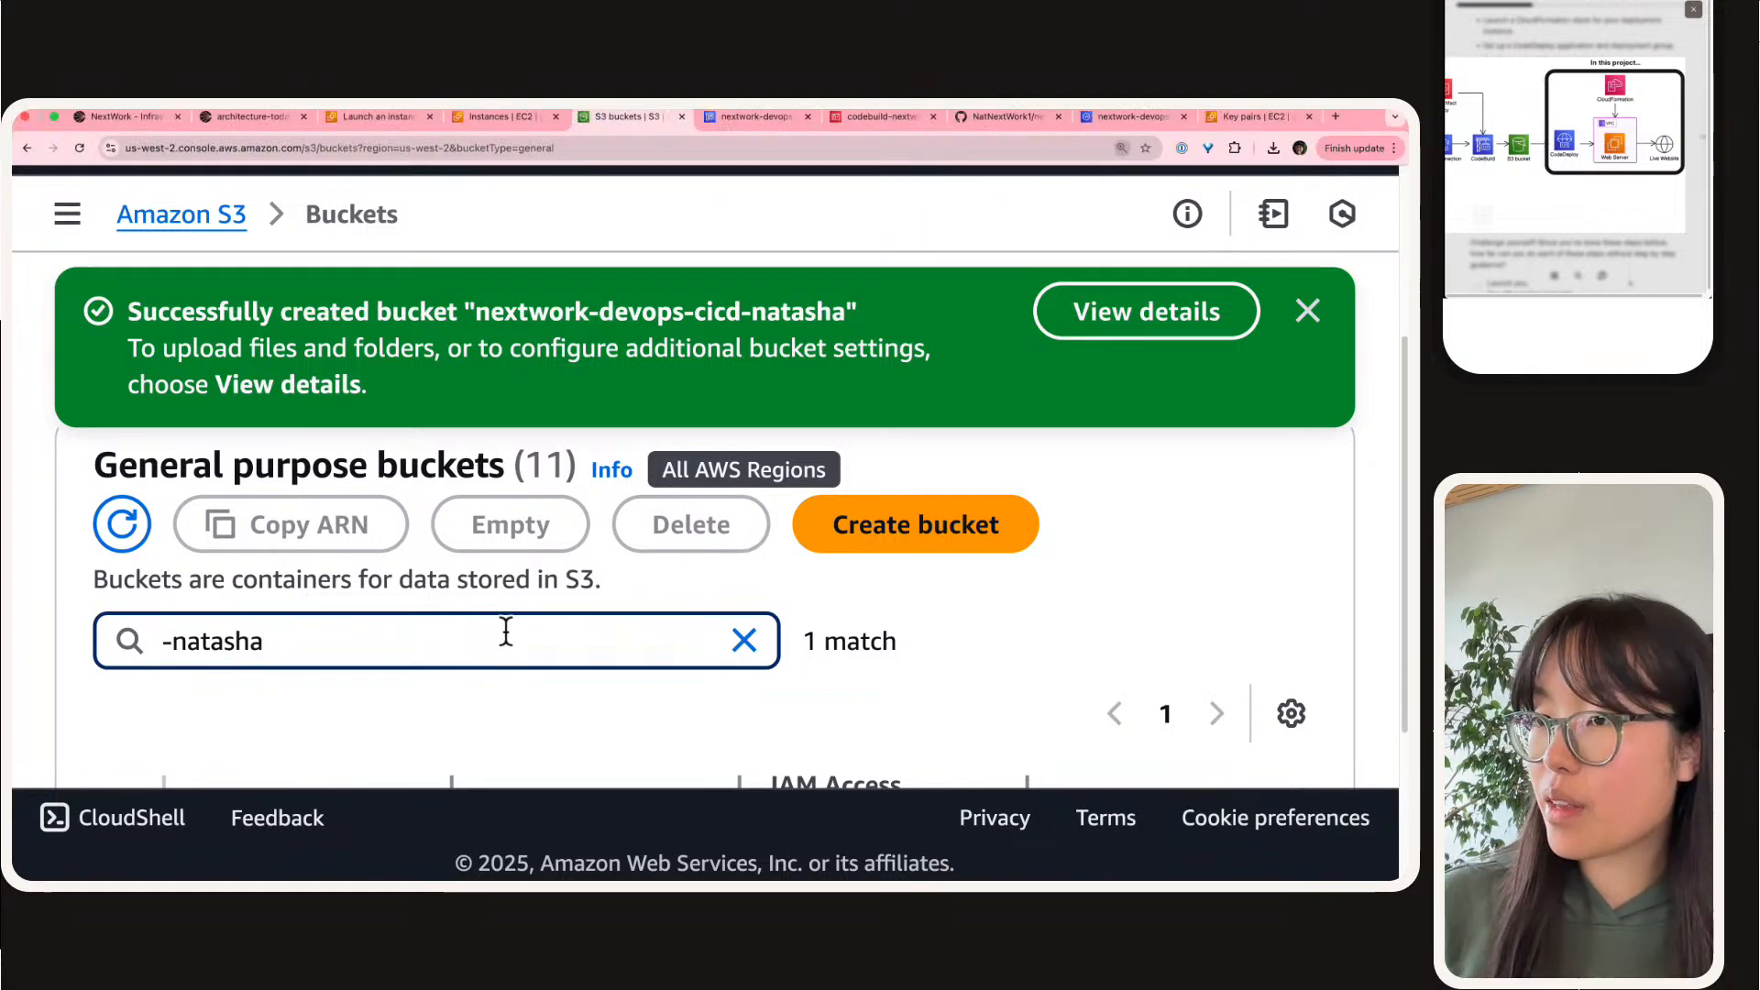
key(super+minus)
scroll(342, 678, up, 3)
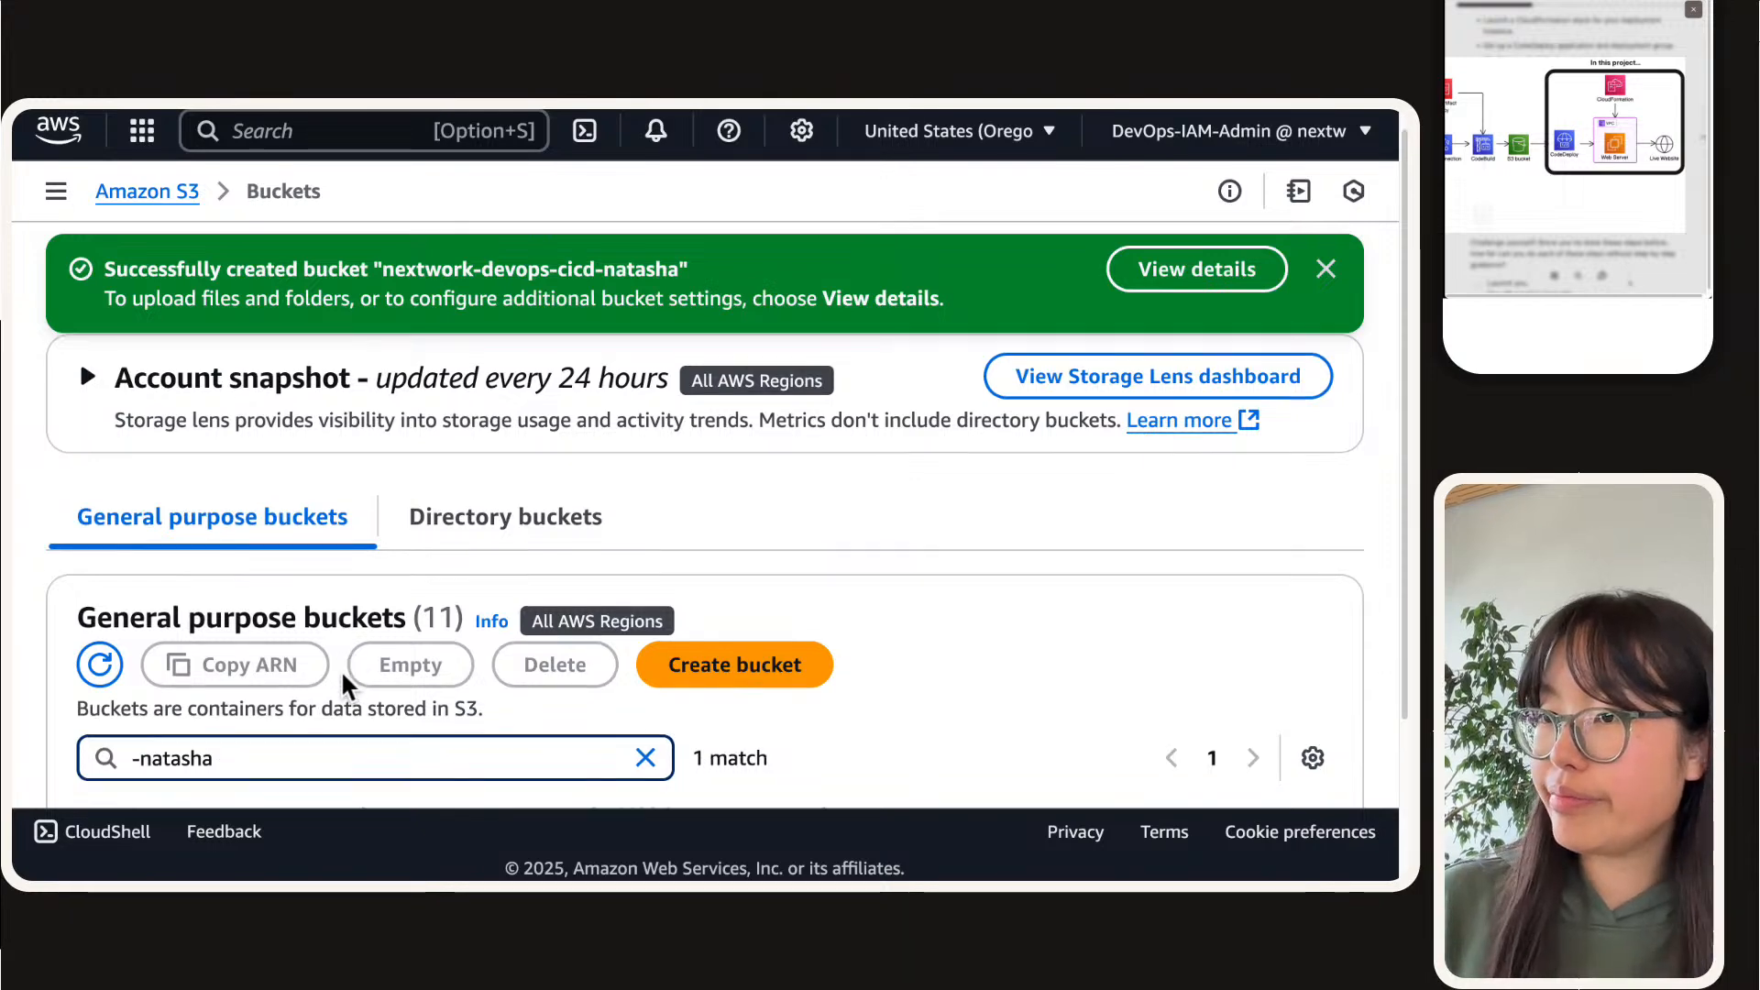
scroll(339, 669, down, 2)
click(277, 695)
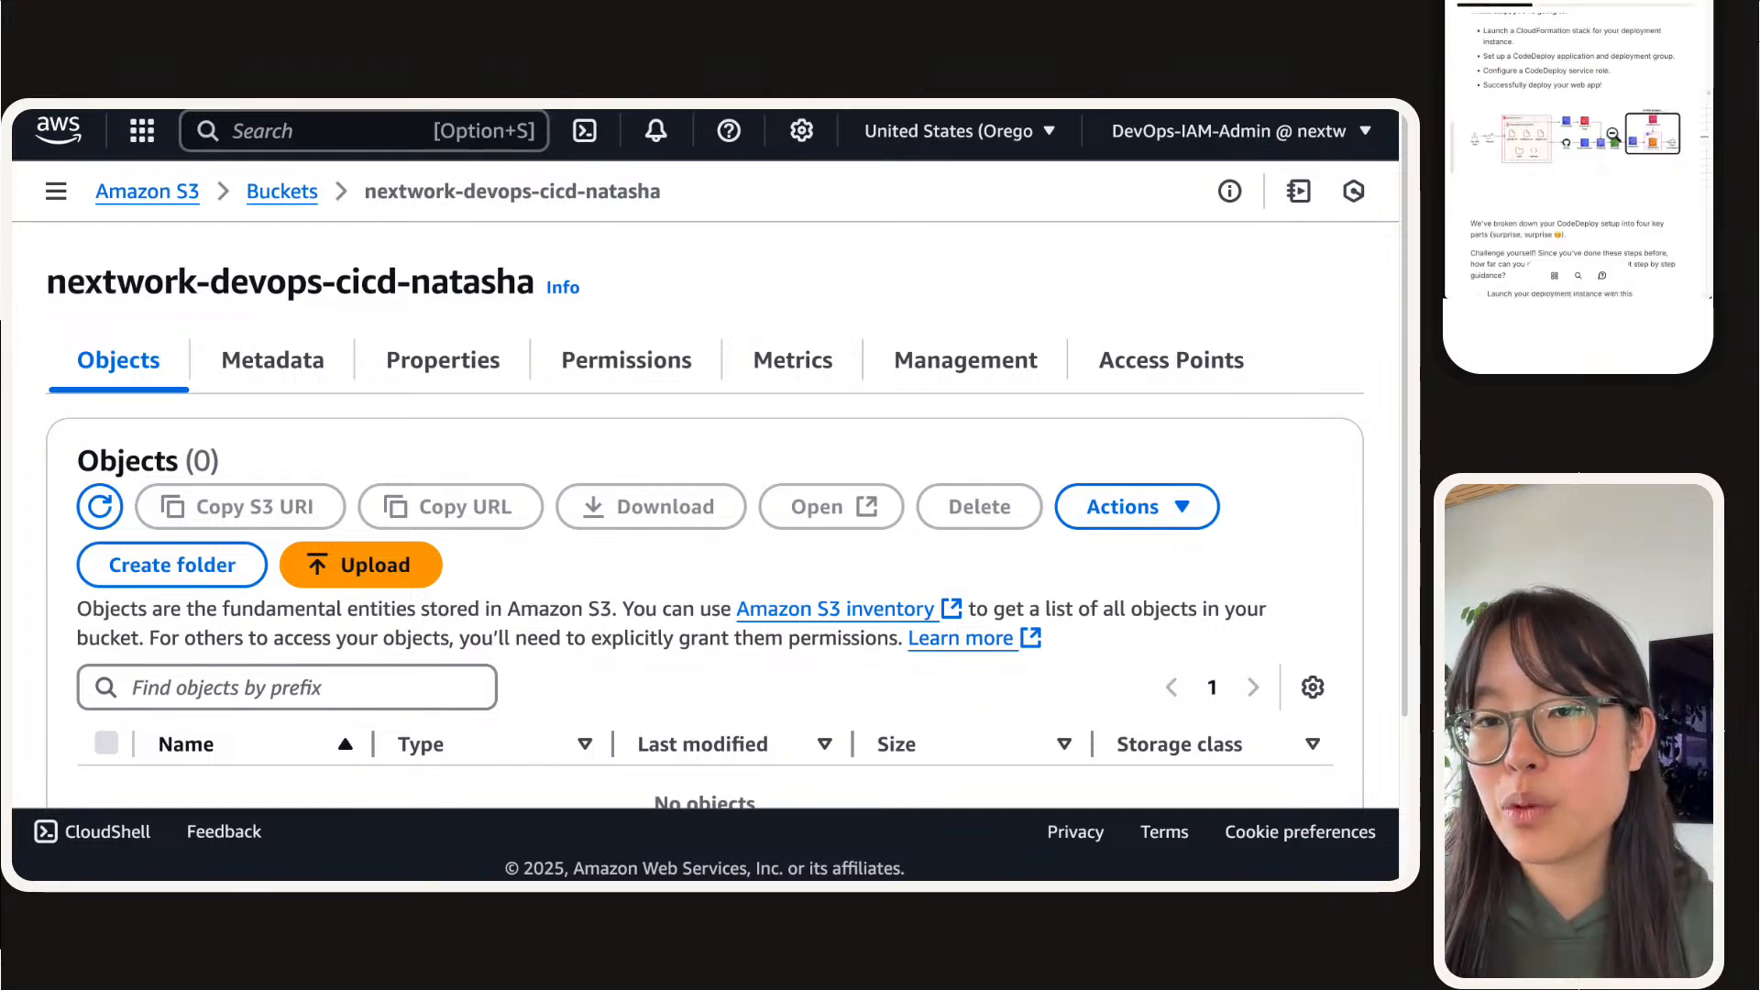
Step: Enlarge the guide's architecture diagram once more, close it and go to the Deployment Instance instructions
click(1611, 134)
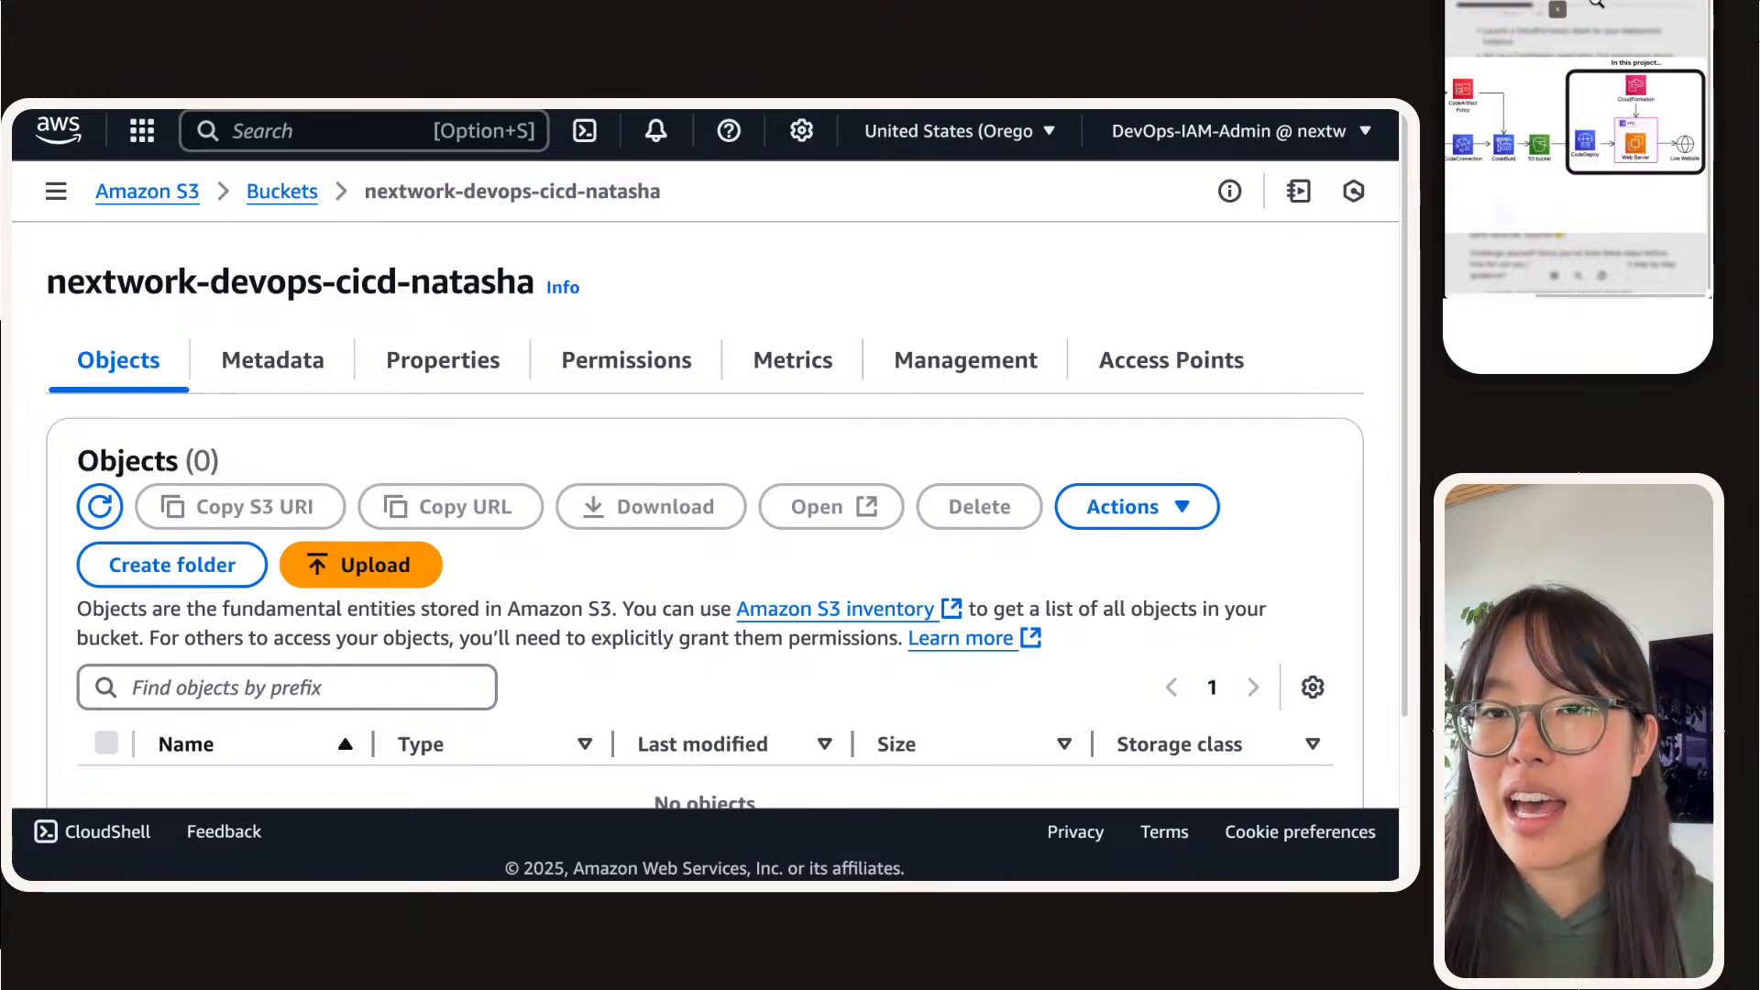
click(1597, 5)
scroll(1568, 143, down, 8)
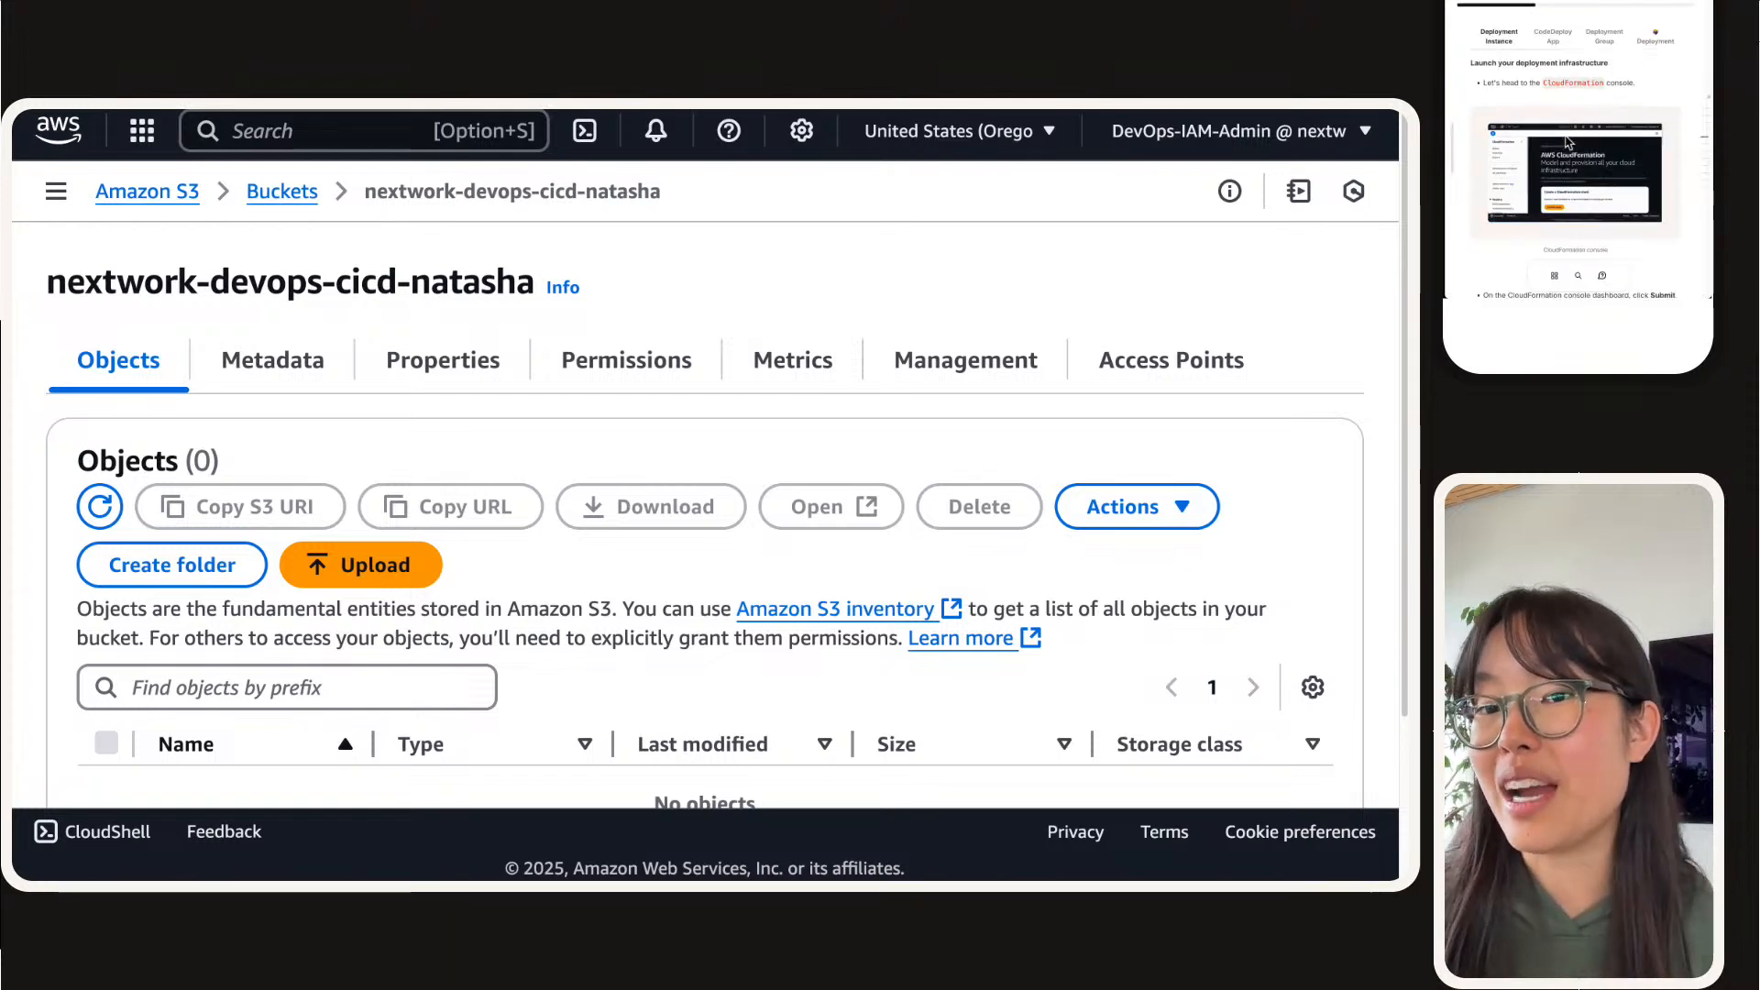
Step: Find the CloudFormation service by searching for cloudformation, open its Stacks page in a new browser tab and refresh the list
click(292, 133)
text(cloudfo)
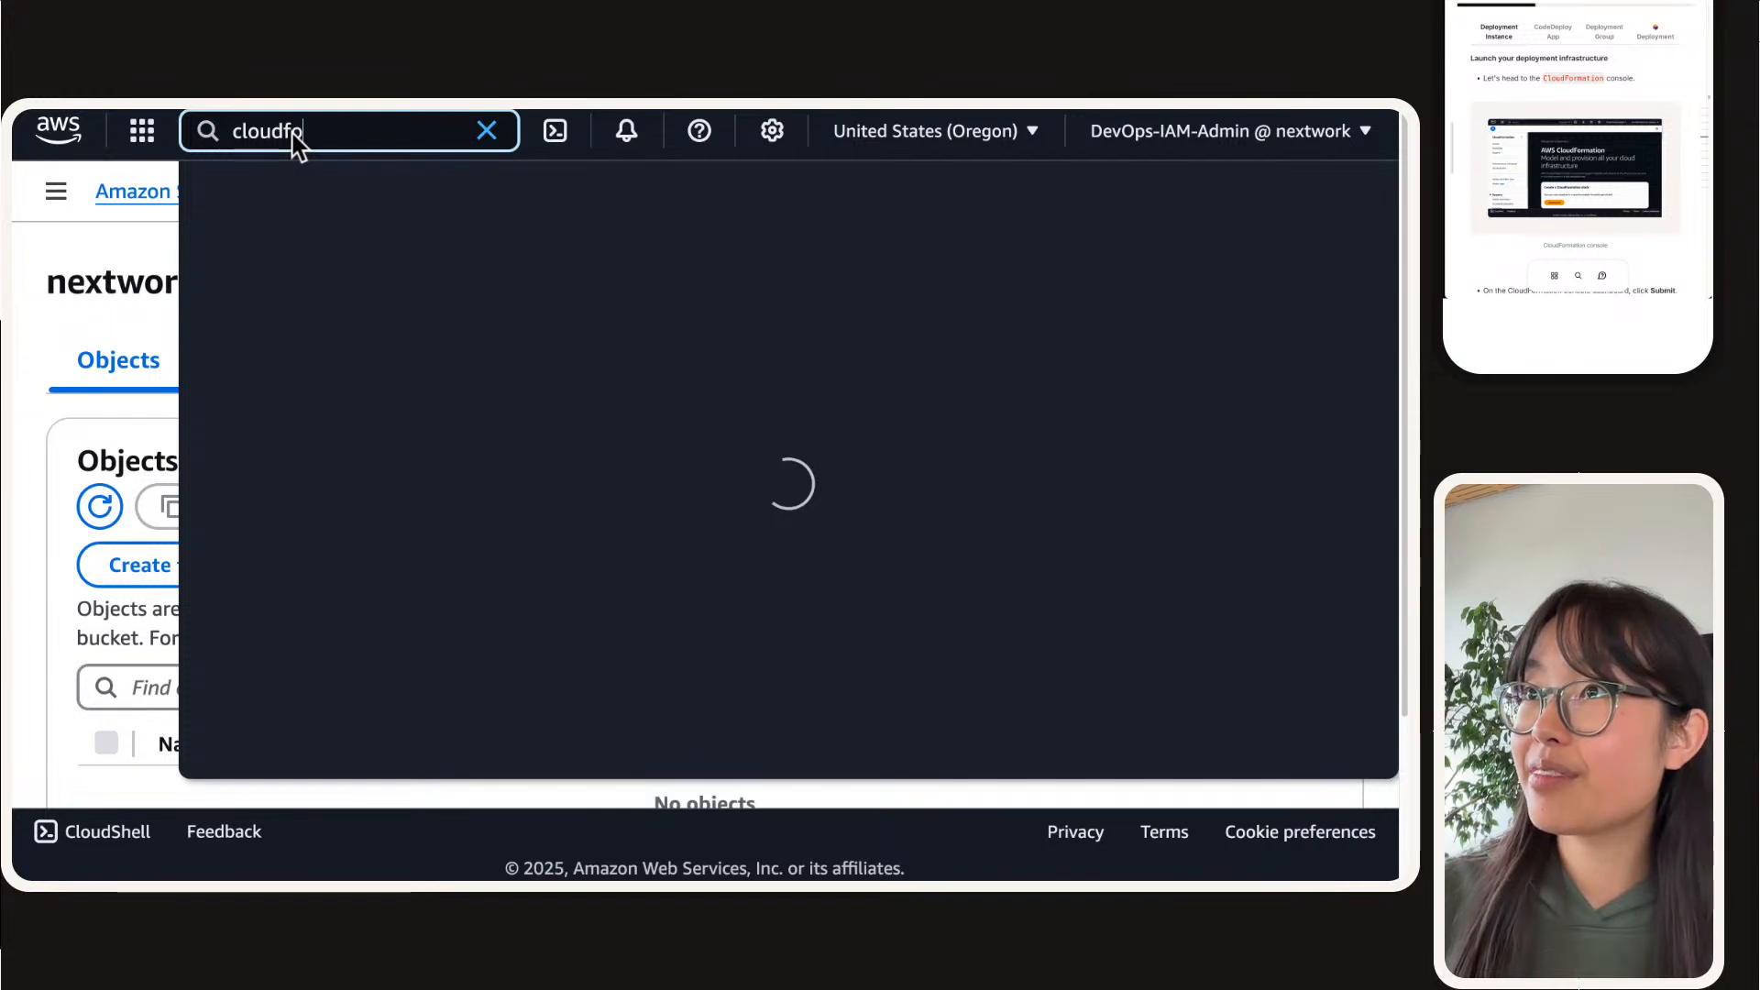
text(rmation)
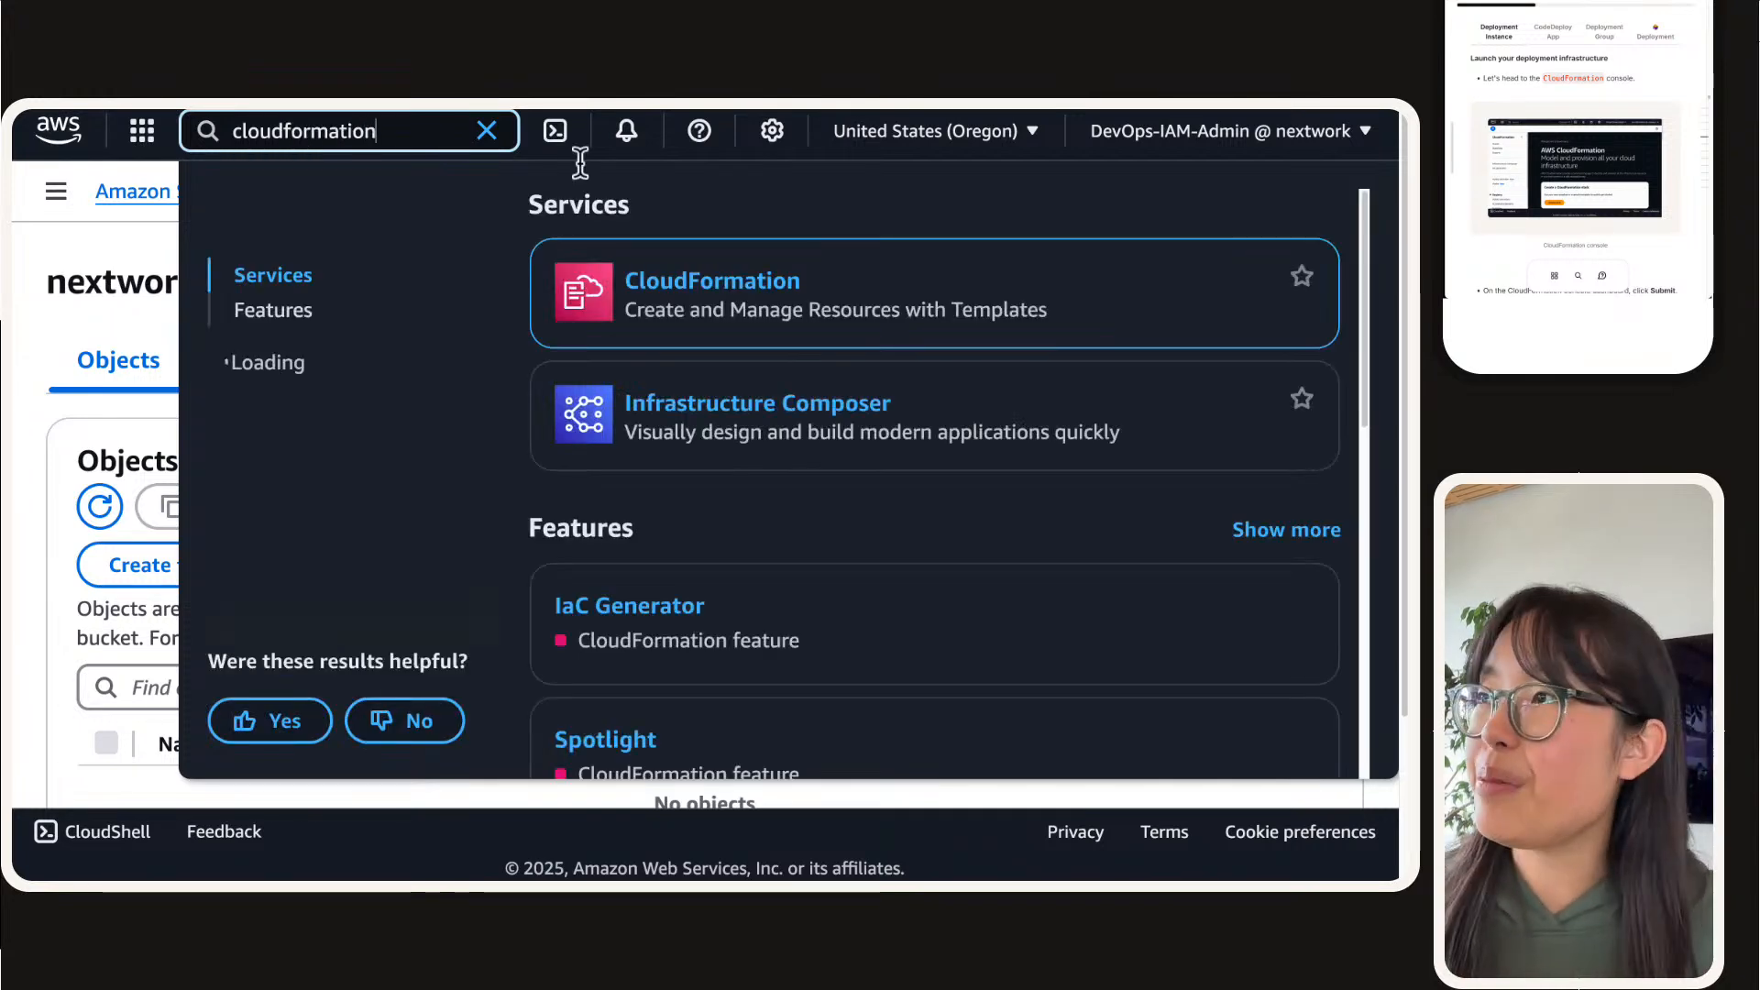
right_click(703, 278)
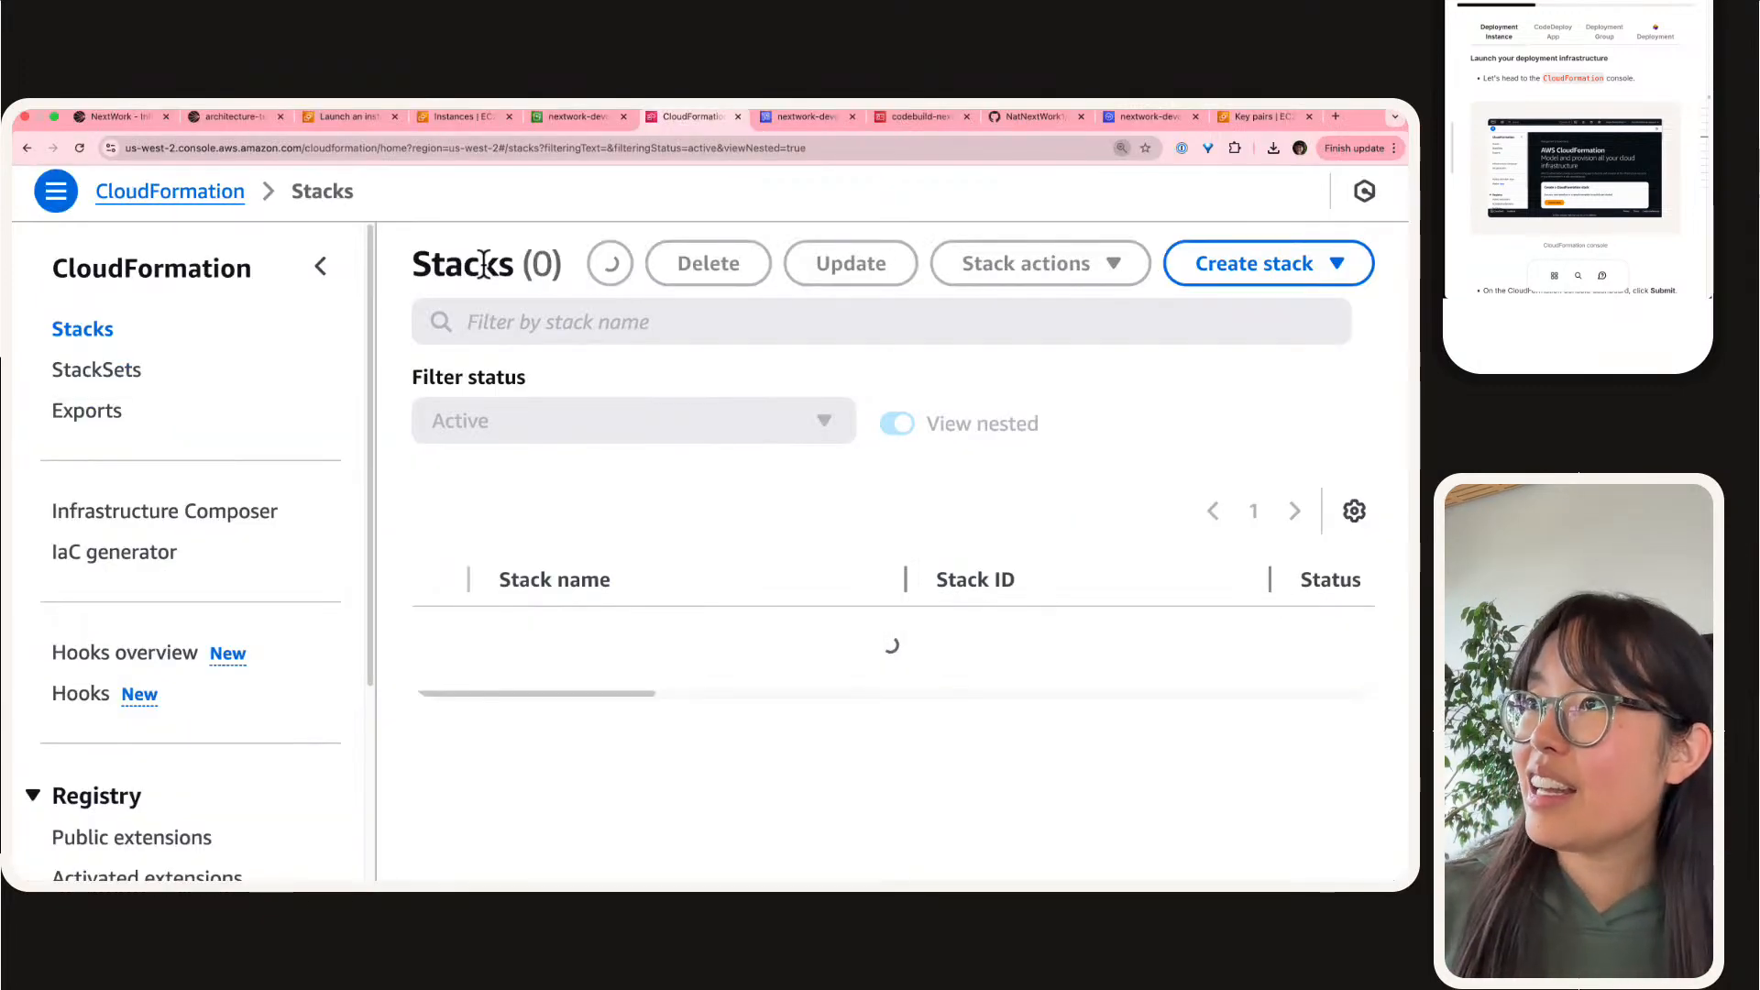
key(super+plus)
click(398, 305)
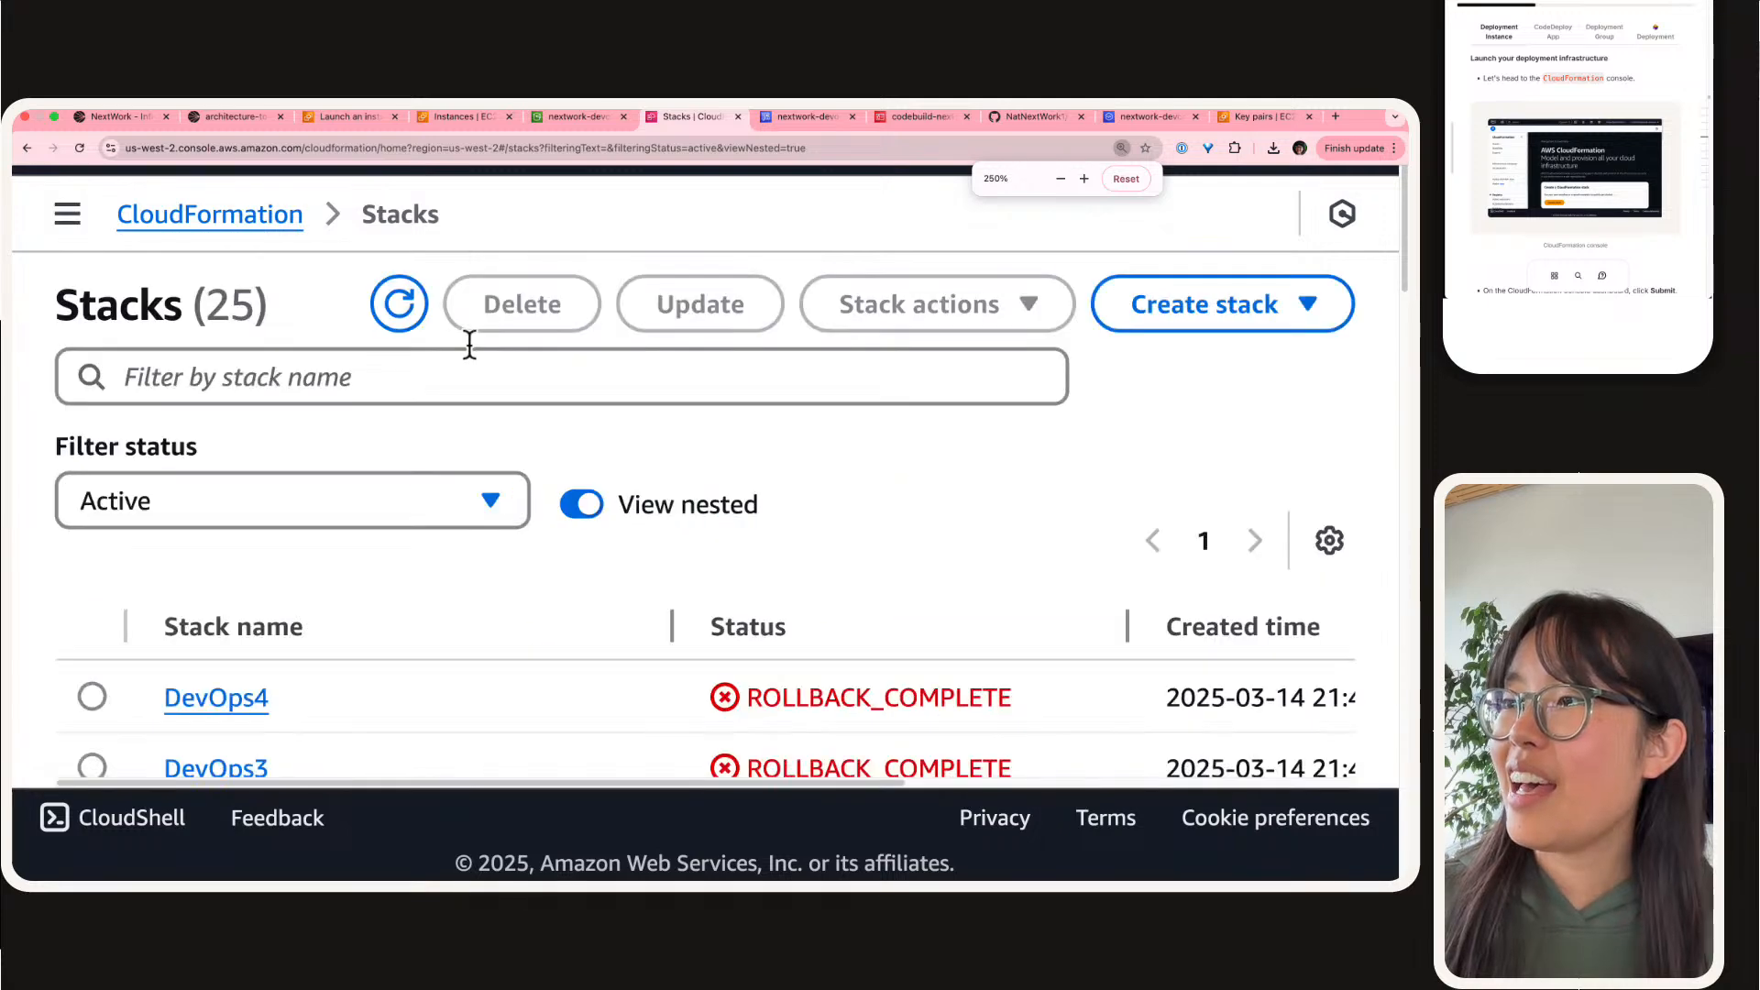
Step: Look through the existing CloudFormation stacks and highlight the status of the DevOps4 stack
scroll(466, 503, down, 5)
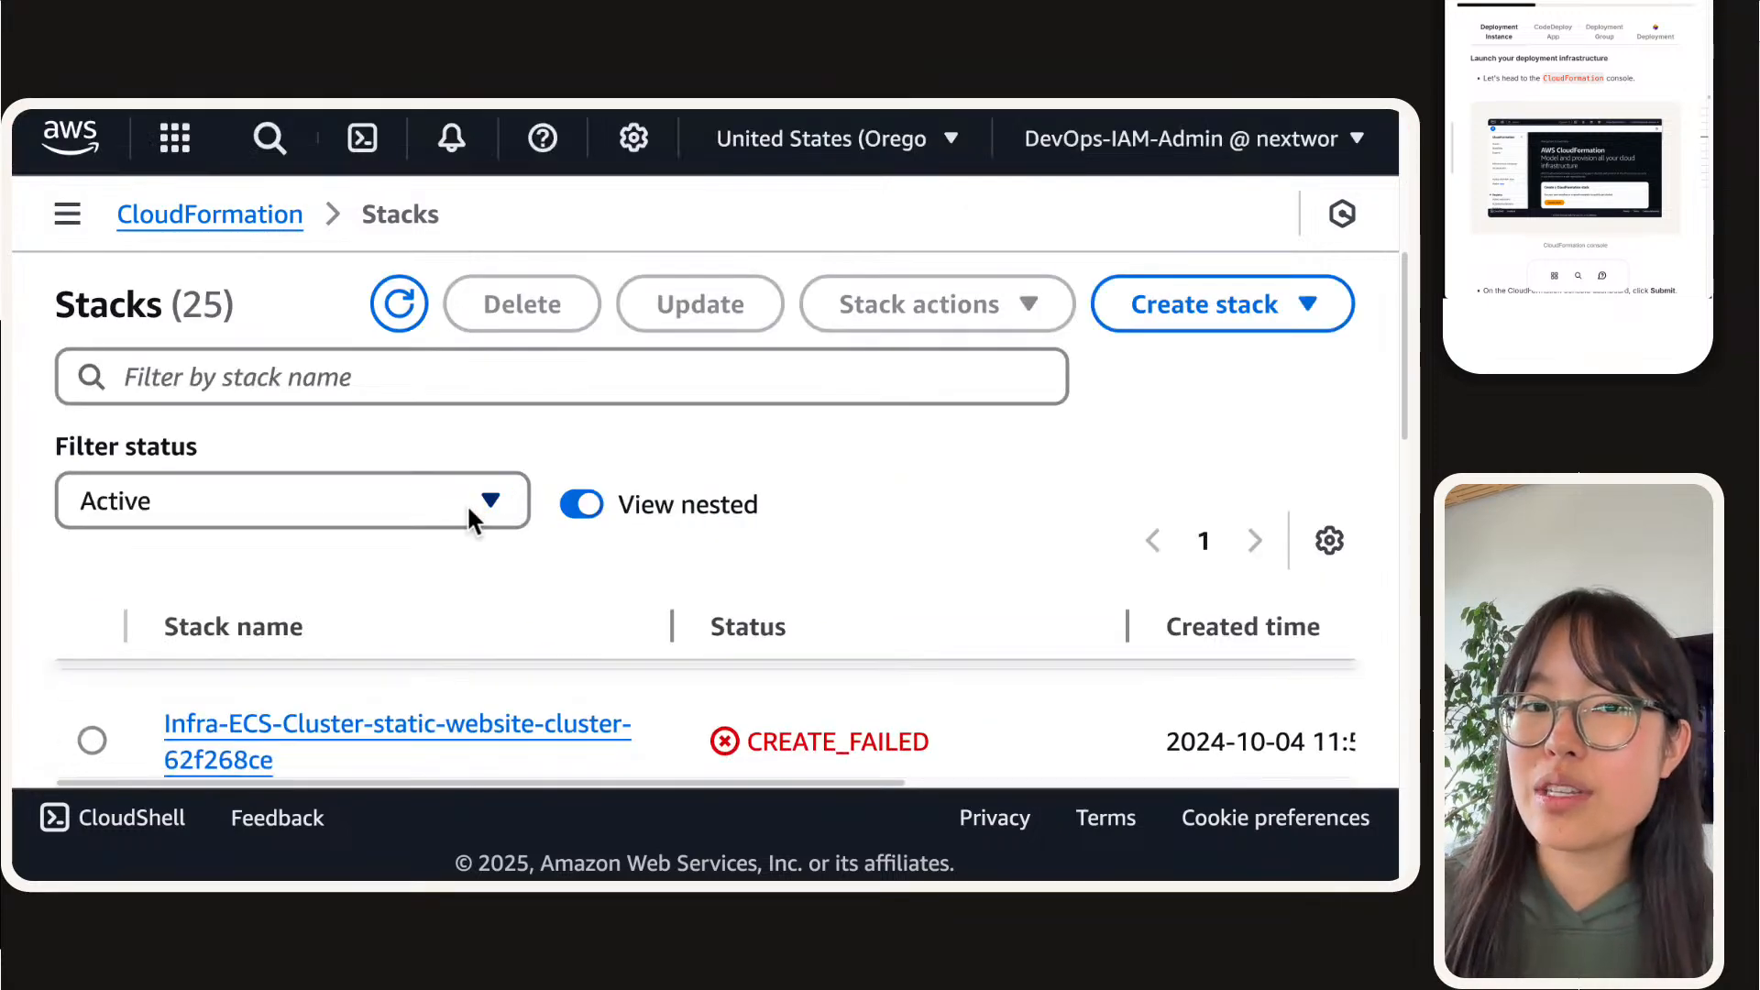
scroll(466, 503, down, 2)
scroll(485, 503, up, 8)
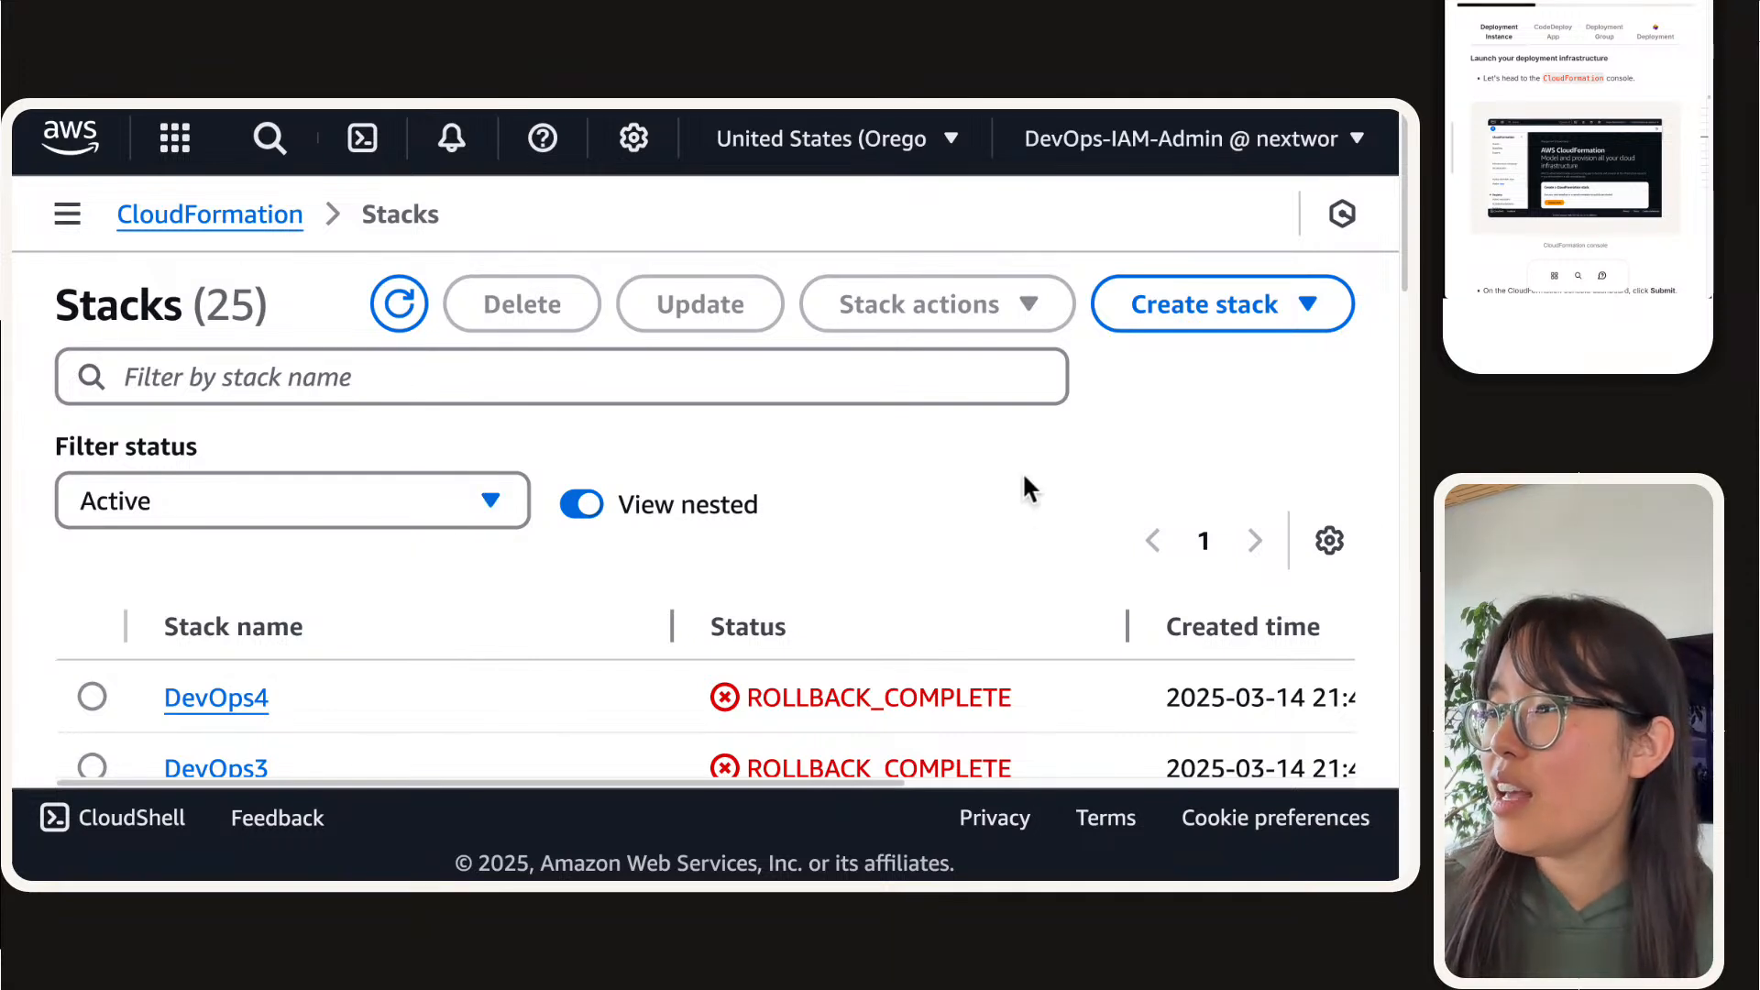
double_click(726, 696)
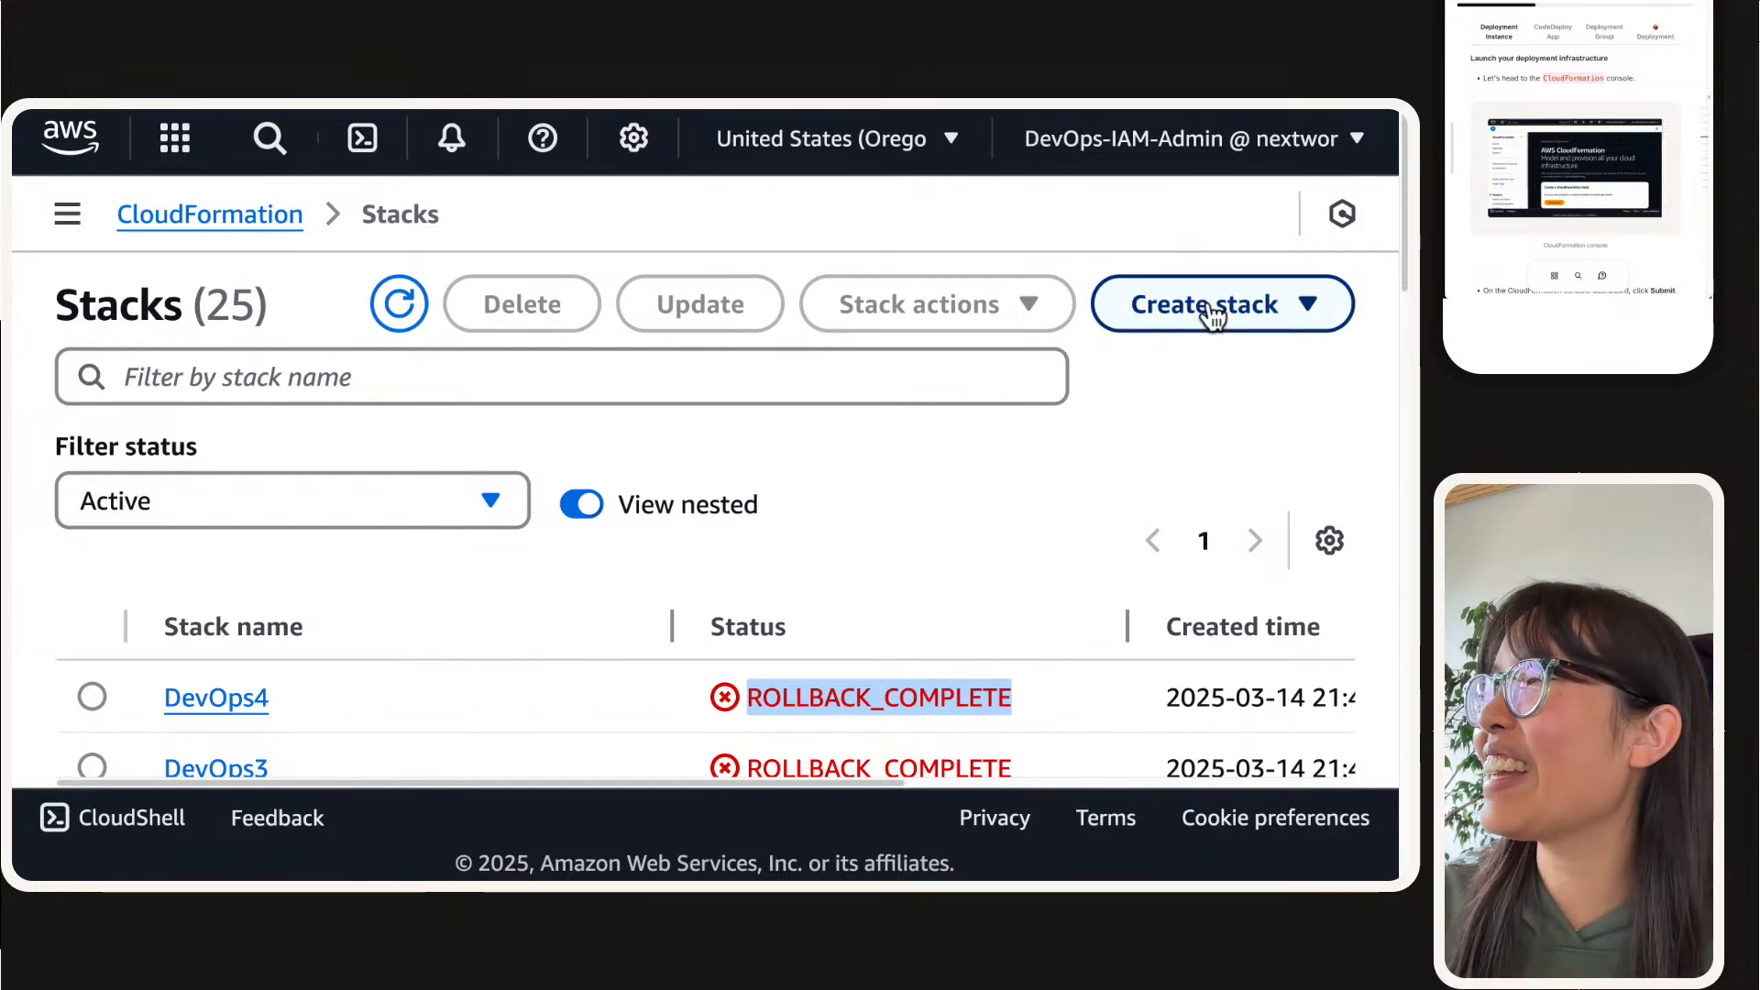
Step: Start a stack with new resources (standard) from an existing template and set the template source to Upload a template file
click(1207, 308)
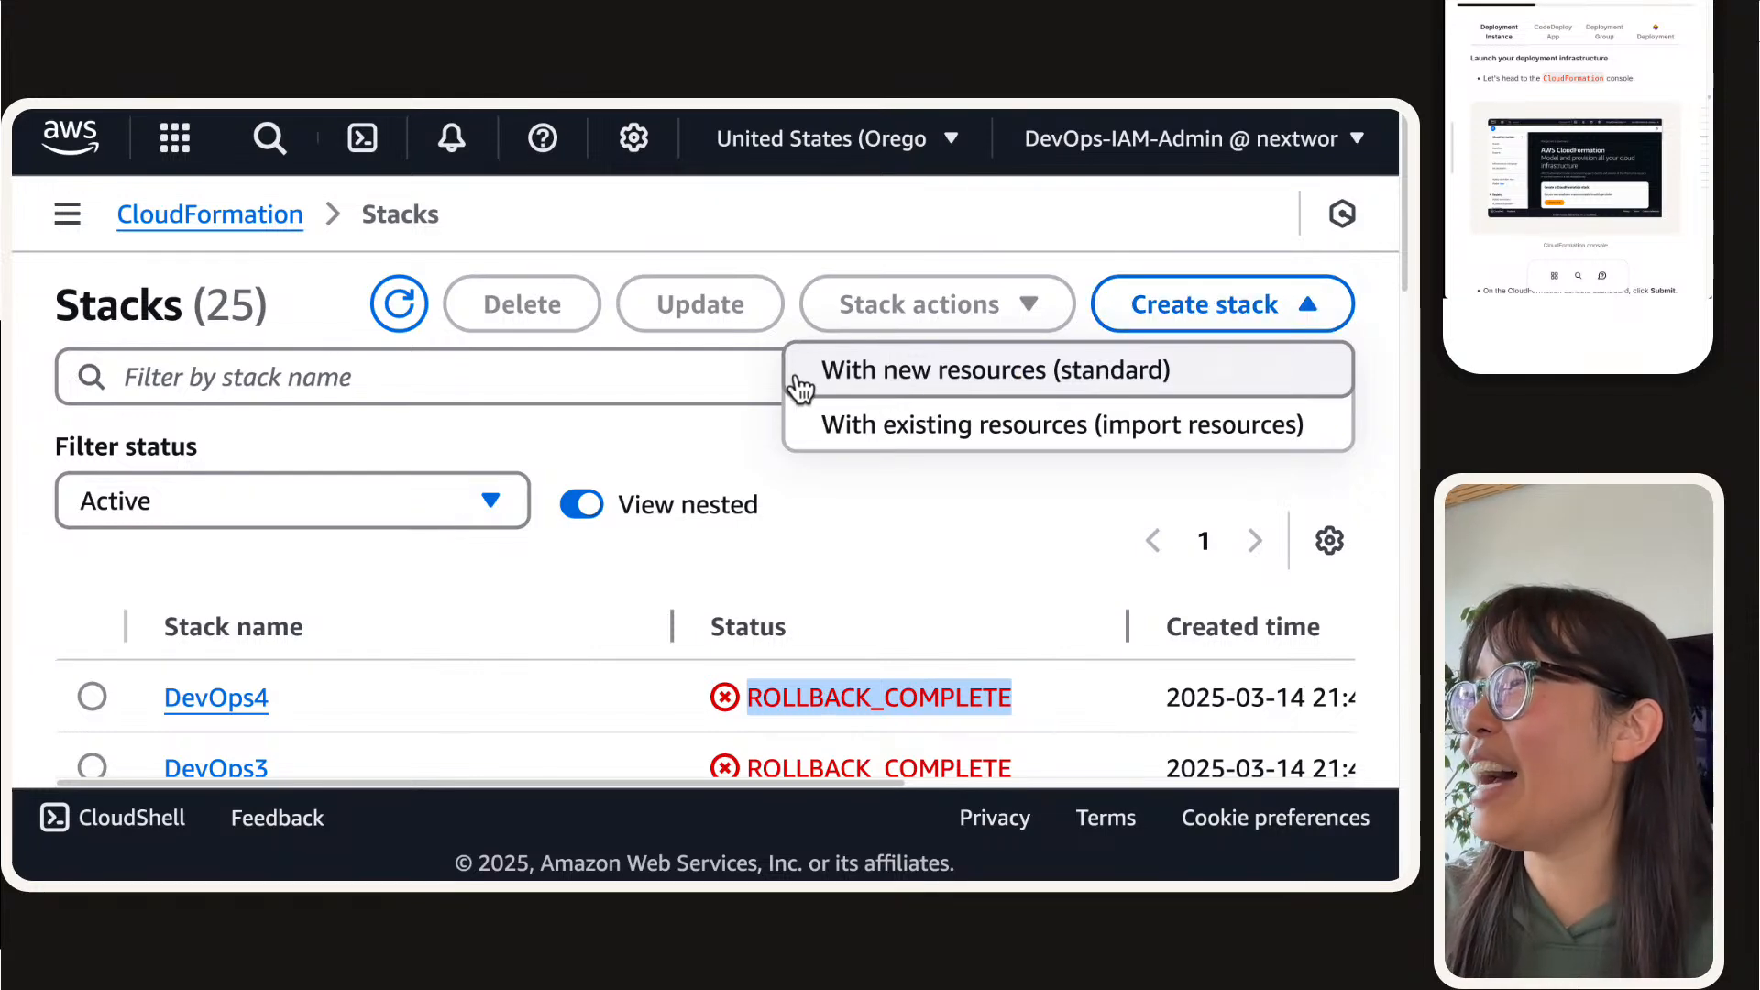
click(796, 377)
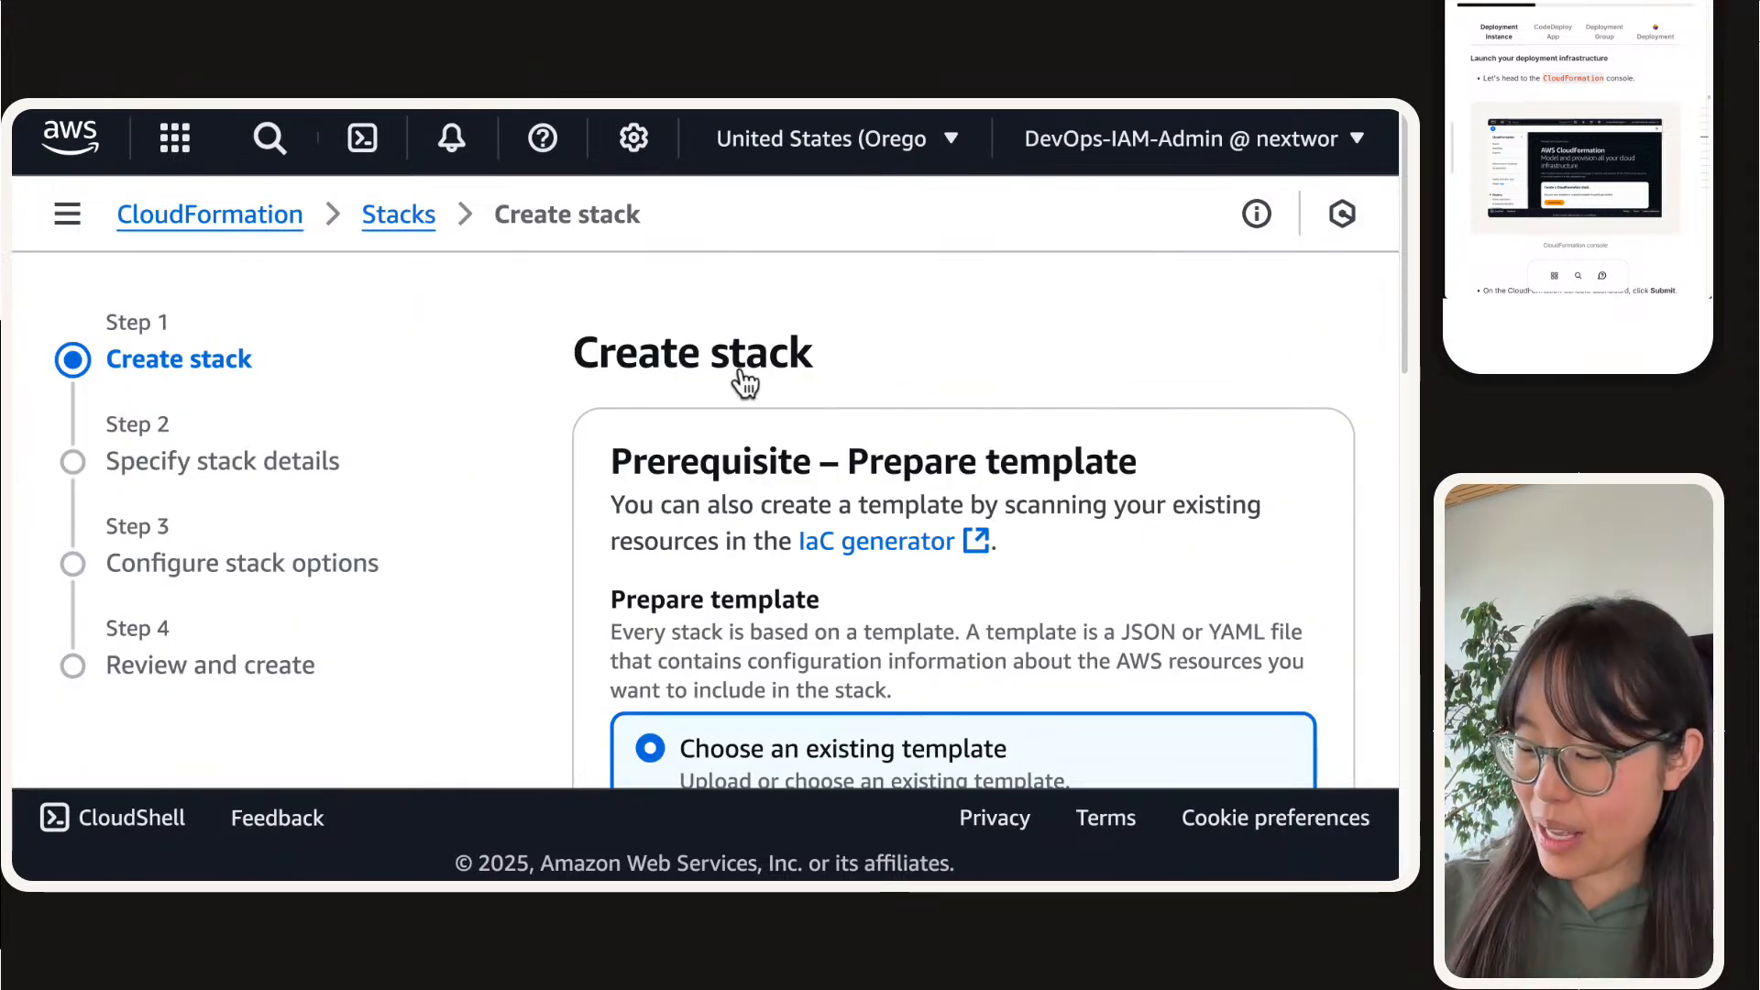
key(super+plus)
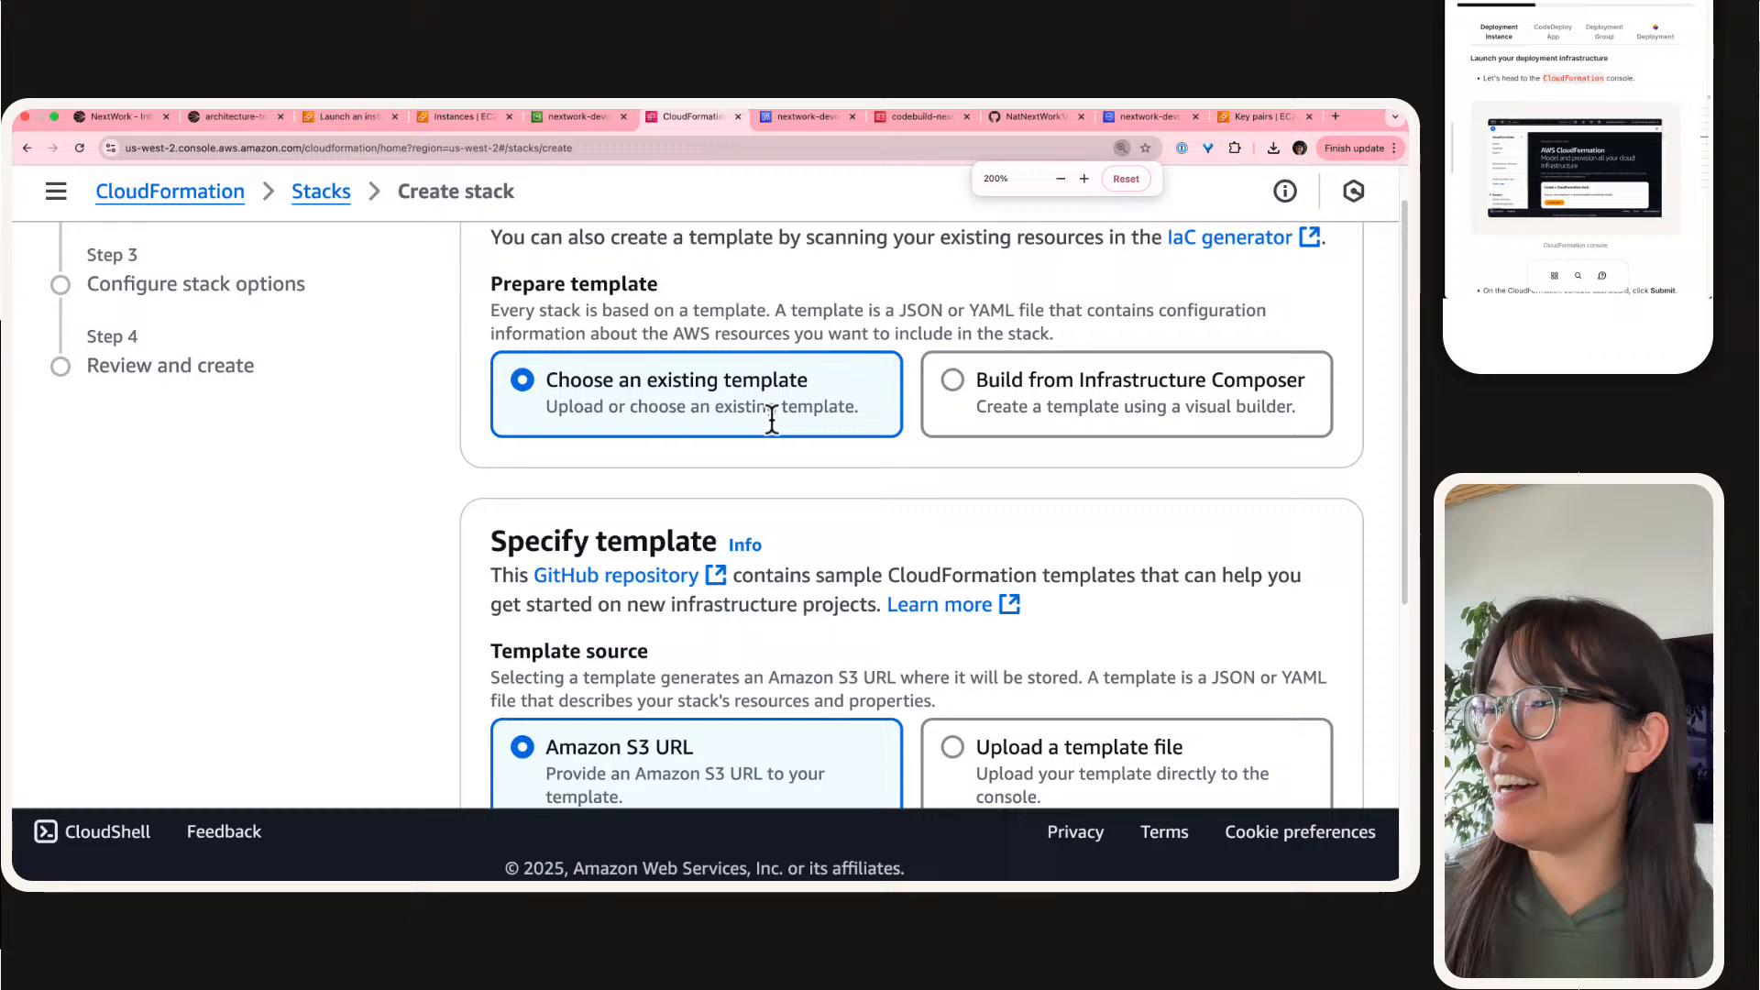
scroll(772, 418, down, 4)
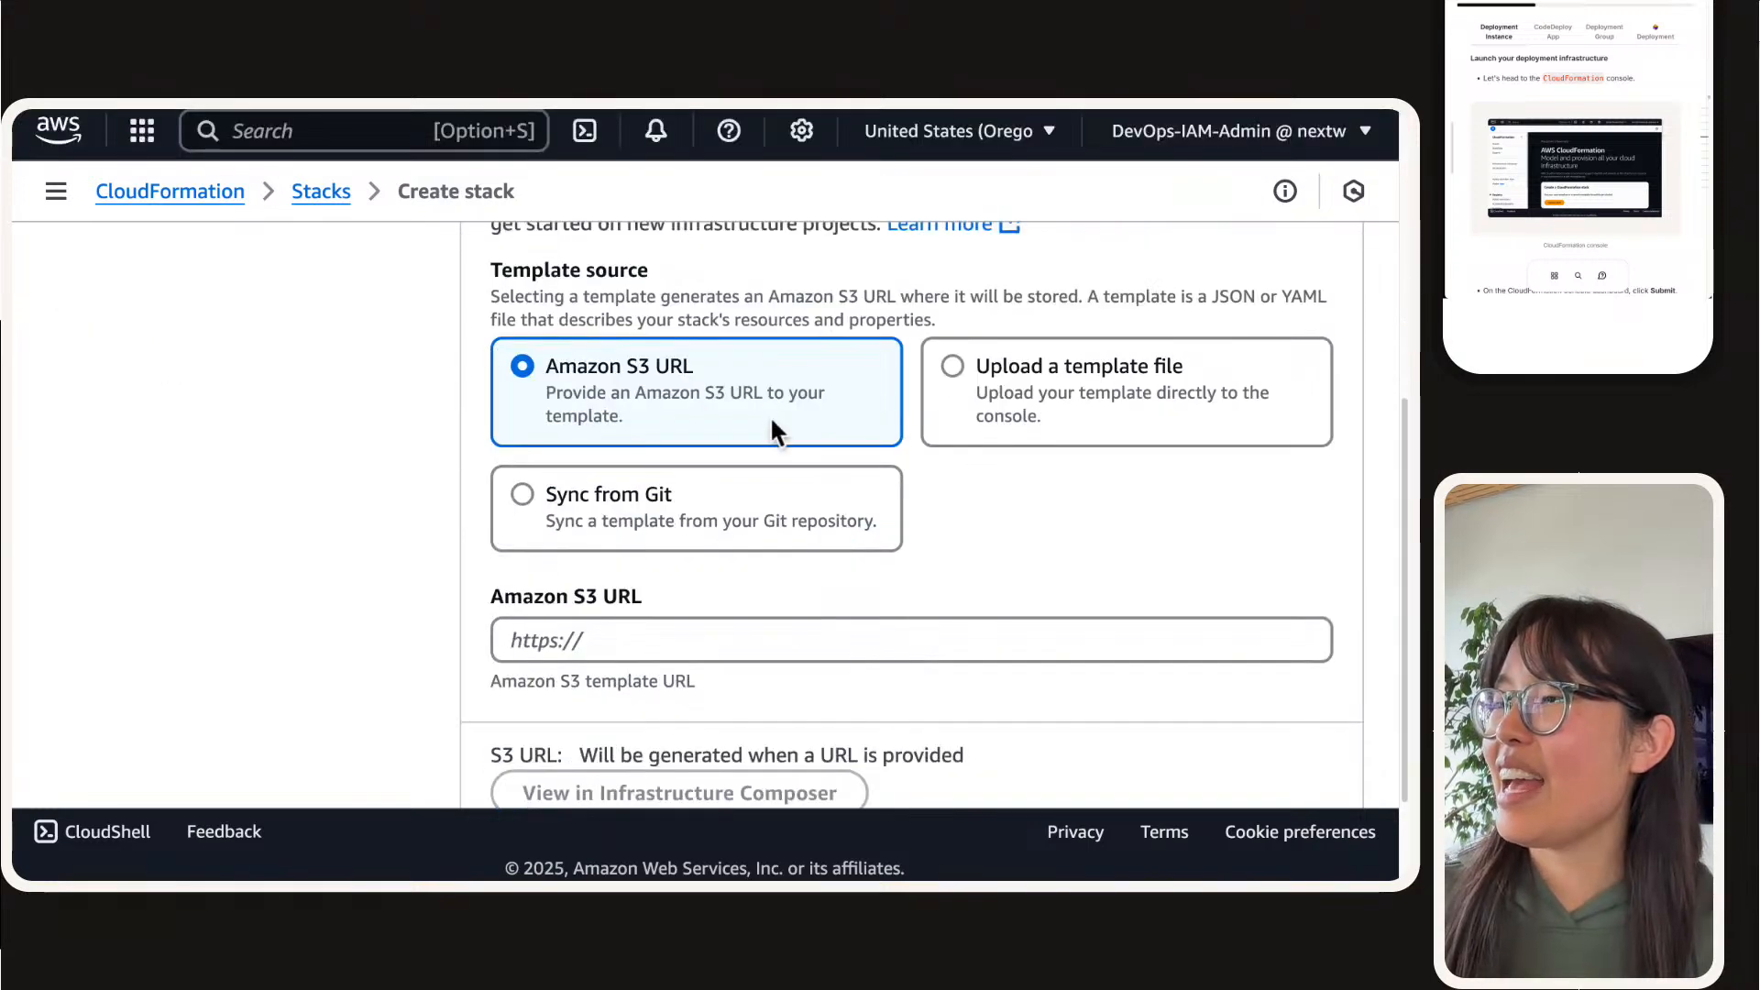
scroll(772, 418, up, 6)
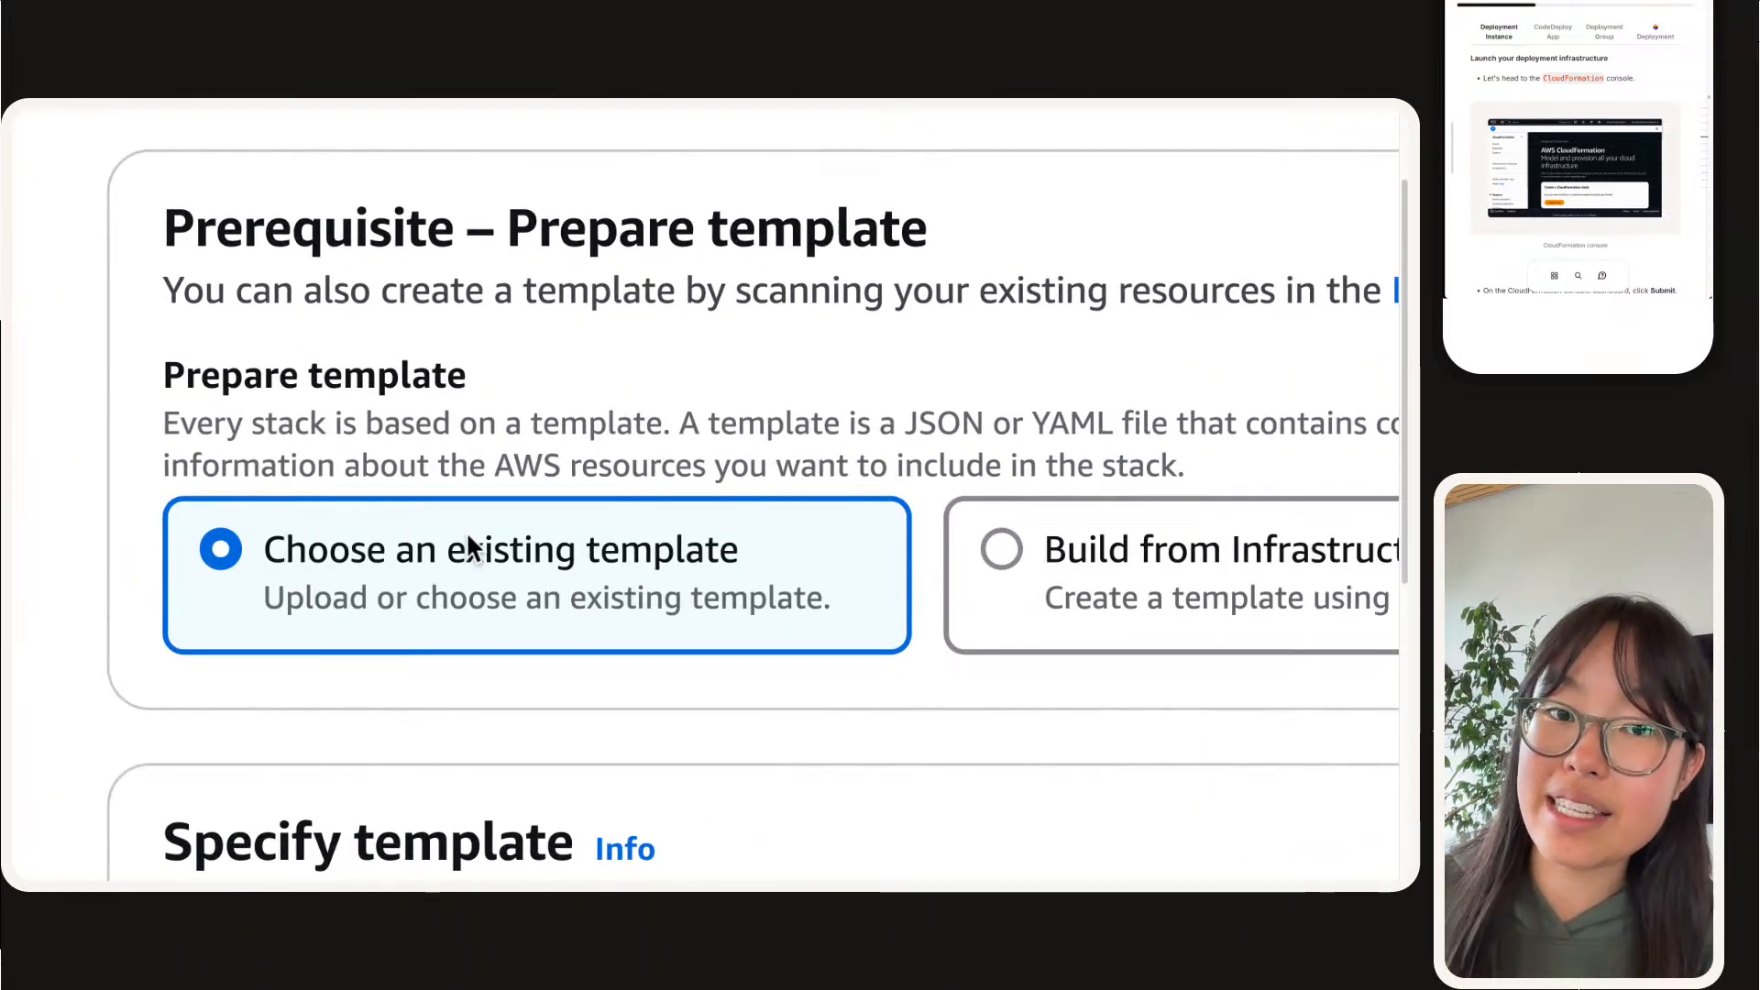
scroll(664, 436, down, 8)
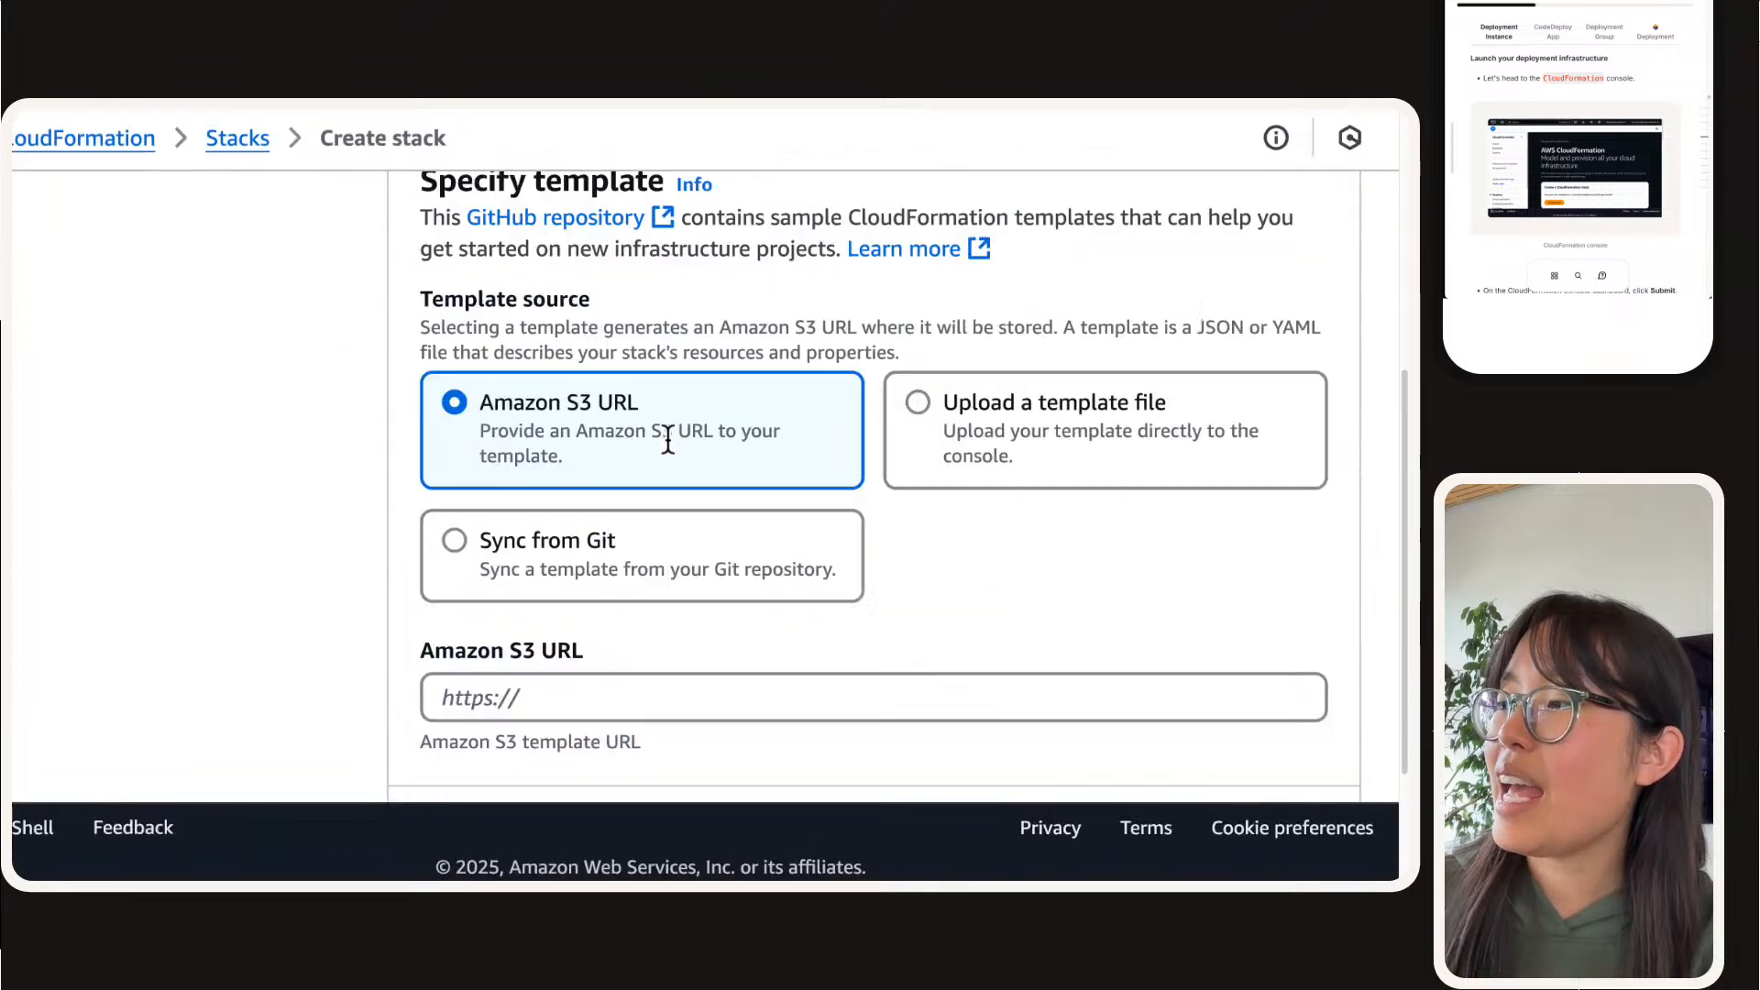
scroll(667, 442, down, 1)
click(1080, 338)
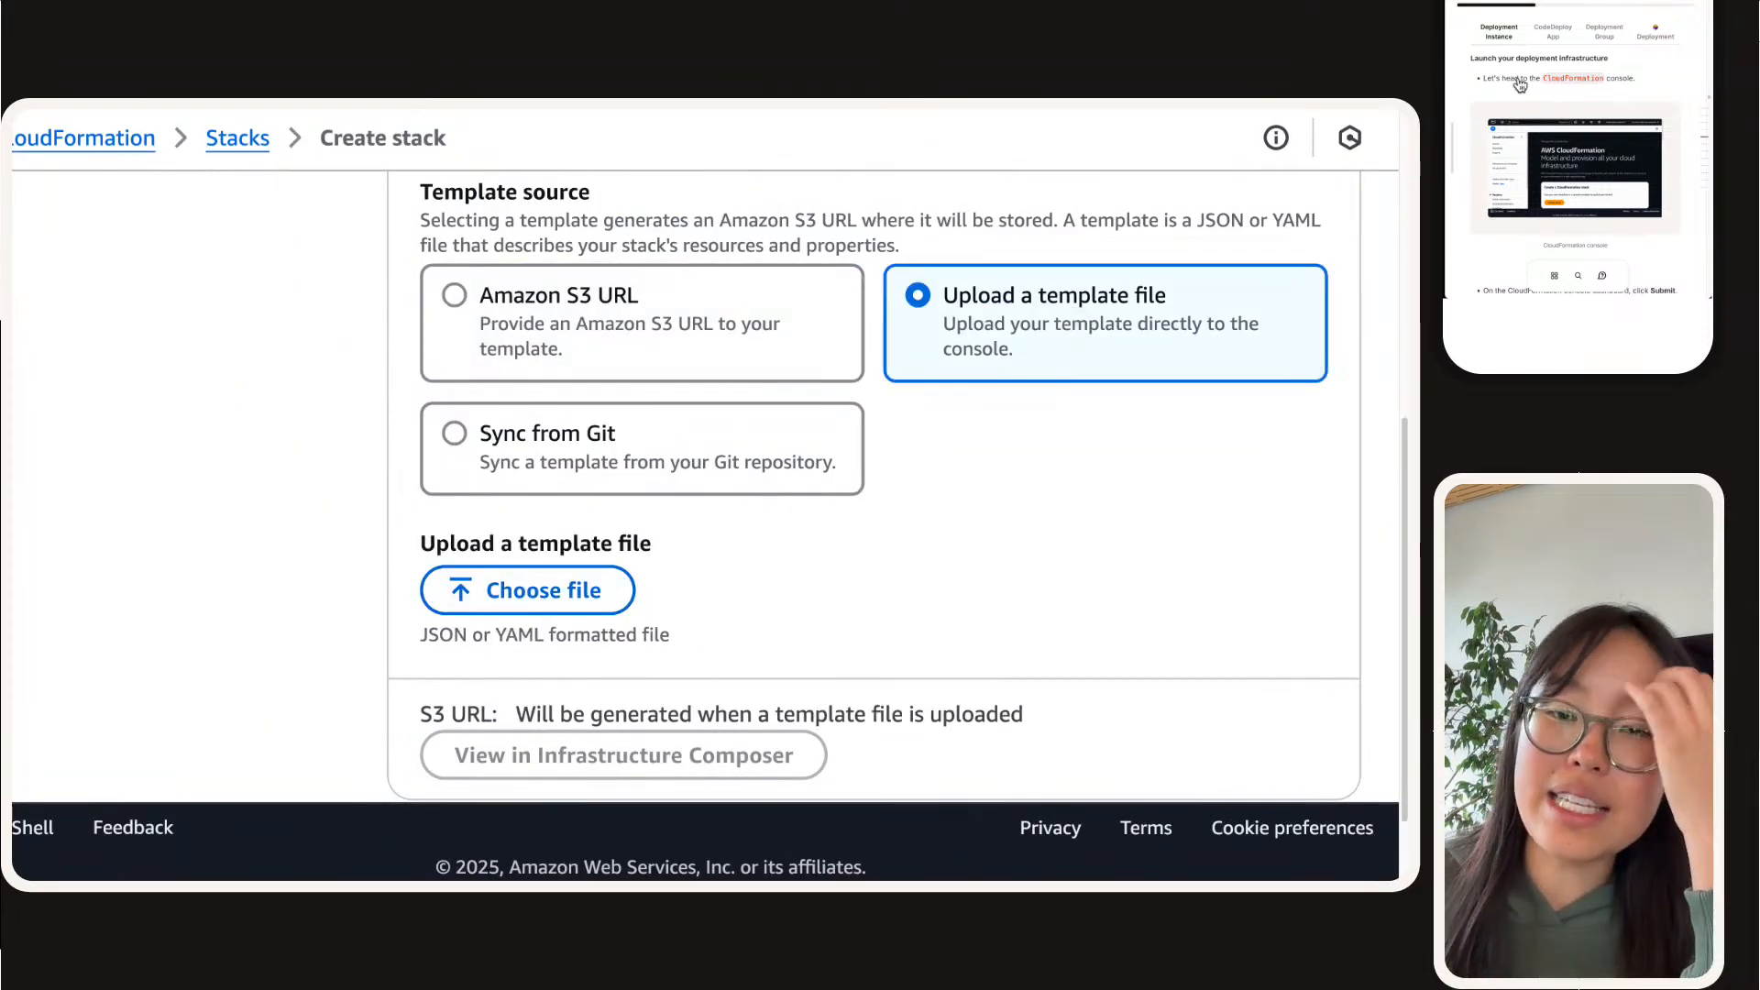
Step: Download the web app YAML template linked in the guide and upload nextworkwebapp (1).yaml as the stack's template
scroll(1519, 84, down, 5)
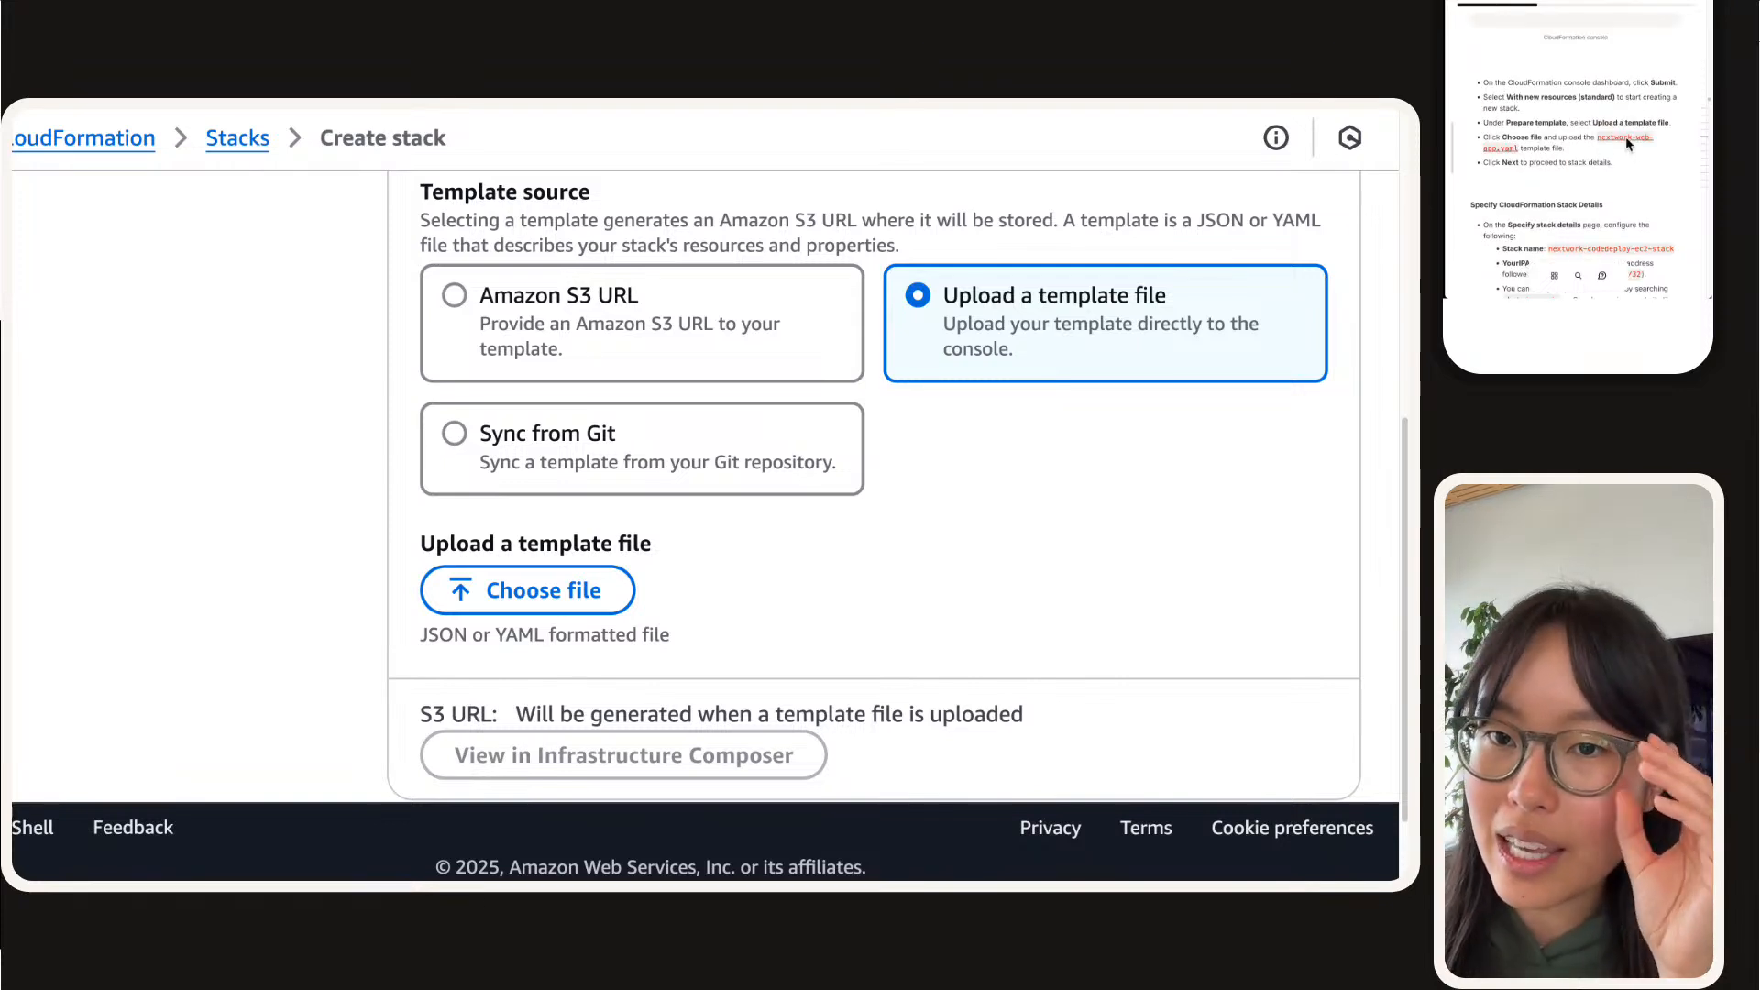
click(1618, 142)
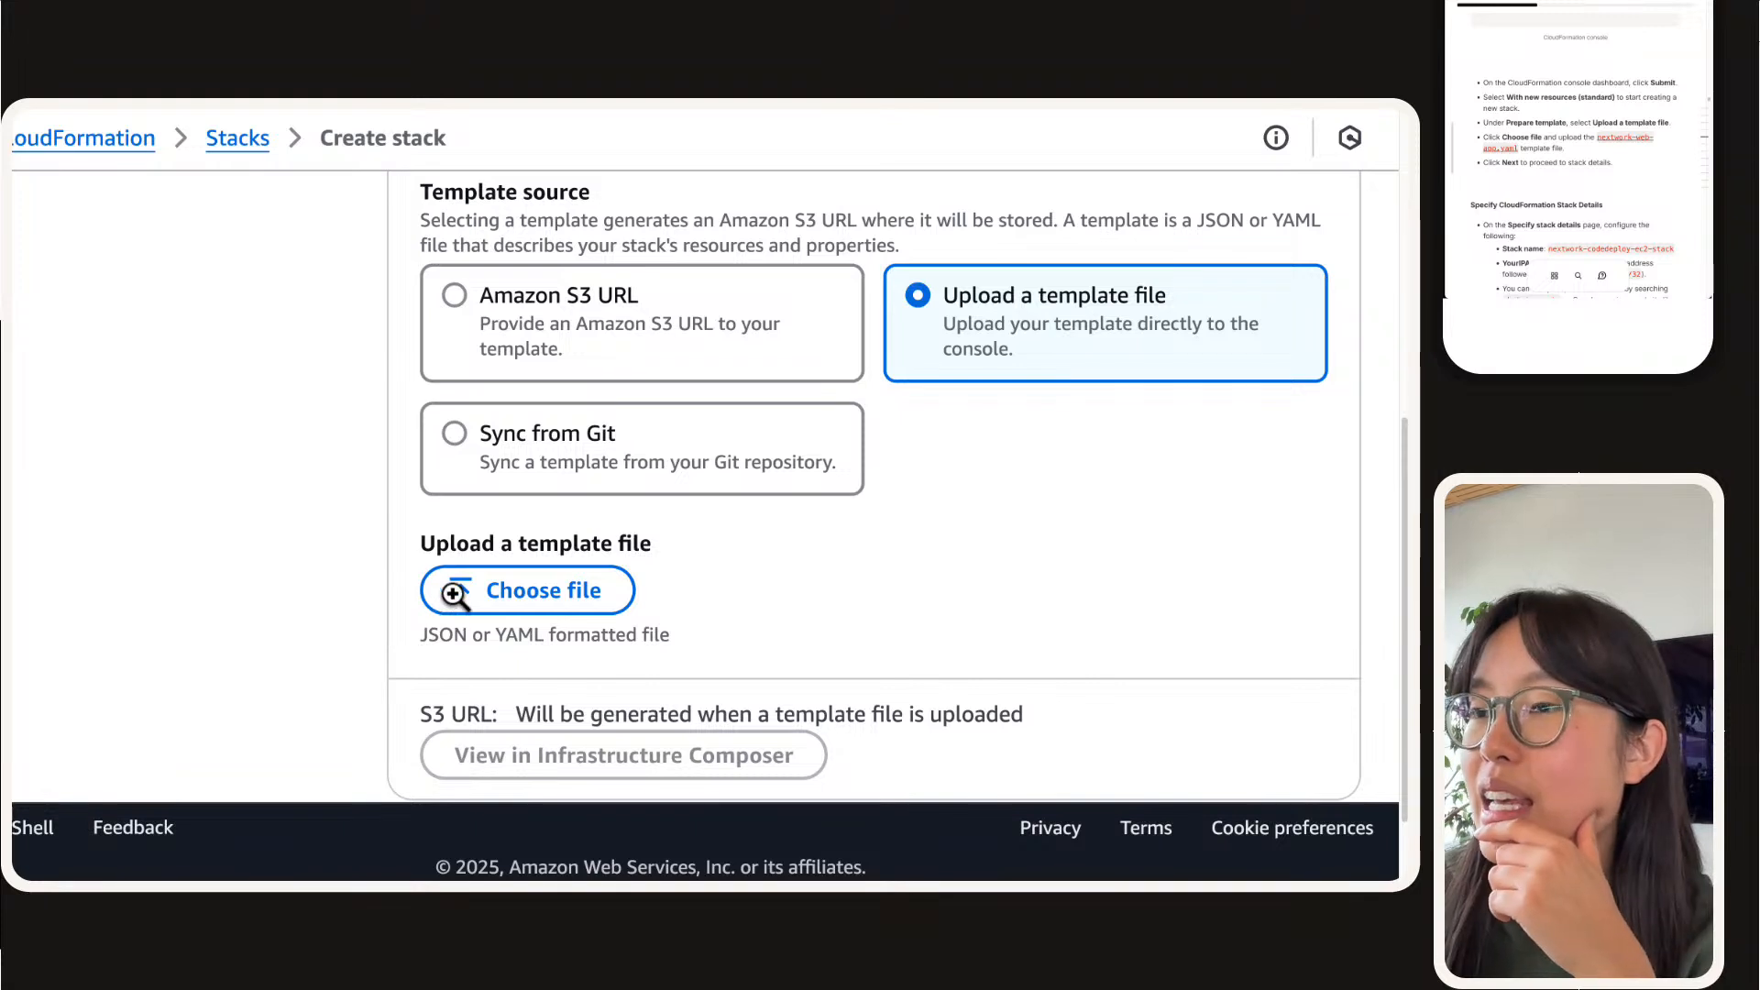
drag(1578, 13, 594, 599)
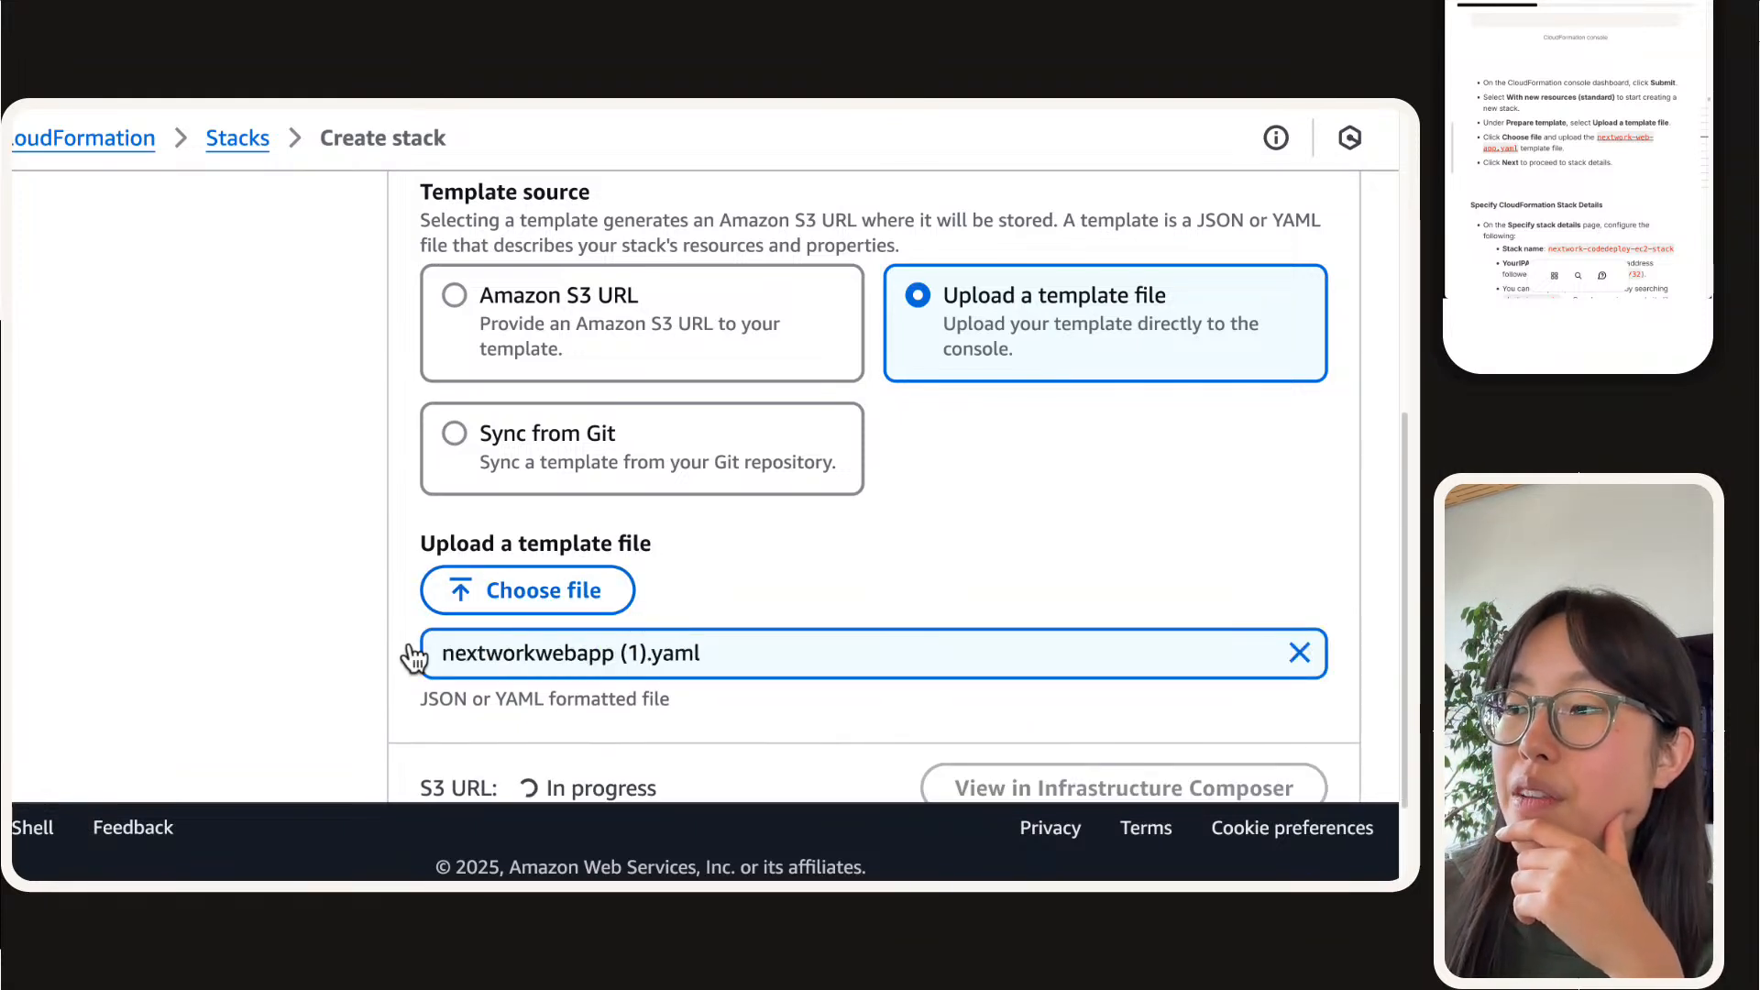
scroll(543, 655, down, 2)
Step: Set the template source to Upload a template file, upload nextworkwebapp (1).yaml and proceed to the stack details
scroll(868, 645, down, 1)
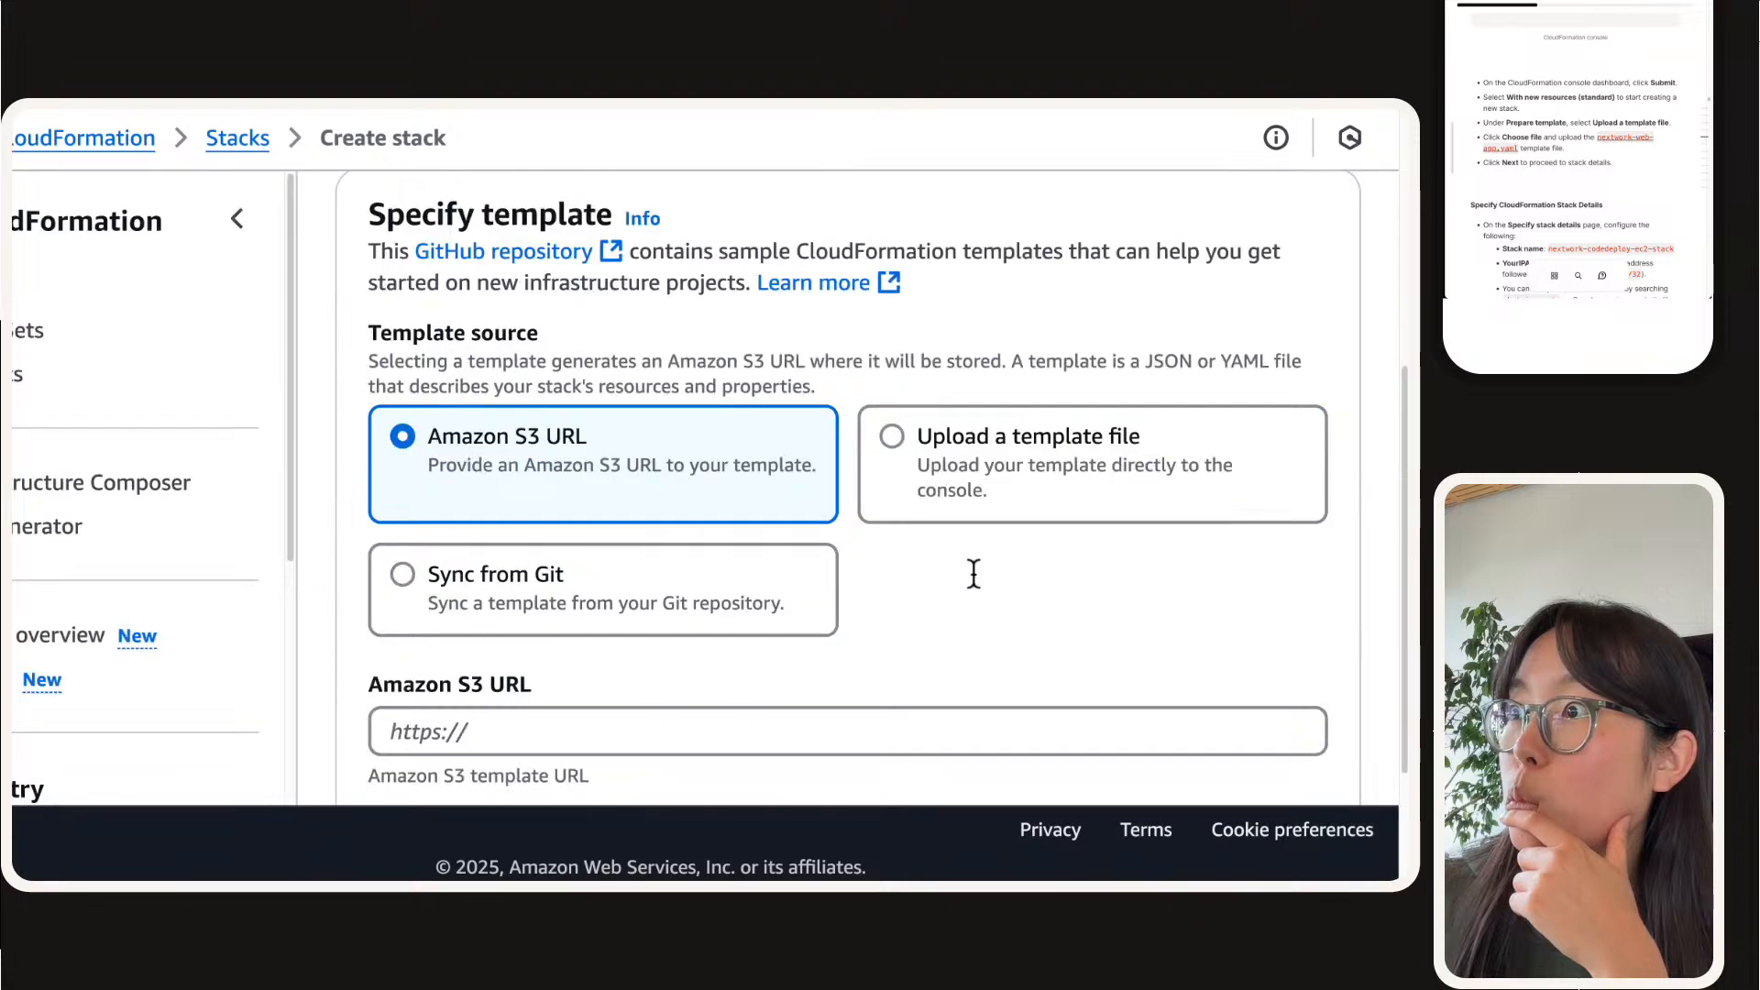
scroll(333, 541, down, 3)
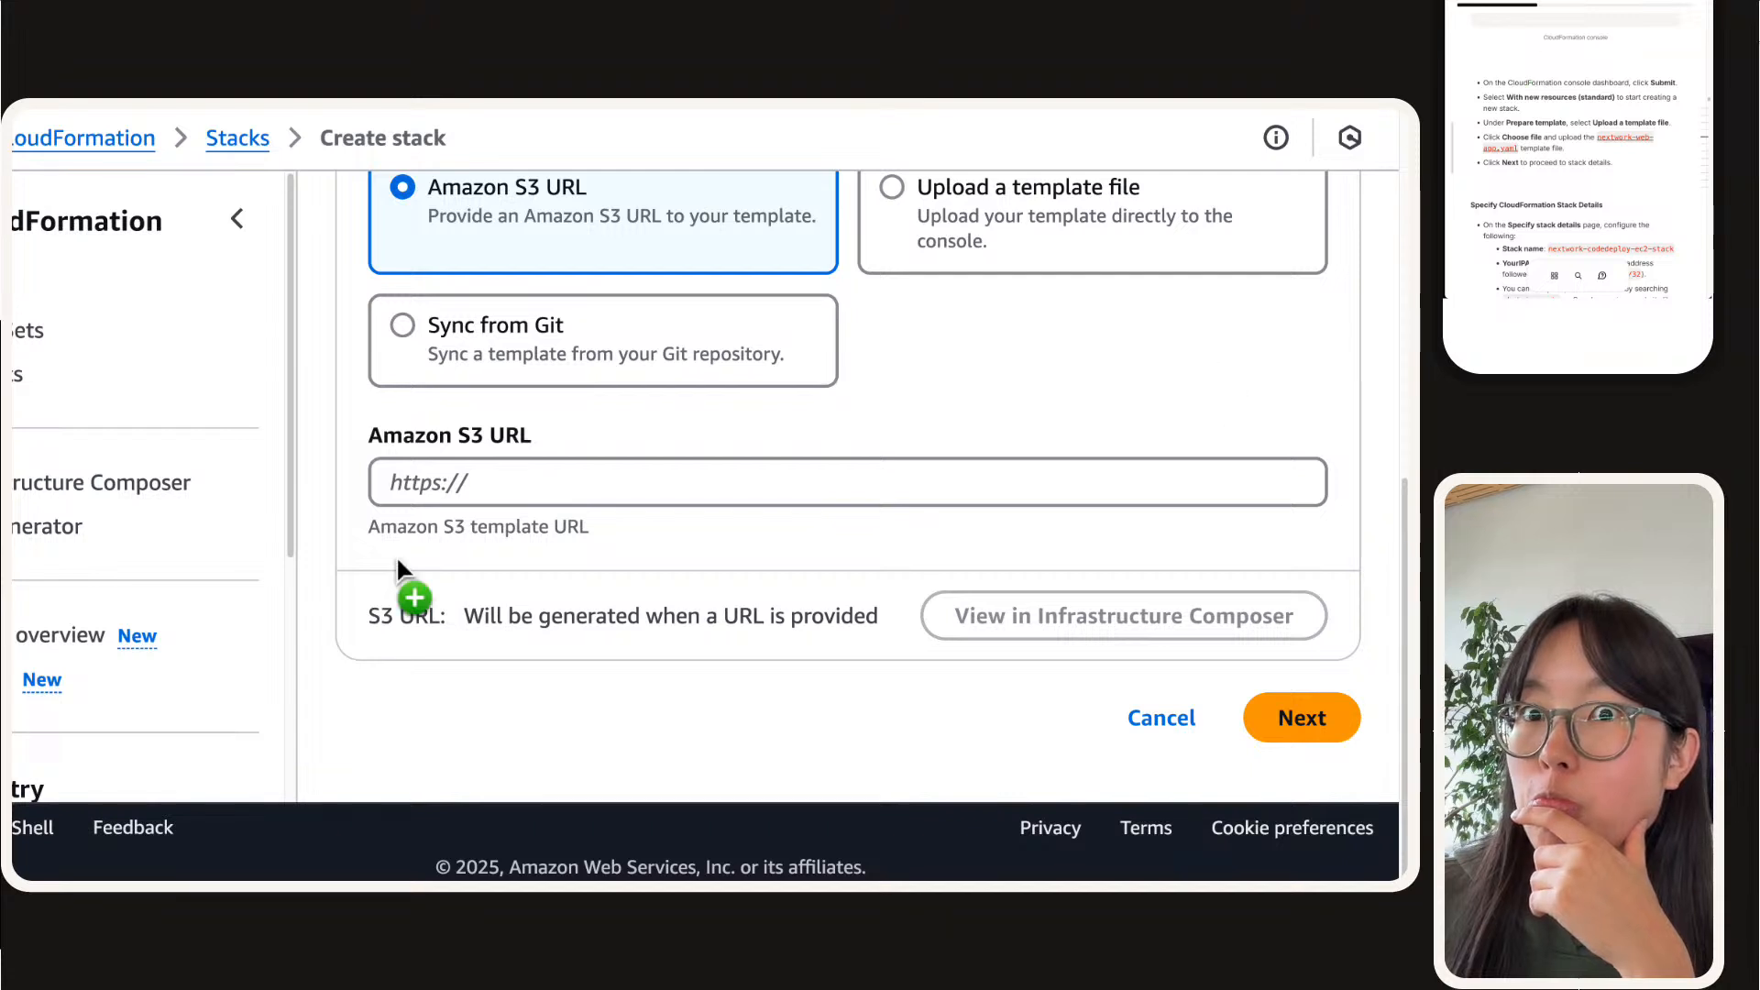
click(1092, 231)
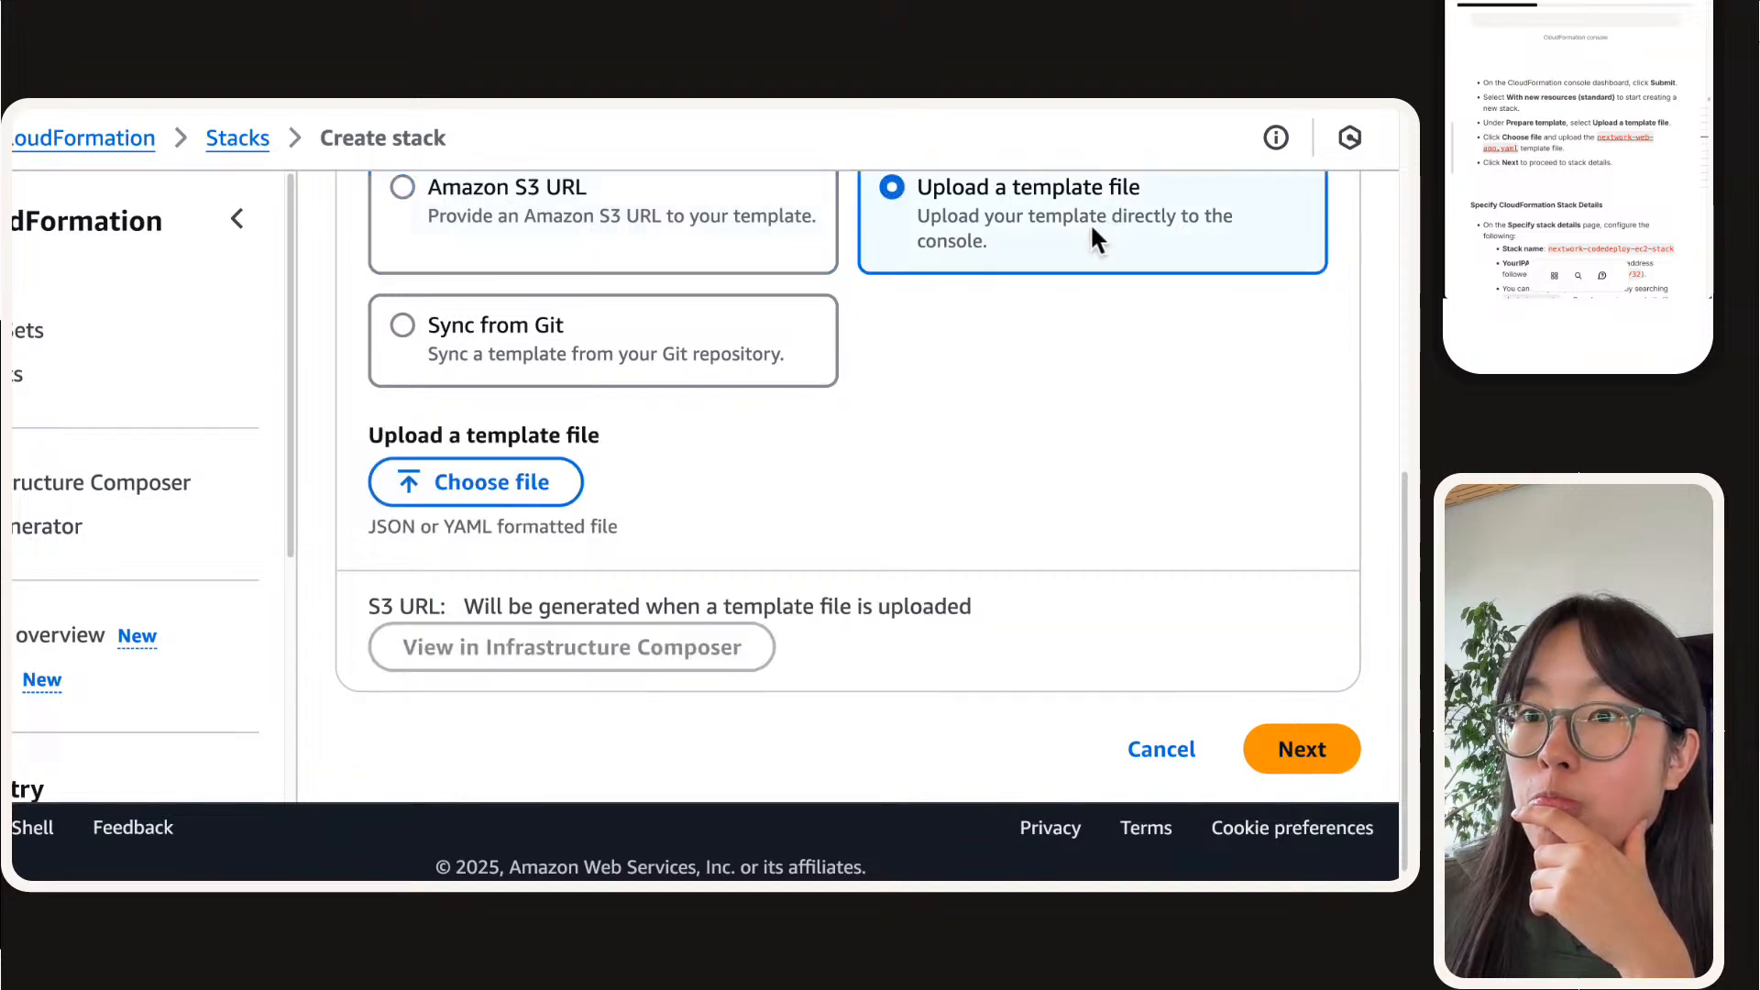
drag(1603, 11, 649, 526)
scroll(647, 521, down, 2)
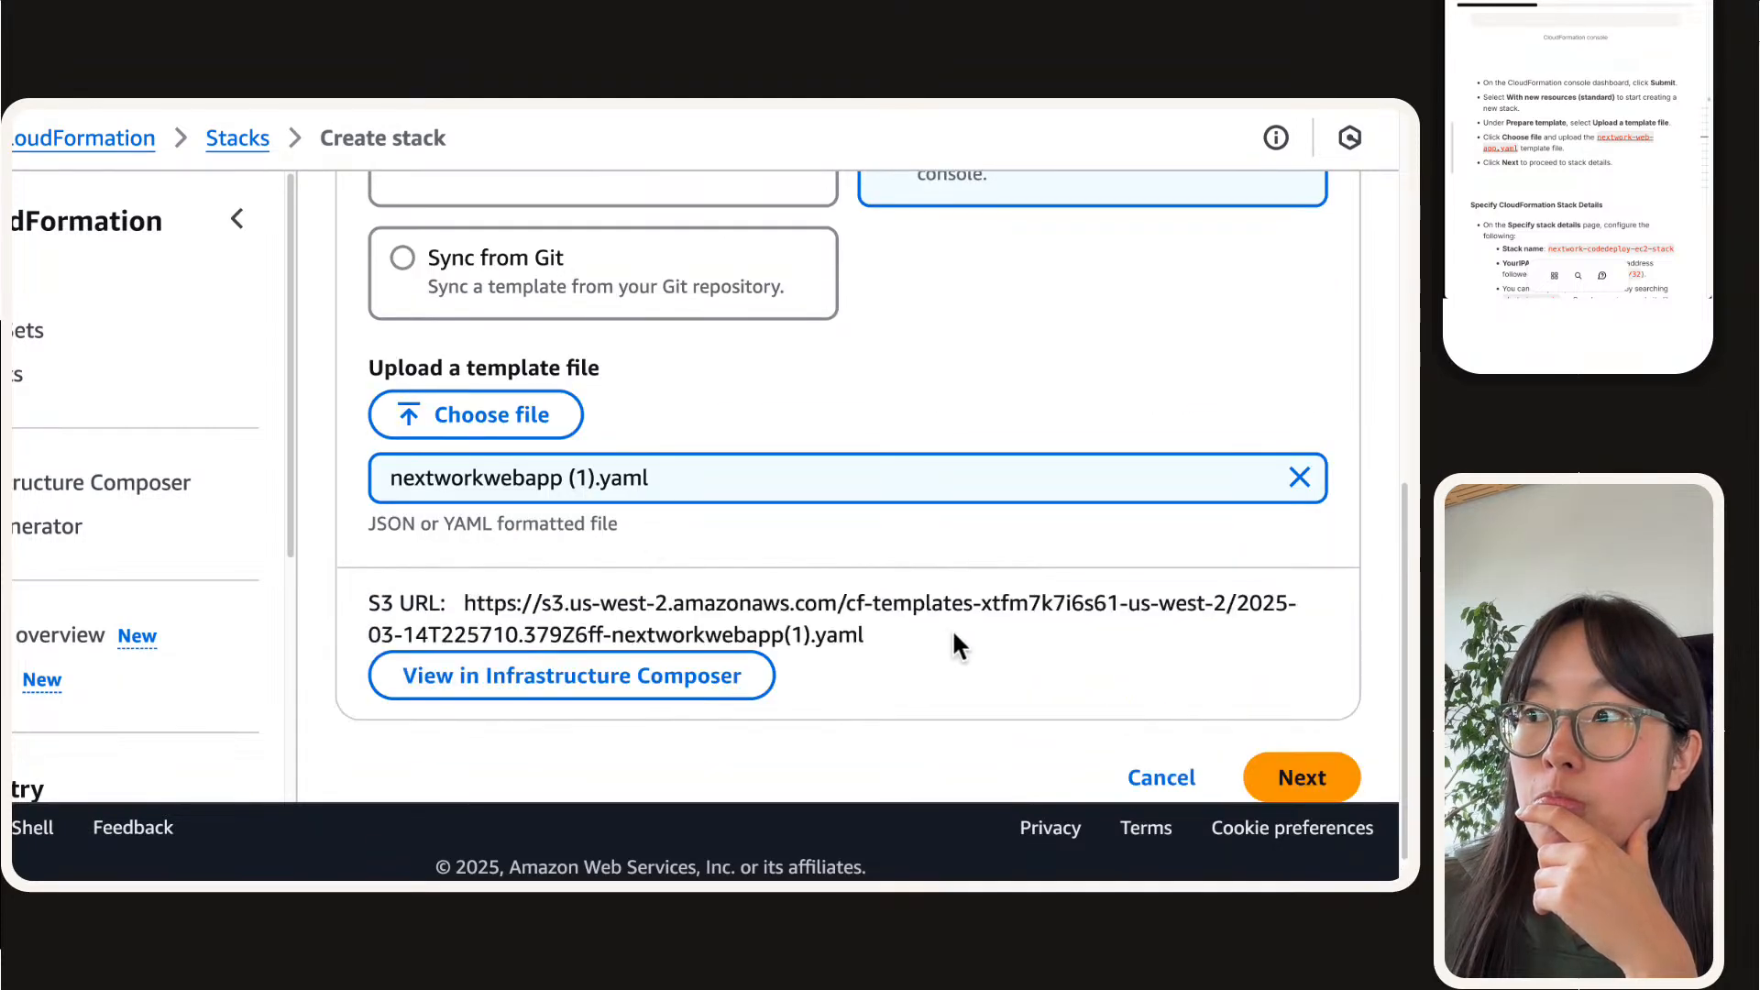
click(1306, 729)
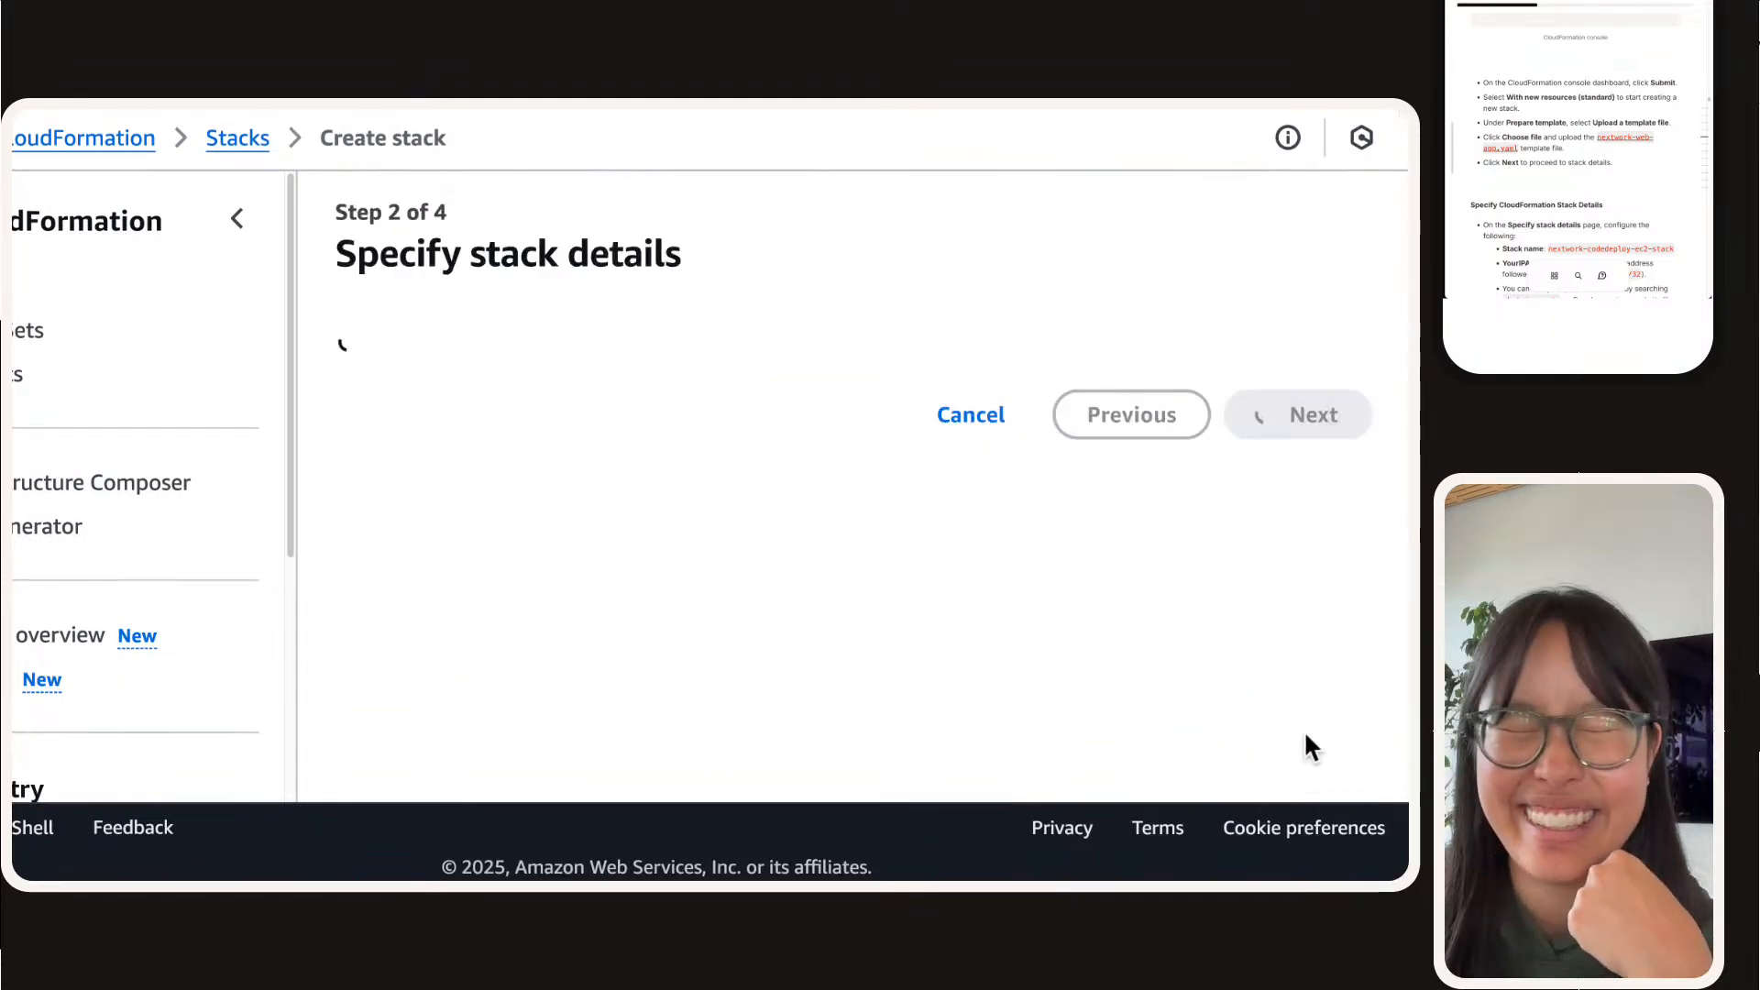
Step: Name the stack nextwork-codedeploy-ec2-stack2, using the guide's stack name with a 2 added at the end
scroll(1575, 108, down, 3)
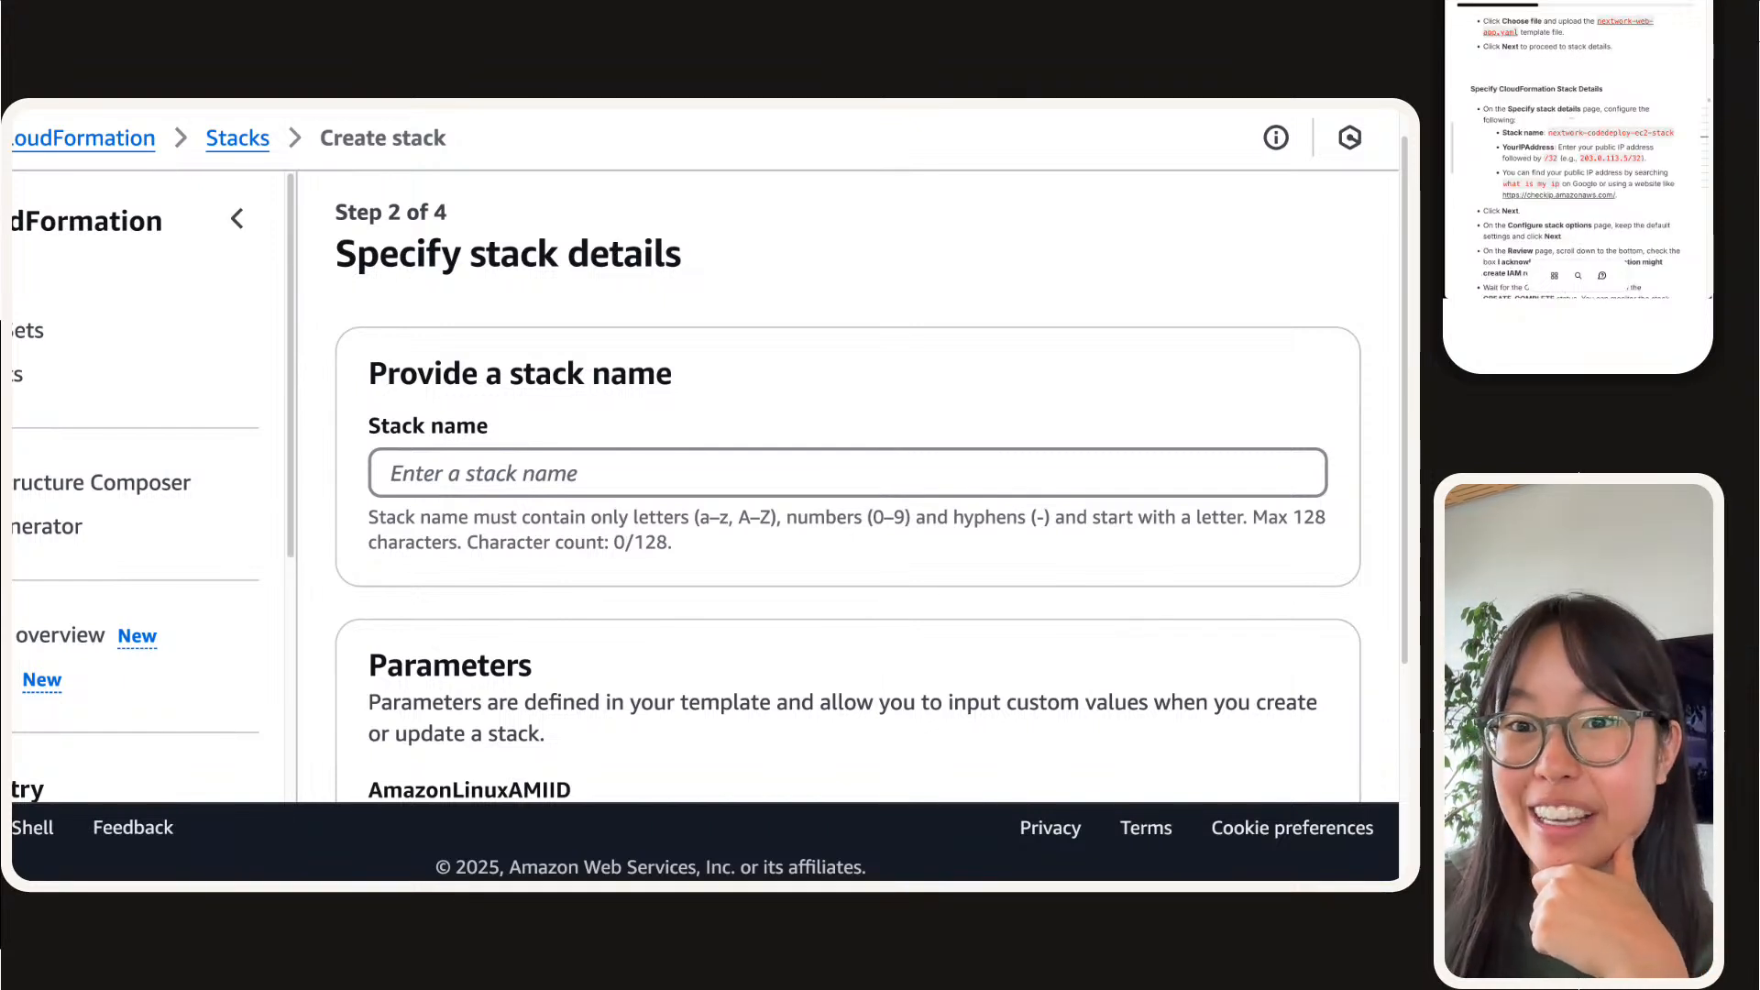
click(1625, 133)
click(506, 476)
key(super+v)
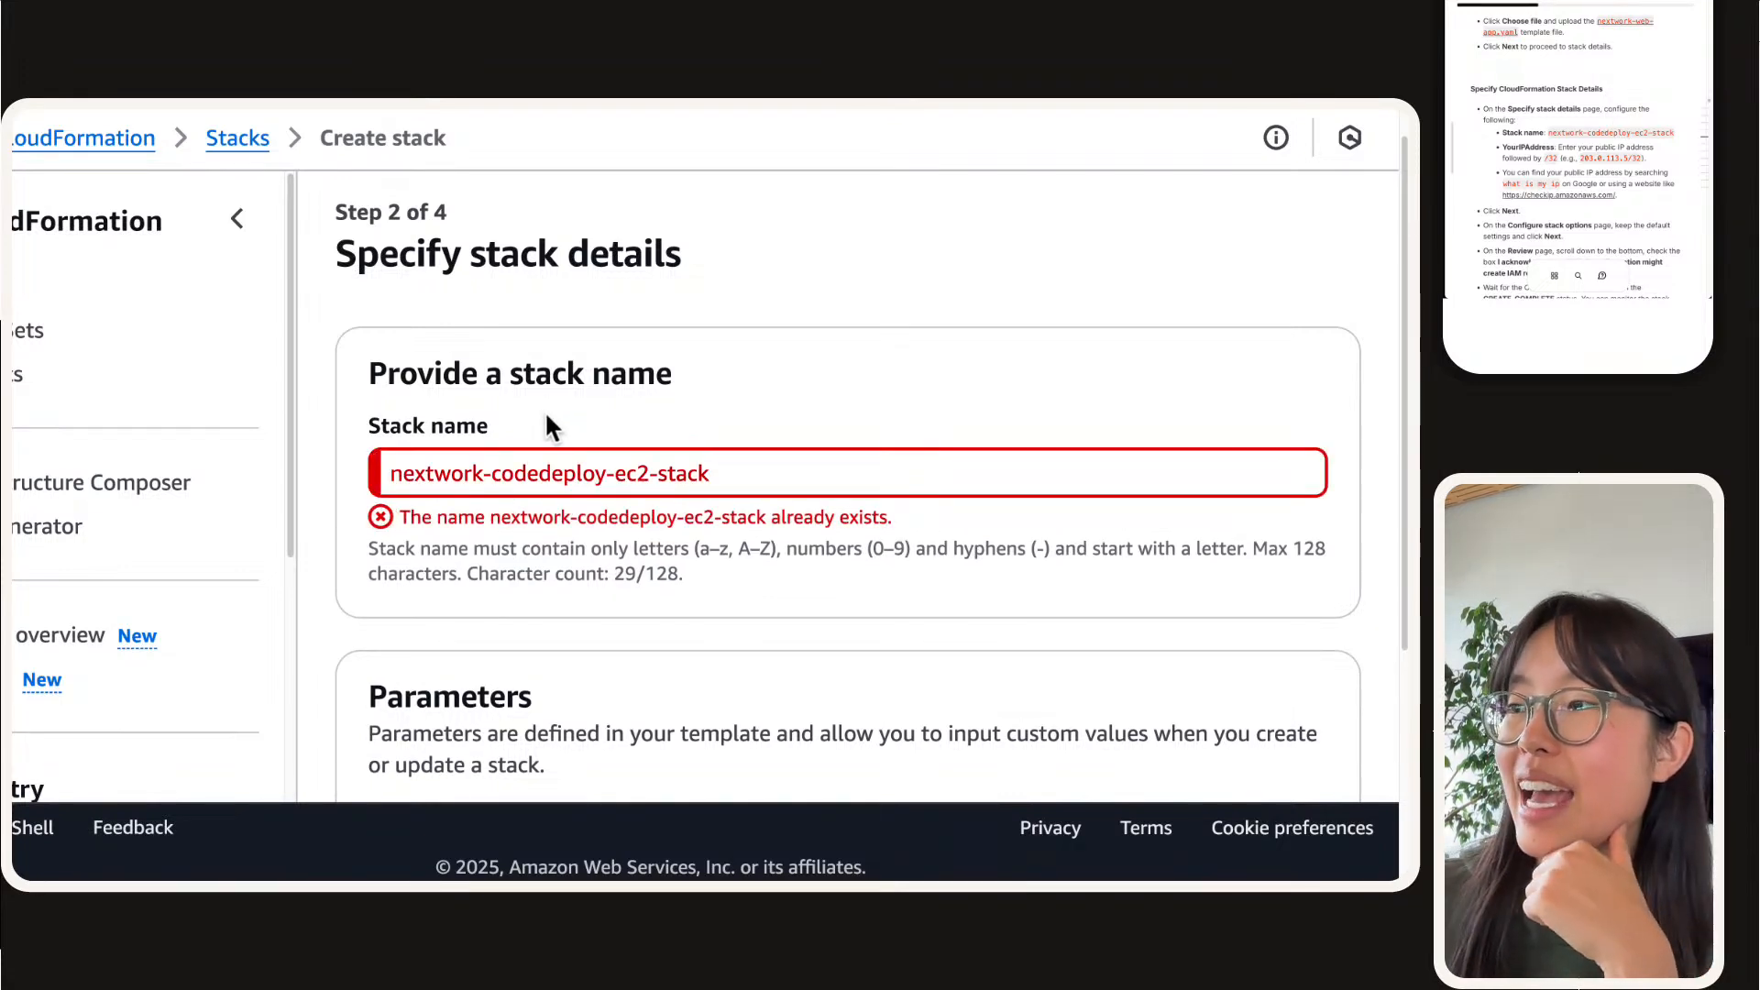
click(743, 475)
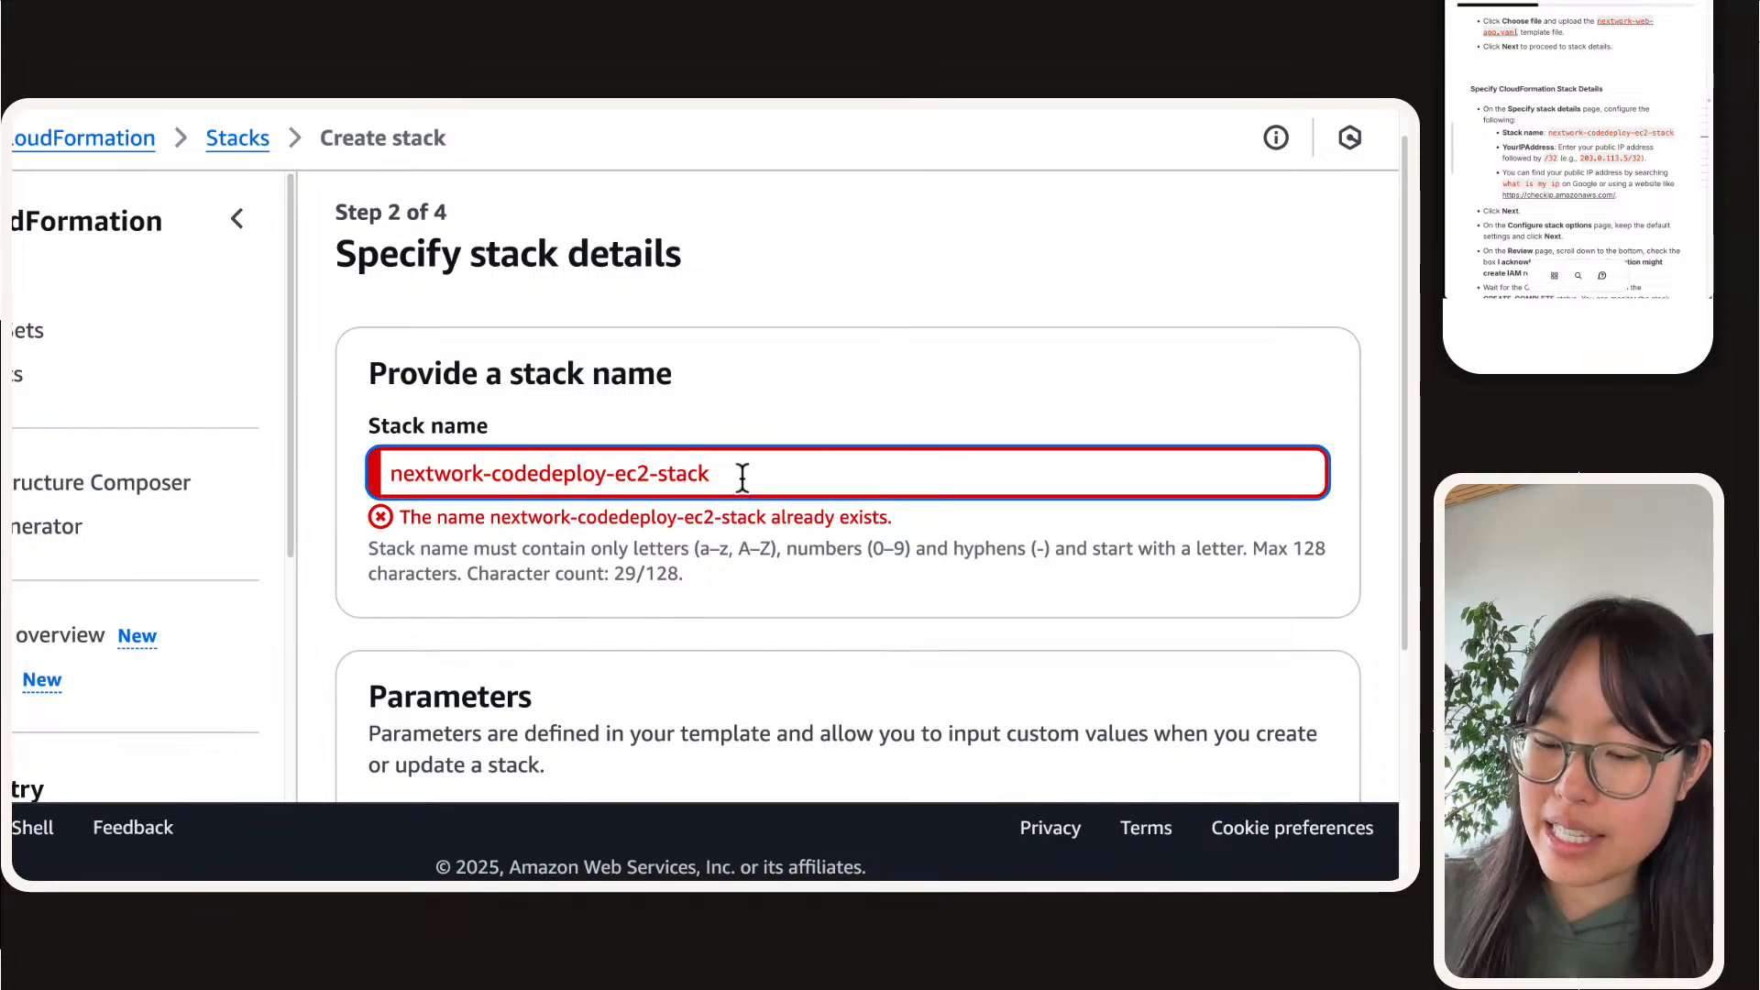
text(2)
click(727, 355)
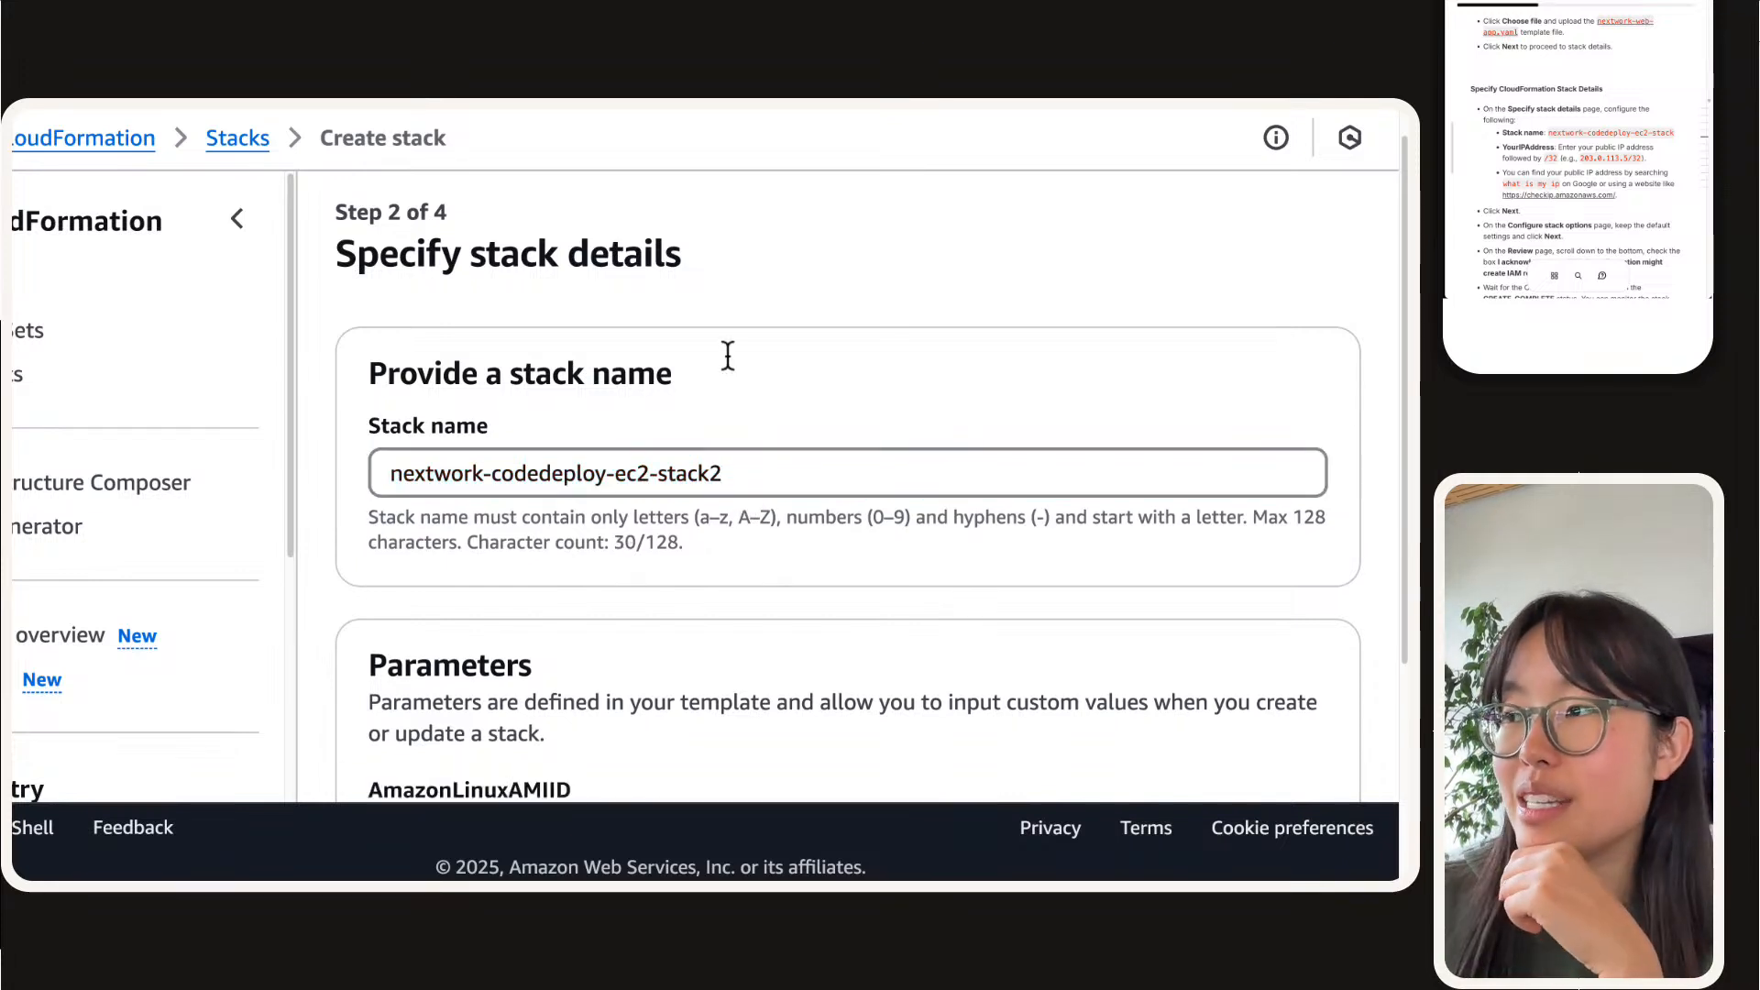
Step: Open the checkip.amazonaws.com address from the MyIP description in a new browser tab and select the IP address shown
scroll(727, 354, down, 3)
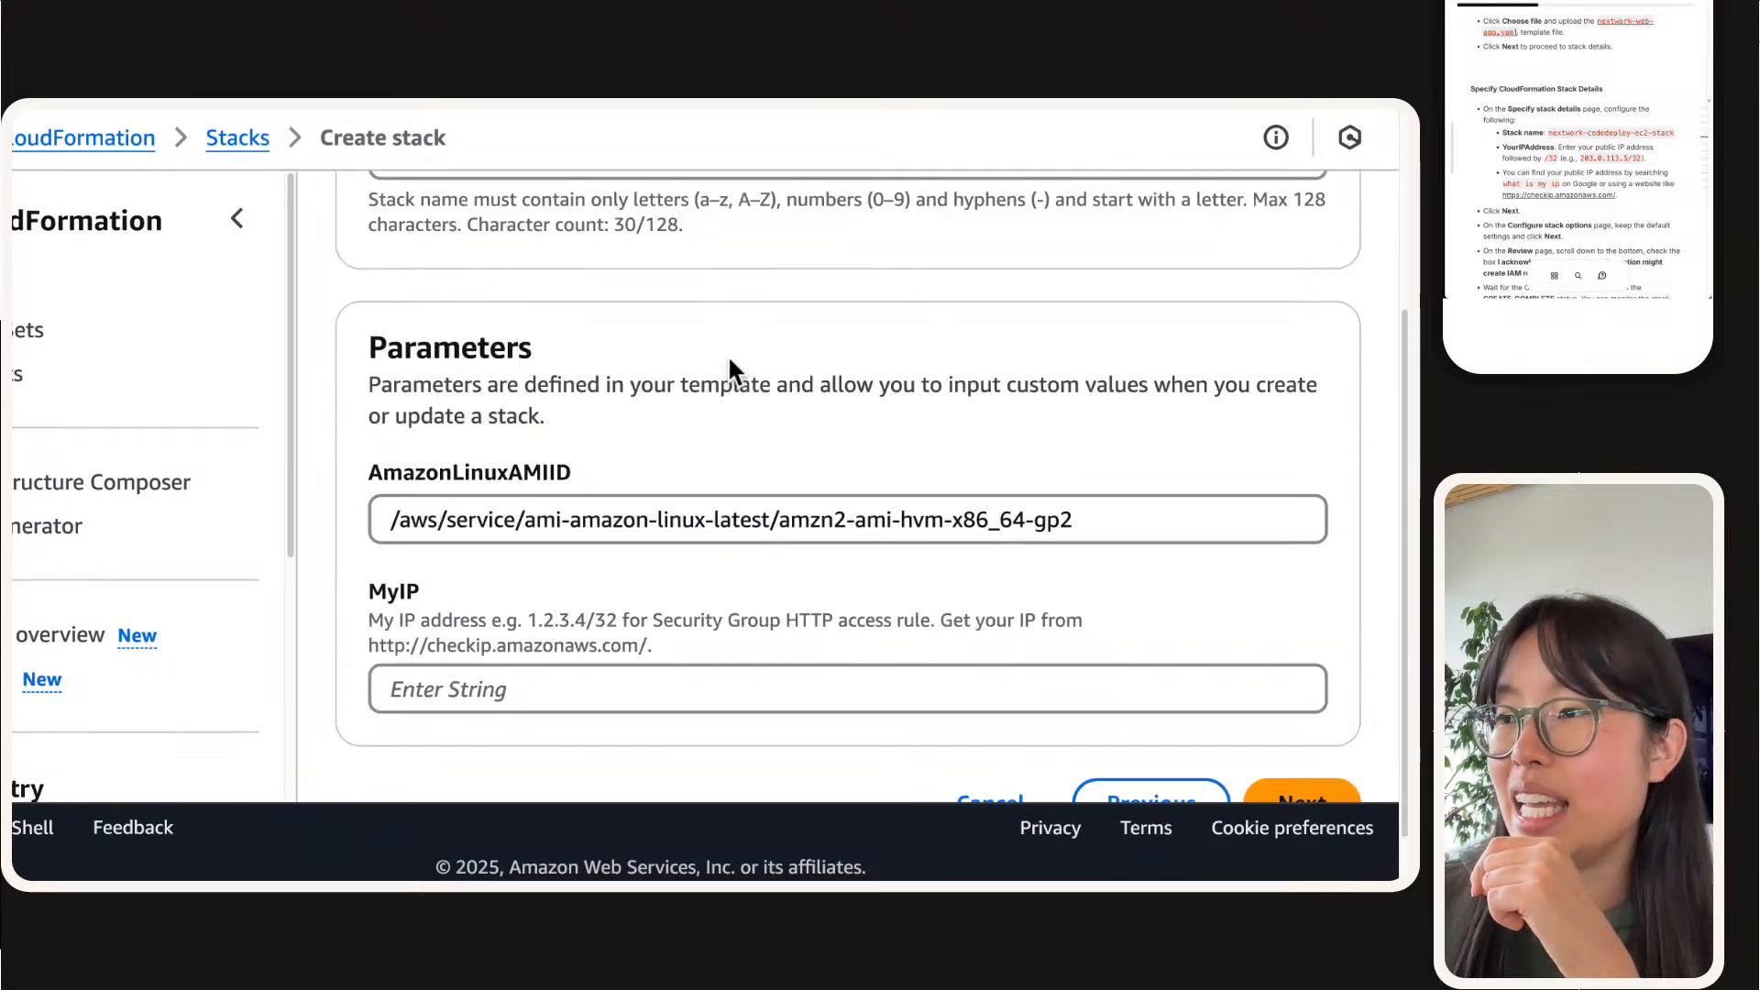
scroll(729, 363, down, 1)
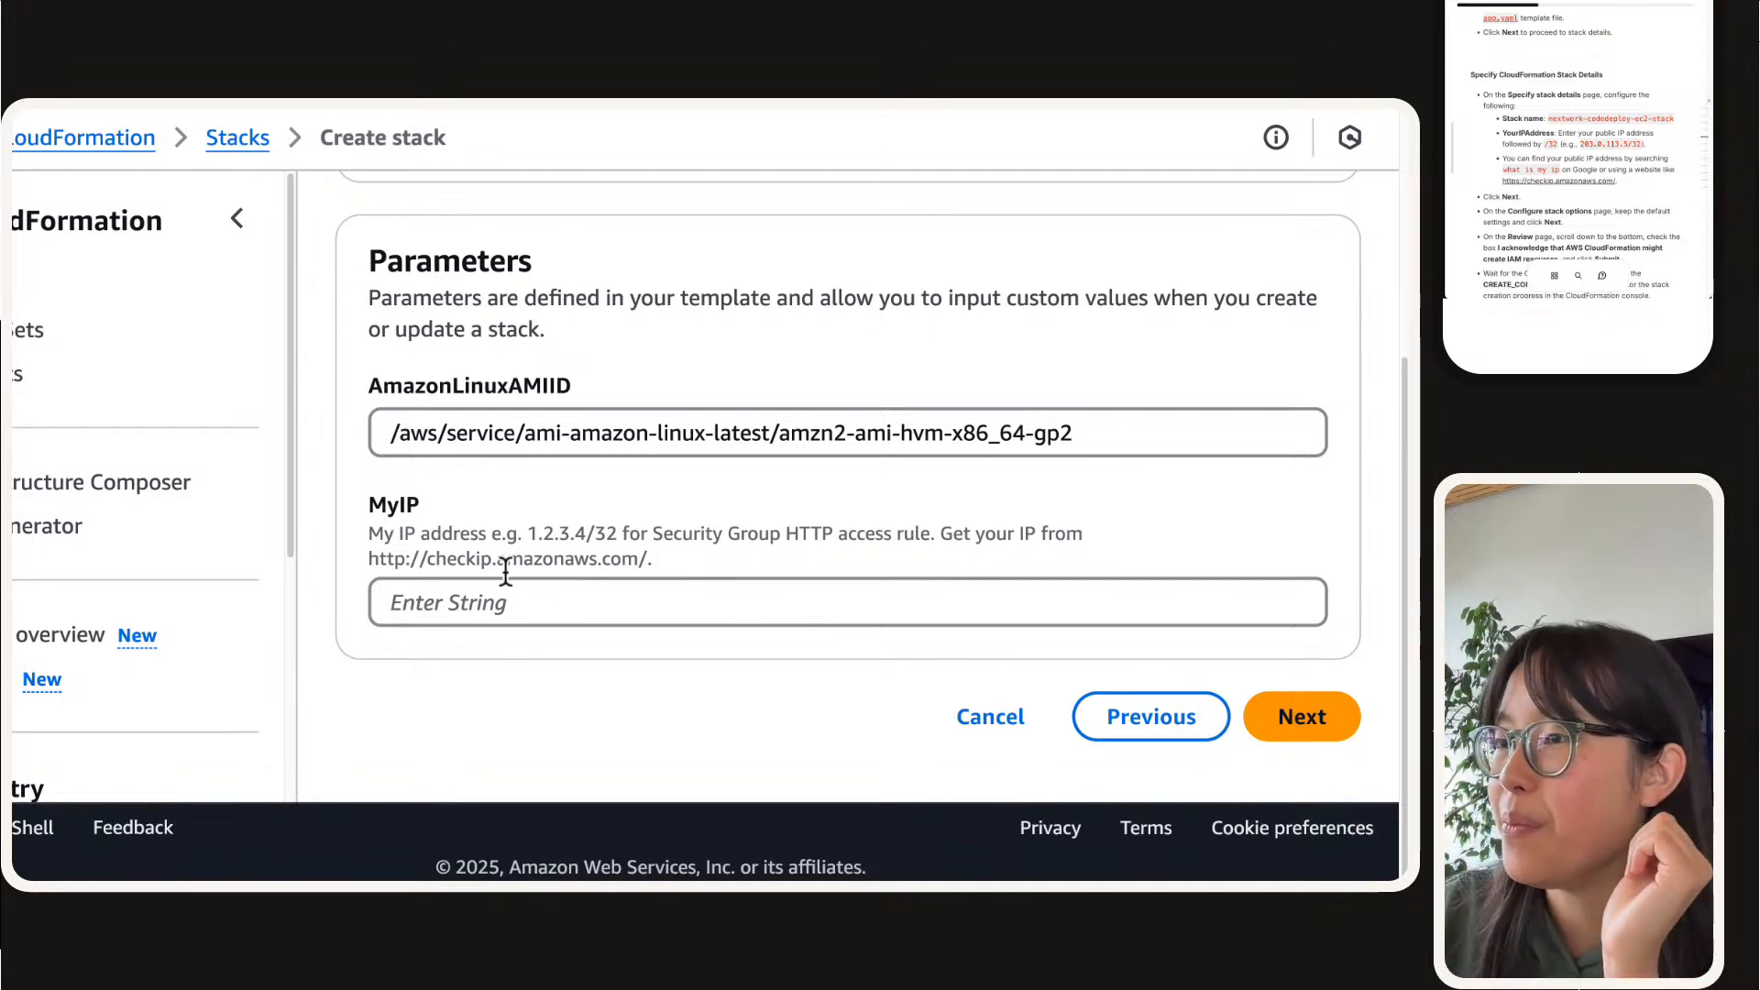
drag(363, 560, 635, 580)
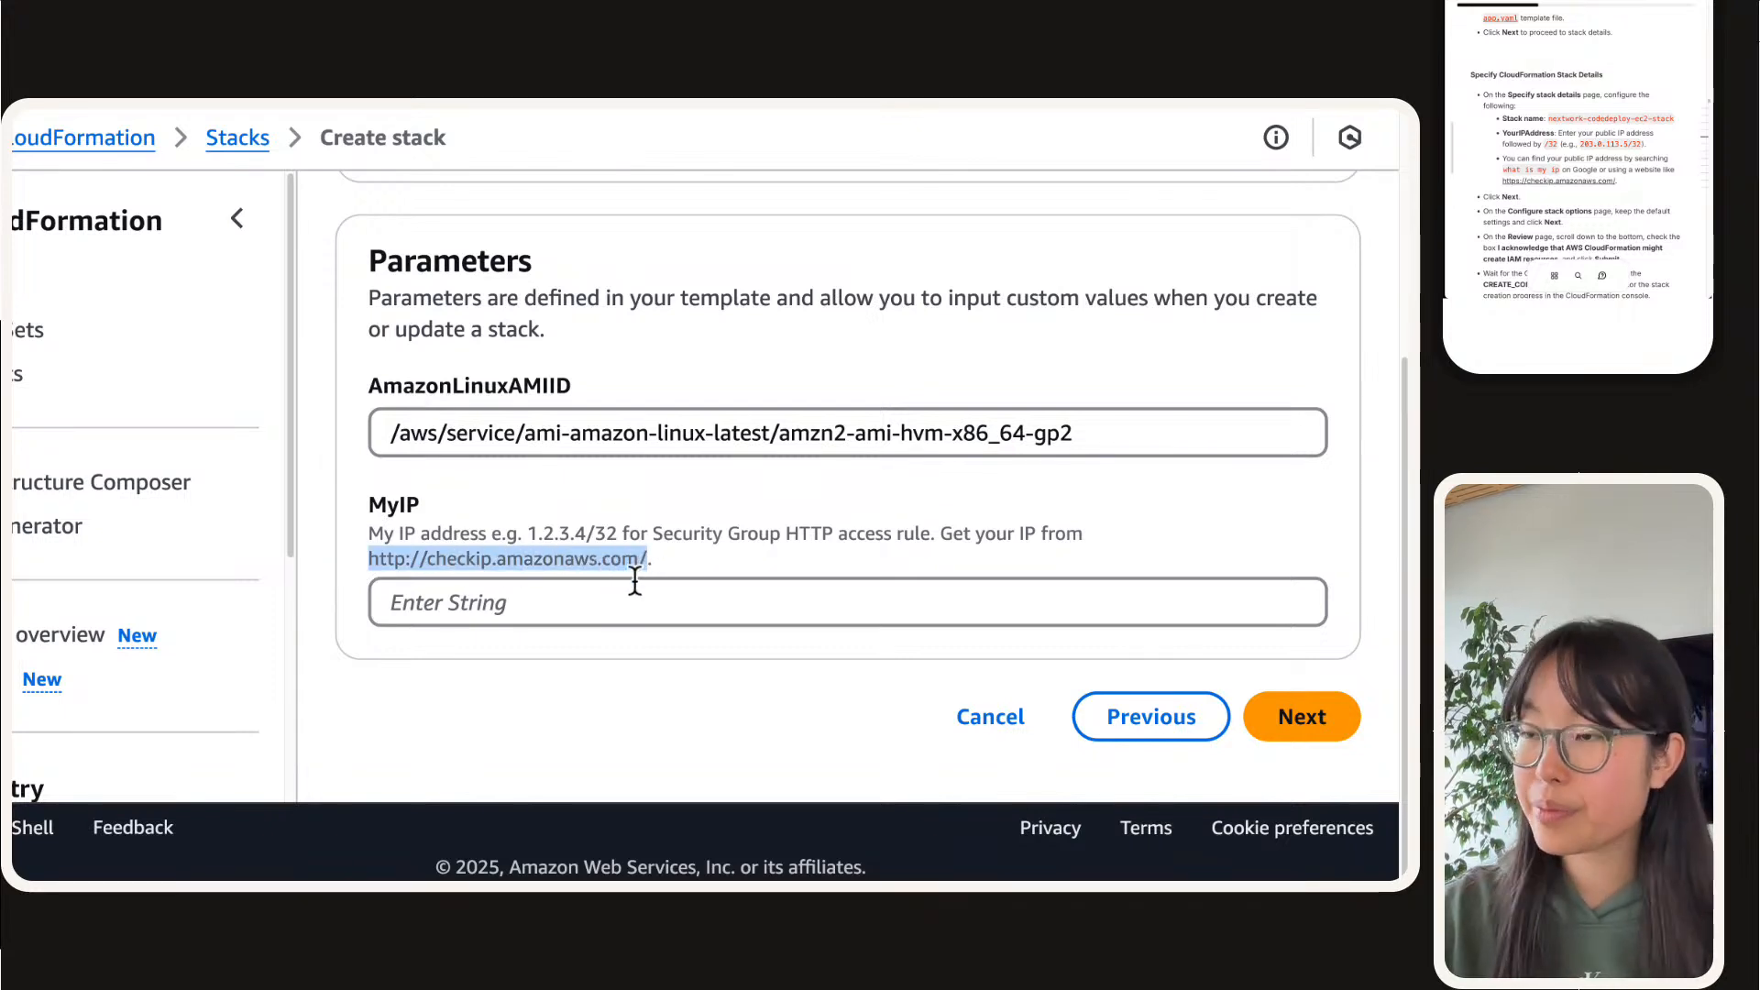
key(super+c)
key(super+t)
key(super+v)
key(Return)
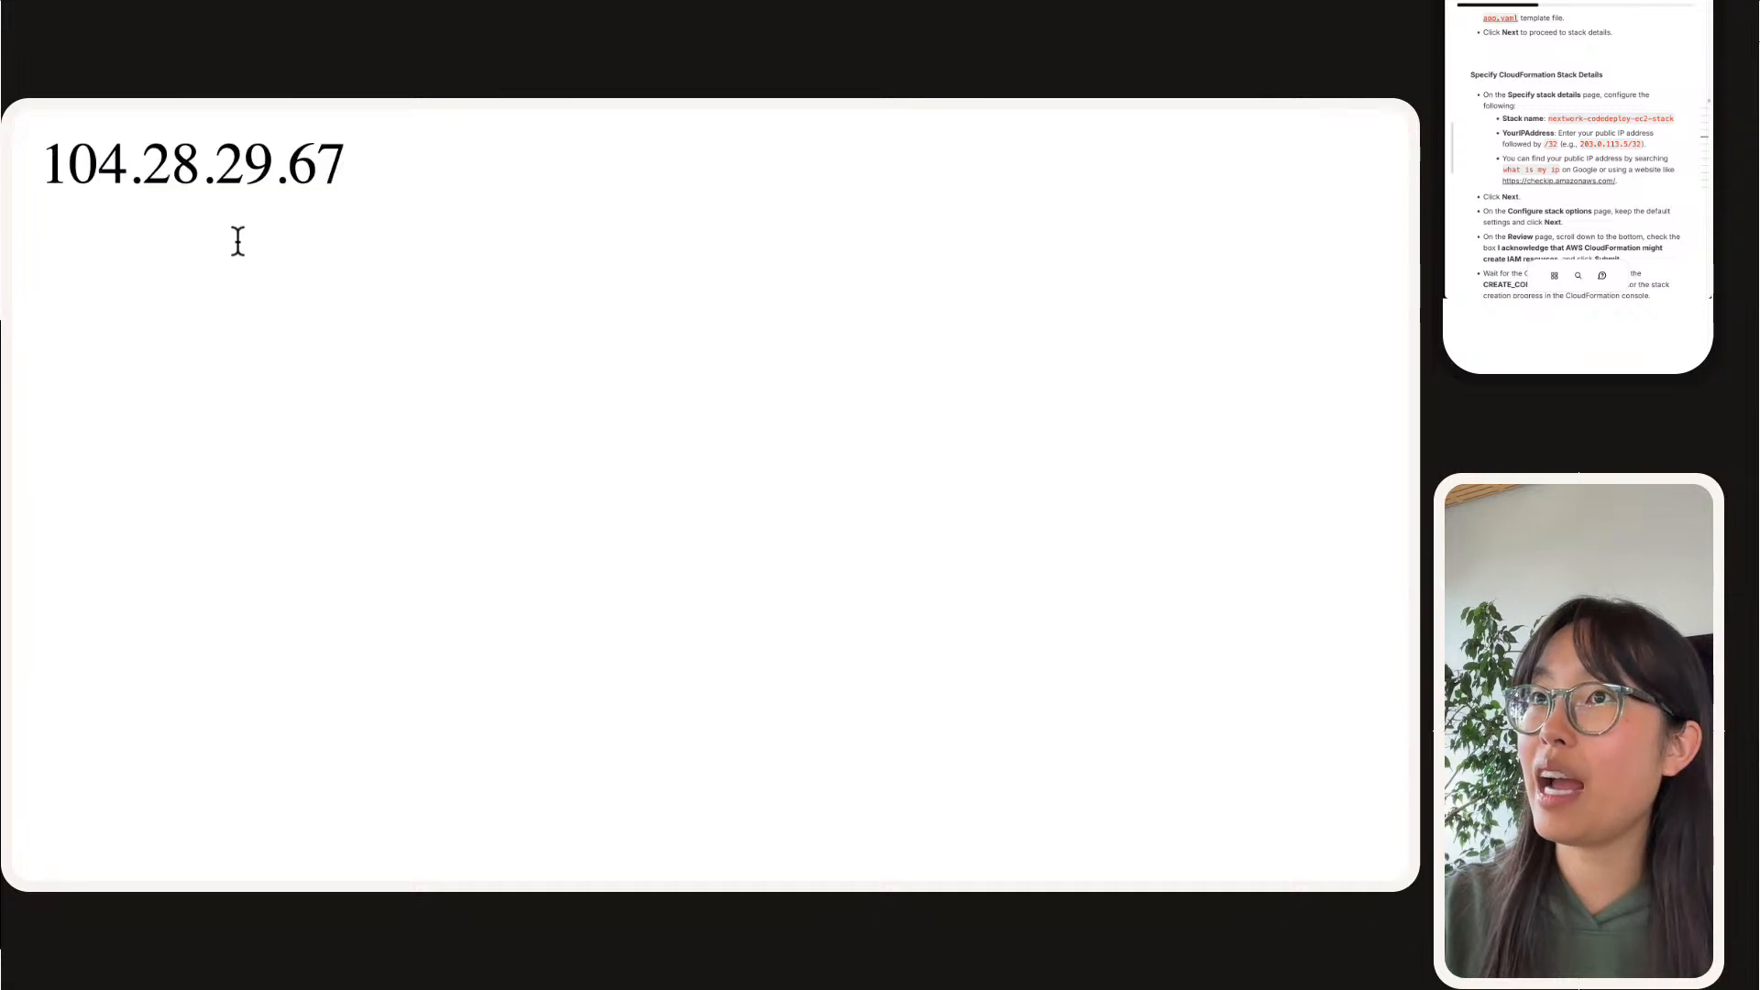
double_click(295, 162)
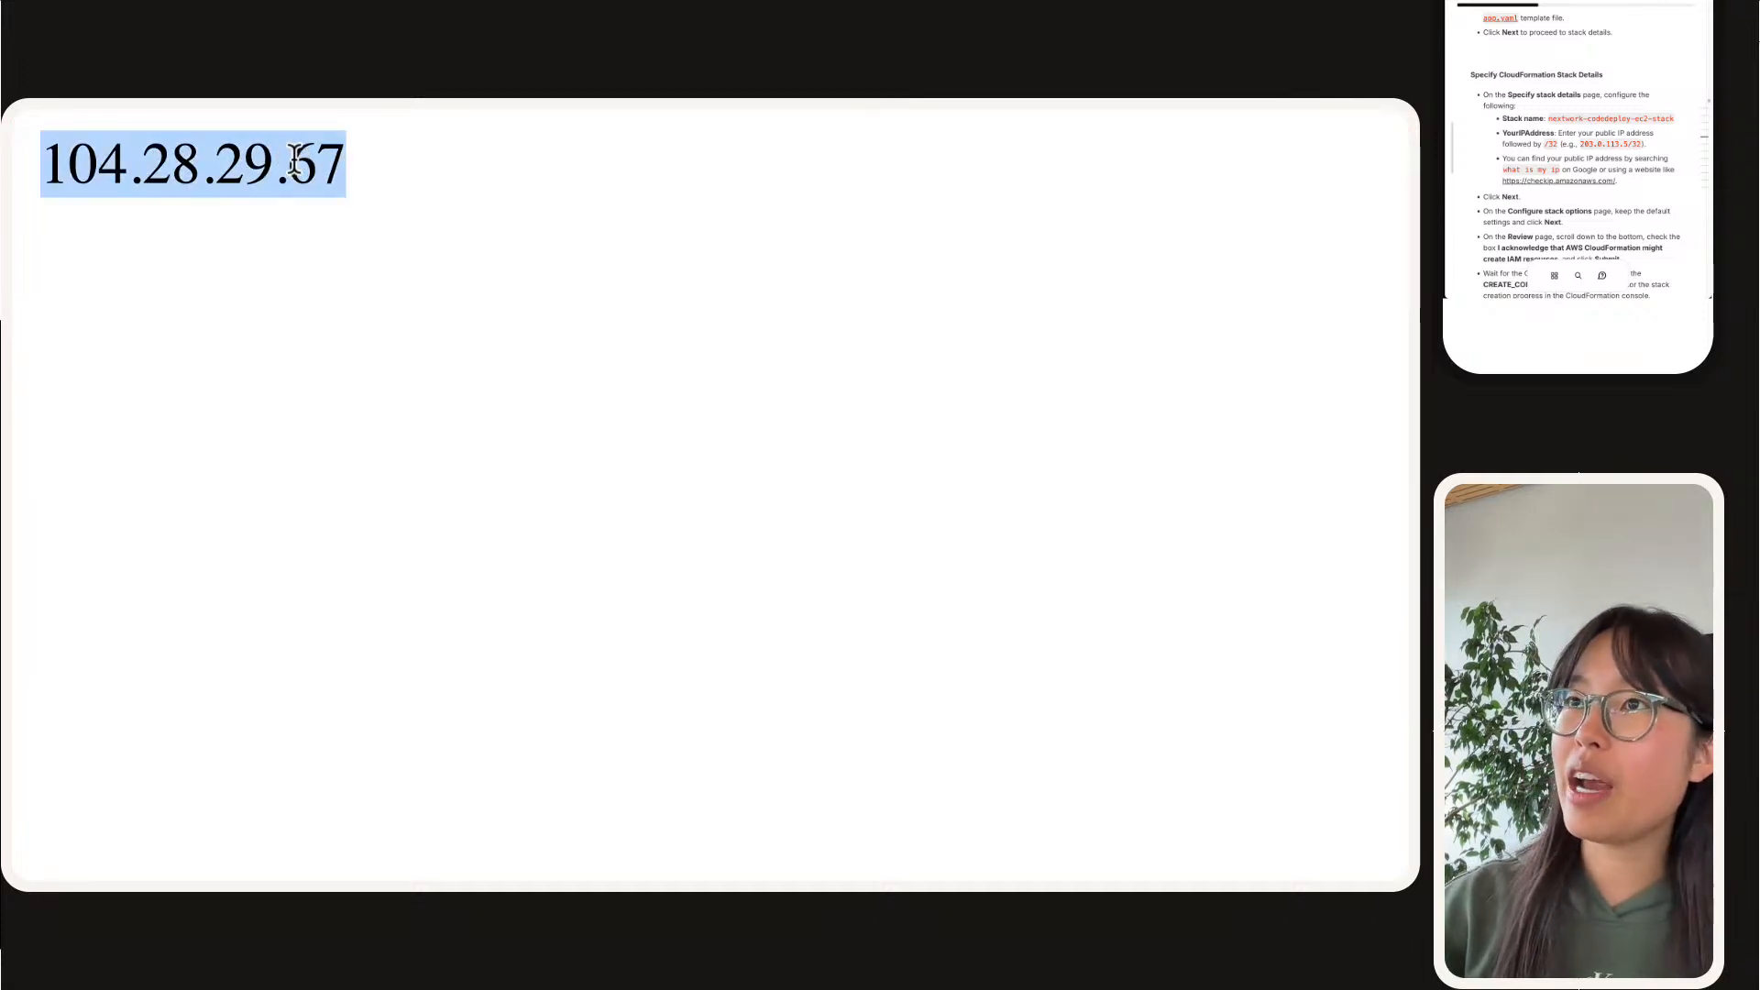
Step: Look up the public IP address on whatismyipaddress.com and copy the IPv4 address
mouse_move(357, 110)
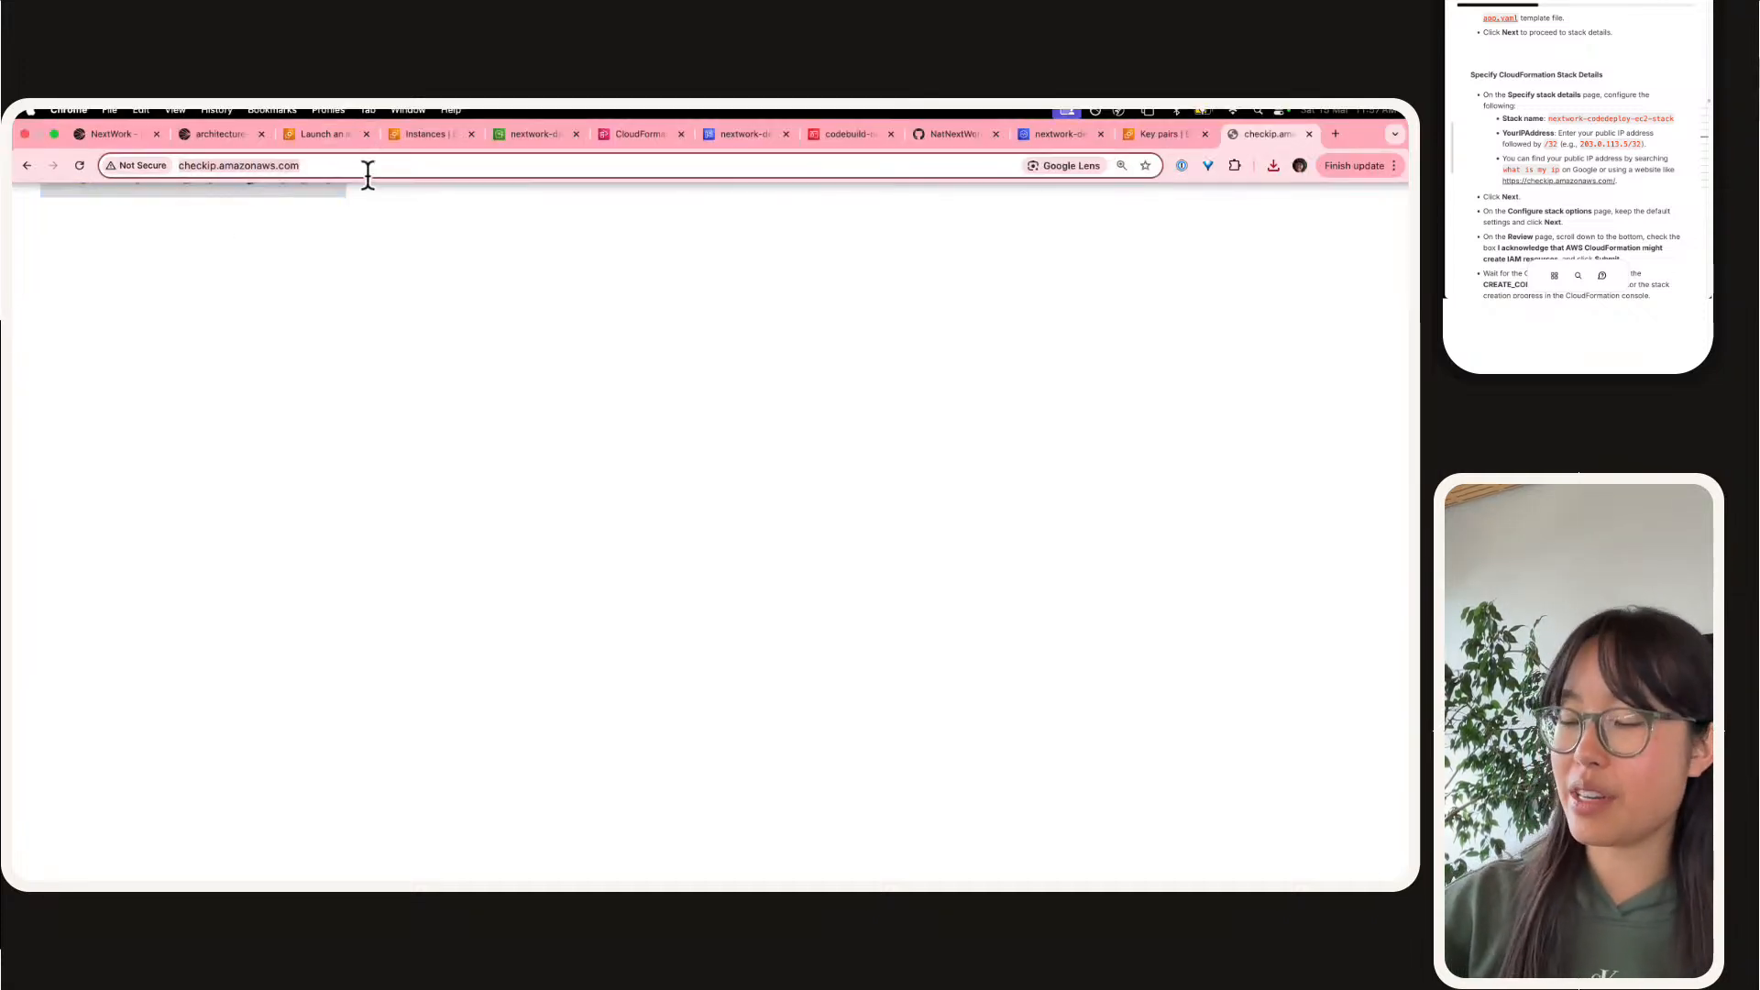
text(ip)
key(BackSpace)
key(BackSpace)
text(ip)
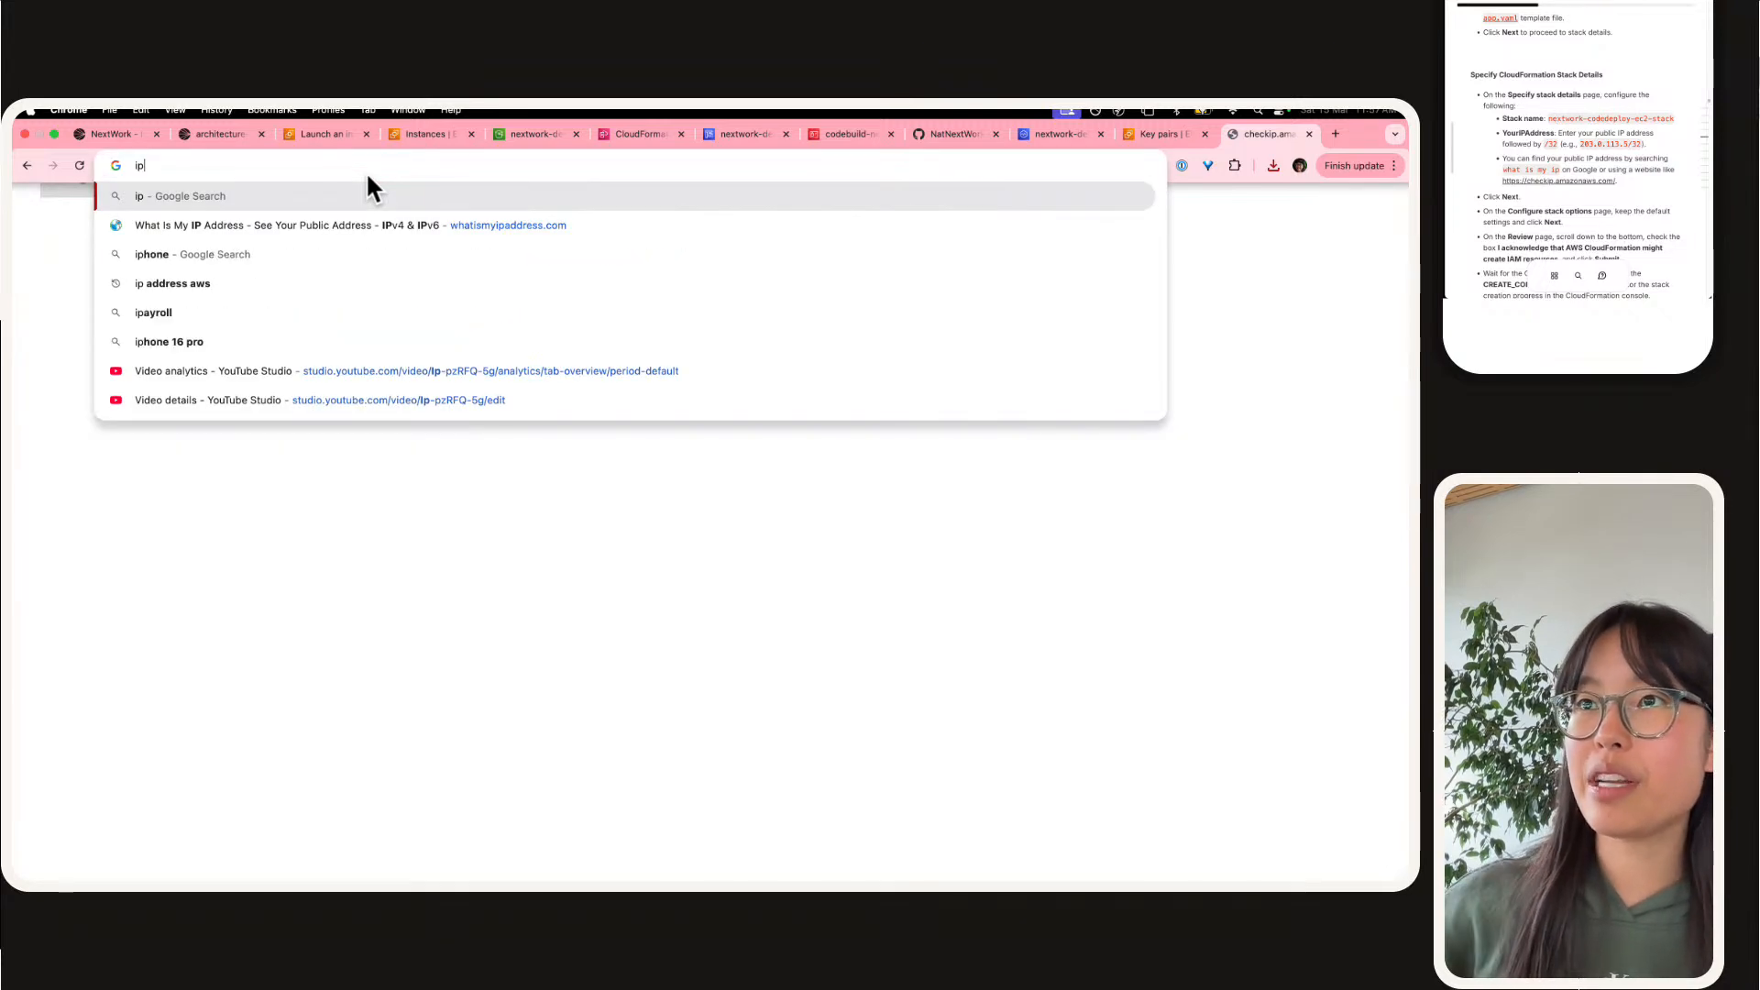
key(Down)
key(Return)
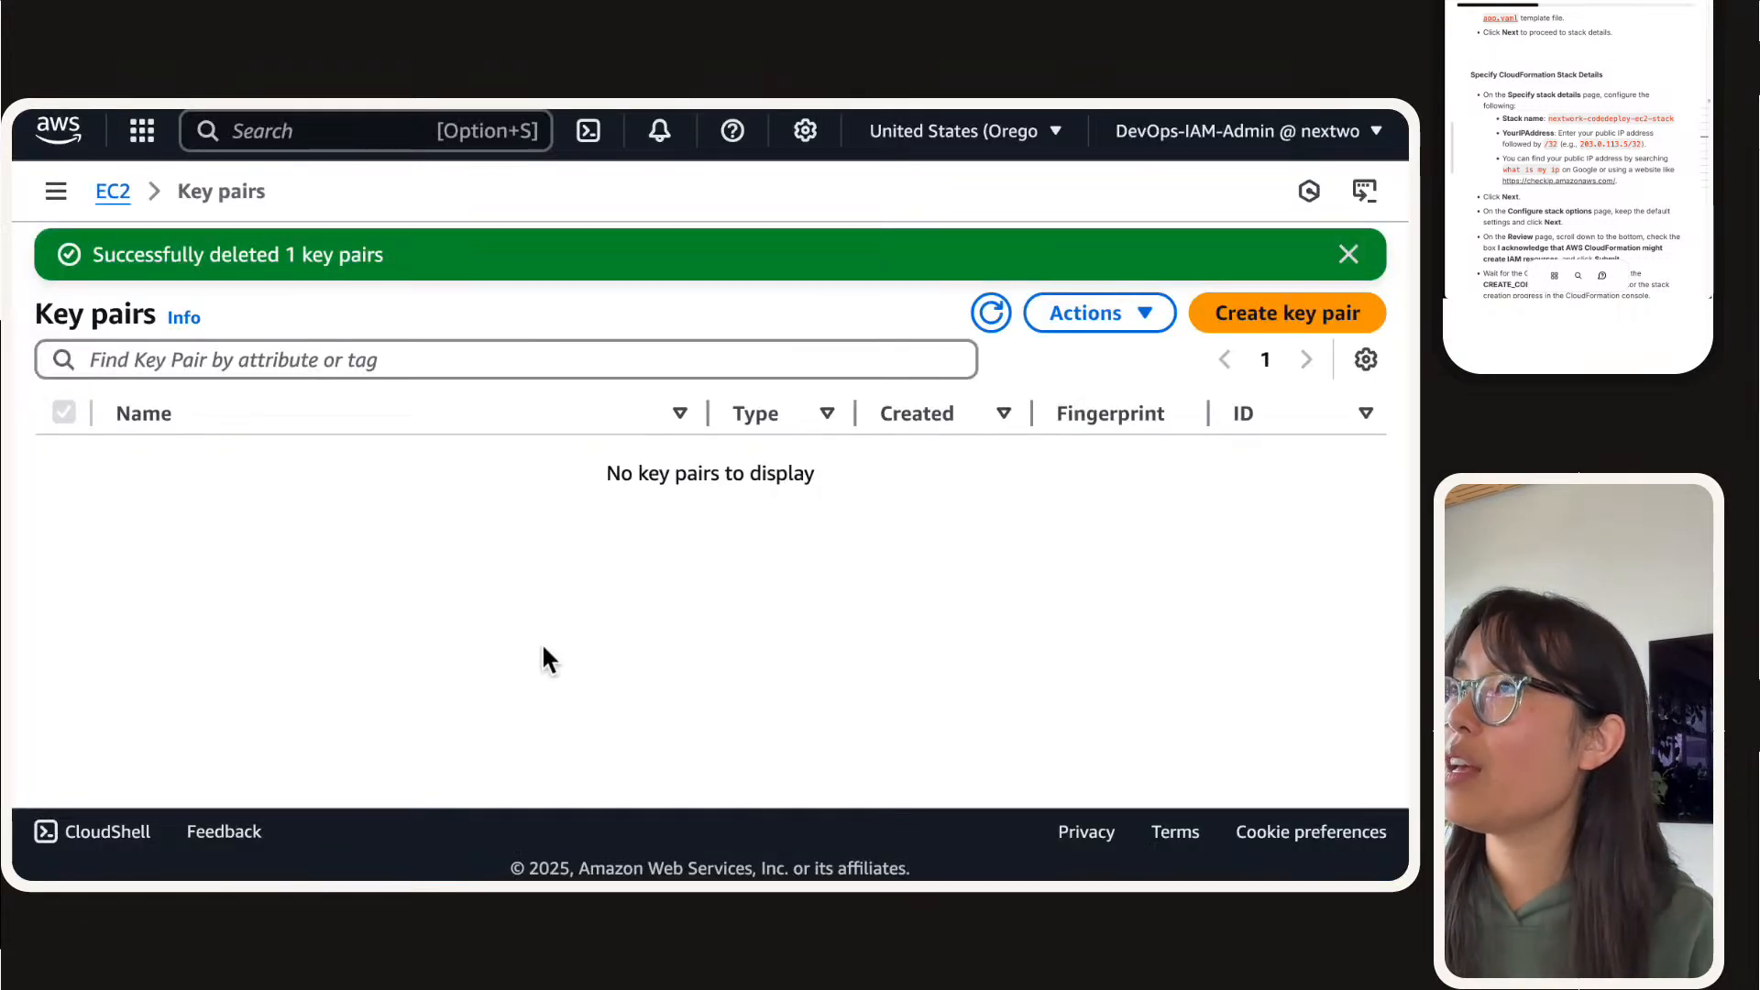
Step: Return to the CloudFormation stack form, set MyIP to the copied IPv4 address followed by /32 and proceed to the stack options
mouse_move(573, 112)
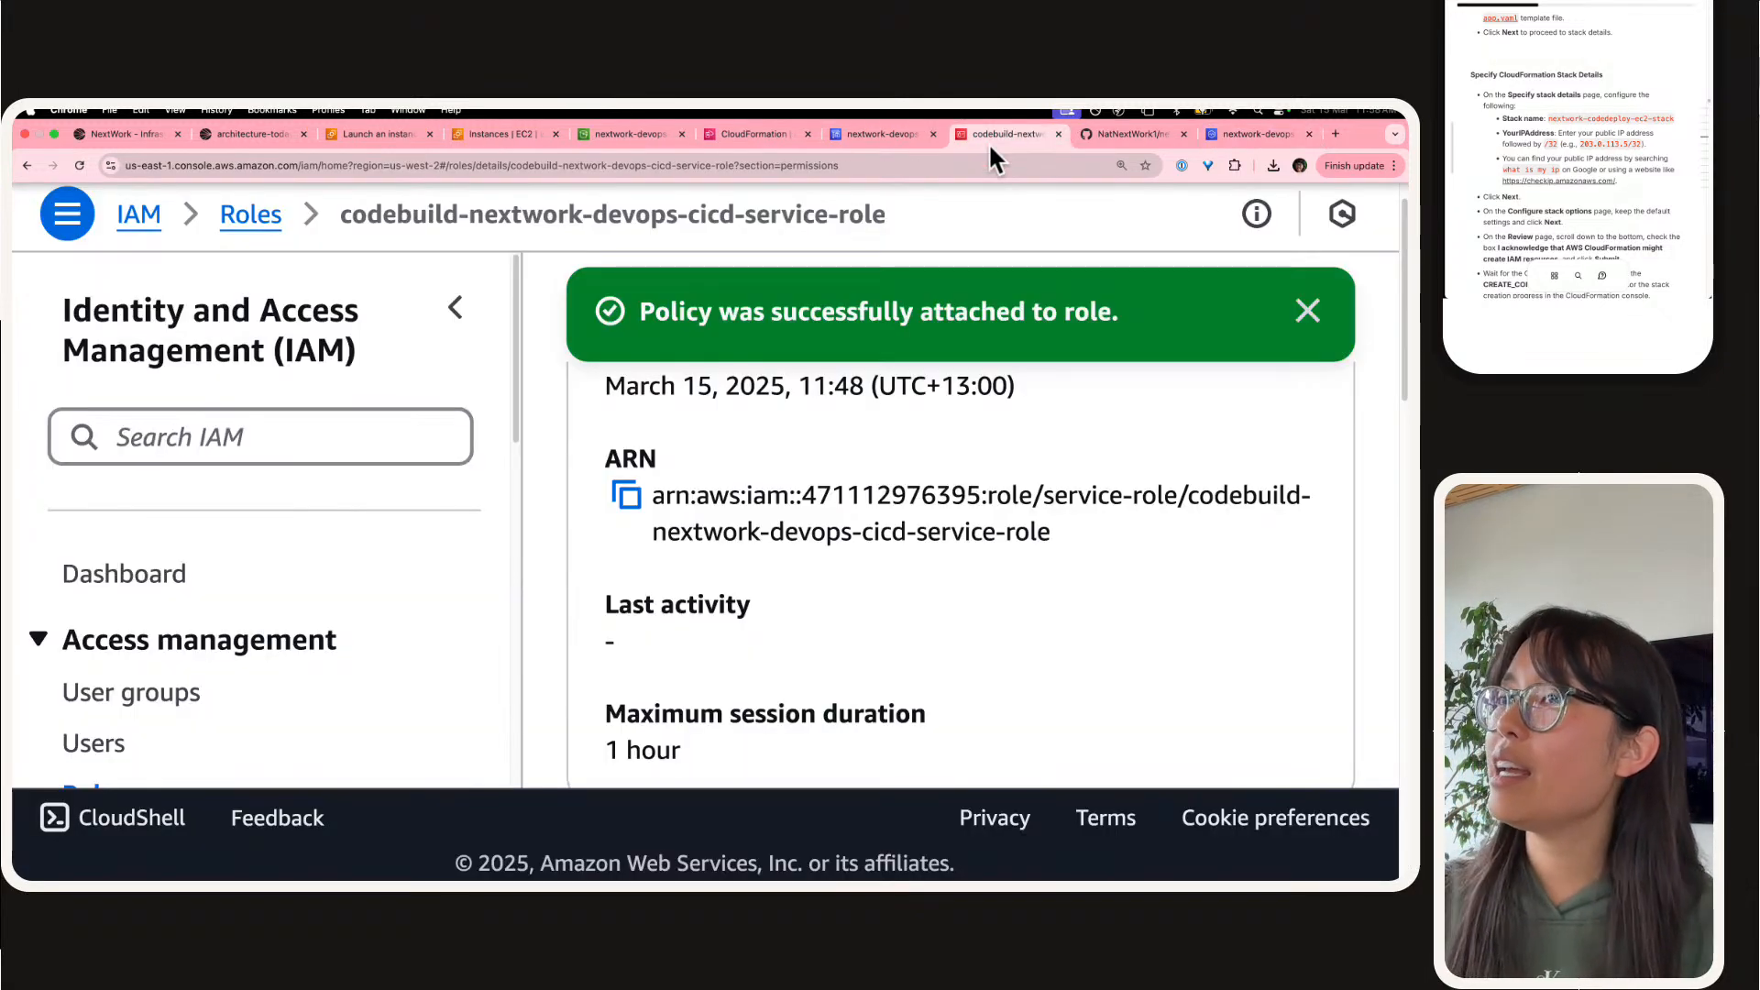
click(747, 136)
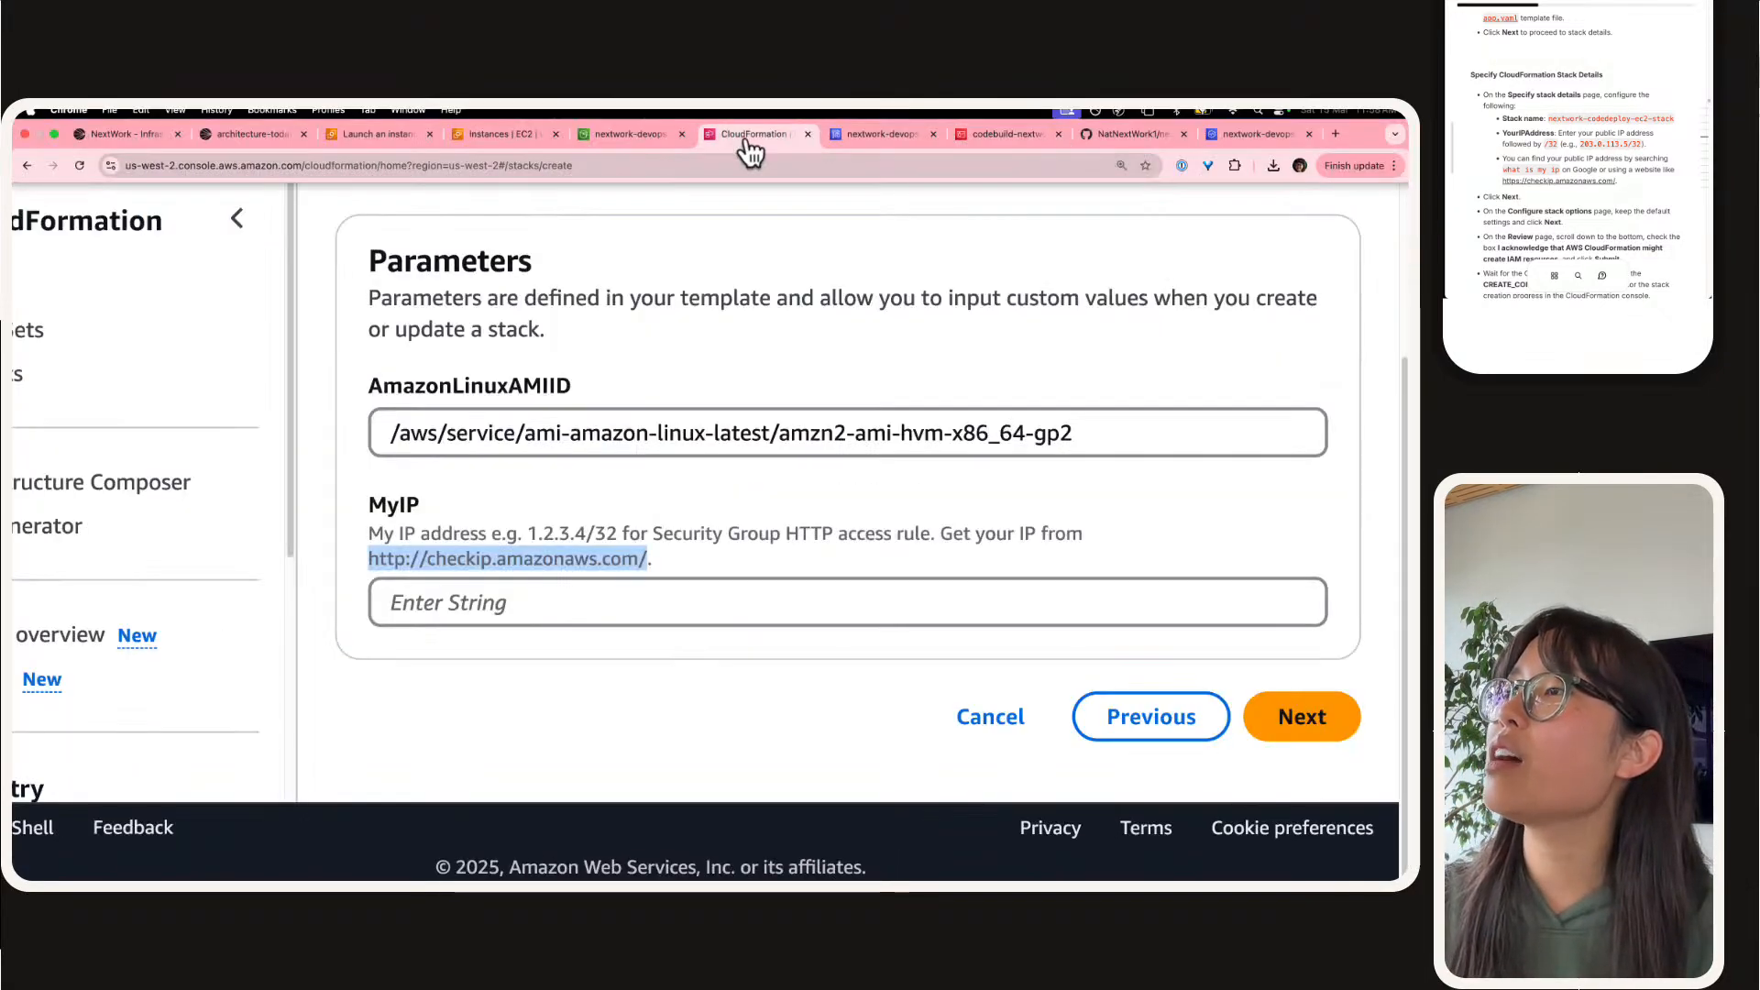
click(554, 612)
key(super+v)
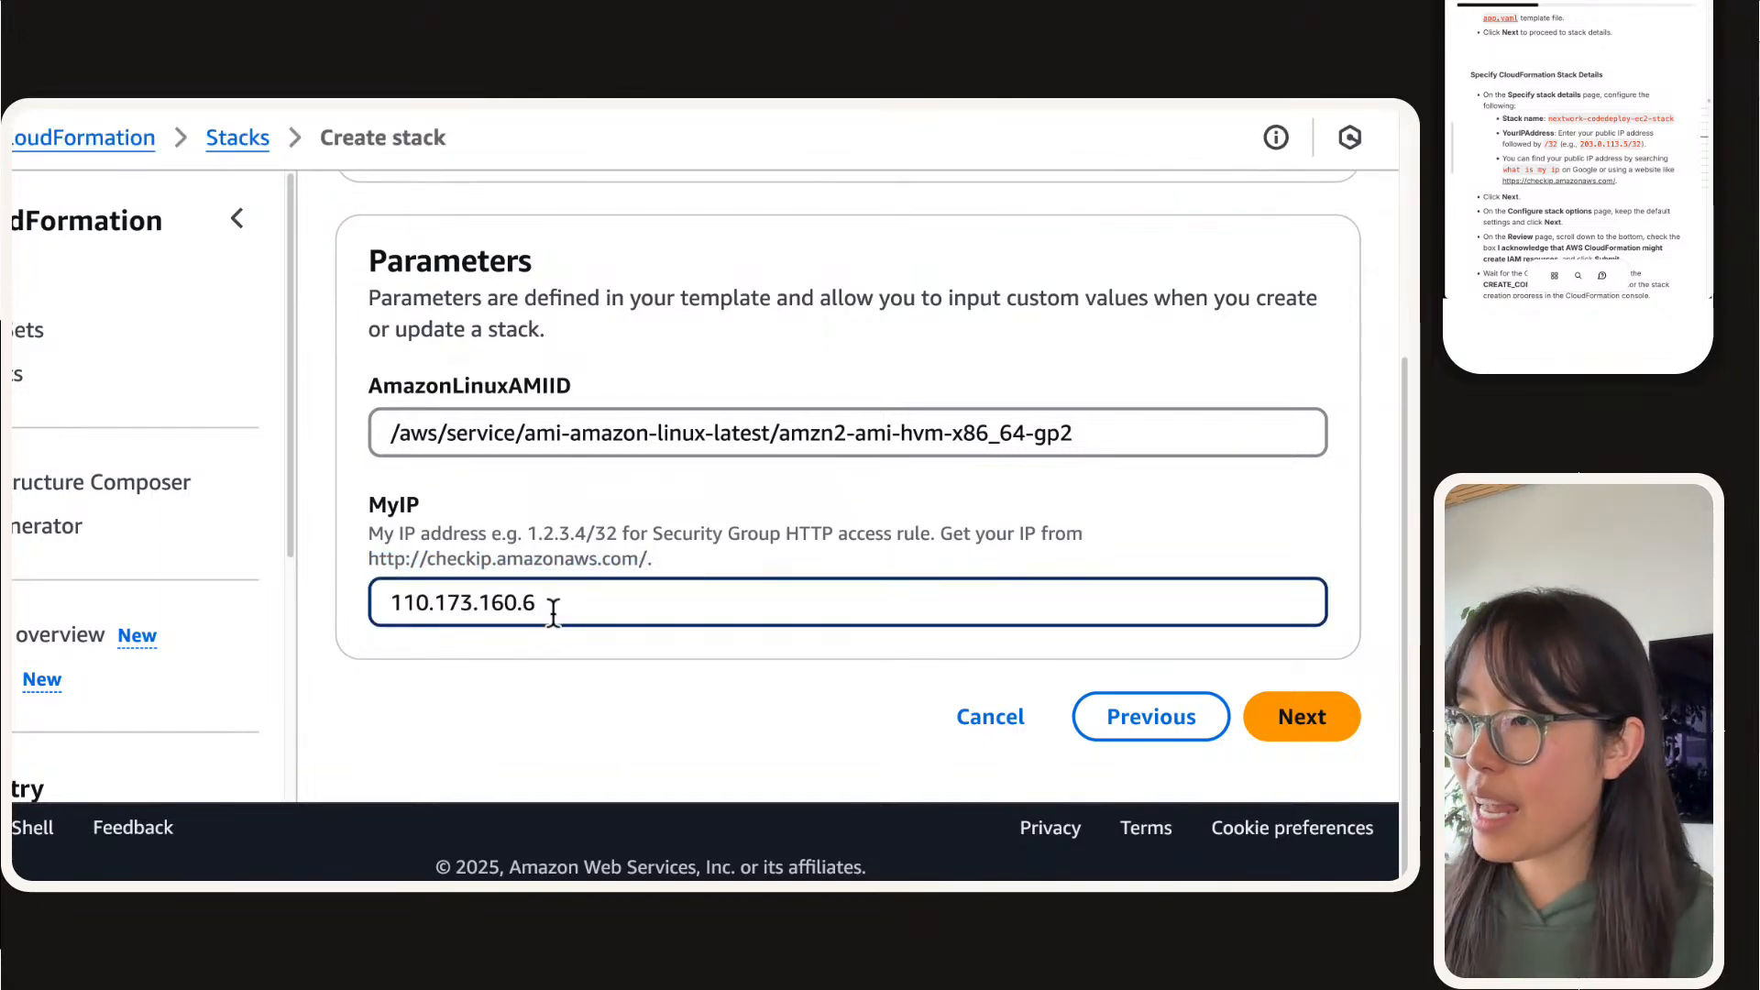
text(/32)
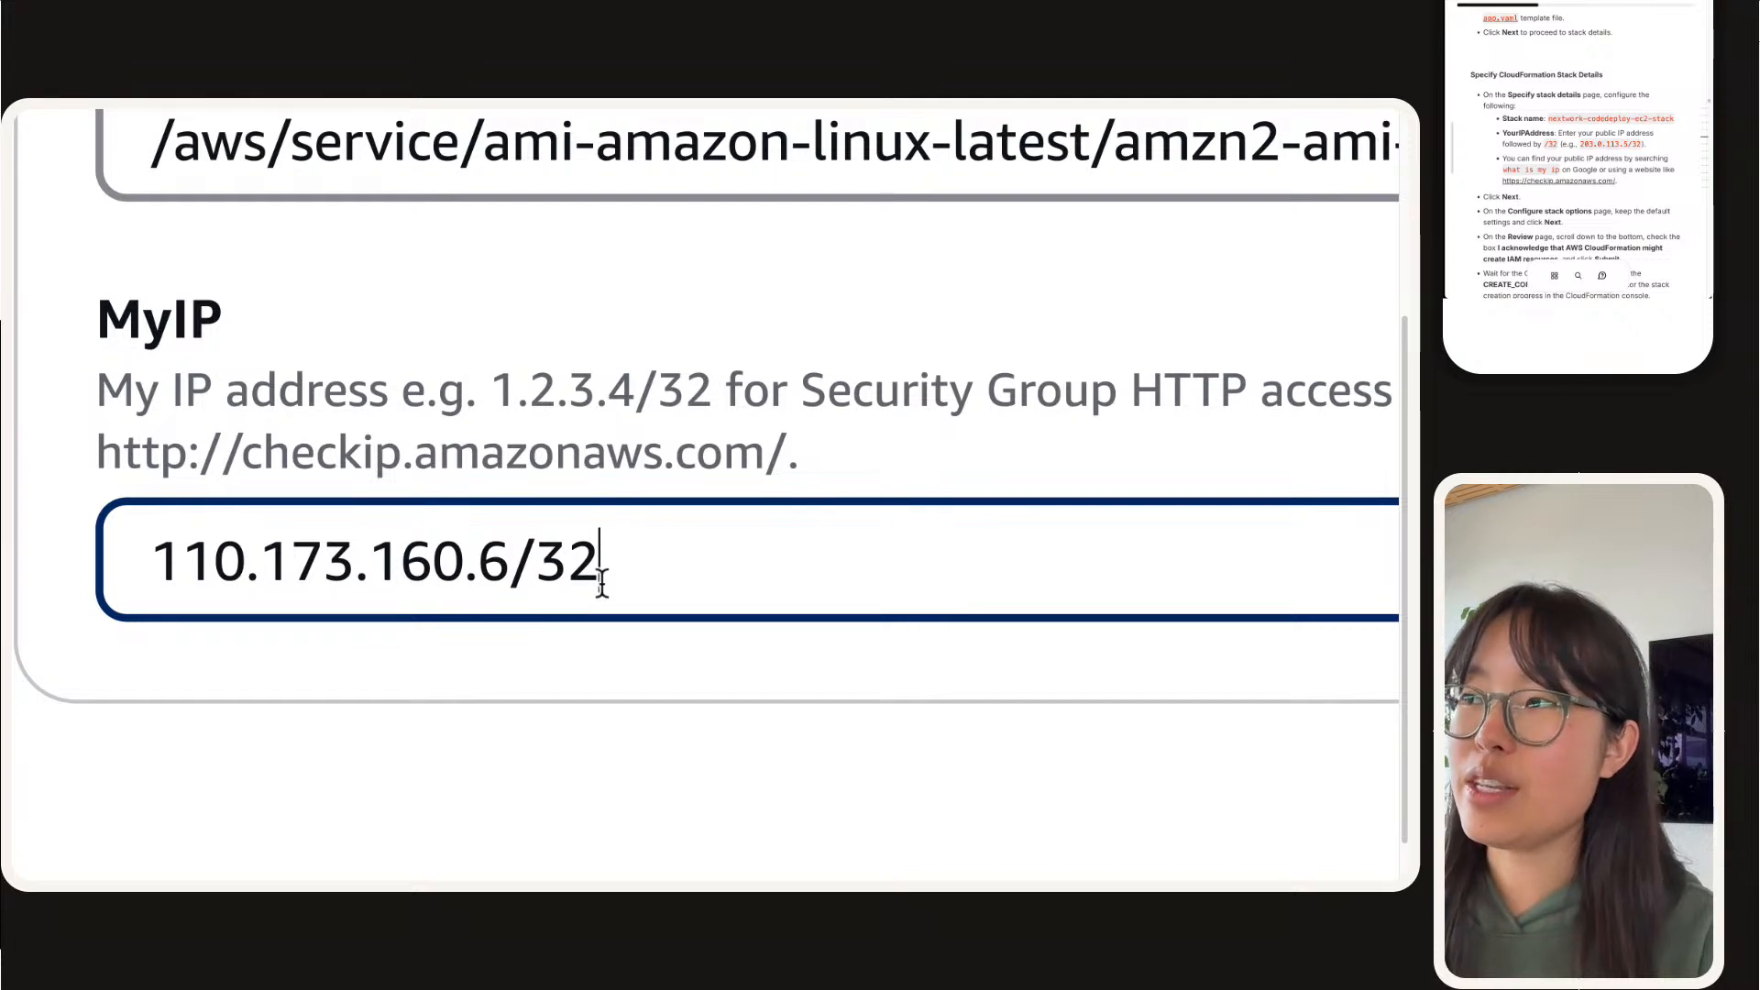
drag(151, 561, 600, 563)
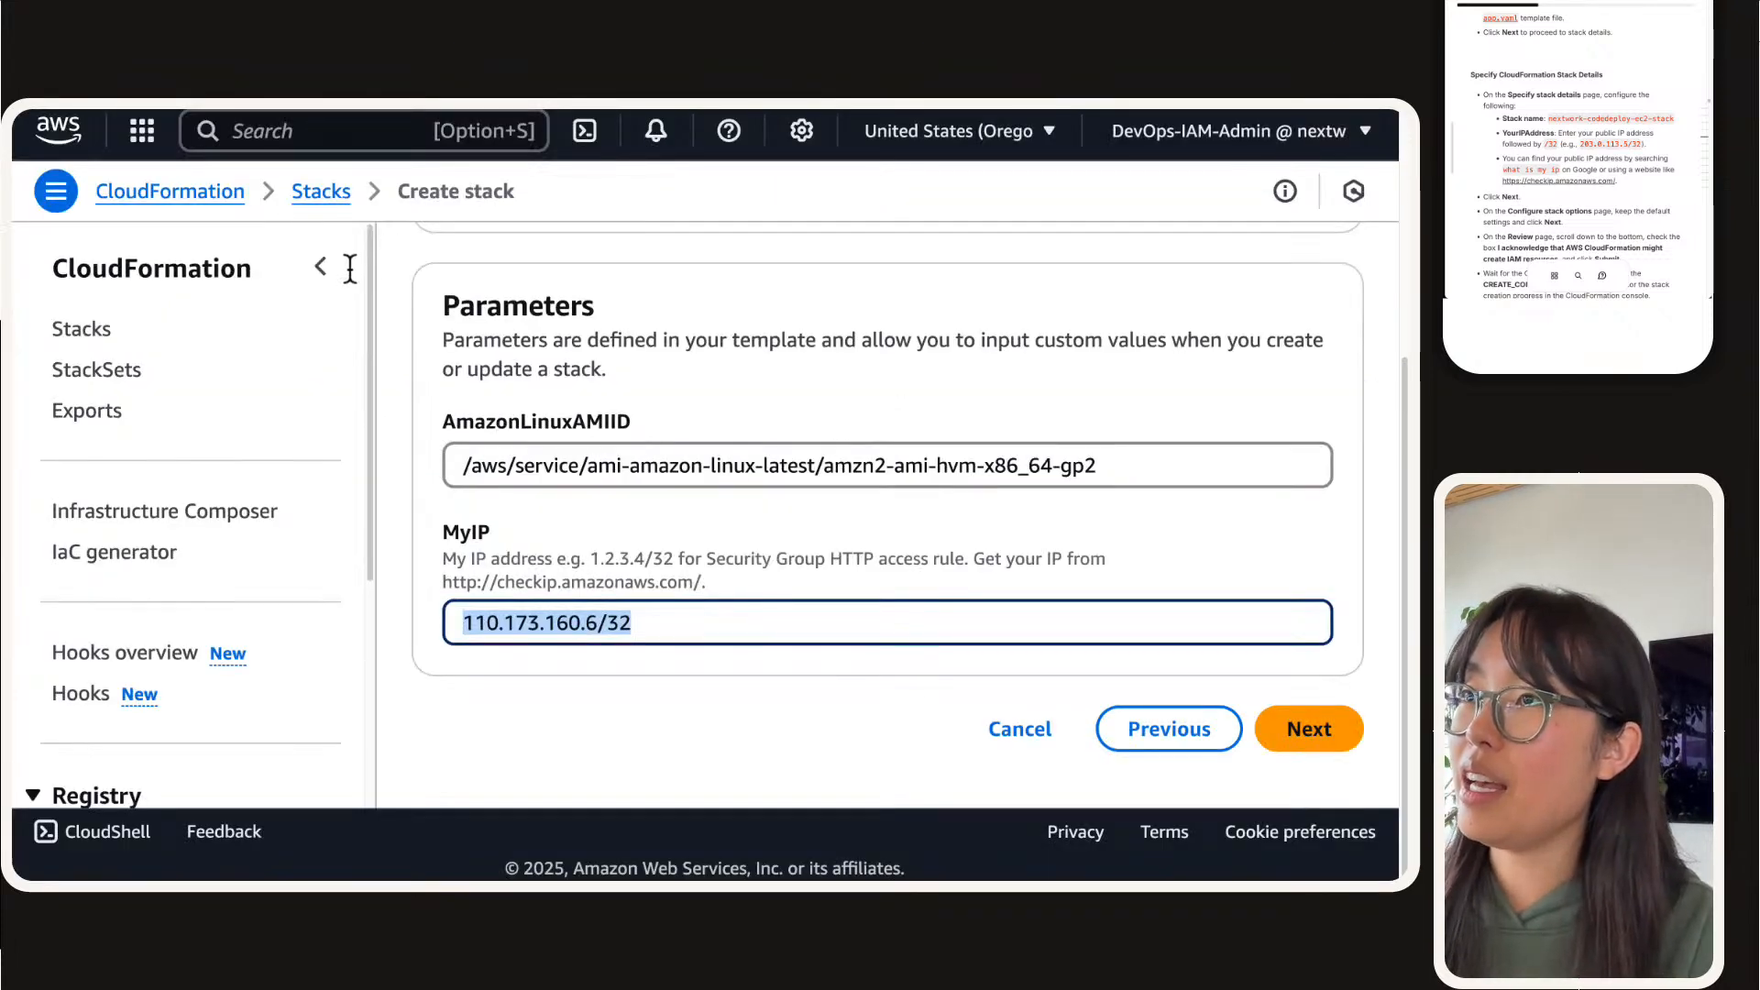
click(329, 259)
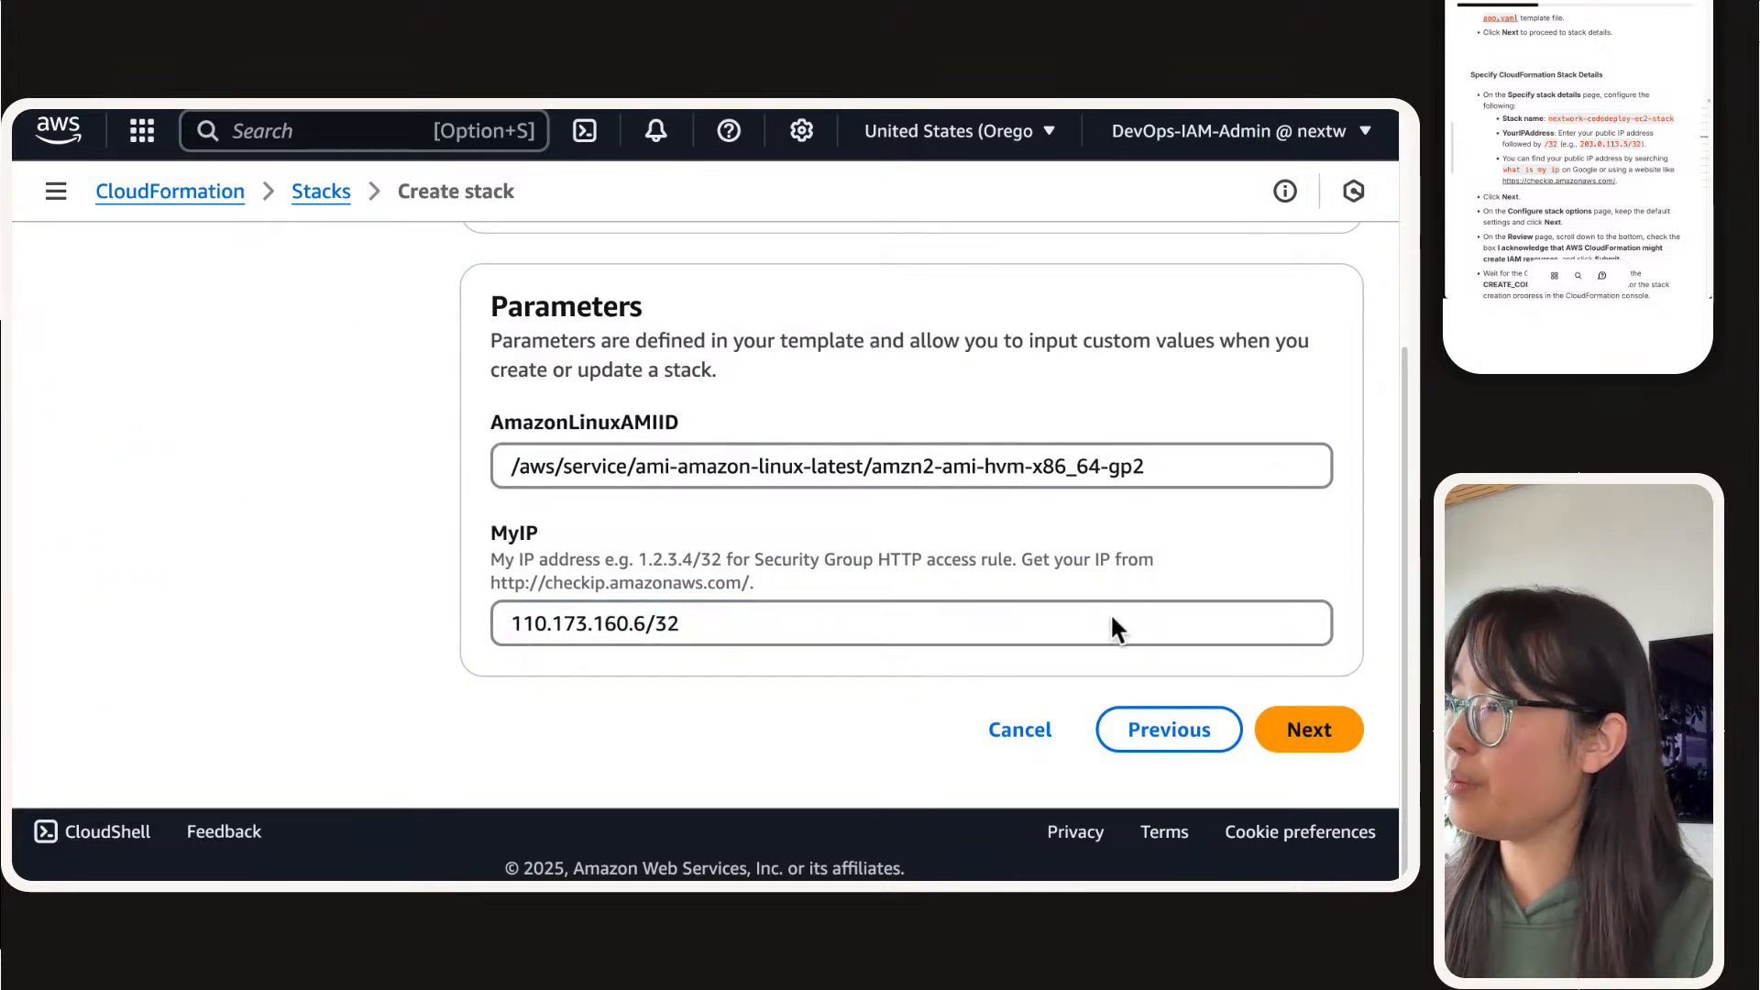
click(1318, 727)
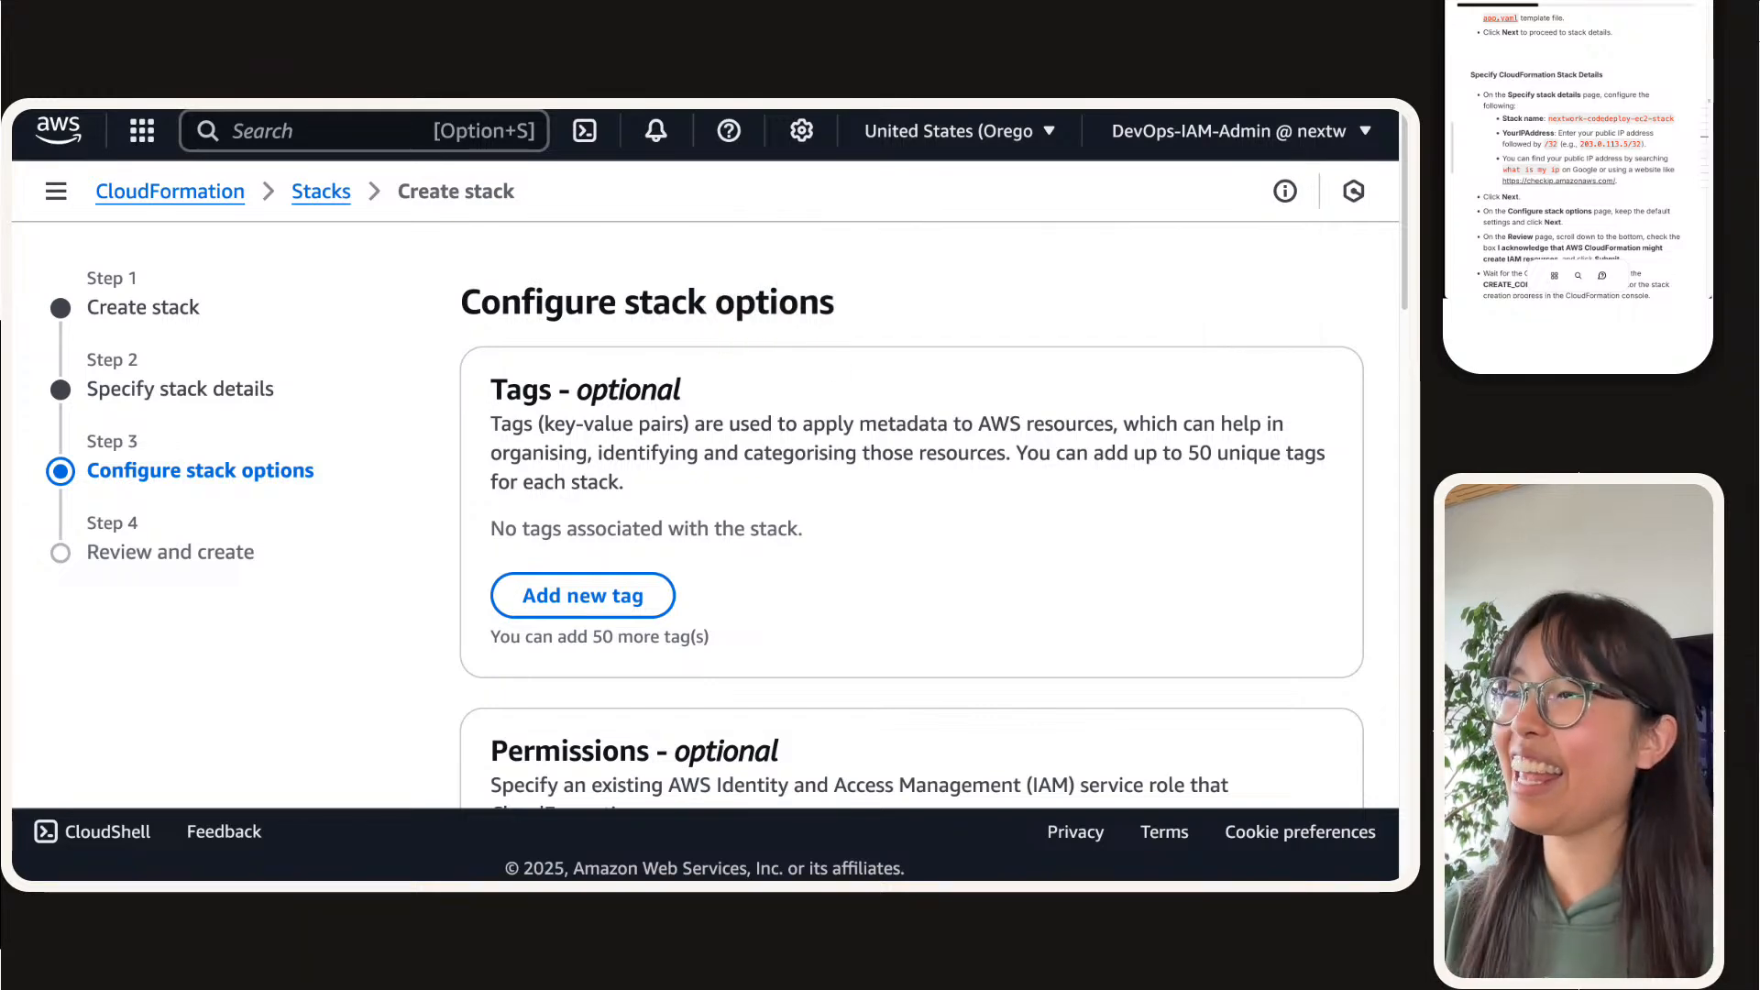
Step: Set the stack failure options to delete all newly created resources during a rollback
scroll(801, 404, down, 10)
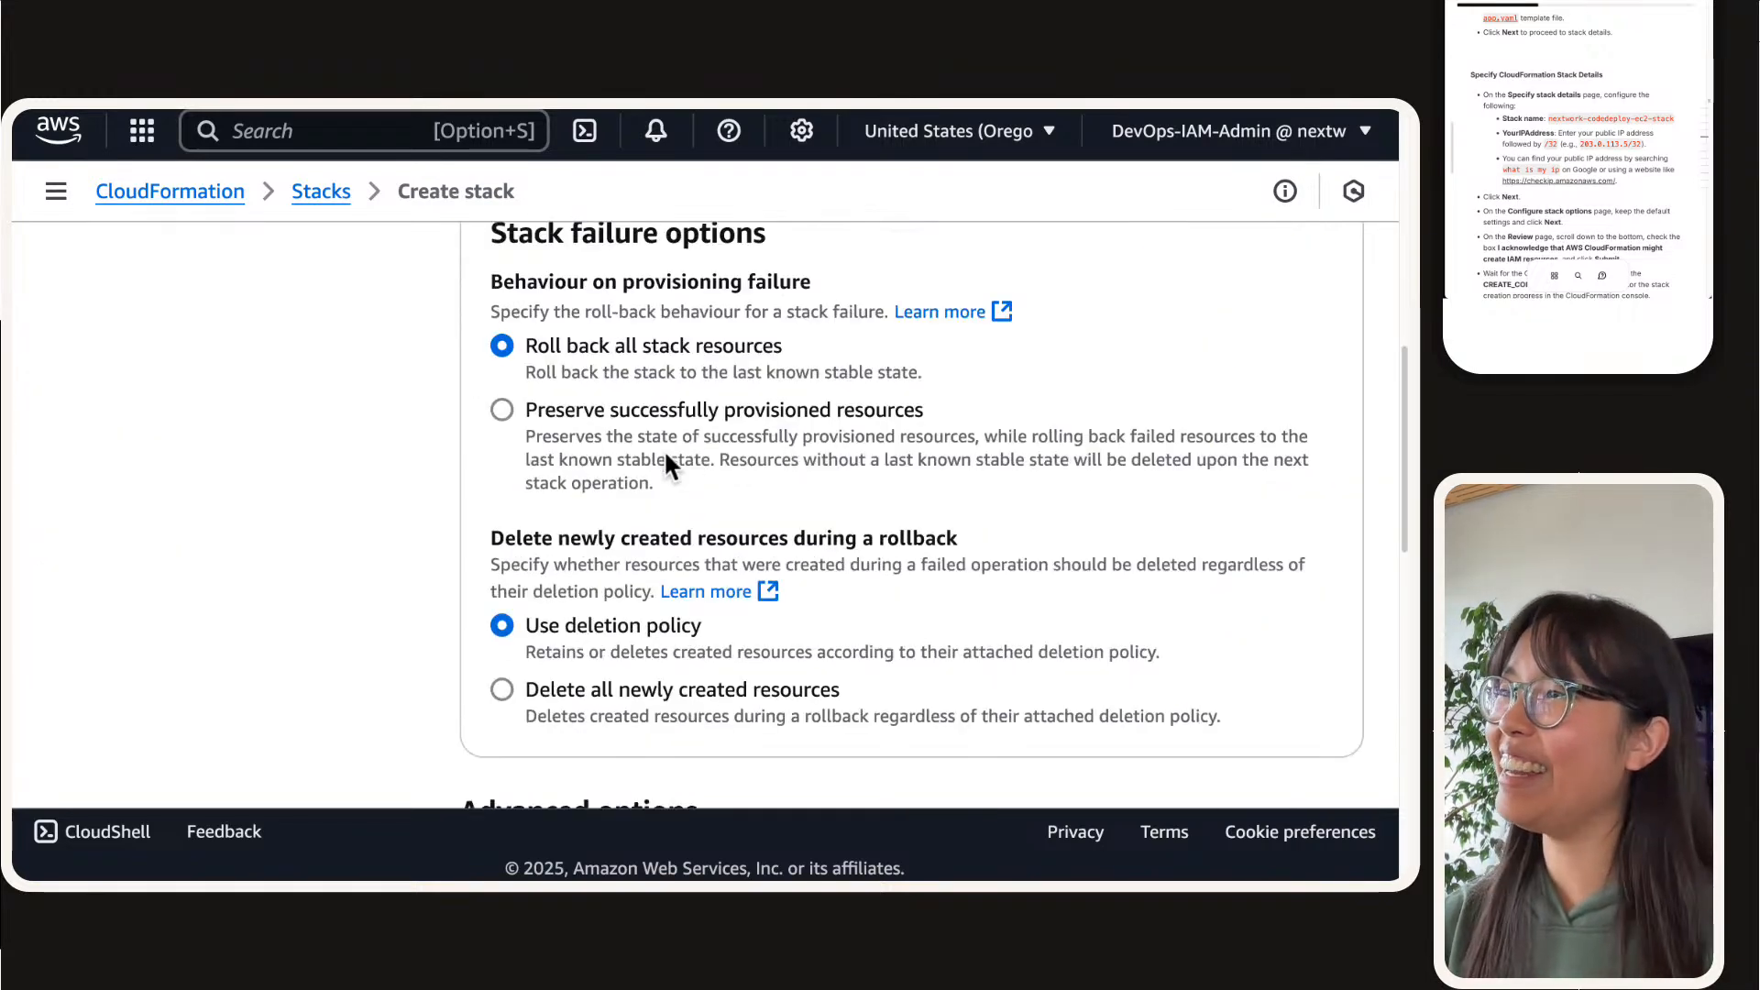
scroll(683, 464, up, 10)
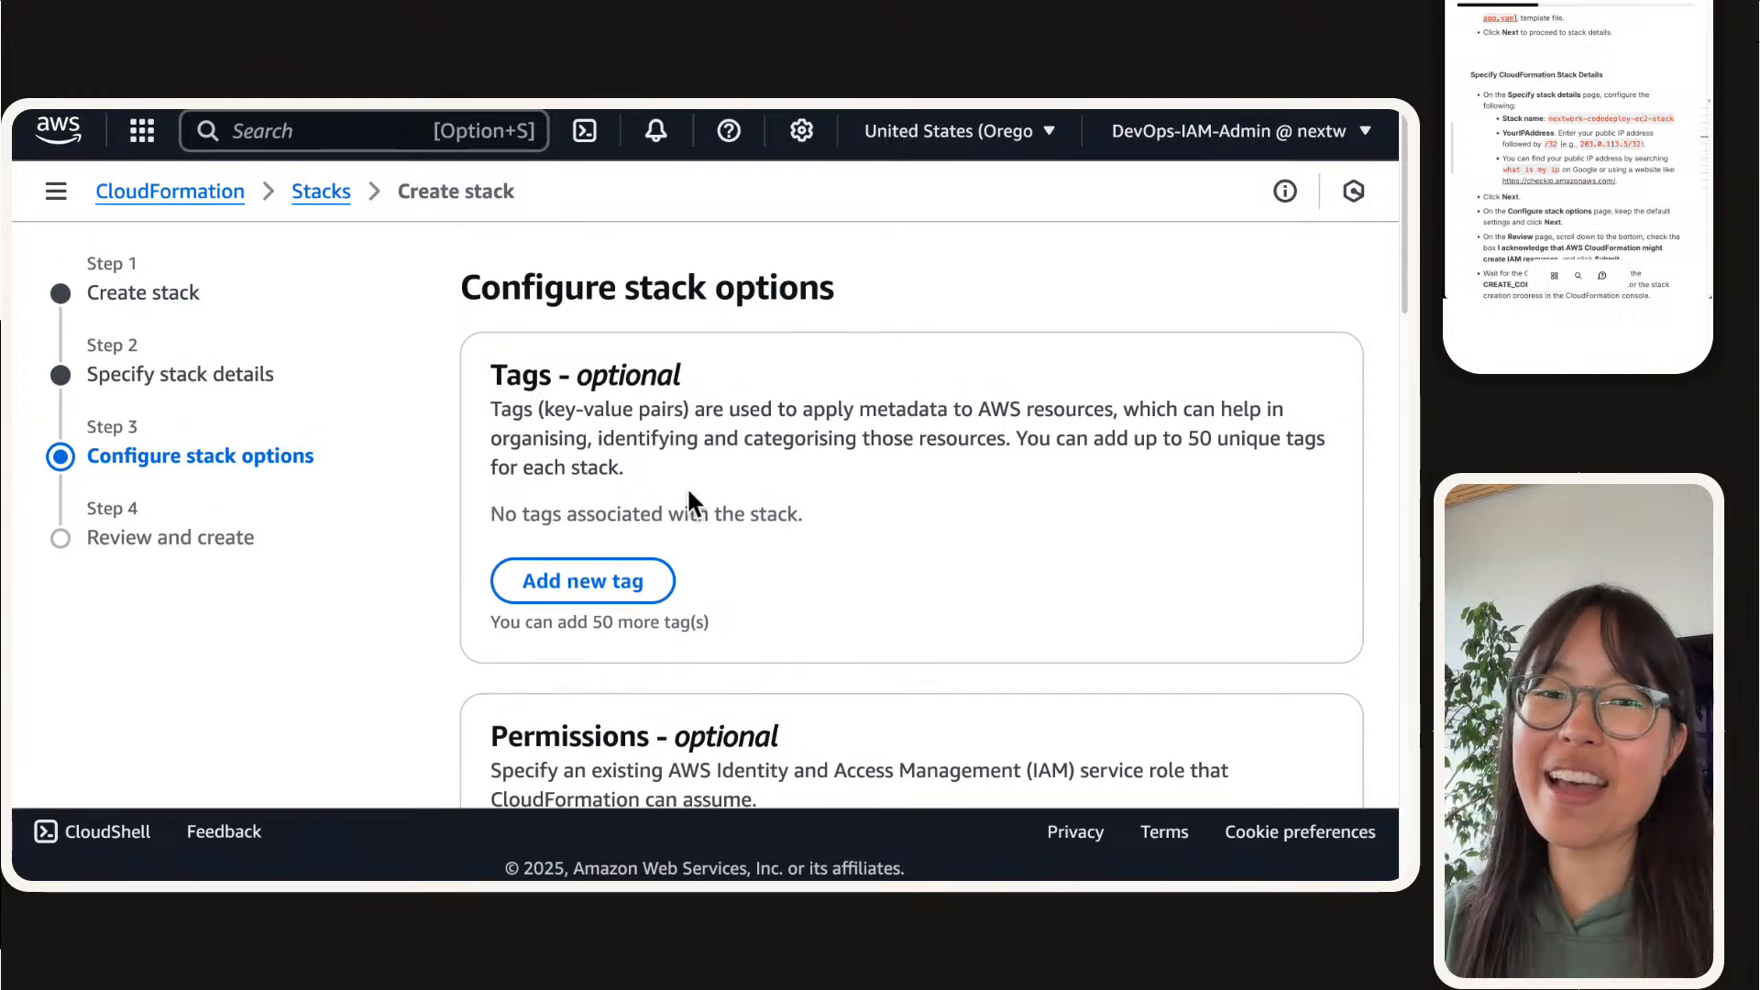
scroll(689, 495, up, 1)
scroll(688, 495, down, 4)
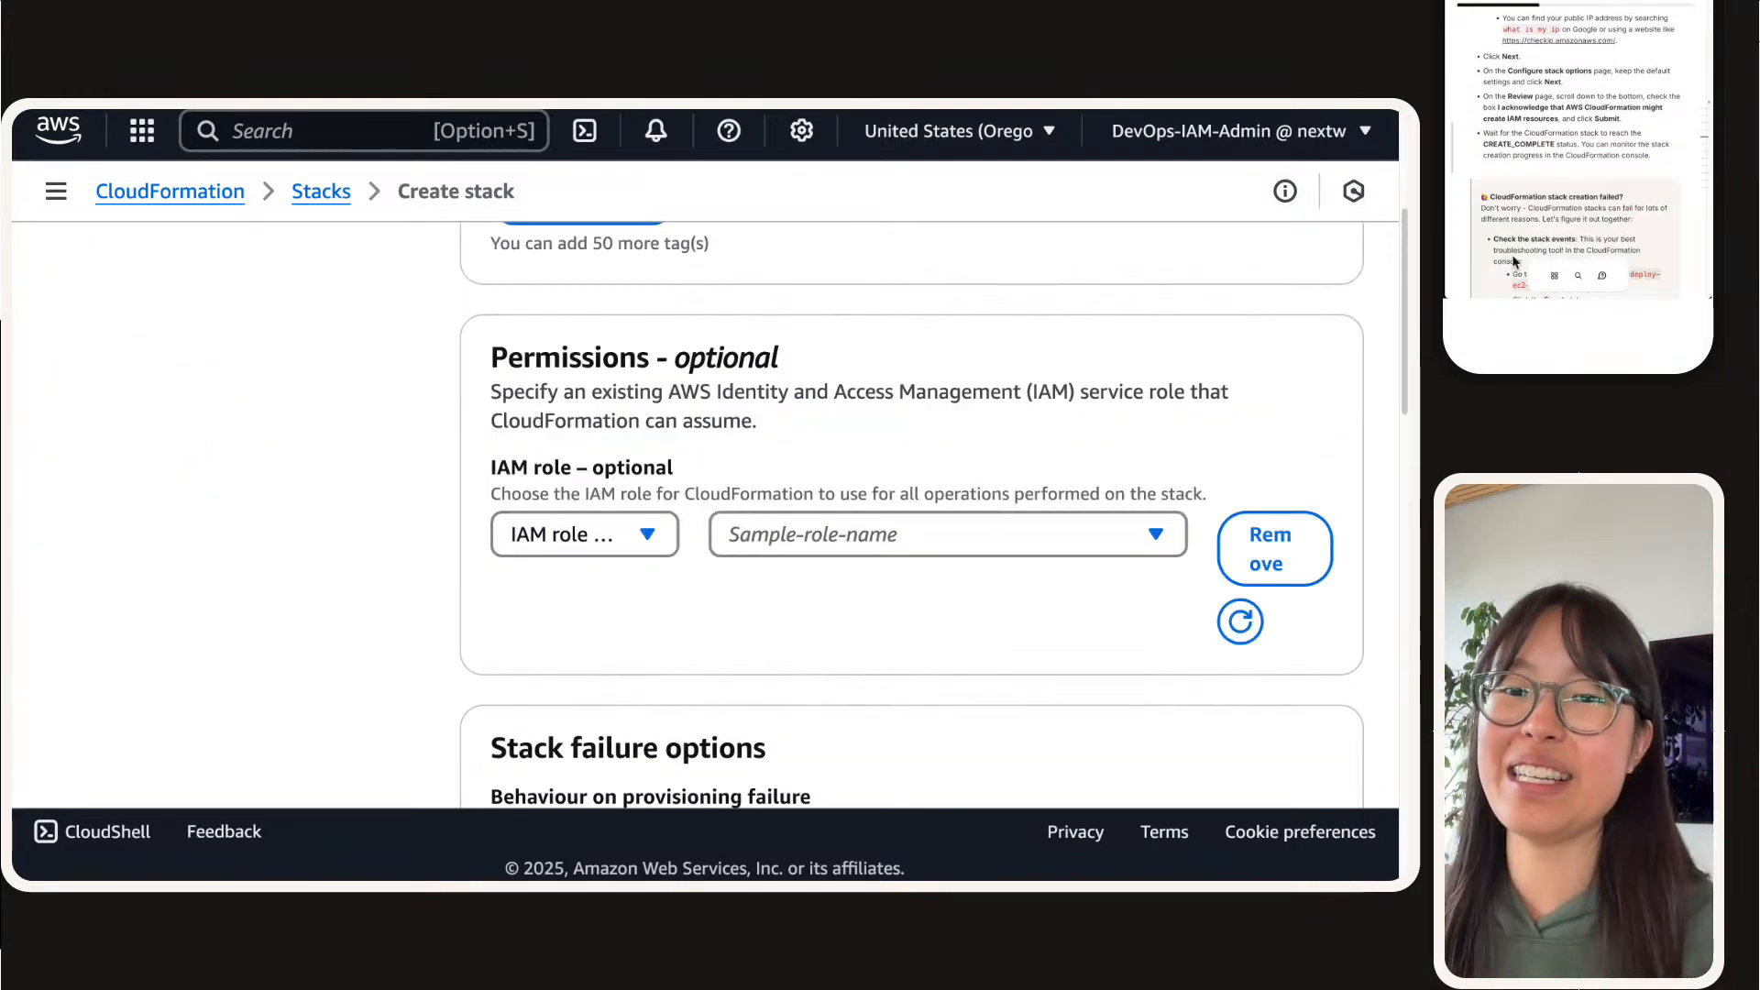
scroll(527, 504, down, 4)
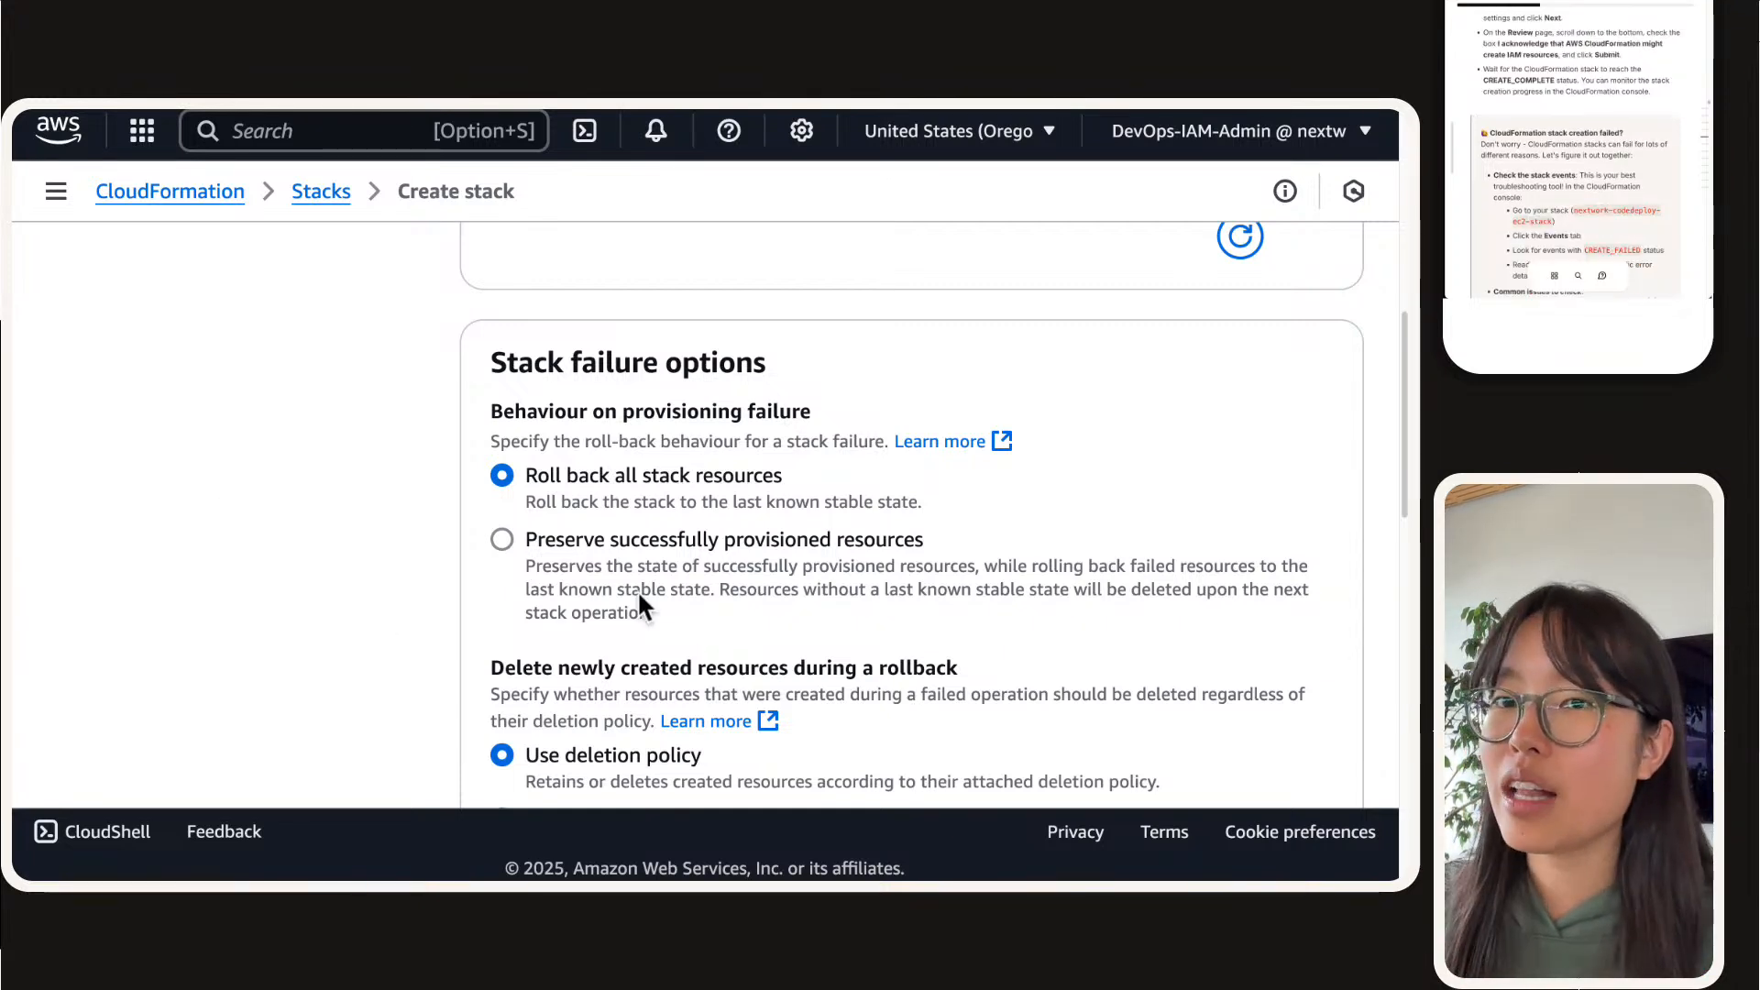
scroll(647, 597, down, 3)
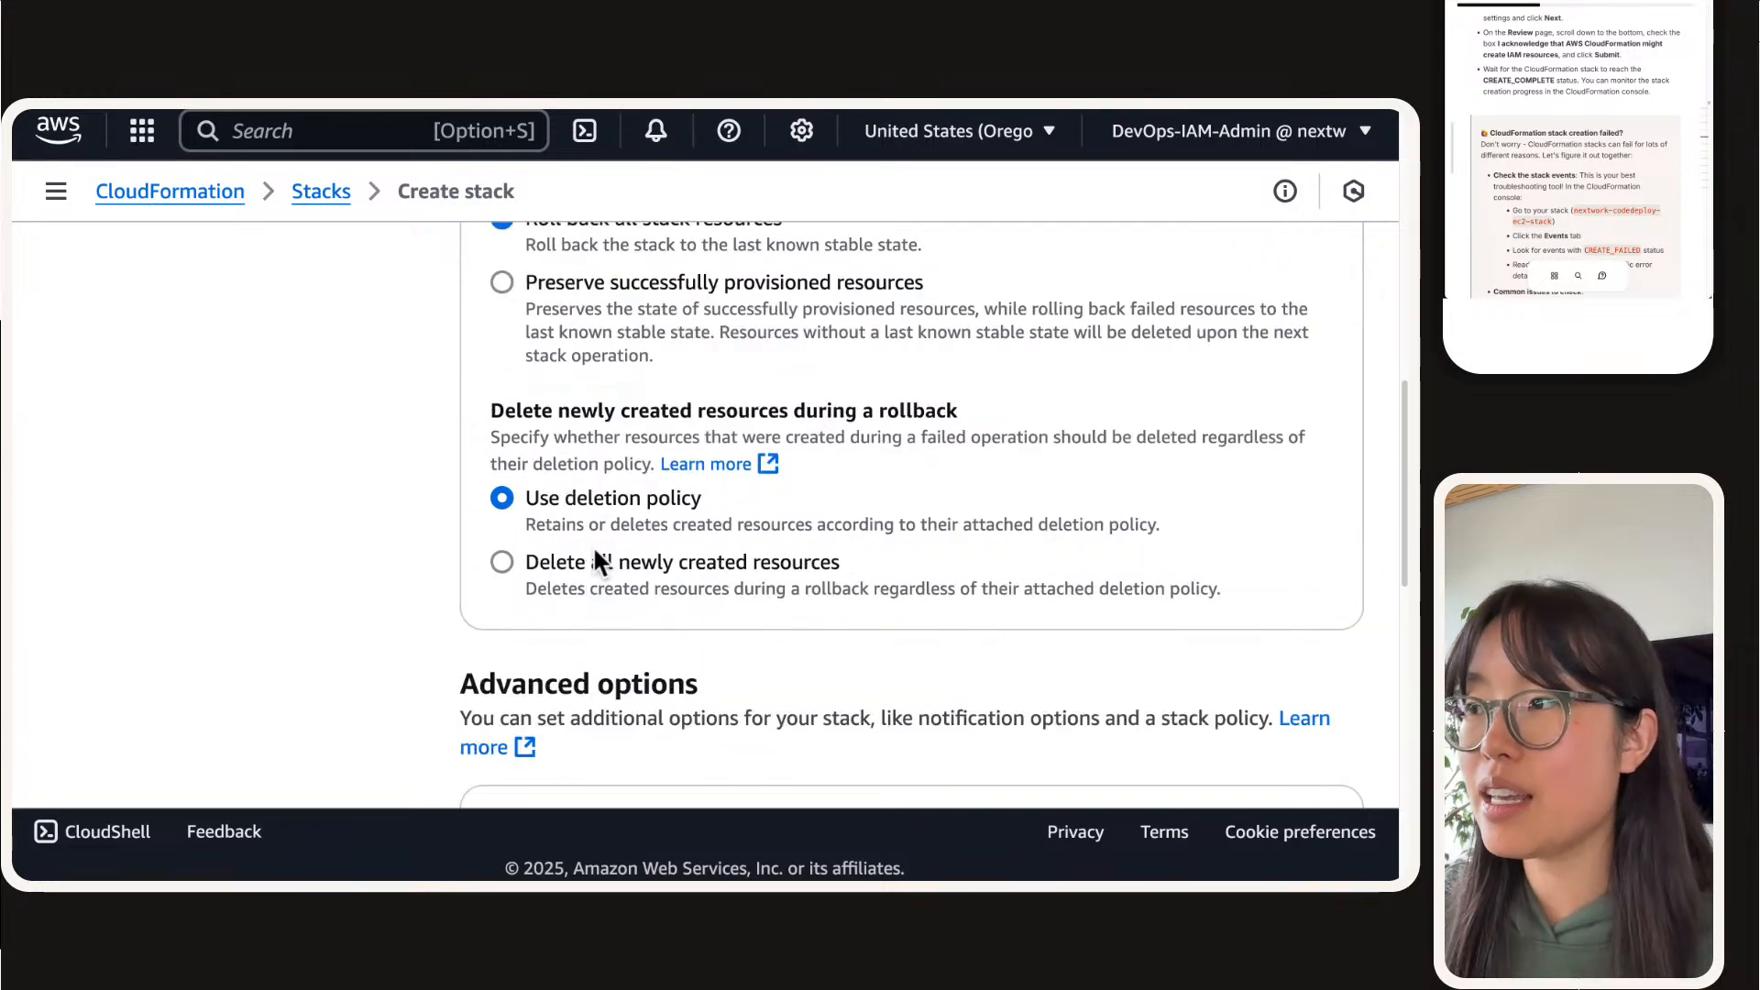
click(802, 561)
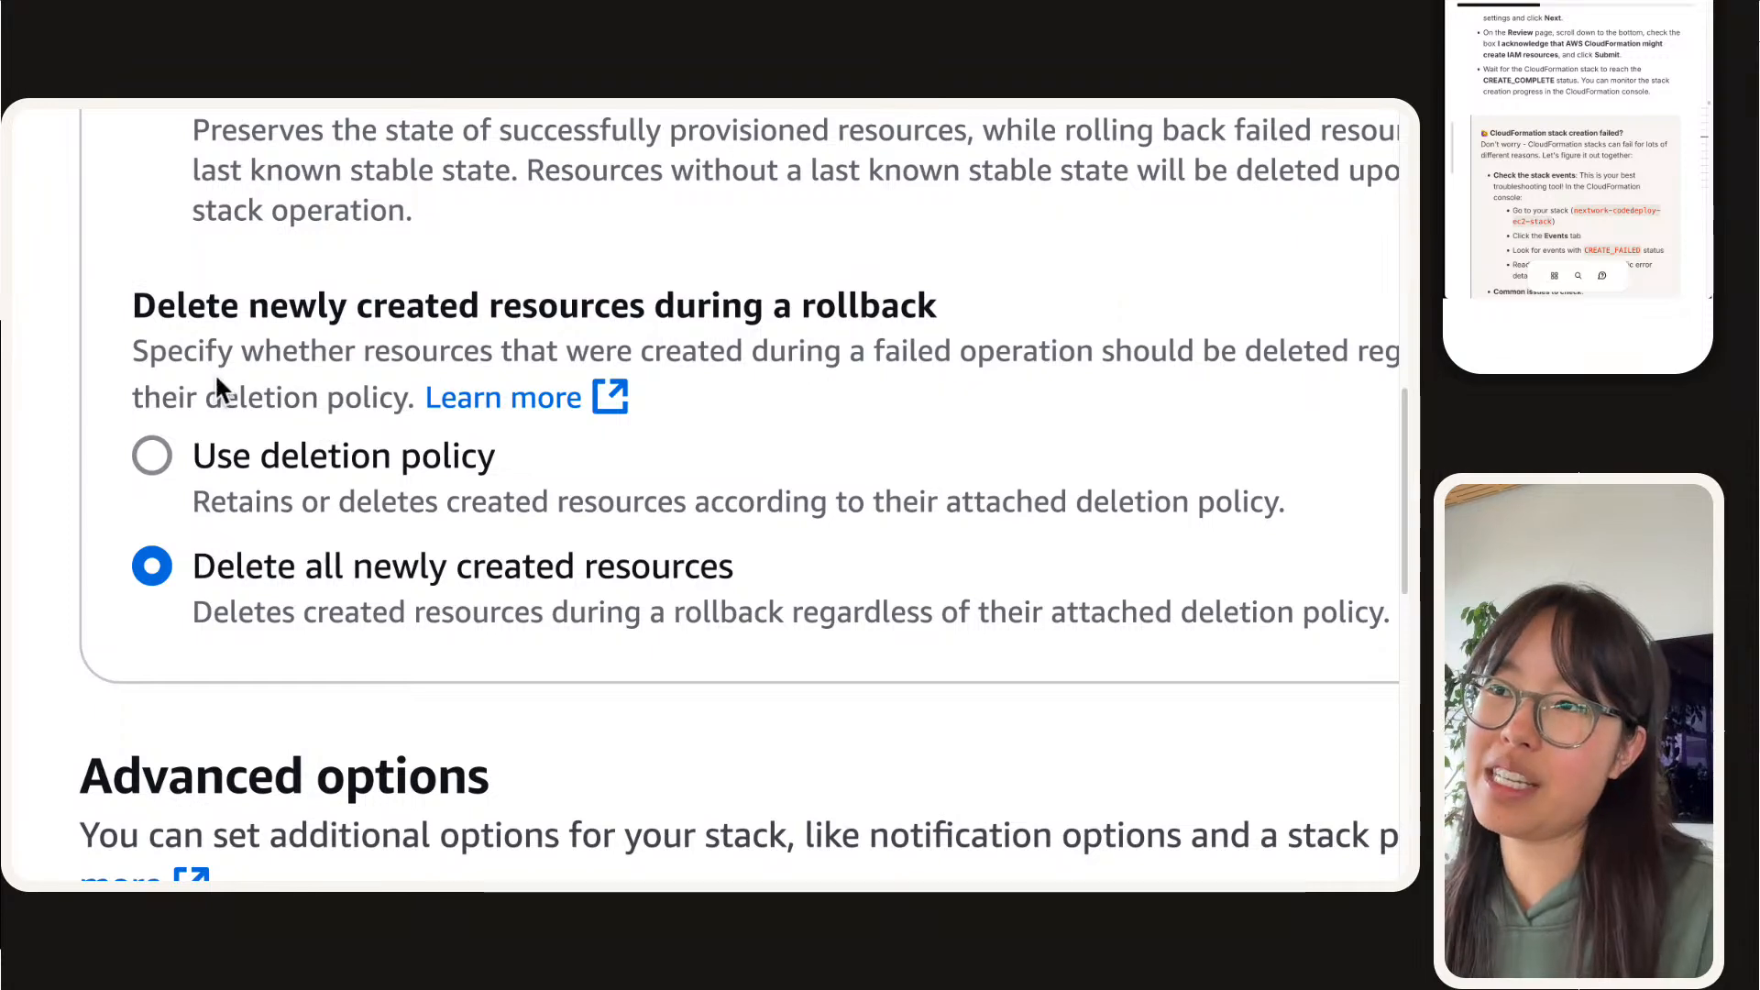
Step: Acknowledge that AWS CloudFormation might create IAM resources and proceed to Review and create
scroll(444, 396, up, 1)
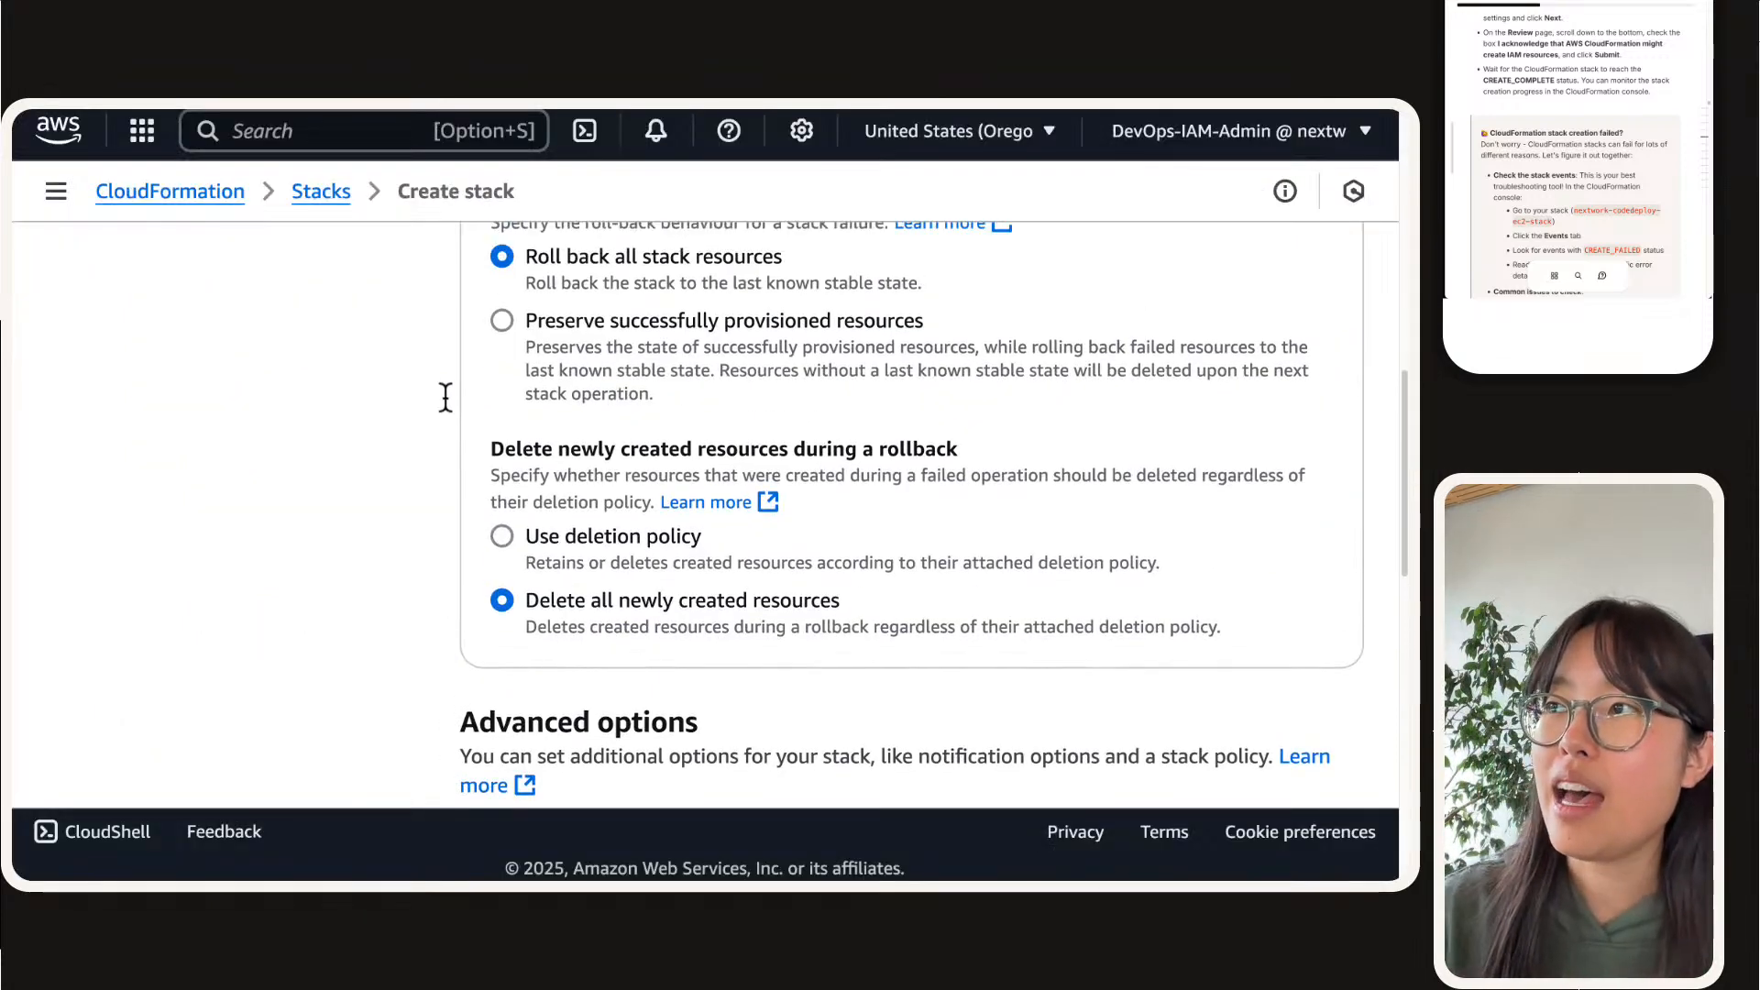
scroll(444, 396, down, 3)
scroll(540, 443, down, 4)
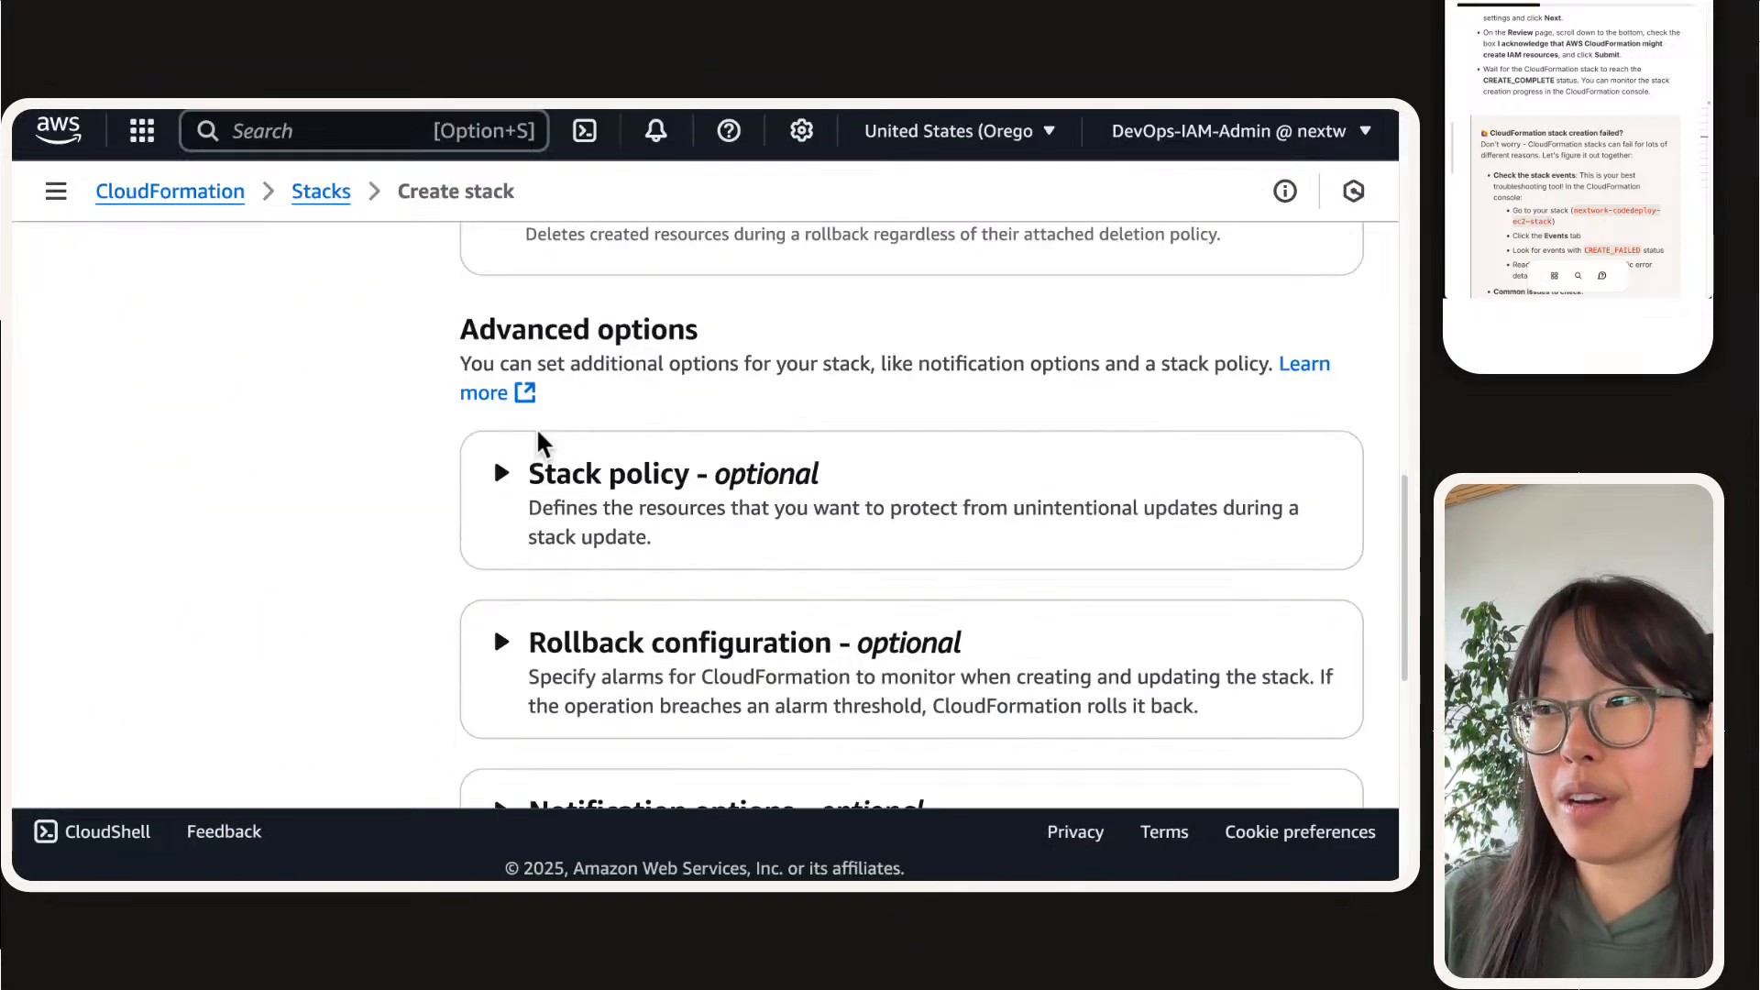
scroll(539, 442, down, 8)
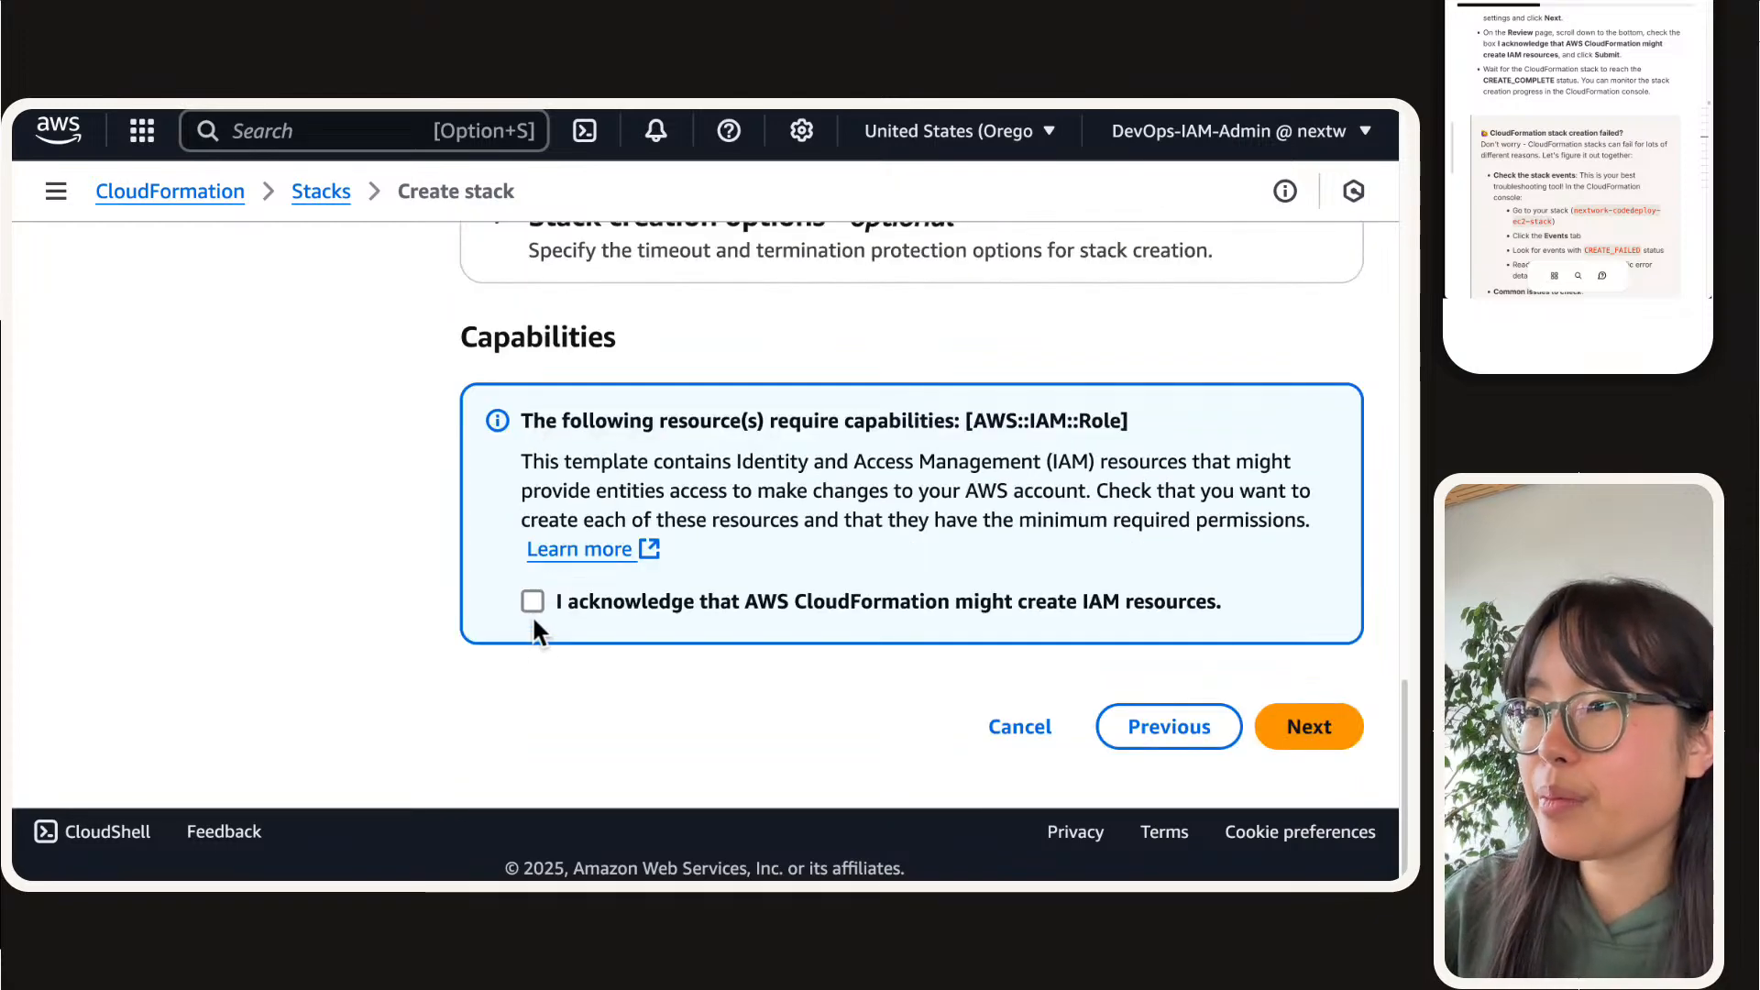
click(534, 603)
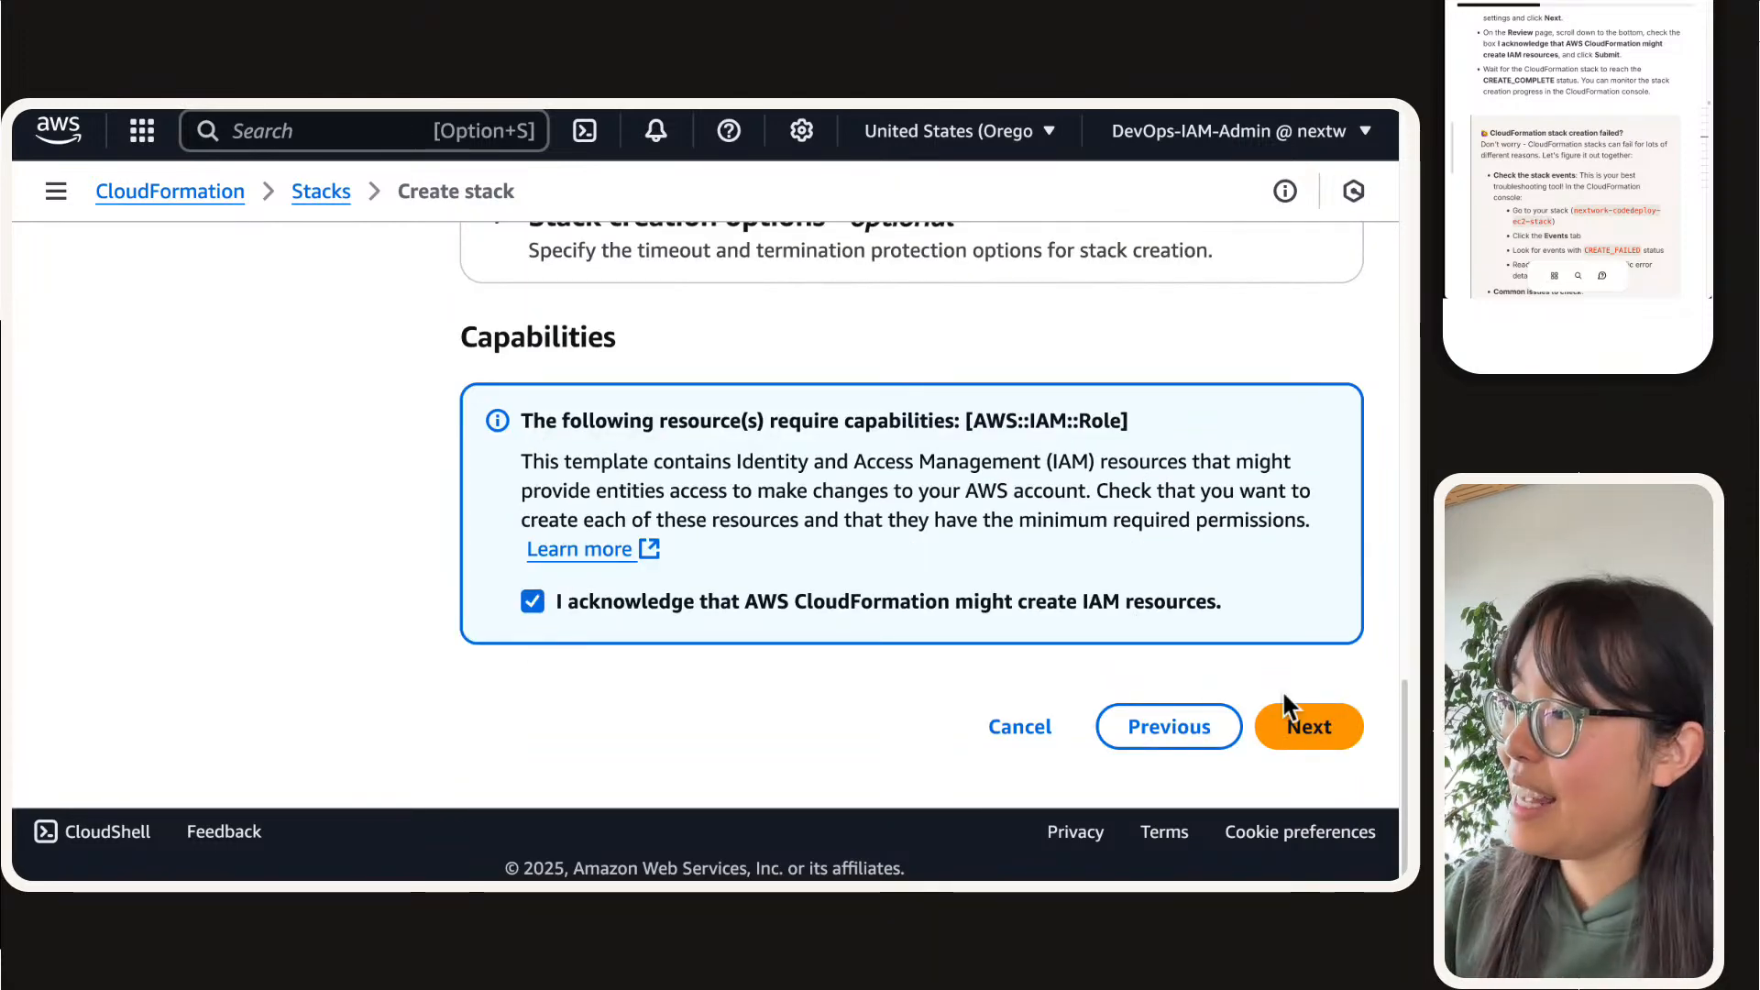
click(1303, 724)
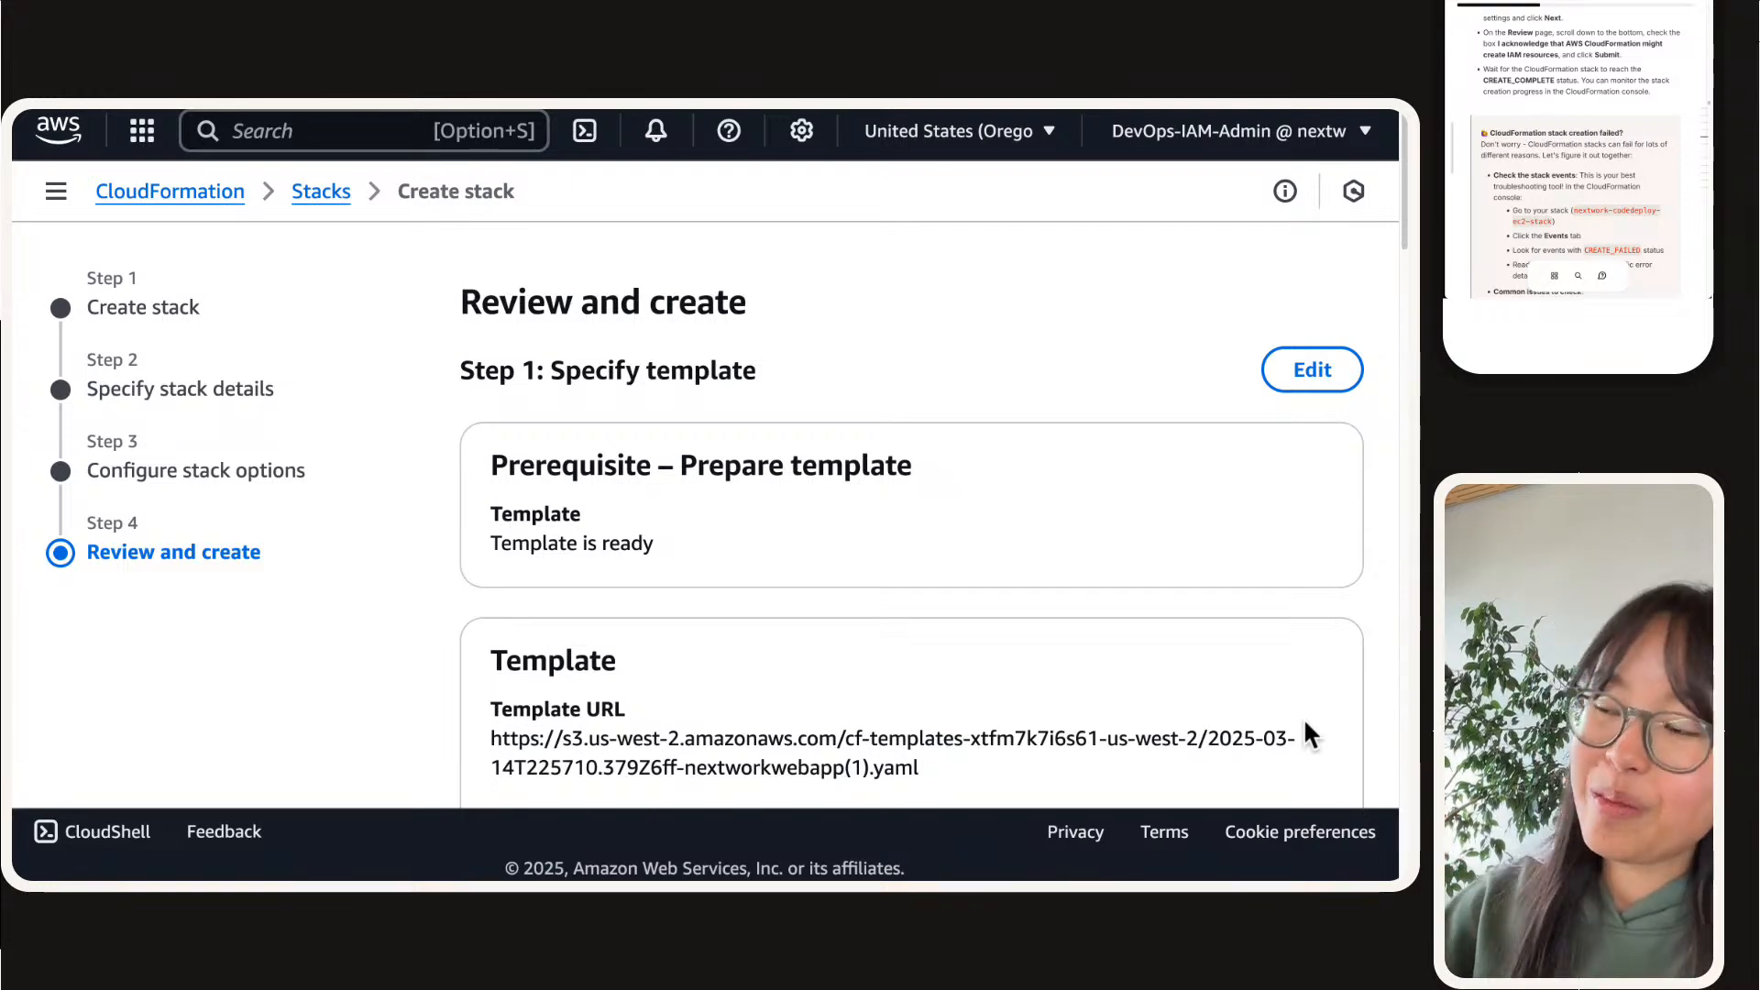
Step: Review the template, stack name and parameters including MyIP, and submit the stack nextwork-codedeploy-ec2-stack2 for creation
scroll(1304, 722, down, 3)
scroll(1307, 726, down, 10)
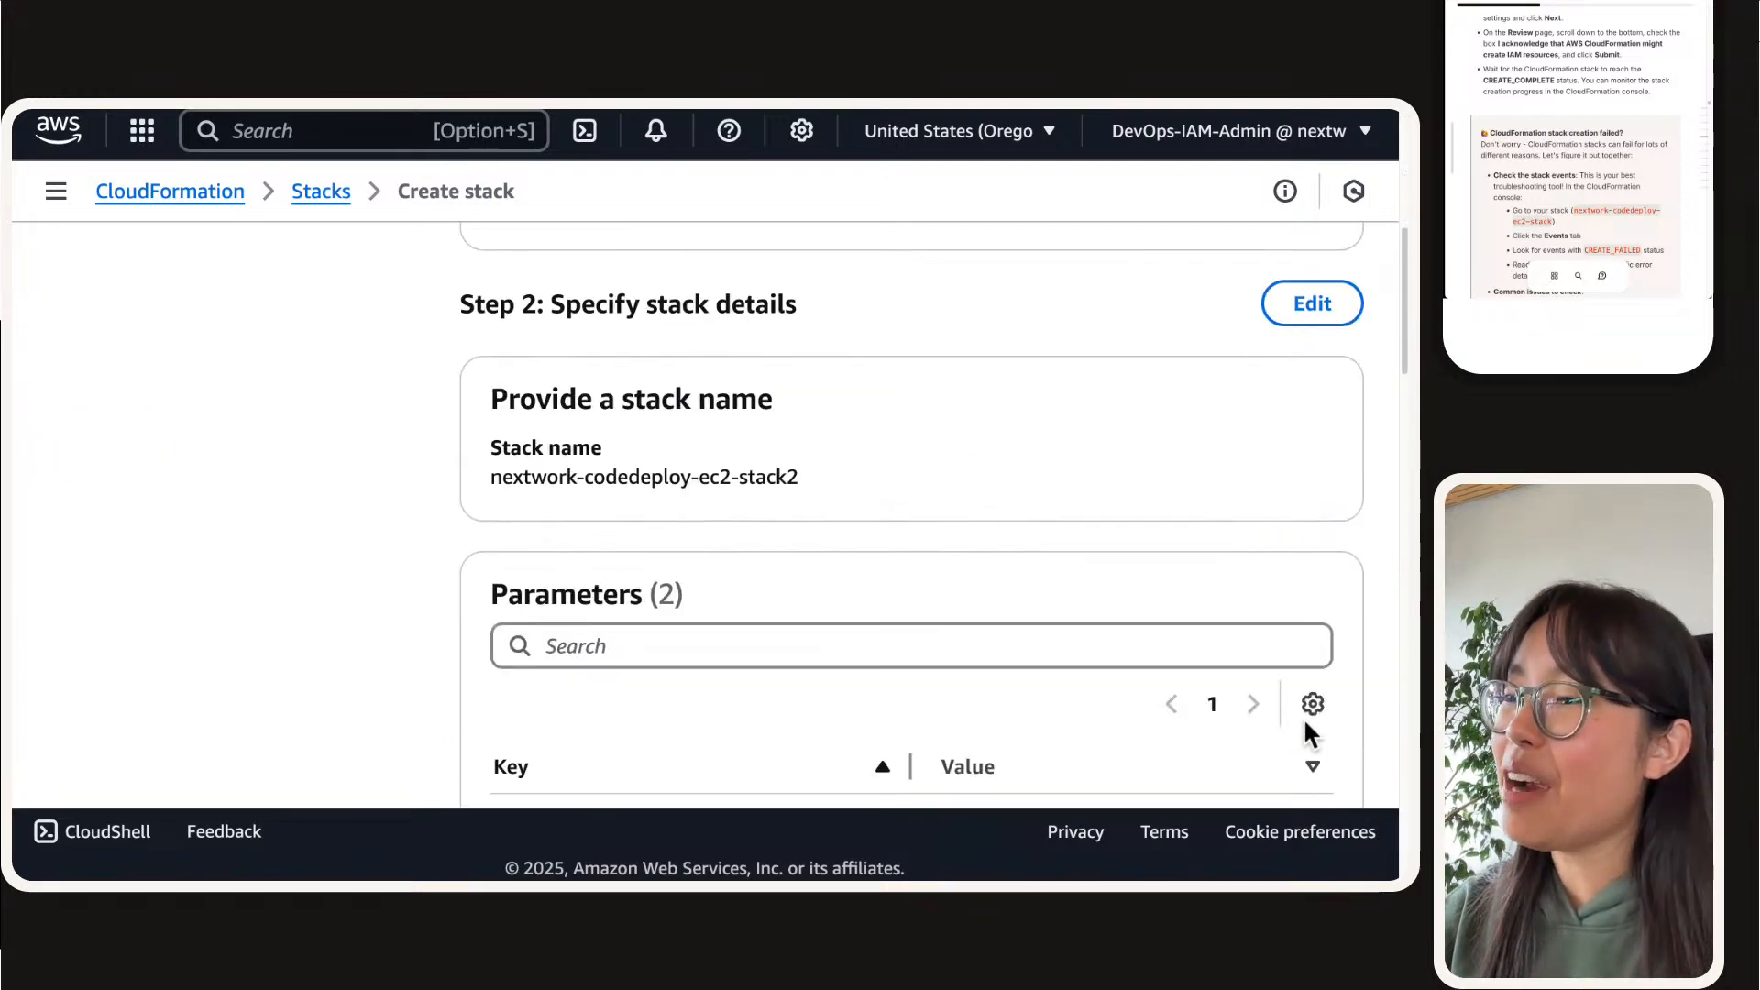
scroll(1308, 731, up, 3)
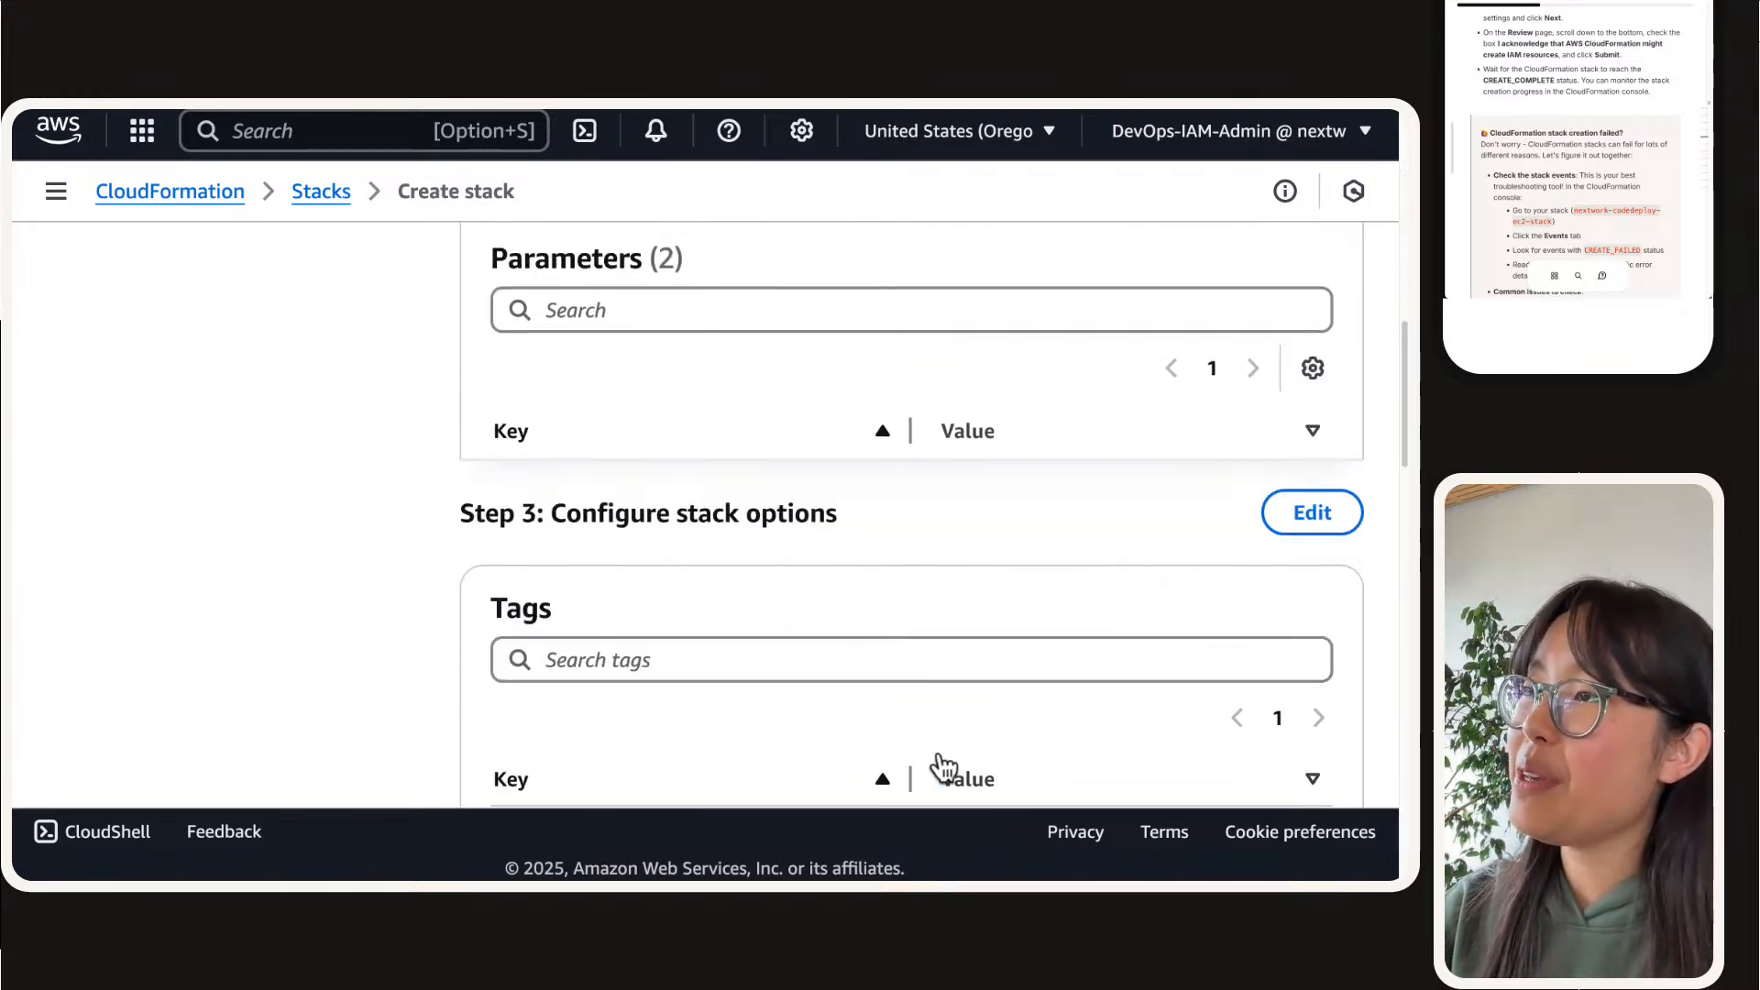
scroll(837, 668, up, 8)
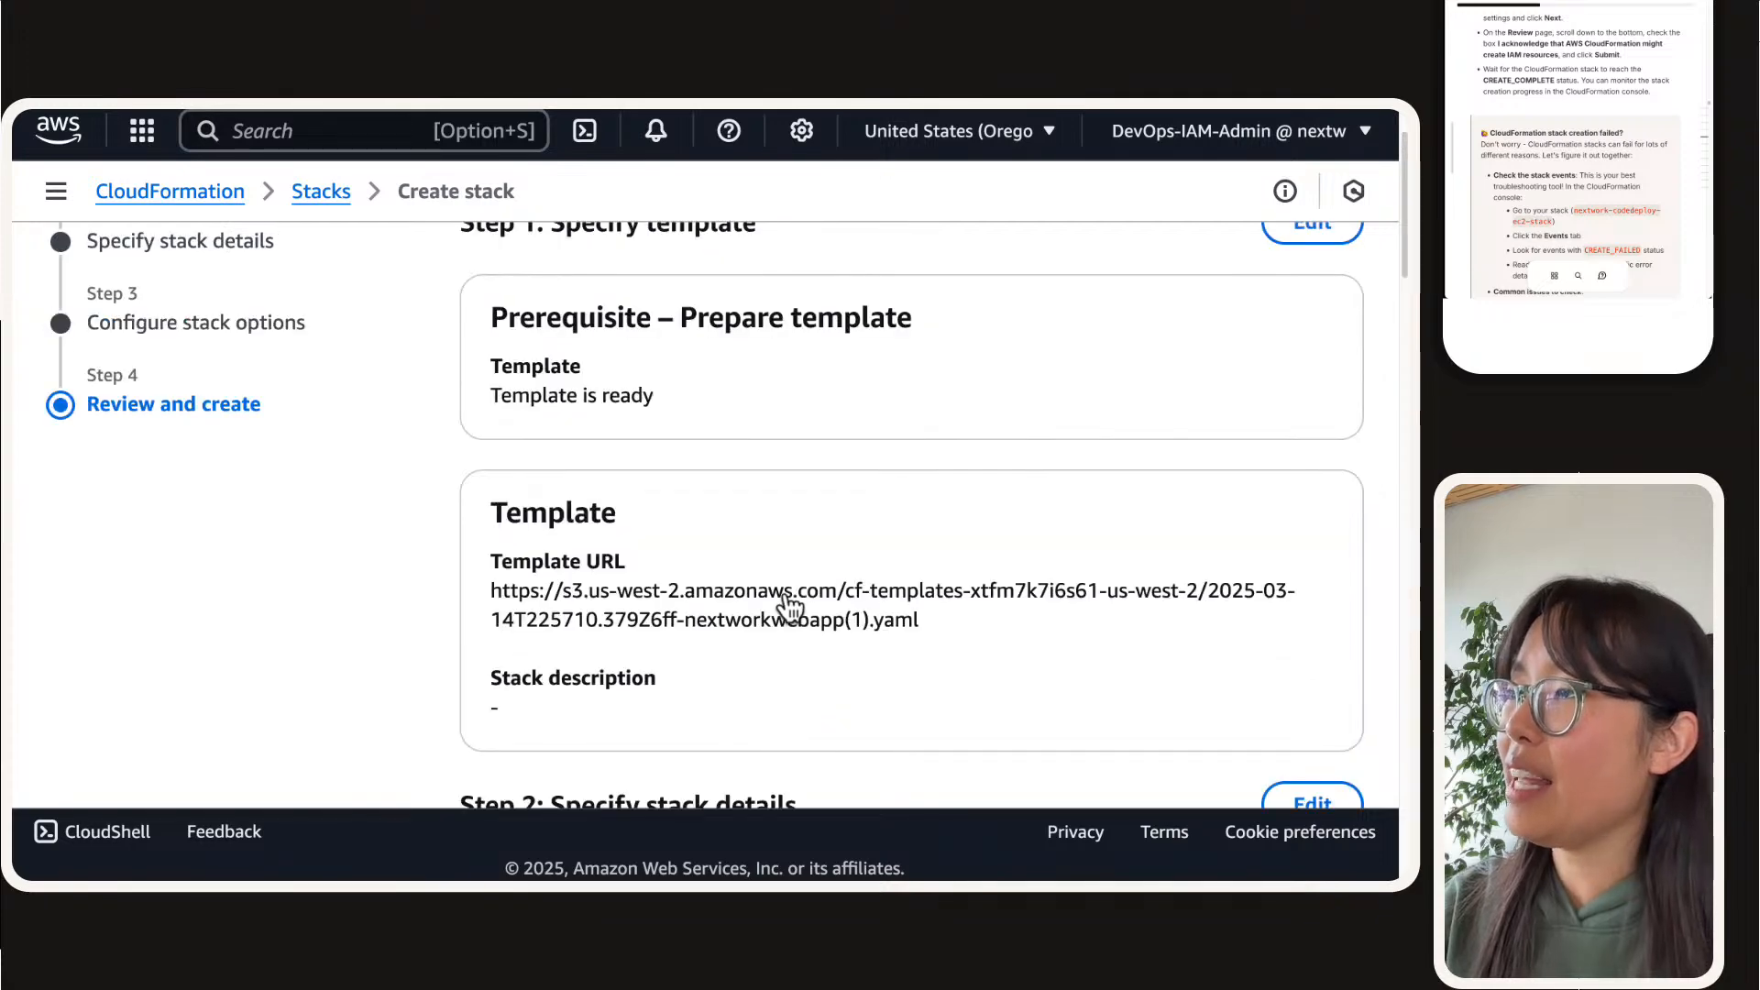
triple_click(528, 397)
scroll(530, 413, down, 4)
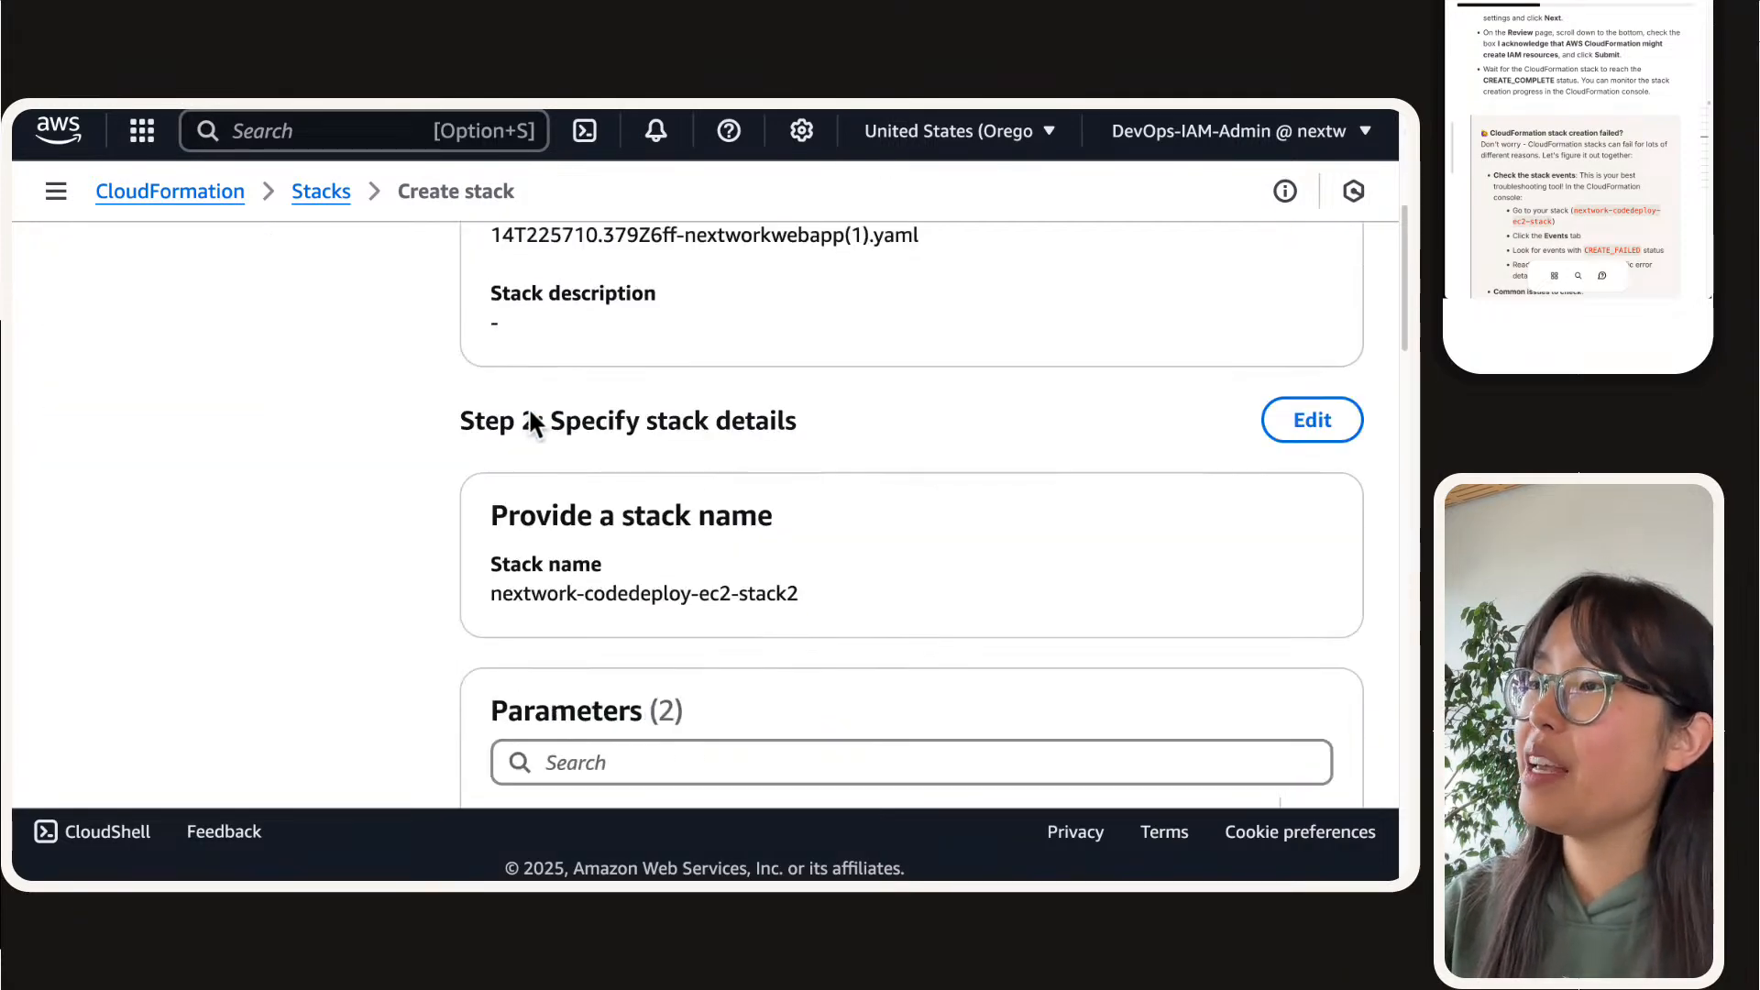
triple_click(620, 594)
scroll(624, 600, down, 1)
scroll(624, 601, down, 4)
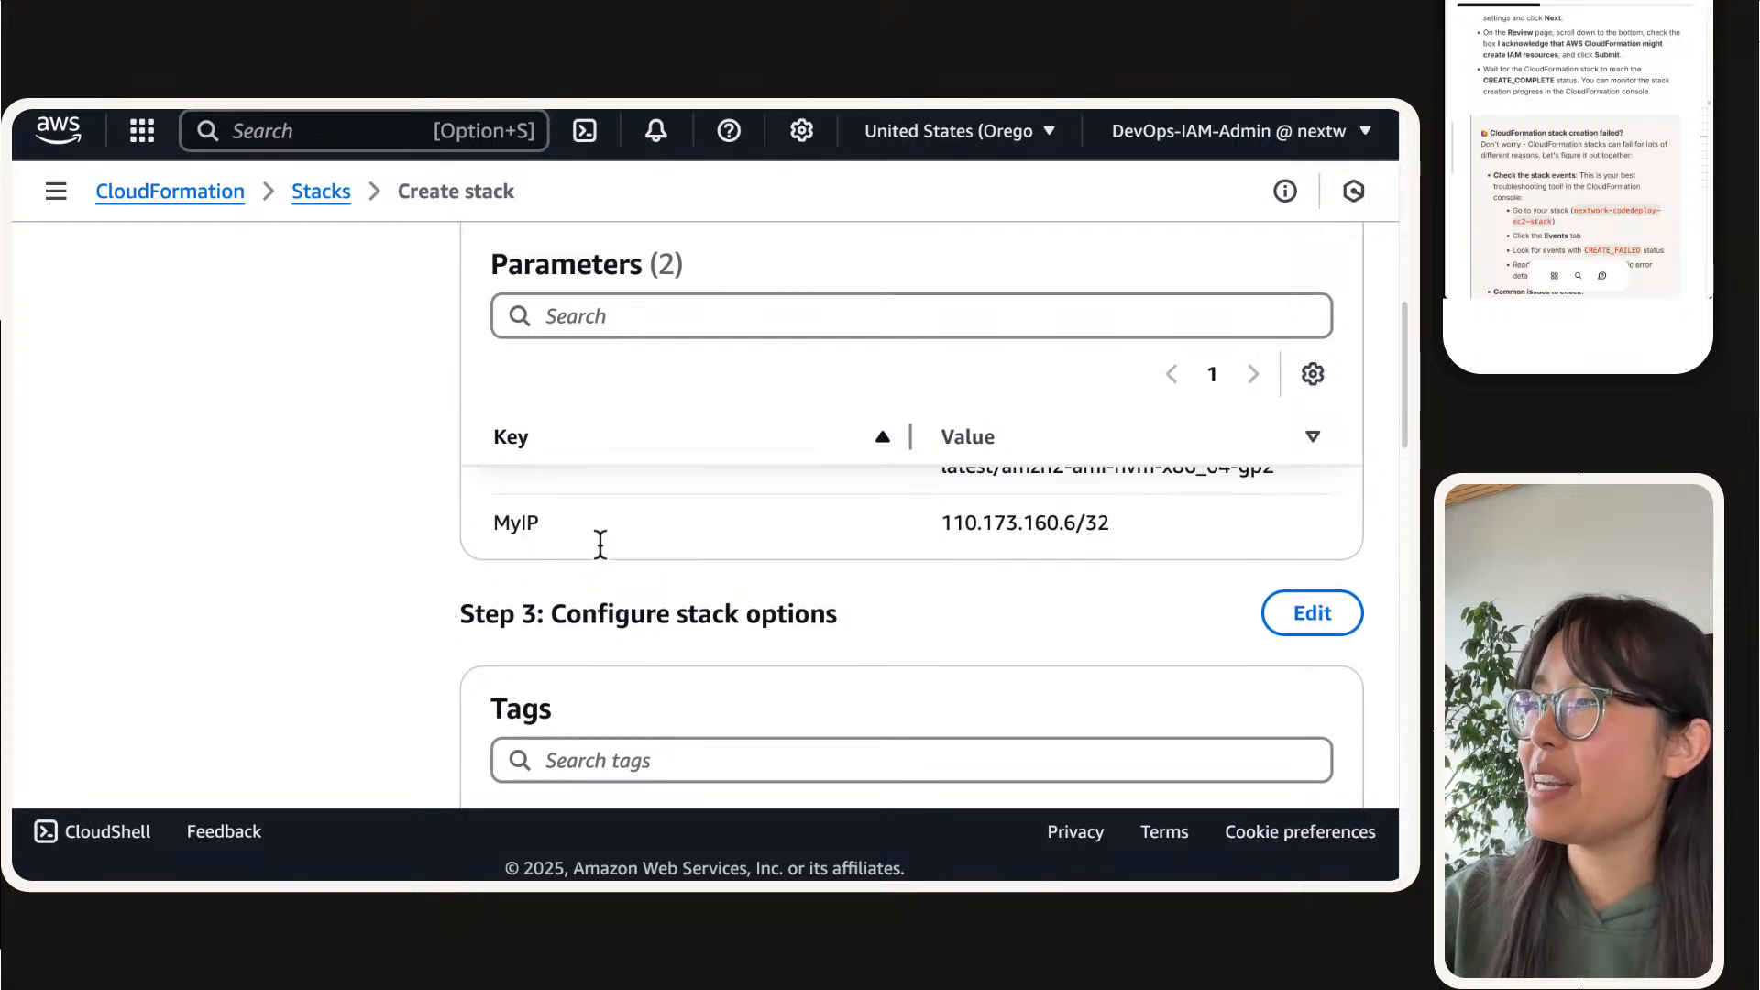
triple_click(1019, 560)
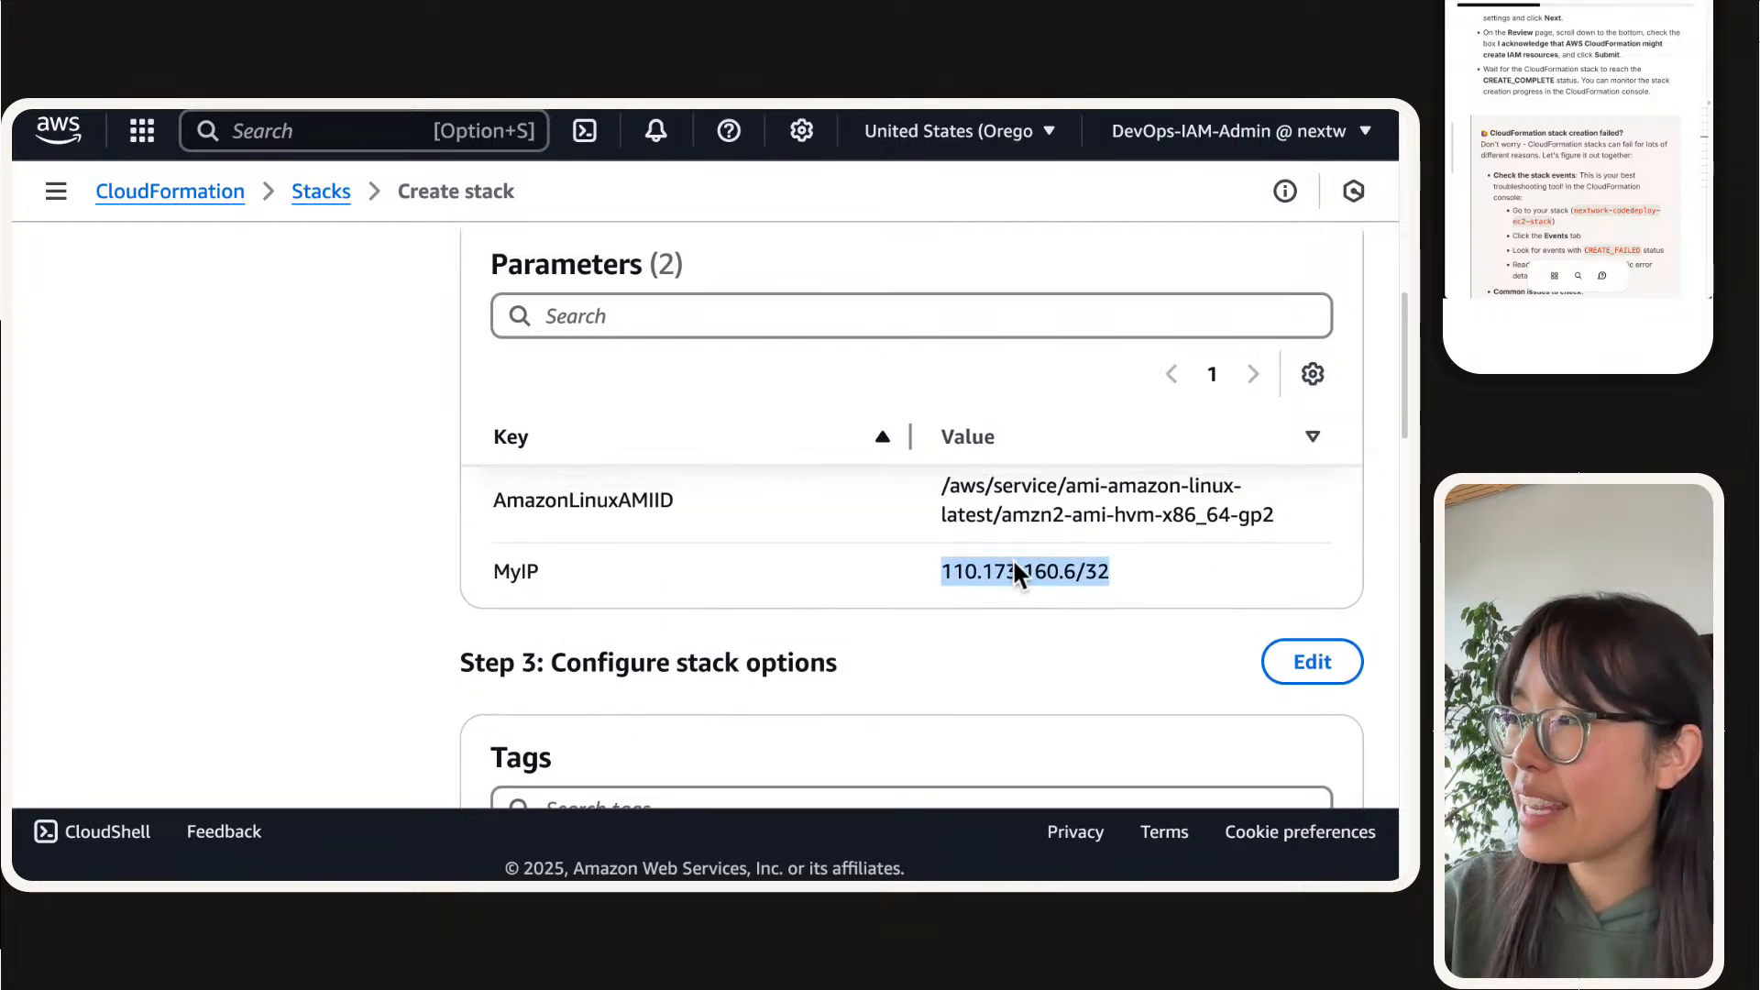
scroll(236, 488, down, 10)
scroll(233, 479, down, 6)
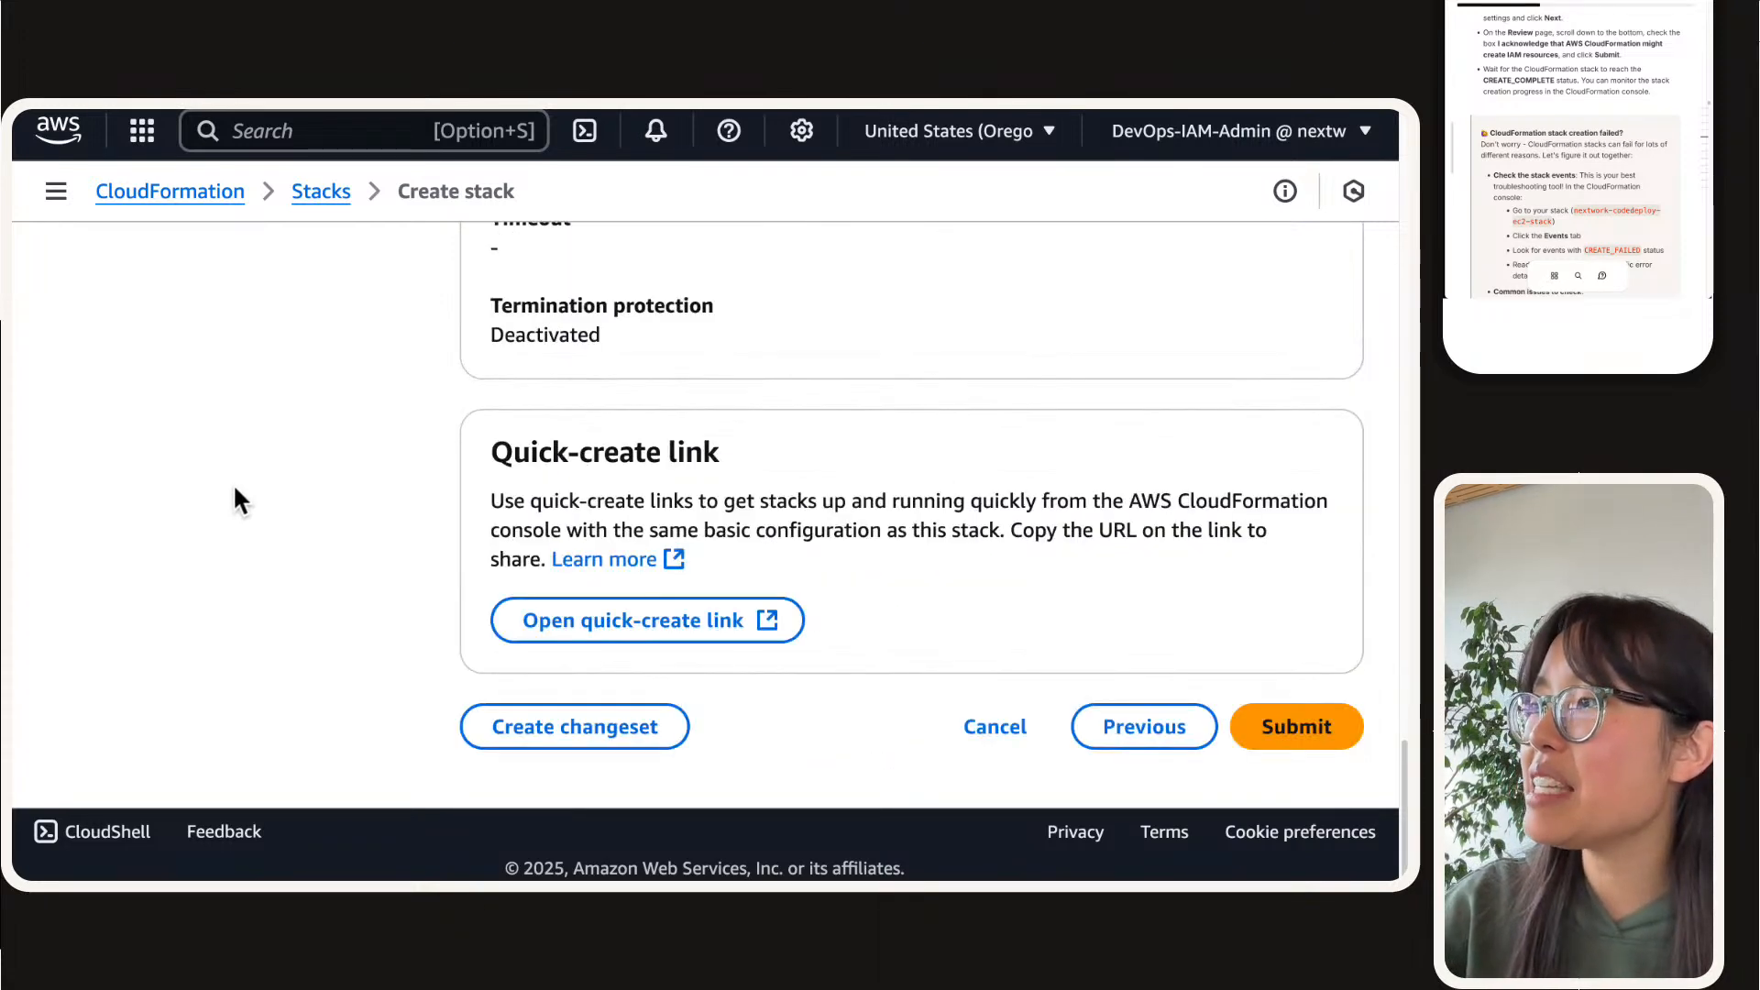
click(1342, 744)
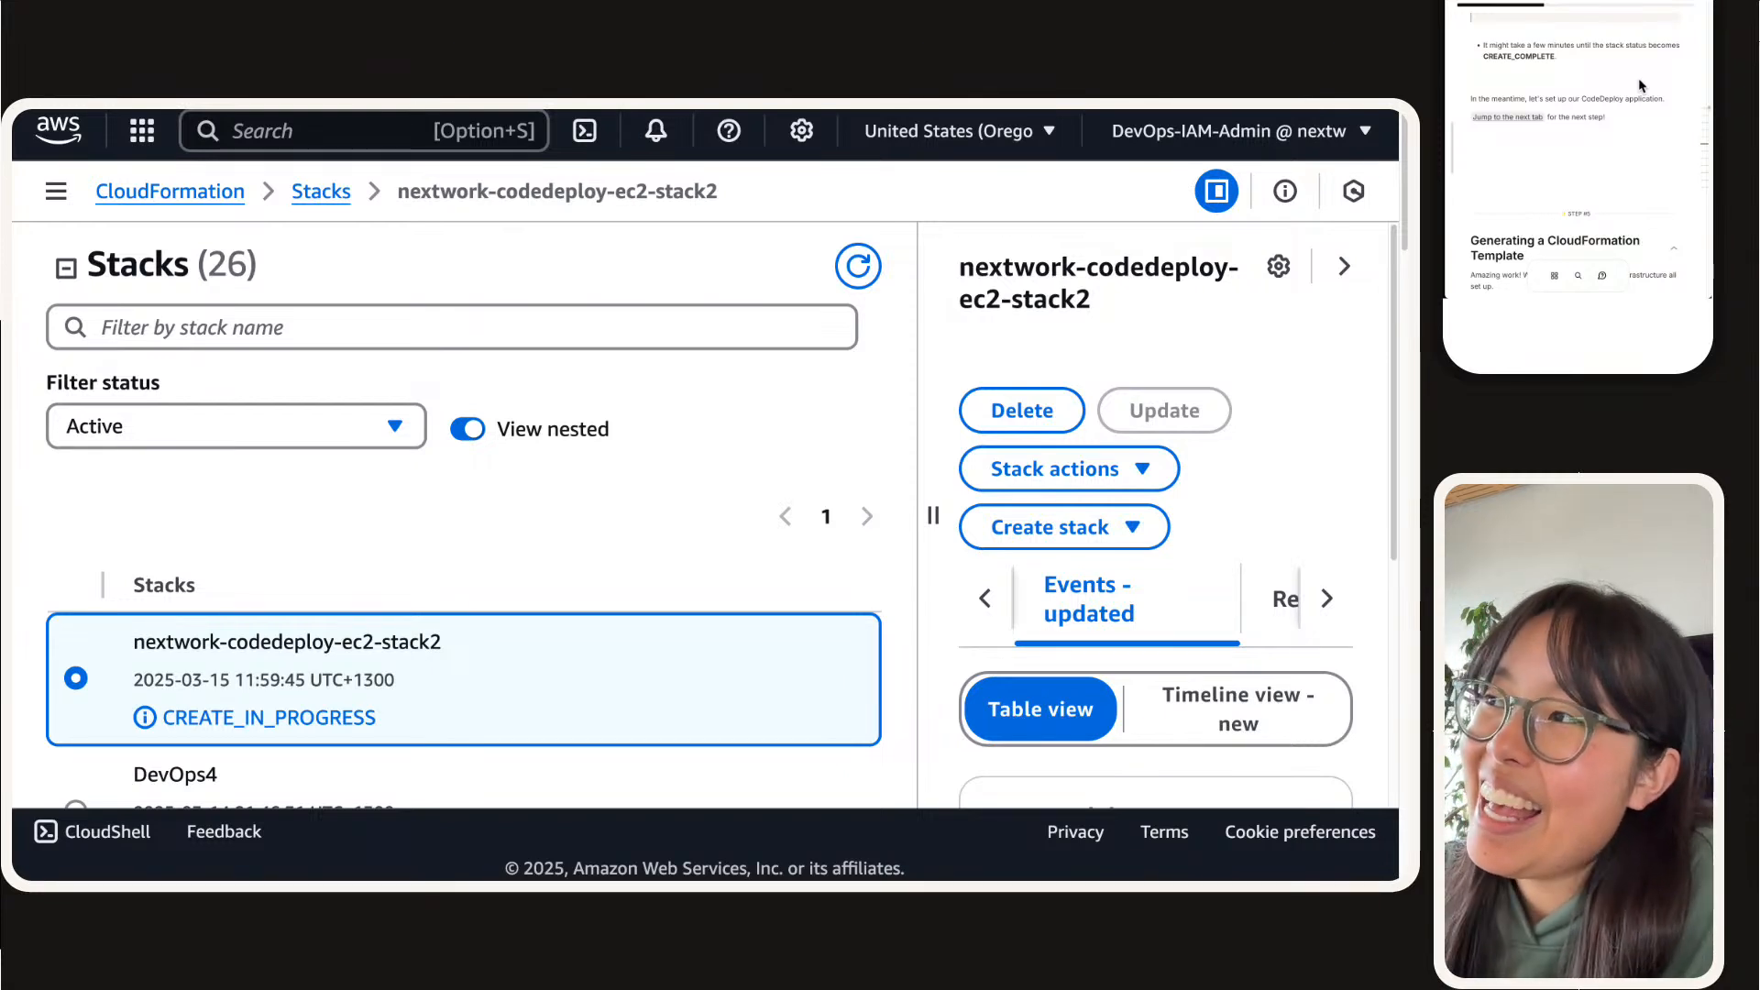
Step: Mark the deployment instance task as done in the project guide and open the CodeDeploy App instructions
click(1524, 122)
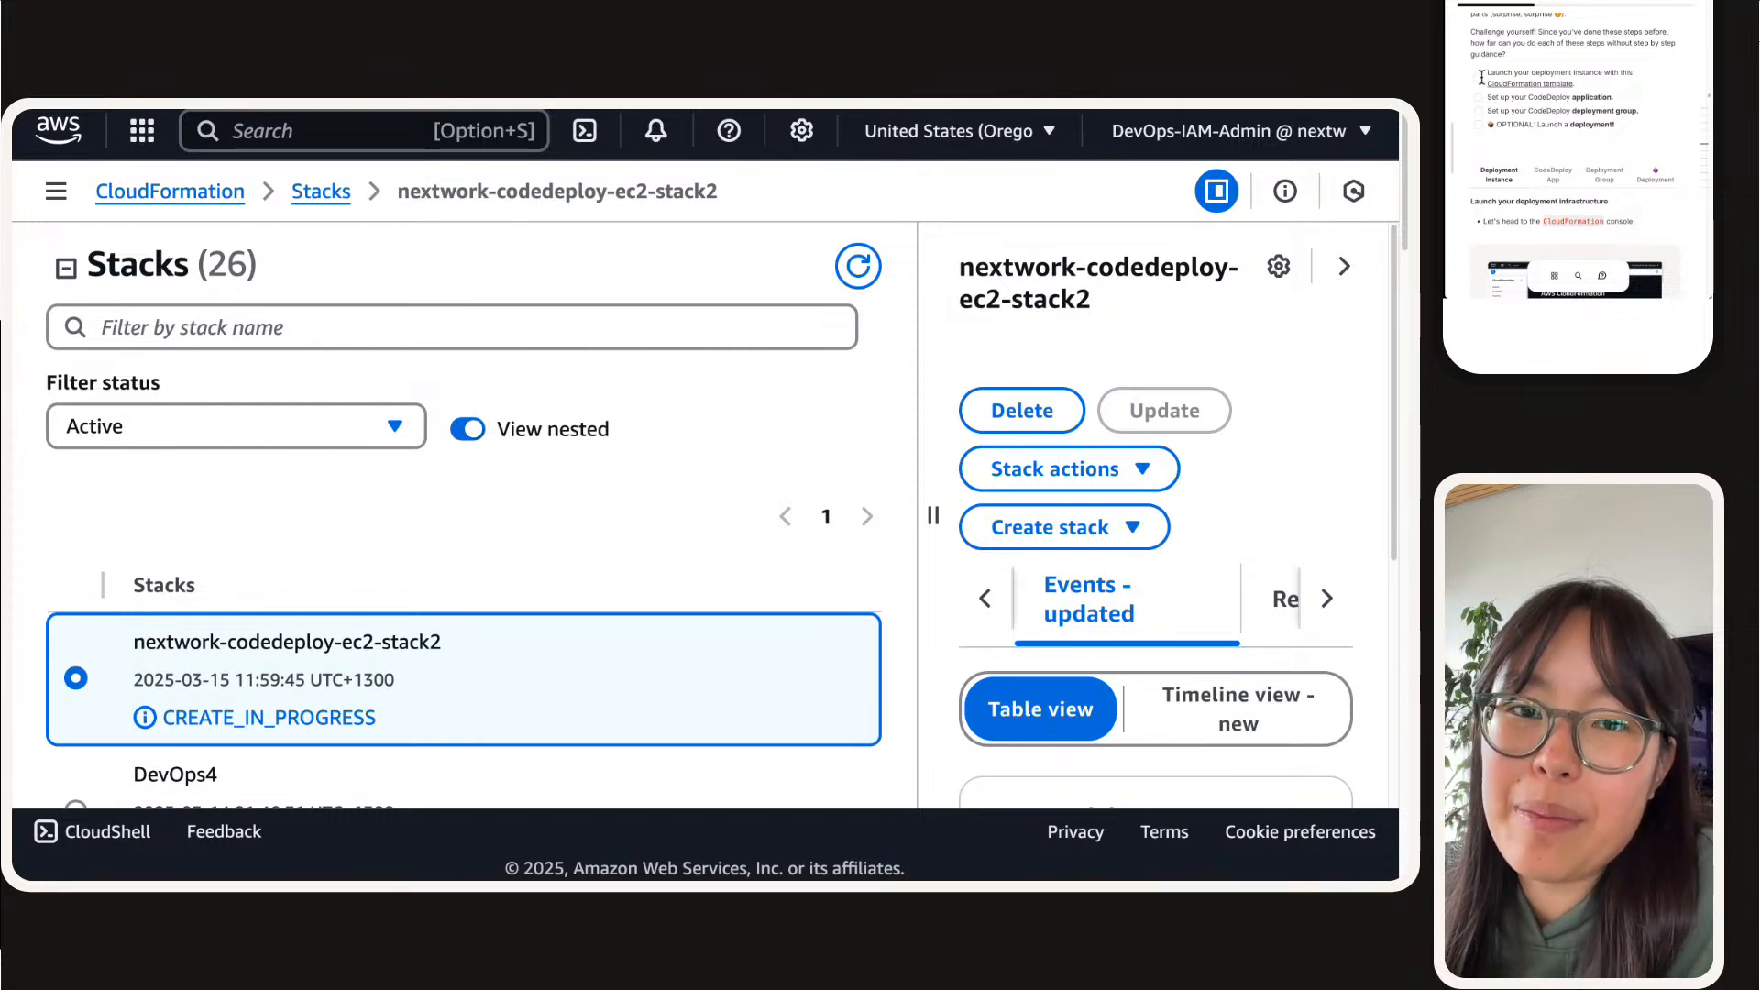
triple_click(1589, 99)
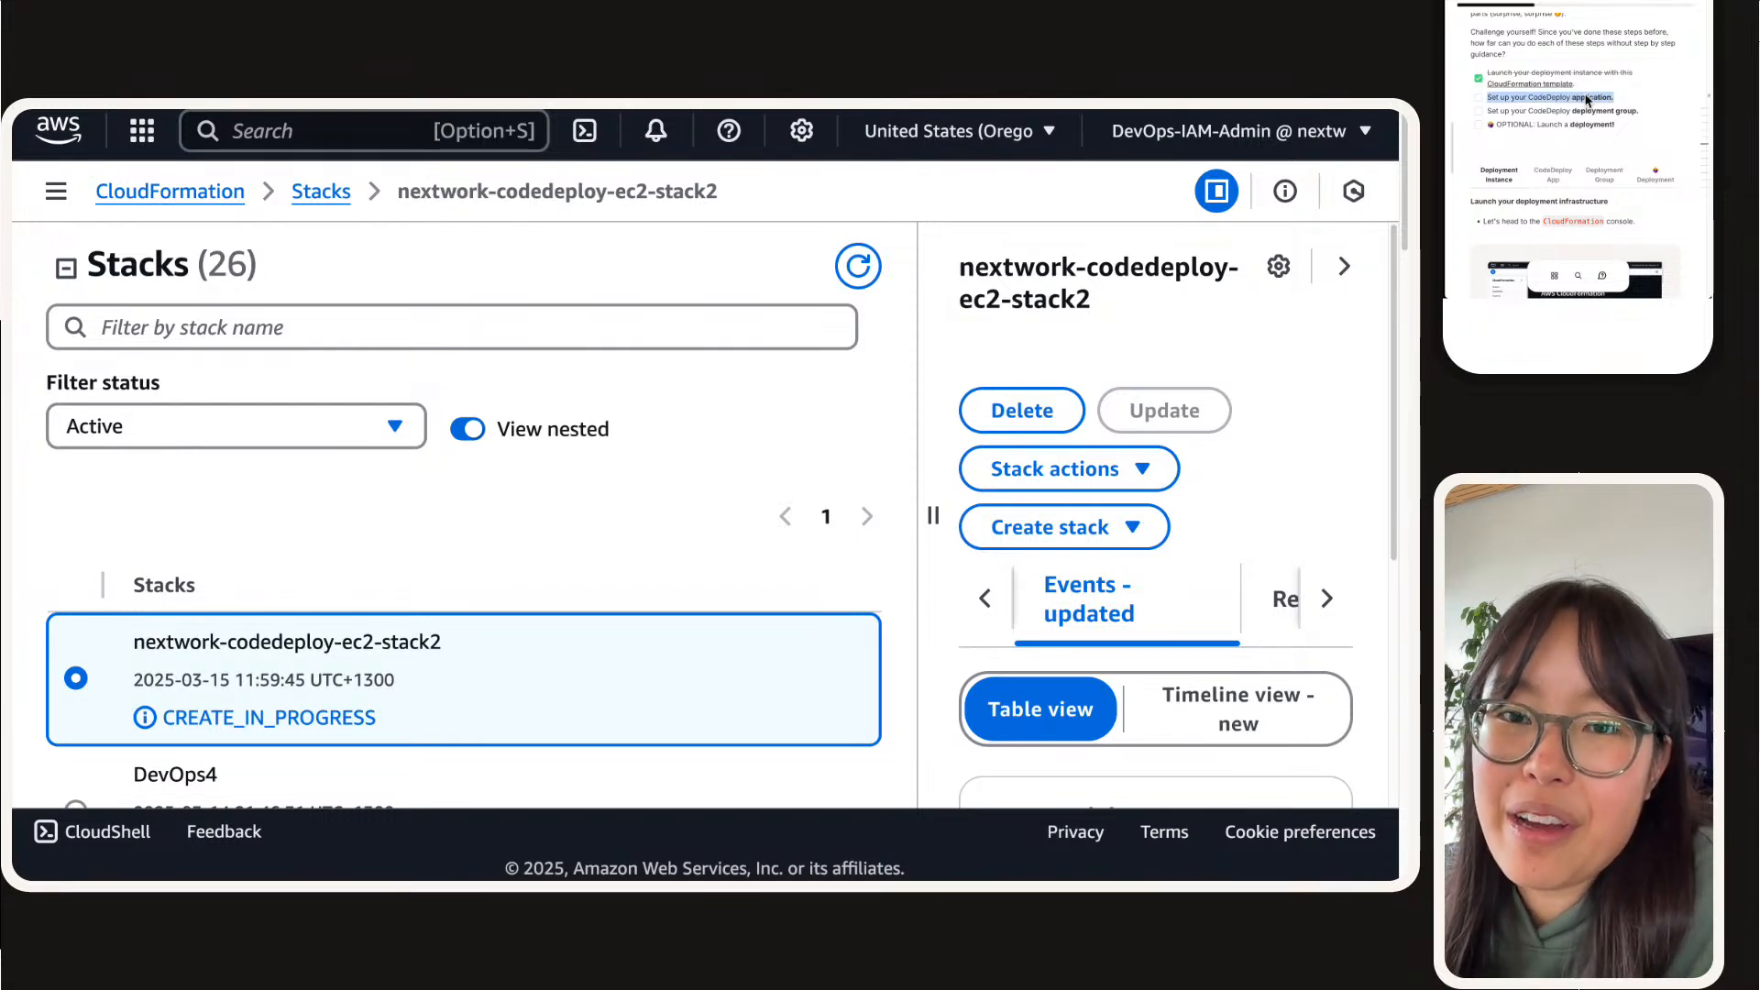
click(1566, 176)
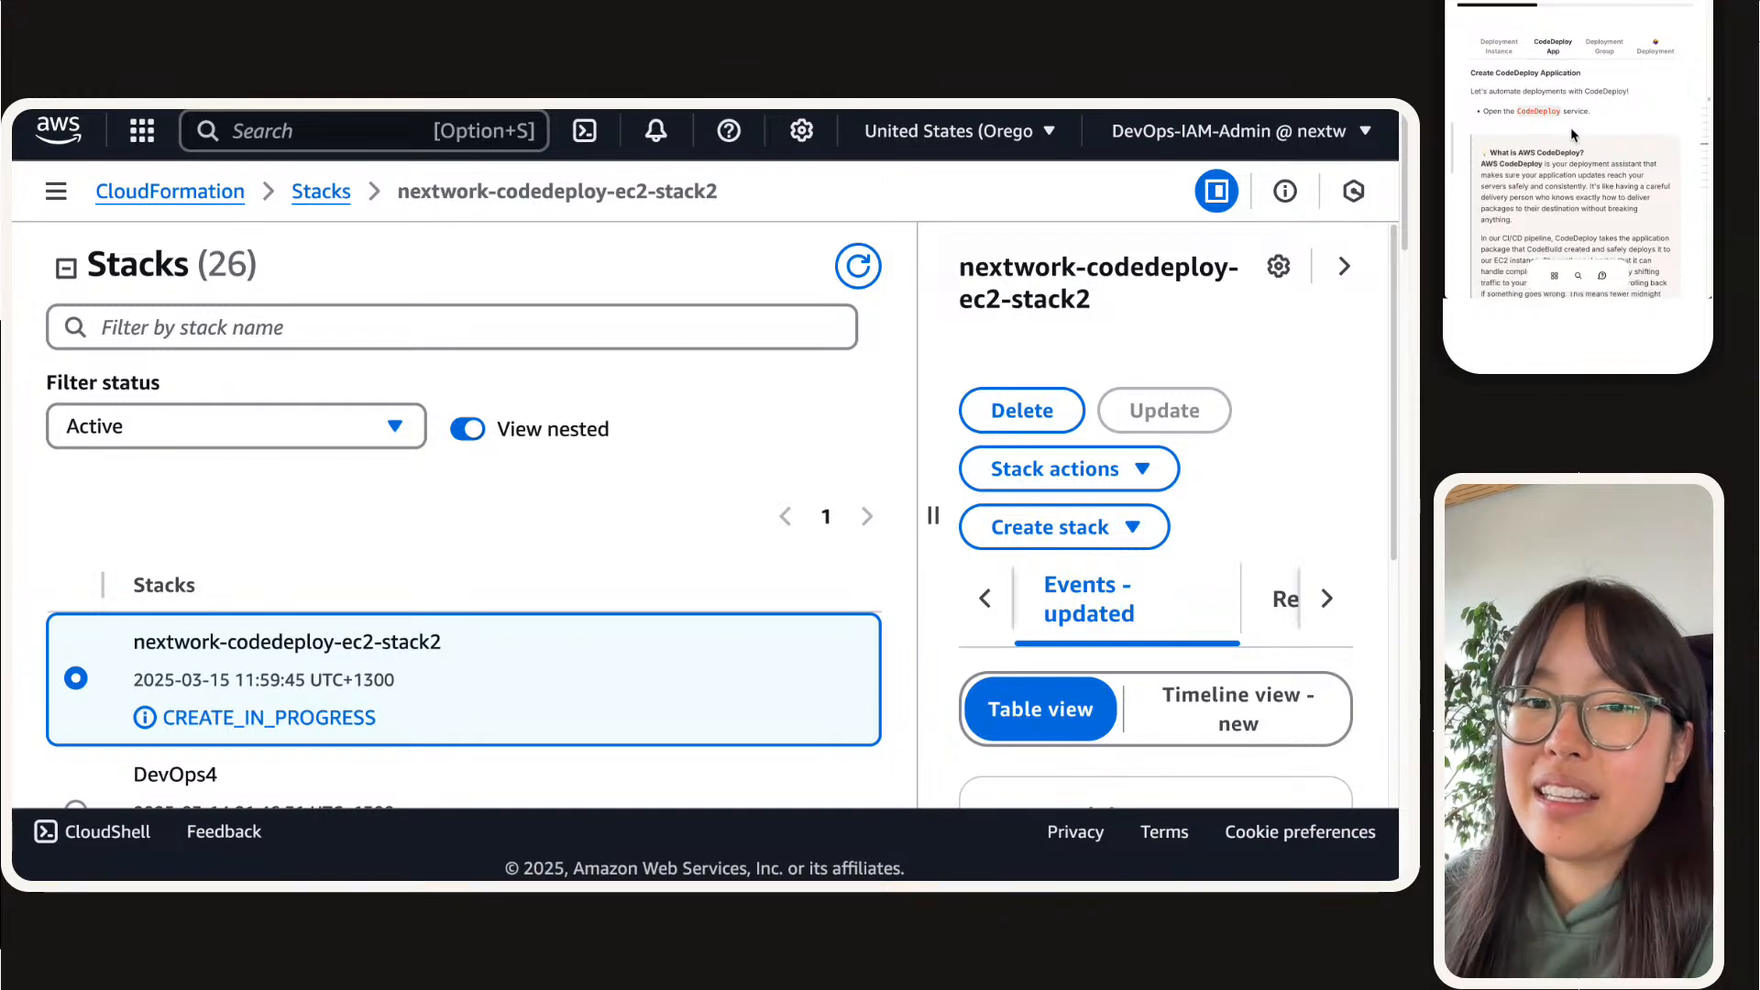
Step: From the nextwork-devops-cicd CodeBuild project, open CodeDeploy's Applications page in a new browser tab and collapse its side navigation
mouse_move(373, 117)
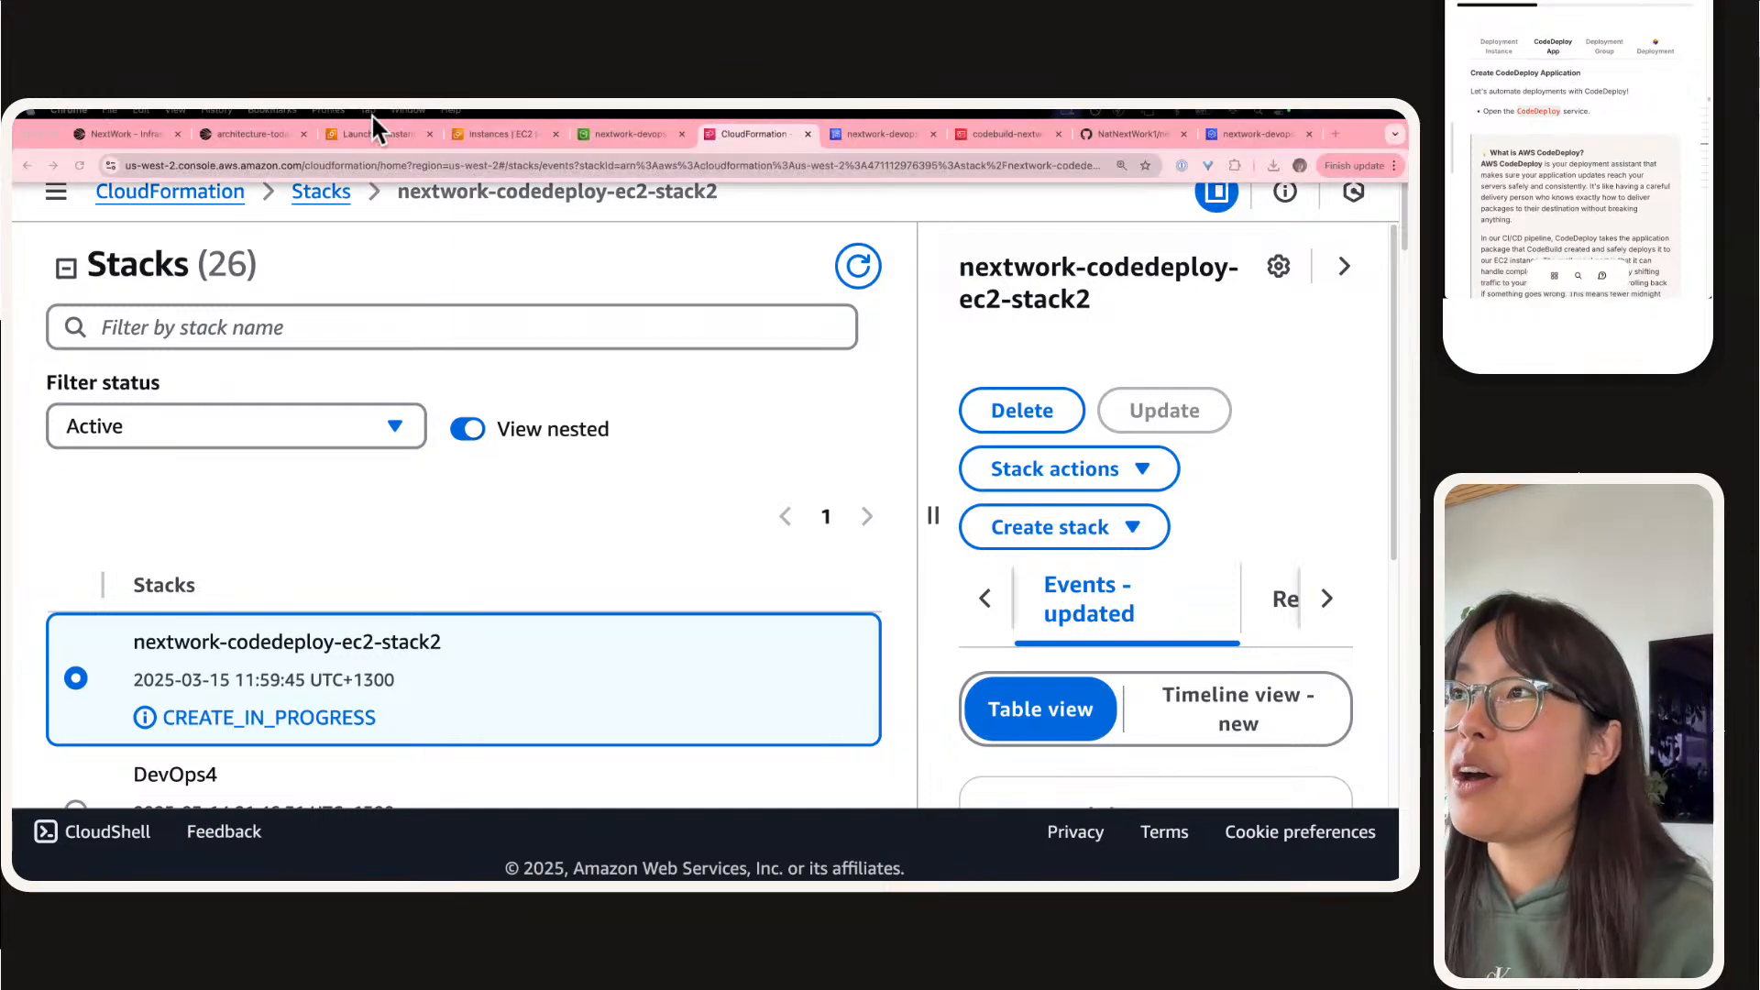
click(882, 134)
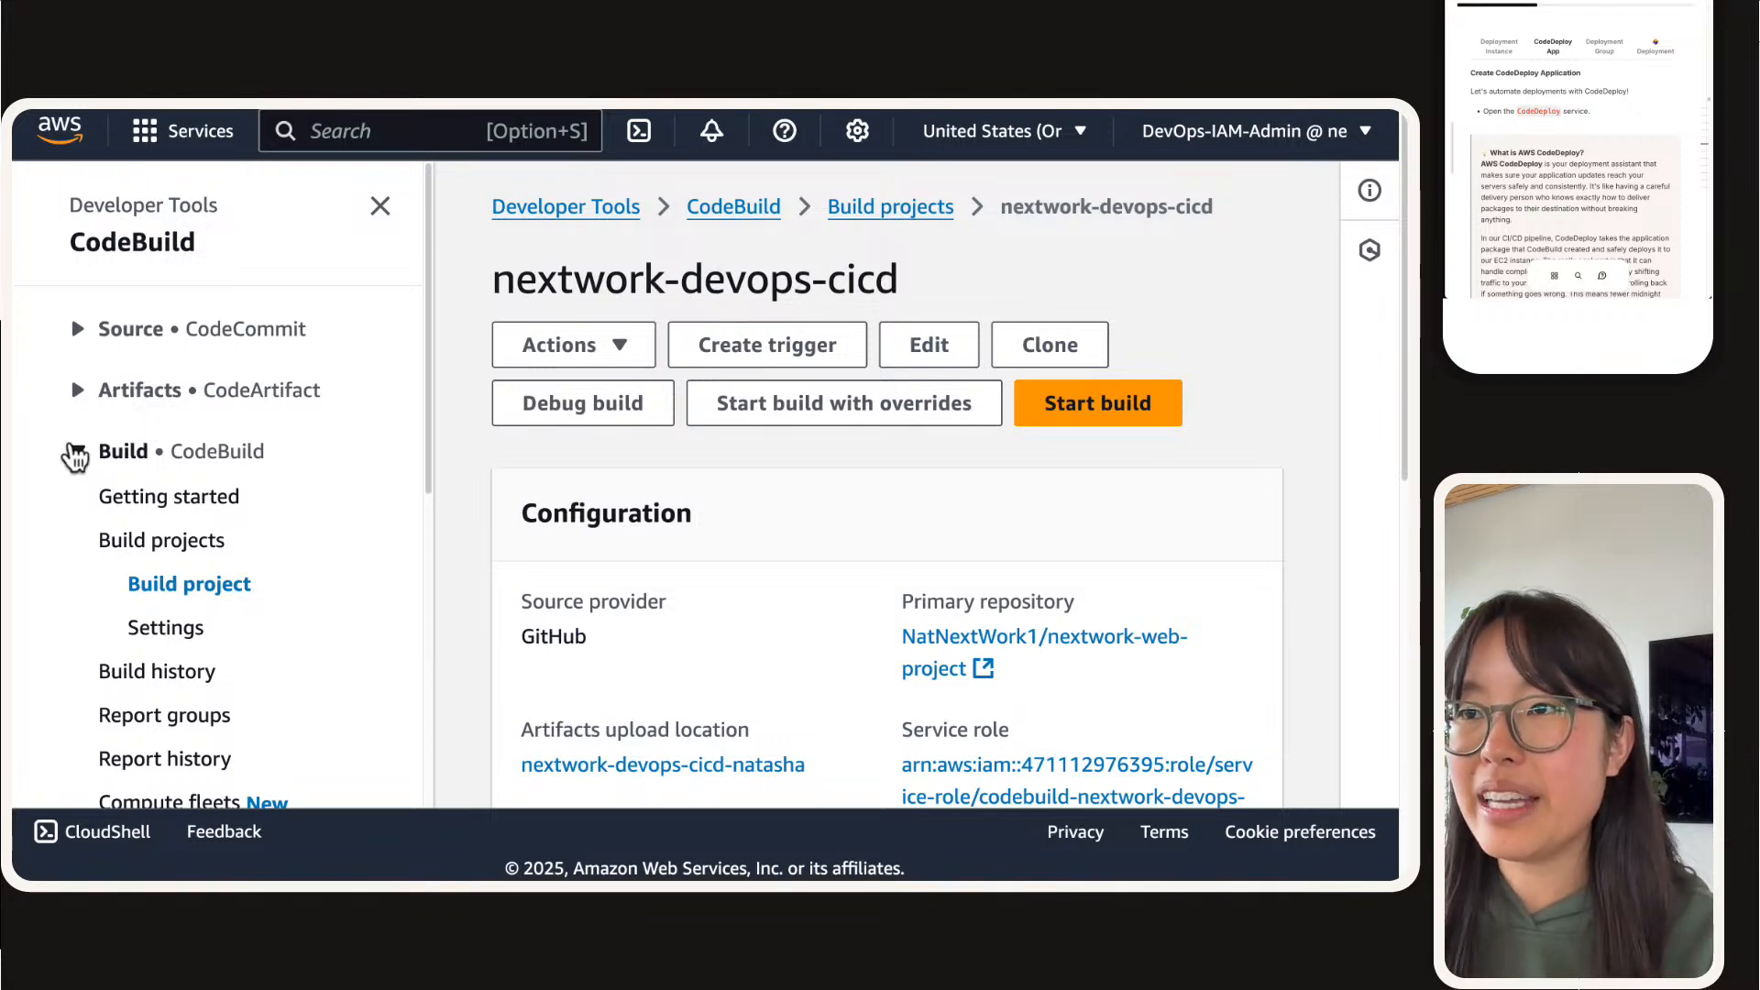
scroll(67, 452, down, 2)
click(79, 360)
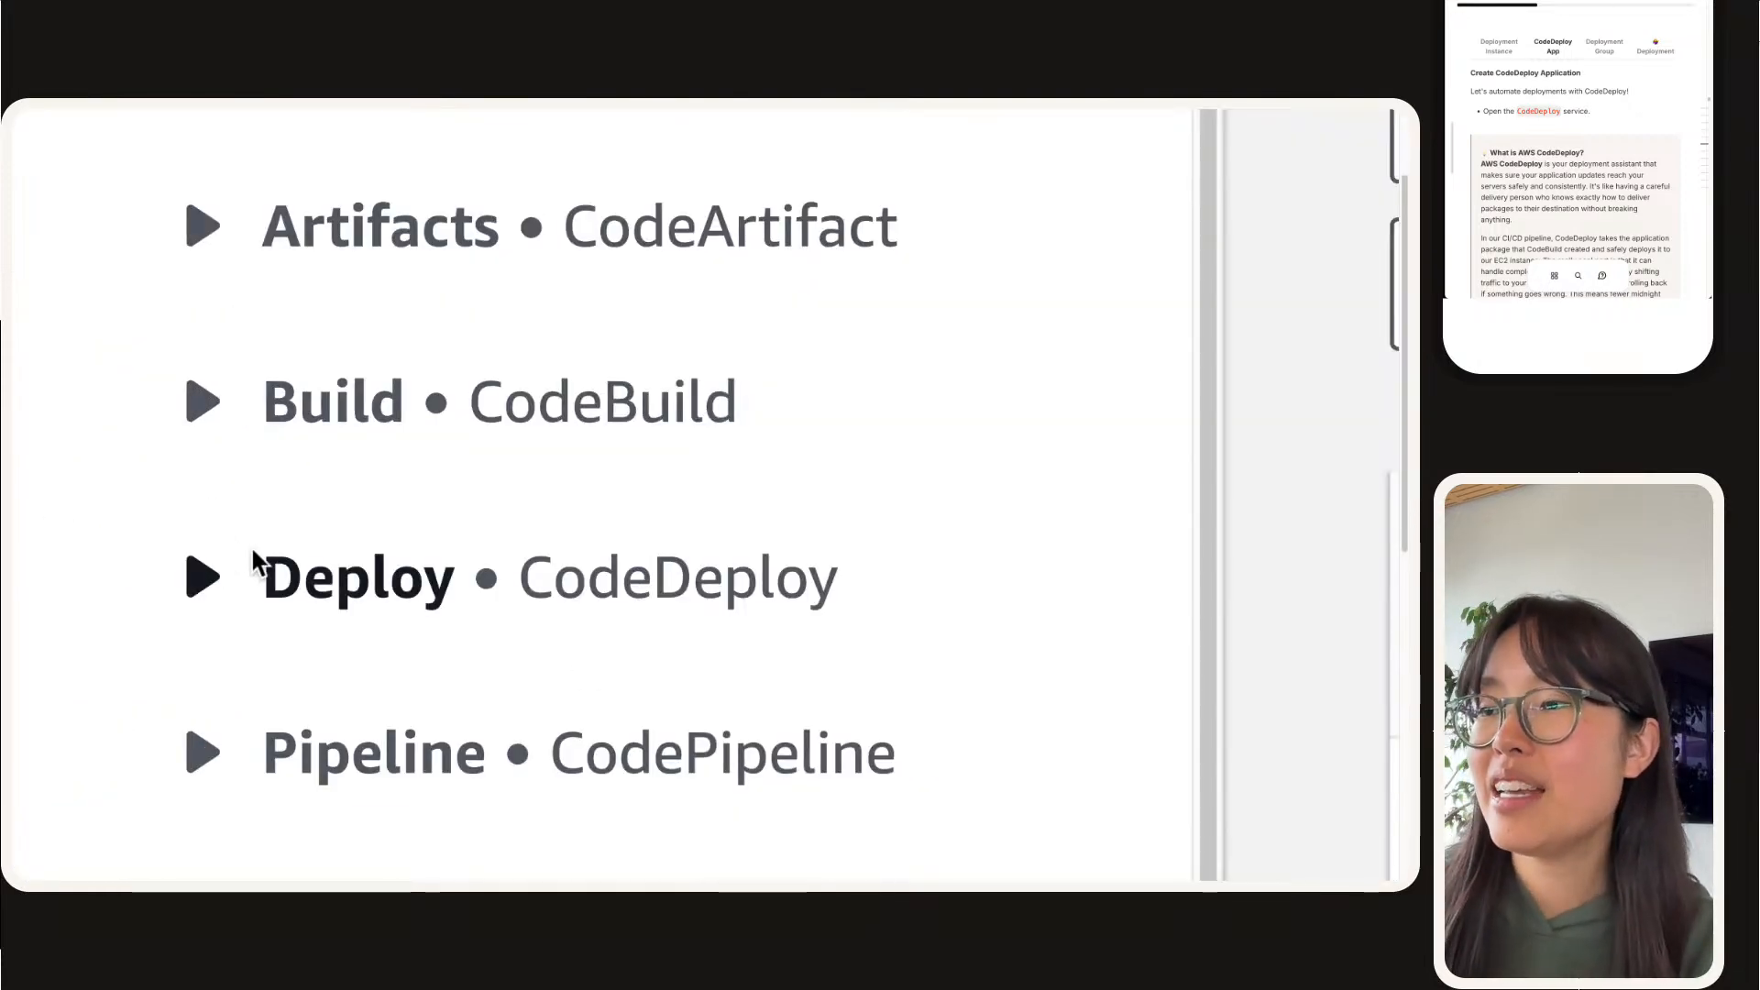
scroll(183, 559, down, 2)
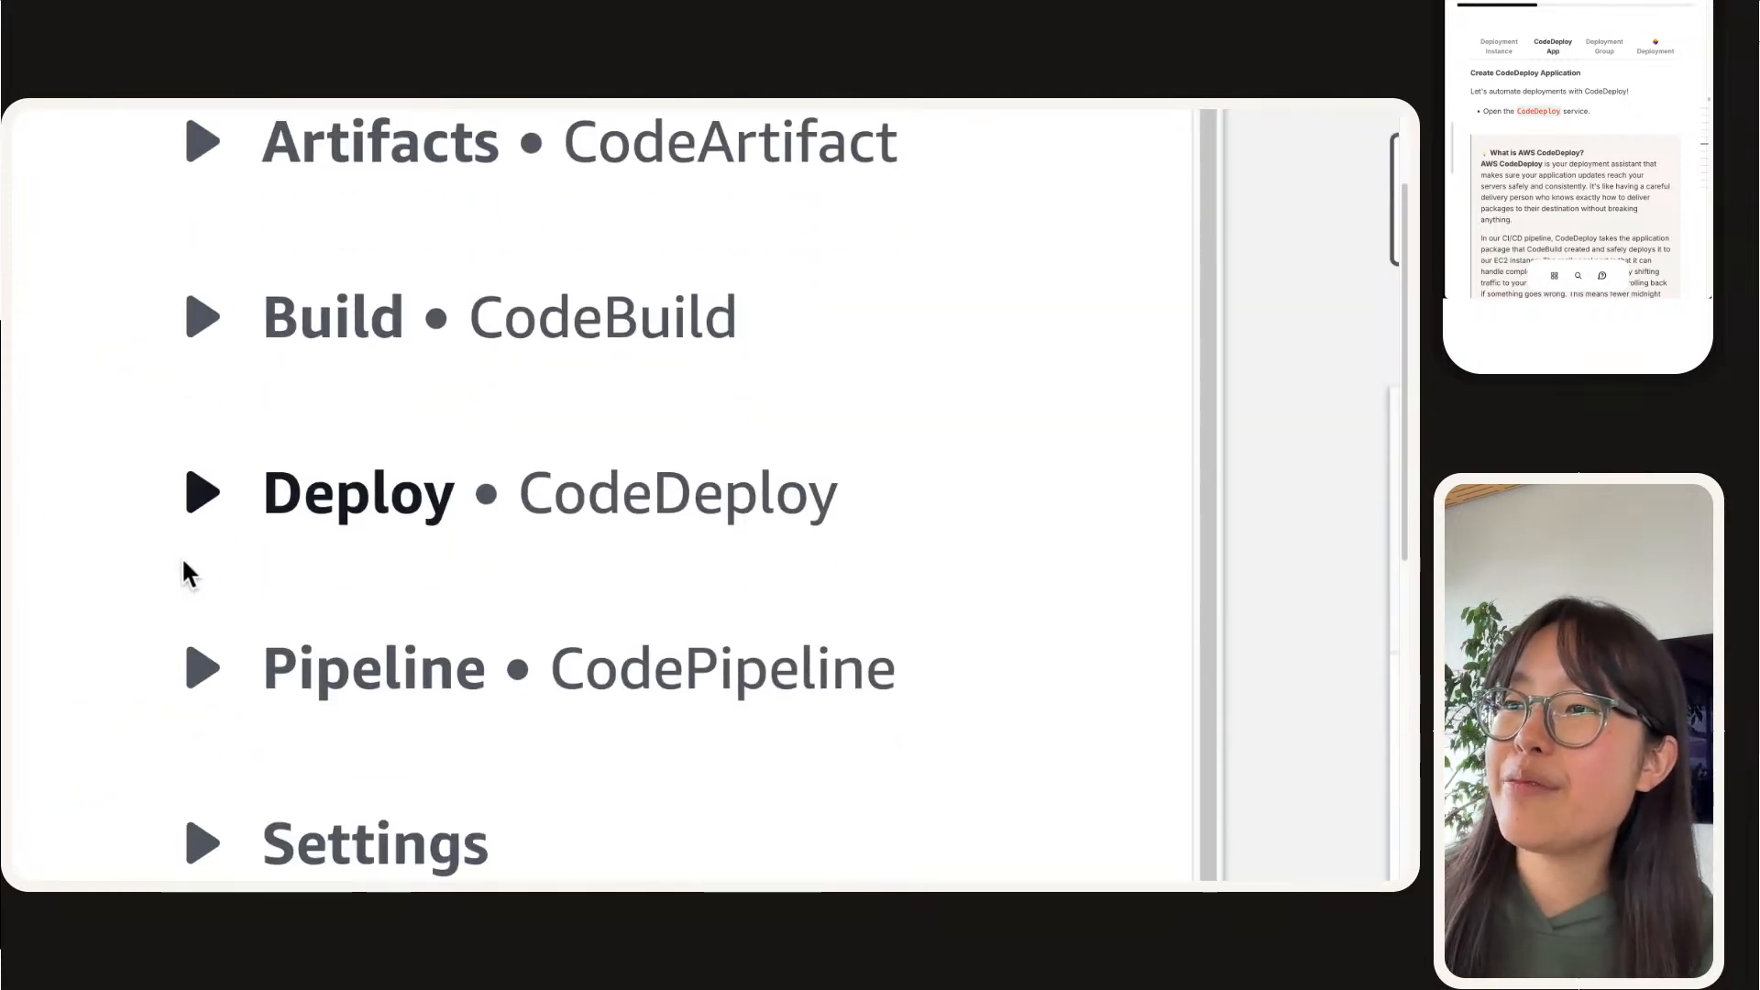
click(289, 468)
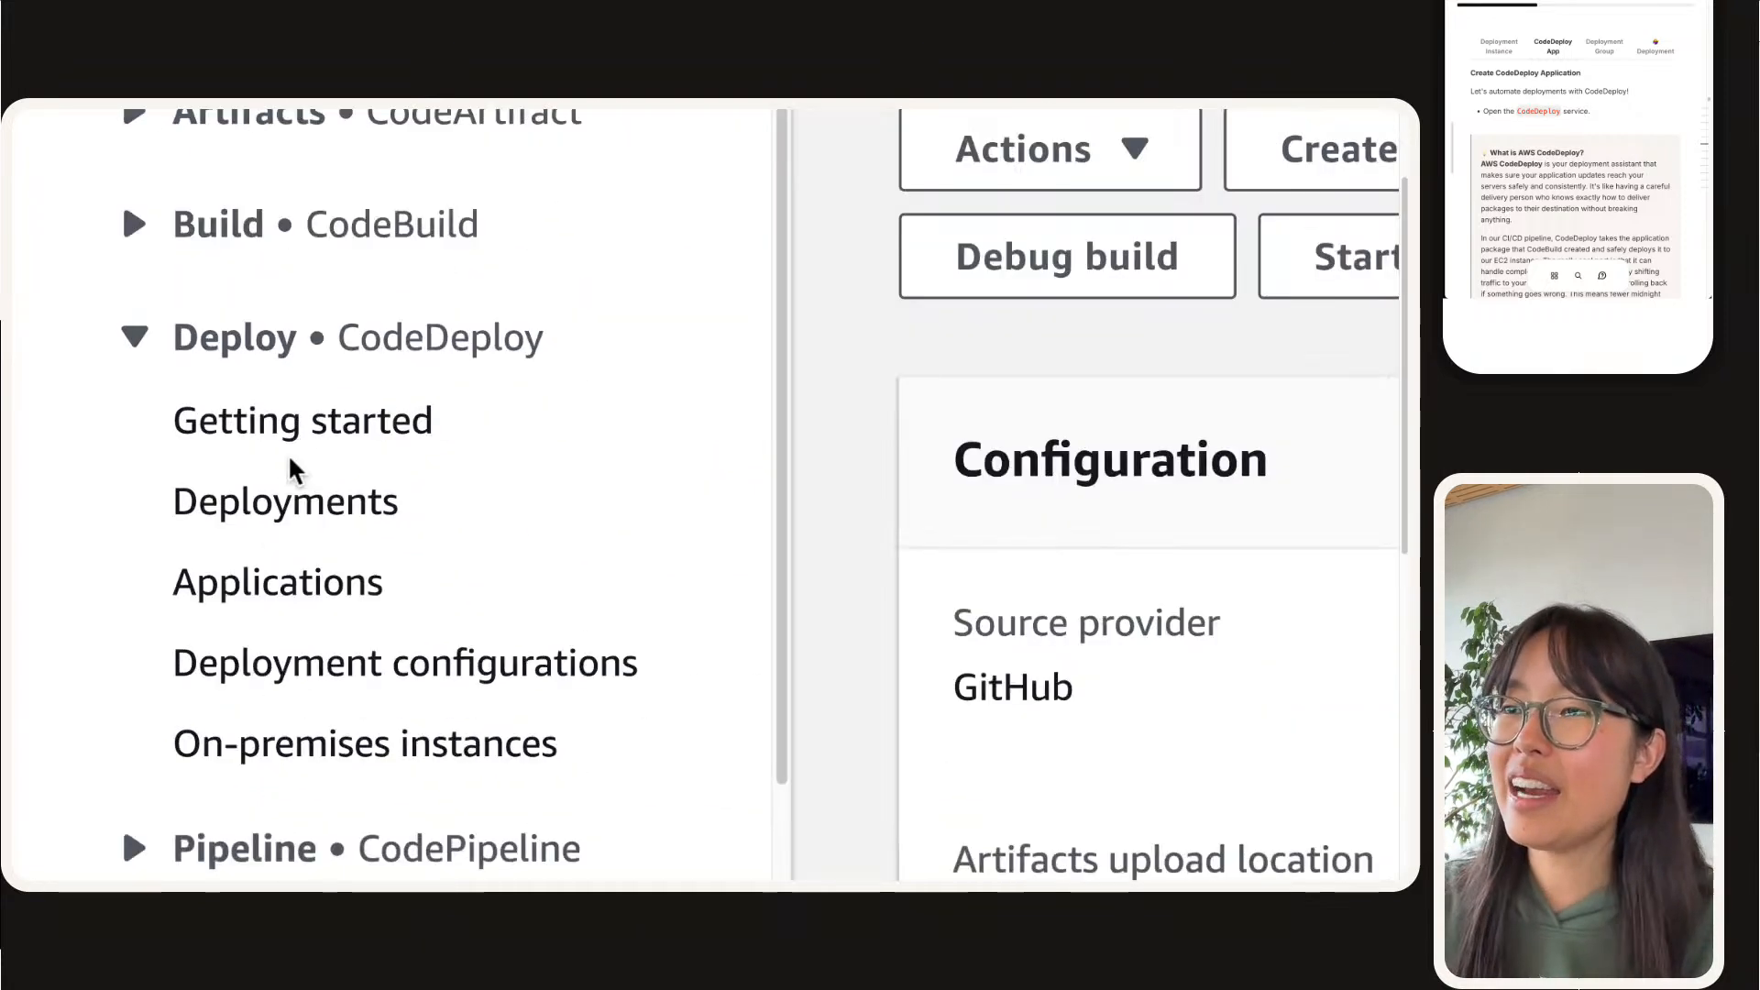
scroll(291, 491, down, 1)
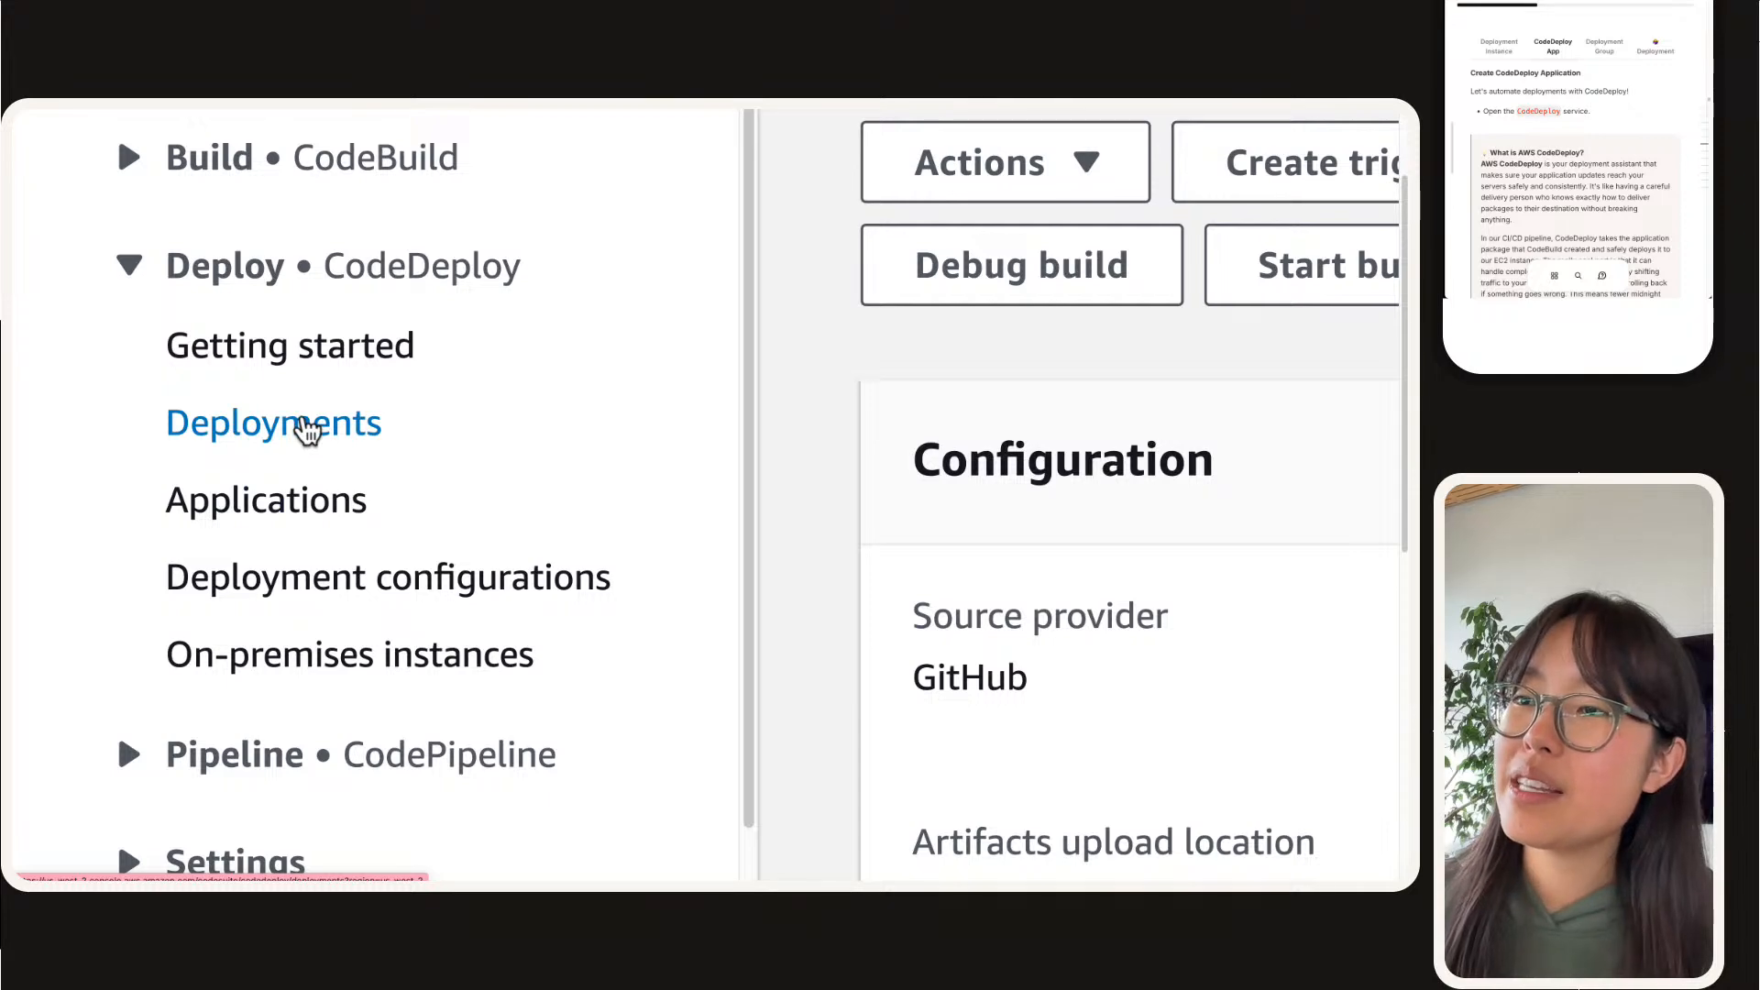
right_click(263, 502)
click(278, 509)
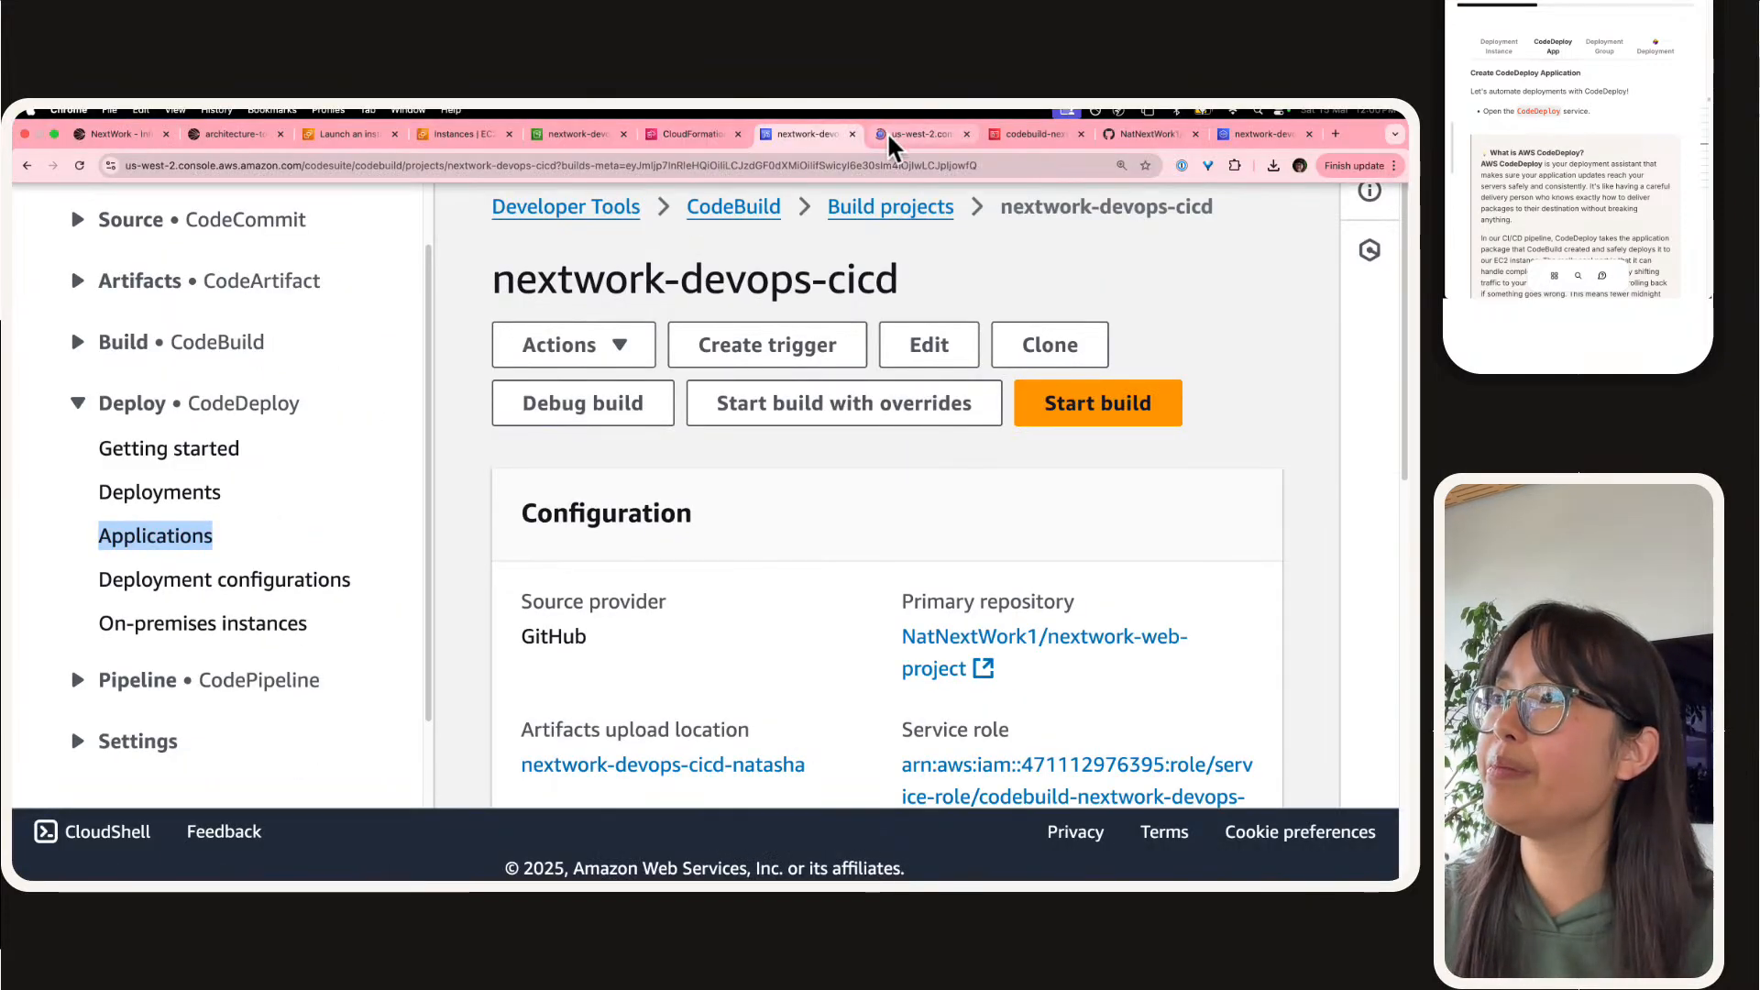
click(888, 130)
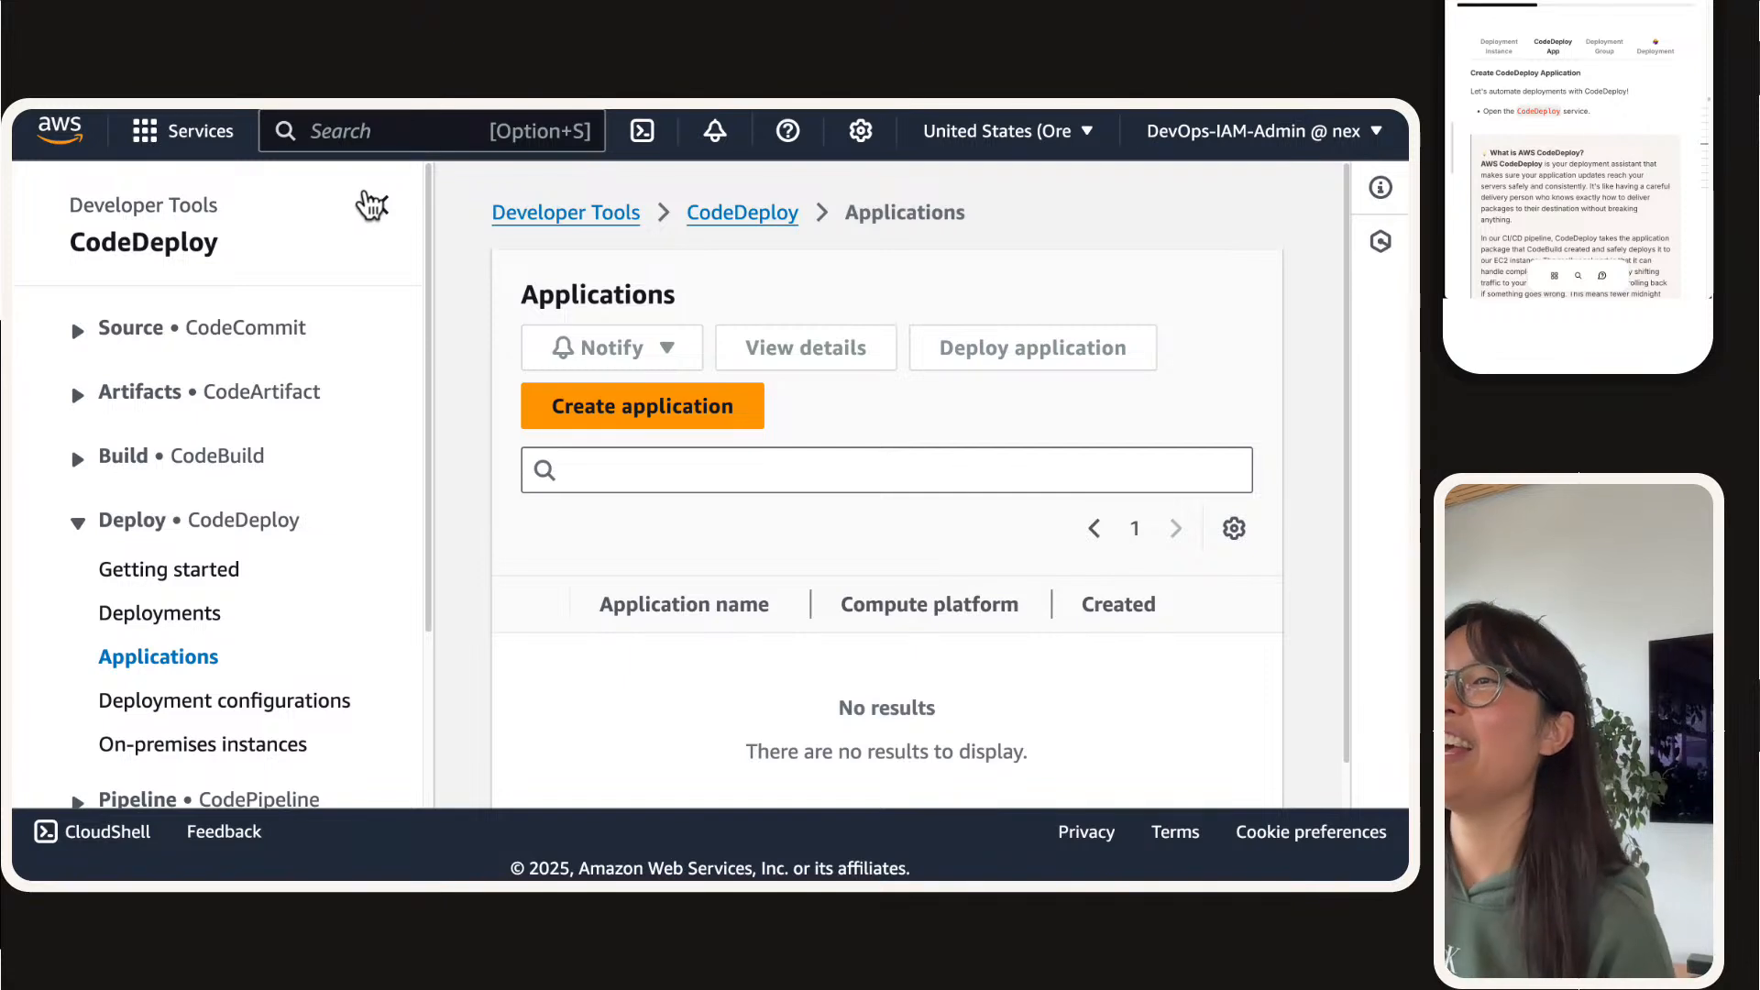
click(375, 204)
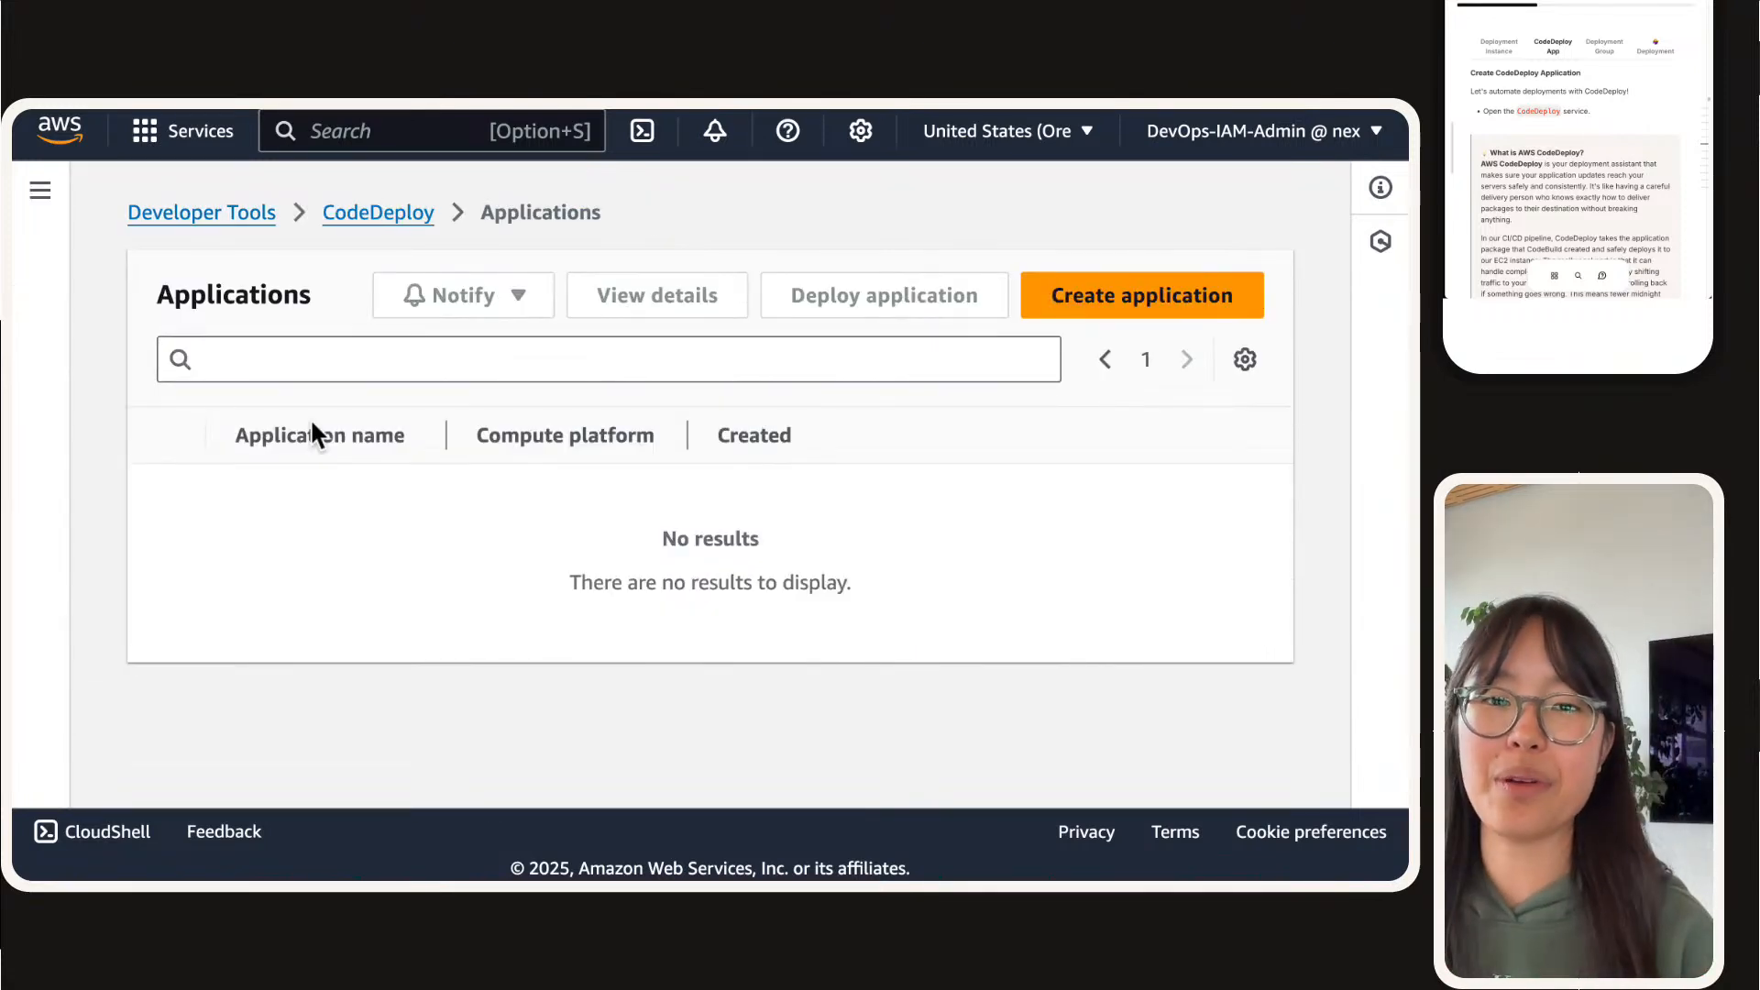
Step: Start a new CodeDeploy application and name it nextwork-devops-cicd, copied from the project guide
scroll(1559, 128, down, 10)
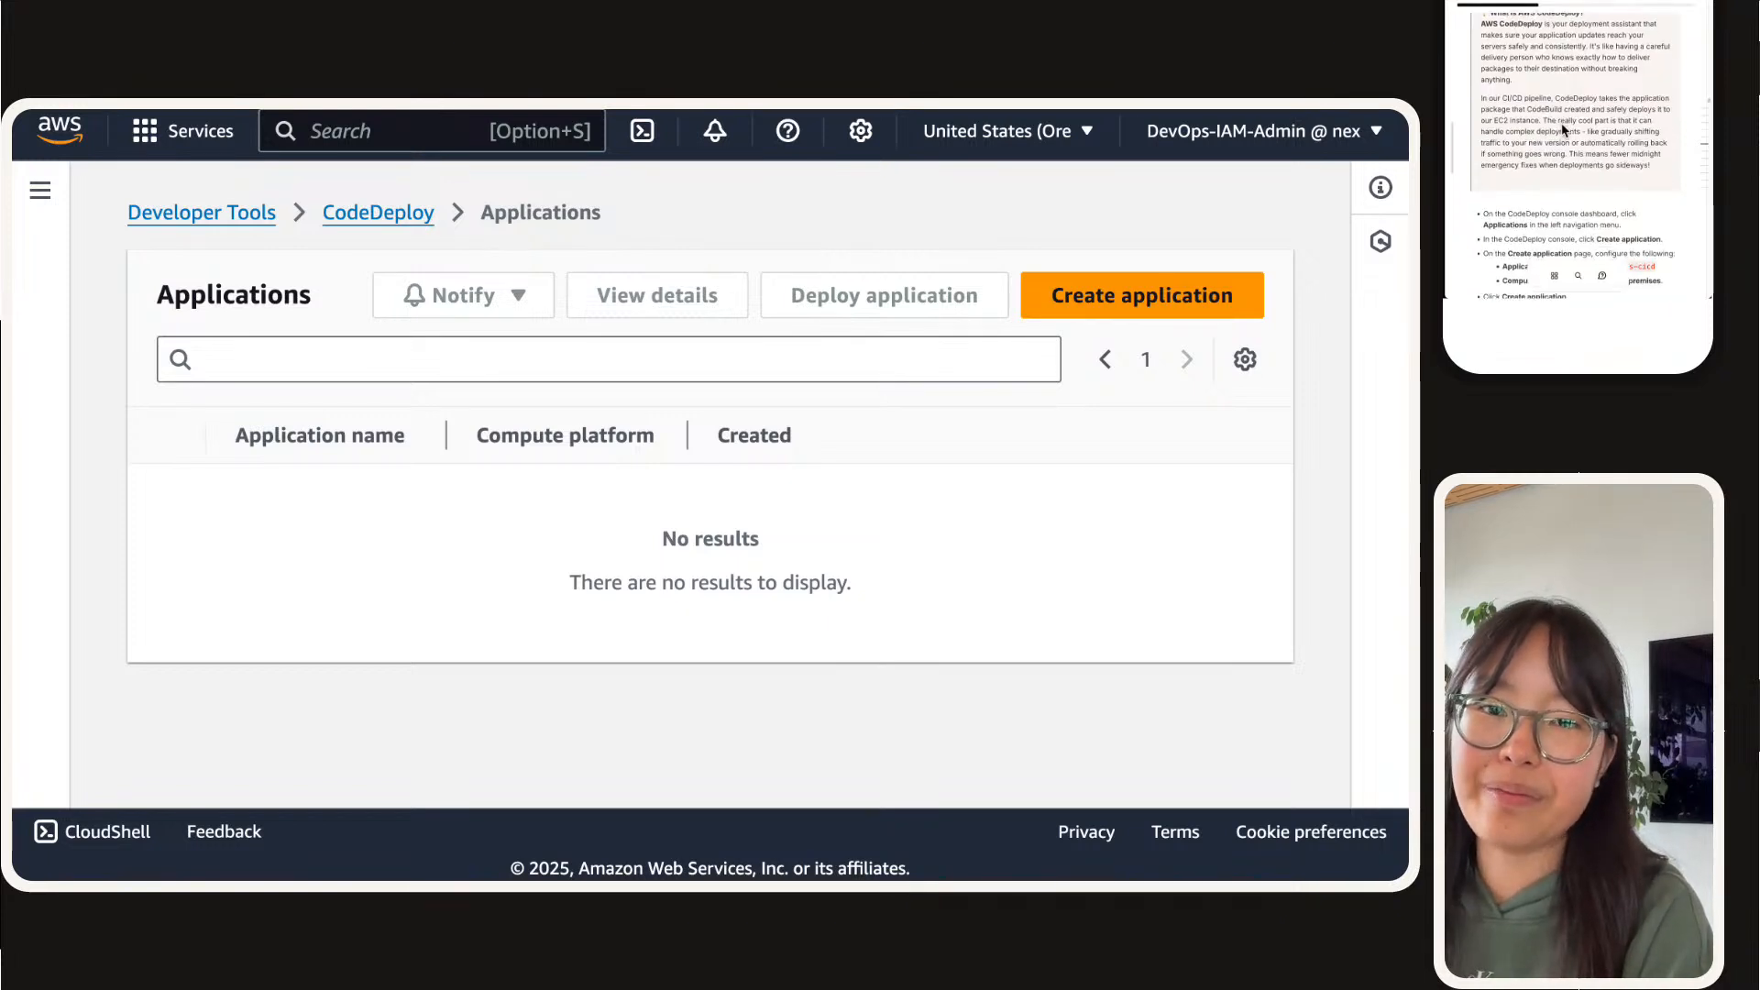
scroll(1563, 130, down, 1)
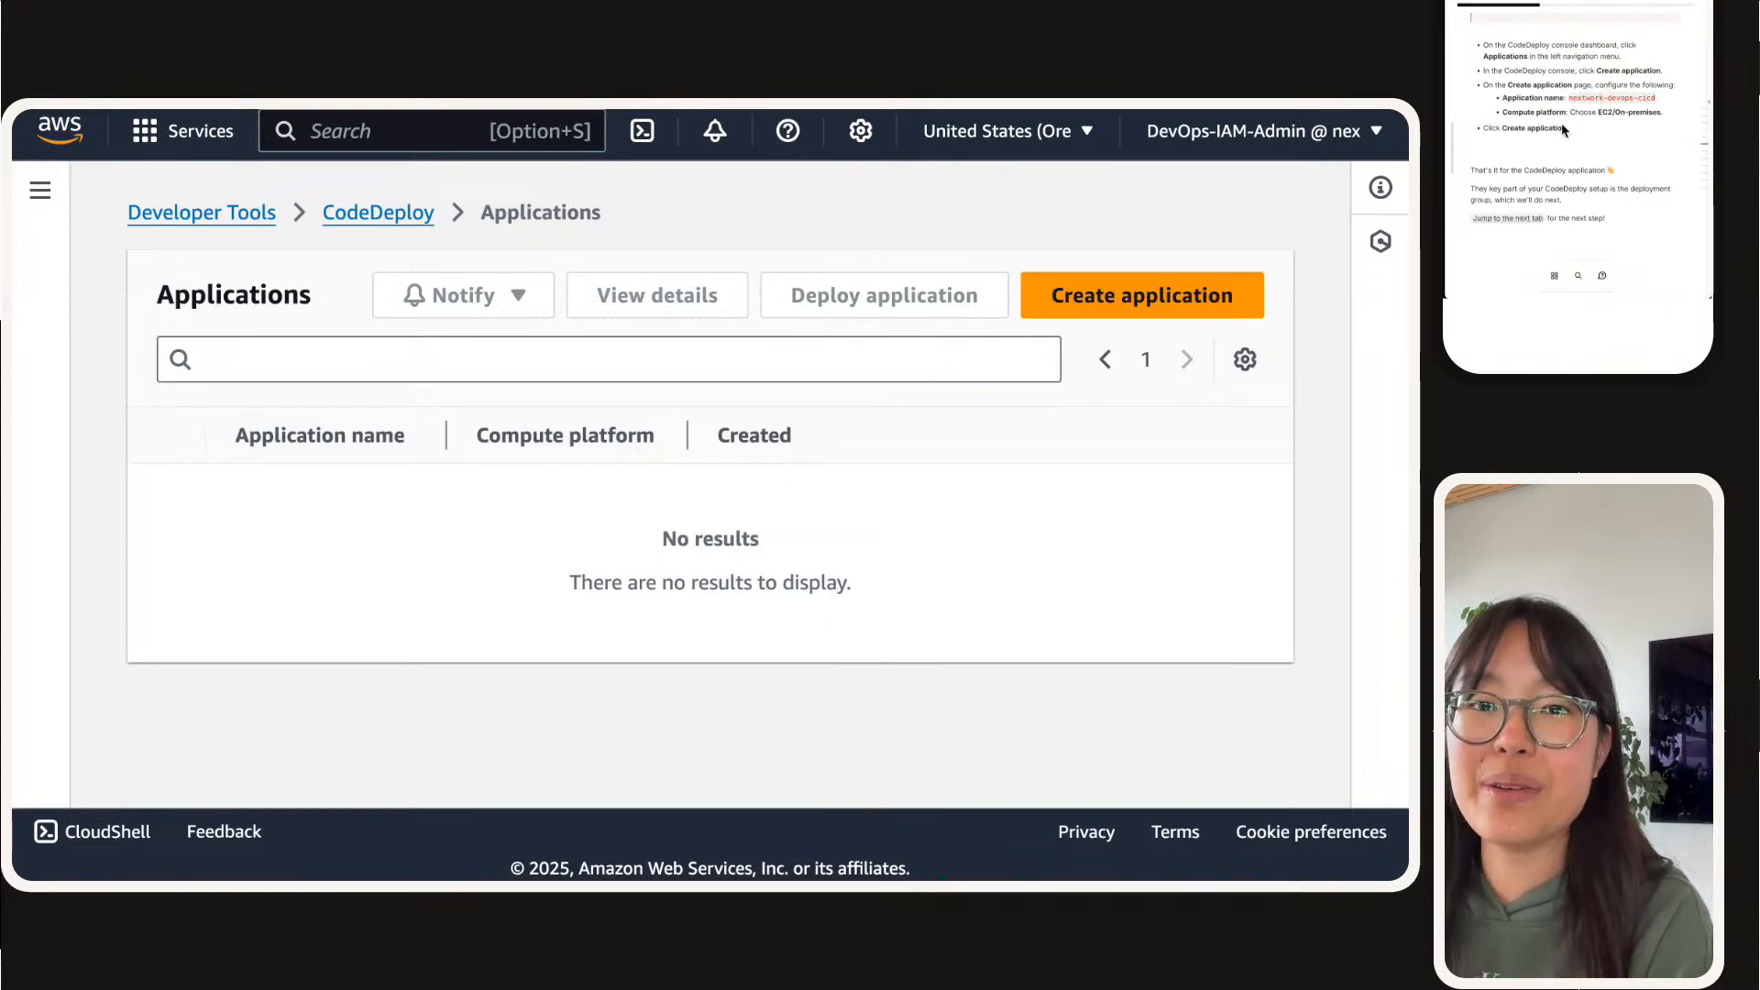
click(1137, 303)
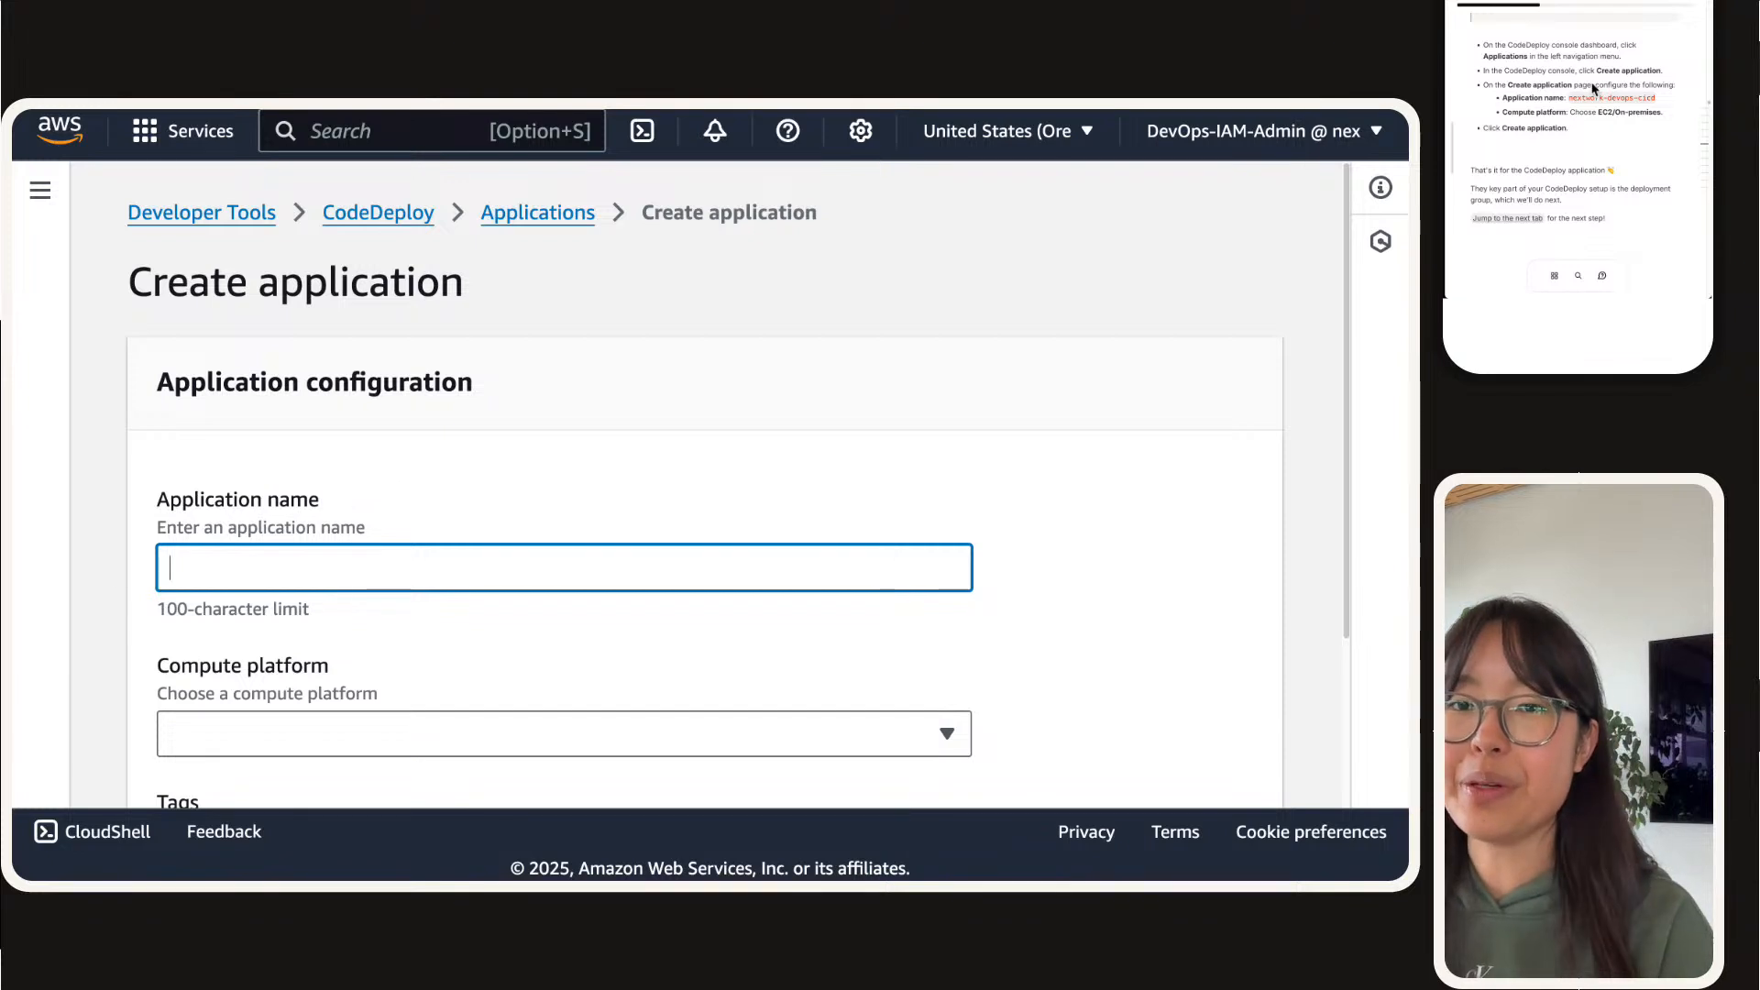
click(1594, 94)
click(508, 545)
key(super+v)
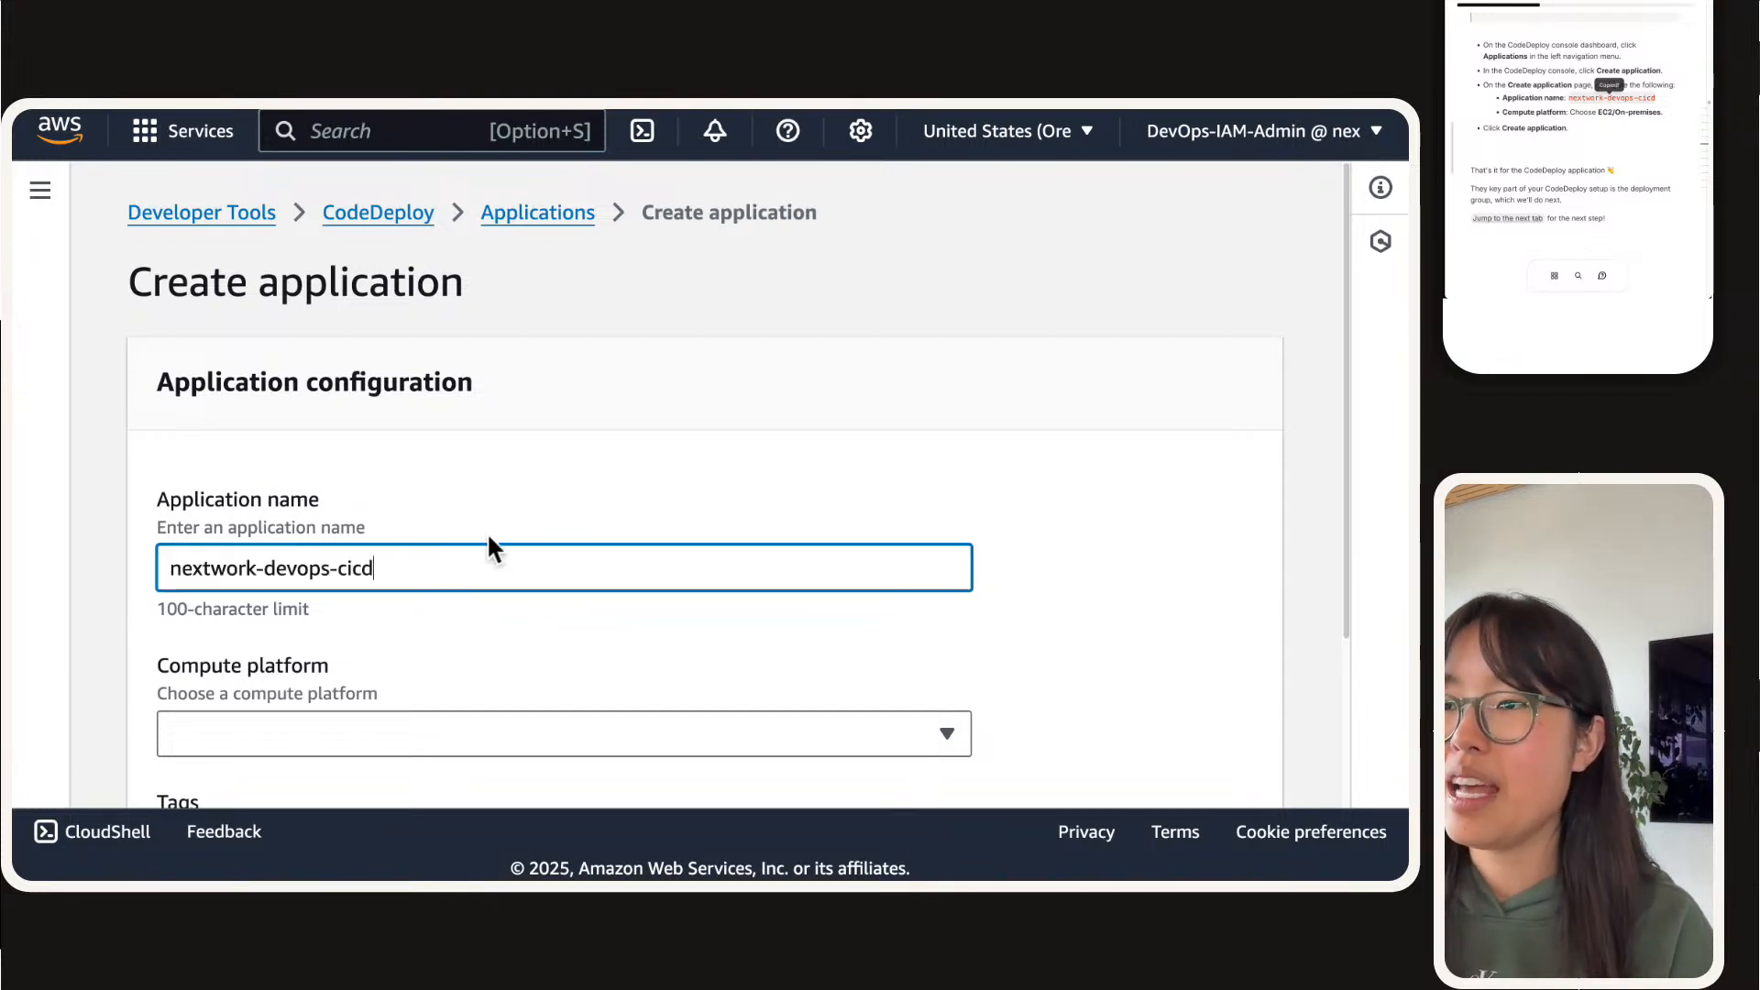
click(479, 498)
Step: Set the compute platform to EC2/on-premises and create the CodeDeploy application
scroll(487, 573, down, 3)
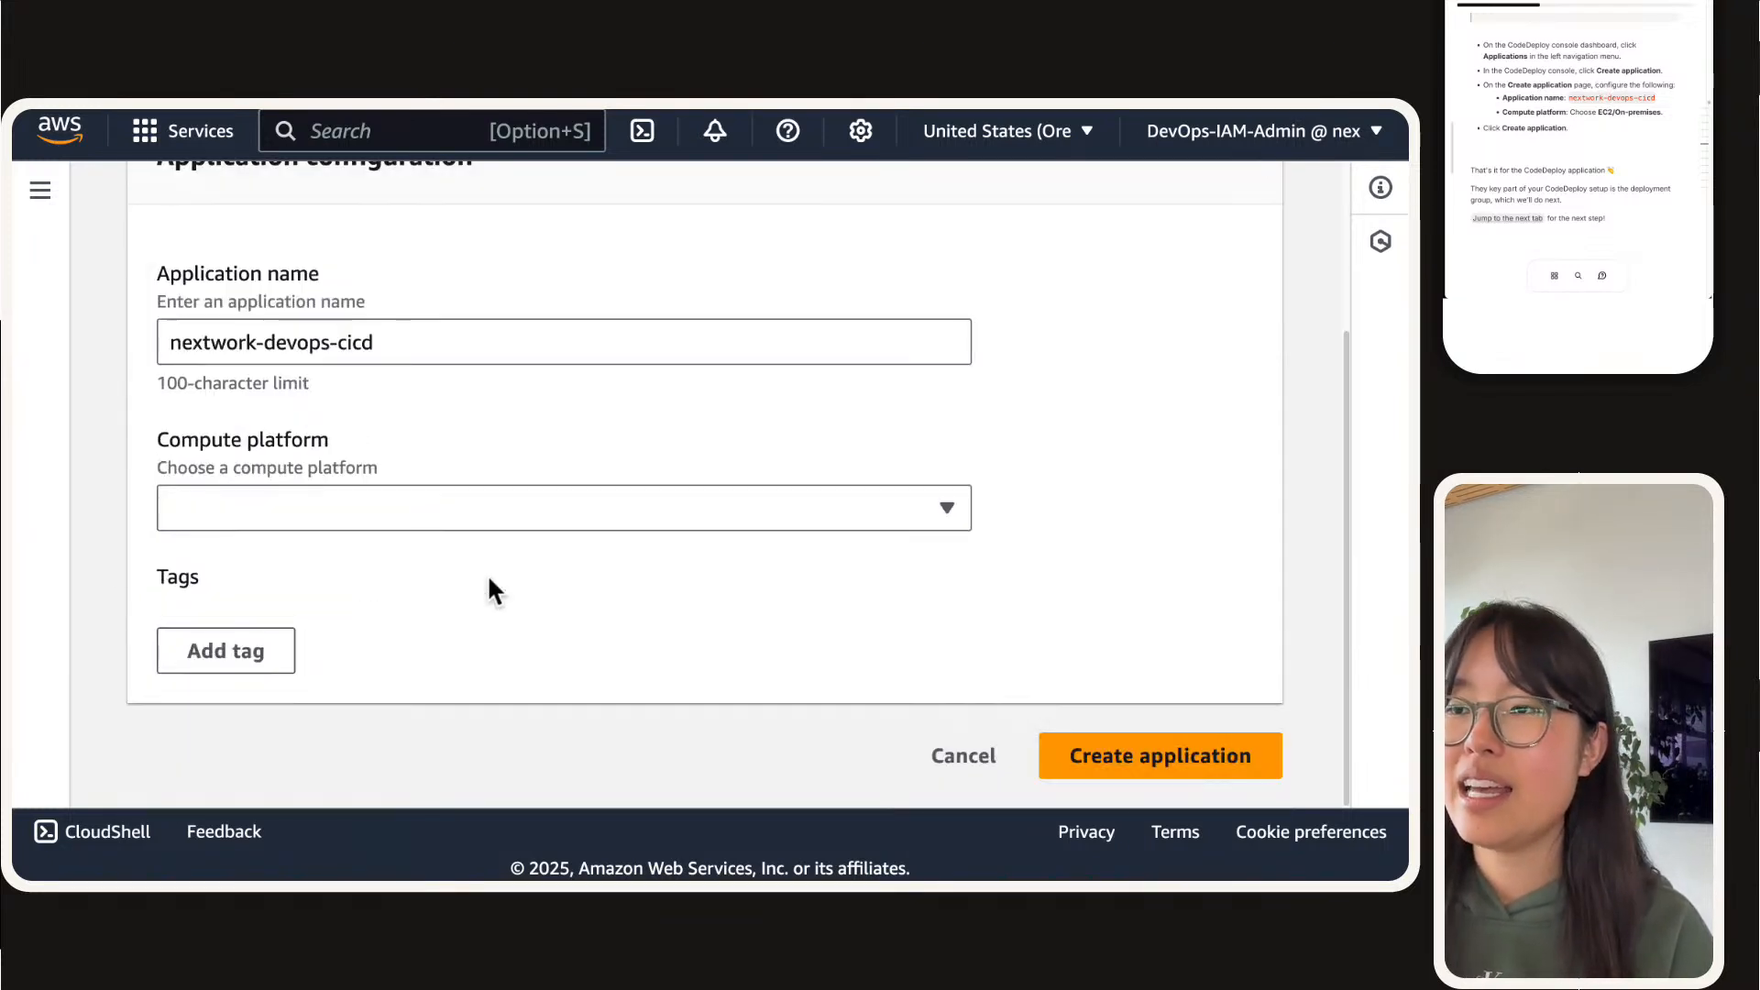
click(392, 508)
click(341, 554)
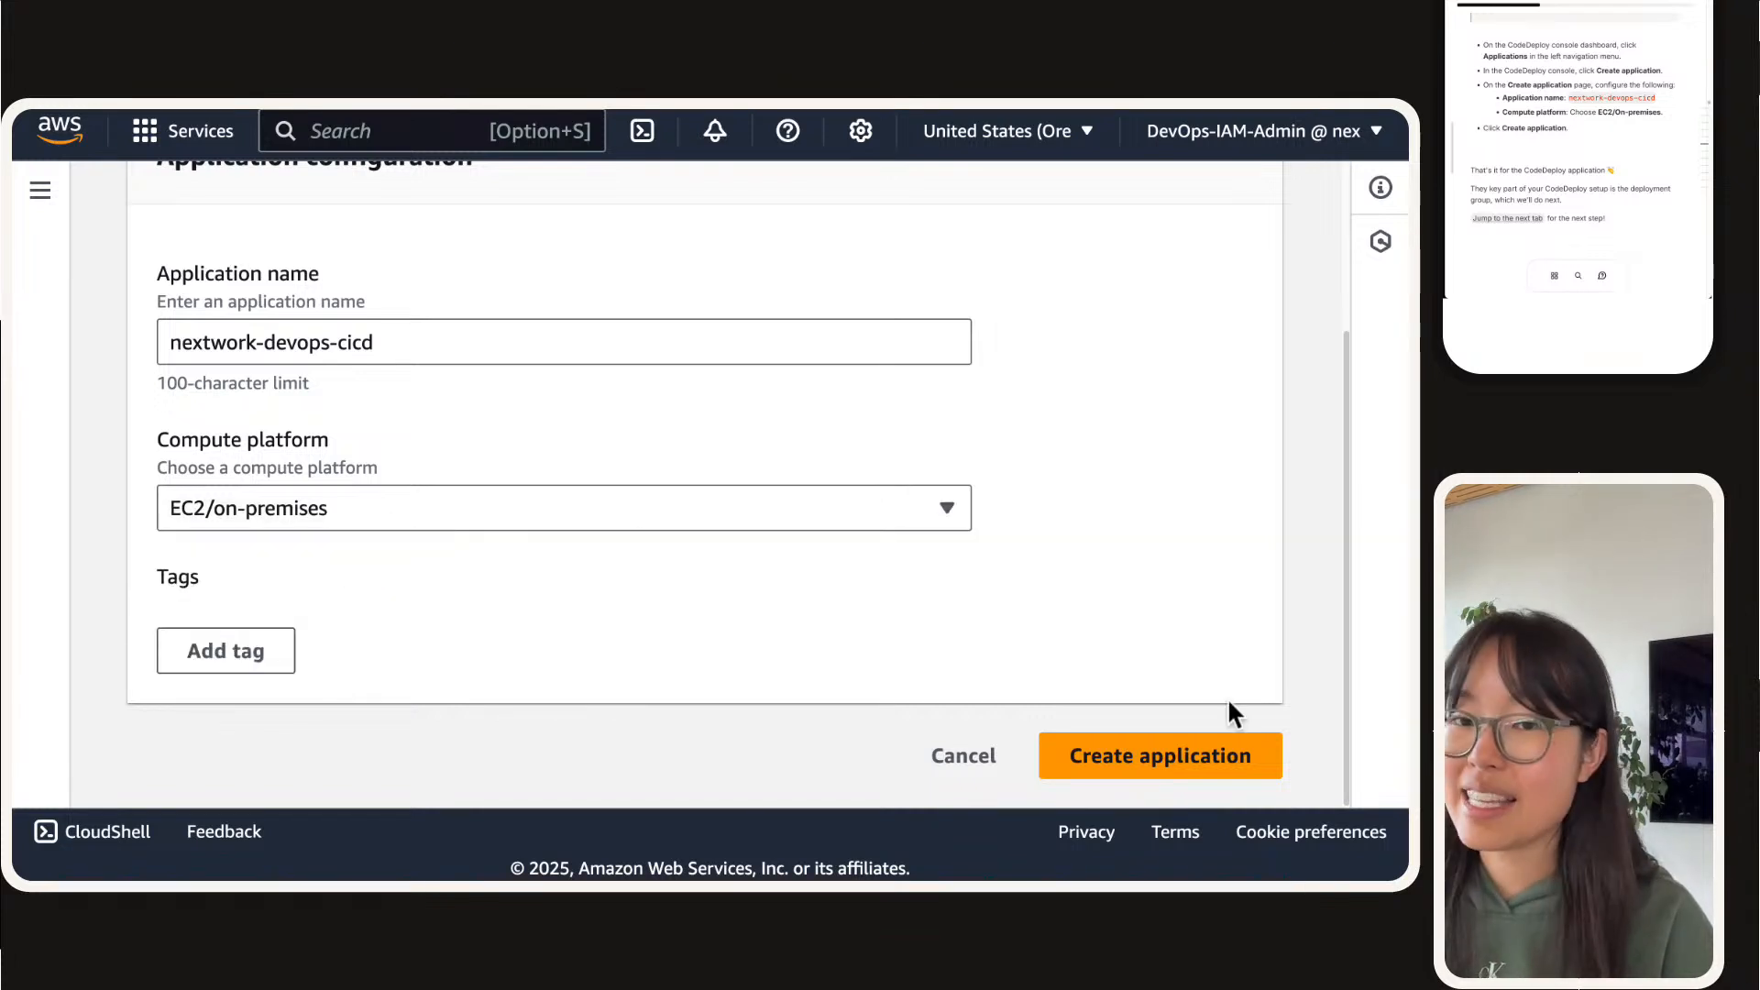
click(1170, 757)
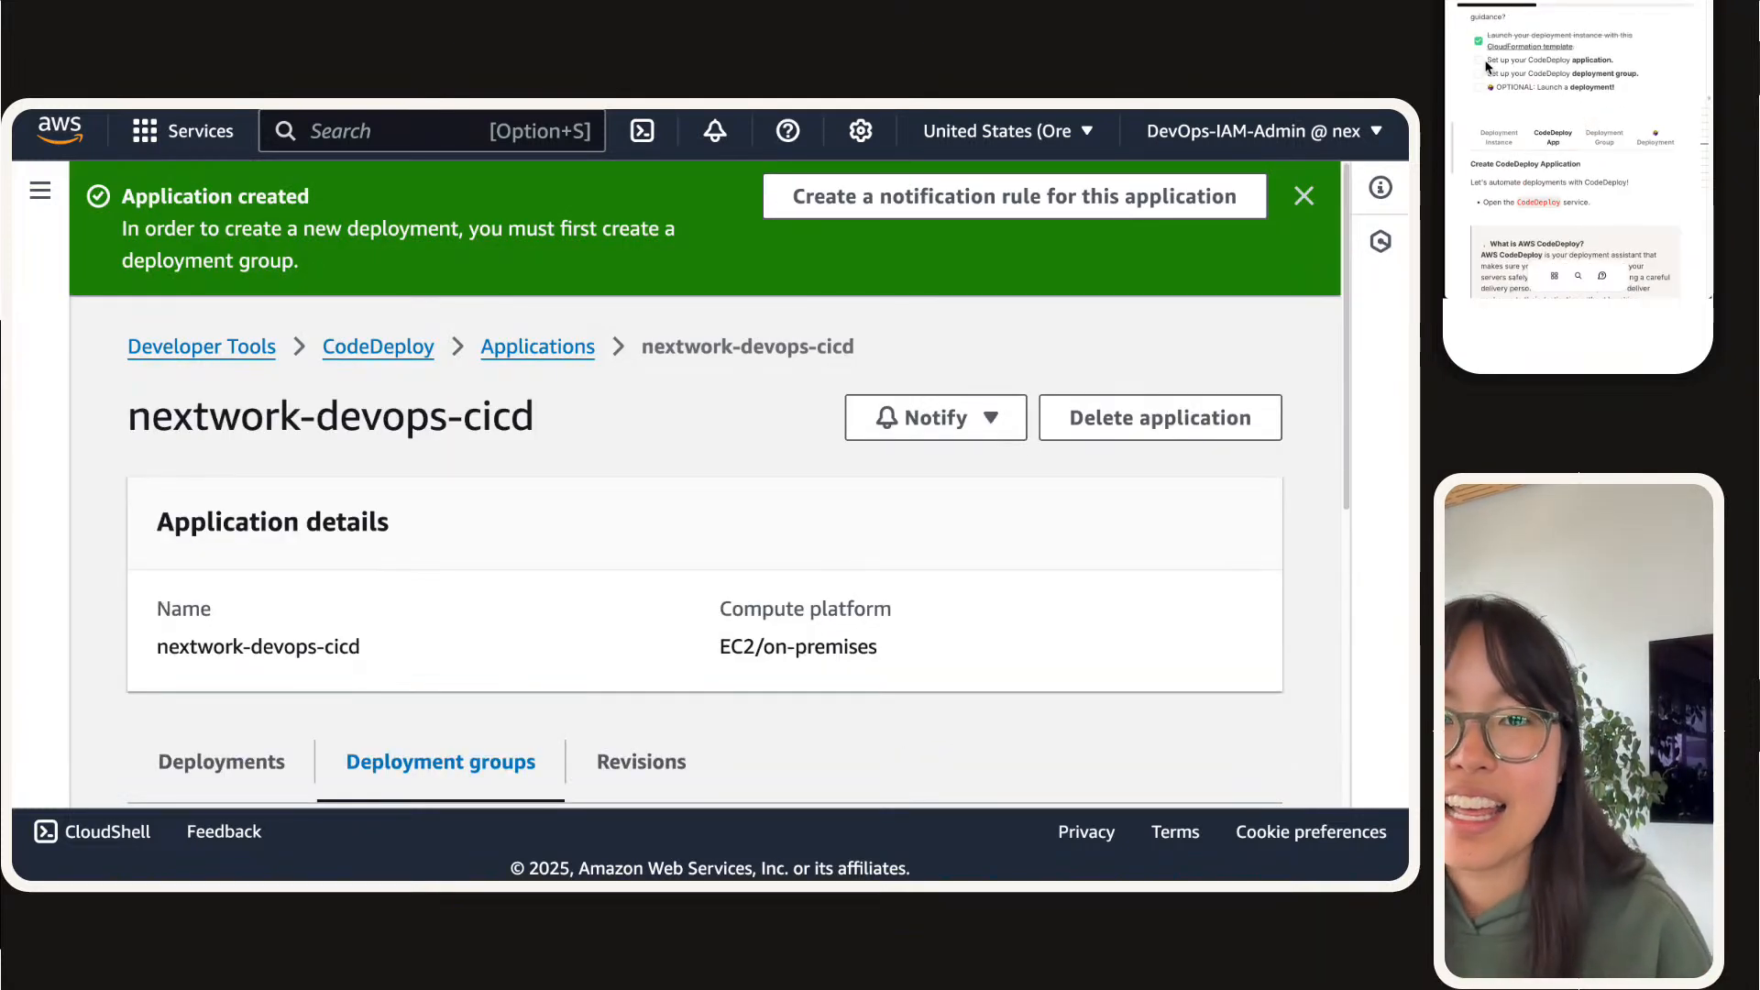
Step: Mark the CodeDeploy application task as done in the project guide and open the Deployment Group instructions
click(1481, 61)
click(1606, 134)
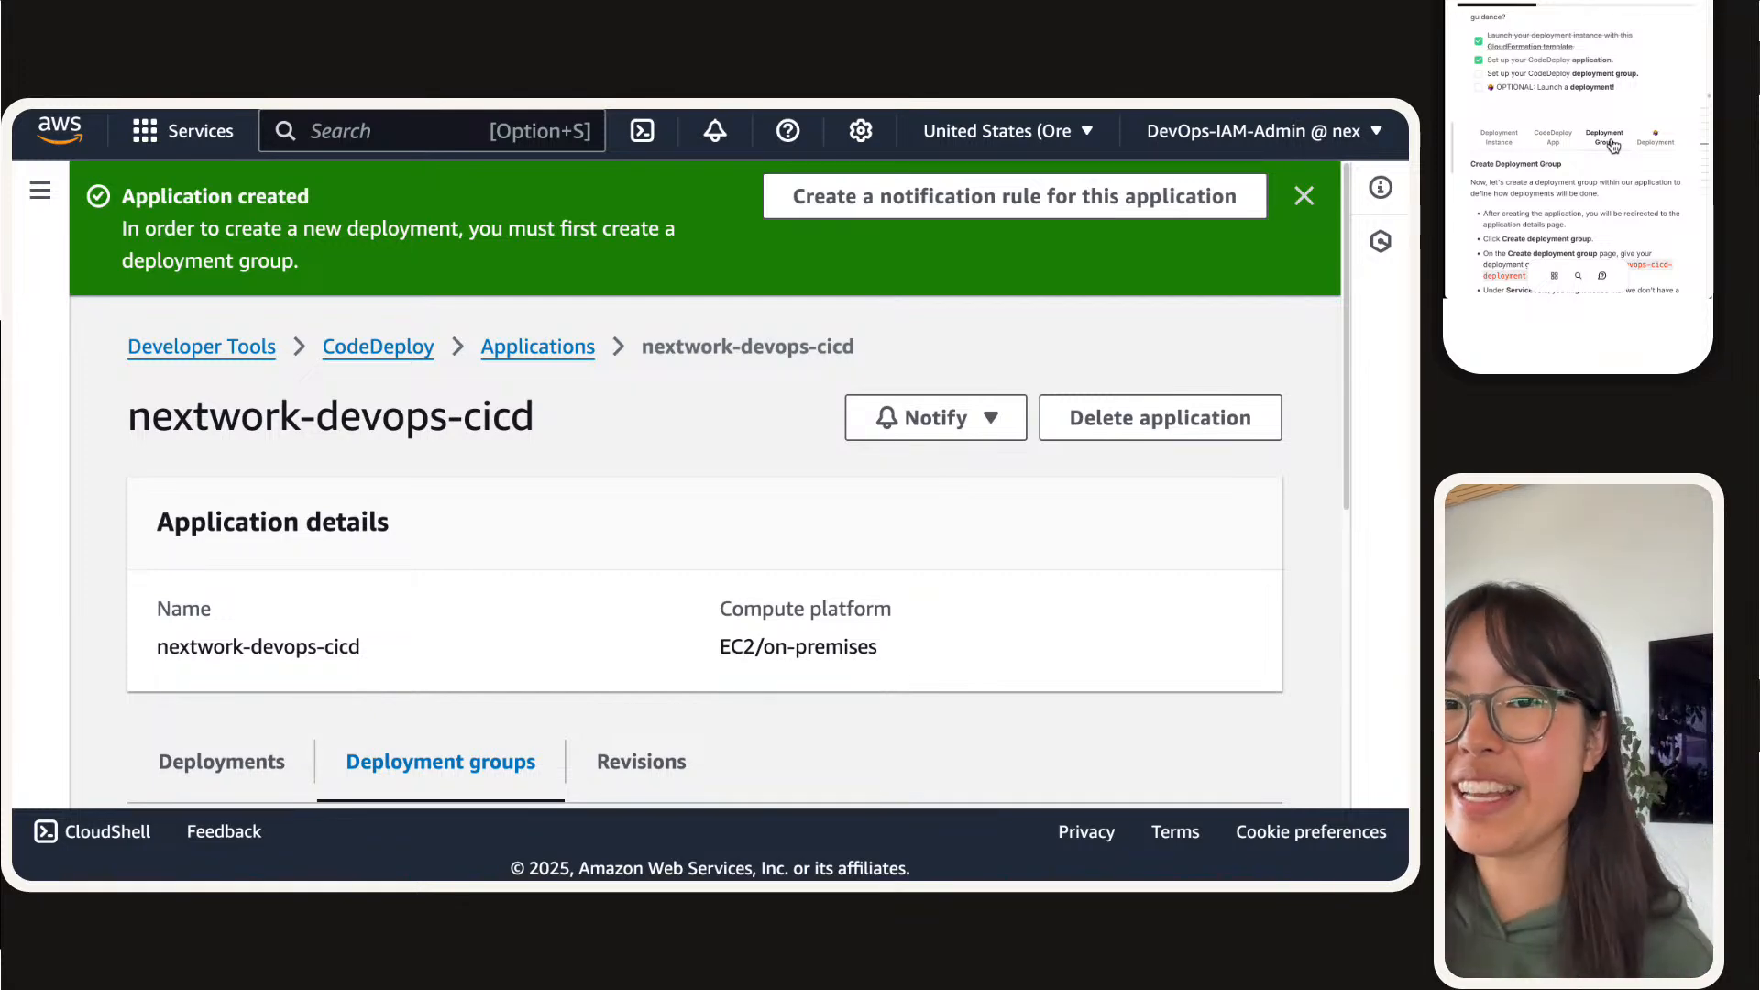
Step: Dismiss the notification on the nextwork-devops-cicd application page and start creating a deployment group
scroll(724, 408, down, 1)
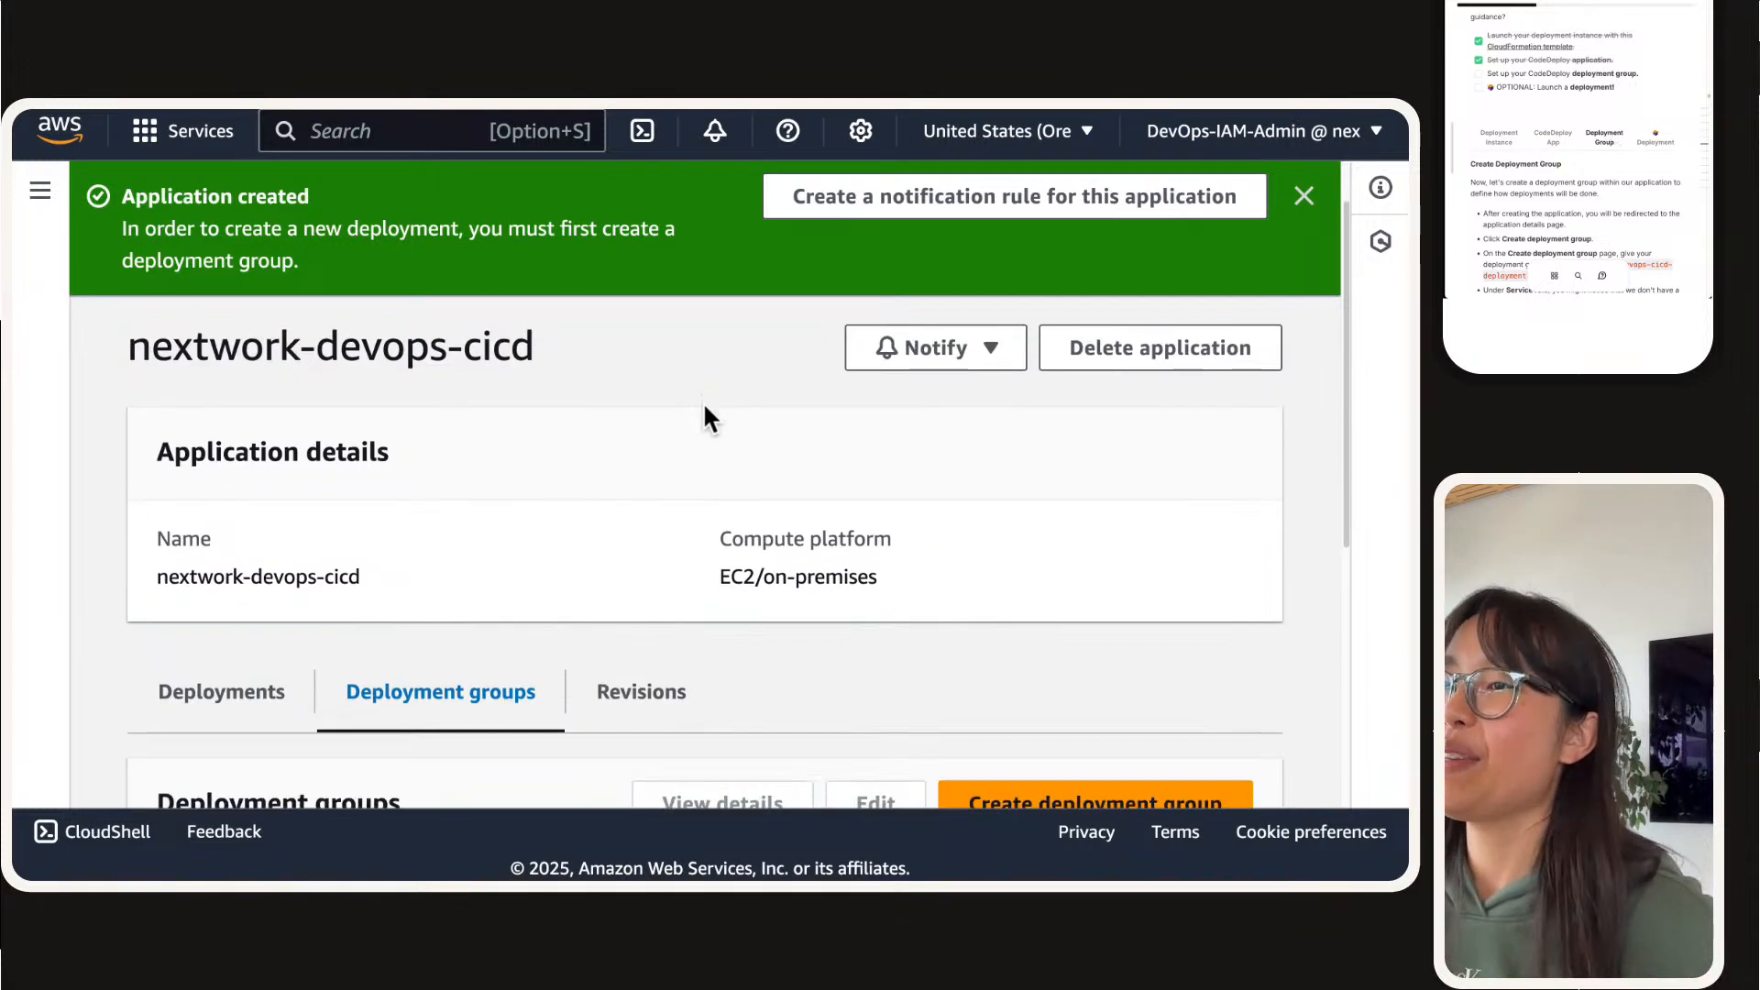
scroll(648, 416, up, 1)
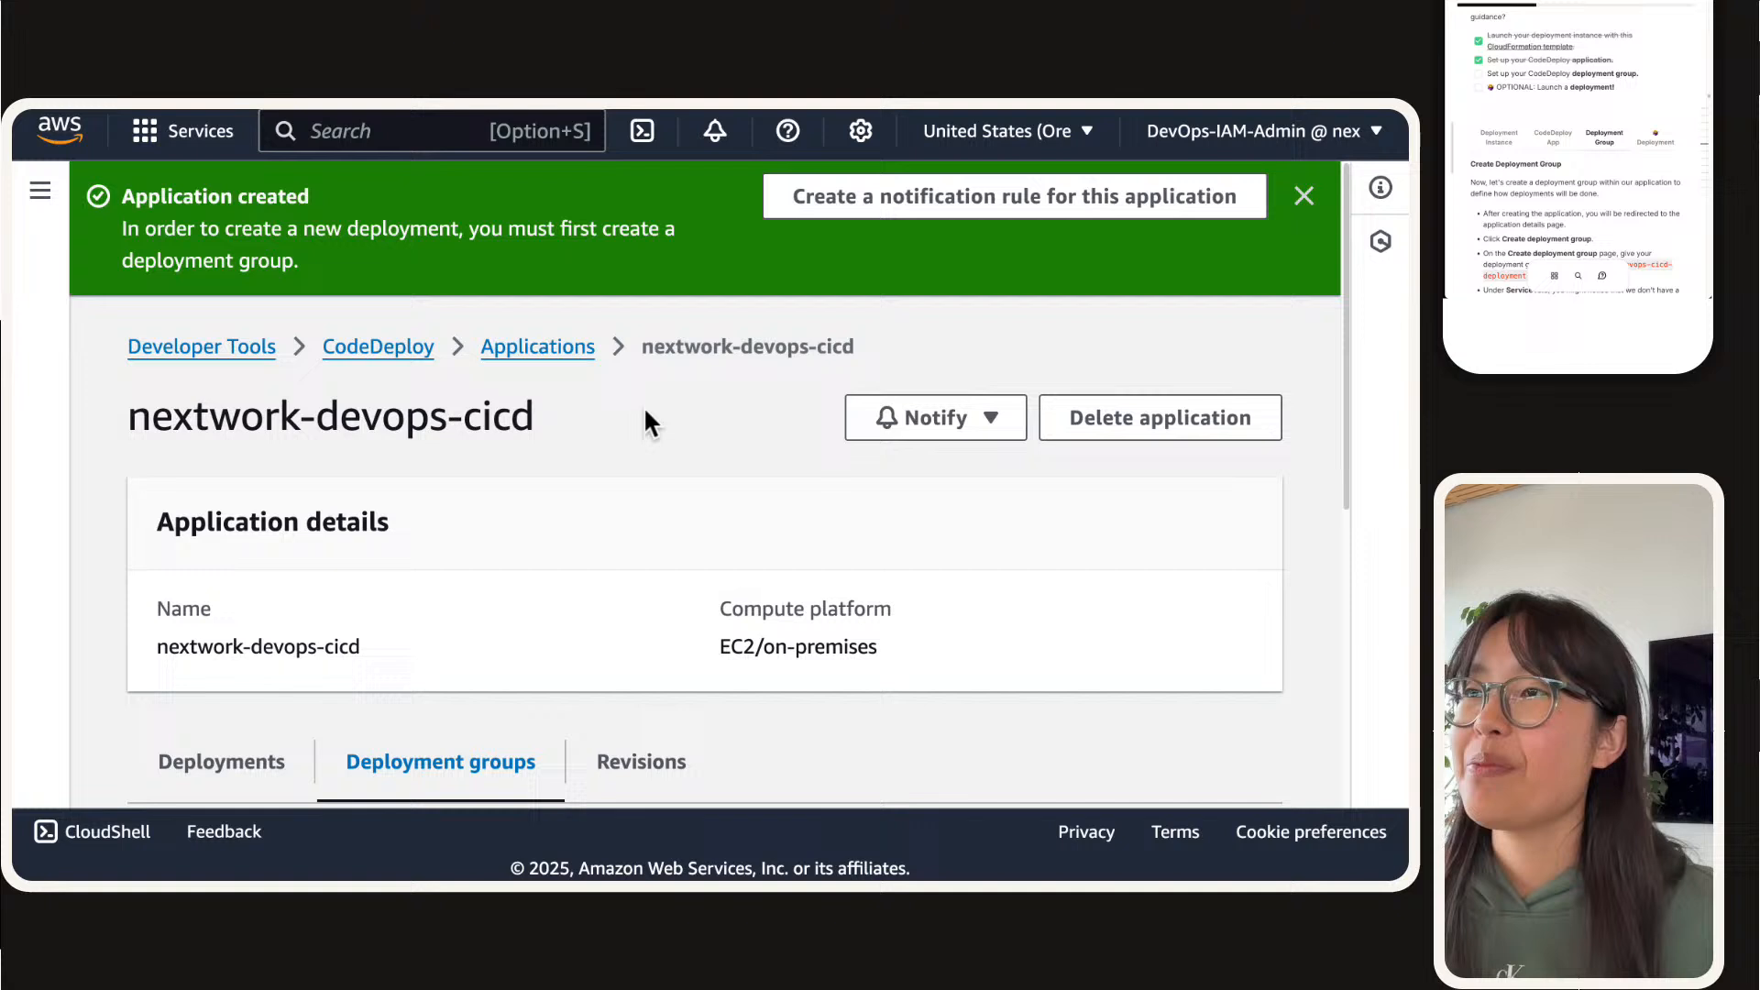
click(1304, 196)
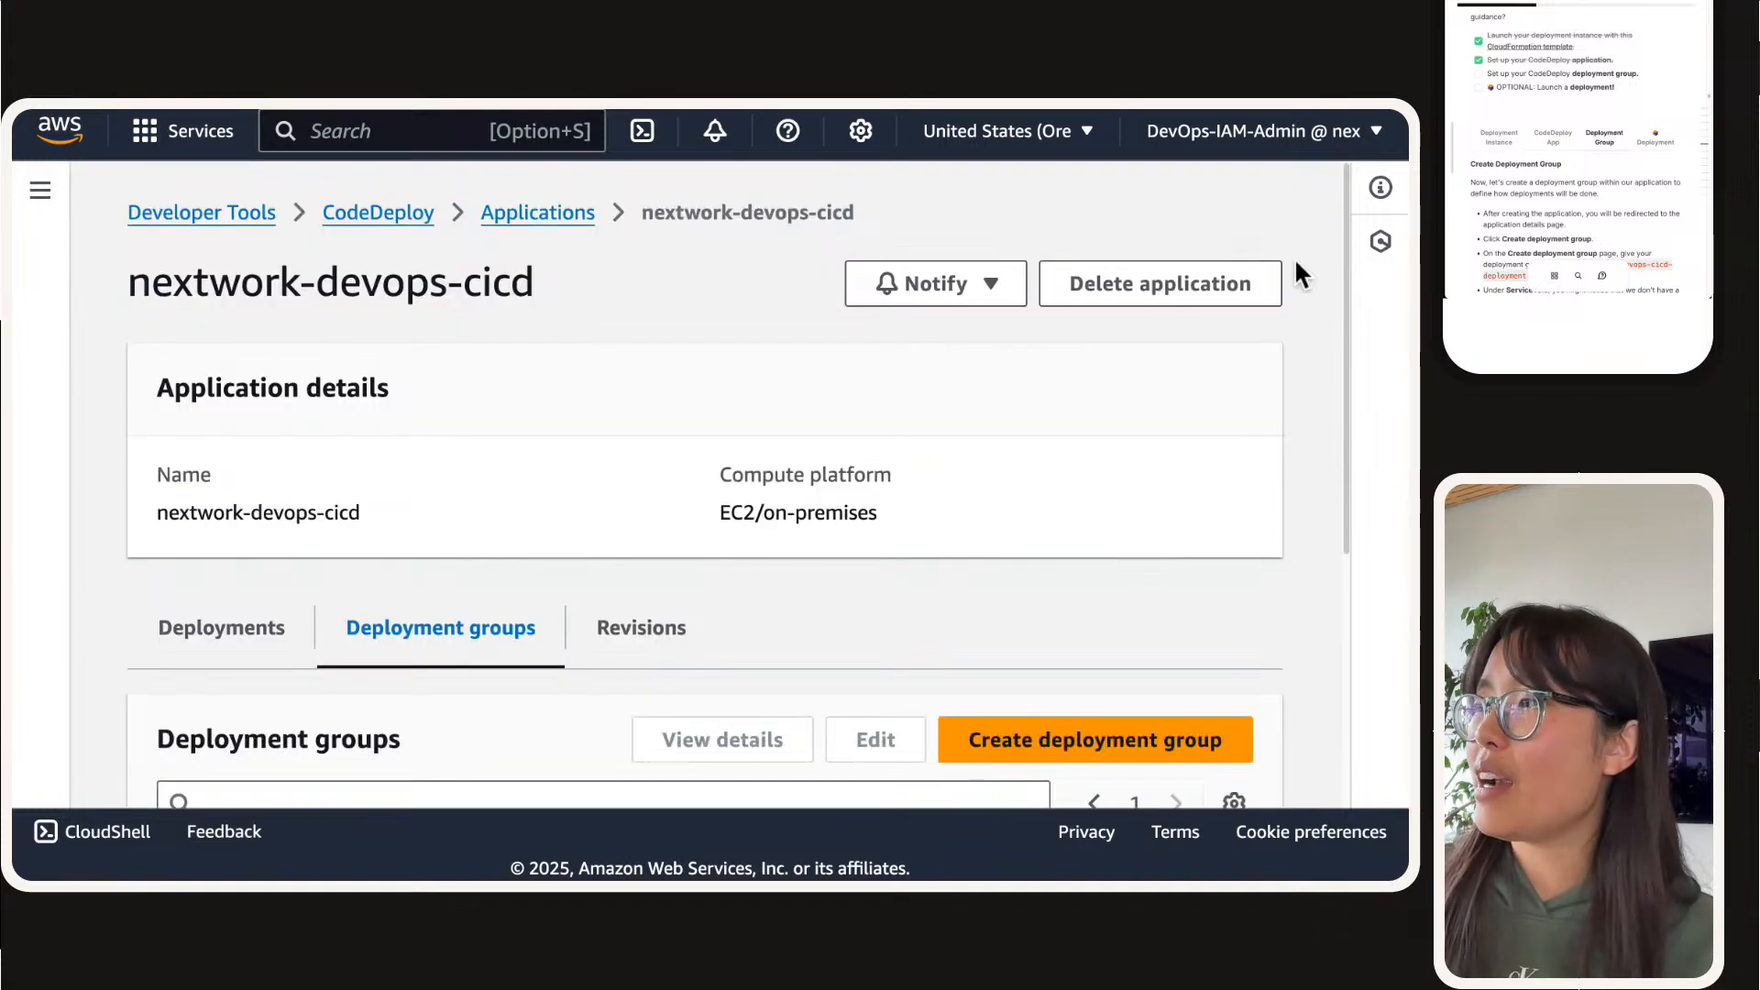
scroll(1152, 446, down, 3)
click(1060, 464)
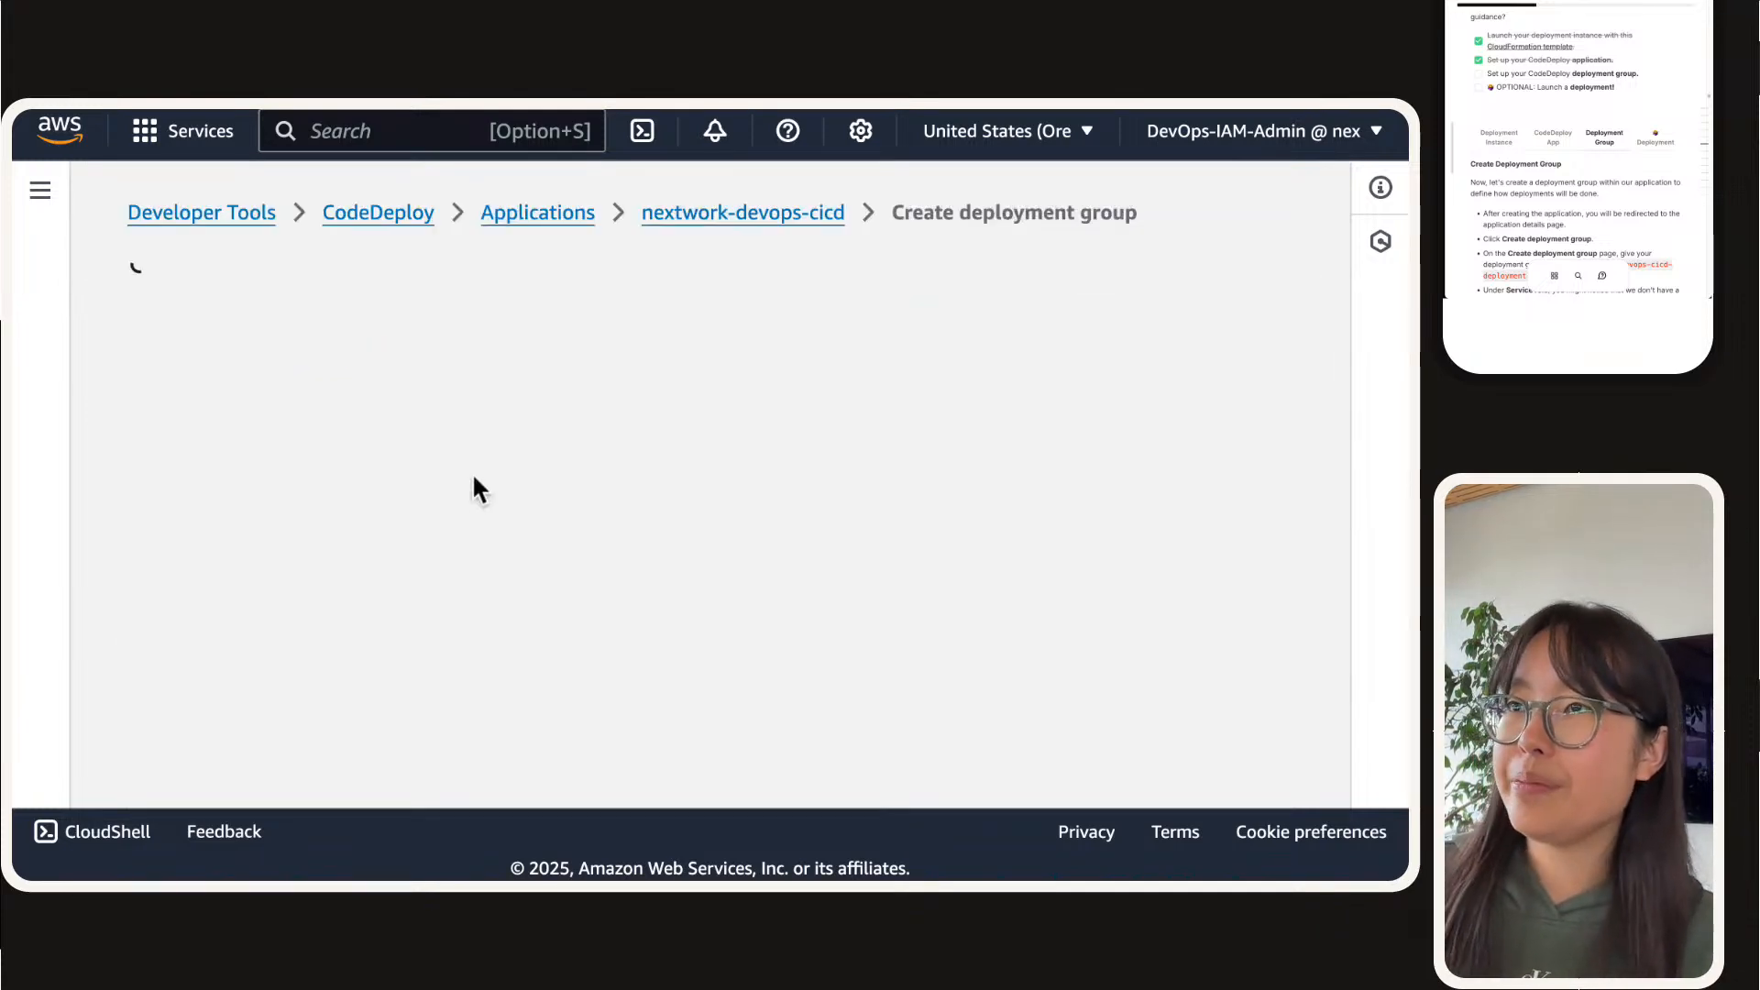
Step: Examine the deployment group form's name, service role and deployment type sections
scroll(234, 499, down, 3)
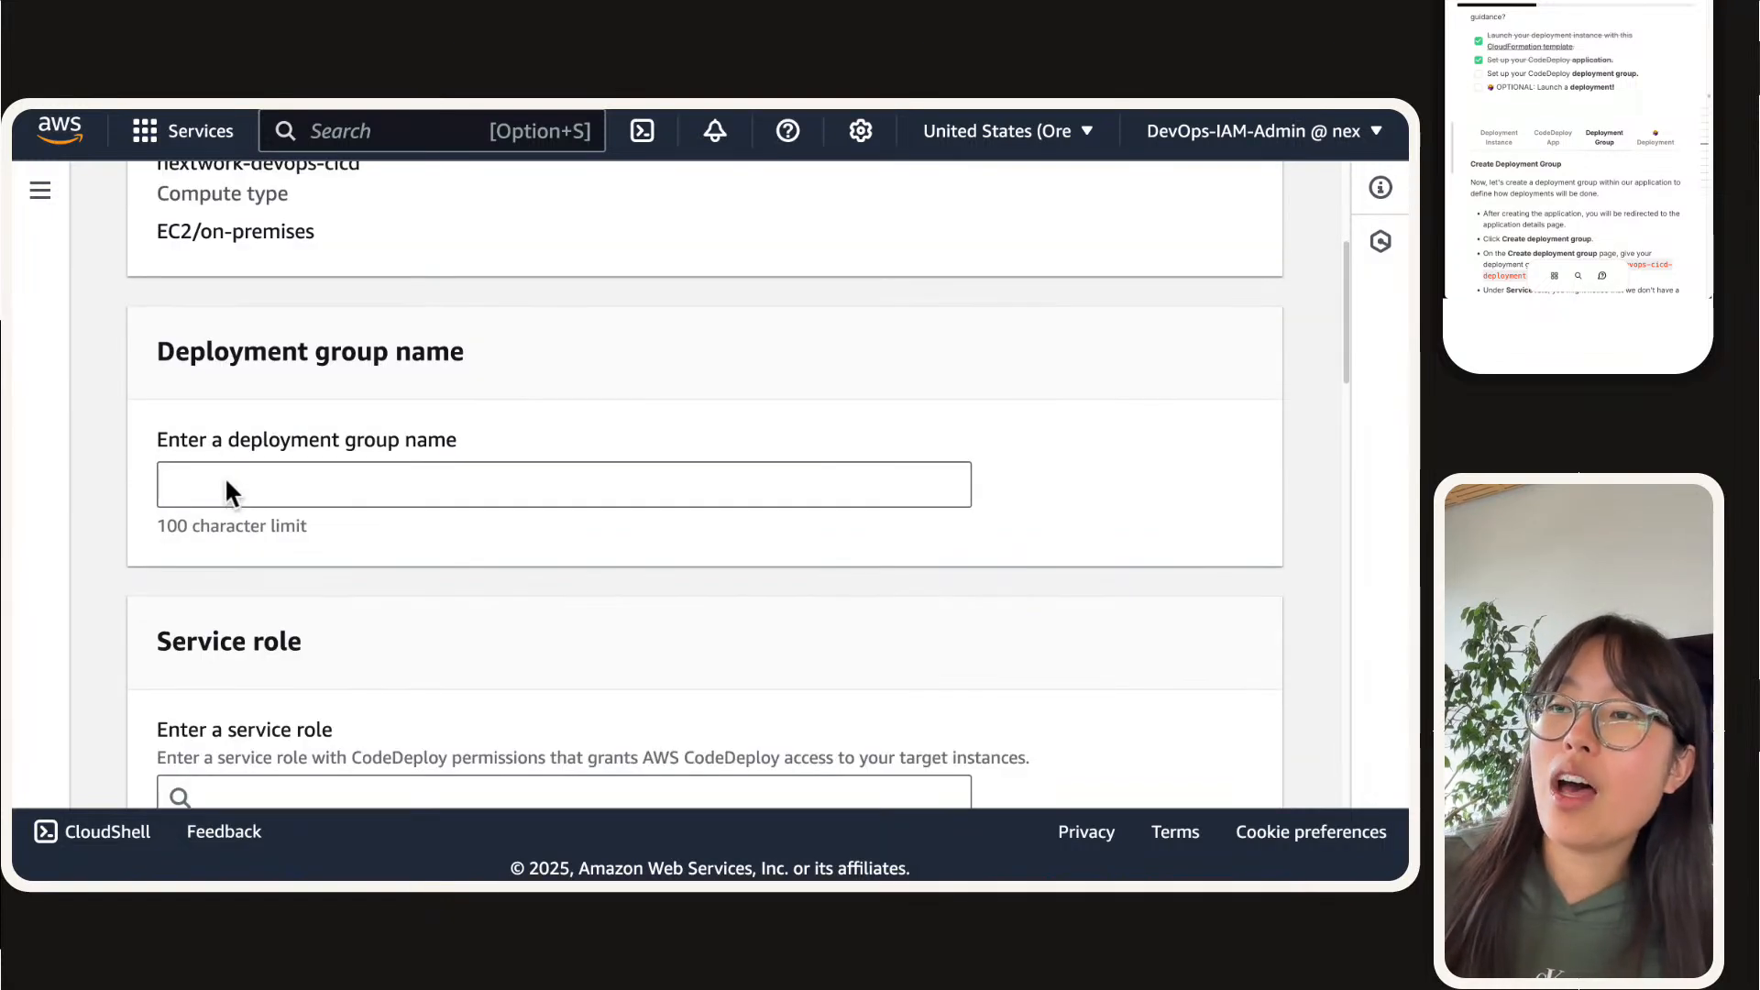
scroll(316, 539, up, 3)
scroll(322, 464, down, 4)
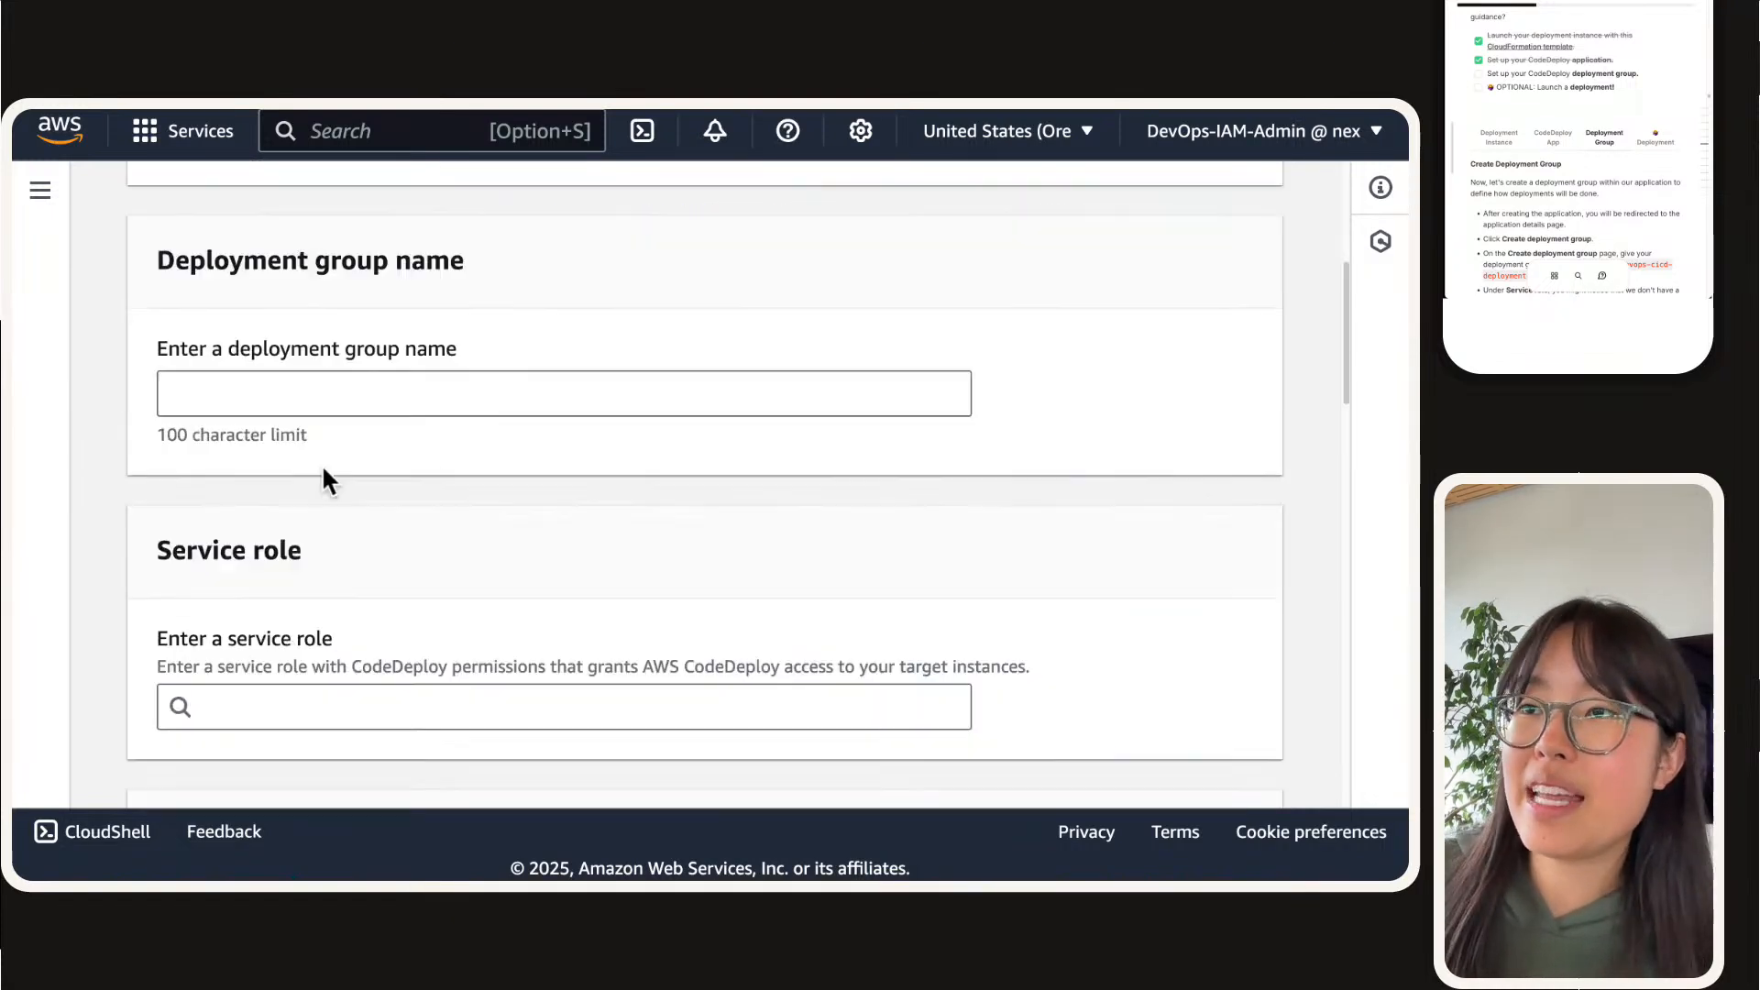
scroll(322, 464, down, 2)
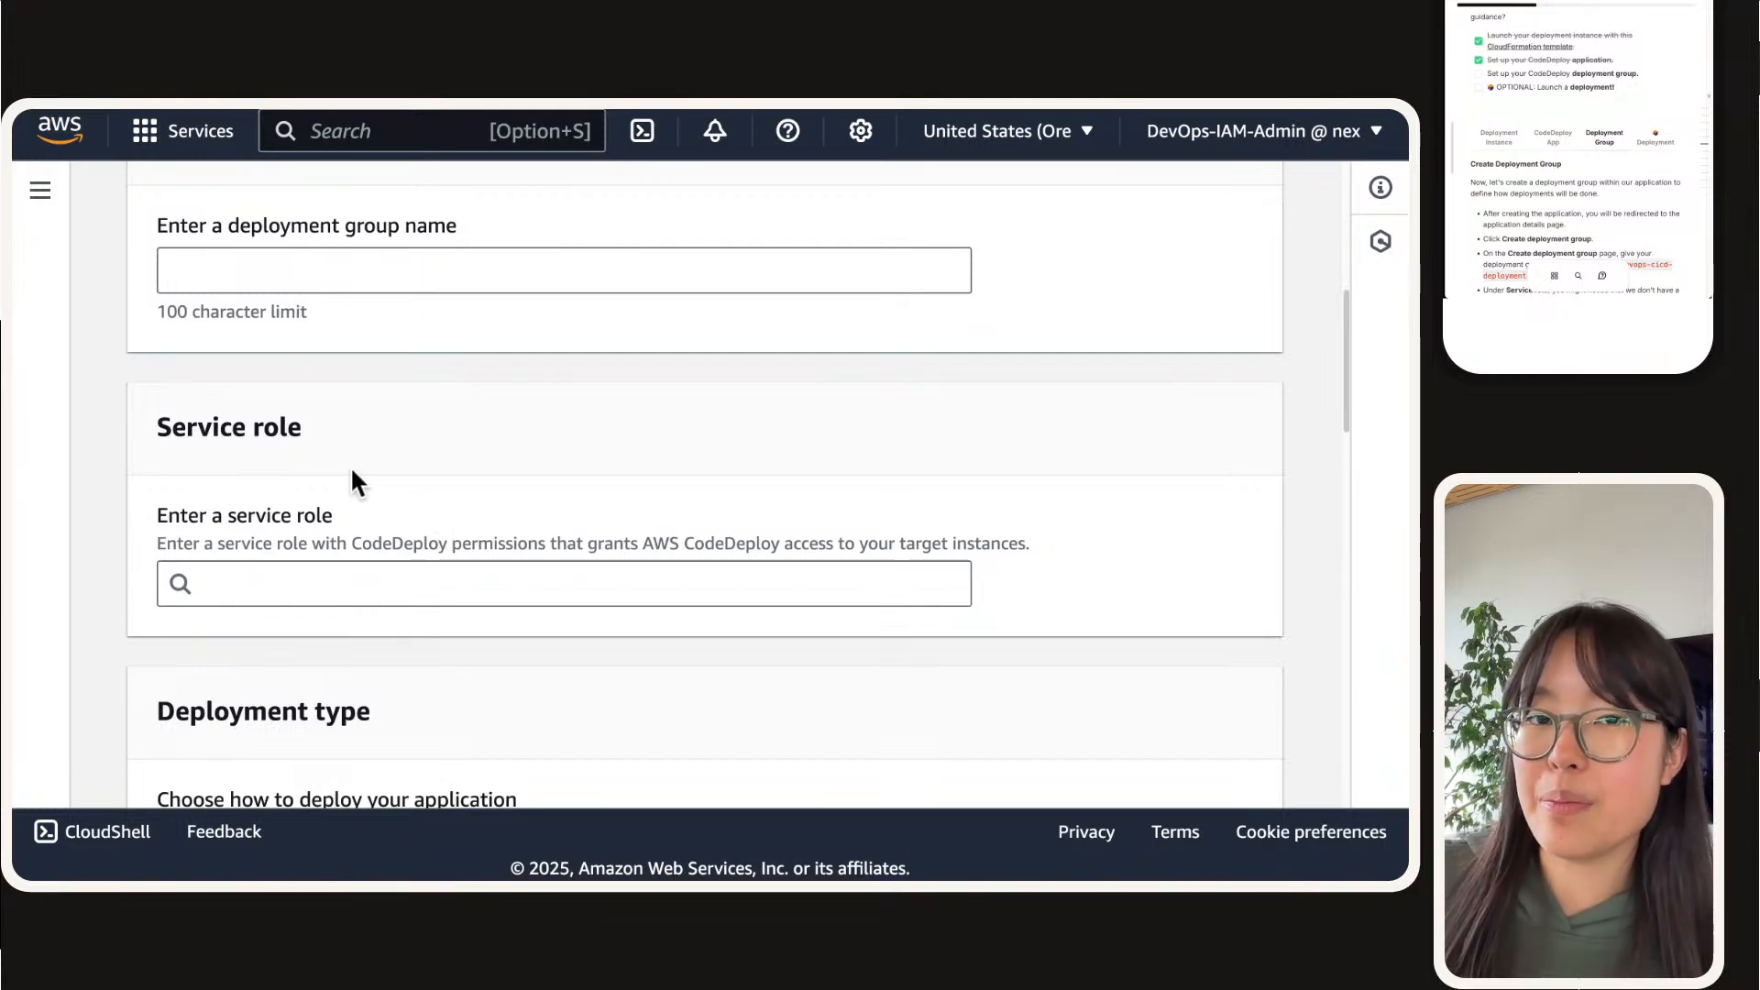
scroll(352, 479, down, 3)
scroll(349, 464, down, 2)
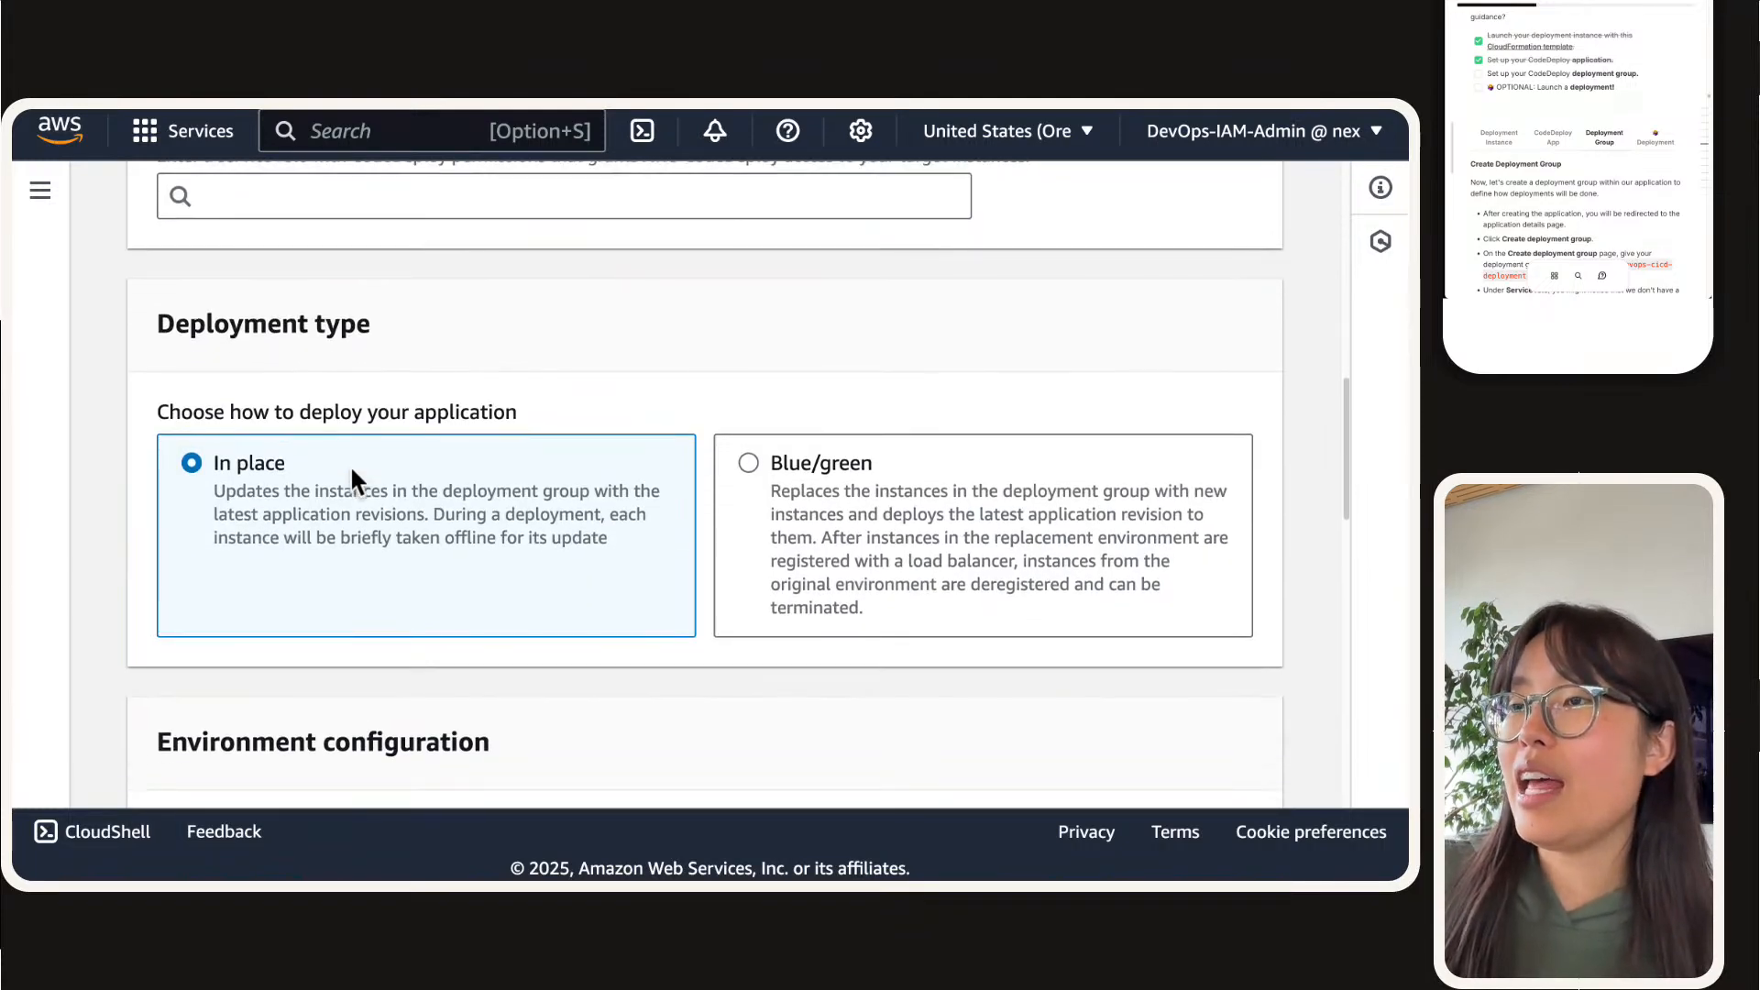
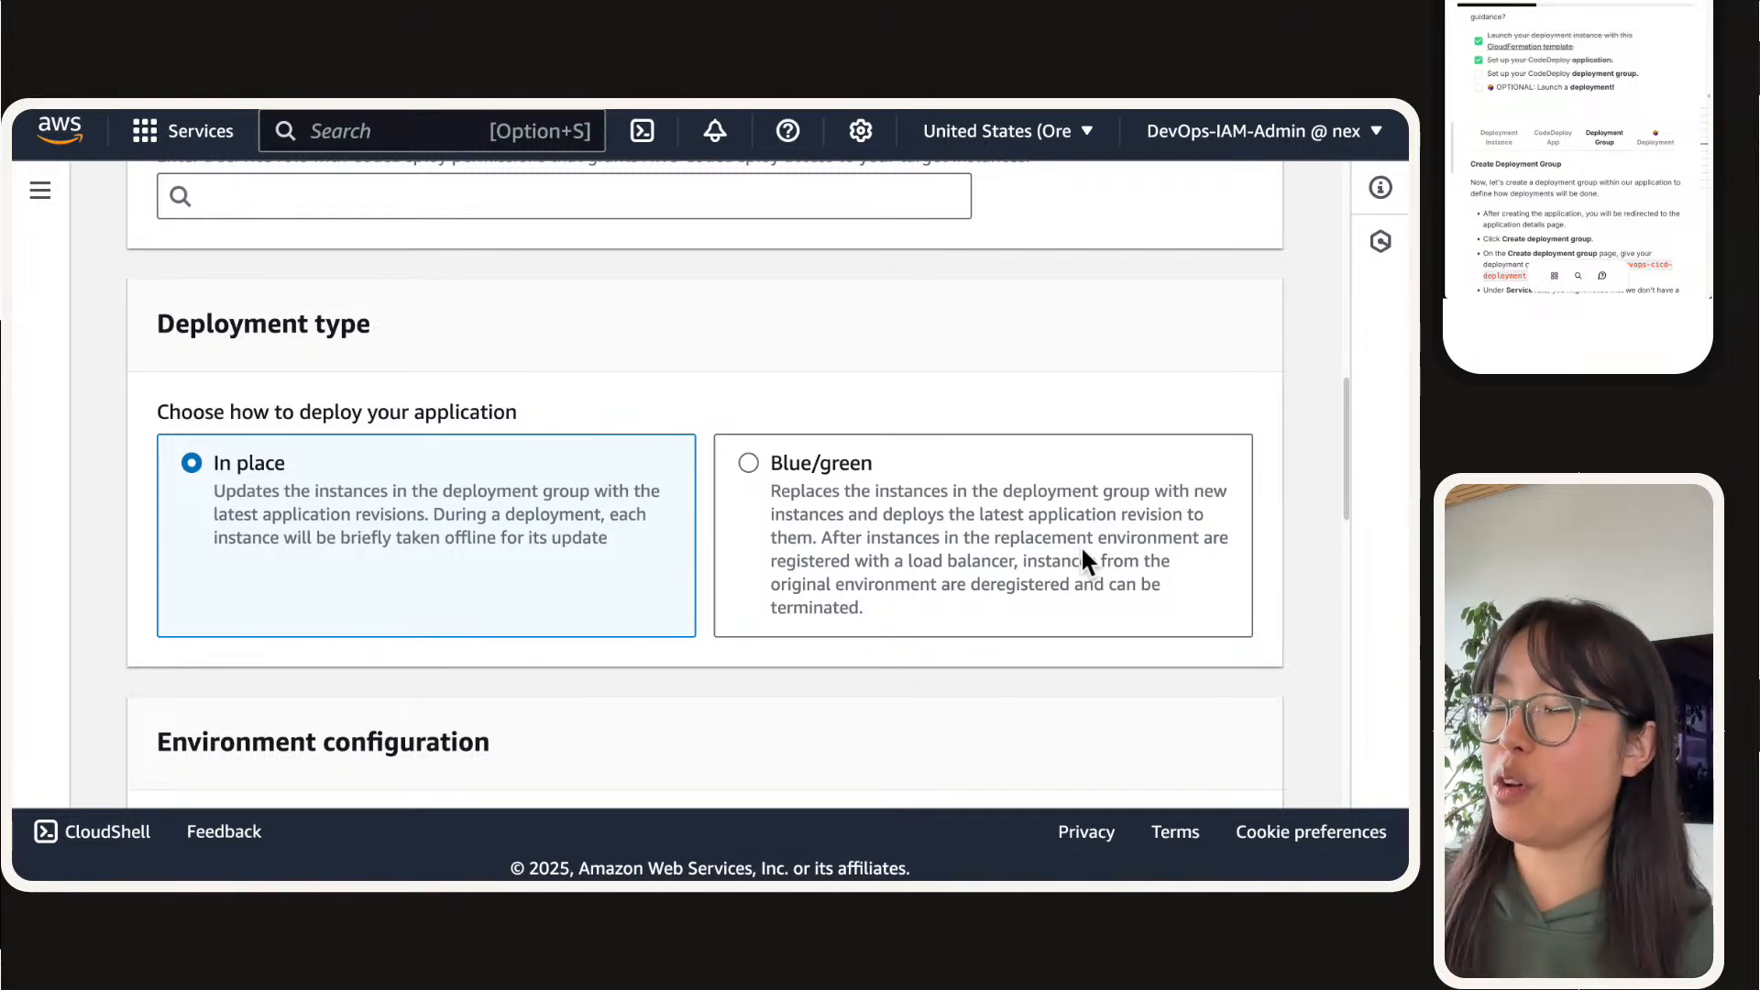
Step: Examine the deployment group form's environment configuration, deployment settings and load balancer sections, returning to the start of the form
scroll(1107, 438, down, 5)
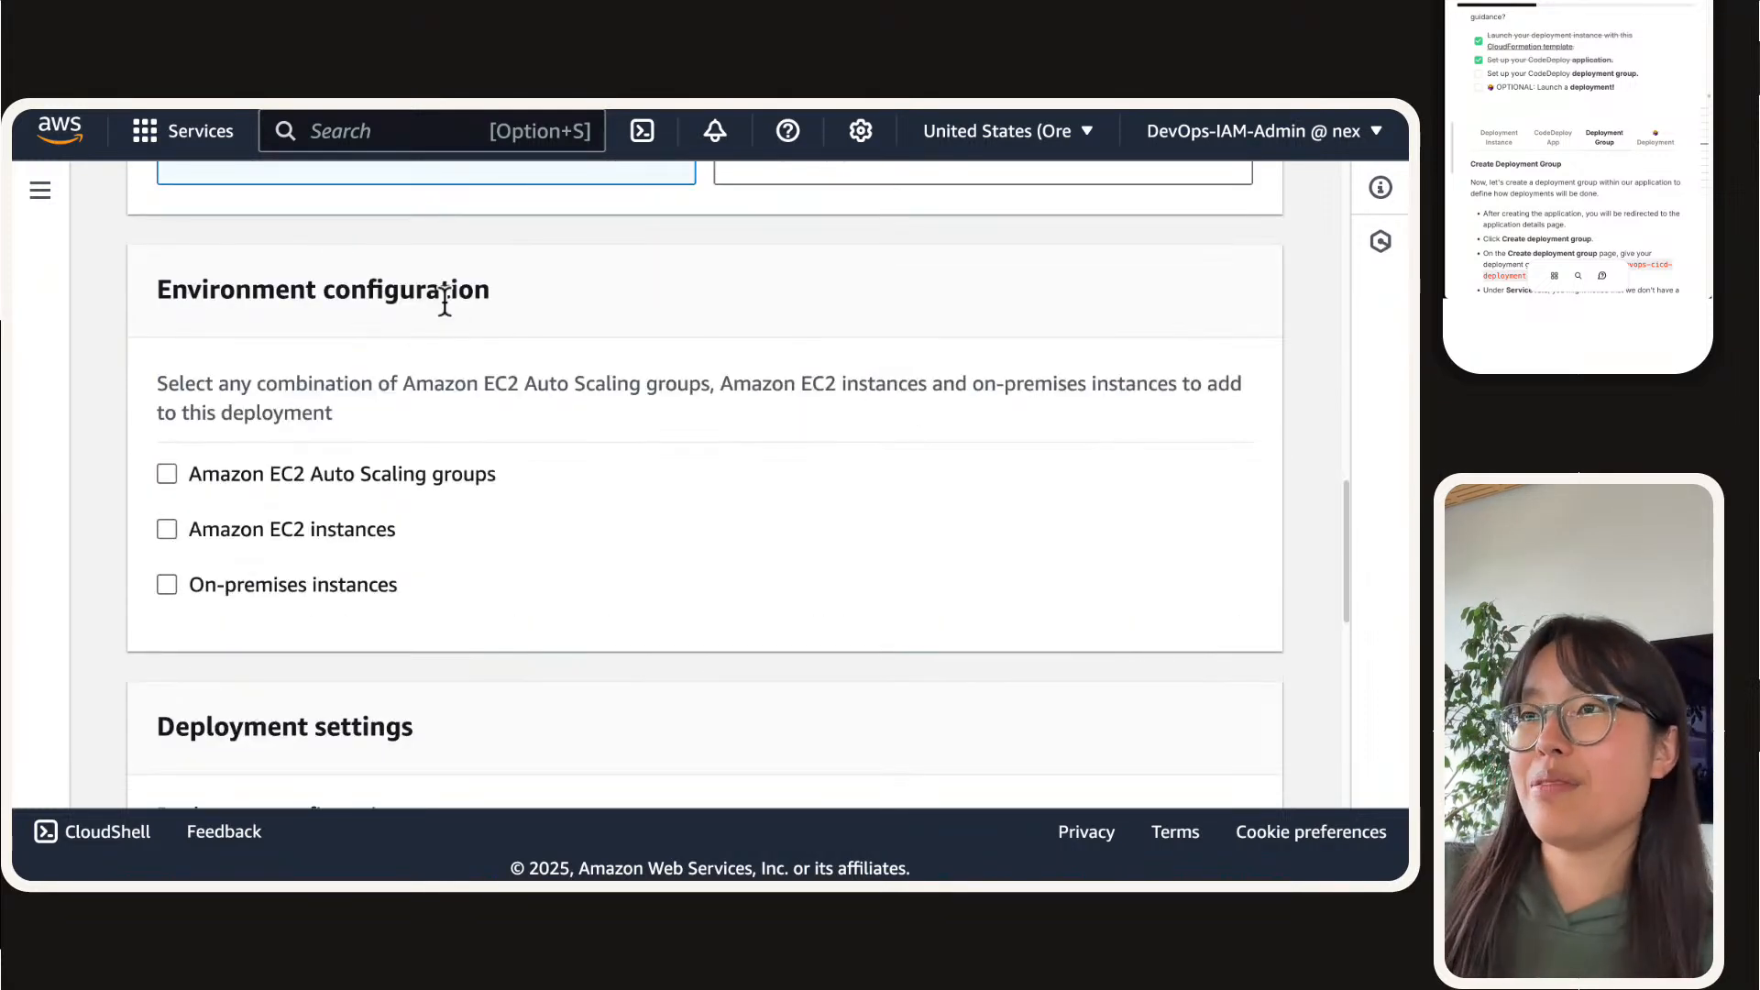
triple_click(381, 303)
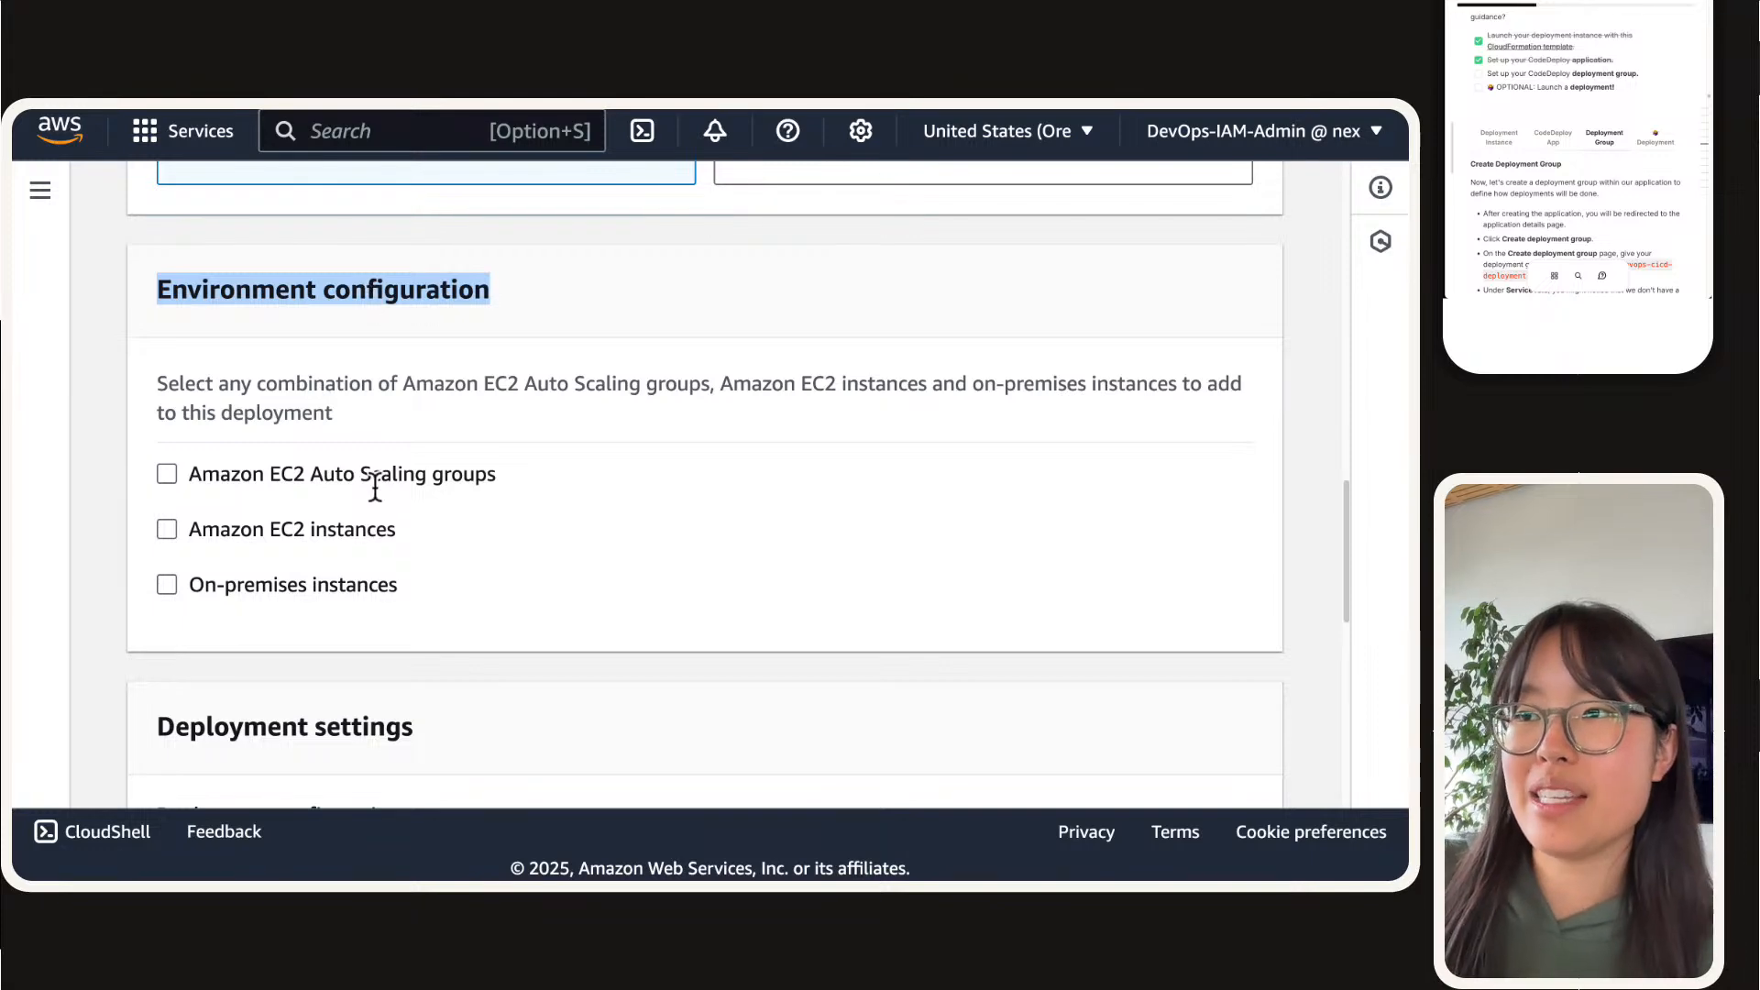
scroll(273, 513, down, 3)
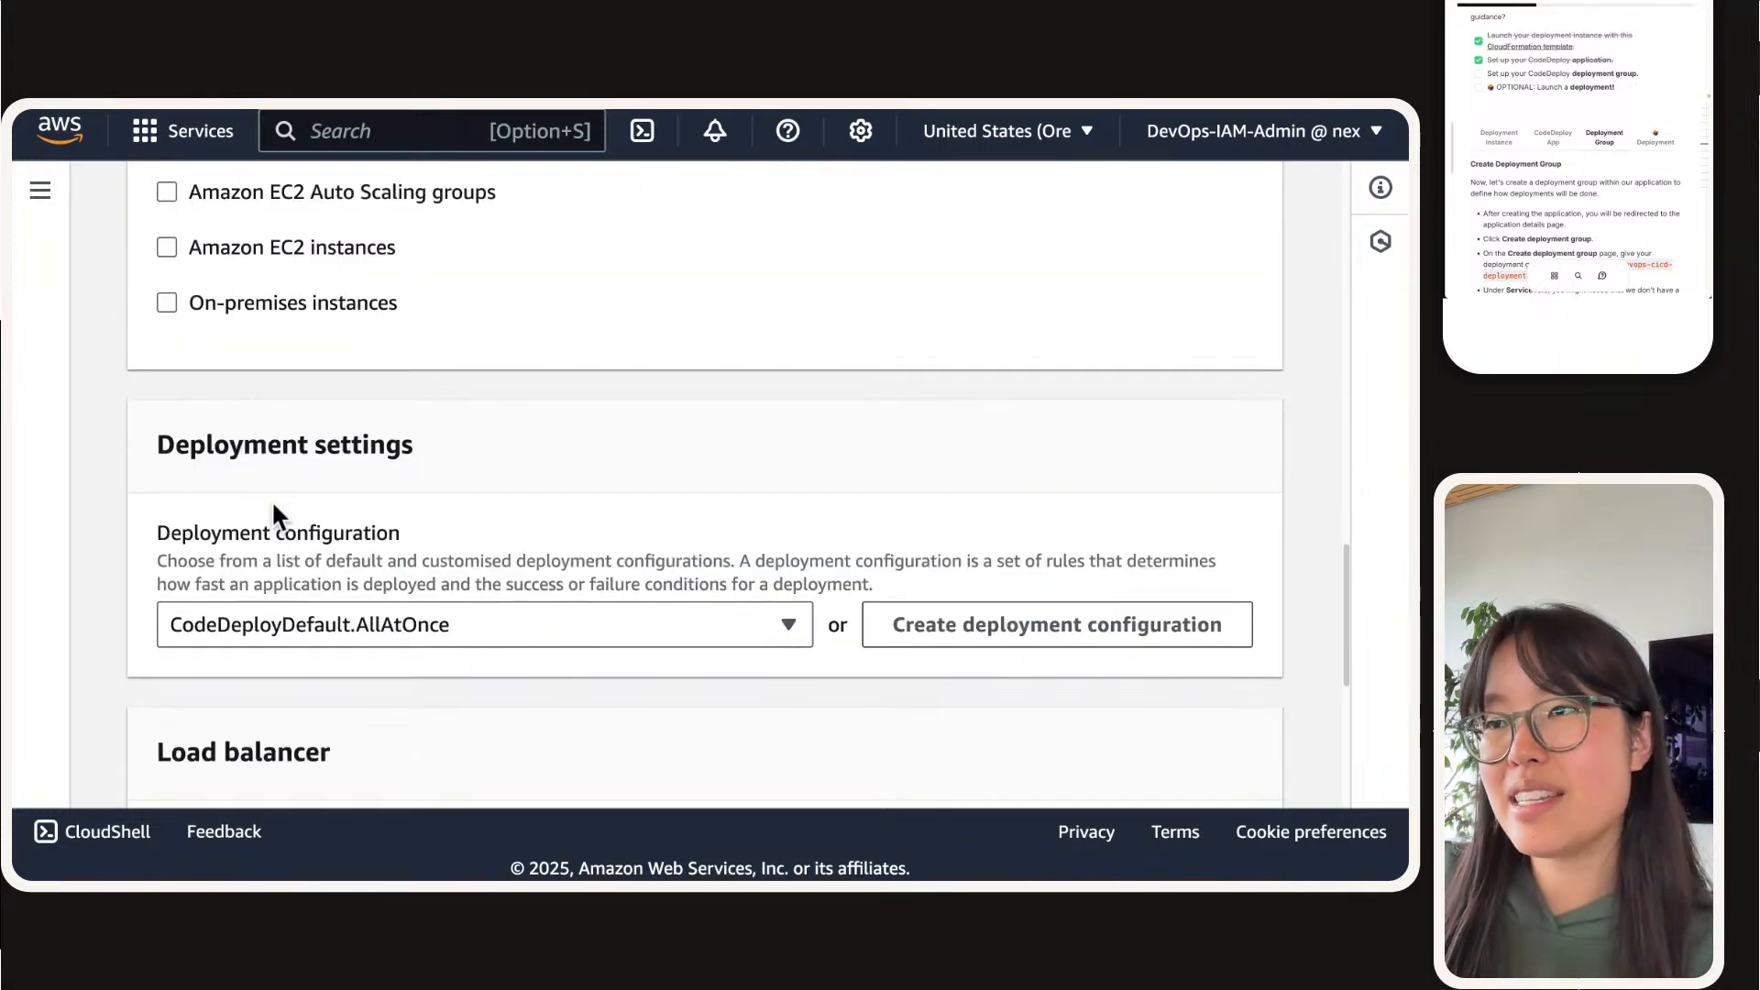
scroll(273, 513, down, 1)
scroll(328, 414, down, 5)
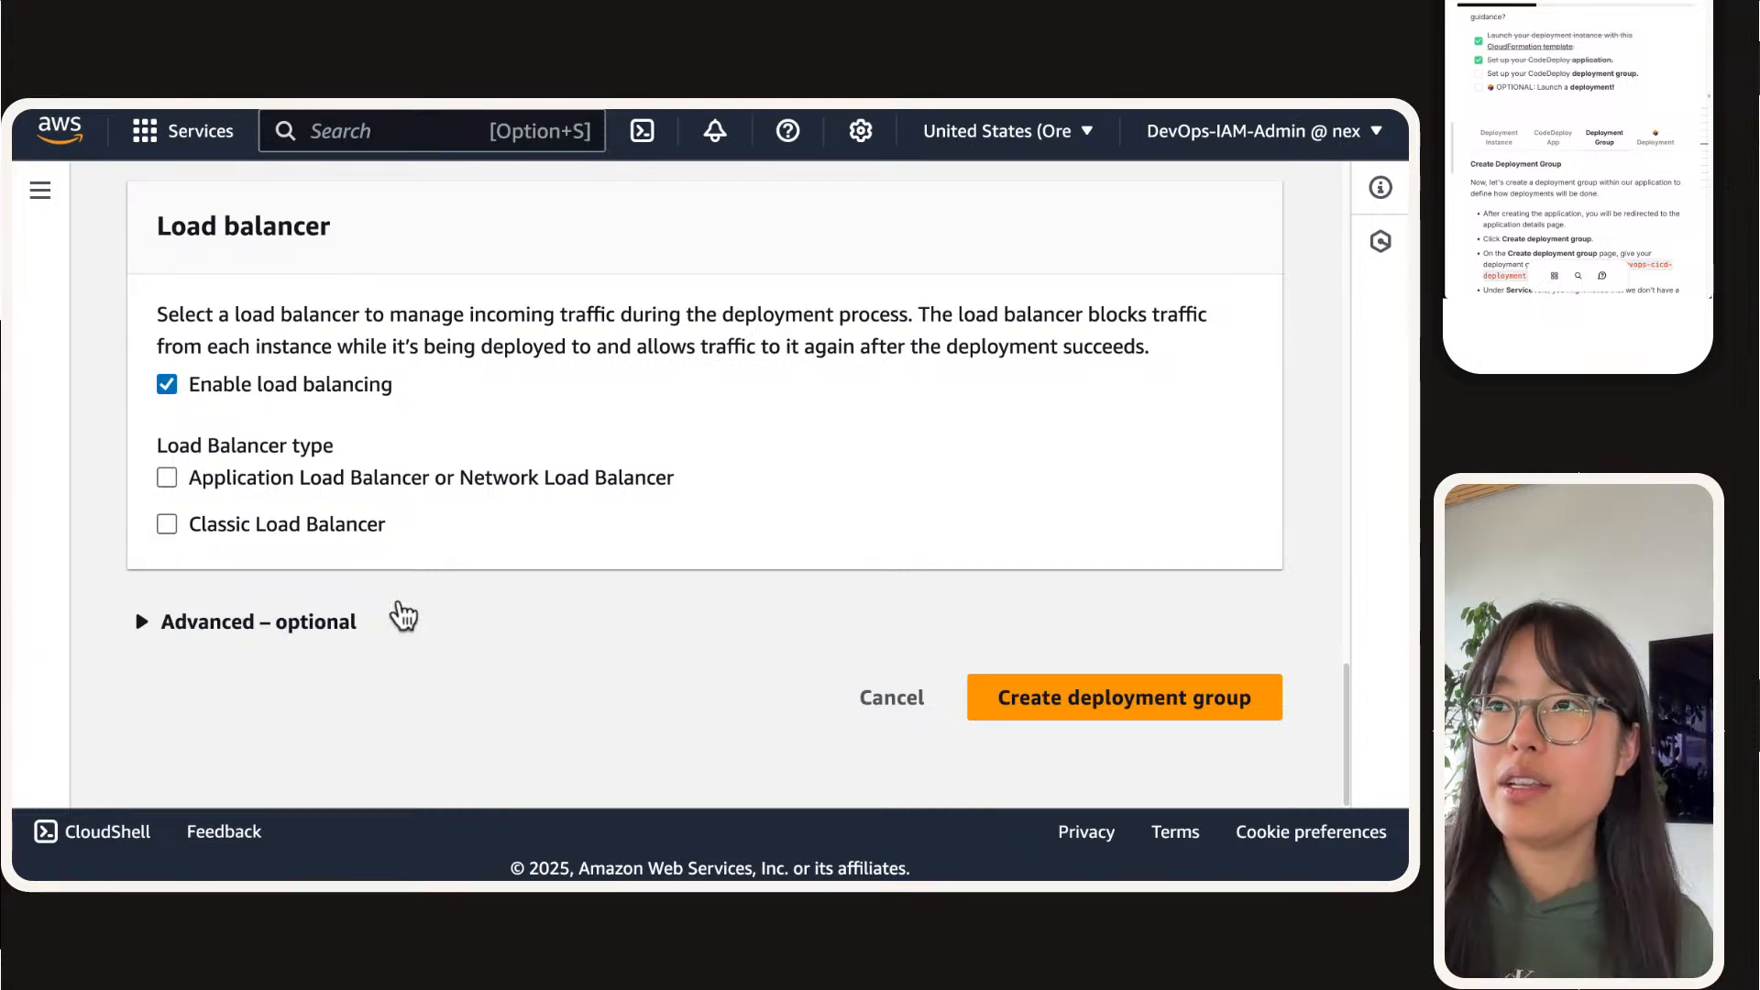
scroll(403, 616, up, 12)
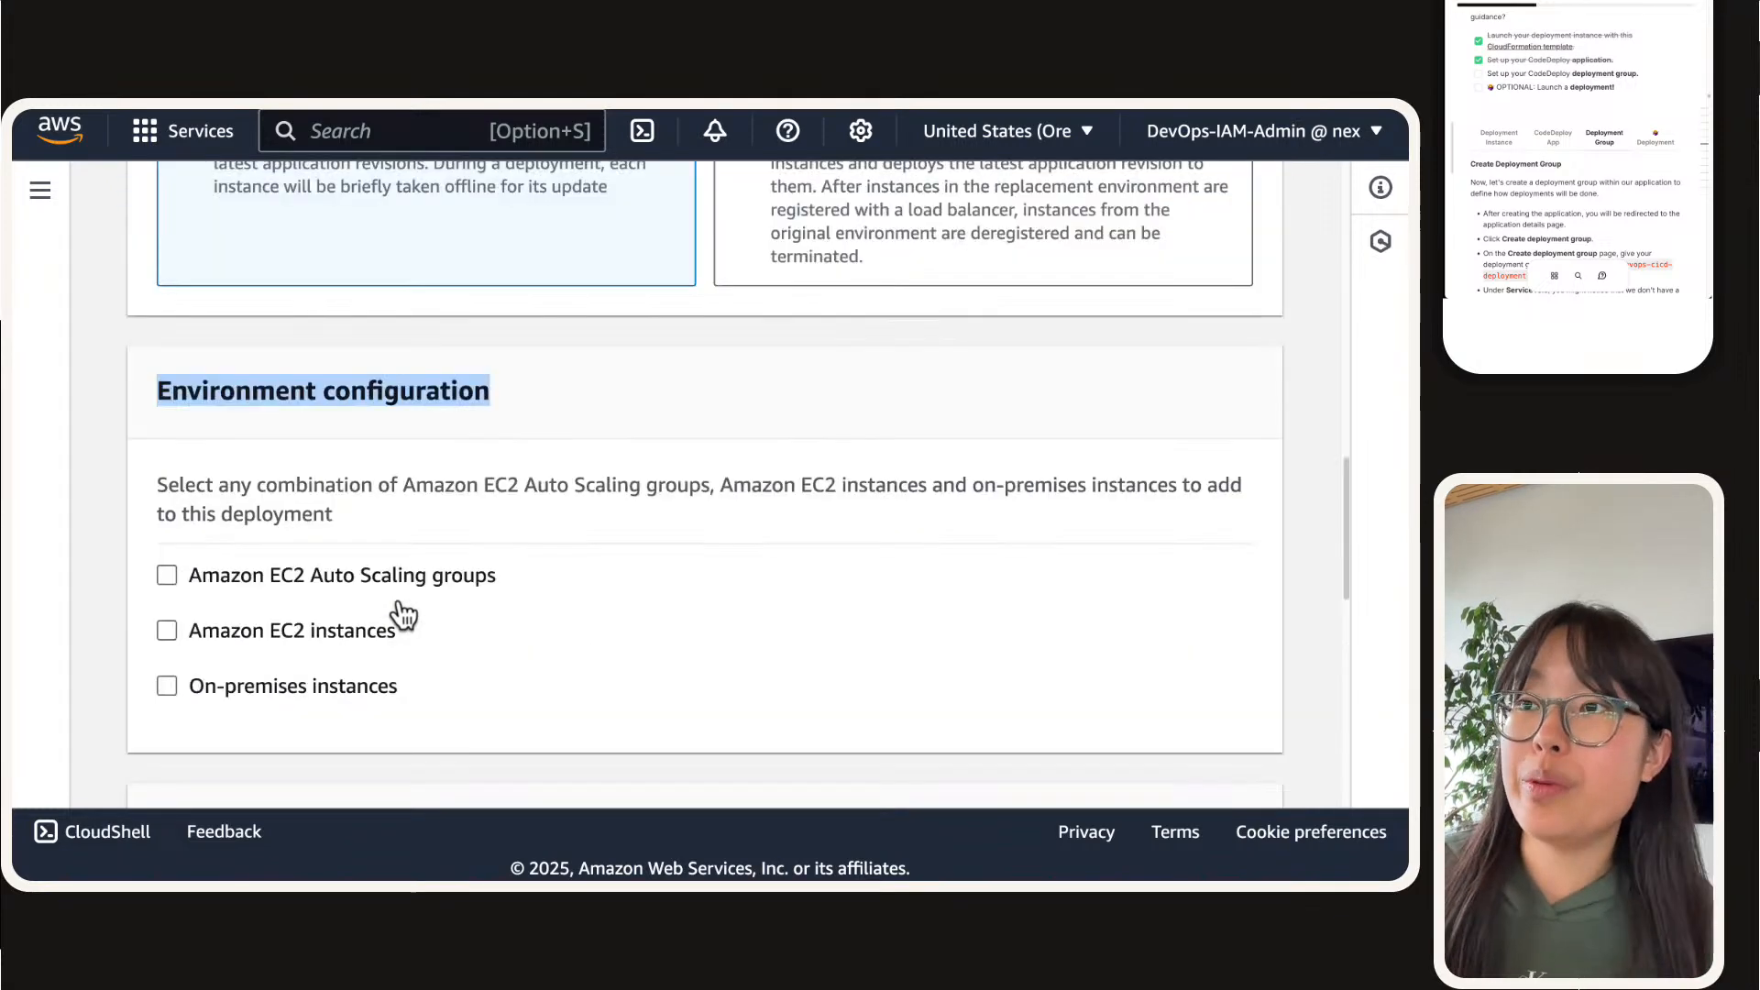
scroll(404, 616, up, 5)
scroll(400, 608, down, 15)
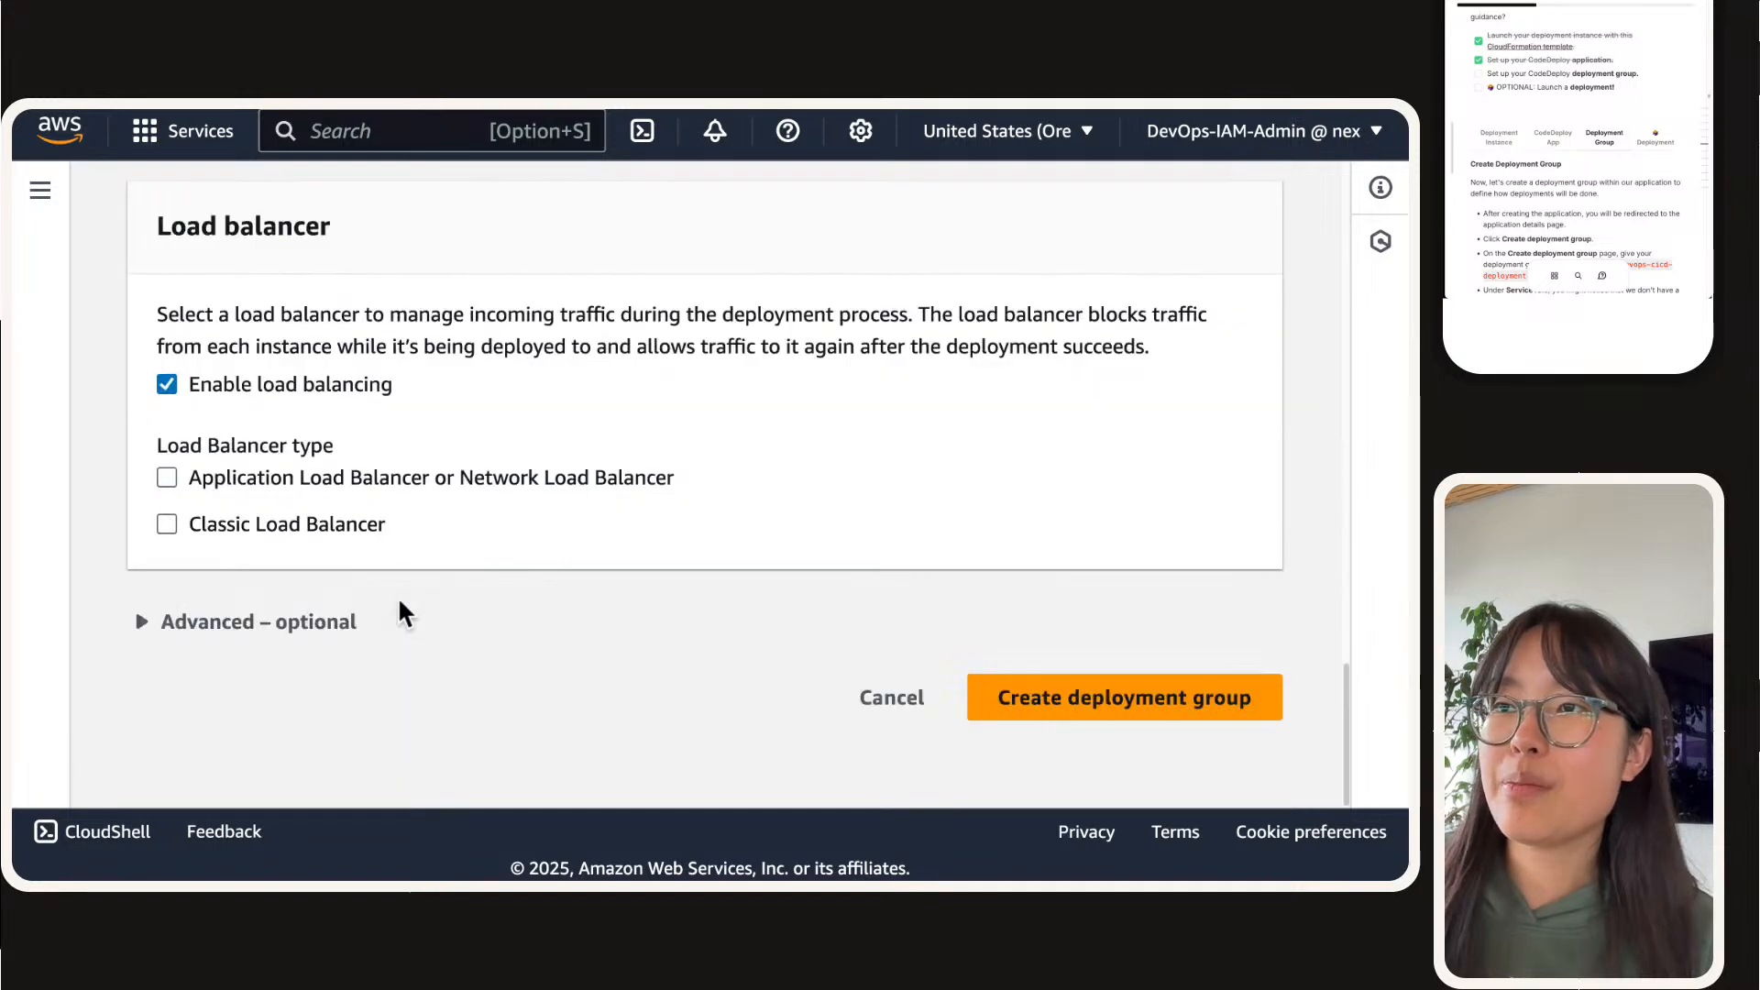
scroll(404, 614, up, 5)
scroll(398, 596, up, 5)
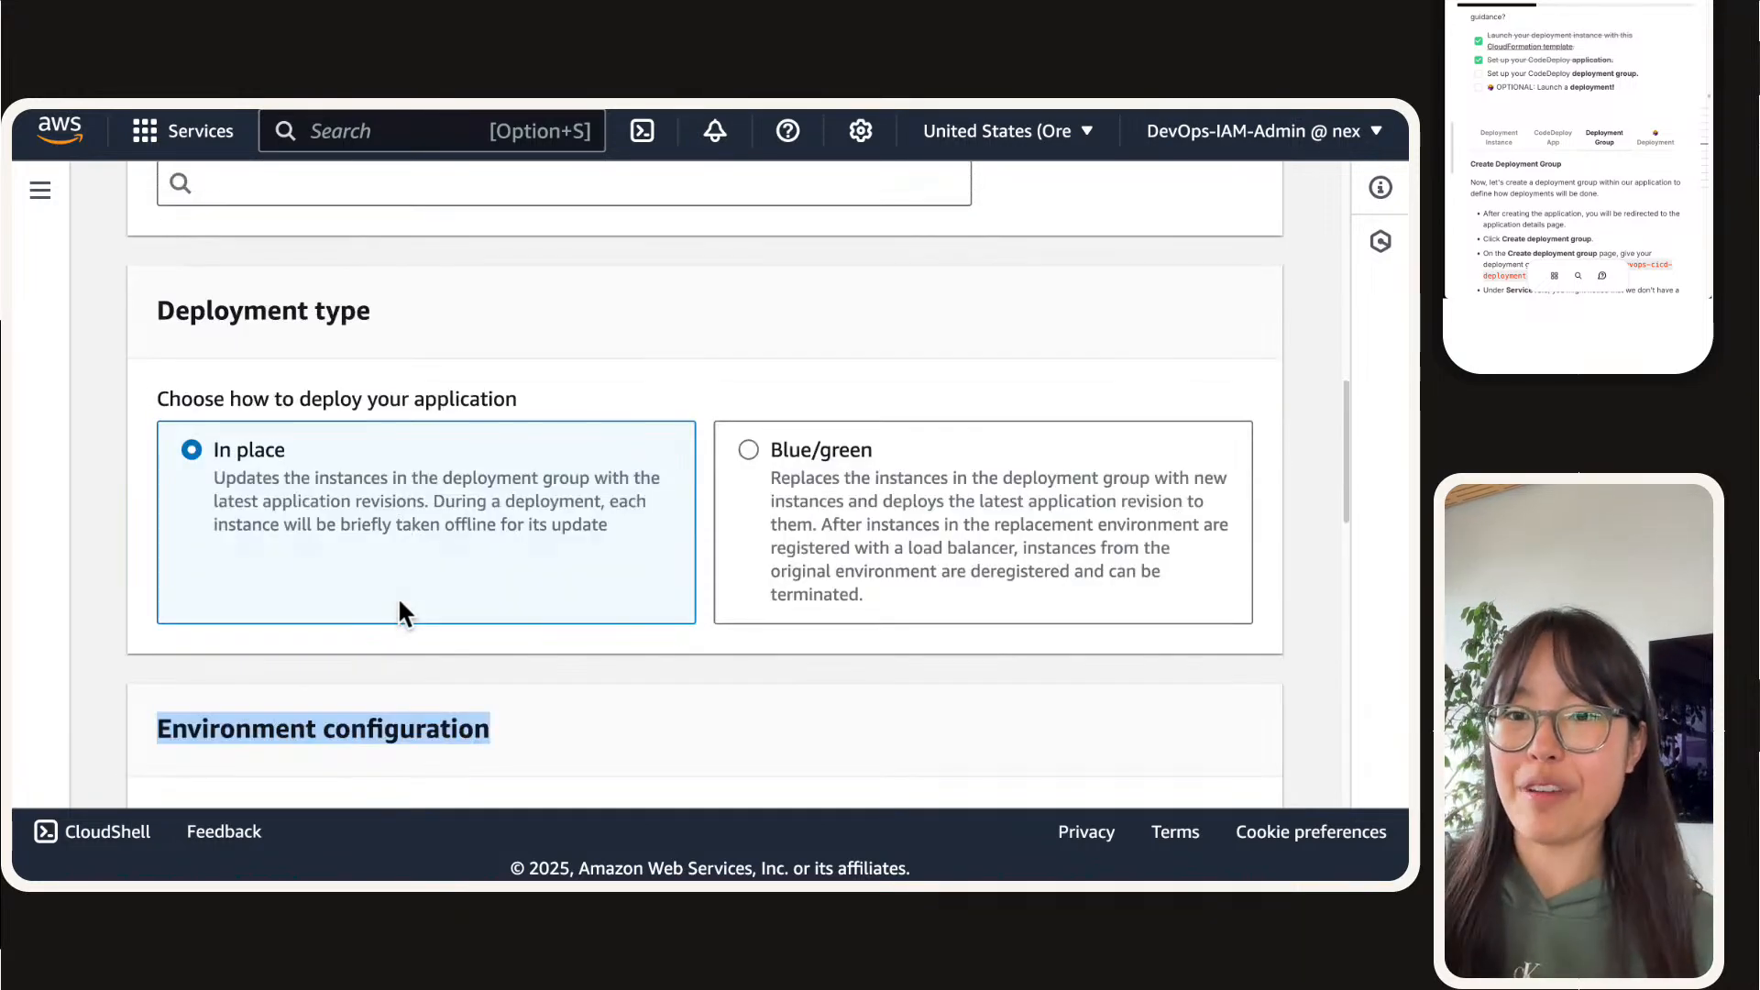
scroll(397, 605, up, 5)
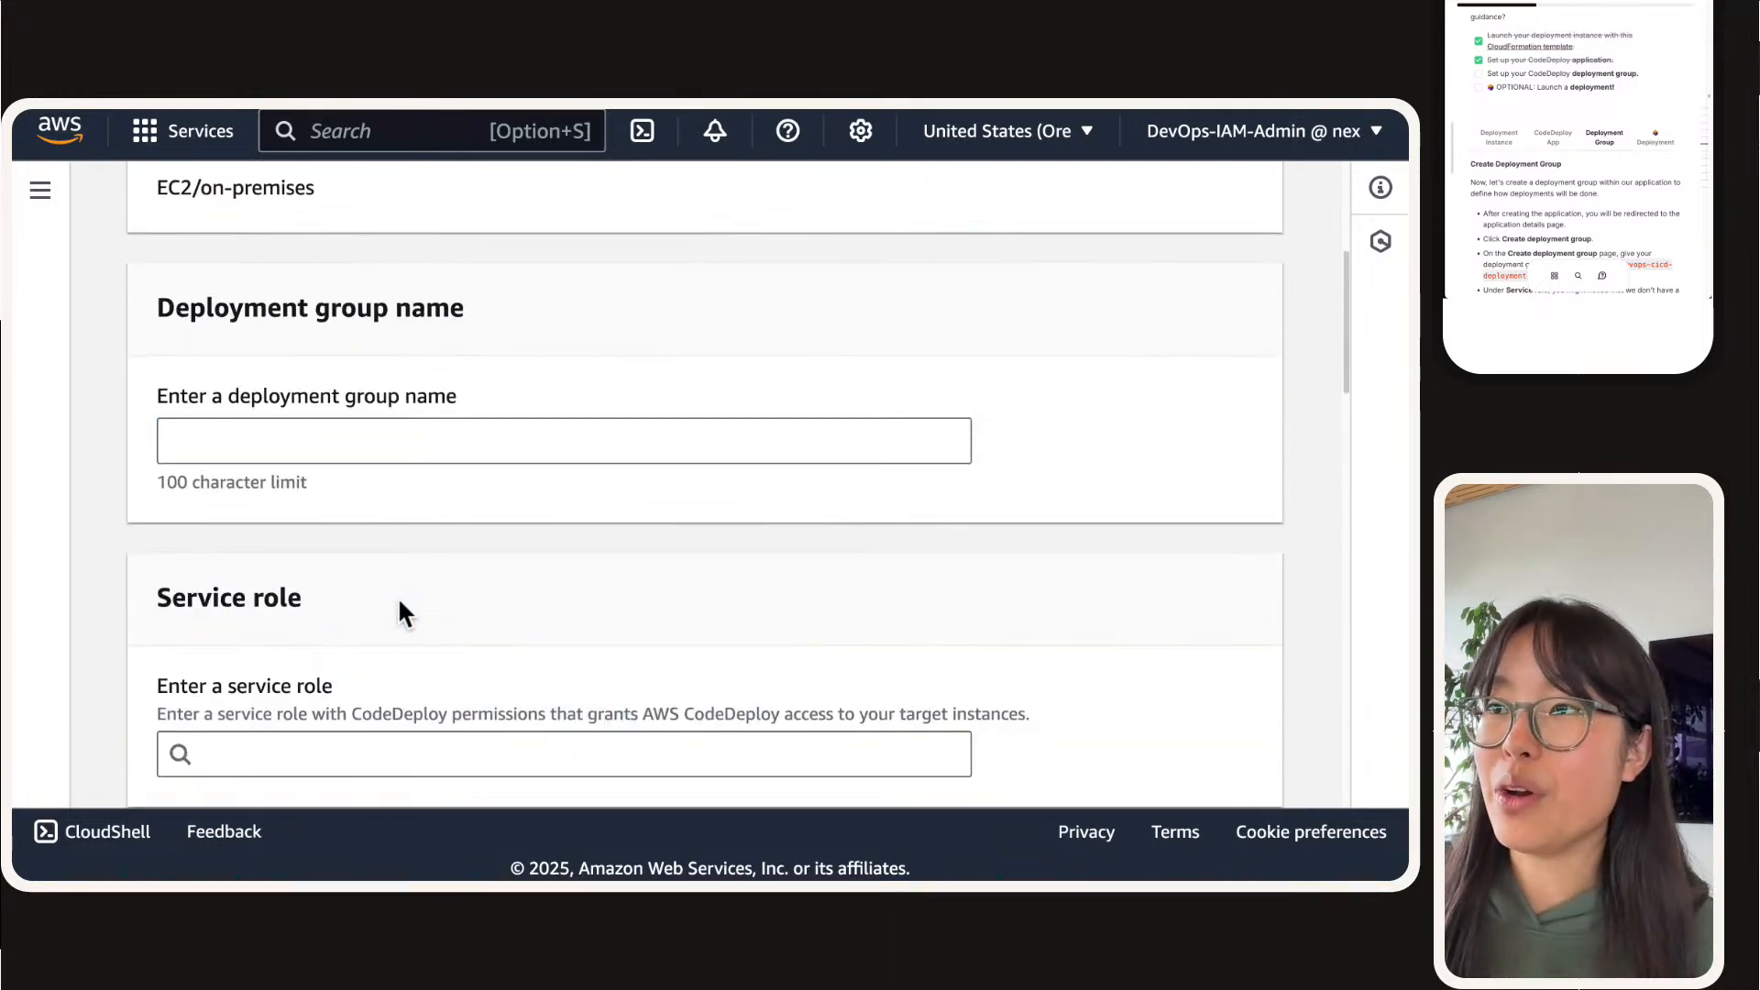
scroll(396, 577, up, 4)
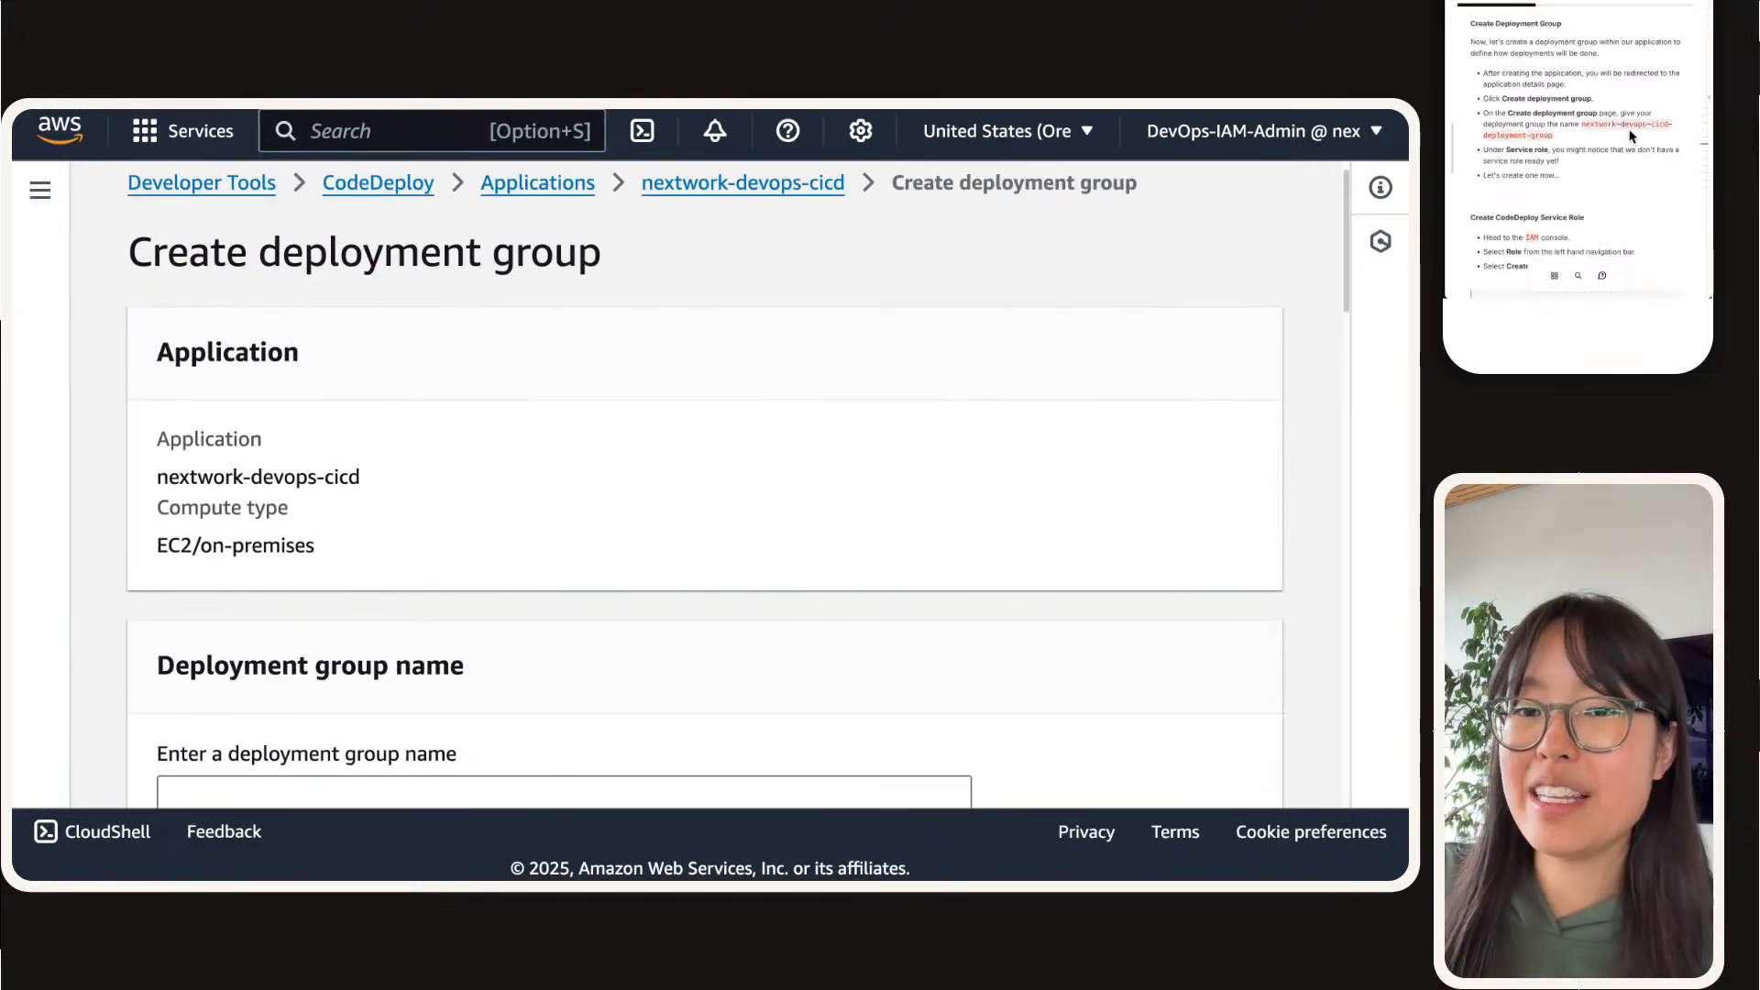
Step: Name the deployment group nextwork-devops-cicd-deployment-group
scroll(405, 585, down, 2)
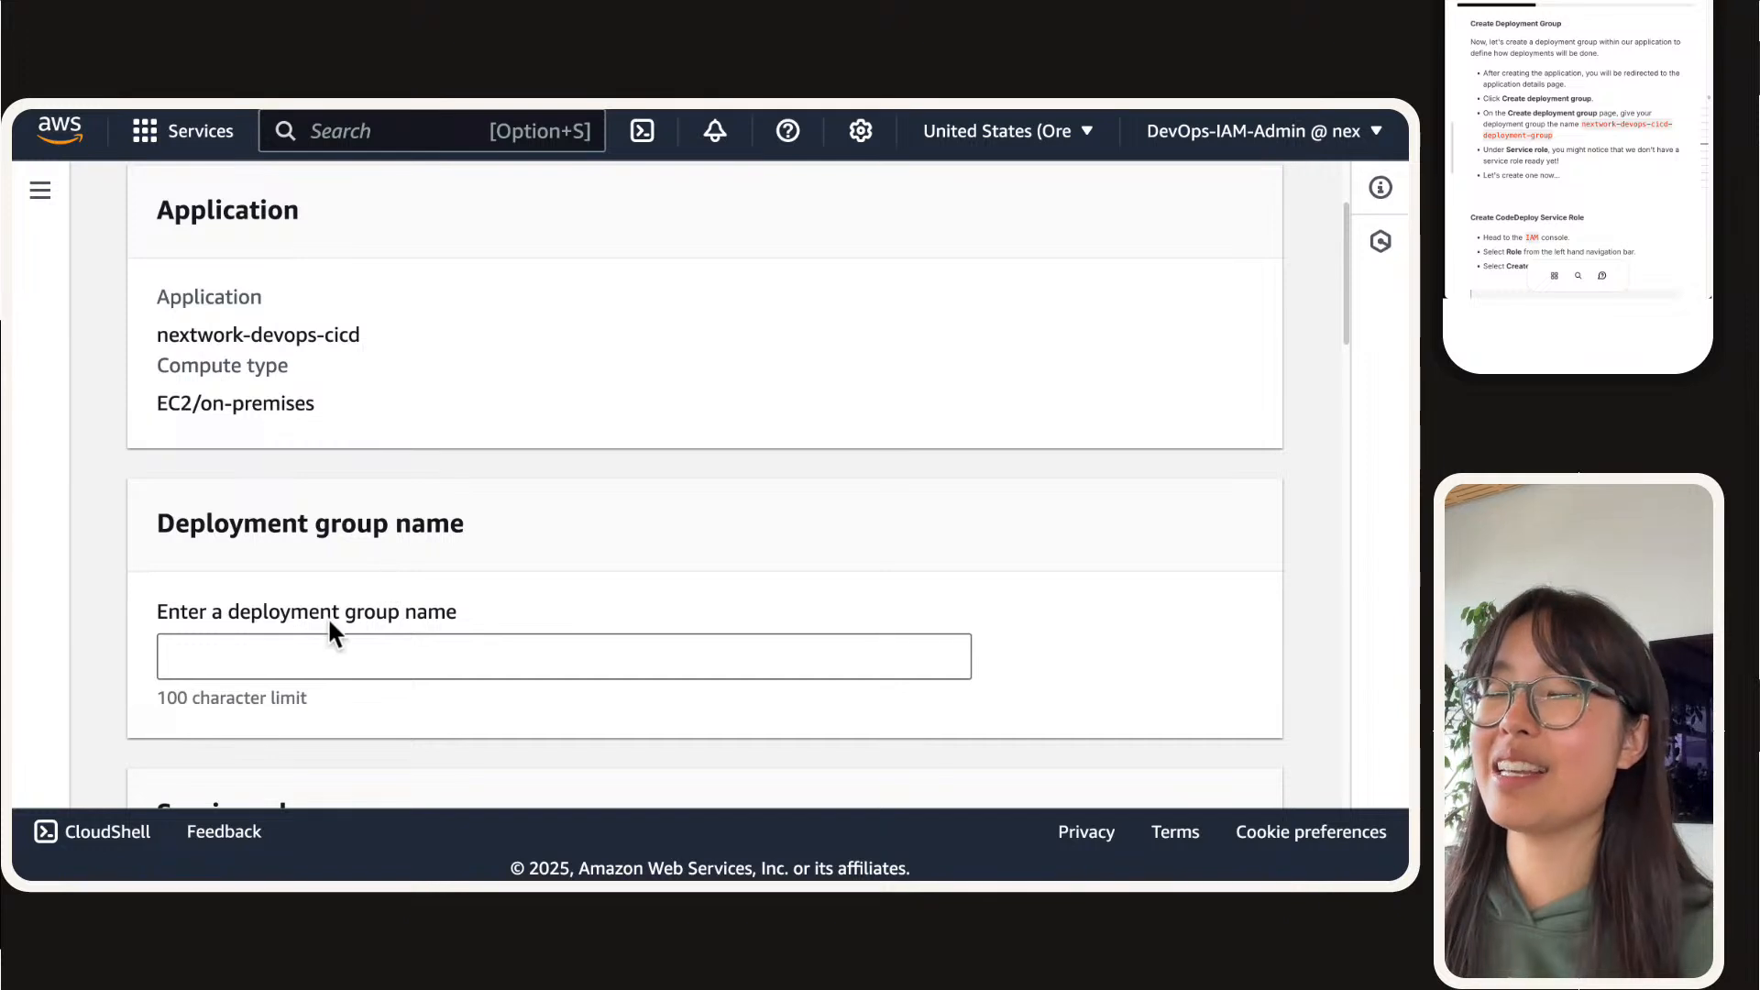
click(283, 655)
text(nextwork-devops-cicd-deployment-group)
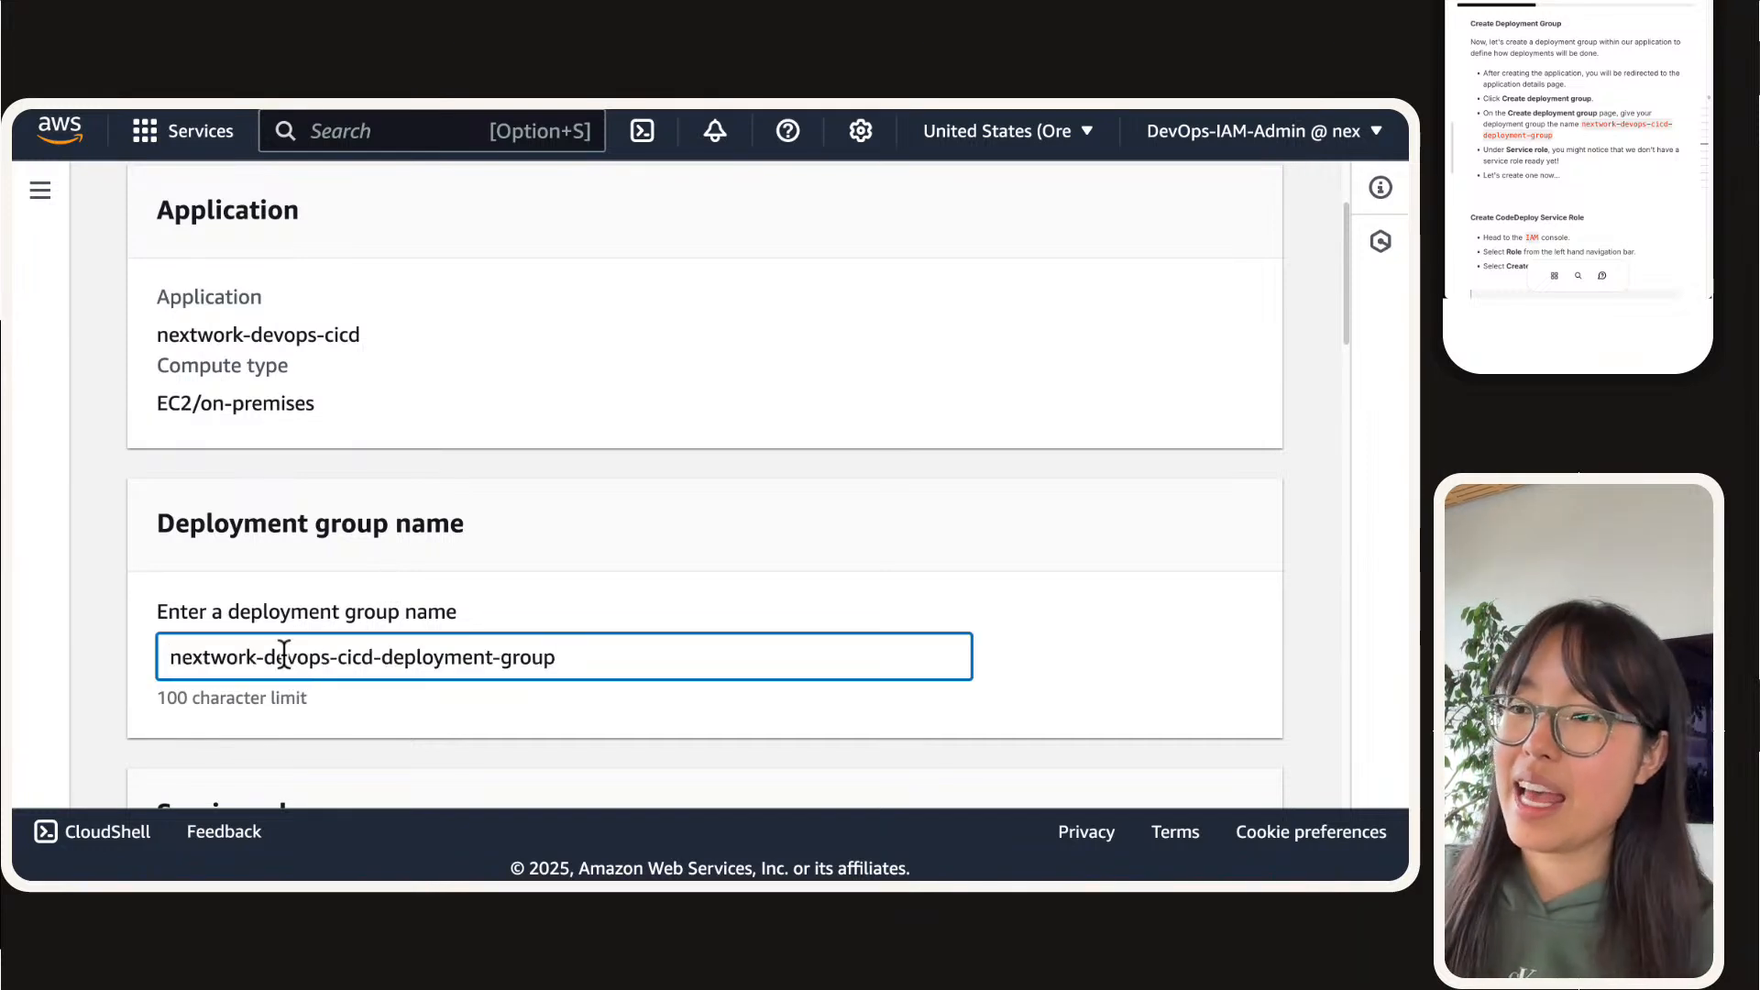
Step: Check which service roles the deployment group form offers and review its remaining sections
scroll(377, 312, down, 4)
scroll(409, 416, down, 2)
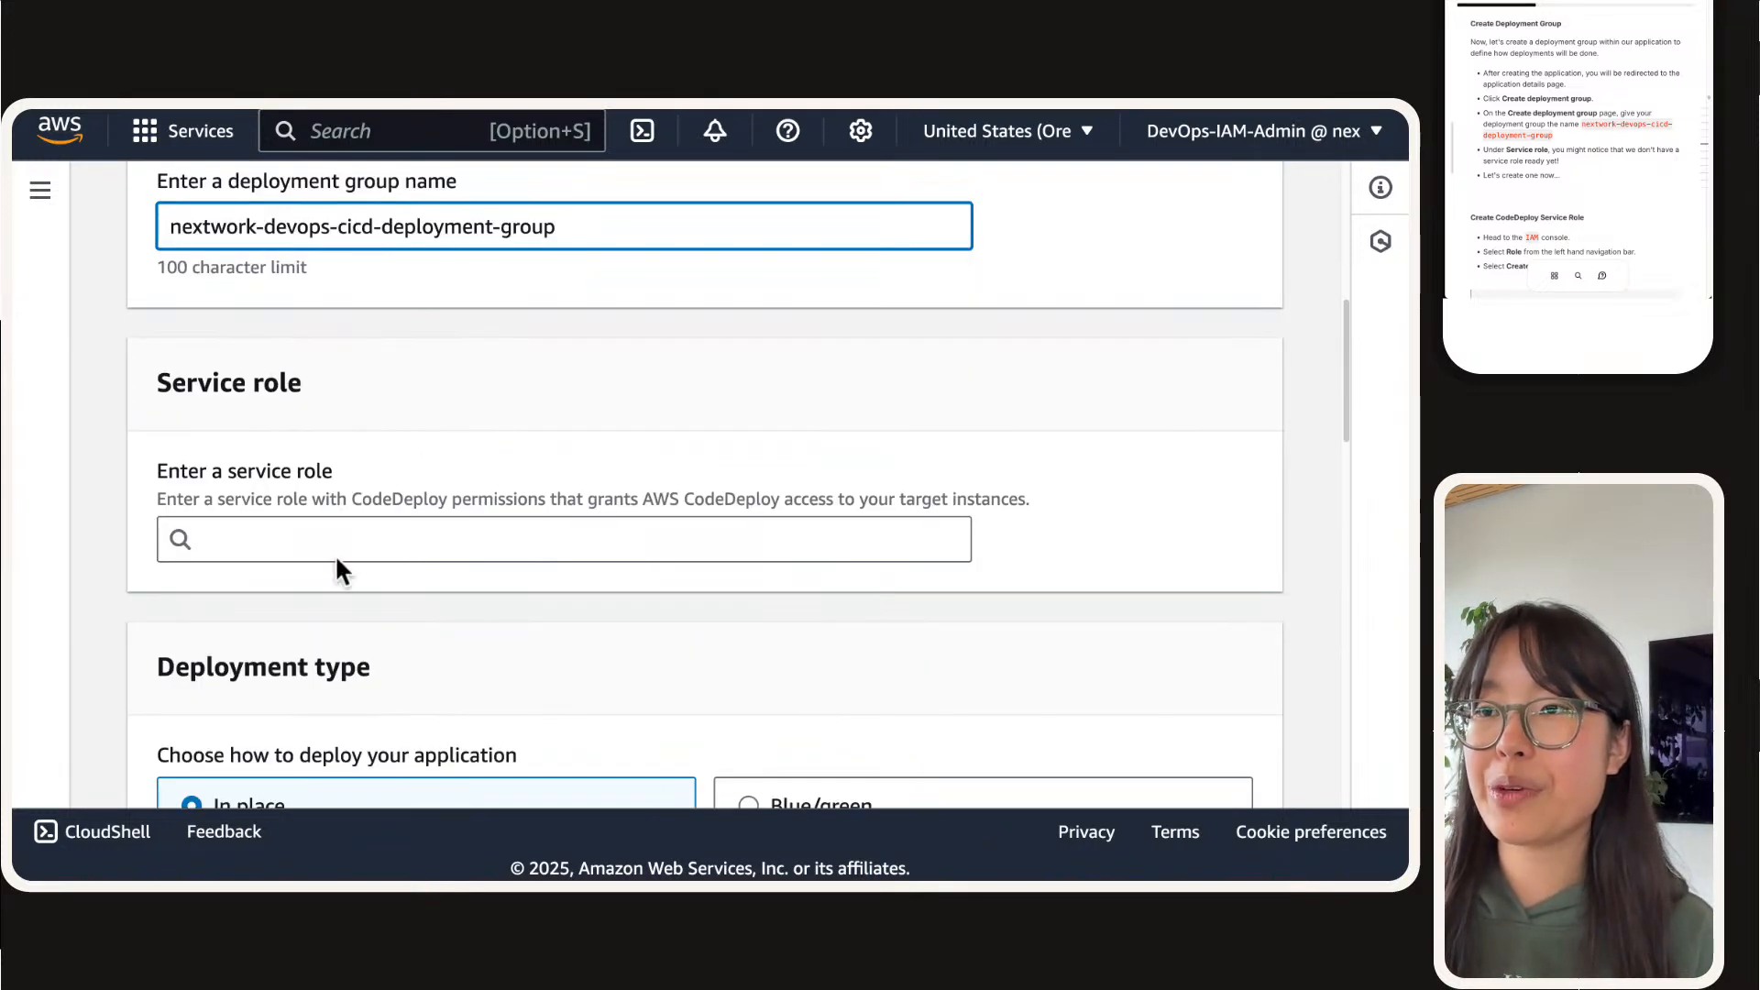
click(333, 550)
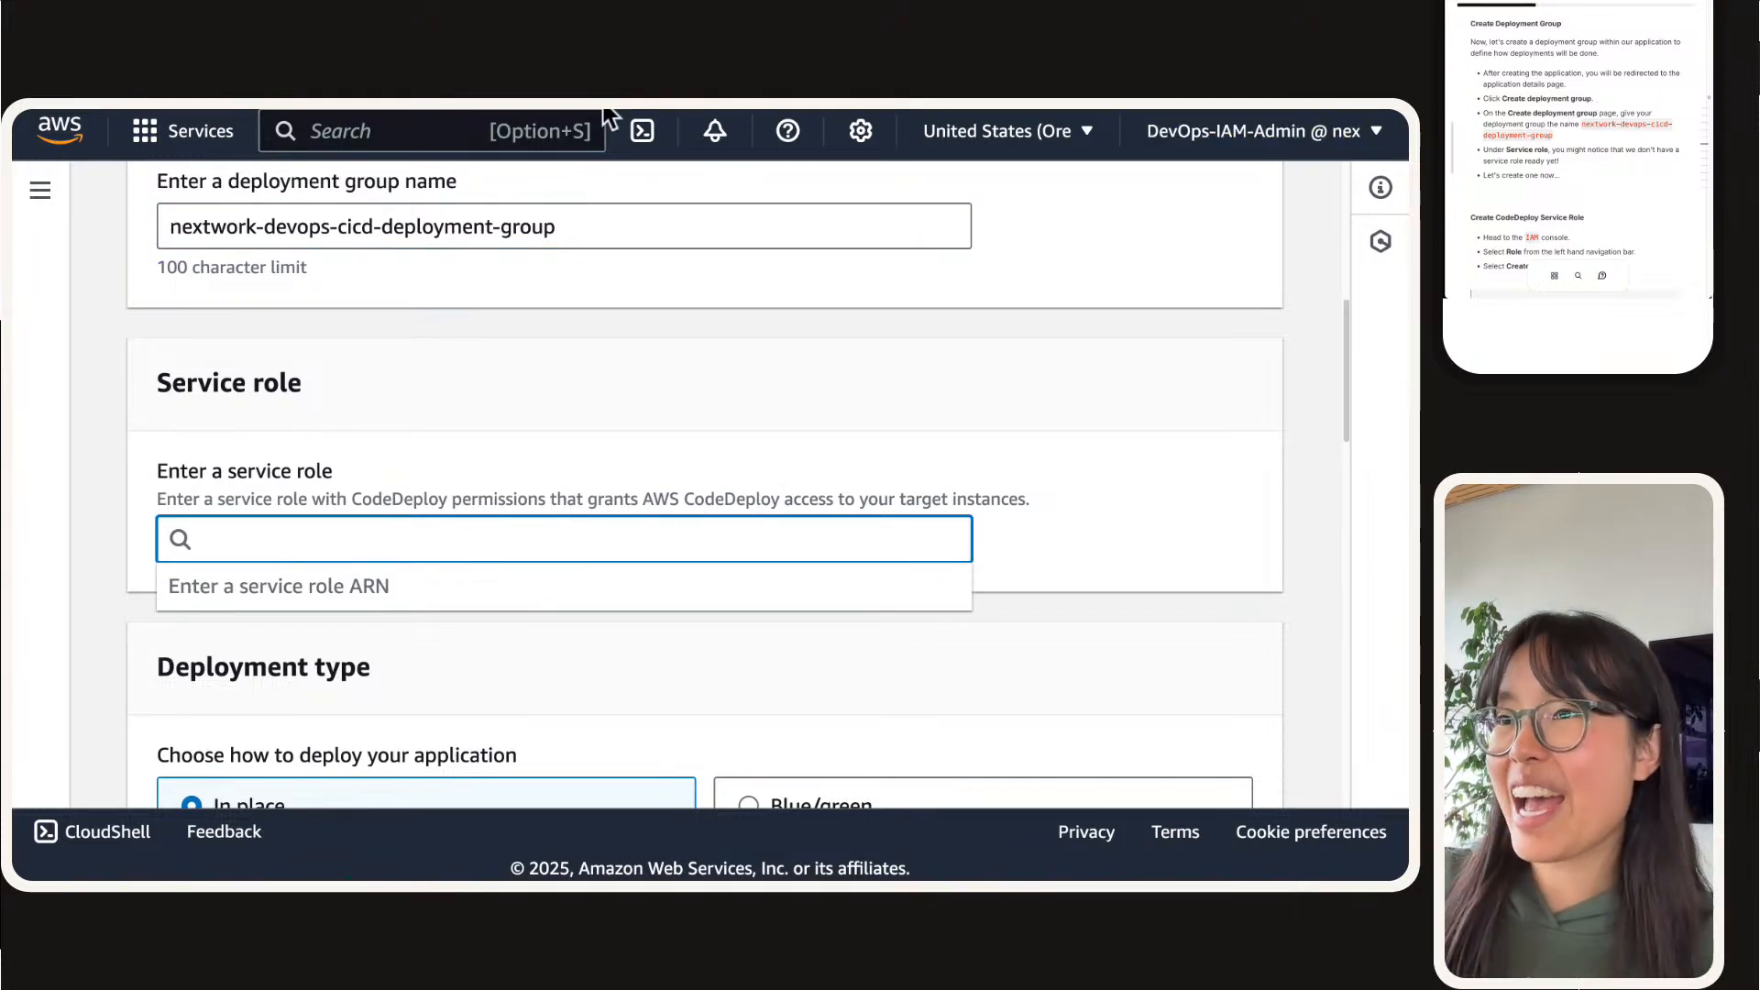
mouse_move(618, 113)
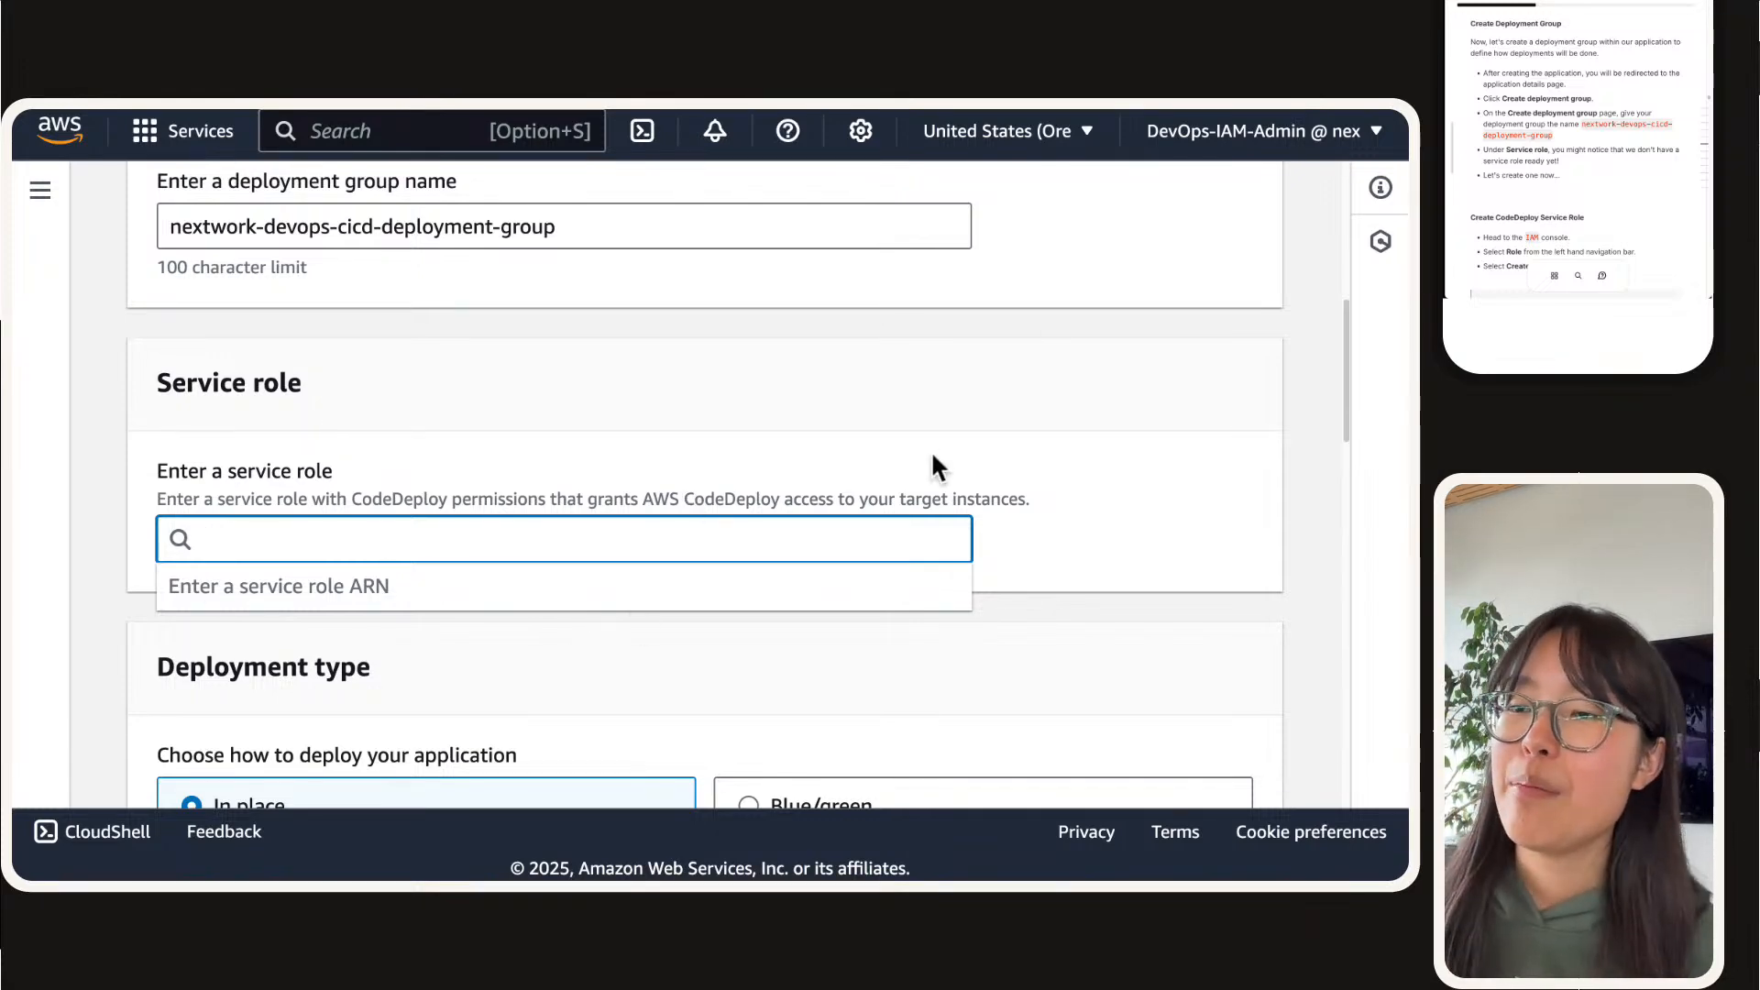
scroll(283, 519, down, 5)
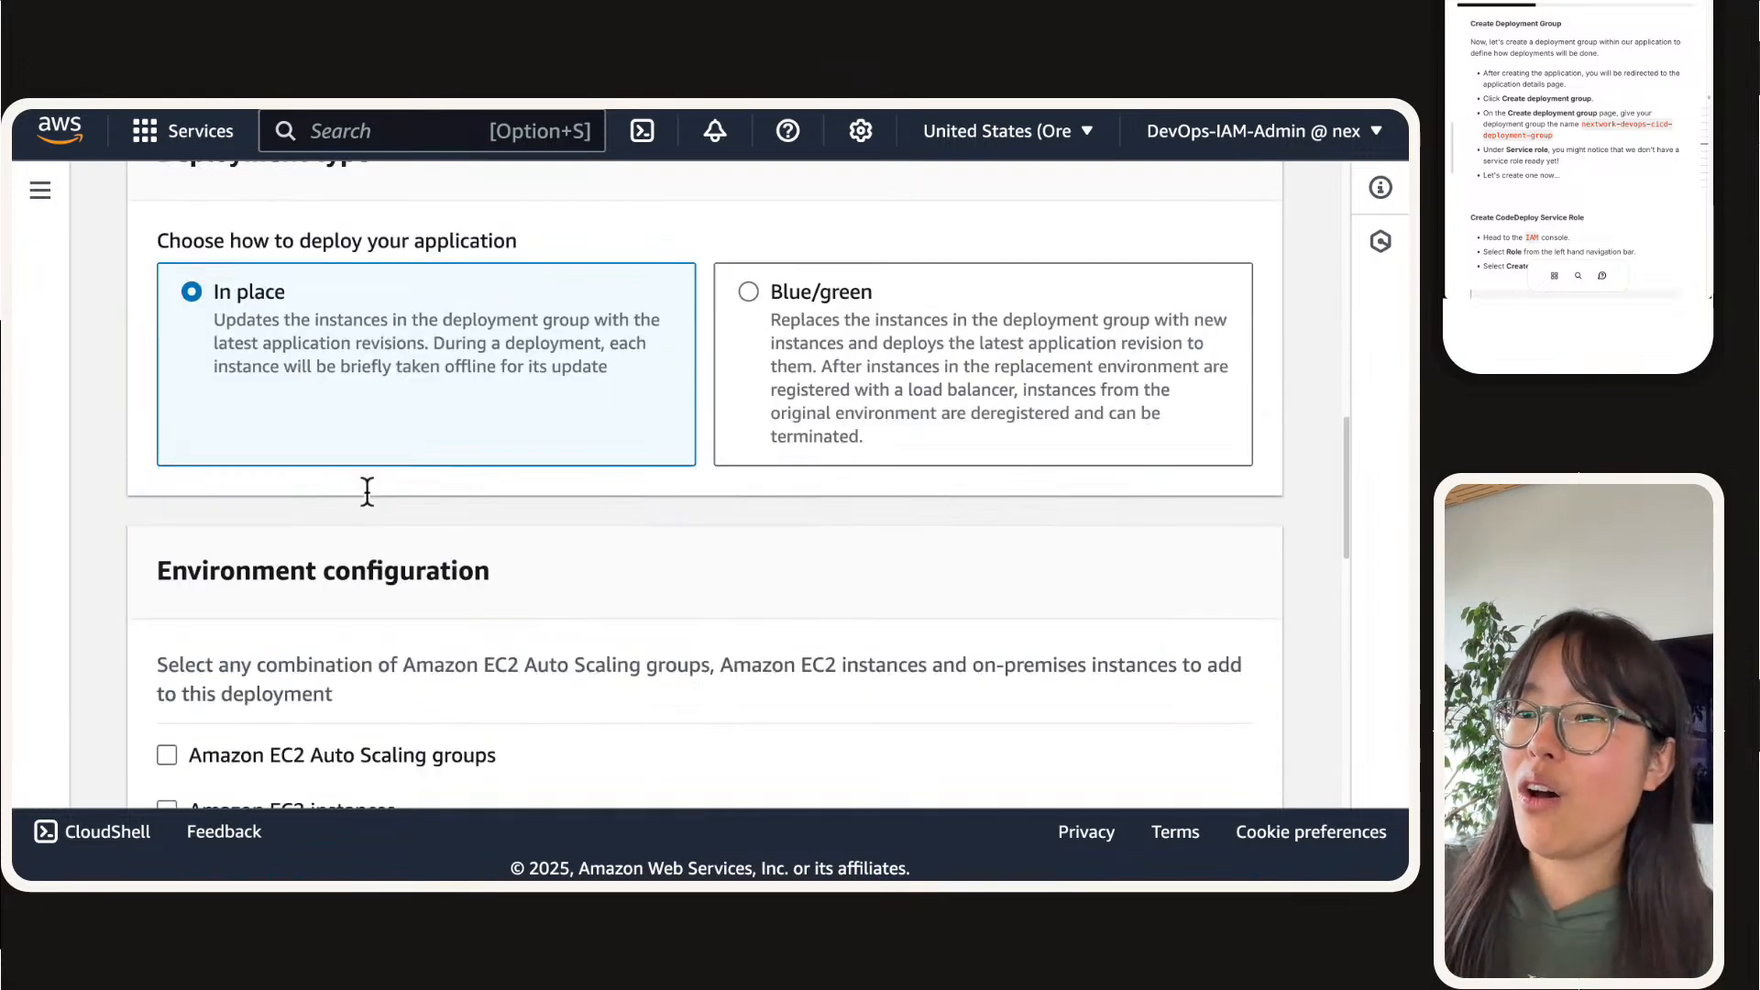
scroll(366, 493, down, 10)
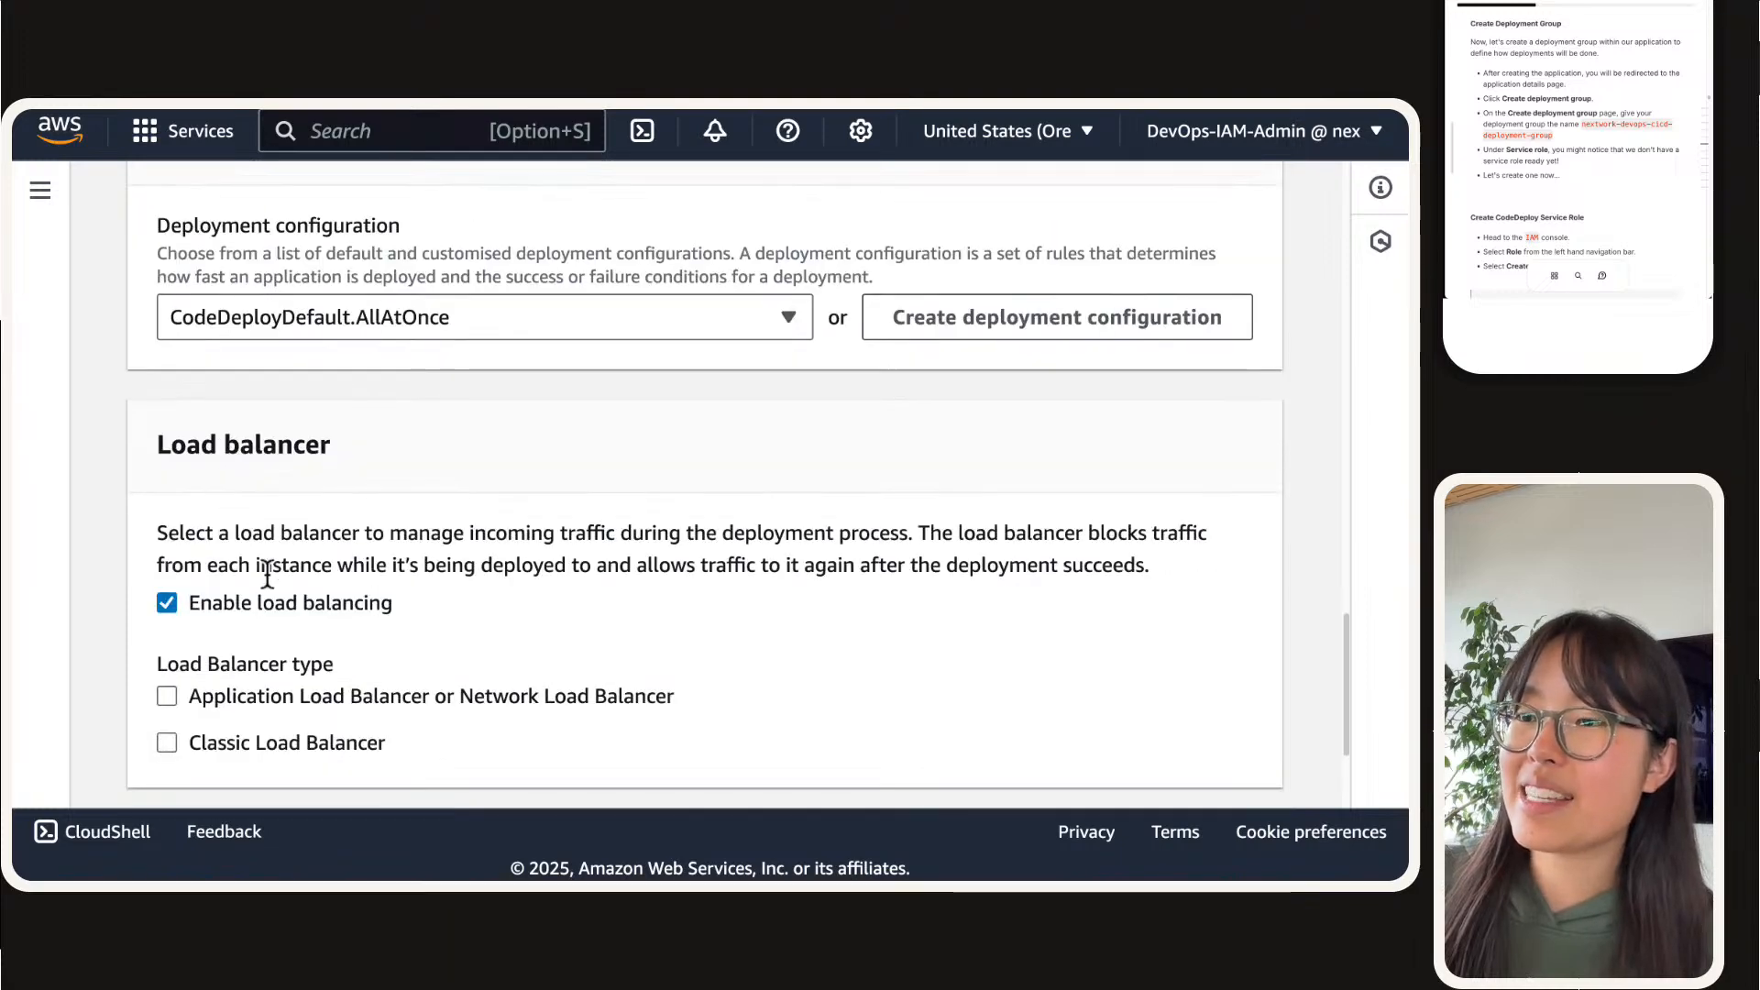
scroll(284, 590, down, 2)
scroll(311, 632, up, 15)
click(310, 632)
scroll(303, 602, down, 1)
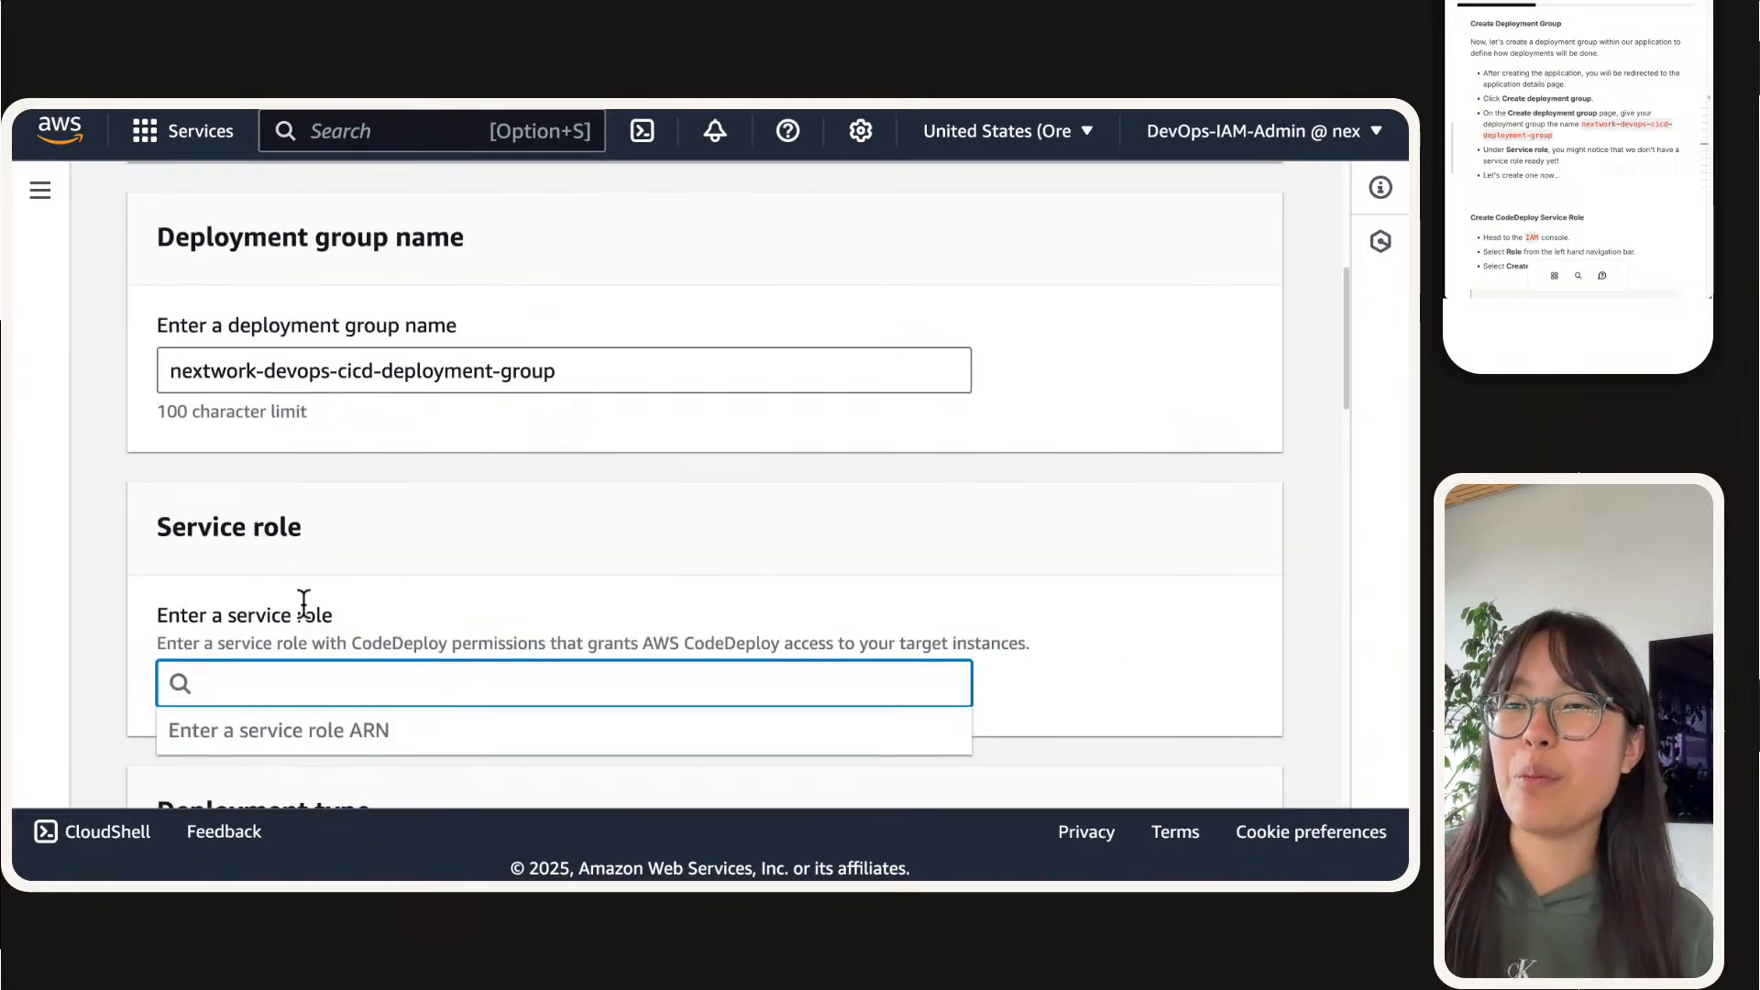
mouse_move(1210, 114)
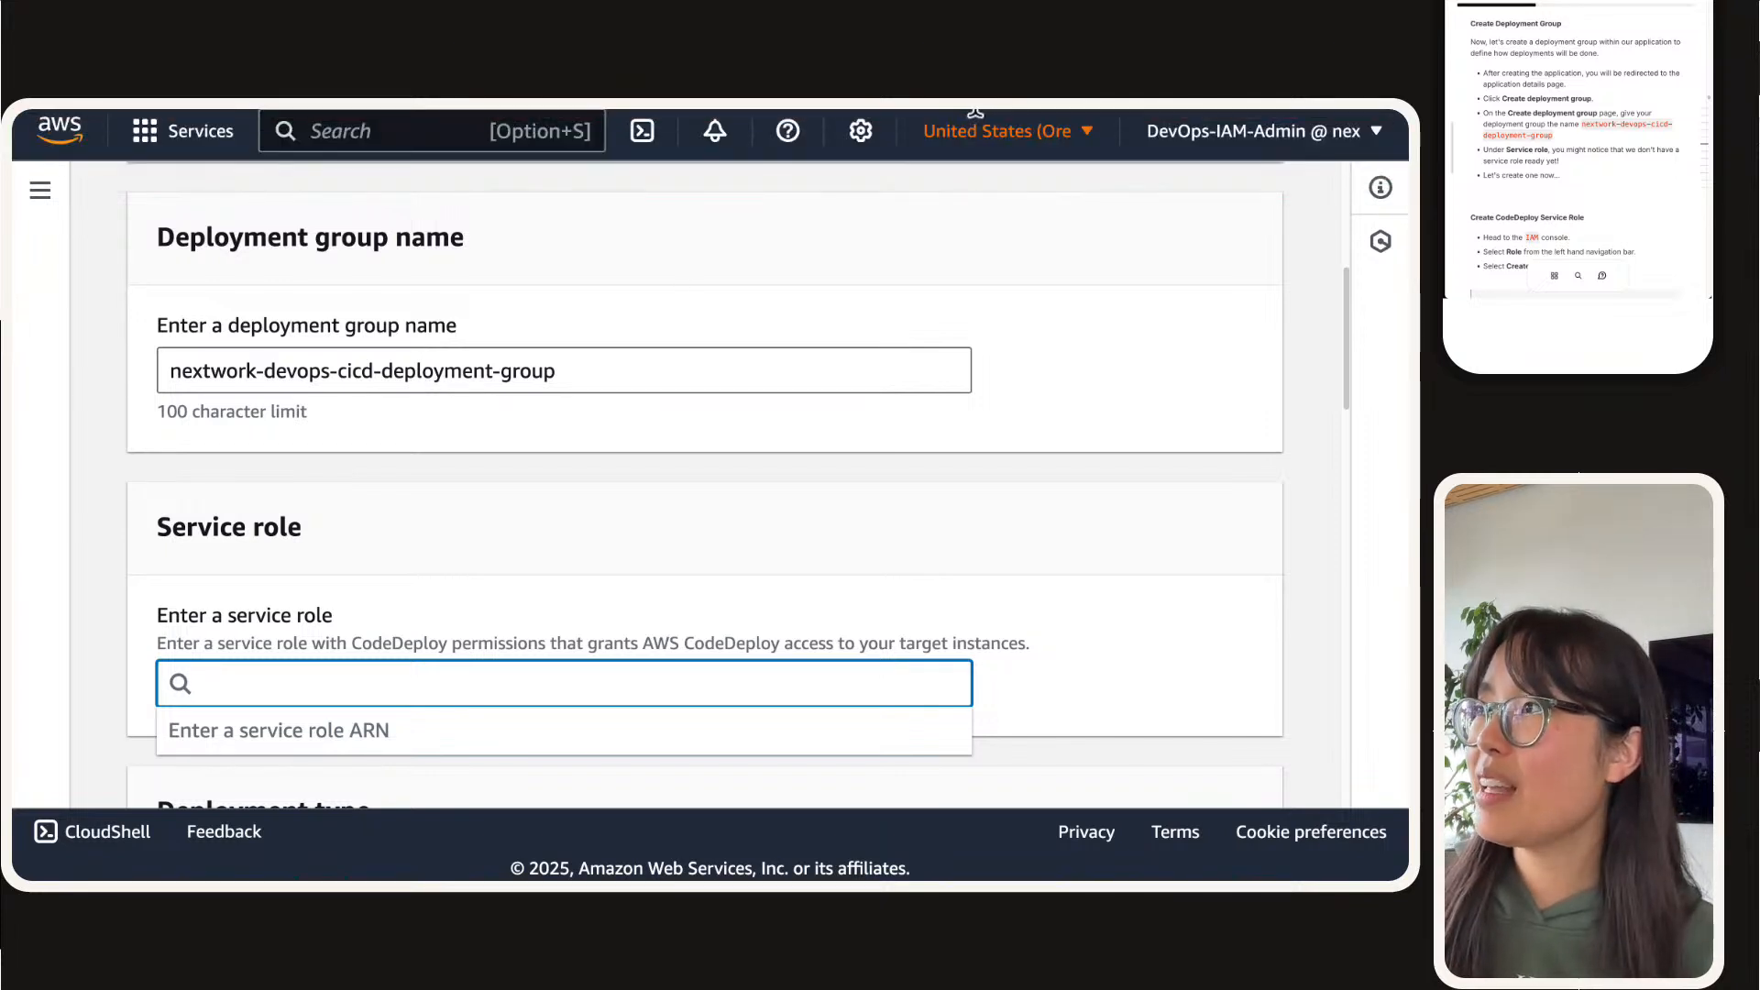
Step: Switch to the IAM console's Roles list, collapse the navigation sidebar and start creating a role
click(1006, 128)
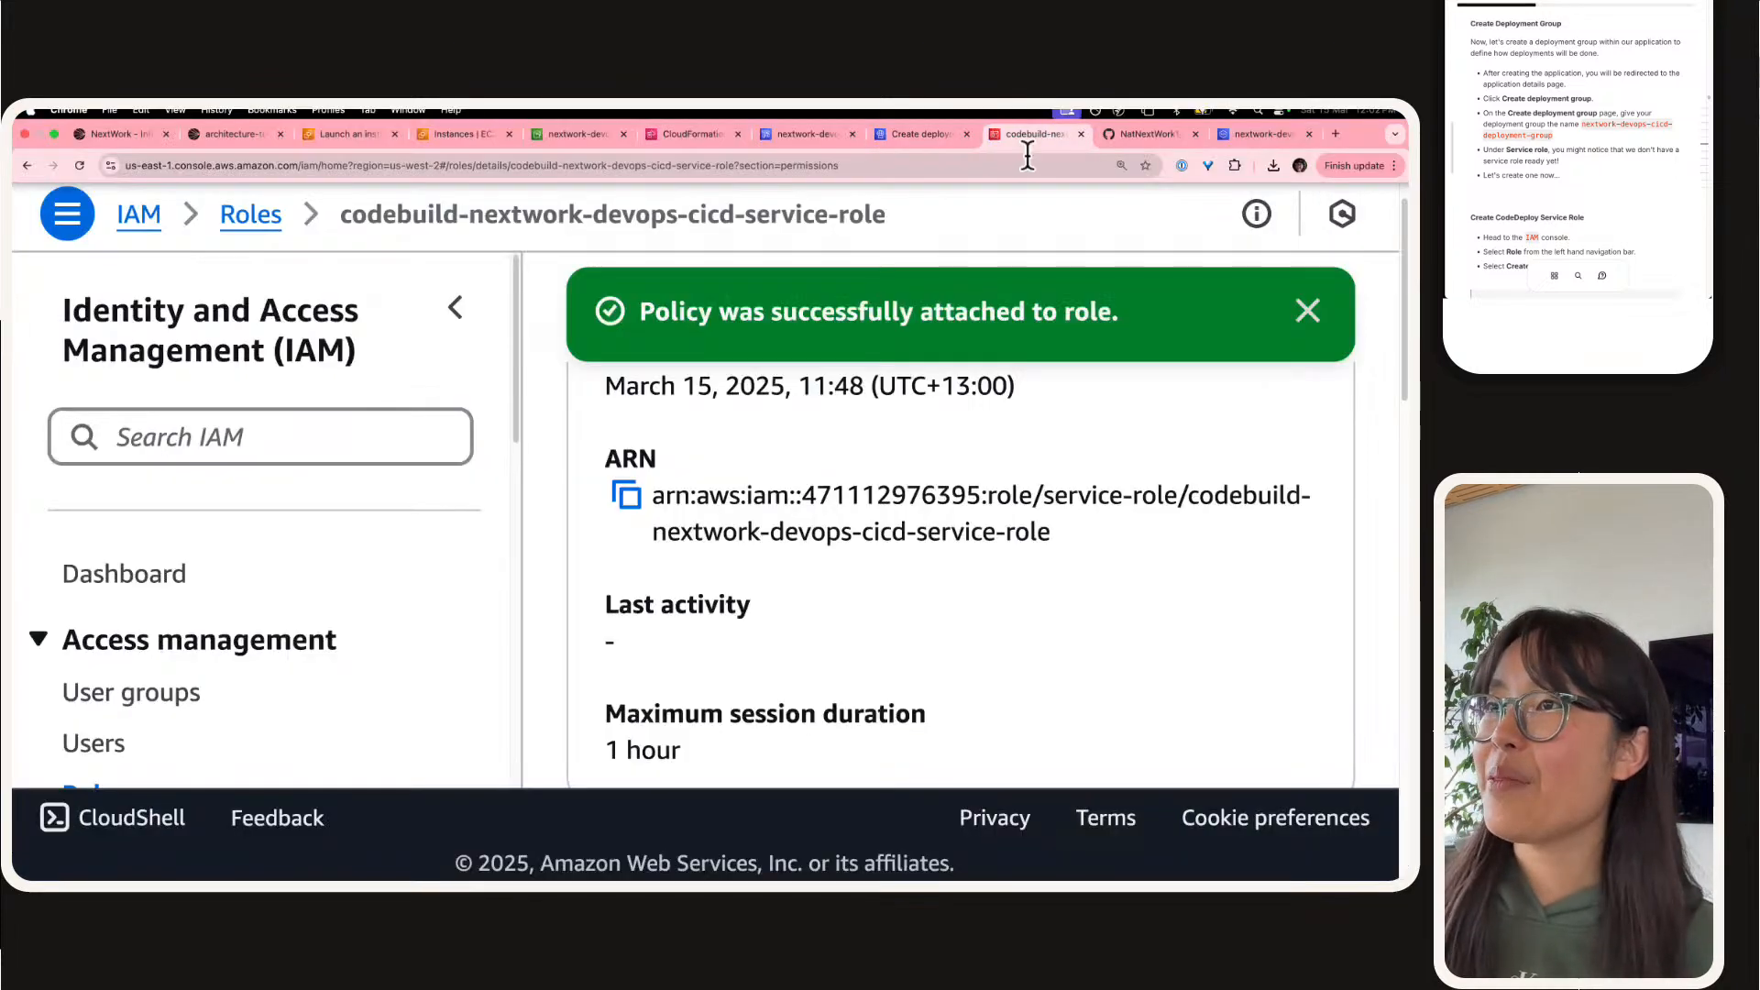
click(251, 213)
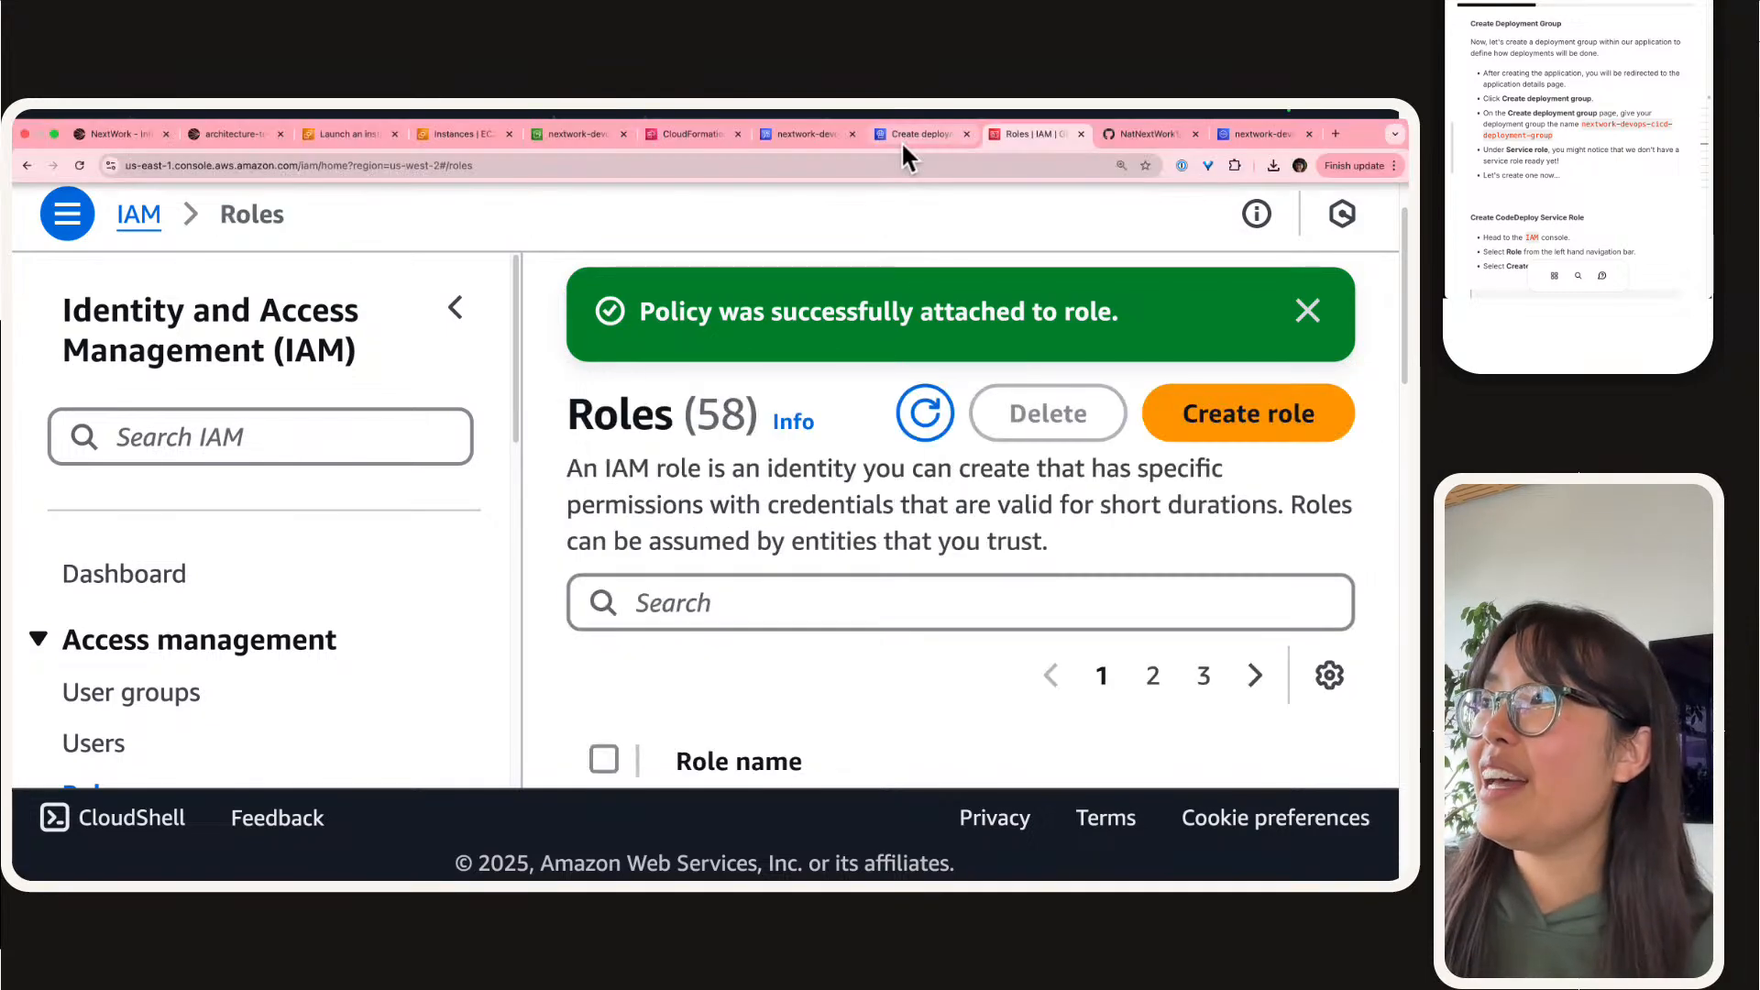
click(900, 142)
scroll(286, 519, down, 2)
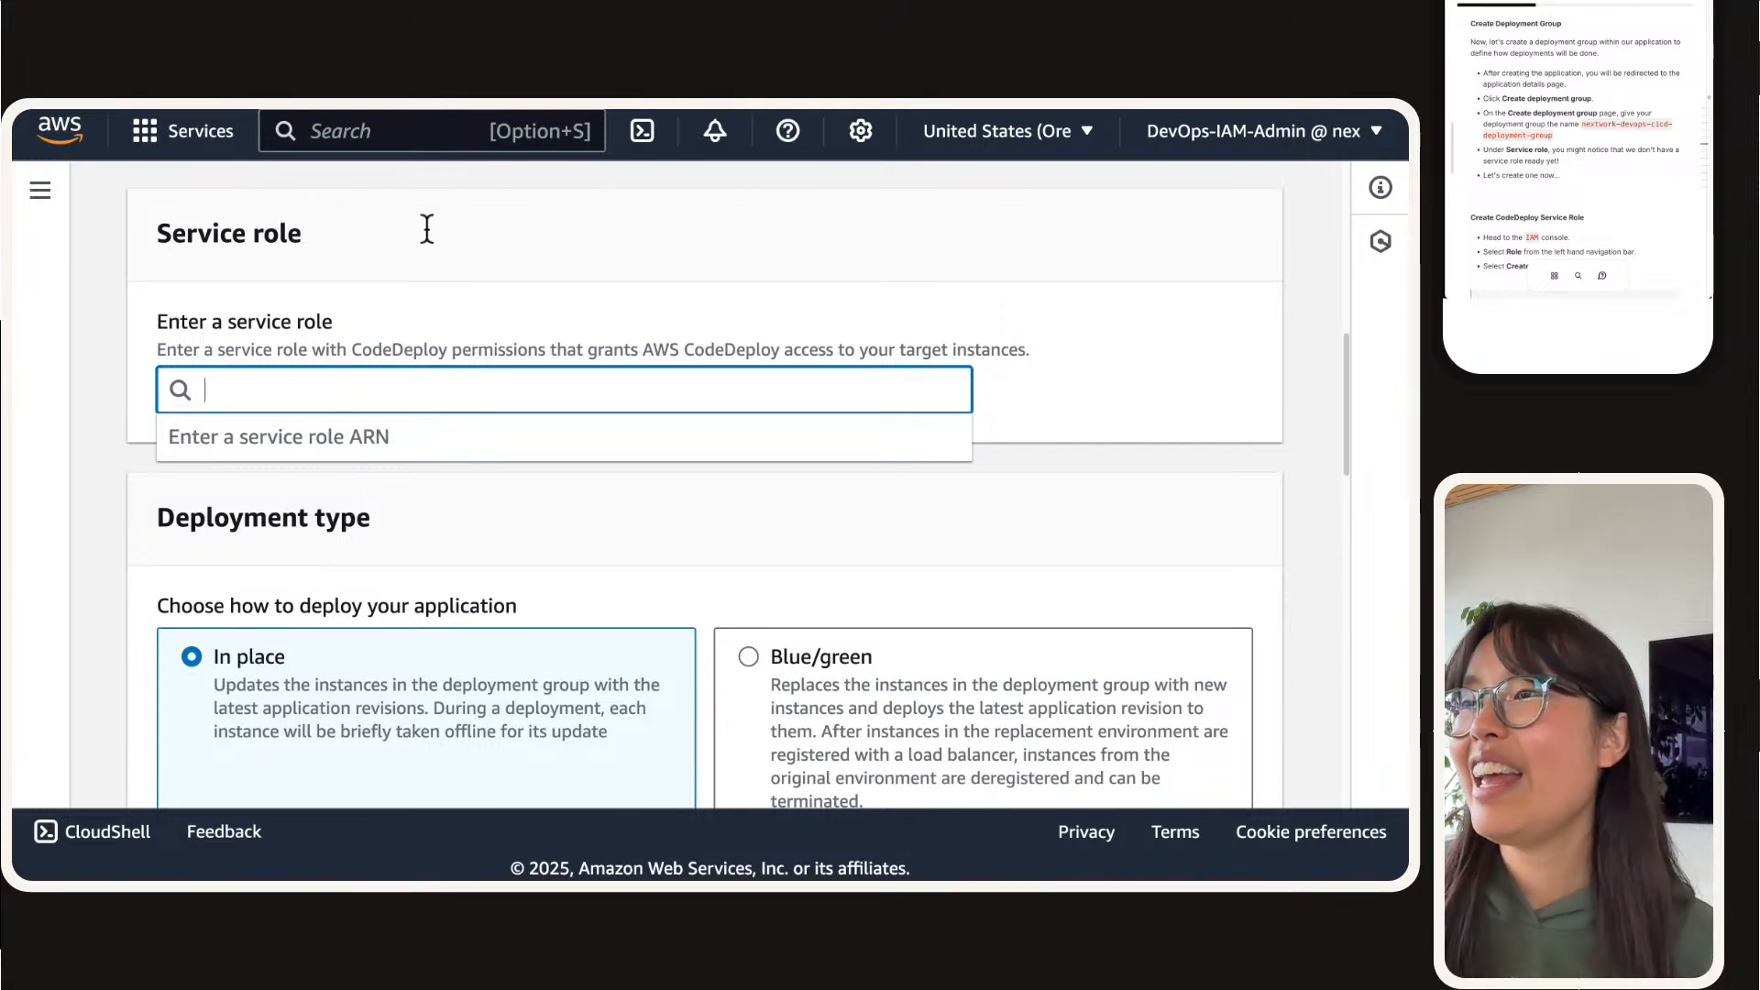
mouse_move(1051, 108)
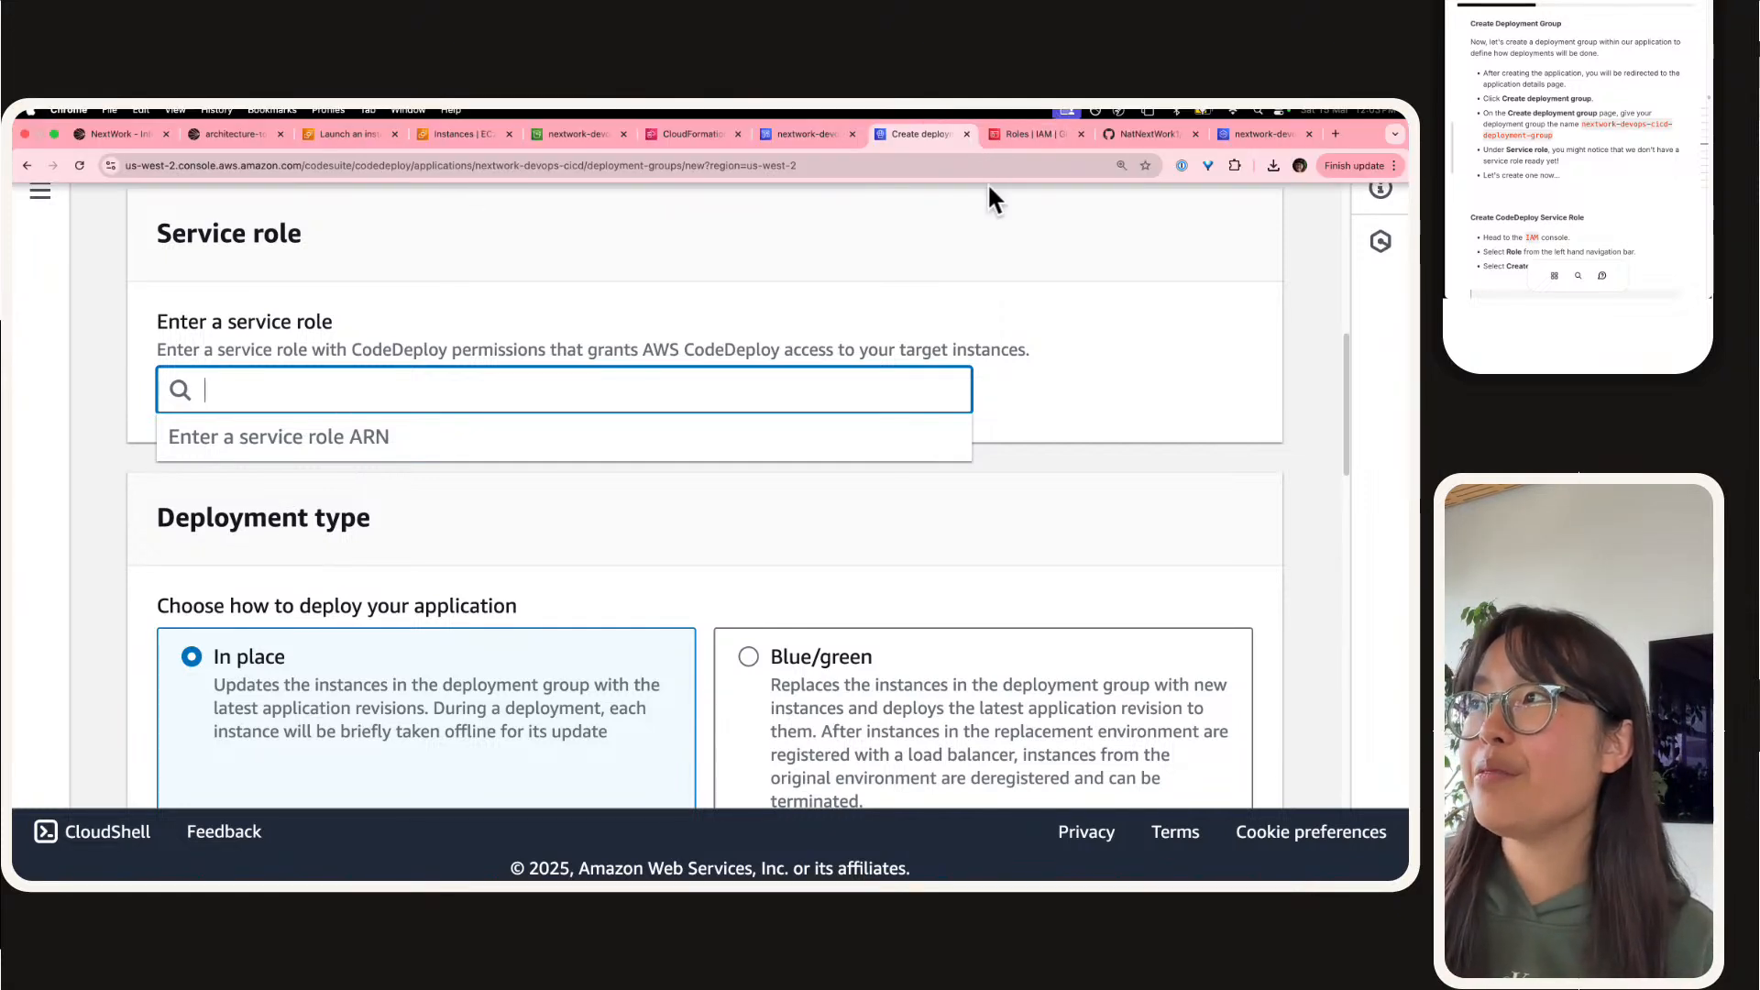
click(1005, 142)
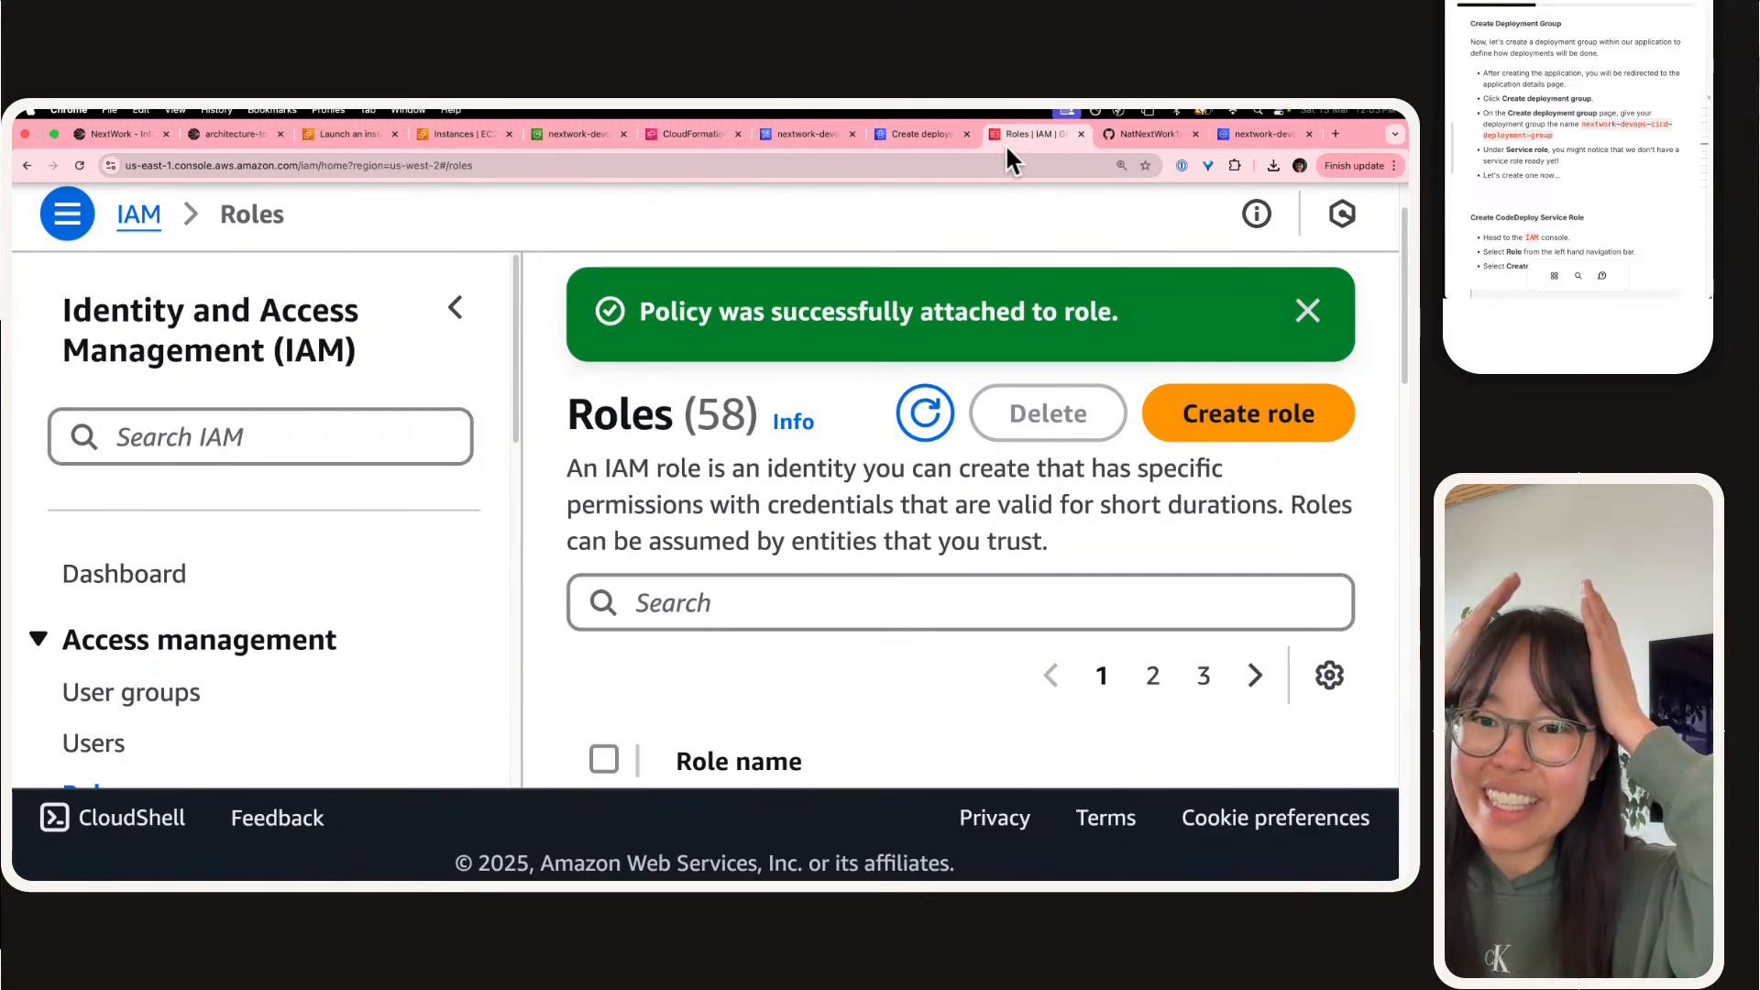
click(455, 309)
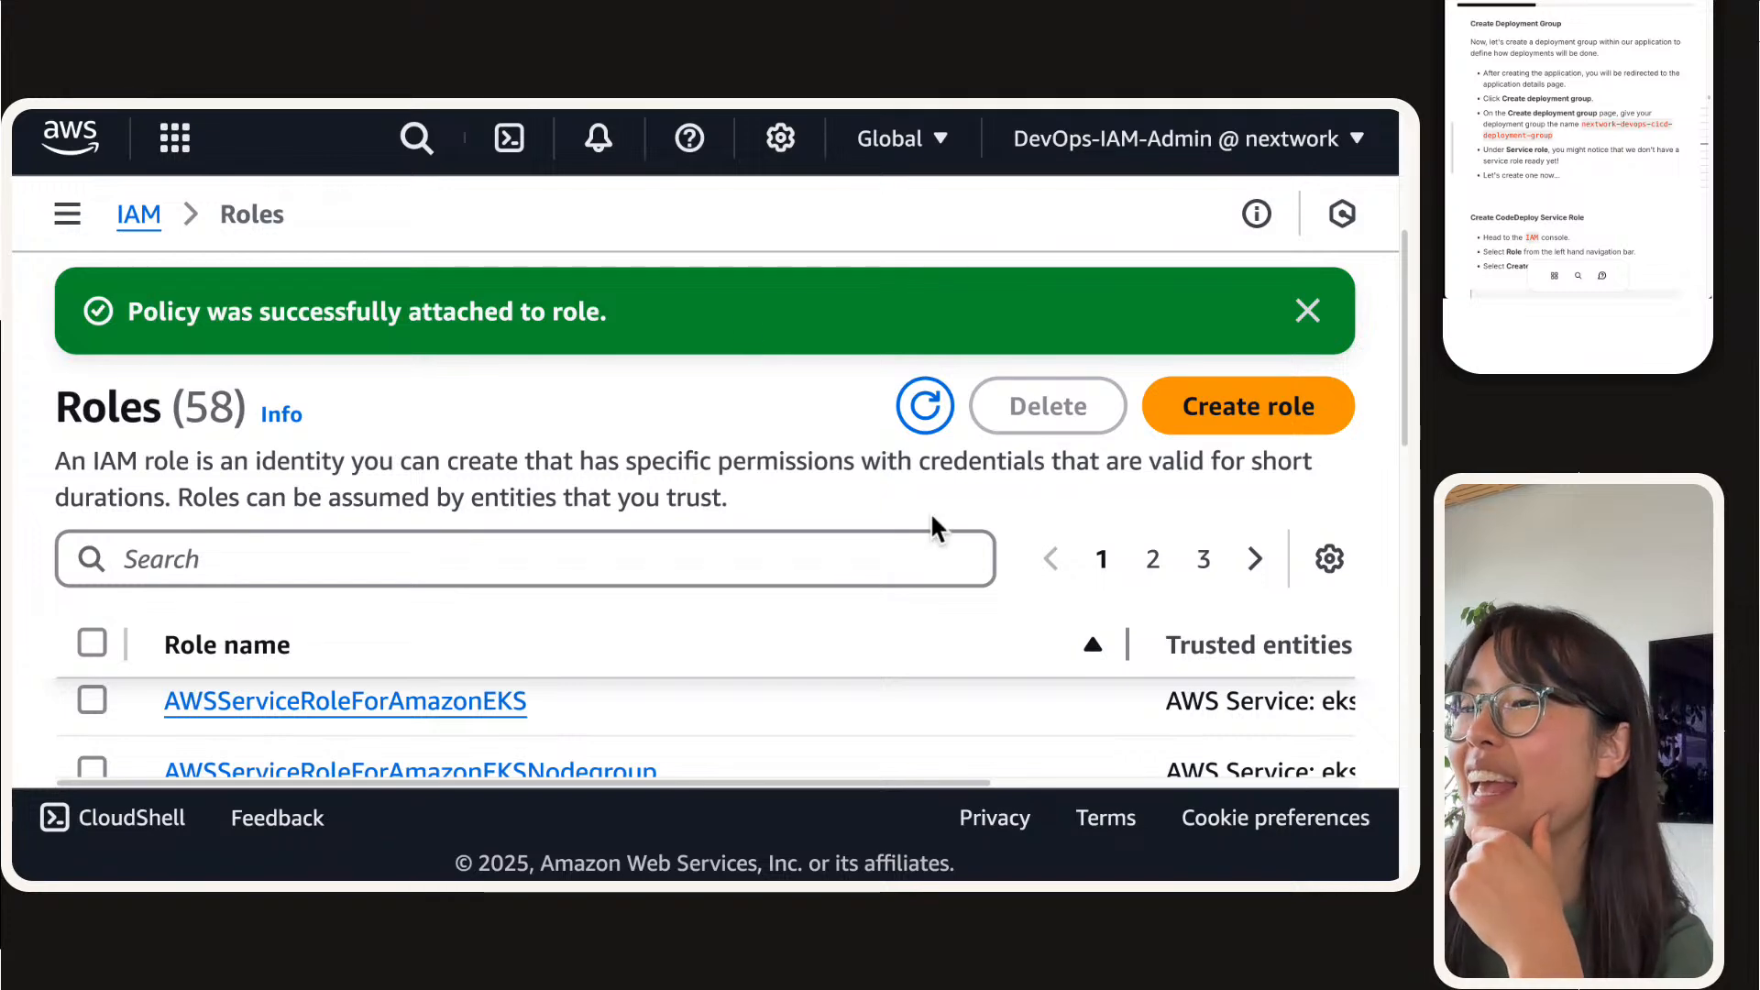
click(1306, 385)
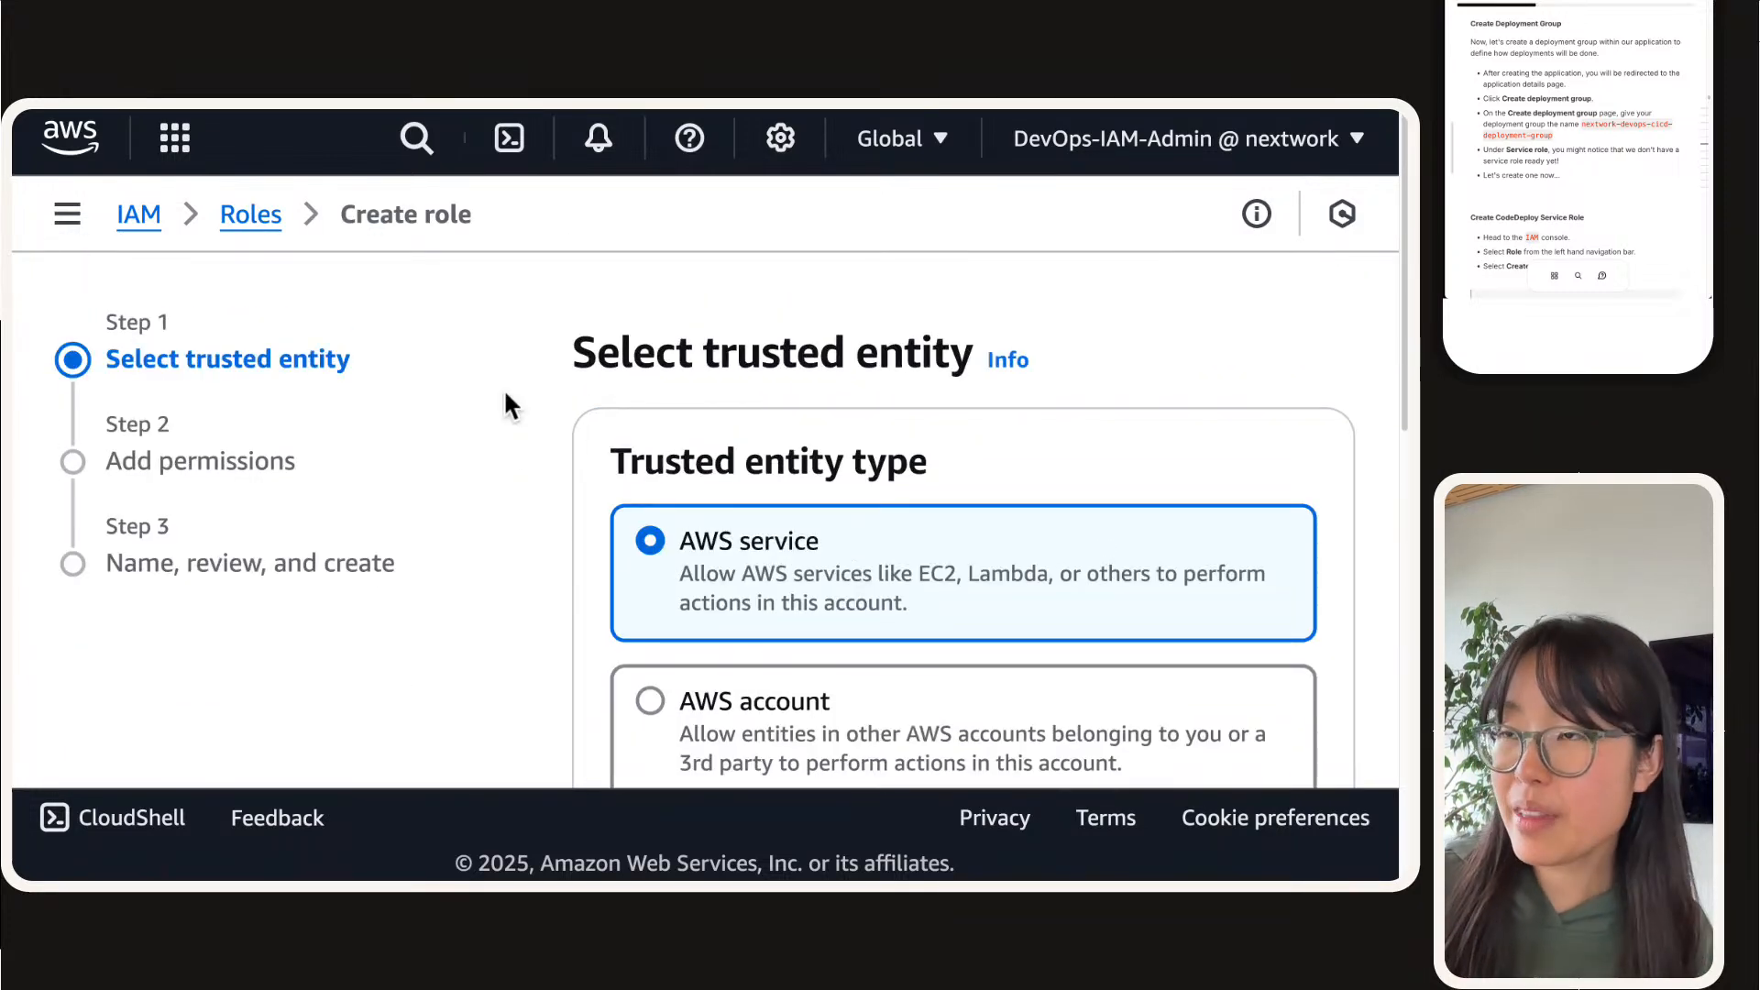
Step: Choose CodeDeploy as the AWS service that the new role trusts
key(super+minus)
scroll(427, 482, down, 2)
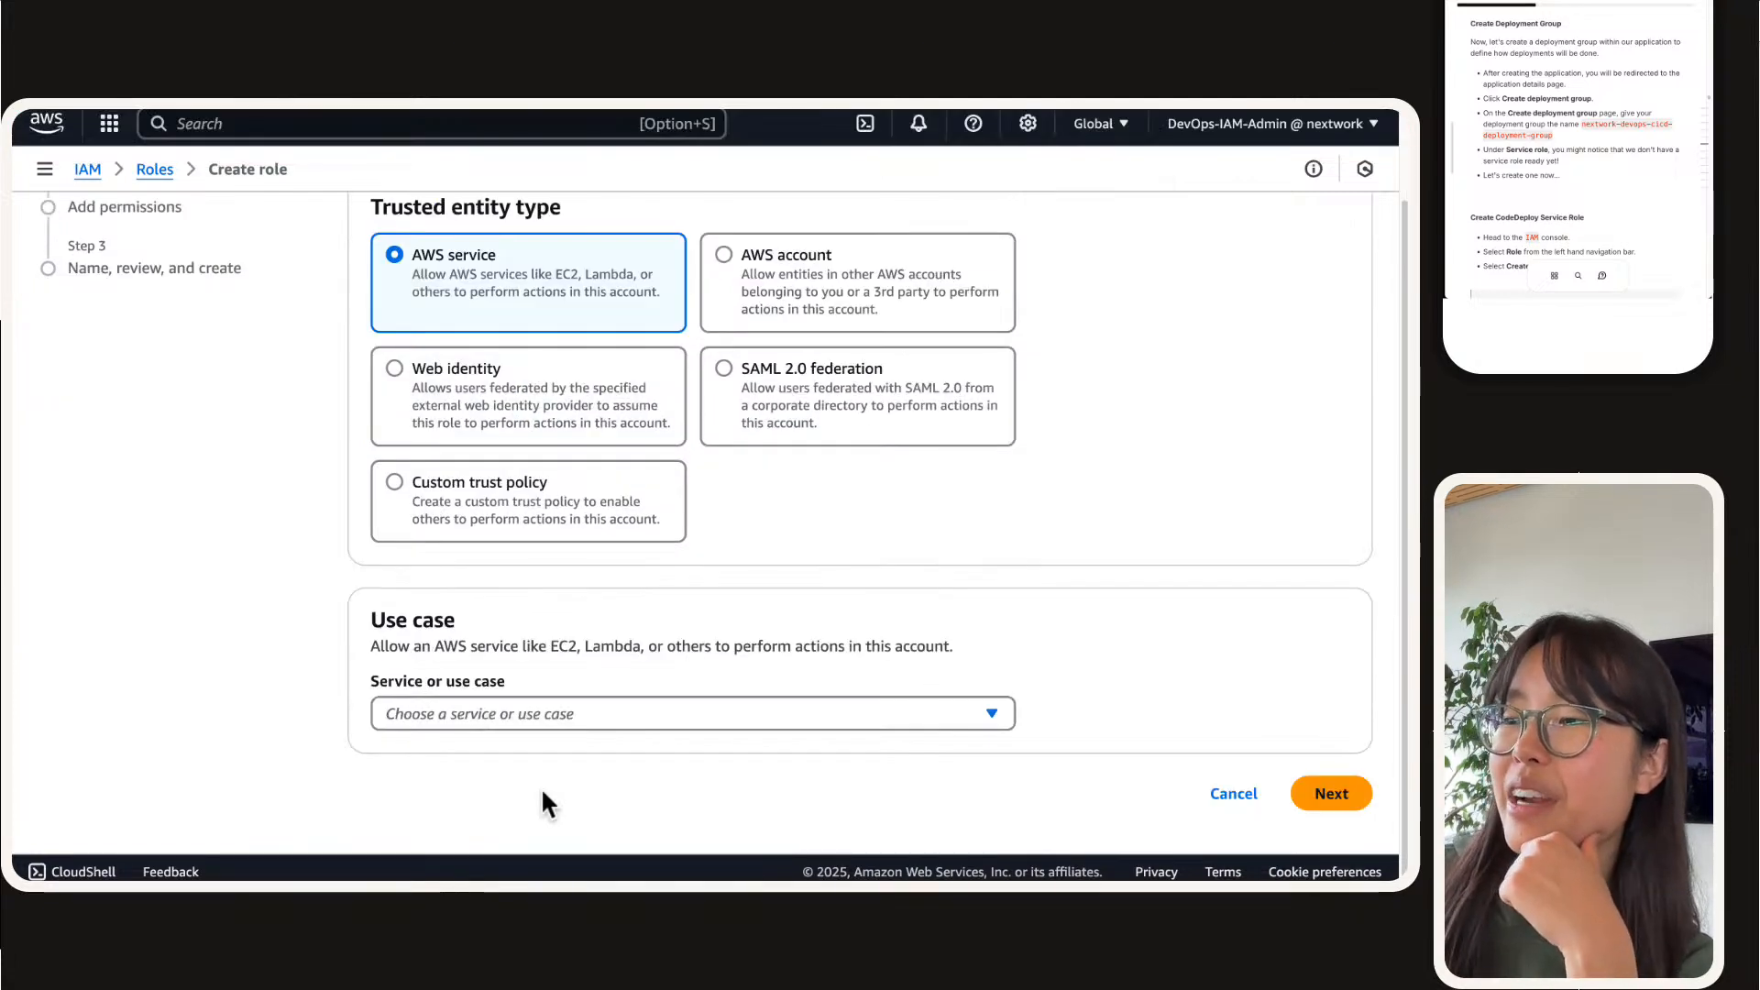
click(537, 717)
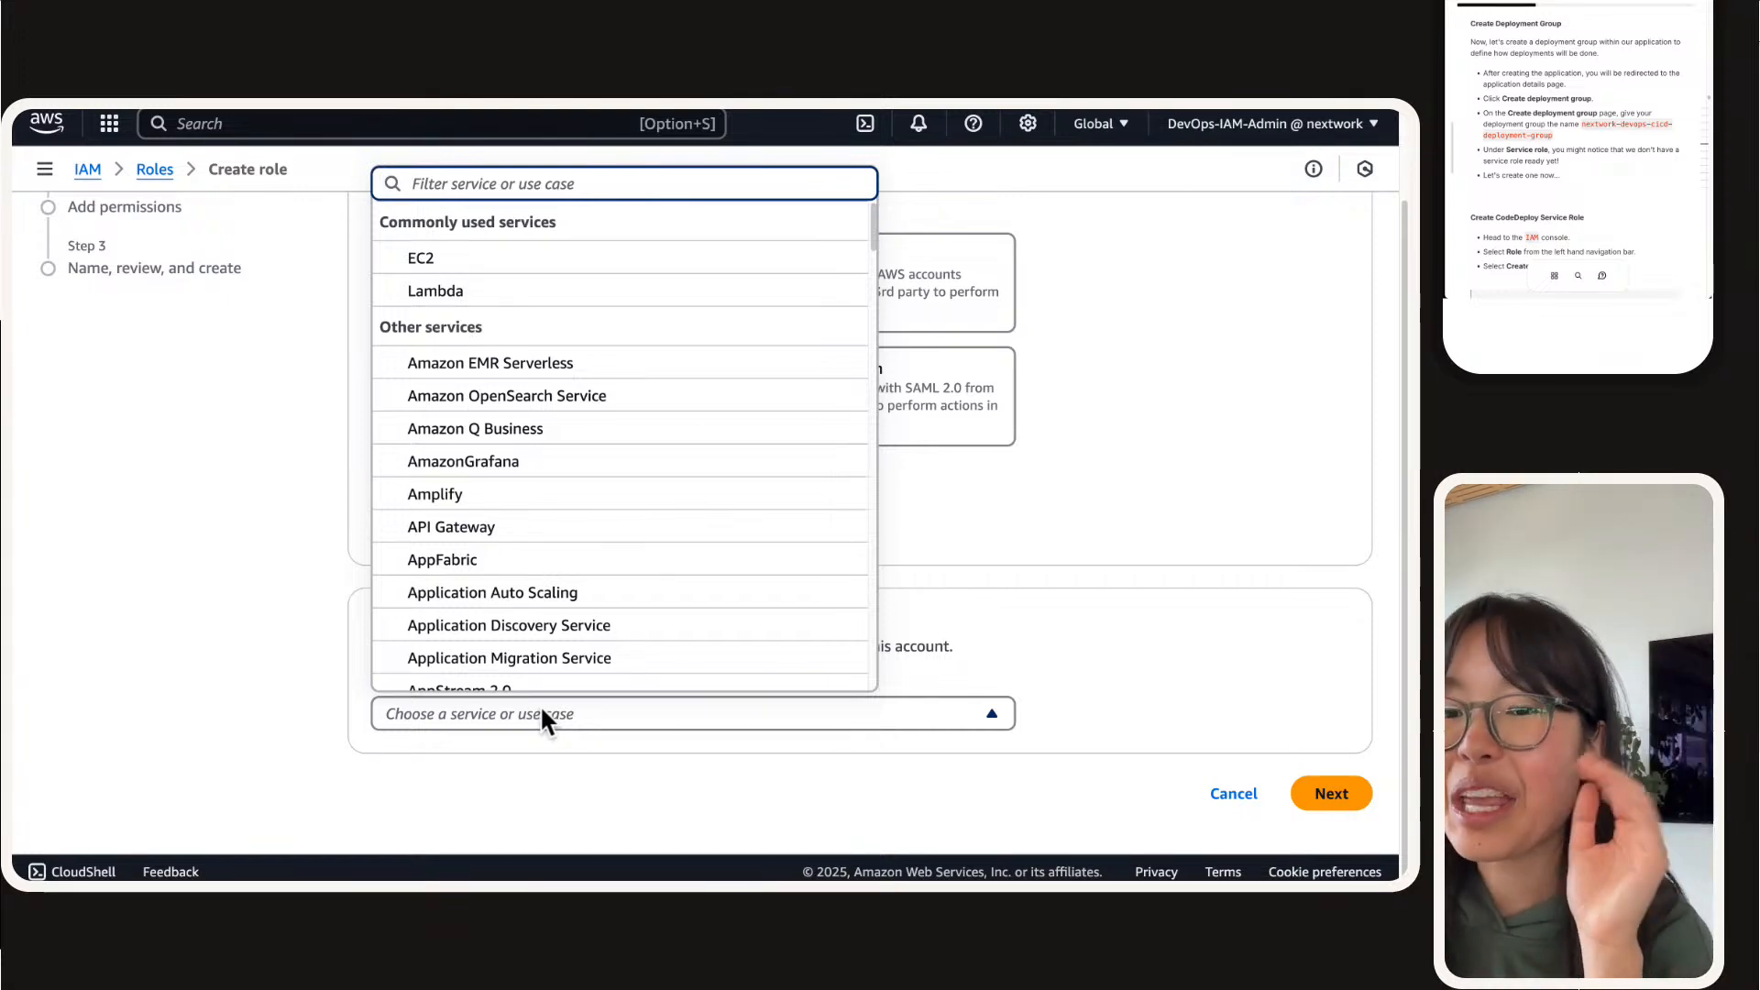
text(codedp)
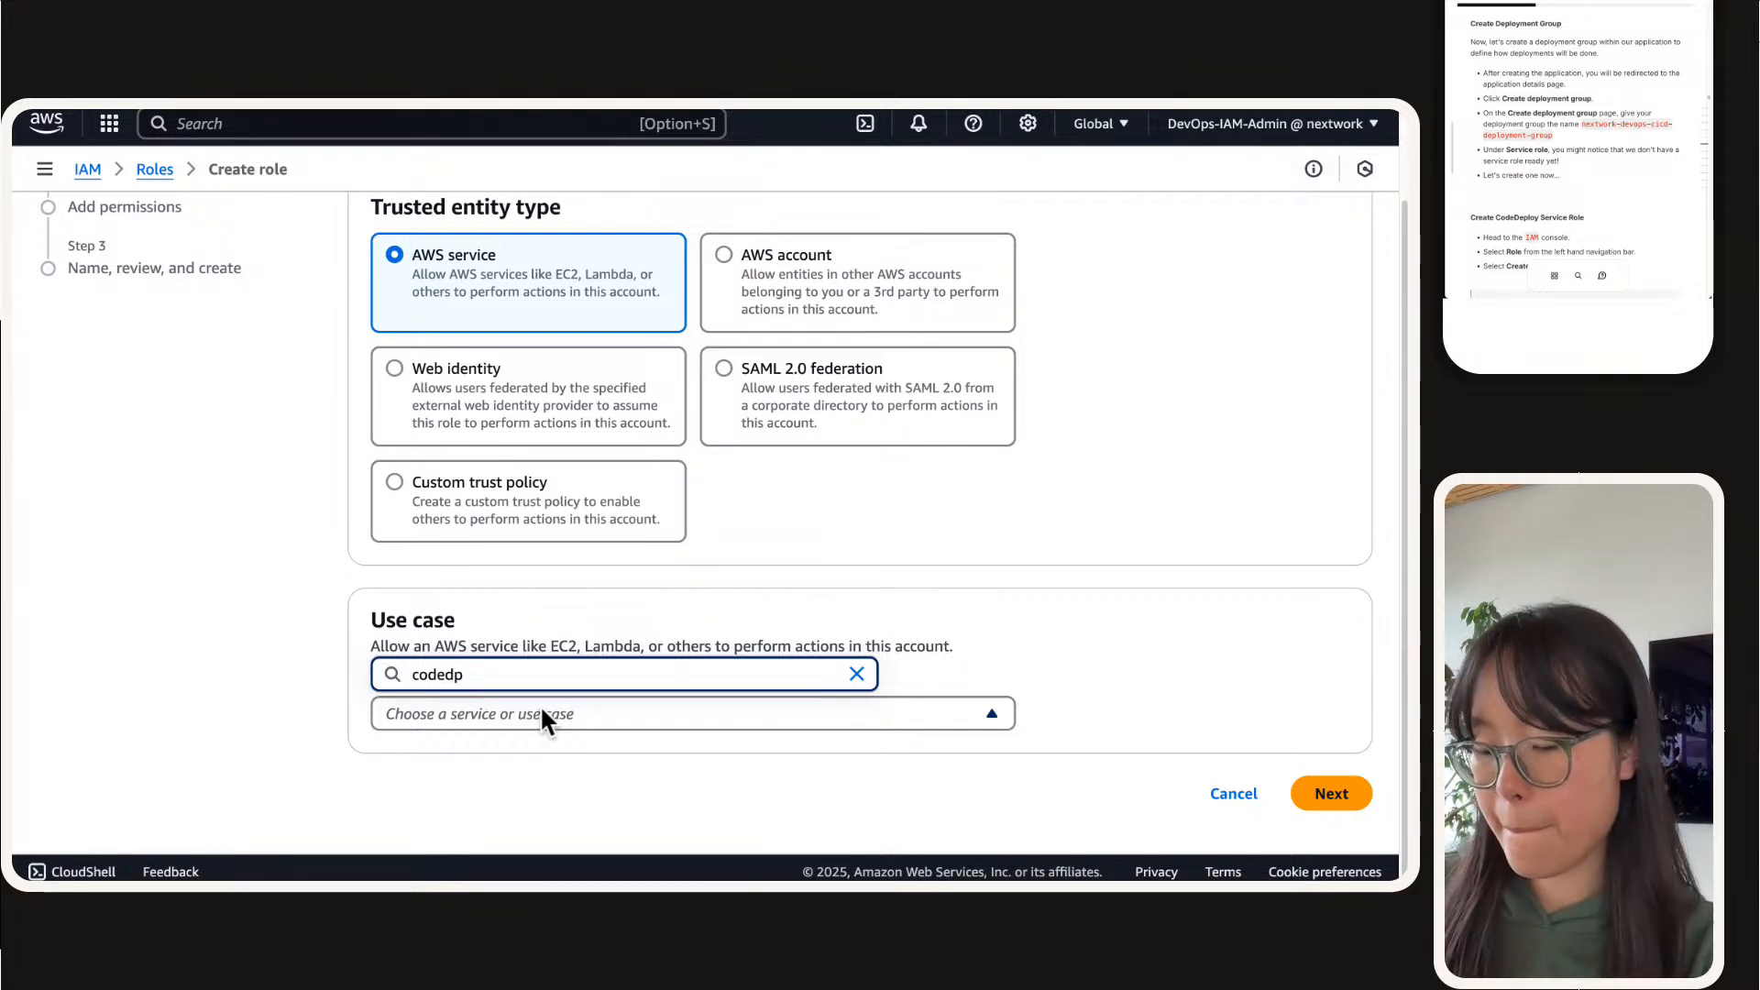
text(l)
key(BackSpace)
key(BackSpace)
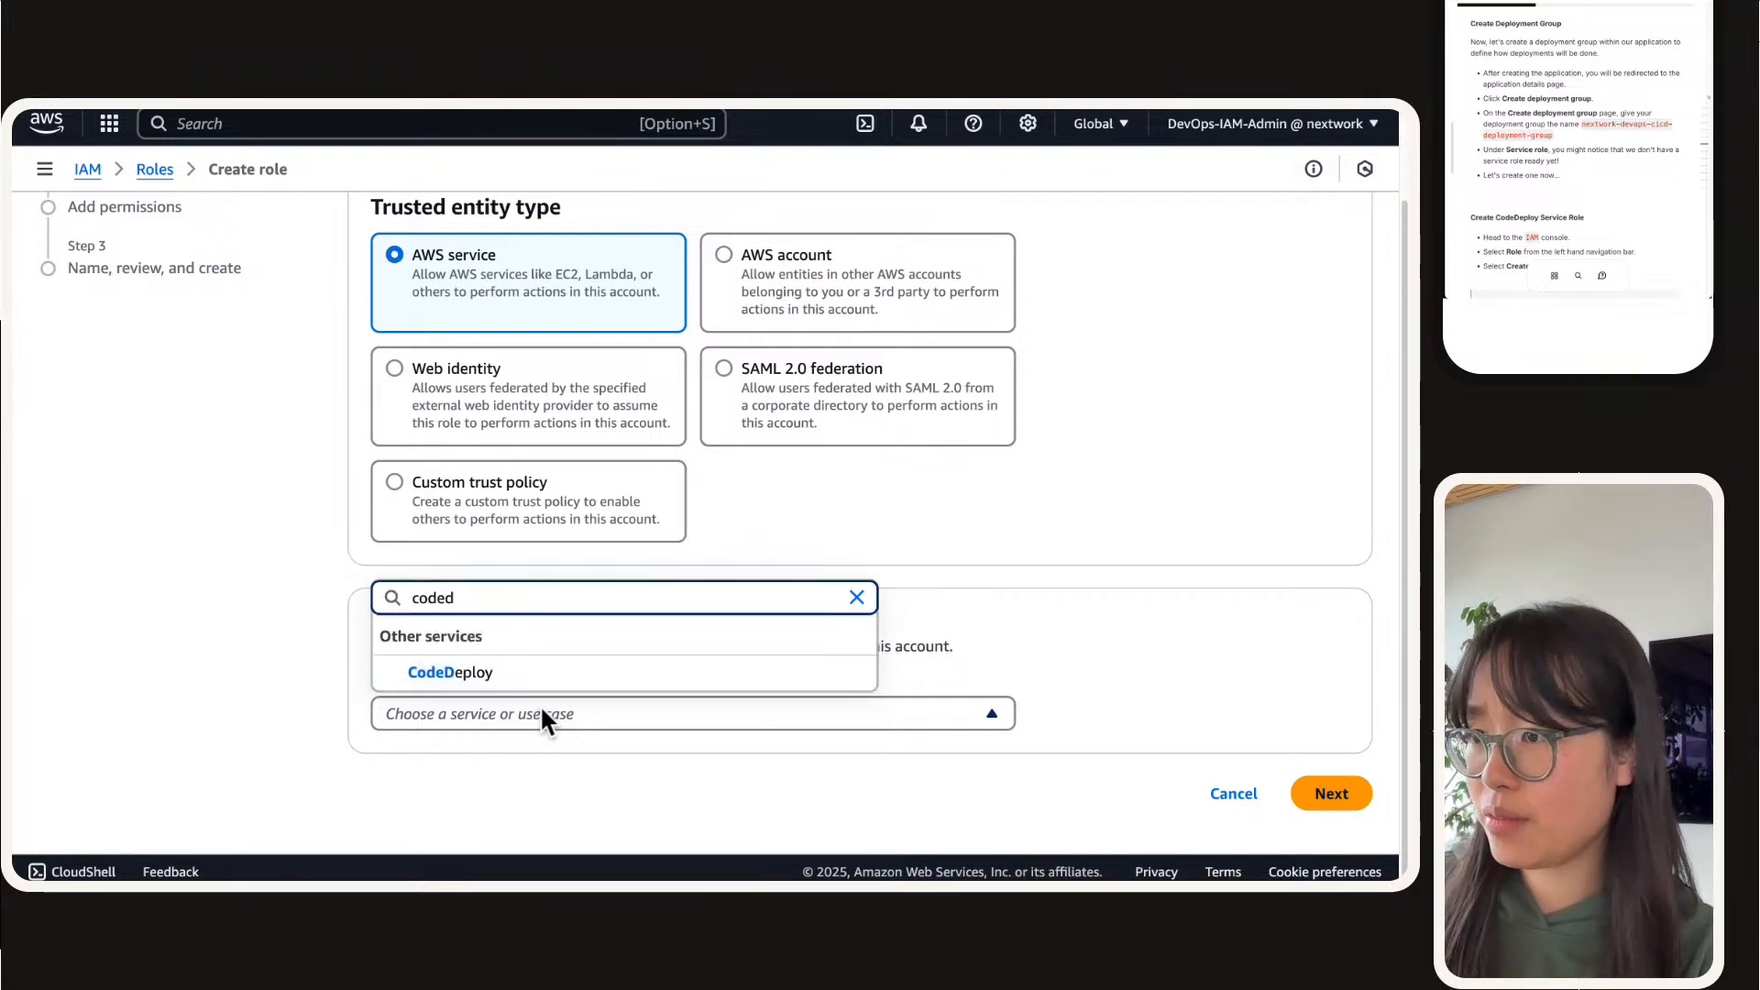
click(540, 677)
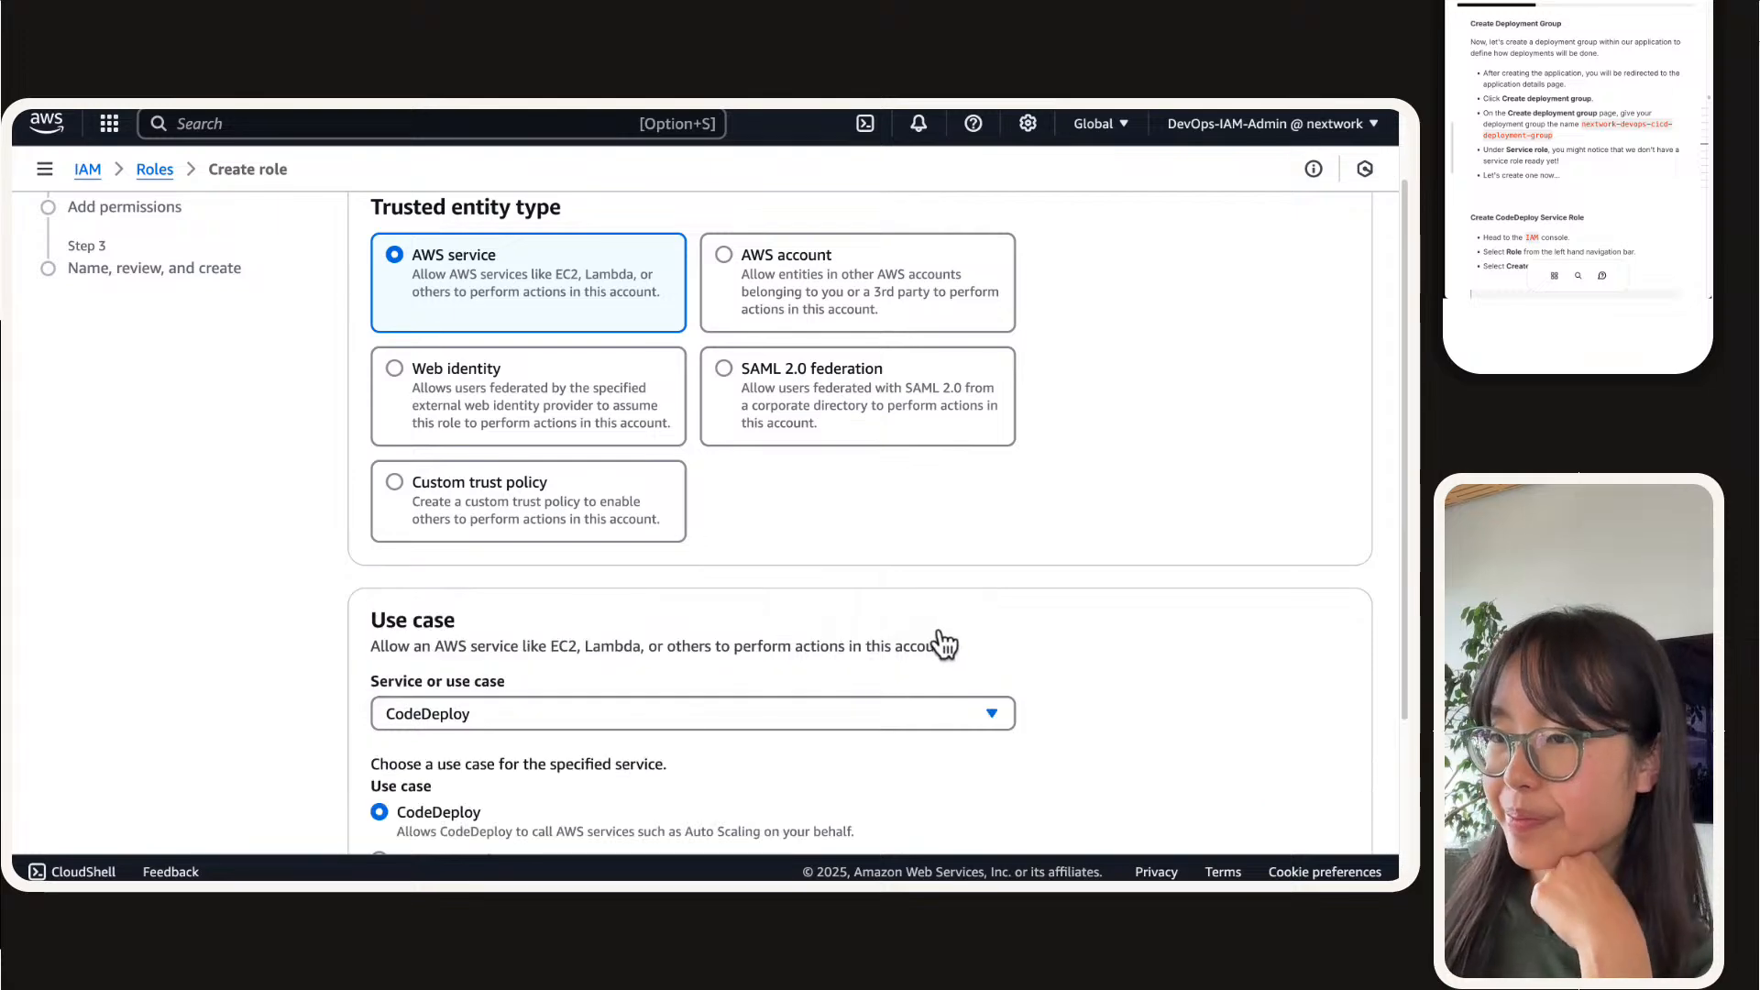
Step: Keep the CodeDeploy use case for the role and continue to its permissions
scroll(944, 642, down, 3)
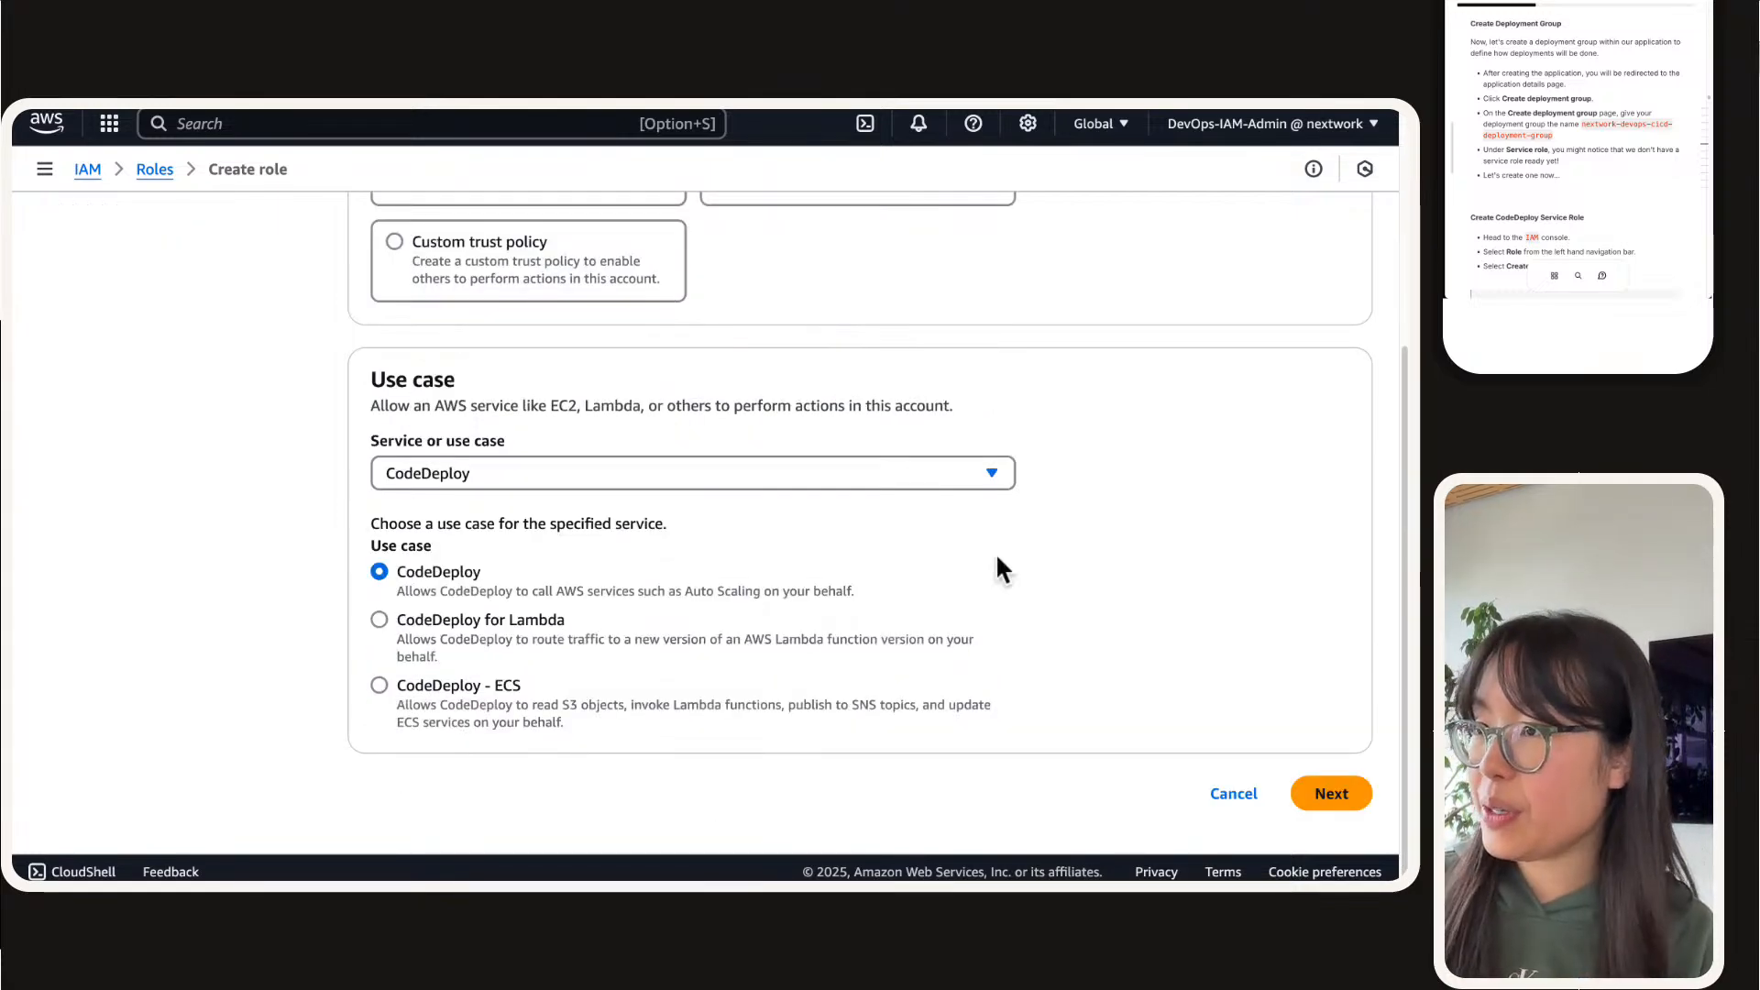
key(super+equal)
key(super+equal)
scroll(945, 489, down, 3)
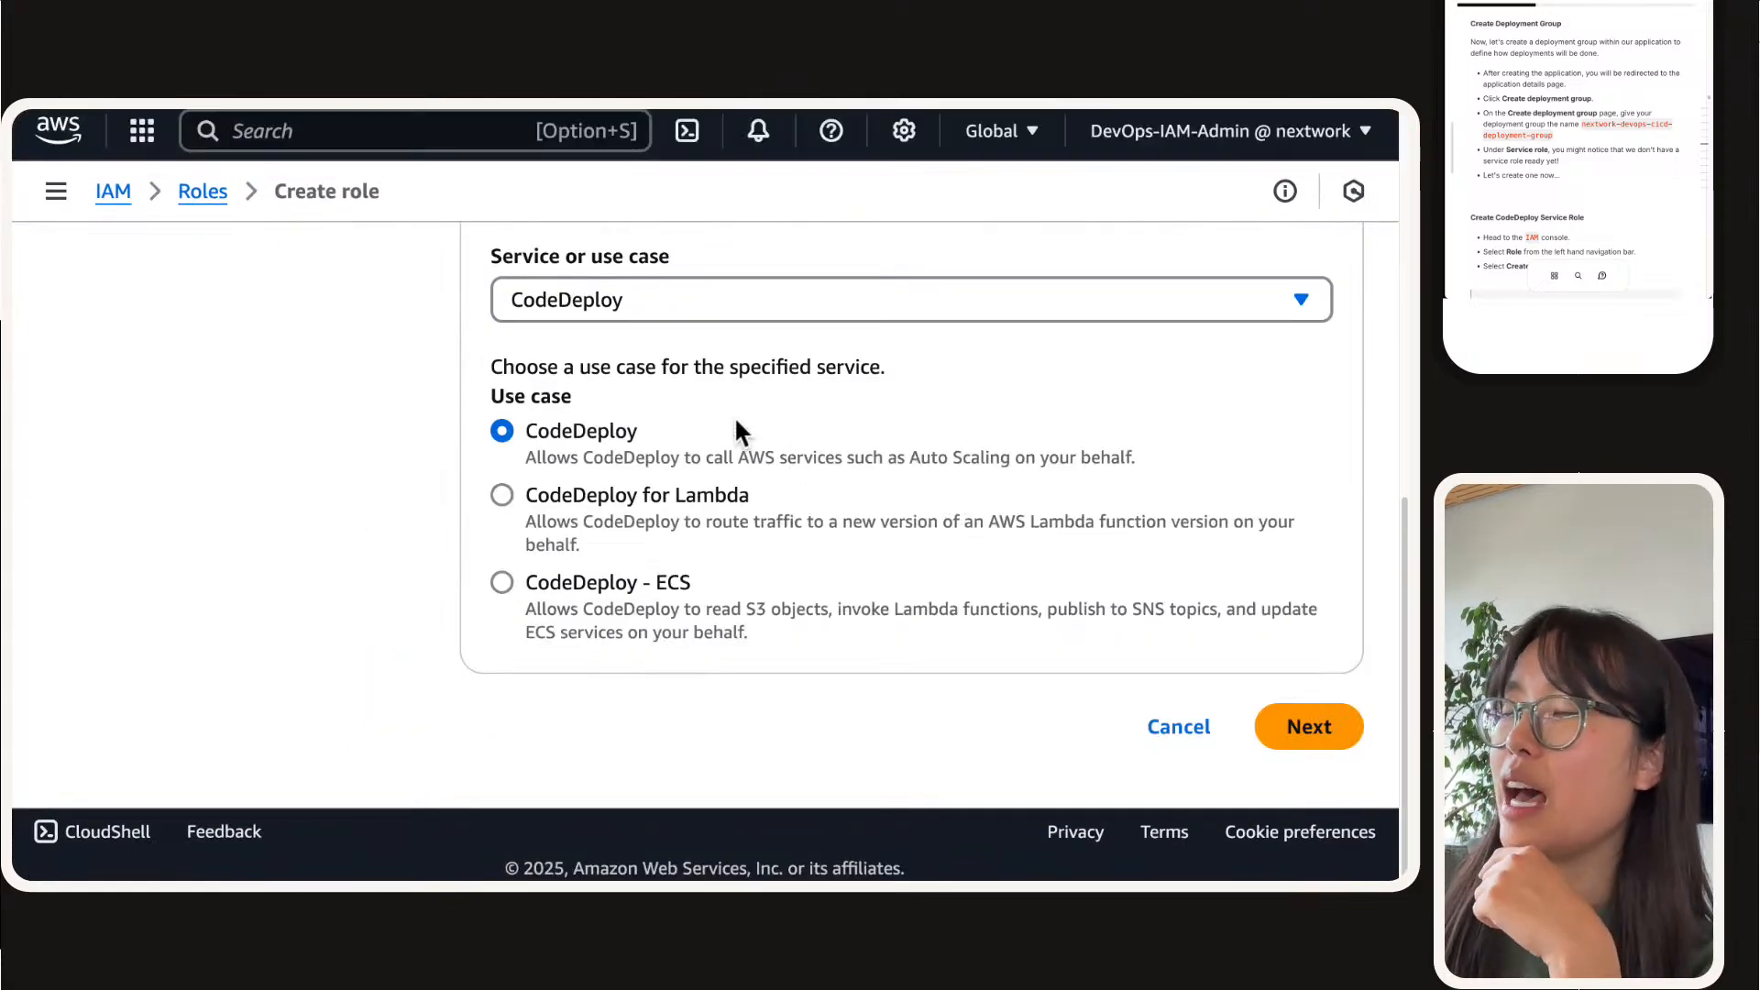
click(1320, 731)
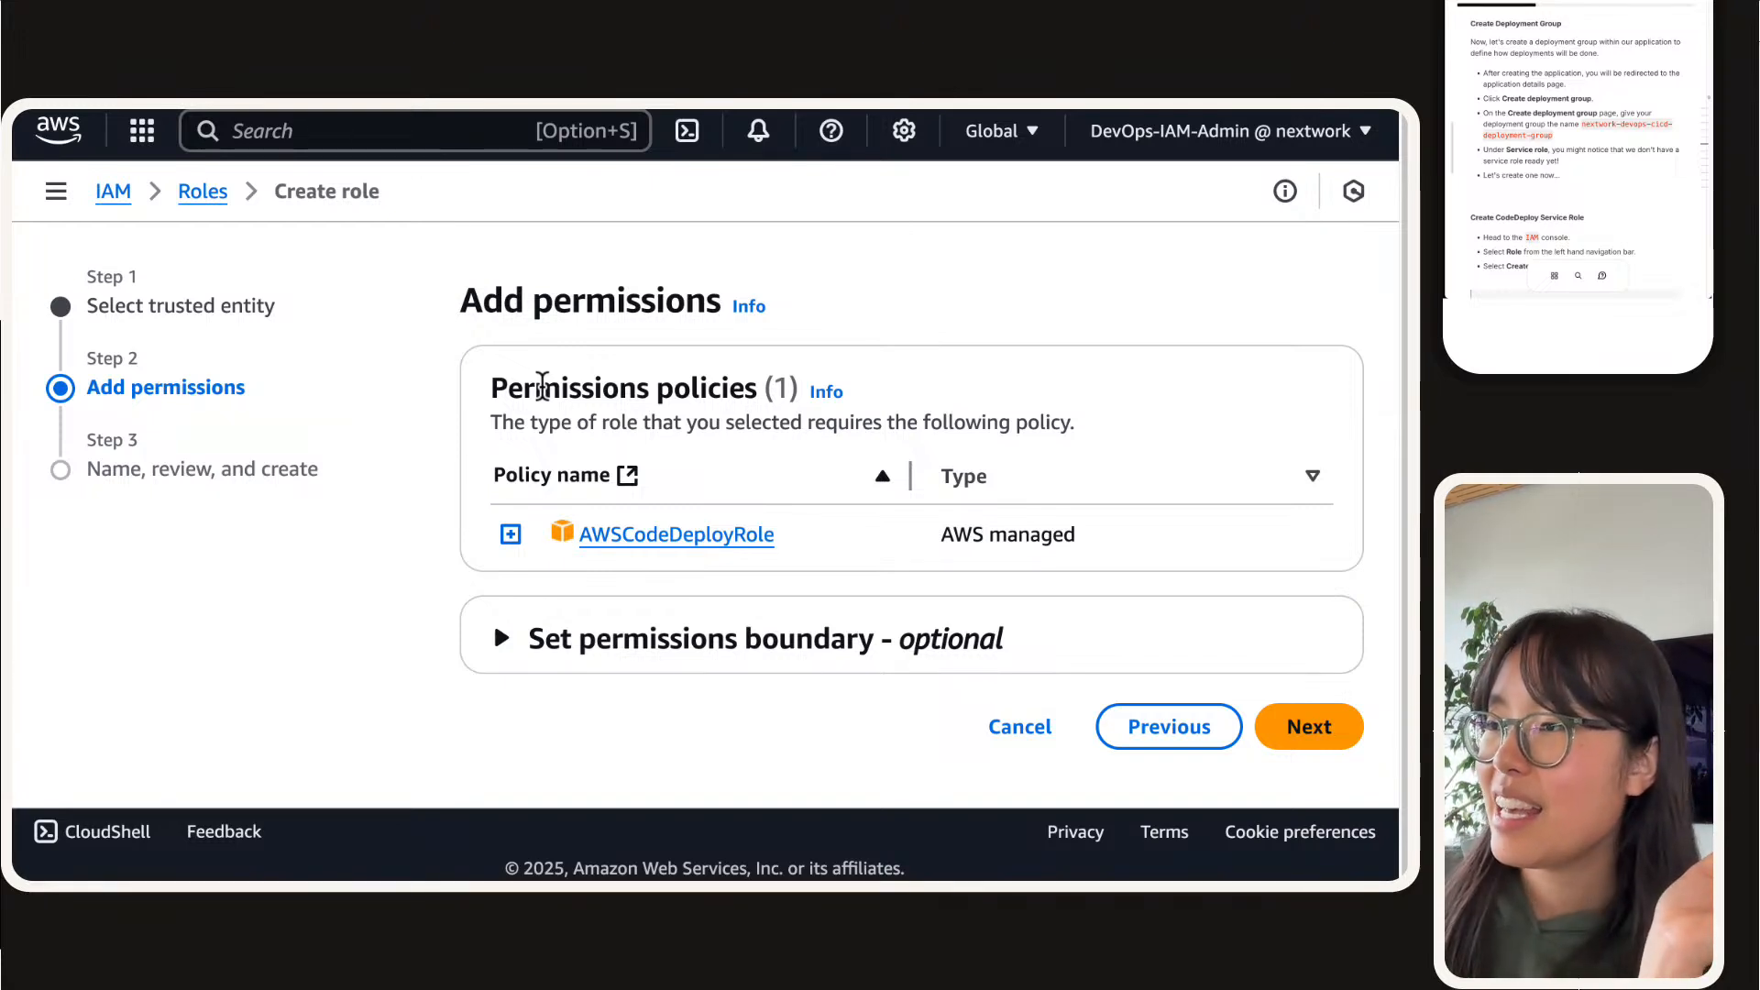
Step: Examine the JSON of the AWSCodeDeployRole policy, paying attention to its EC2 actions
click(510, 535)
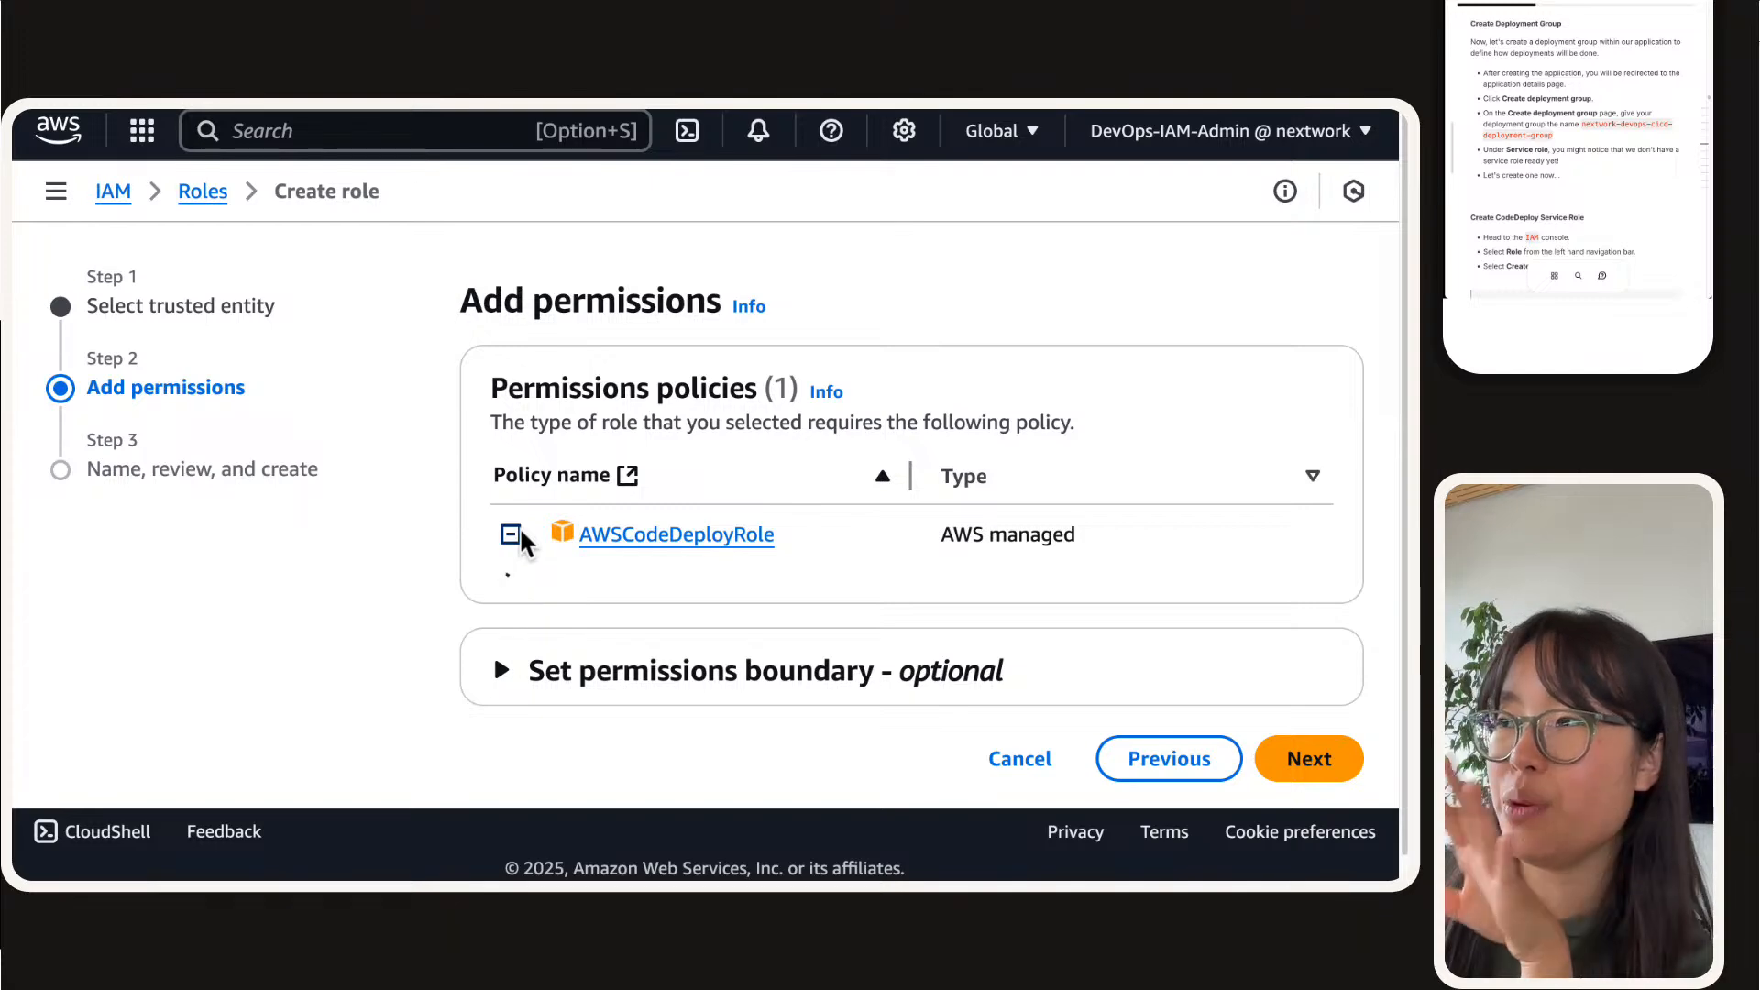
scroll(327, 537, down, 5)
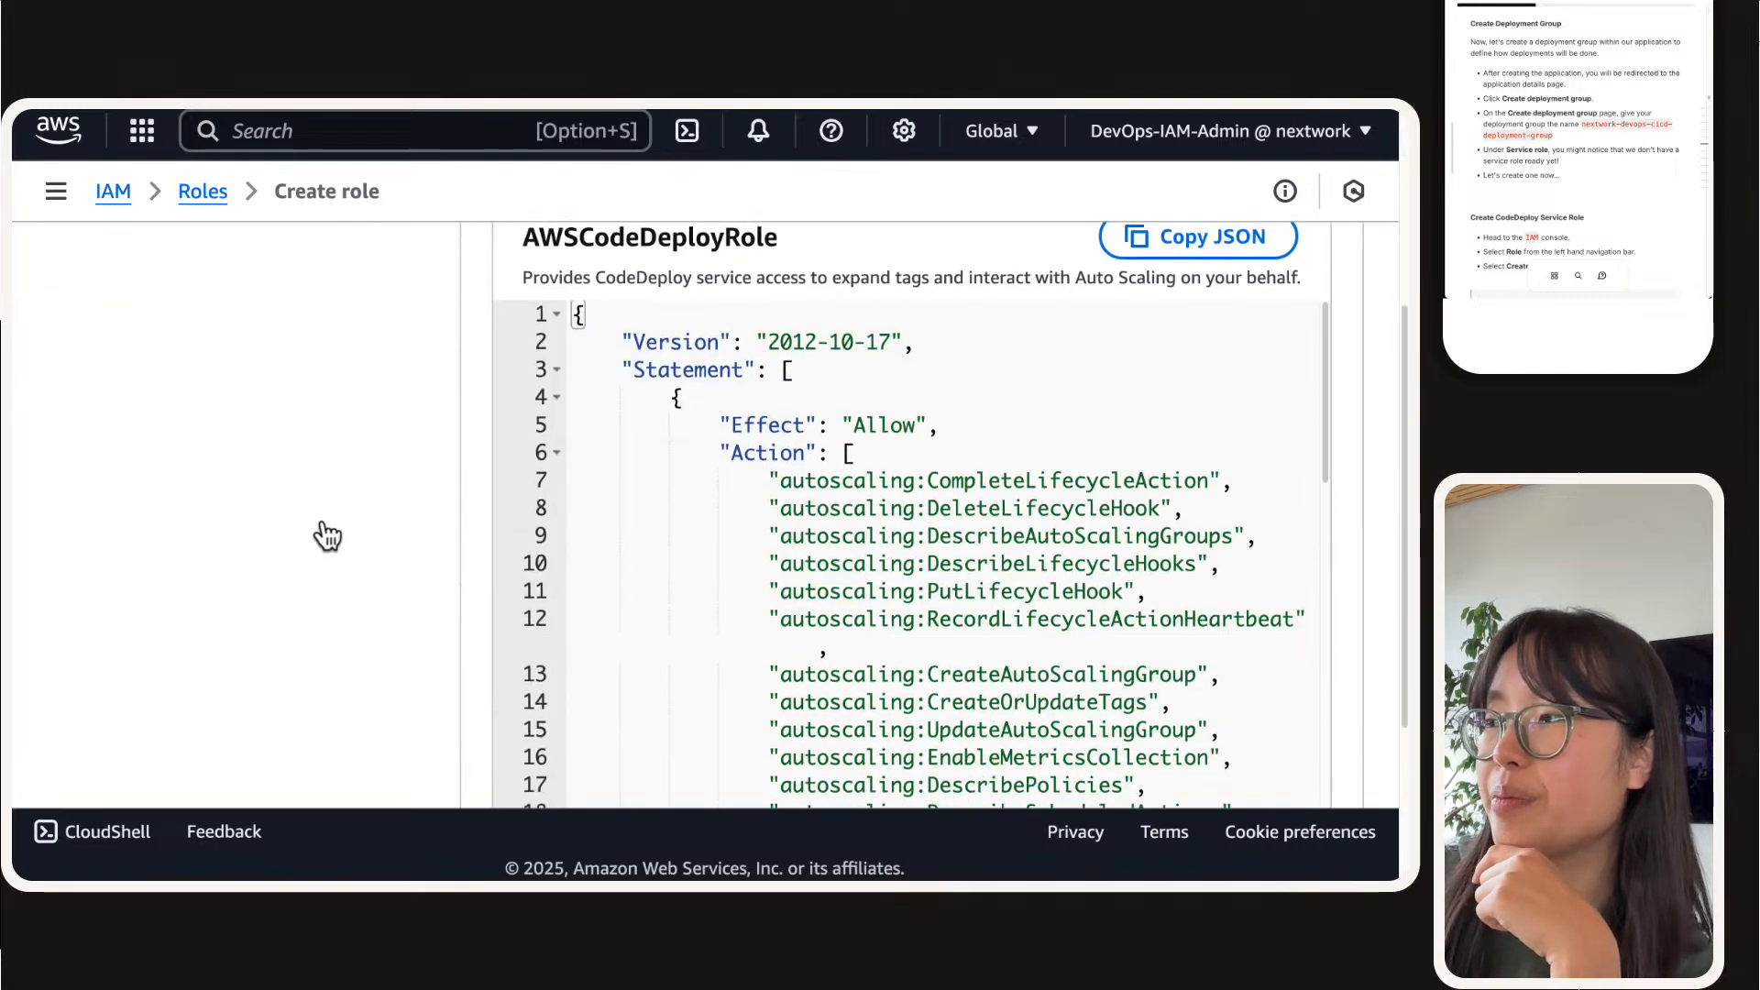
scroll(843, 449, down, 10)
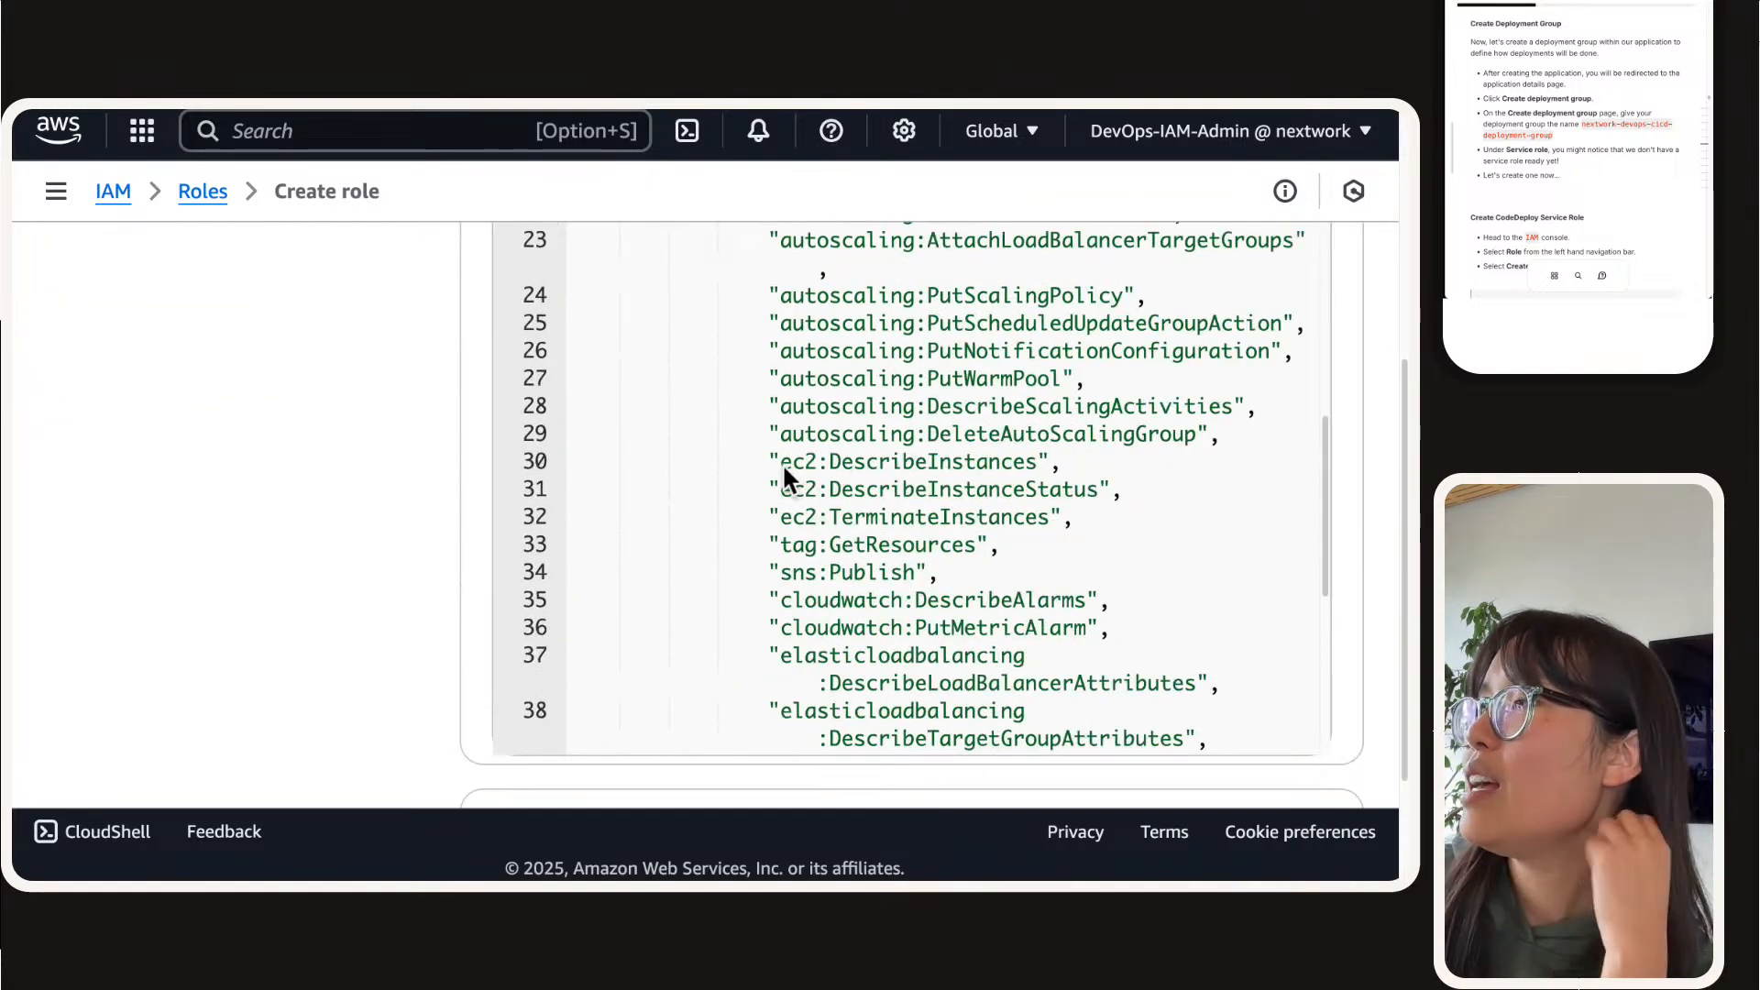
scroll(783, 463, down, 3)
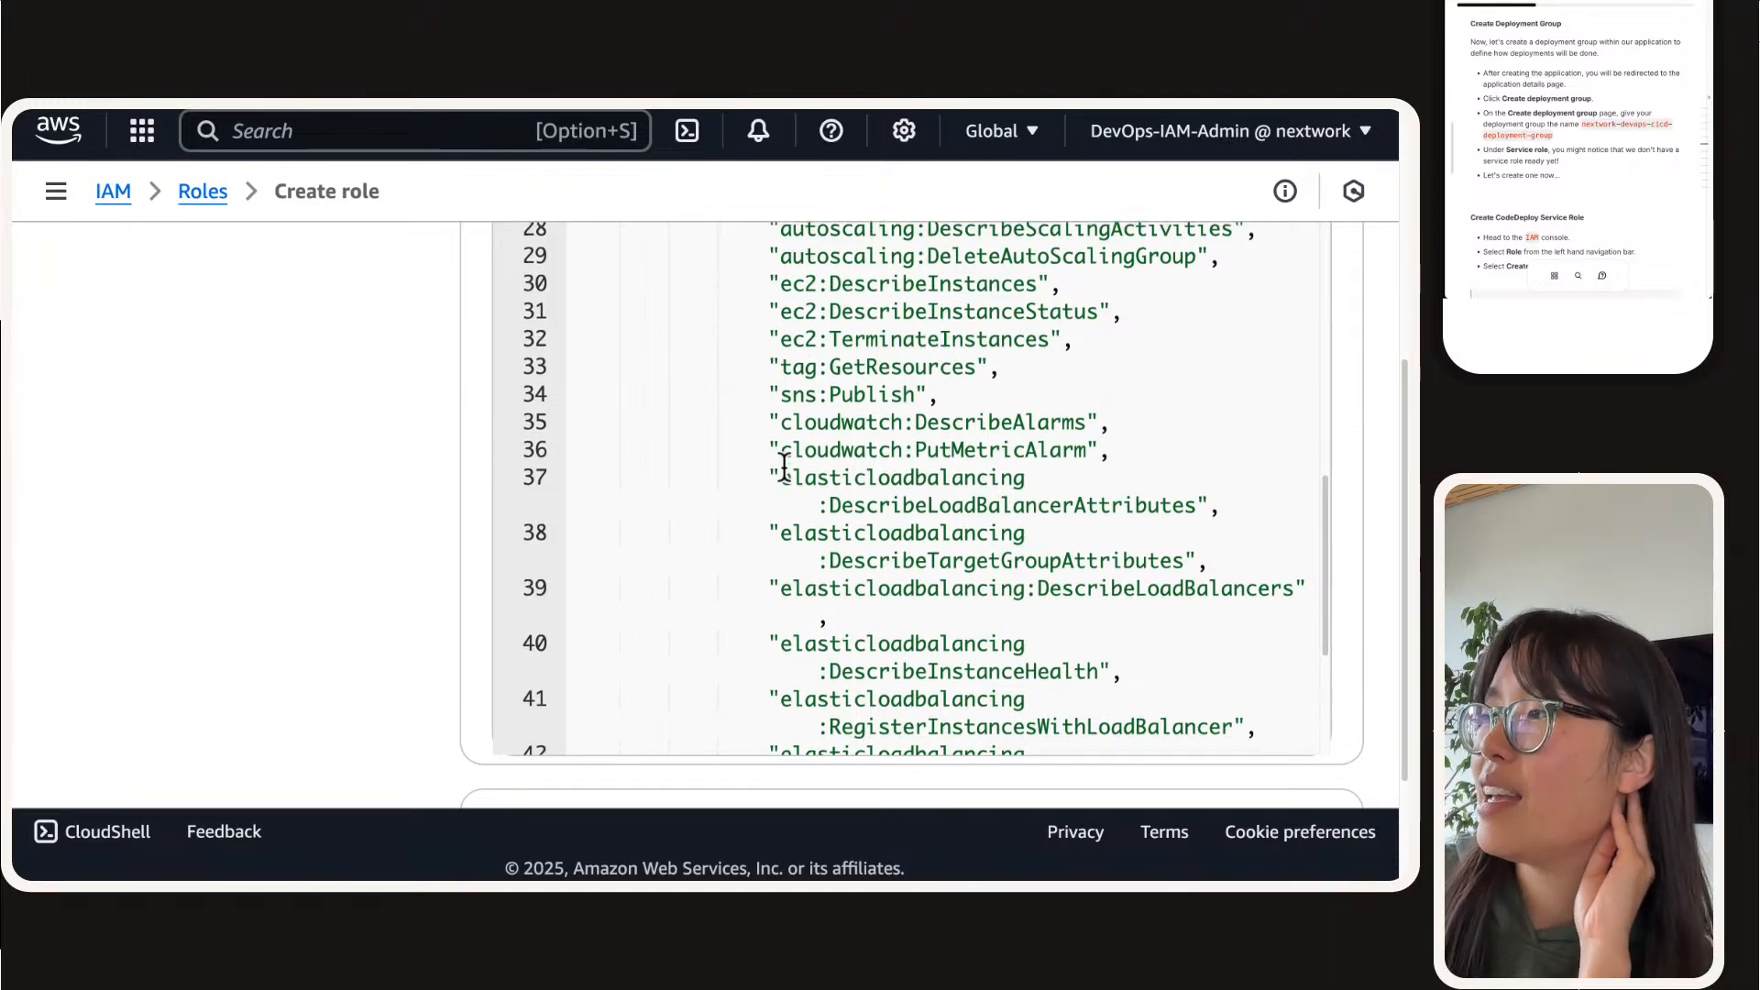
scroll(784, 468, down, 8)
scroll(797, 436, up, 8)
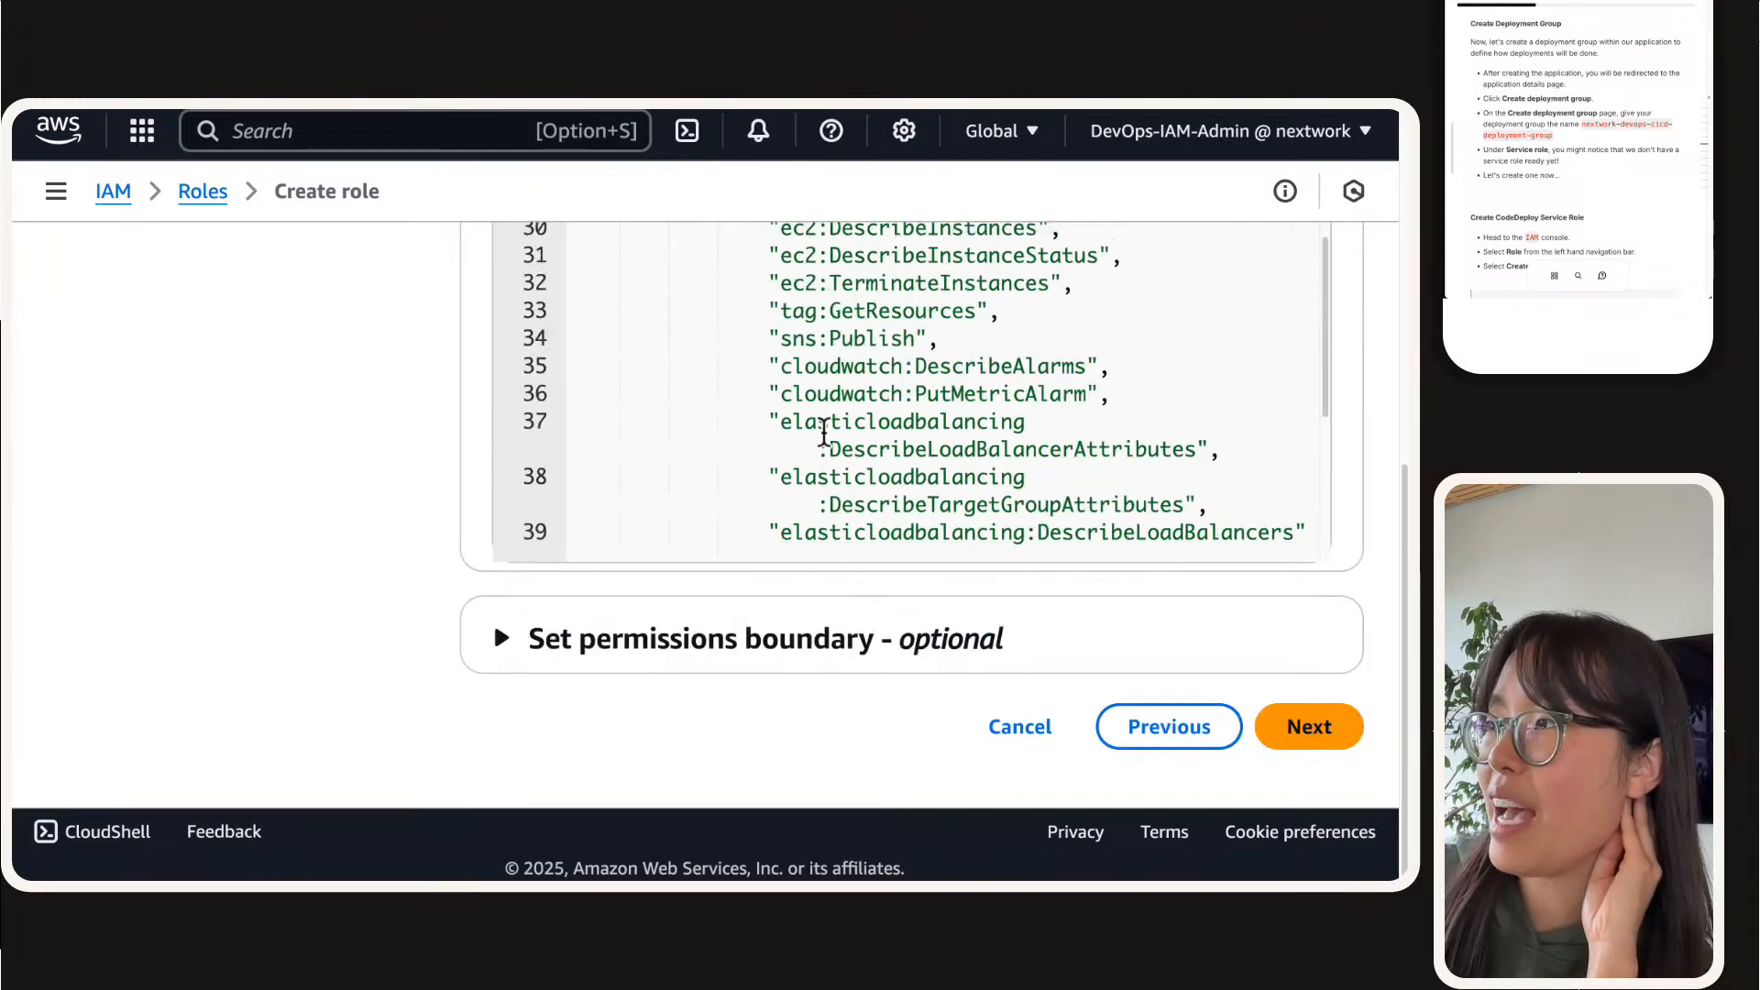
triple_click(856, 285)
scroll(856, 287, up, 1)
triple_click(869, 289)
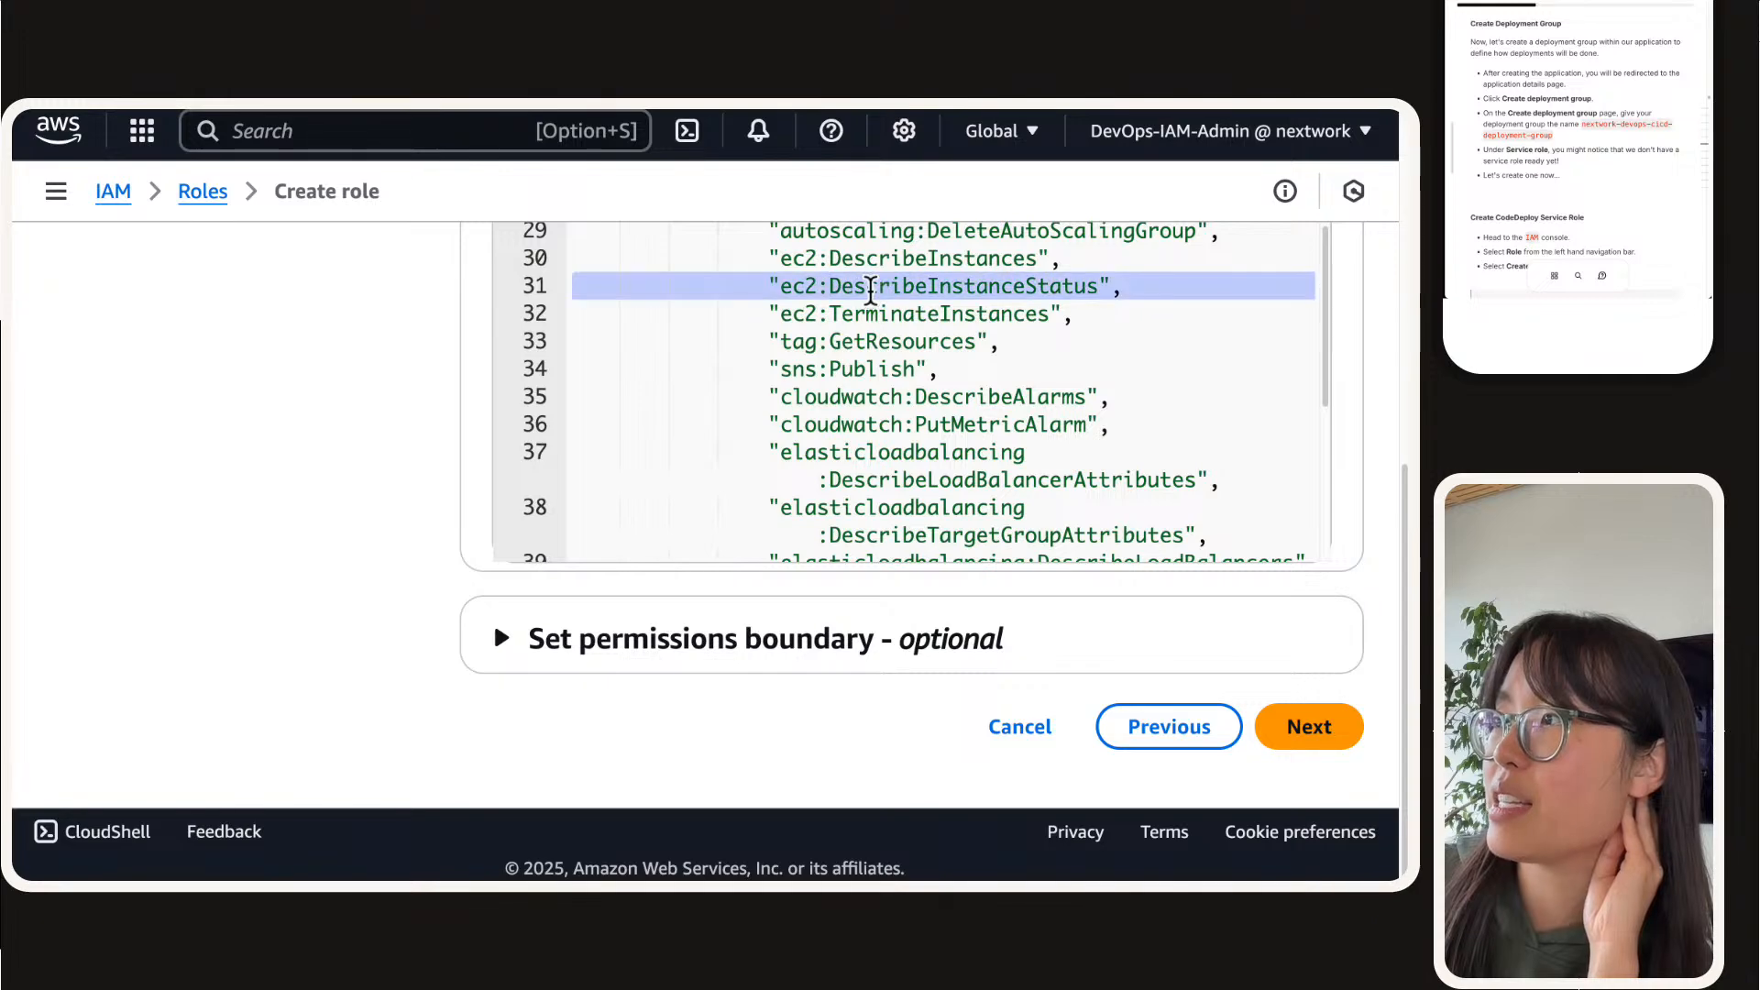
triple_click(869, 260)
click(874, 431)
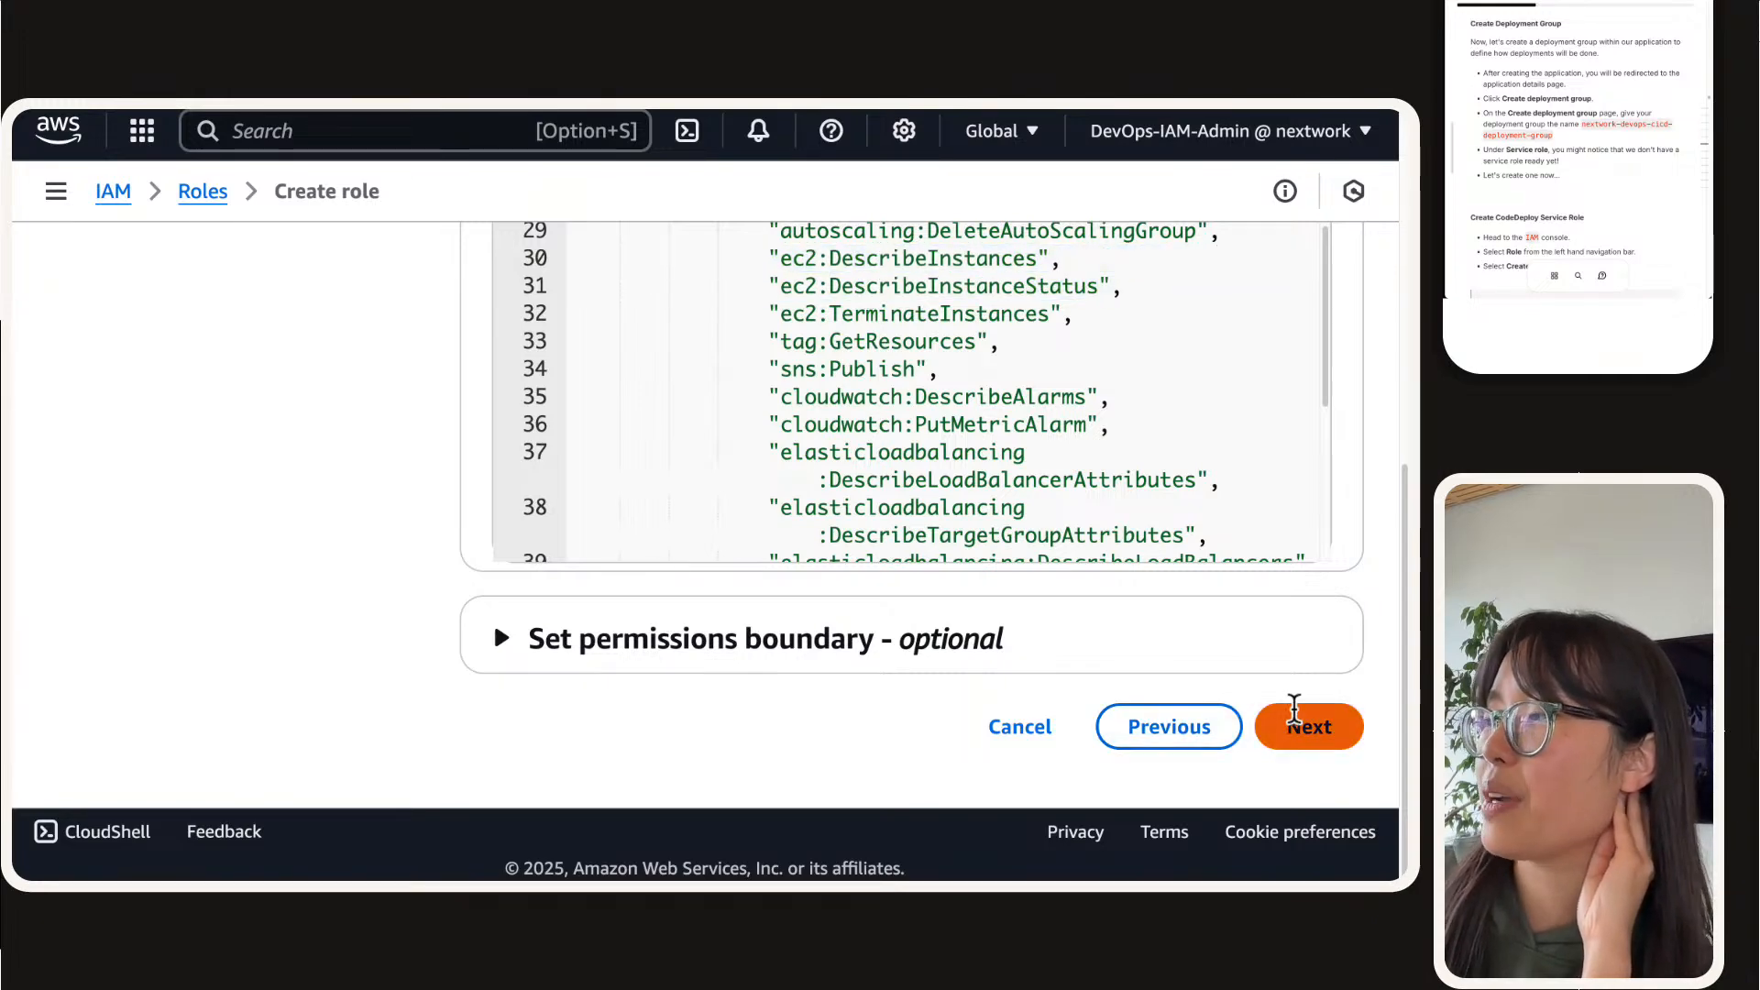
Step: Accept the role's permissions and name the role AWSCodeDeployRole
click(1293, 724)
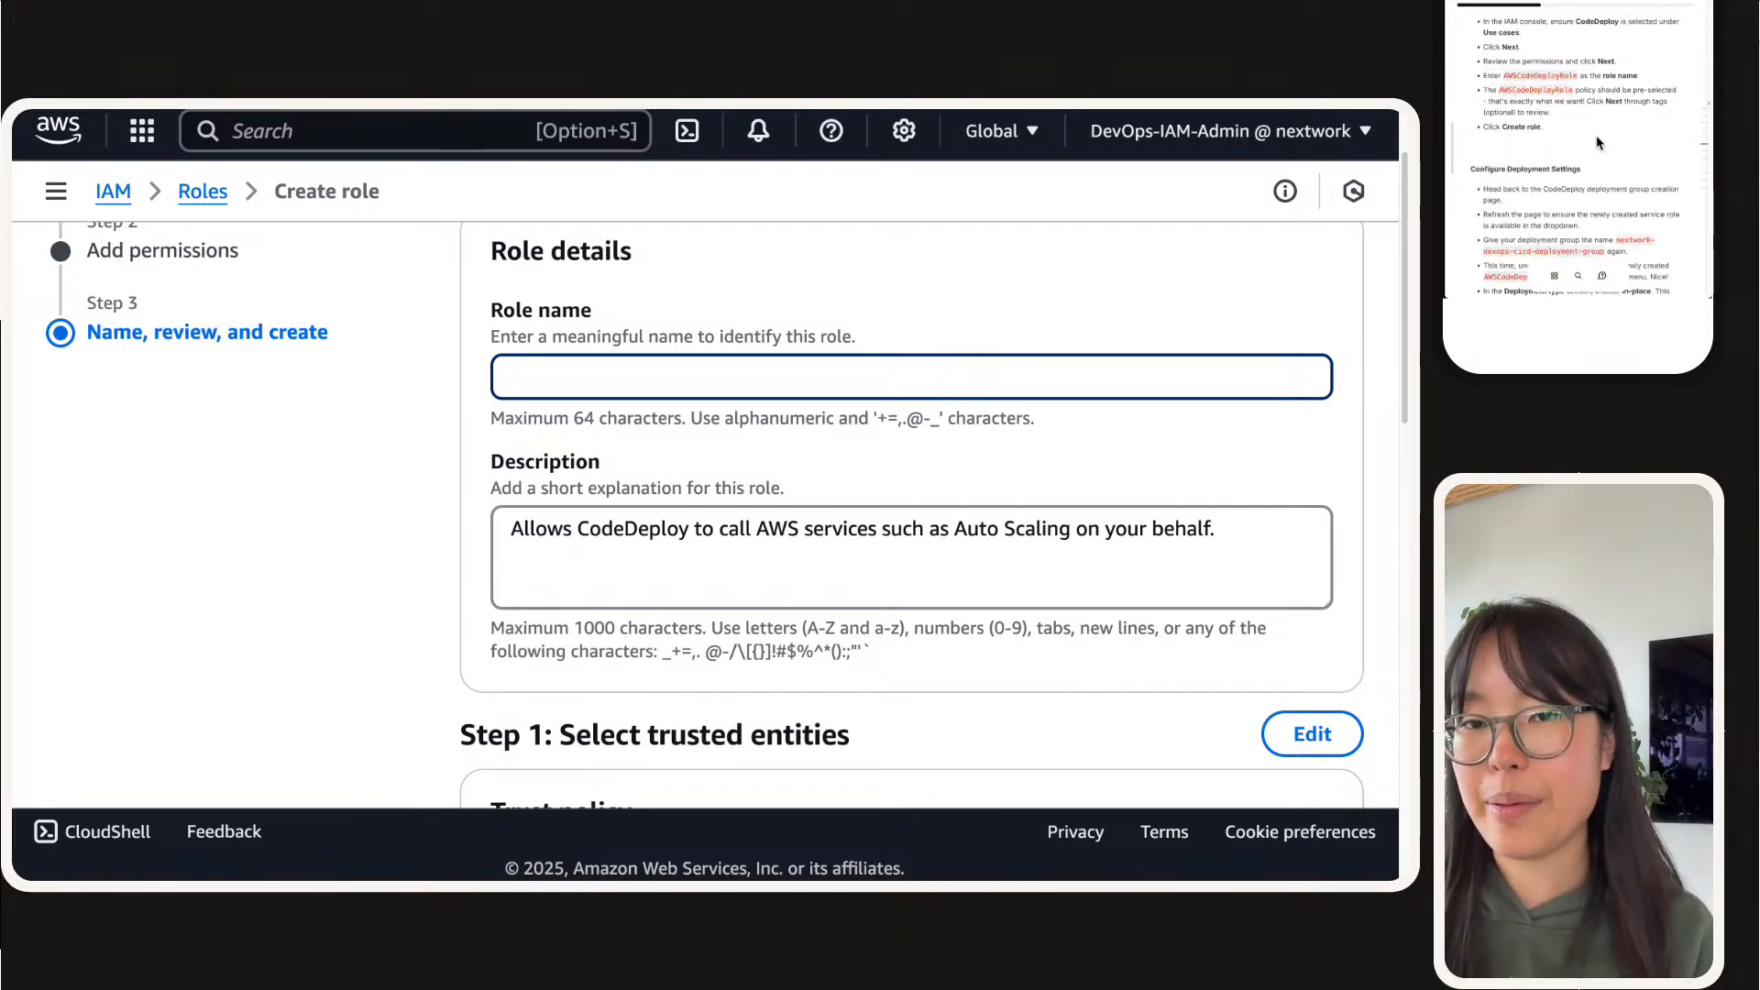
text(AWSCodeDeployRole)
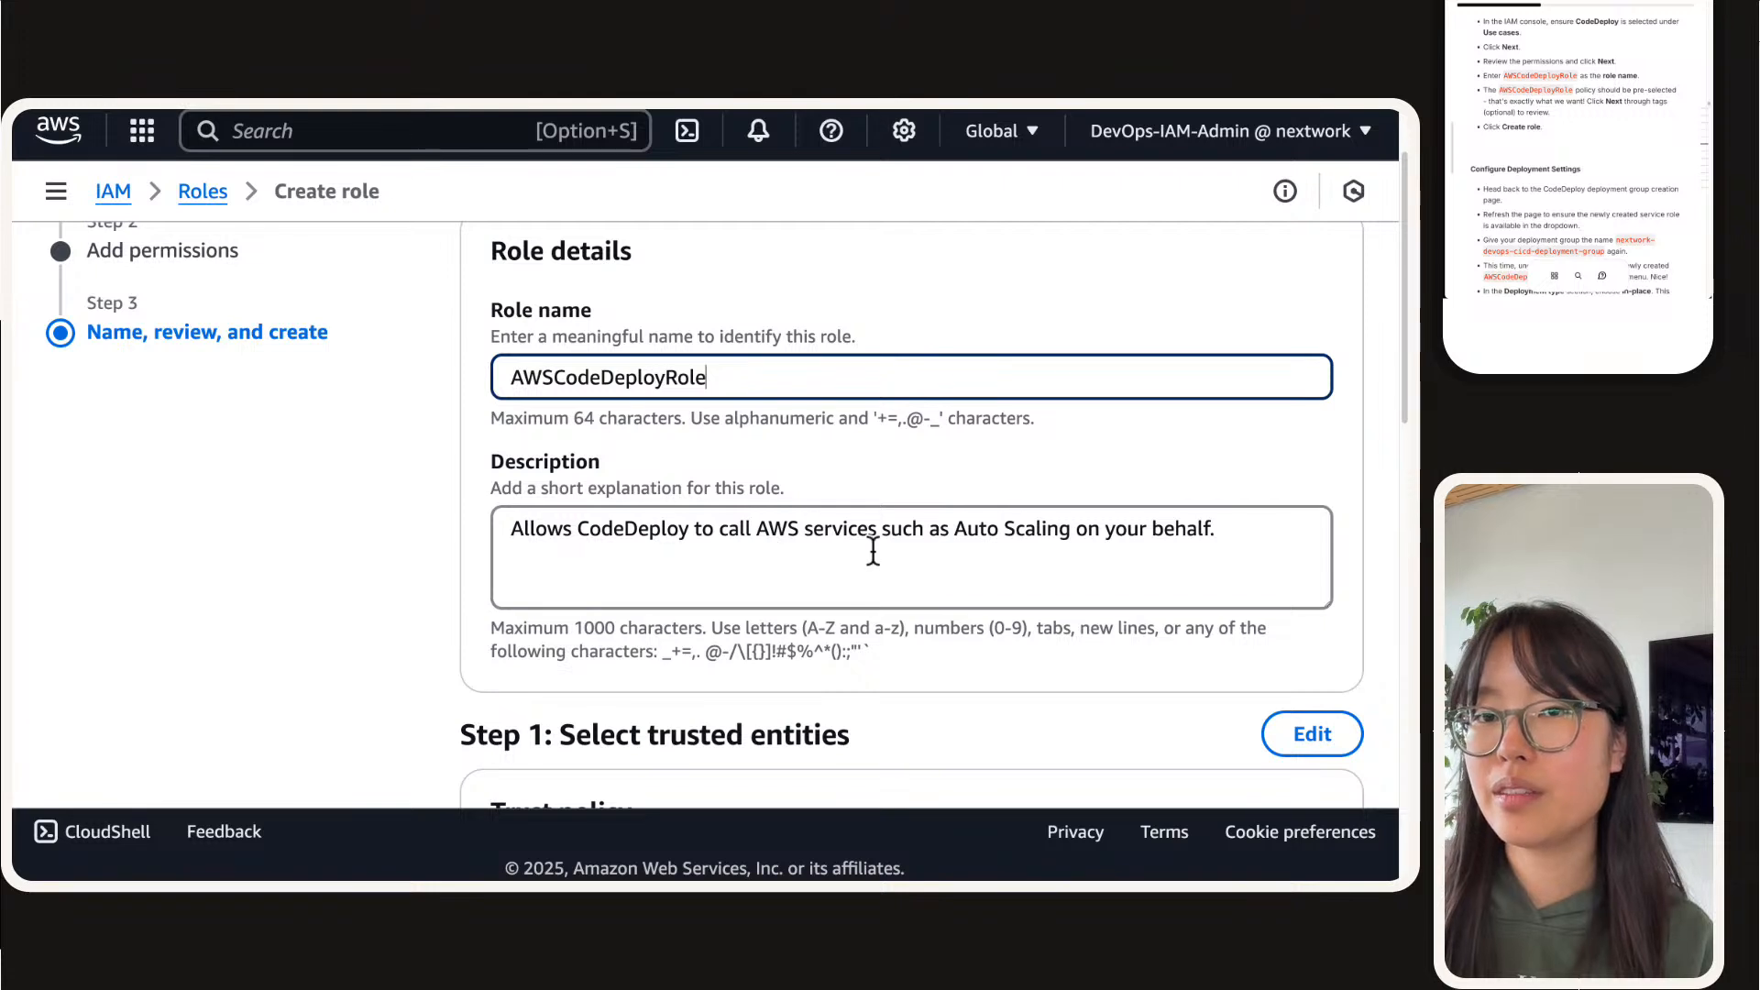
click(299, 586)
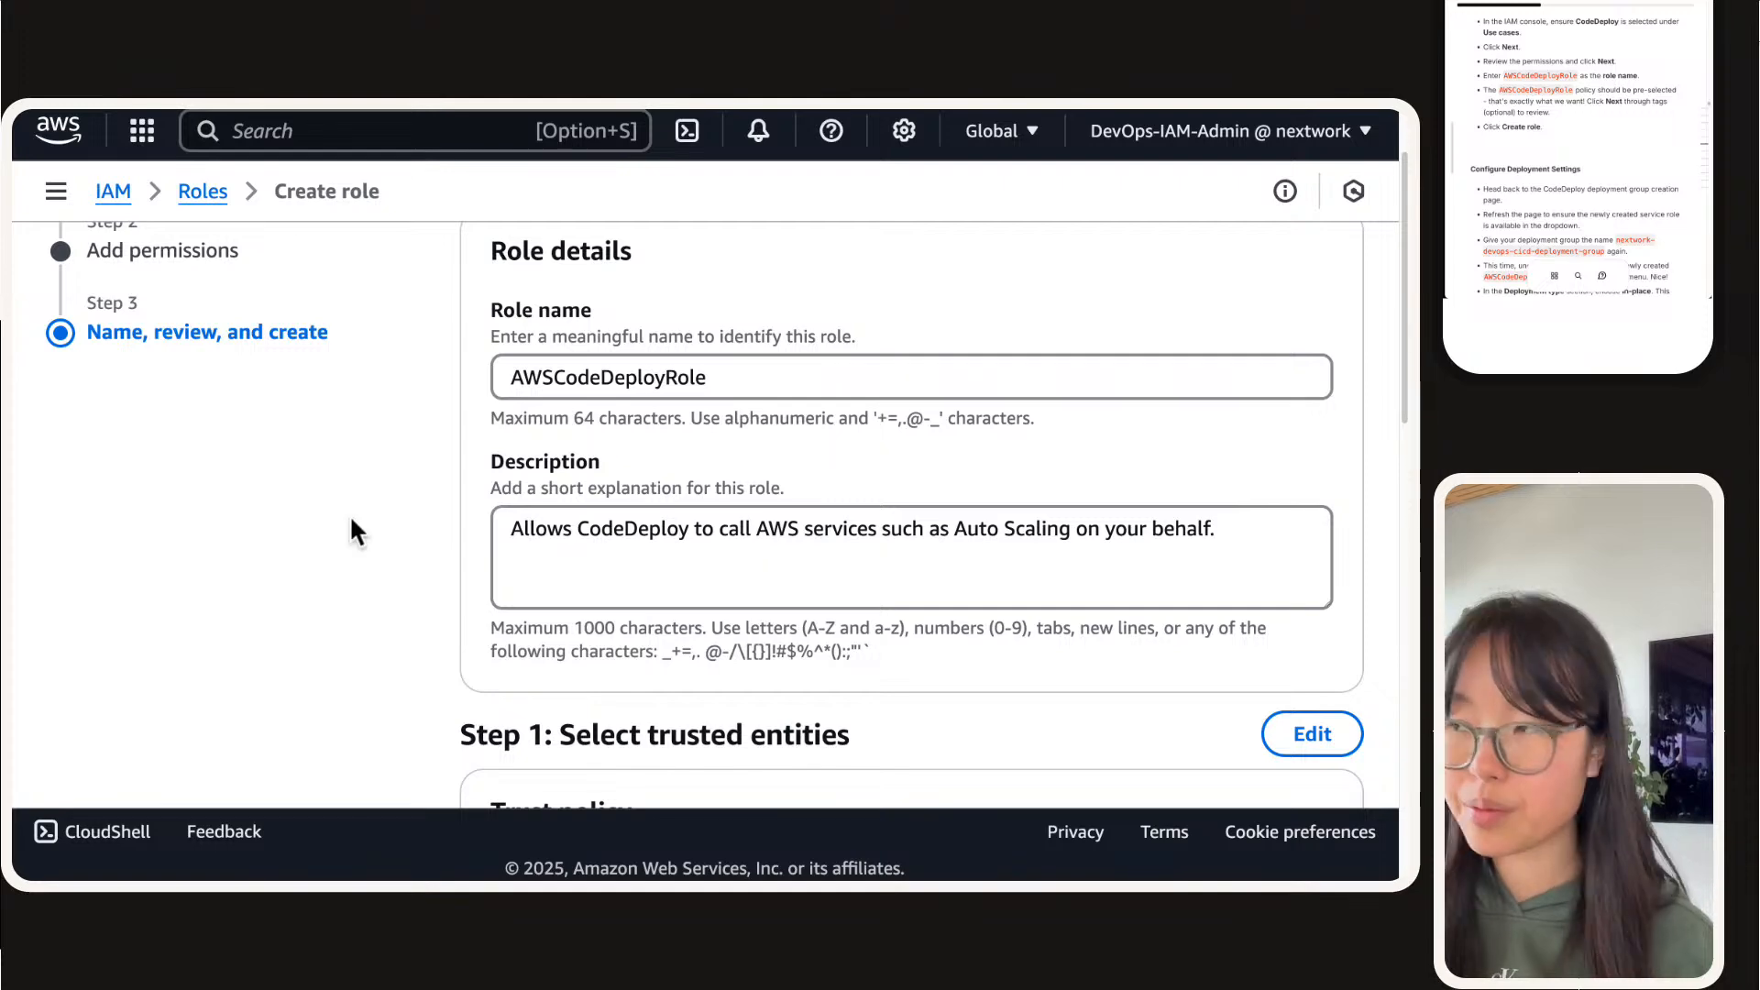
Step: Review the role's permissions summary and create the role without adding tags
scroll(1008, 529, down, 7)
scroll(1008, 530, down, 10)
scroll(994, 499, up, 3)
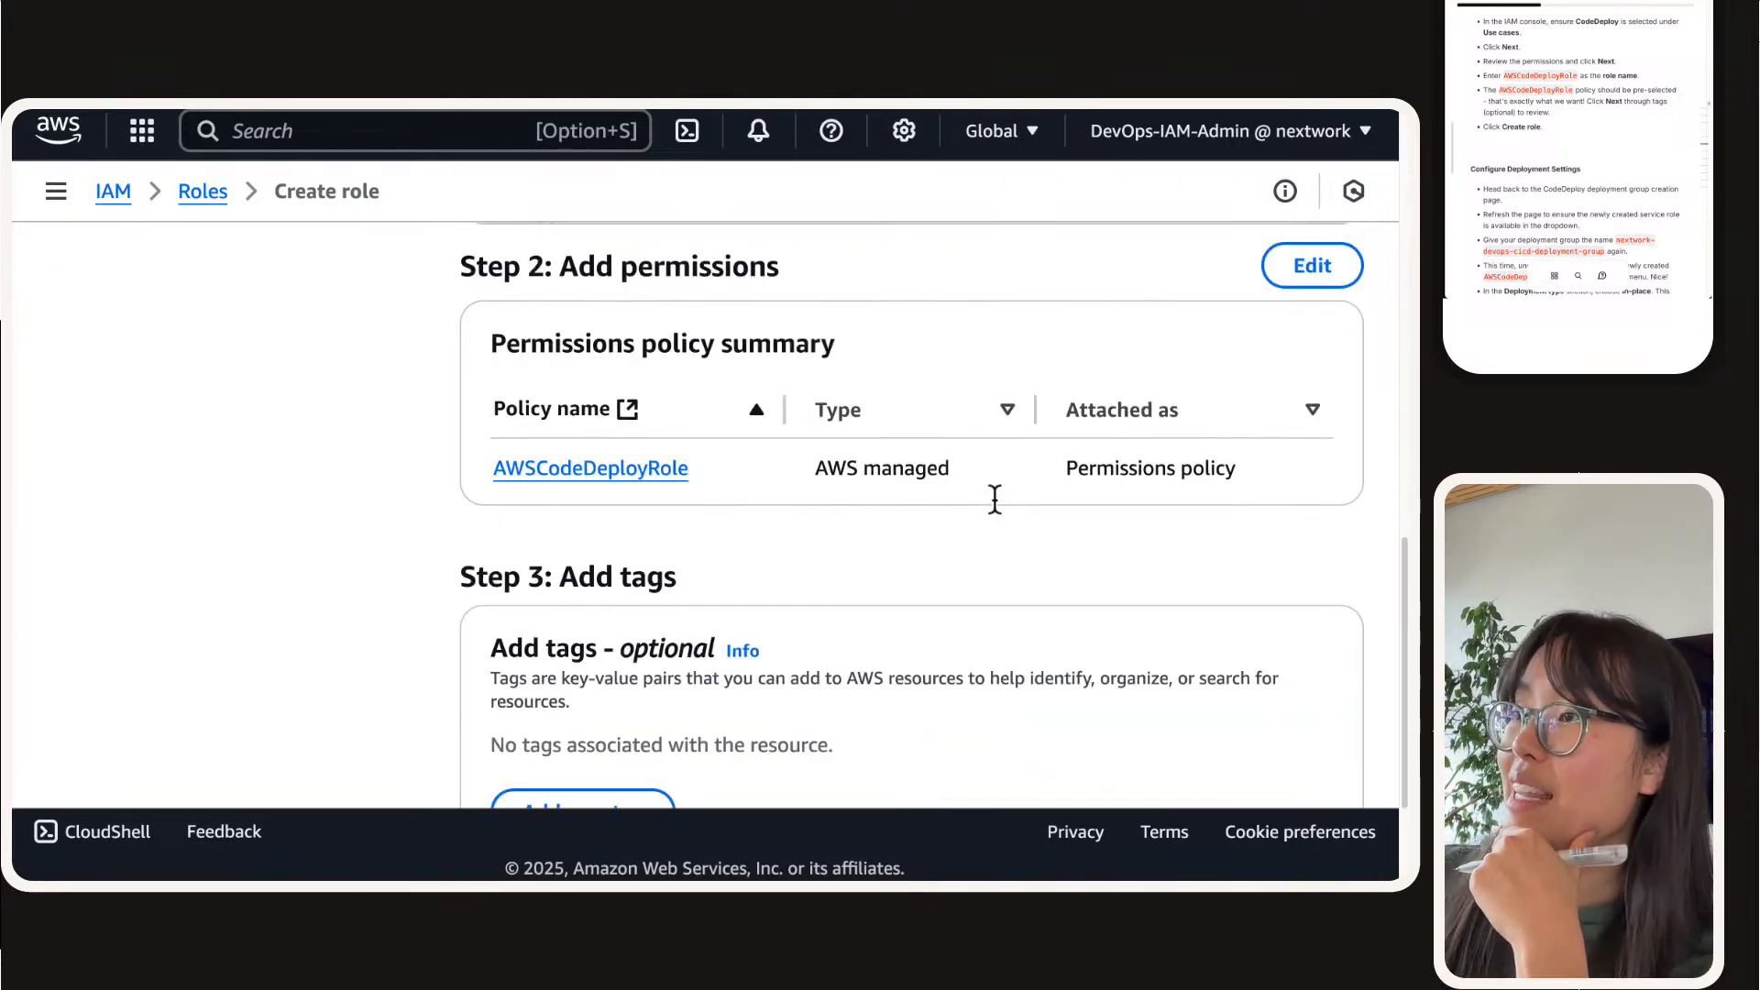
scroll(966, 537, down, 3)
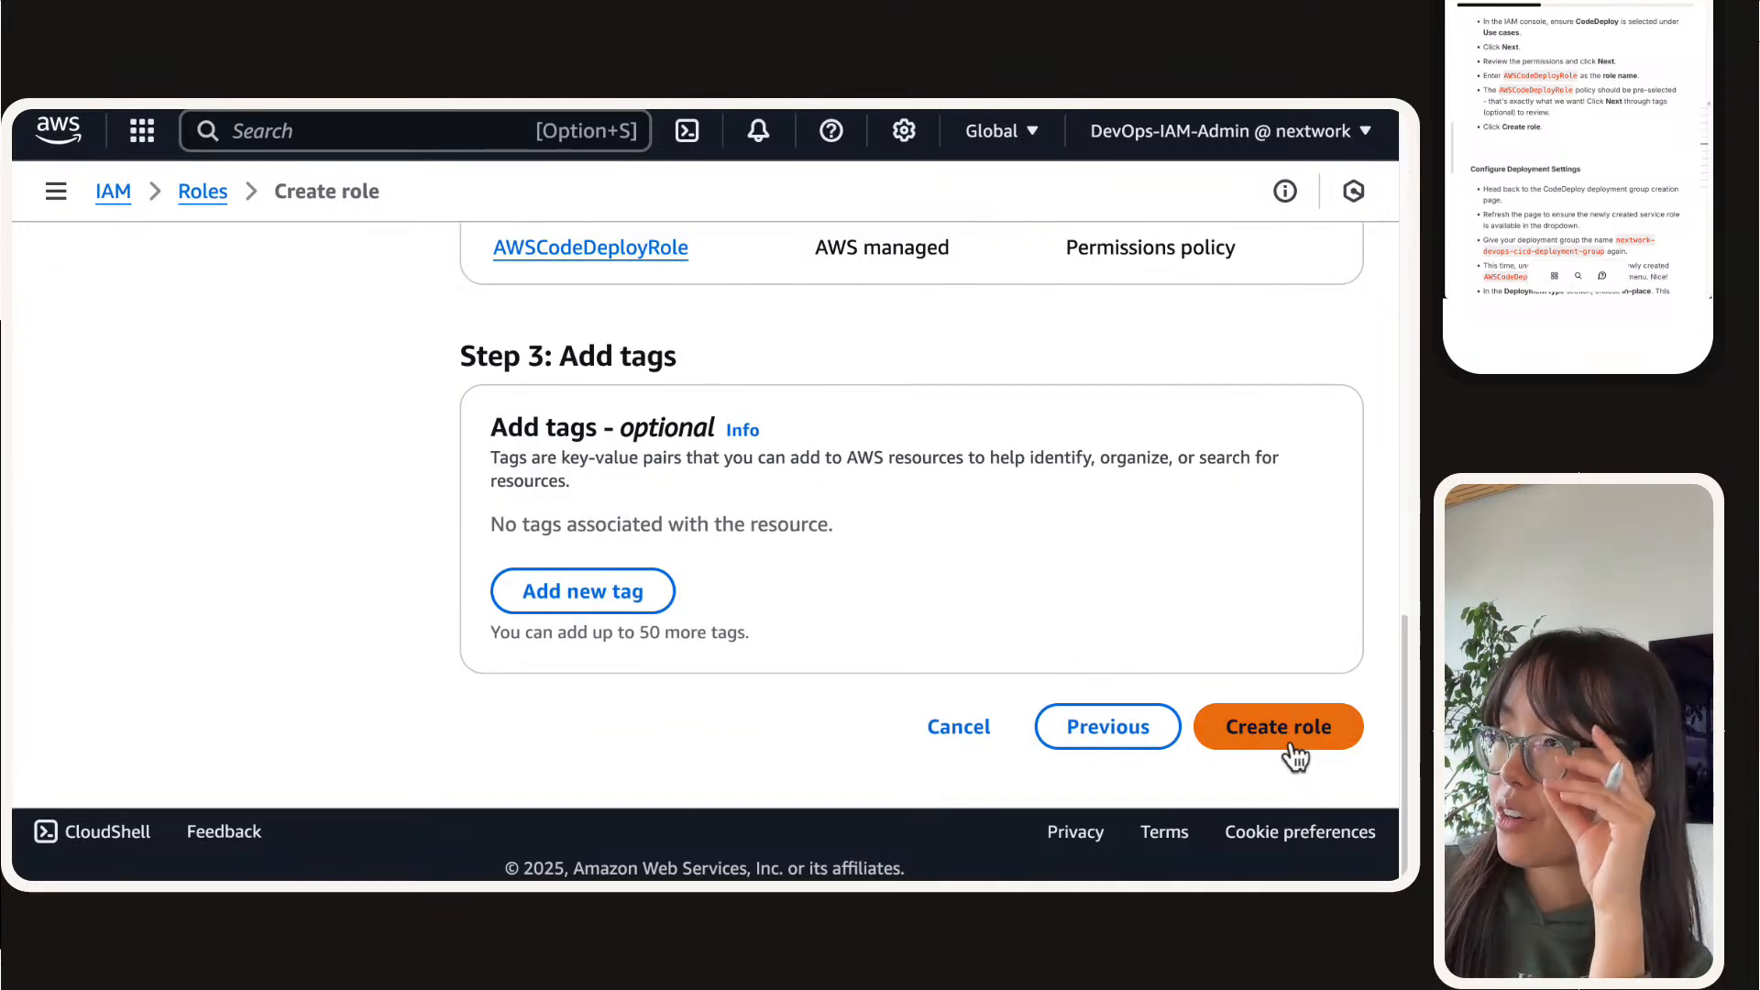
click(1285, 744)
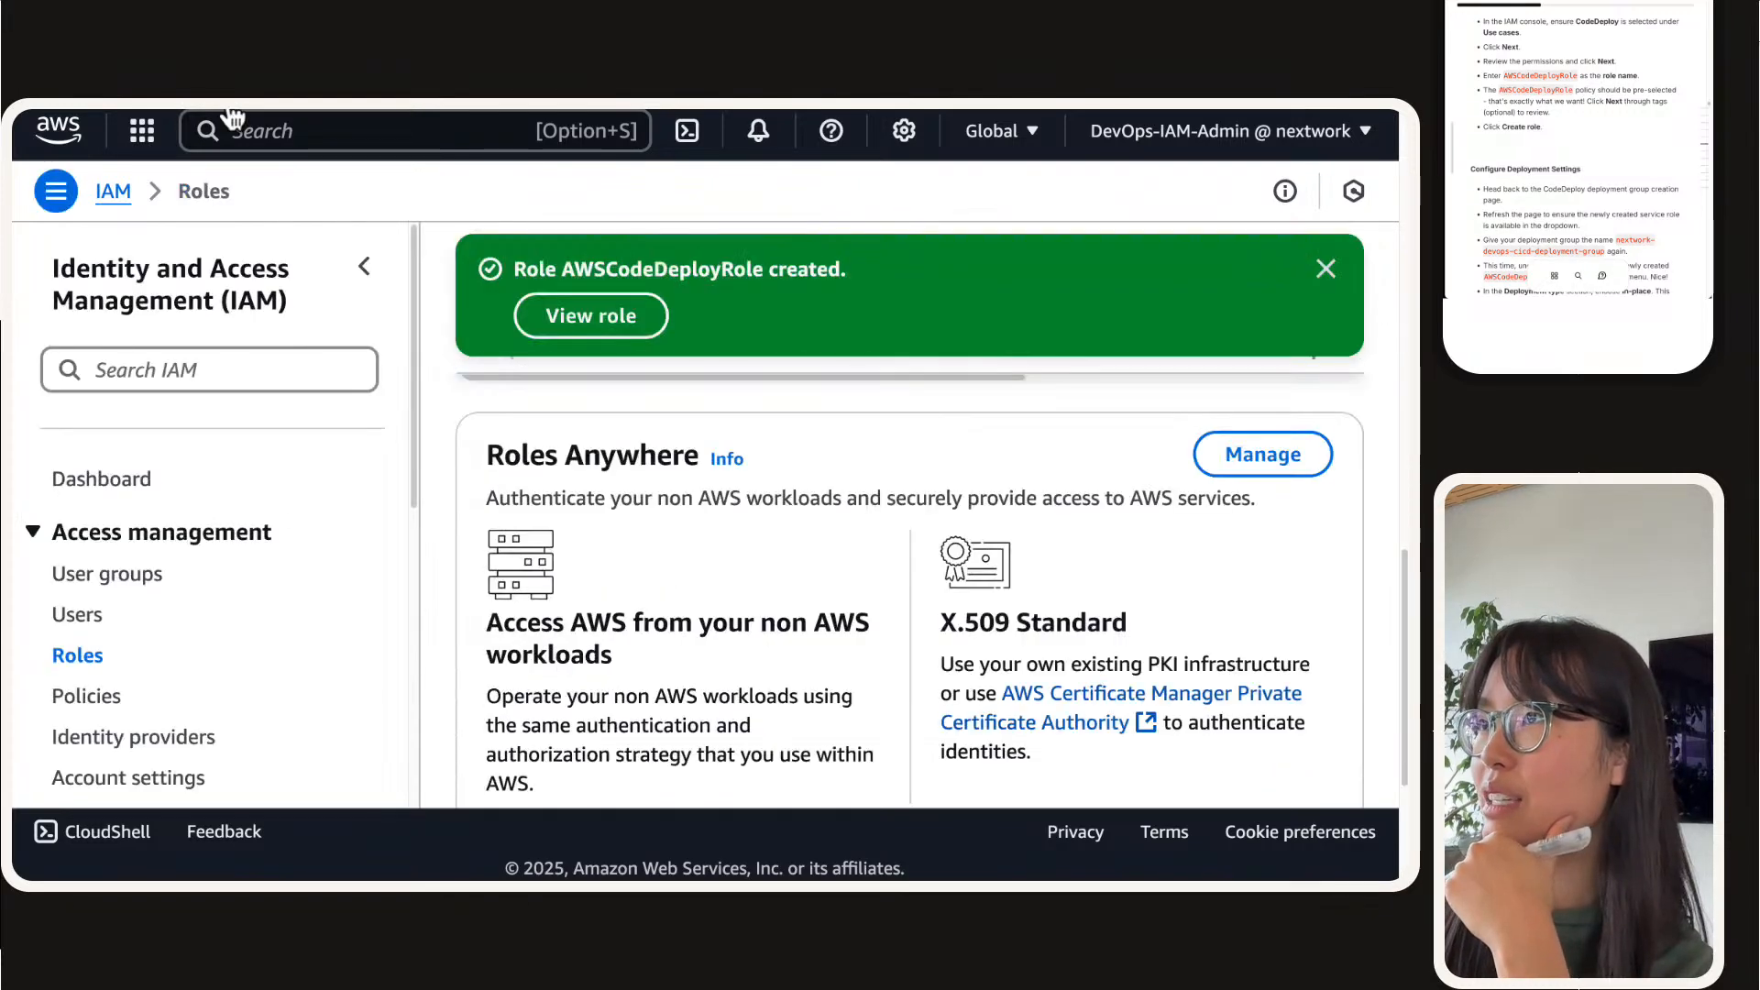
Step: Return to the Create deployment group form, copy its deployment group name and reload the page to update the service roles
mouse_move(529, 144)
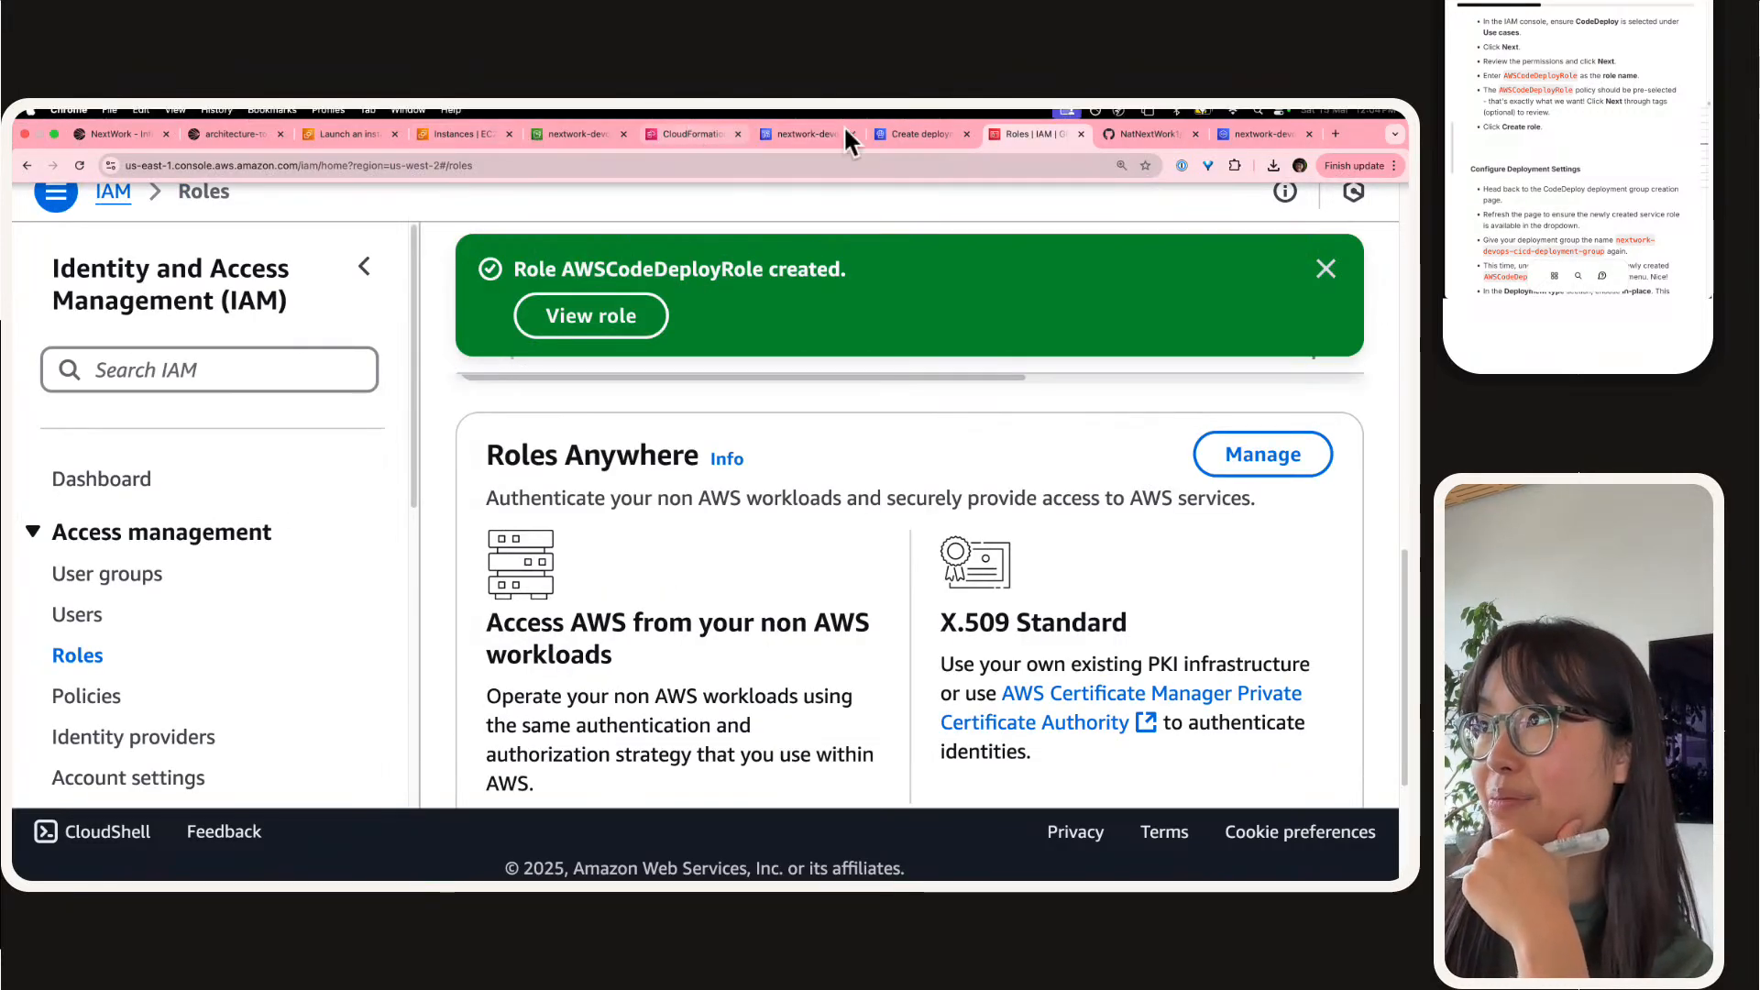
click(919, 134)
scroll(344, 465, up, 3)
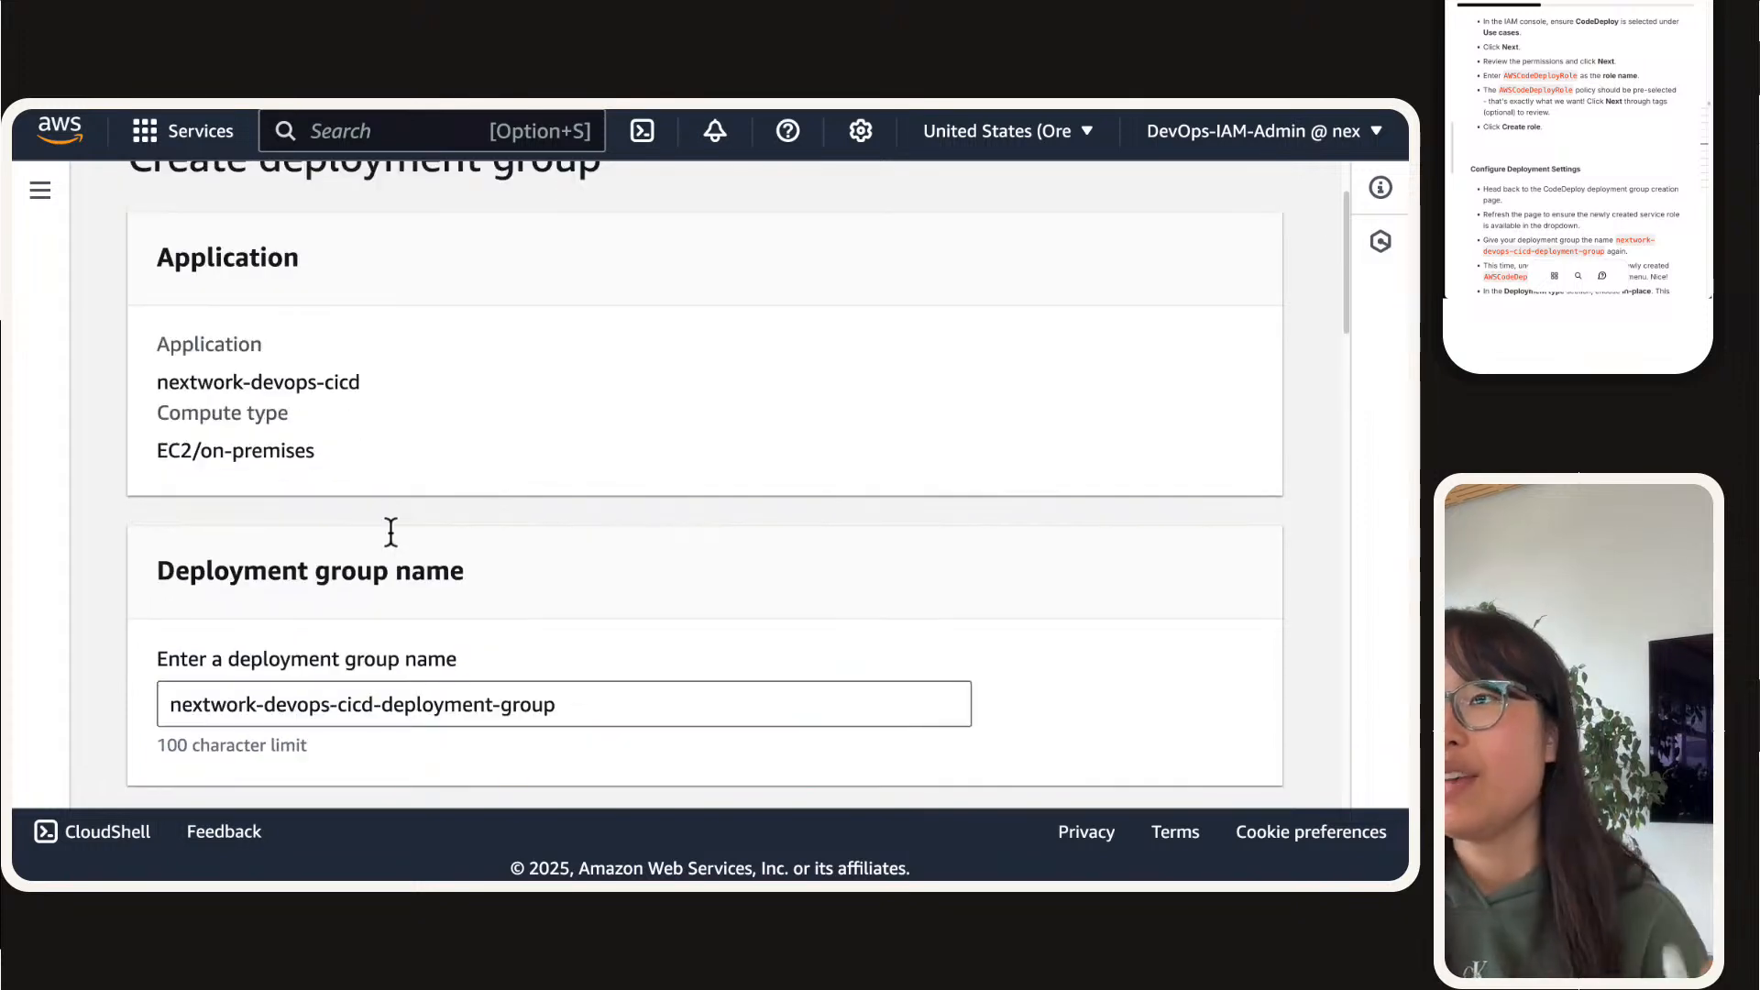
double_click(441, 698)
triple_click(441, 698)
key(super+c)
scroll(418, 561, down, 4)
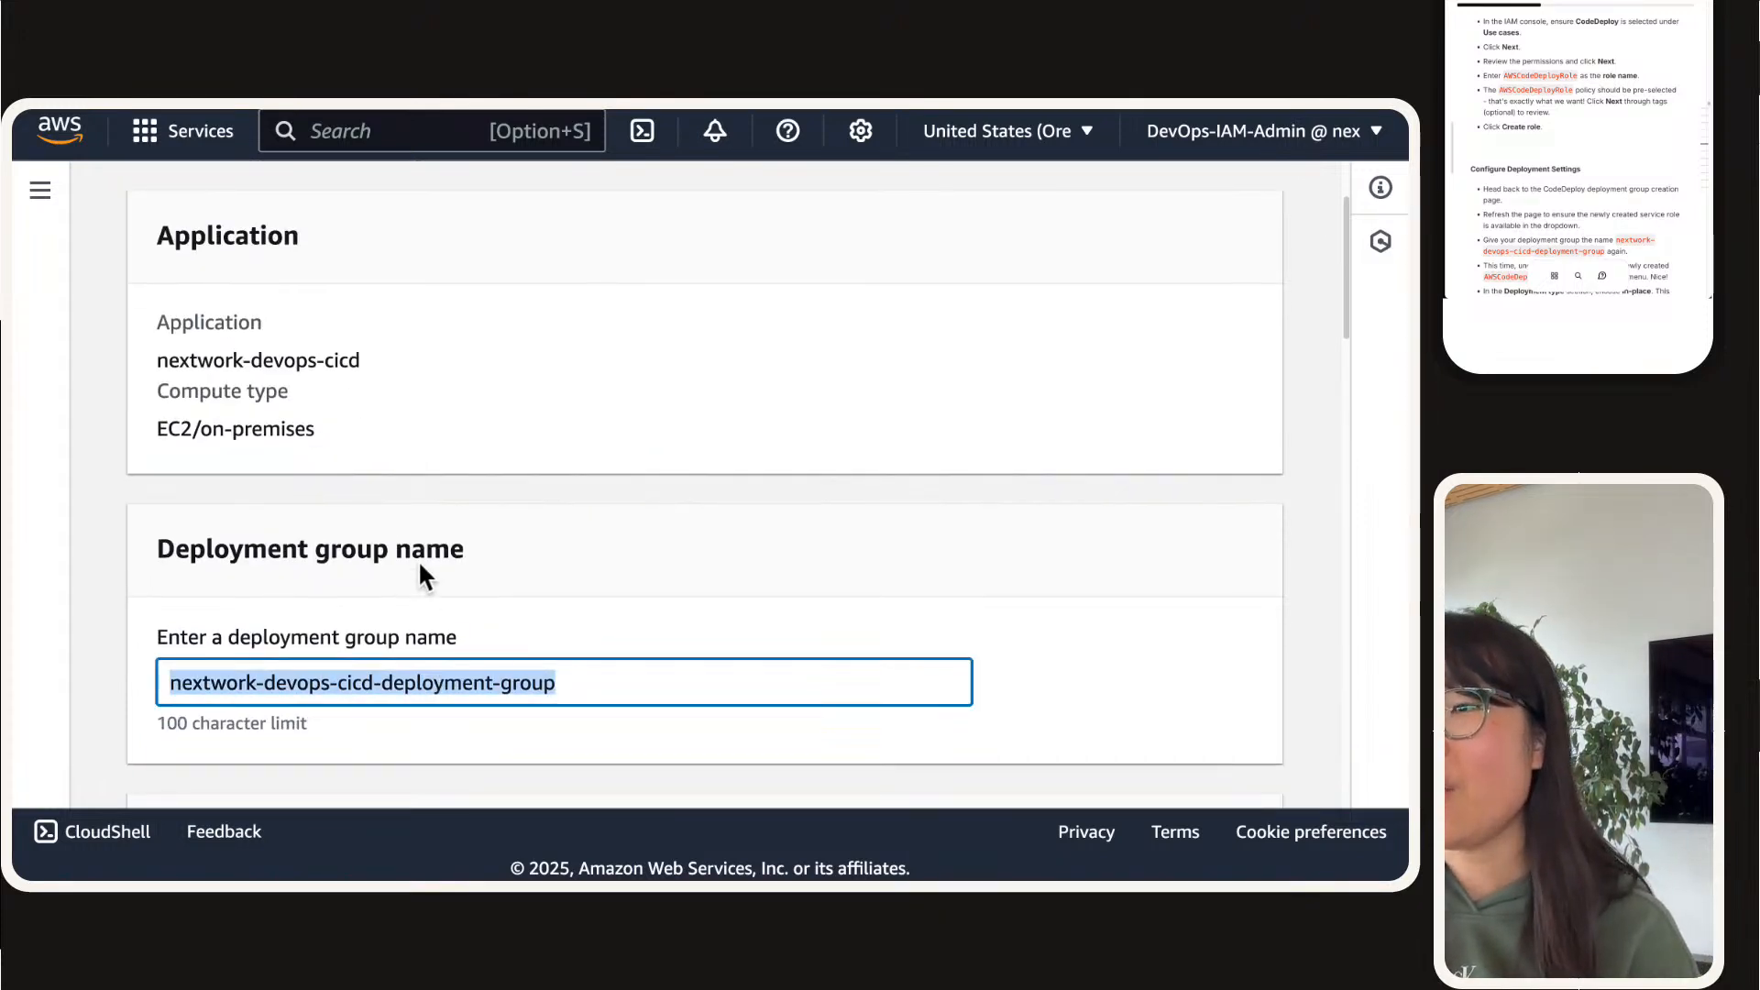
click(412, 664)
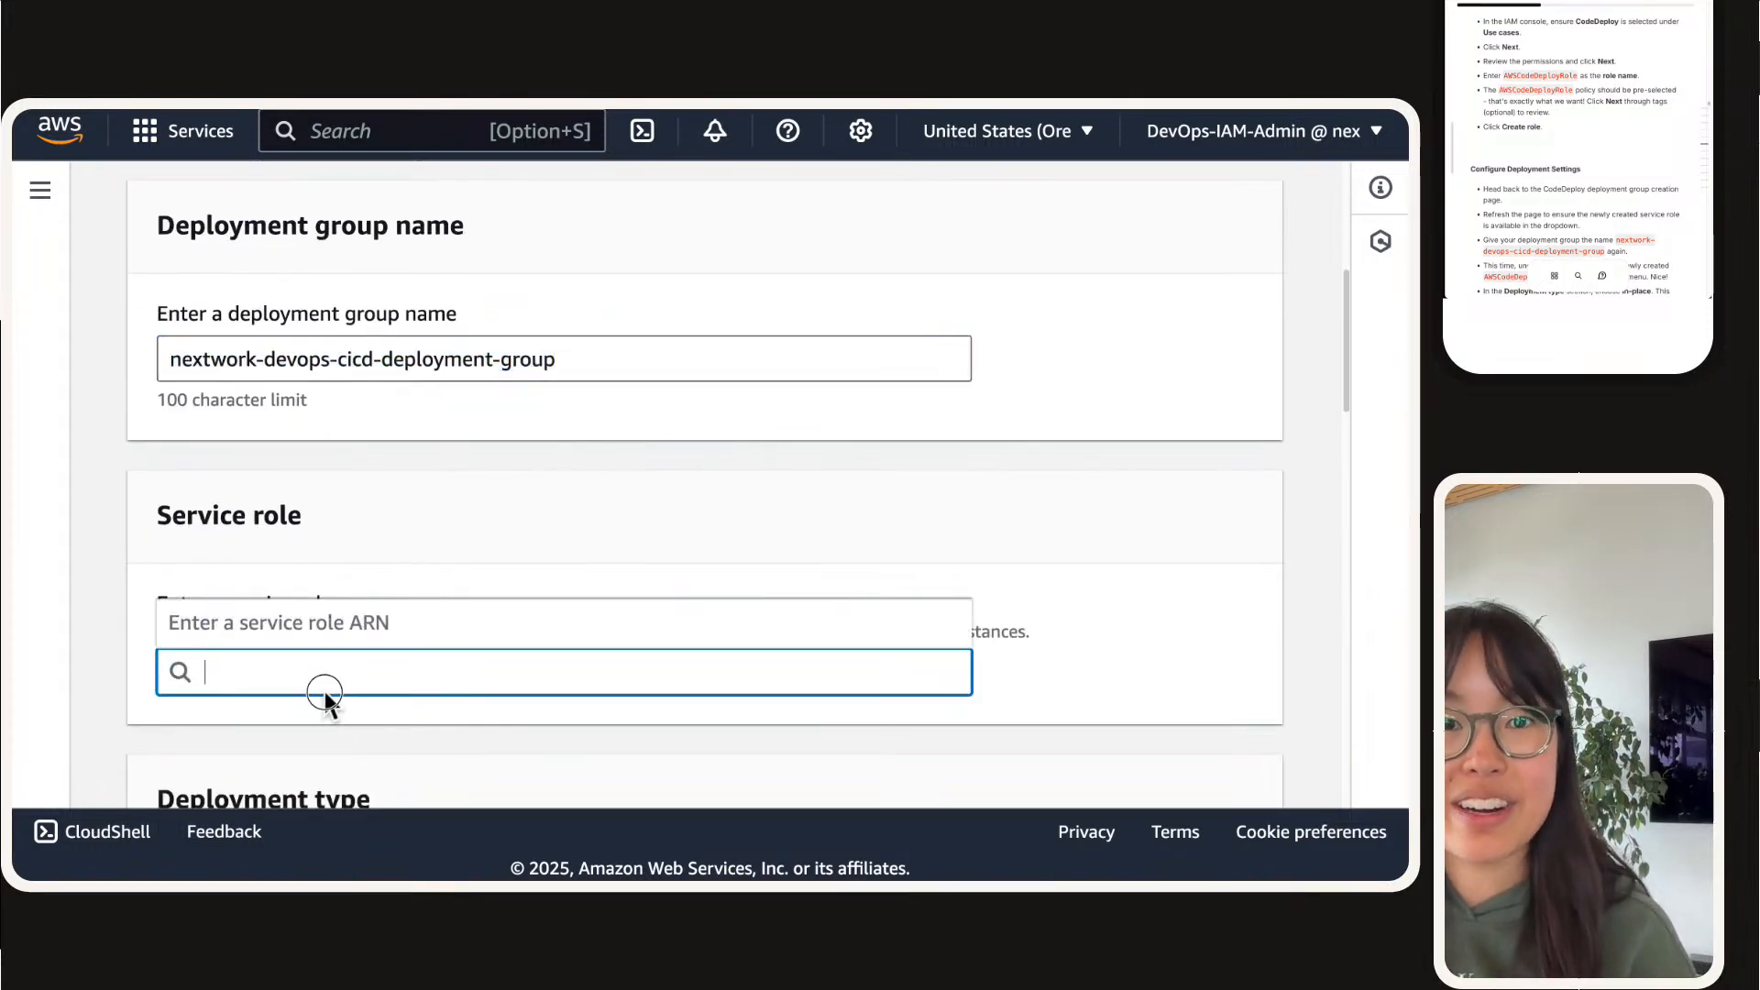
key(super+r)
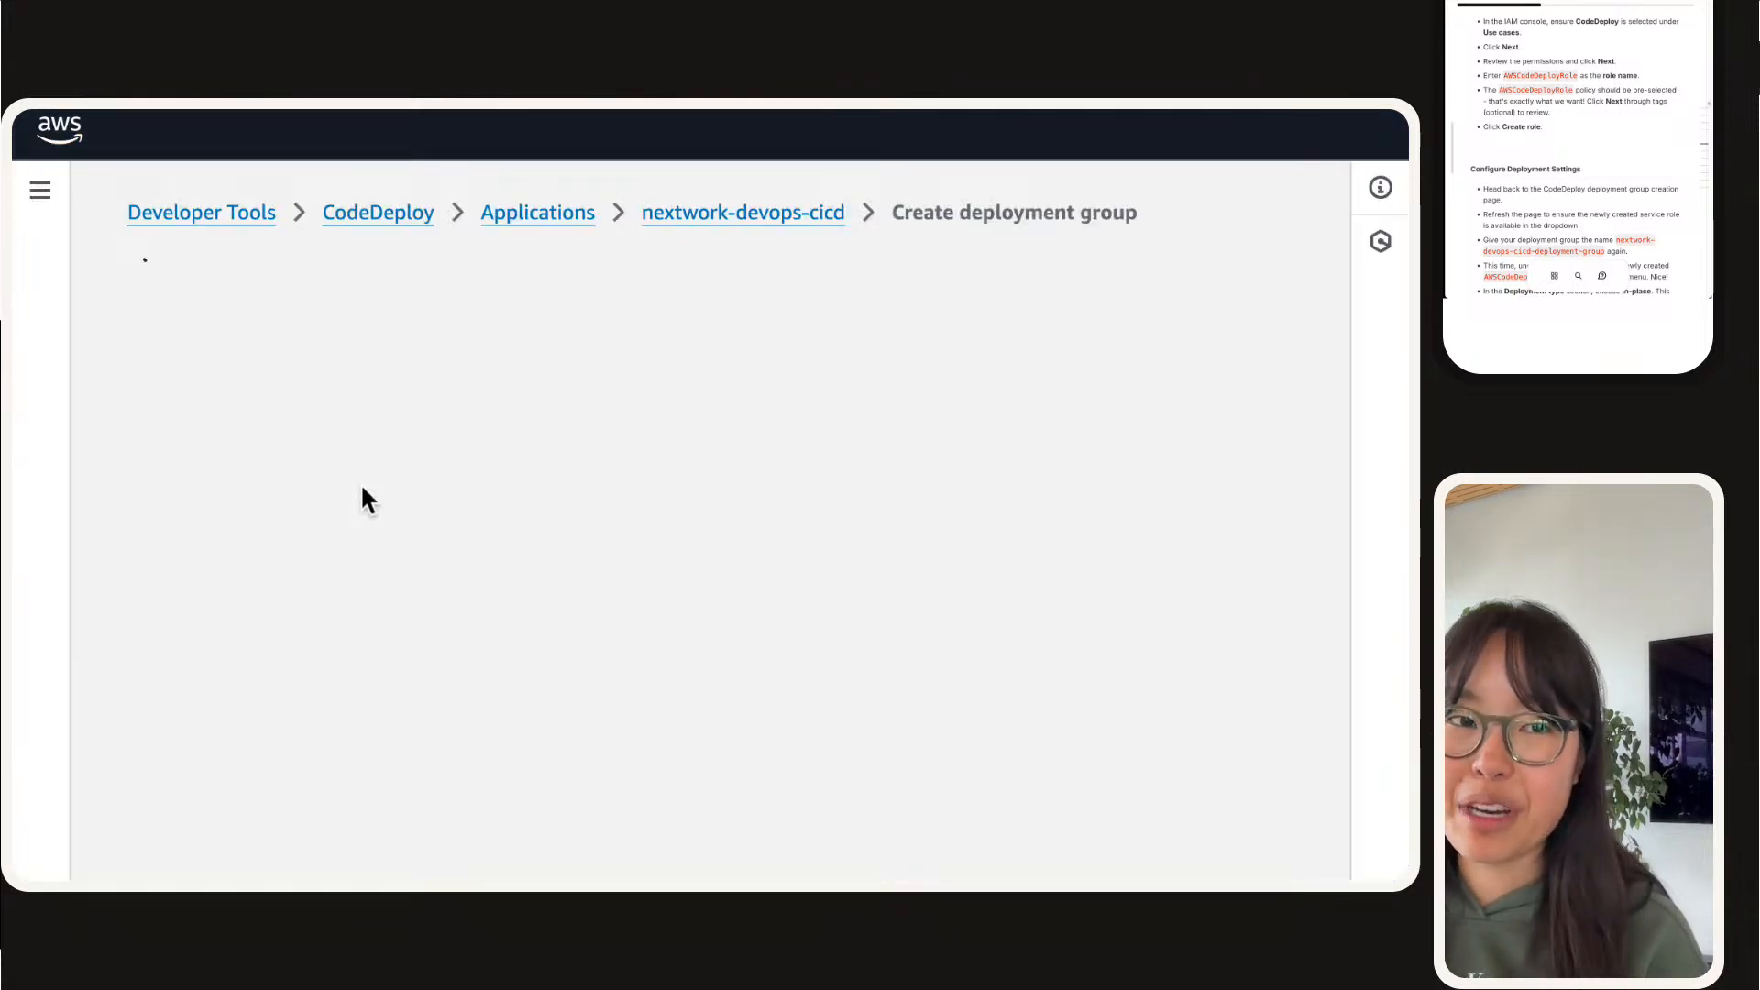
Step: Enter nextwork-devops-cicd-deployment-group as the deployment group name in the reloaded form
scroll(370, 484, down, 5)
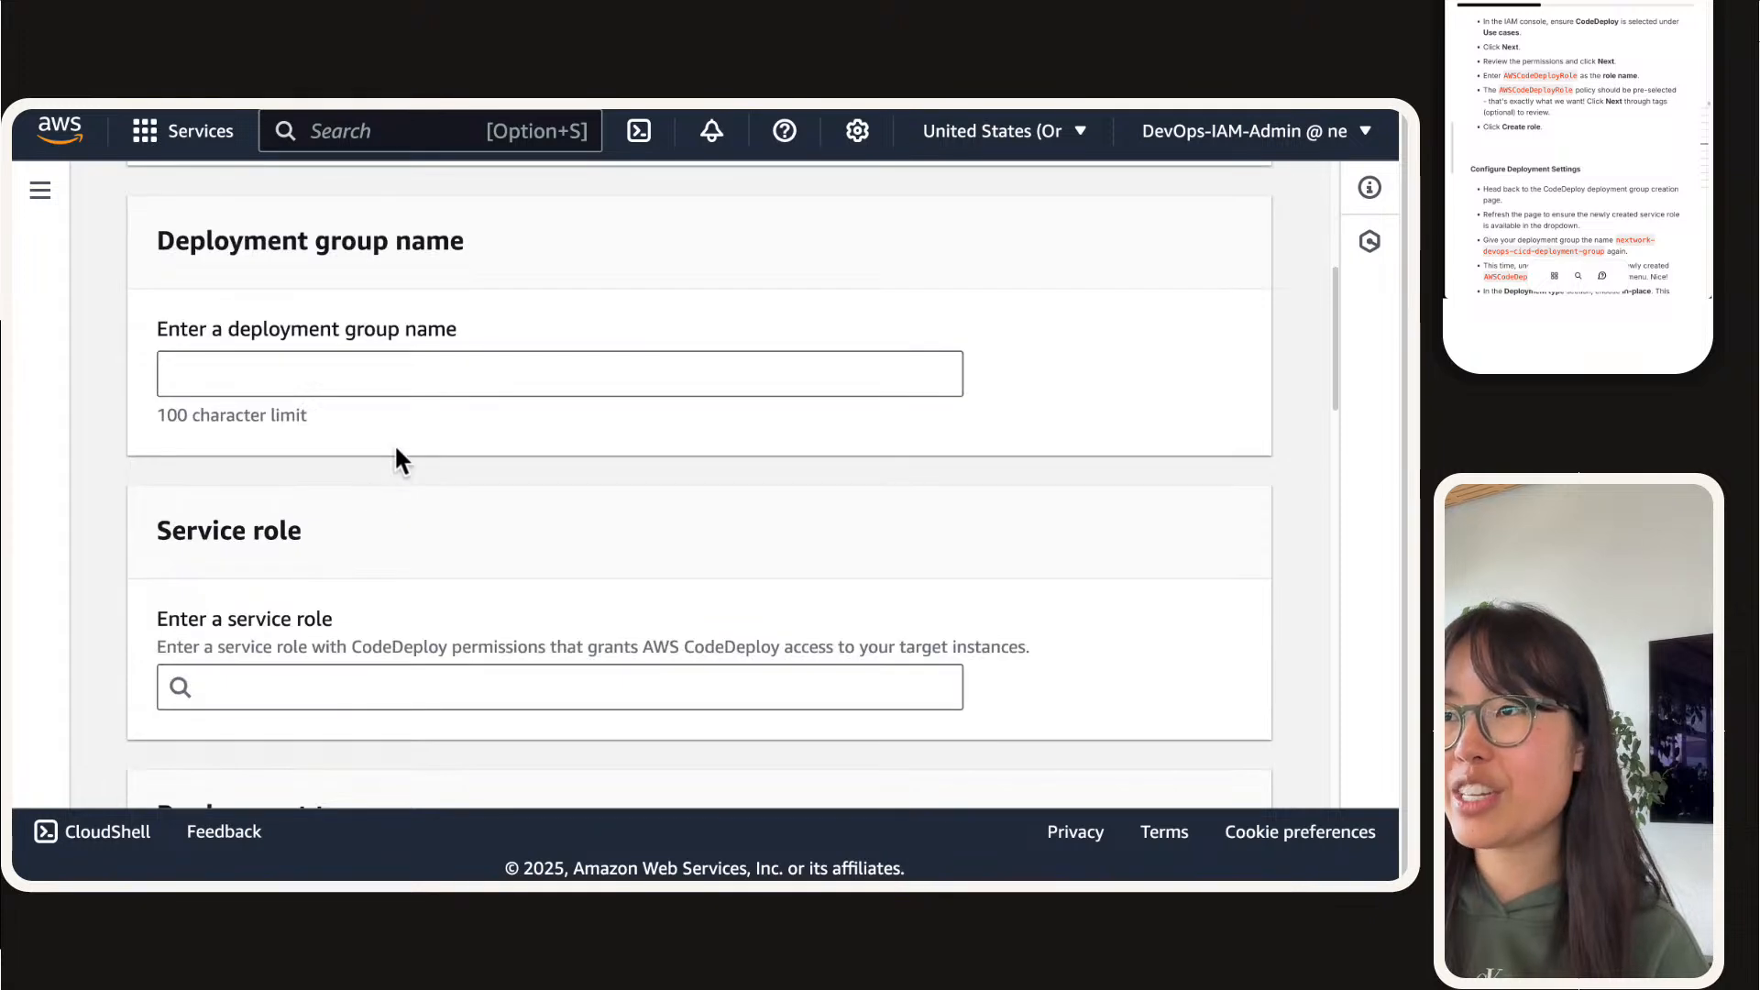
click(440, 373)
key(super+v)
click(371, 570)
scroll(370, 570, down, 2)
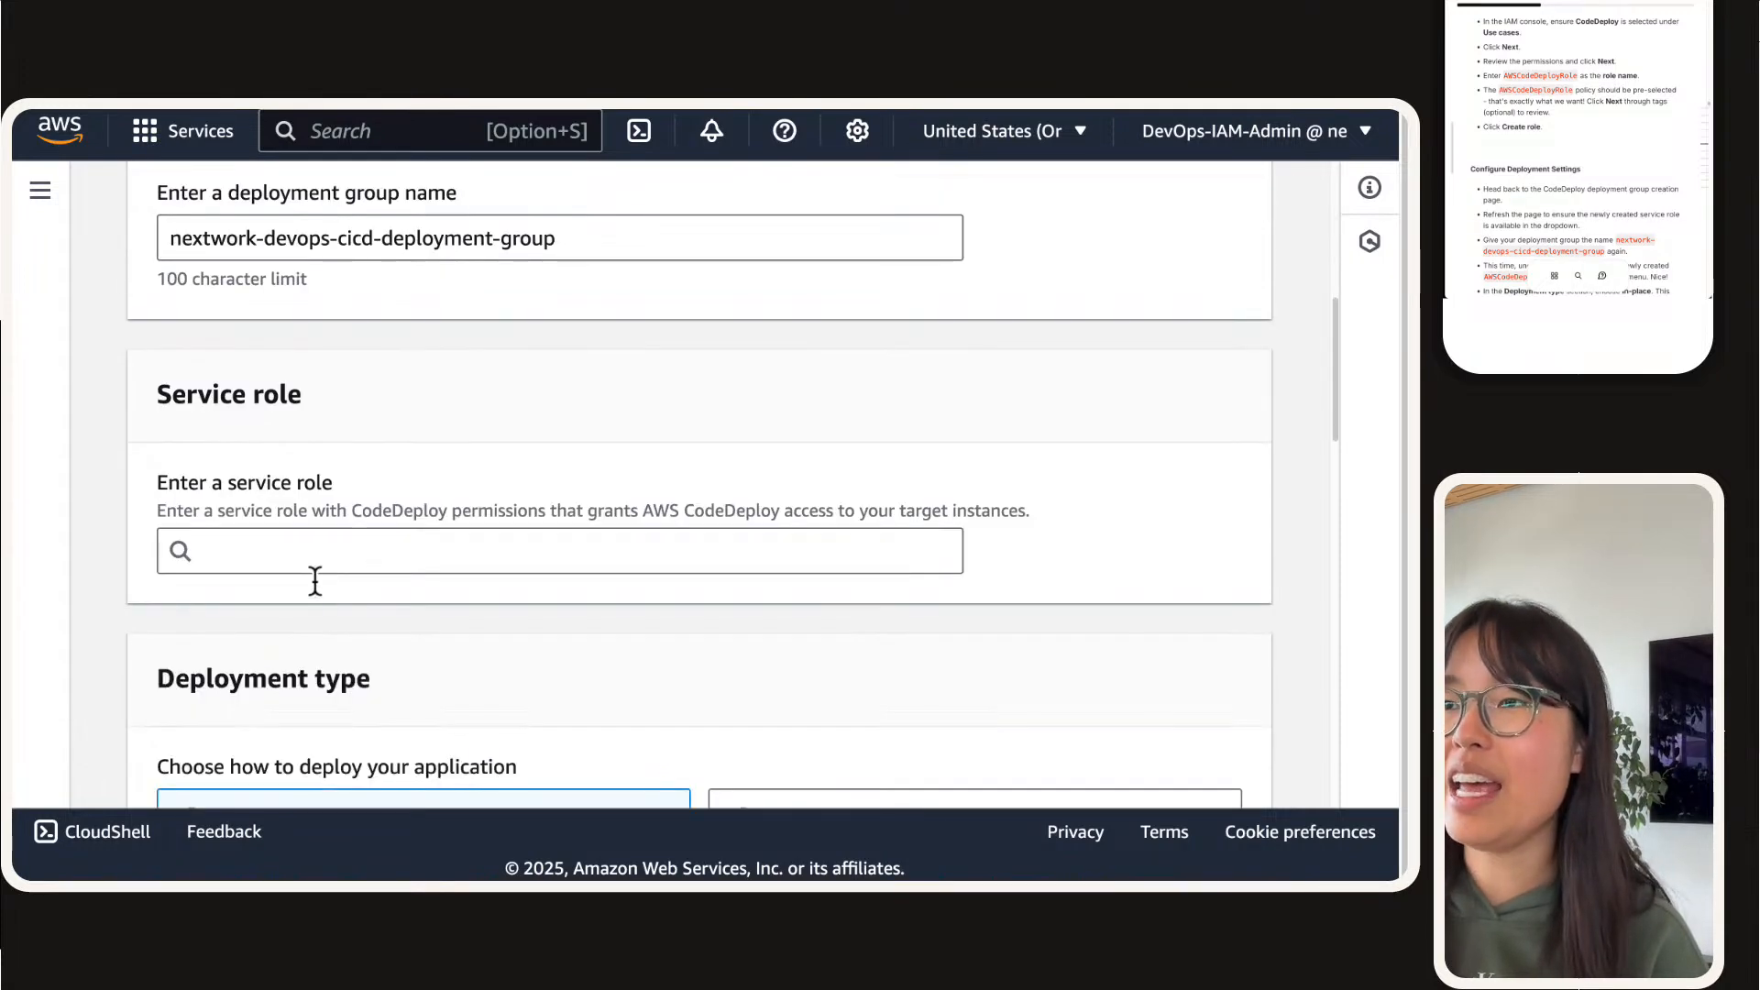
Step: Choose the AWSCodeDeployRole ARN as the deployment group's service role
click(311, 540)
click(318, 597)
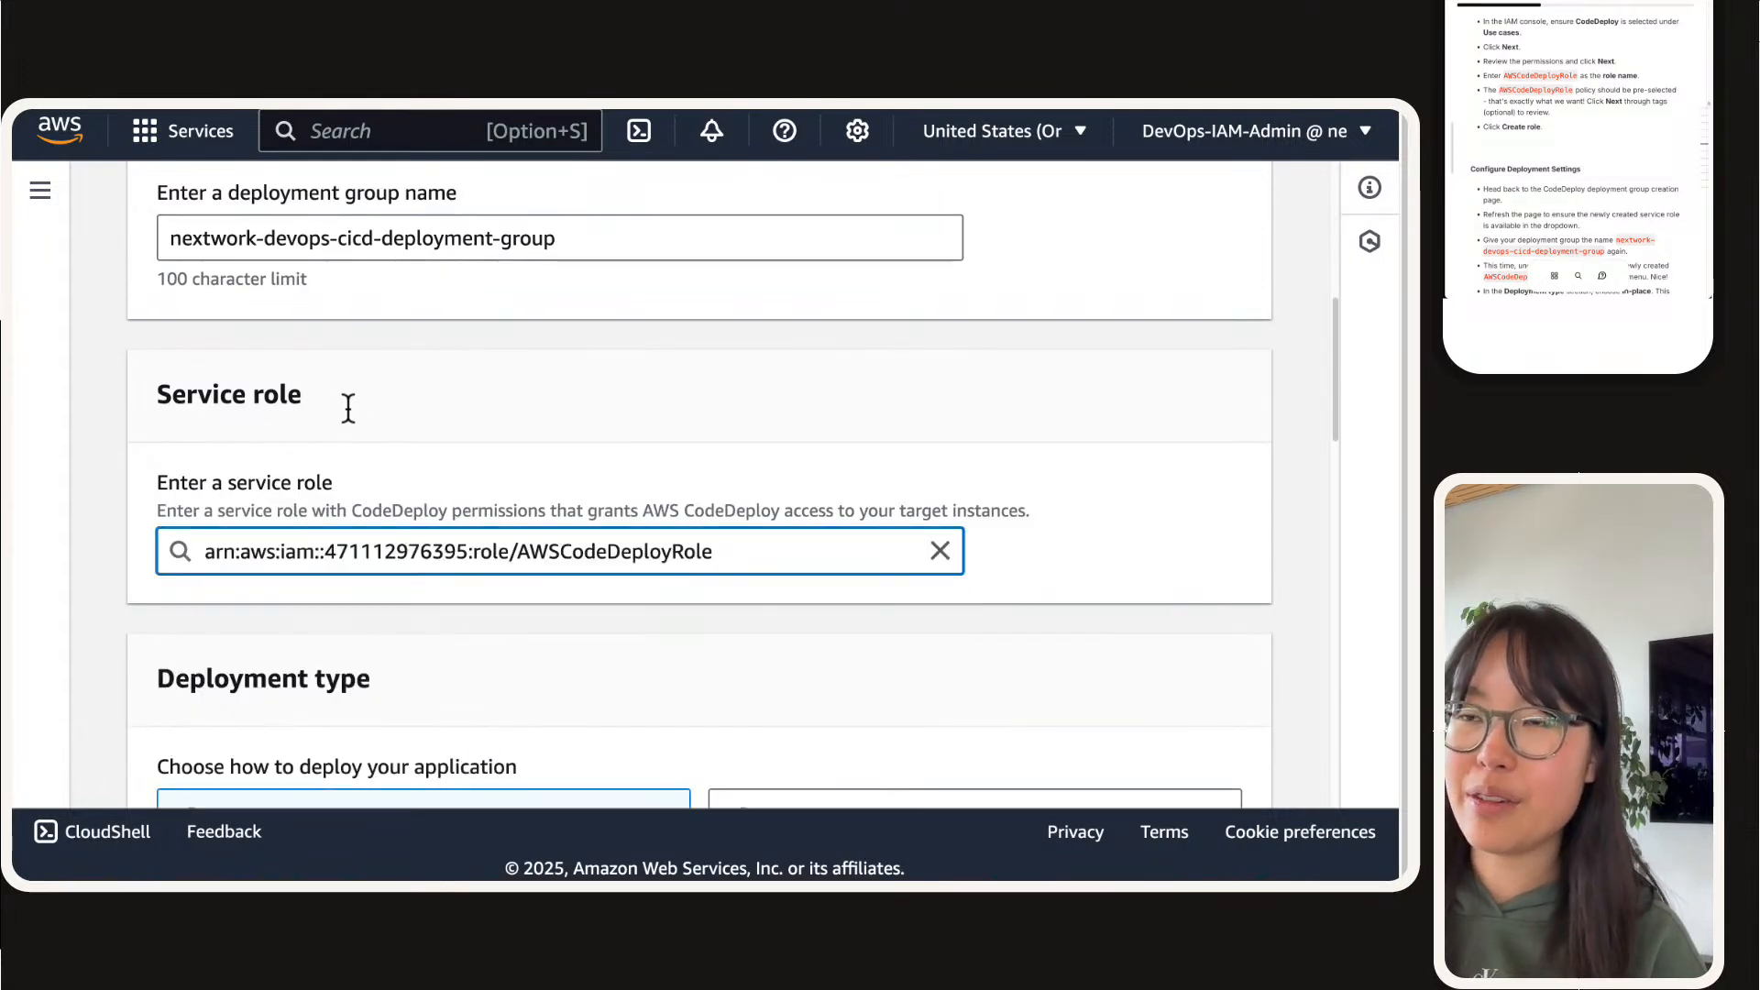
double_click(519, 551)
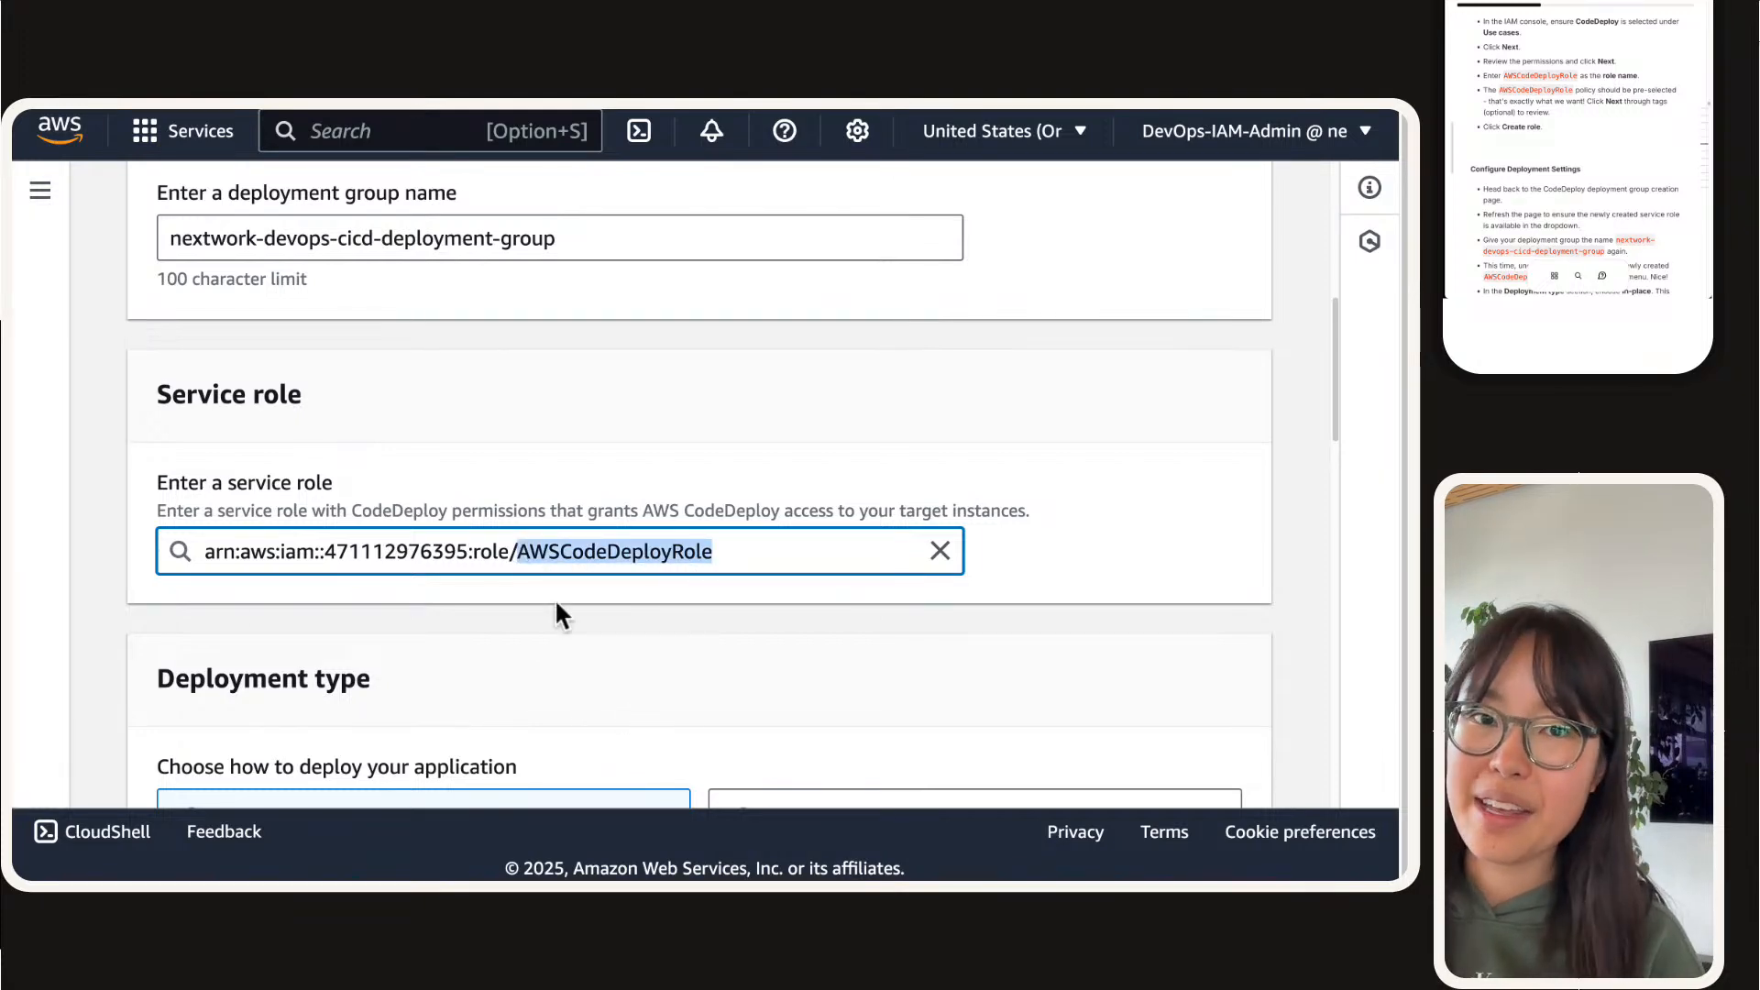
Step: Keep the In place deployment type and add Amazon EC2 instances in the environment configuration
scroll(559, 604, down, 6)
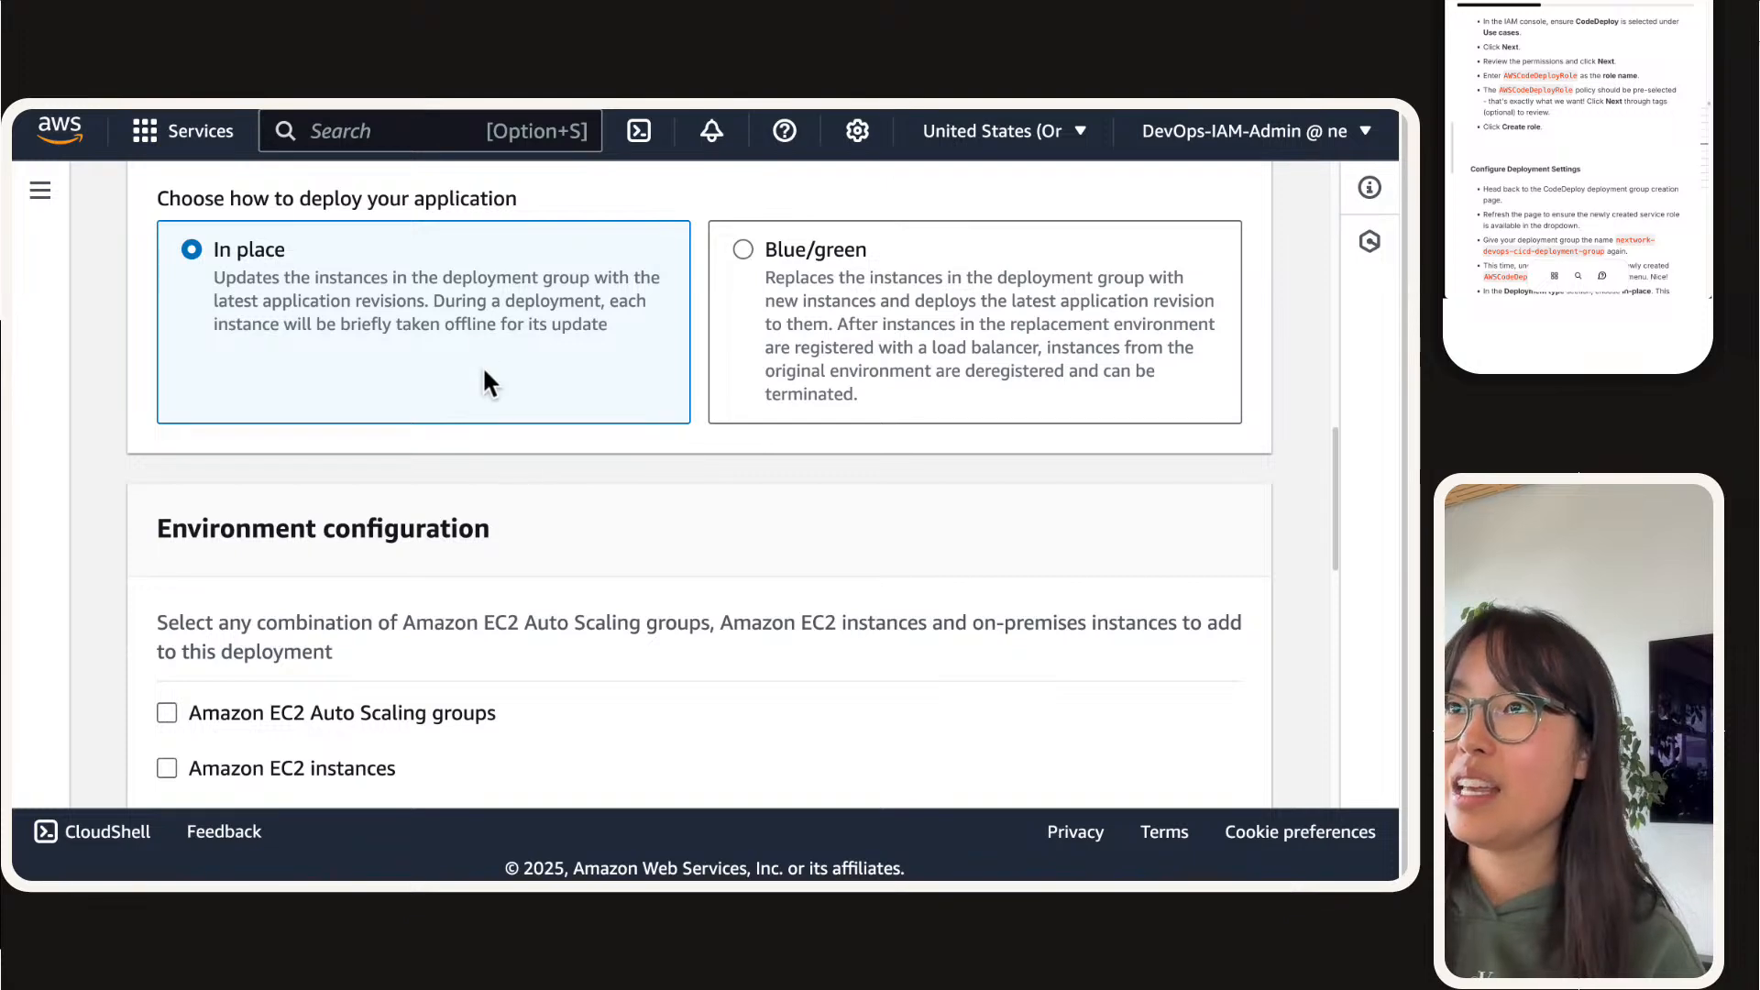
scroll(487, 376, up, 1)
scroll(431, 468, down, 3)
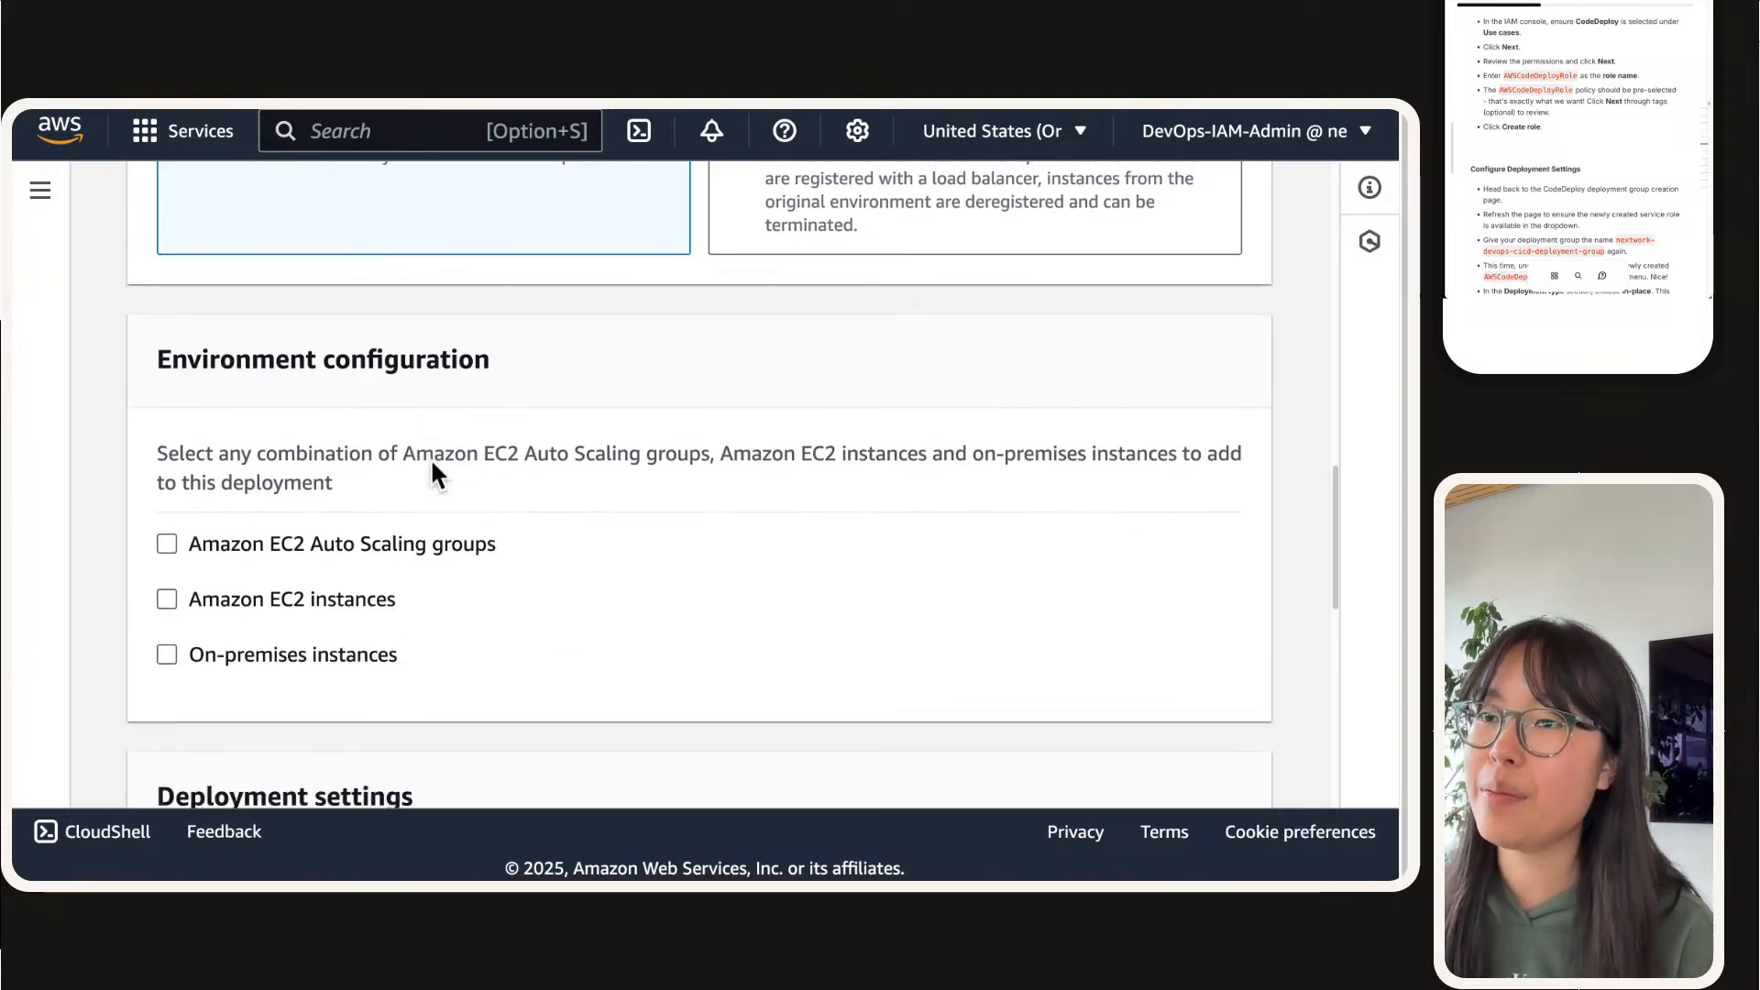
click(293, 609)
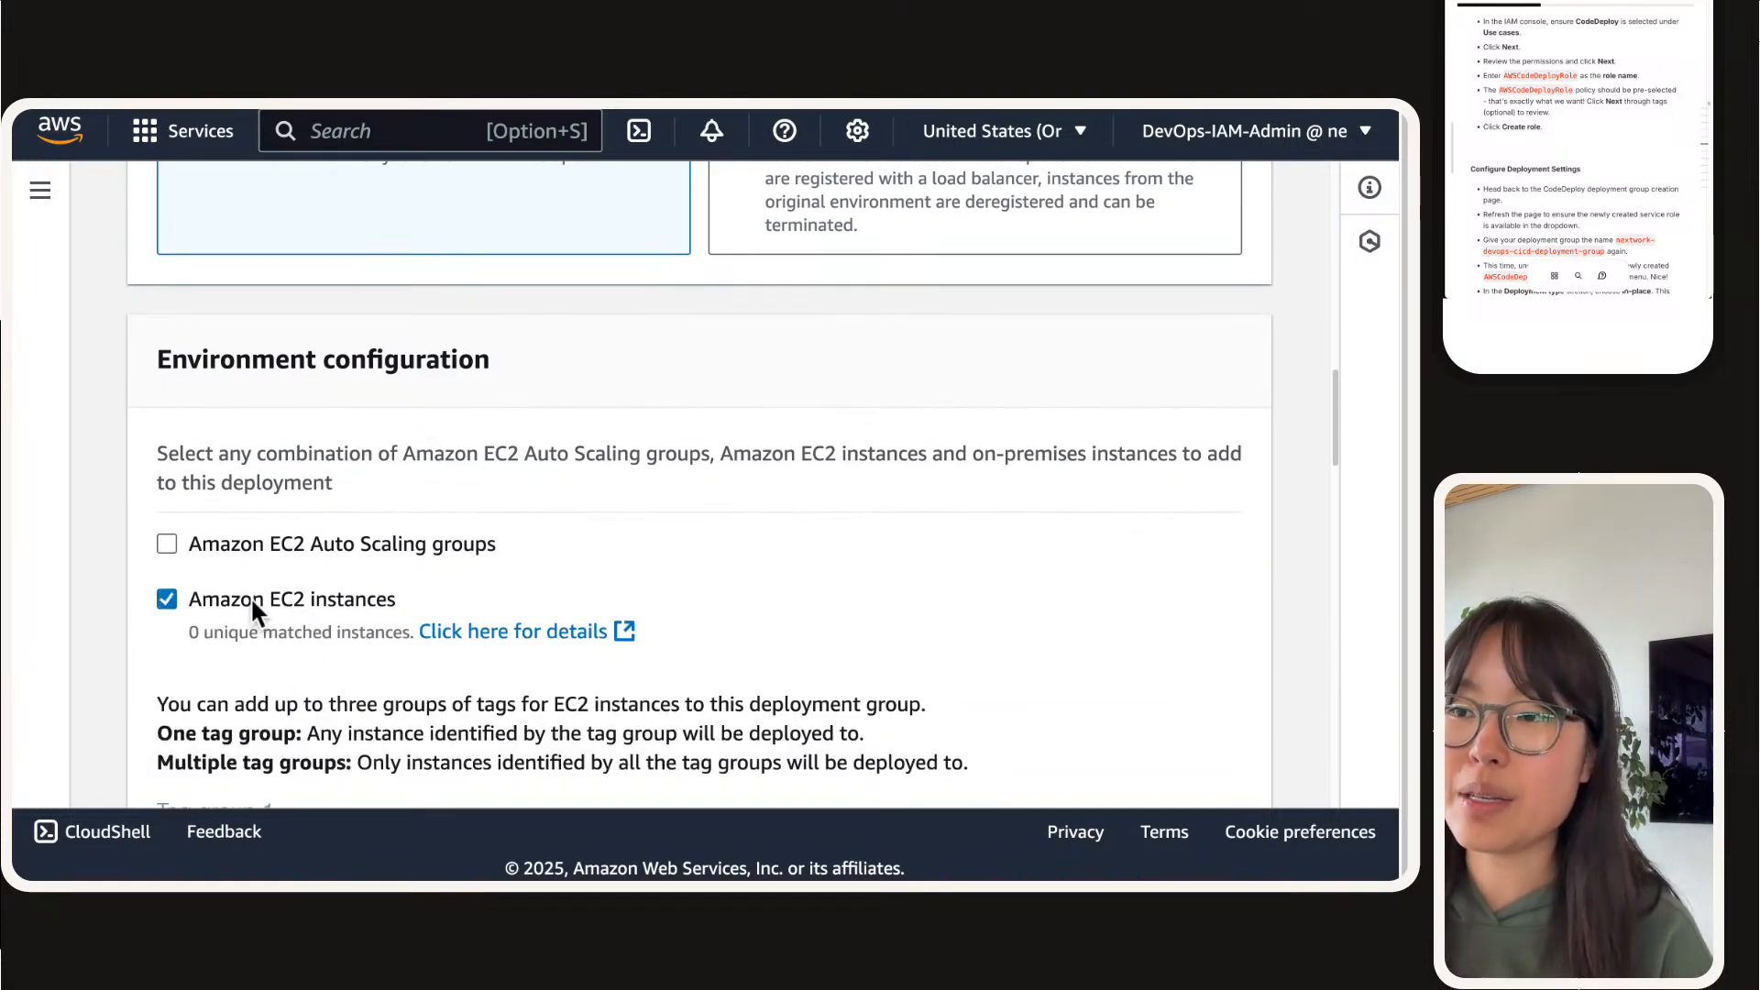
scroll(252, 605, down, 1)
scroll(252, 605, down, 1)
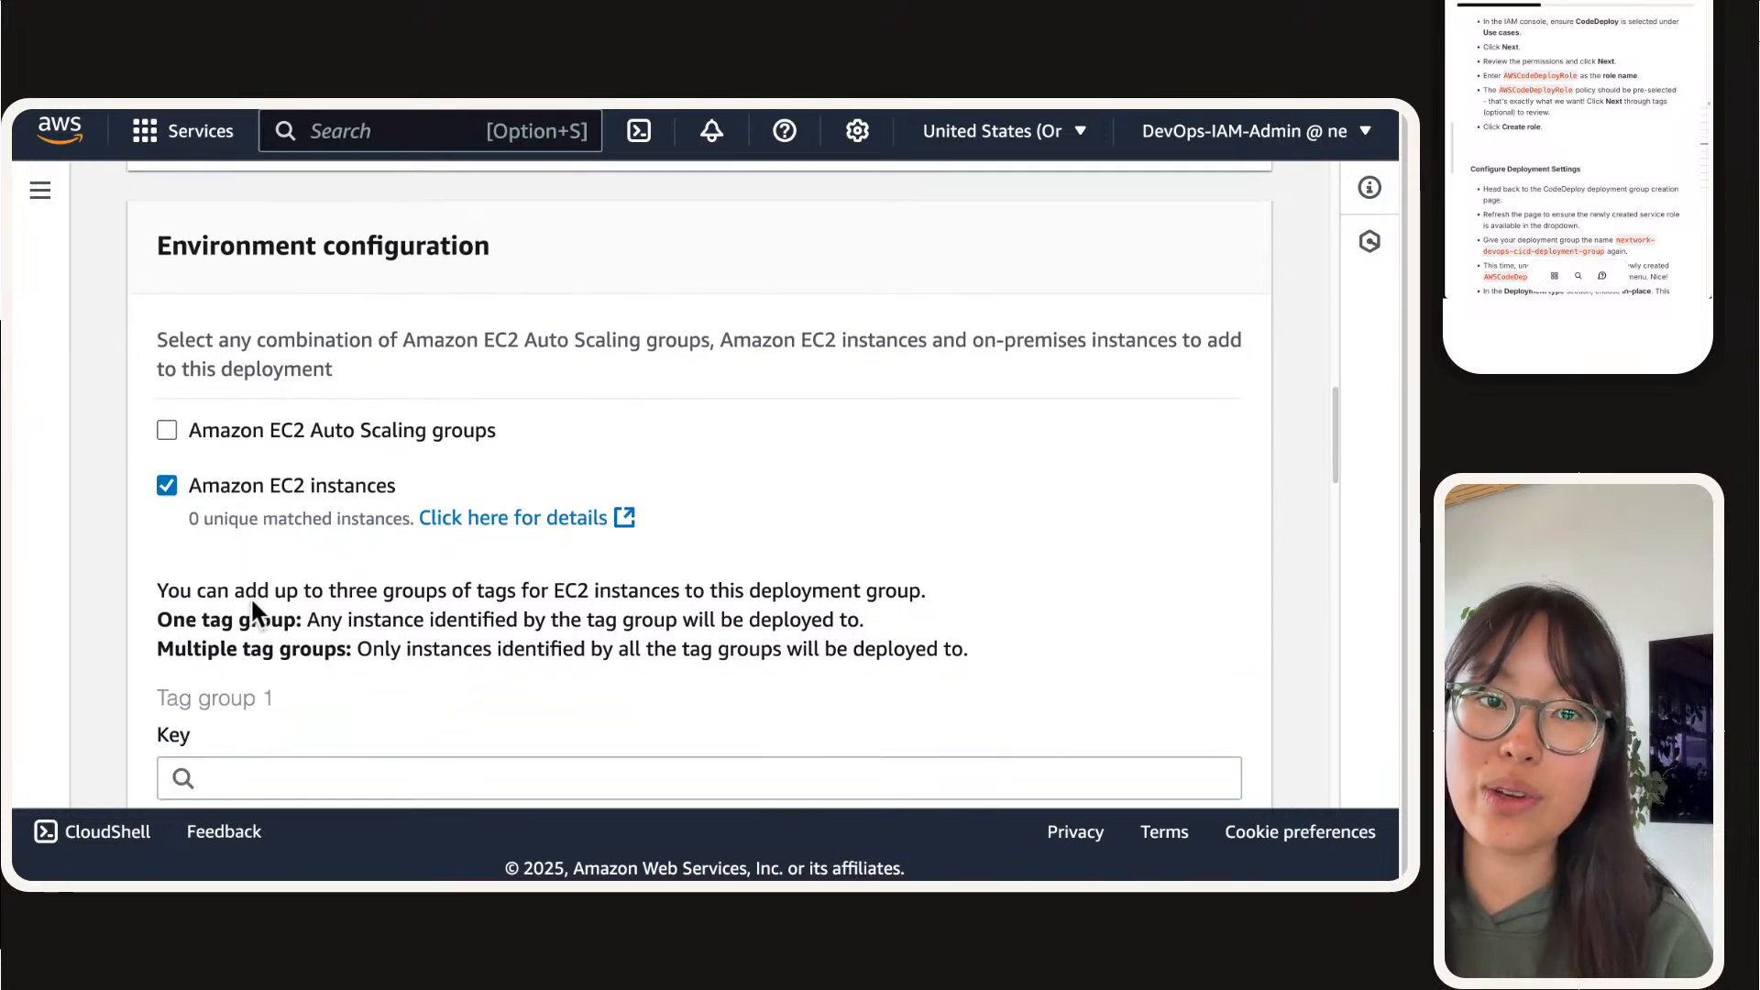
Step: Set tag group 1 for the EC2 instances to key role with value webserver
scroll(250, 596, down, 3)
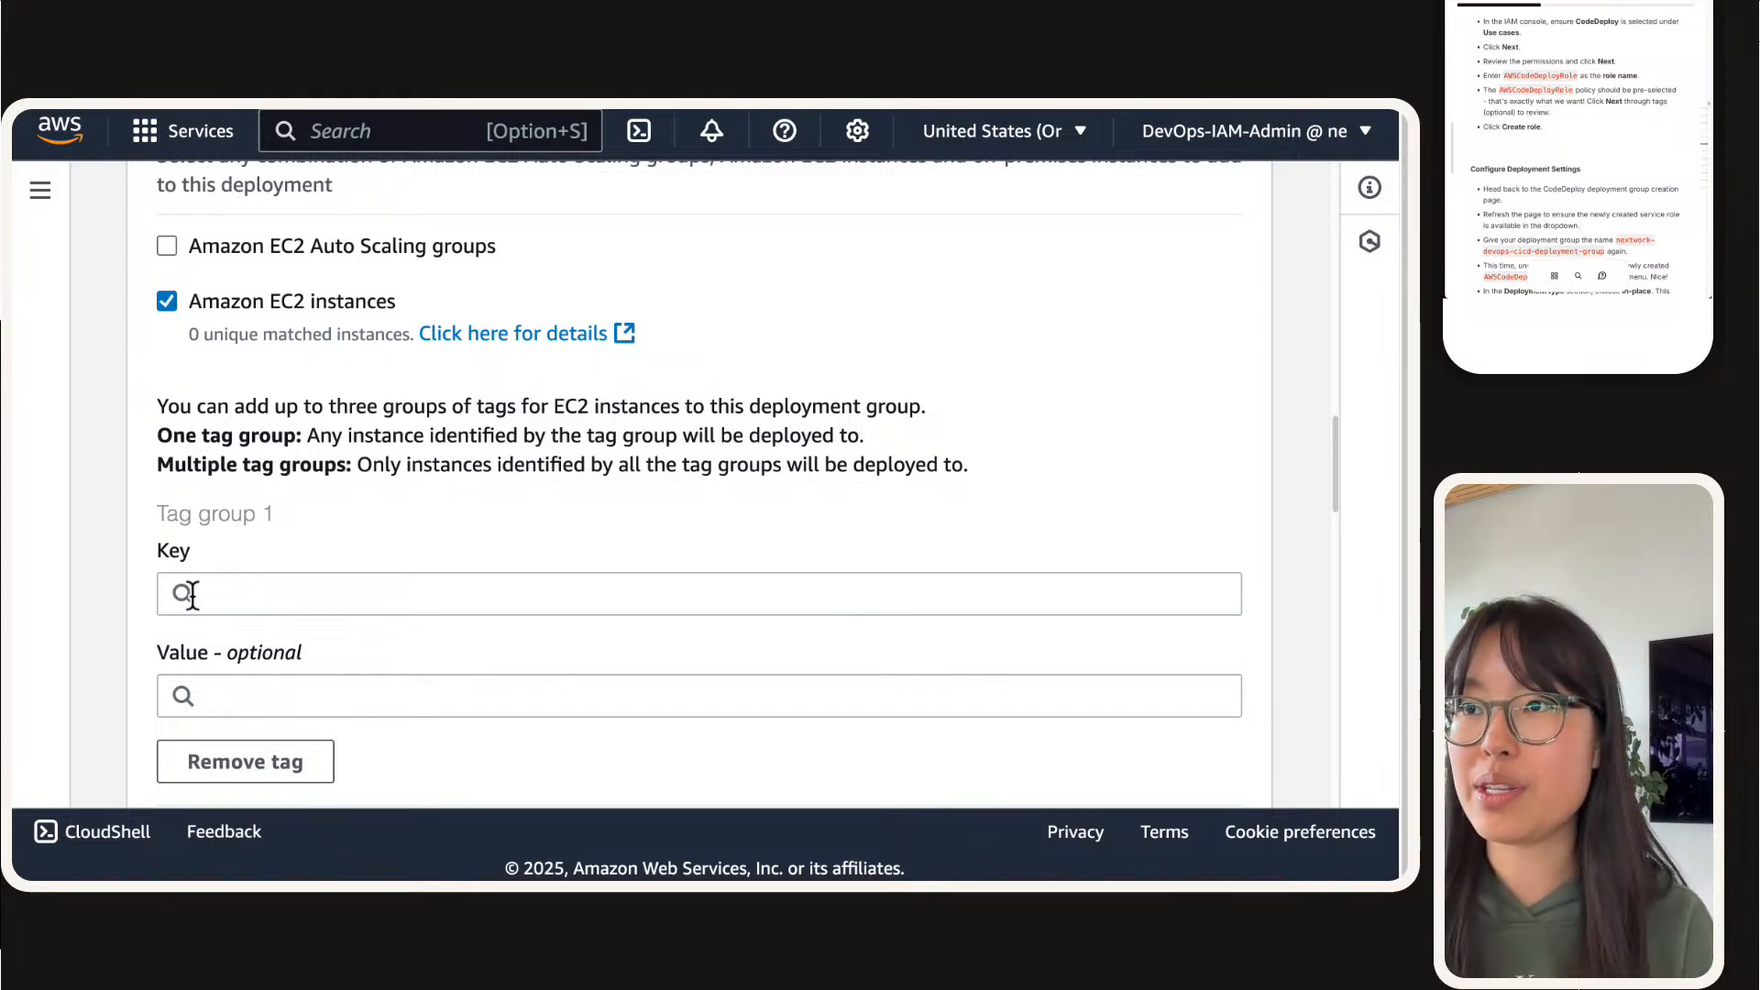
scroll(275, 495, down, 1)
click(321, 541)
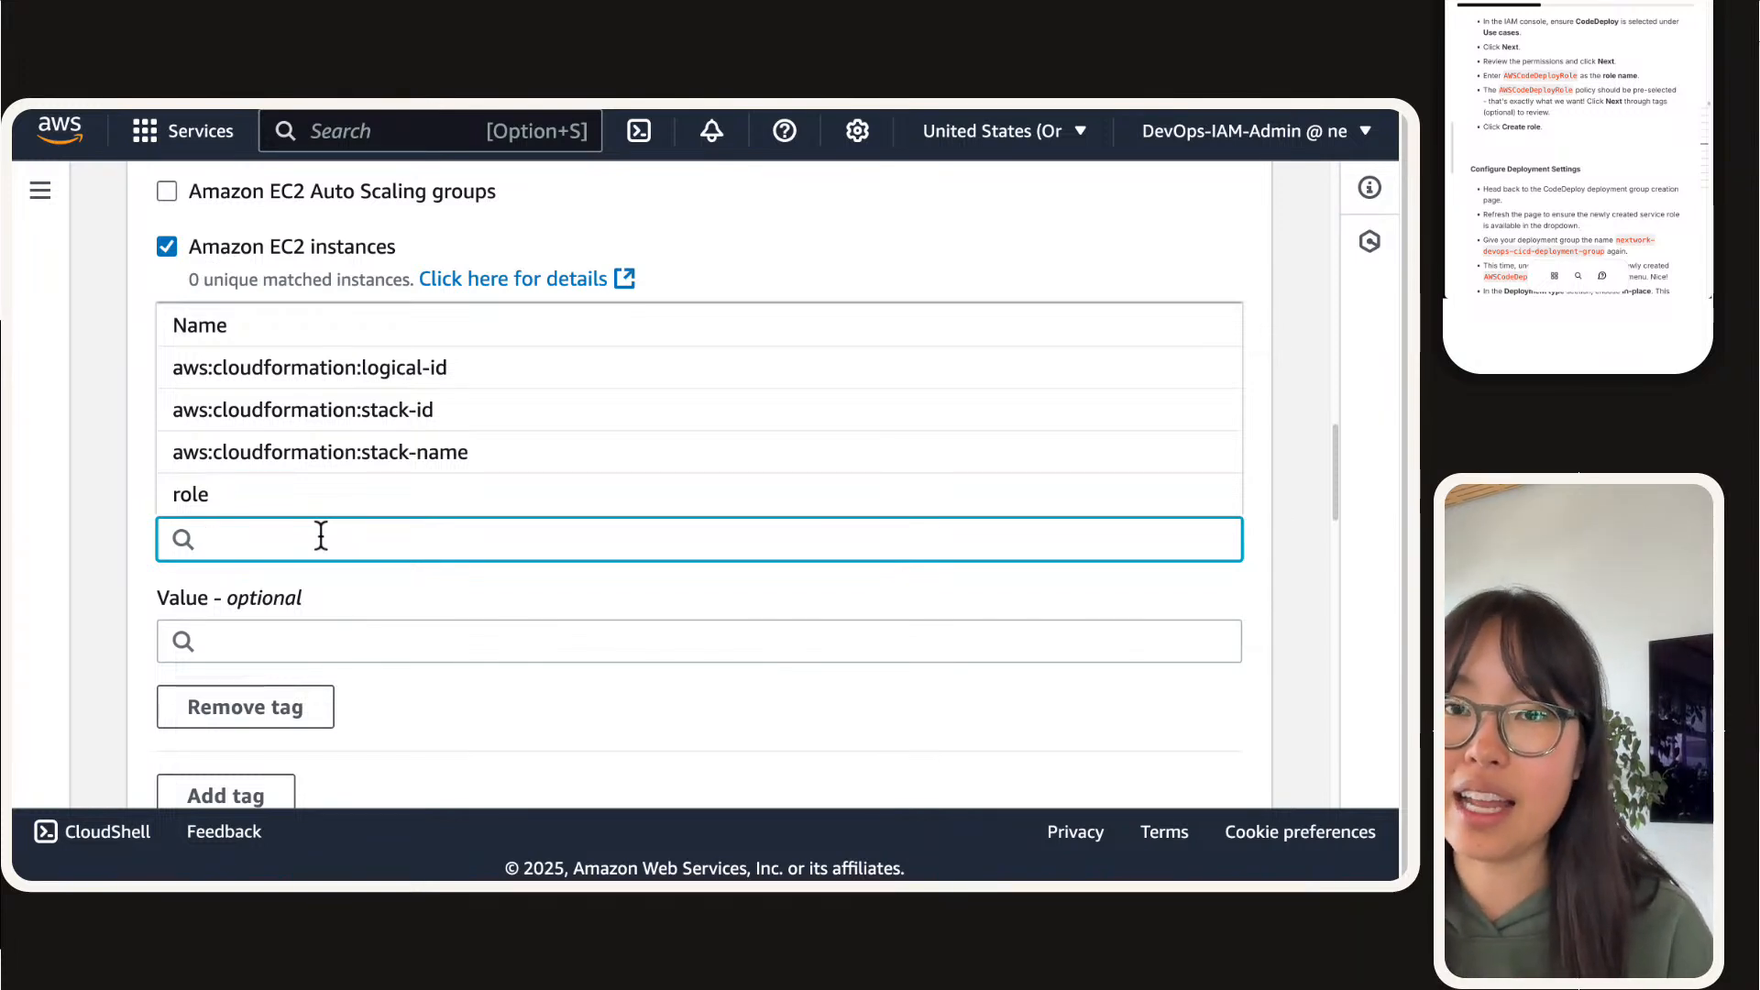
scroll(315, 534, down, 1)
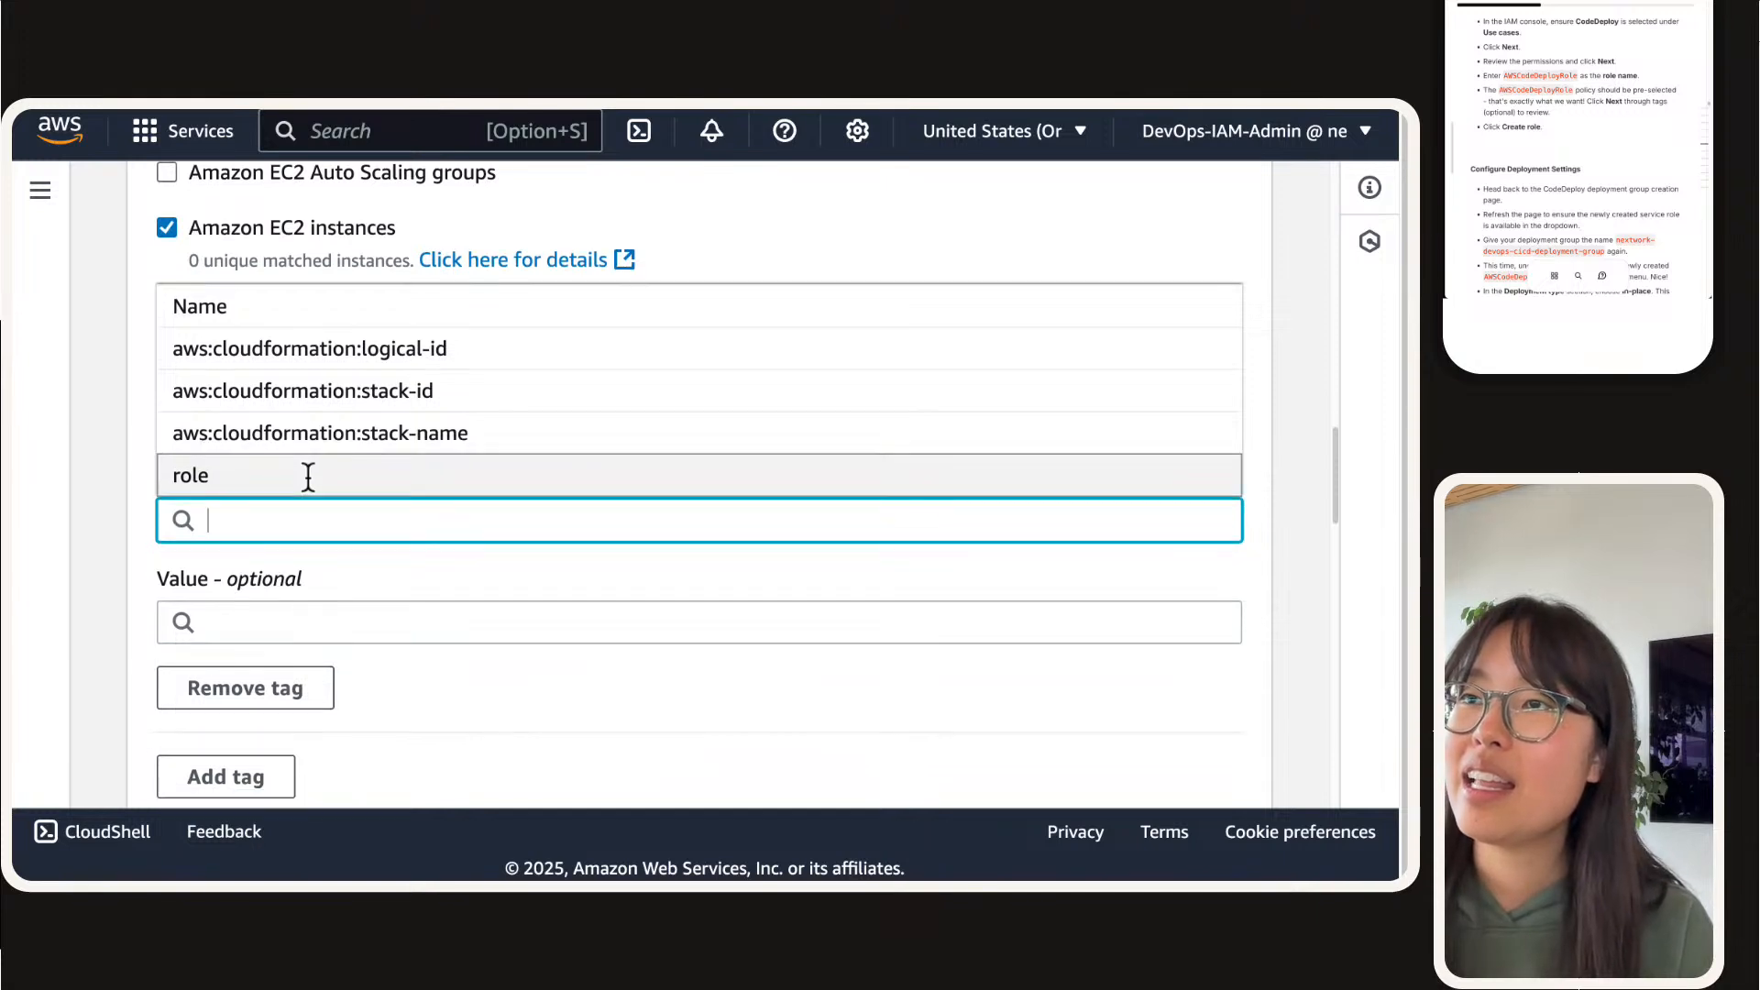
click(188, 474)
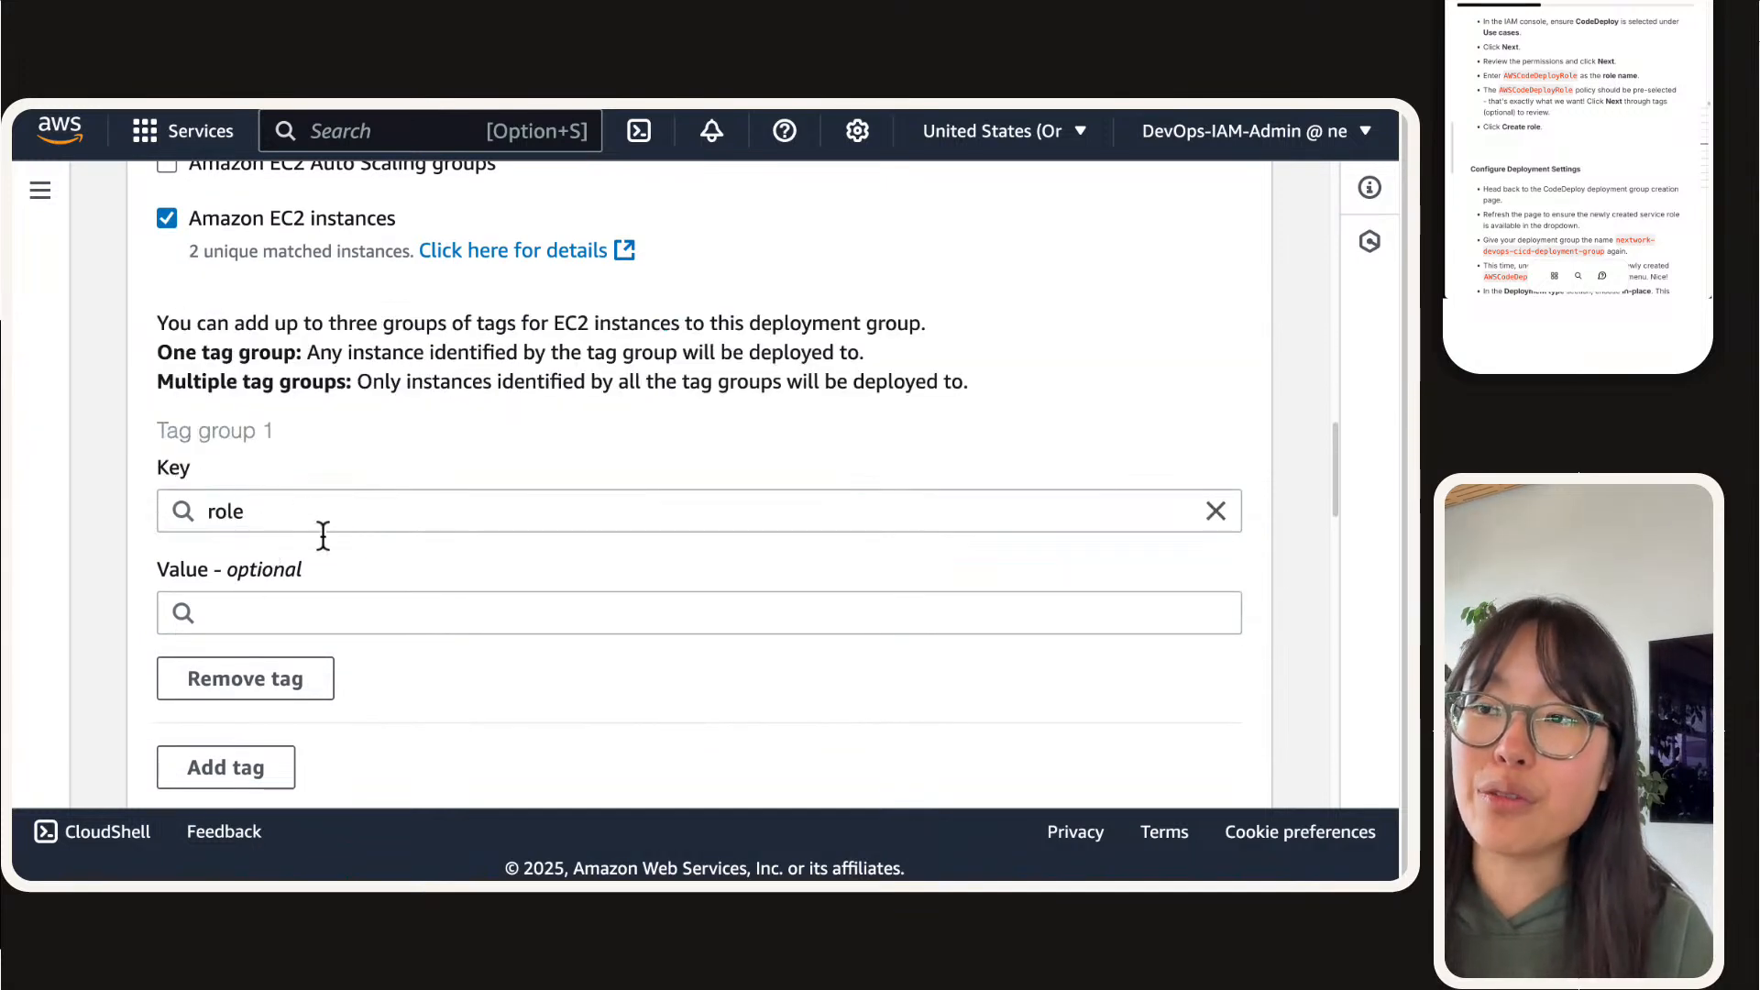
click(229, 615)
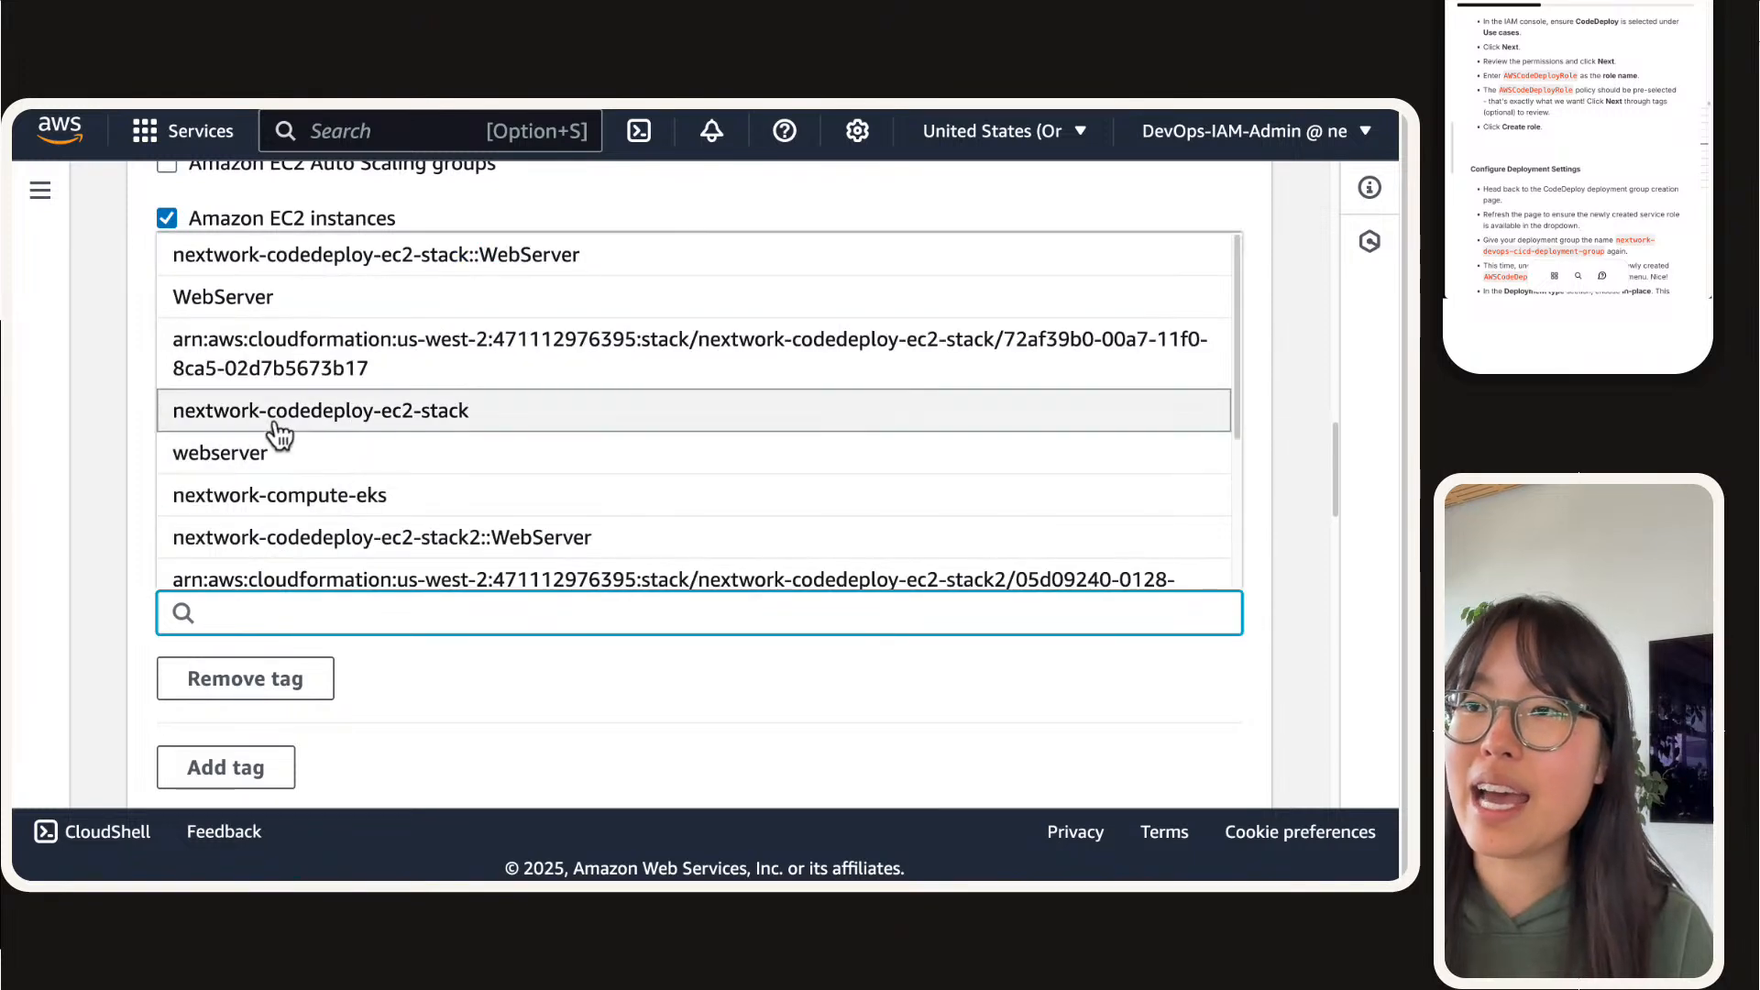
click(218, 456)
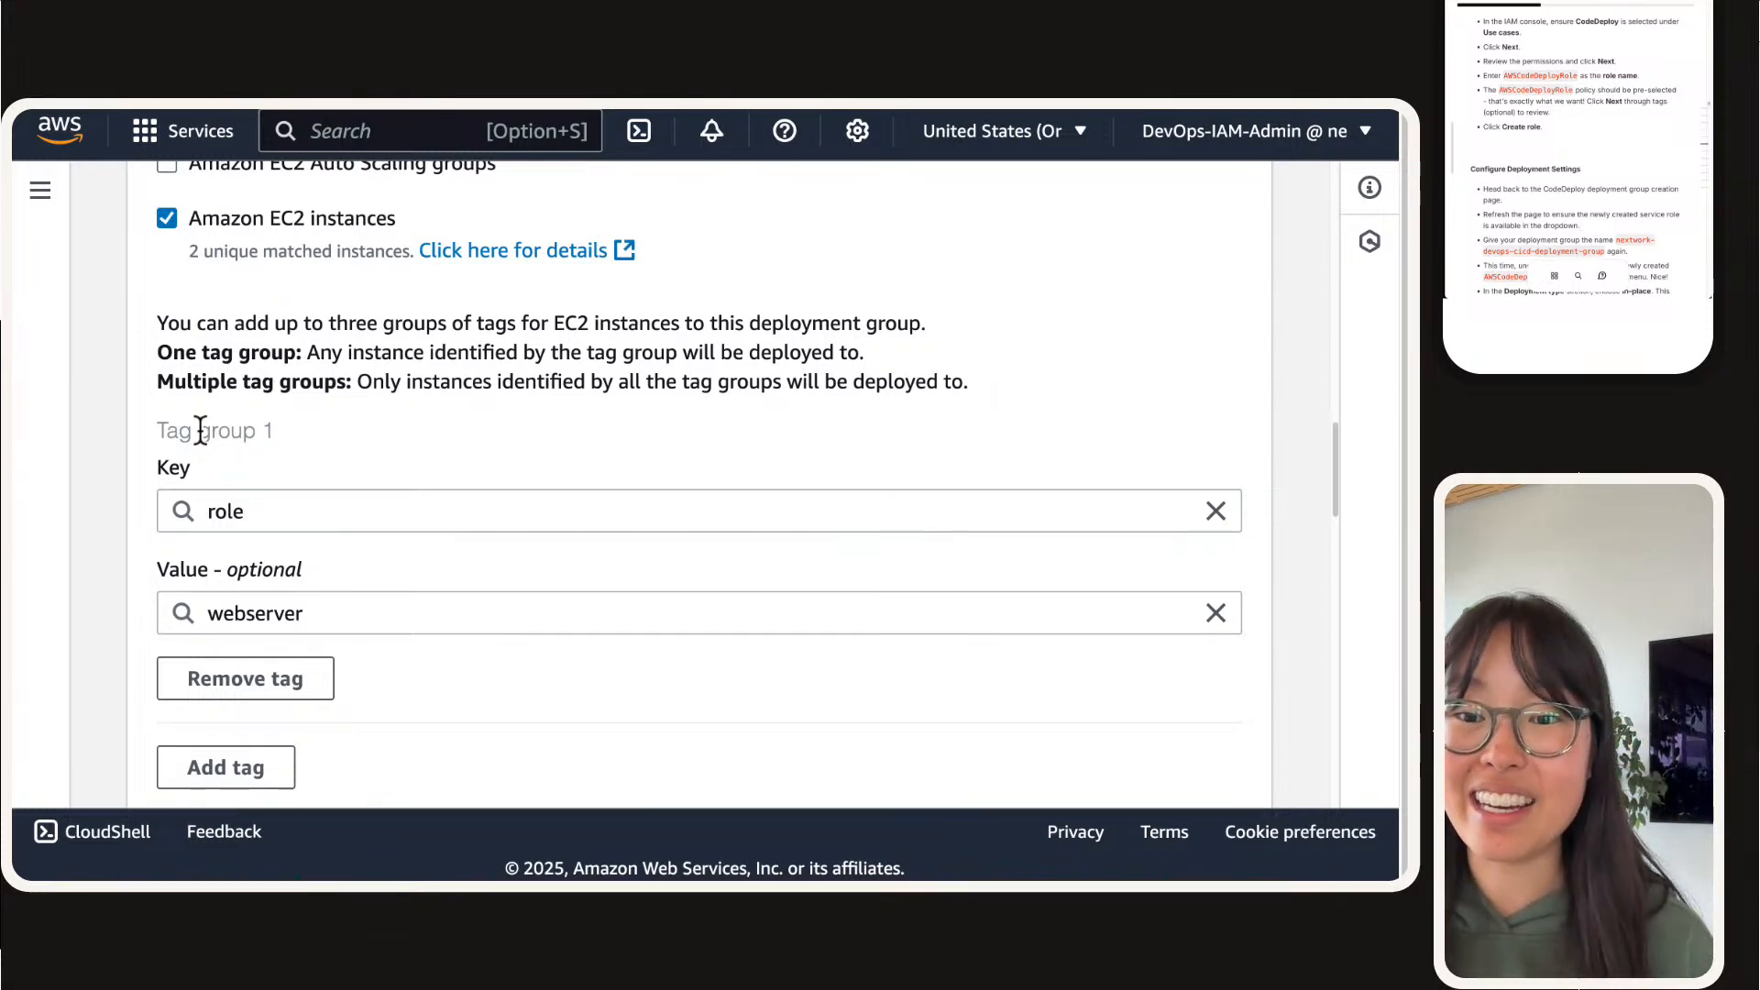
Step: Deselect Amazon EC2 instances in the environment configuration and select it again
scroll(206, 431, up, 1)
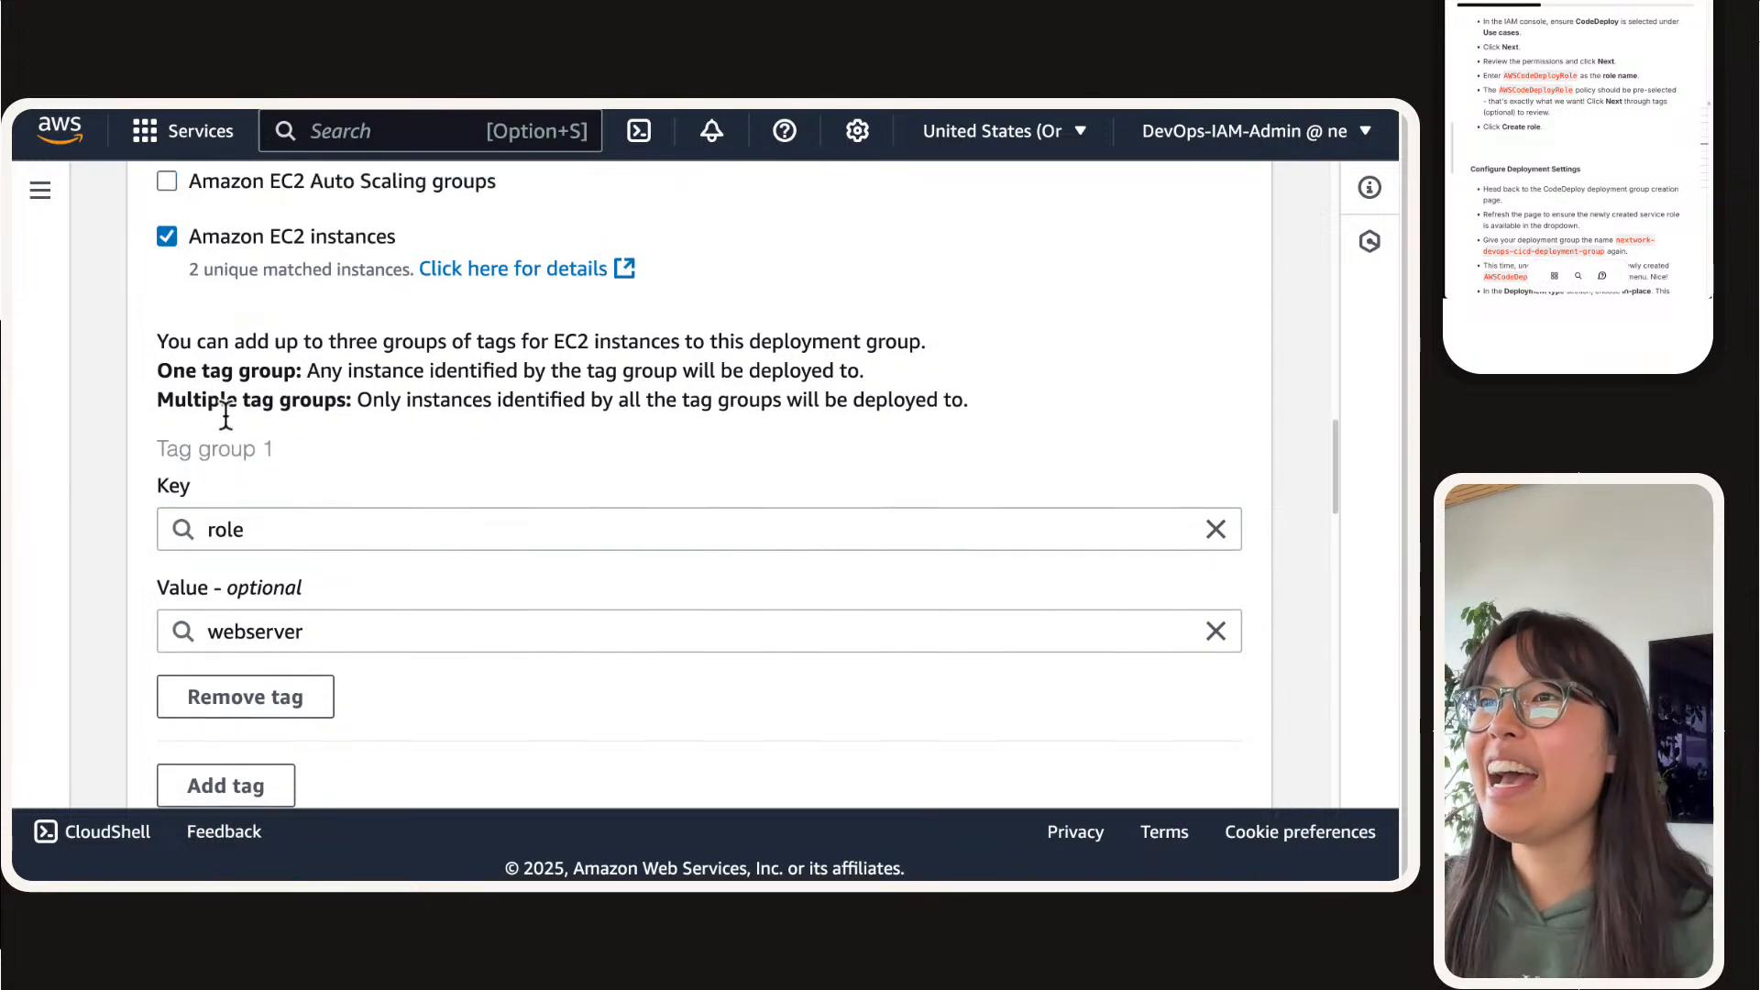
click(204, 295)
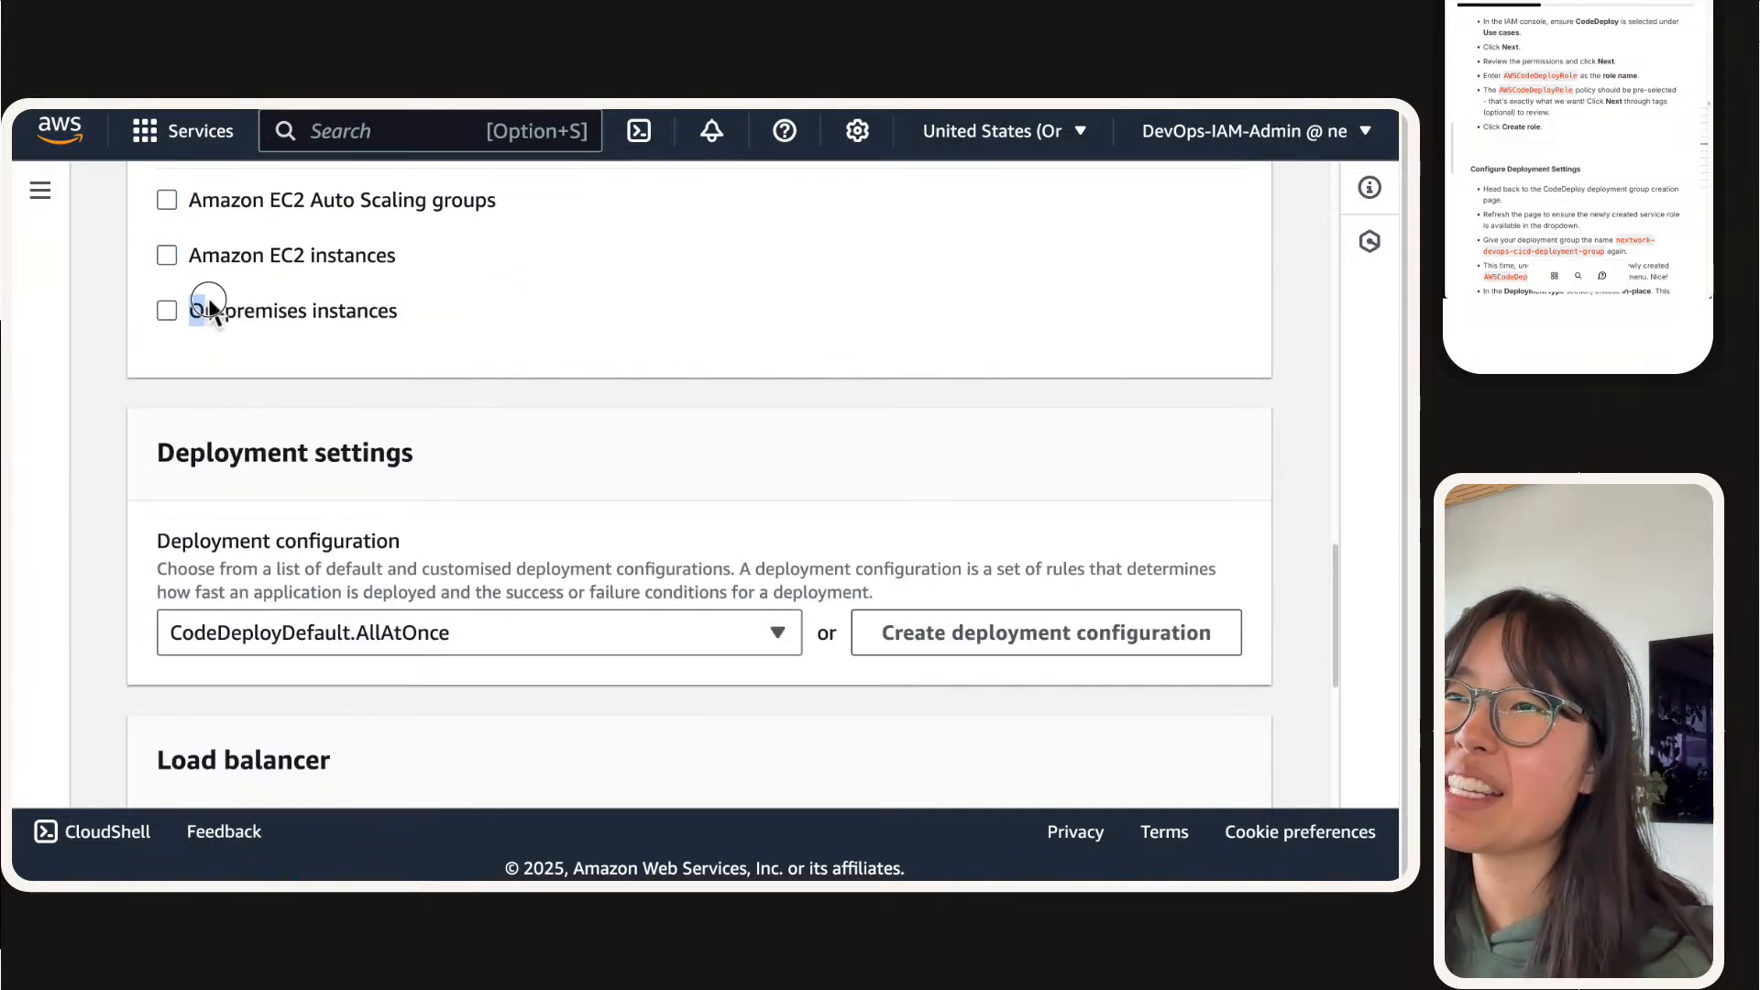
click(207, 257)
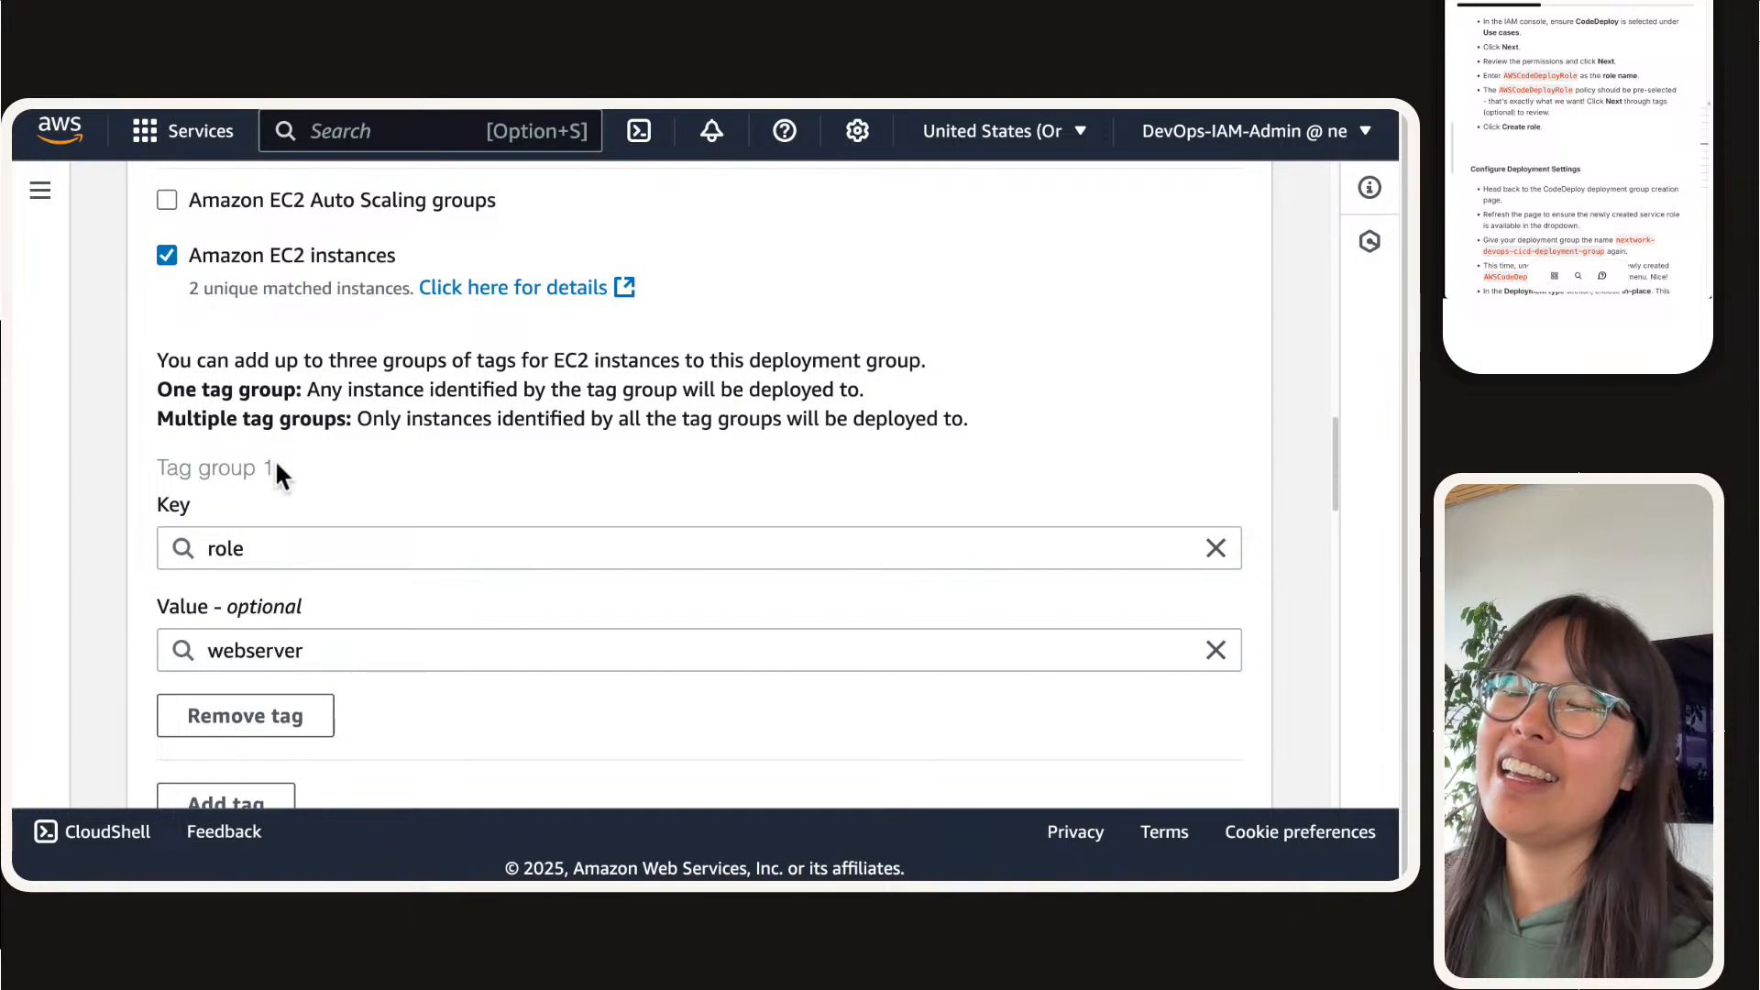
Step: Look through the CloudFormation stacks list, comparing nextwork-codedeploy-ec2-stack with nextwork-codedeploy-ec2-stack2
mouse_move(1148, 128)
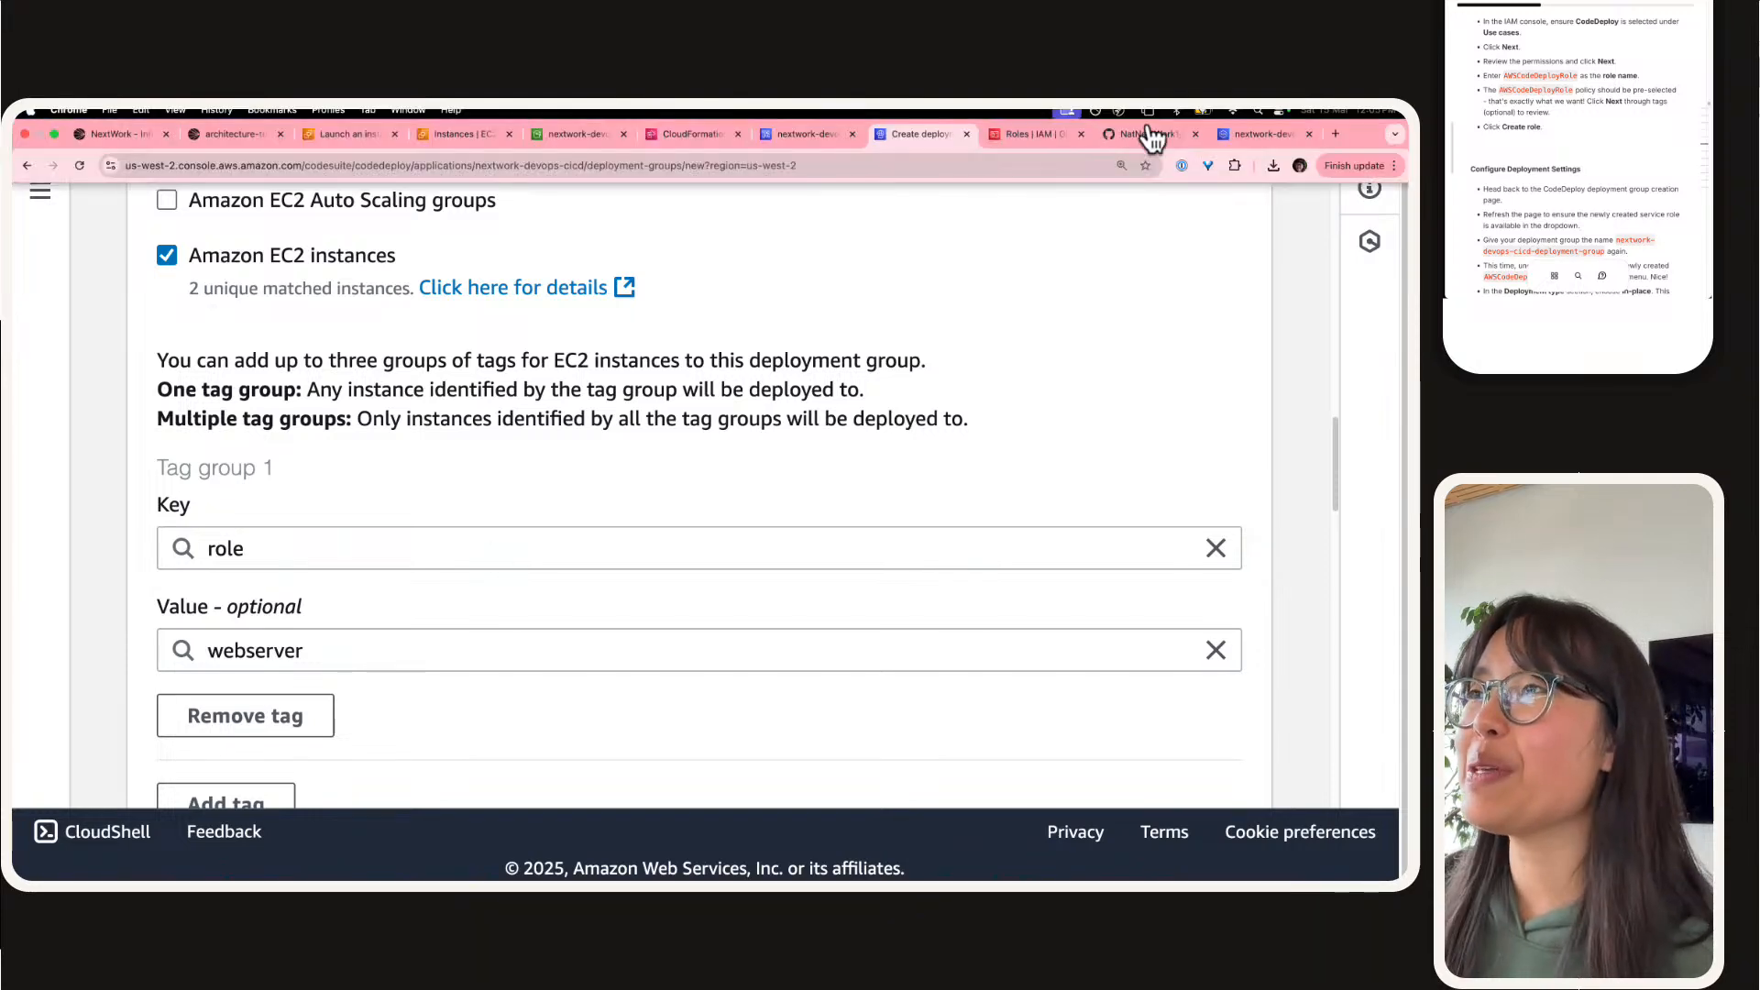
click(673, 134)
scroll(408, 601, down, 5)
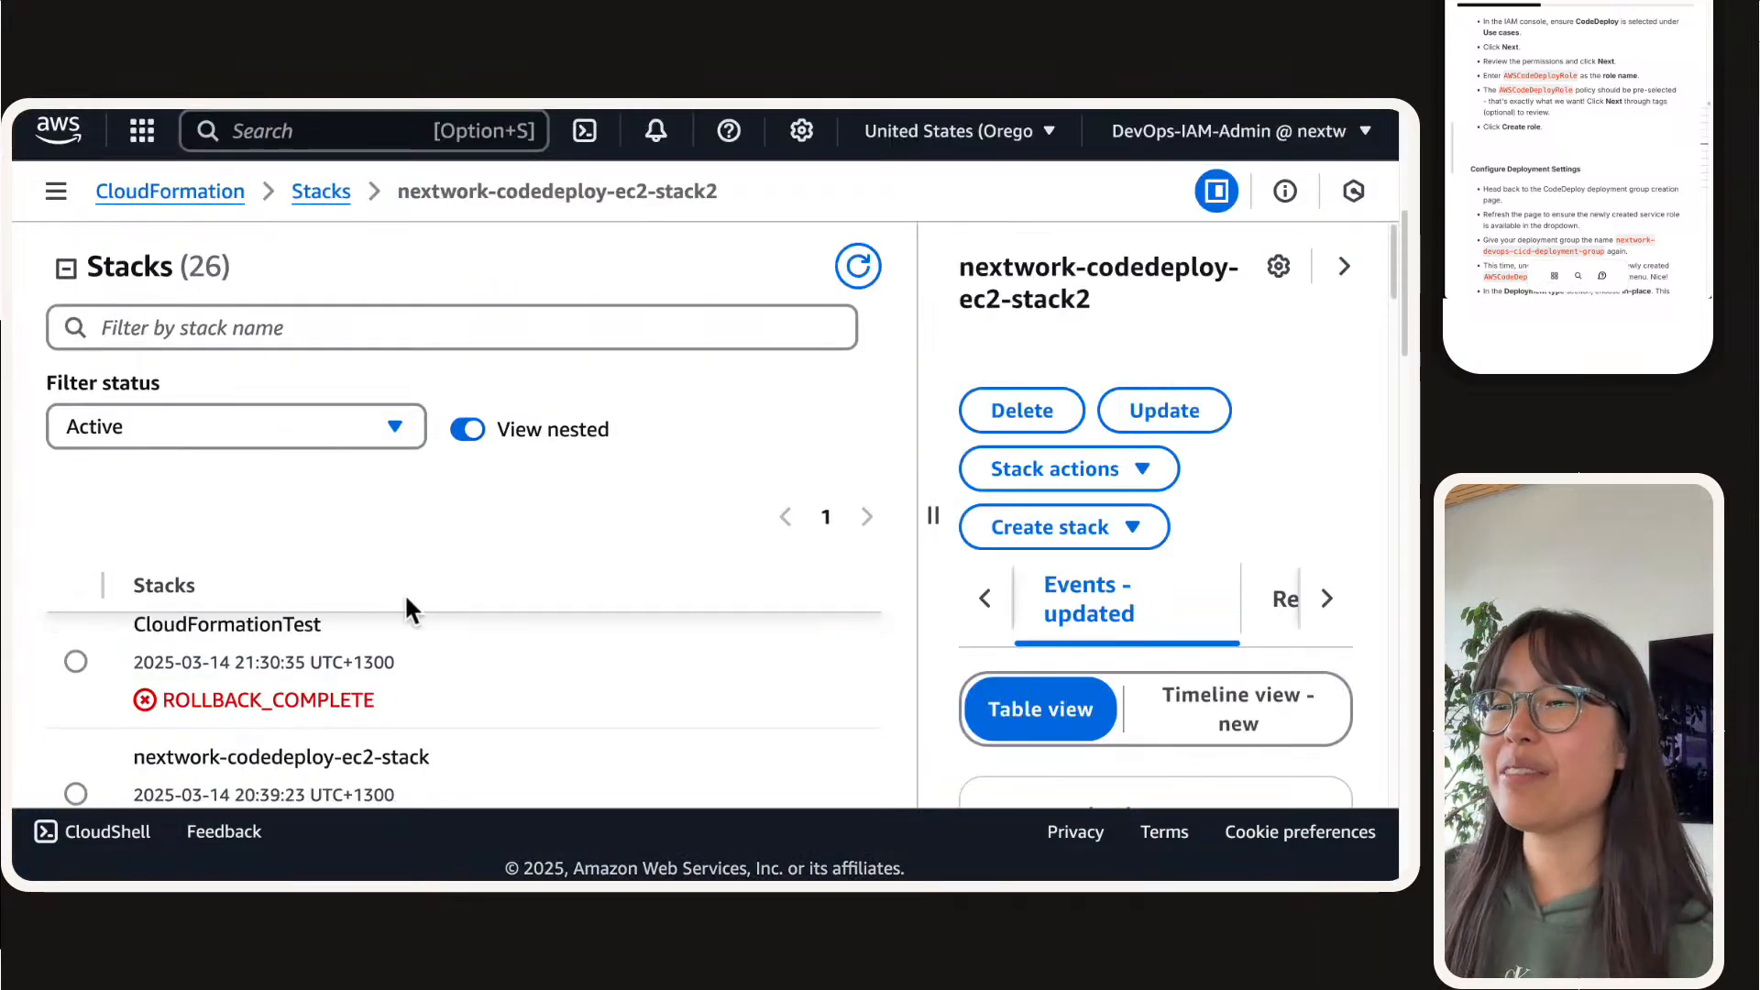
scroll(365, 746, up, 5)
scroll(364, 747, up, 3)
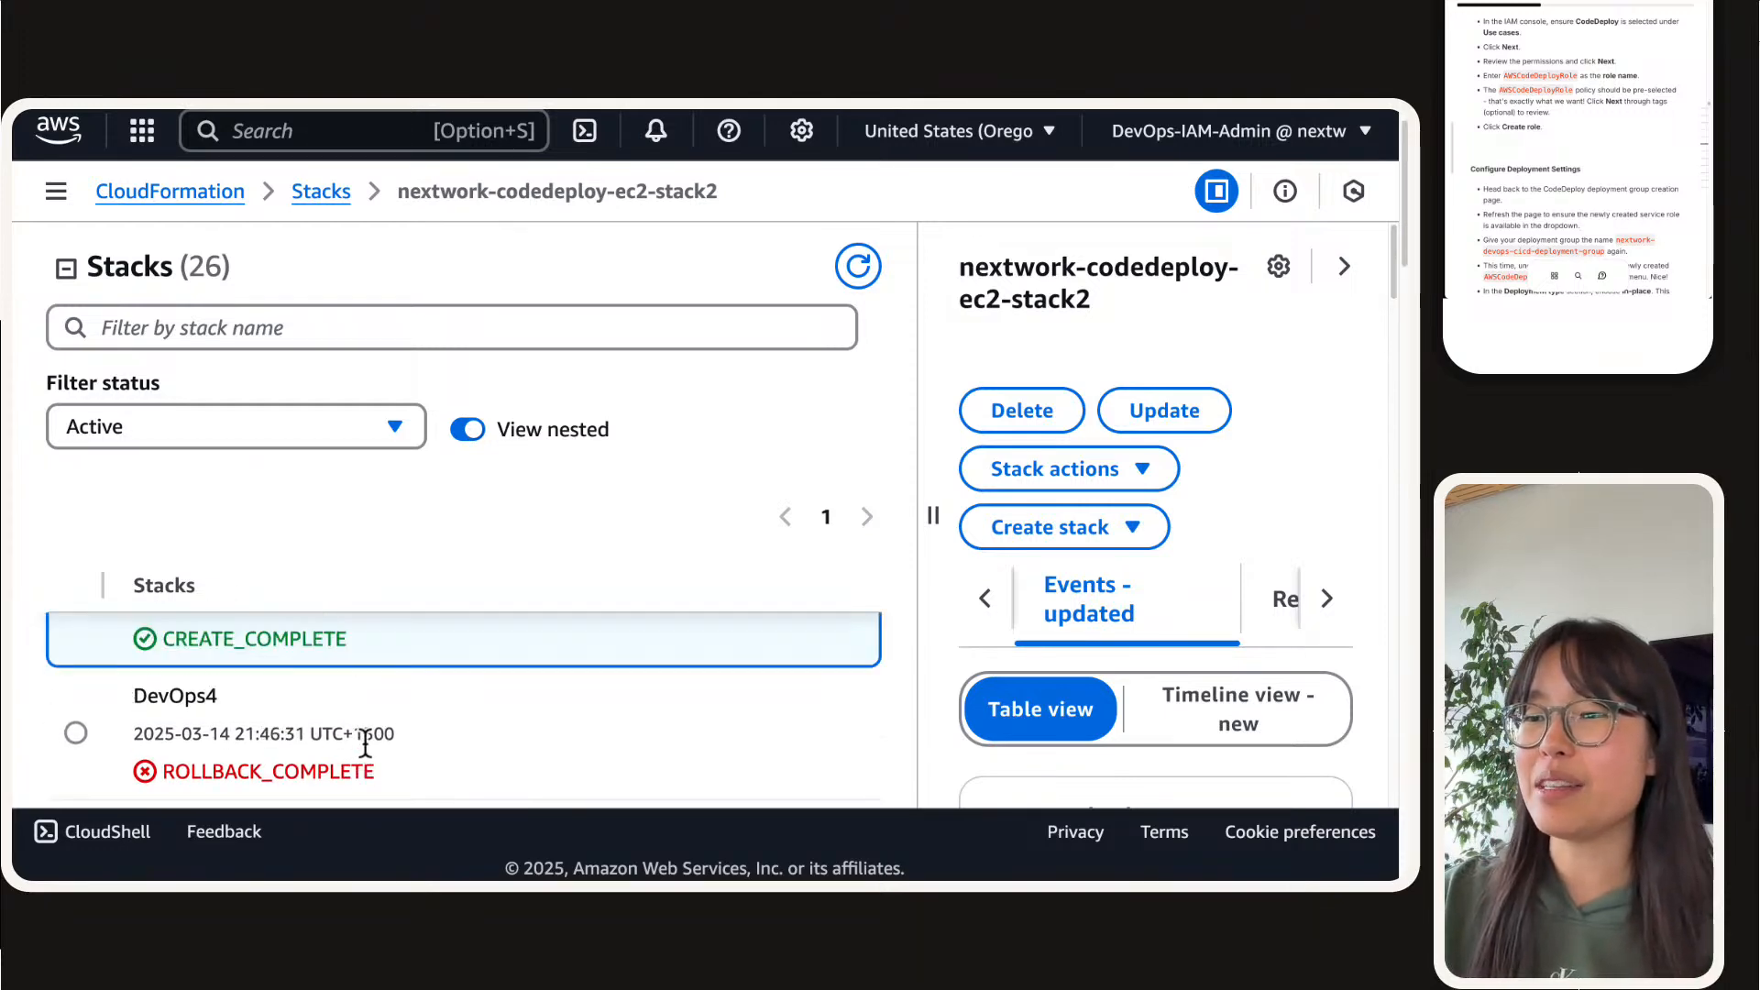
scroll(288, 687, down, 6)
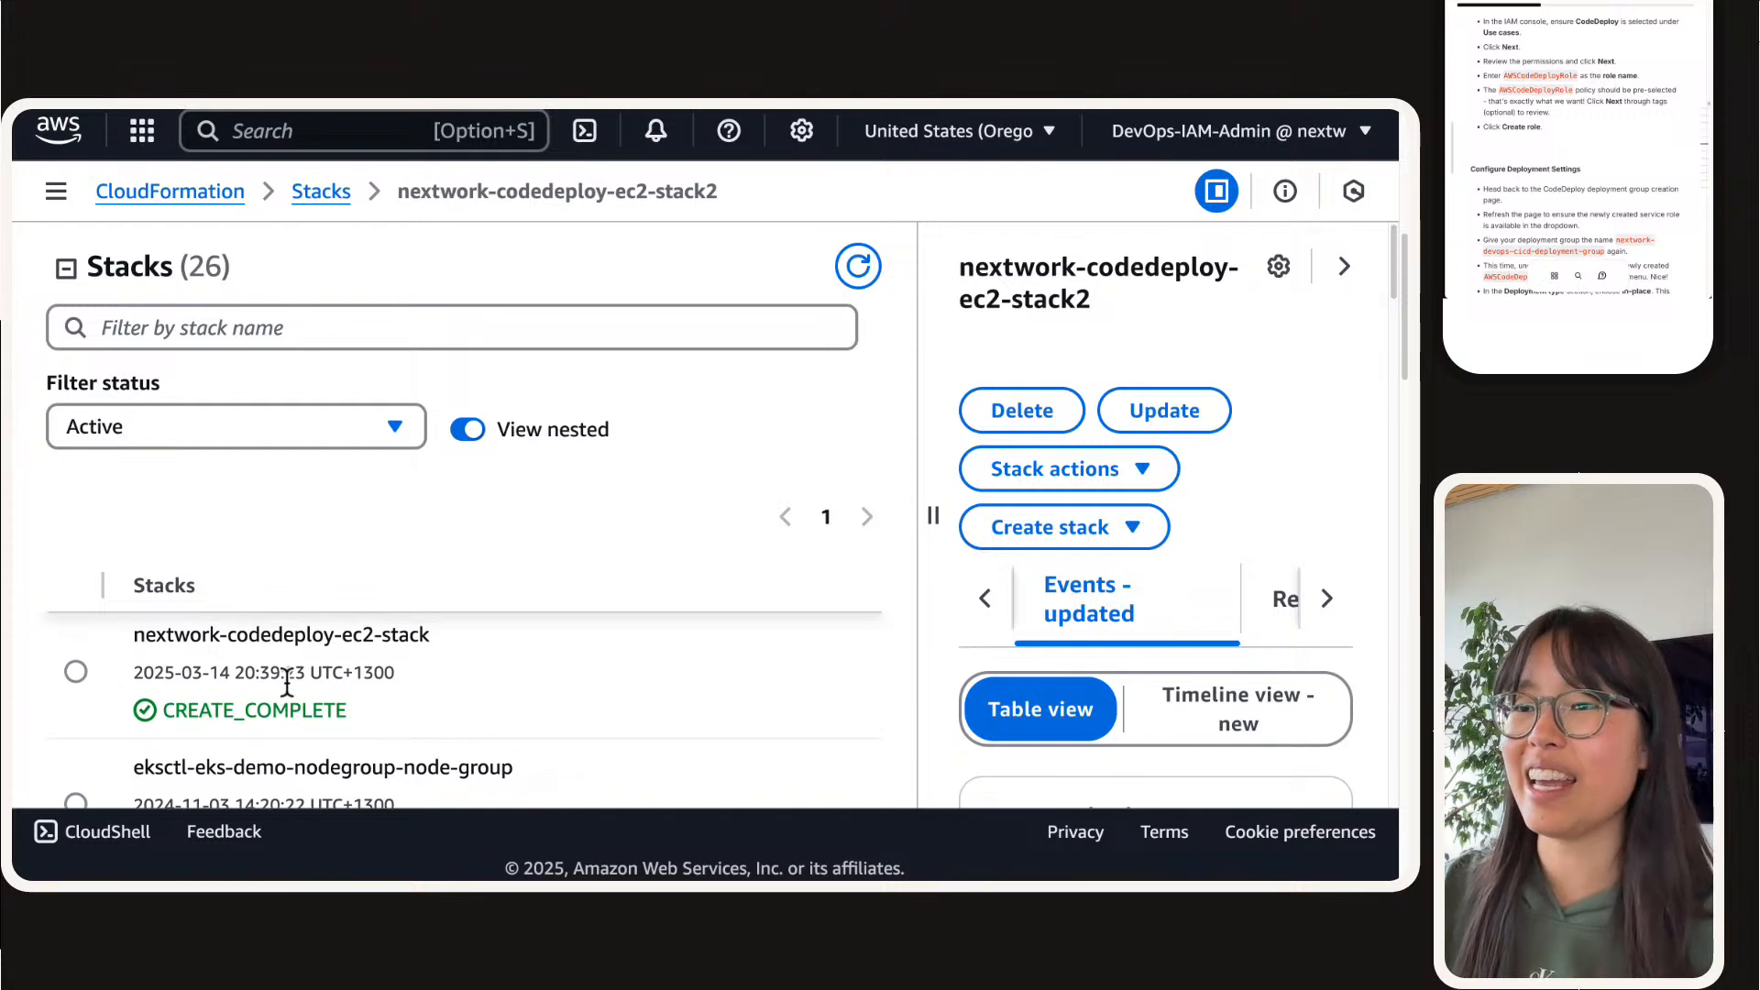
click(77, 670)
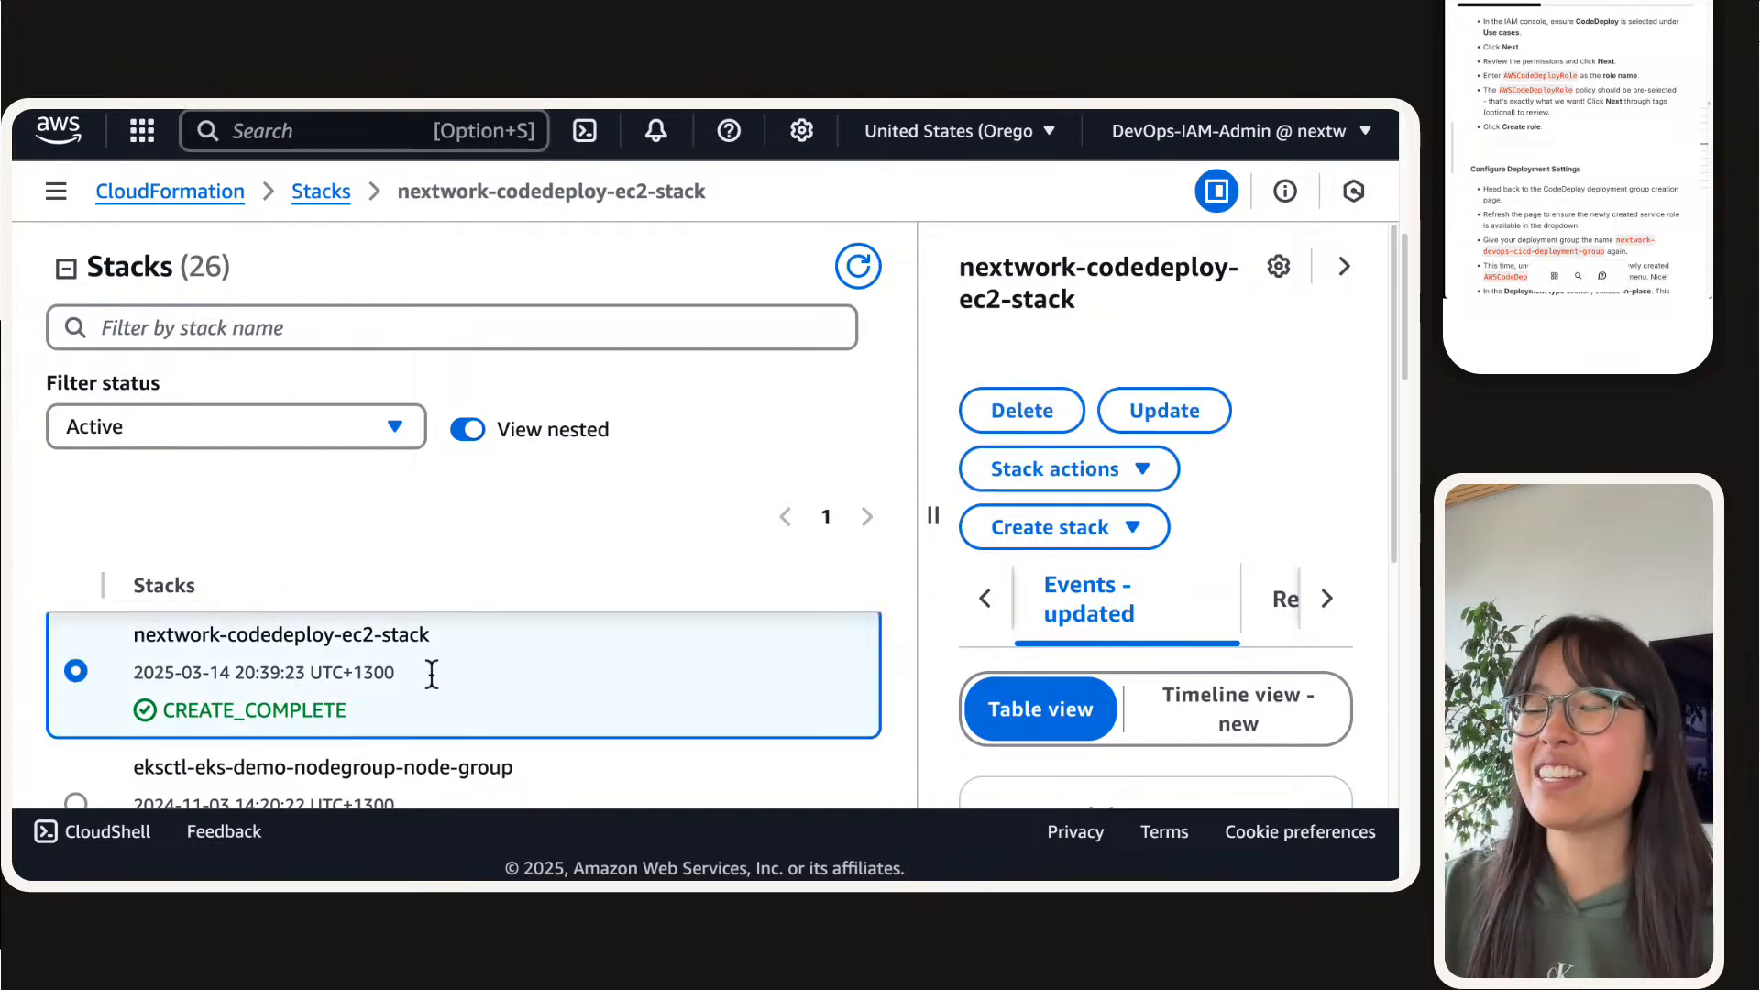
scroll(317, 642, down, 3)
scroll(319, 638, up, 10)
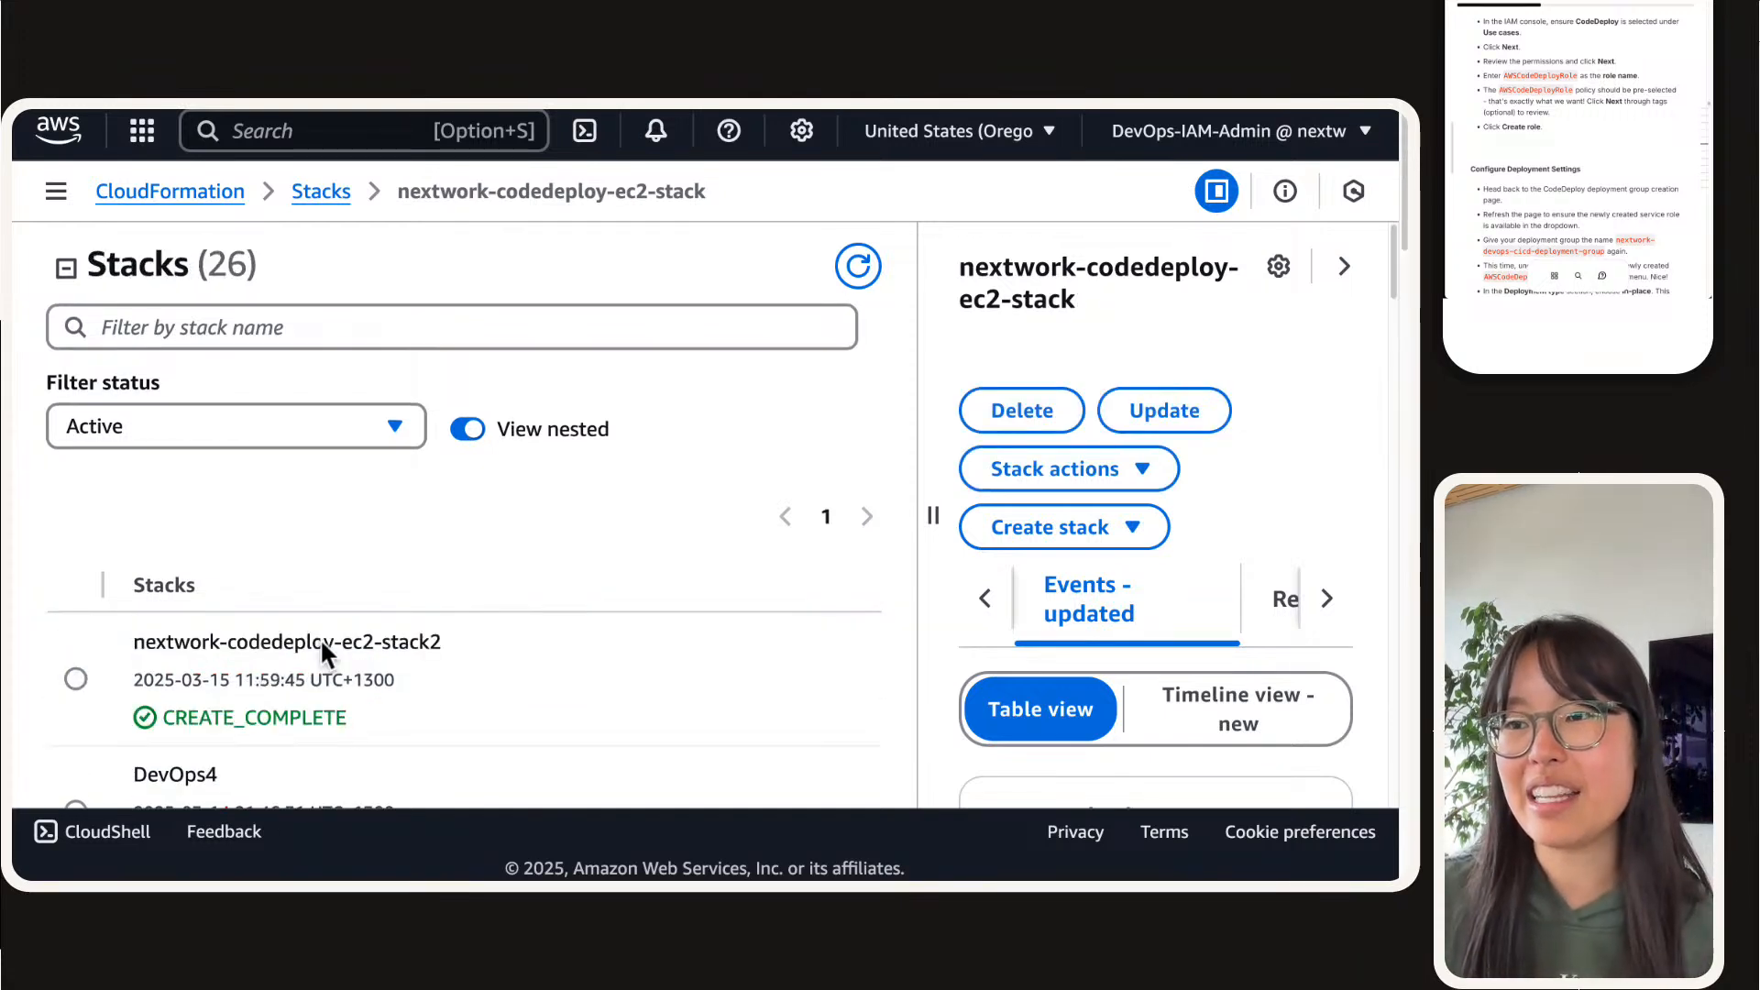
mouse_move(852, 167)
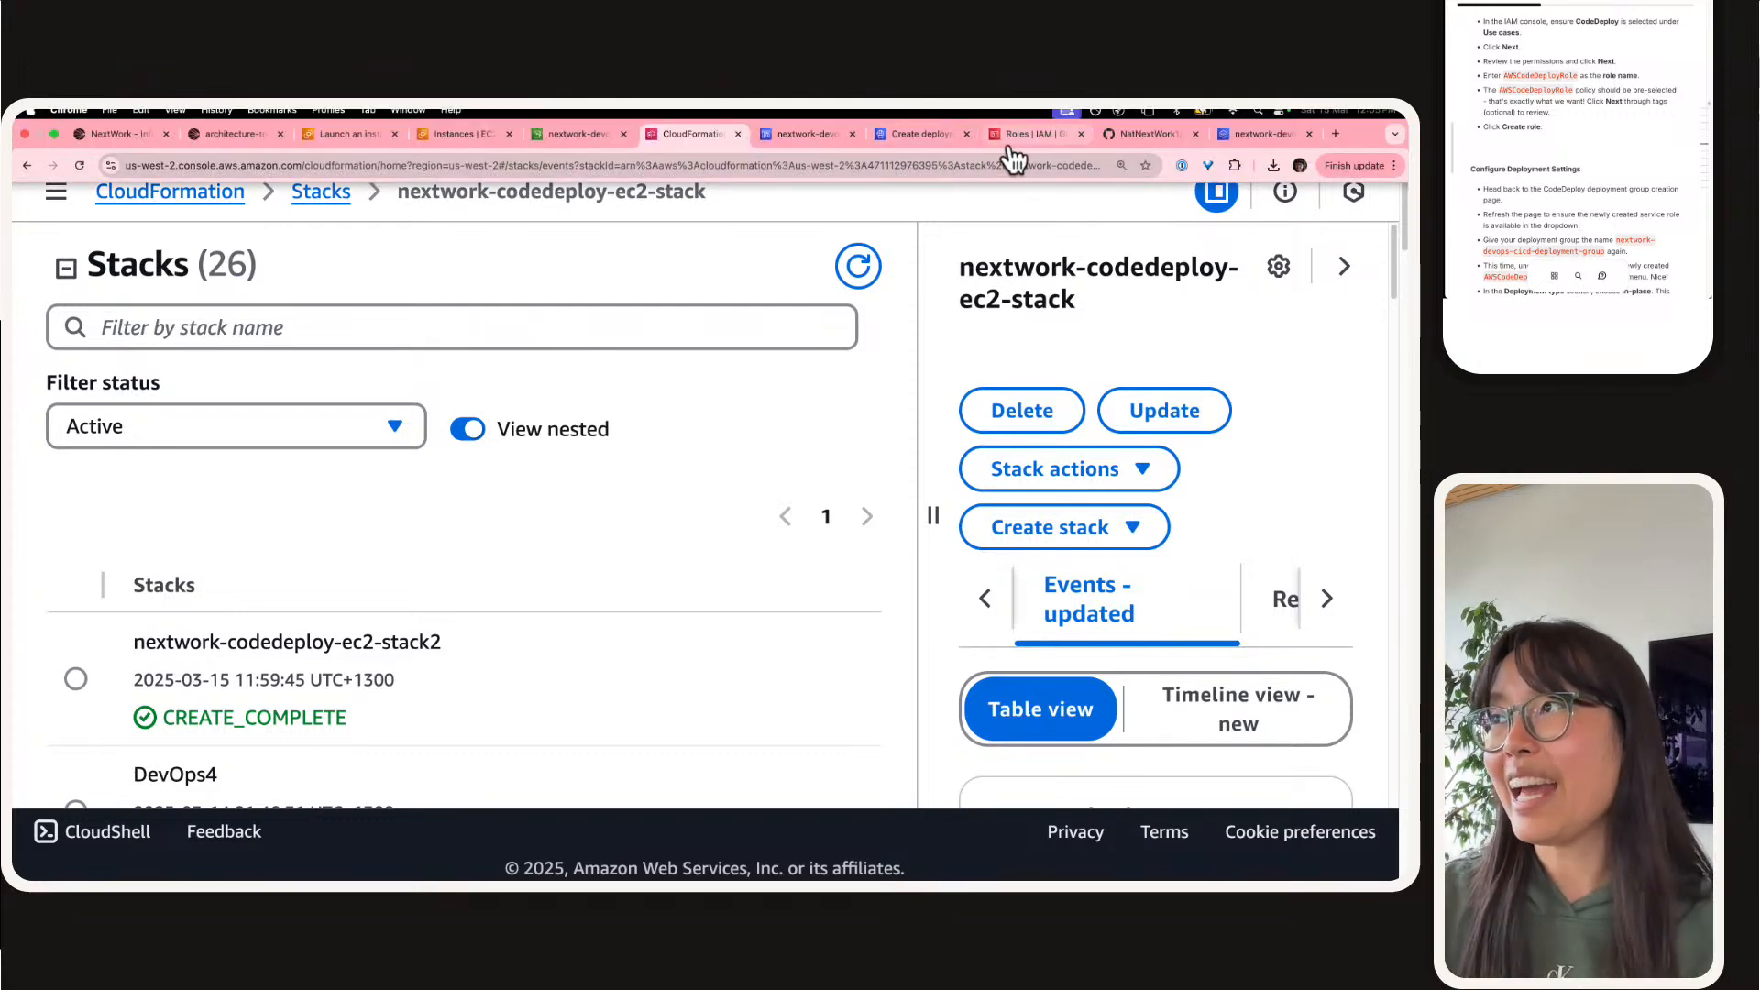
Step: Return to the deployment group creation form and disable load balancing, keeping the CodeDeployDefault.AllAtOnce deployment configuration
click(1014, 139)
click(836, 137)
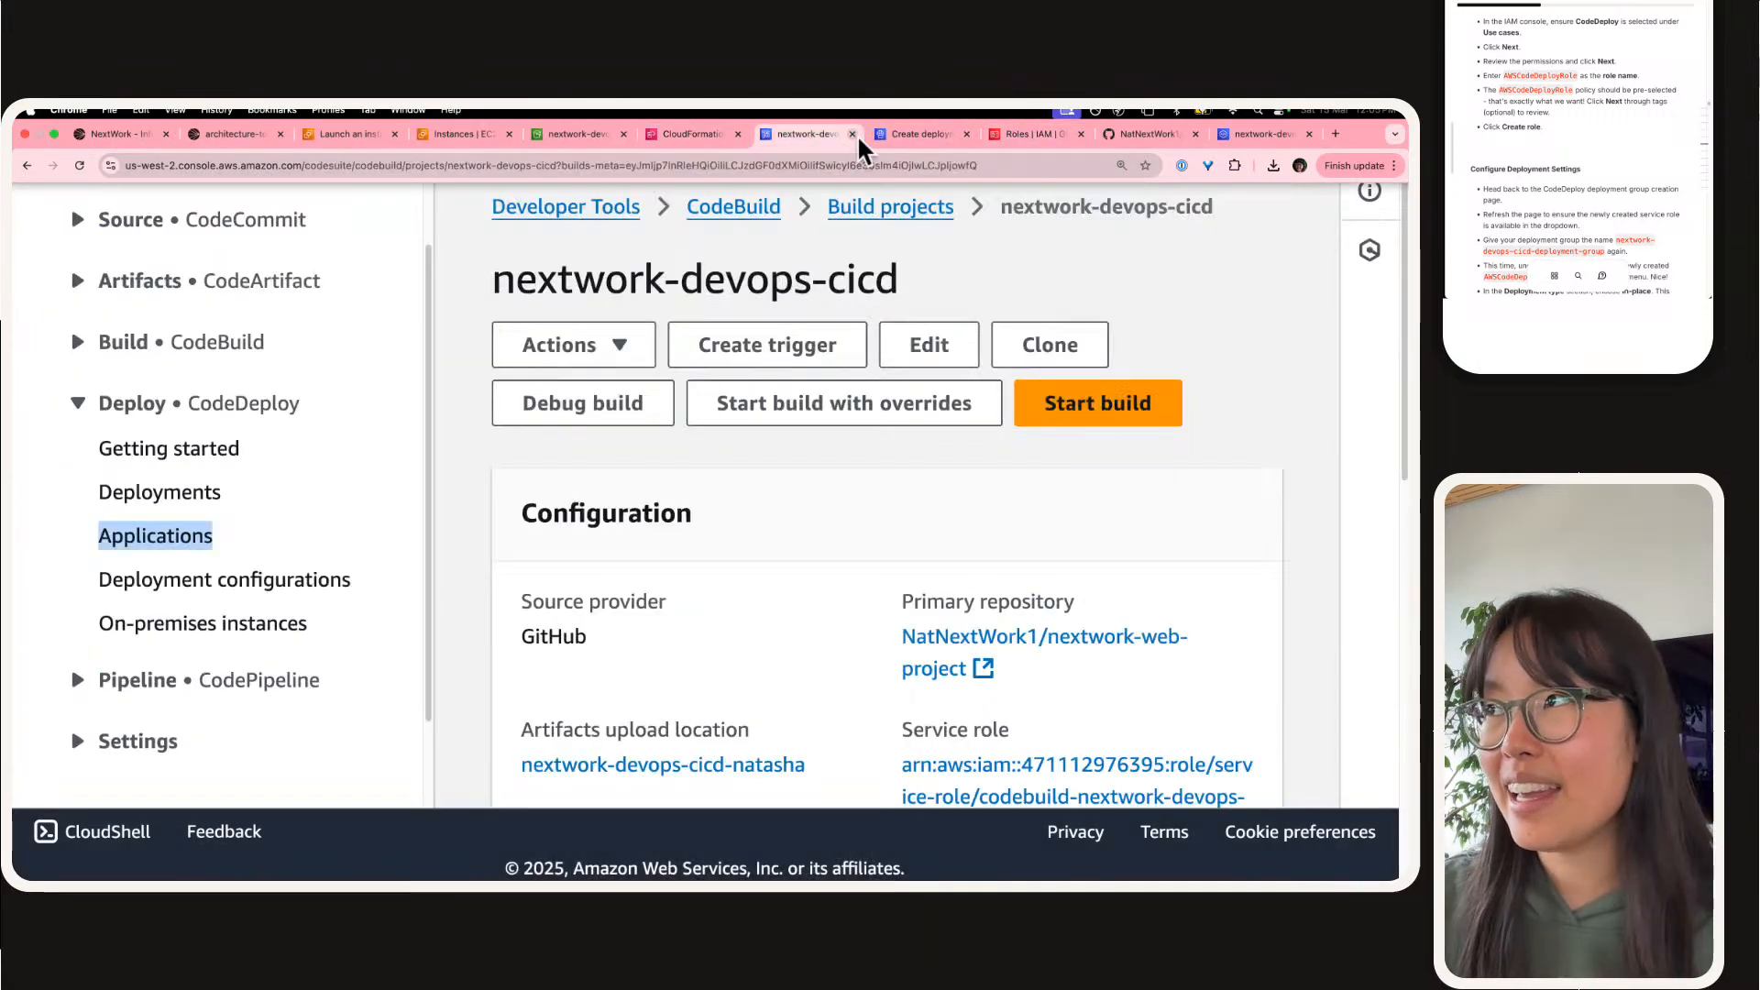
click(904, 134)
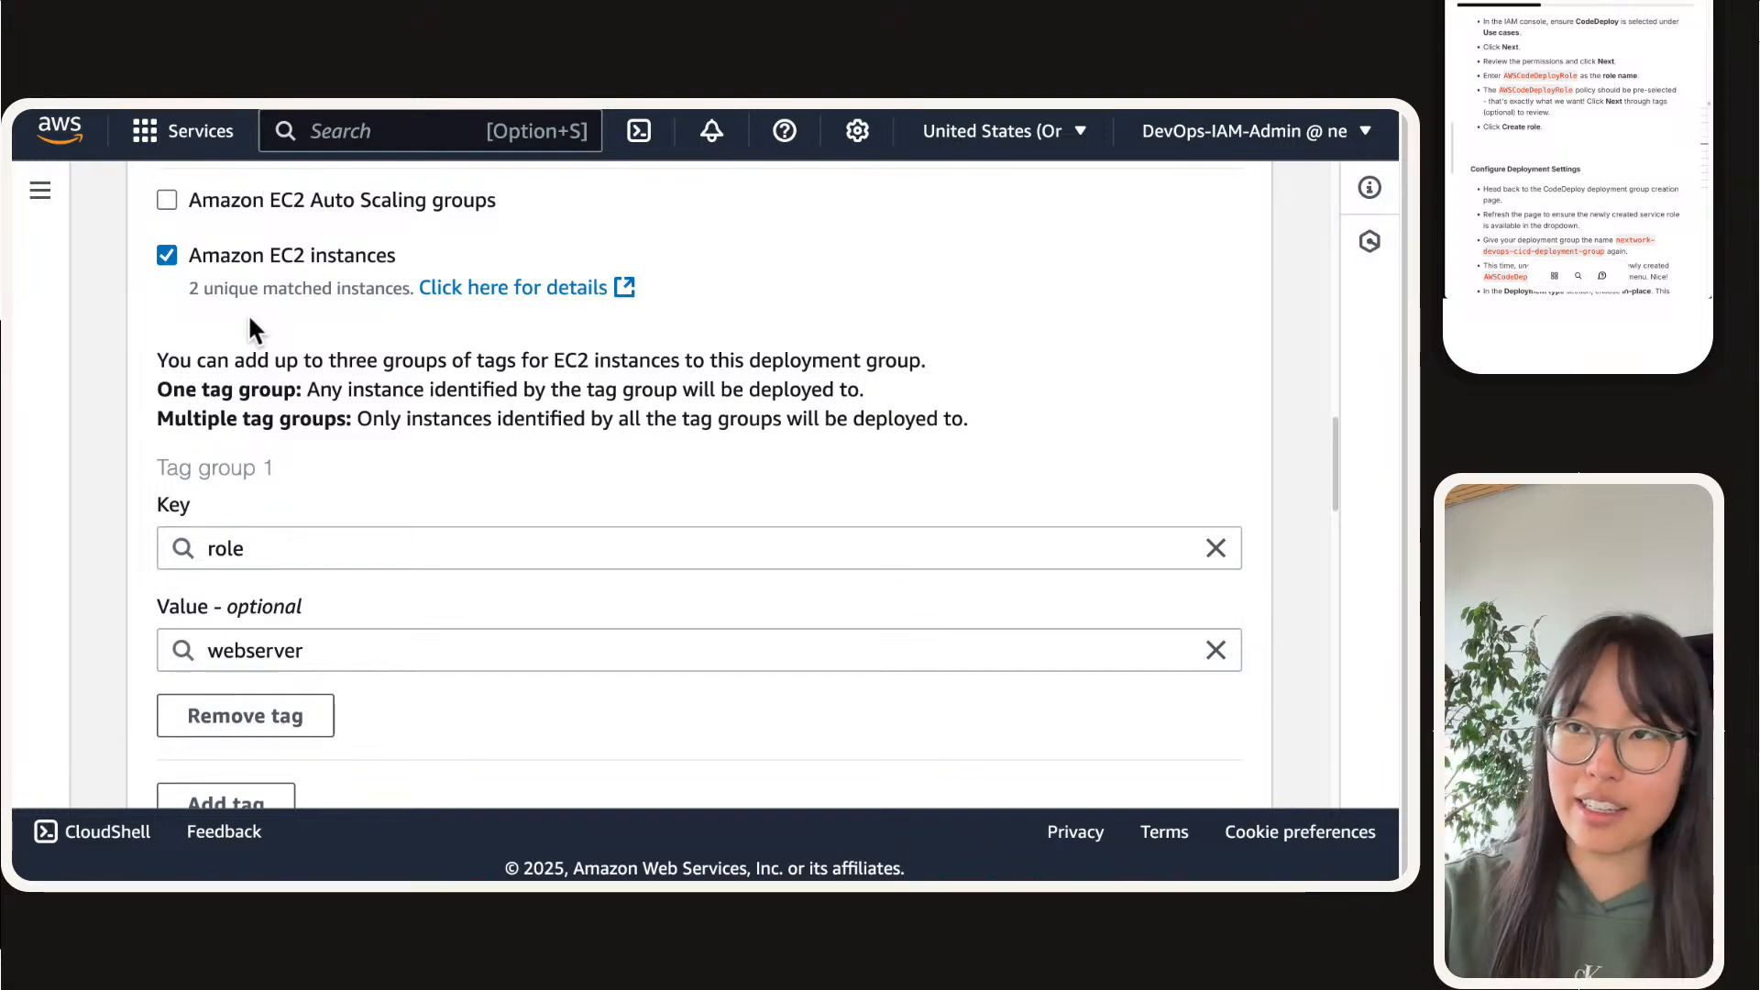
scroll(285, 357, down, 6)
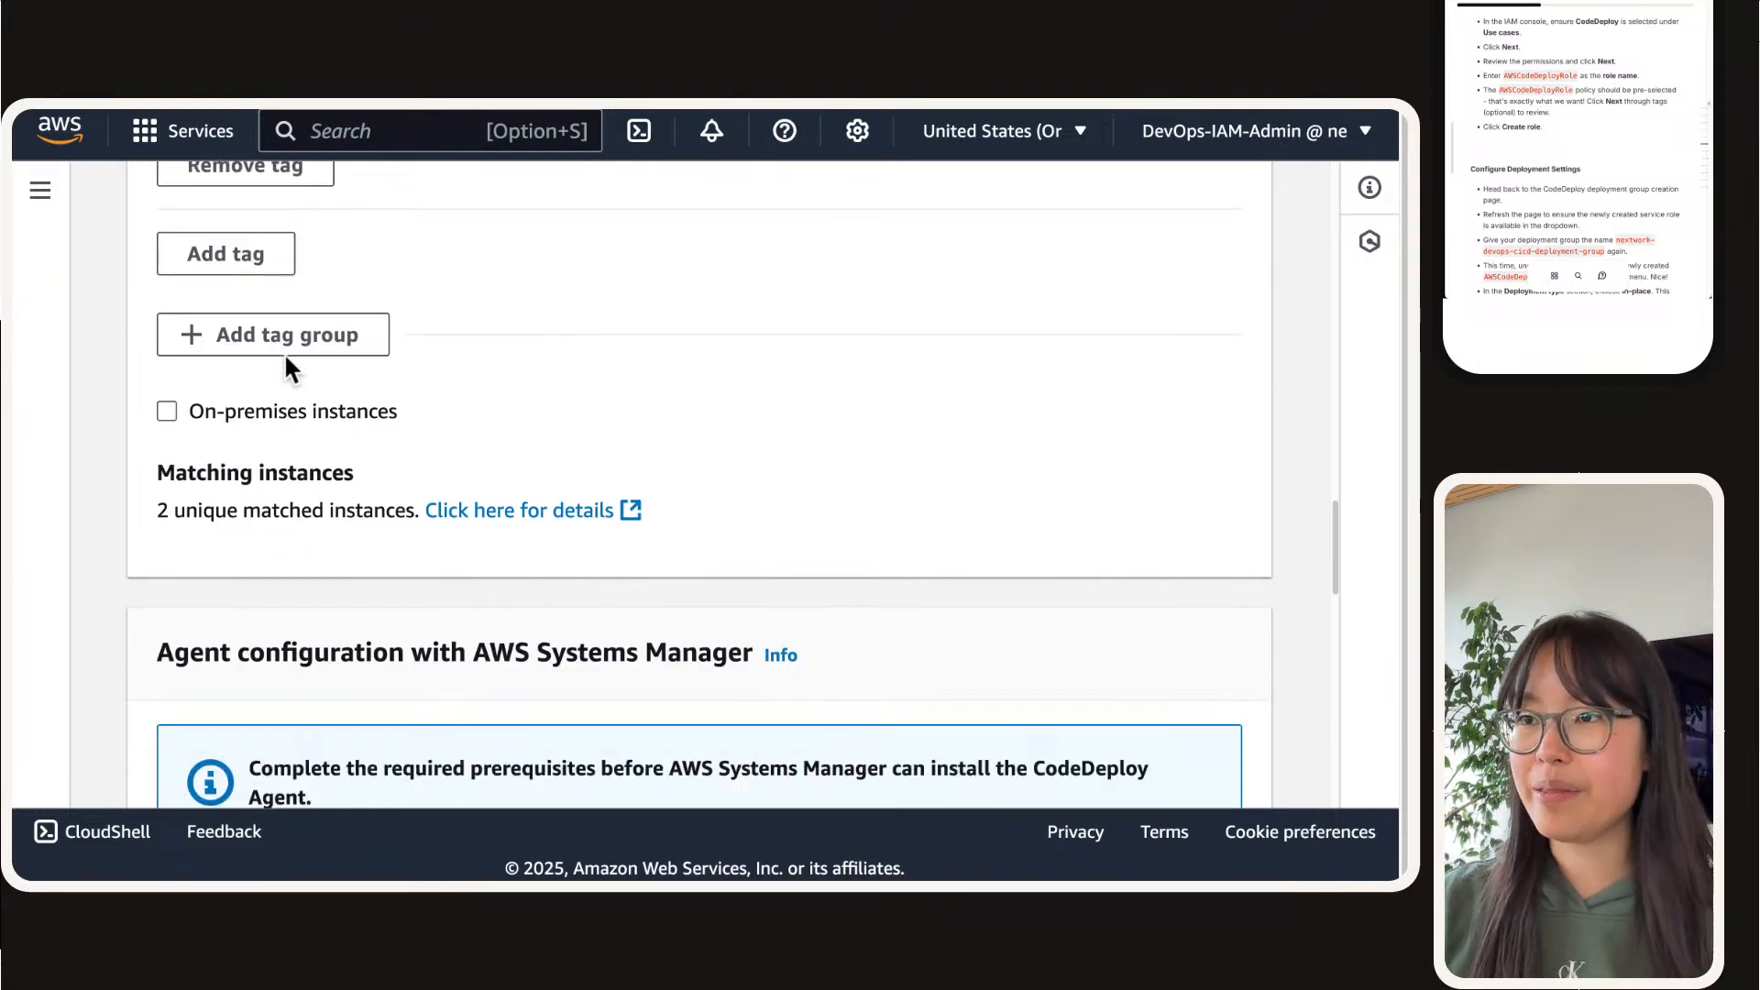
scroll(284, 353, down, 5)
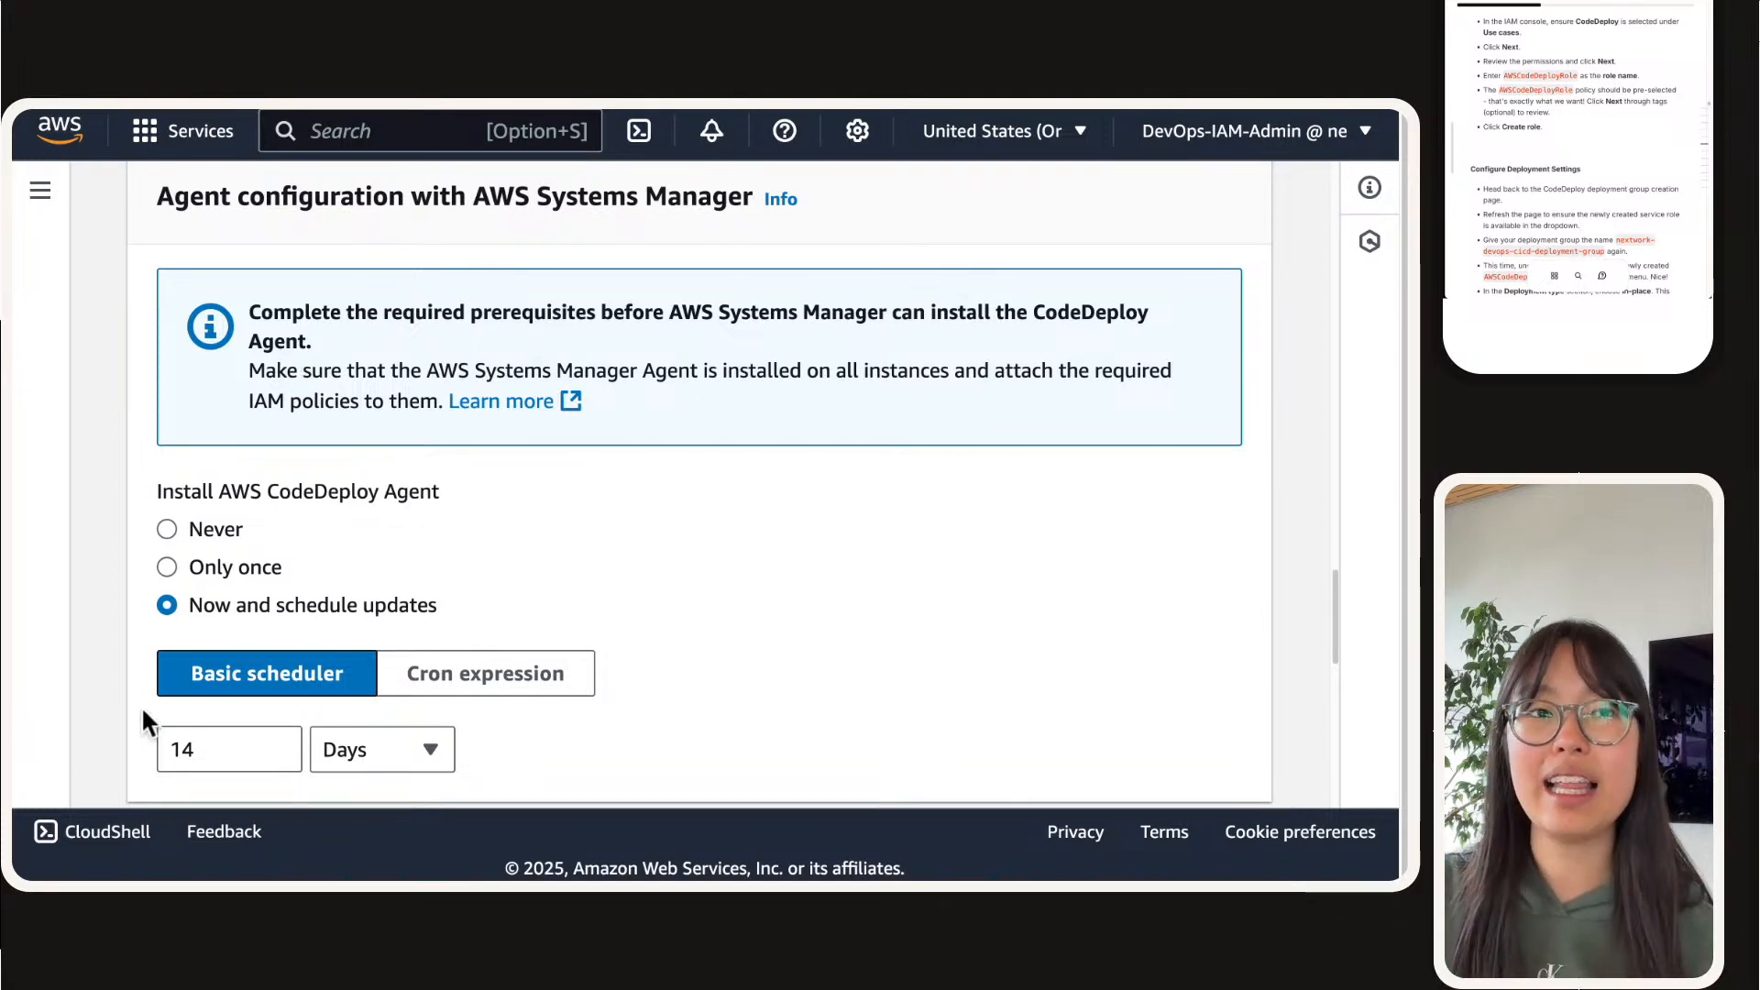
scroll(143, 715, down, 8)
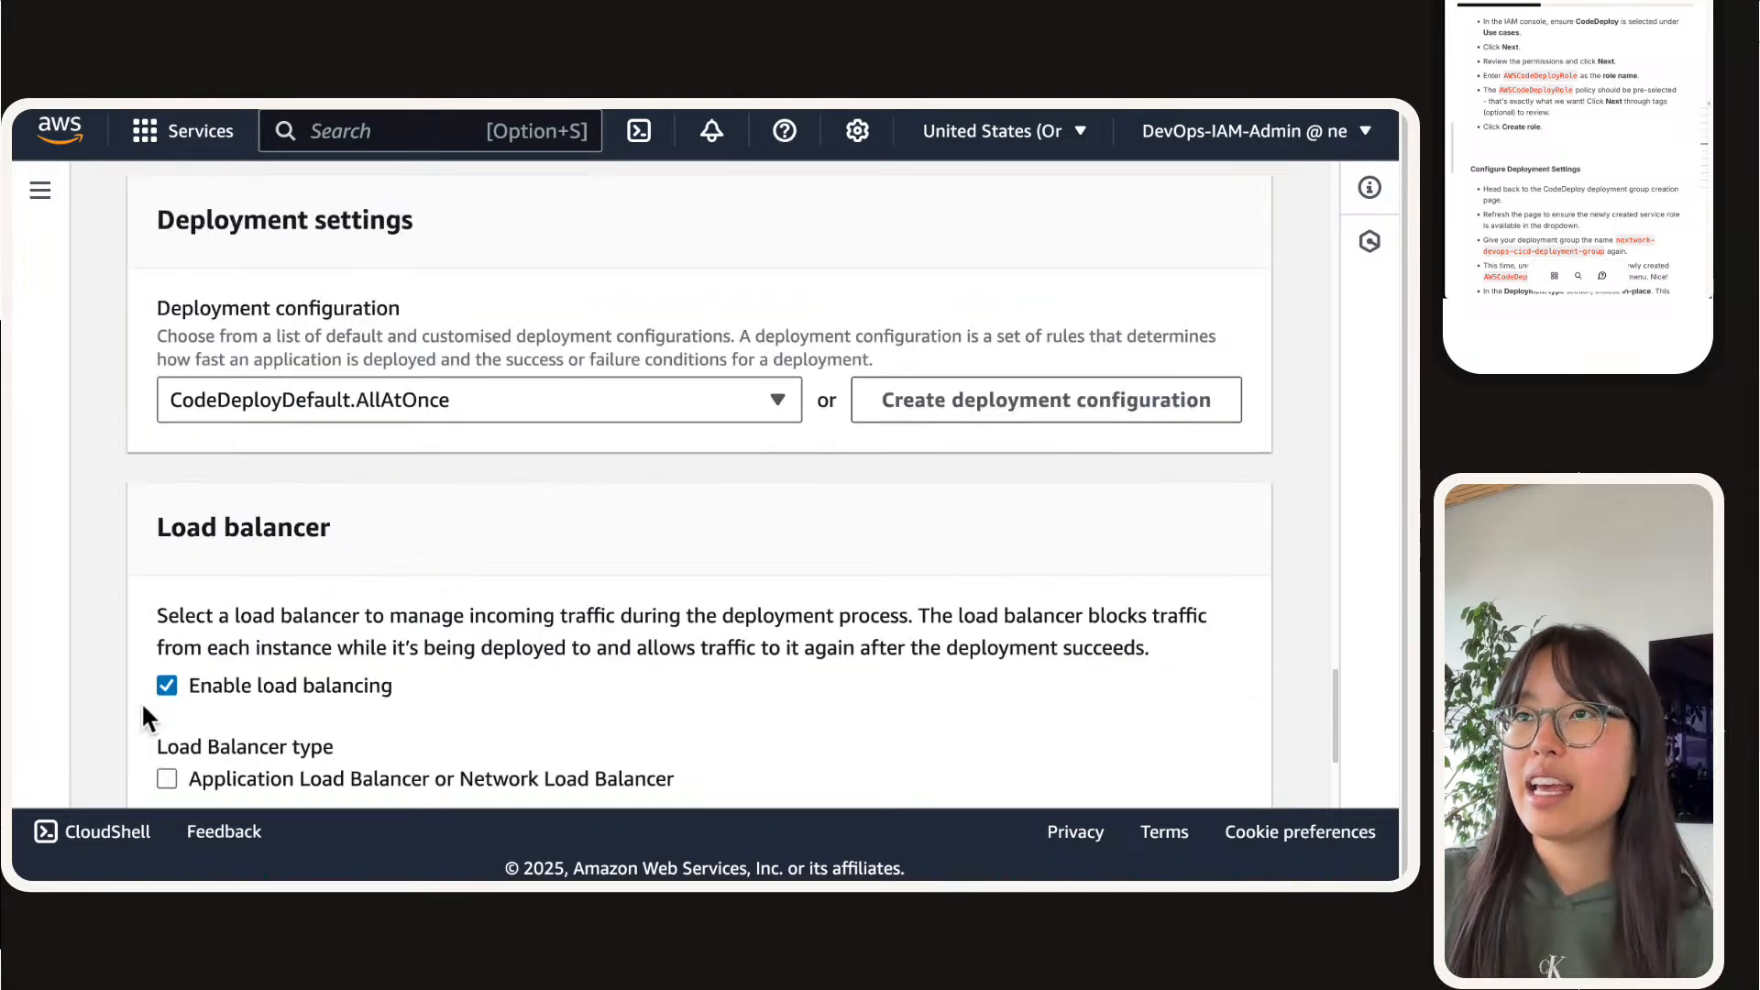
scroll(143, 699, up, 1)
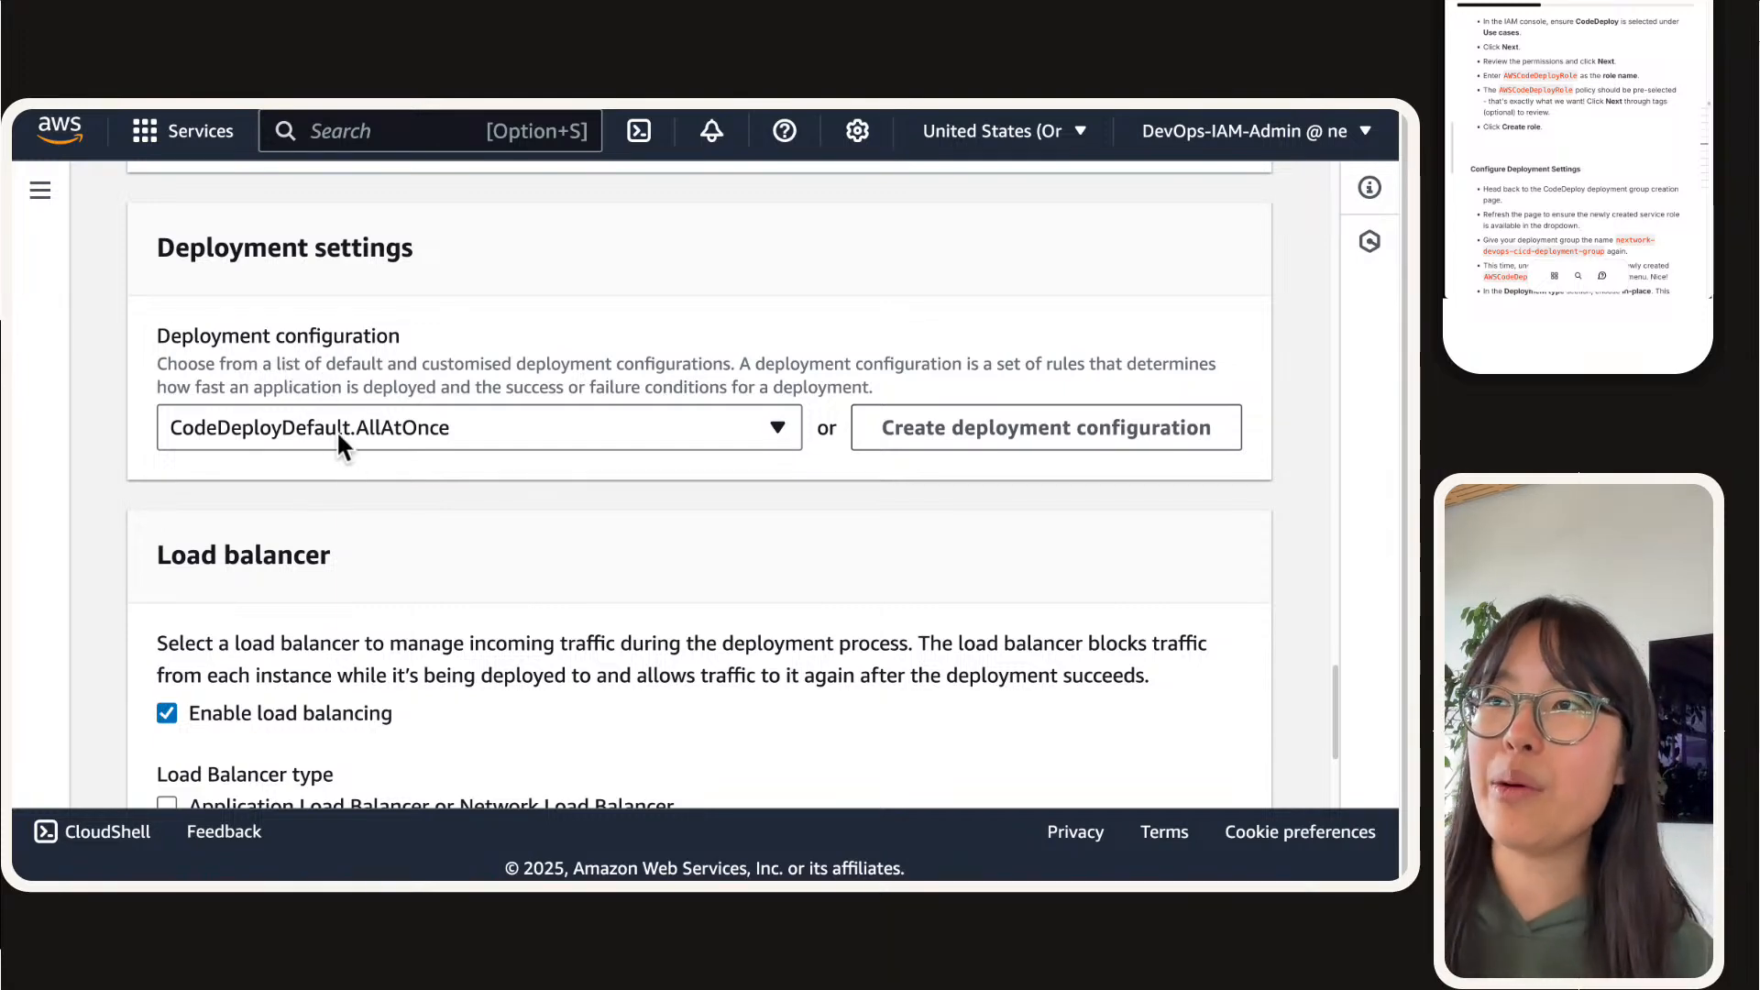
scroll(331, 389, down, 1)
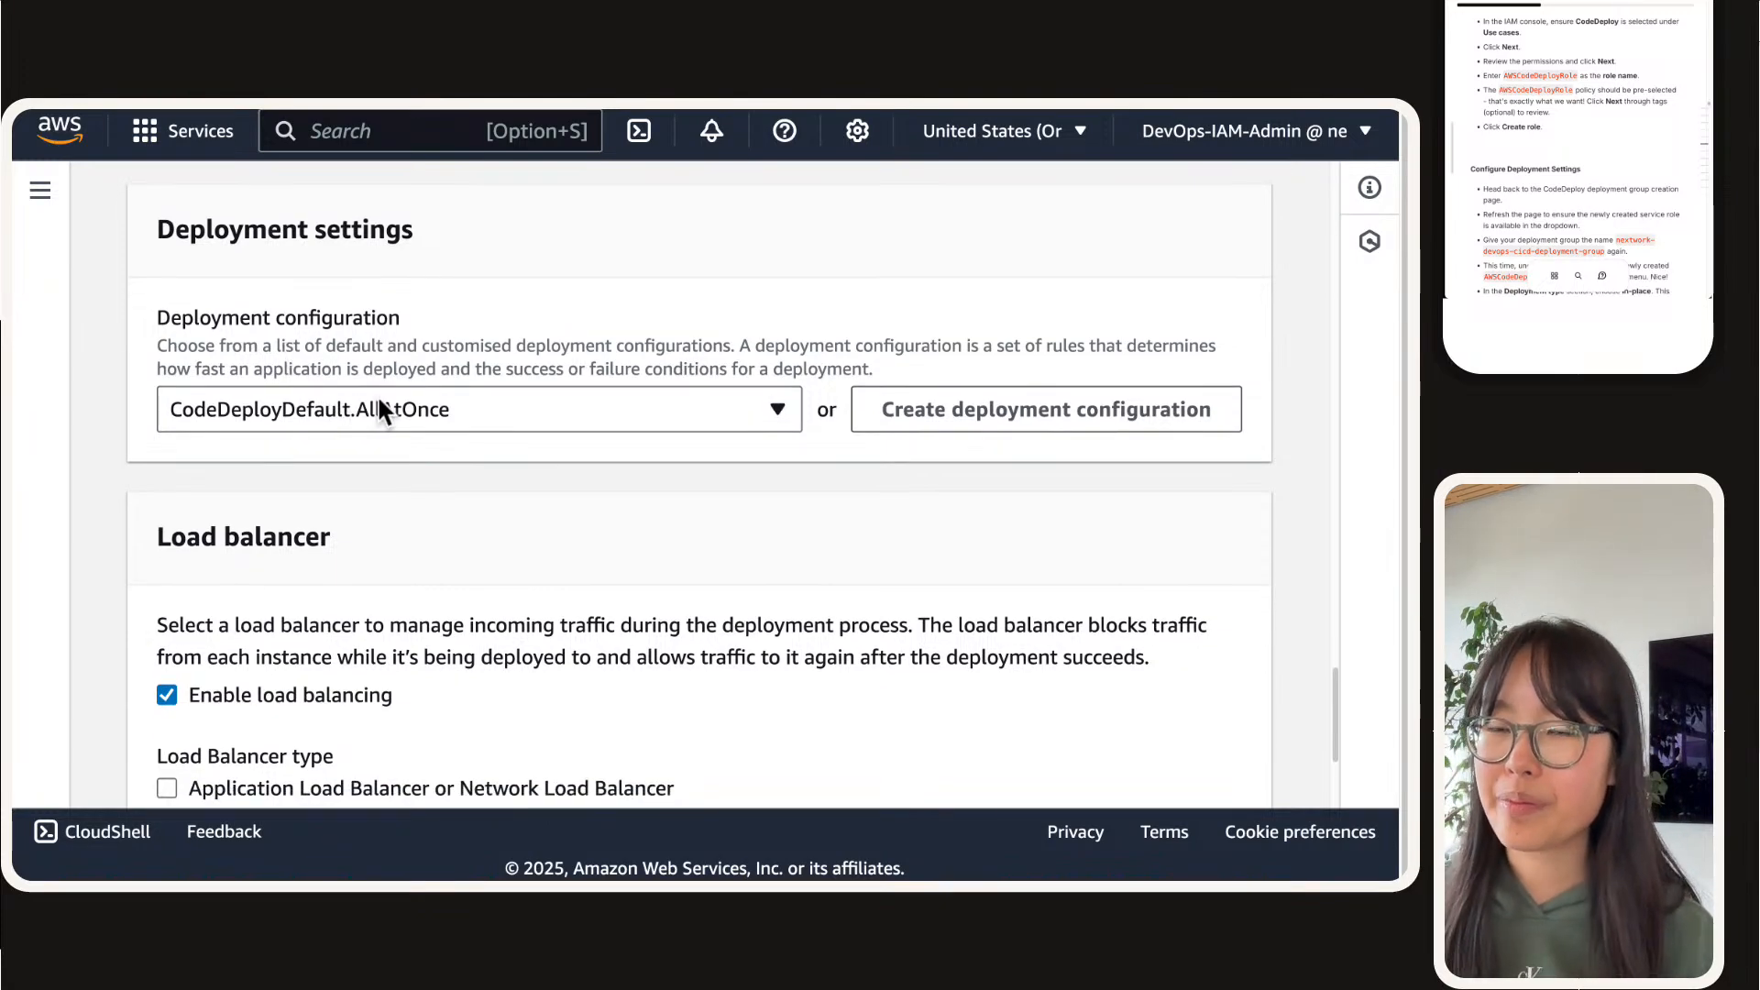
scroll(381, 406, down, 3)
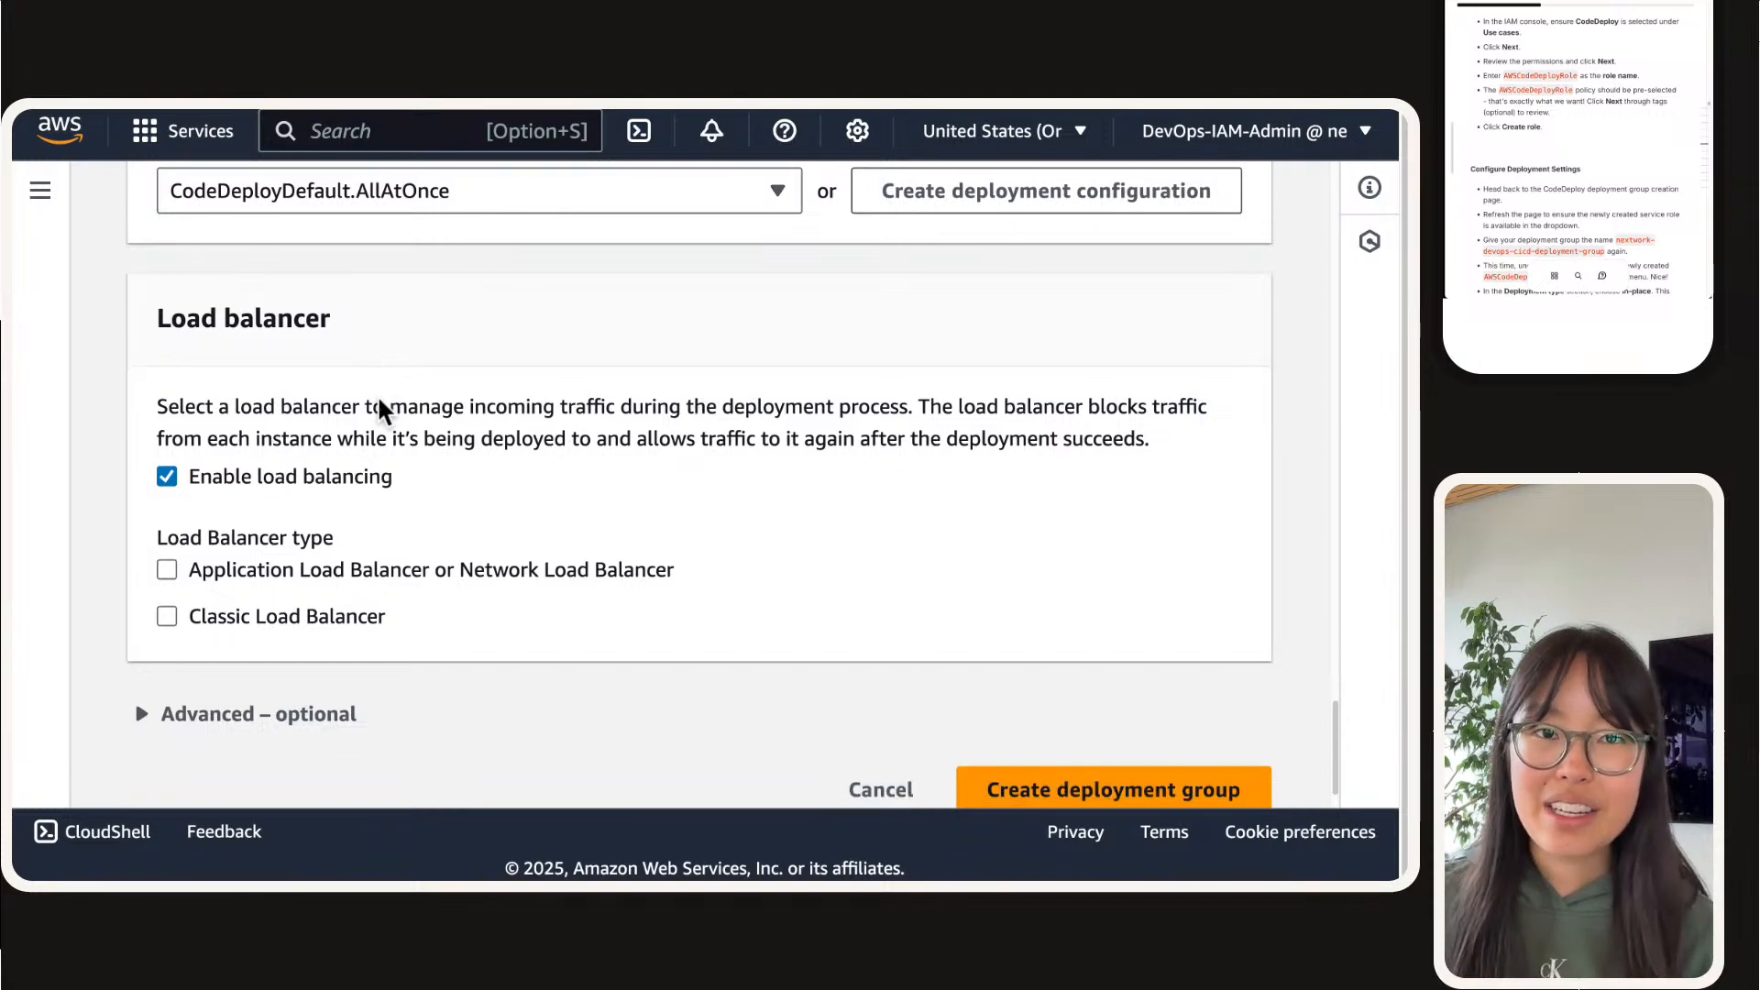
scroll(376, 403, down, 1)
click(376, 433)
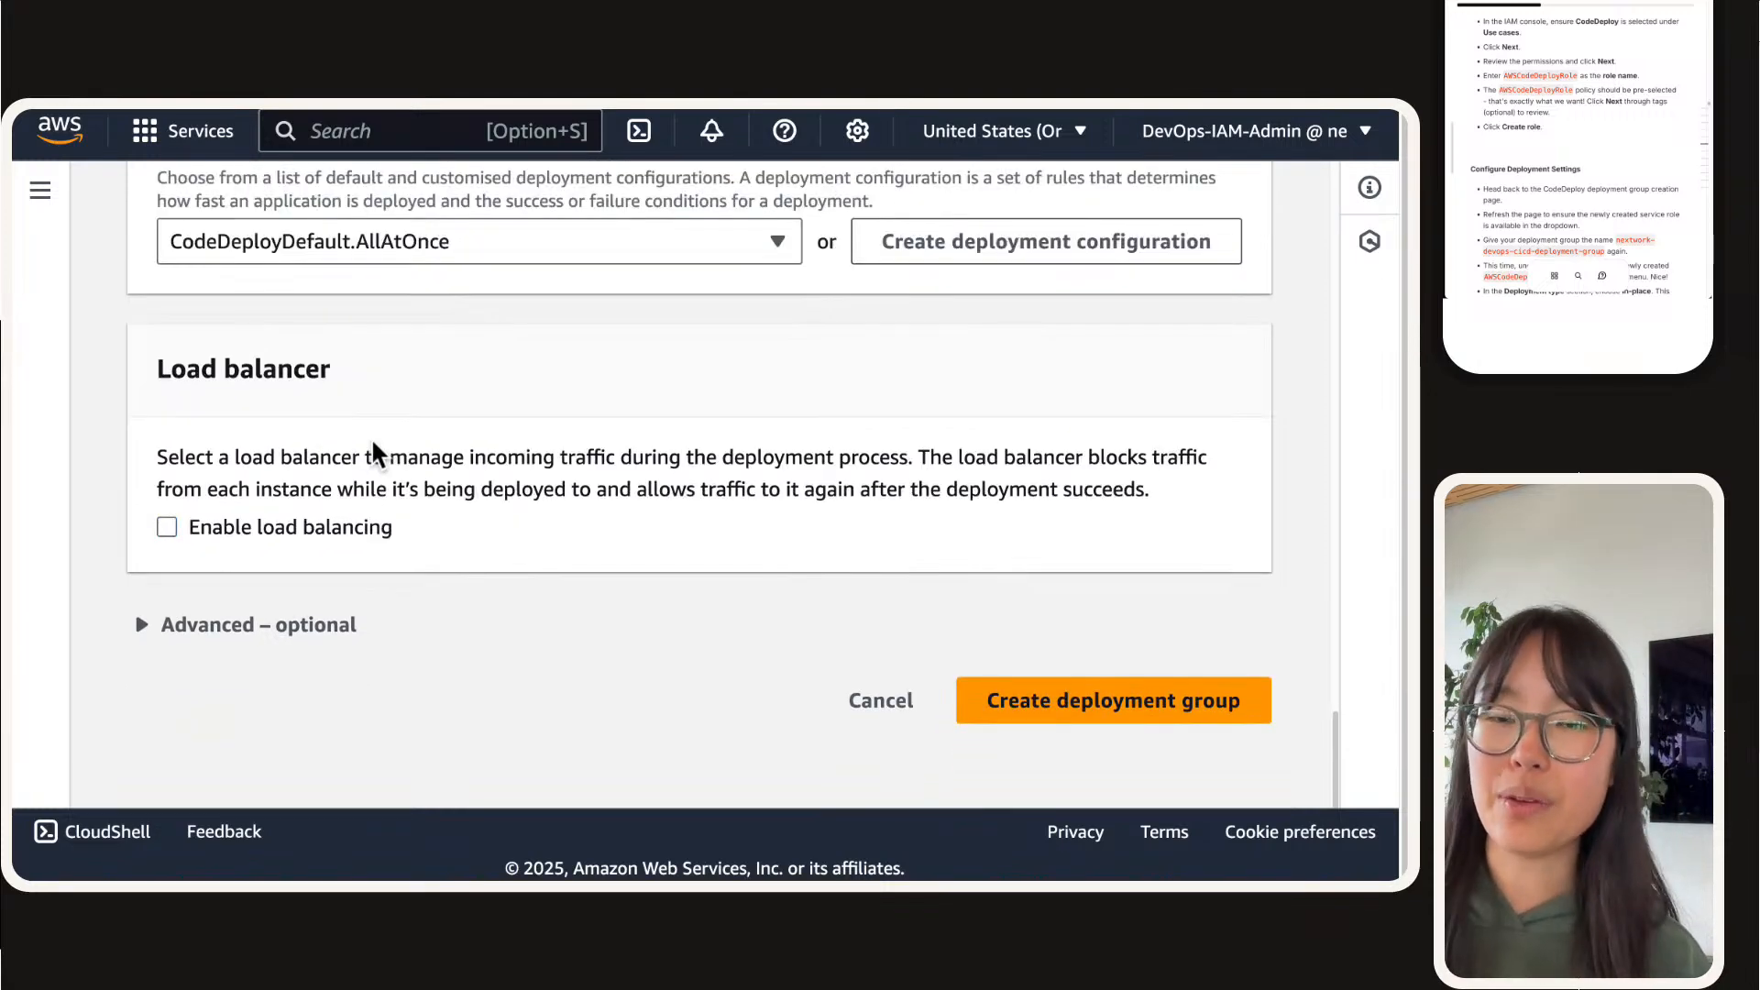
Step: Create the deployment group with the remaining default settings and collapse the CodeDeploy navigation sidebar
scroll(1590, 122, down, 10)
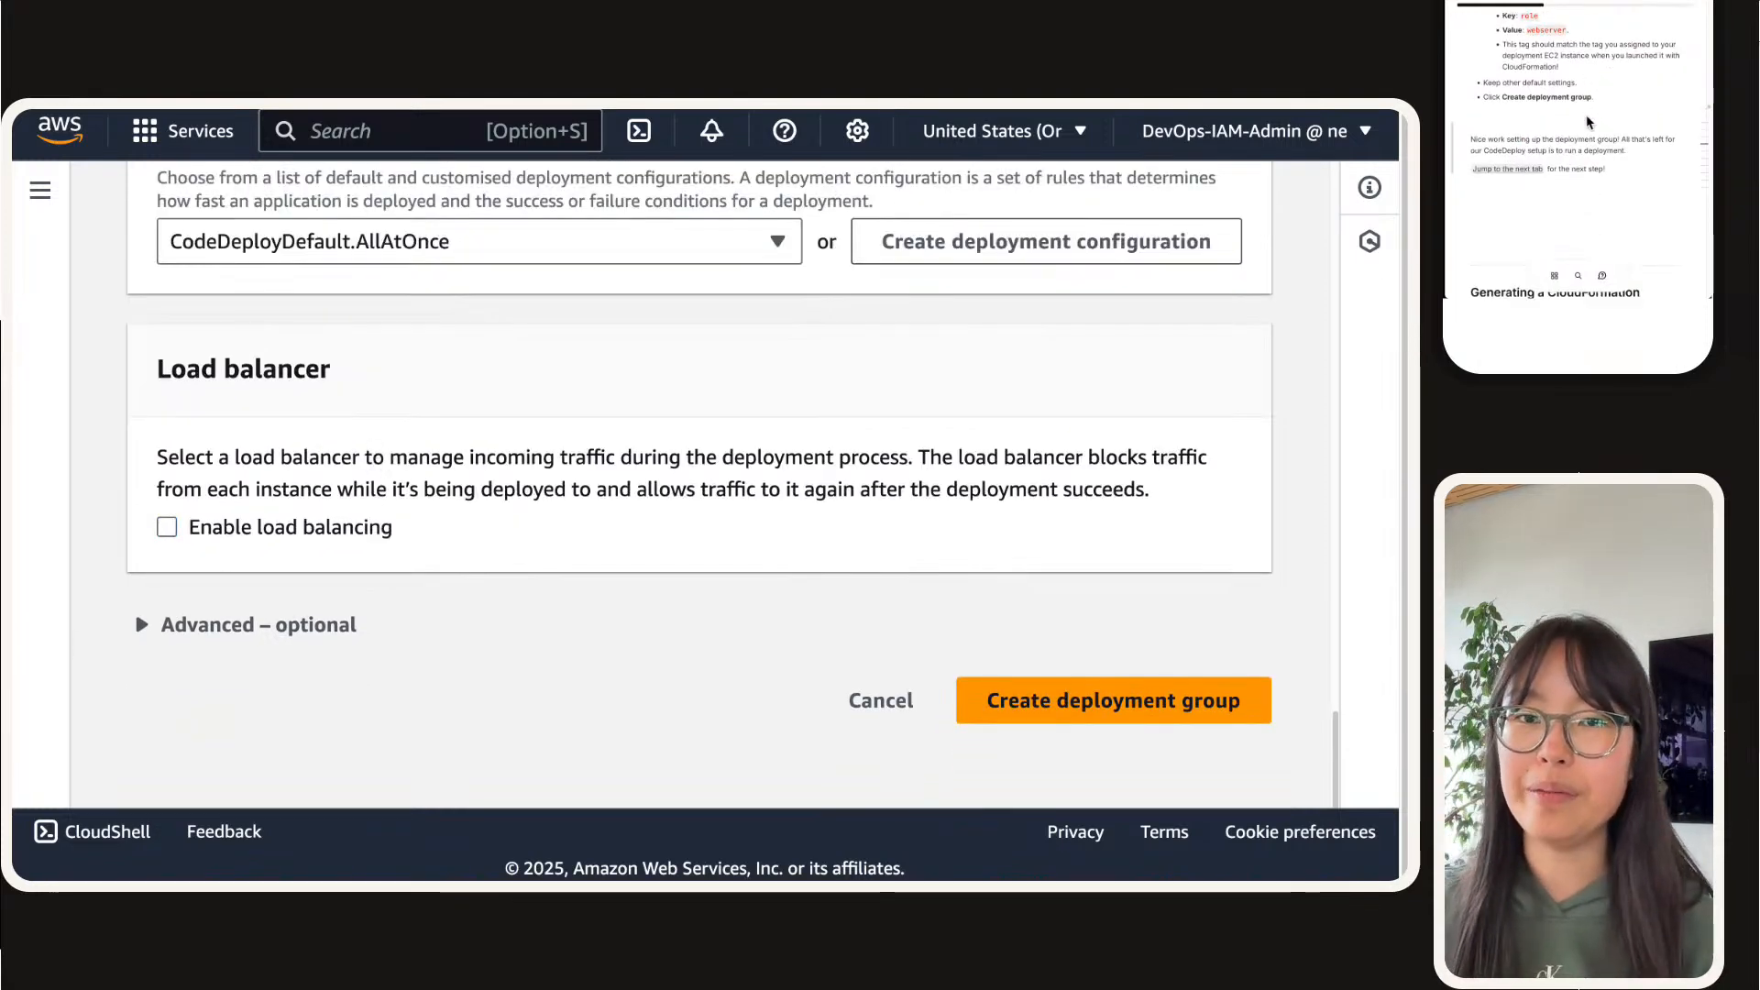
scroll(376, 676, down, 1)
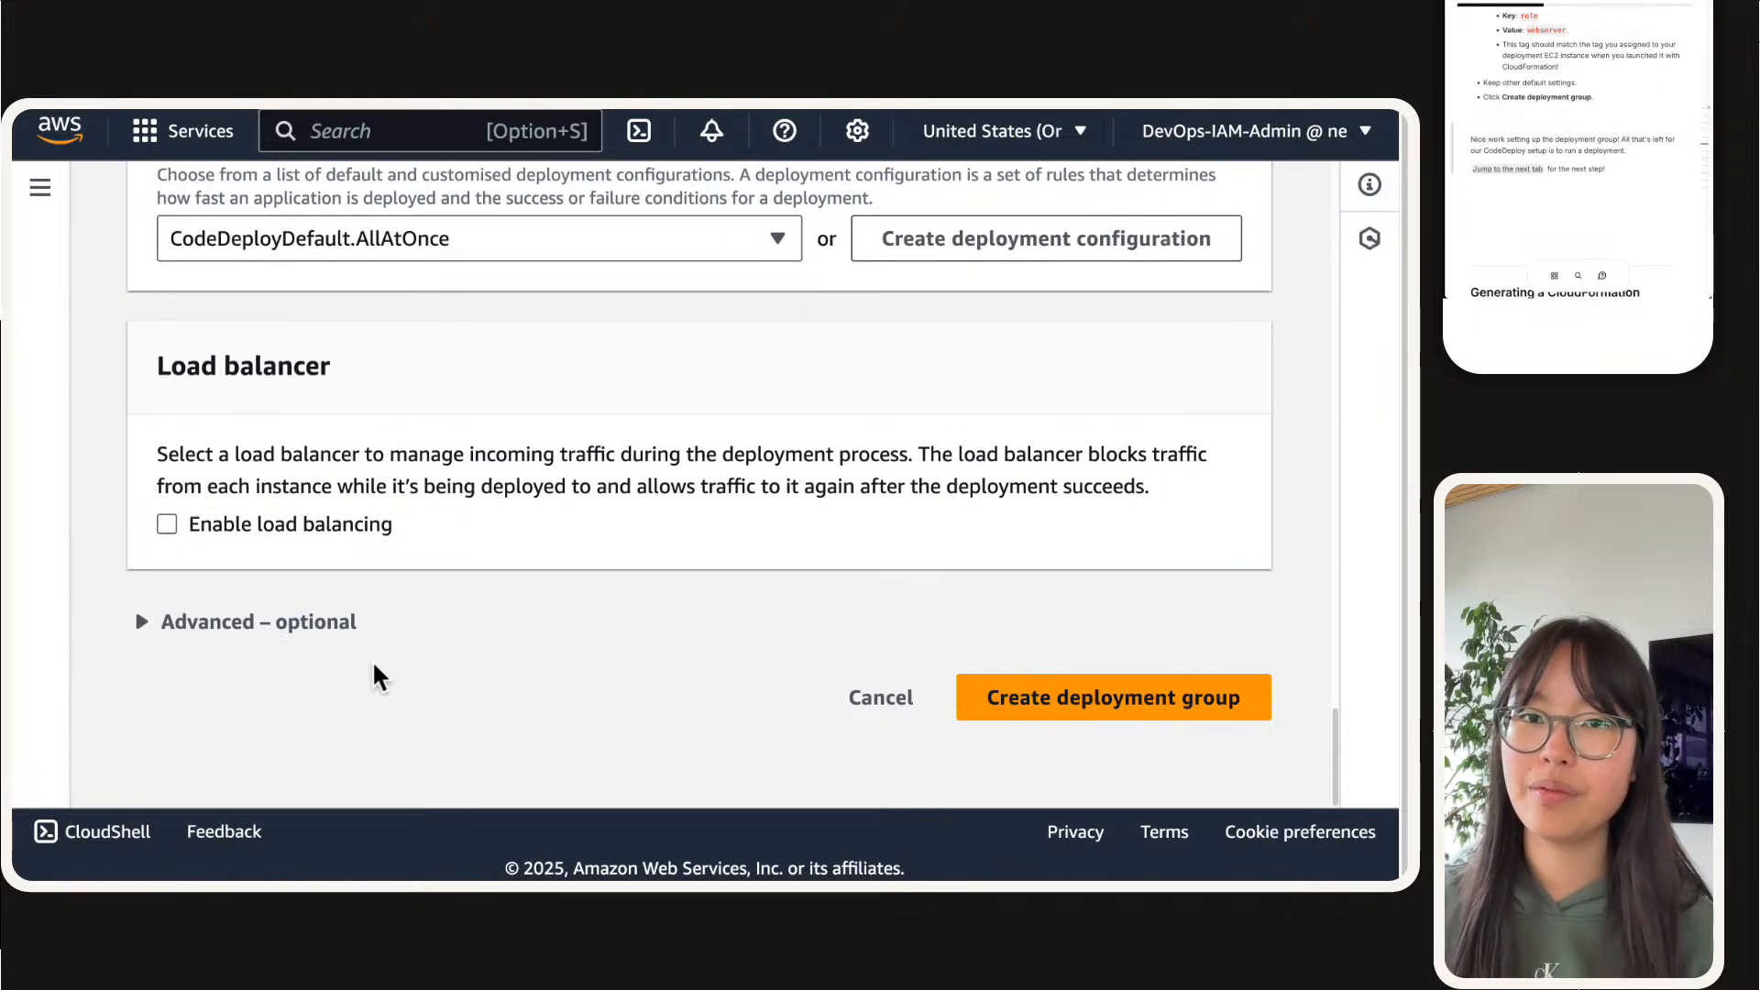
click(1141, 706)
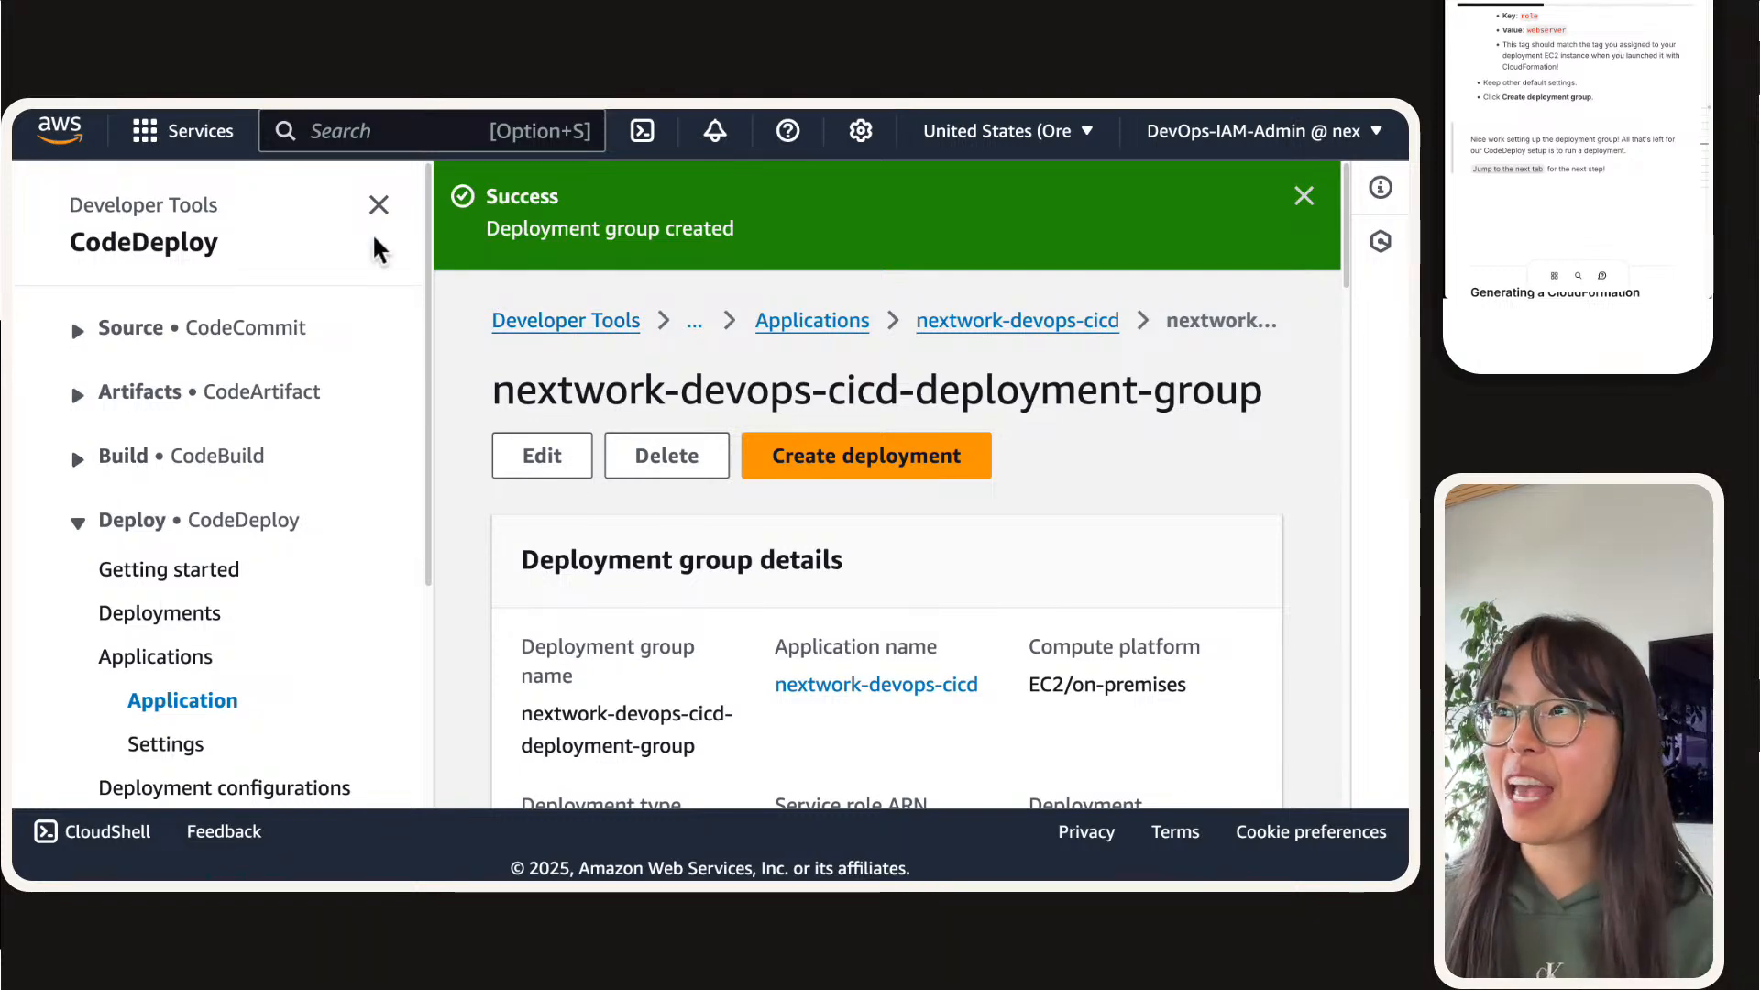
click(379, 200)
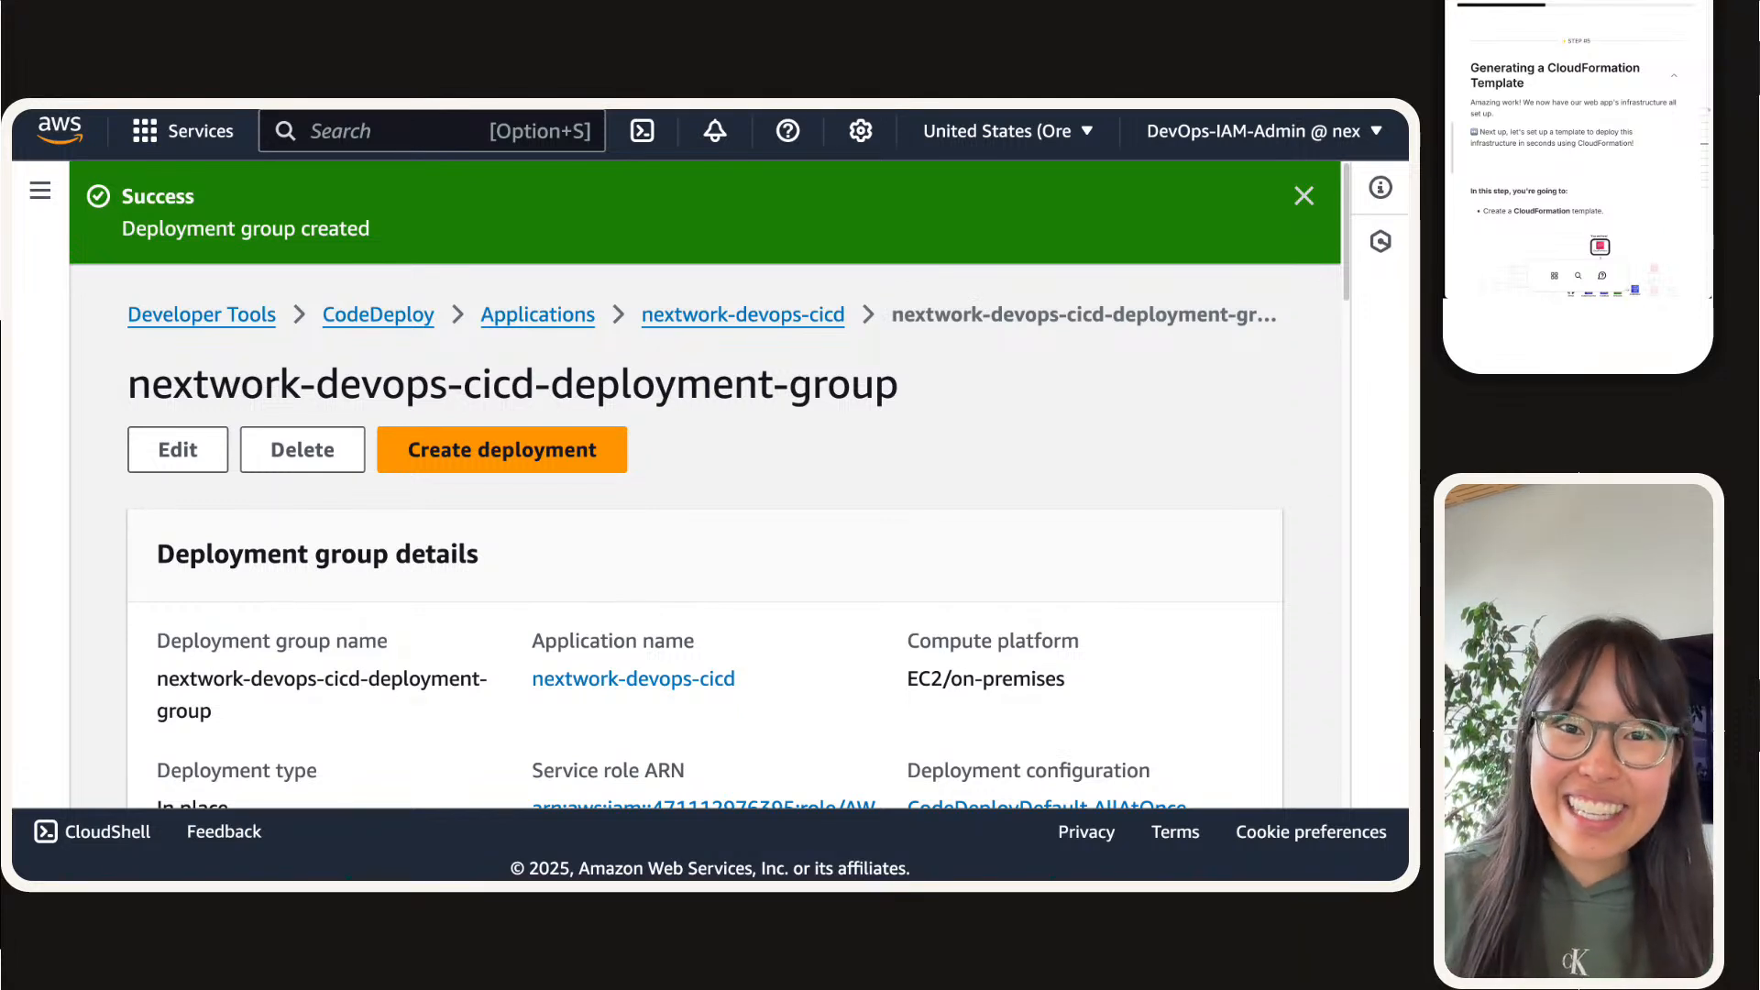
Step: View the enlarged architecture diagram in the Generating a CloudFormation Template section of the project instructions, then close it
scroll(1674, 44, down, 1)
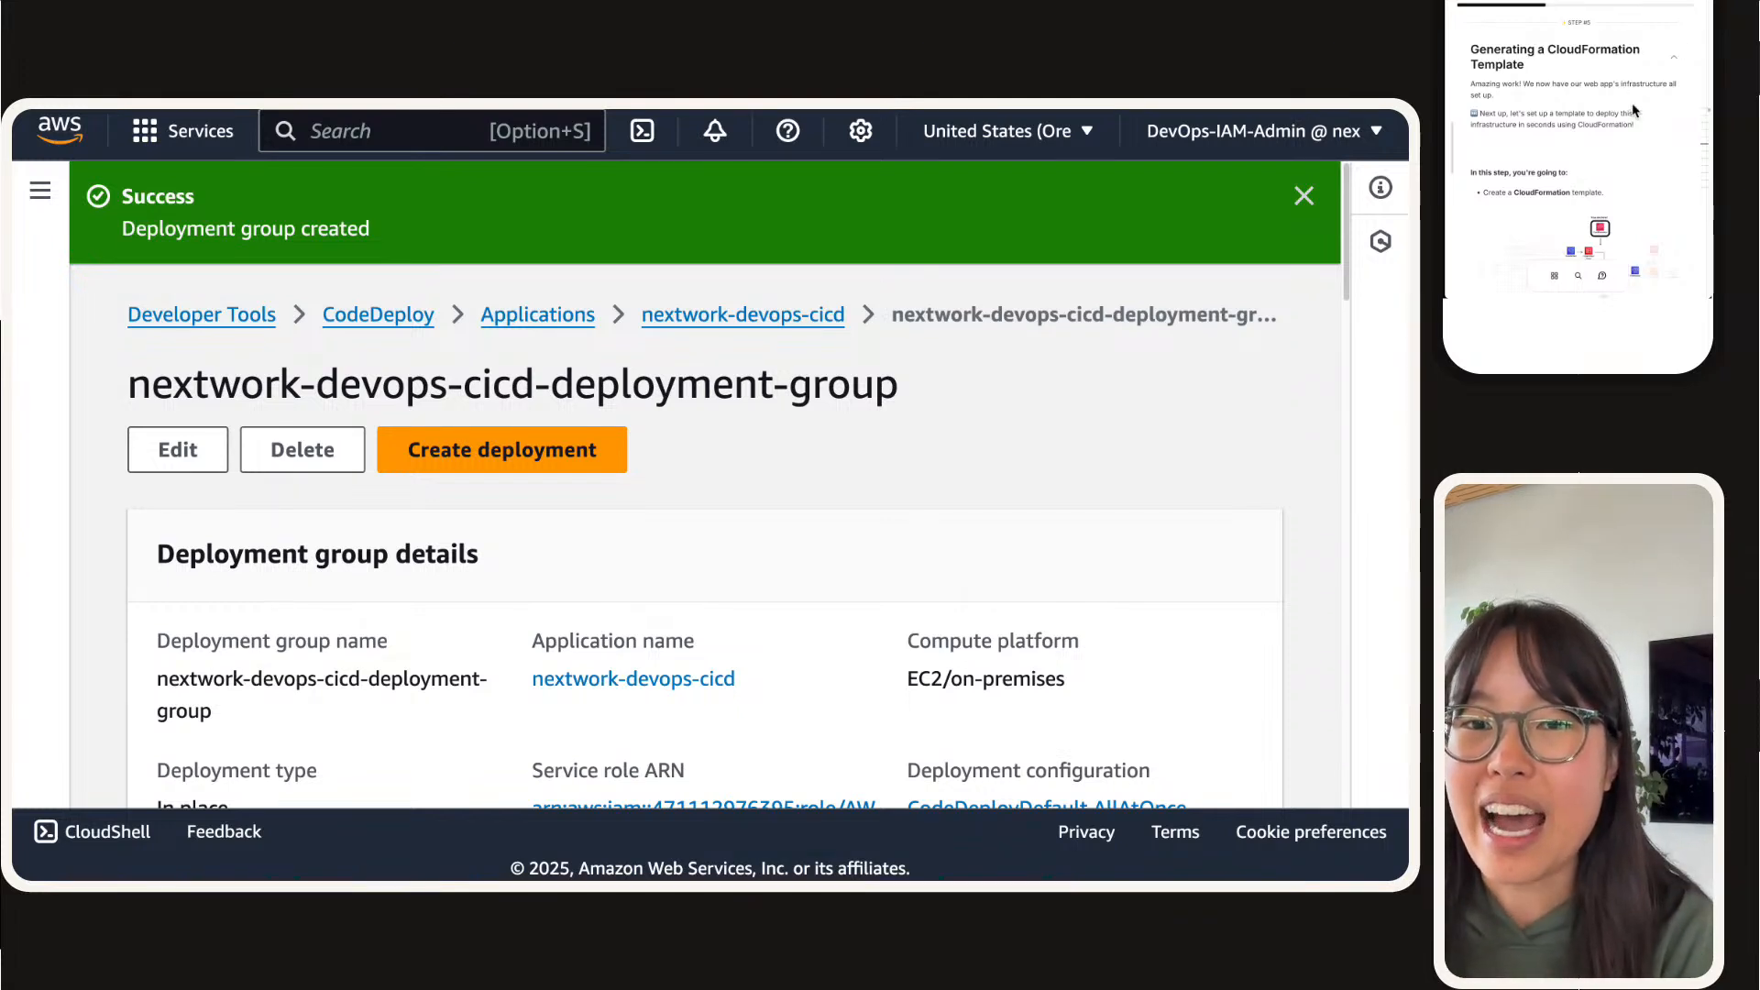
scroll(1623, 92, down, 3)
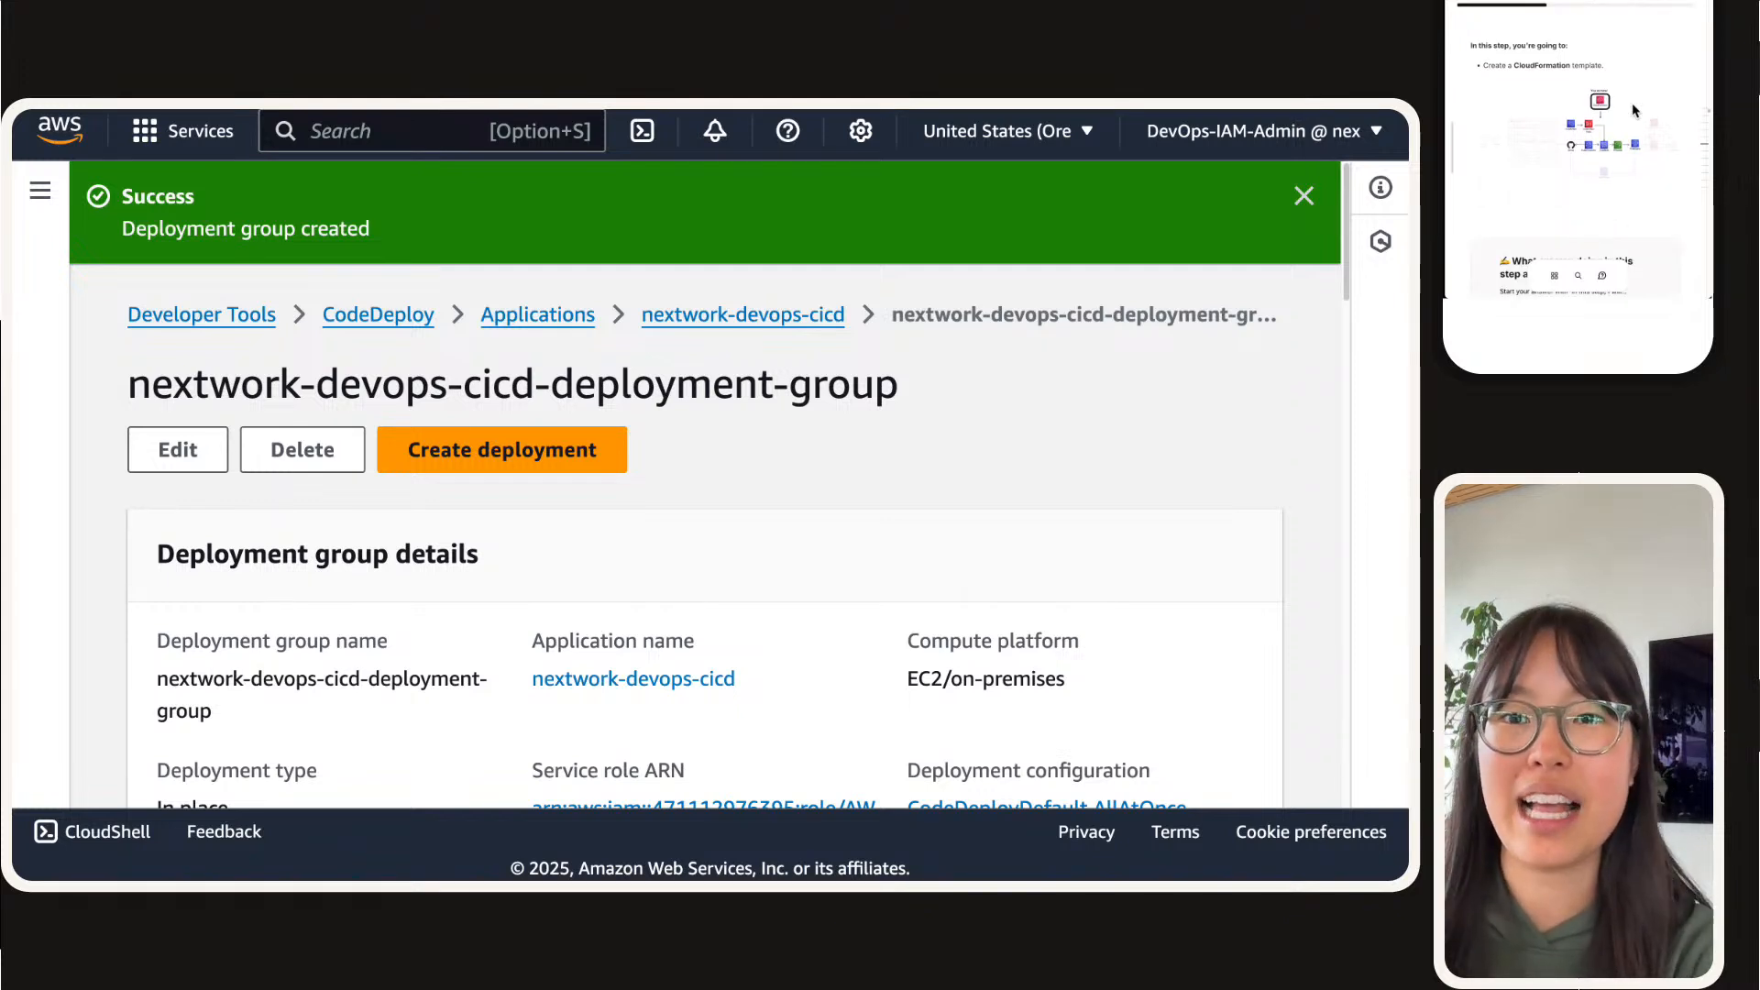
click(1608, 108)
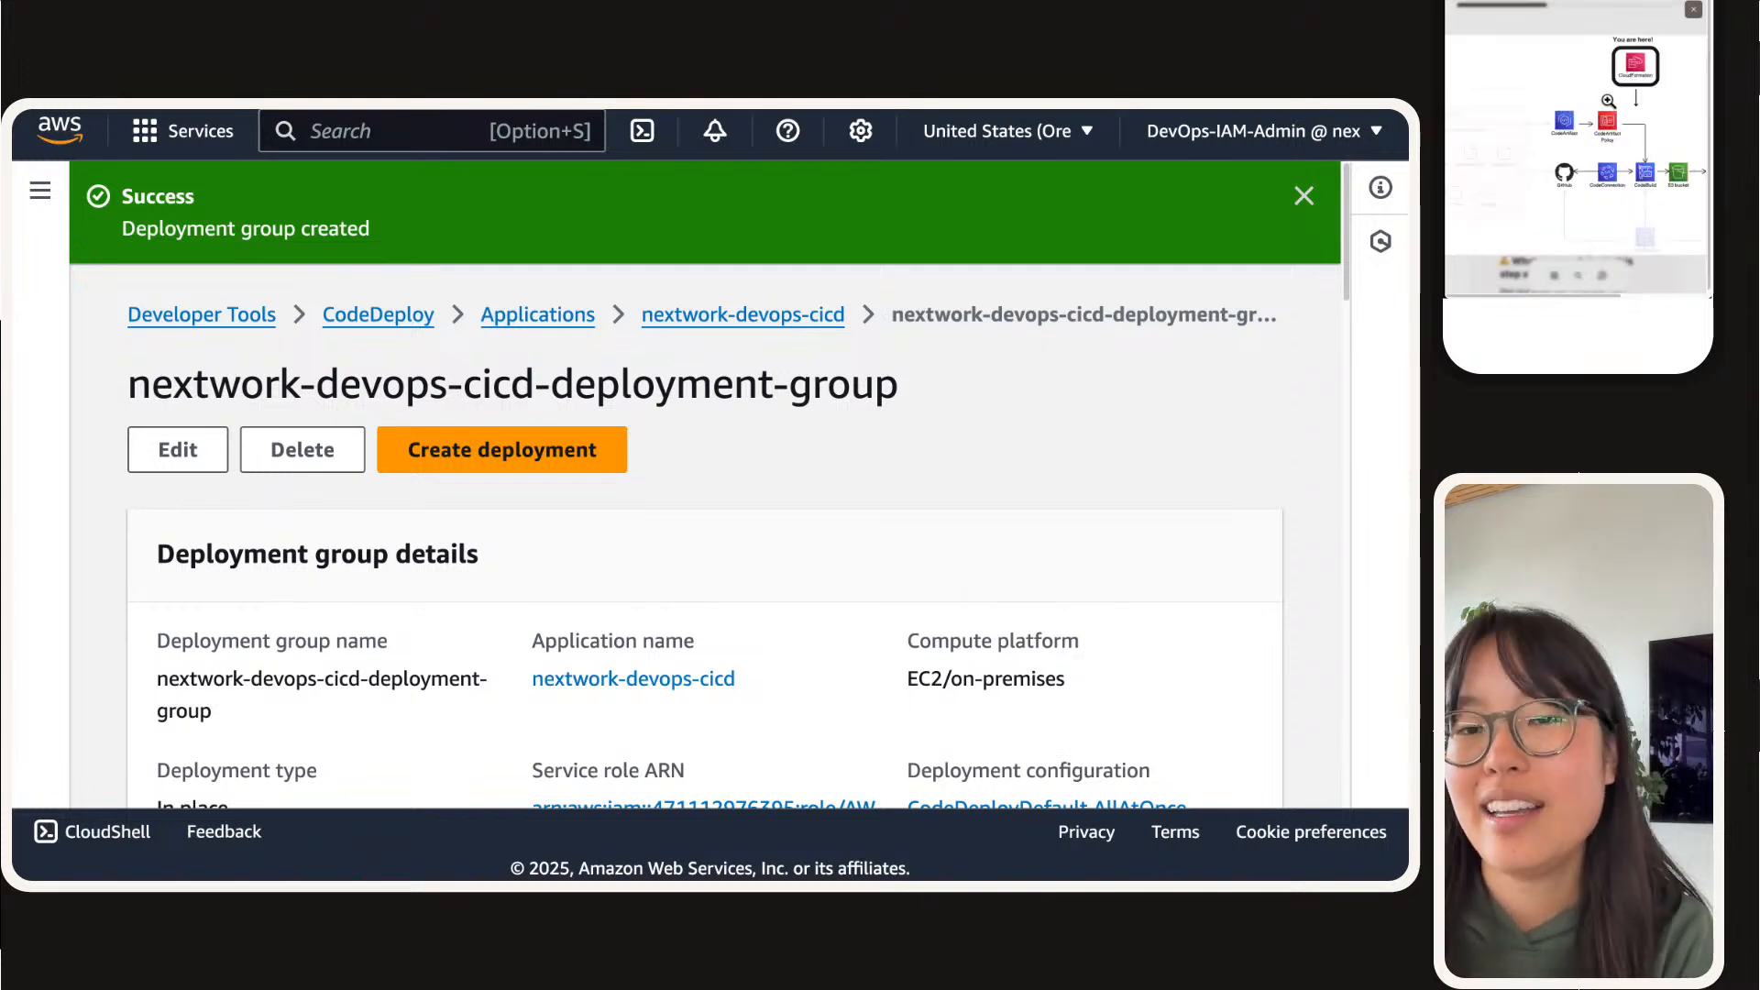
drag(1670, 138, 1619, 135)
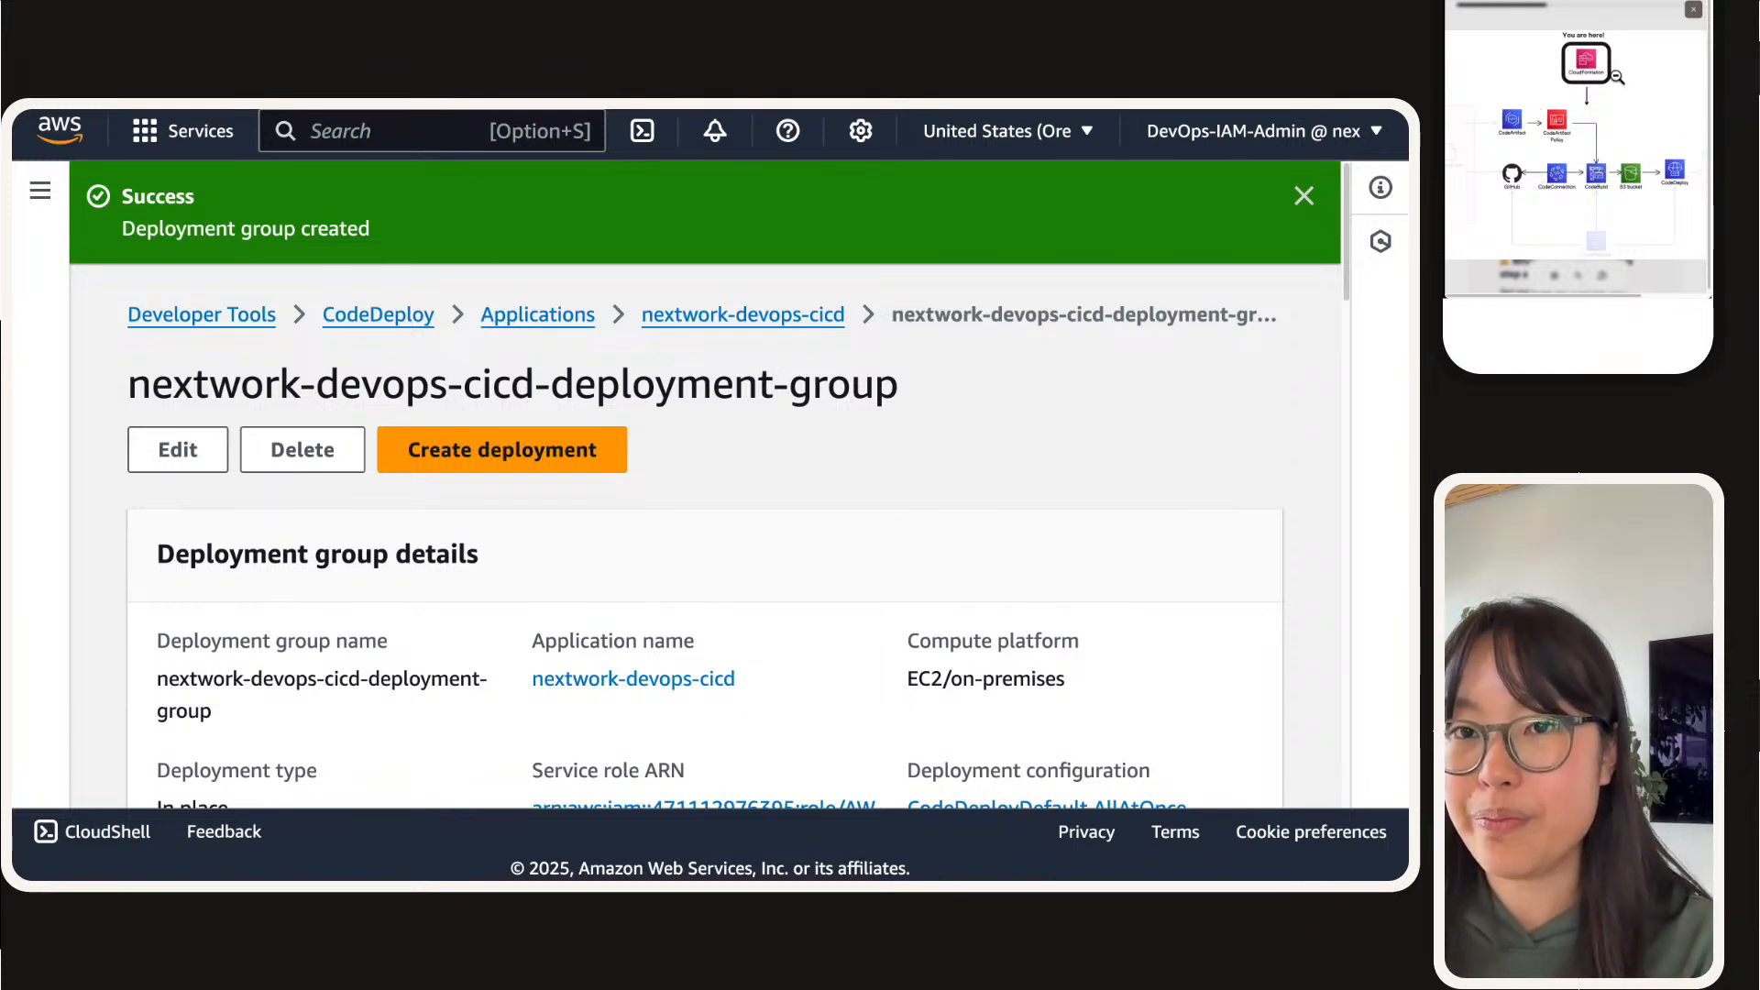
click(1603, 26)
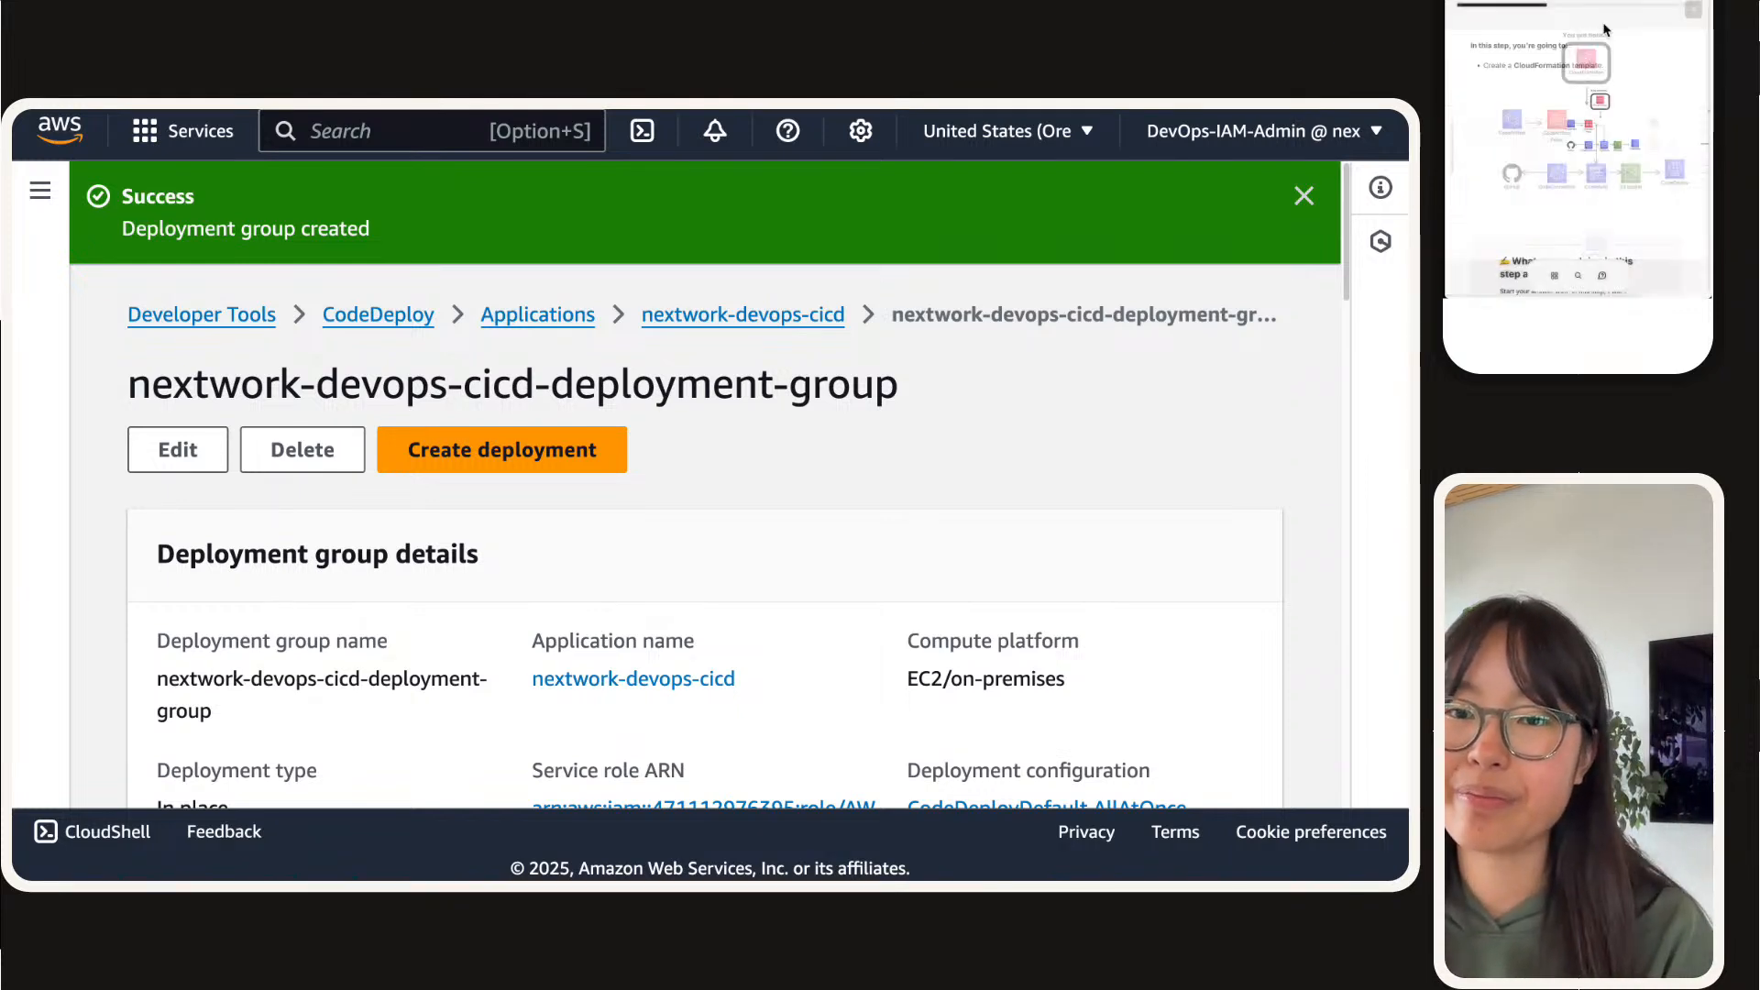
Step: Begin the answer to "What are you doing in this step and why?" with "In this"
scroll(1594, 181, down, 4)
scroll(1597, 182, down, 2)
click(1546, 122)
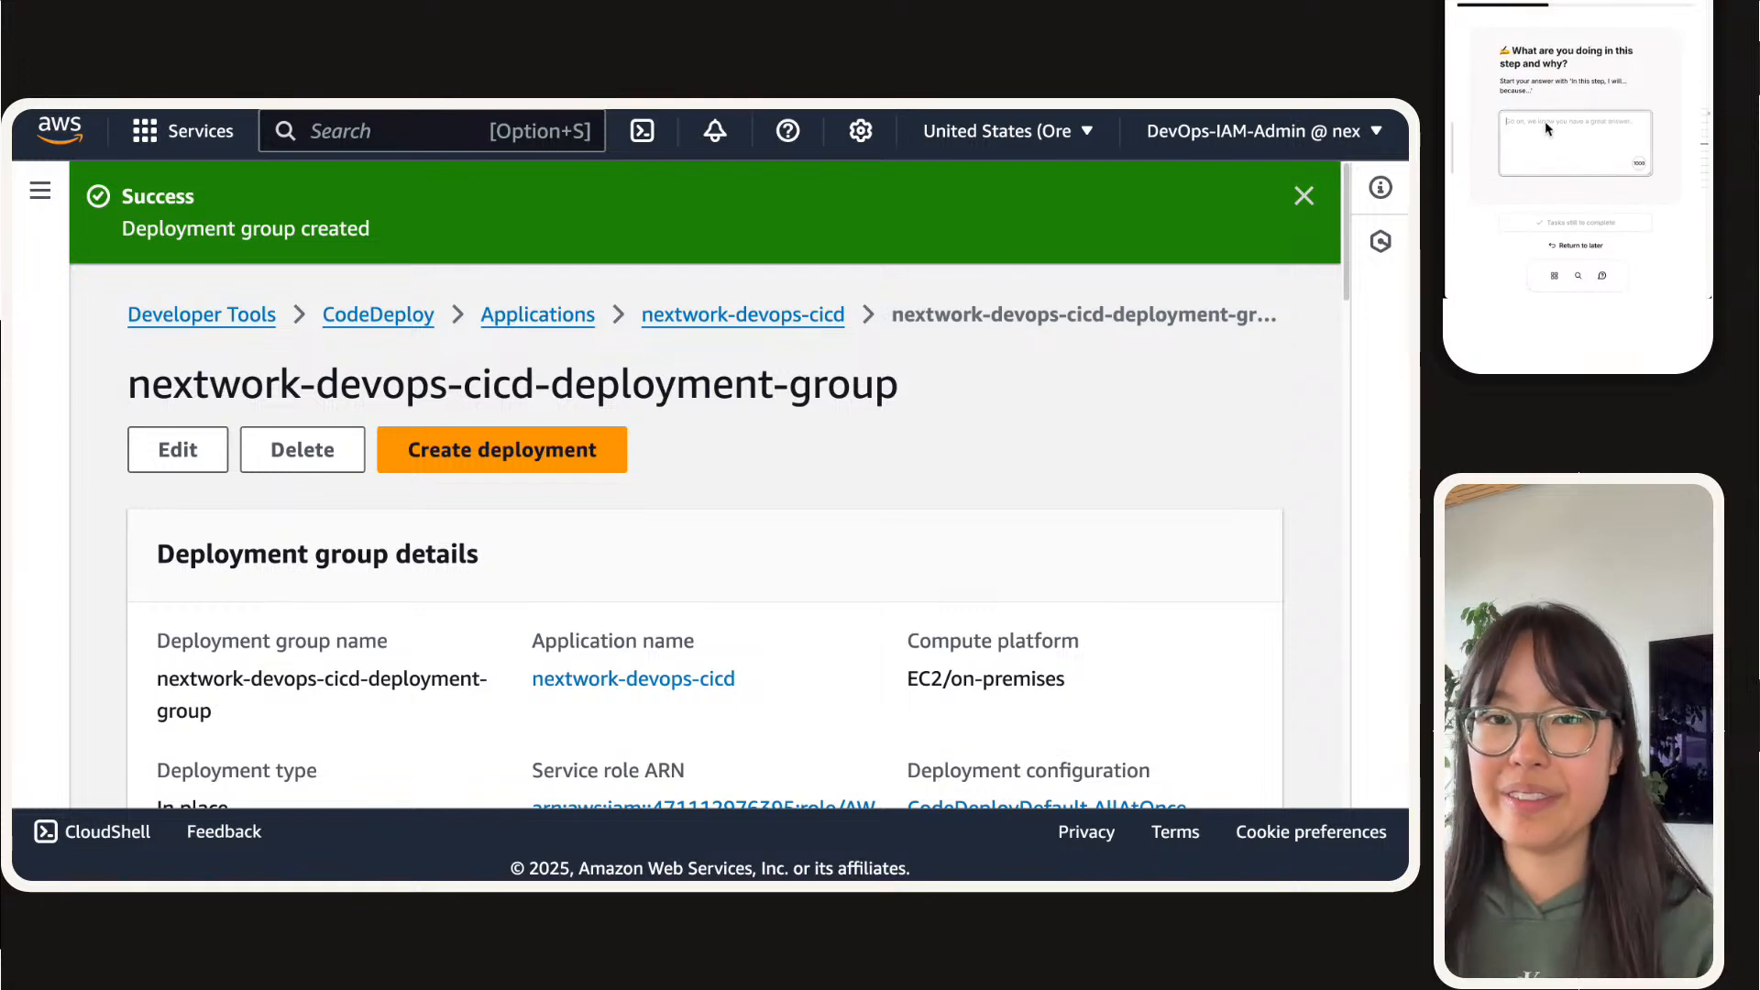
text(In this)
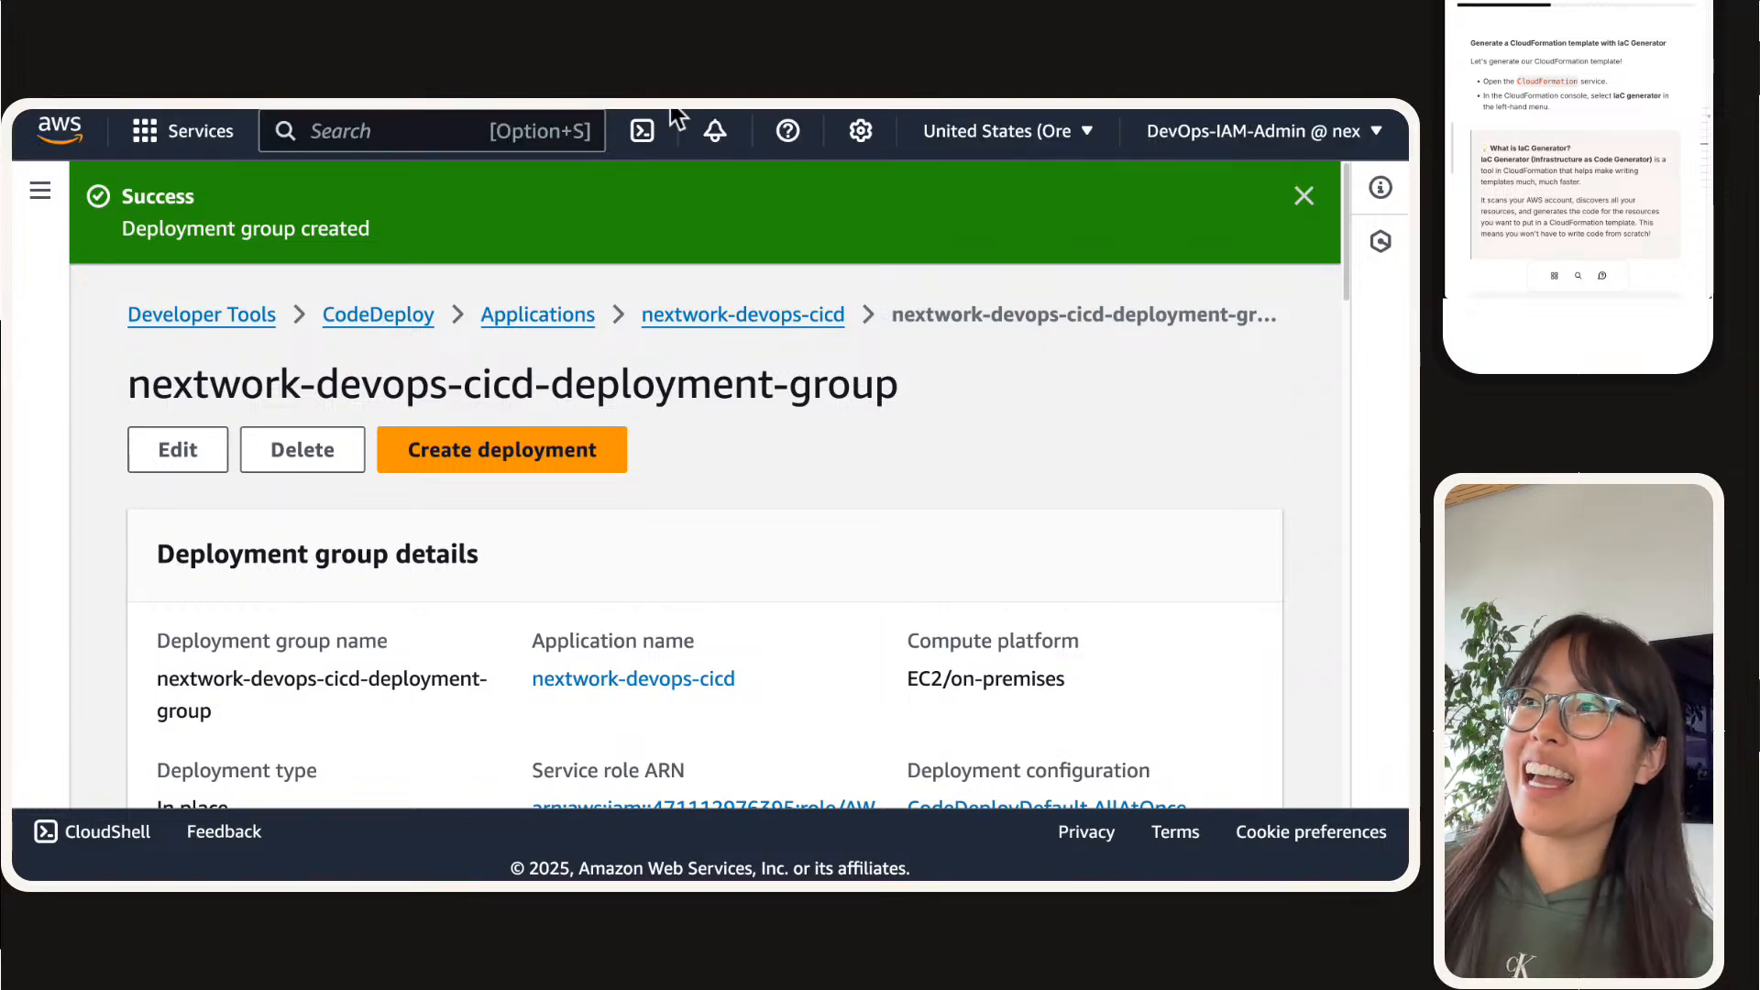
Step: Switch to the CloudFormation console, open the IaC generator and collapse the navigation sidebar
click(689, 138)
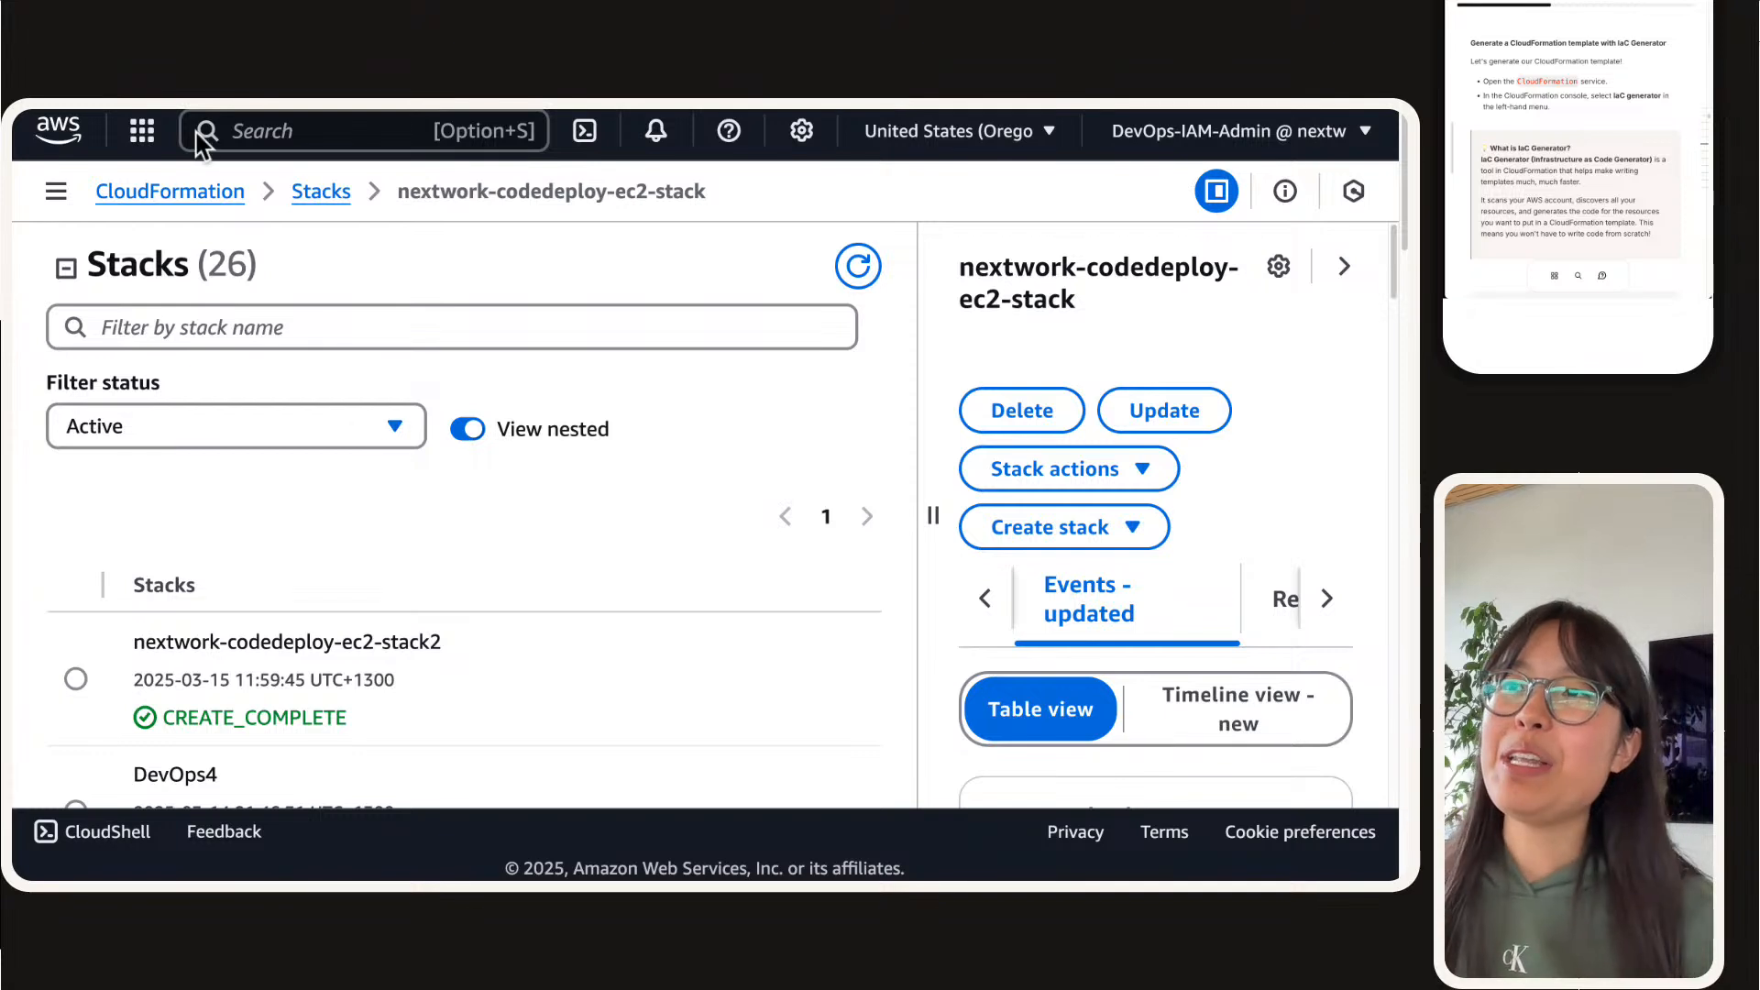
click(53, 191)
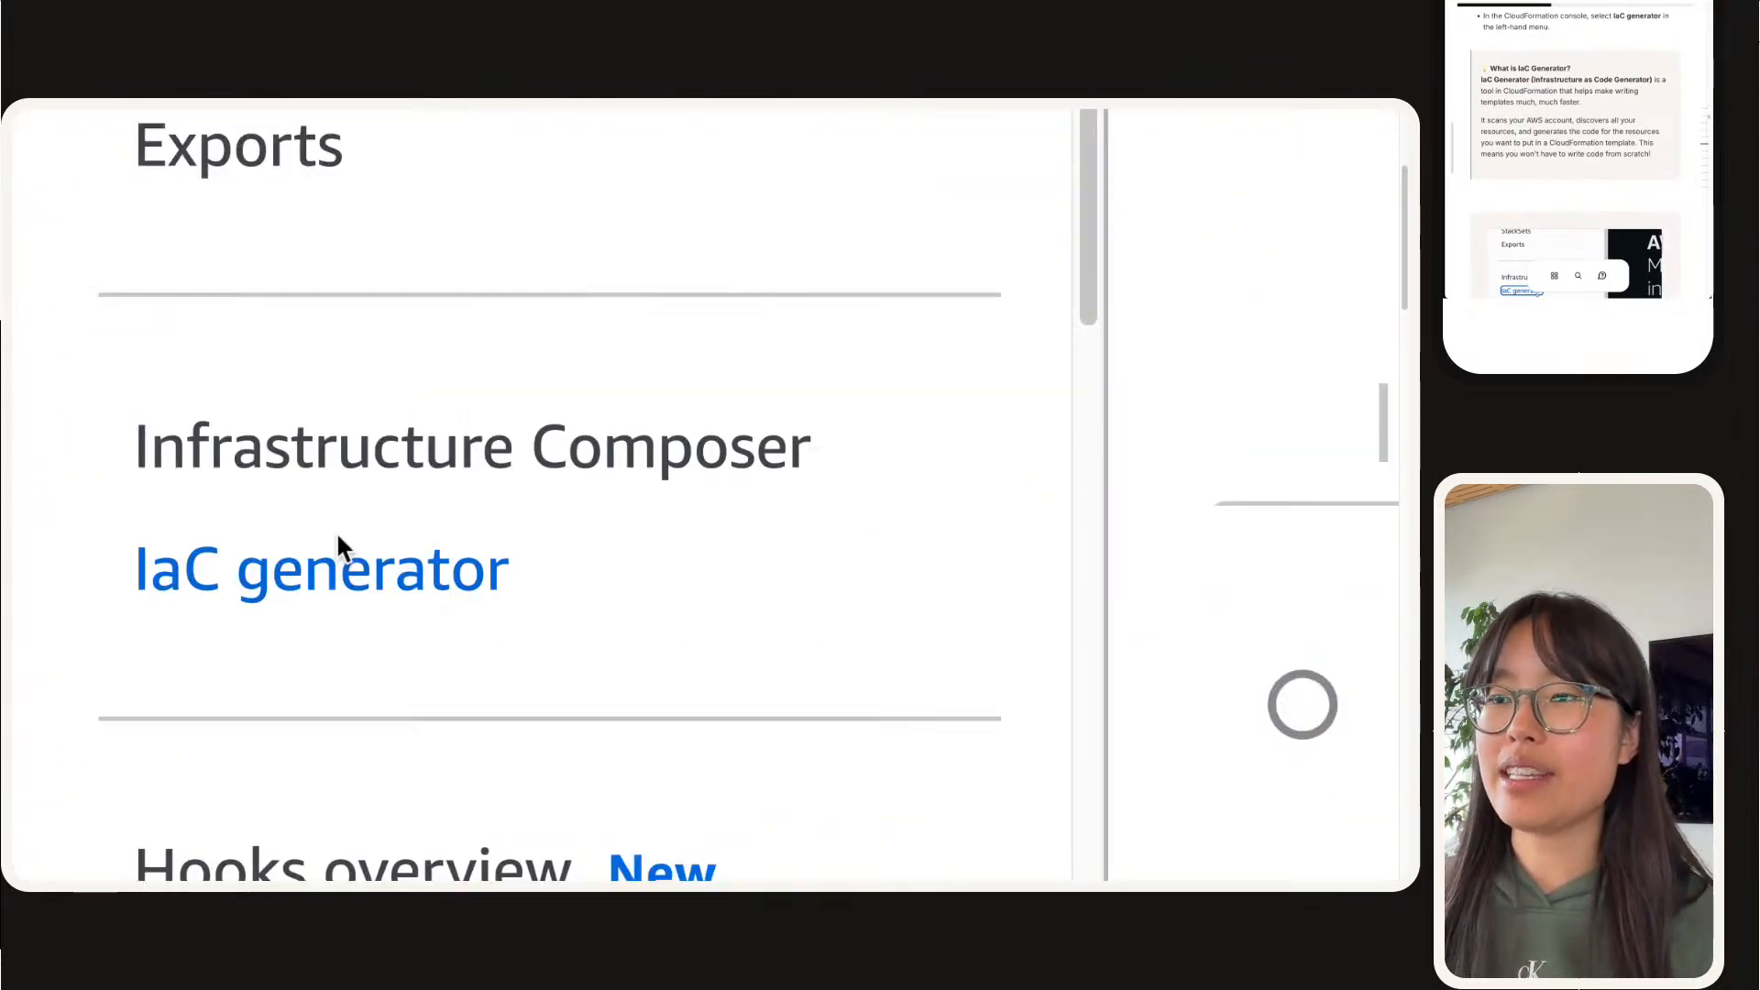
click(352, 549)
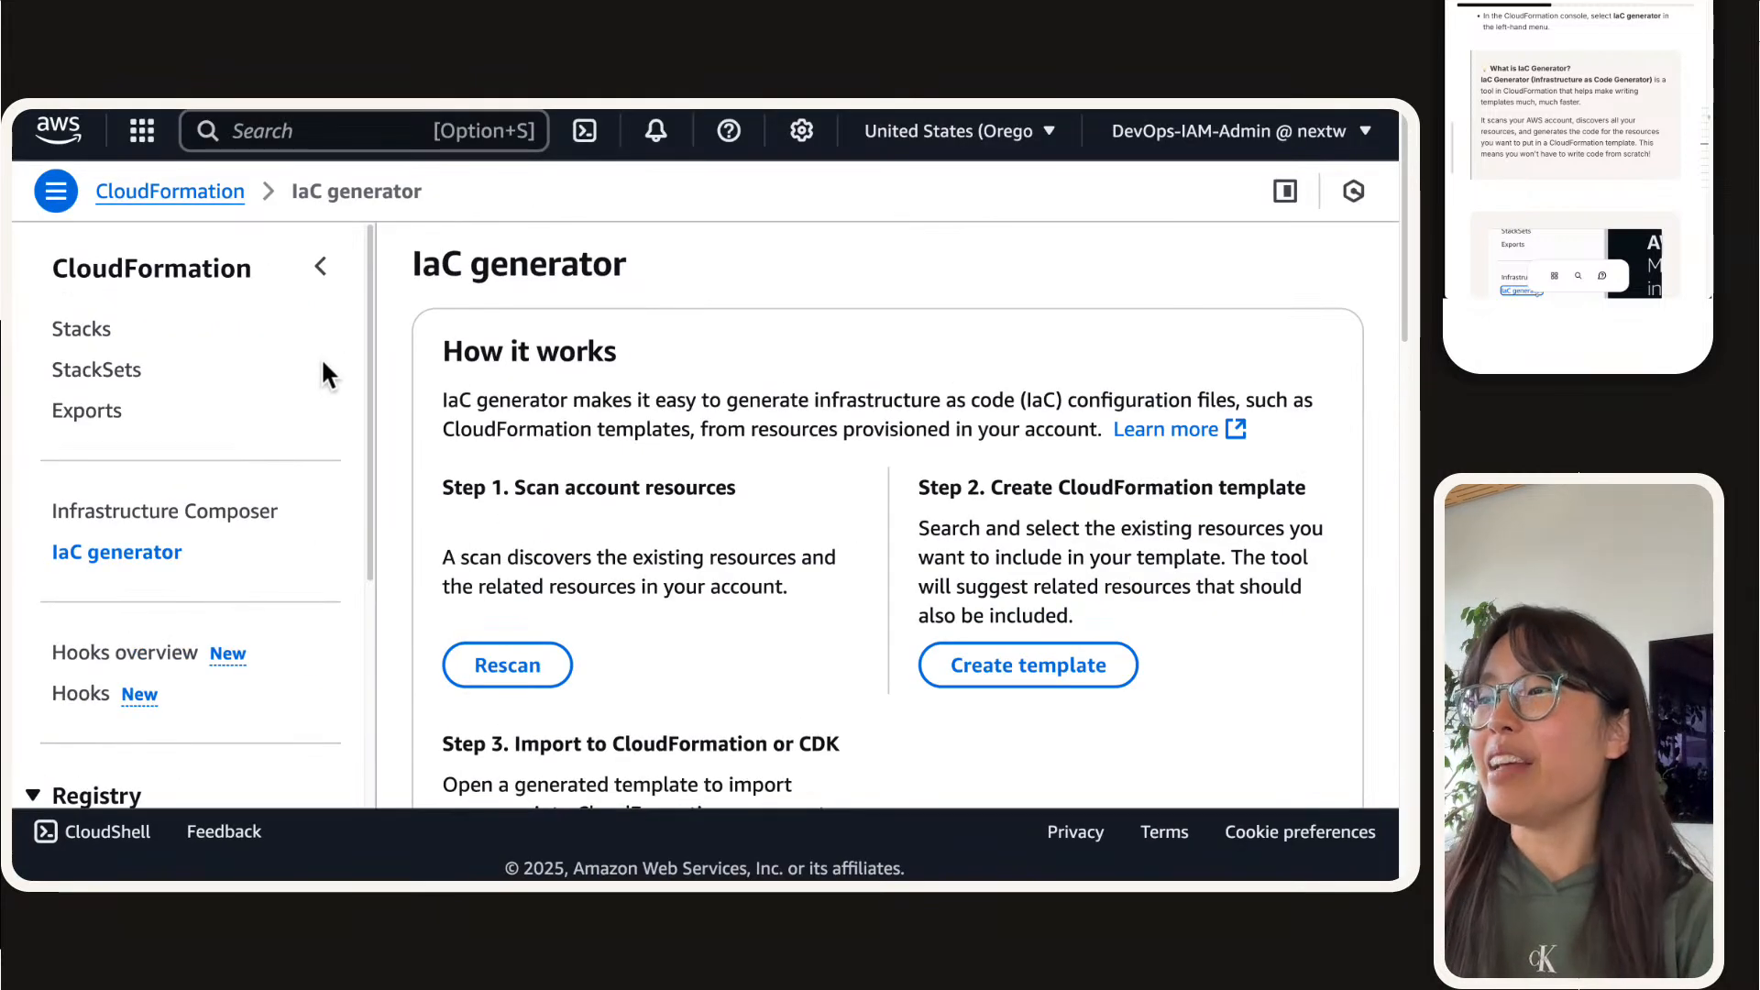
click(327, 273)
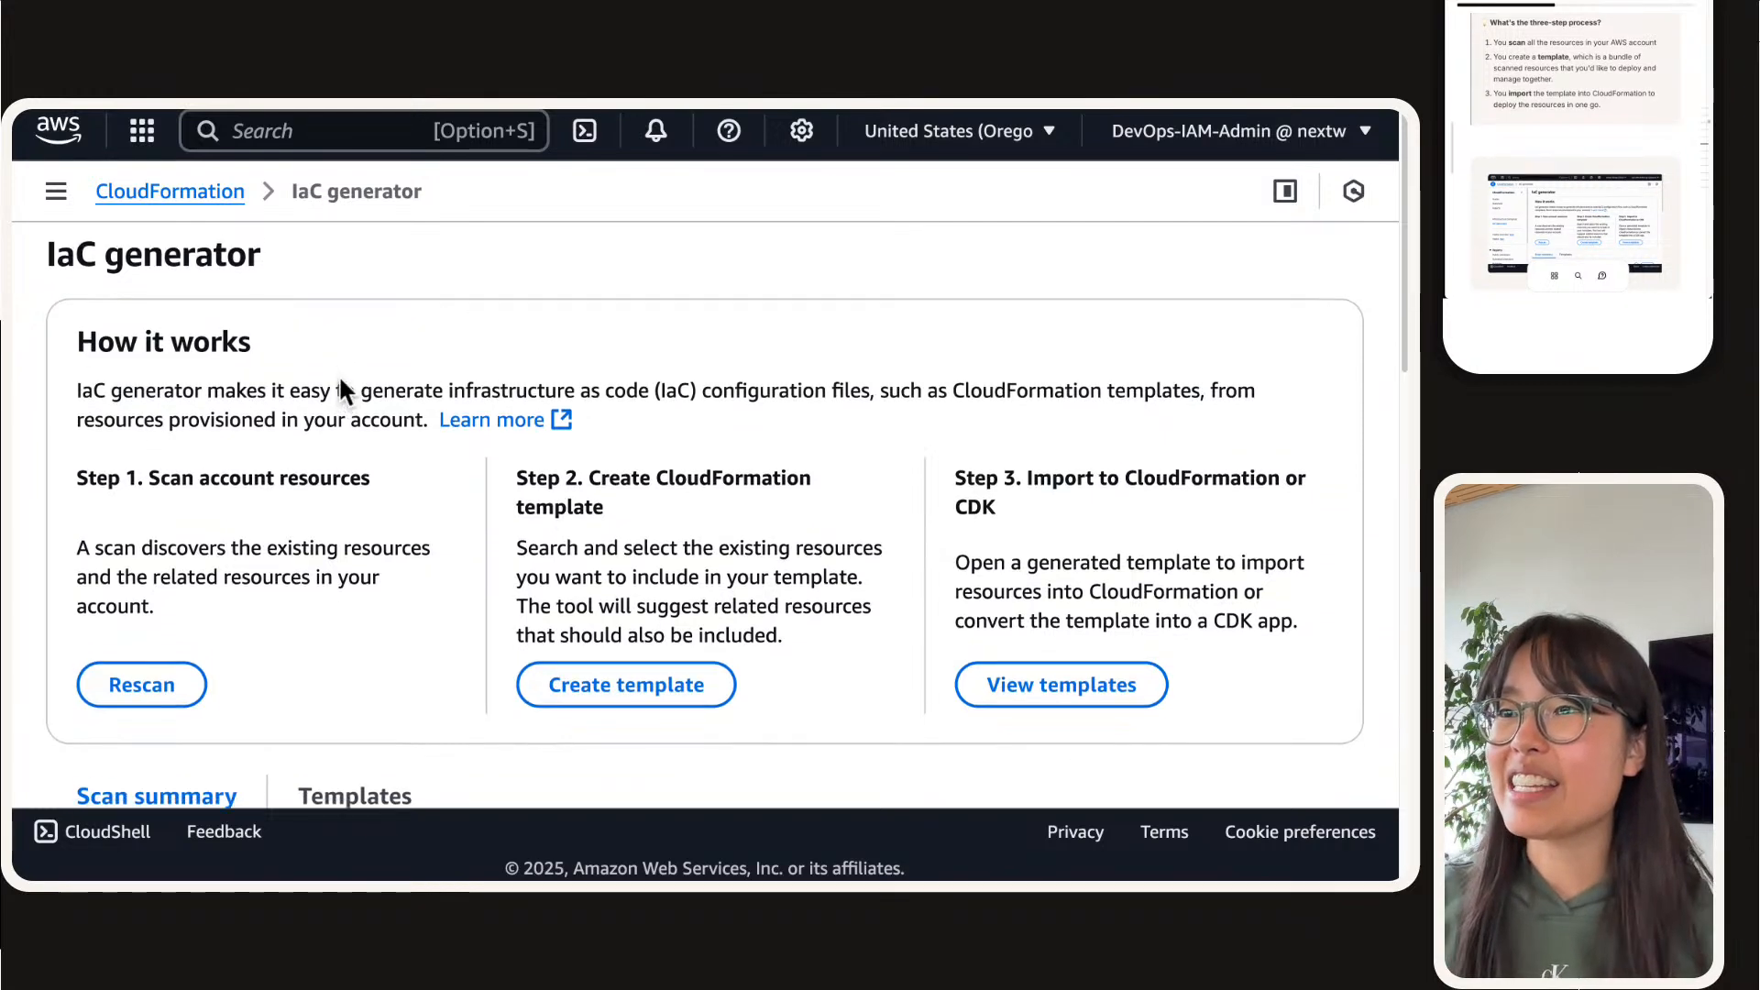
Step: Read the three steps of how the IaC generator works and check the scan summary below them
triple_click(340, 498)
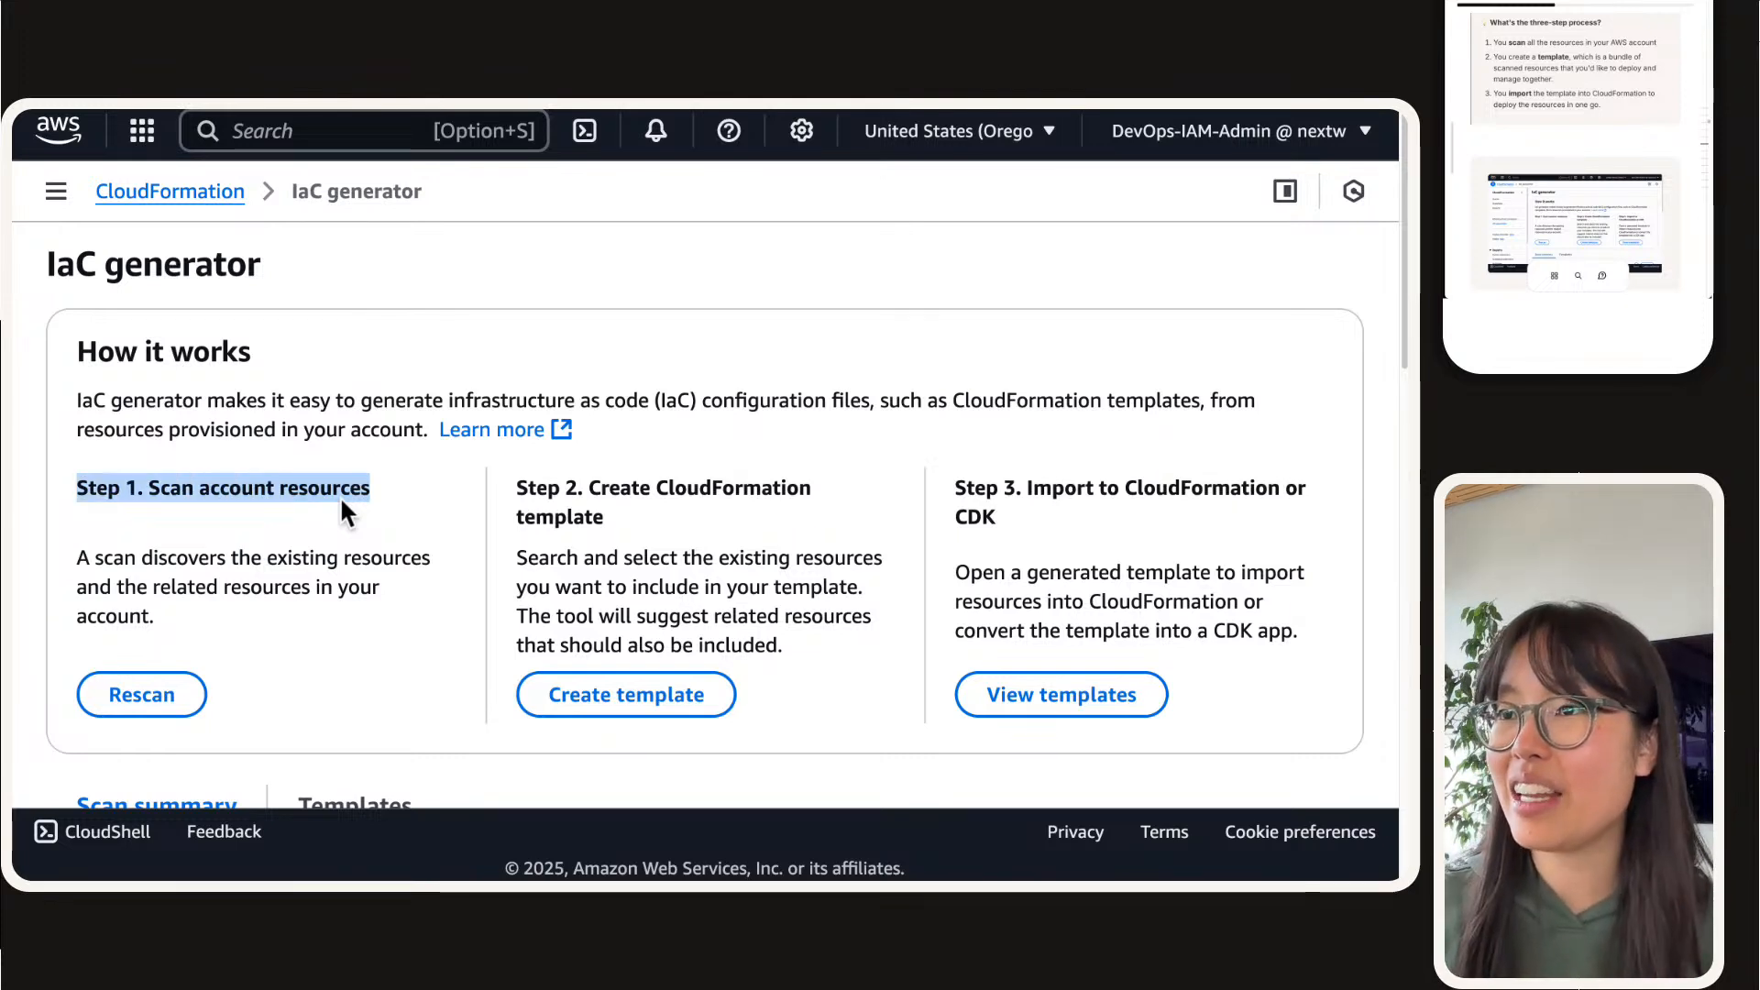
click(339, 495)
triple_click(675, 493)
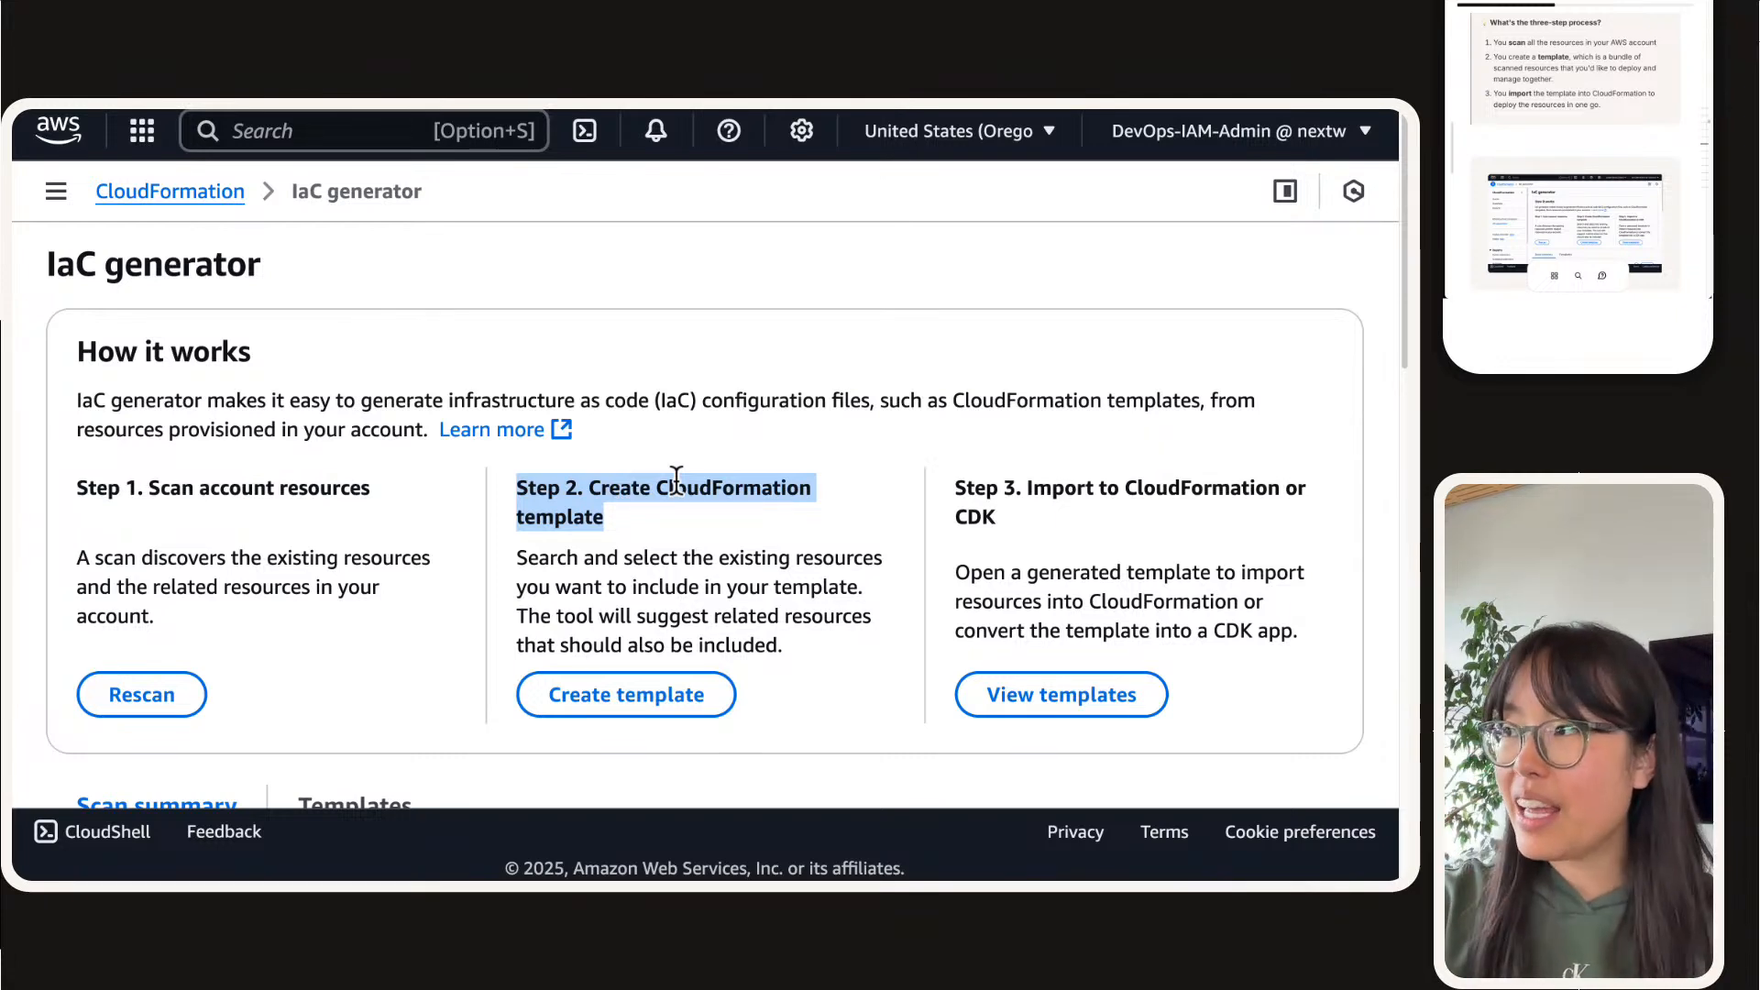
triple_click(1188, 486)
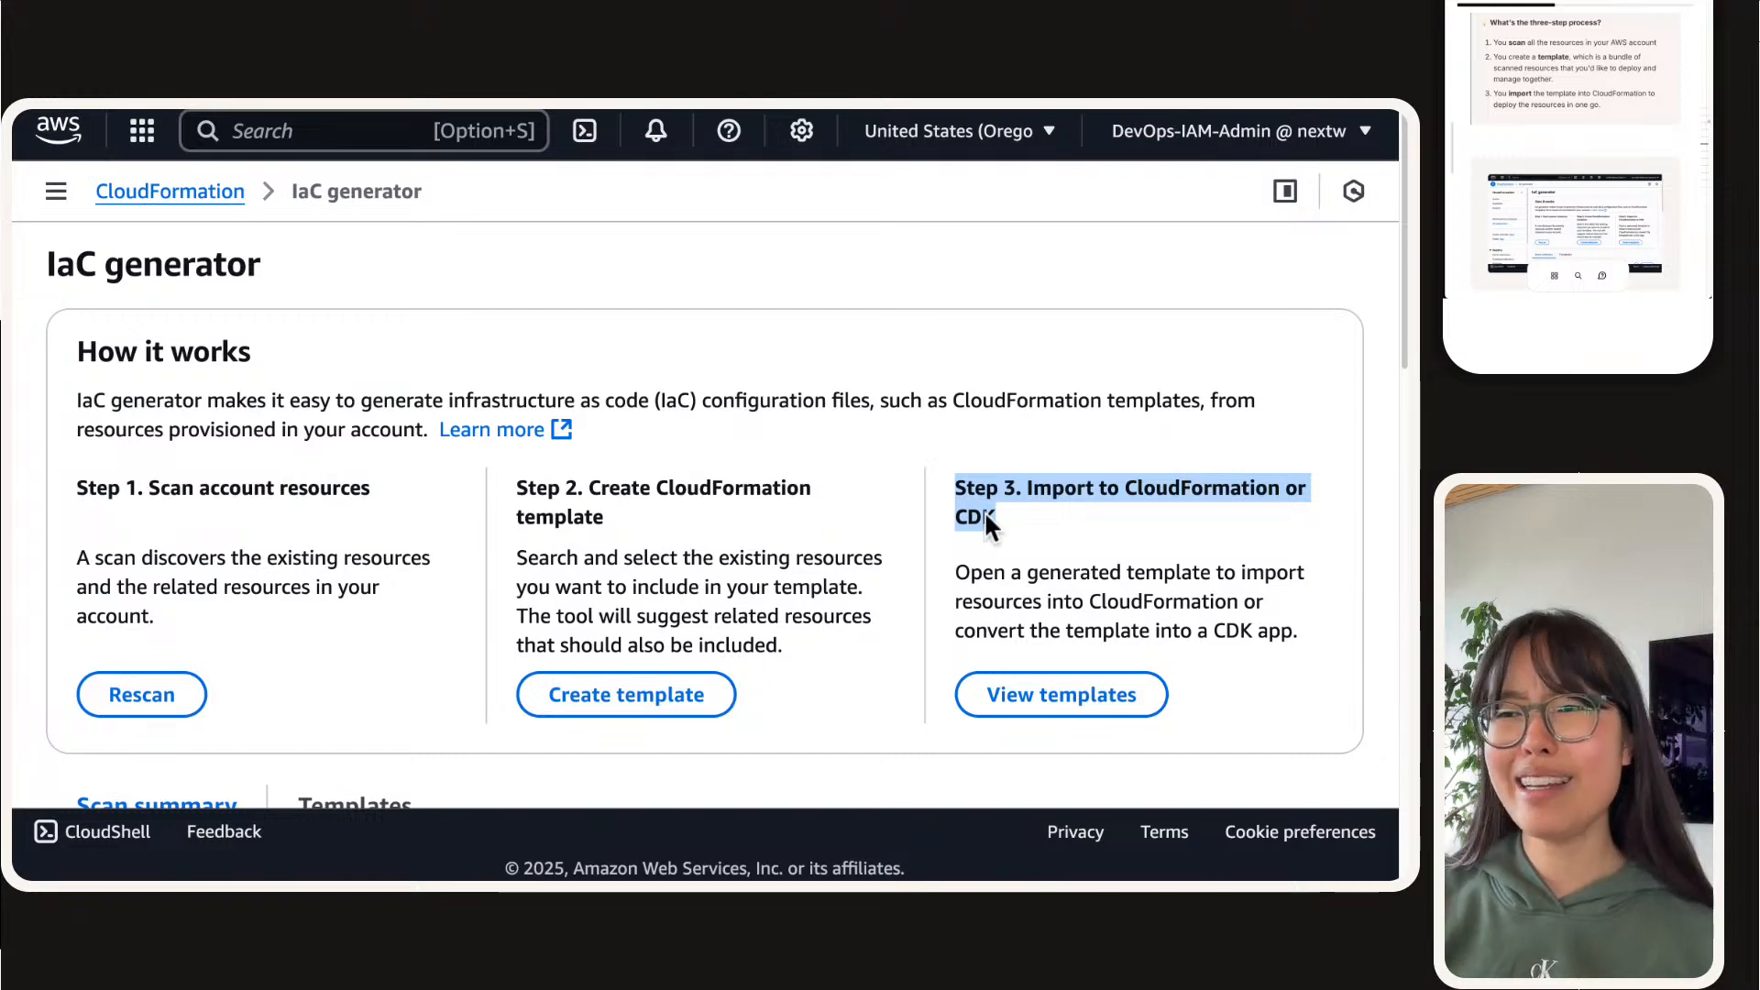
scroll(662, 614, down, 1)
scroll(366, 511, down, 5)
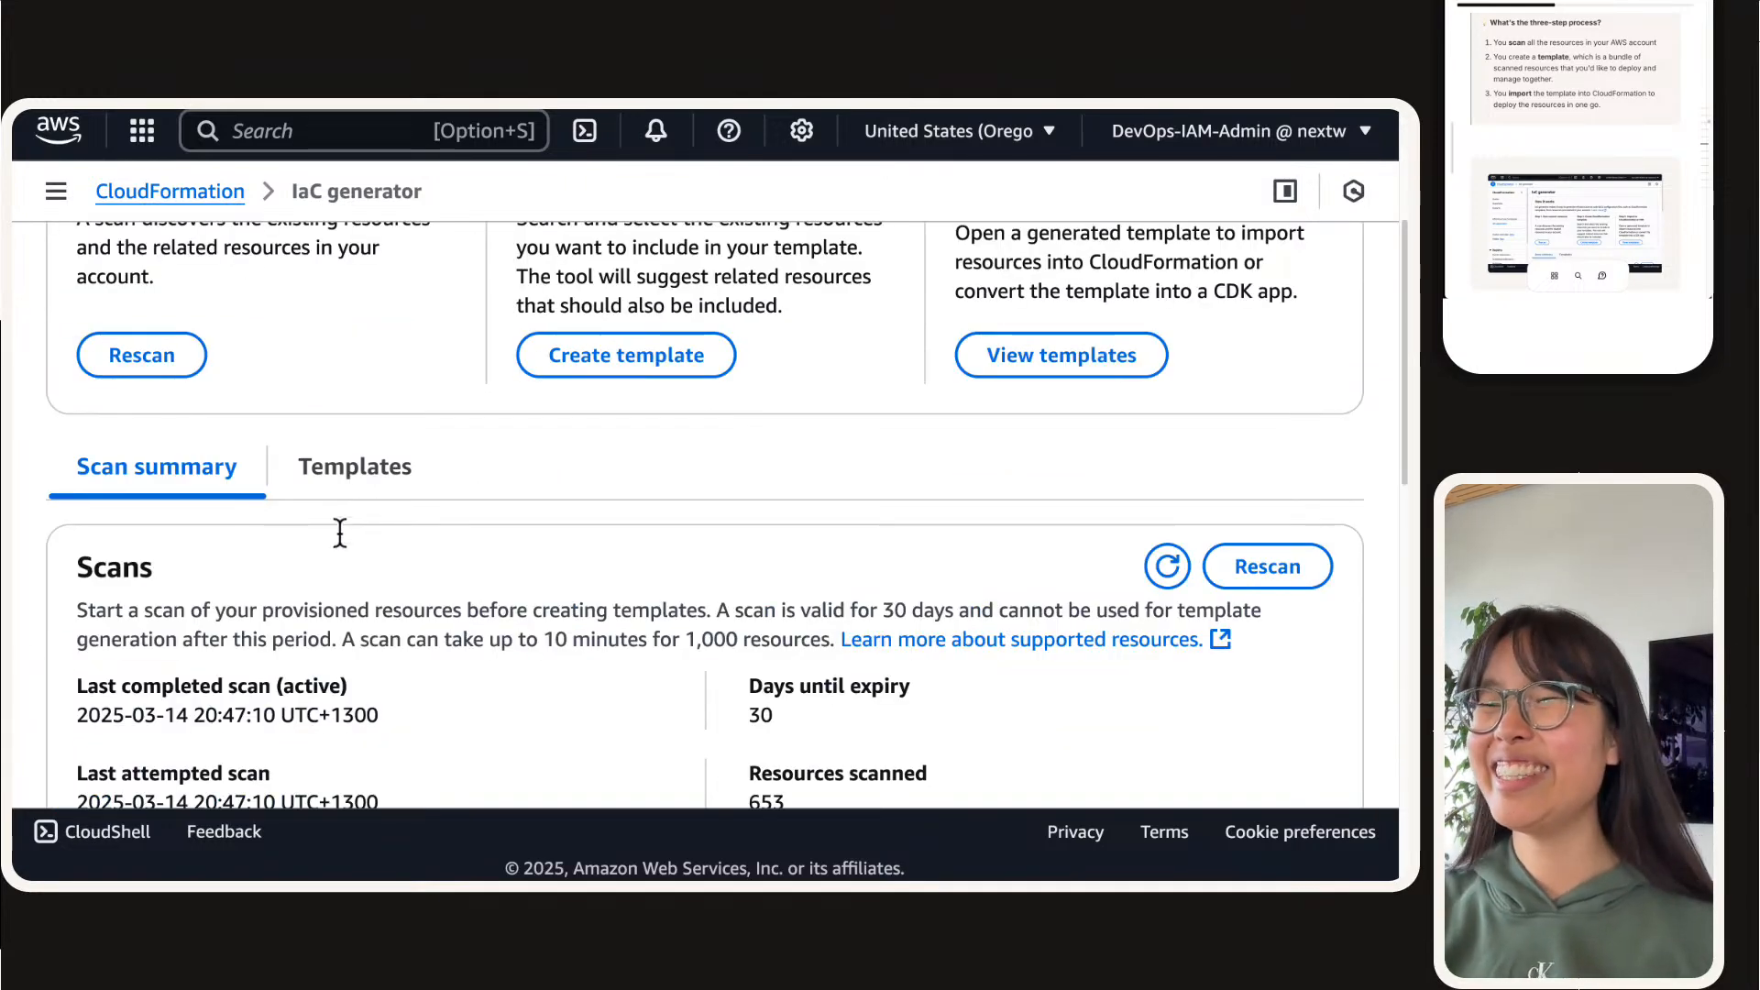
Step: Start a new scan of the account's existing resources from Step 1 of the IaC generator
scroll(340, 532, up, 2)
scroll(340, 532, up, 4)
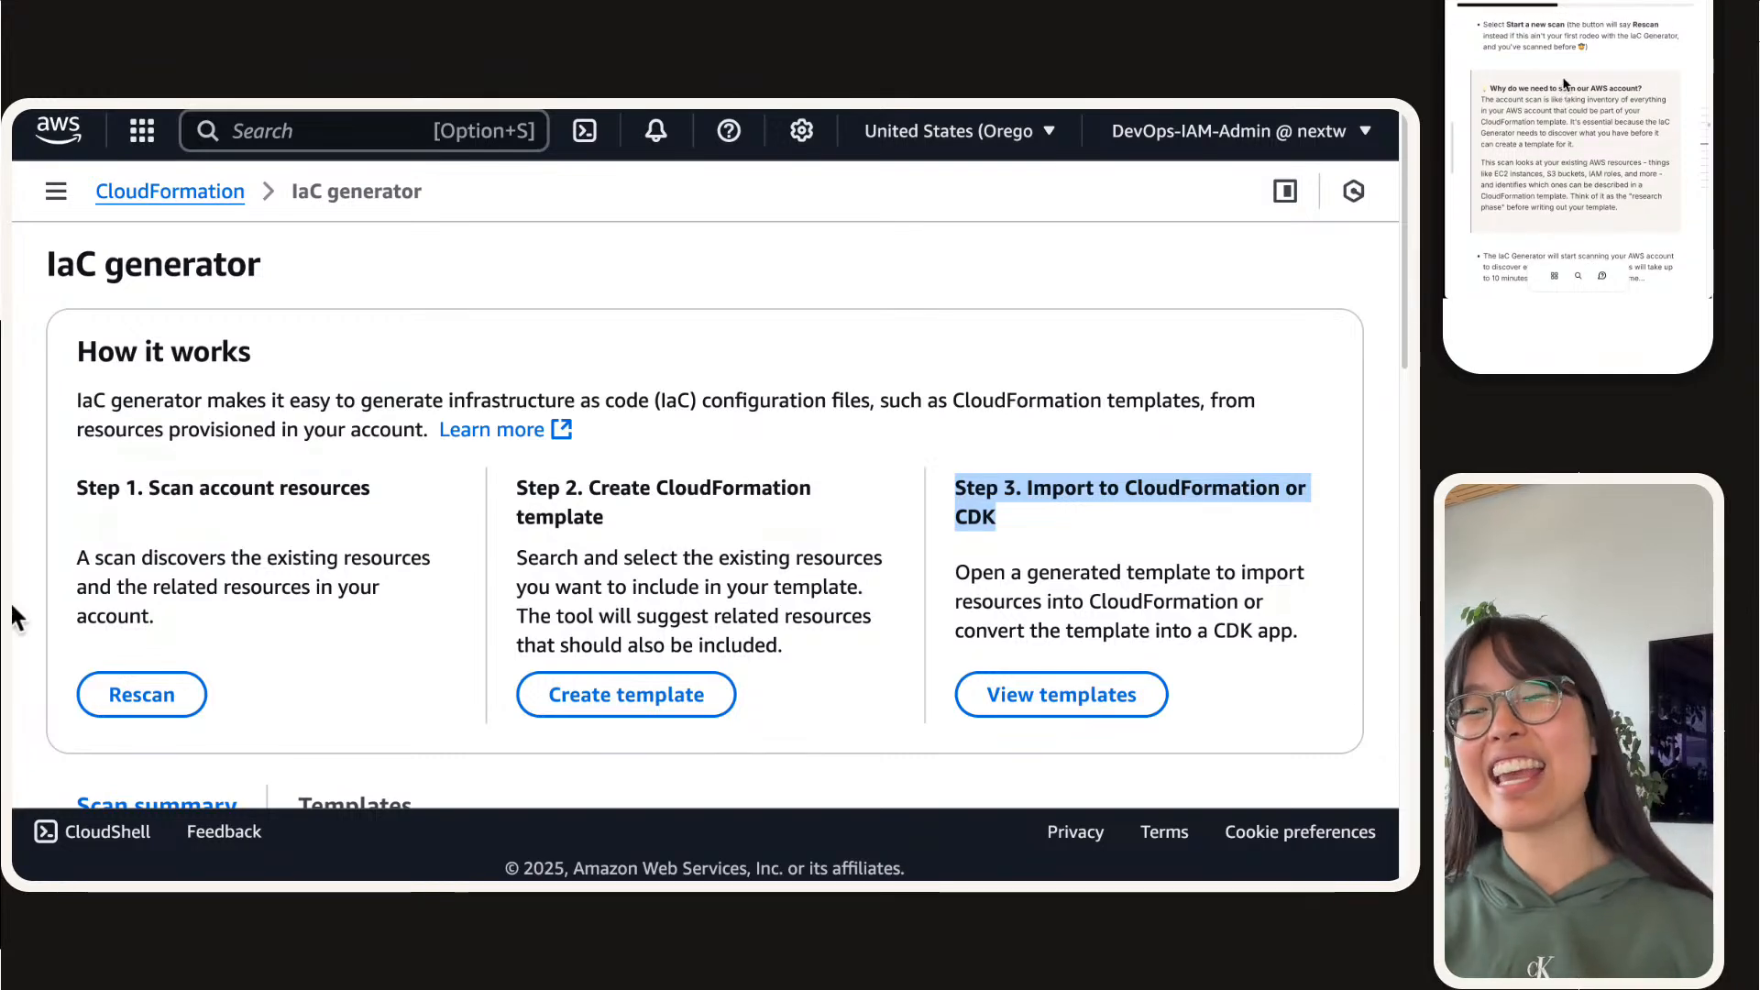
scroll(235, 644, down, 1)
scroll(235, 644, down, 6)
scroll(235, 644, up, 7)
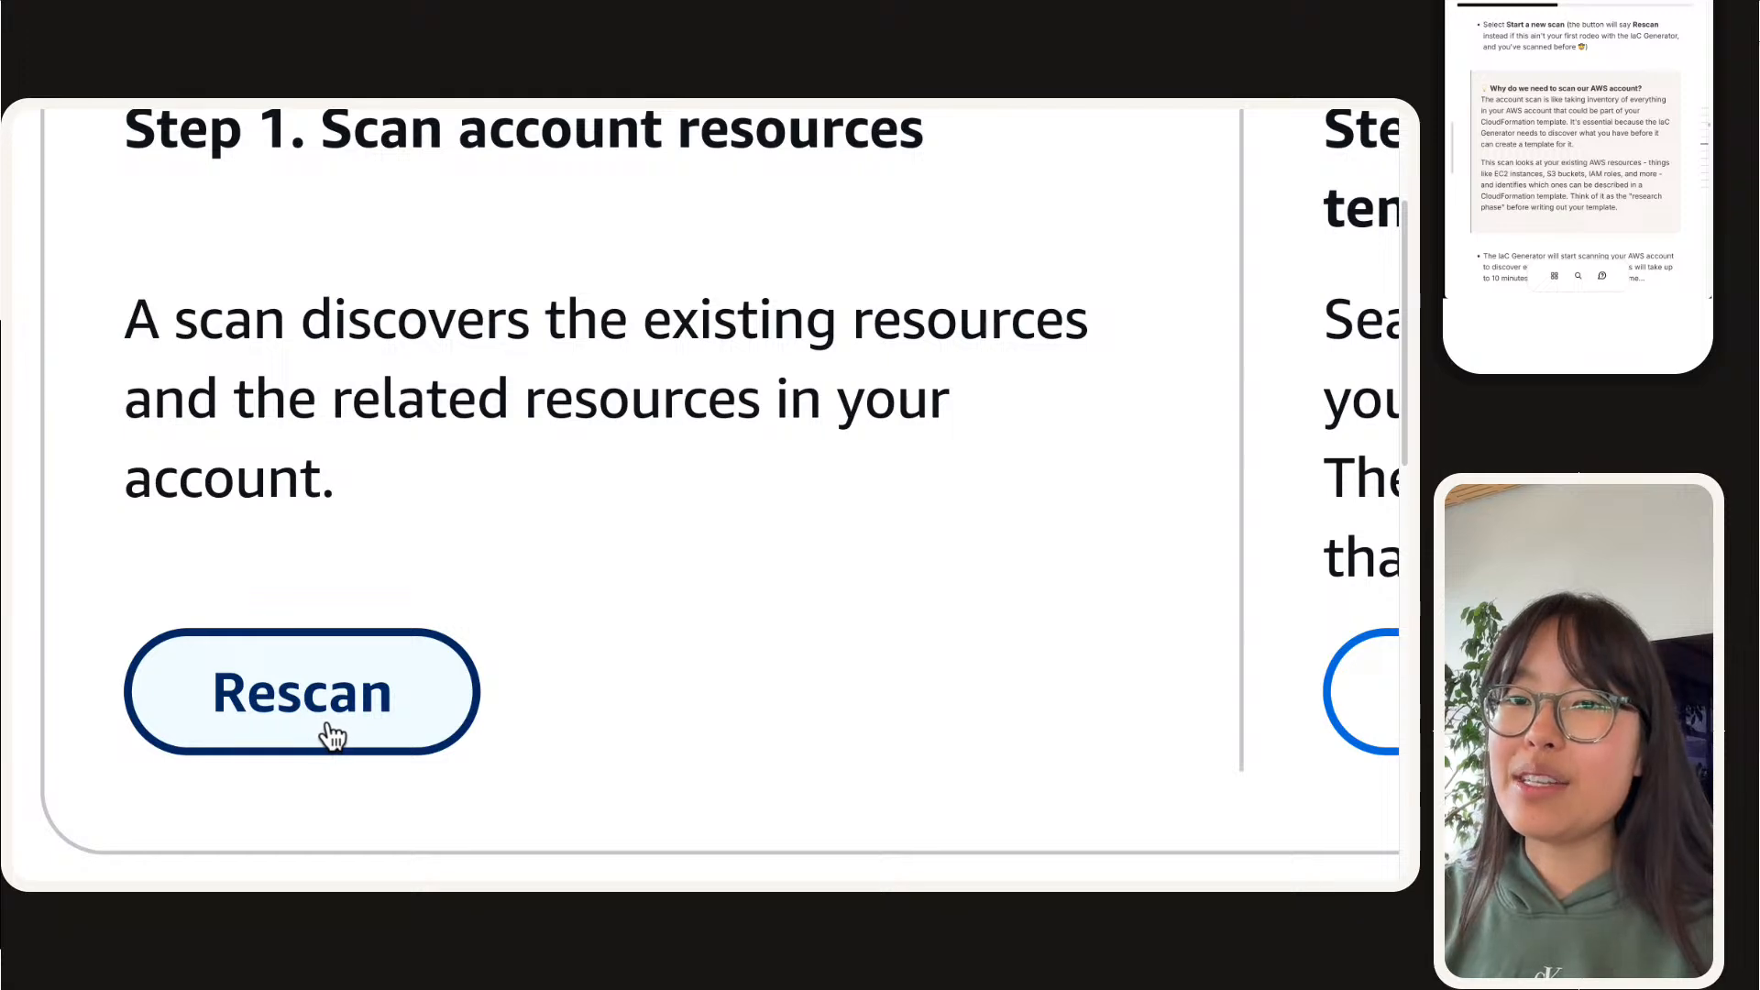
click(328, 734)
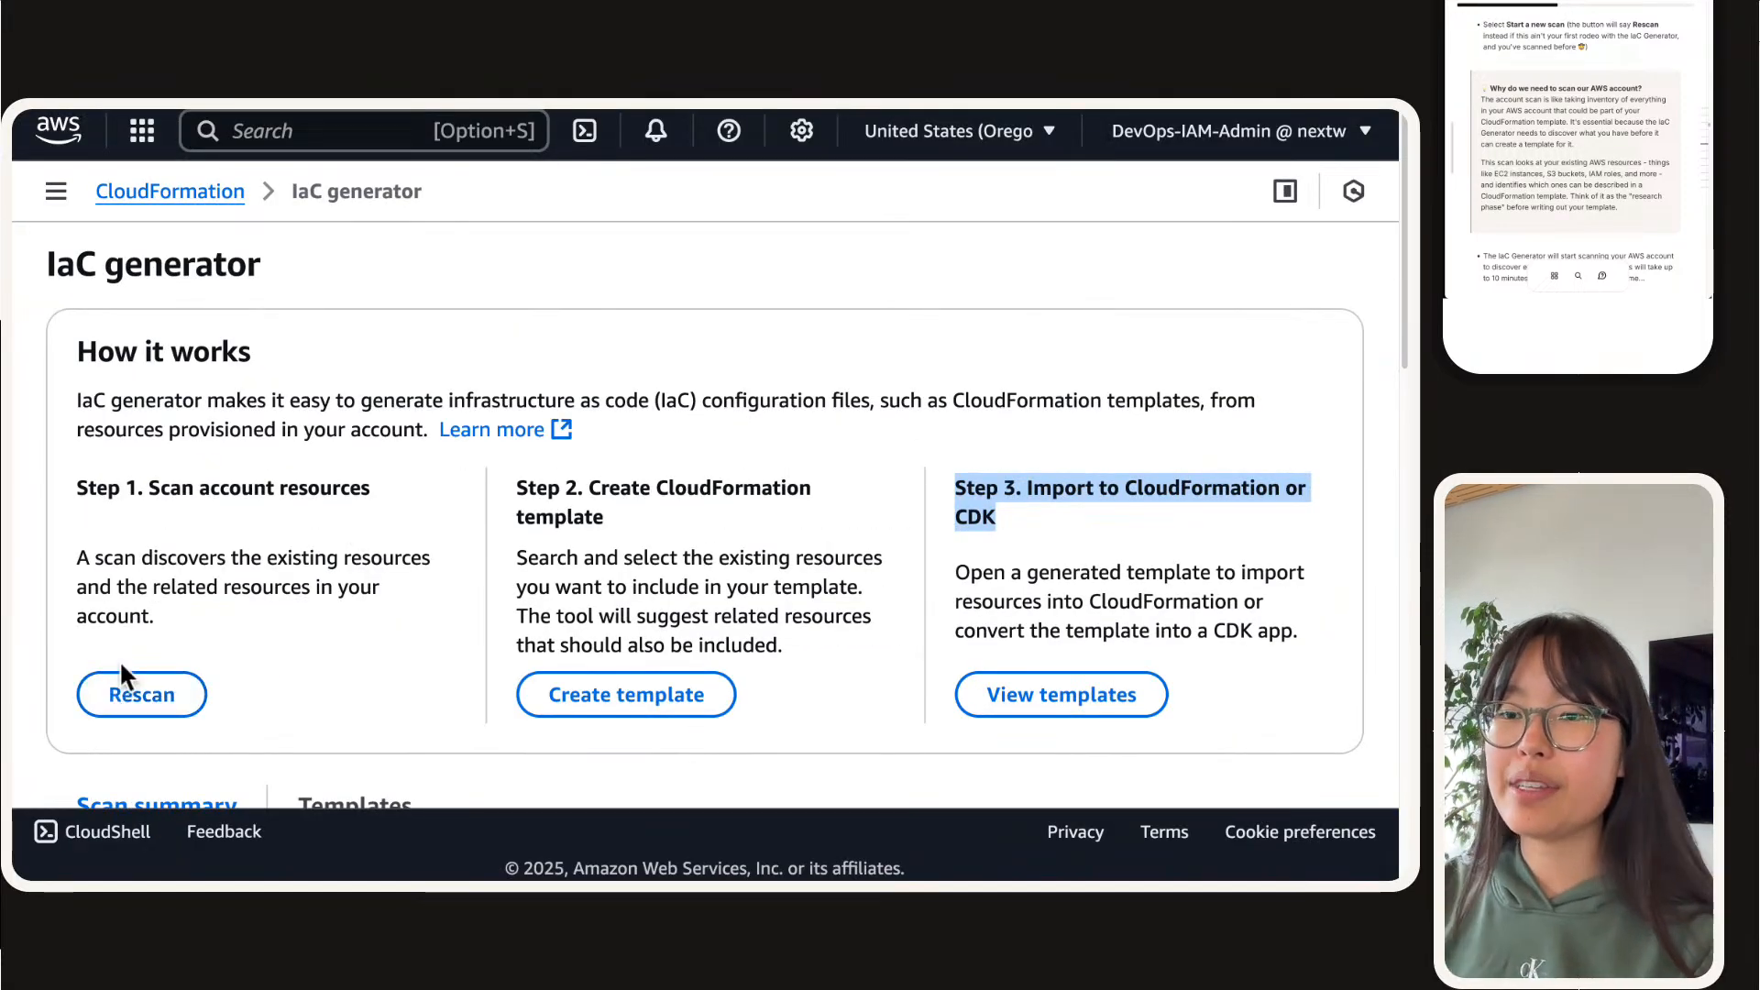
Step: Check the scan status and scan dates in the IaC generator's scan summary
scroll(119, 660, down, 2)
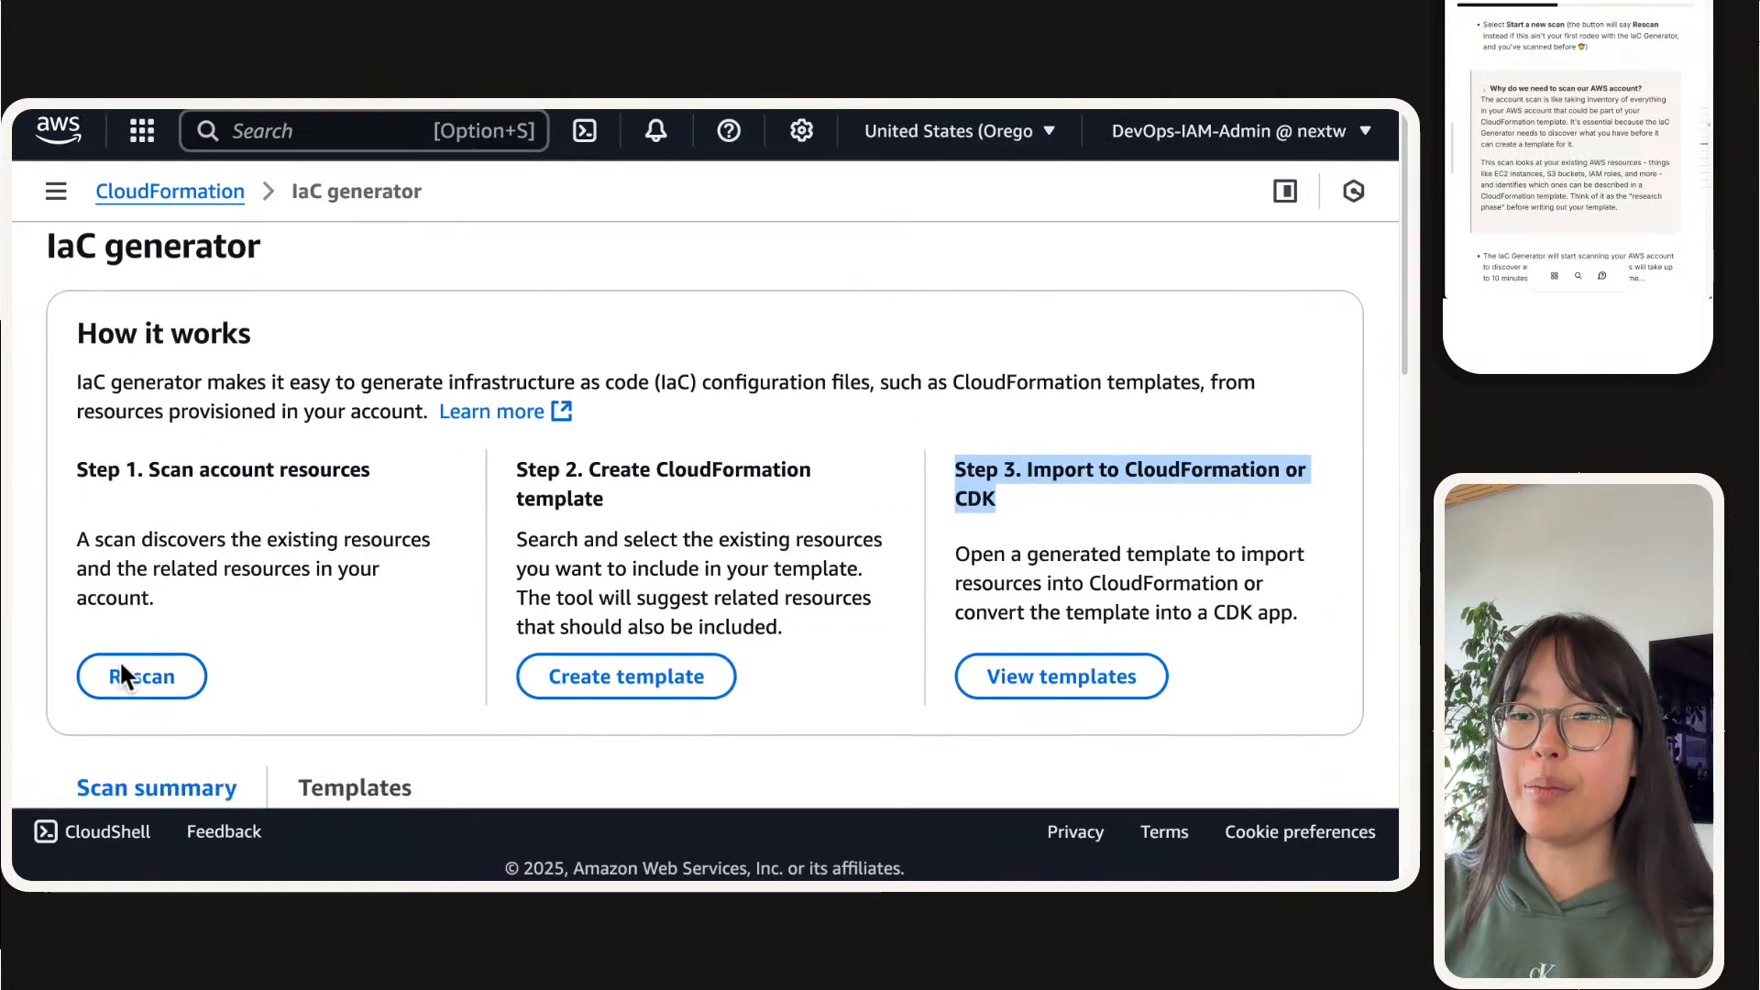
scroll(119, 660, down, 4)
scroll(110, 658, down, 3)
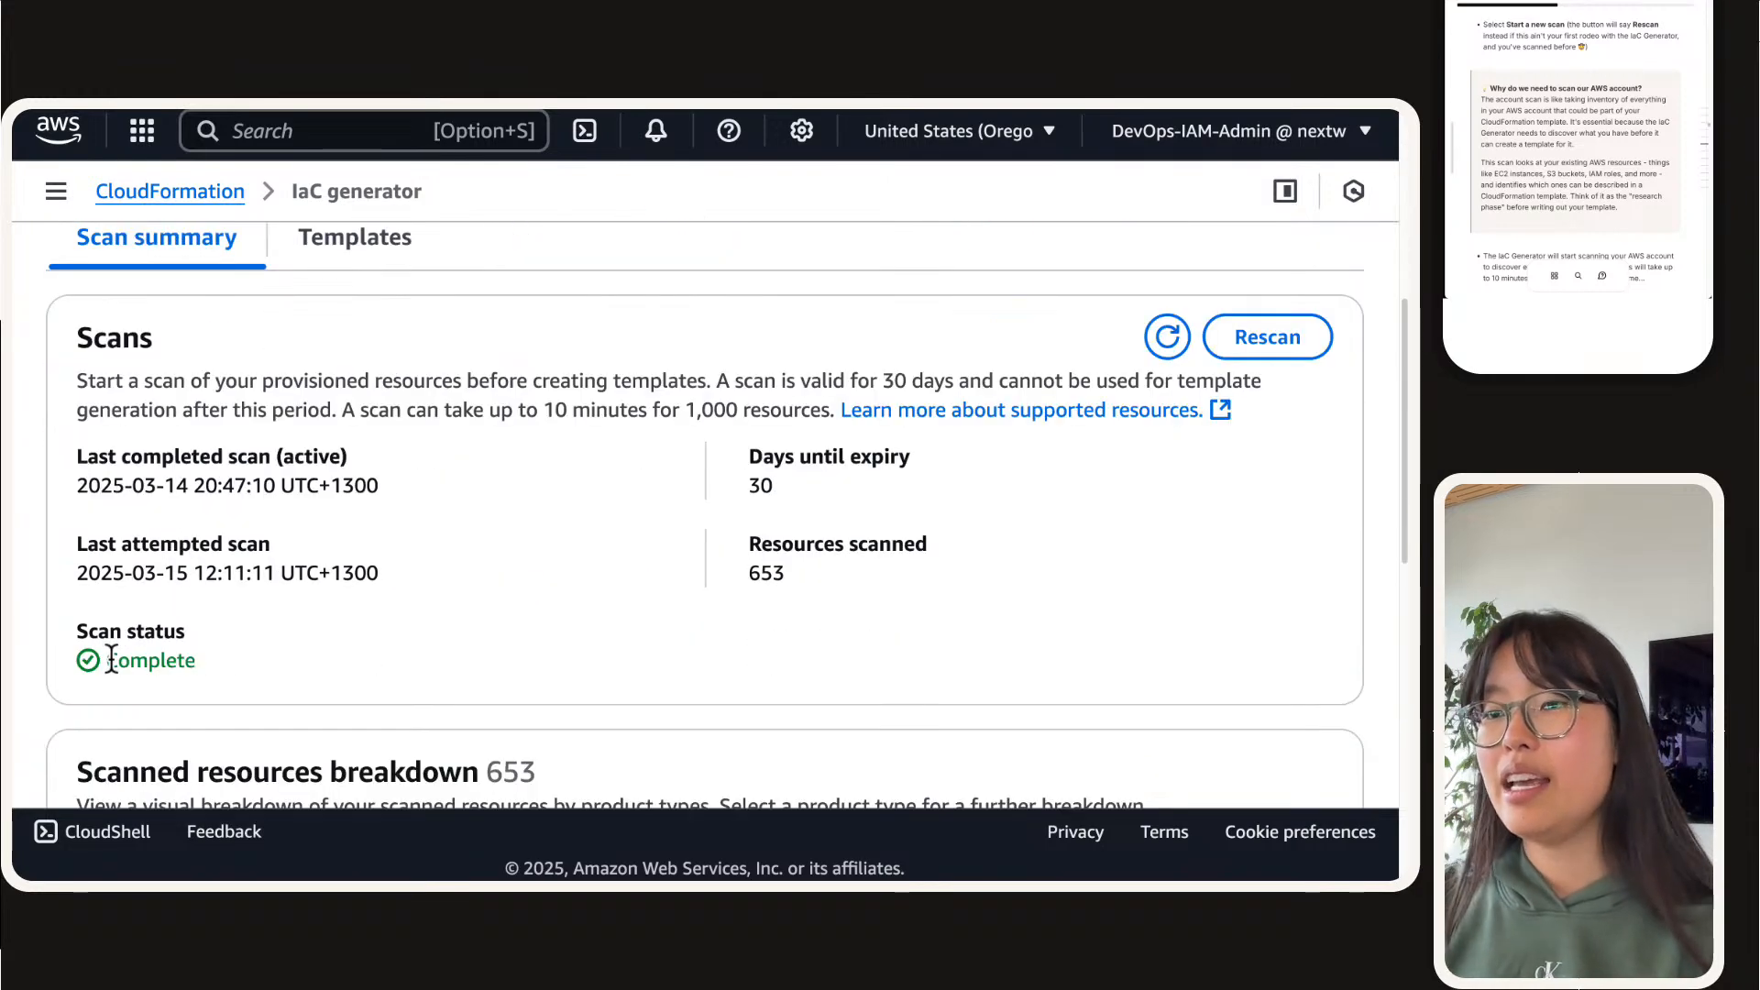
scroll(104, 642, up, 1)
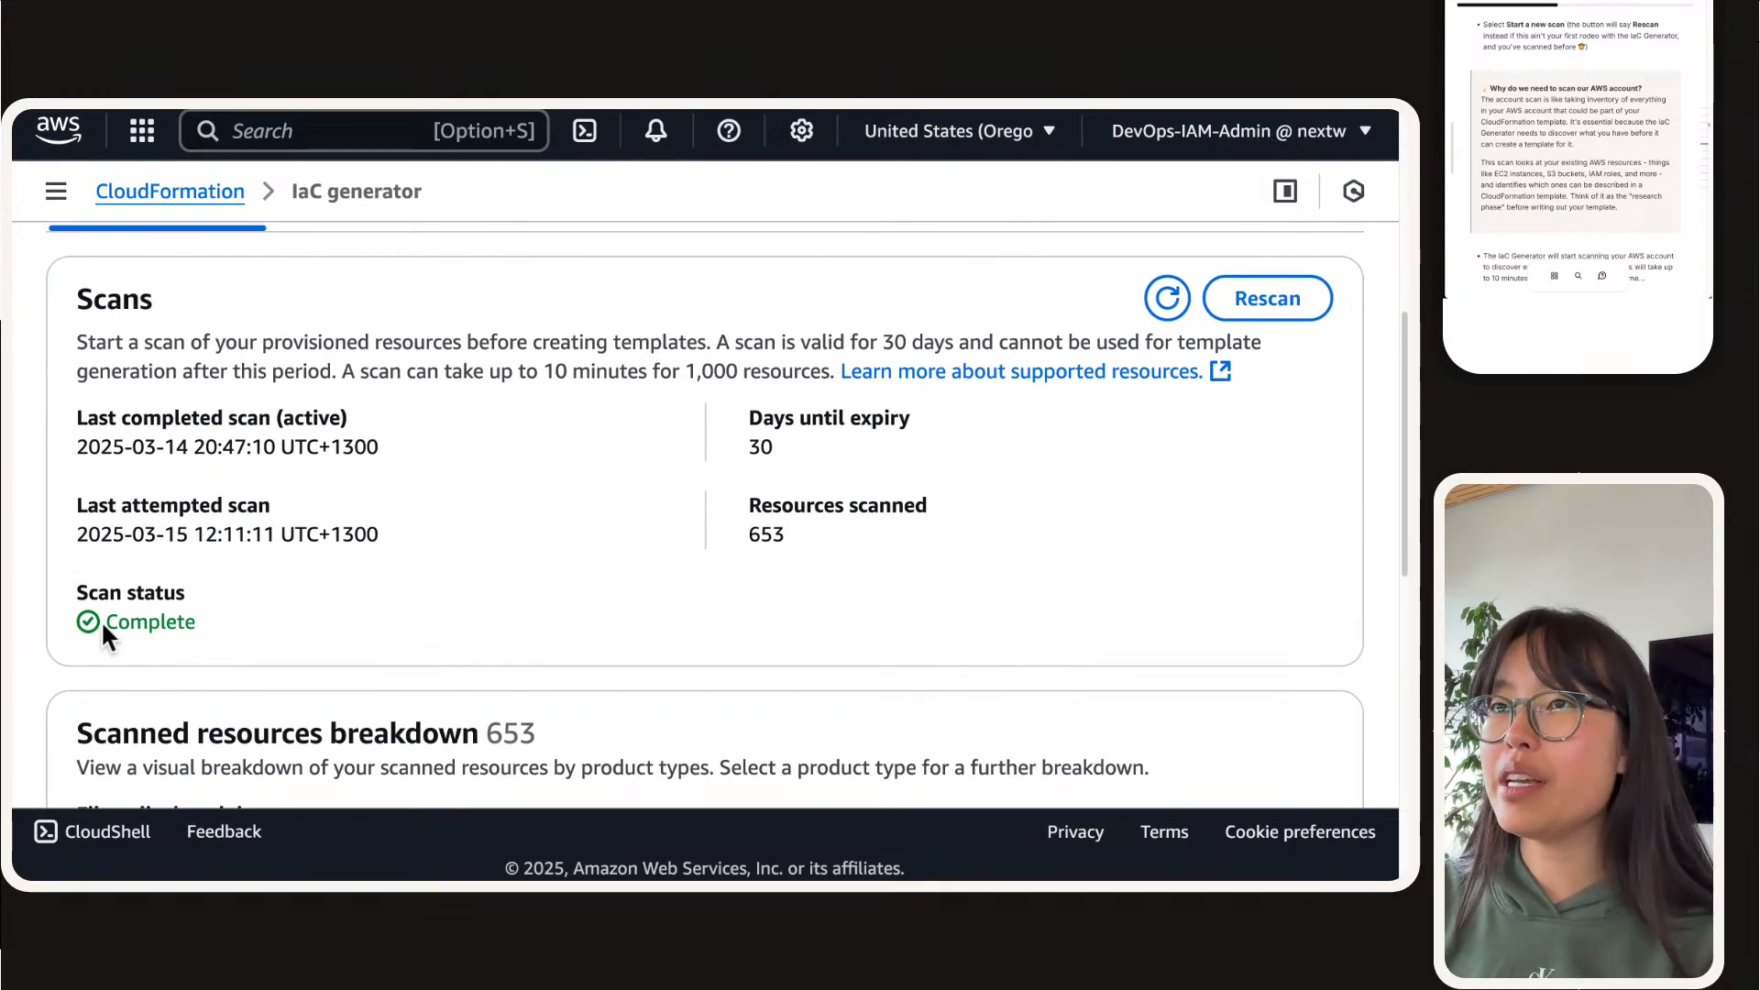
drag(101, 621, 474, 619)
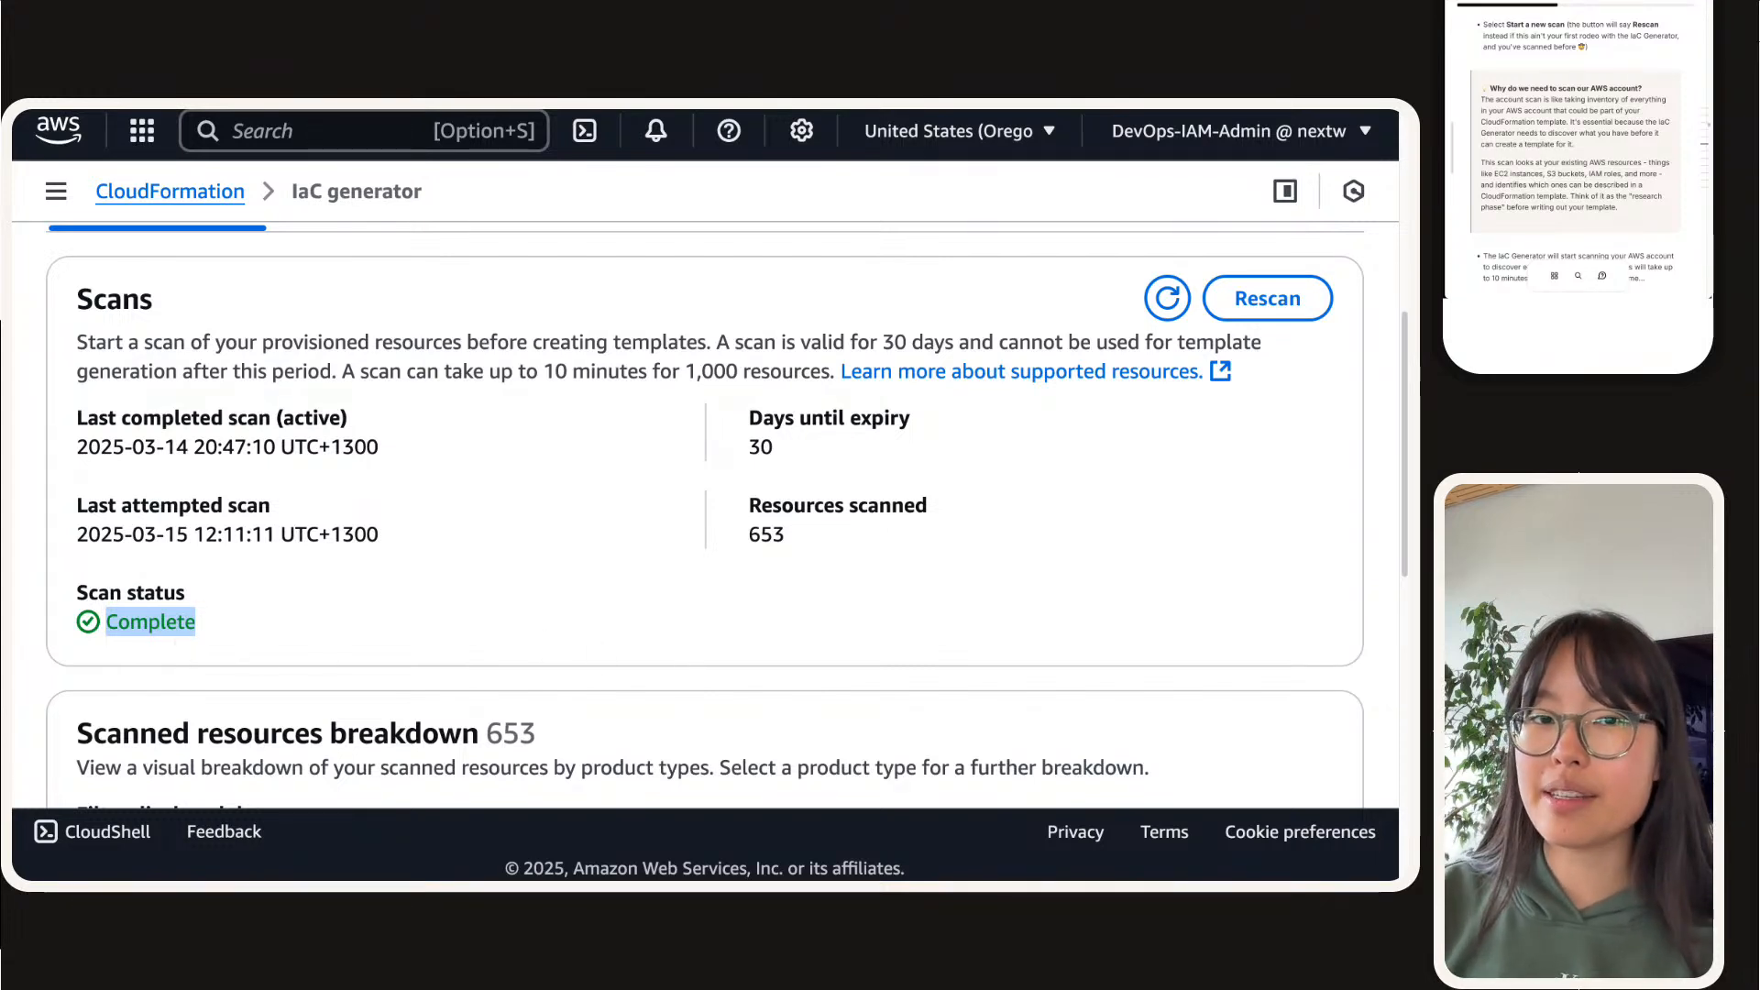
click(453, 640)
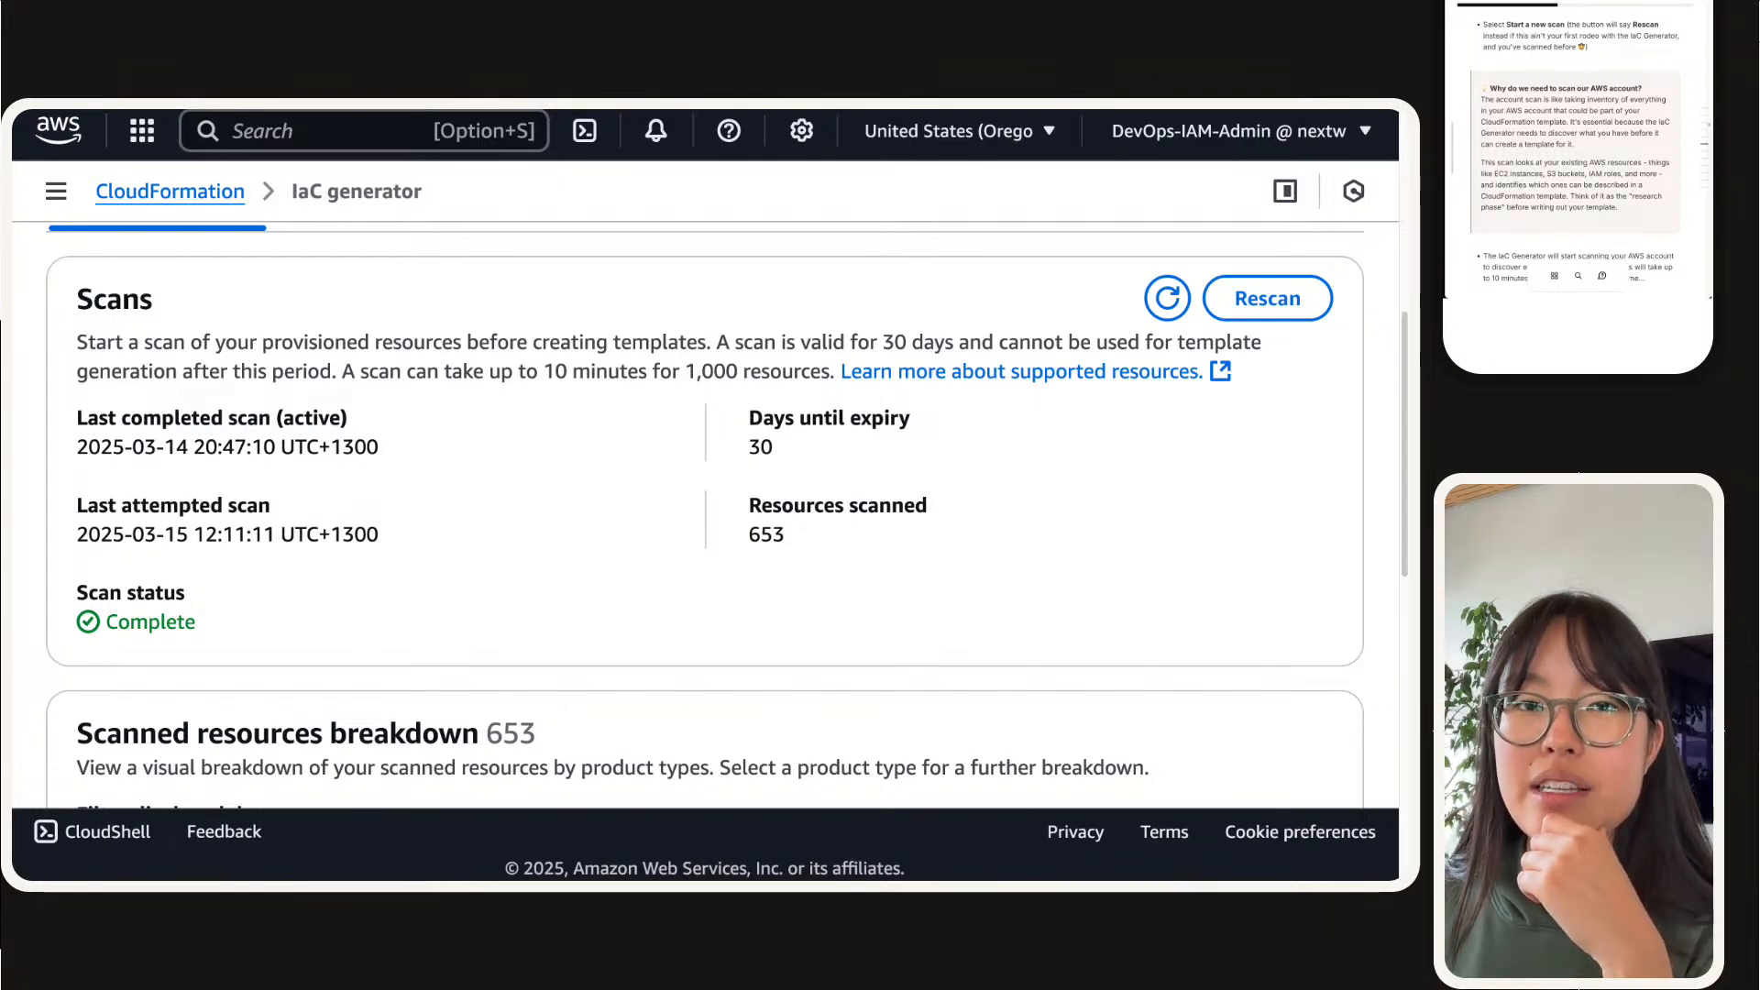
scroll(280, 492, up, 8)
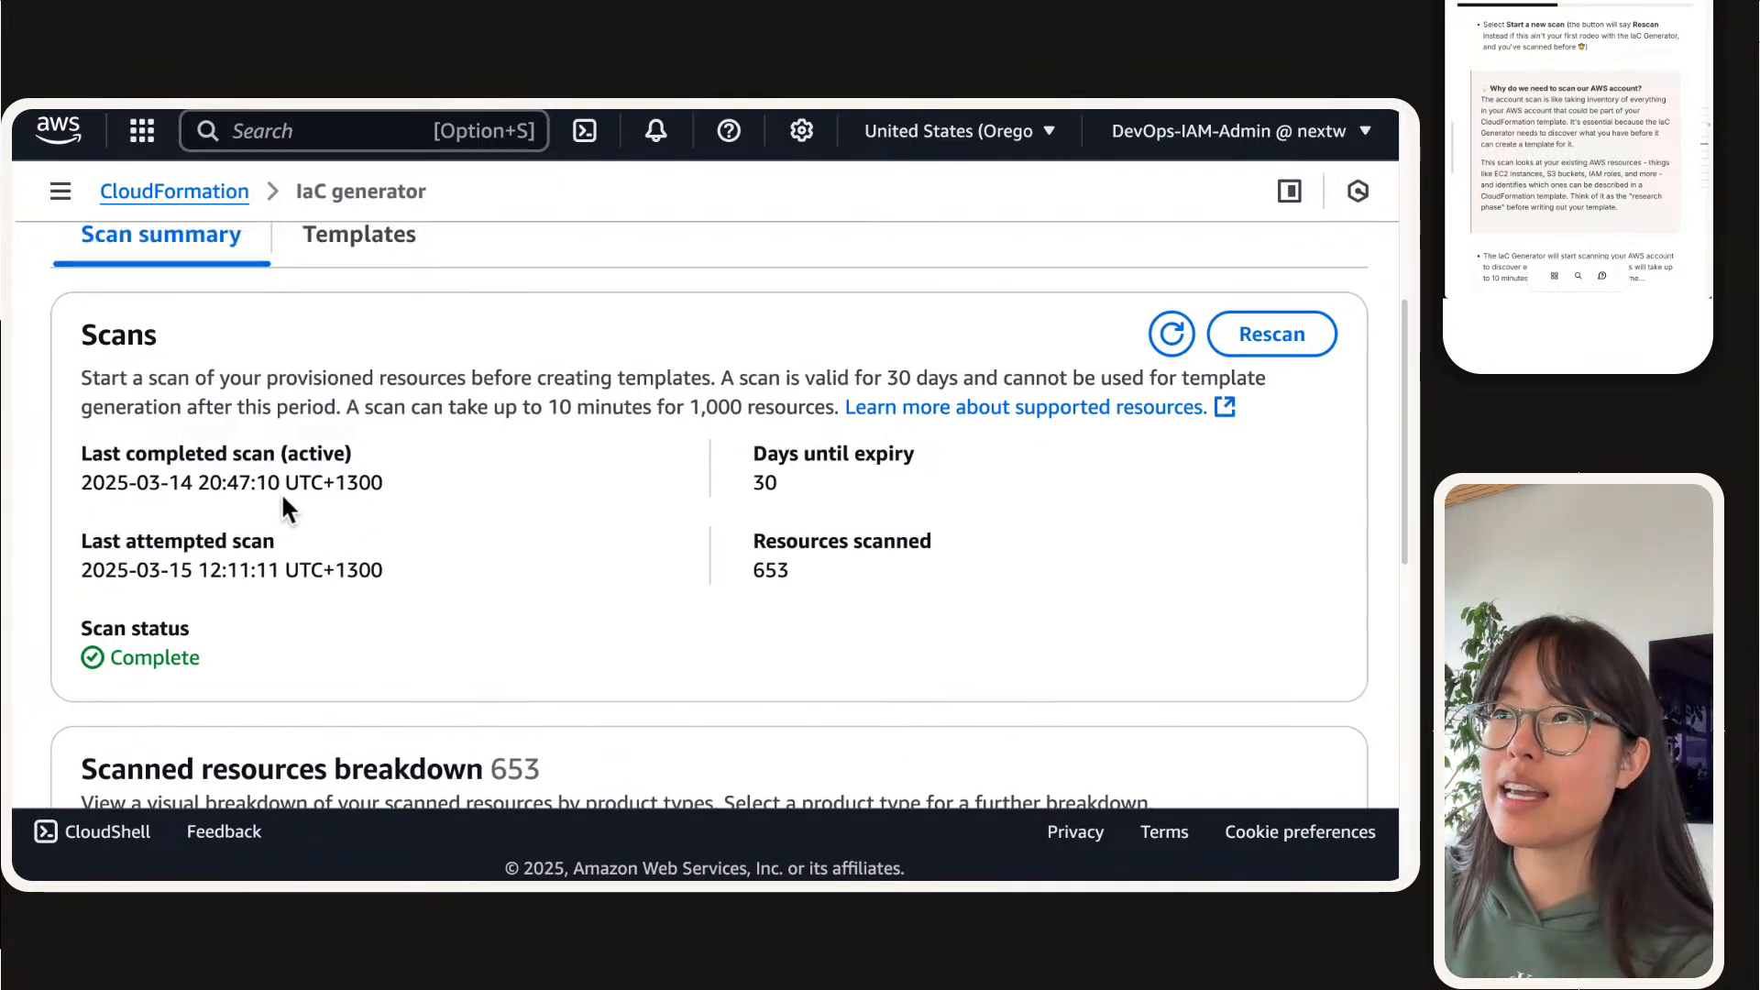
scroll(283, 491, down, 6)
scroll(147, 444, down, 2)
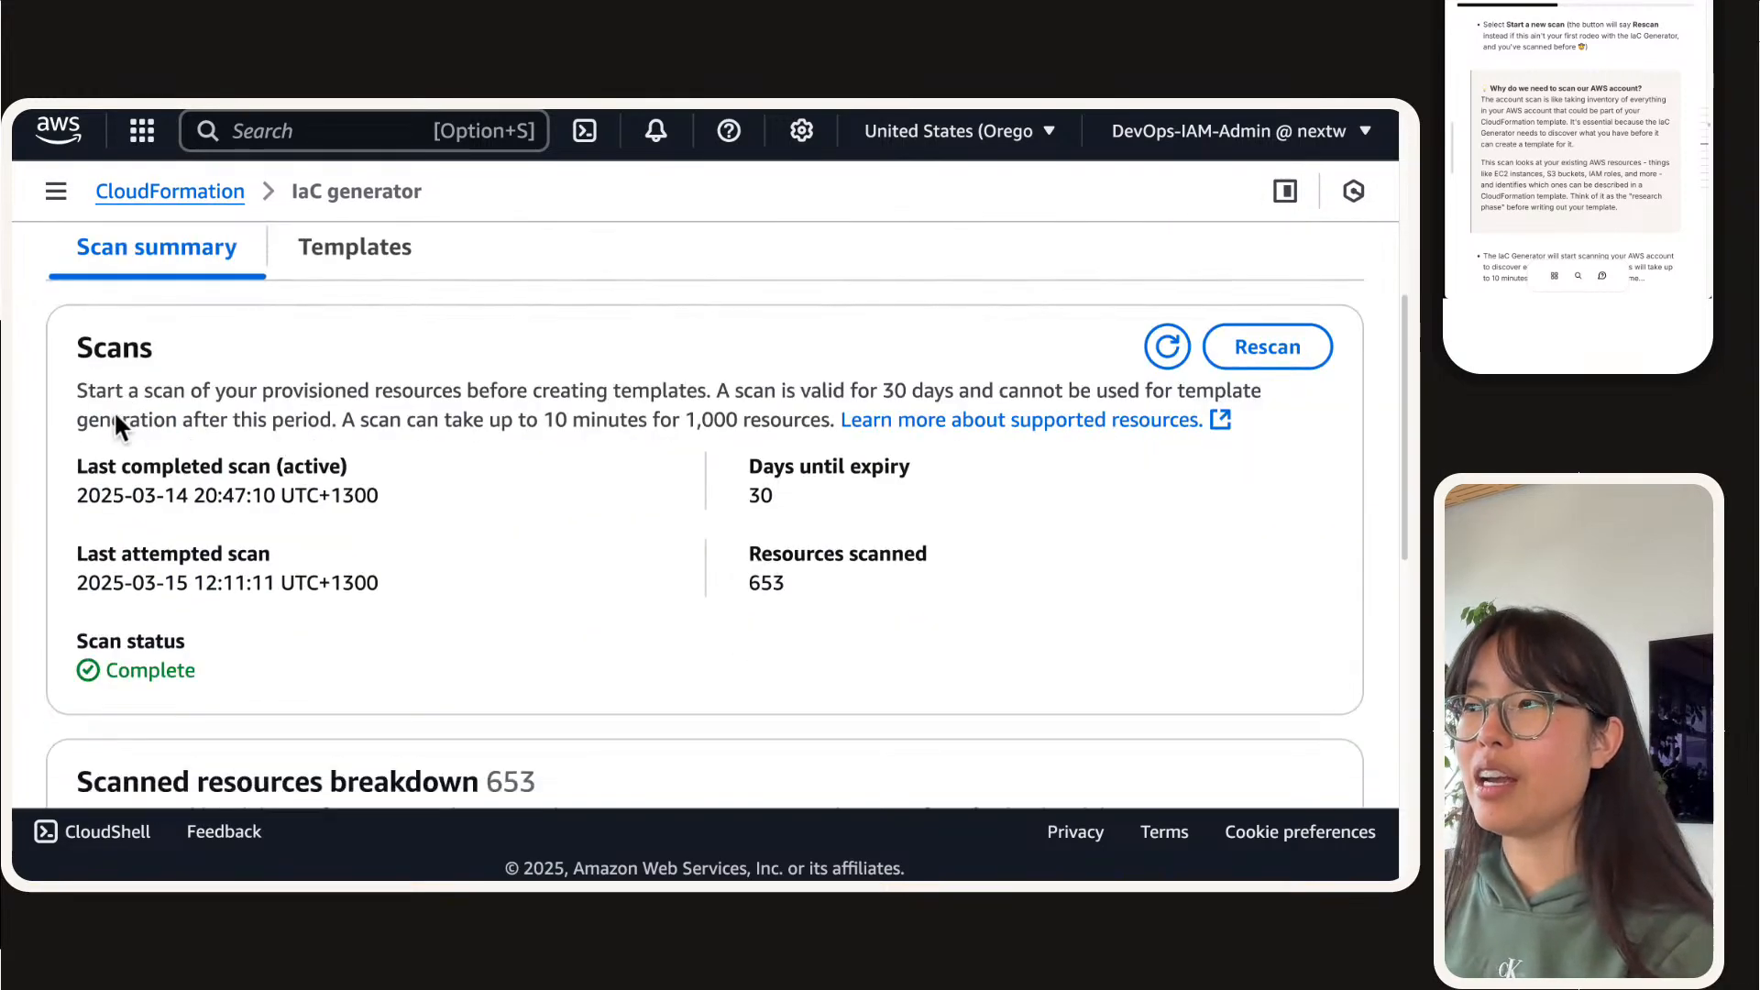
double_click(134, 664)
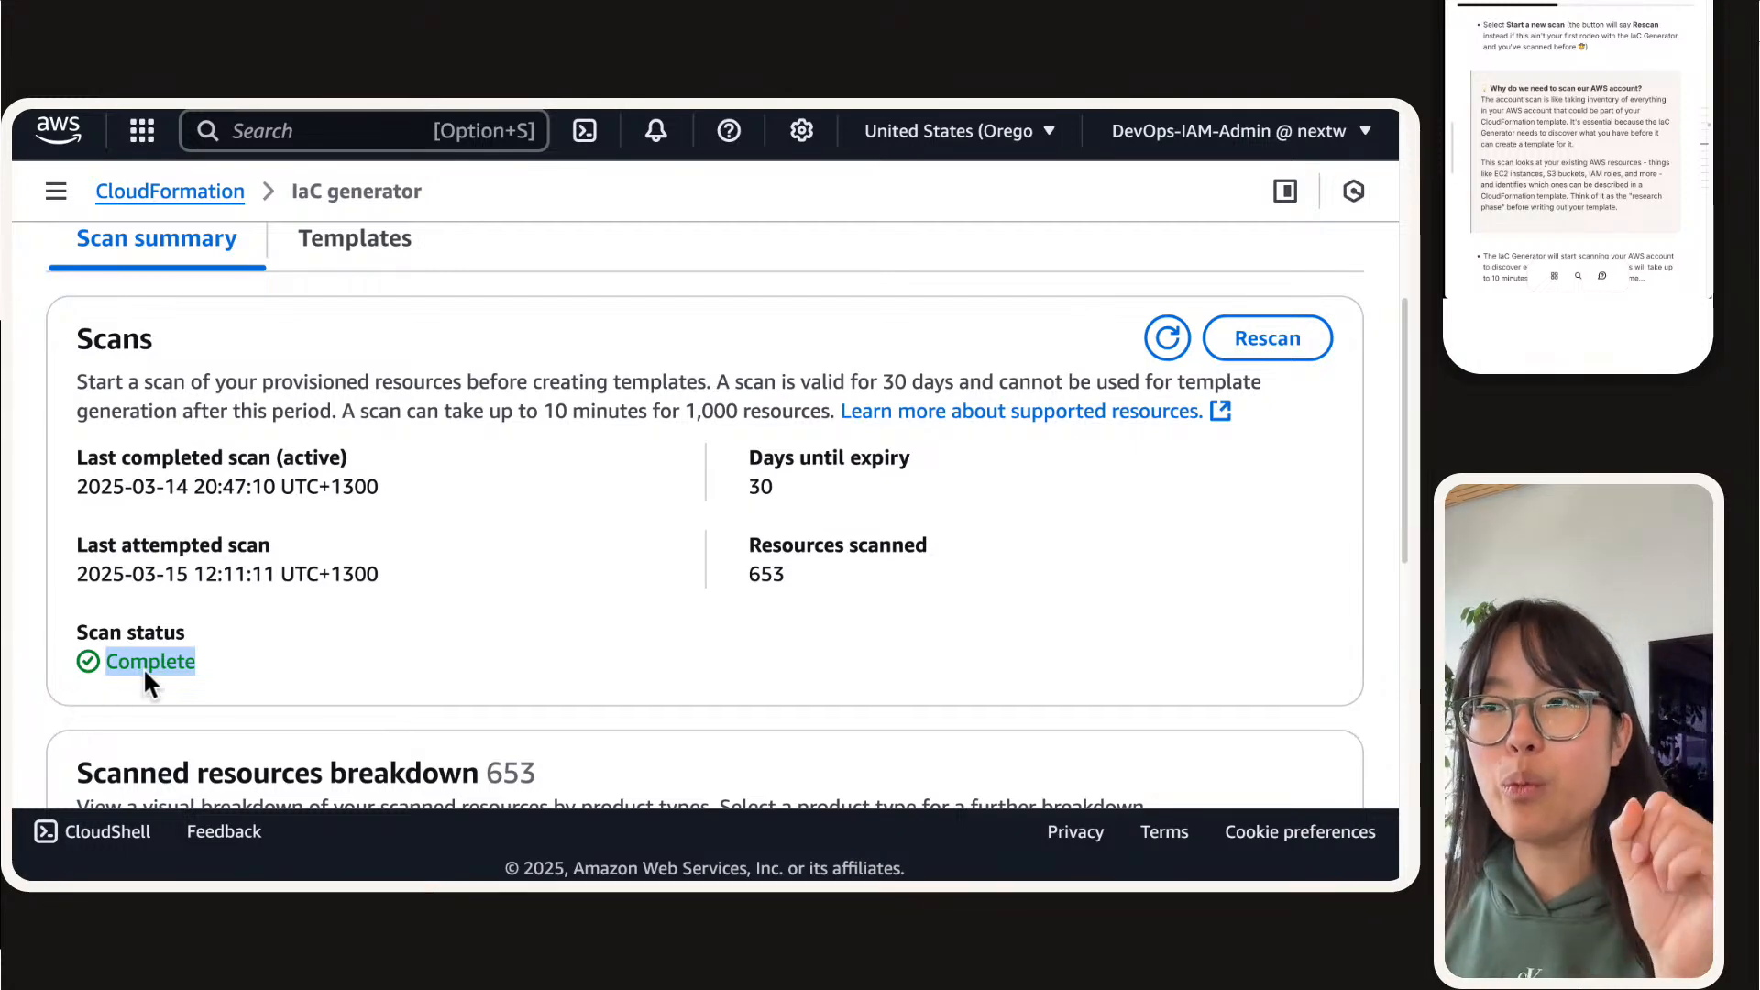
scroll(168, 669, up, 5)
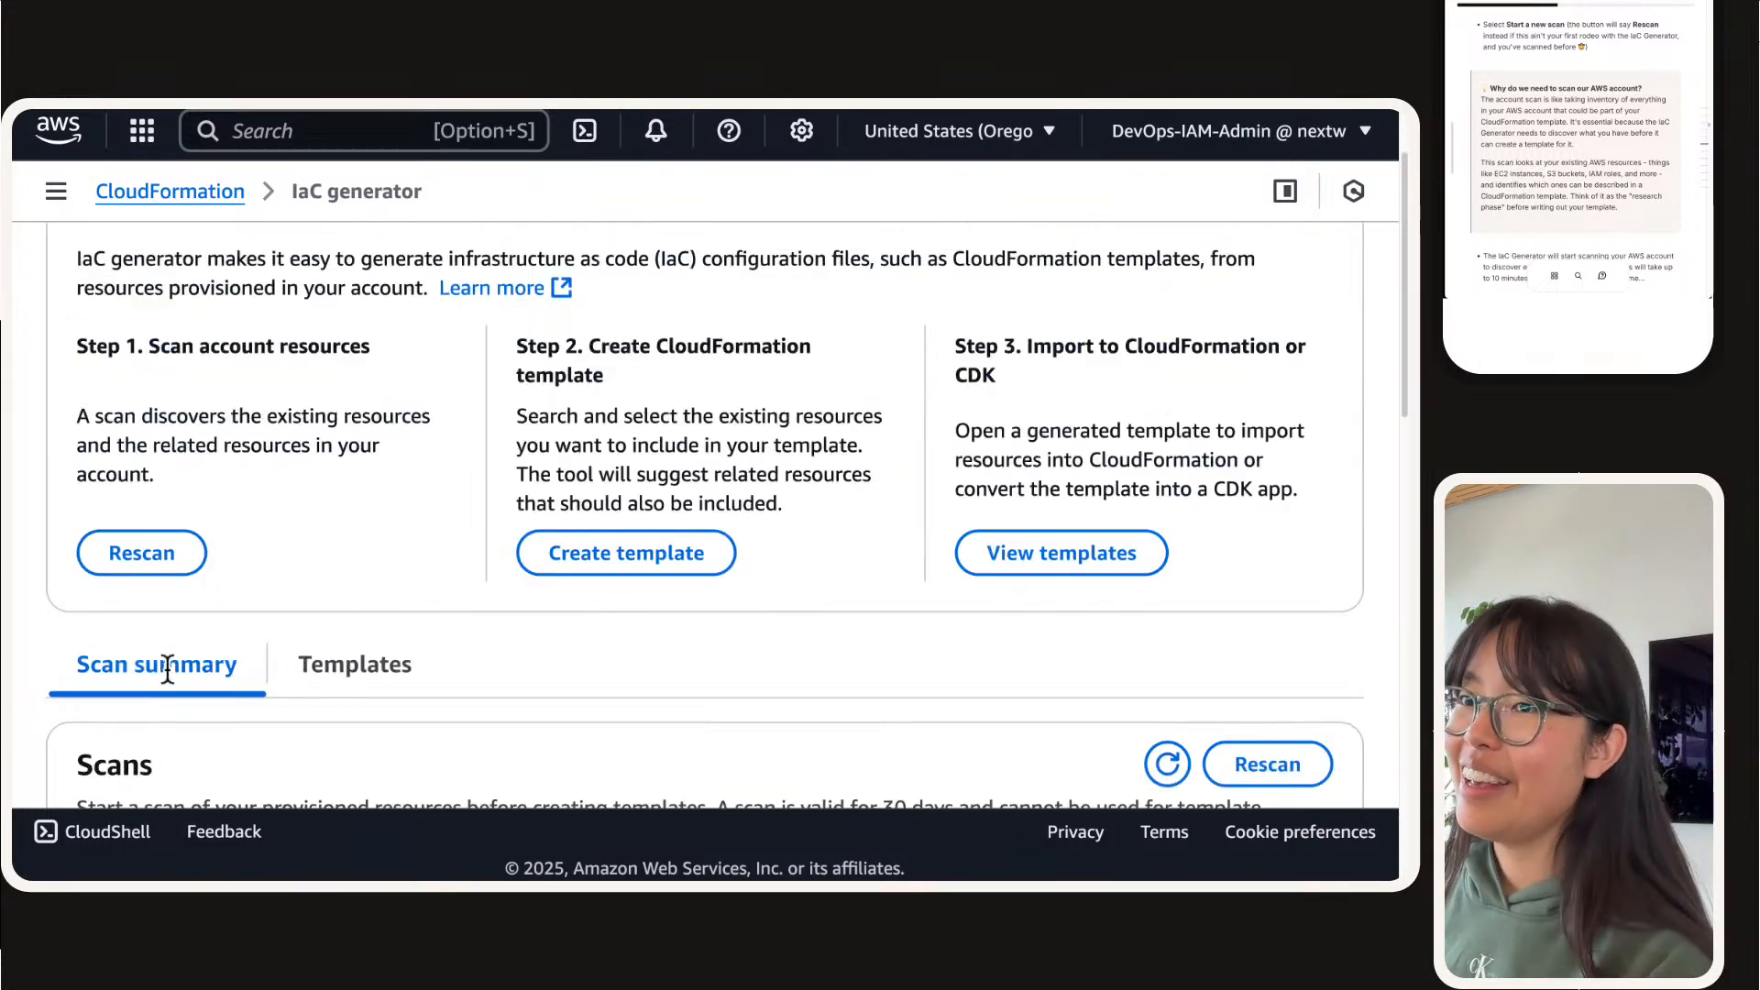
scroll(233, 633, down, 5)
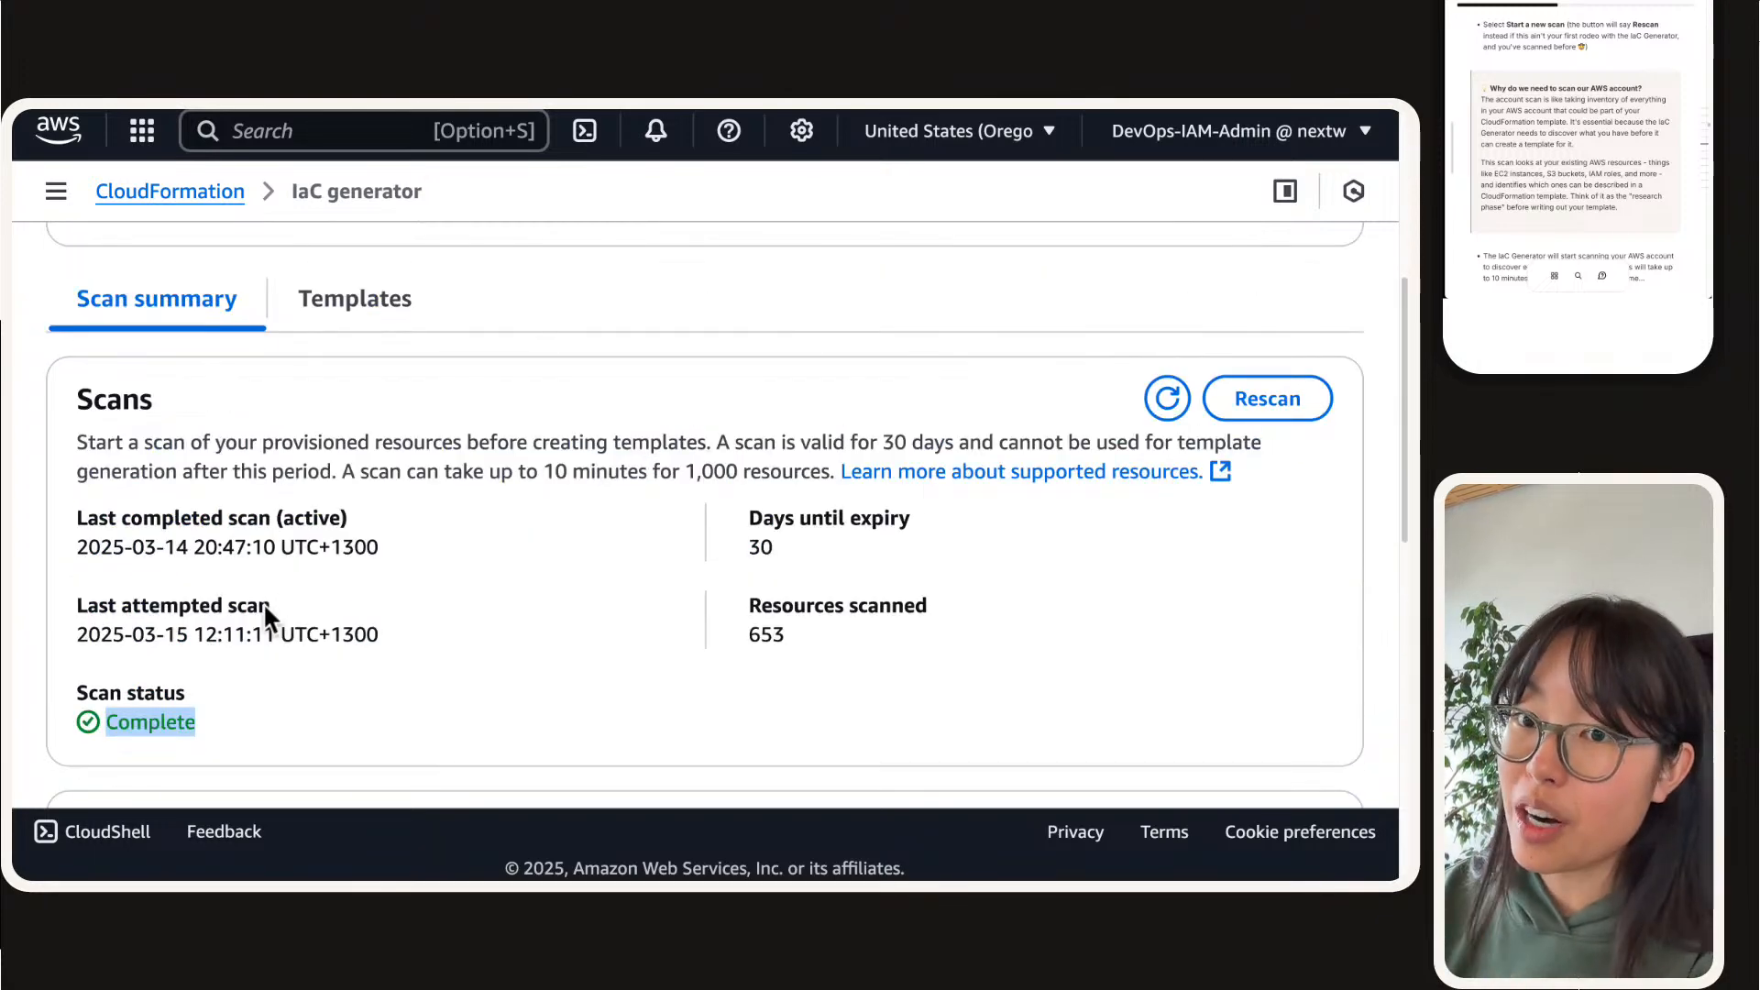
scroll(264, 607, down, 1)
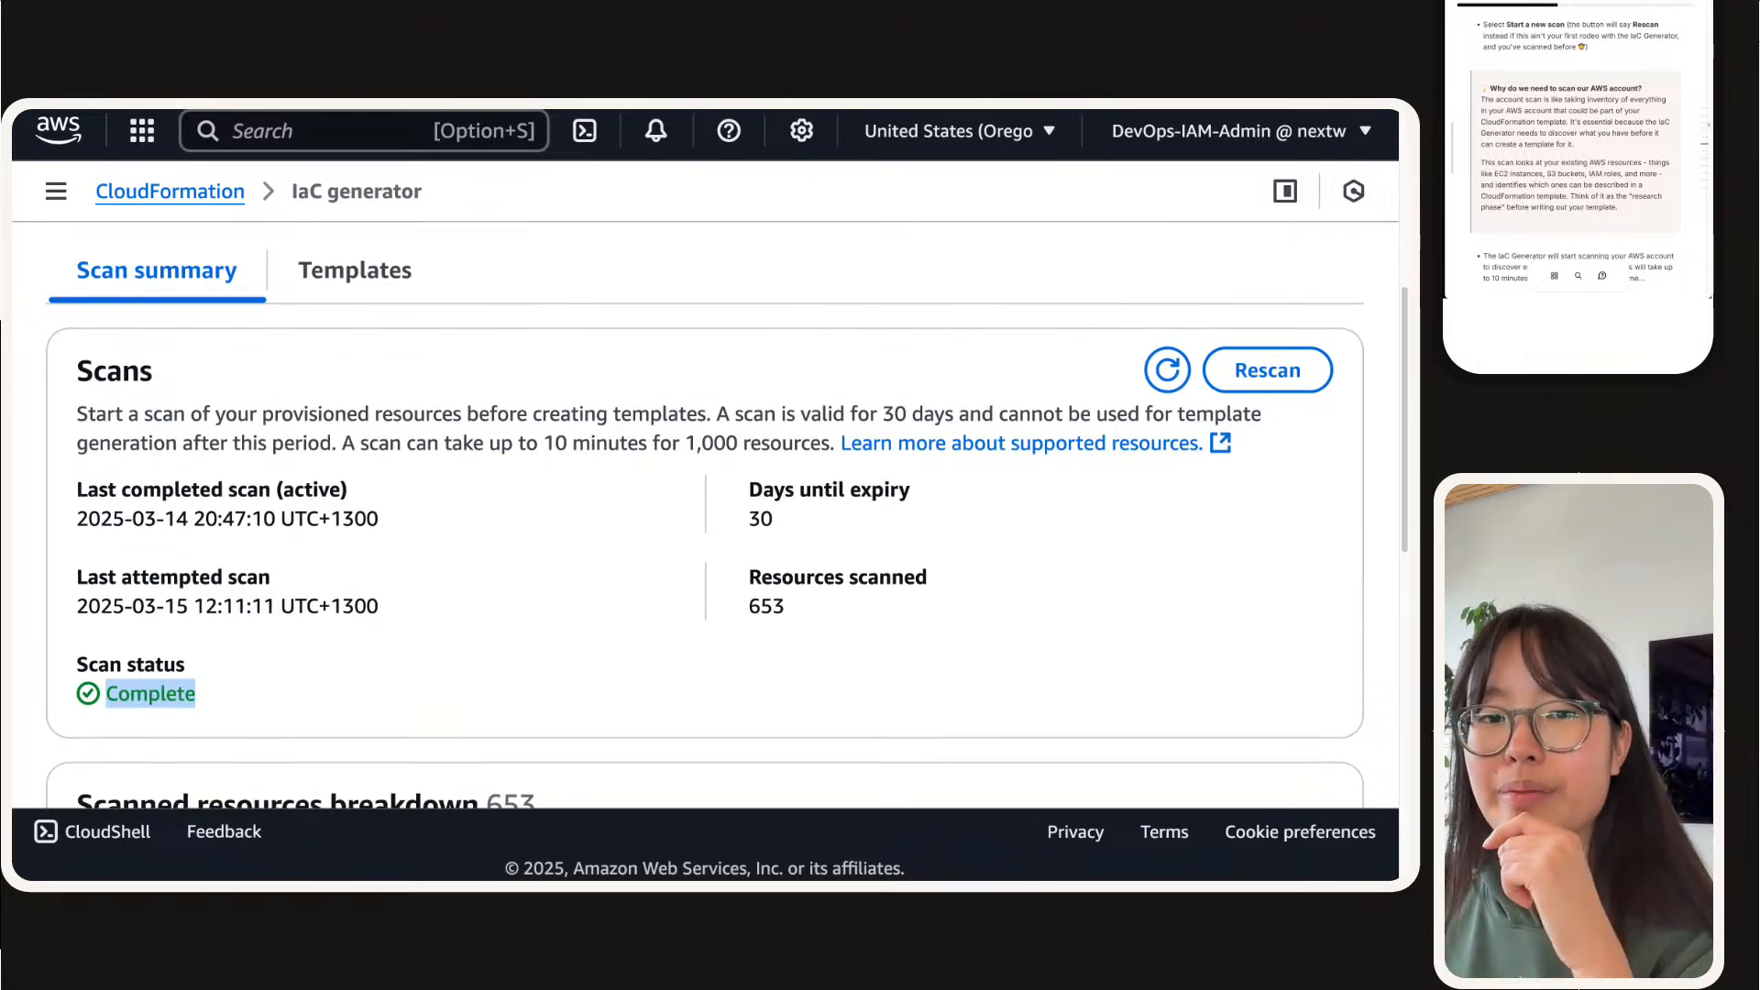
Step: Refresh the Scans details in the scan summary several times to update the scan status
click(1459, 88)
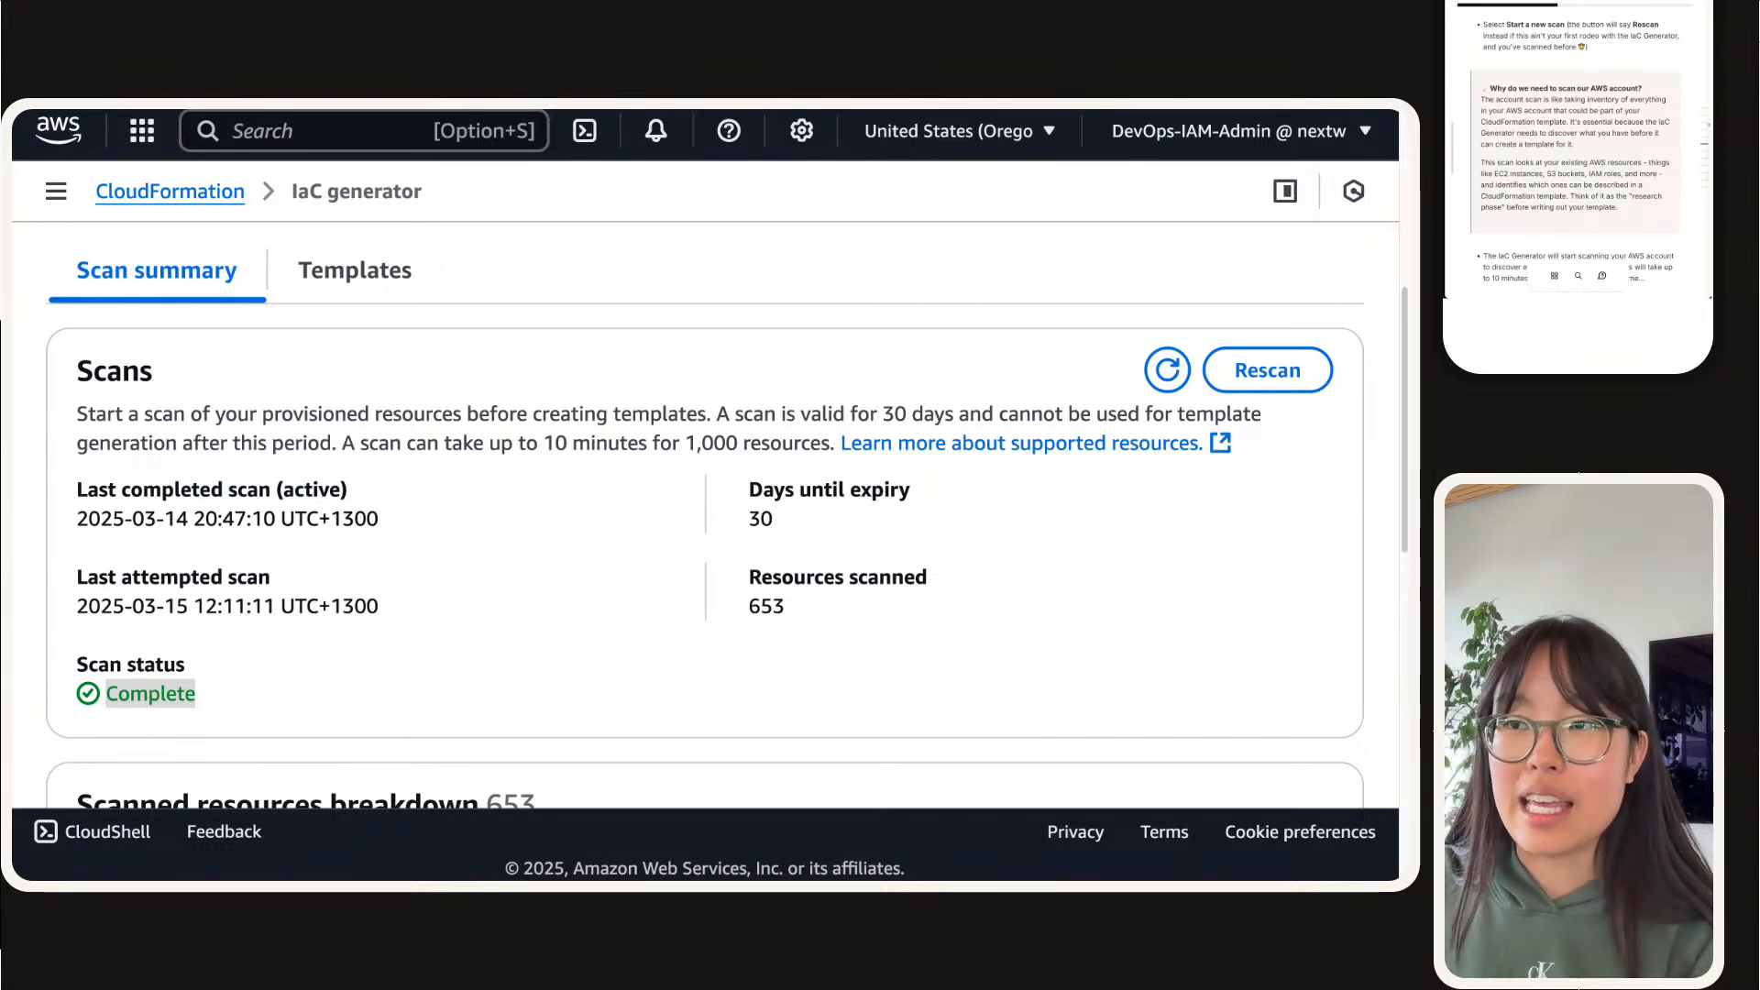
click(1161, 368)
click(1160, 368)
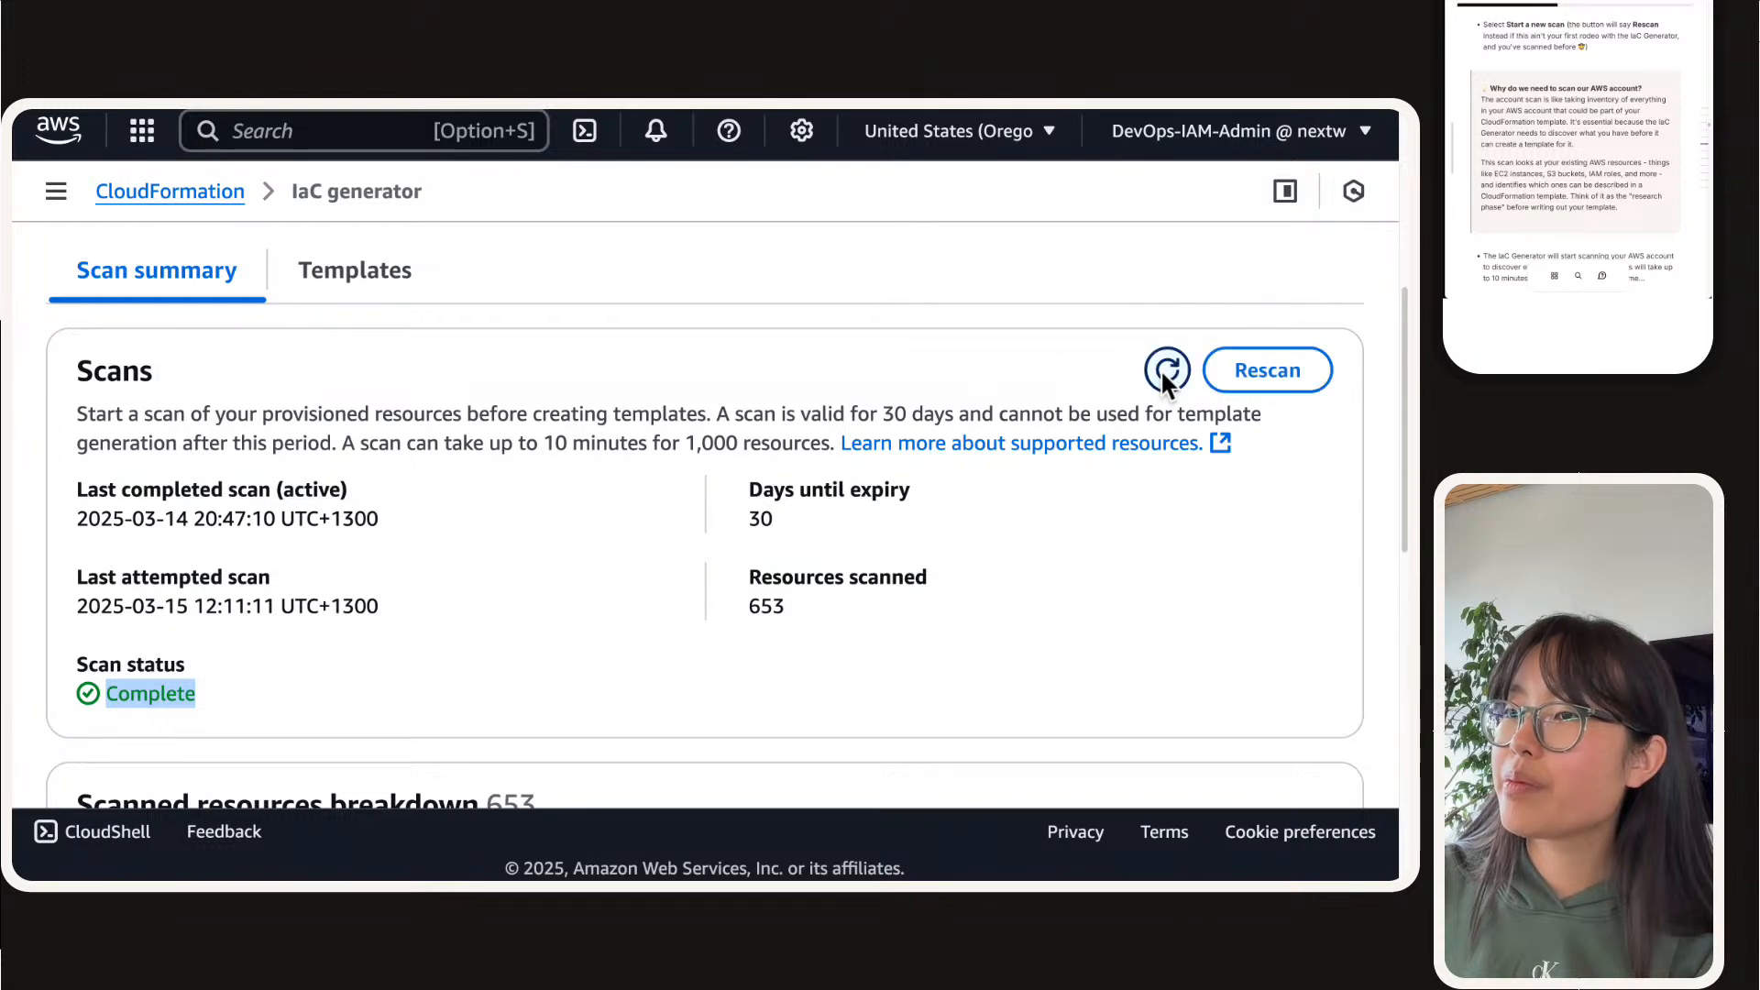
click(1160, 368)
click(1159, 369)
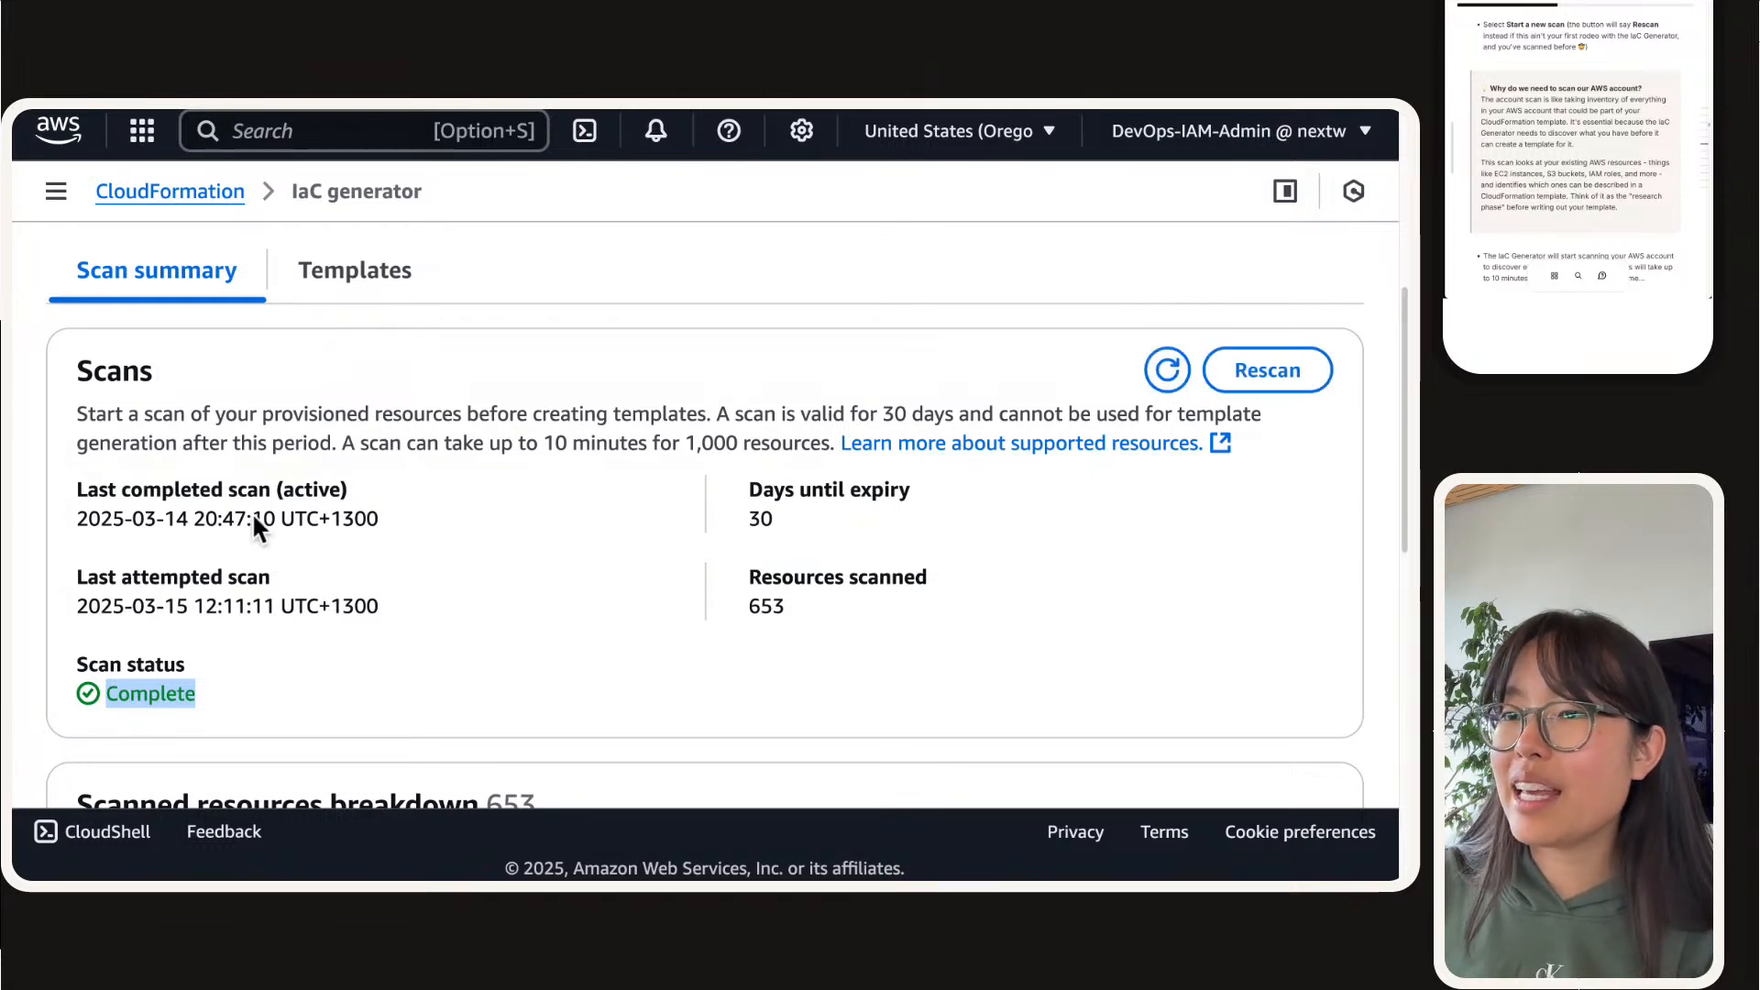
Step: Compare the timestamps of the last completed scan and the last attempted scan in the Scans details
triple_click(301, 499)
triple_click(294, 508)
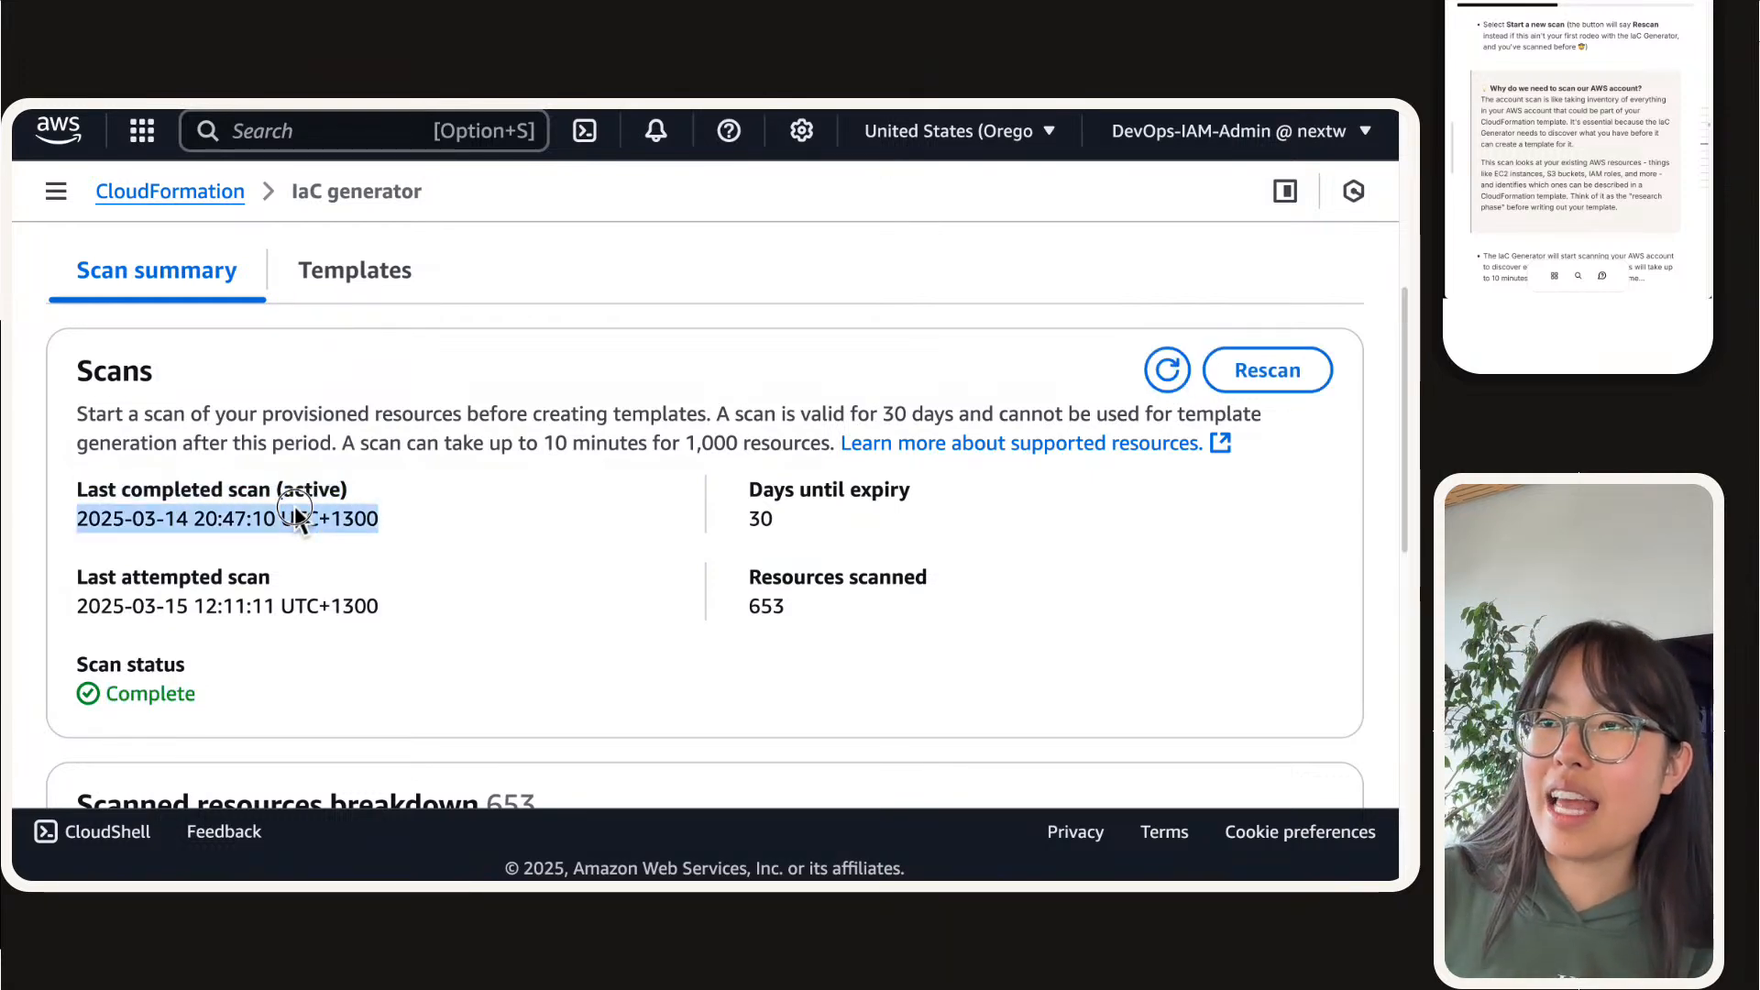
triple_click(196, 514)
triple_click(235, 605)
click(23, 591)
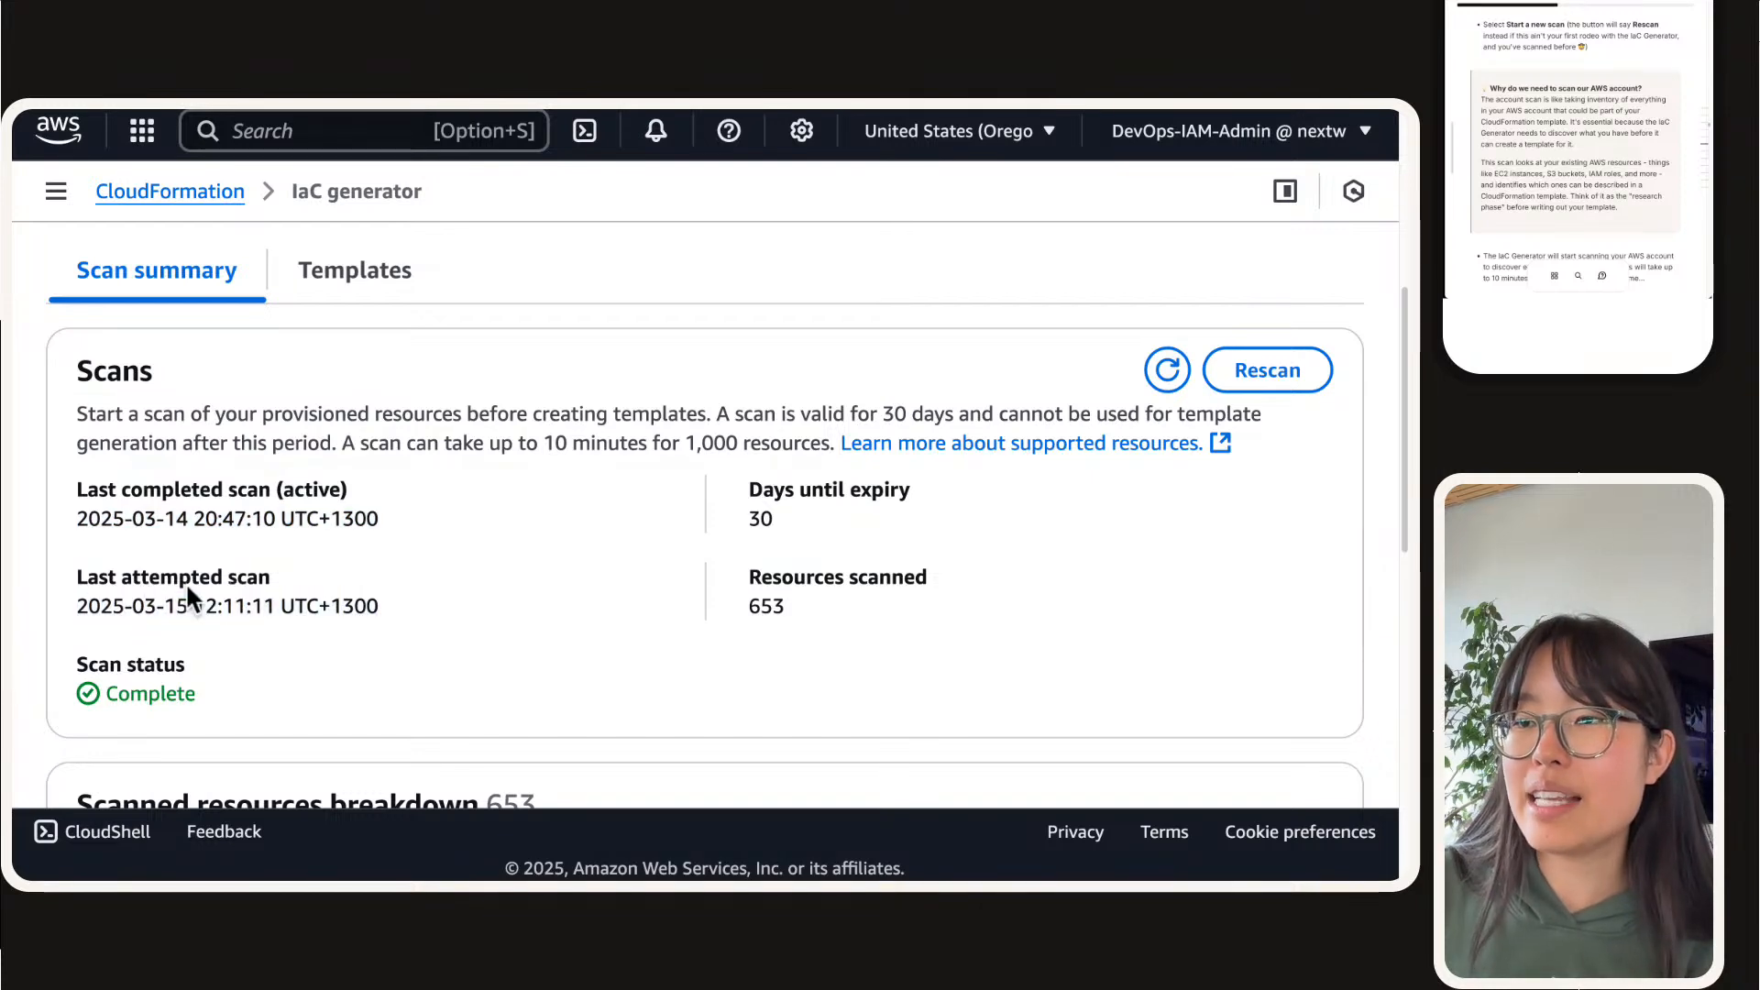
triple_click(242, 584)
click(247, 627)
double_click(251, 606)
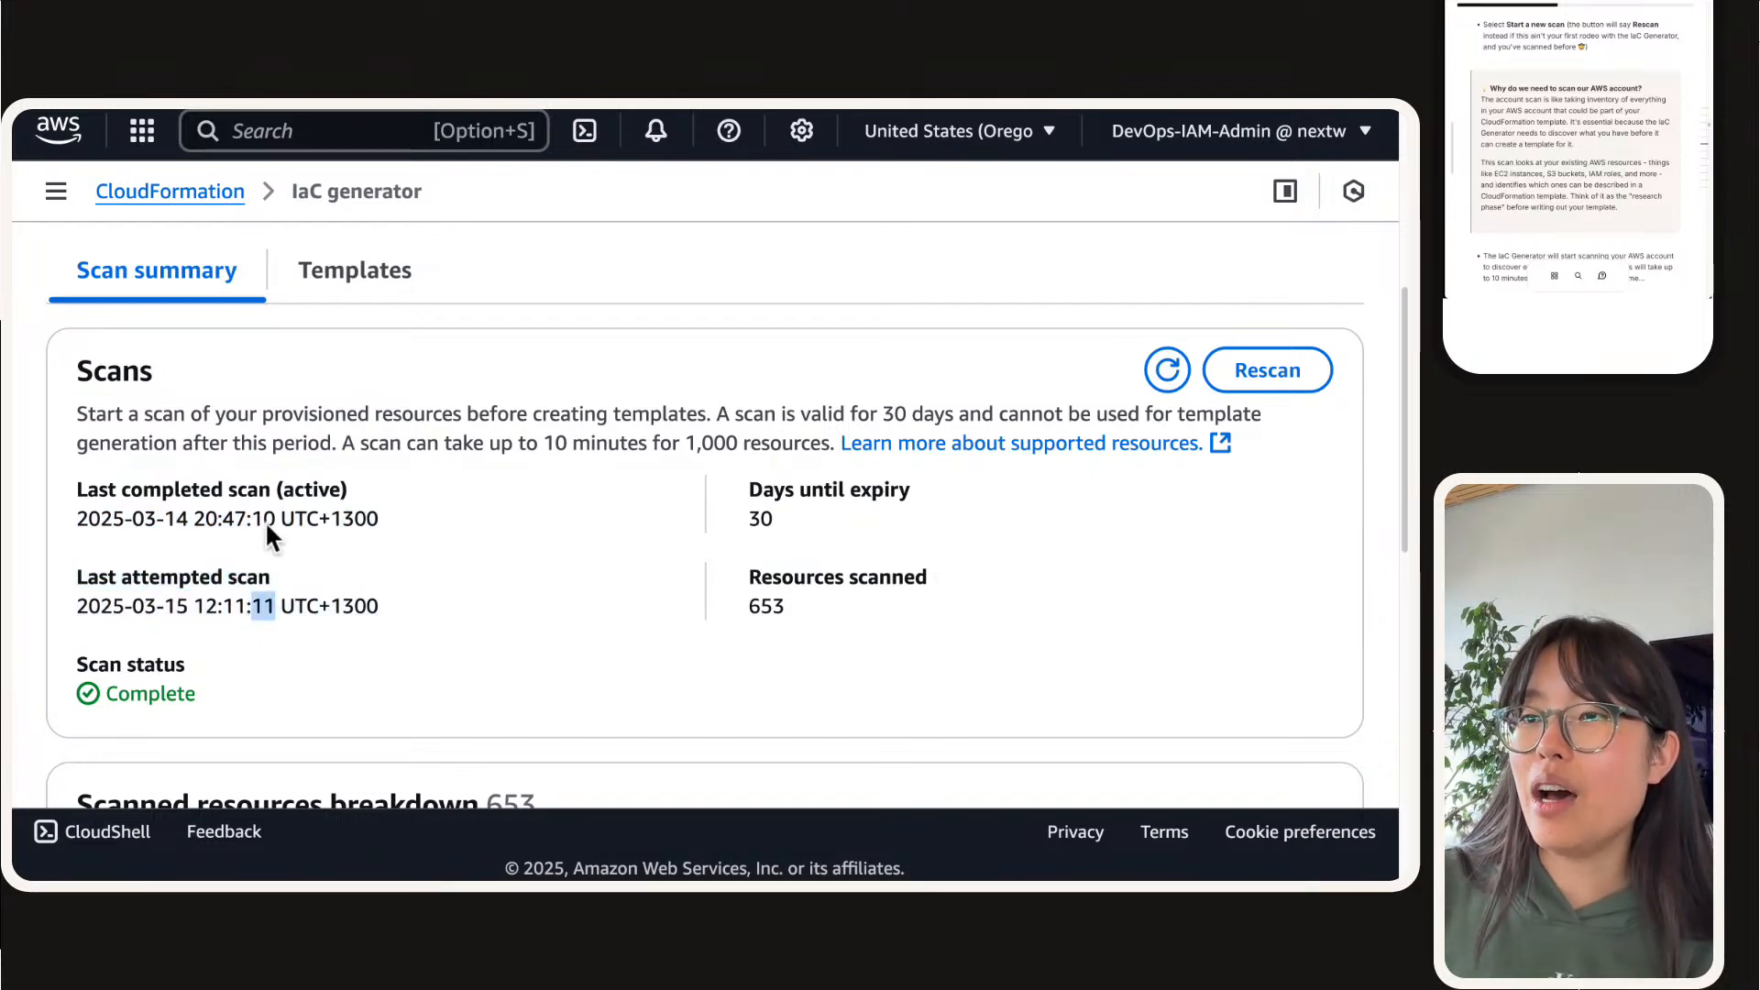
triple_click(264, 519)
triple_click(196, 495)
triple_click(426, 514)
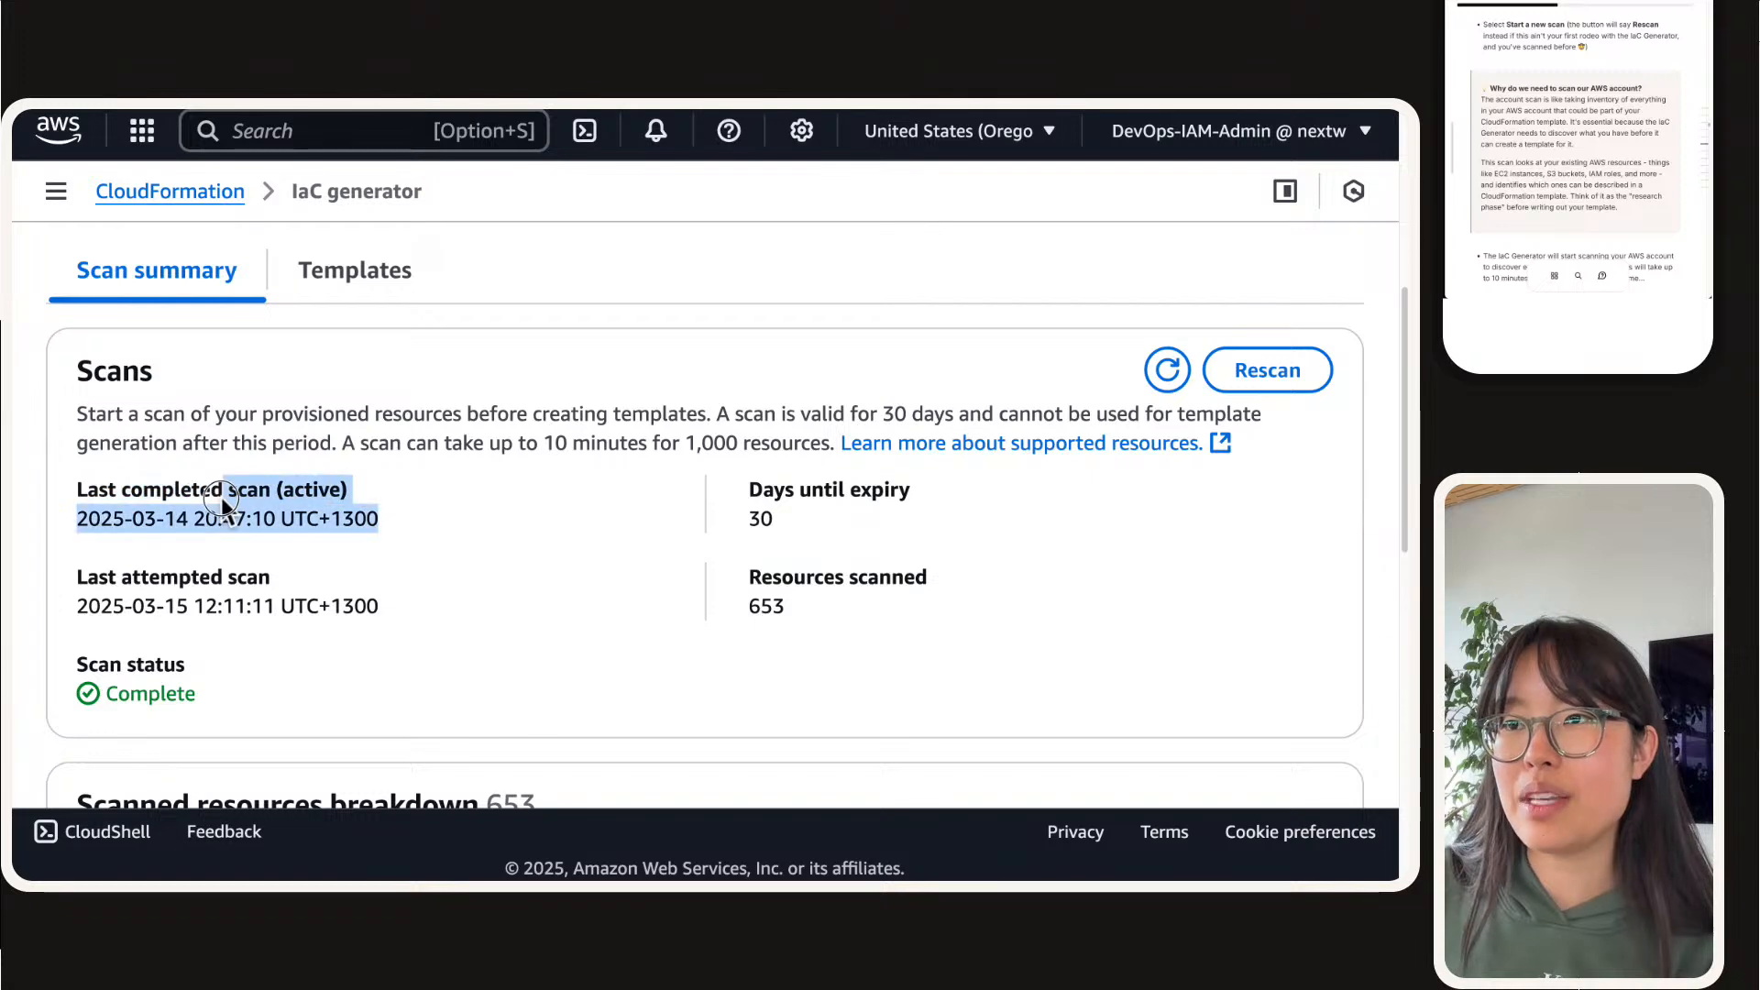
drag(78, 500, 384, 550)
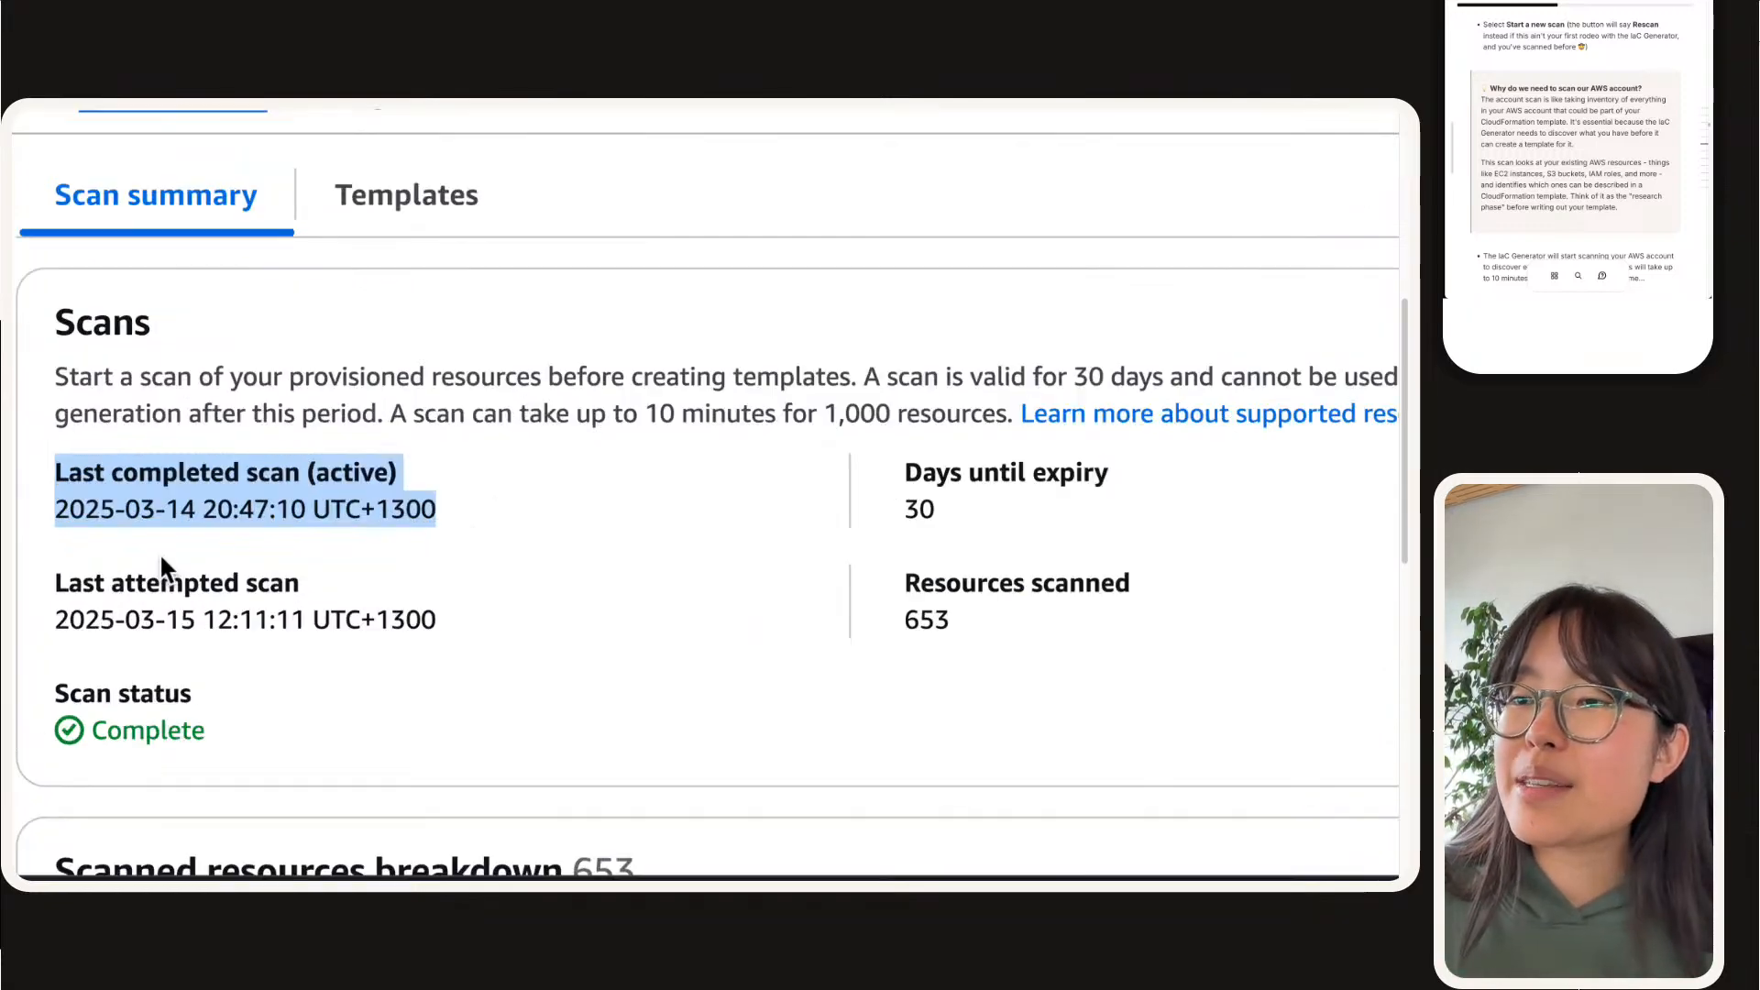
drag(53, 626, 352, 612)
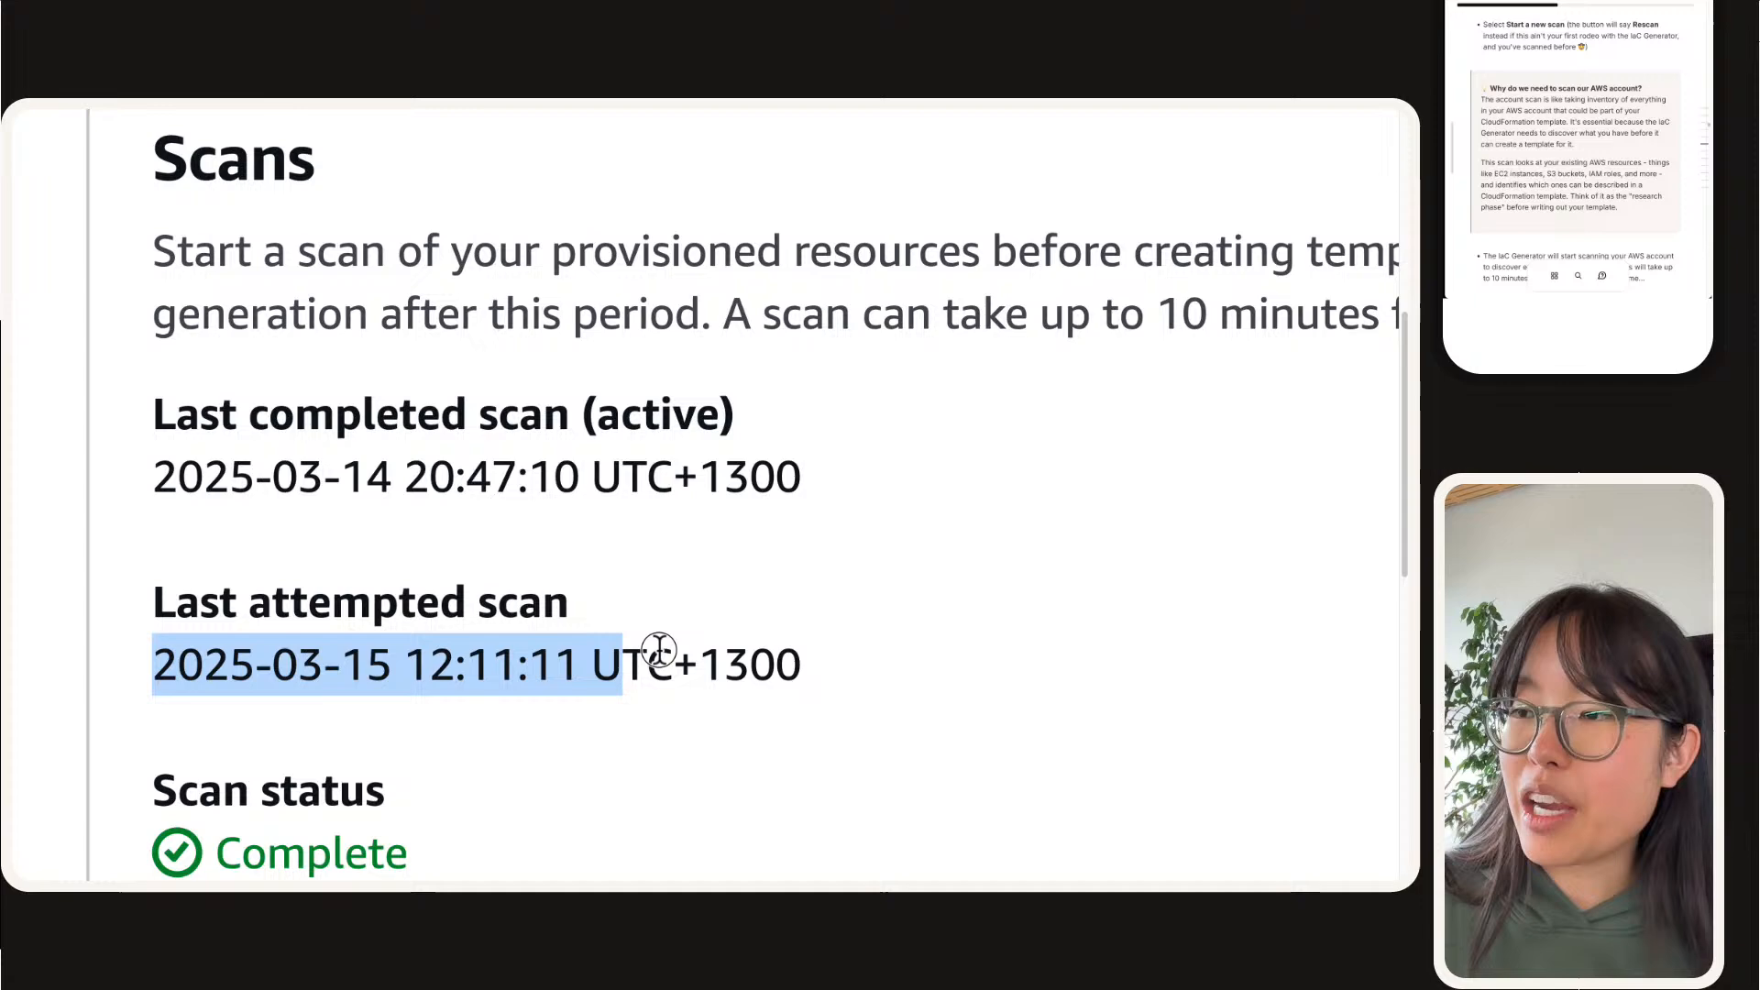
drag(658, 651, 52, 679)
click(813, 652)
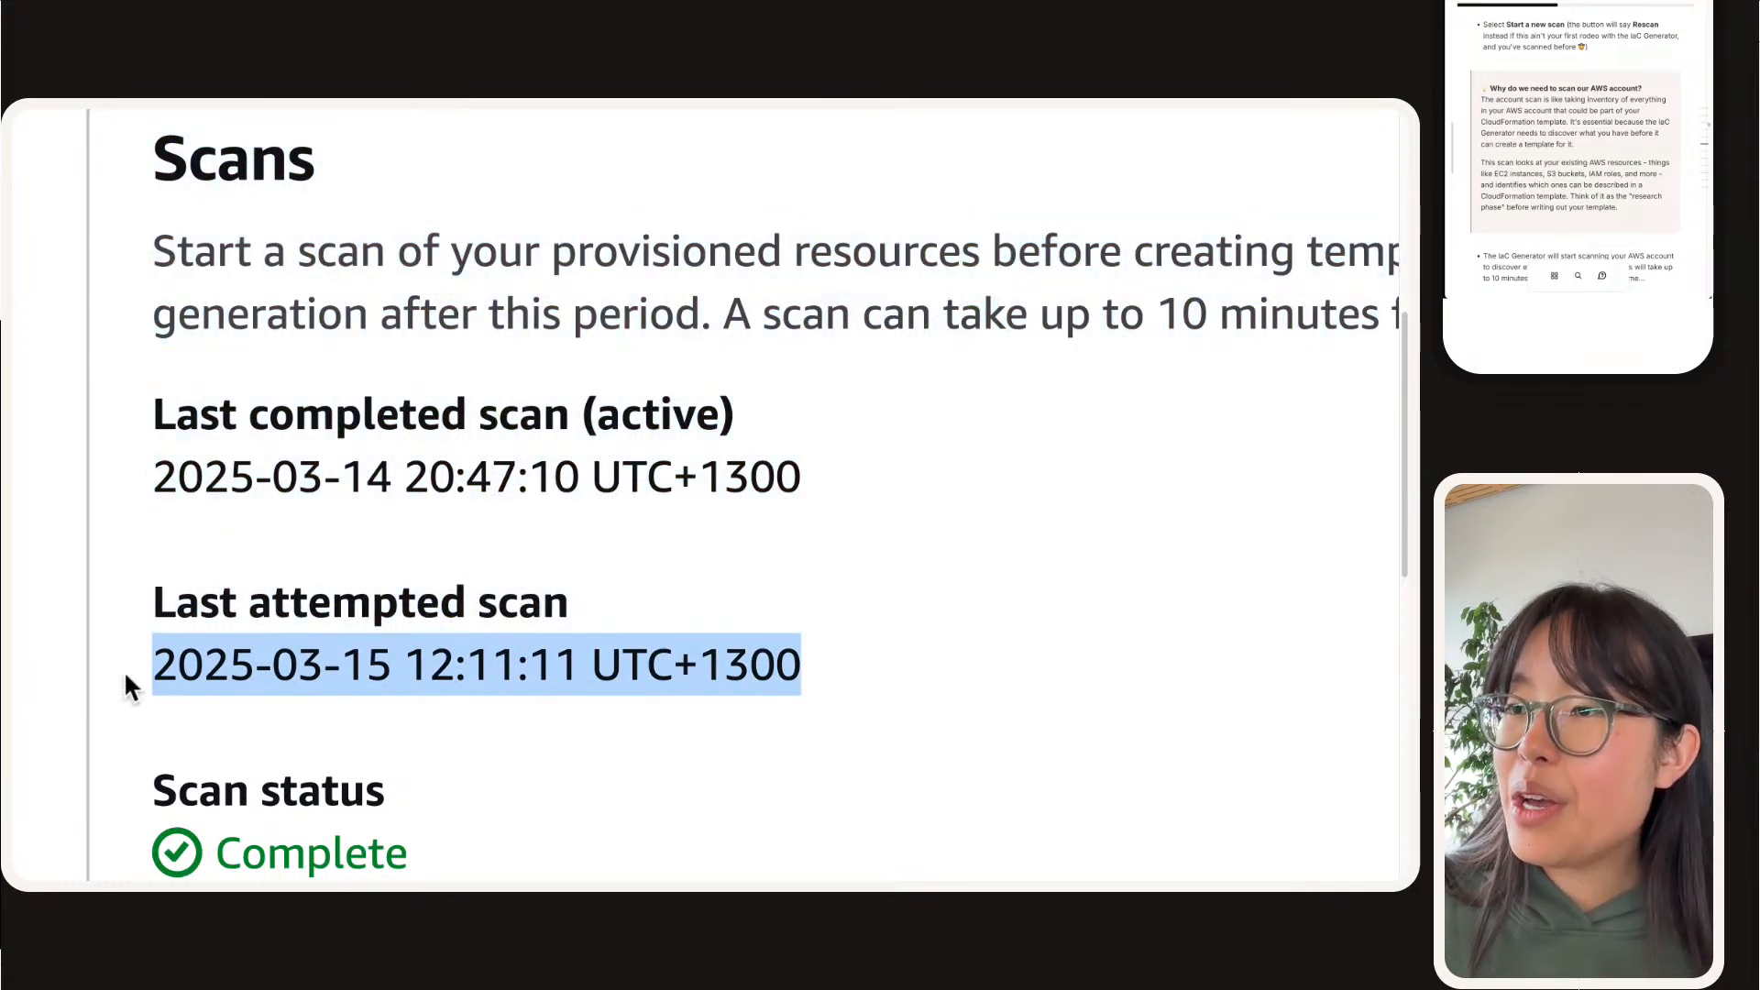
triple_click(227, 694)
drag(156, 481, 776, 486)
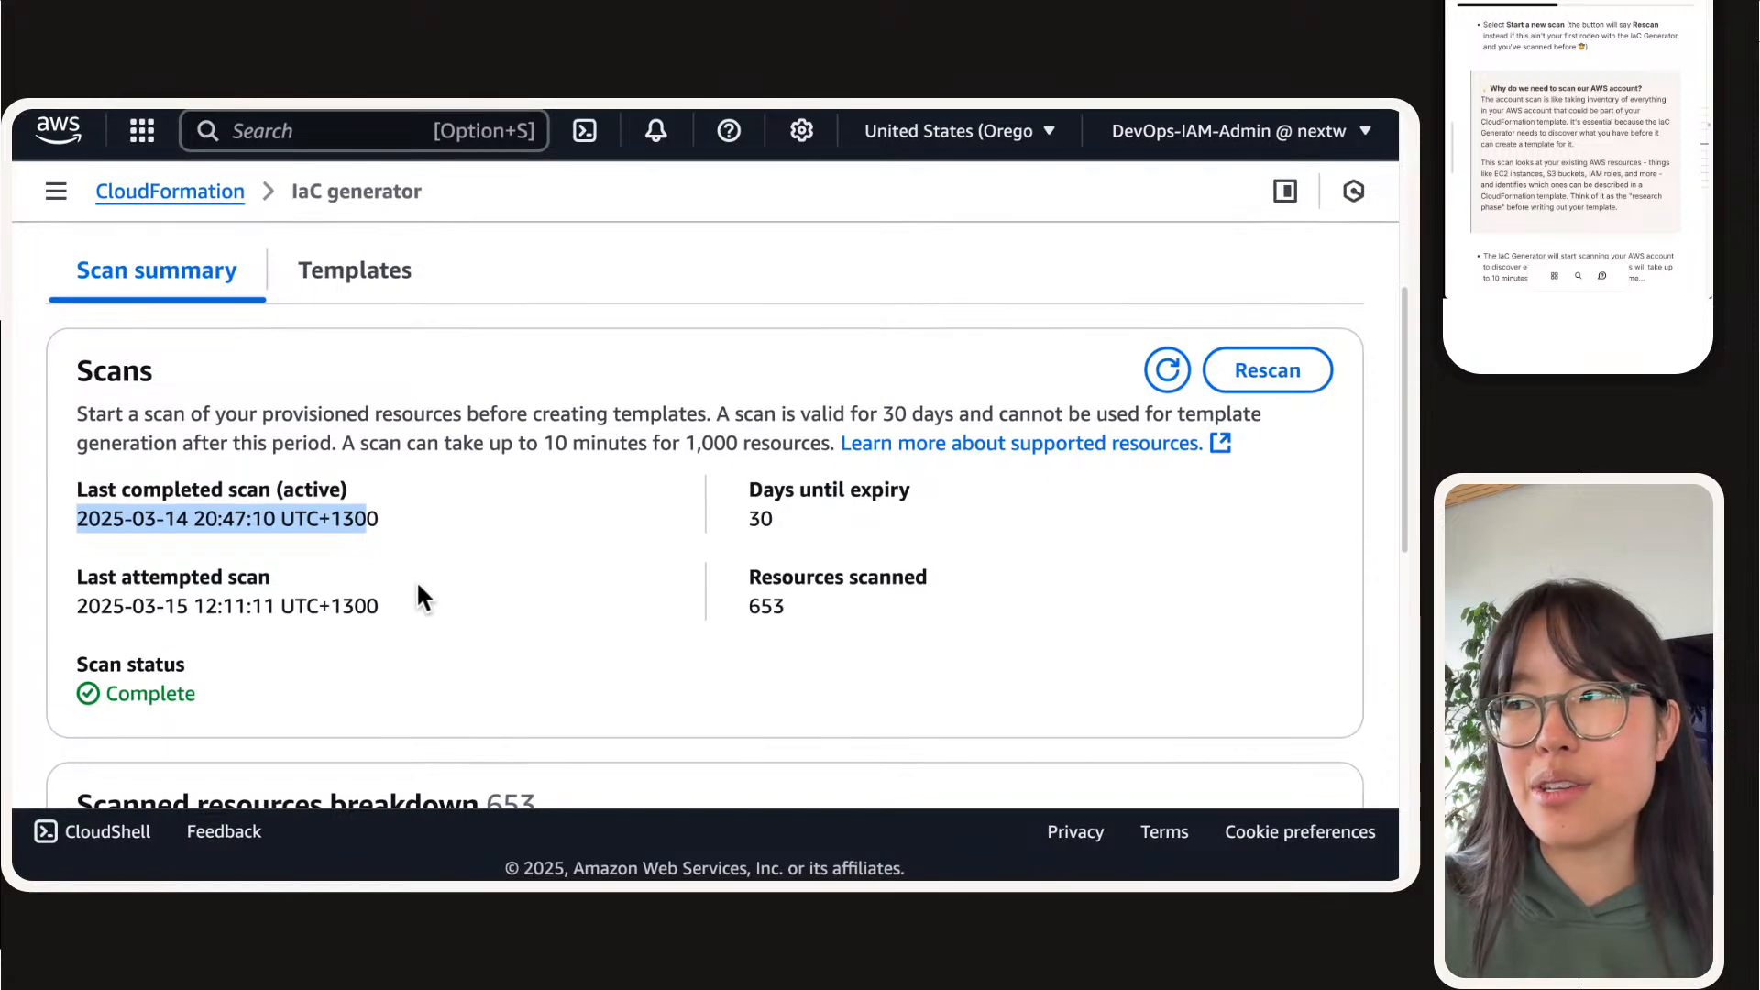
Step: Read the project instructions from "Why do we need to scan our AWS account?" through to the question "What does the IaC Generator do?"
click(1564, 47)
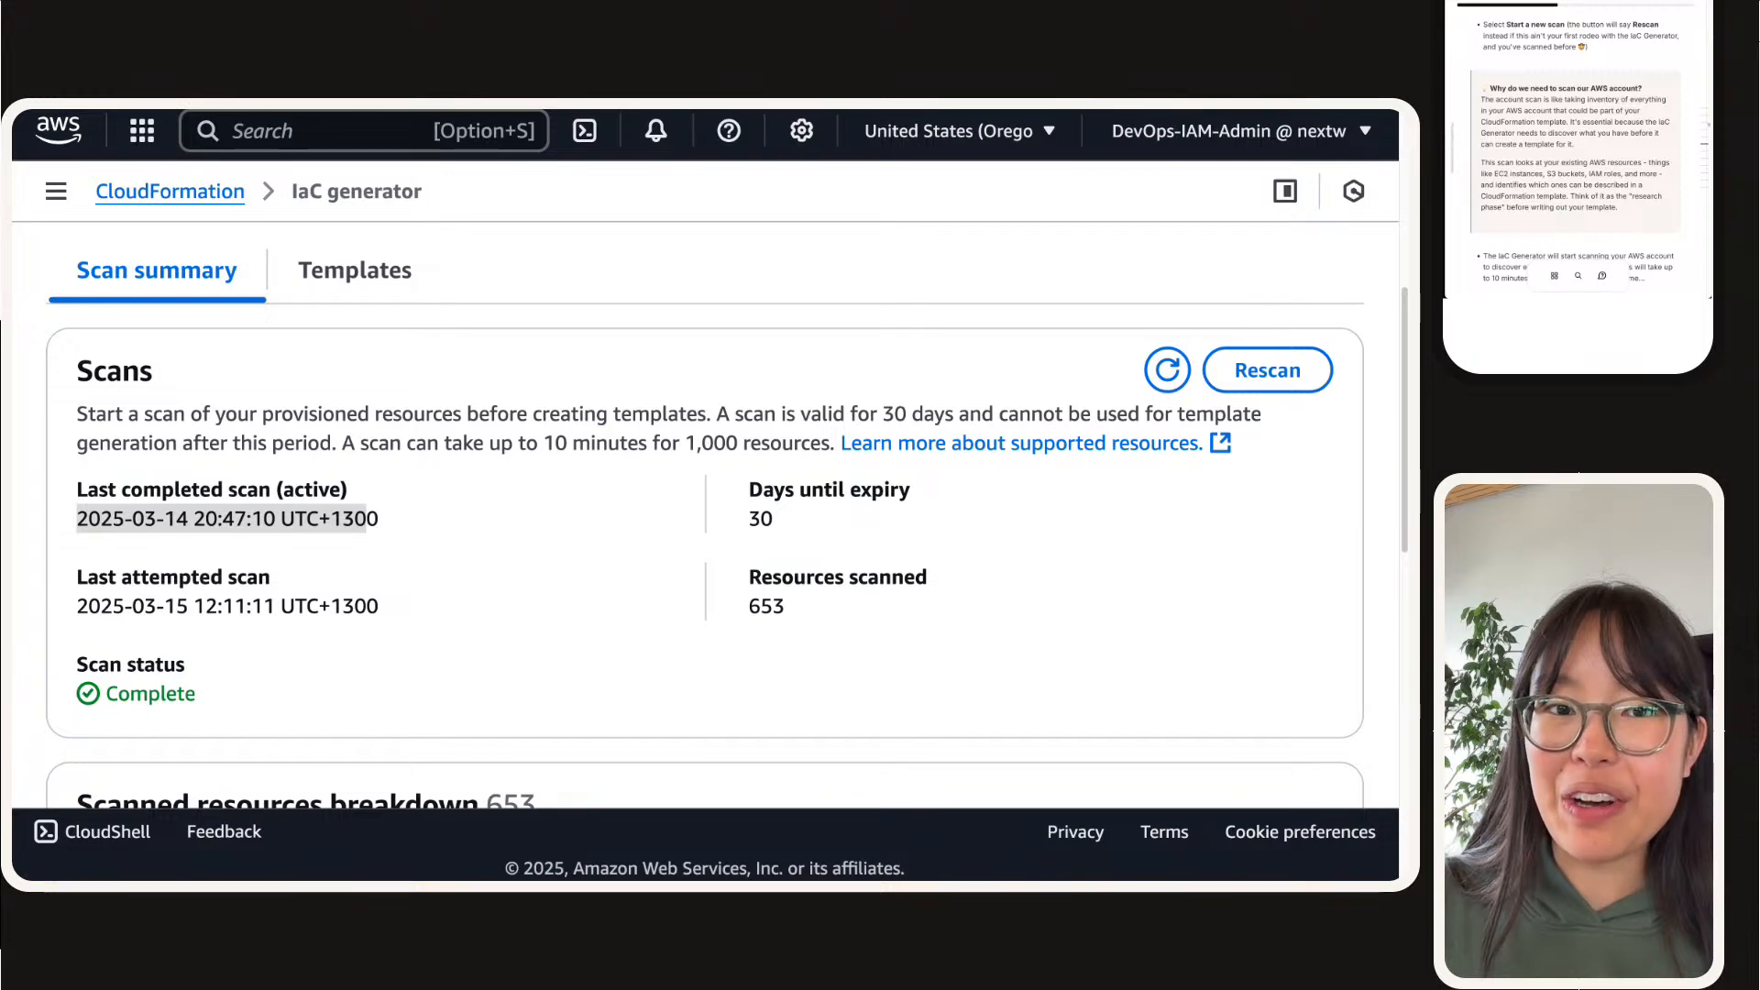
scroll(413, 552, up, 5)
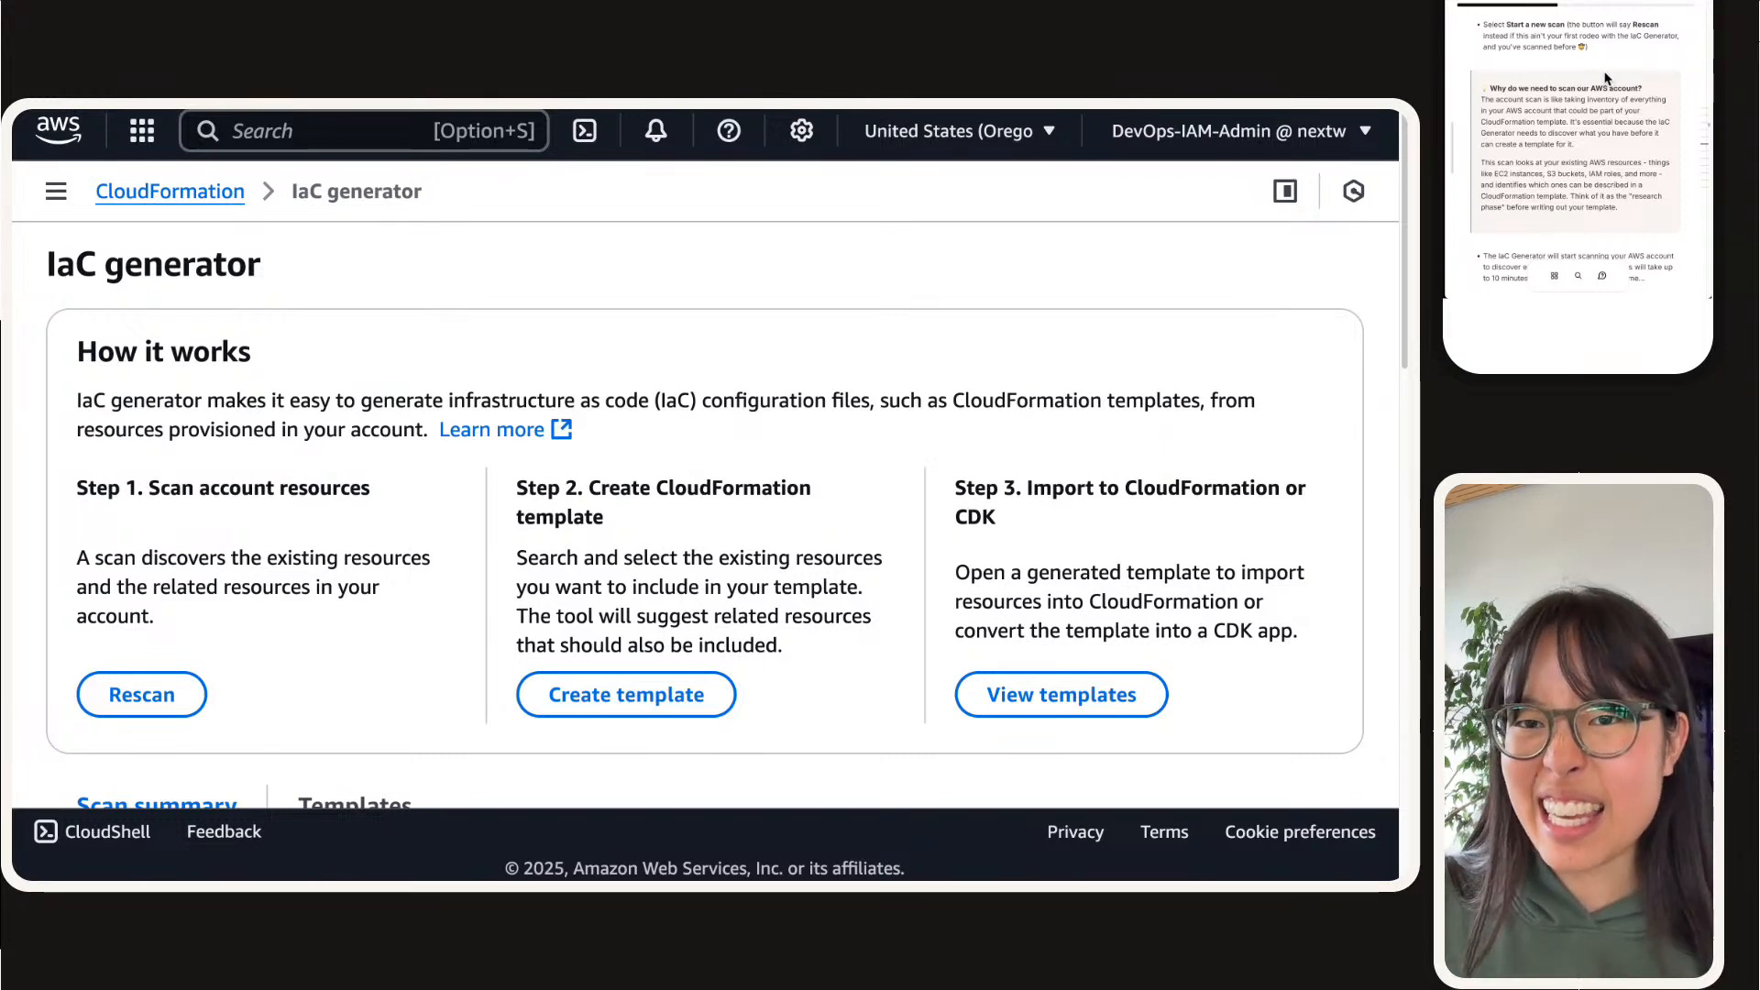
scroll(1596, 81, down, 2)
scroll(1595, 81, down, 1)
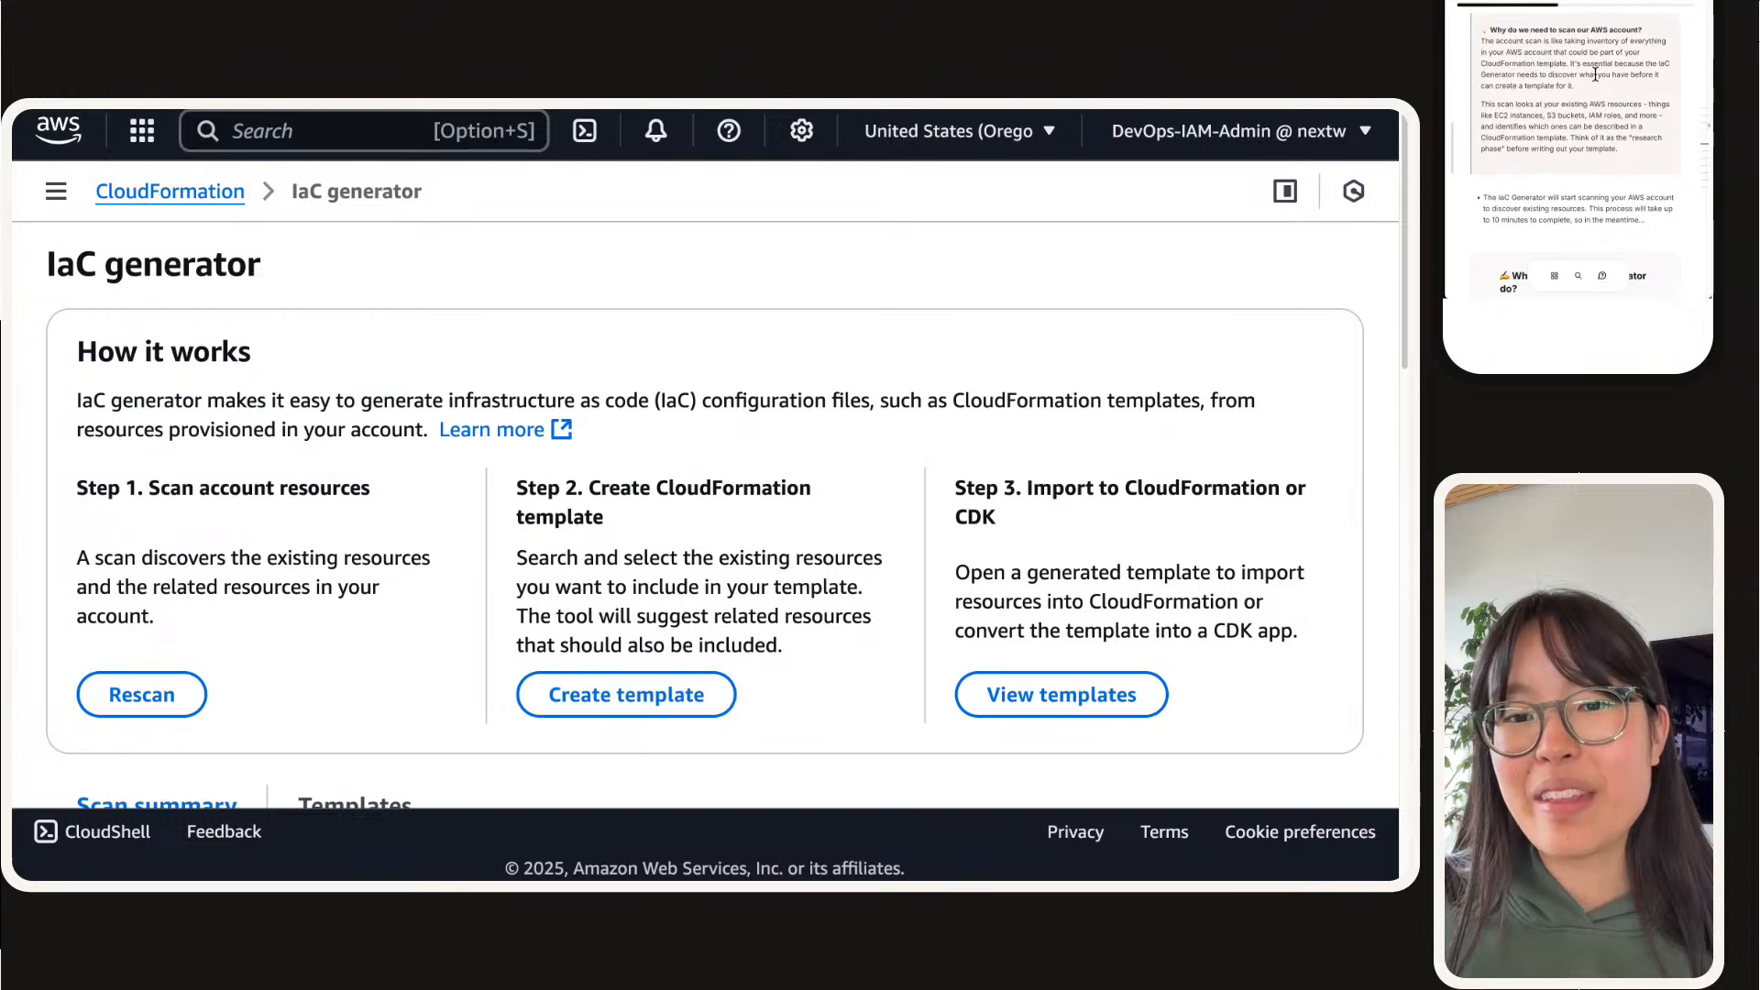
scroll(1594, 76, up, 1)
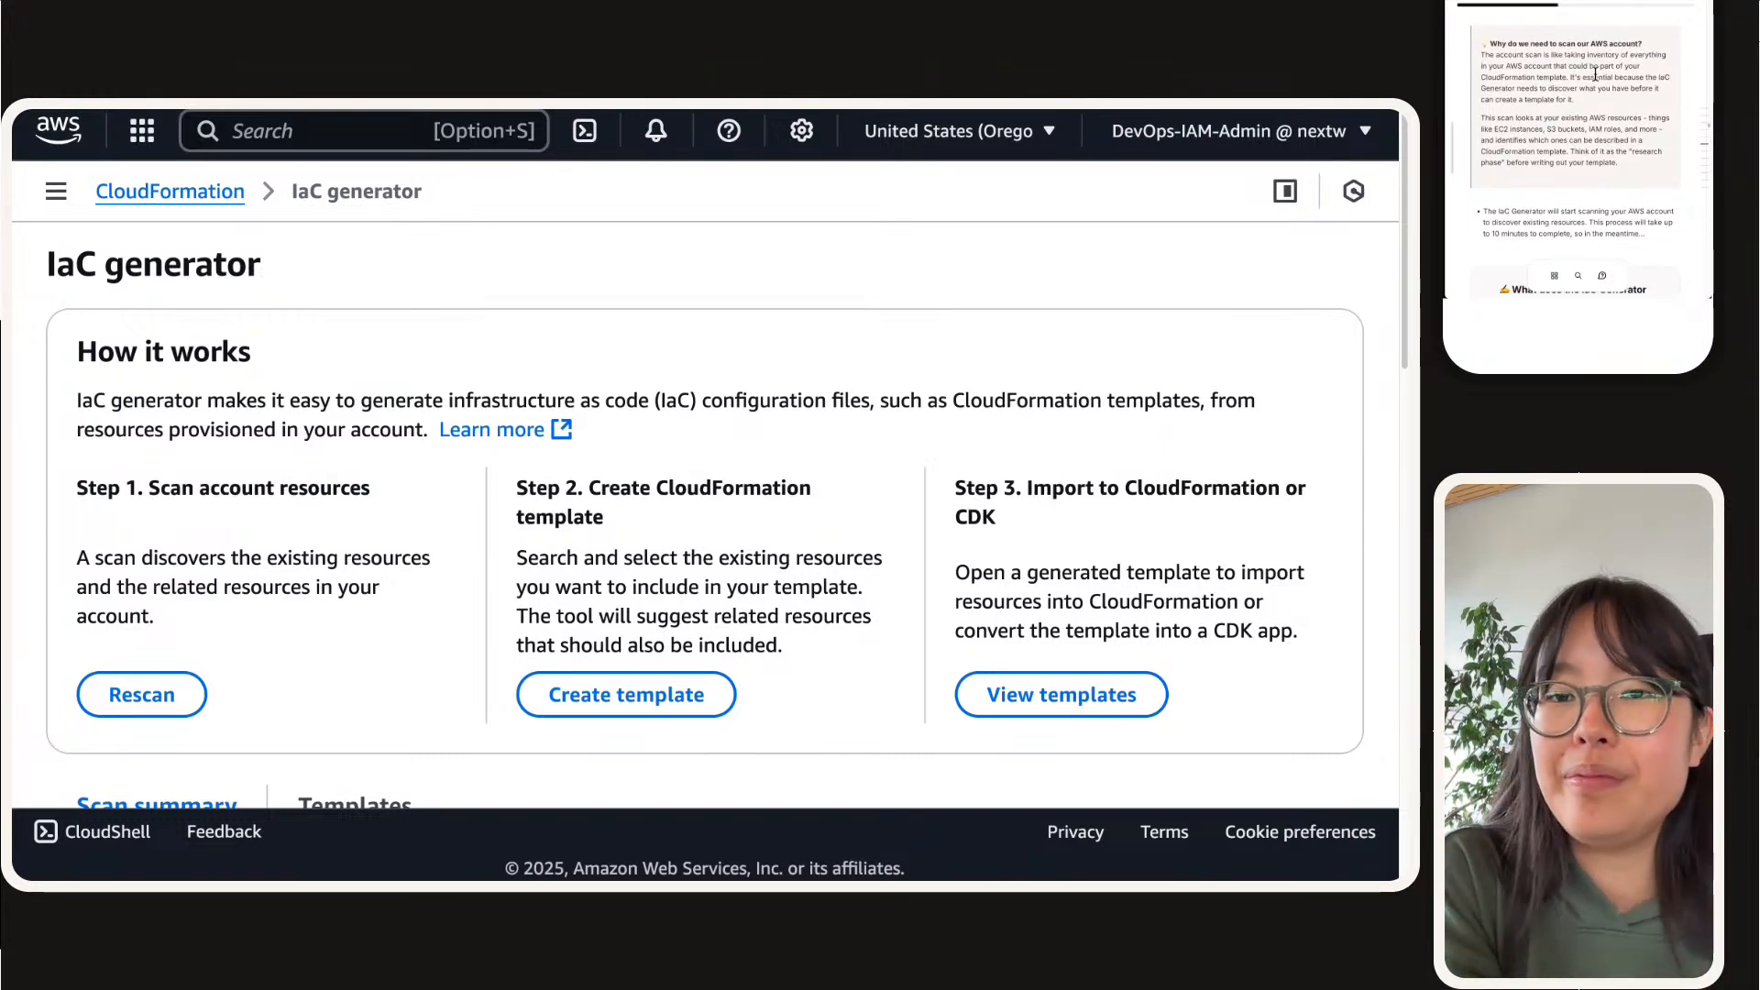
scroll(1533, 46, up, 2)
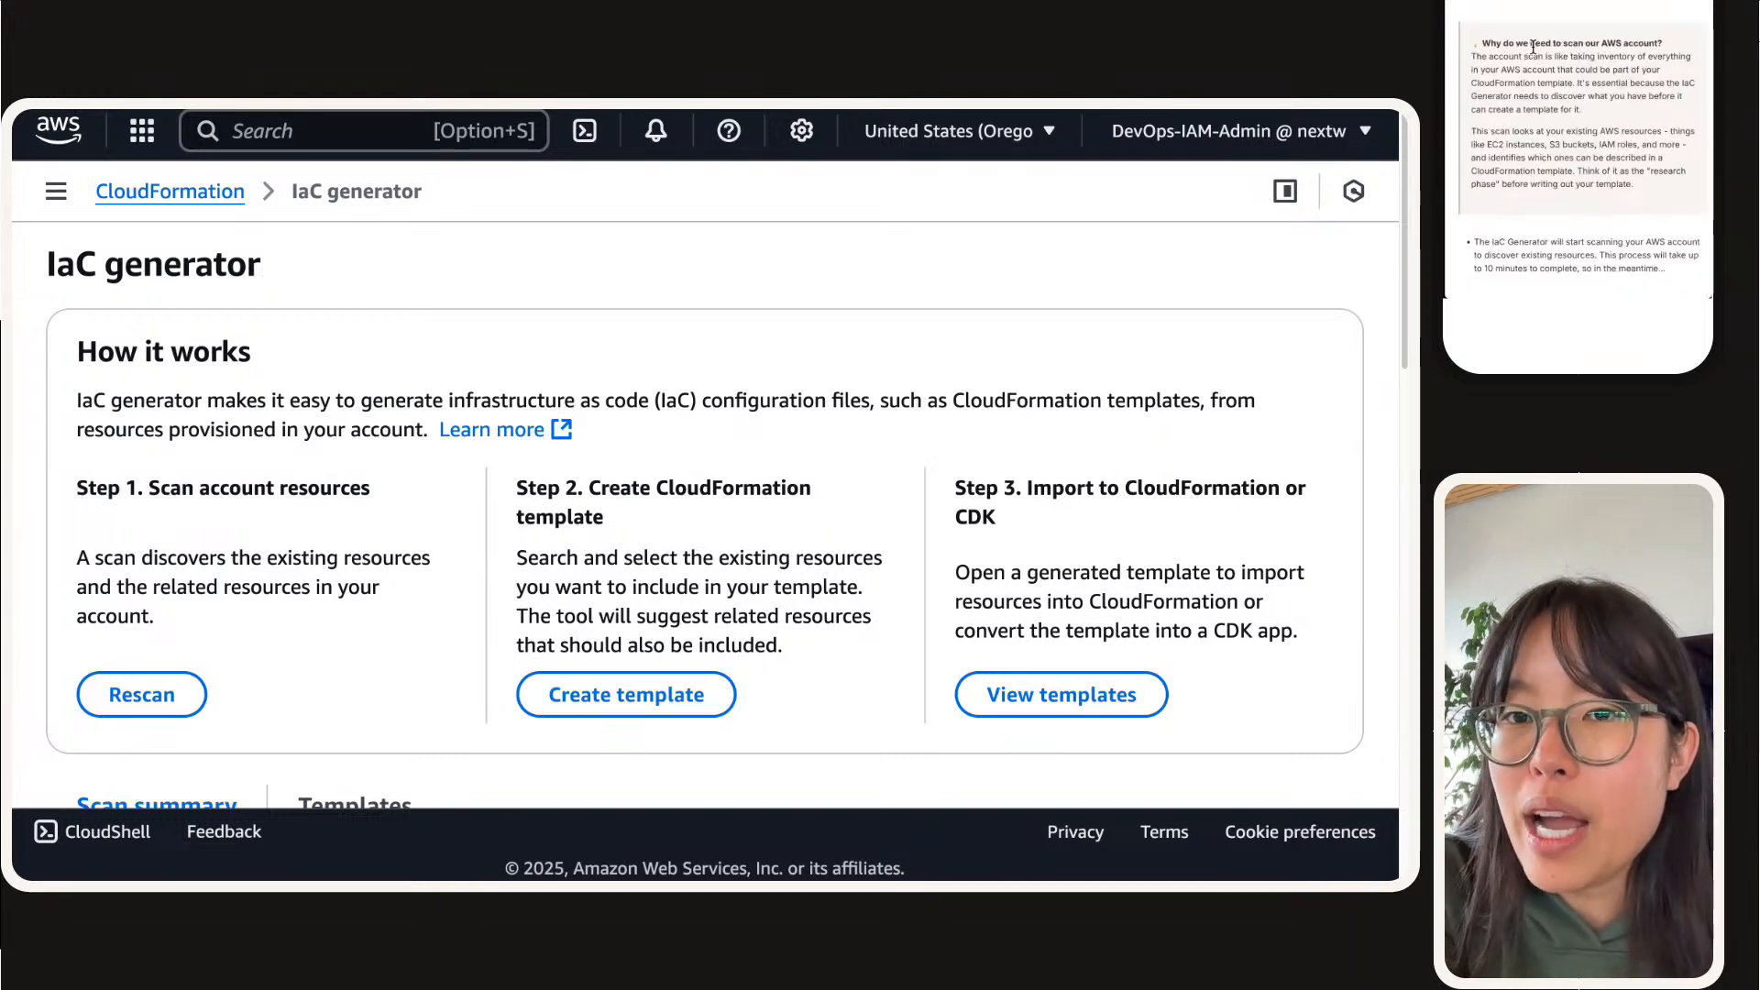
scroll(1533, 46, down, 1)
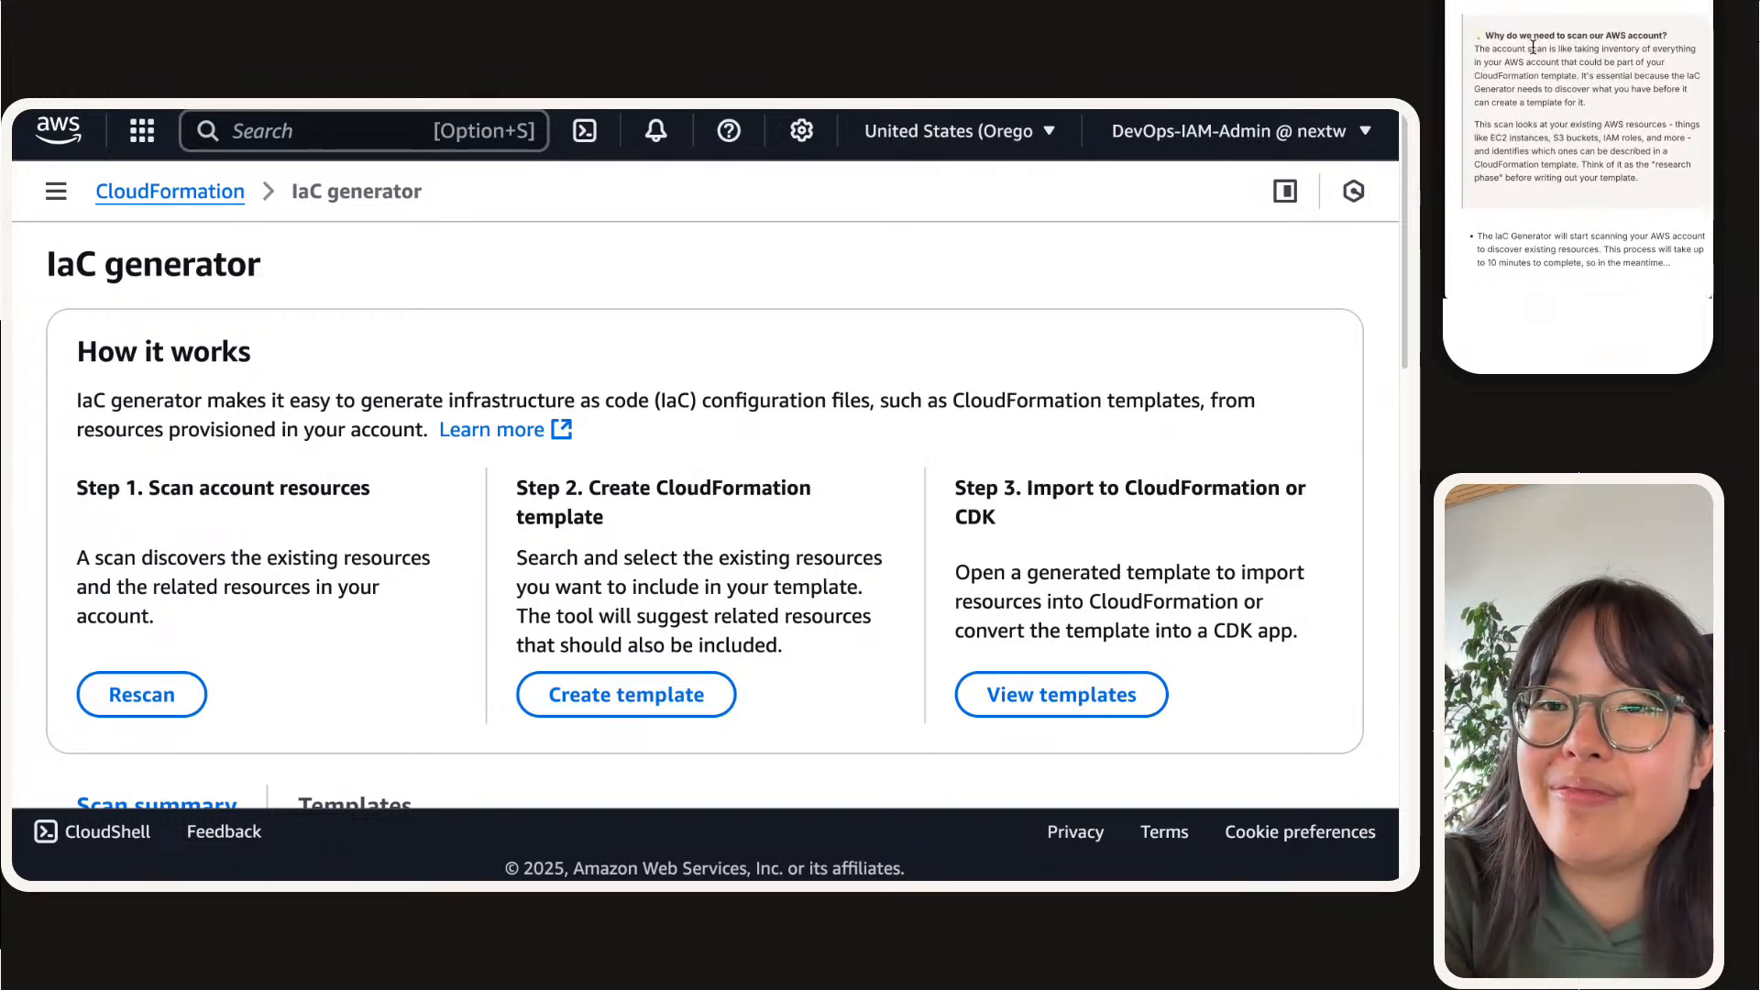
scroll(1532, 46, down, 1)
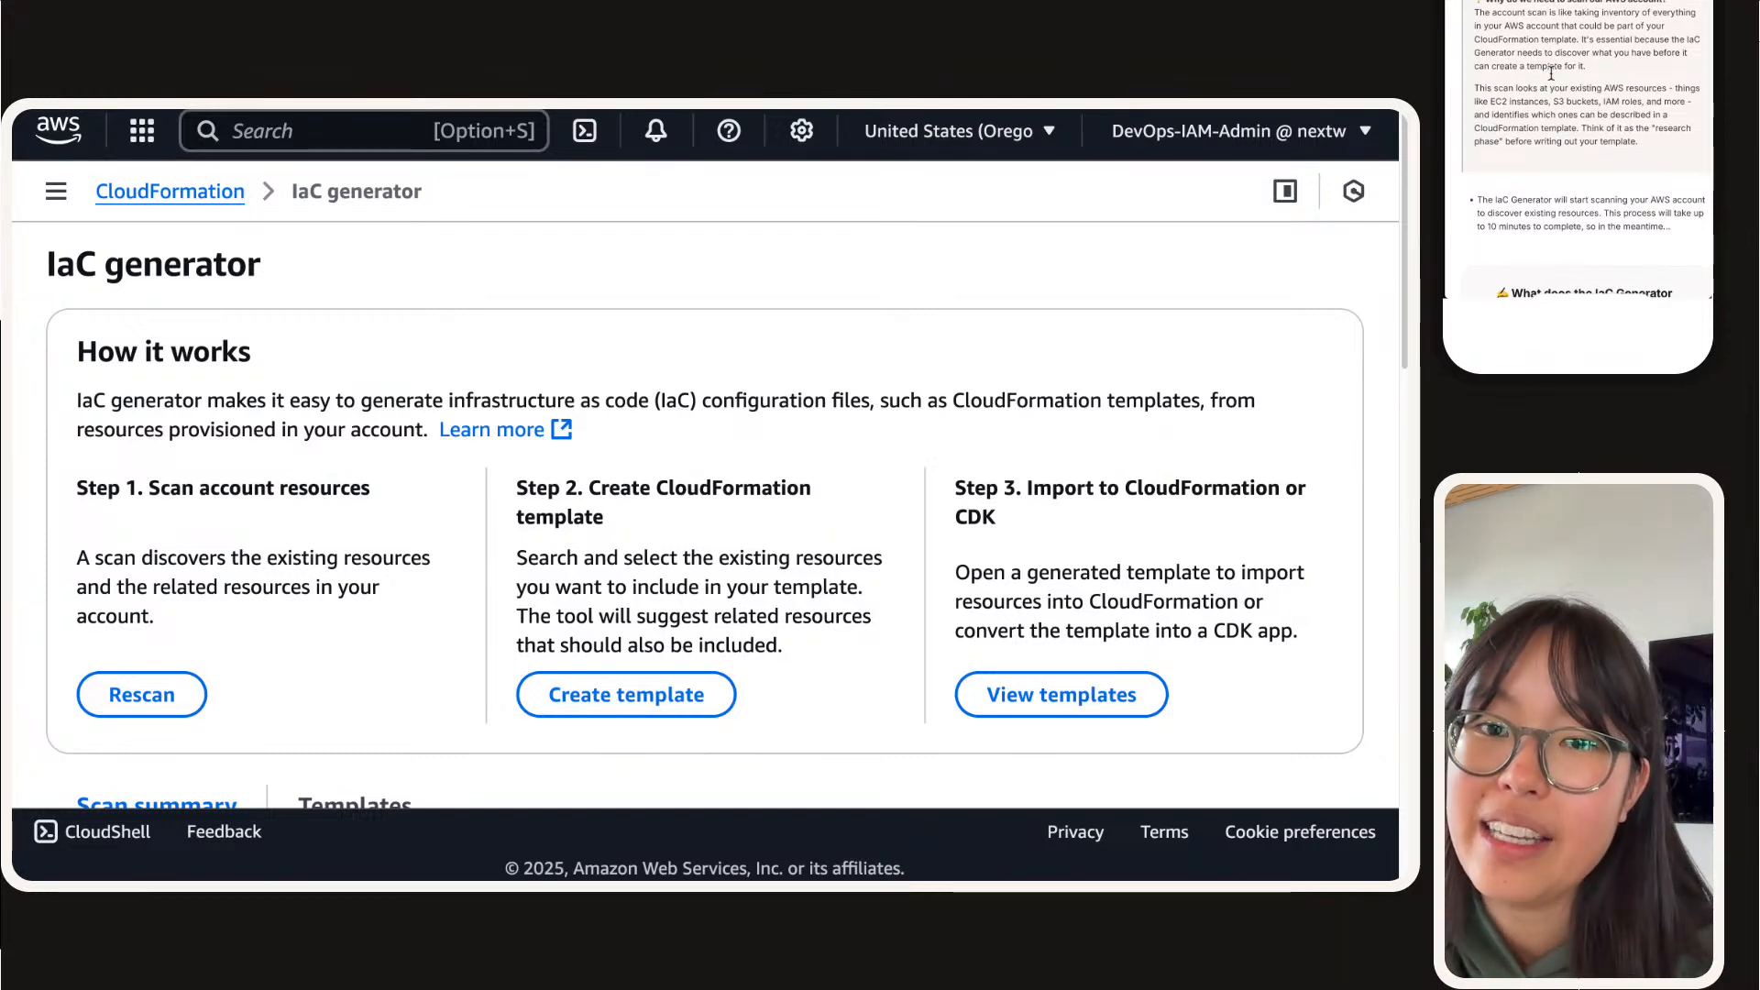
scroll(1551, 72, down, 2)
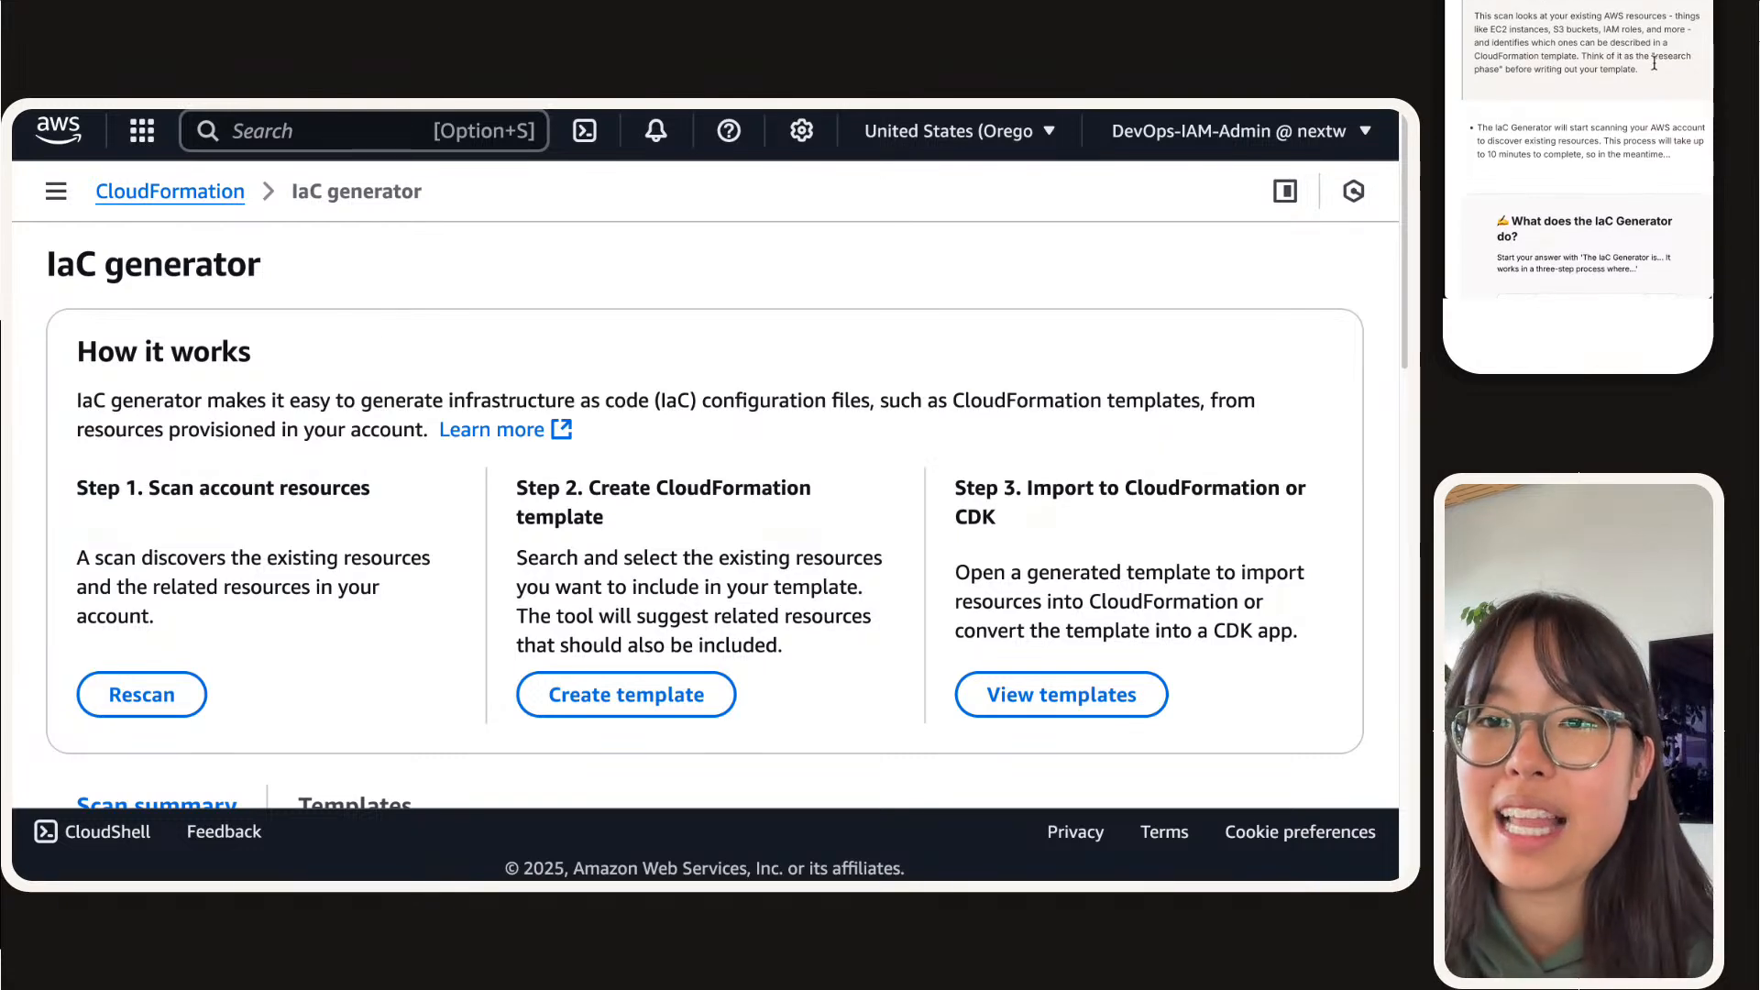
drag(1639, 70, 1580, 57)
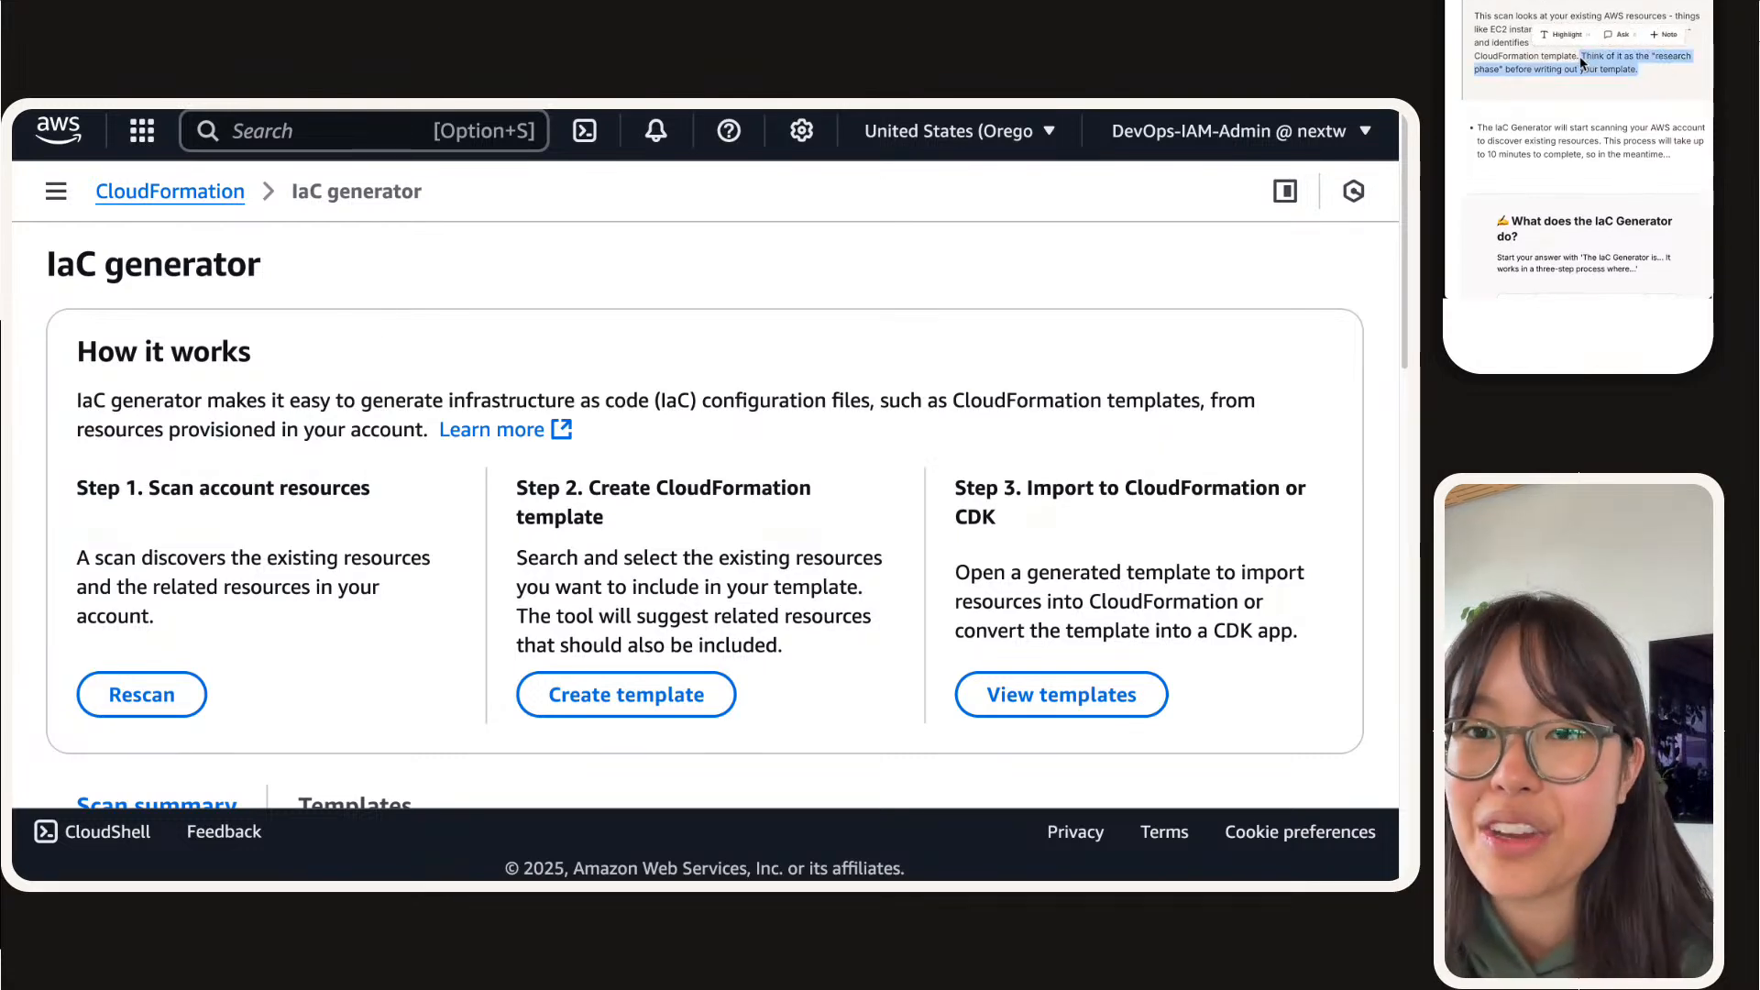
scroll(1582, 71, down, 5)
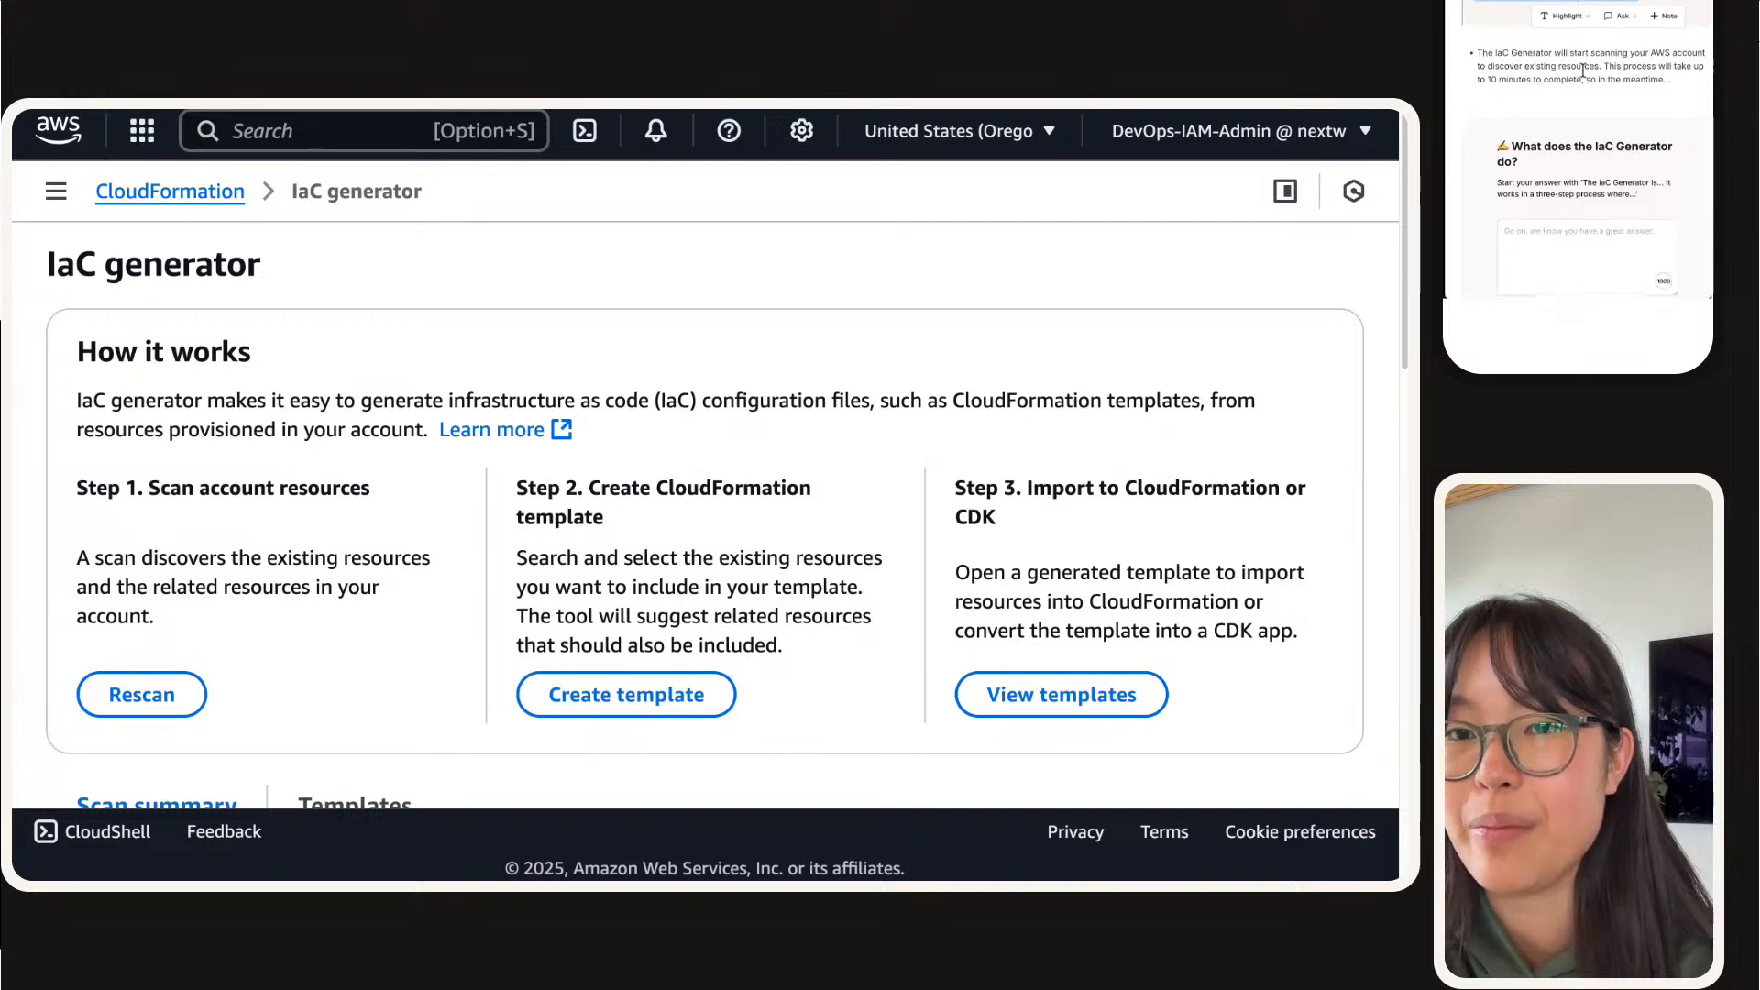
scroll(1582, 71, down, 2)
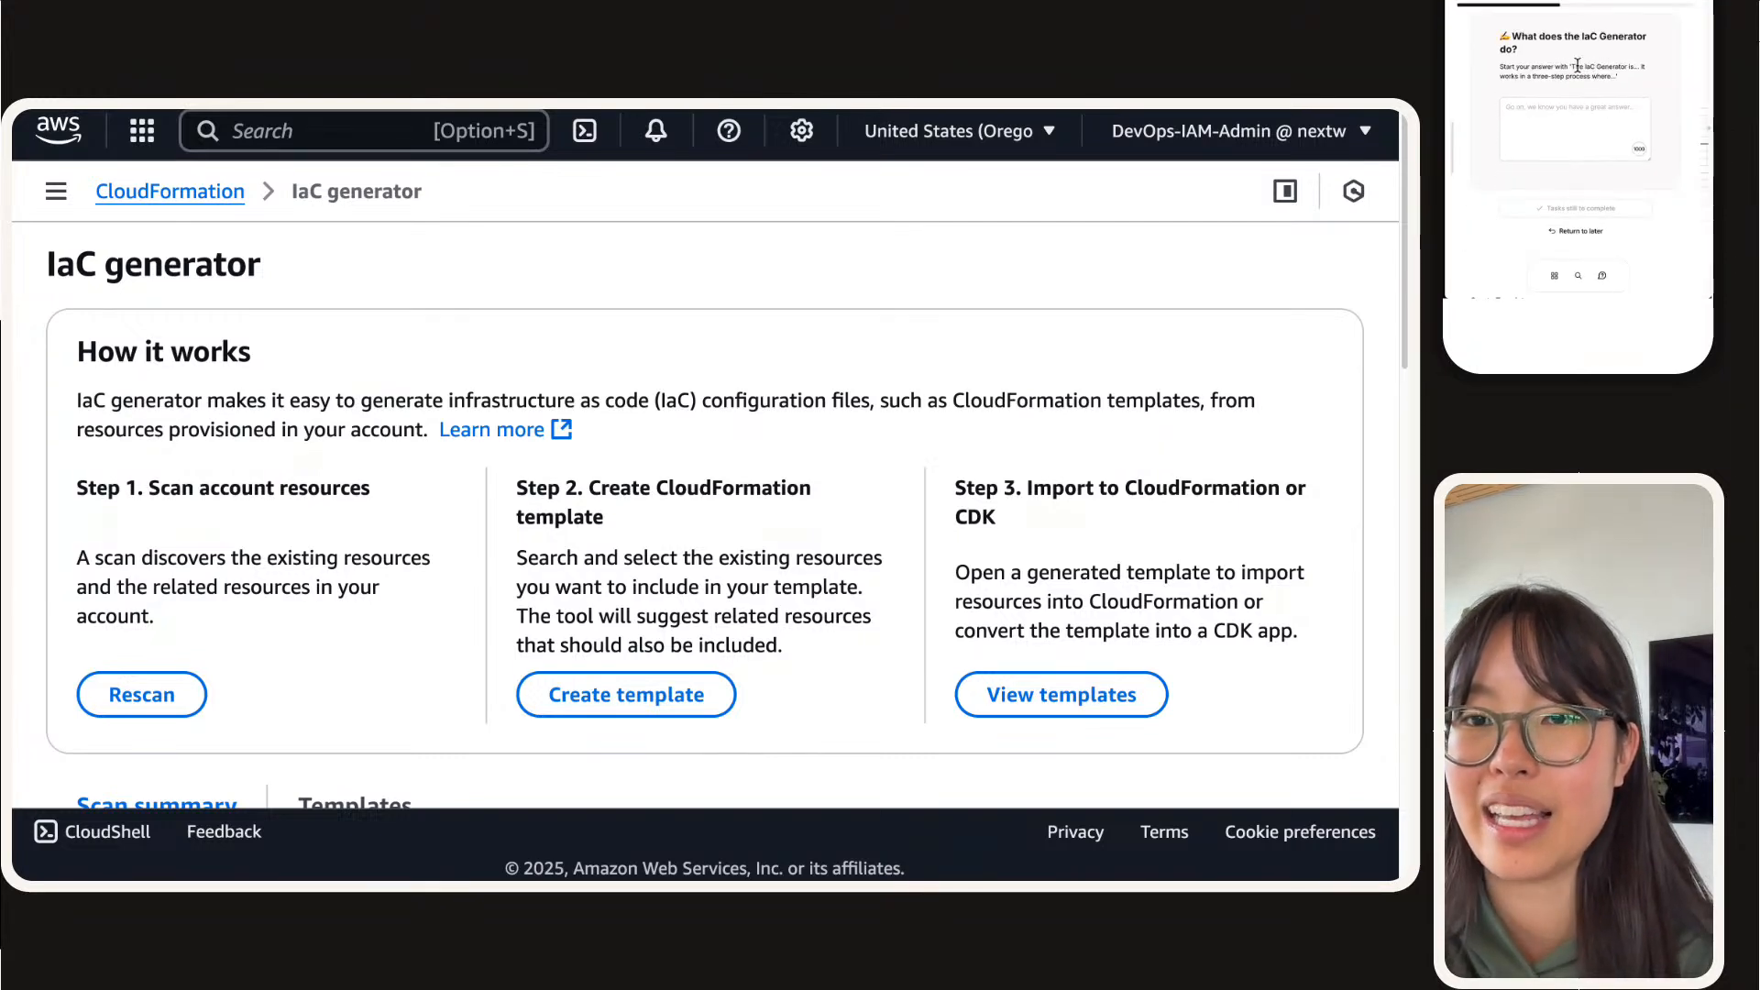
Step: Begin the answer to "What does the IaC Generator do?" with the suggested opener "The IaC Generator is... It works in a three-step process where..."
drag(1571, 66, 1615, 80)
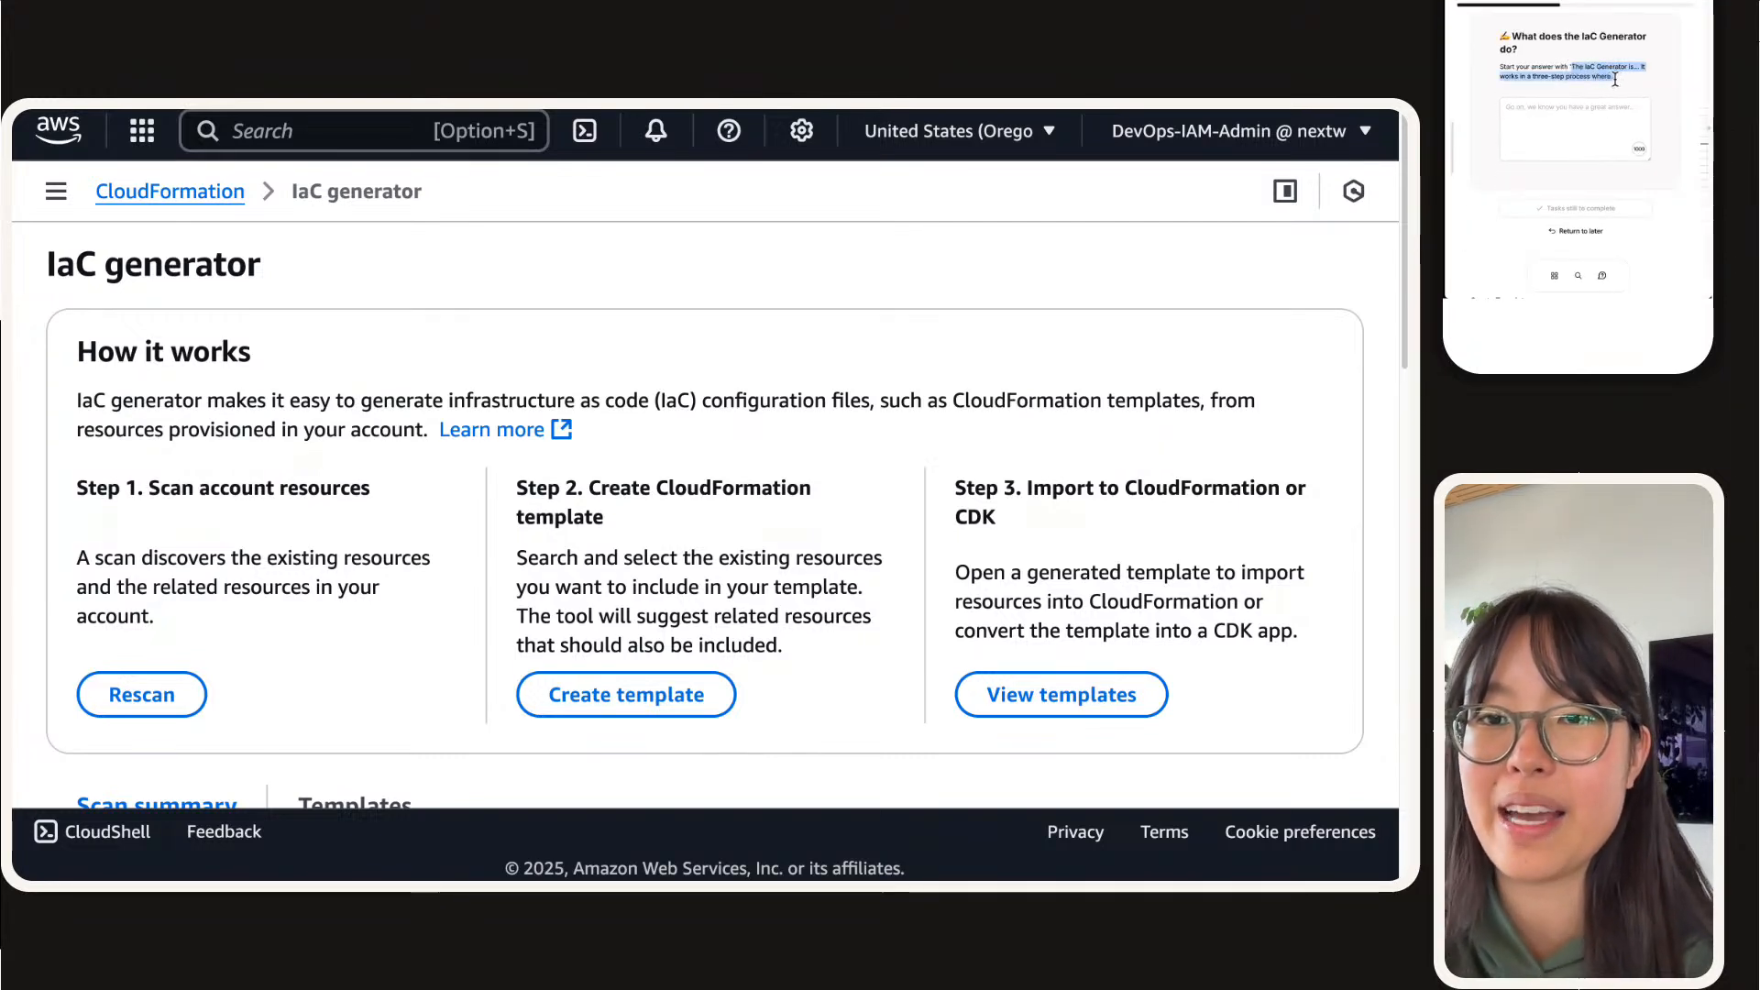
click(1587, 132)
text(The IaC Generator is... It works in a three-step process where..)
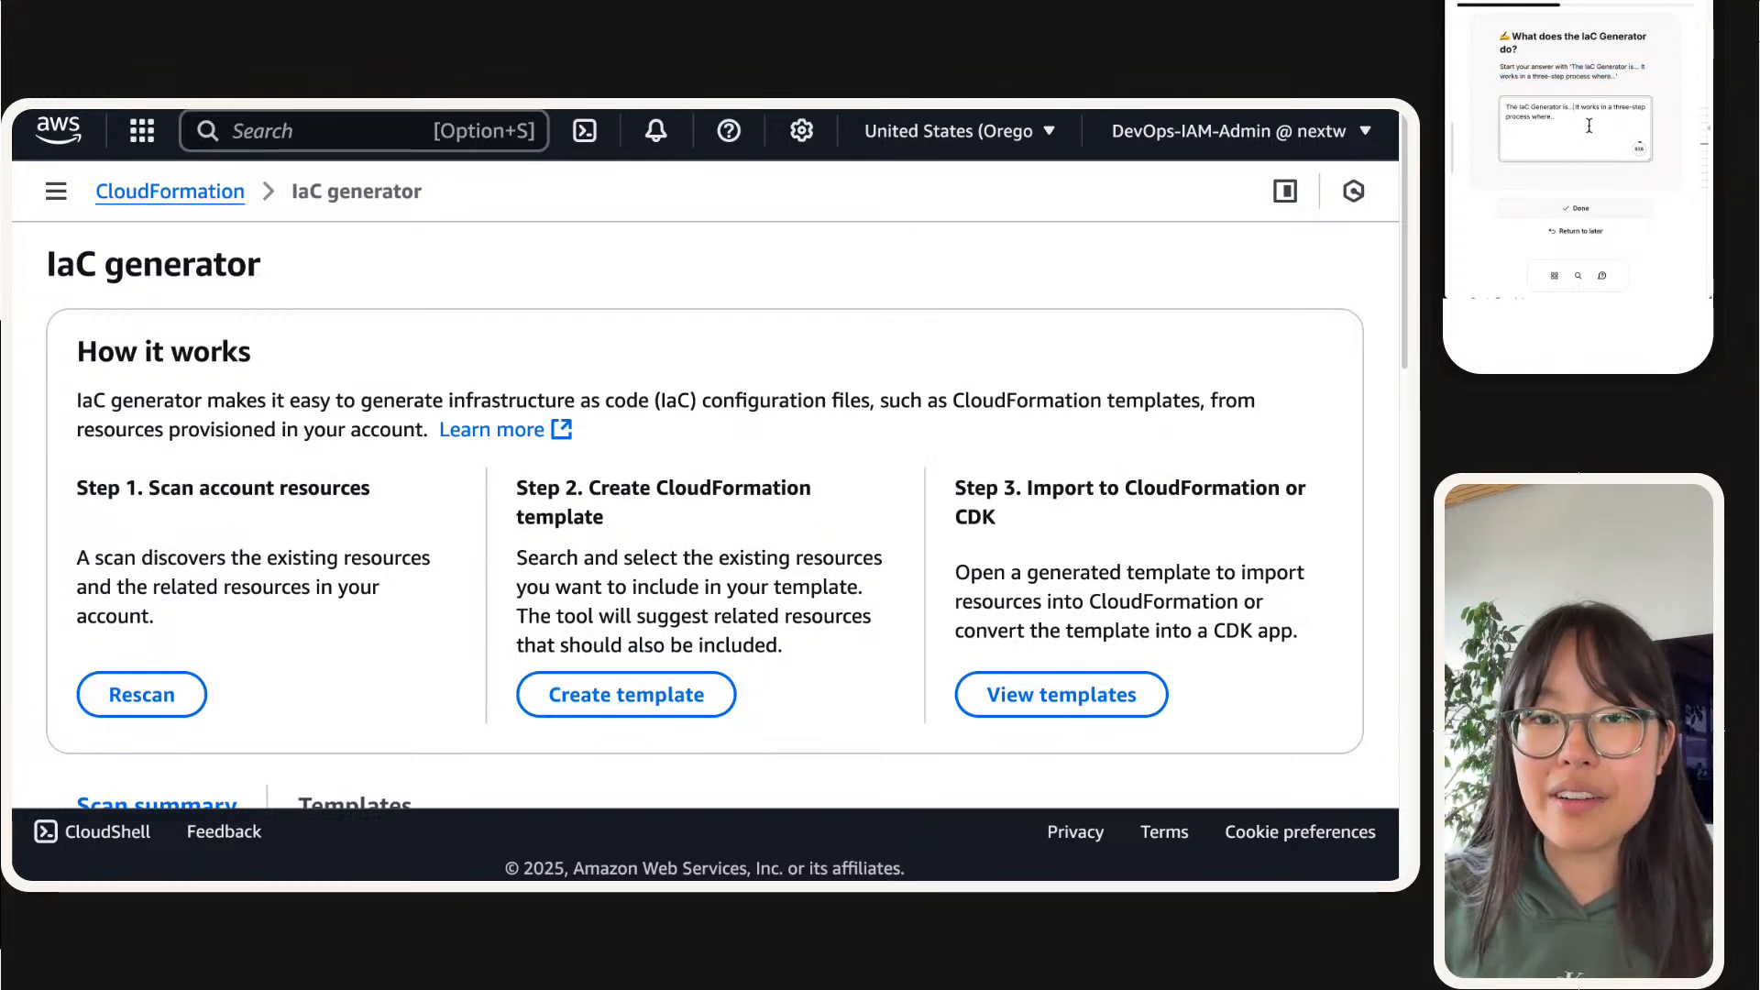
Step: Complete the answer's first sentence with "a tool in the CloudFormation console that helps us with writing CloudFormation templates much faster"
key(BackSpace)
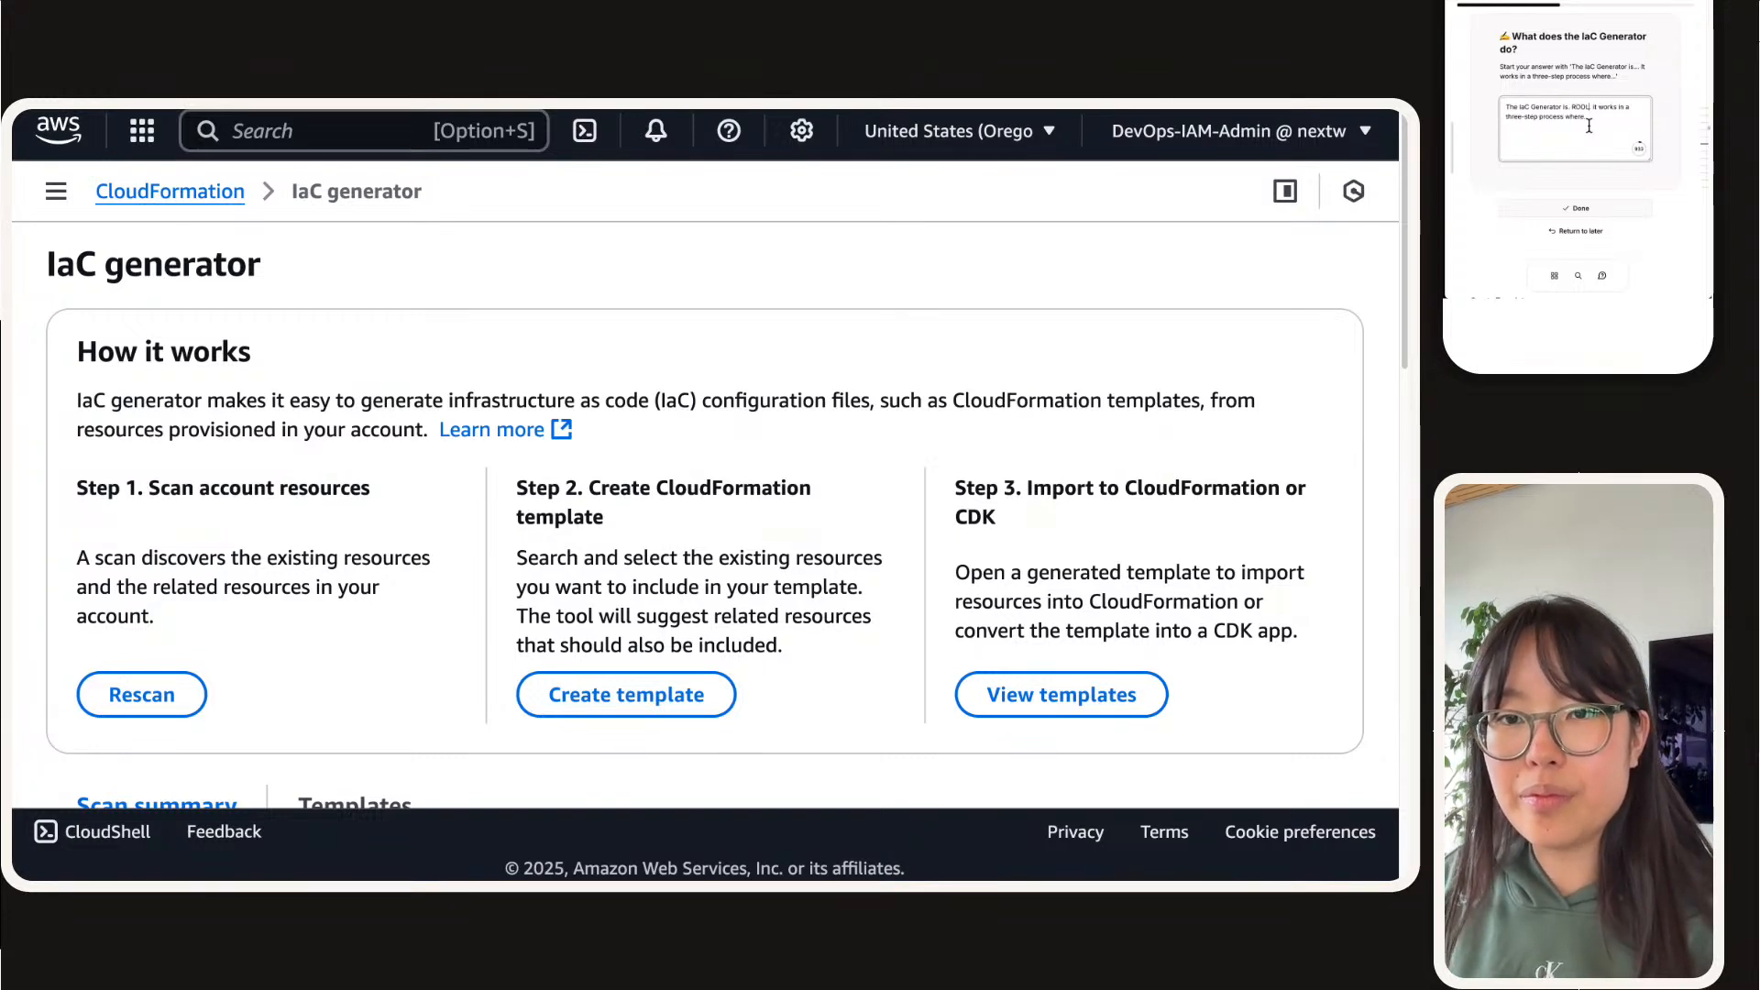
text(a)
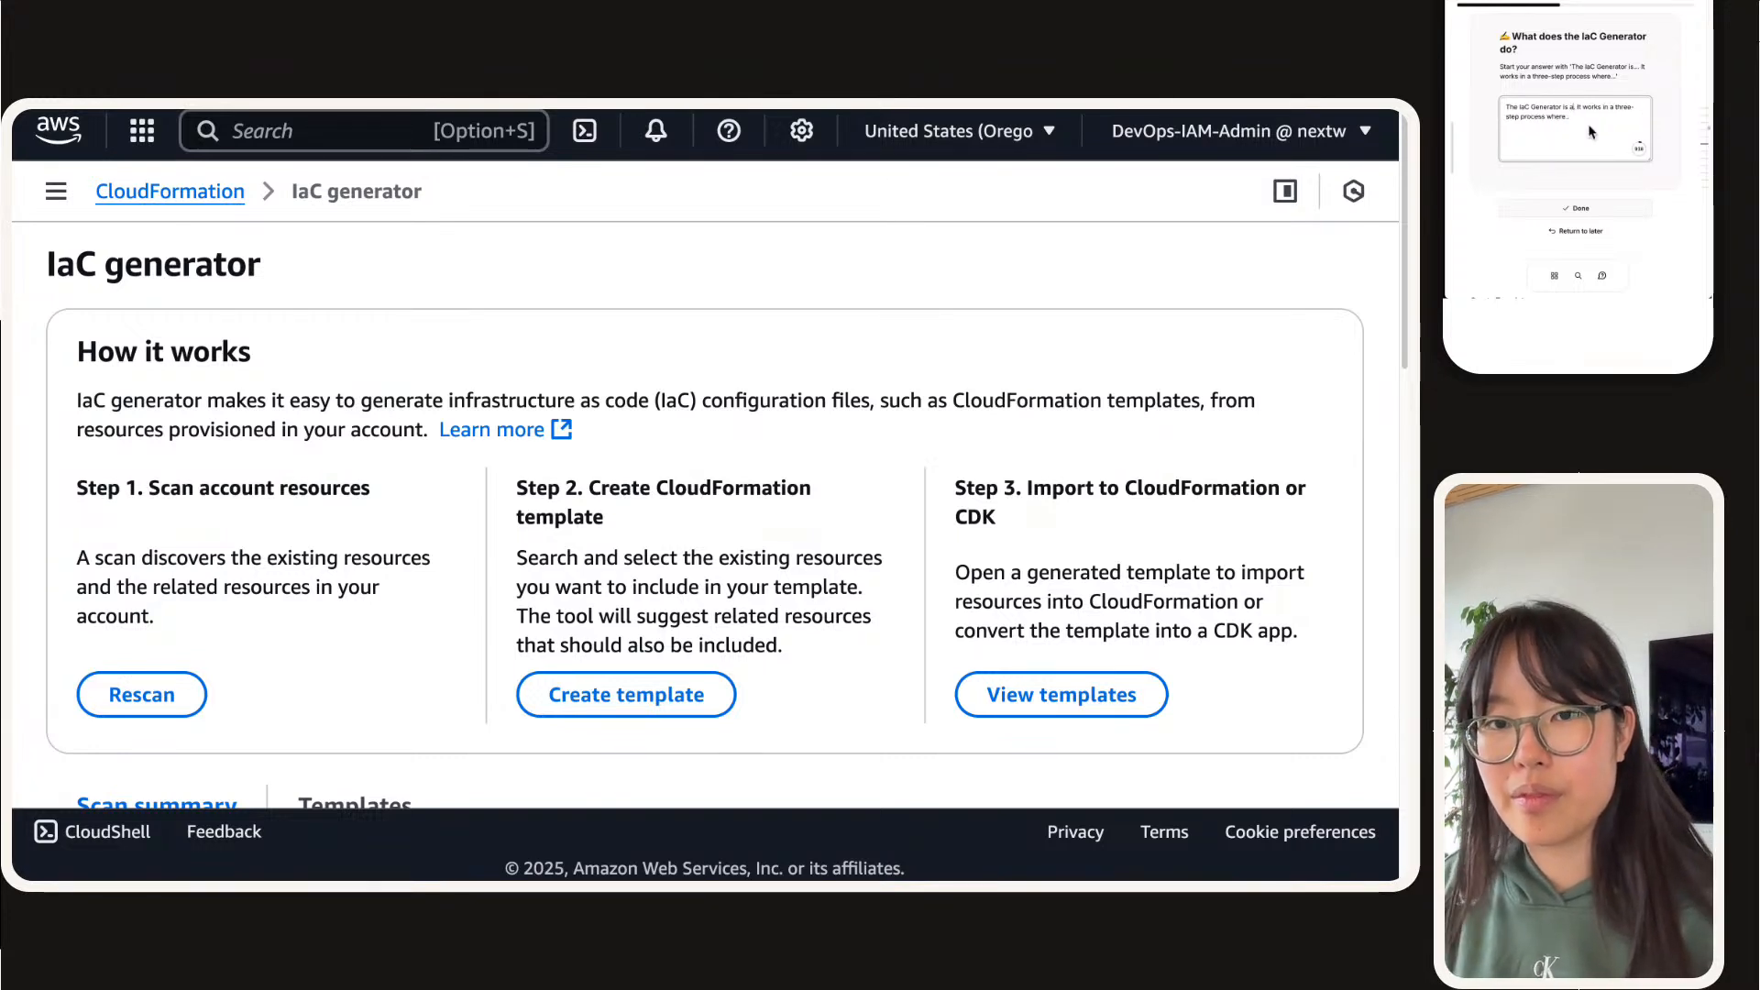
text( tool in)
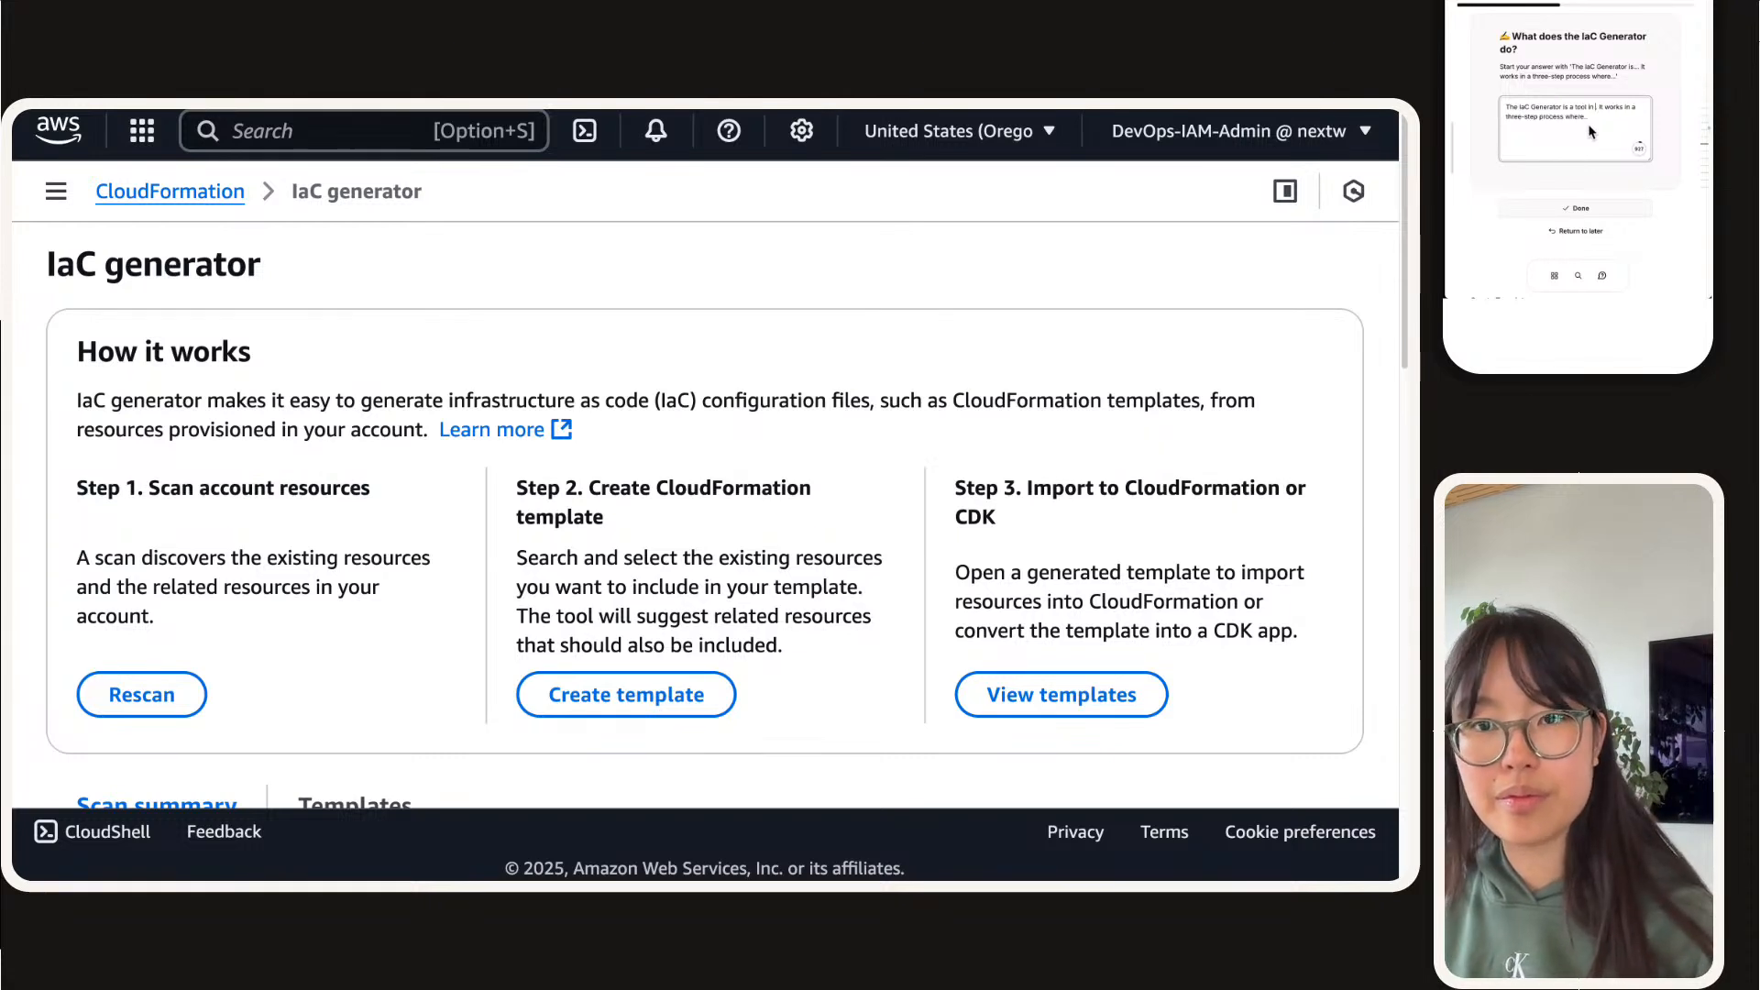
text( the)
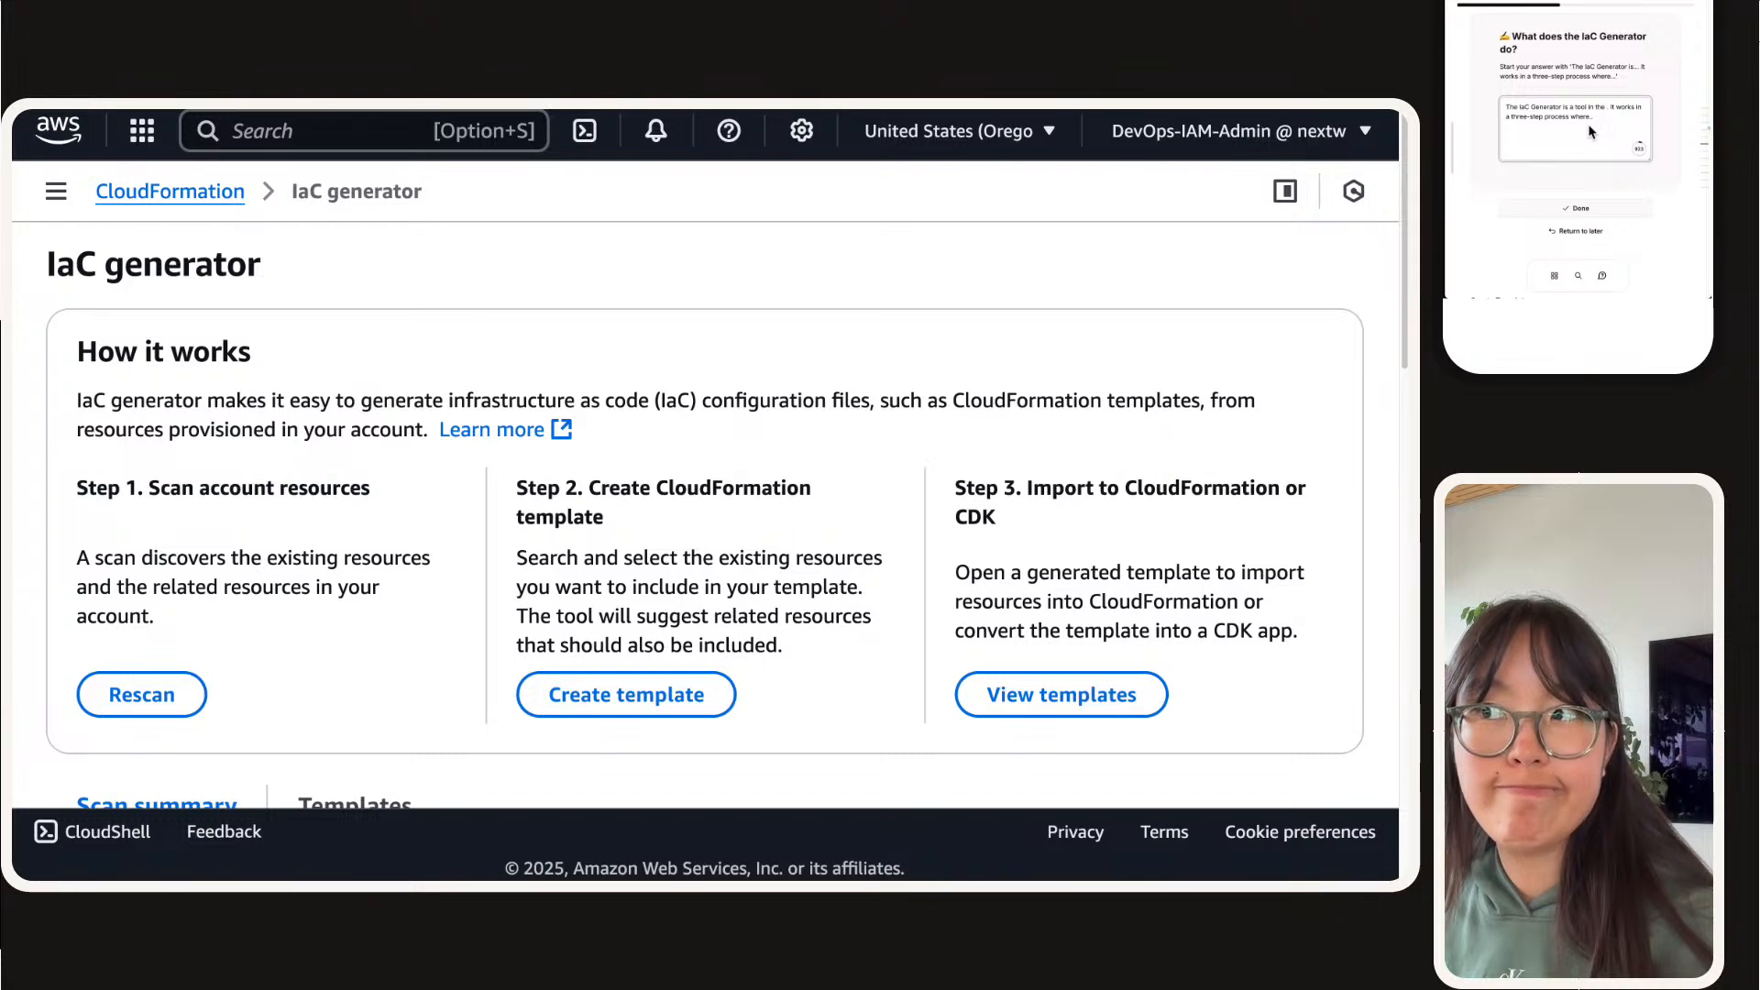
text( CloudFormation)
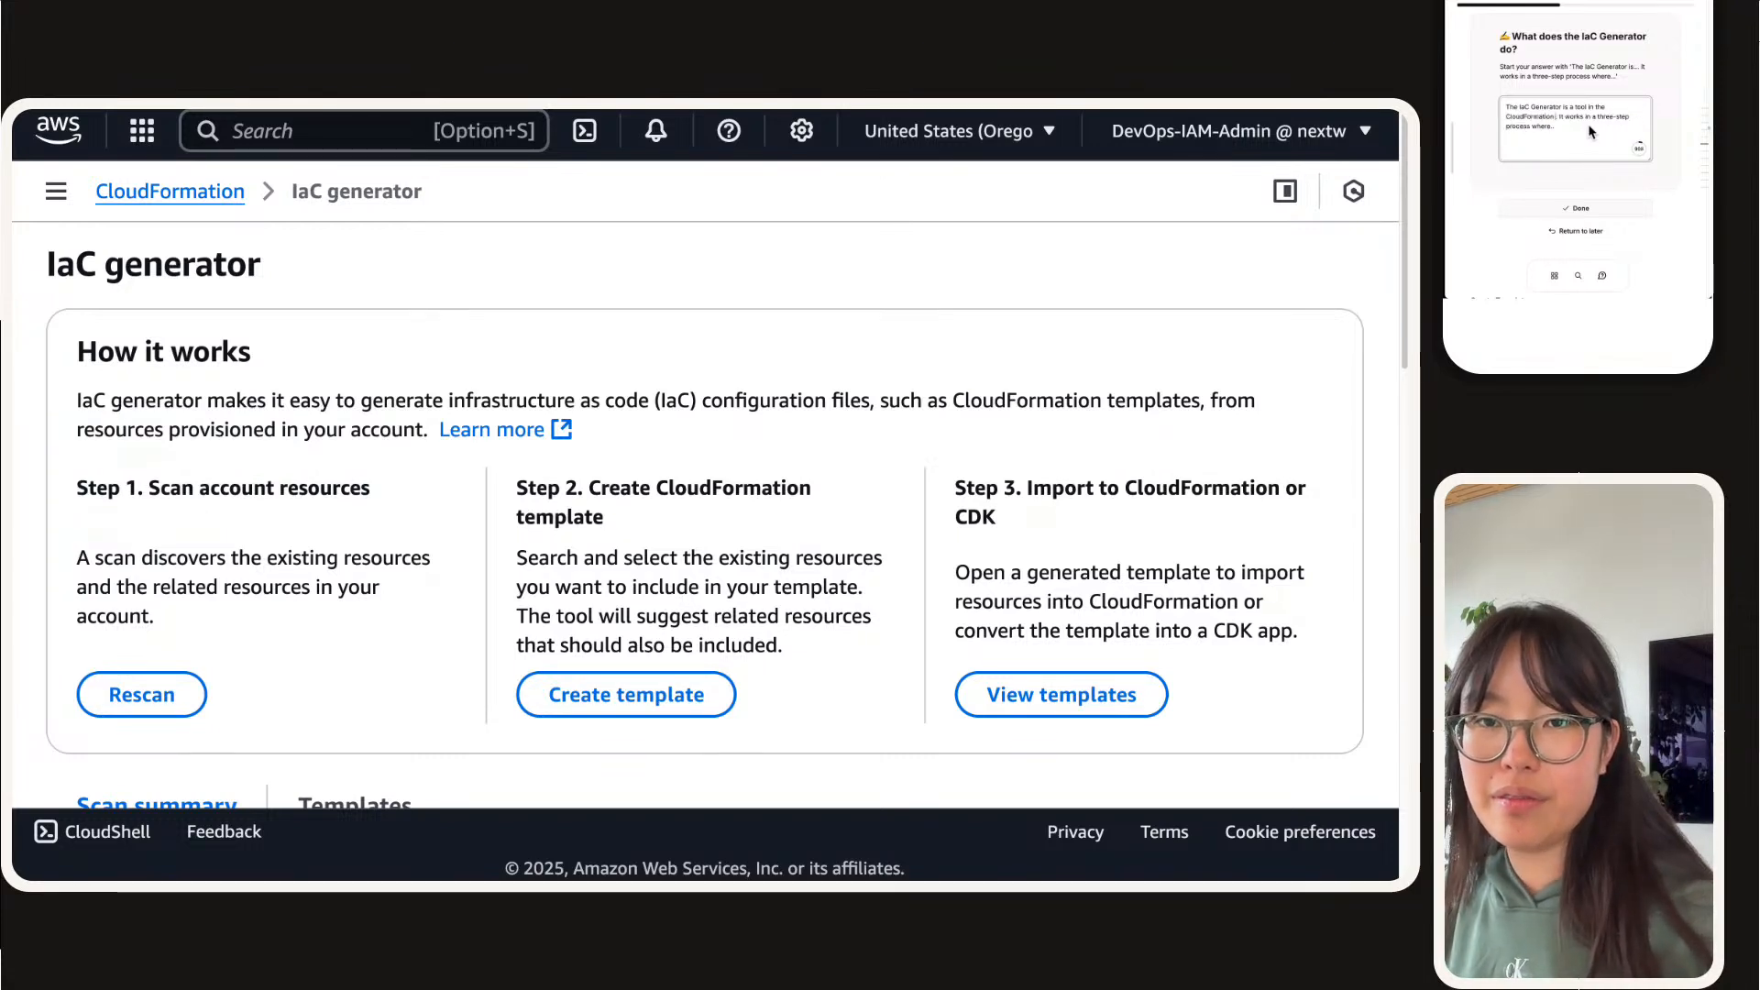
text( console that)
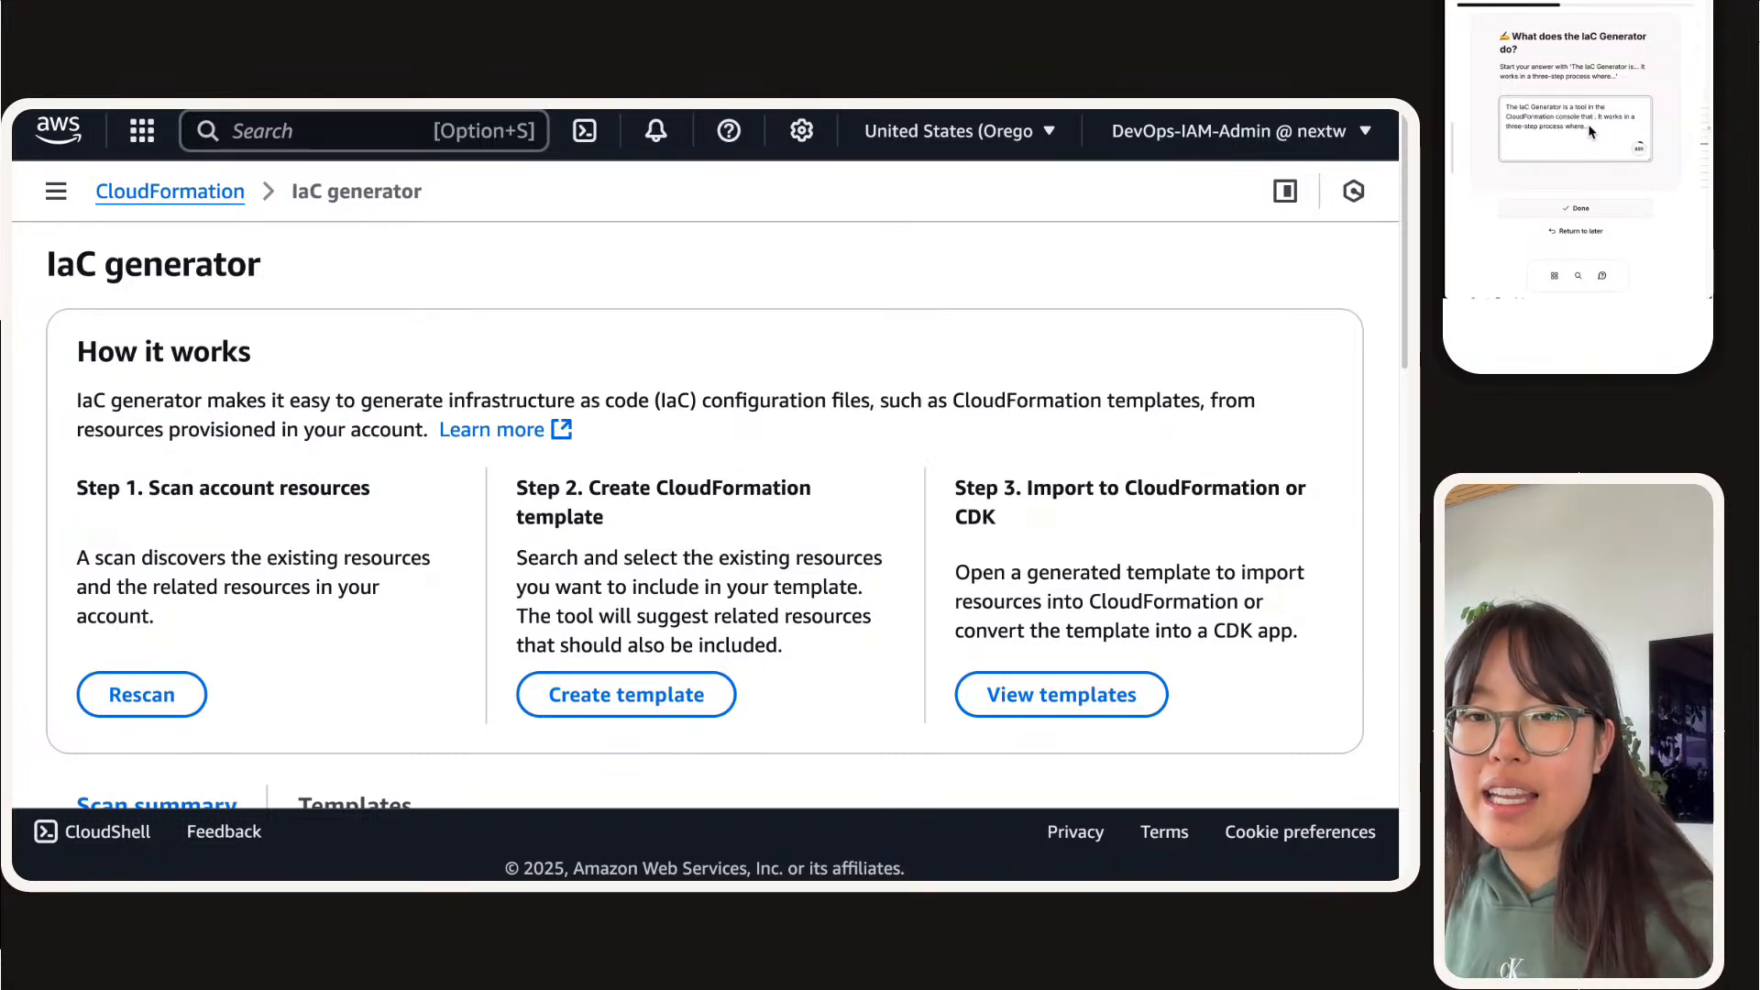
text( helps us with)
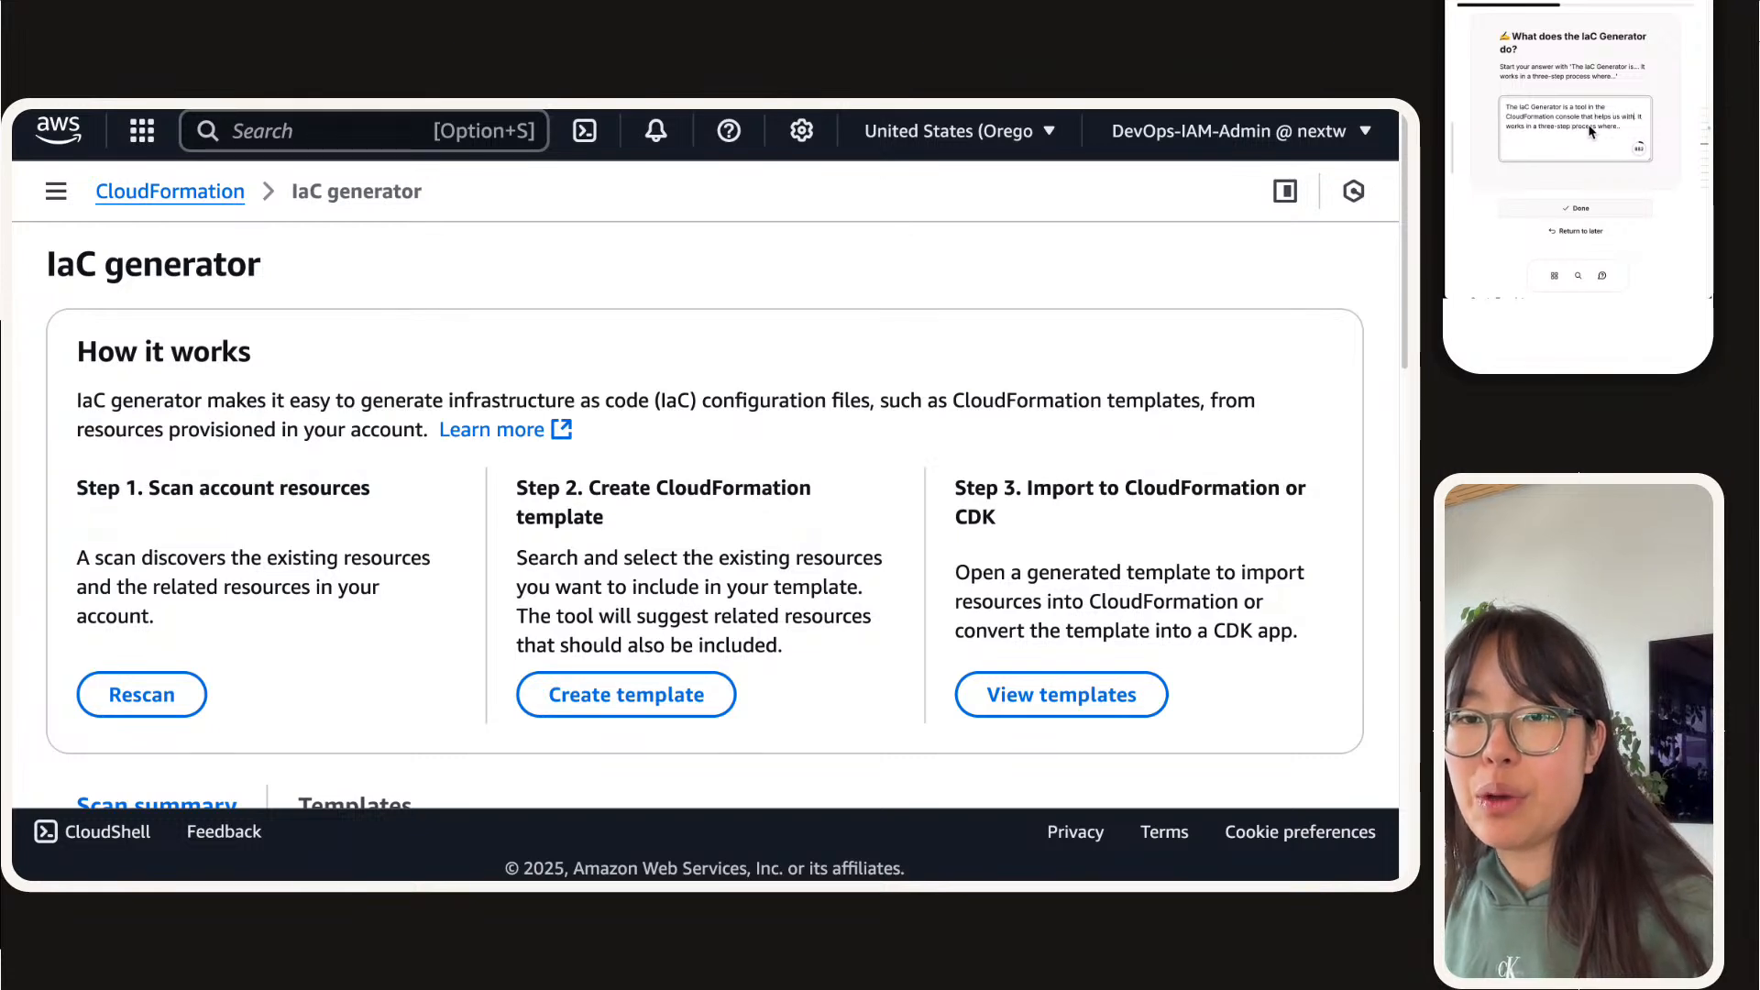
text( writing Clou)
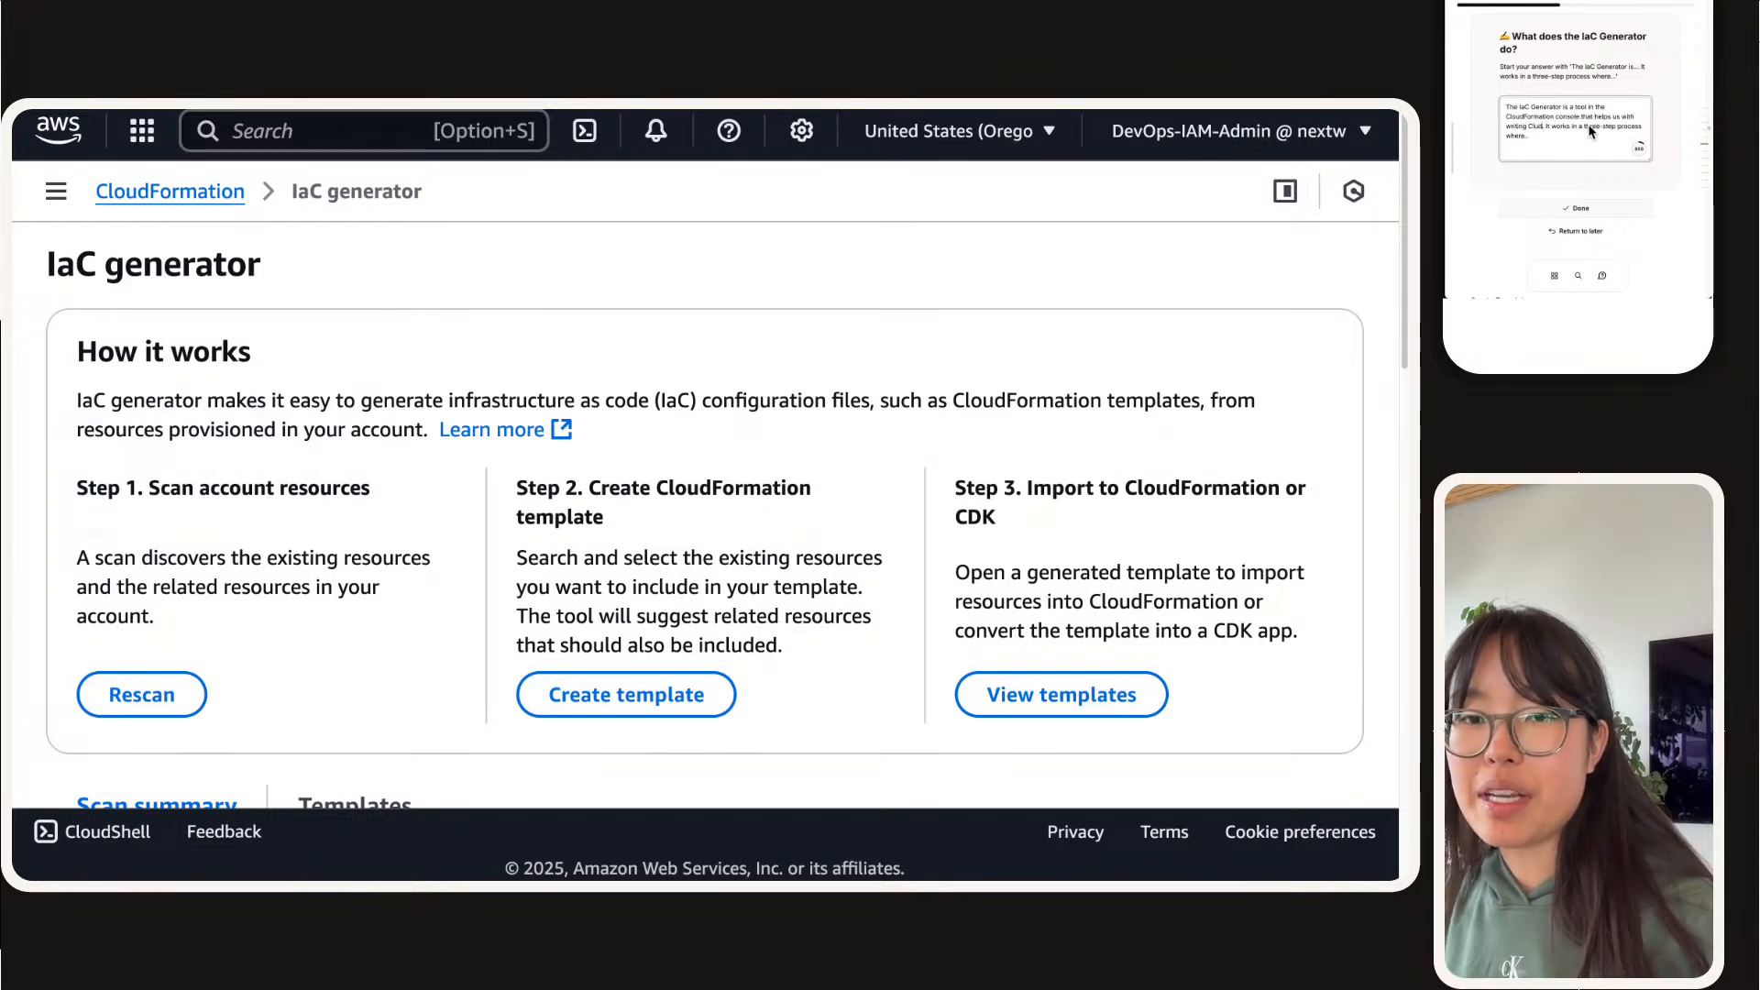
text(dFormation t)
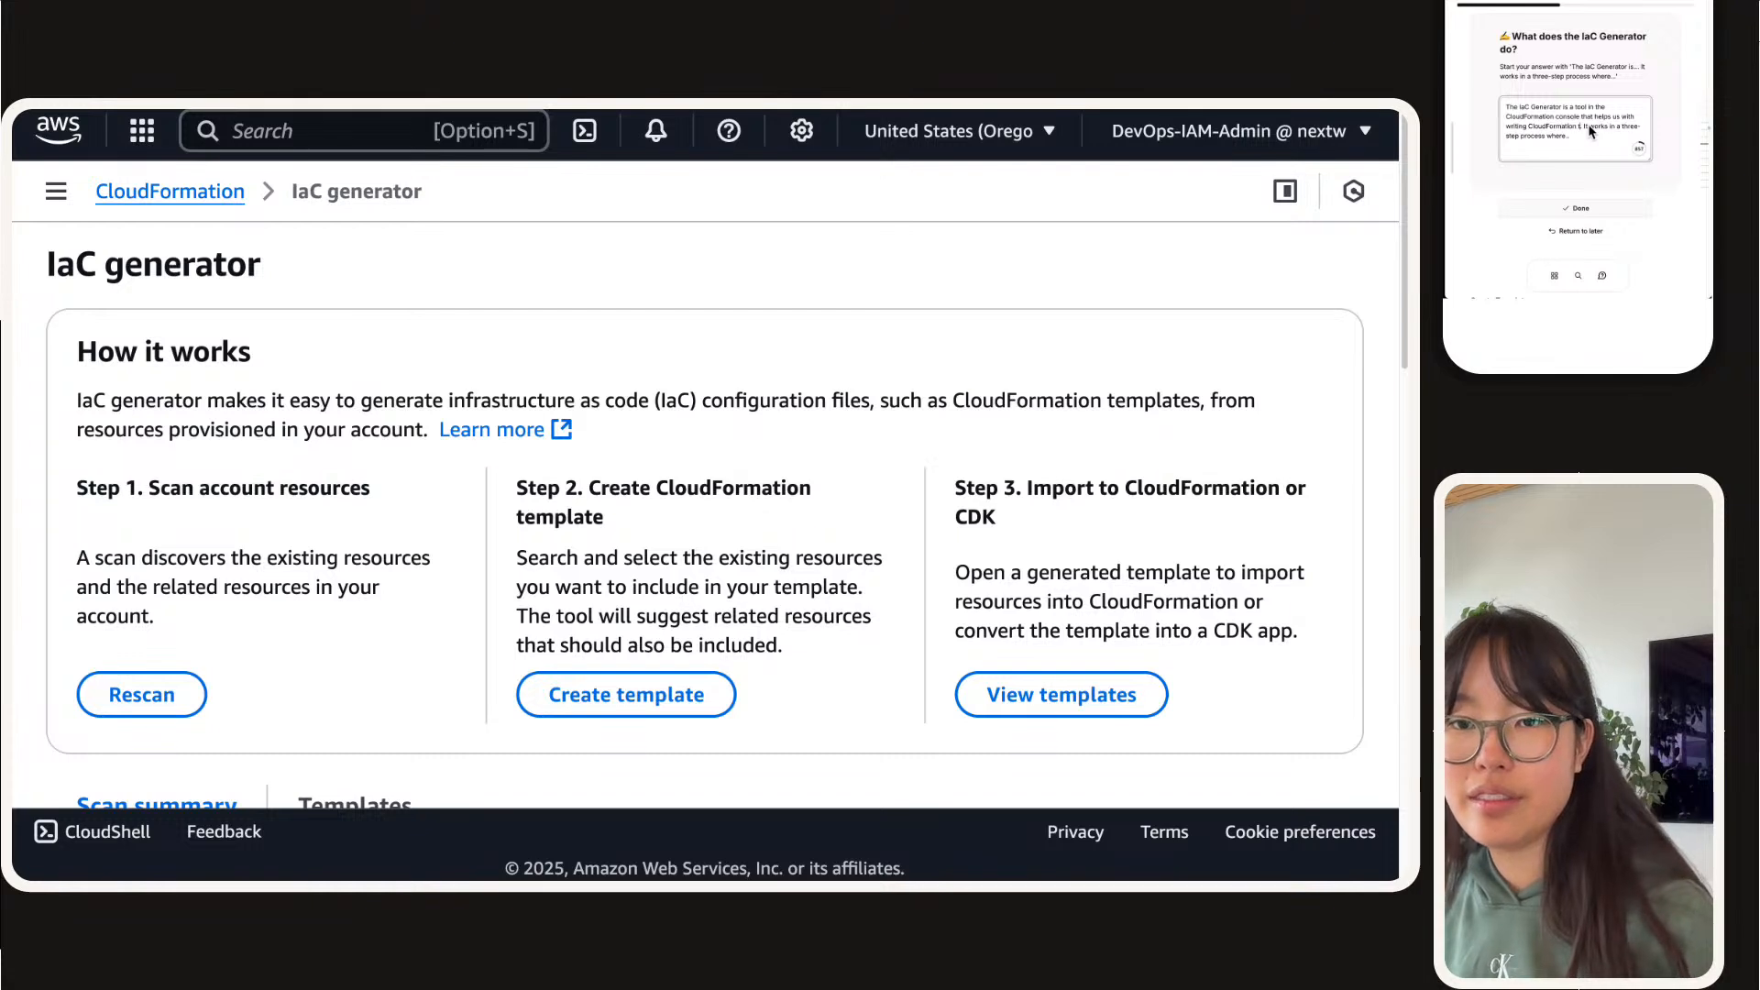
text(emplates much faster)
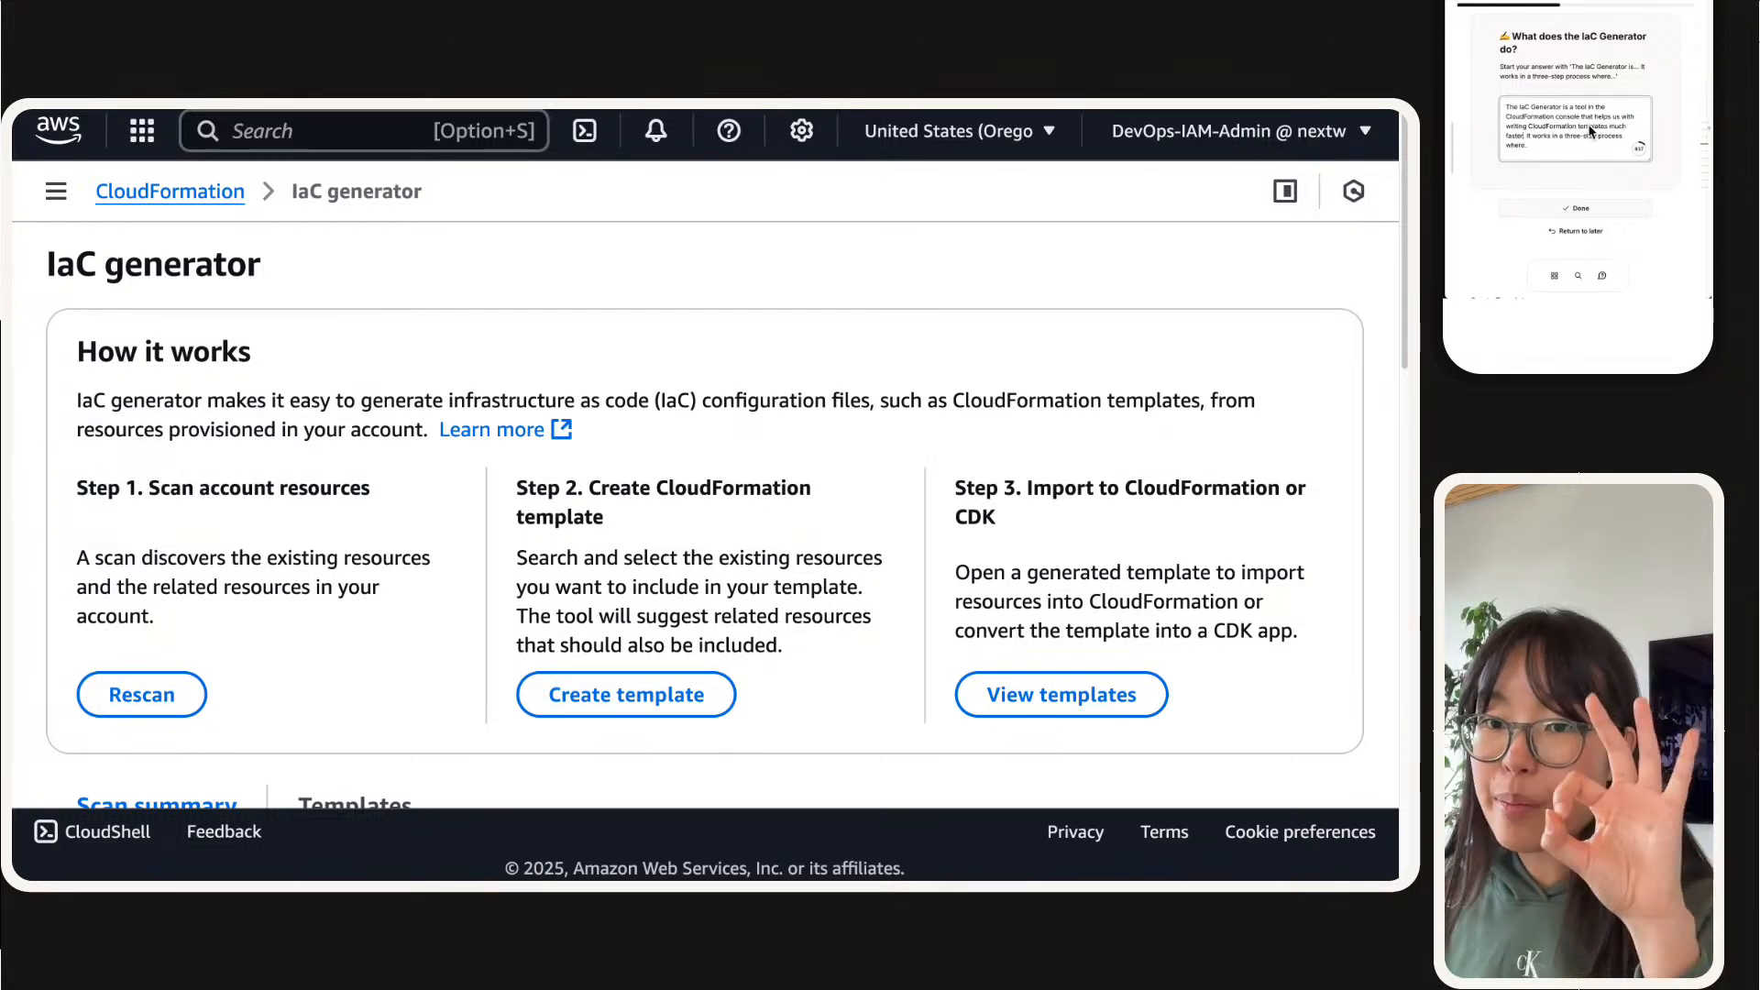
Step: Continue the three-step sentence with "the IaC generator first scans our resources, then"
key(BackSpace)
key(BackSpace)
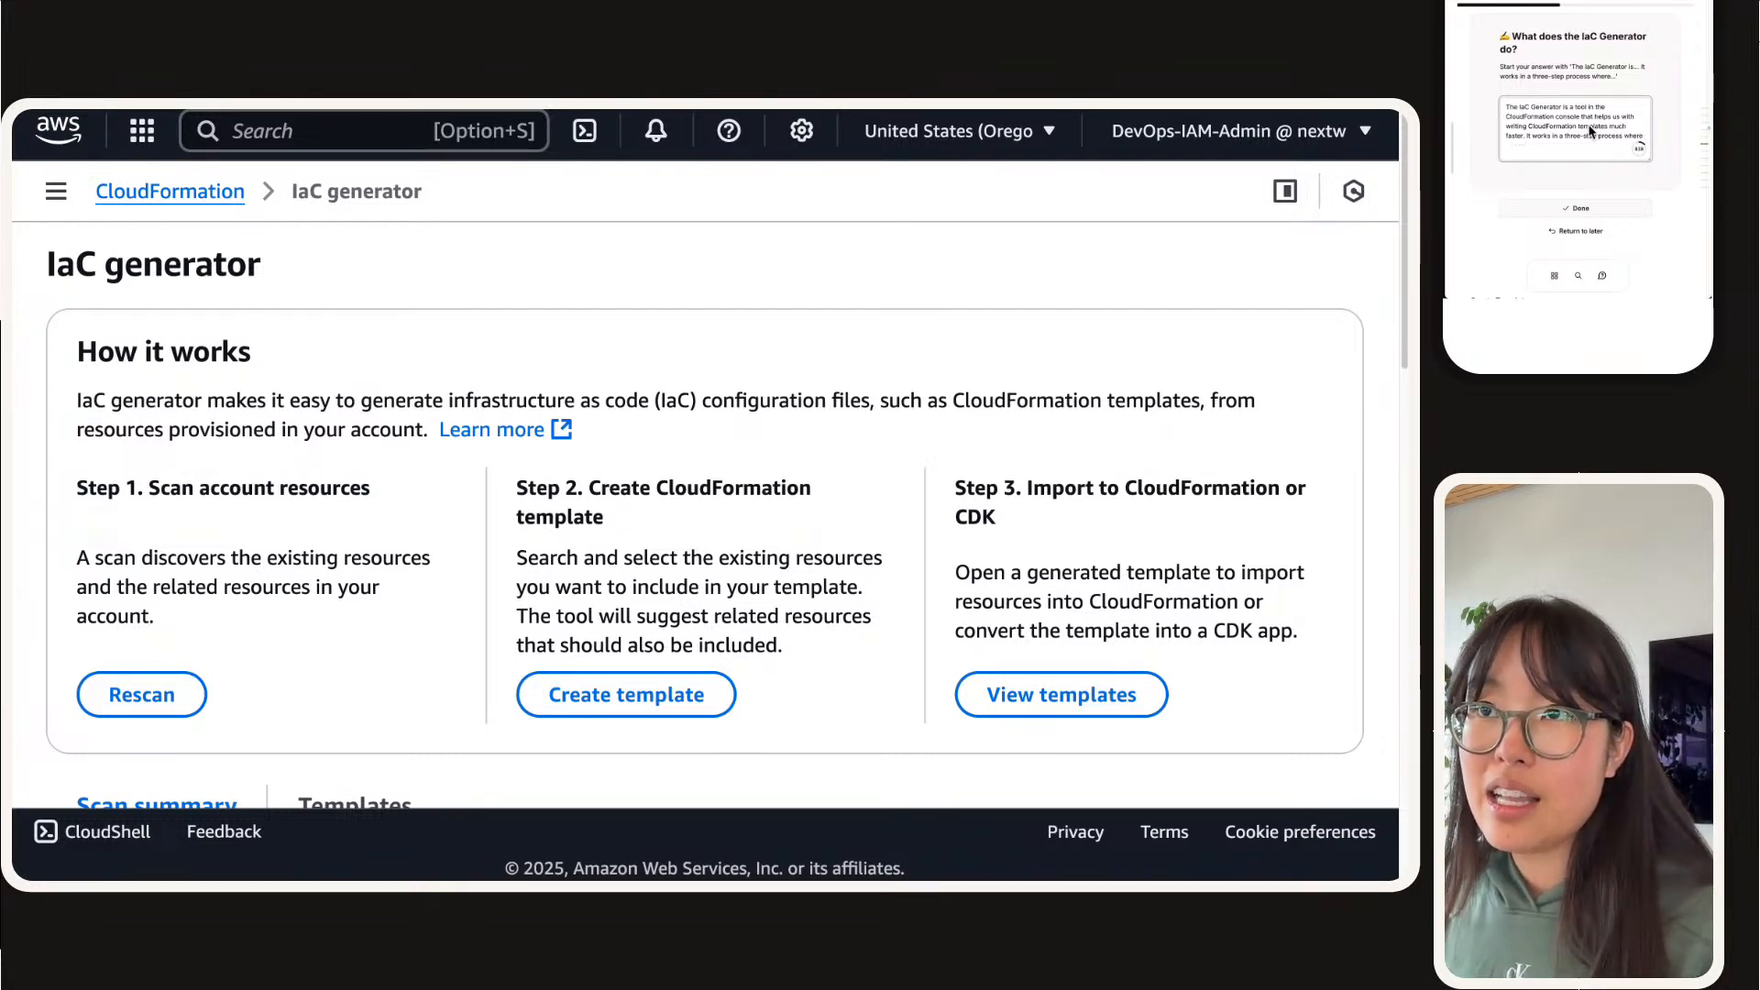
text(tghe)
key(BackSpace)
key(BackSpace)
key(BackSpace)
text(he IaC generator)
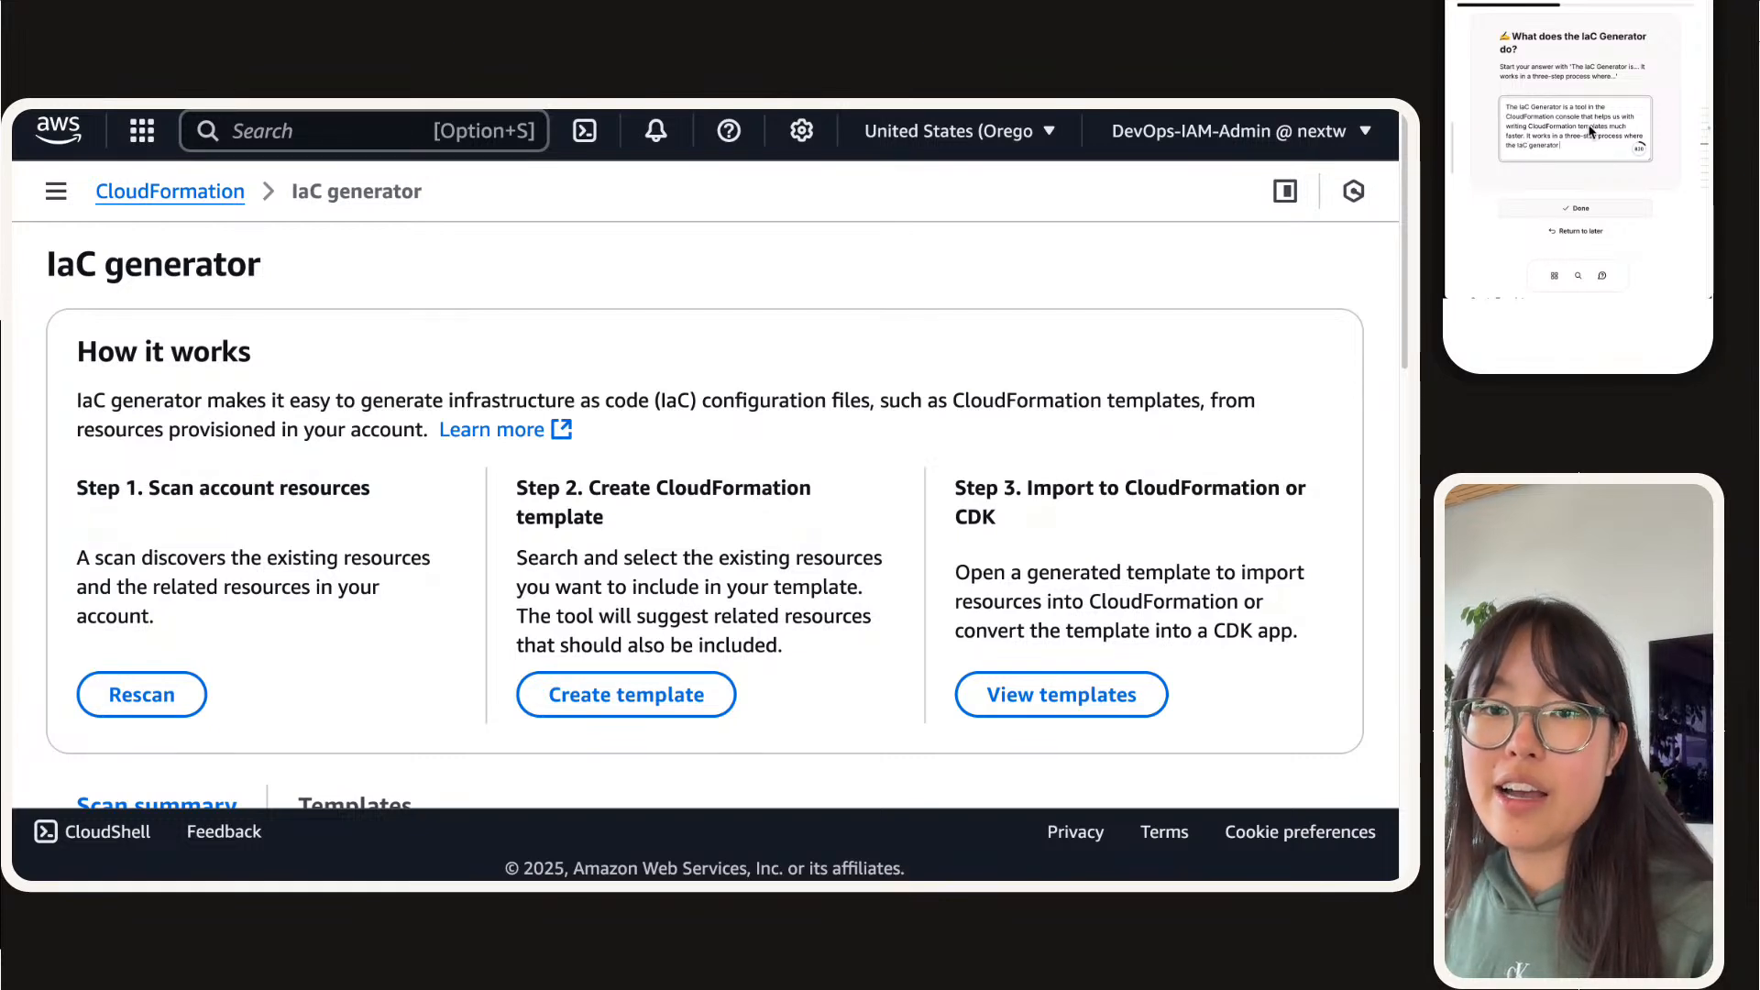
text( first scans our resou)
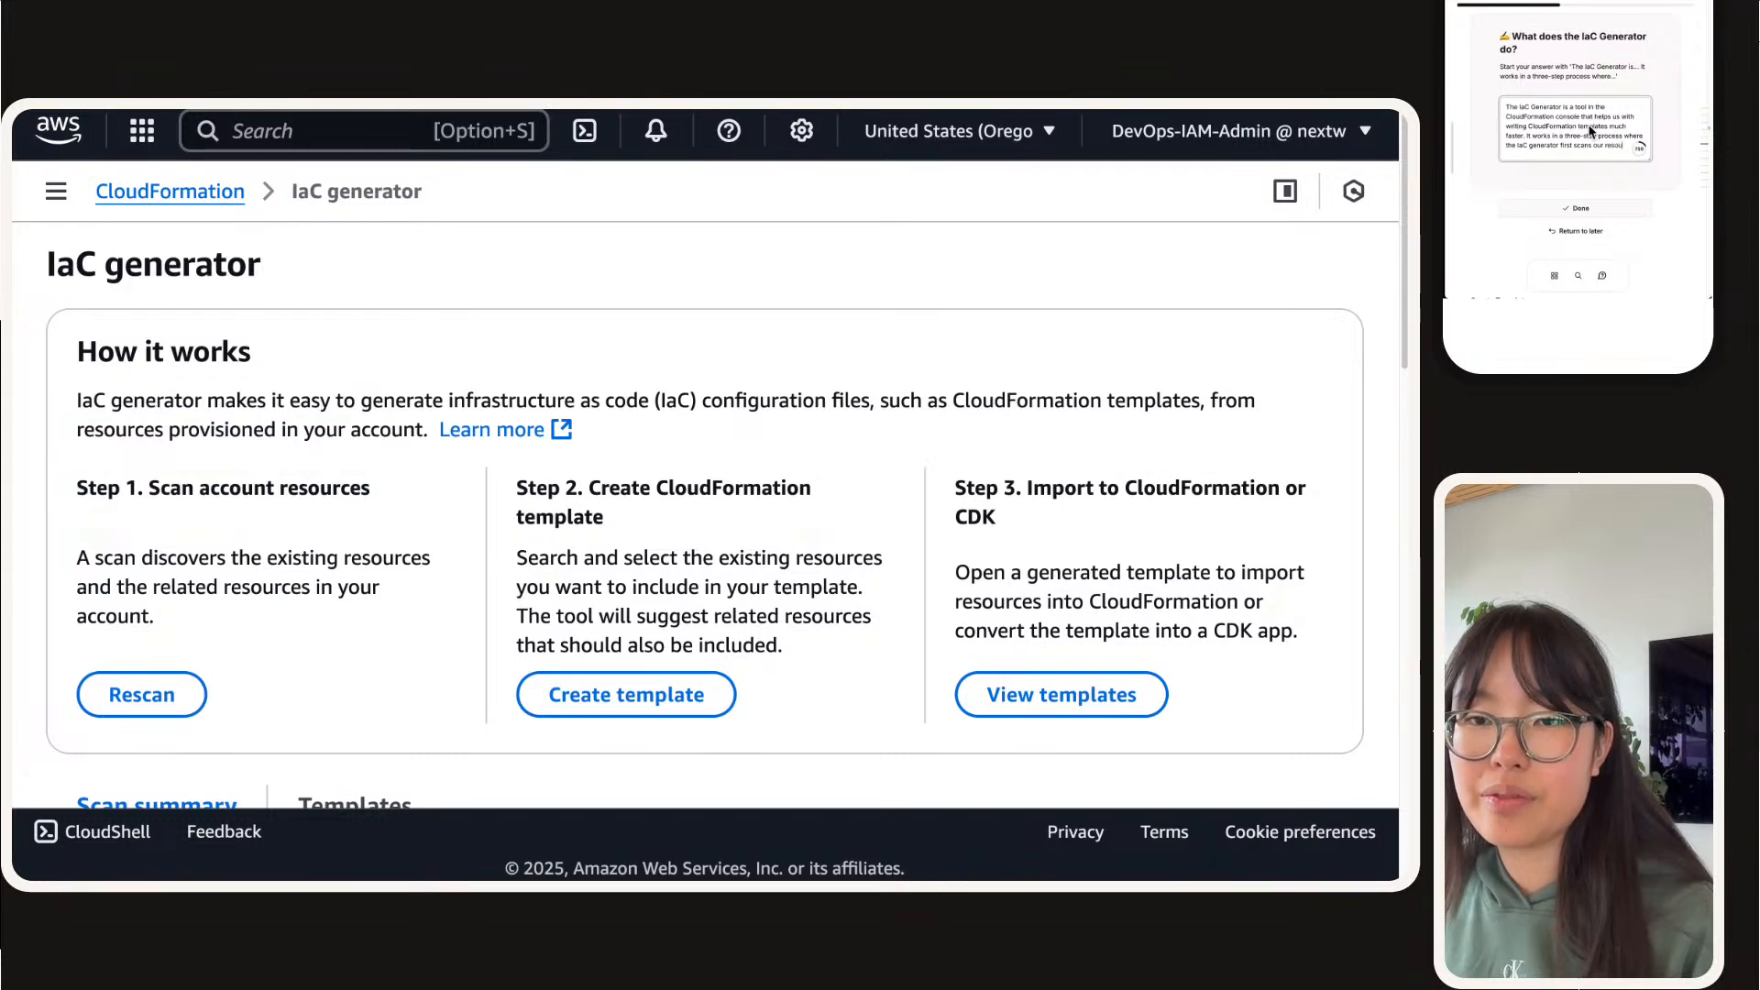
text(rces, then)
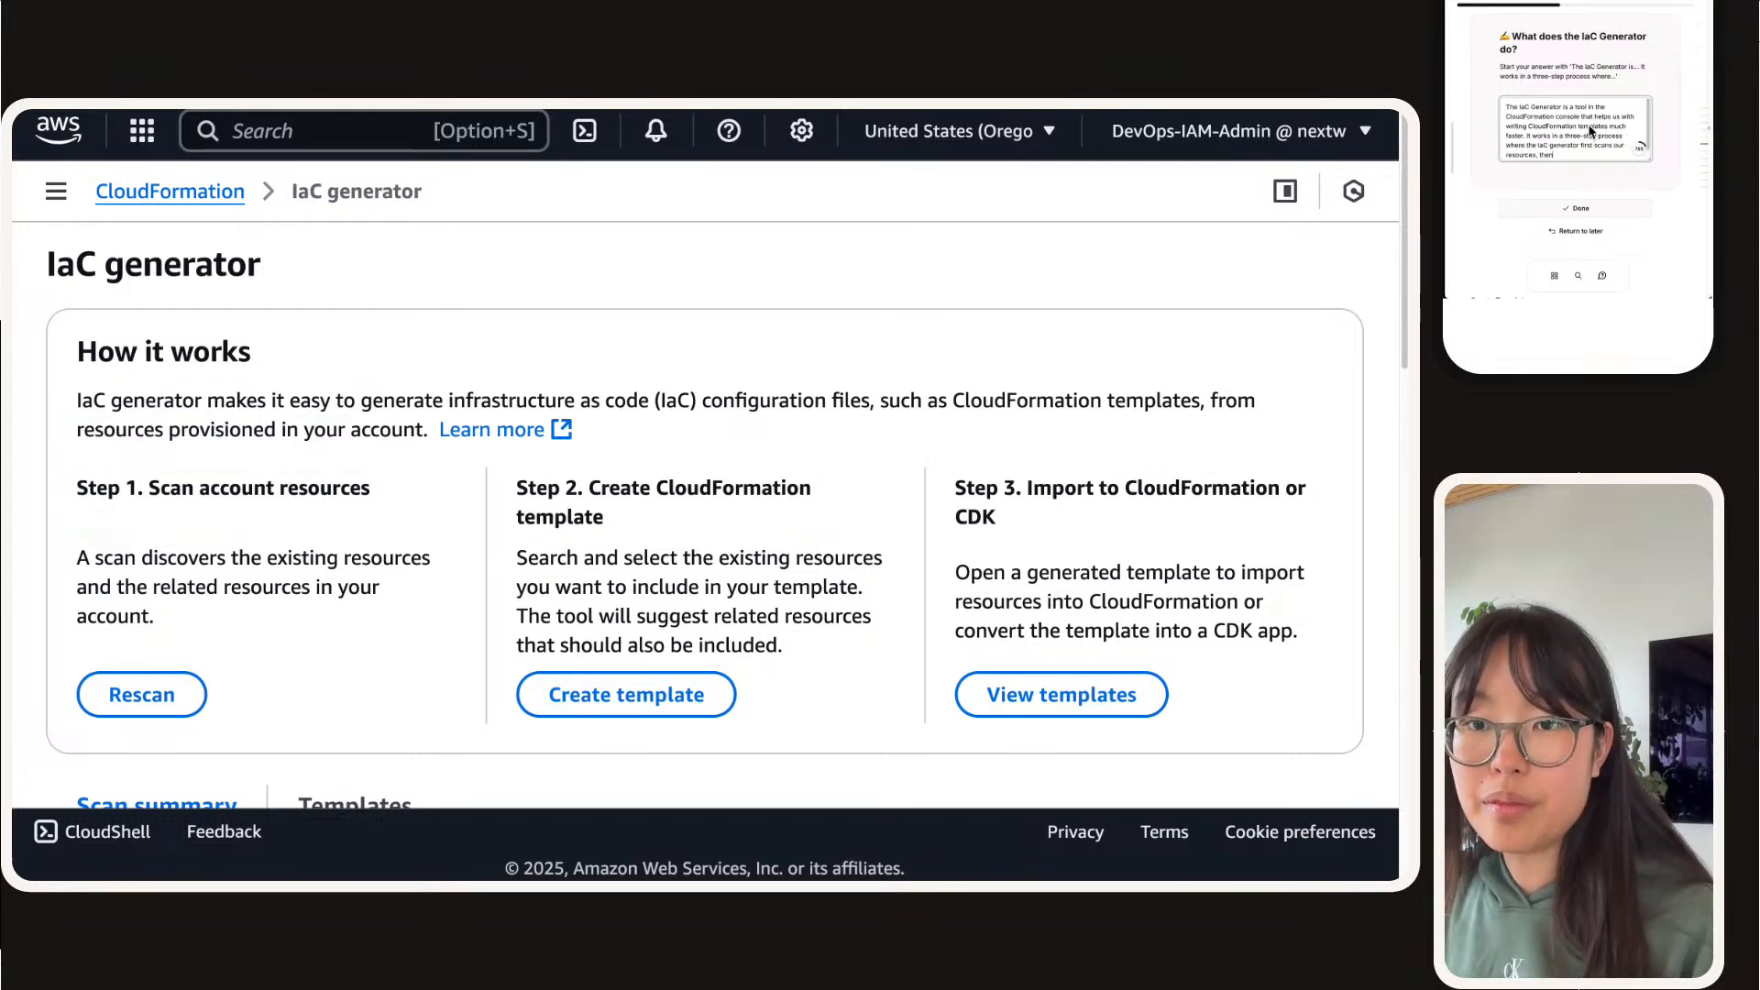
text( lets us create us a)
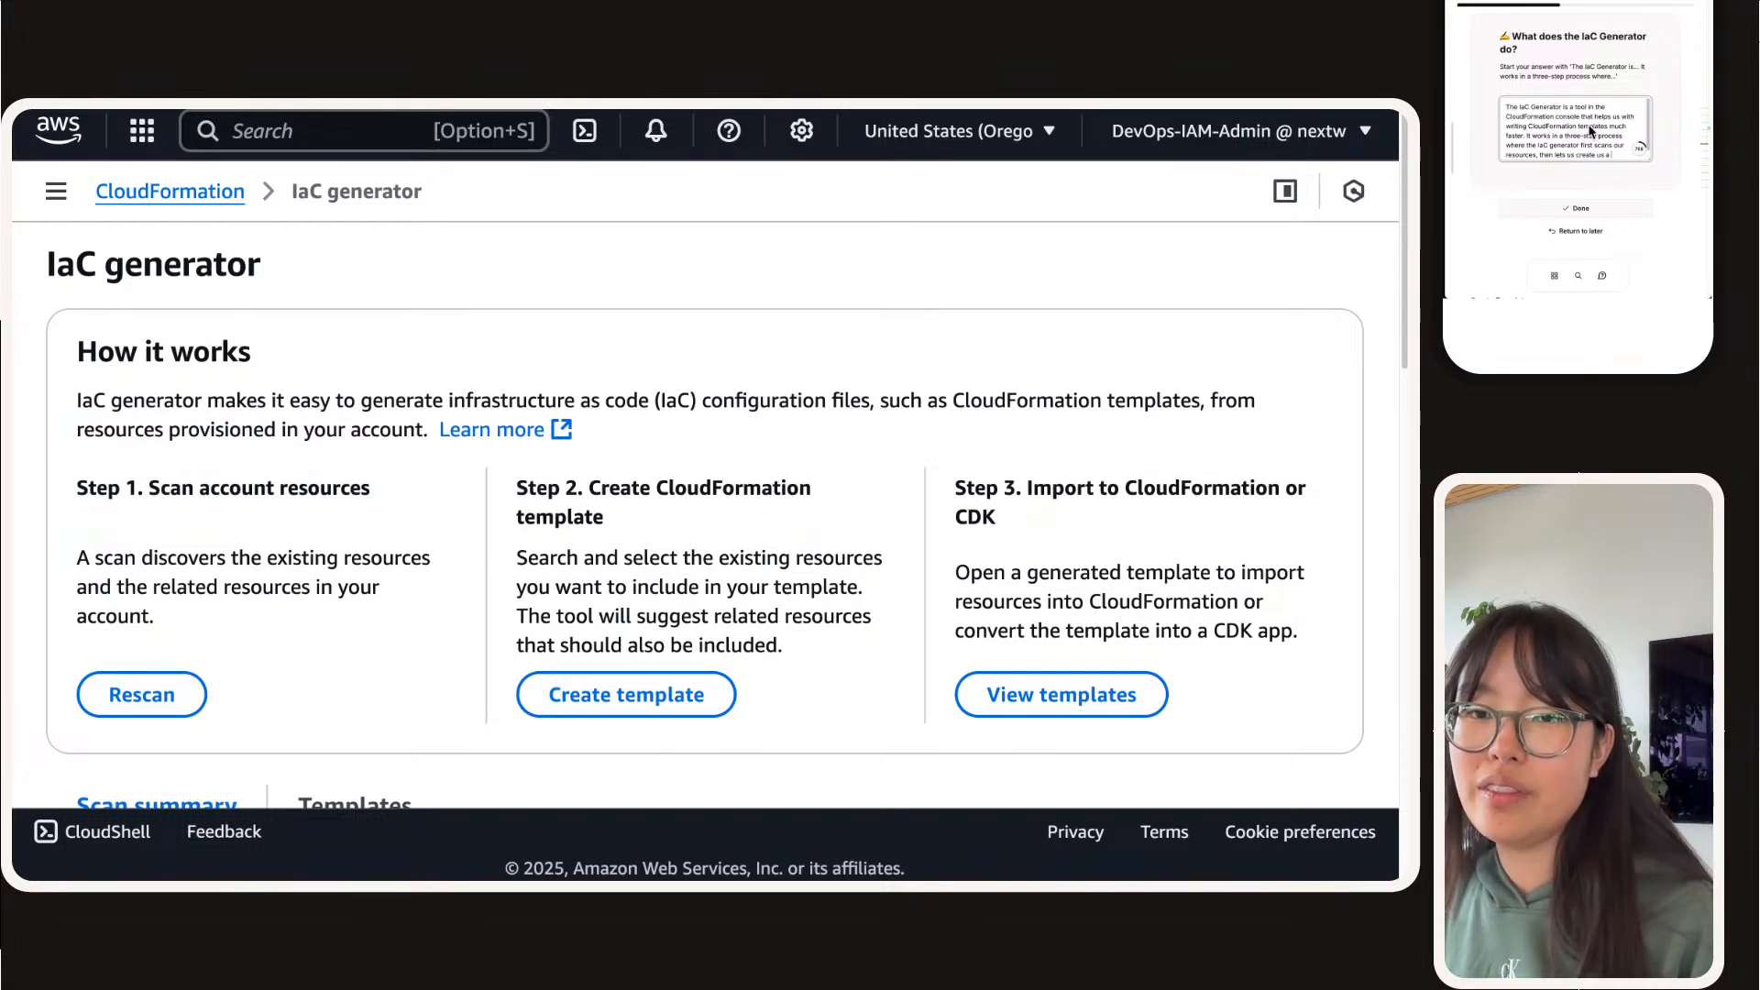
Step: Extend the three-step sentence with "lets us create a template based on the resources"
key(BackSpace)
text(a template)
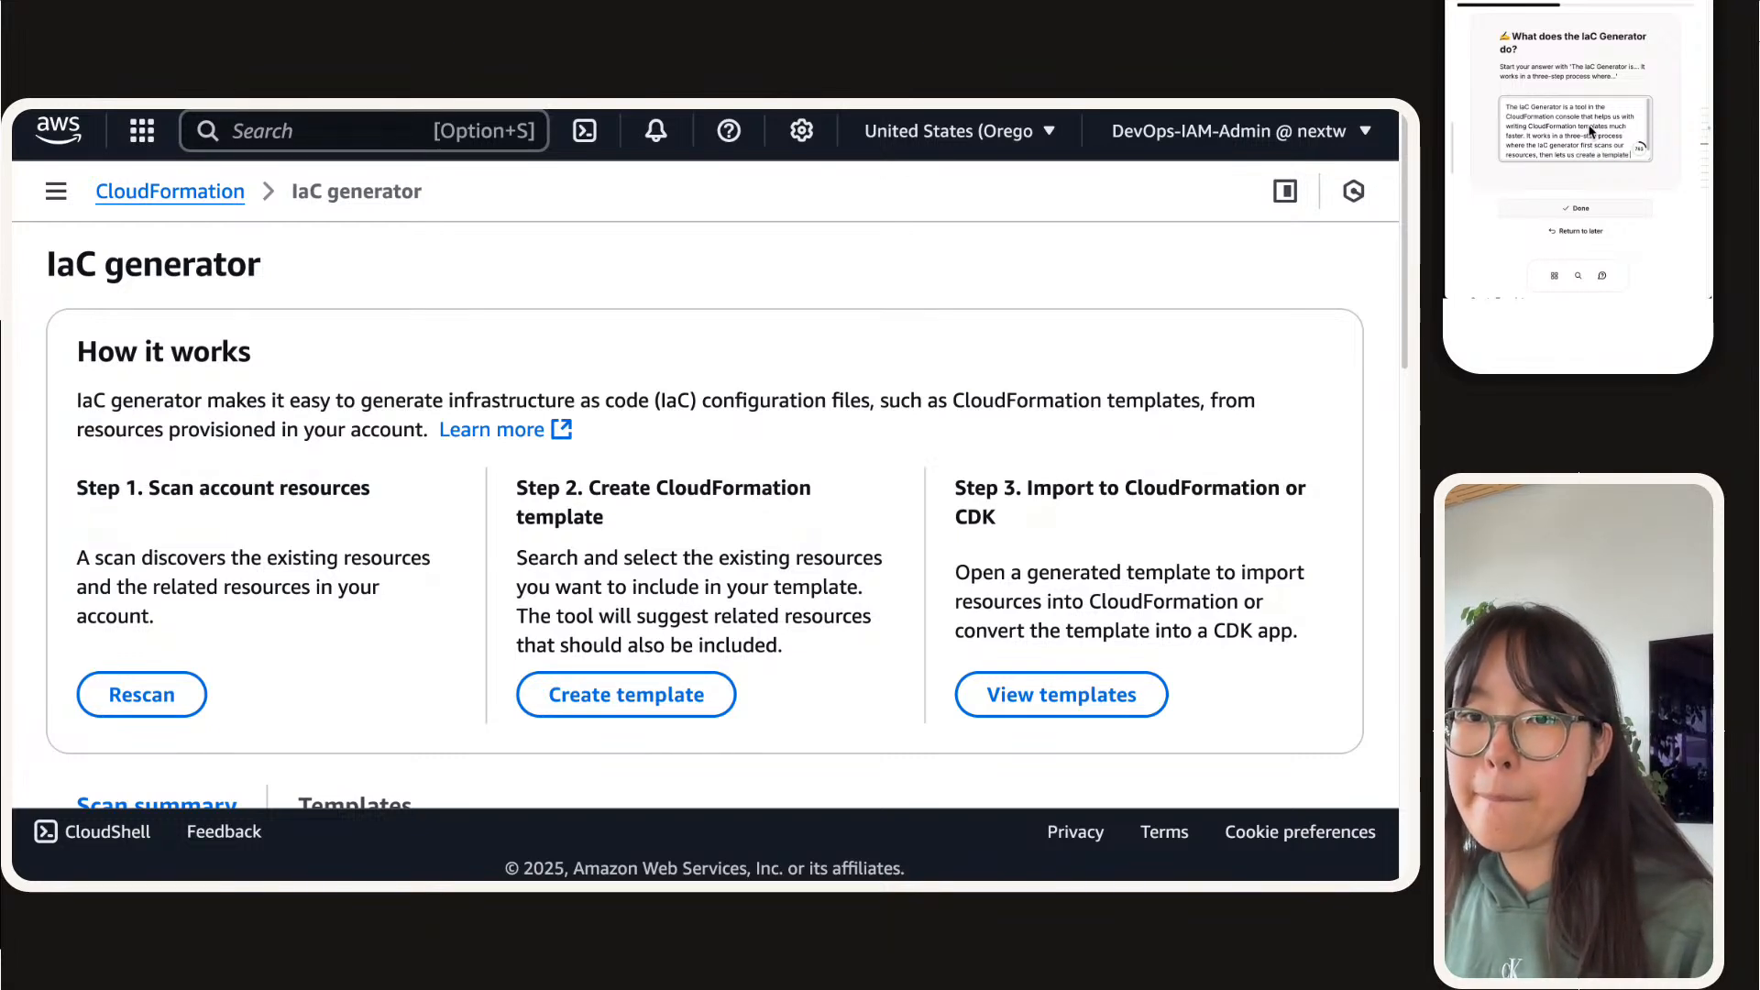
text( based on the resources)
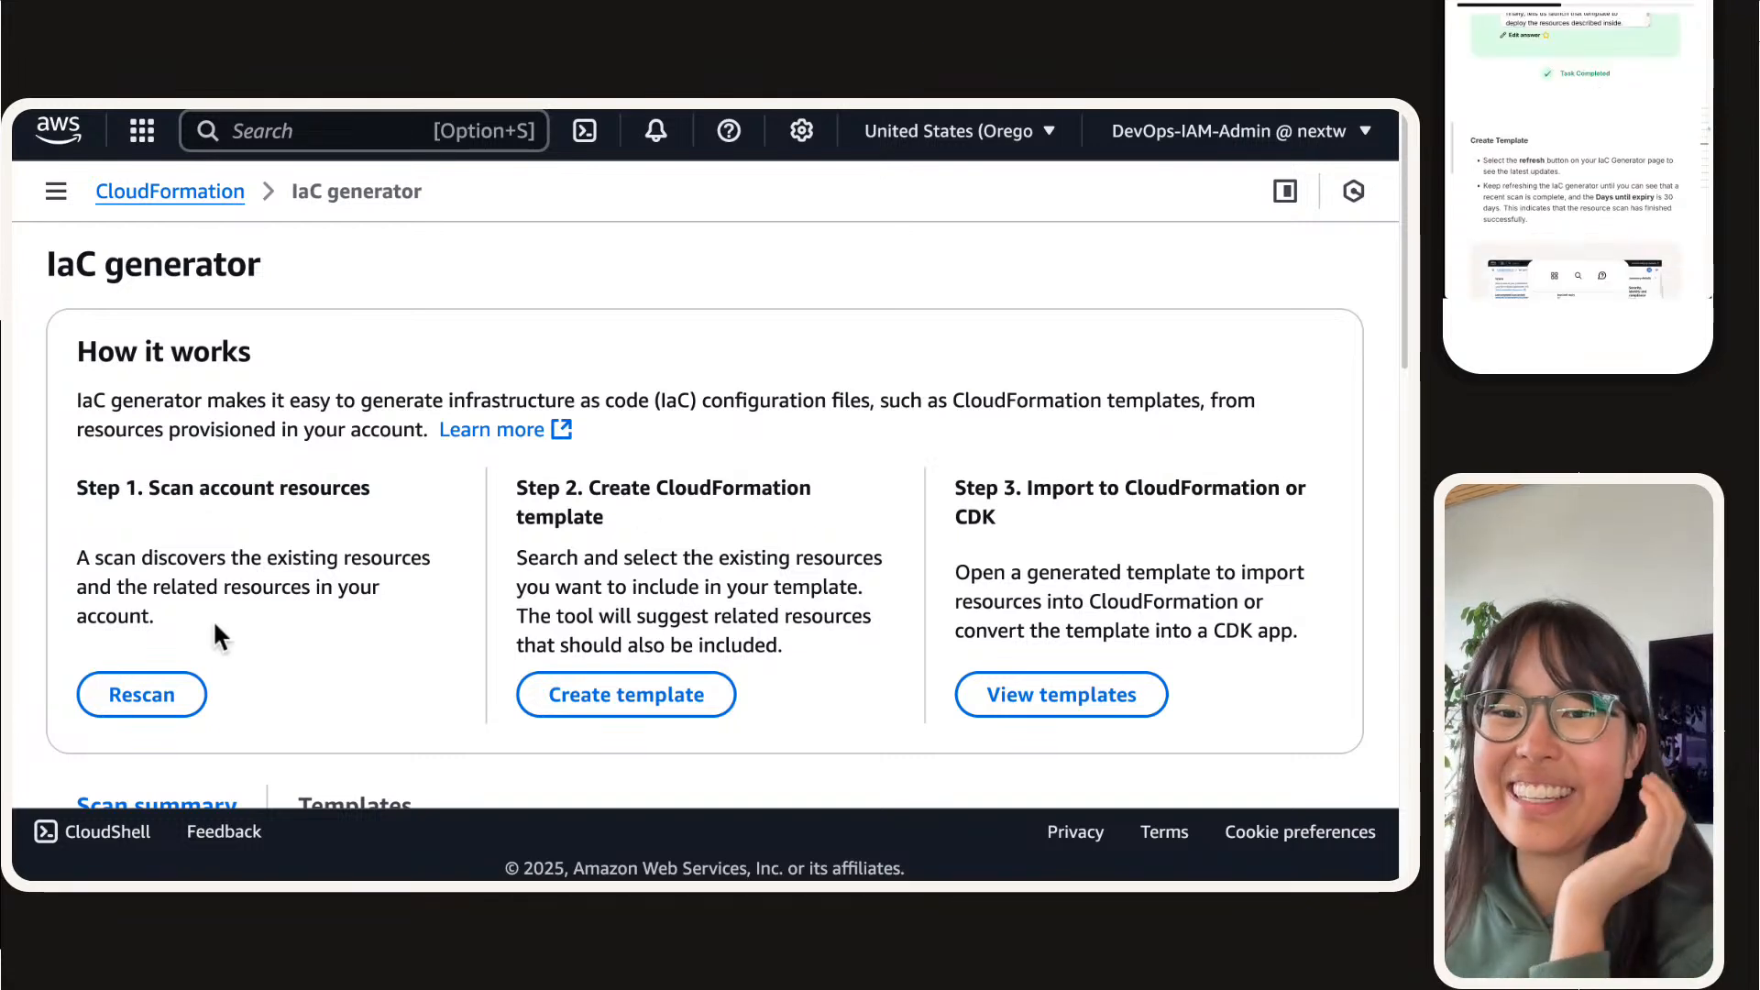
Step: Read the Create Template instructions, then refresh the IaC generator's Scans details and check the last completed scan and days until expiry
scroll(217, 632, down, 1)
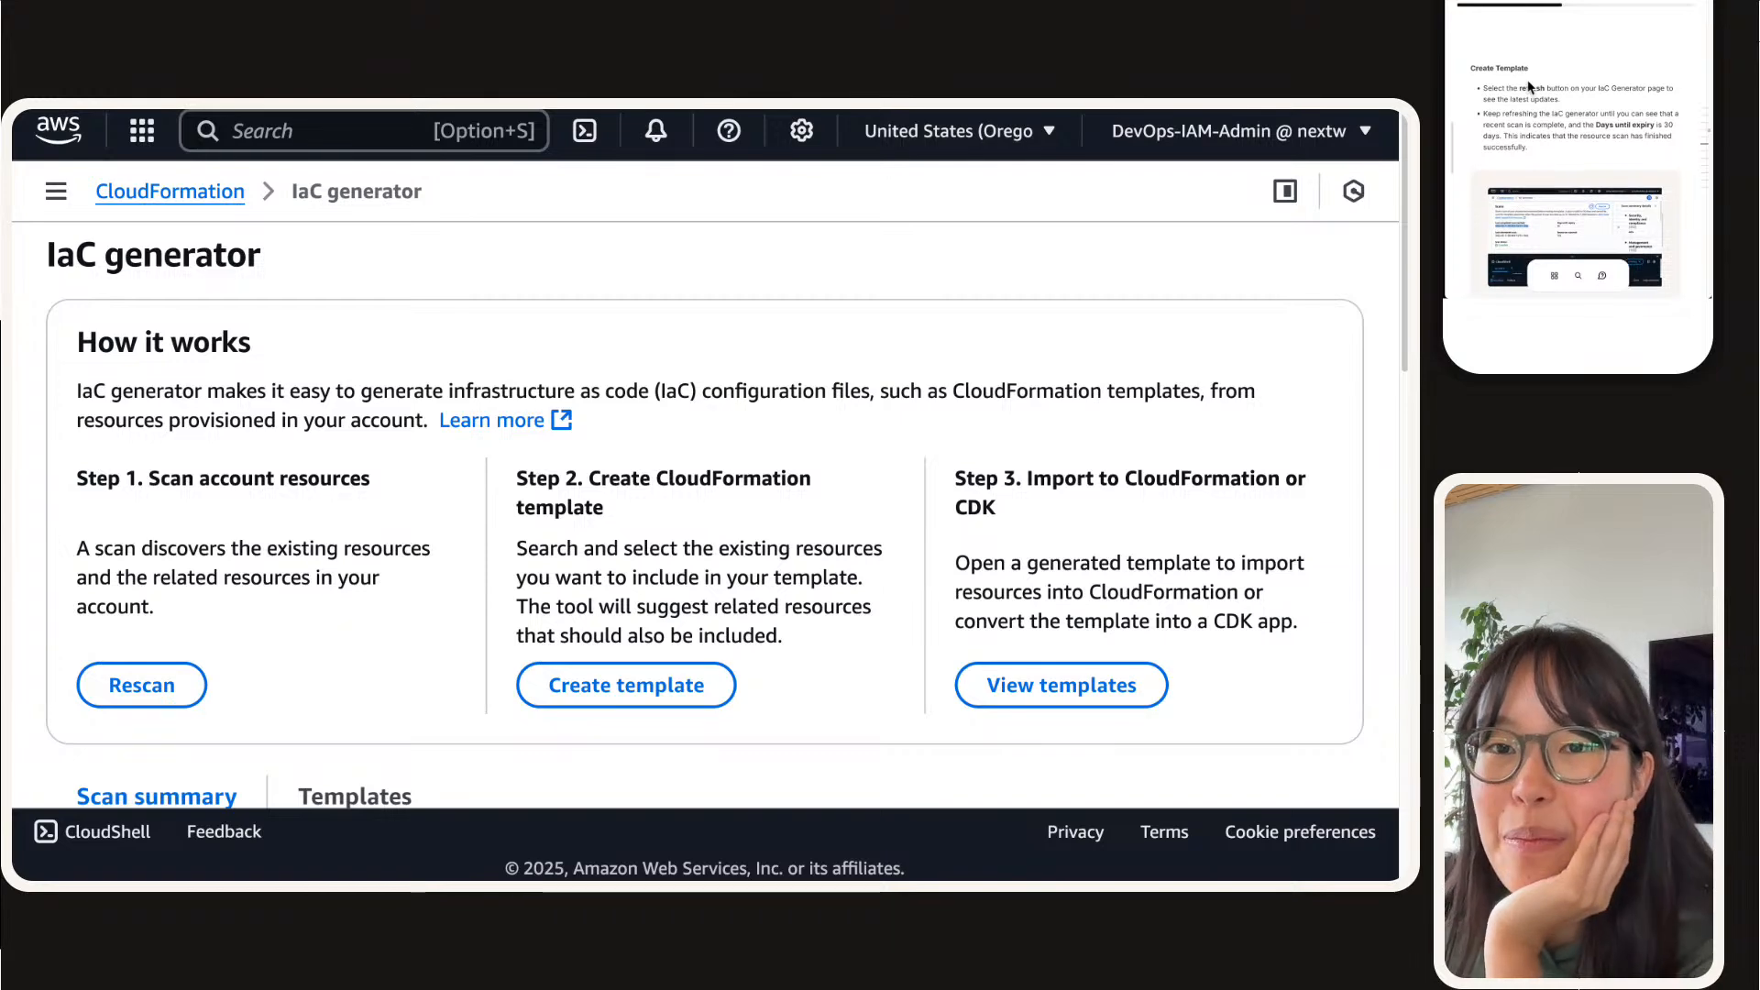
scroll(568, 540, down, 5)
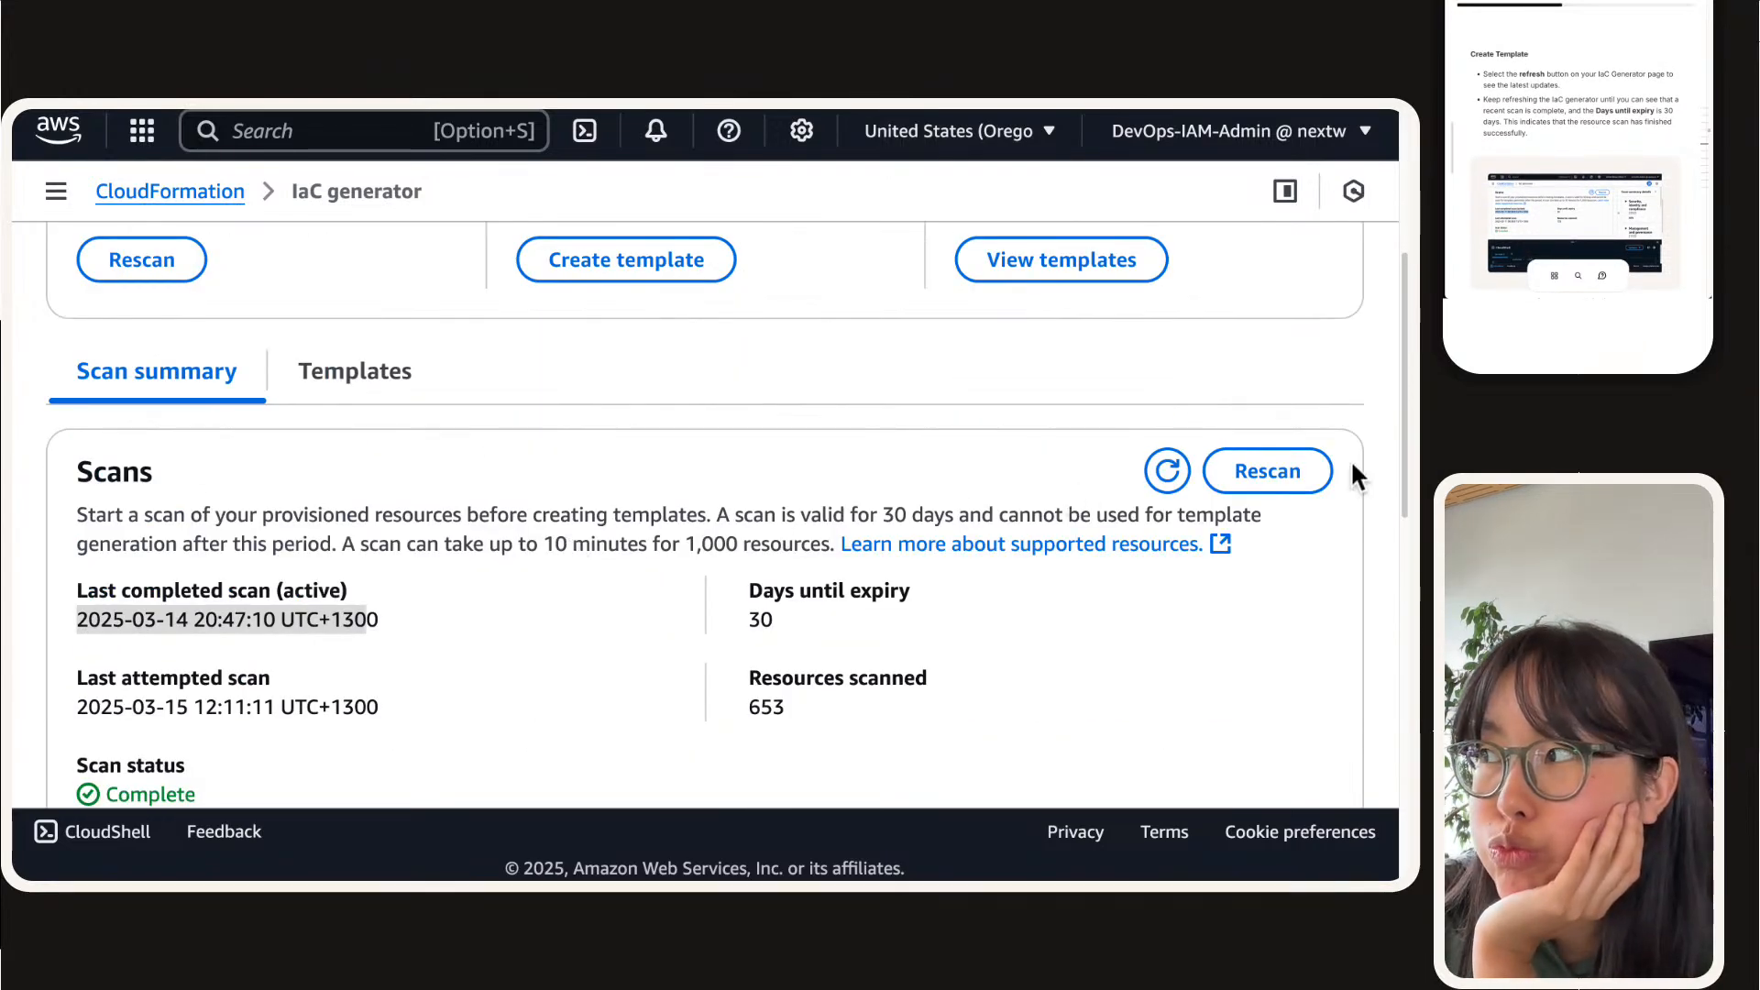
click(1165, 470)
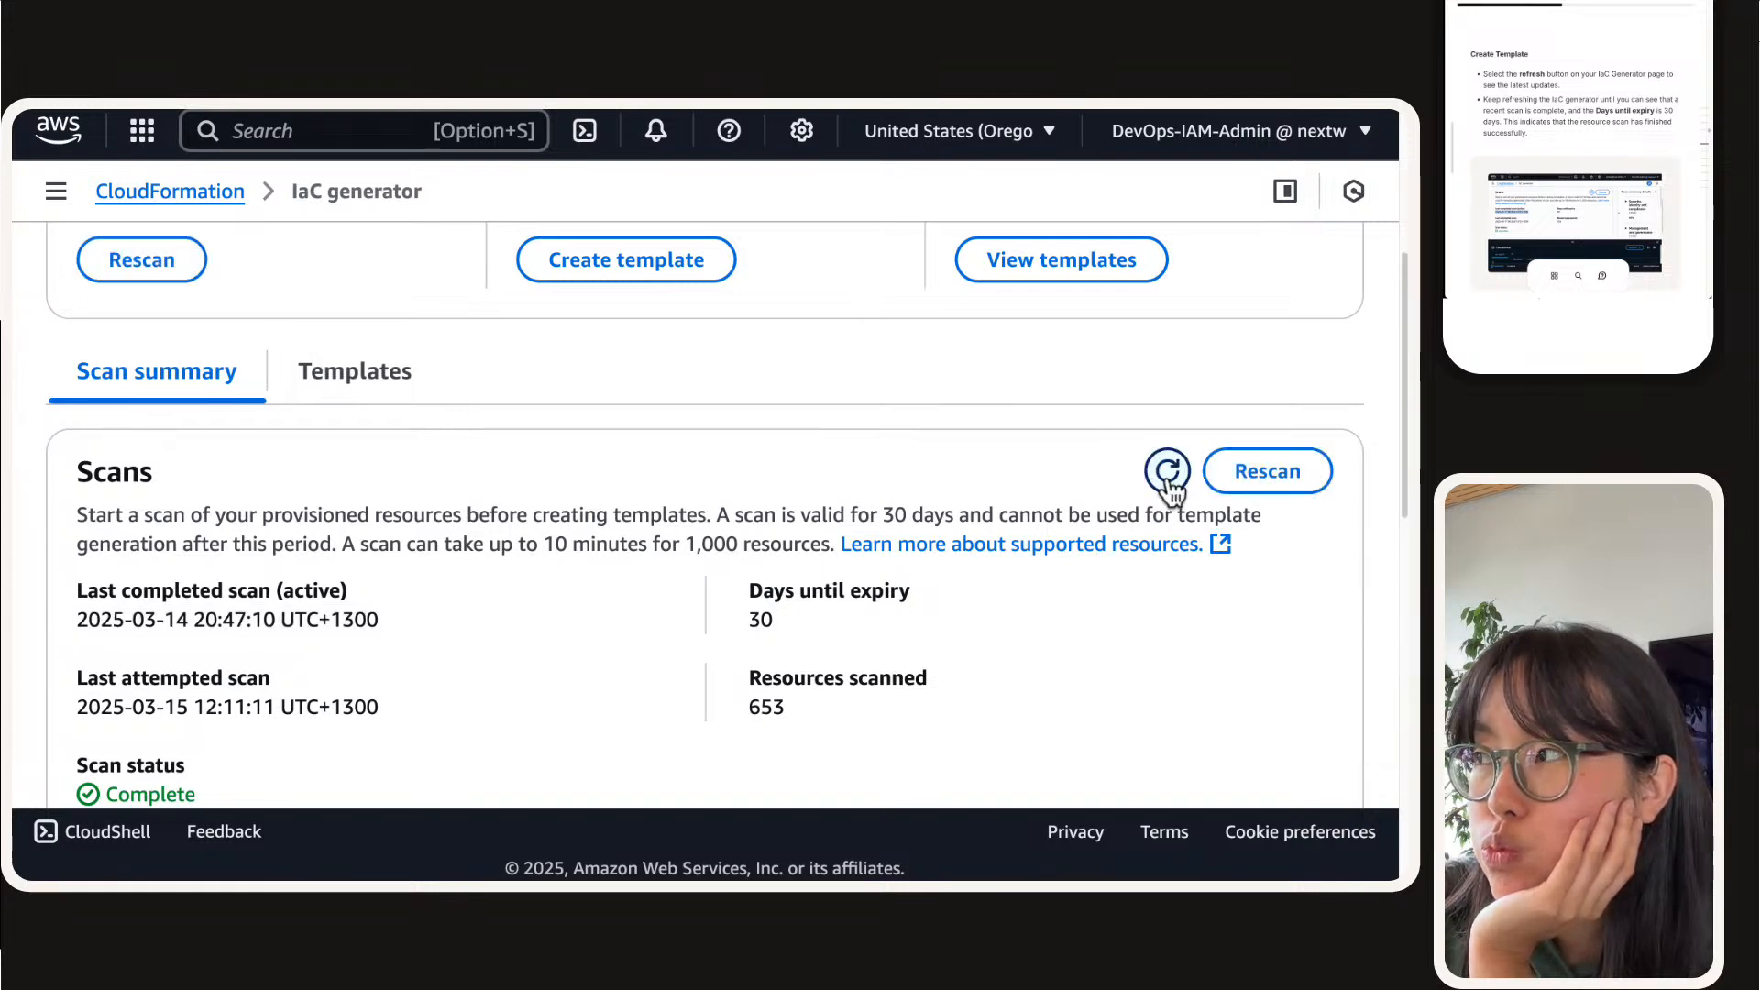
click(1166, 473)
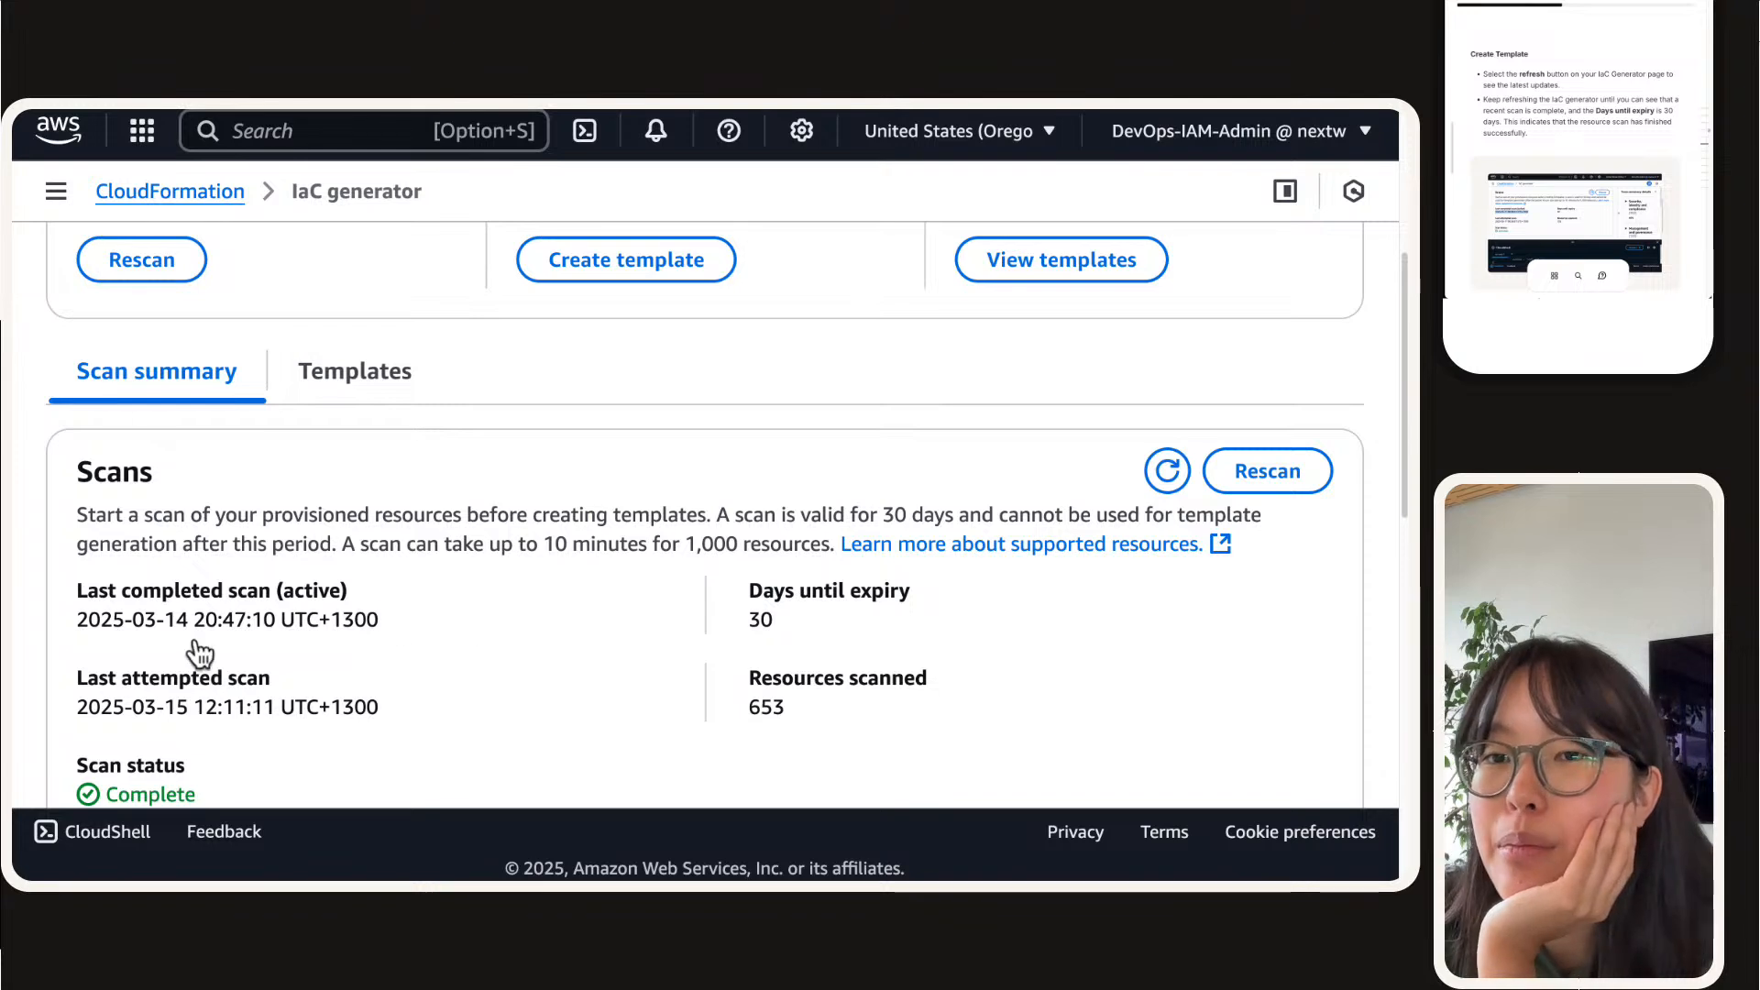
triple_click(146, 620)
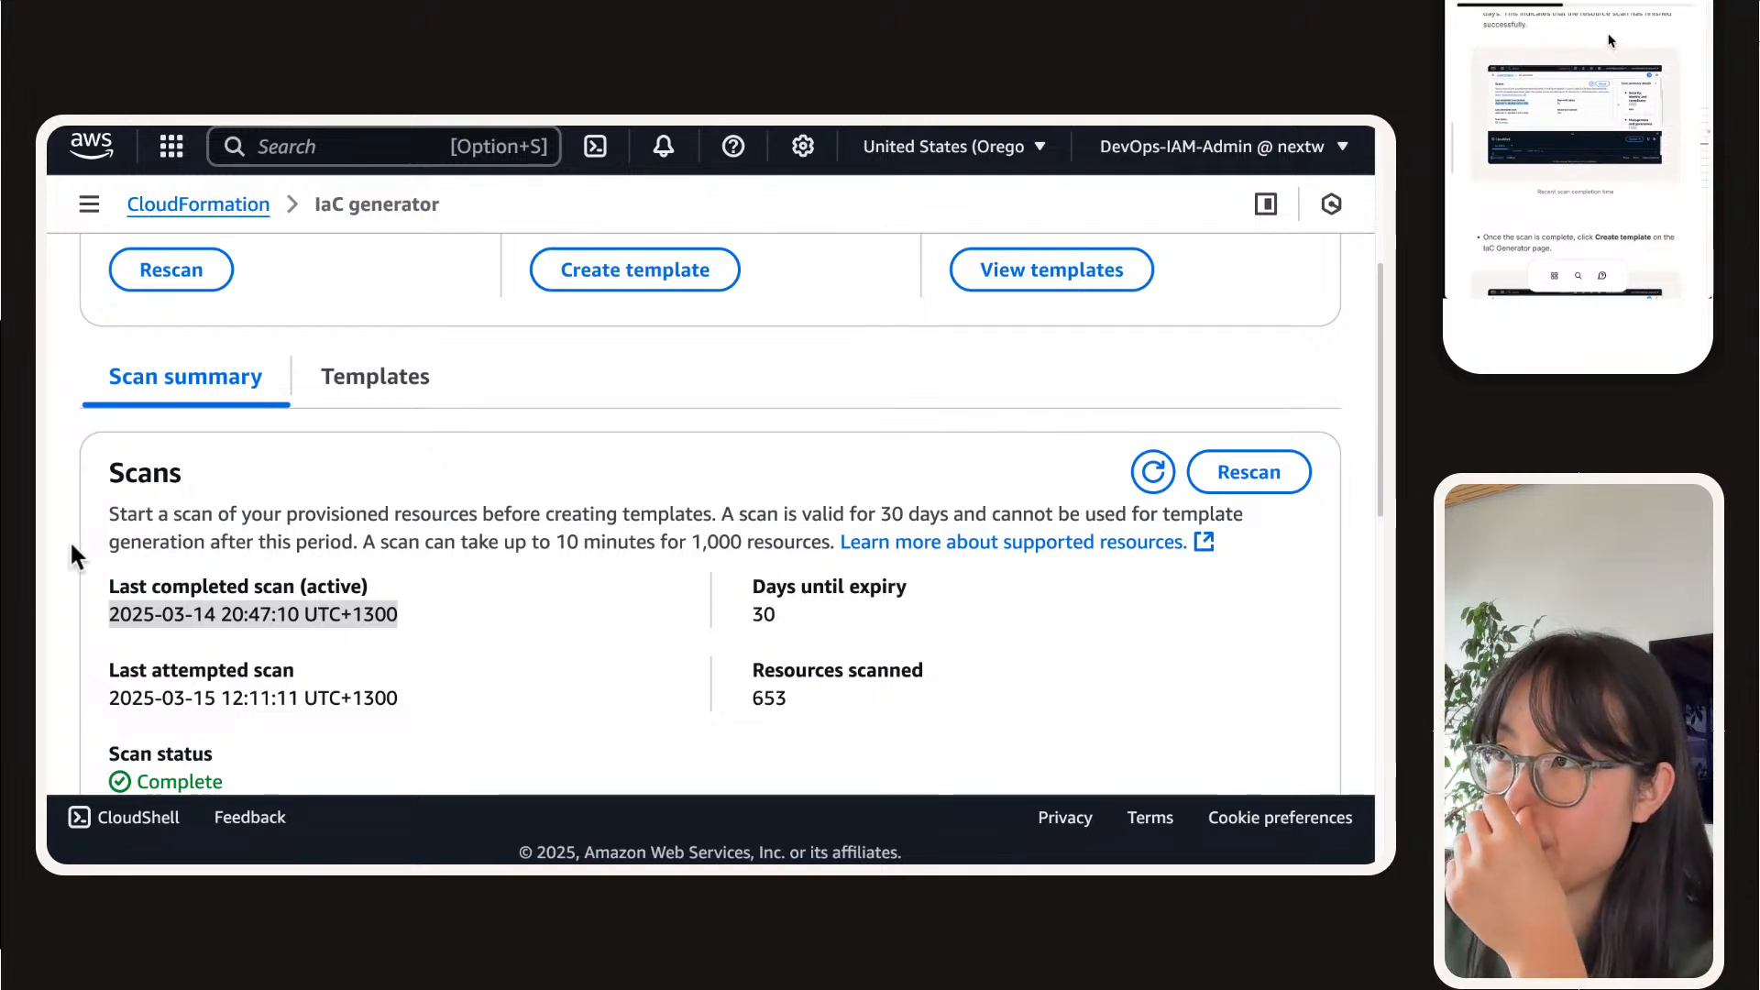
click(906, 653)
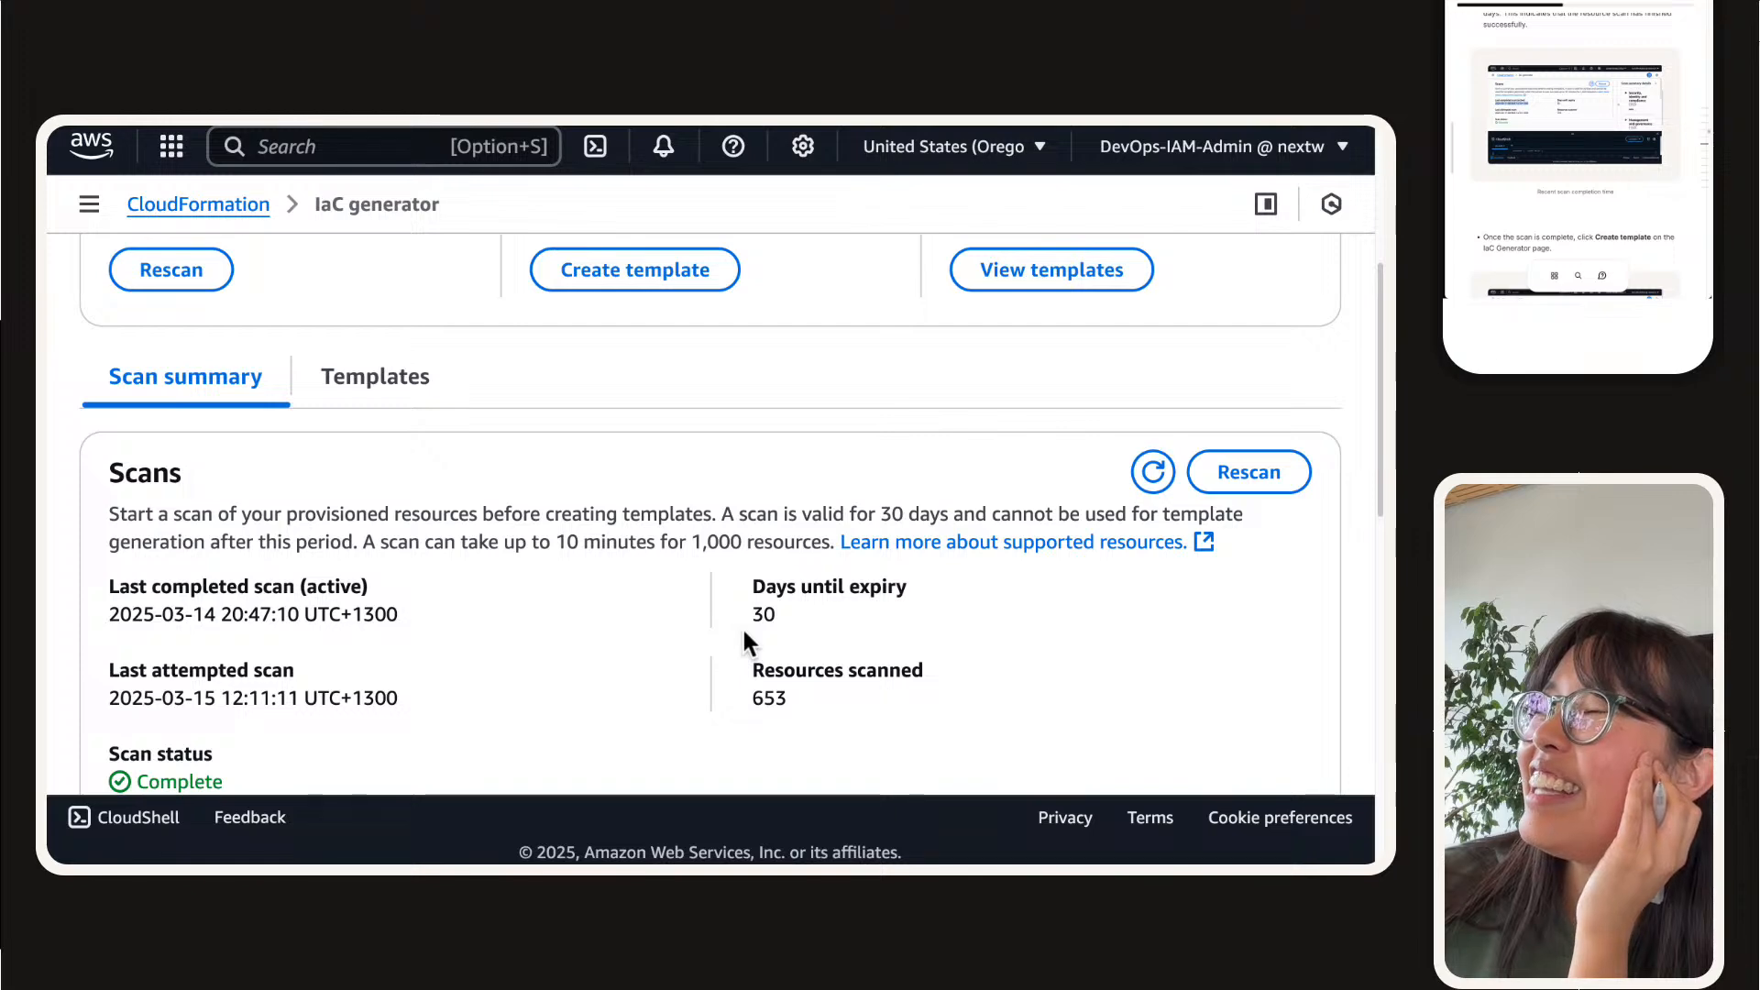
Step: Switch to the NextWork site, open the projects portfolio and look through its documented project cards
mouse_move(321, 126)
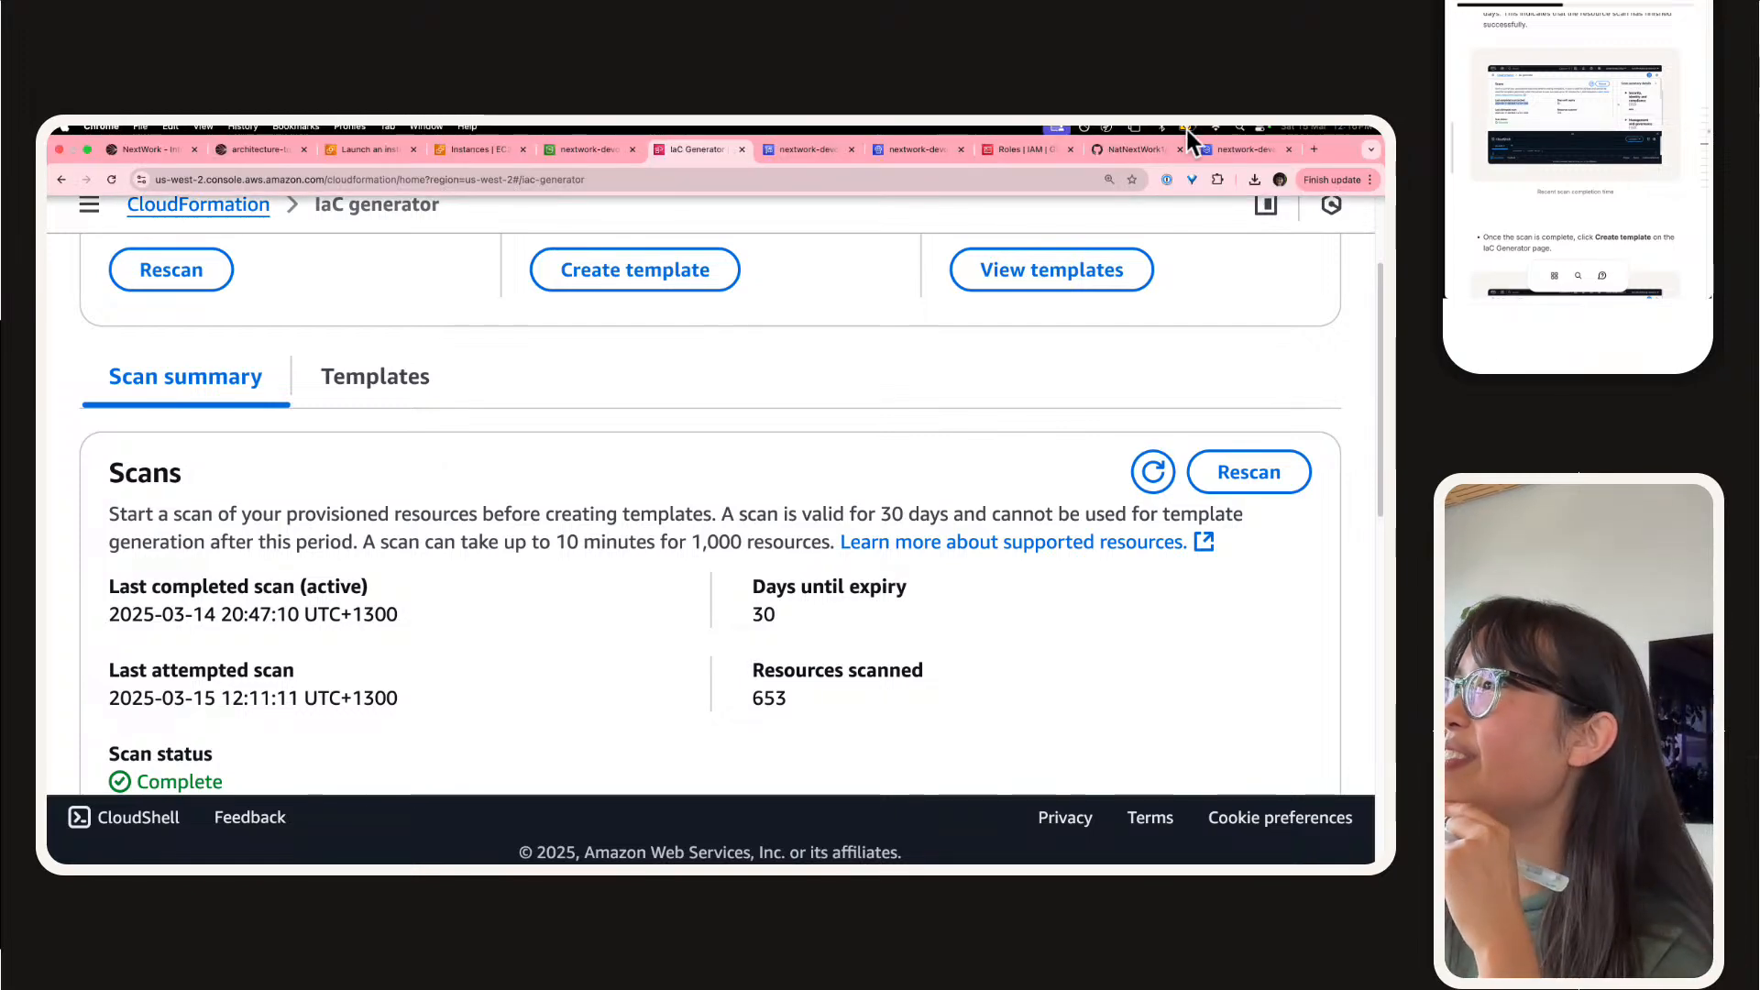
click(1311, 149)
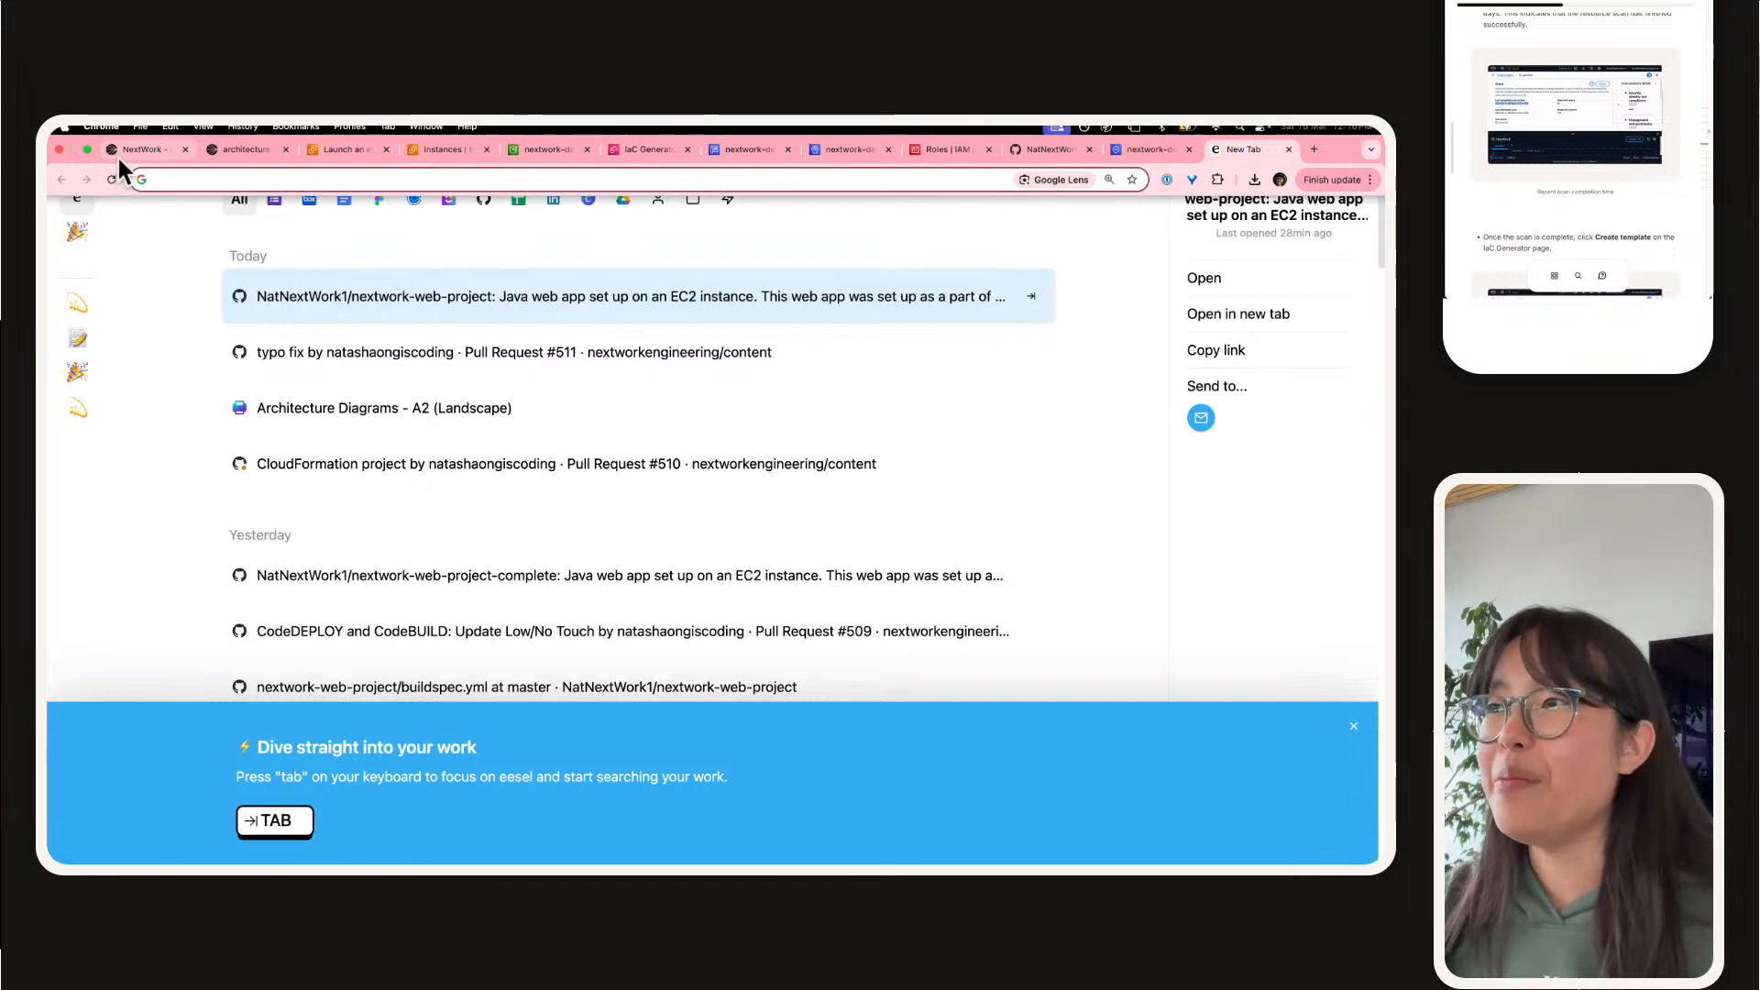
click(119, 152)
mouse_move(667, 827)
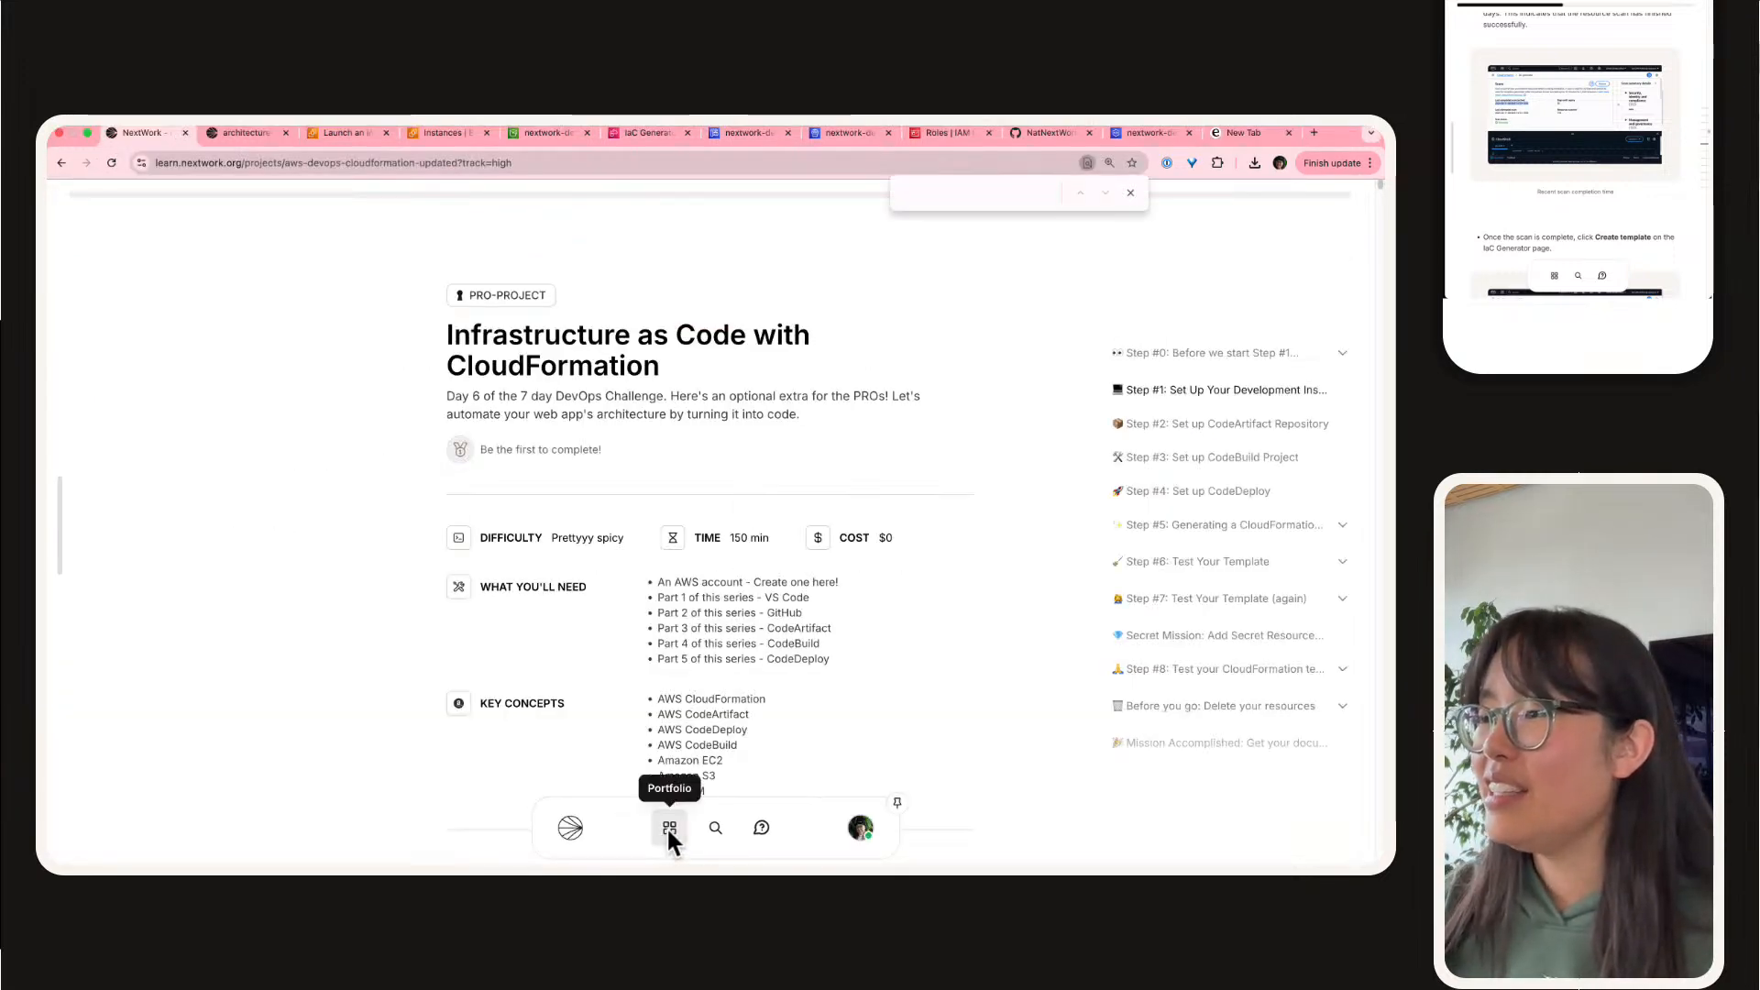
click(572, 828)
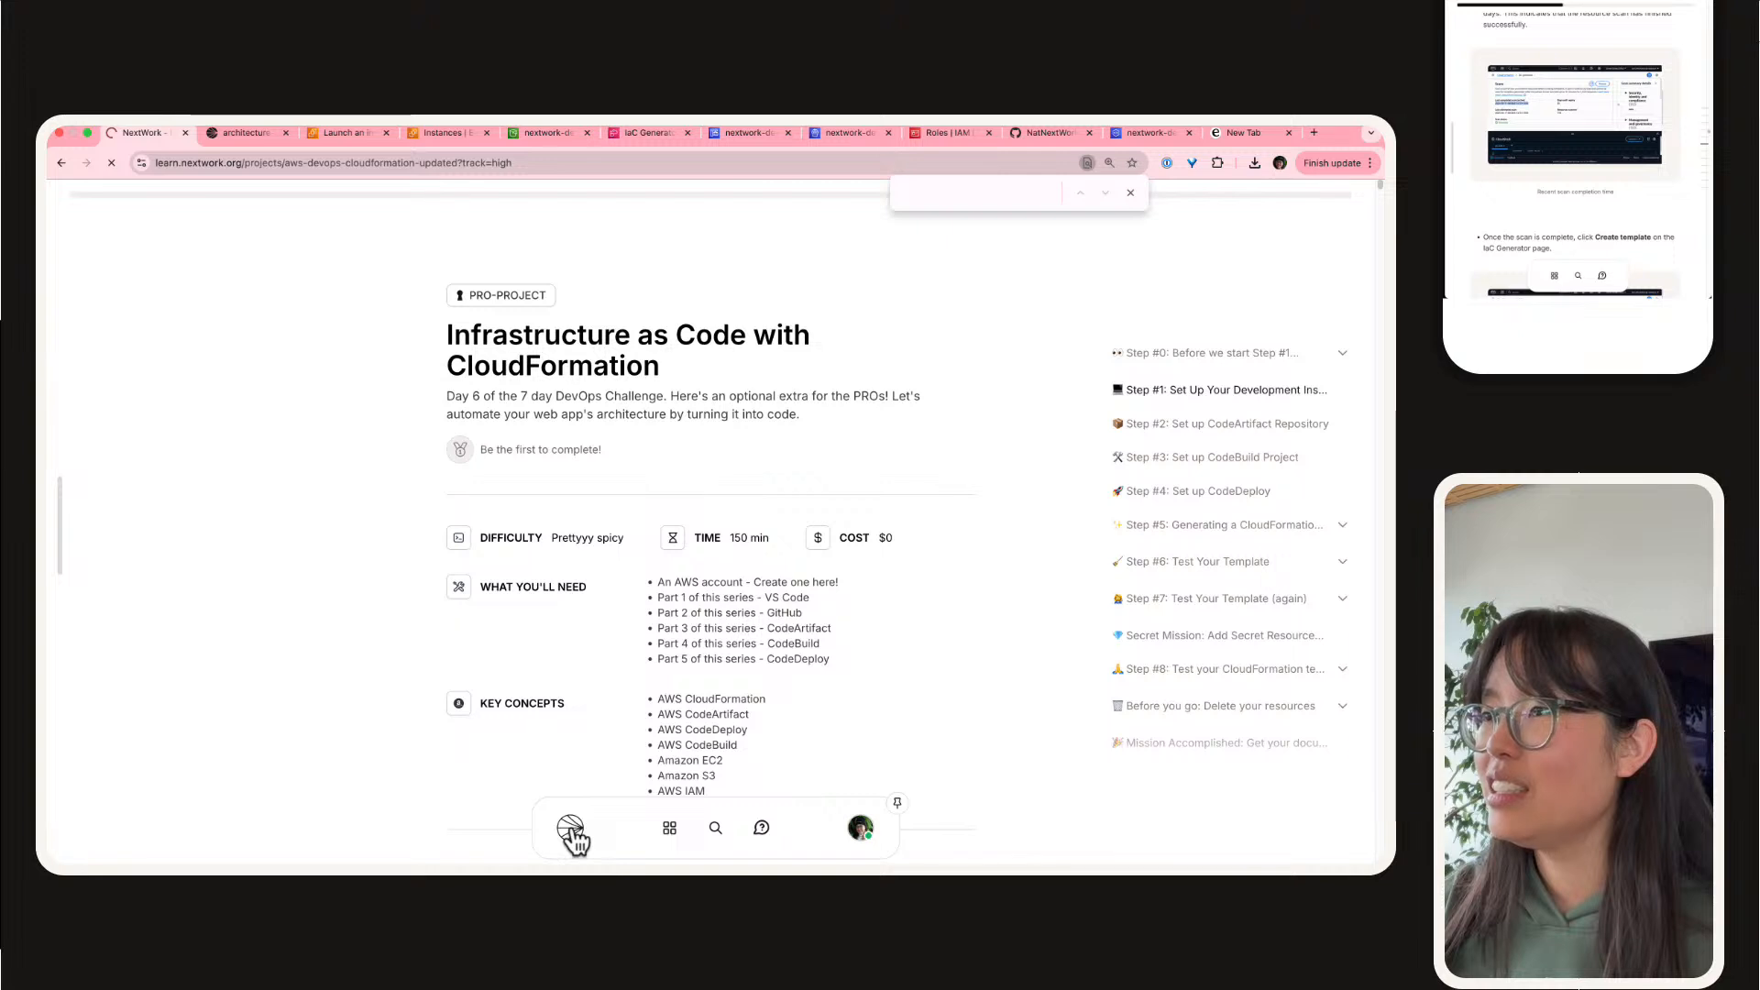
click(670, 827)
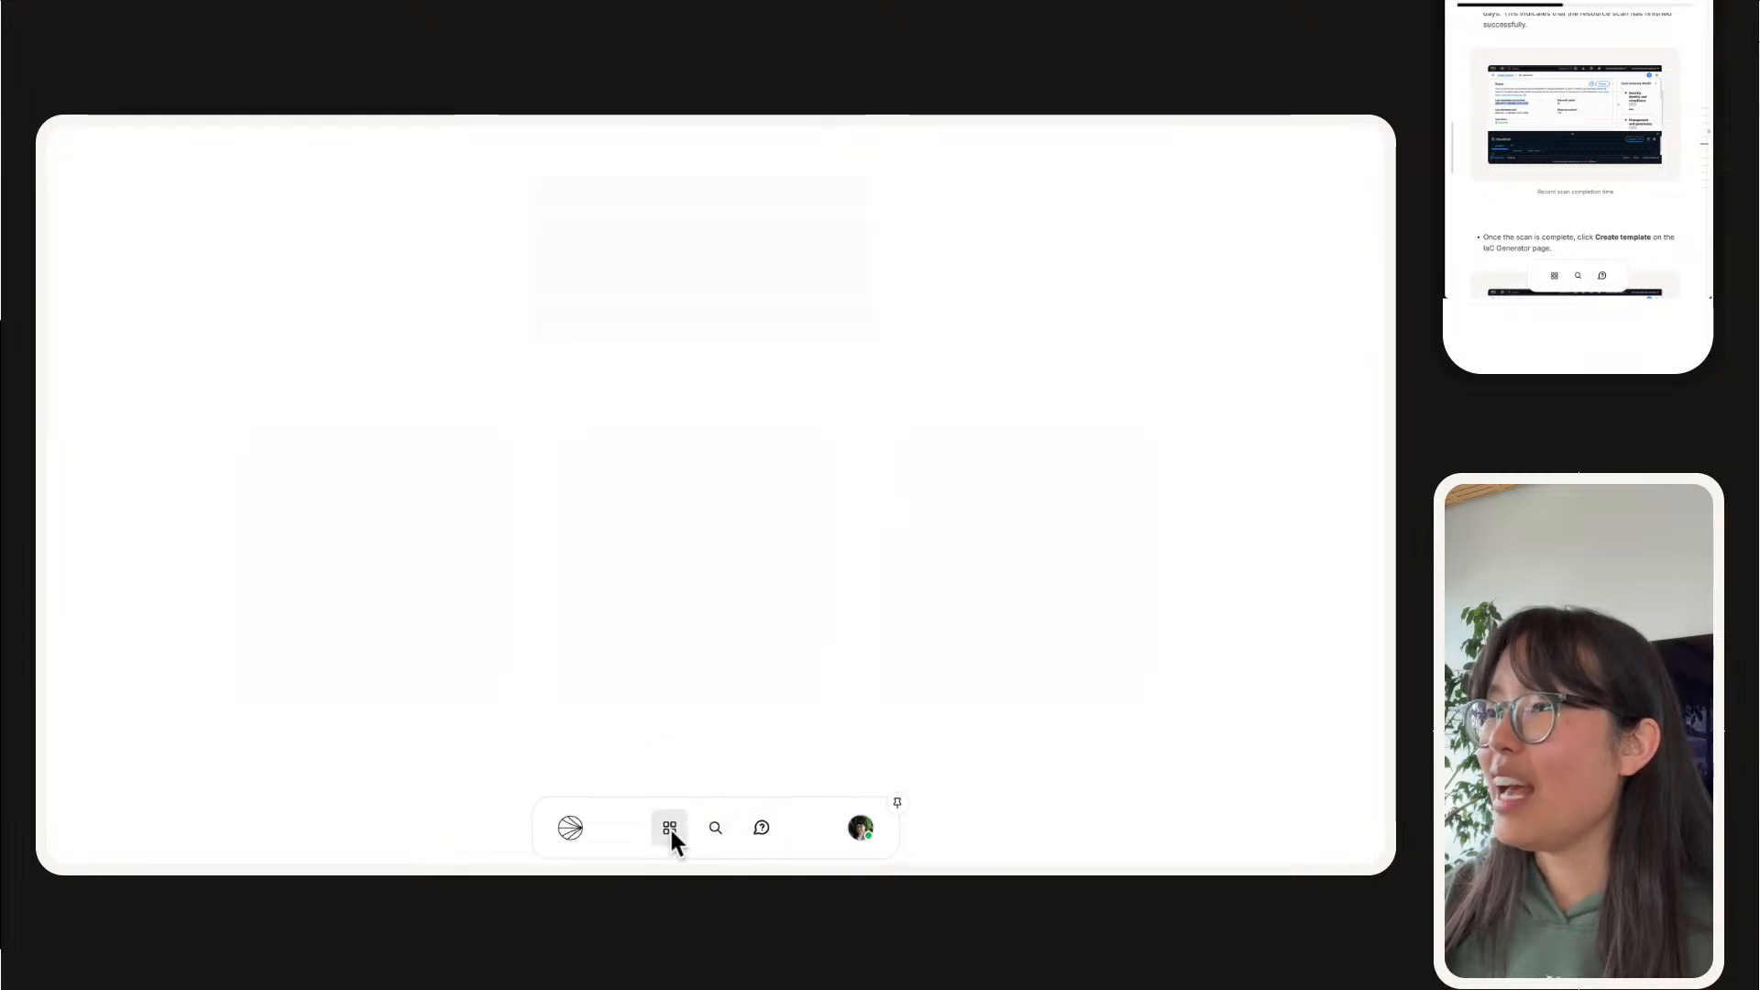
scroll(994, 318, down, 1)
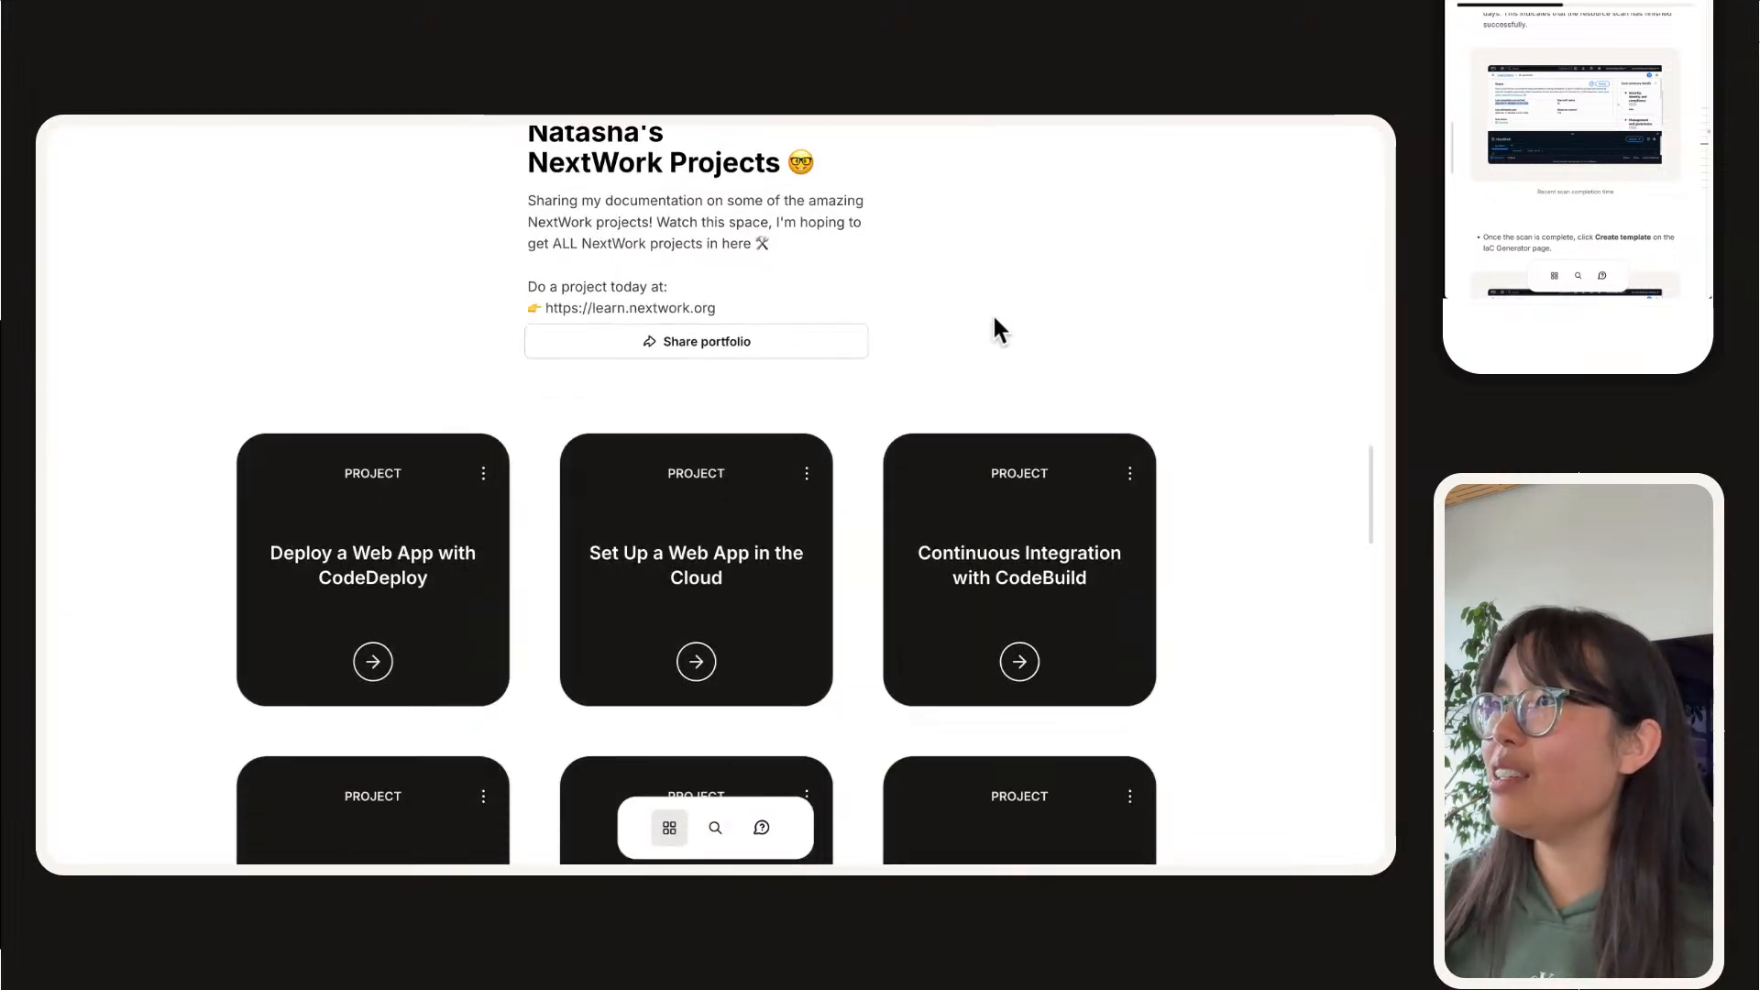
scroll(934, 371, up, 1)
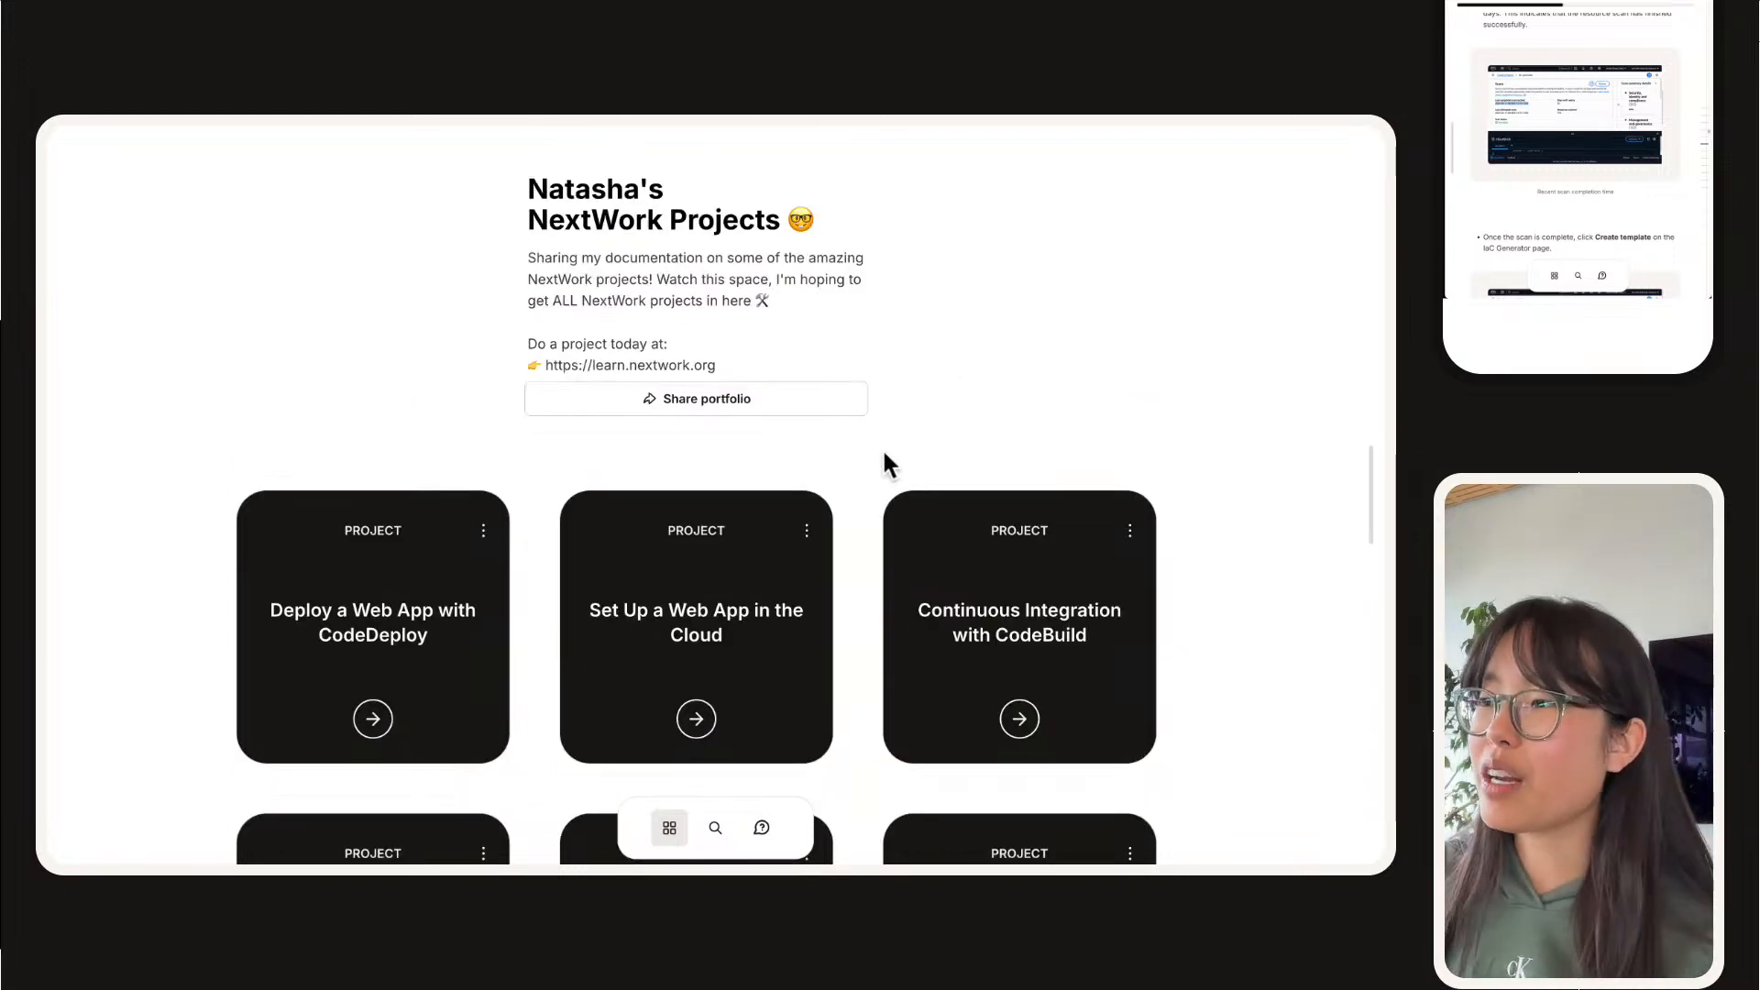
scroll(884, 456, down, 5)
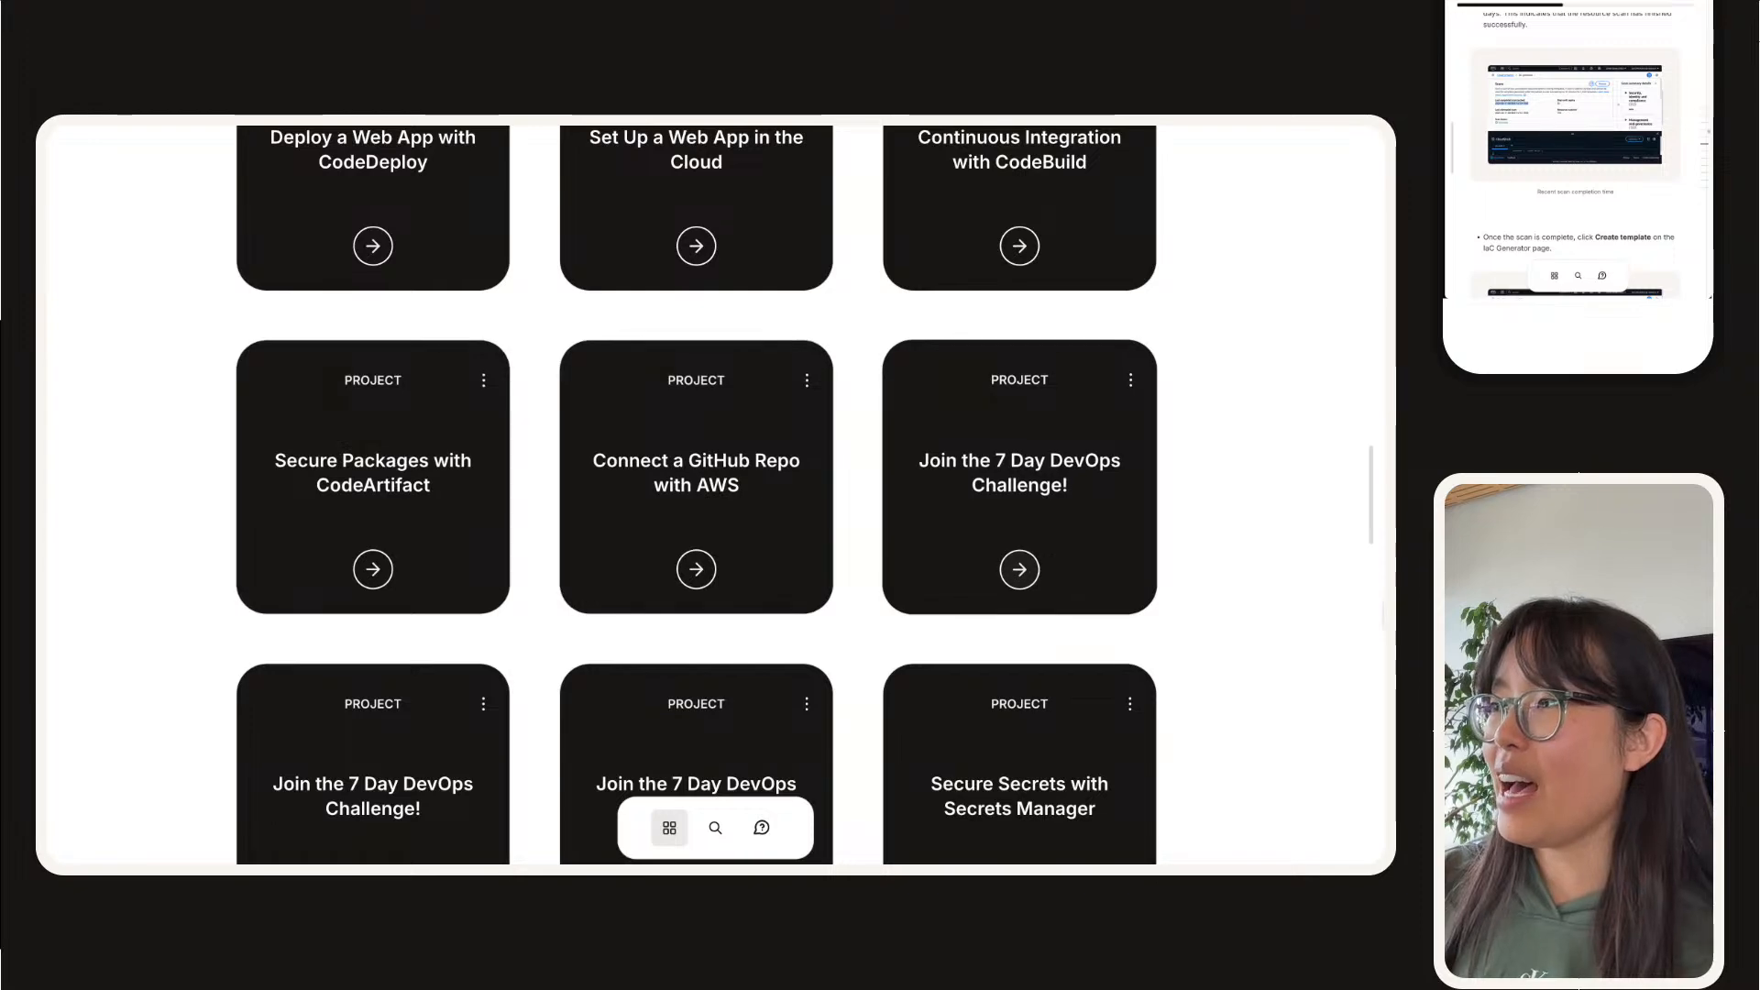
scroll(1182, 471, down, 6)
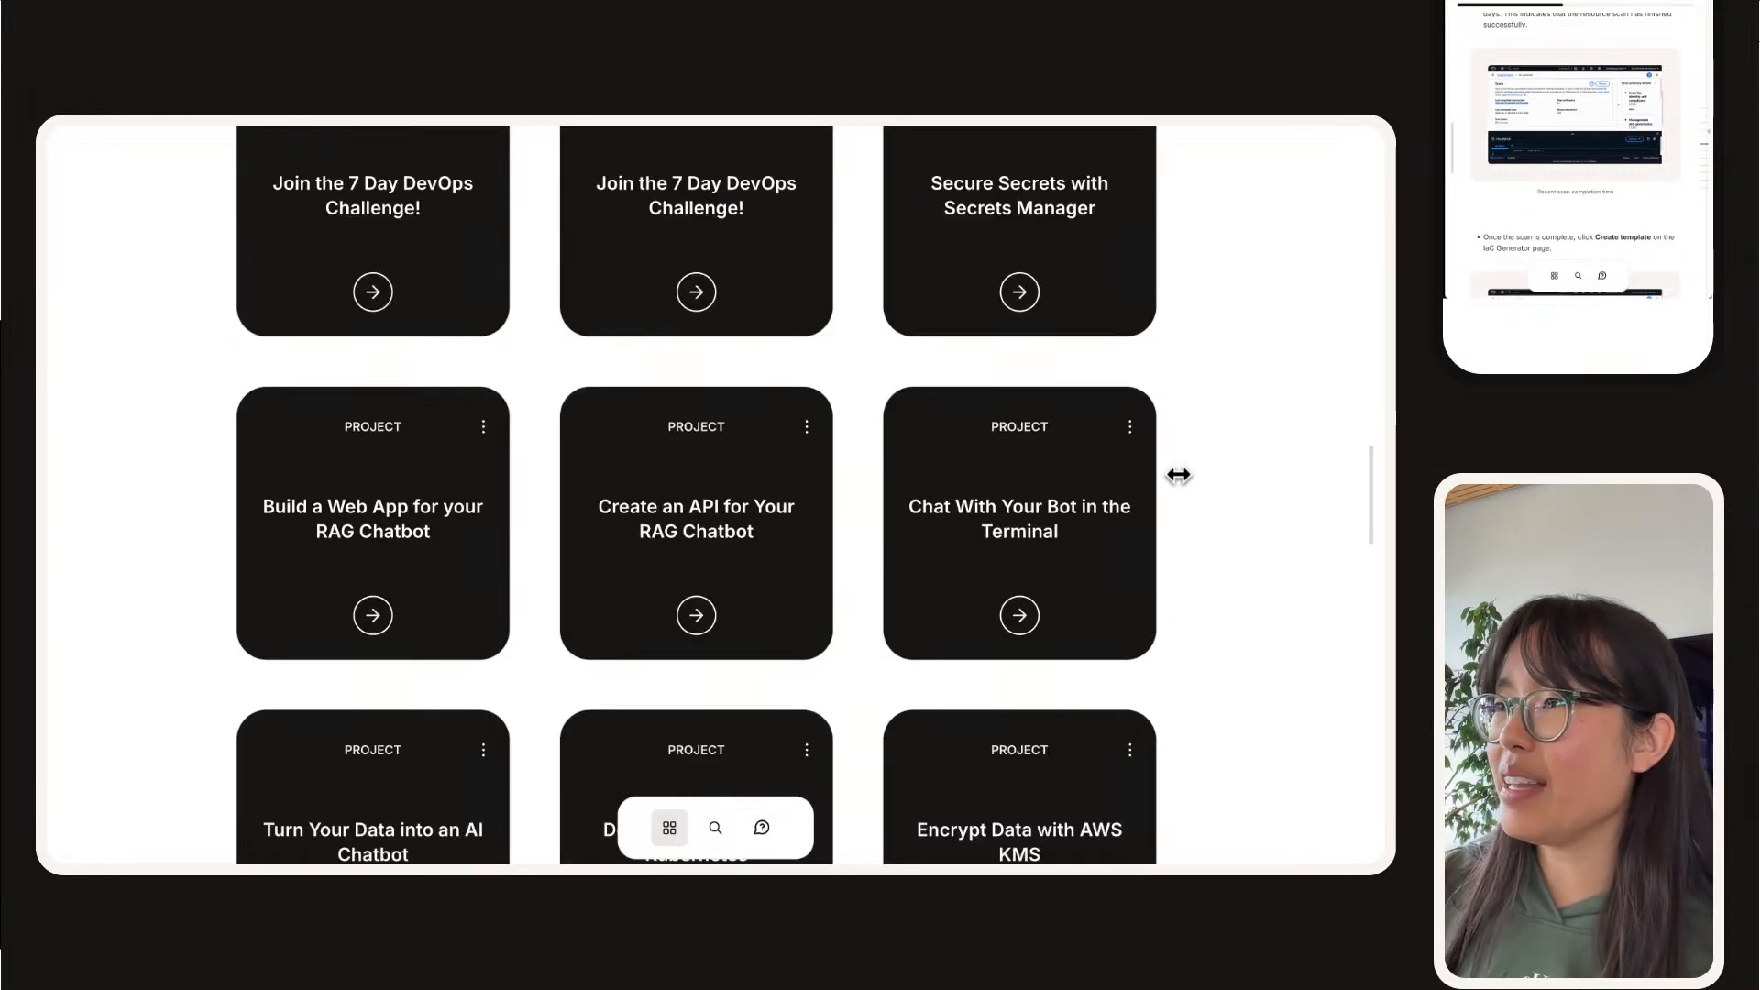
scroll(1178, 475, down, 14)
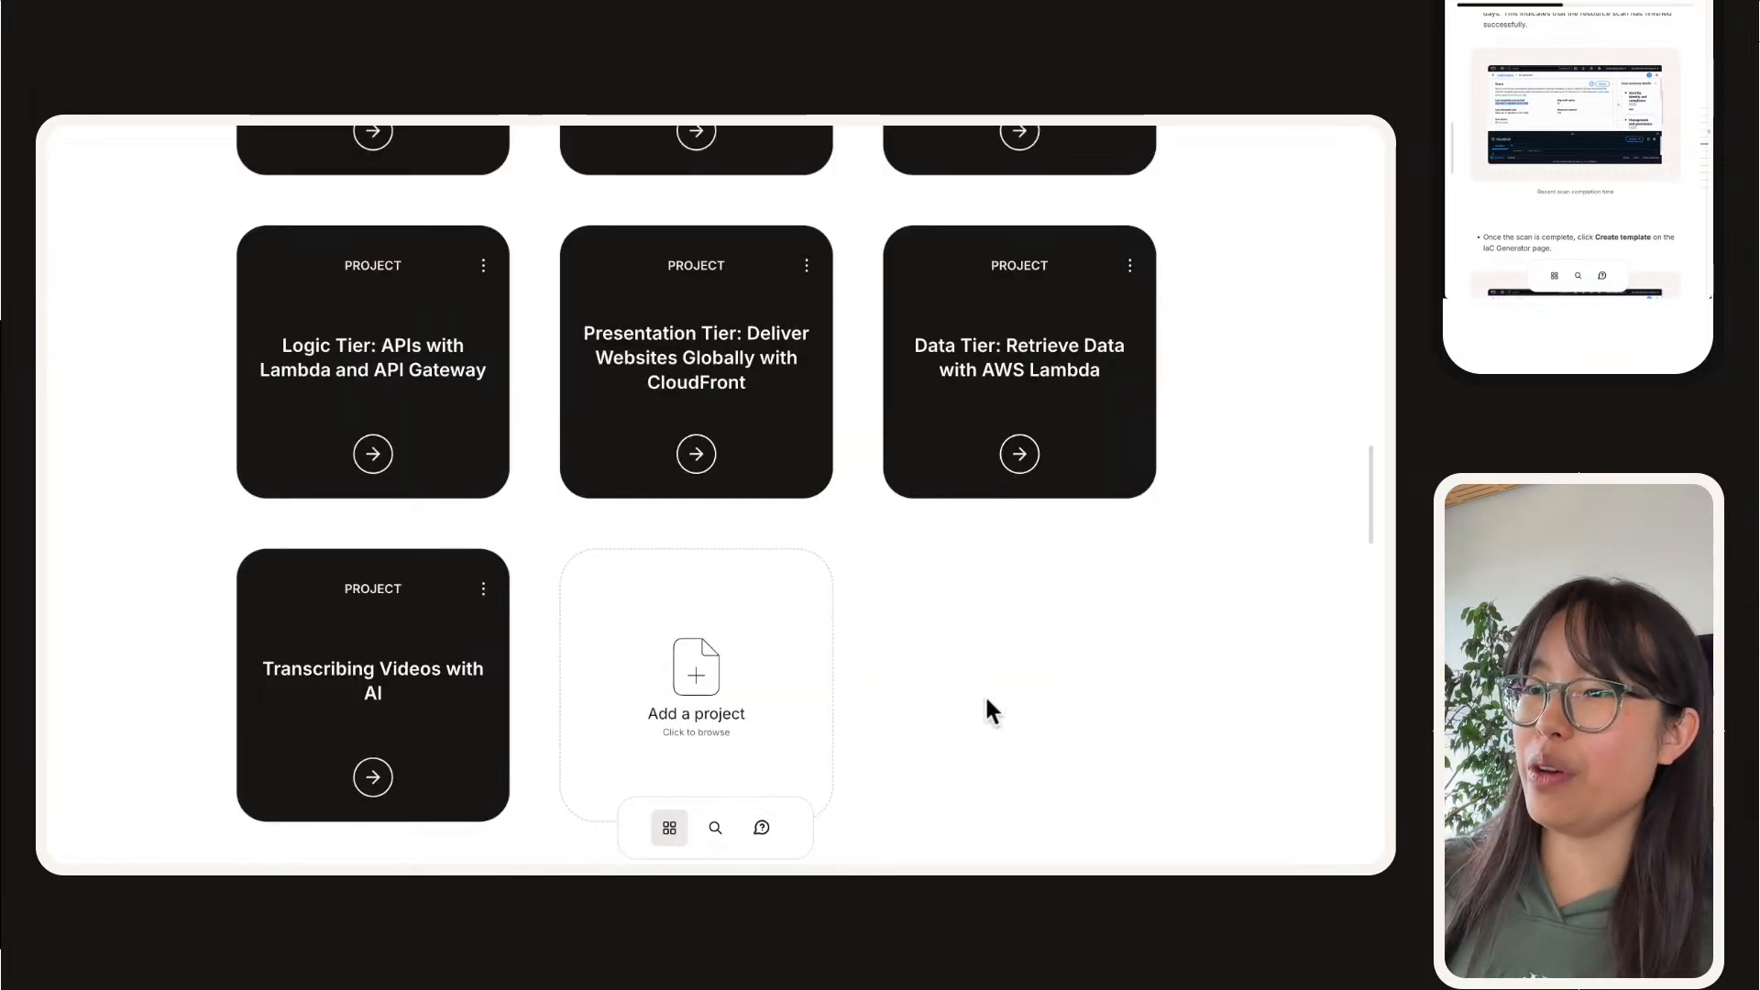
Step: Look through the portfolio's documented projects, from the introduction and DevOps cards to the chatbot, Kubernetes and AI workflow cards
scroll(842, 646, up, 20)
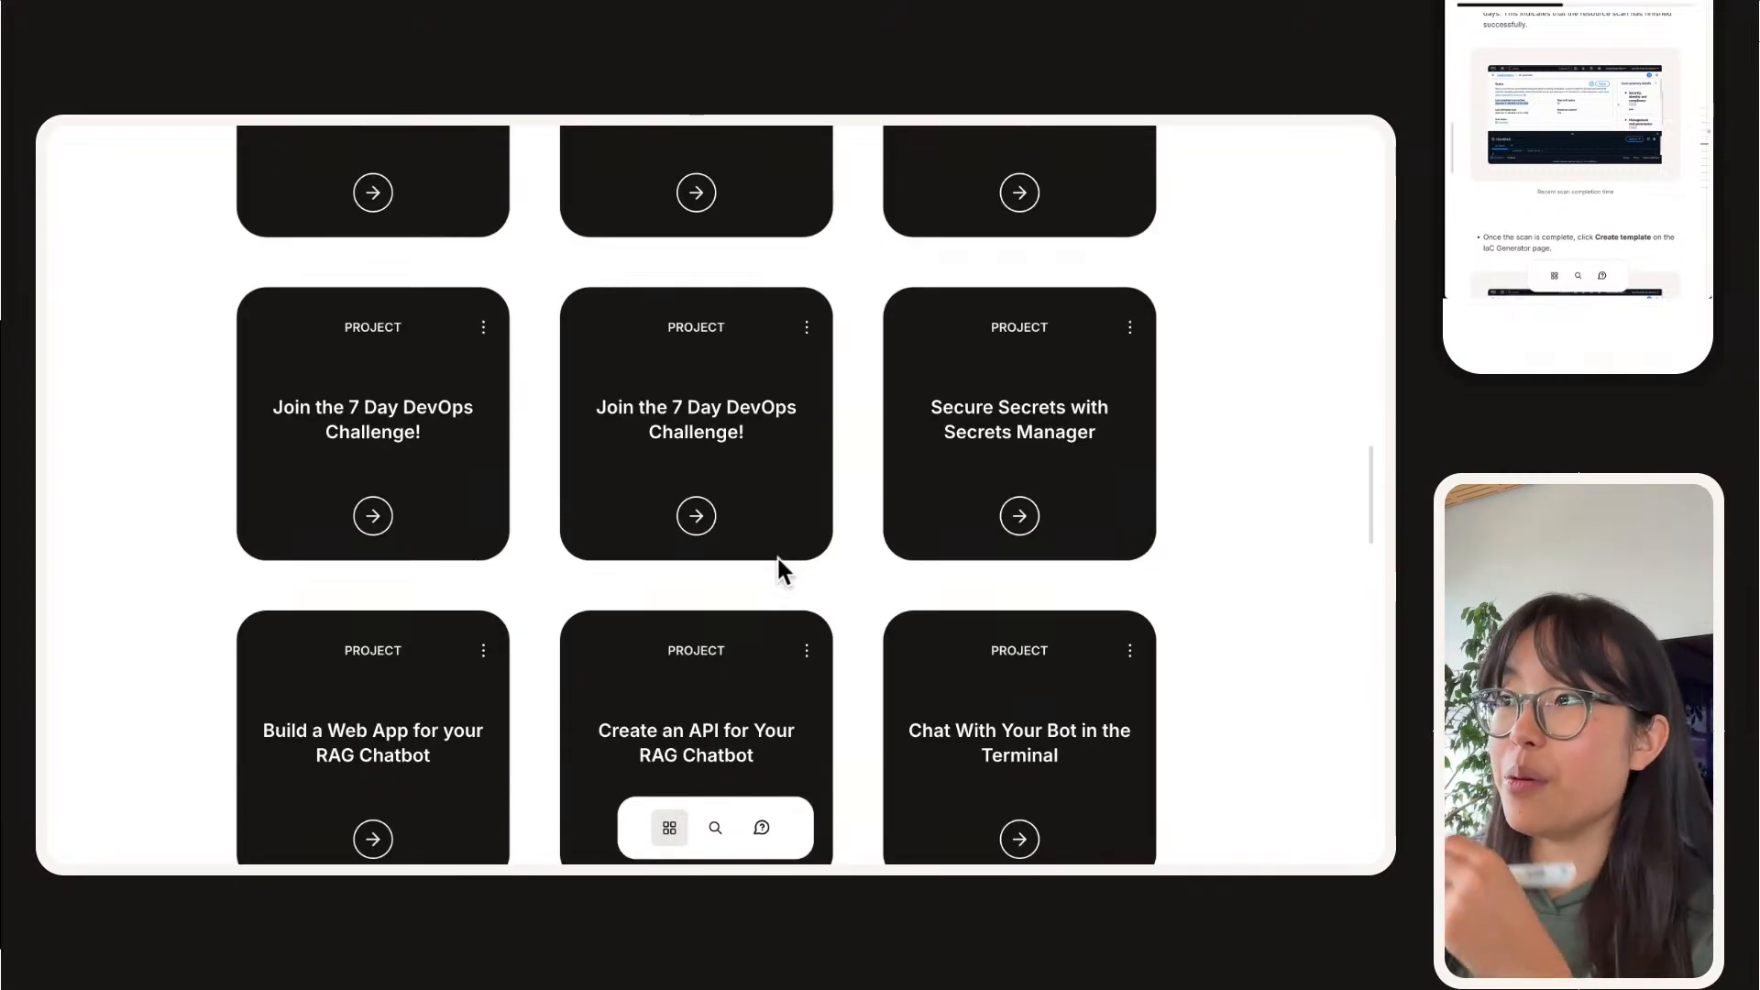
scroll(779, 569, down, 10)
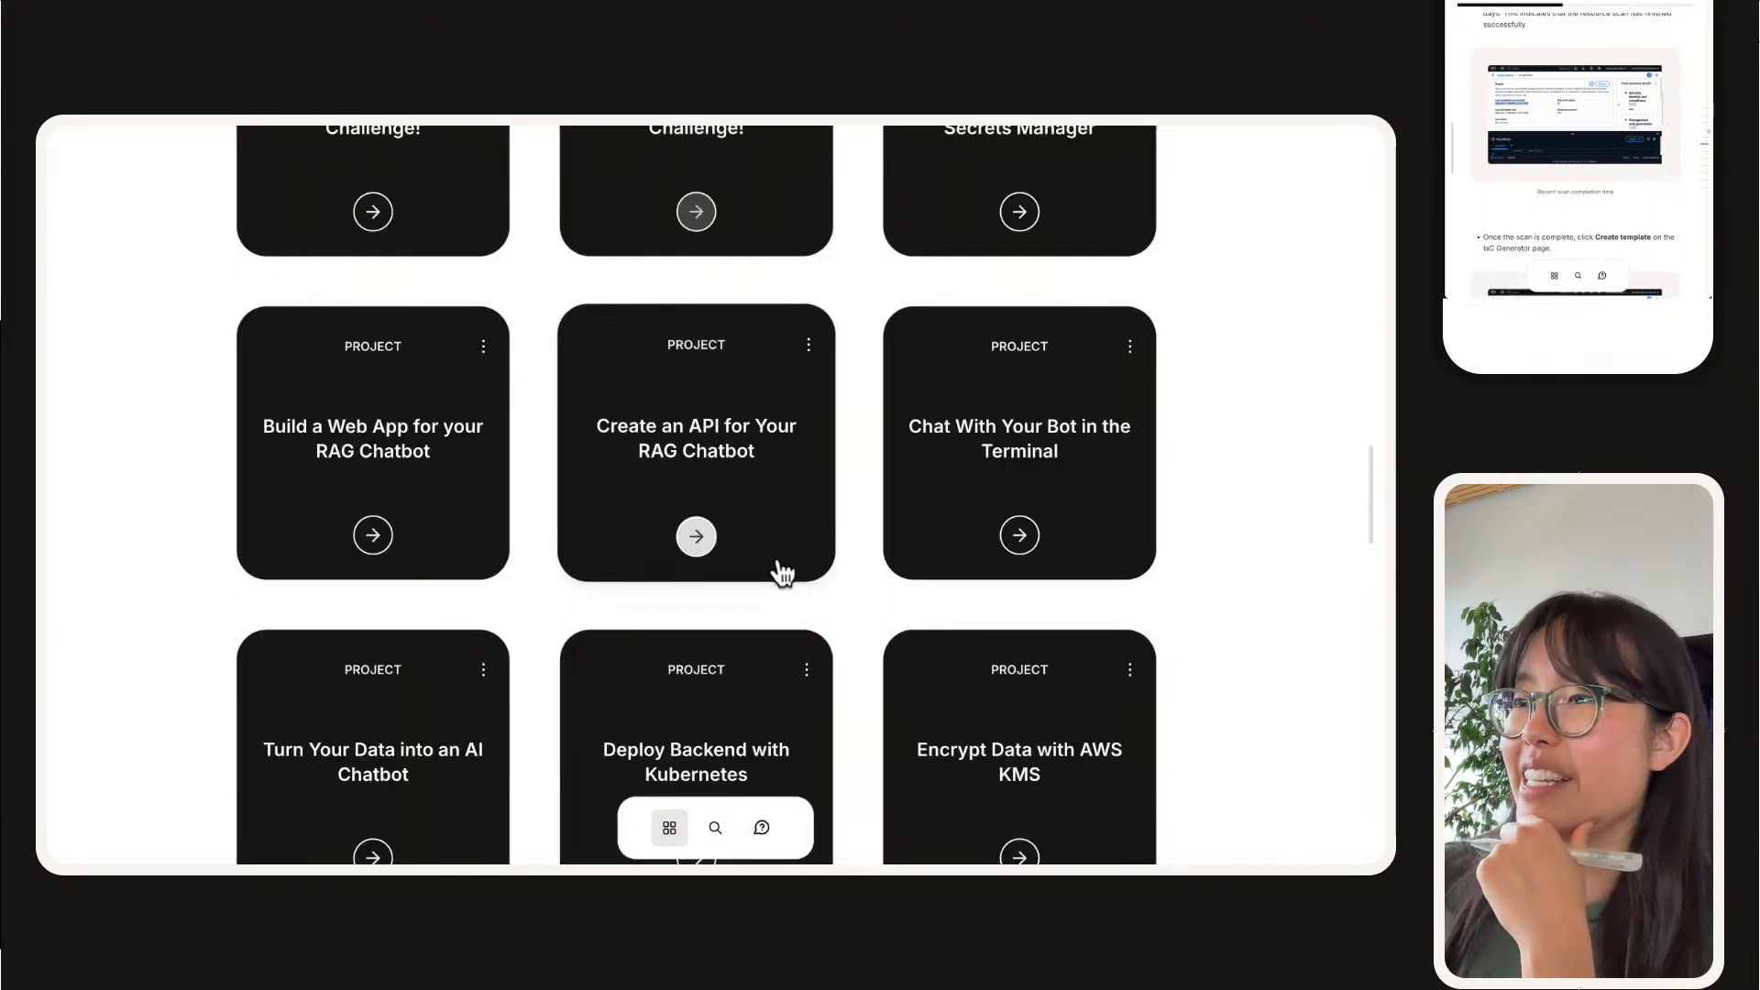
scroll(780, 568, down, 4)
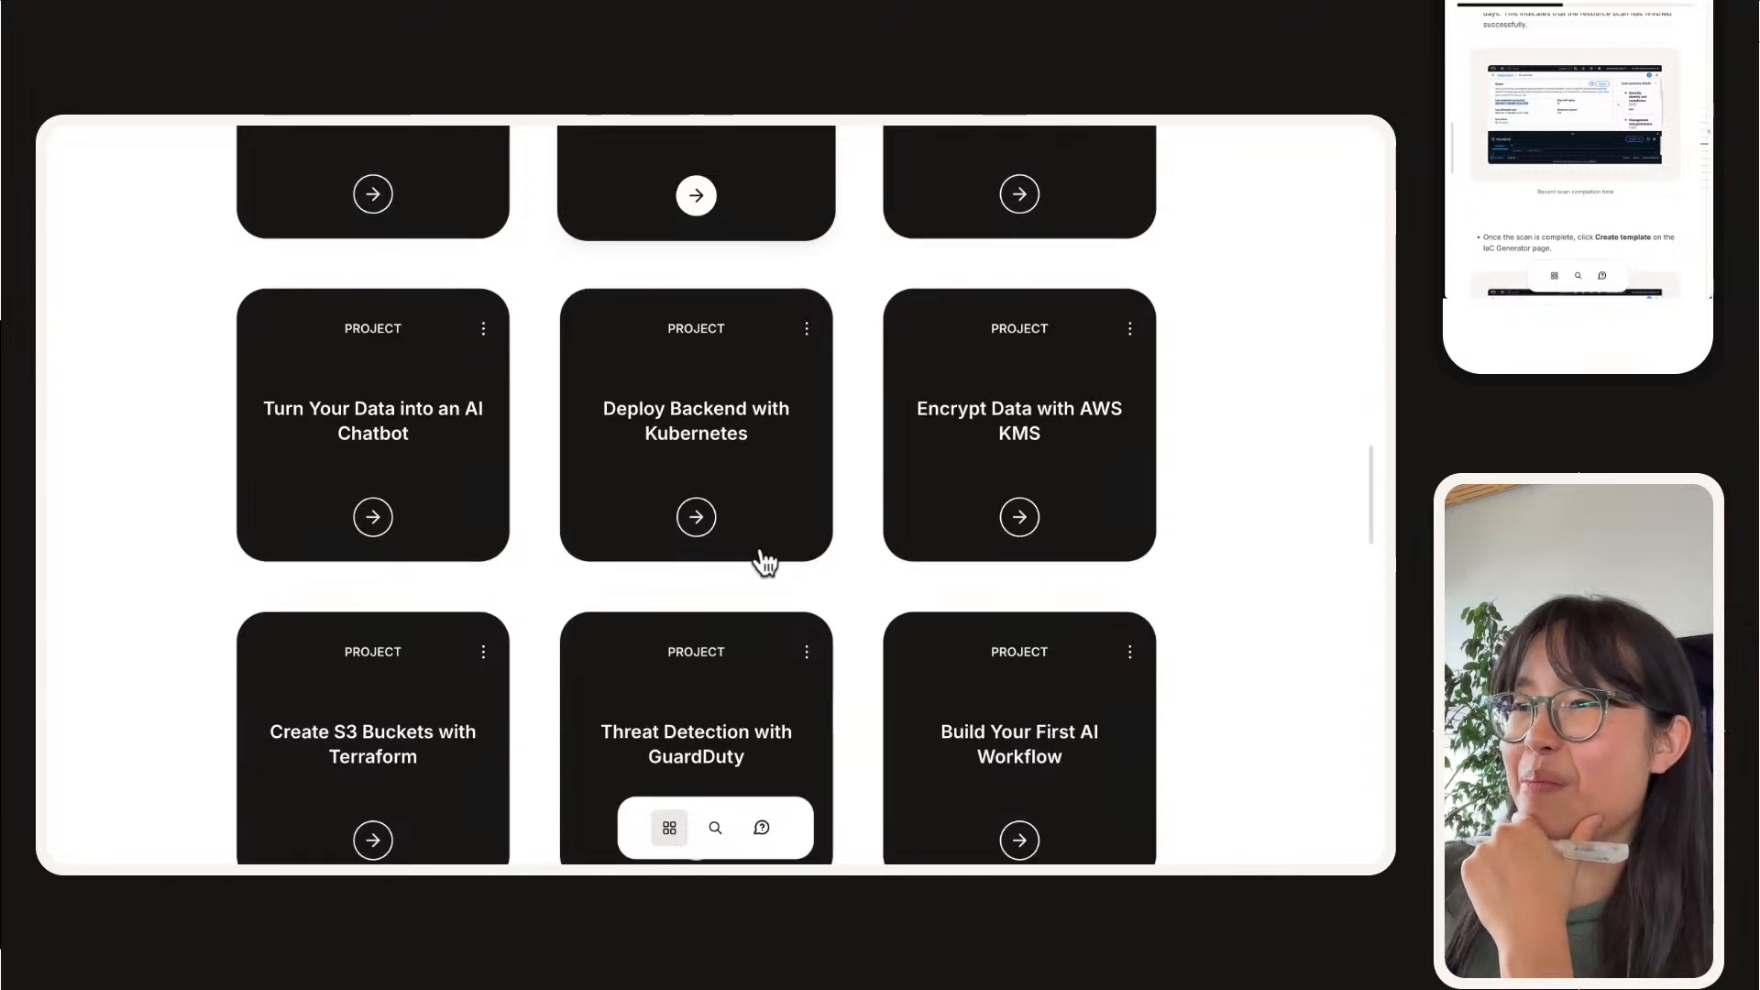
scroll(761, 554, up, 10)
scroll(767, 559, up, 5)
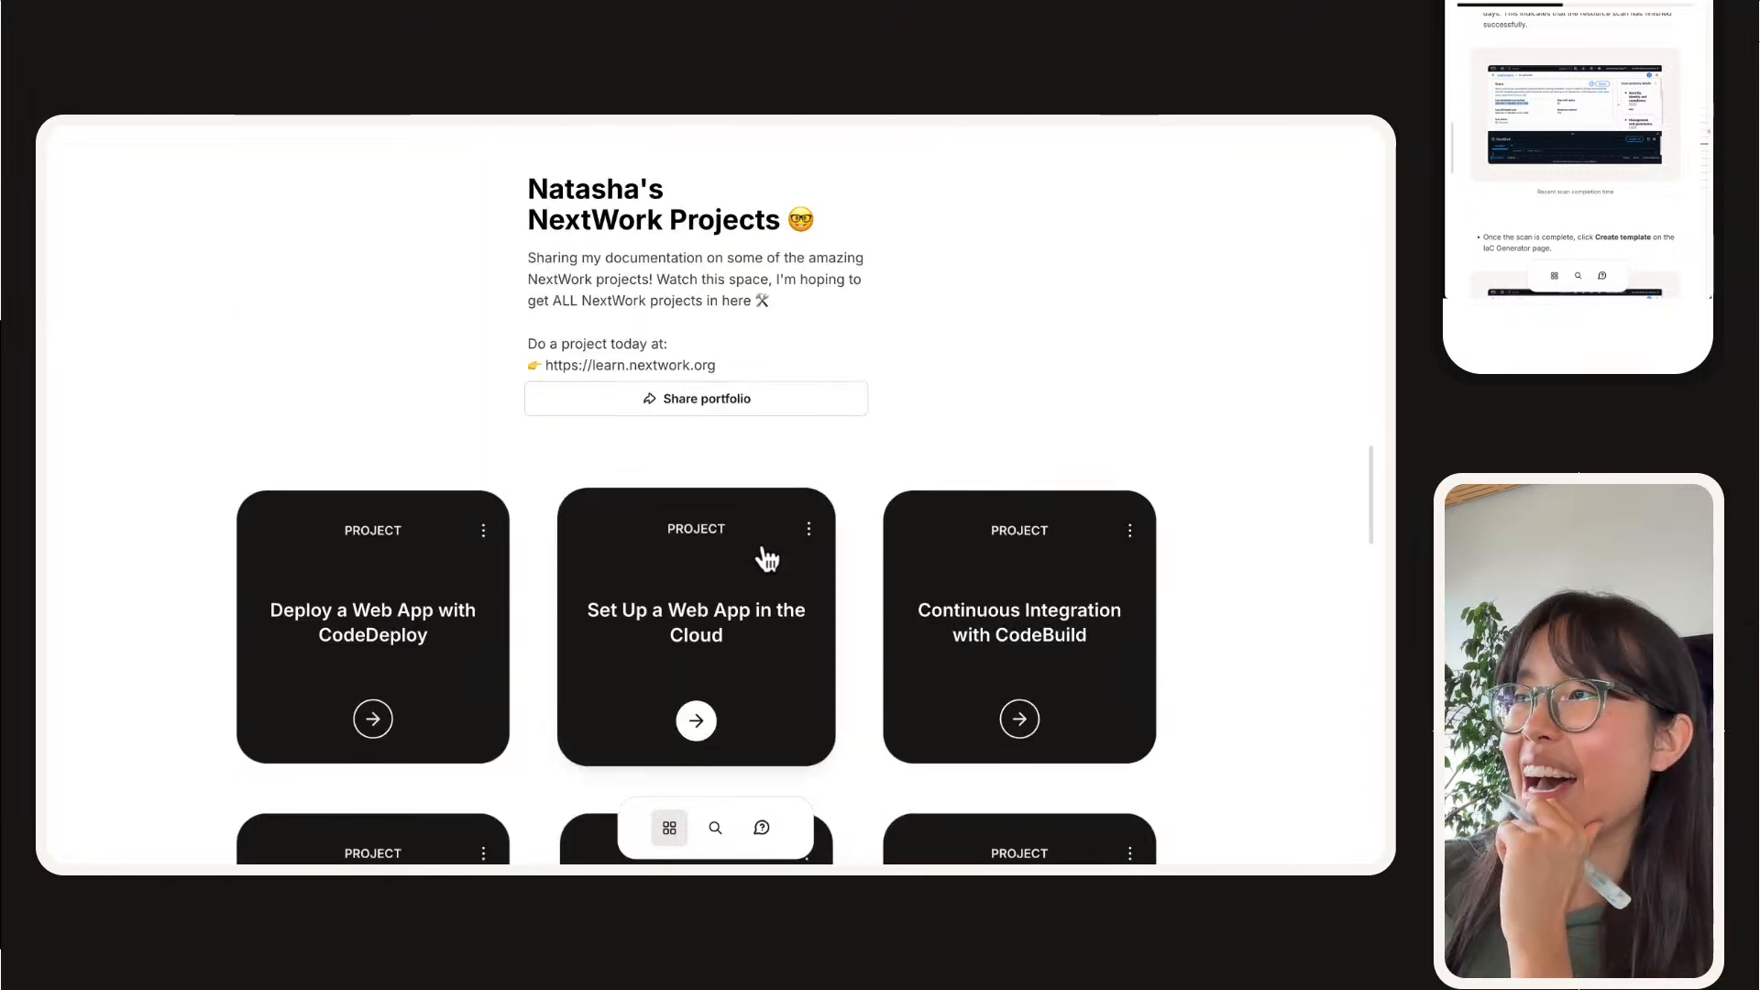
scroll(767, 559, down, 6)
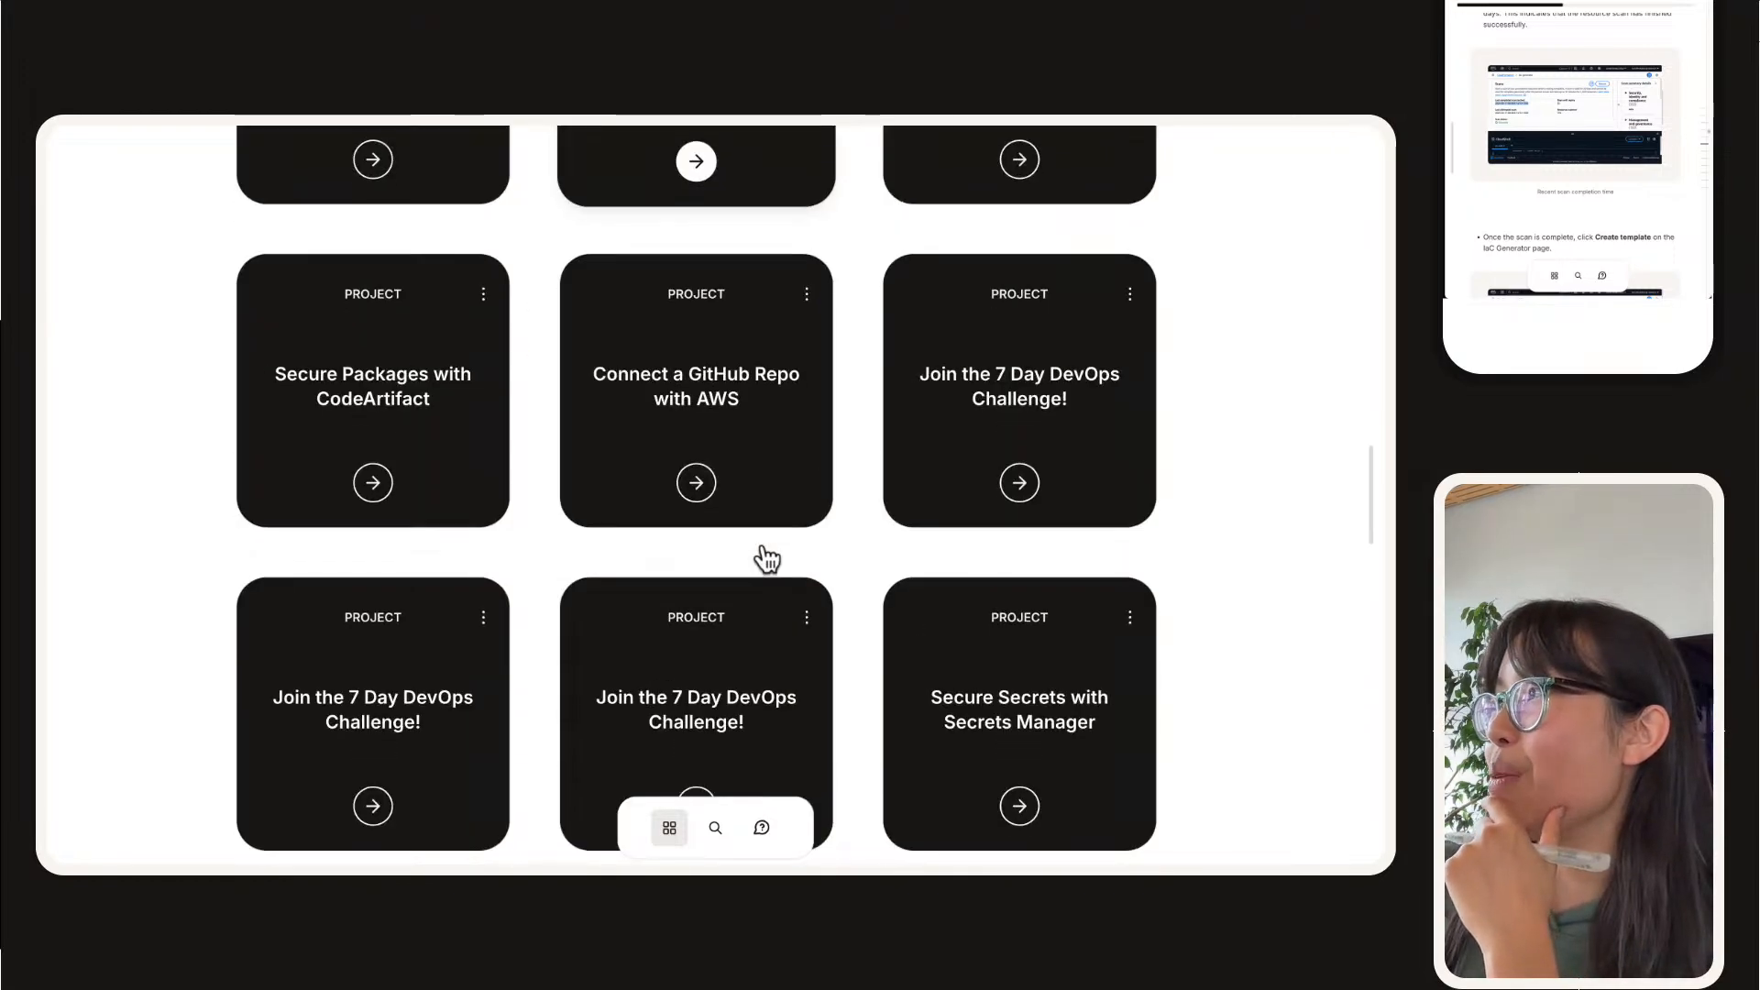
scroll(765, 557, up, 6)
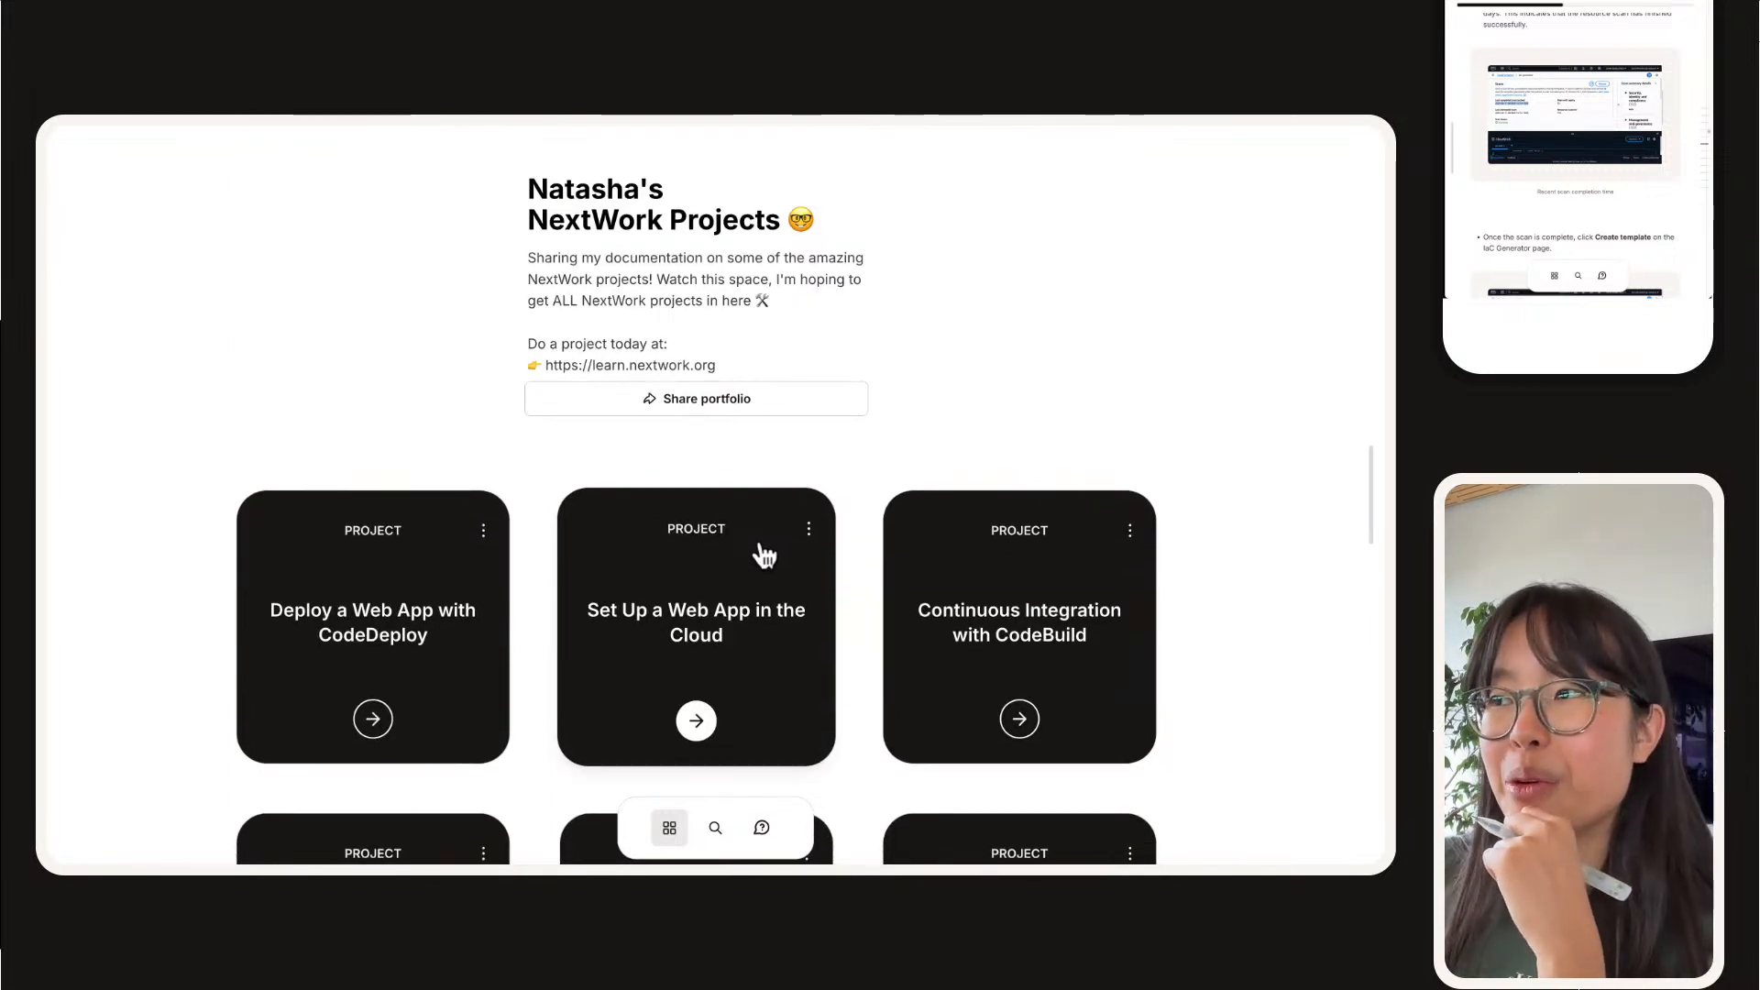
scroll(495, 590, down, 6)
scroll(486, 586, up, 6)
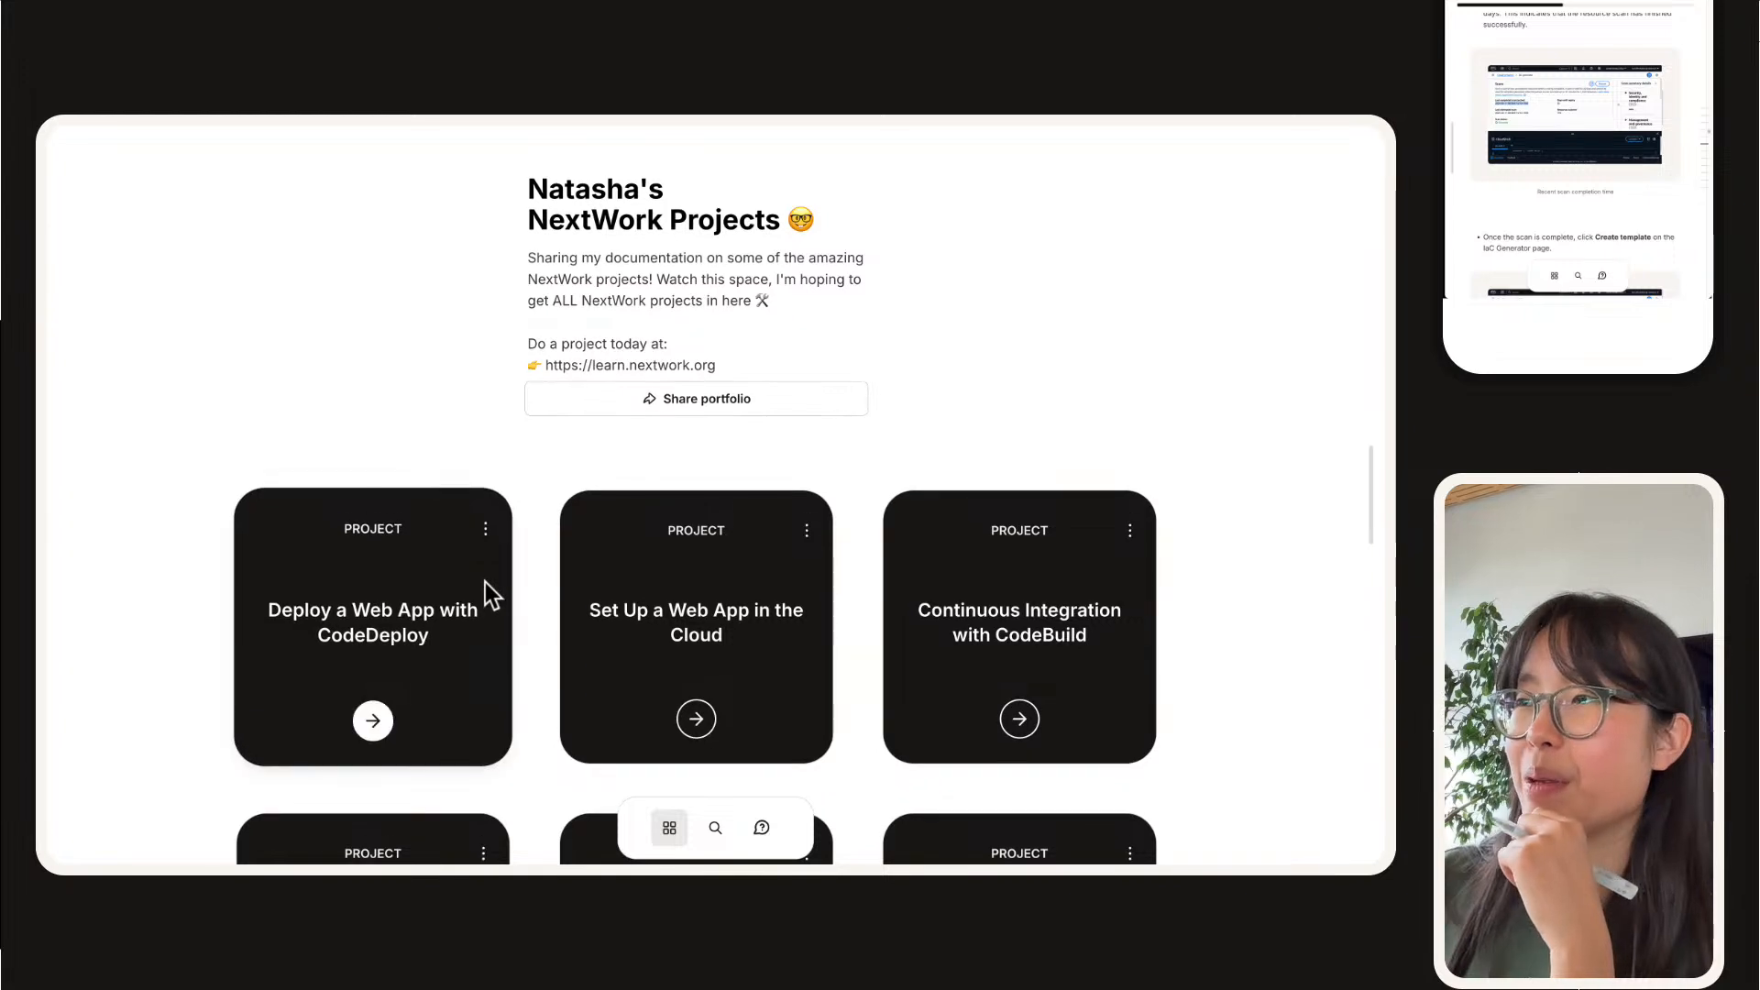
scroll(490, 597, down, 5)
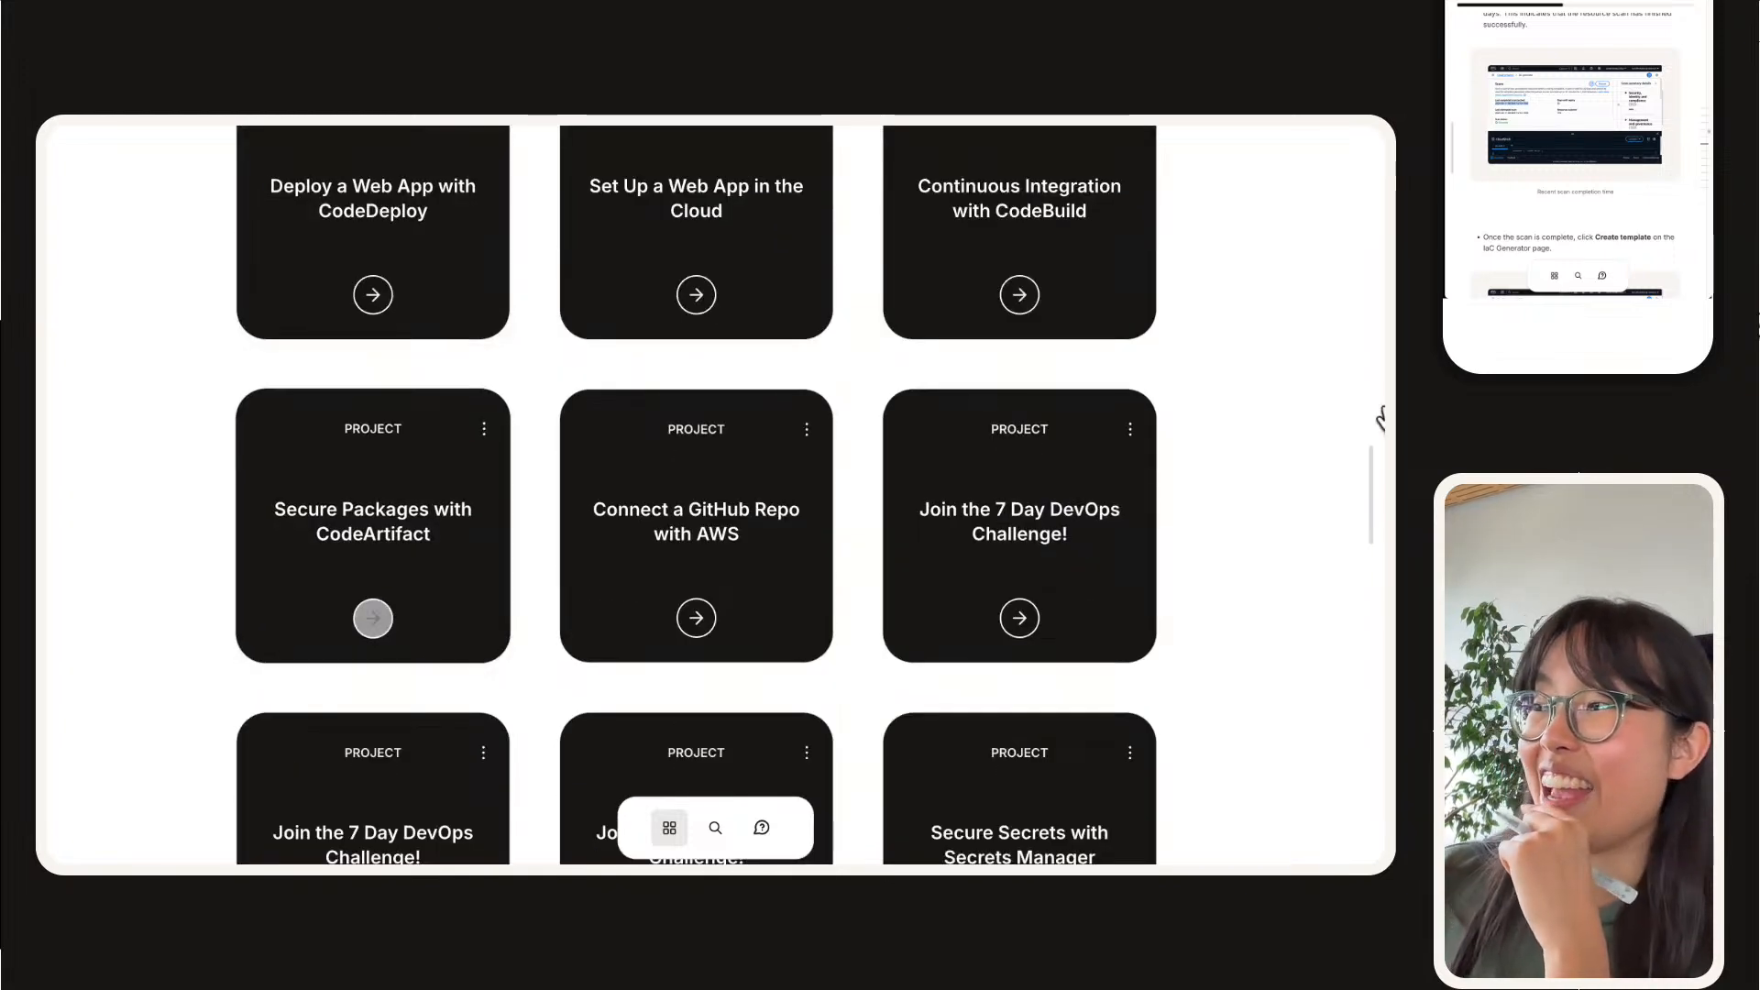
Step: Open the portfolio's "Join the 7 Day DevOps Challenge!" documentation and read its cover, CI/CD pipeline page and DevOps definitions
click(929, 527)
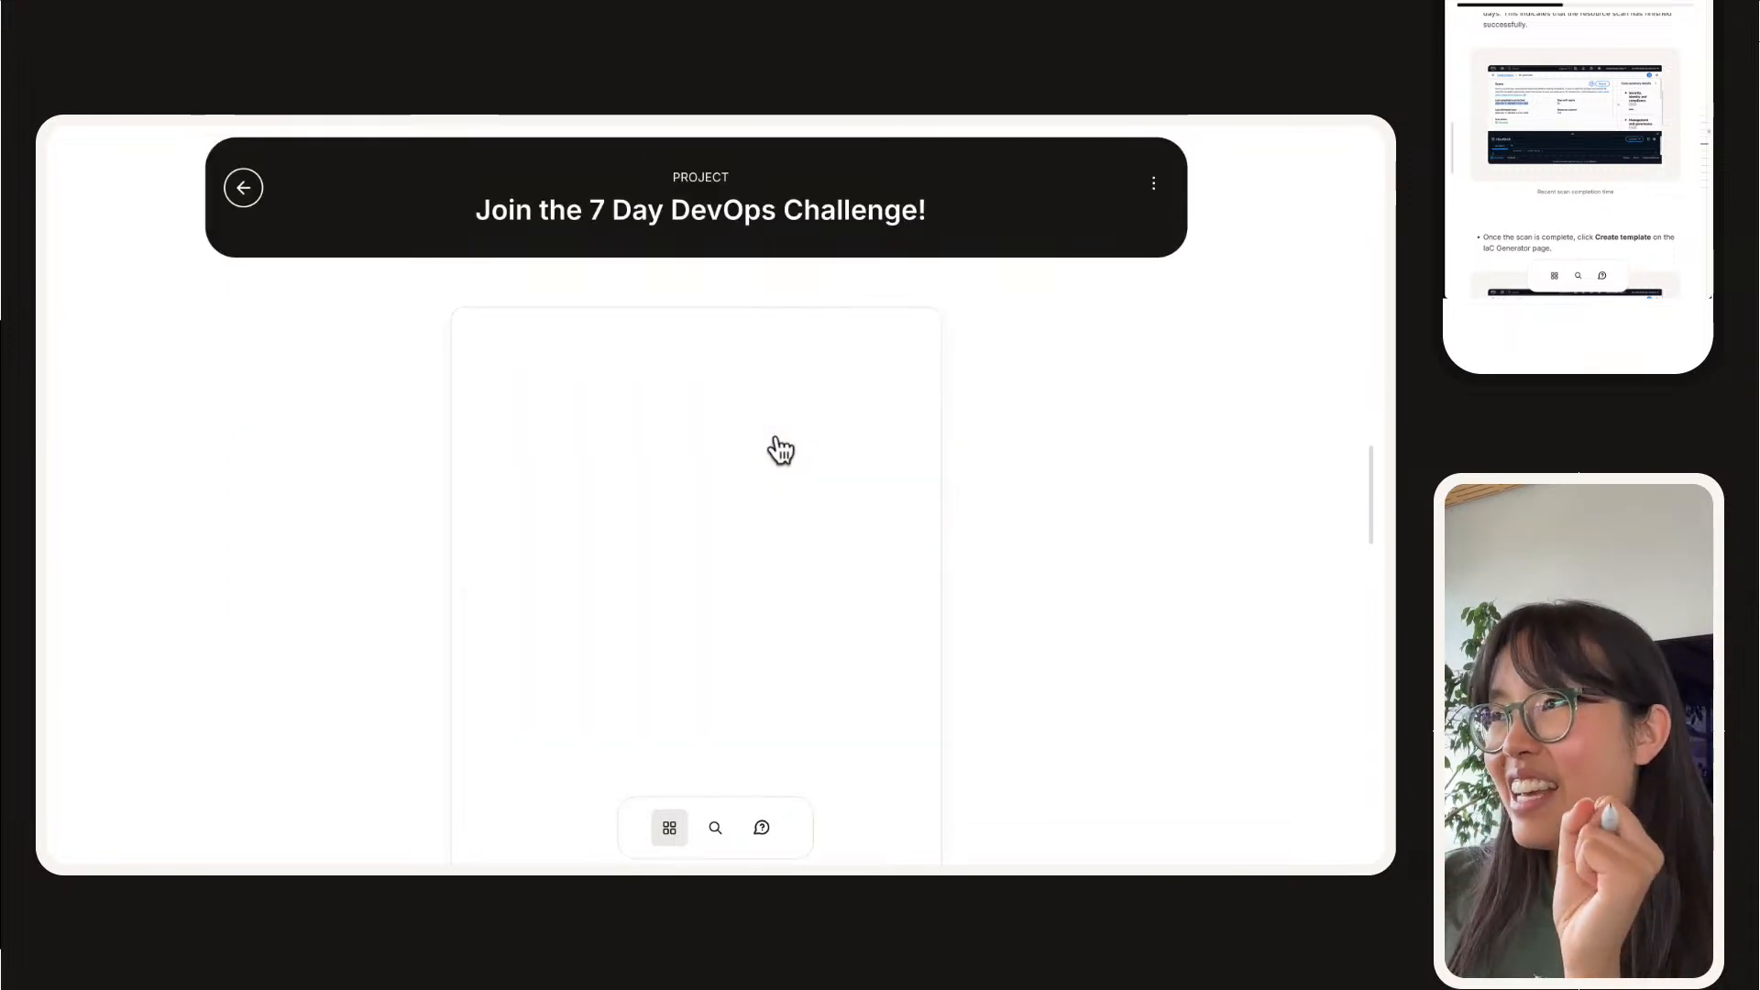
scroll(701, 495, down, 3)
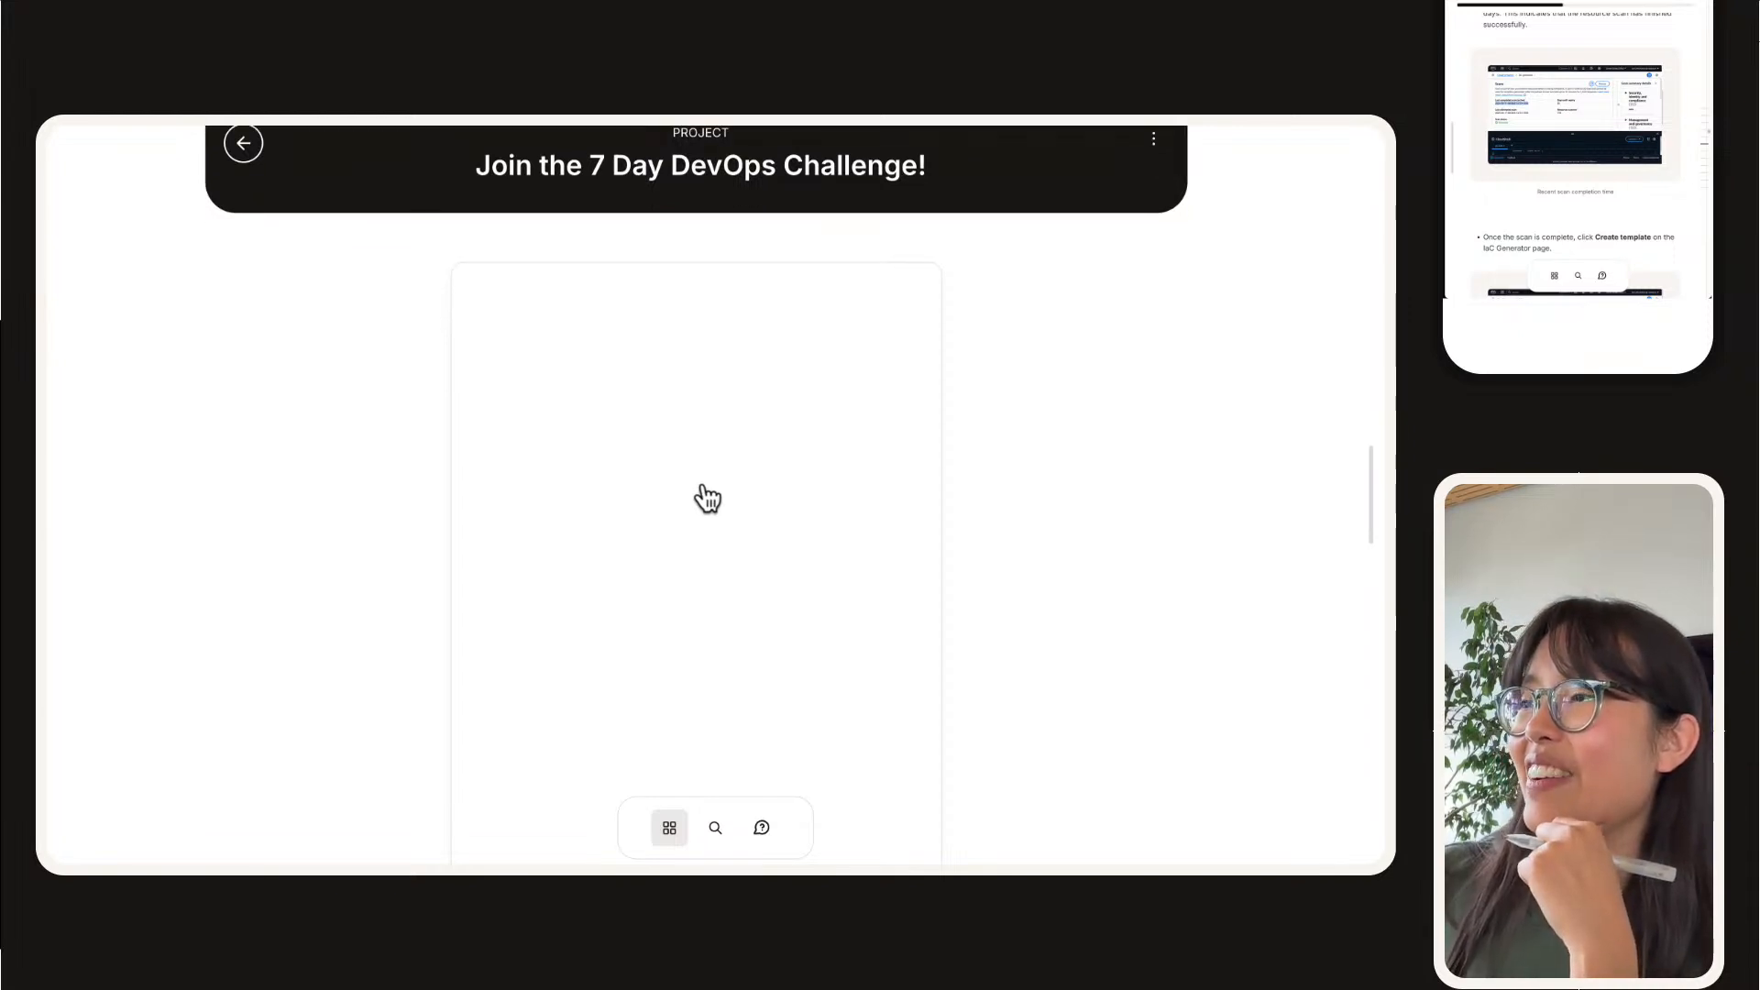
scroll(706, 497, down, 2)
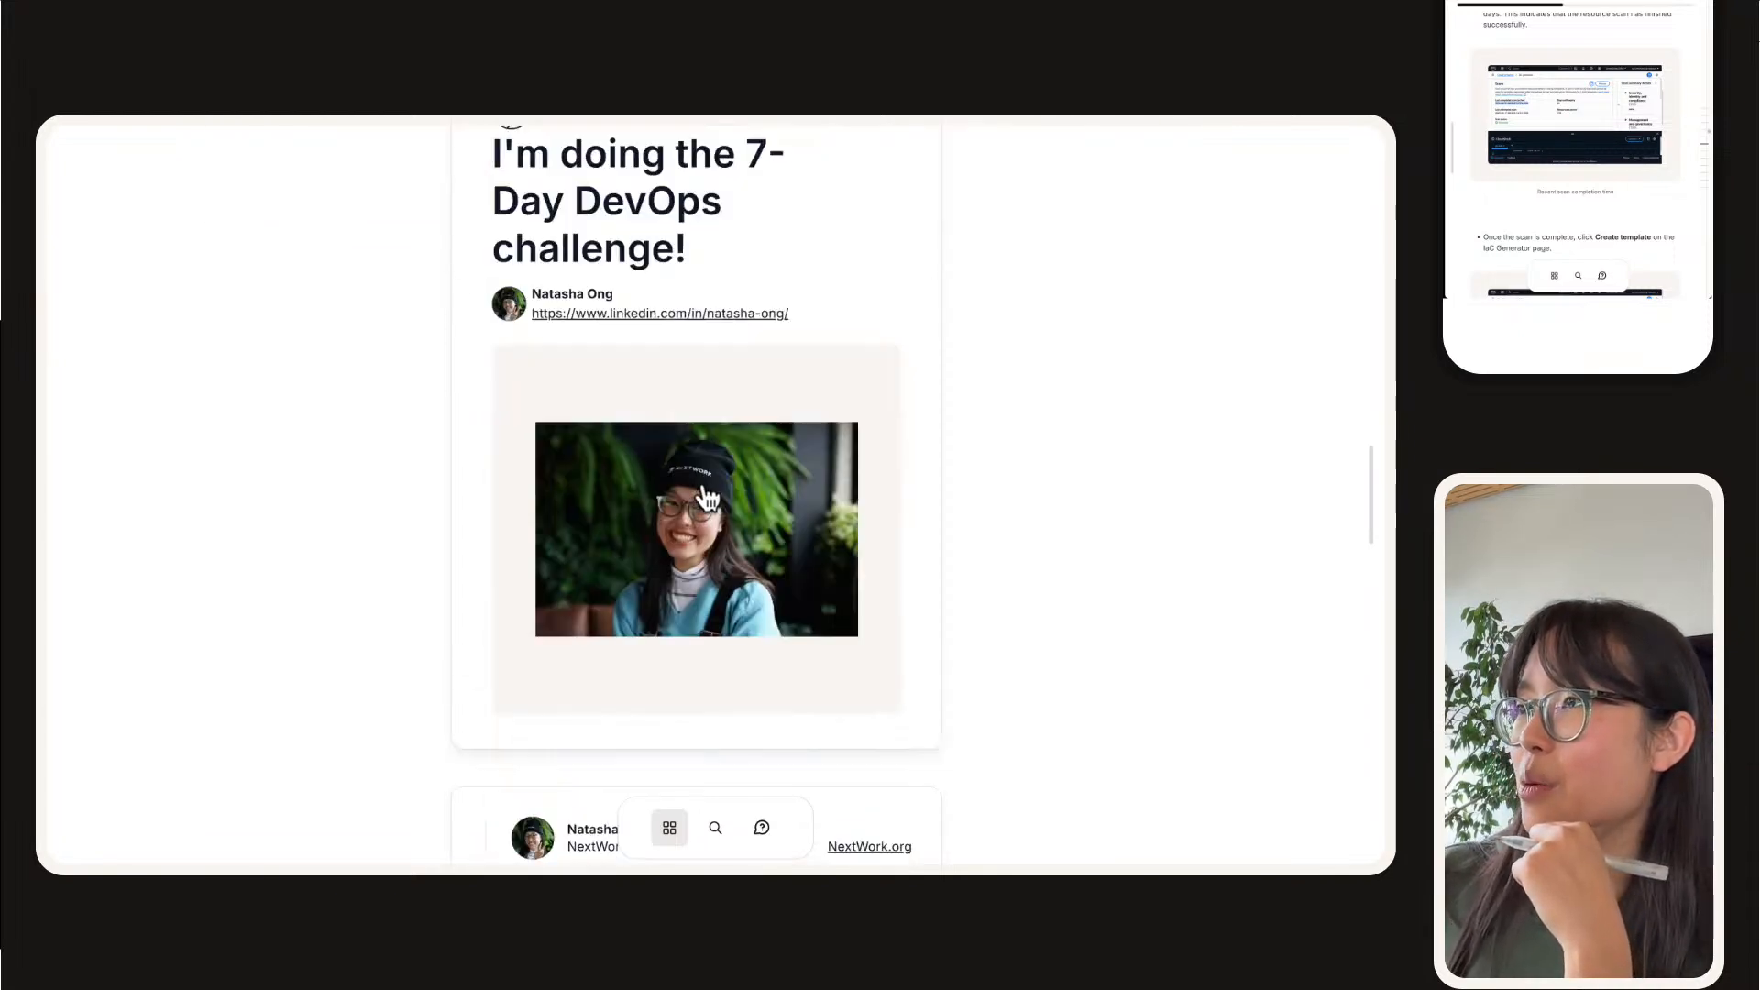
scroll(707, 498, down, 5)
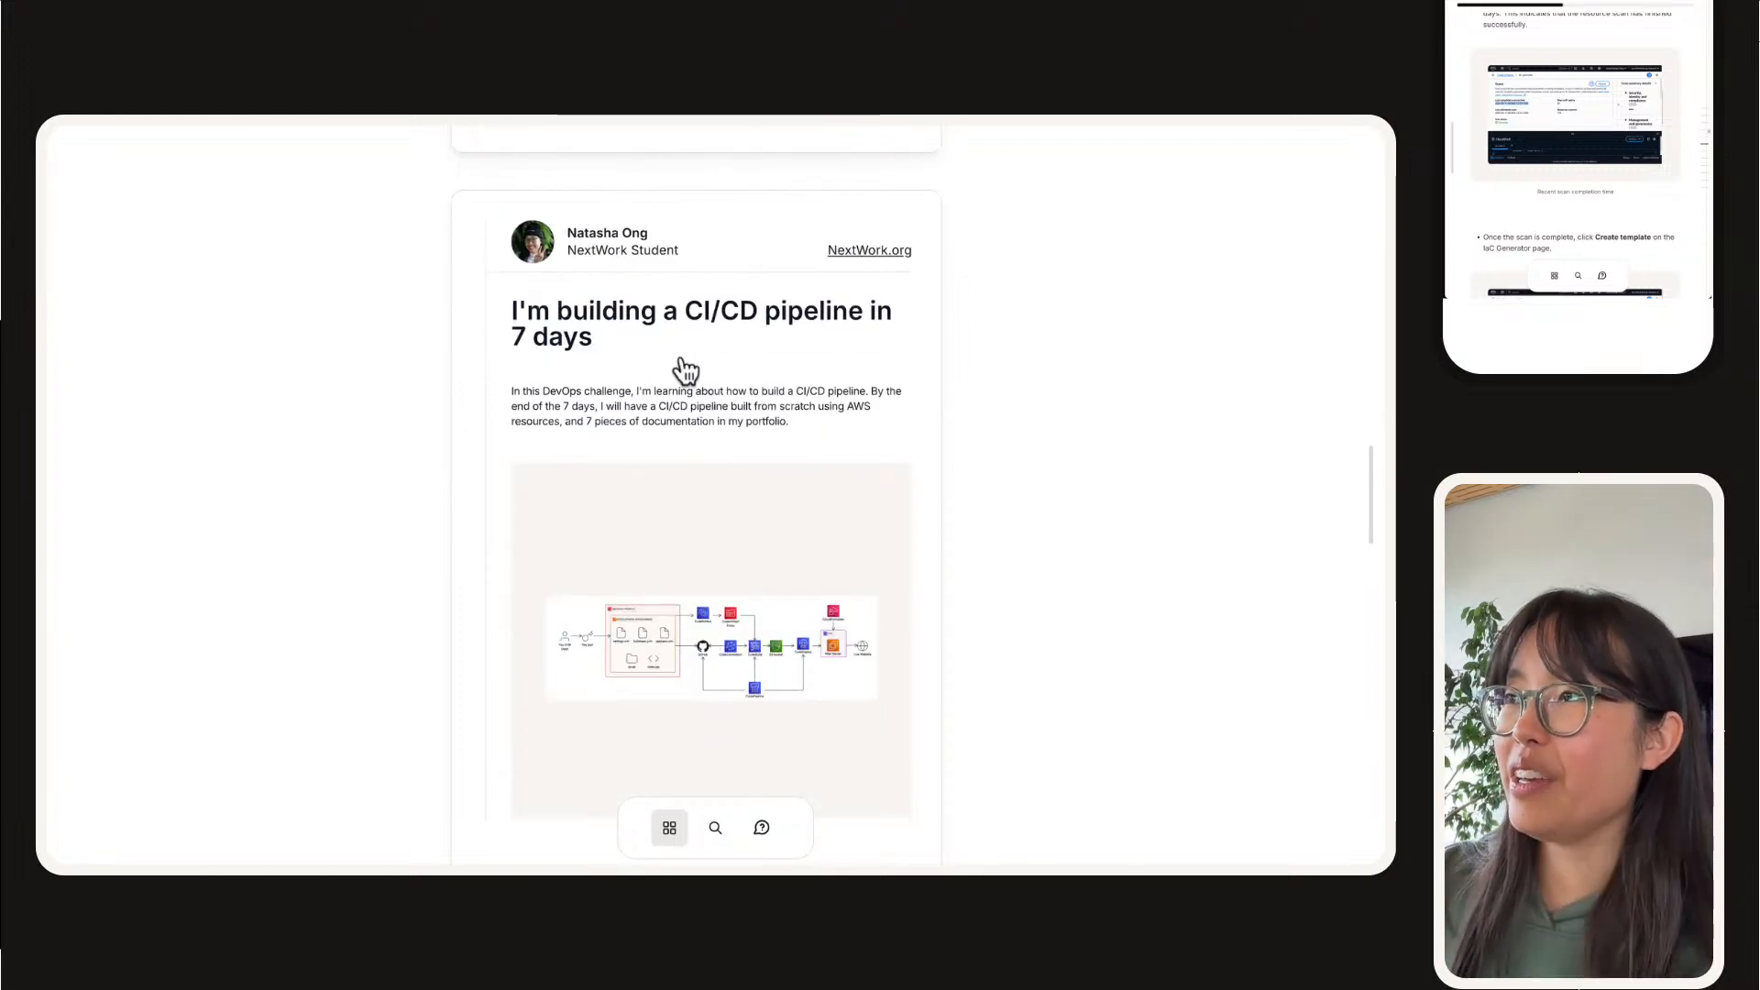
scroll(681, 360, up, 3)
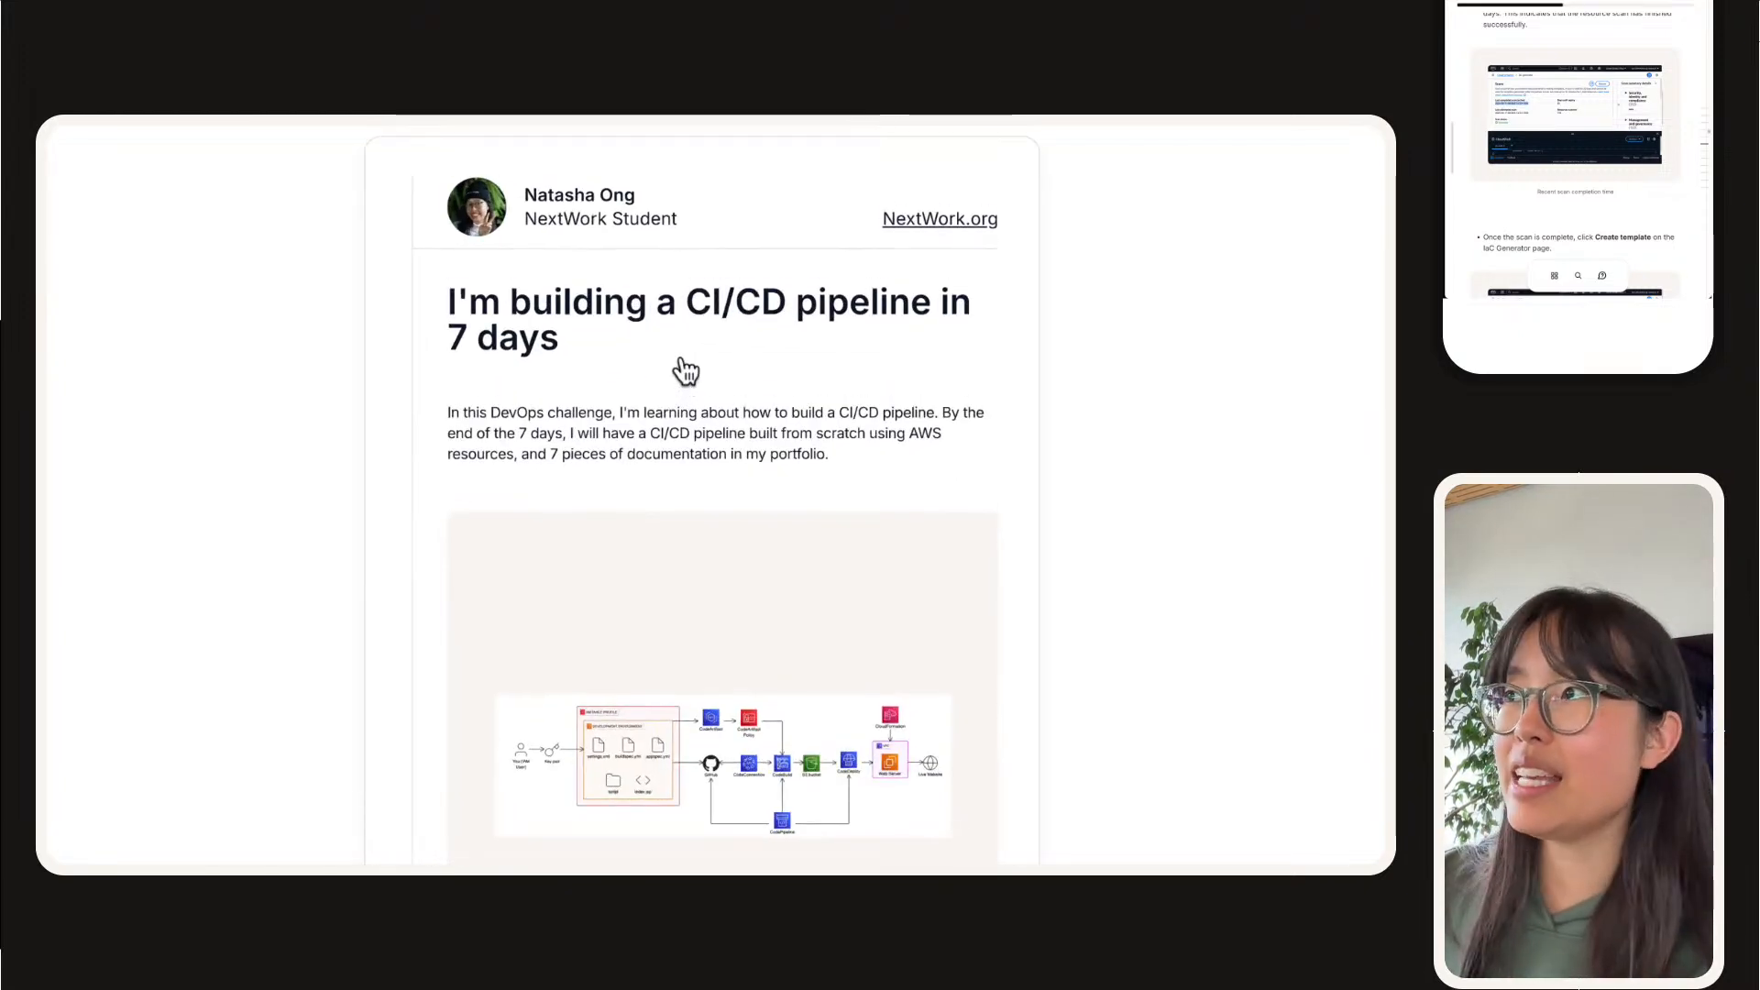
scroll(681, 360, up, 4)
scroll(681, 359, down, 2)
scroll(686, 370, down, 13)
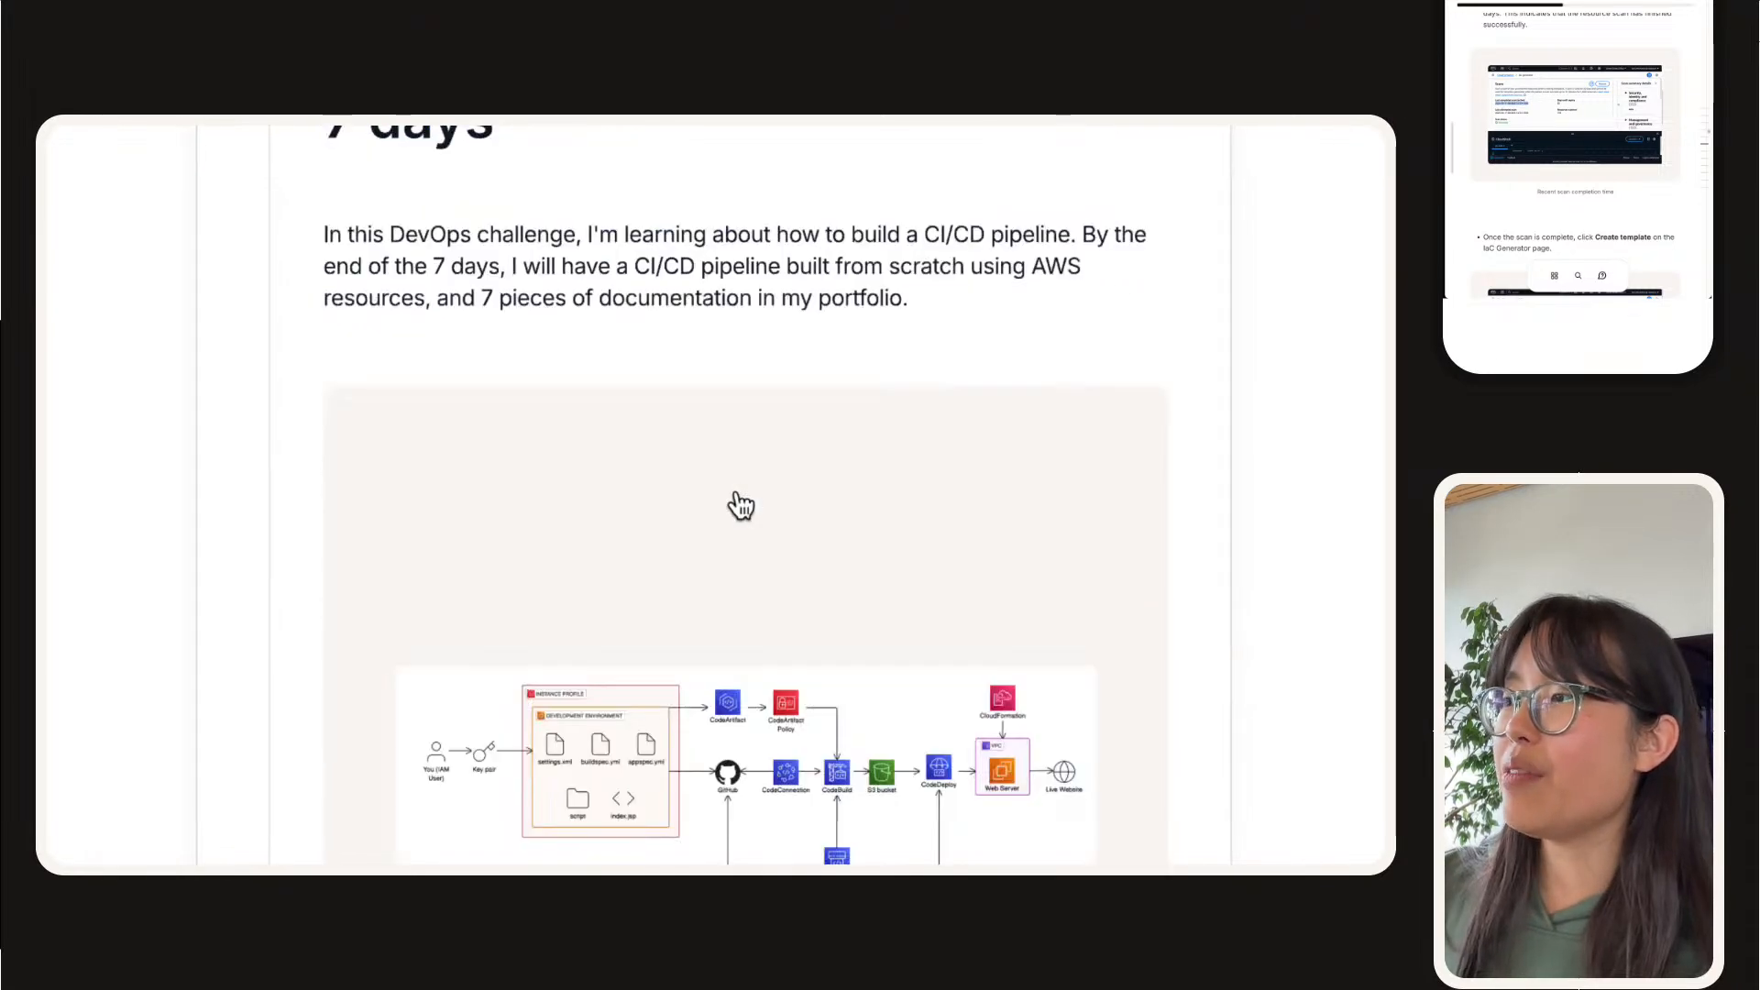
scroll(738, 500, down, 6)
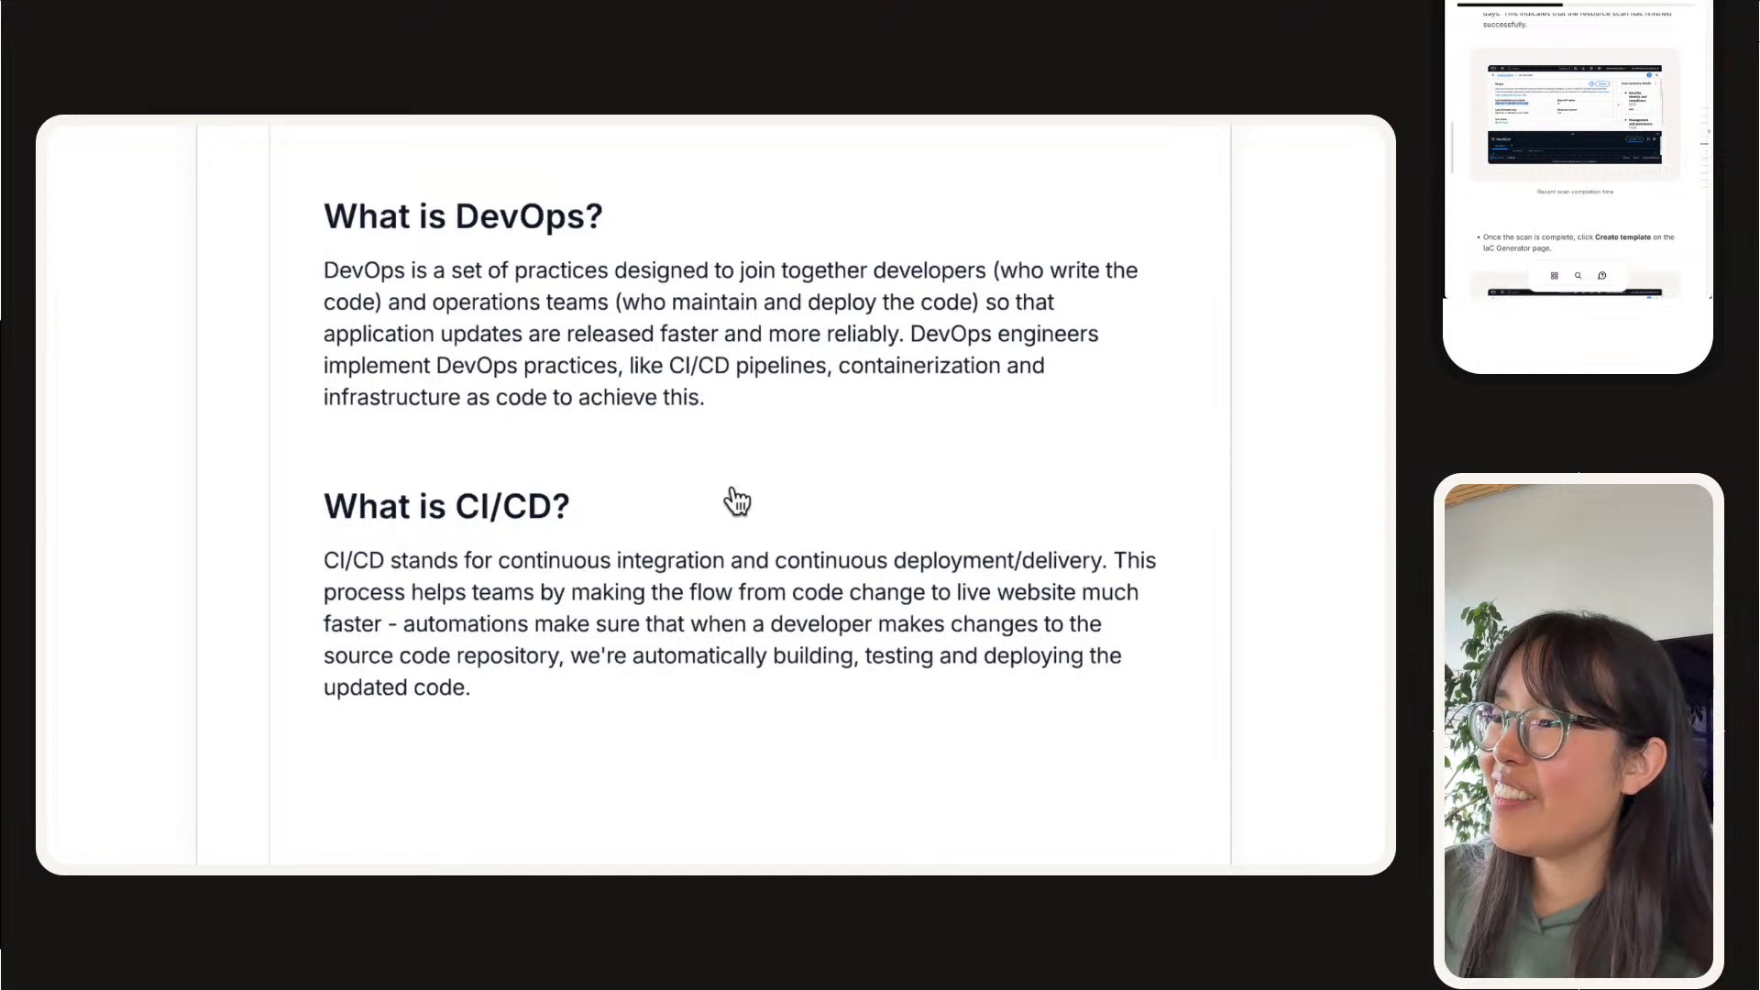
Step: Read the enlarged "Hold me accountable!" page, close it and look over the rest of the challenge documentation
scroll(738, 501, up, 5)
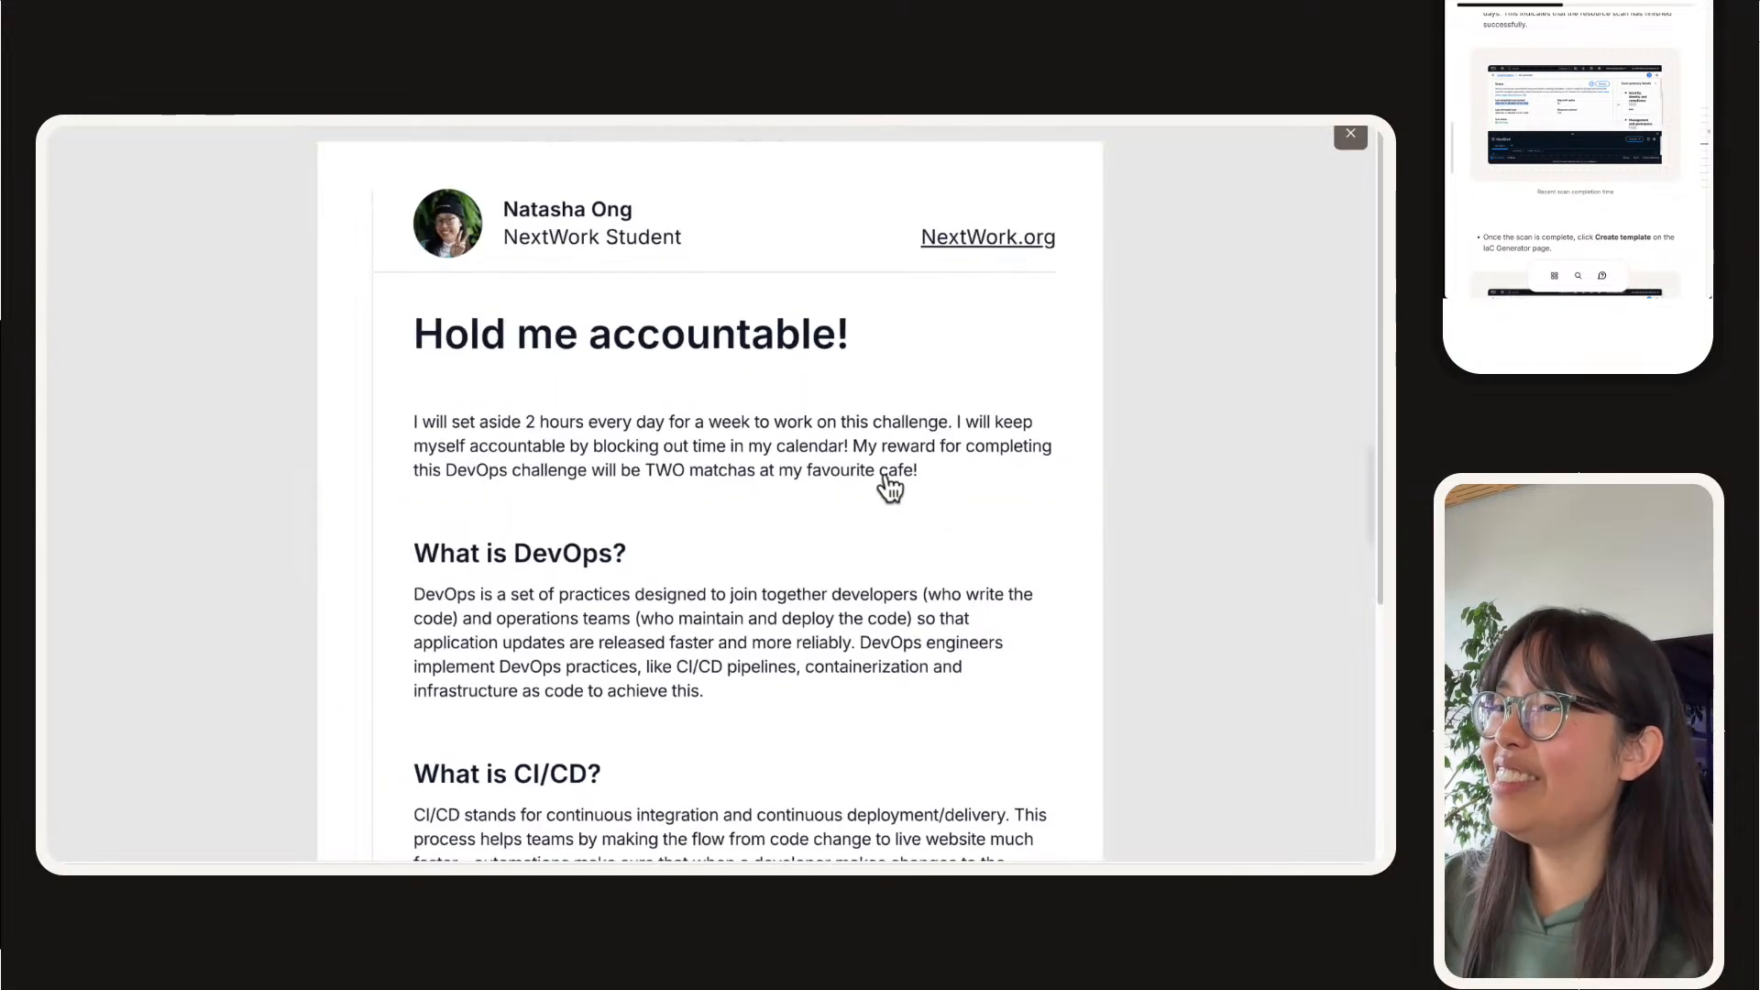
scroll(888, 487, down, 5)
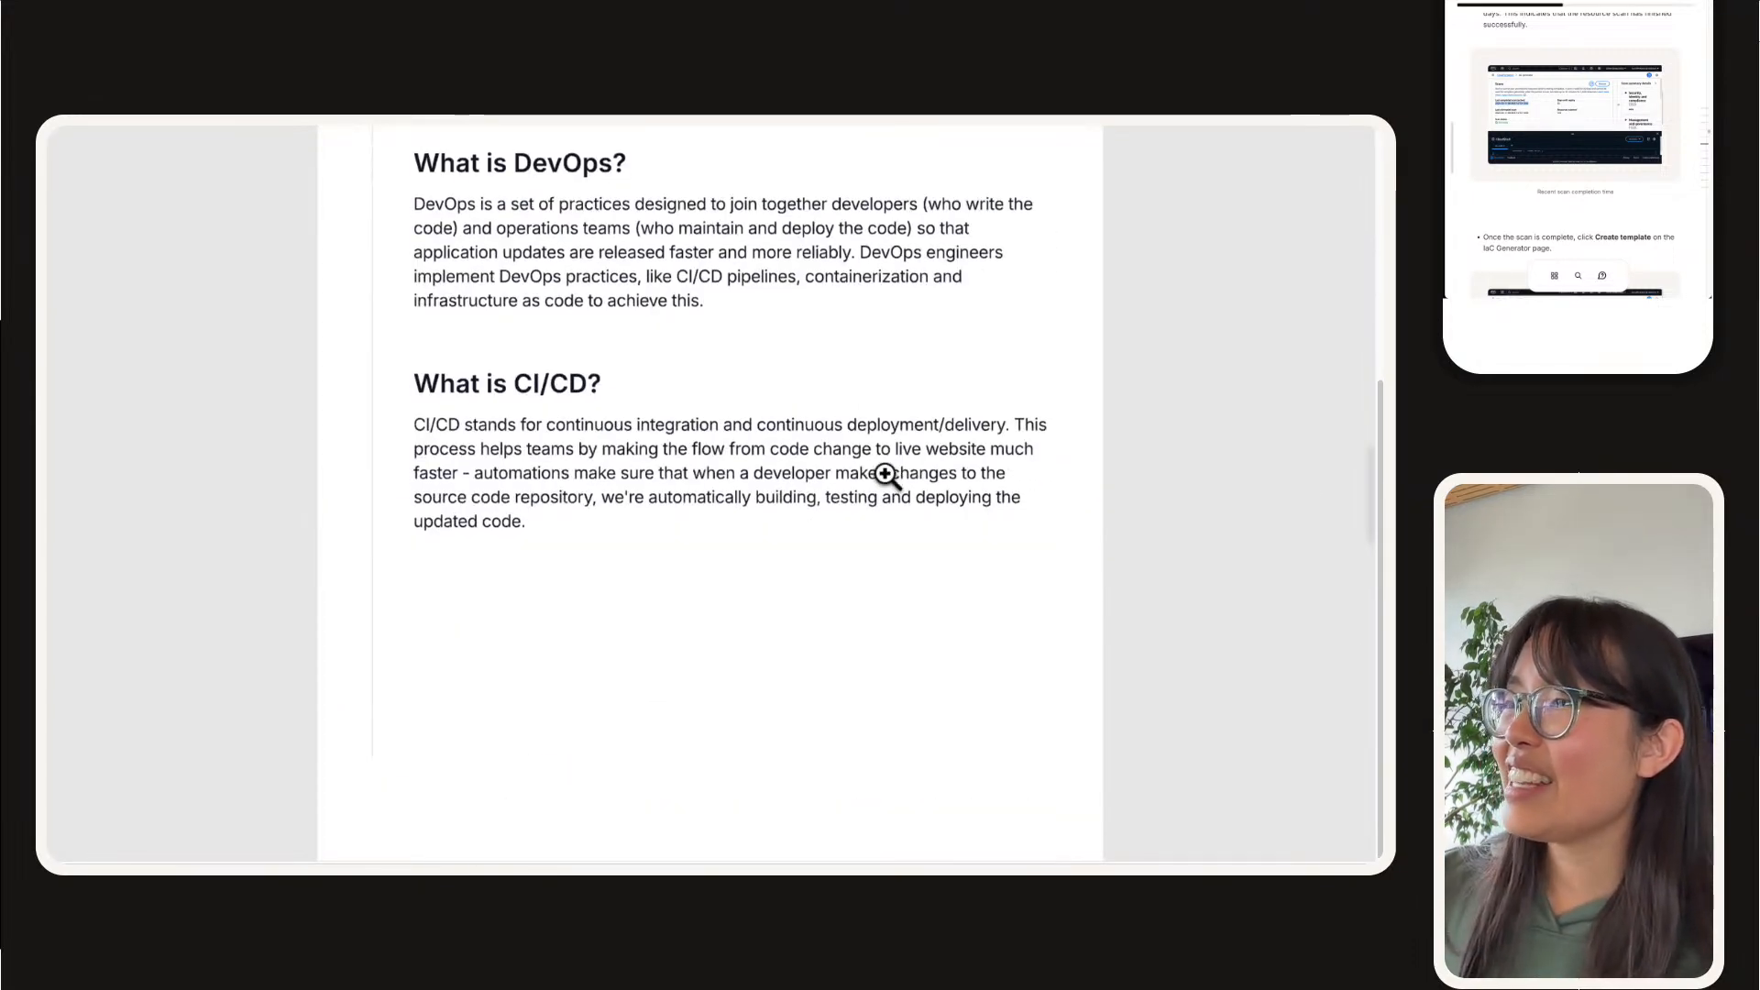
click(1308, 505)
scroll(680, 557, down, 5)
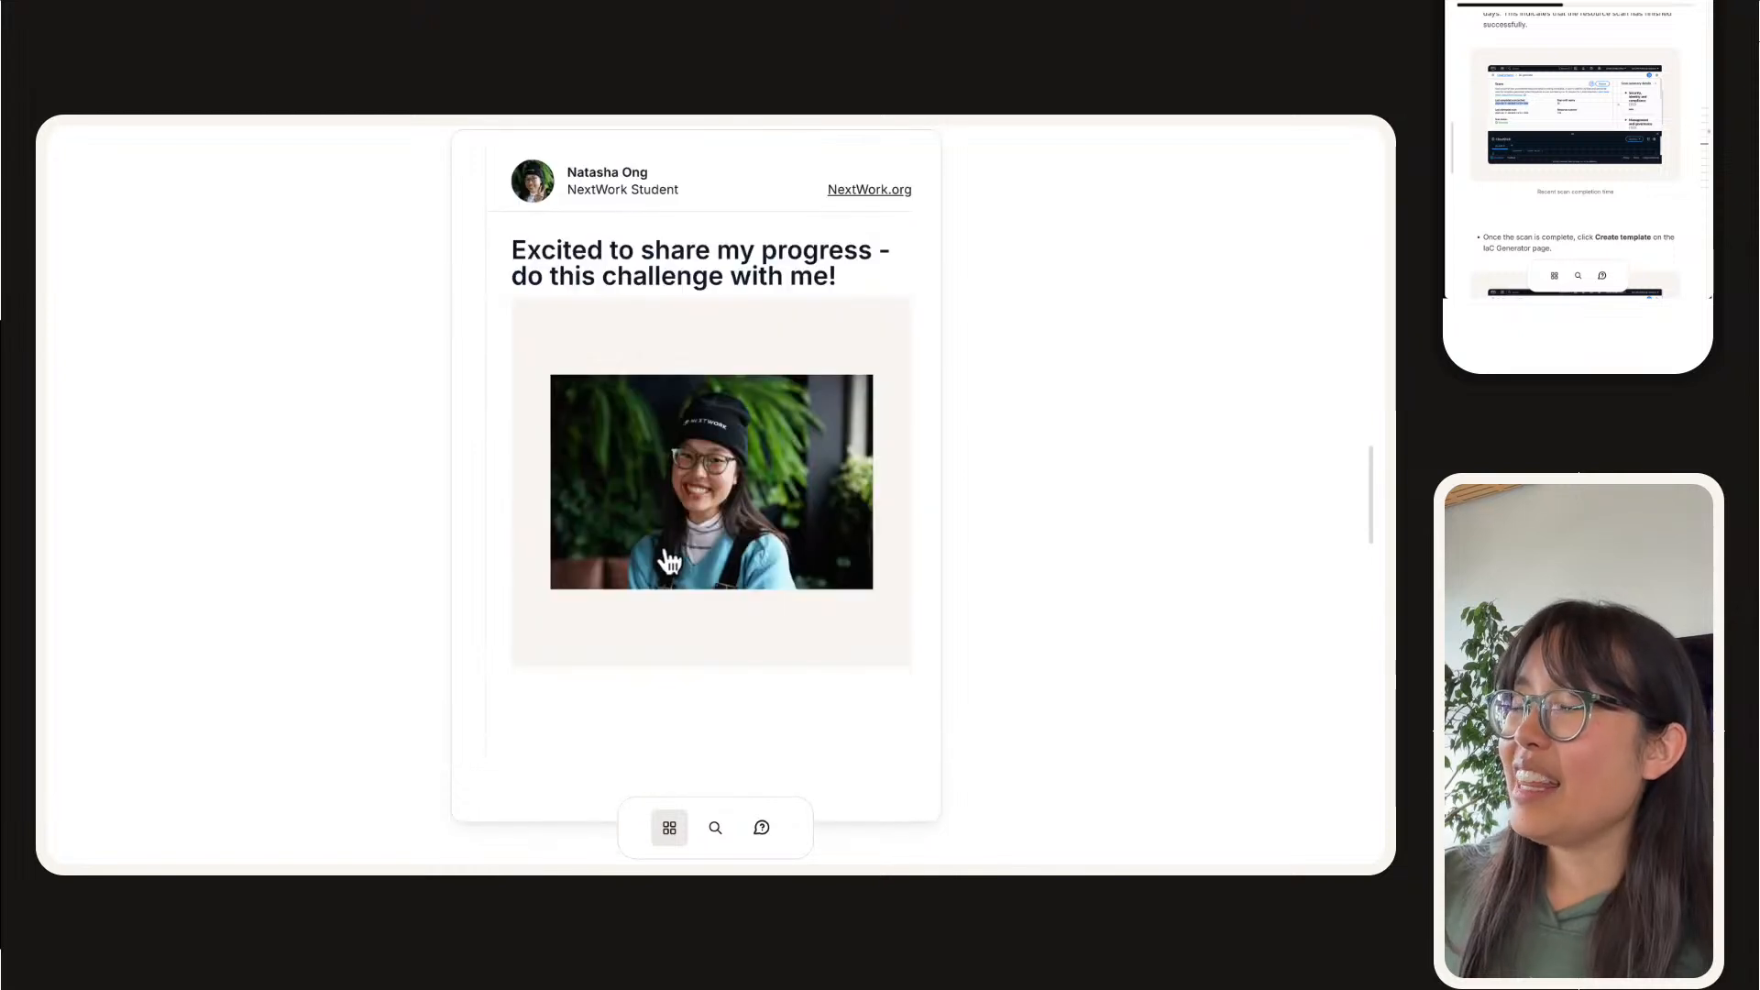
scroll(684, 554, up, 5)
scroll(718, 584, up, 5)
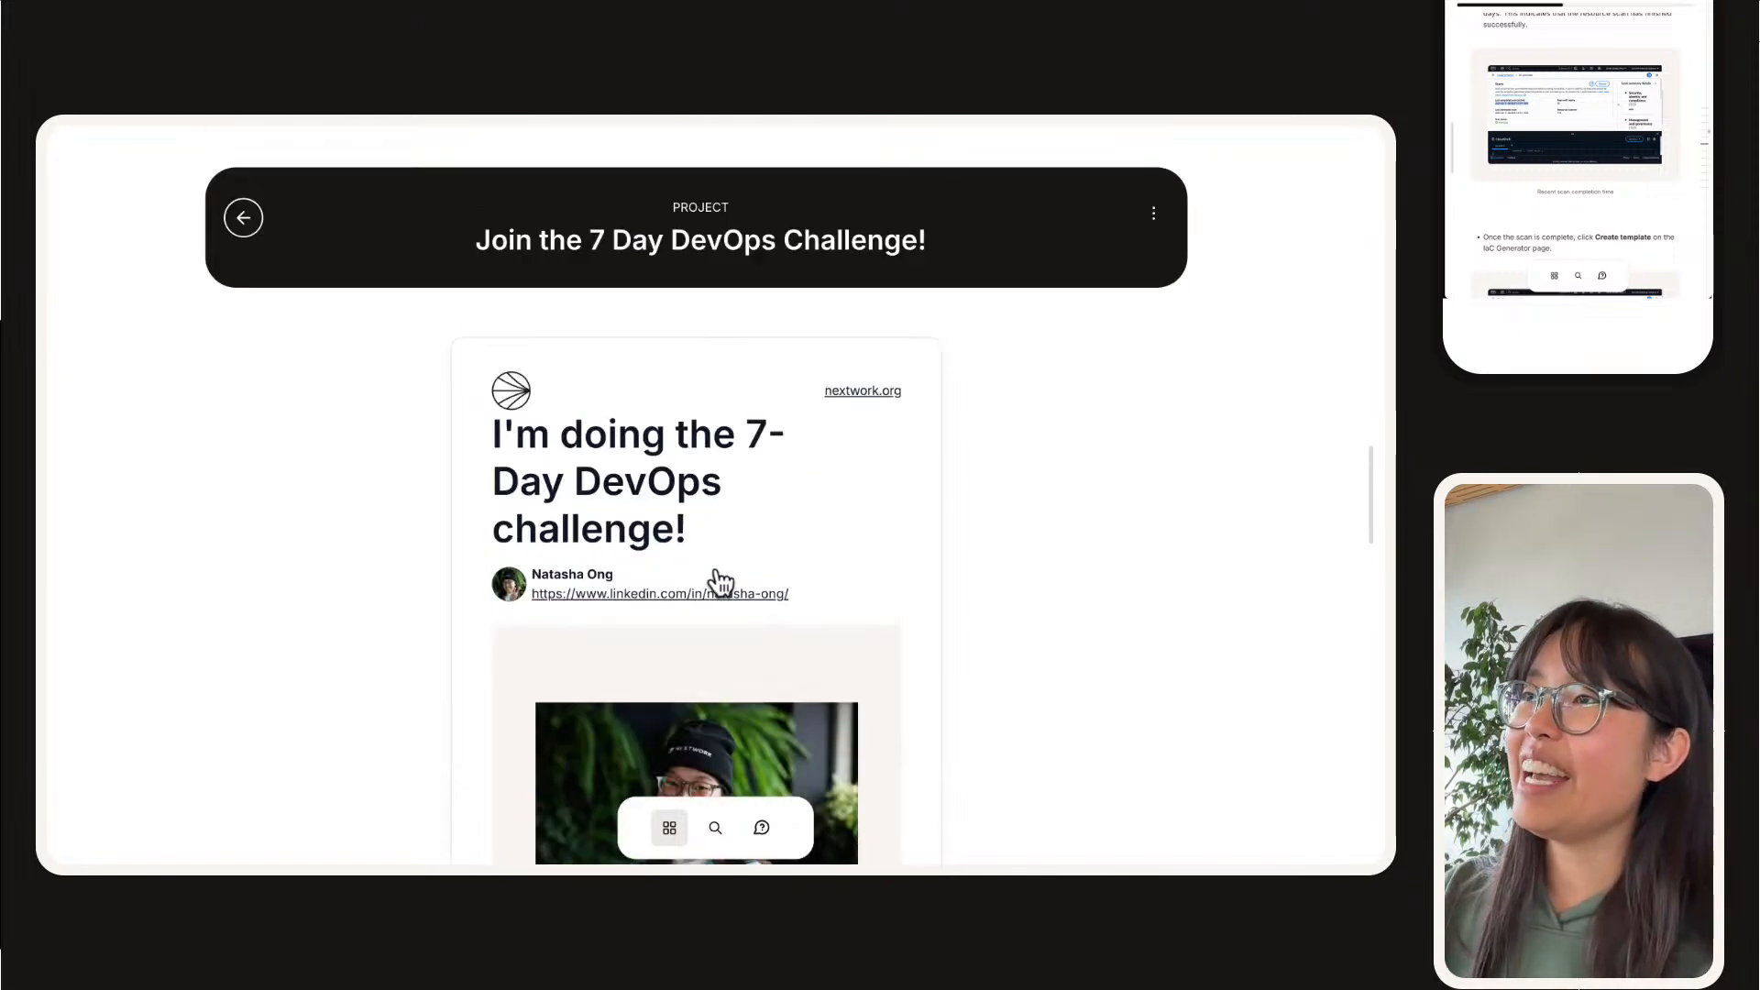
Step: Return to the portfolio overview, review its newest project cards, and switch to the Infrastructure as Code with CloudFormation project page
click(245, 221)
scroll(522, 562, down, 5)
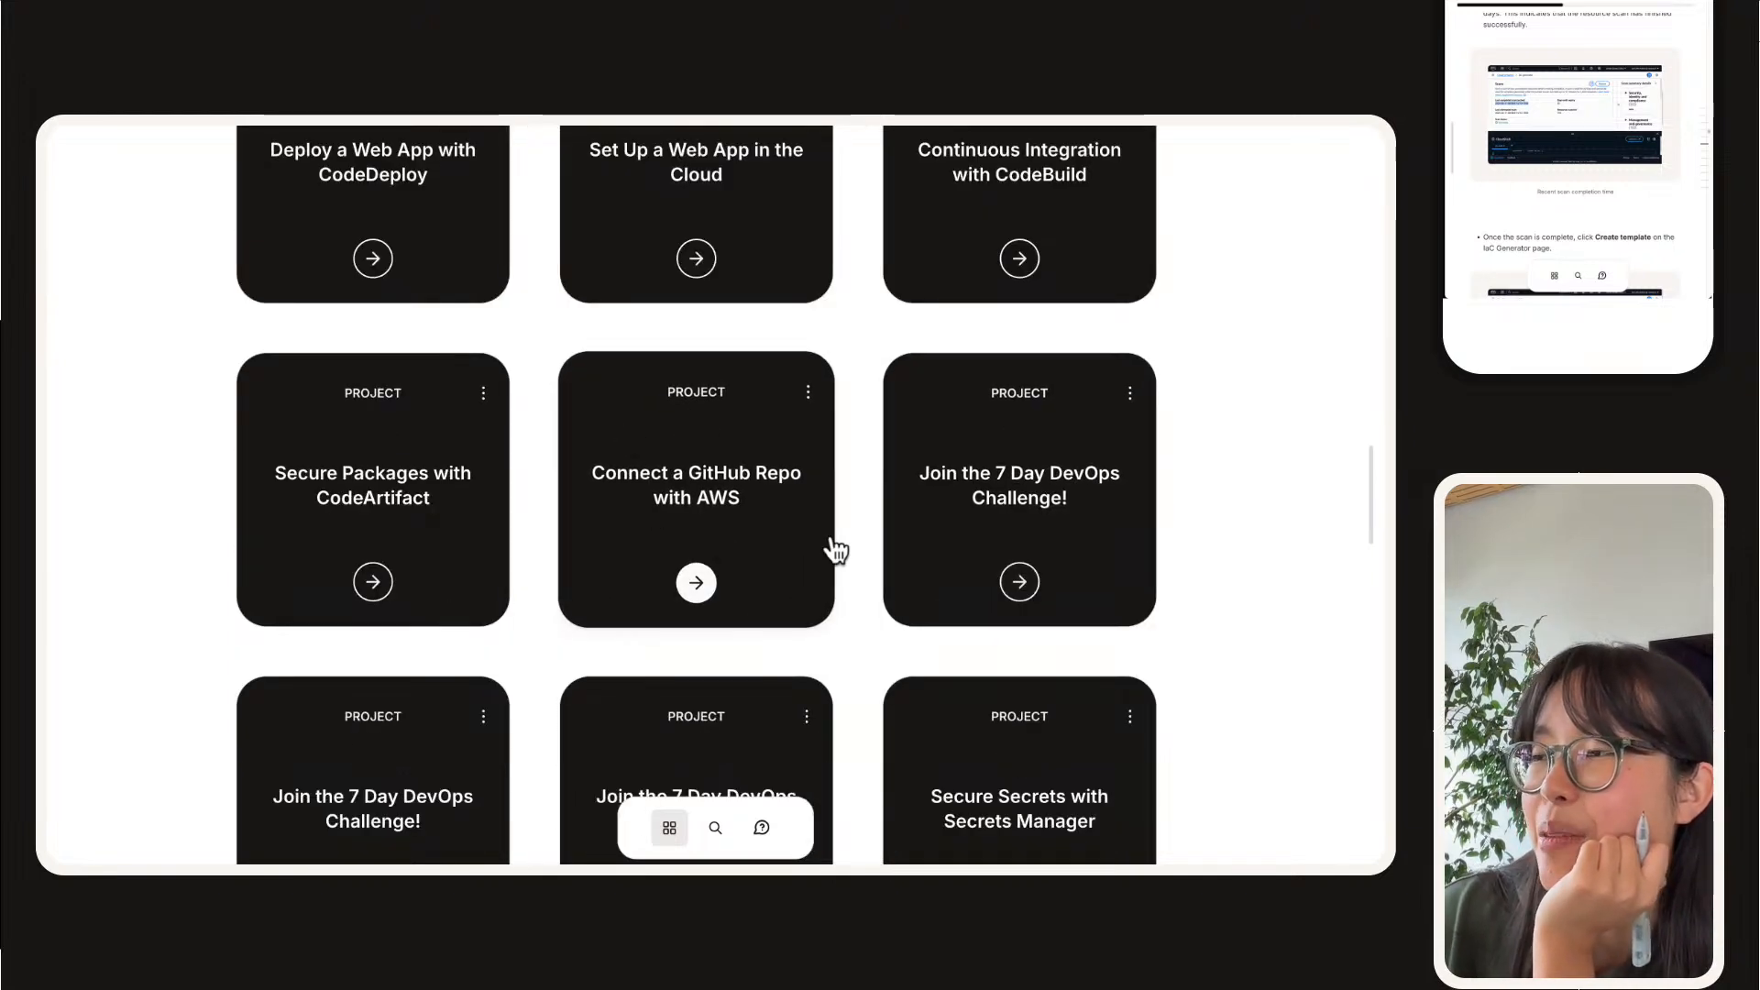
scroll(706, 431, up, 1)
scroll(683, 216, up, 1)
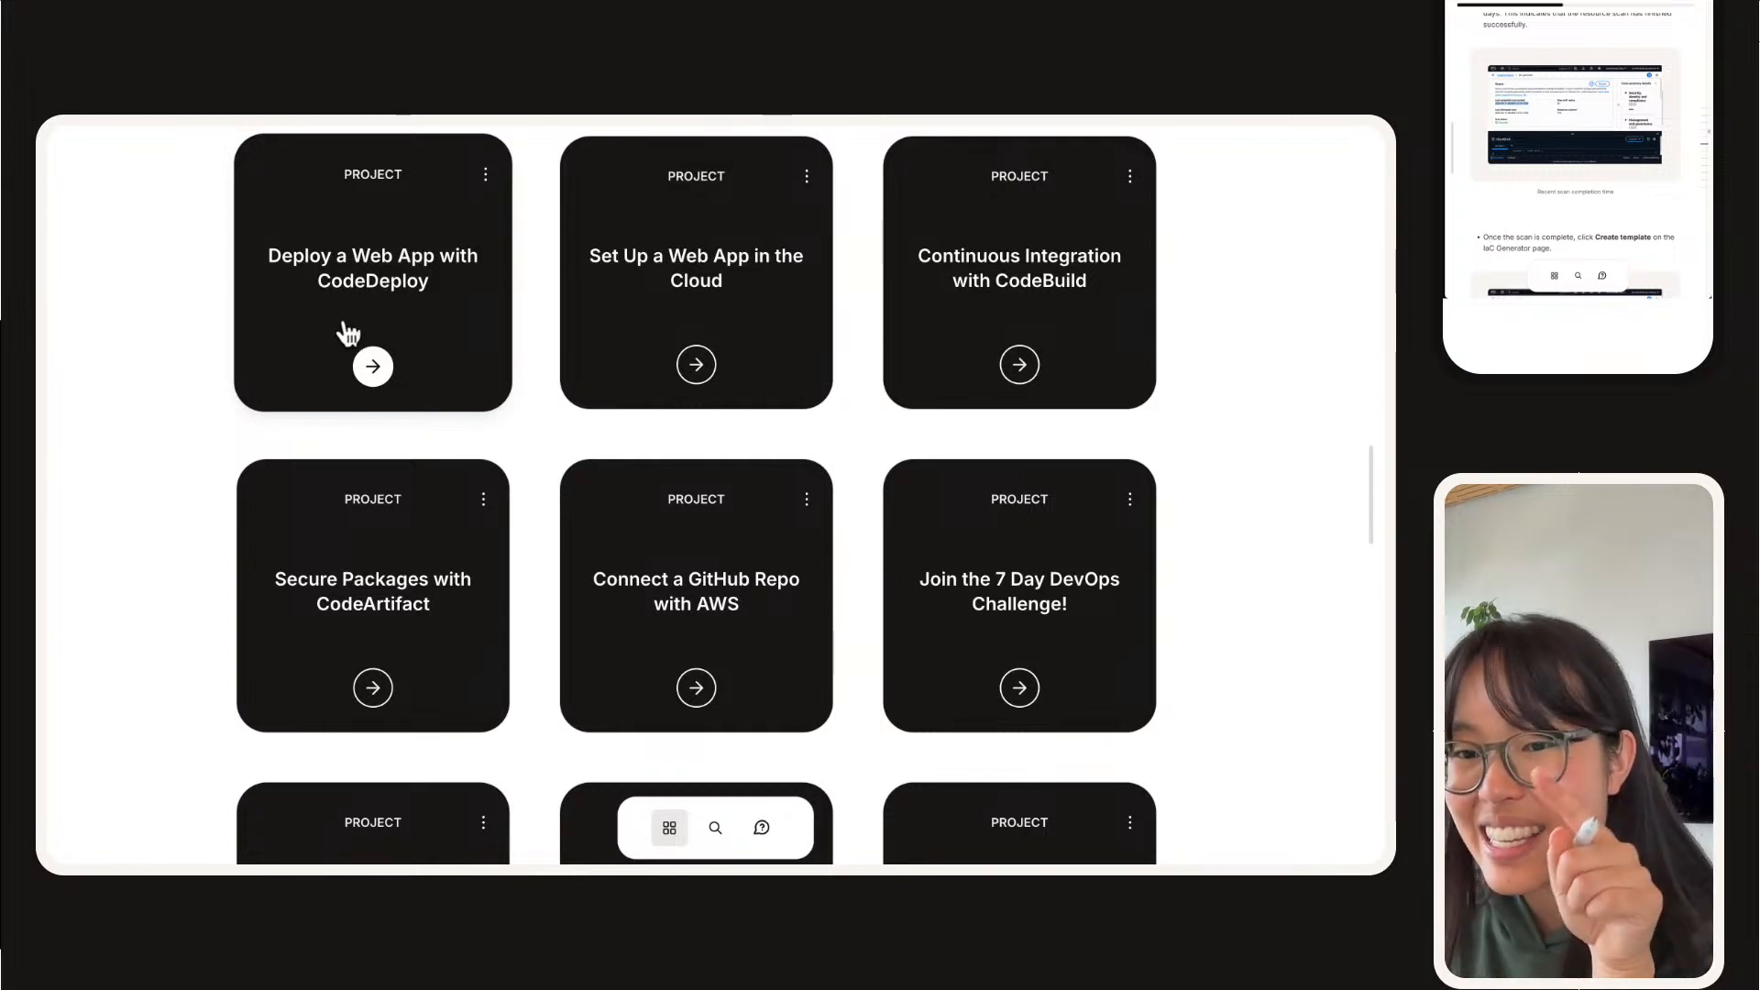
scroll(499, 483, up, 4)
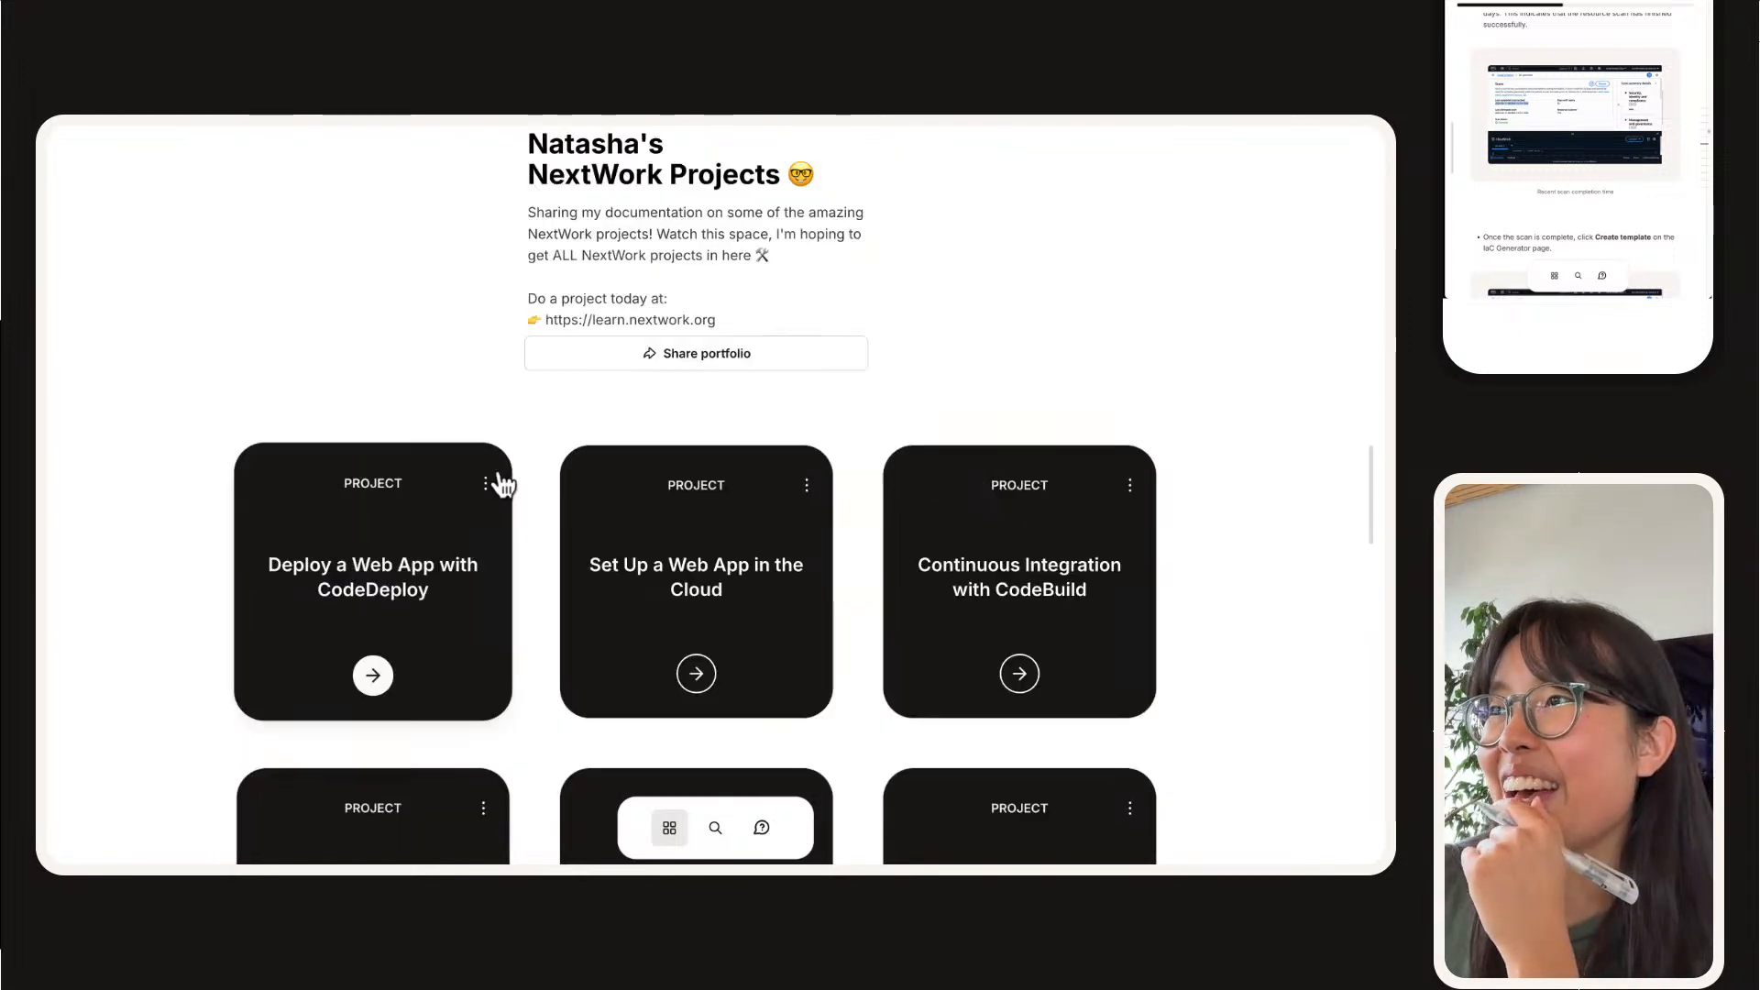
click(1373, 483)
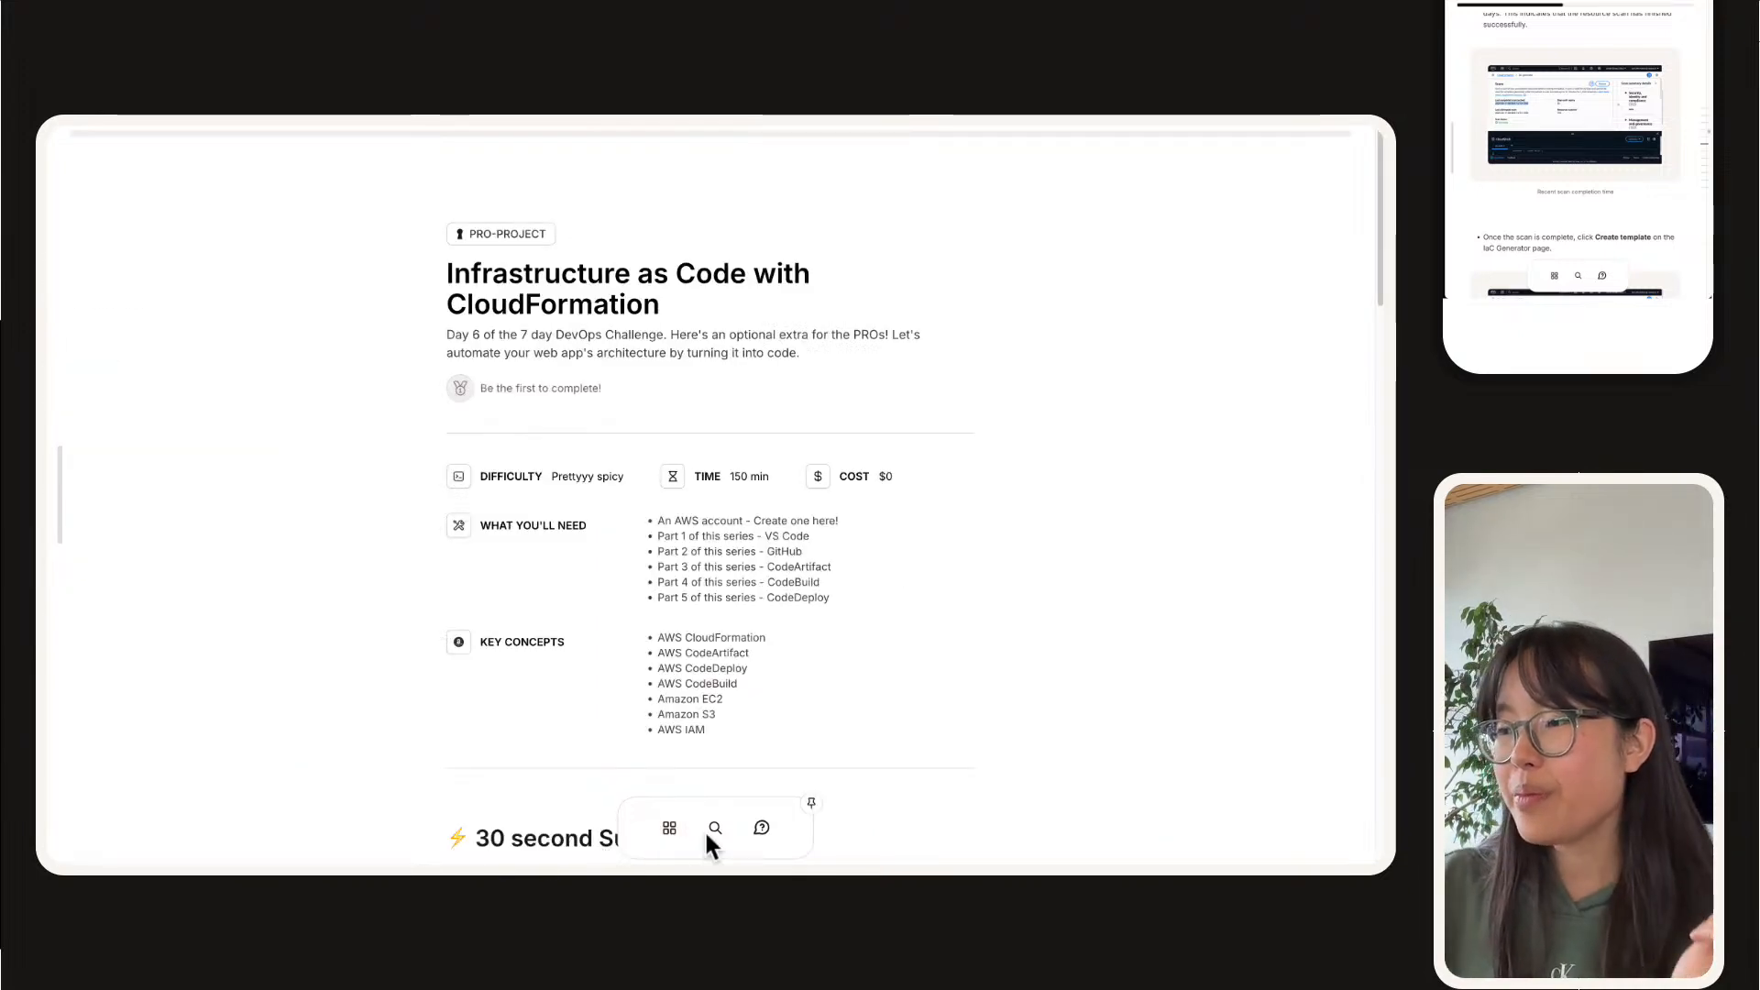
Step: Open the project explorer, enlarge the page view and show the PRO project series
click(715, 828)
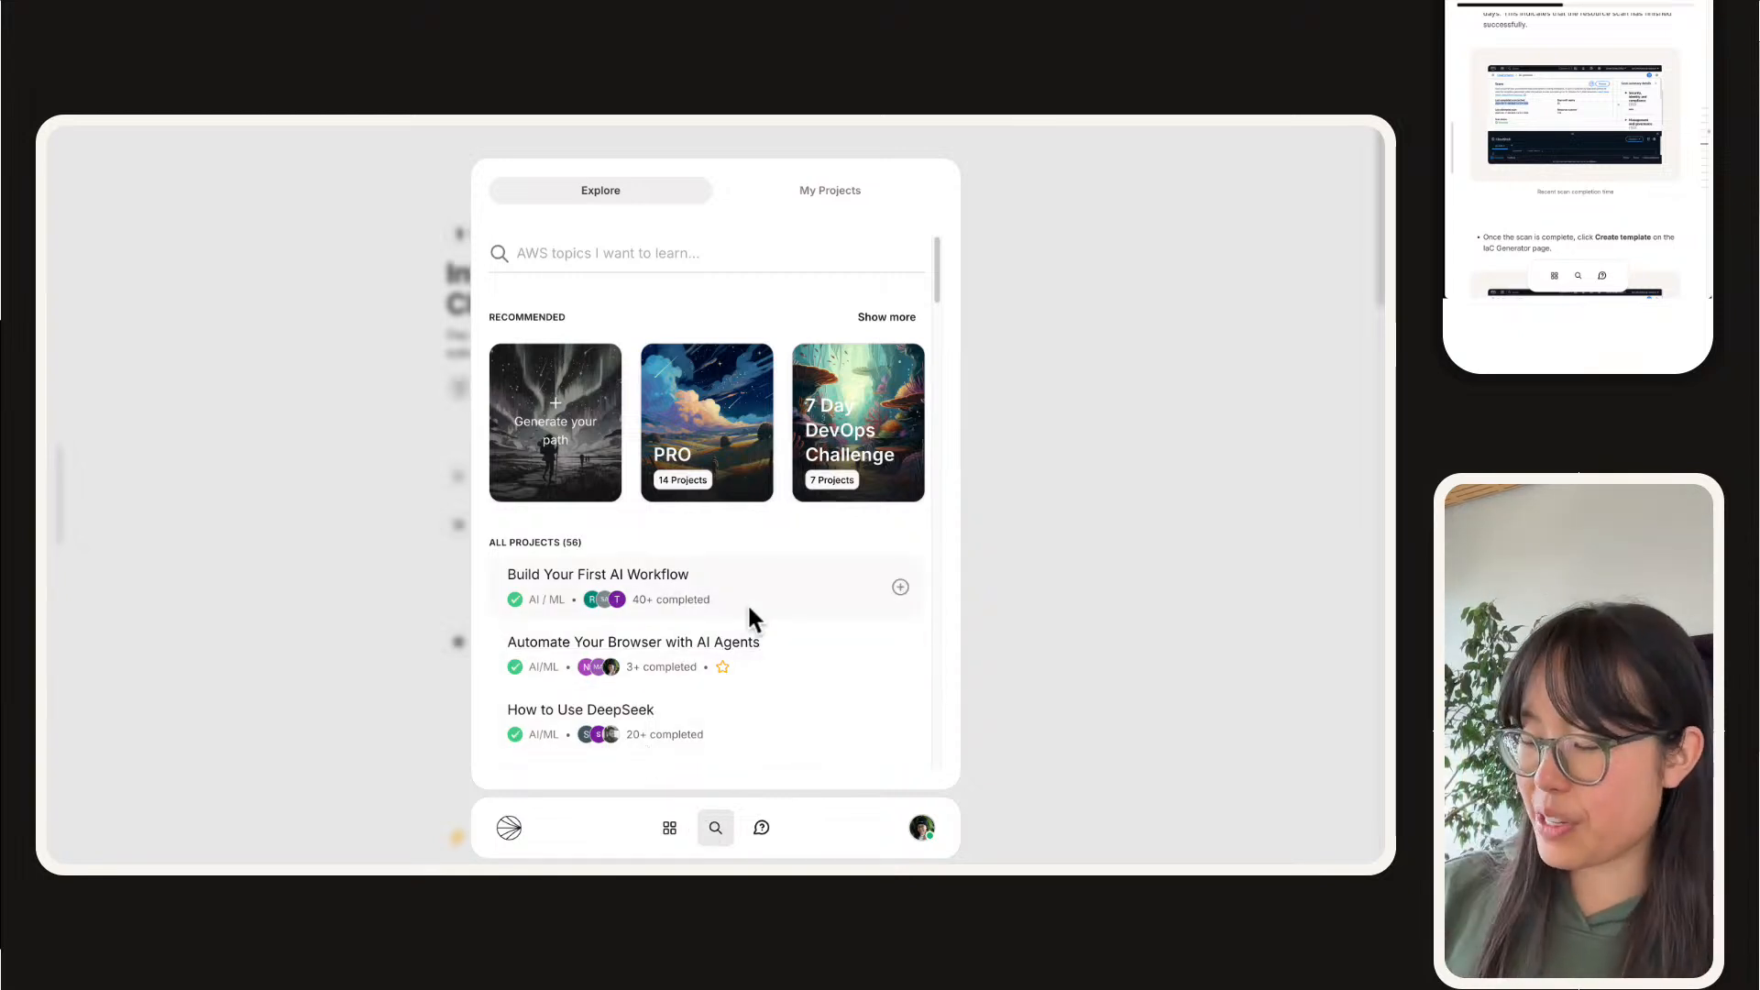
key(super+plus)
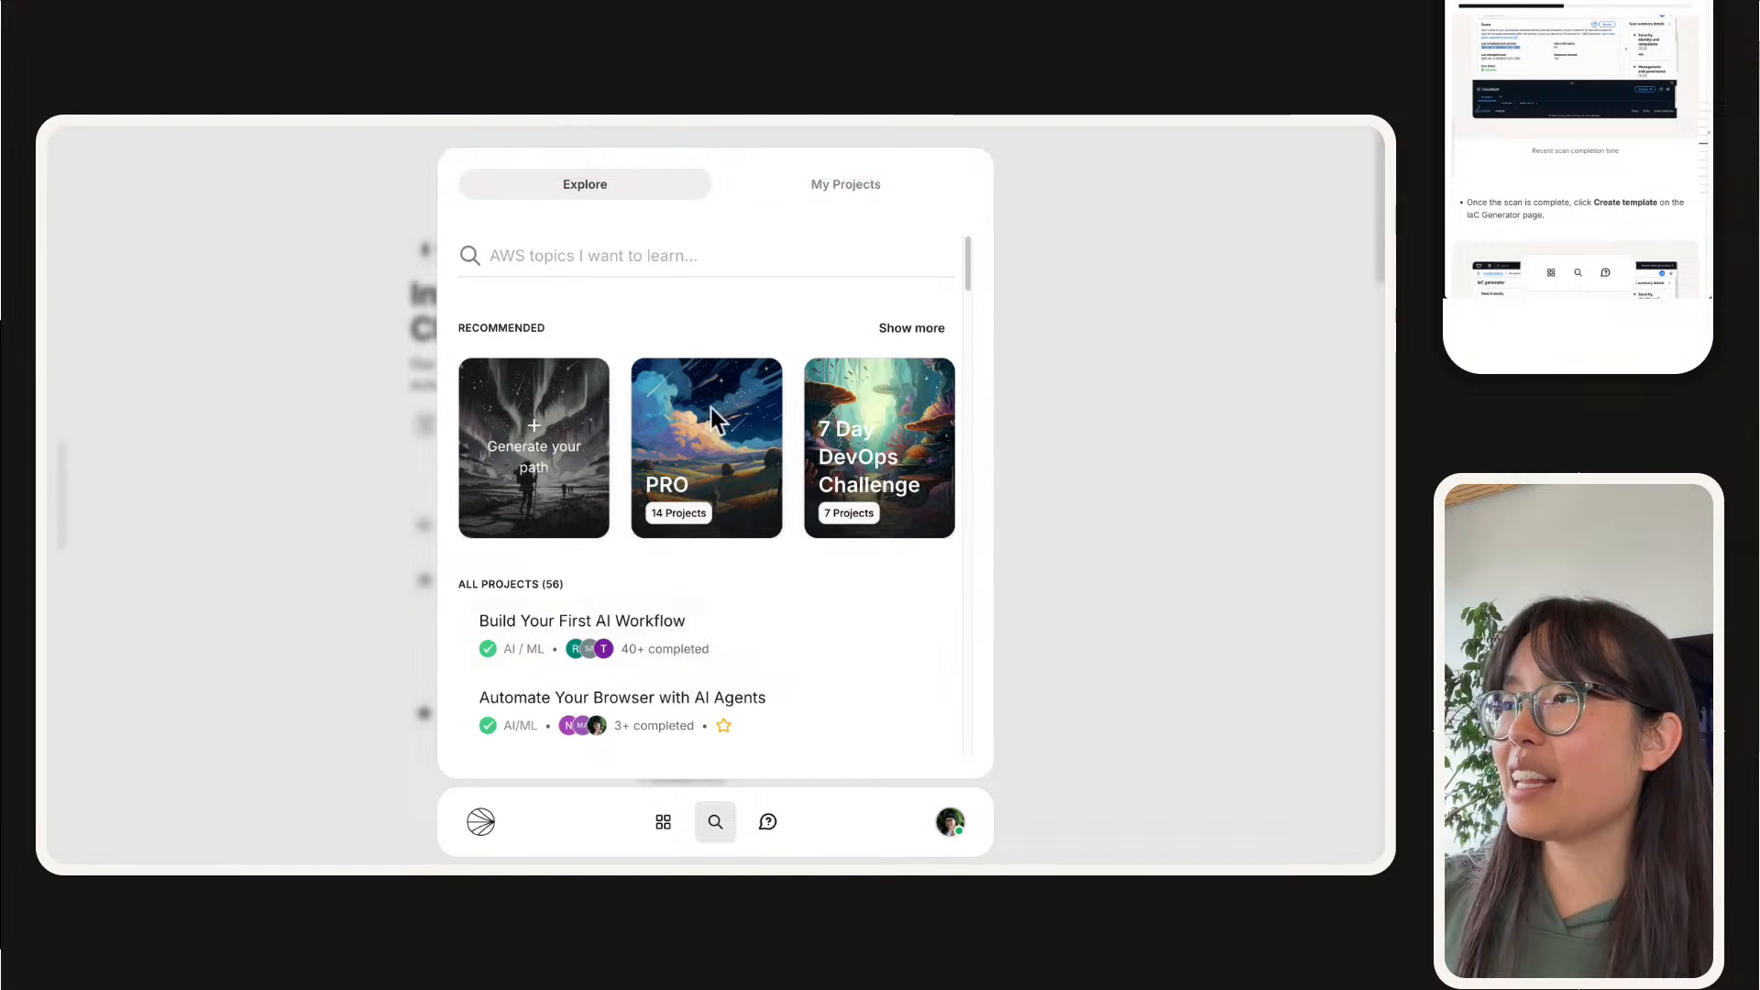
click(711, 407)
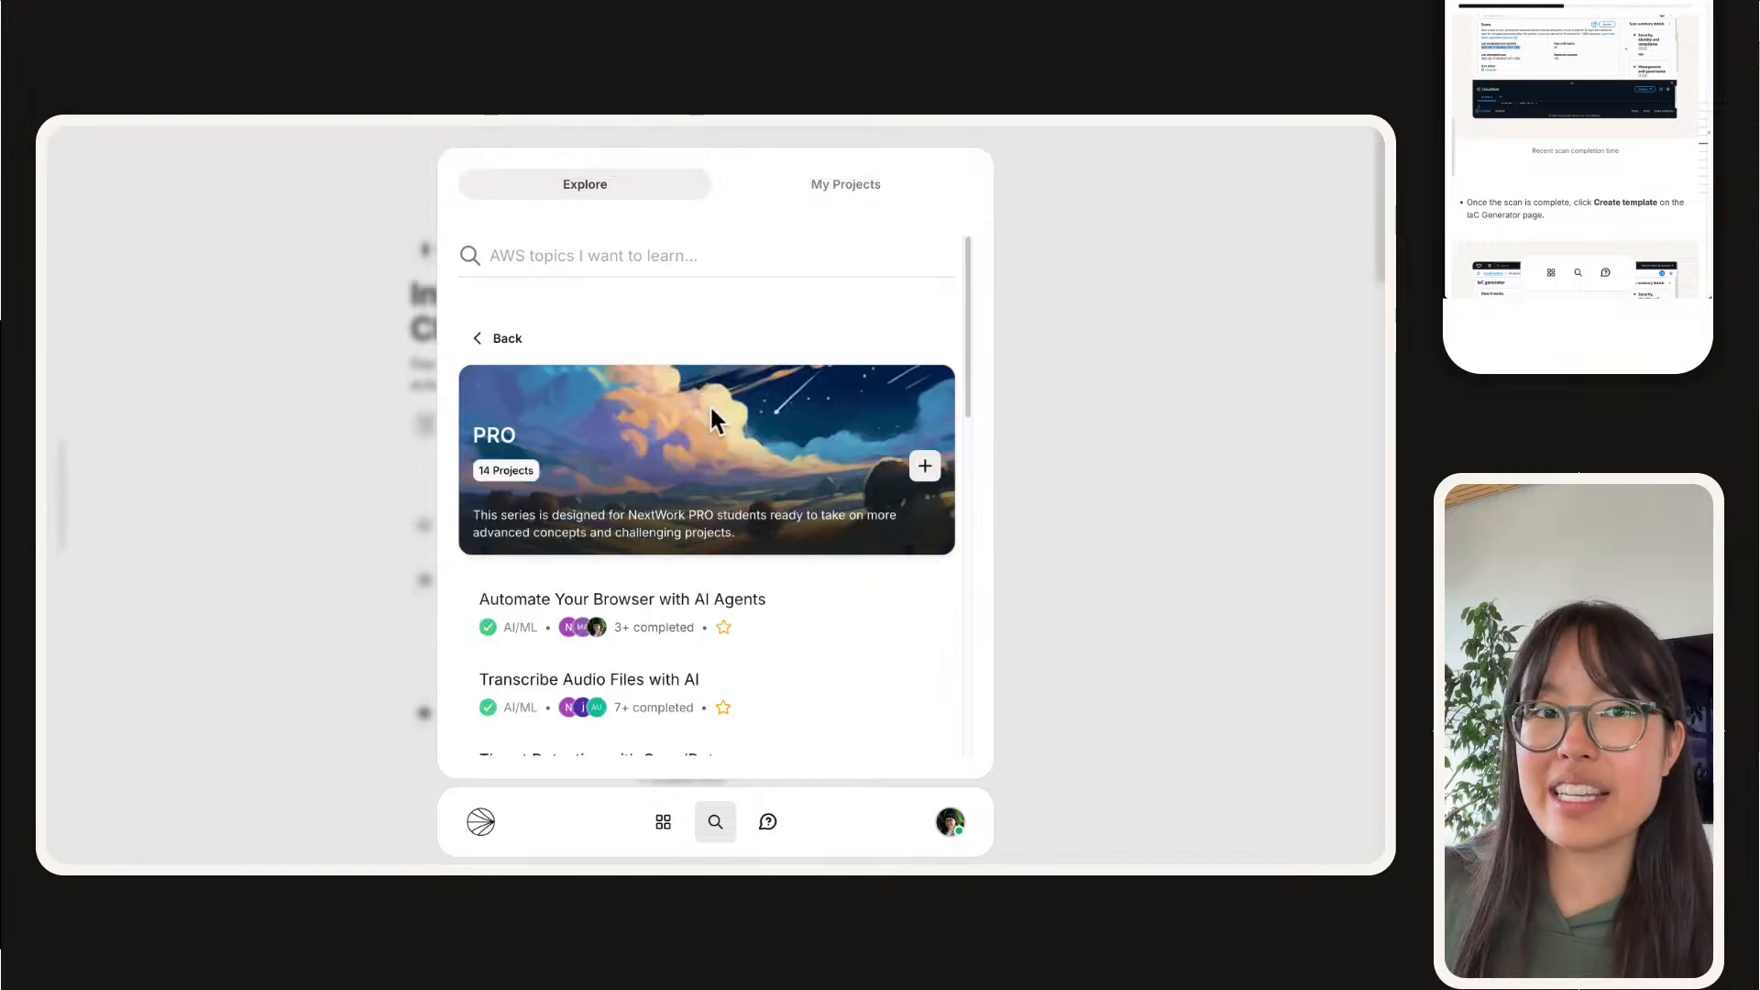
Step: Look through the PRO series' projects, from the AI and Kubernetes ones to the Three-Tier and Secrets Manager ones
scroll(709, 403, down, 3)
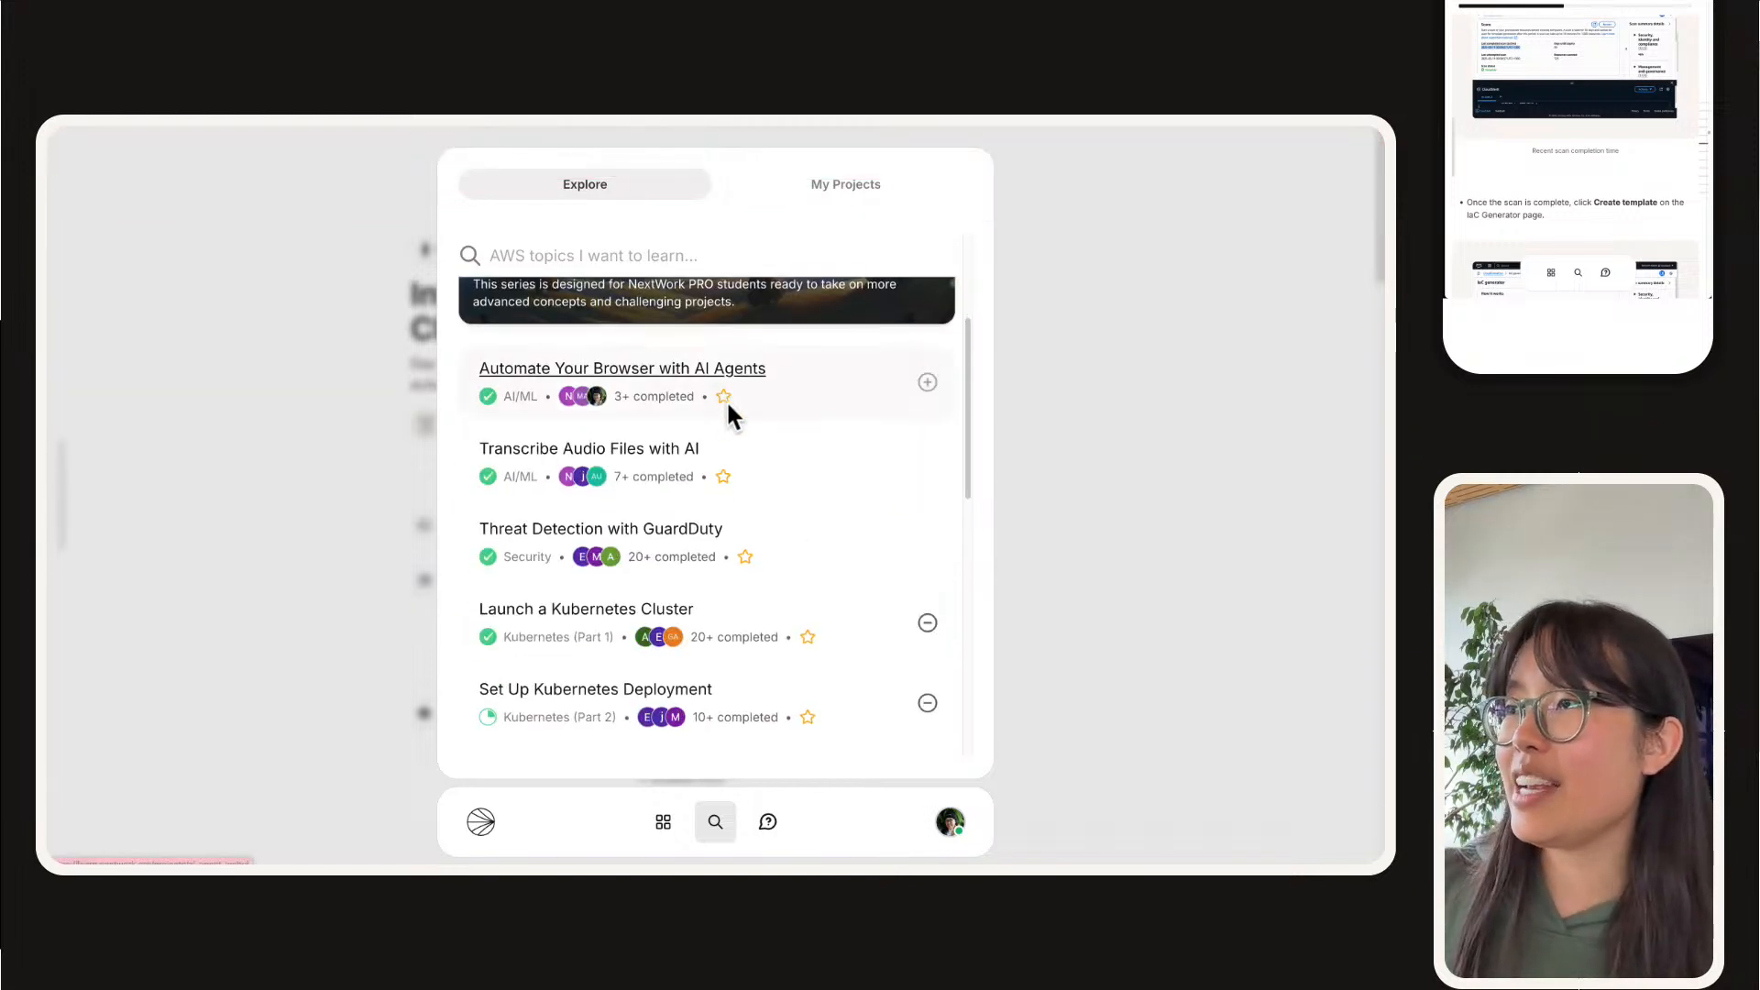
scroll(685, 385, down, 2)
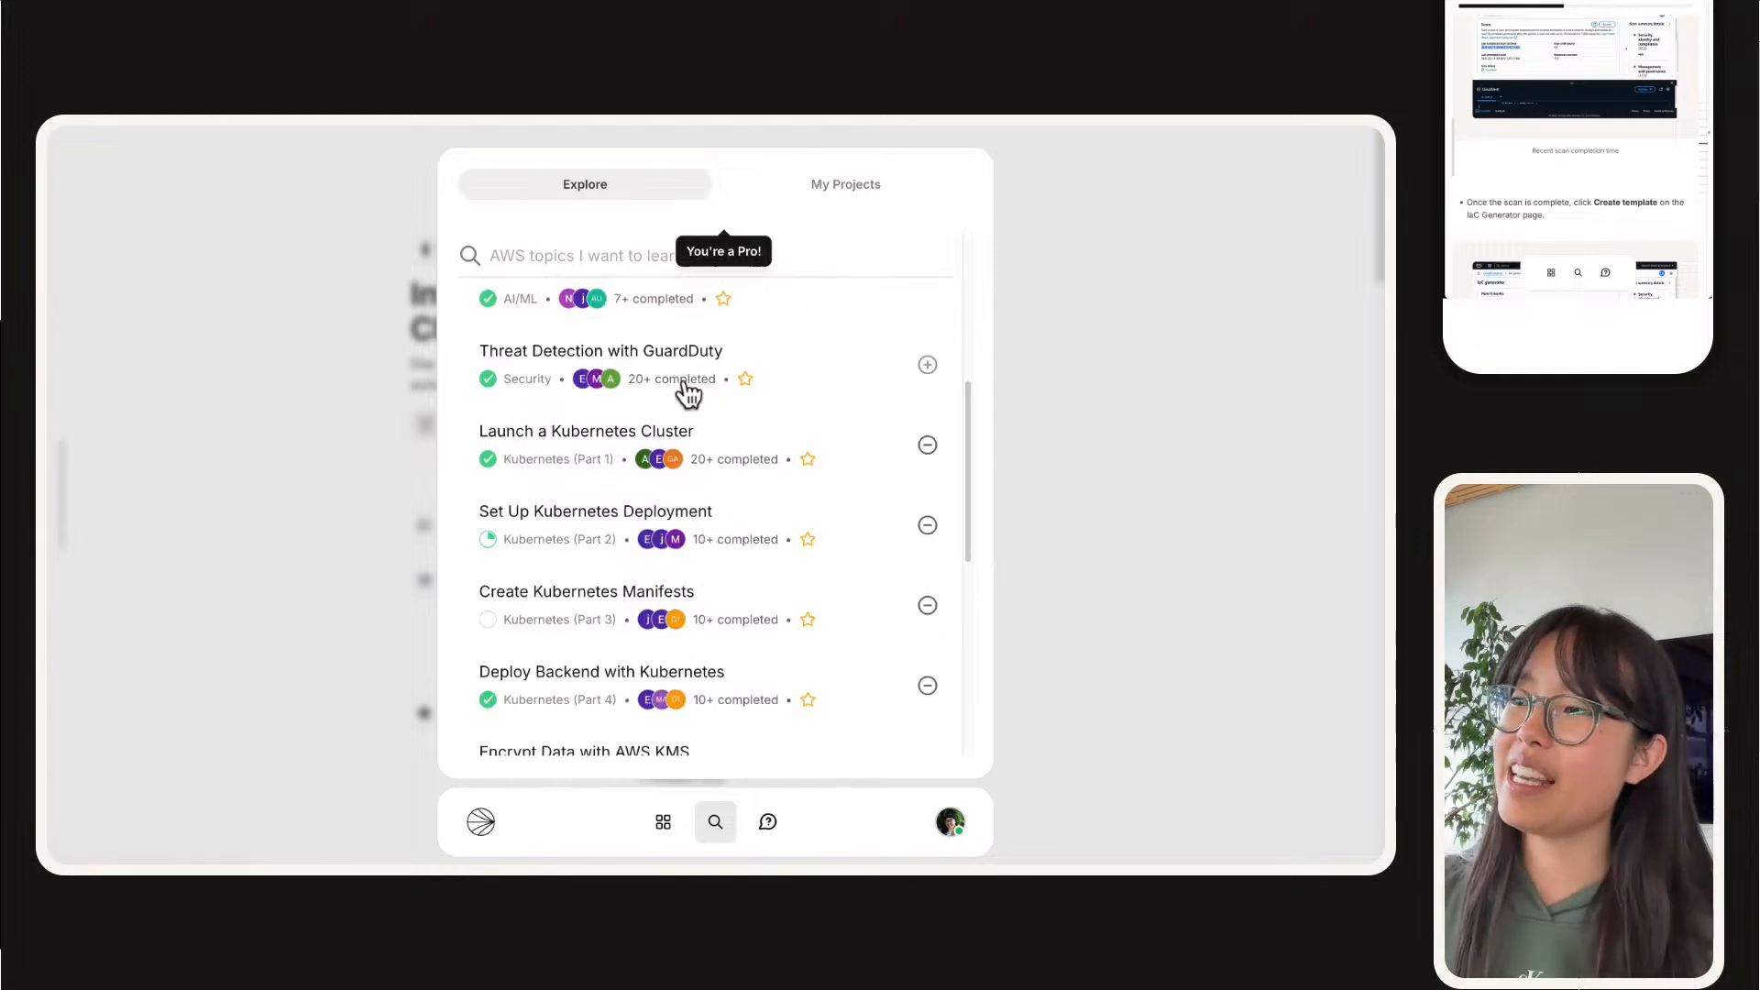
scroll(683, 376, down, 1)
scroll(684, 376, up, 2)
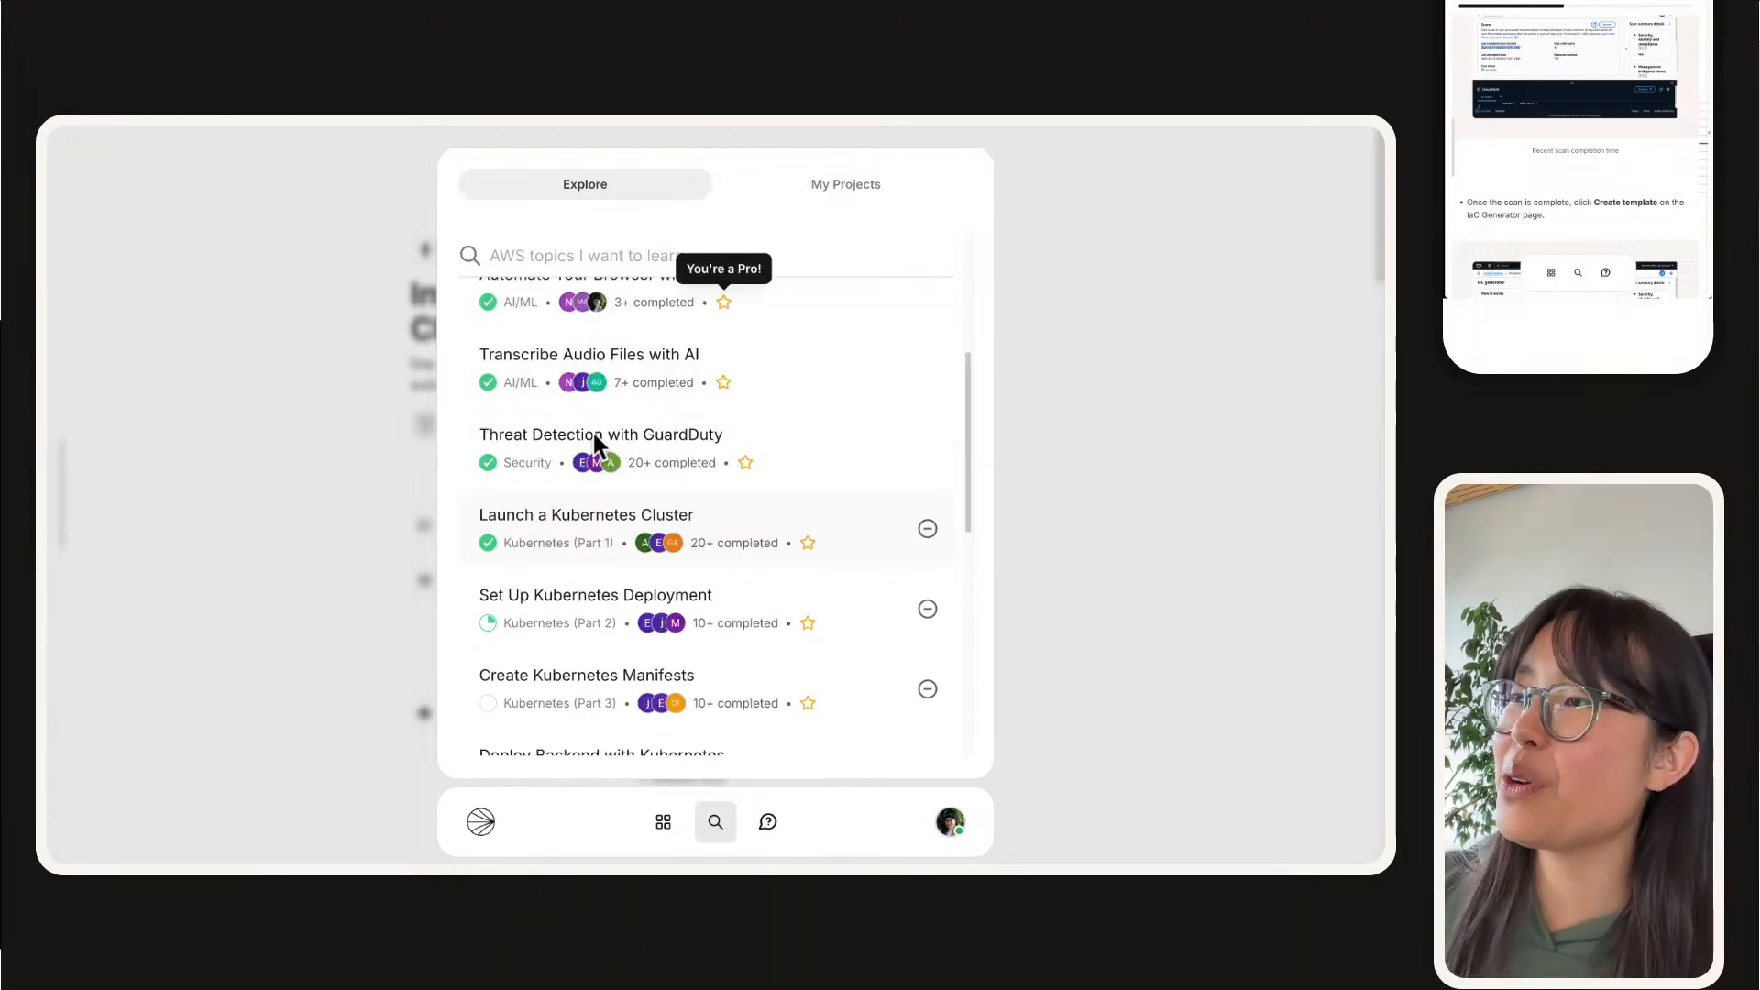
scroll(641, 529, down, 1)
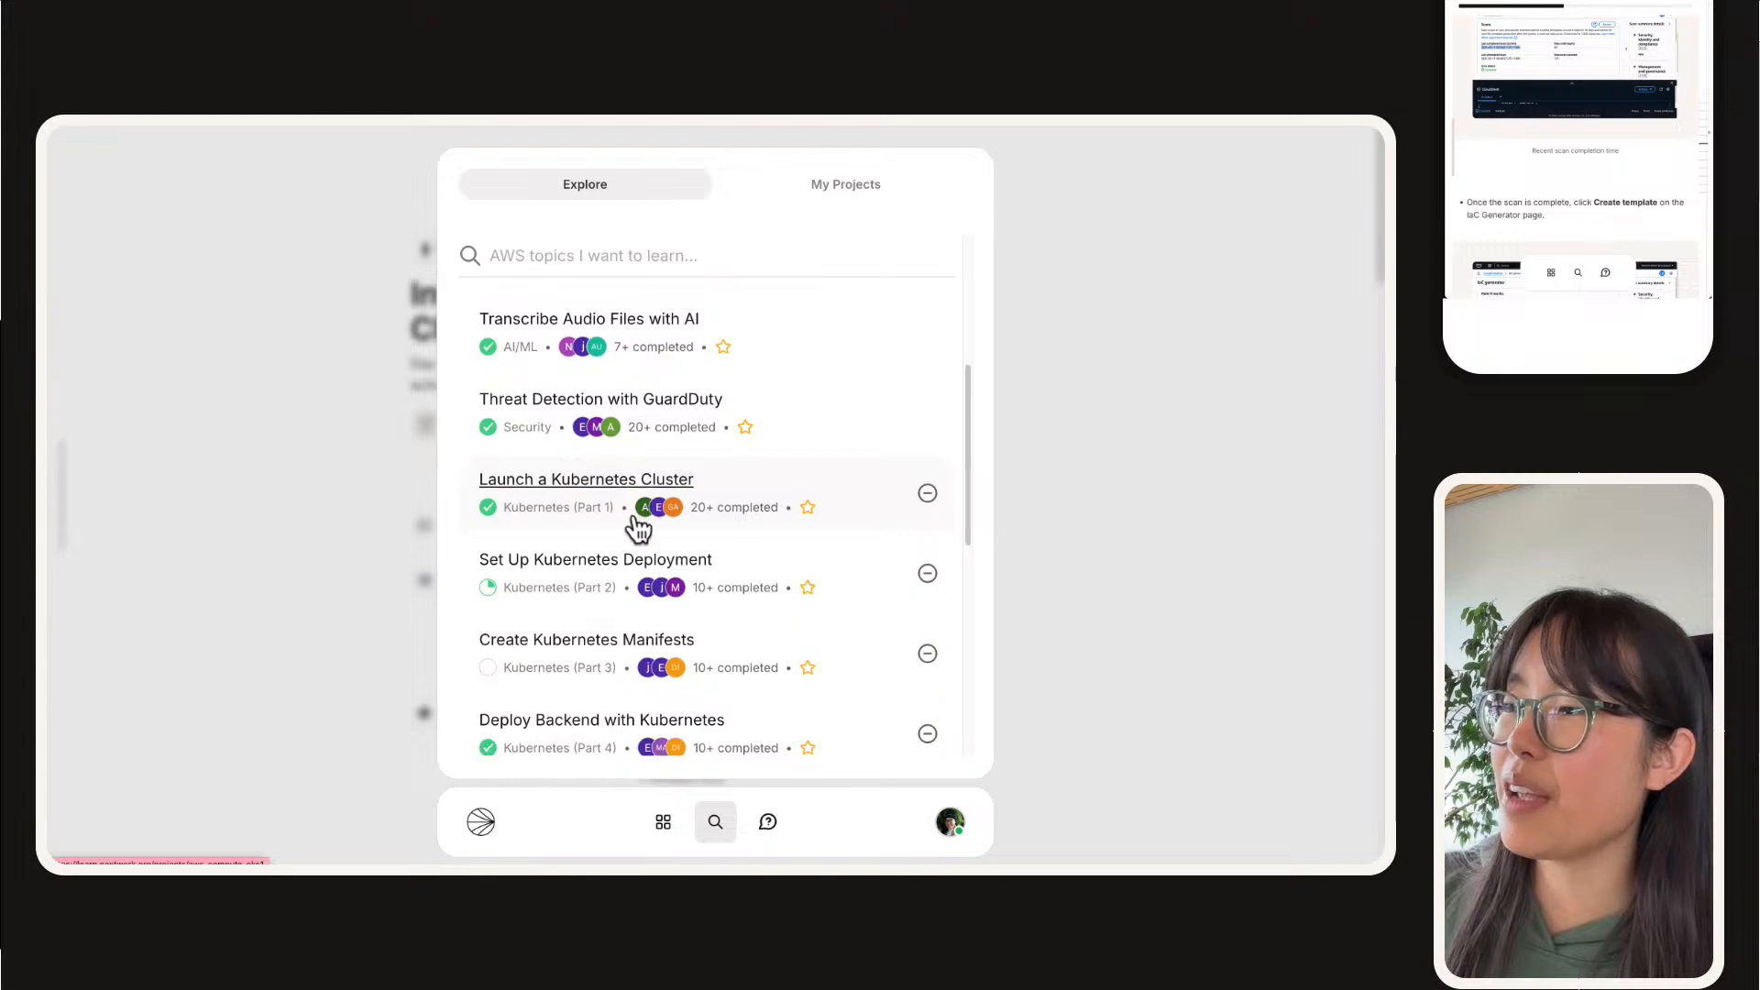
scroll(639, 529, down, 2)
scroll(639, 529, down, 2)
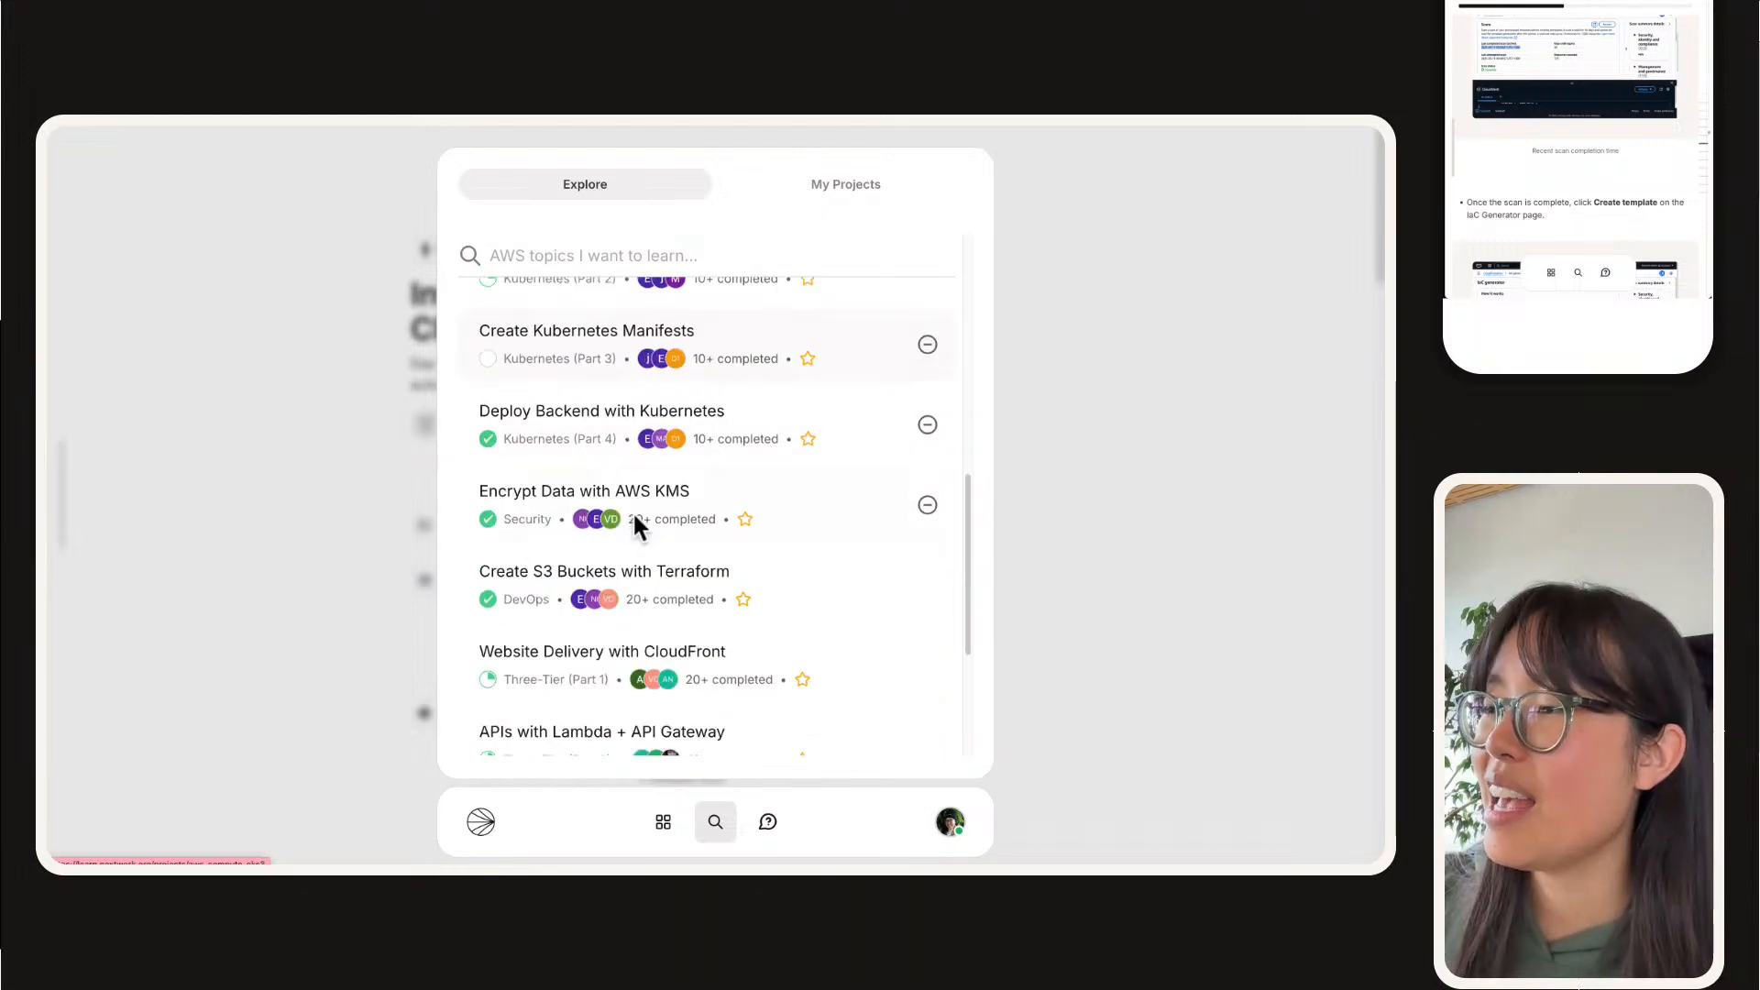
scroll(633, 514, down, 2)
scroll(600, 610, down, 2)
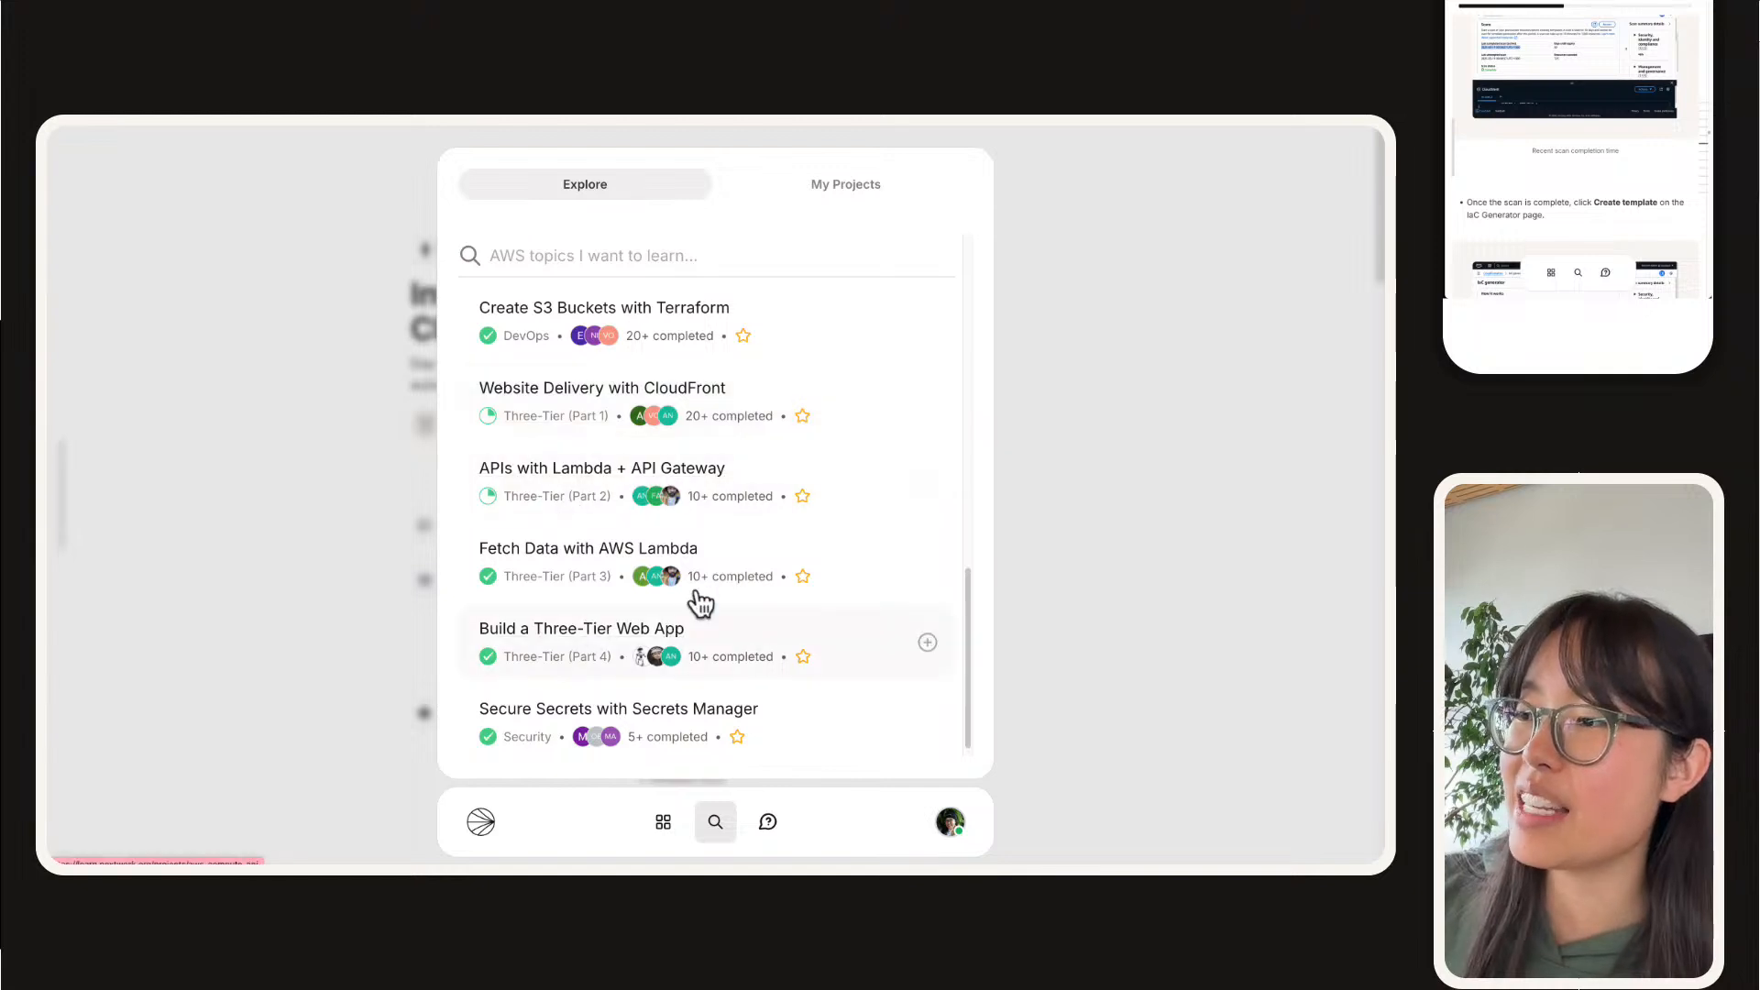
right_click(587, 594)
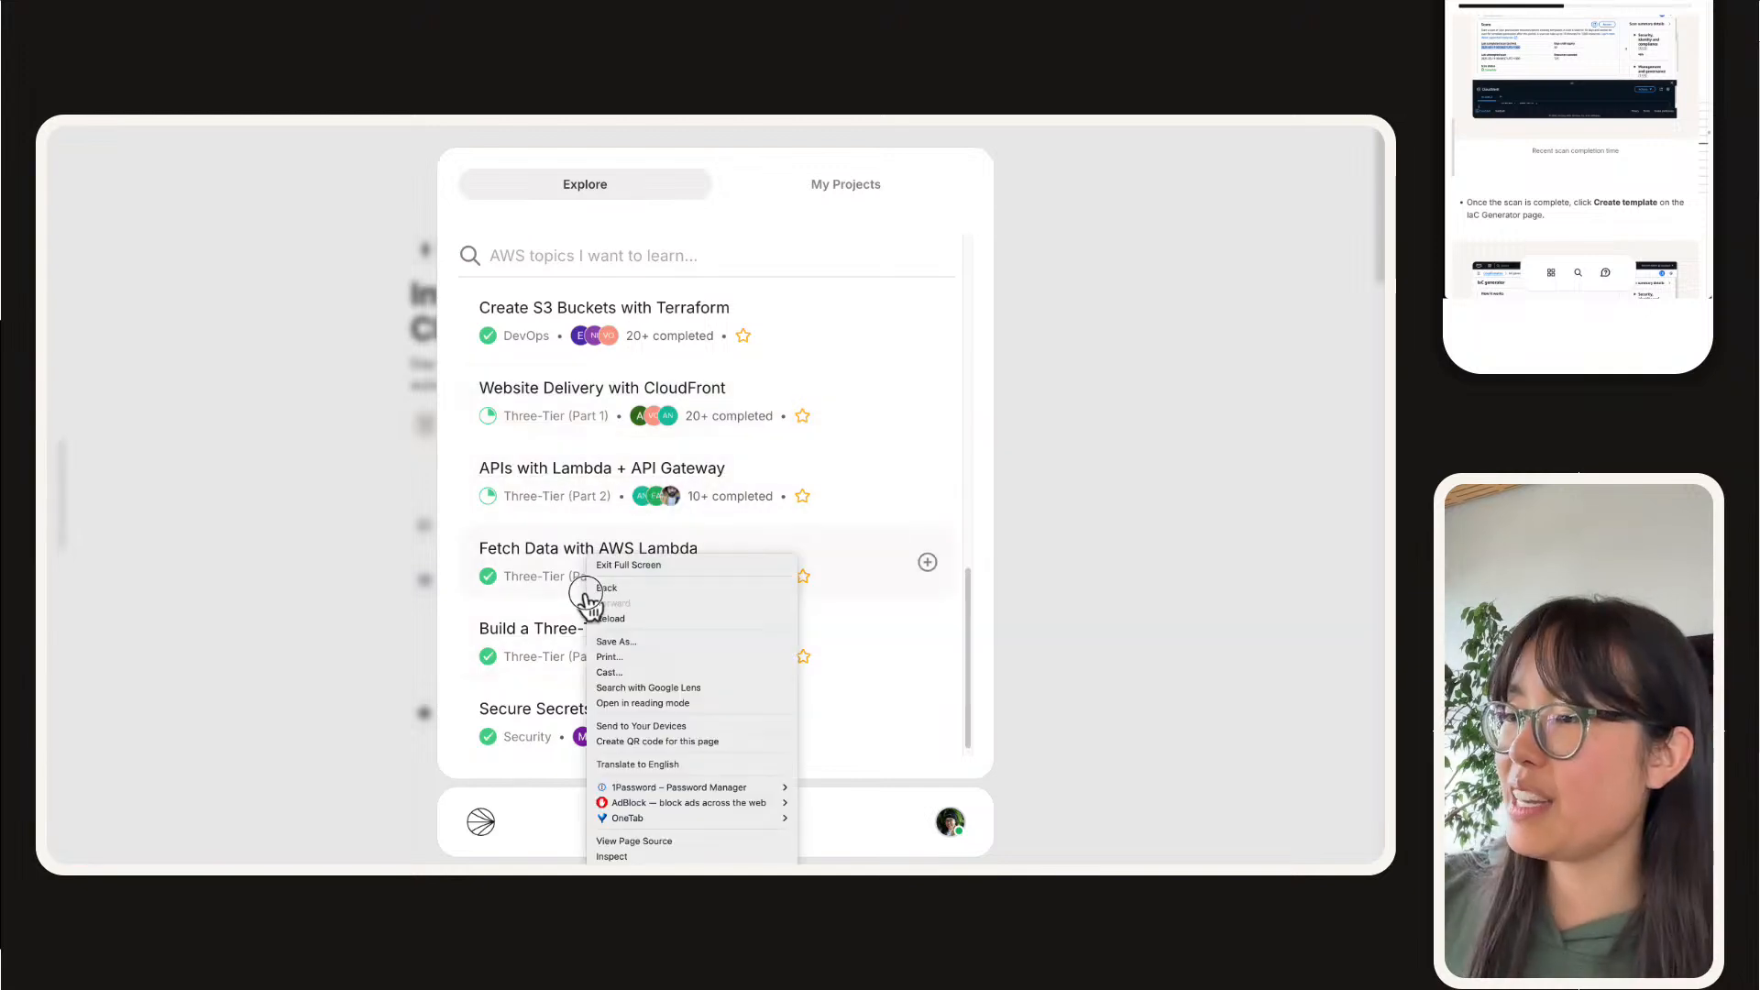
click(502, 542)
scroll(477, 500, down, 1)
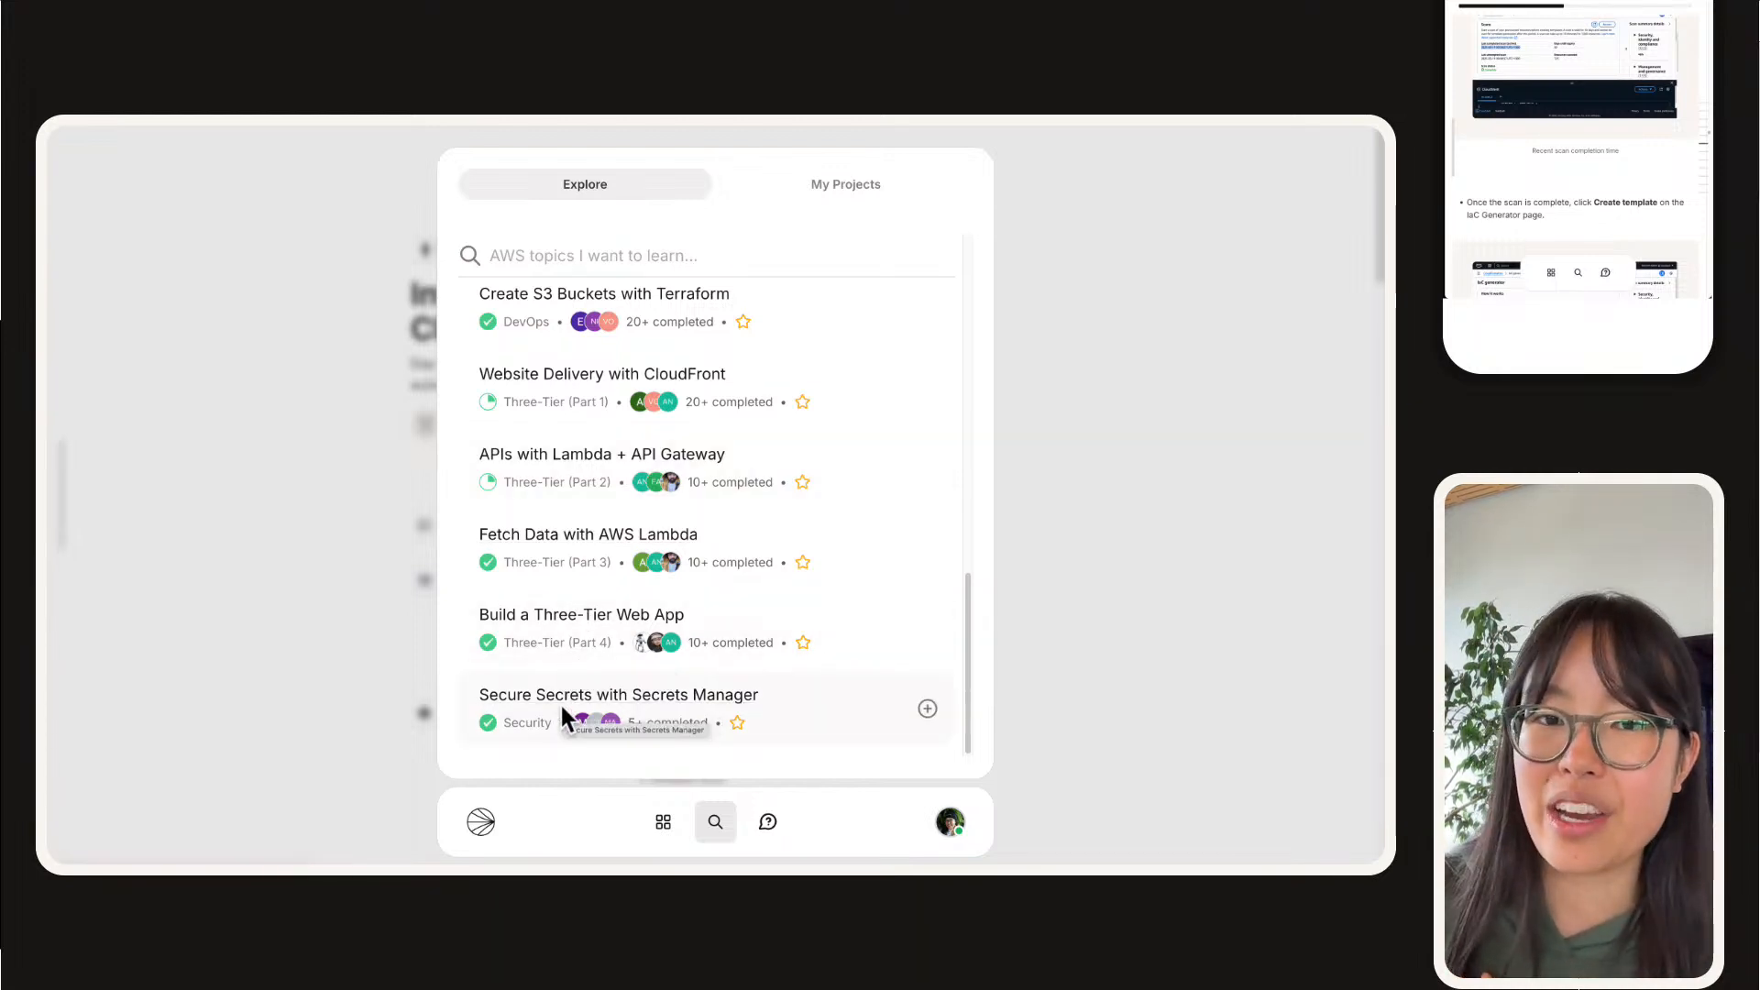
scroll(601, 695, up, 5)
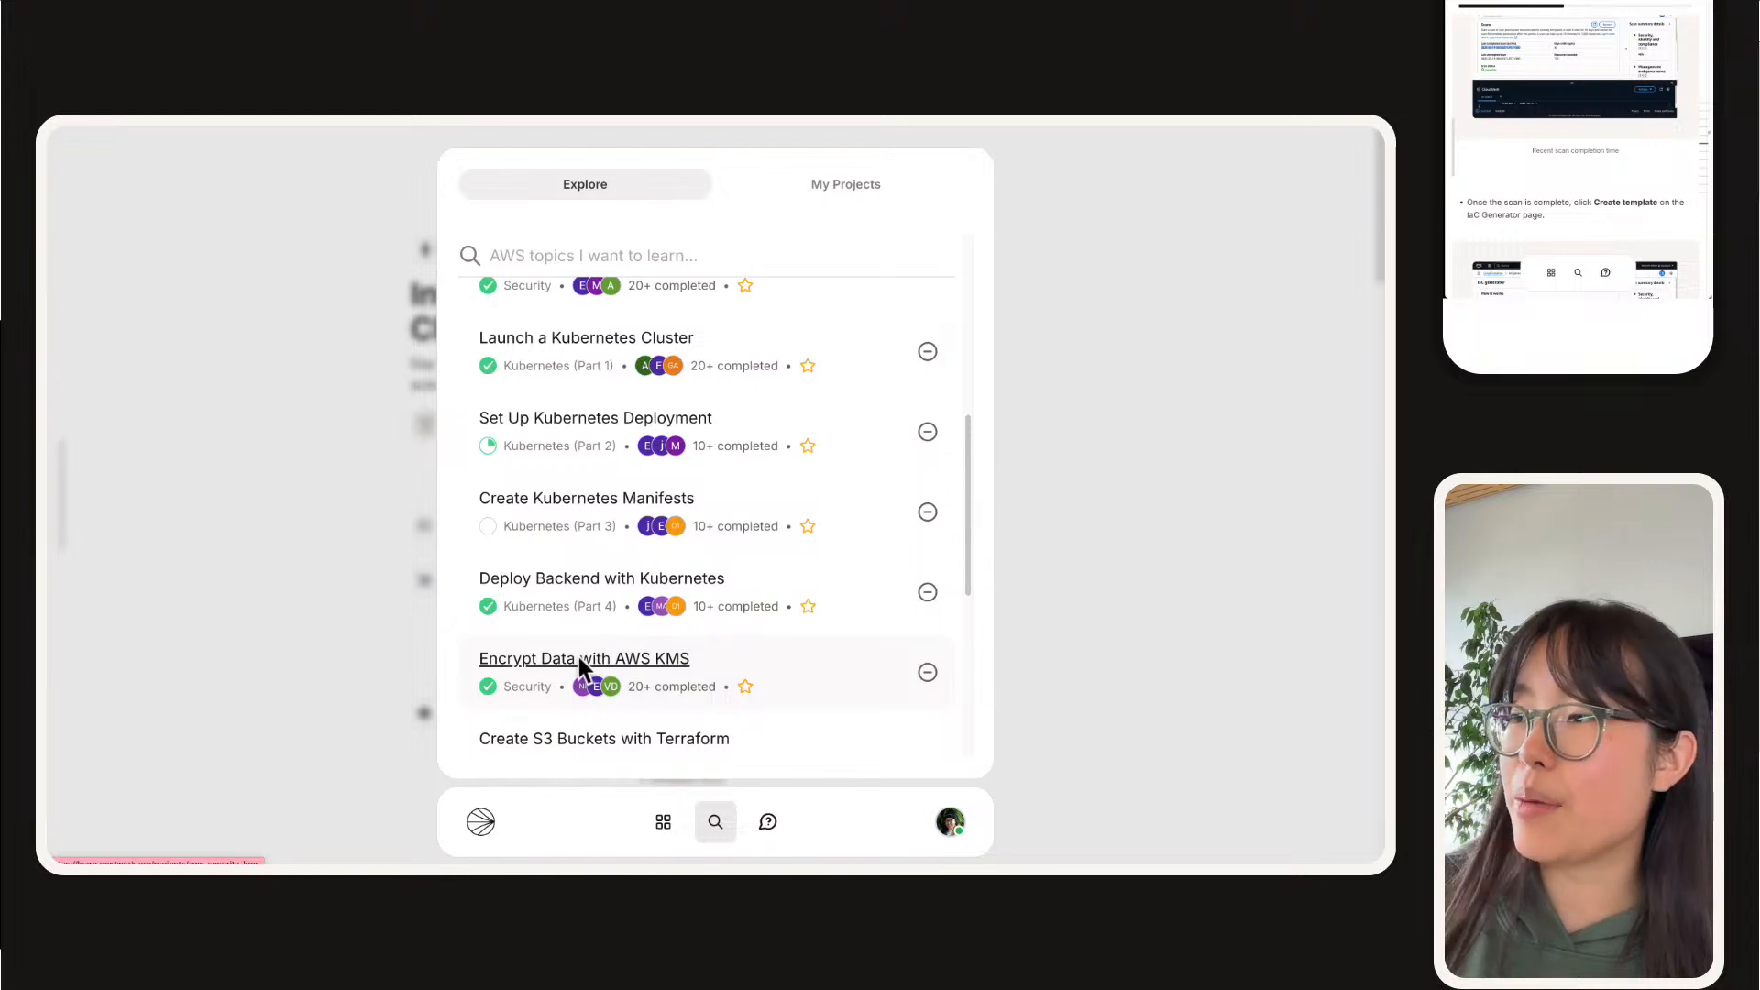
Step: Go back over the PRO series' AI, GuardDuty, Kubernetes, KMS and Terraform projects
scroll(579, 656, up, 2)
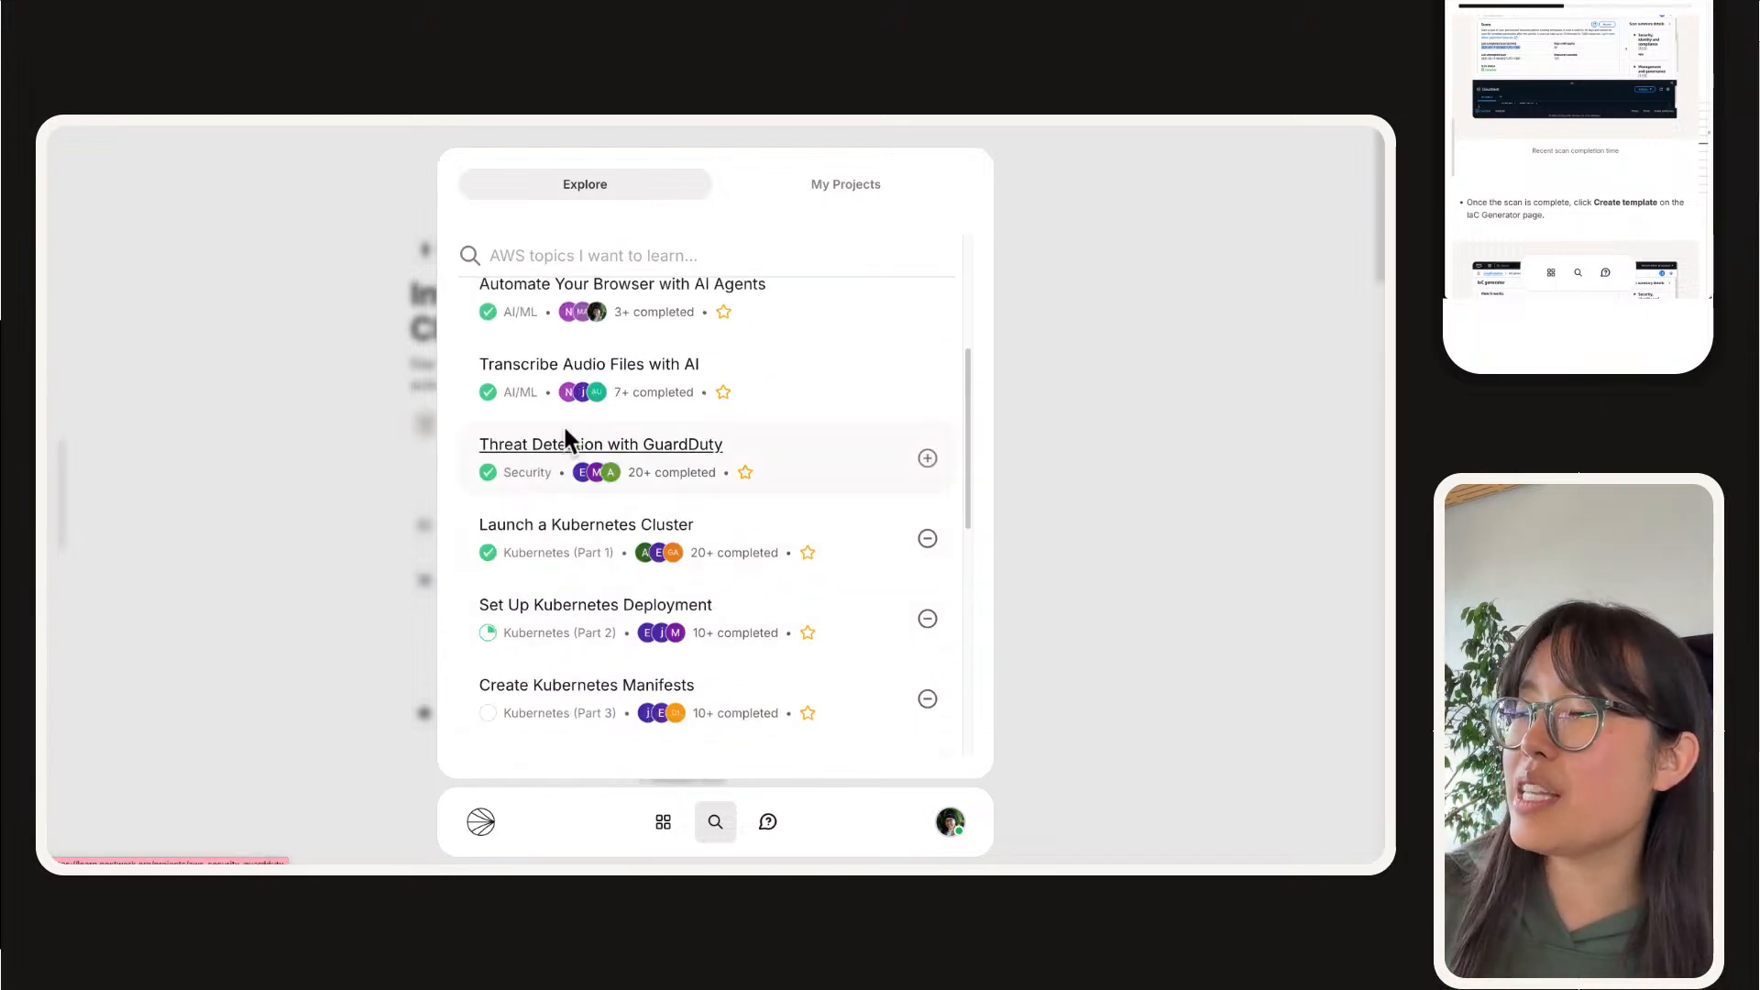
scroll(519, 453, up, 2)
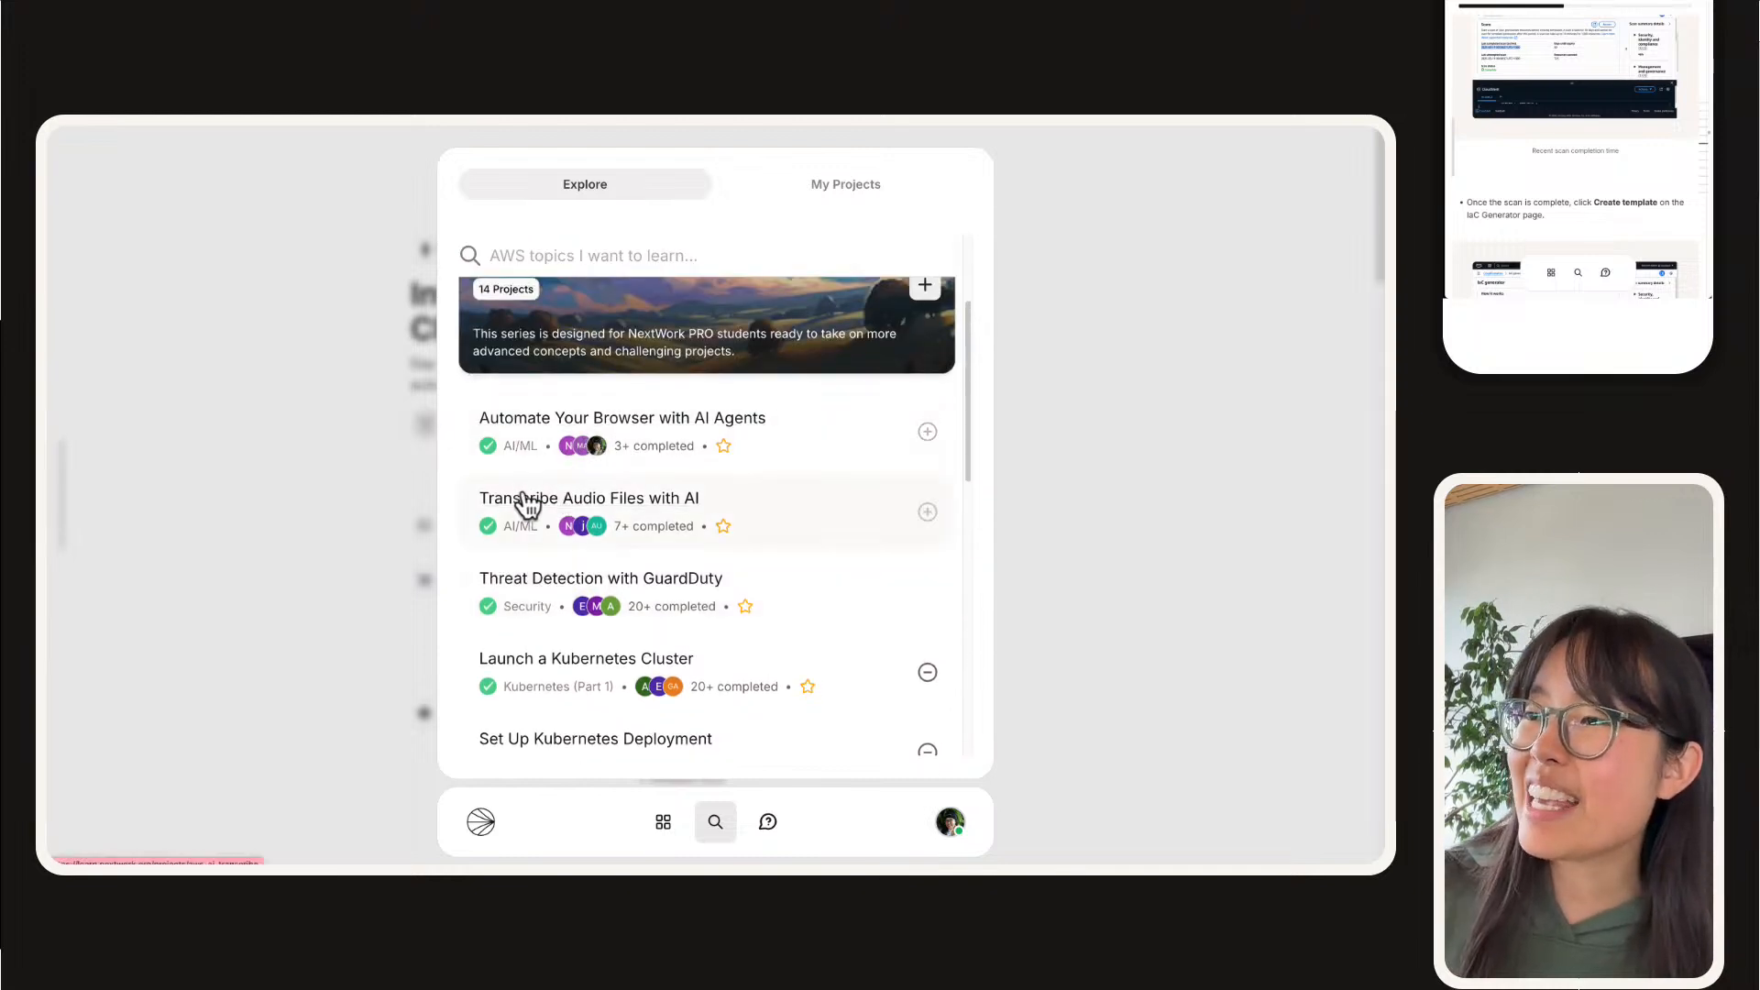
scroll(578, 440, down, 6)
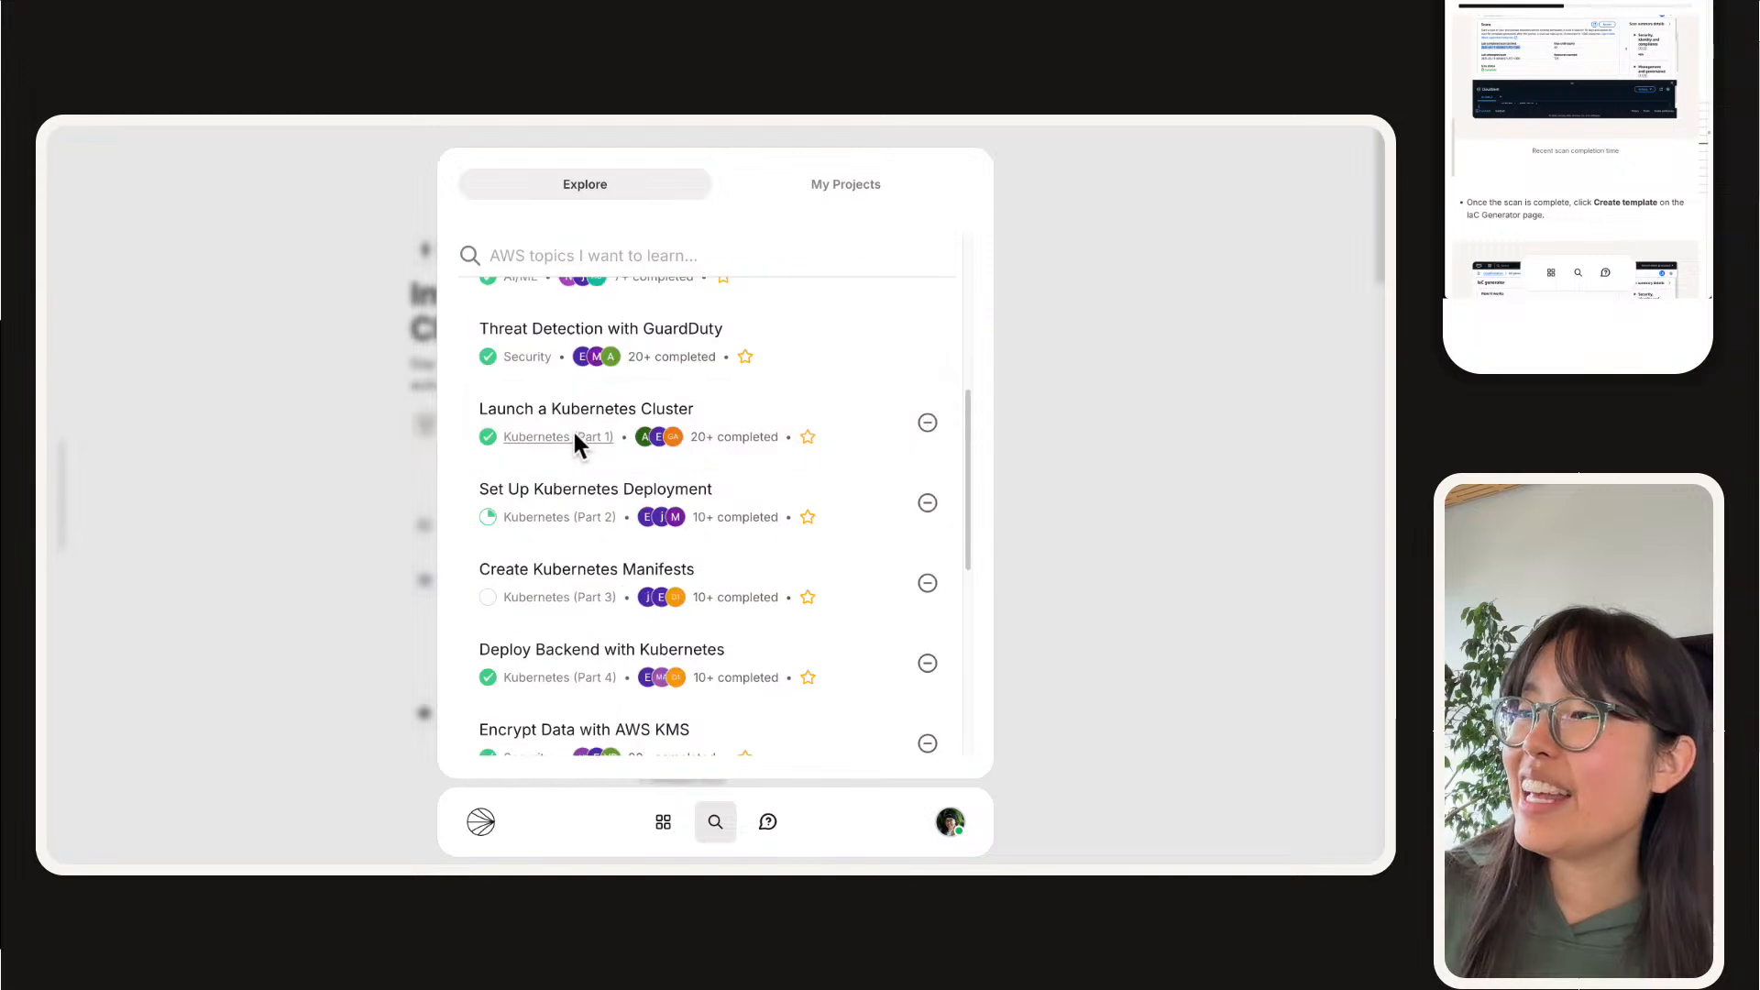
scroll(573, 431, down, 5)
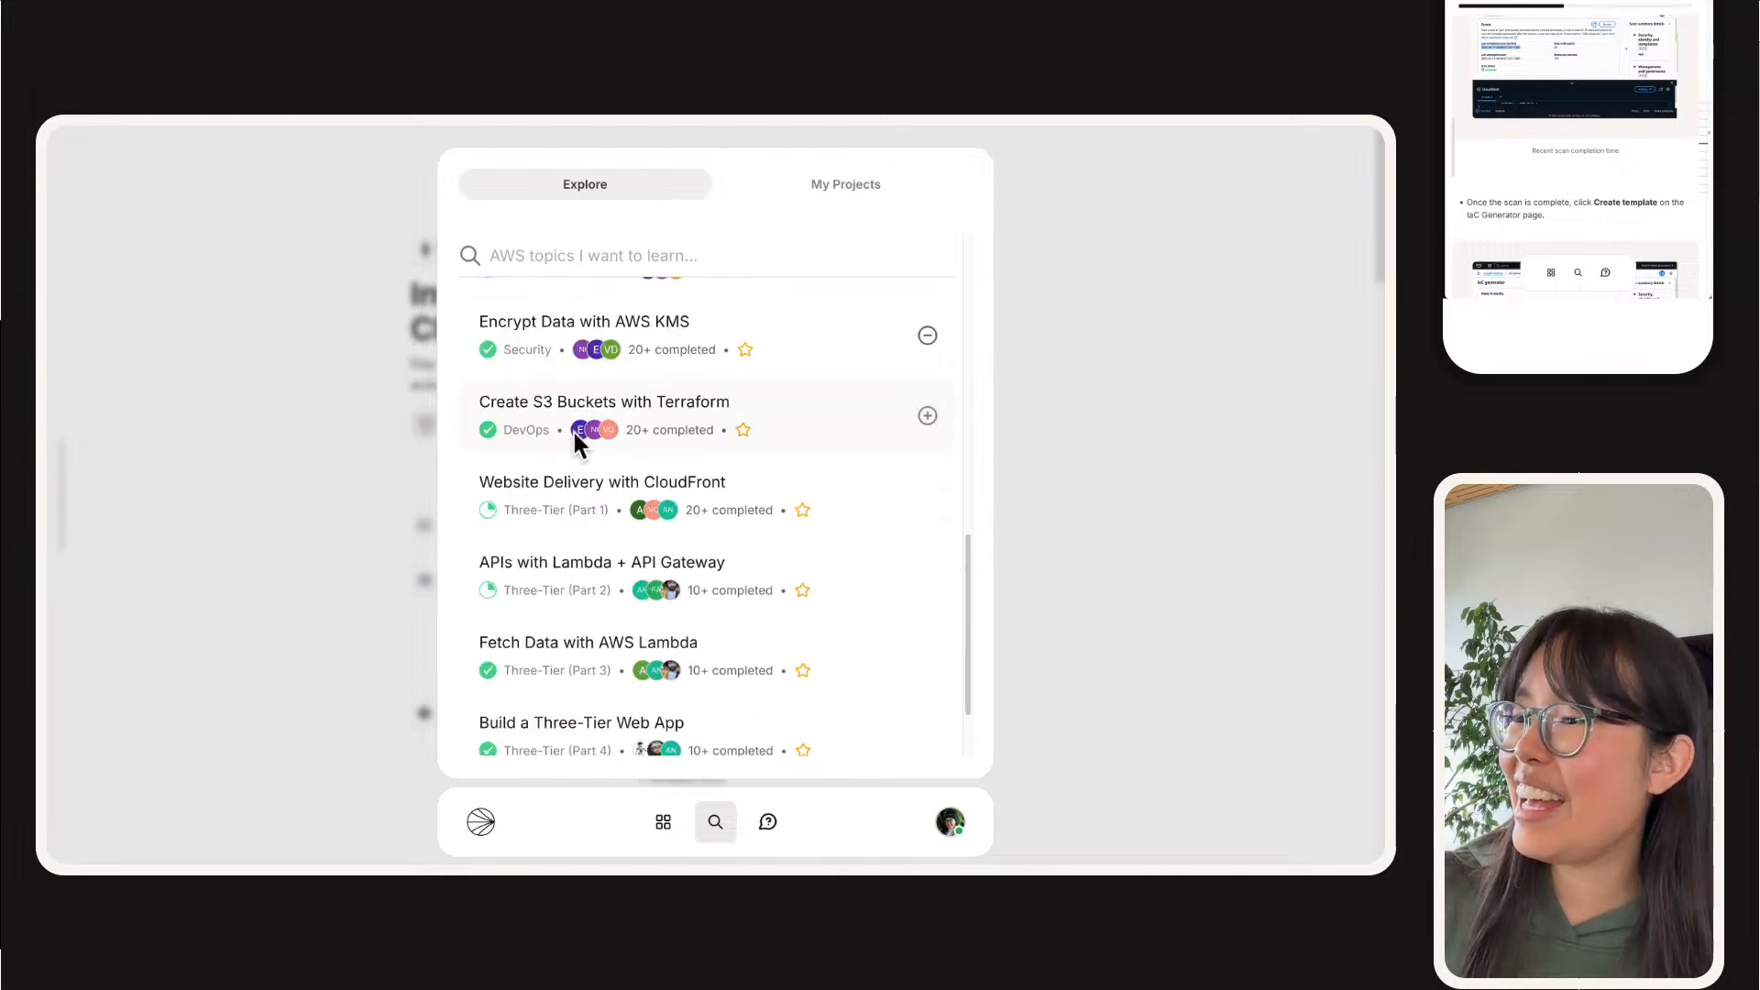
scroll(597, 550, up, 5)
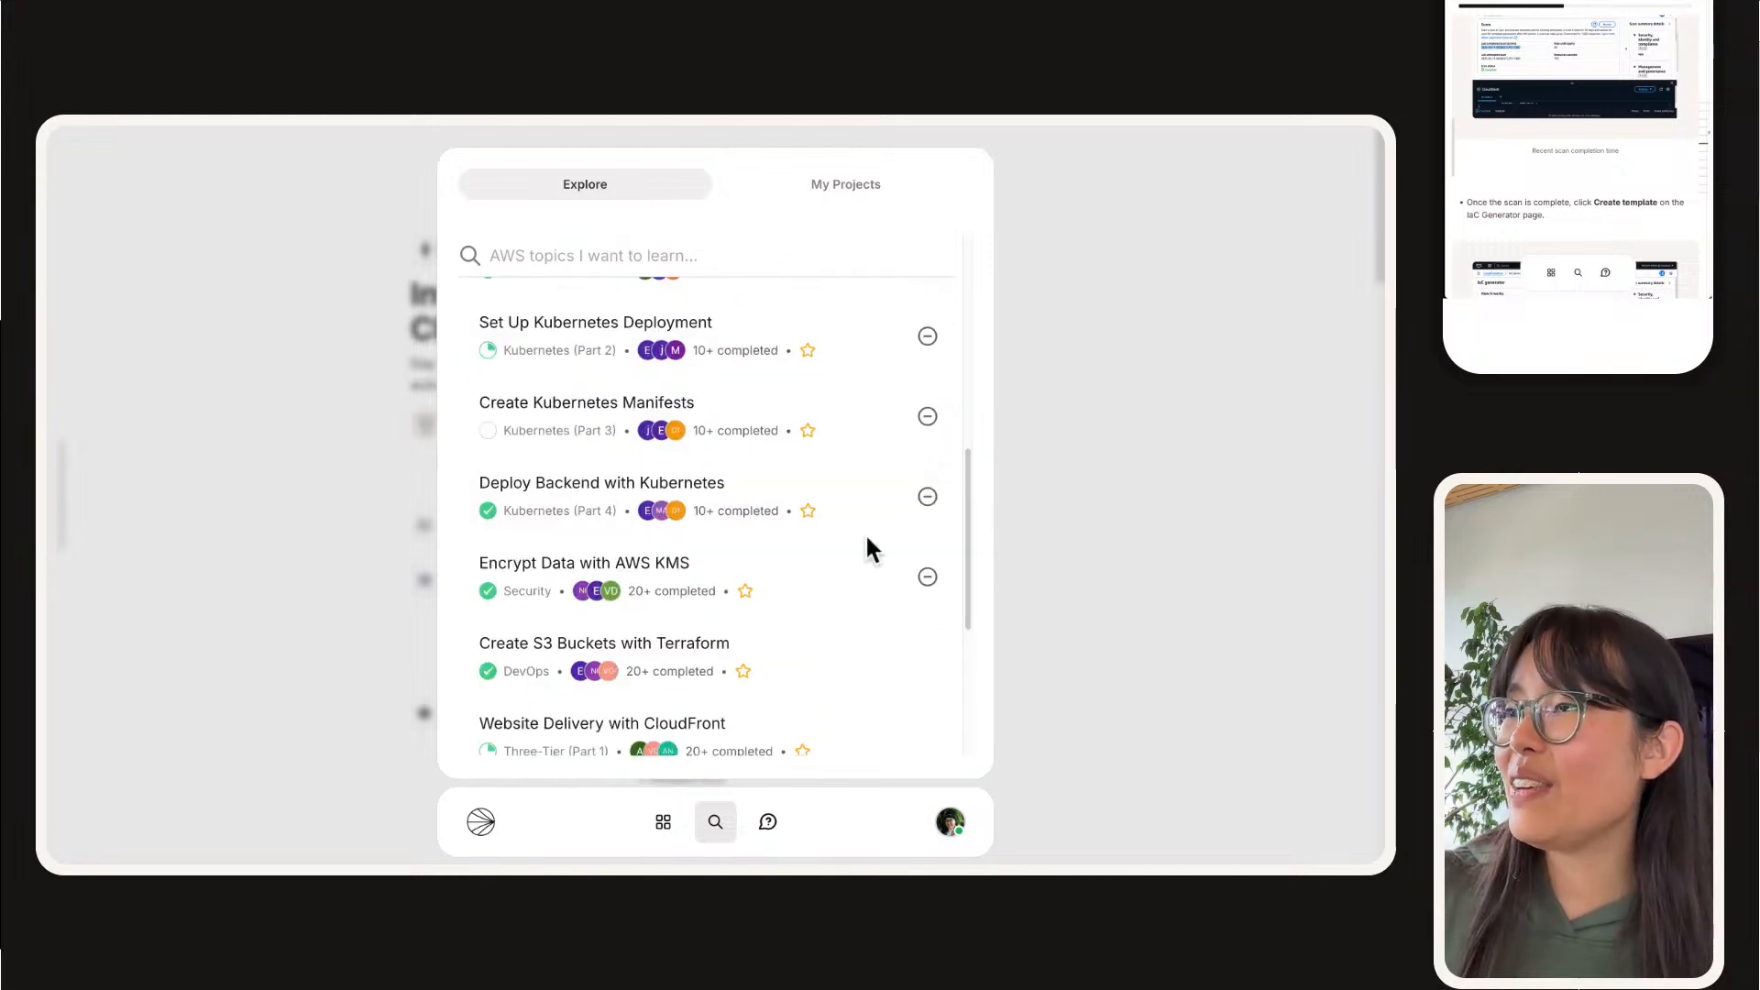
scroll(822, 519, up, 8)
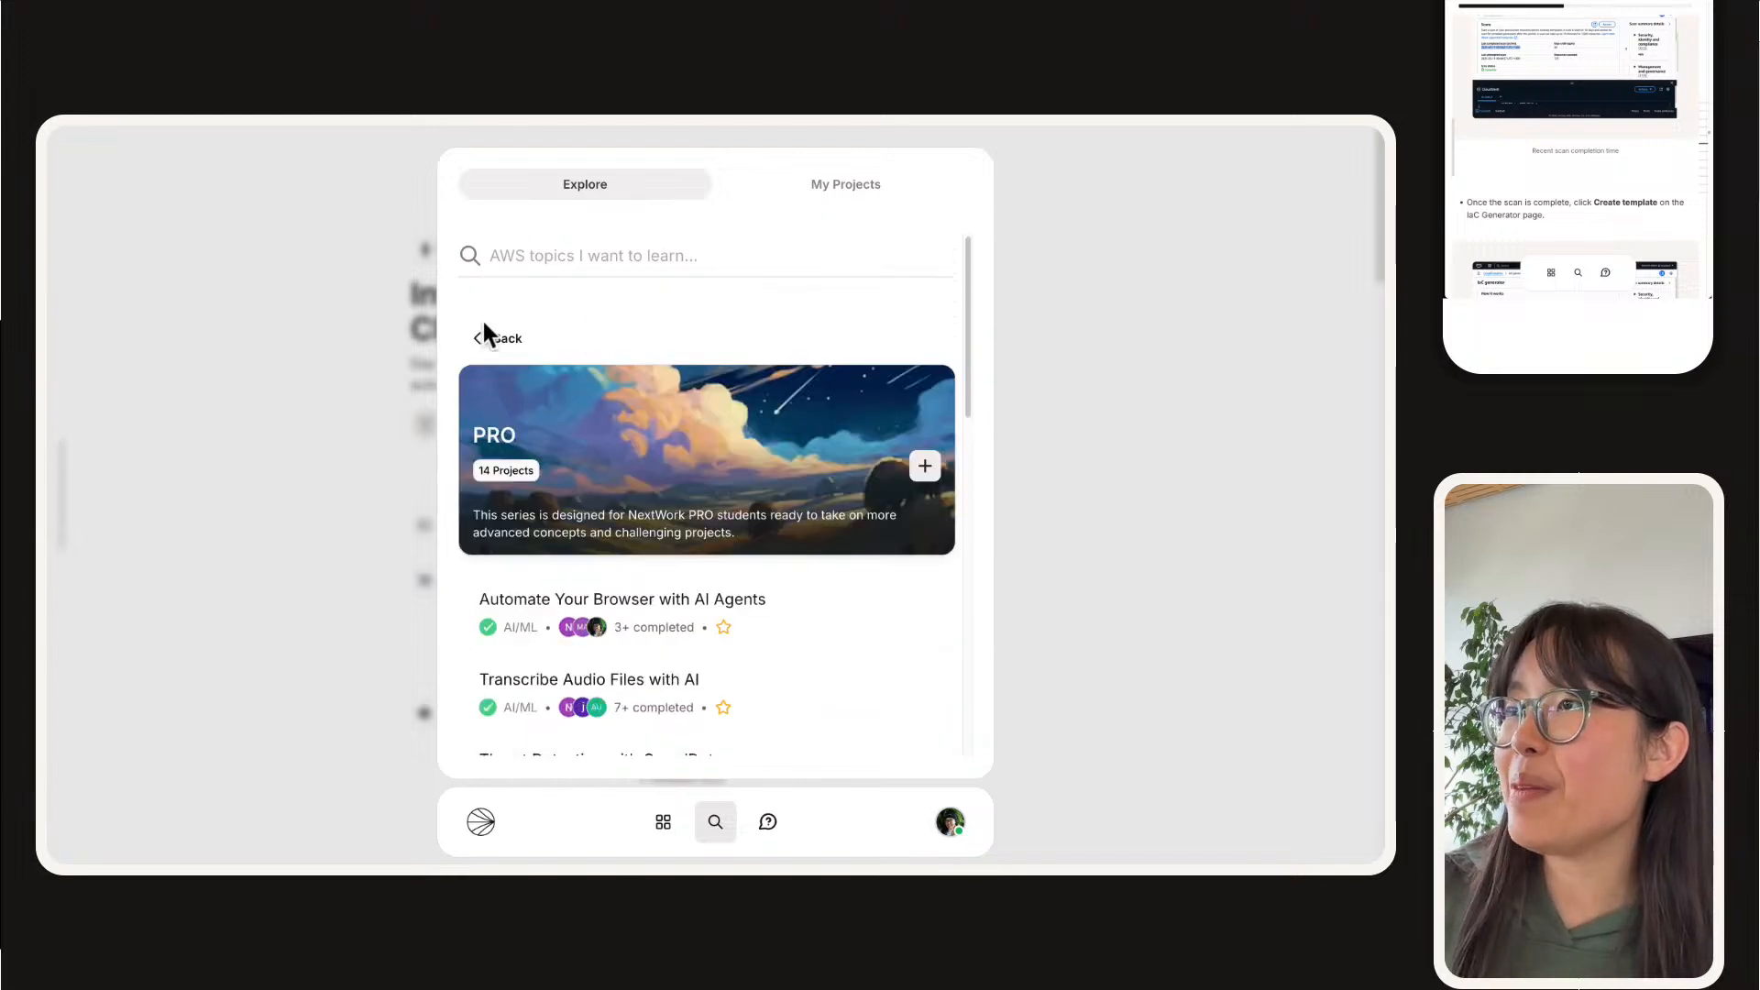
Step: Leave the PRO series, open the 7 Day DevOps Challenge series and look through its projects down to Infrastructure as Code with CloudFormation
click(502, 341)
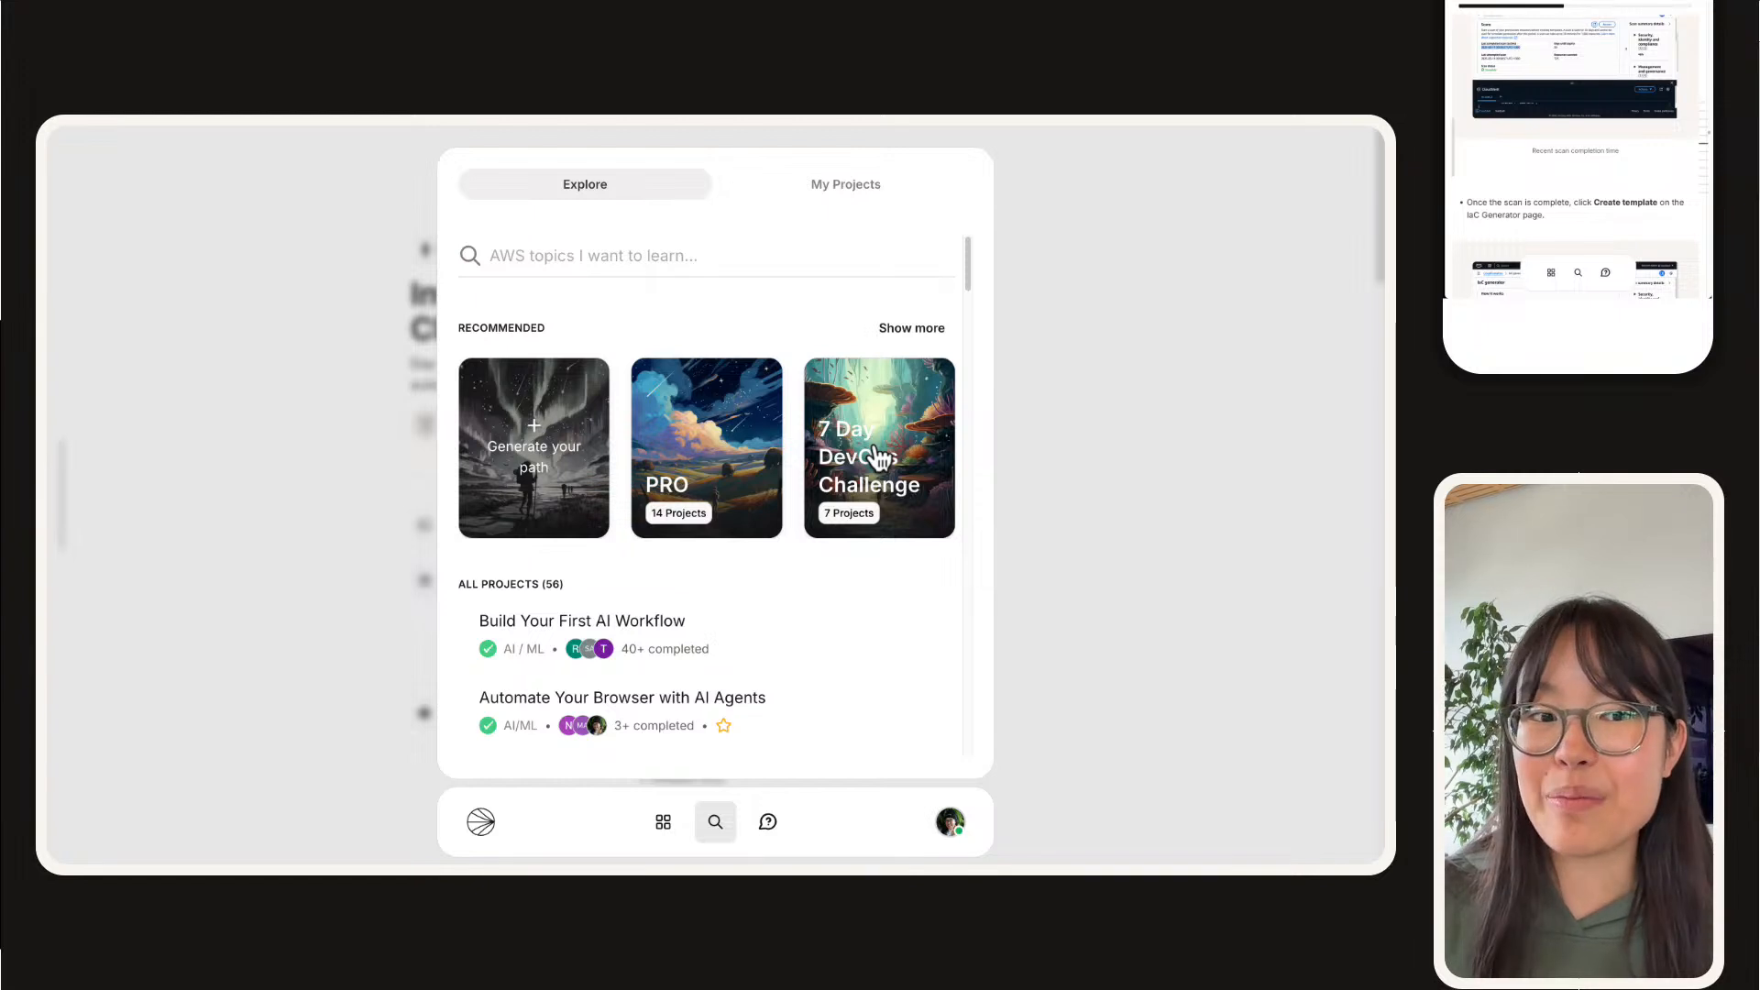
click(903, 471)
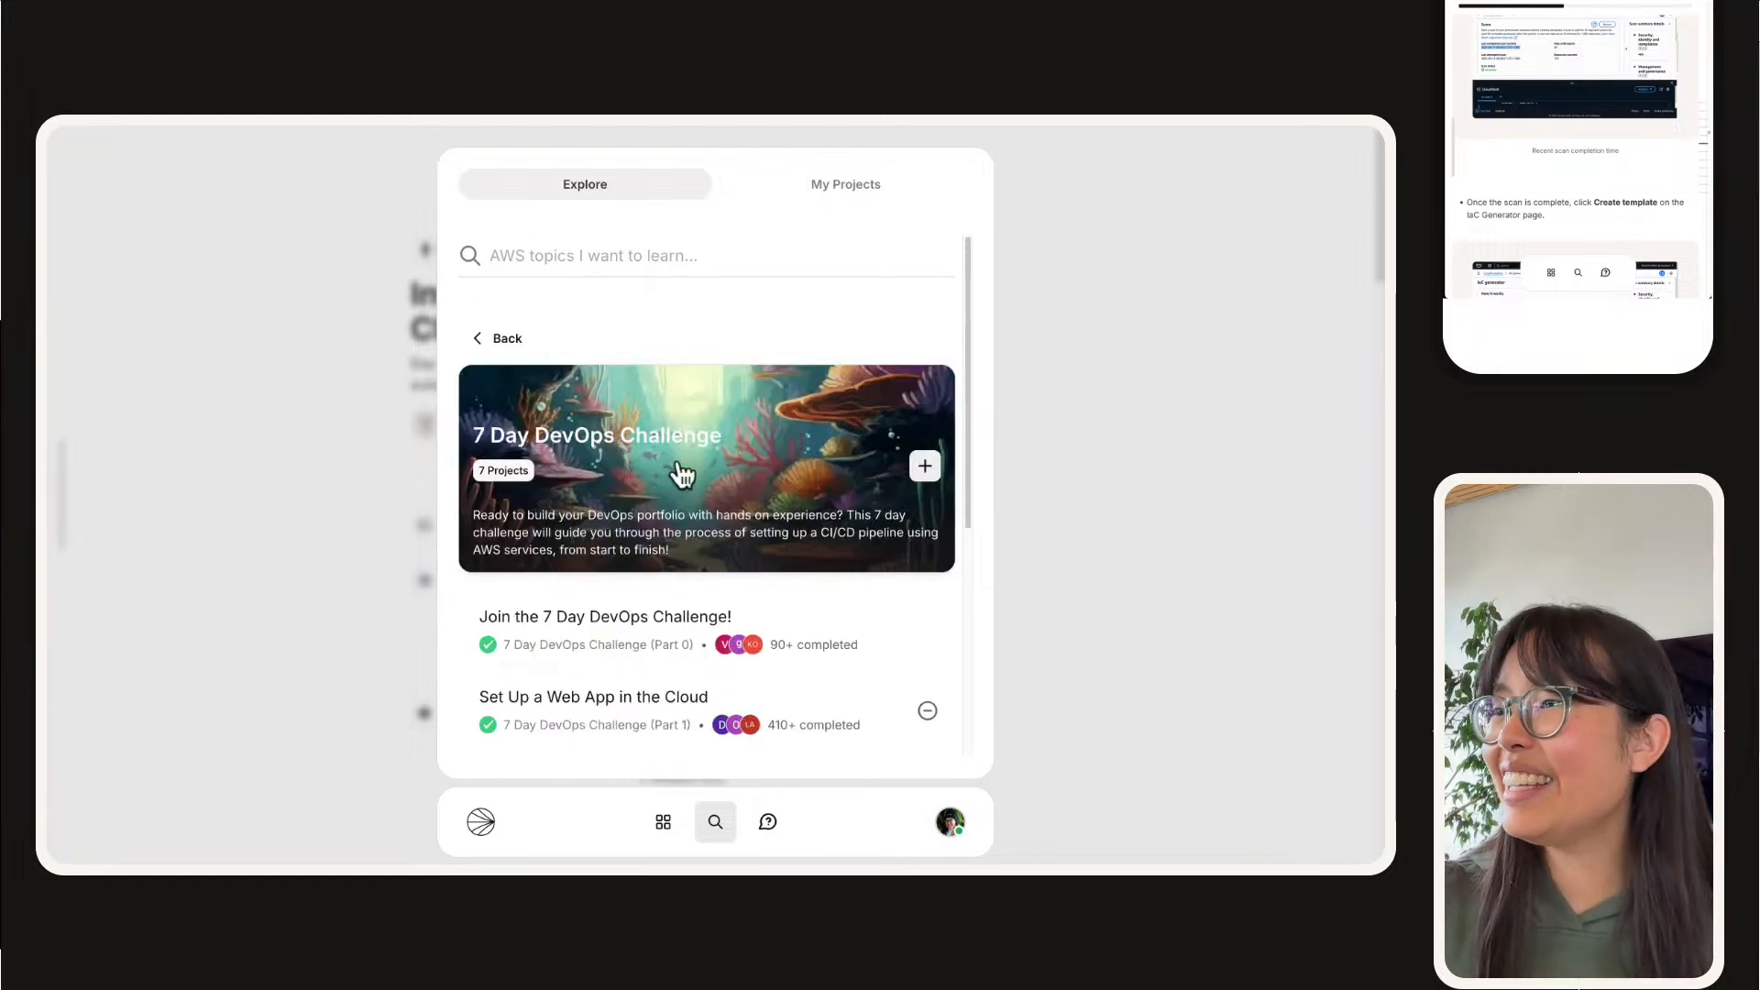
scroll(683, 474, down, 2)
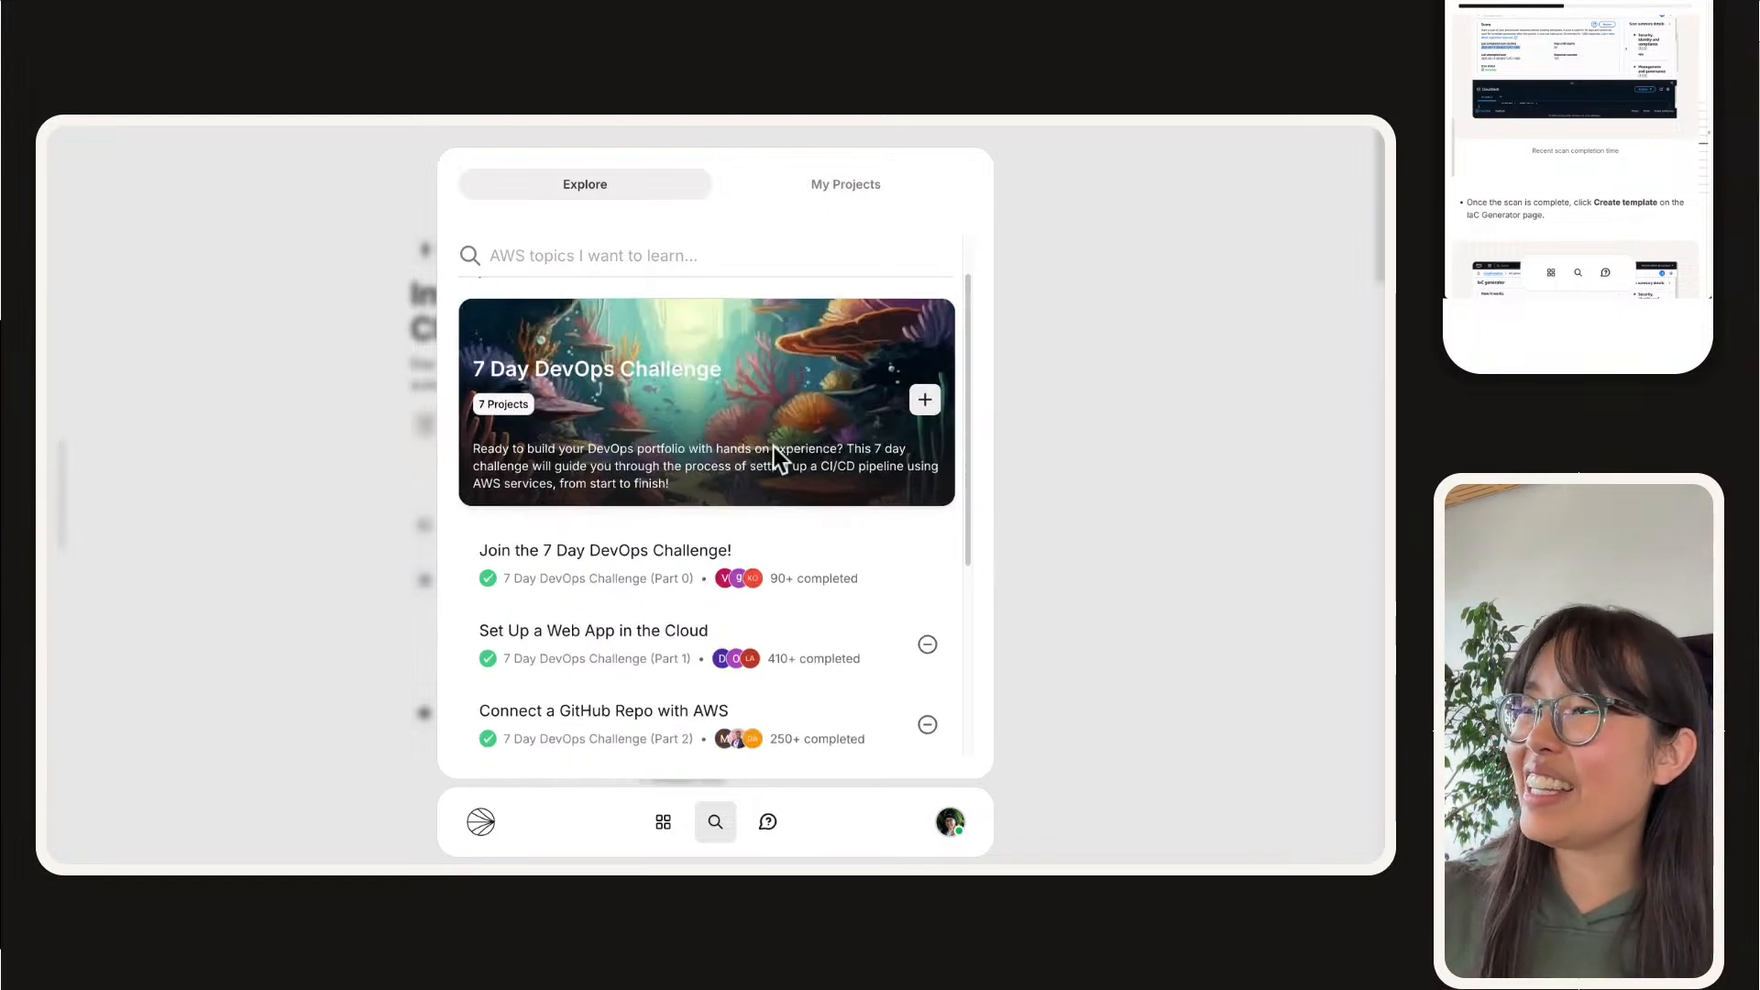
scroll(770, 444, down, 2)
scroll(667, 529, down, 1)
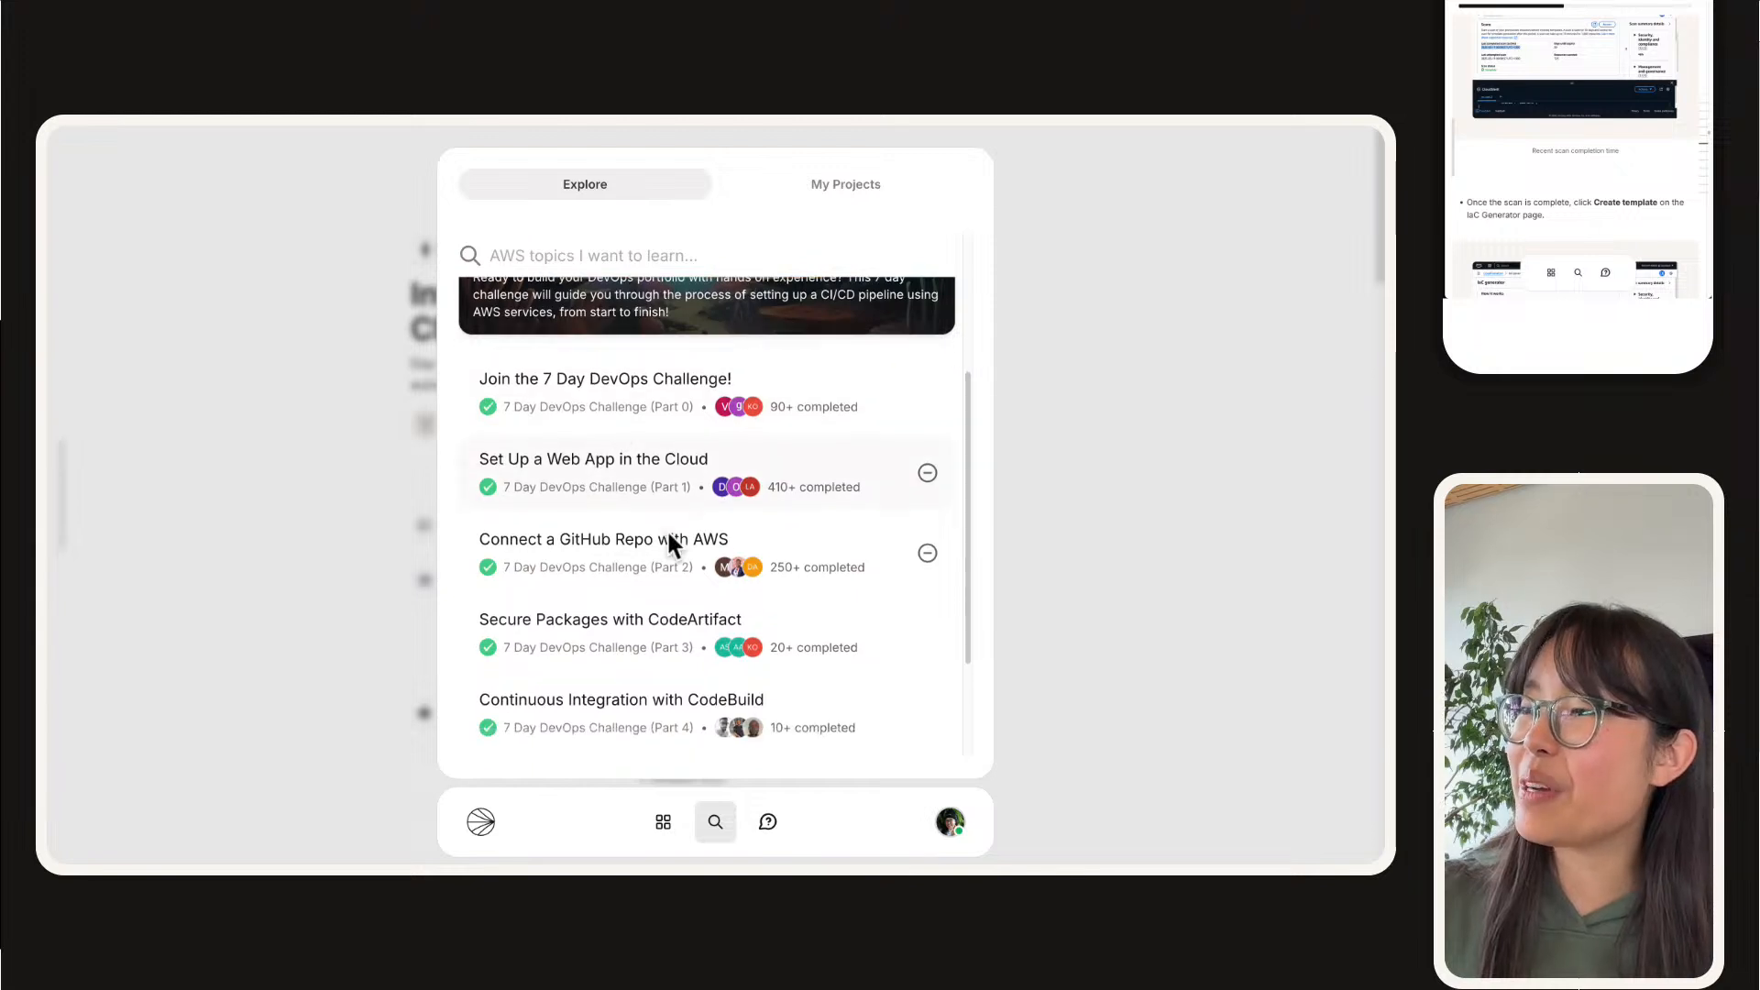
scroll(668, 534, down, 1)
scroll(696, 608, down, 1)
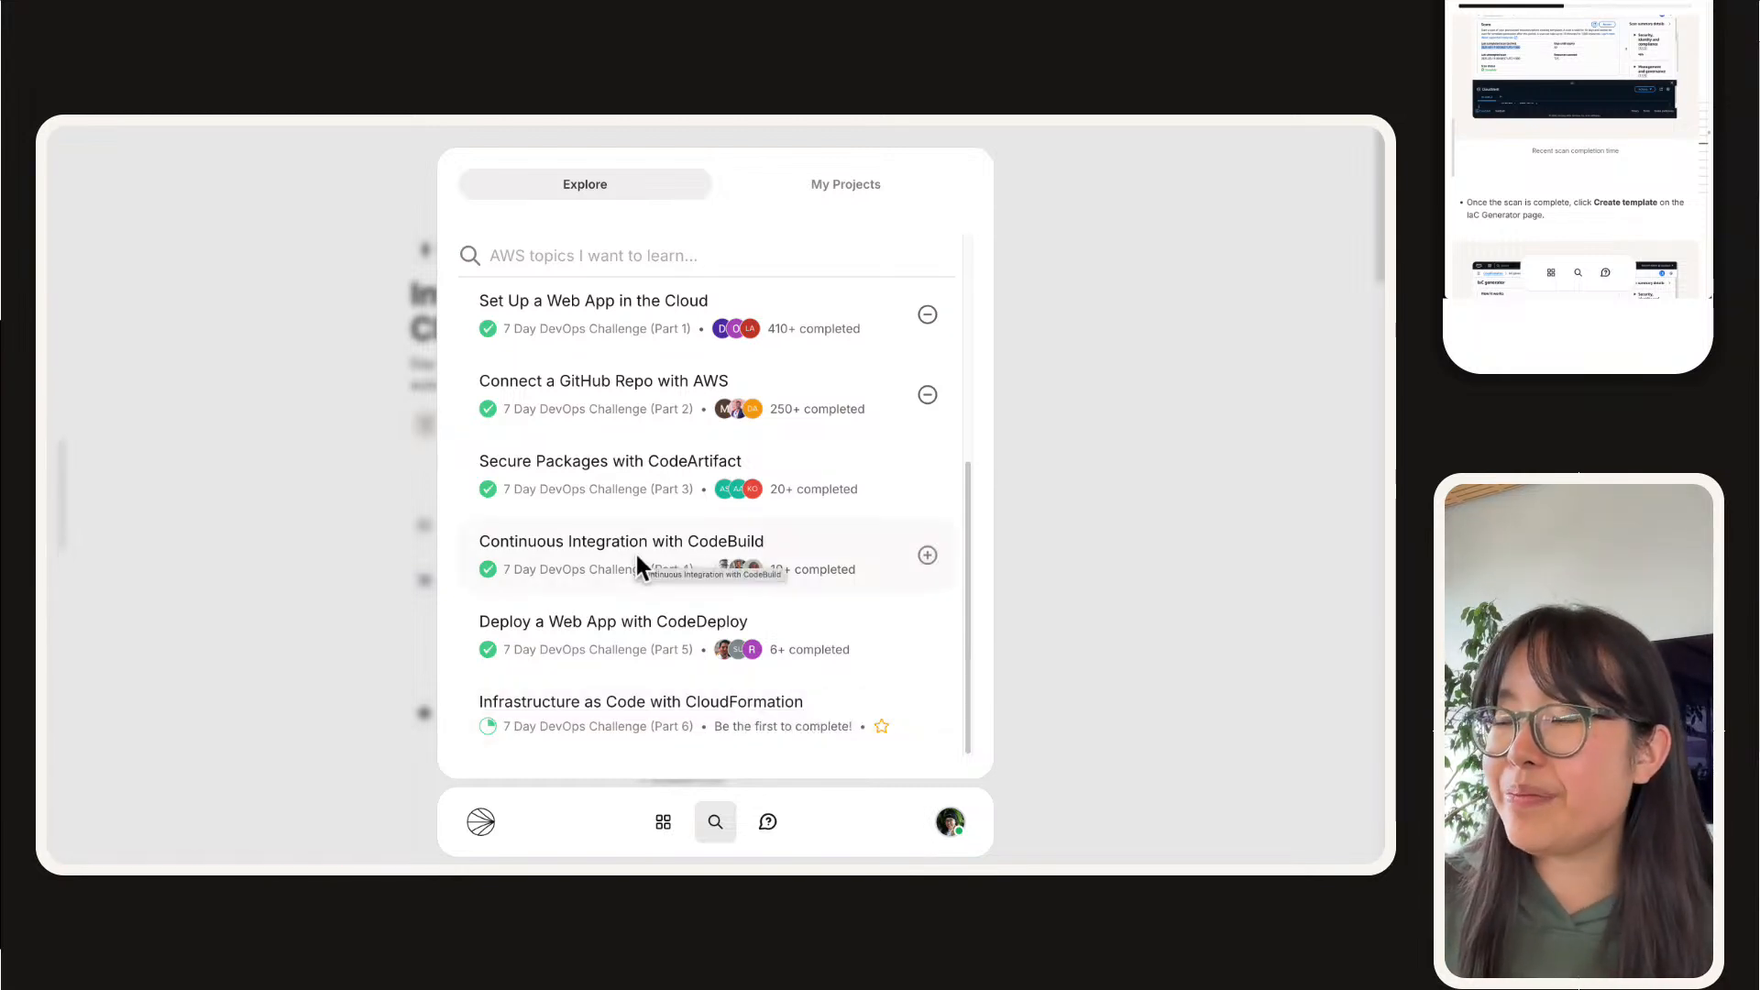
Step: Switch to the CloudFormation IaC generator page and refresh the account scan's status
mouse_move(651, 125)
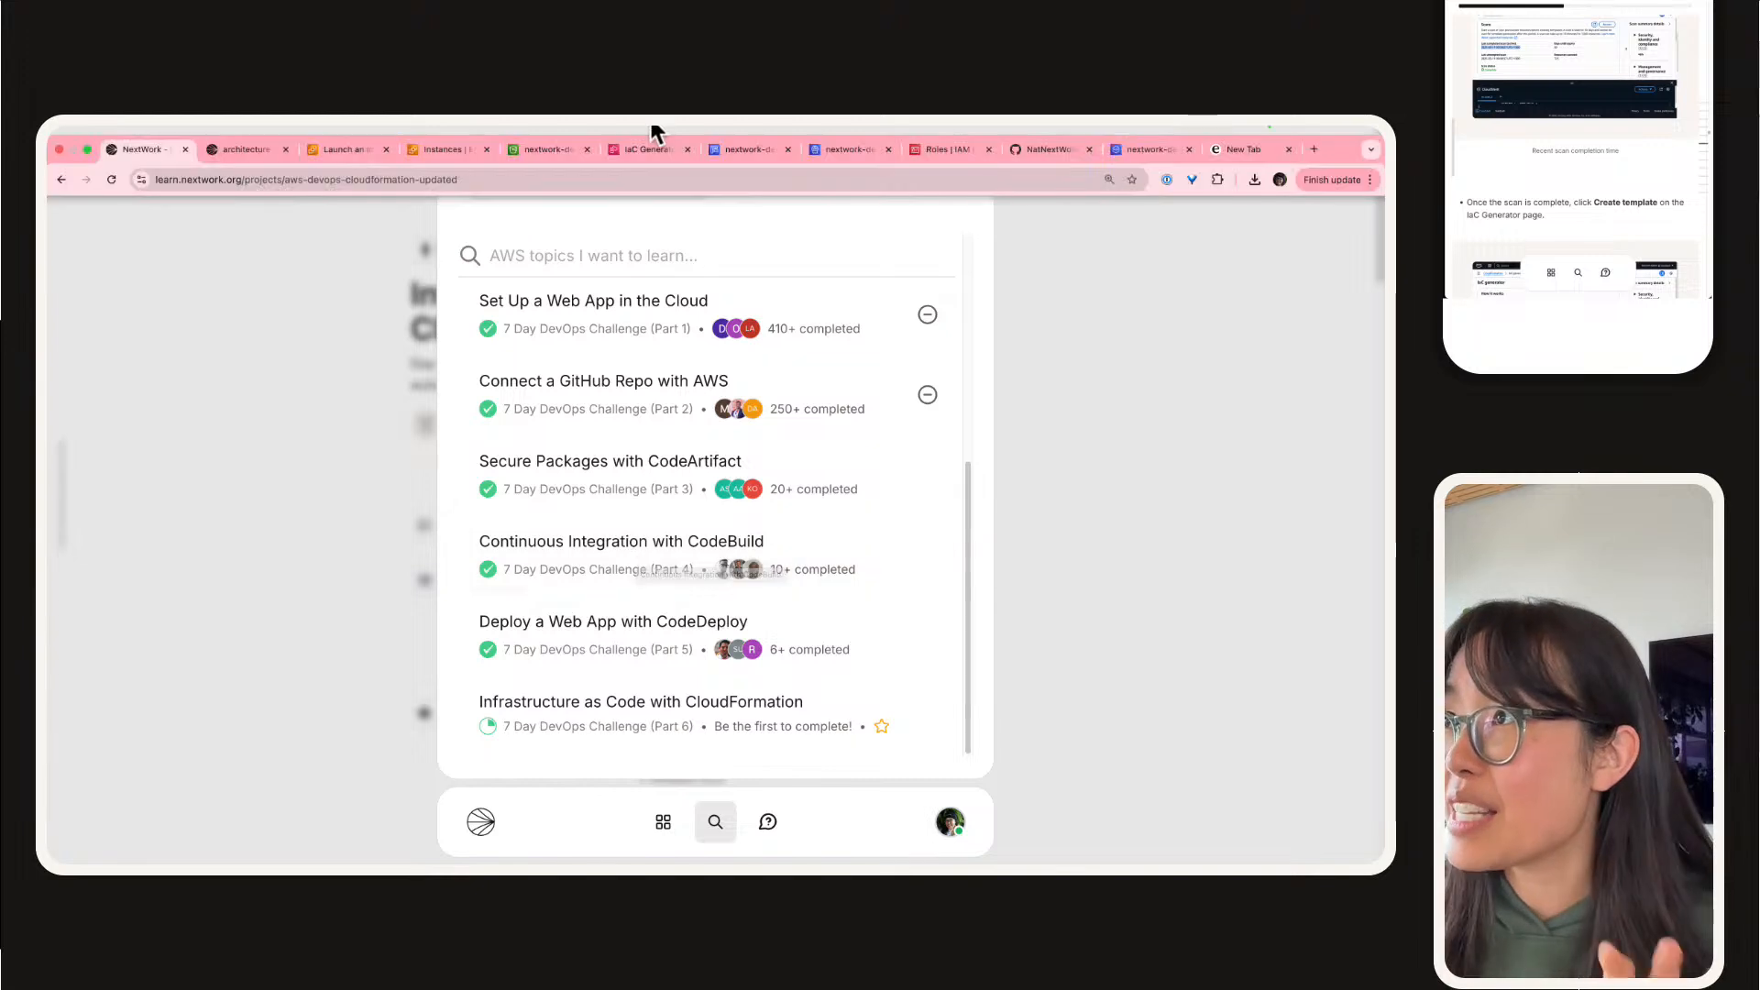
click(1258, 143)
click(1041, 146)
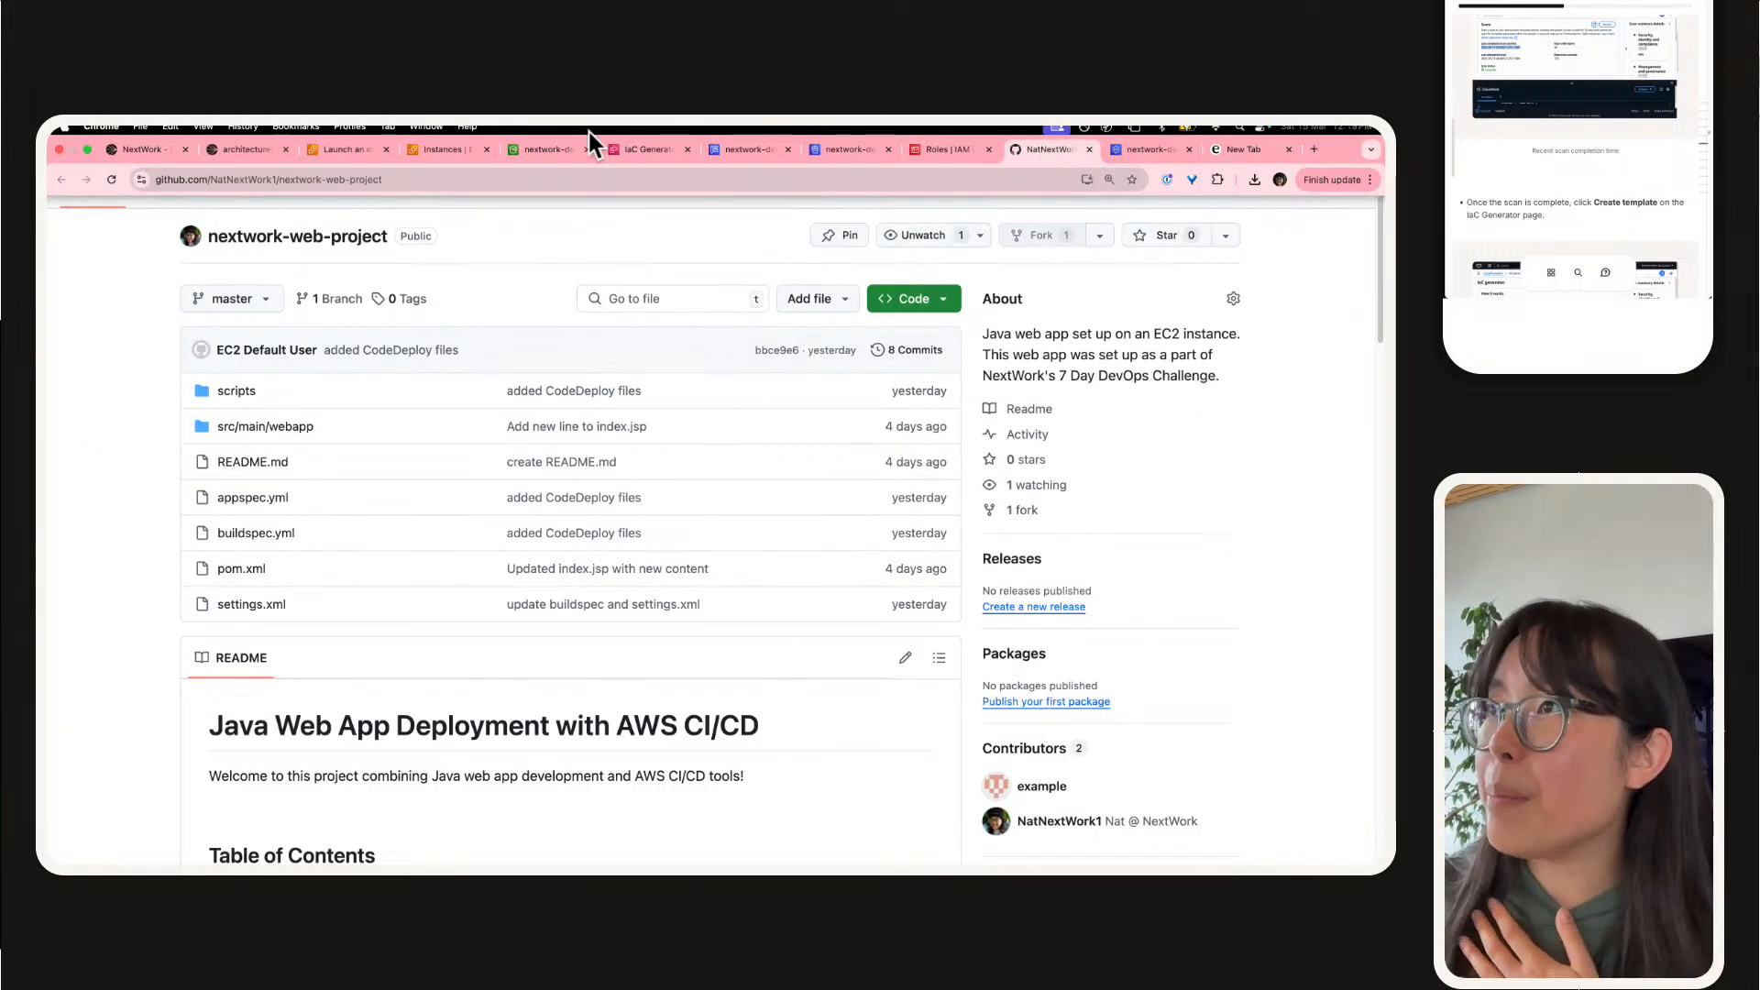
click(653, 149)
scroll(559, 484, down, 2)
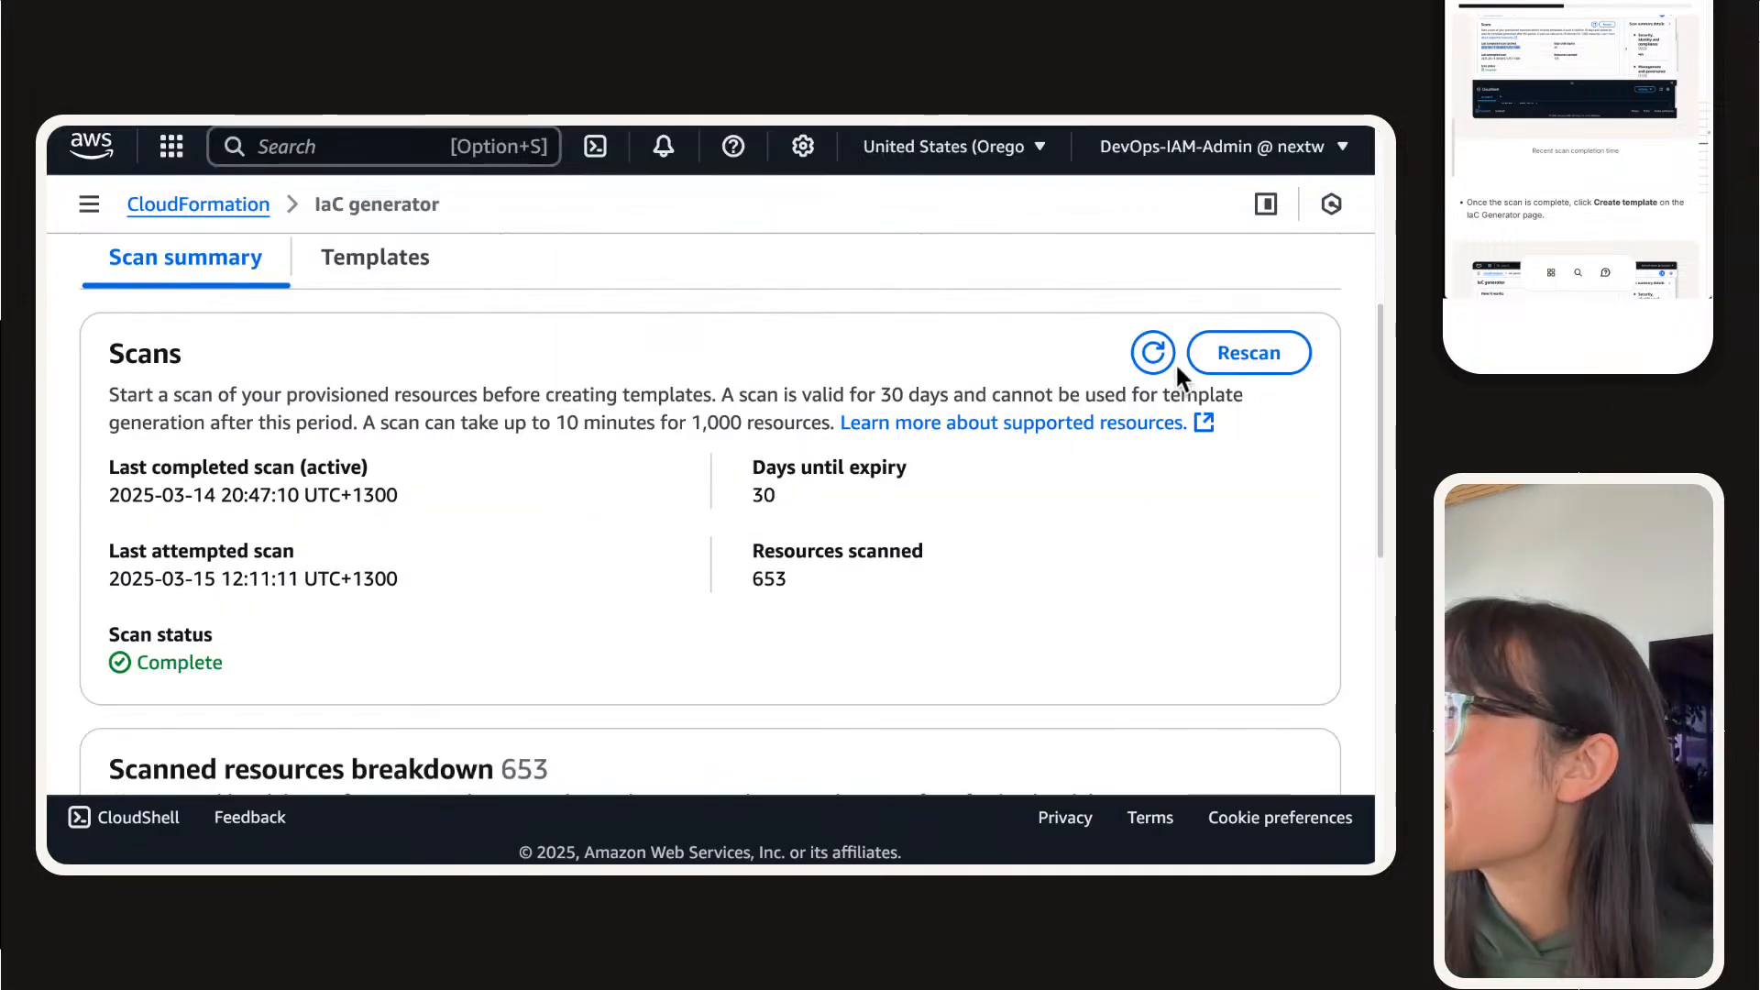
click(1152, 353)
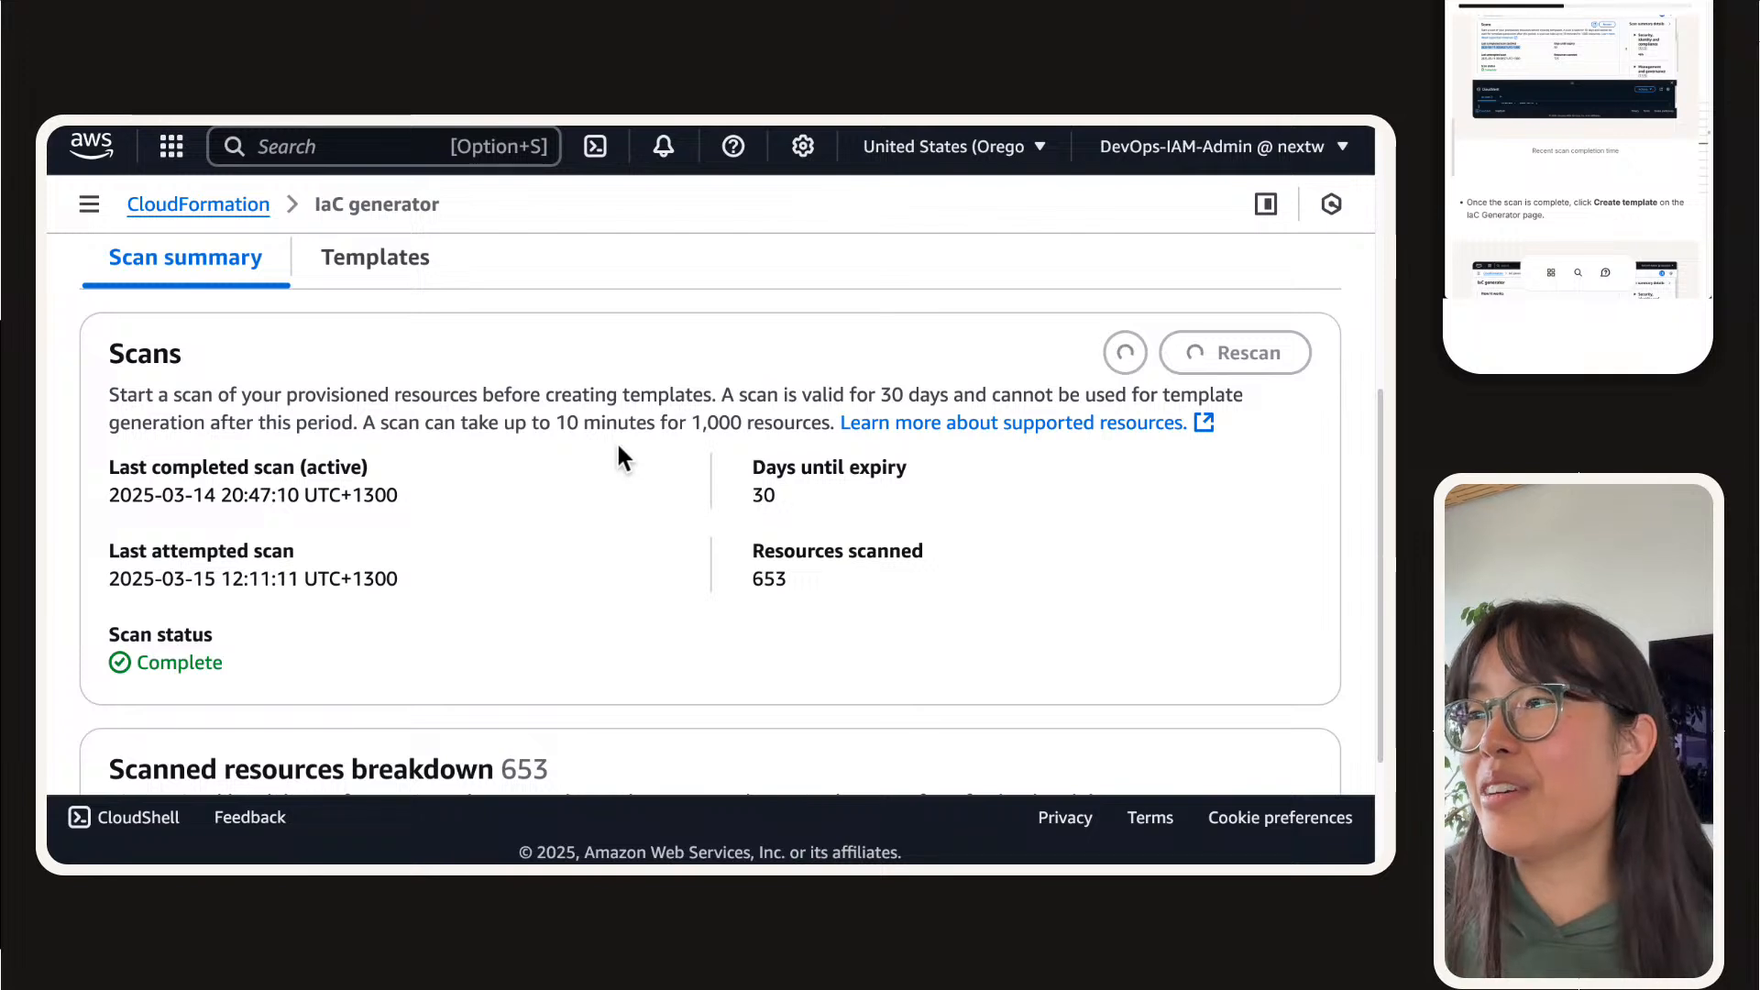
click(1148, 355)
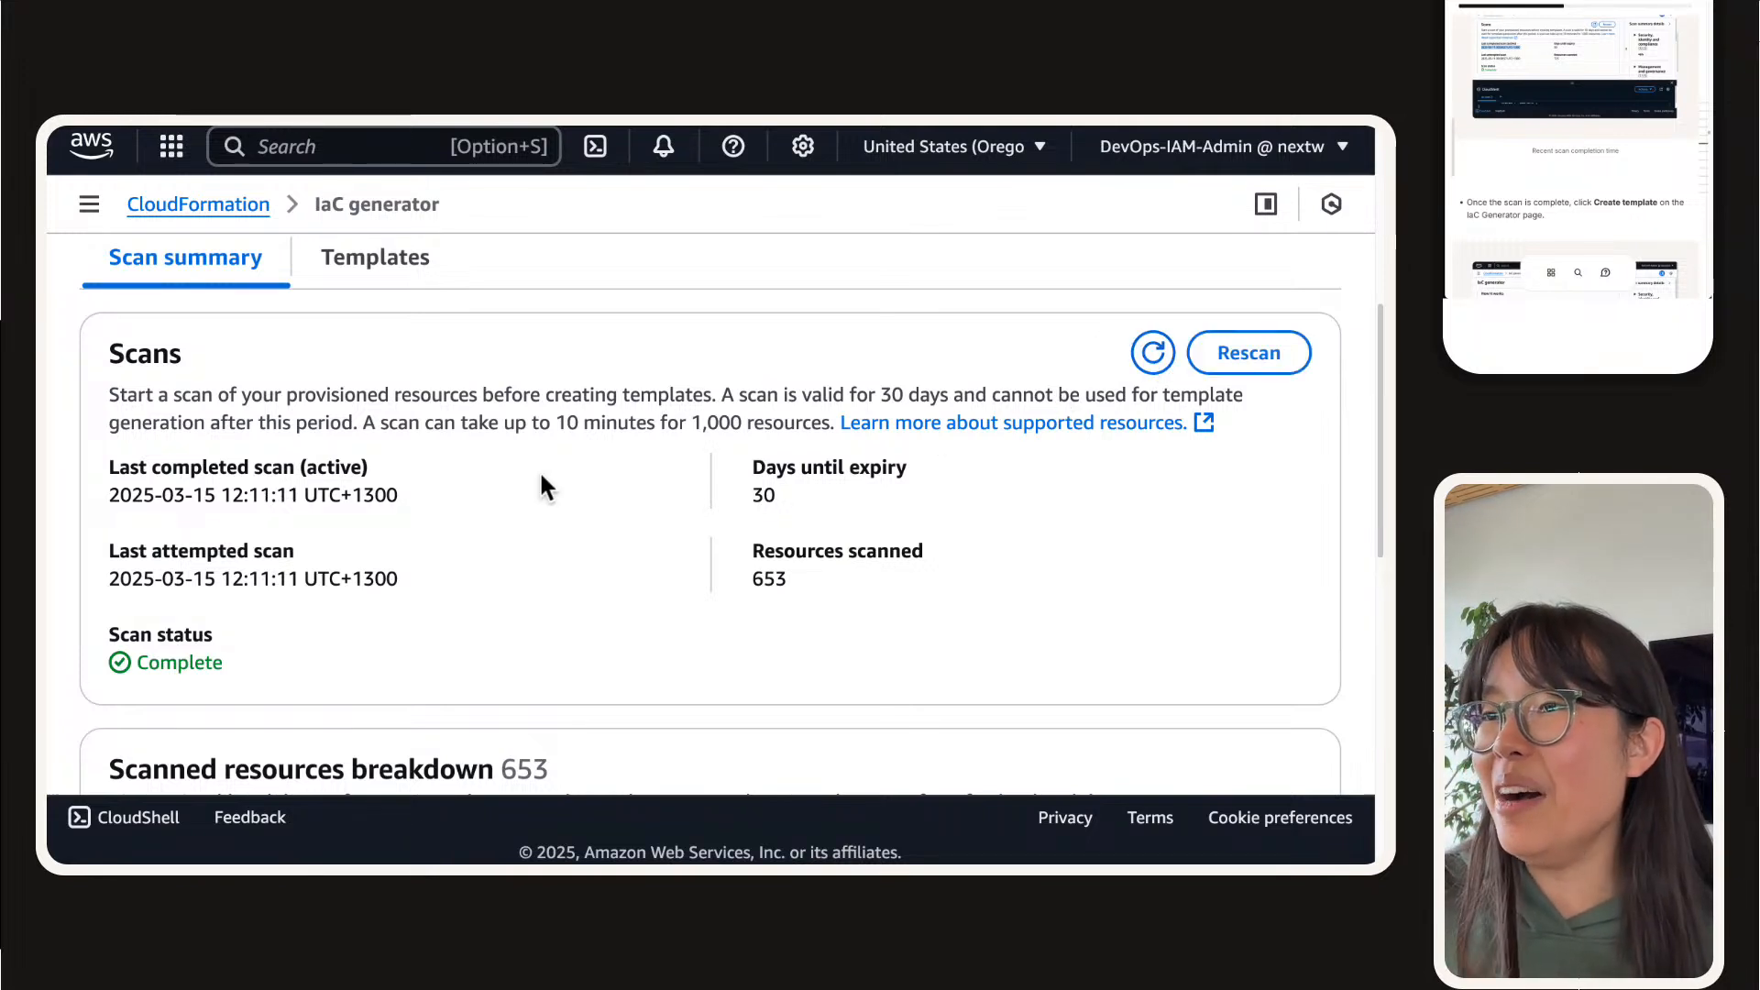
Step: Check the last completed scan's timestamp against the last attempted scan and the scan status
triple_click(378, 499)
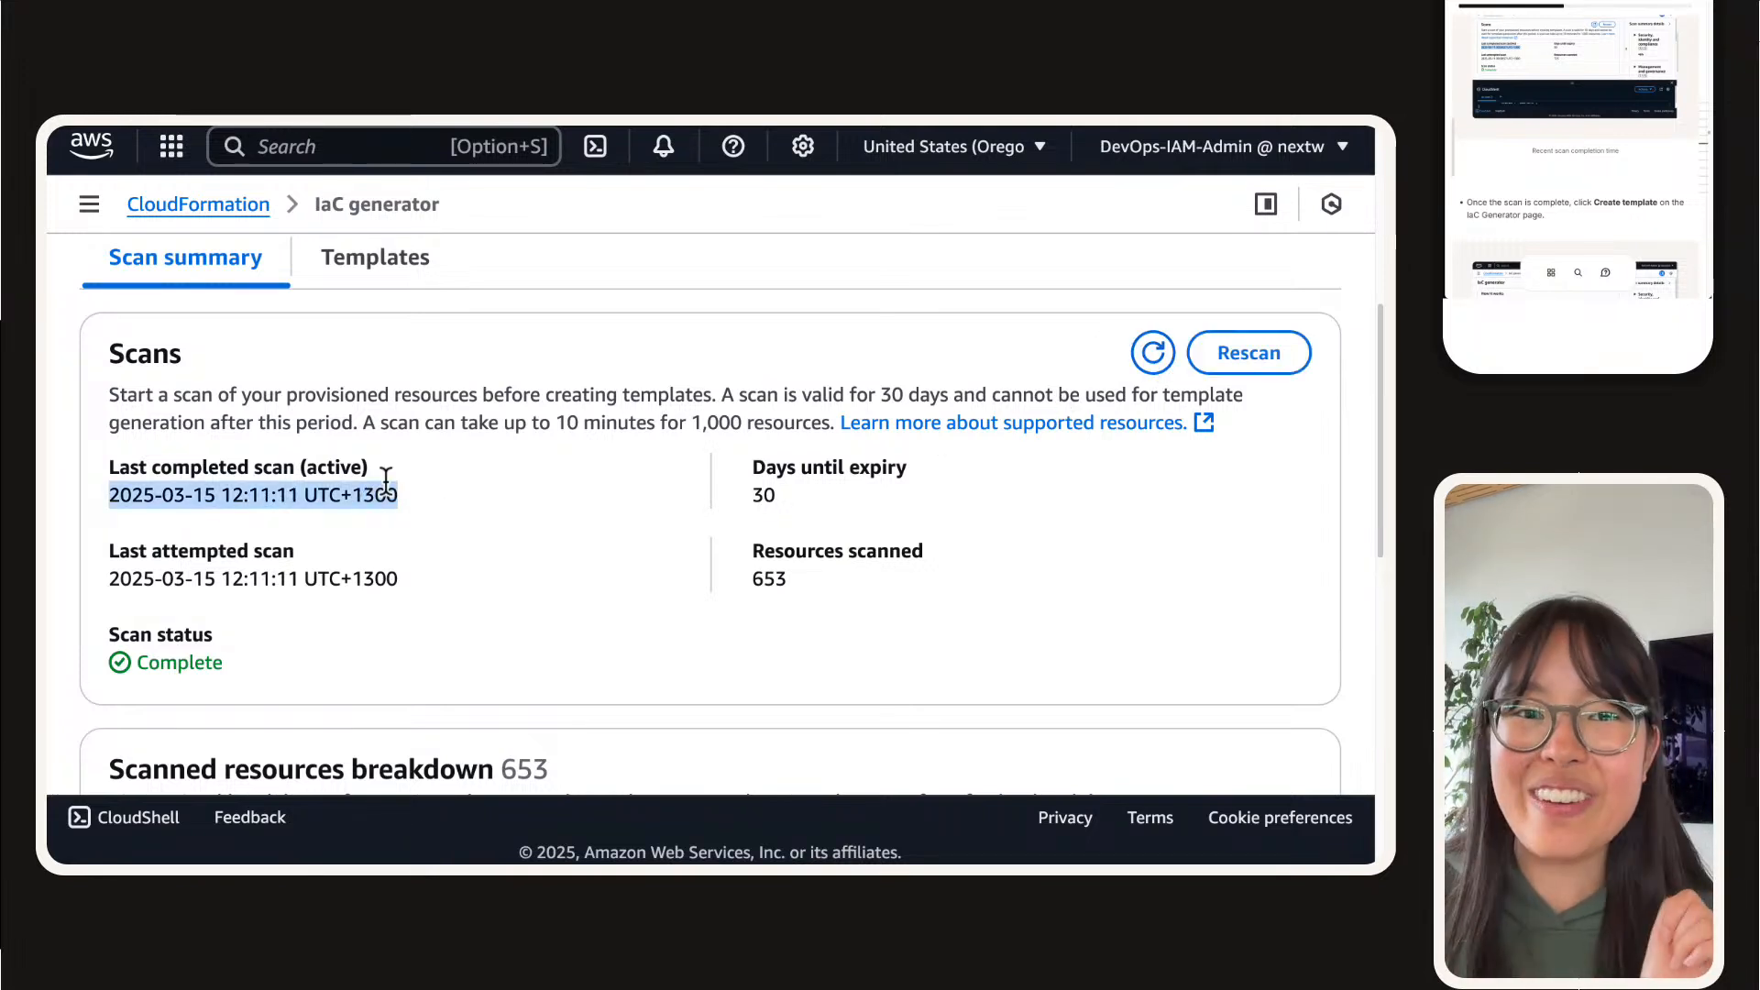
scroll(219, 502, up, 2)
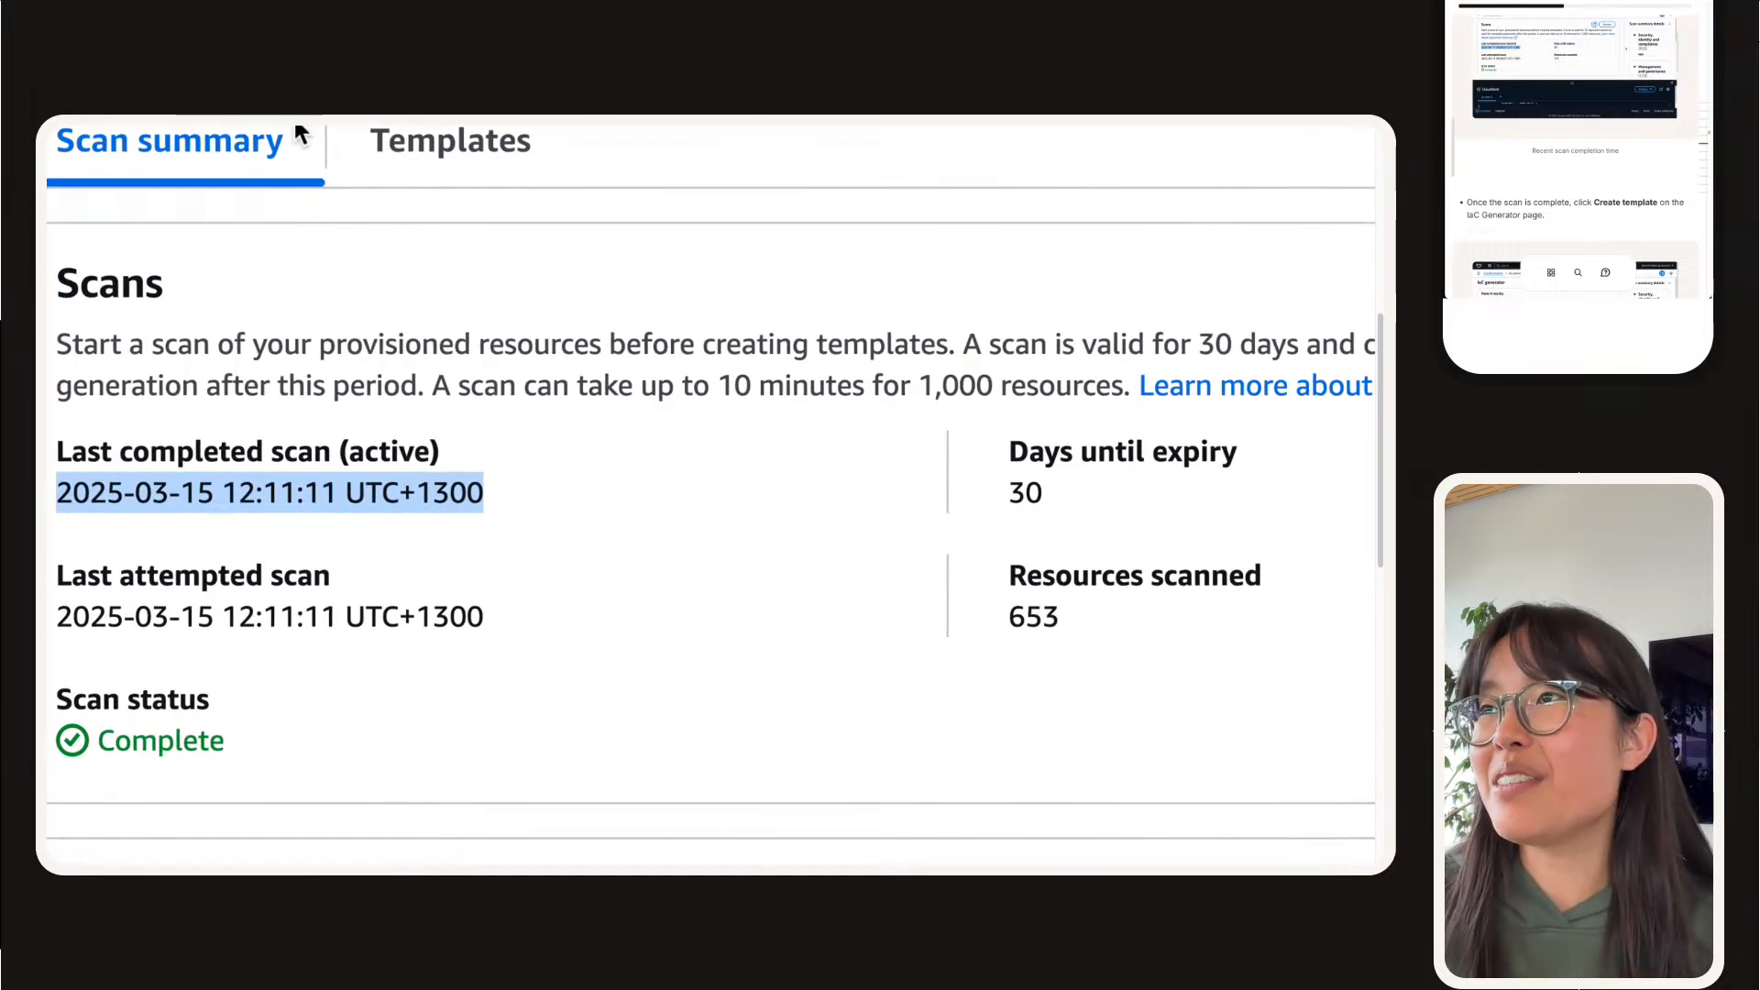
mouse_move(491, 123)
scroll(627, 559, left, 2)
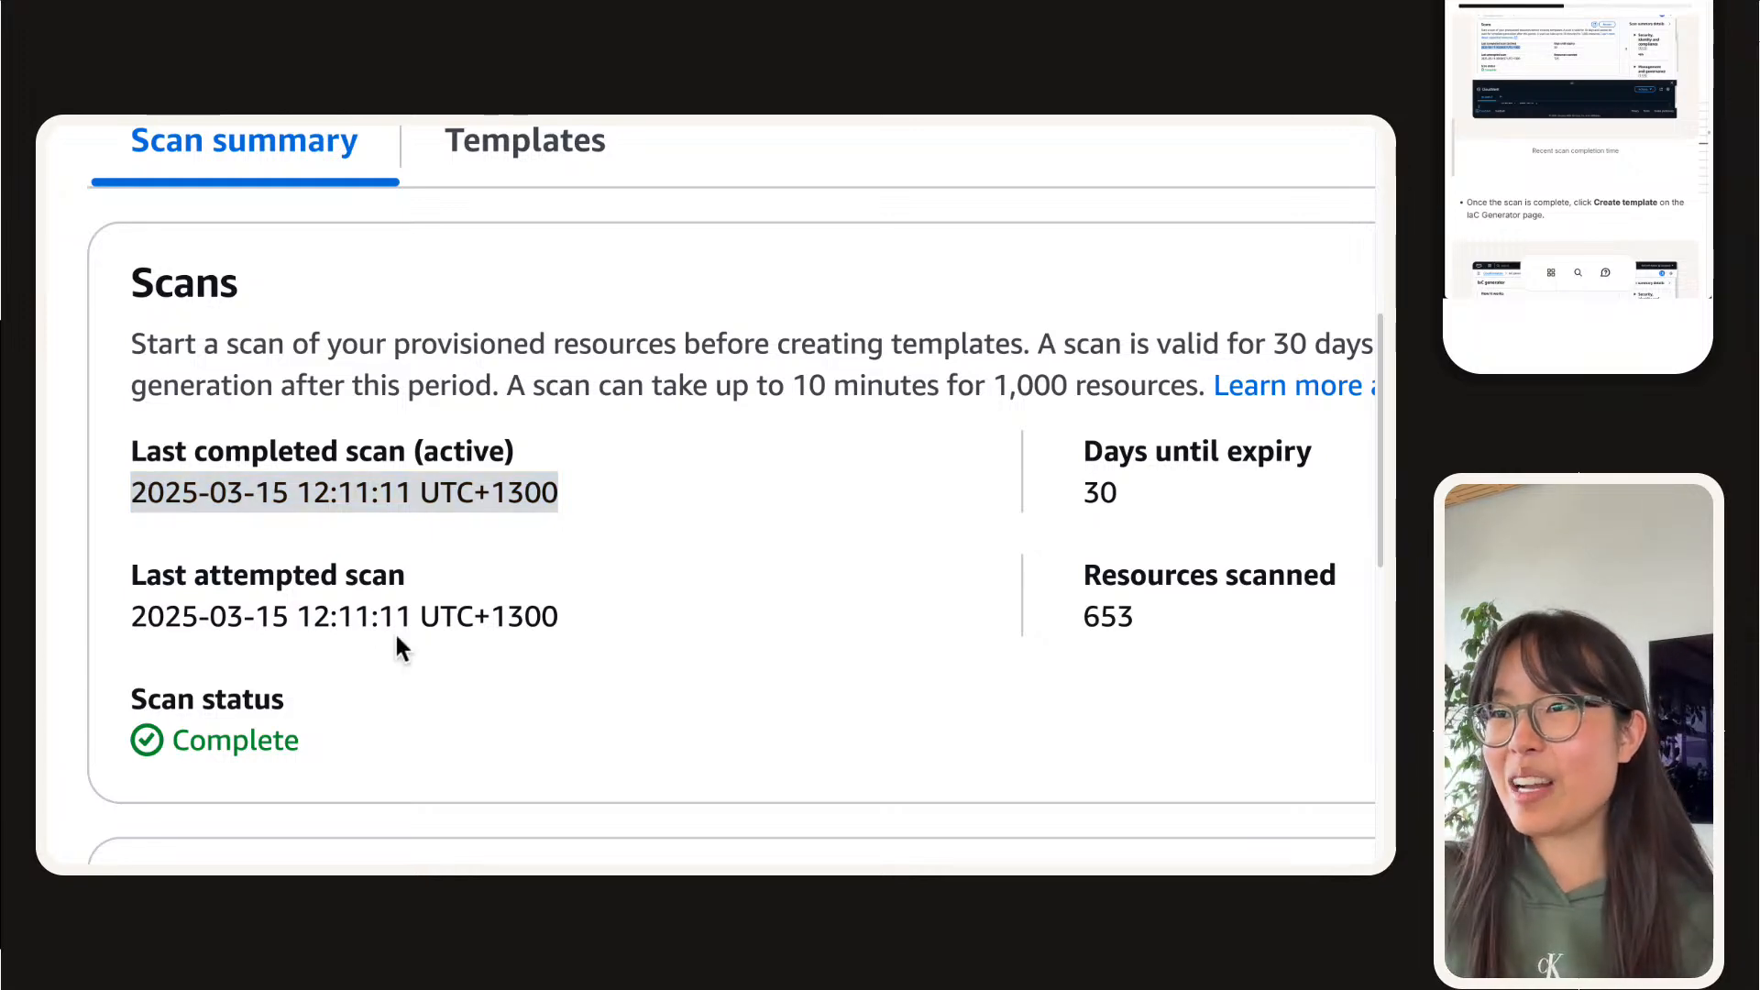
scroll(394, 630, down, 2)
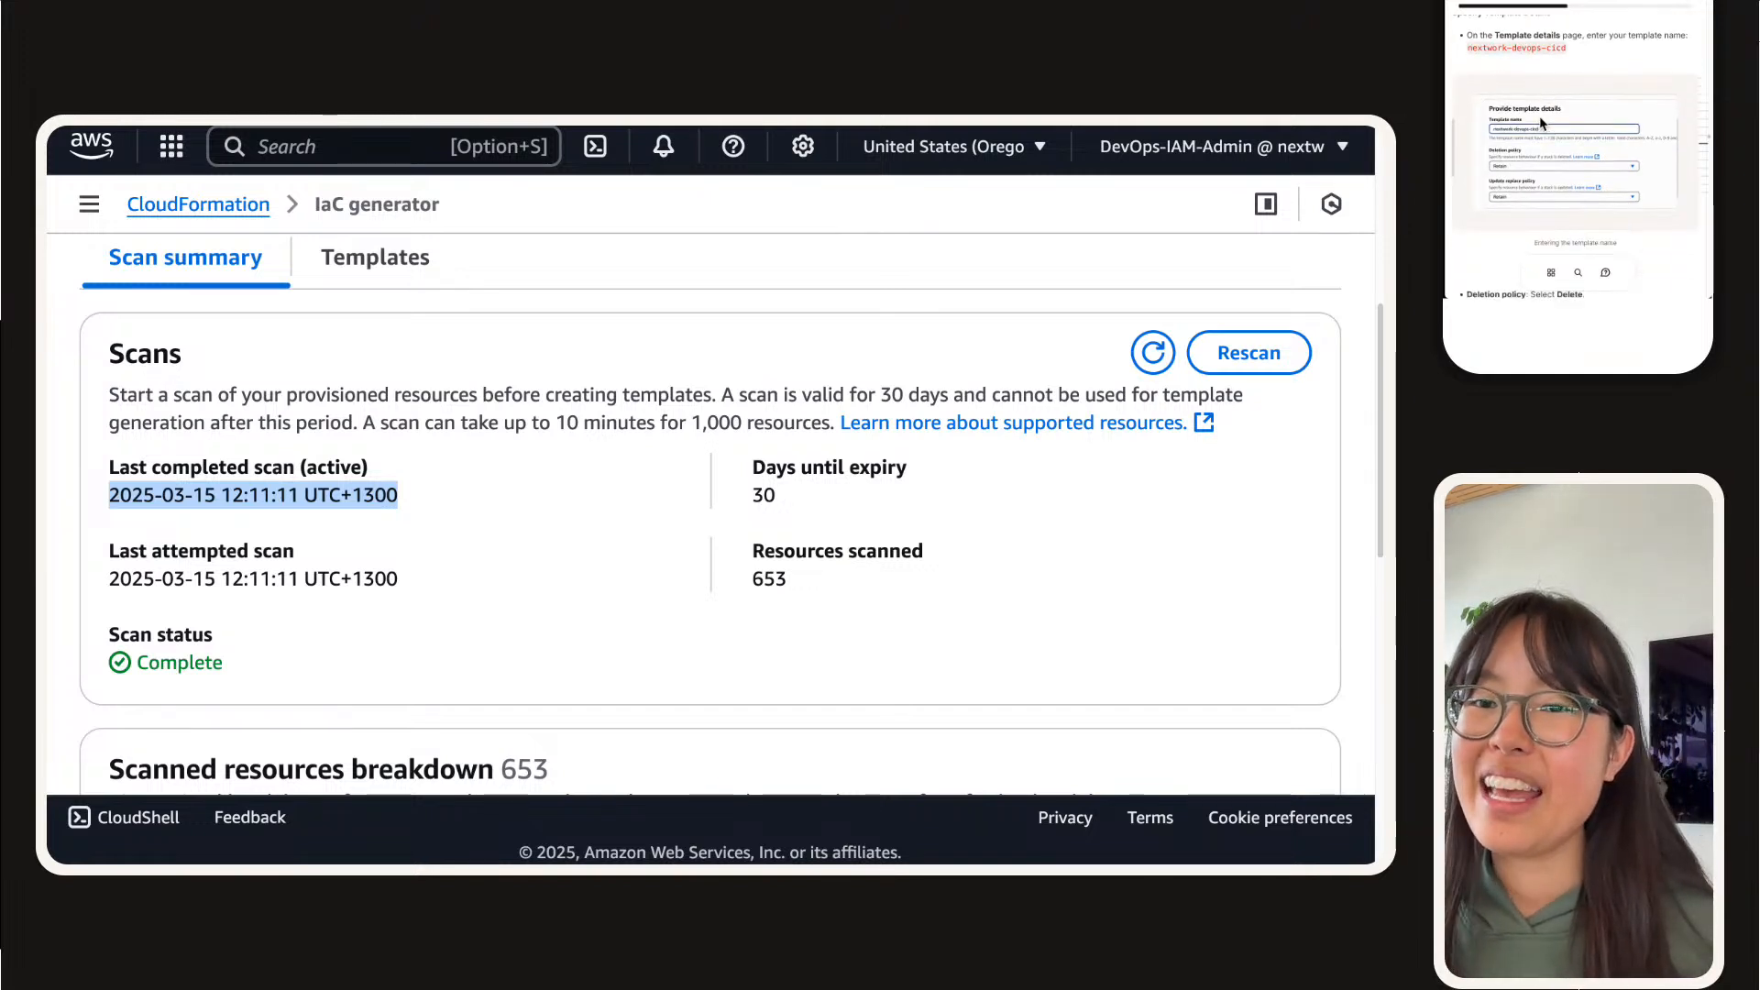
Step: Start creating a new template from the scanned resources and name it nextwork-devops-cicd
scroll(853, 591, up, 5)
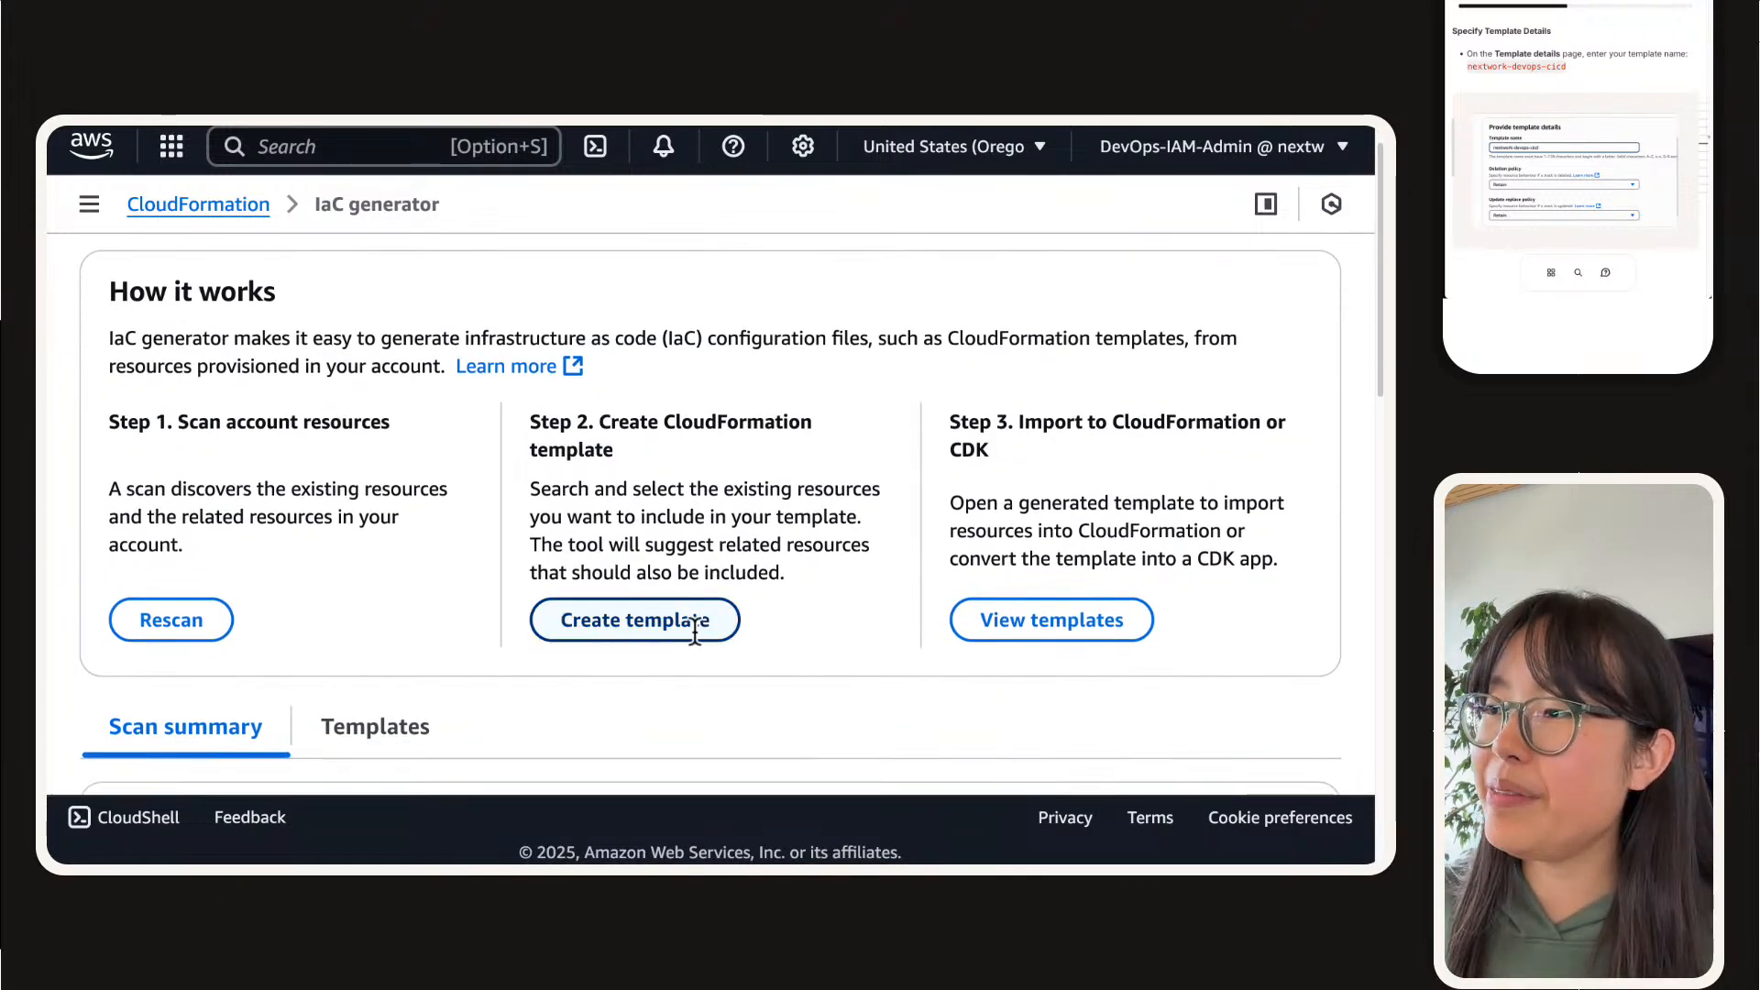
click(695, 627)
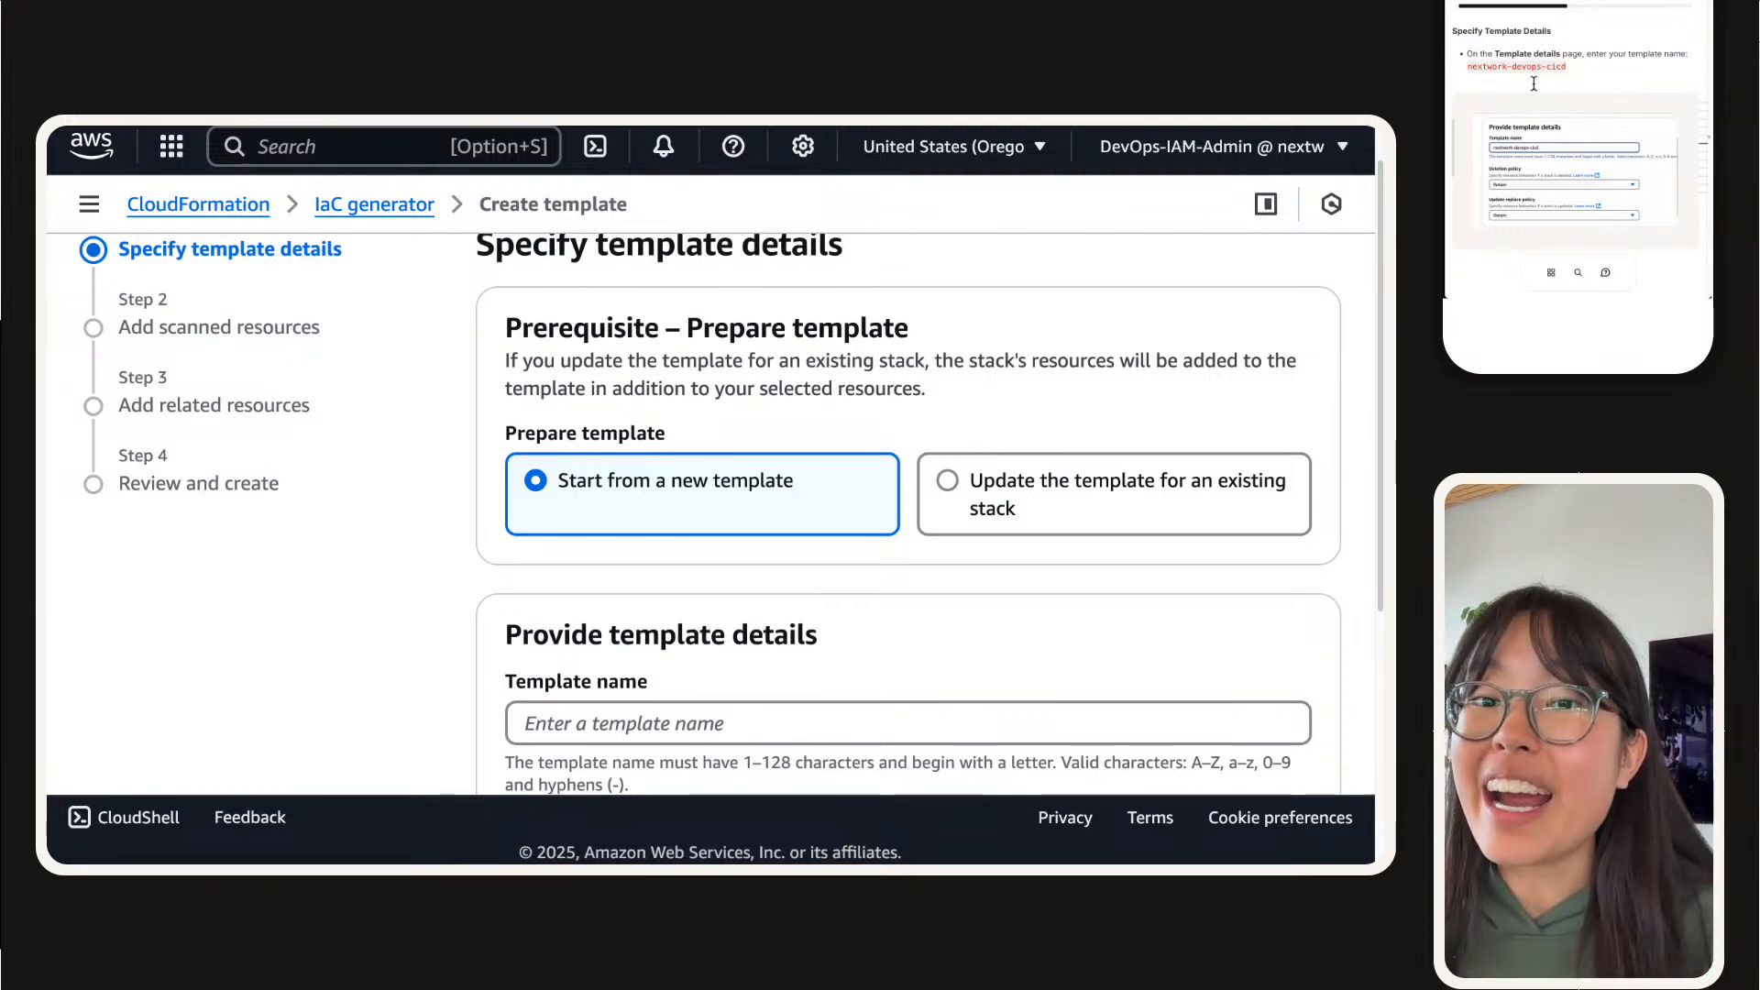
scroll(820, 566, down, 3)
scroll(819, 569, down, 1)
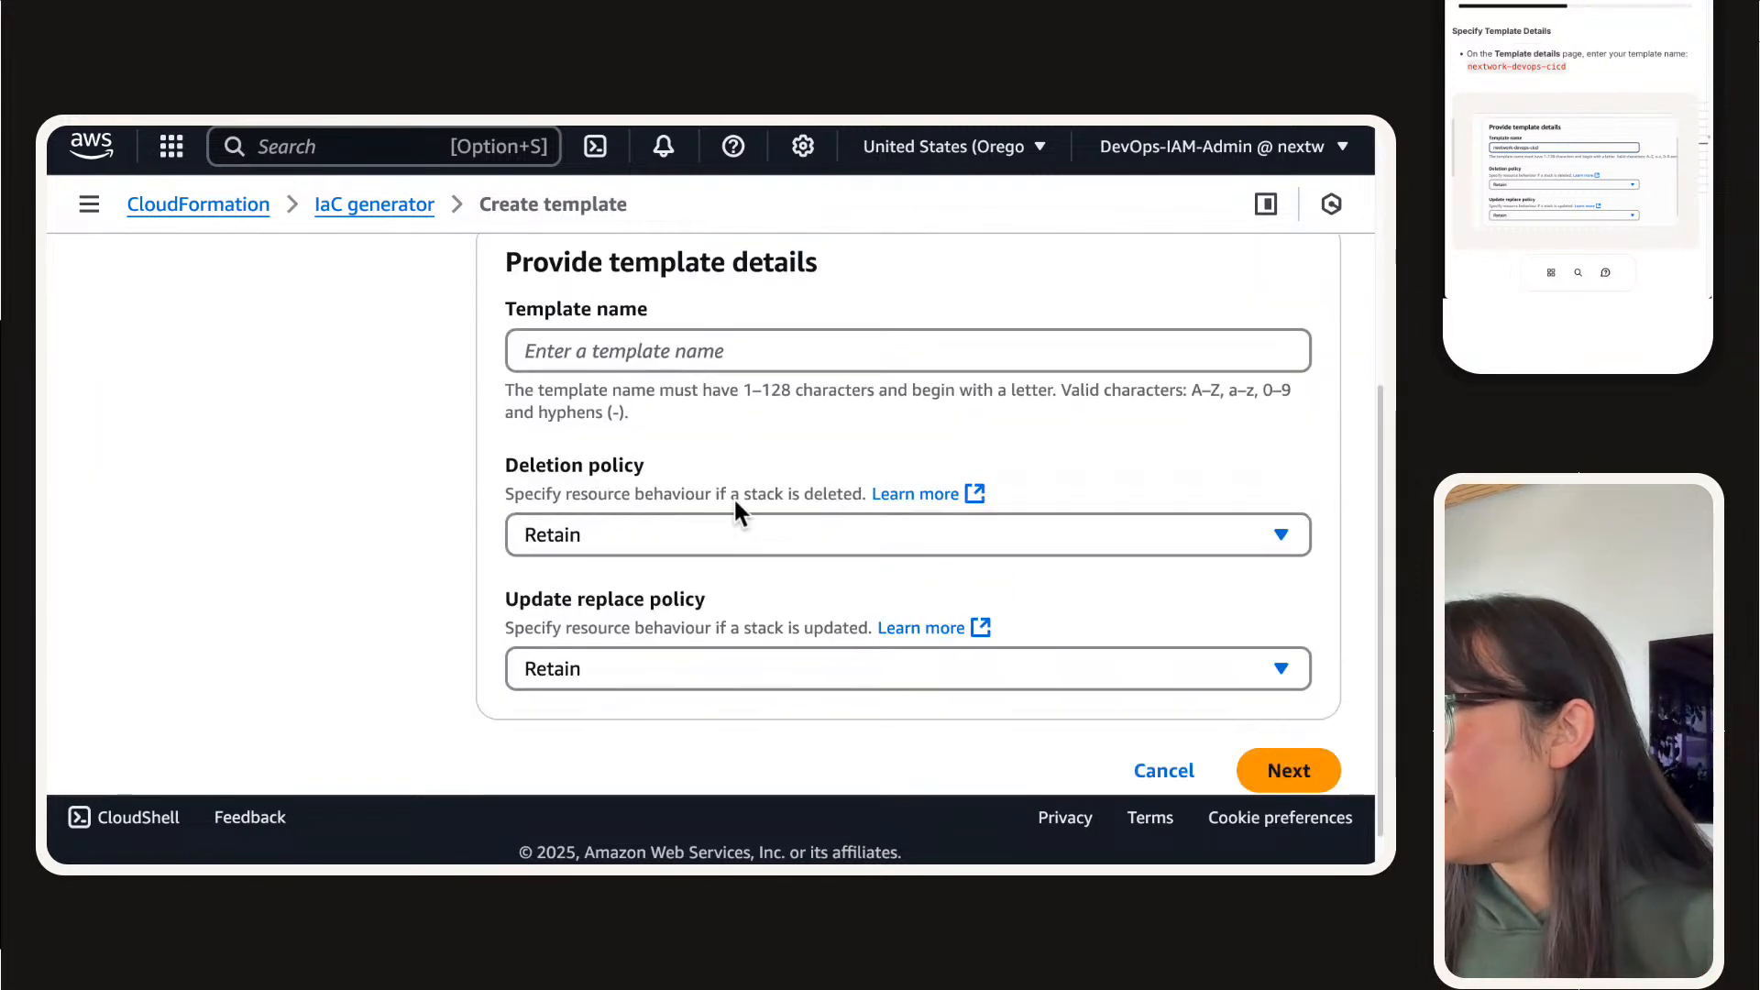
click(694, 336)
text(nextwork-devops-cicd)
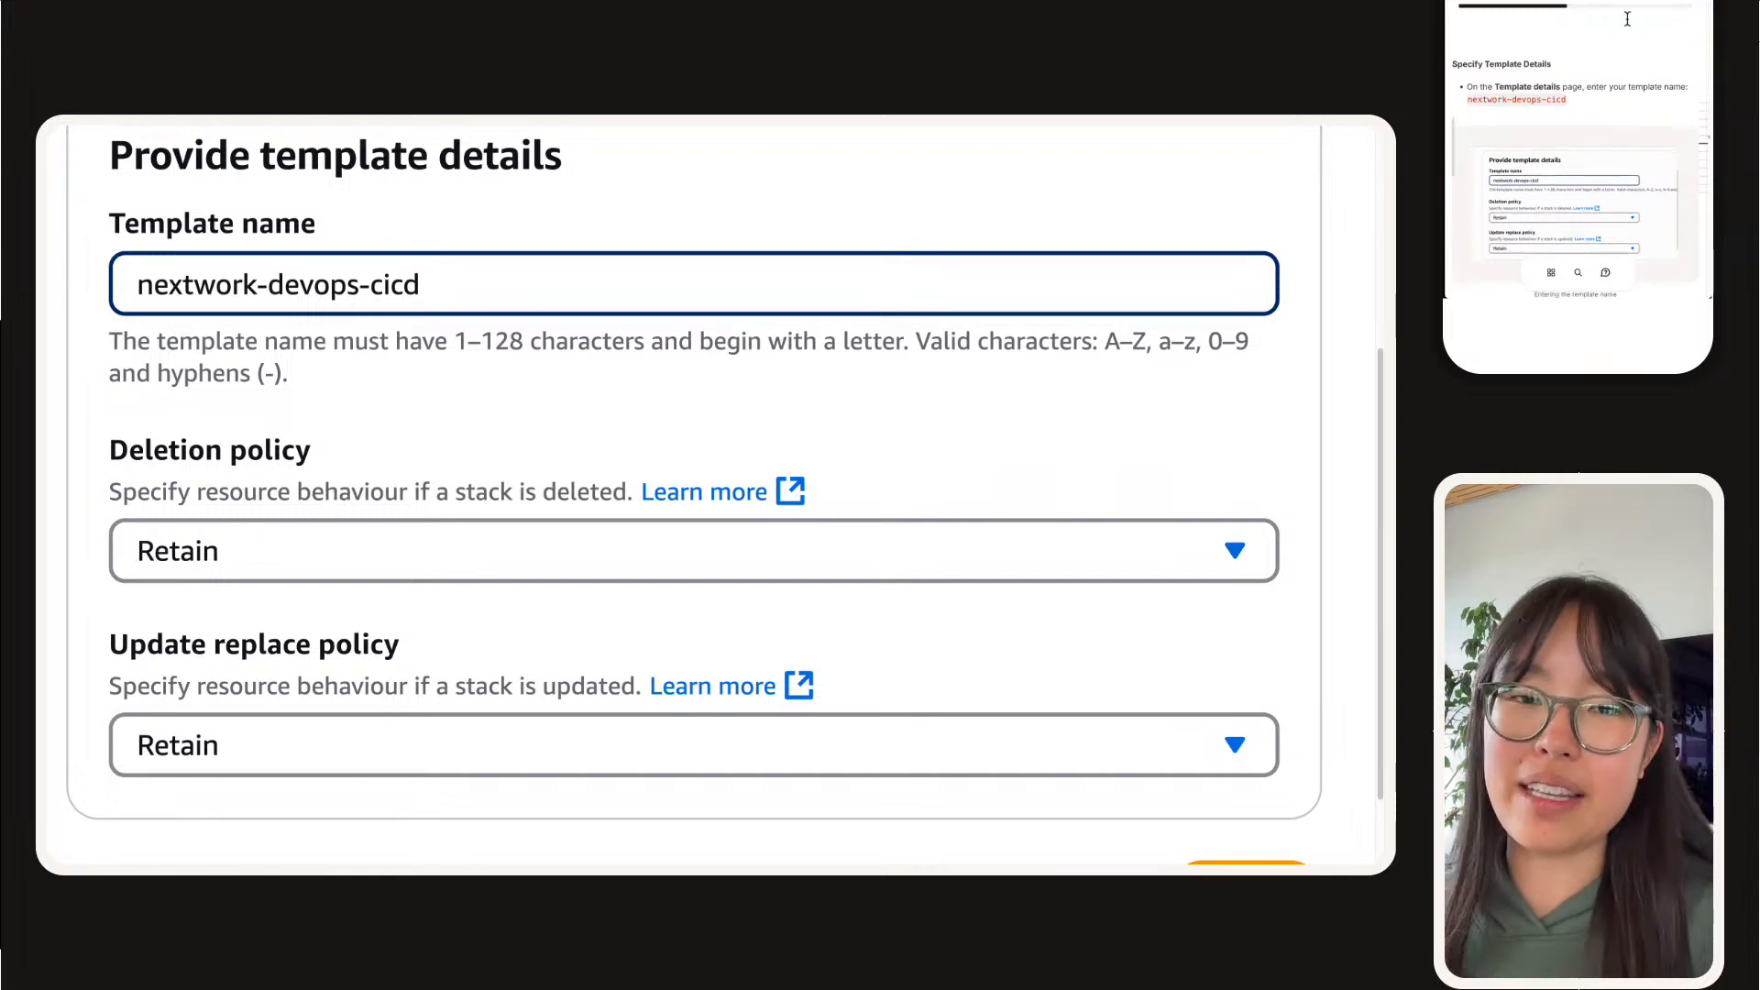
Step: Read the project guide's instructions for the template name, deletion policy and update replace policy, comparing them with the template details form
scroll(618, 503, up, 1)
scroll(618, 503, down, 1)
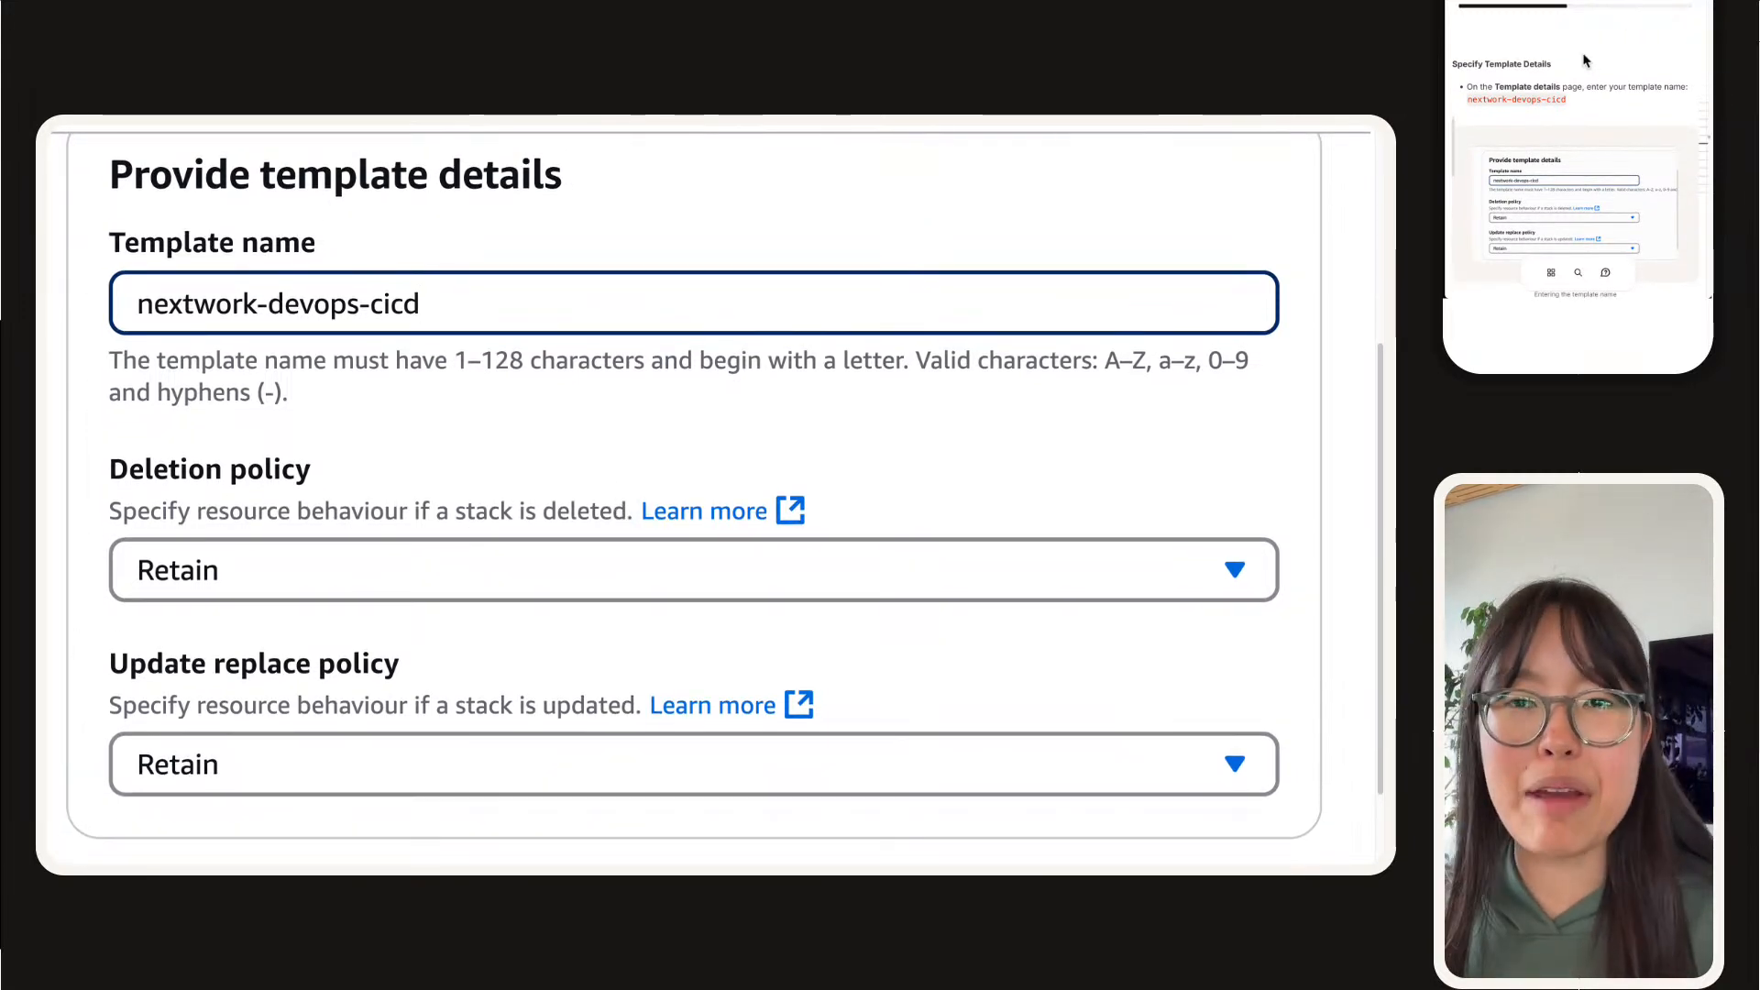
scroll(1580, 61, down, 2)
scroll(1579, 60, down, 2)
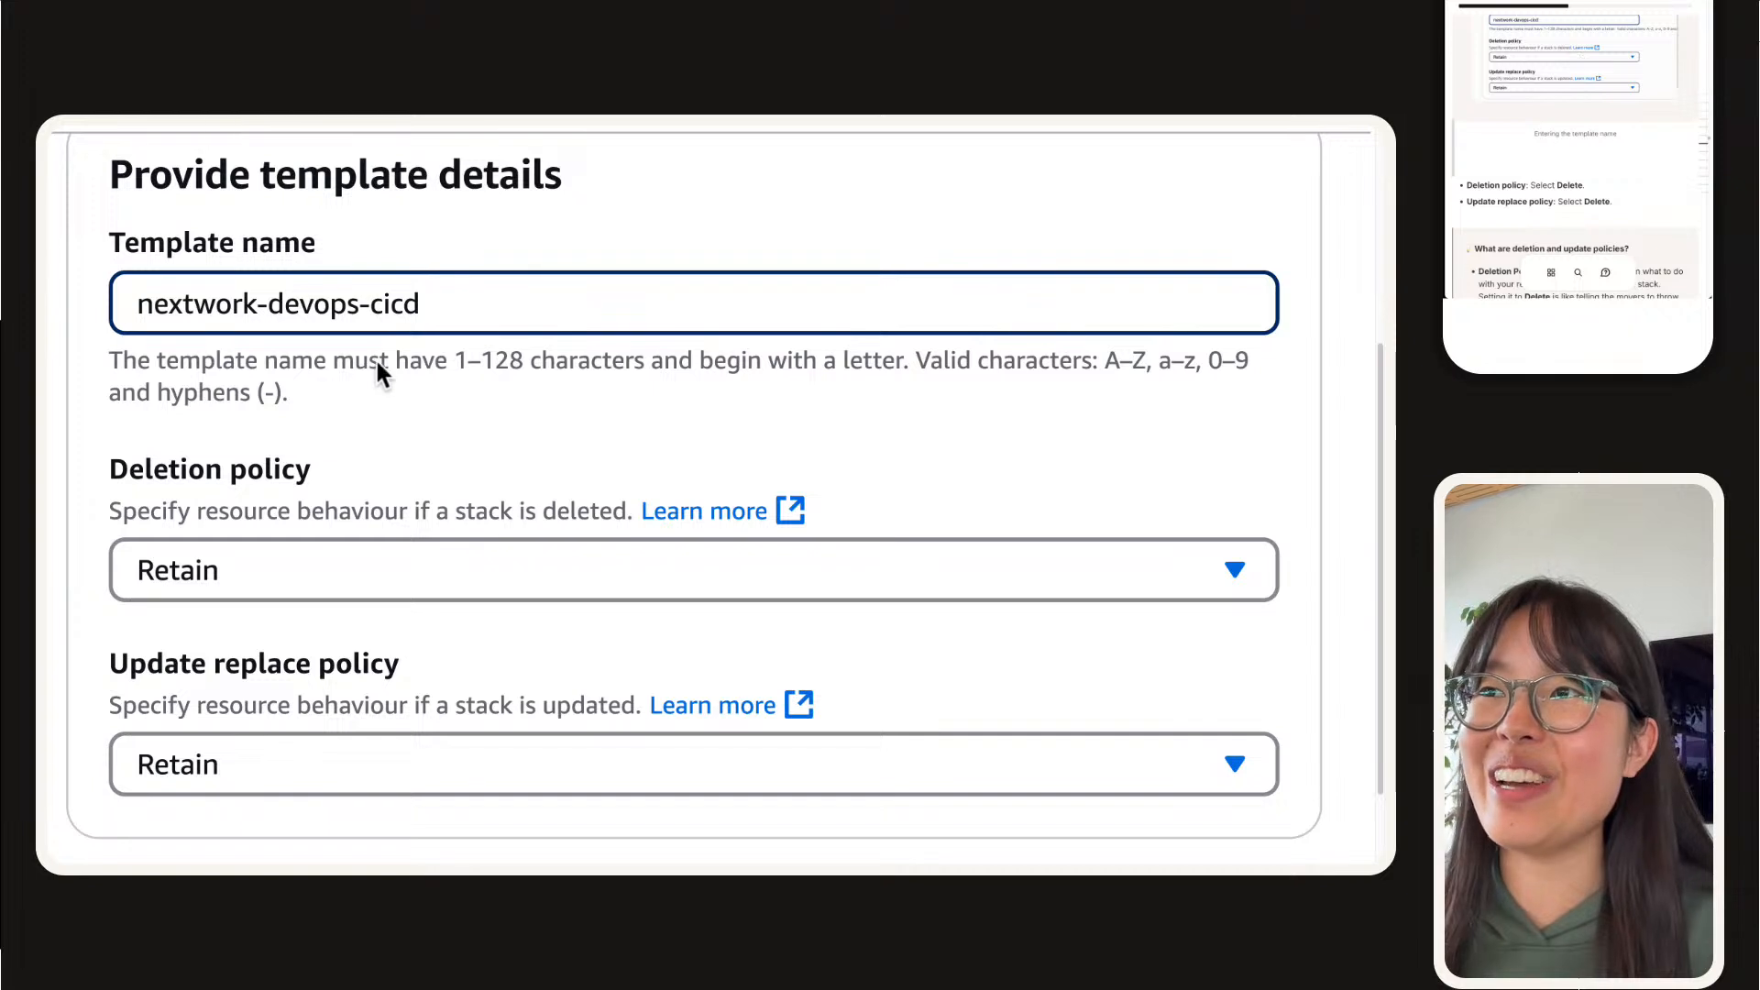
triple_click(392, 308)
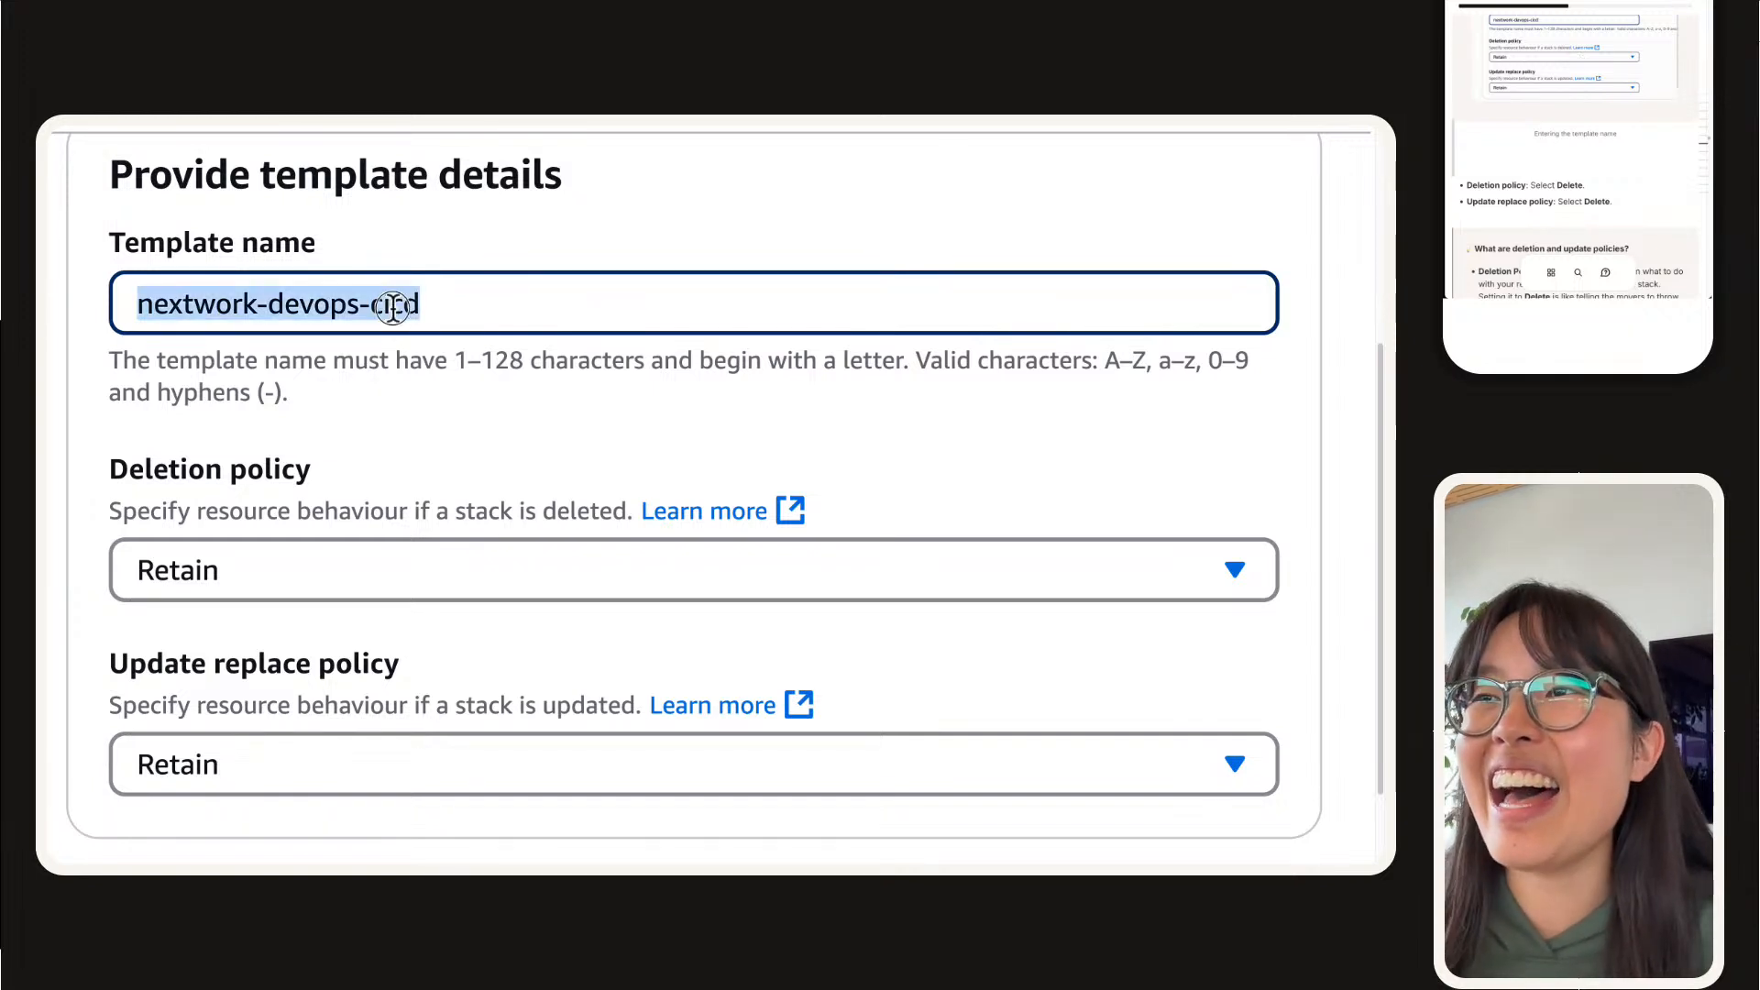
click(392, 308)
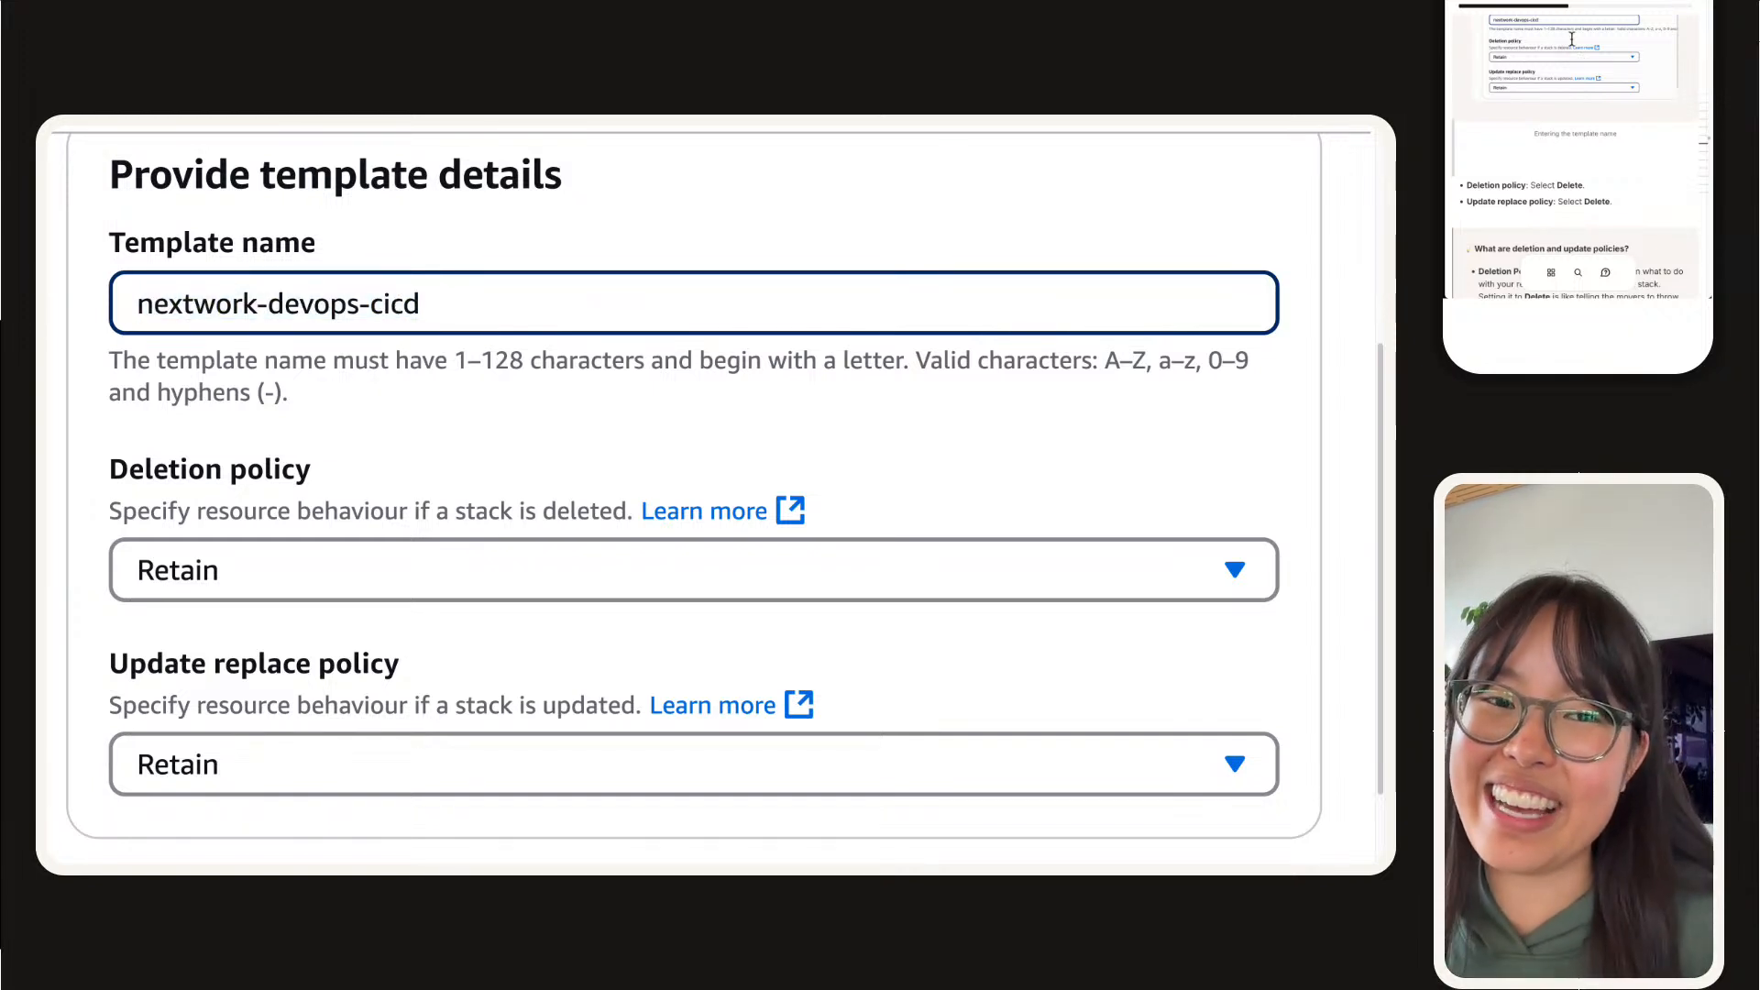
scroll(339, 532, down, 1)
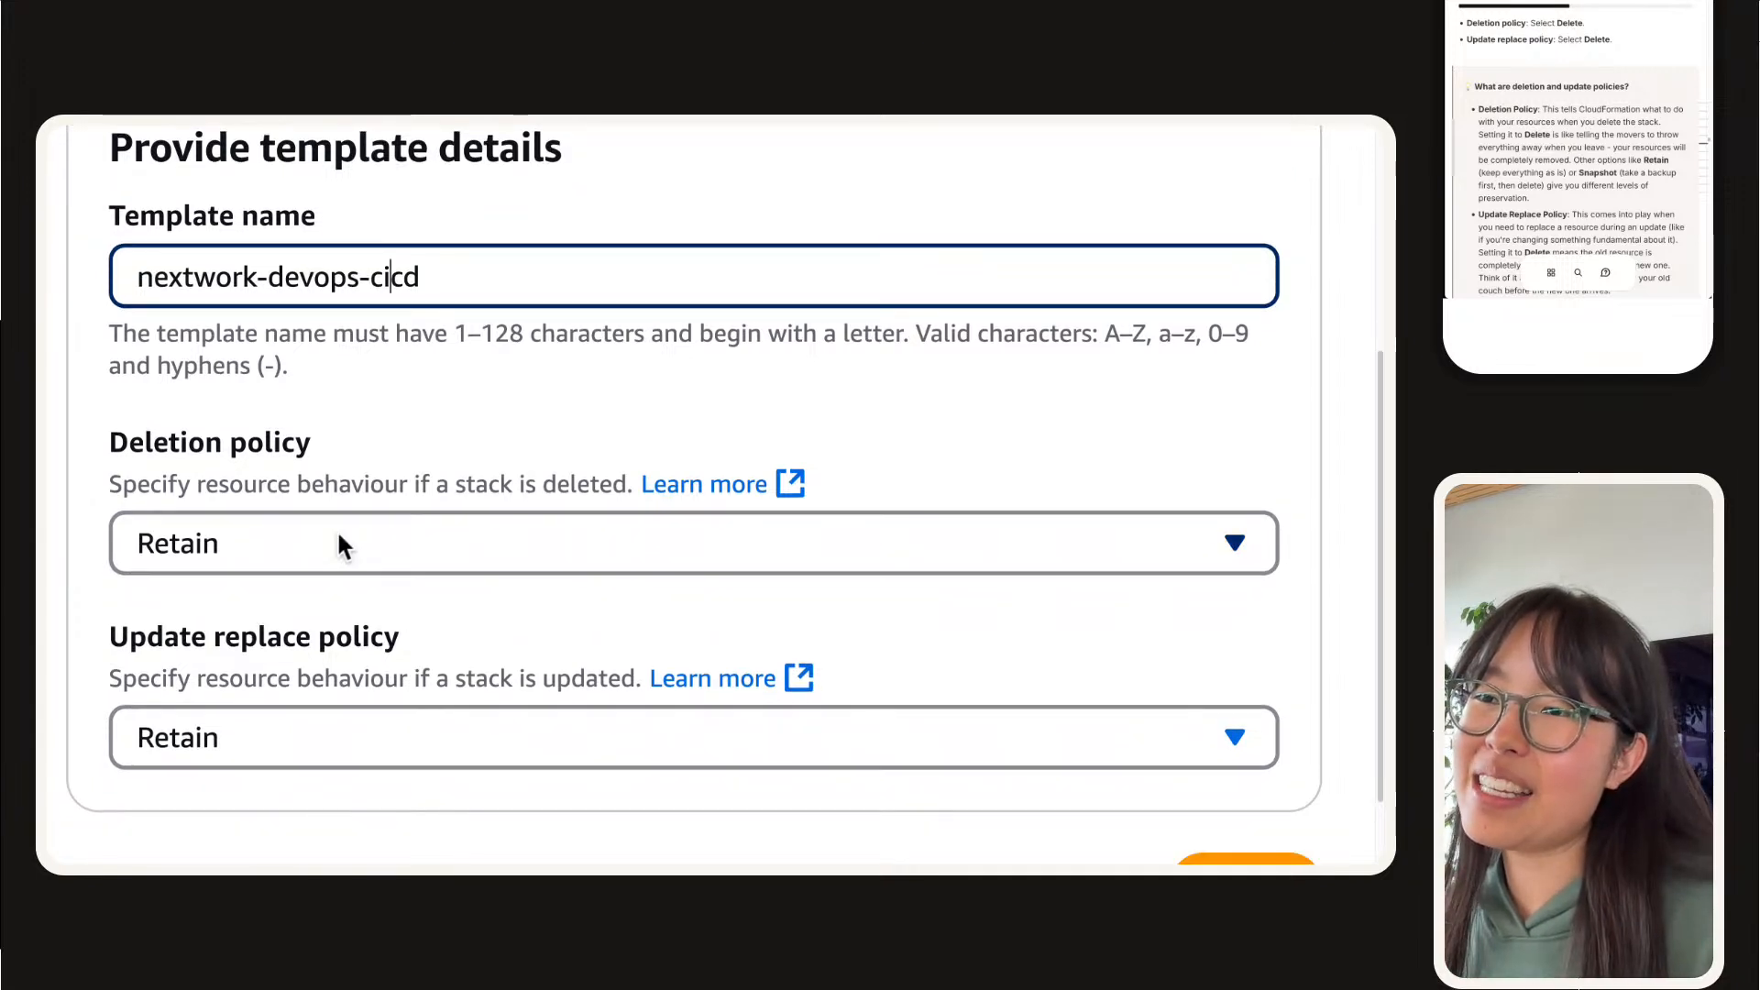
Step: Set both the deletion policy and the update replace policy to Delete, and submit the template details
click(246, 543)
click(216, 476)
scroll(214, 475, down, 1)
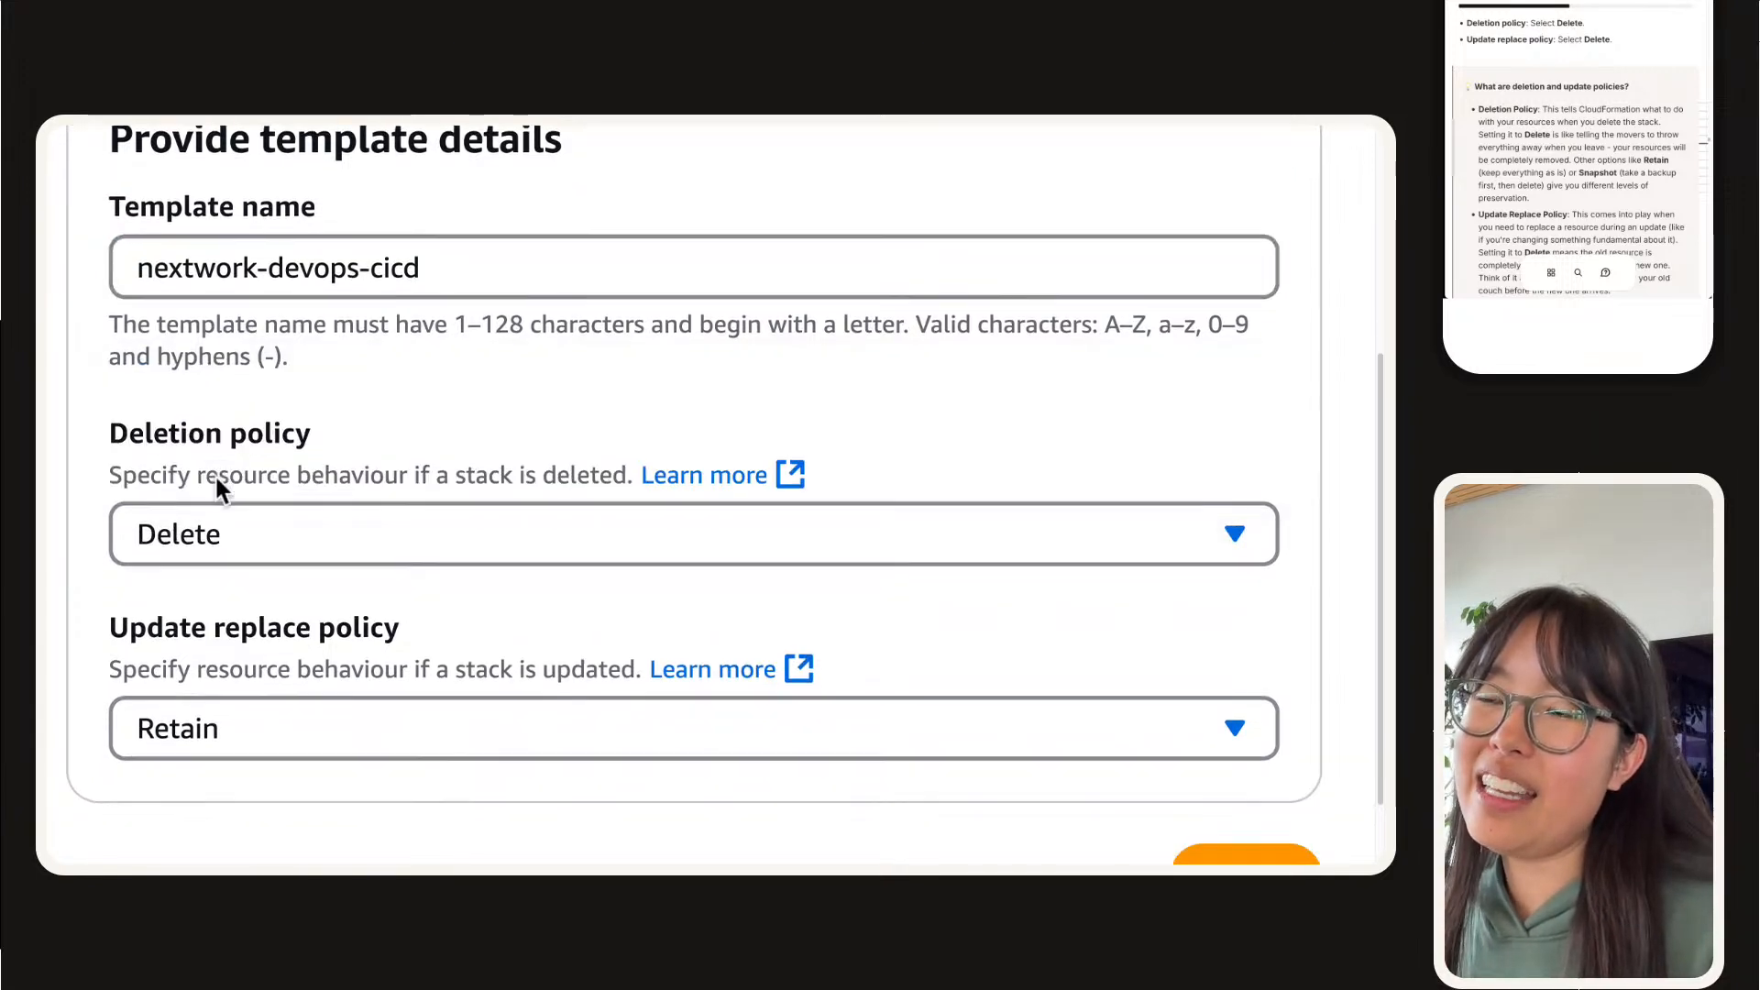
click(217, 673)
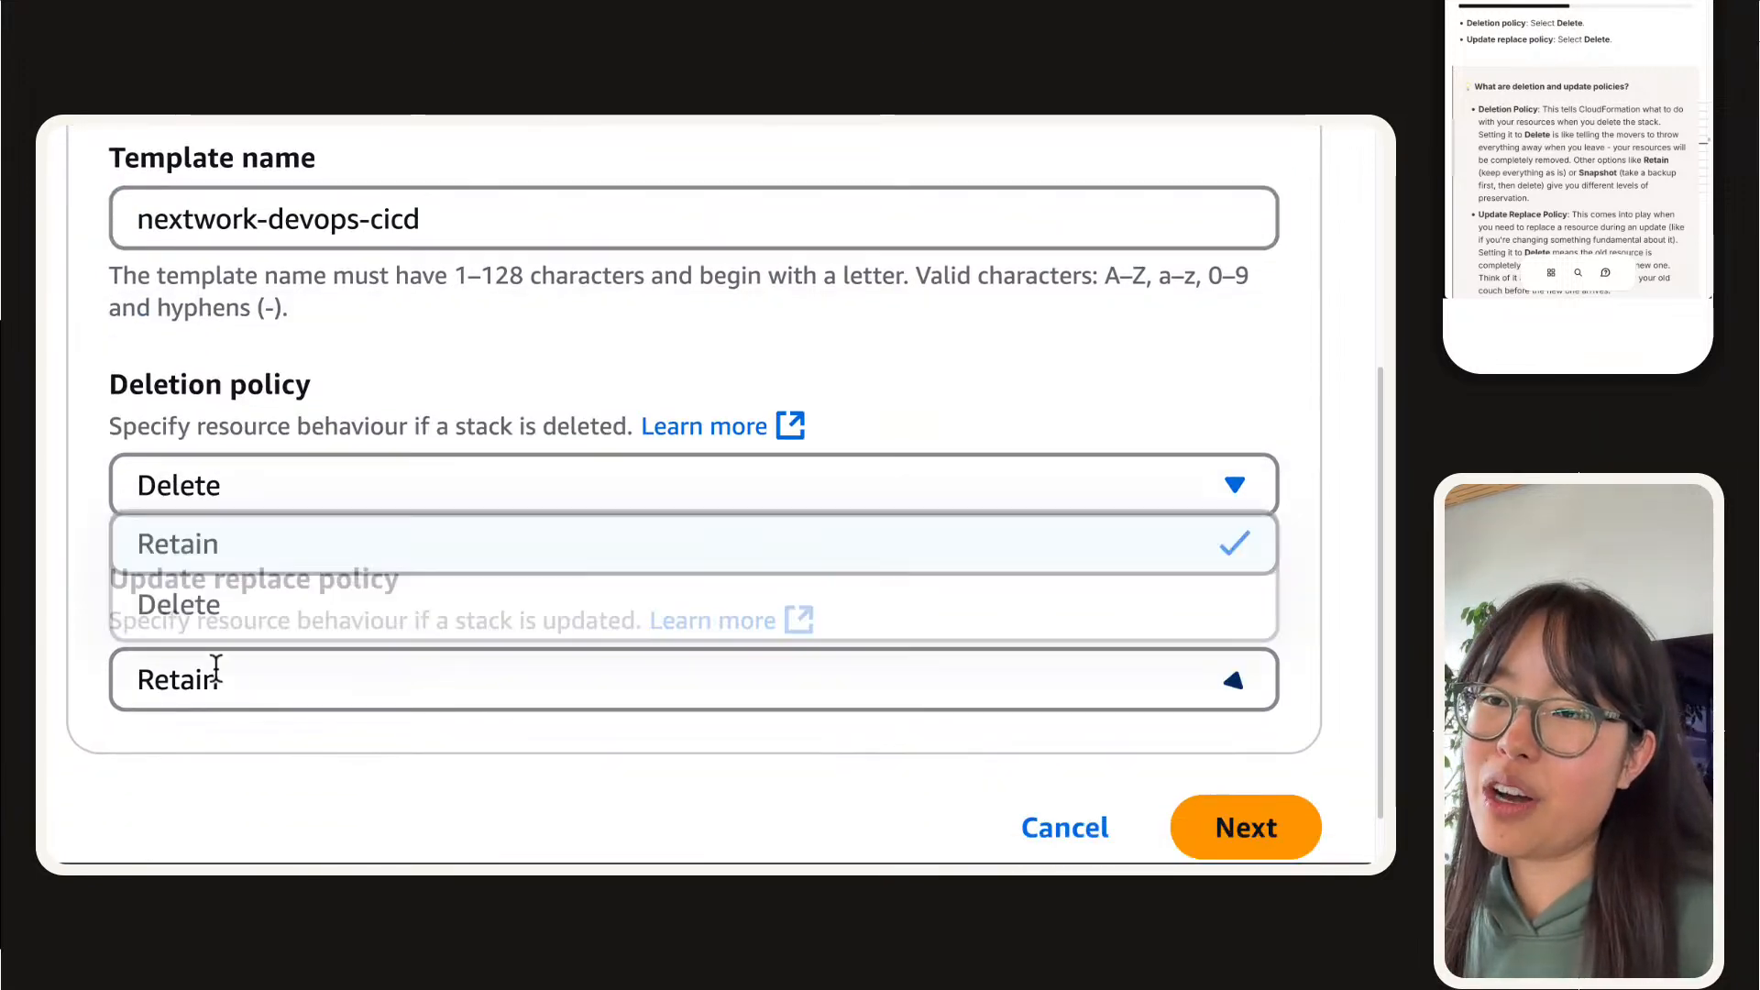
click(216, 601)
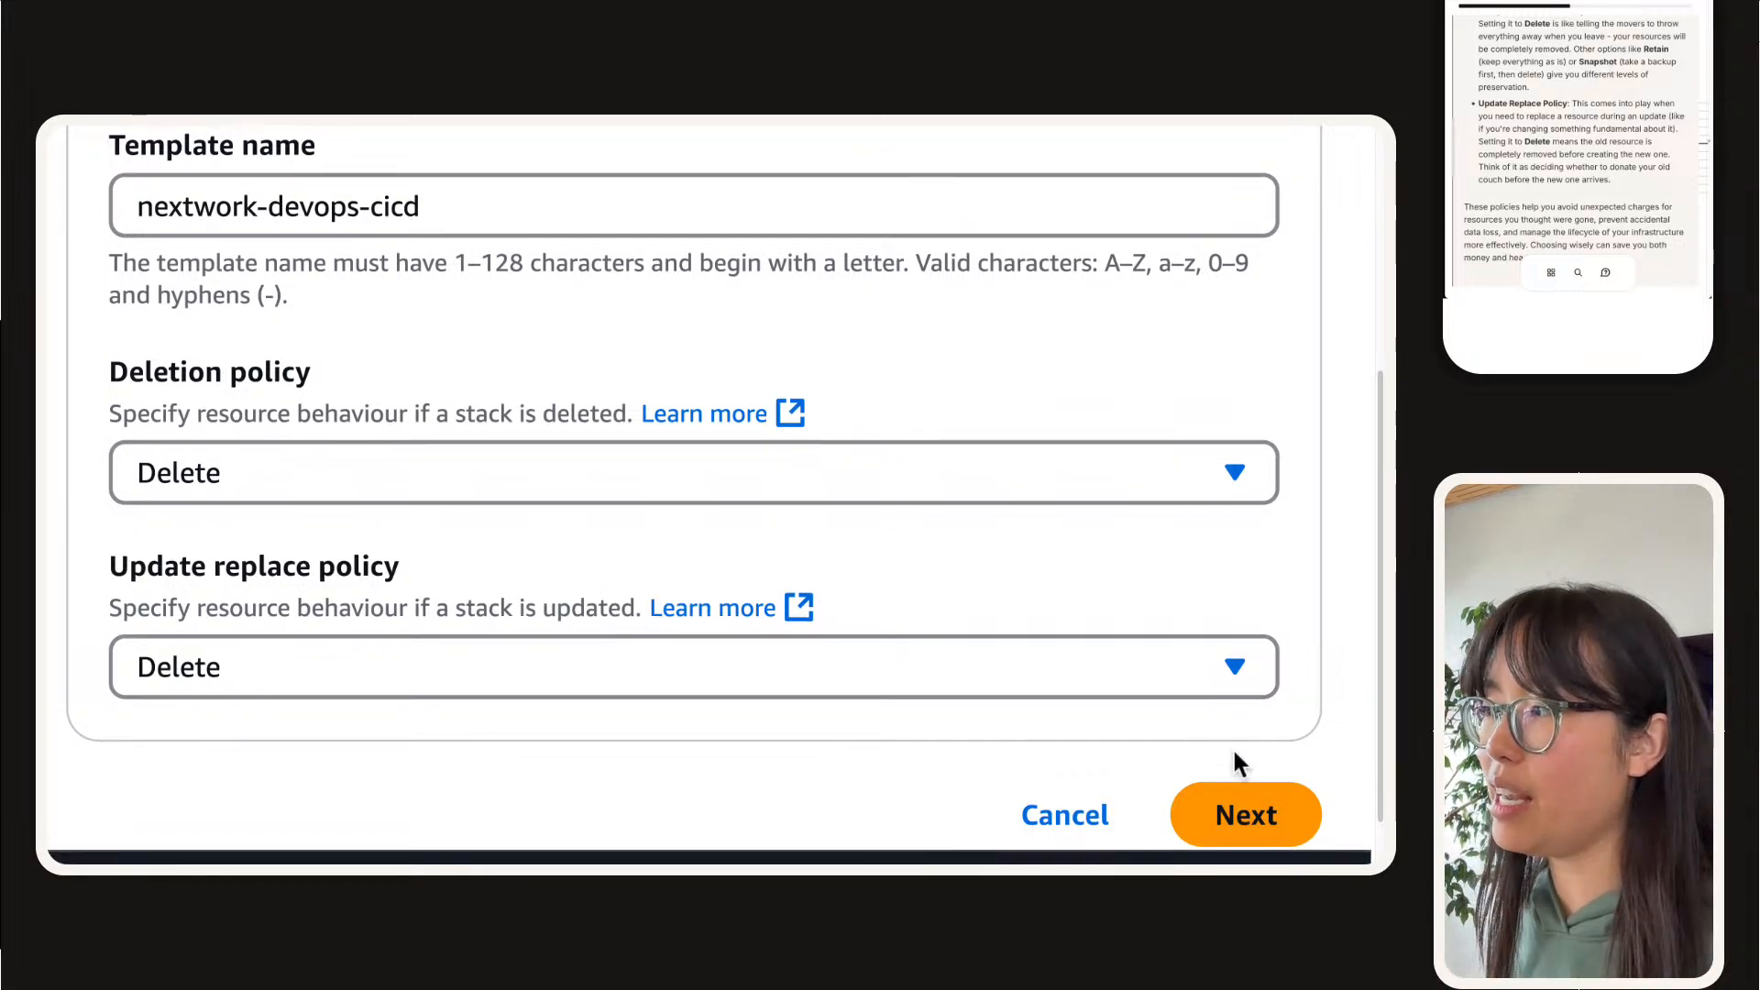
scroll(1229, 758, down, 1)
click(1241, 775)
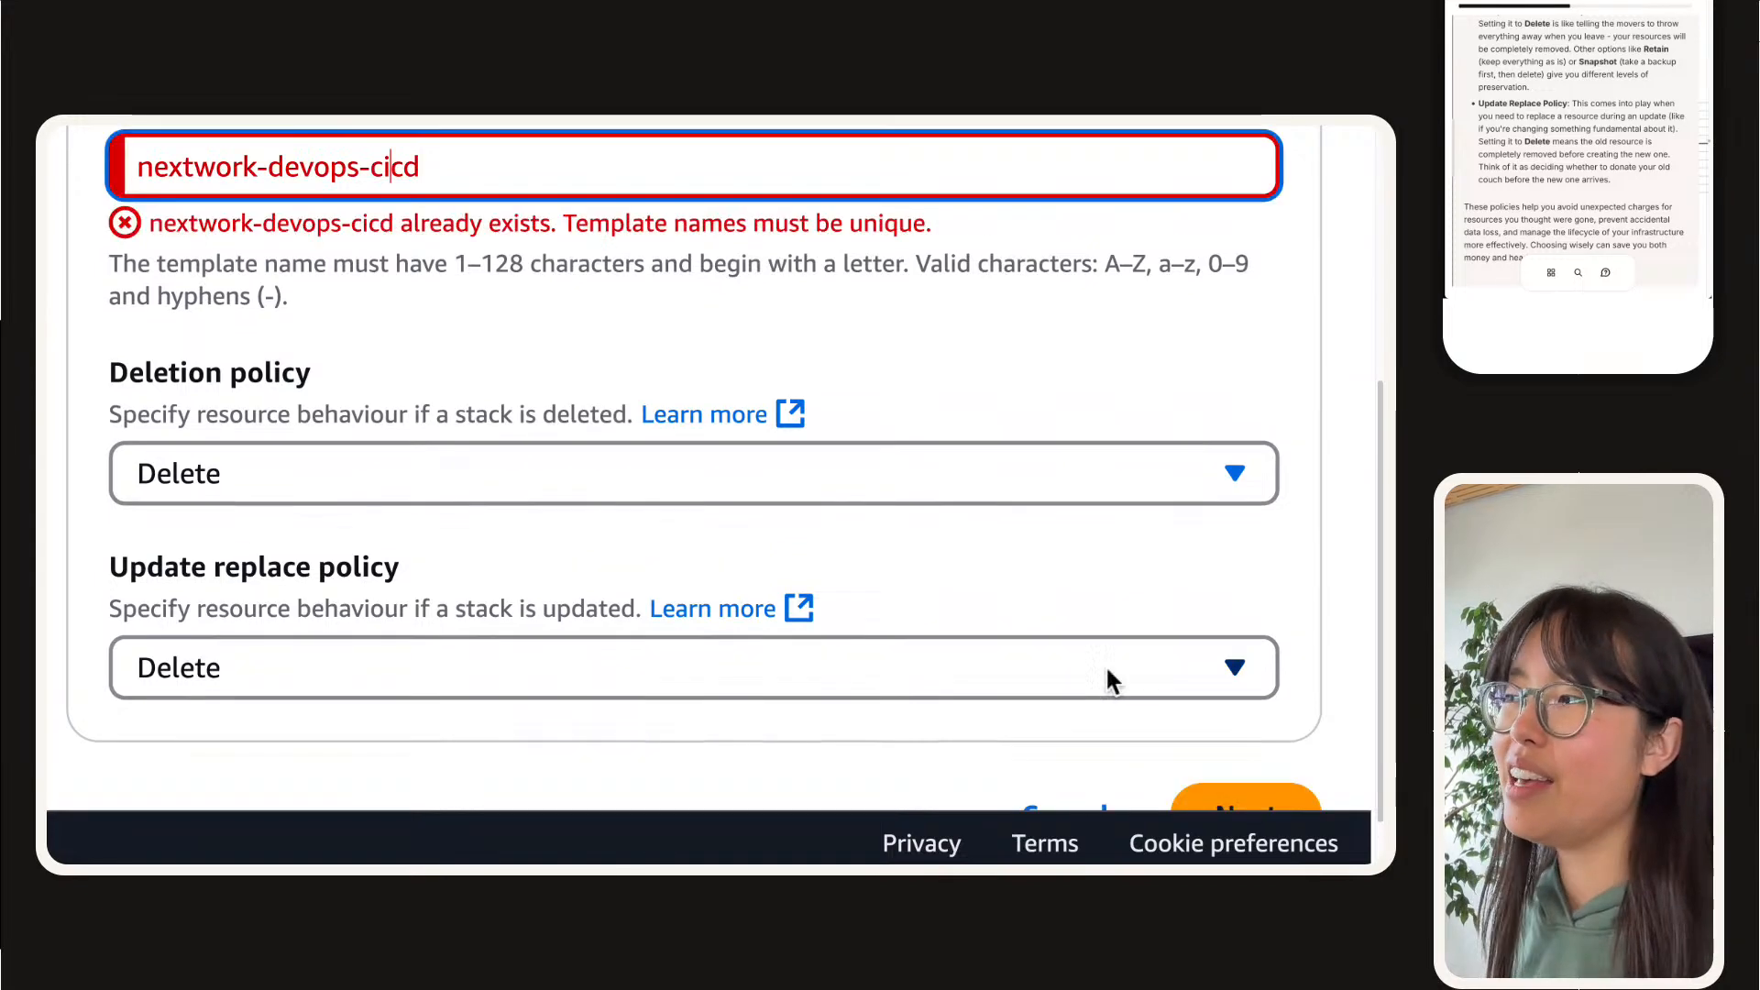
Step: Change the template name to nextwork-devops-cicd-1
scroll(899, 353, up, 2)
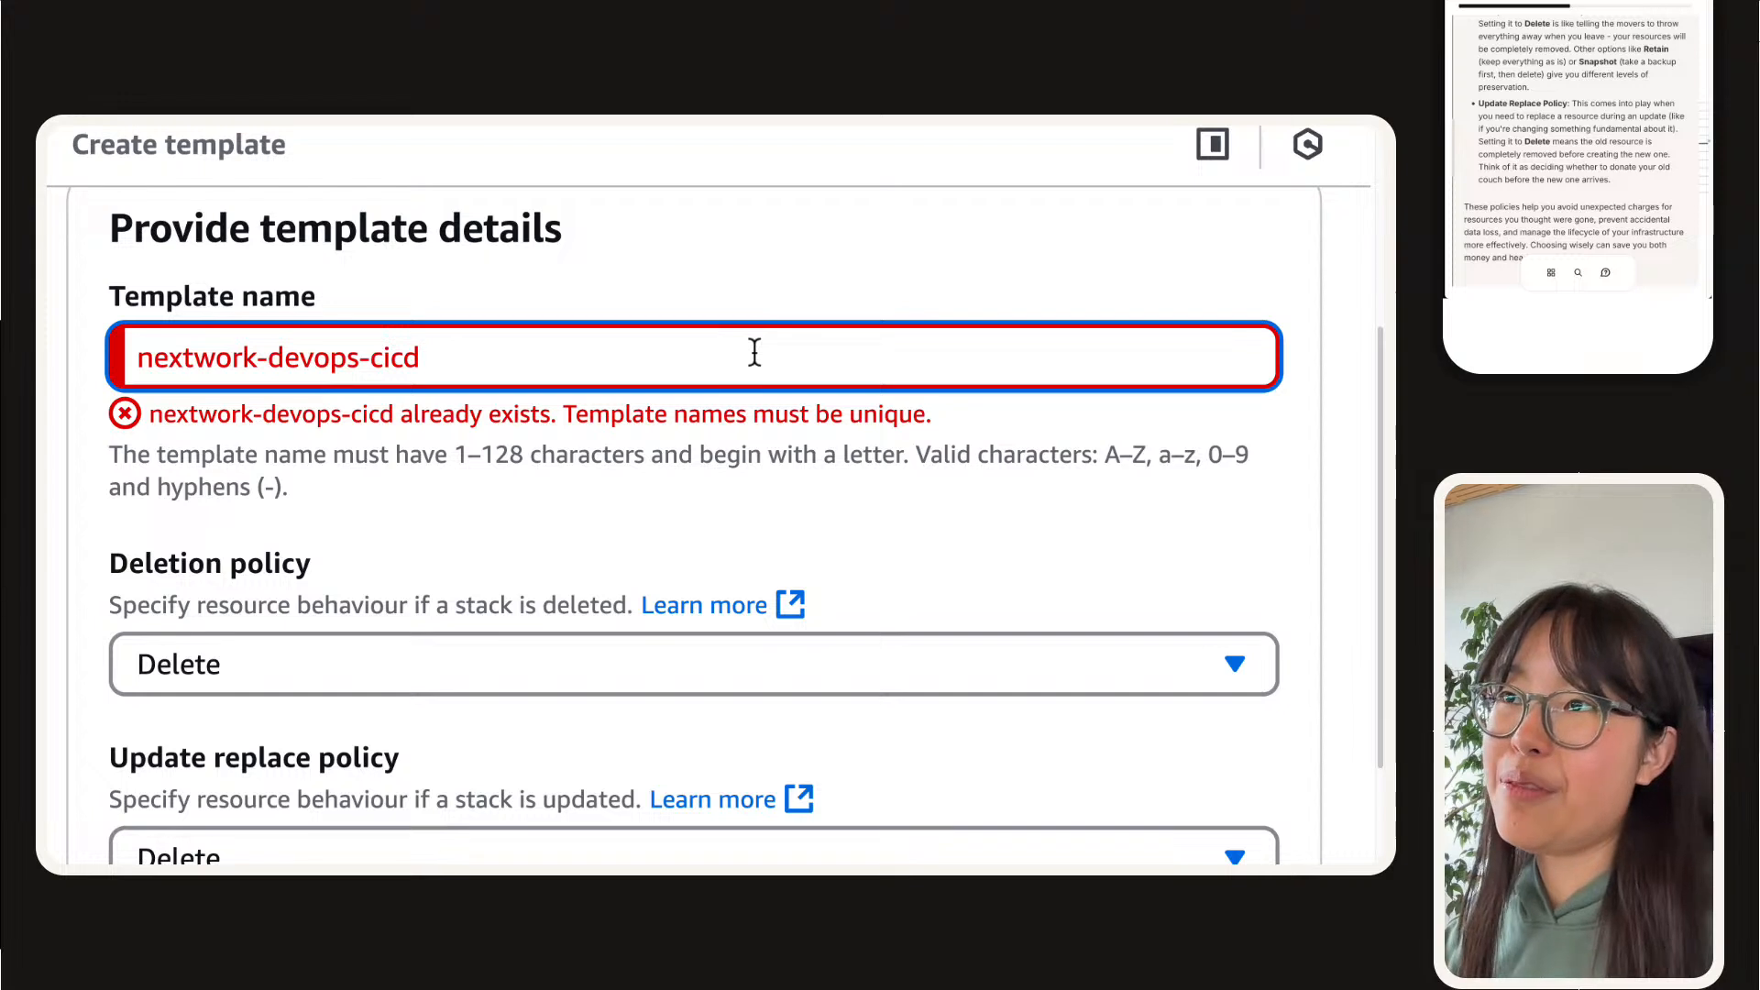
text(-1)
click(475, 268)
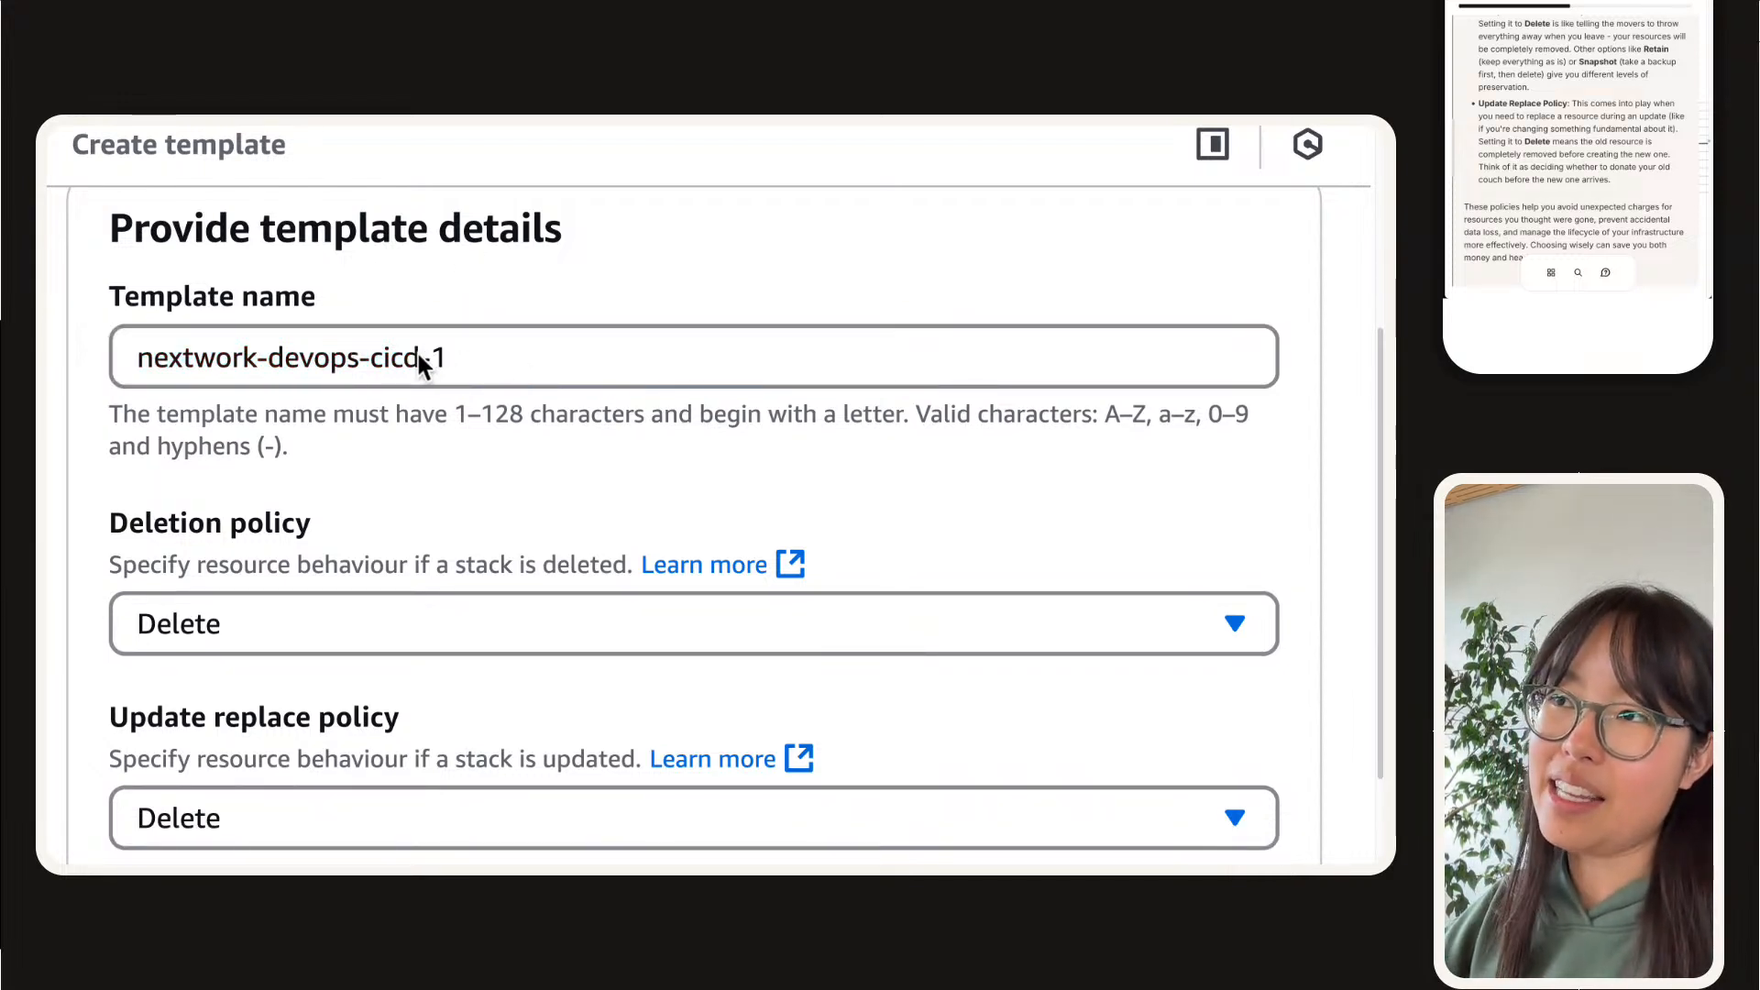
Step: Submit the template details and examine the scan summary on the add scanned resources page
scroll(578, 349, down, 4)
click(1198, 669)
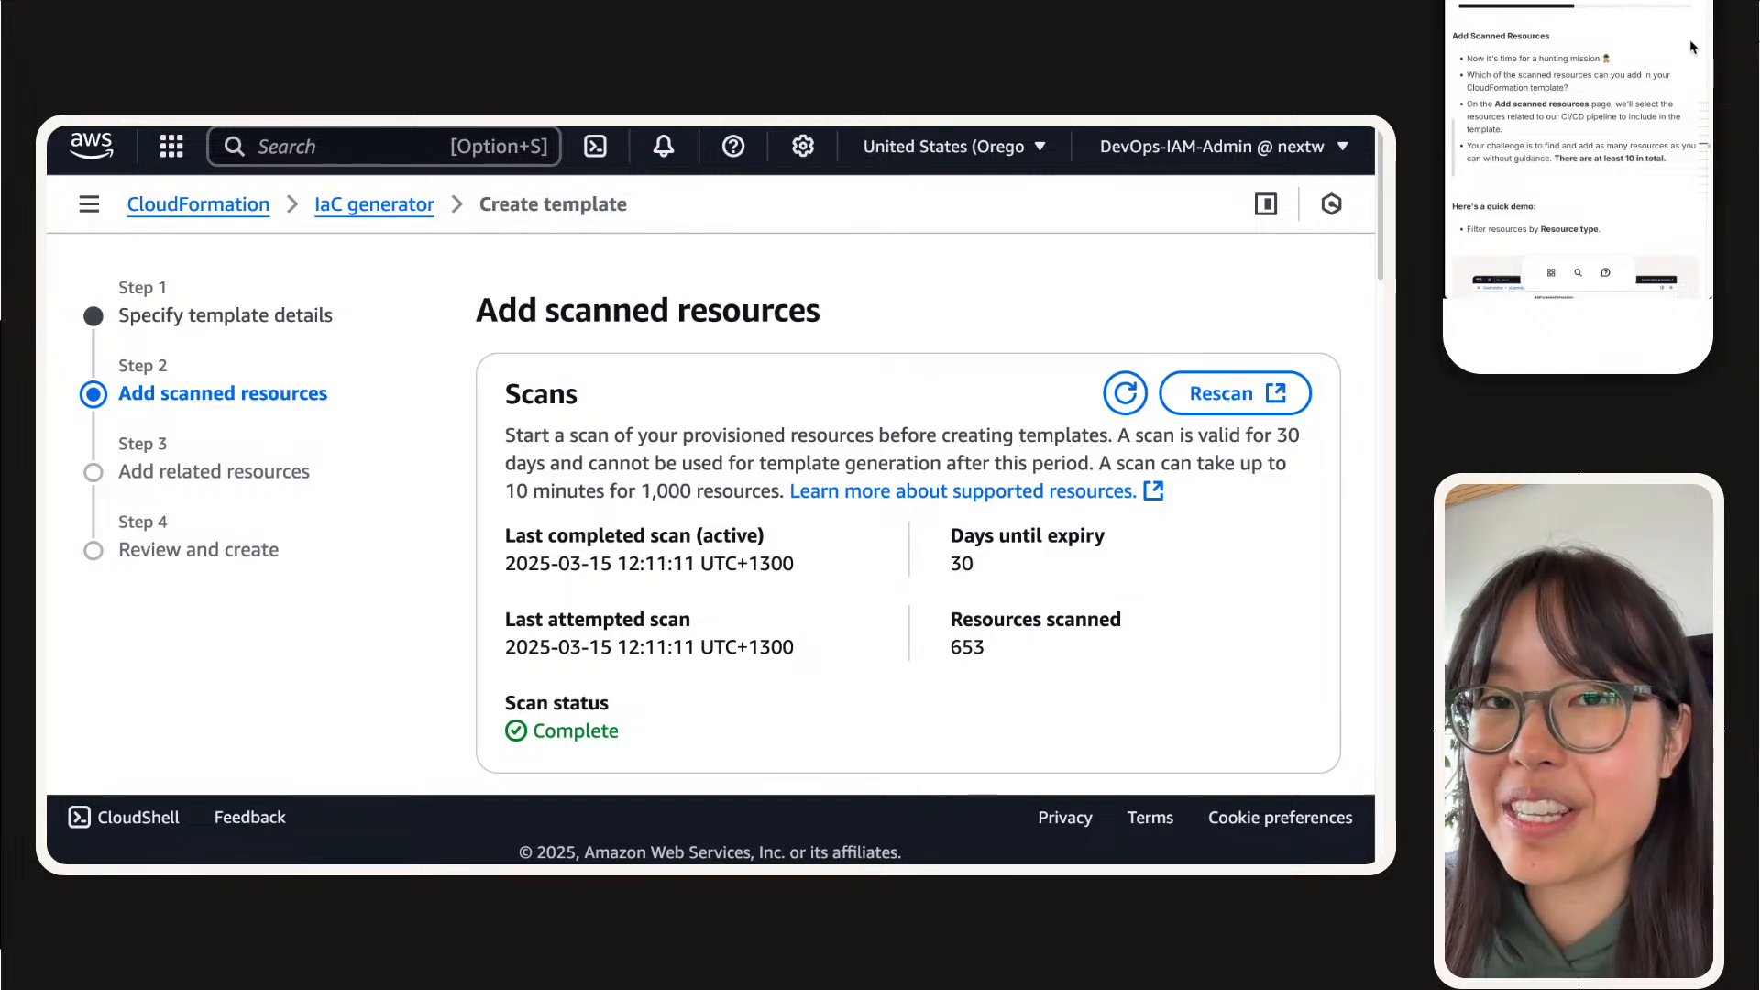
scroll(765, 555, down, 4)
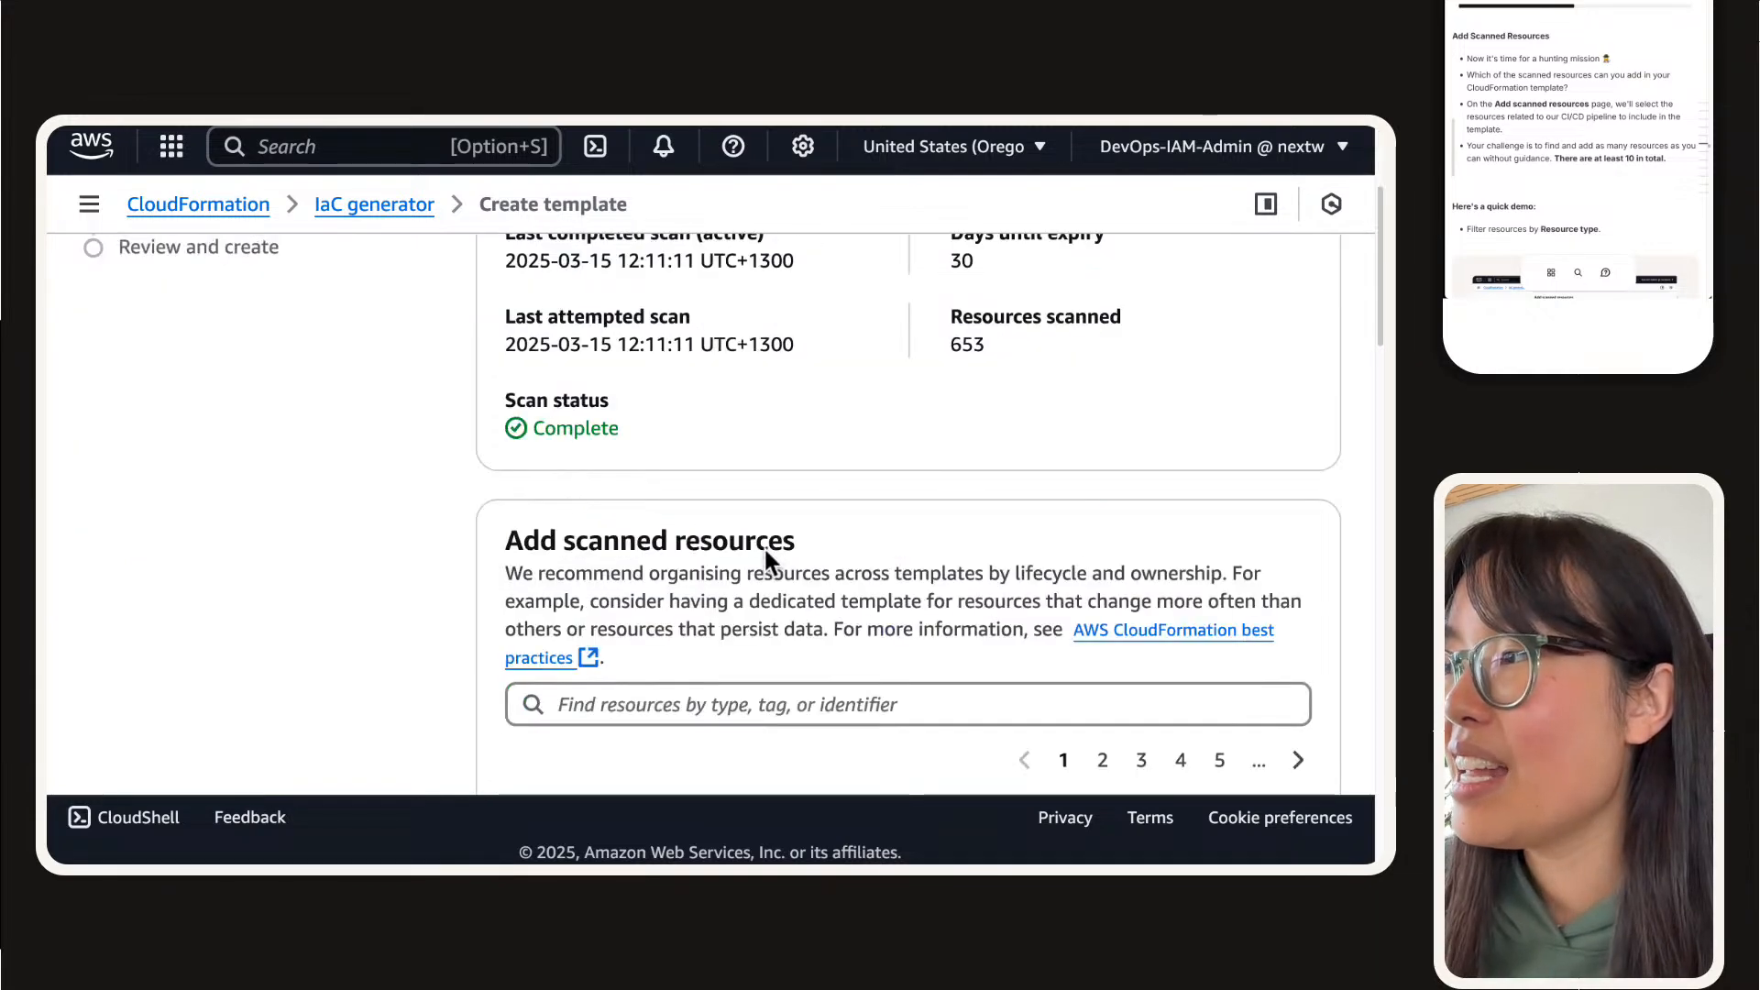
scroll(578, 573, down, 2)
scroll(570, 455, up, 4)
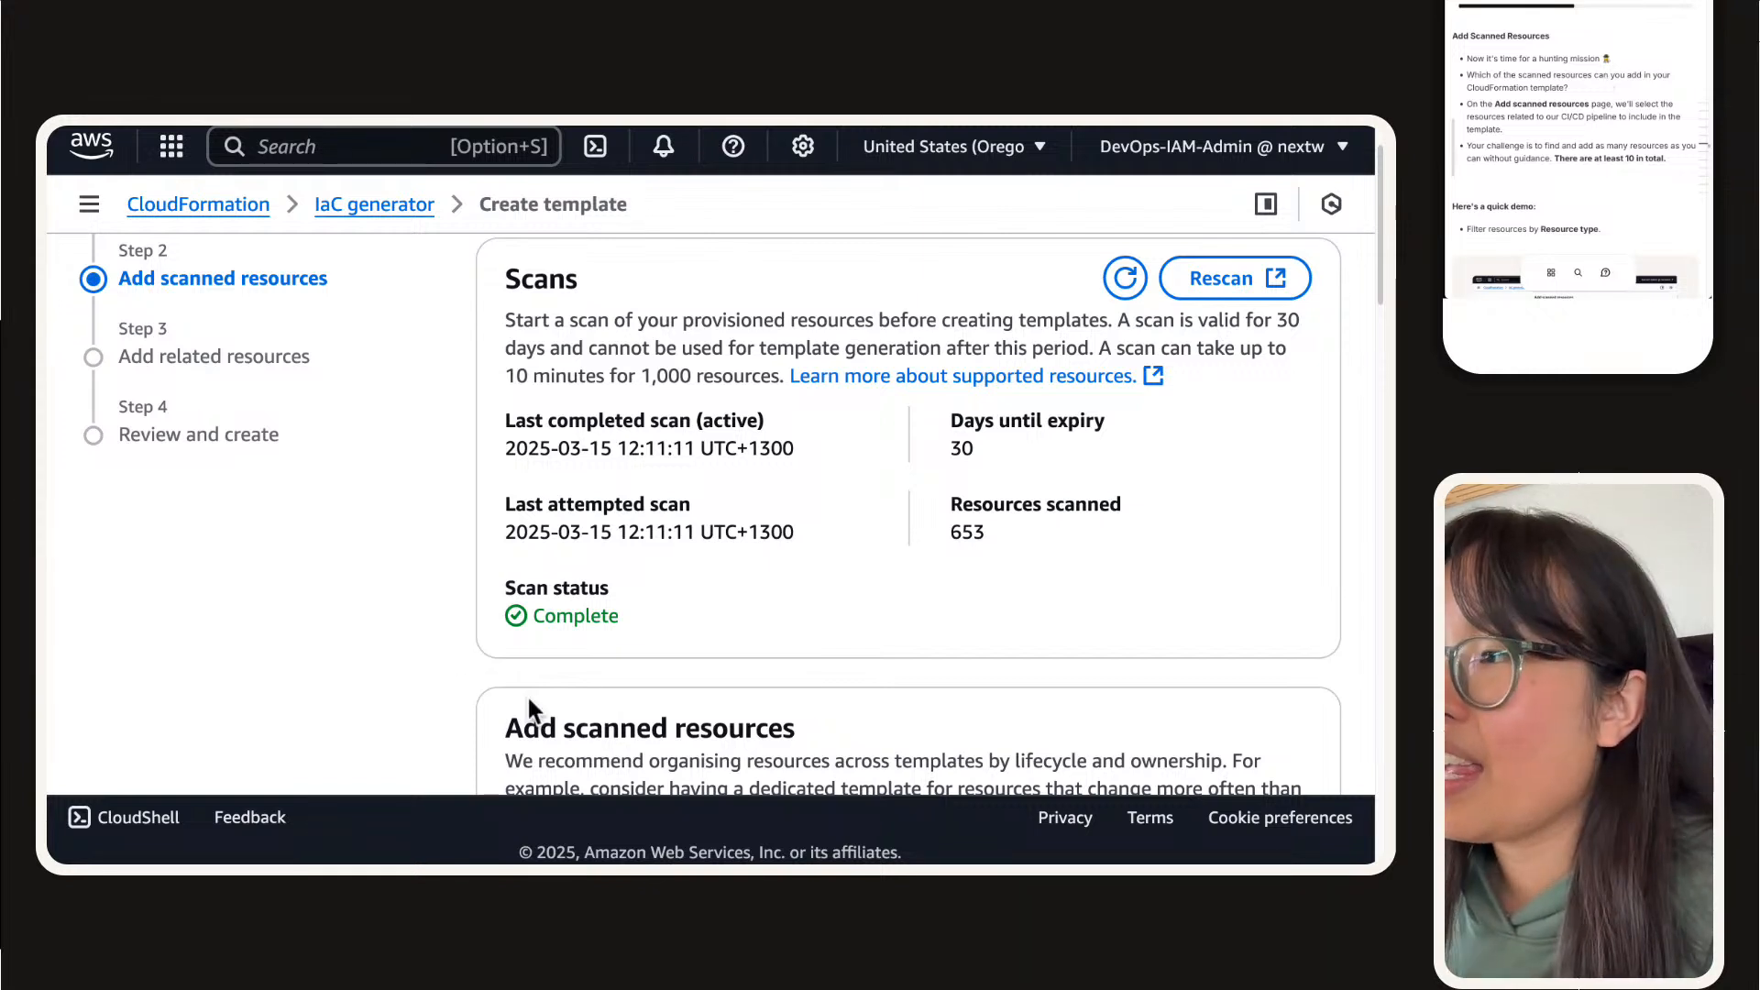
double_click(964, 537)
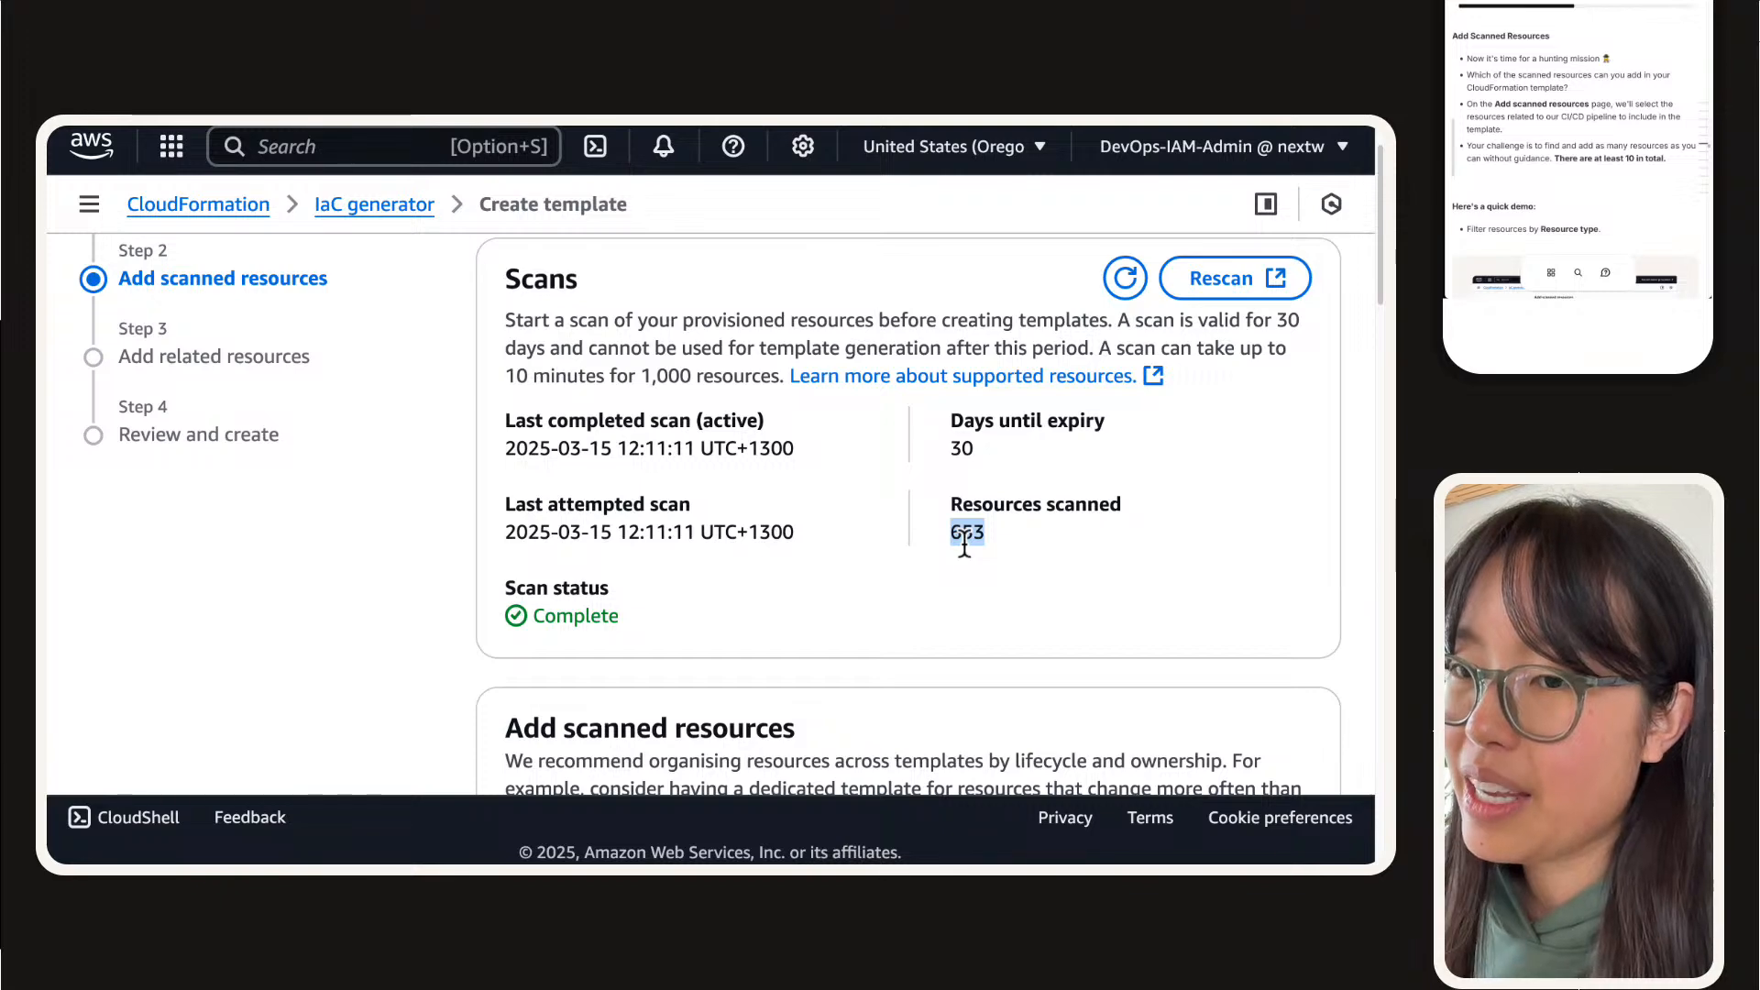
Step: Look over the scanned resources list and its filter properties, and read the guide's challenge and demo for adding scanned resources
scroll(965, 543, down, 3)
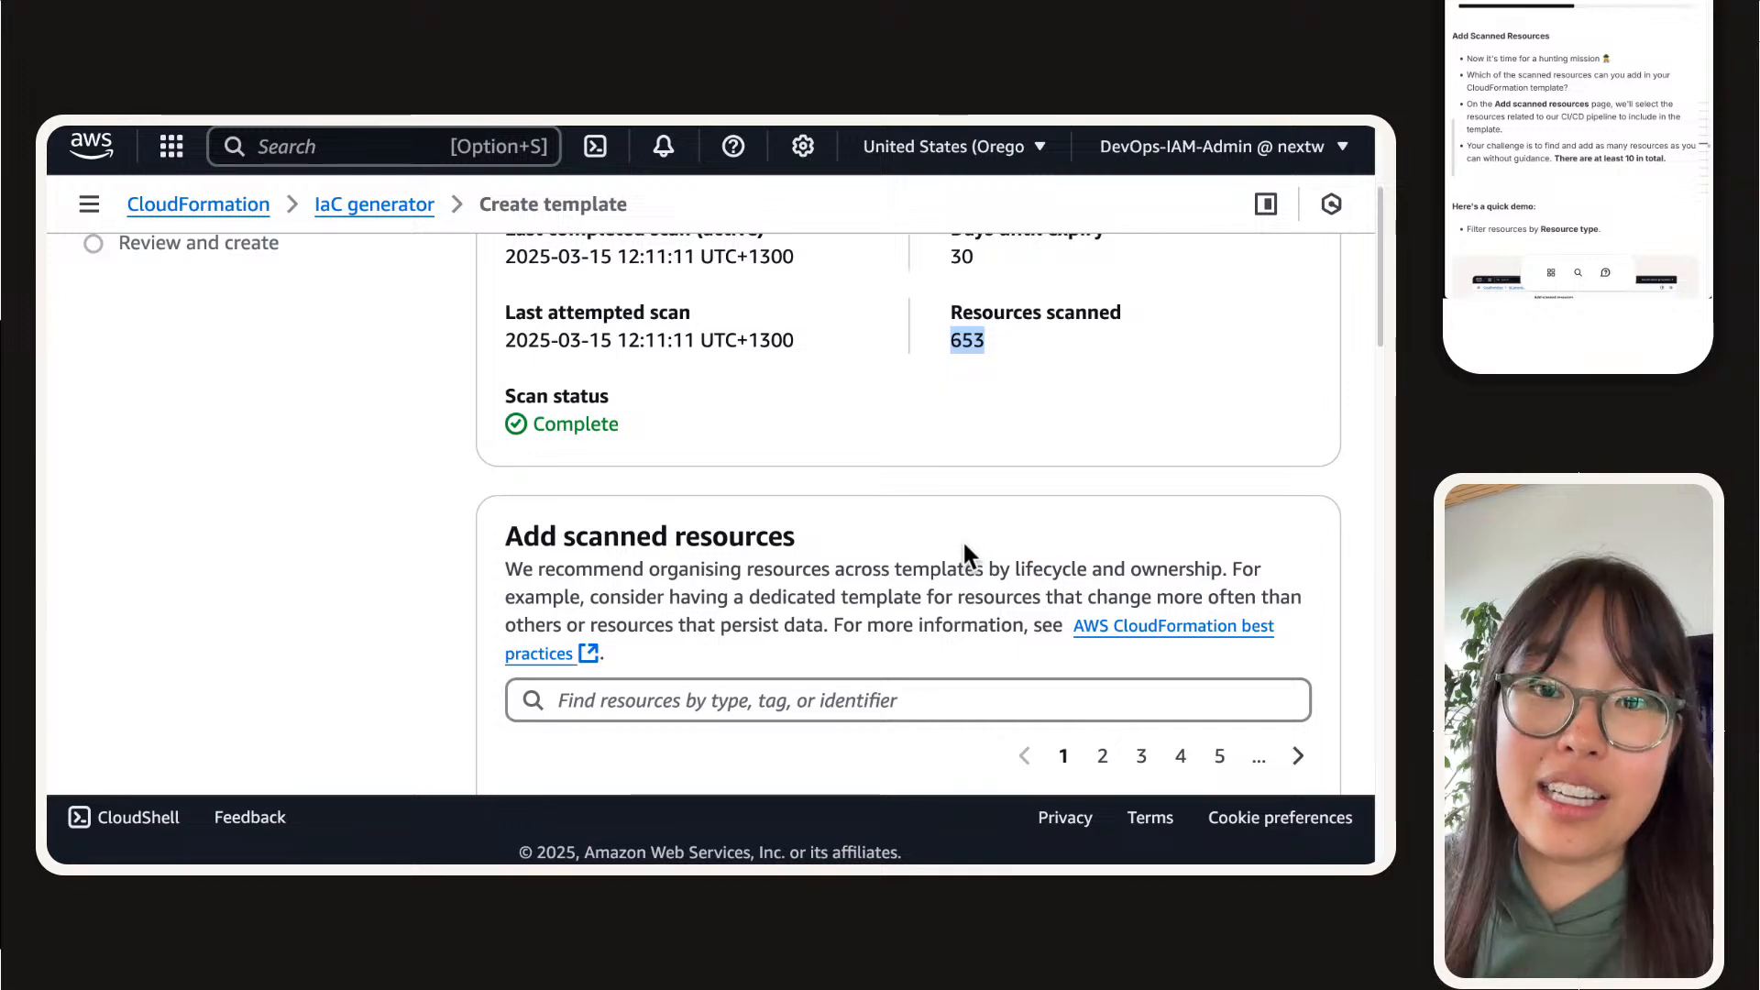
scroll(963, 547, down, 1)
scroll(962, 539, down, 3)
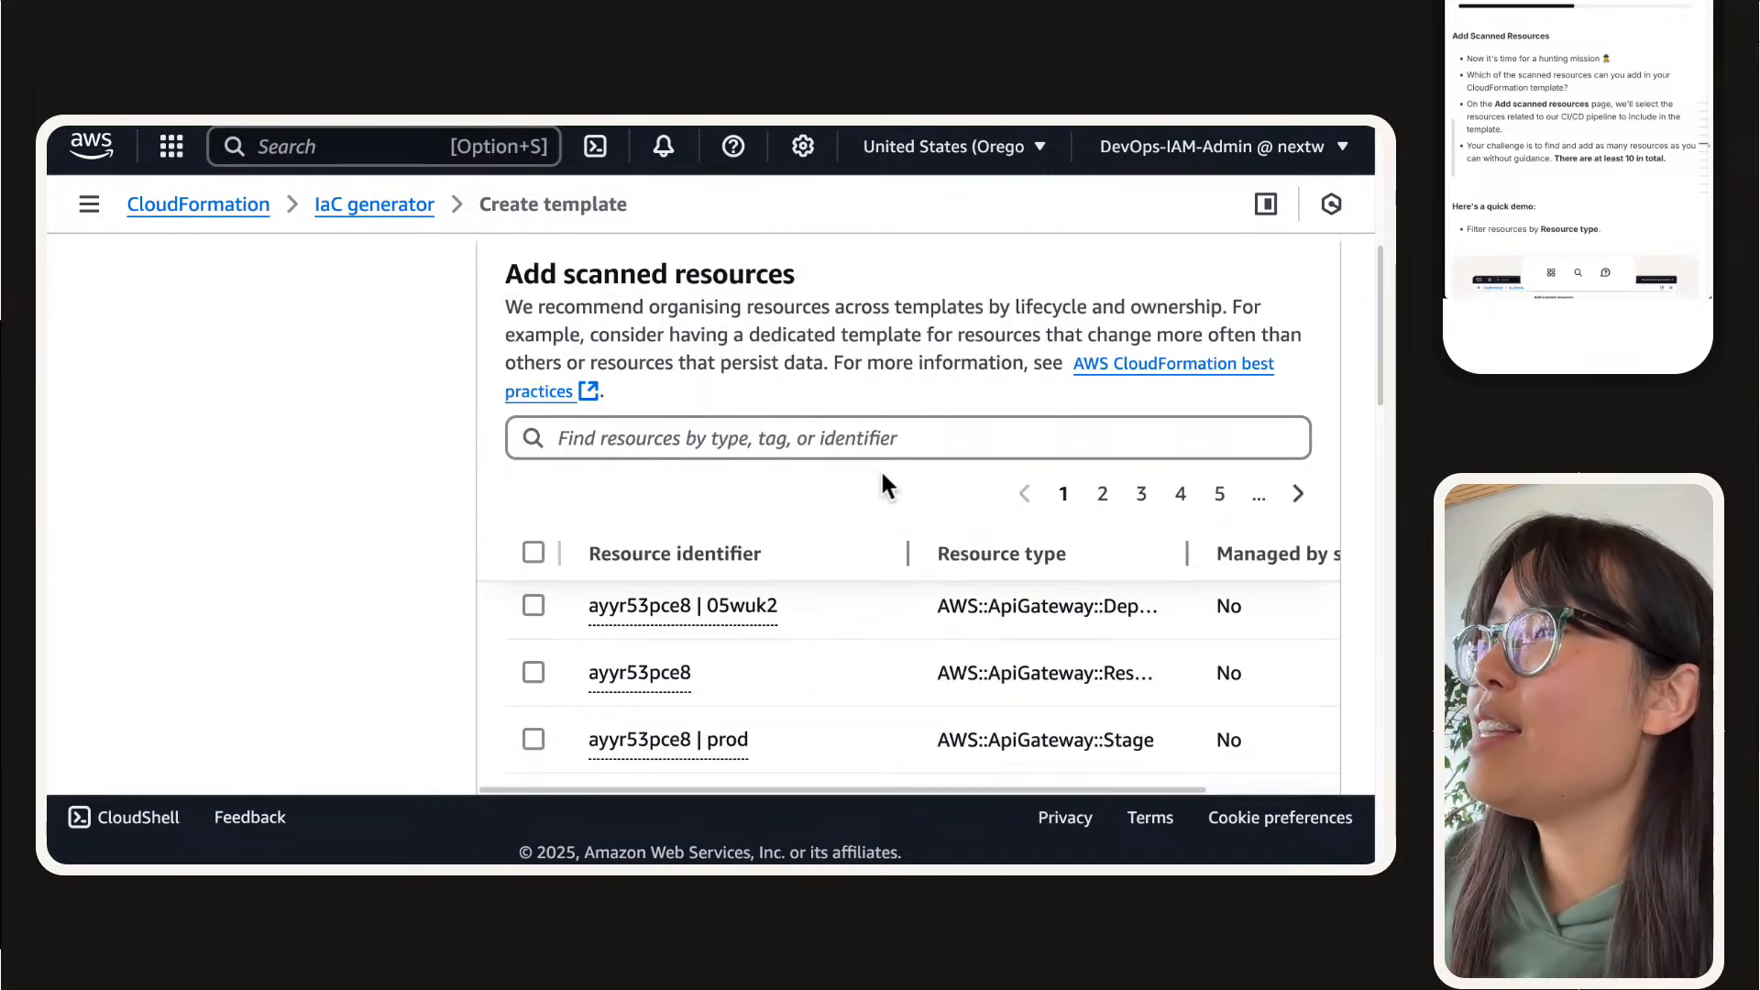
click(833, 444)
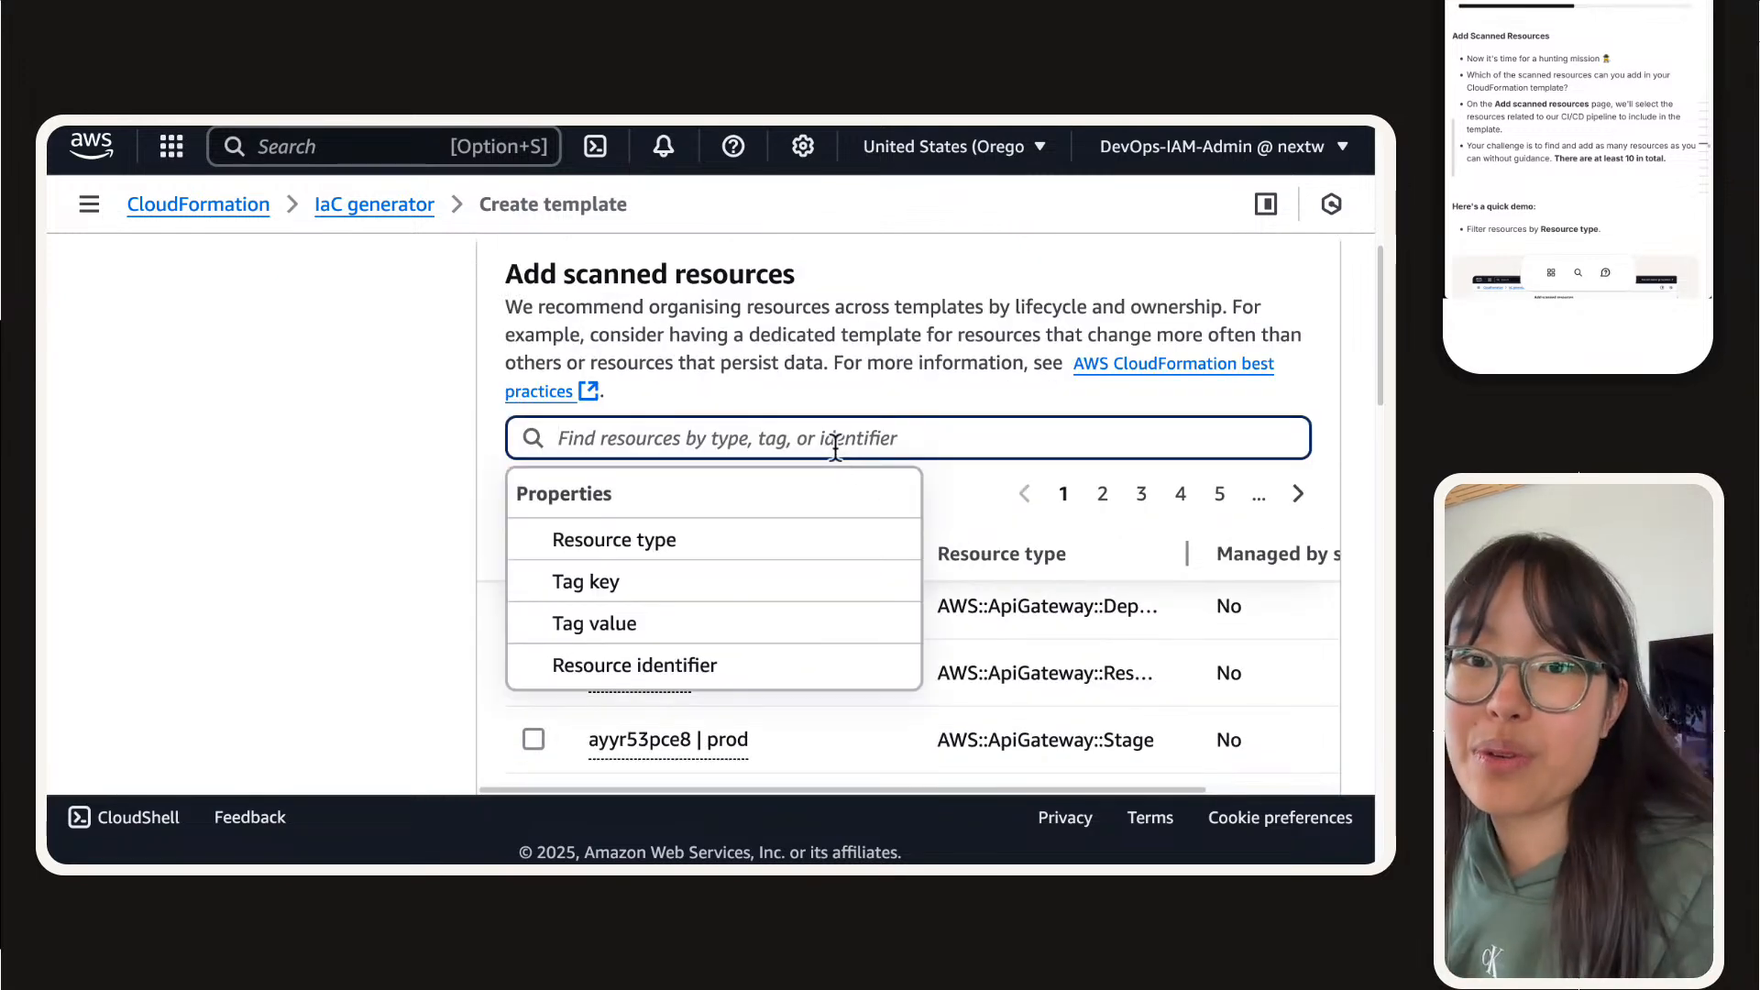
click(1631, 154)
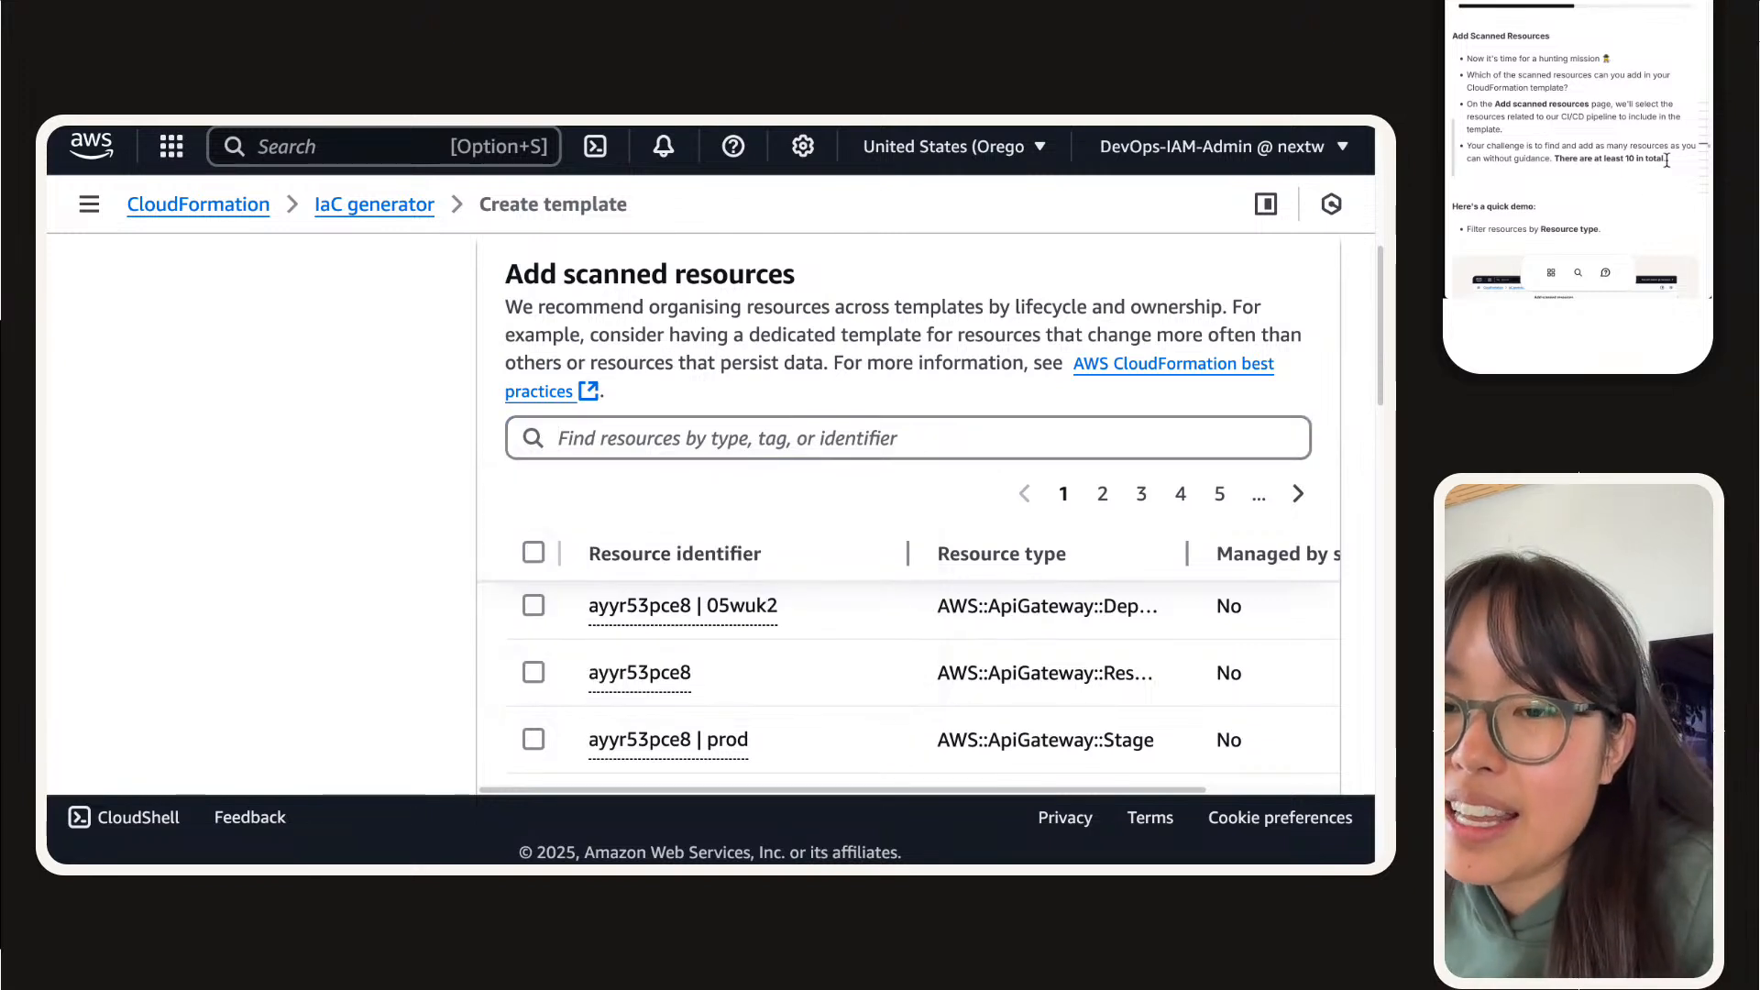
drag(1667, 159, 1551, 160)
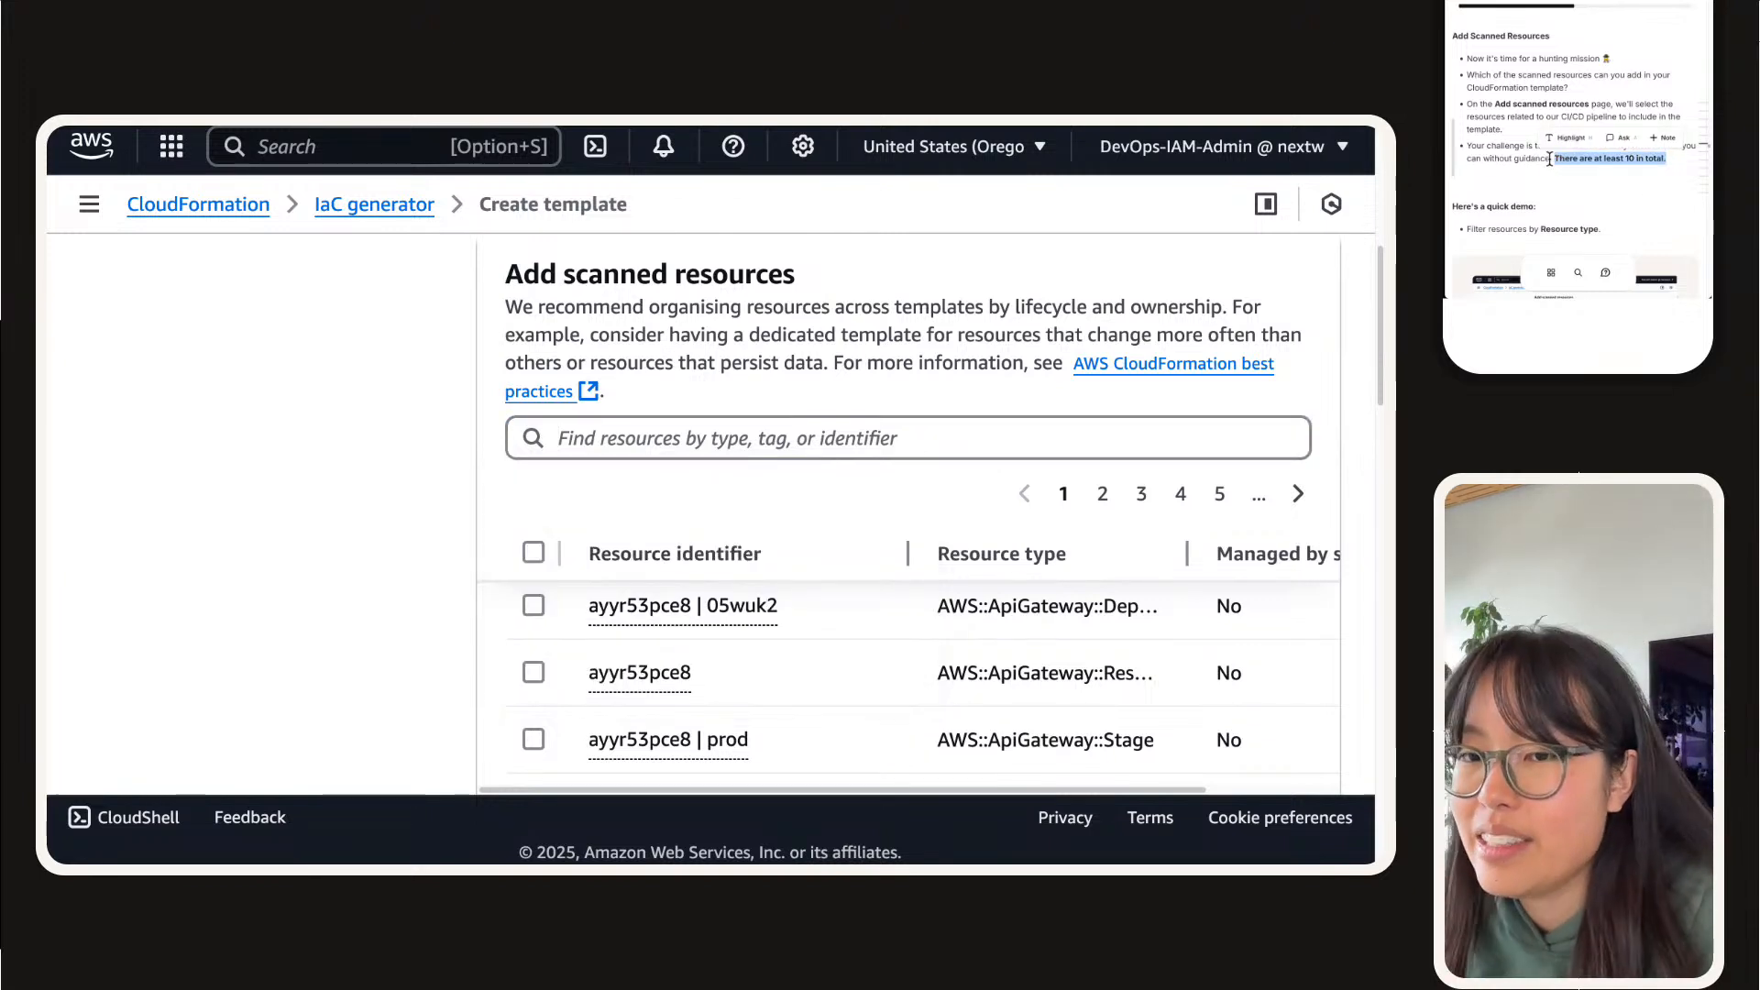
click(1549, 160)
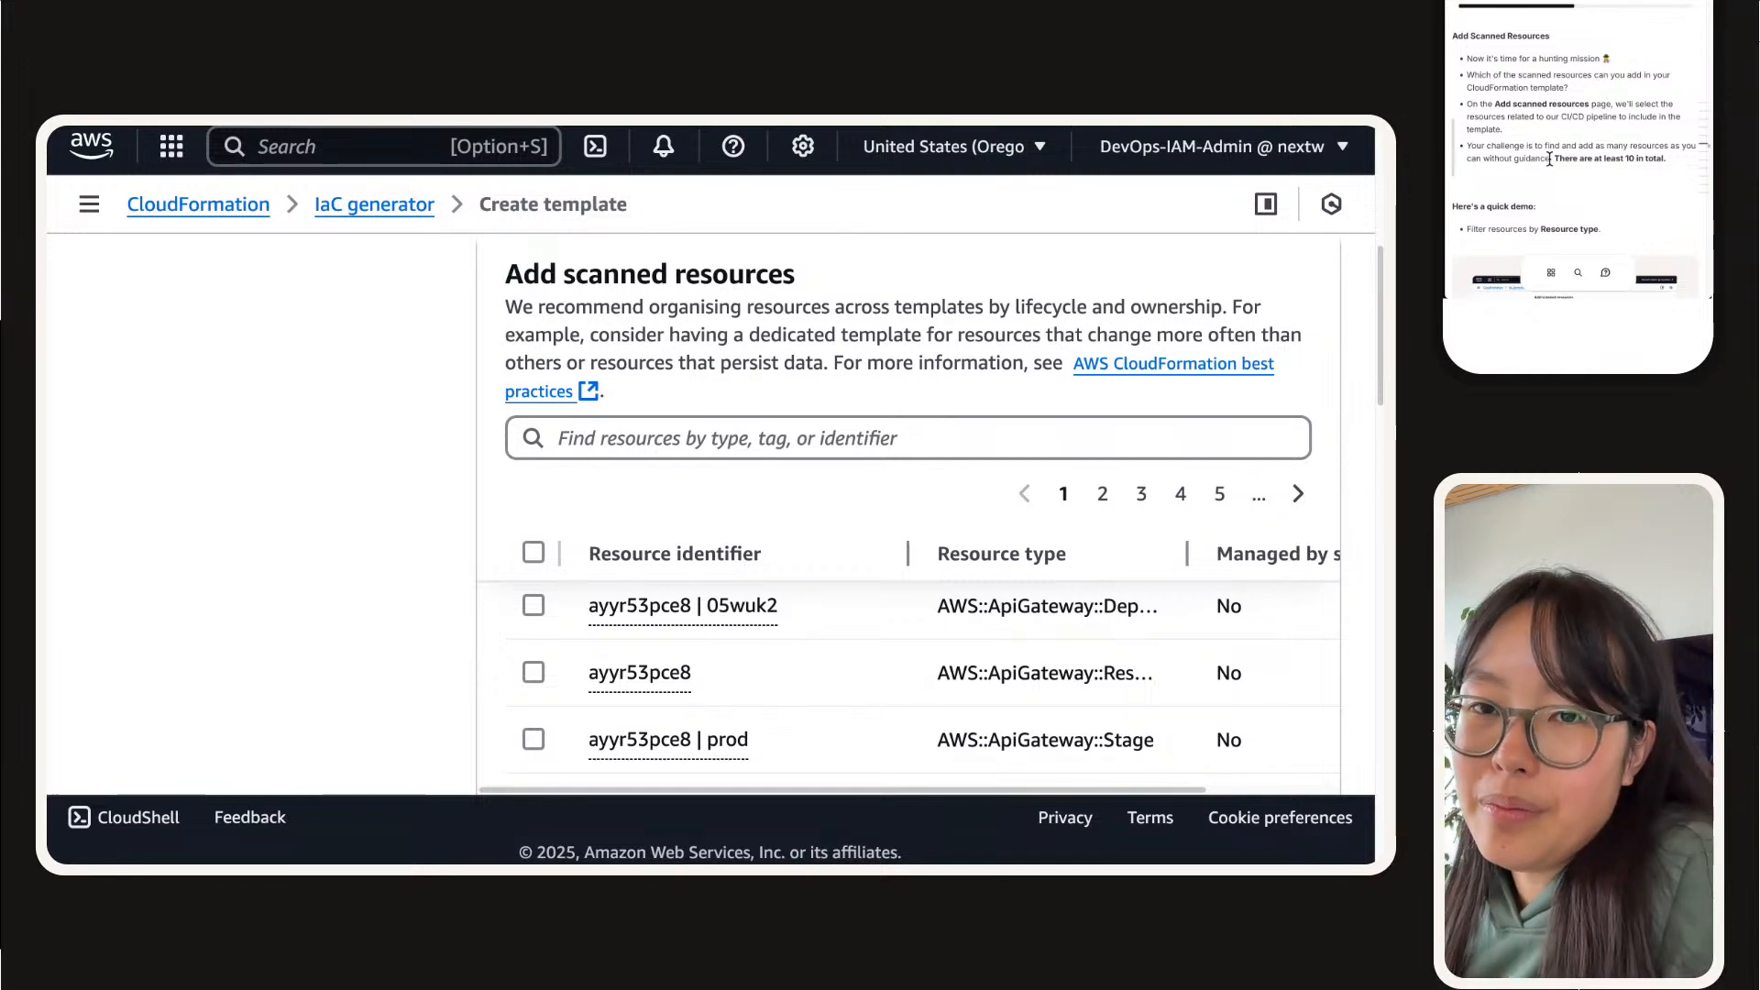
scroll(1549, 160, down, 3)
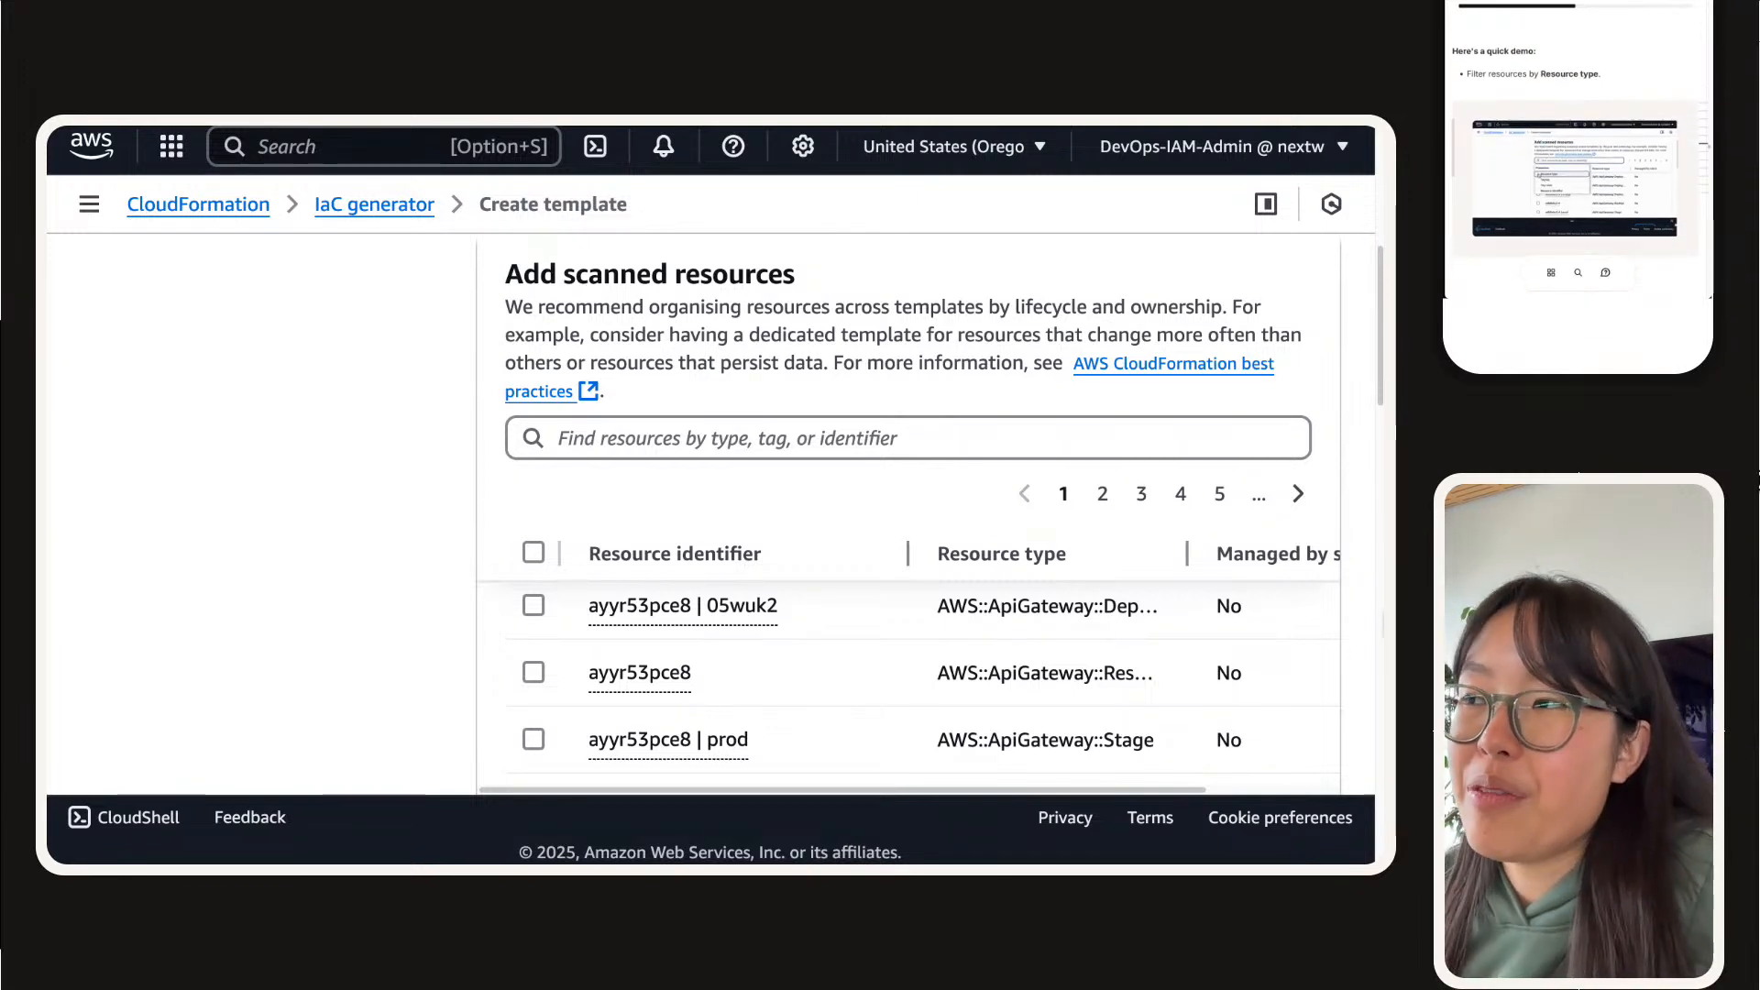
Step: Filter the scanned resources to type AWS::CodeArtifact::Domain and select the nextwork domain
click(613, 438)
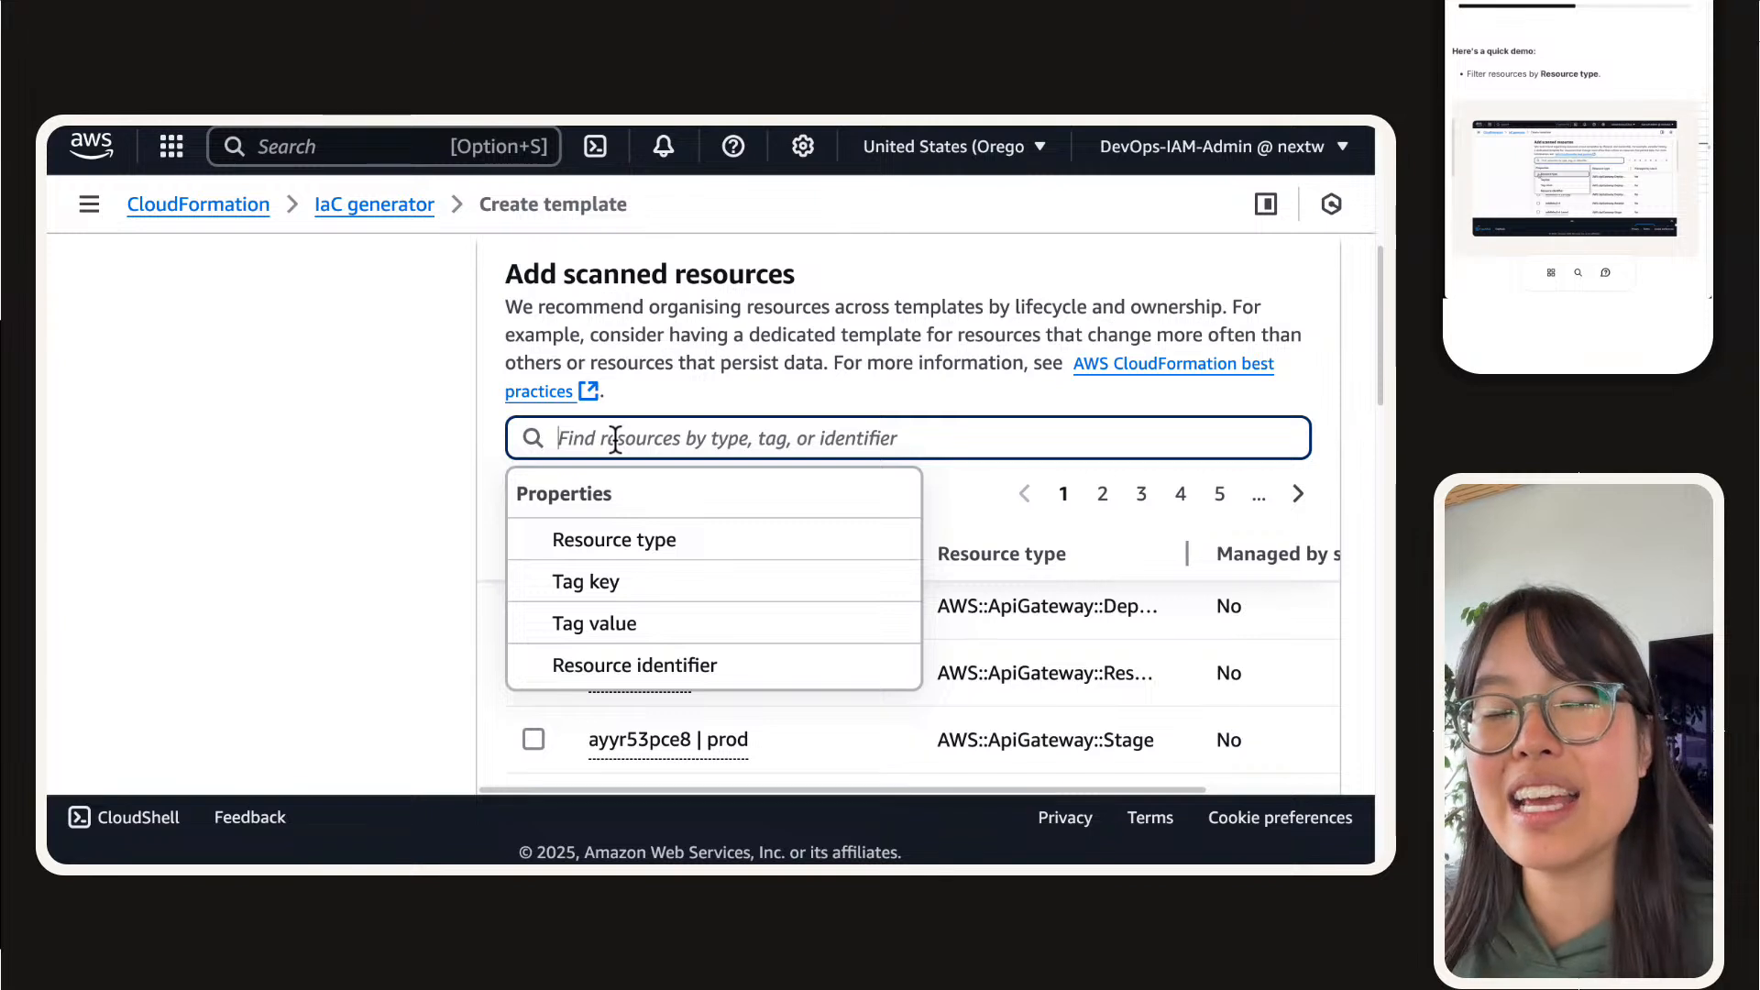
text(code)
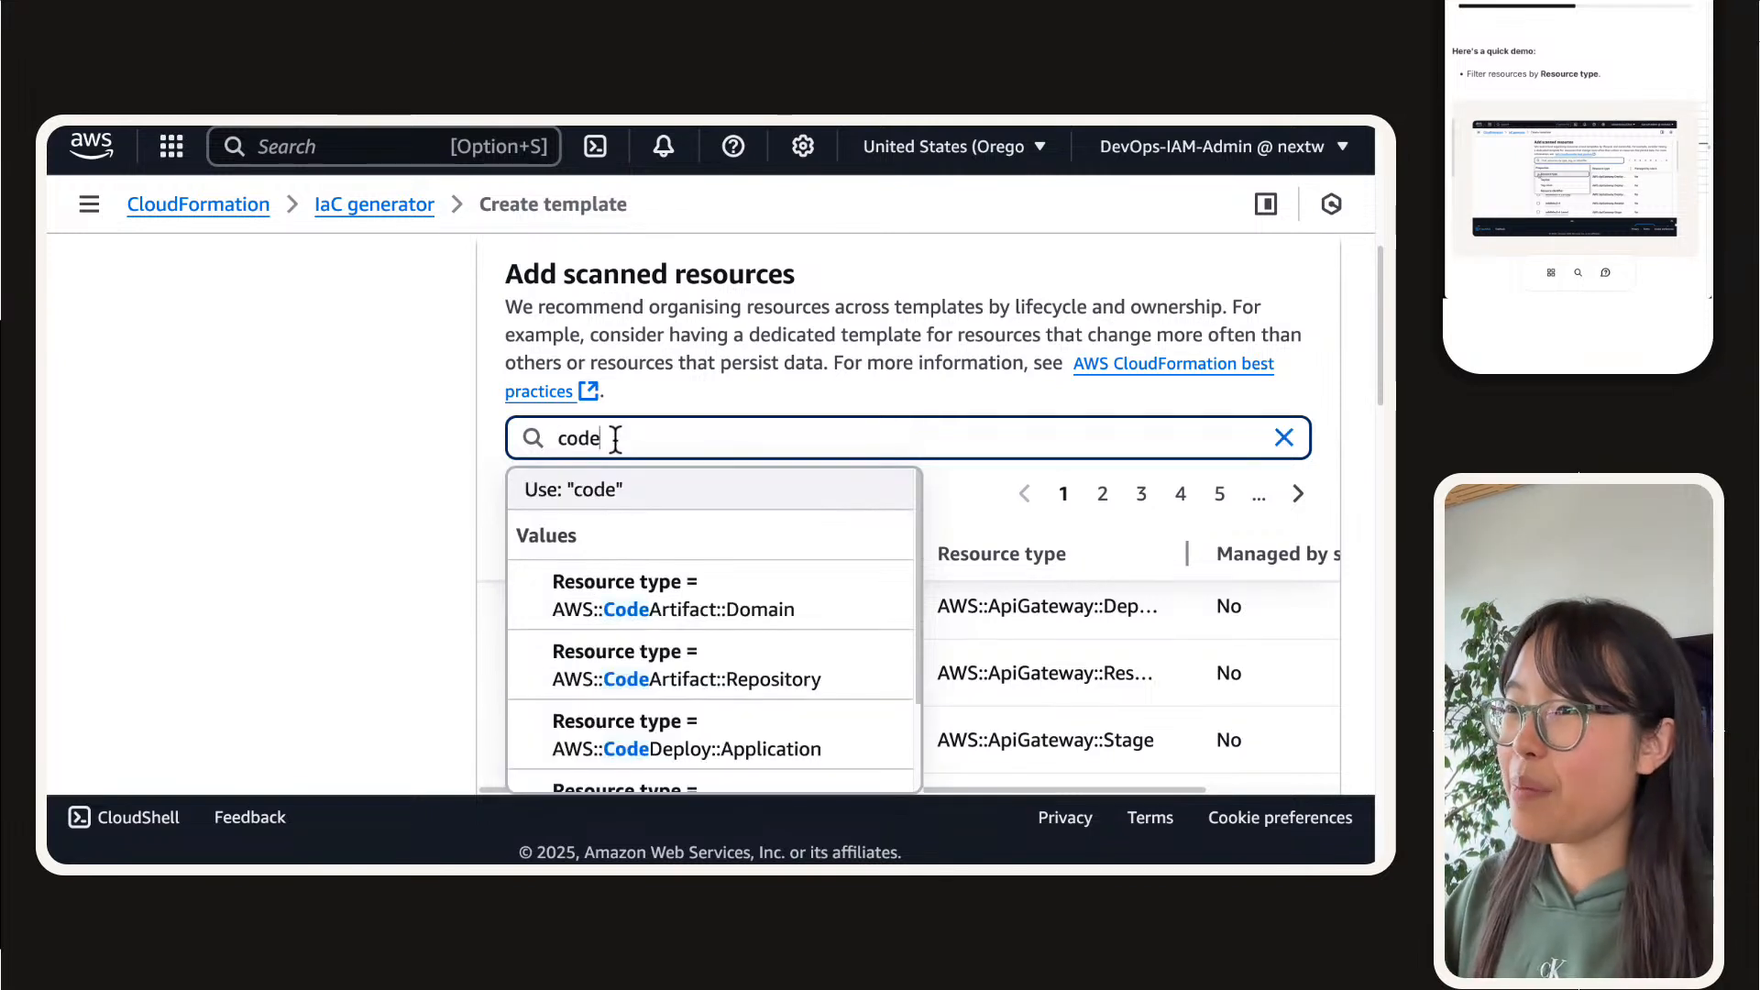
scroll(413, 493, down, 1)
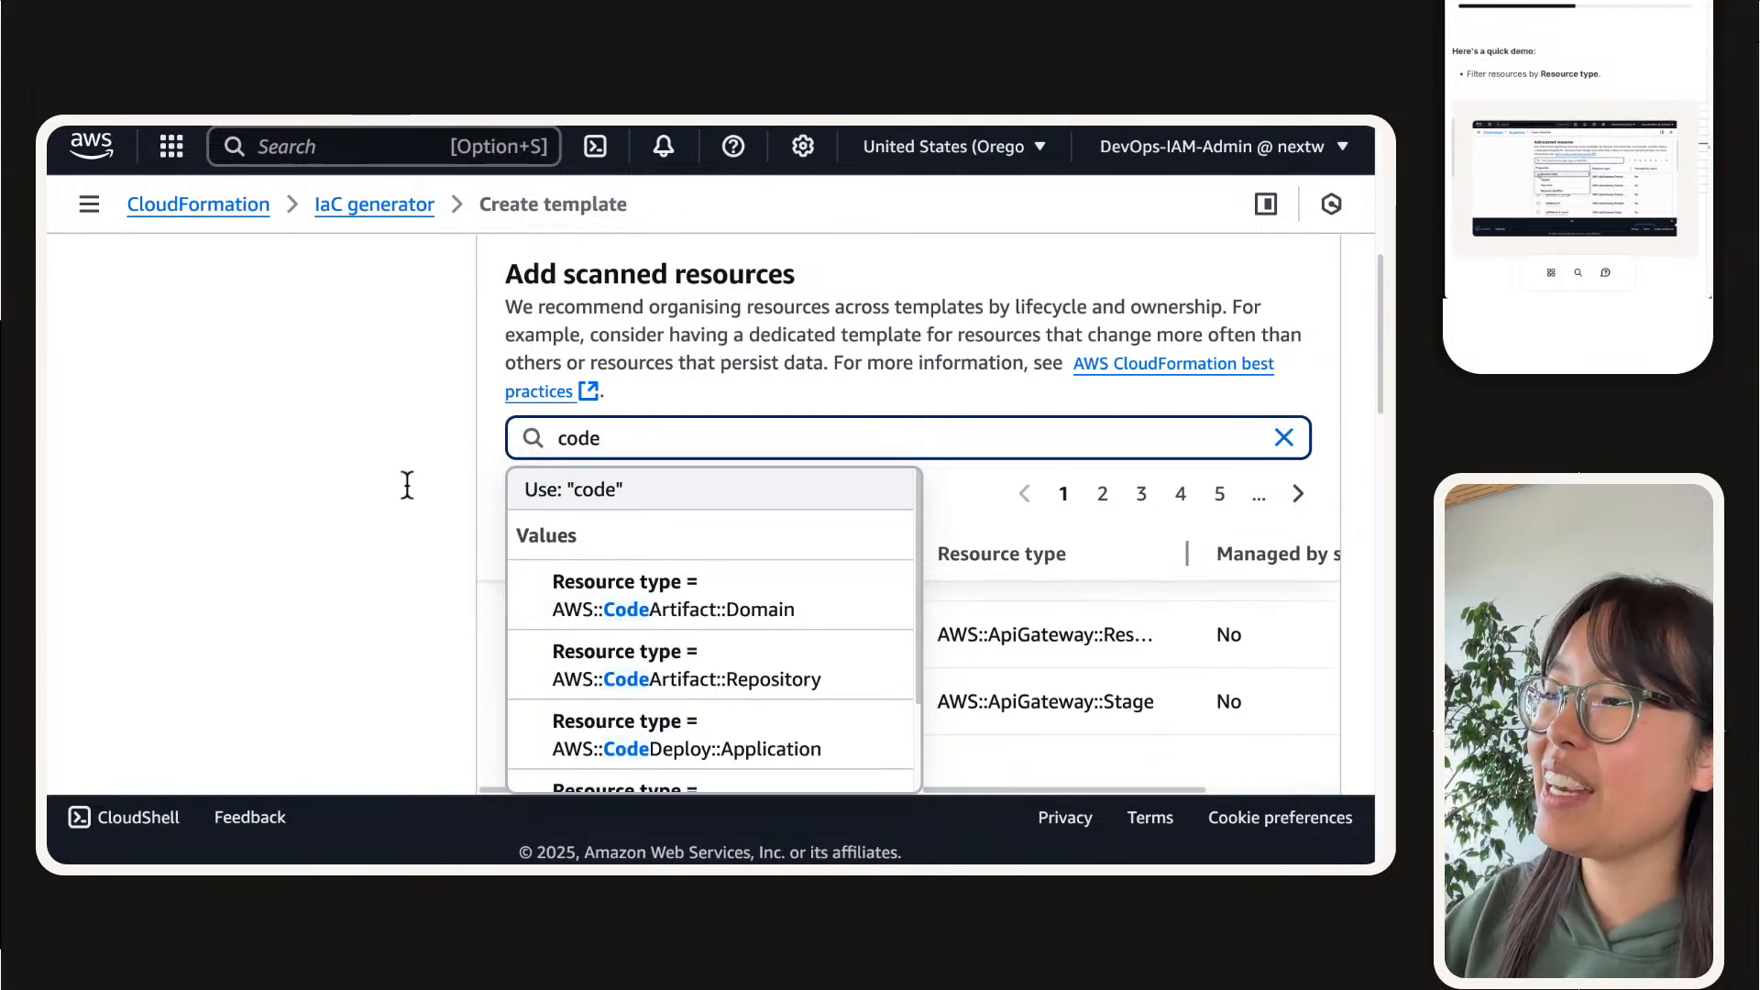
scroll(642, 505, down, 3)
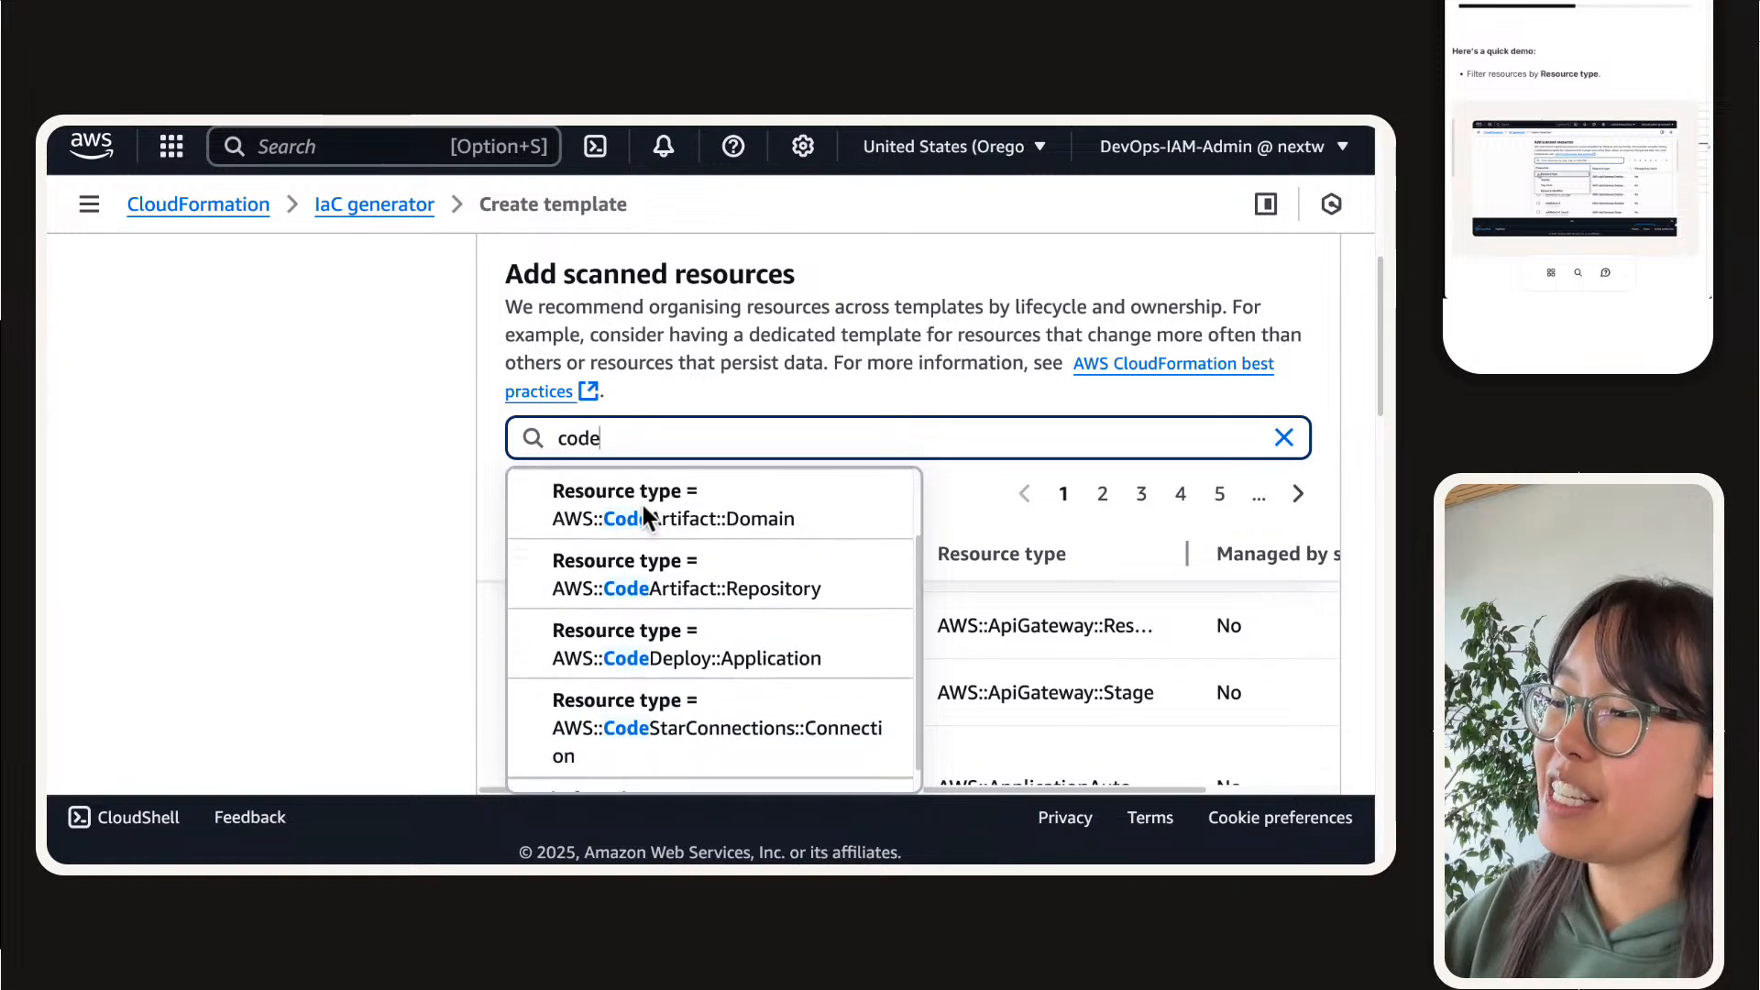
scroll(641, 505, up, 1)
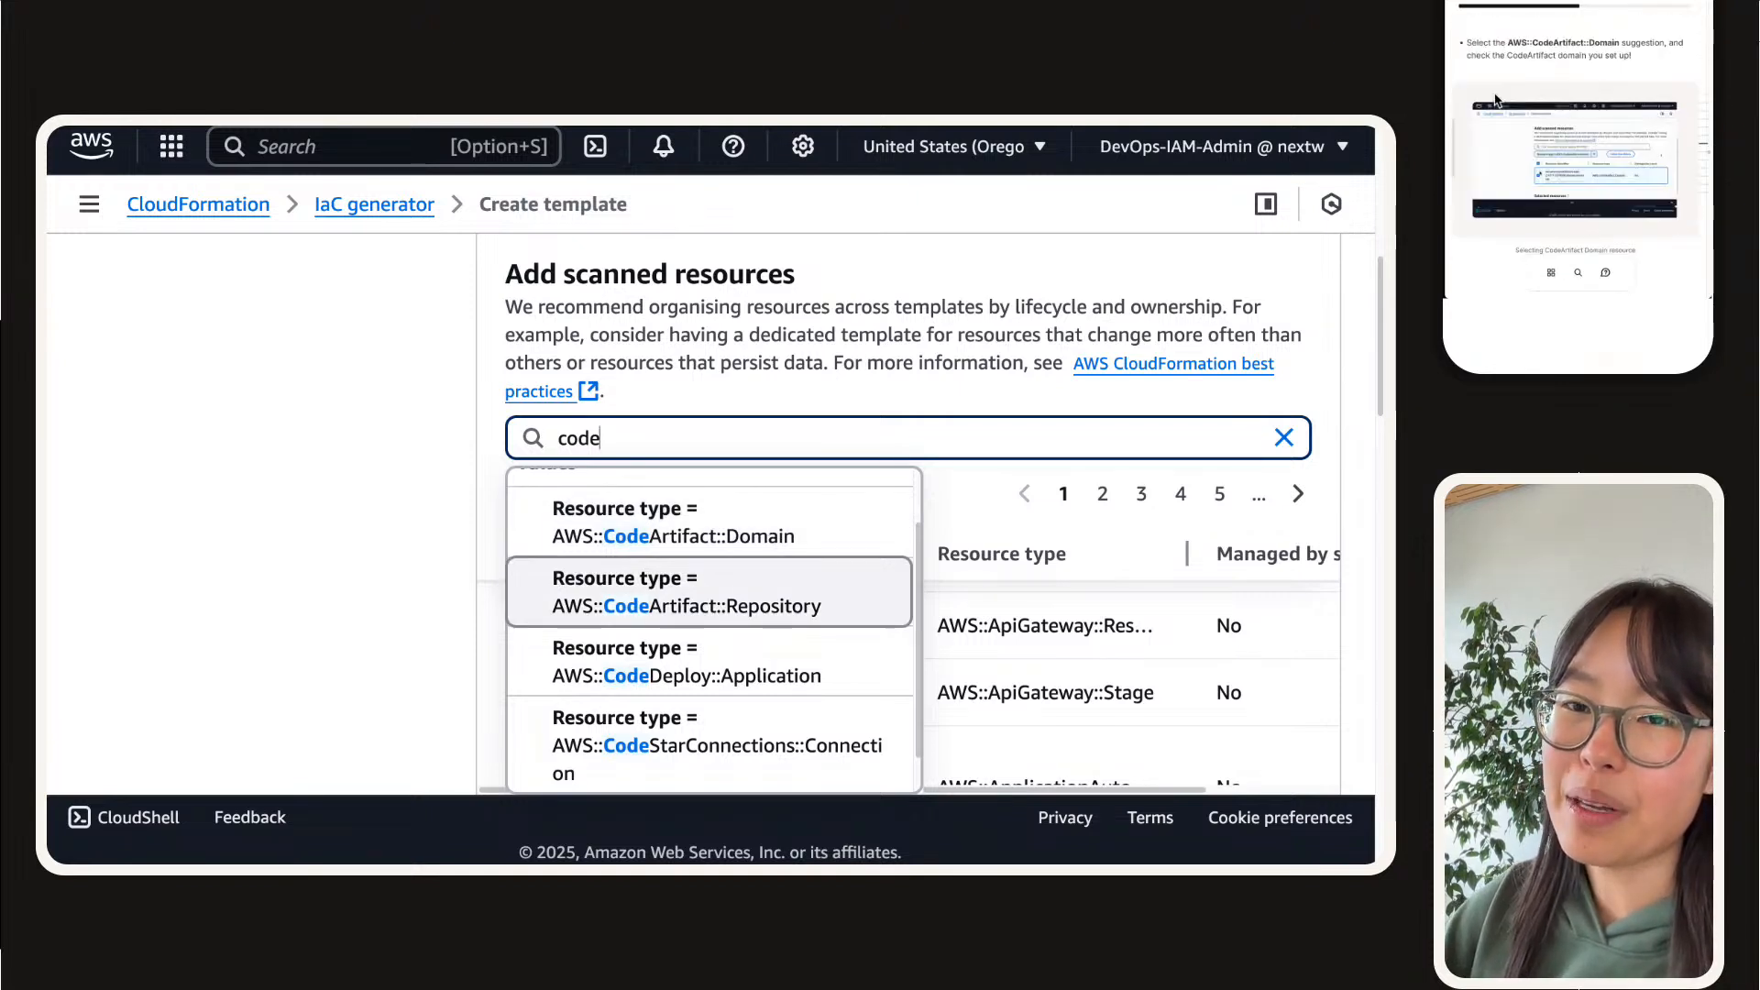
click(701, 540)
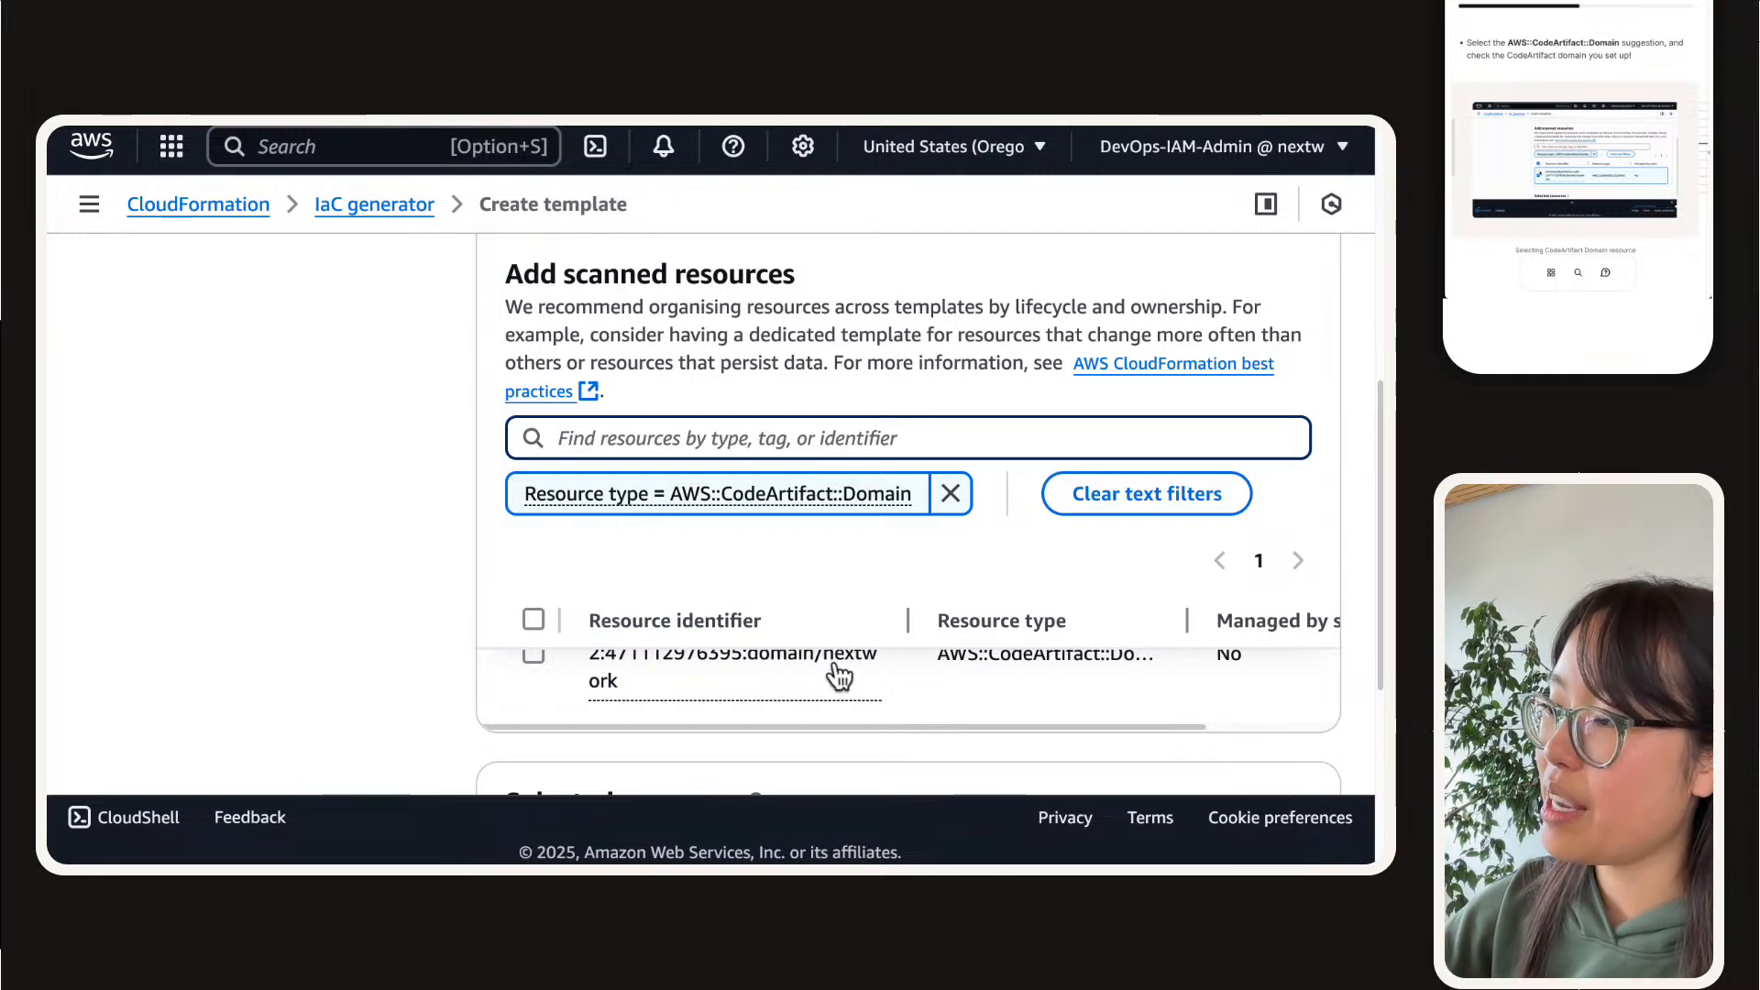
click(535, 700)
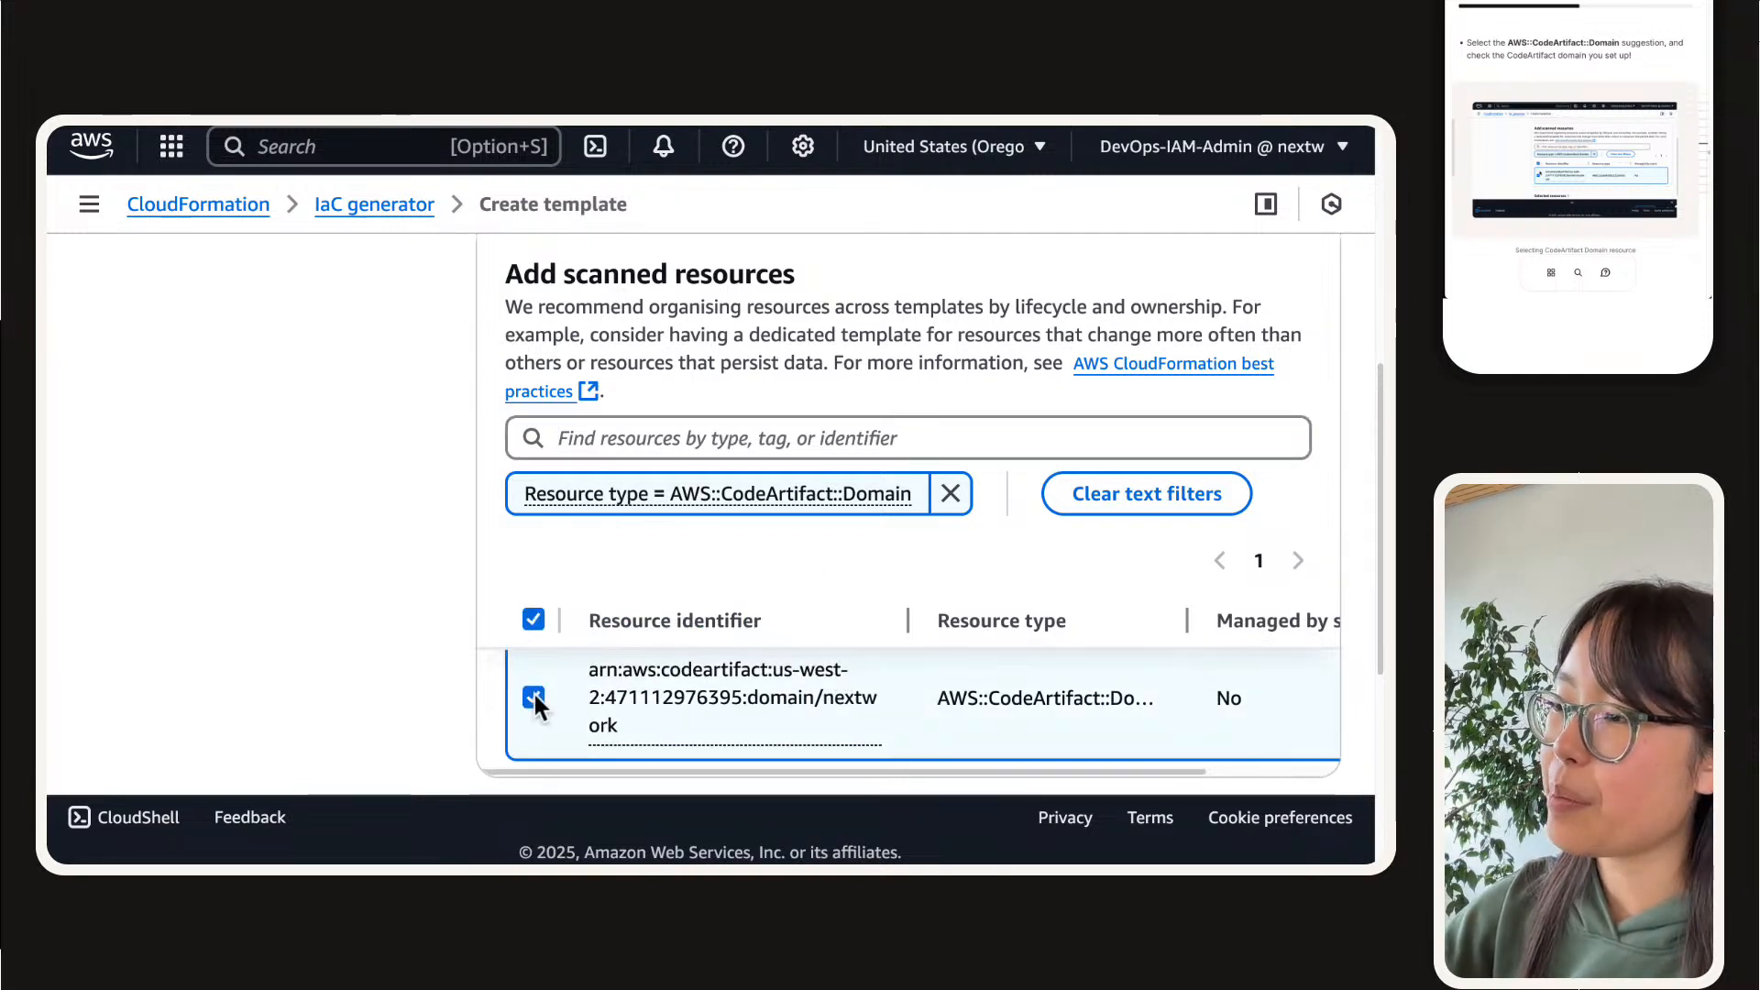
Step: Review the resource identifier and resource type of the CodeArtifact domain in the selected resources list
scroll(275, 459, down, 2)
scroll(227, 417, down, 3)
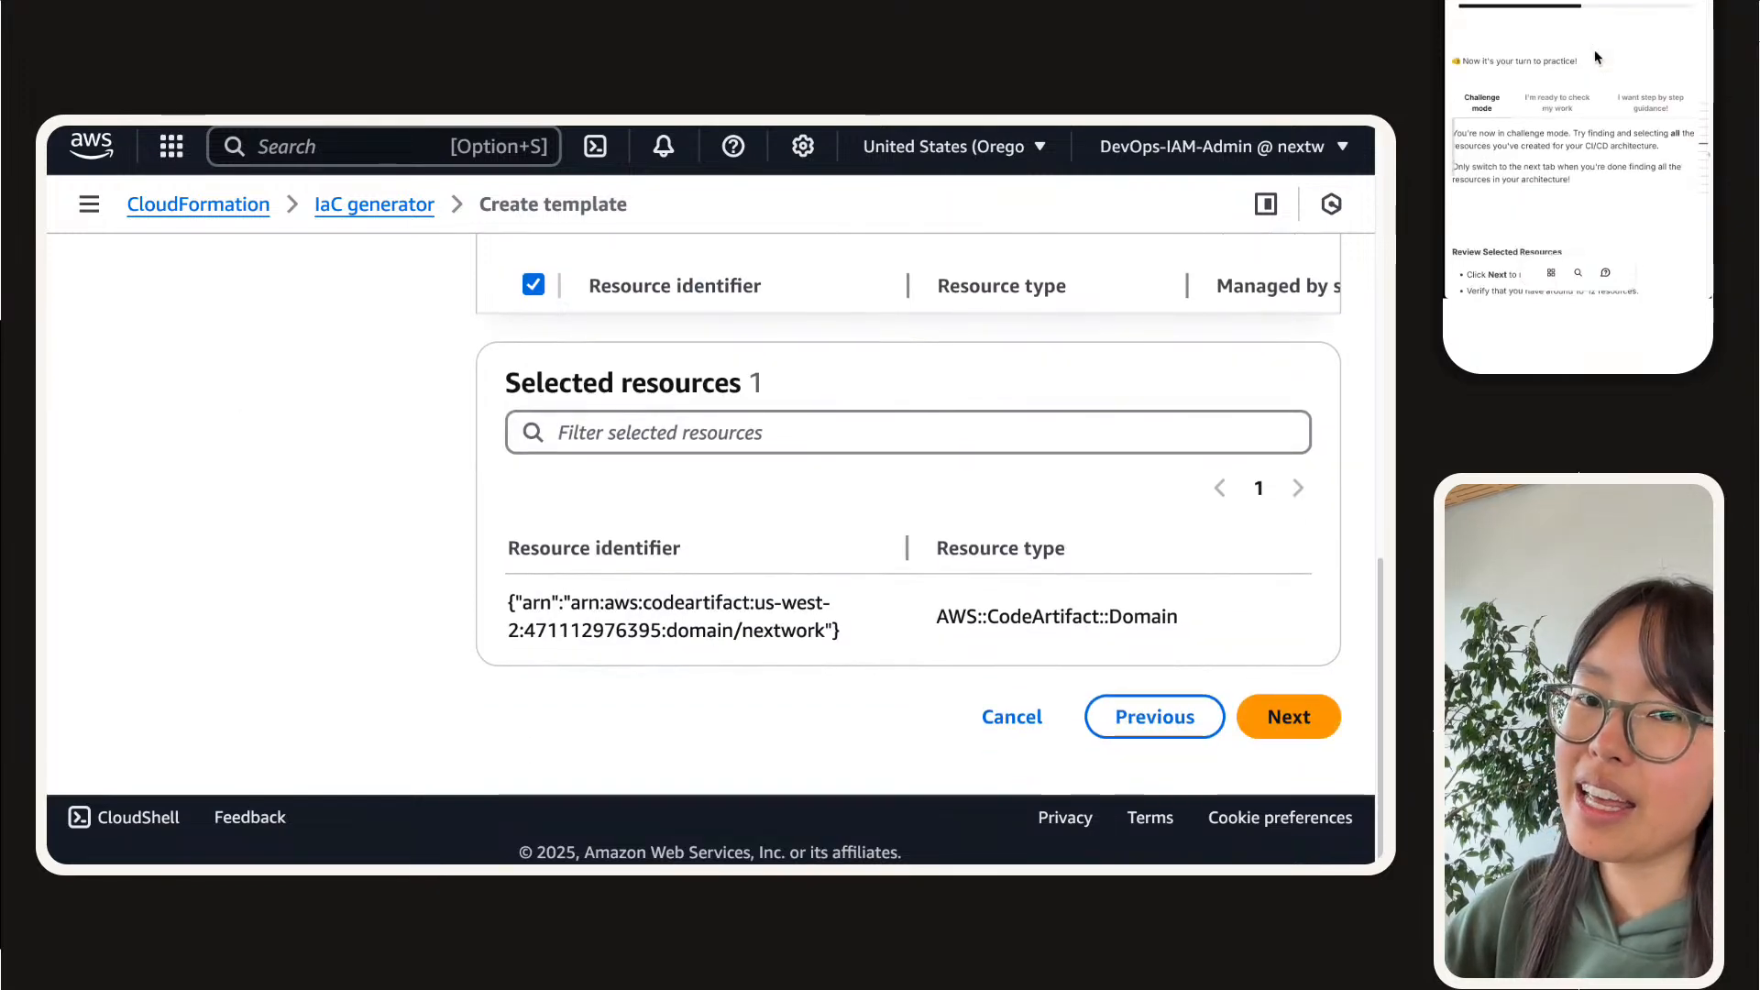
triple_click(686, 633)
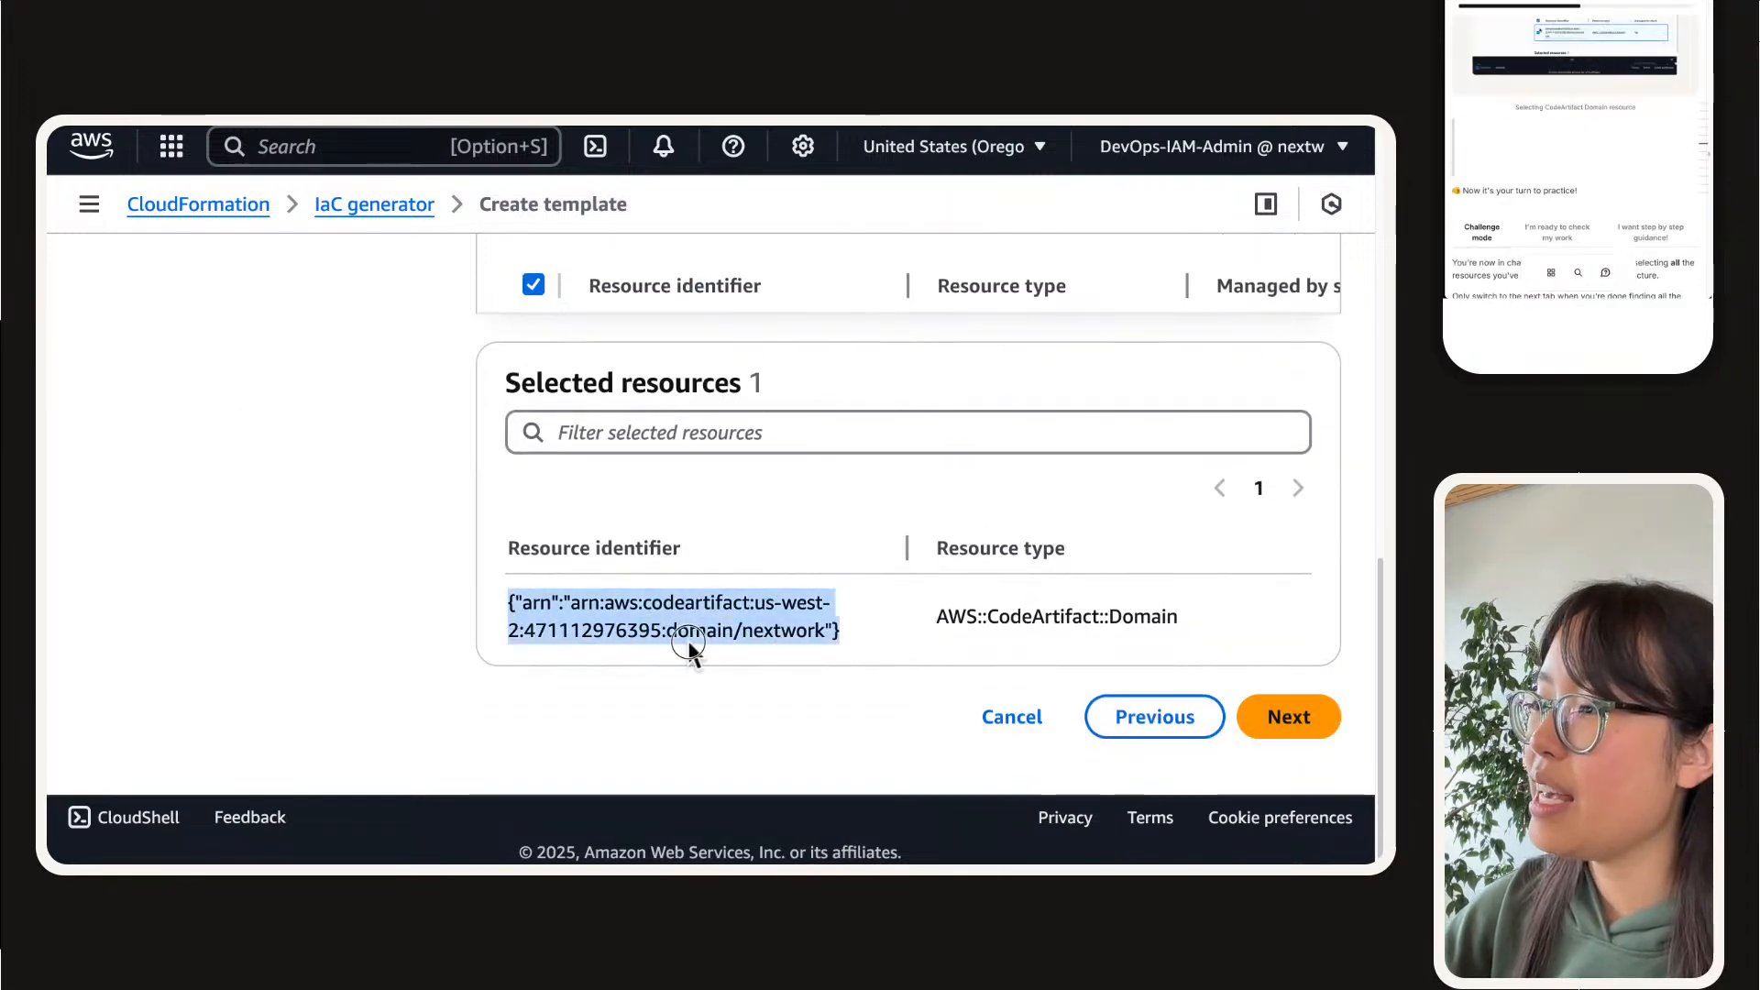
triple_click(1146, 616)
click(973, 623)
triple_click(973, 623)
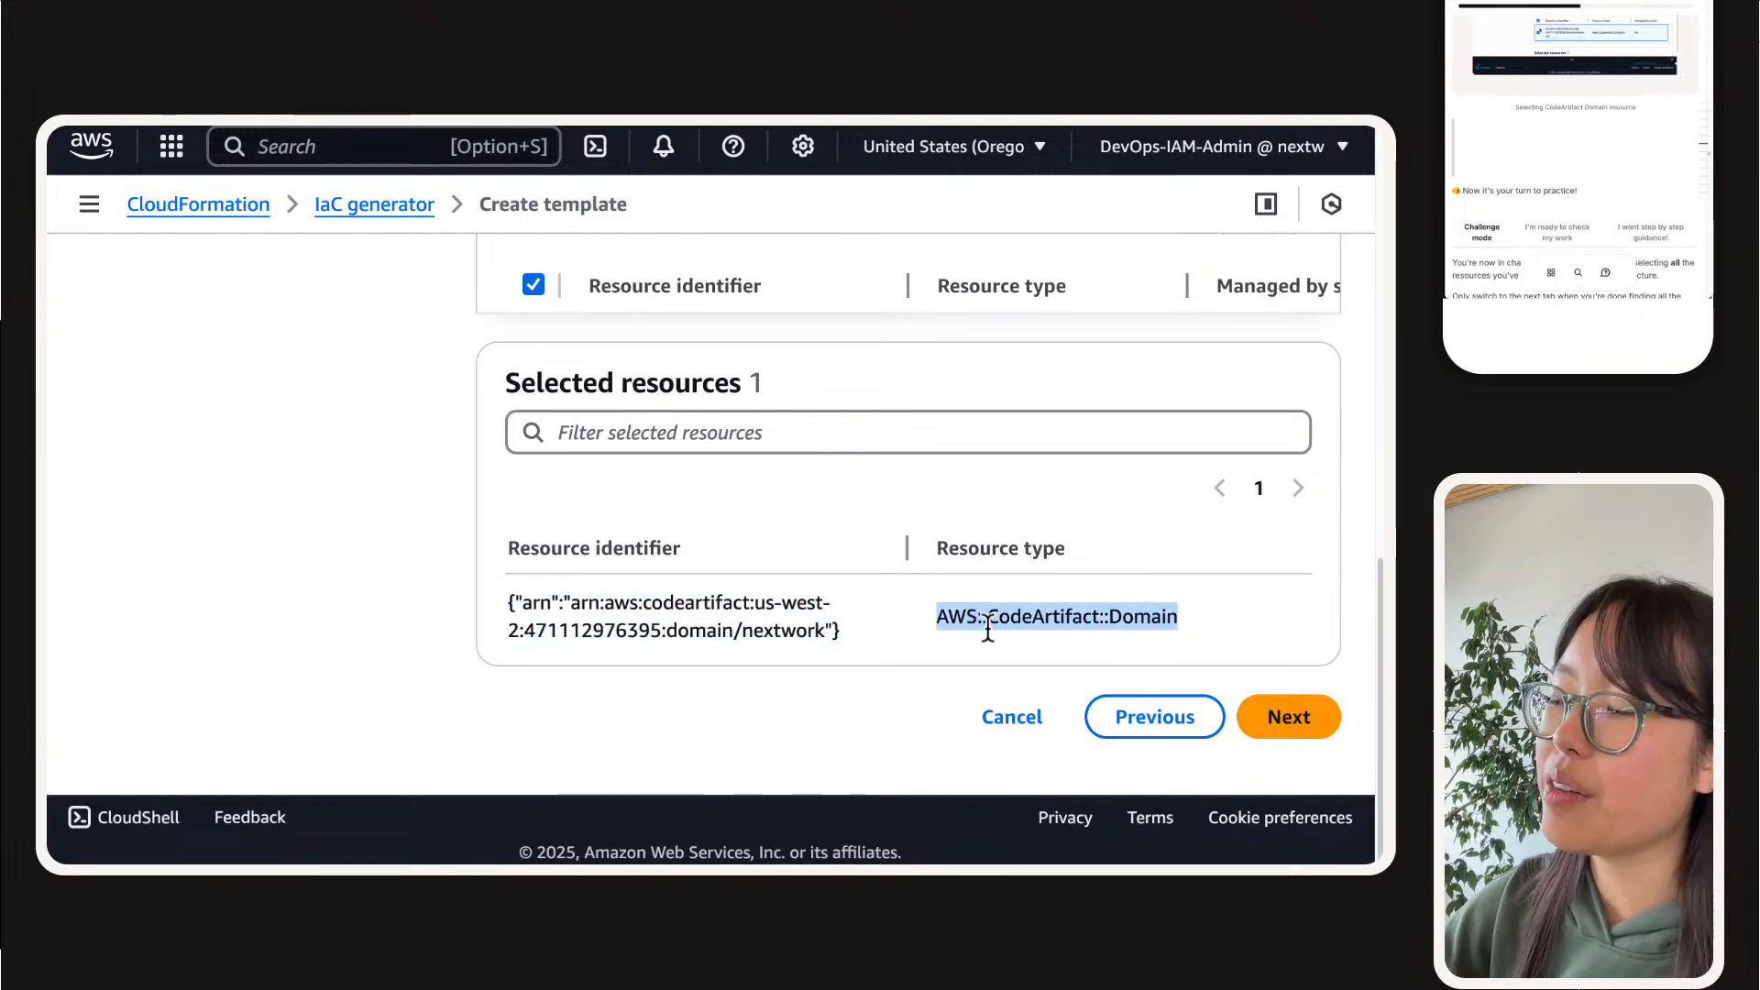
click(649, 653)
triple_click(649, 652)
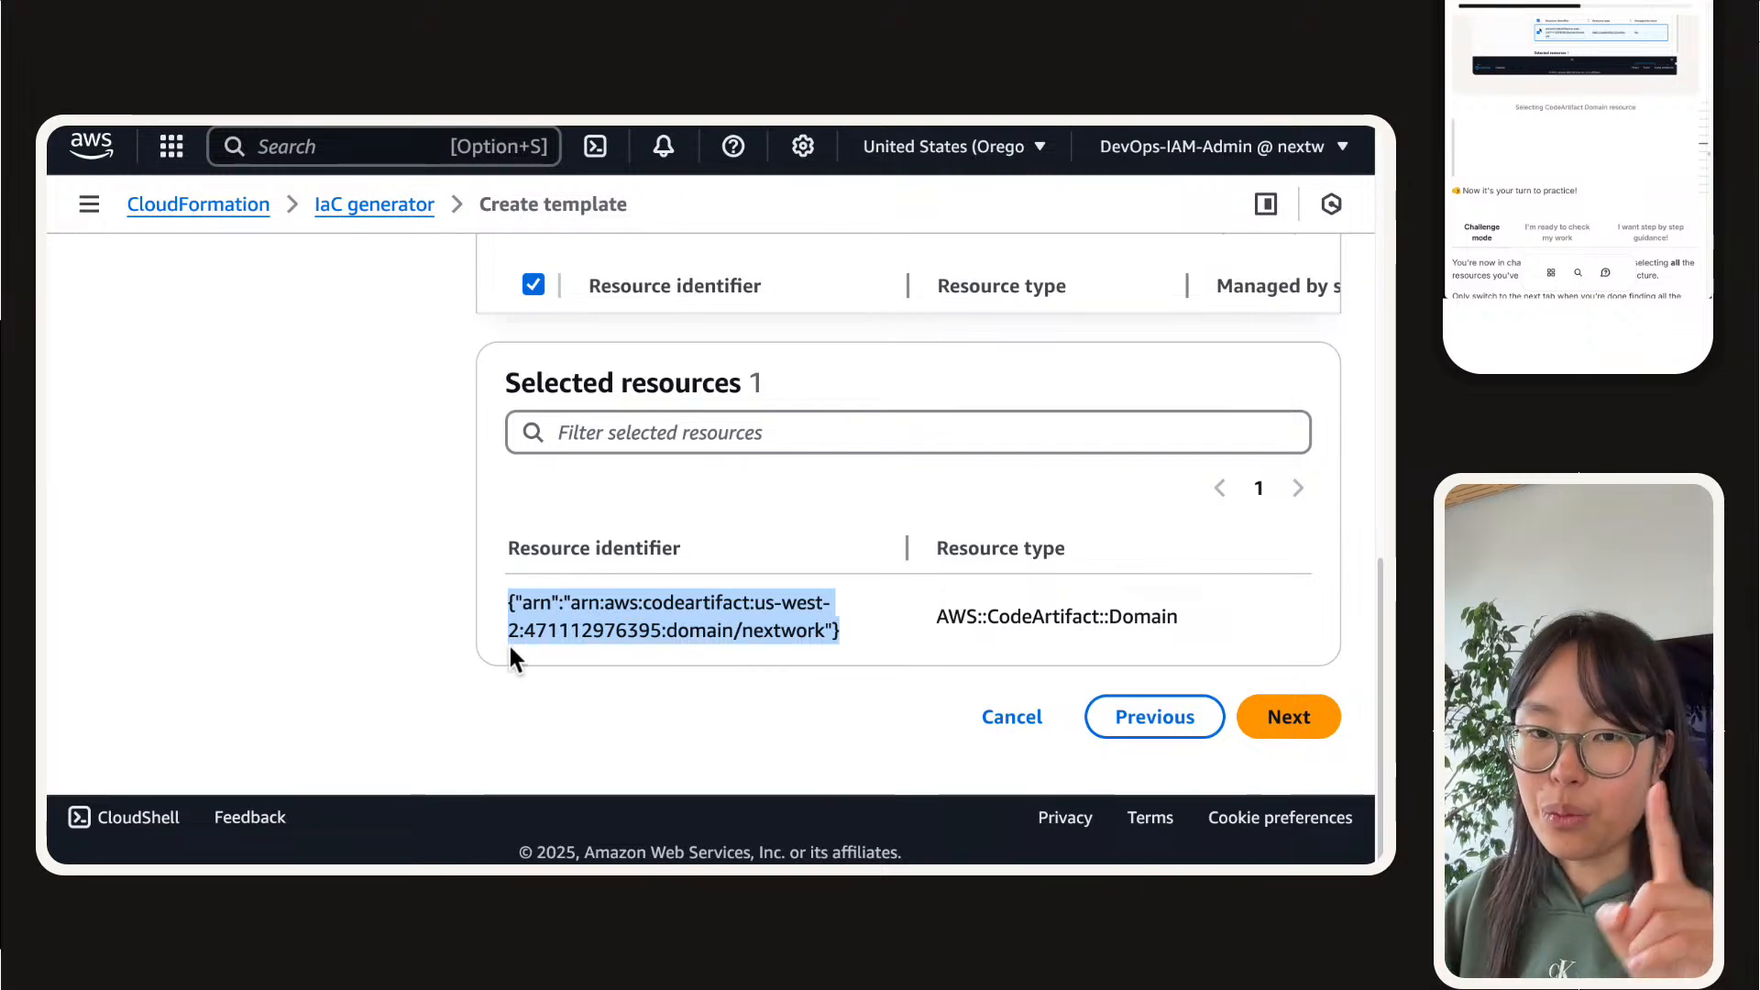
Step: Replace the domain filter on the scanned resources with resource type AWS::CodeArtifact::Repository
scroll(490, 641, up, 4)
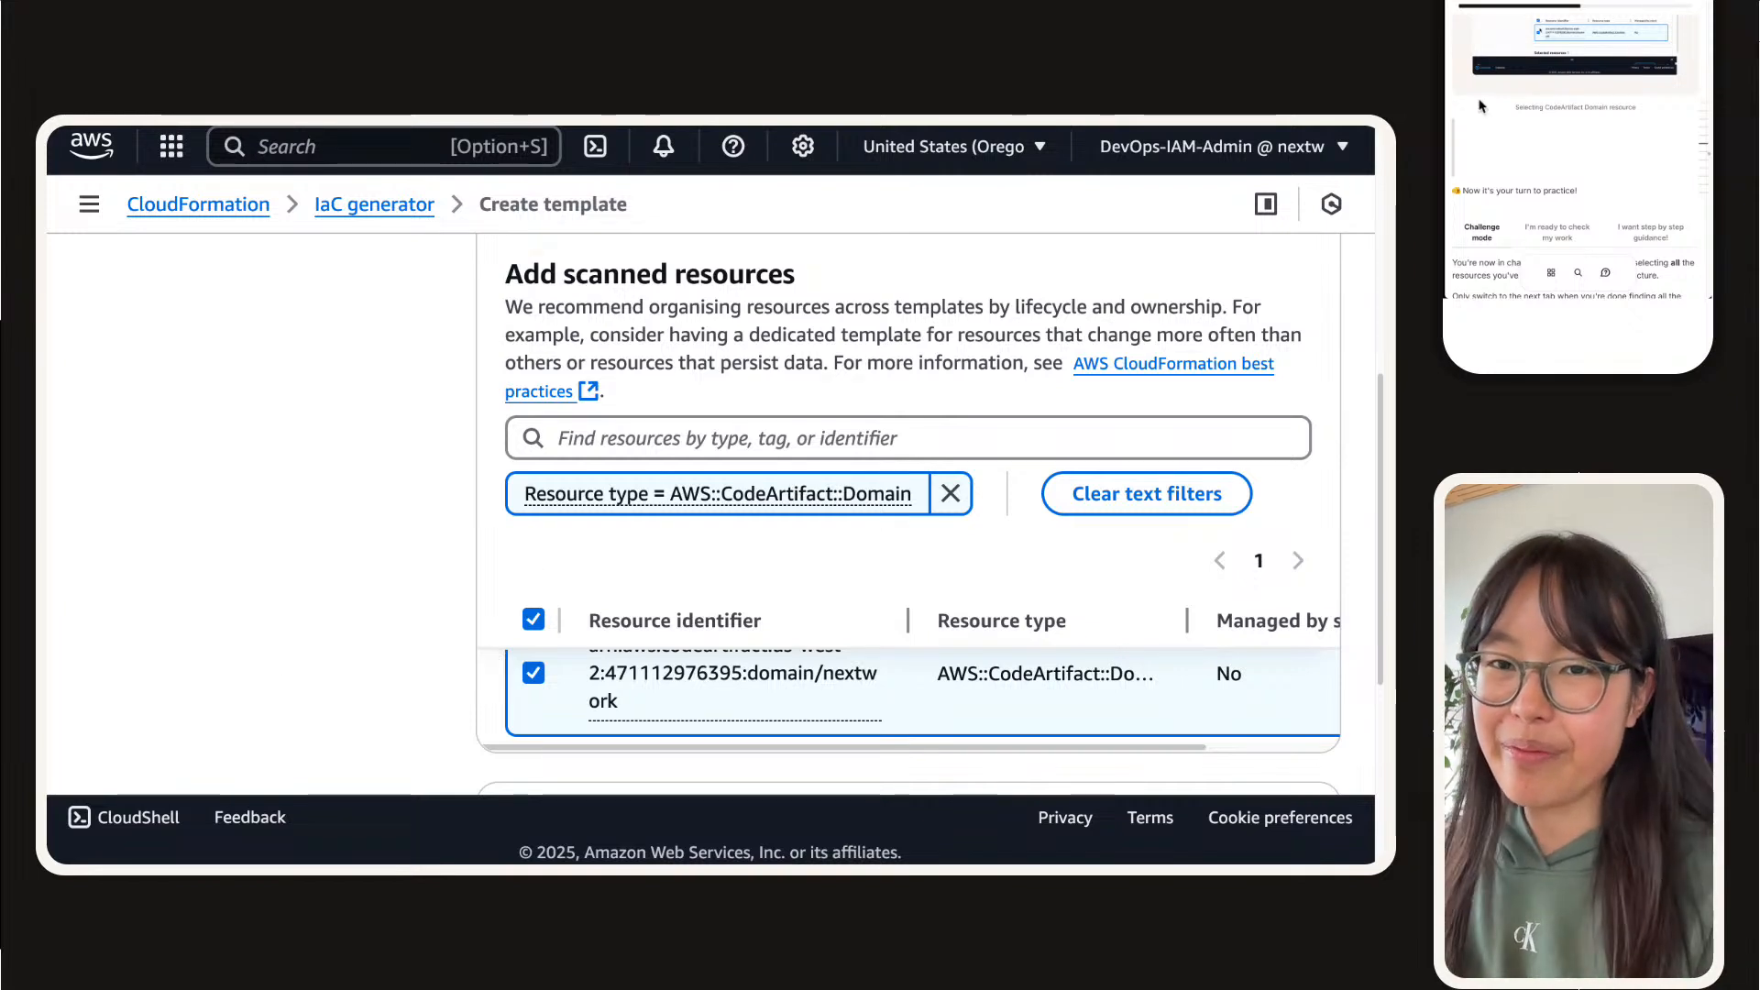
scroll(1480, 106, down, 5)
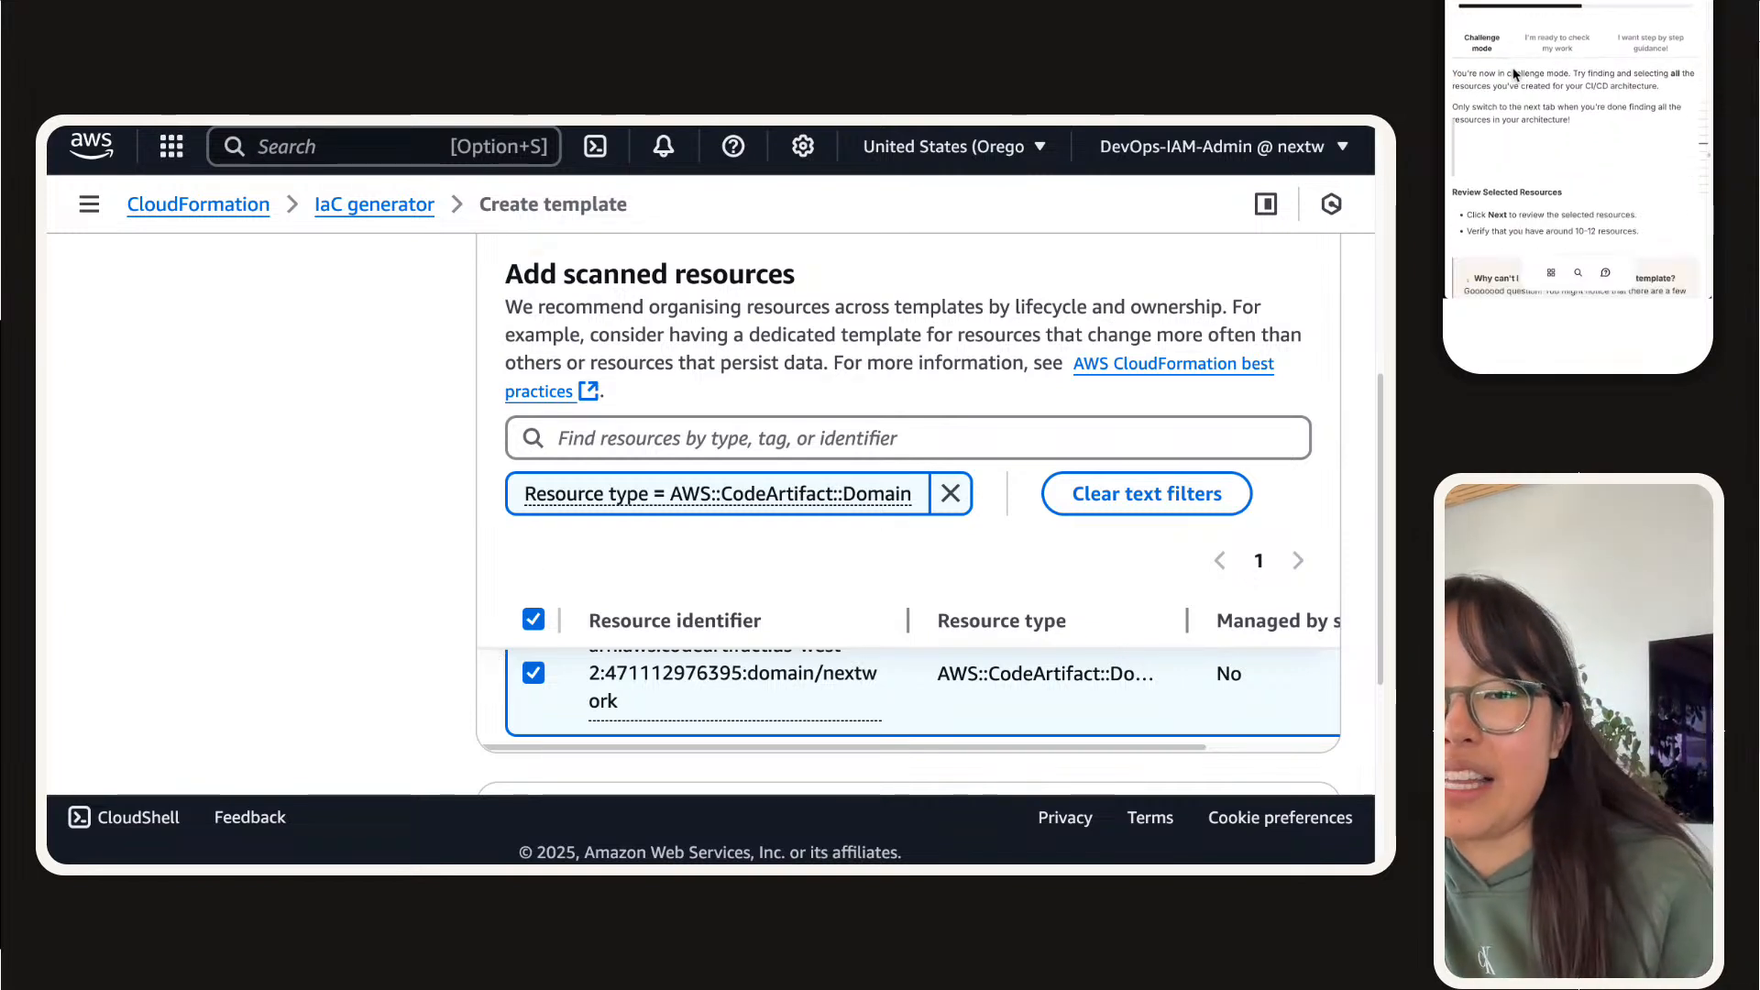
scroll(1513, 69, up, 1)
click(949, 495)
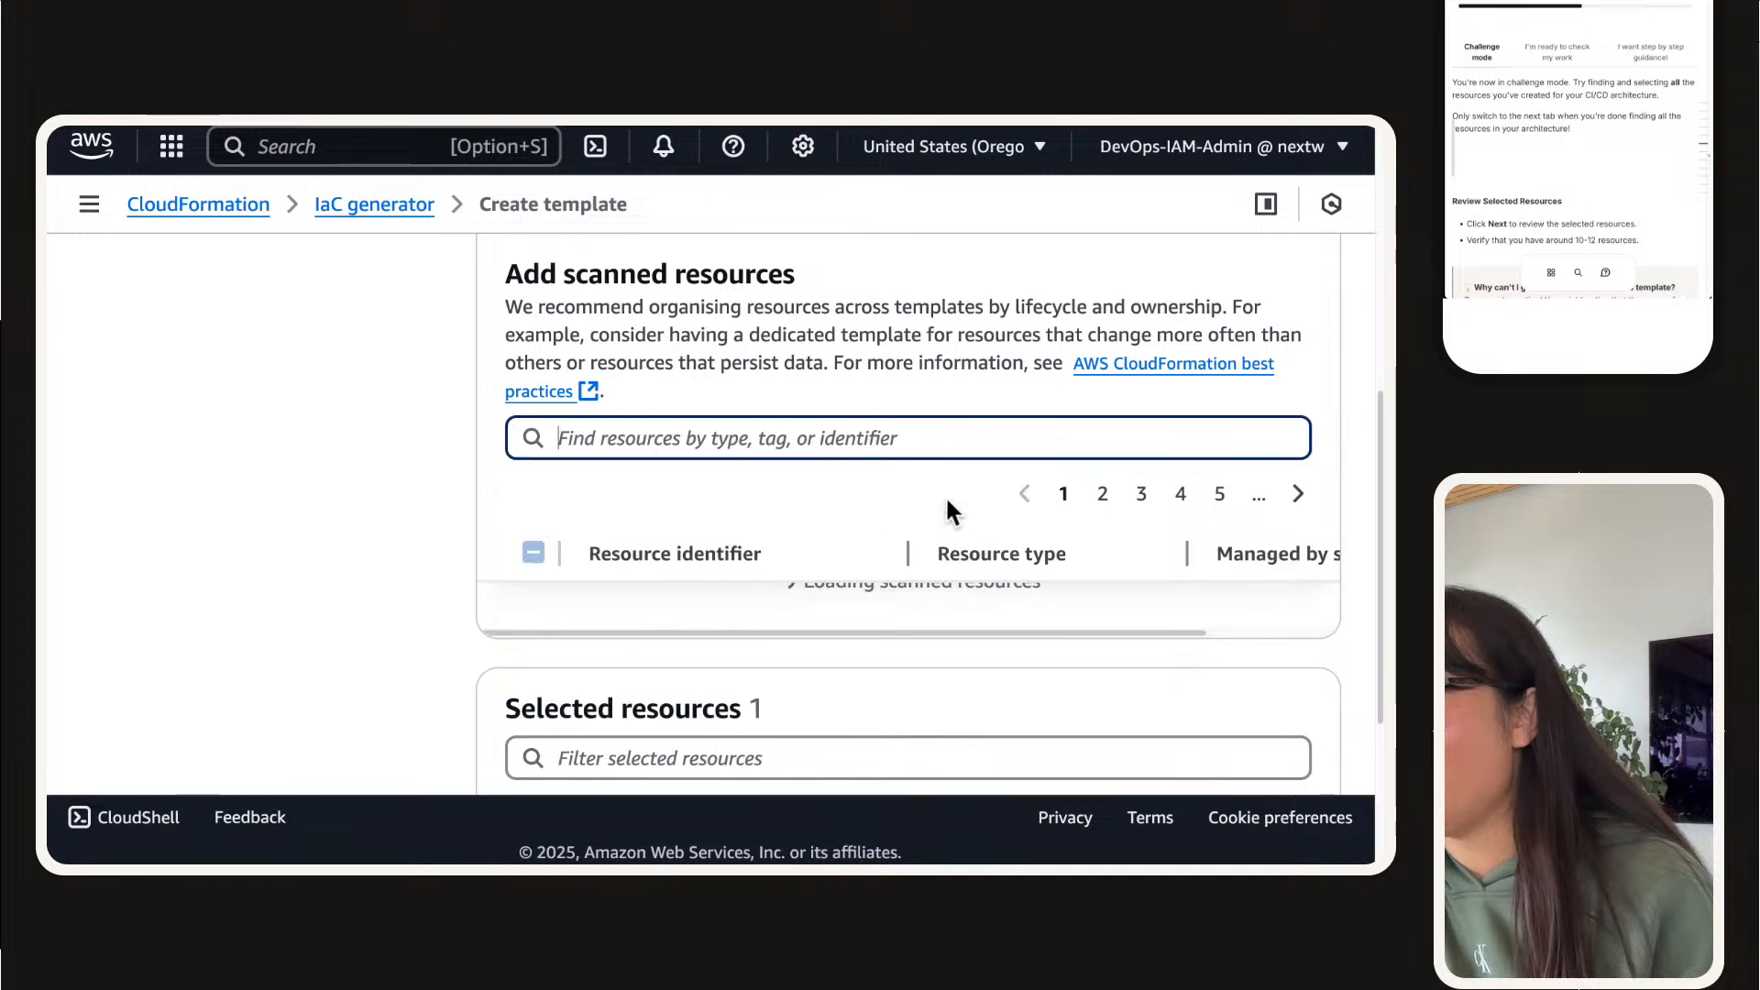
click(918, 451)
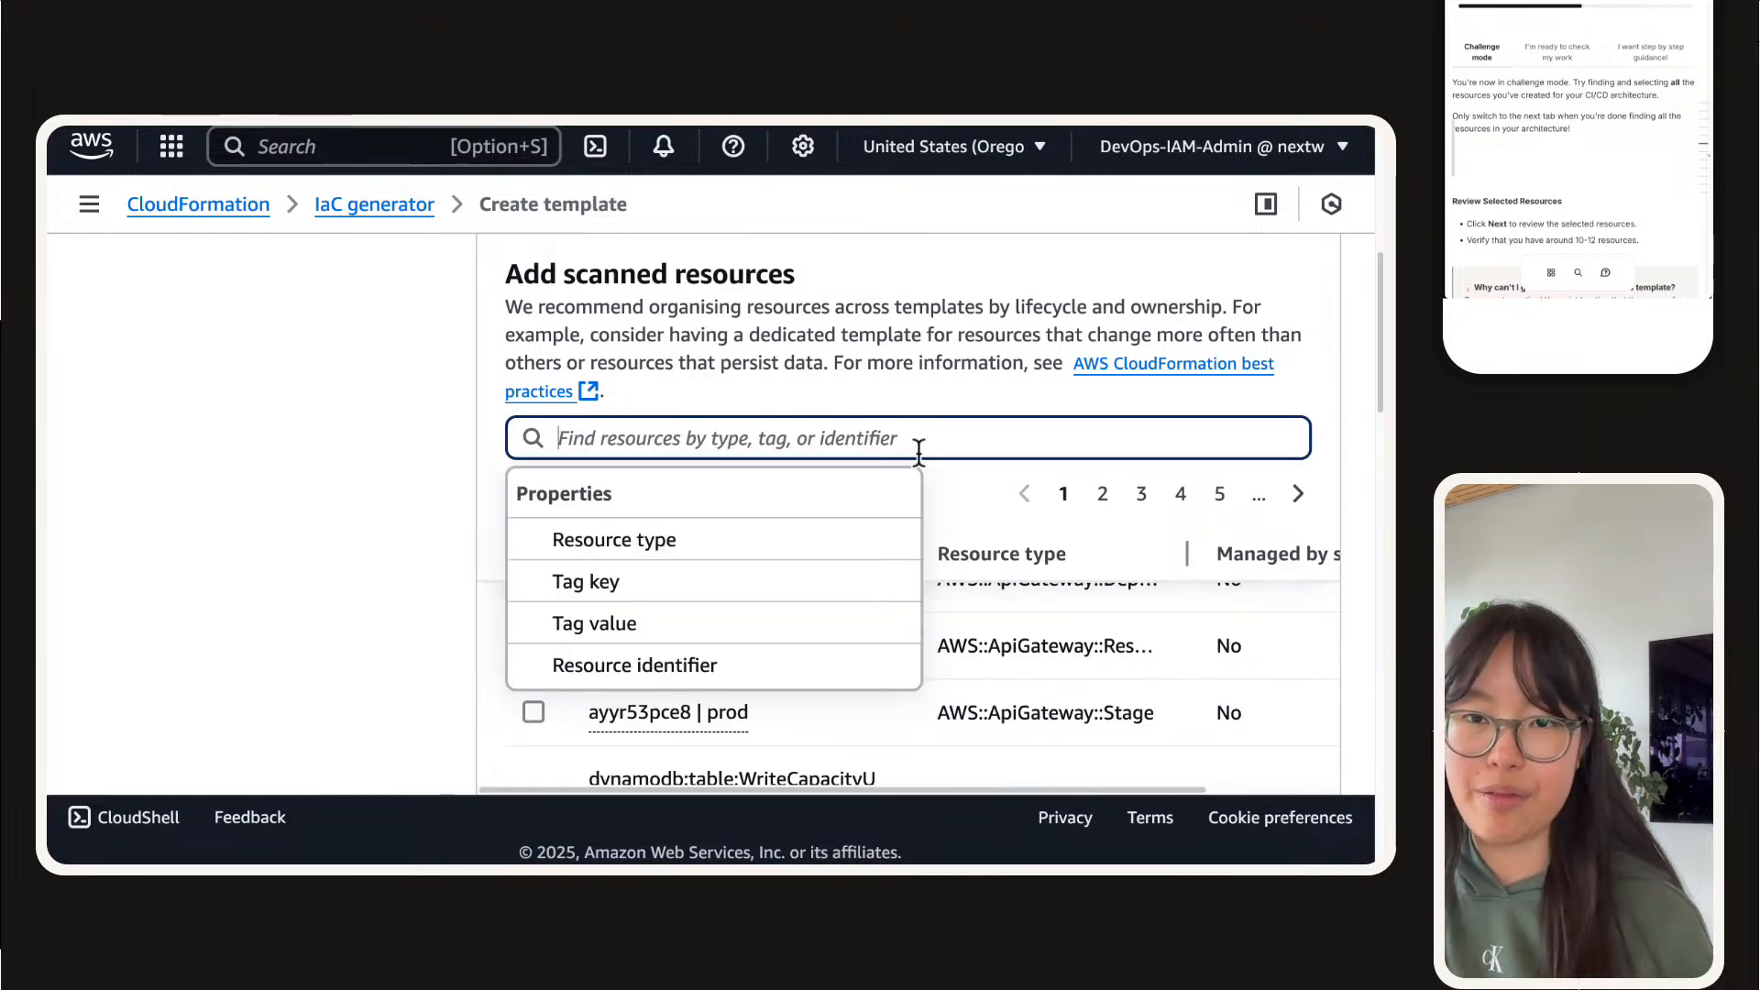
text(code)
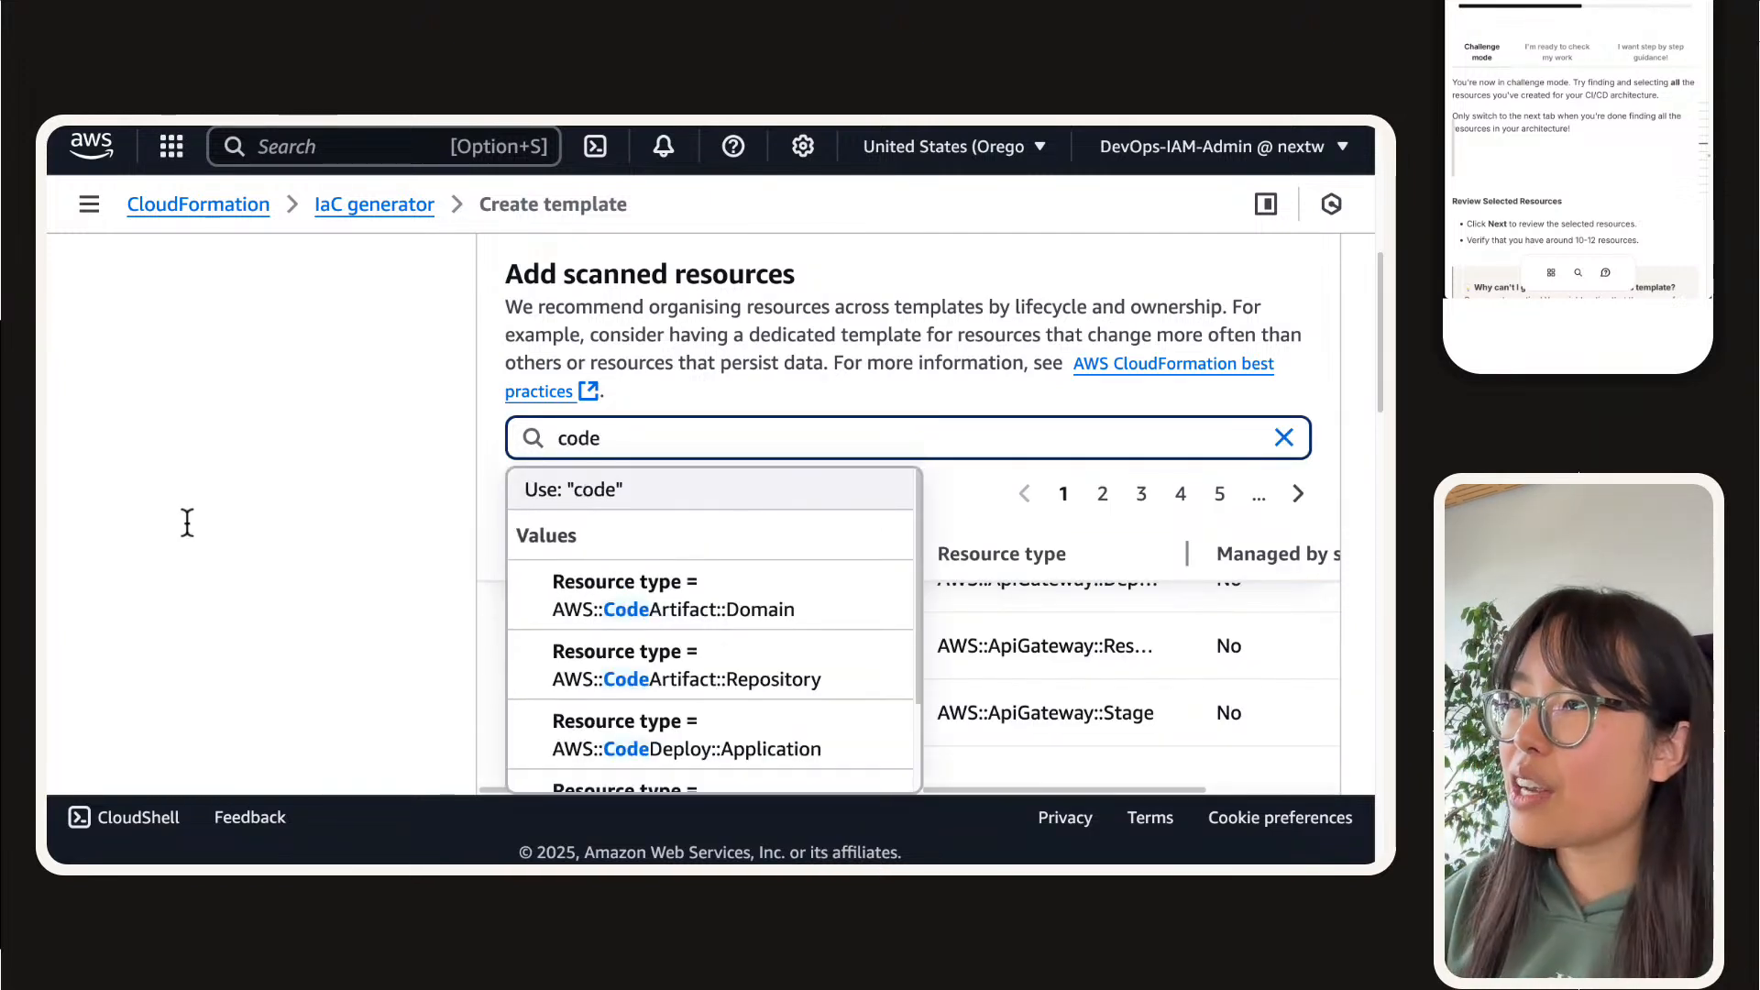
scroll(357, 464, down, 1)
scroll(570, 521, down, 2)
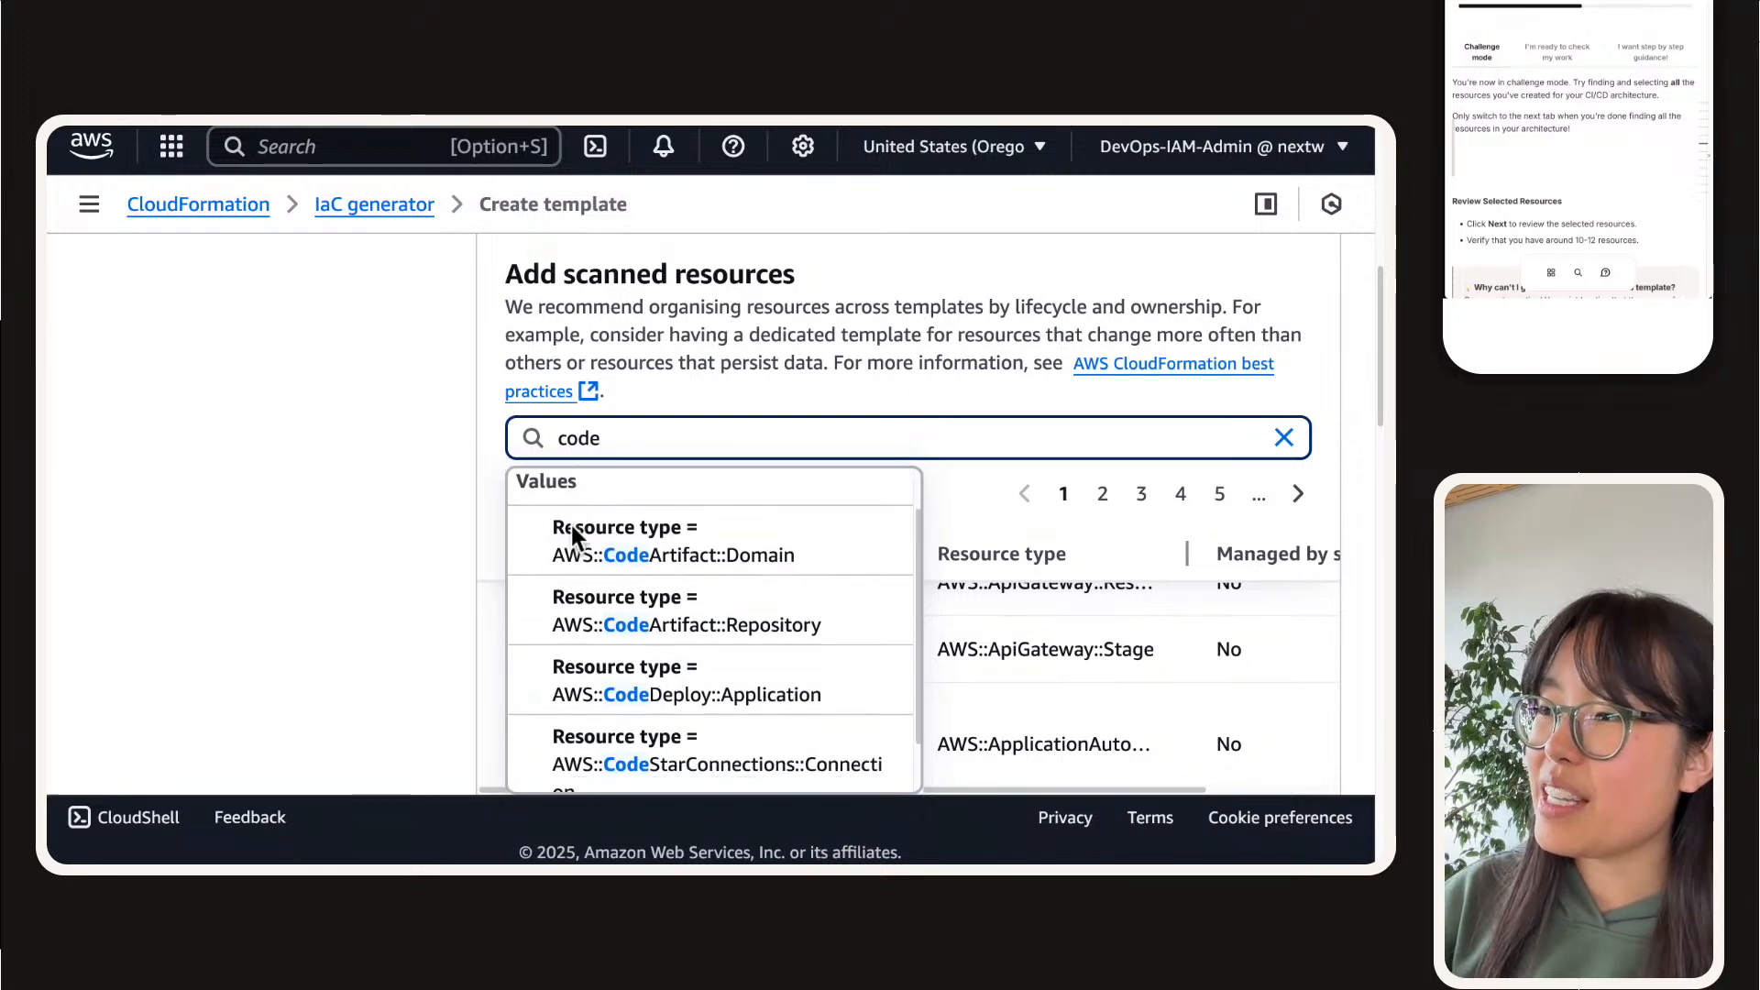
scroll(733, 550, down, 1)
click(681, 563)
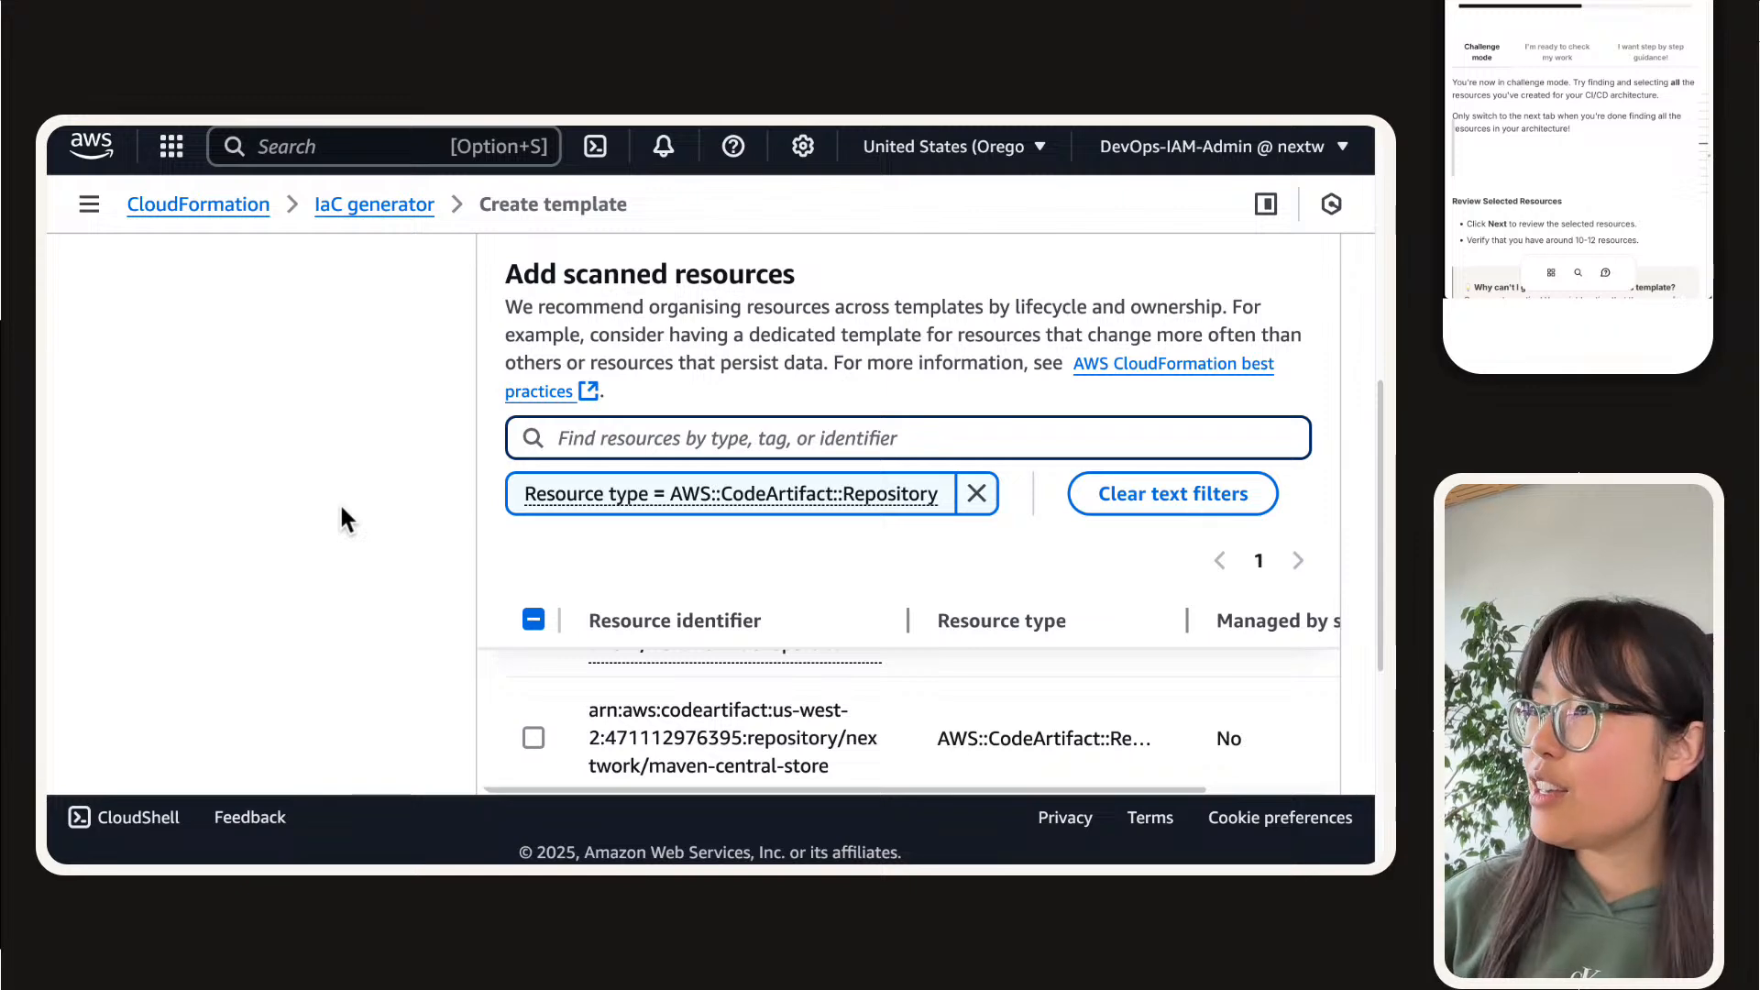
Step: Select both CodeArtifact repositories, nextwork-devops-cicd and maven-central-store, for the template
key(super+minus)
scroll(403, 568, up, 2)
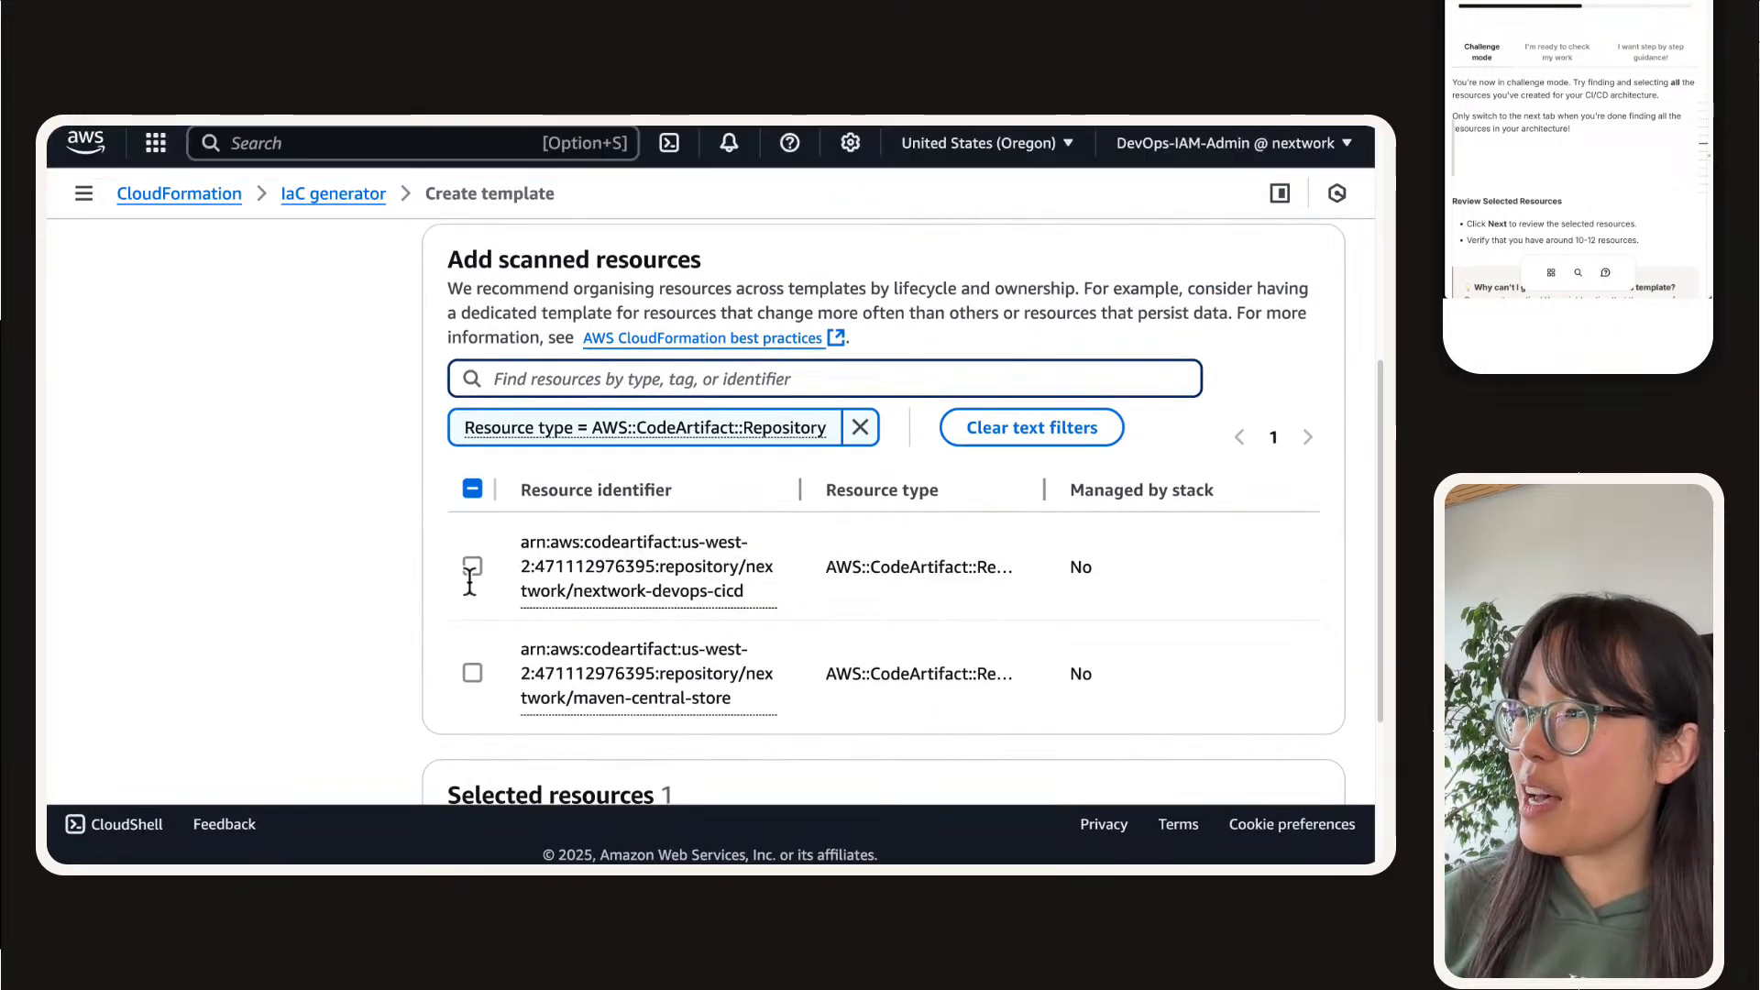
click(473, 565)
click(474, 633)
Step: Filter by AWS::CodeDeploy::Application instead to add the nextwork-devops-cicd application, and review the selected resources list
click(609, 387)
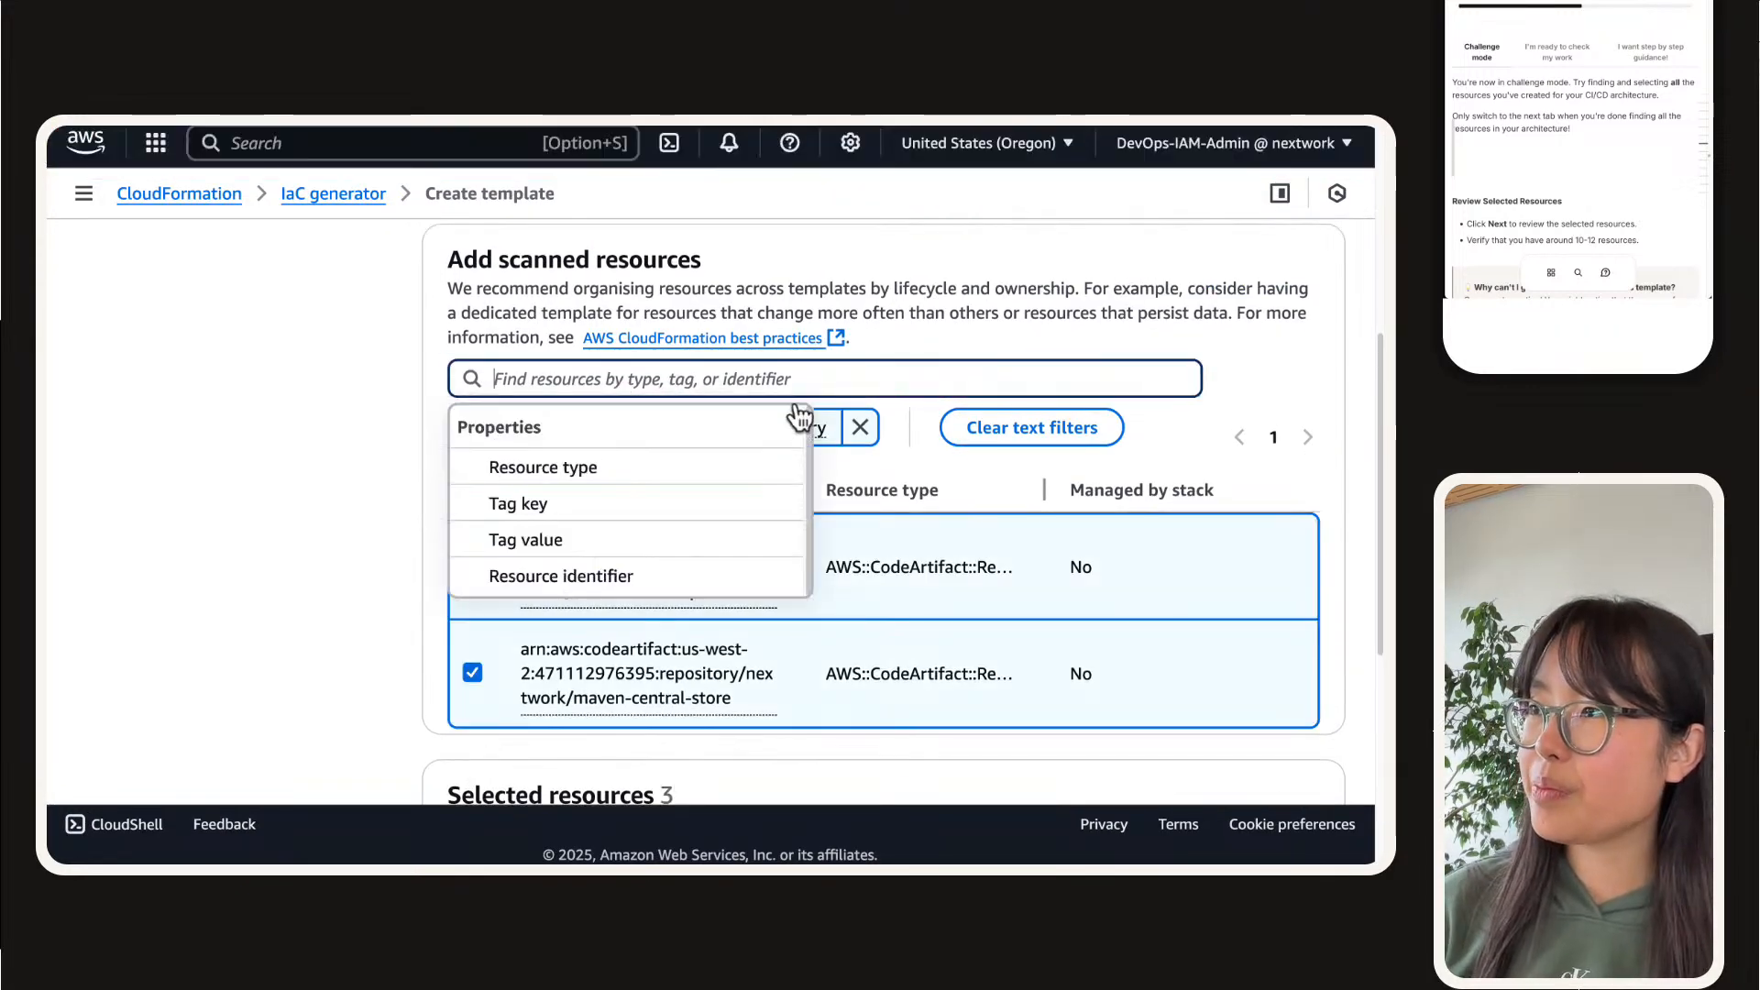
click(860, 427)
click(848, 387)
text(code)
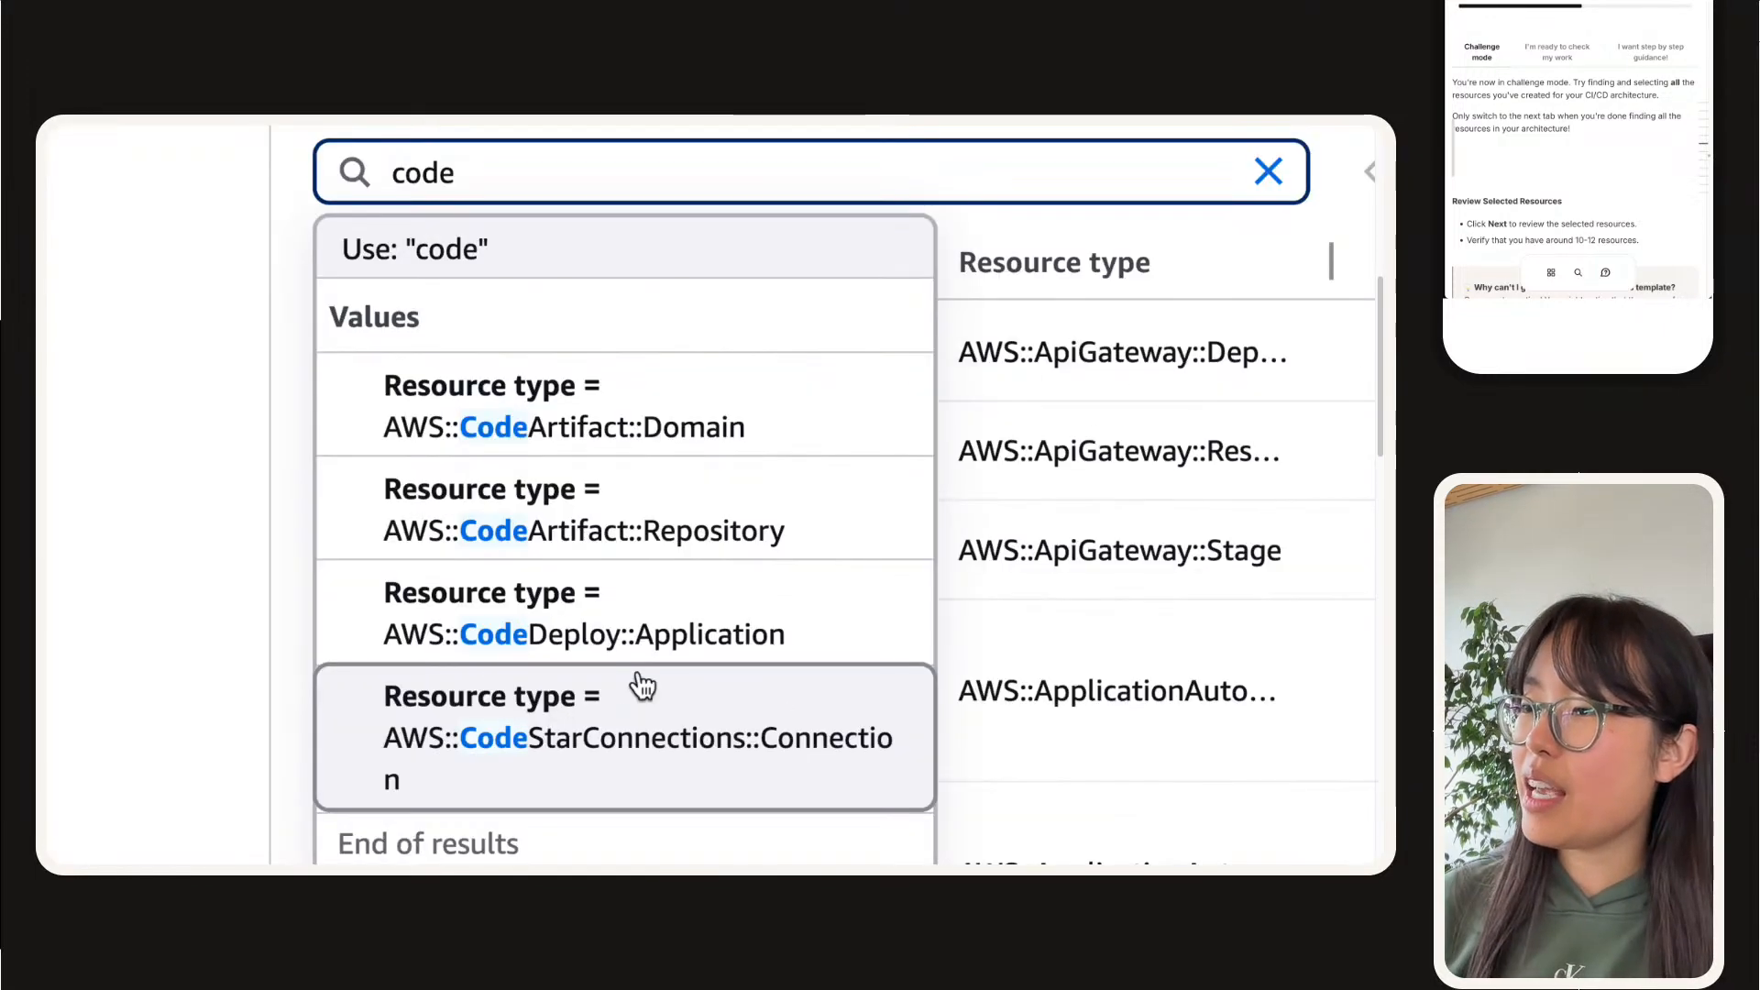
click(584, 614)
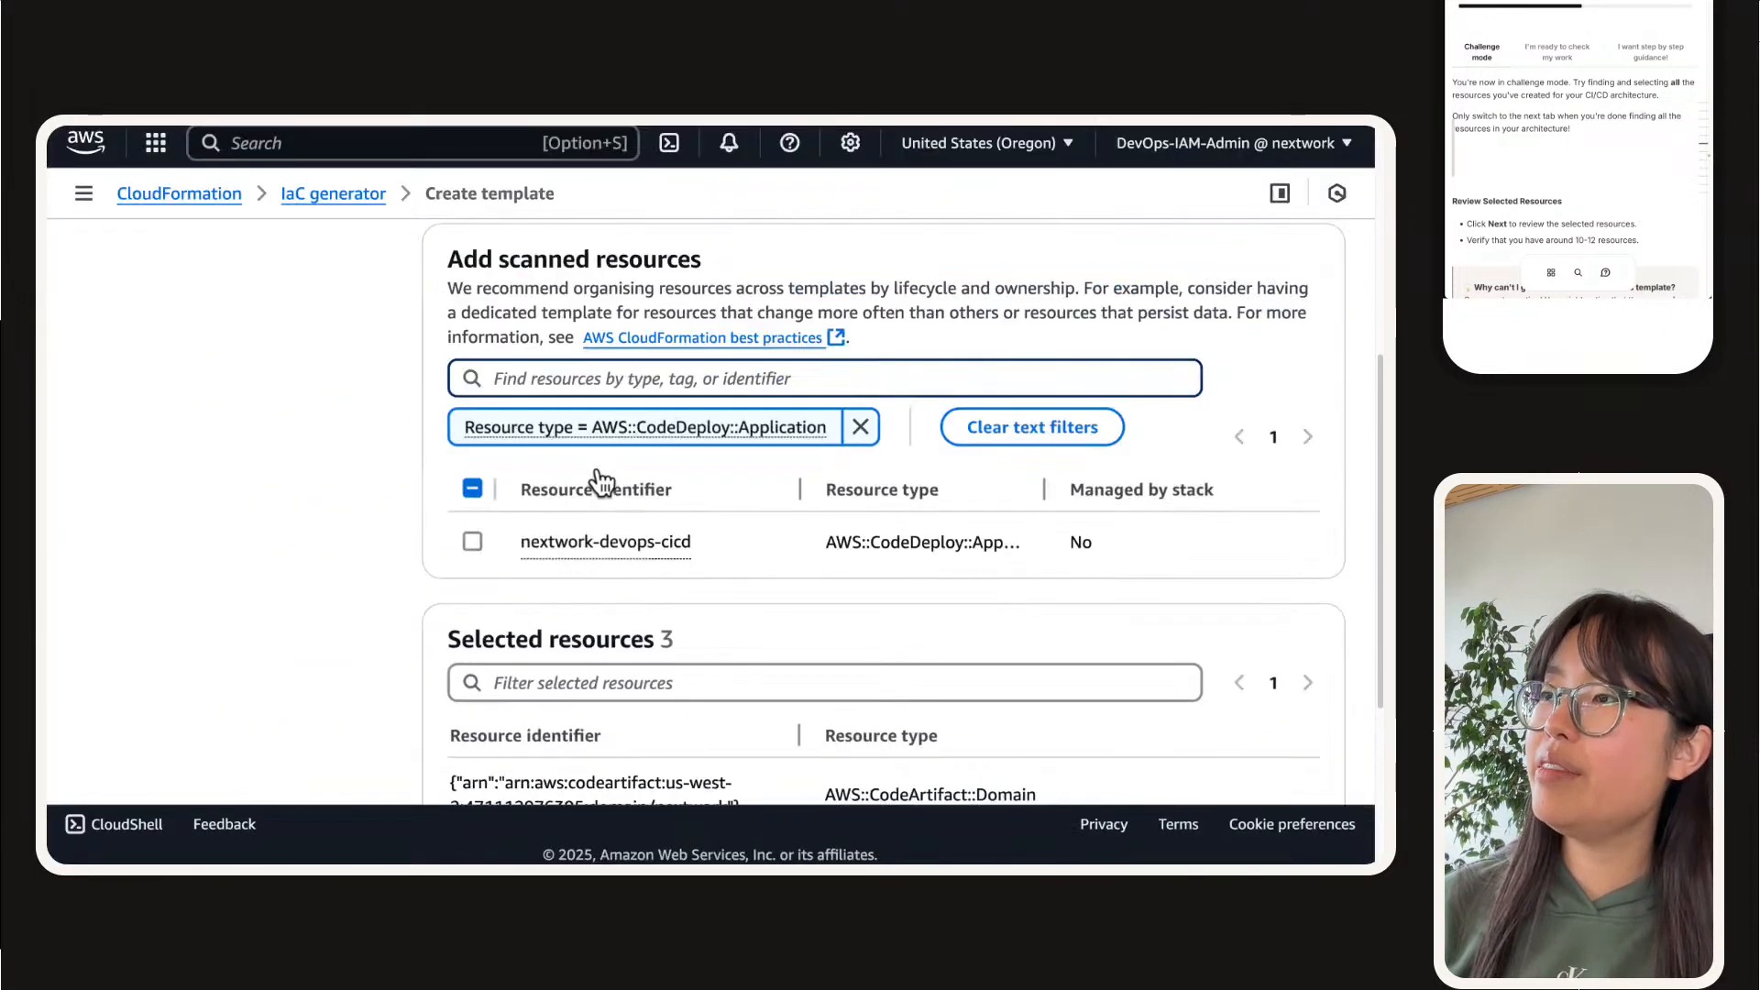
click(472, 541)
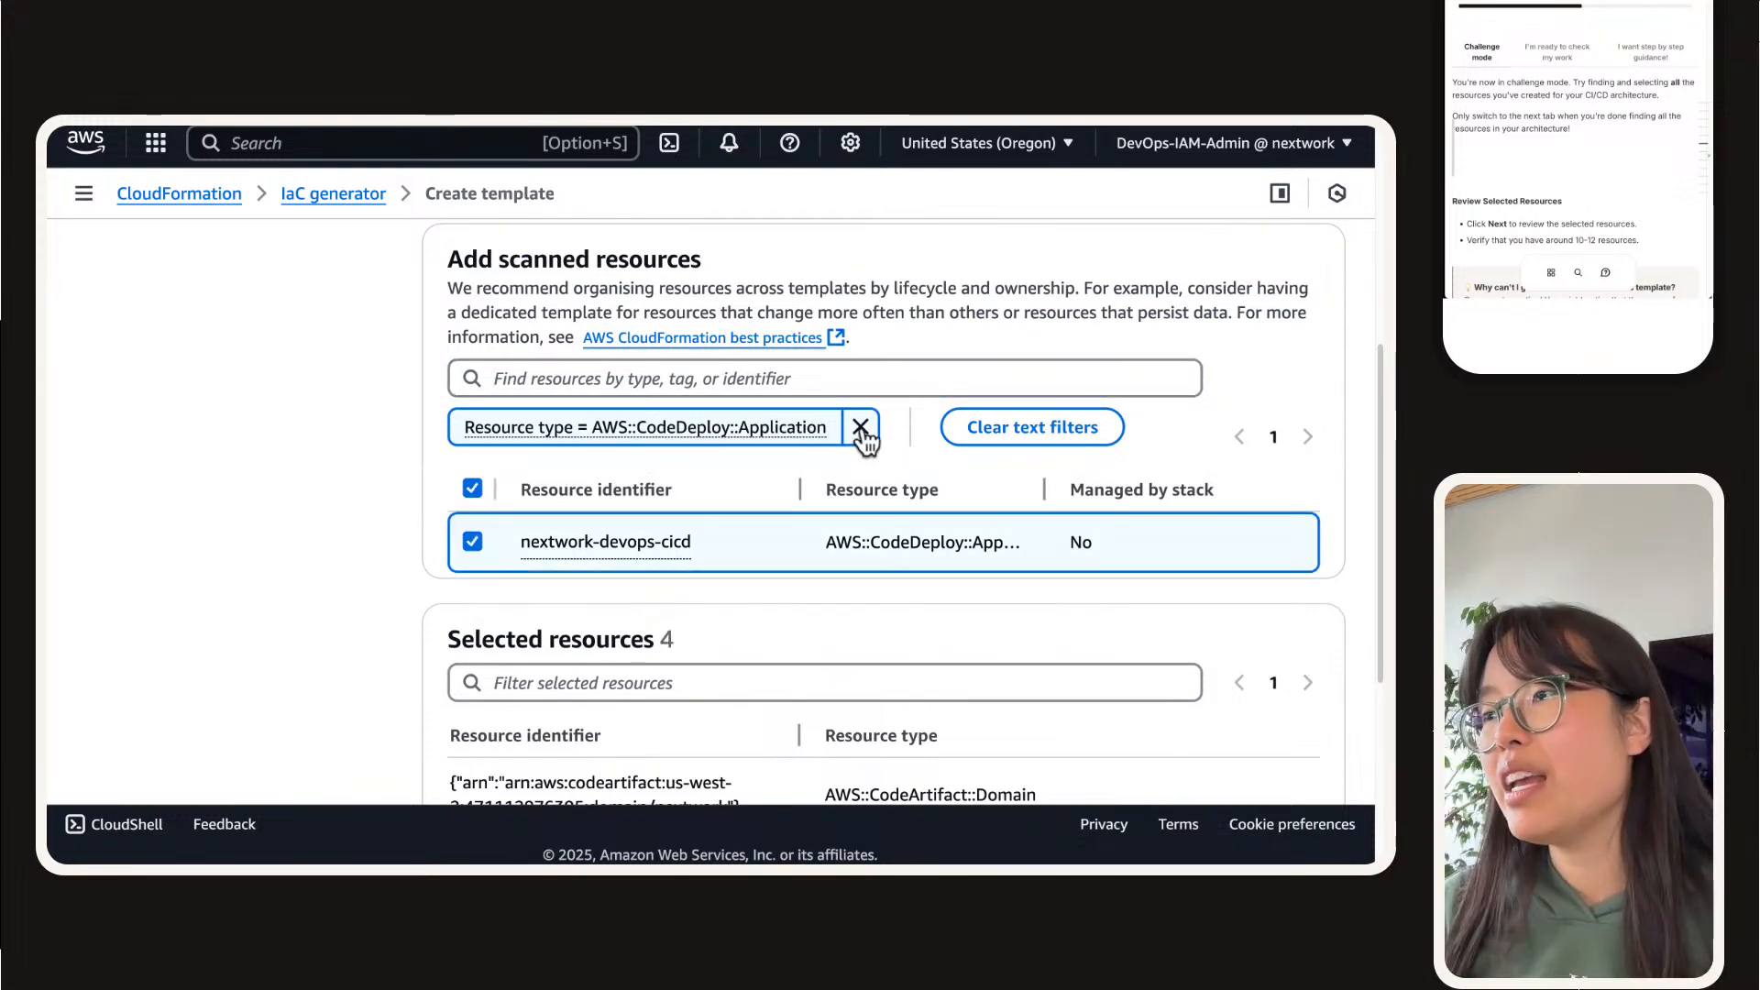
scroll(351, 588, down, 1)
scroll(350, 589, down, 5)
drag(1221, 723, 433, 540)
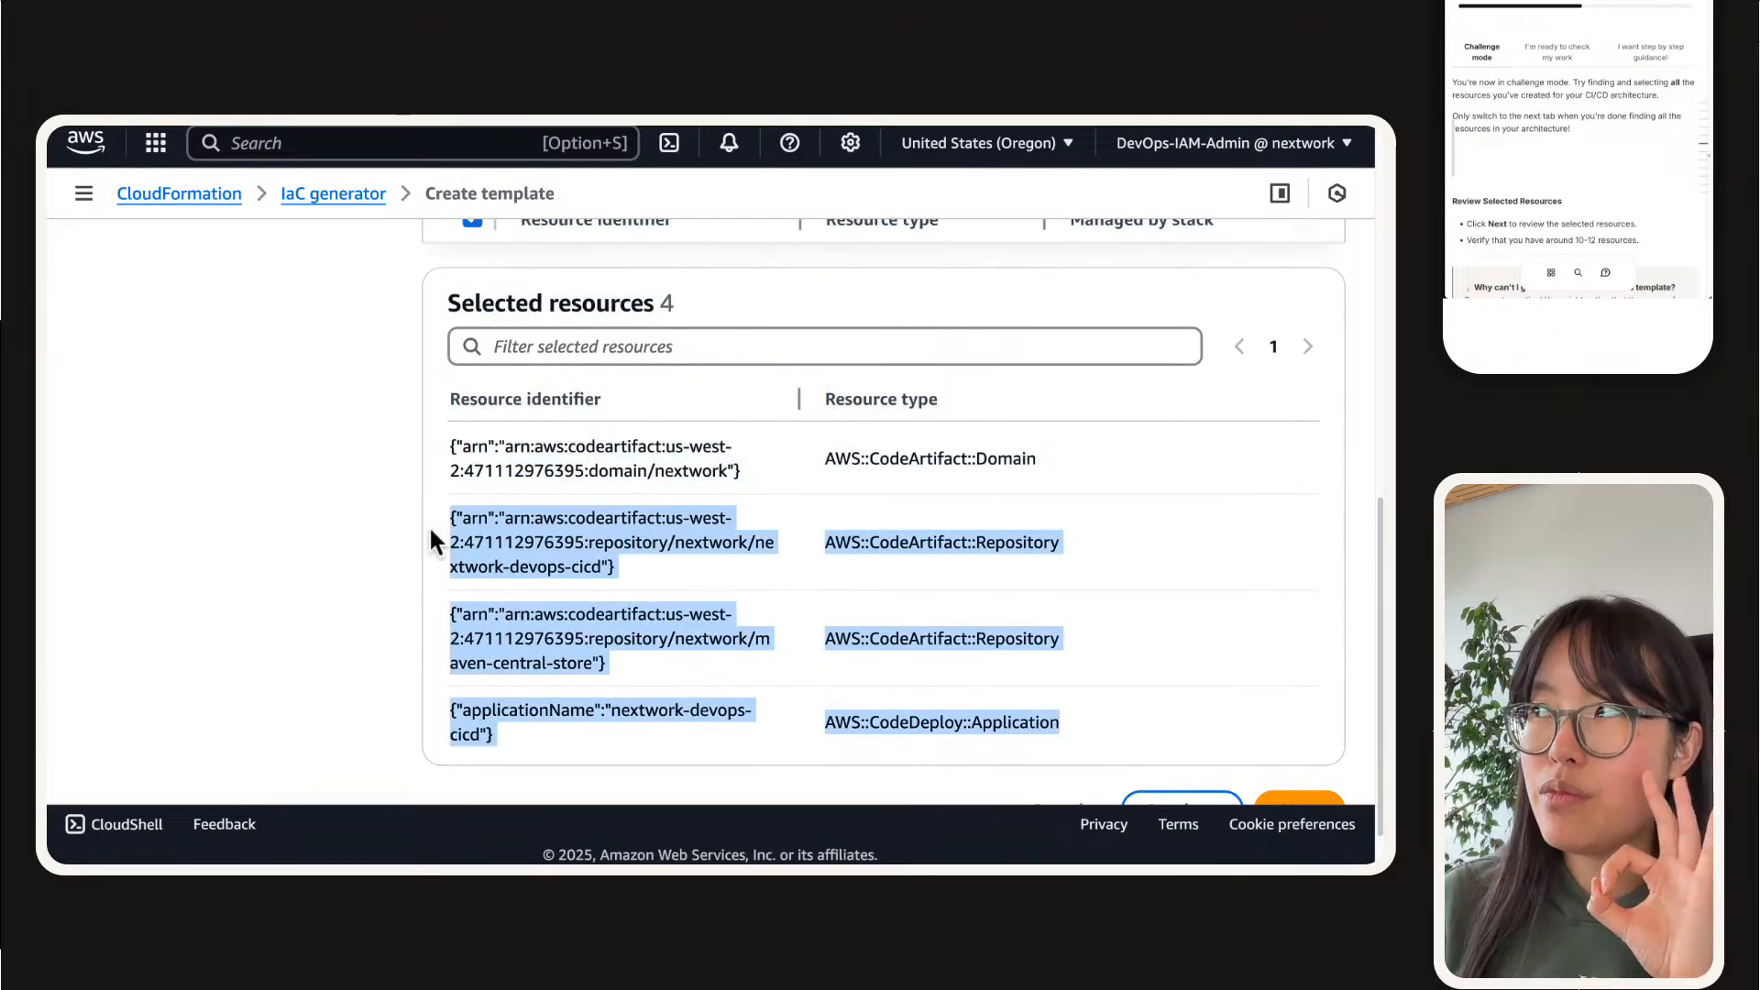
Step: Replace the application filter with resource type AWS::CodeStarConnections::Connection, select the listed connection for the template, and widen the resource identifier column
scroll(375, 530, up, 5)
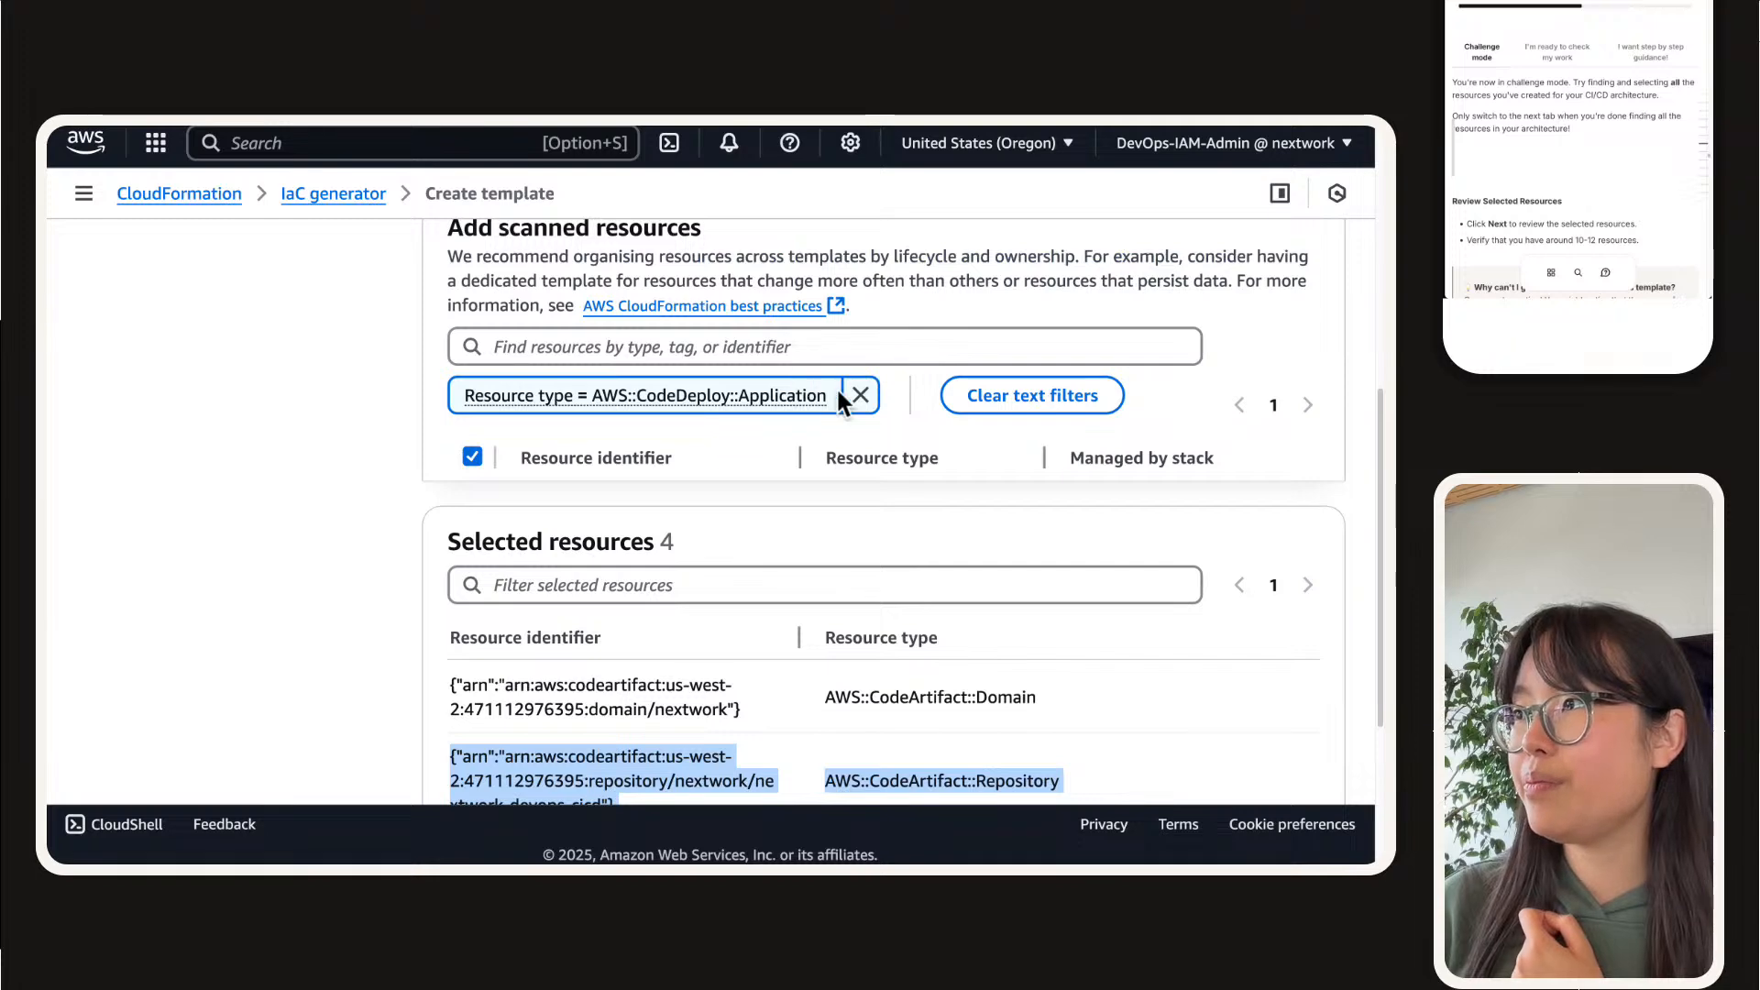
click(860, 396)
click(656, 356)
text(u)
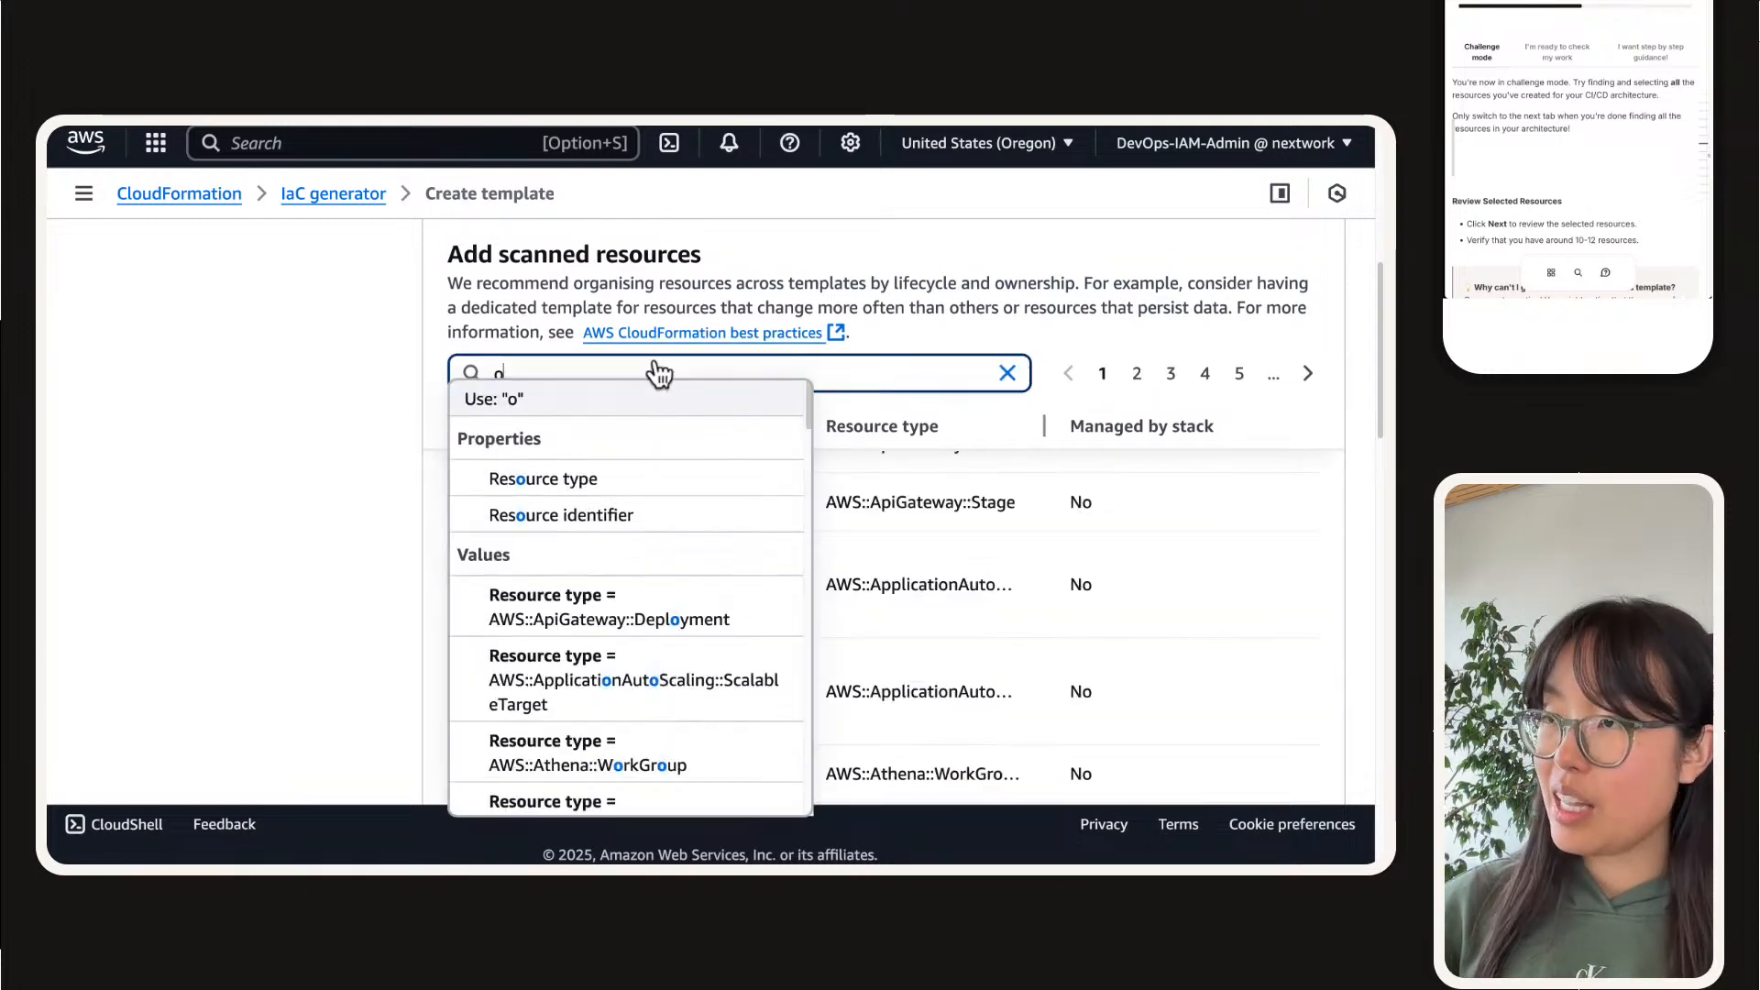
key(BackSpace)
text(code)
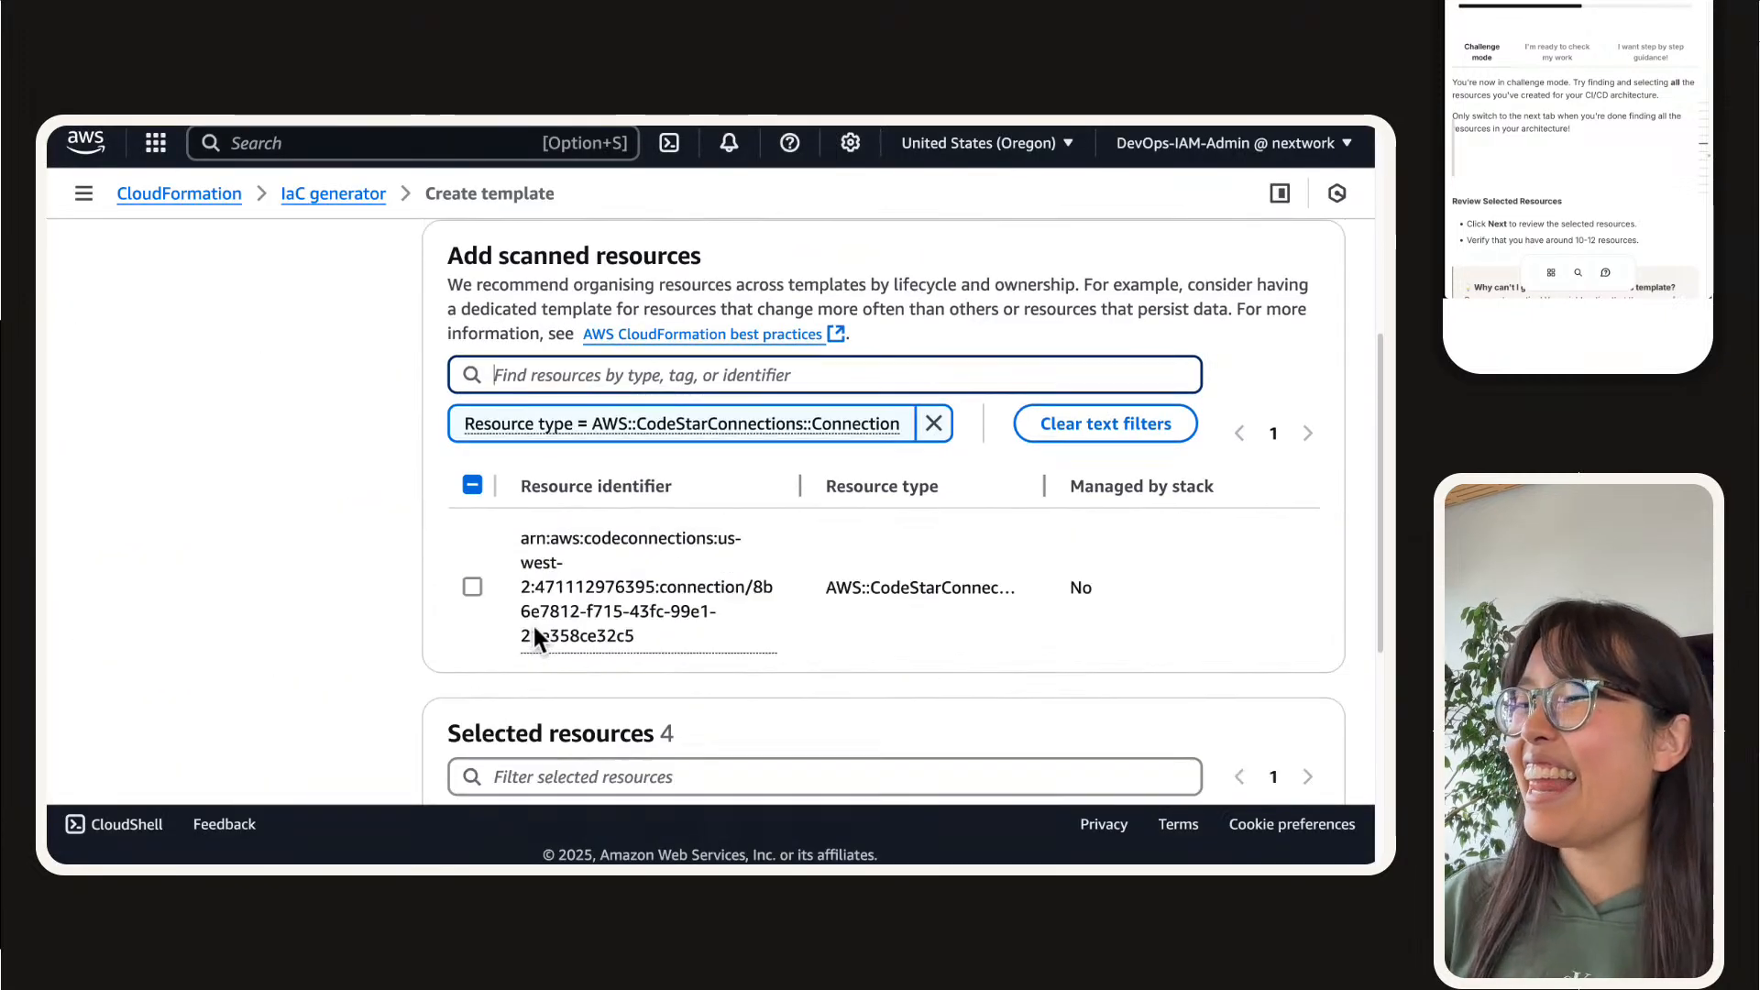
click(472, 587)
drag(800, 486, 1164, 486)
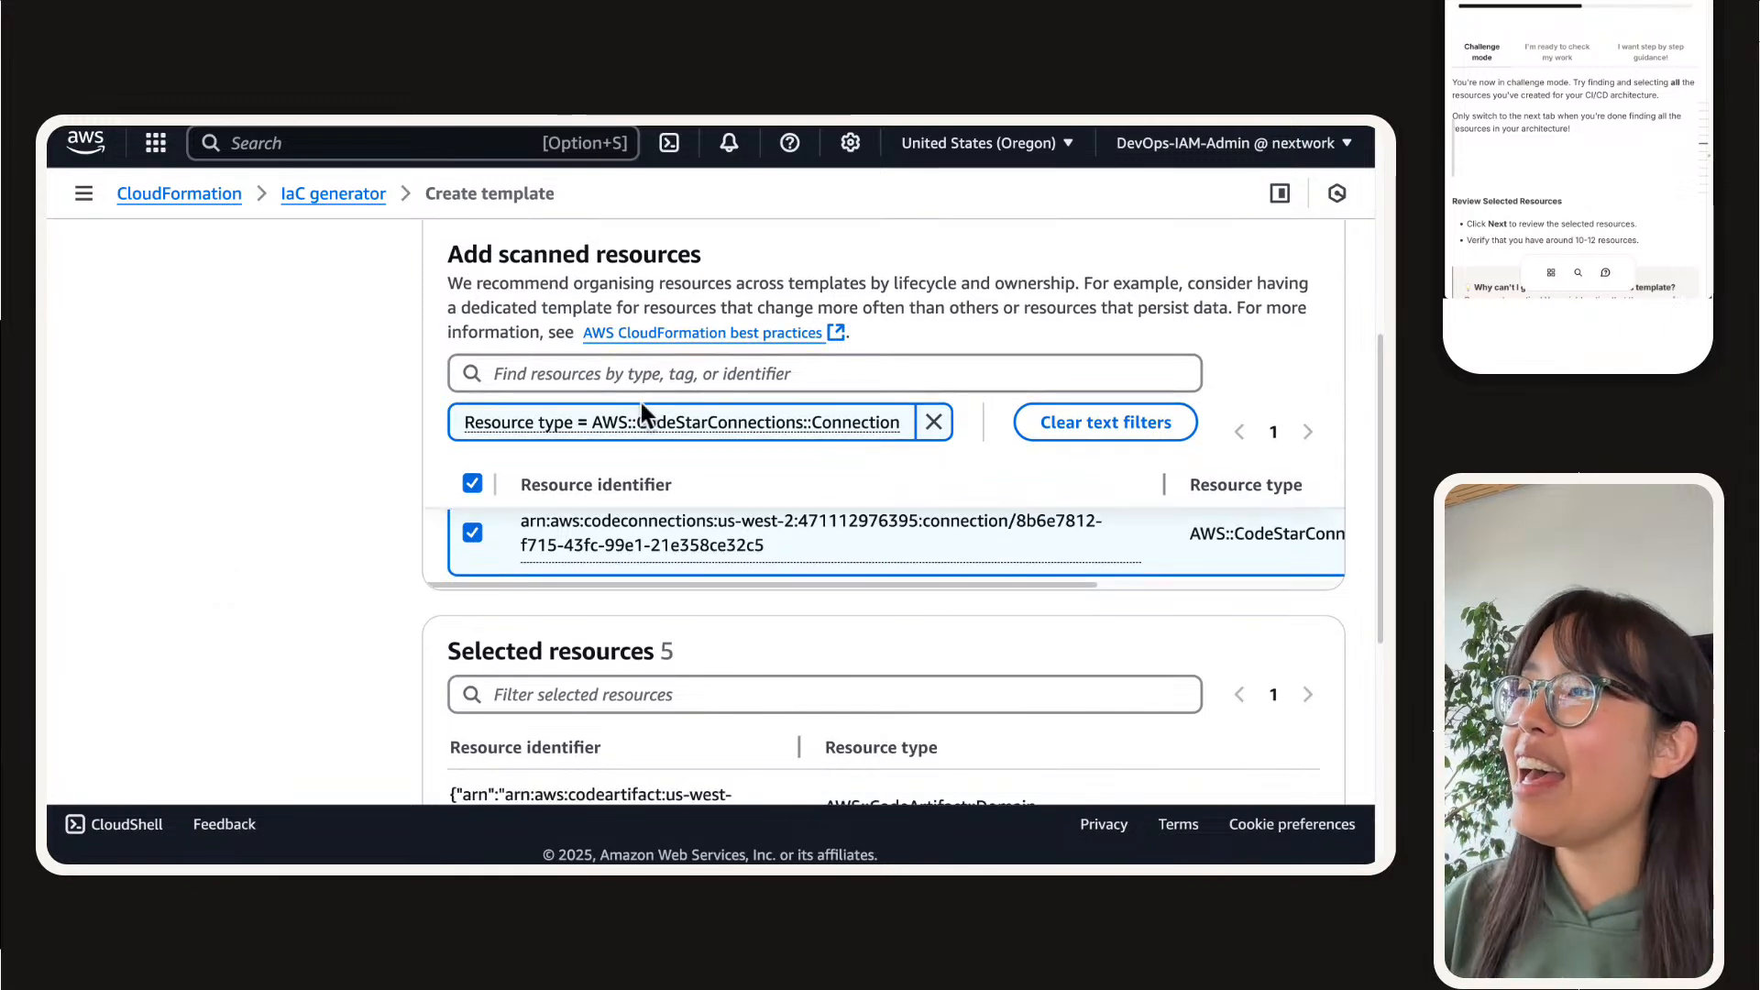
Step: Remove the connection filter, search the scanned resources for "codebuild", and clear the search text
click(933, 424)
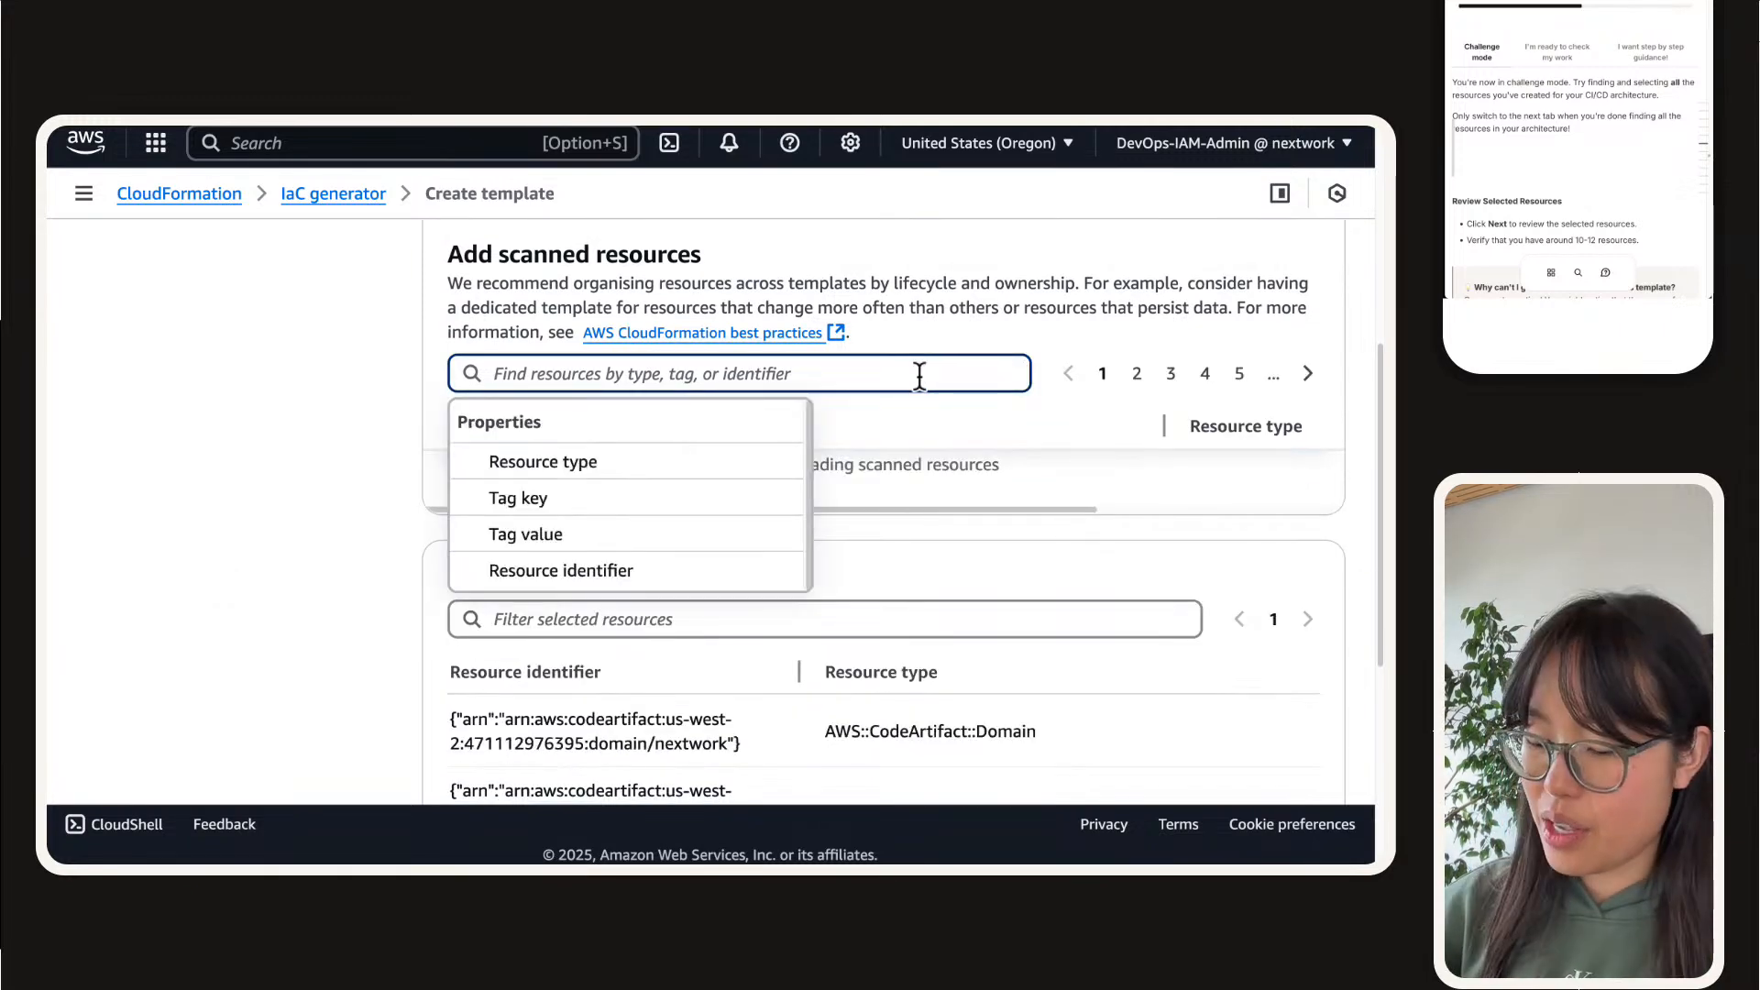
text(coide)
text(denui)
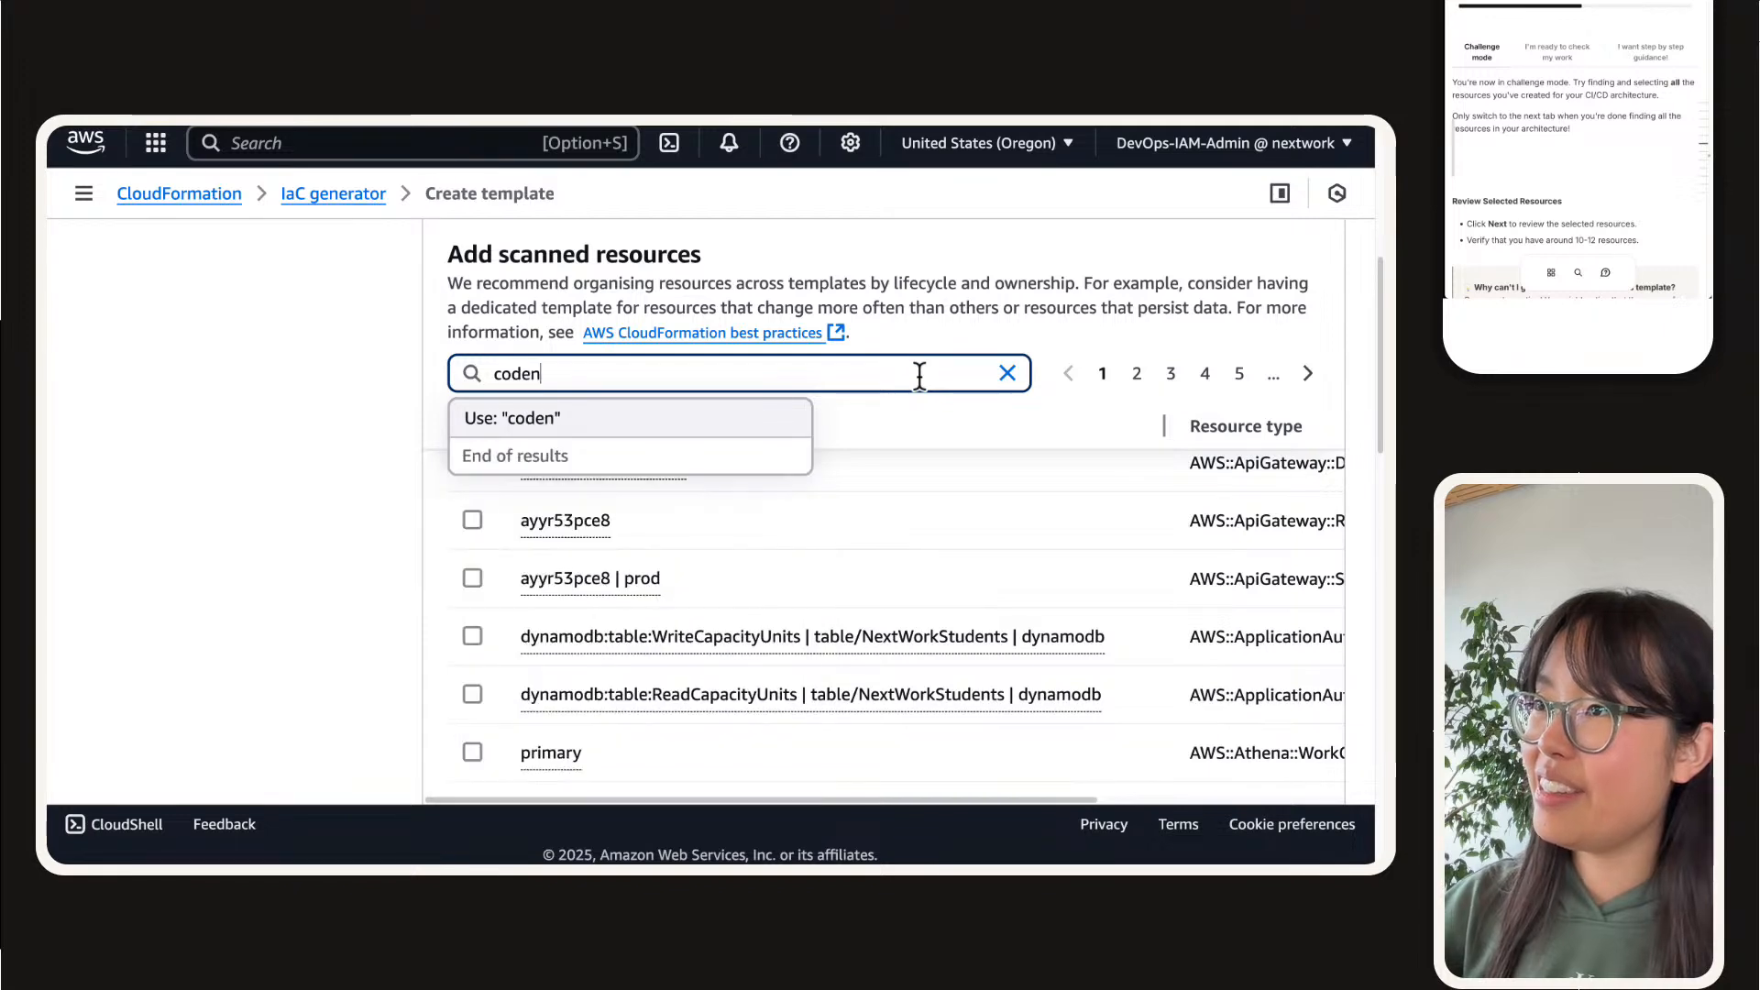
key(BackSpace)
key(BackSpace)
key(BackSpace)
key(BackSpace)
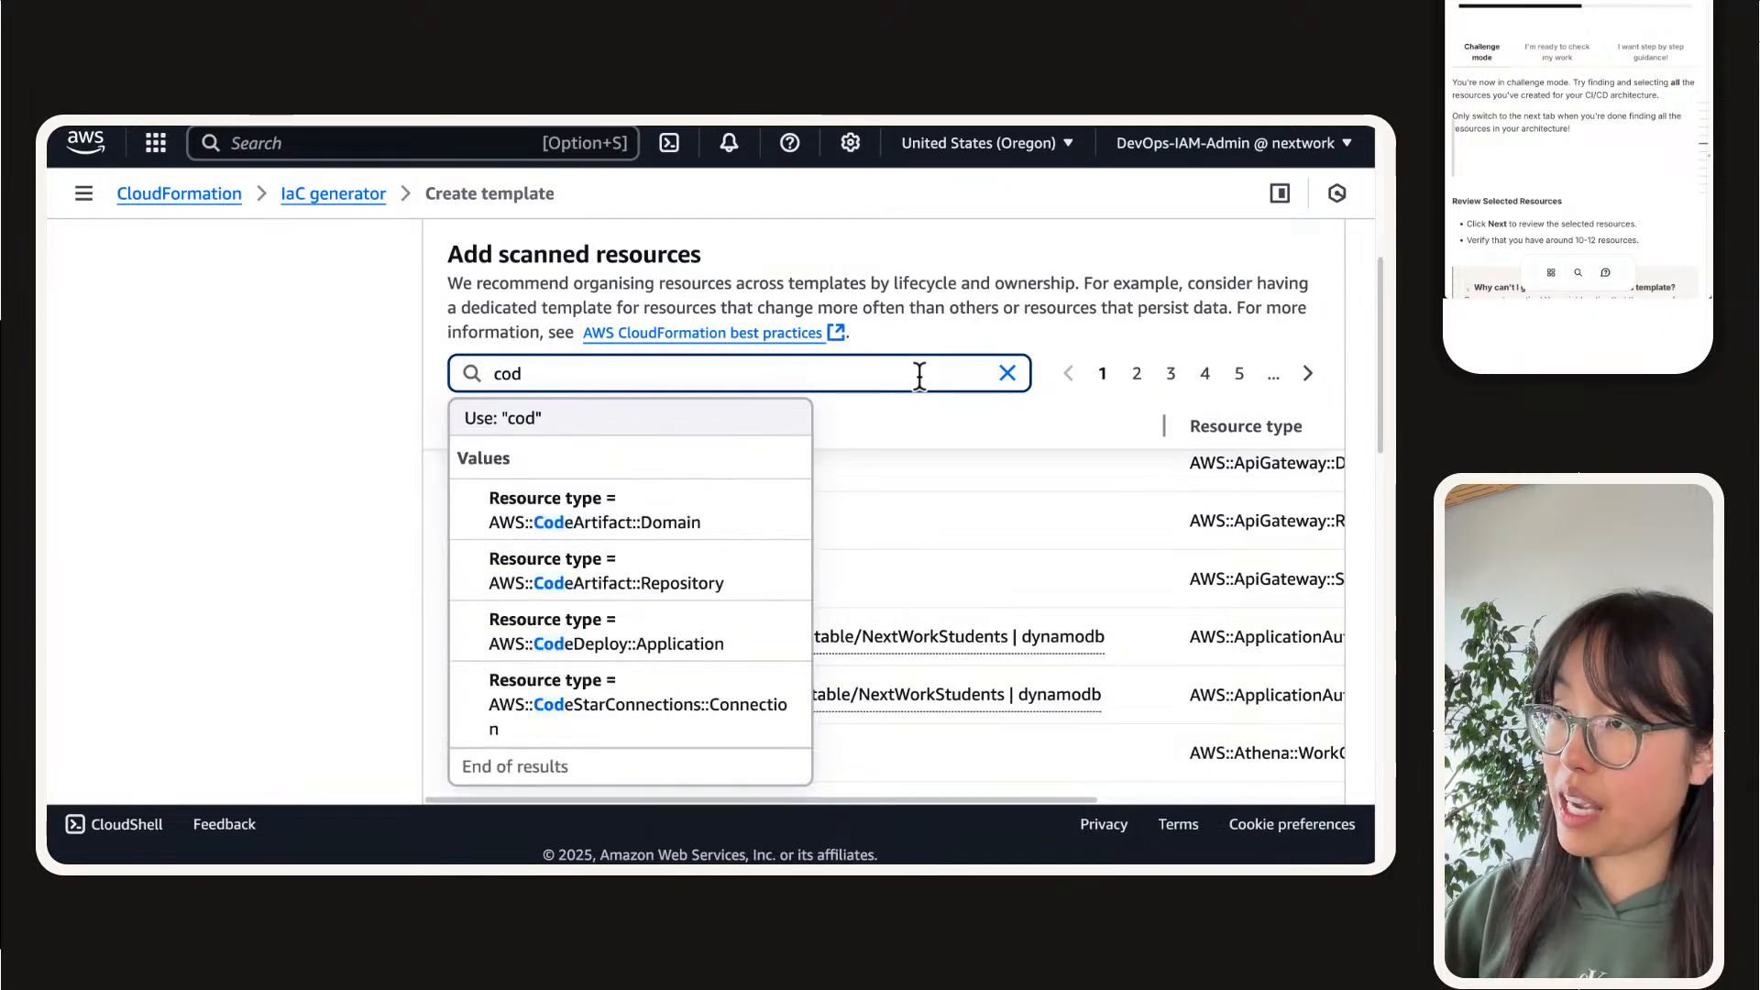
text(ebuild)
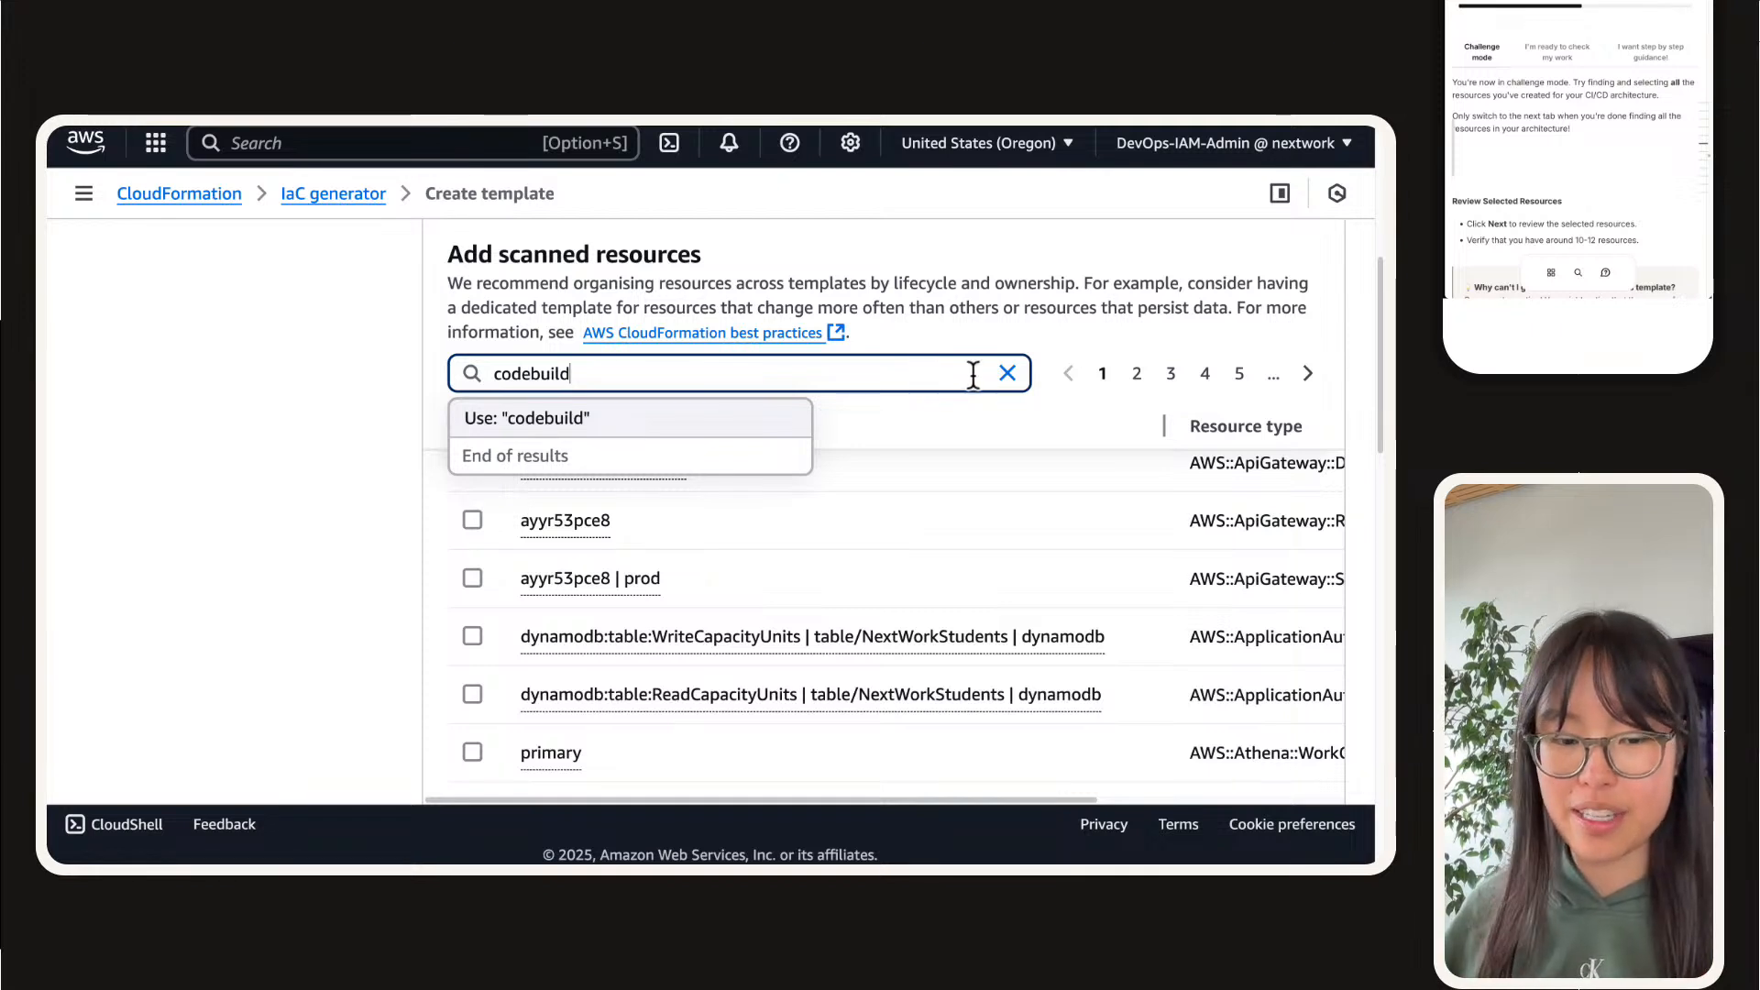
key(BackSpace)
key(BackSpace)
key(BackSpace)
key(BackSpace)
key(BackSpace)
key(BackSpace)
key(BackSpace)
key(BackSpace)
key(BackSpace)
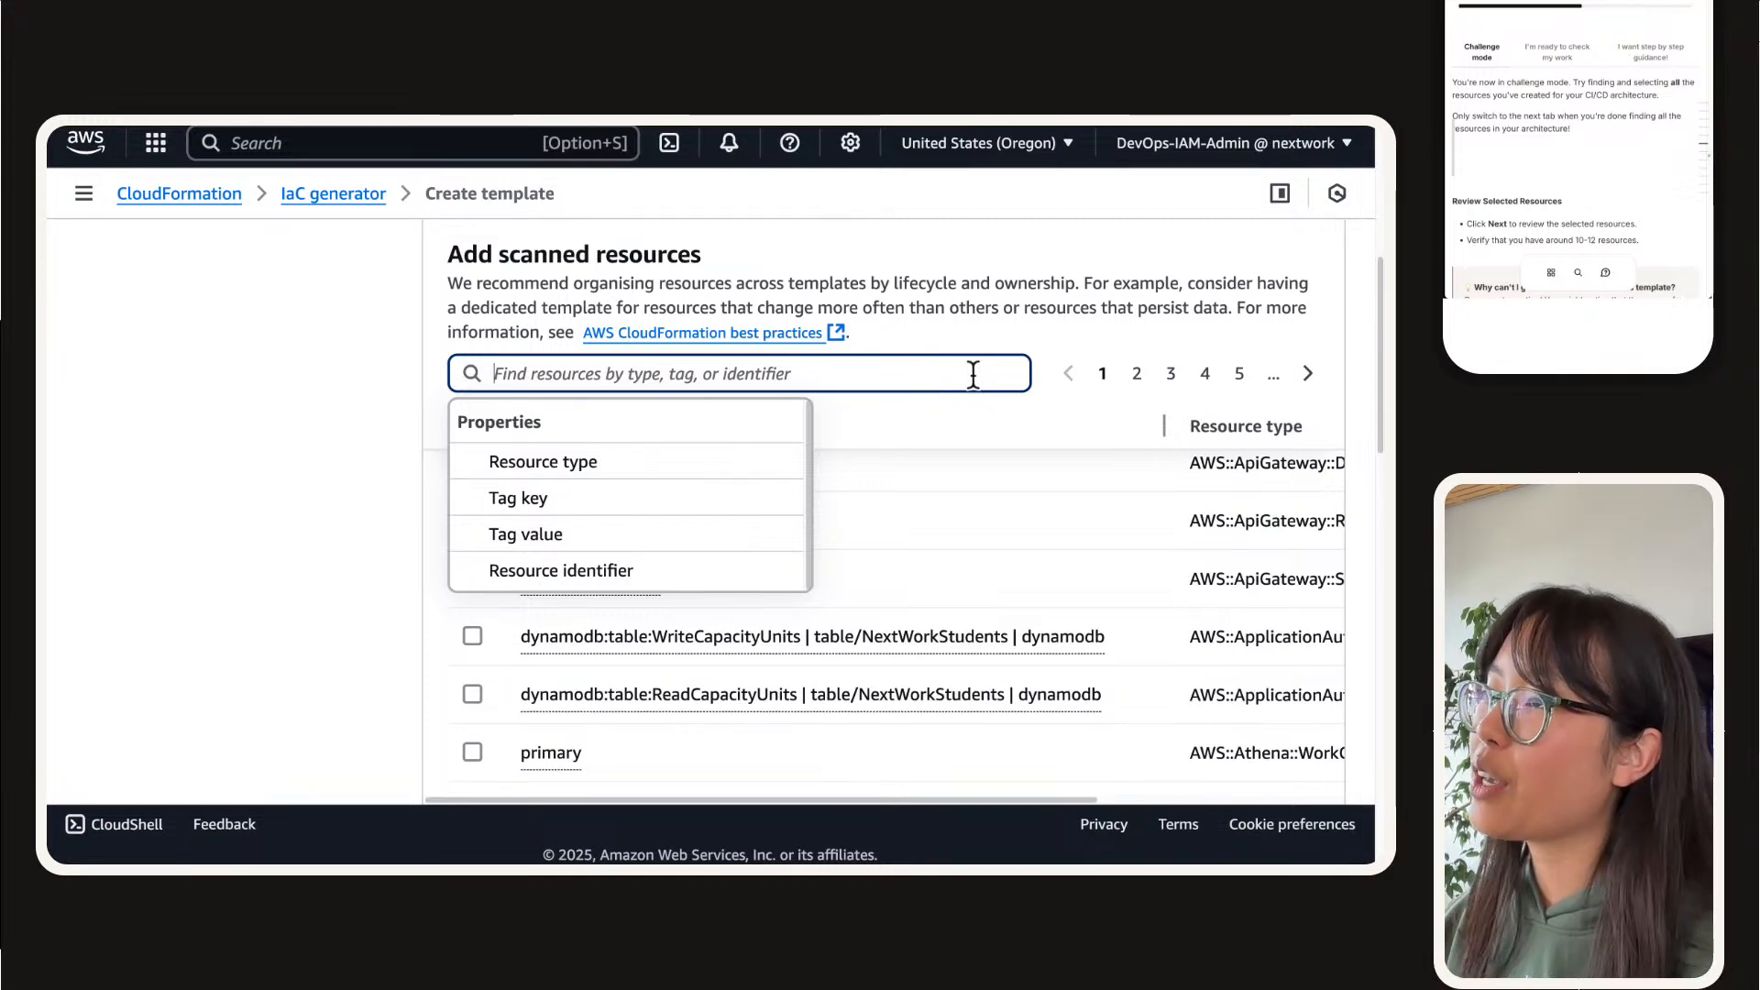
Step: Review the full identifiers in the selected resources list by widening the resource identifier column, and narrow it again
scroll(357, 504, down, 5)
click(268, 564)
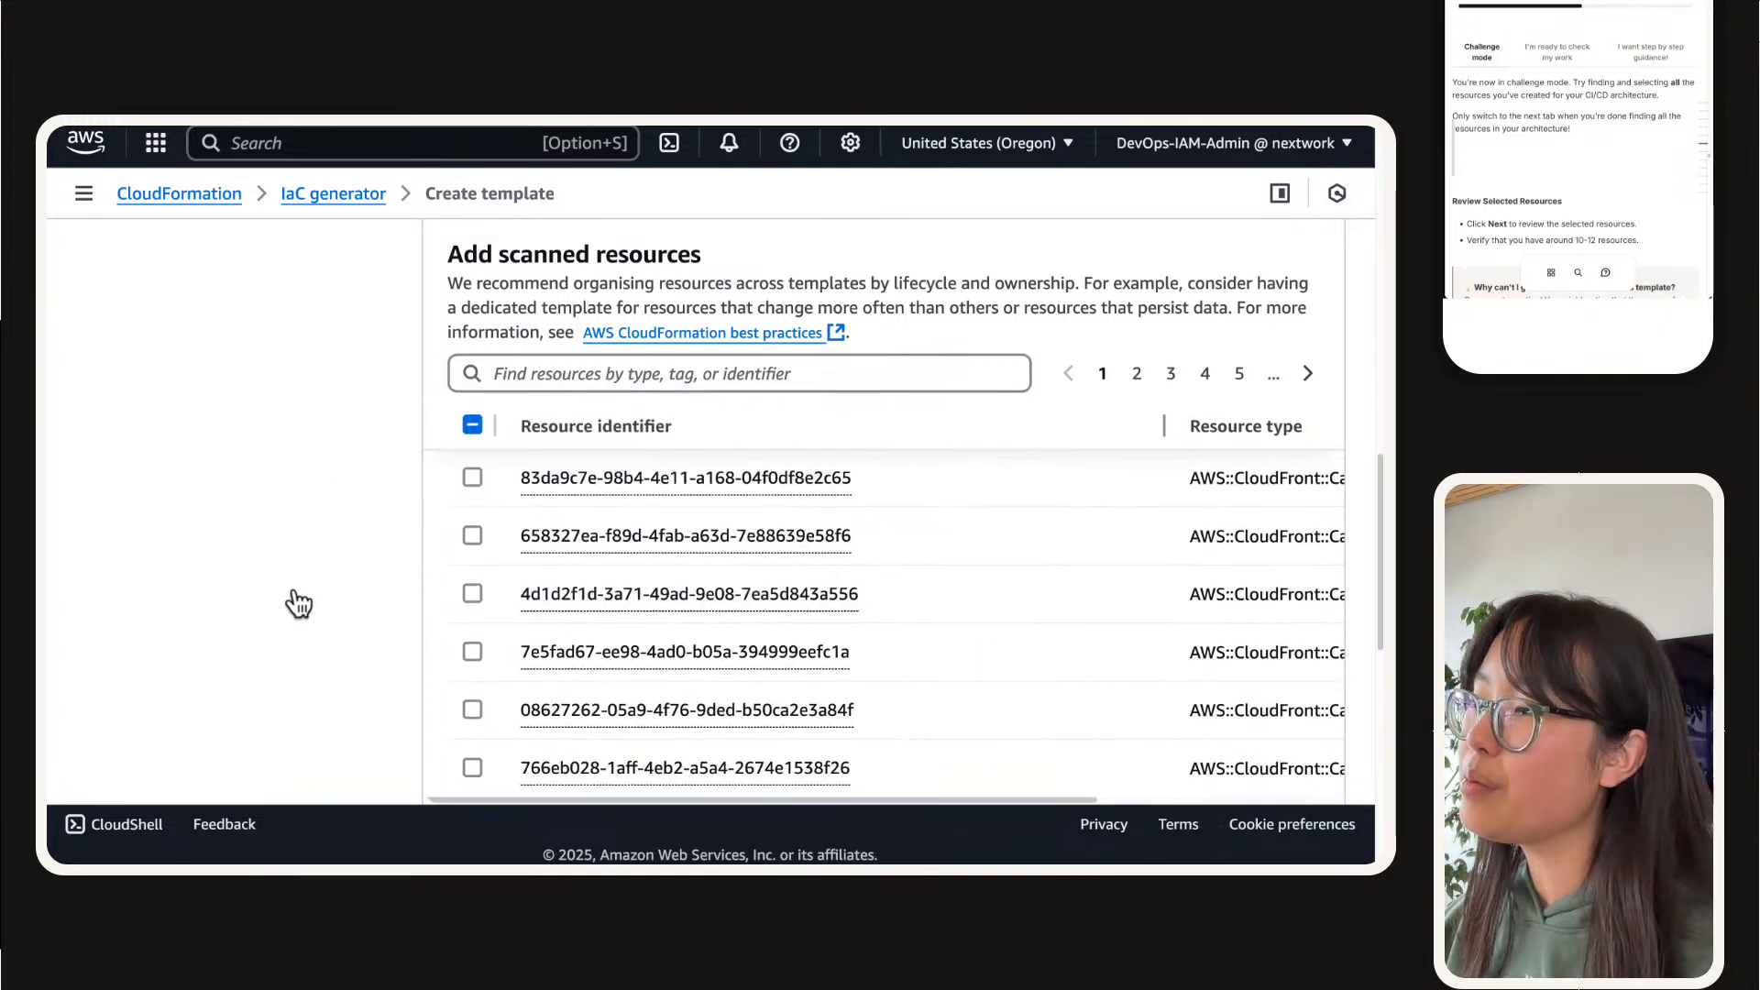
scroll(259, 596, down, 10)
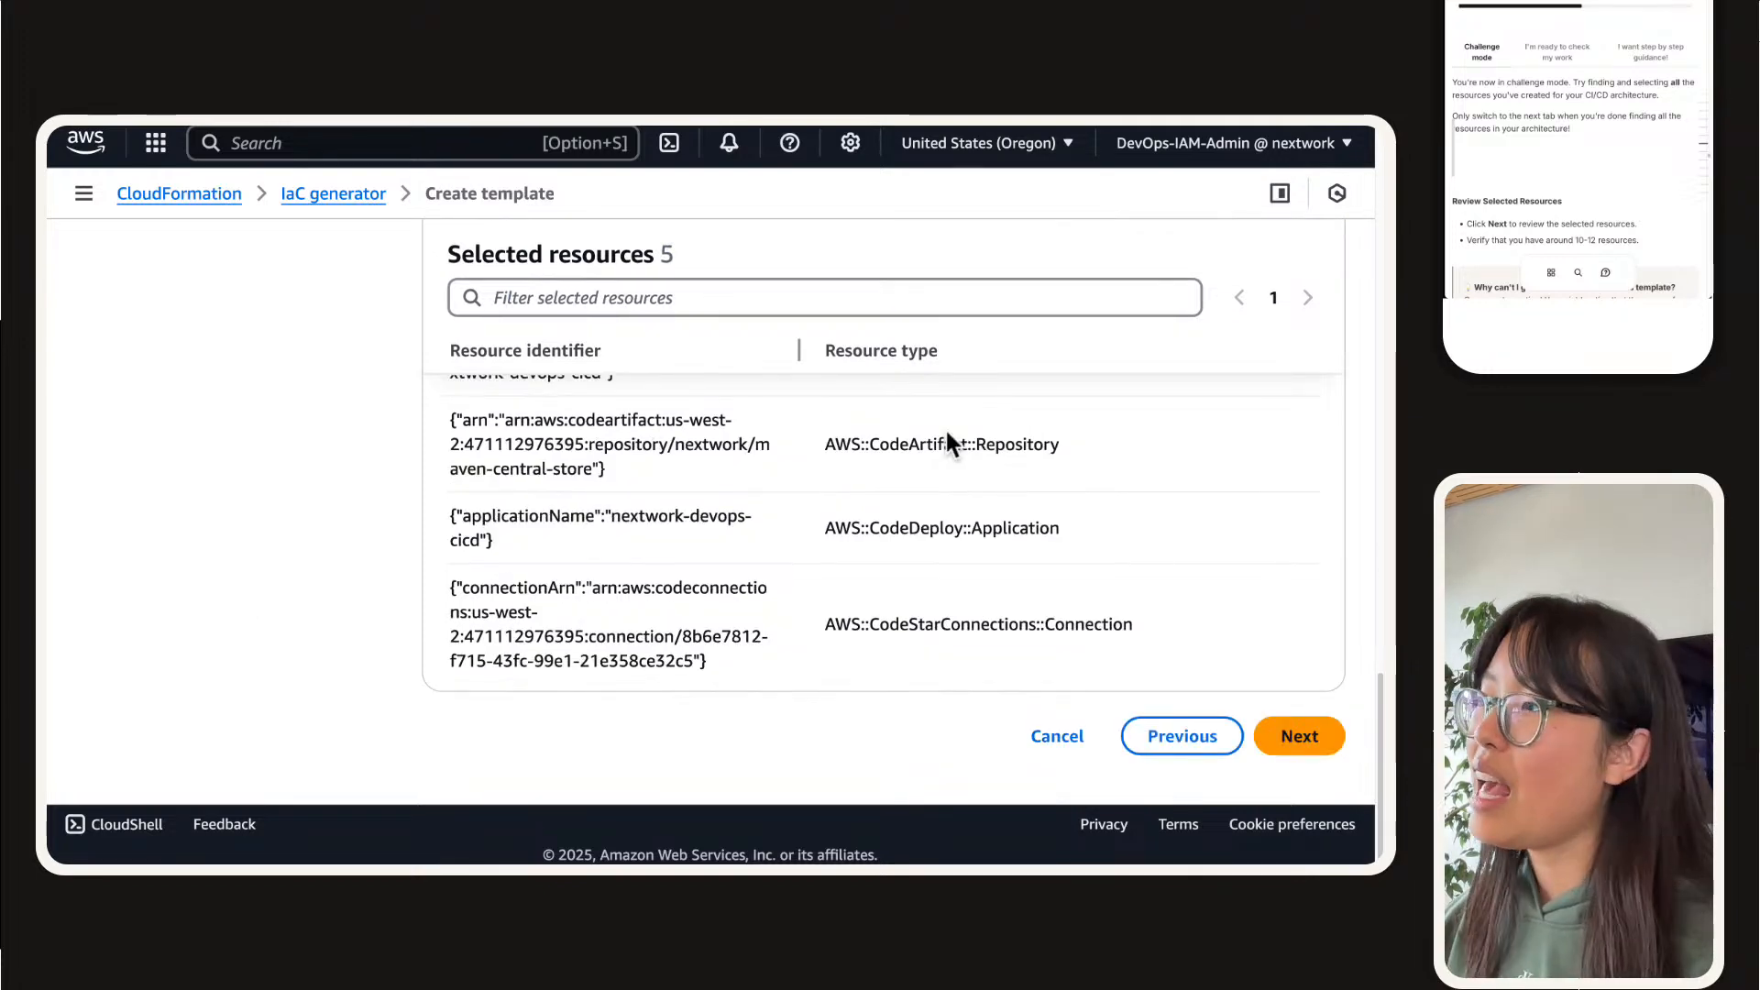
drag(800, 350, 436, 352)
scroll(953, 553, up, 3)
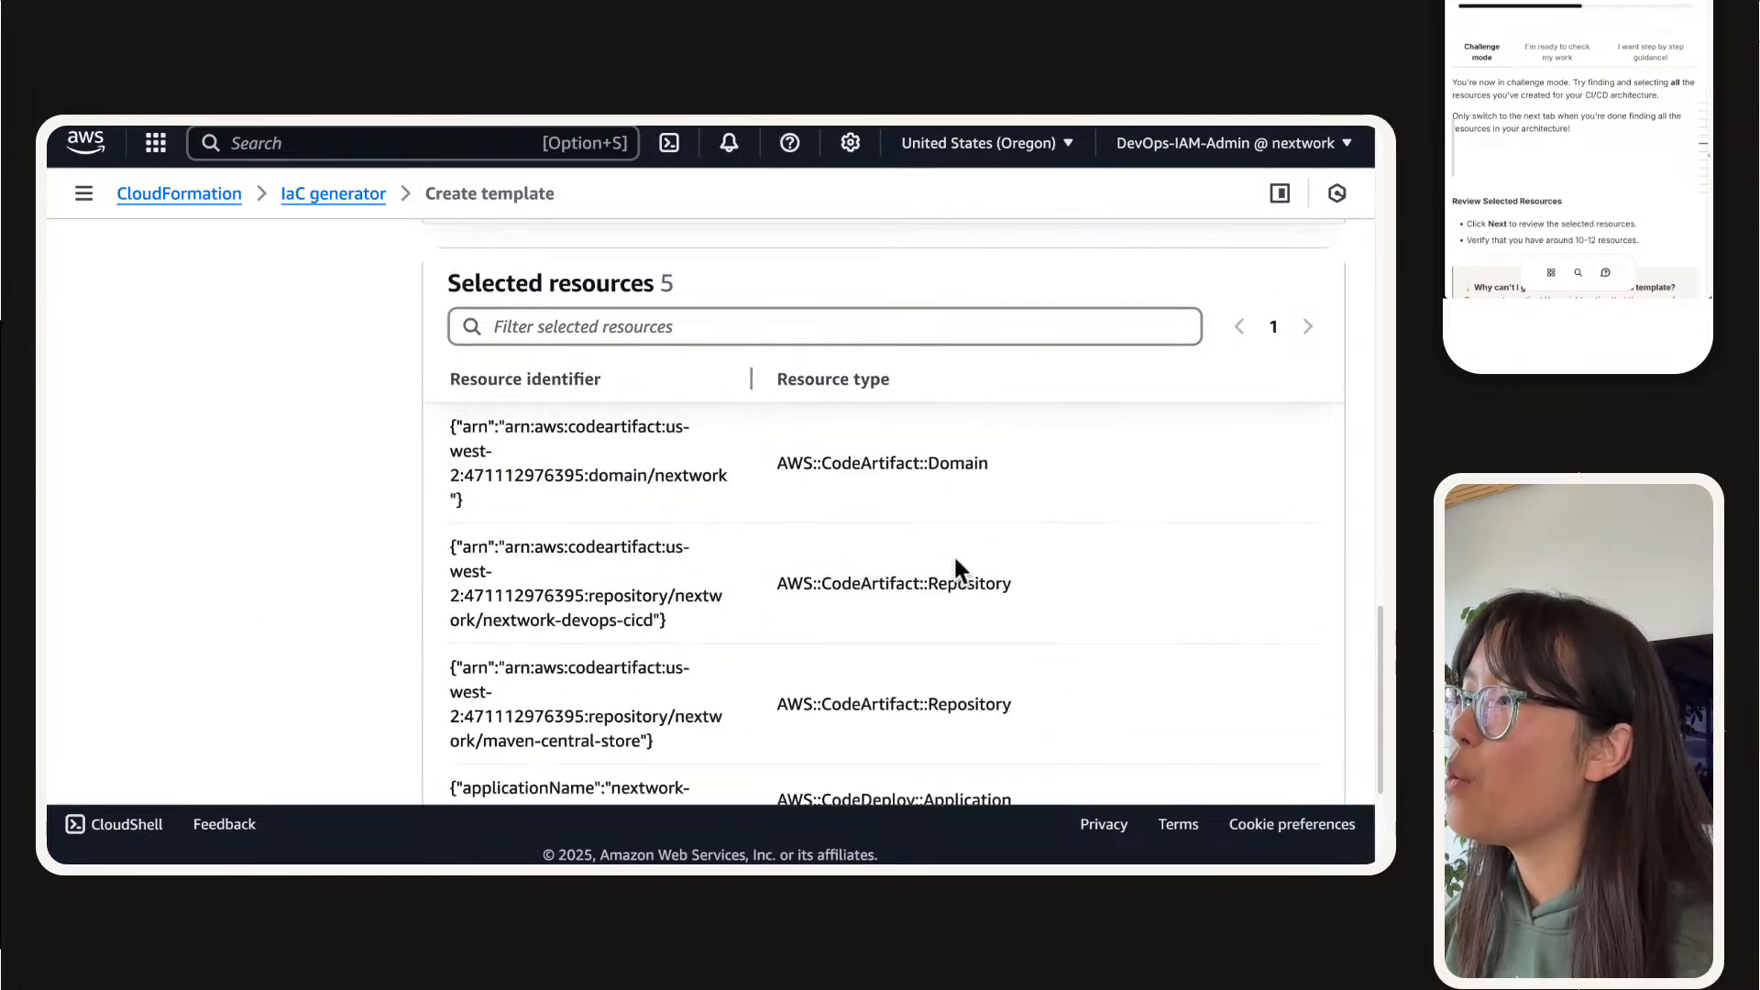
drag(748, 461, 1296, 404)
scroll(1006, 712, right, 3)
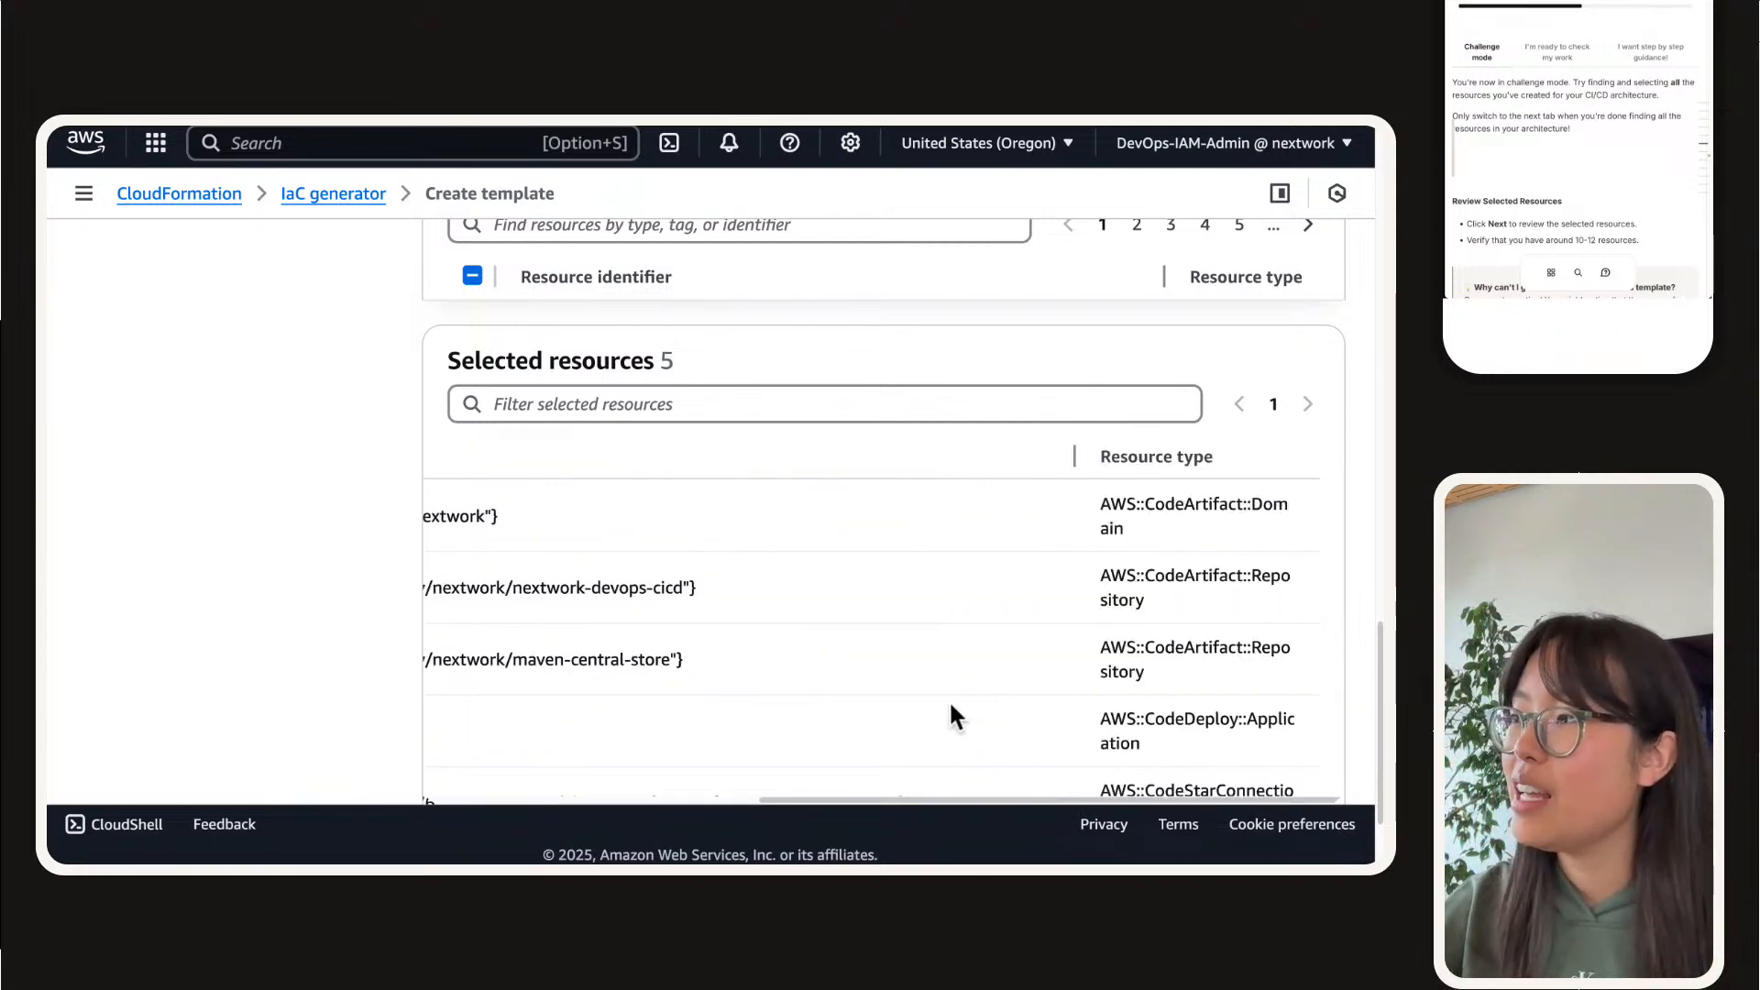
drag(1072, 459, 647, 501)
scroll(1139, 473, down, 5)
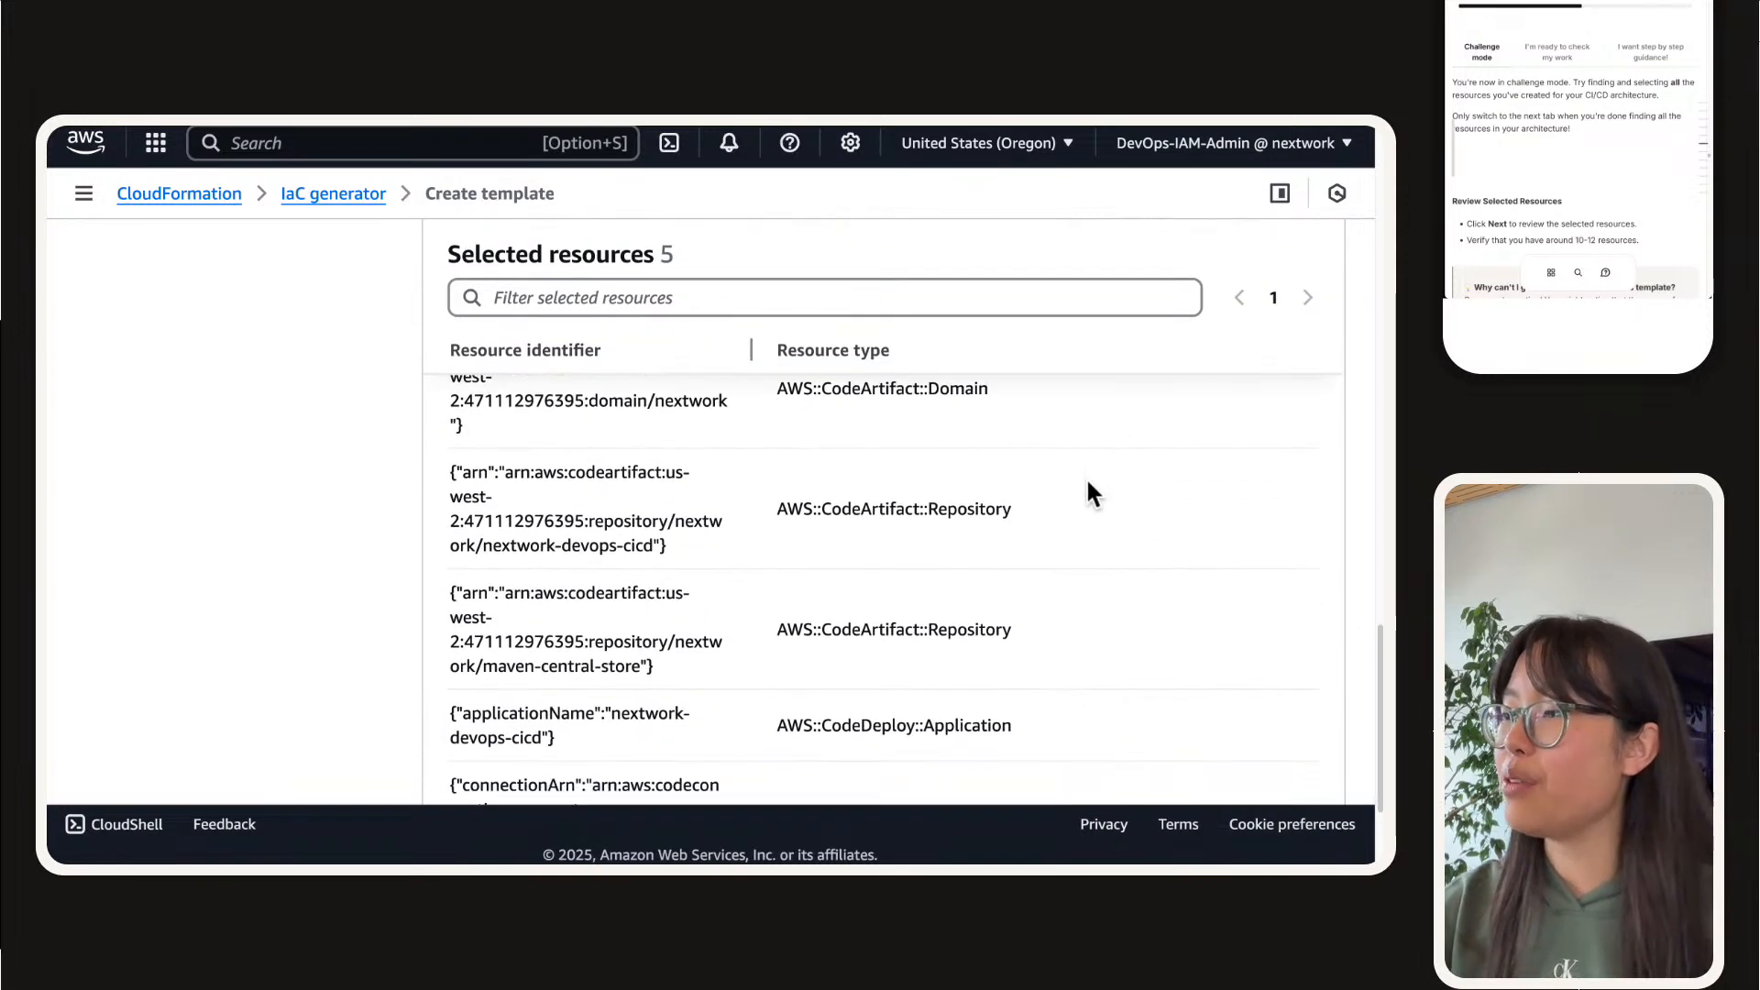
scroll(1087, 484, up, 1)
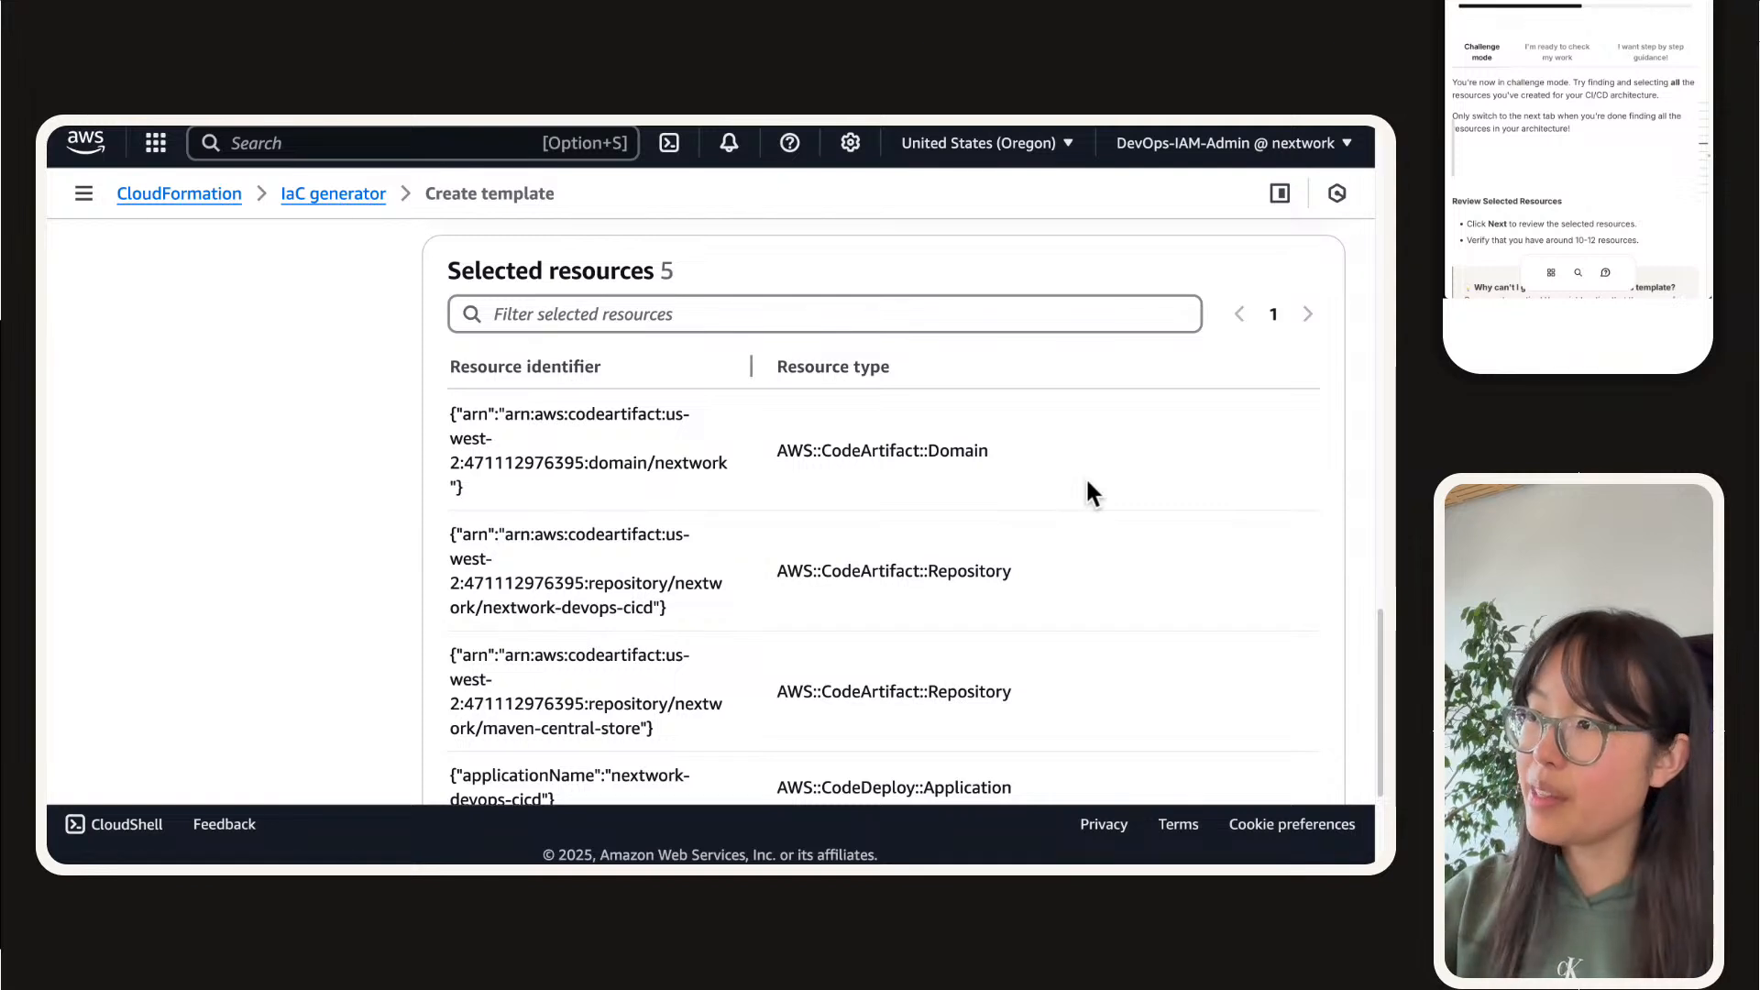
Step: Examine the resource types of the selected CodeArtifact, CodeDeploy and CodeStarConnections resources with the page zoomed out
key(super+minus)
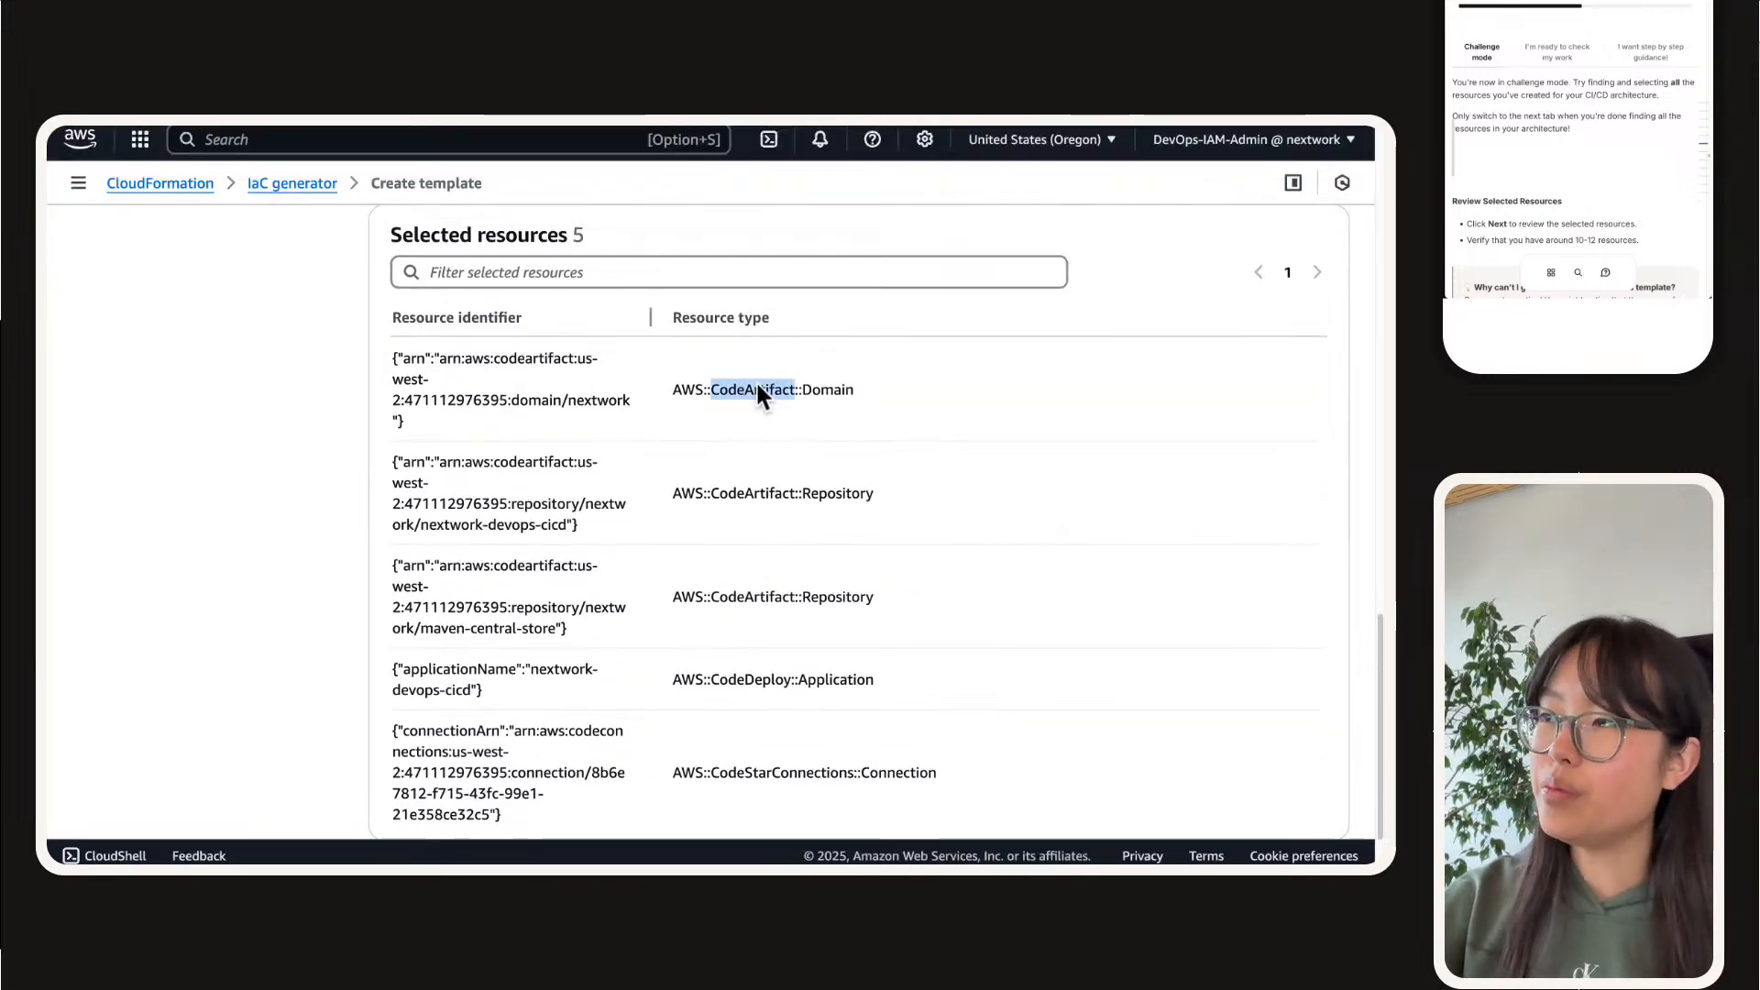
double_click(772, 492)
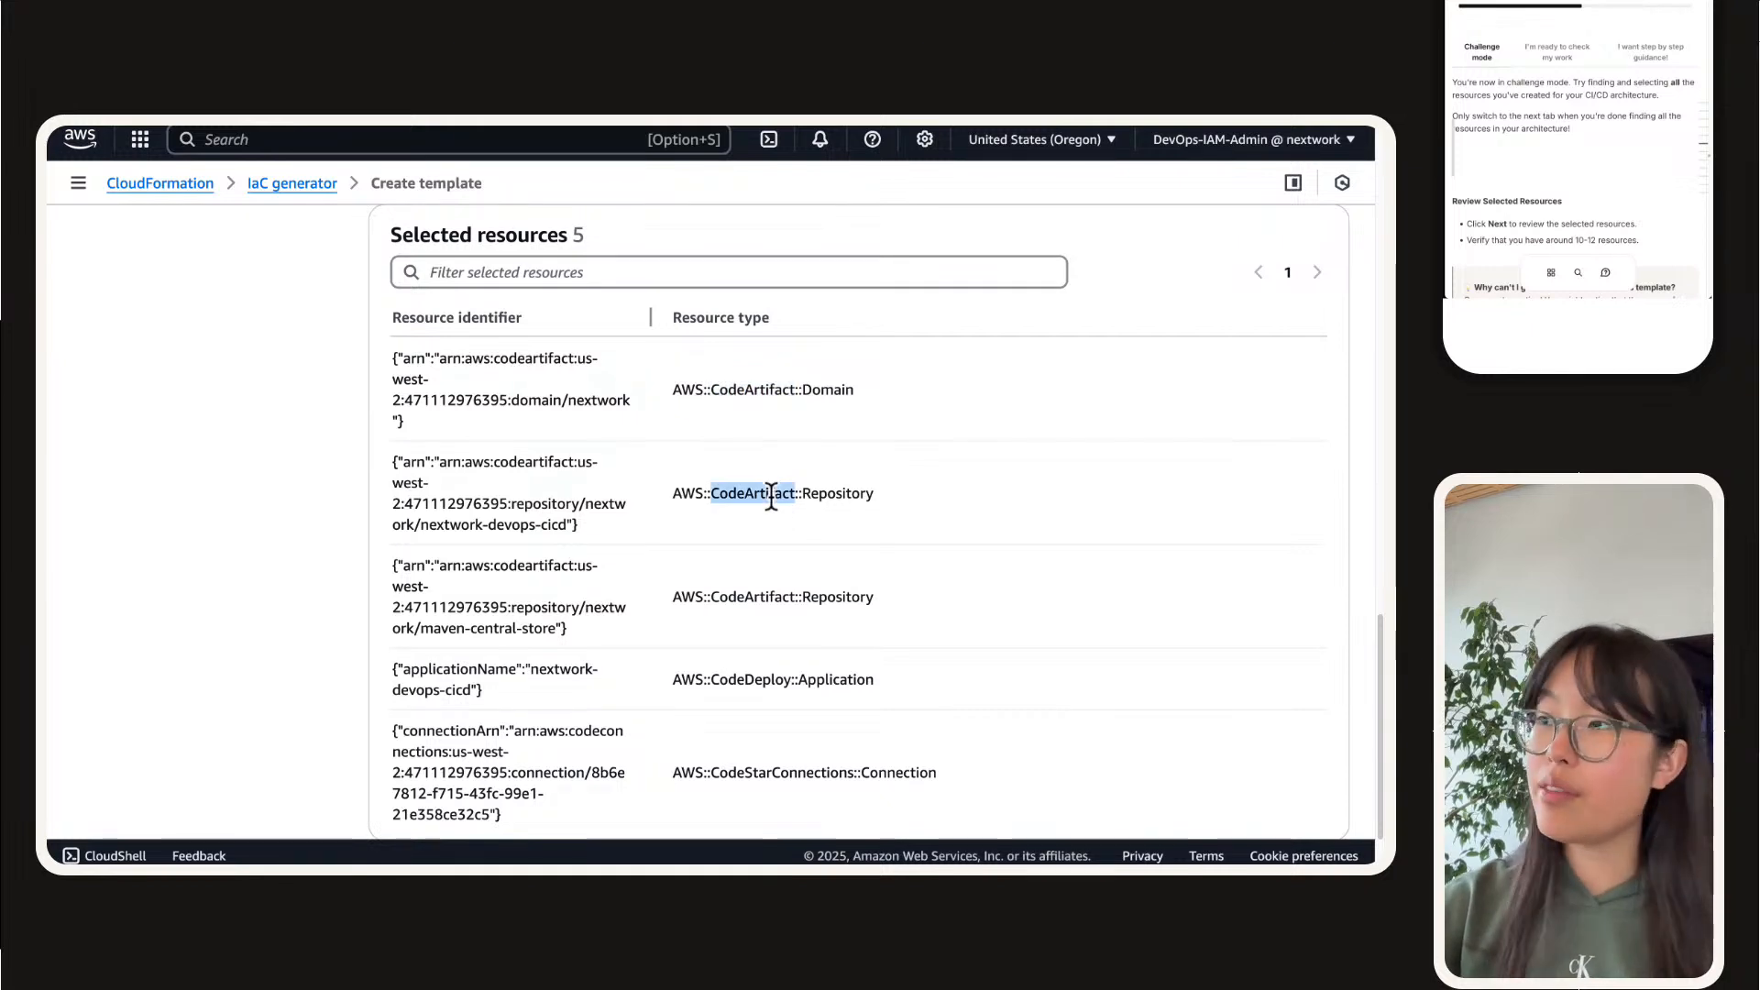
click(750, 577)
double_click(751, 598)
triple_click(741, 679)
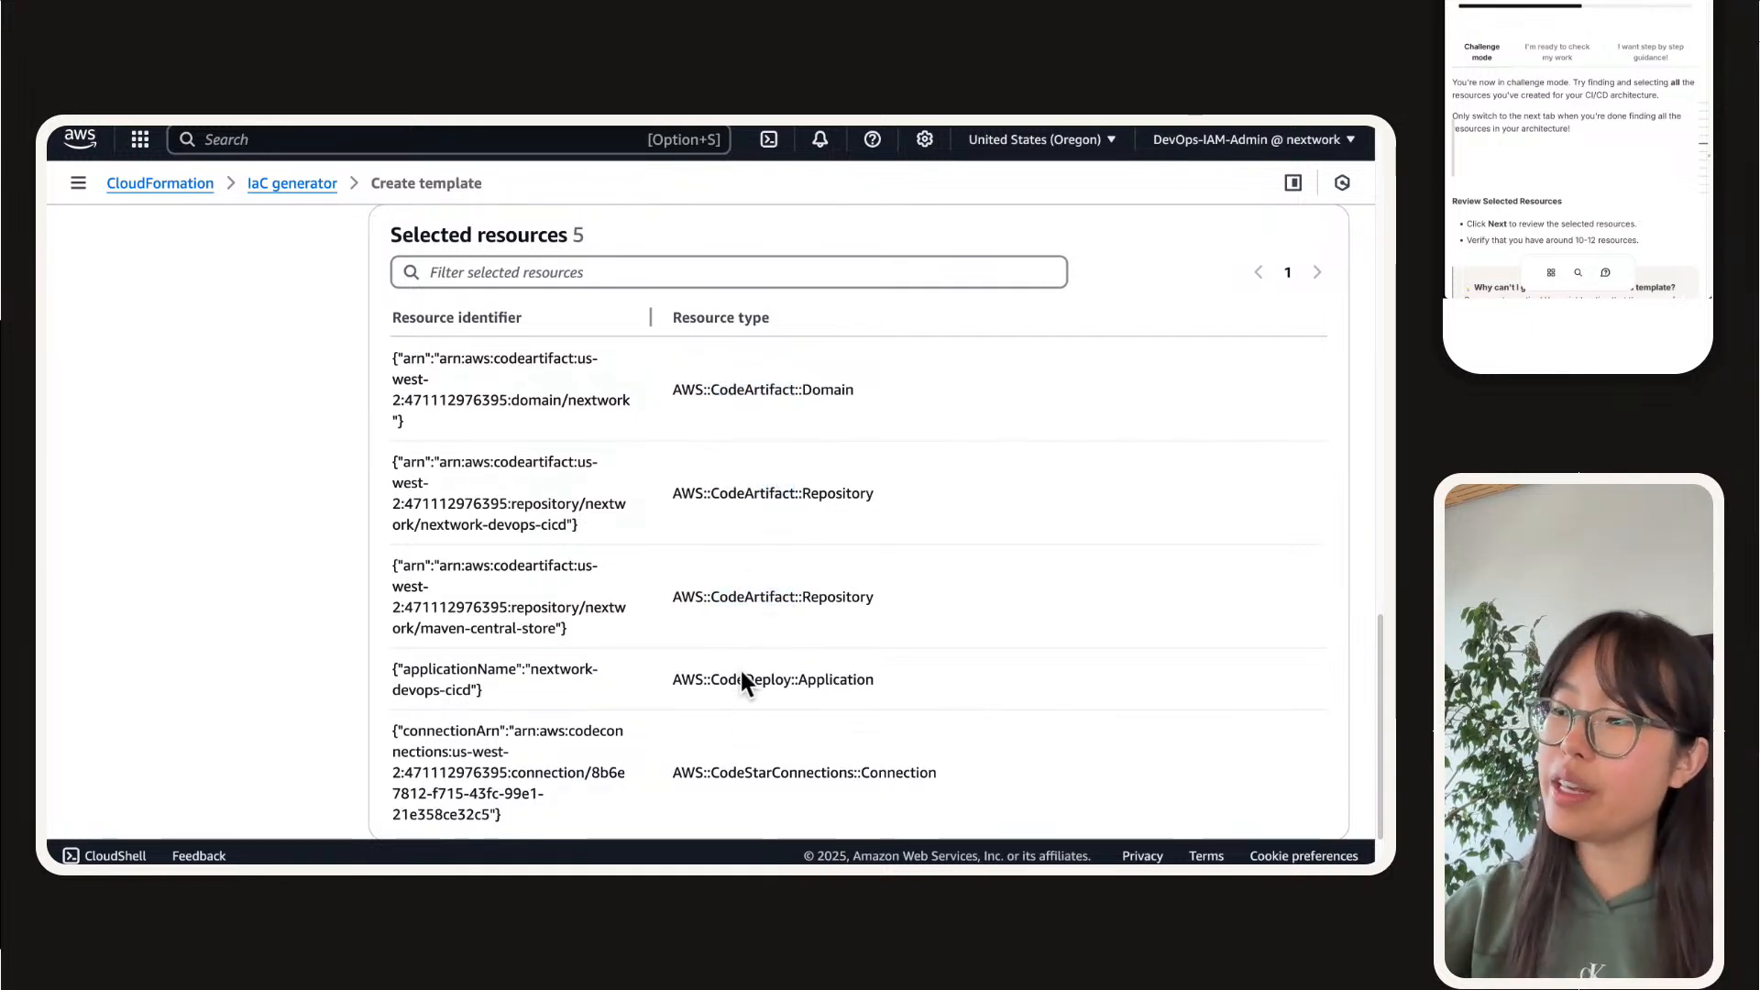
triple_click(758, 770)
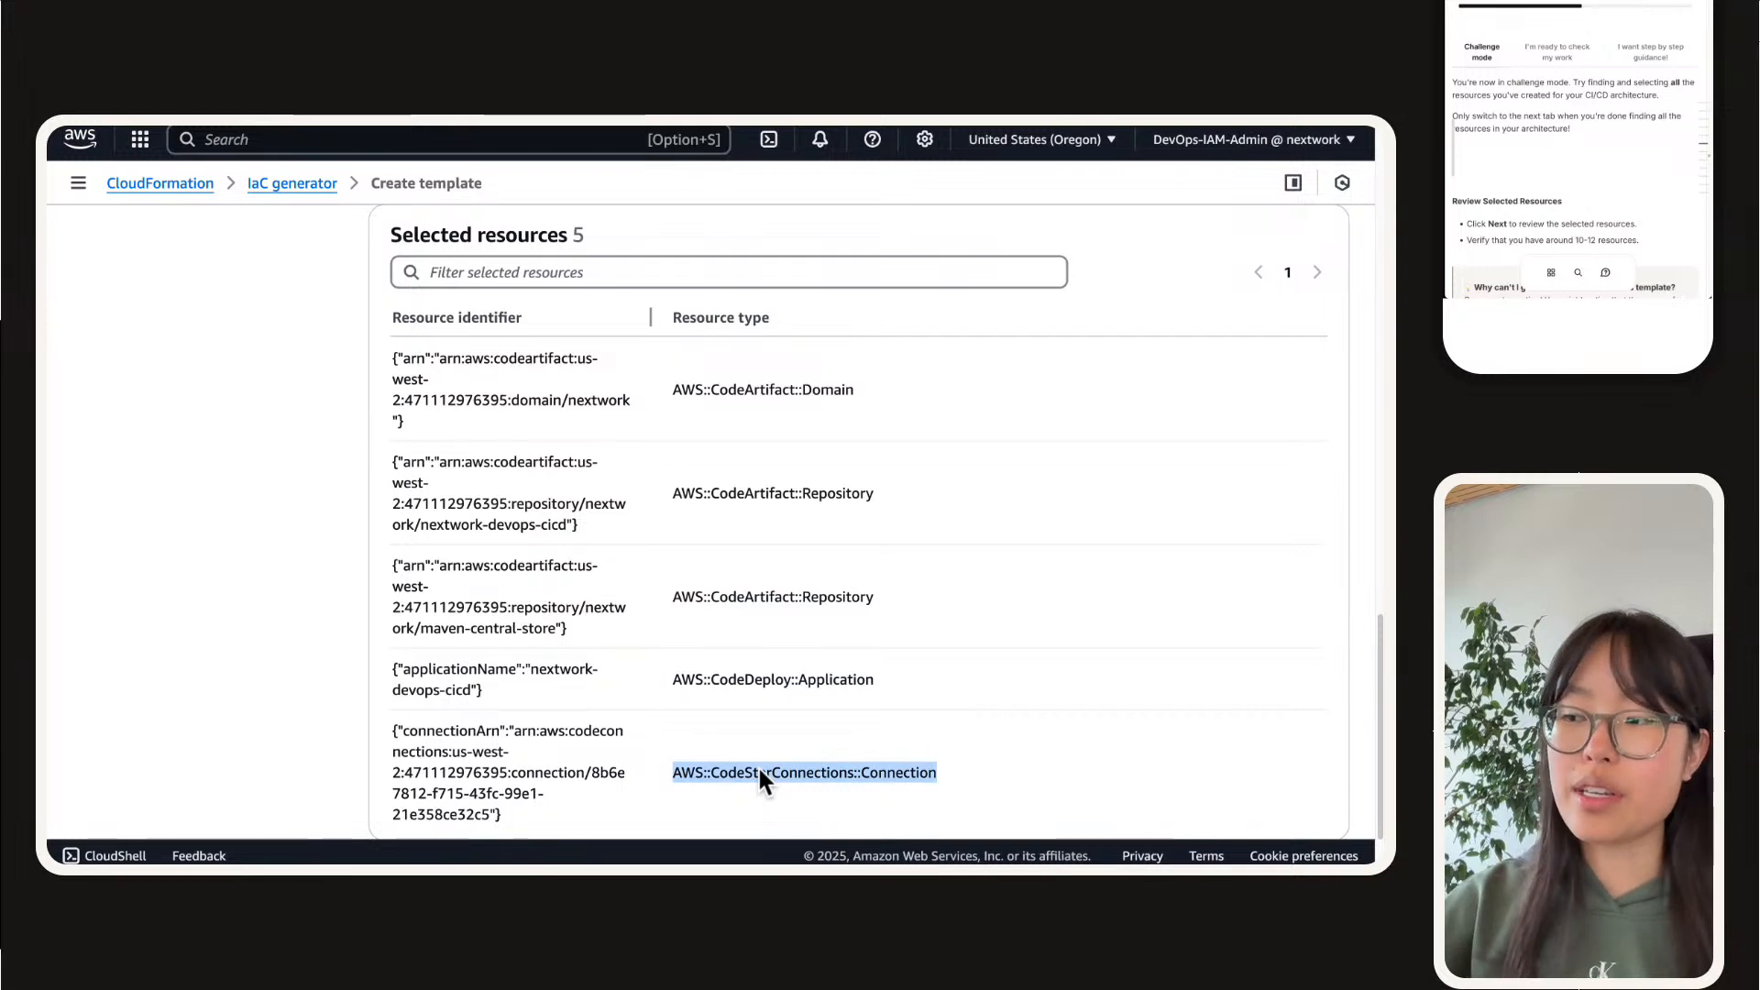
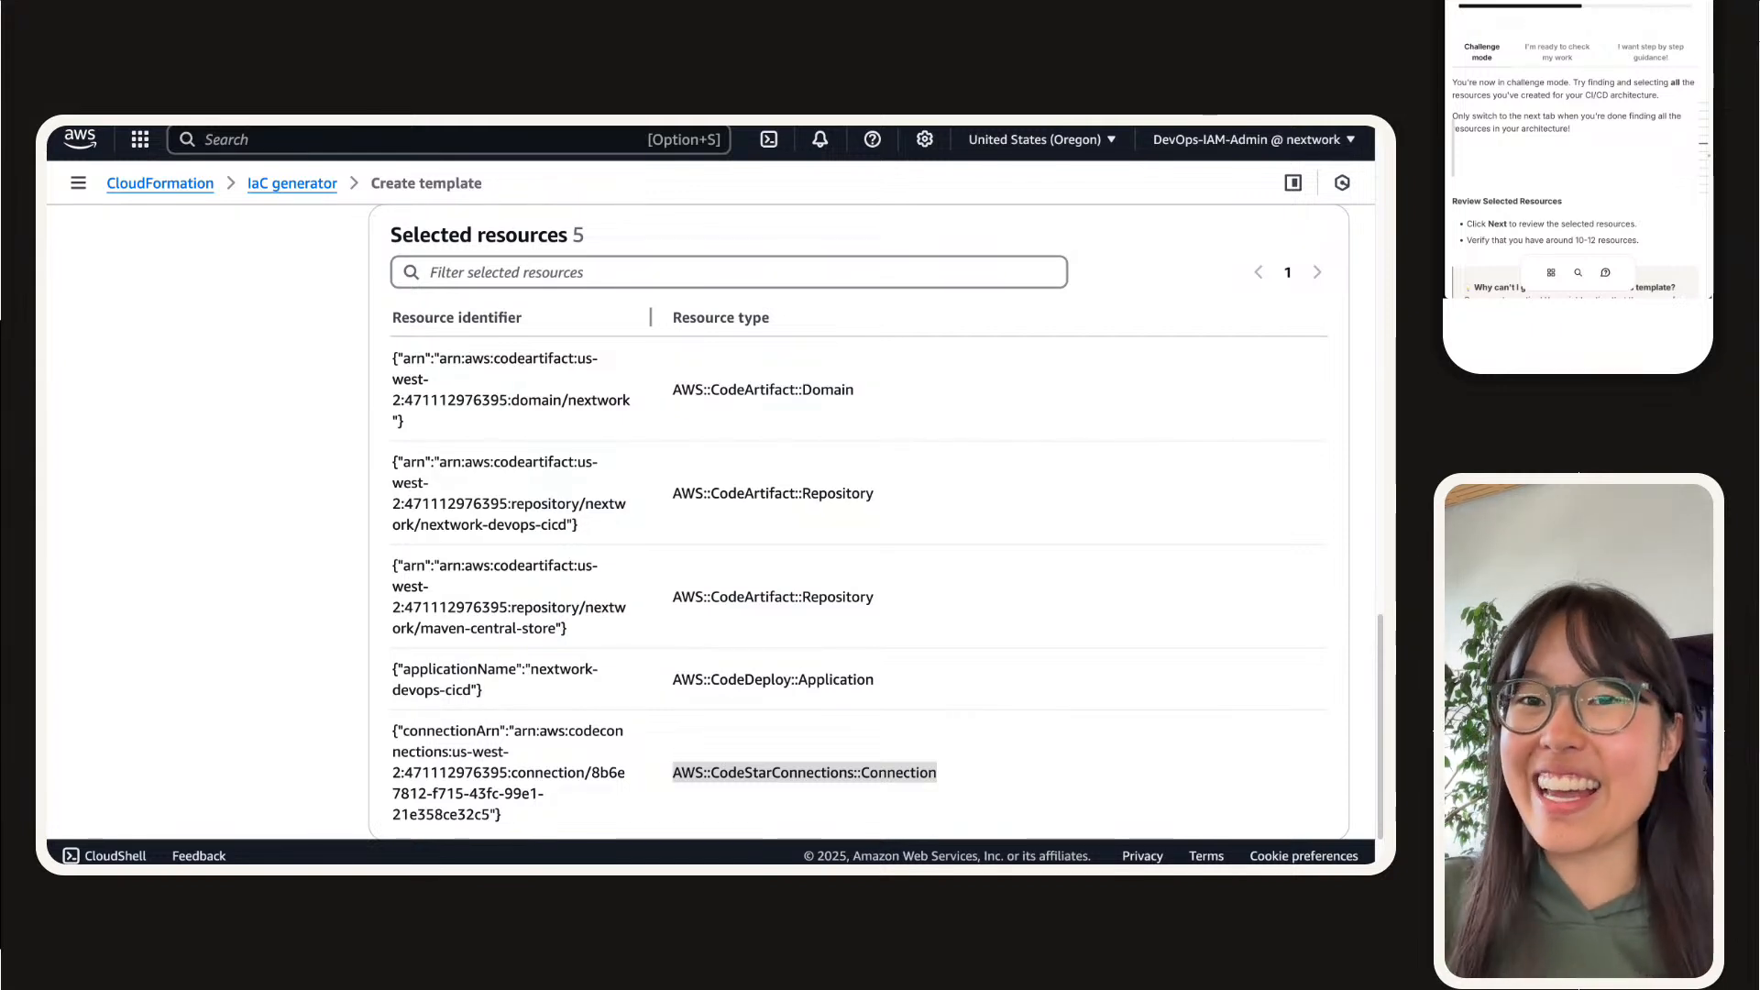
Step: Filter the scanned resources by resource type AWS::S3::Bucket
scroll(859, 522, up, 3)
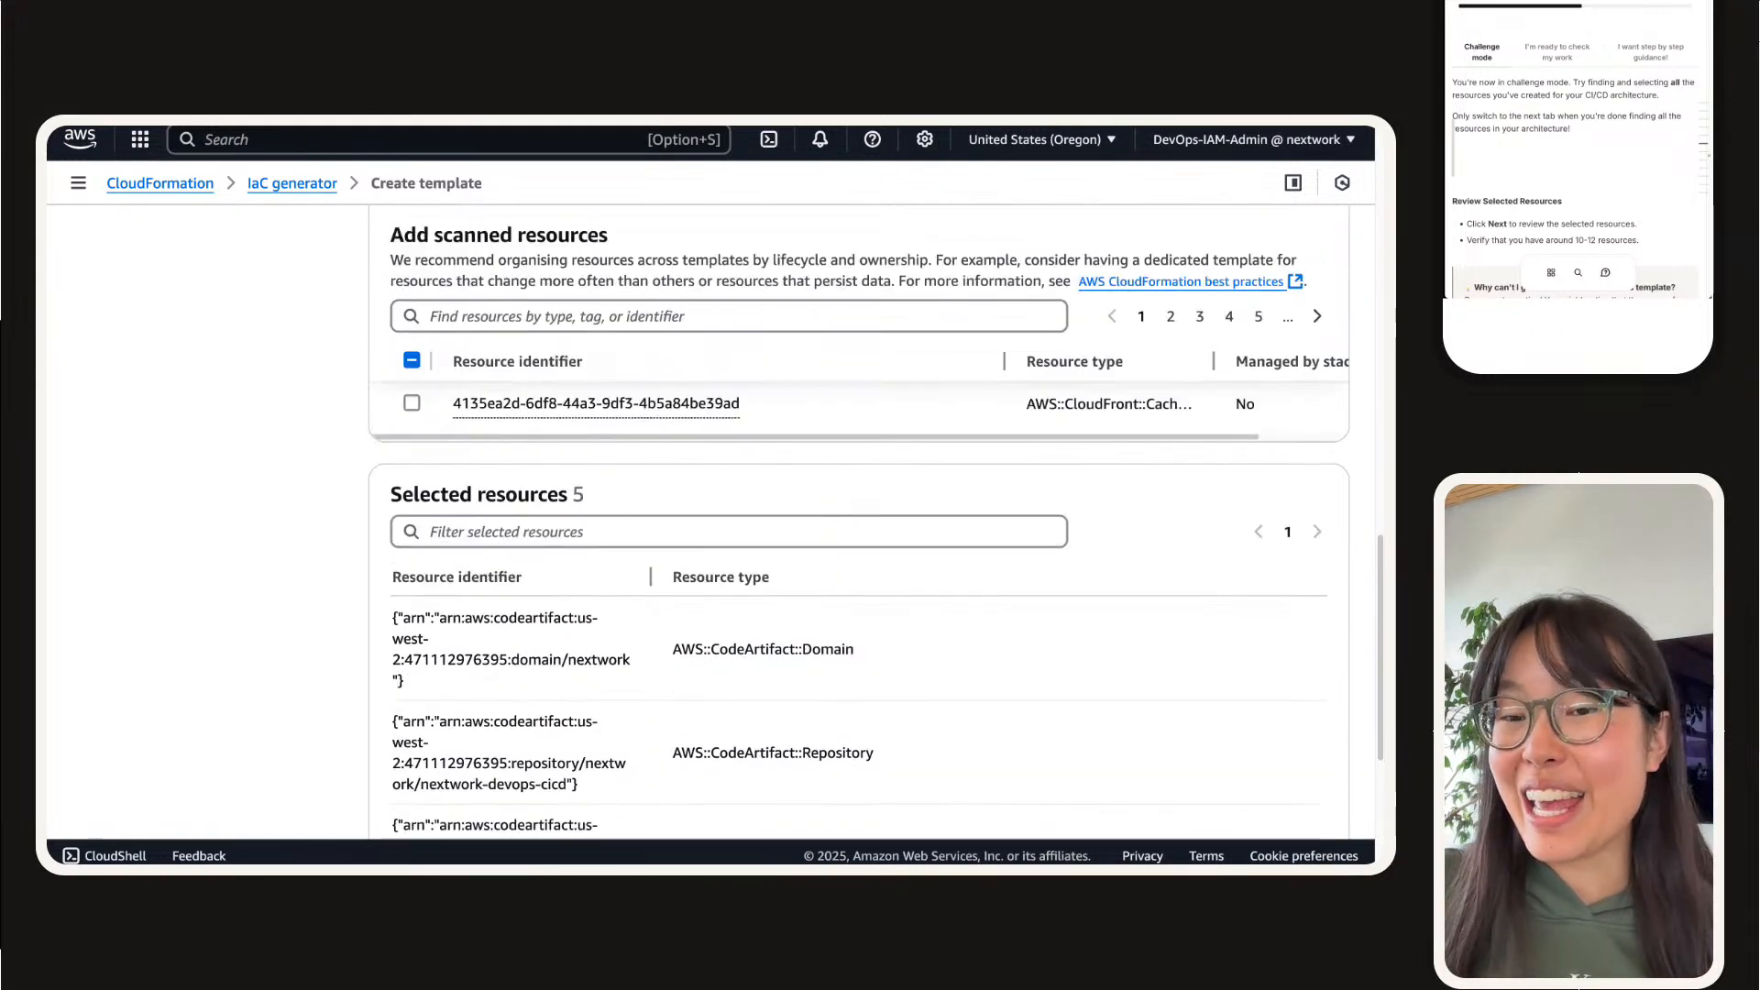
scroll(859, 614, up, 4)
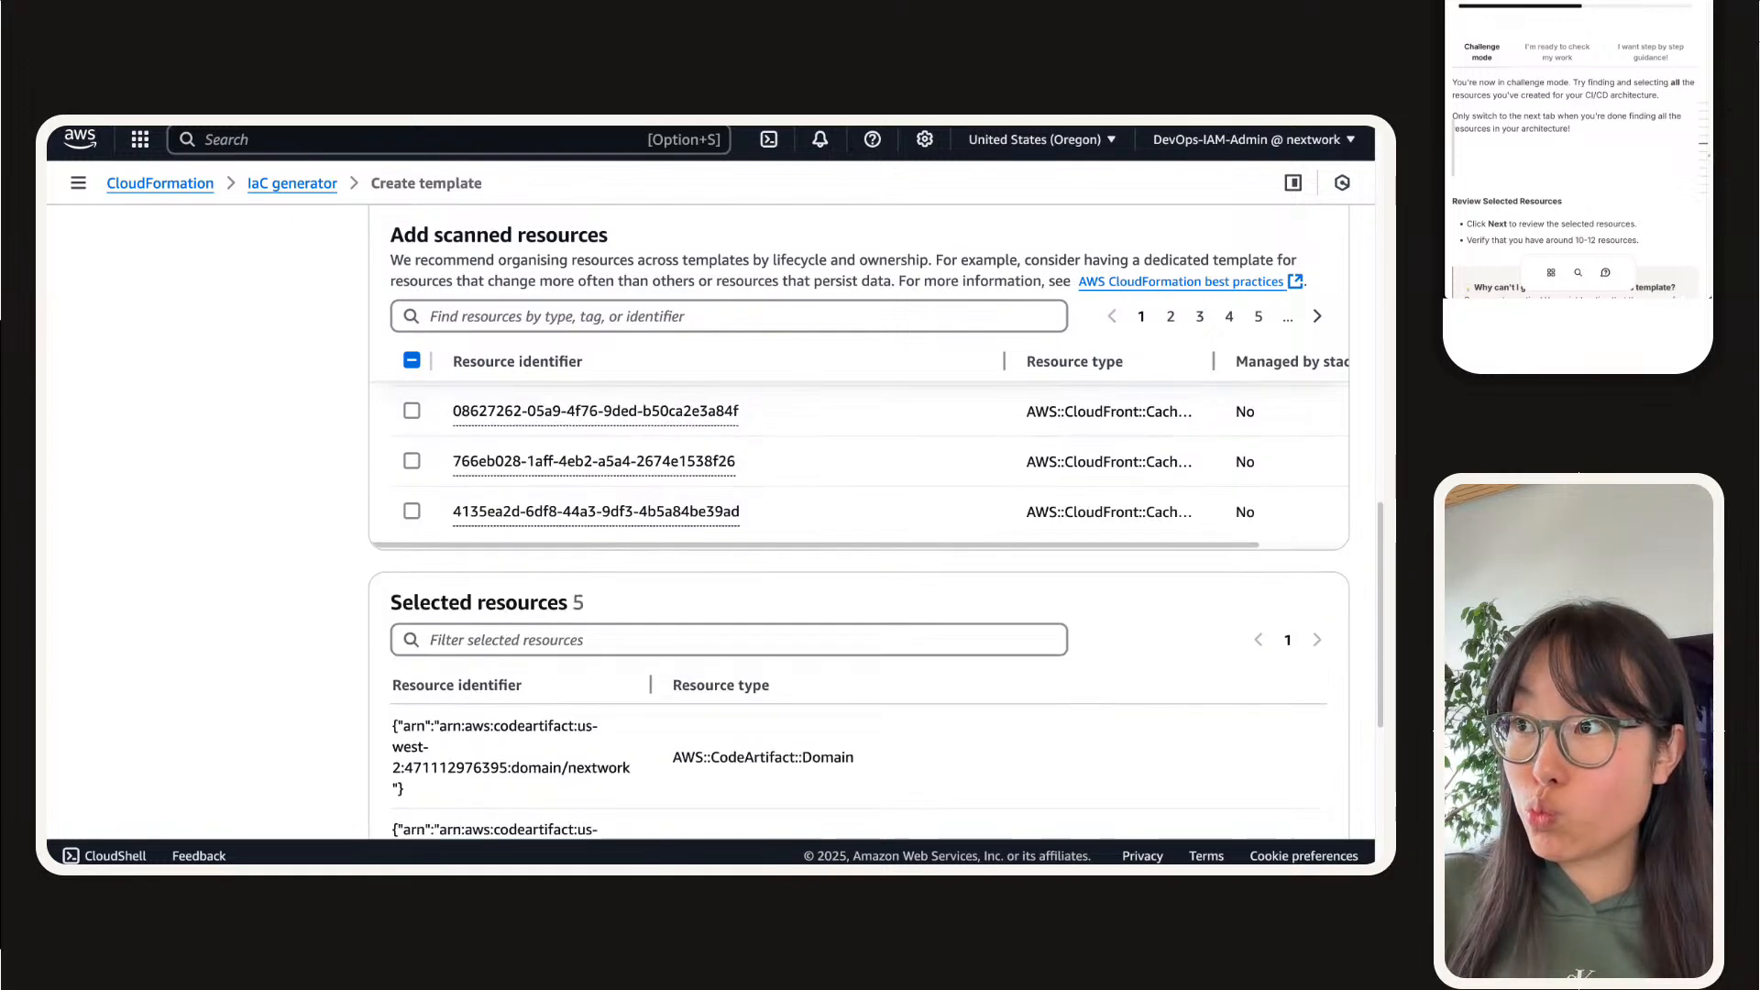
click(524, 312)
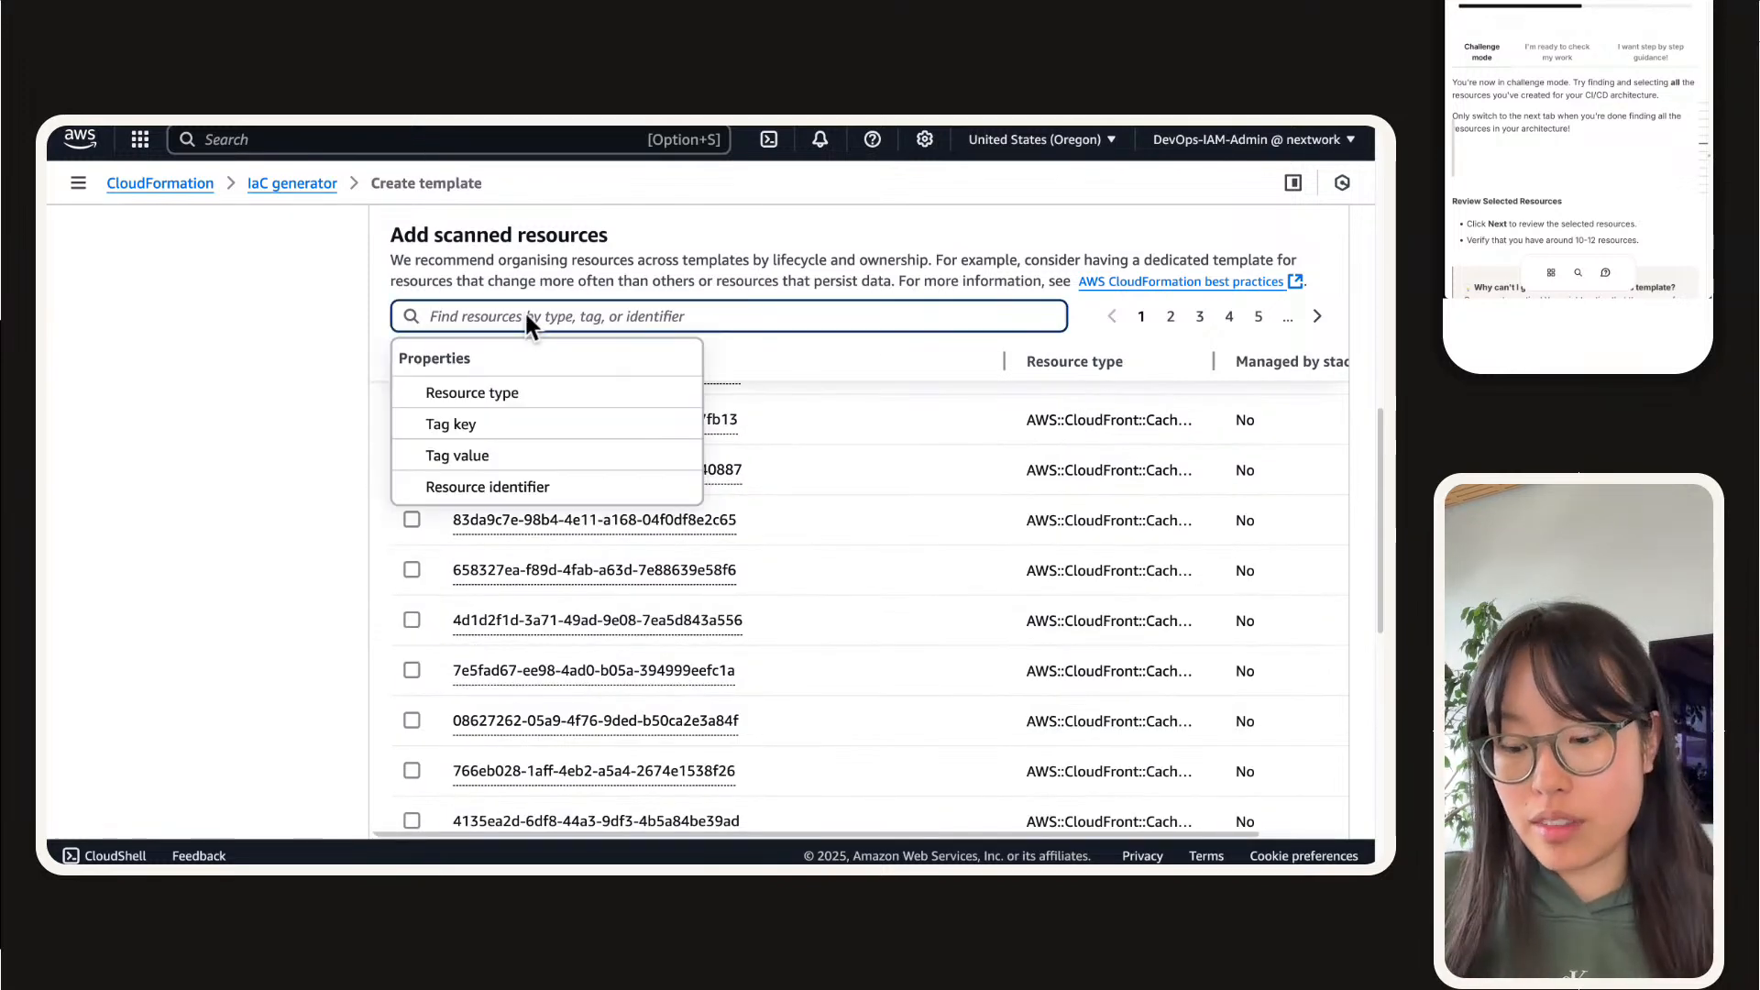
text(s2)
key(BackSpace)
text(3)
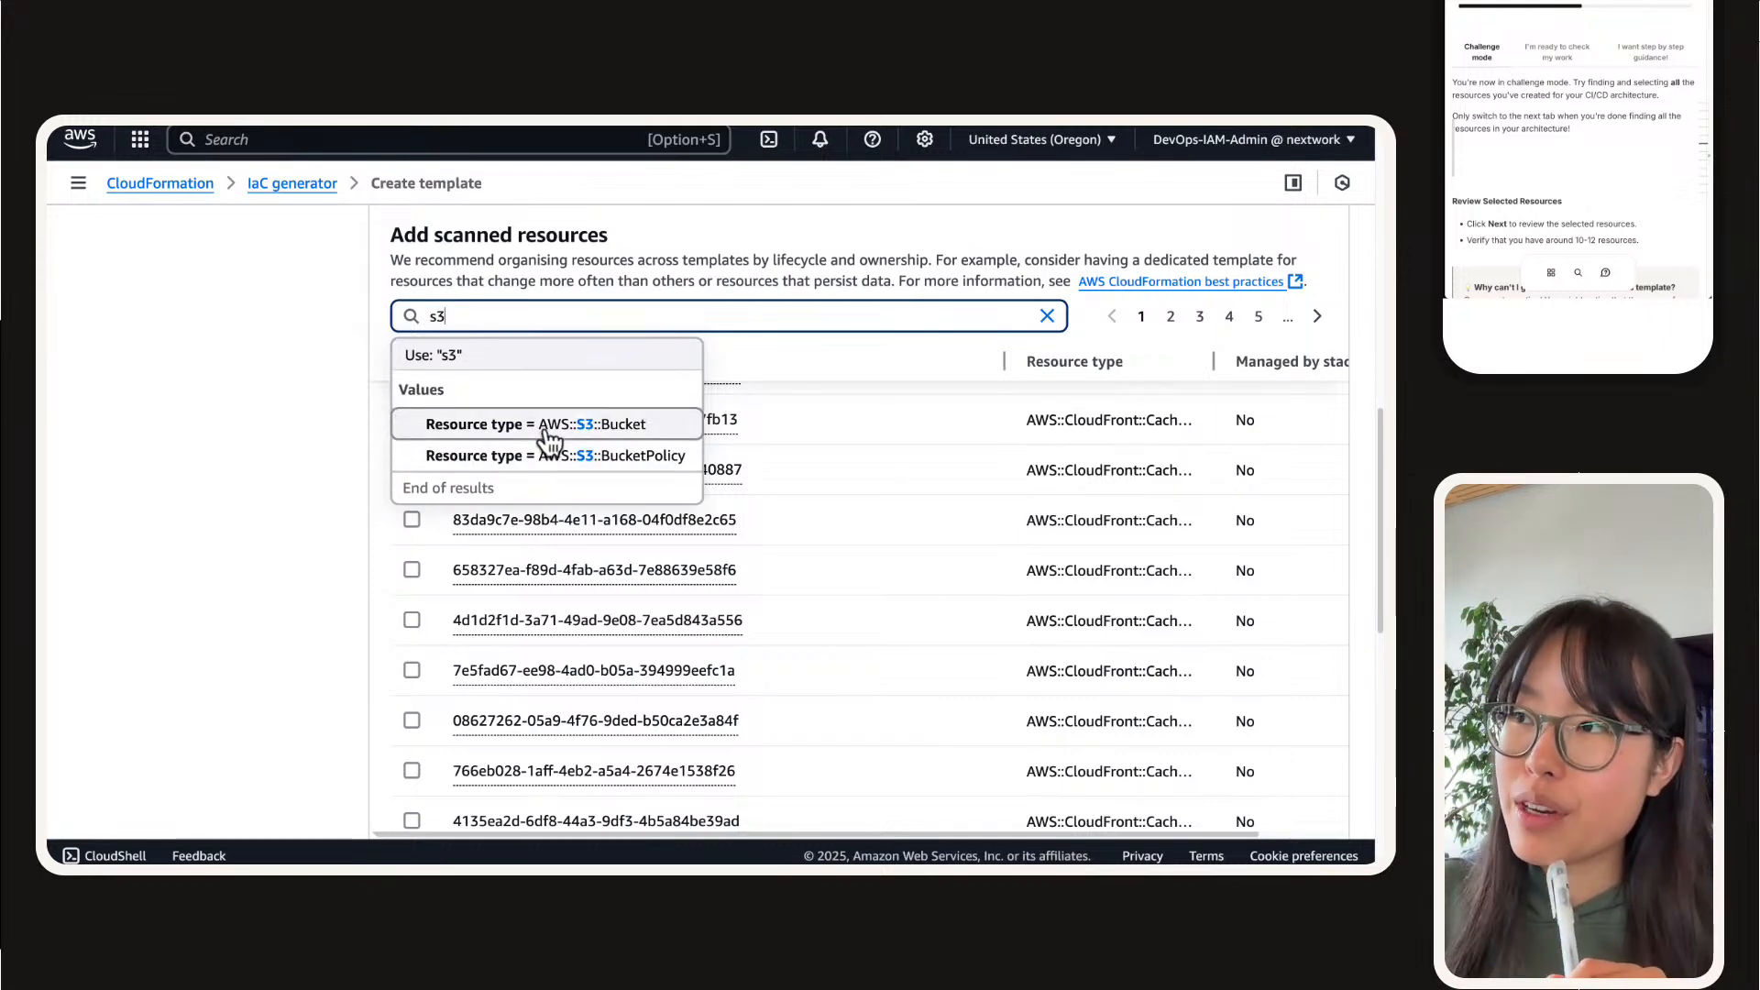
scroll(556, 449, down, 5)
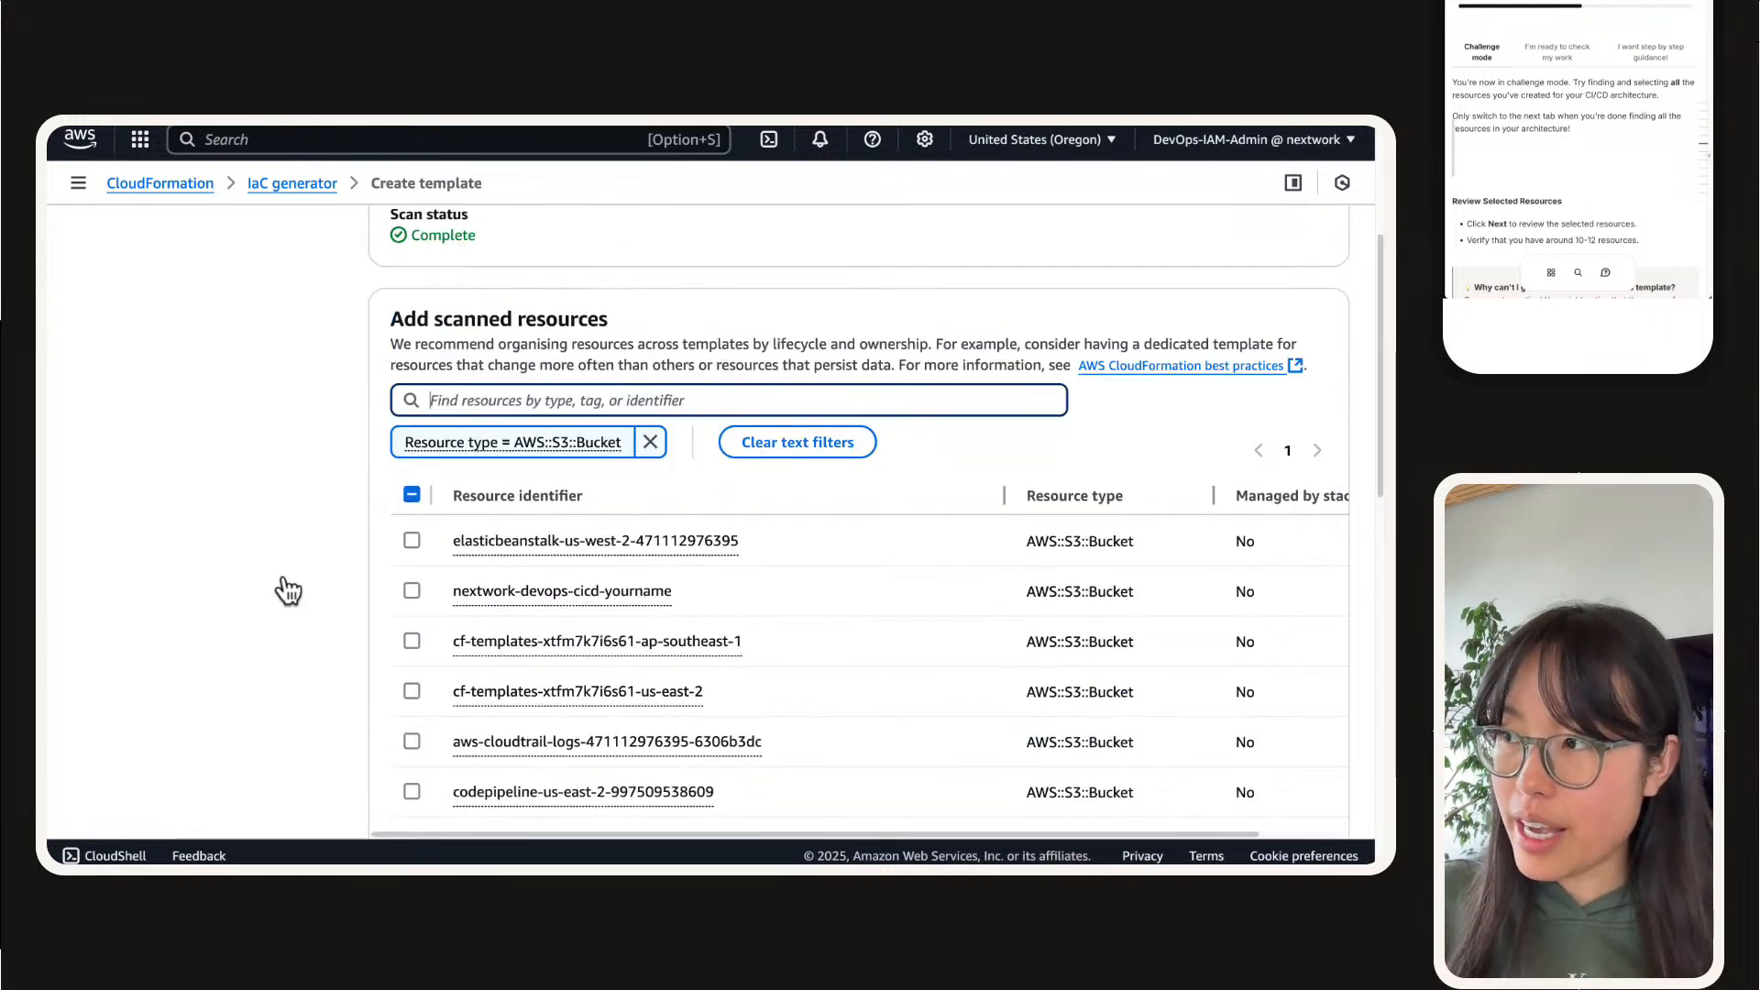
Step: Look through the listed S3 buckets and select nextwork-devops-cicd-yourname for the template
scroll(344, 541, down, 4)
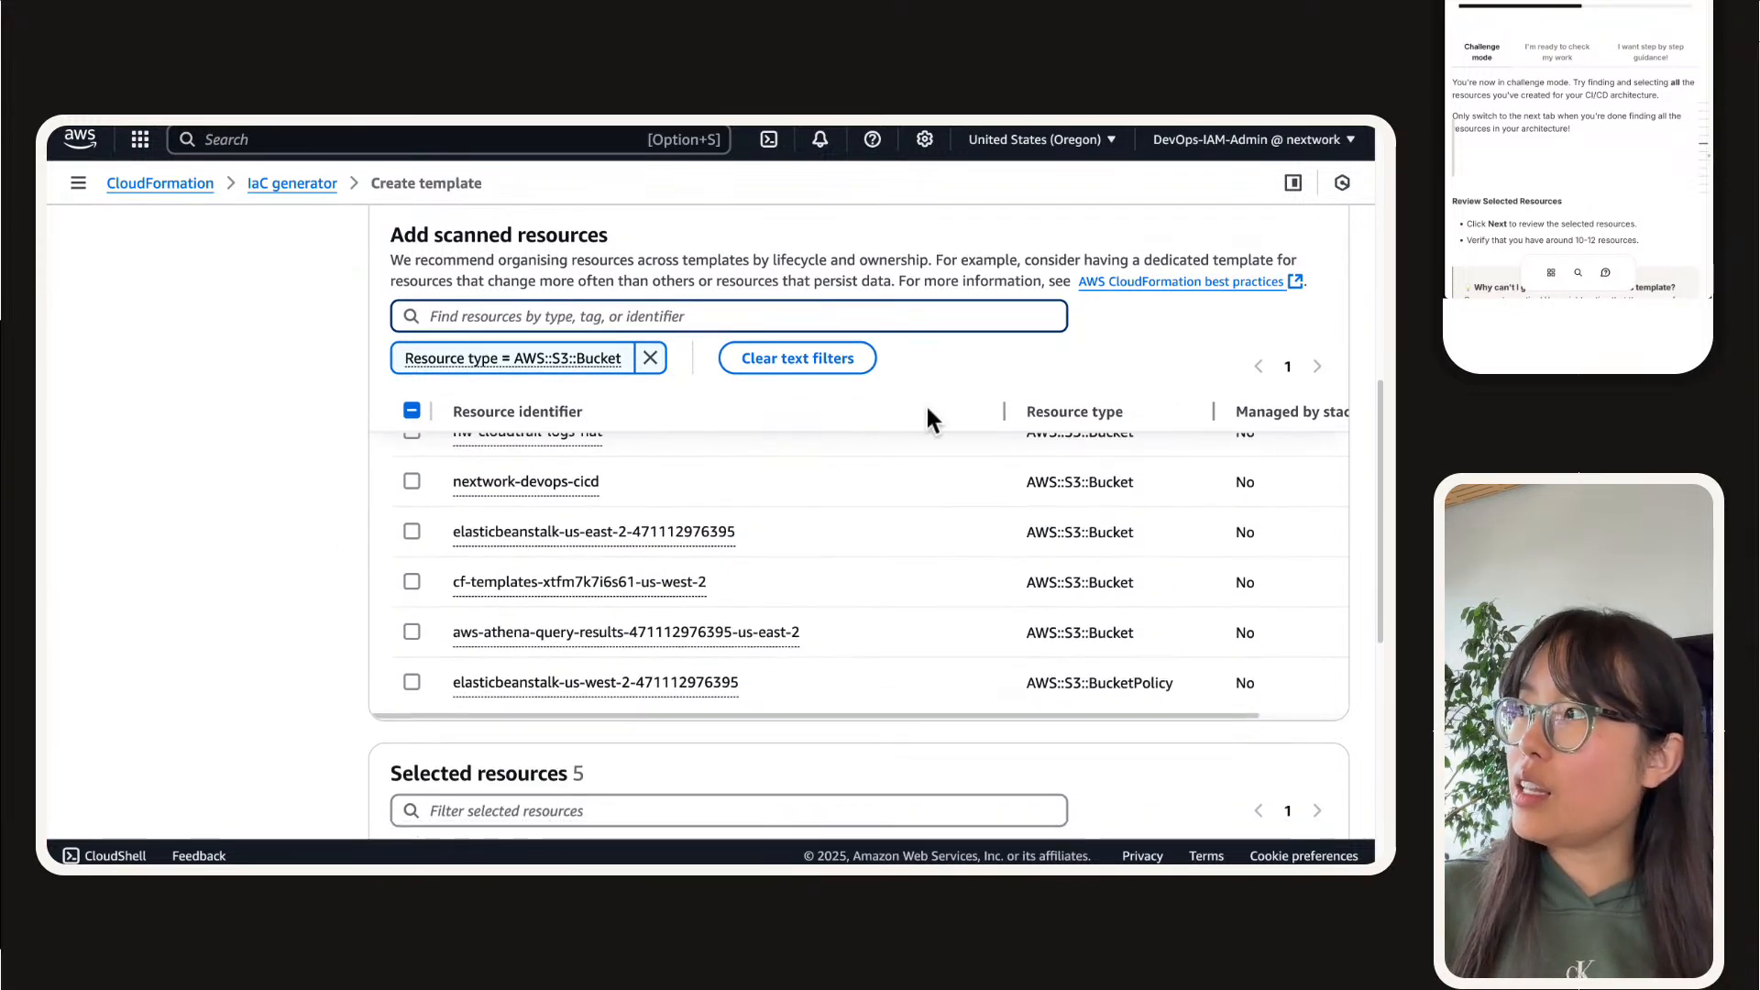
scroll(422, 678, up, 3)
scroll(421, 667, up, 2)
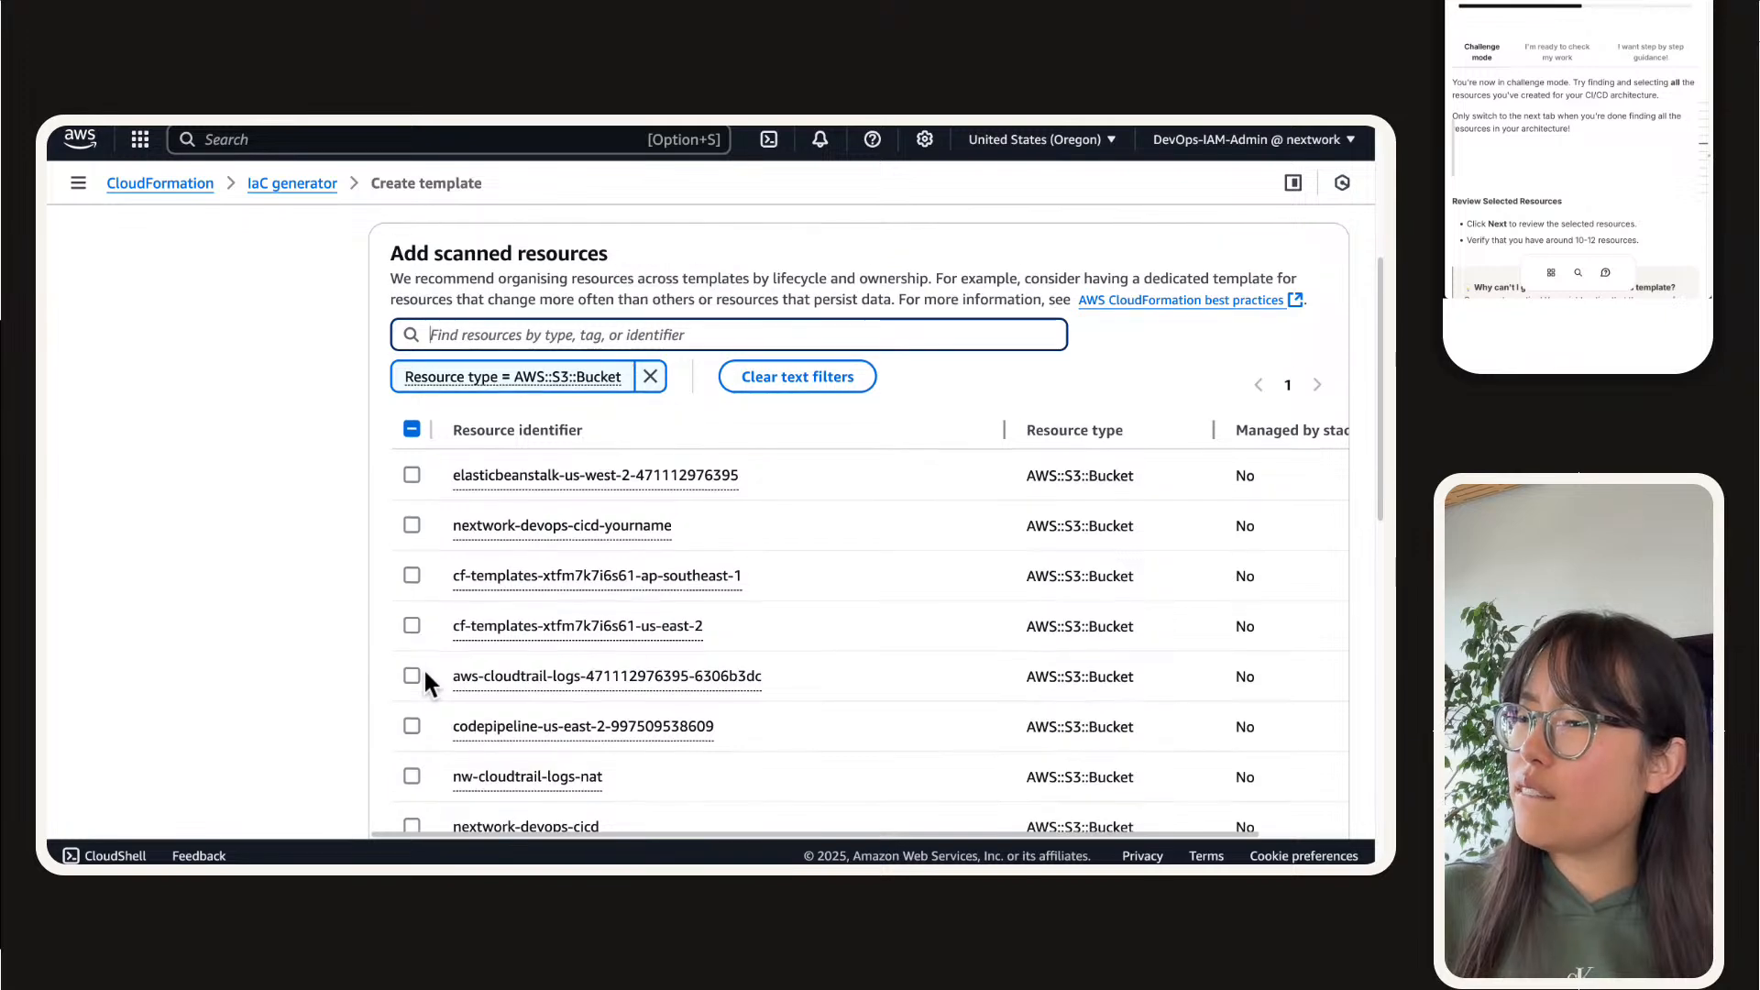
scroll(587, 654, down, 5)
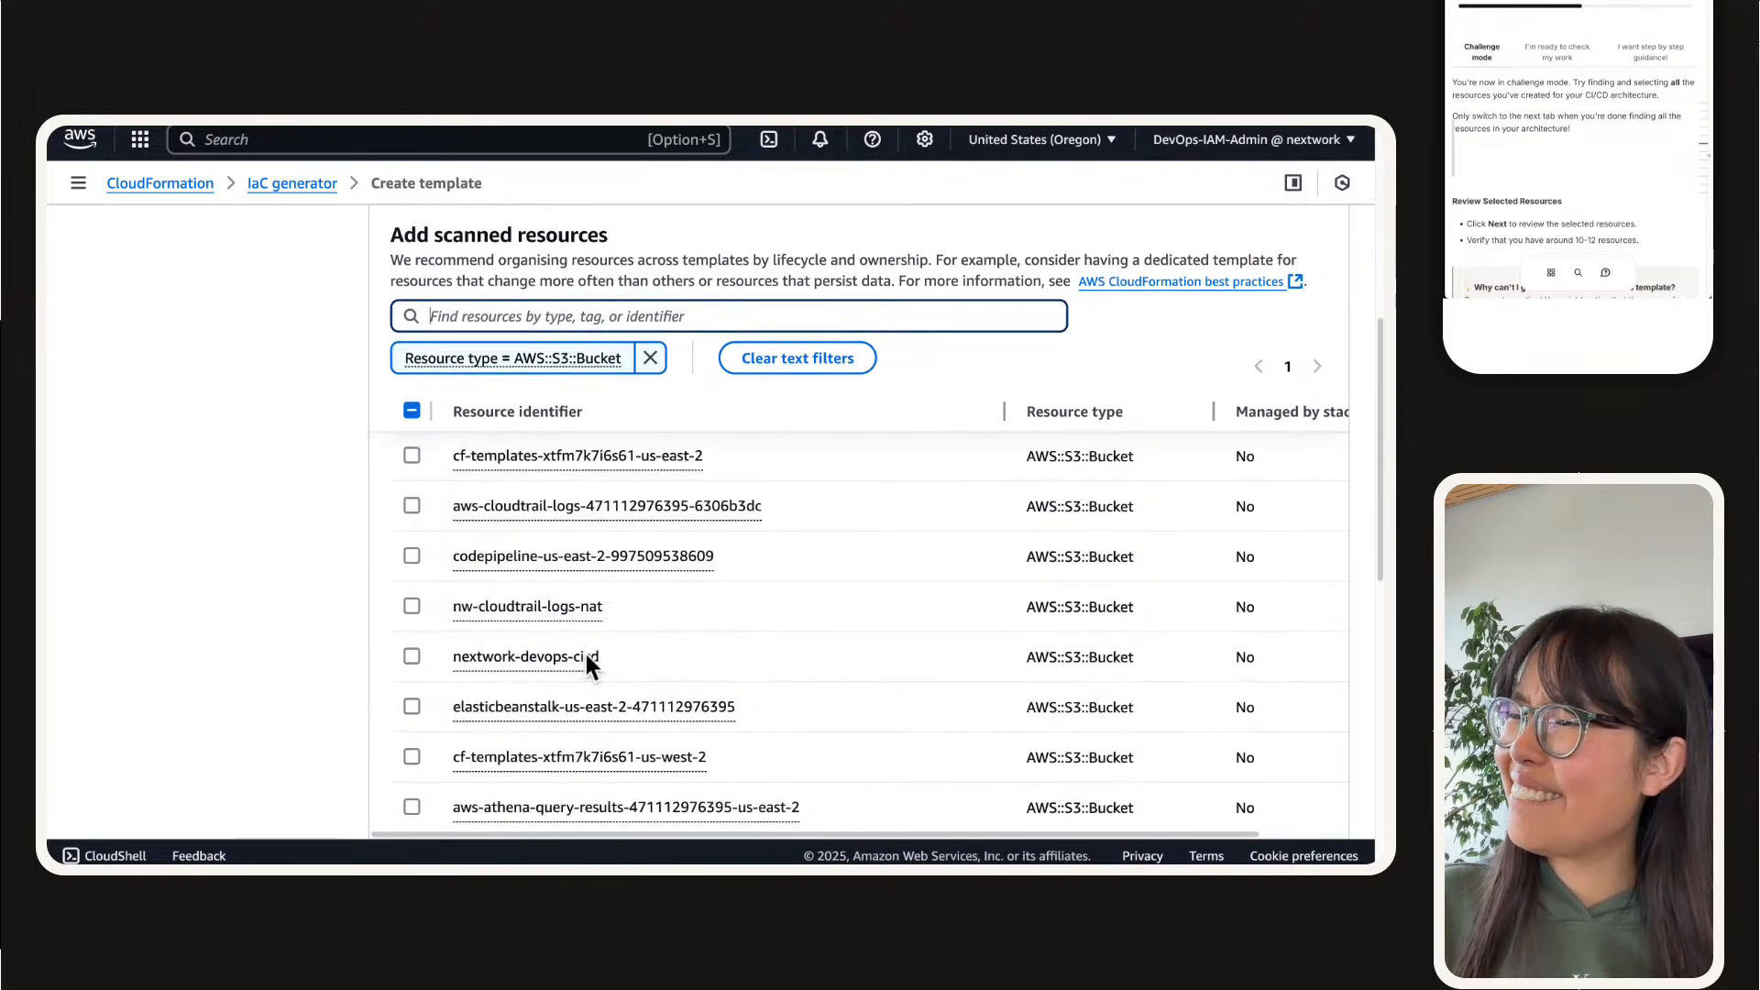
scroll(584, 651, up, 4)
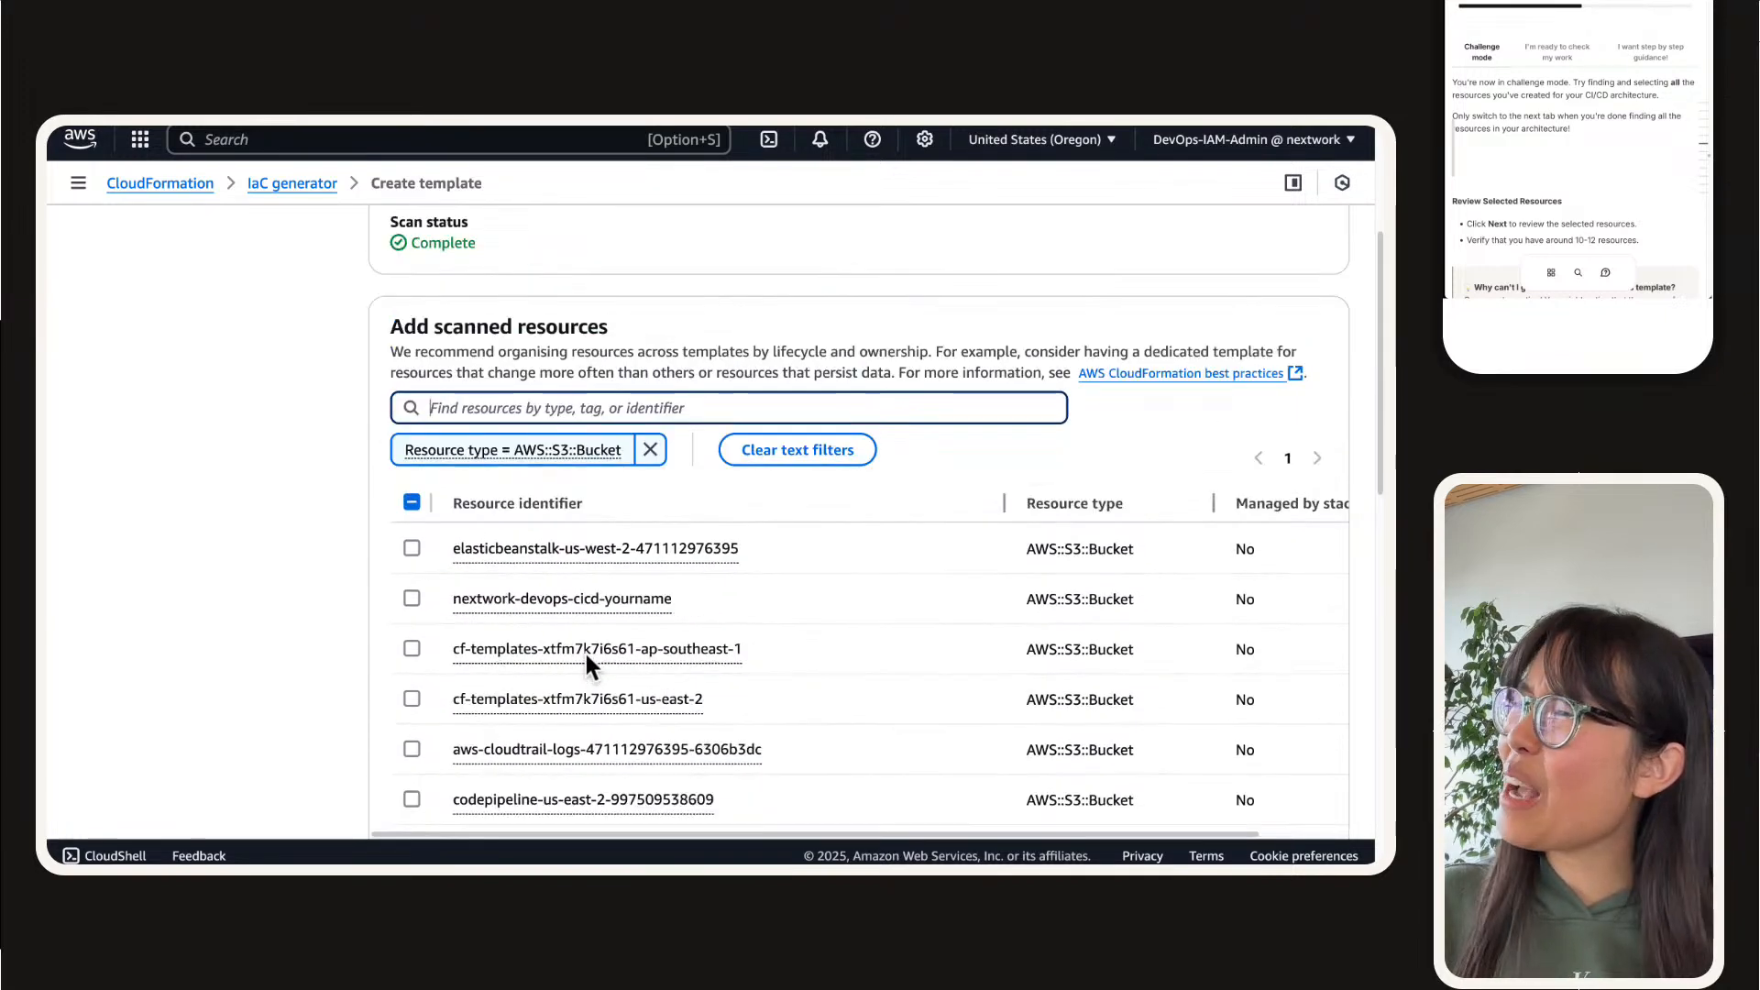
click(570, 470)
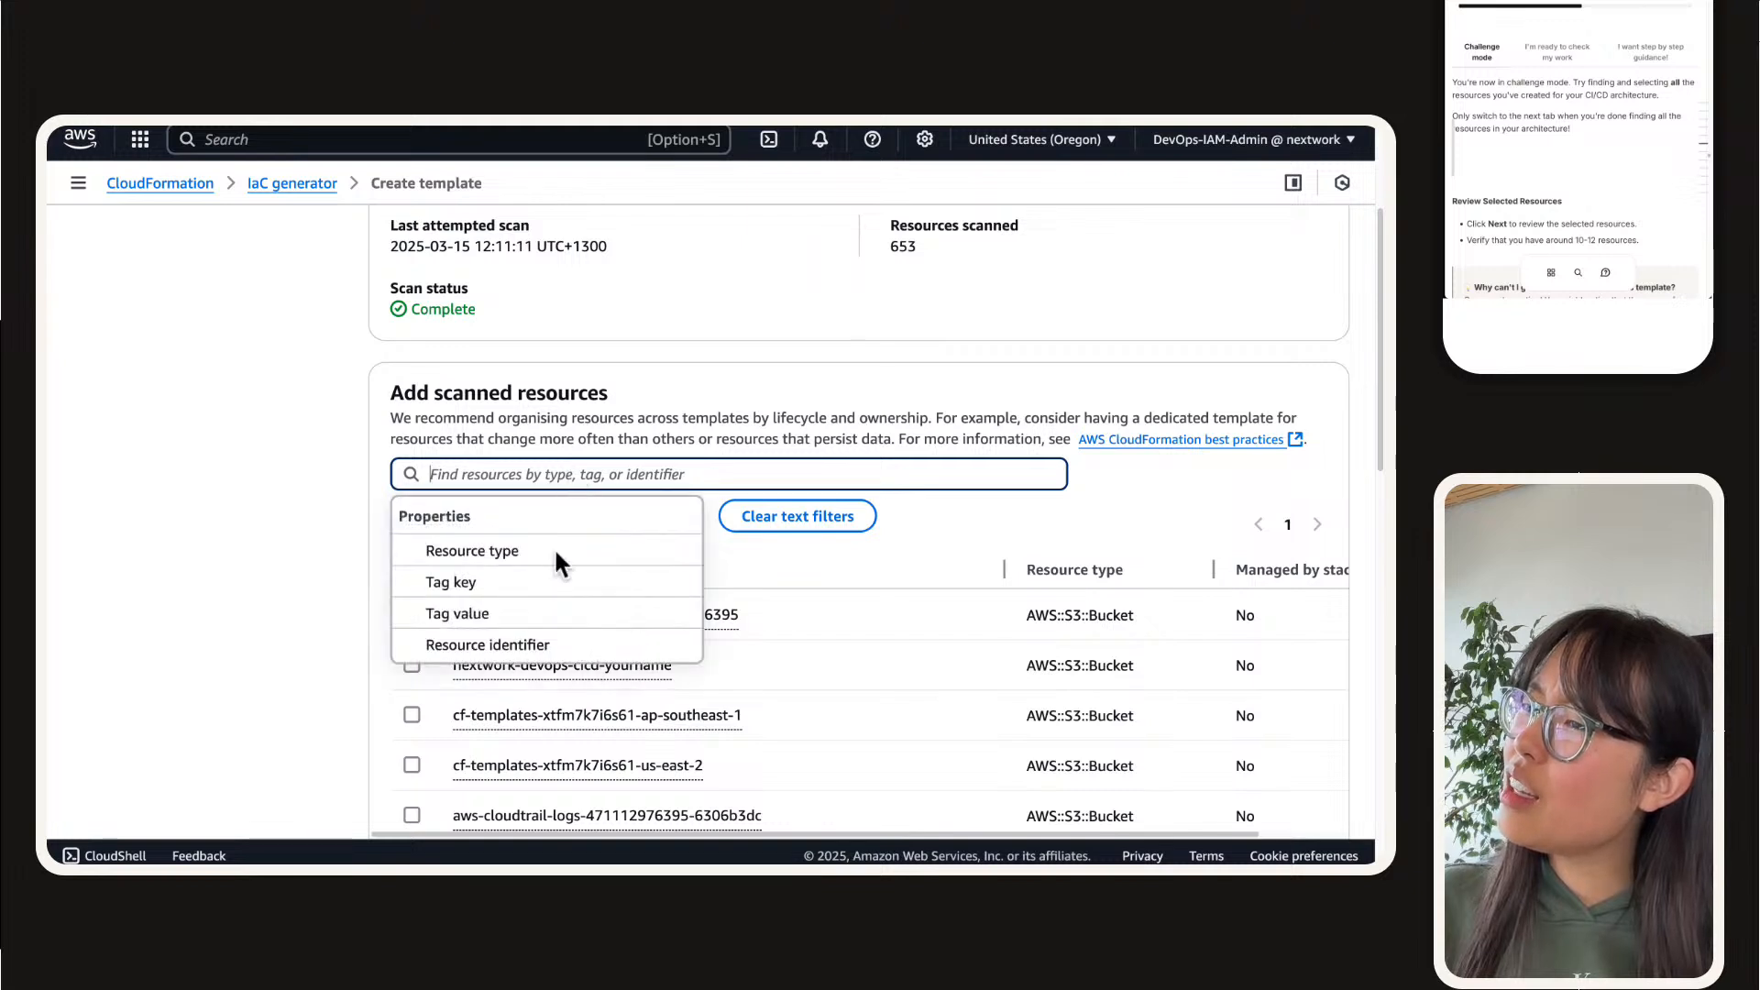
click(365, 657)
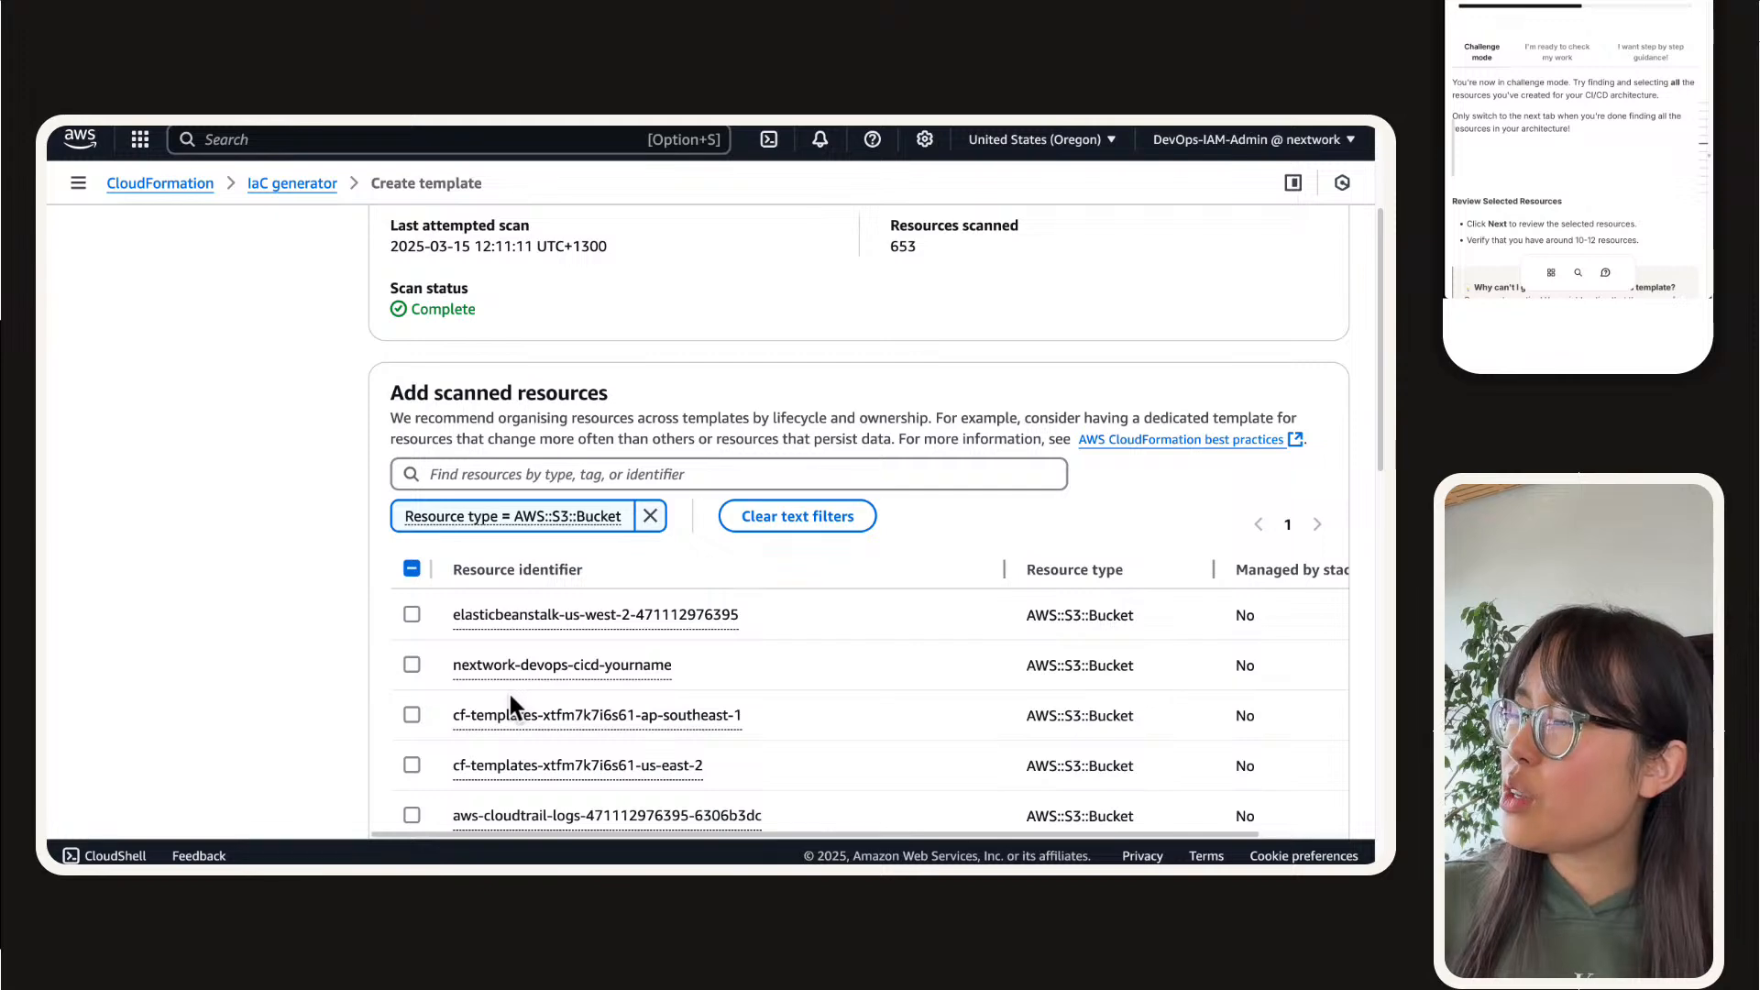
click(412, 665)
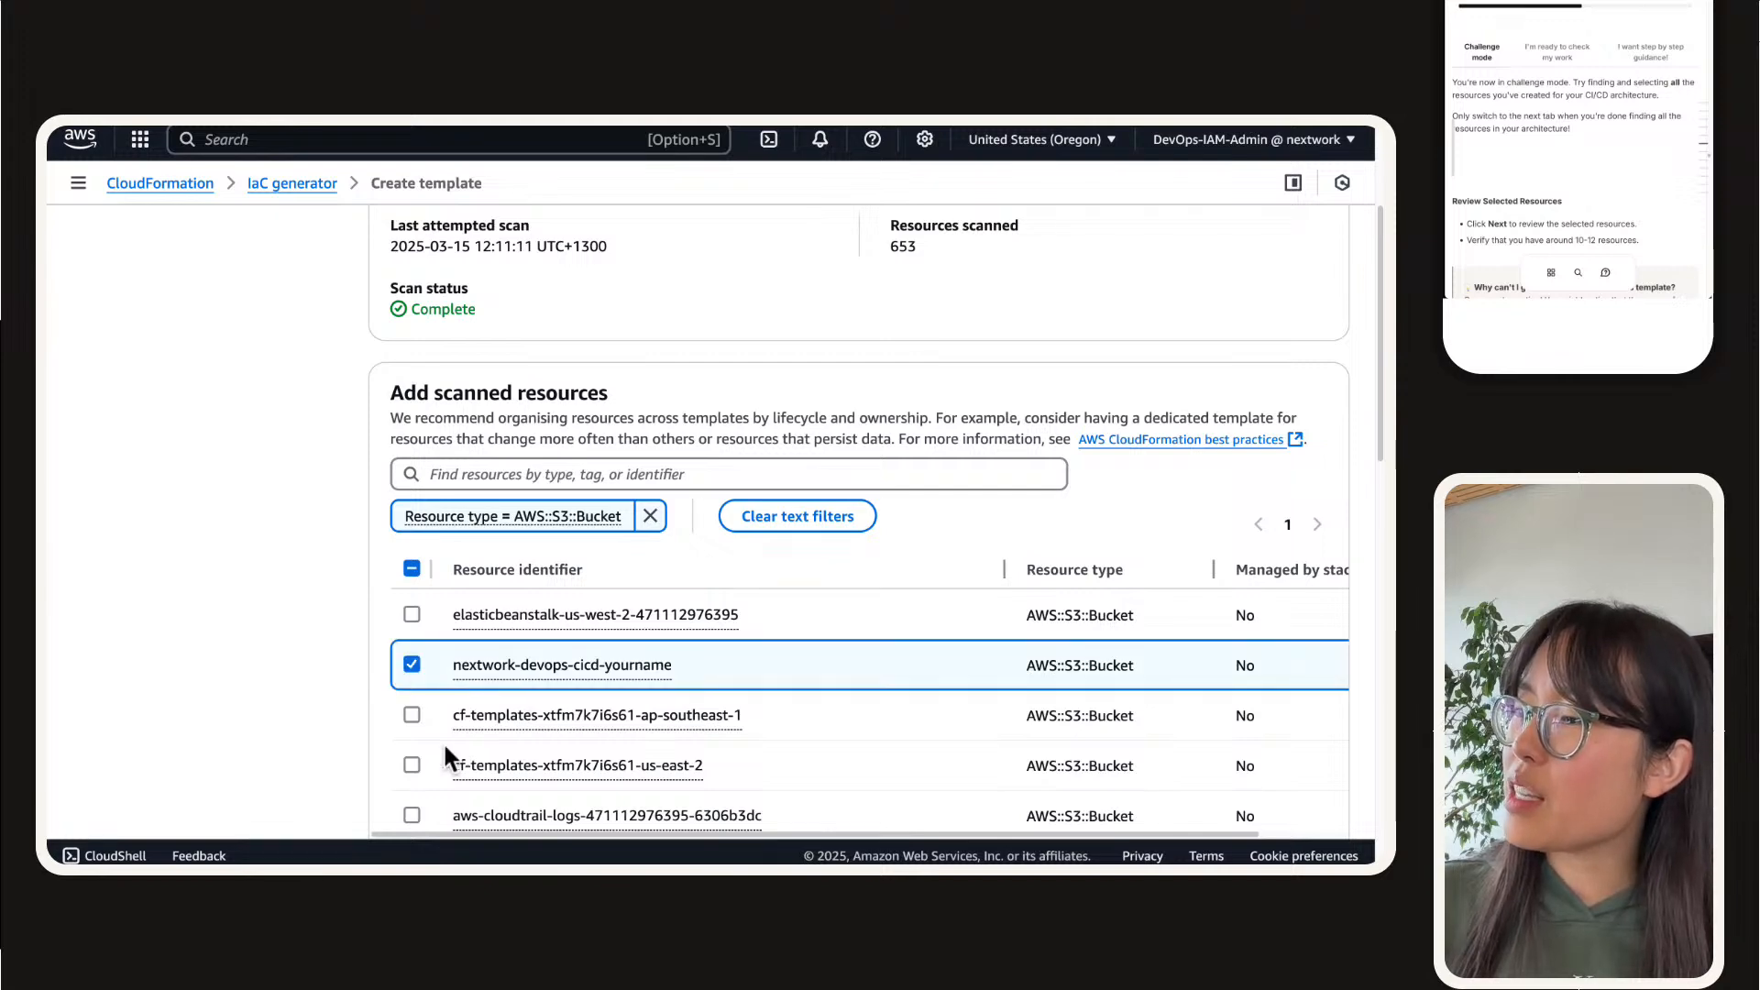
Step: Check the remaining S3 buckets, and replace the bucket filter with resource type AWS::IAM::InstanceProfile
scroll(388, 689, down, 2)
scroll(388, 687, down, 5)
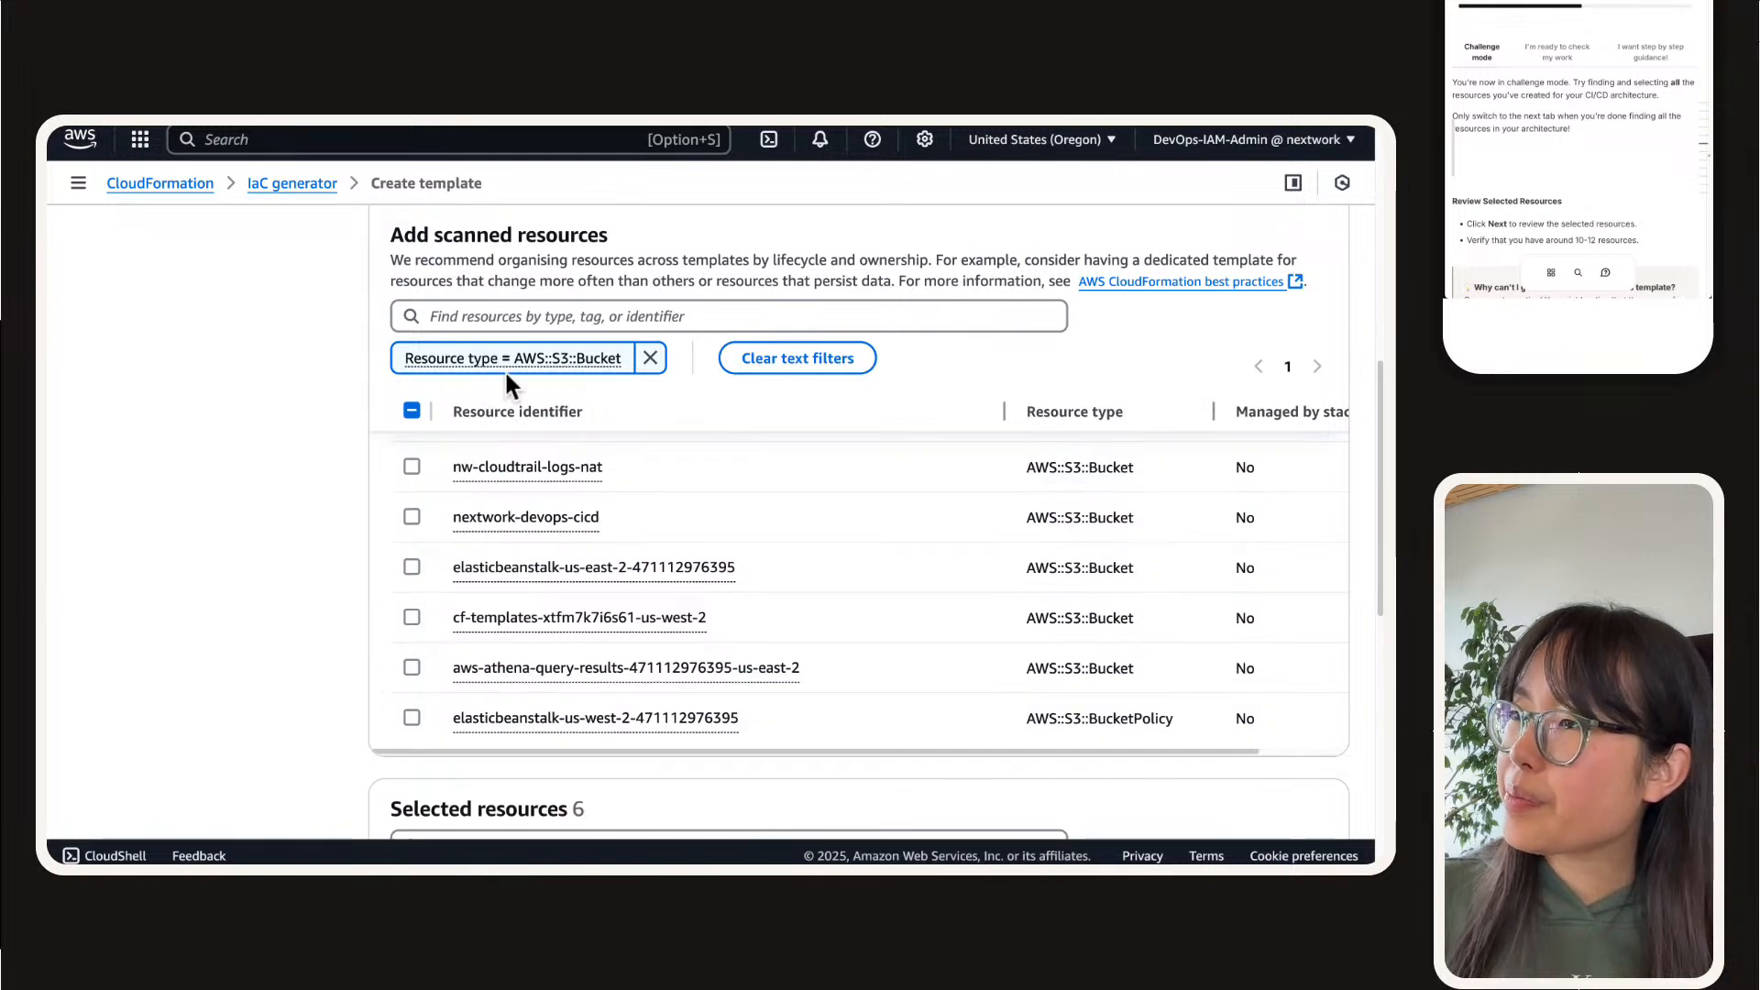
scroll(706, 652, up, 1)
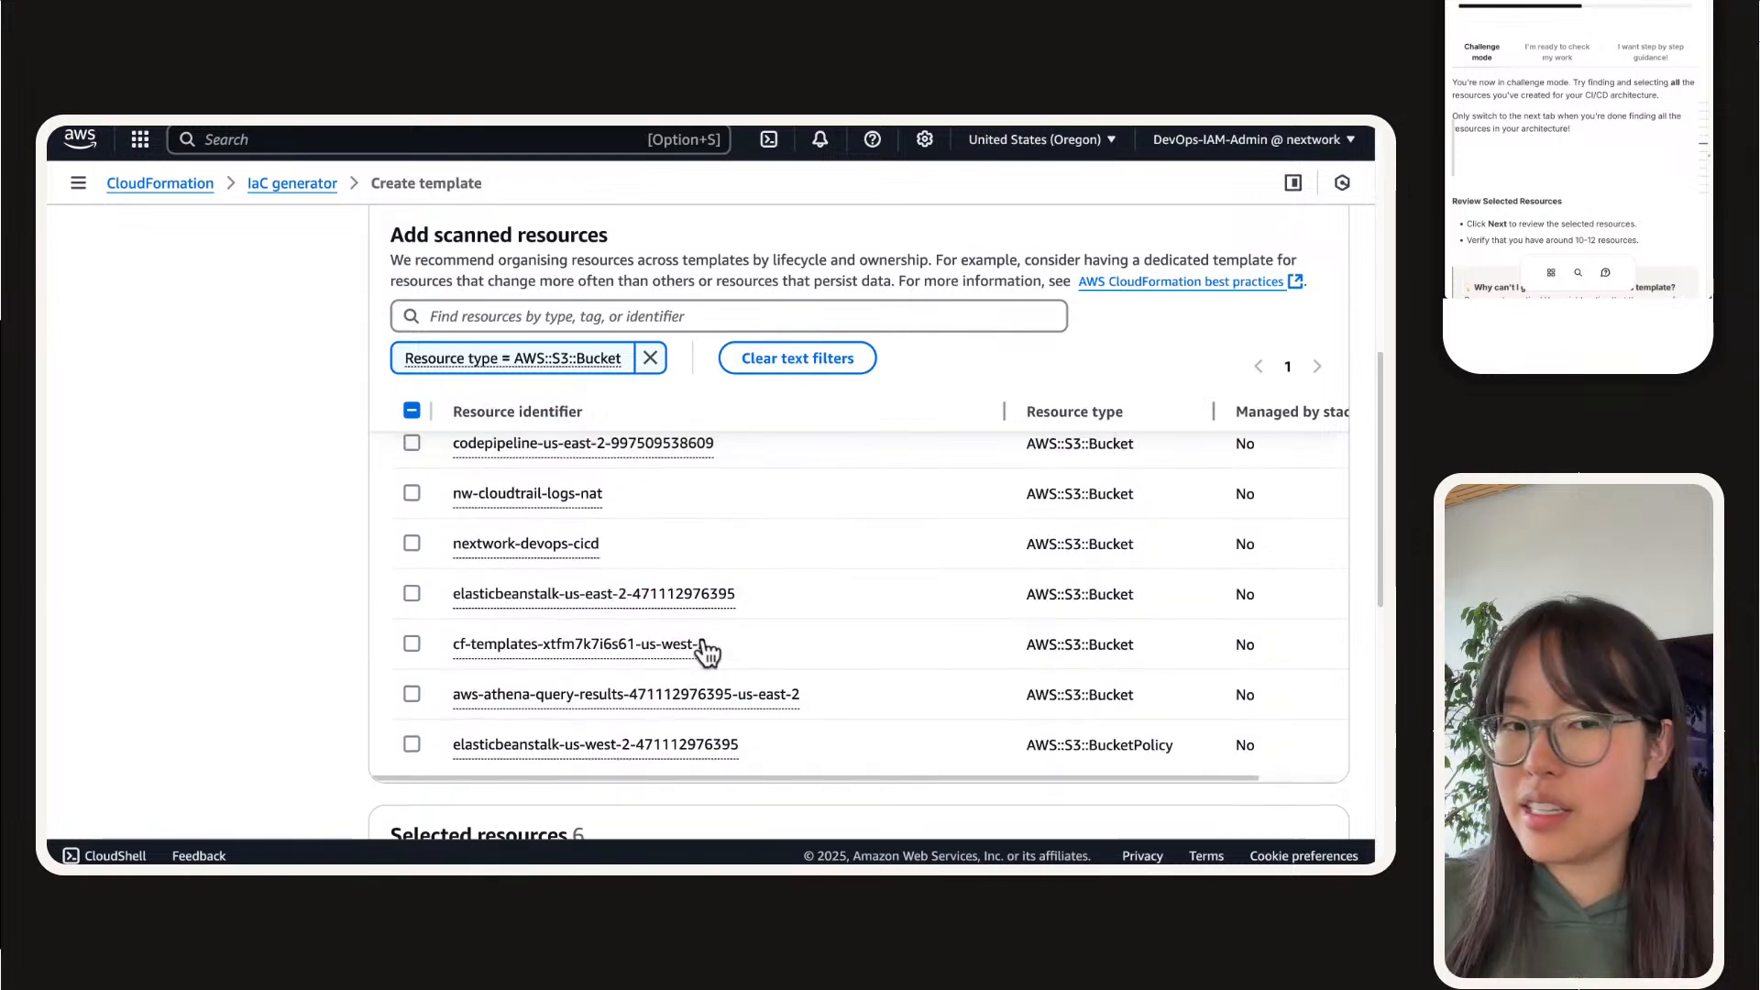
scroll(705, 652, up, 5)
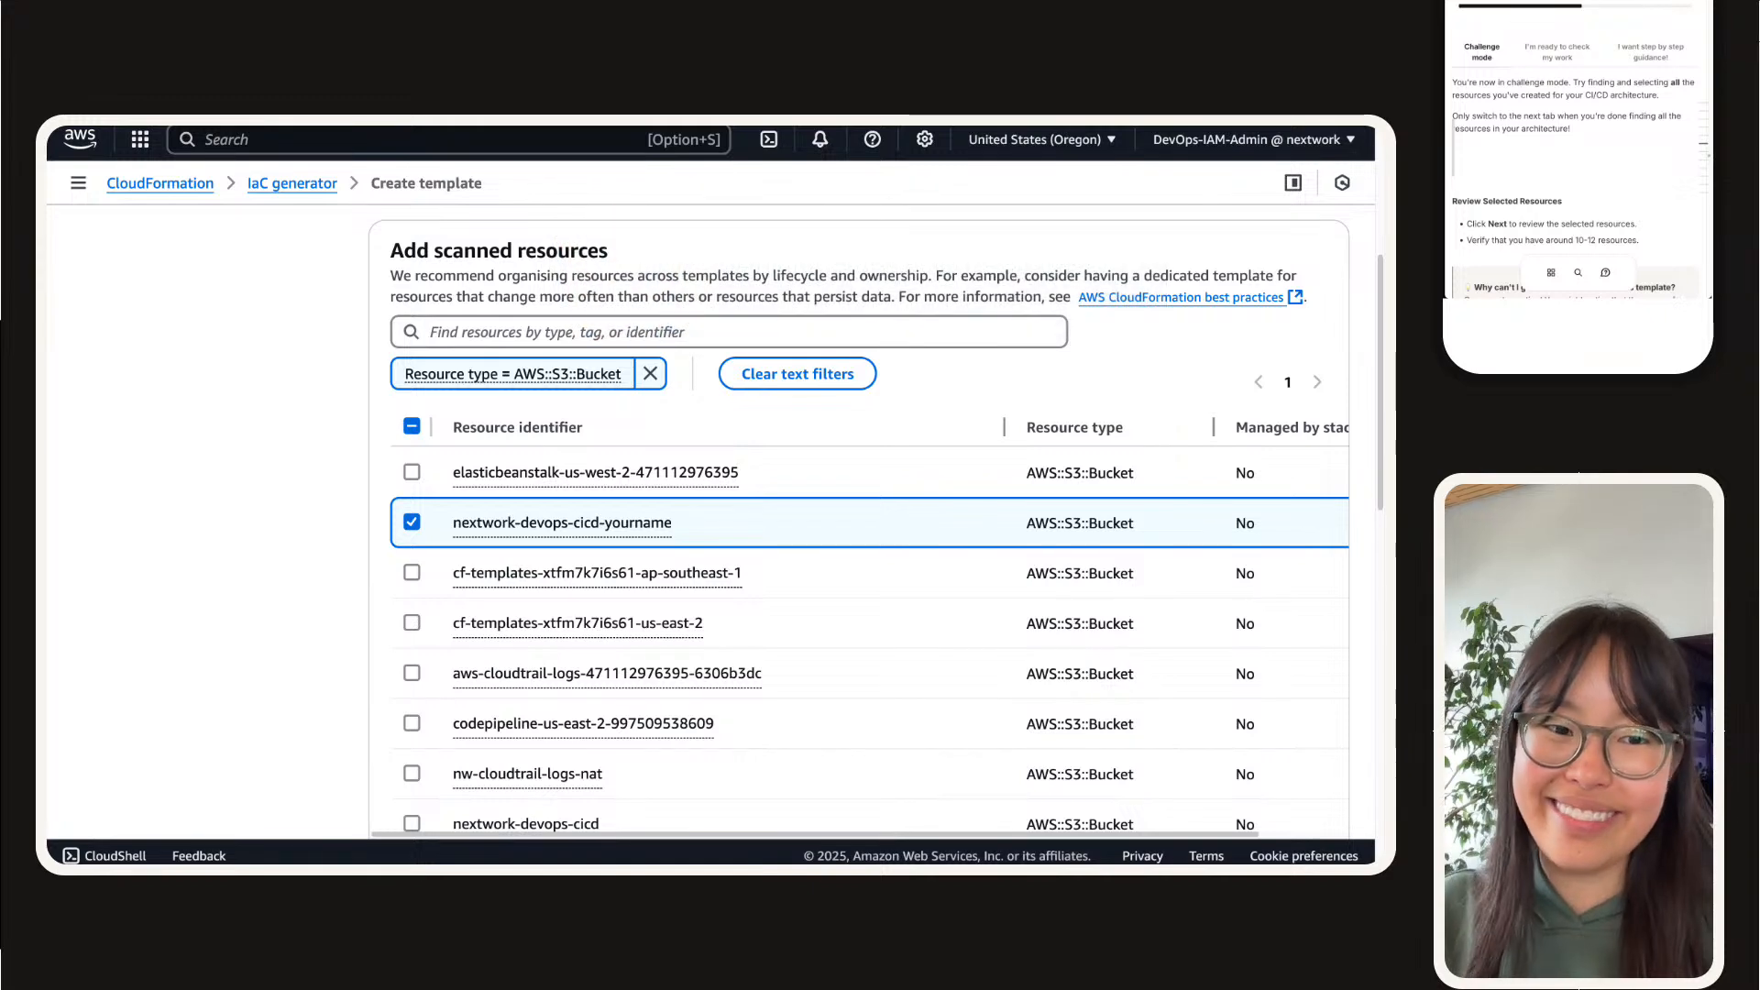
scroll(858, 513, up, 1)
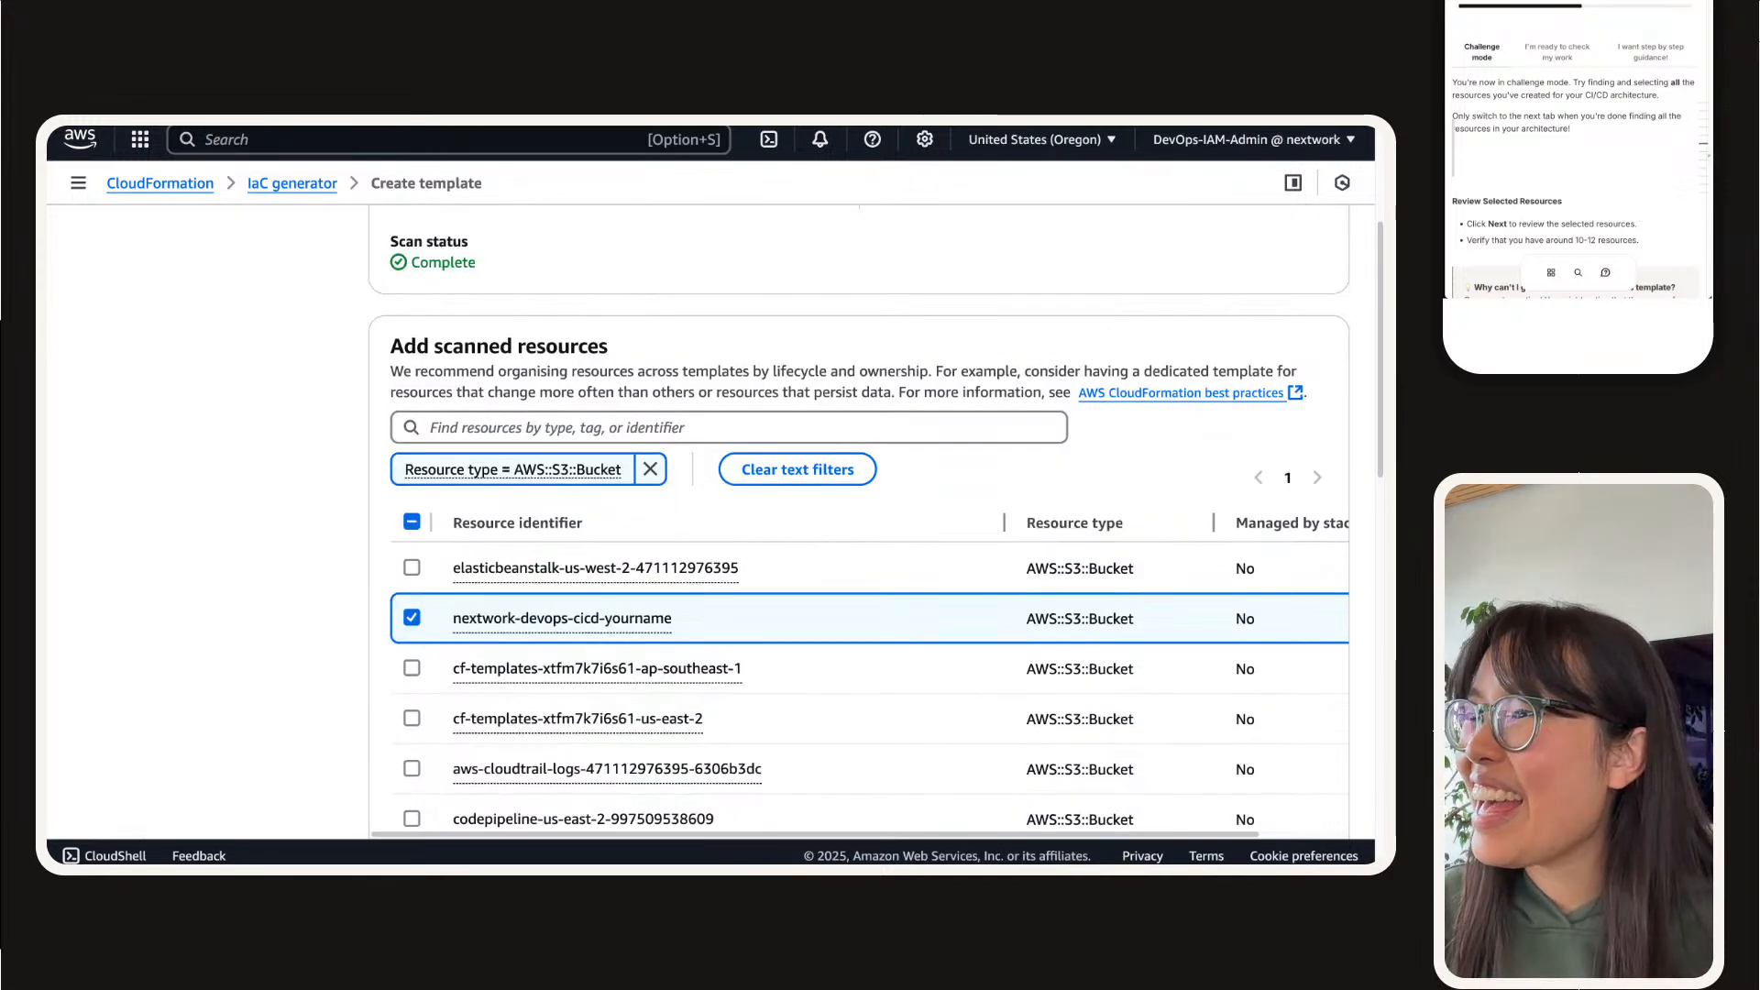
click(650, 475)
click(651, 426)
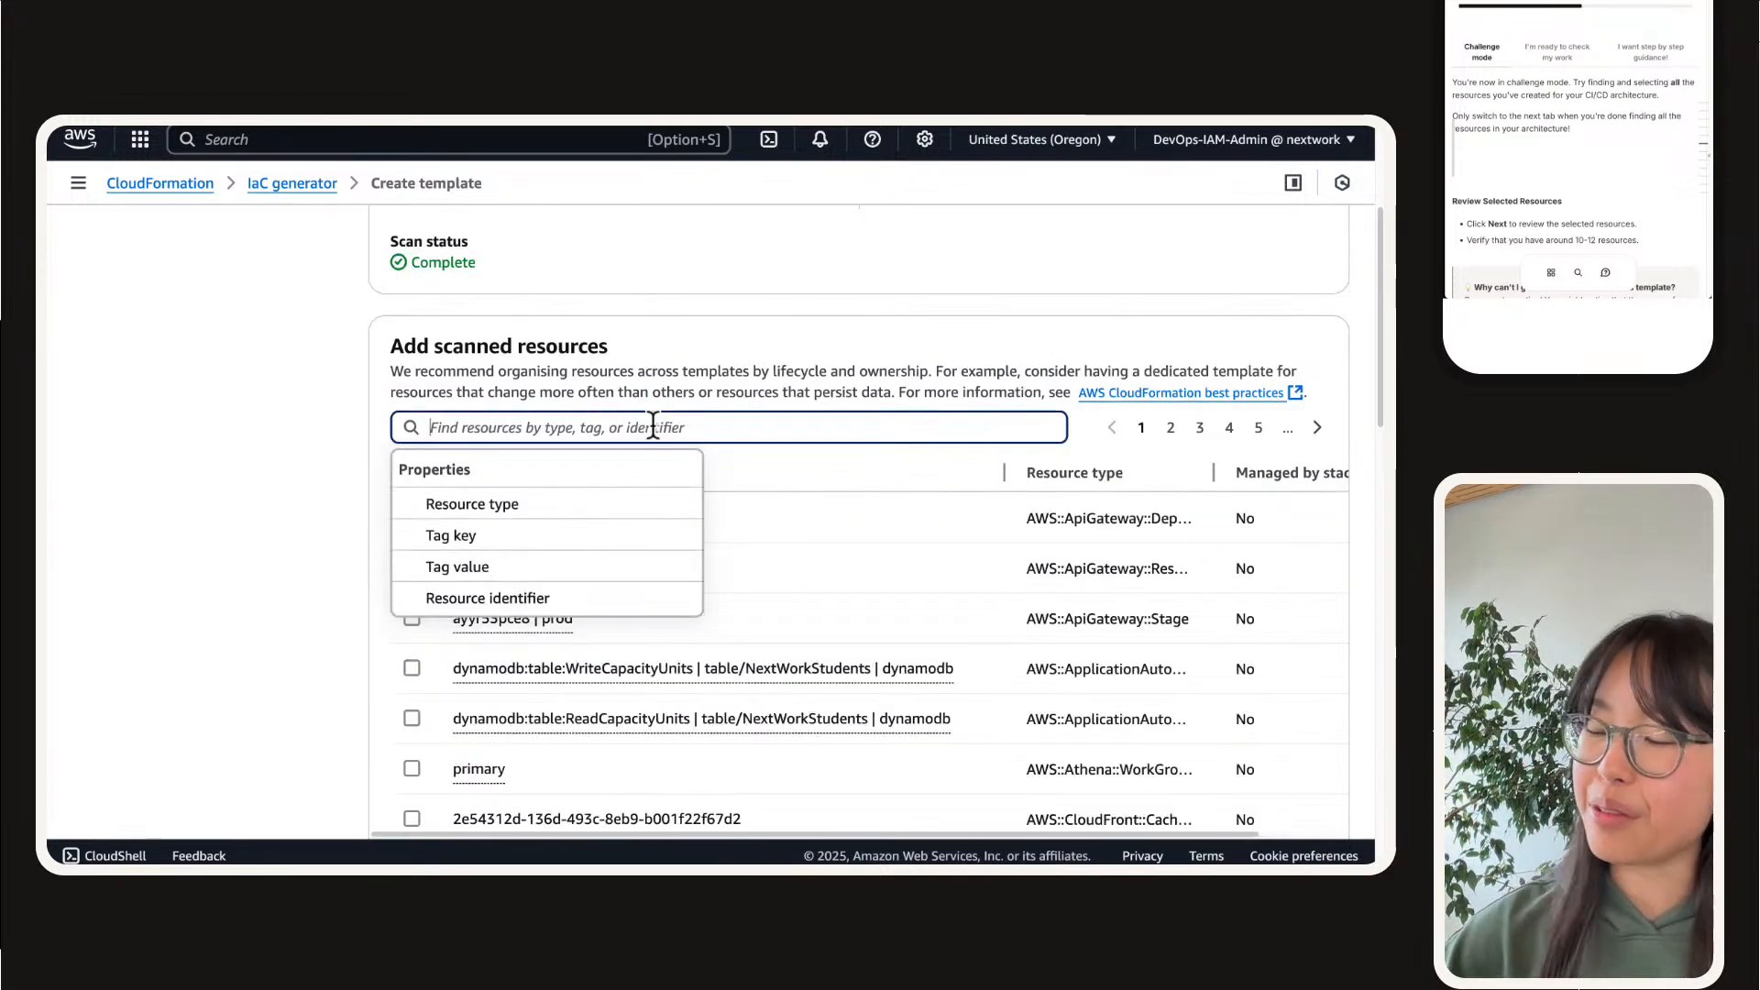
text(iam)
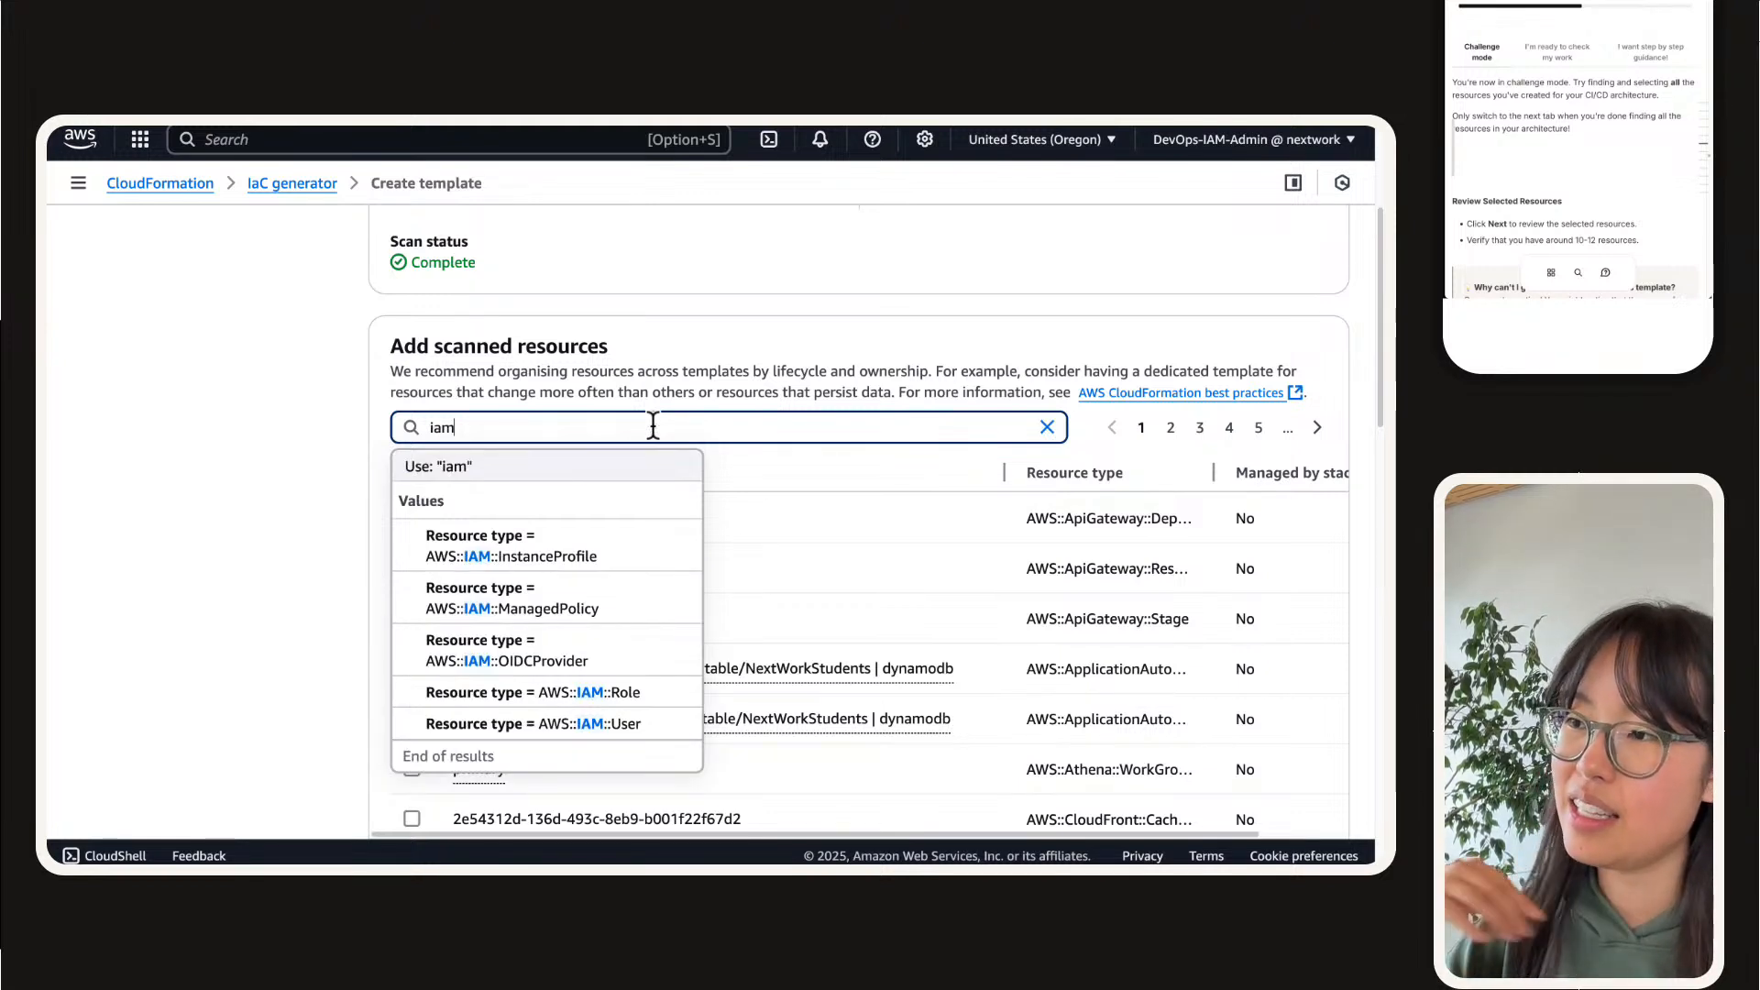
click(609, 532)
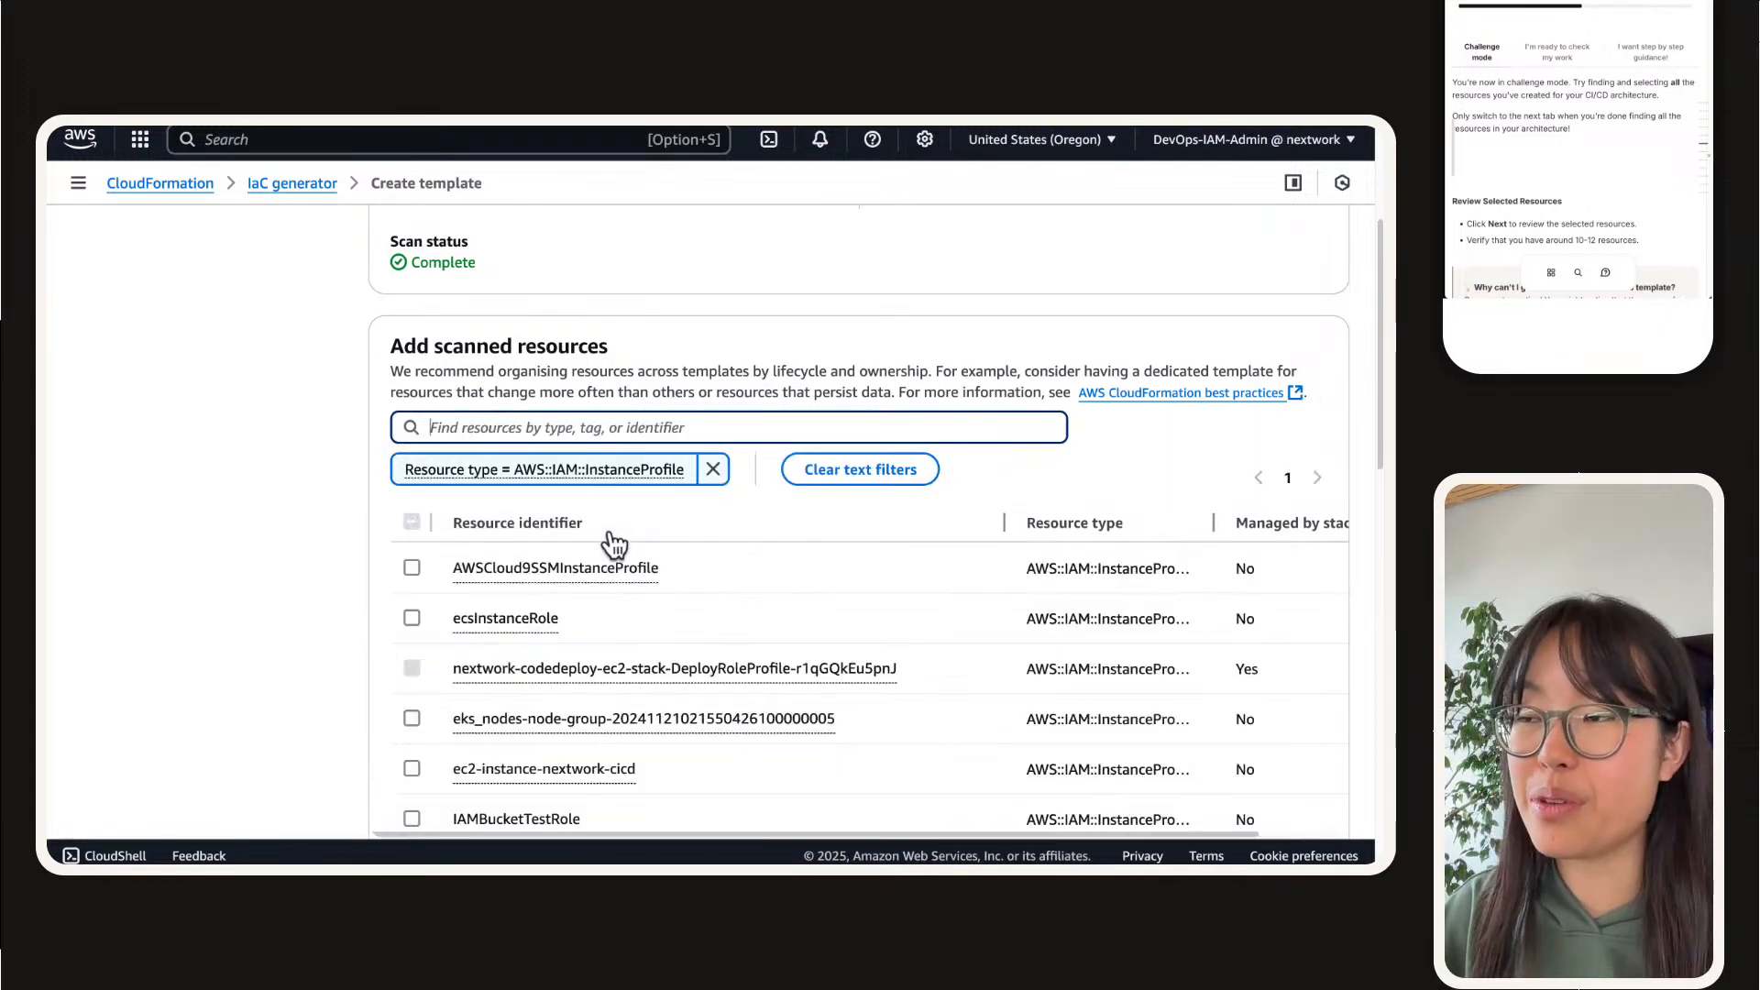
Step: Select the ec2-instance-nextwork-cicd instance profile for the template
scroll(177, 573, down, 1)
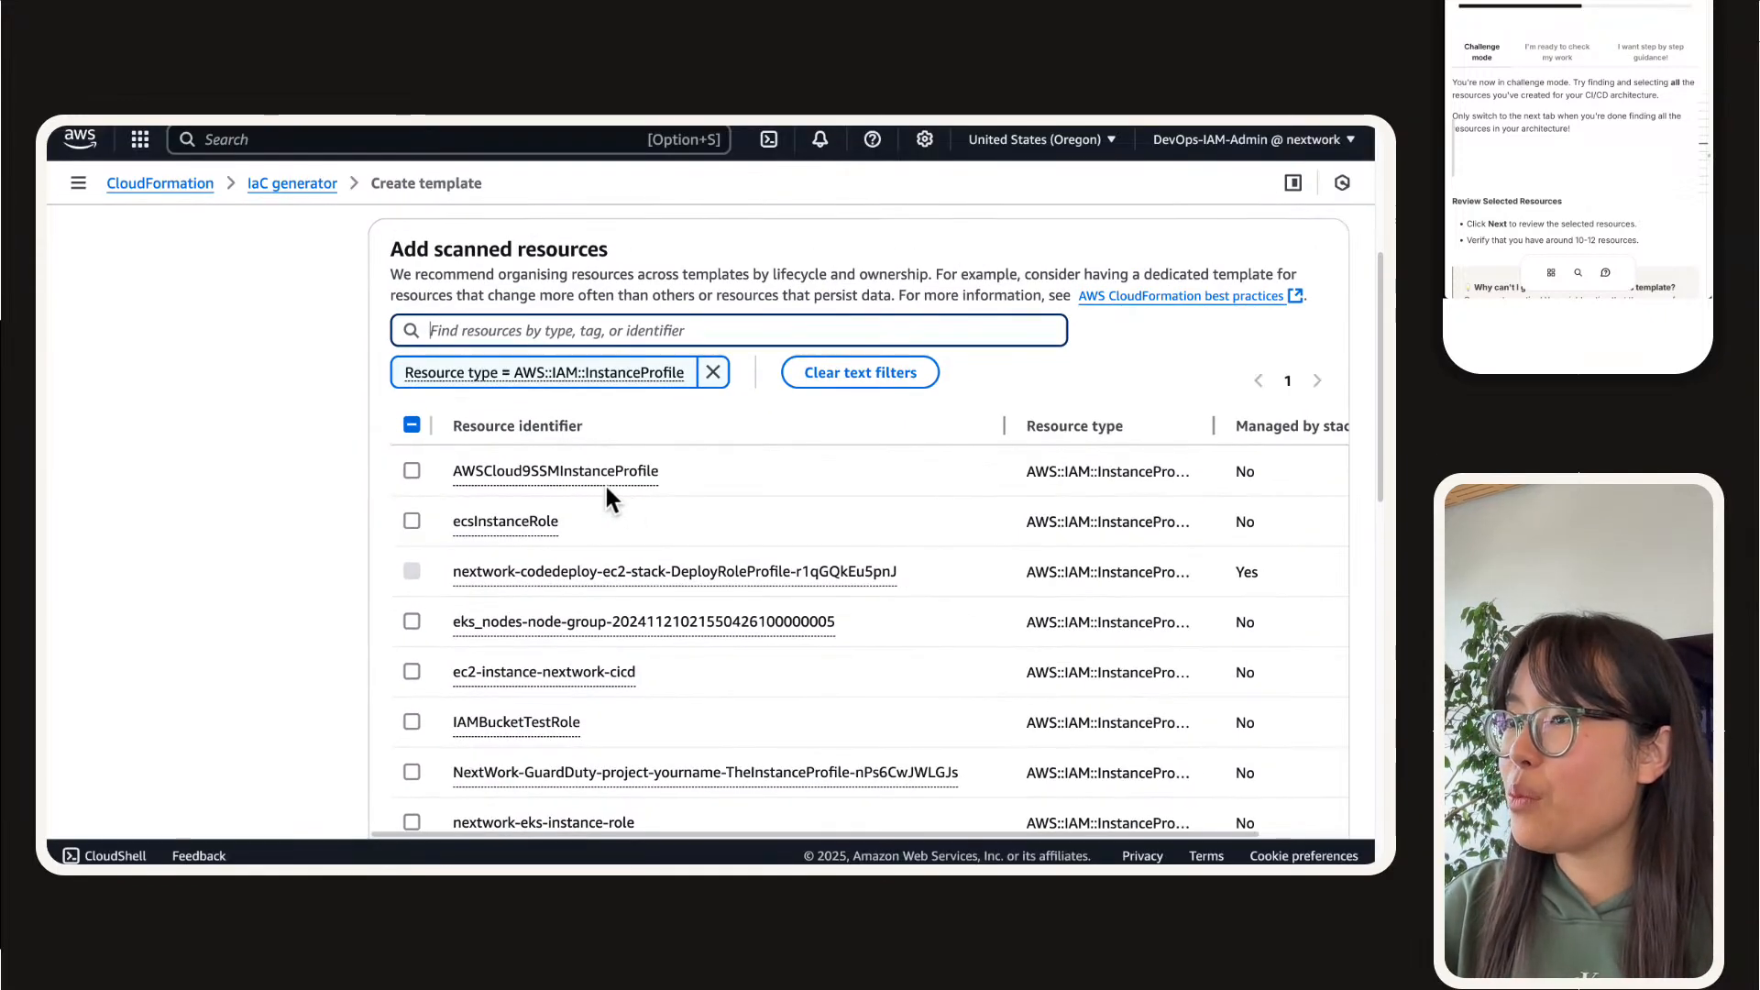
scroll(651, 510, down, 1)
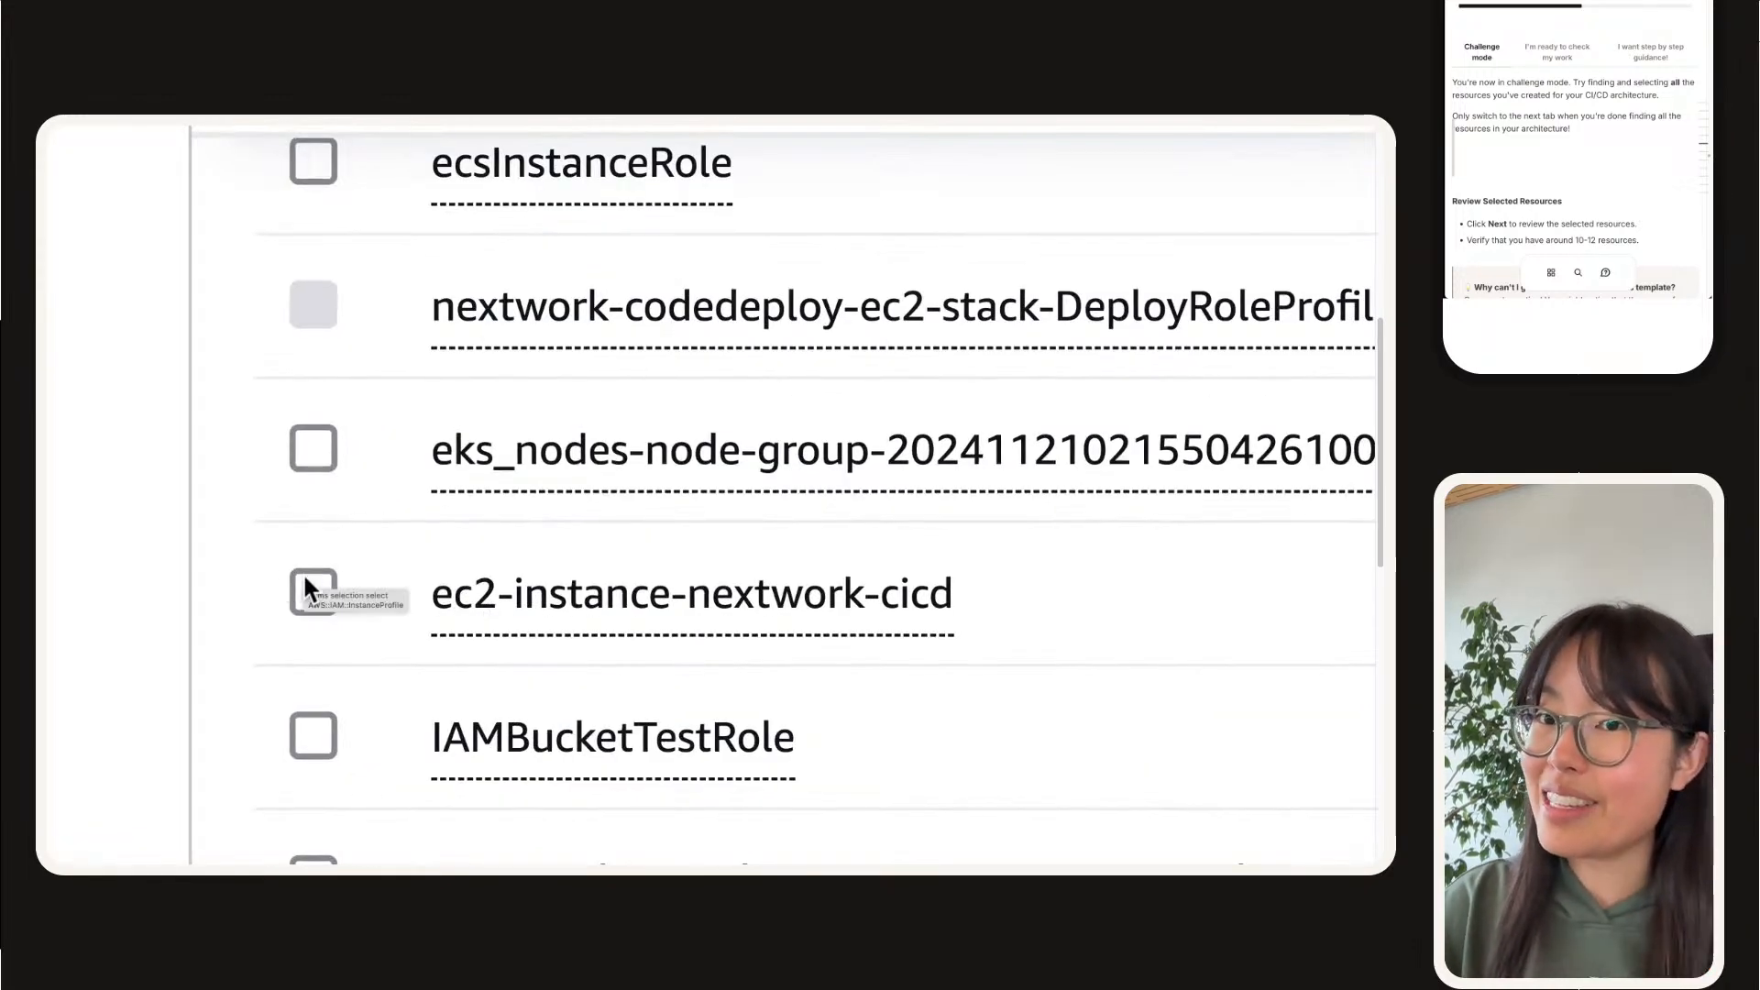
click(305, 579)
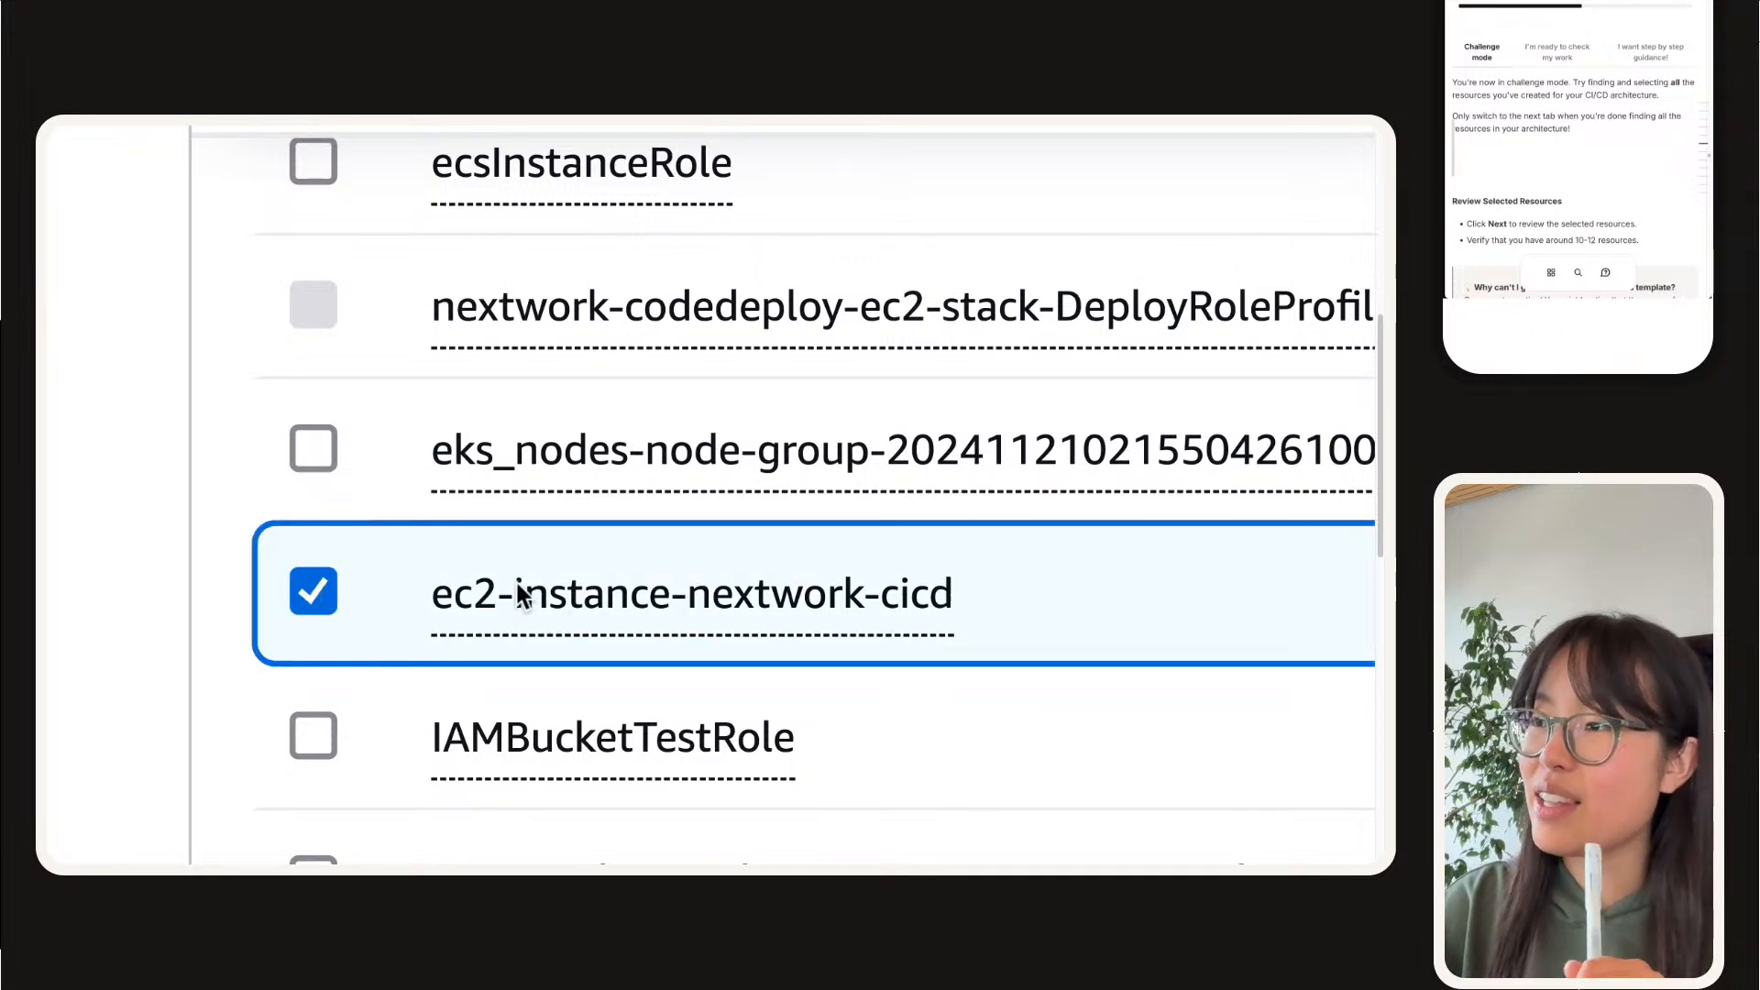
drag(415, 589, 997, 573)
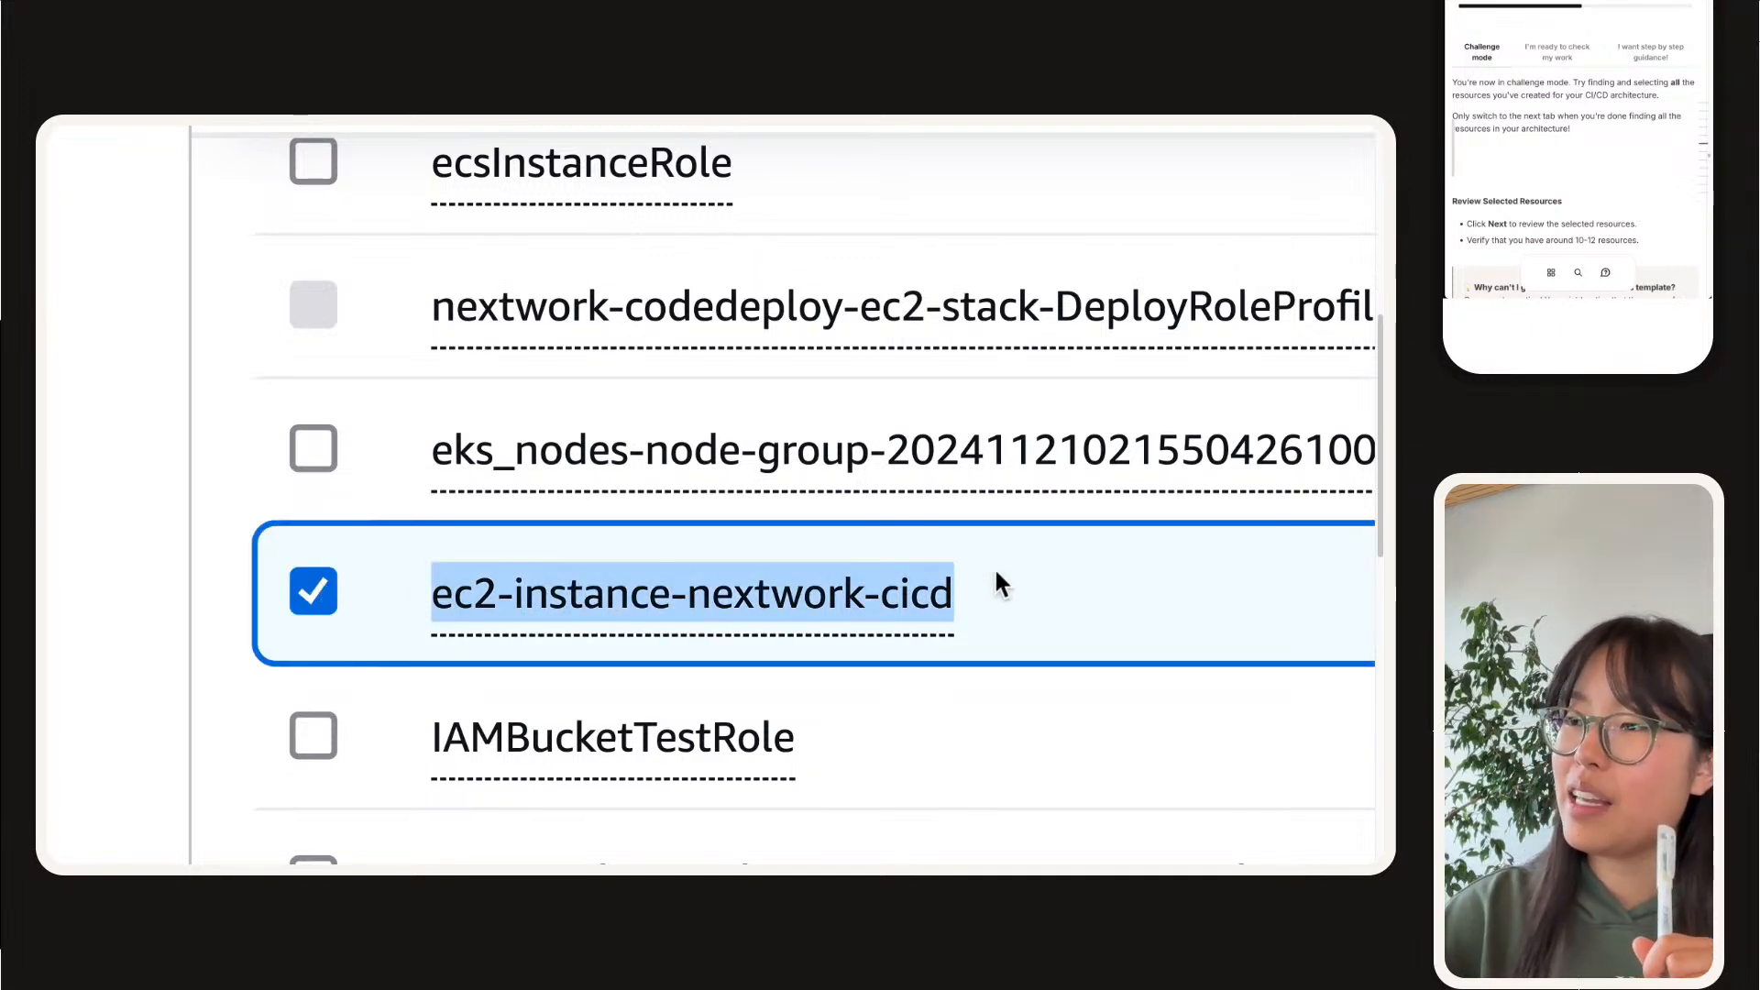
click(995, 583)
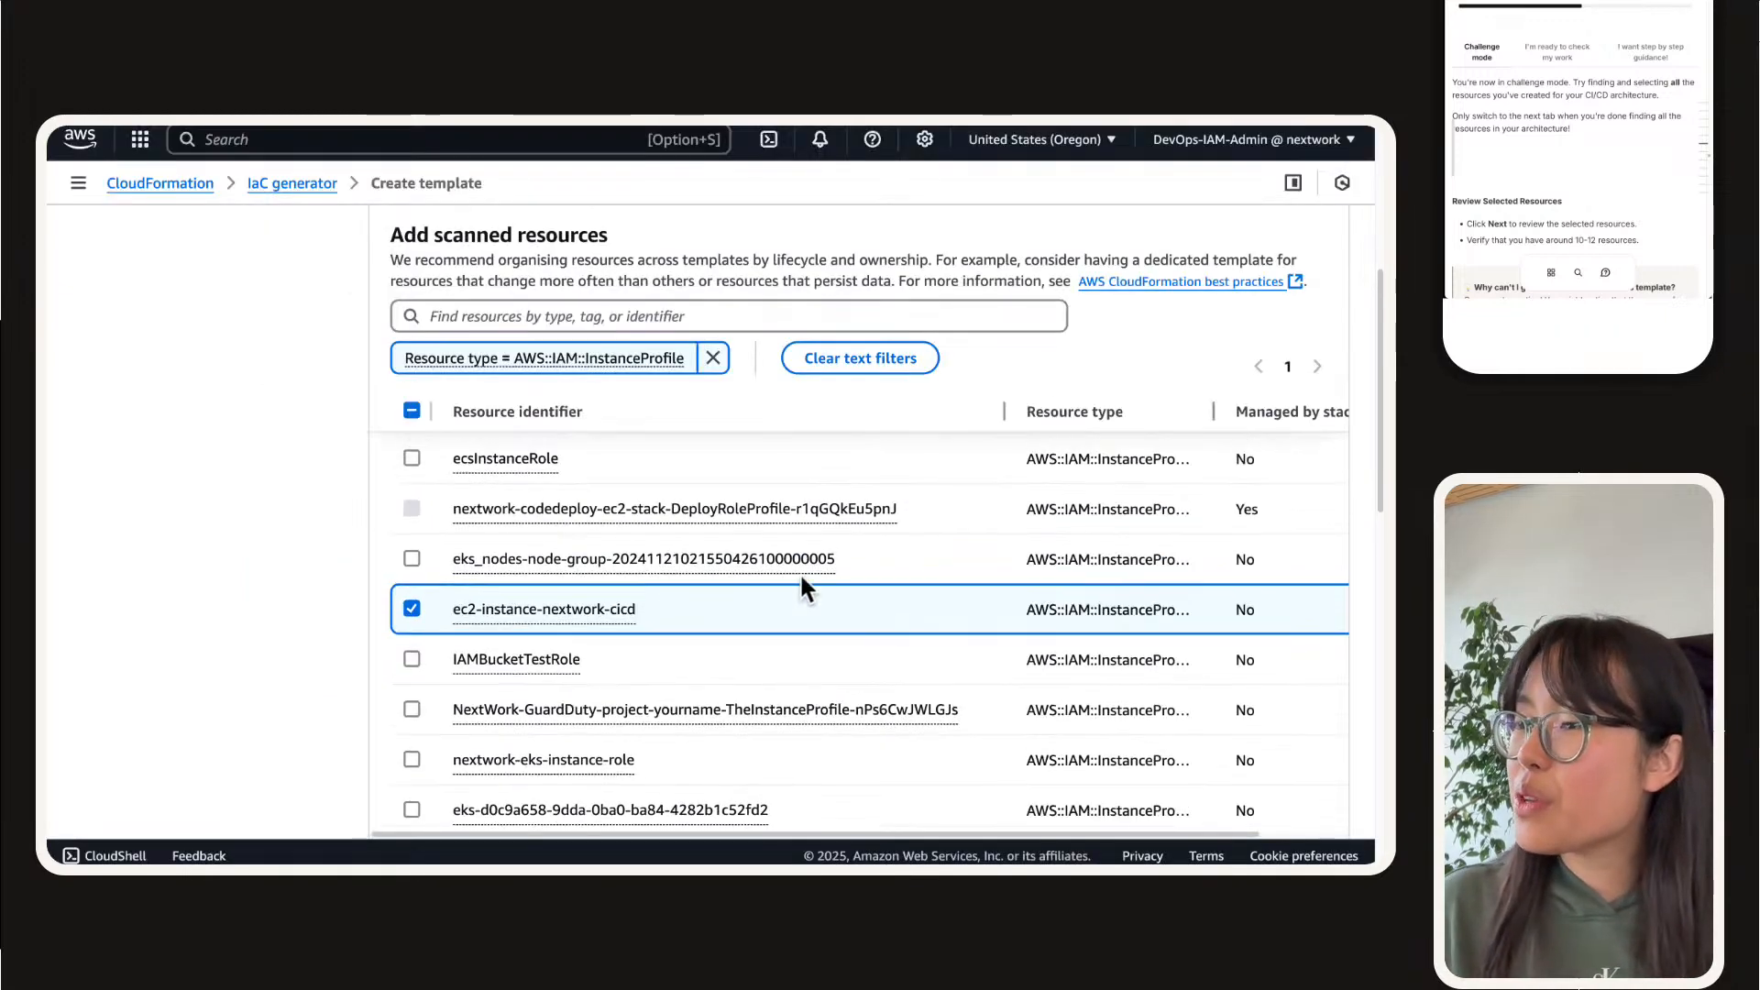
Step: Check the remaining instance profiles, and replace the instance profile filter with resource type AWS::IAM::Role
scroll(793, 541, down, 1)
scroll(789, 542, down, 1)
scroll(788, 548, down, 3)
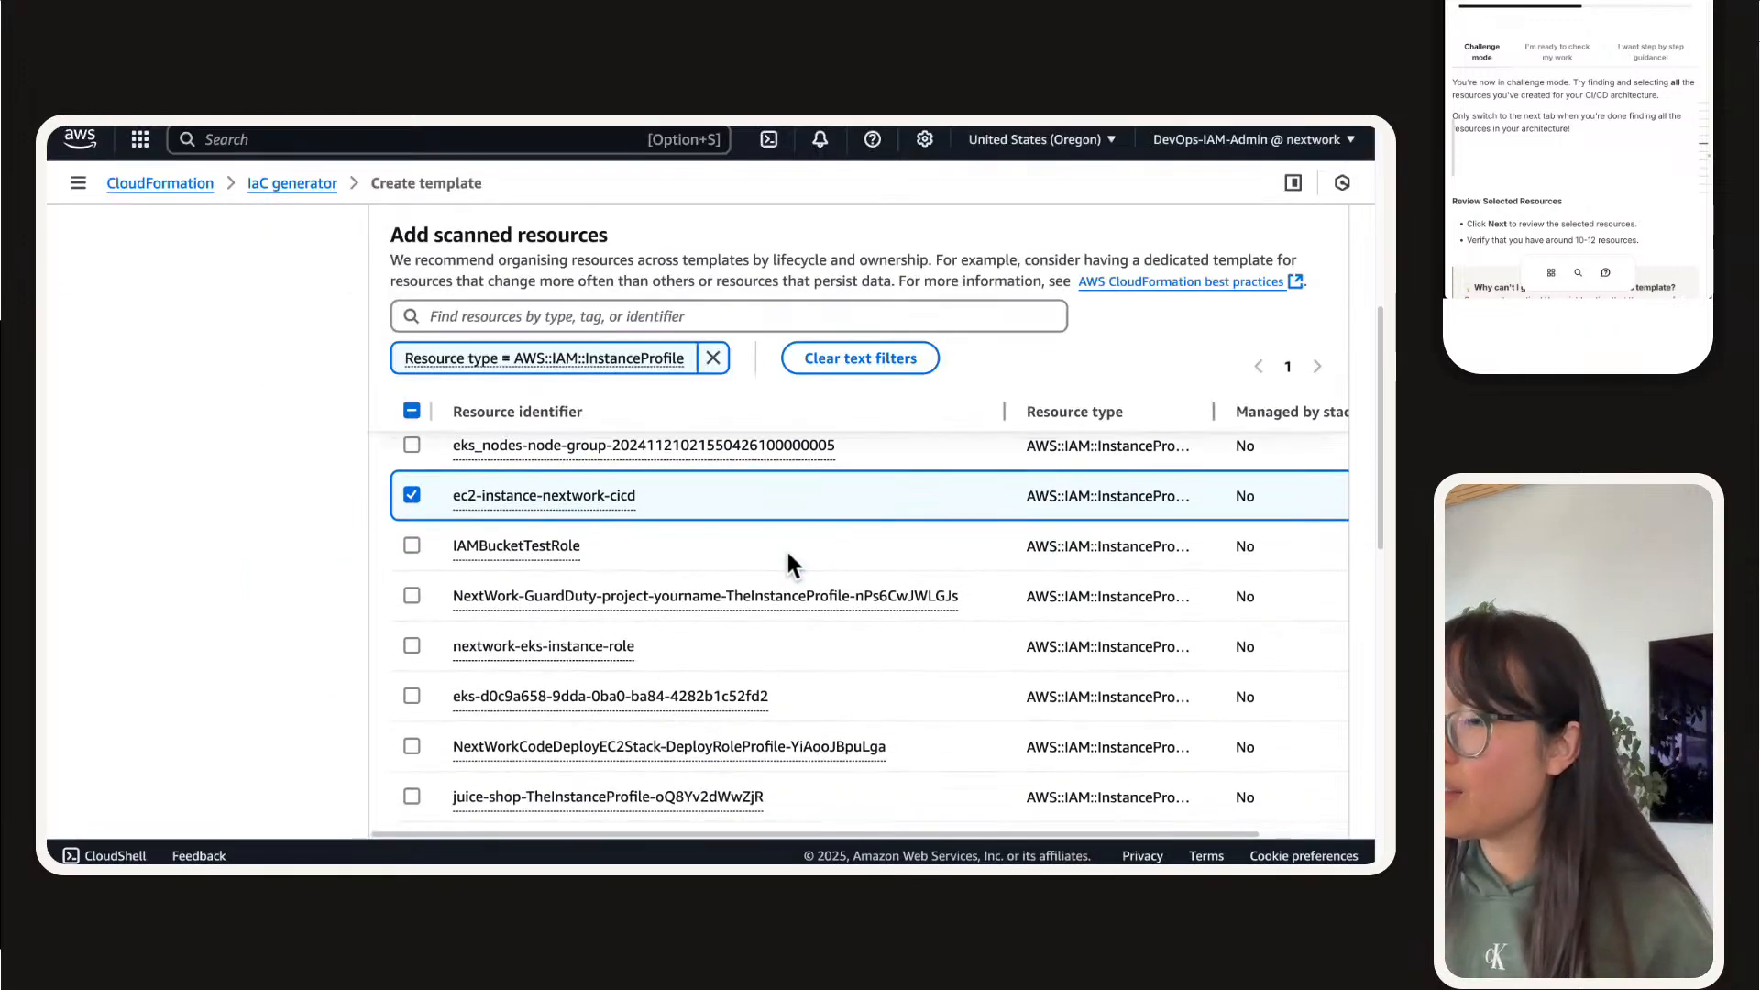
scroll(783, 560, down, 3)
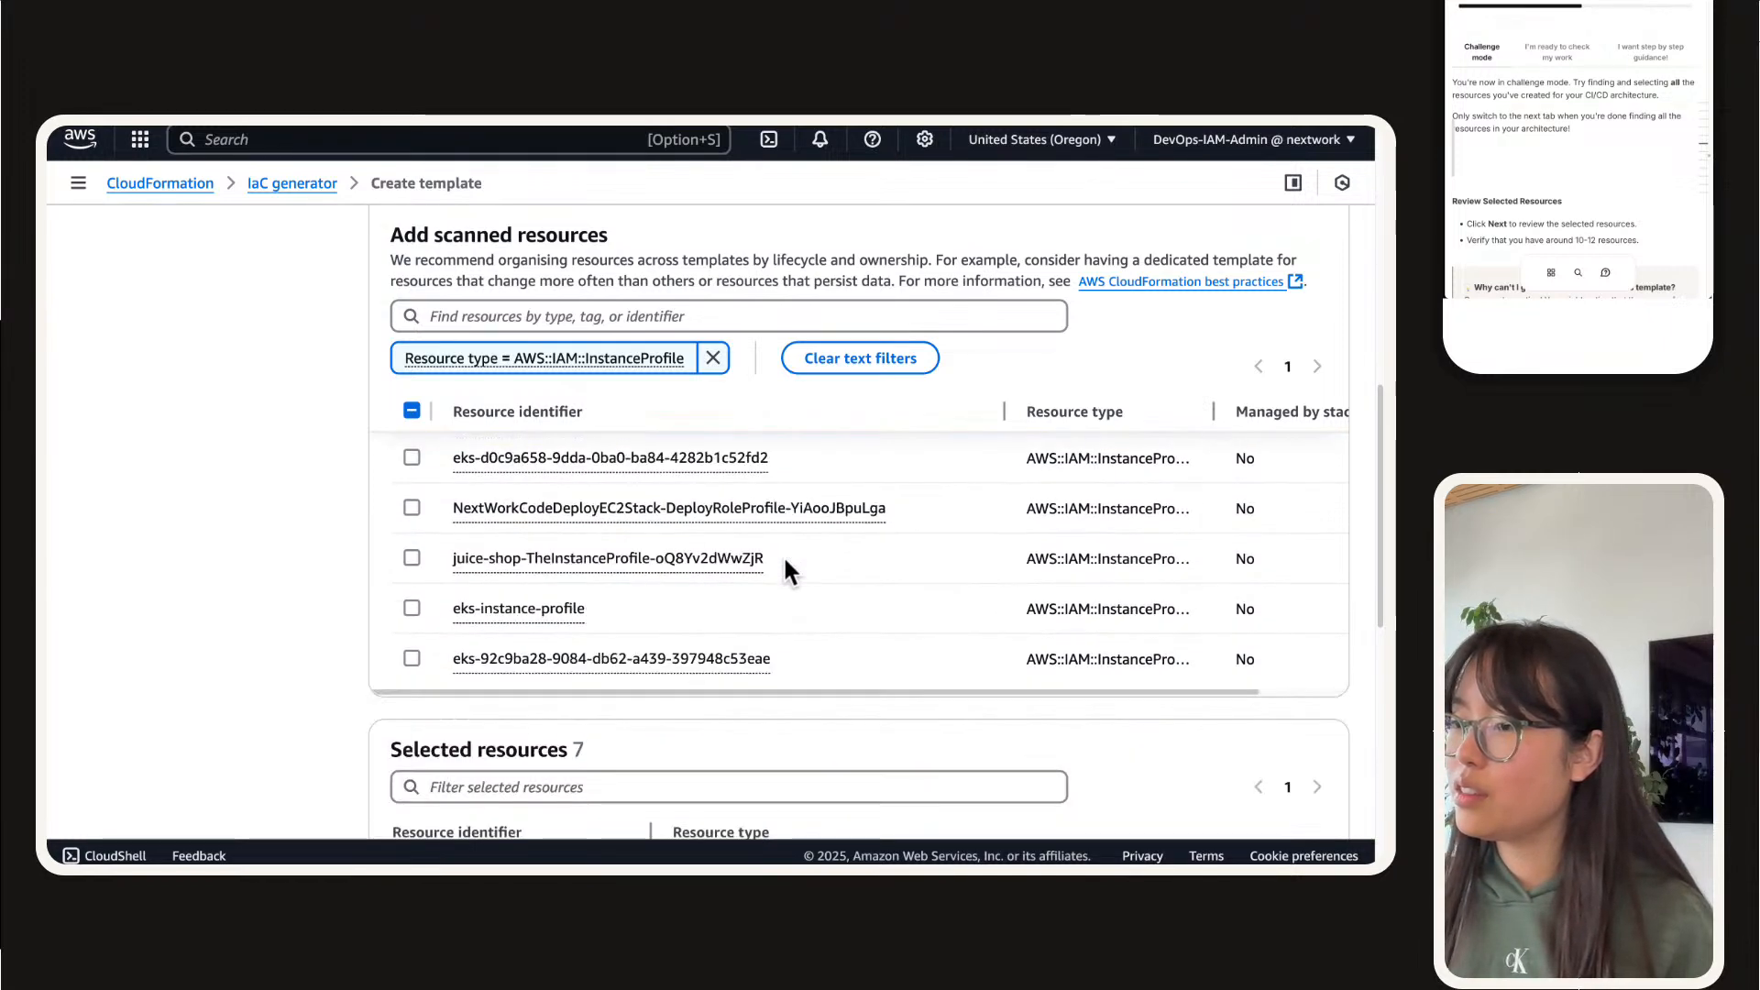
click(711, 358)
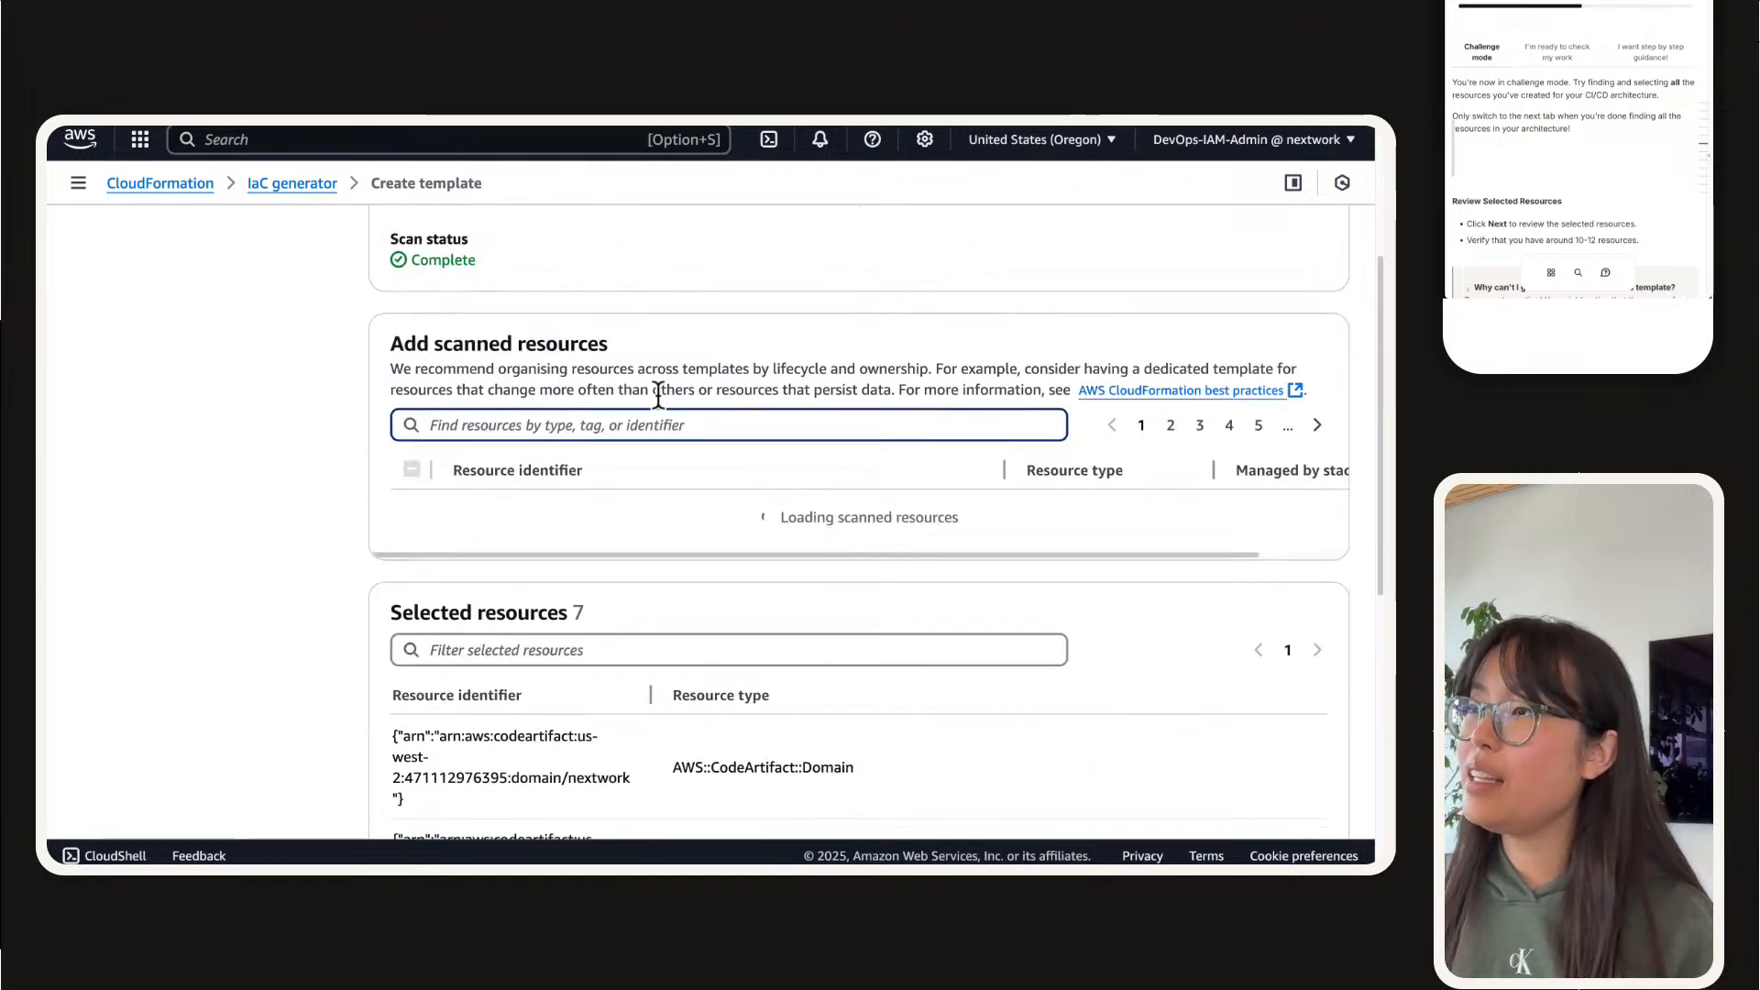
click(666, 420)
text(pro)
key(BackSpace)
key(BackSpace)
key(BackSpace)
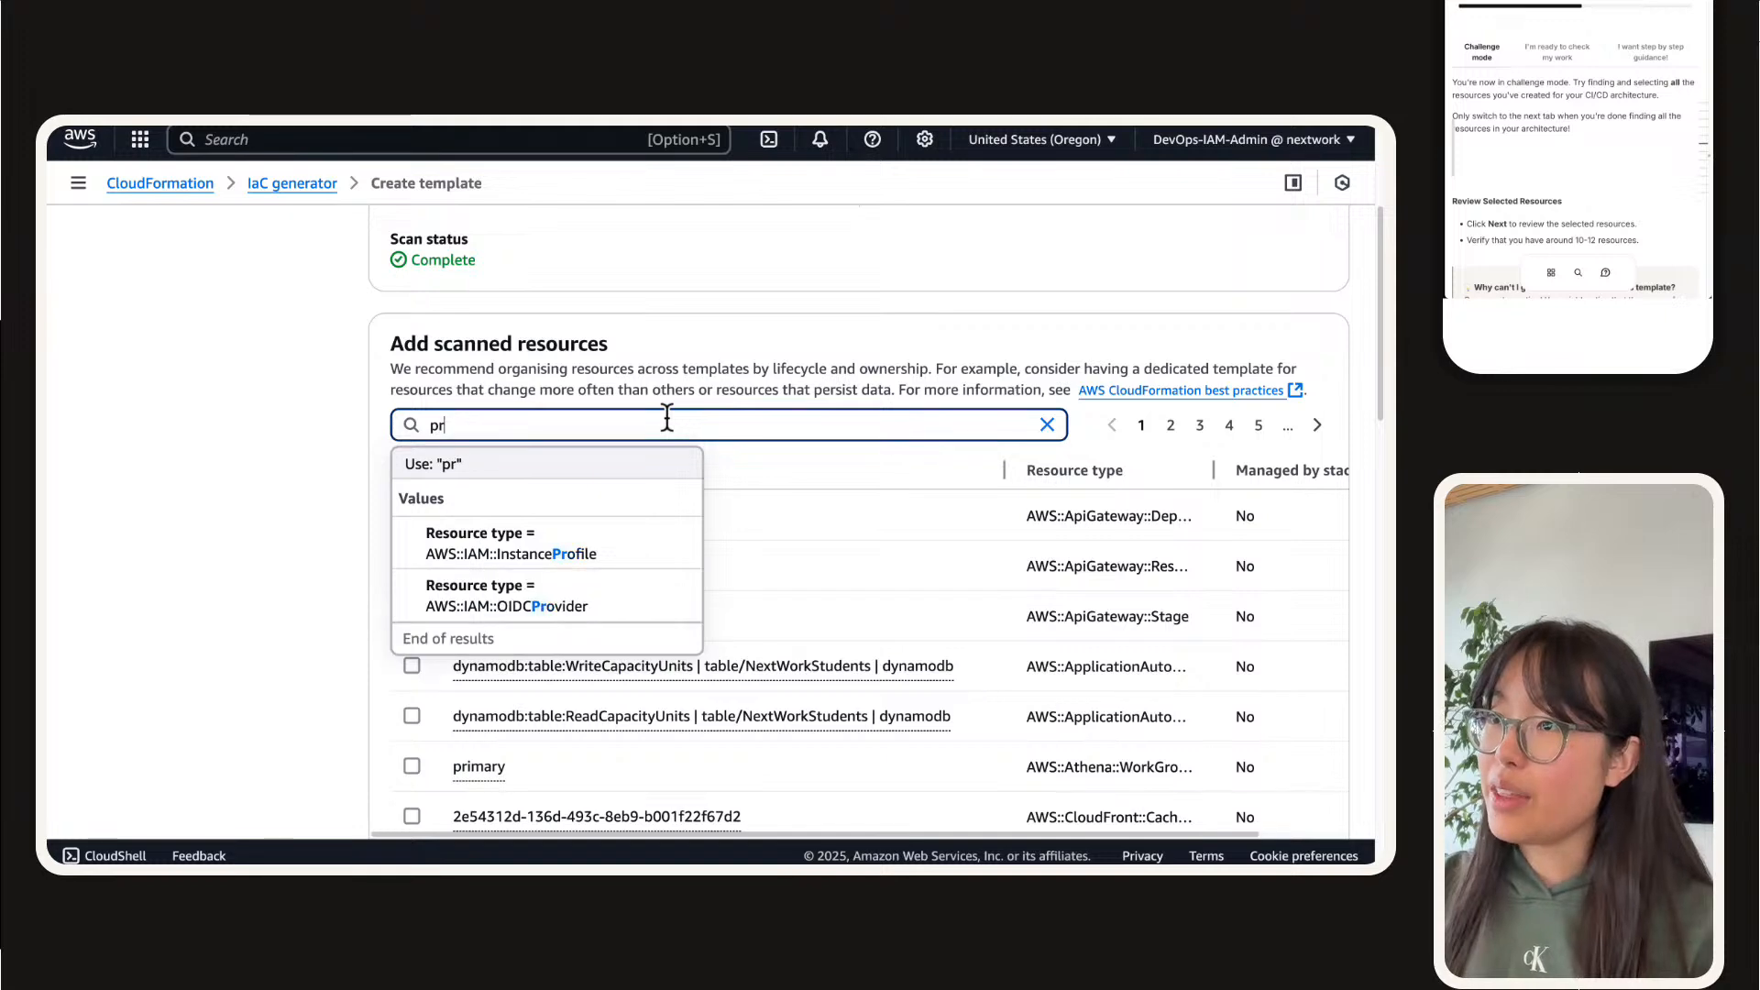
text(role)
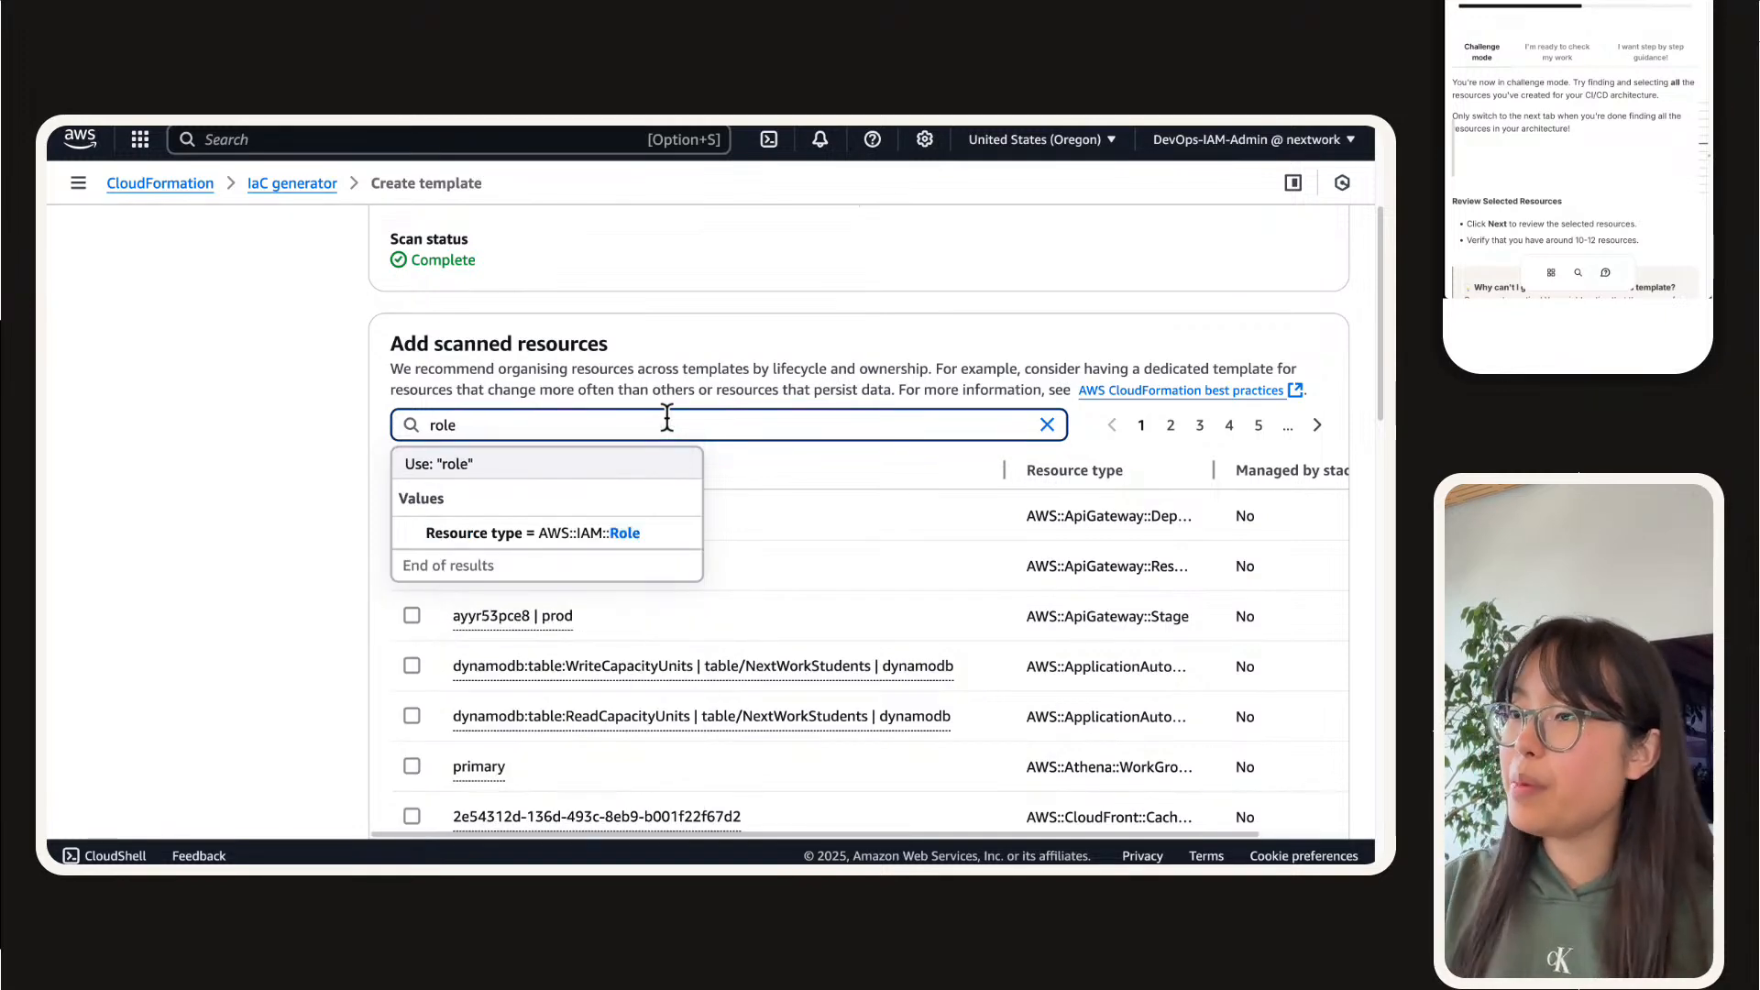
click(592, 528)
Step: Select the IAM roles codebuild-nextwork-devops-cicd-service-role and AWSCodeDeployRole for the template
scroll(609, 550, down, 3)
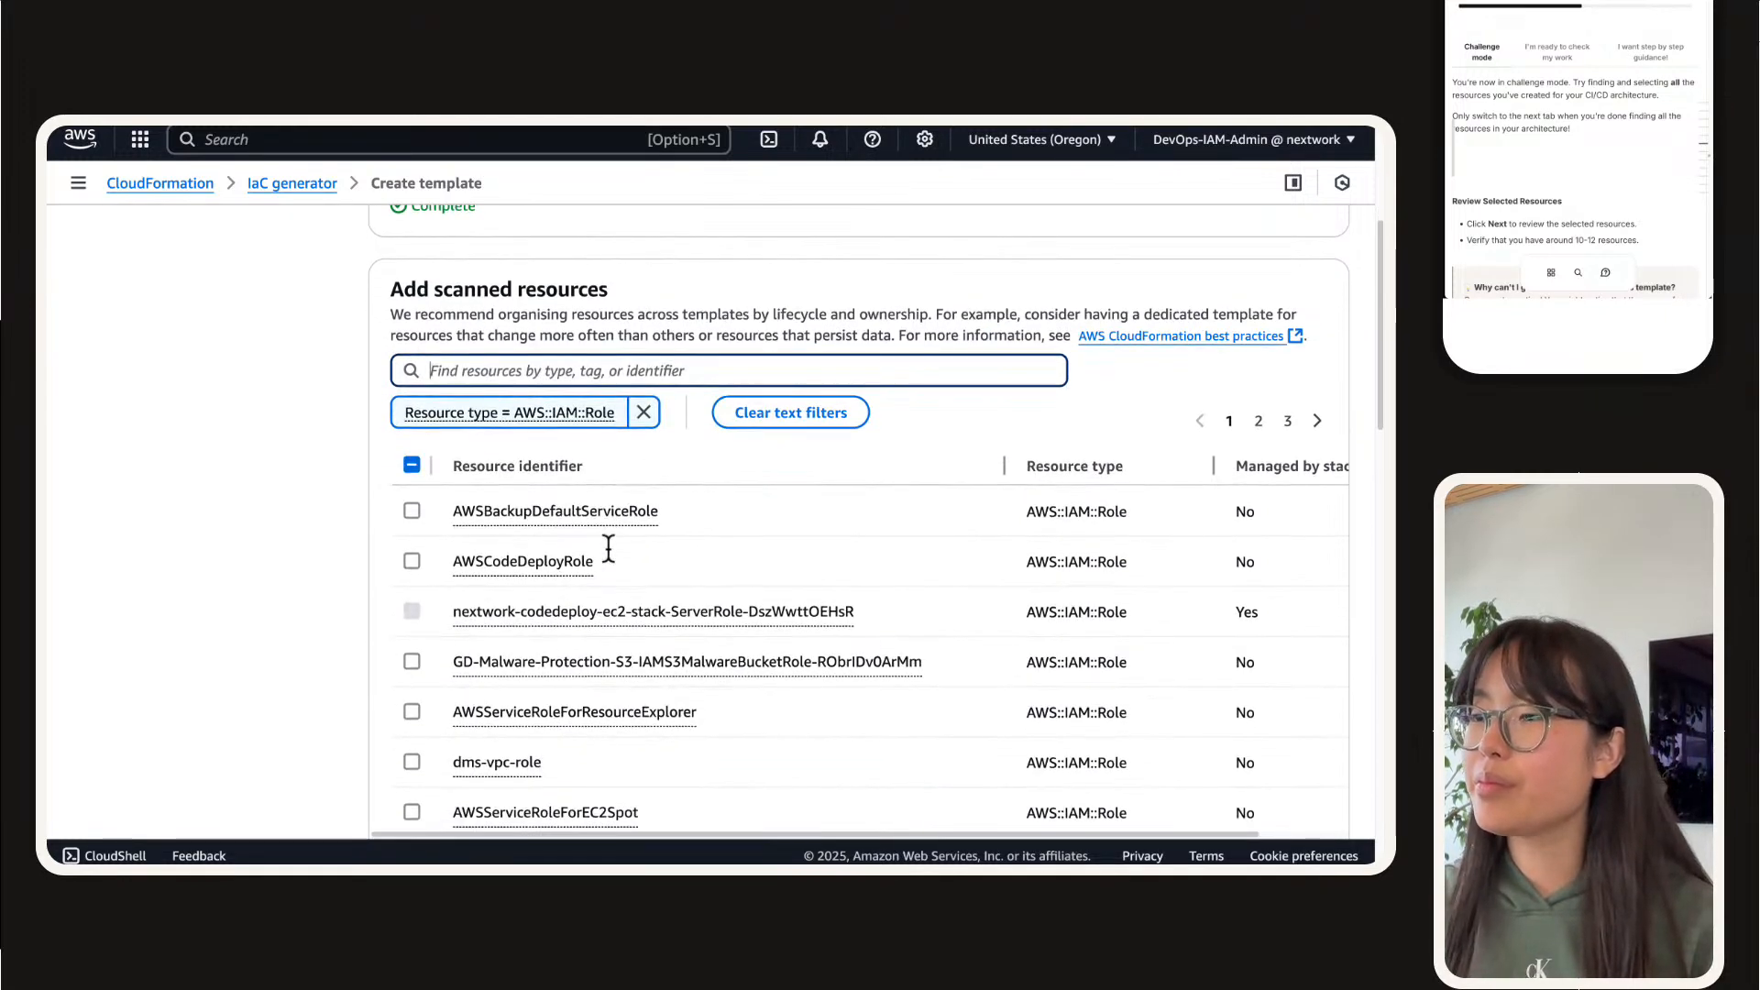
scroll(607, 543, down, 3)
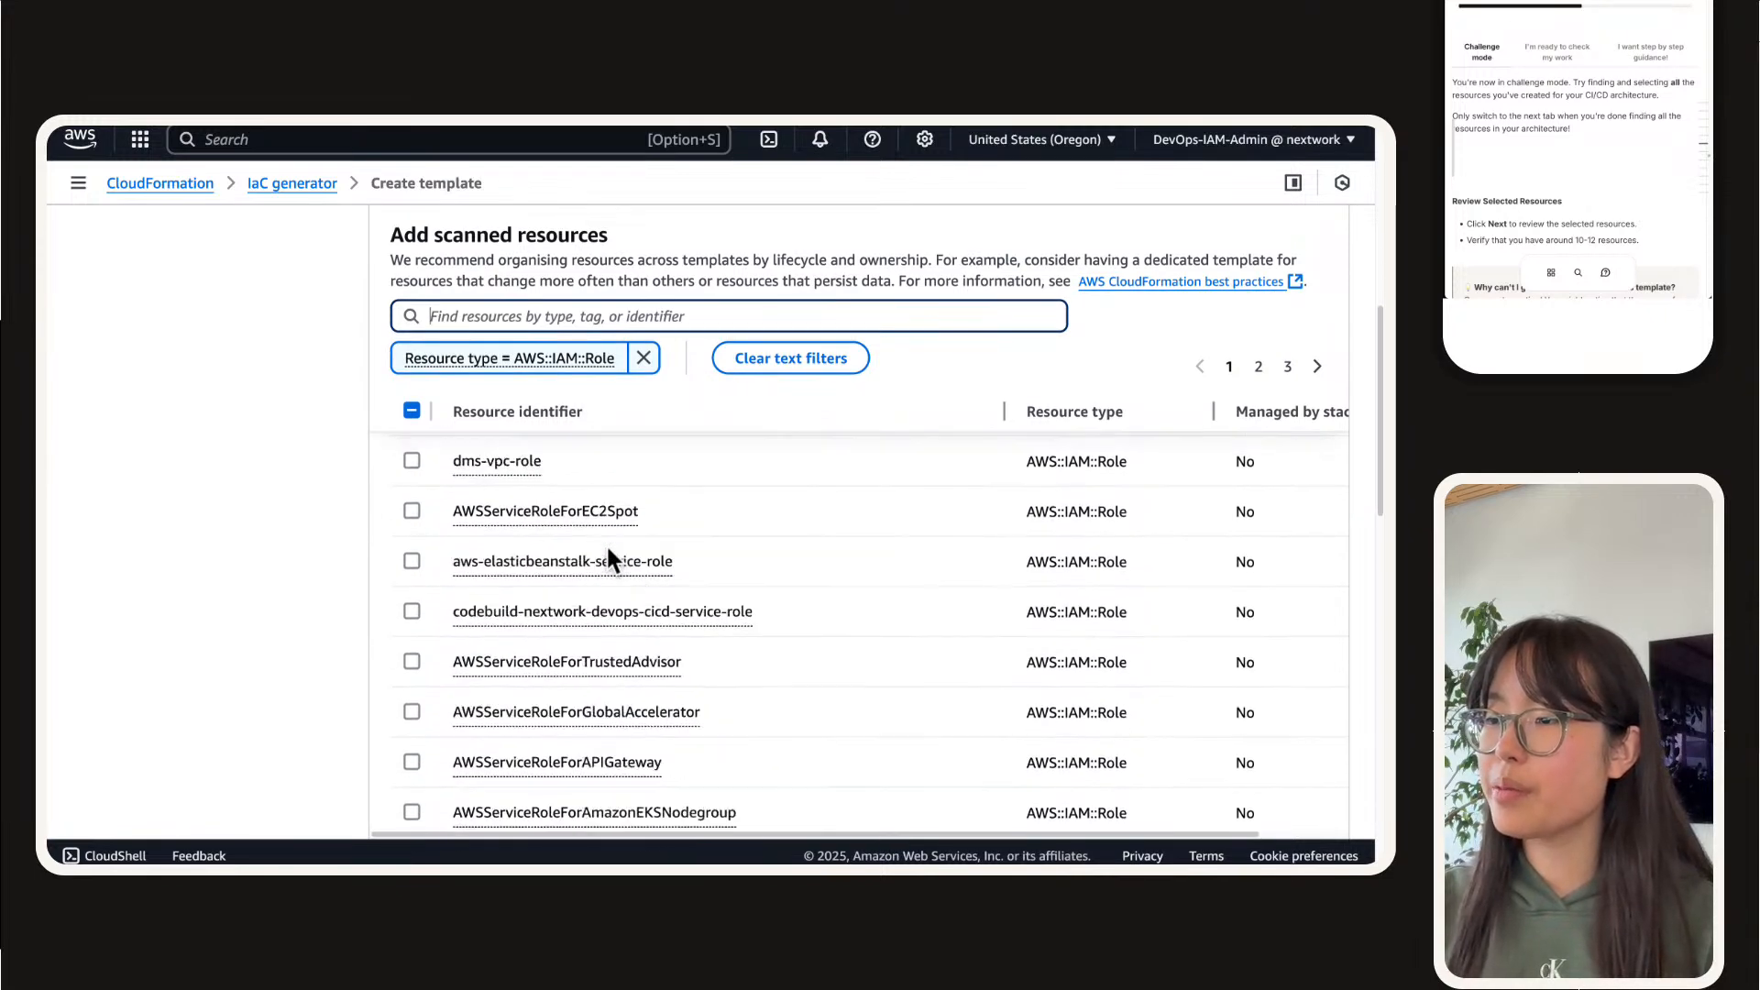
scroll(606, 543, down, 1)
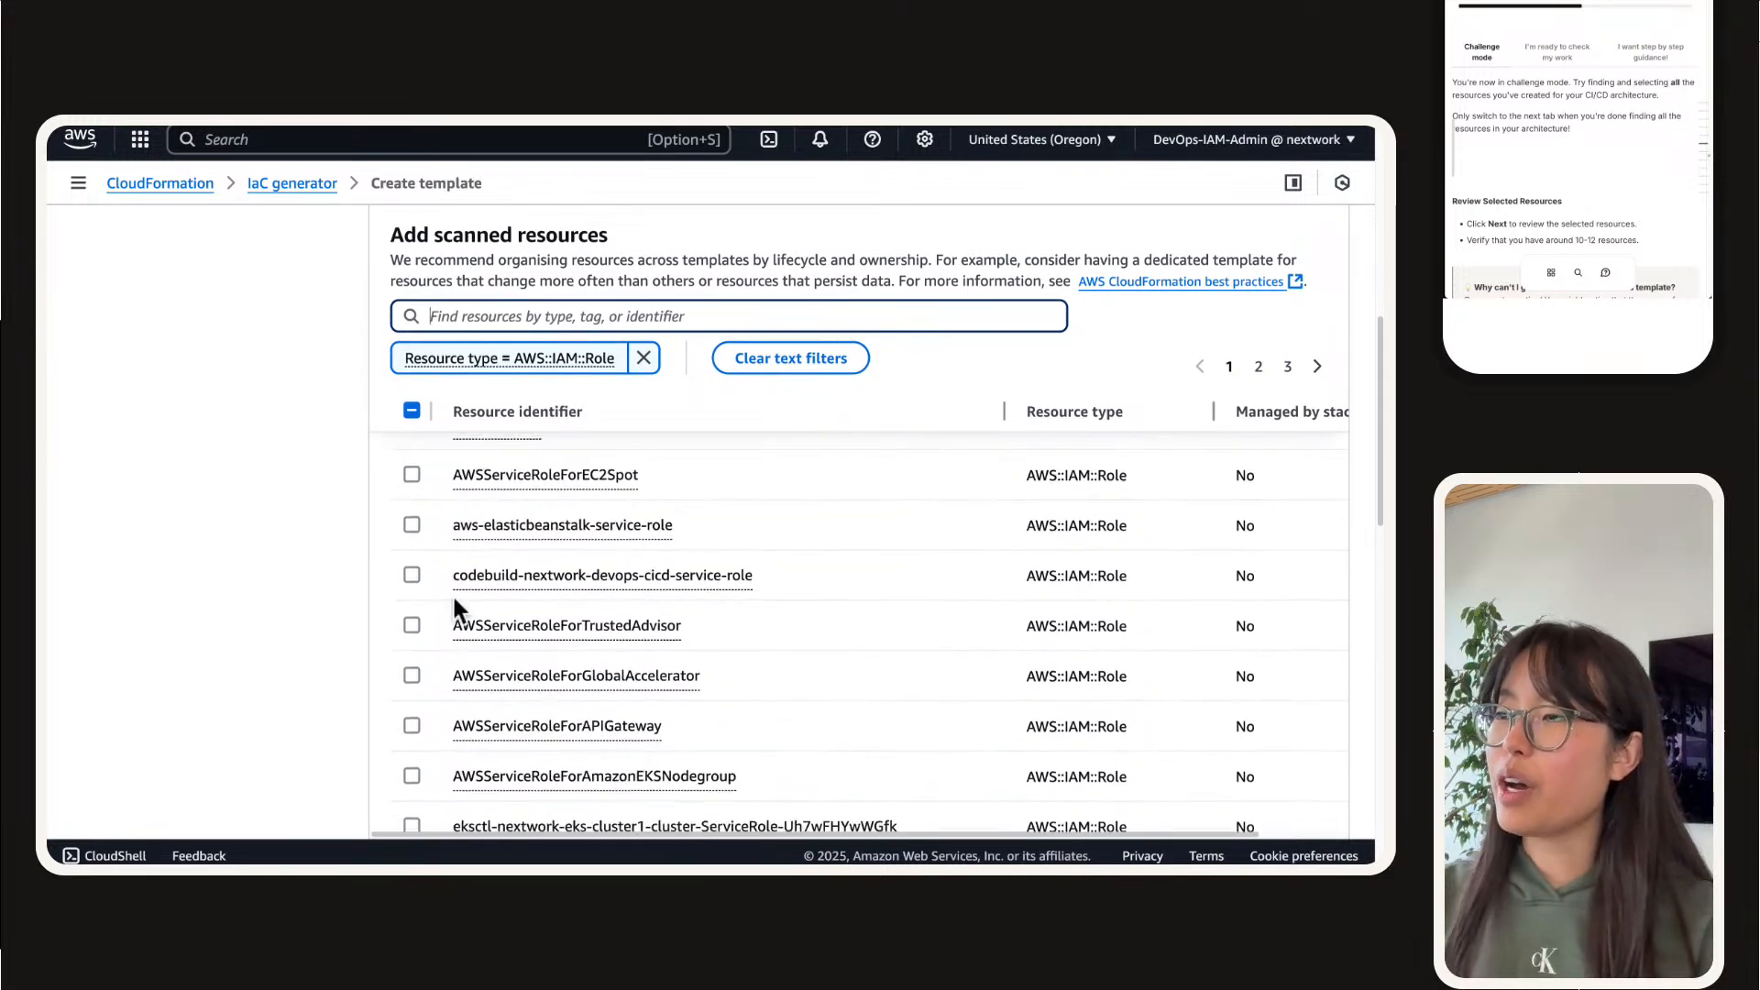
click(194, 546)
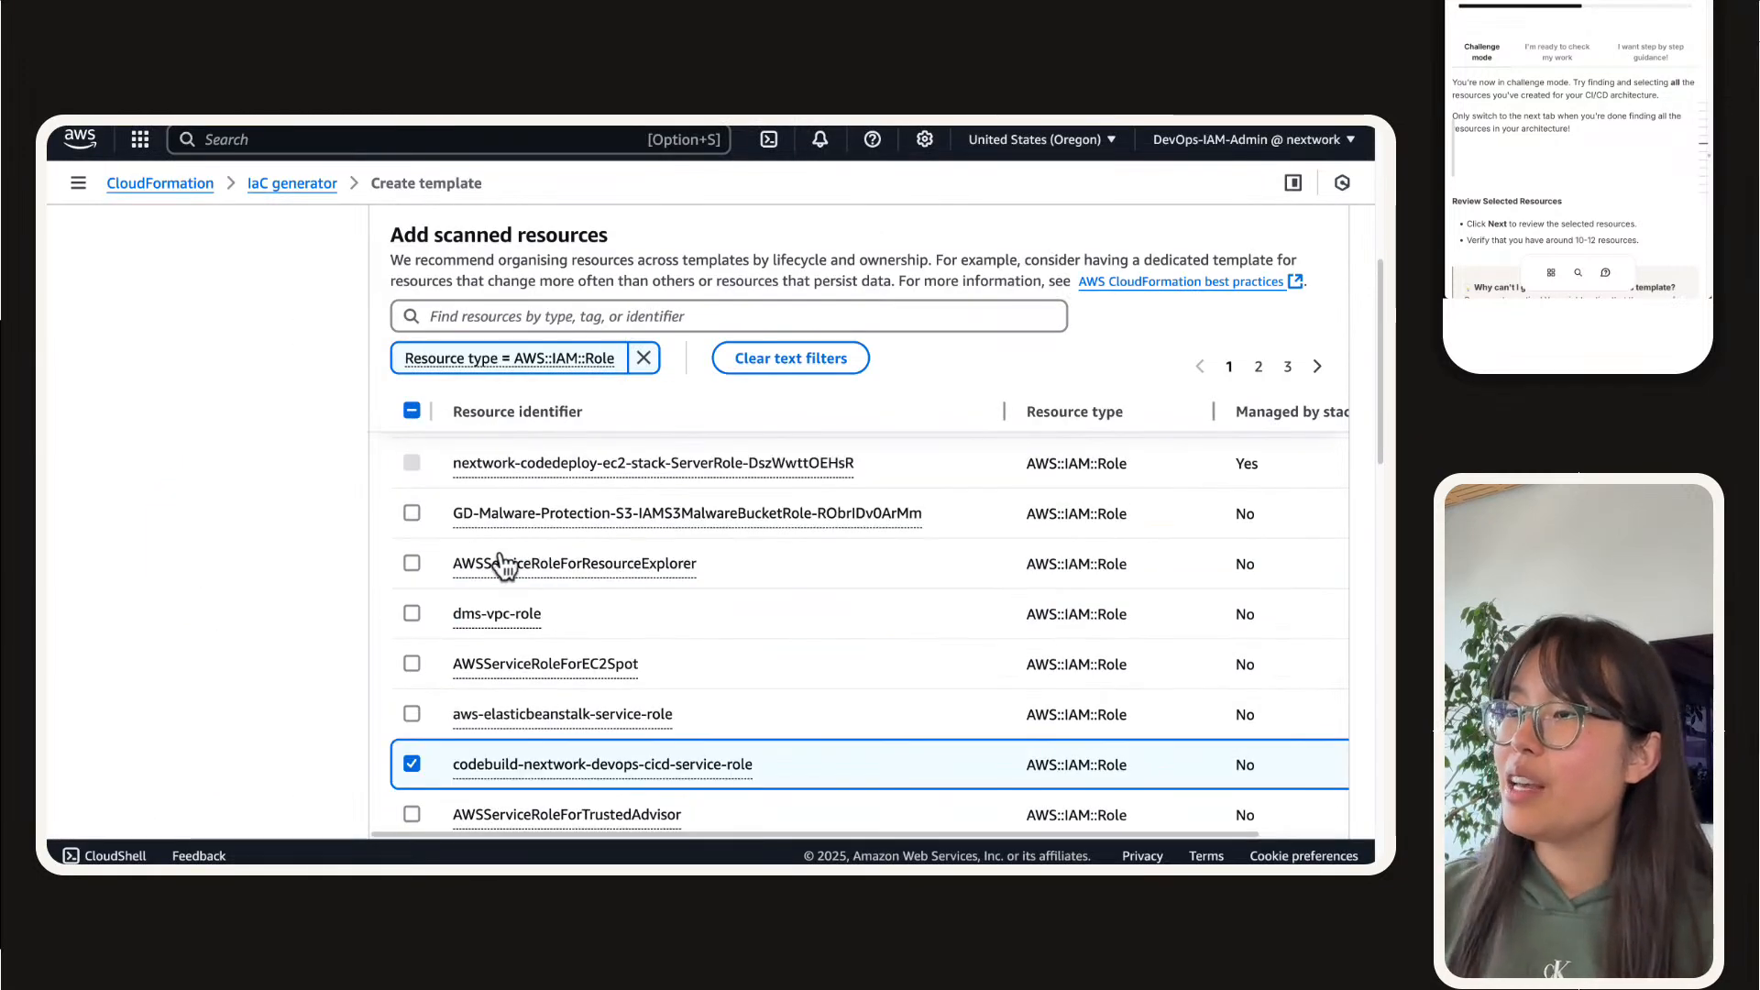
scroll(490, 554, up, 1)
scroll(478, 561, up, 1)
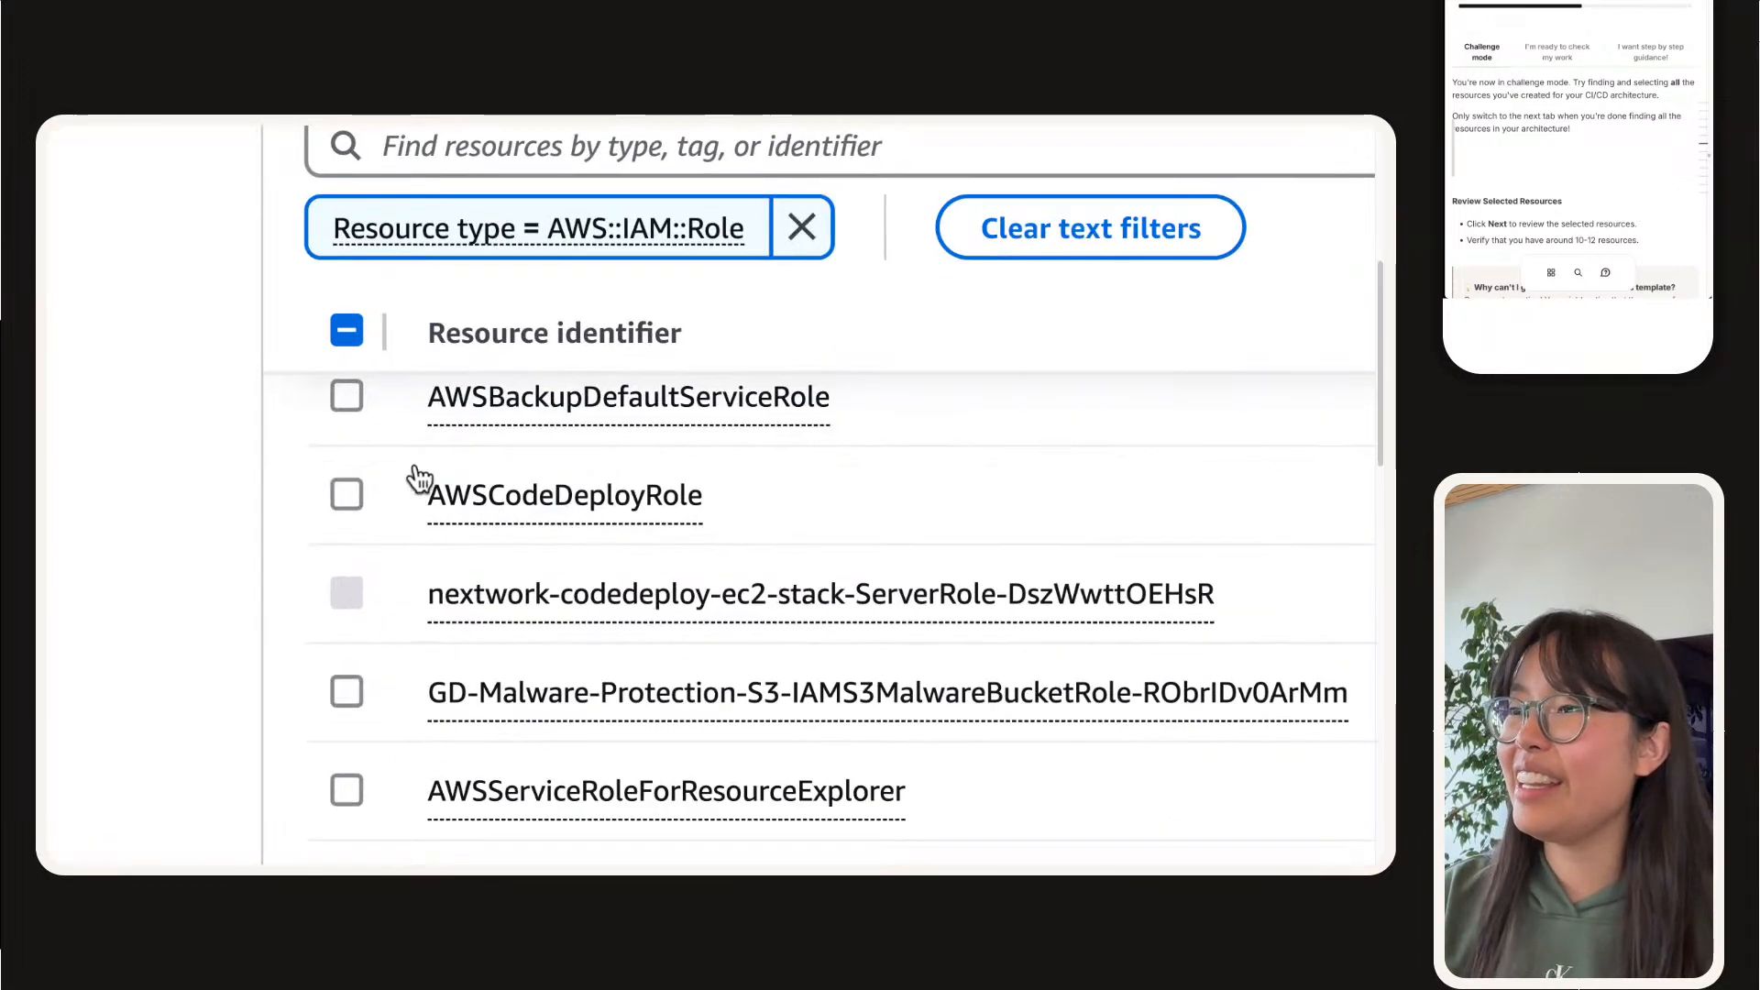
click(345, 497)
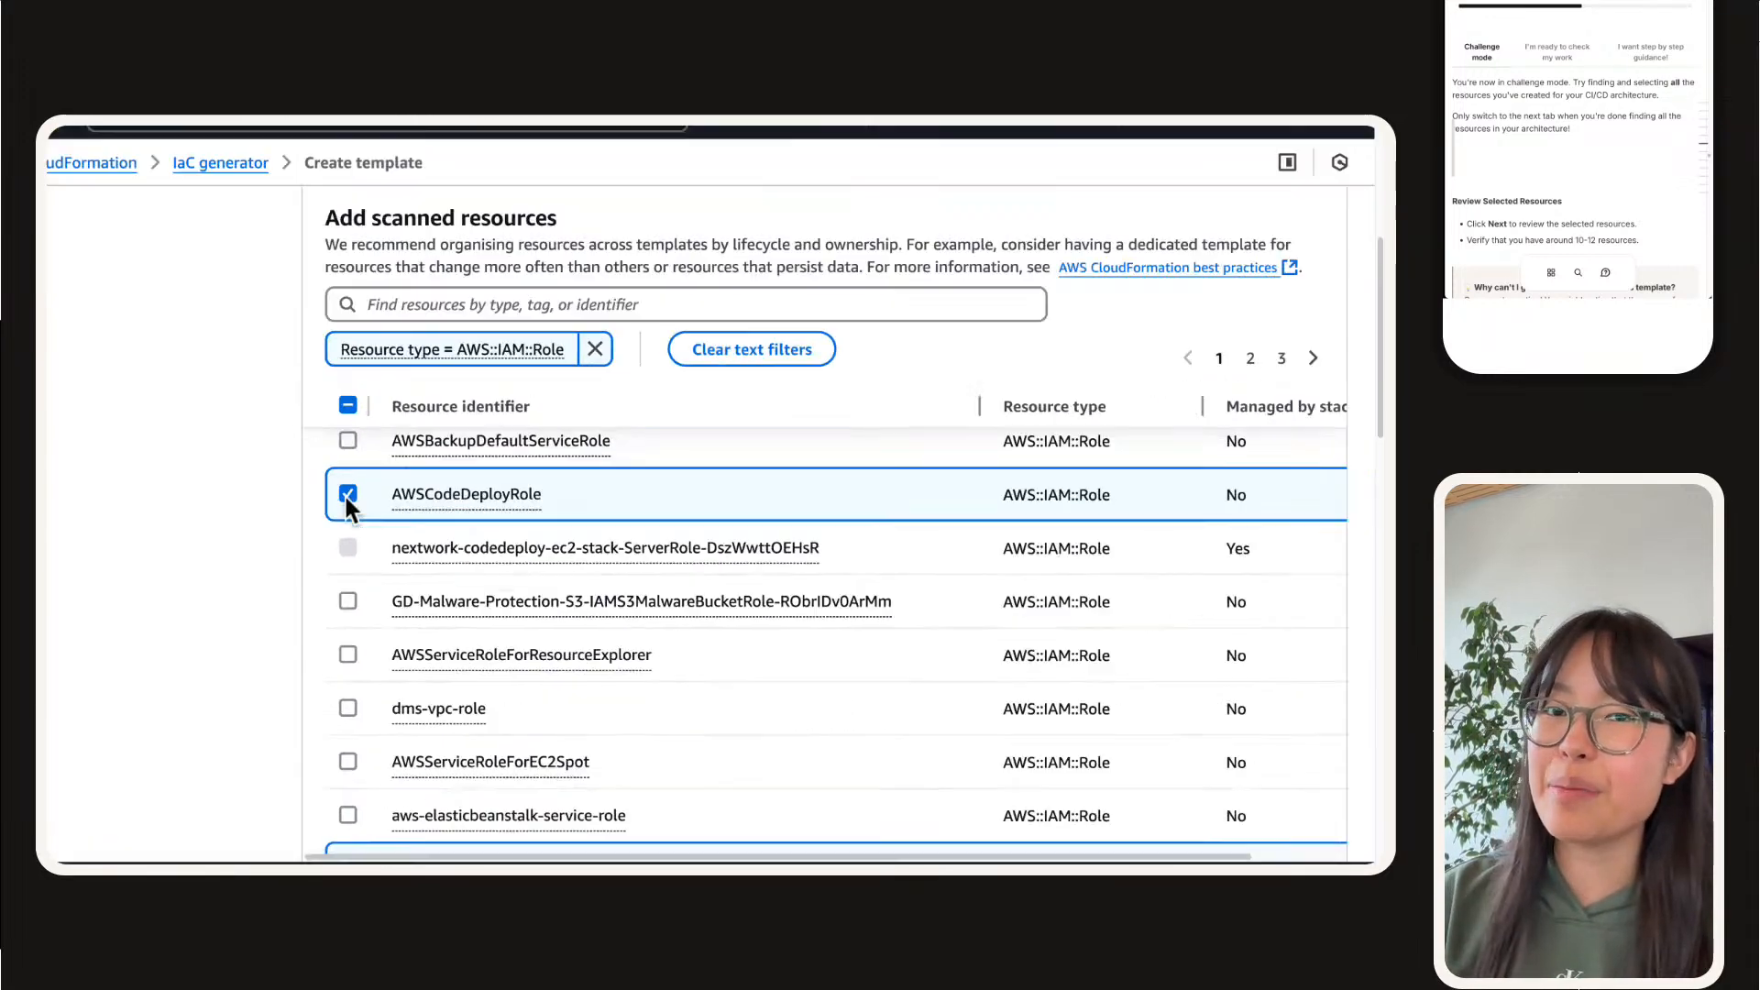
Step: Look through the remaining IAM roles and select ec2-instance-nextwork-cicd for the template
scroll(367, 595, down, 5)
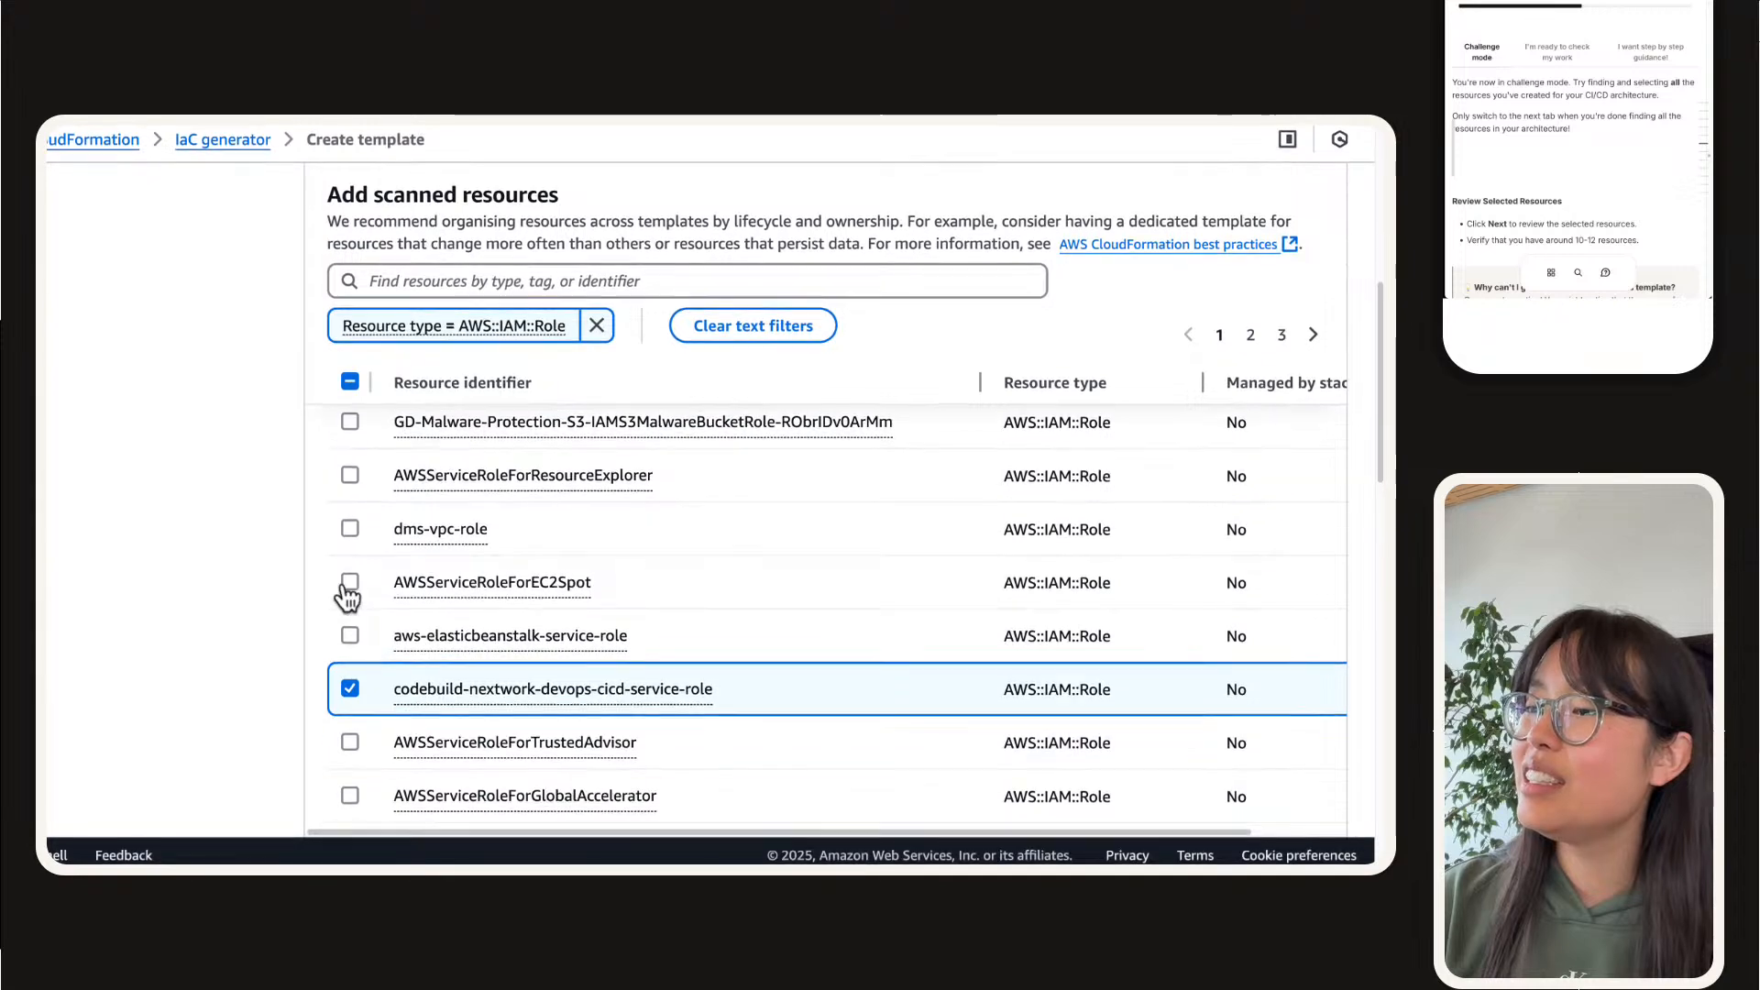
scroll(348, 596, down, 3)
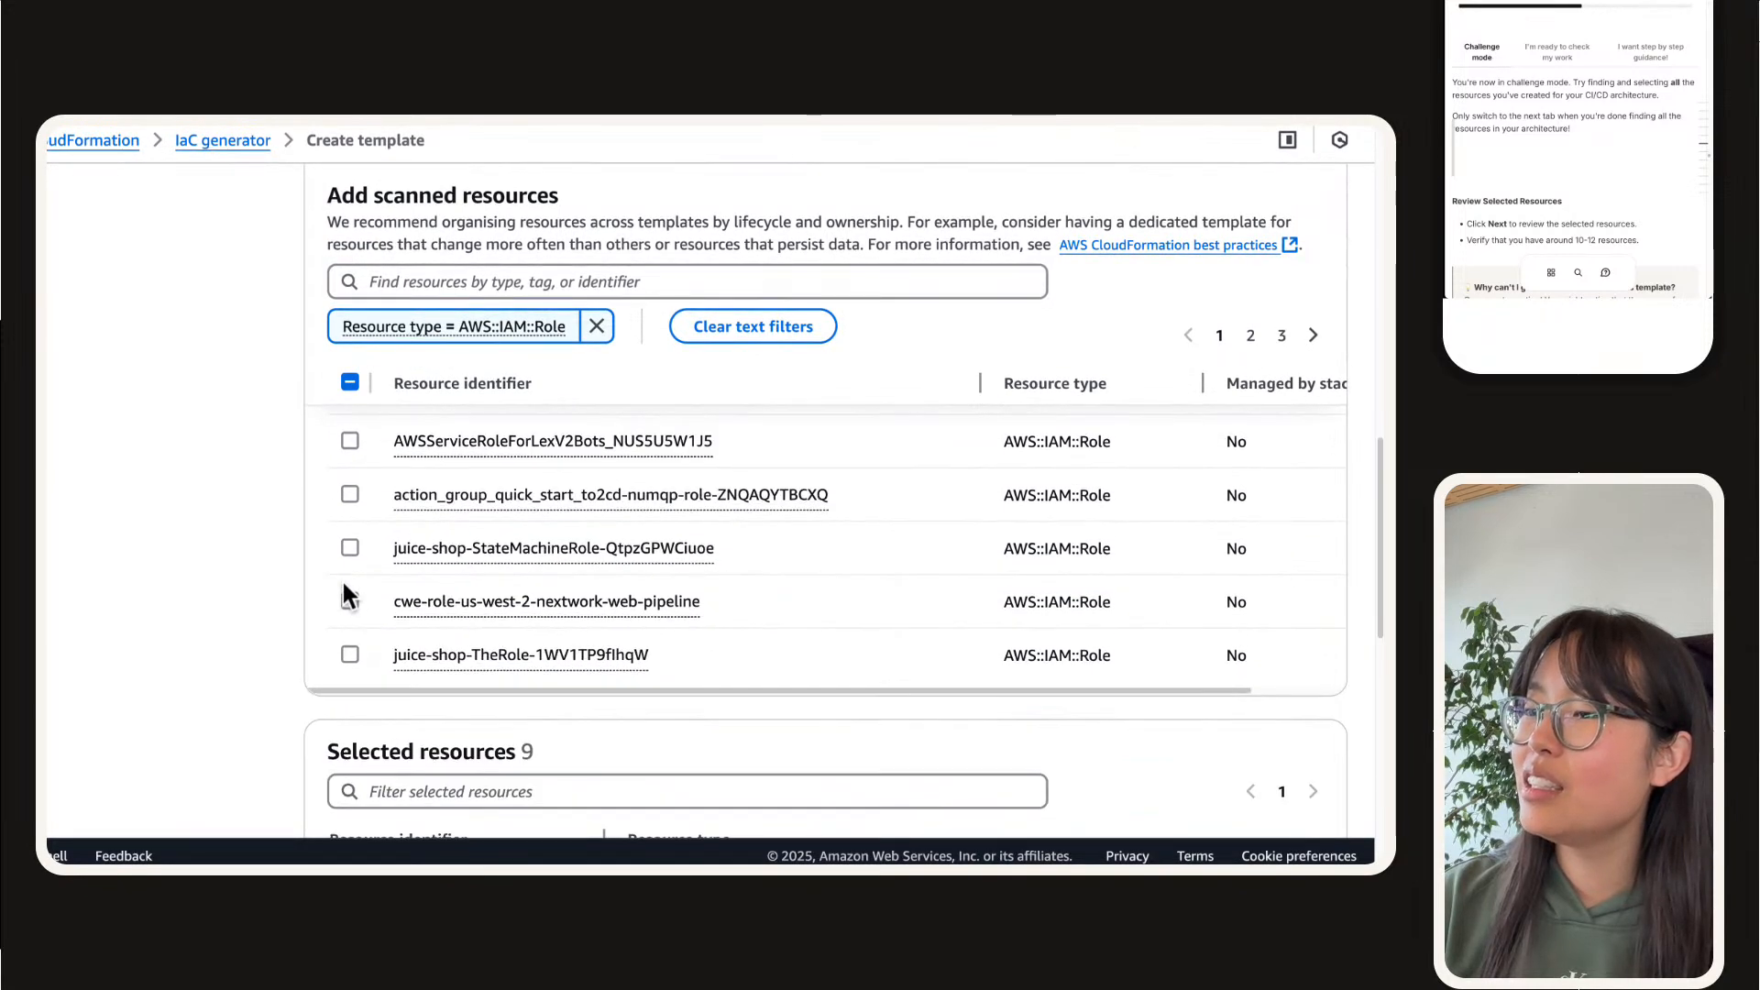
click(1249, 343)
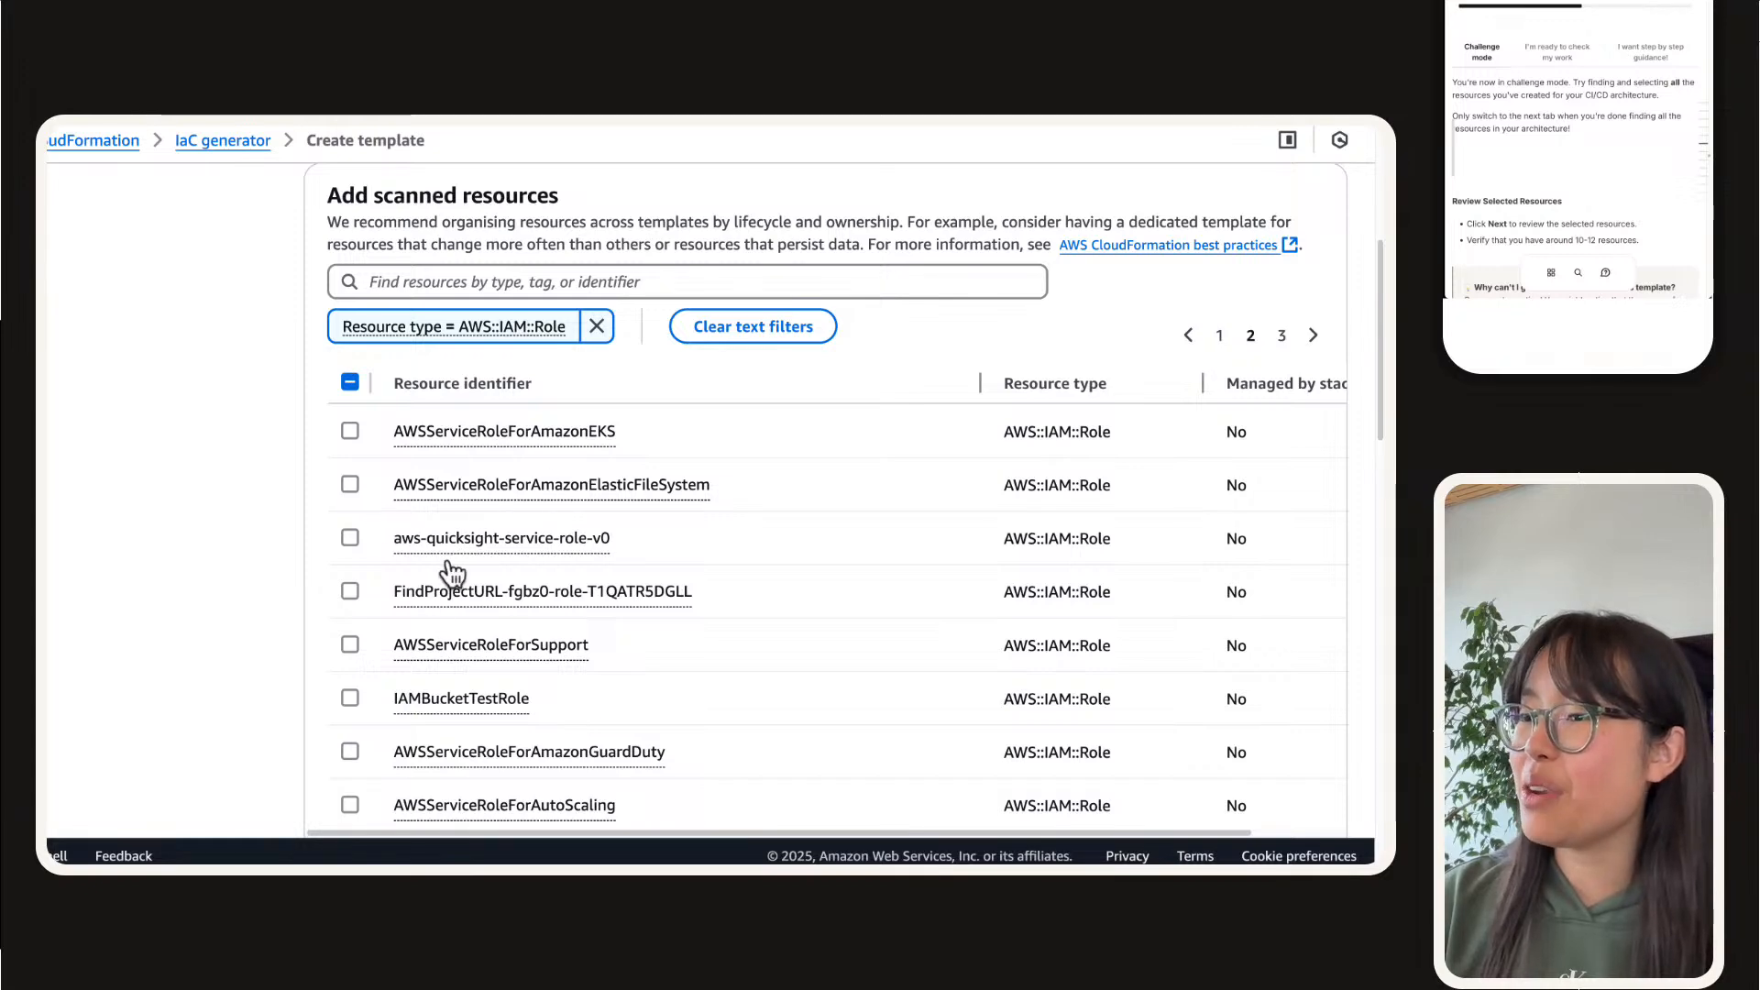
scroll(373, 574, down, 4)
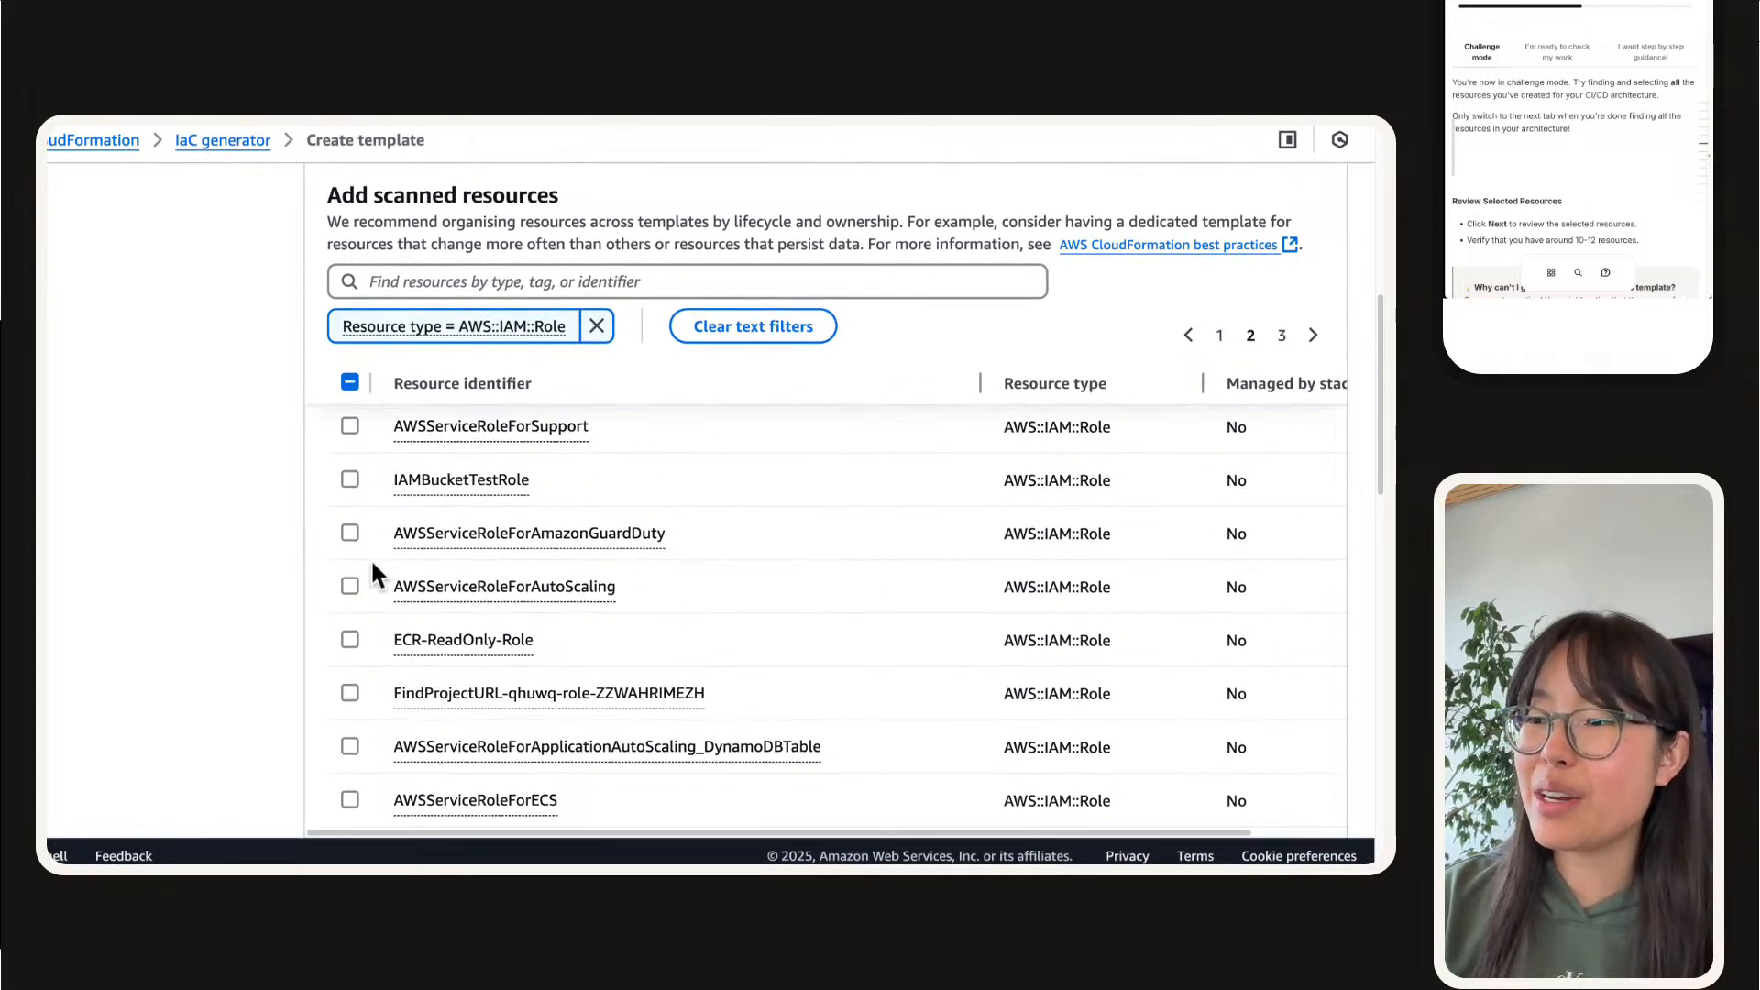
scroll(372, 565, down, 3)
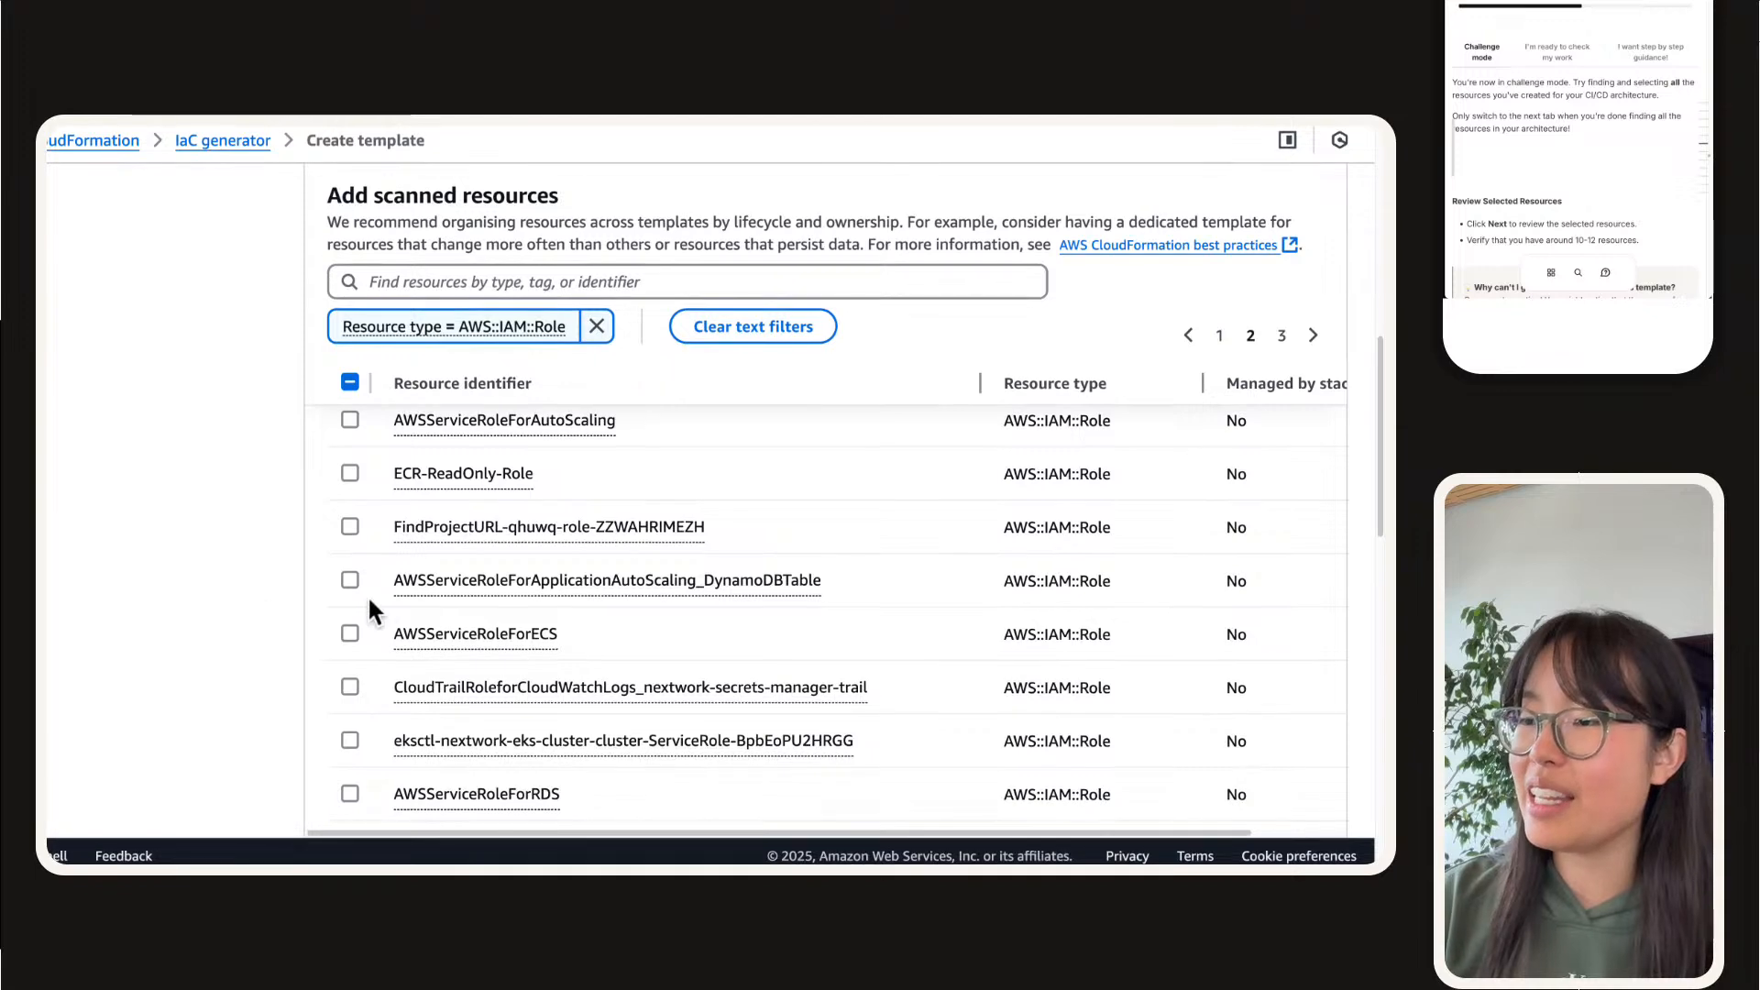
scroll(376, 613, down, 4)
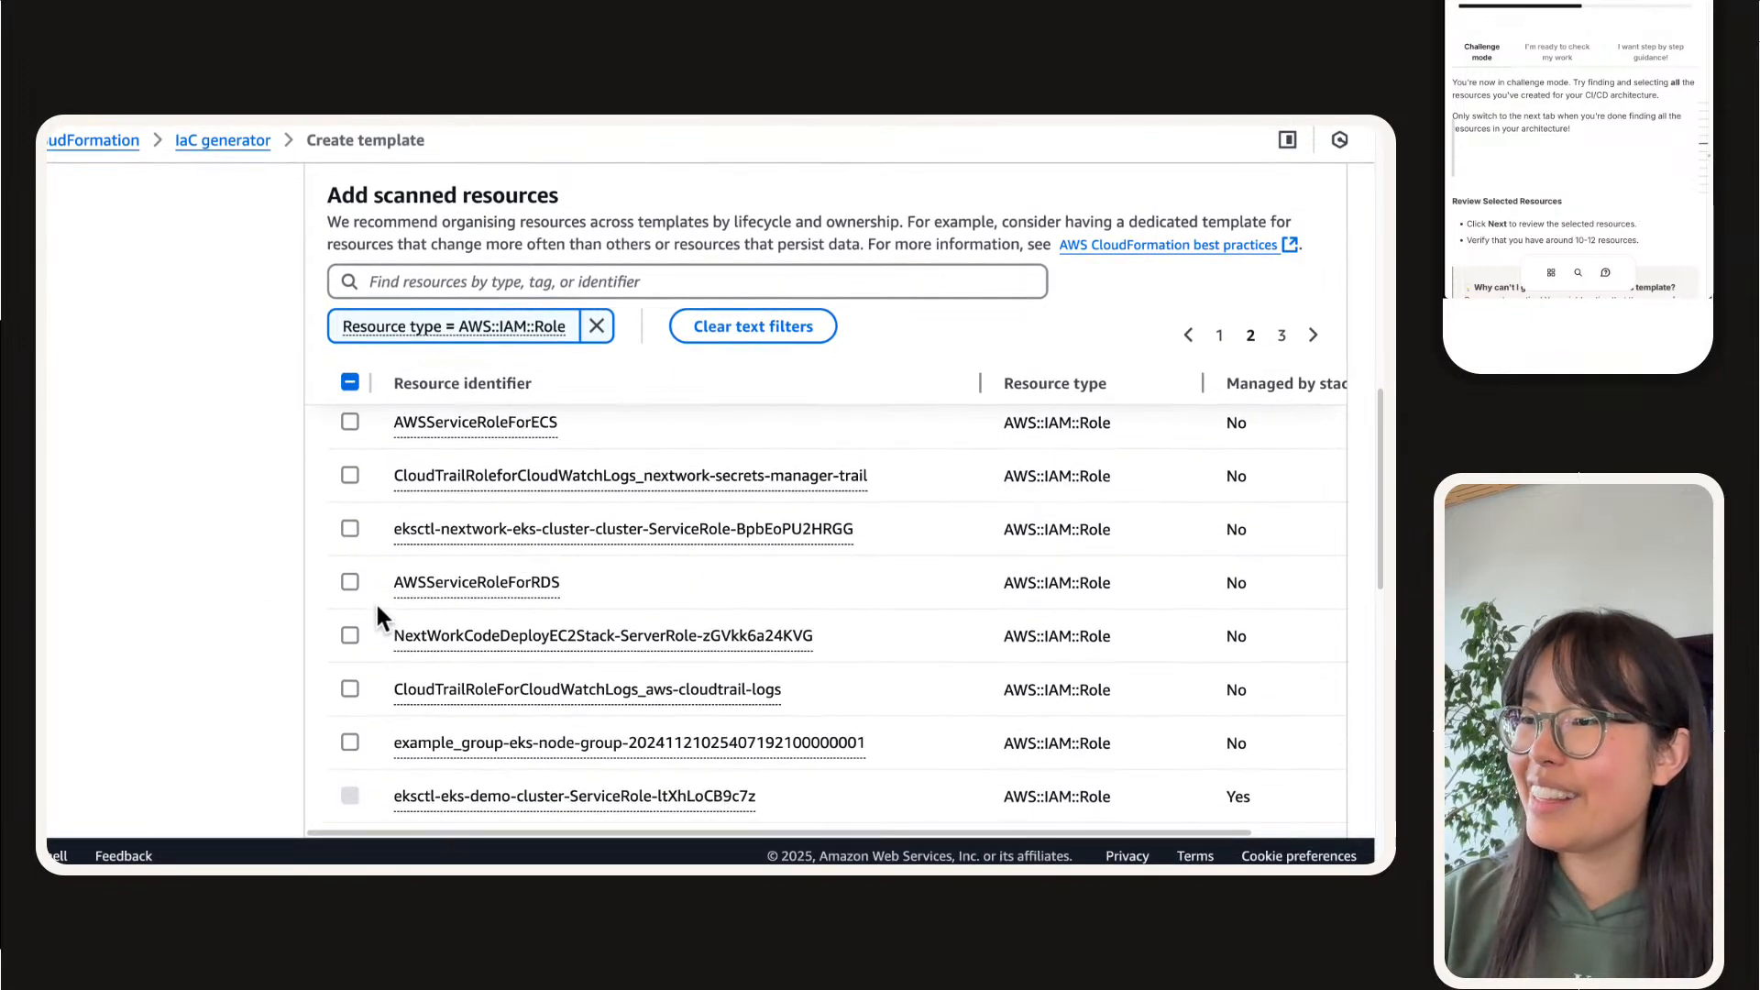
scroll(377, 607, down, 2)
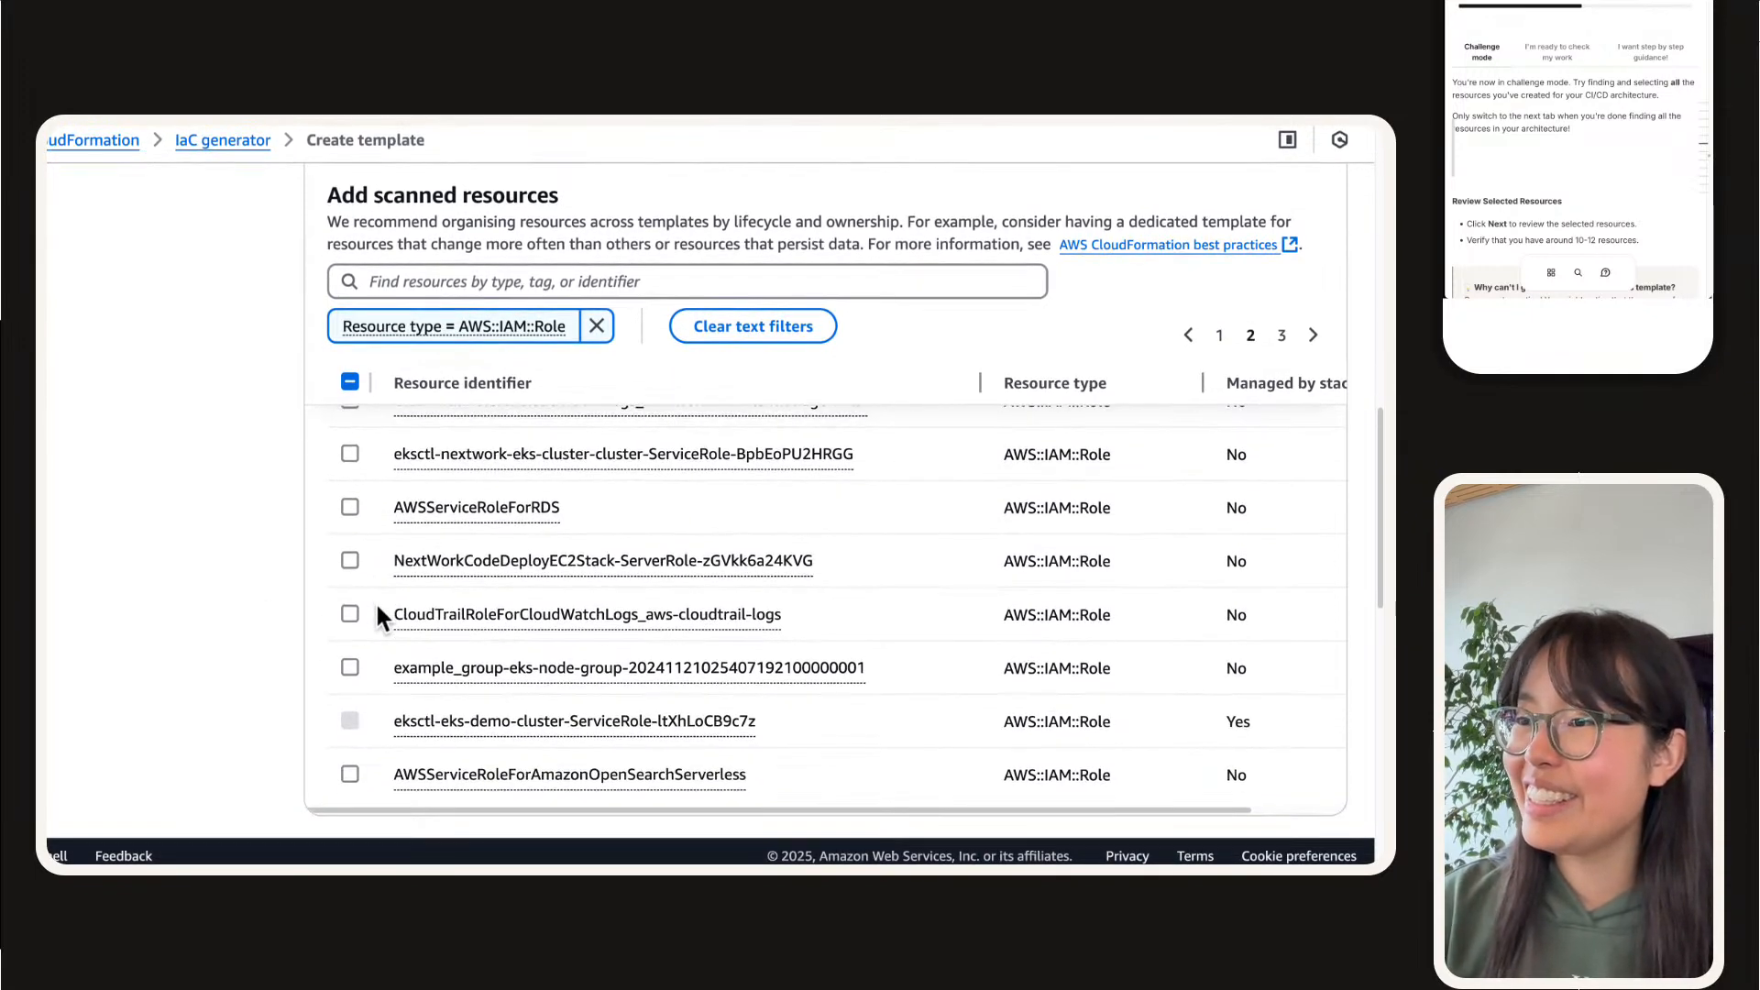
click(1282, 335)
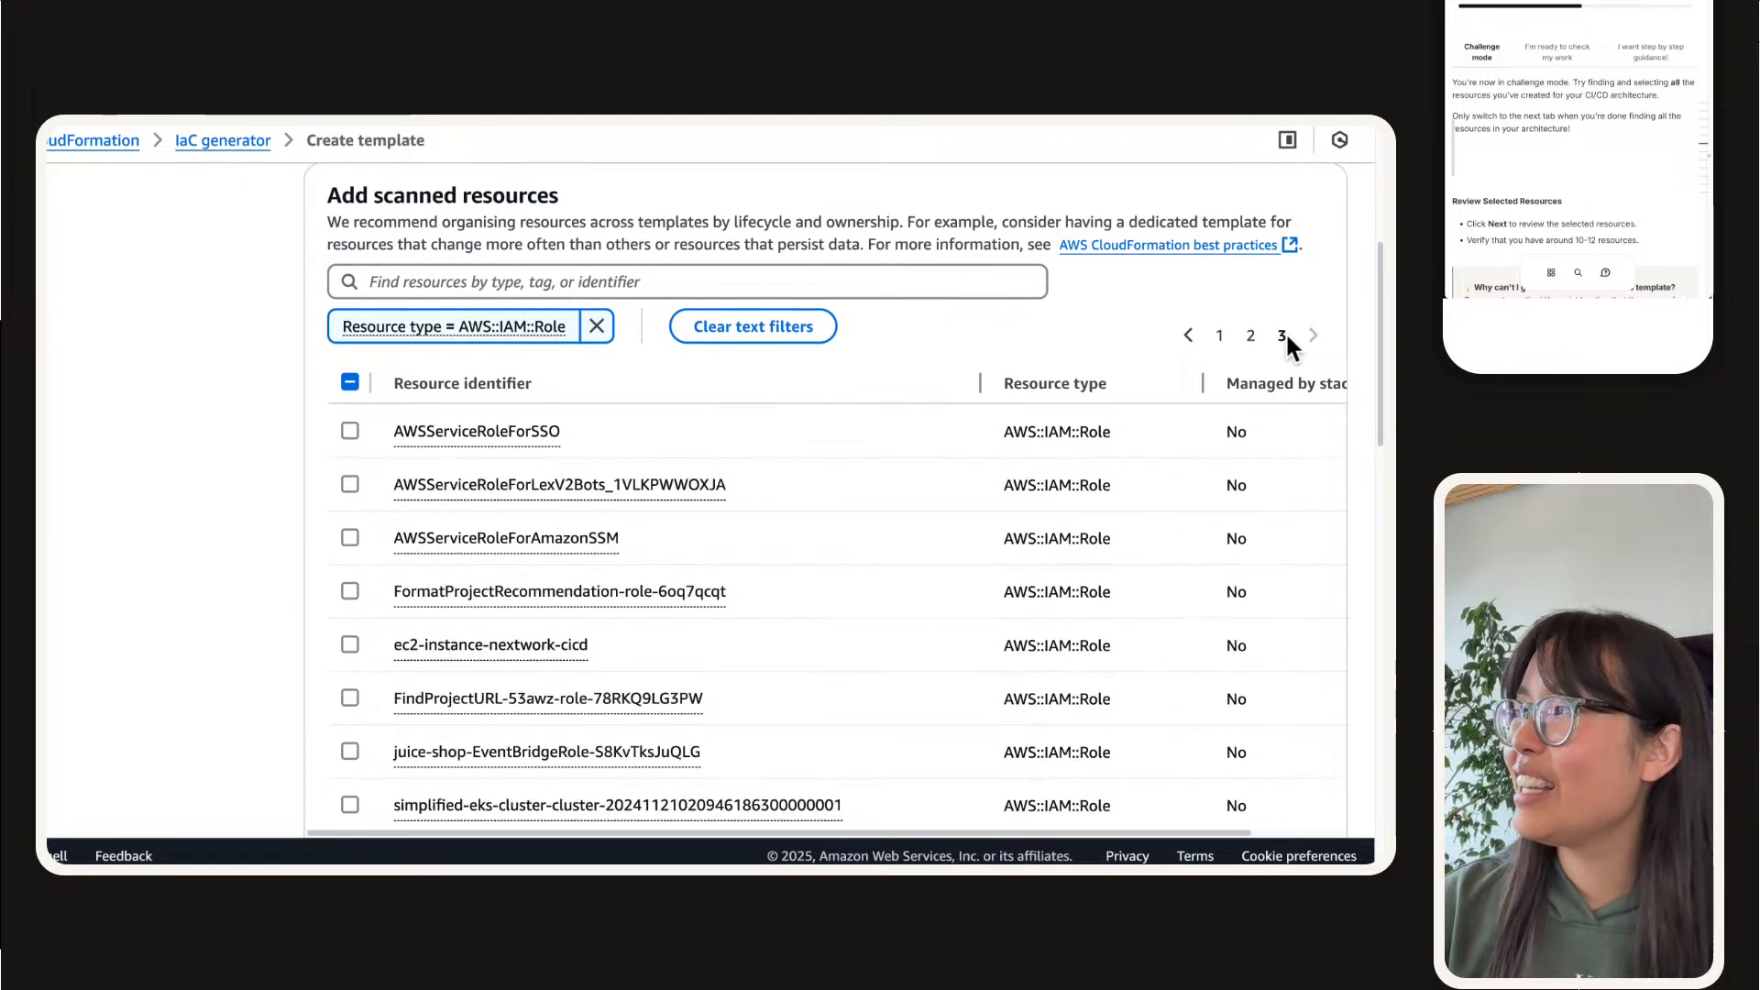
scroll(287, 568, down, 1)
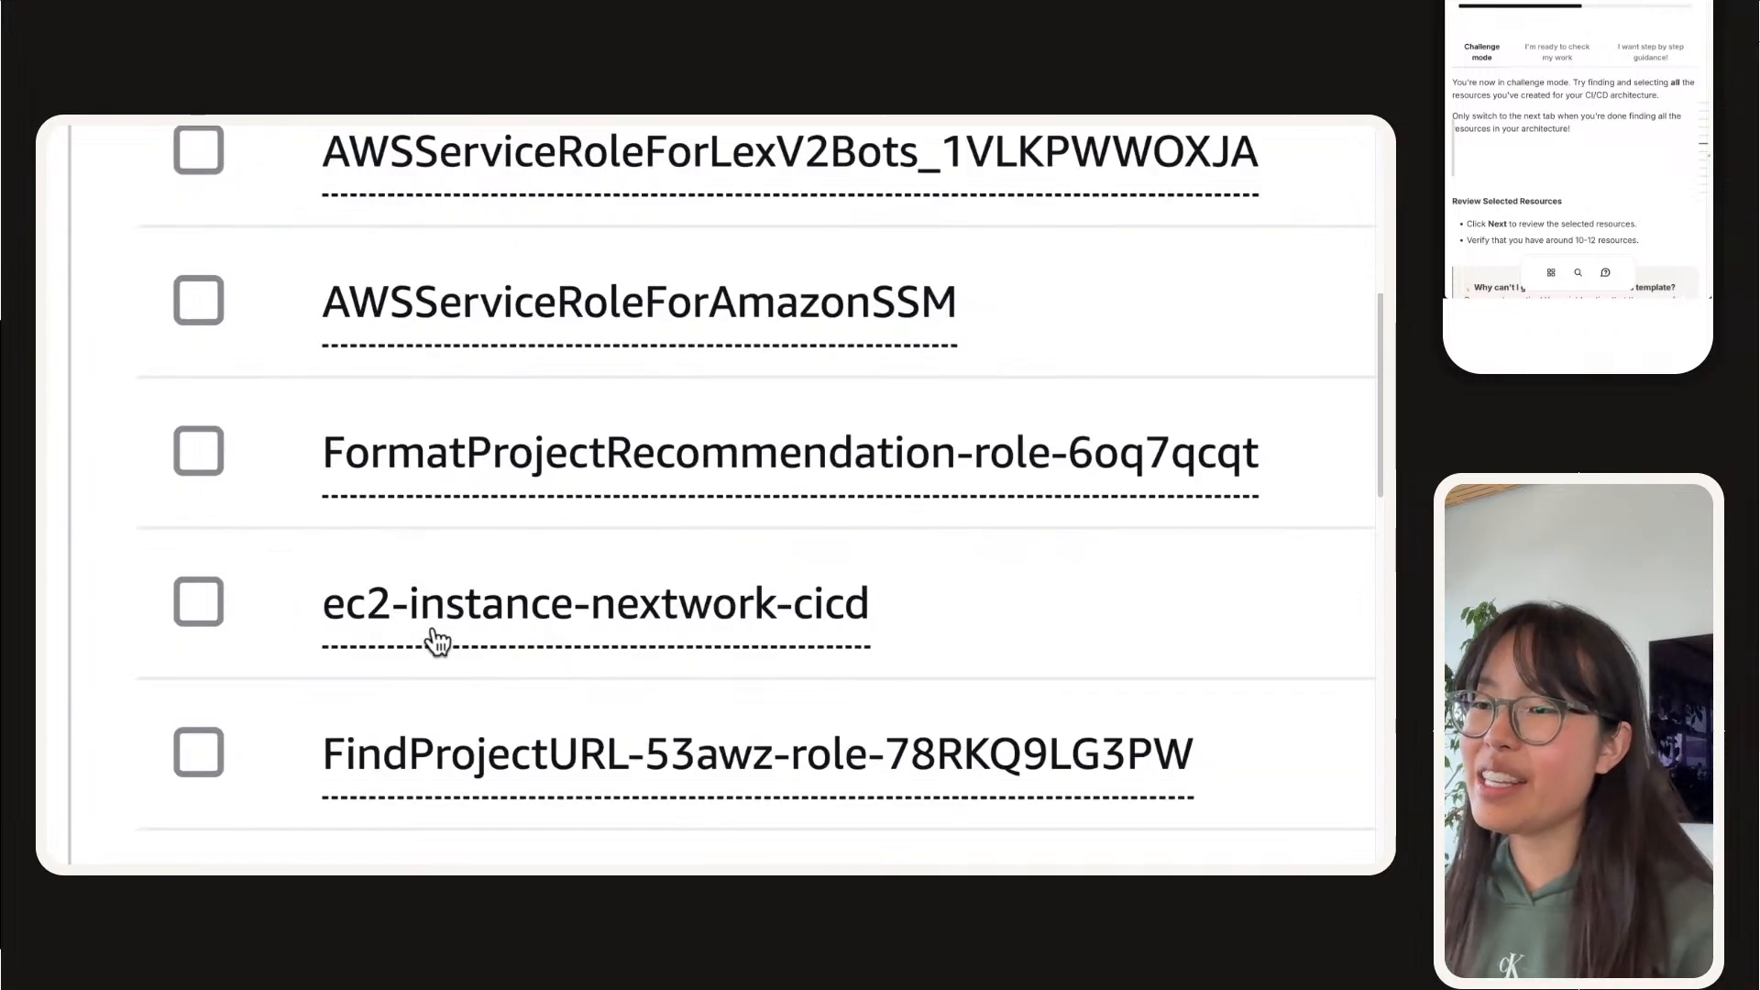
click(198, 613)
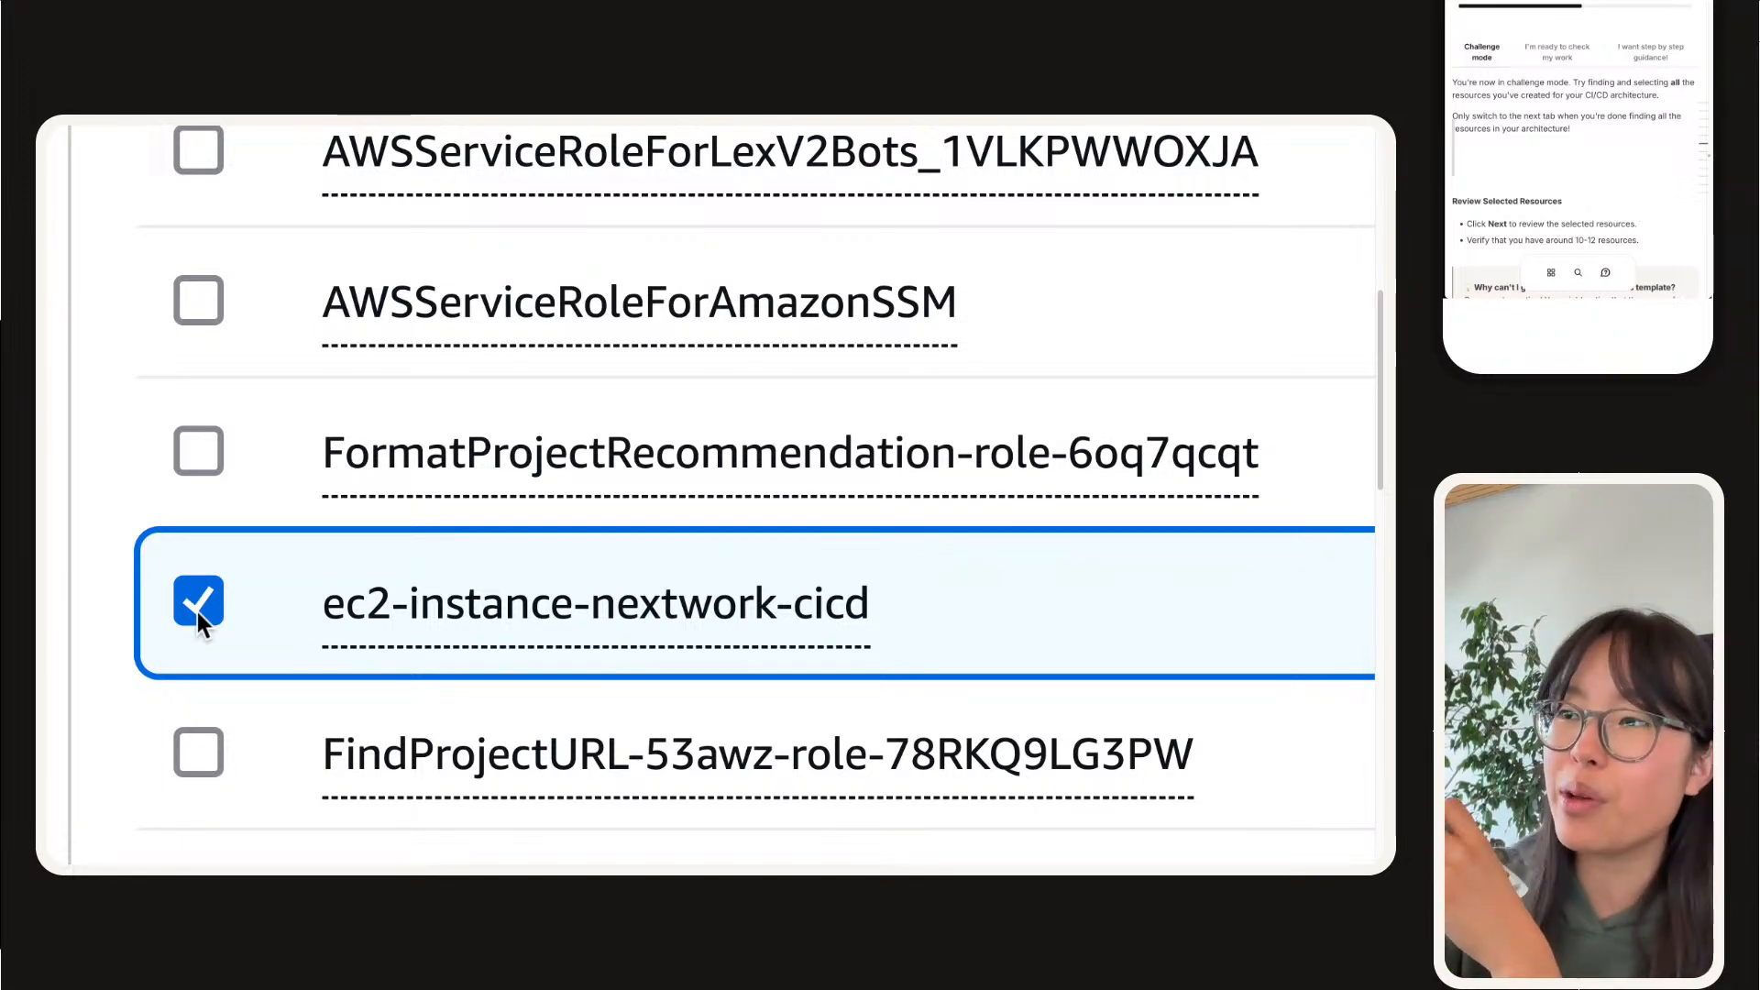
click(360, 612)
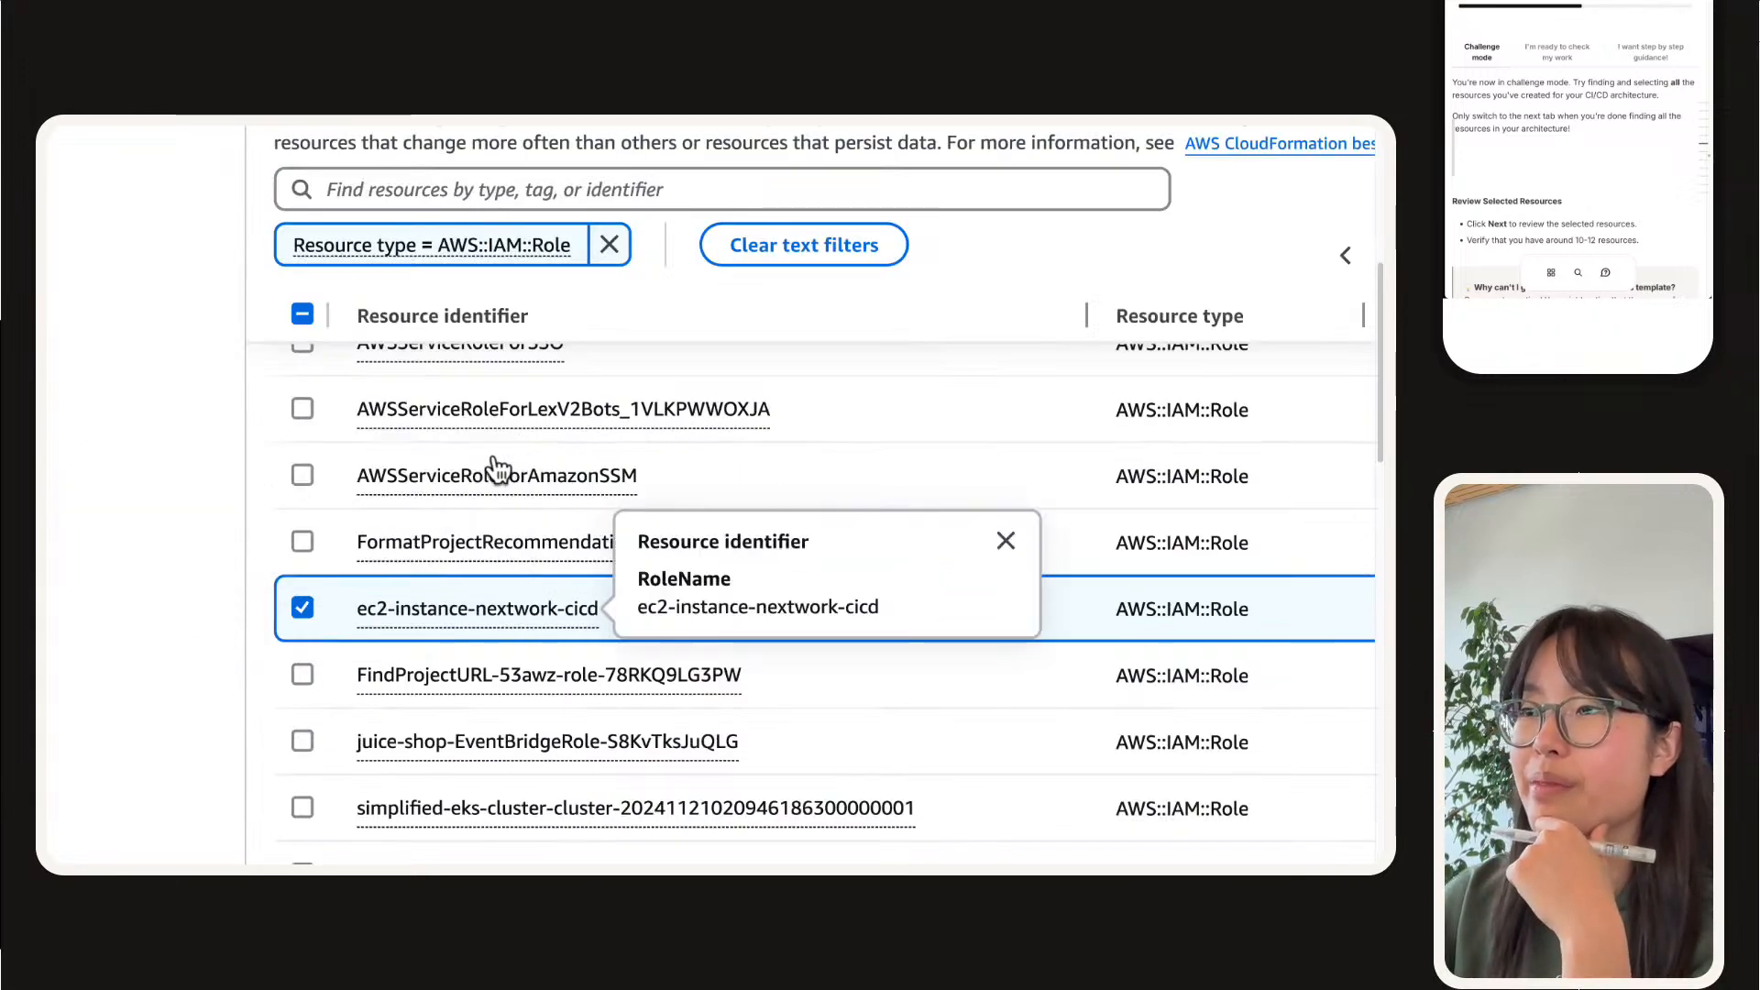
Step: Replace the IAM role filter with resource type AWS::IAM::ManagedPolicy
scroll(491, 381, up, 4)
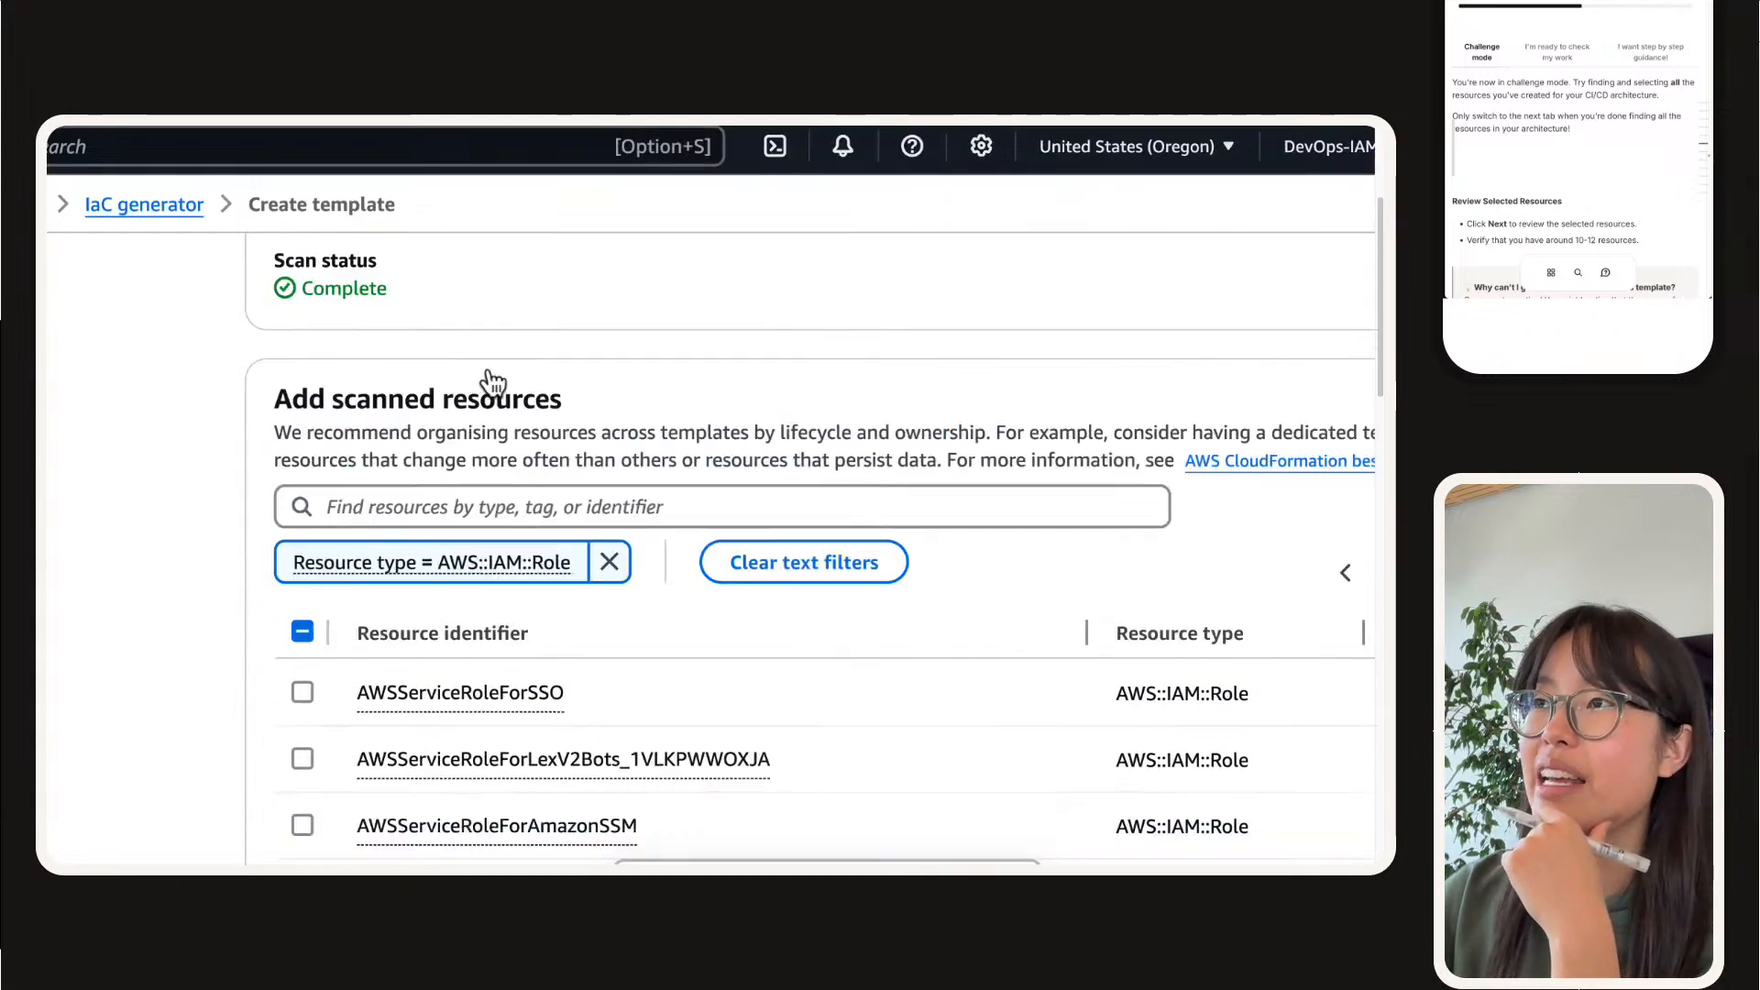
click(609, 562)
click(591, 526)
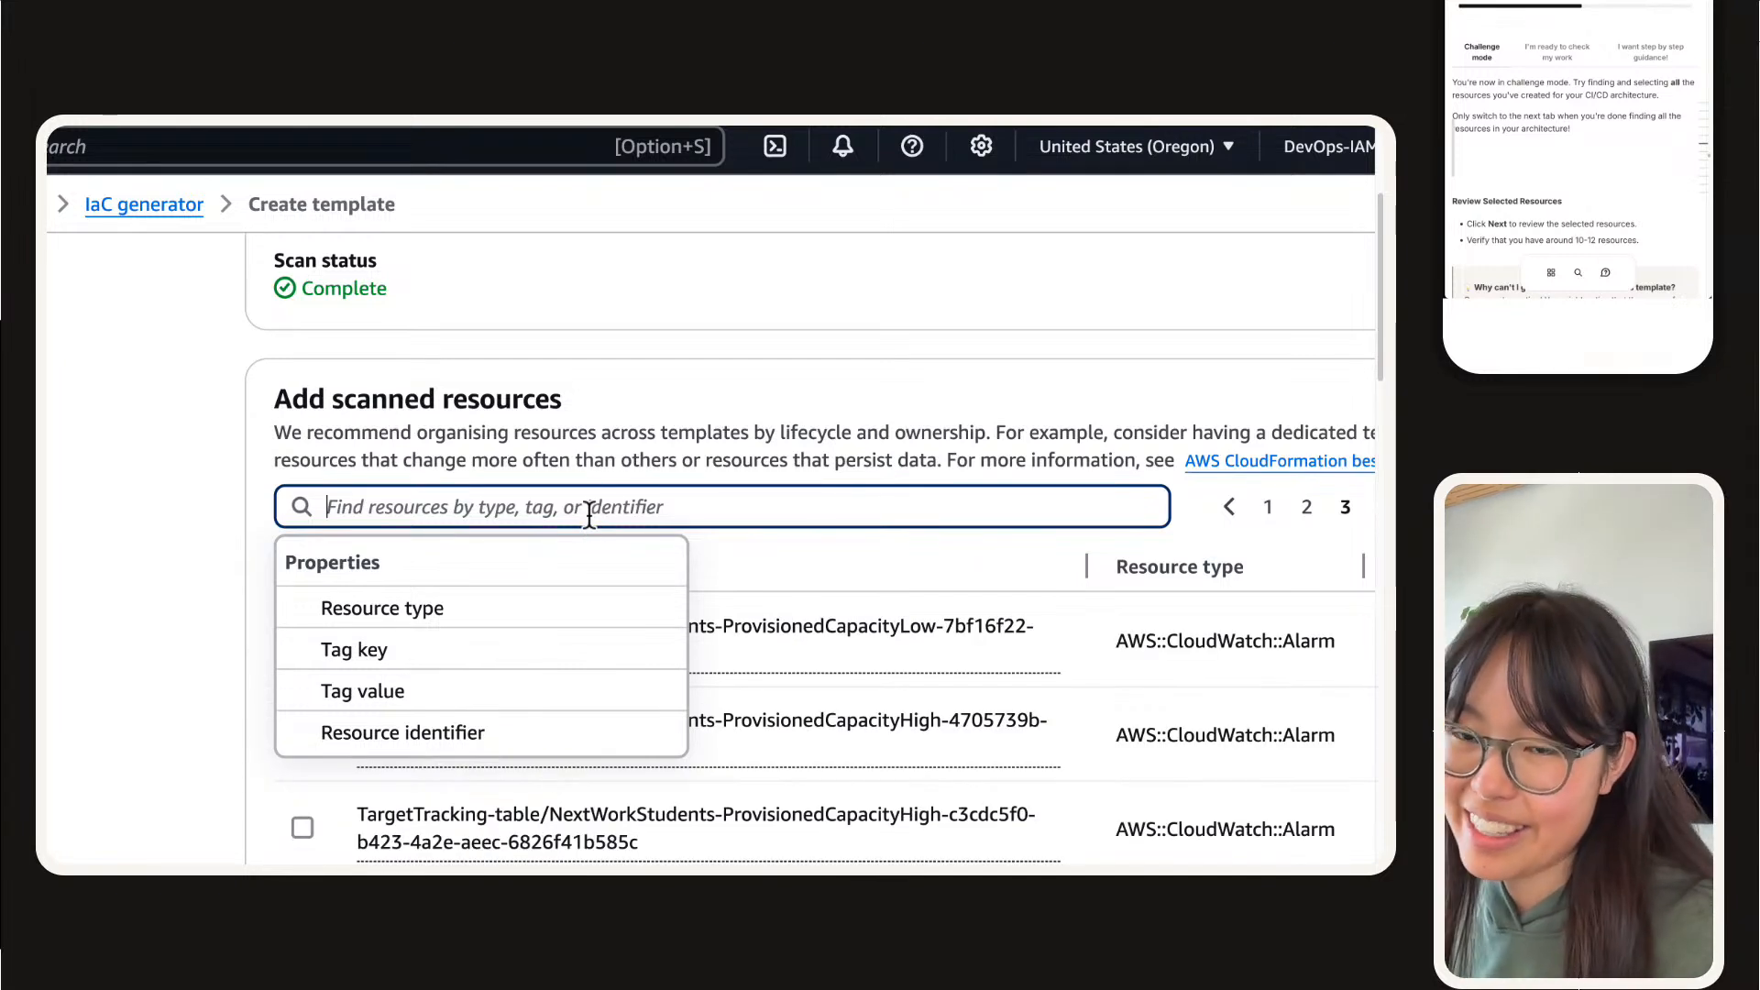
text(iam)
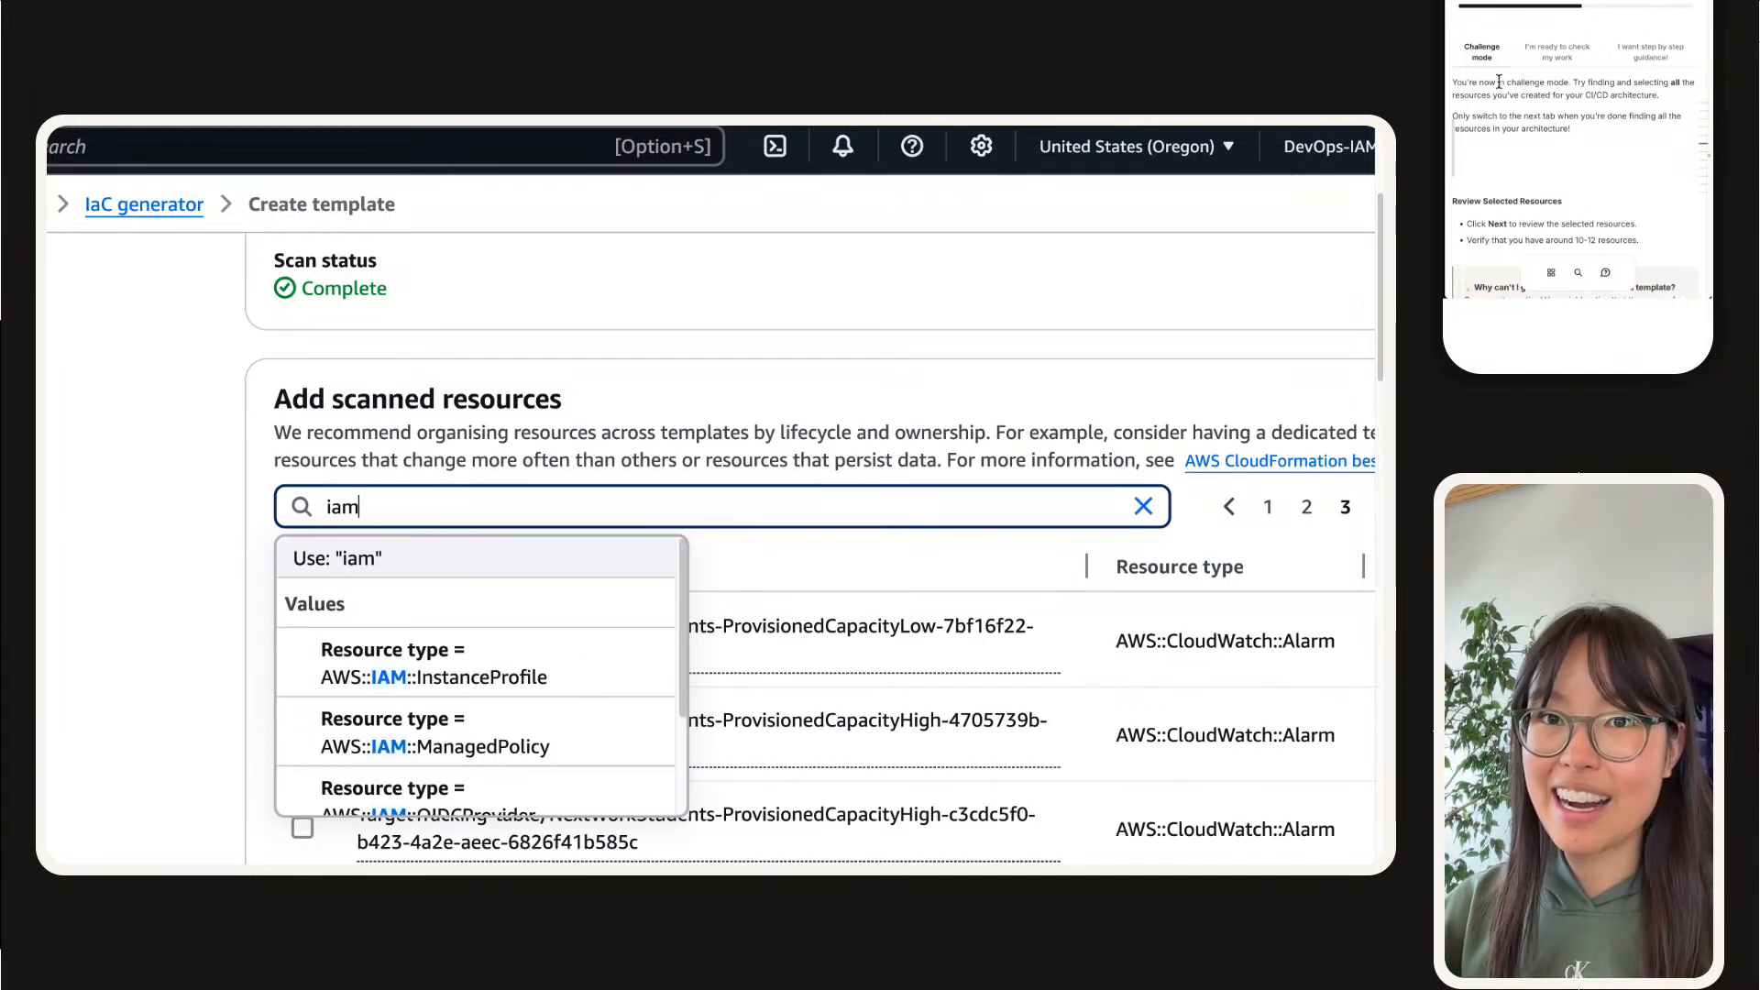
scroll(568, 705, down, 1)
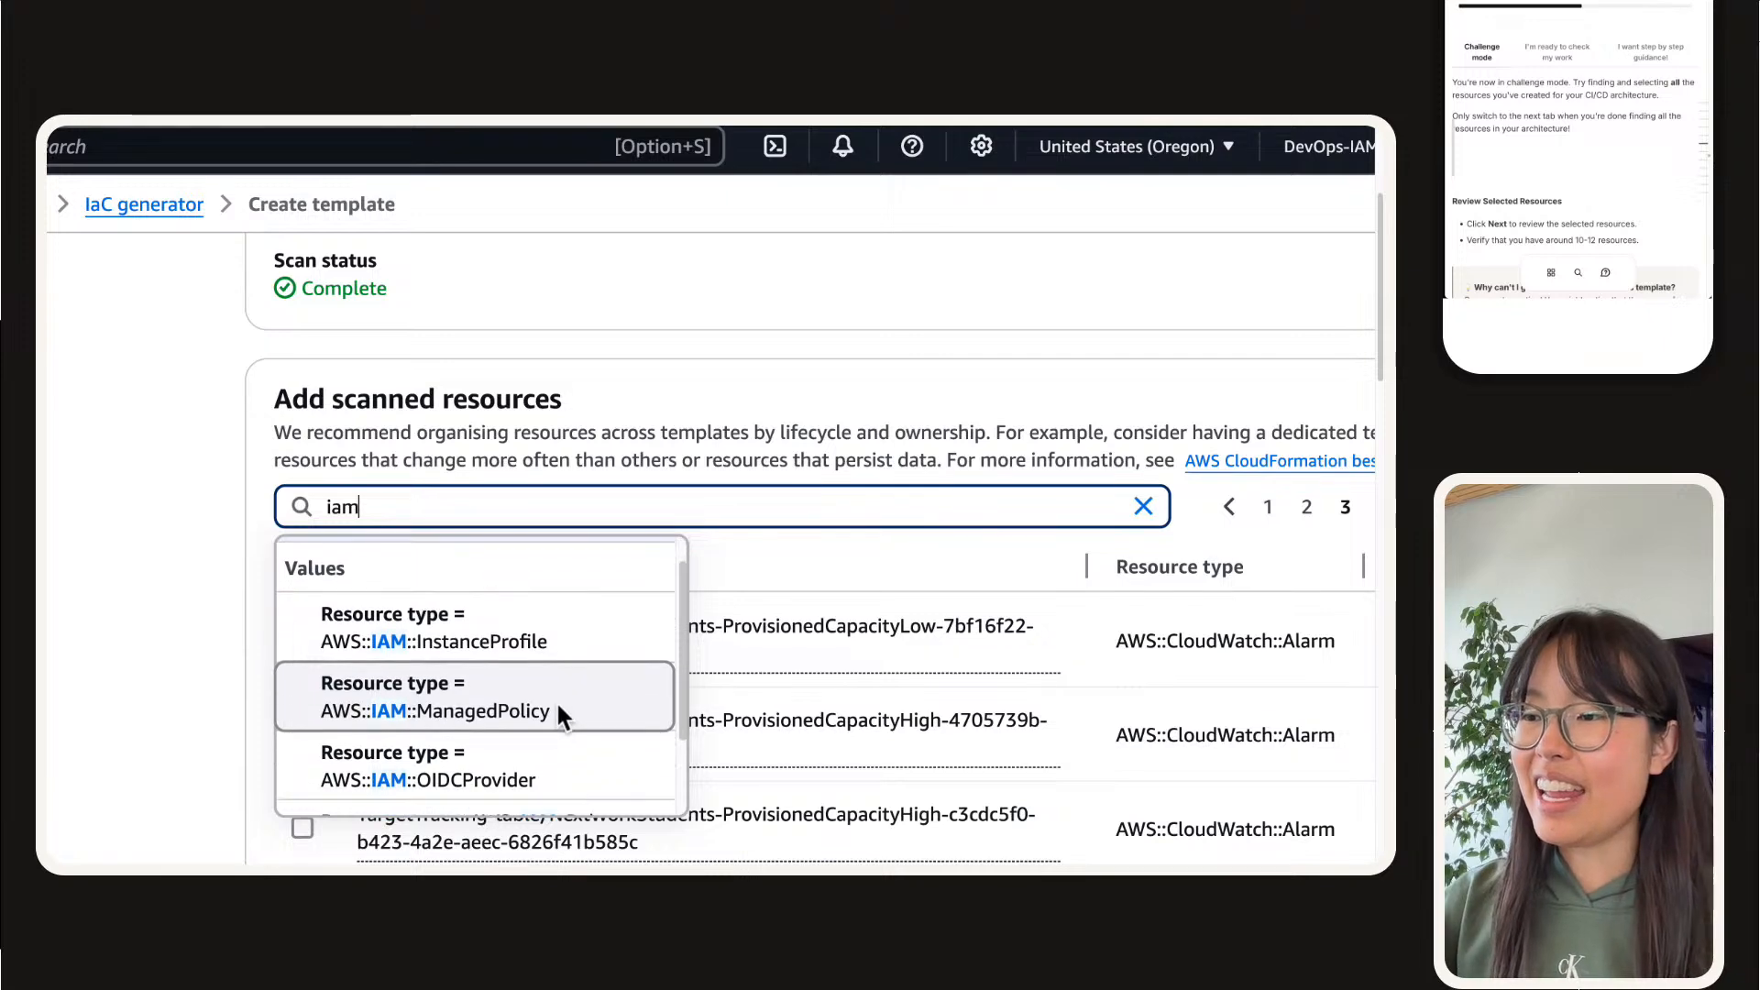
click(515, 668)
Step: Select the codeartifact-nextwork-consumer-policy managed policy for the template
scroll(683, 458, right, 2)
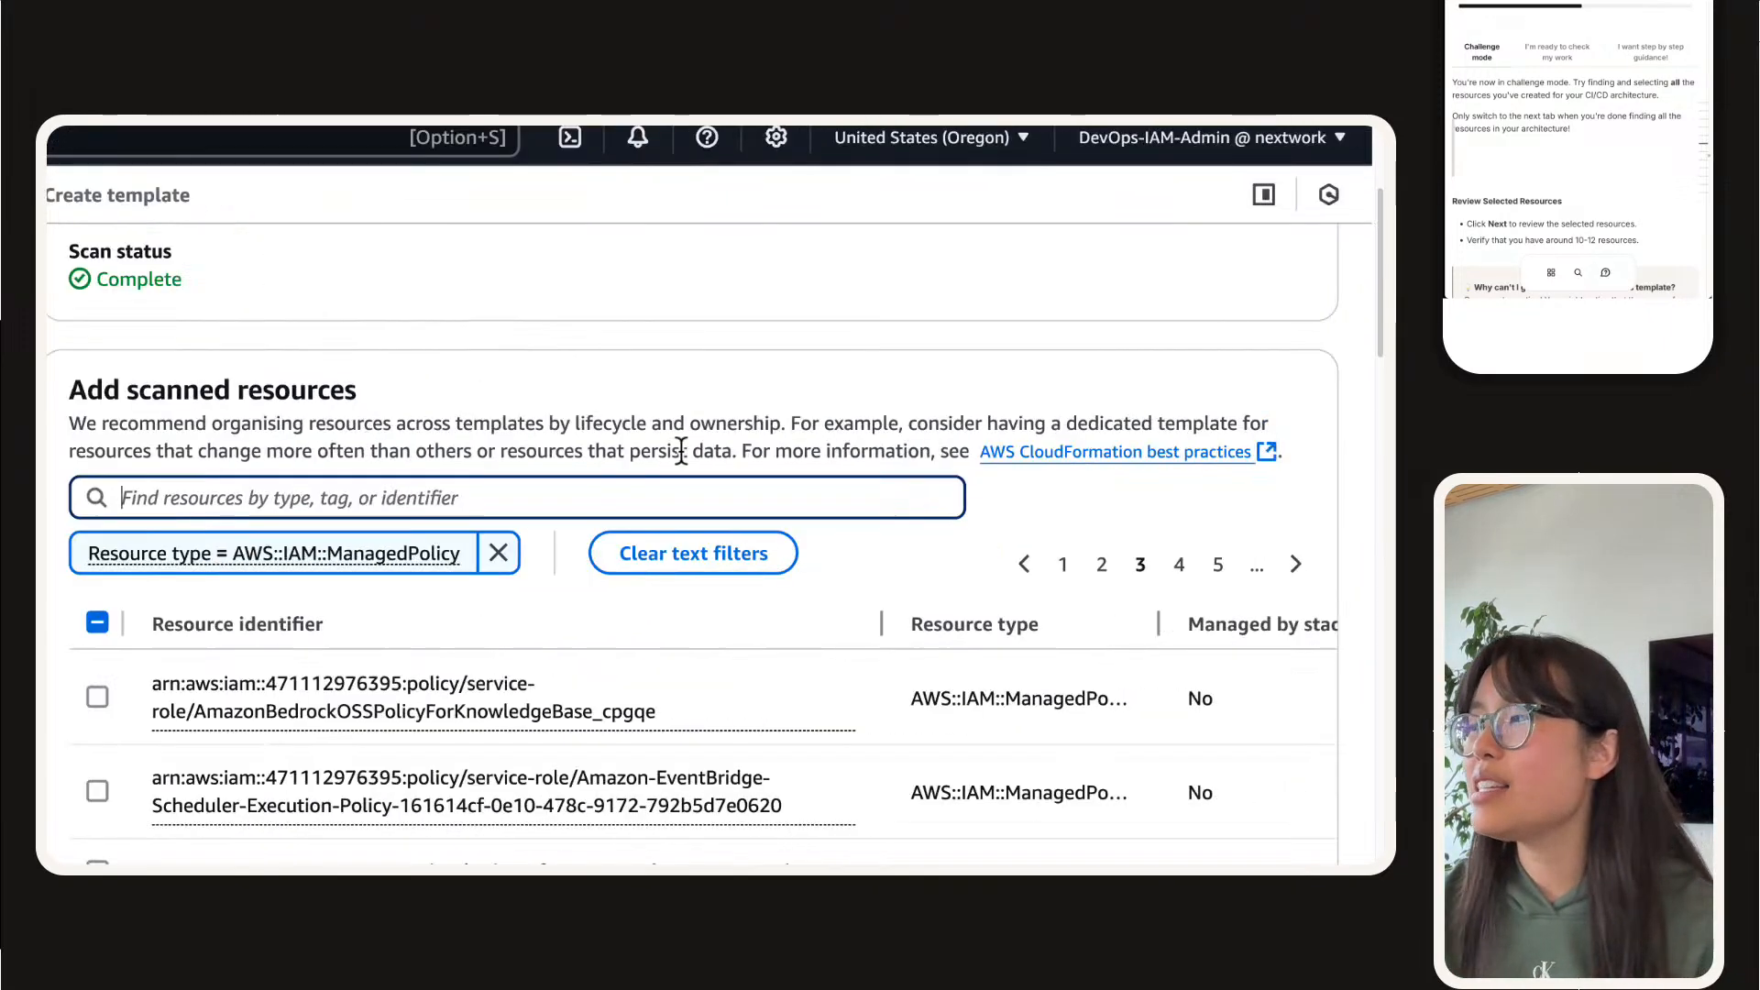
scroll(669, 456, down, 2)
scroll(666, 463, down, 1)
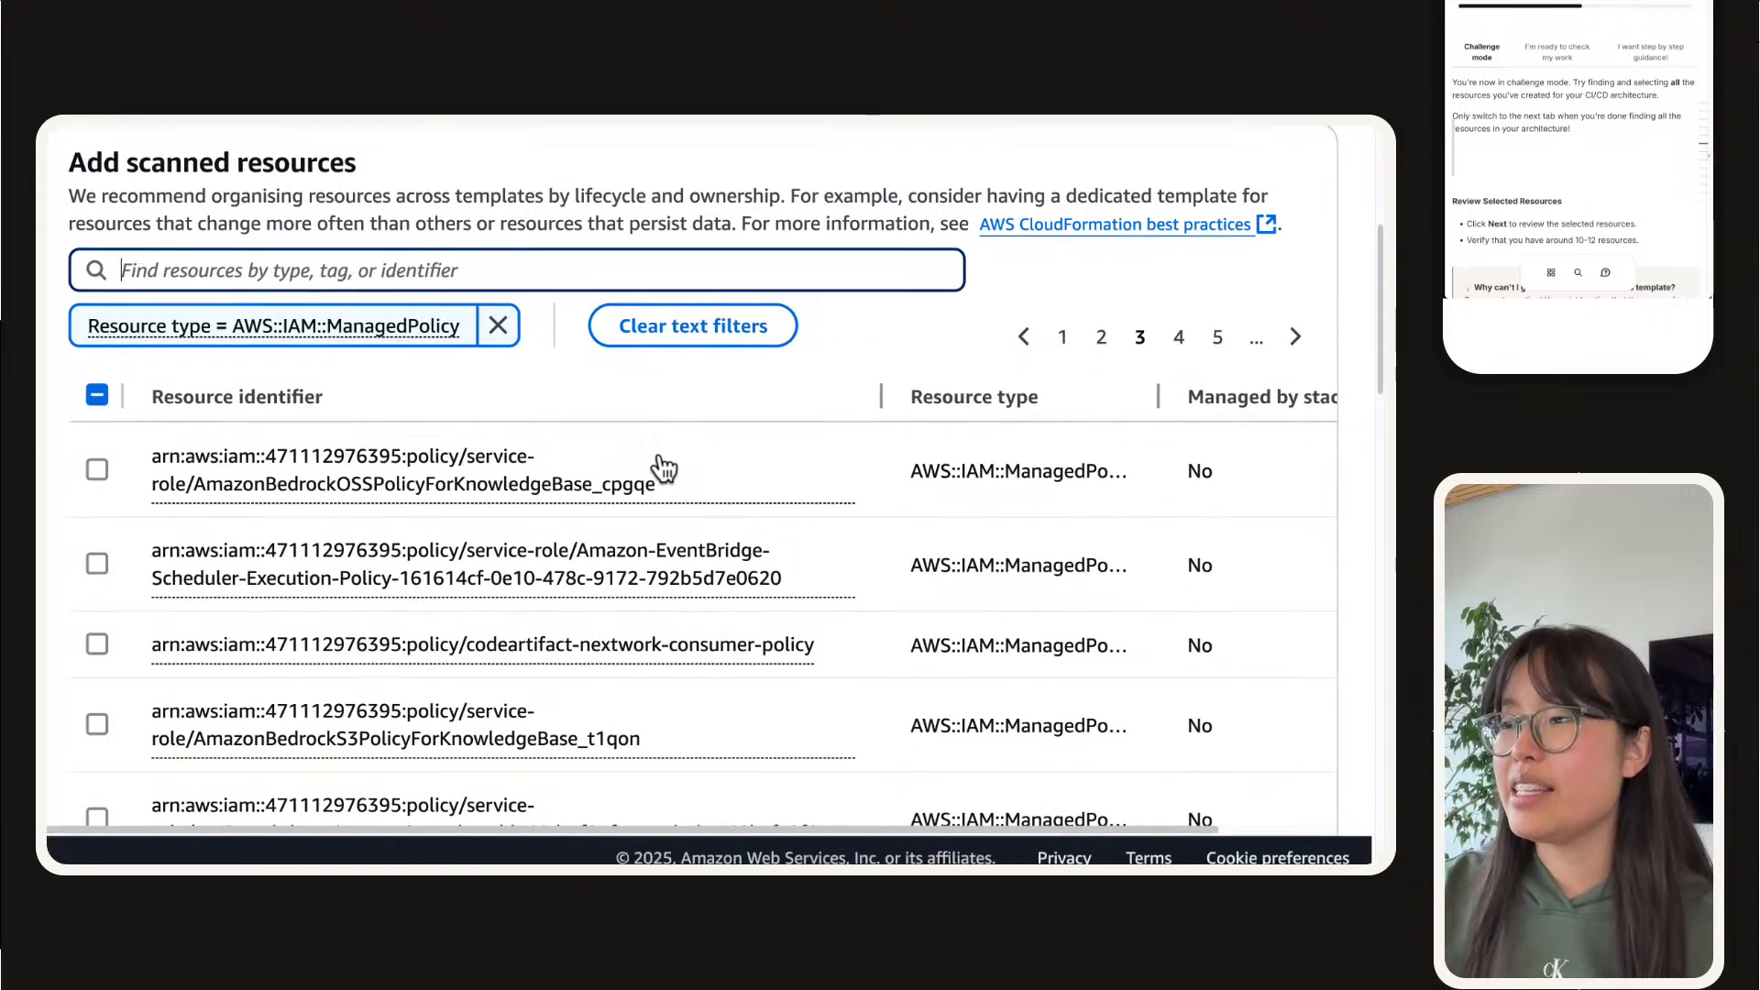
scroll(349, 588, down, 1)
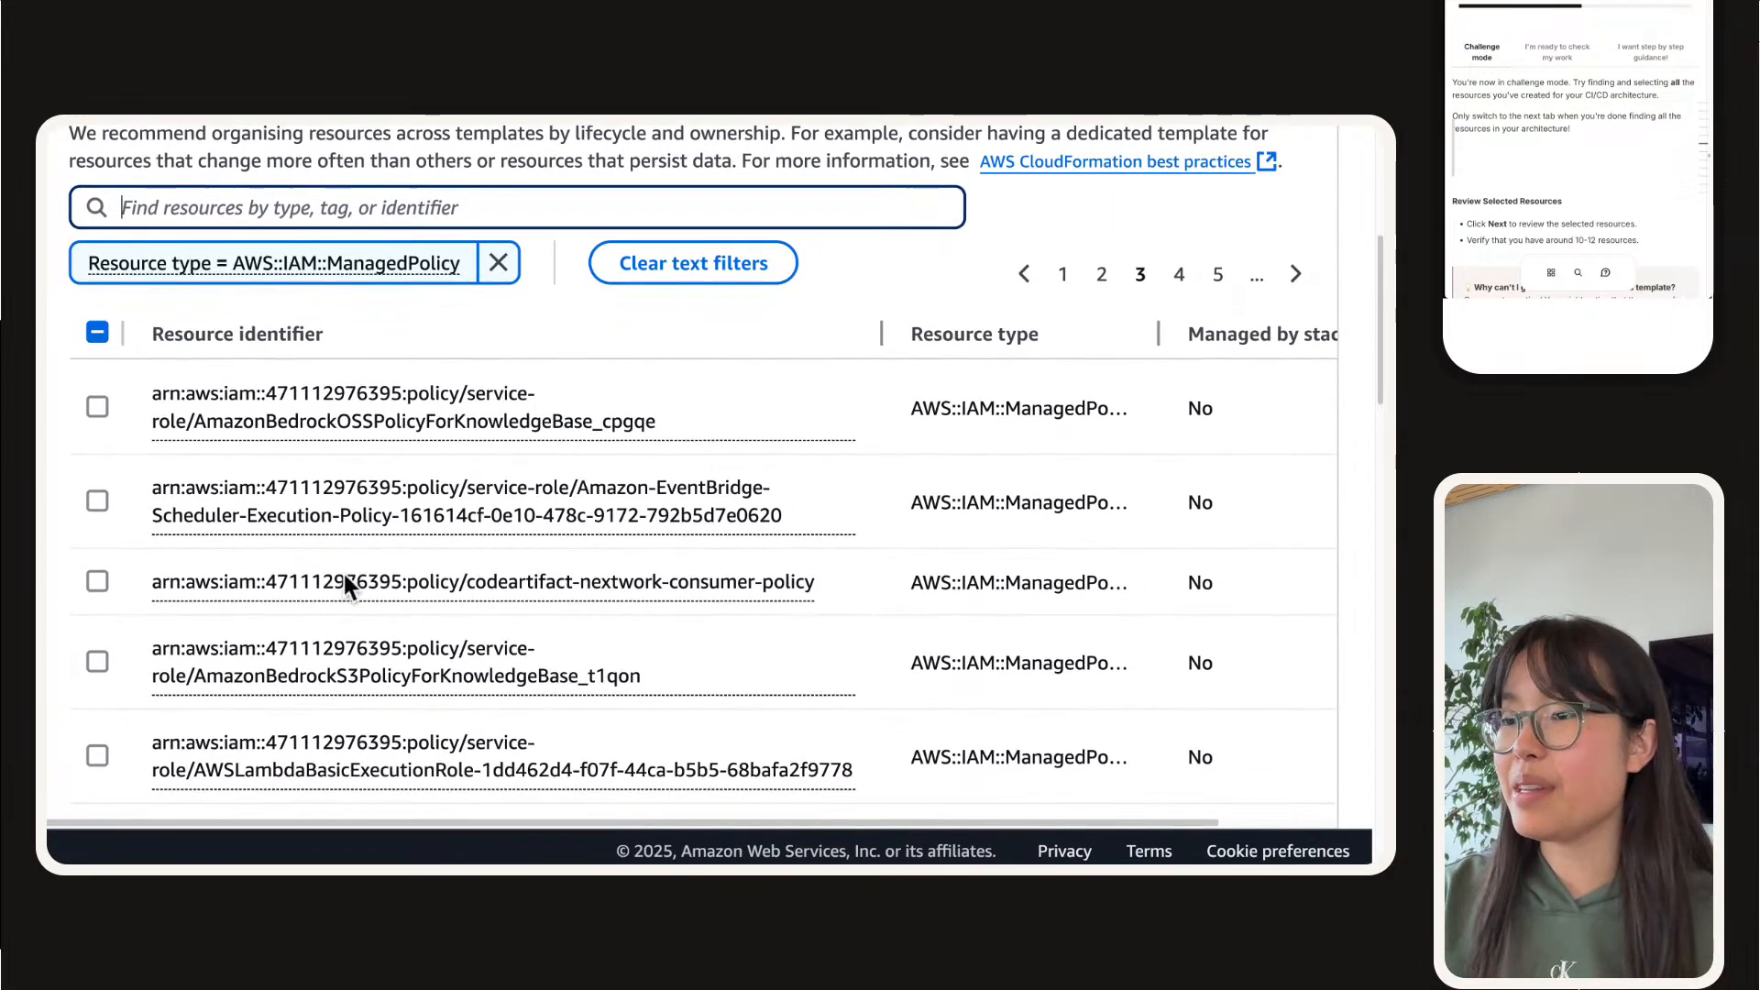
scroll(344, 586, up, 1)
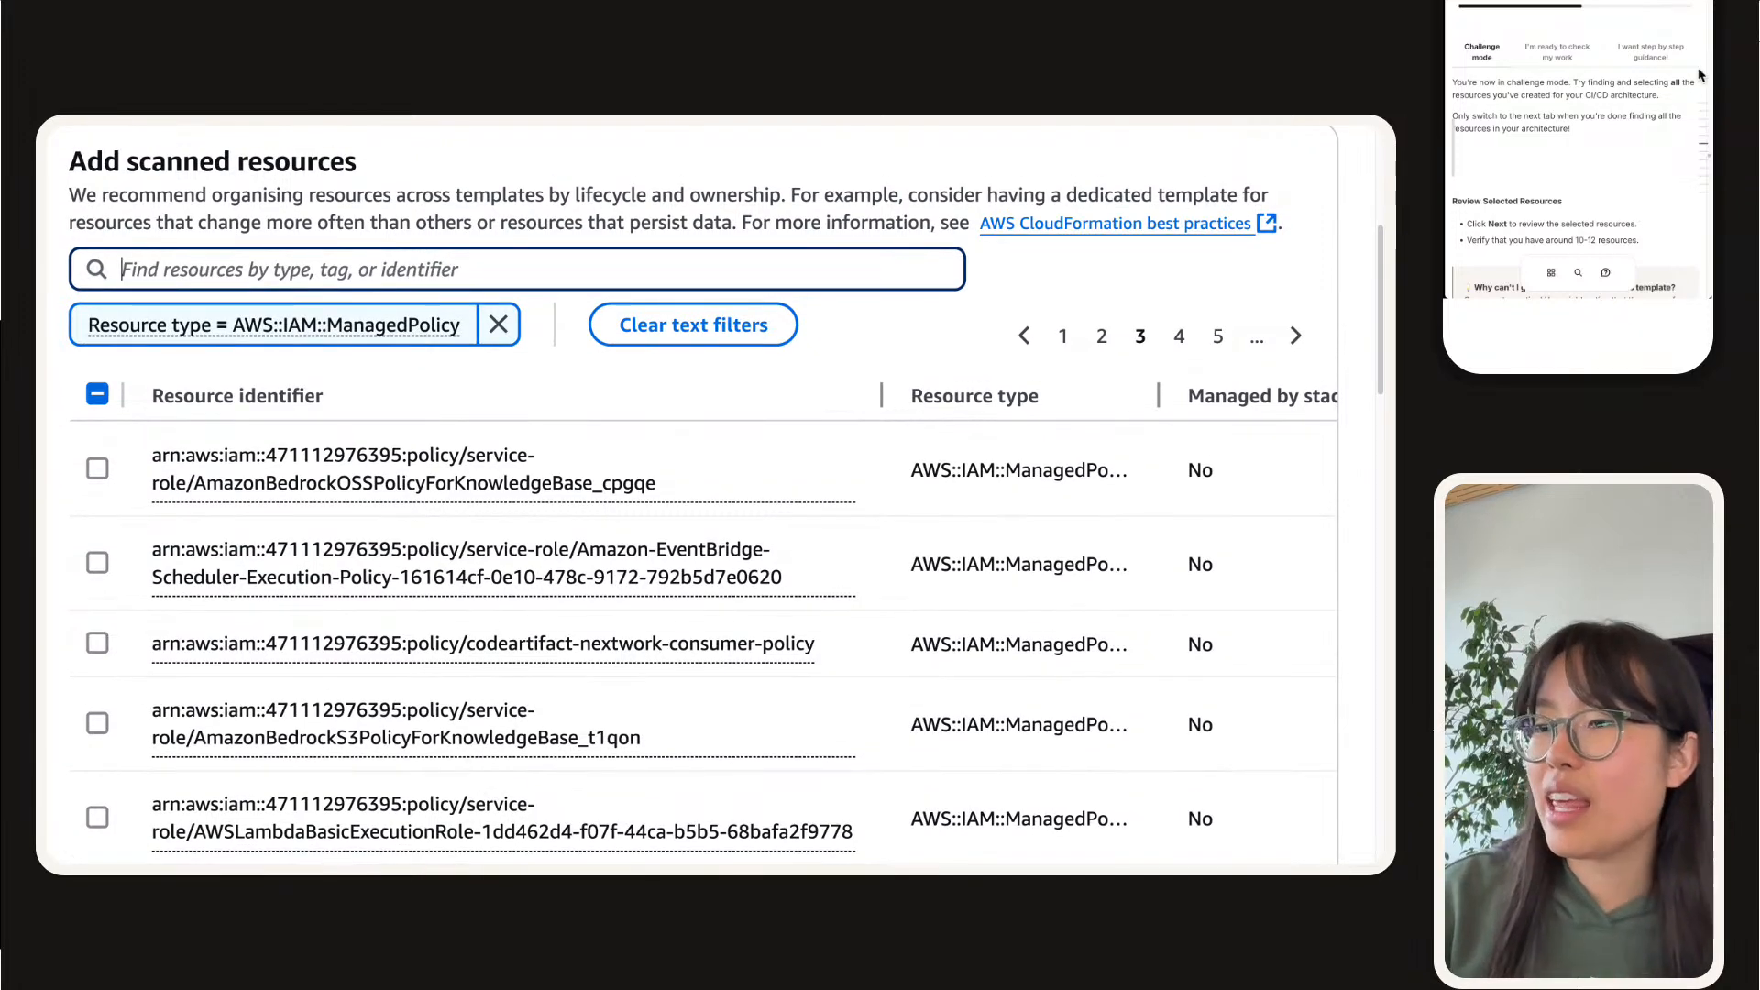
click(127, 647)
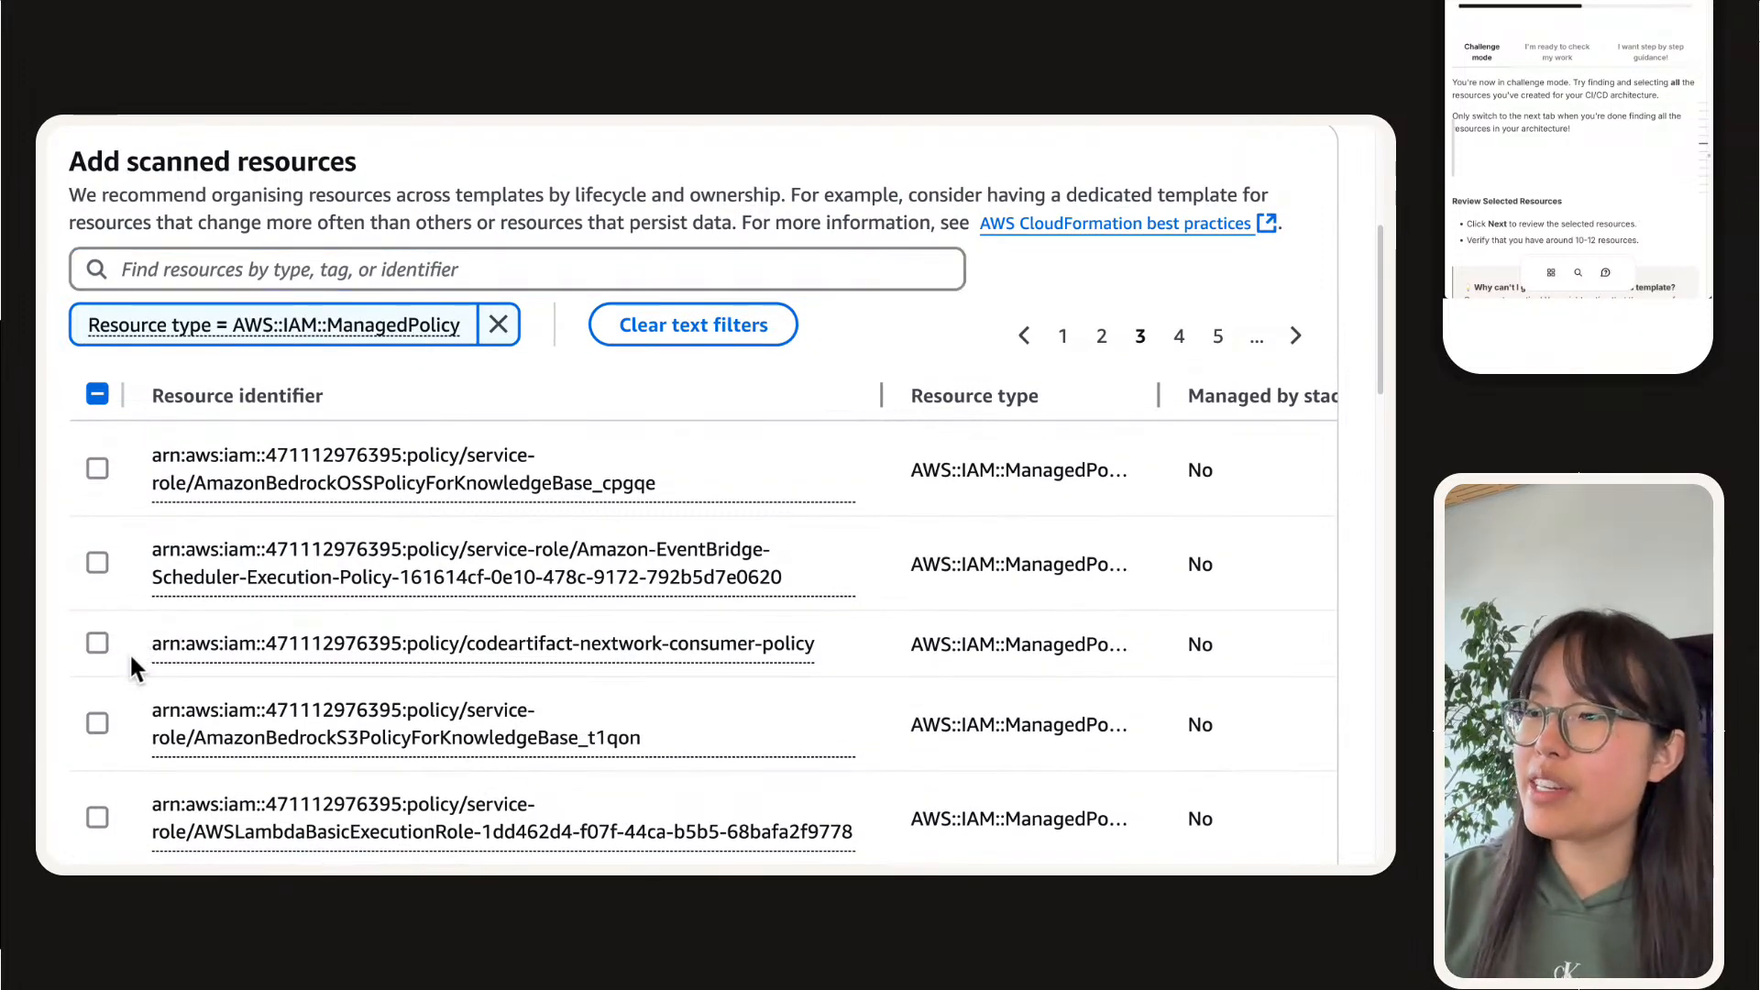
click(110, 644)
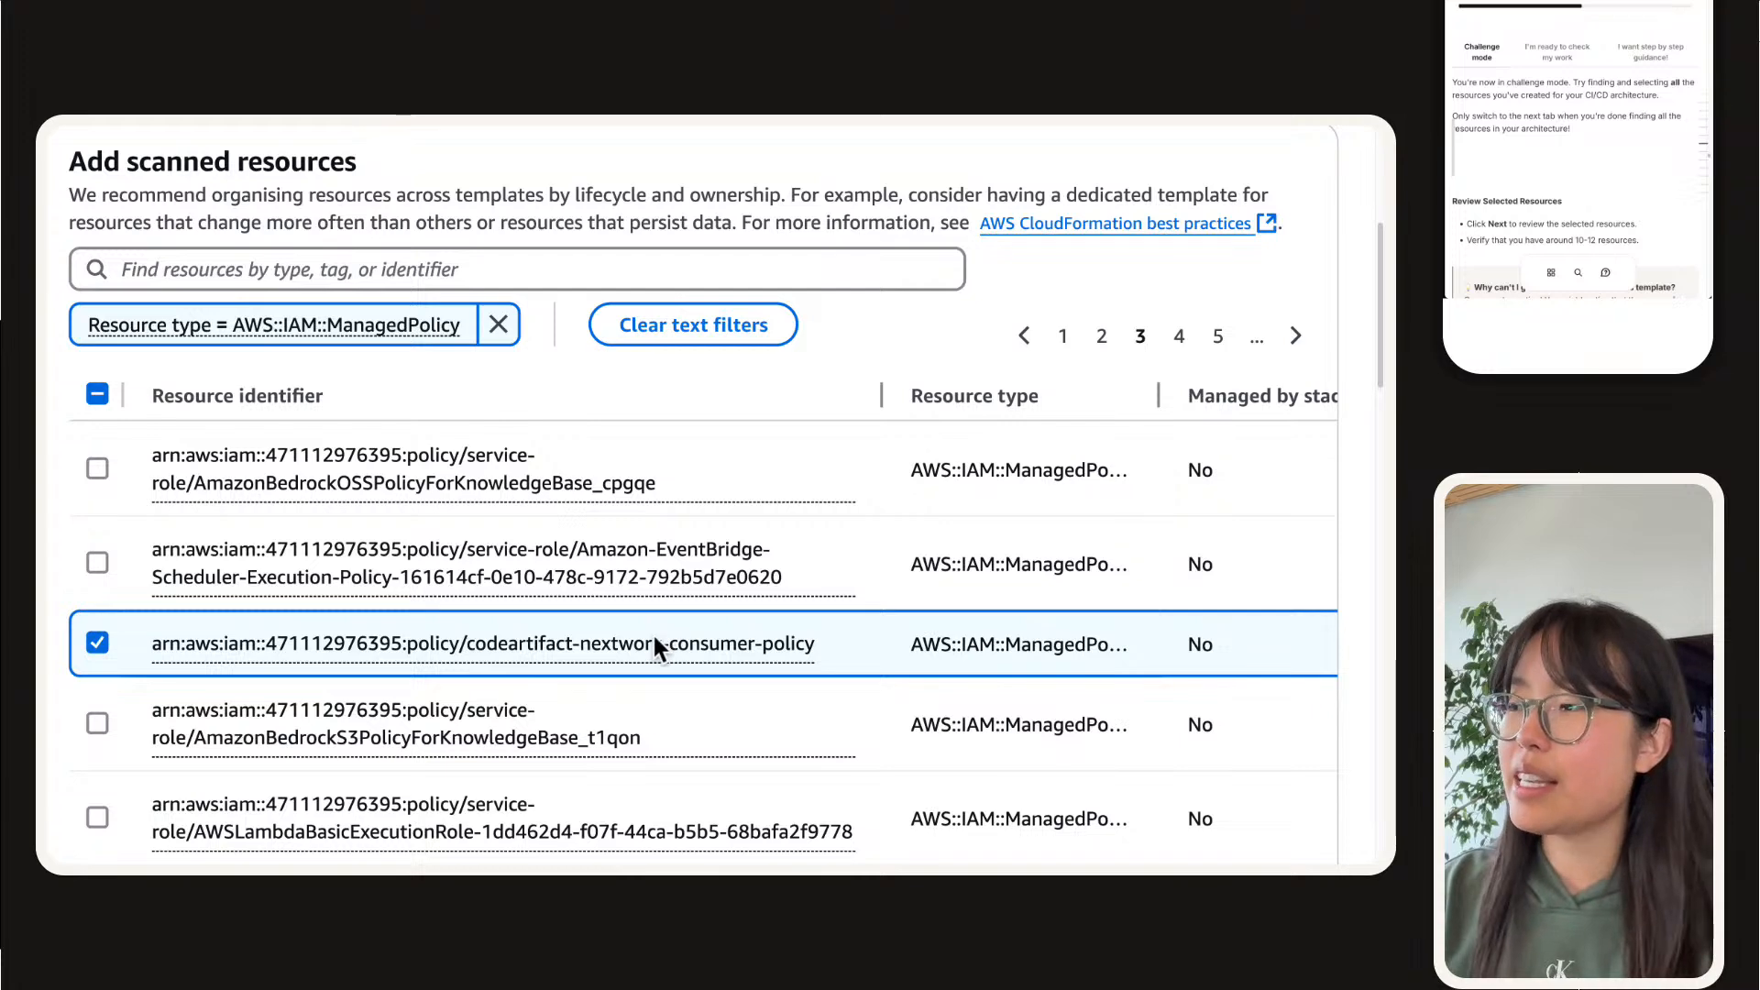
drag(830, 646, 462, 655)
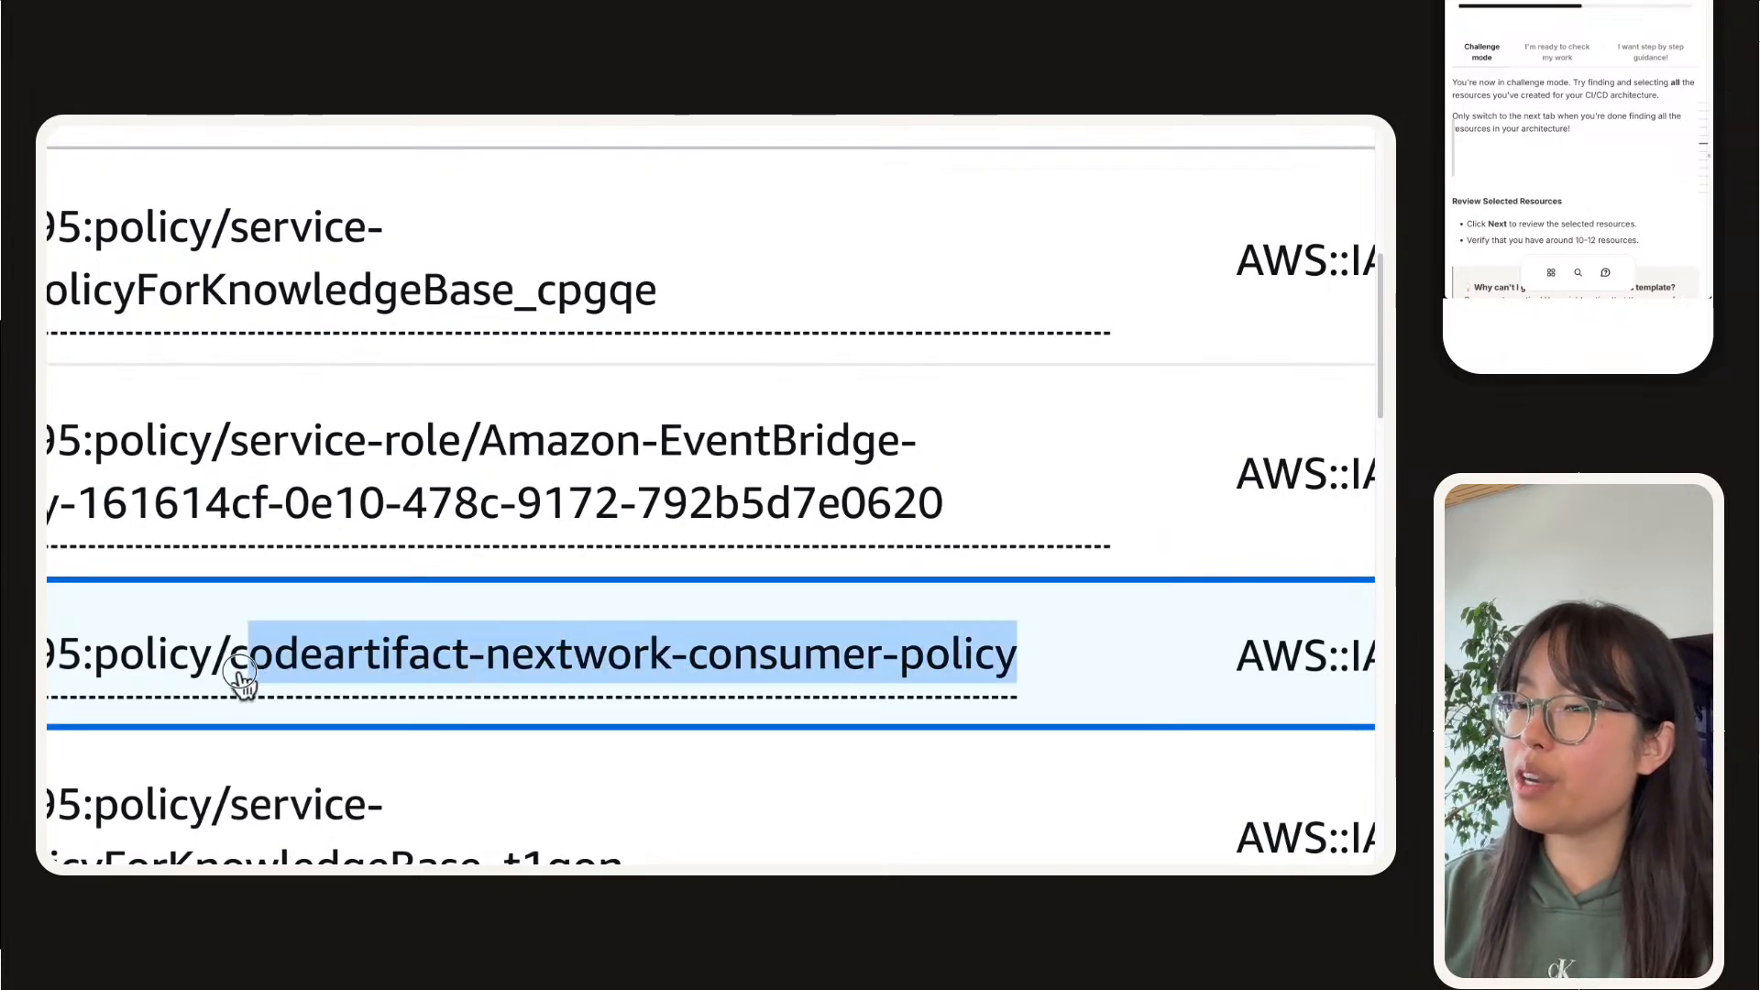
drag(240, 677, 235, 680)
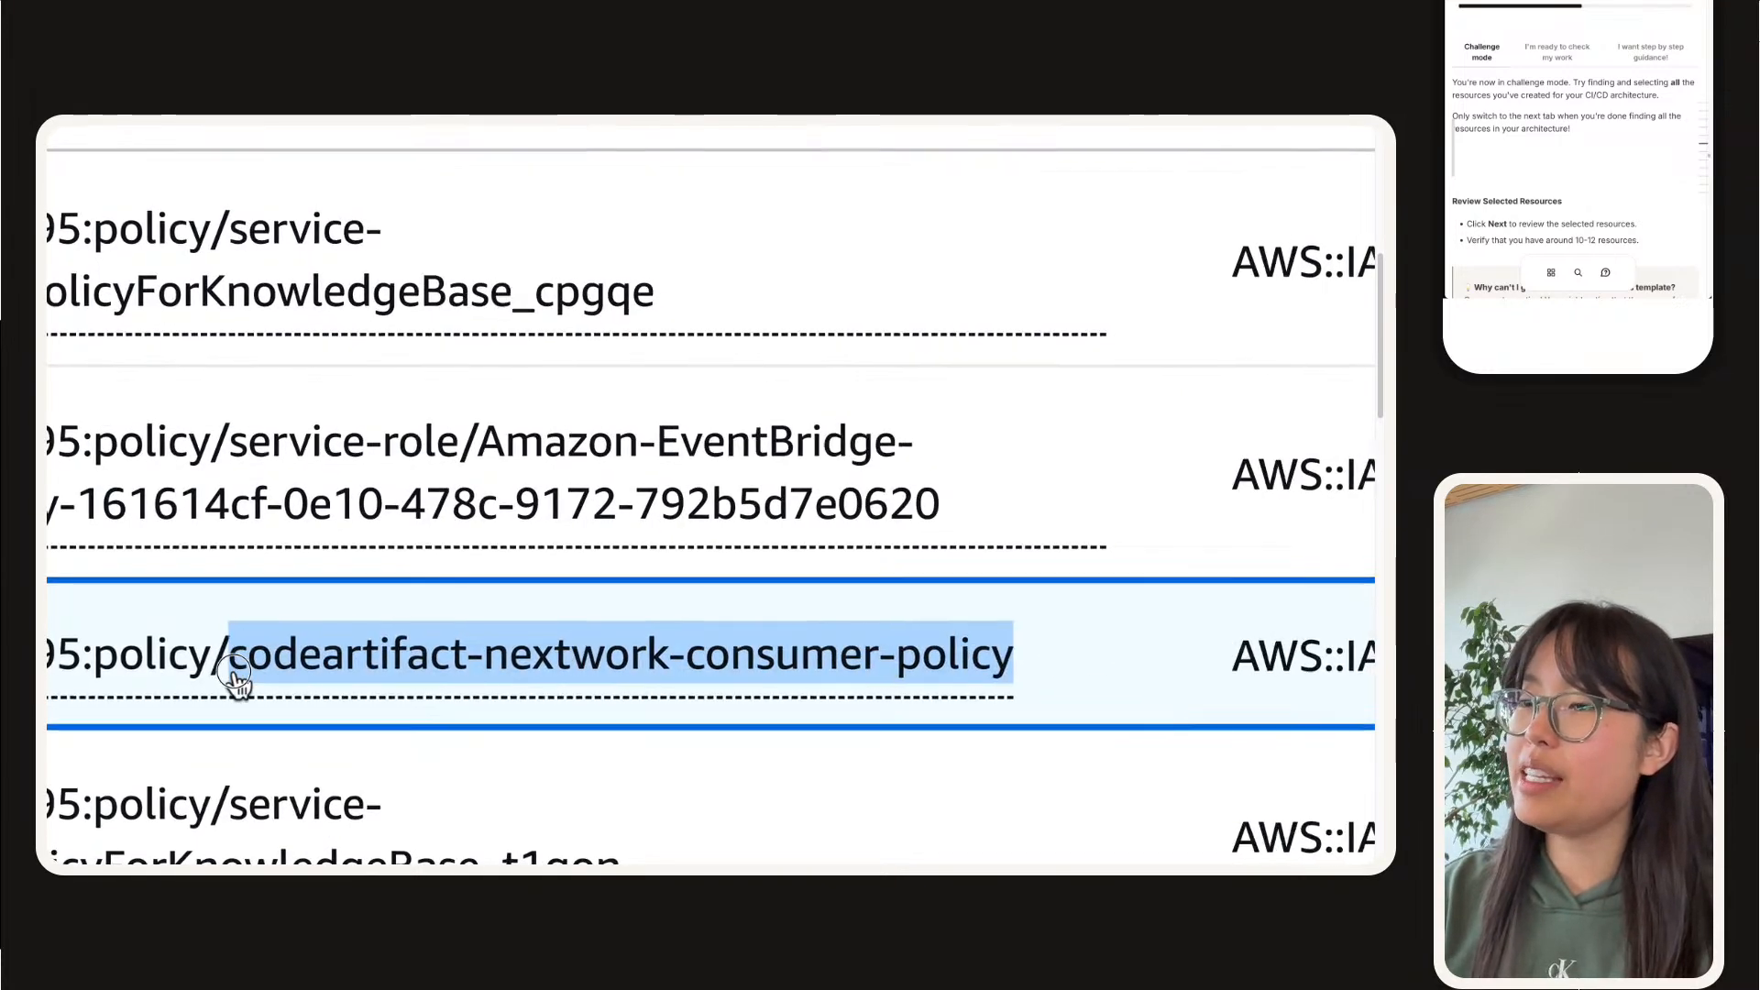
Step: Examine the other managed policies on the current results page for ones belonging to the CI/CD project
scroll(326, 675, down, 3)
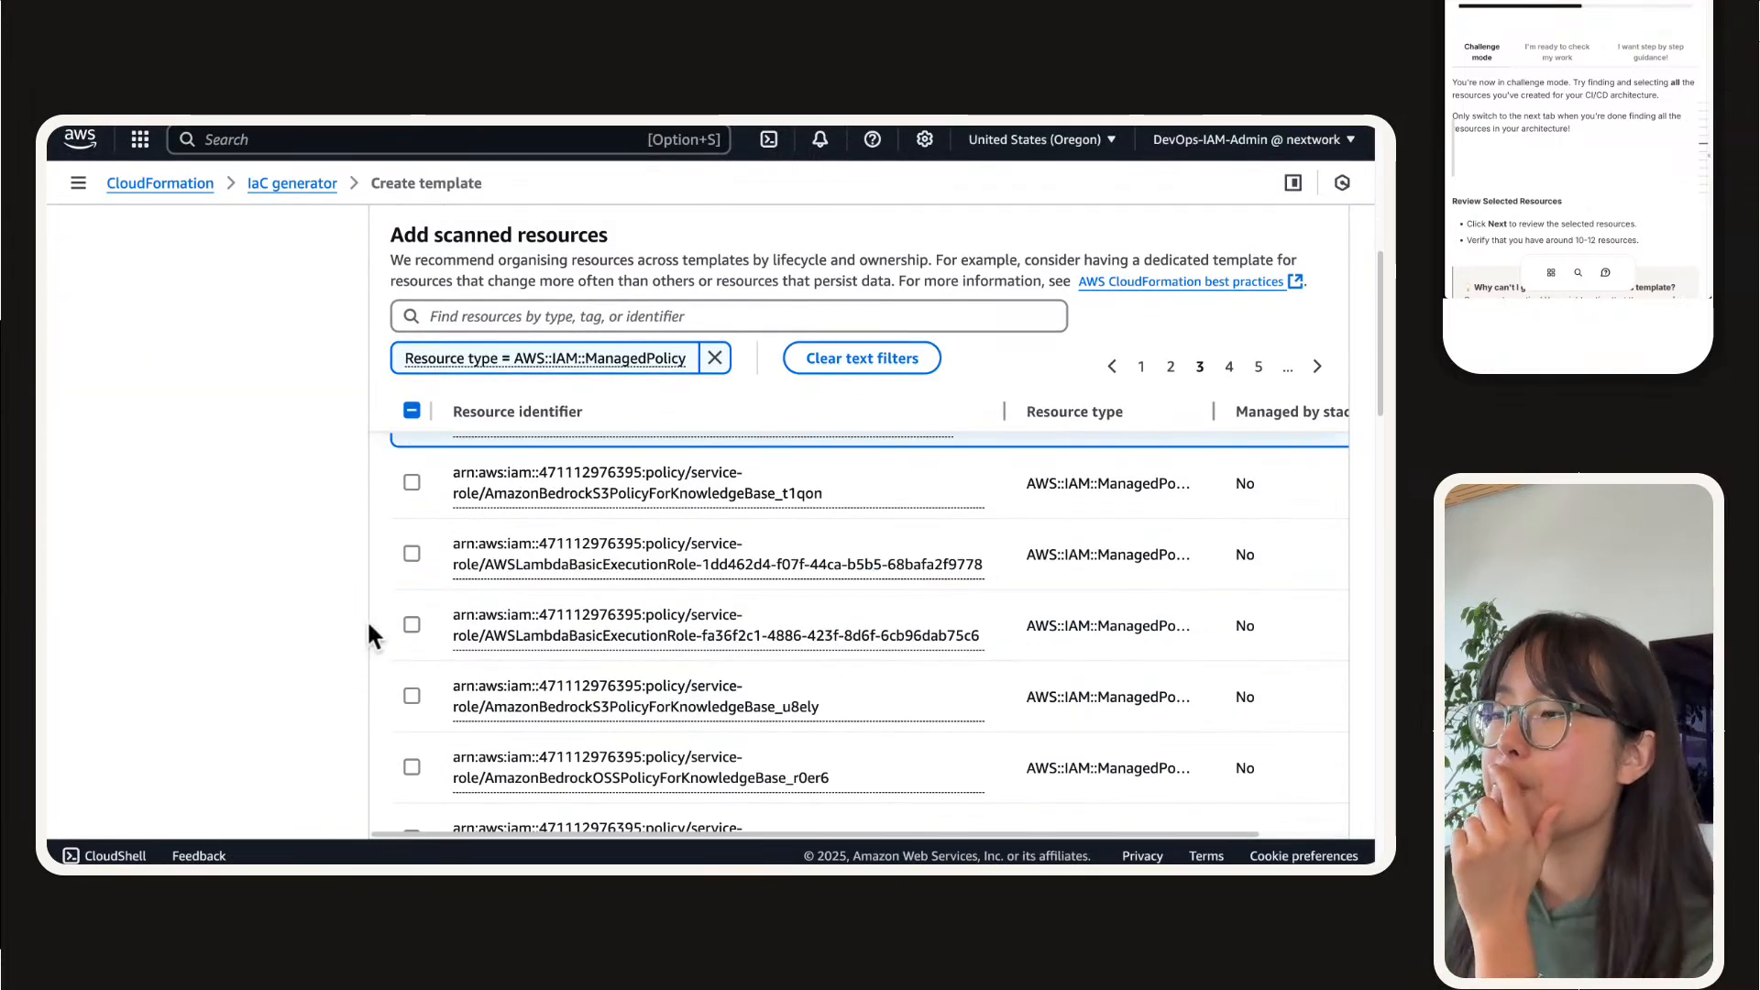
scroll(404, 628, down, 5)
scroll(420, 644, down, 2)
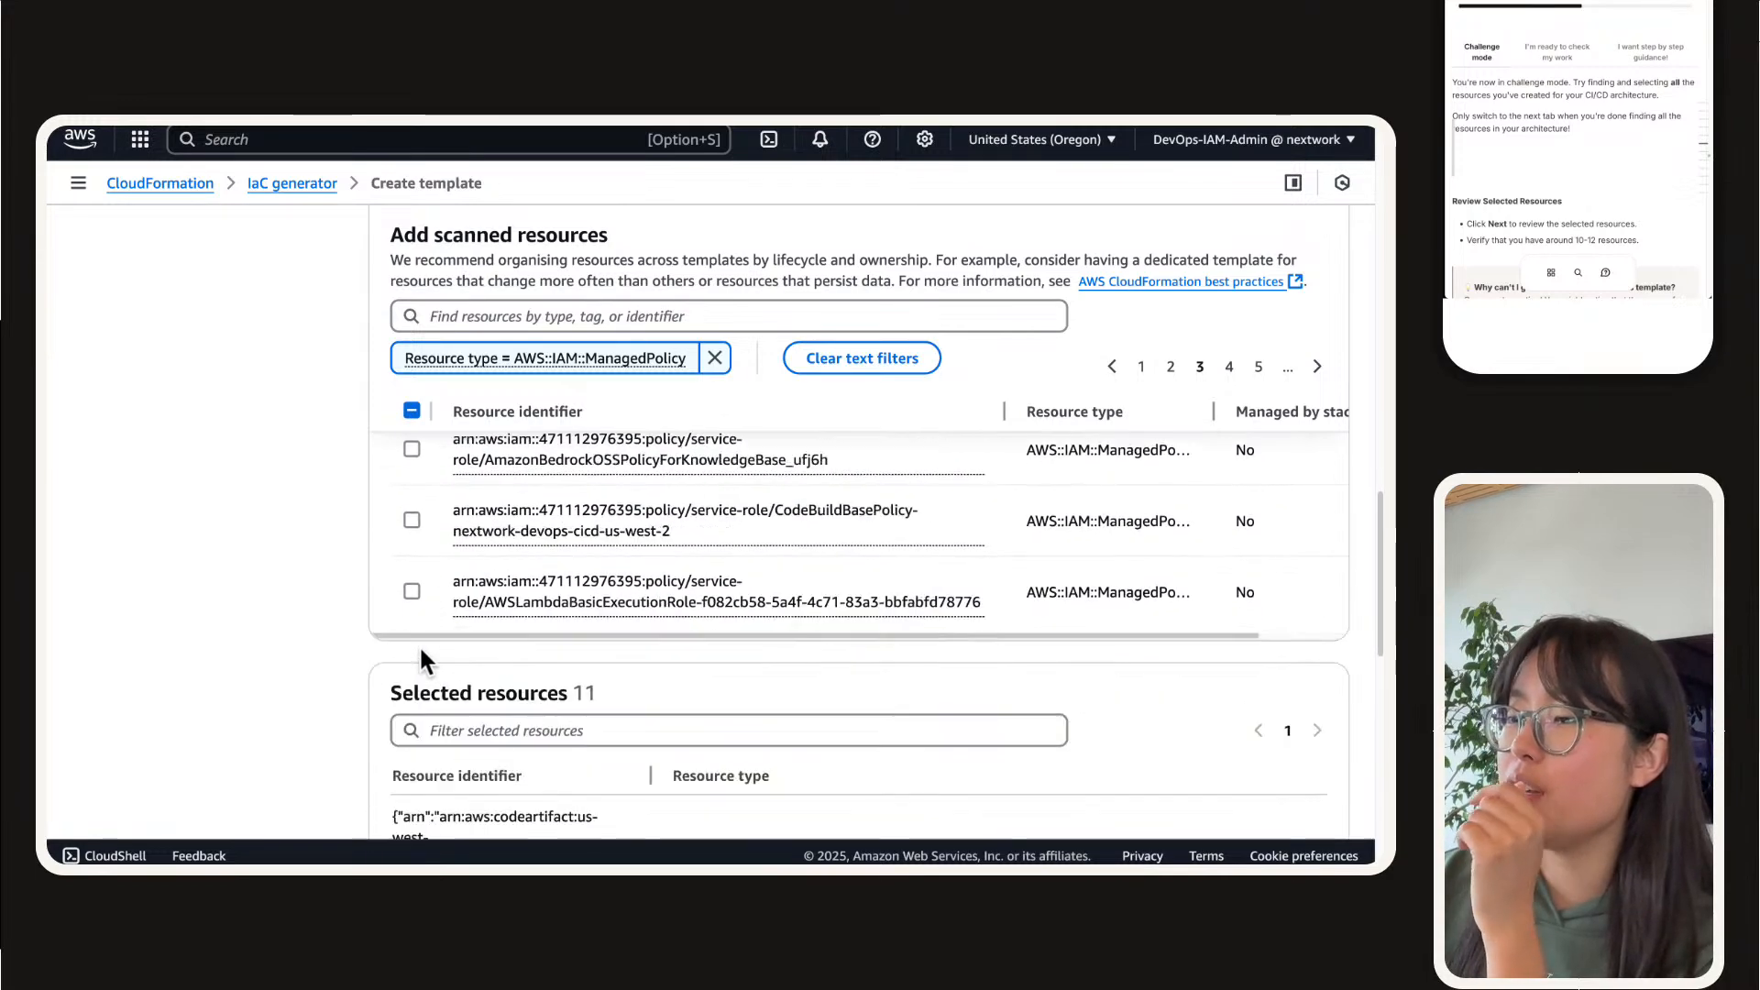
scroll(420, 647, up, 1)
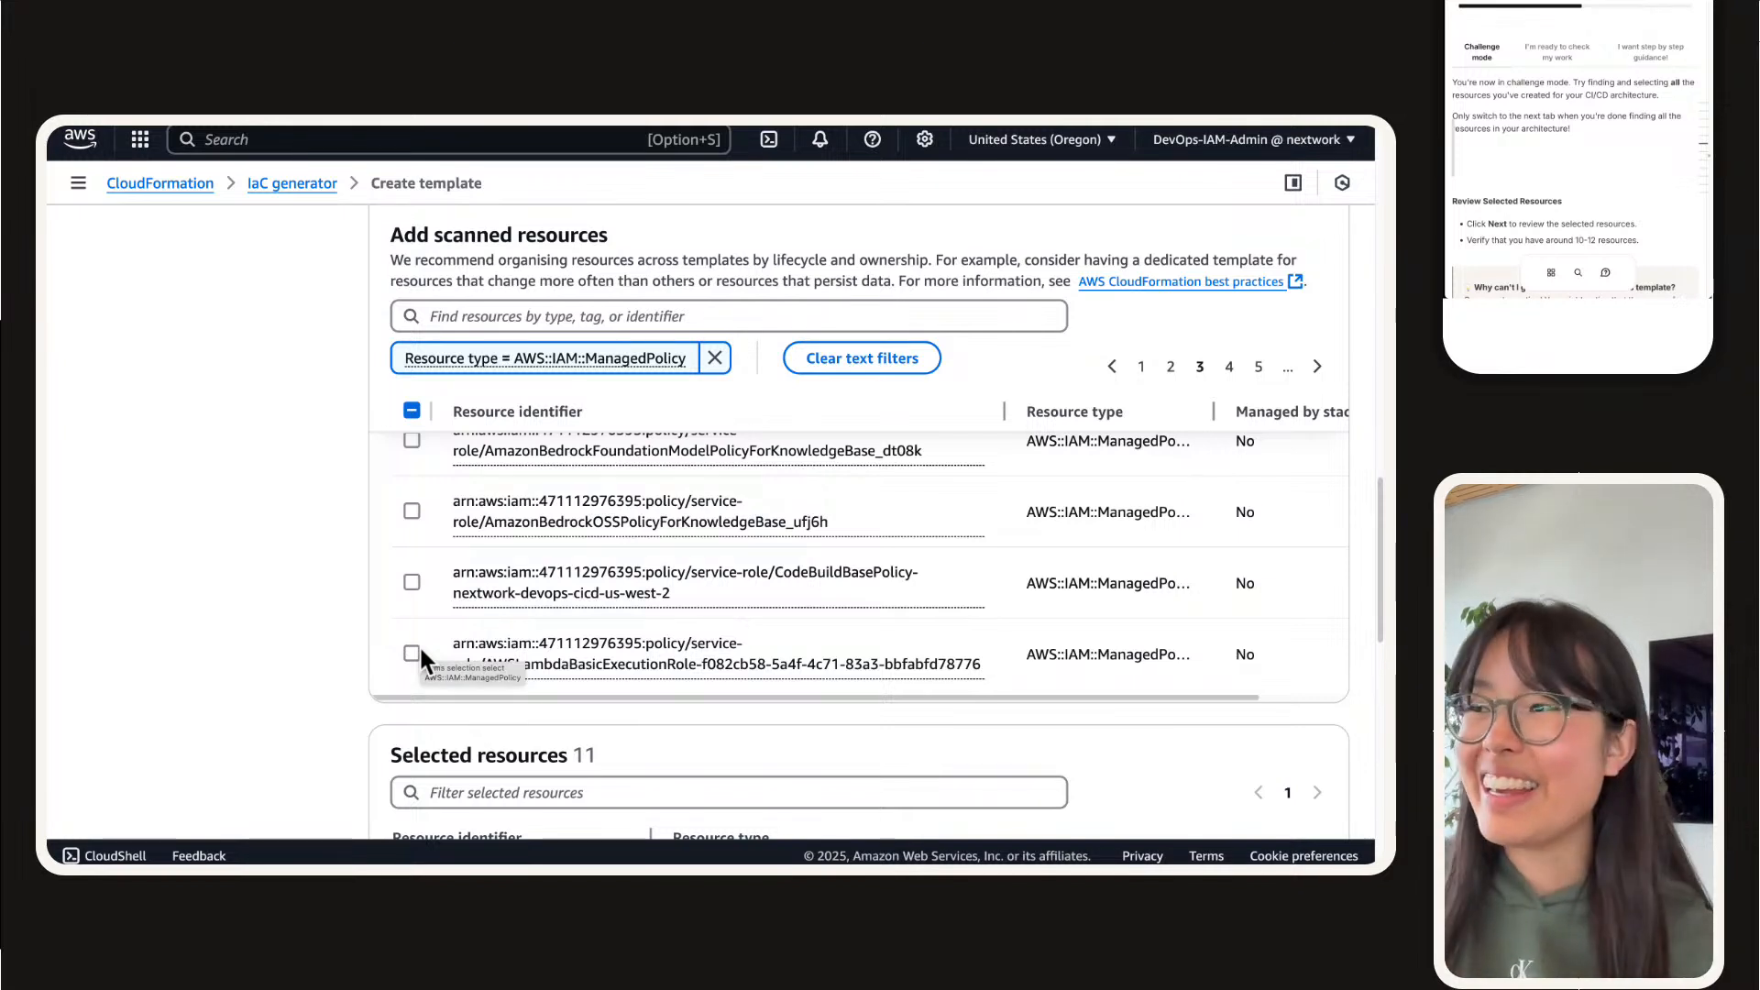
scroll(844, 503, down, 5)
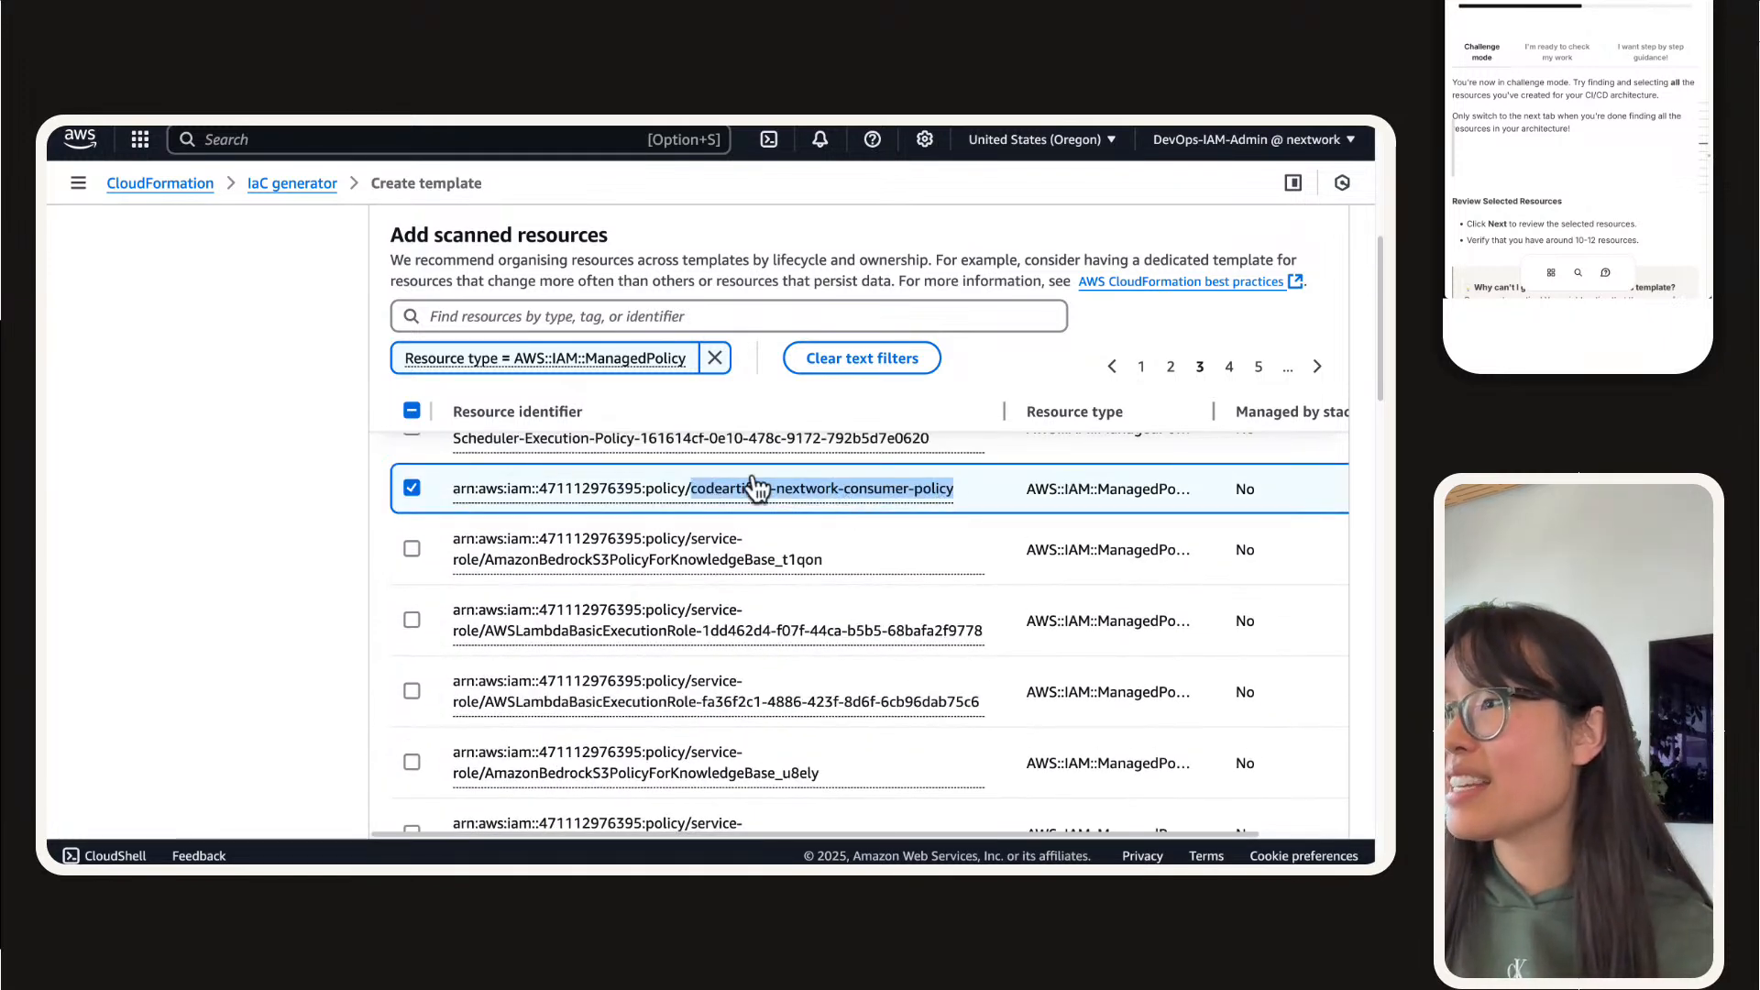
mouse_move(410, 128)
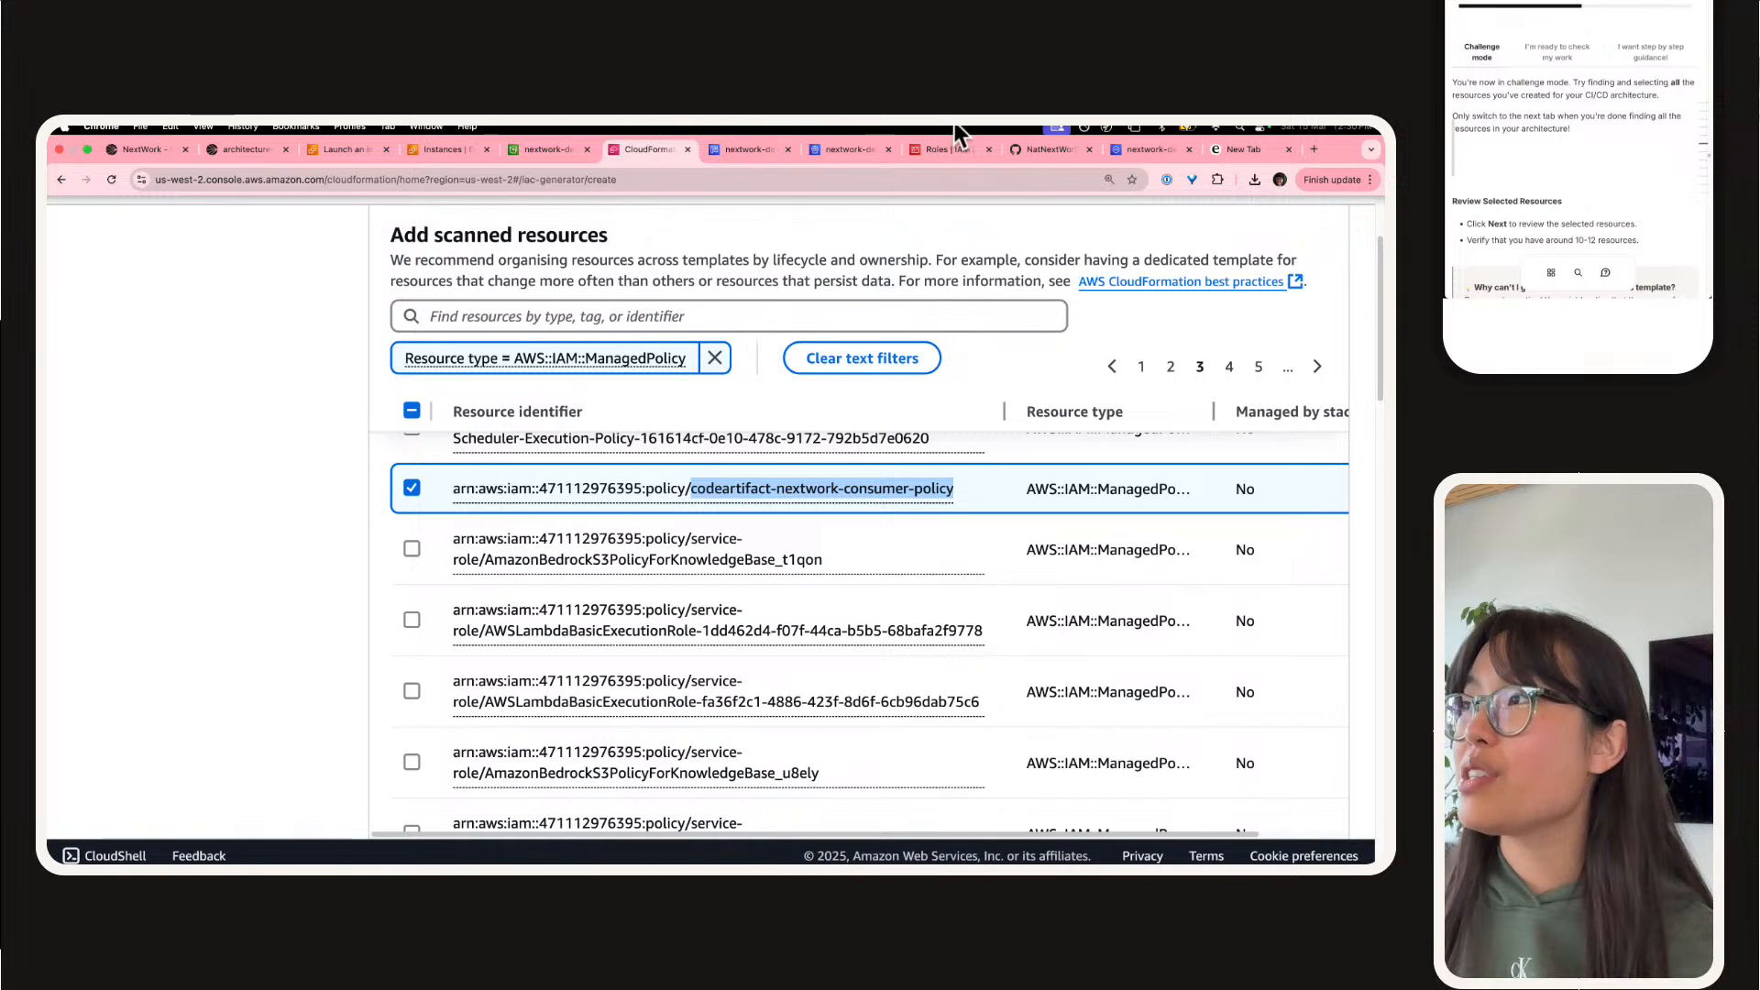
click(551, 353)
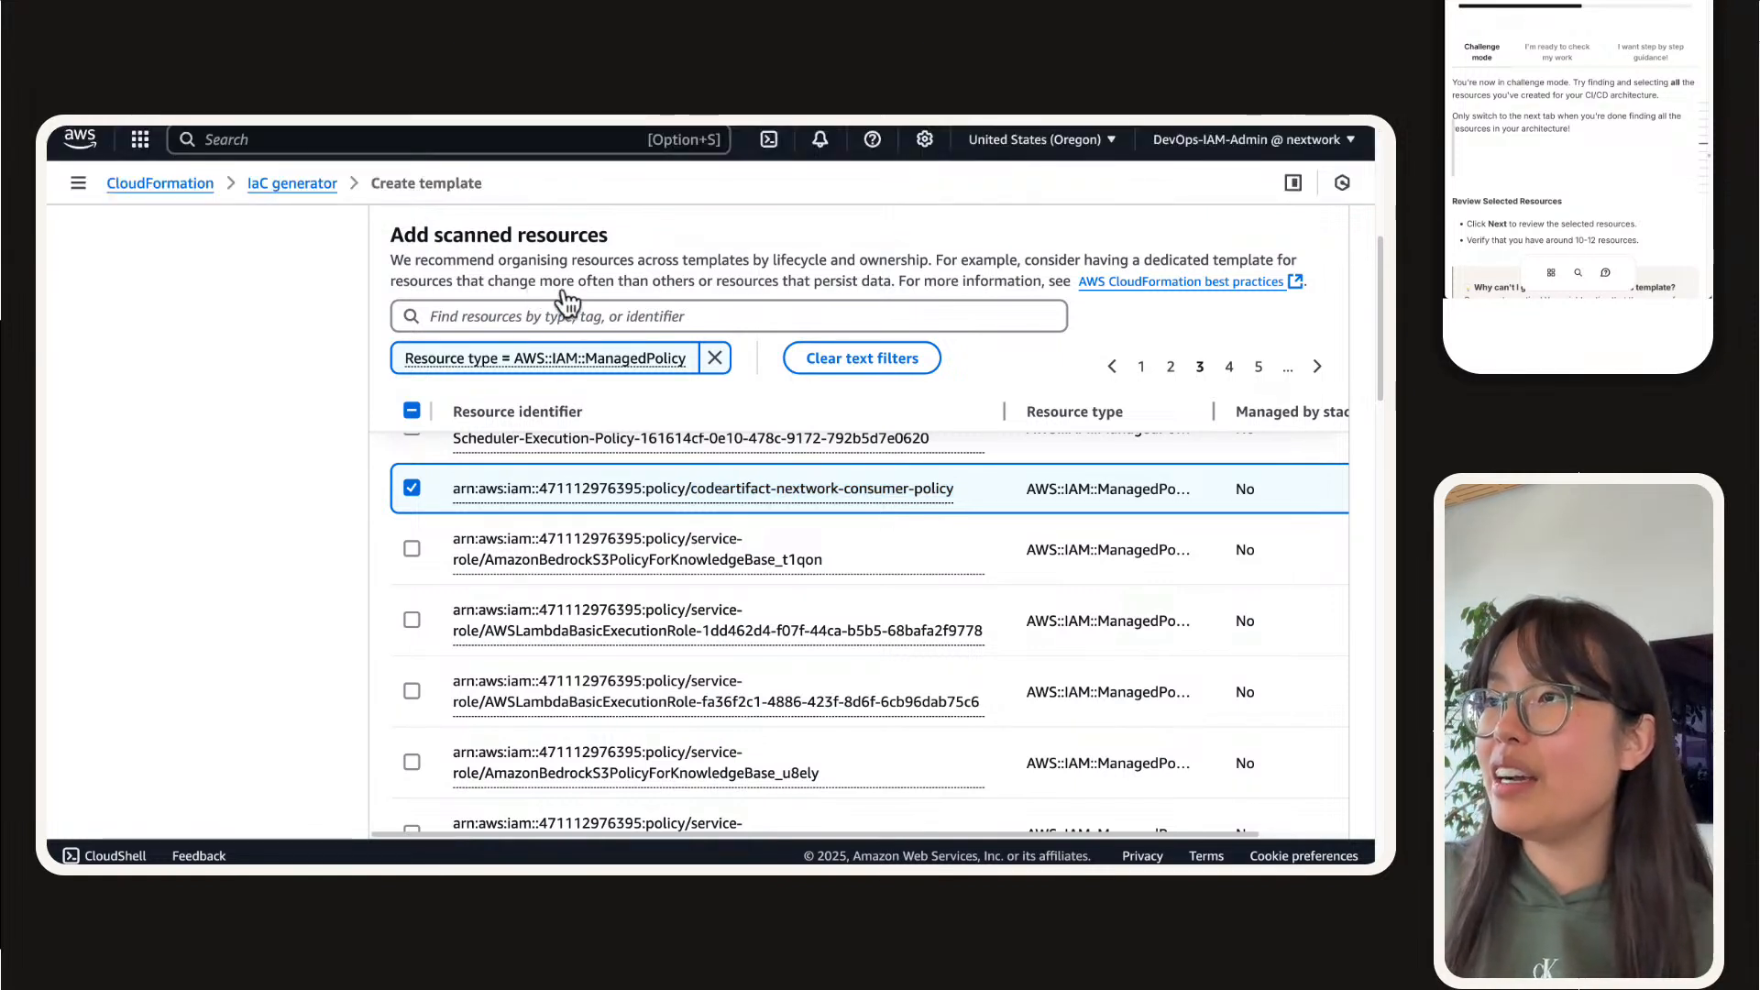
click(566, 312)
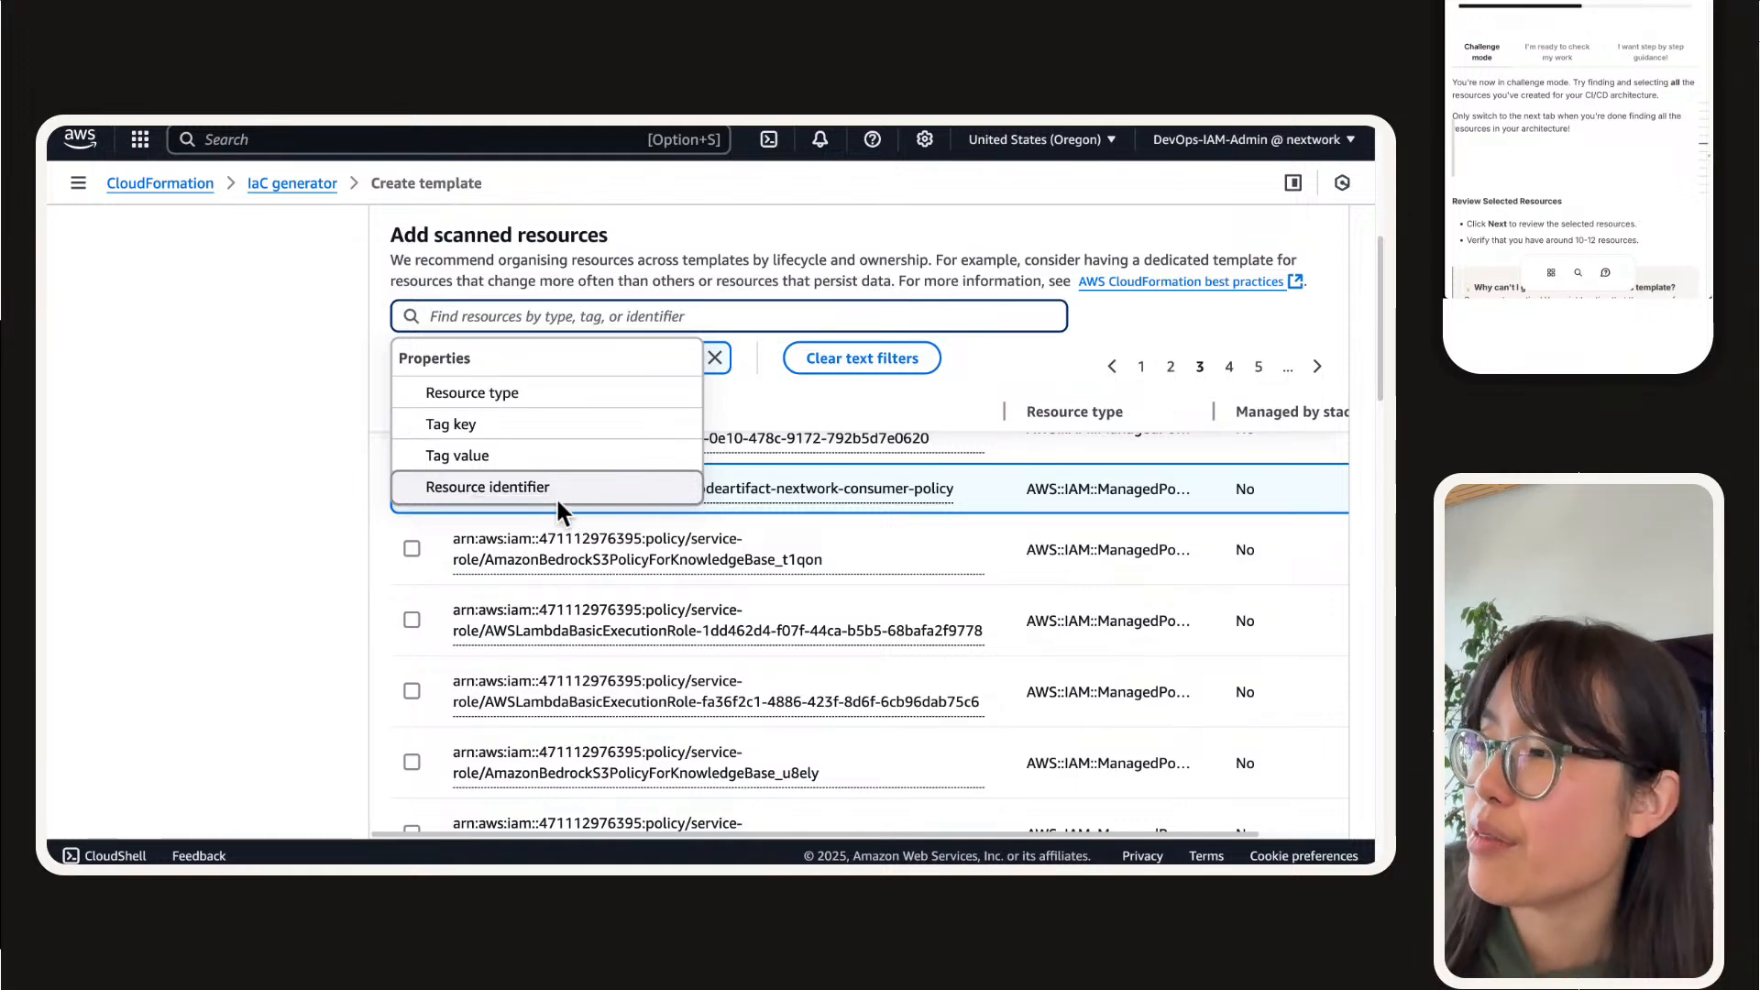
scroll(775, 568, down, 3)
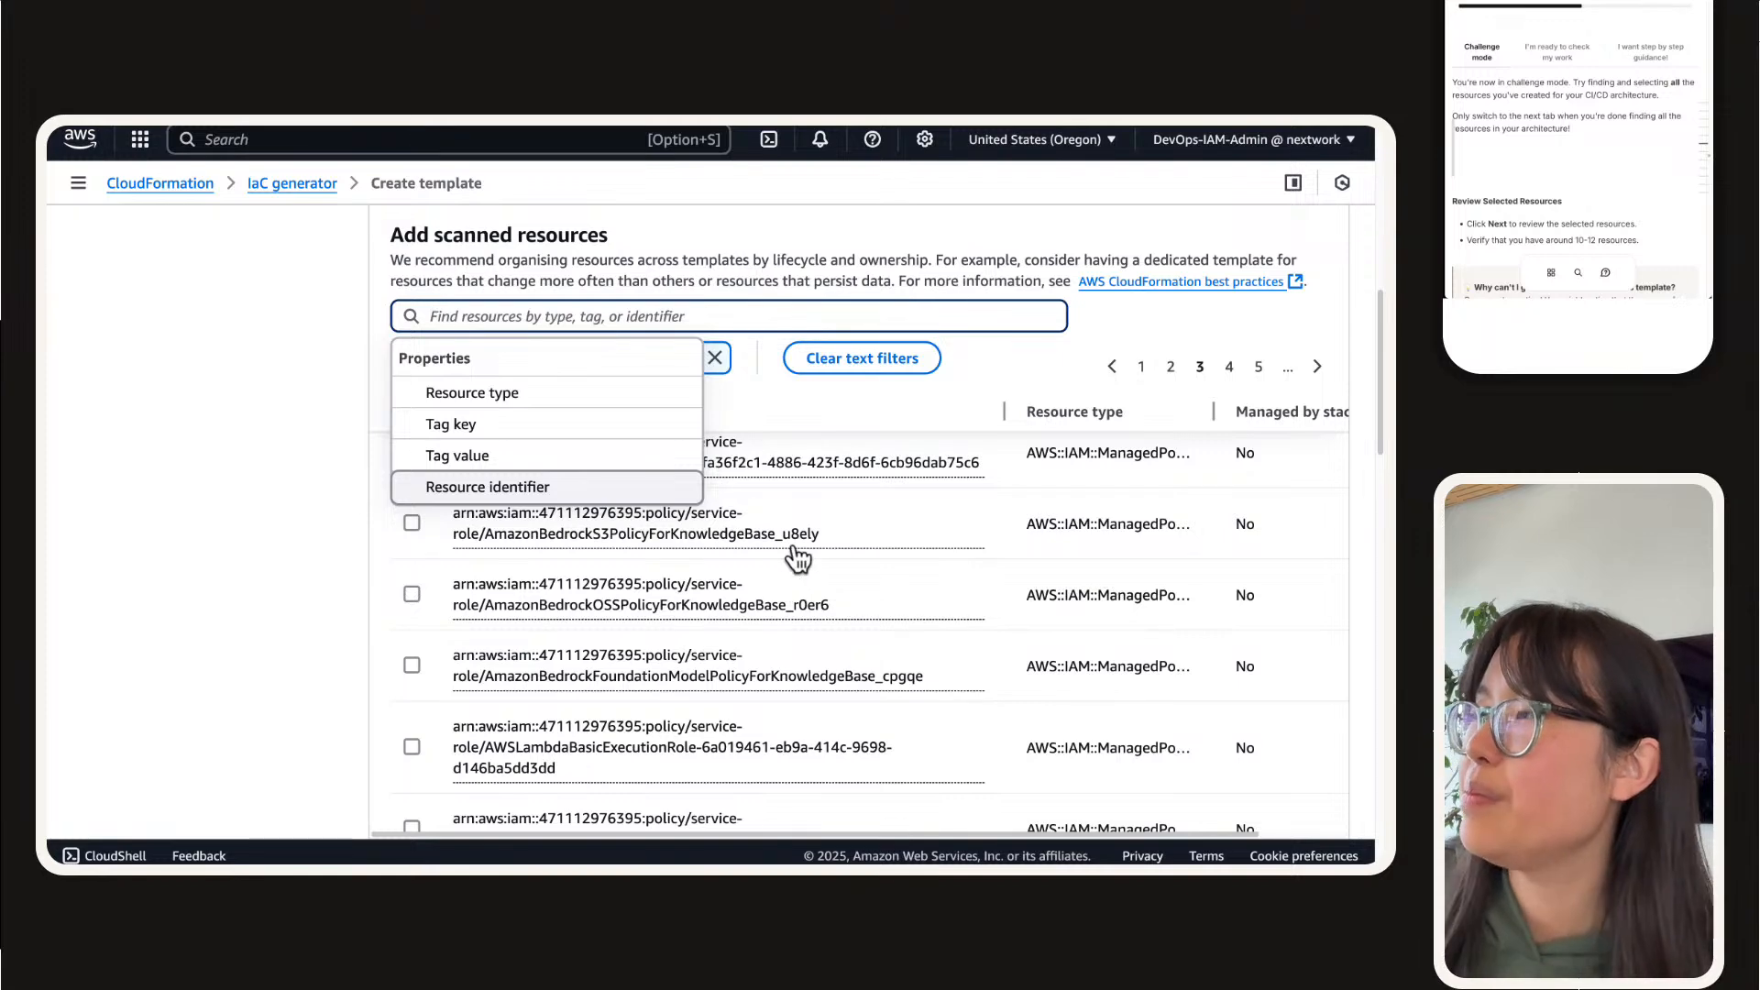
Step: Open the IAM Roles page, dismiss the role-created notice, and return to the IaC generator's managed policy list
mouse_move(1072, 126)
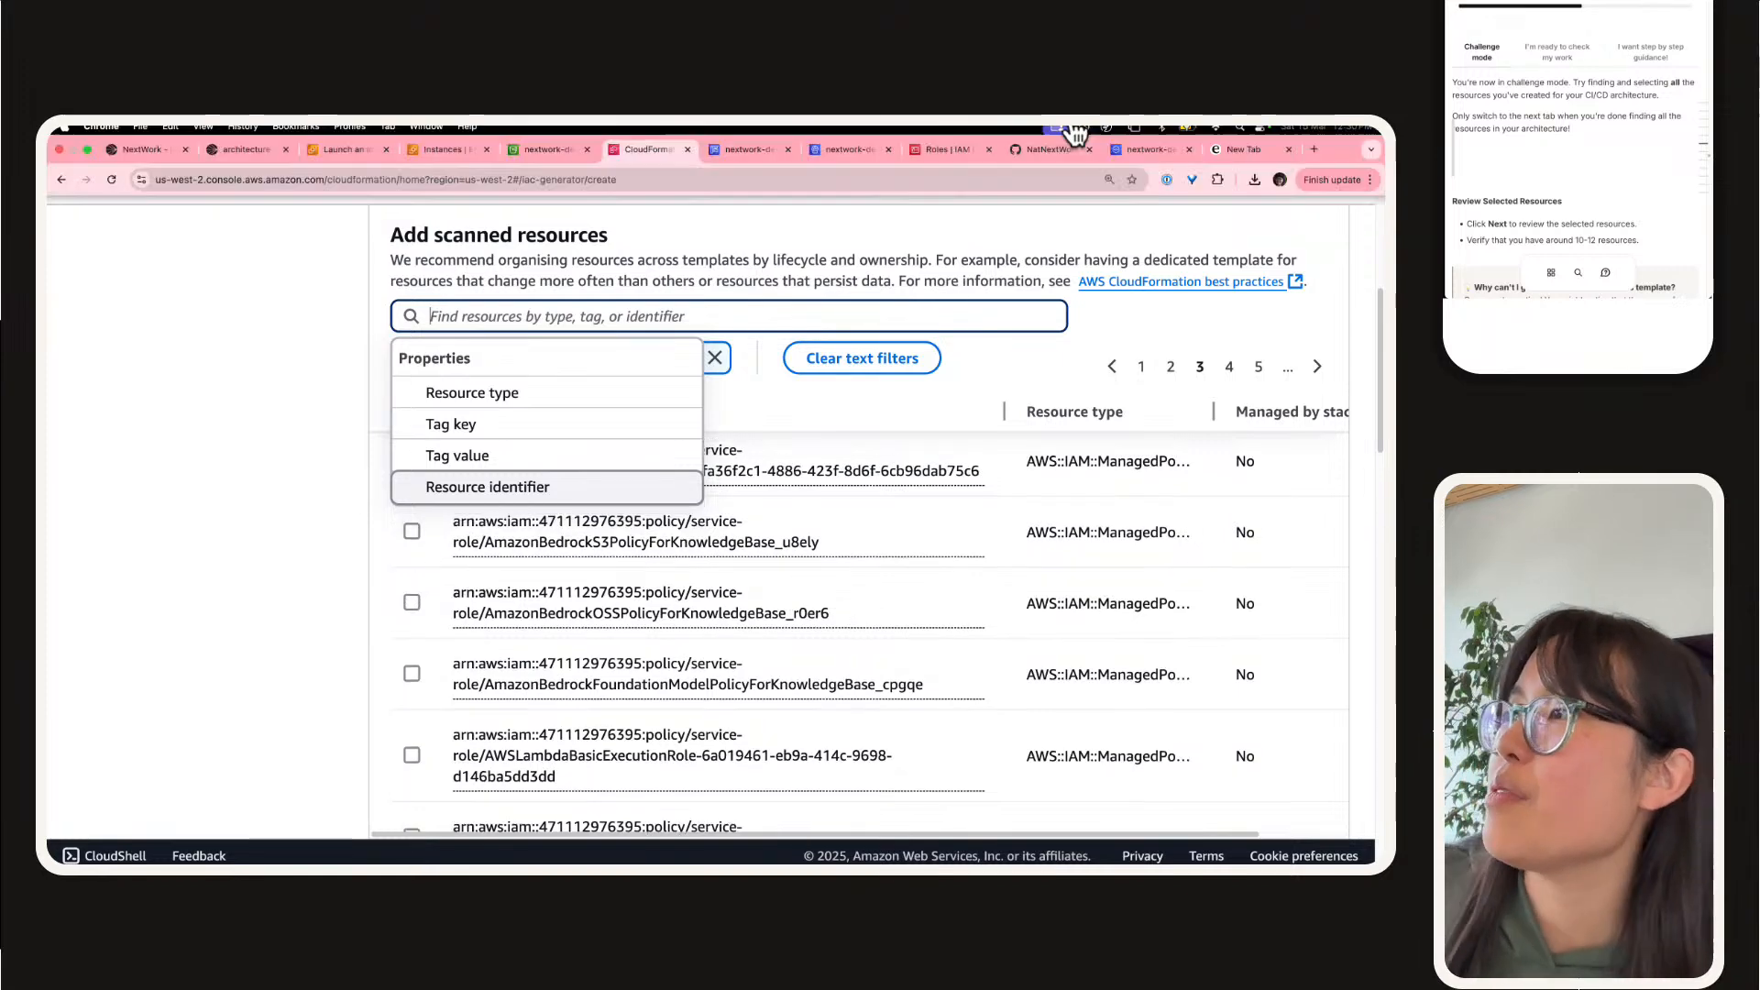
click(942, 151)
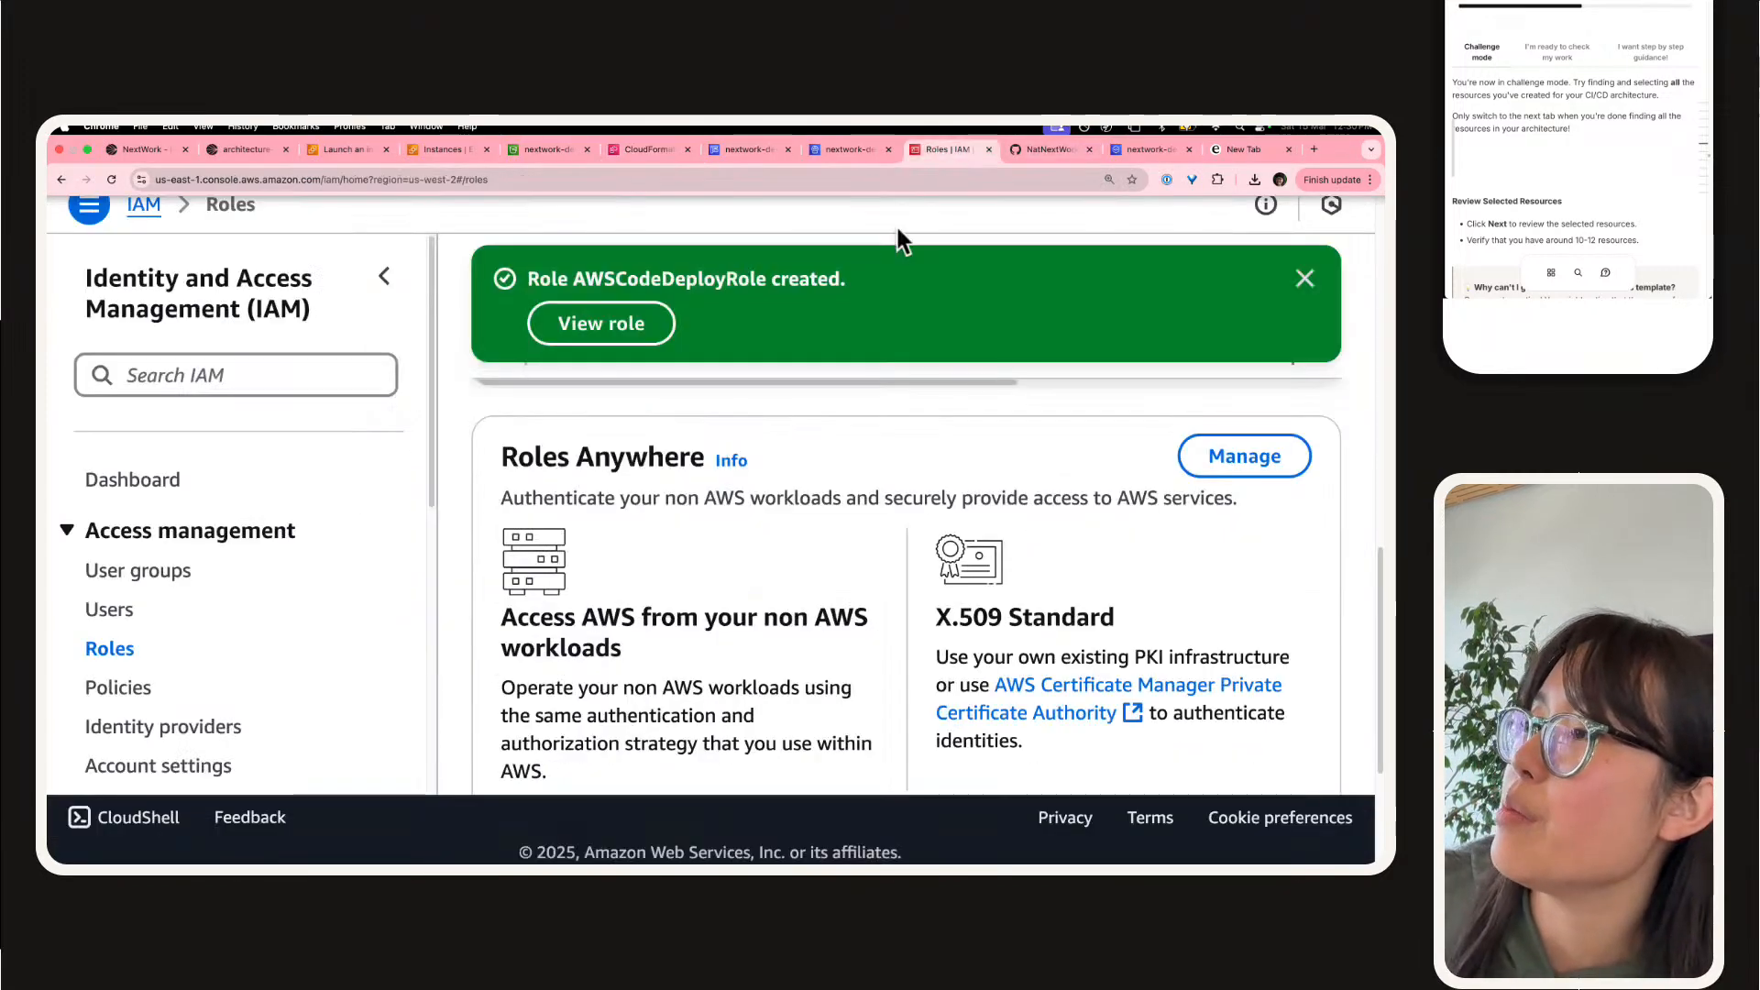
click(1305, 279)
click(663, 145)
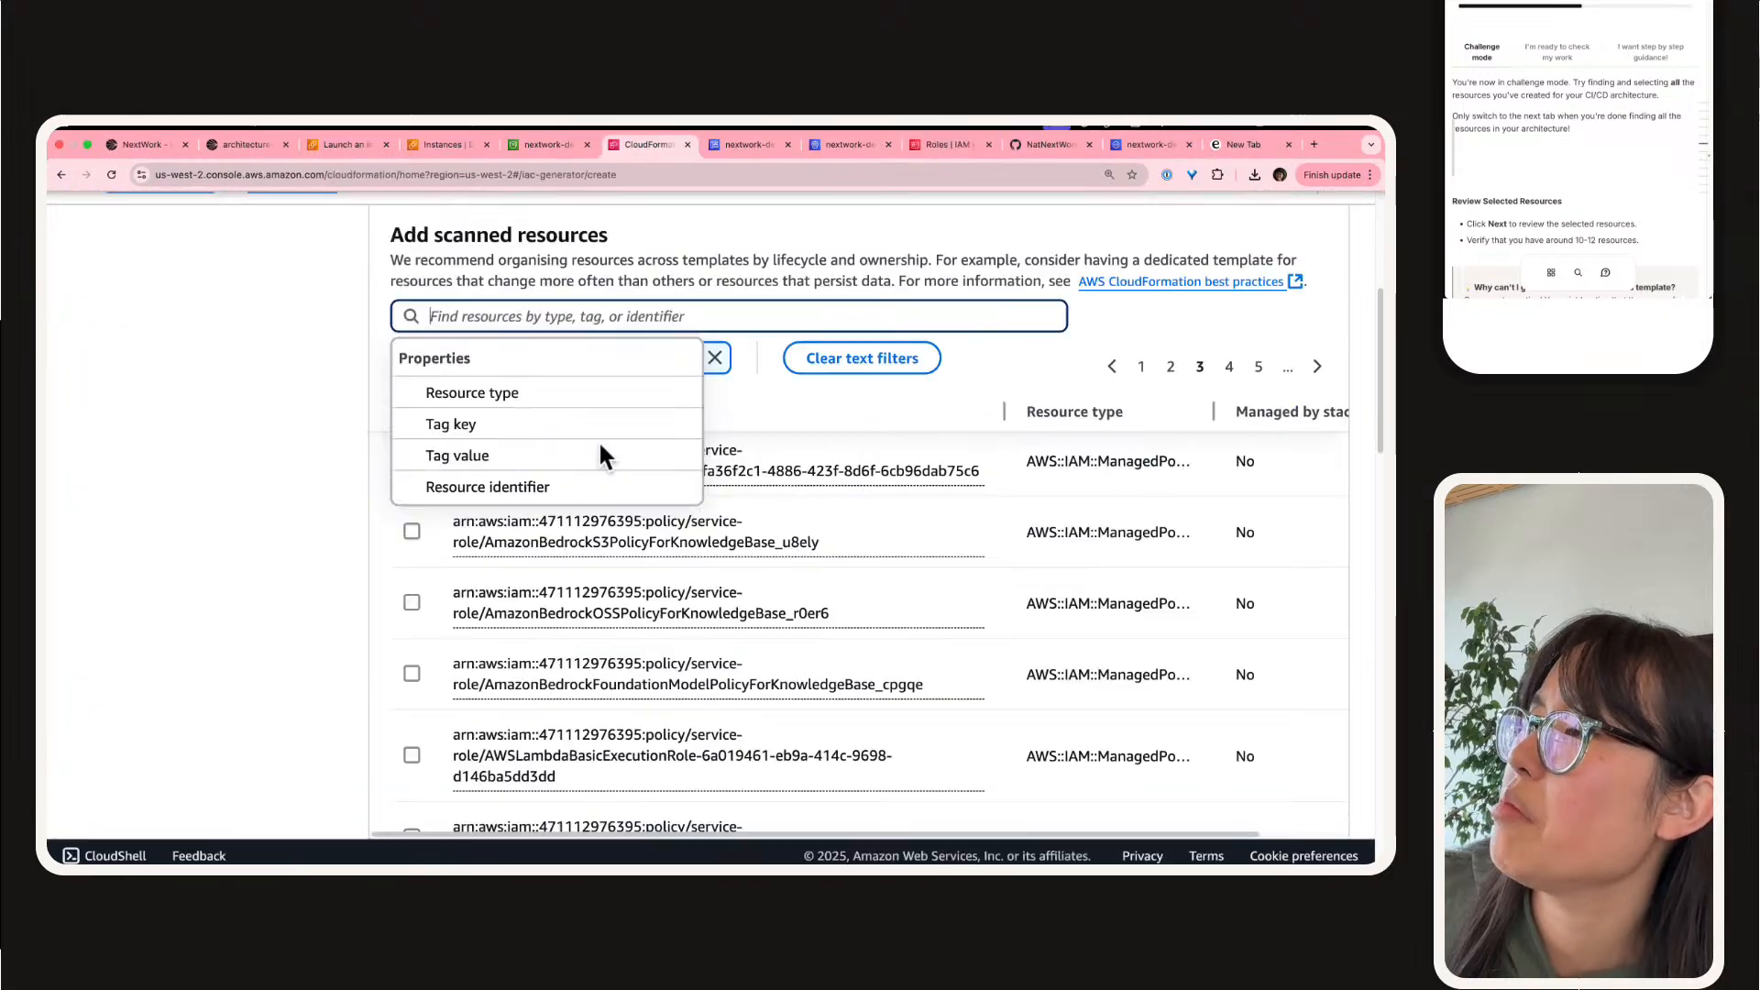
scroll(365, 620, down, 3)
scroll(363, 618, up, 8)
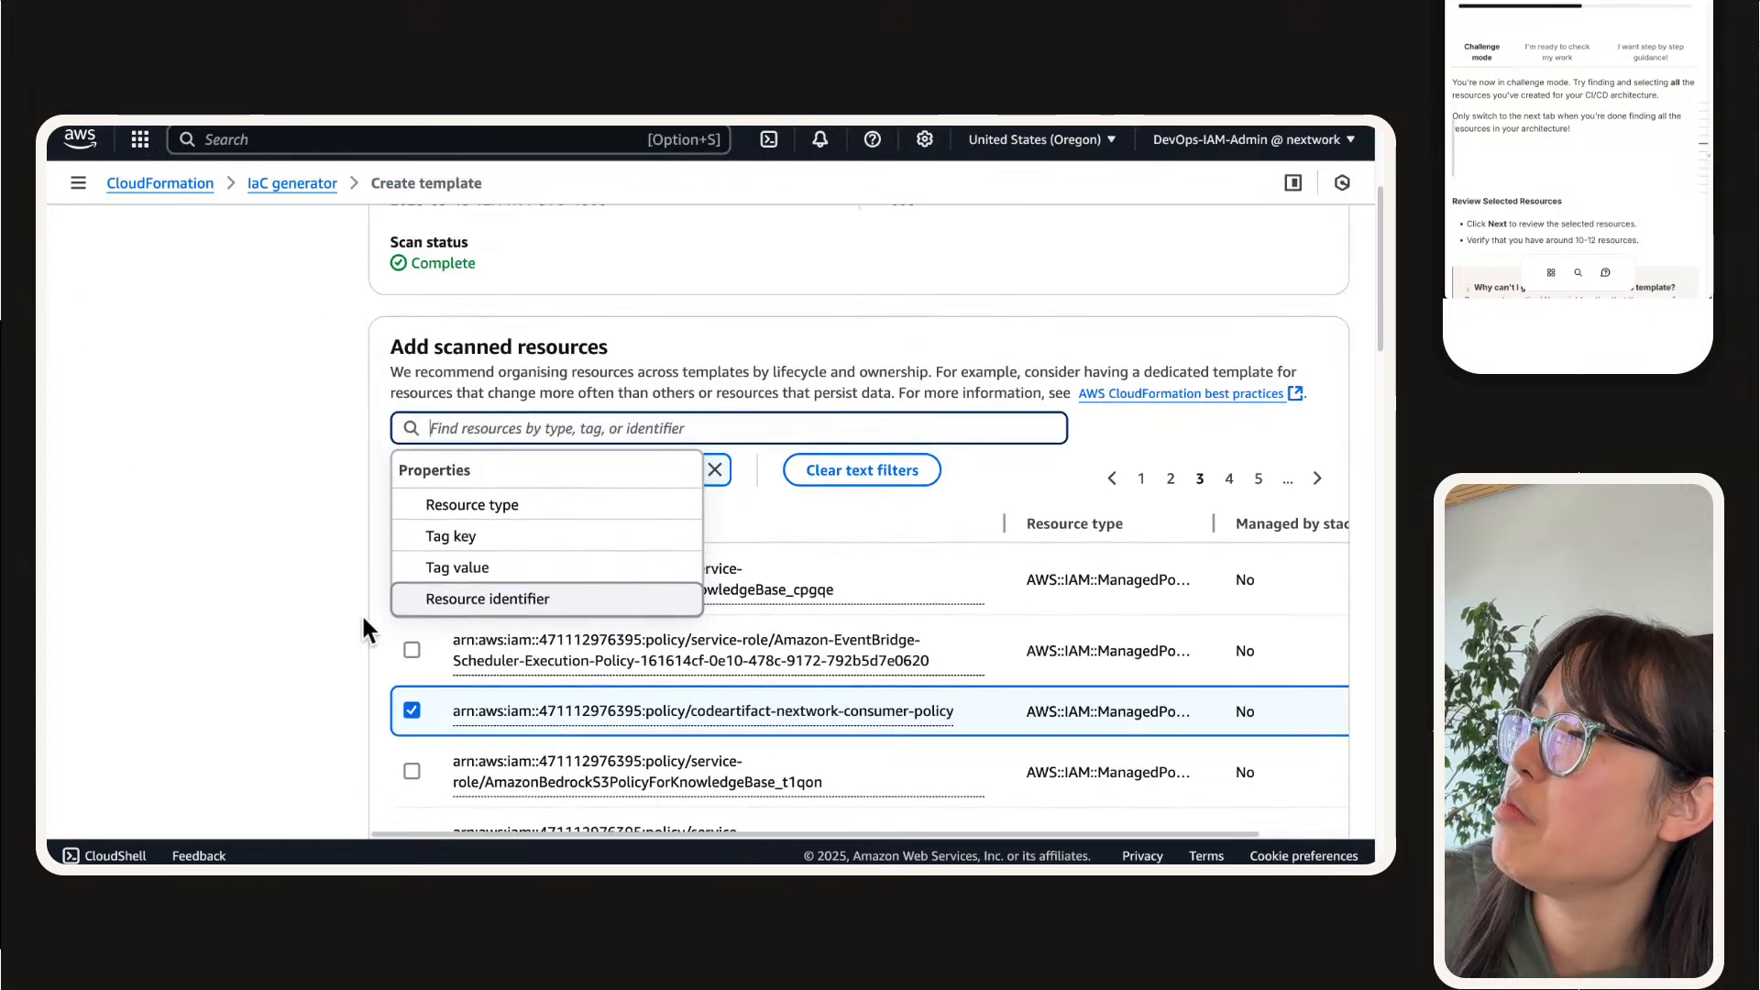
scroll(363, 615, up, 1)
mouse_move(1111, 128)
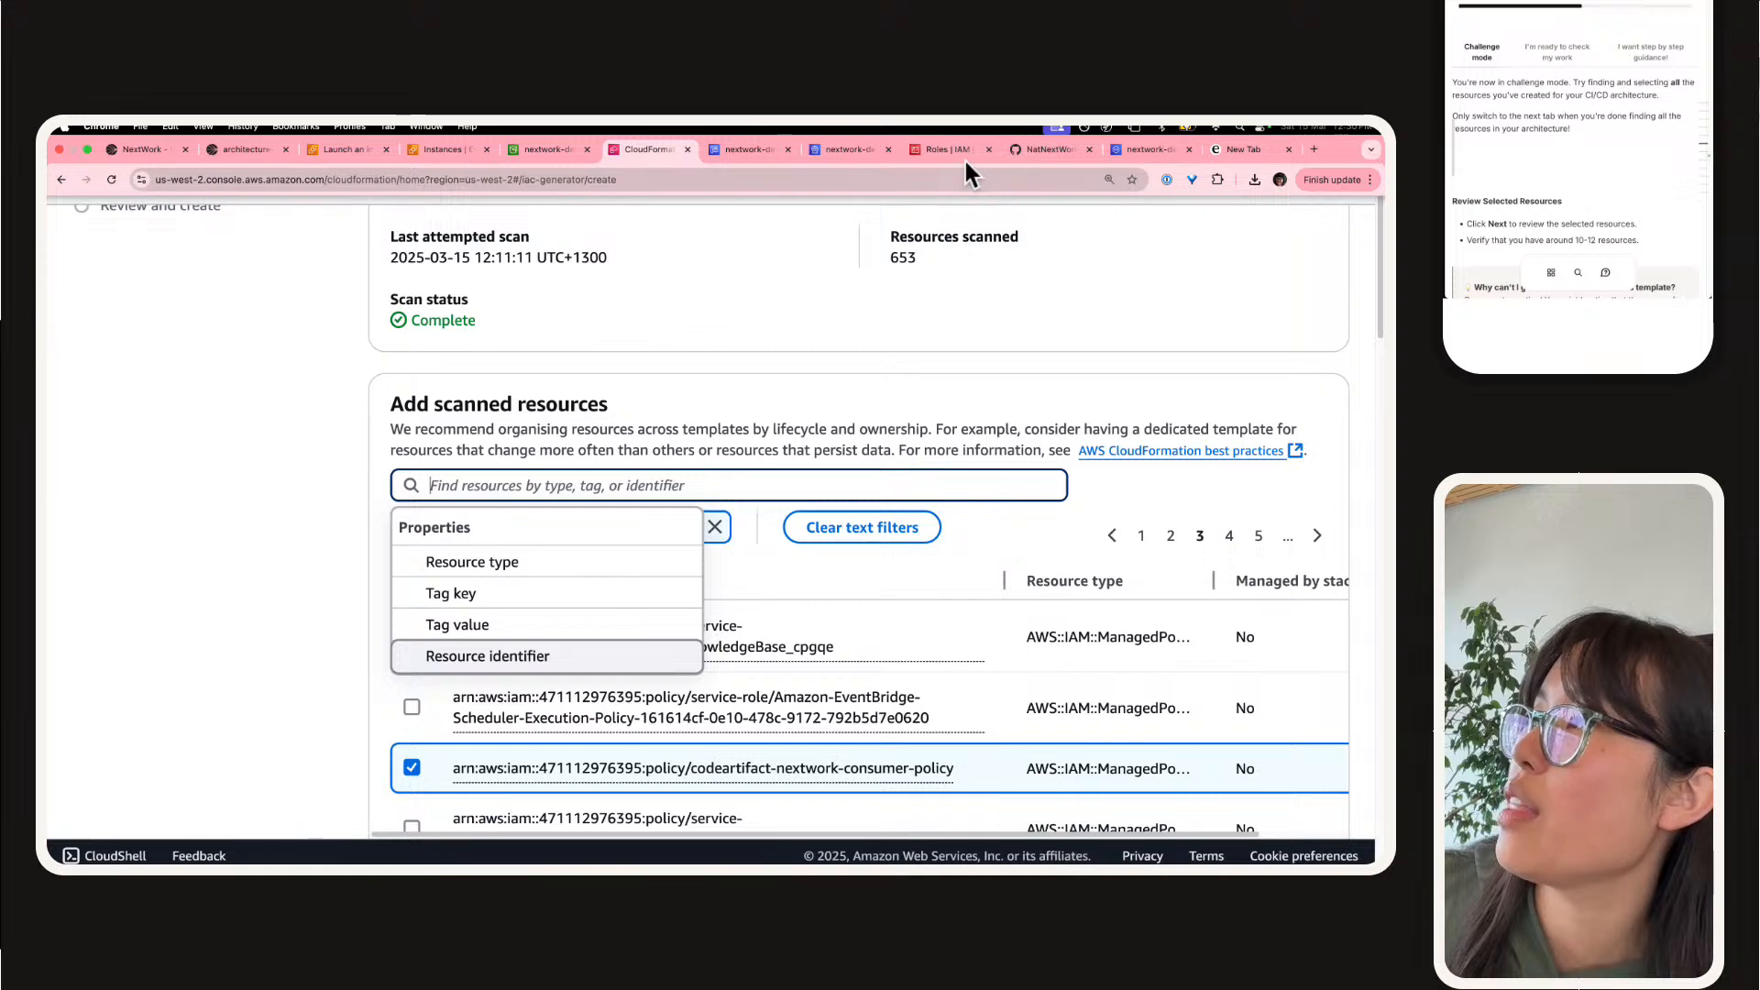
Step: Search the IAM policies for "codearti" and widen the policy name column to read the full names
click(953, 149)
click(115, 689)
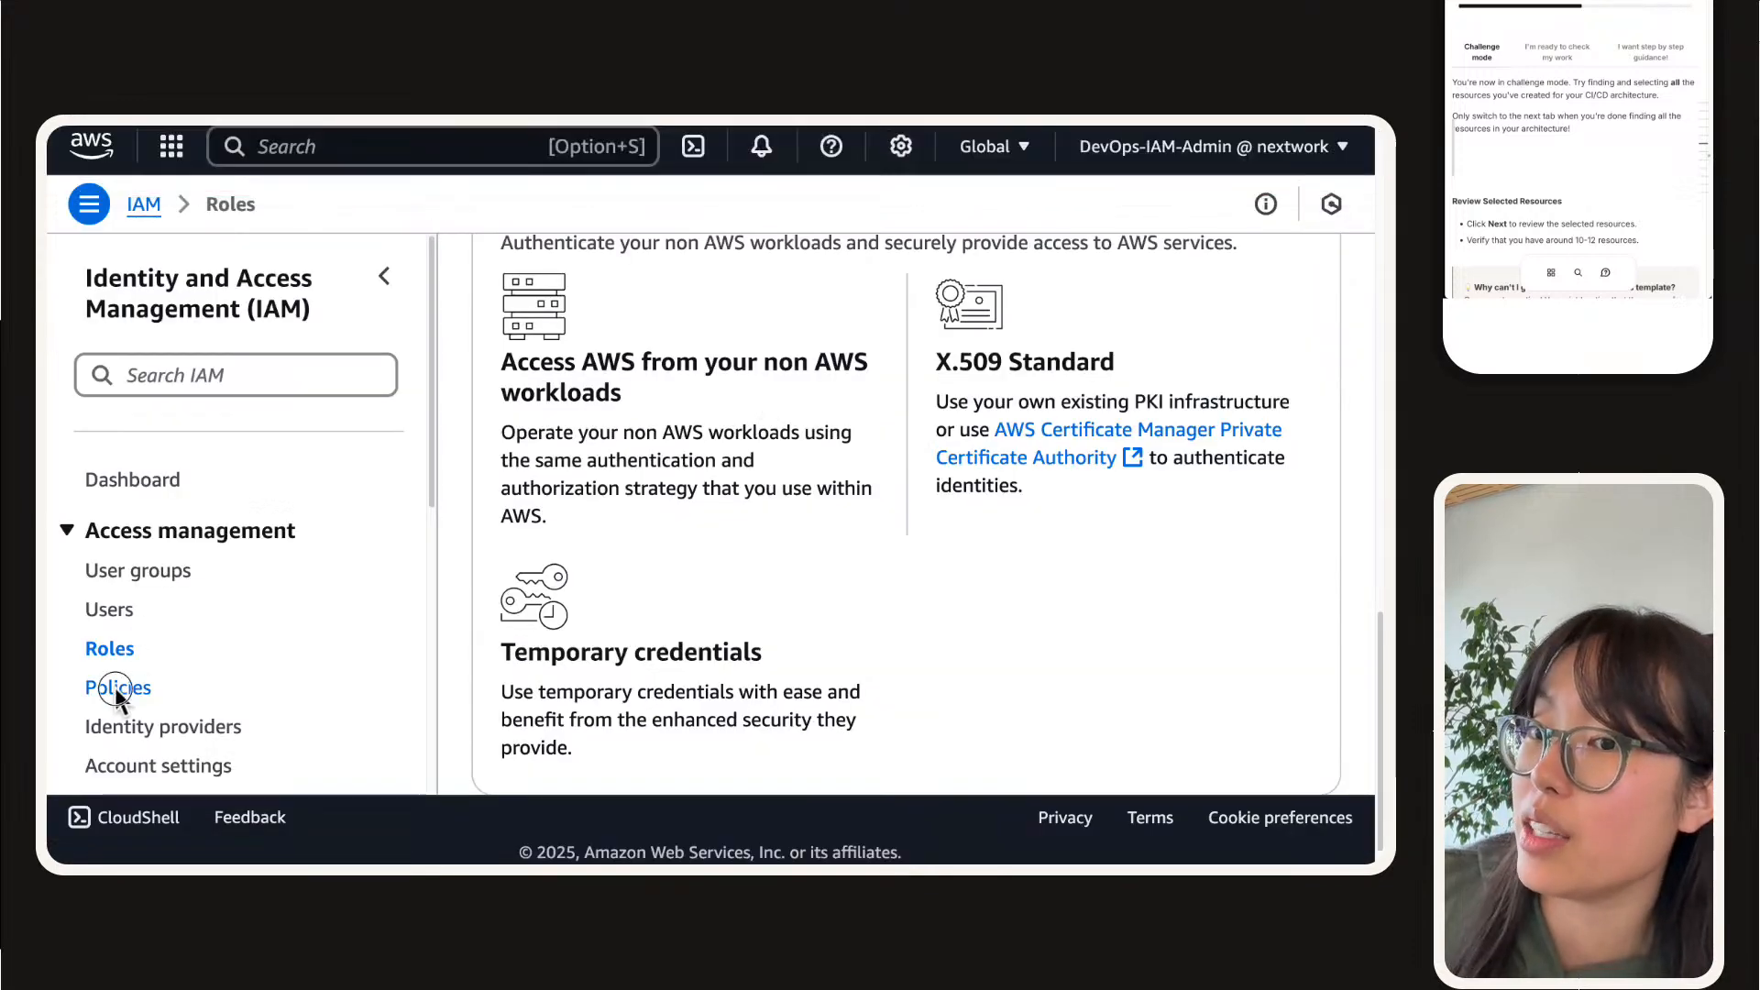
click(605, 396)
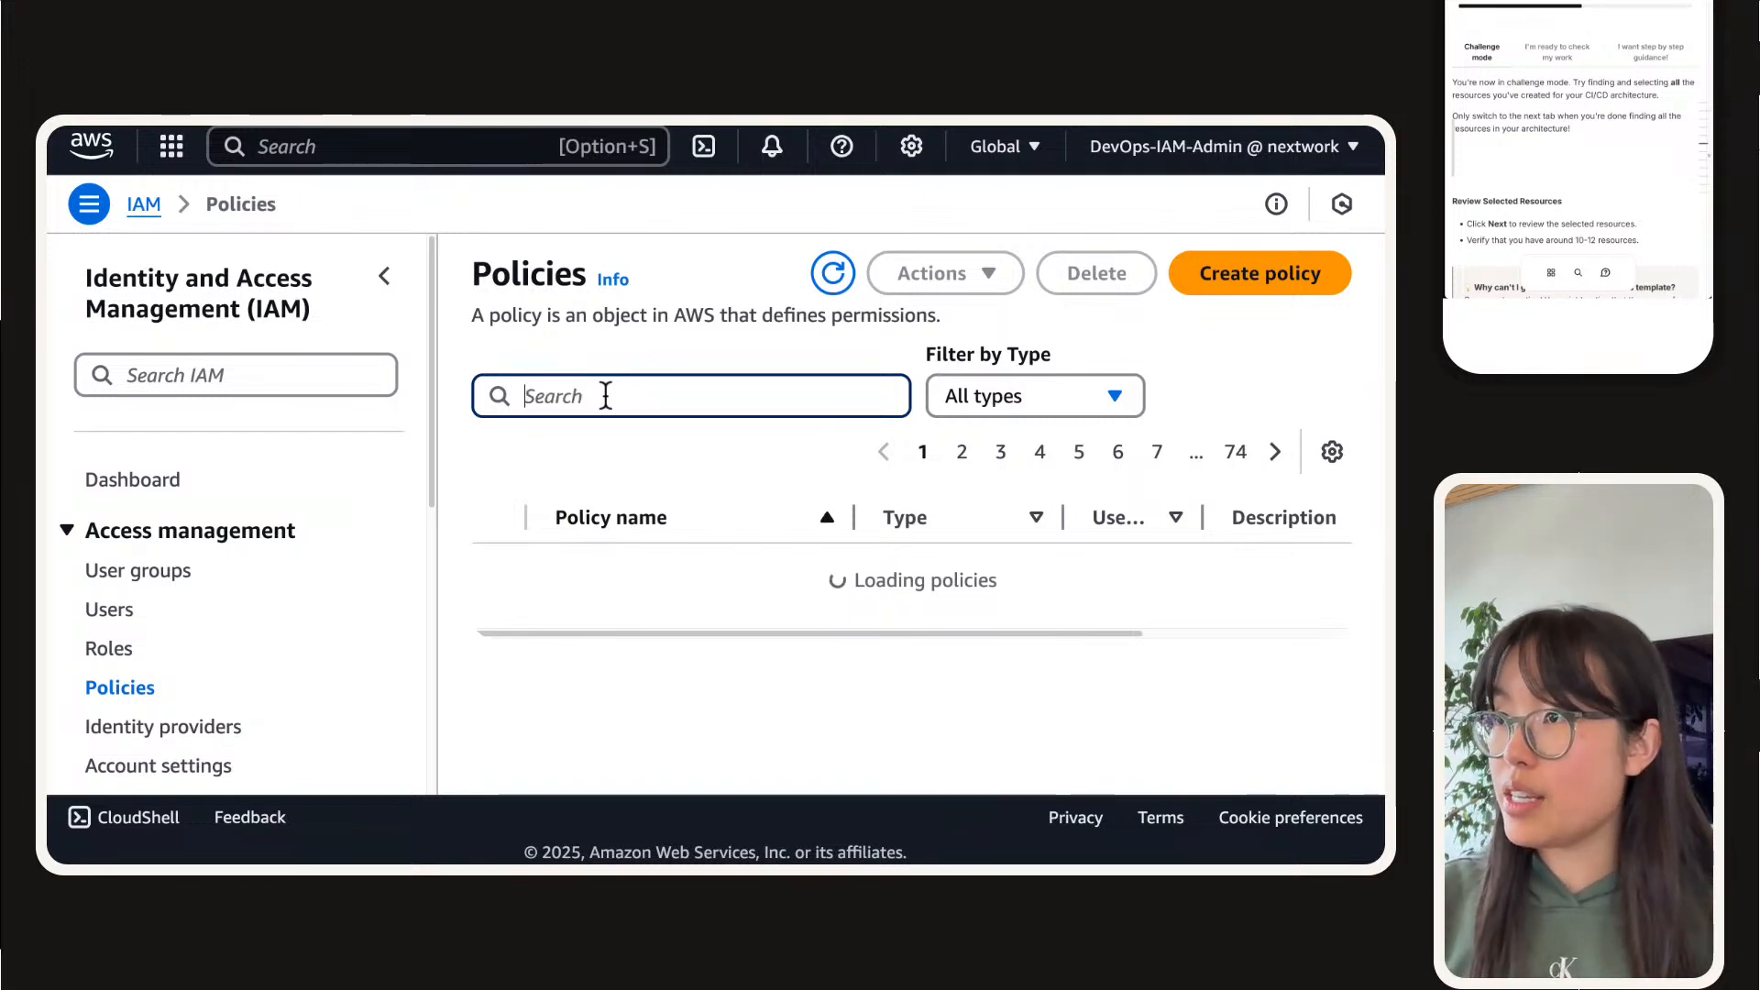
text(ec)
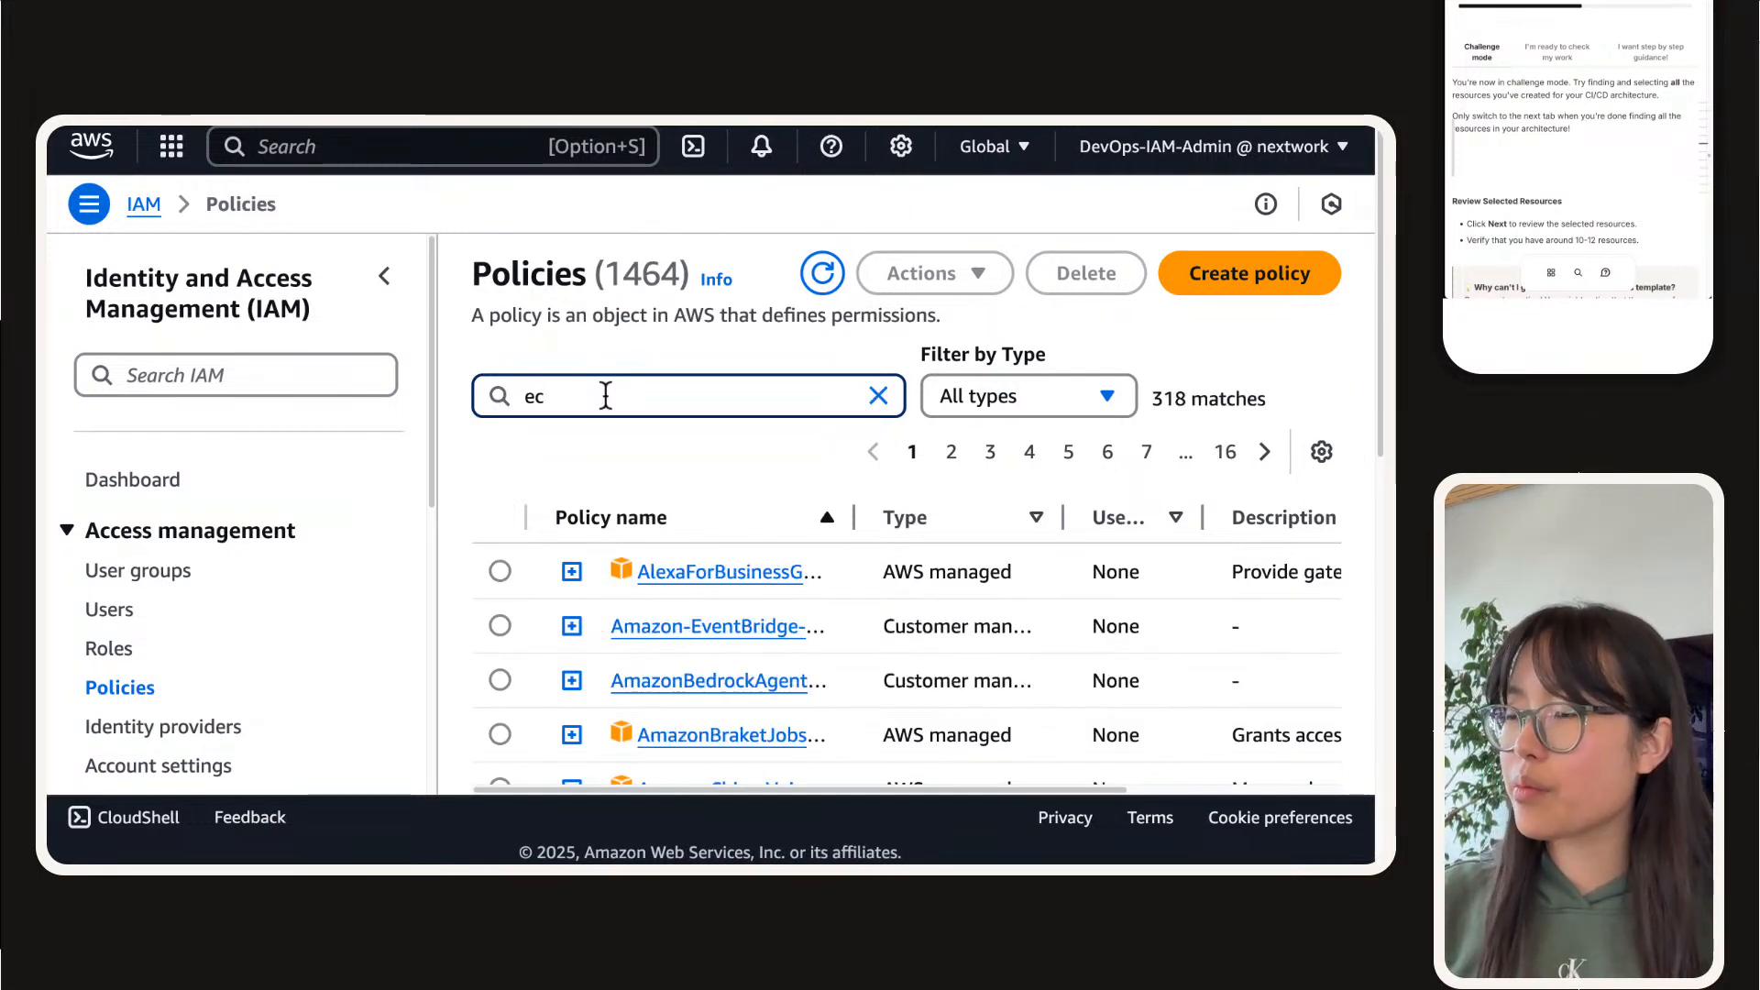
key(BackSpace)
key(BackSpace)
text(codearti)
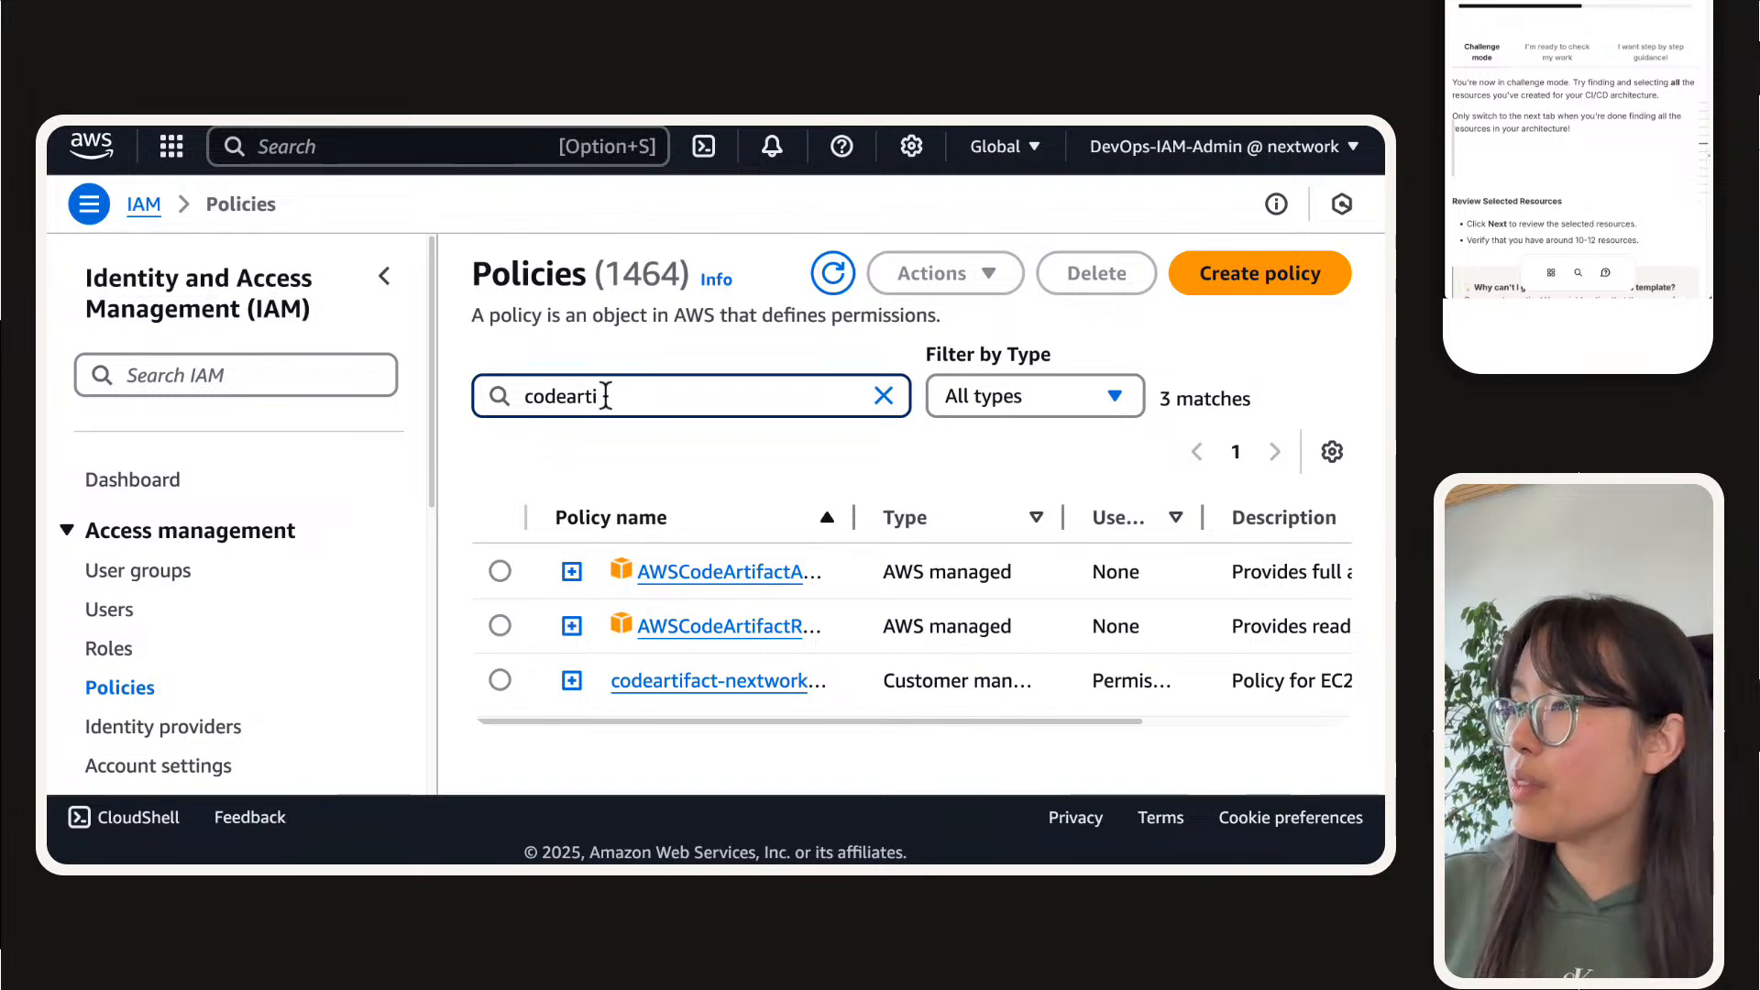
drag(852, 513, 1031, 514)
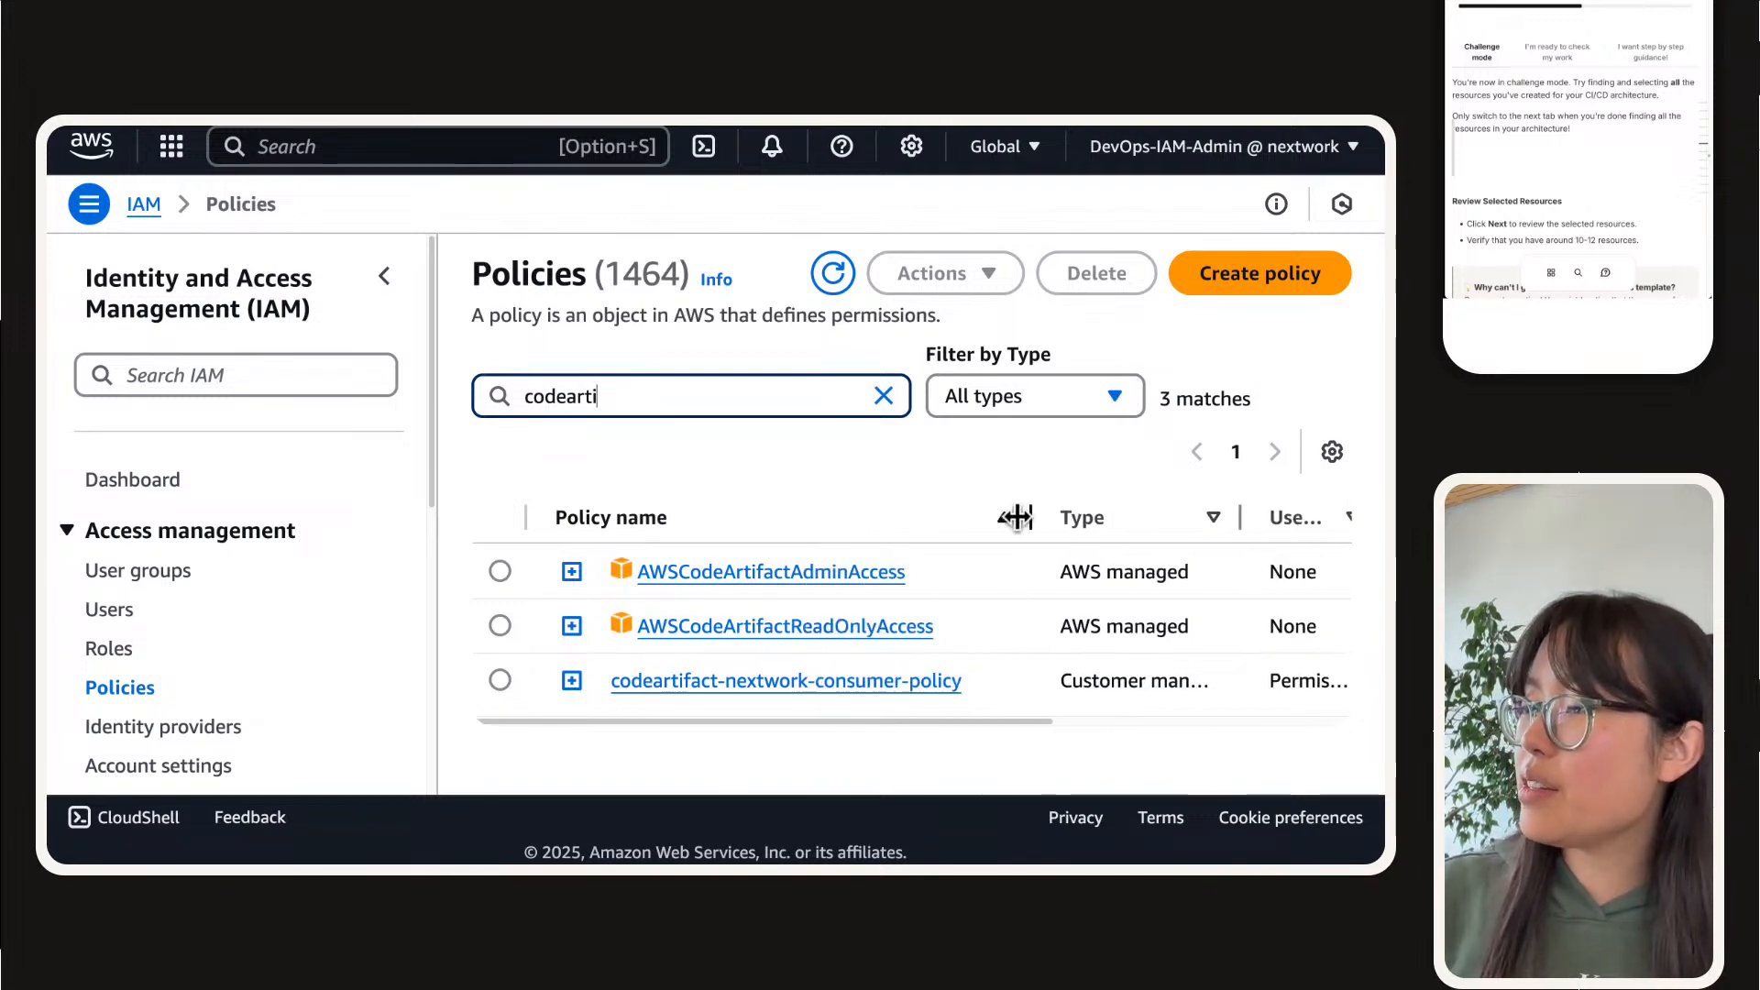
Step: Open the codeartifact-nextwork-consumer-policy in IAM and copy its ARN
click(675, 686)
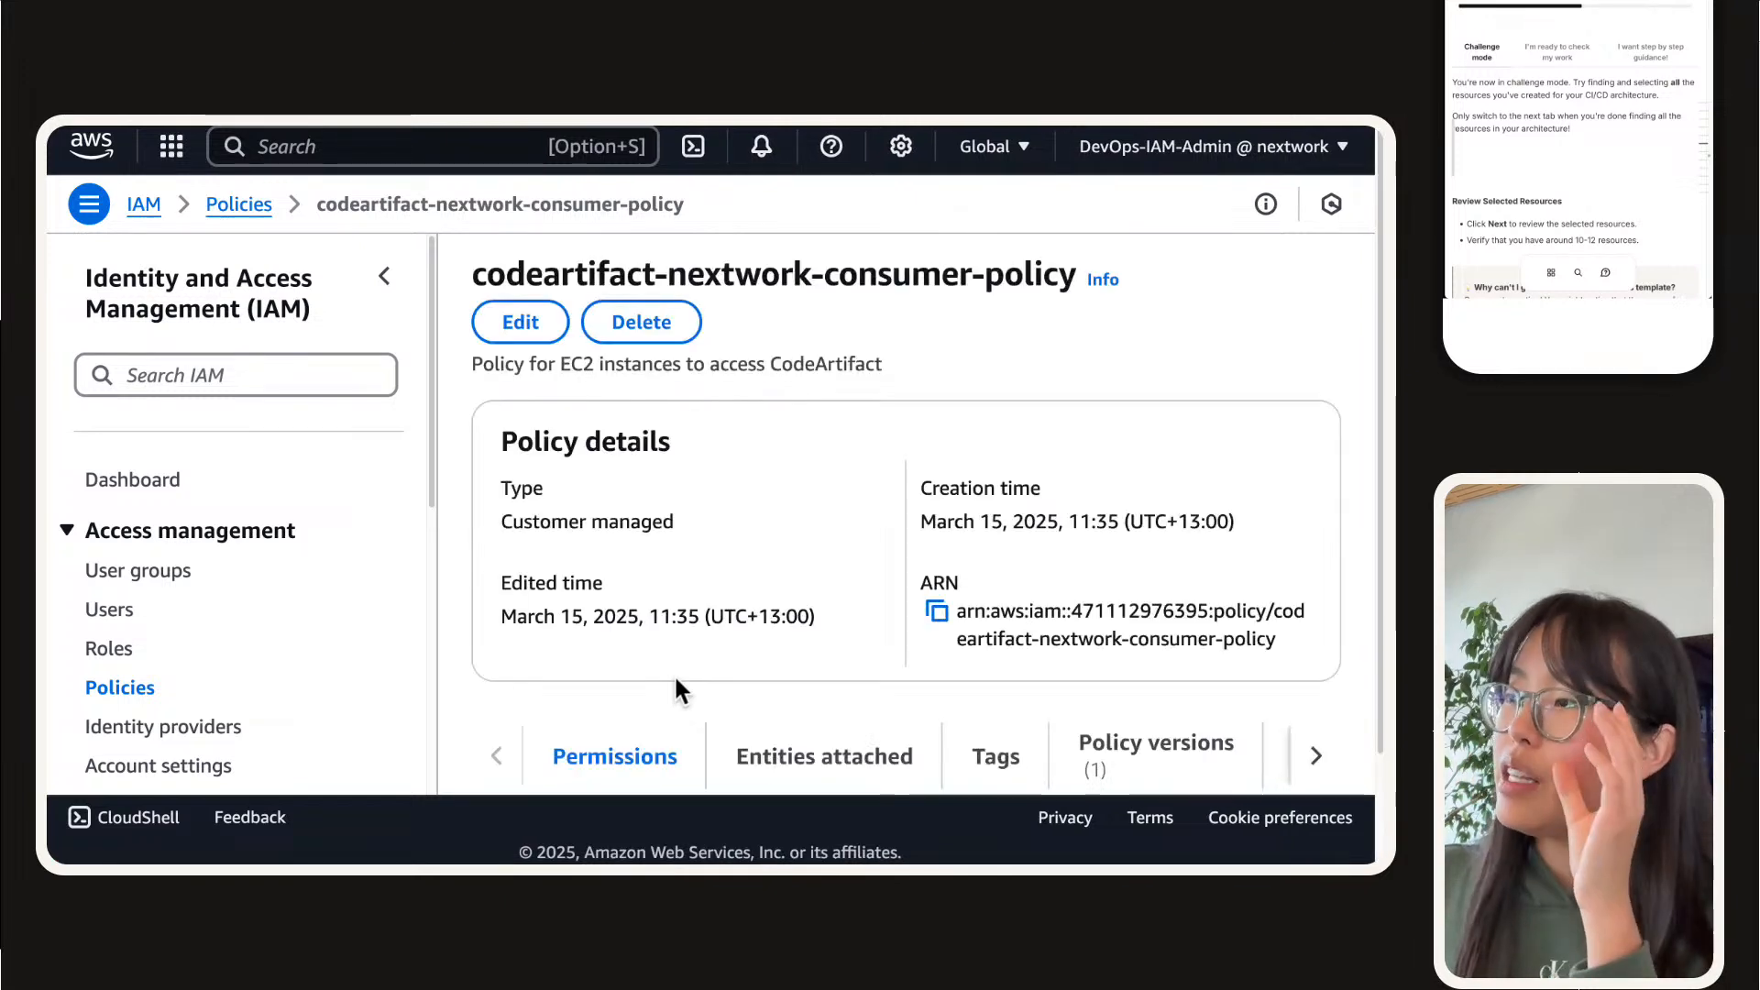
scroll(676, 681, down, 3)
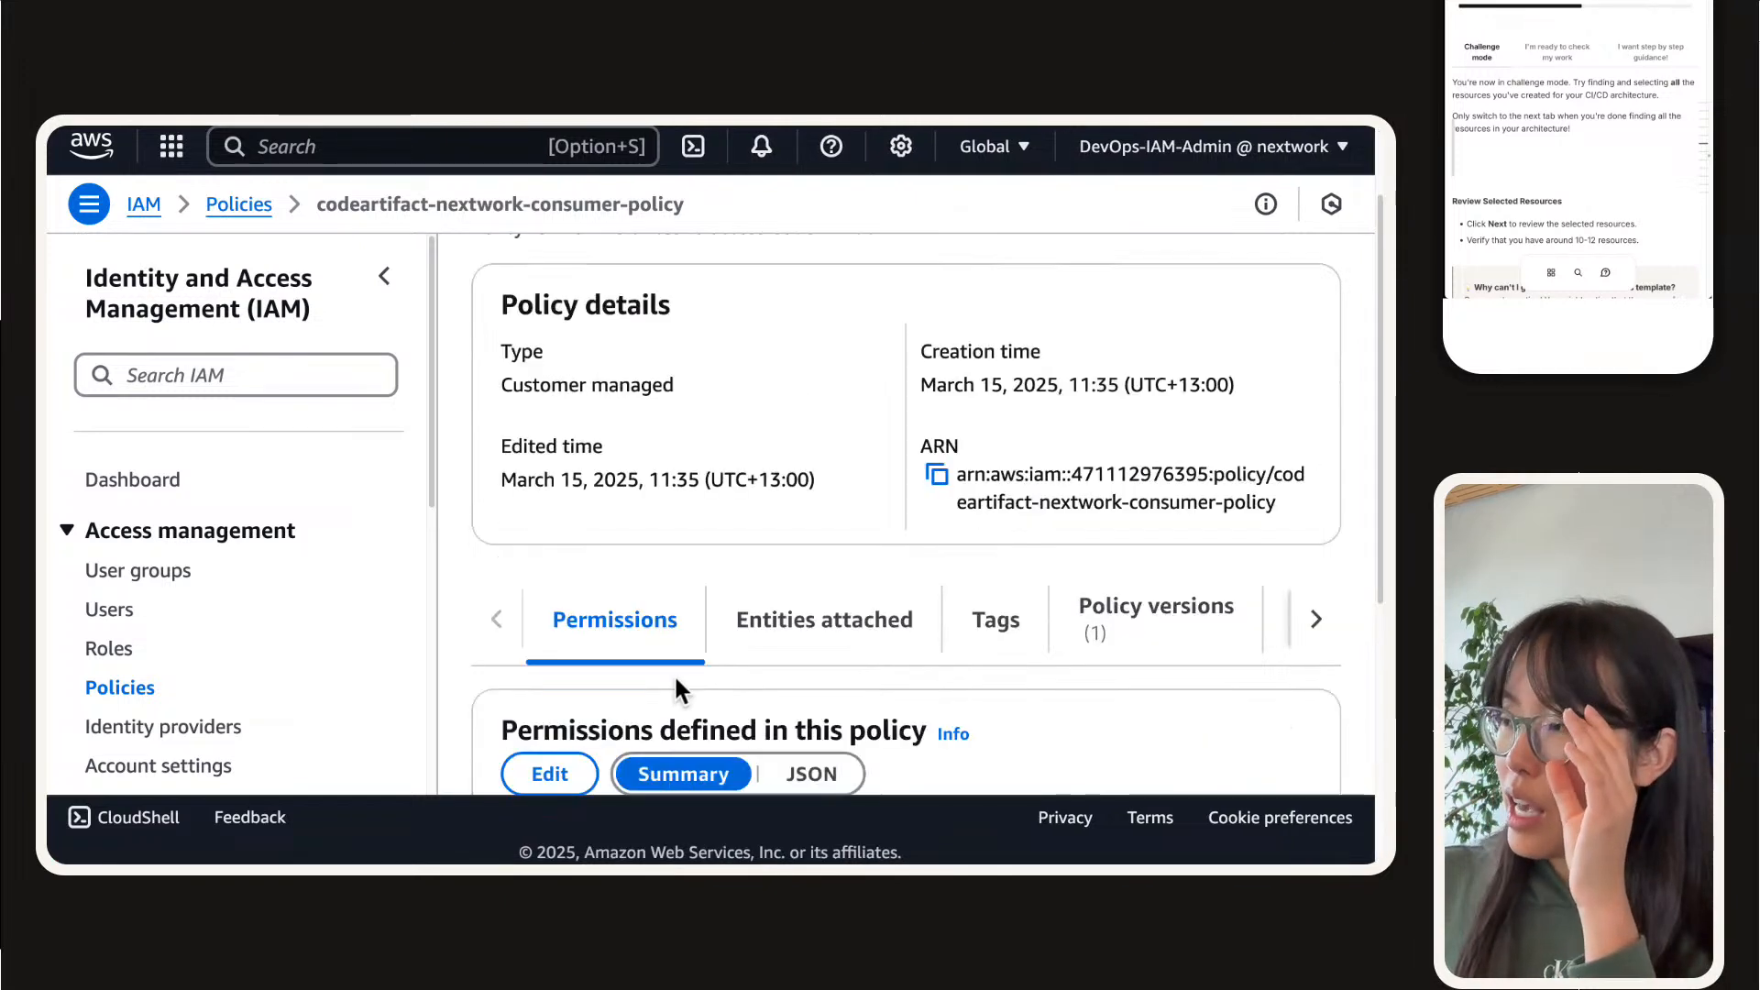
triple_click(1263, 502)
click(936, 474)
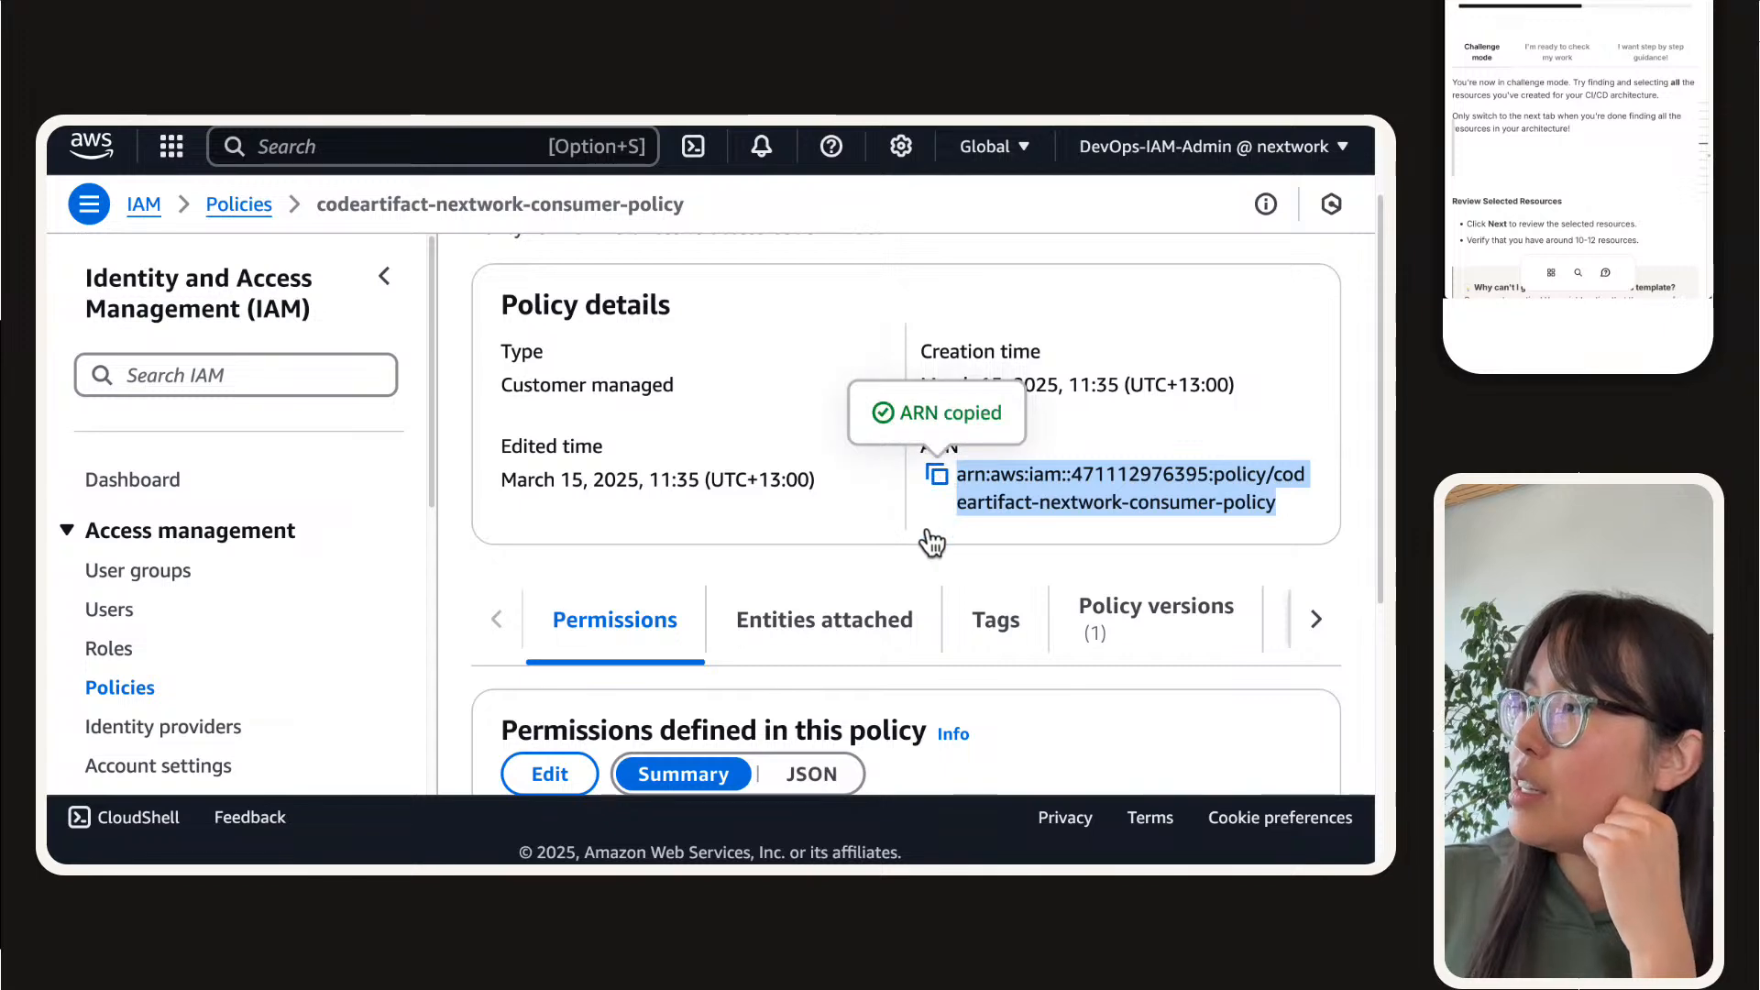
Step: In the IaC generator, try replacing the managed policy filter with a resource identifier filter using the copied policy ARN
mouse_move(844, 128)
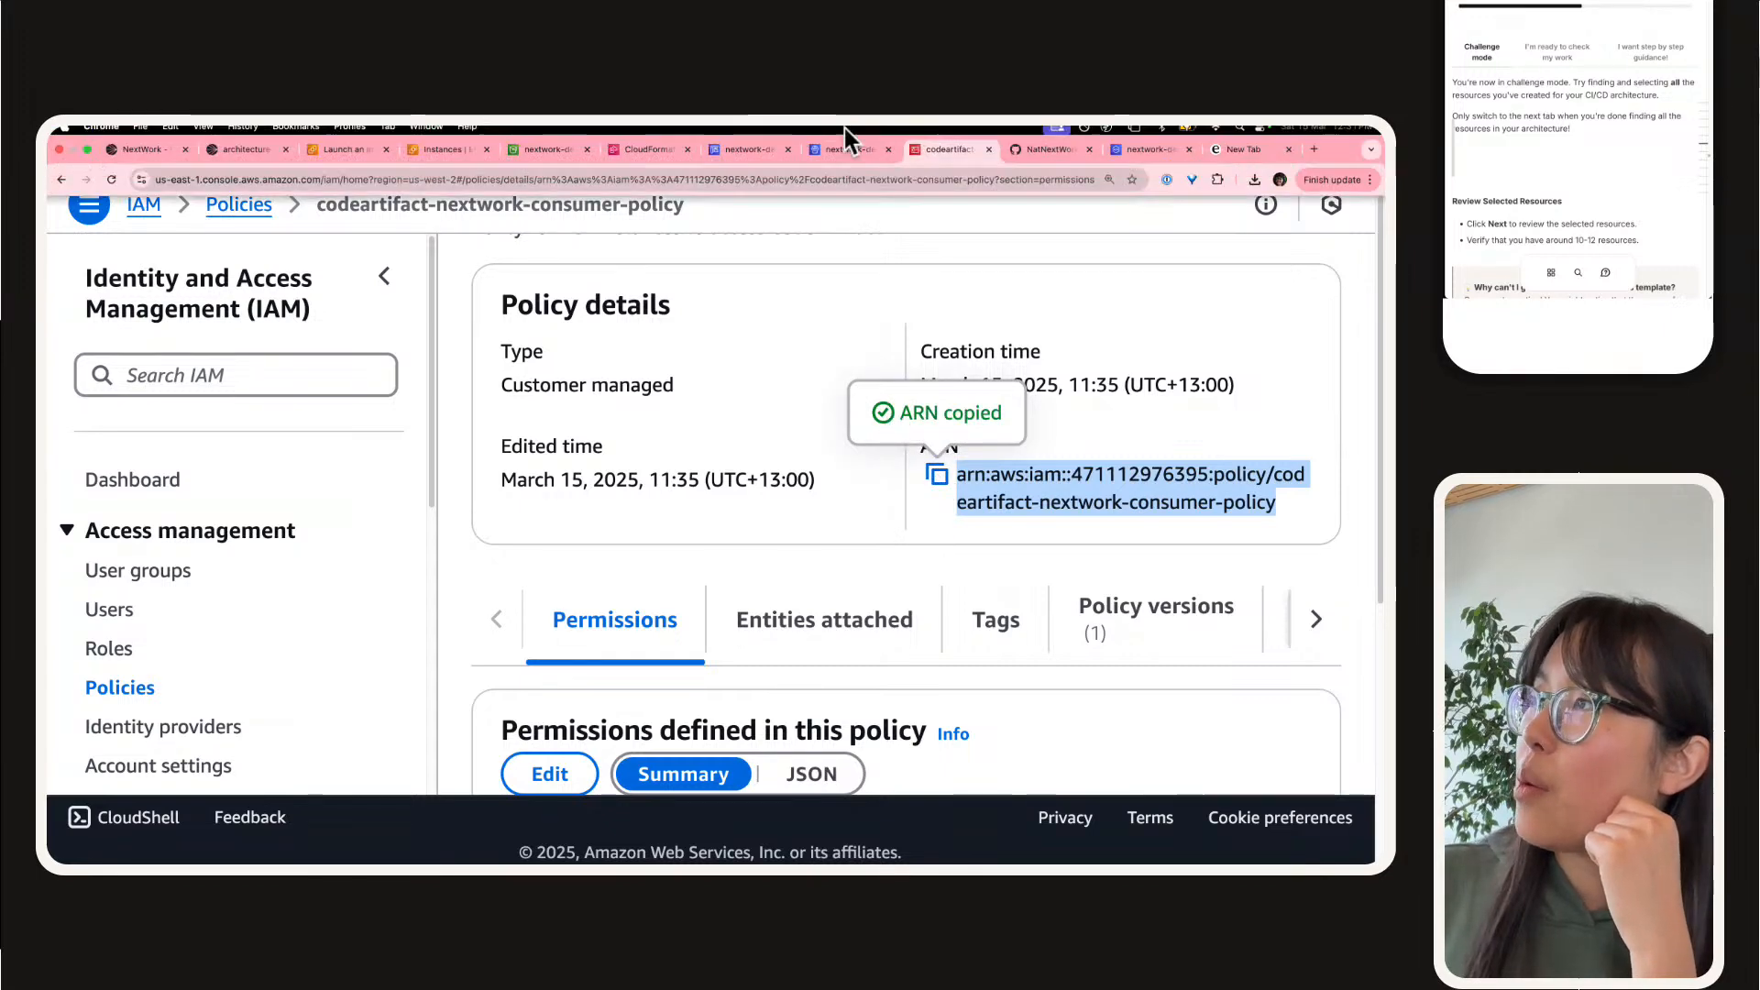
click(634, 154)
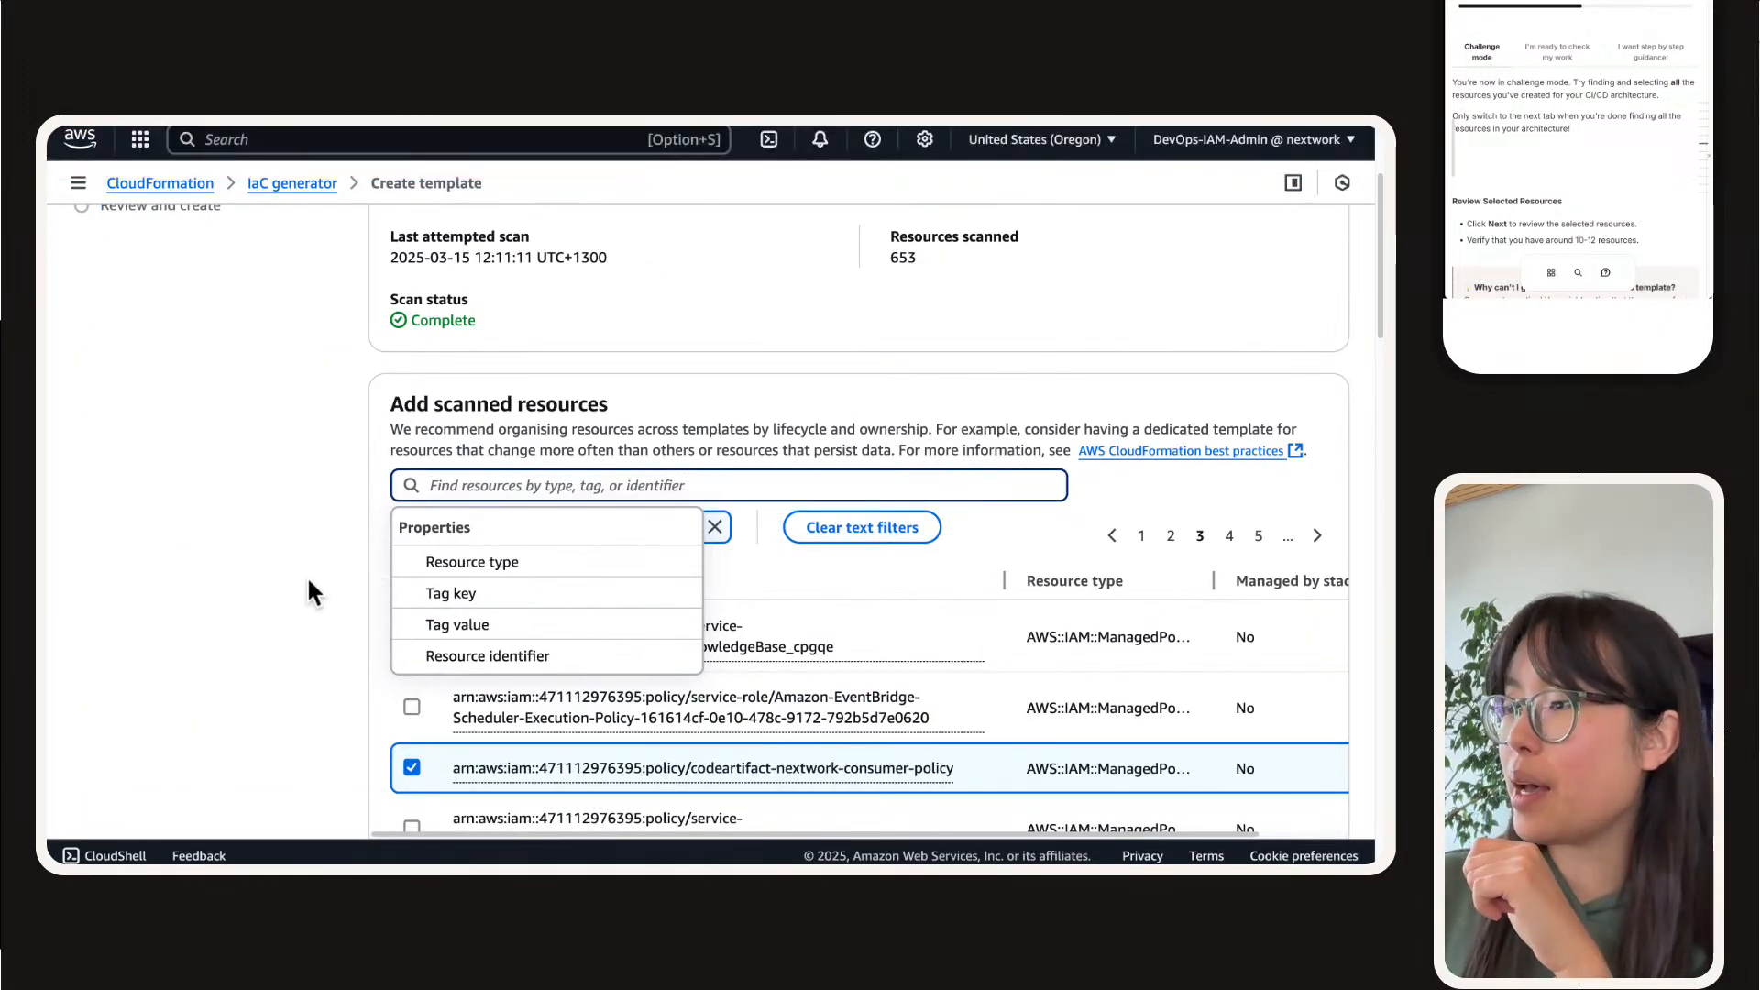
scroll(308, 579, down, 1)
click(326, 520)
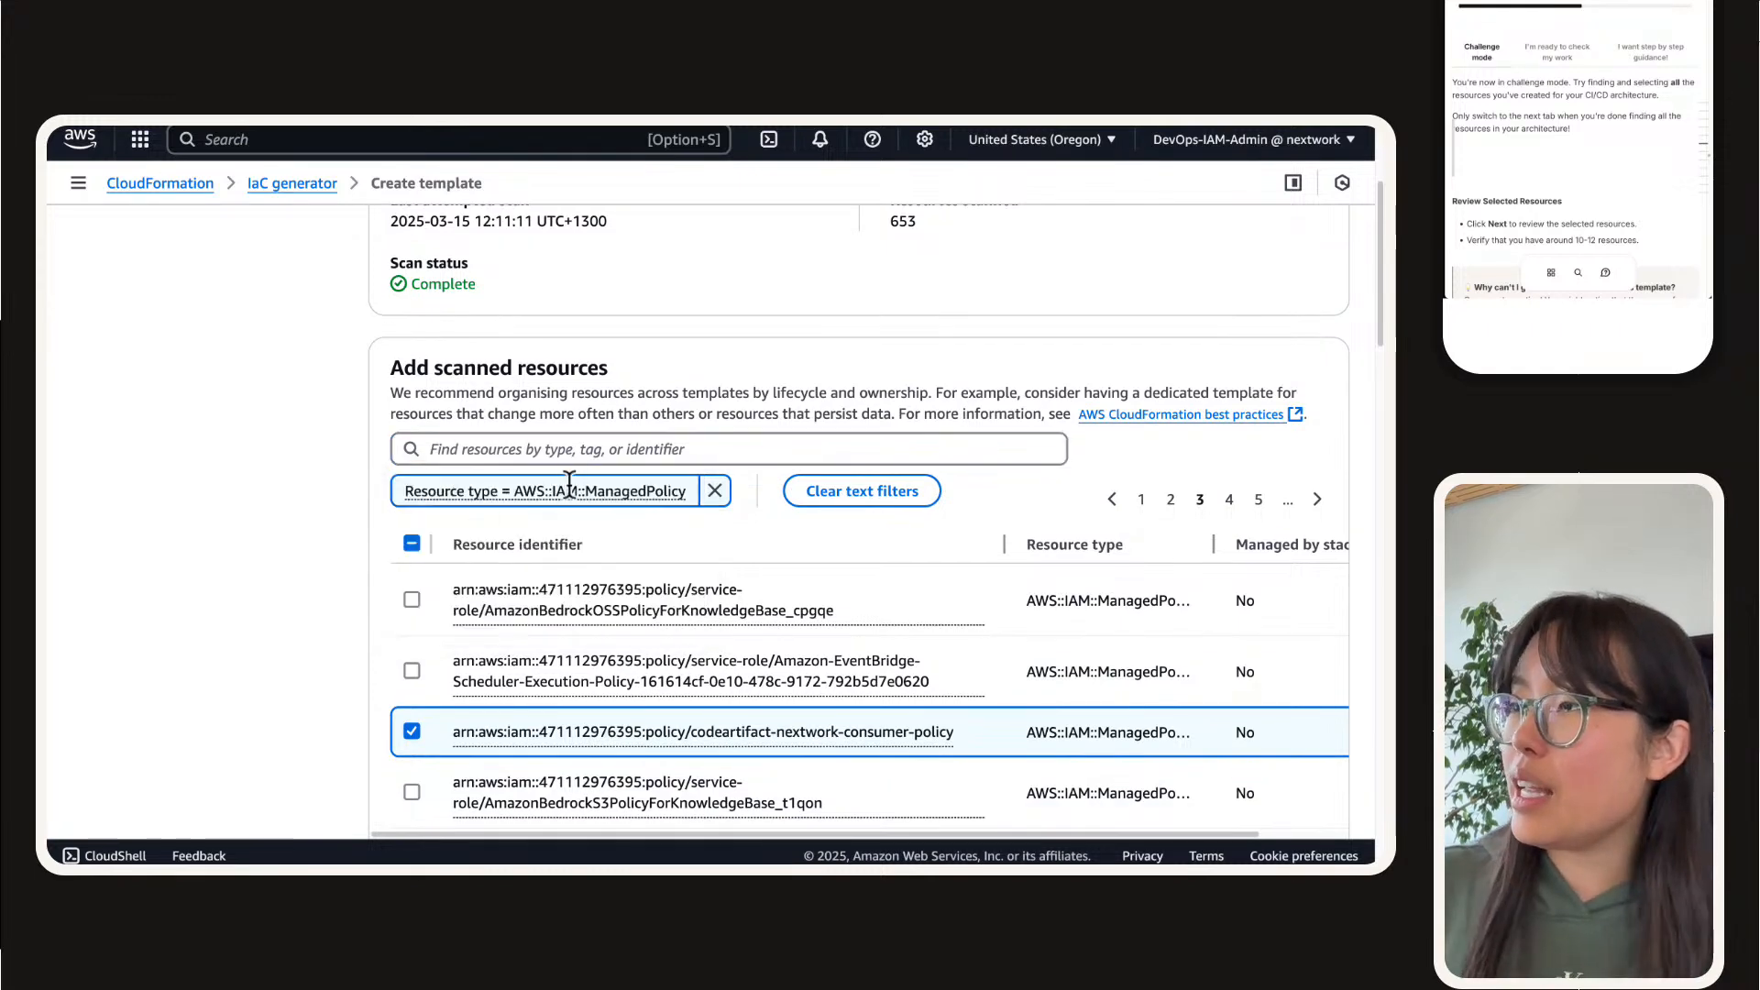
click(714, 490)
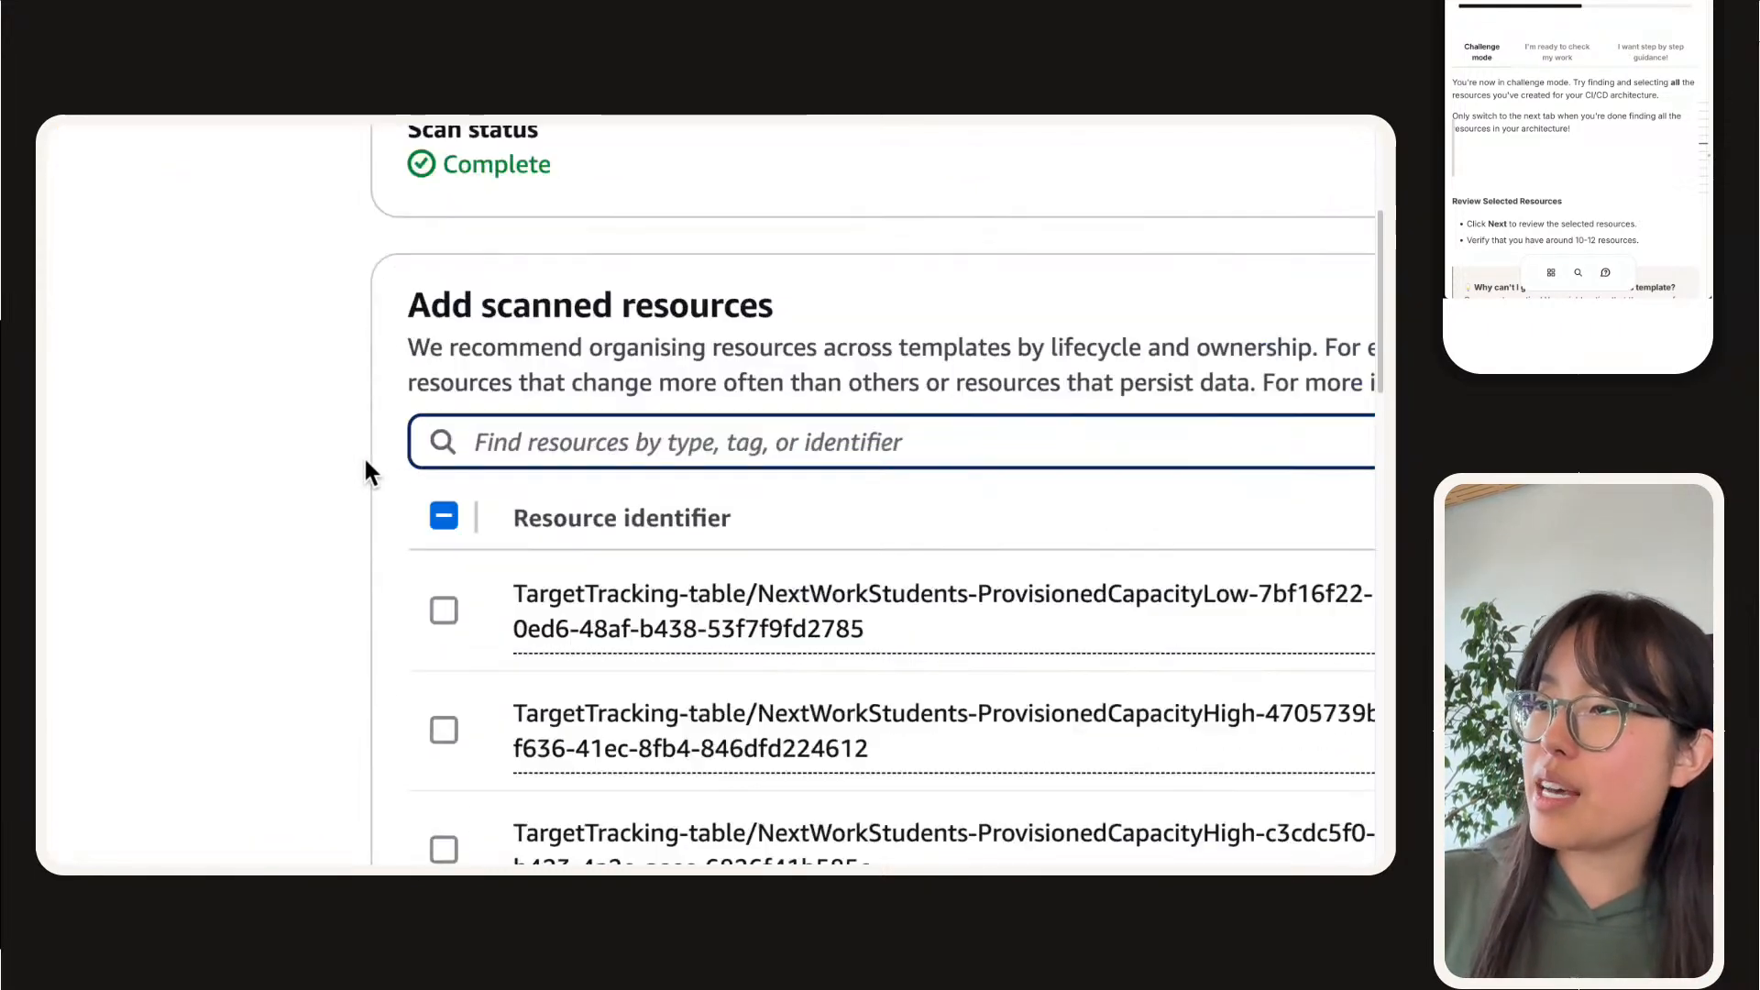
click(544, 458)
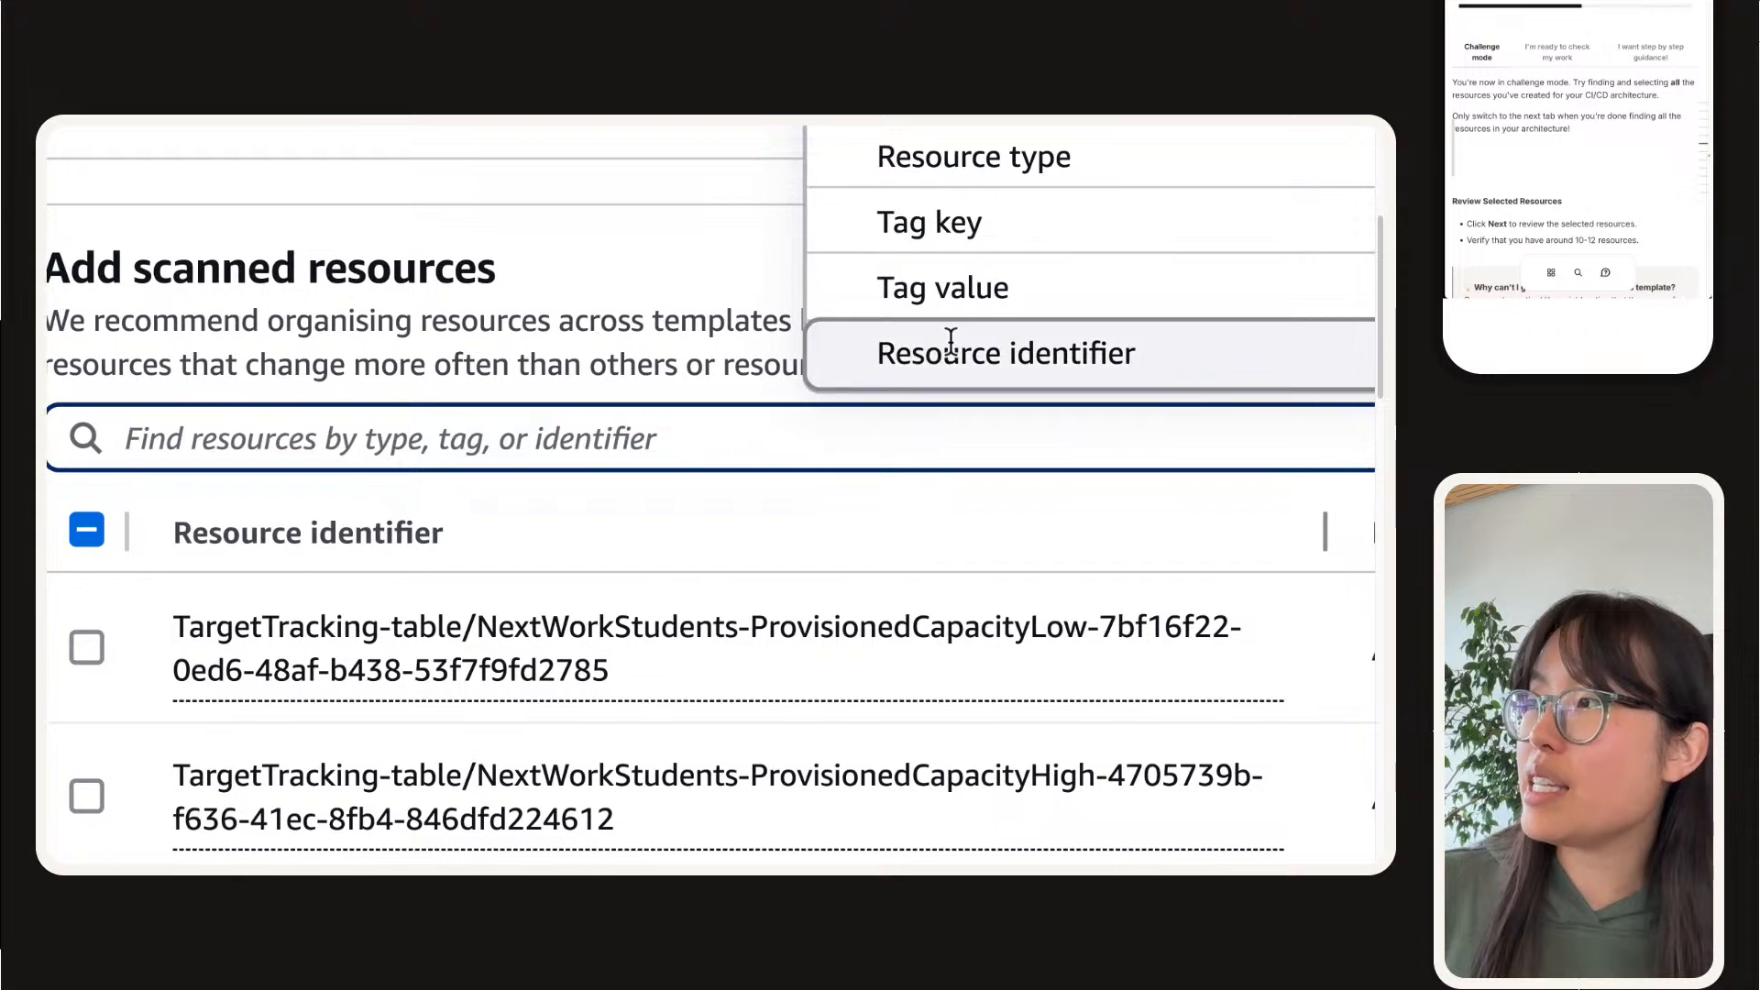
click(949, 353)
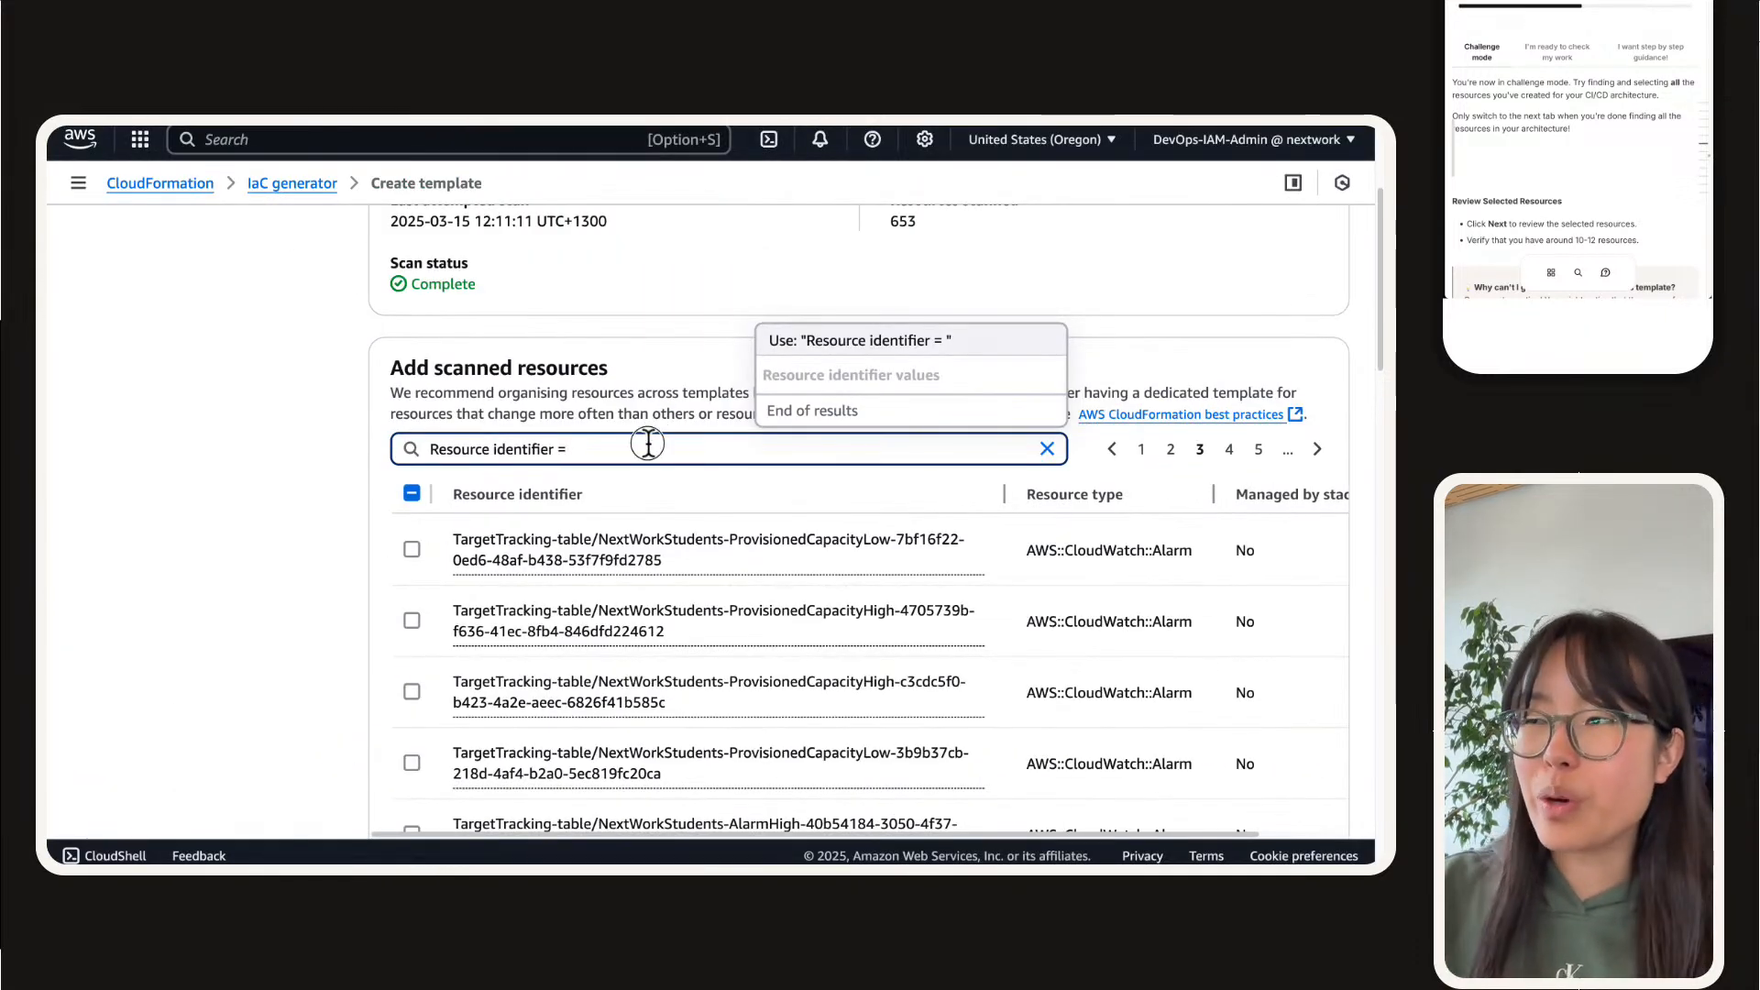
key(super+v)
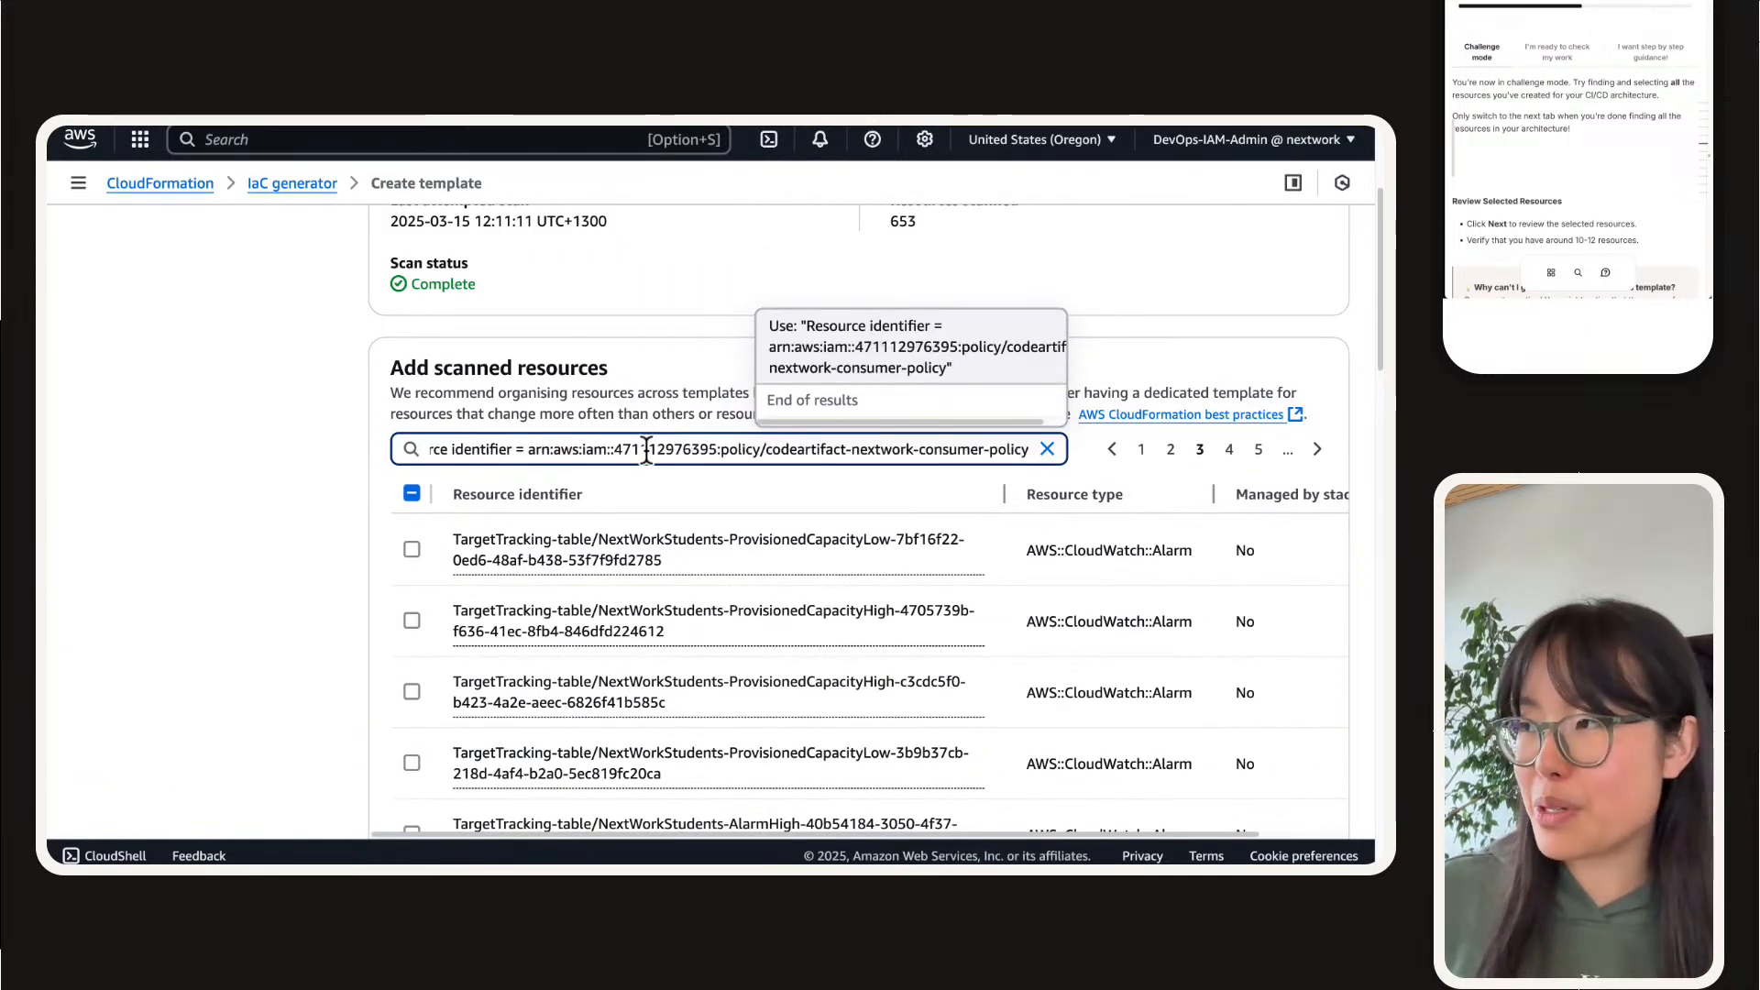
key(Return)
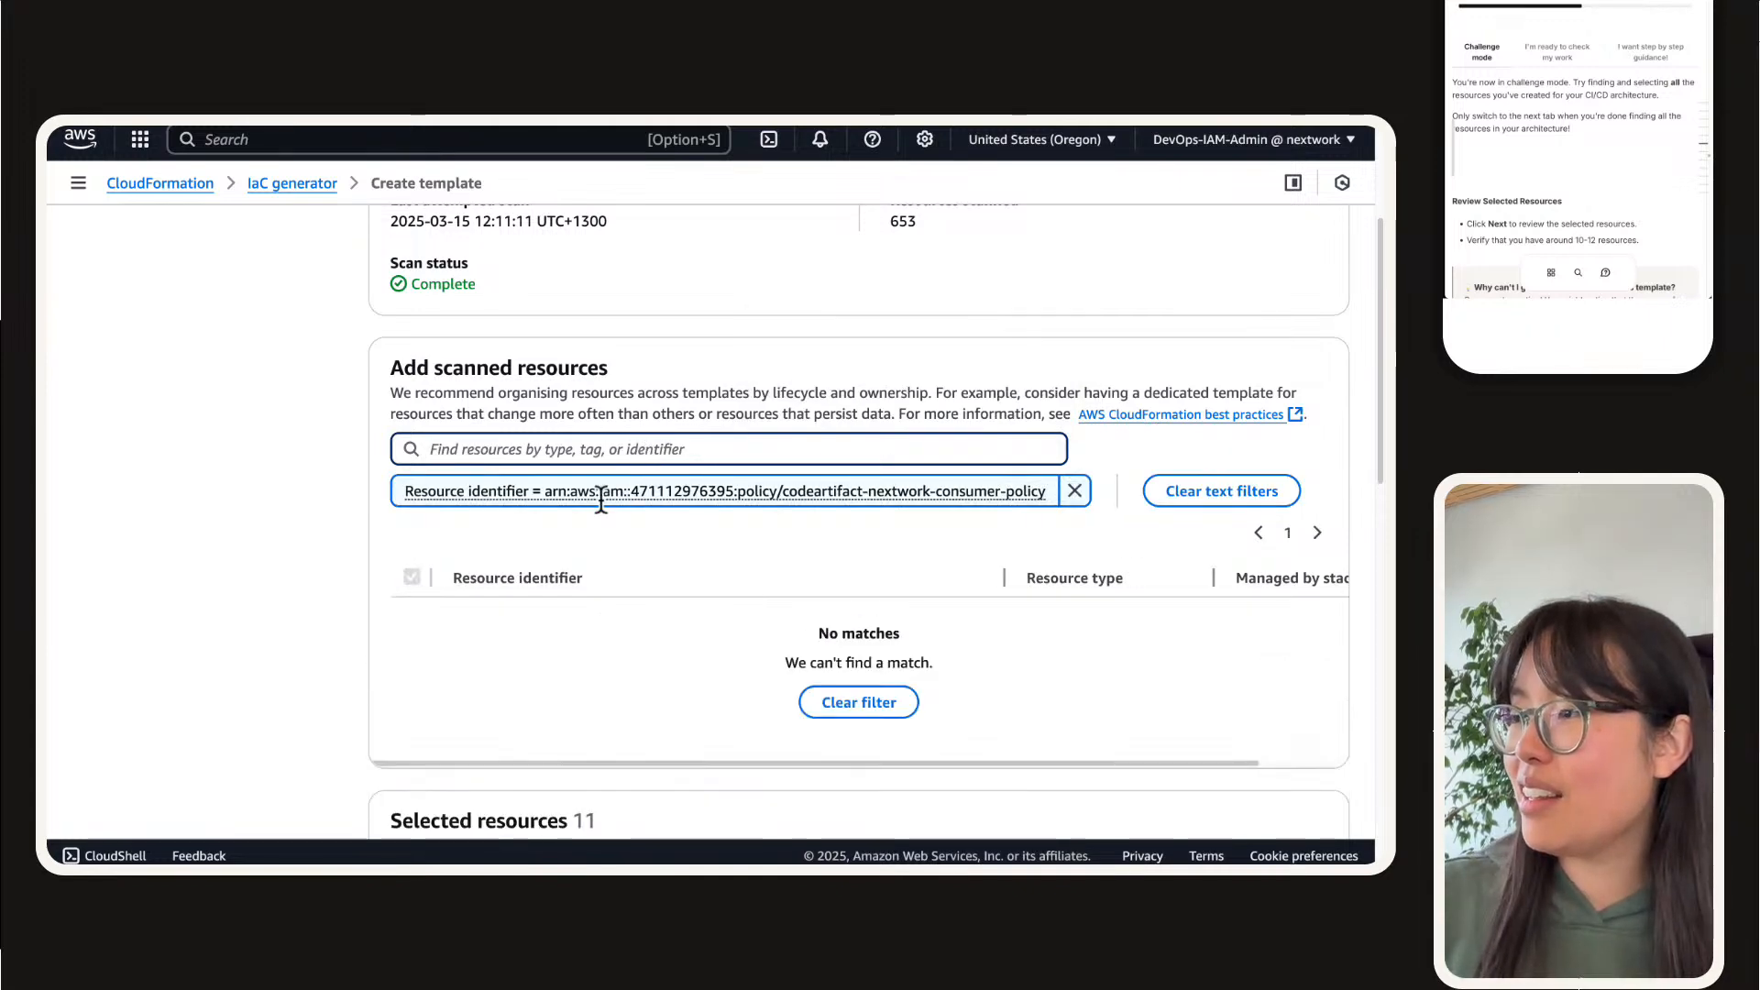
Step: Replace the resource identifier filter with resource type AWS::IAM::ManagedPolicy
click(1074, 491)
click(868, 458)
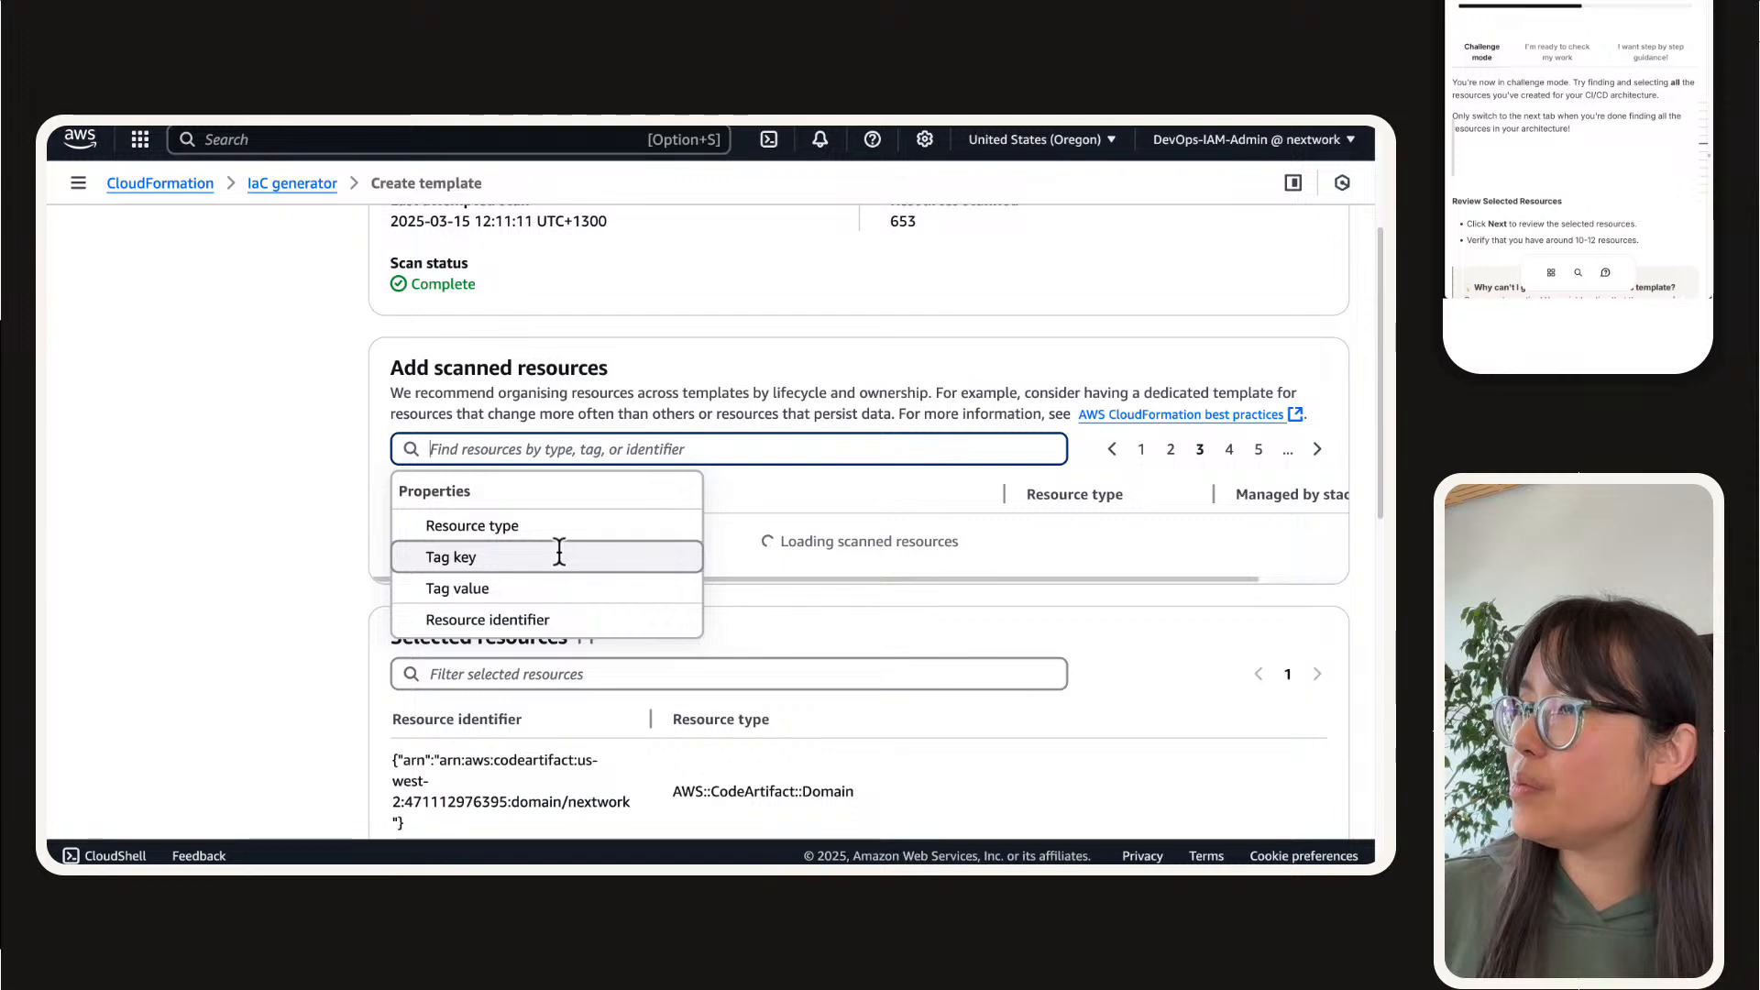
click(546, 524)
text(iam)
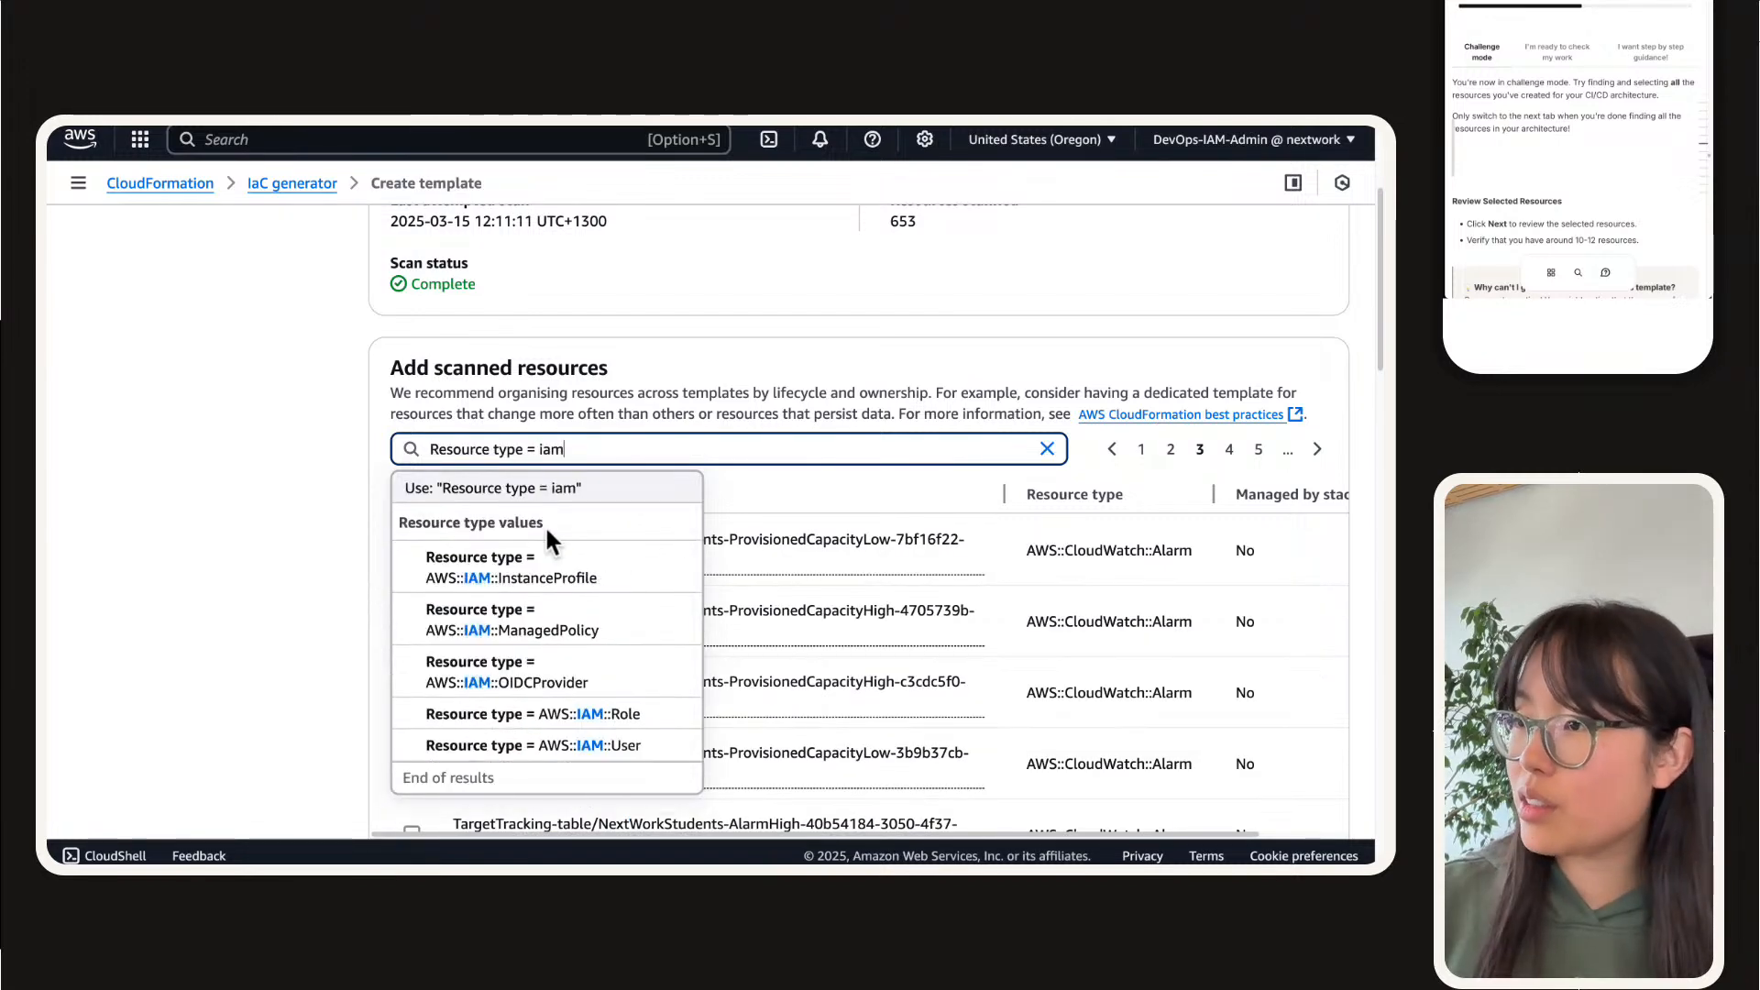
click(553, 601)
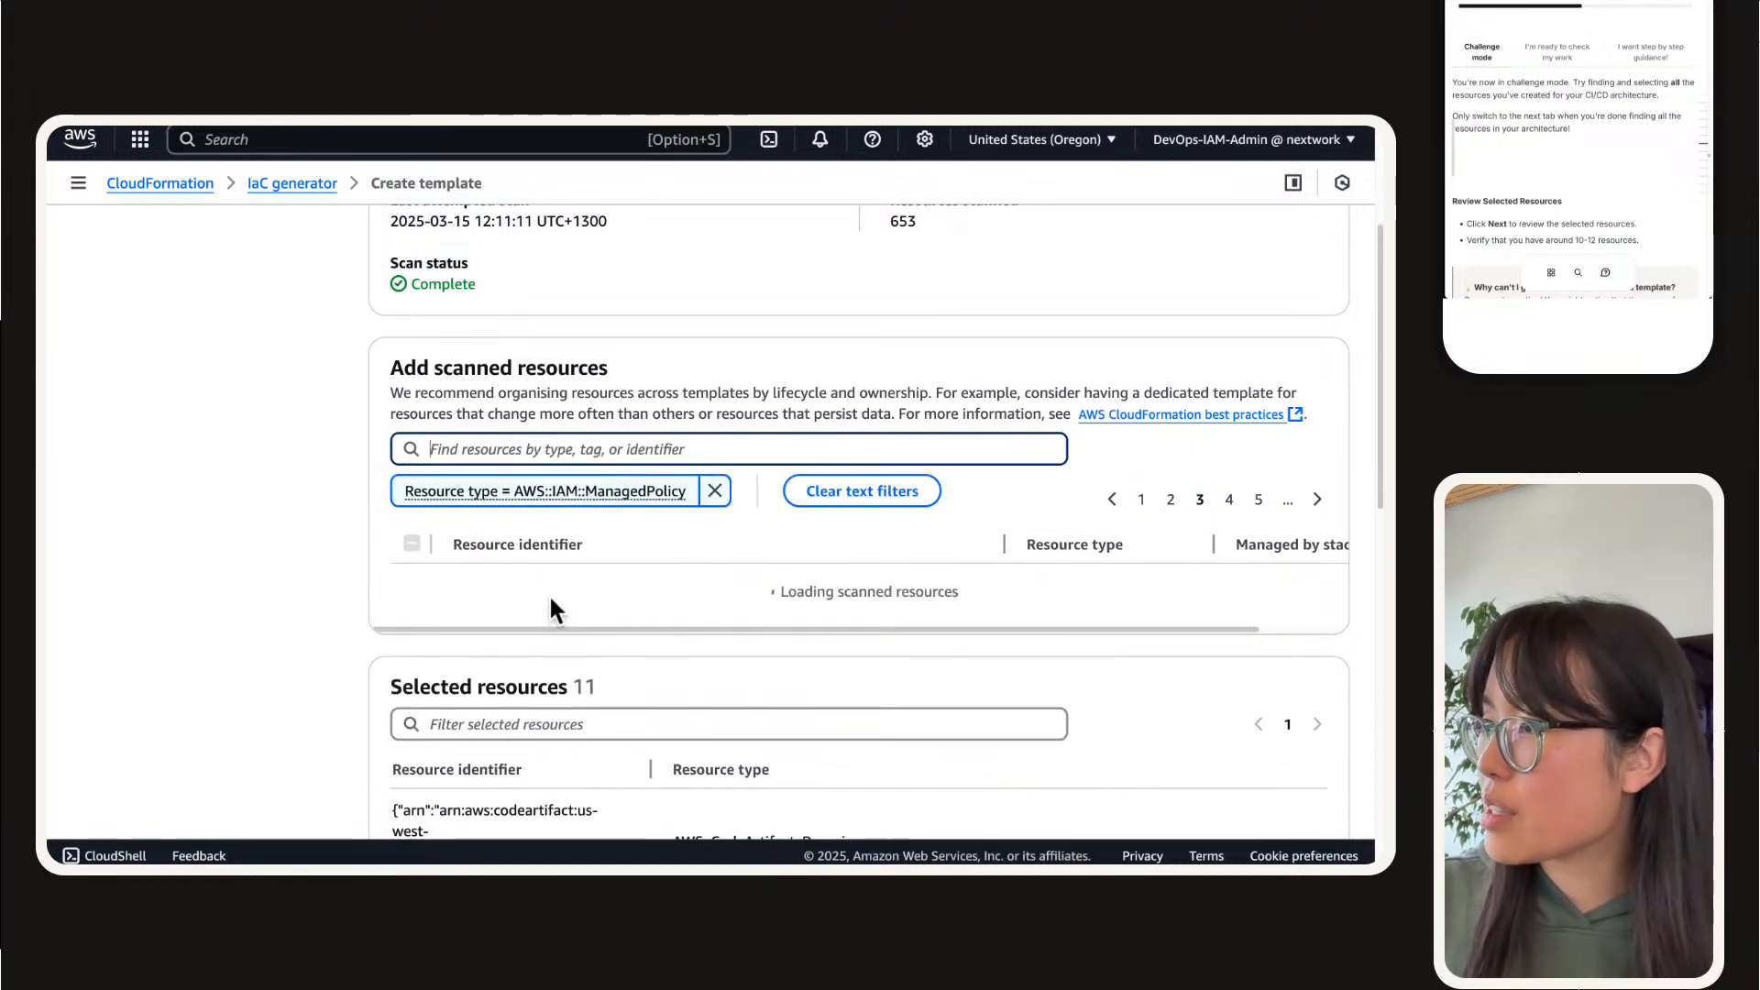
scroll(319, 601, down, 1)
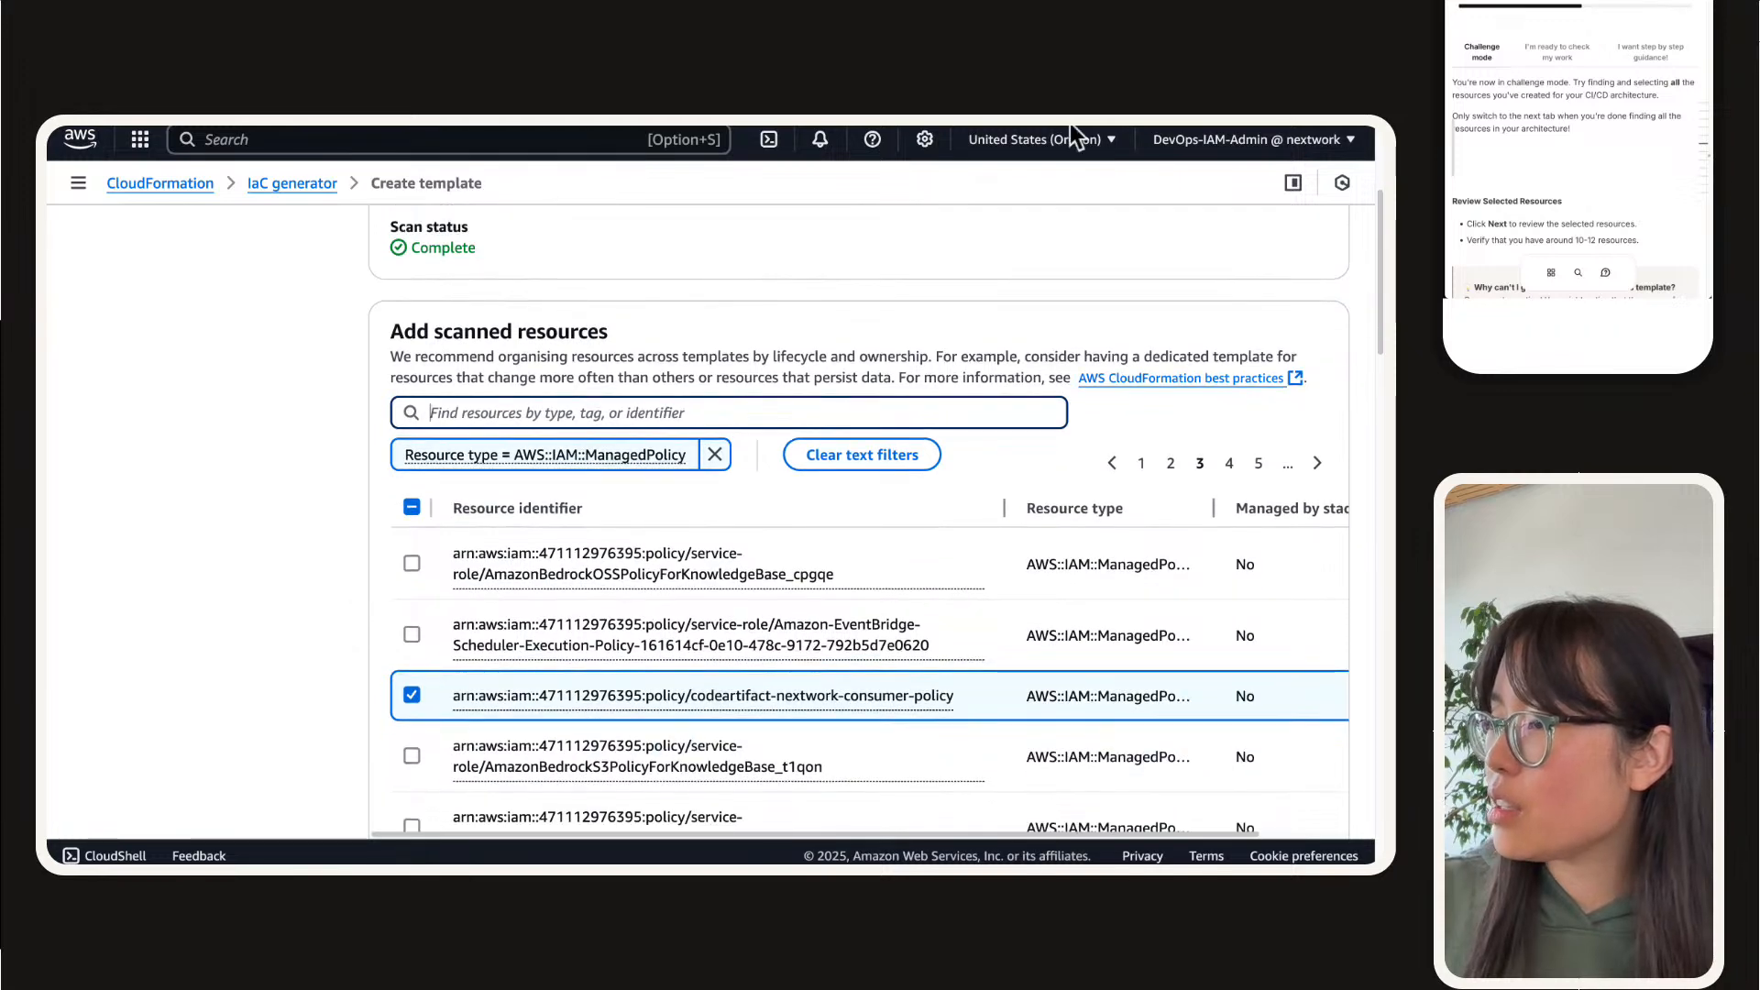
mouse_move(1070, 123)
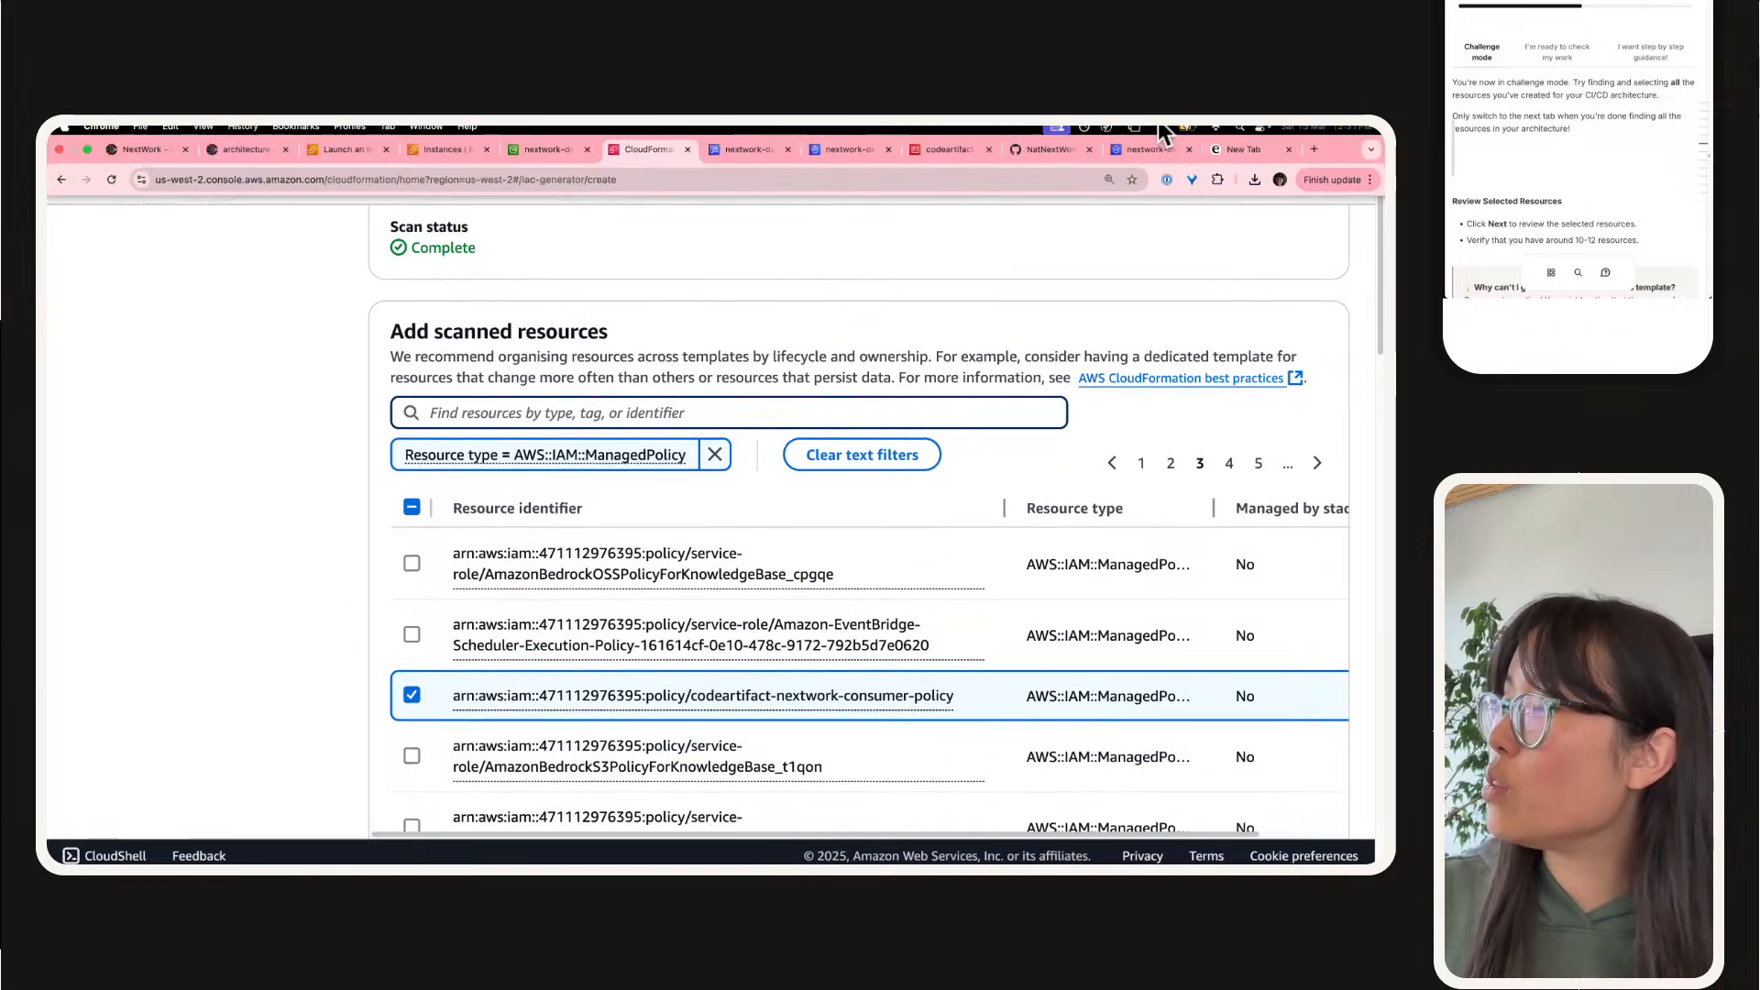
click(784, 408)
key(super+v)
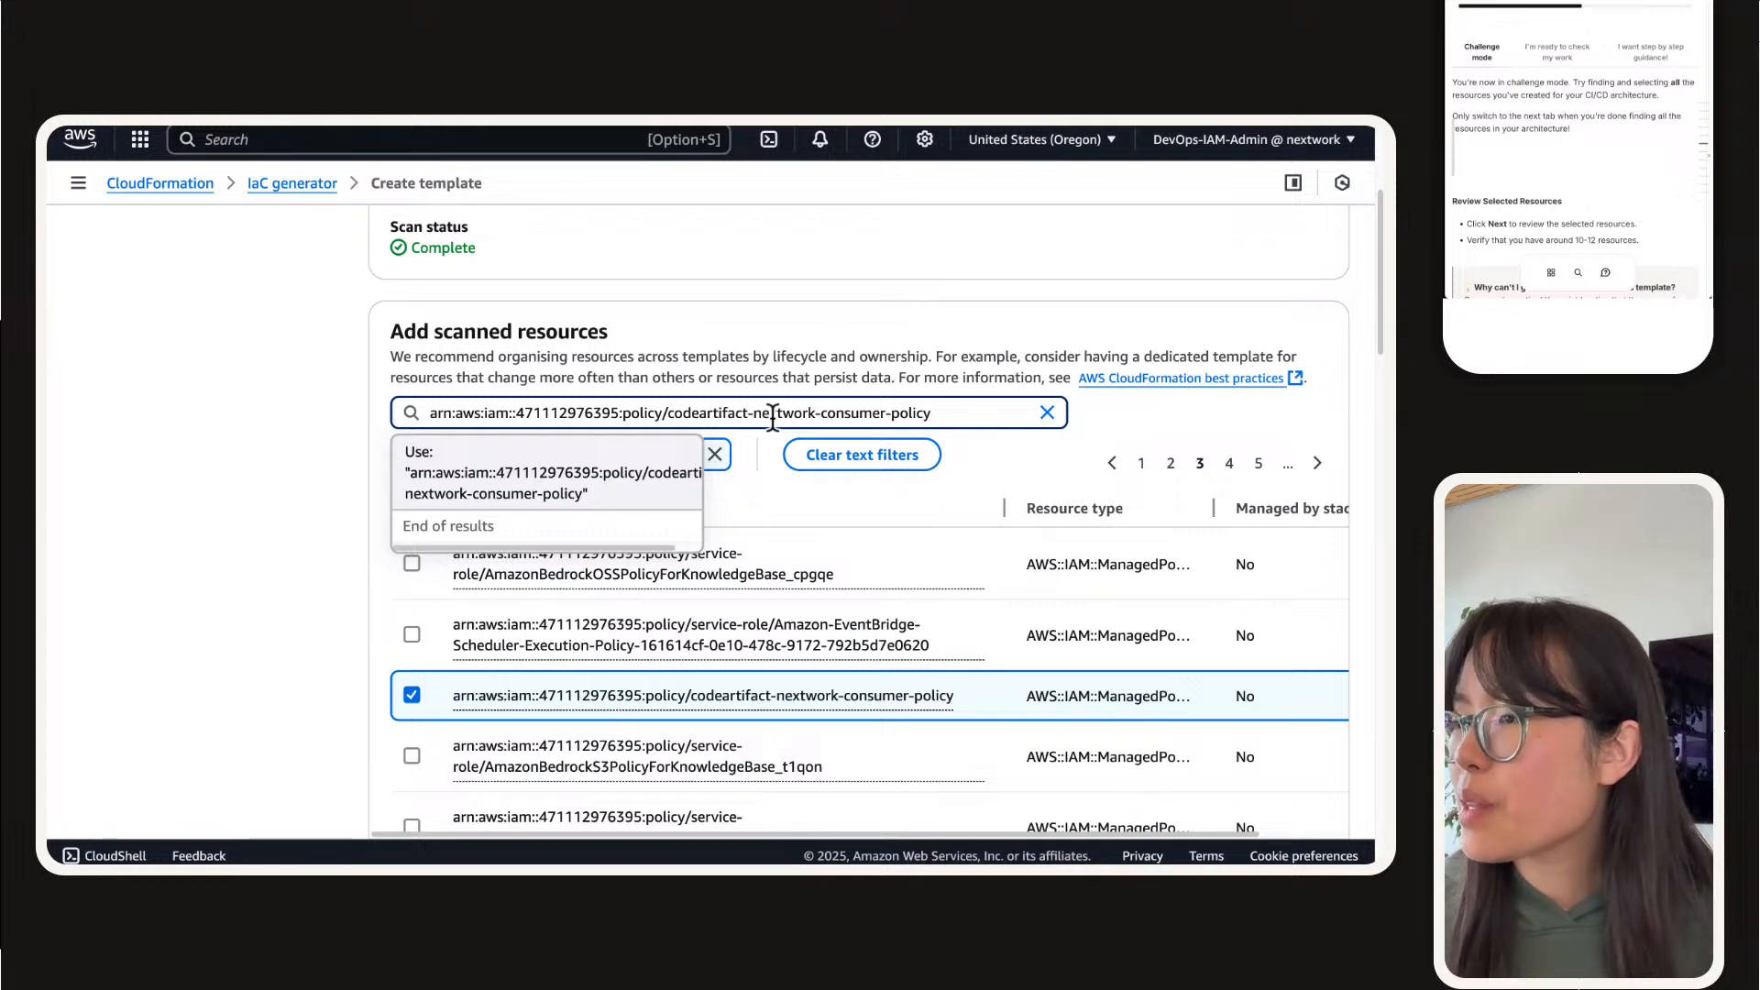
triple_click(773, 412)
key(super+c)
key(BackSpace)
click(349, 487)
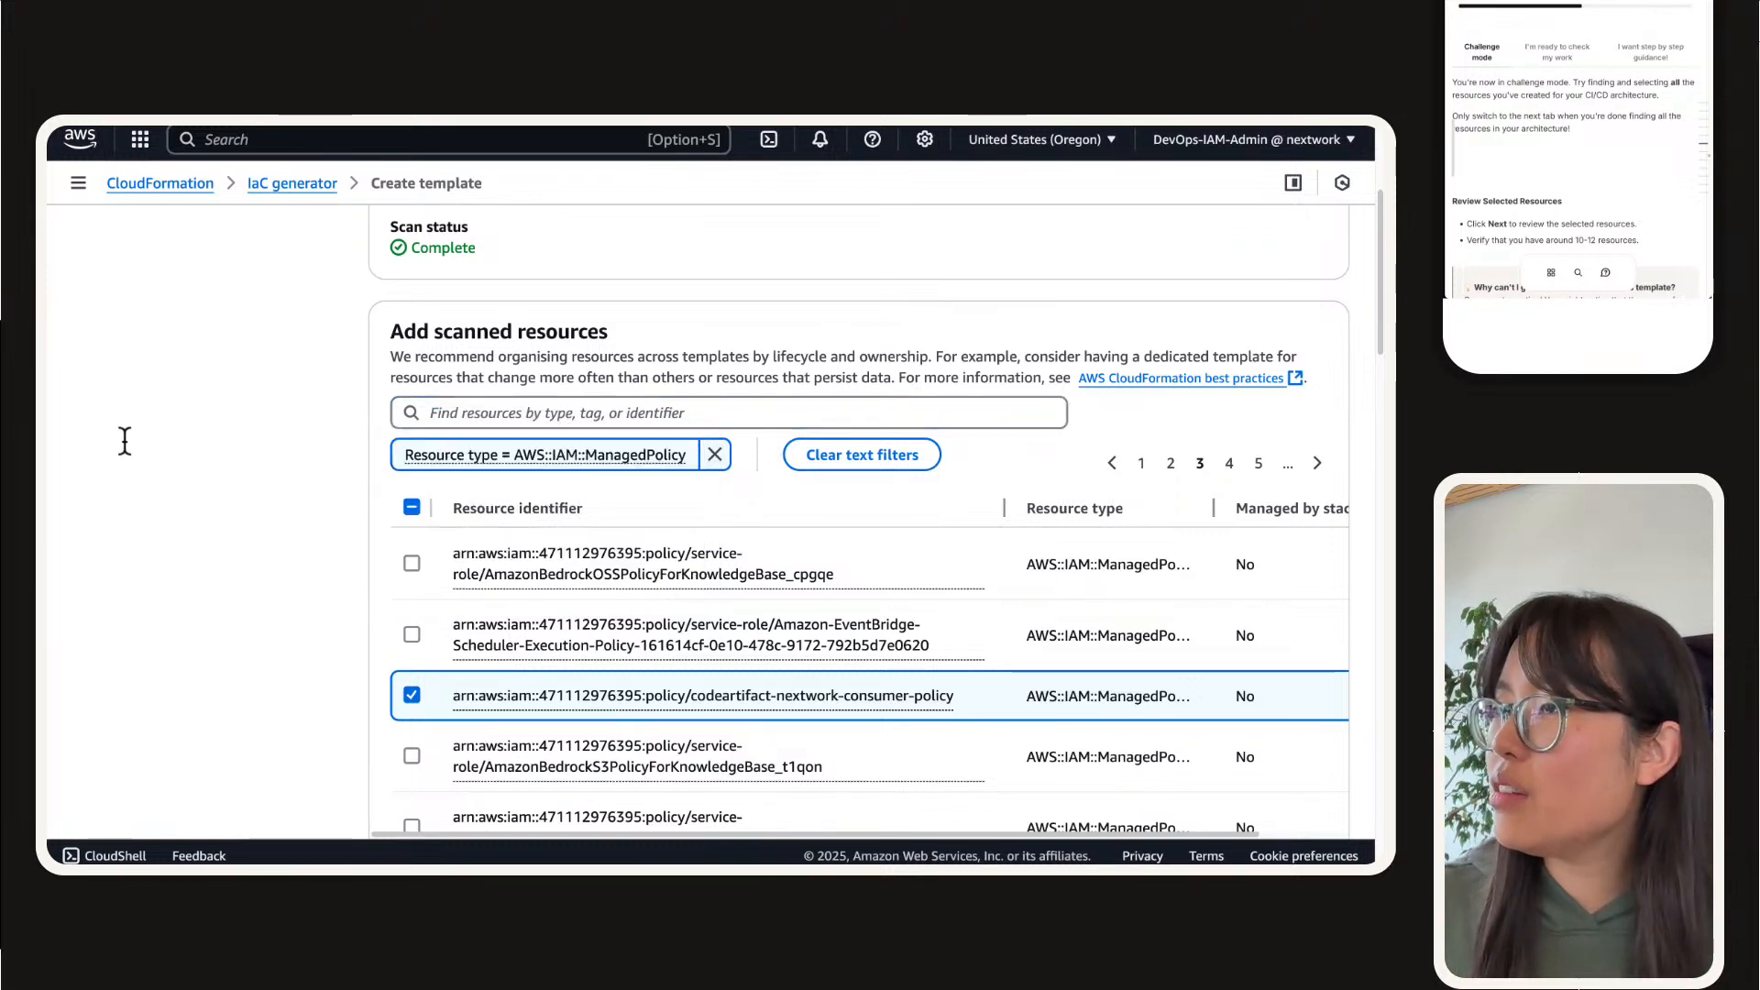
Step: Deselect codeartifact-nextwork-consumer-policy and replace the resource type filter with a resource identifier filter using the policy's full ARN
click(412, 695)
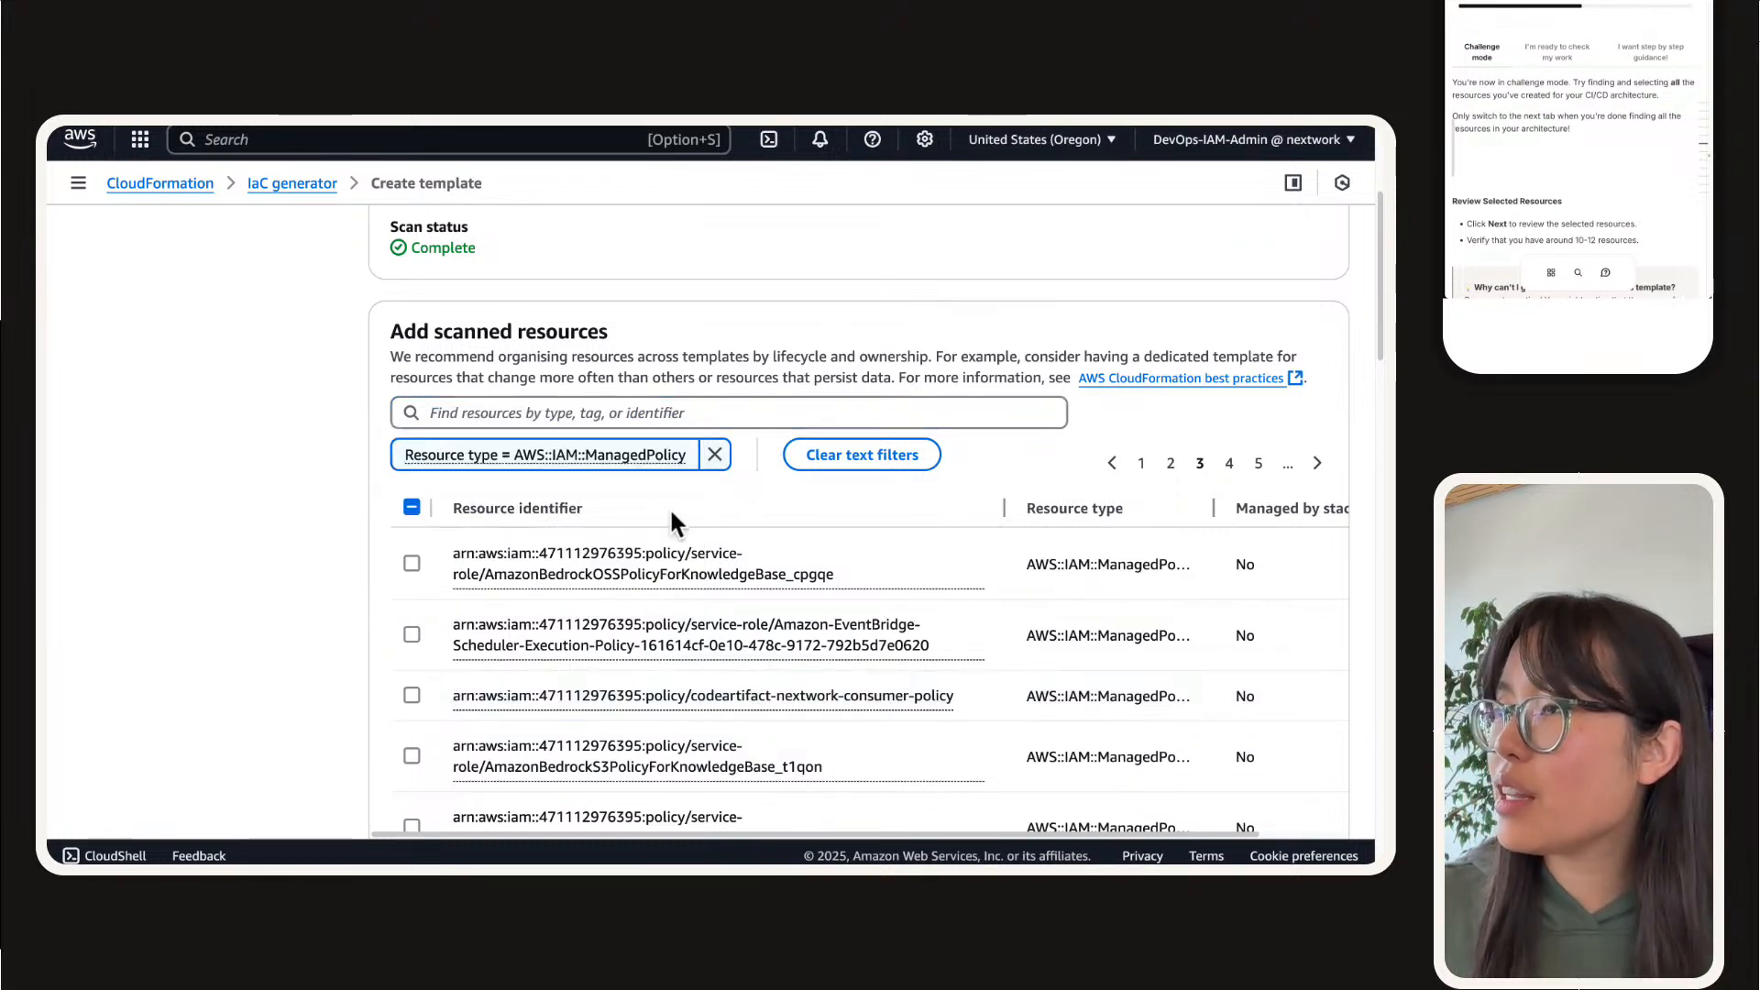
click(714, 454)
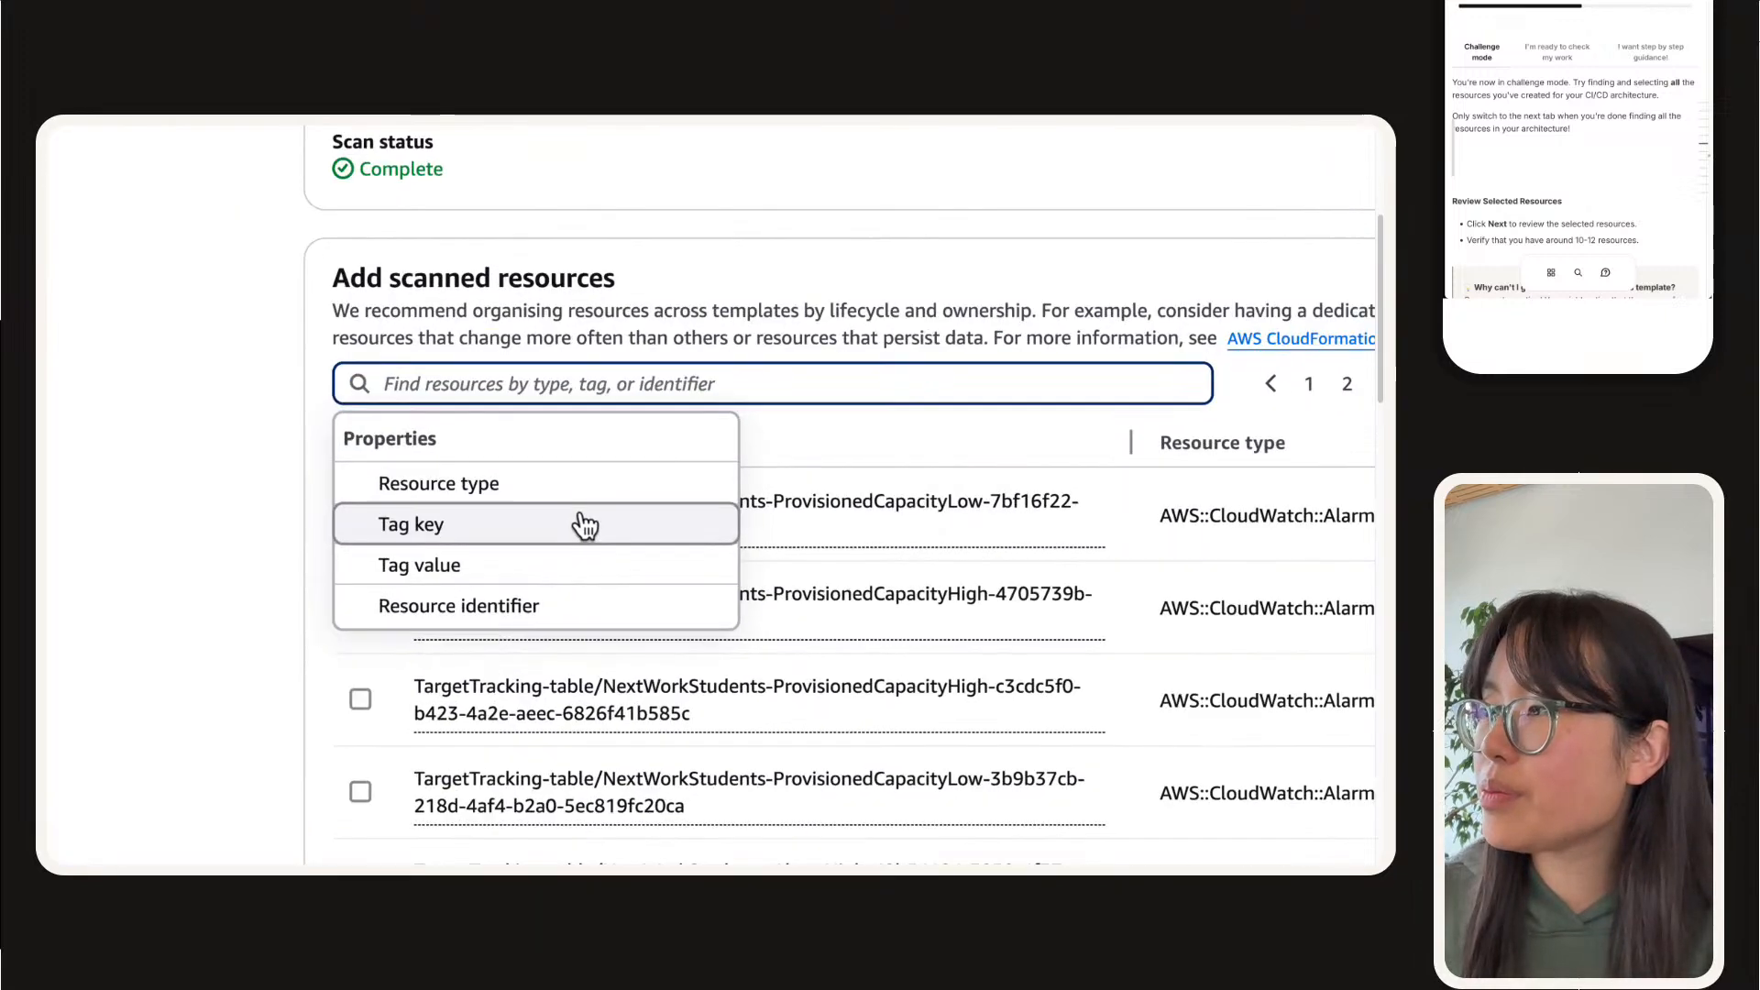
click(493, 607)
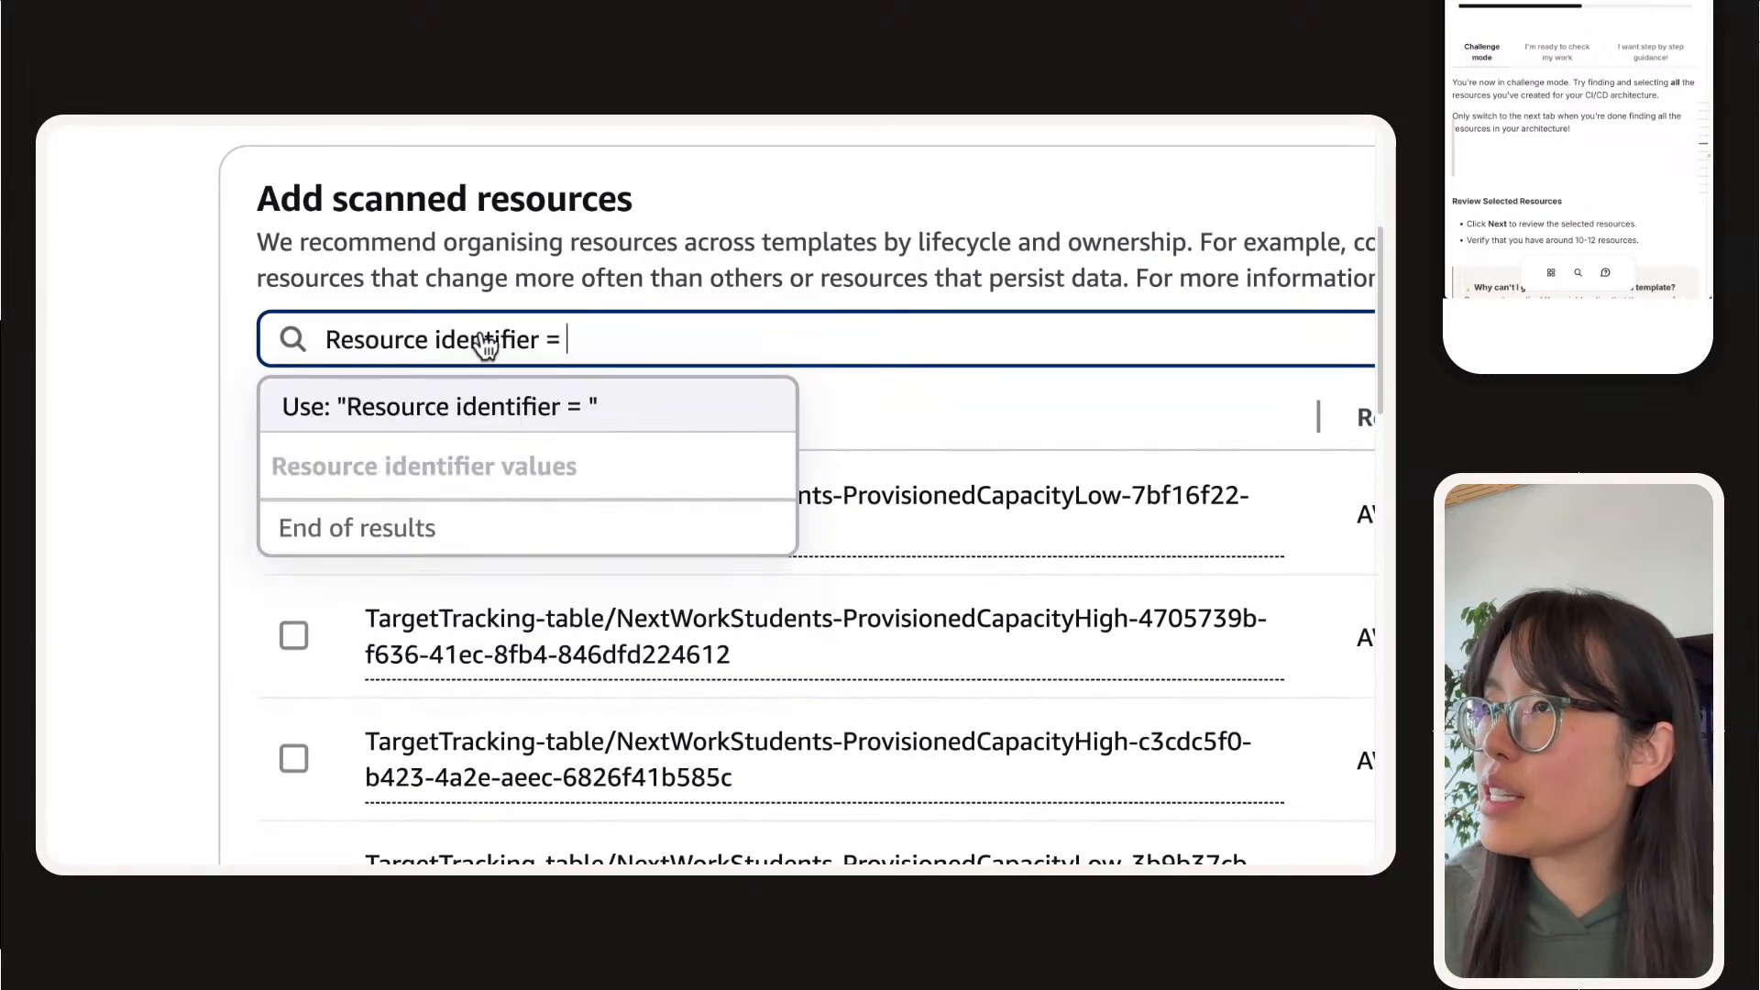
key(ctrl+v)
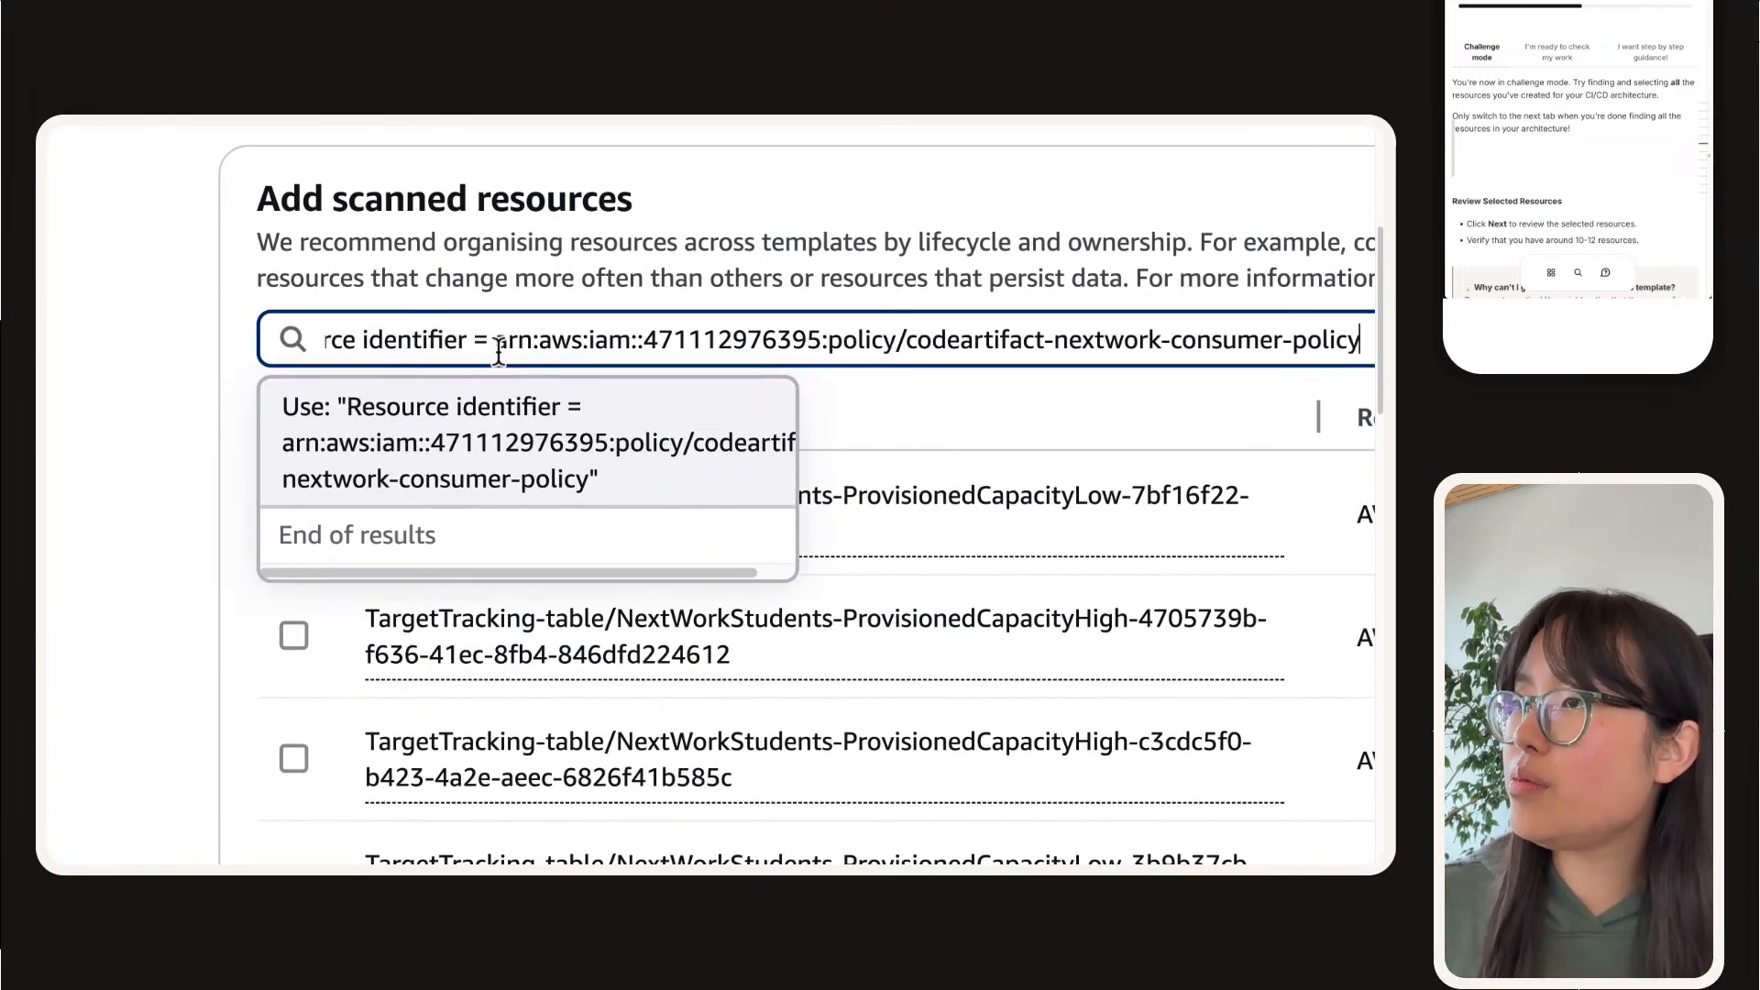
key(Return)
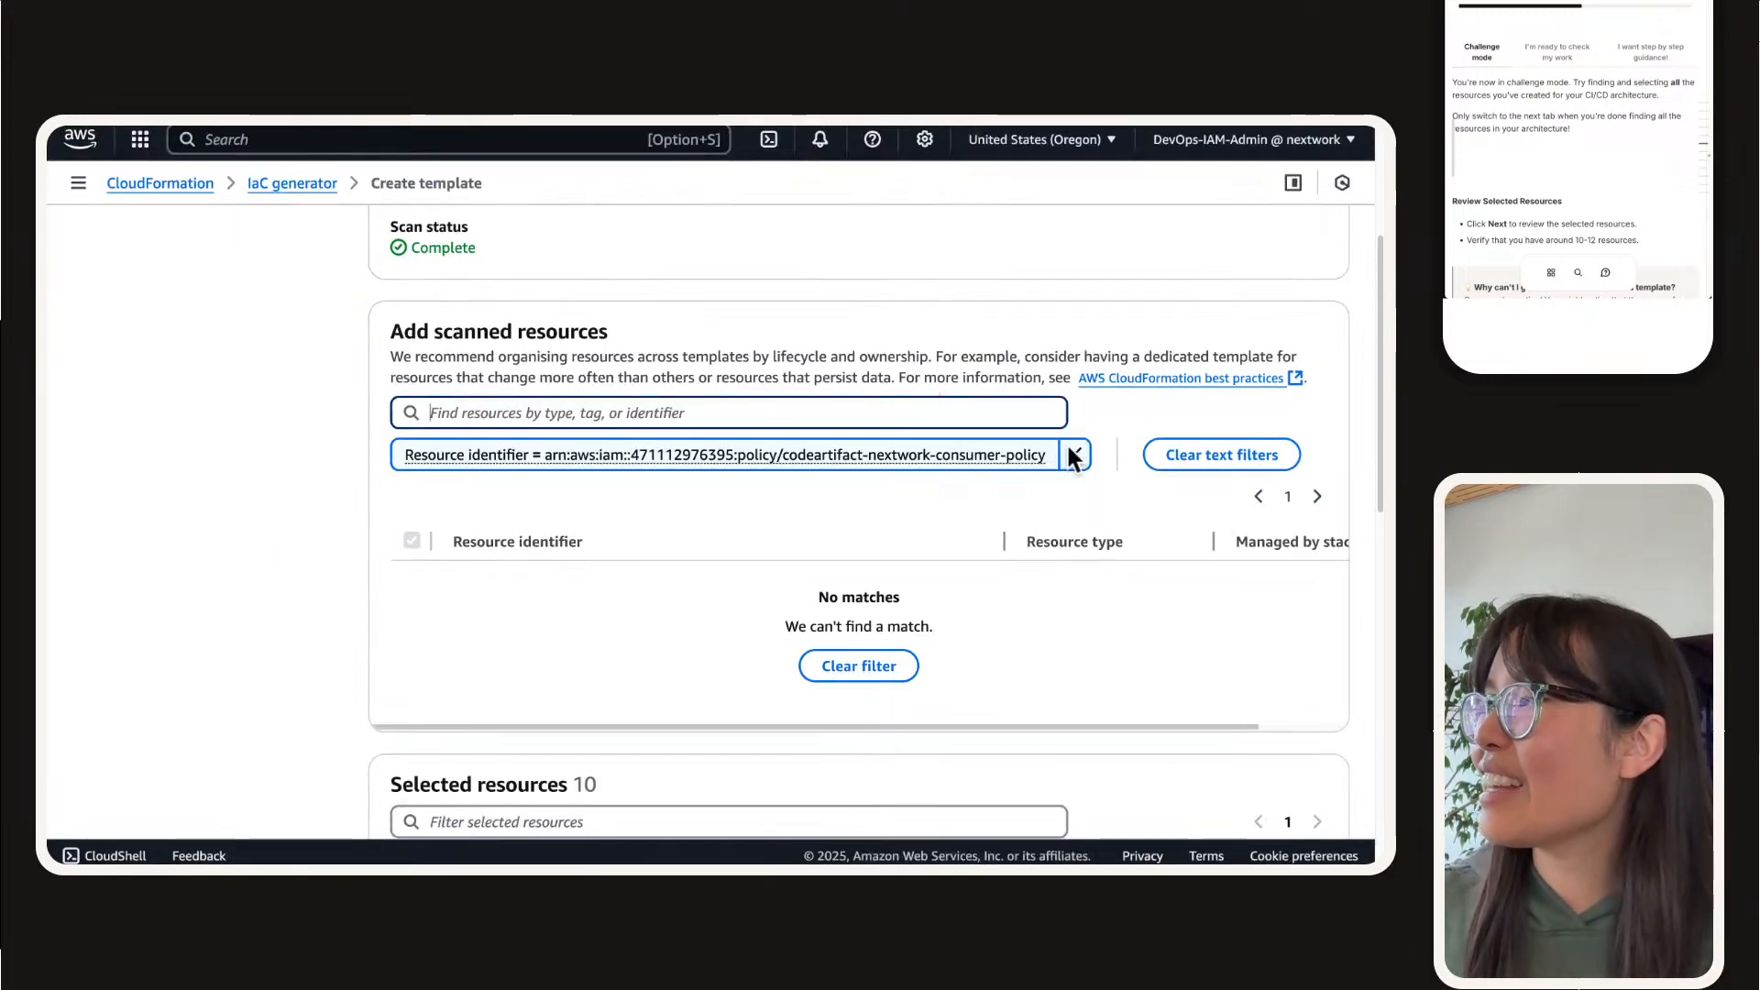
Step: Replace the full-ARN filter with resource identifier codeartifact-nextwork-consumer-policy, omitting the ARN prefix
click(1075, 456)
click(719, 417)
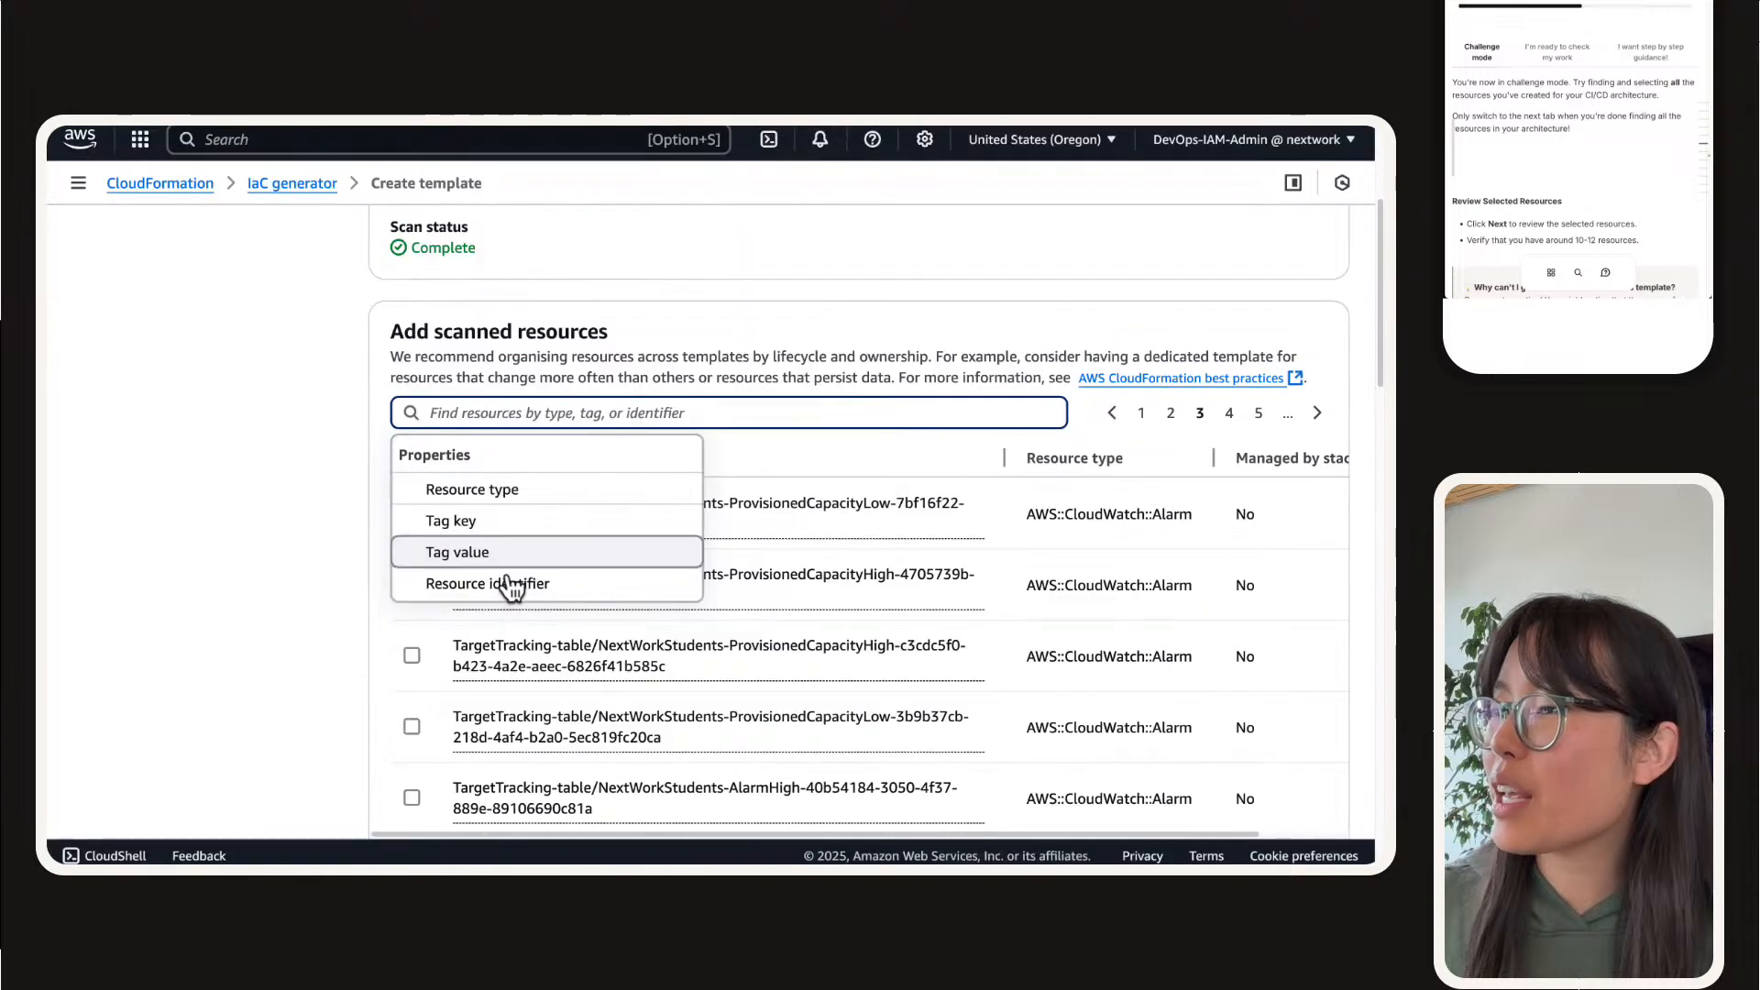
click(512, 583)
key(ctrl+v)
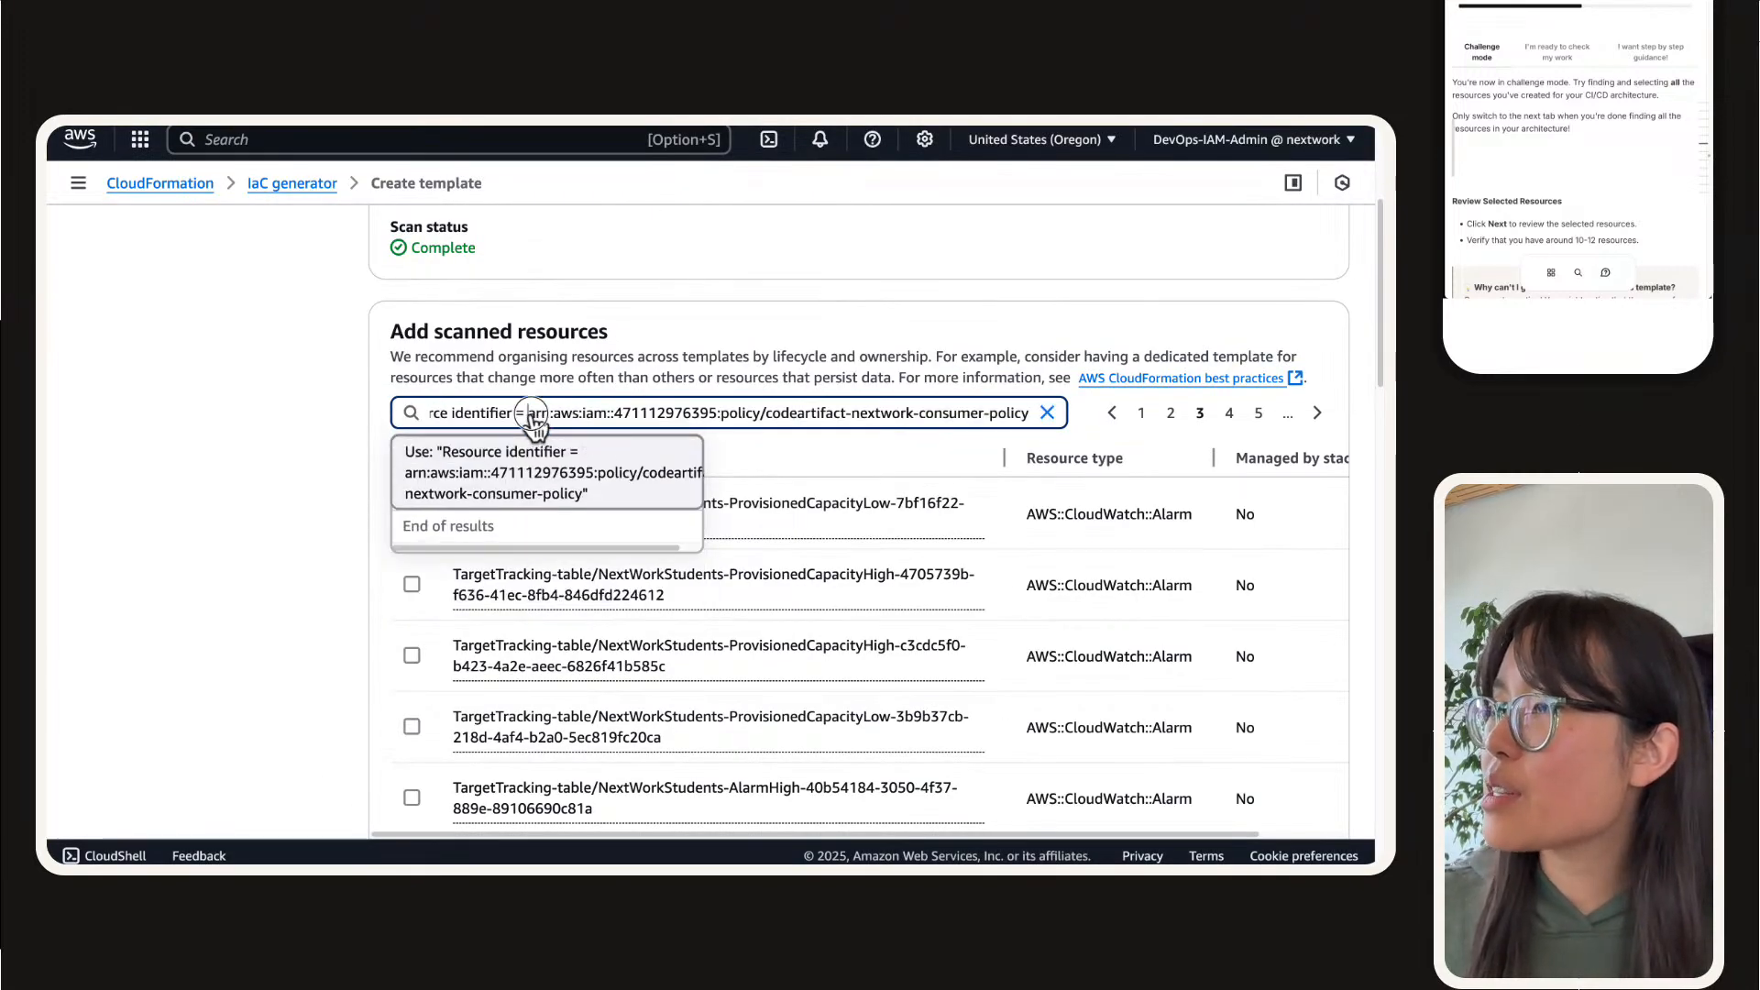
drag(530, 415, 772, 414)
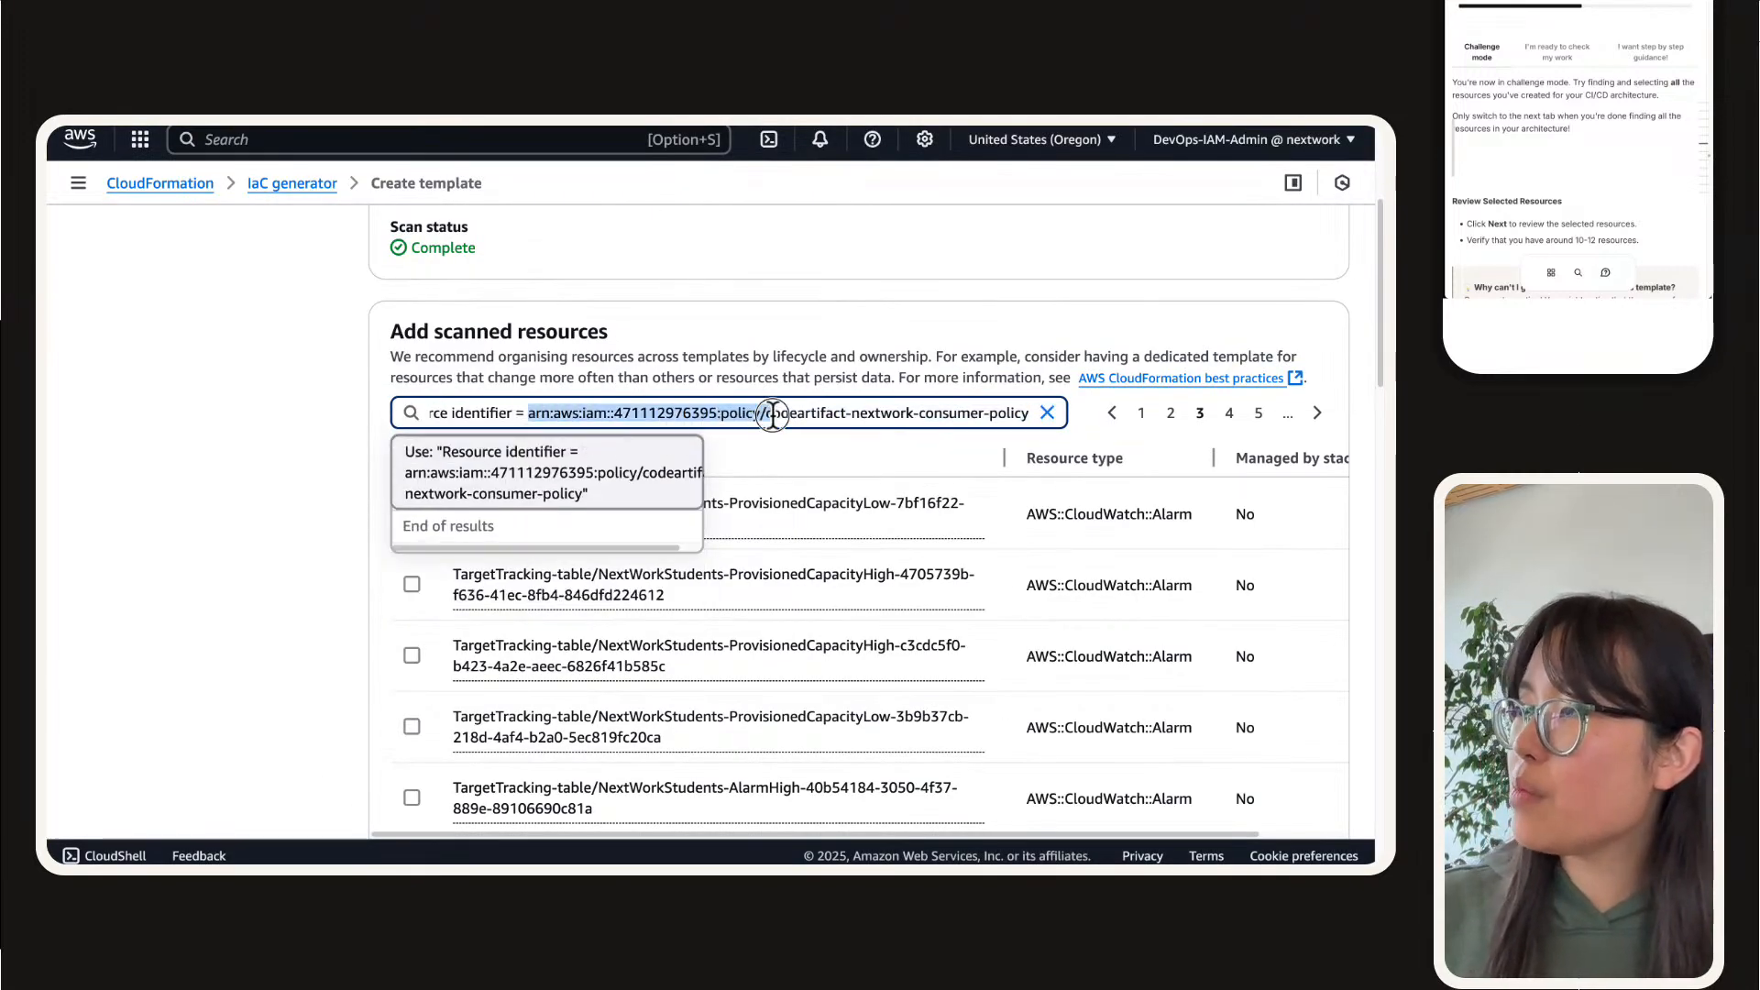
key(BackSpace)
key(Return)
text(\)
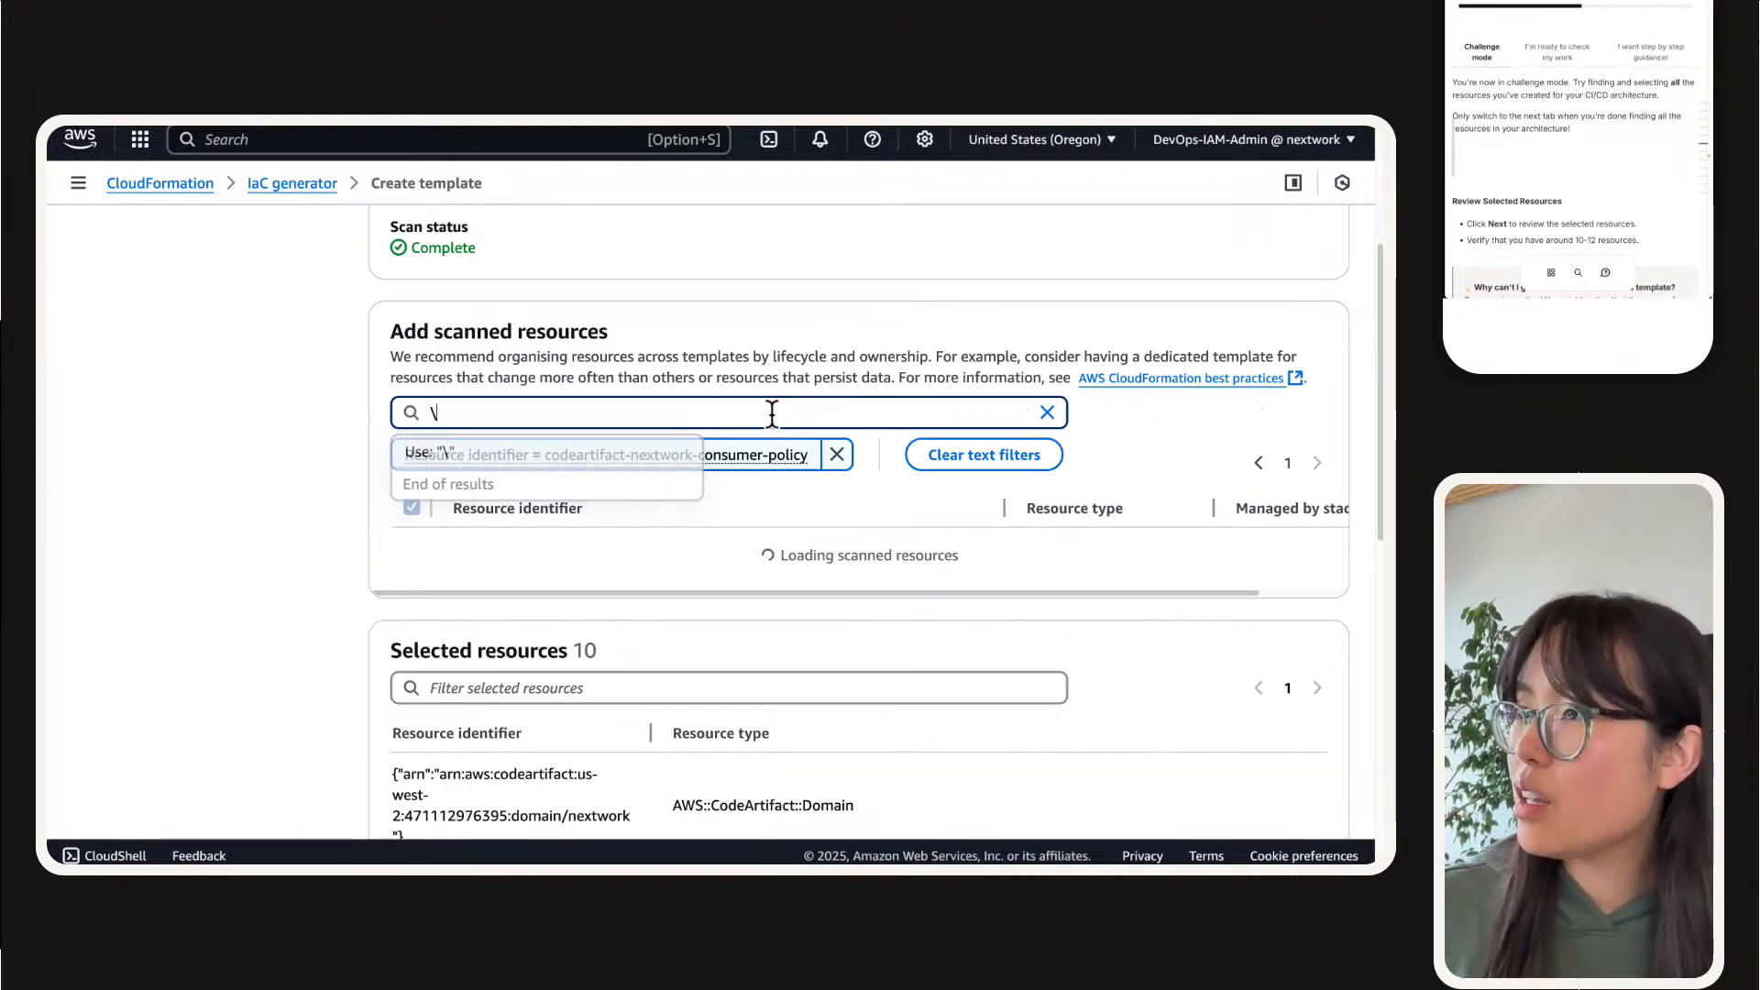
key(BackSpace)
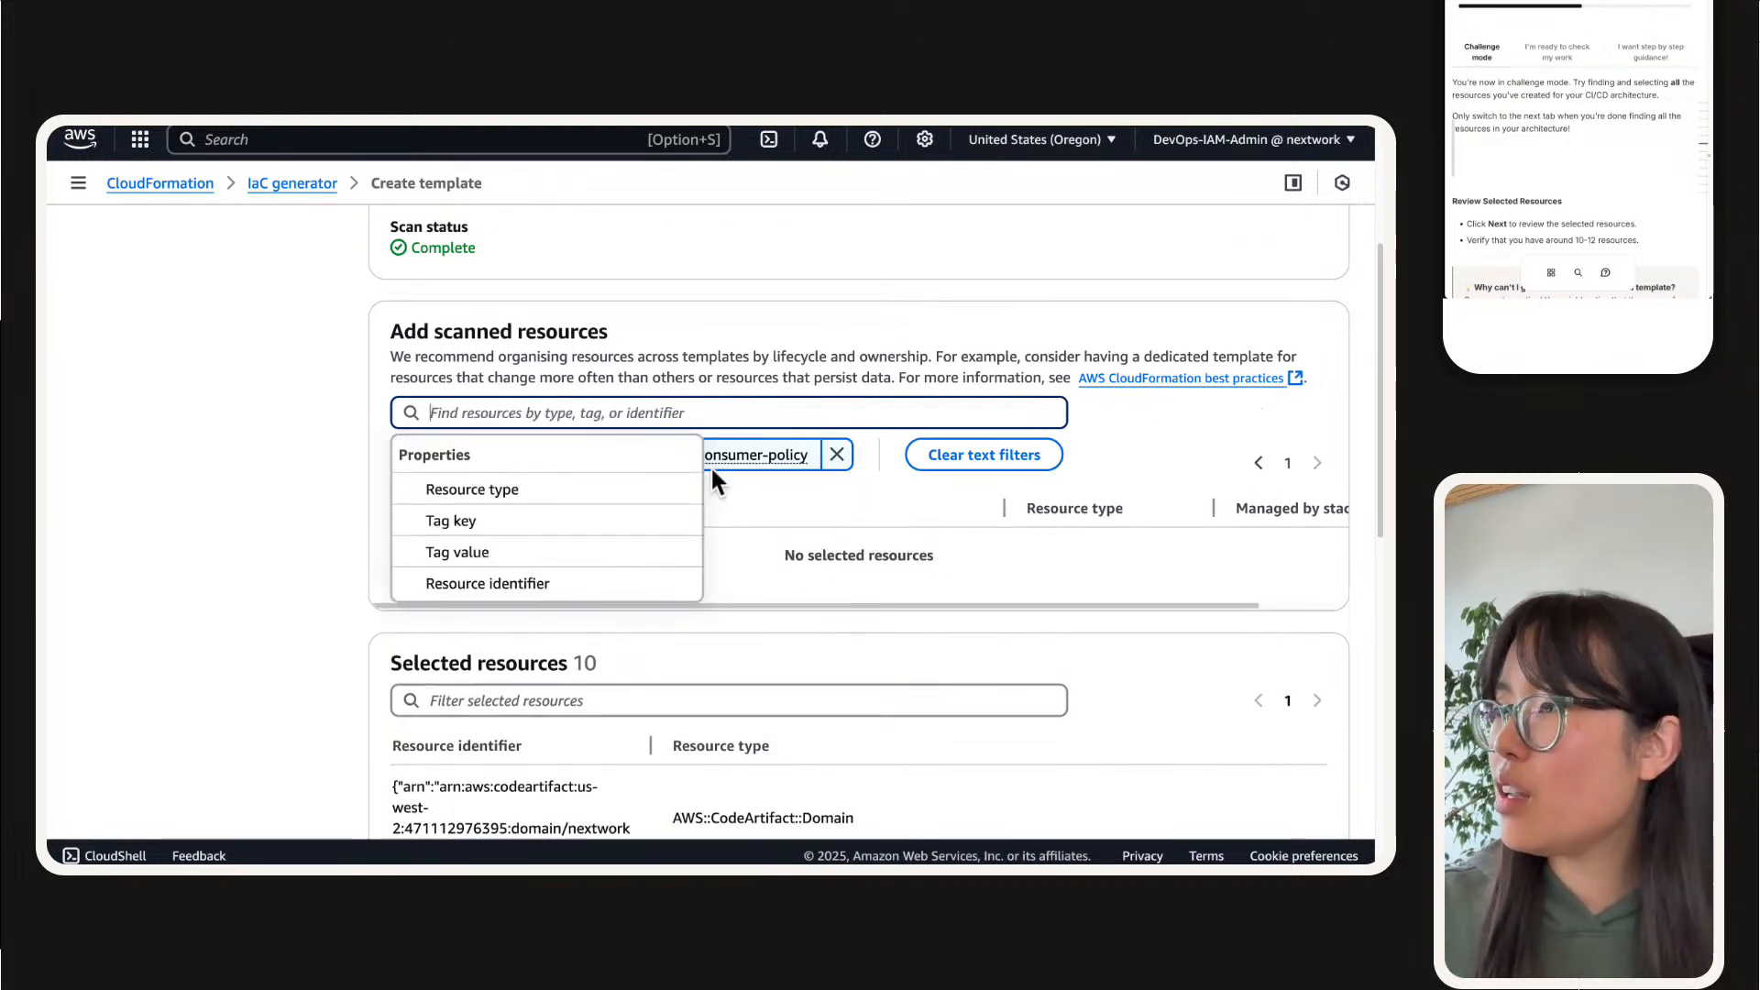
Step: Try filtering the scanned resources by tag value using the policy's full ARN, and remove both the resource identifier and tag value filters
click(518, 552)
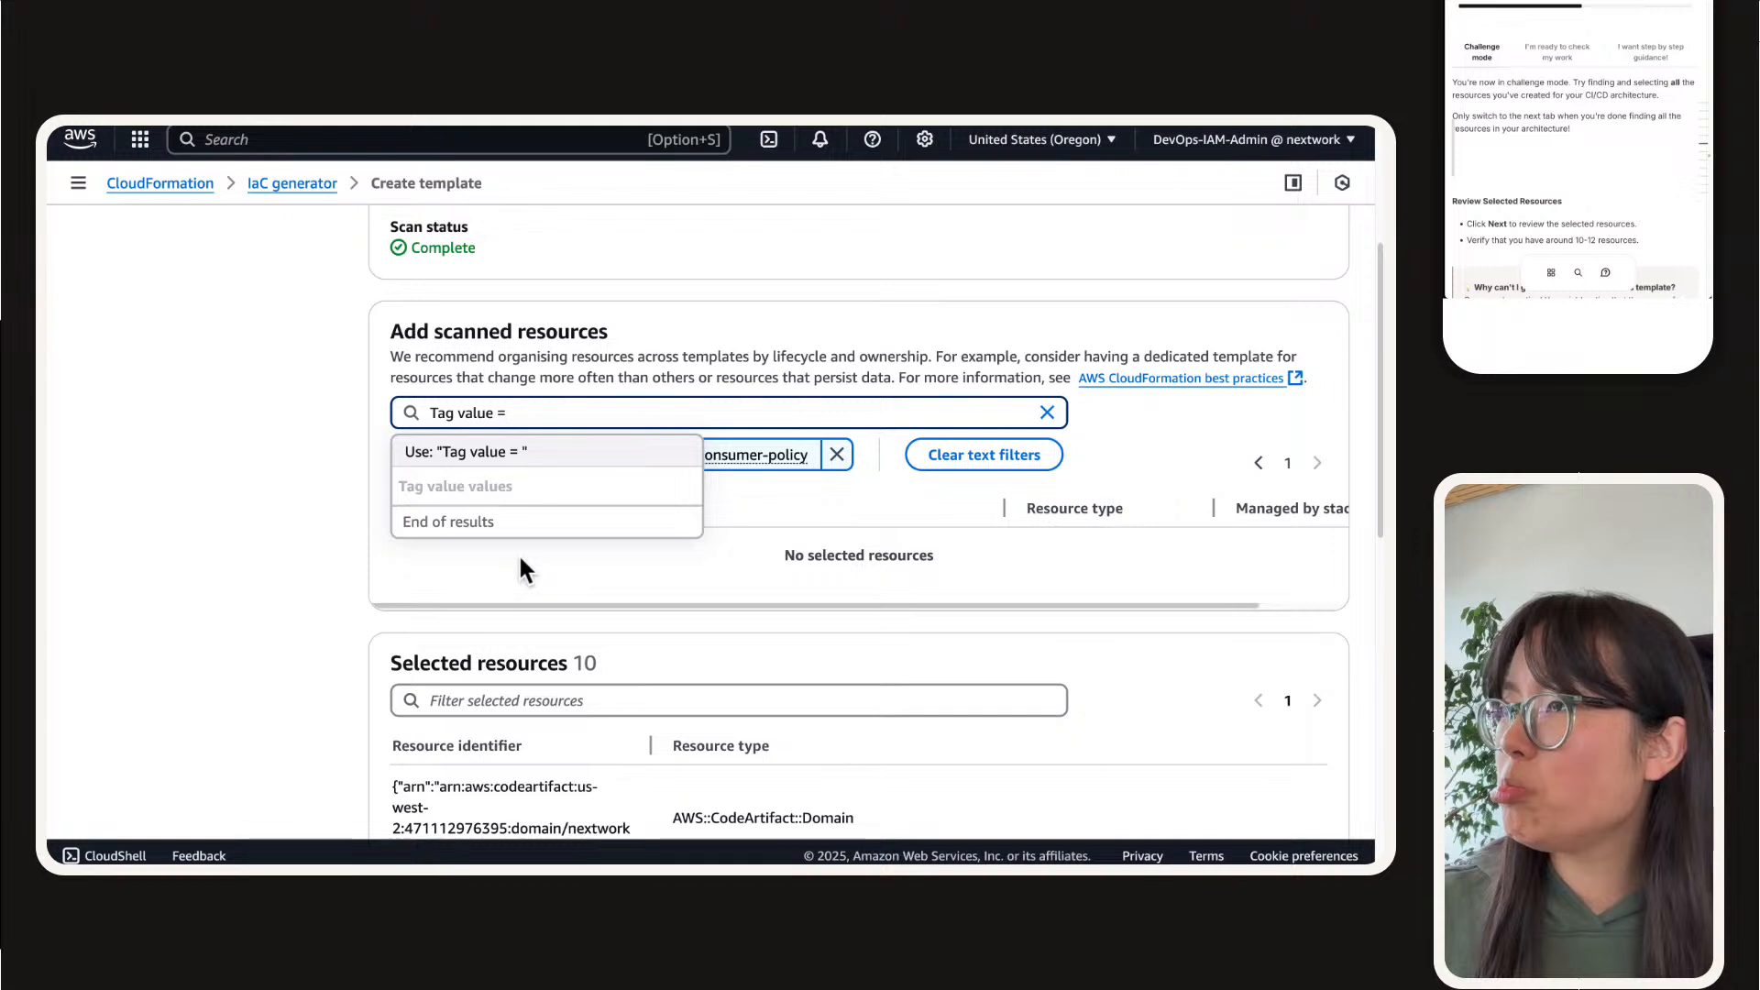
key(super+v)
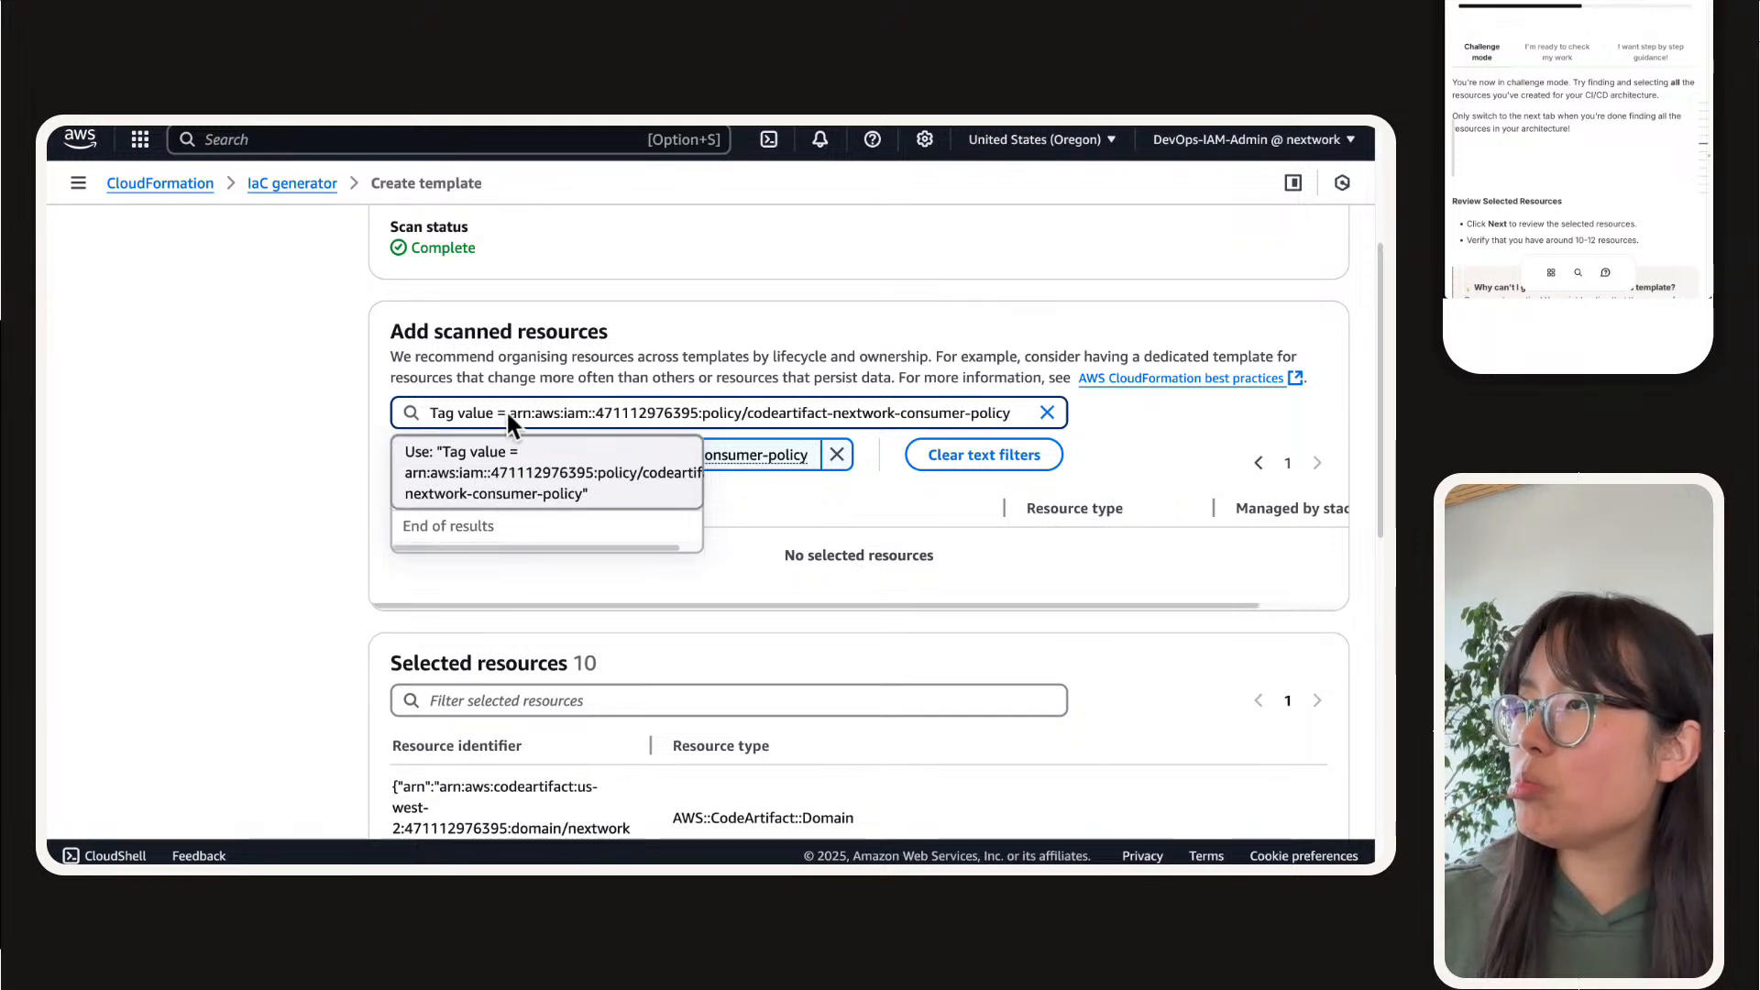
key(Return)
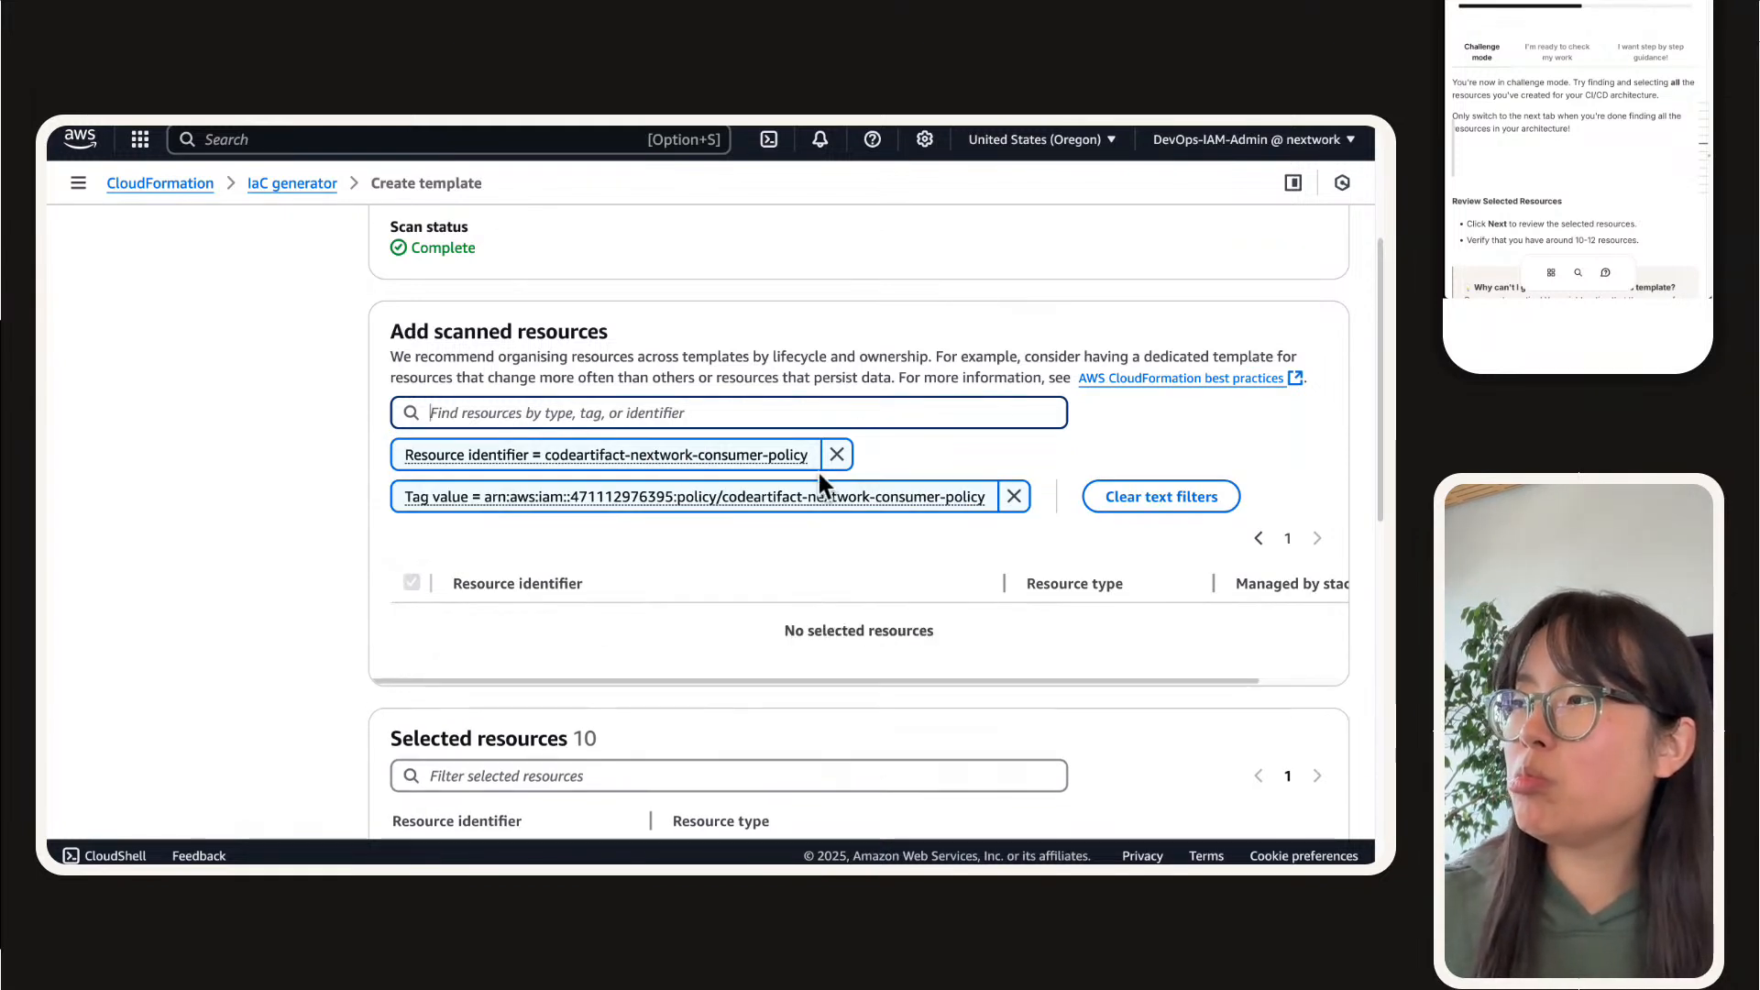
click(830, 455)
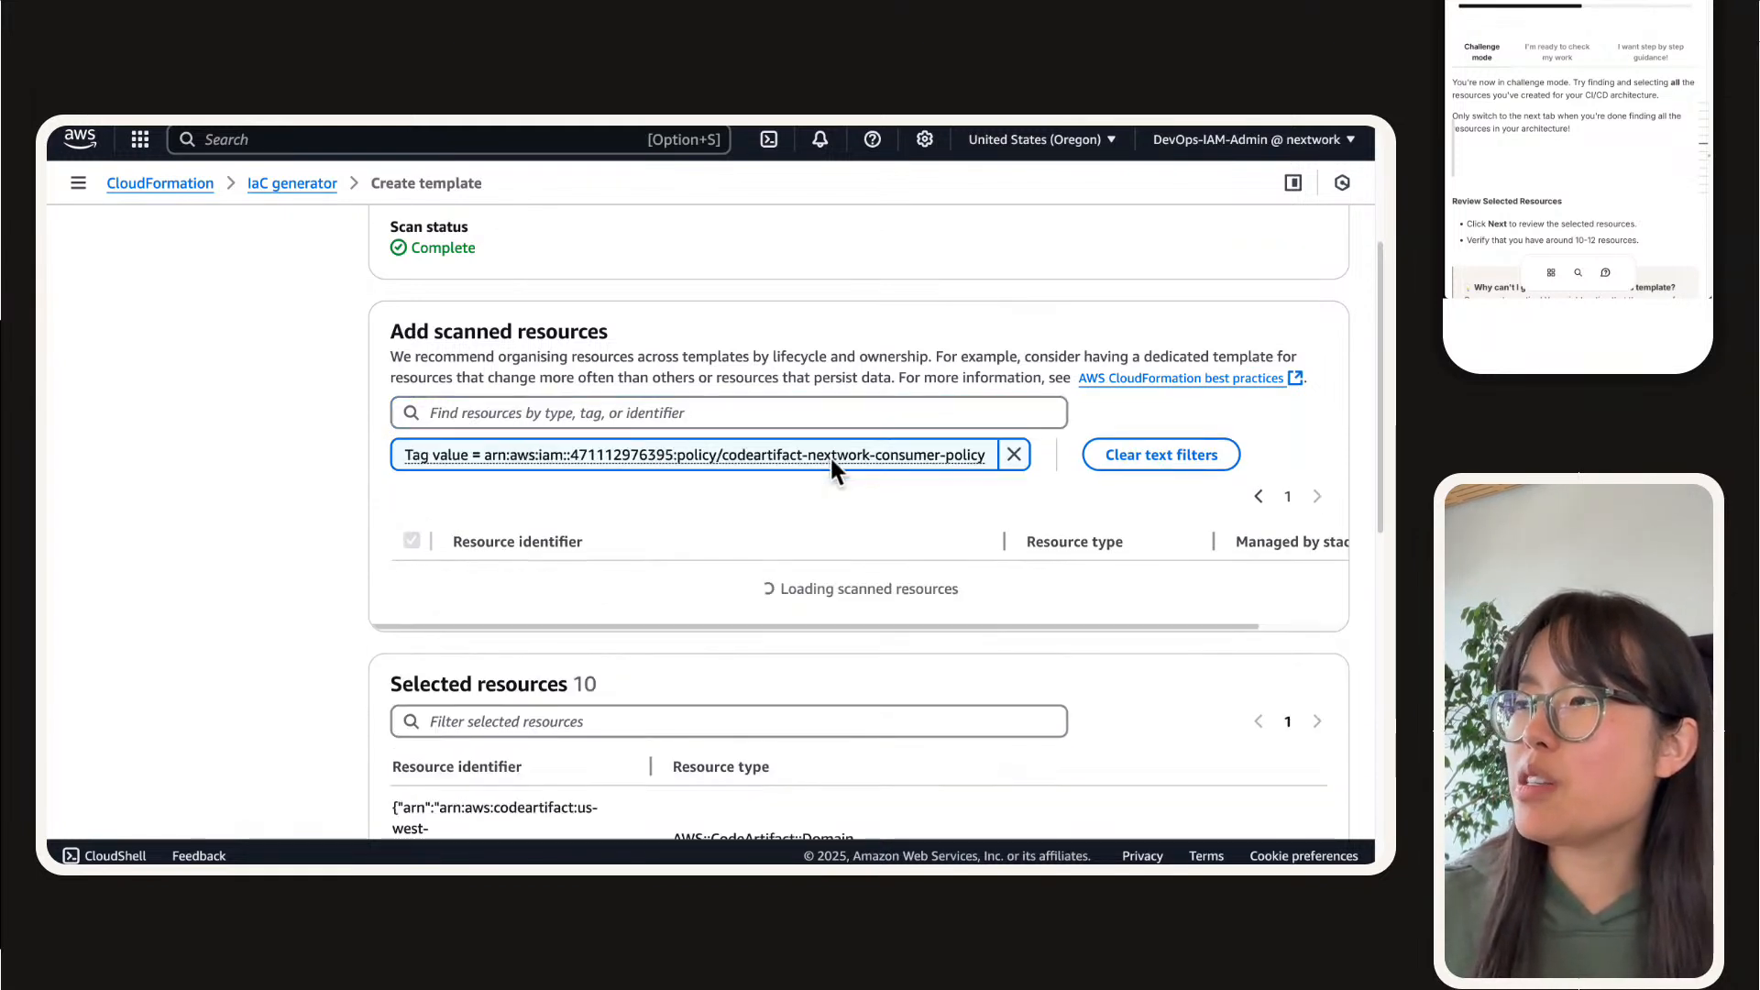
click(1014, 453)
Step: Try a tag value filter of codeartifact-nextwork-consumer-policy without the ARN prefix, and remove that filter
click(960, 408)
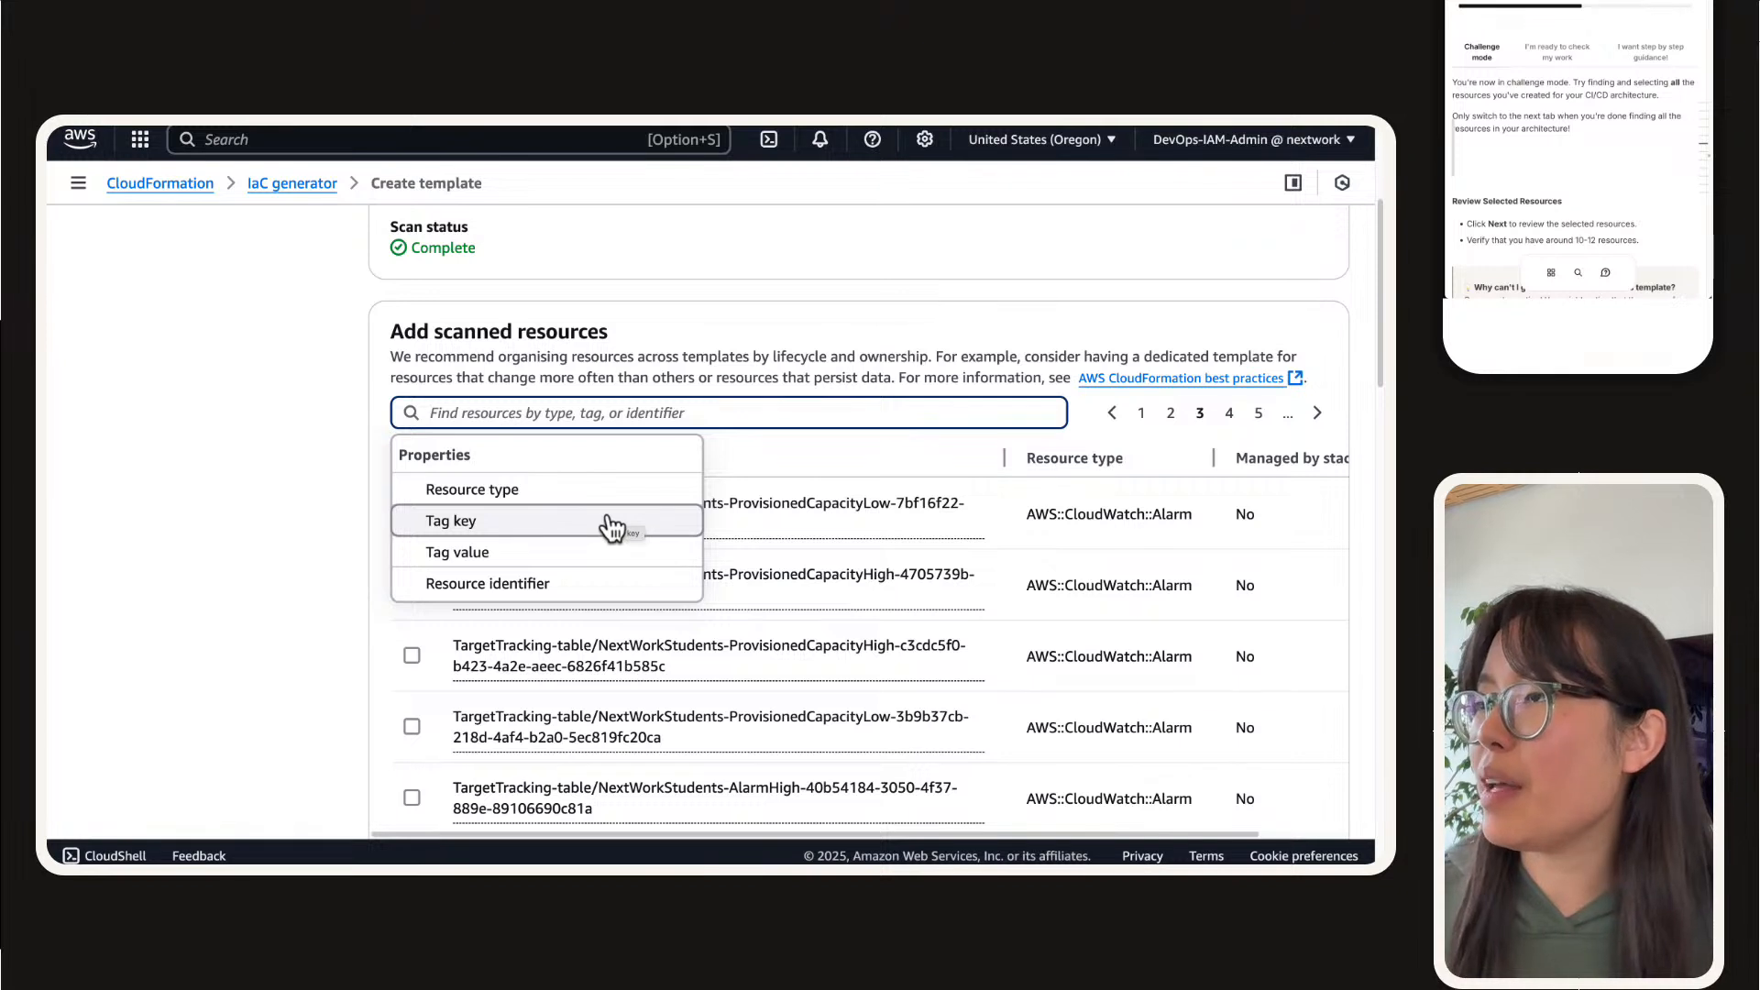
click(547, 556)
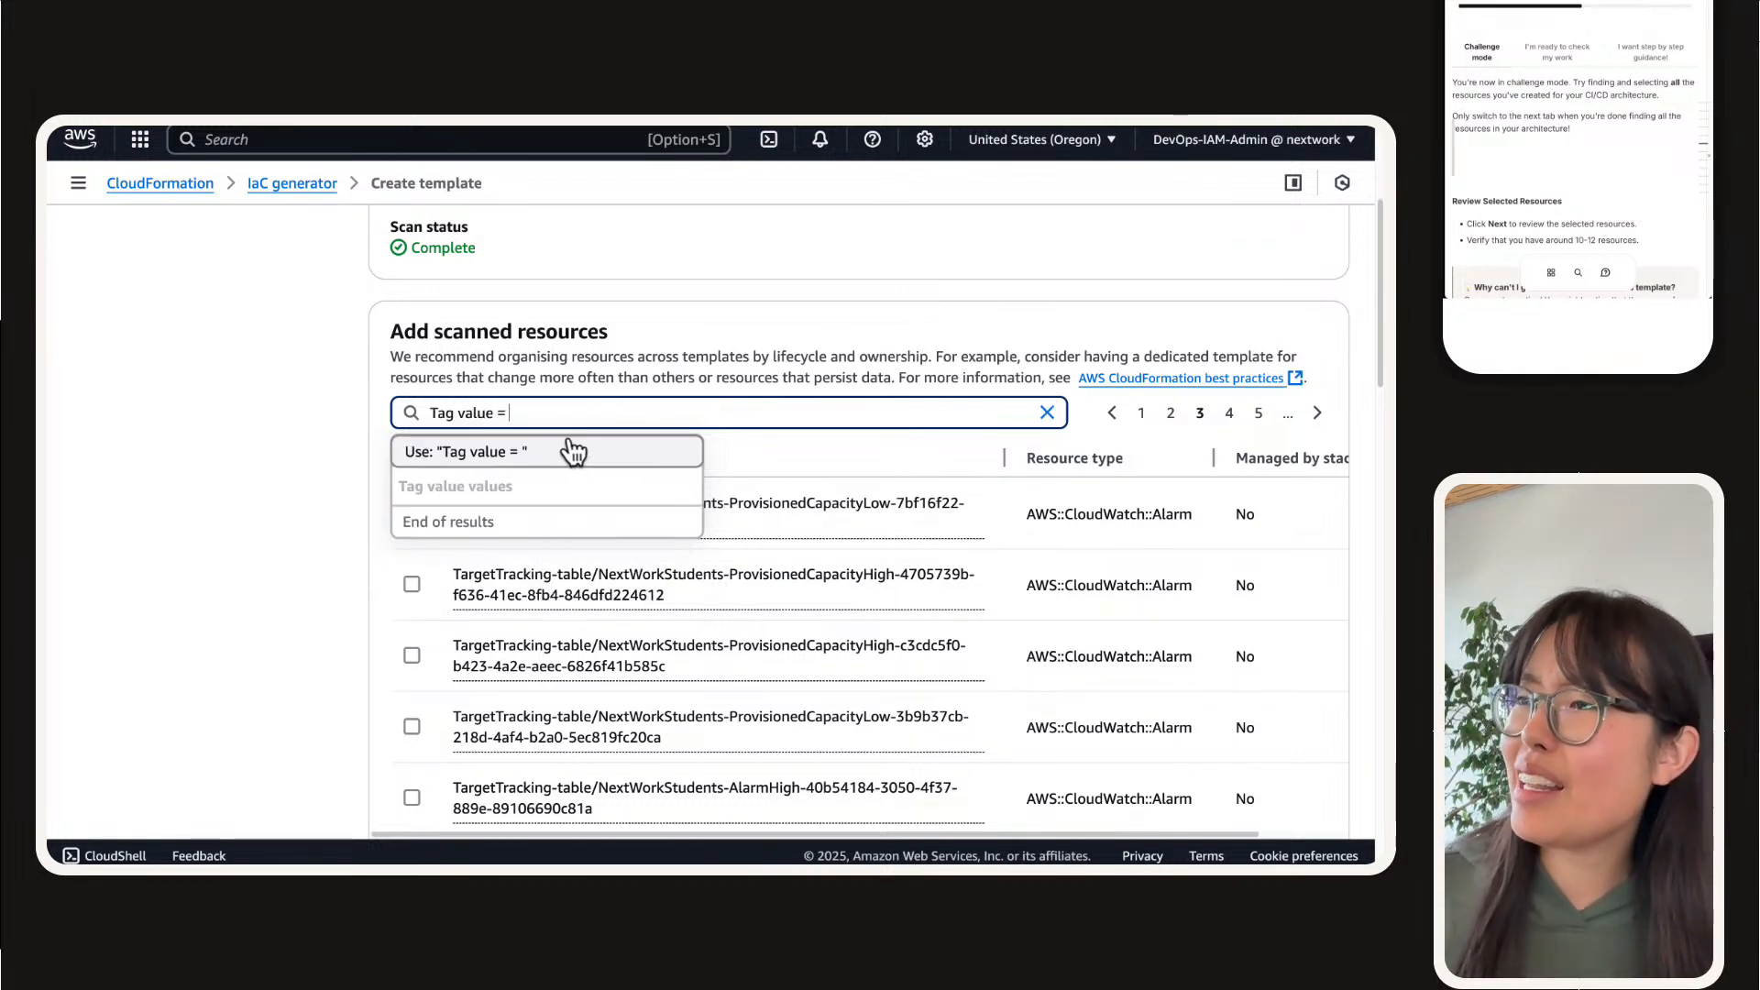
key(super+v)
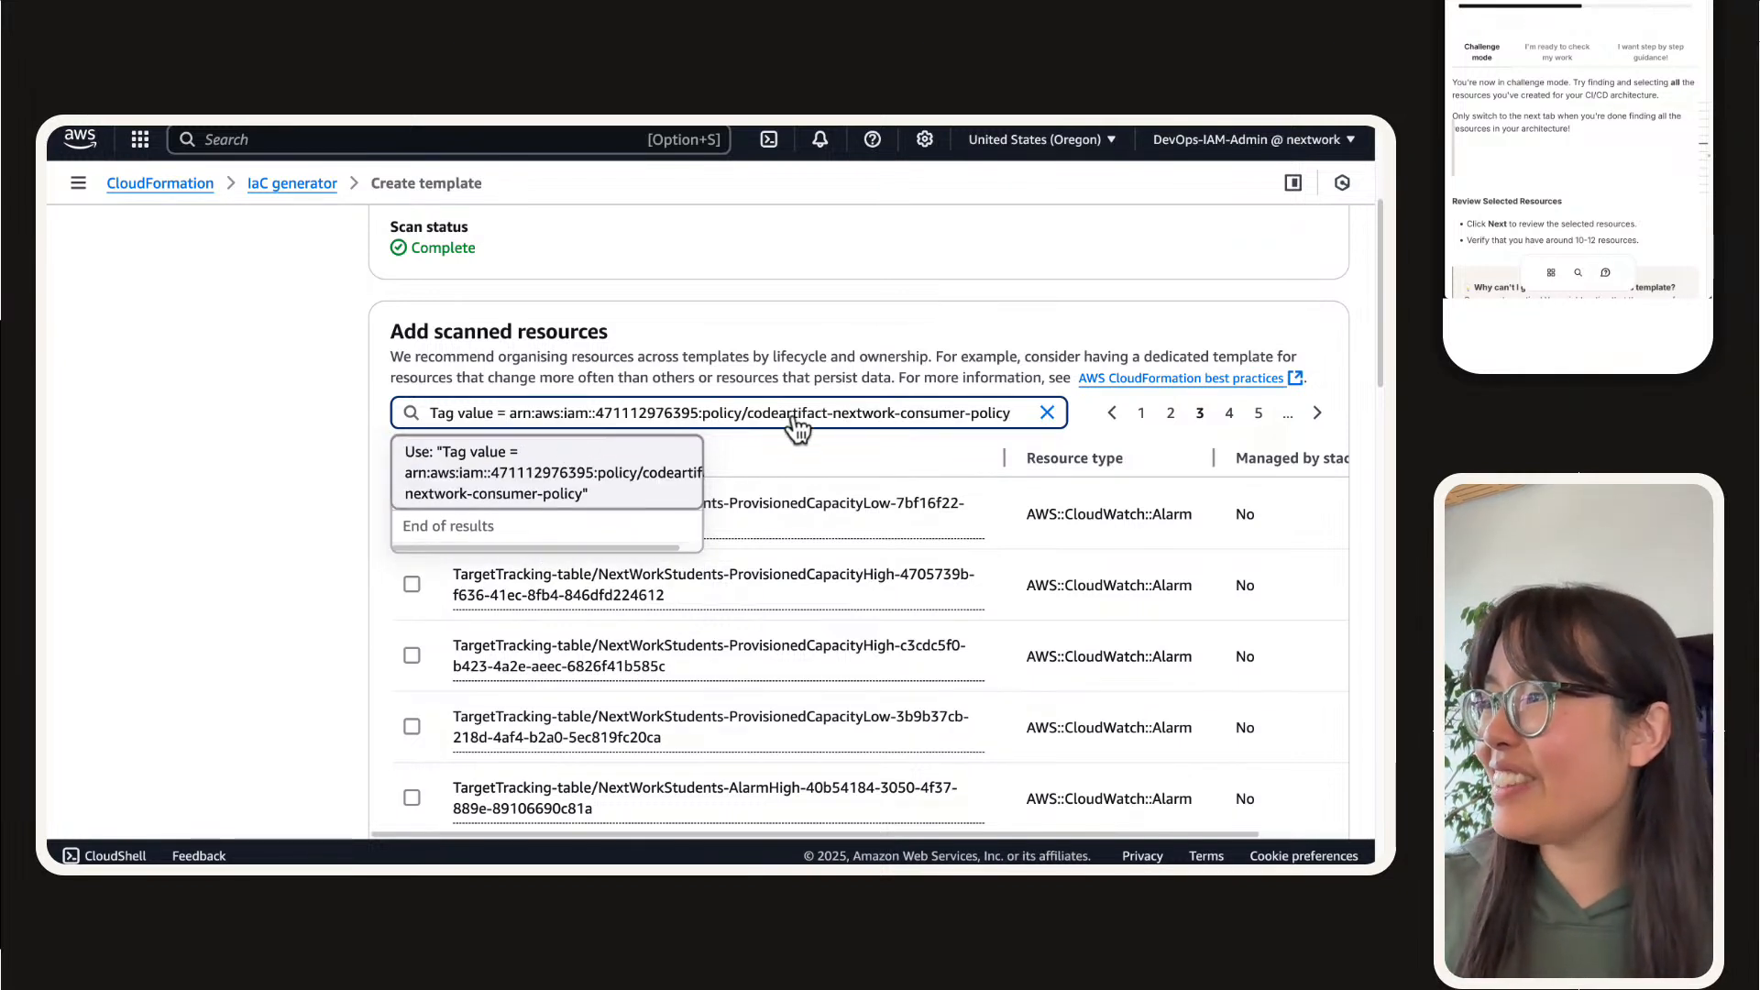
drag(748, 415, 509, 412)
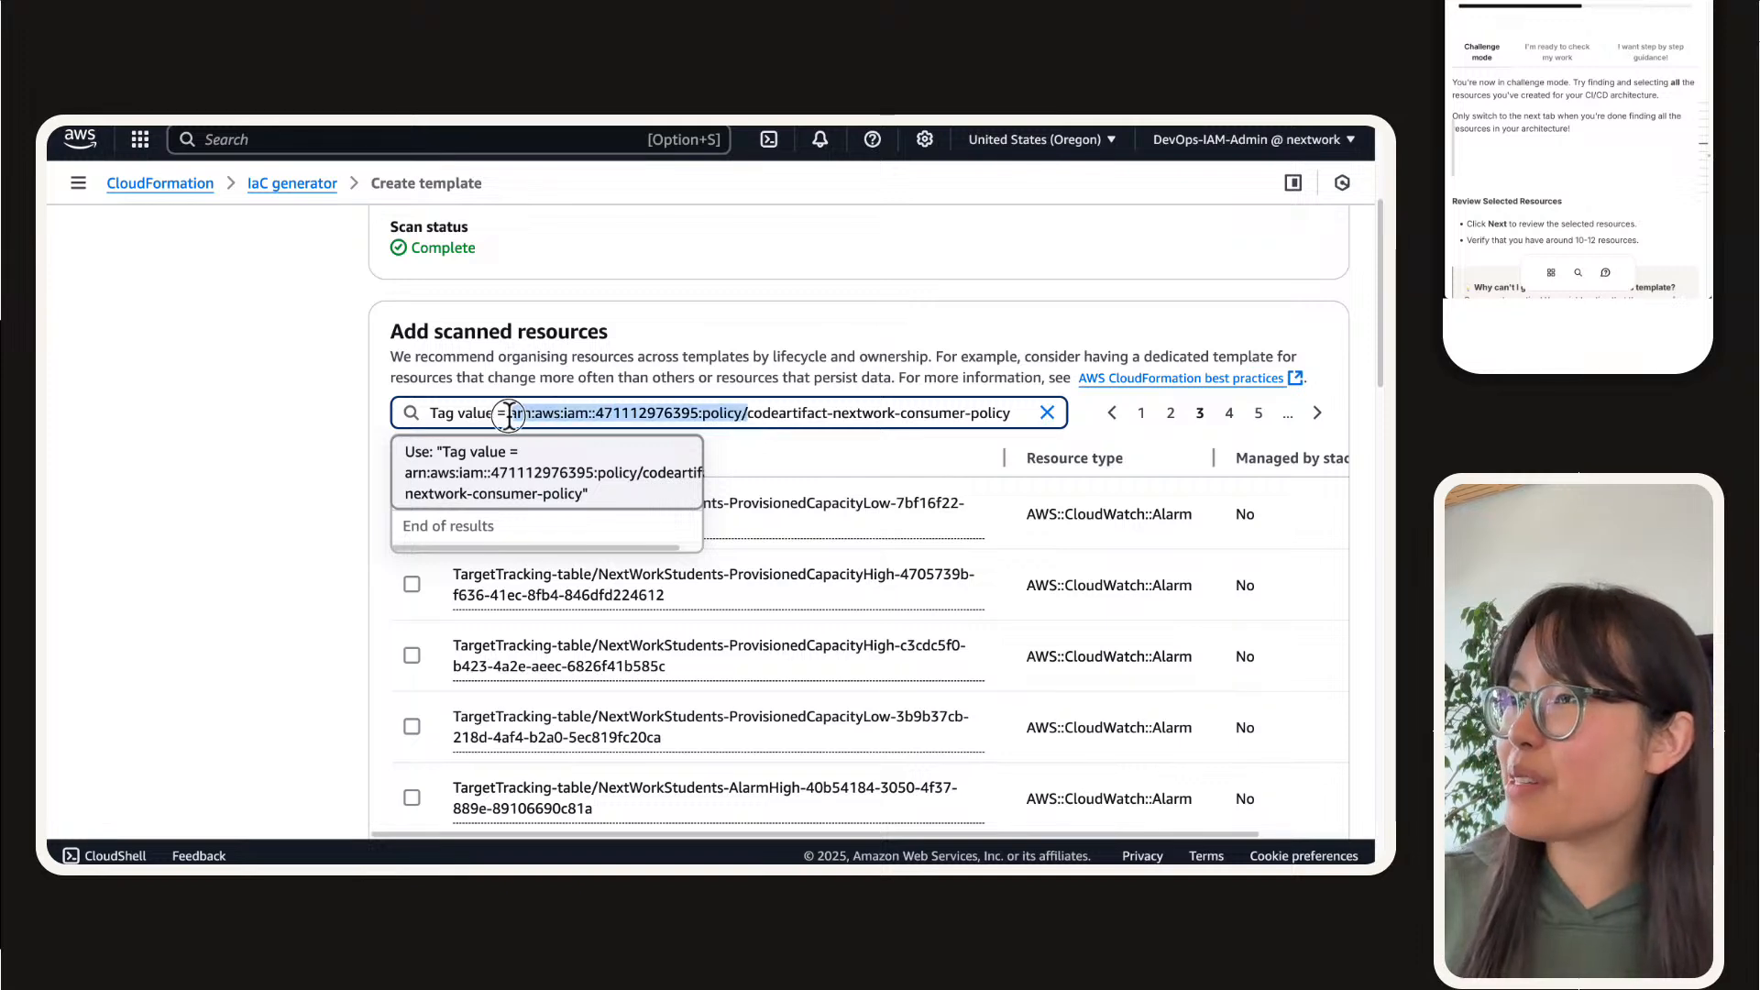
key(BackSpace)
key(Return)
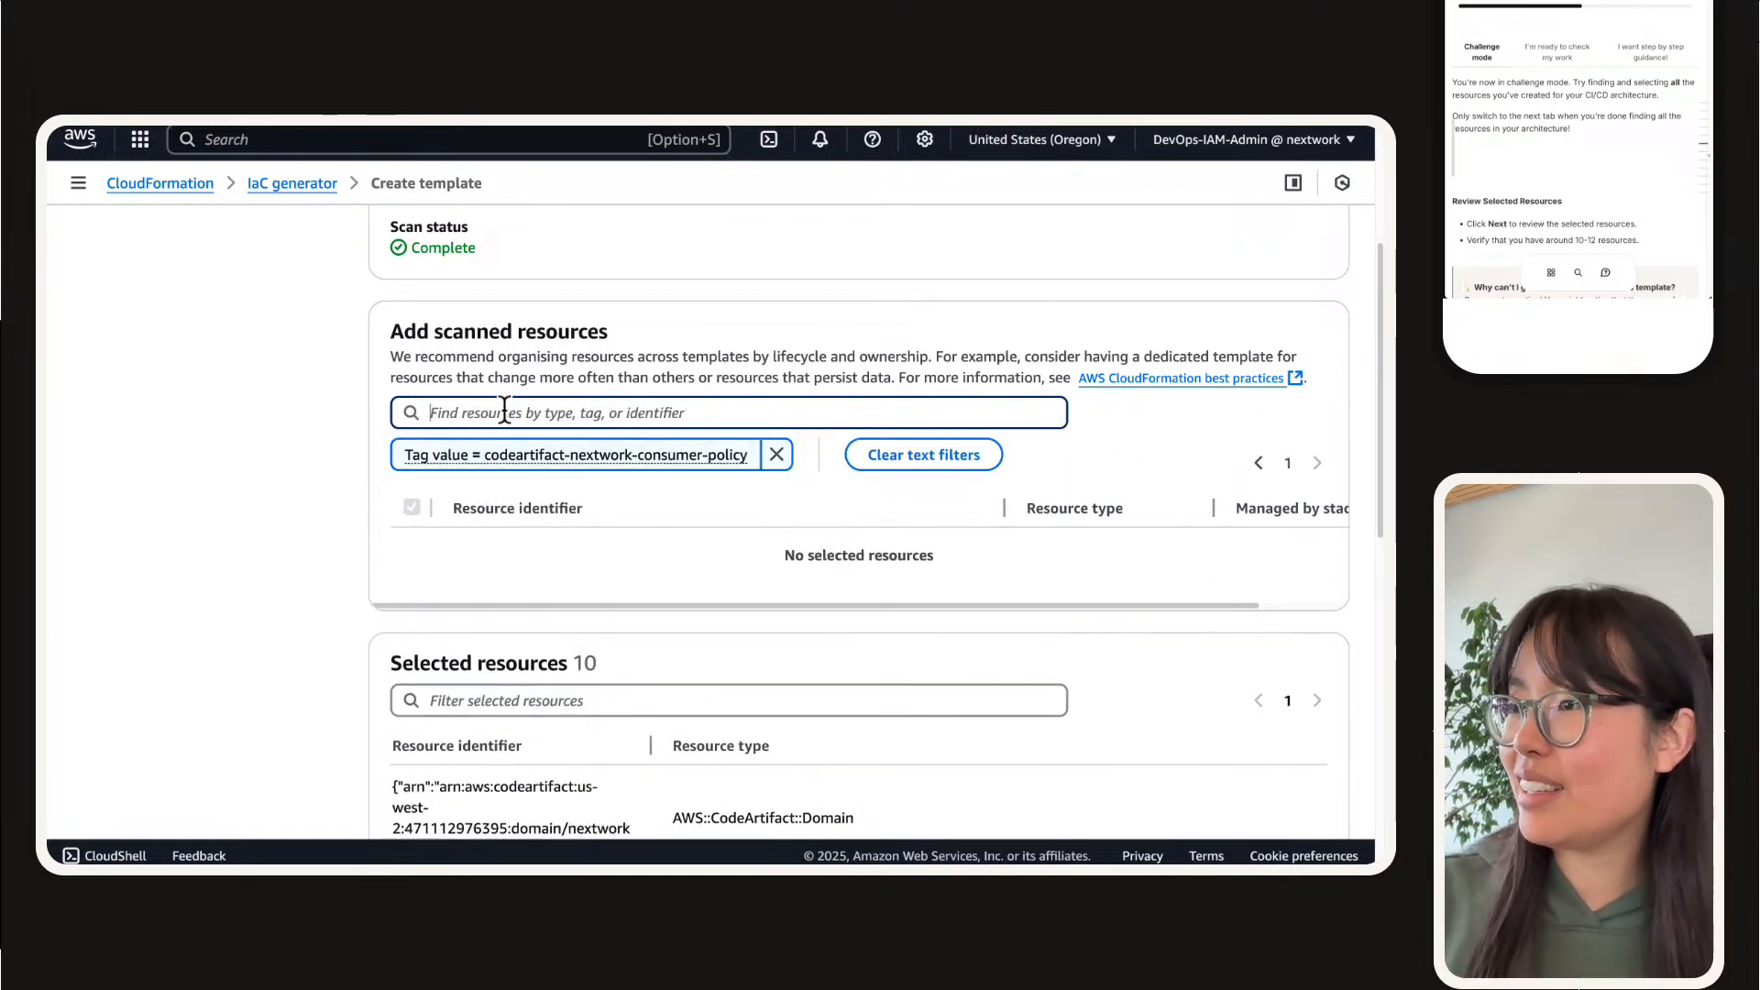
click(777, 454)
Step: Filter the scanned resources by resource type AWS::IAM::ManagedPolicy
click(636, 417)
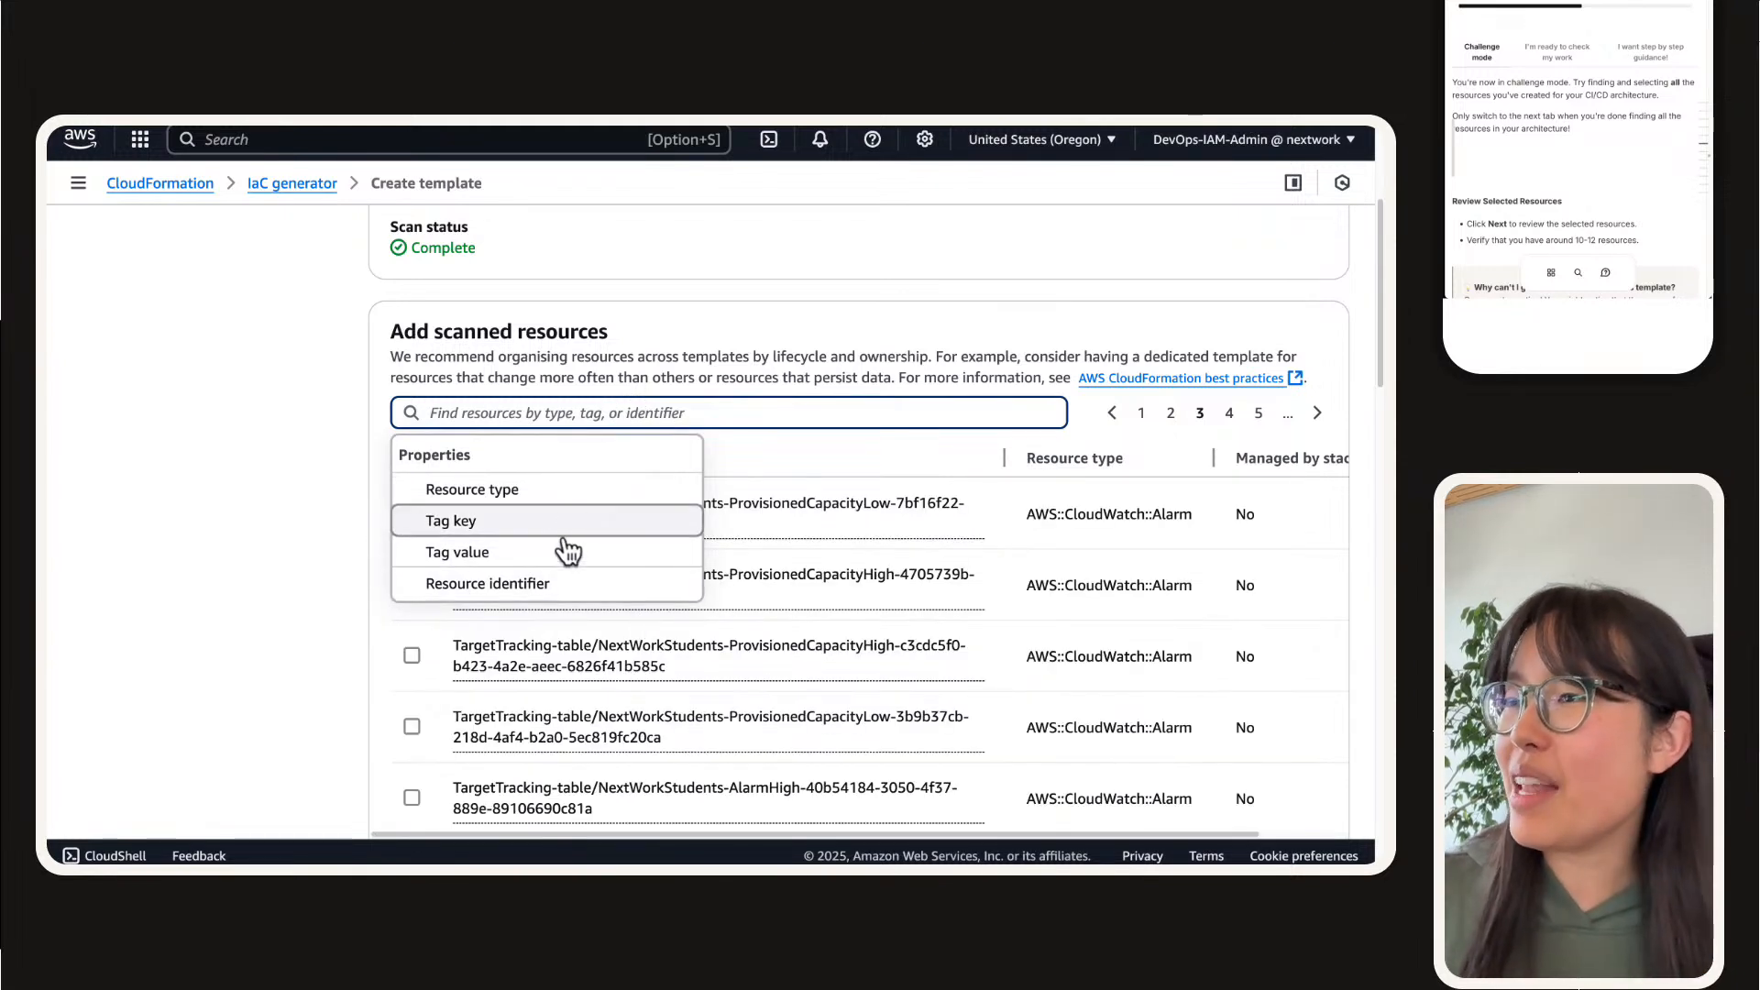
click(563, 490)
scroll(570, 597, down, 1)
text(ia)
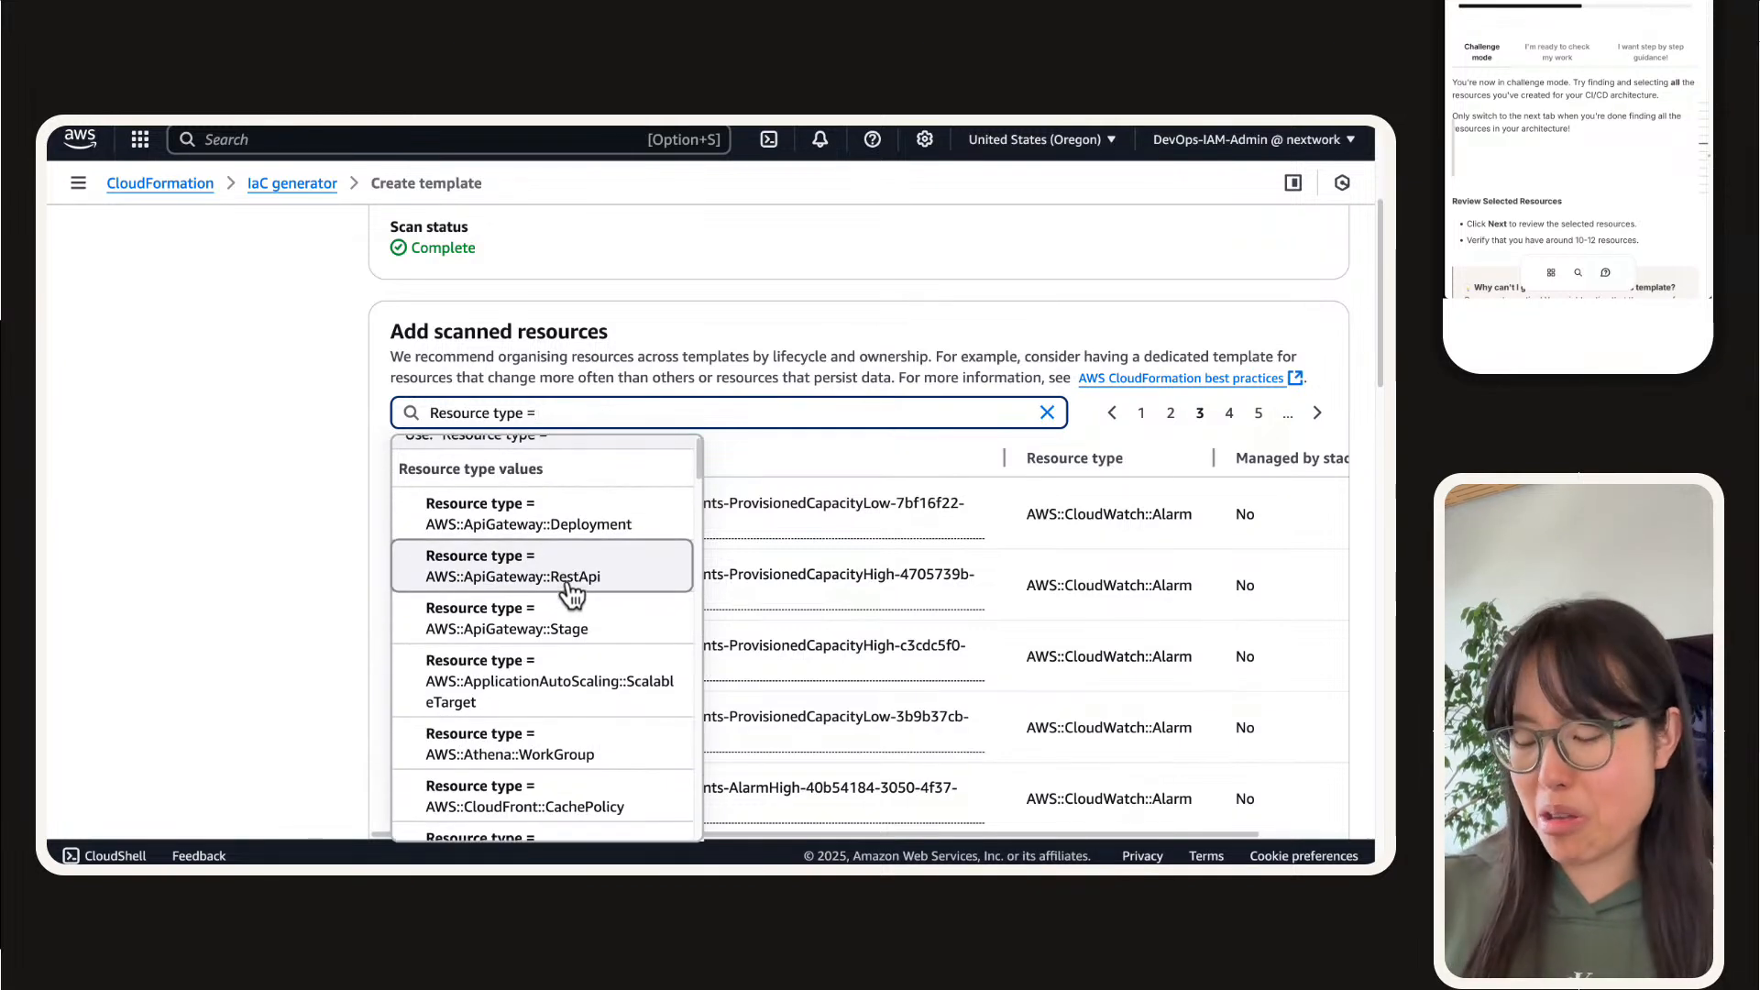
text(m)
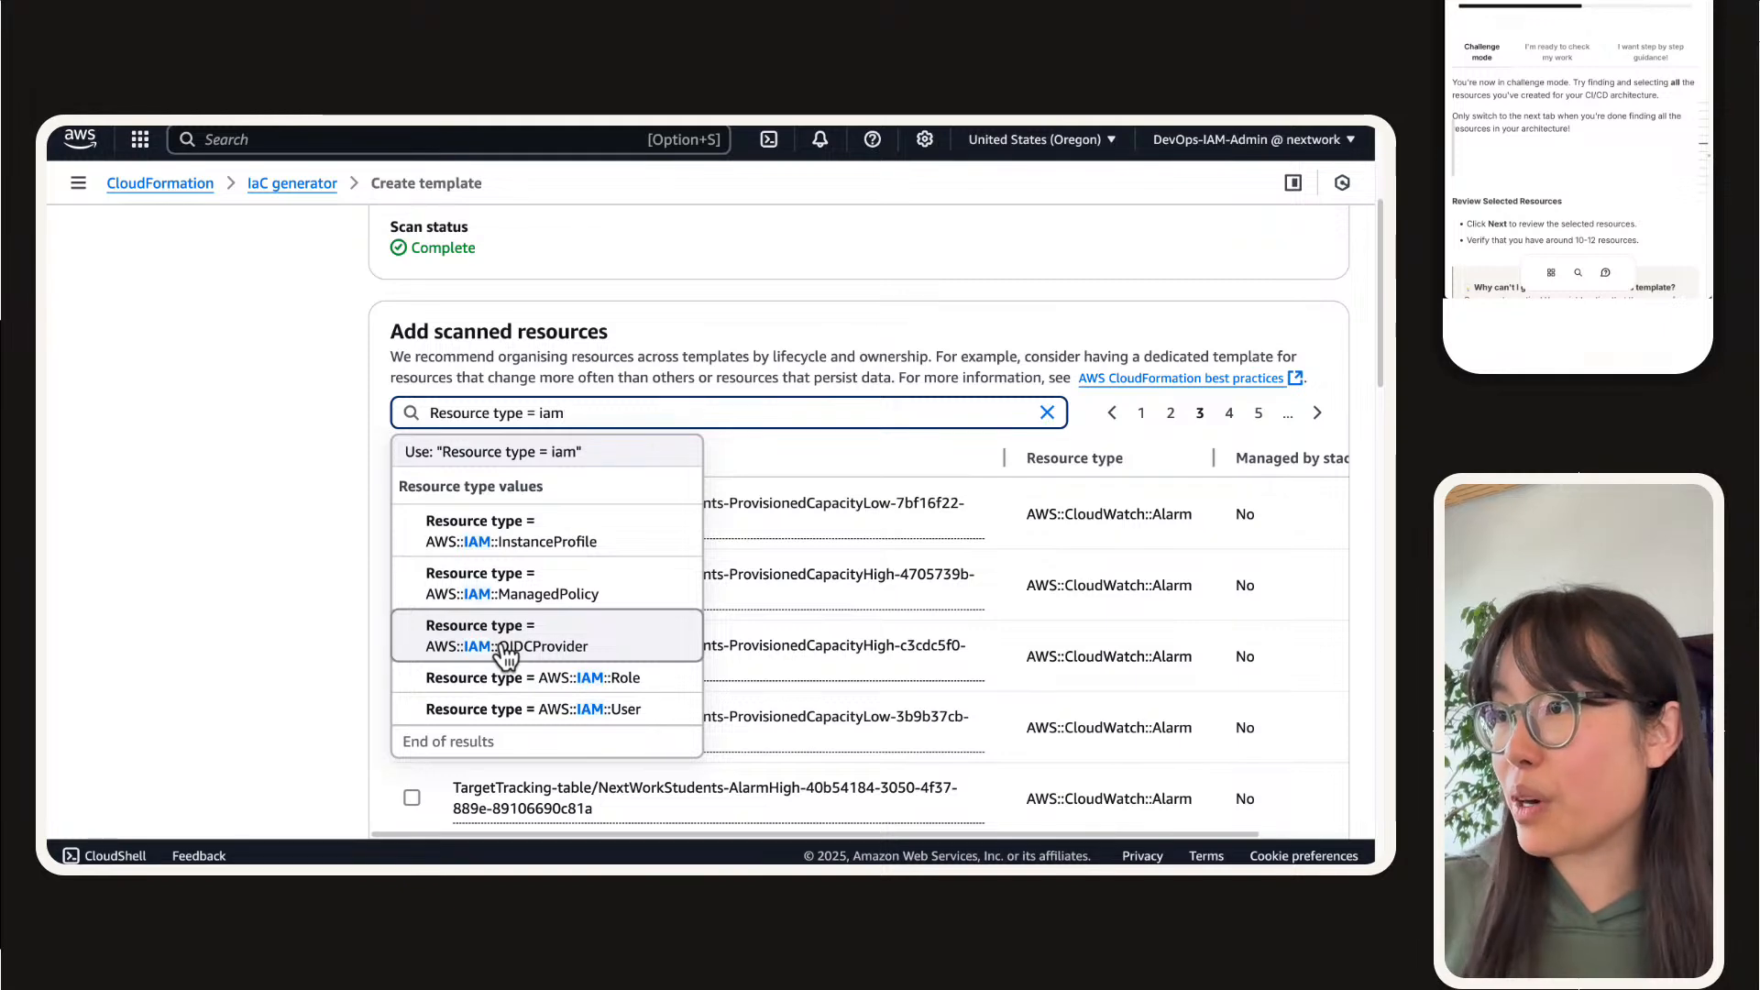
scroll(513, 641, up, 1)
click(521, 613)
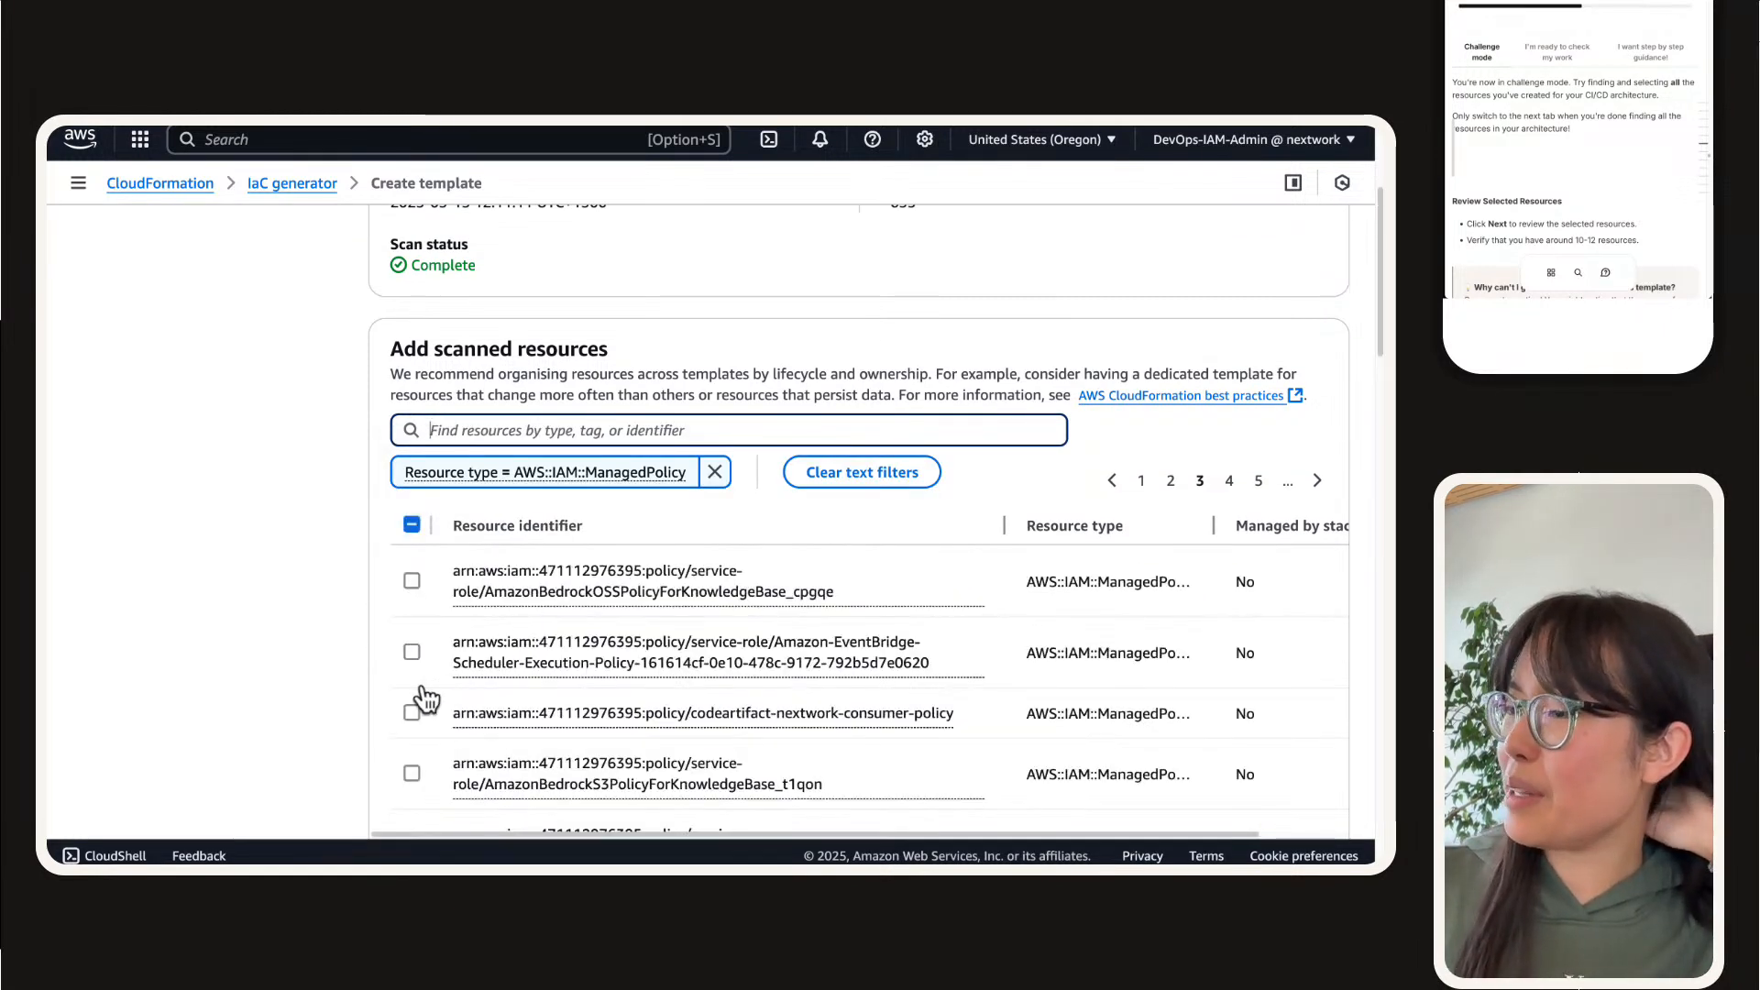
Step: Select the codeartifact-nextwork-consumer-policy resource and clear the managed policy filter
click(411, 713)
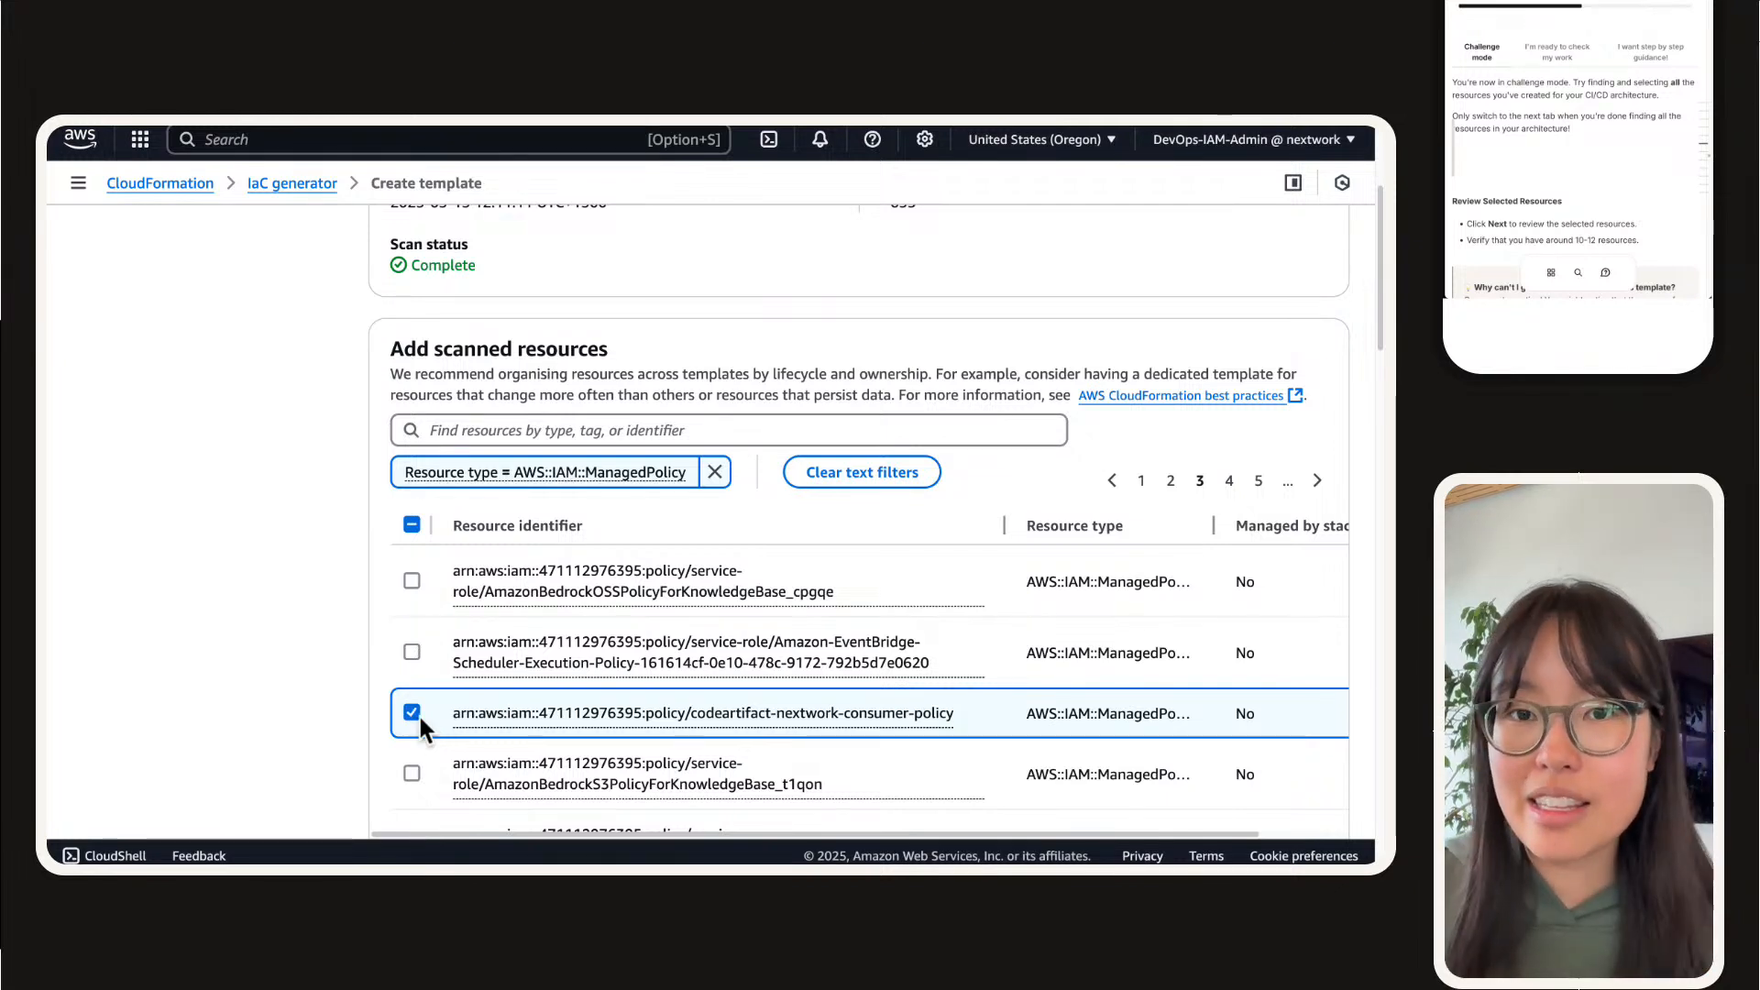
scroll(419, 717, up, 1)
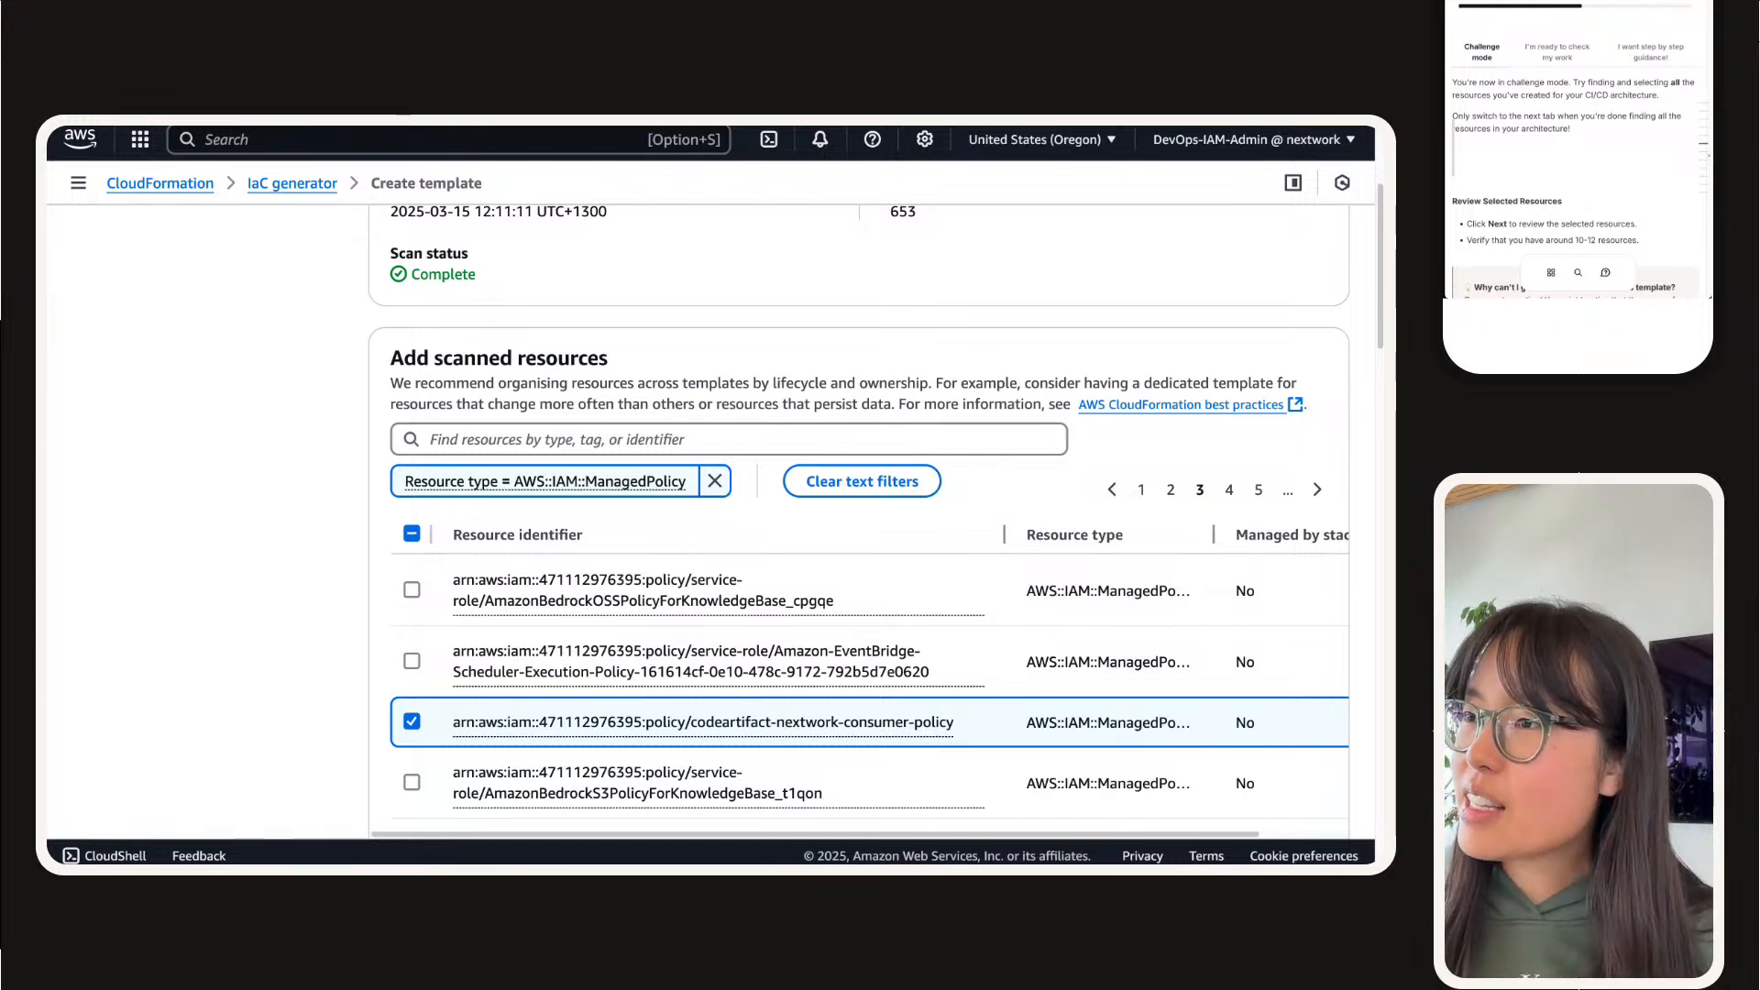
scroll(859, 518, down, 3)
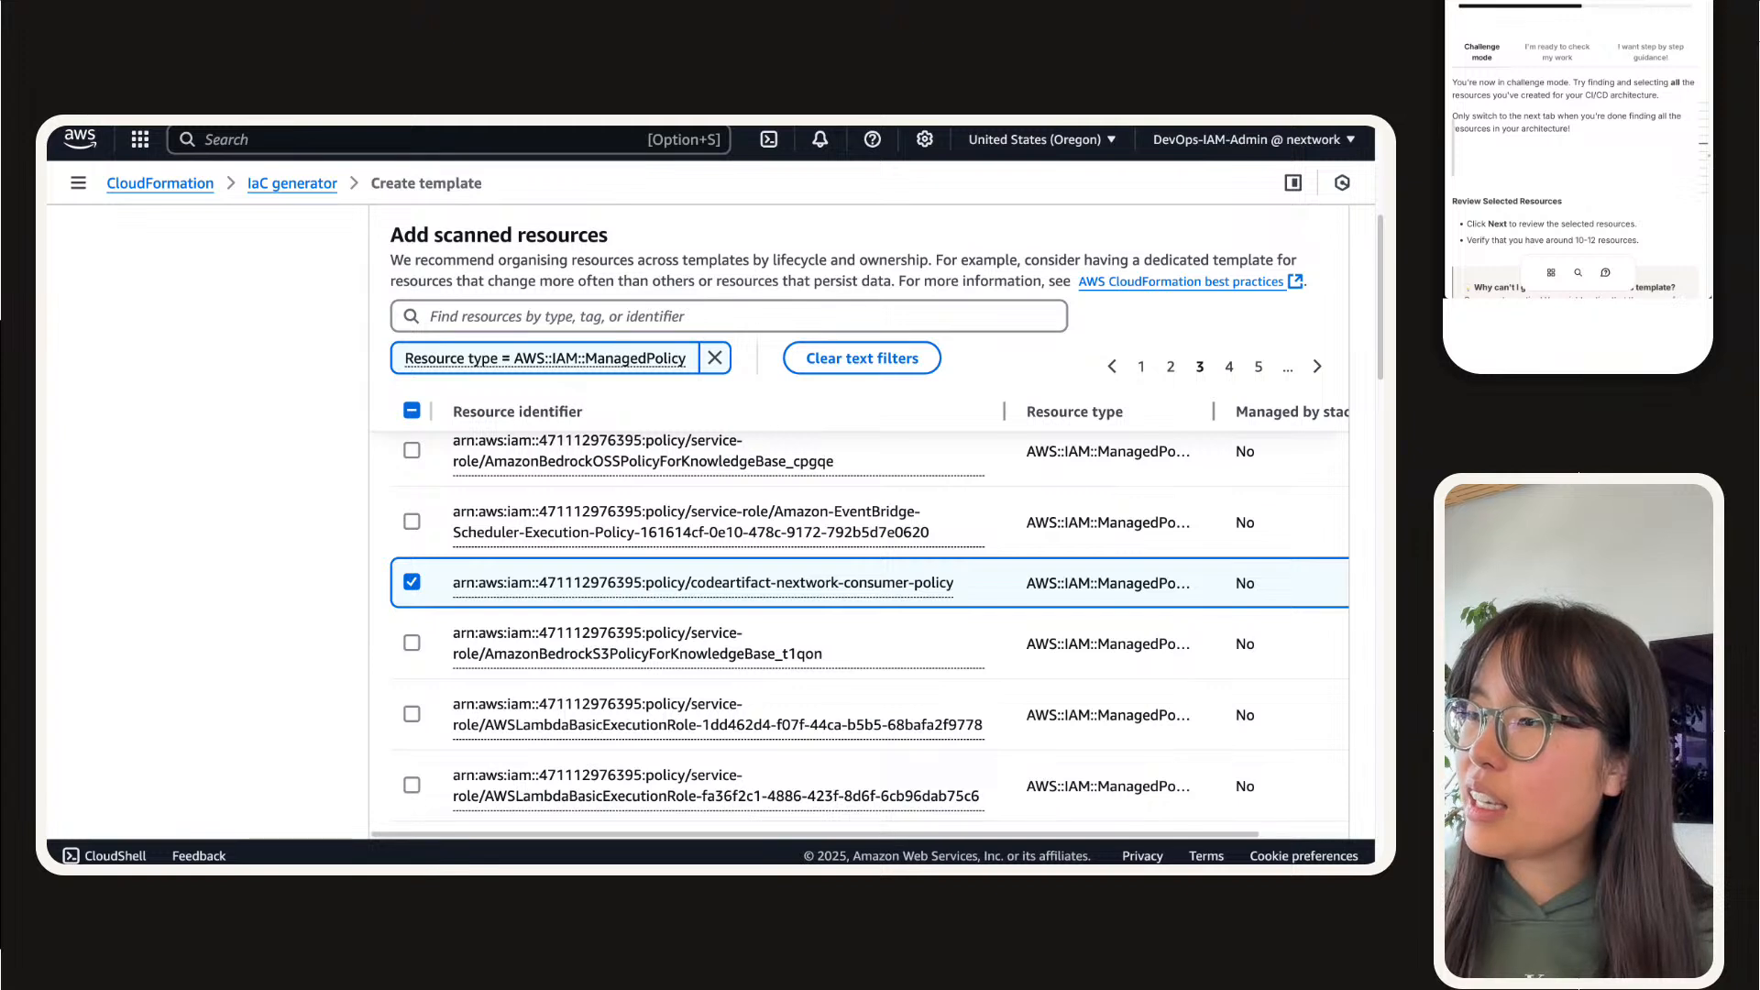
click(719, 358)
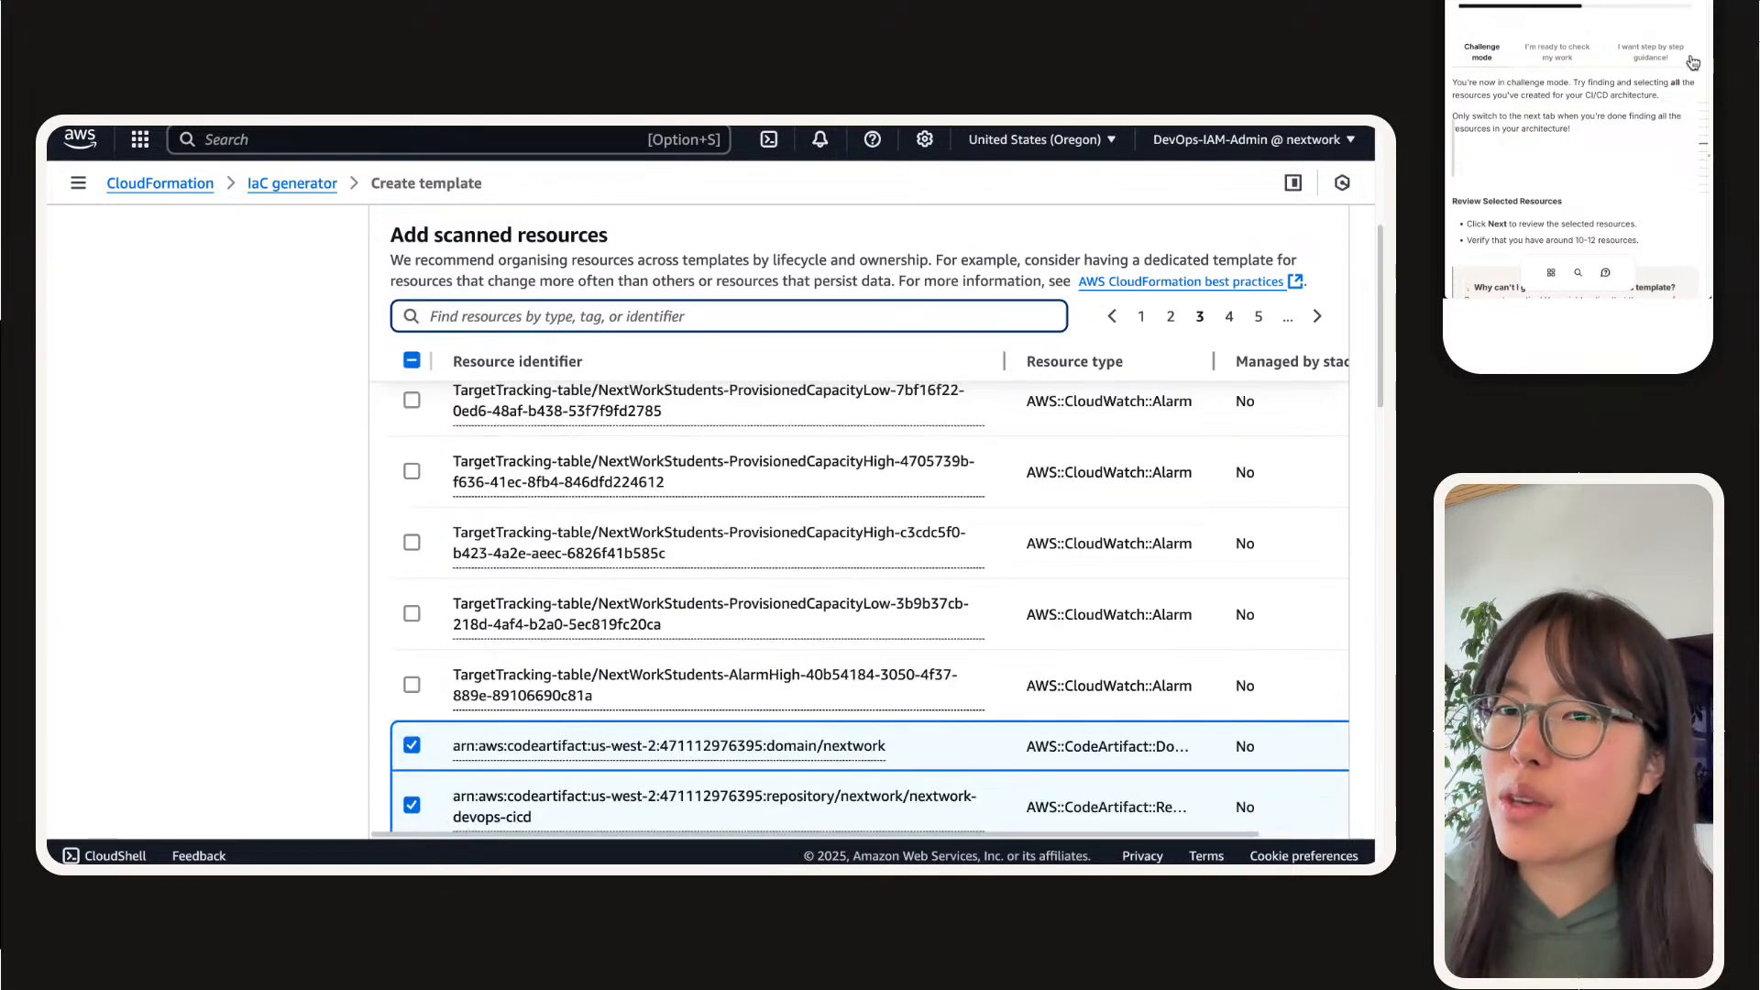
Step: Switch to the NextWork project guide and show its "I'm ready to check my work" resource checklist
click(1673, 35)
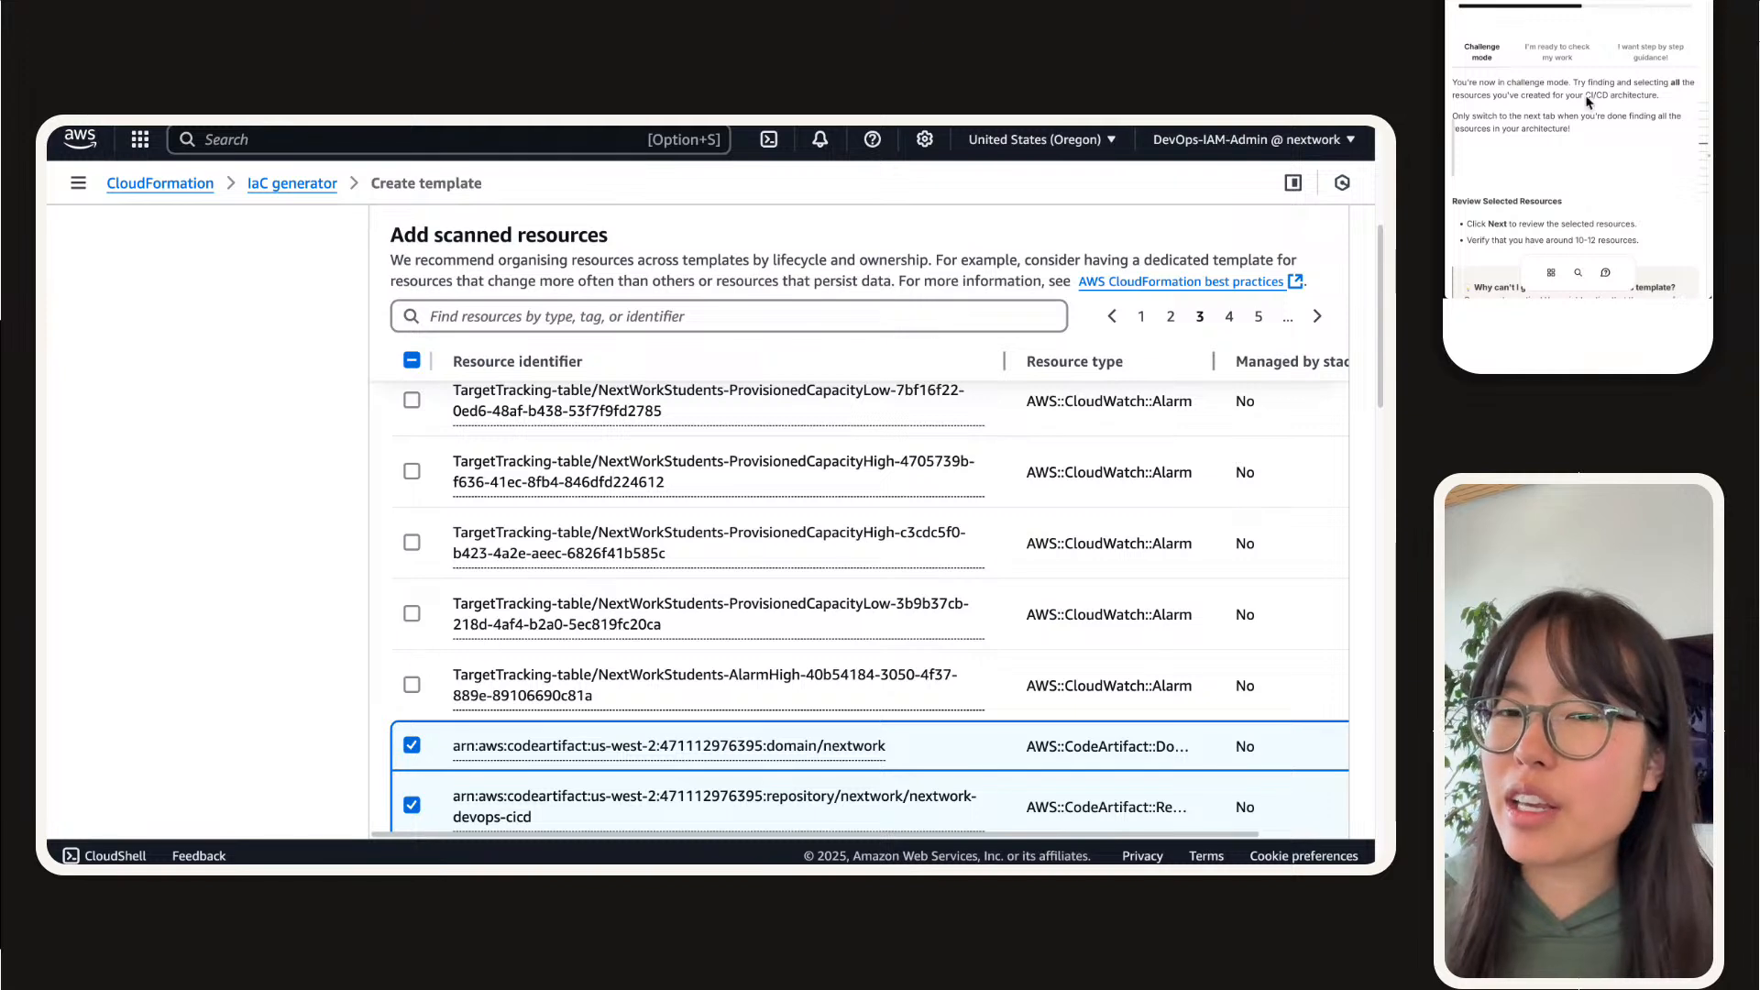
scroll(1550, 95, up, 1)
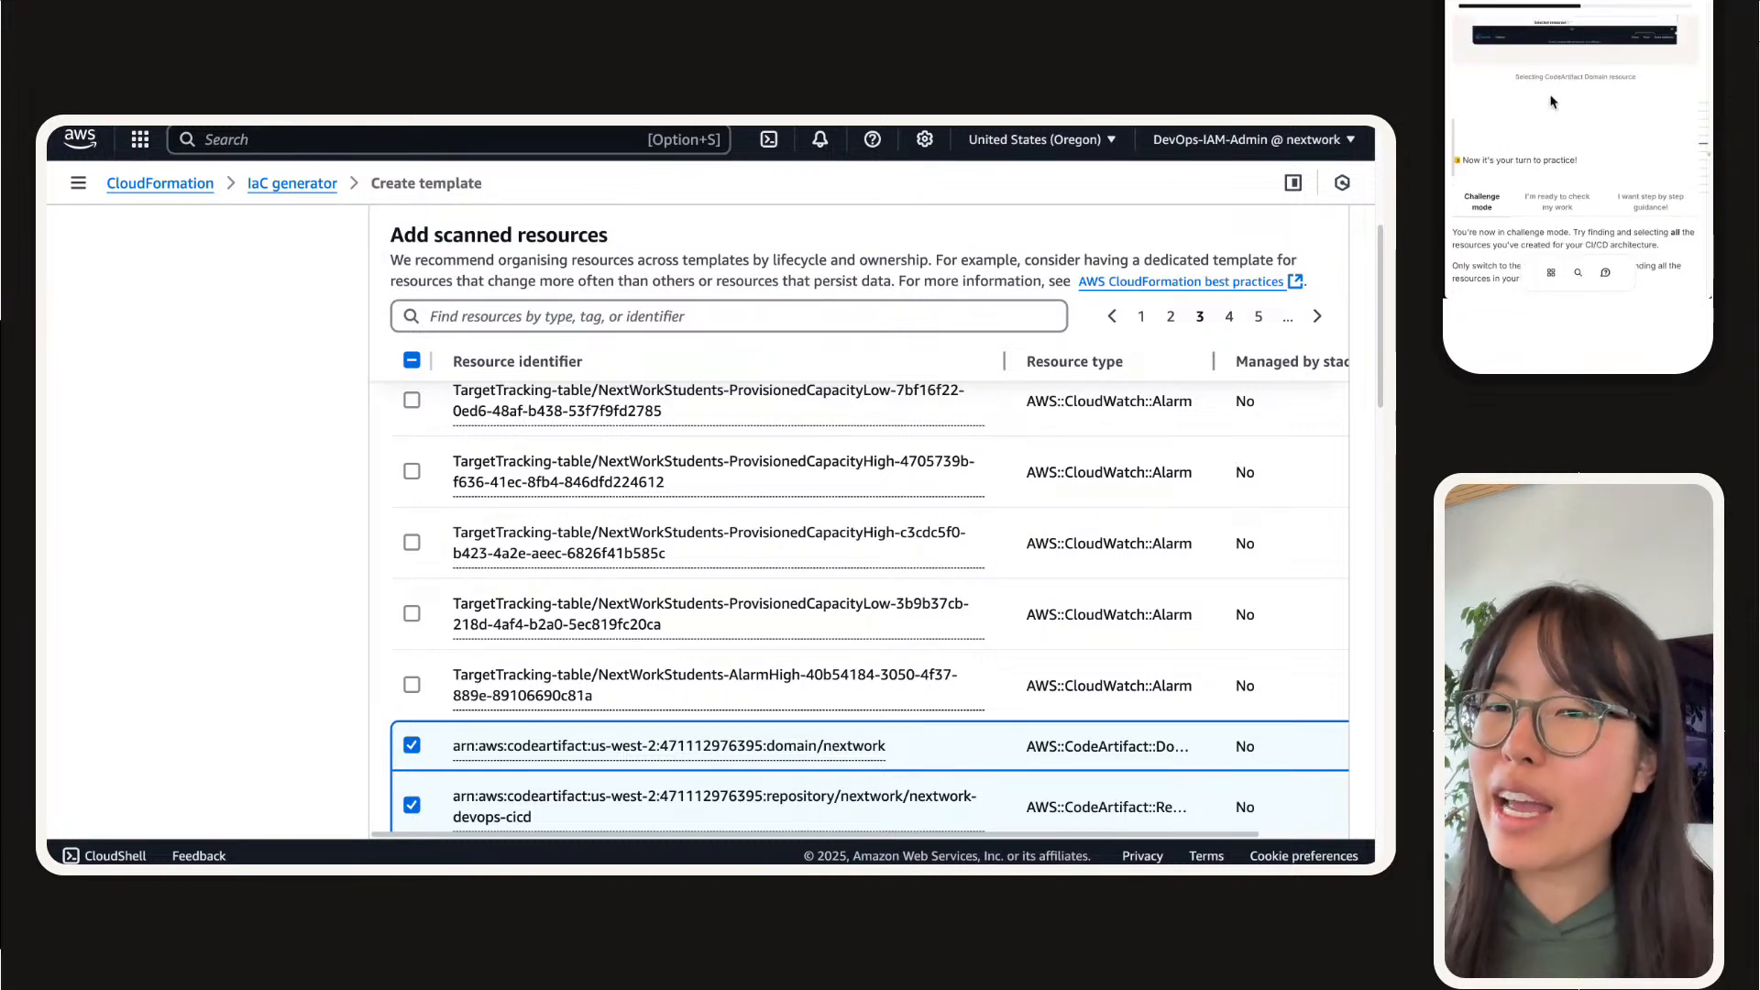
scroll(1552, 99, down, 1)
scroll(1555, 87, up, 1)
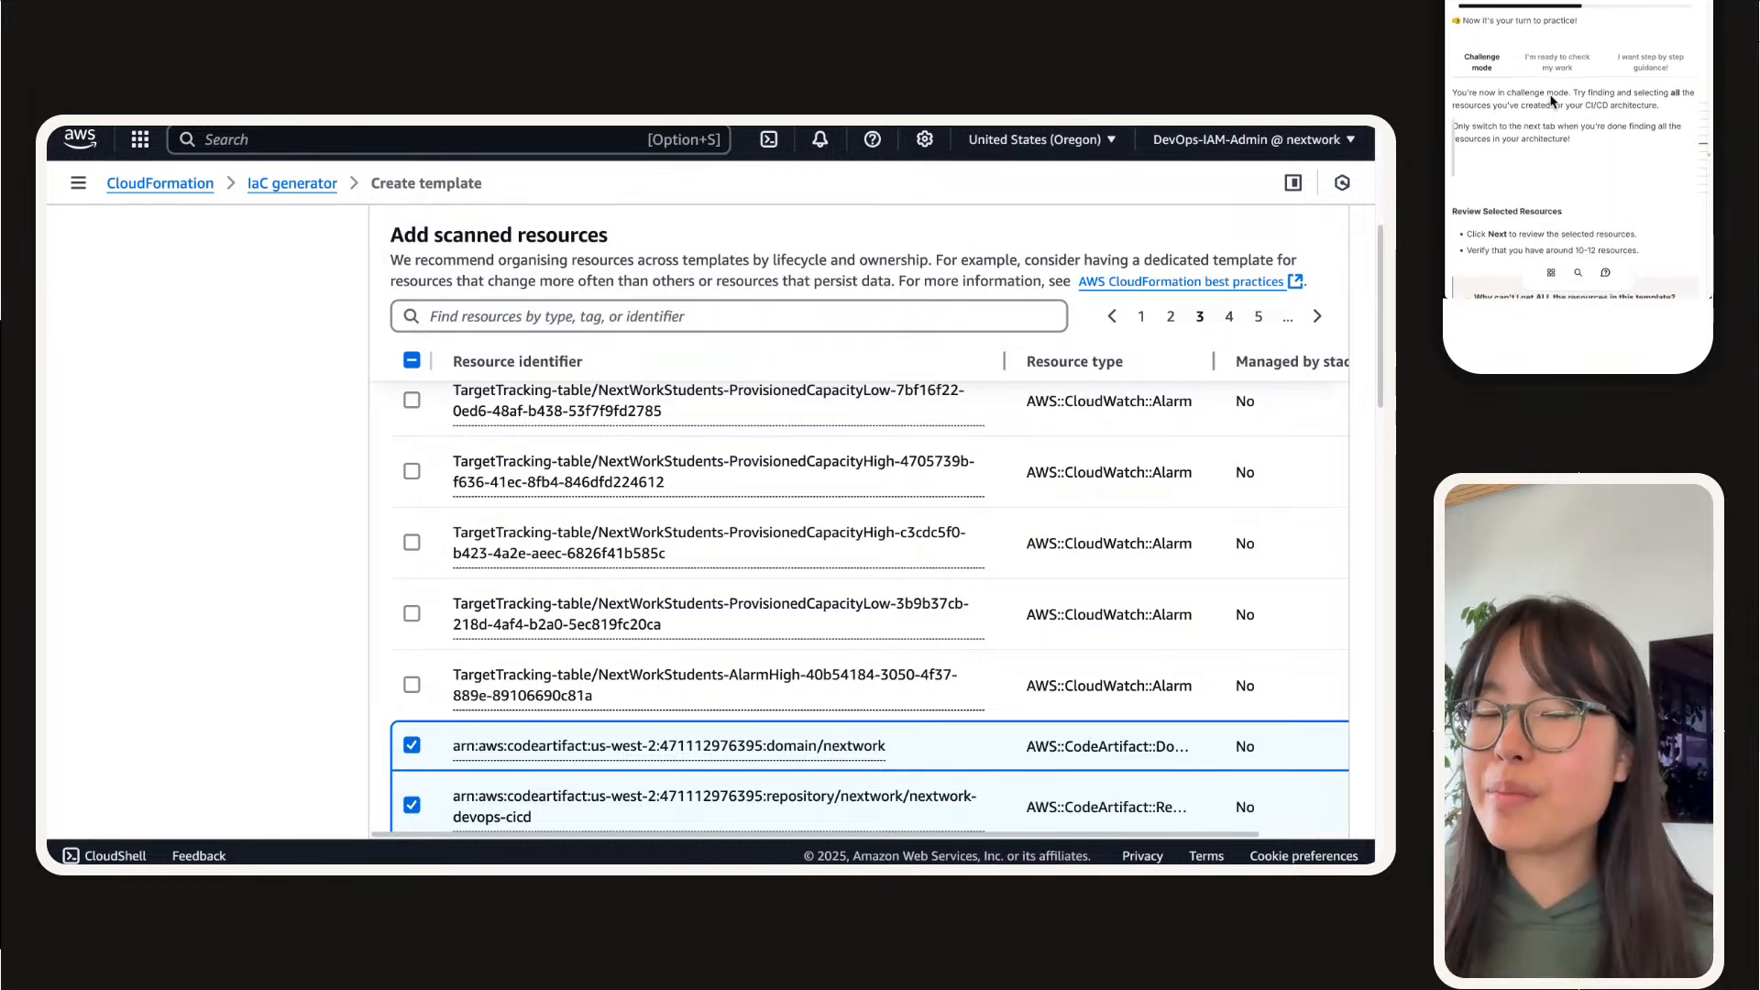
click(1559, 68)
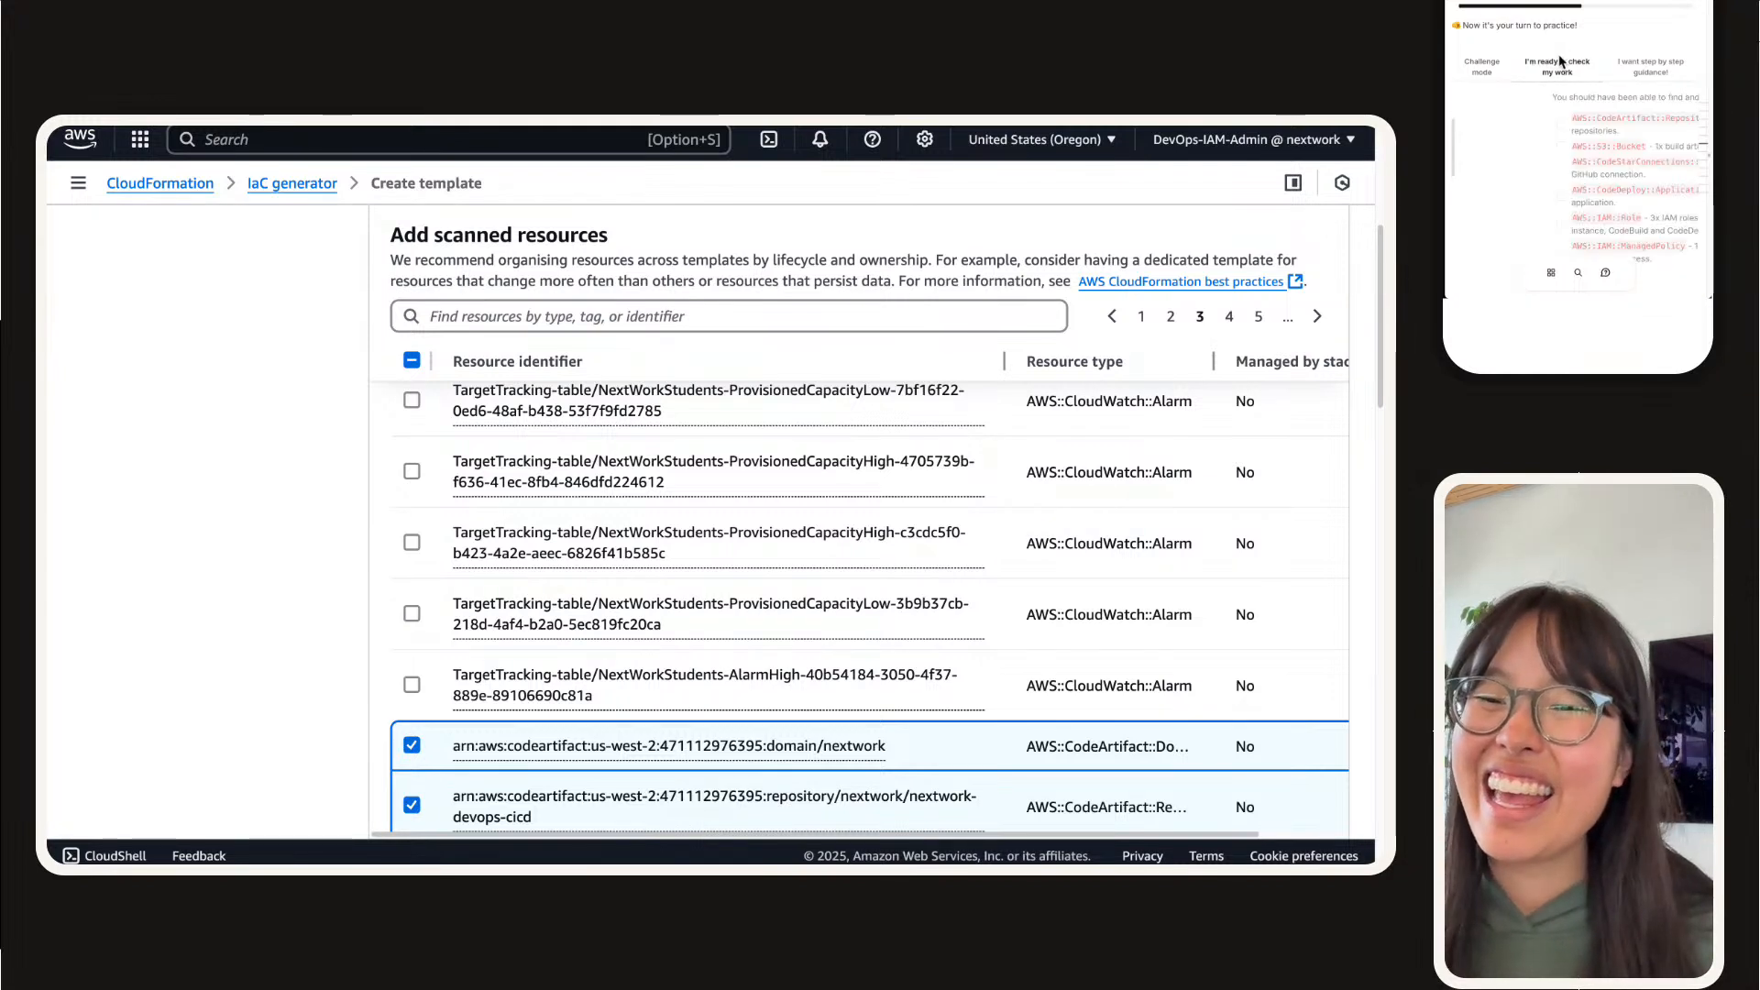
scroll(1558, 83, down, 1)
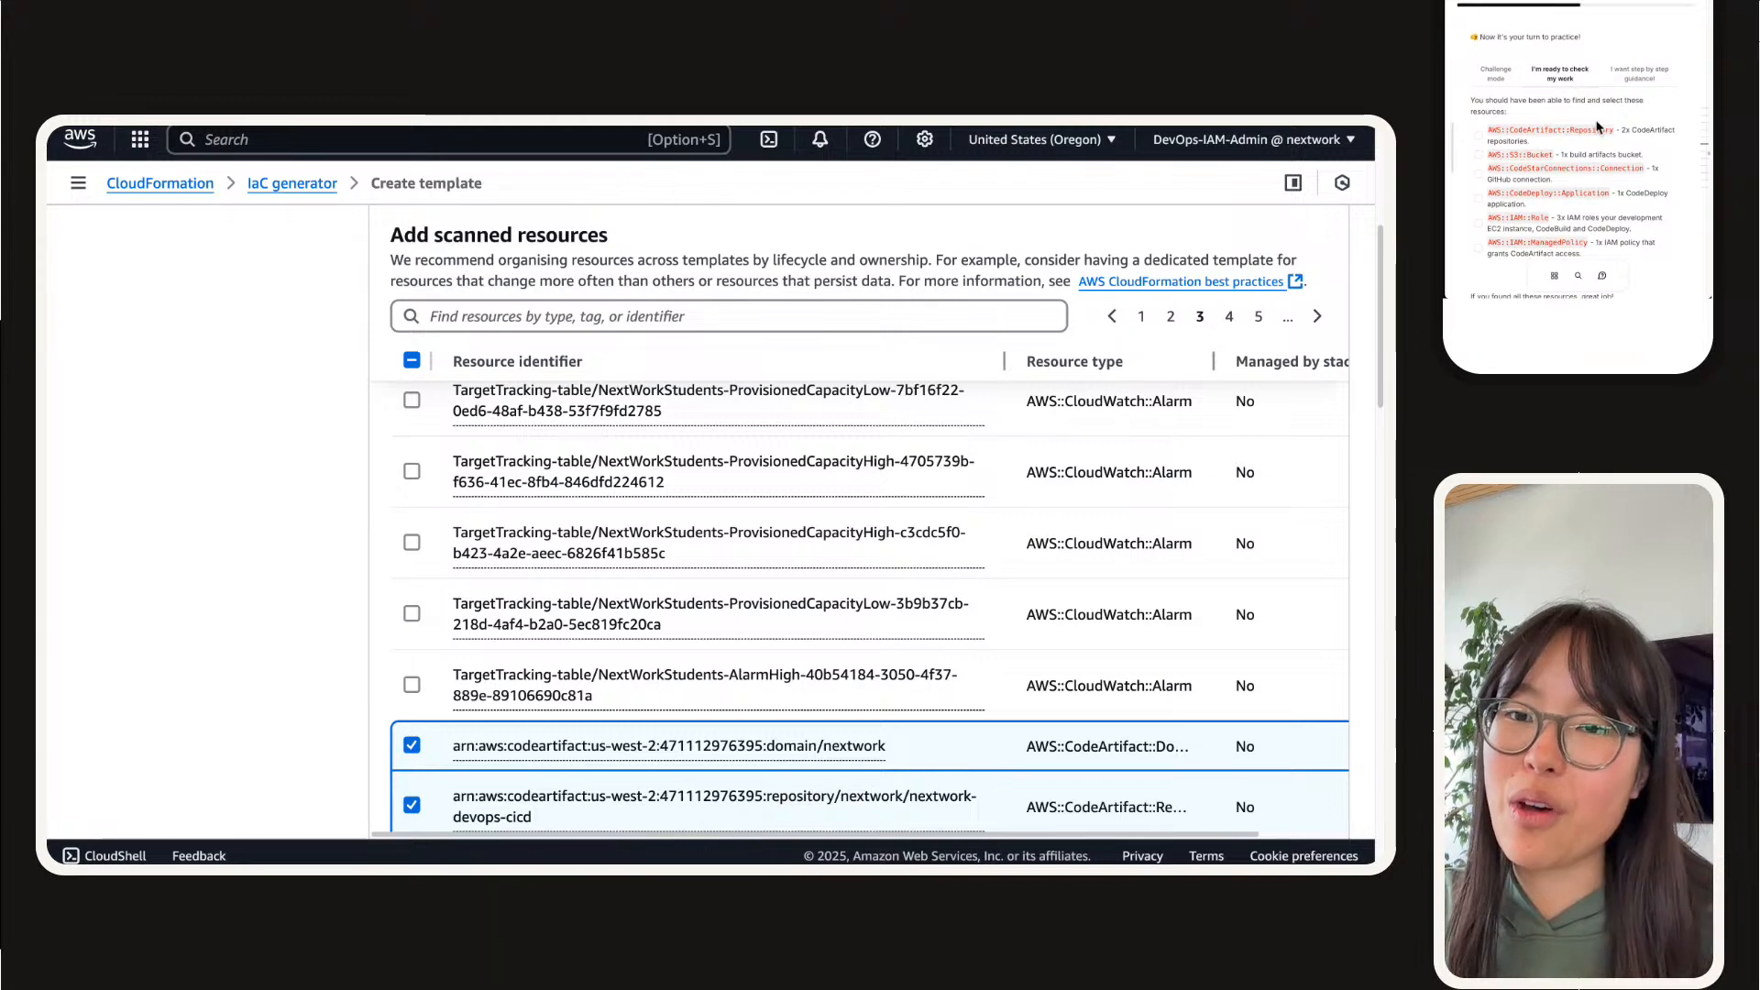
Step: Check the selected resources for the CodeArtifact repositories and the S3 bucket, marking both items off in the guide's checklist
scroll(493, 585, down, 5)
scroll(492, 587, down, 10)
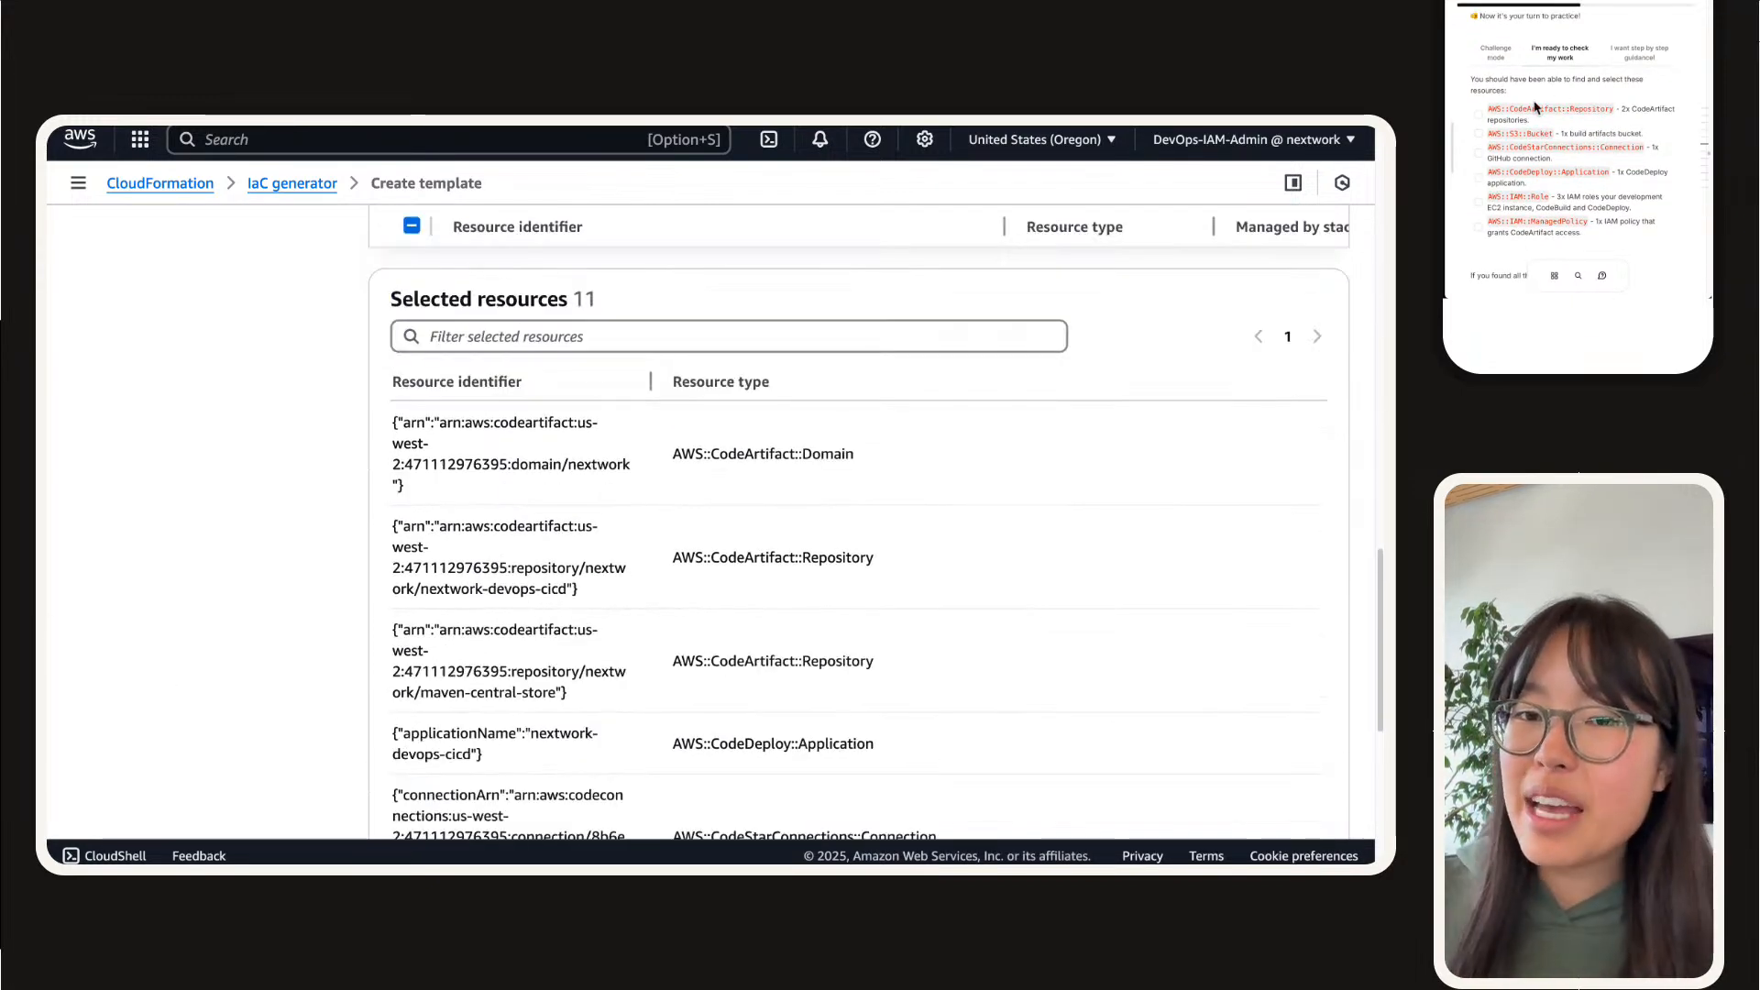
drag(927, 668, 362, 534)
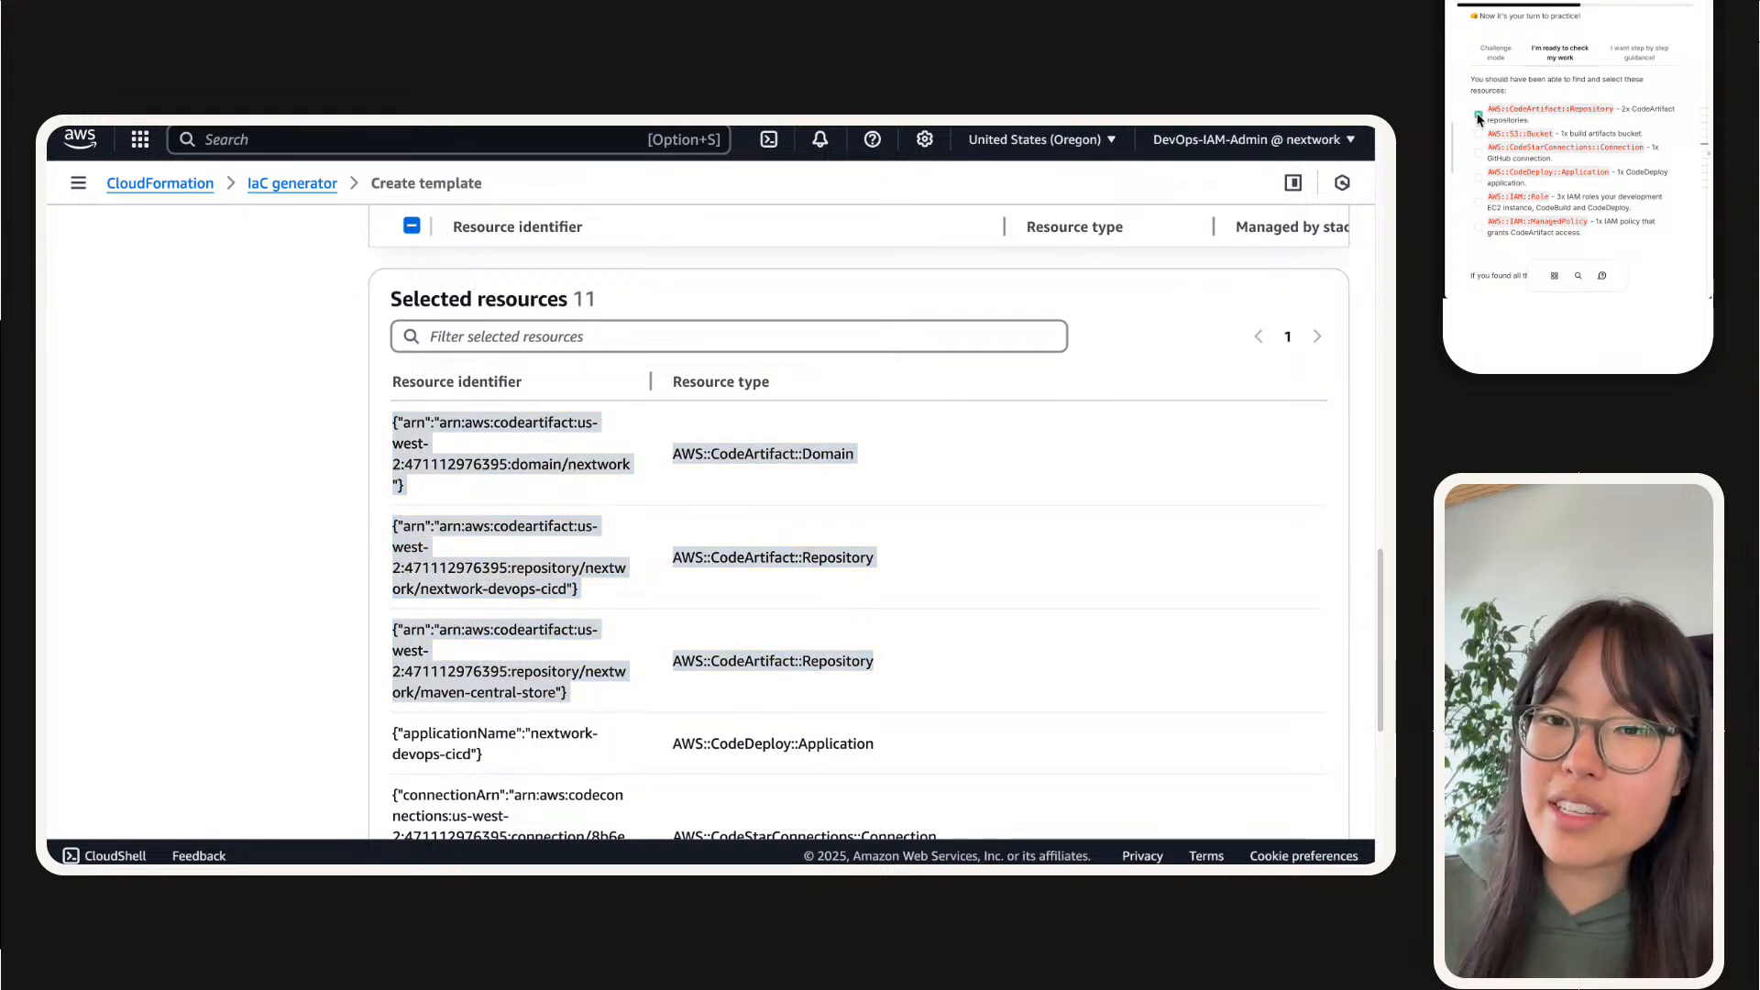
scroll(519, 649, down, 8)
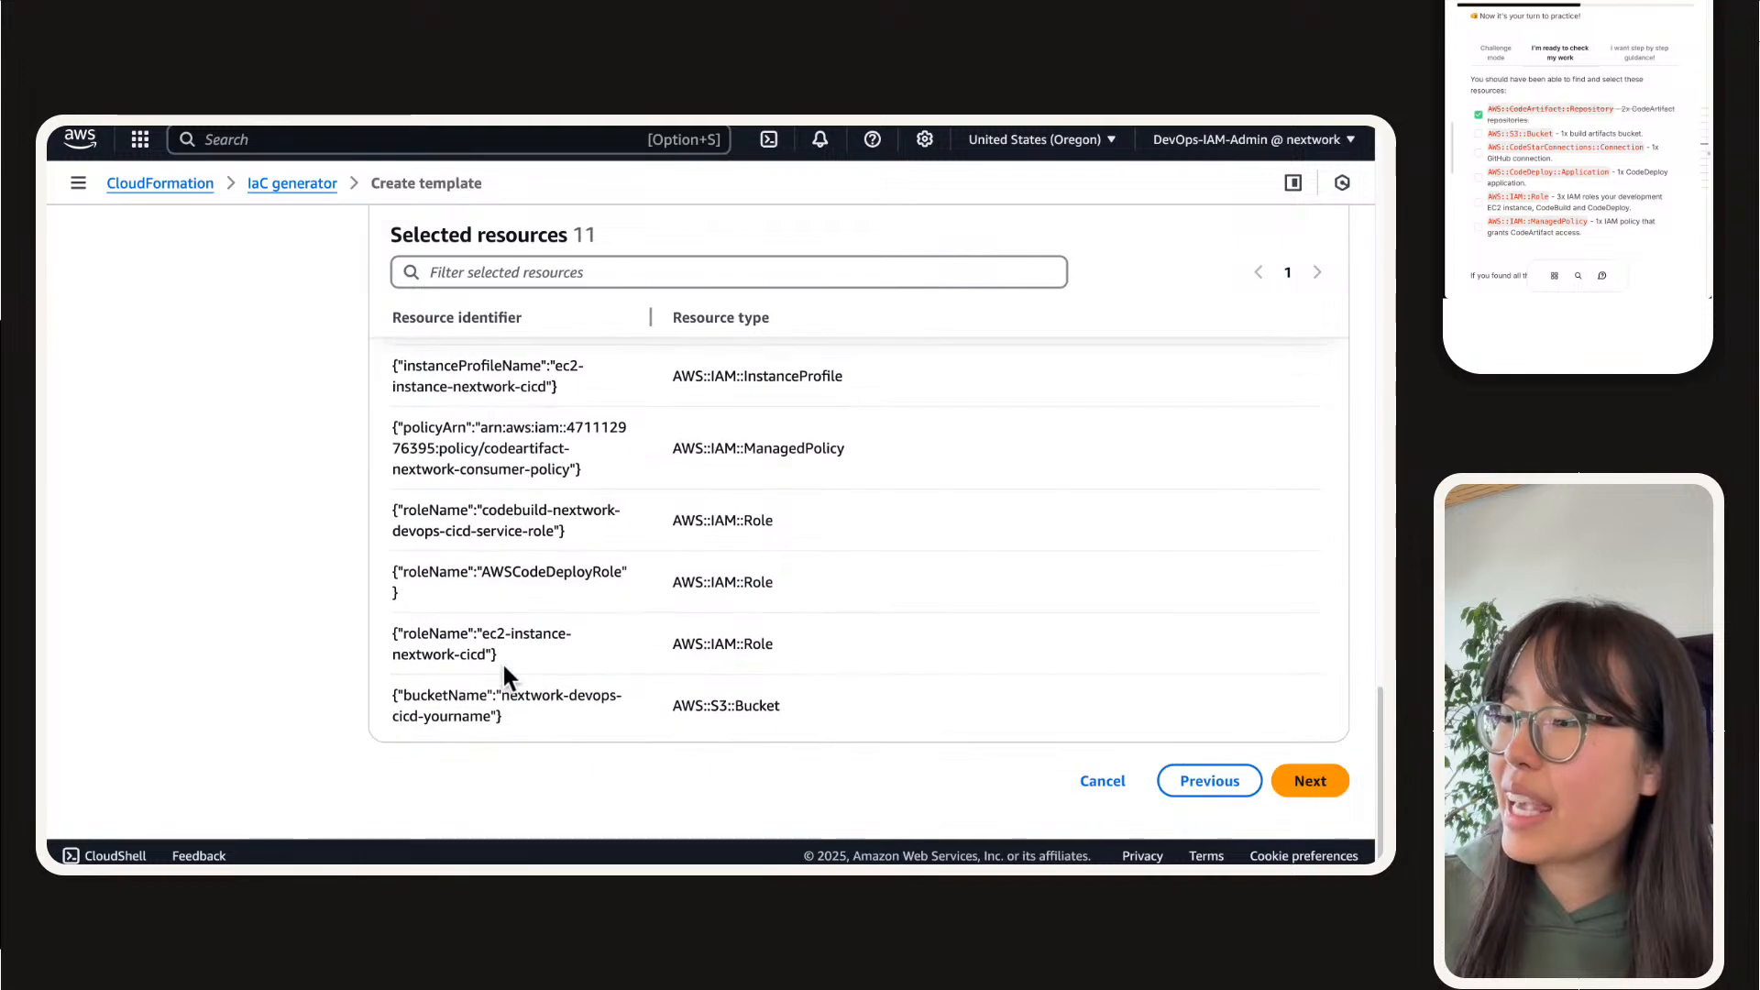
drag(386, 701, 830, 725)
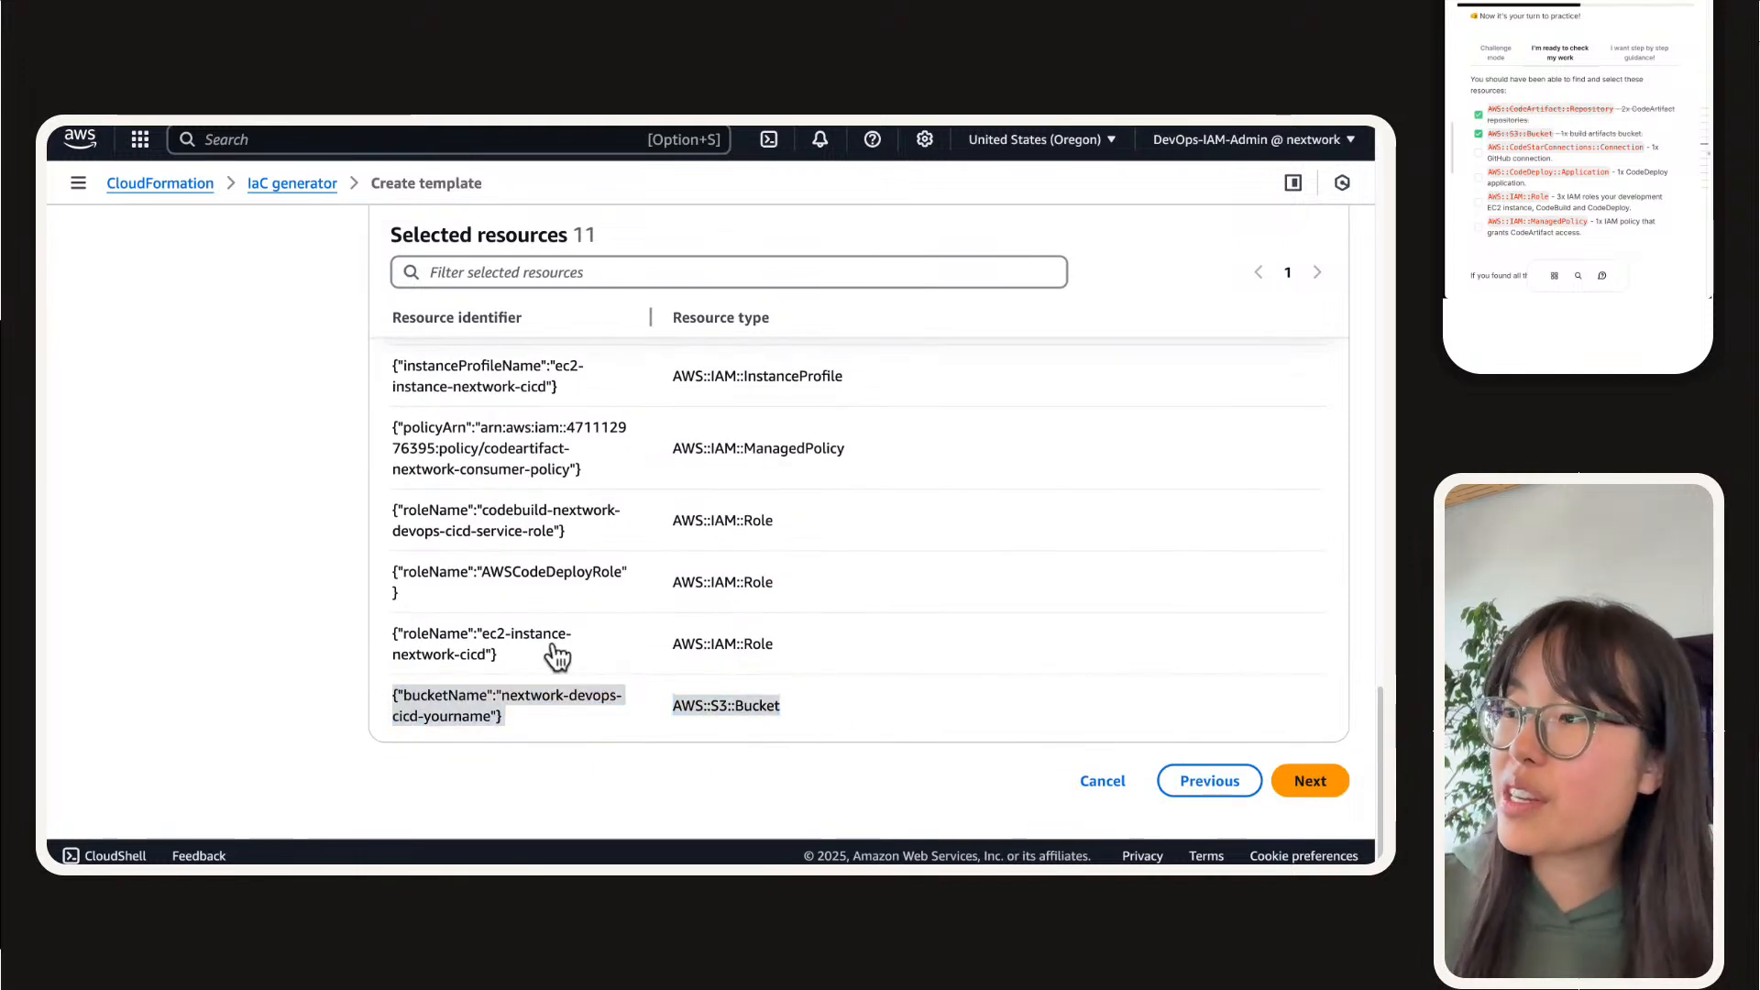
Step: Verify the CodeStarConnections connection and the CodeDeploy application among the selected resources, and tick both in the guide's checklist
scroll(587, 651, up, 3)
drag(957, 502, 392, 446)
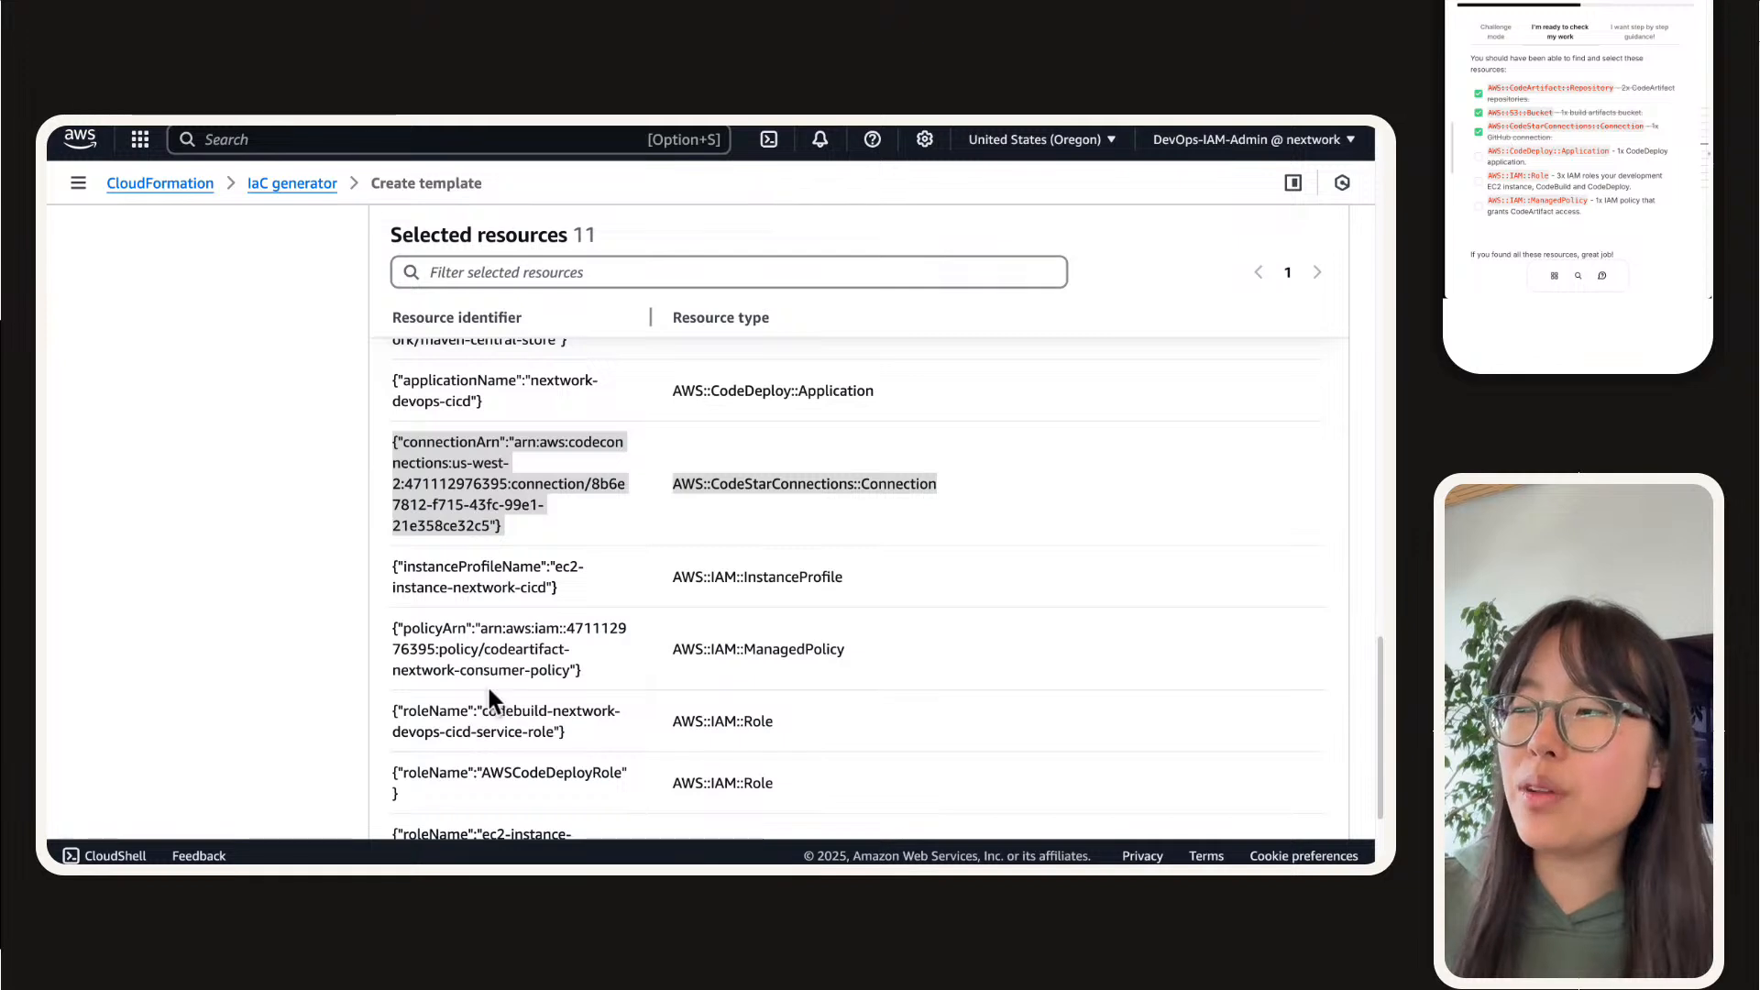
scroll(460, 572, up, 1)
drag(954, 432, 377, 421)
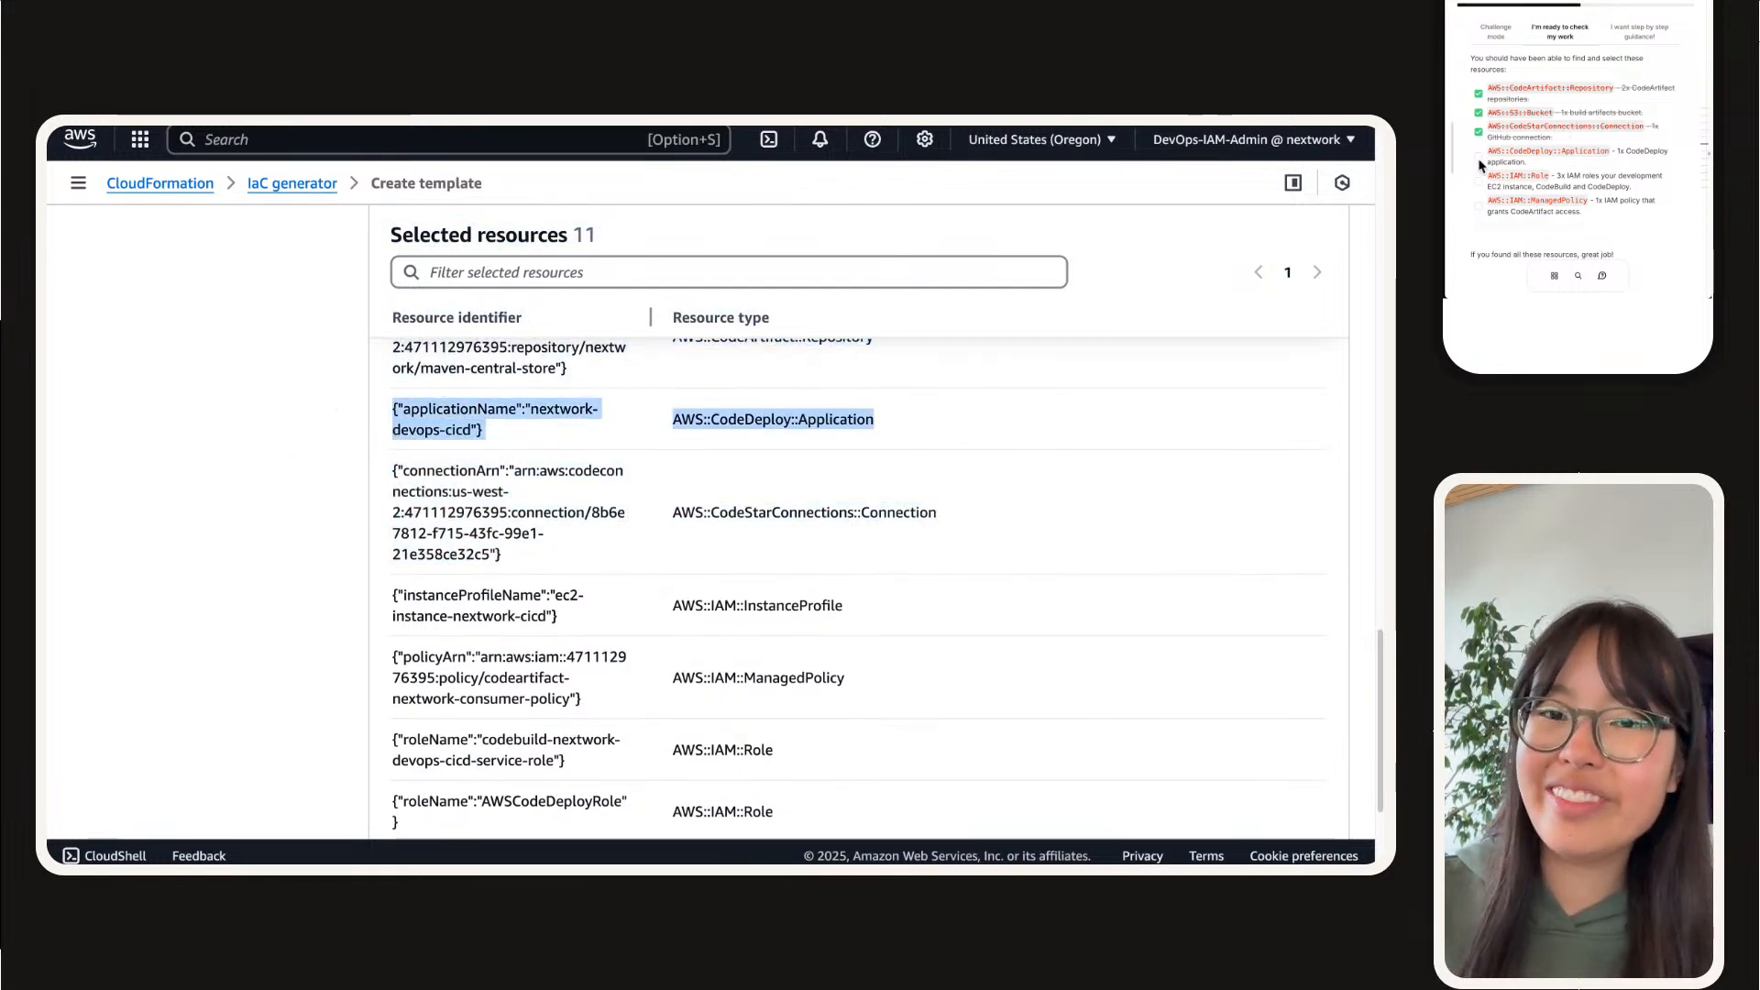
click(453, 726)
Step: Verify the CodeBuild, CodeDeploy and EC2 instance IAM roles among the selected resources, and tick AWS::IAM::Role in the checklist
scroll(473, 638, down, 3)
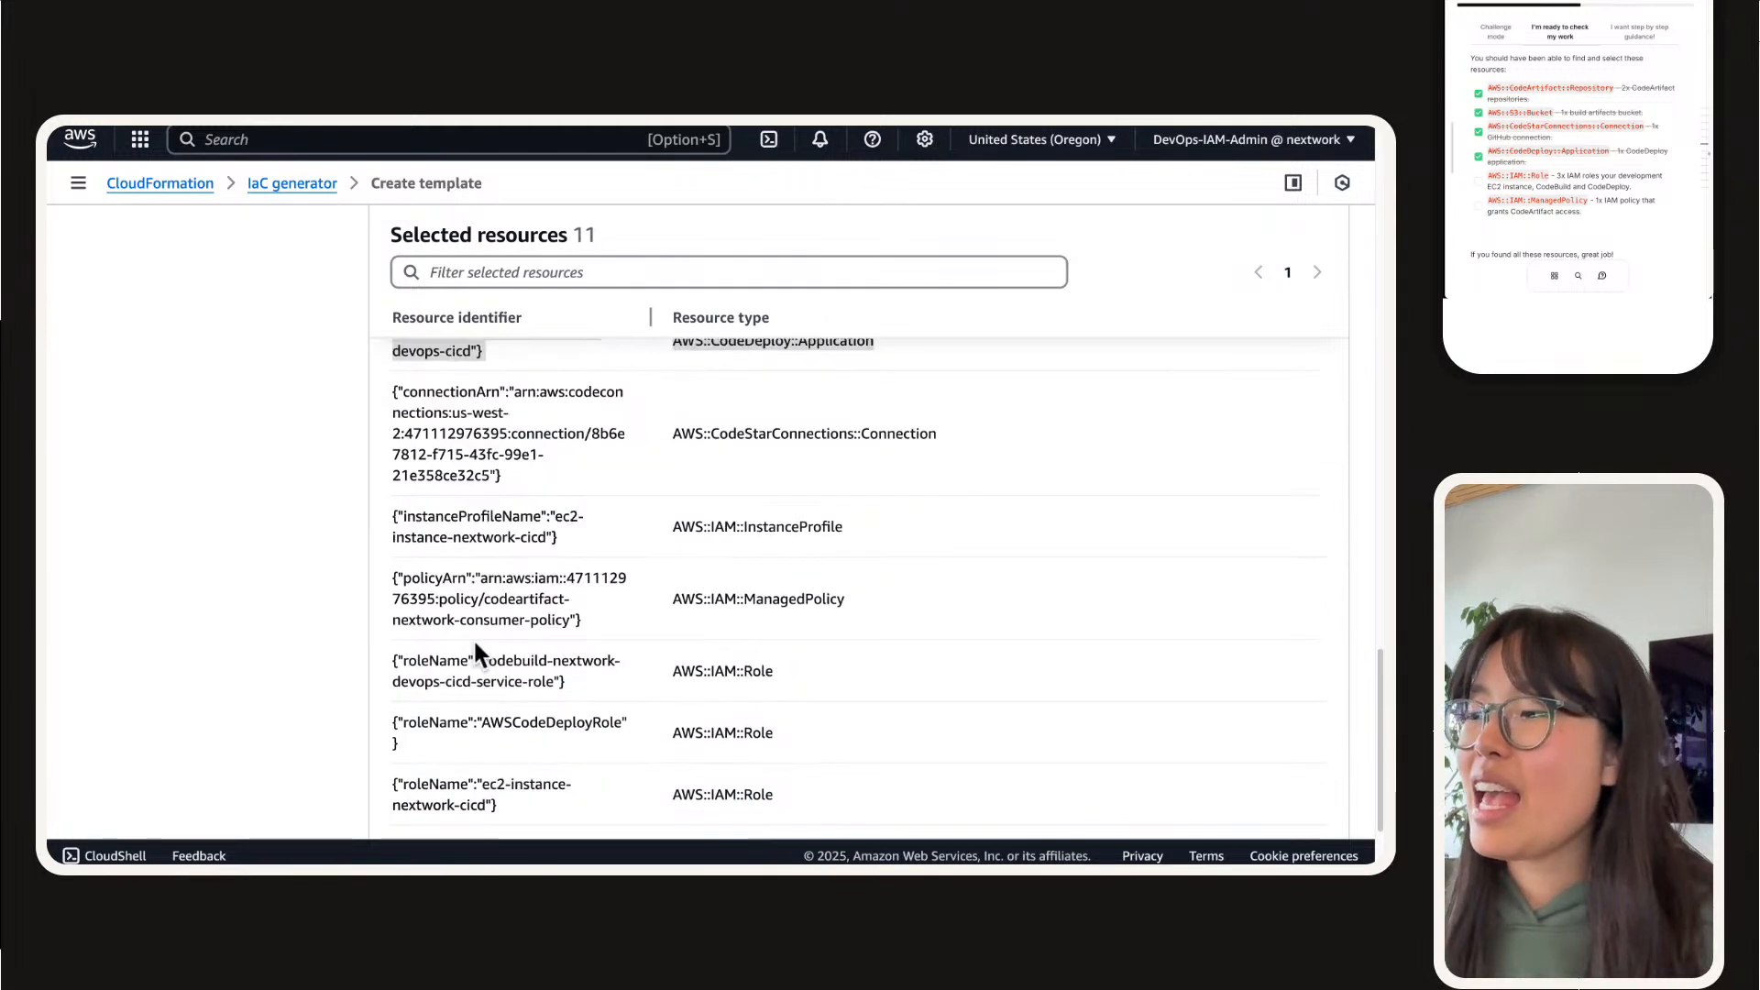
drag(891, 671, 390, 513)
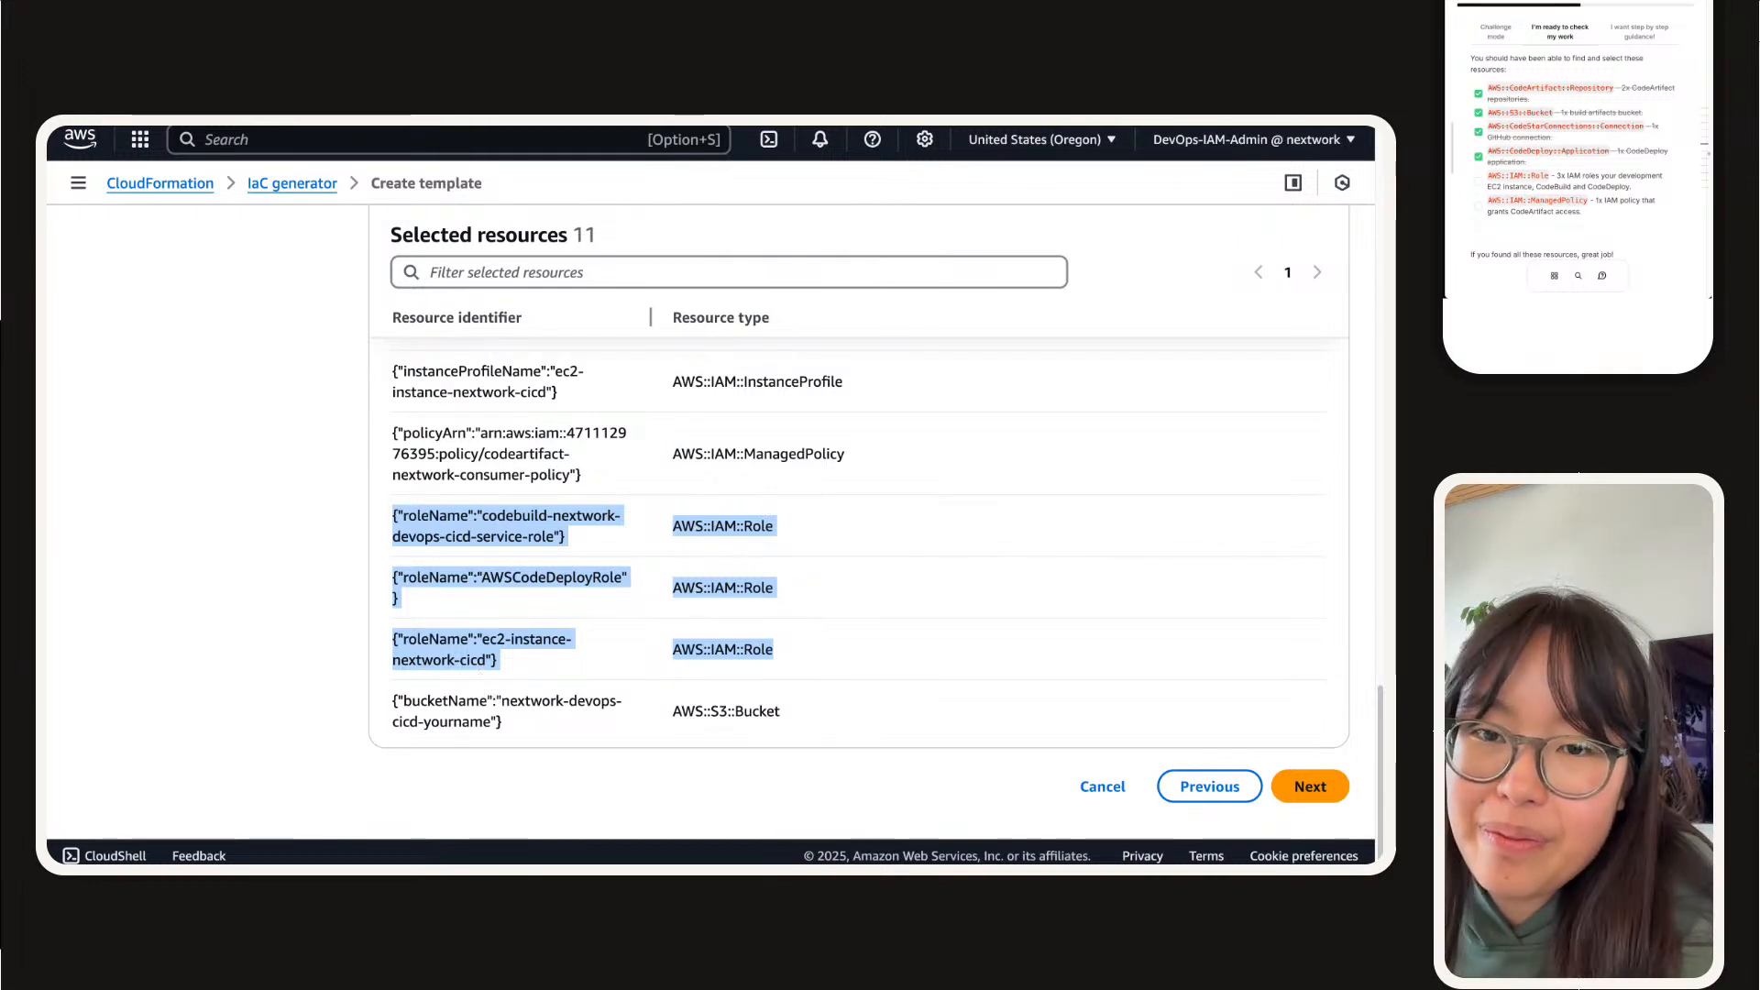
click(1476, 180)
click(1476, 181)
scroll(1478, 180, down, 1)
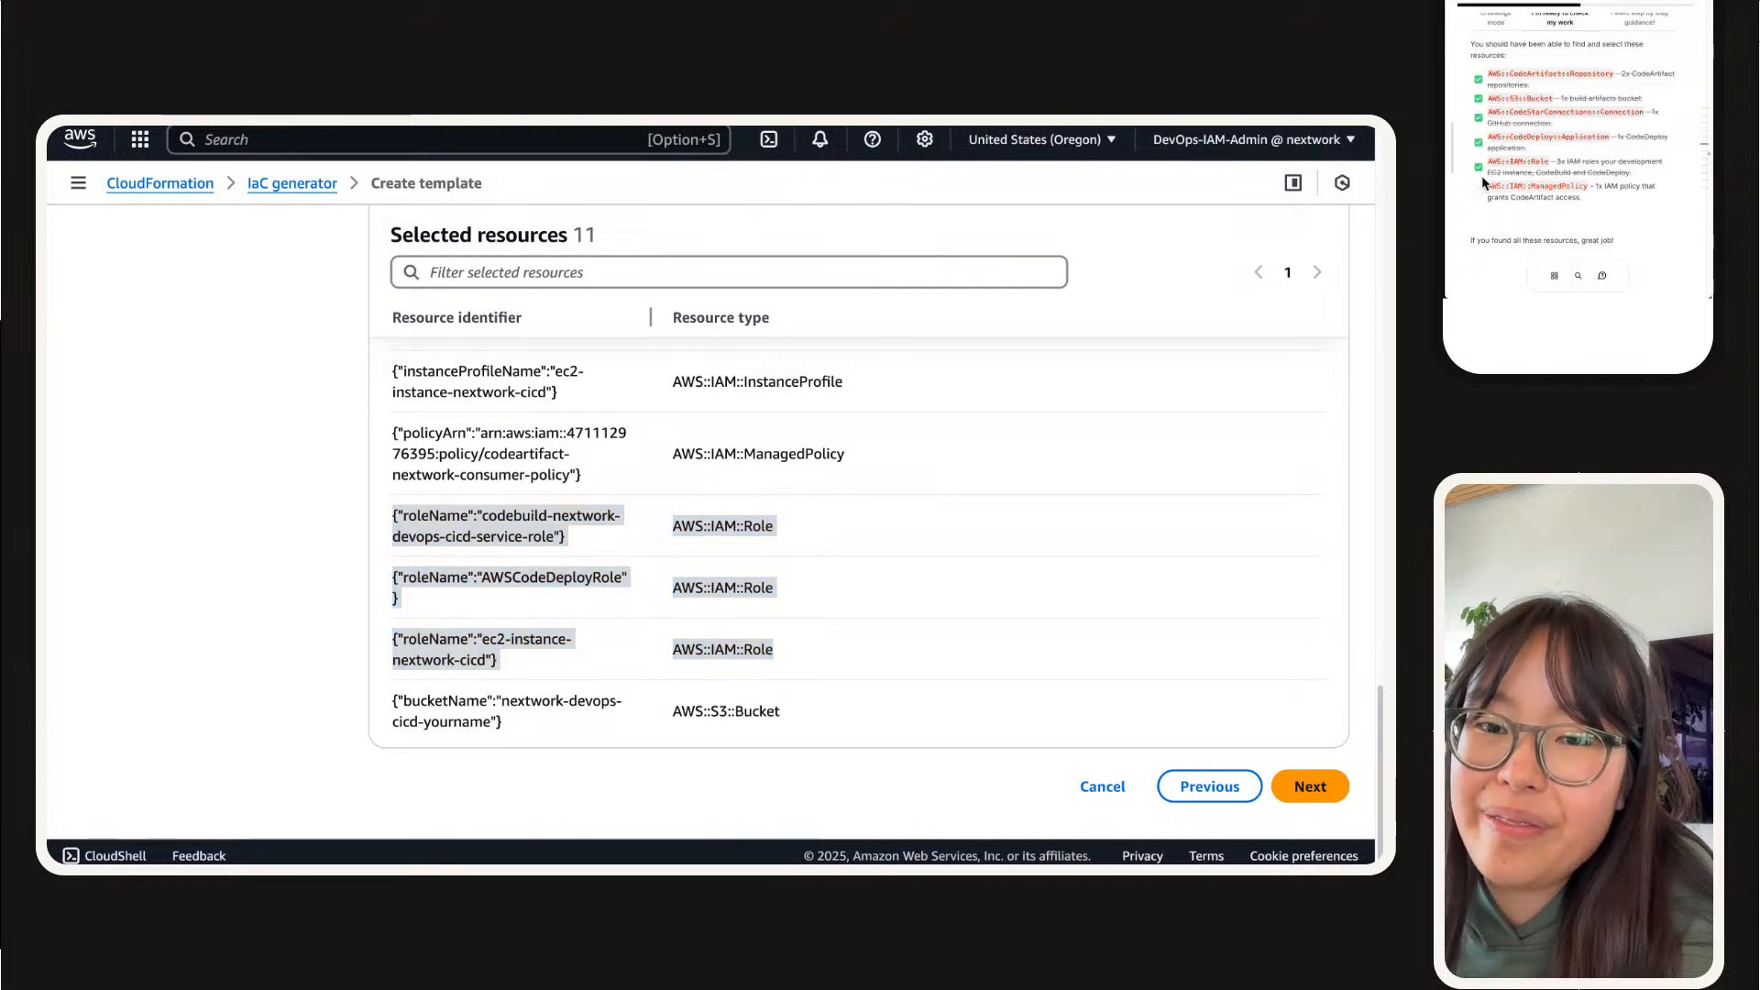
Step: Verify the CodeArtifact consumer policy among the selected resources, and tick AWS::IAM::ManagedPolicy in the checklist
scroll(782, 512, up, 1)
click(982, 471)
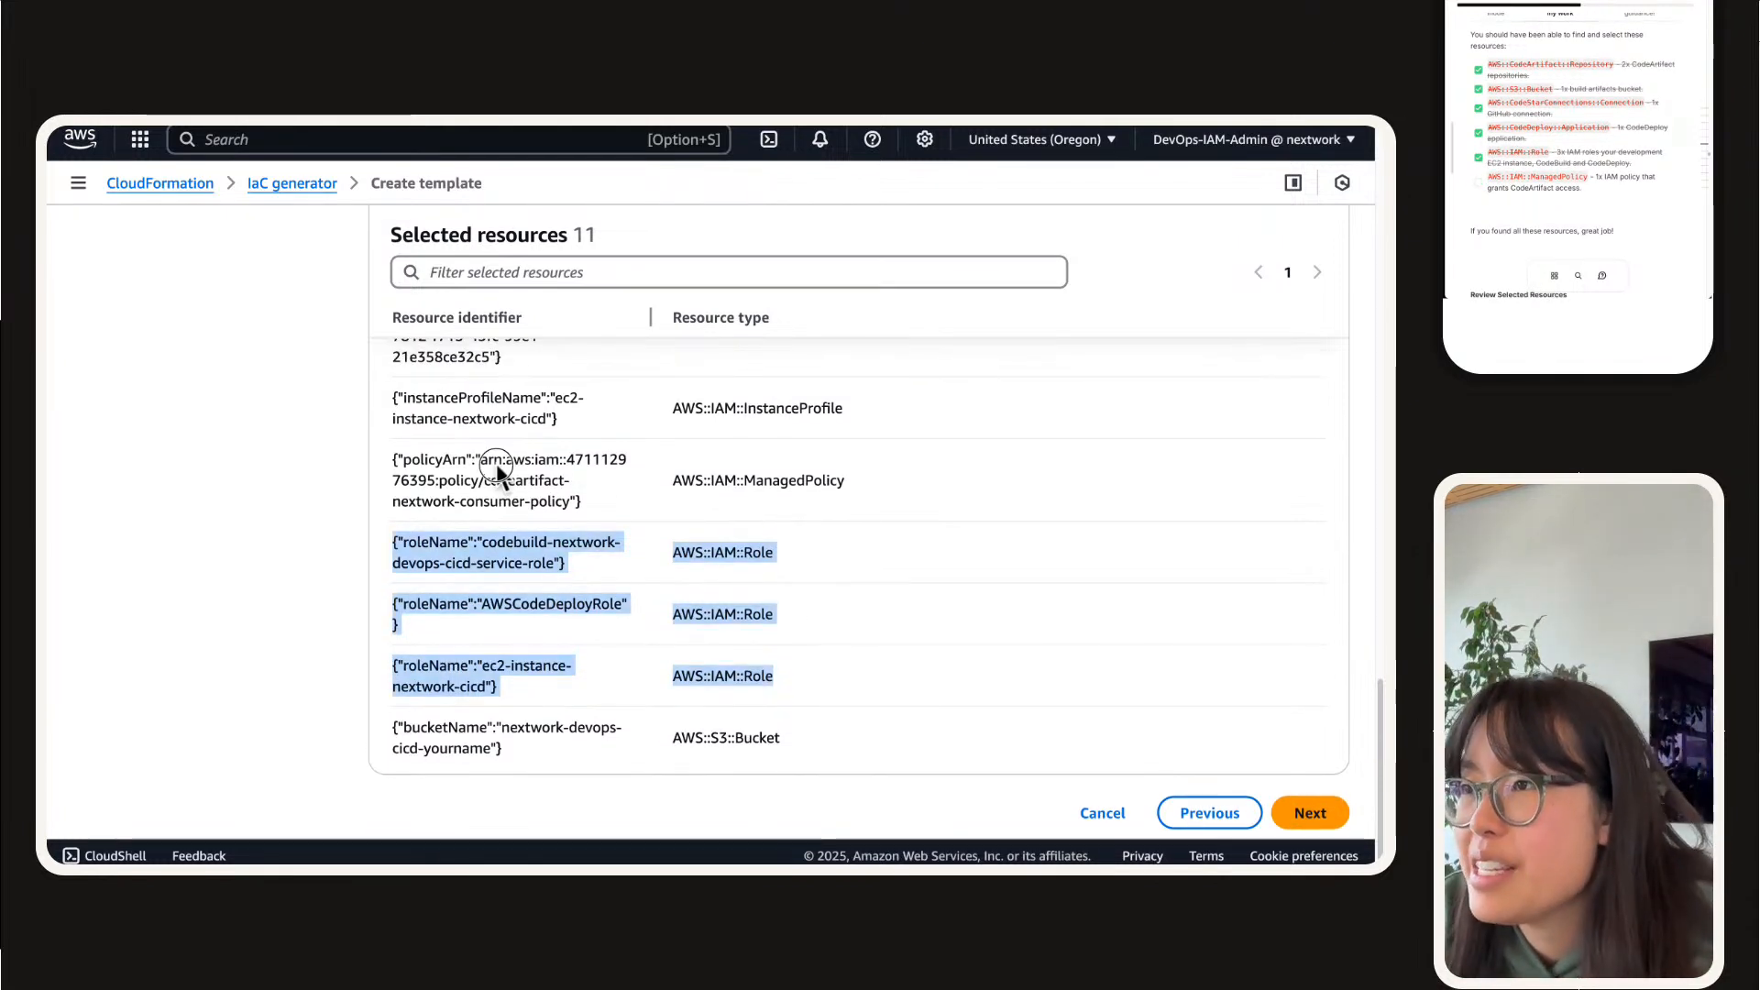
drag(381, 470, 876, 529)
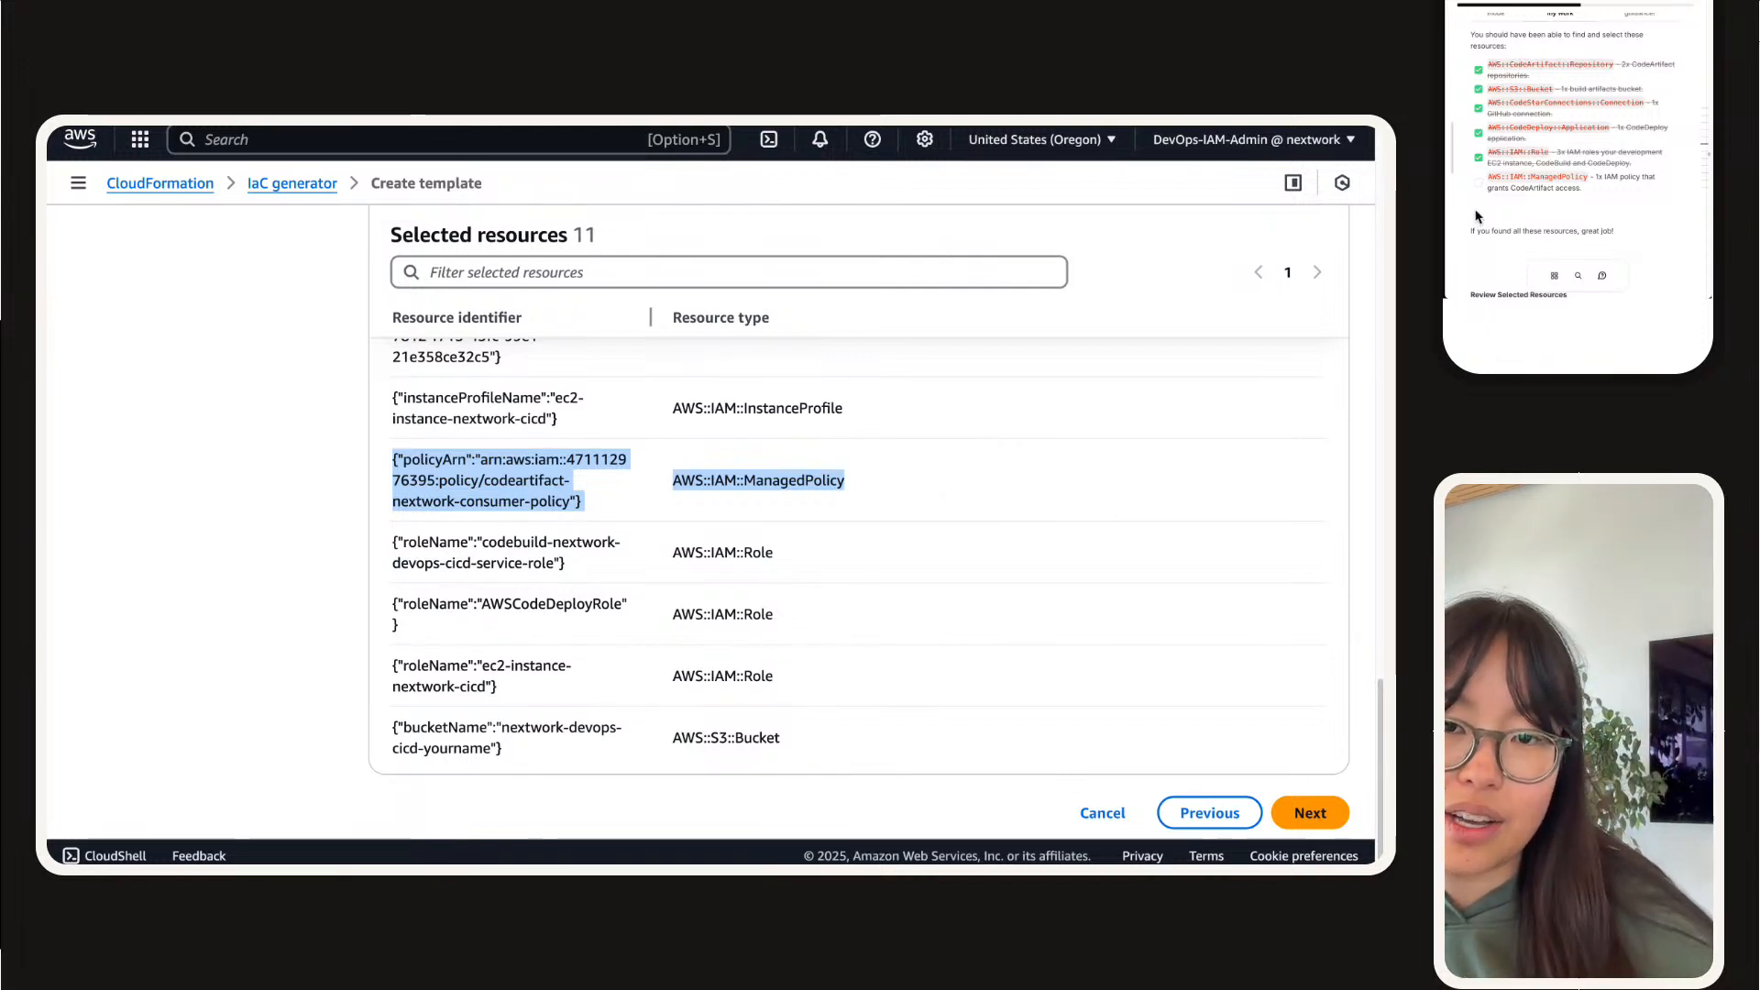
click(1478, 184)
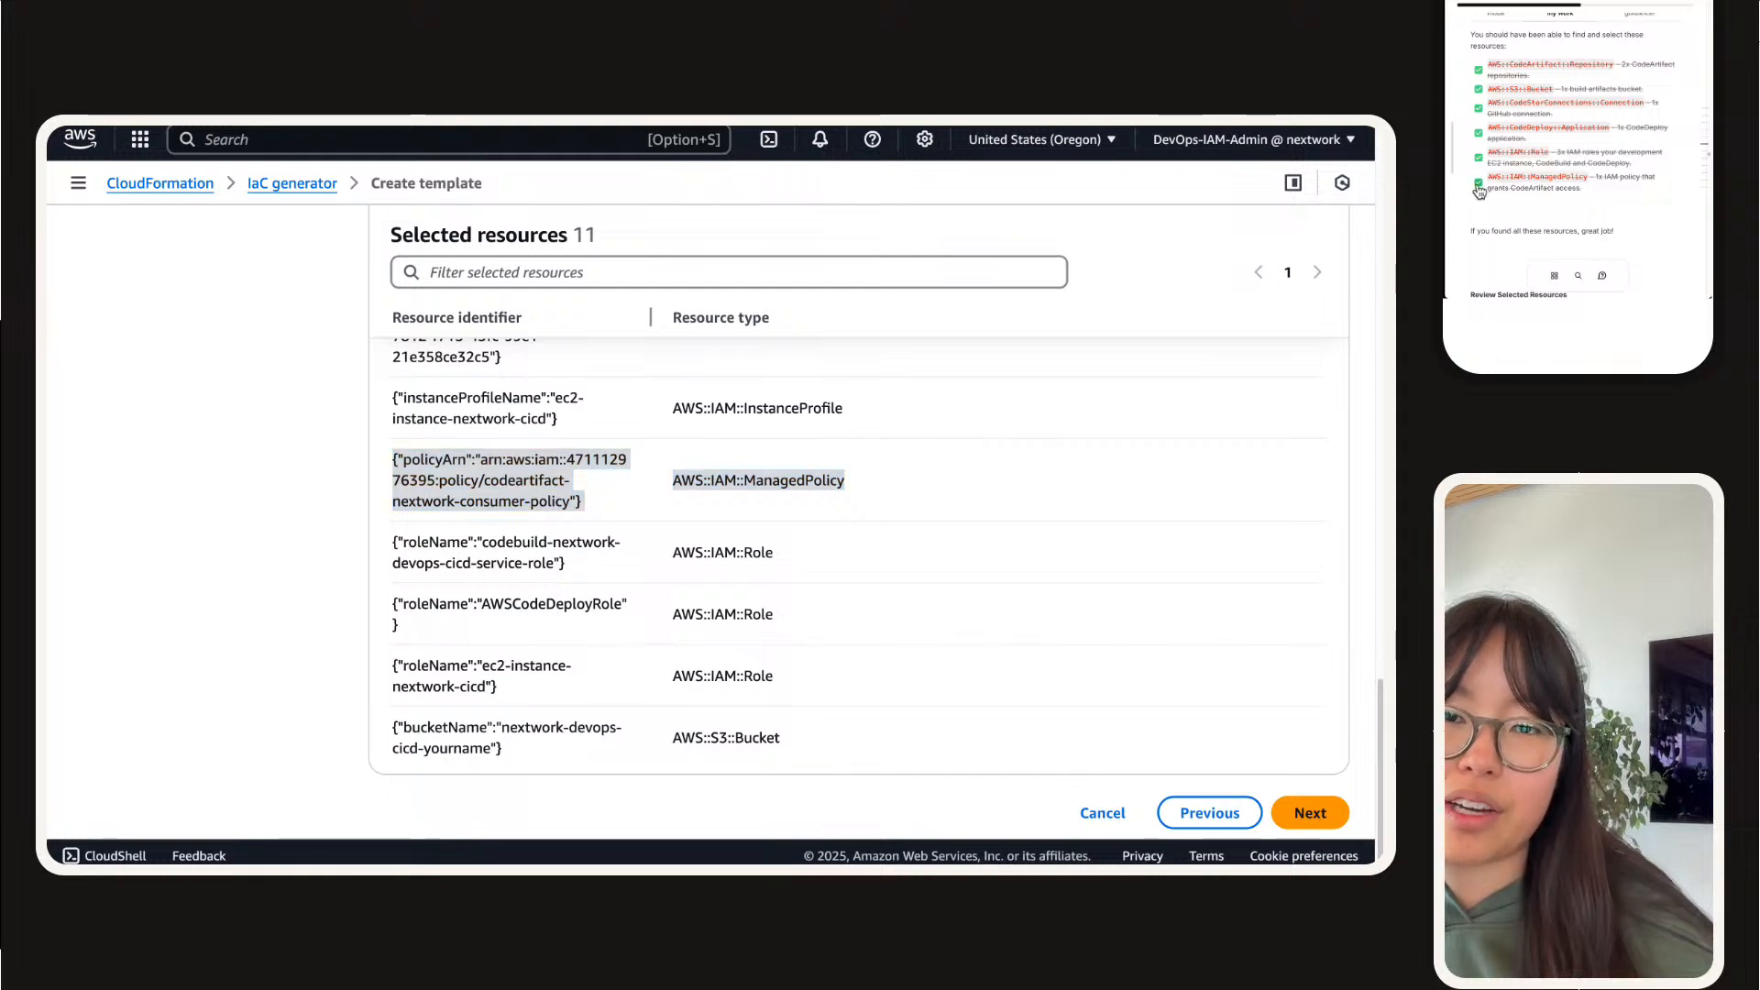
scroll(1622, 132, down, 2)
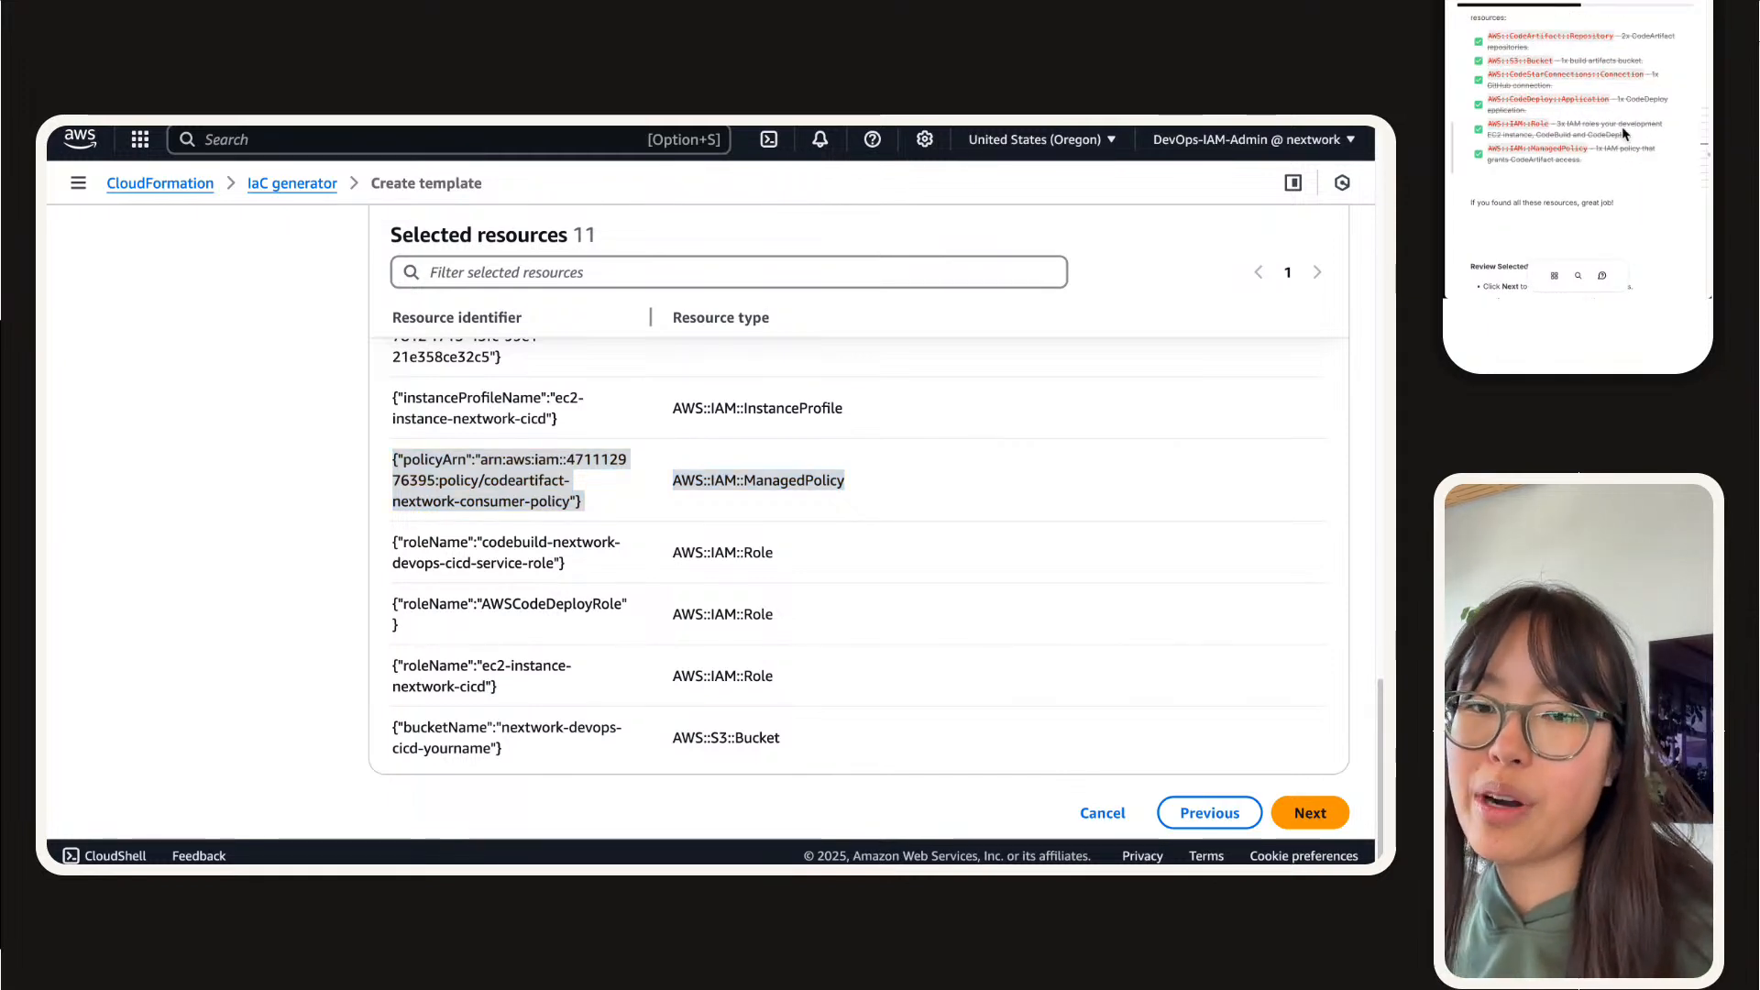
Step: Look over the guide's completed resource checklist and continue the template from the scanned resources to the related resources
scroll(1620, 130, up, 2)
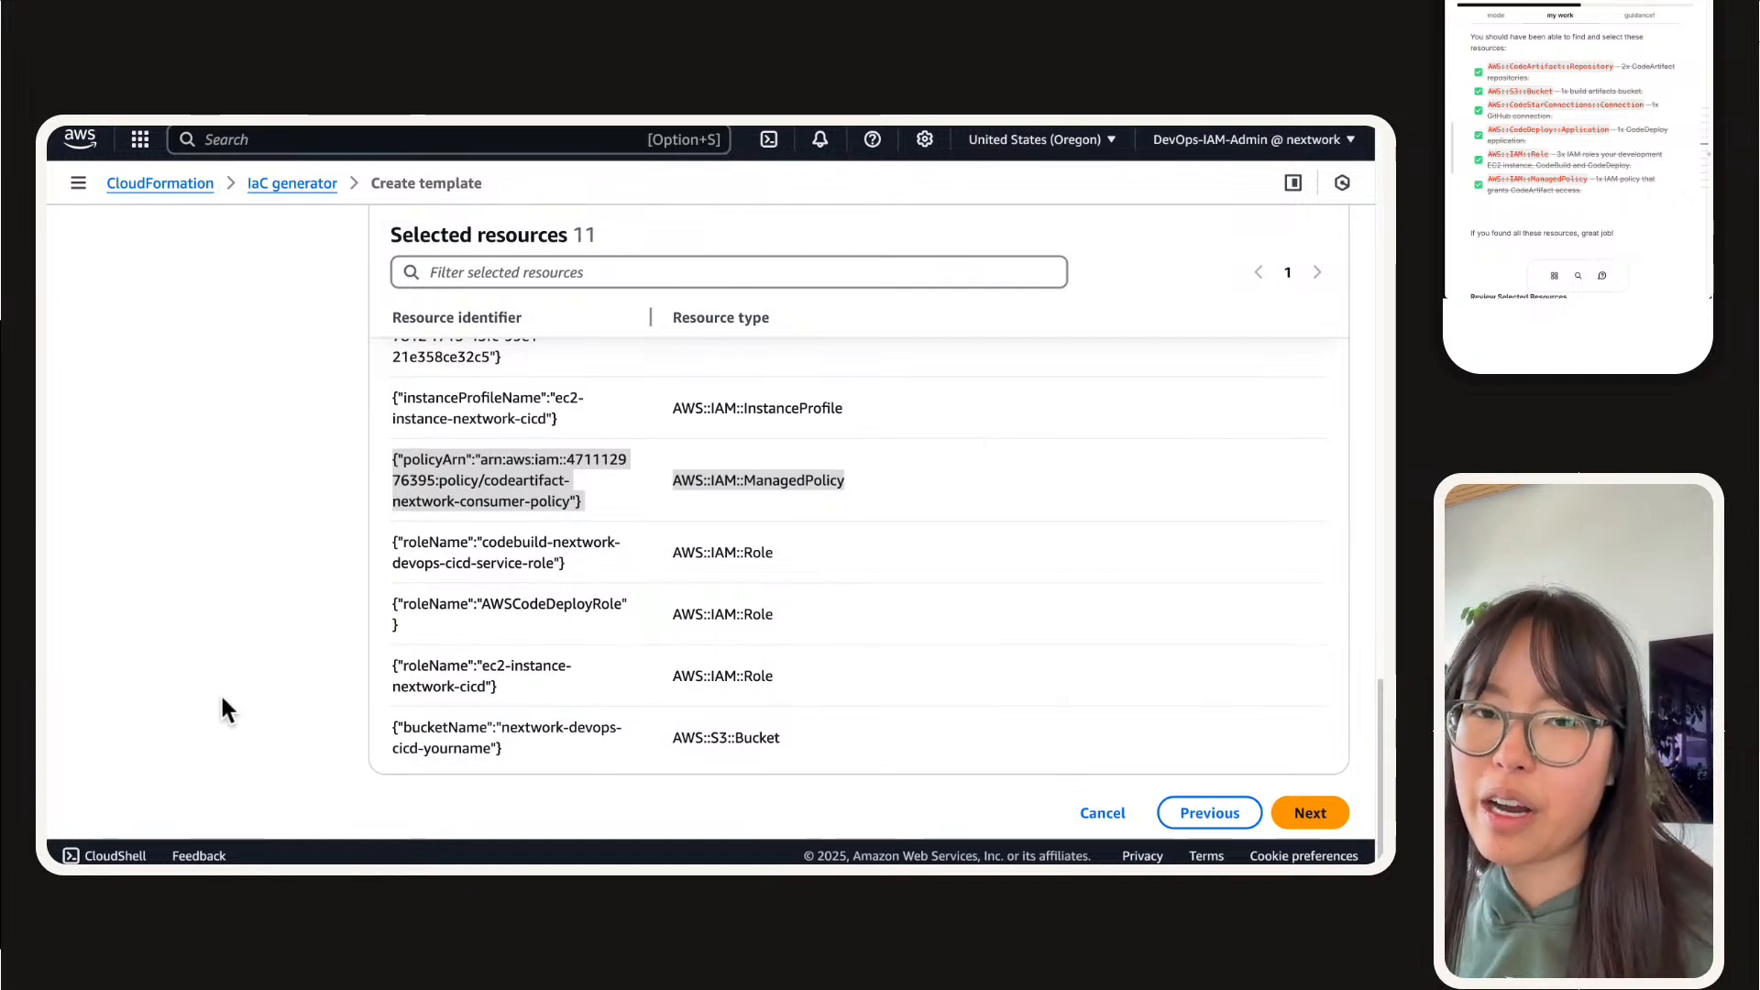
scroll(1615, 102, up, 2)
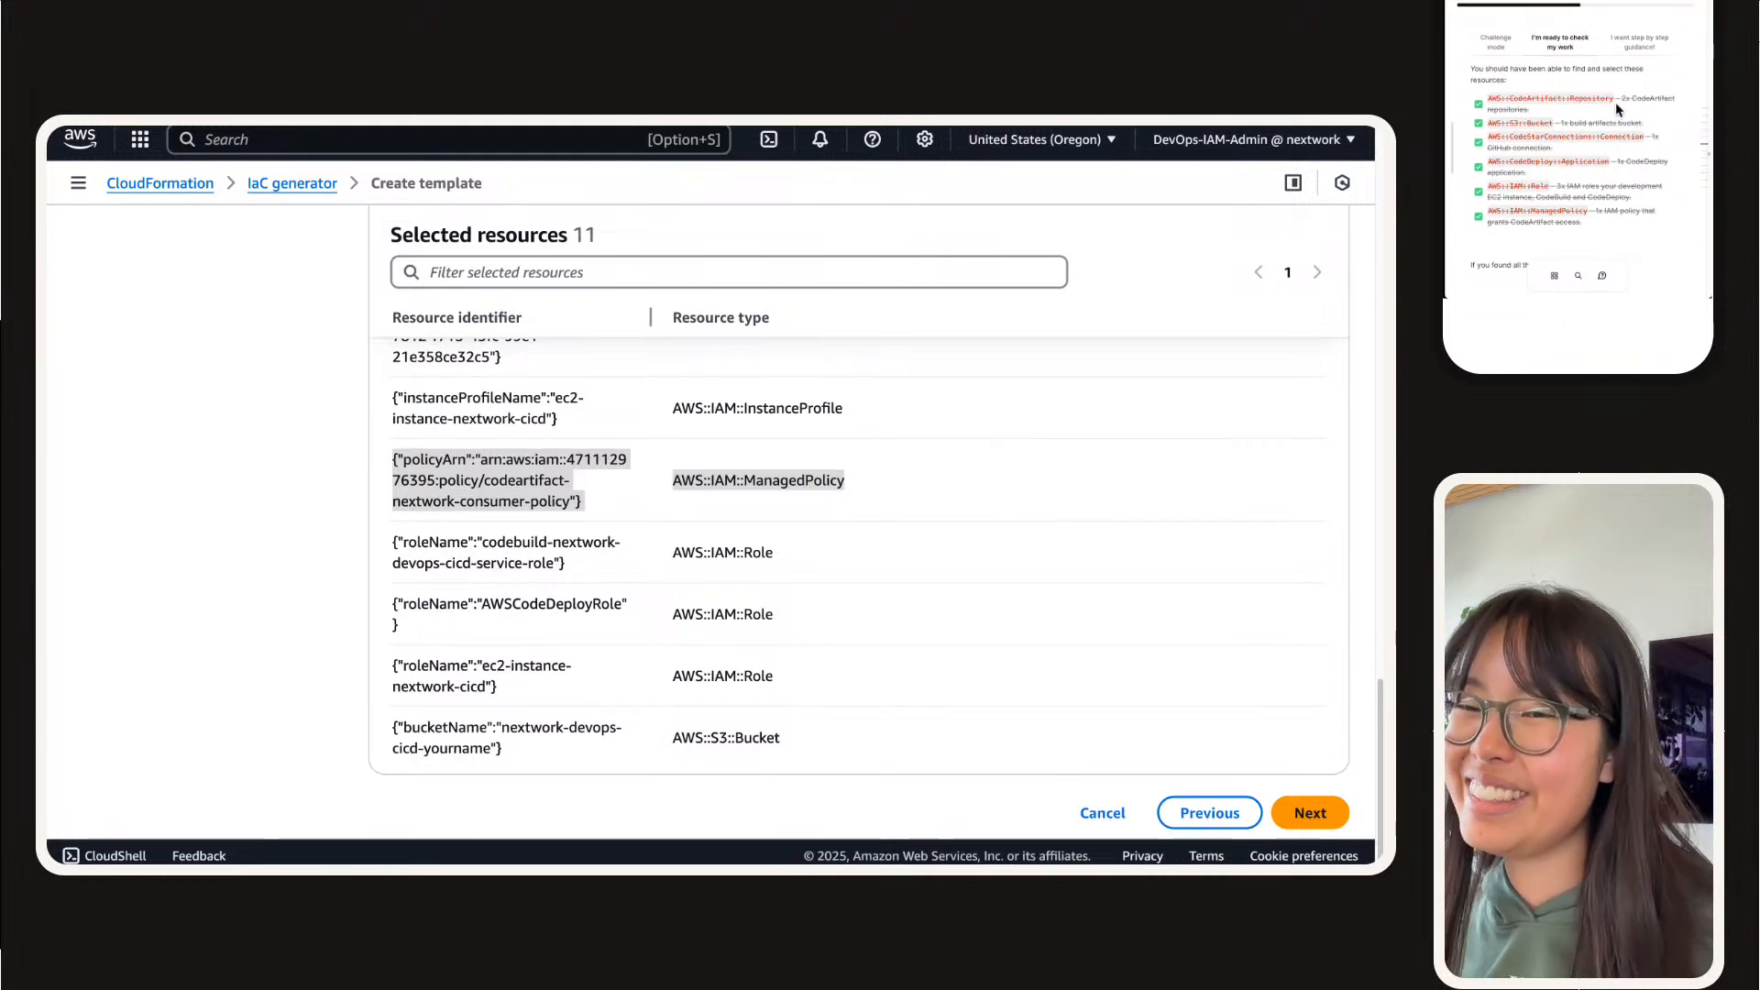
scroll(515, 562, down, 1)
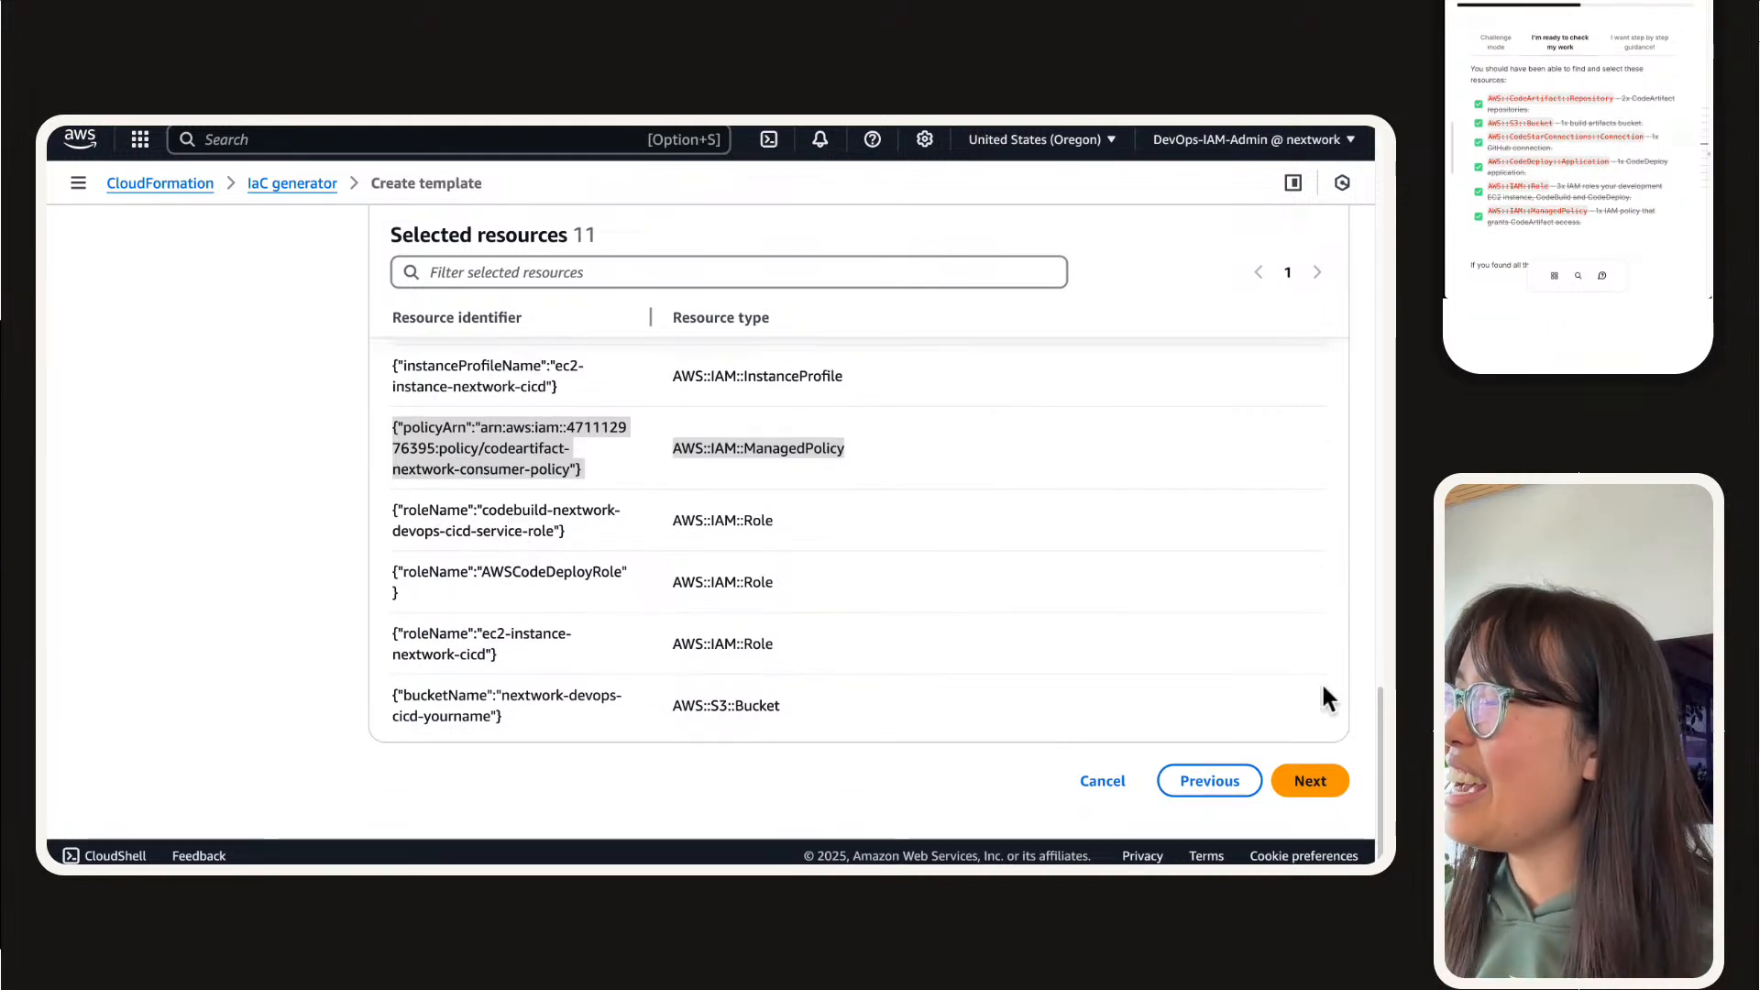
click(1294, 782)
Step: Read the guide's Review Selected Resources section and examine the recommended related resources, from the EC2 instances down to the VPC
scroll(1605, 109, down, 5)
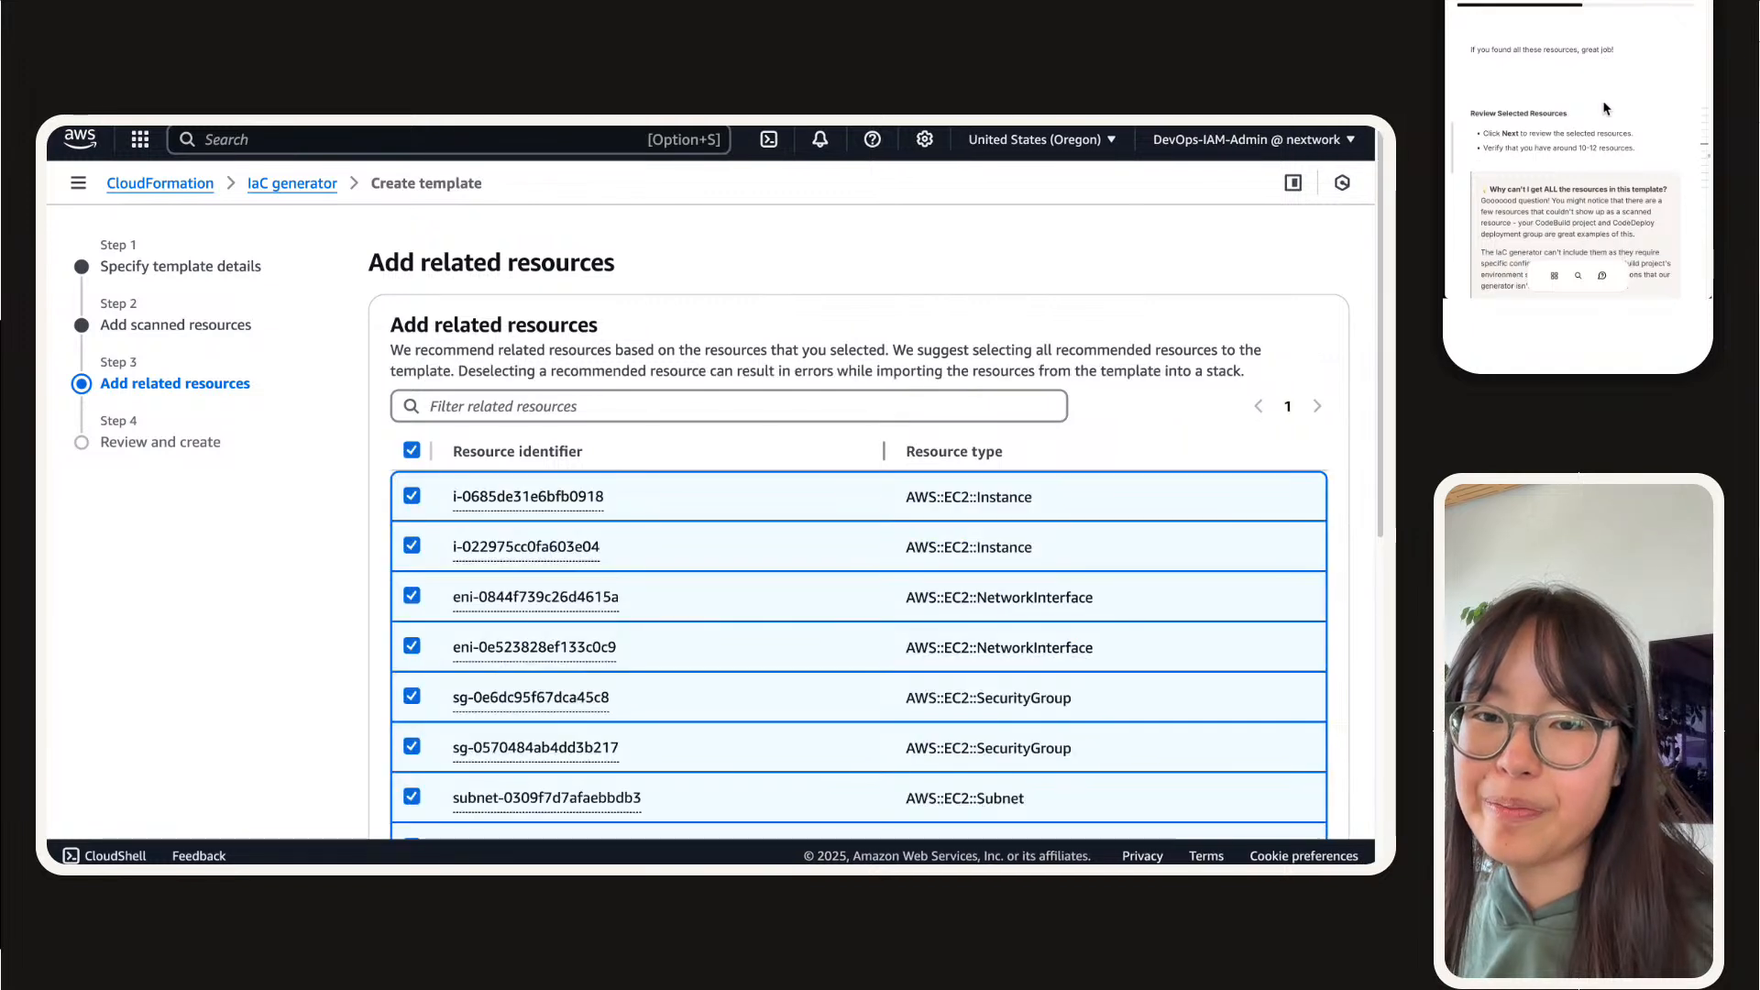
scroll(1605, 109, down, 2)
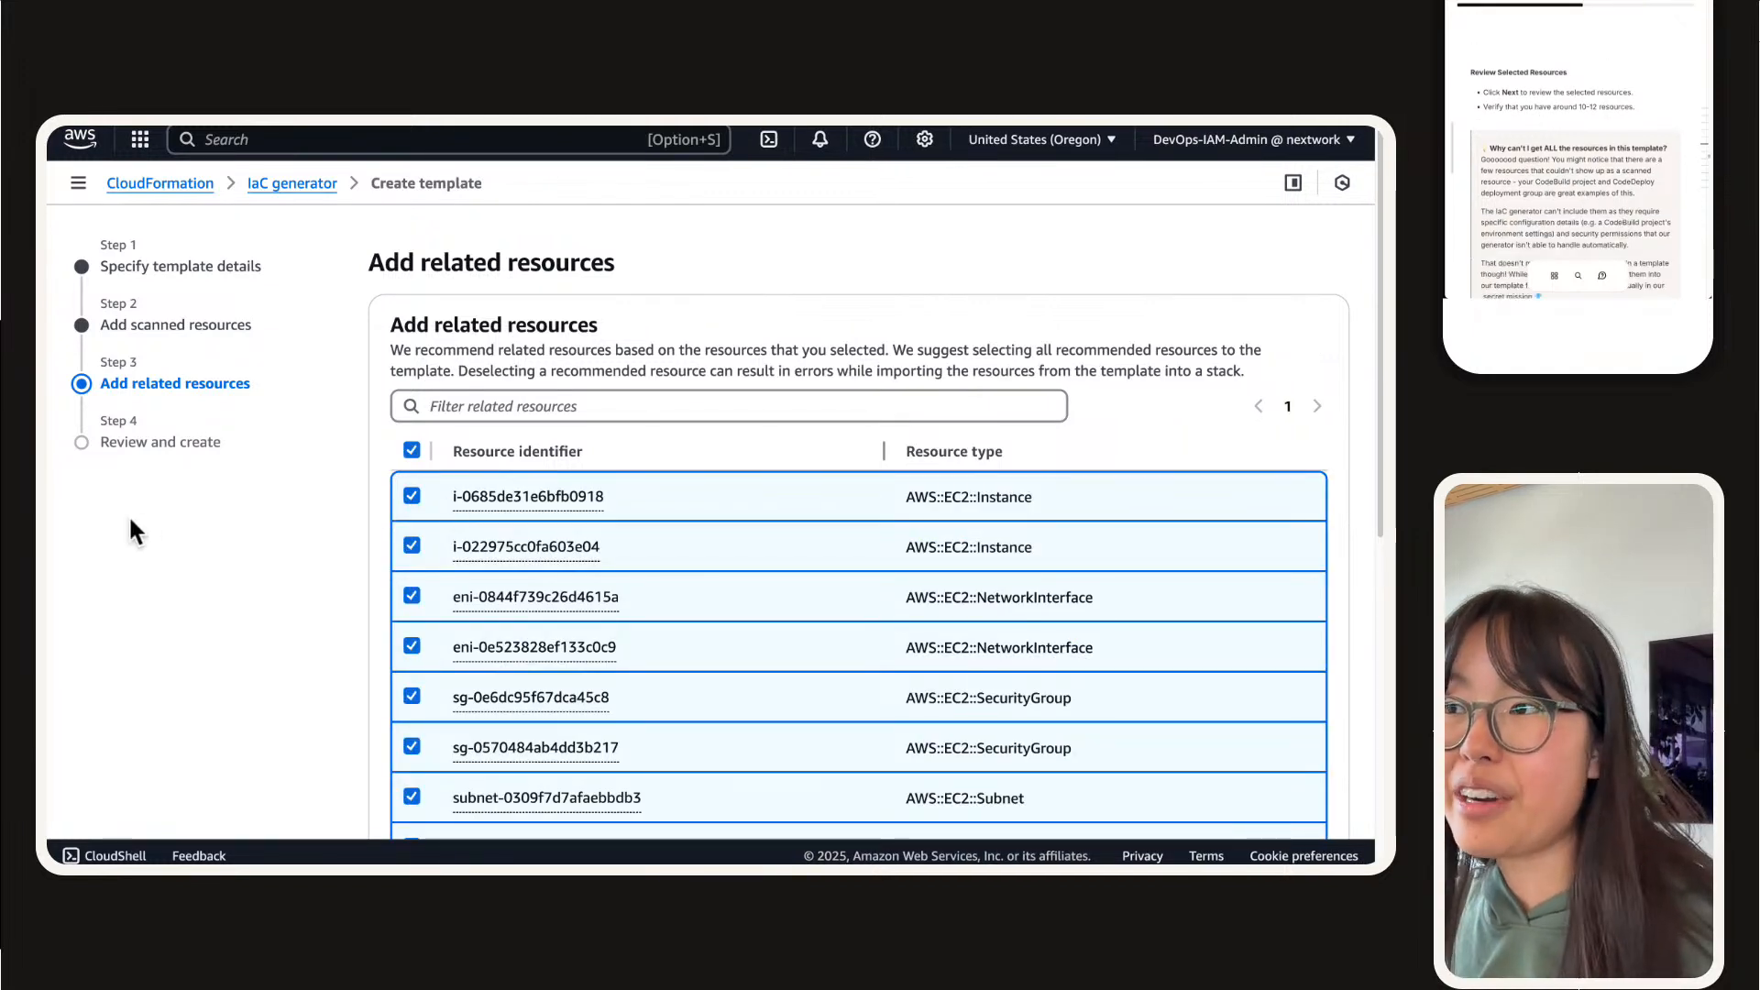
scroll(1552, 72, down, 2)
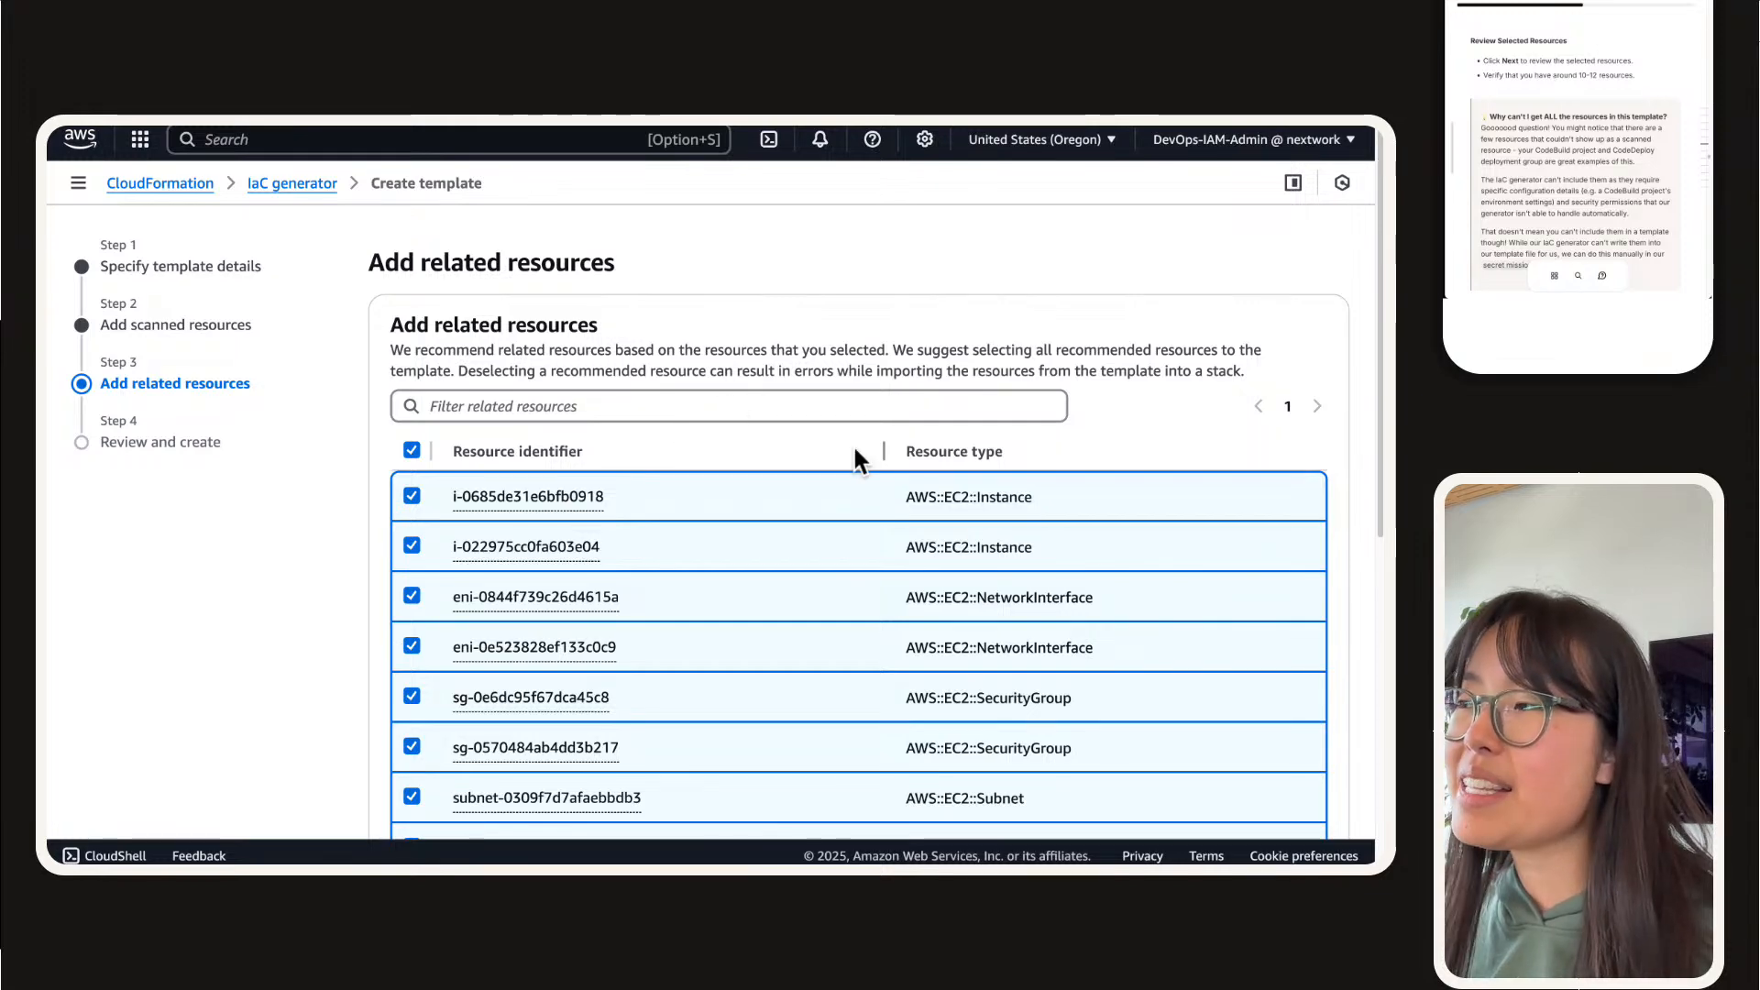
scroll(851, 449, down, 4)
scroll(590, 503, up, 4)
scroll(526, 477, down, 6)
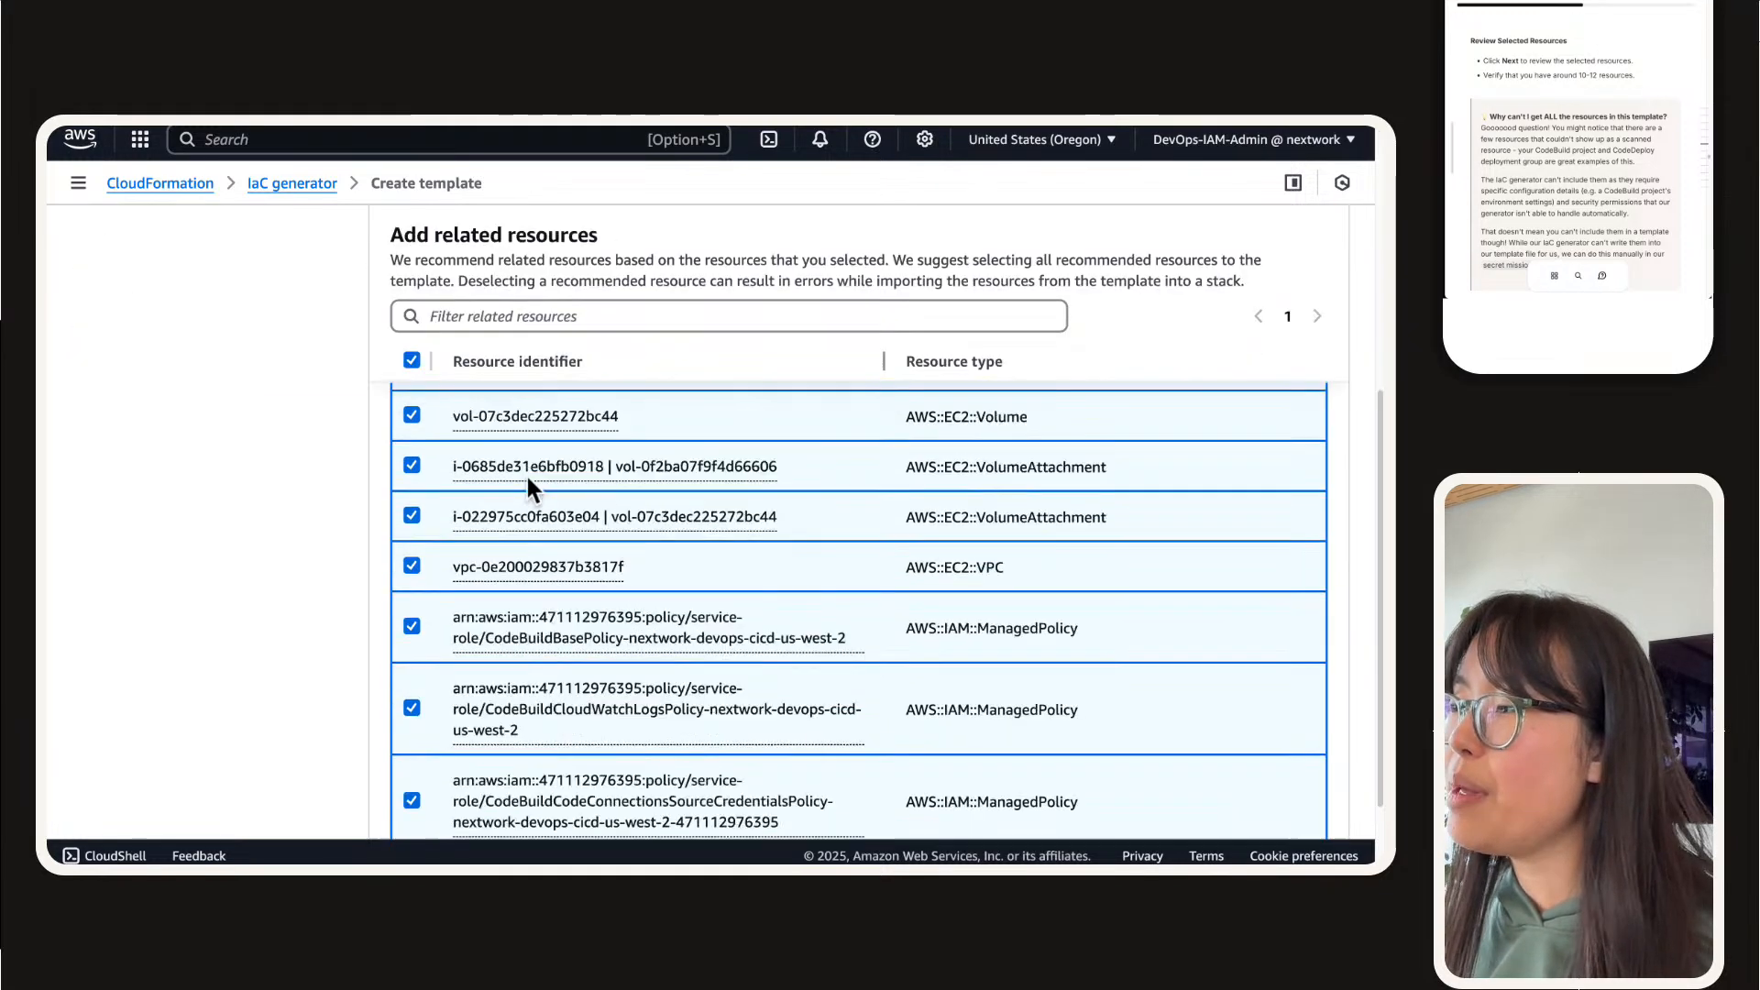
scroll(526, 477, up, 6)
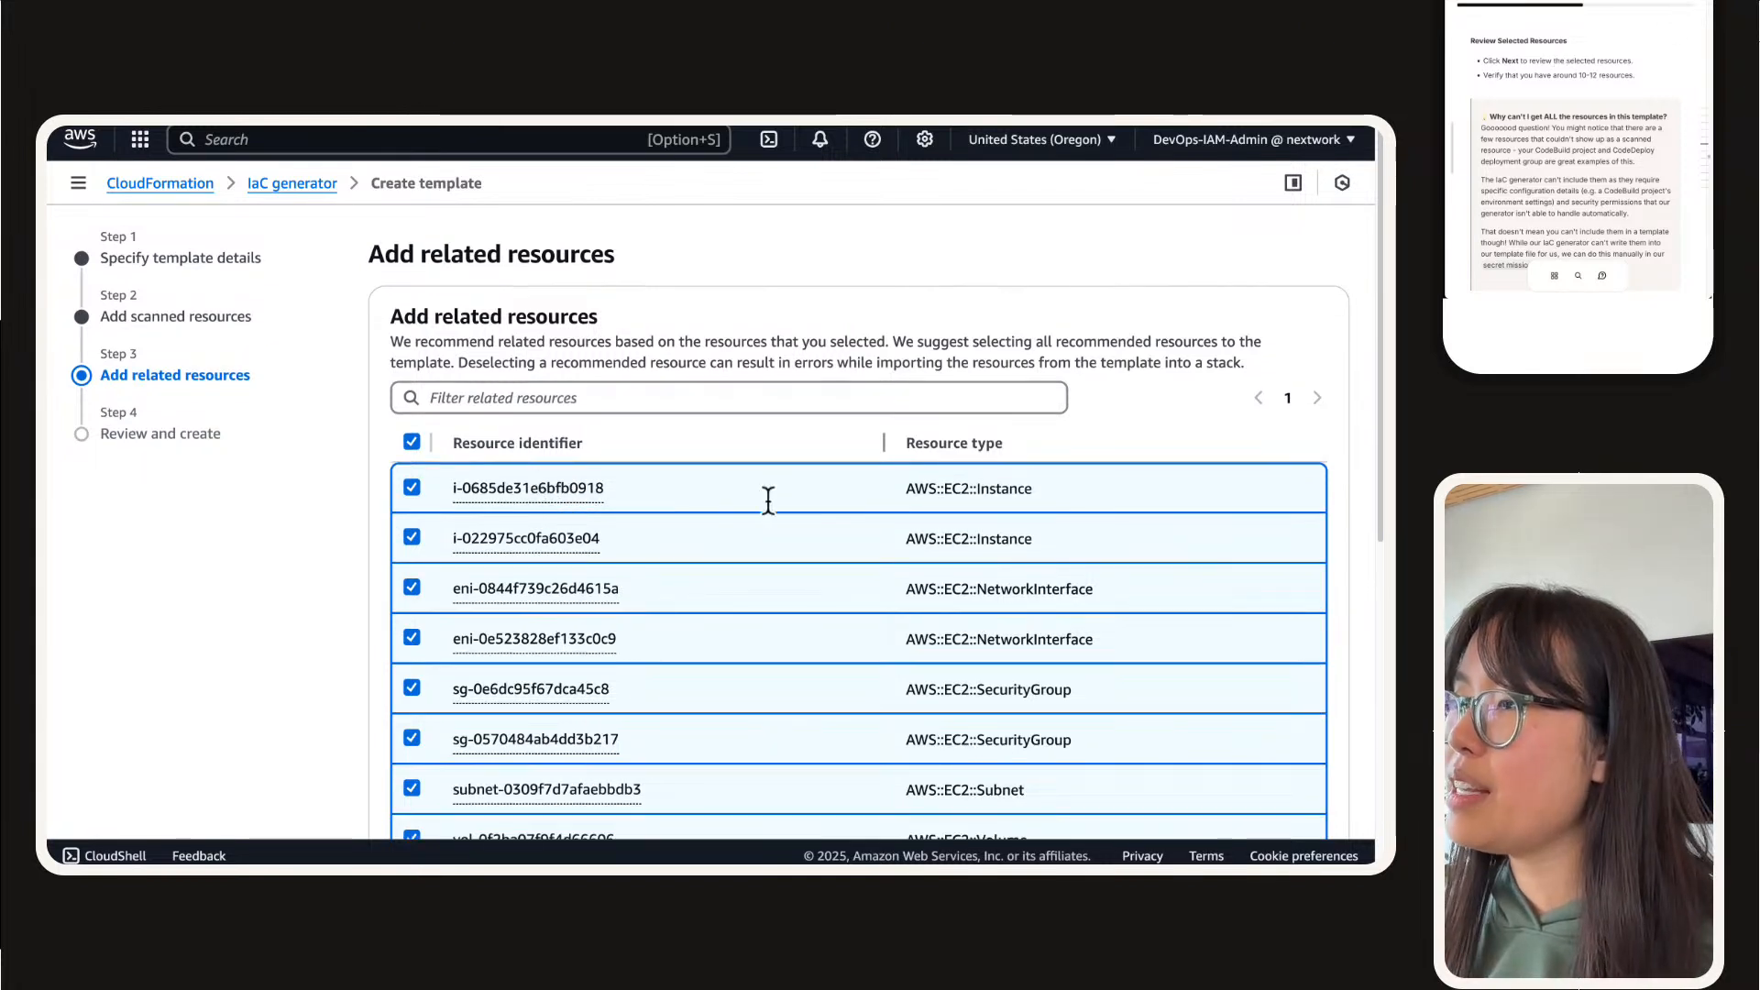
drag(724, 495, 1051, 661)
scroll(1228, 601, down, 1)
scroll(953, 670, down, 4)
scroll(949, 669, down, 3)
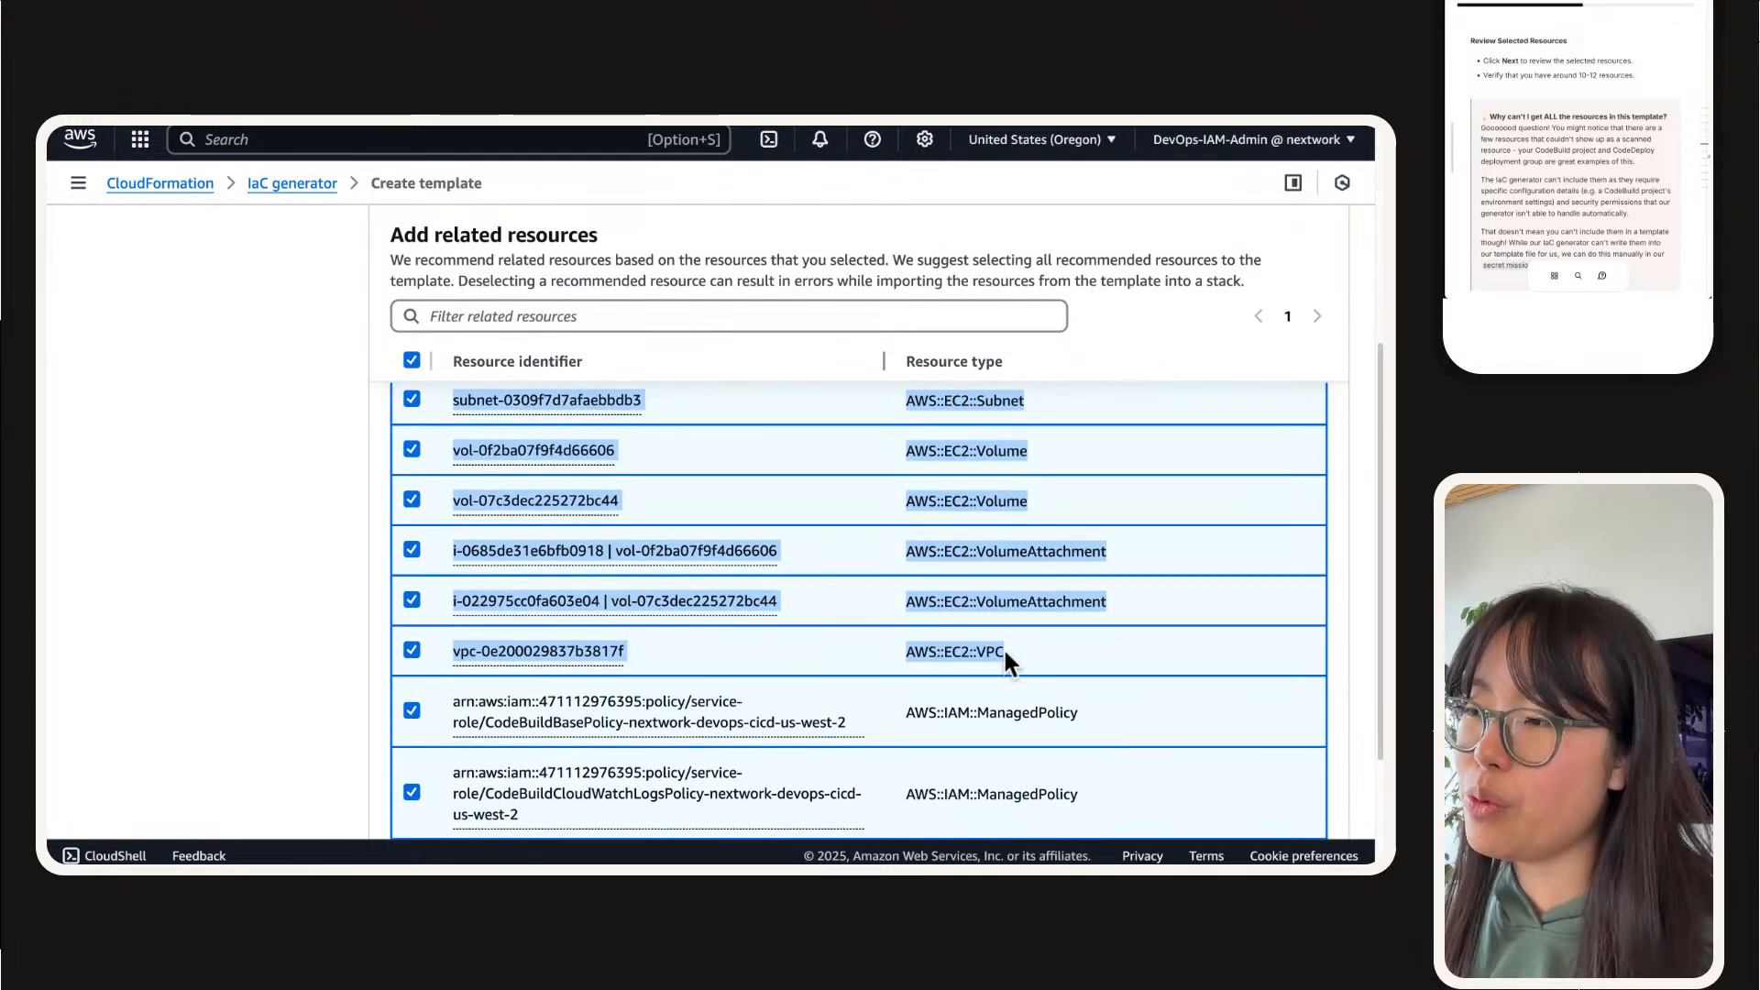
click(887, 624)
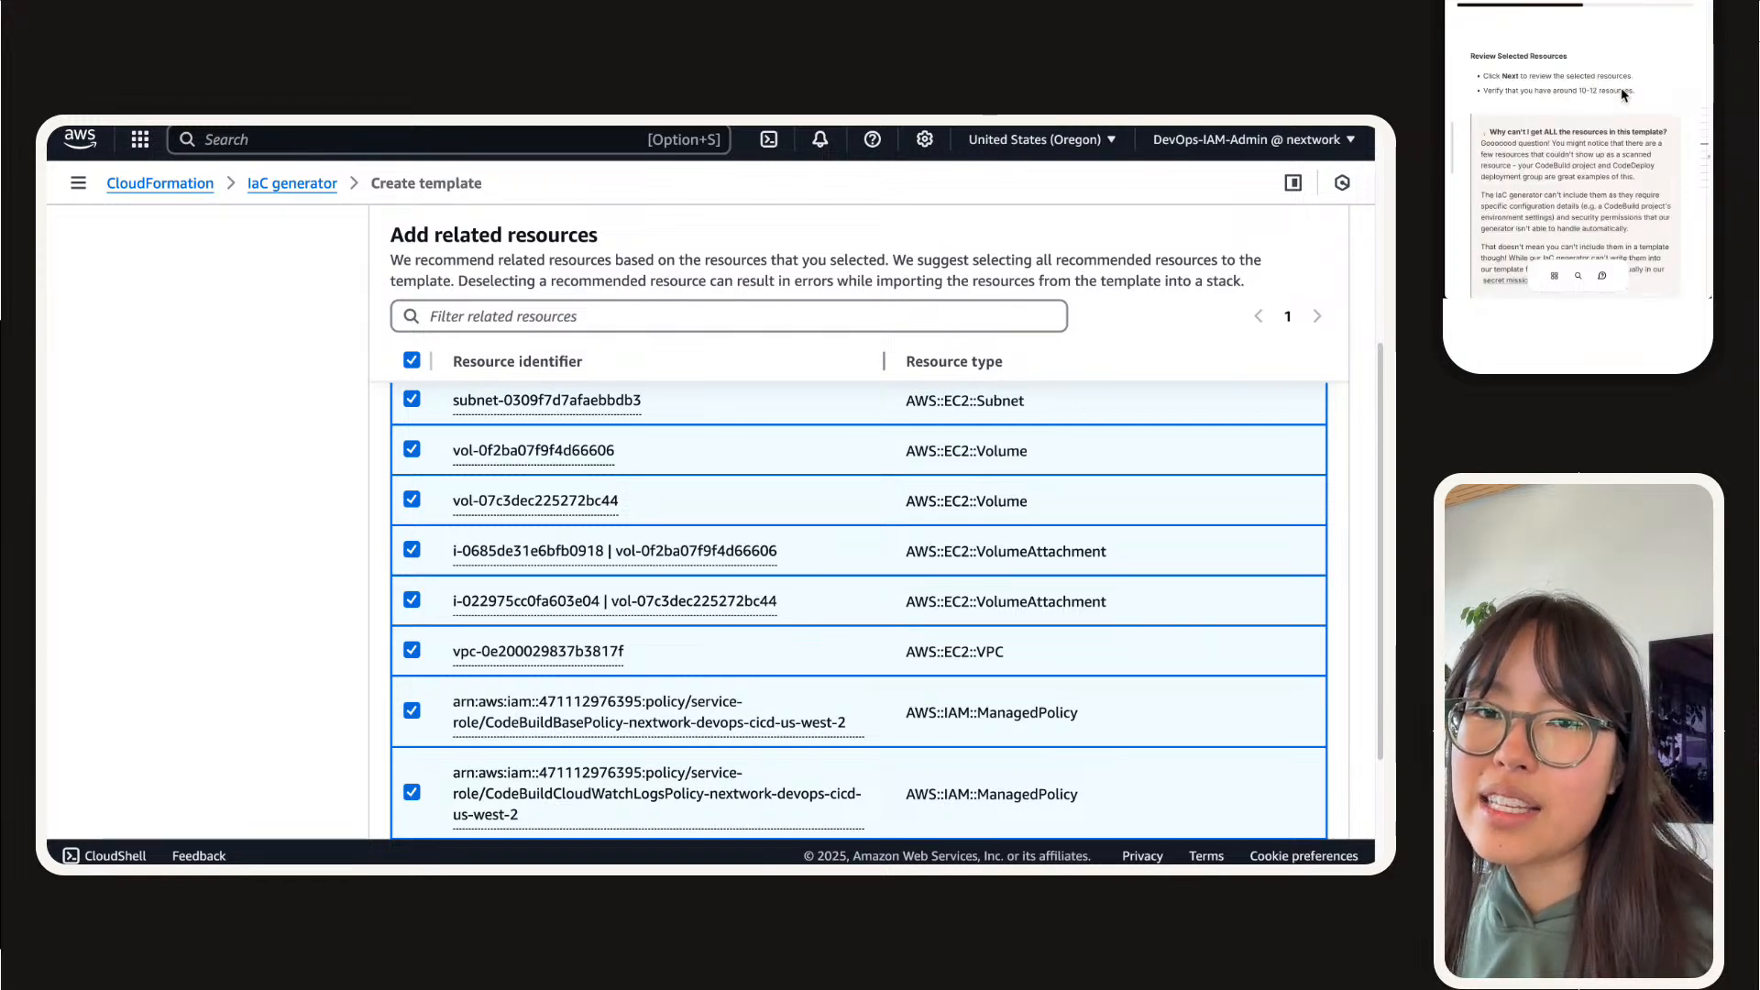
Step: Deselect all related resources, keeping only the CodeBuildBasePolicy, CodeBuildCloudWatchLogsPolicy and CodeBuildCodeConnectionsSourceCredentialsPolicy managed policies selected
scroll(483, 590, up, 5)
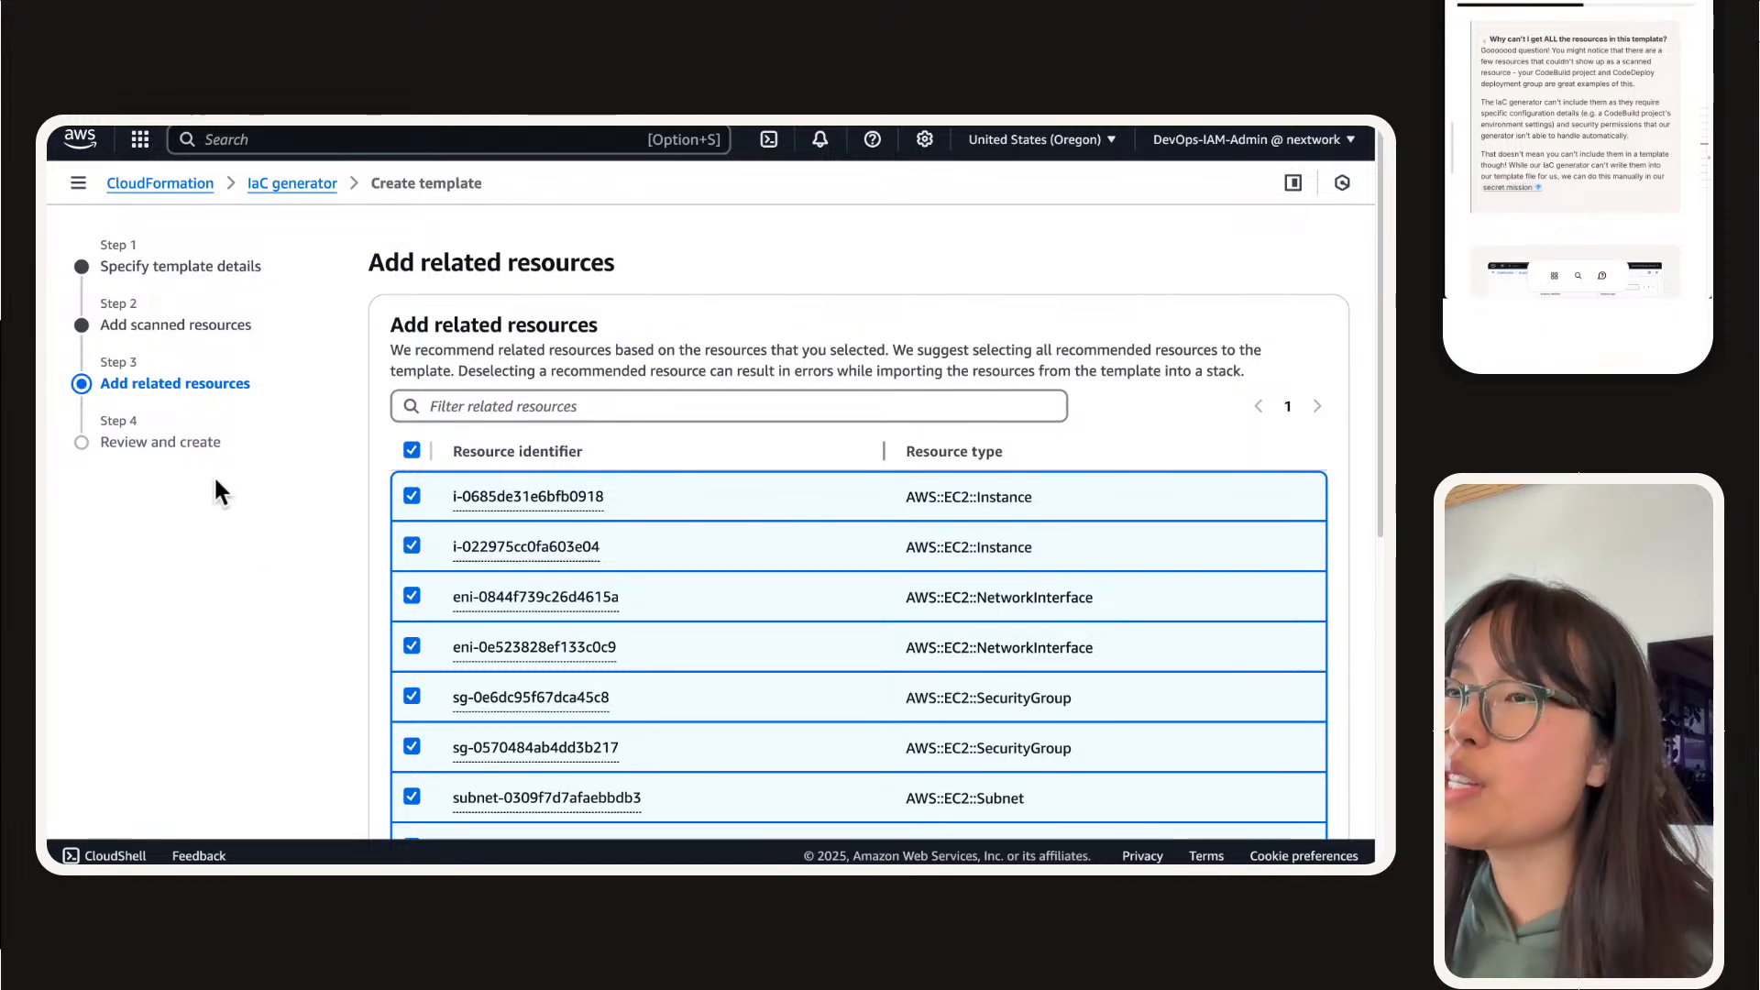
scroll(257, 431, down, 1)
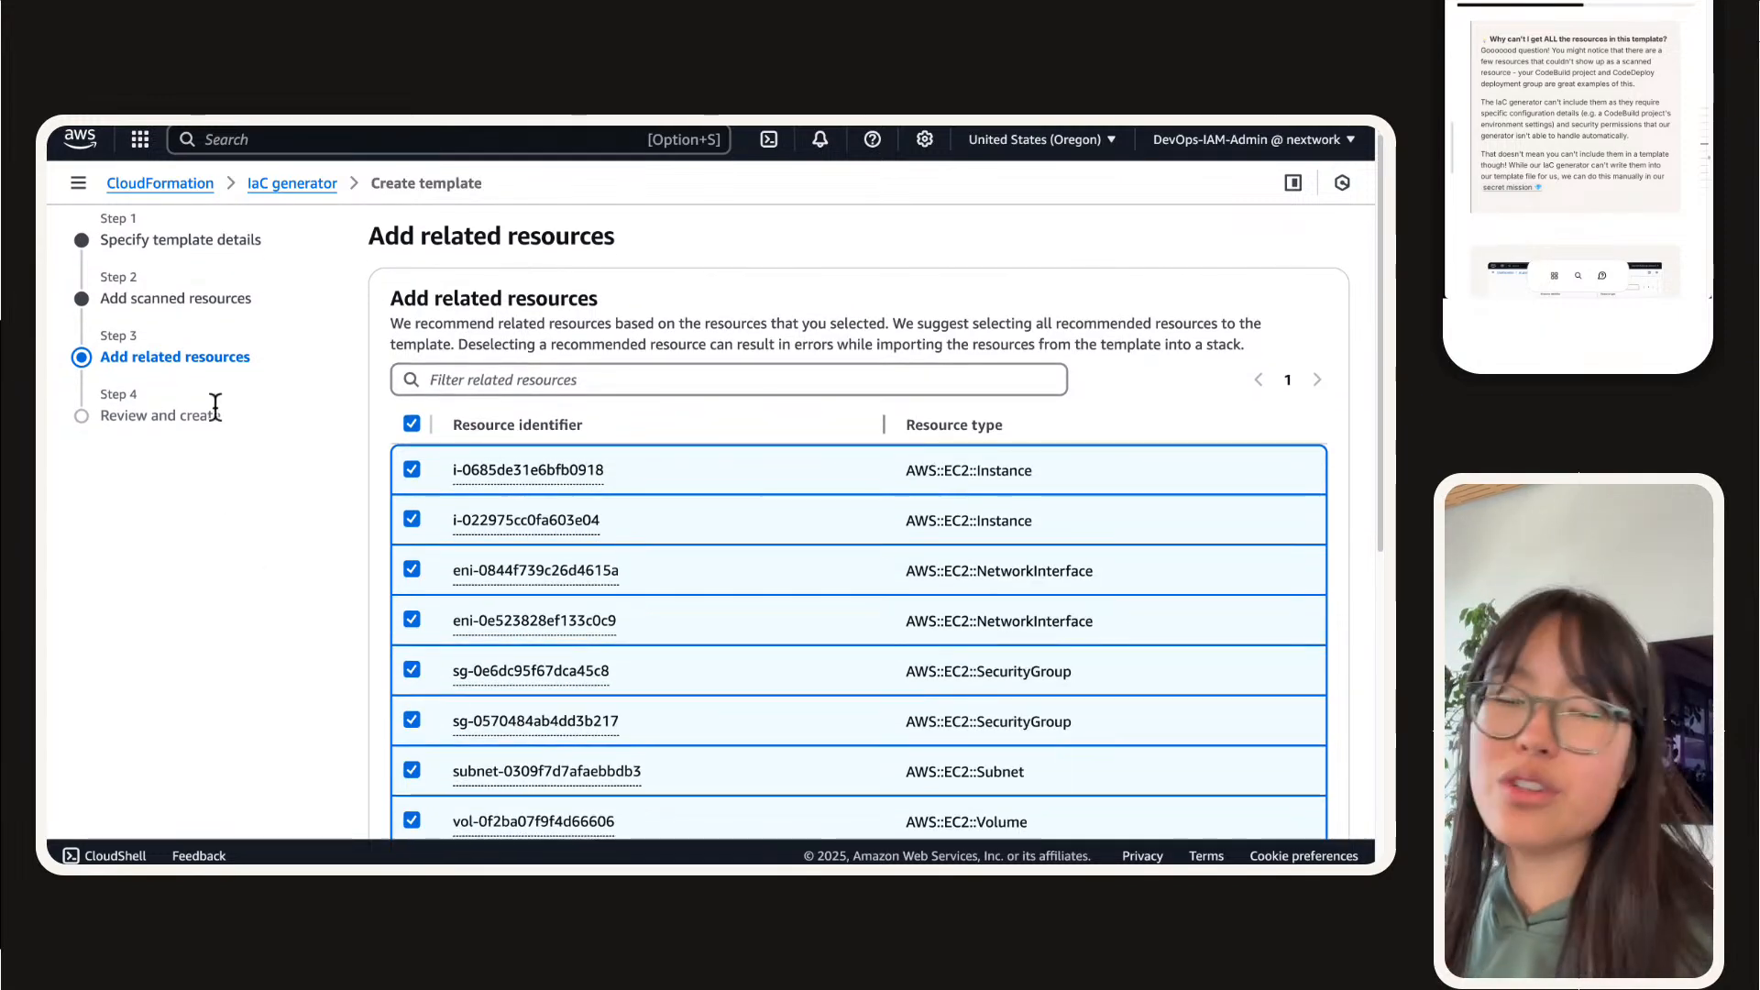
click(412, 425)
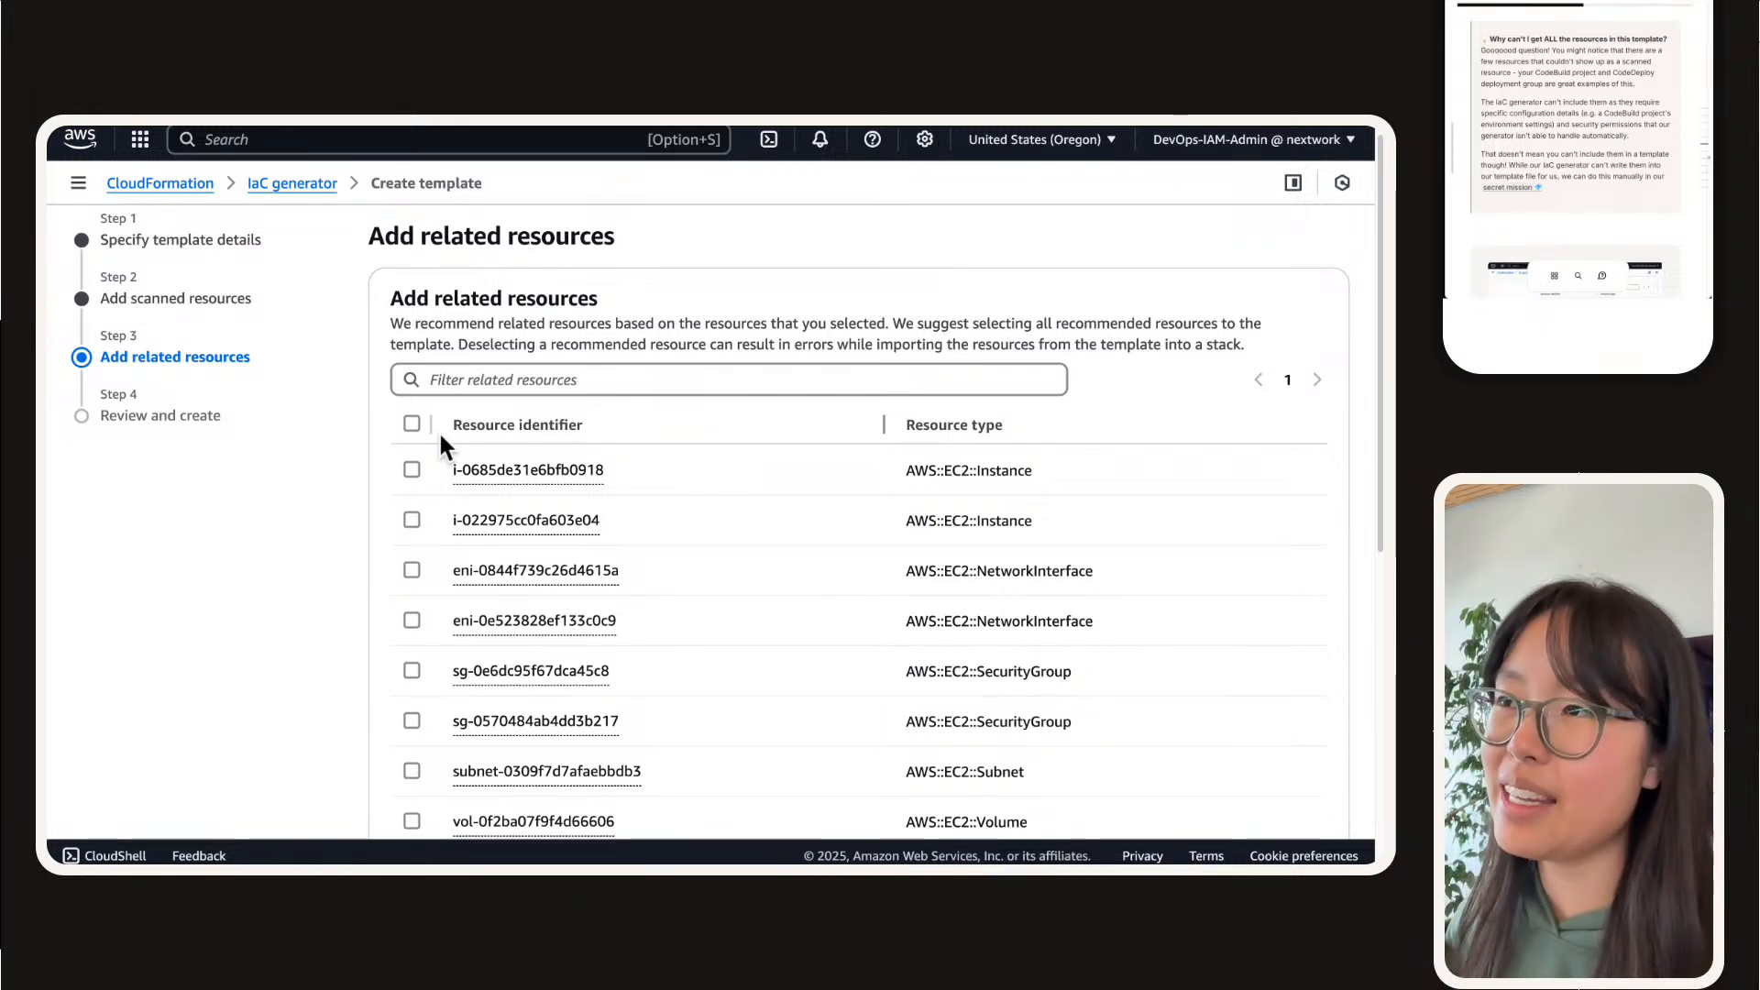
scroll(481, 506, down, 10)
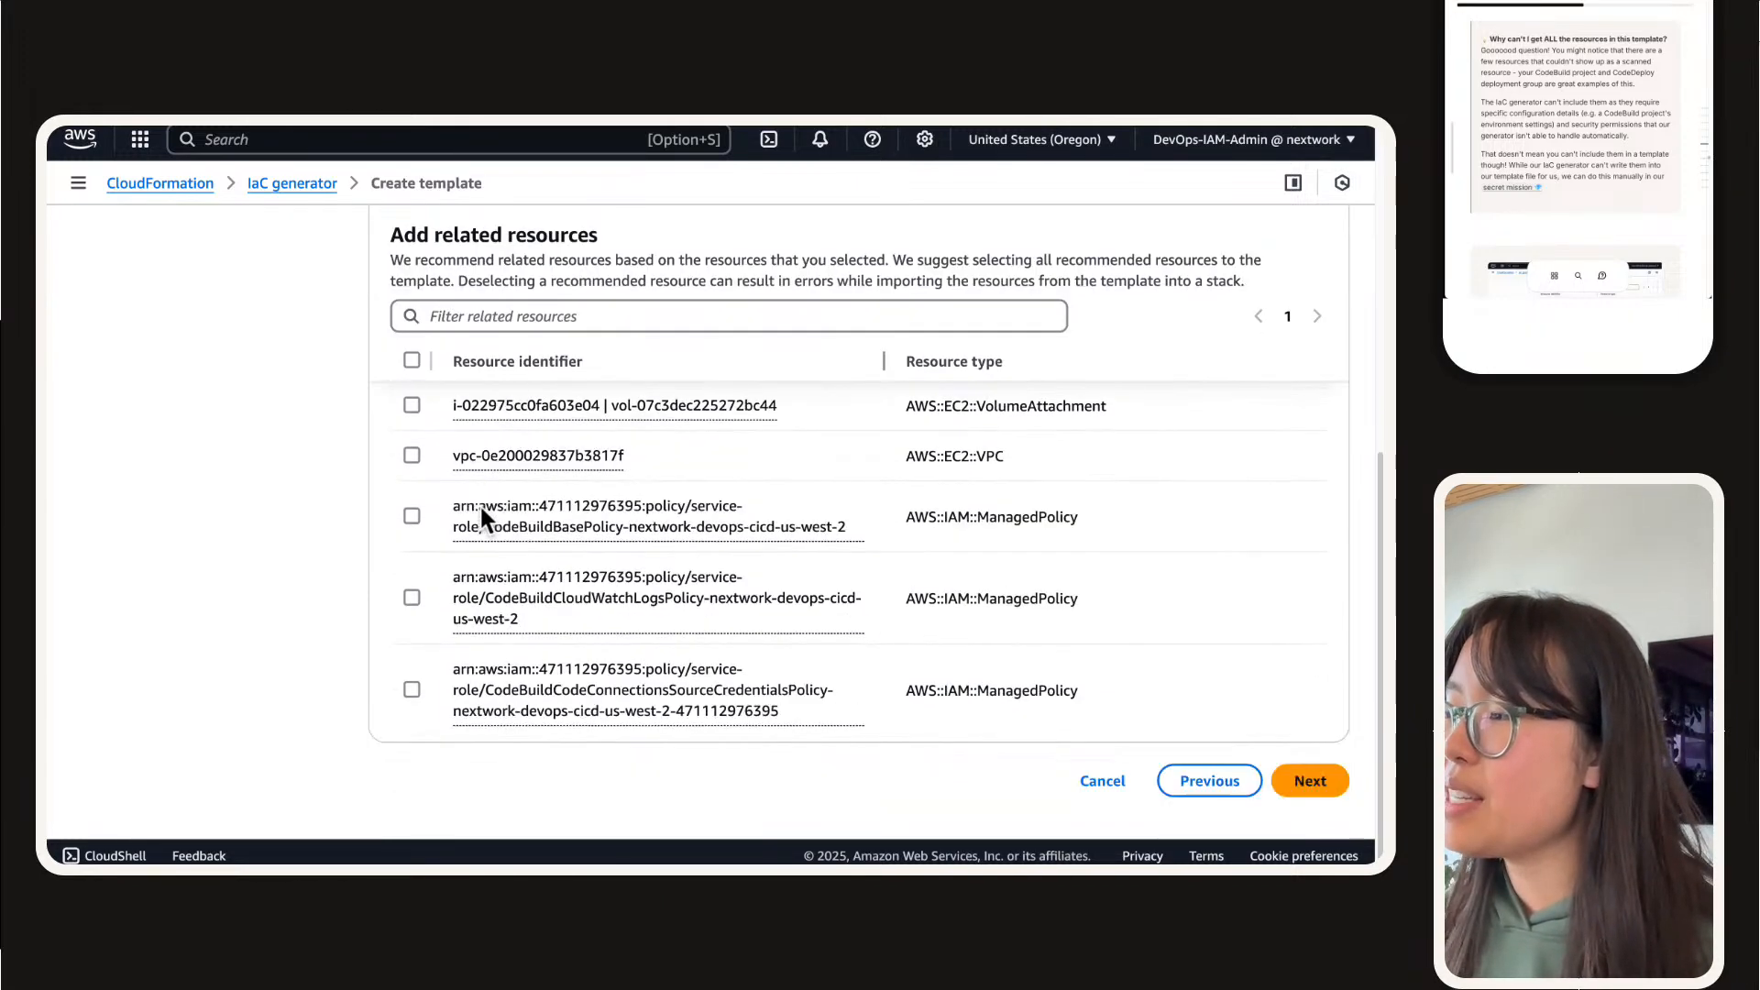
click(410, 516)
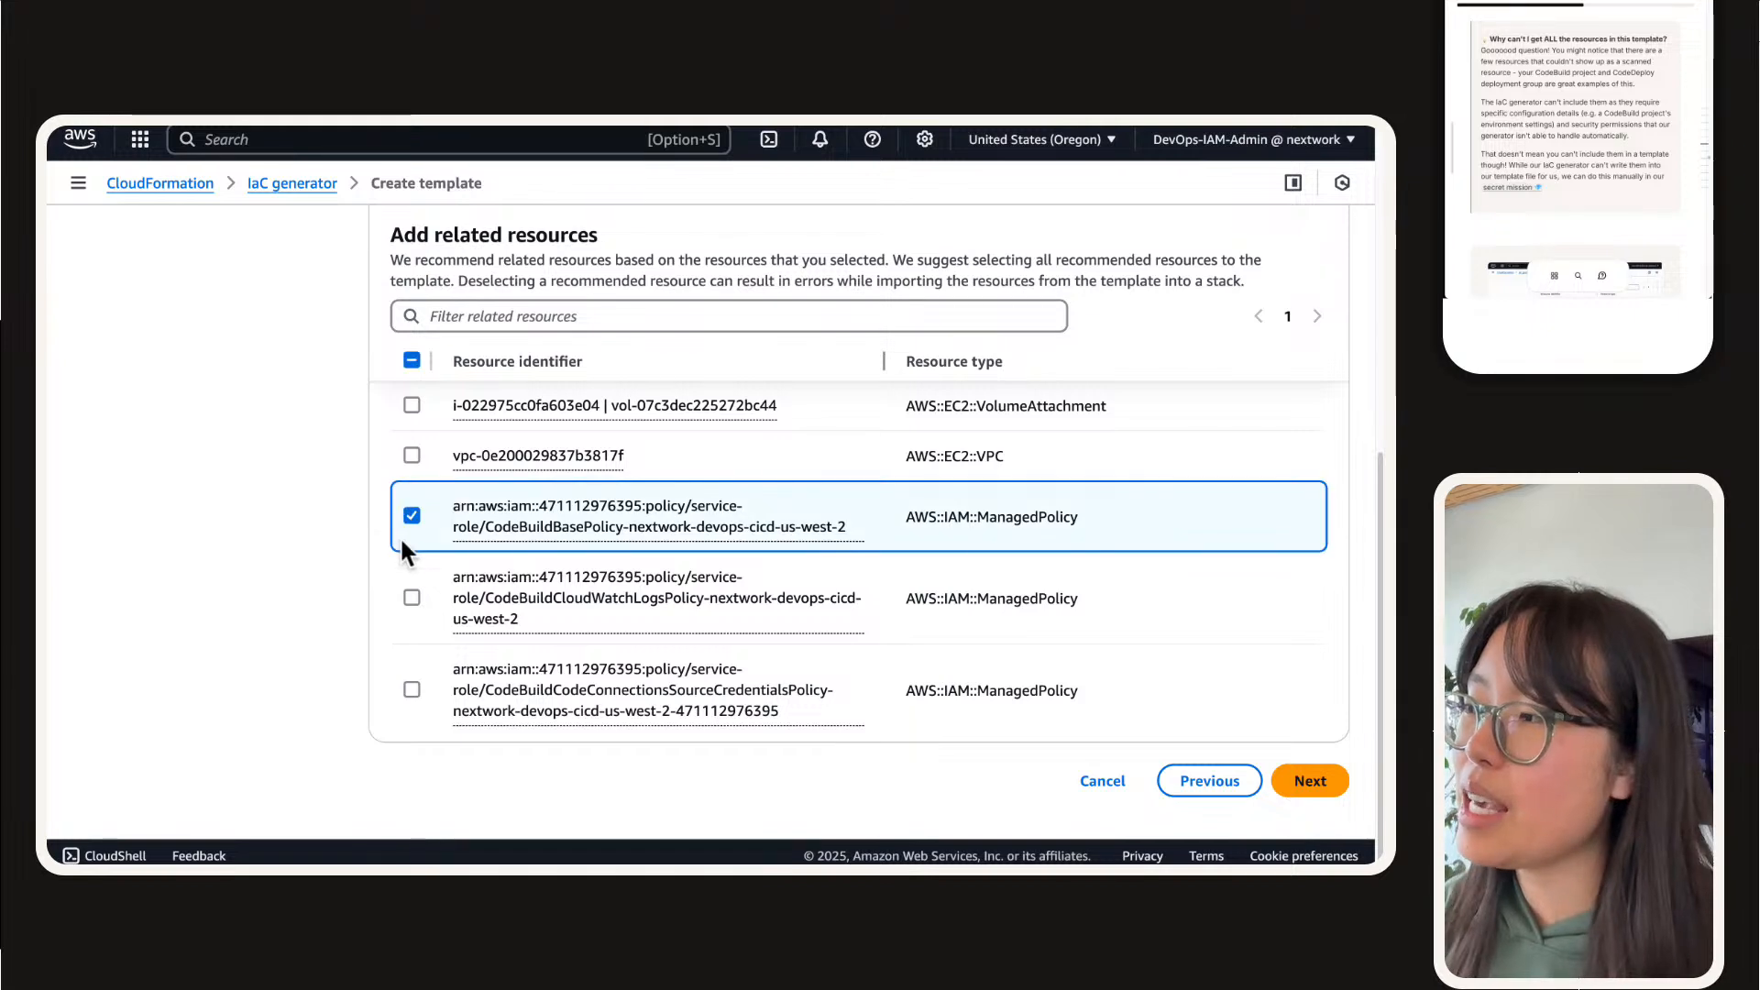
click(410, 600)
click(412, 690)
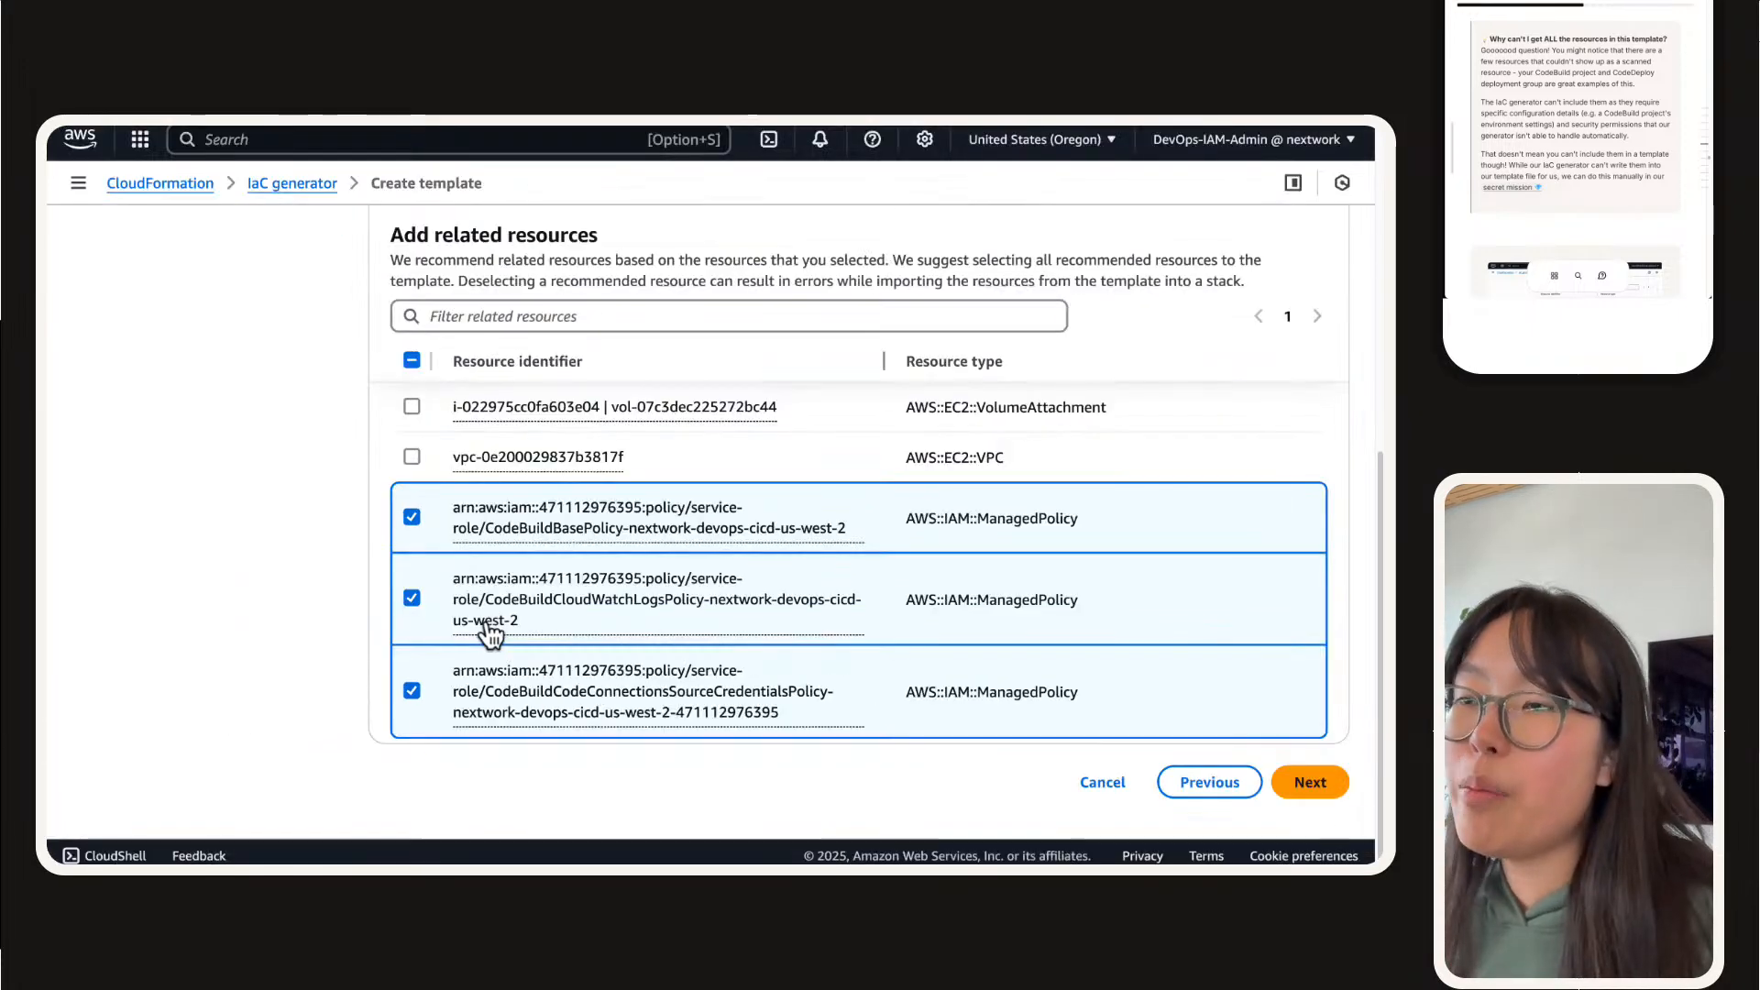
Step: Switch to the IAM console, search the roles for "codebuild" and open the codebuild-nextwork-devops-cicd-service-role role
mouse_move(798, 139)
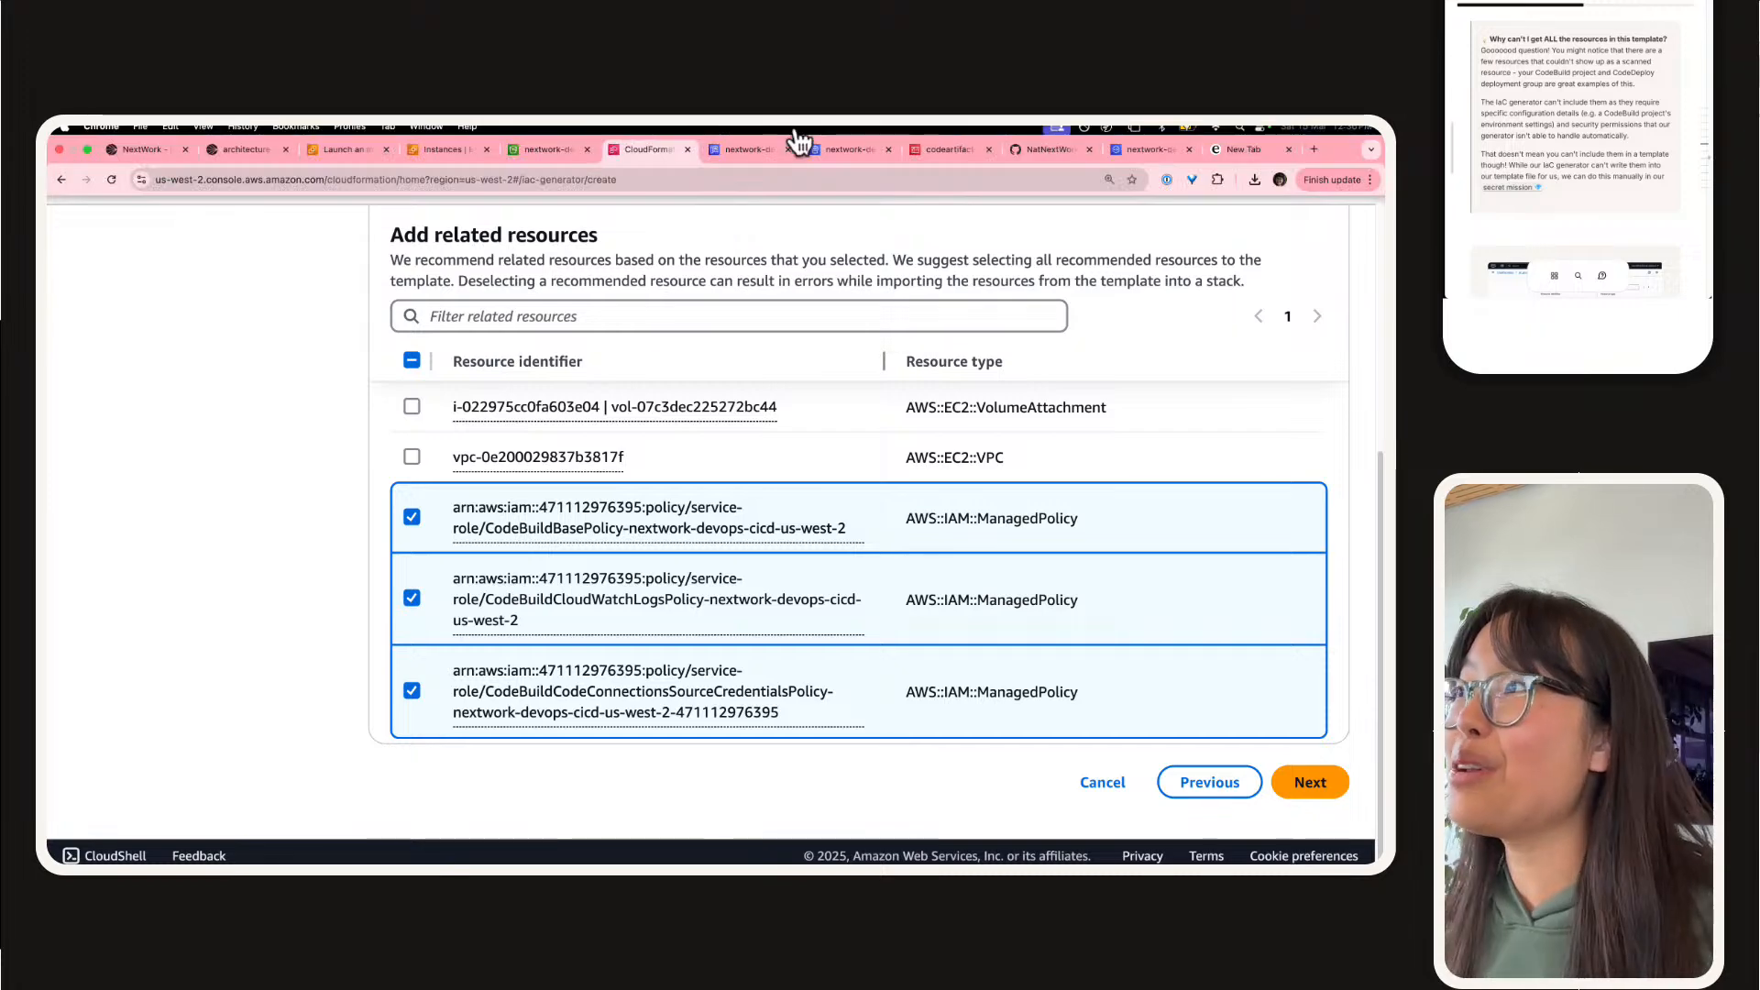
click(911, 148)
click(262, 376)
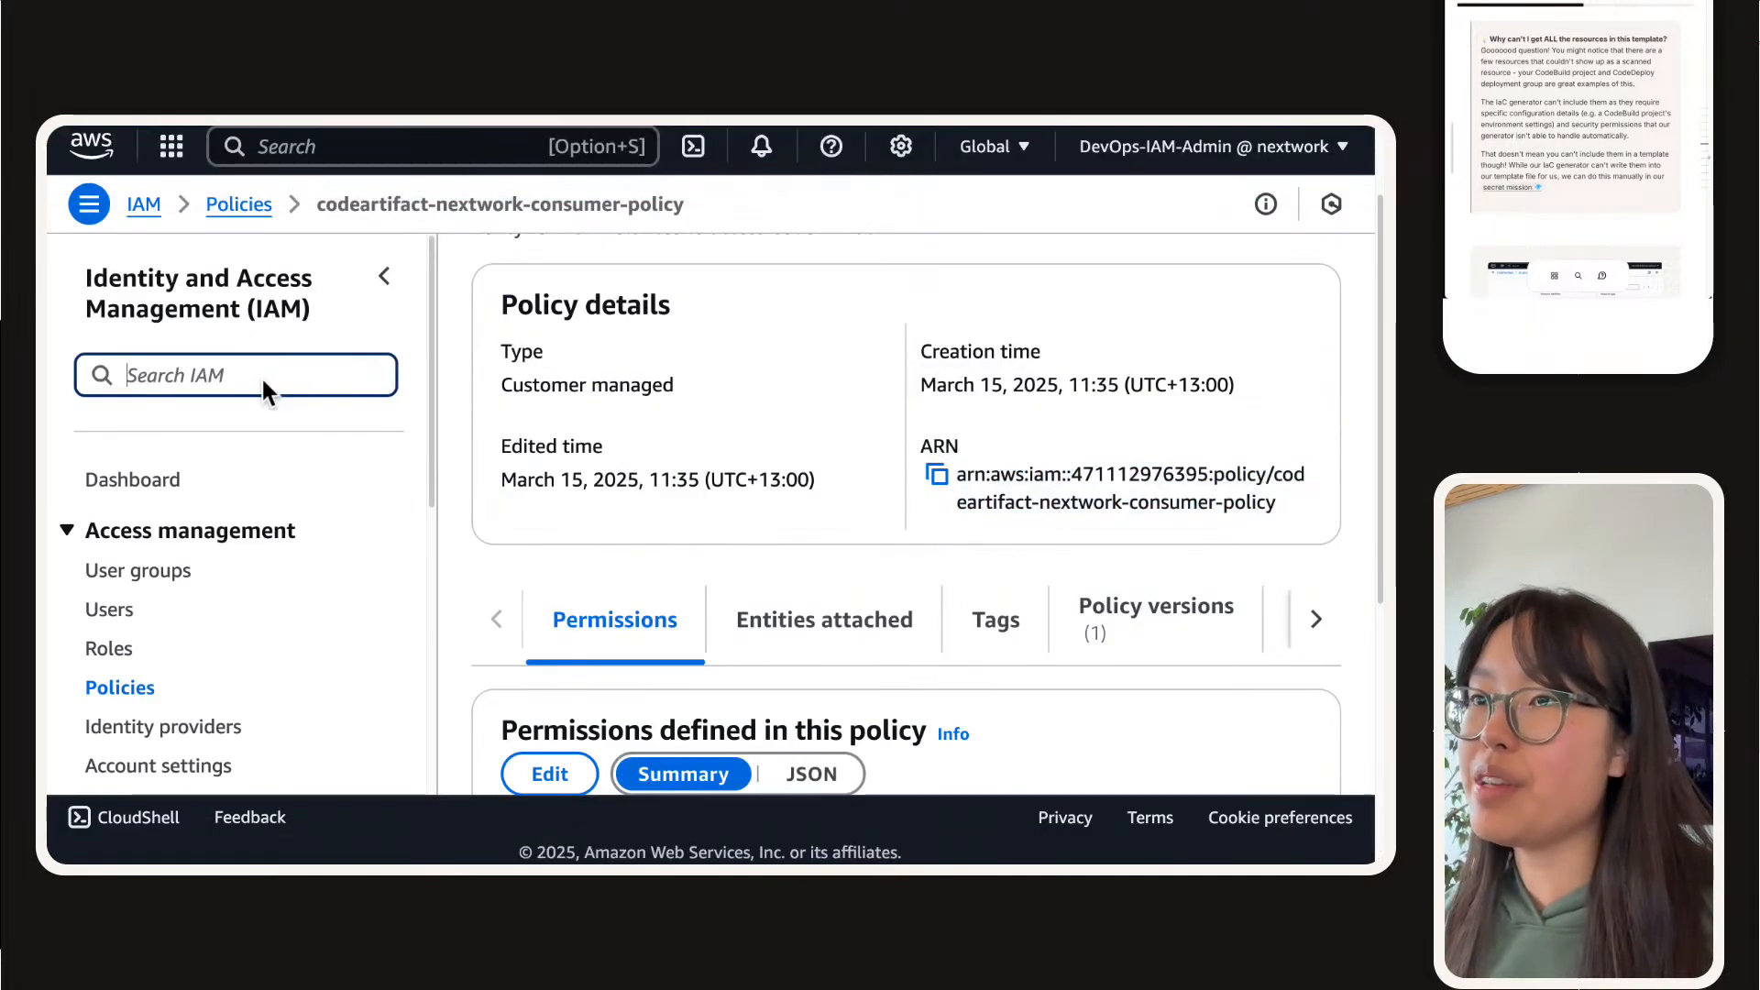
click(112, 648)
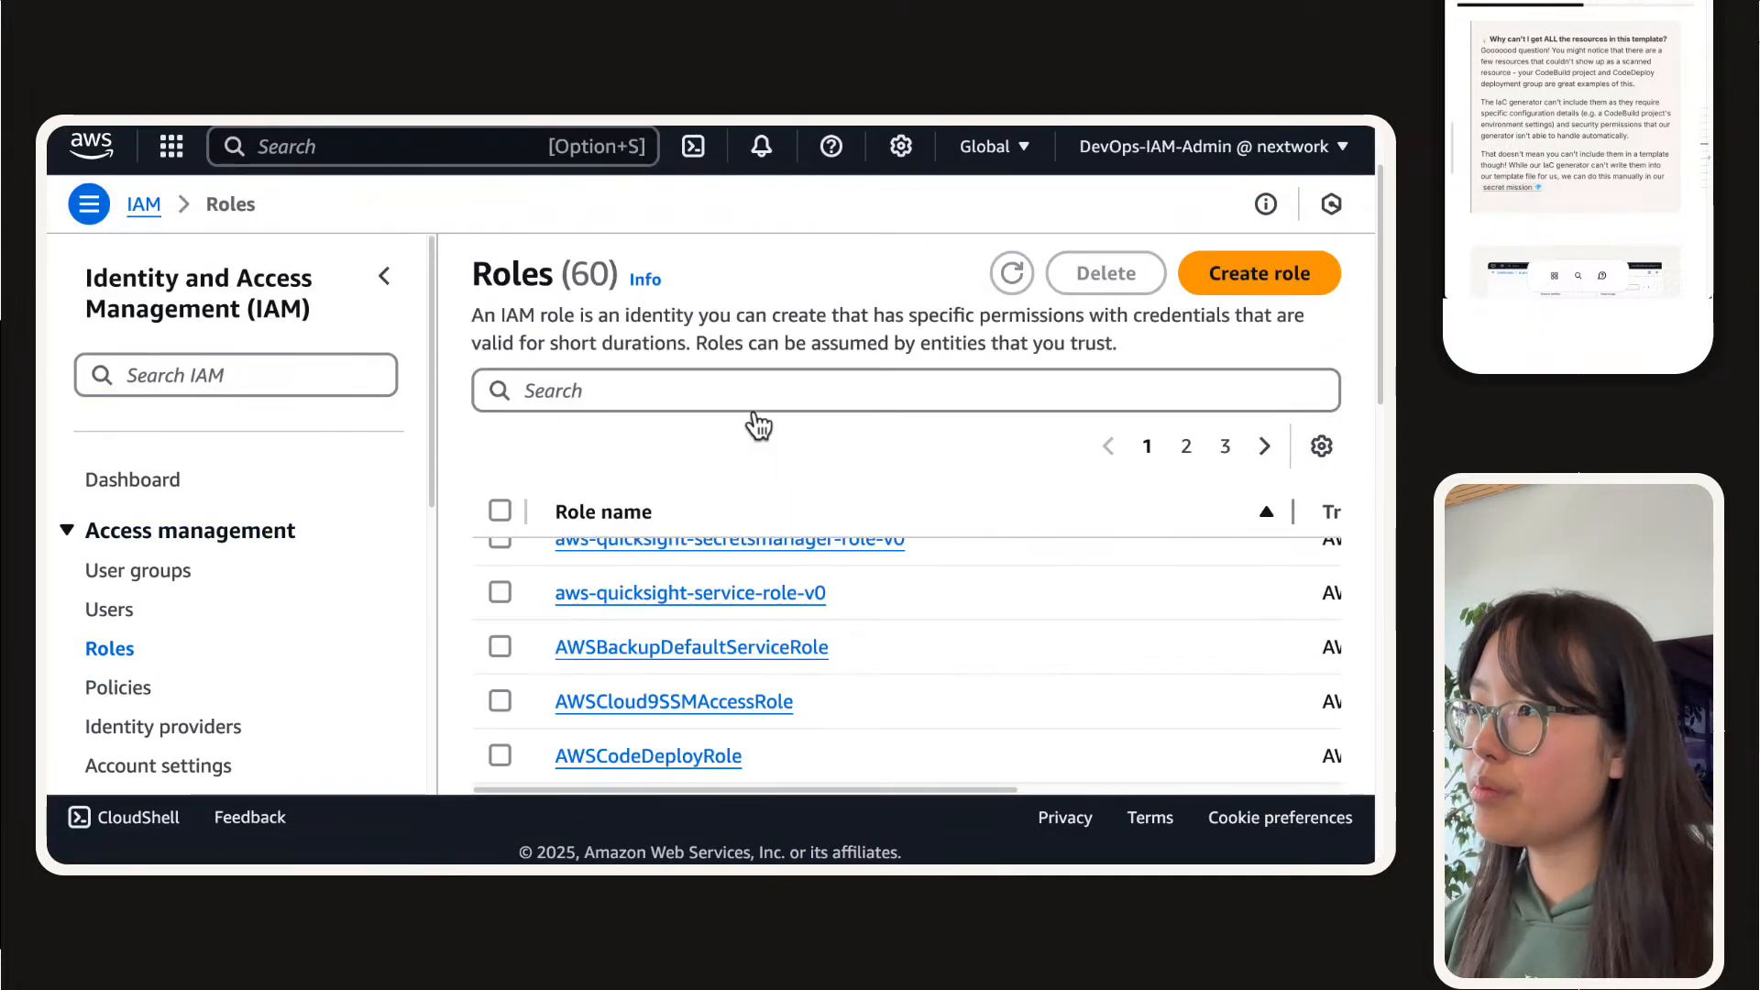
click(755, 403)
text(codebuild)
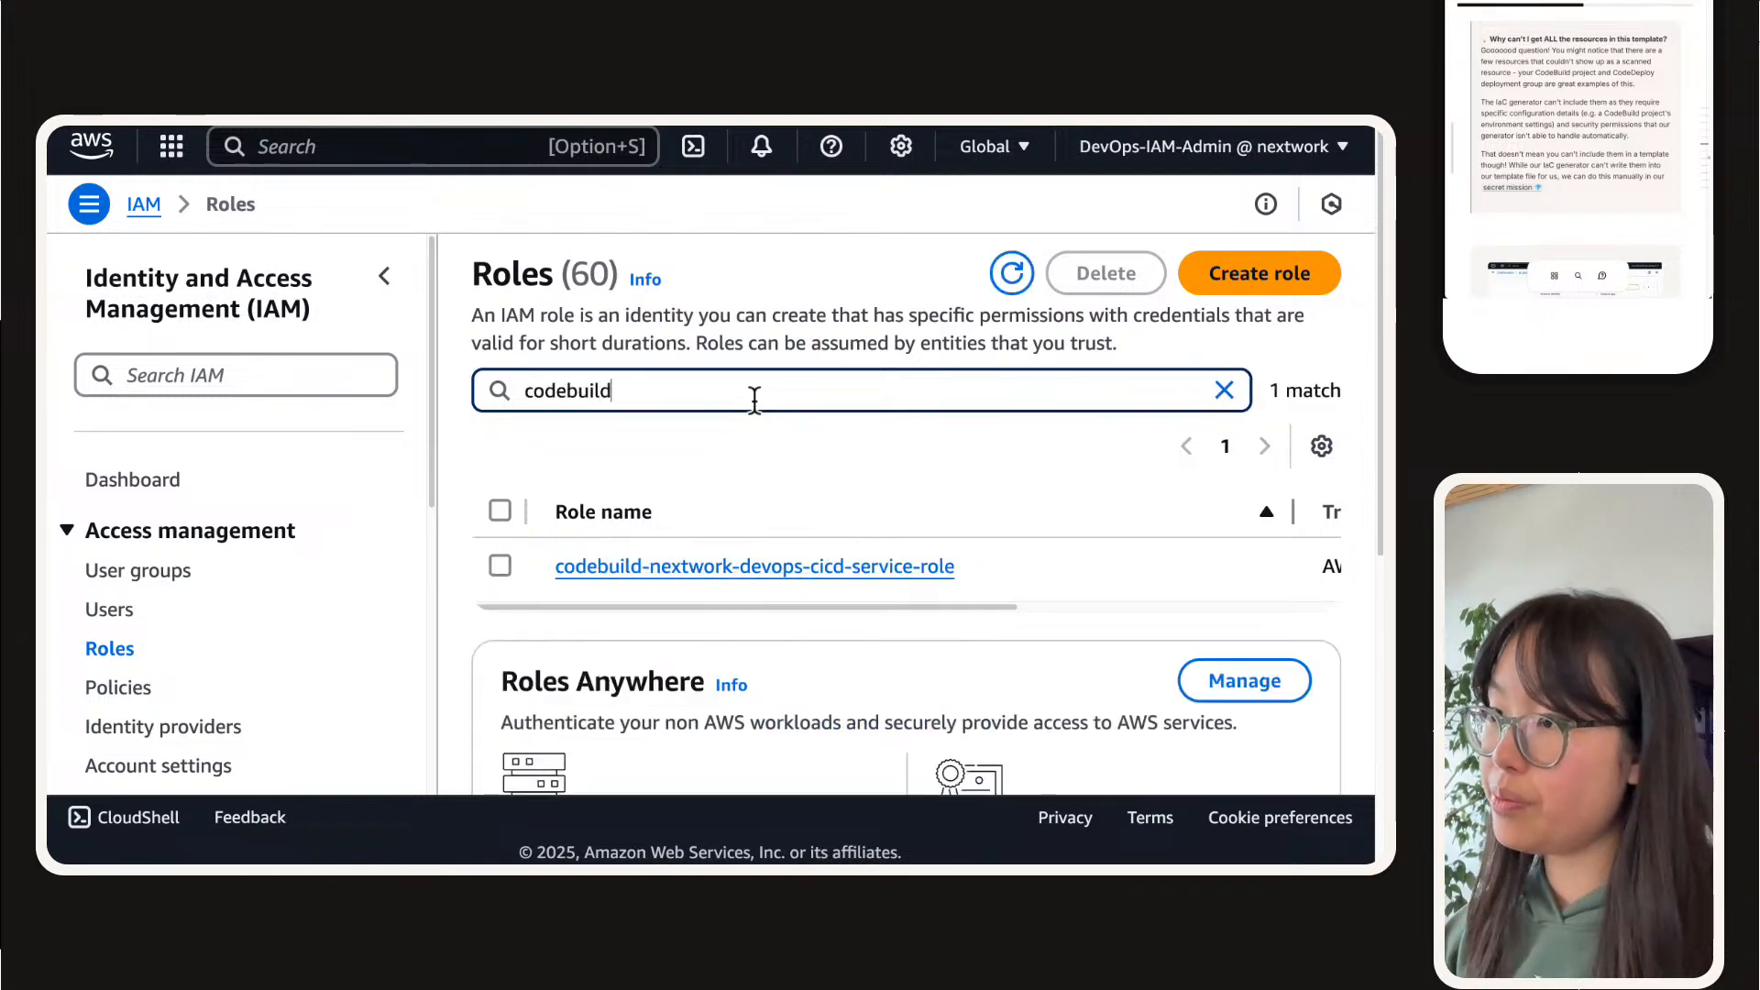
click(839, 567)
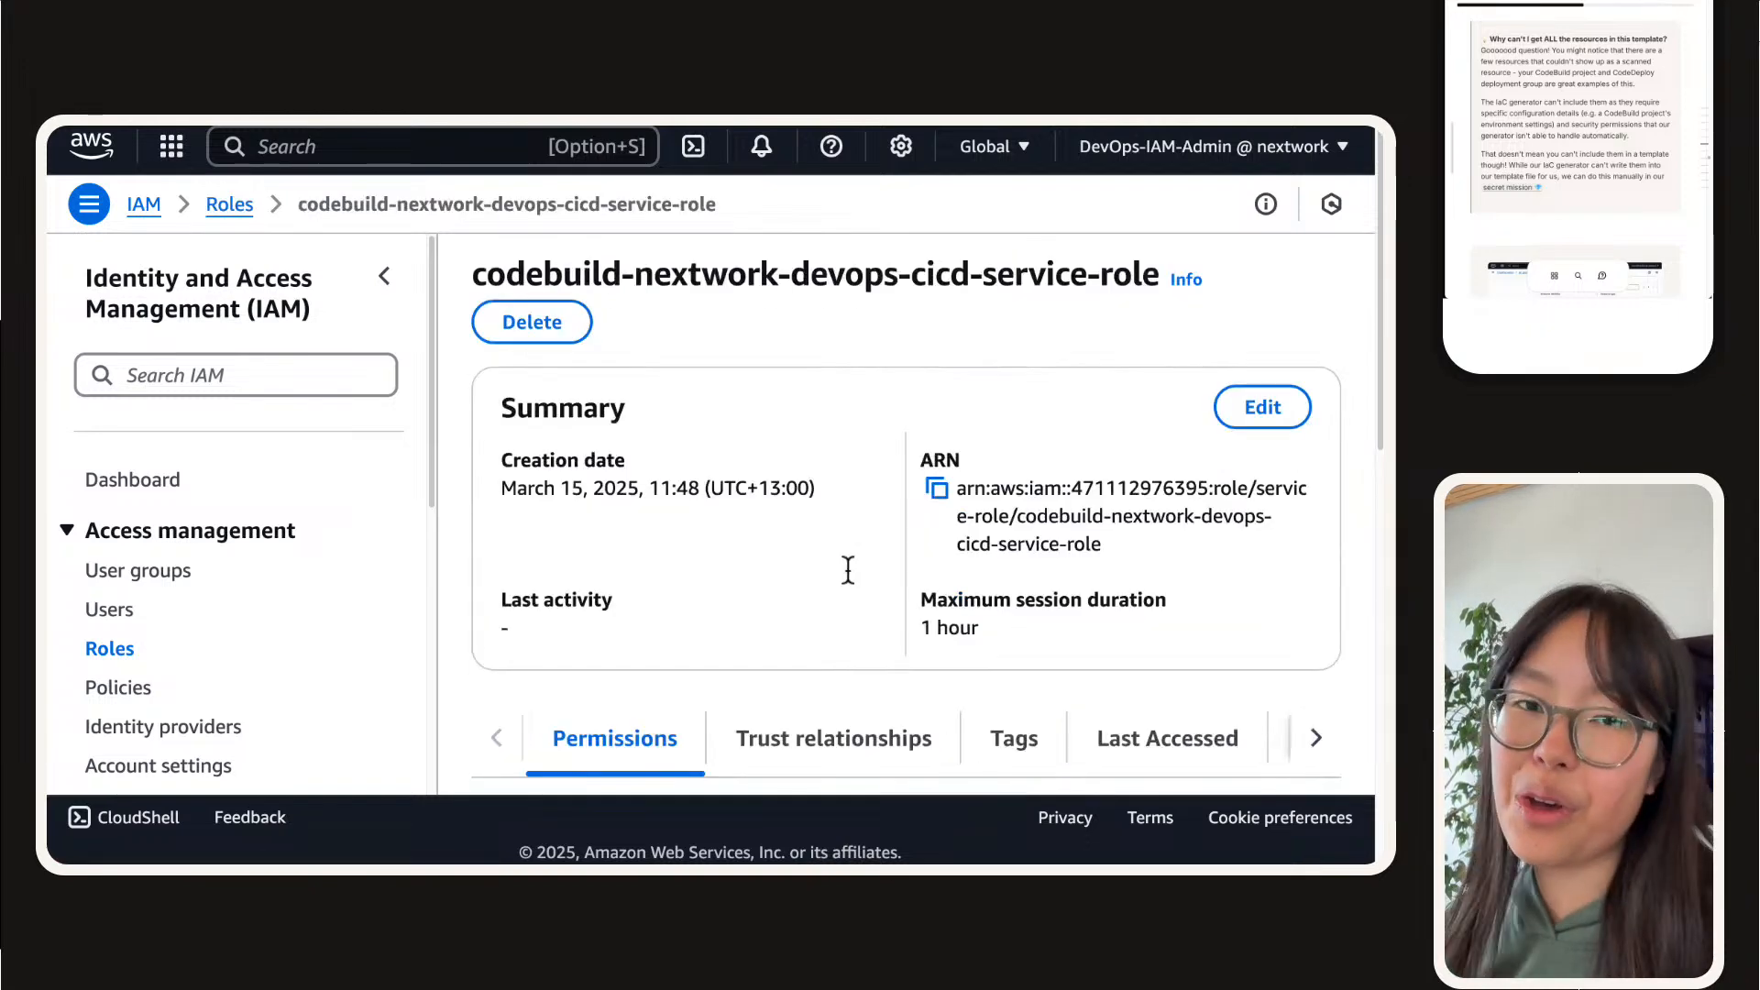
Step: Collapse the IAM navigation and widen the policy name column to examine the full names of the permissions policies attached to the CodeBuild role
scroll(883, 332, down, 10)
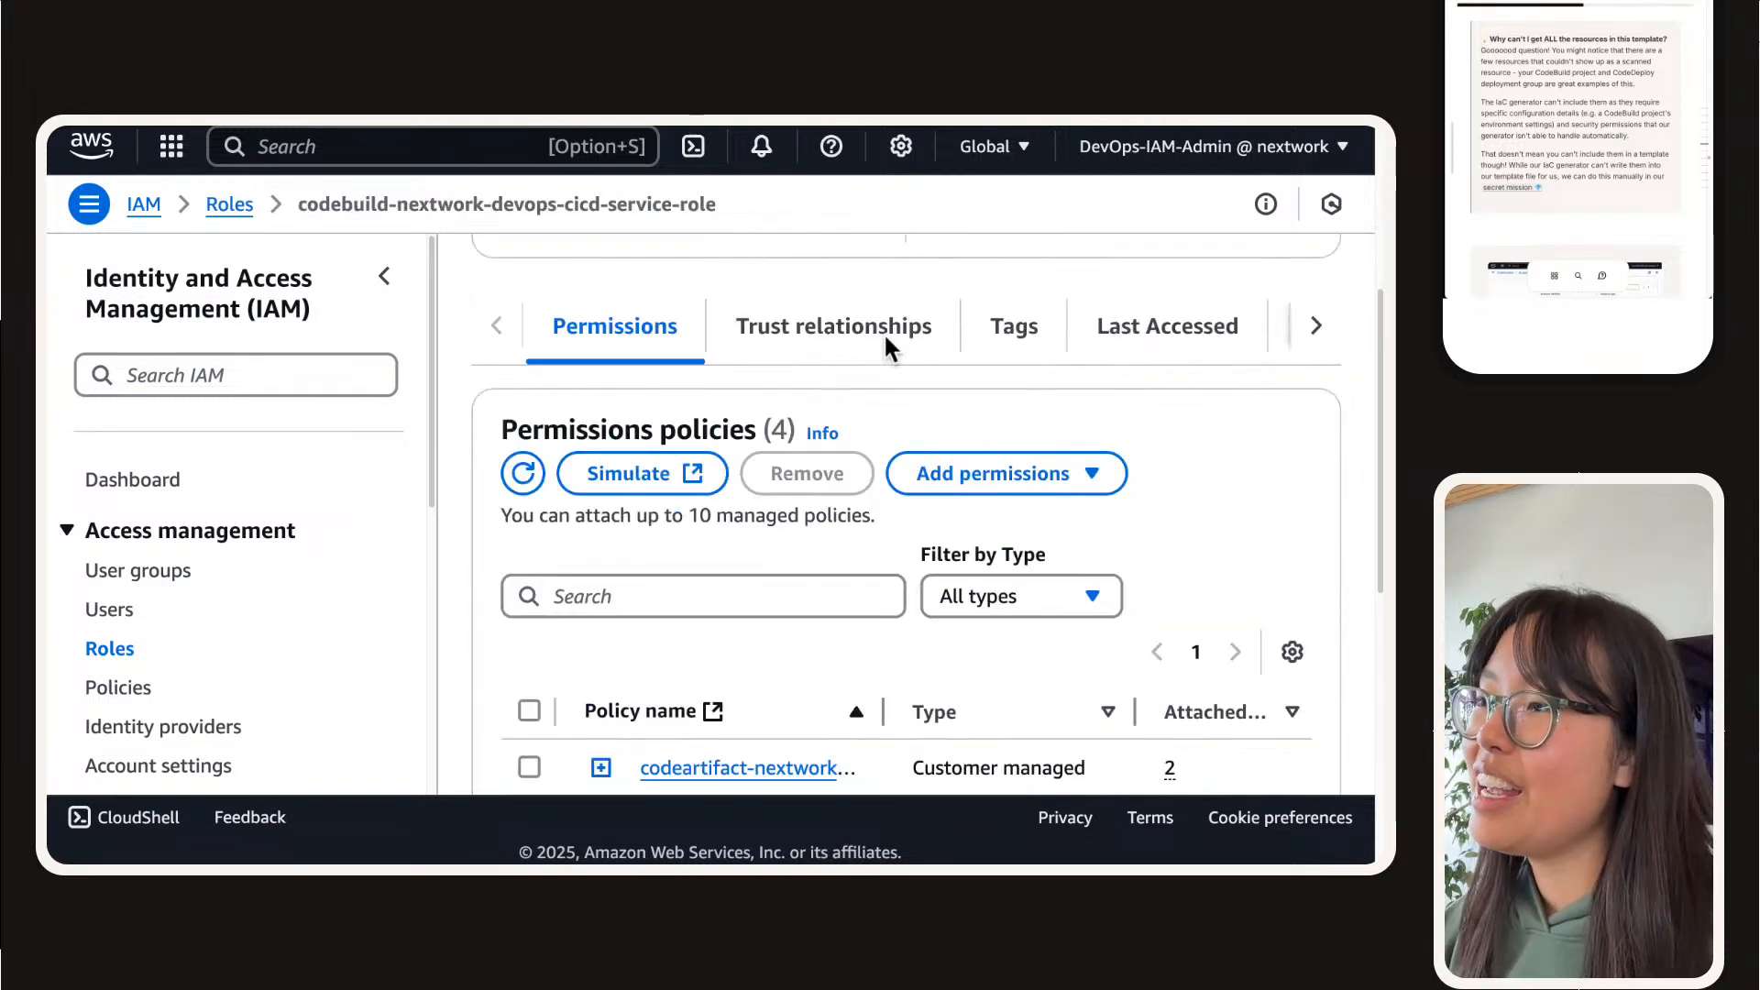
click(384, 276)
scroll(475, 415, down, 5)
scroll(486, 403, up, 3)
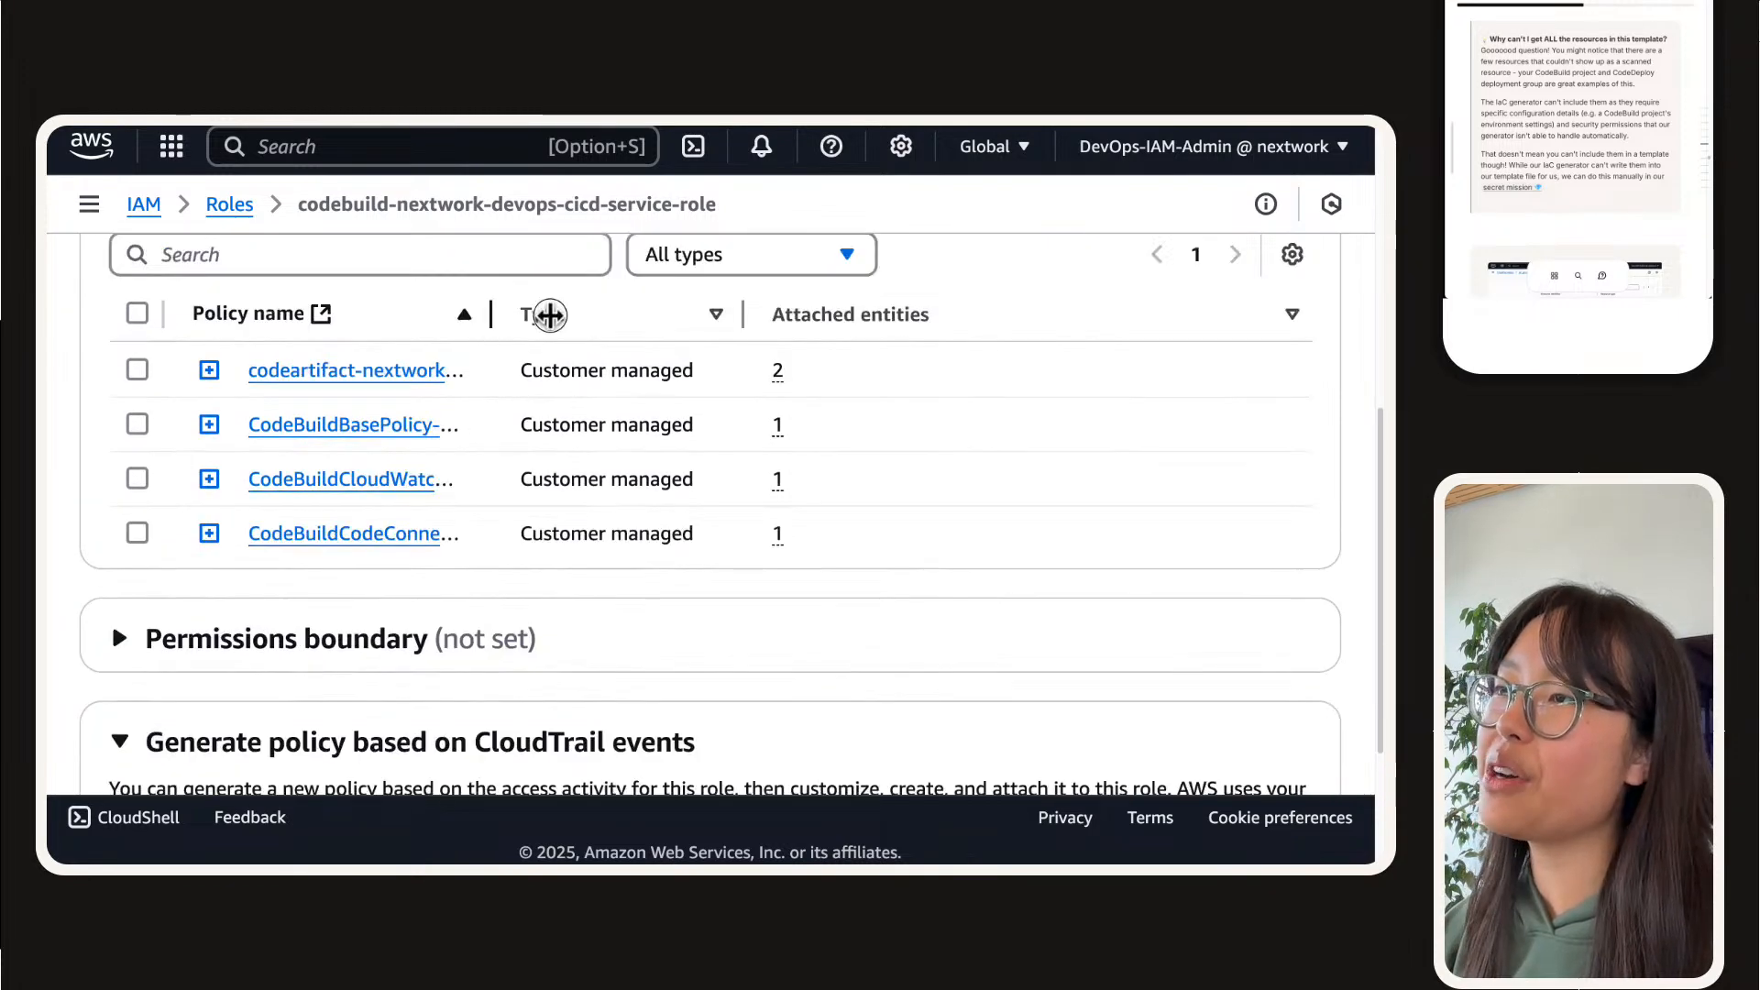
drag(548, 314, 1141, 315)
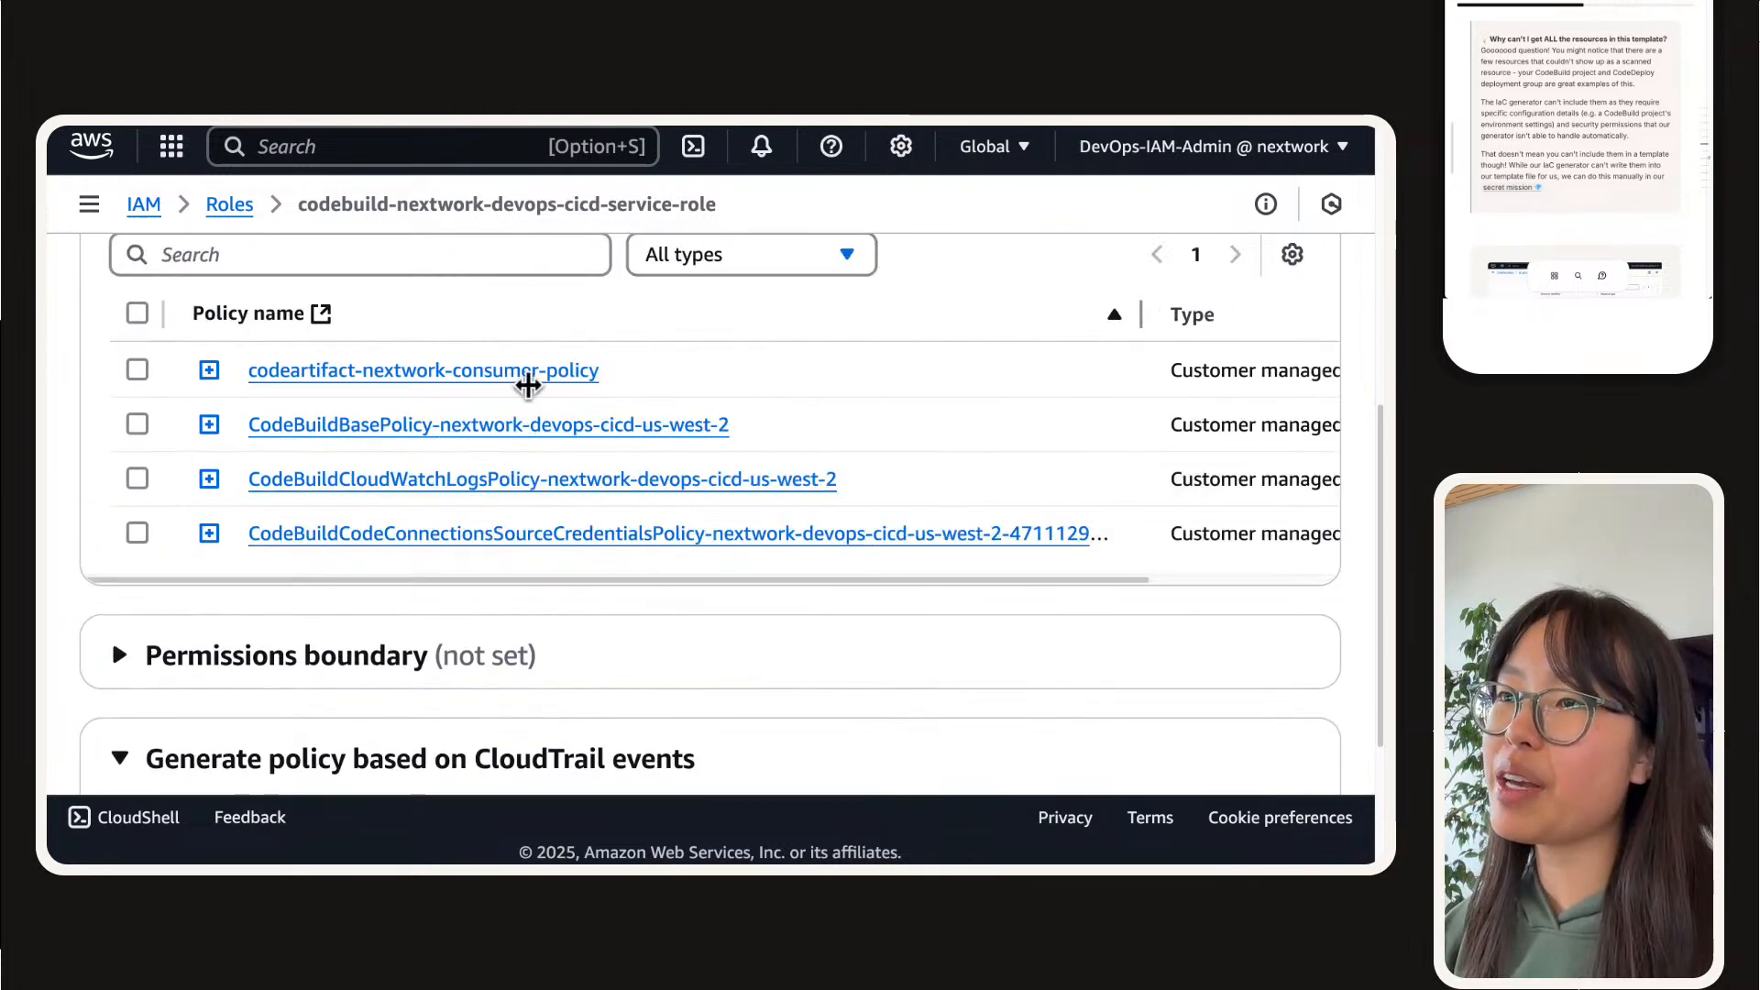
scroll(463, 390, up, 1)
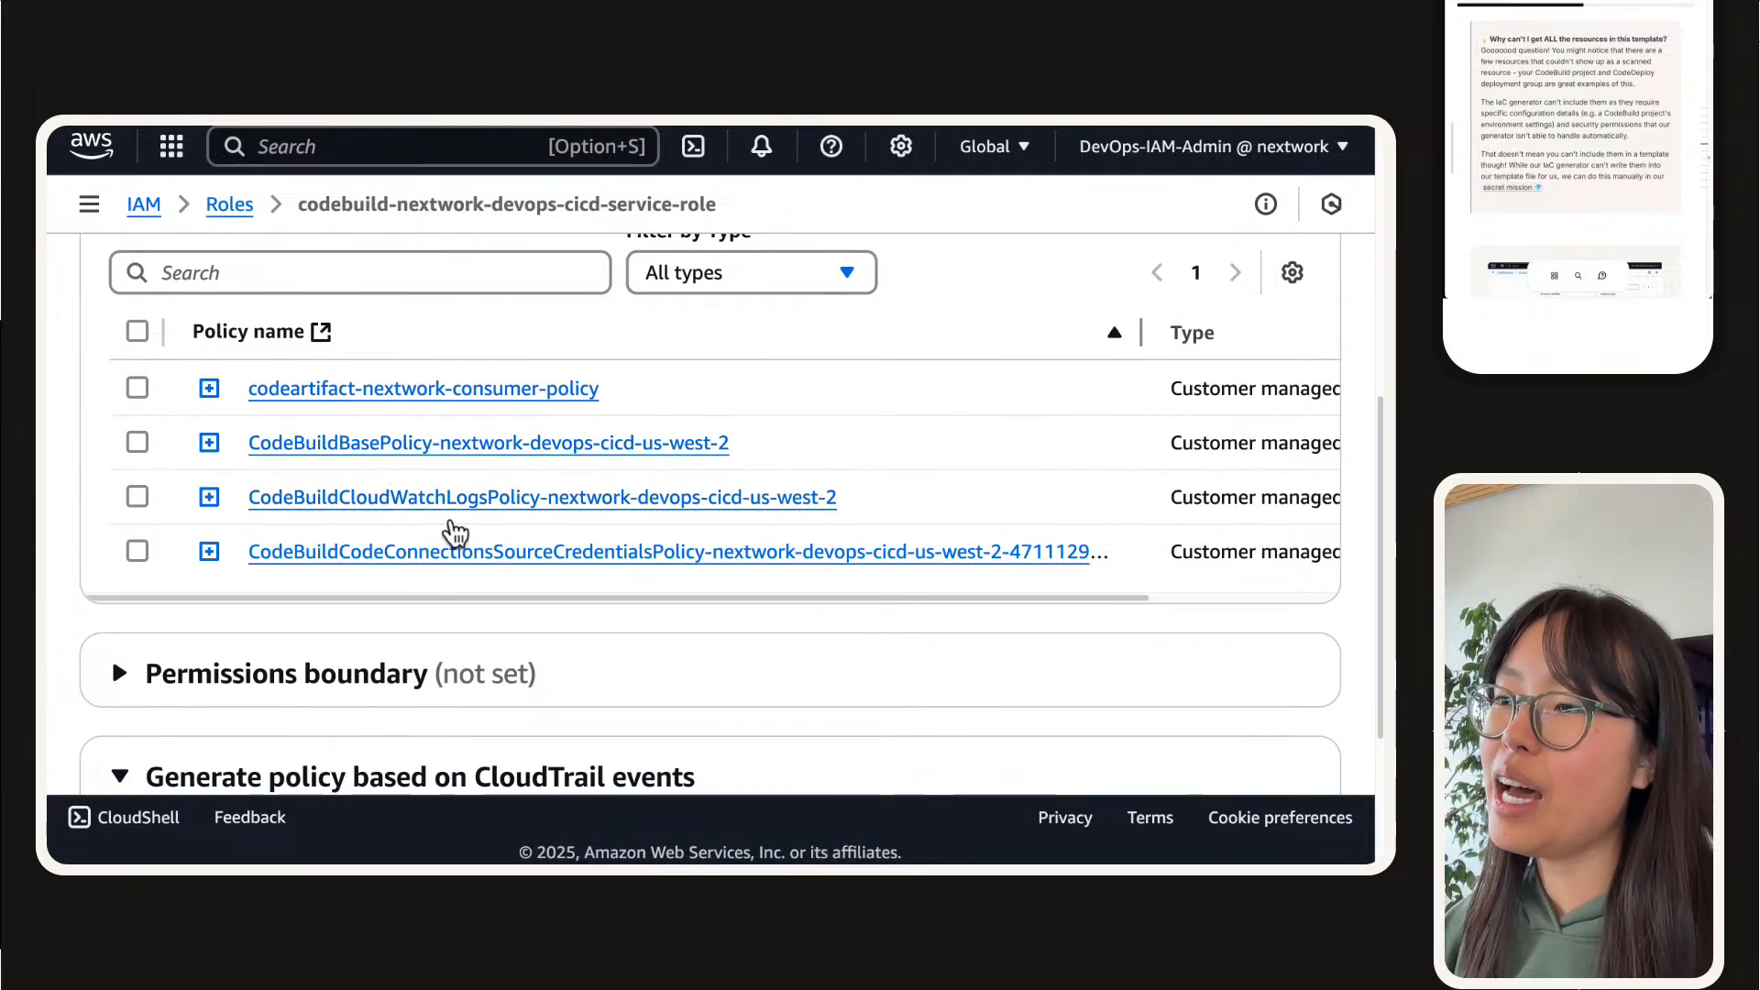
Step: Return to the CloudFormation template, recheck the related resources and continue to the review stage with the three CodeBuild policies selected
mouse_move(1013, 126)
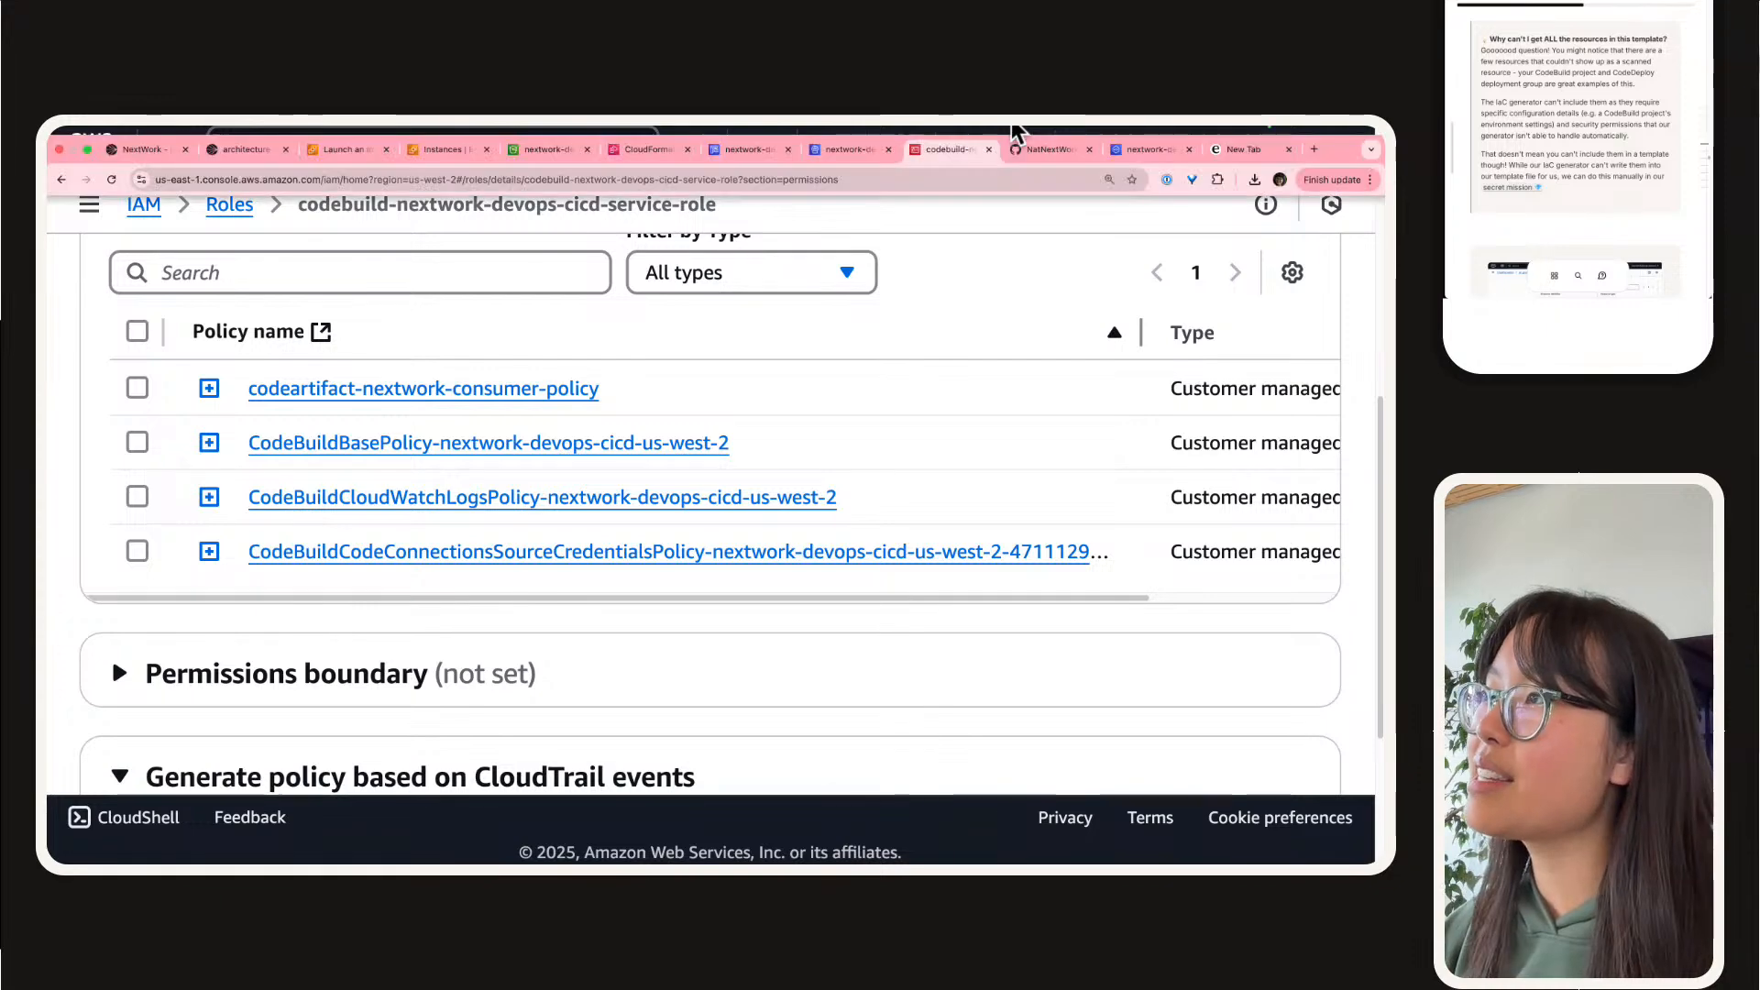
click(844, 152)
click(647, 148)
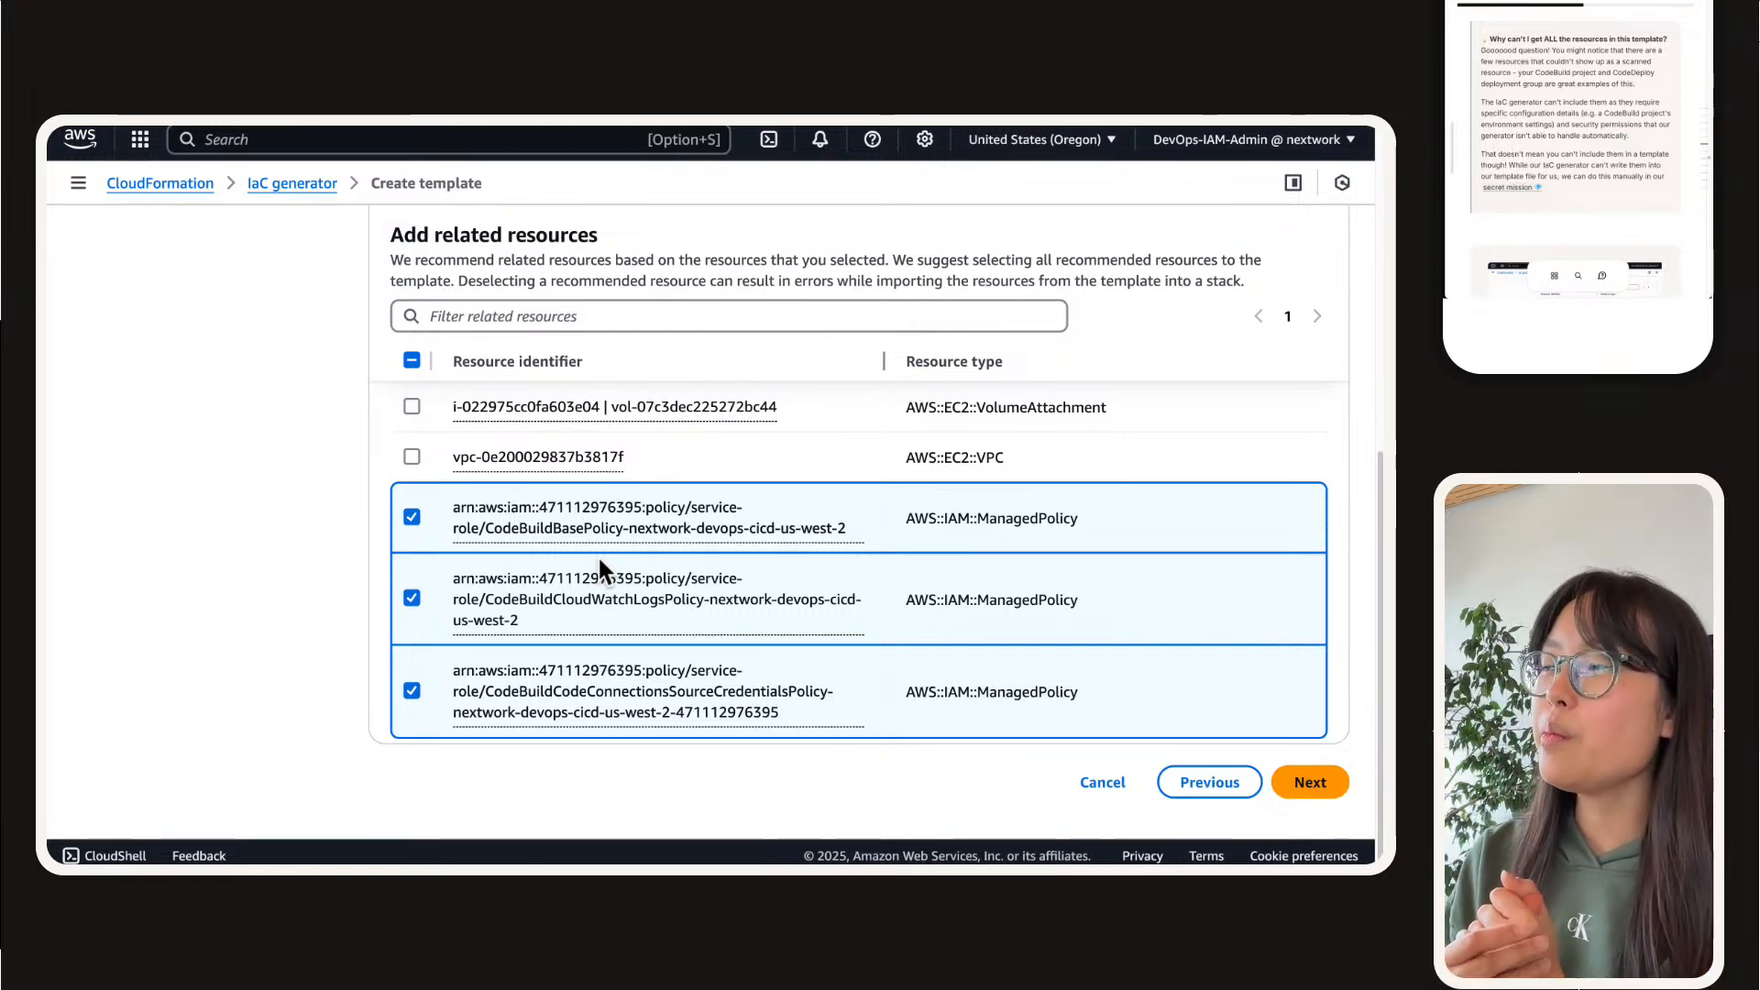
scroll(600, 561, up, 10)
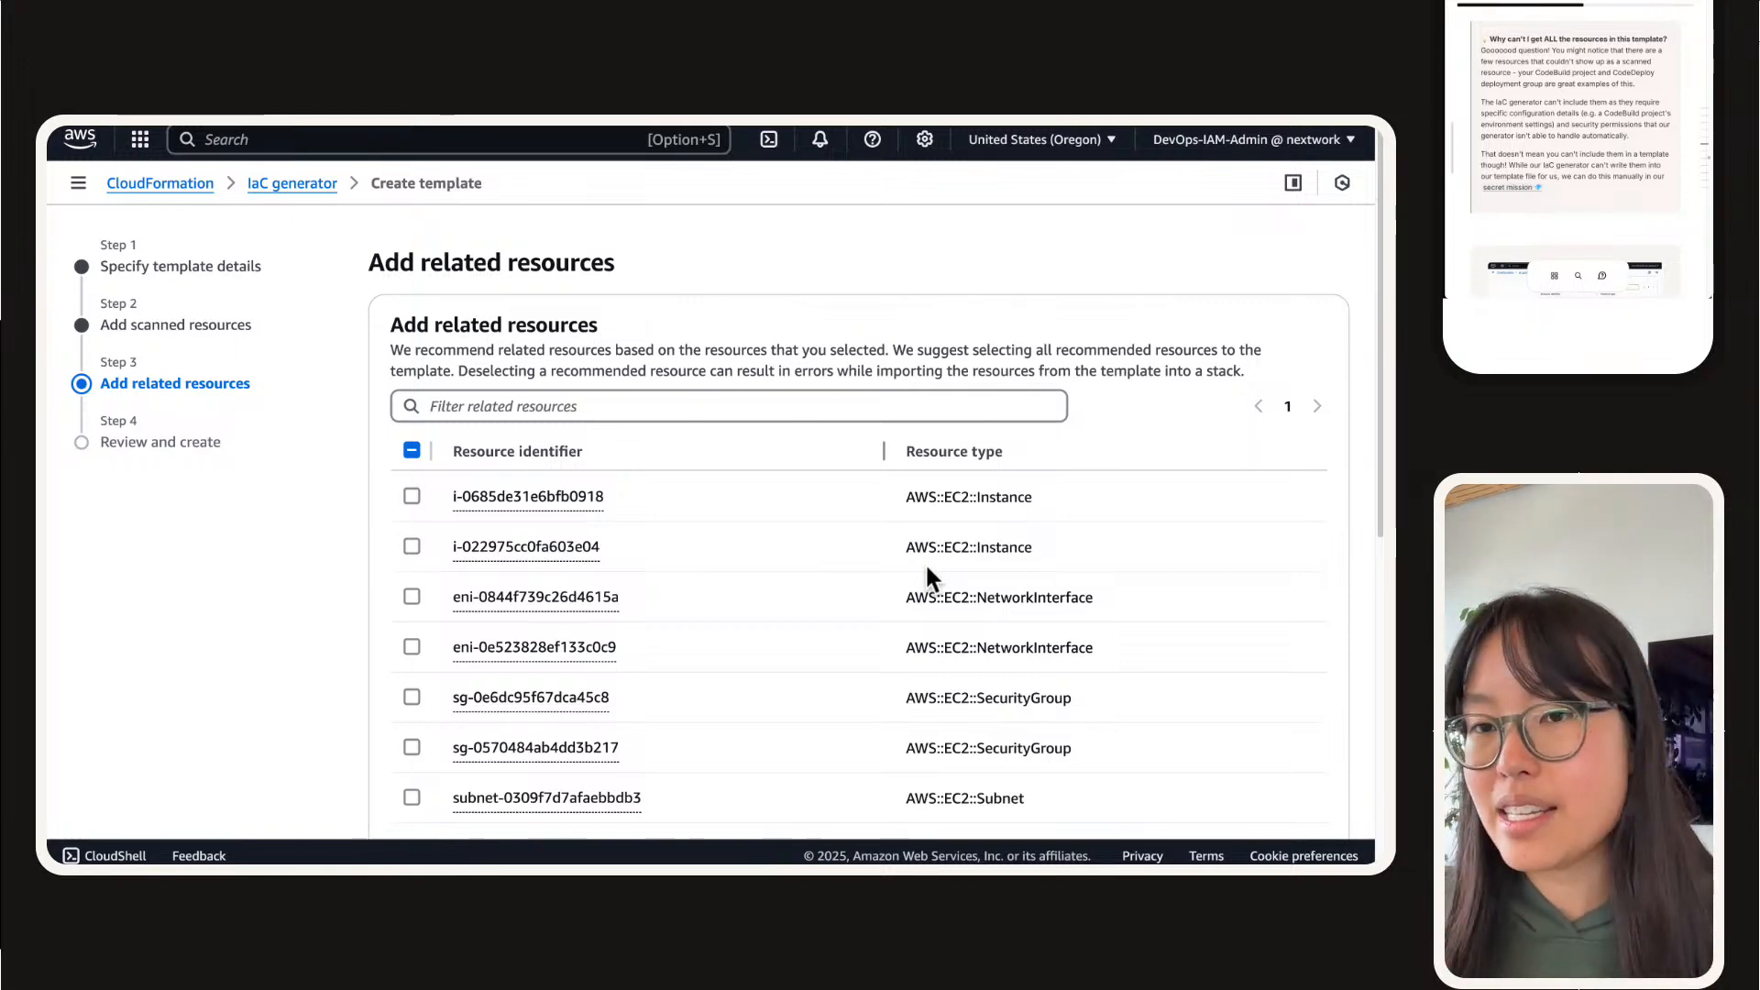
scroll(956, 409, down, 5)
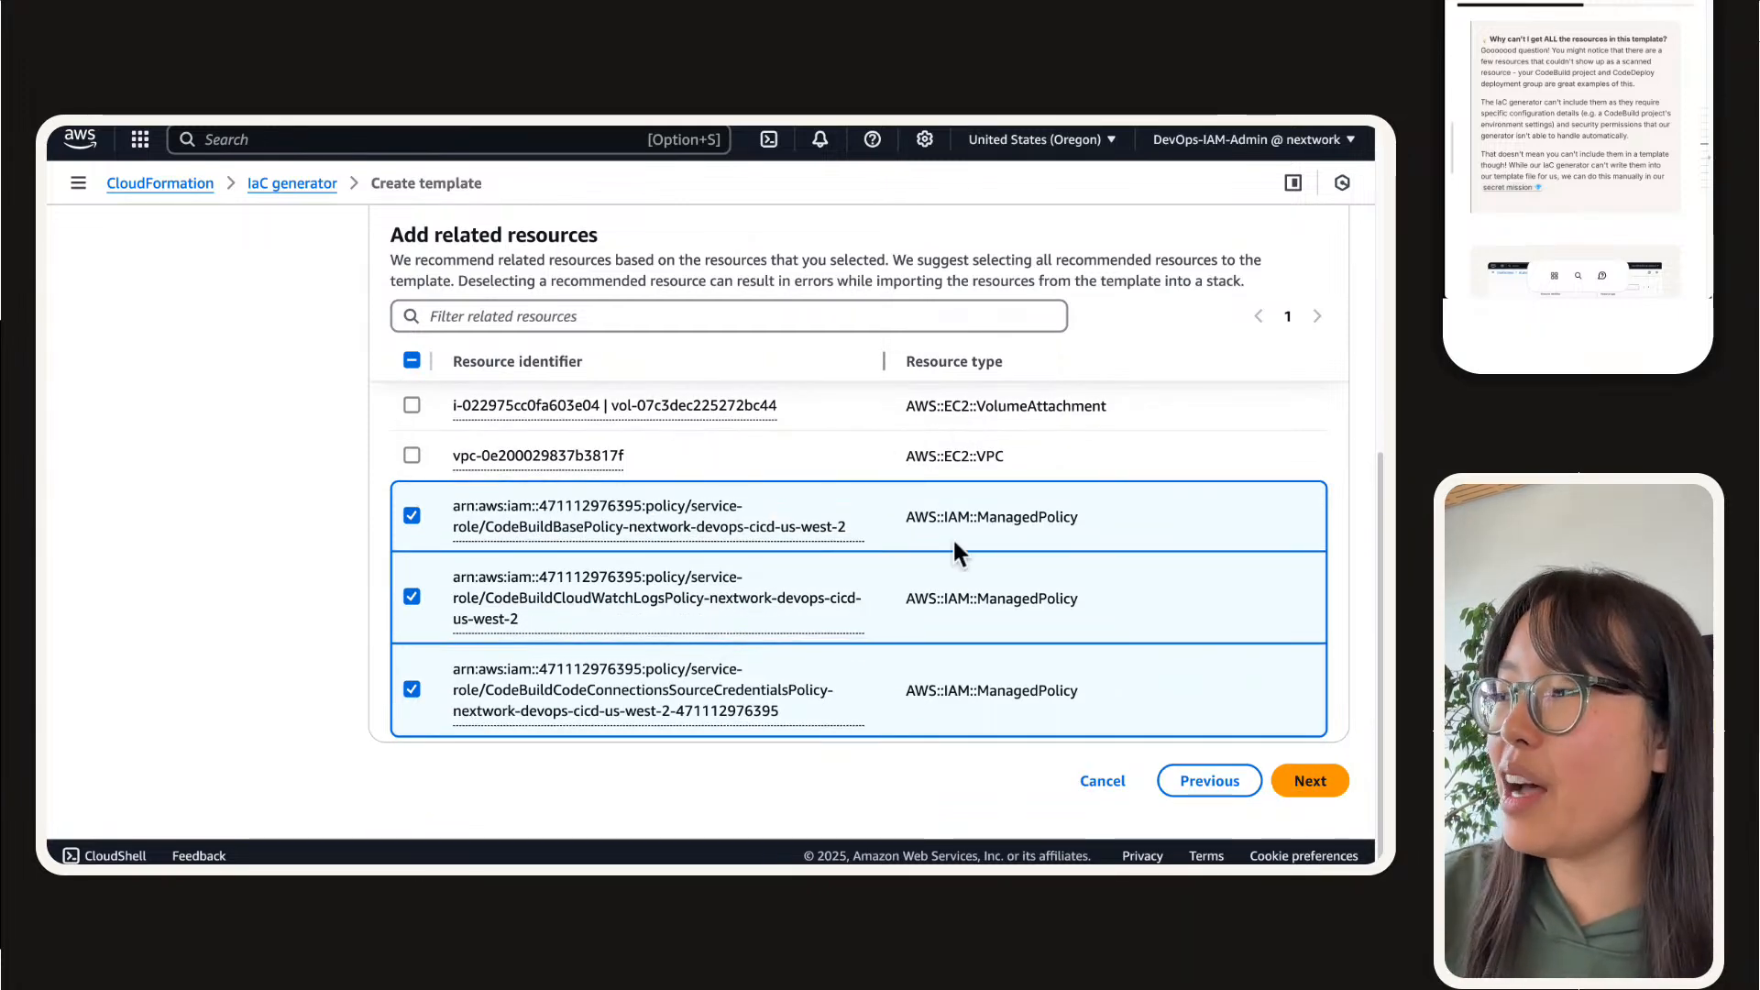
click(1312, 780)
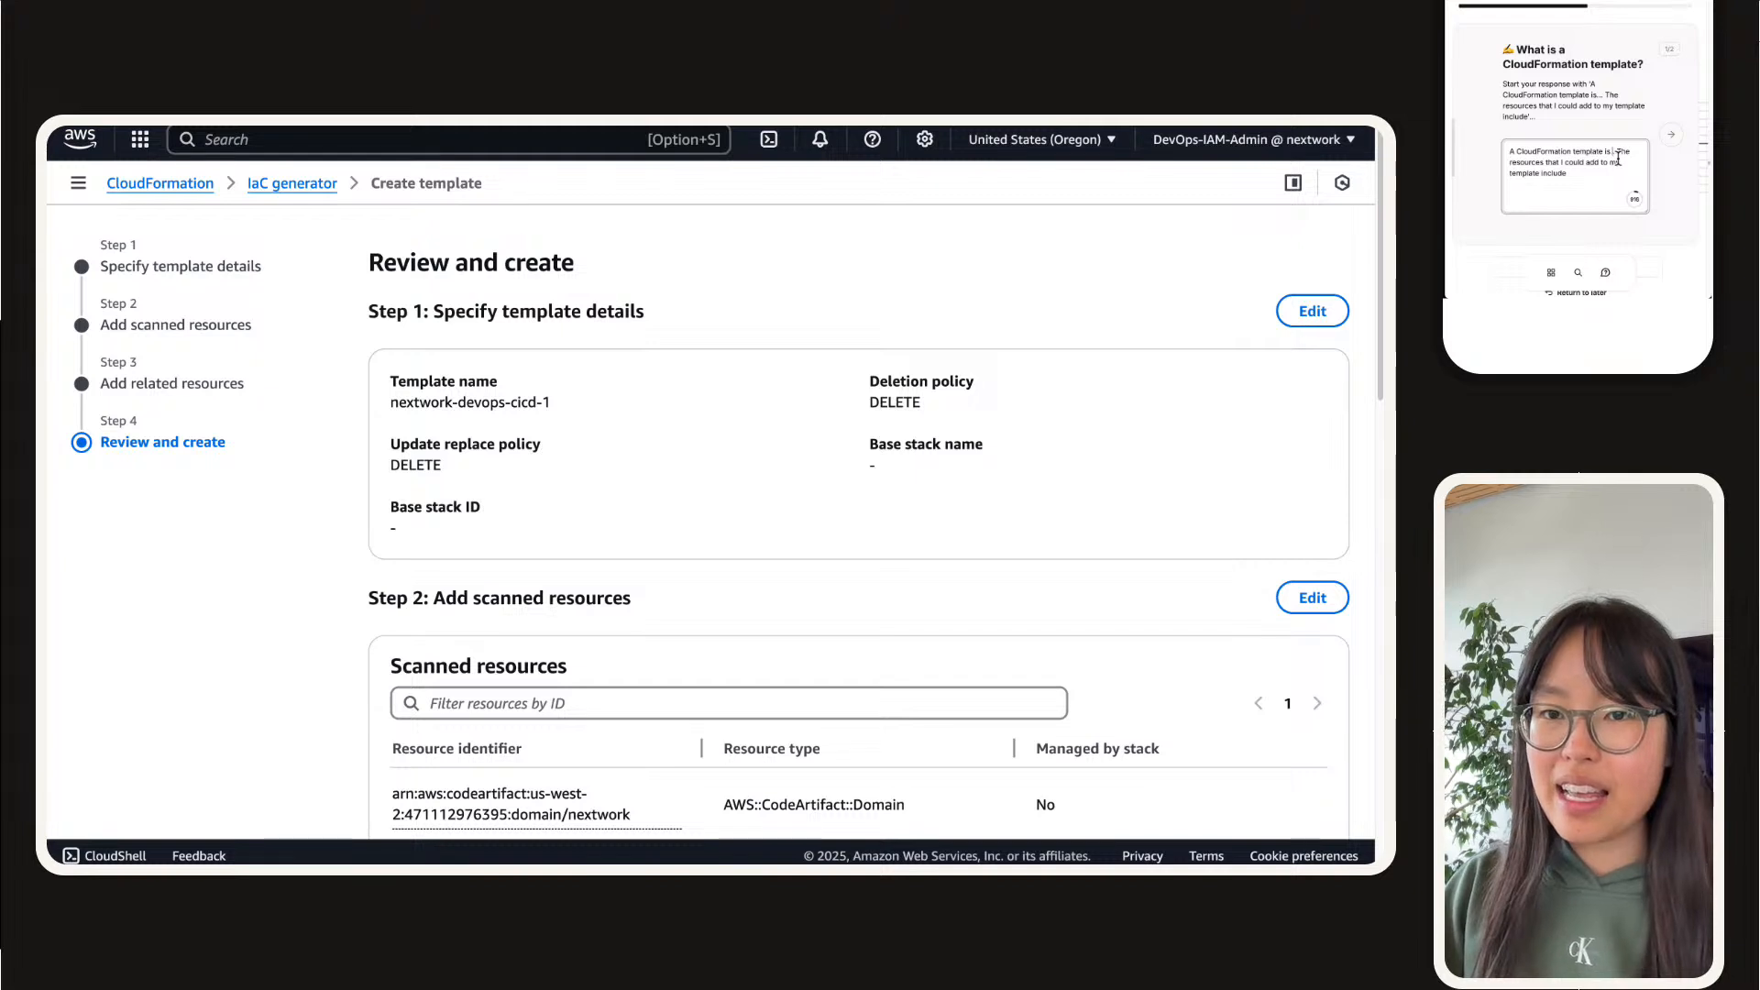
Step: Answer that a CloudFormation template is a text file defining resources to deploy, including CodeArtifact domain and repositories, CodeDeploy Application, IAM roles and policies
text(a text file that defines a)
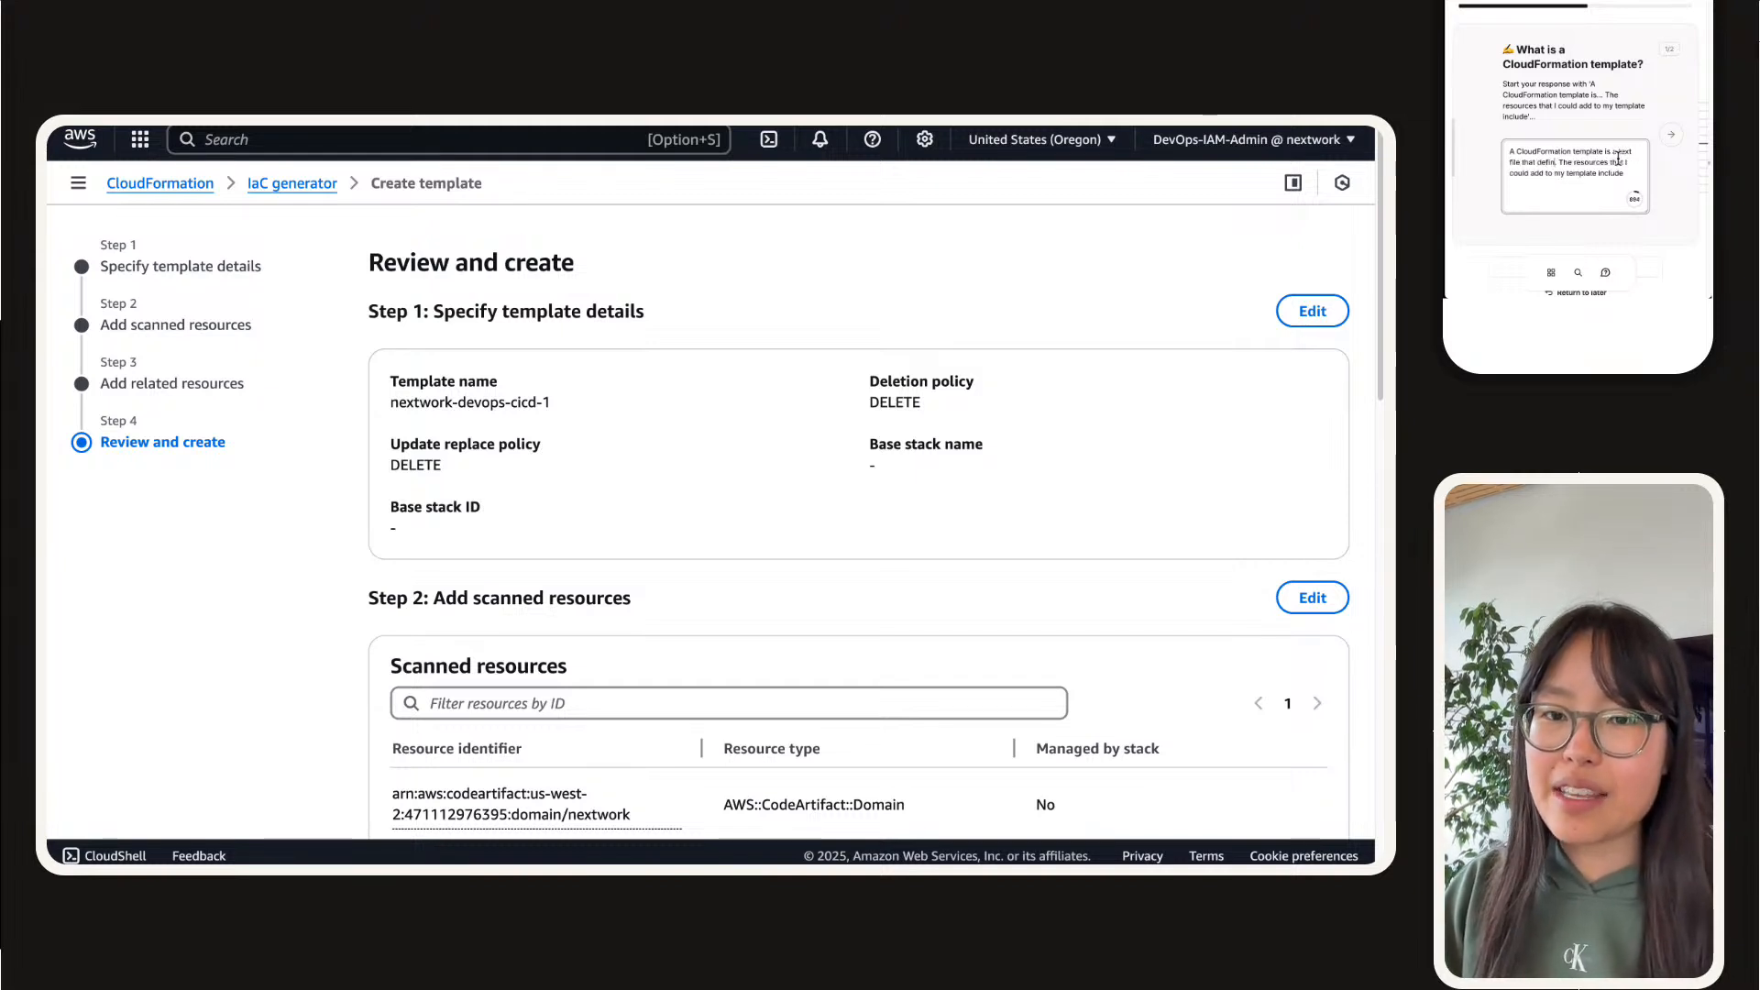
key(BackSpace)
text(resources.)
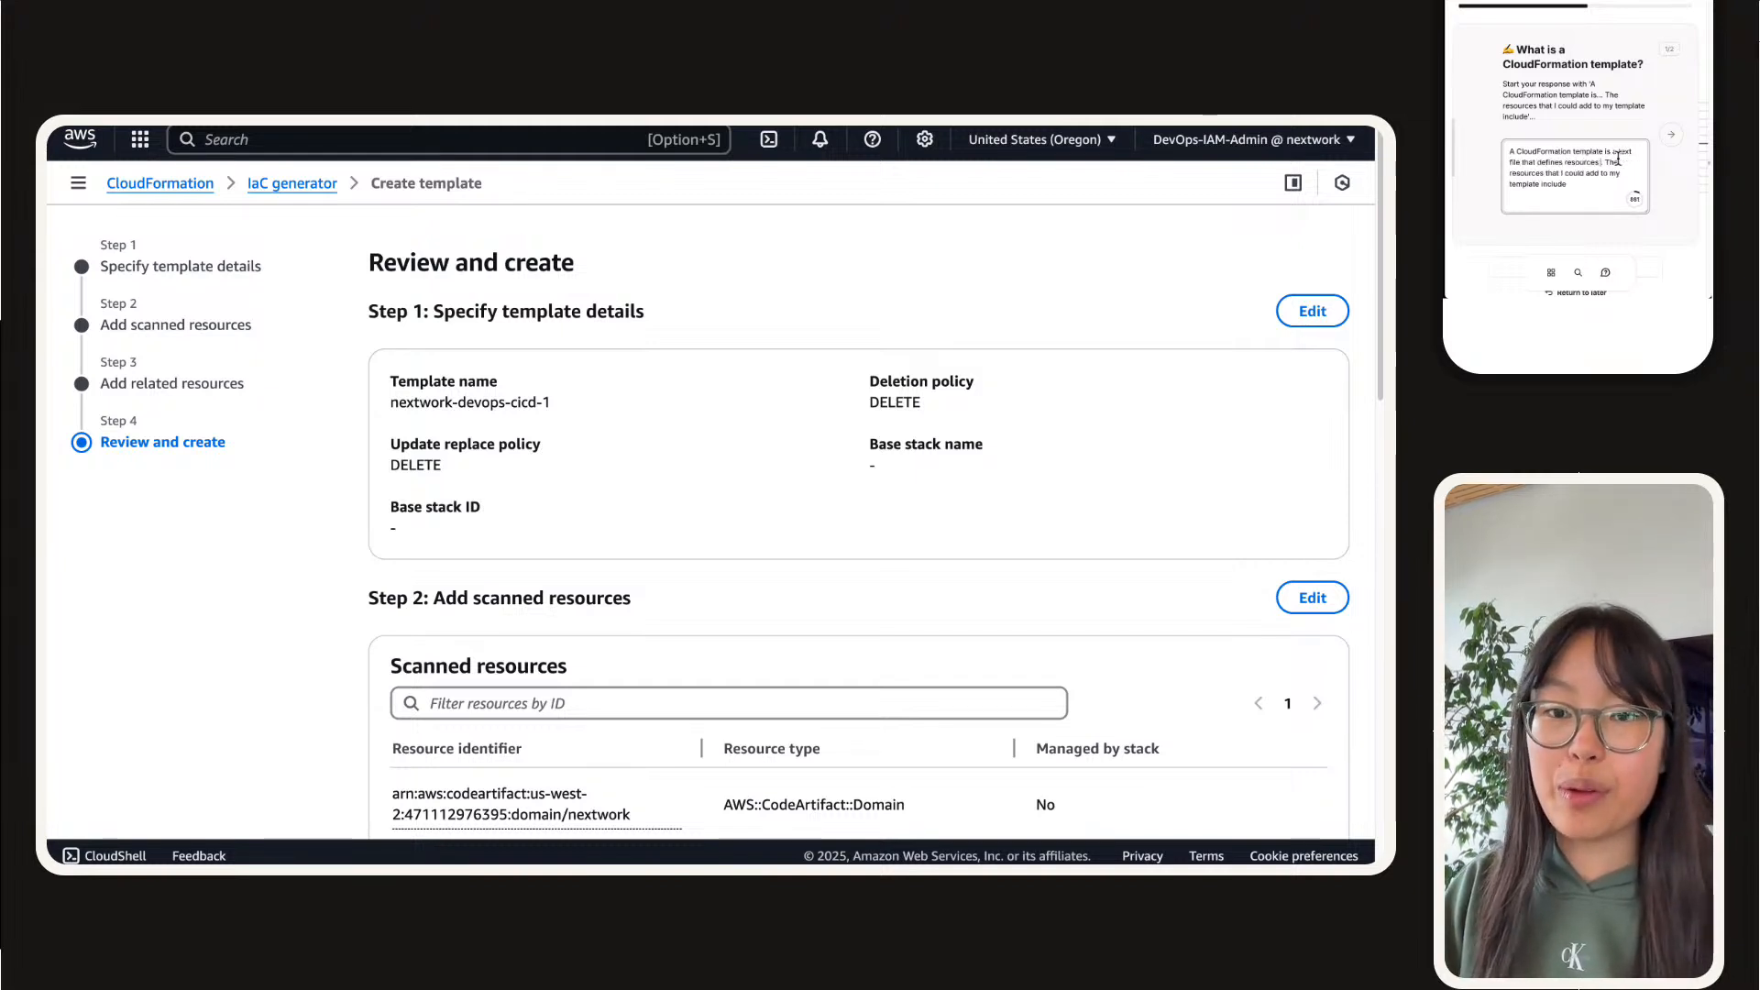
text( want to deploy.)
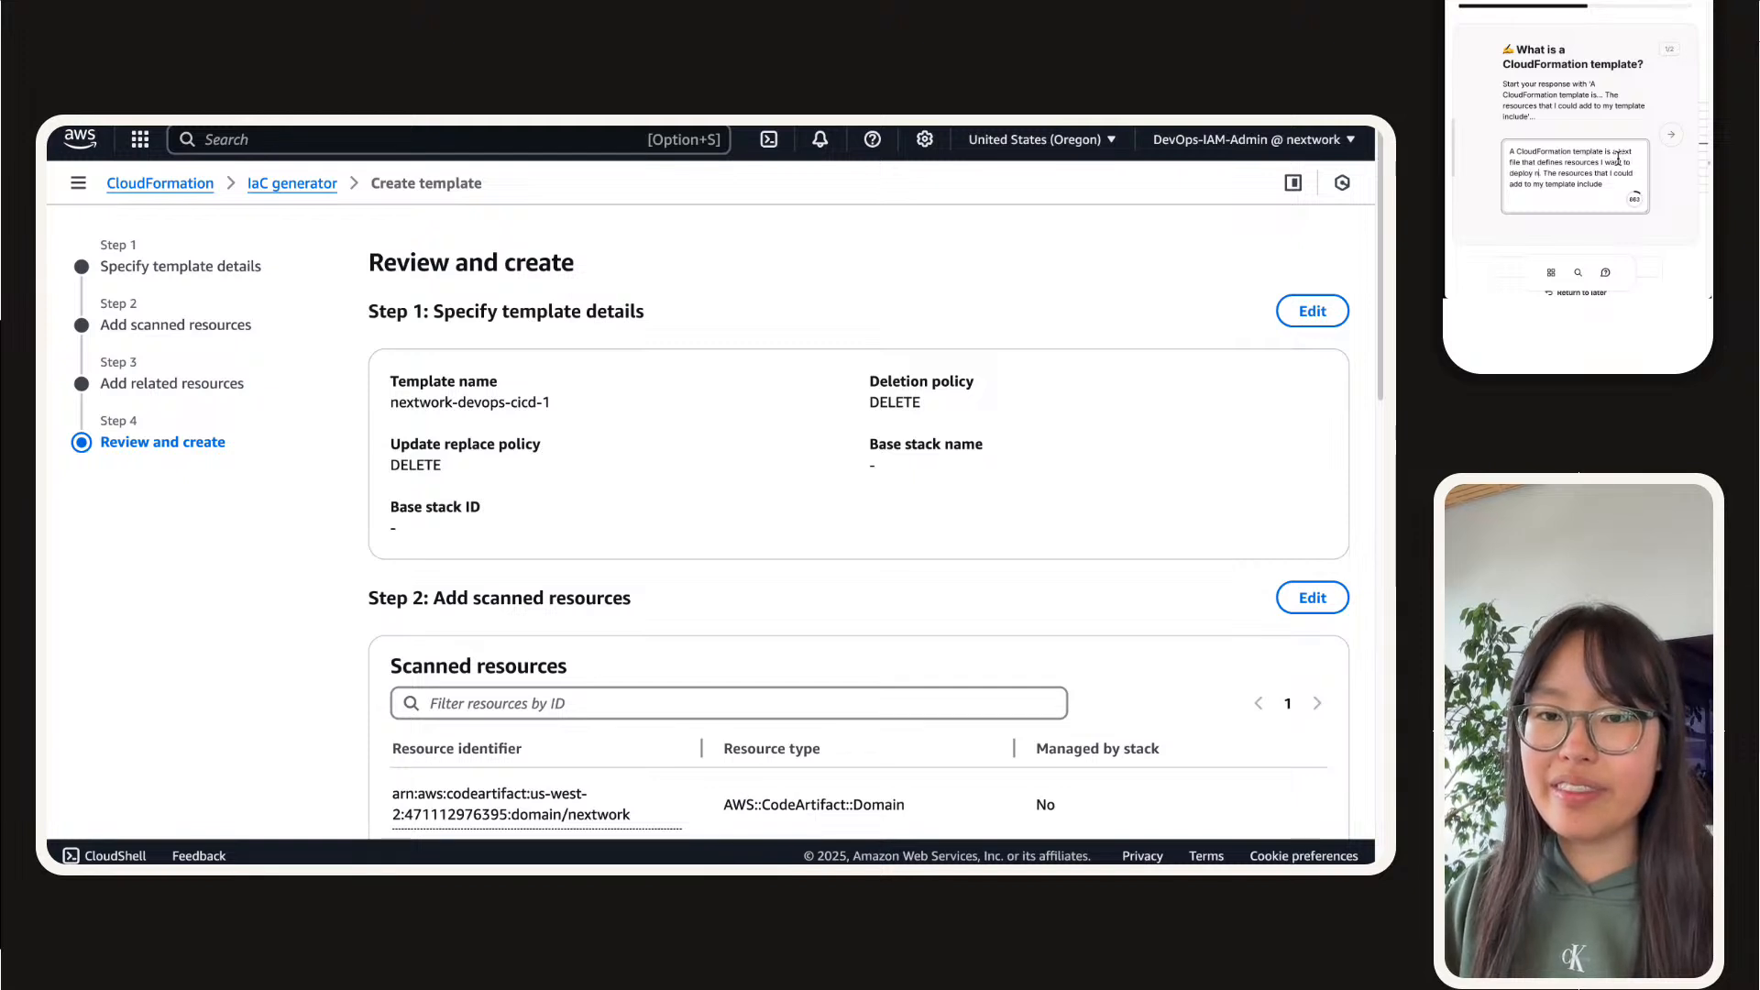
text( inside)
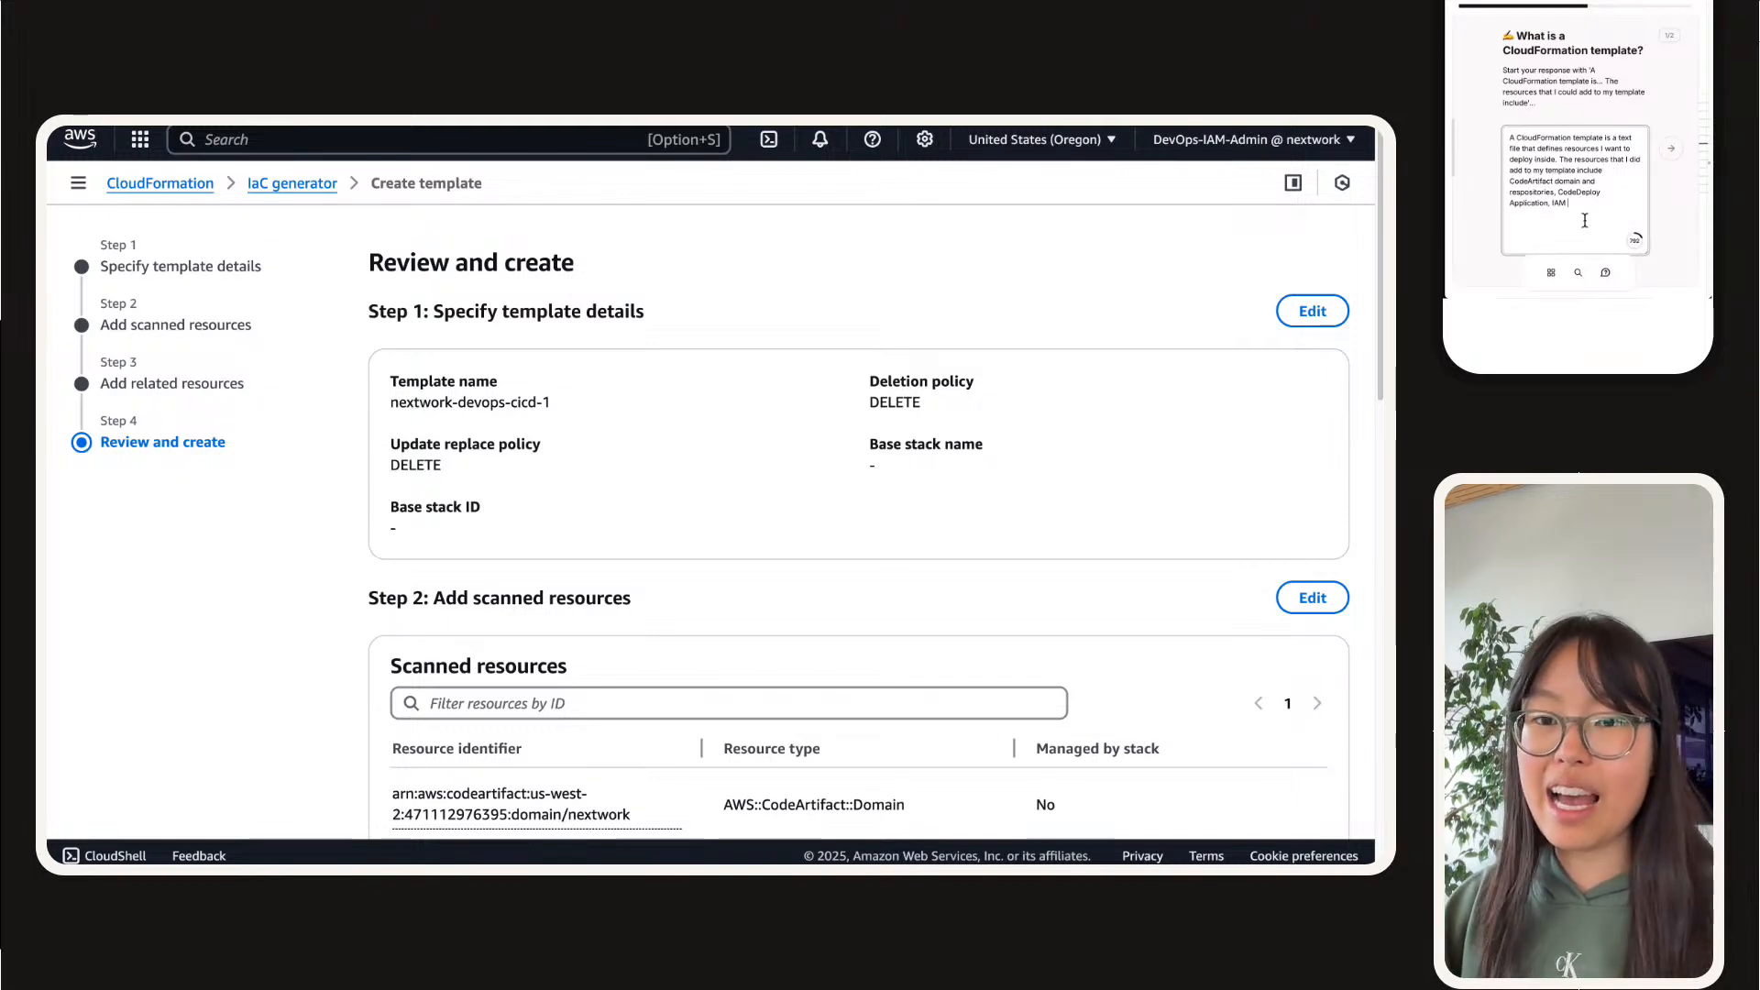
text(IAM roles and policies, and S3 bucket.)
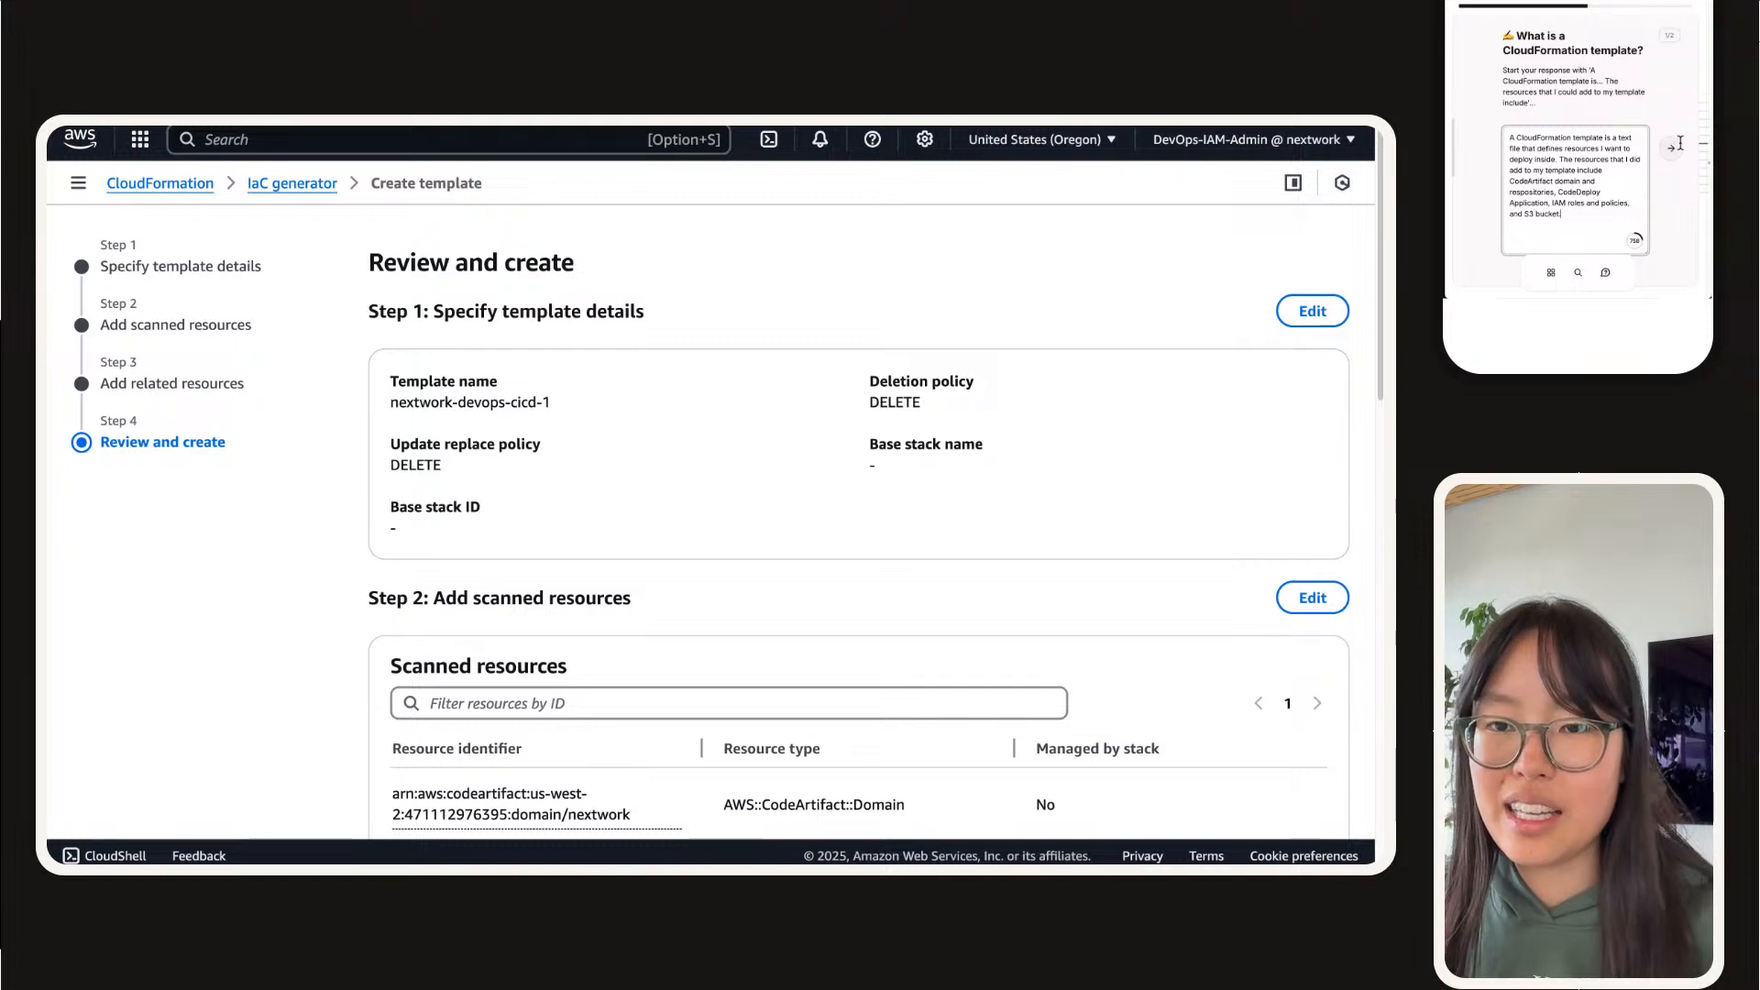
click(1670, 148)
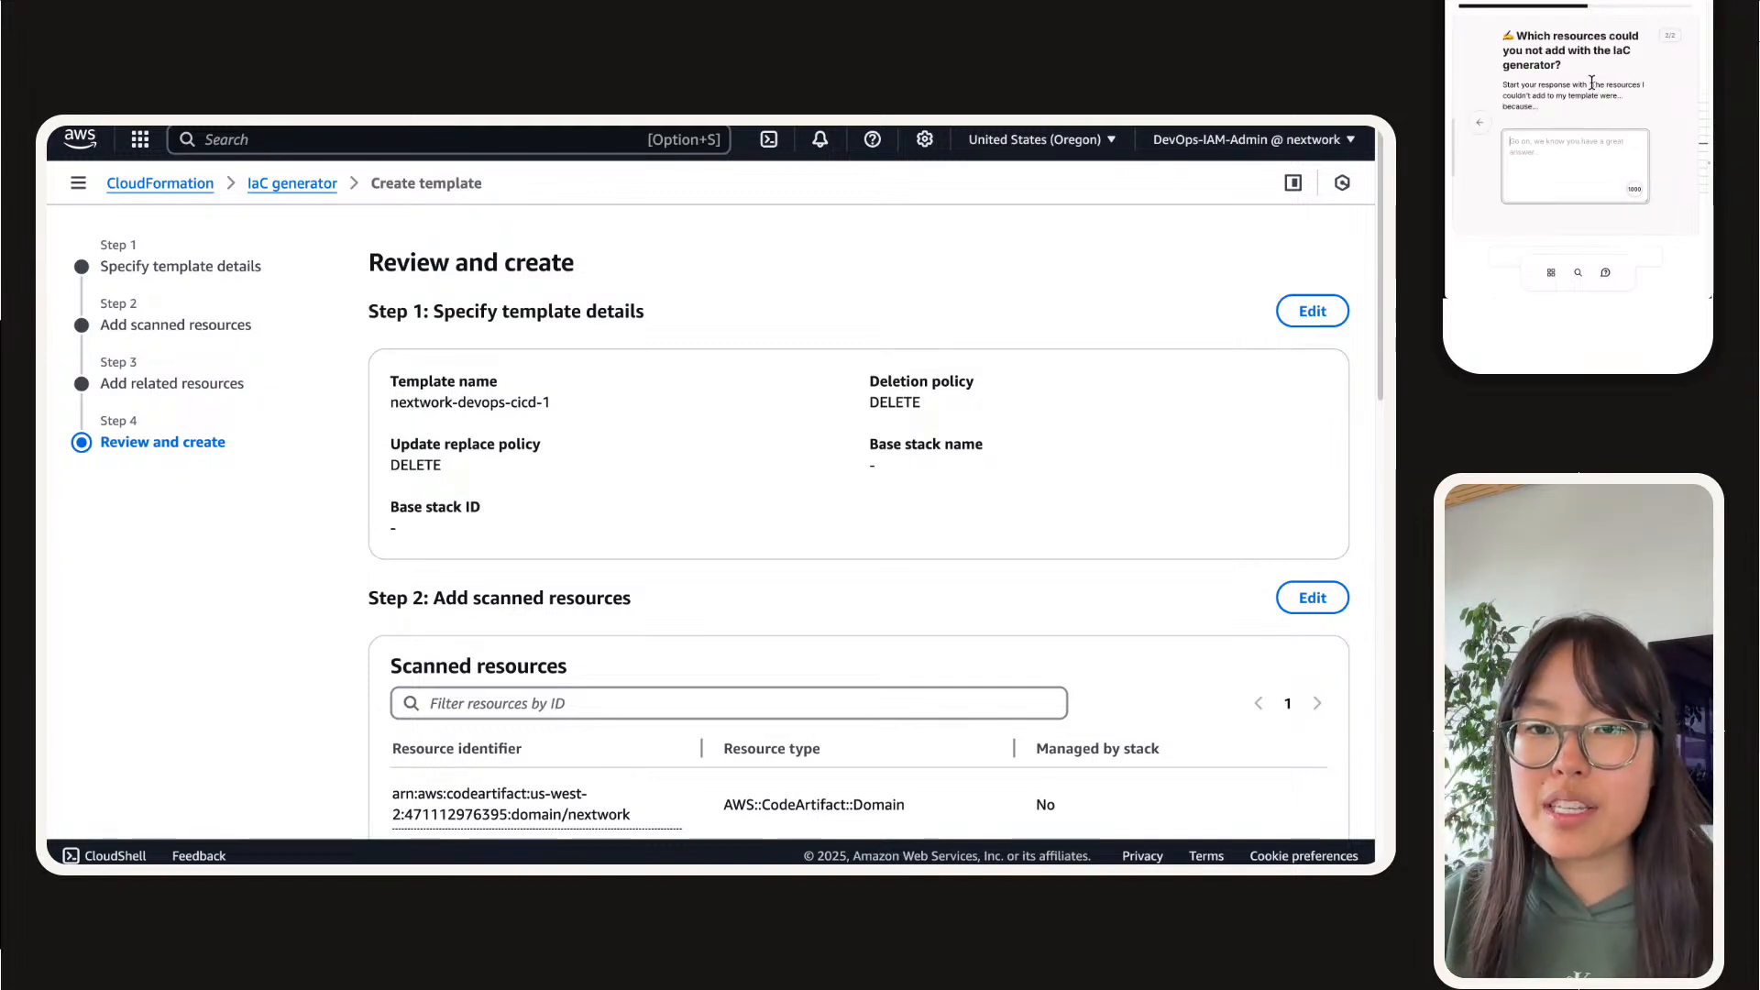
Step: Begin the second answer with the suggested starter, naming CodeBuild projects and the CodeDeploy deployment group as resources that couldn't be added
drag(1592, 84, 1573, 94)
click(1568, 148)
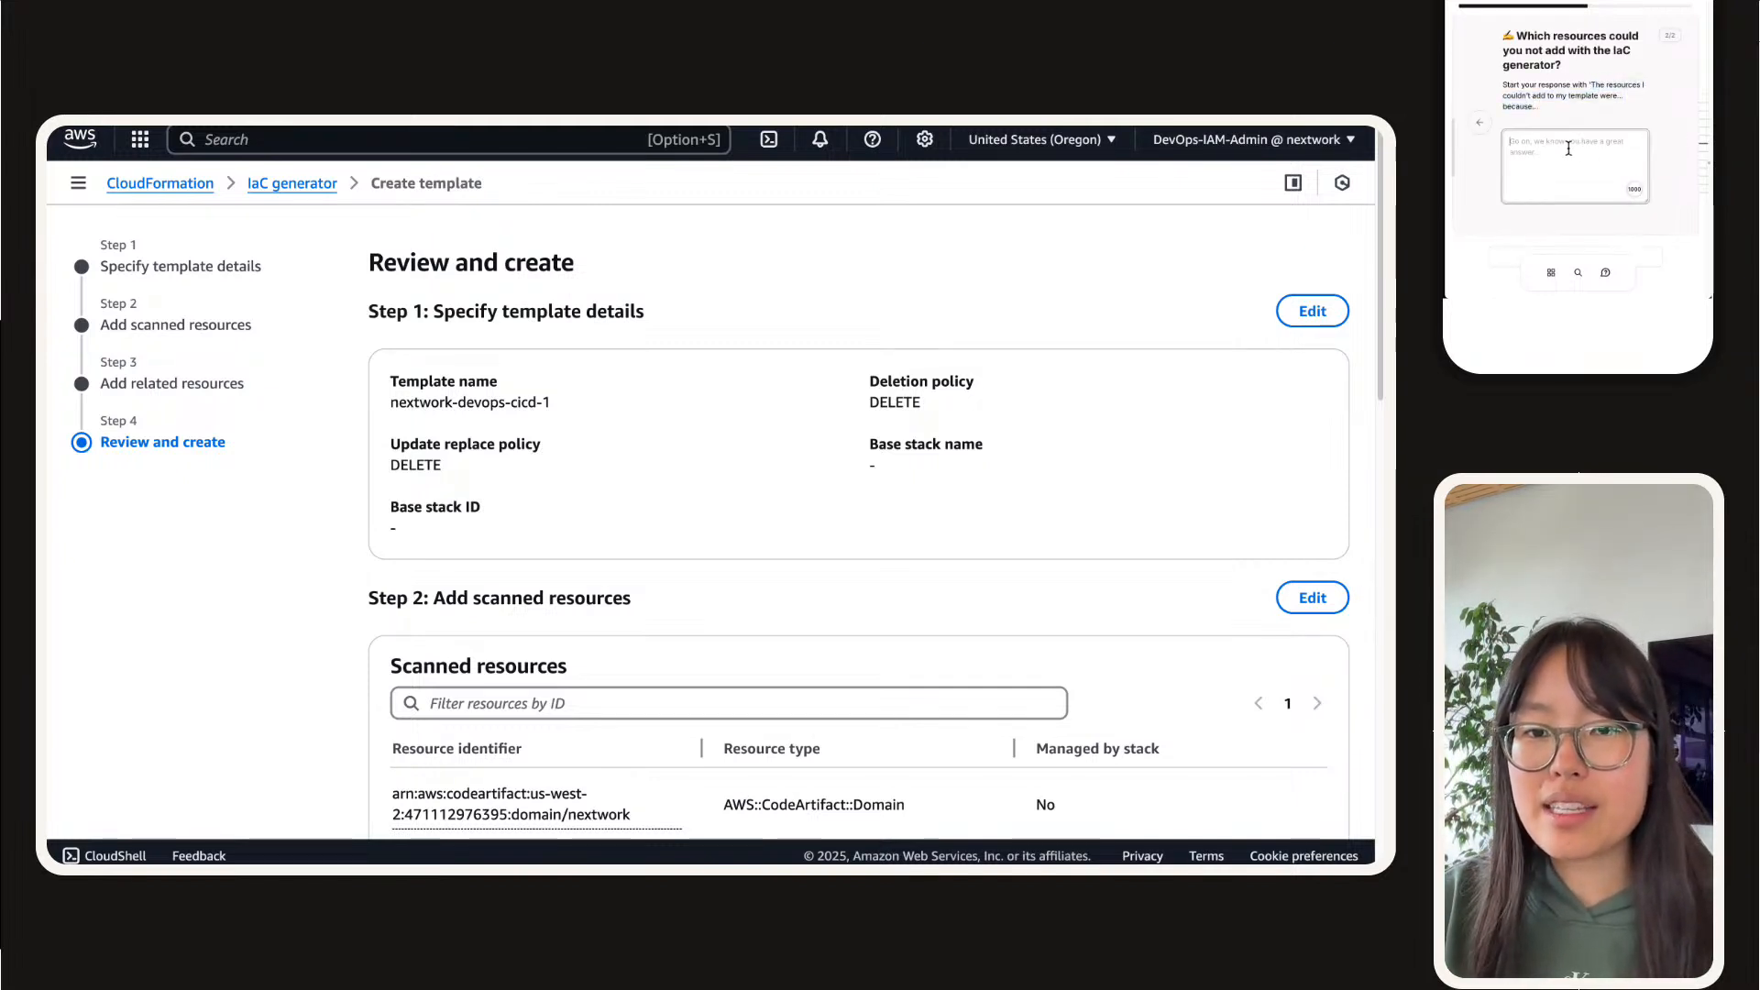
text(The resources I couldn't add to my template were... because.)
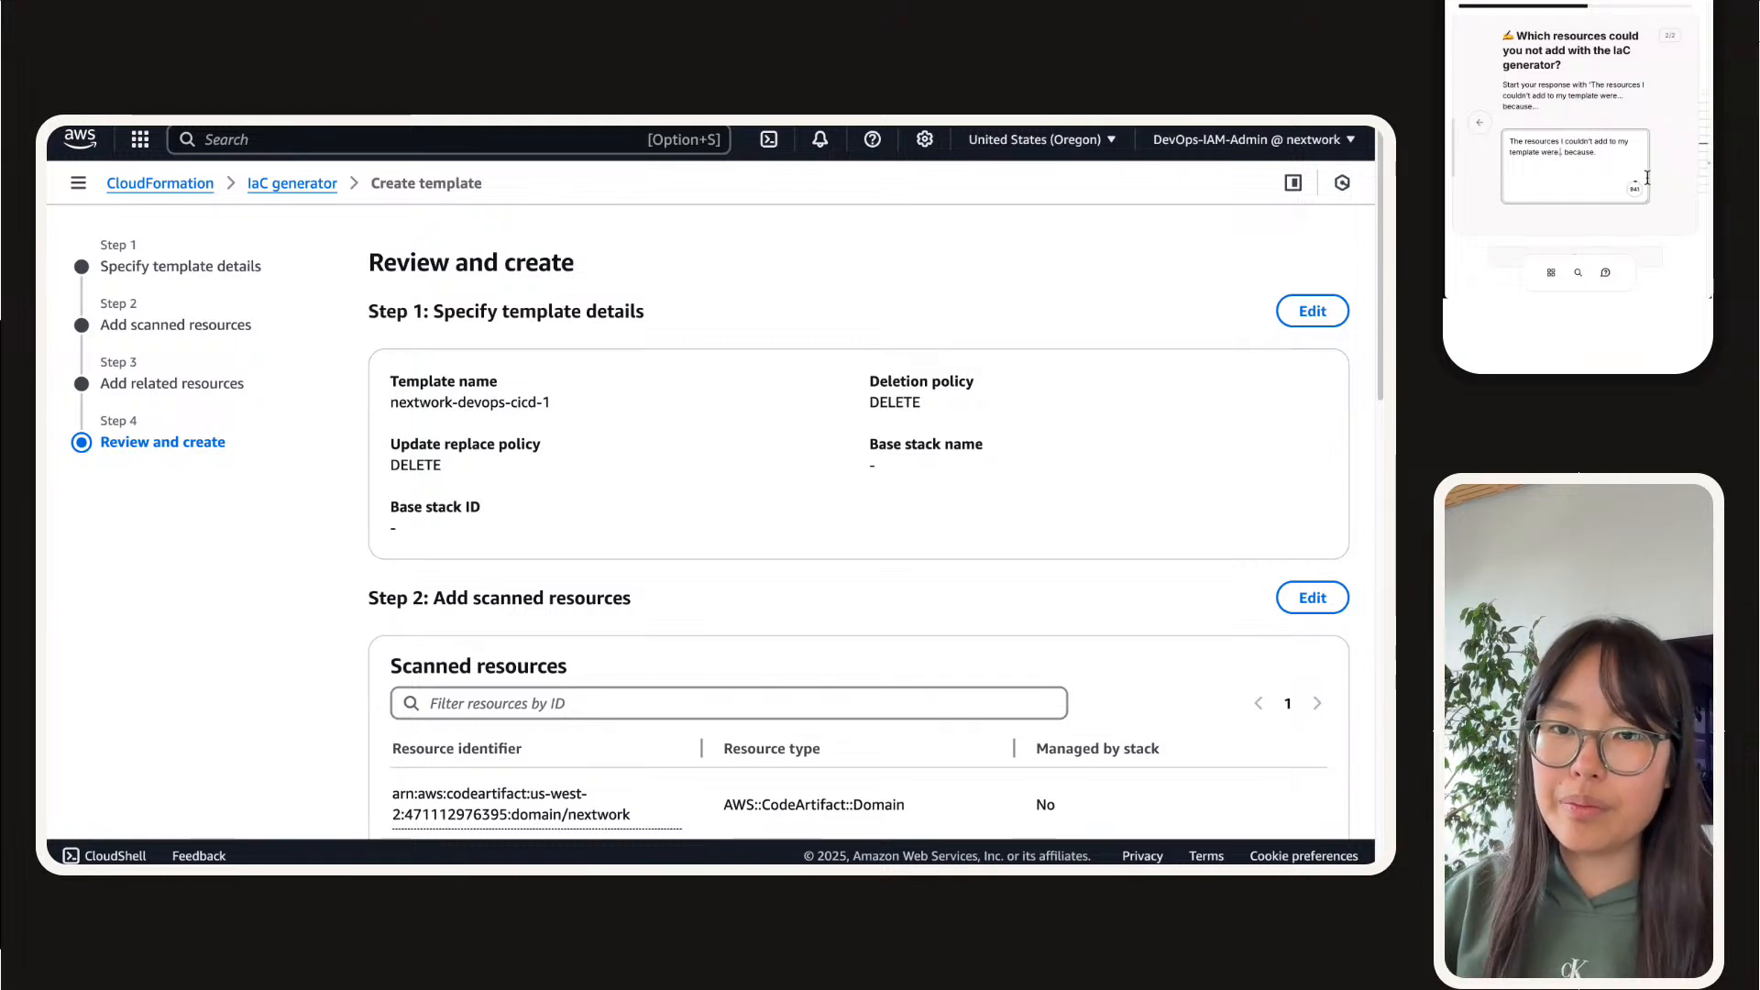
text(CodeBuild,)
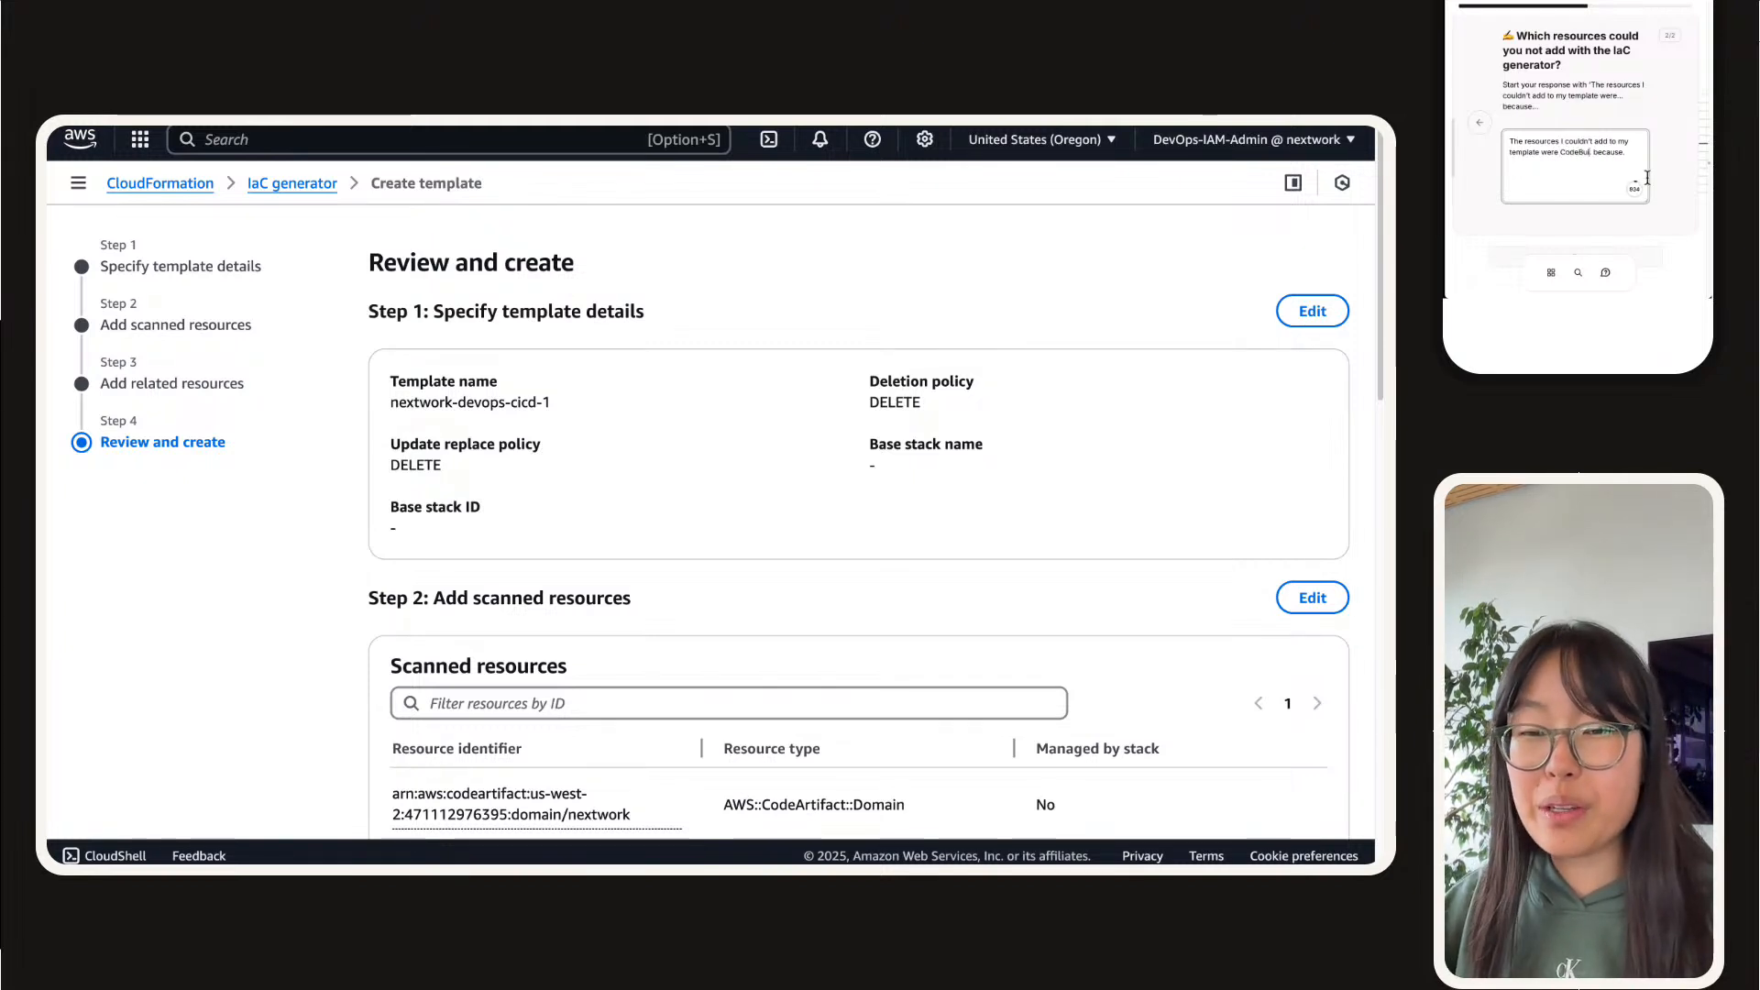
key(BackSpace)
key(BackSpace)
key(BackSpace)
text(ld projec)
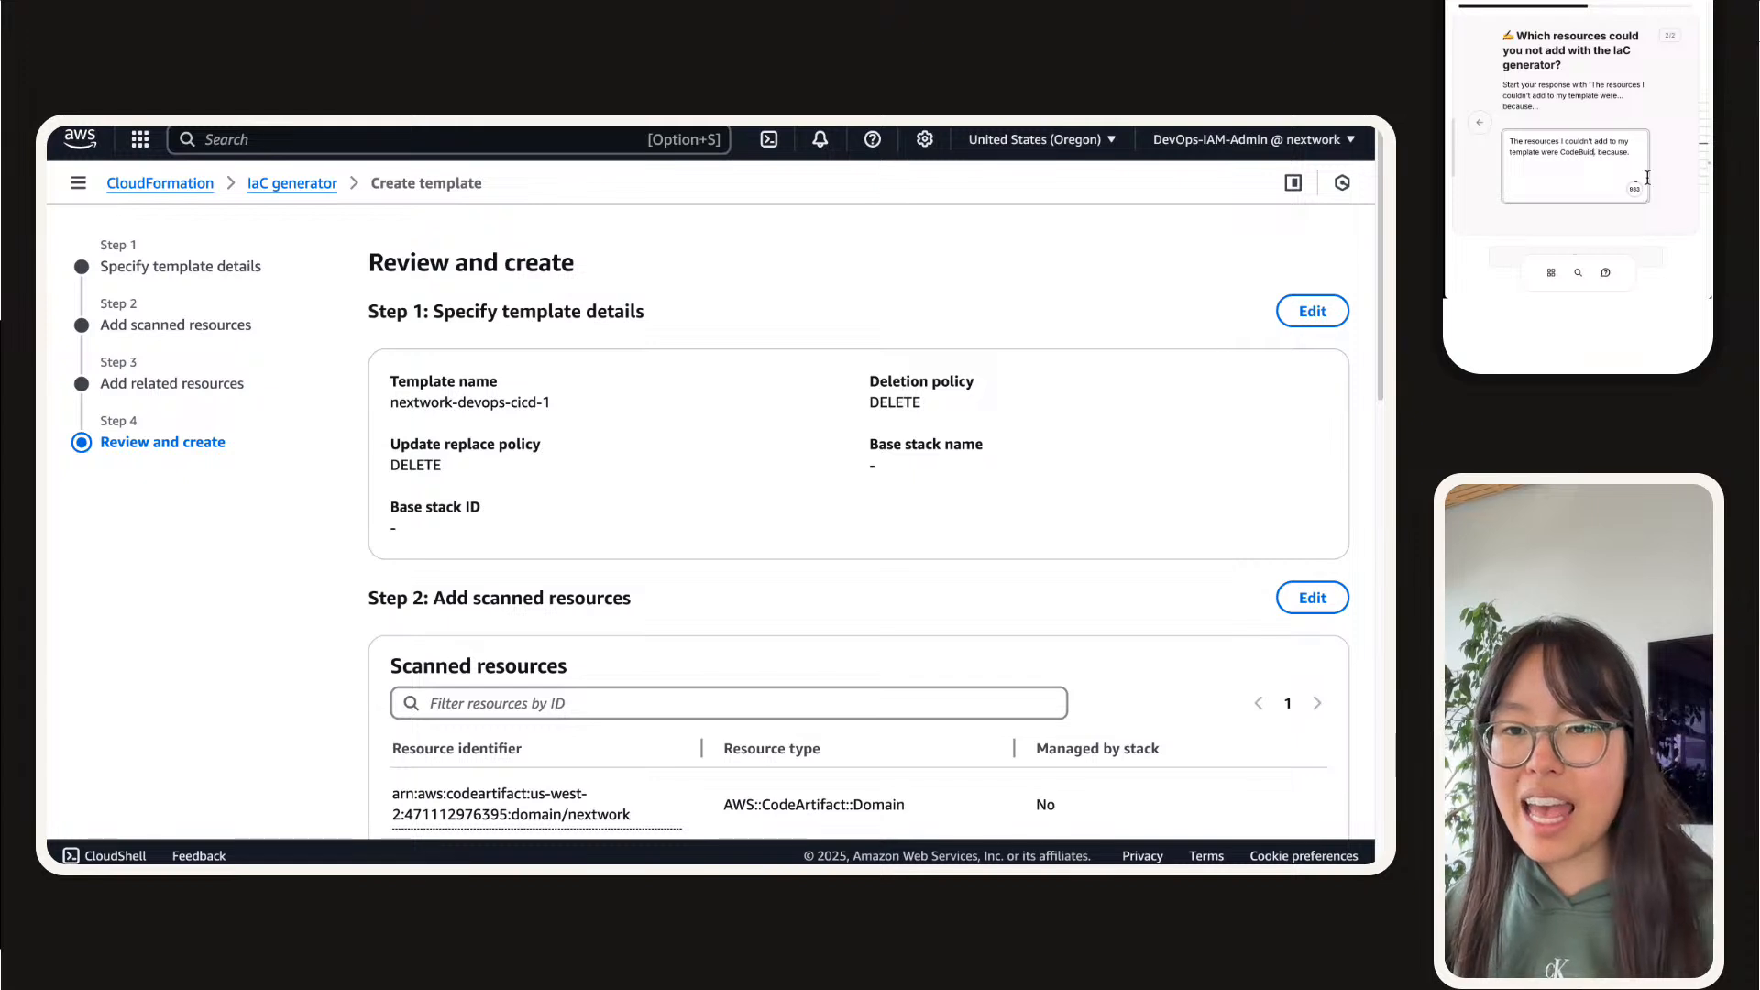
text(ts an )
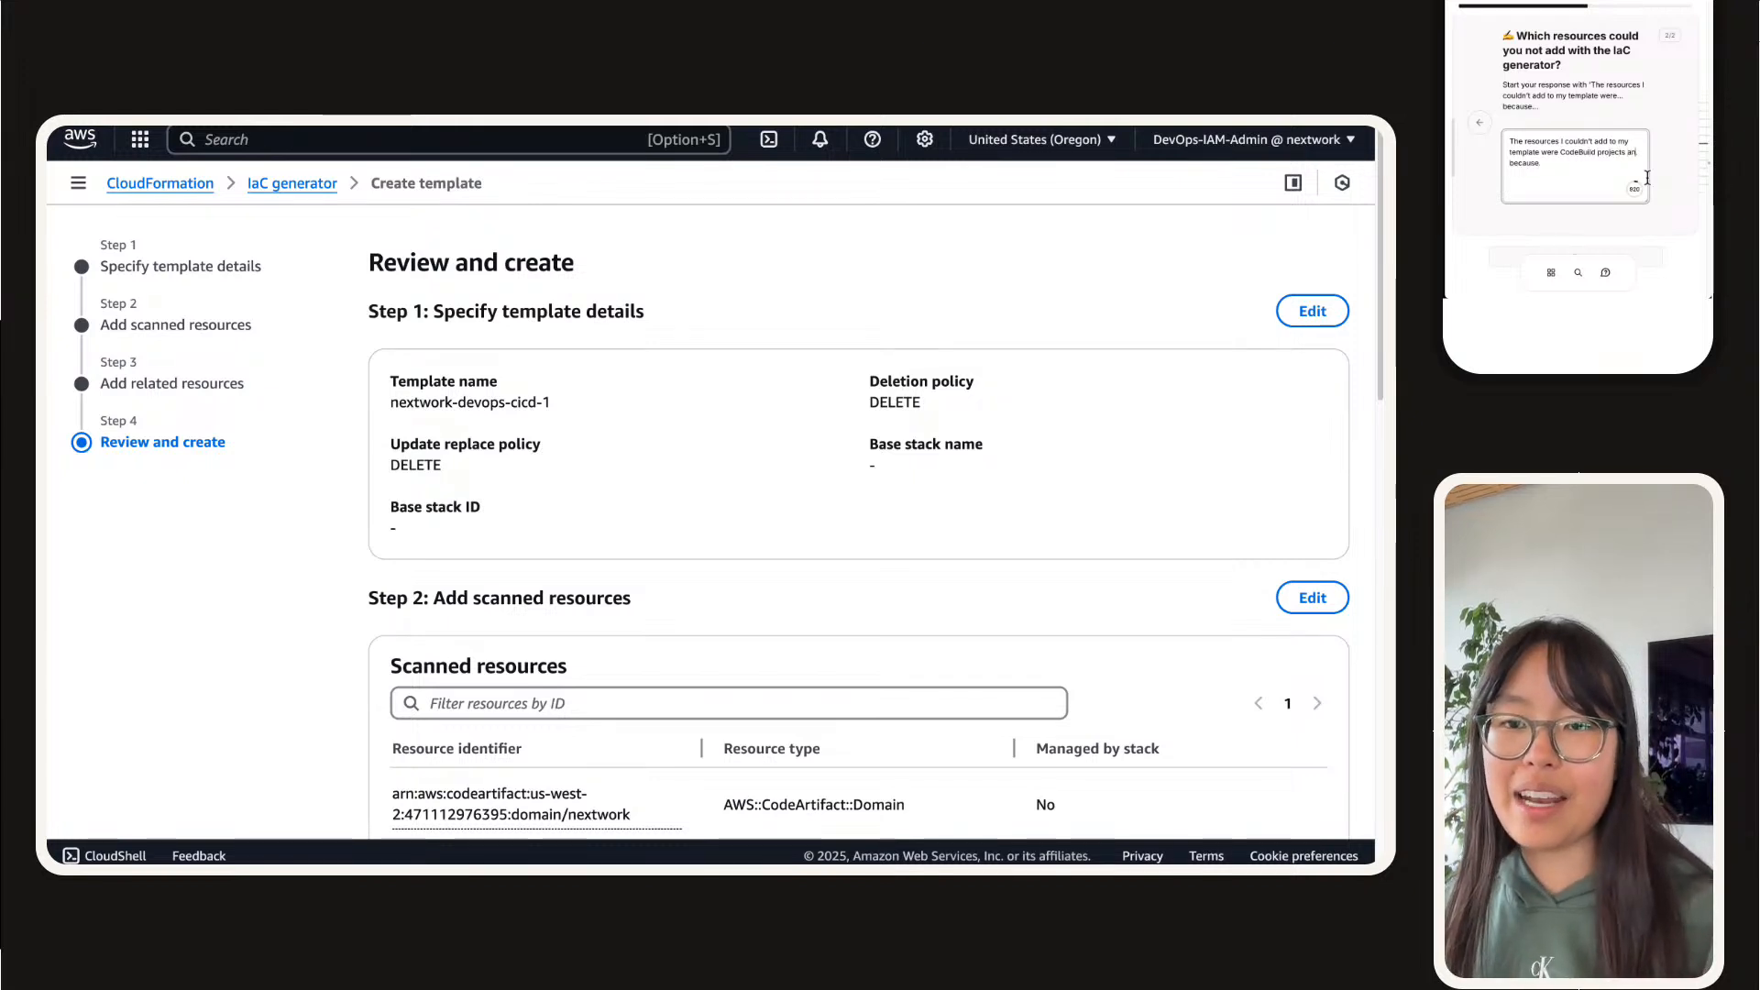
text(d CodeDeploy)
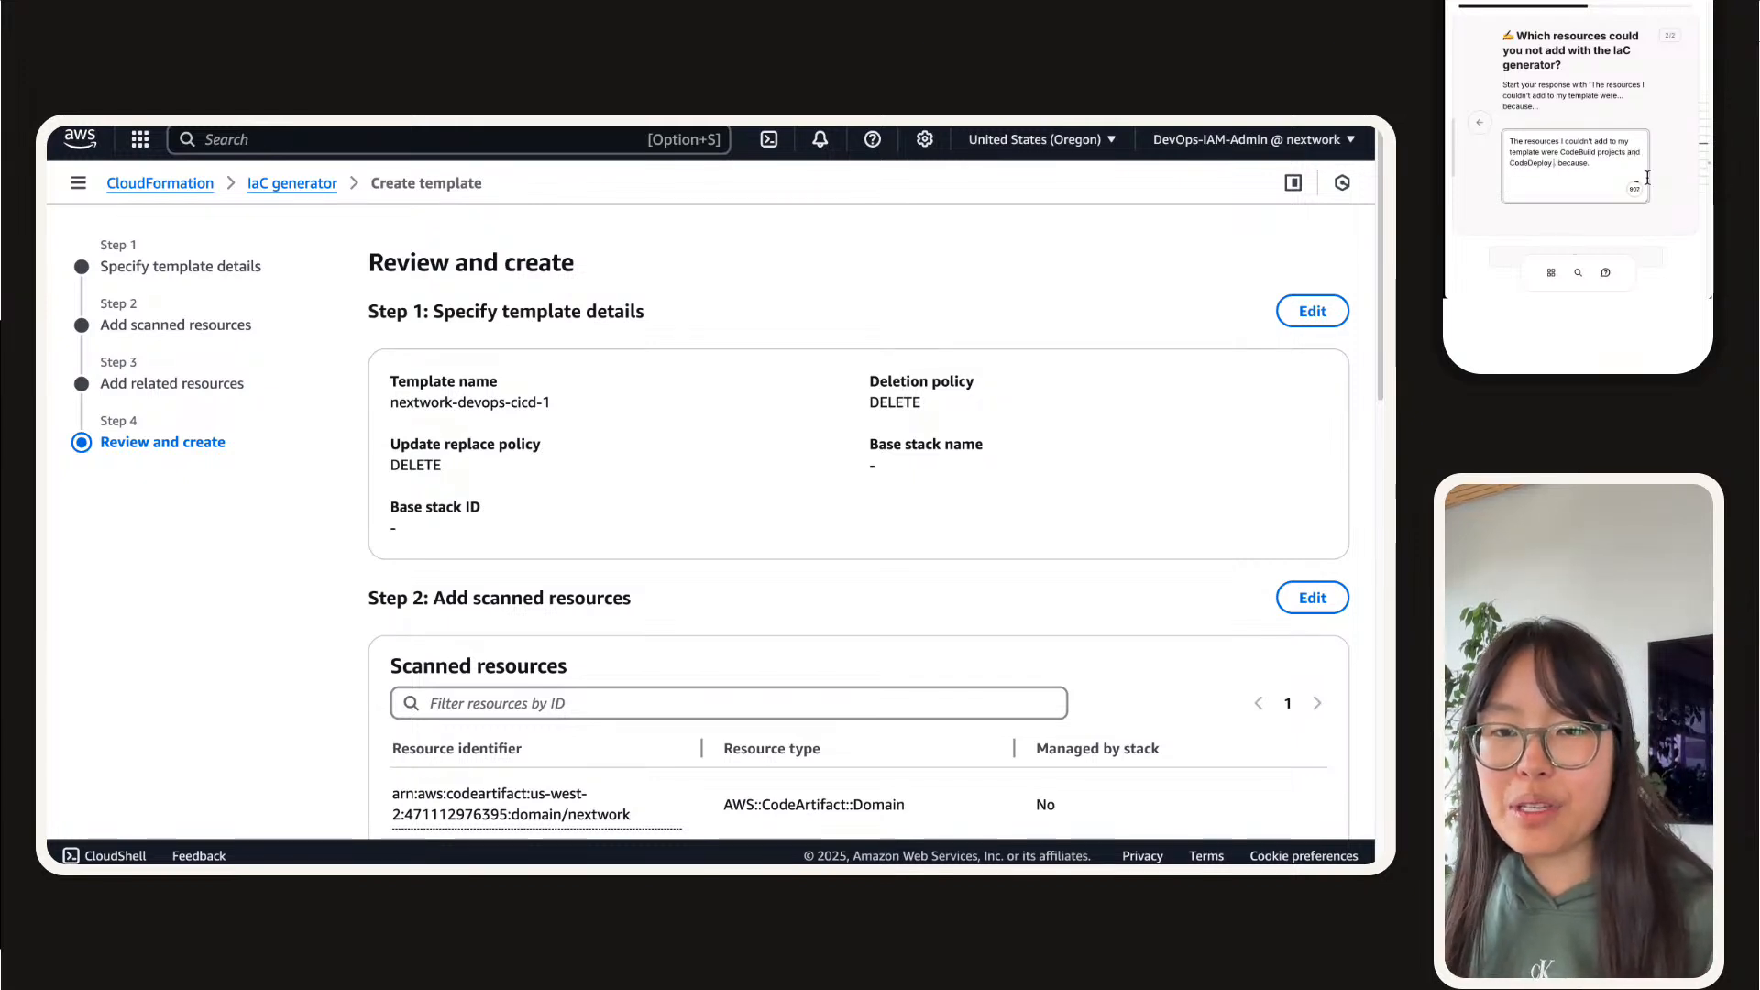
text( deployment)
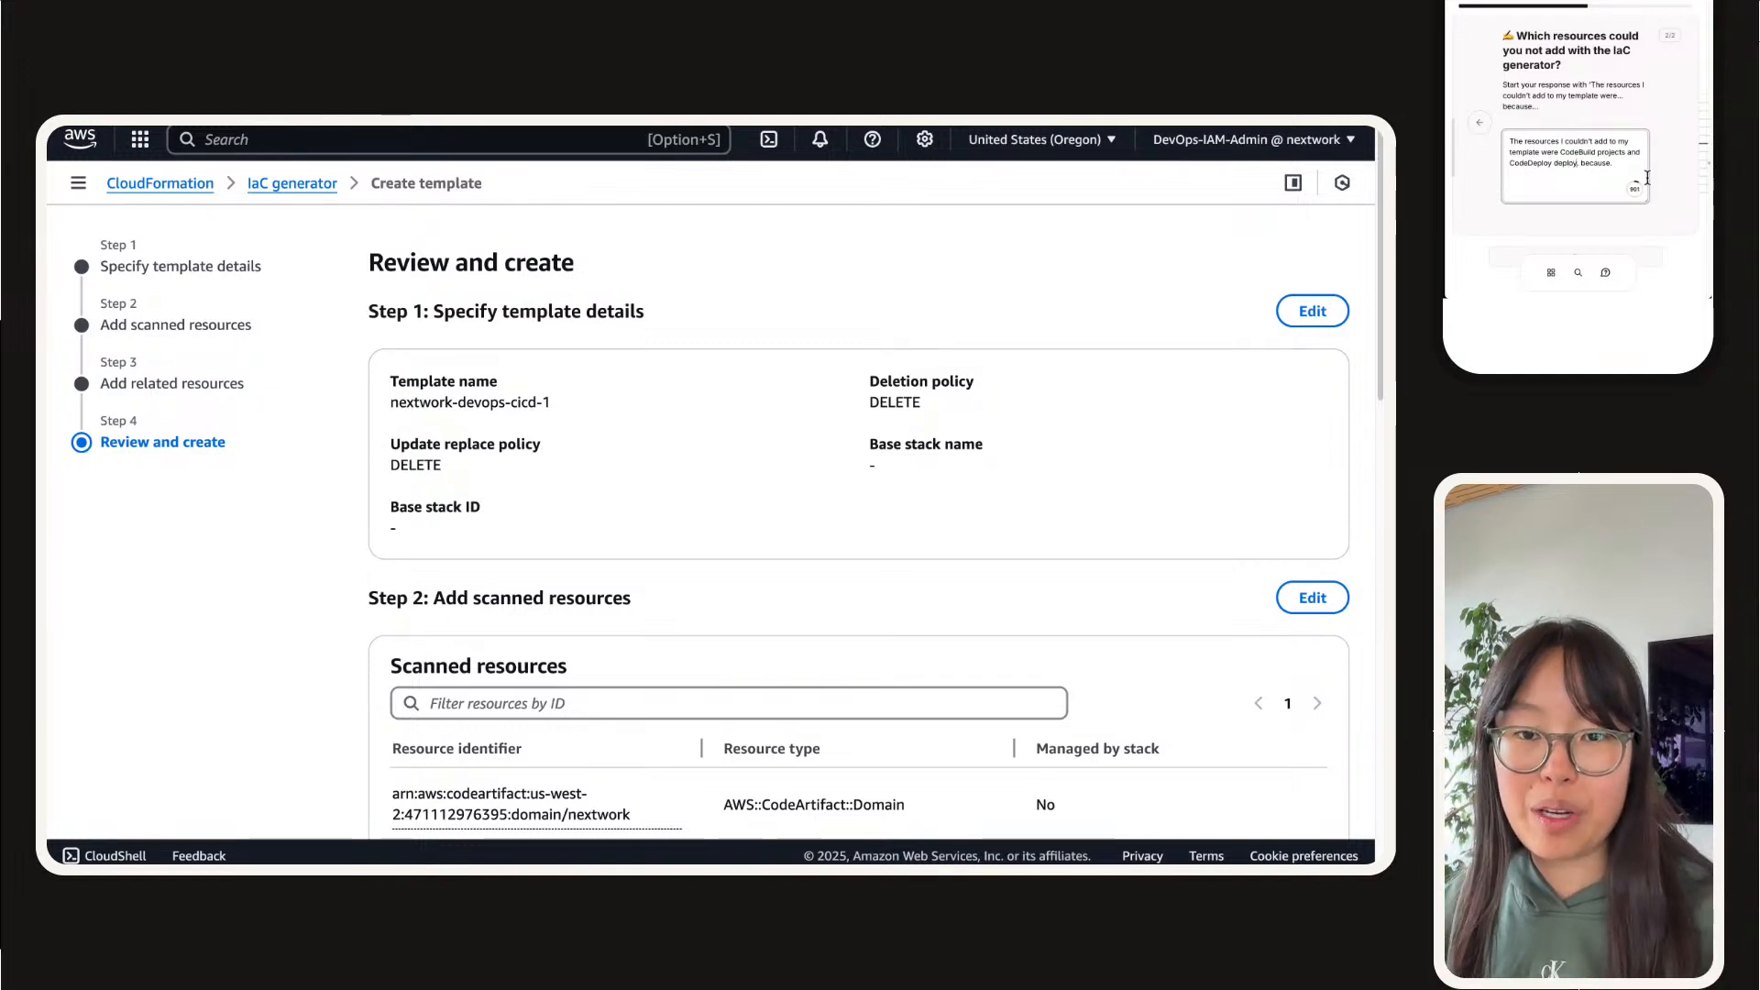
text( group)
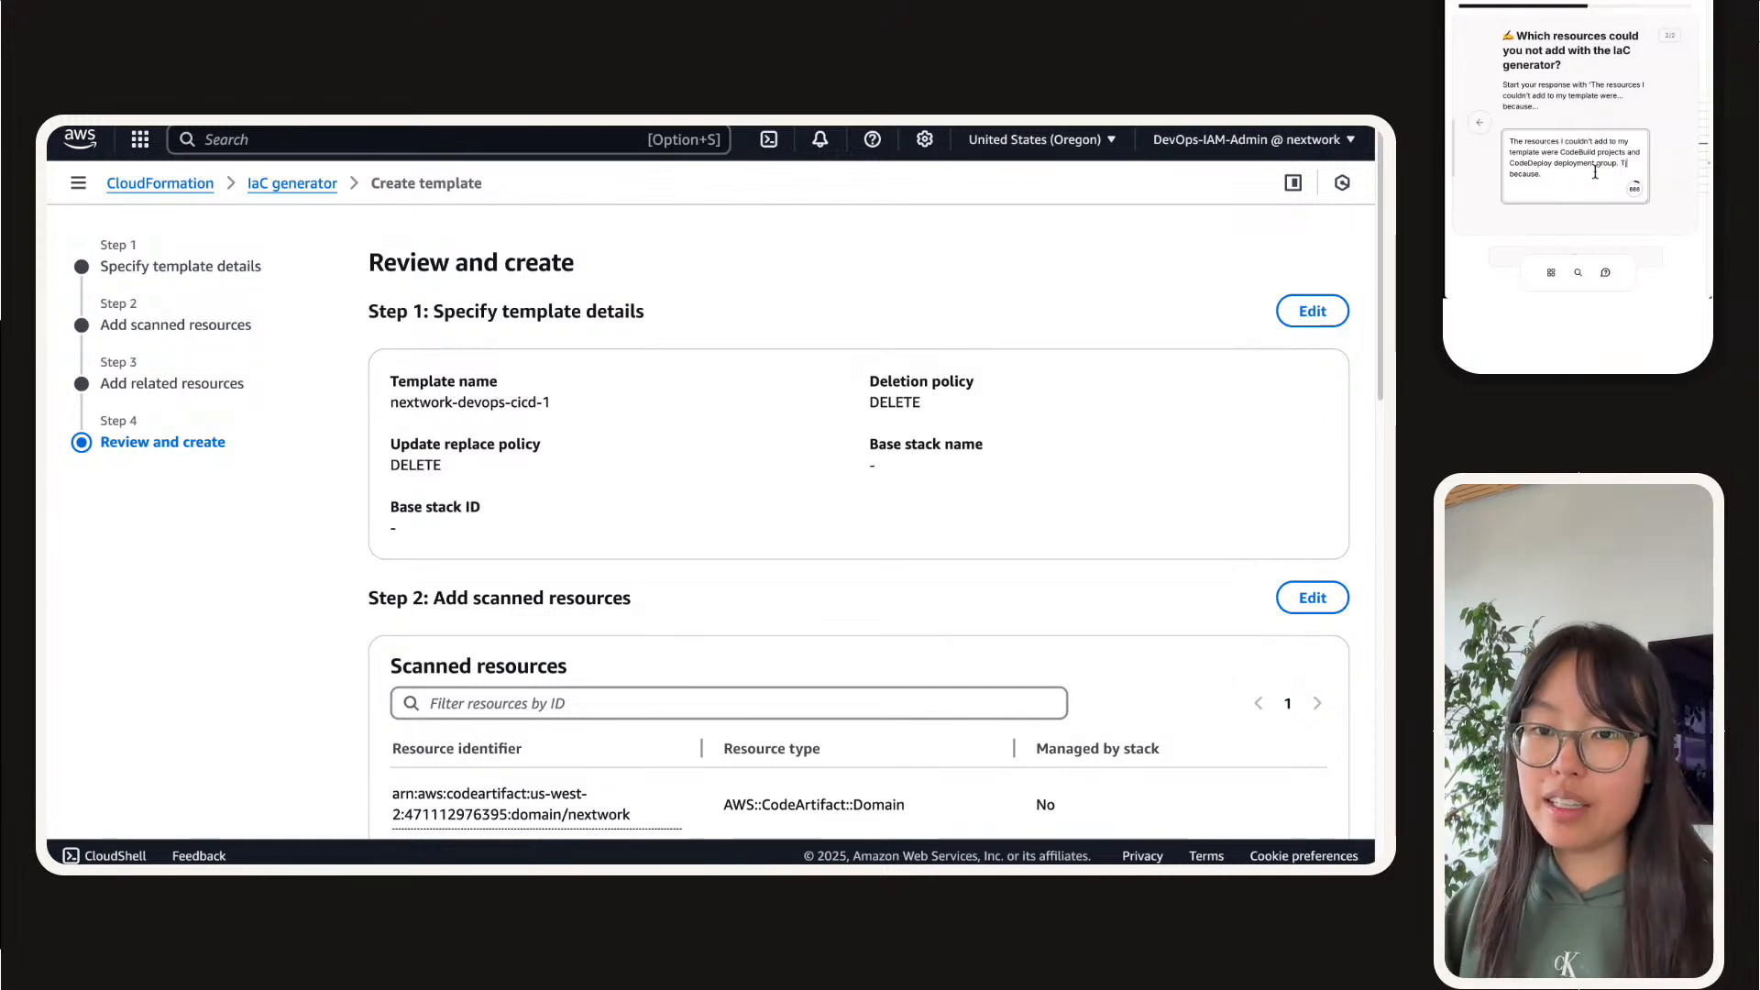
Step: Add the reason that both resources are quite complicated in nature, i.e. there are lots of settings we'll need to configure
text(. This is)
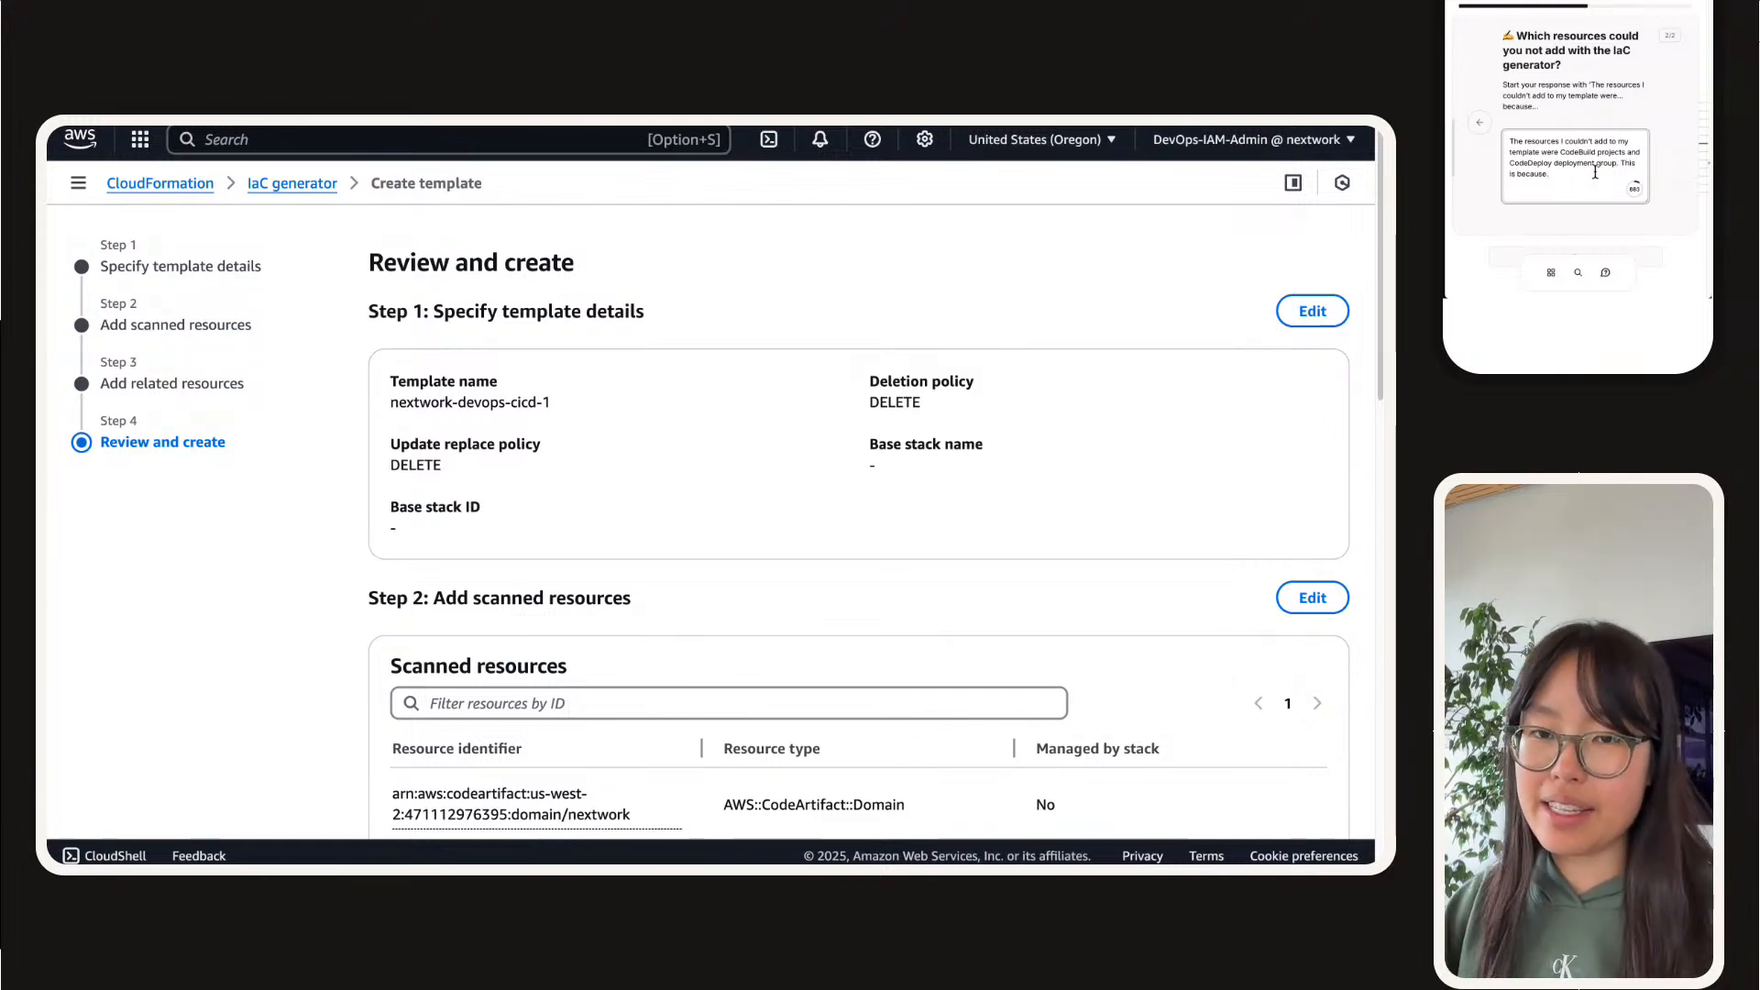
text(btoh)
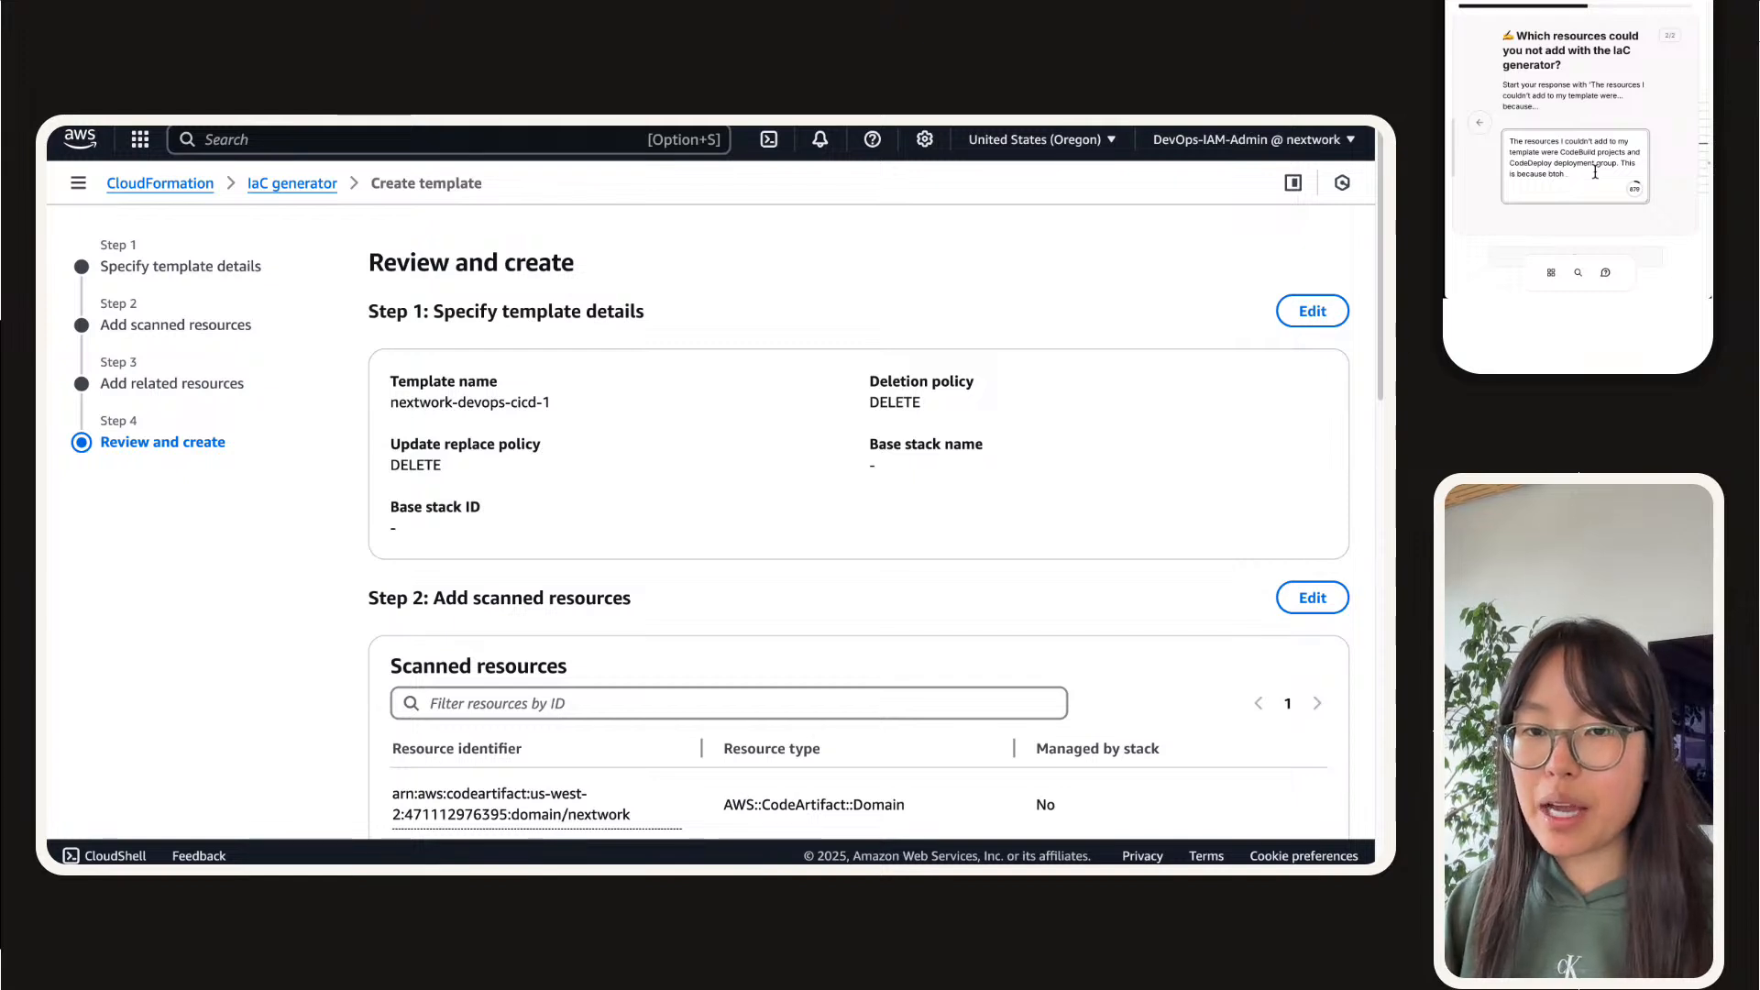
key(BackSpace)
key(BackSpace)
key(BackSpace)
text(oth r)
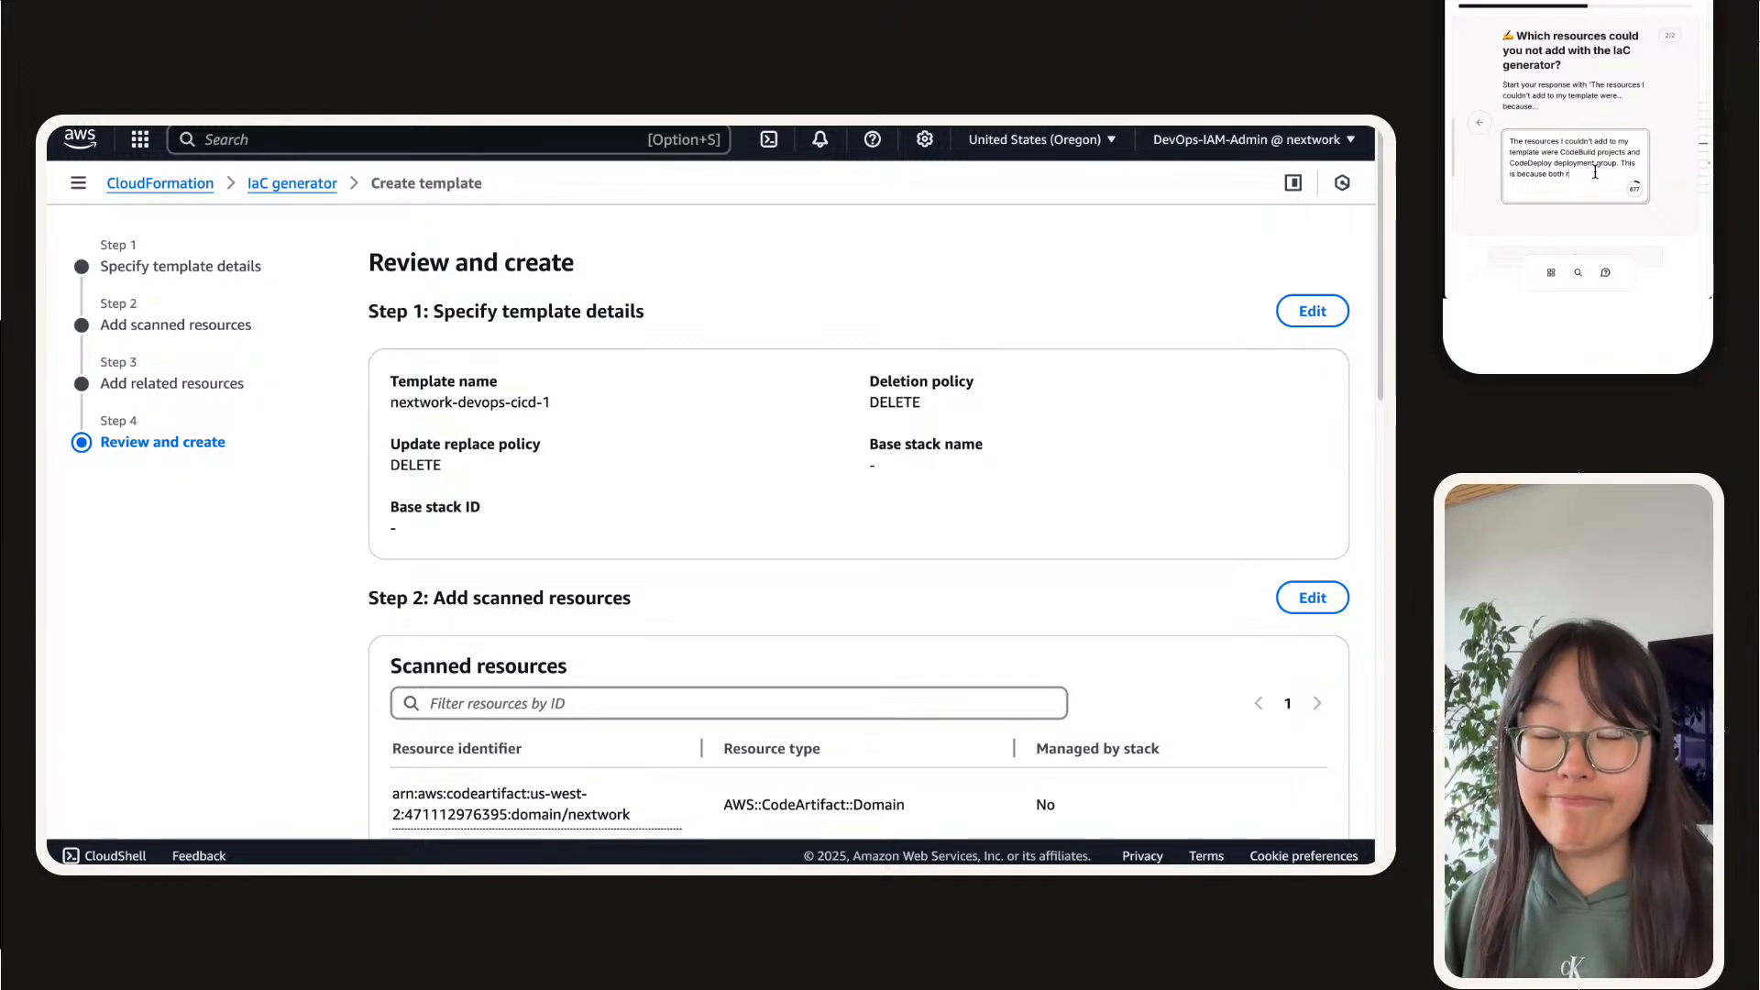
text(esources are quite complicated in nature i.e. t)
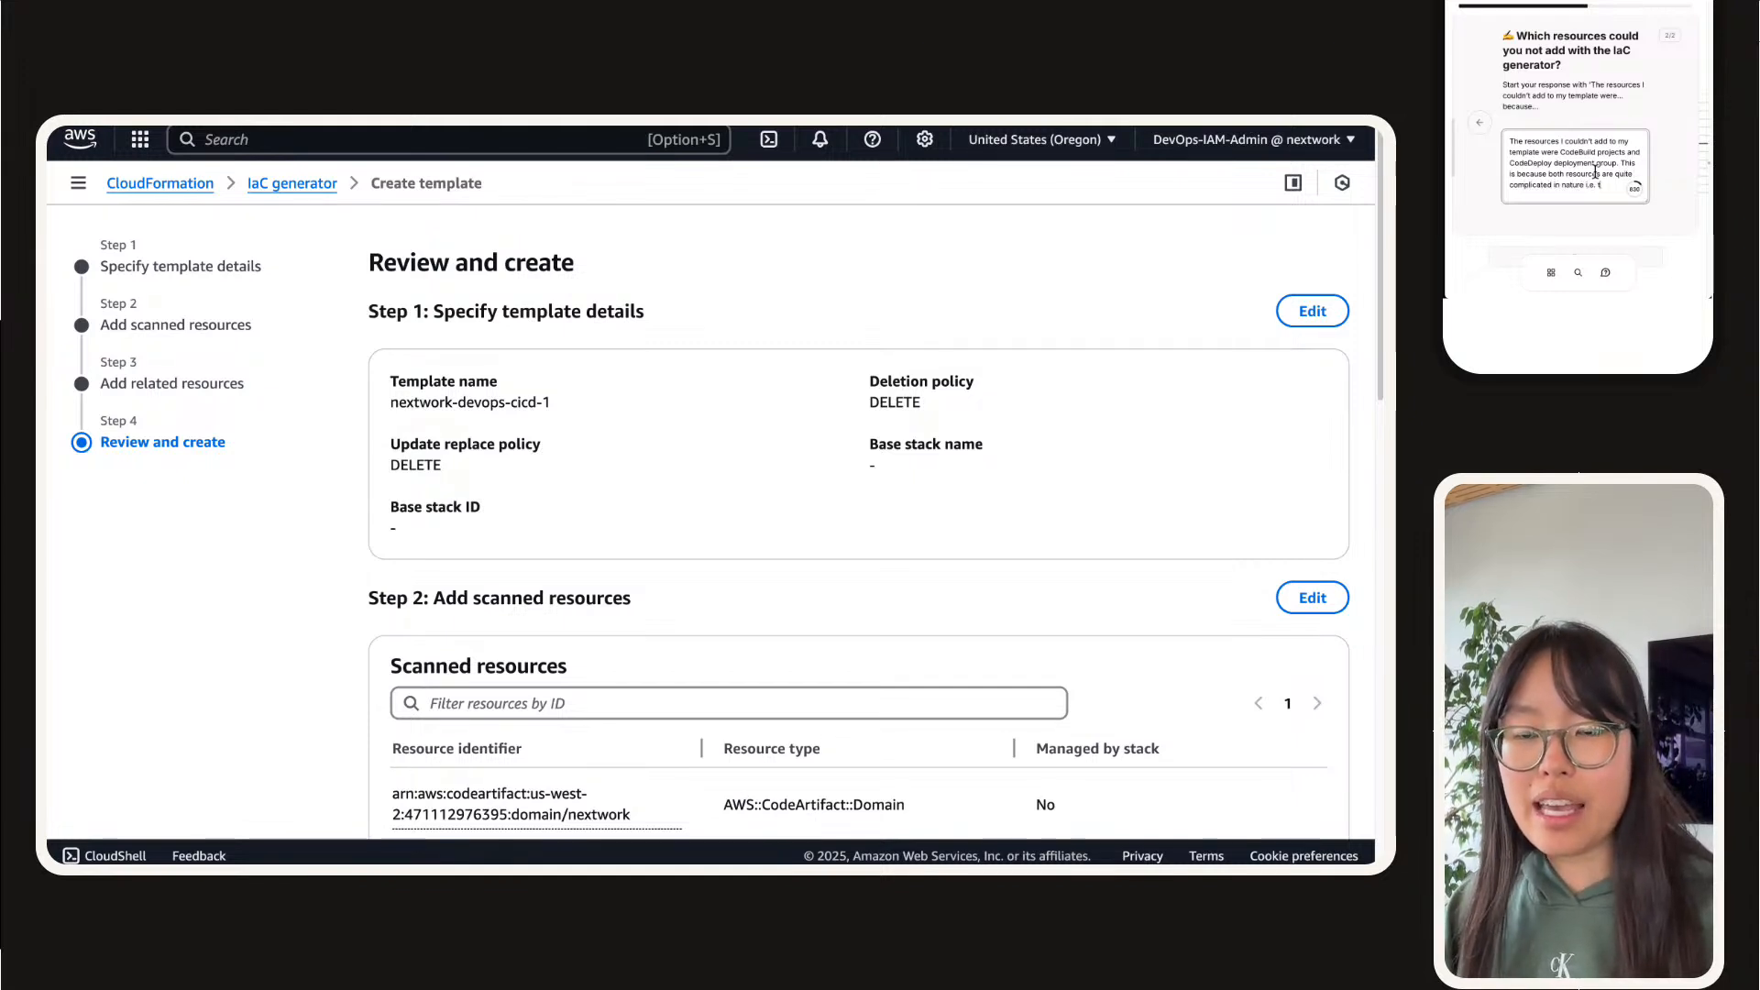
text(here are lots )
text(of )
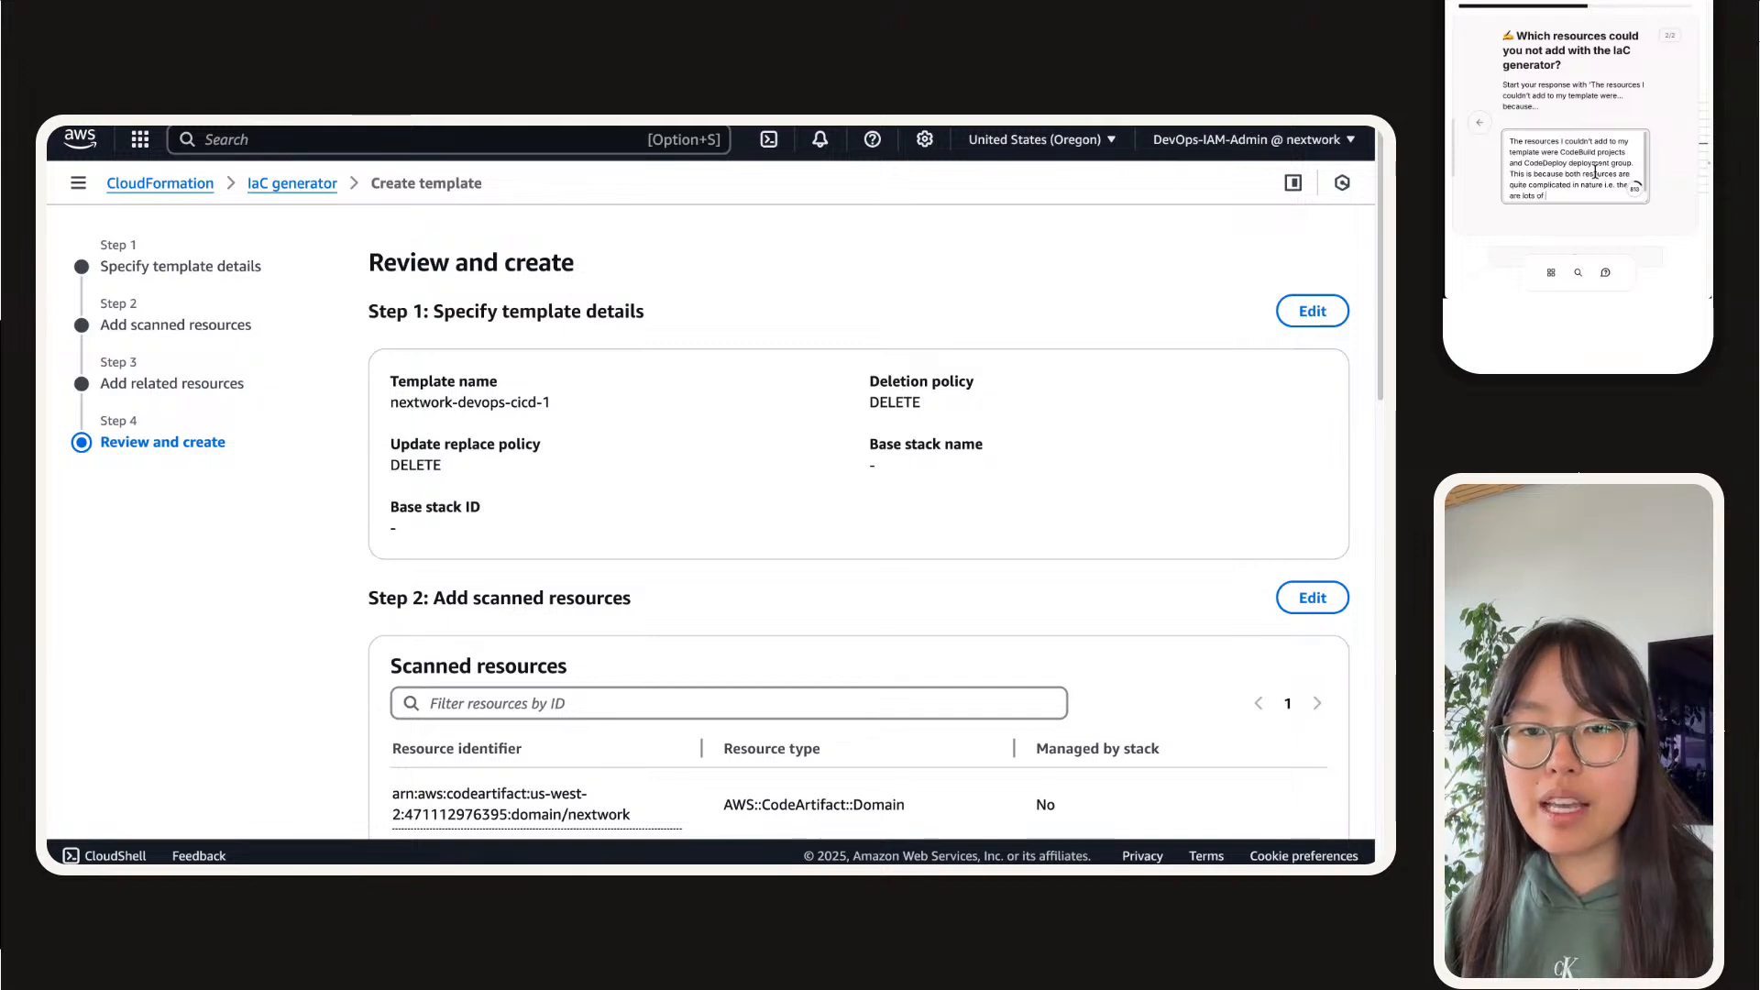
text(settings we'll)
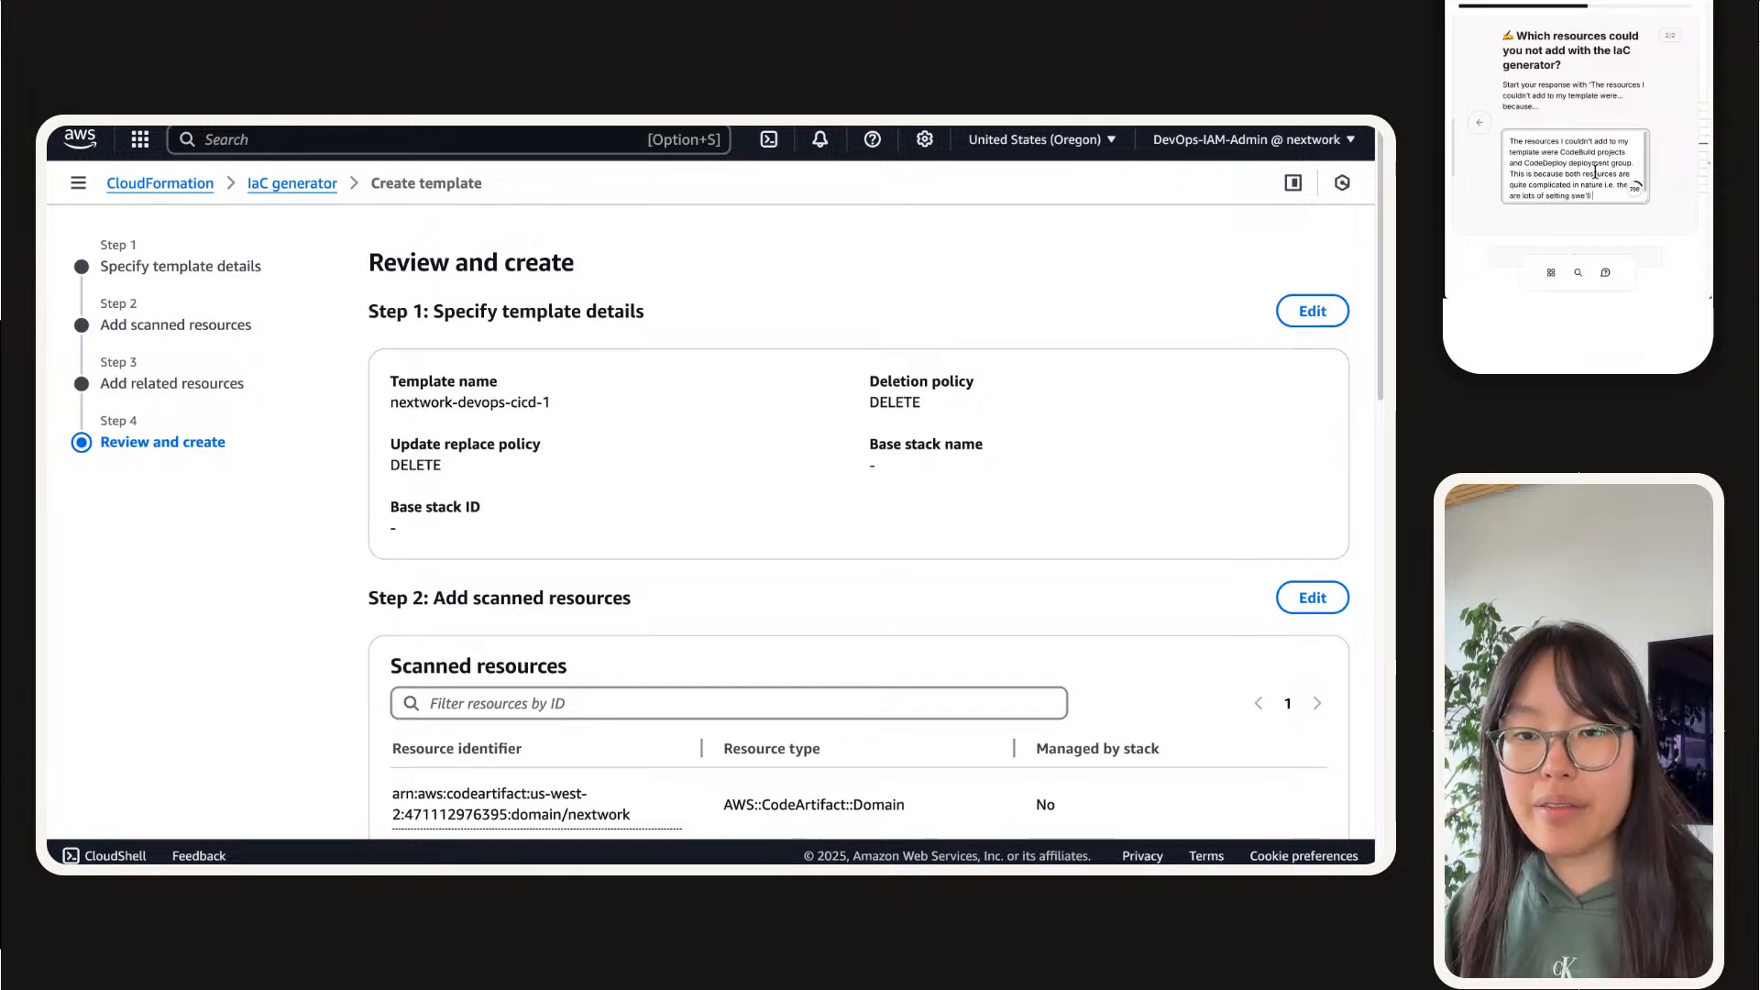
text( ne)
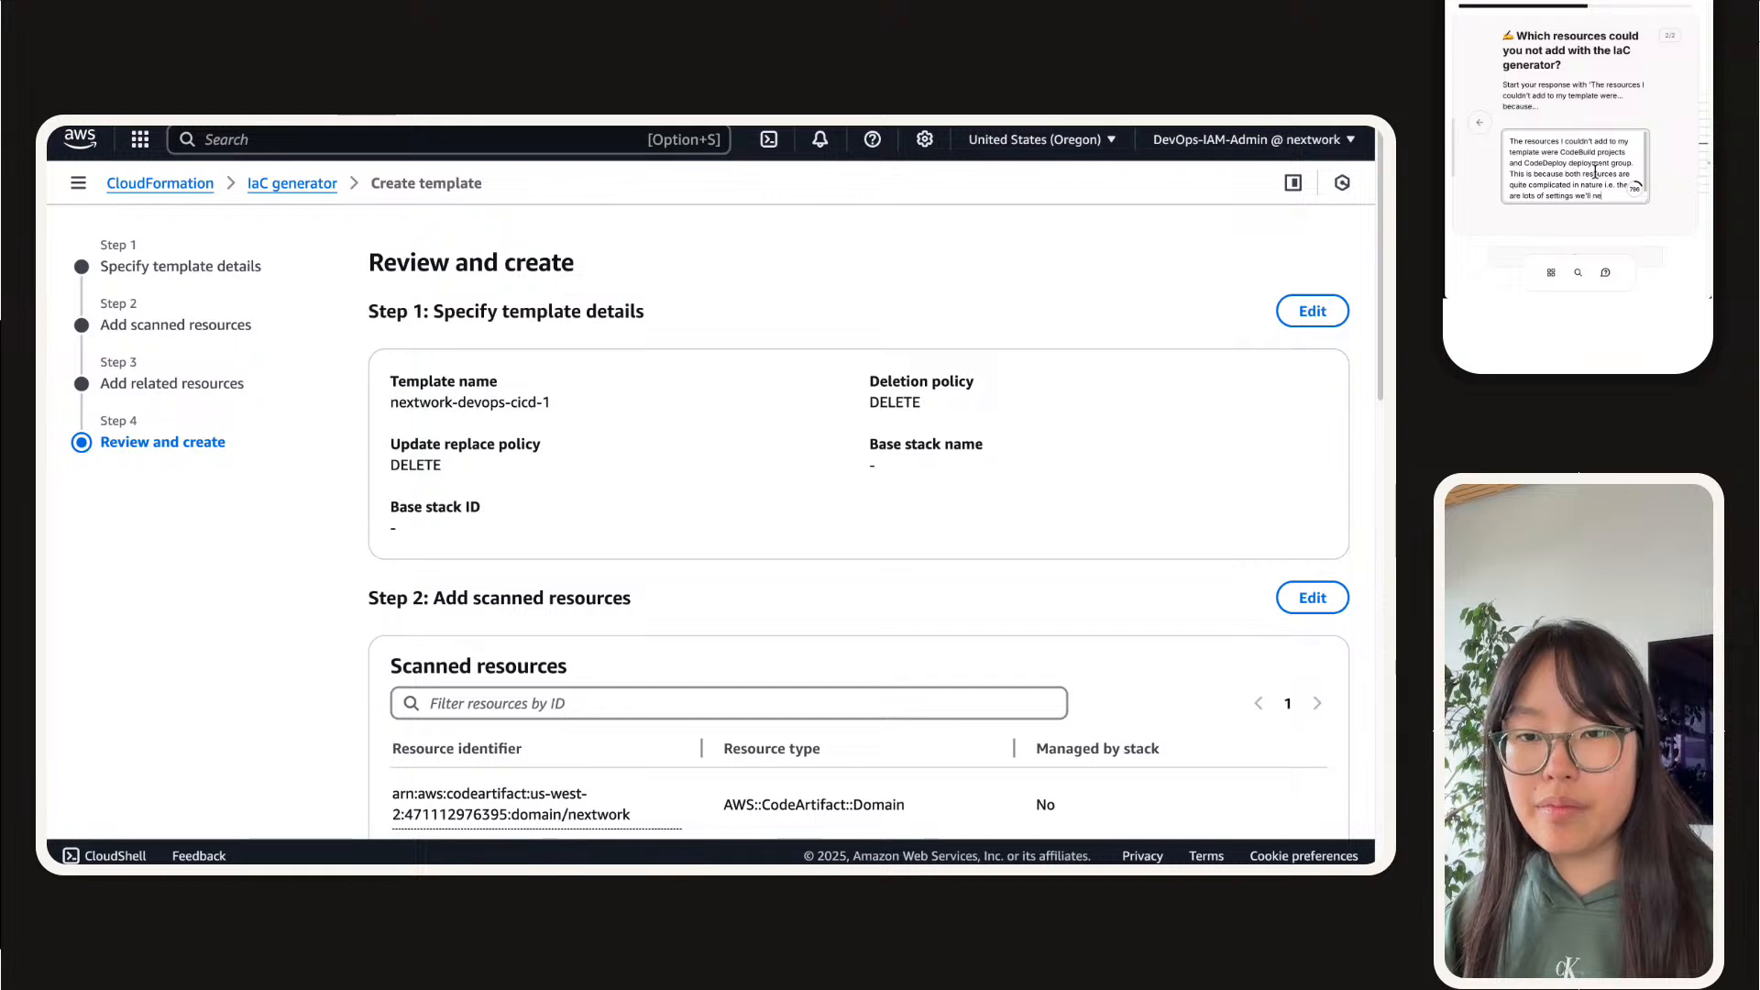
text(ed to confi)
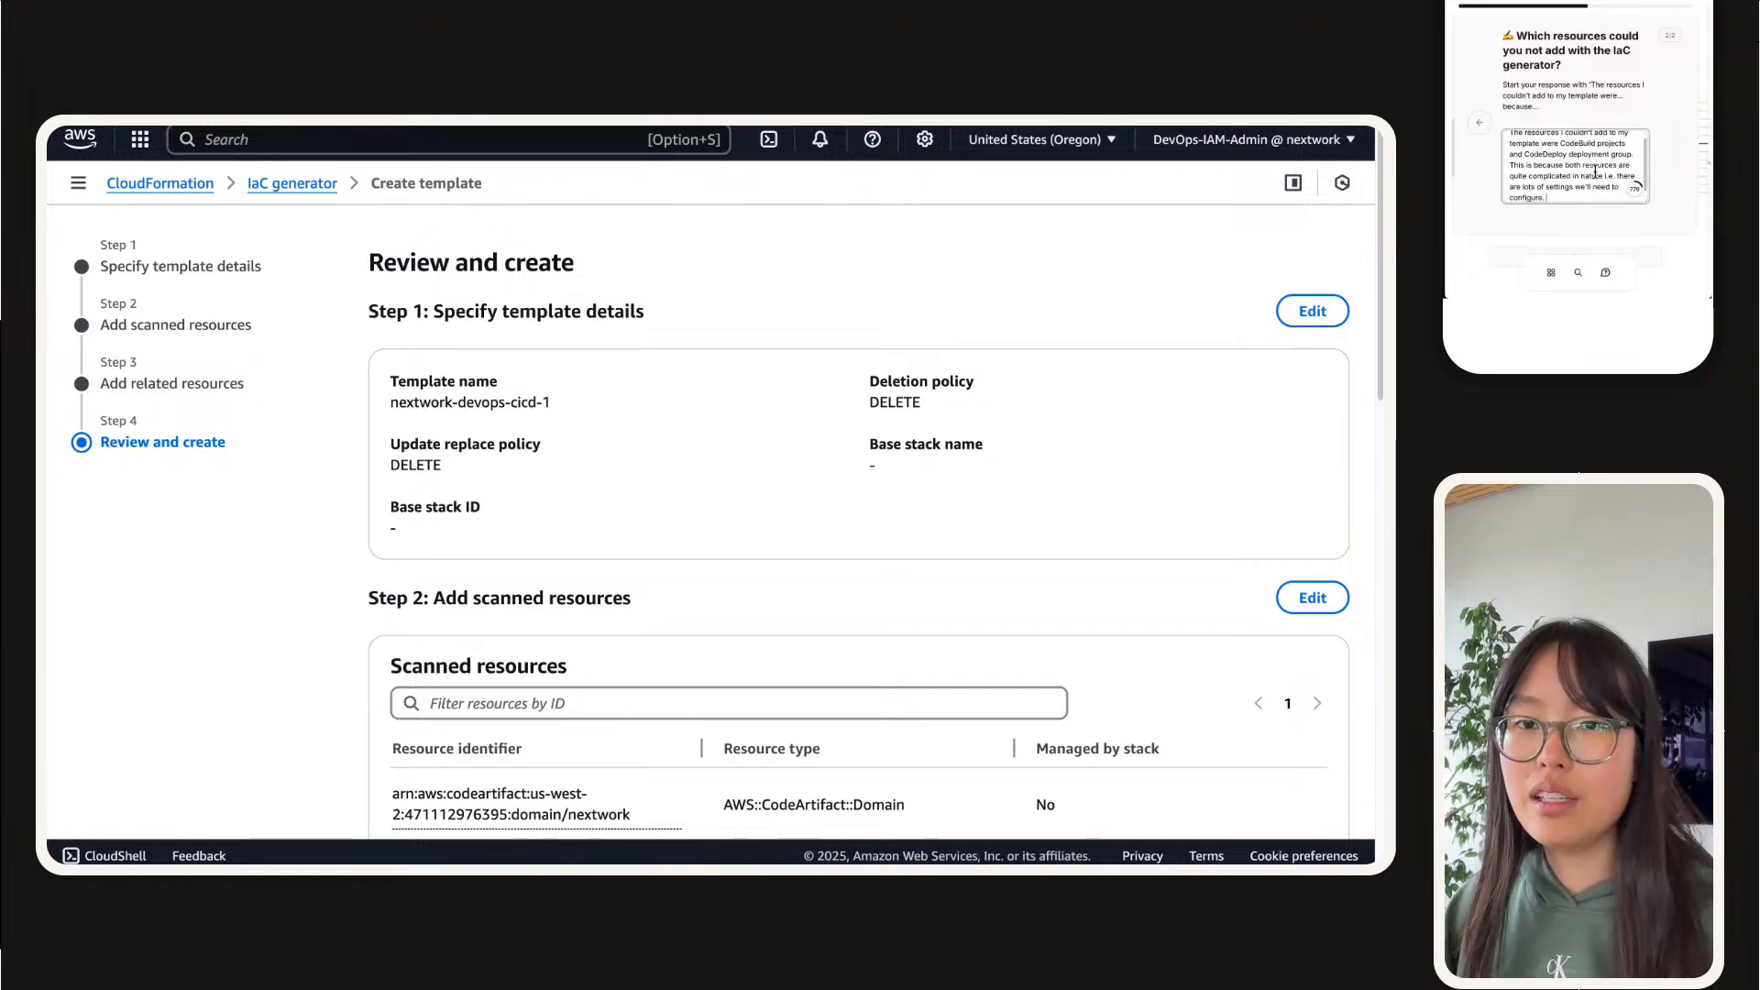
text(gure. )
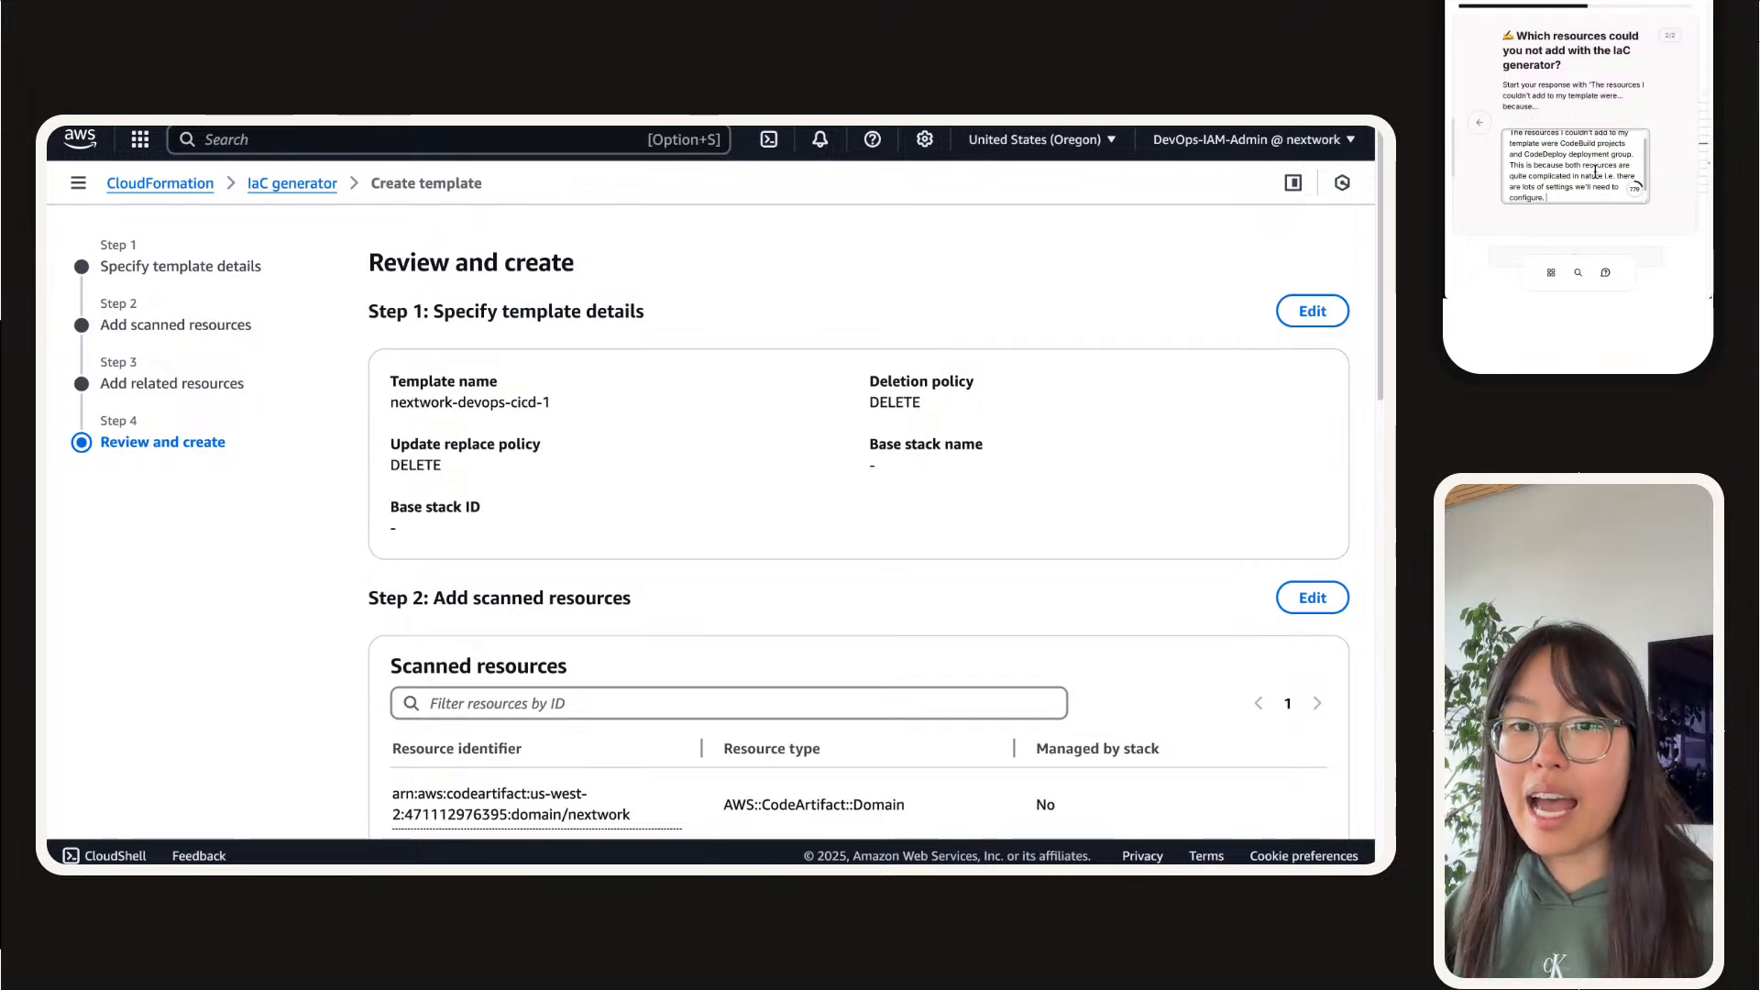
text(The laC generator is no)
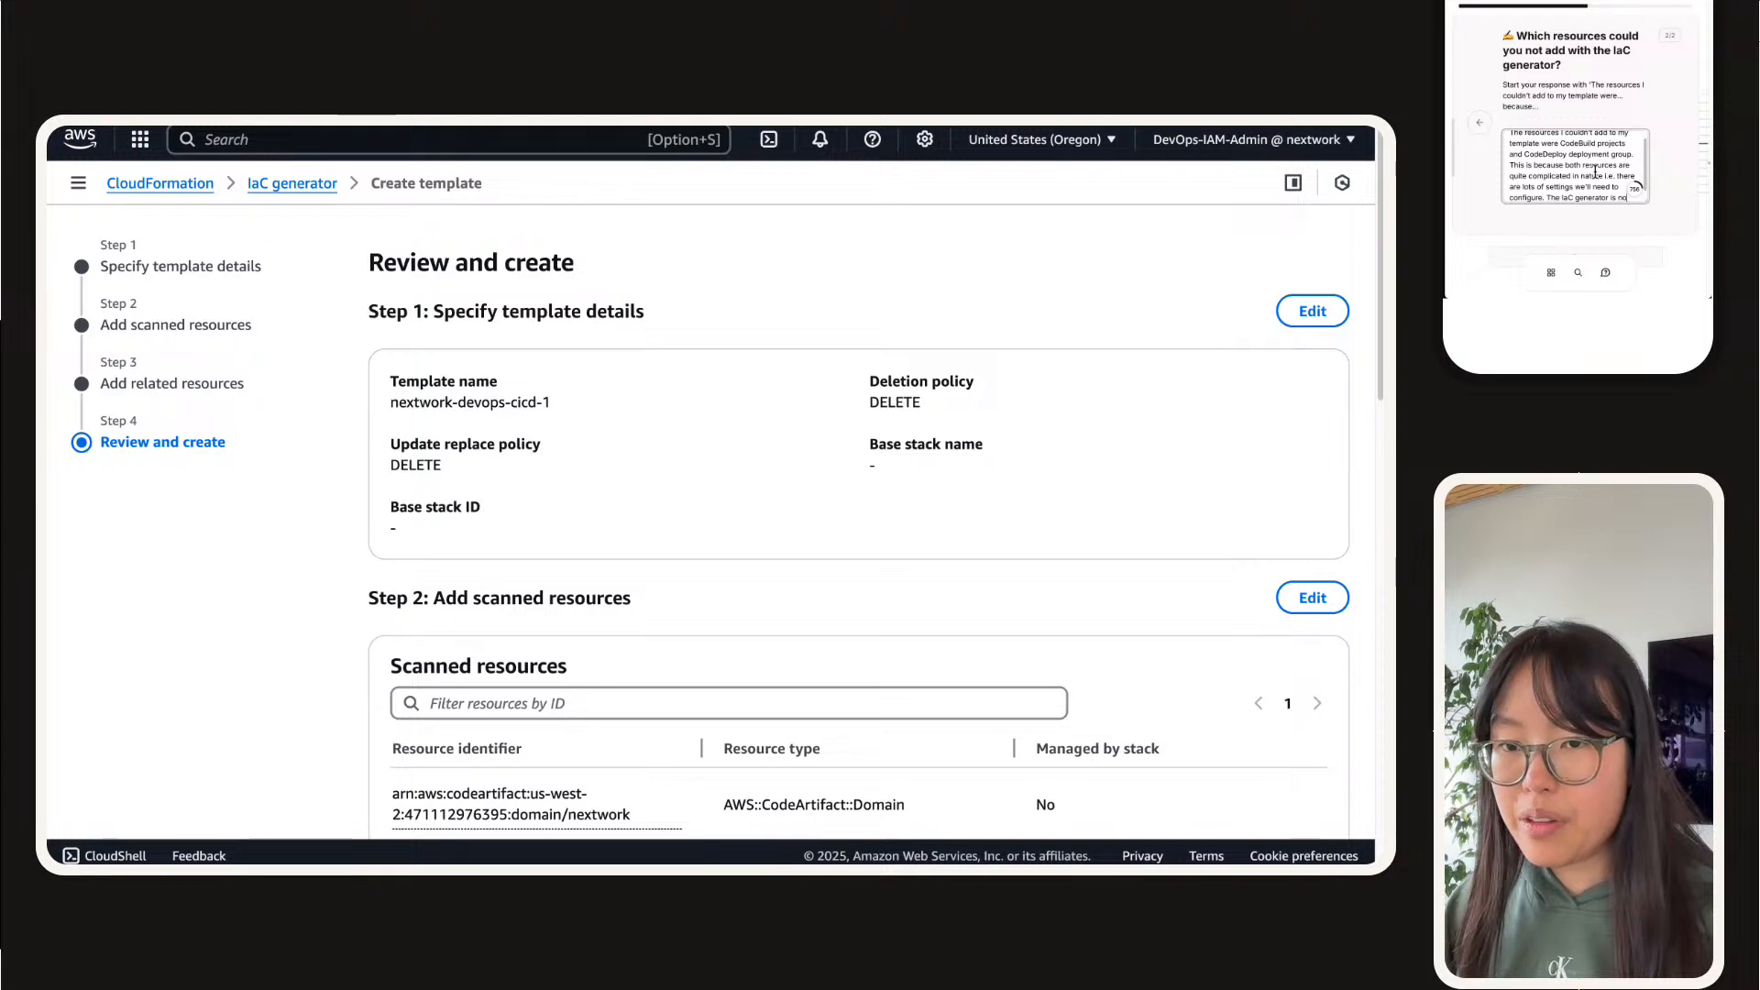
text(t yet c)
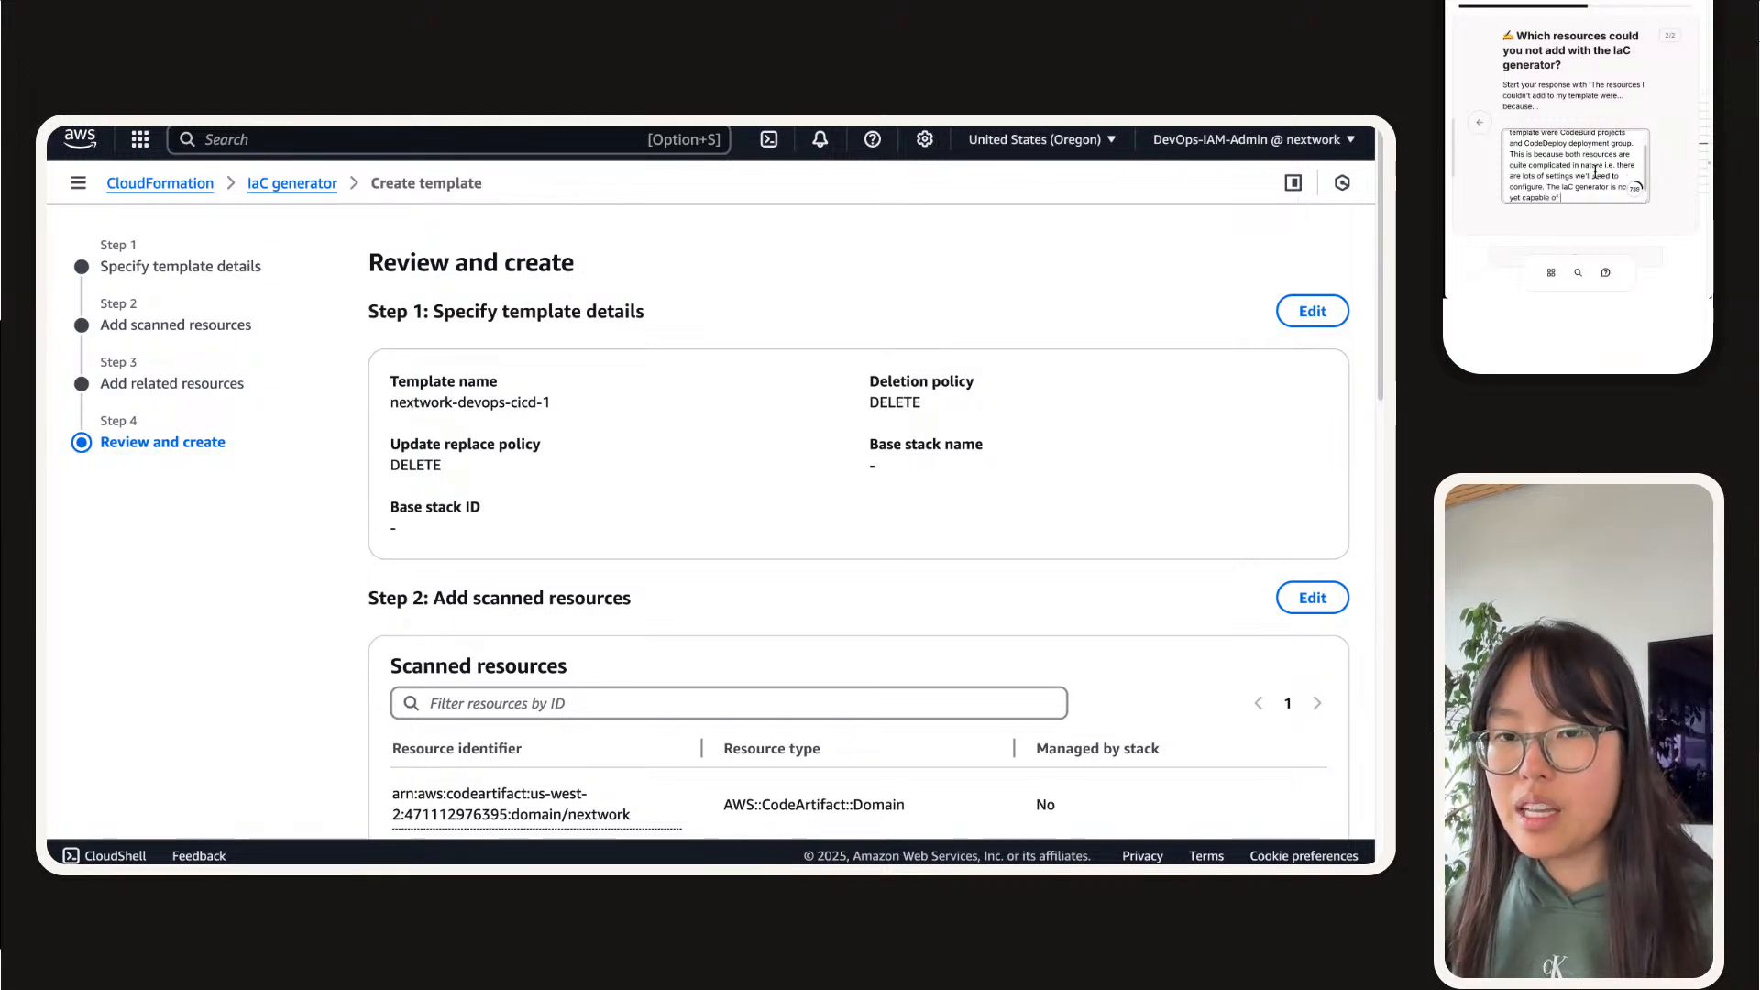
text(apable of scanning these sett)
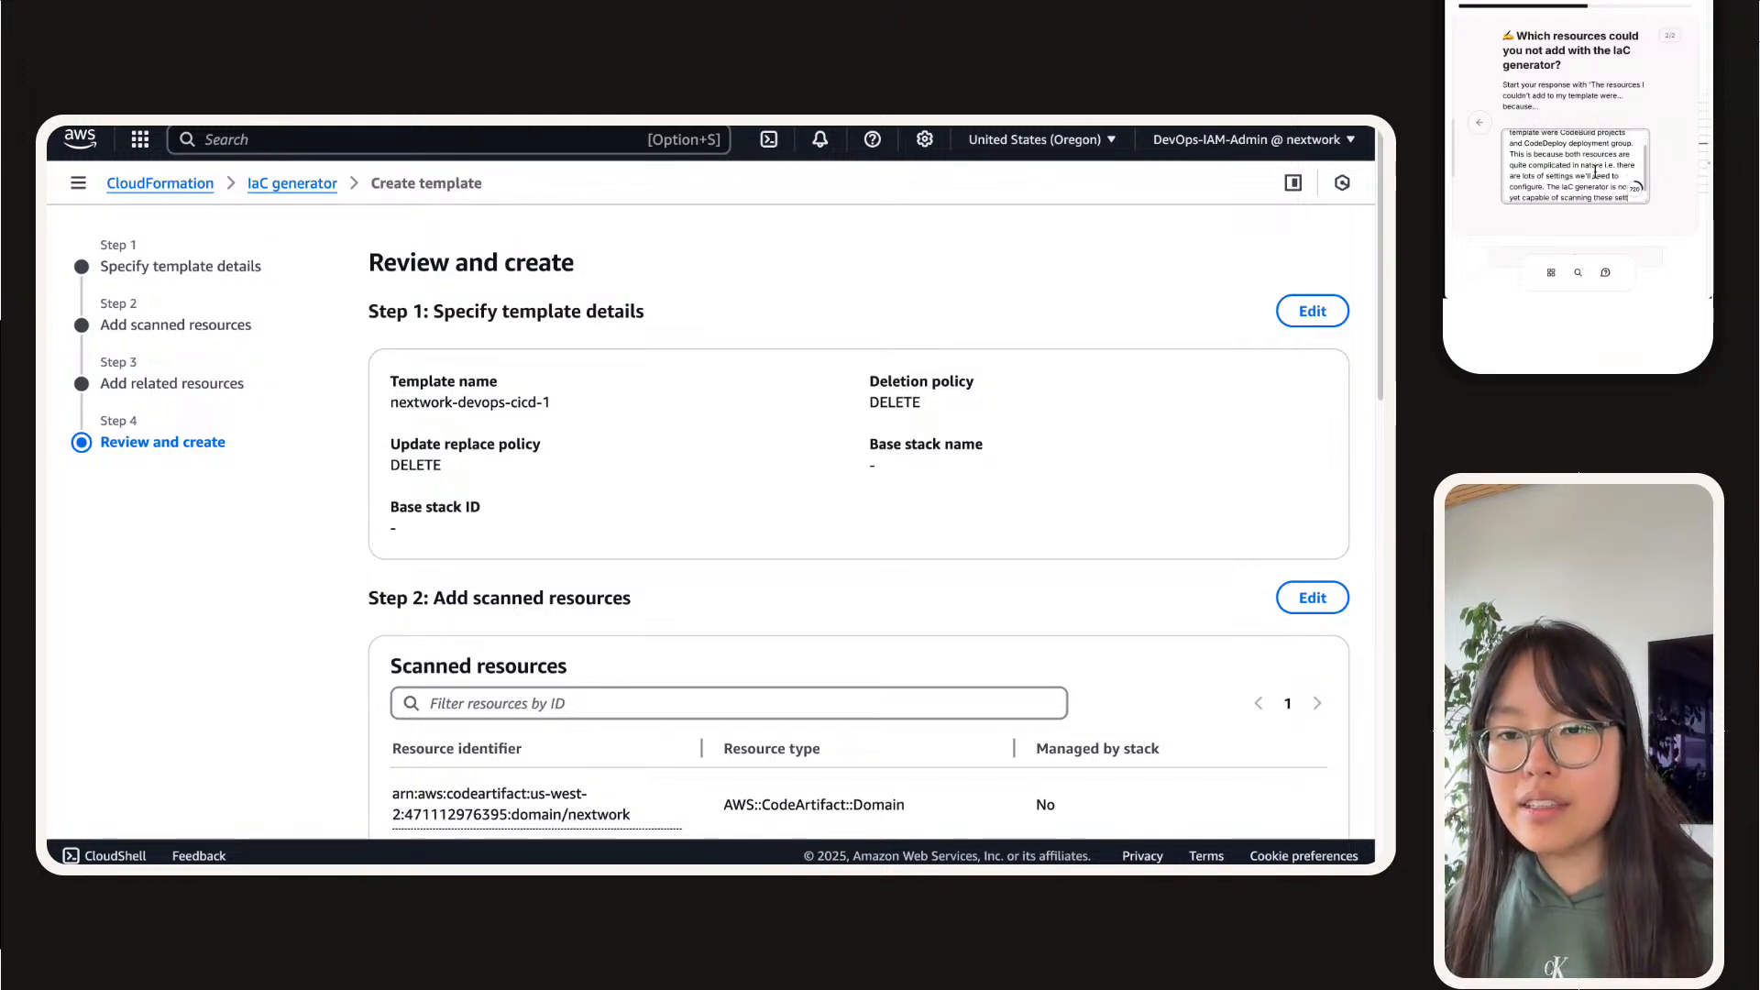
text(ings.)
text( spo)
Step: Finish the answer with "so you'd have to write these definitions manually." and mark the guide task as done
key(BackSpace)
key(BackSpace)
key(BackSpace)
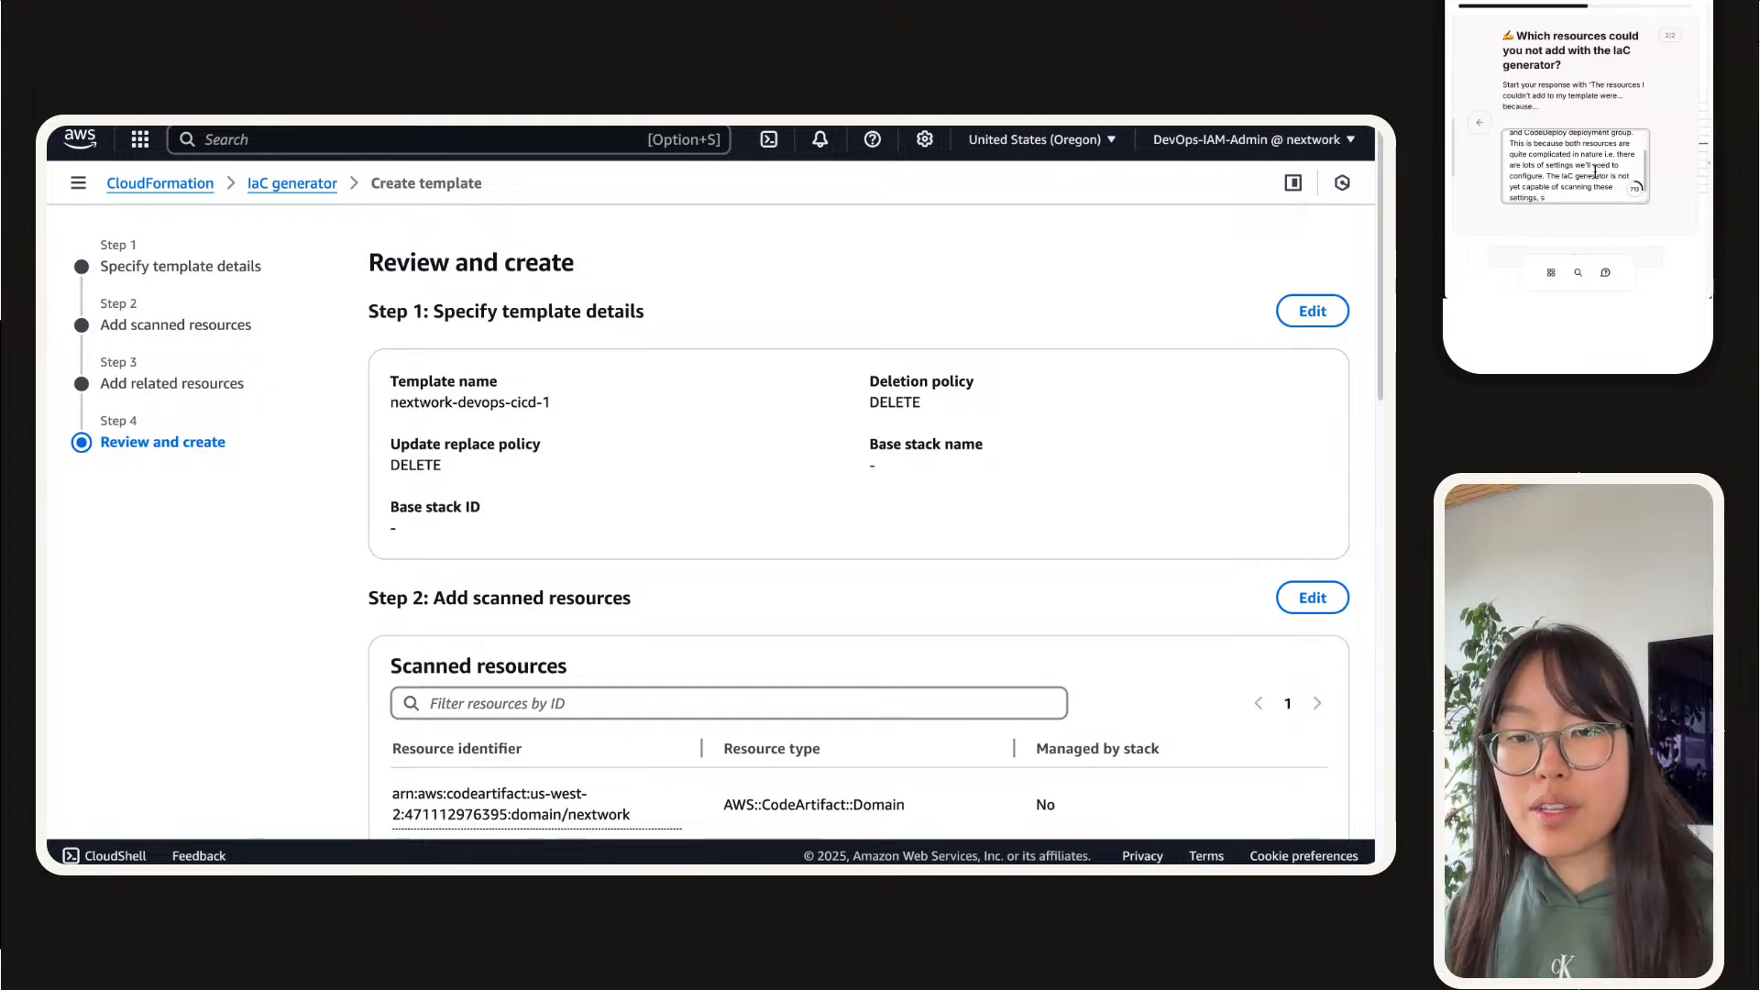
text(oi you)
key(BackSpace)
key(BackSpace)
key(BackSpace)
key(BackSpace)
key(BackSpace)
text(you)
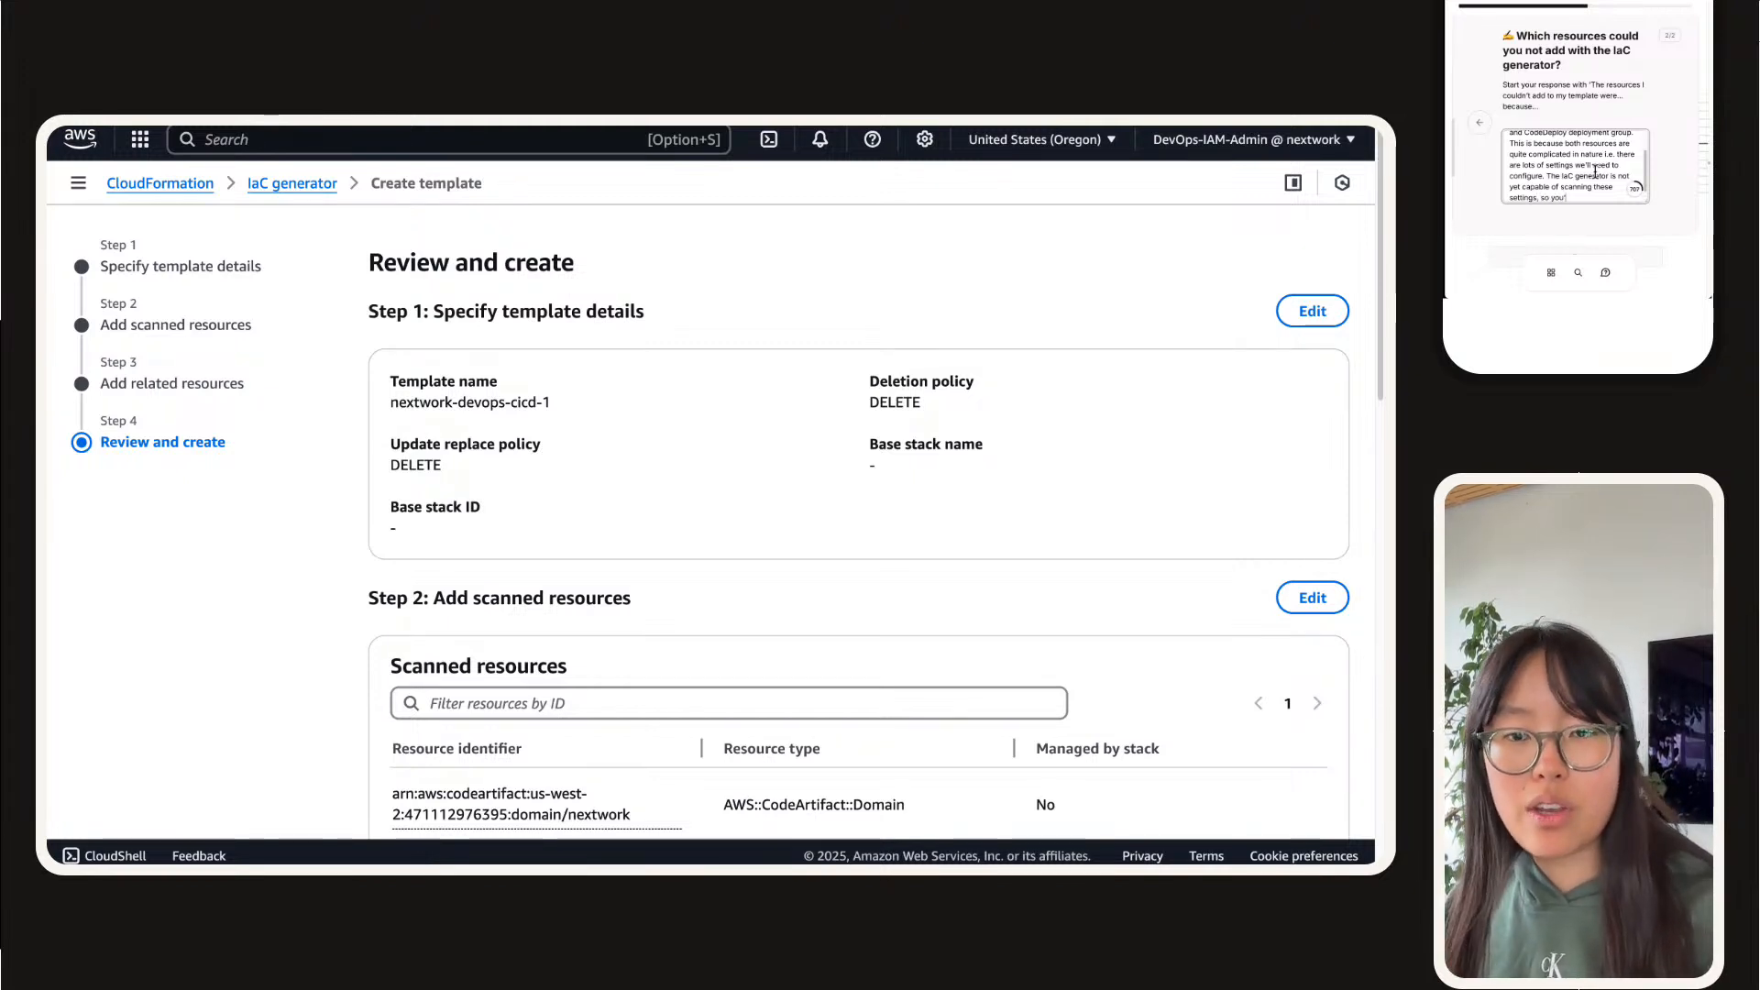
text('d have t)
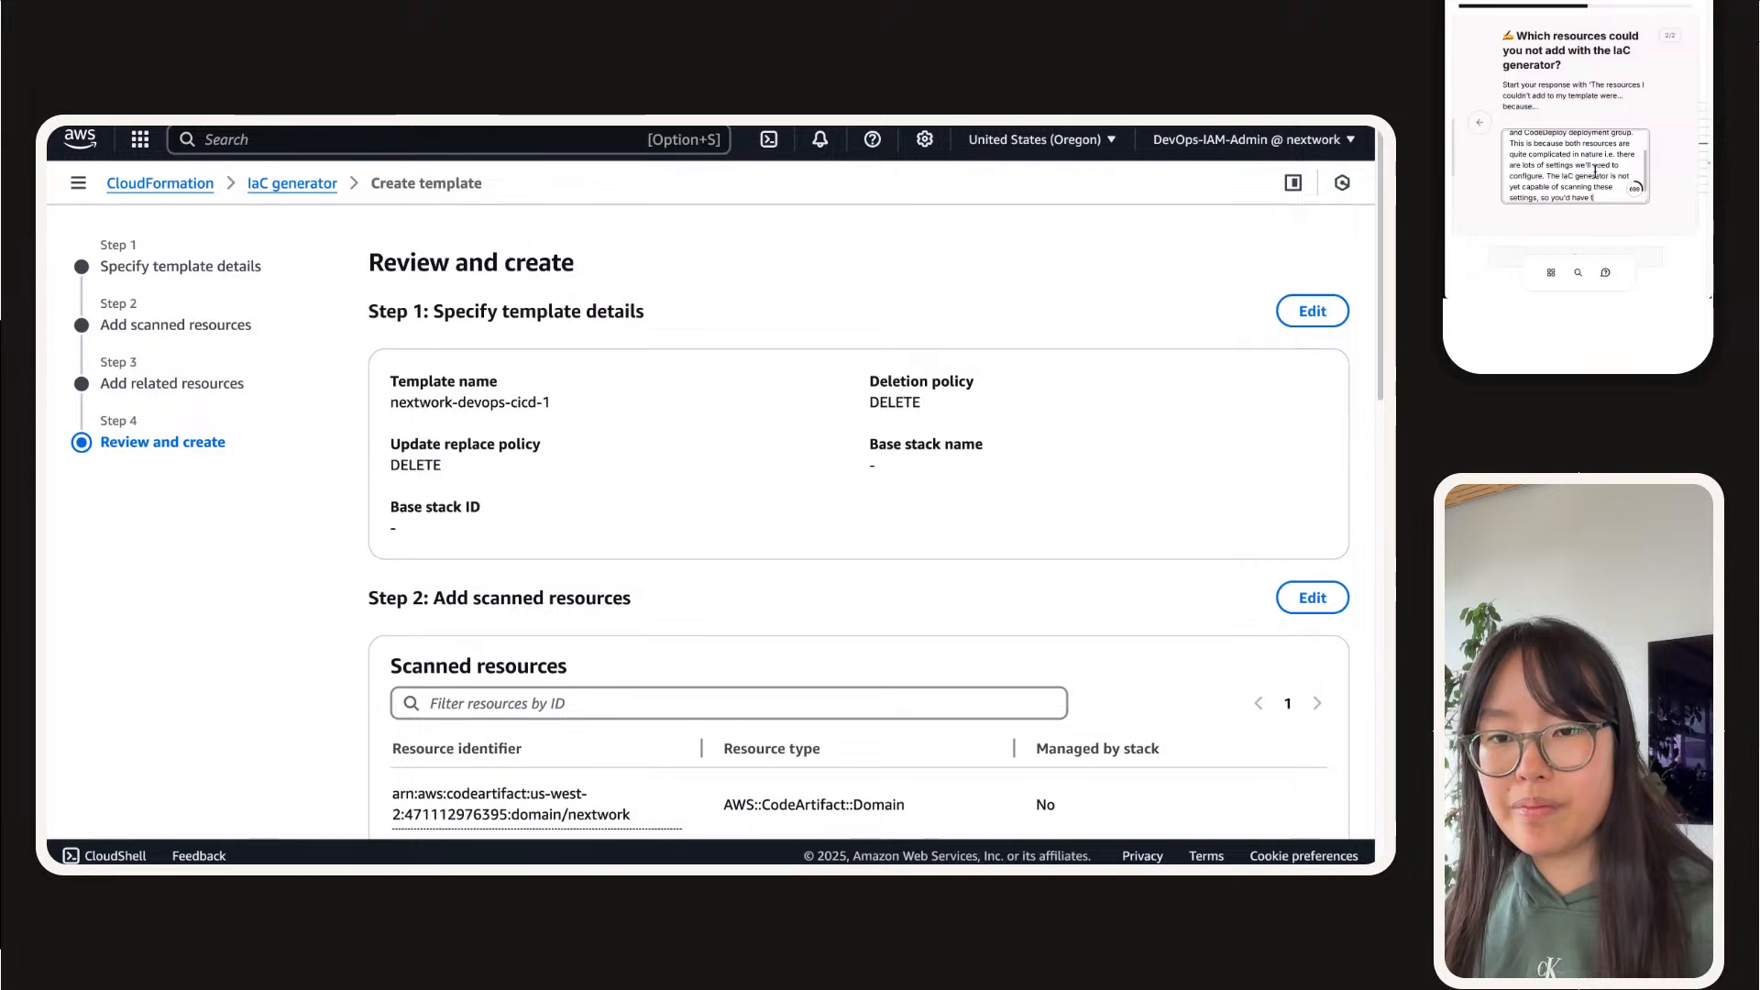
text(o write thes)
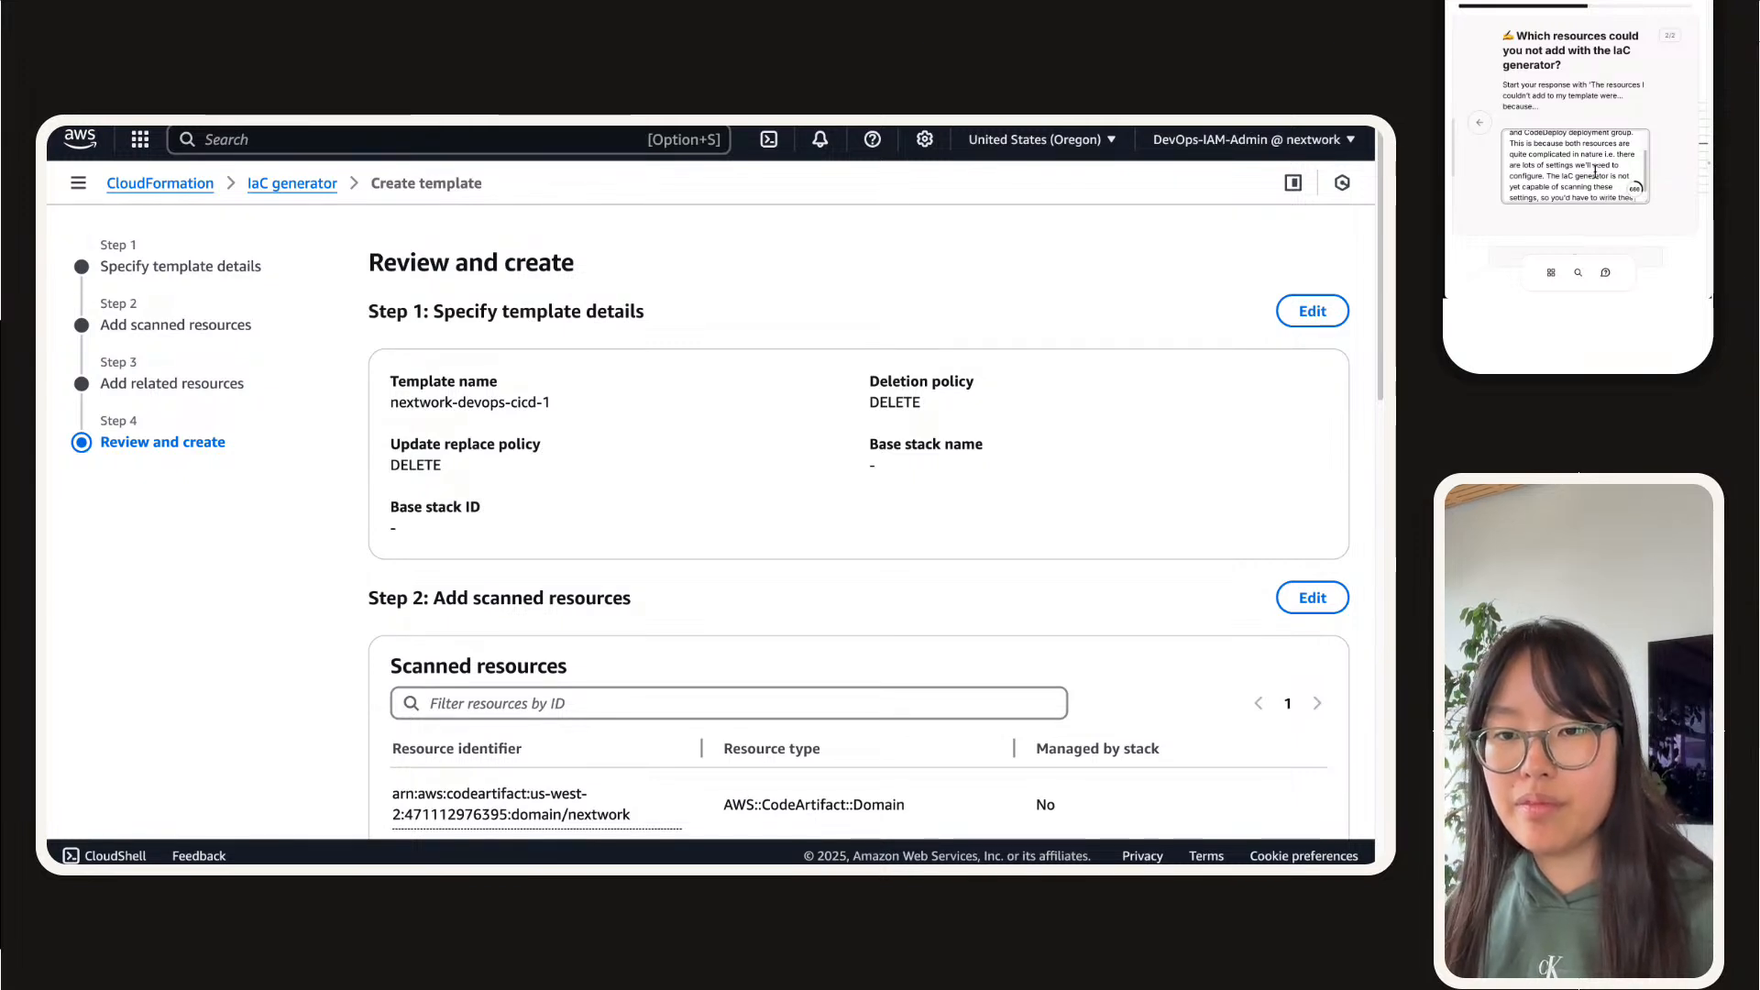
text(e definitions manua)
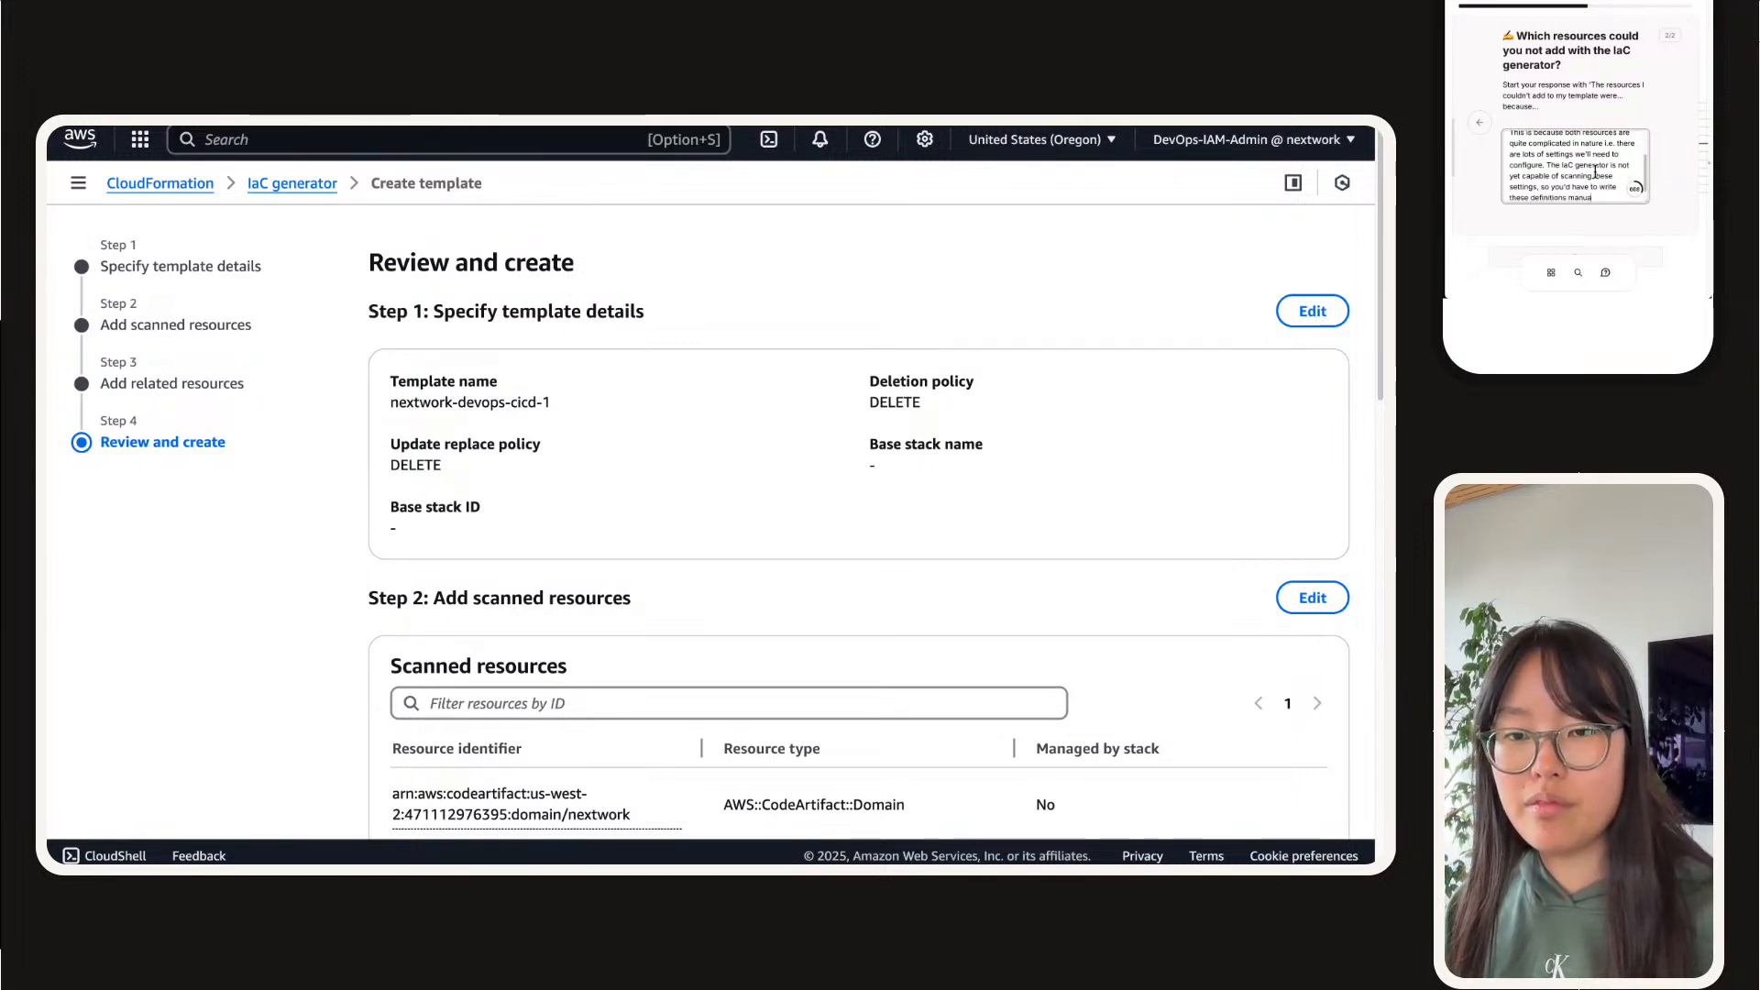
text(lly.)
scroll(1585, 137, down, 3)
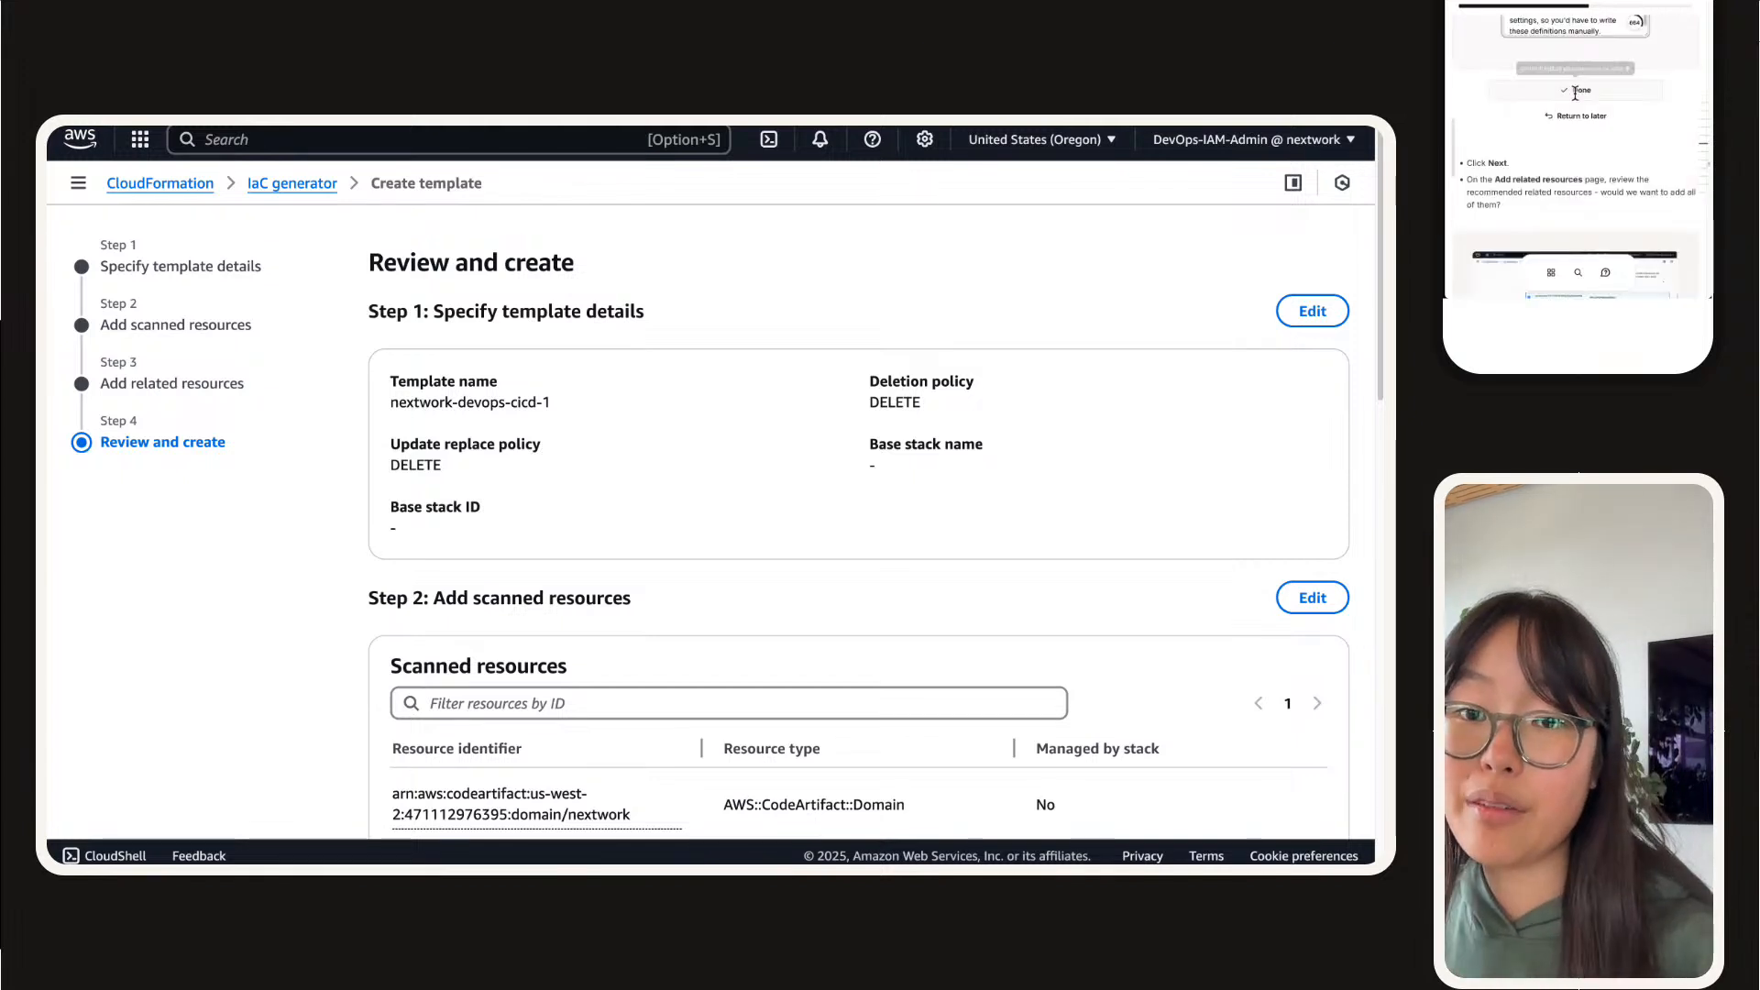
click(1577, 90)
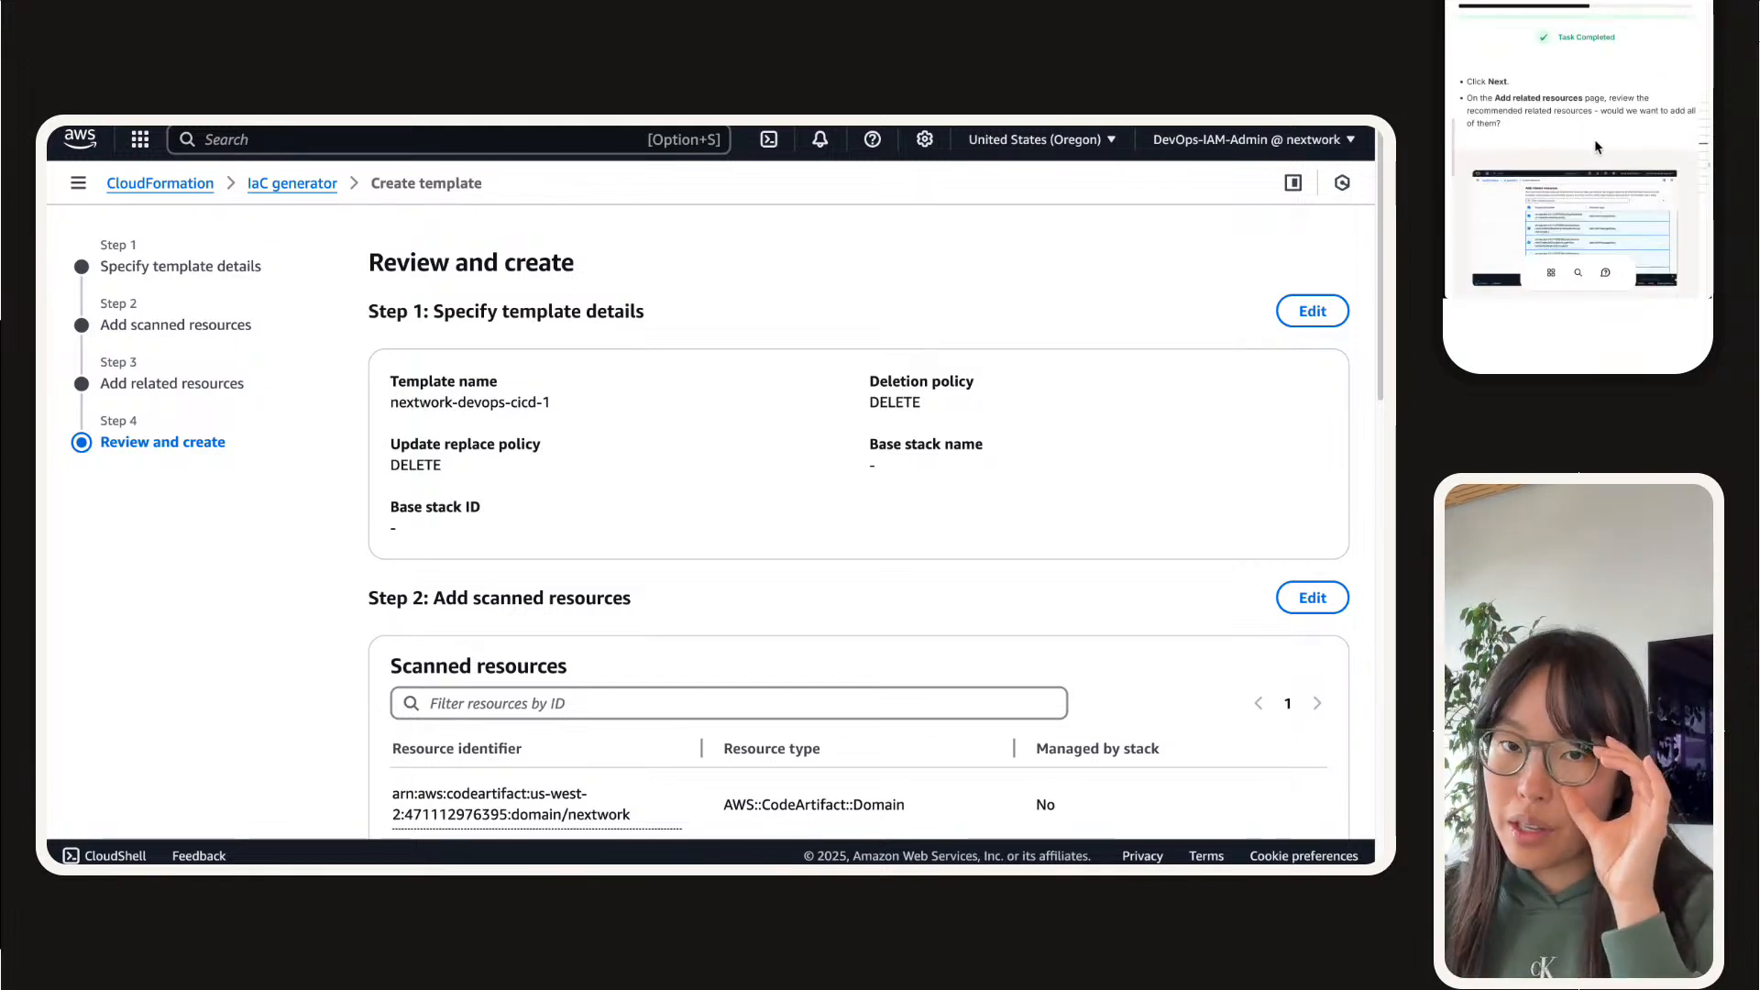
Step: Review the template details, scanned resources and related resources, and create the nextwork-devops-cicd-1 template
scroll(715, 445, down, 2)
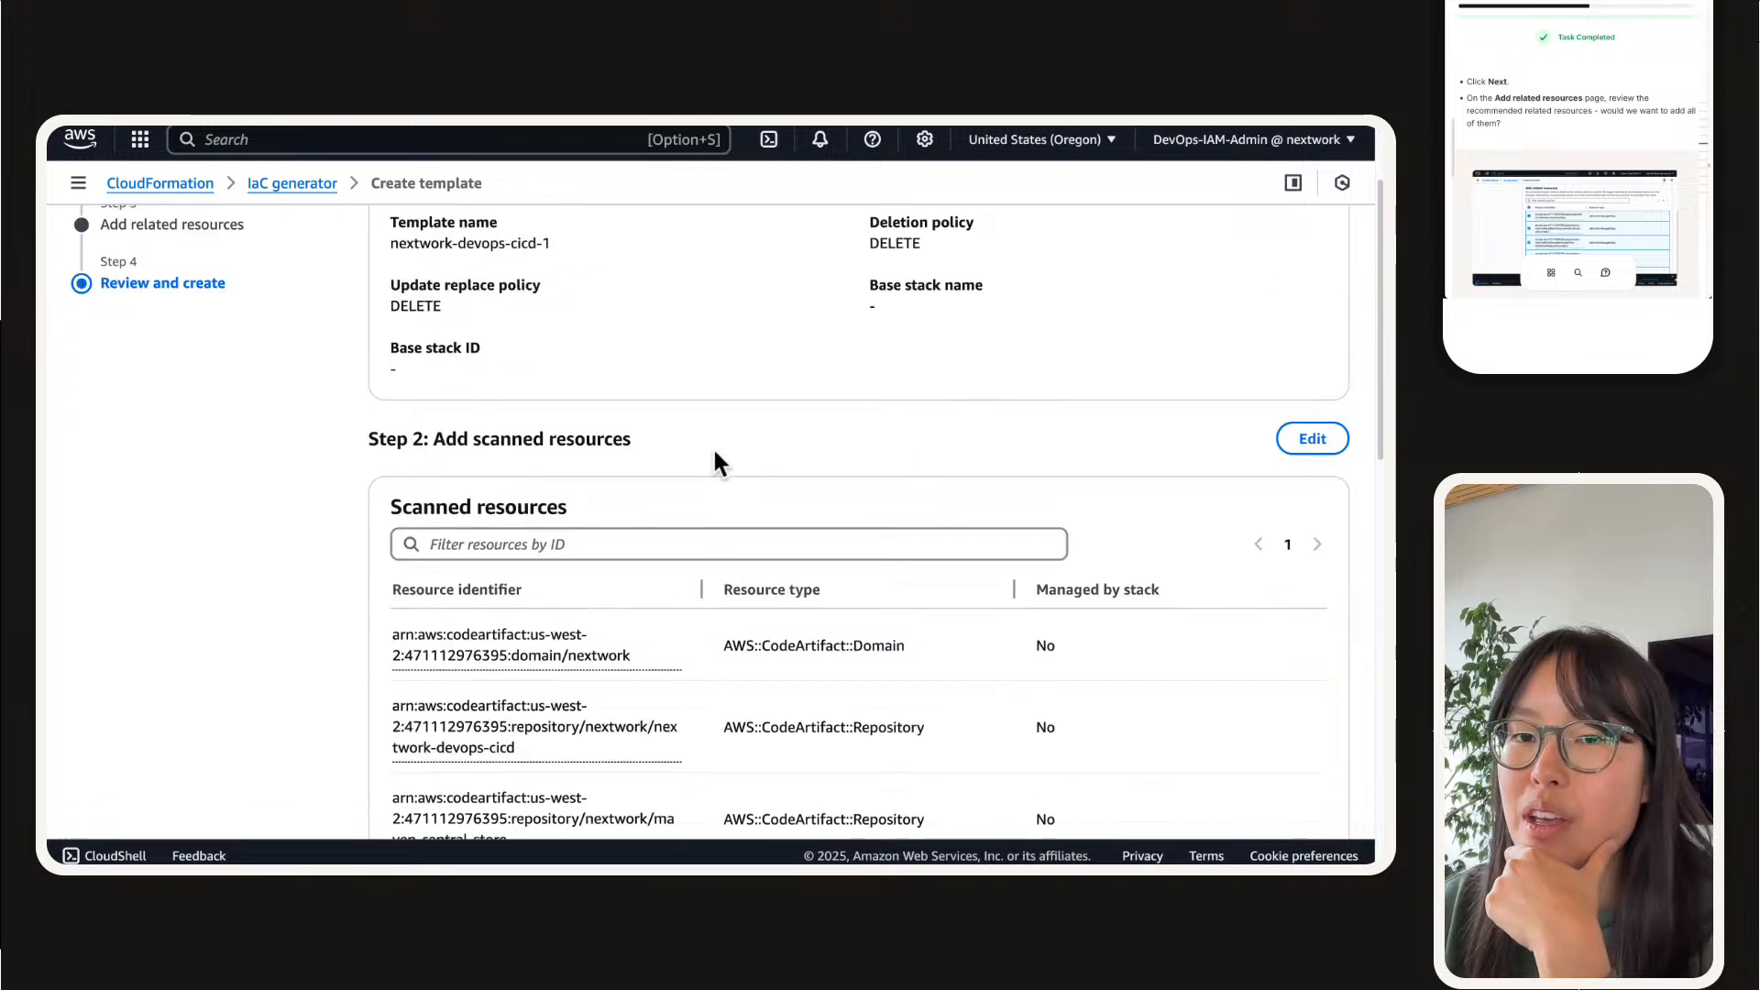
scroll(712, 447, down, 1)
scroll(1558, 165, down, 3)
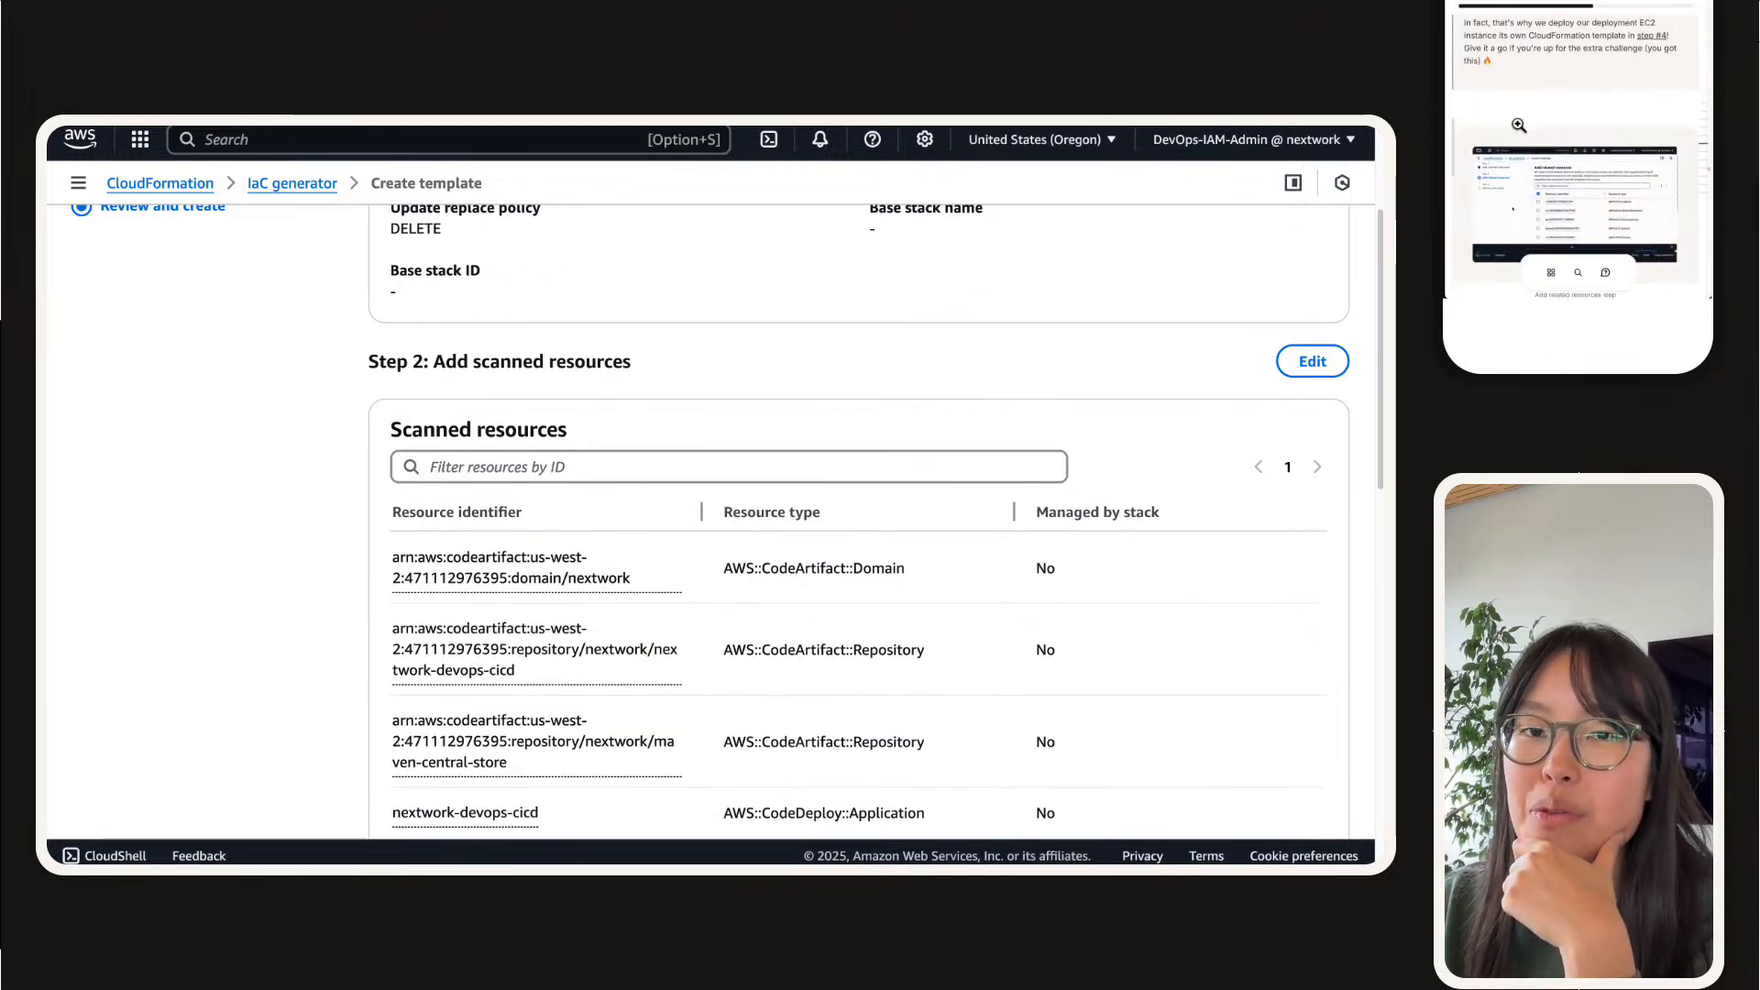
scroll(1519, 125, down, 3)
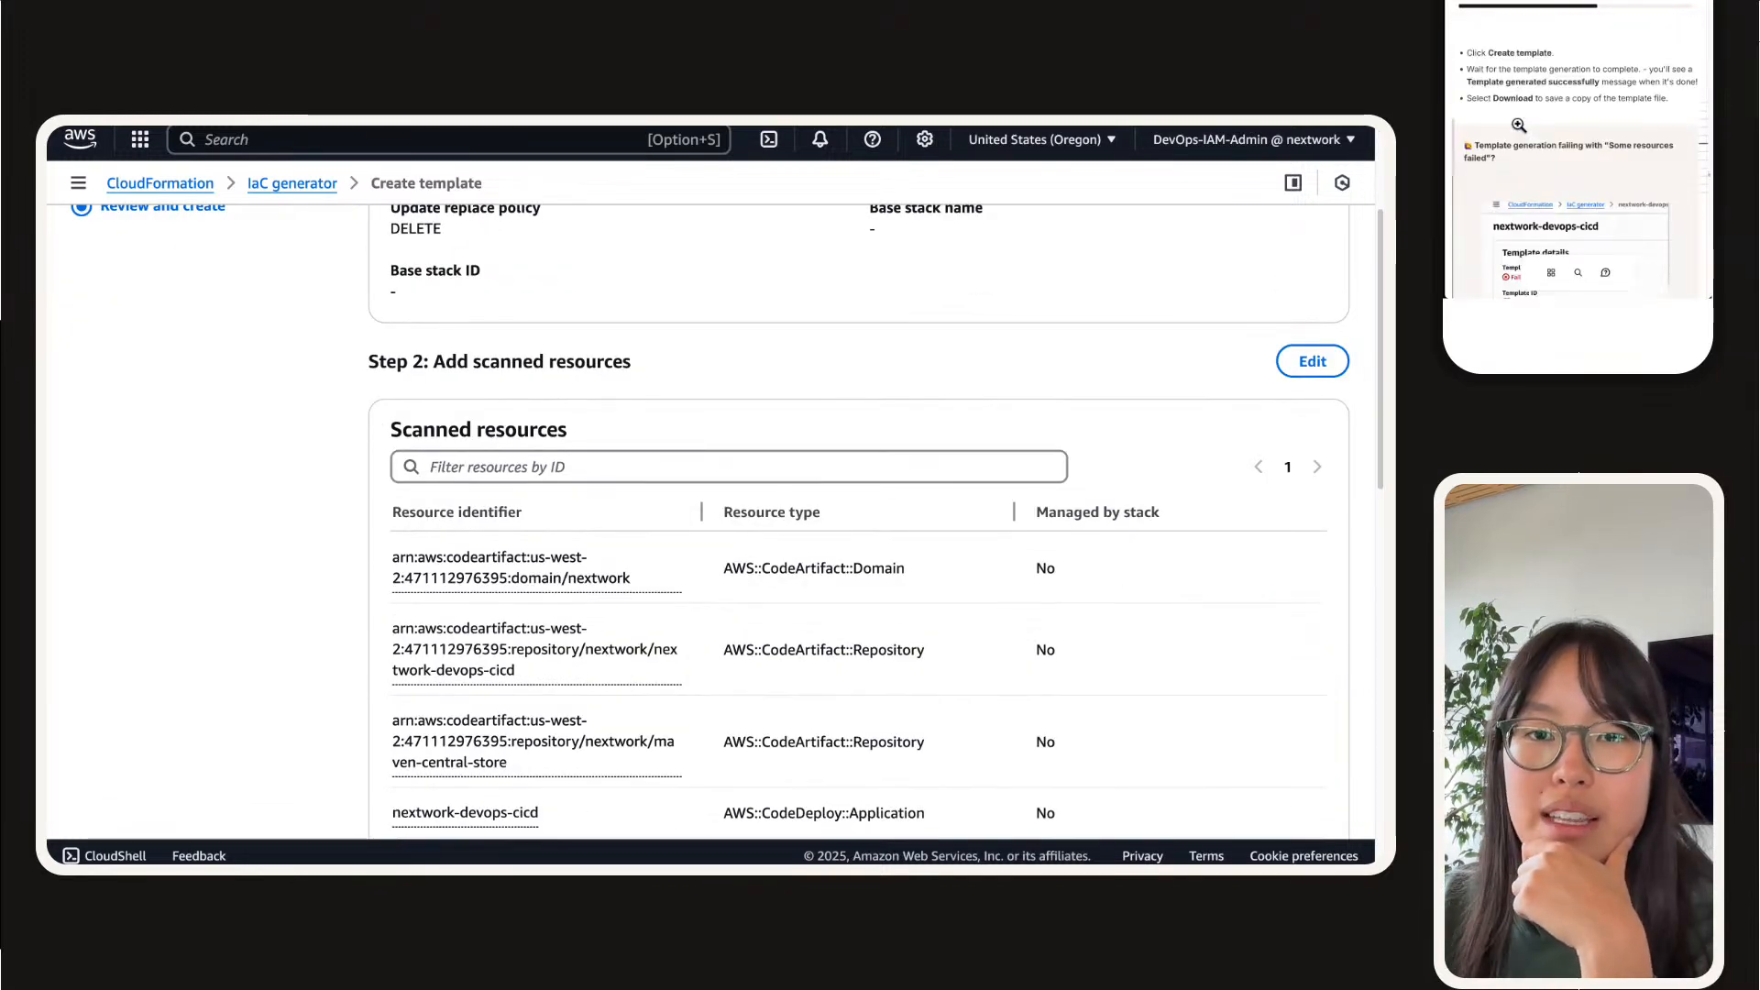
scroll(1519, 125, down, 2)
scroll(1497, 154, up, 3)
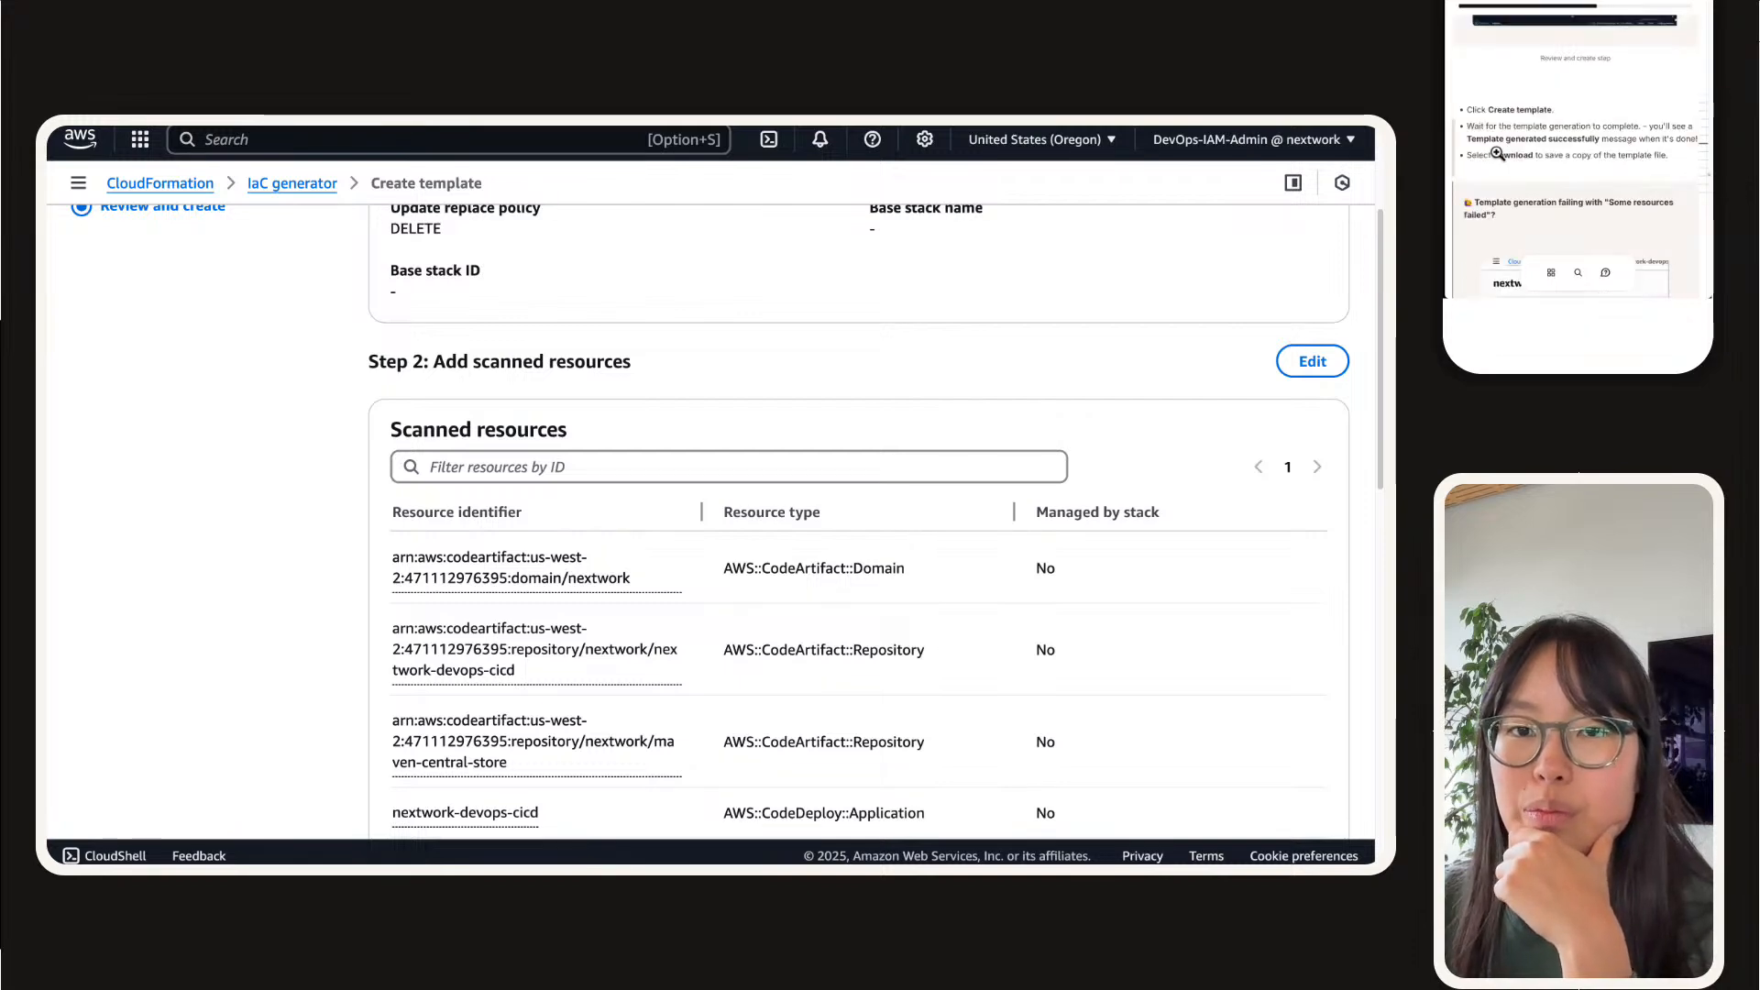
scroll(949, 536, down, 10)
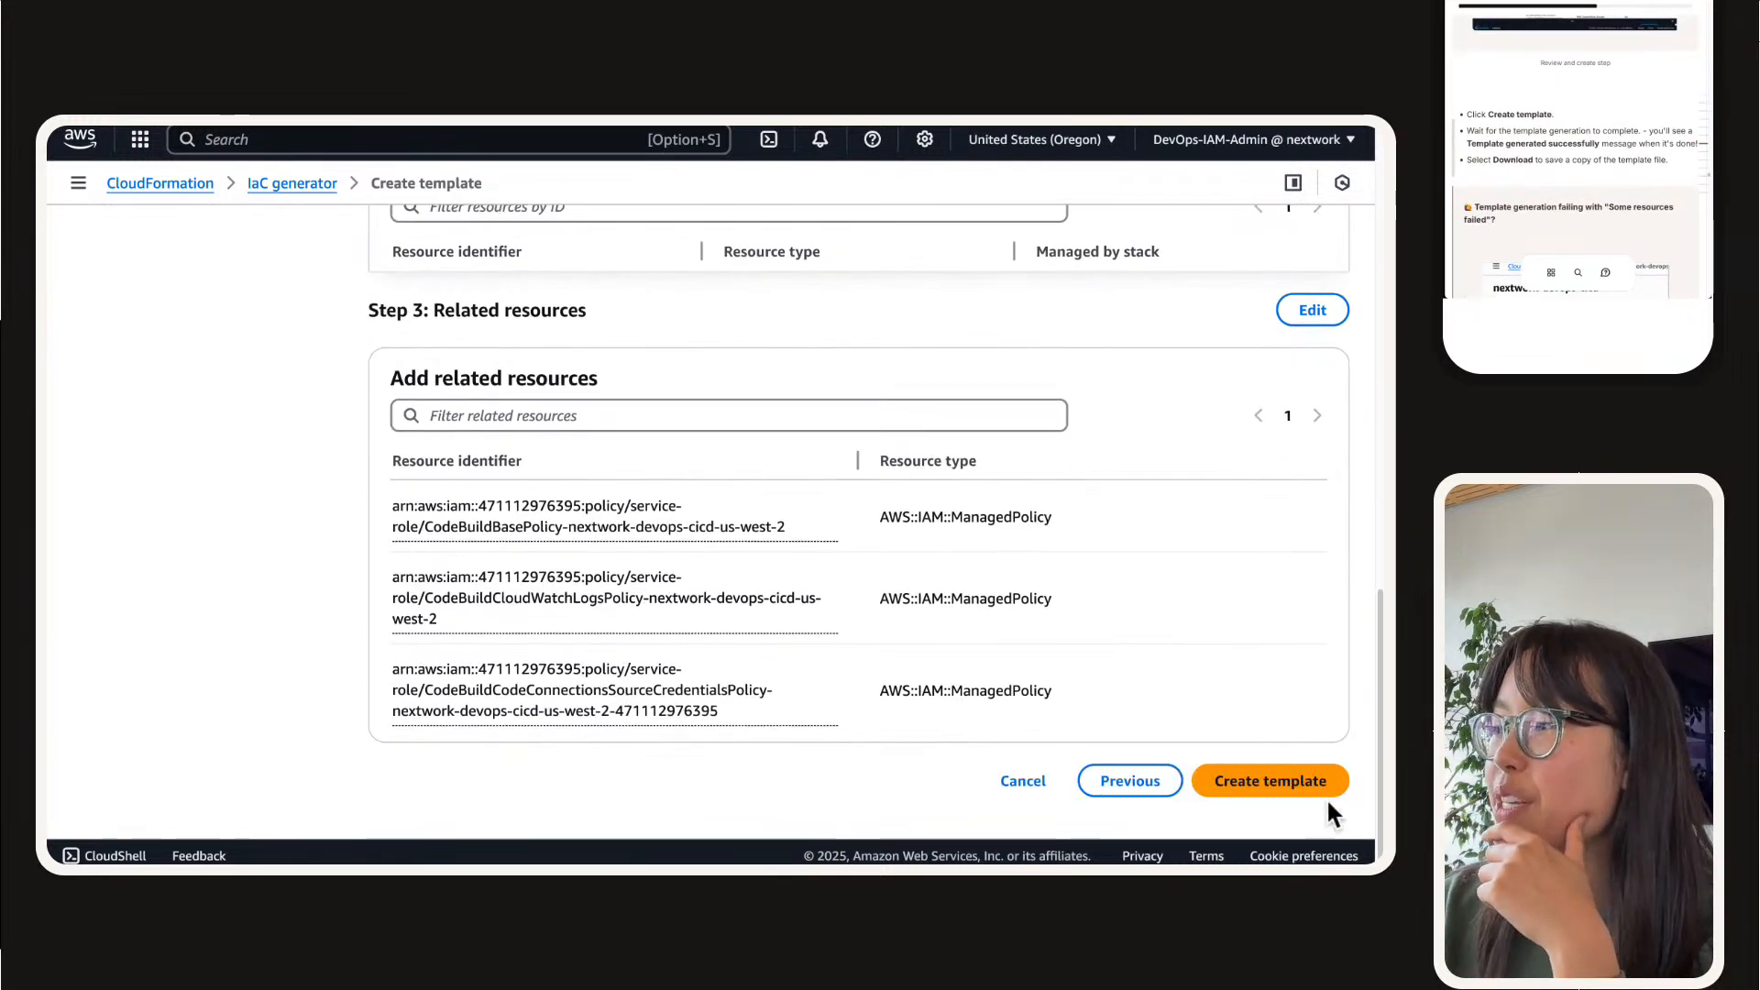
click(1322, 789)
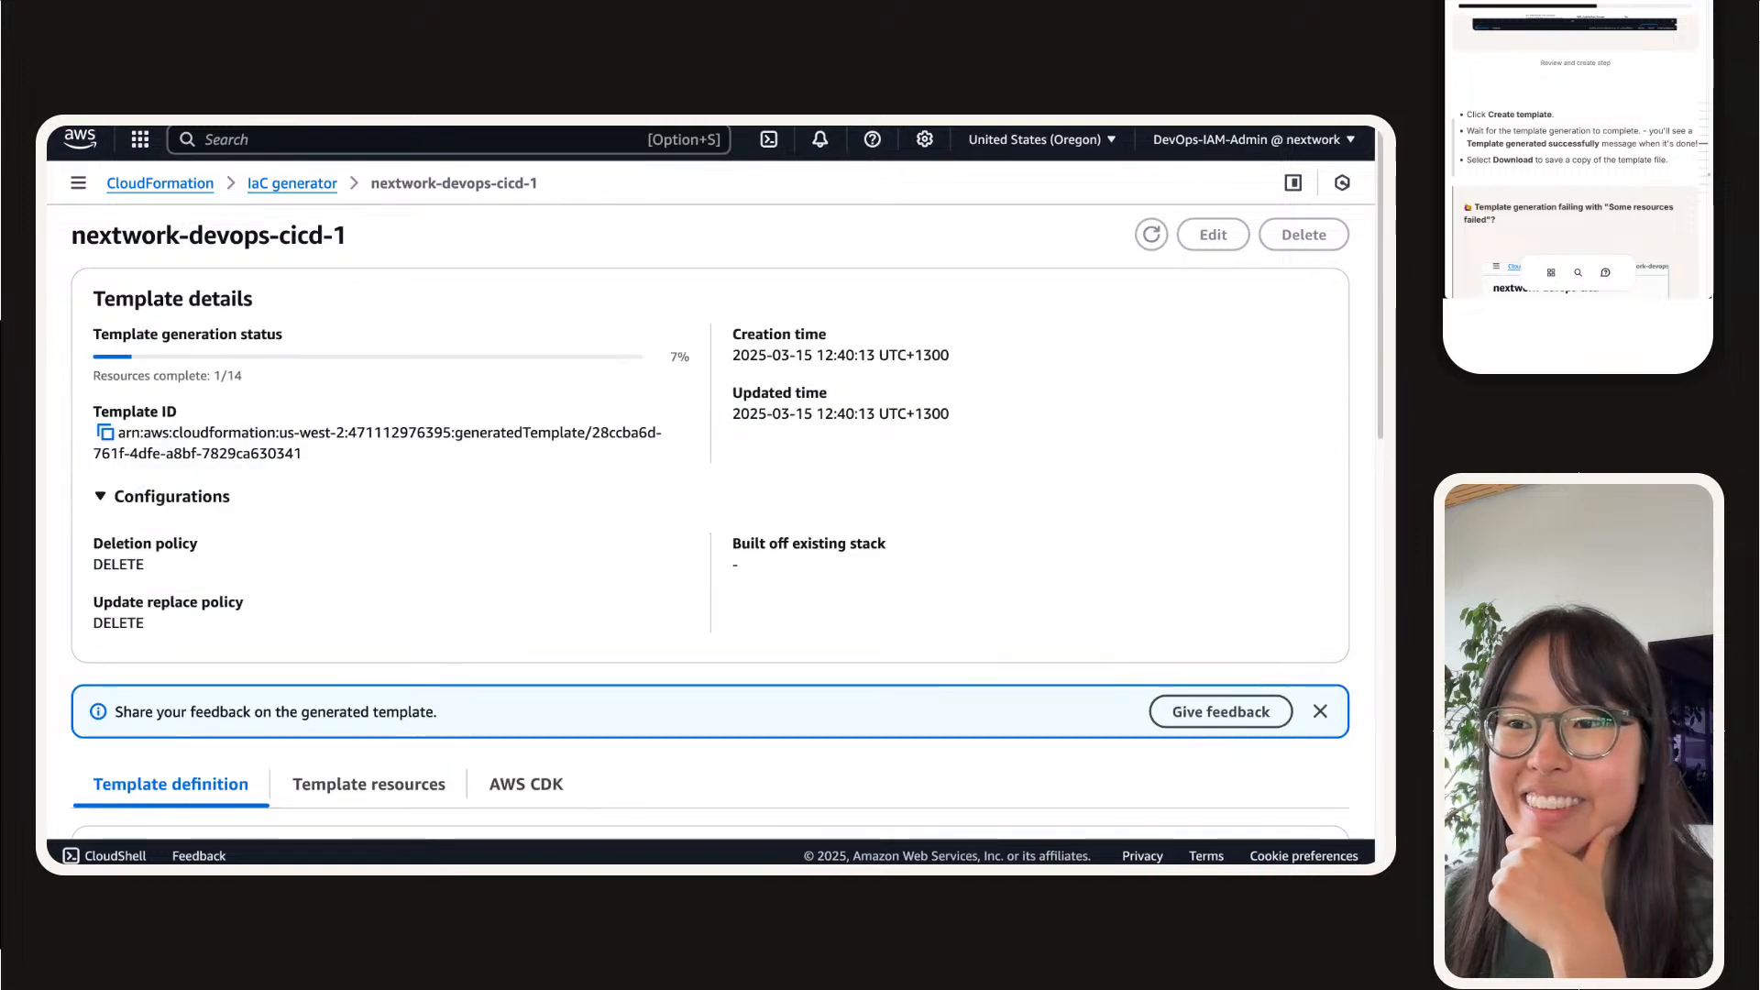
Step: Check the generation status of the nextwork-devops-cicd-1 template and bring up its list of template resources
scroll(627, 447, down, 2)
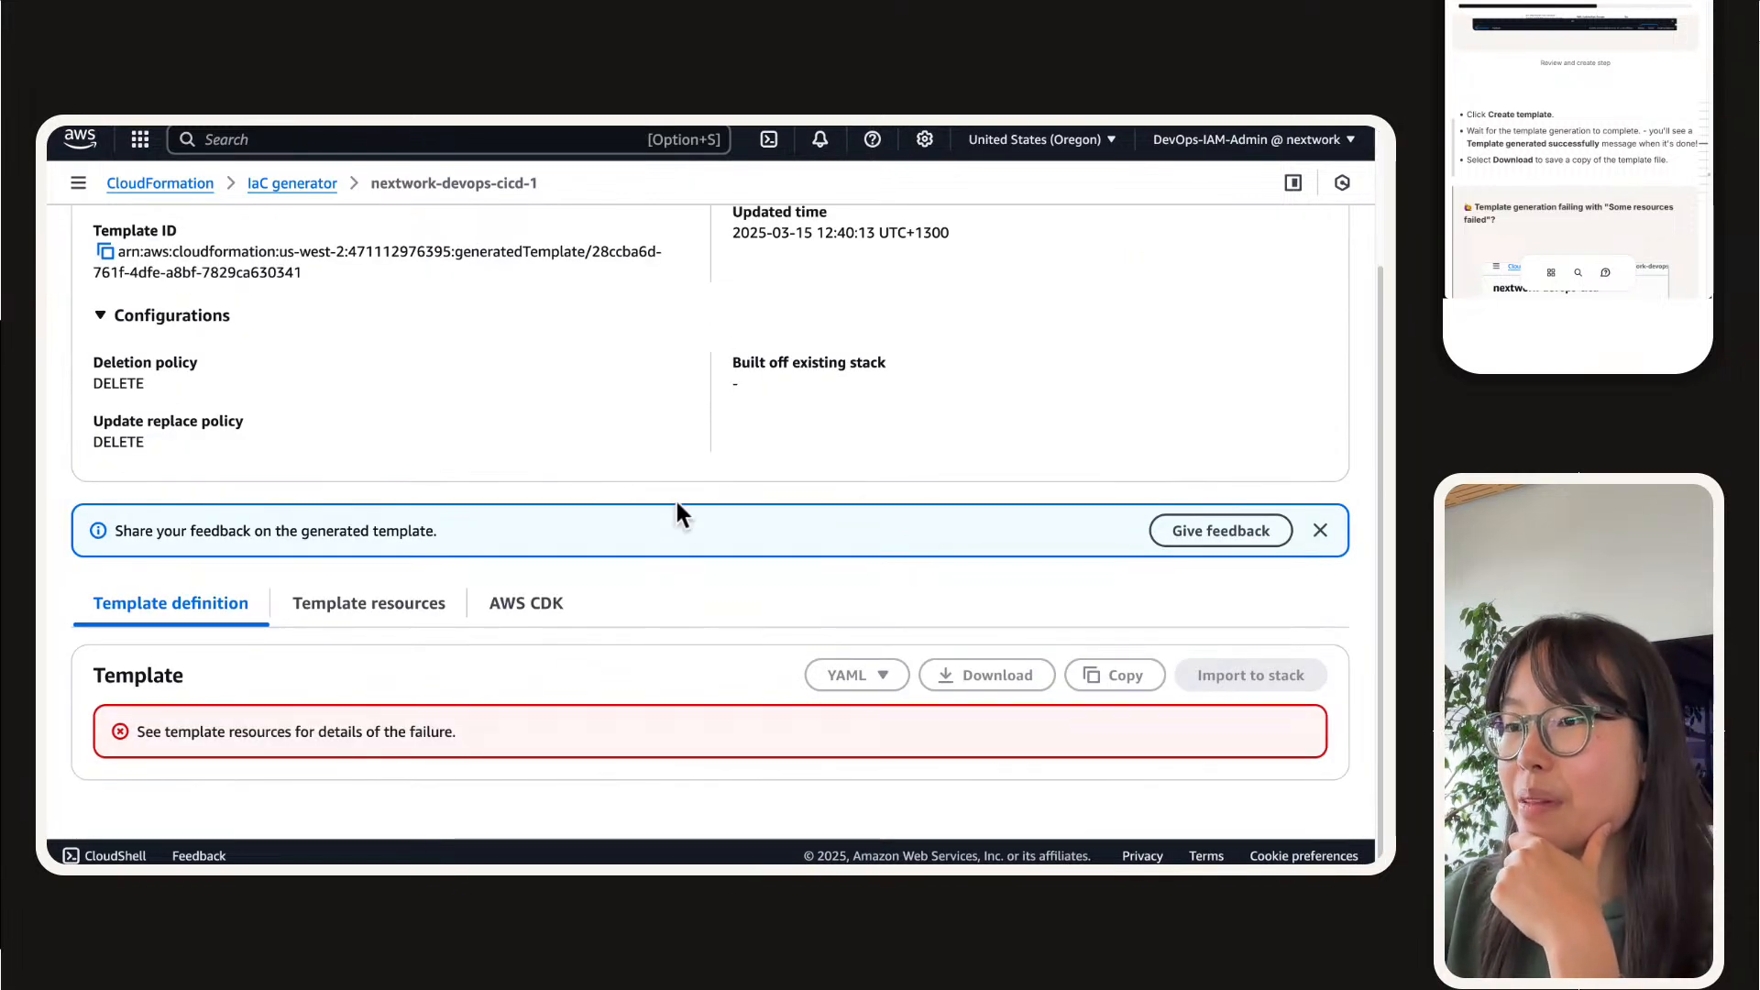
scroll(679, 510, up, 2)
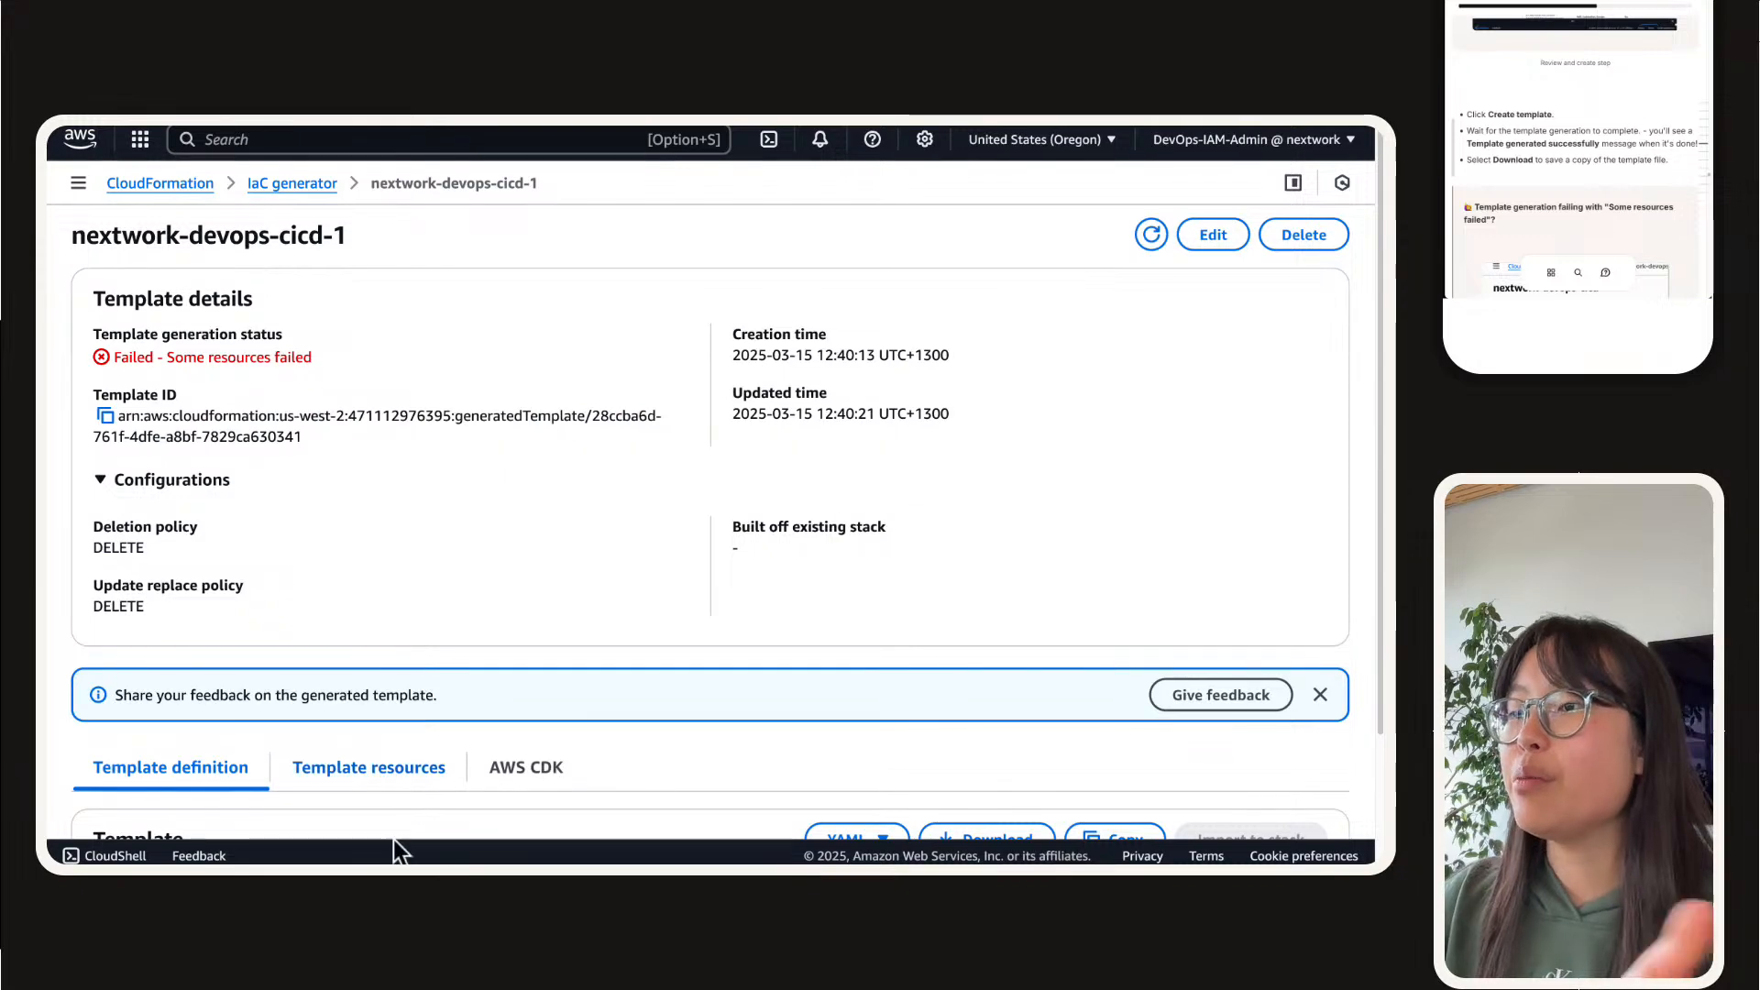
scroll(368, 602, down, 2)
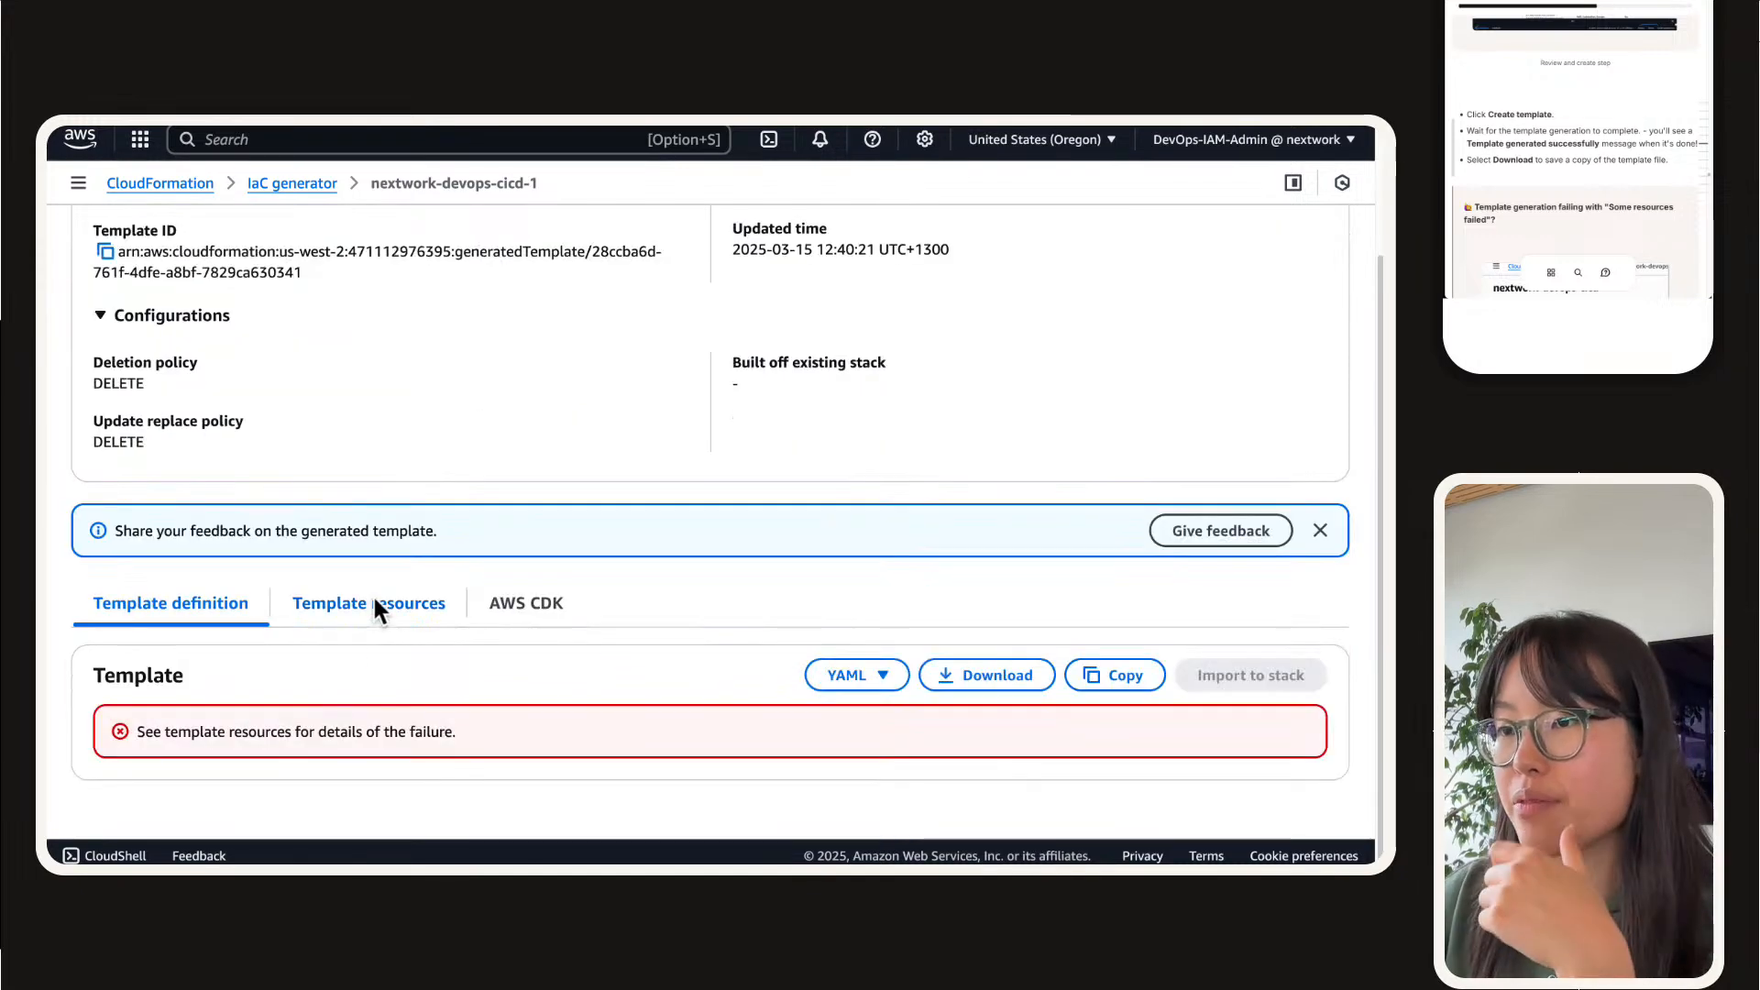
click(383, 598)
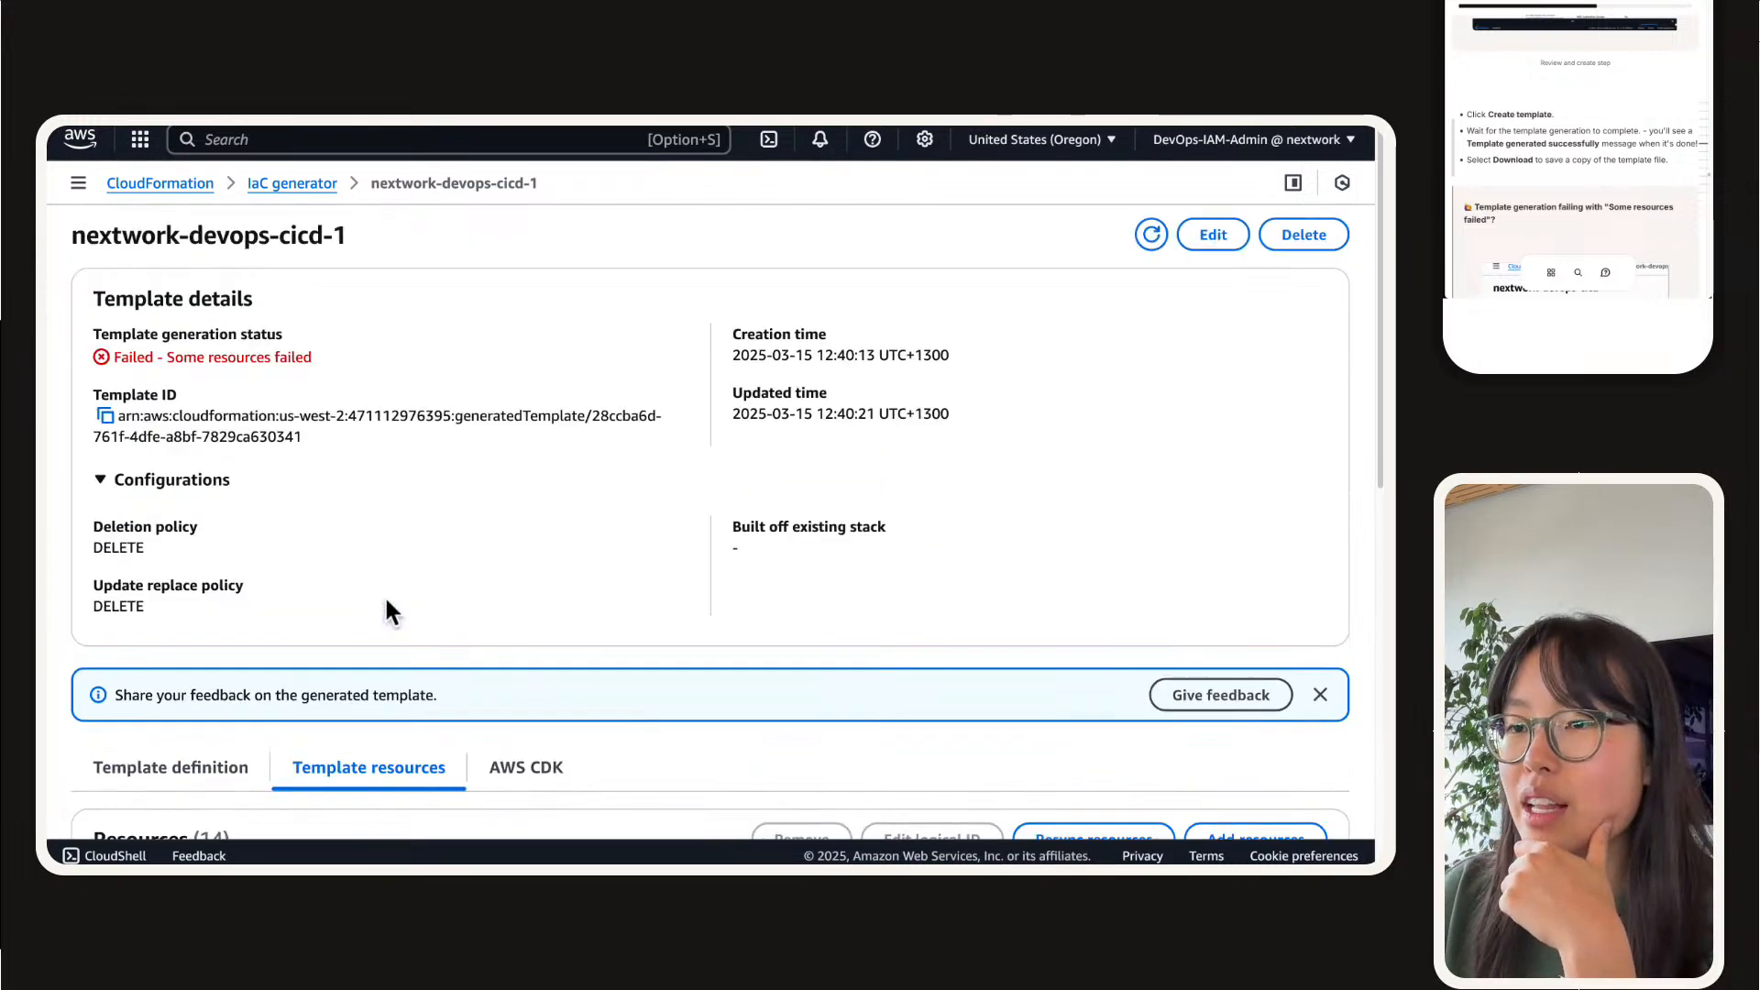
scroll(469, 476, down, 5)
scroll(477, 504, down, 1)
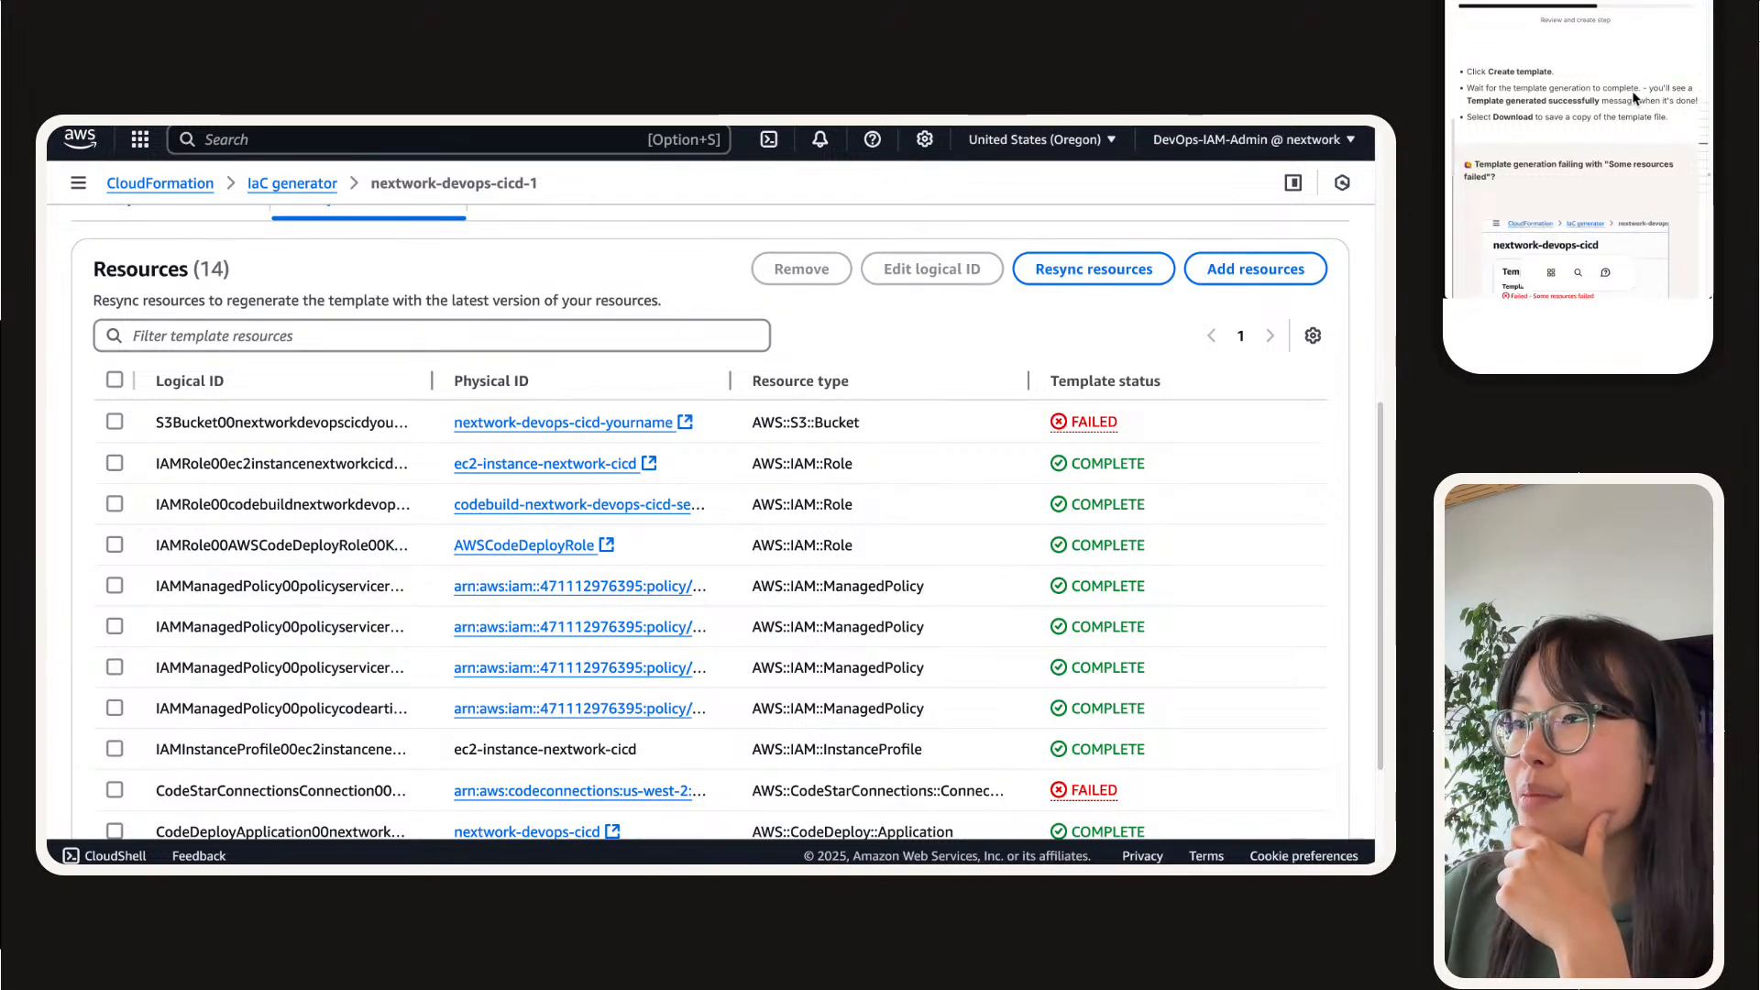
Step: Show the status reasons for the CodeStar connection and the S3 bucket in the template's resource list
scroll(848, 624, down, 1)
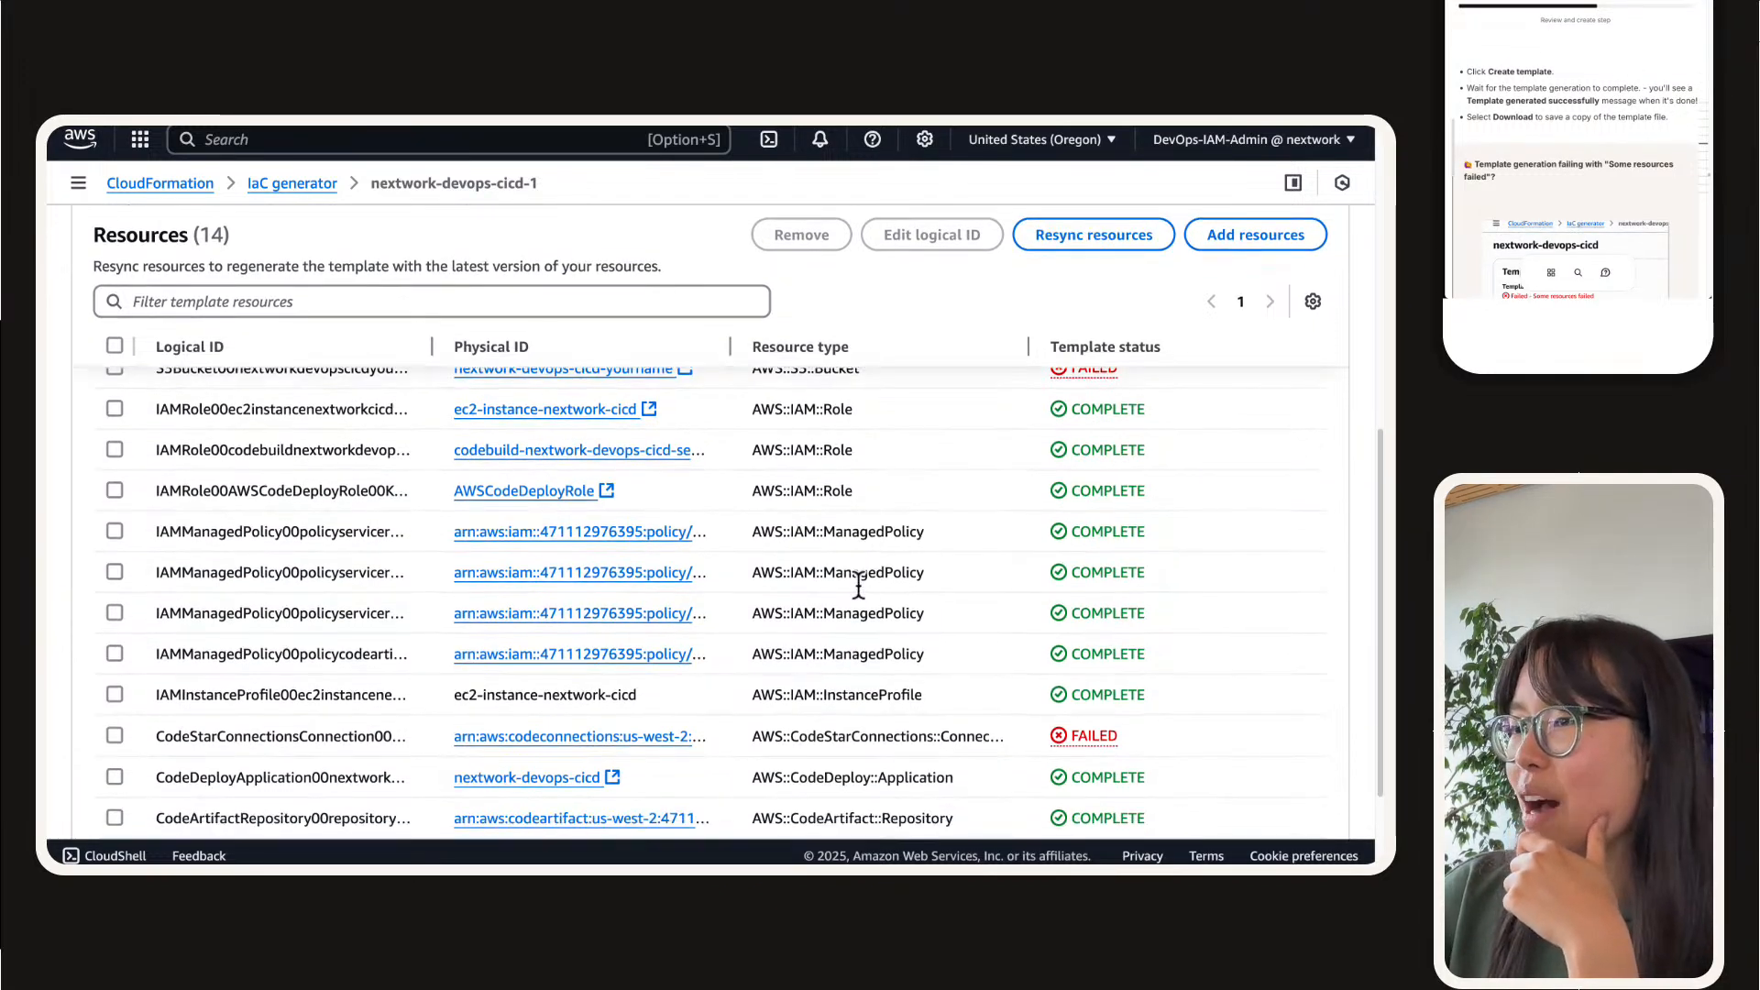
click(1070, 743)
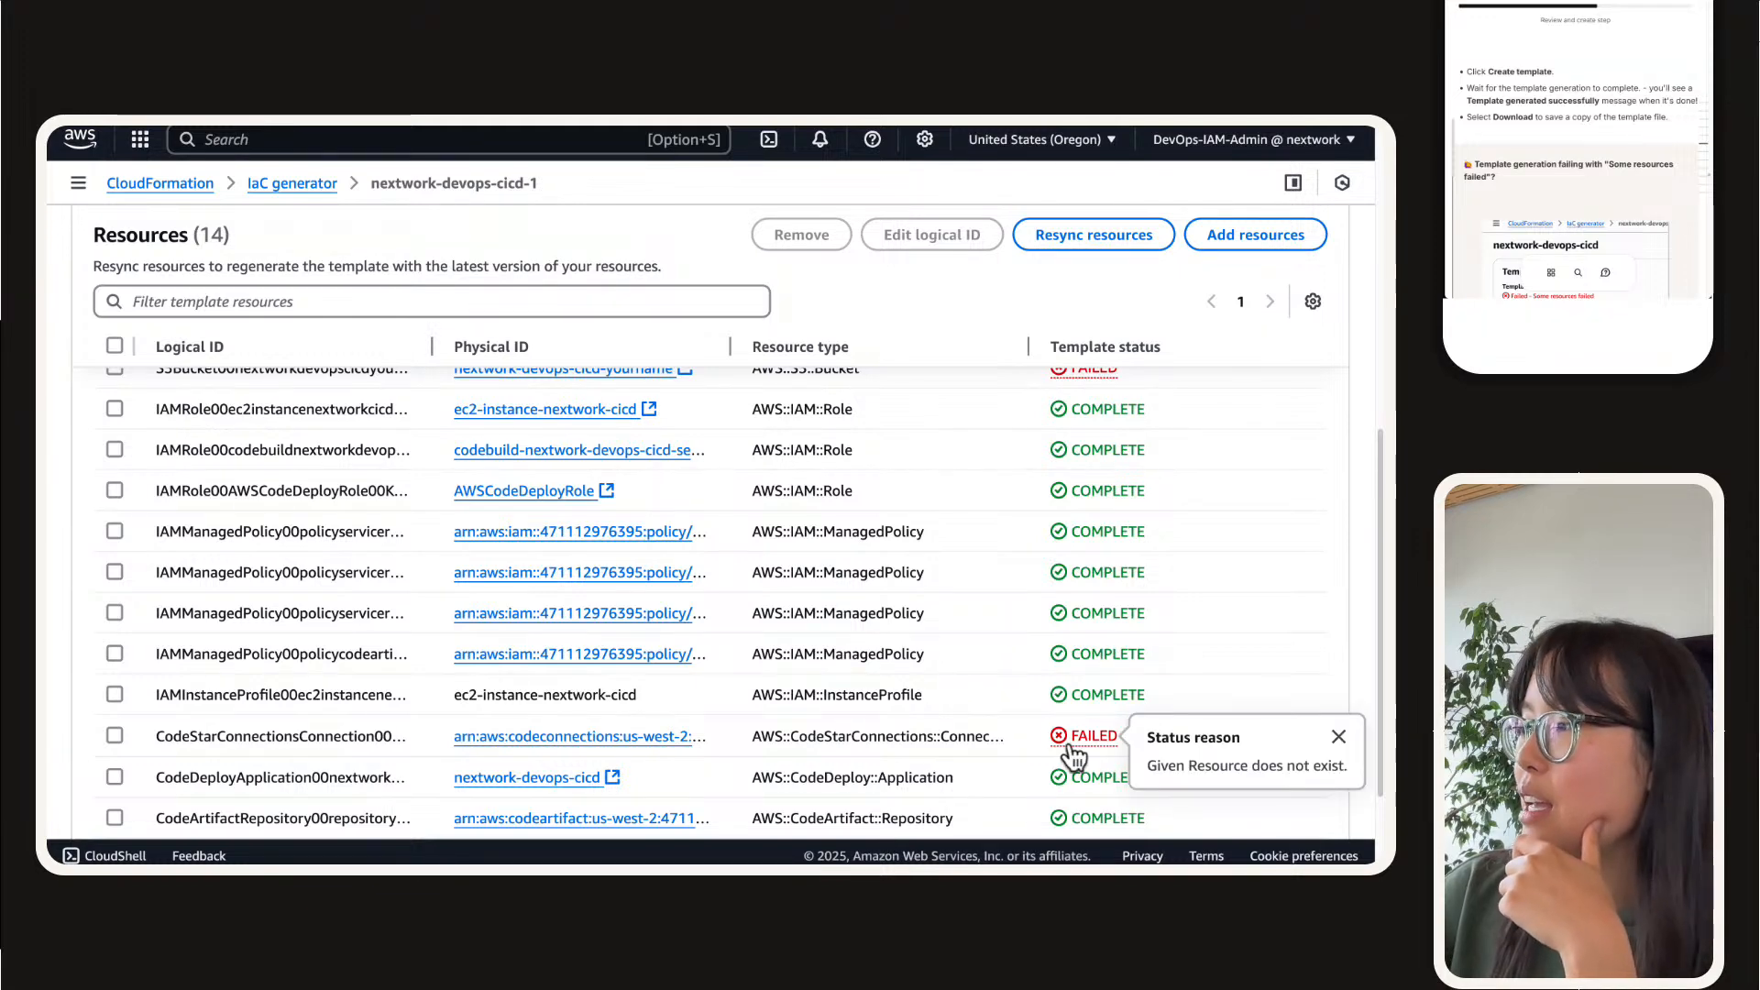
scroll(1050, 724, down, 3)
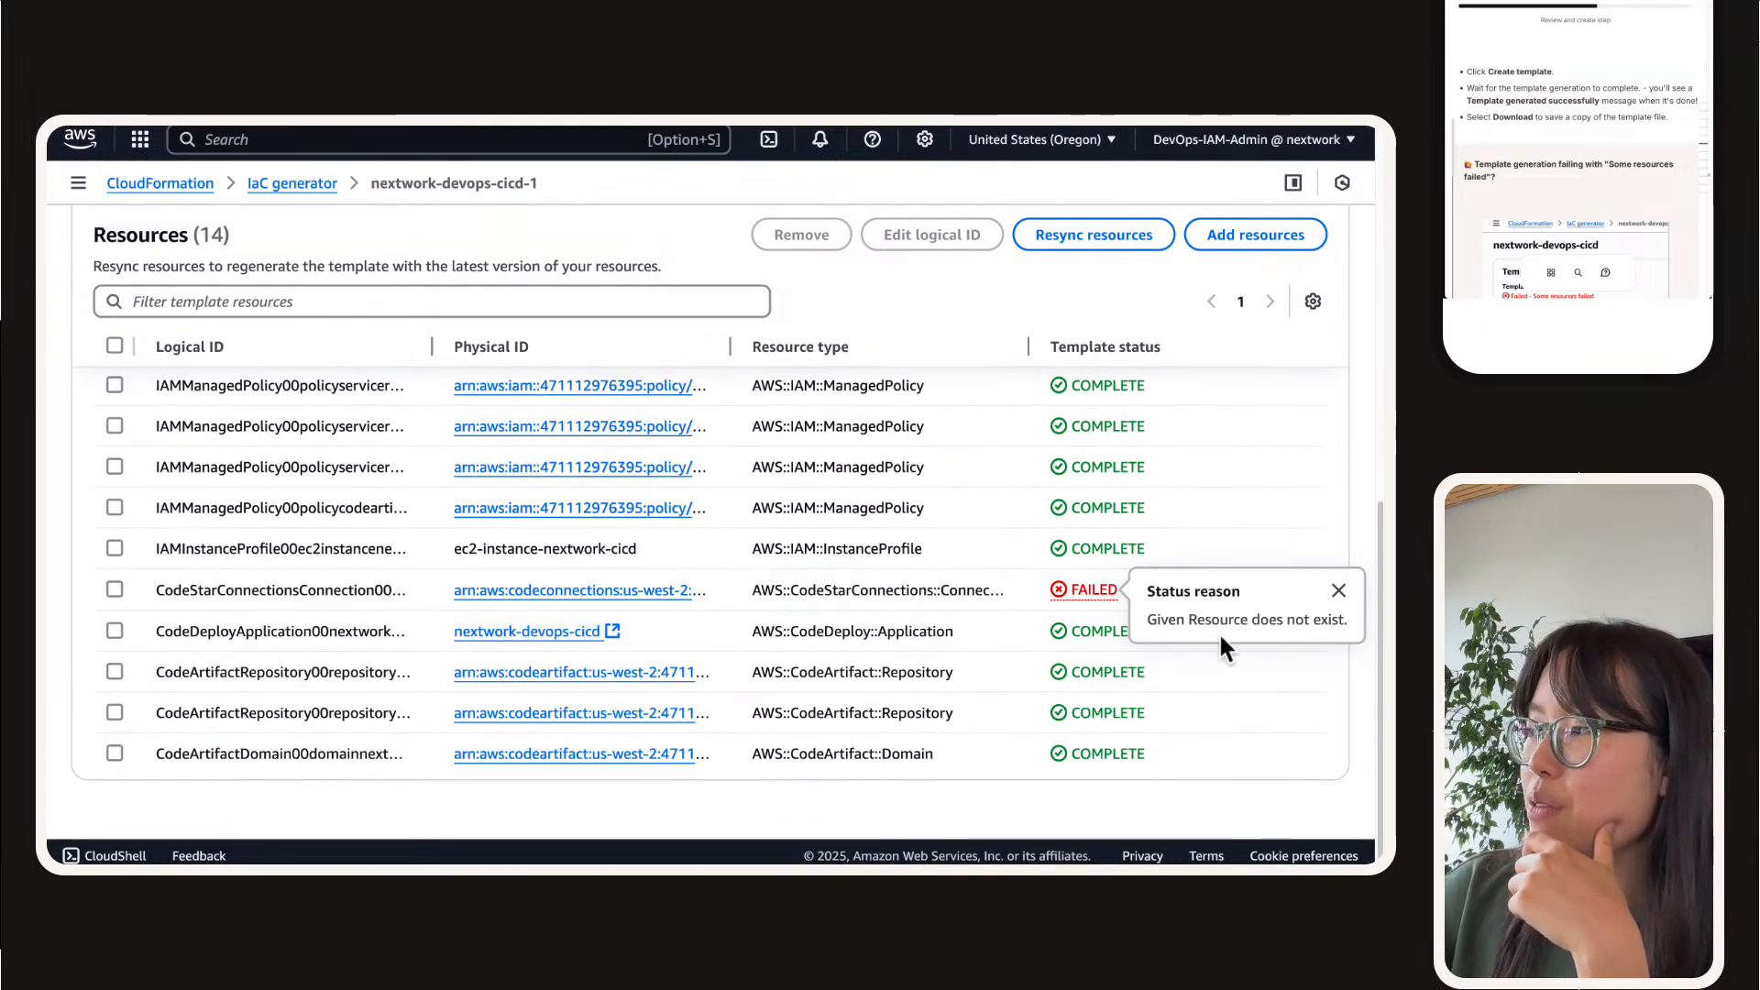
triple_click(1221, 623)
scroll(1027, 564, up, 5)
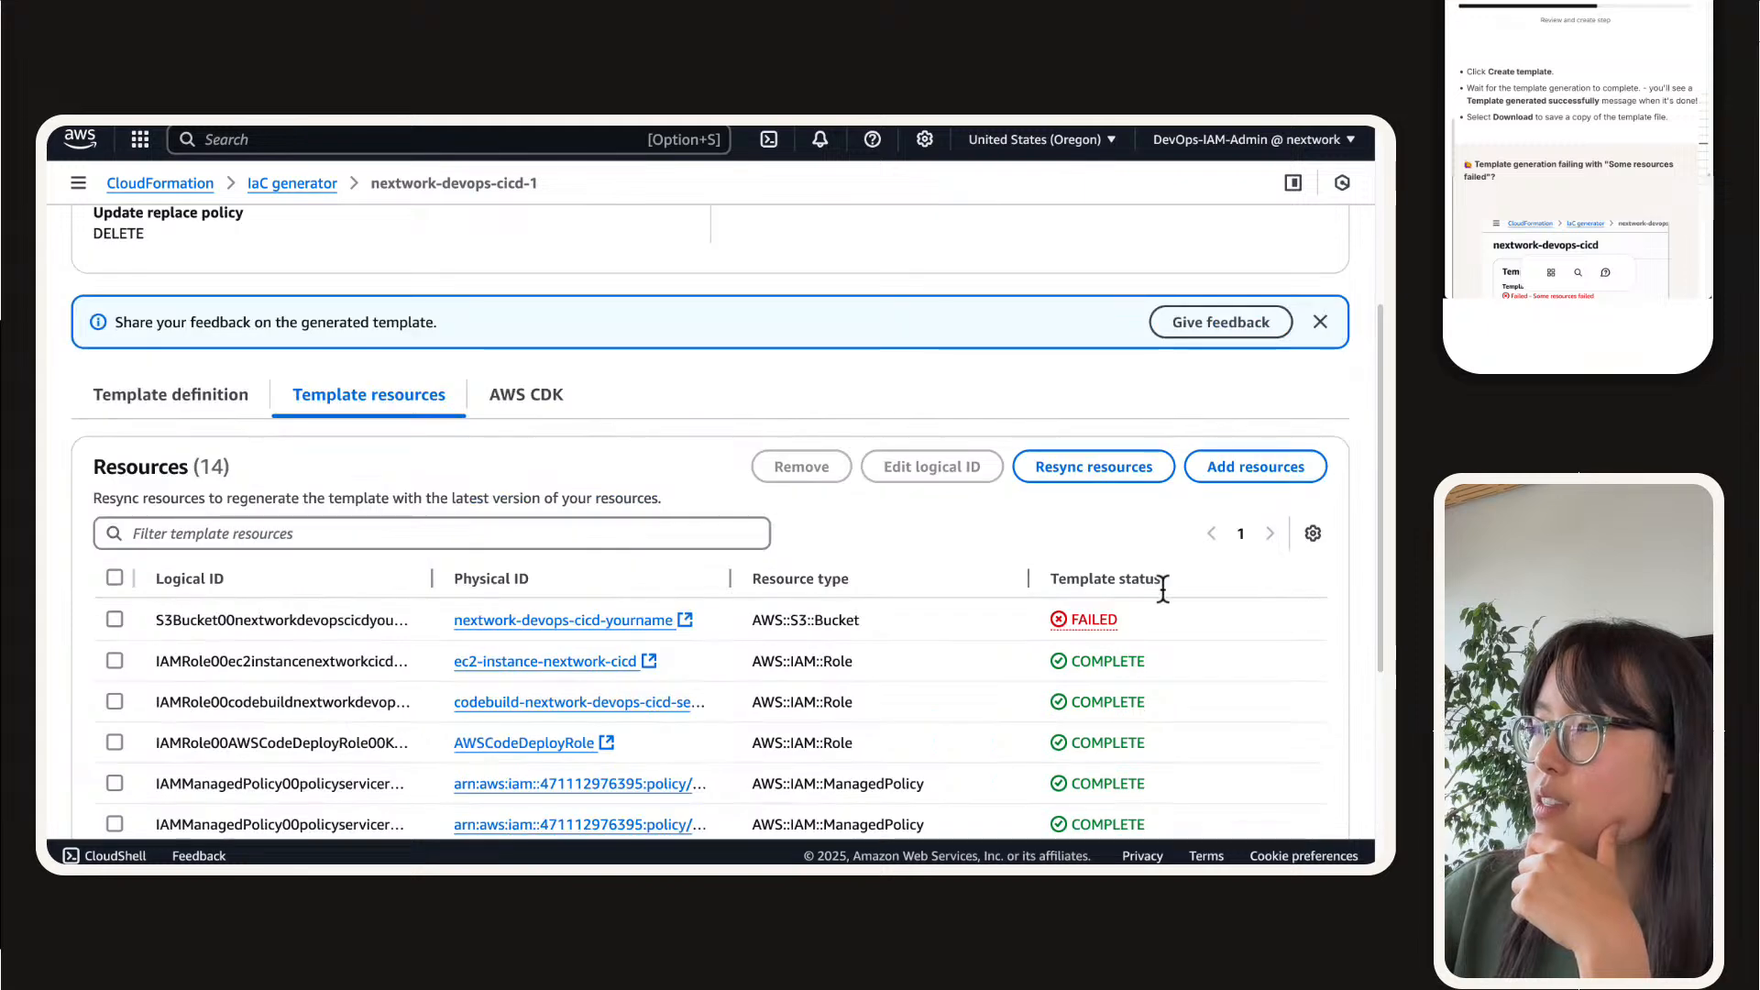
click(1100, 626)
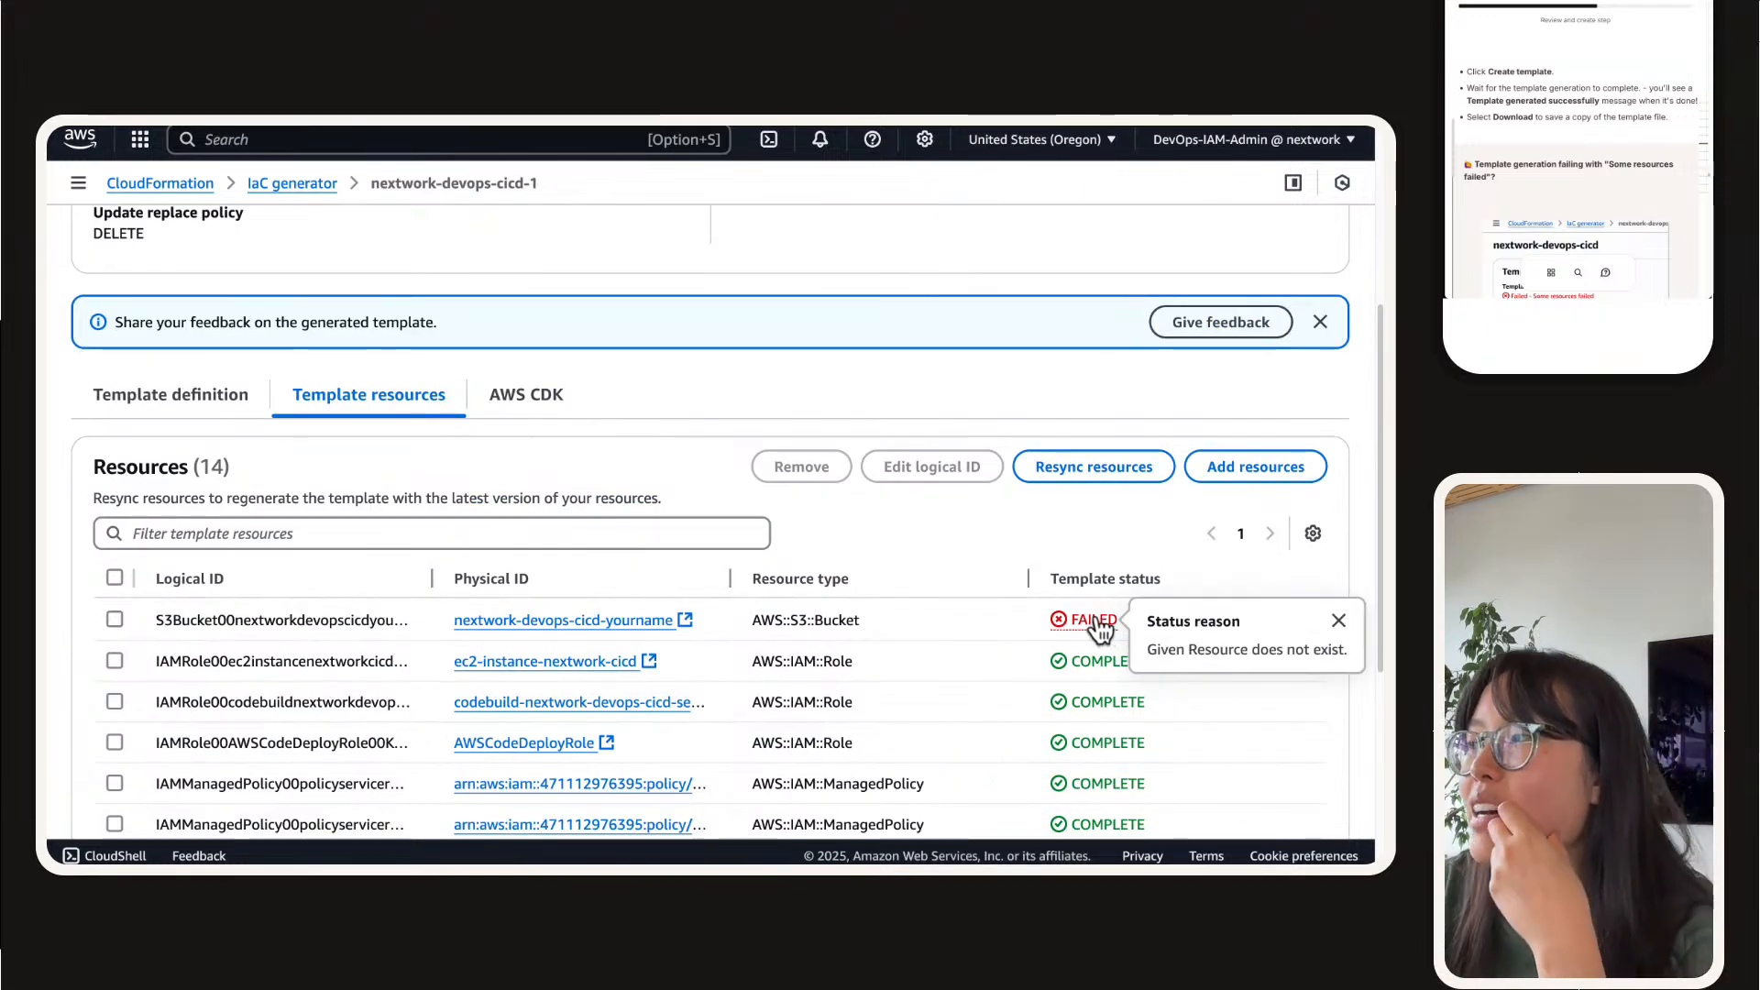
Step: Consult the guide's troubleshooting note on template generation and select the S3 bucket and CodeStar connection in the resource list
scroll(1540, 156, down, 1)
scroll(1540, 154, down, 5)
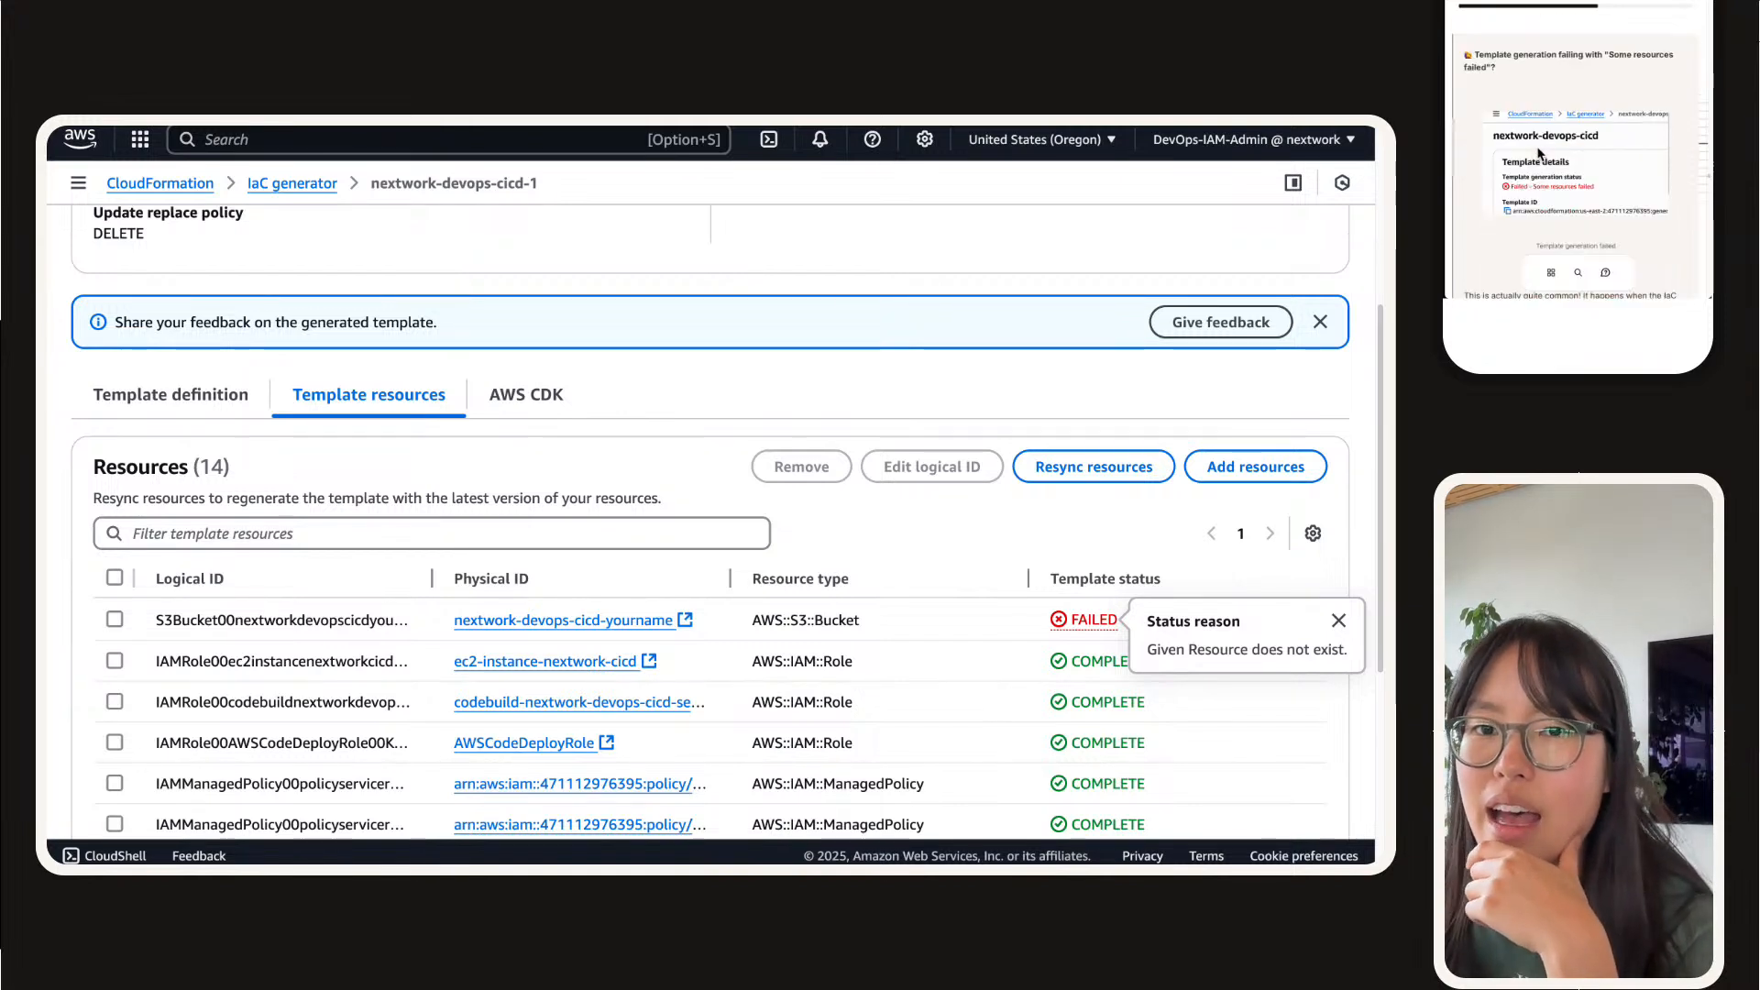
scroll(1540, 154, down, 3)
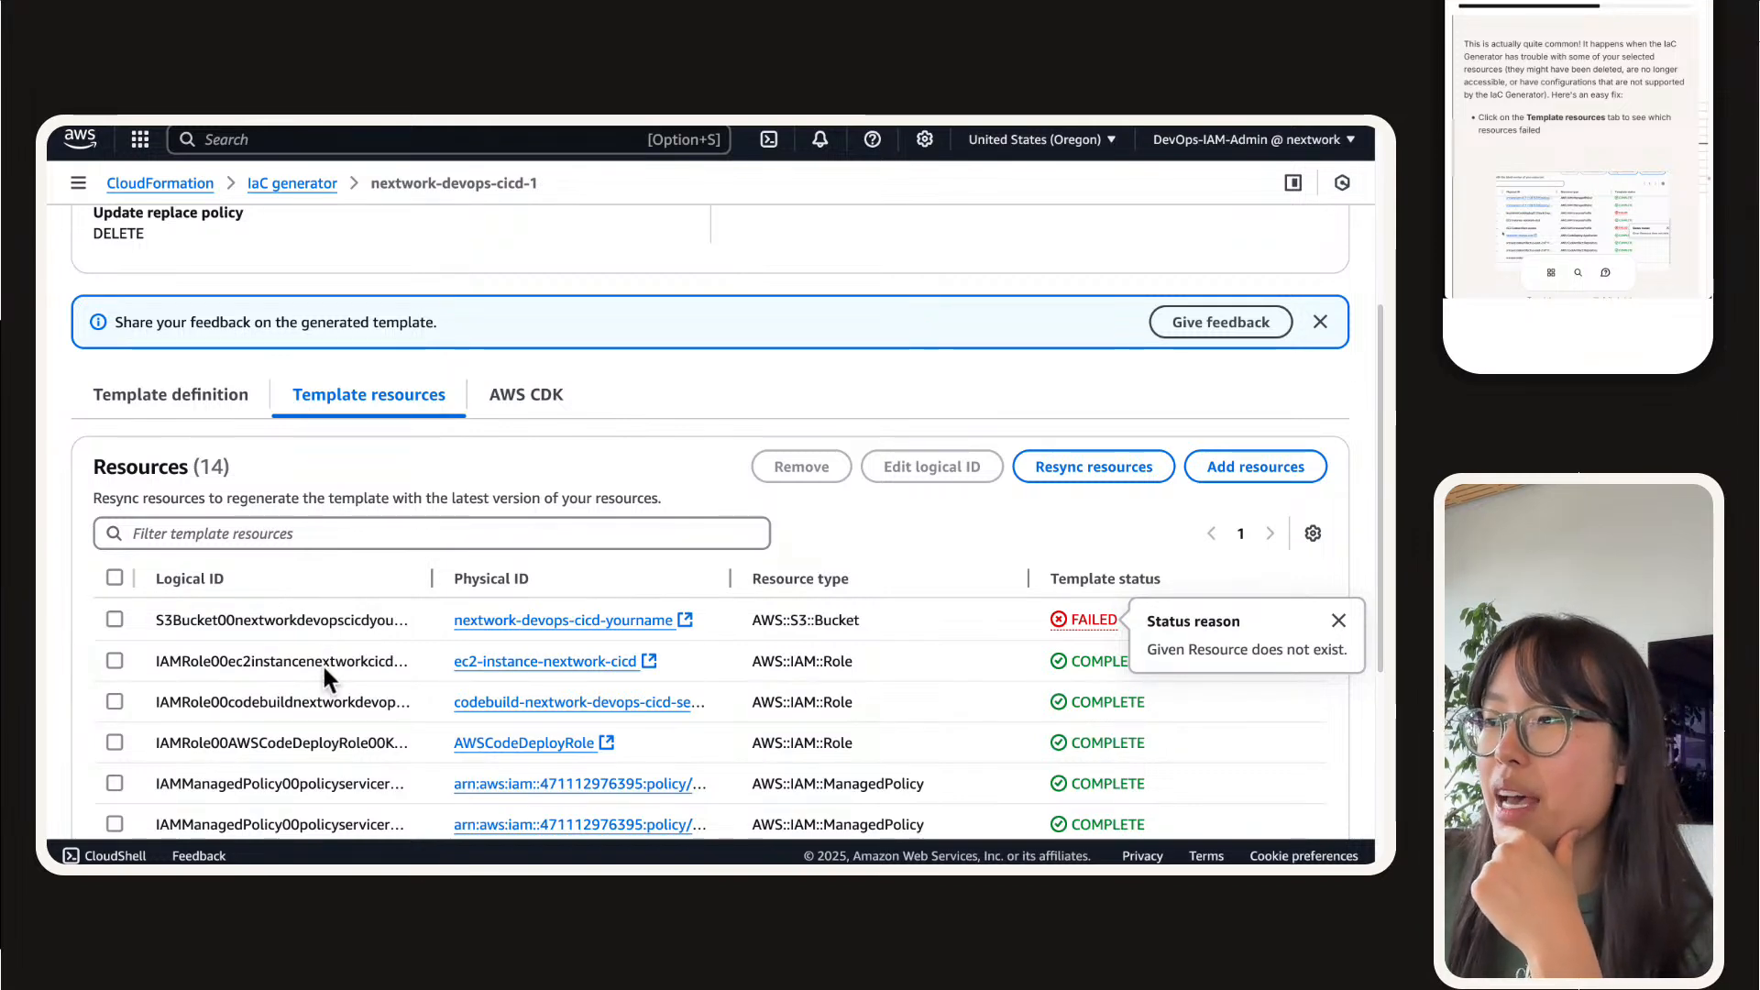
click(115, 620)
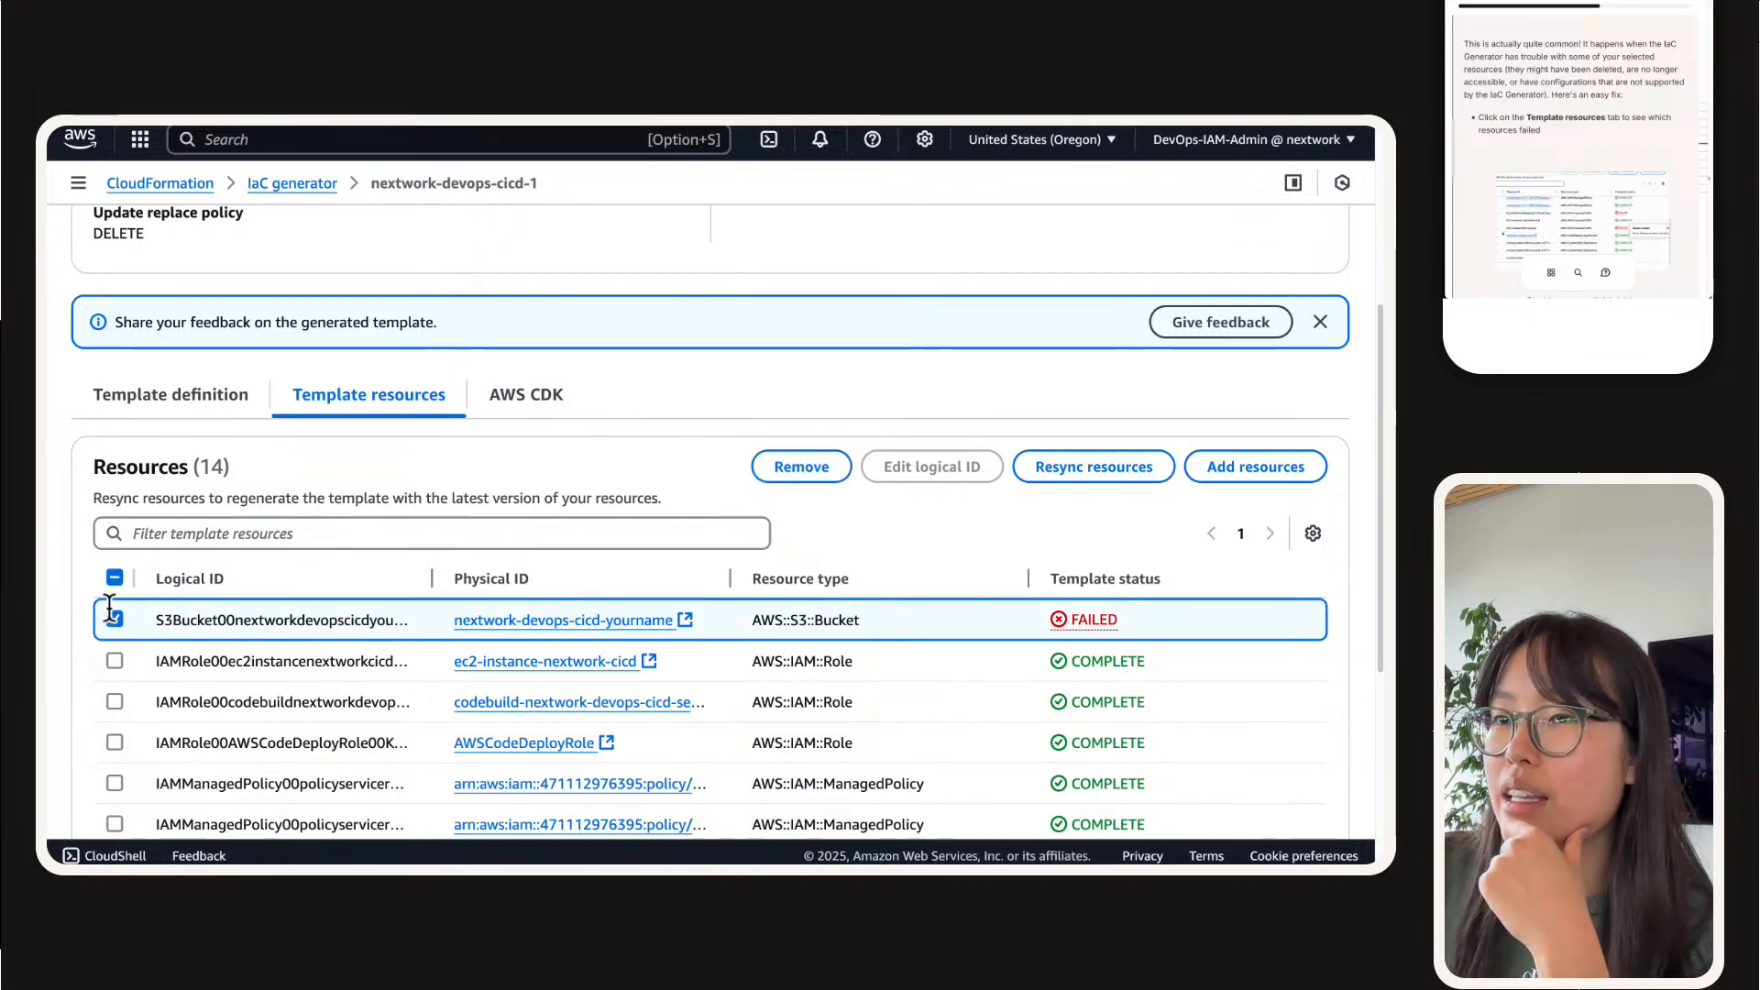
scroll(88, 642, down, 3)
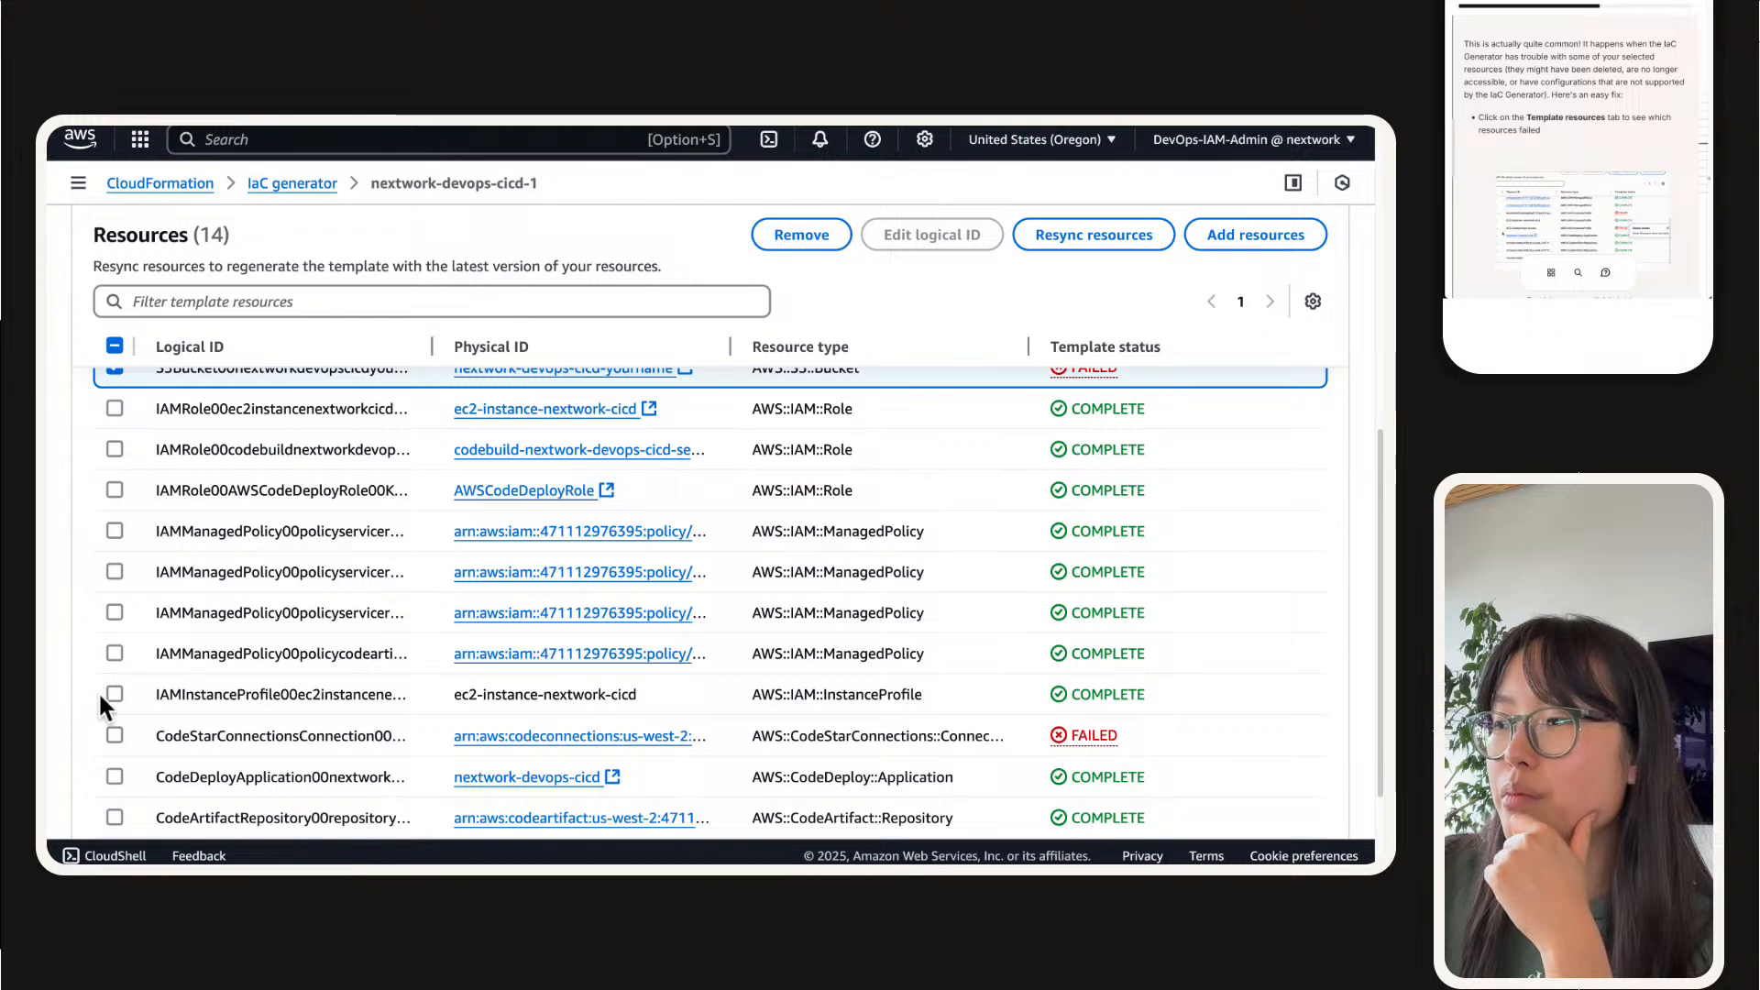
click(110, 726)
scroll(101, 724, up, 5)
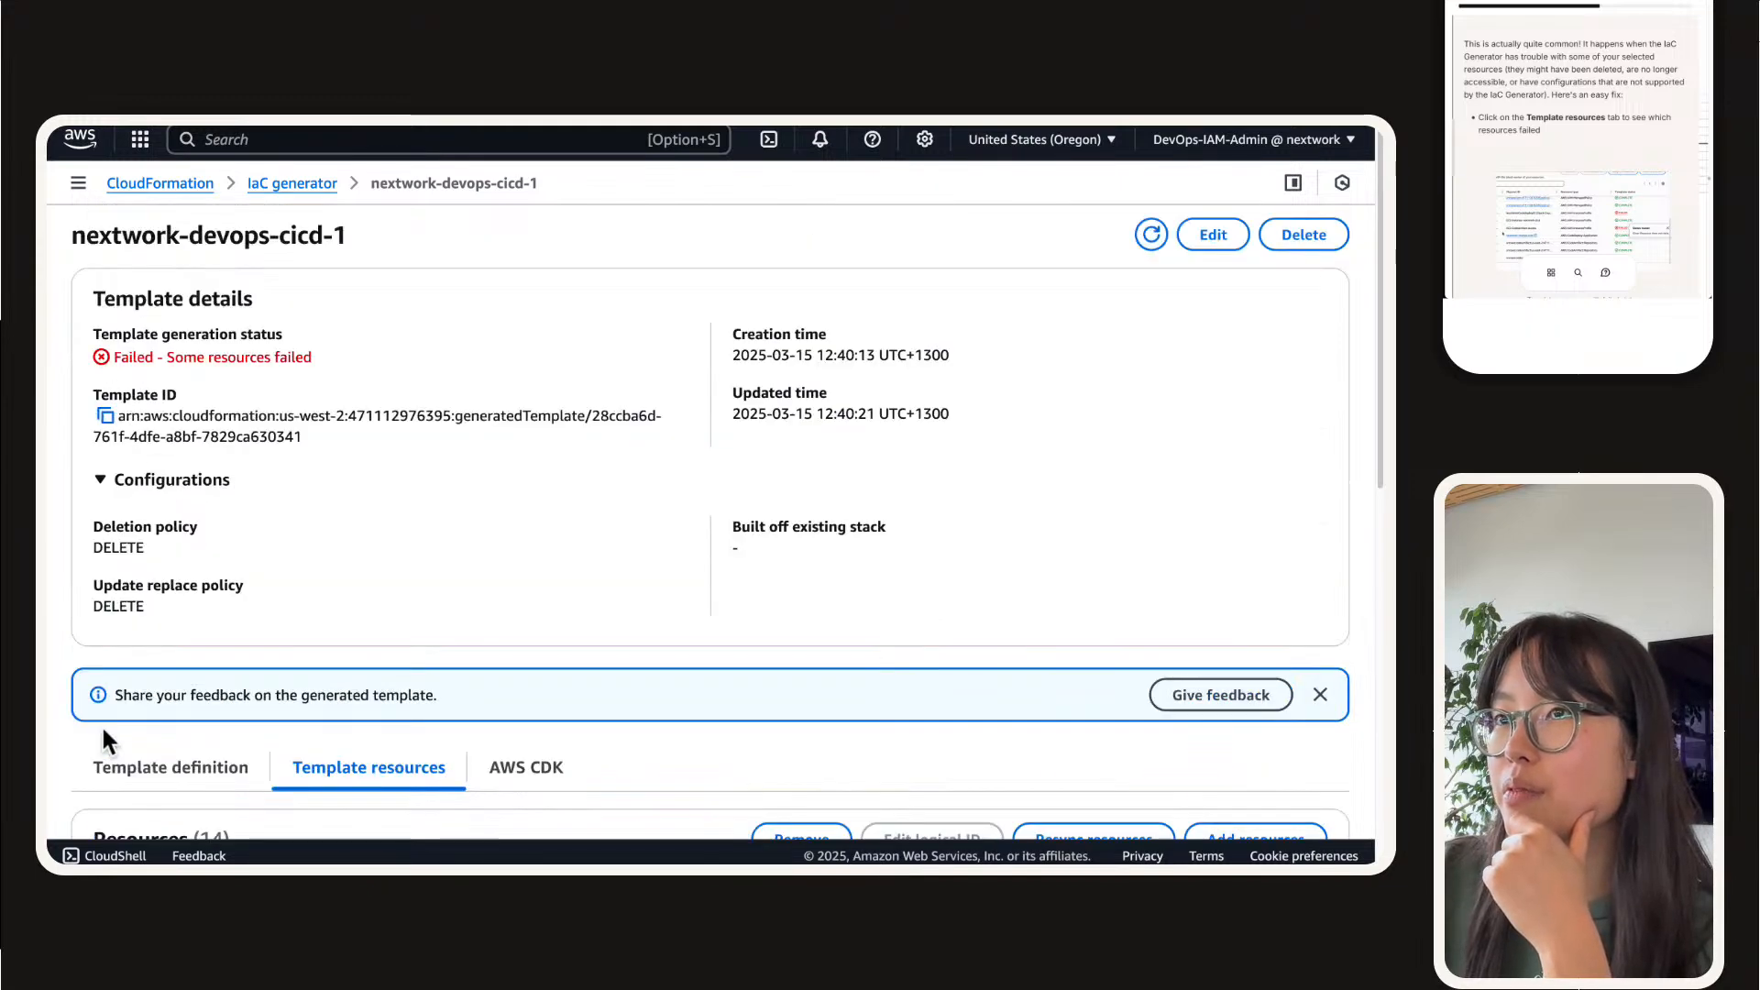
scroll(103, 733, down, 5)
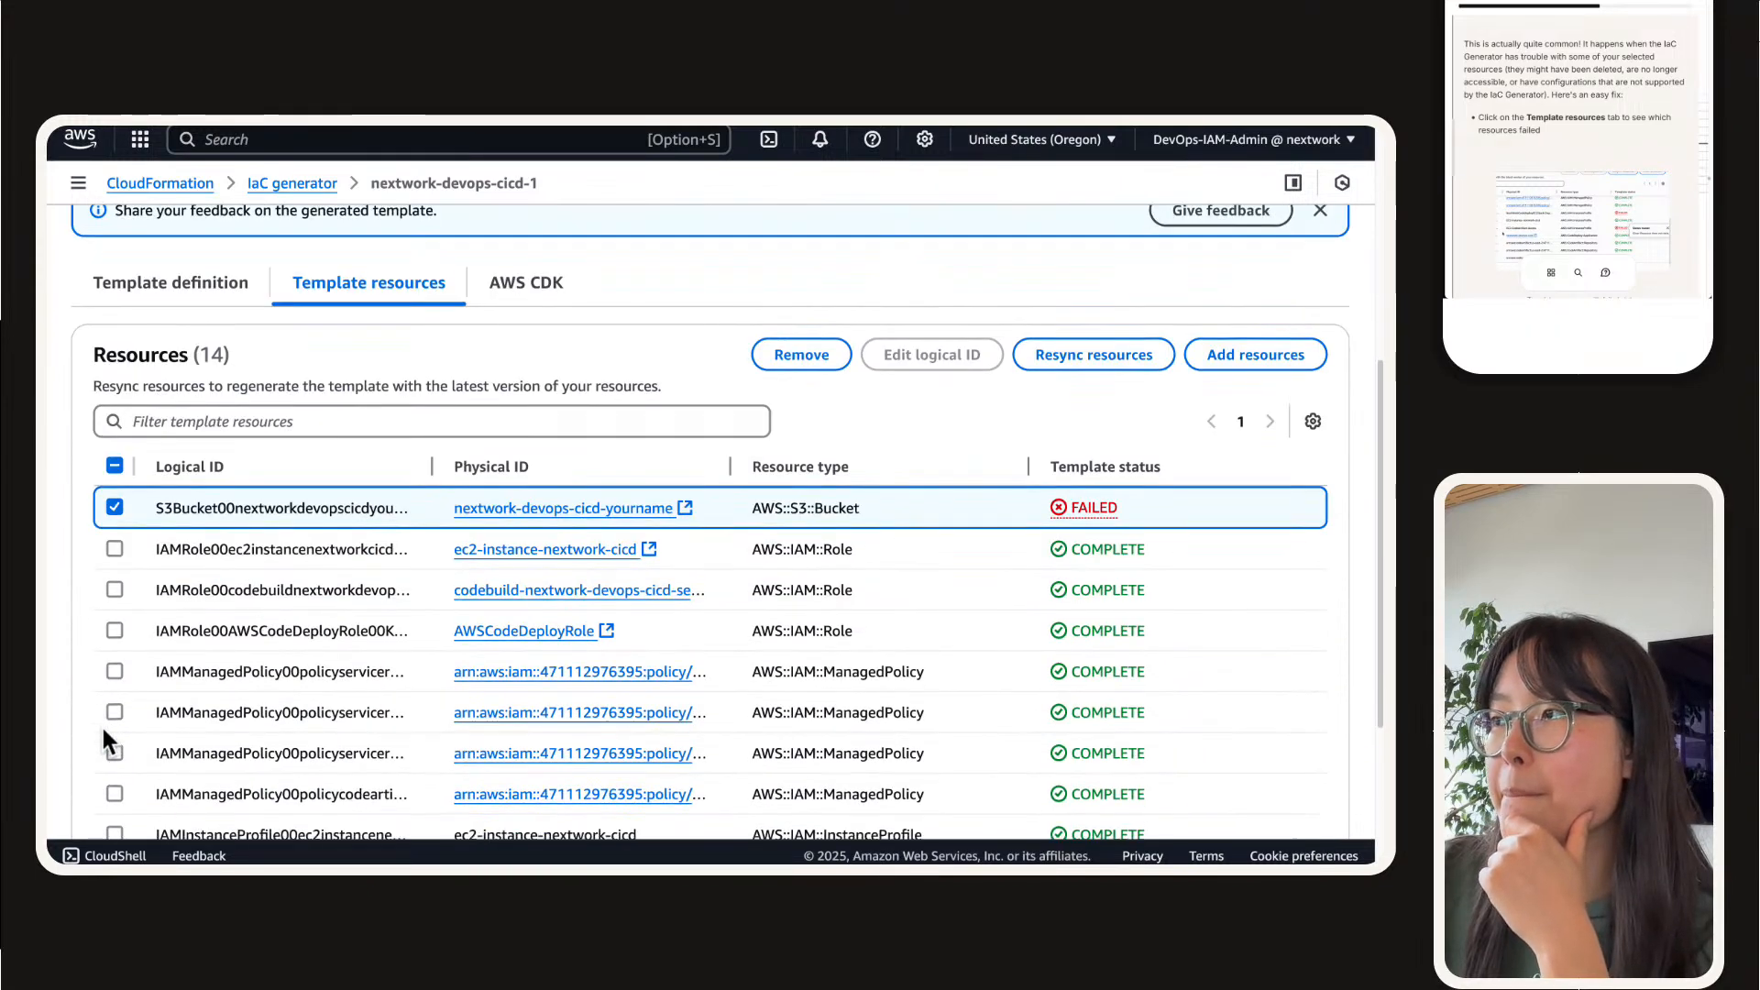
scroll(101, 724, down, 1)
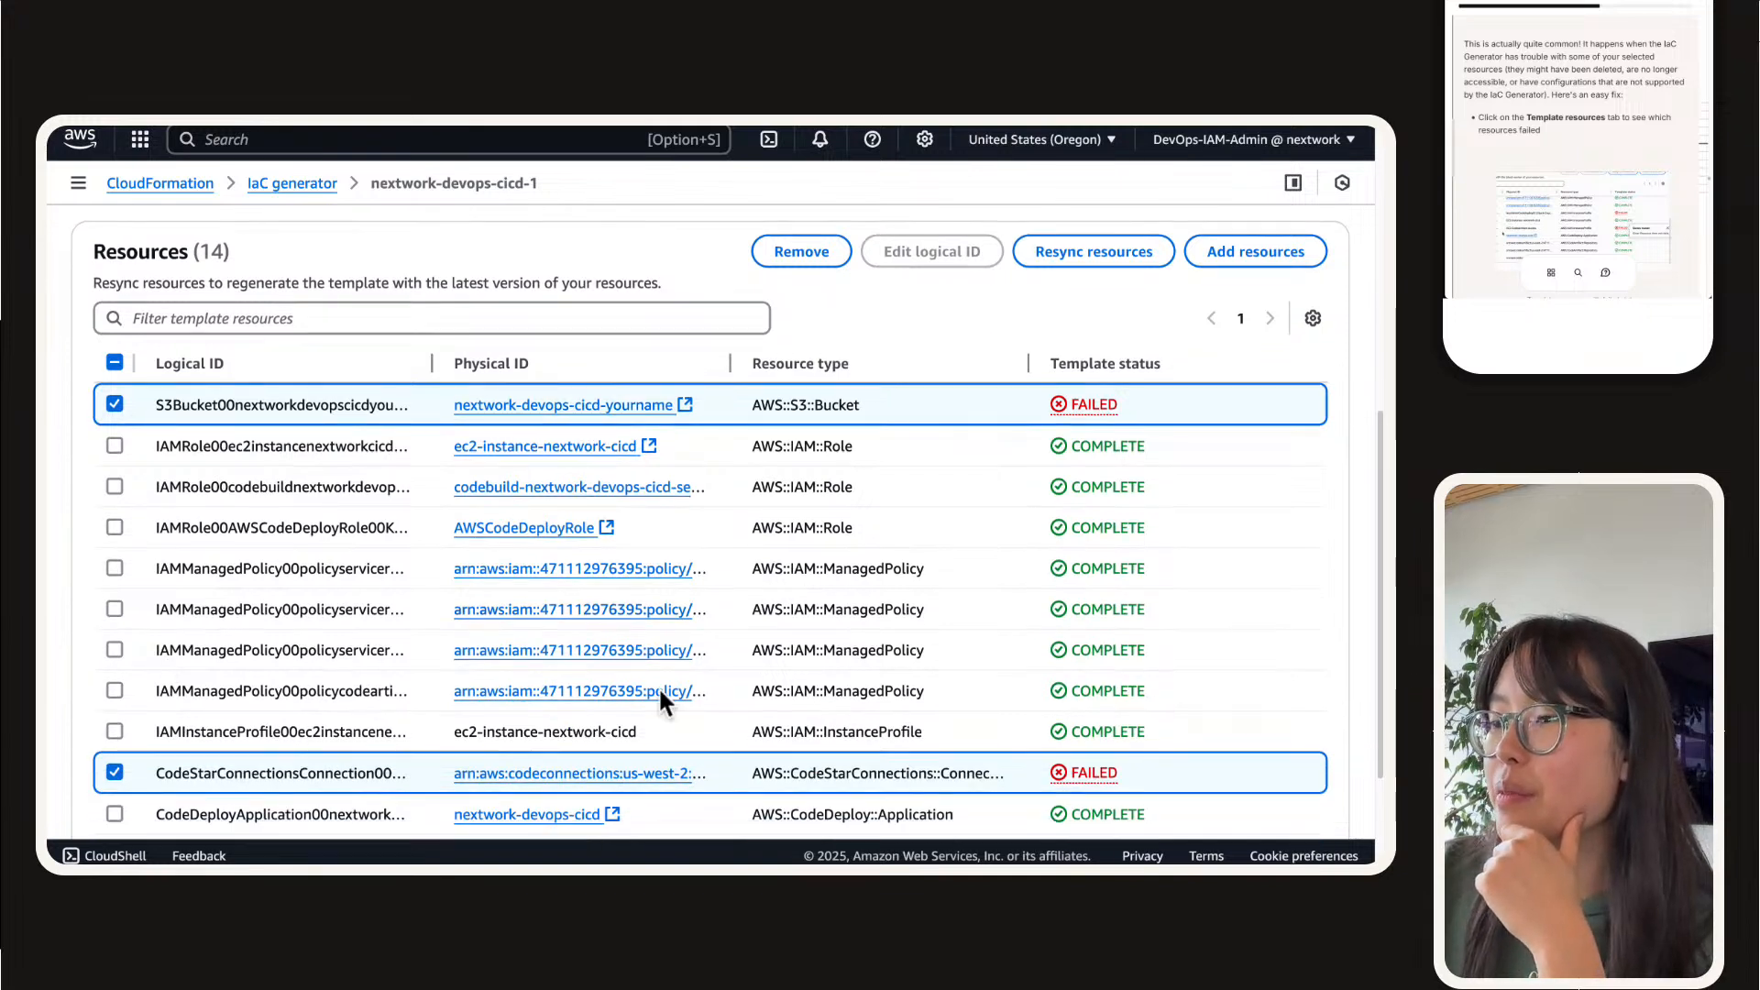
Step: Look up the nextwork-devops-cicd-yourname bucket in S3 from its physical ID and return to the template
click(605, 411)
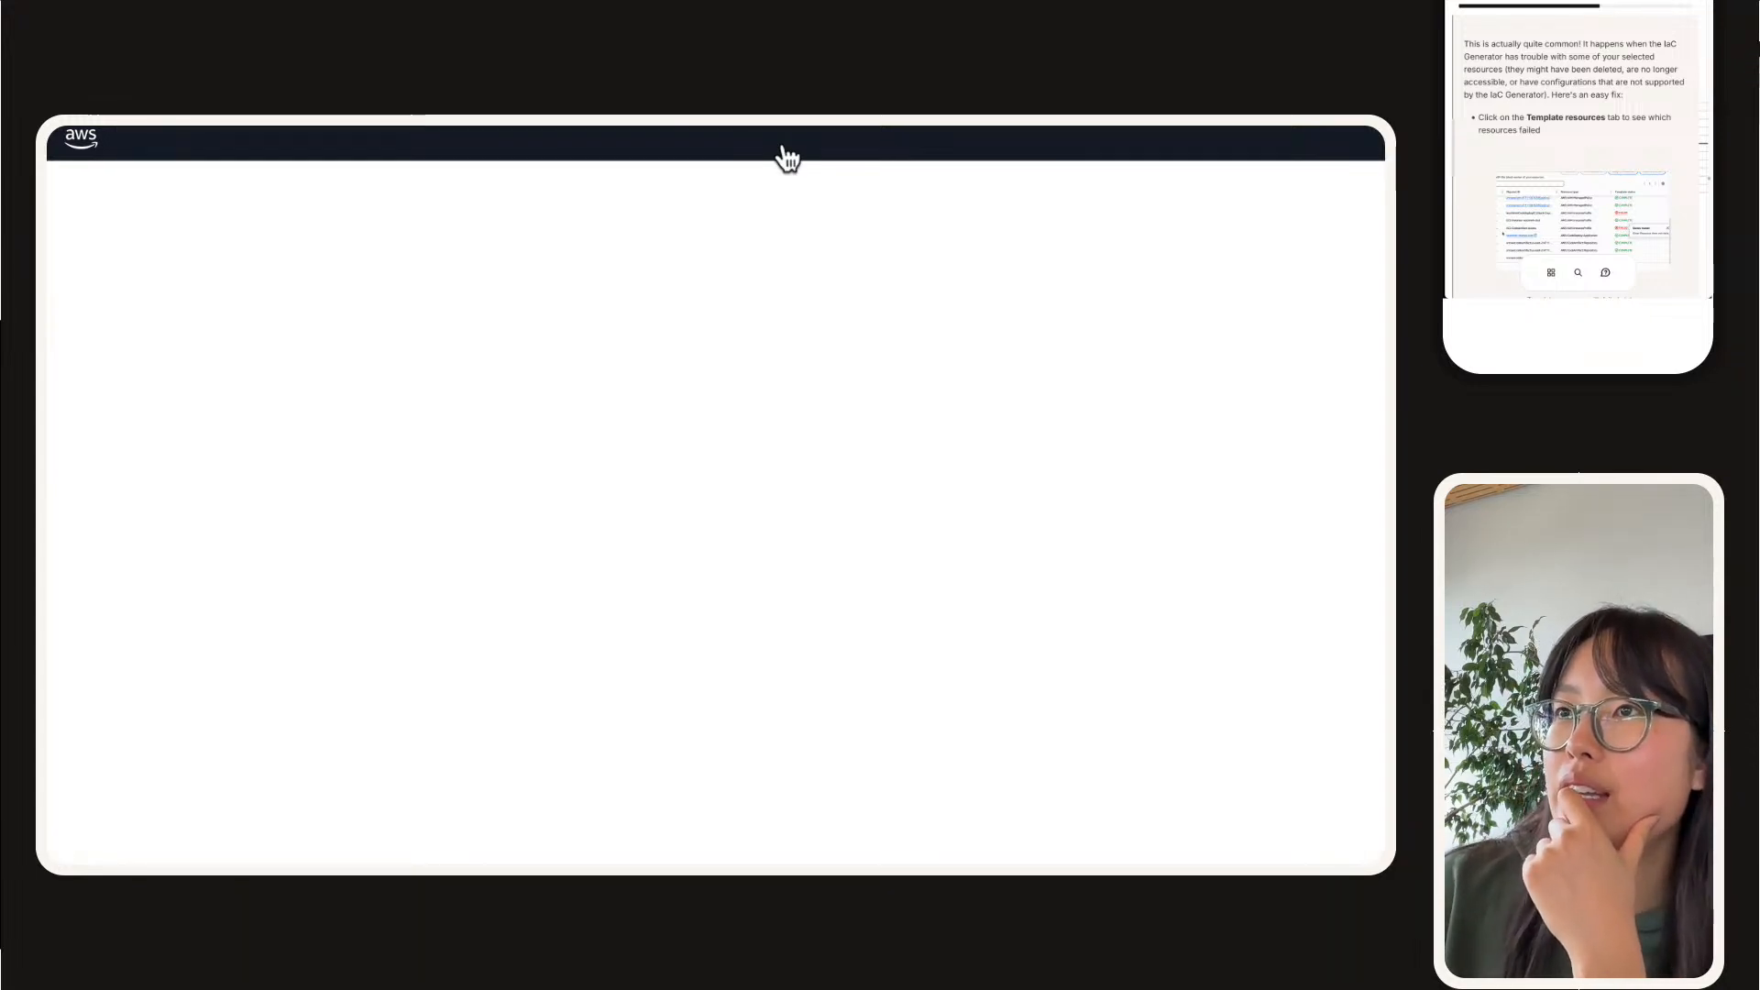
mouse_move(795, 126)
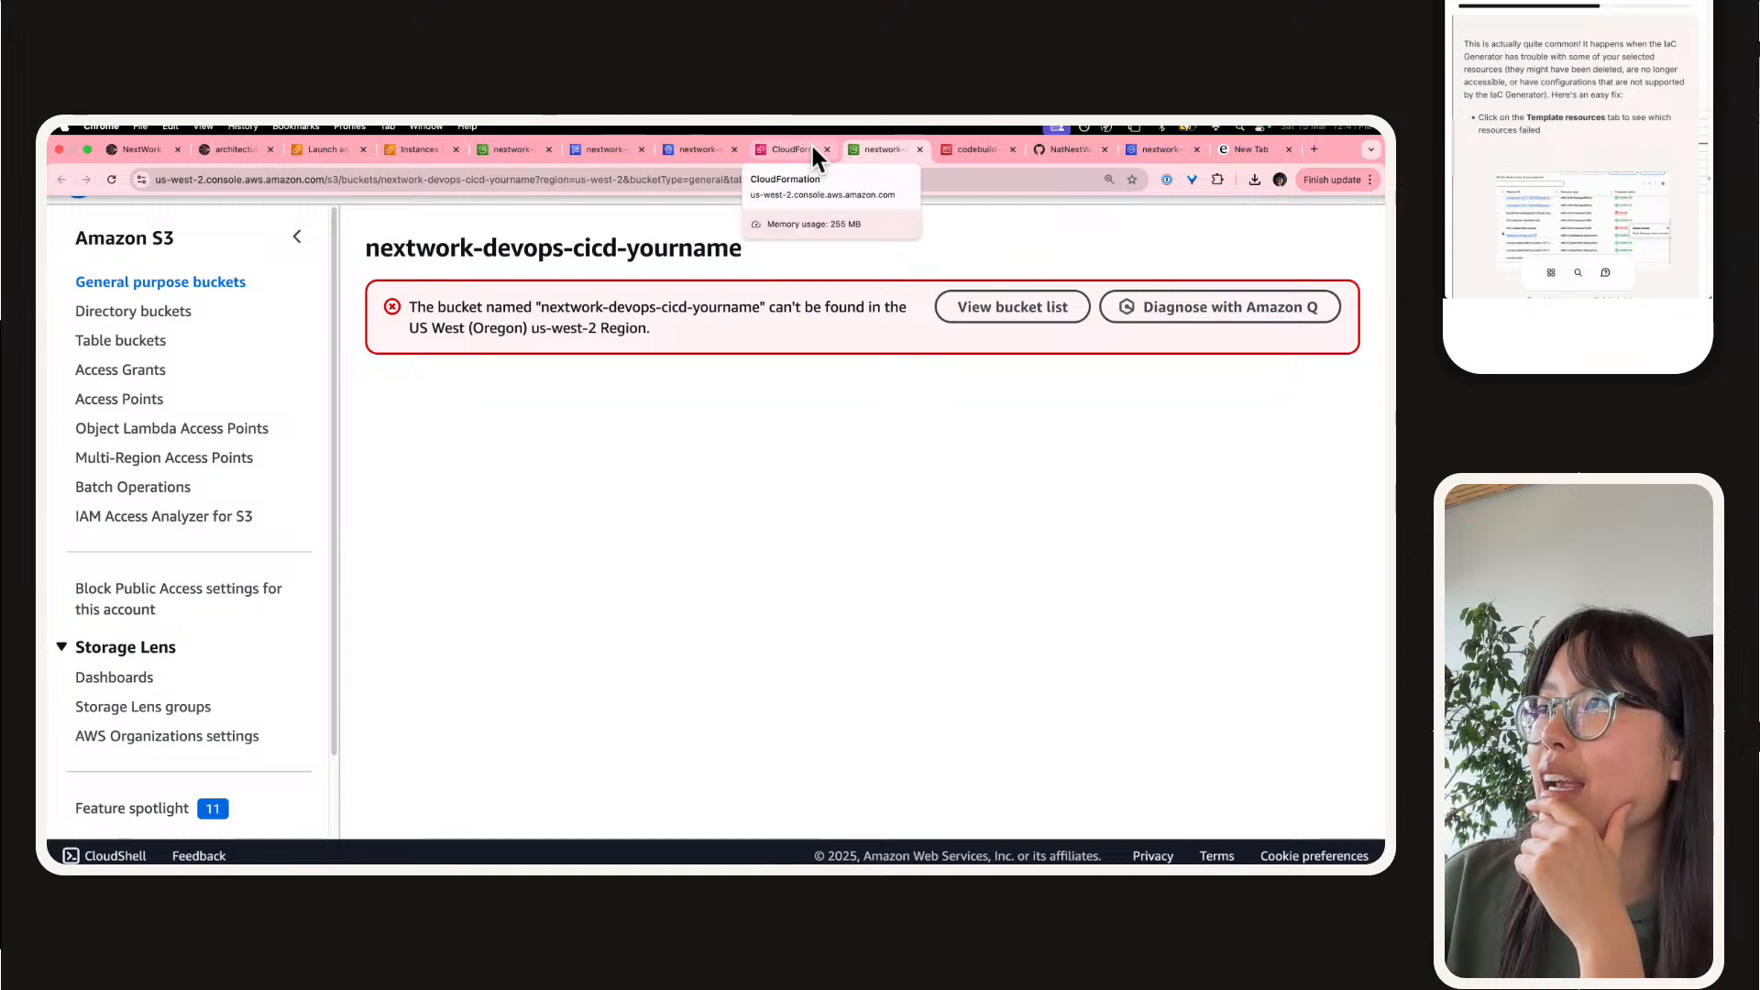
click(812, 149)
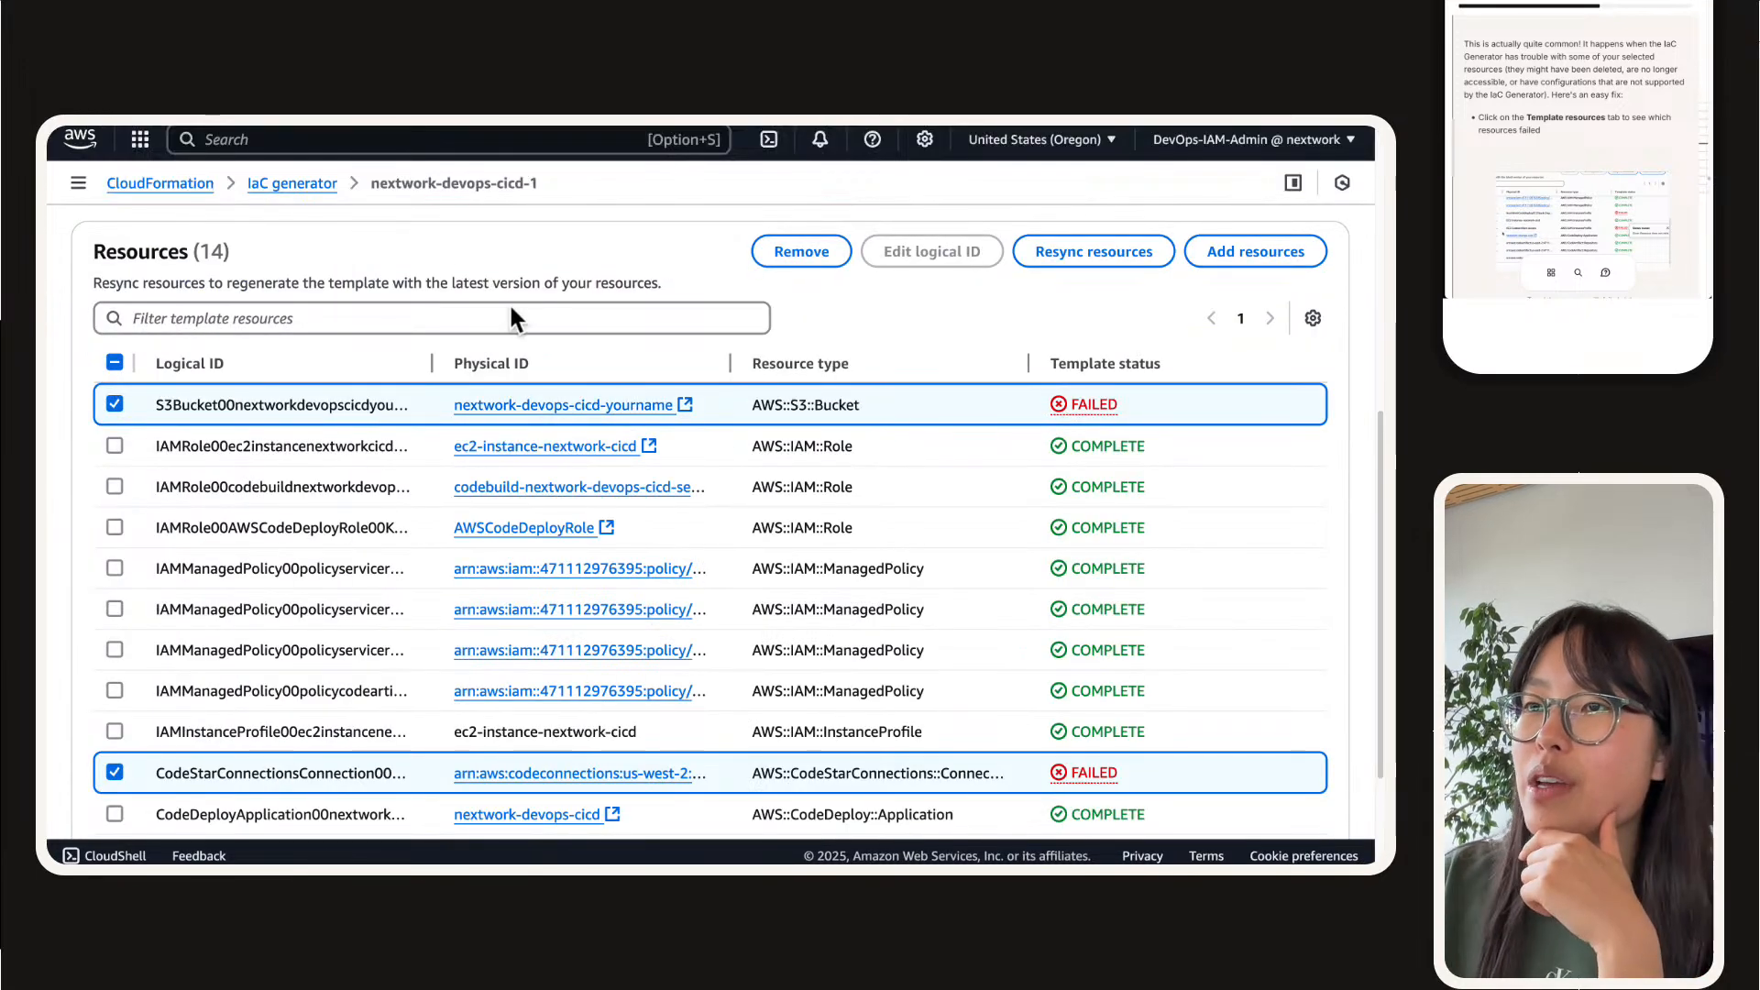
Step: Look up the template's CodeStar connection in Developer Tools, inspect the nextwork-devops-cicd connection's ARN for comparison, and return to the template
scroll(295, 522, down, 3)
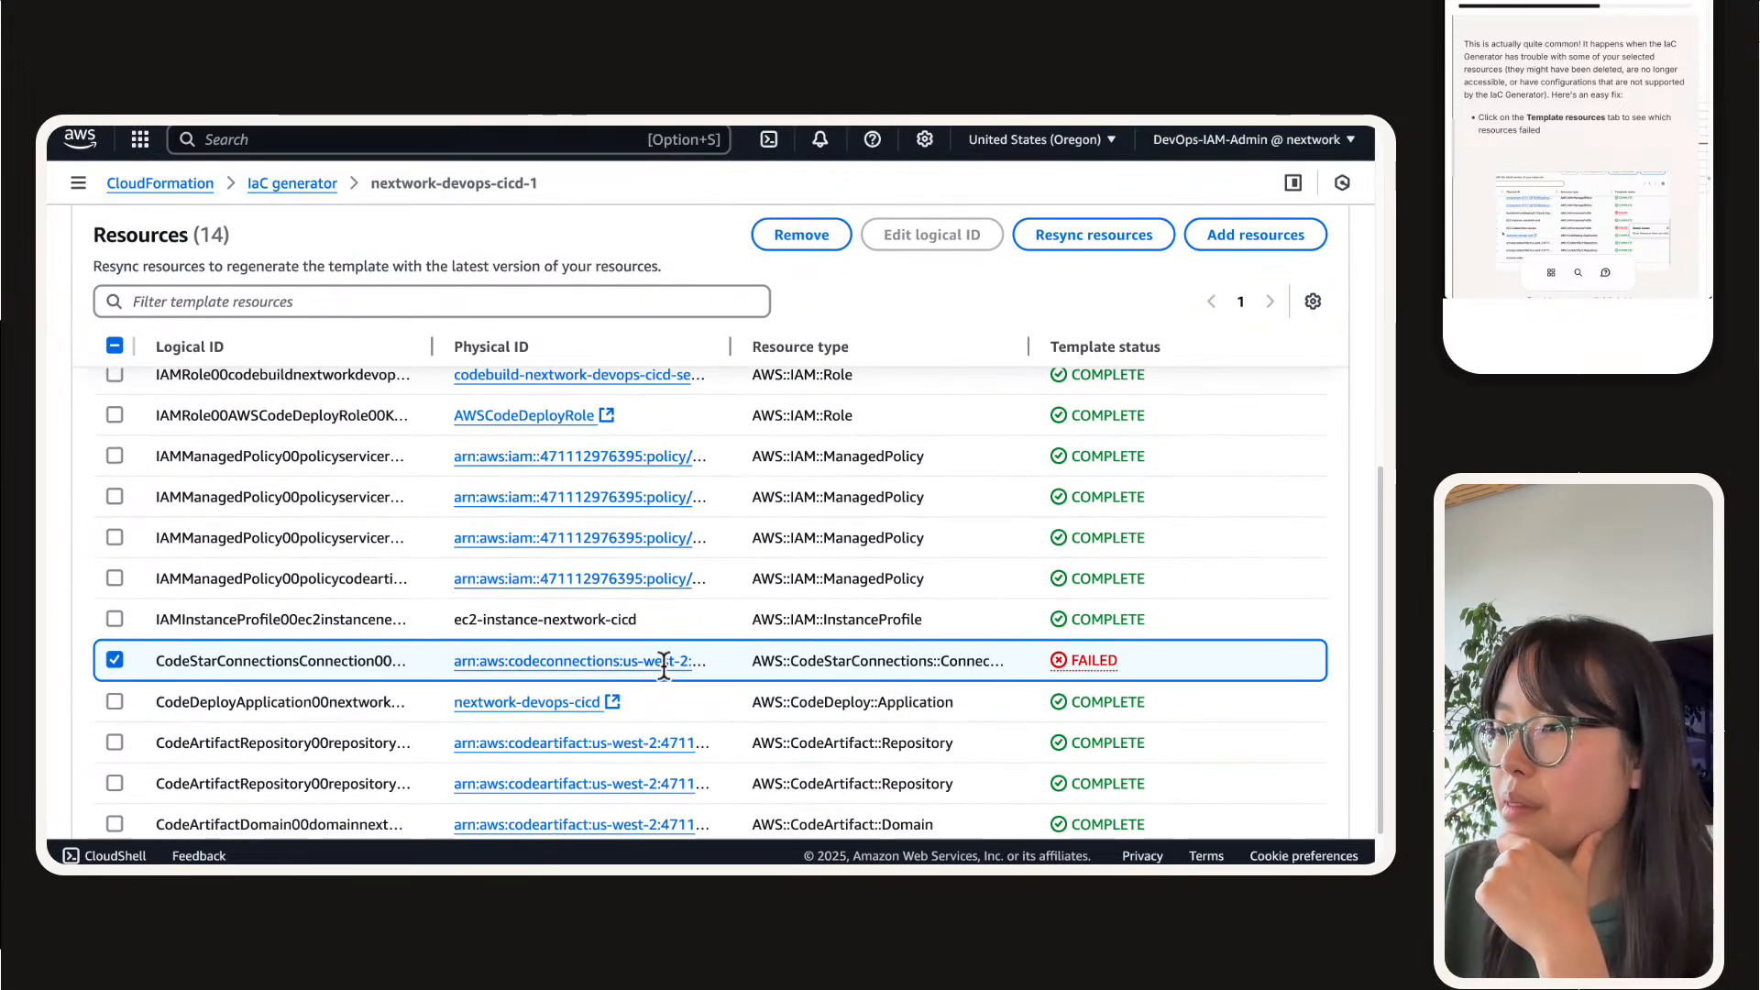
click(664, 662)
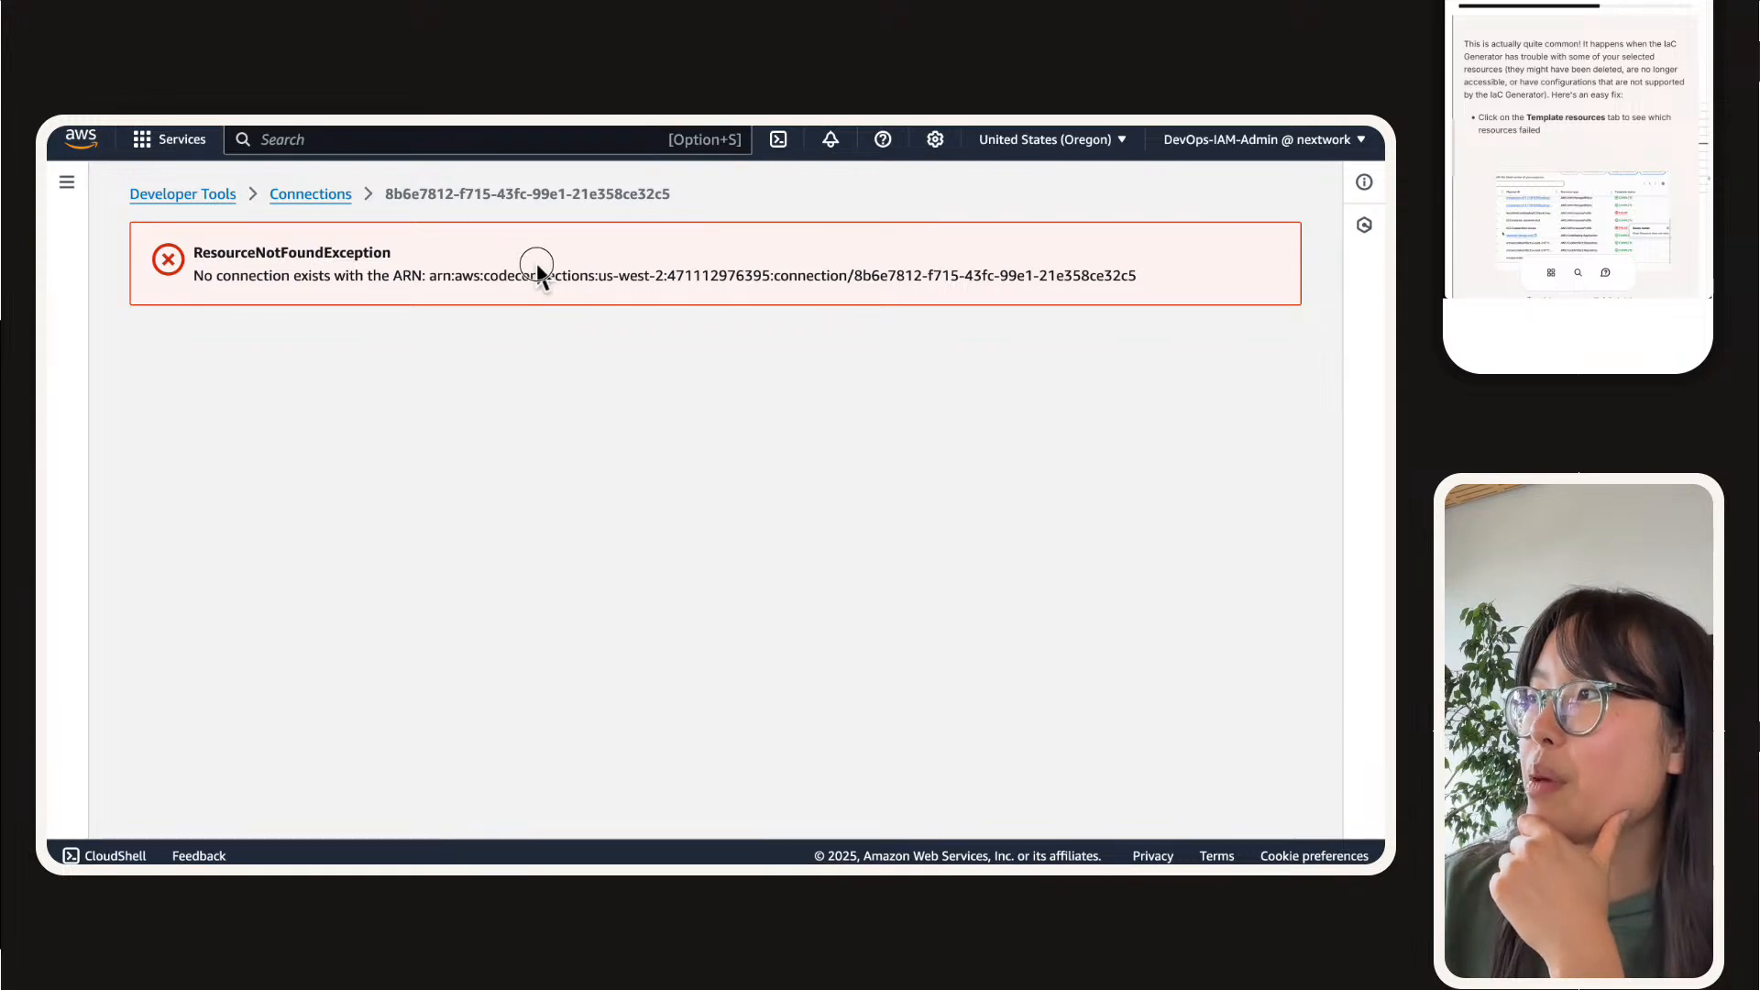
triple_click(520, 270)
click(328, 194)
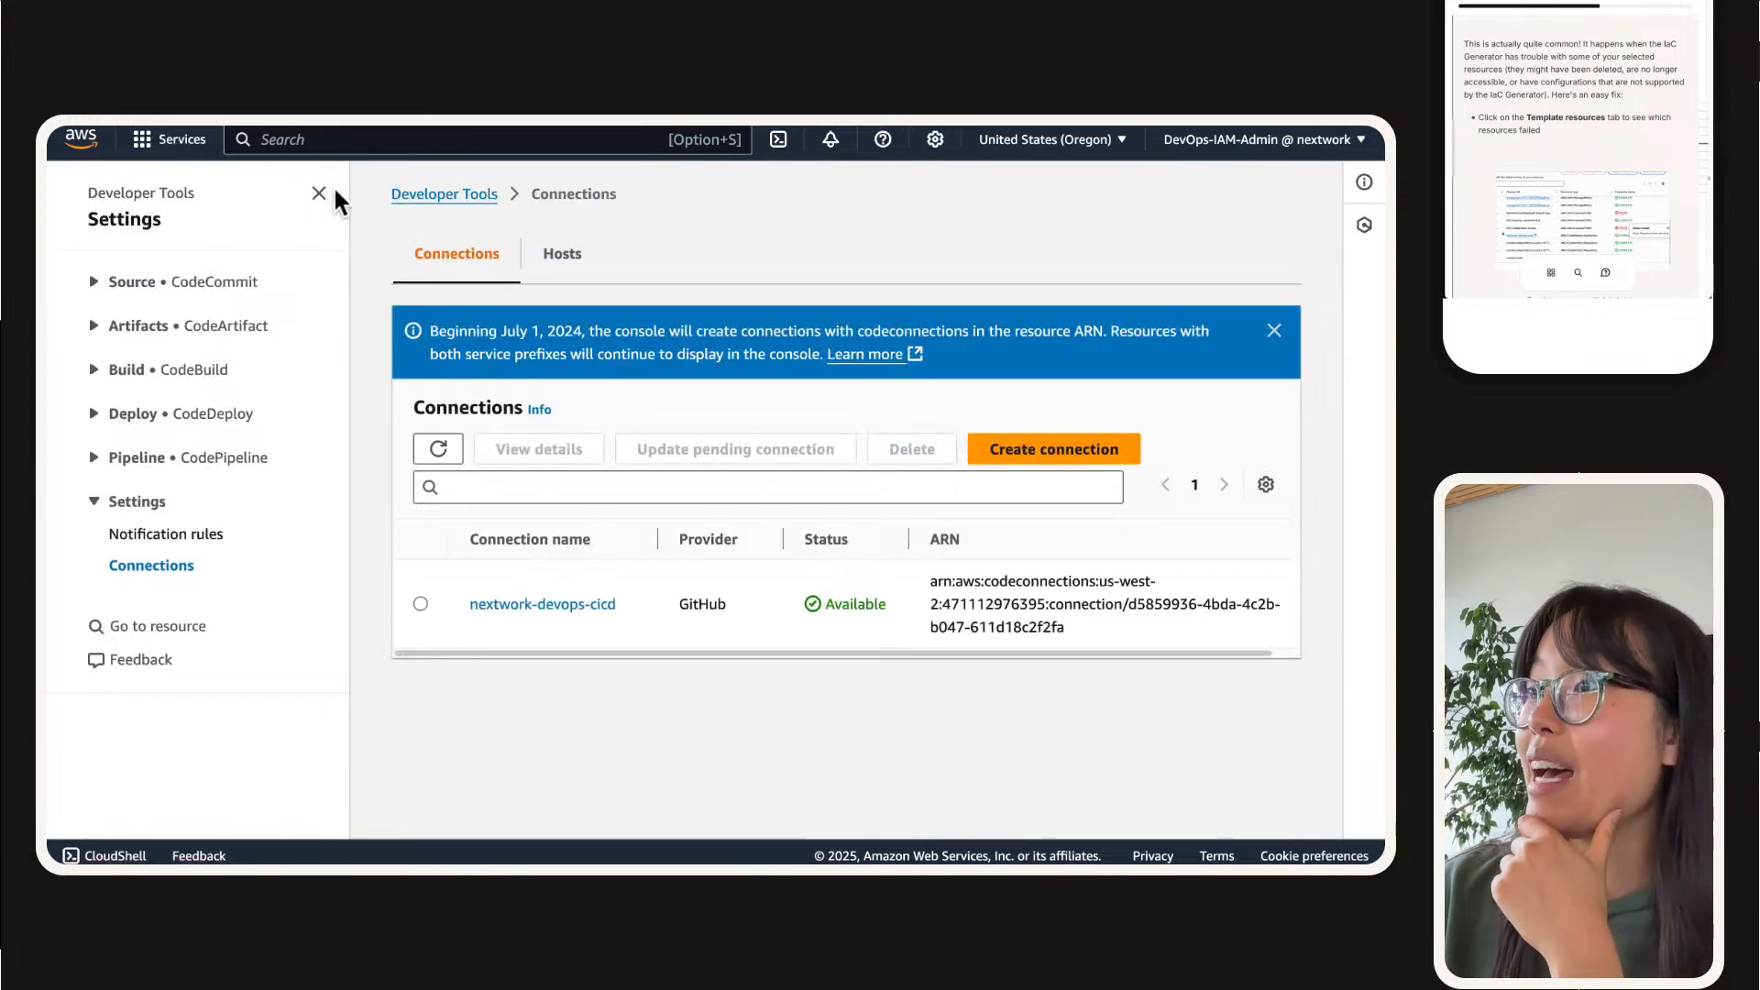
triple_click(1061, 586)
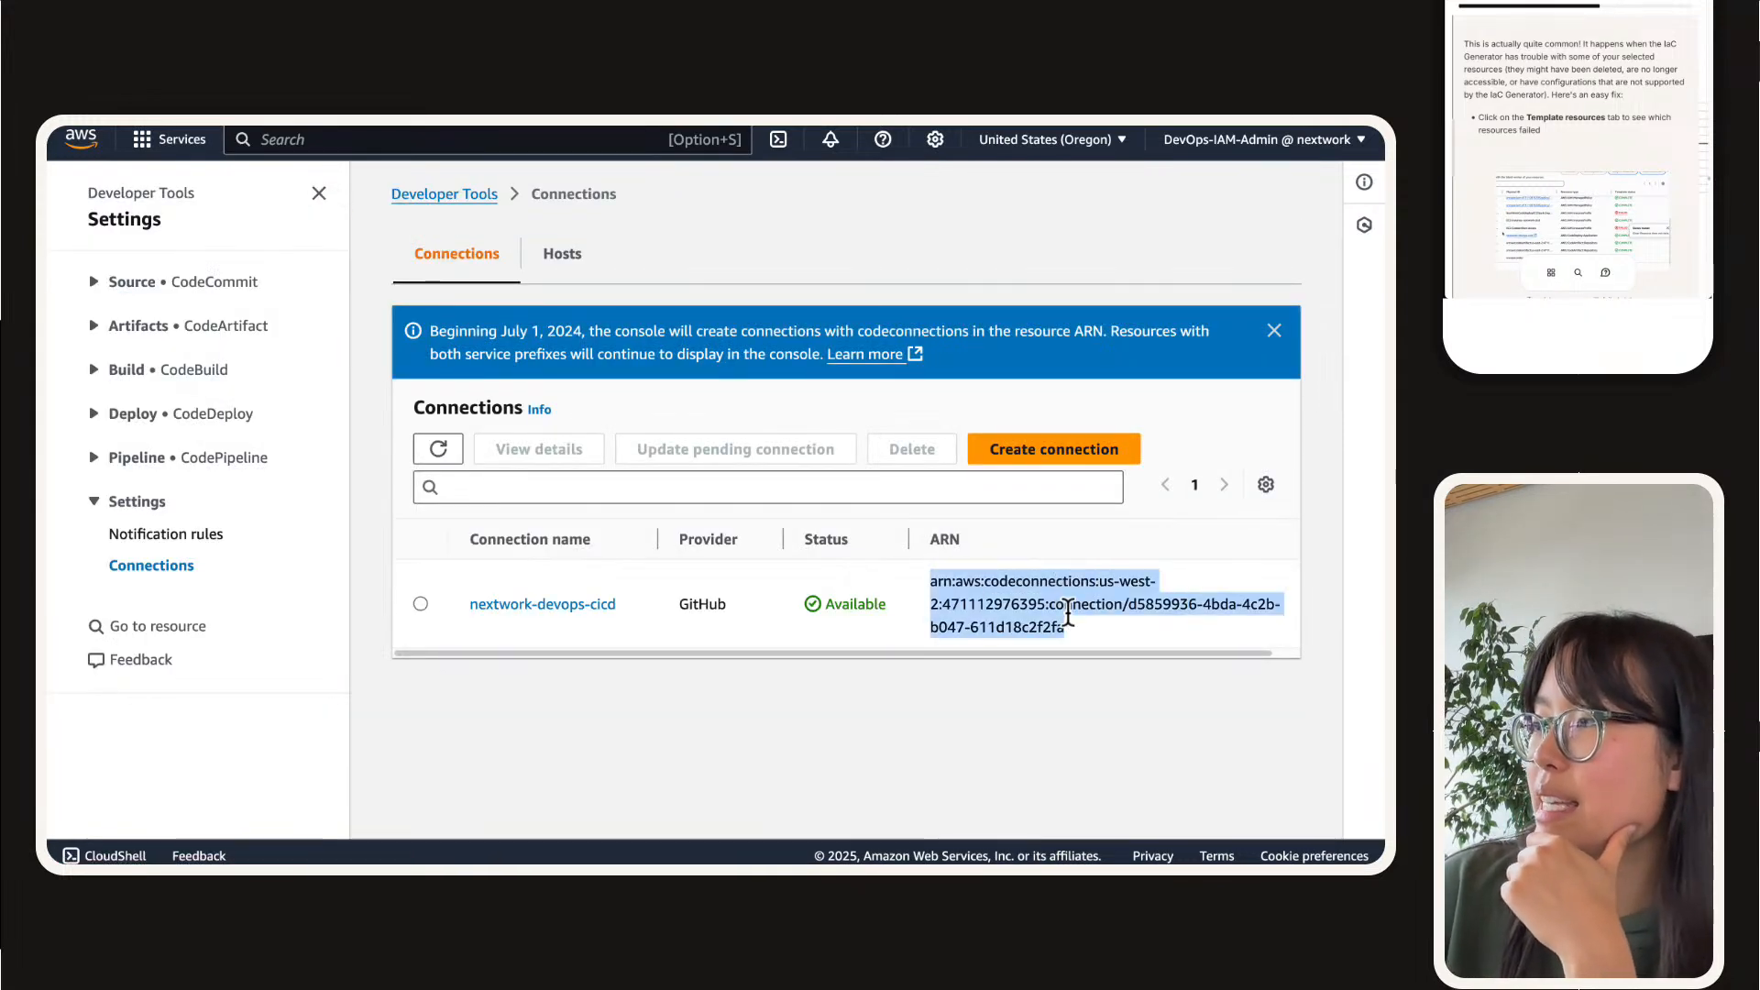
click(713, 148)
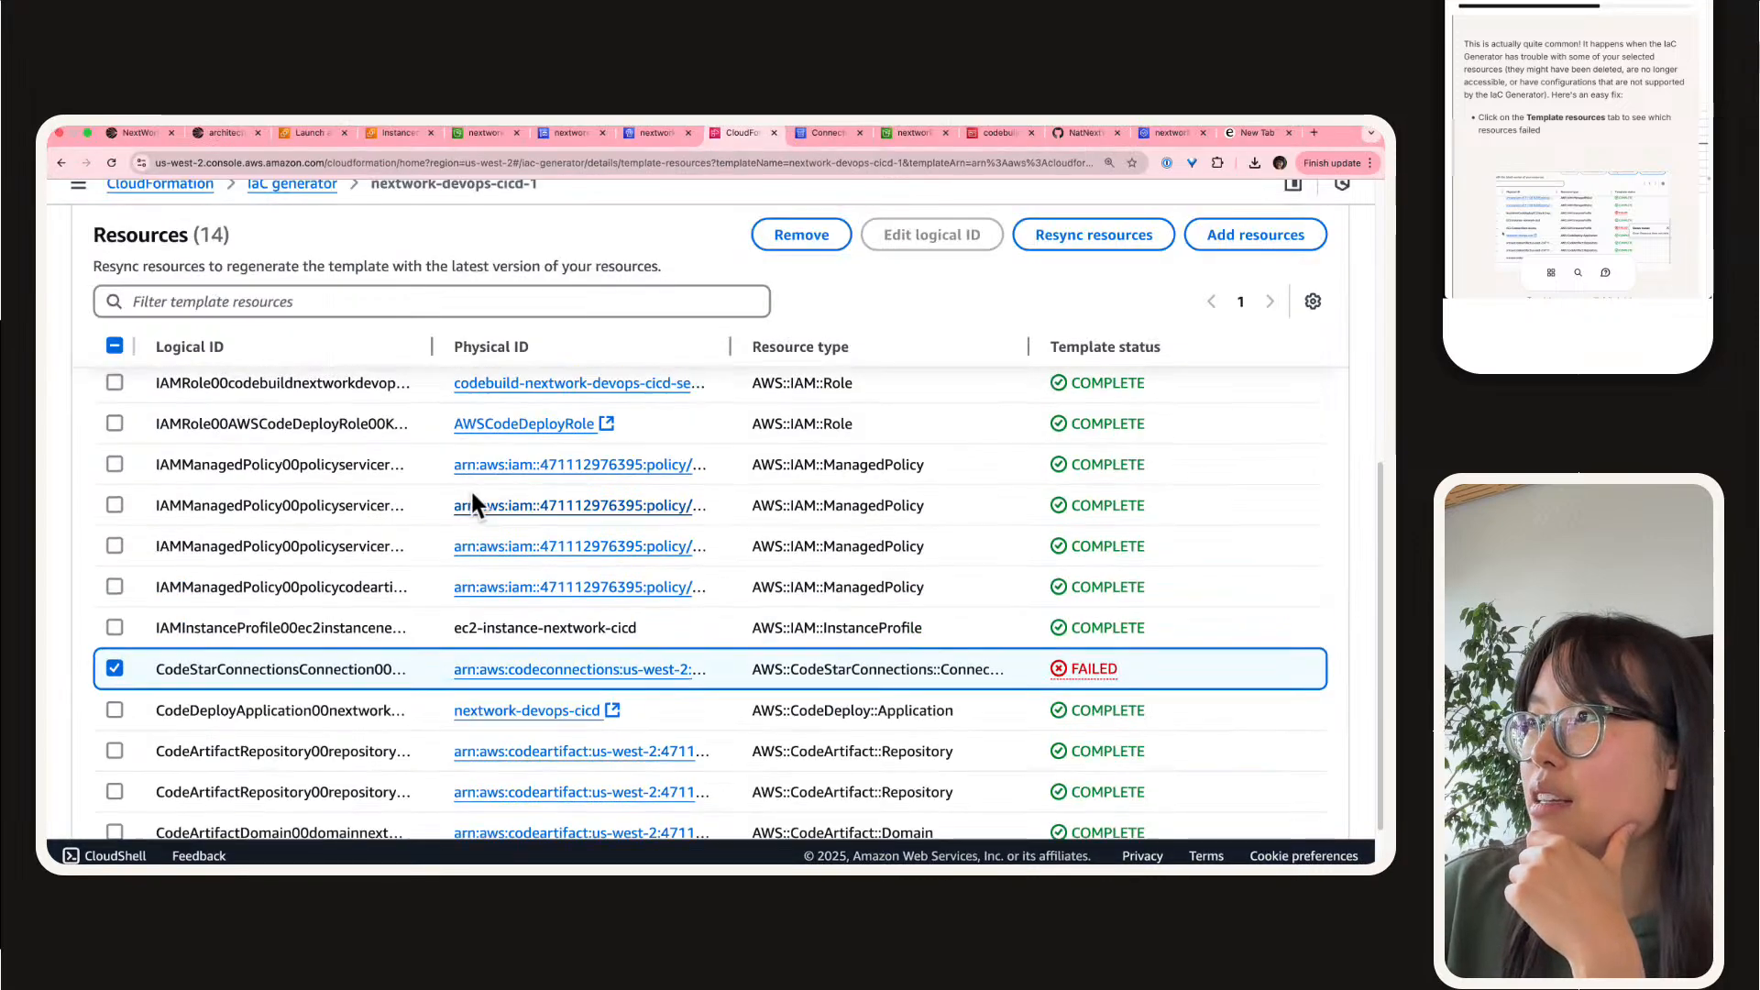
Step: Check the template definition and go back to the template's resource list
scroll(472, 495, up, 2)
click(209, 577)
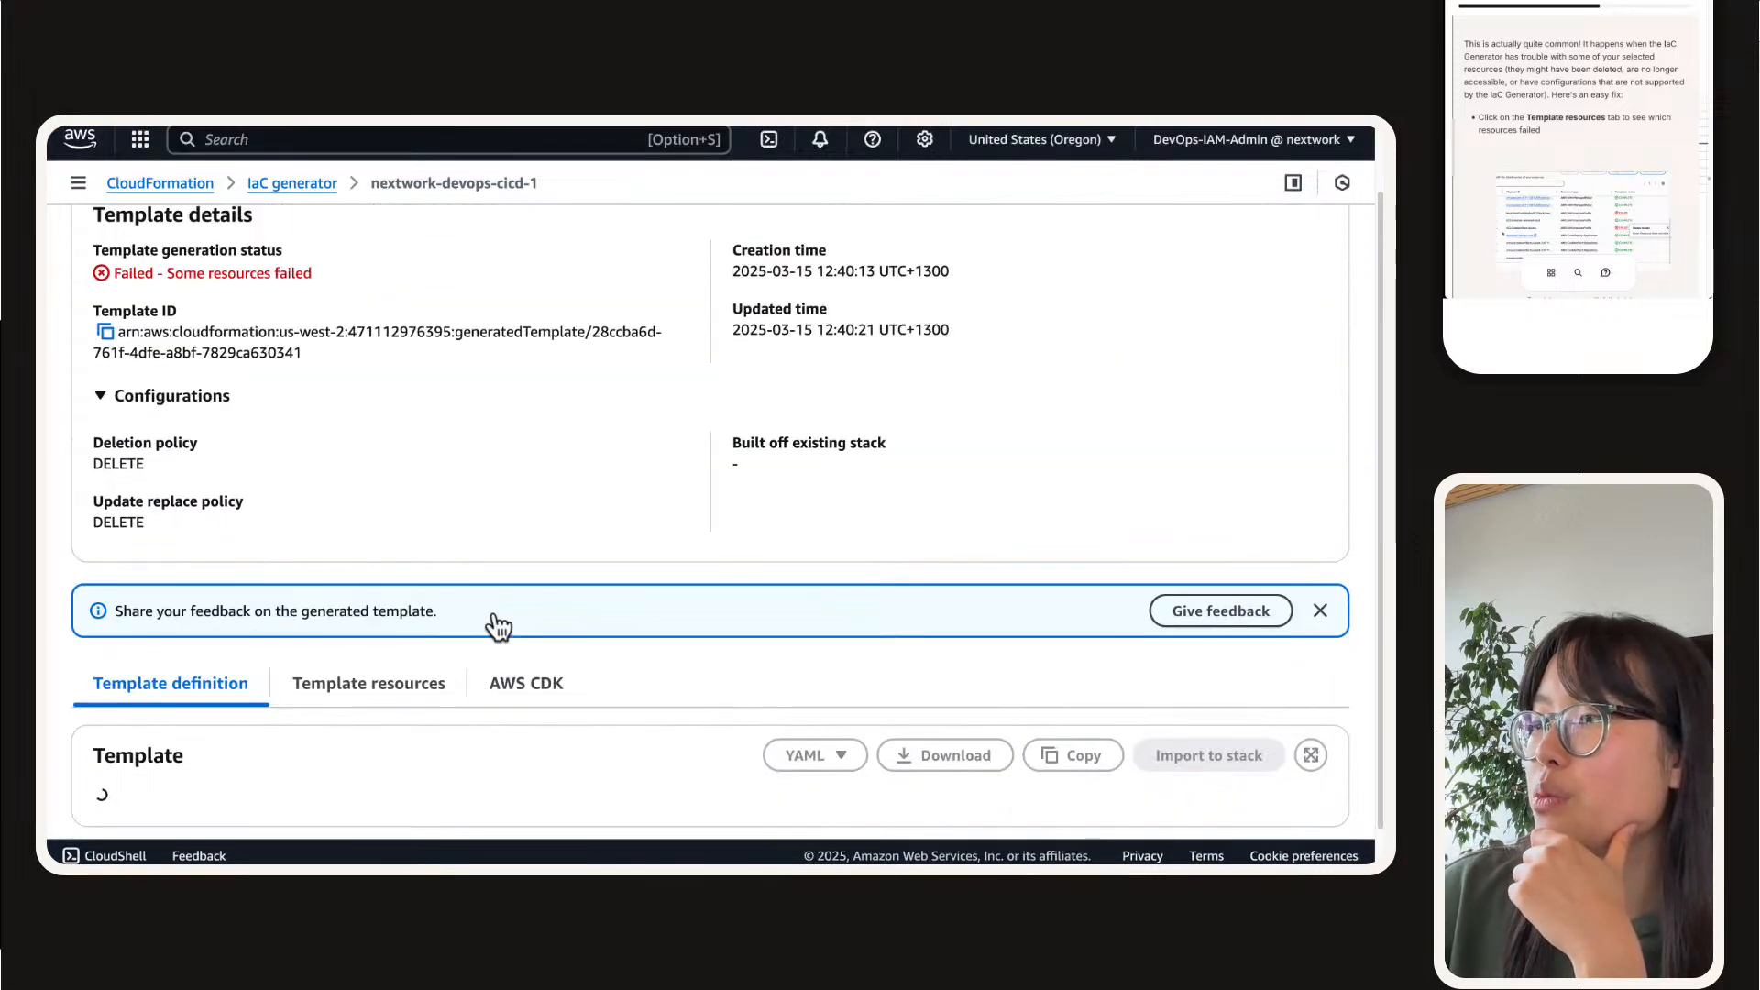
scroll(467, 550, up, 1)
scroll(466, 528, down, 2)
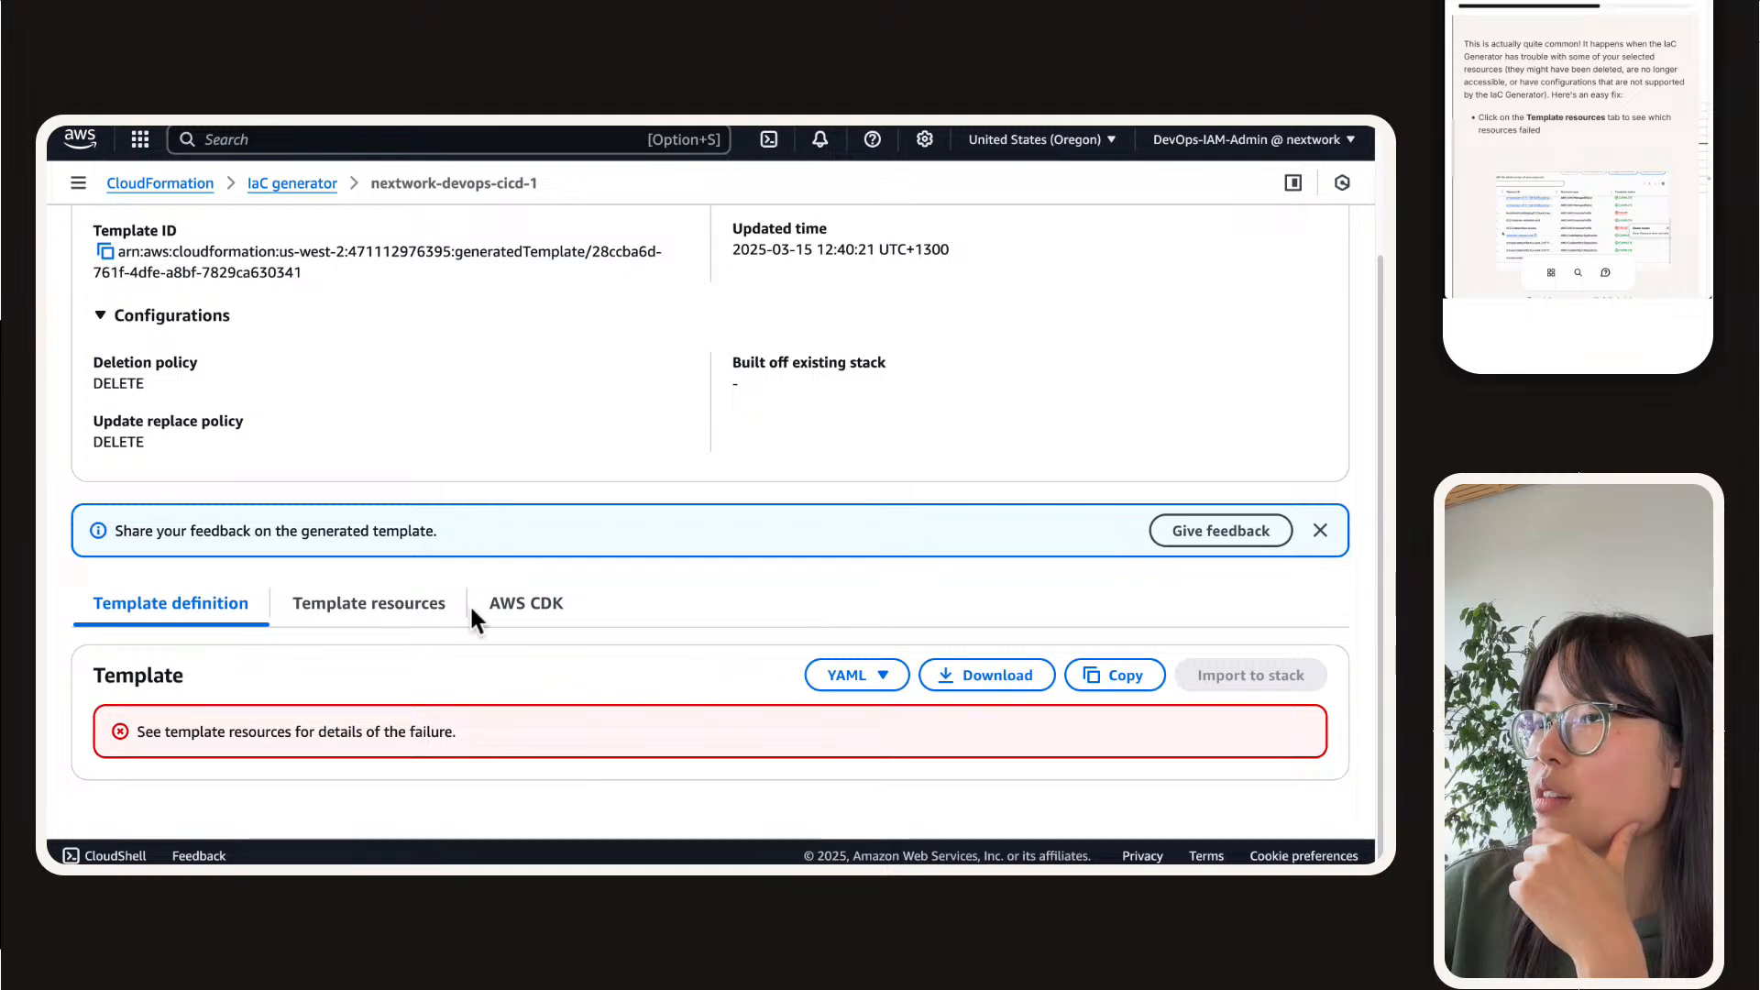
click(362, 596)
scroll(580, 663, up, 2)
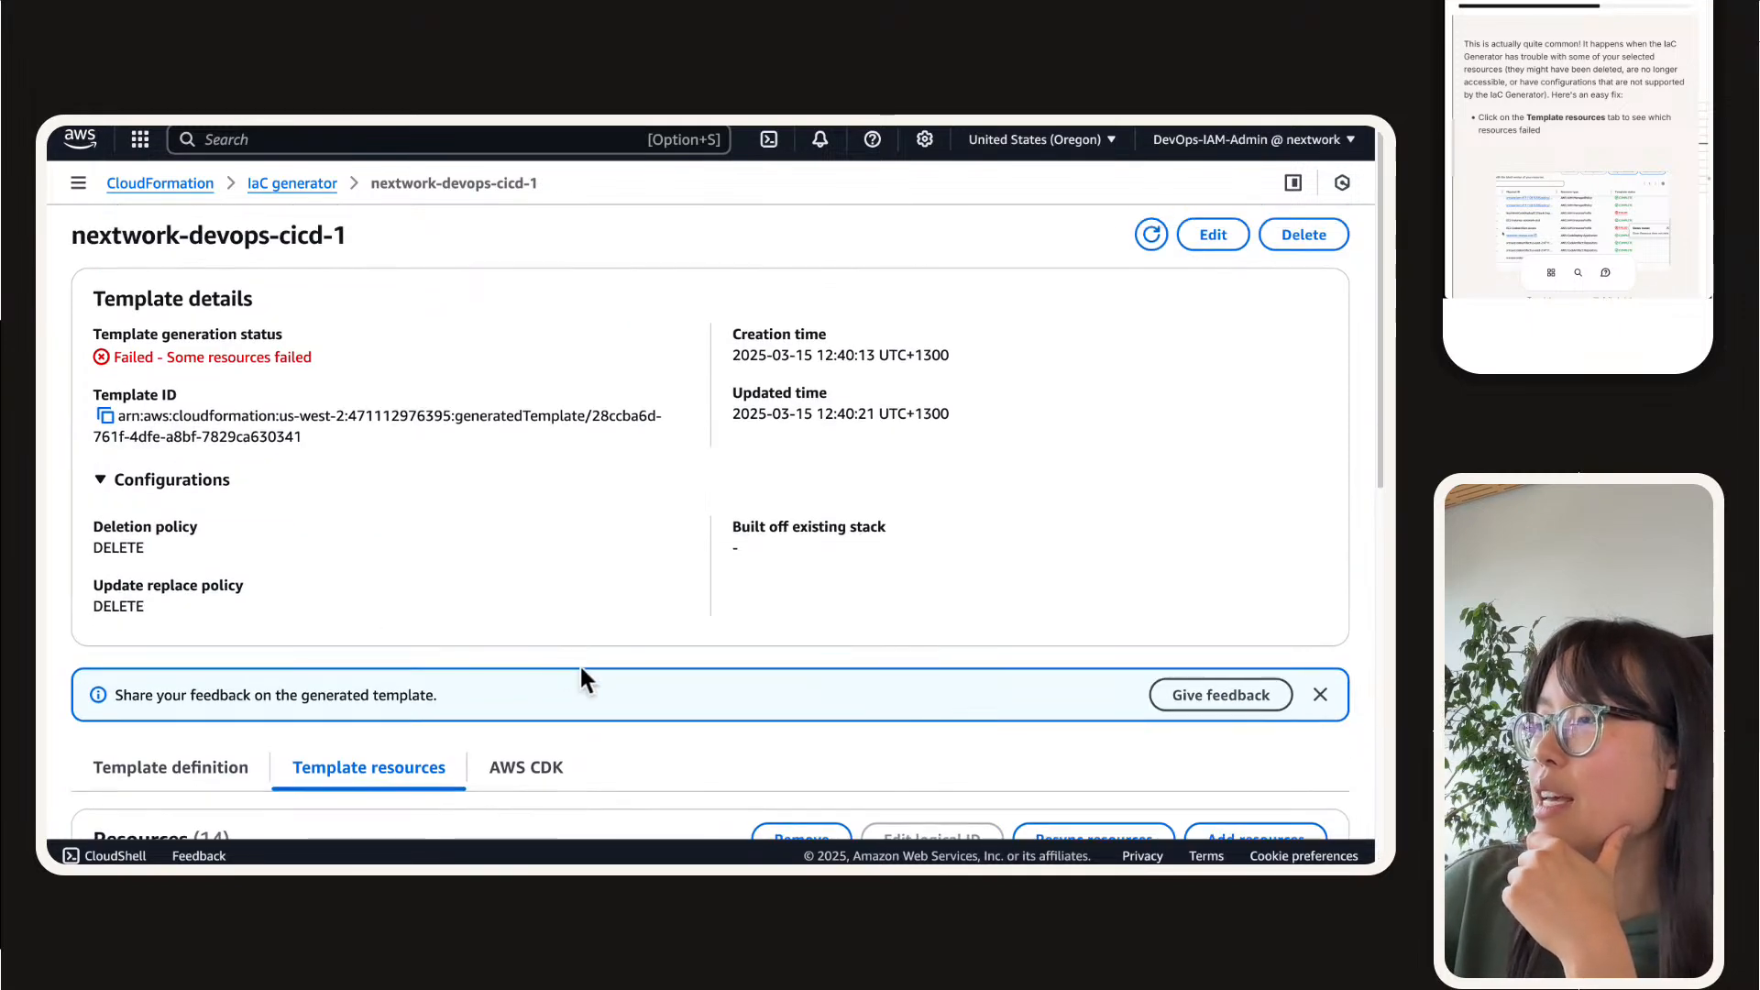
scroll(579, 662, down, 6)
scroll(225, 561, up, 2)
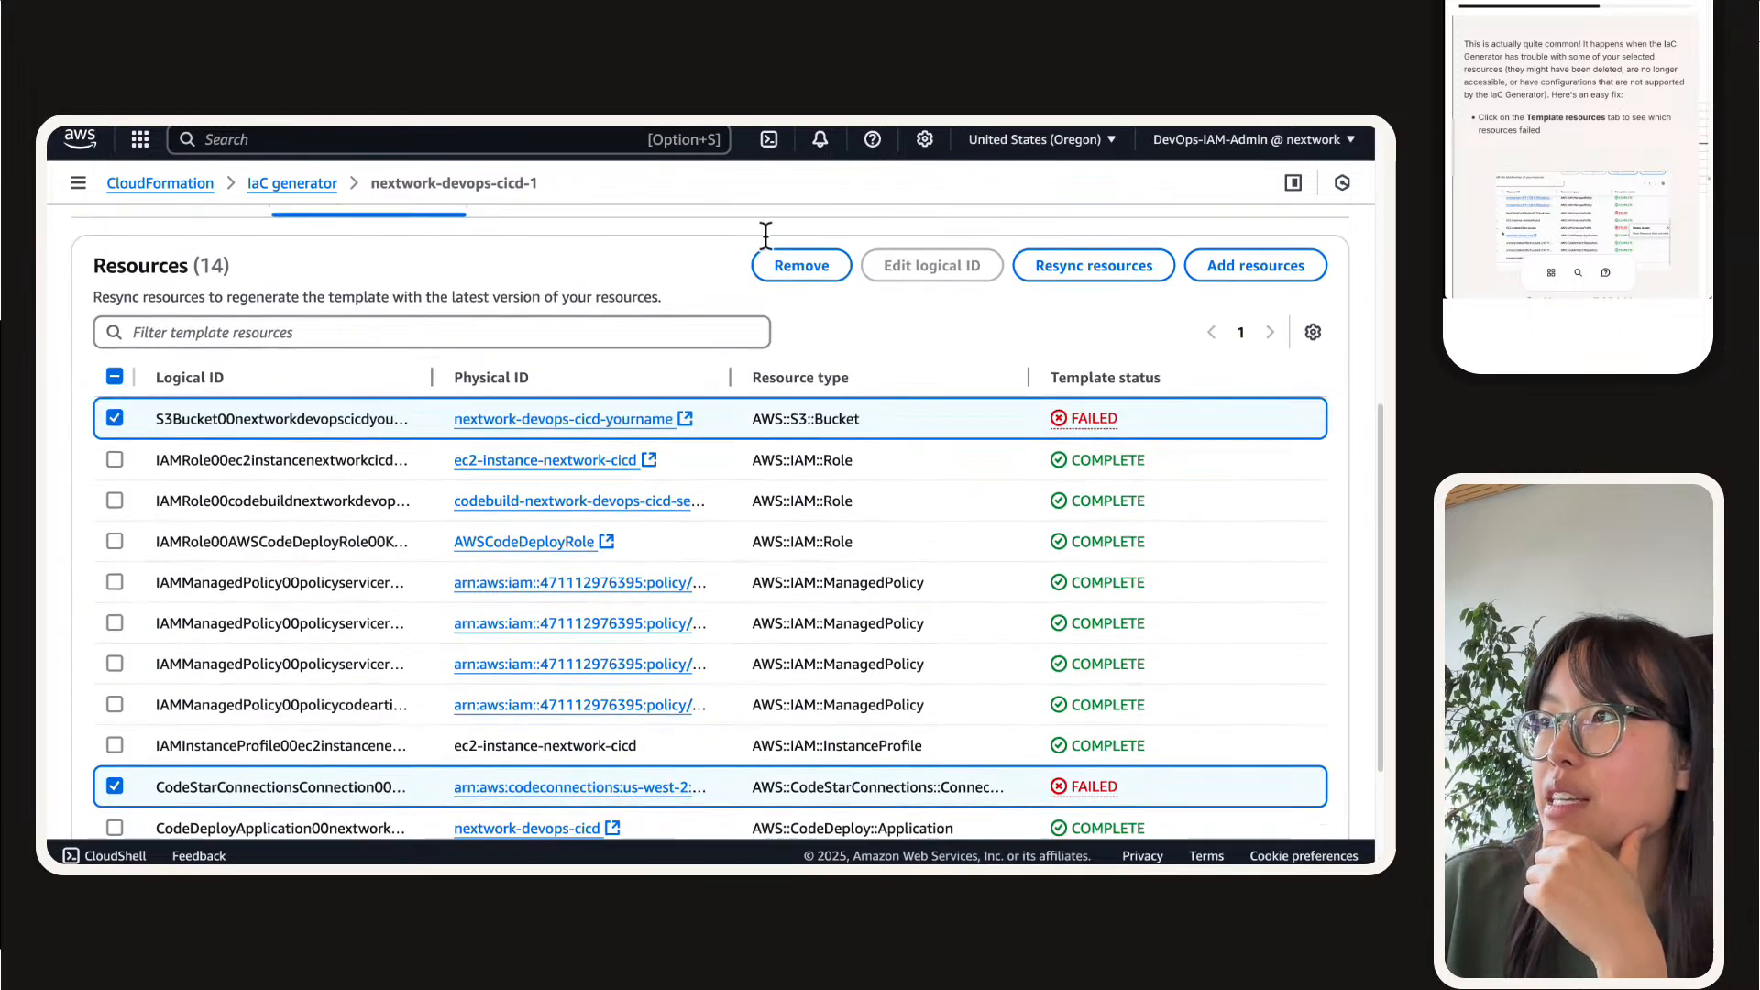
Step: Remove the selected S3 bucket and CodeStar connection from the nextwork-devops-cicd-1 template, and resync its remaining resources
click(801, 252)
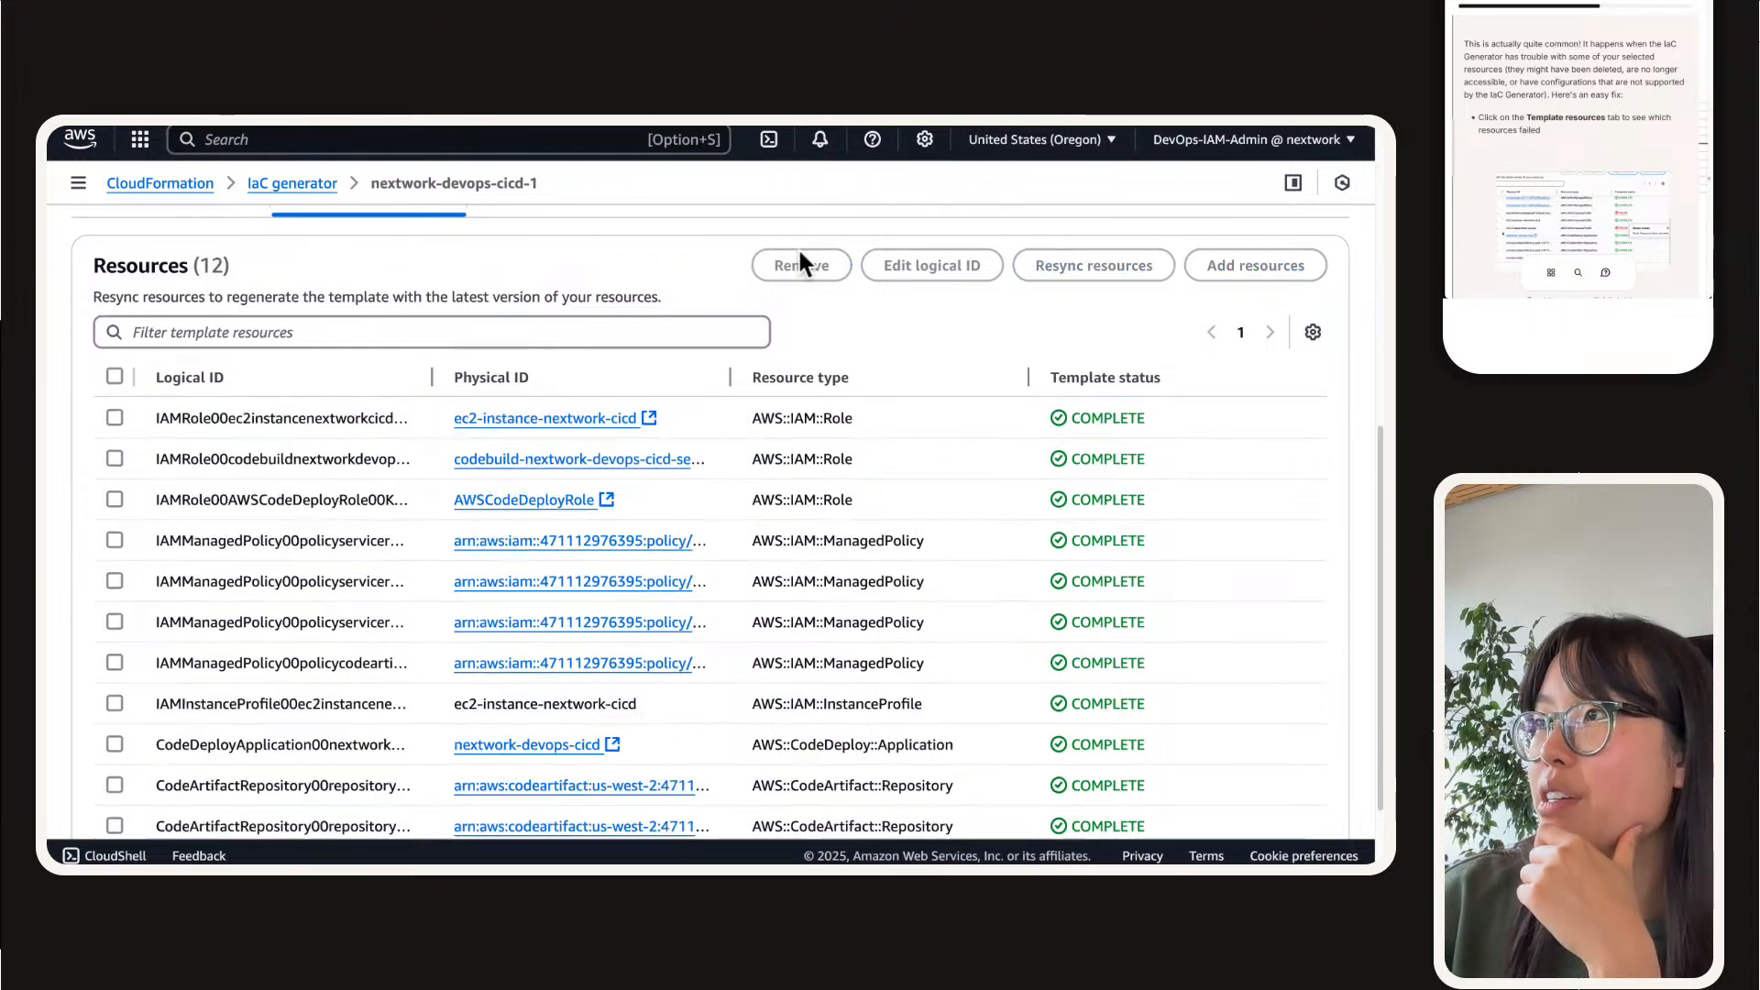
scroll(889, 445, down, 1)
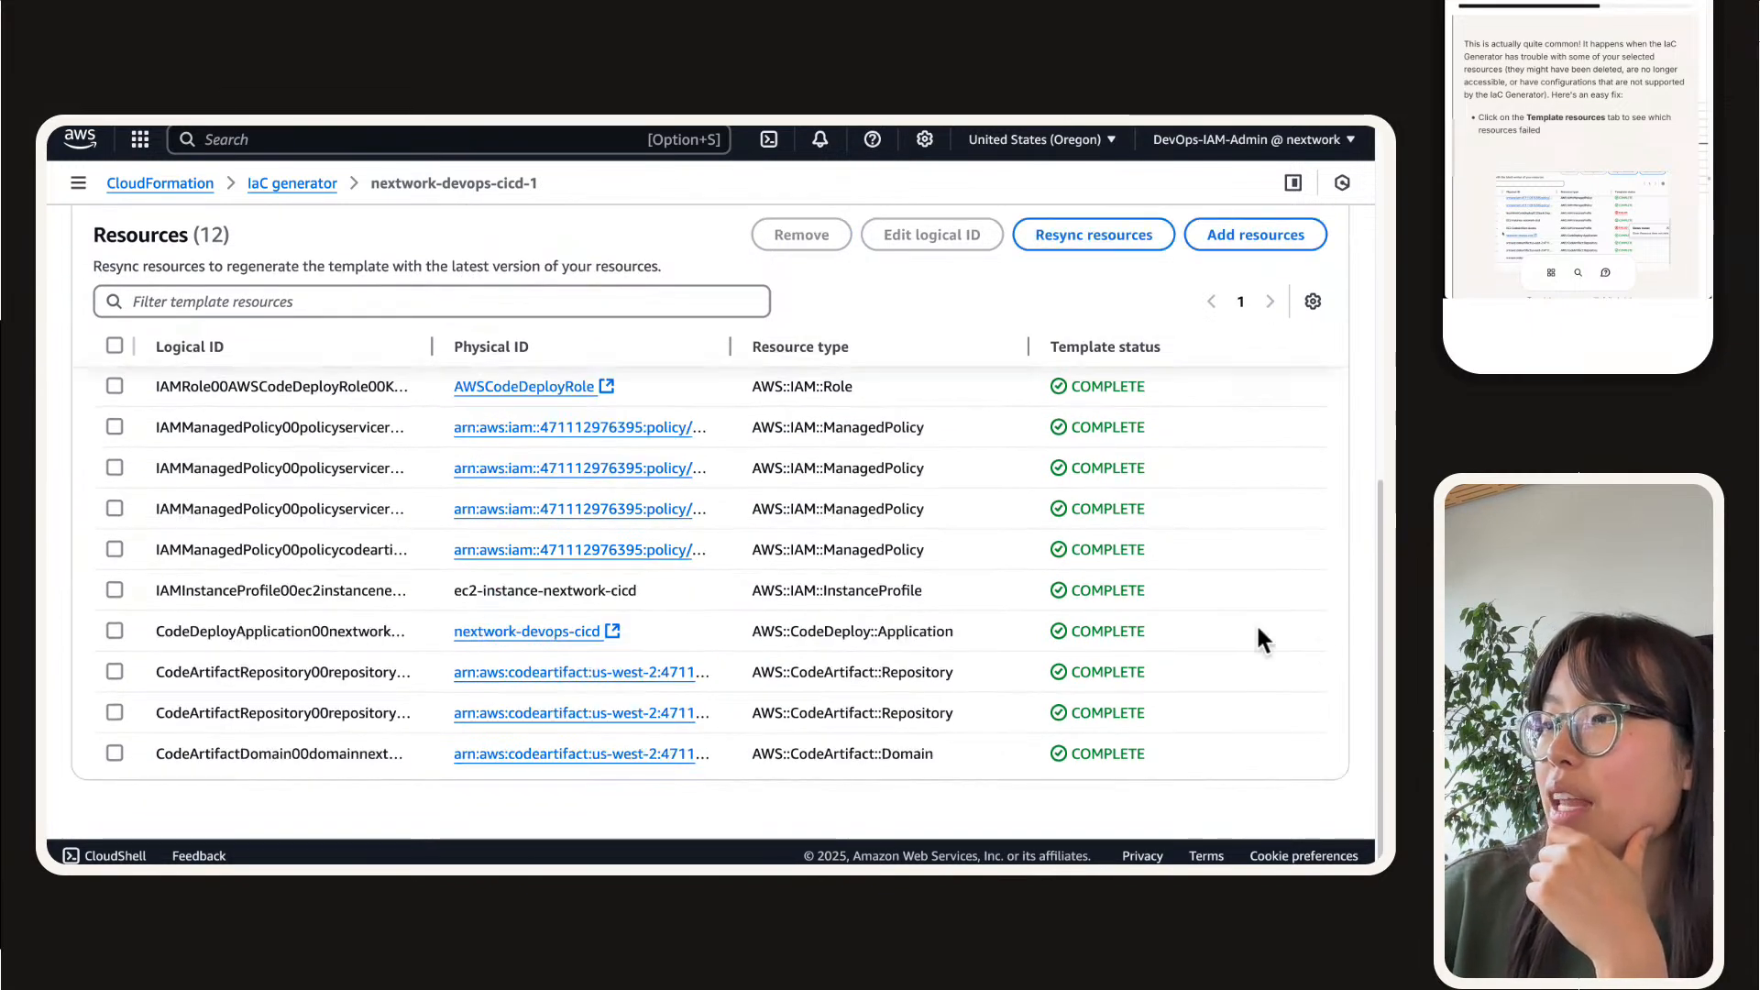
scroll(1255, 623, up, 2)
click(1077, 321)
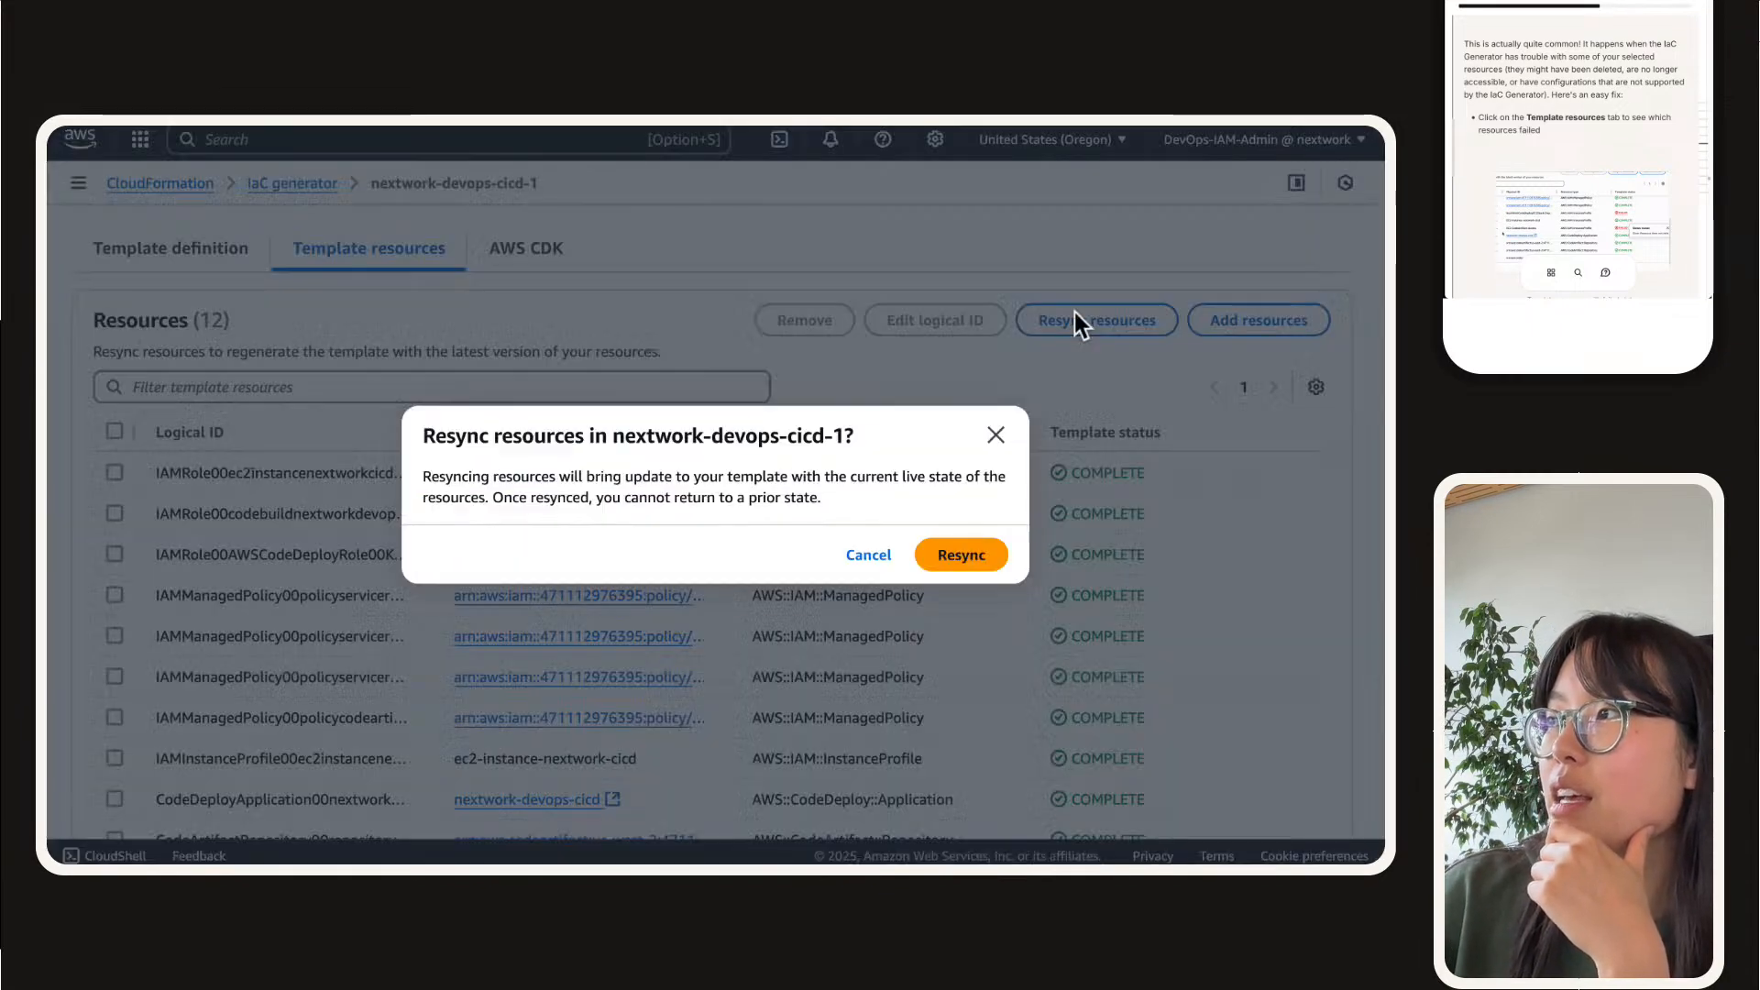
click(979, 561)
scroll(1047, 570, down, 1)
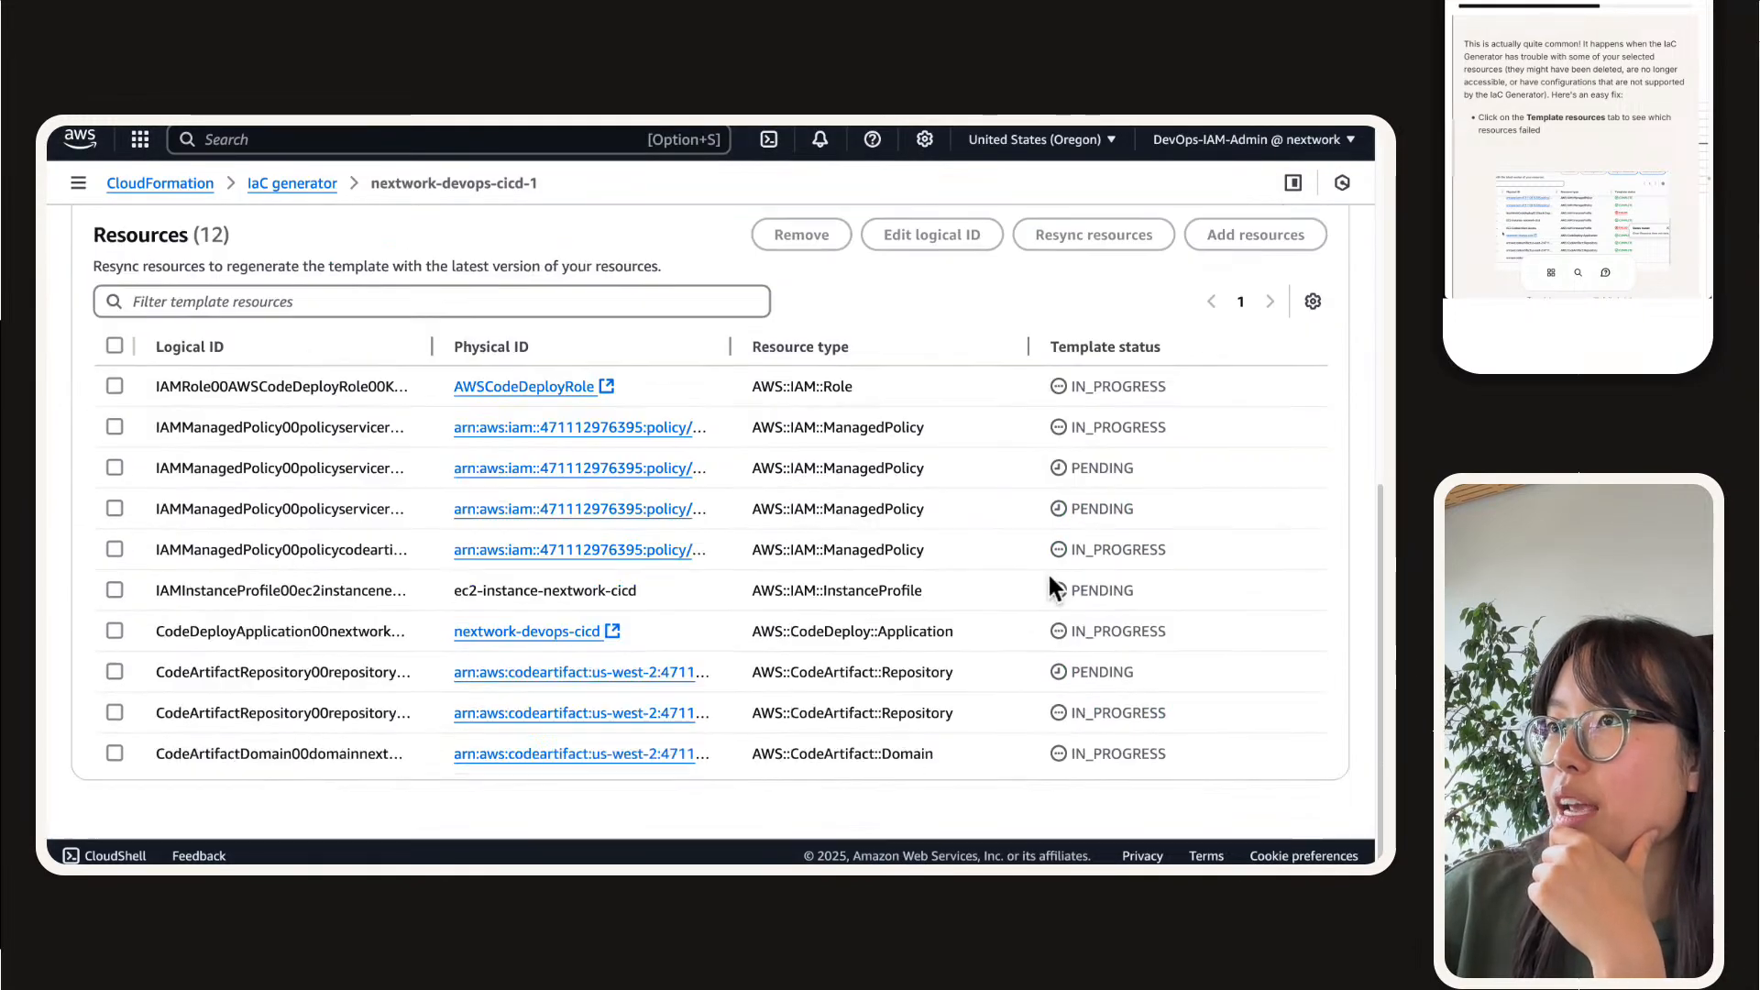
scroll(1031, 645, up, 7)
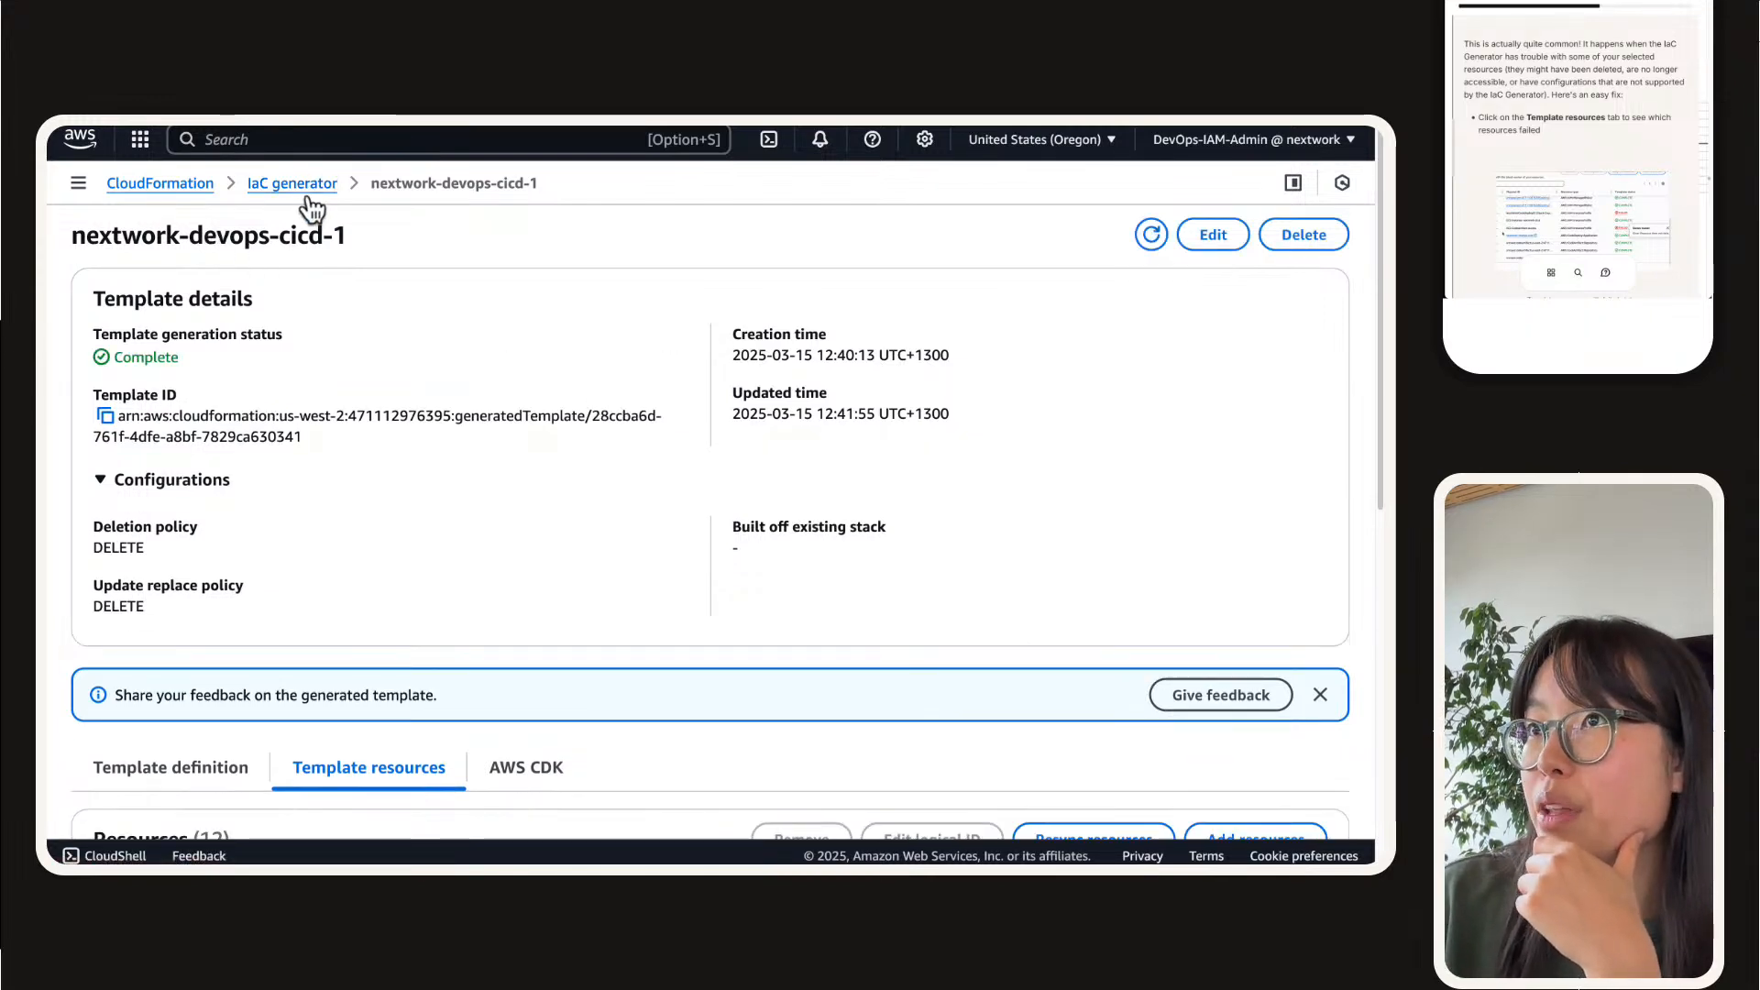
Step: Go back to the IaC generator, start a rescan of the account resources and refresh the scan summary
click(310, 188)
scroll(213, 731, down, 2)
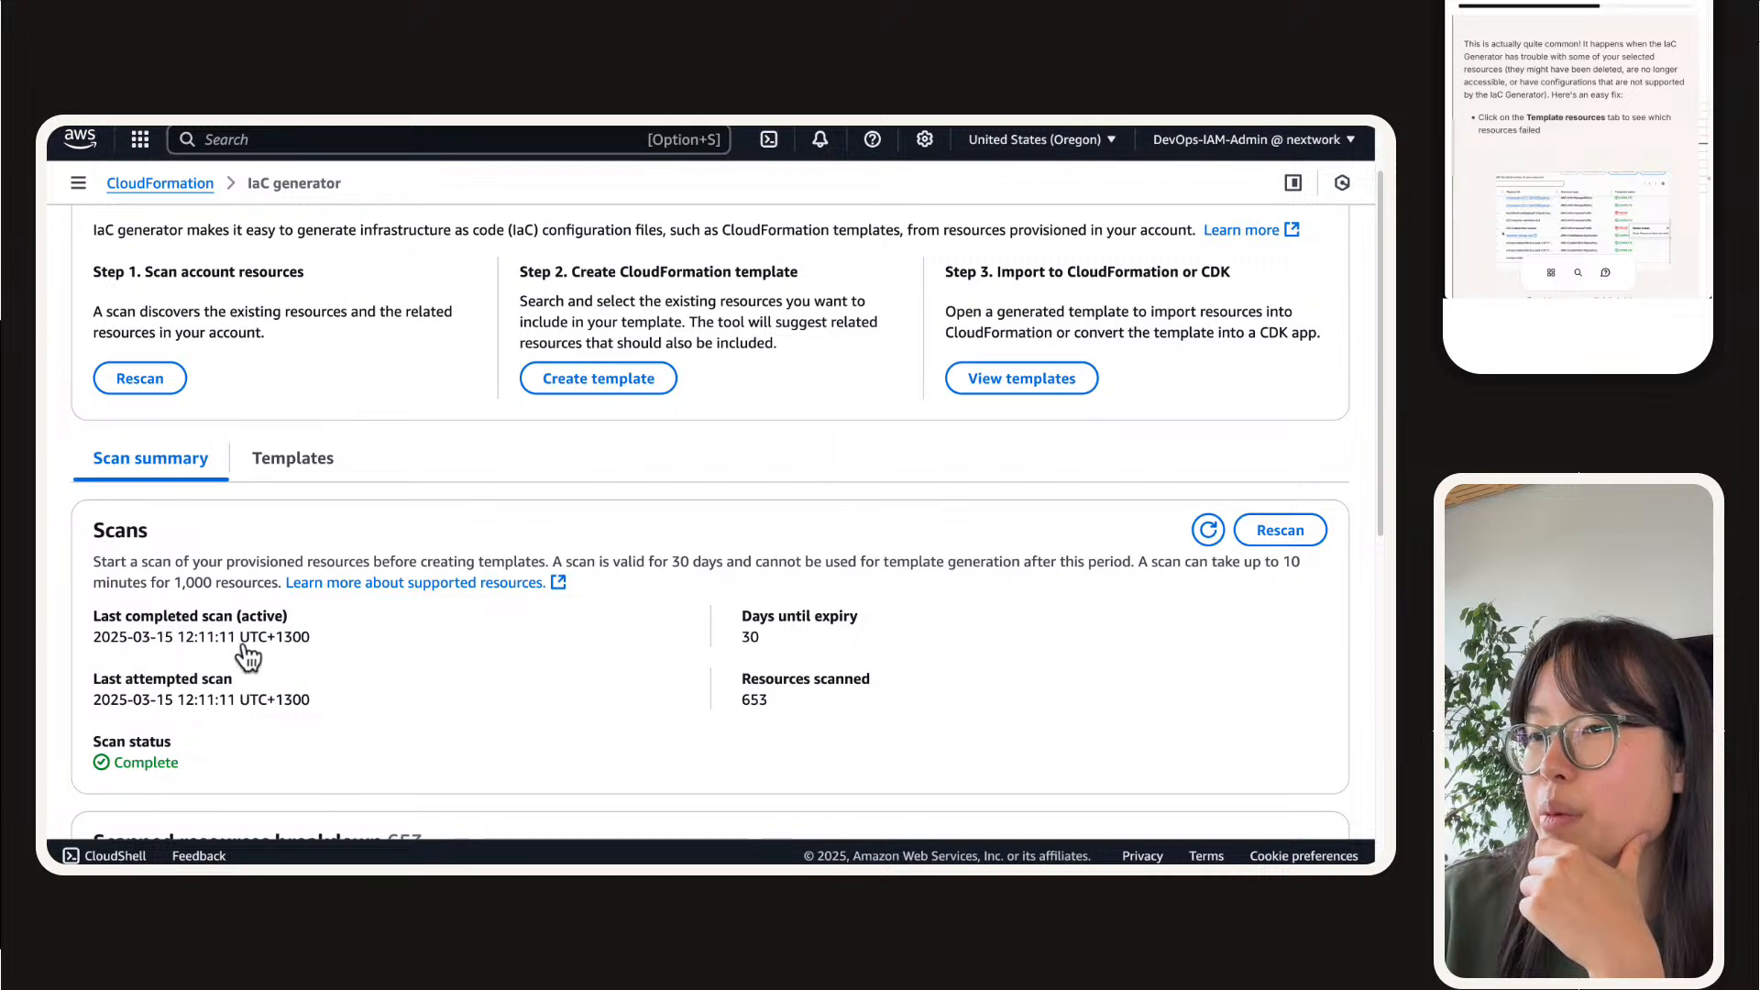
click(1281, 529)
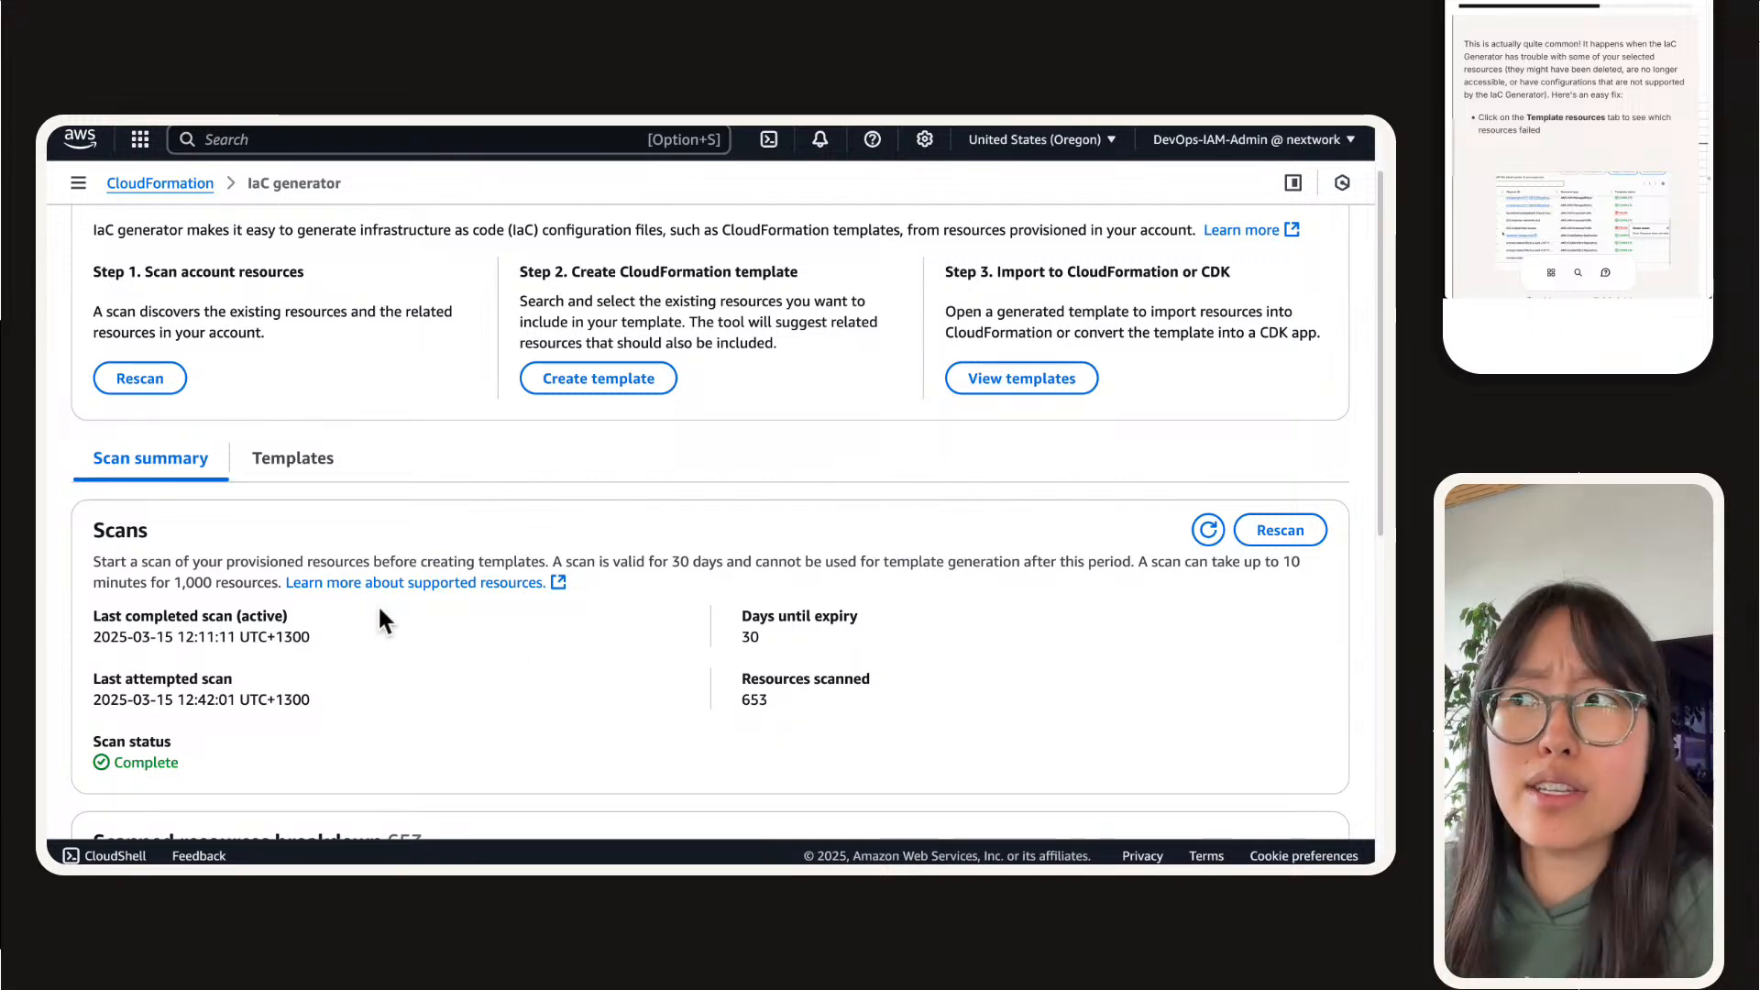
scroll(380, 616, down, 7)
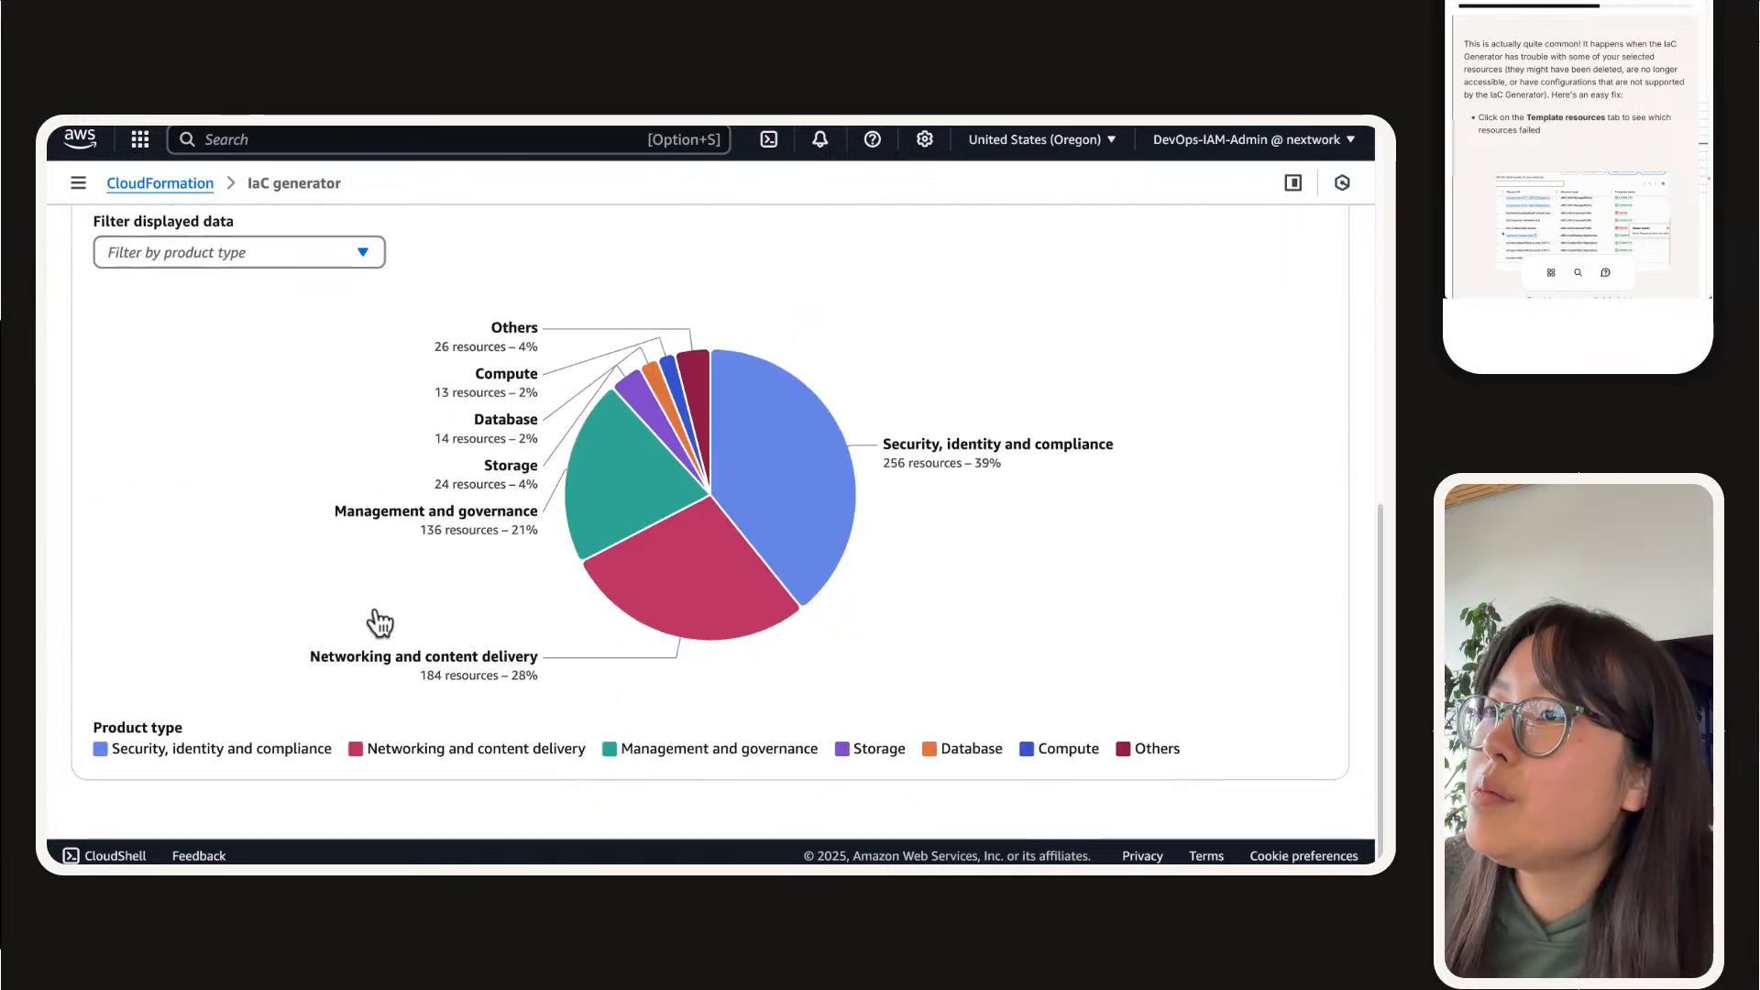
scroll(376, 618, up, 7)
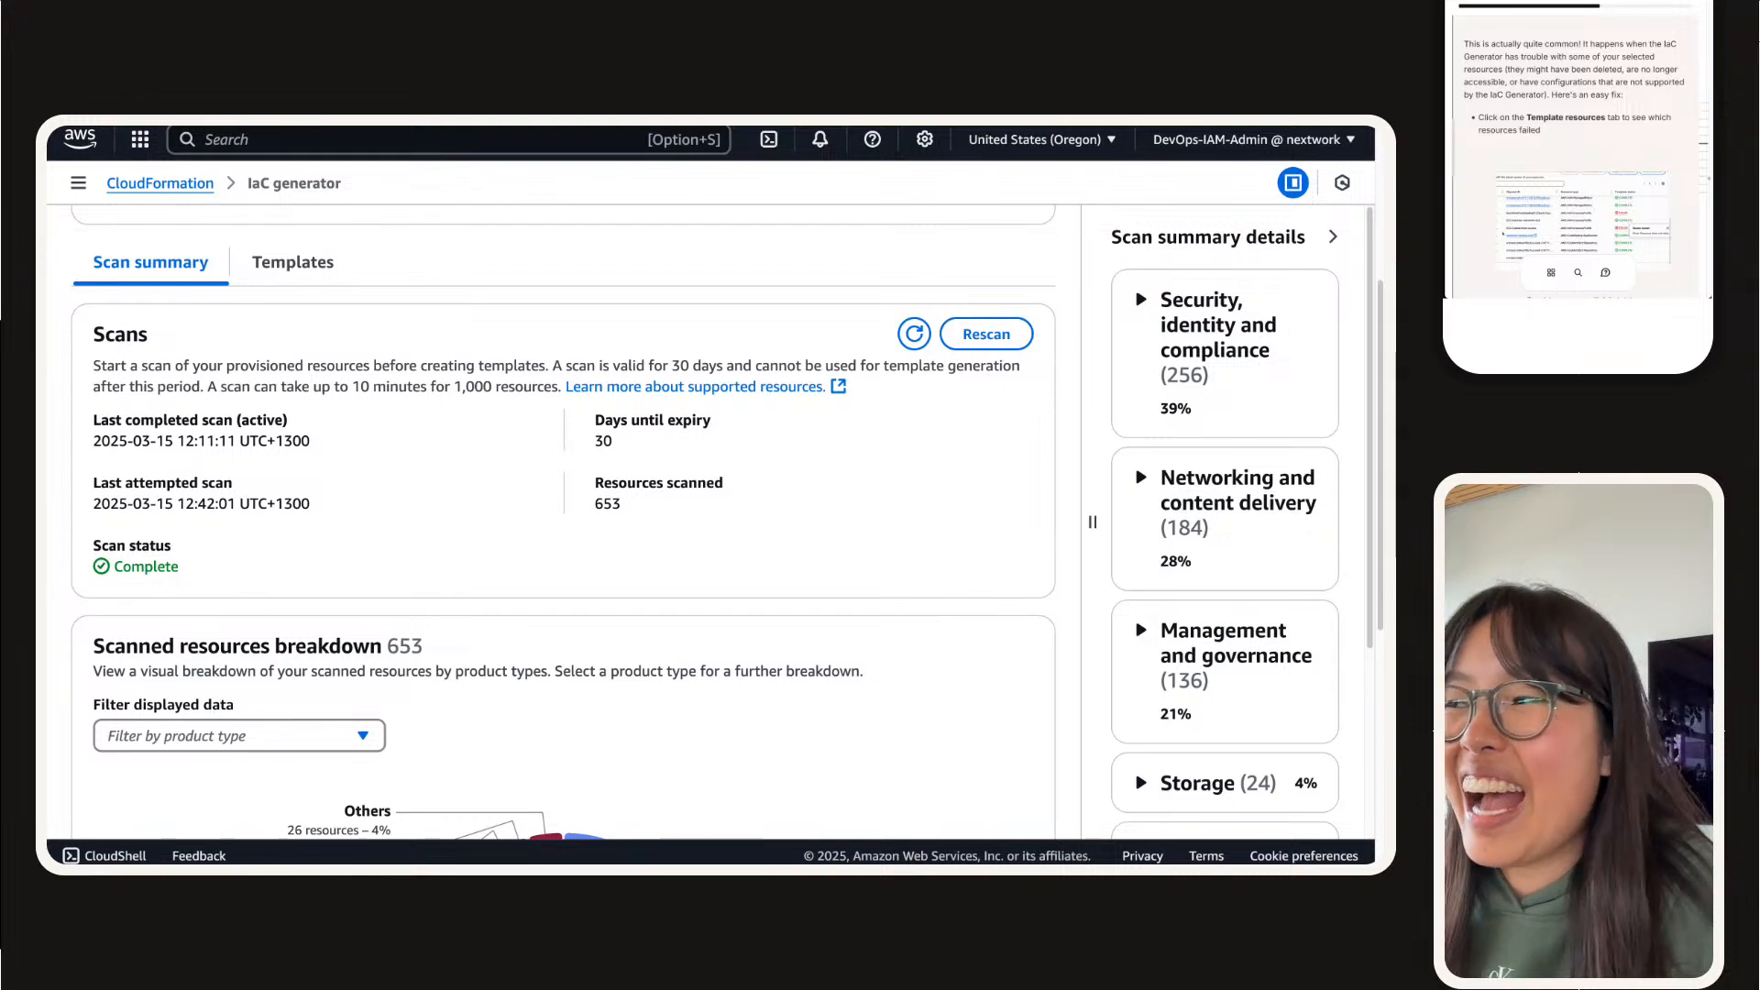
scroll(562, 522, up, 1)
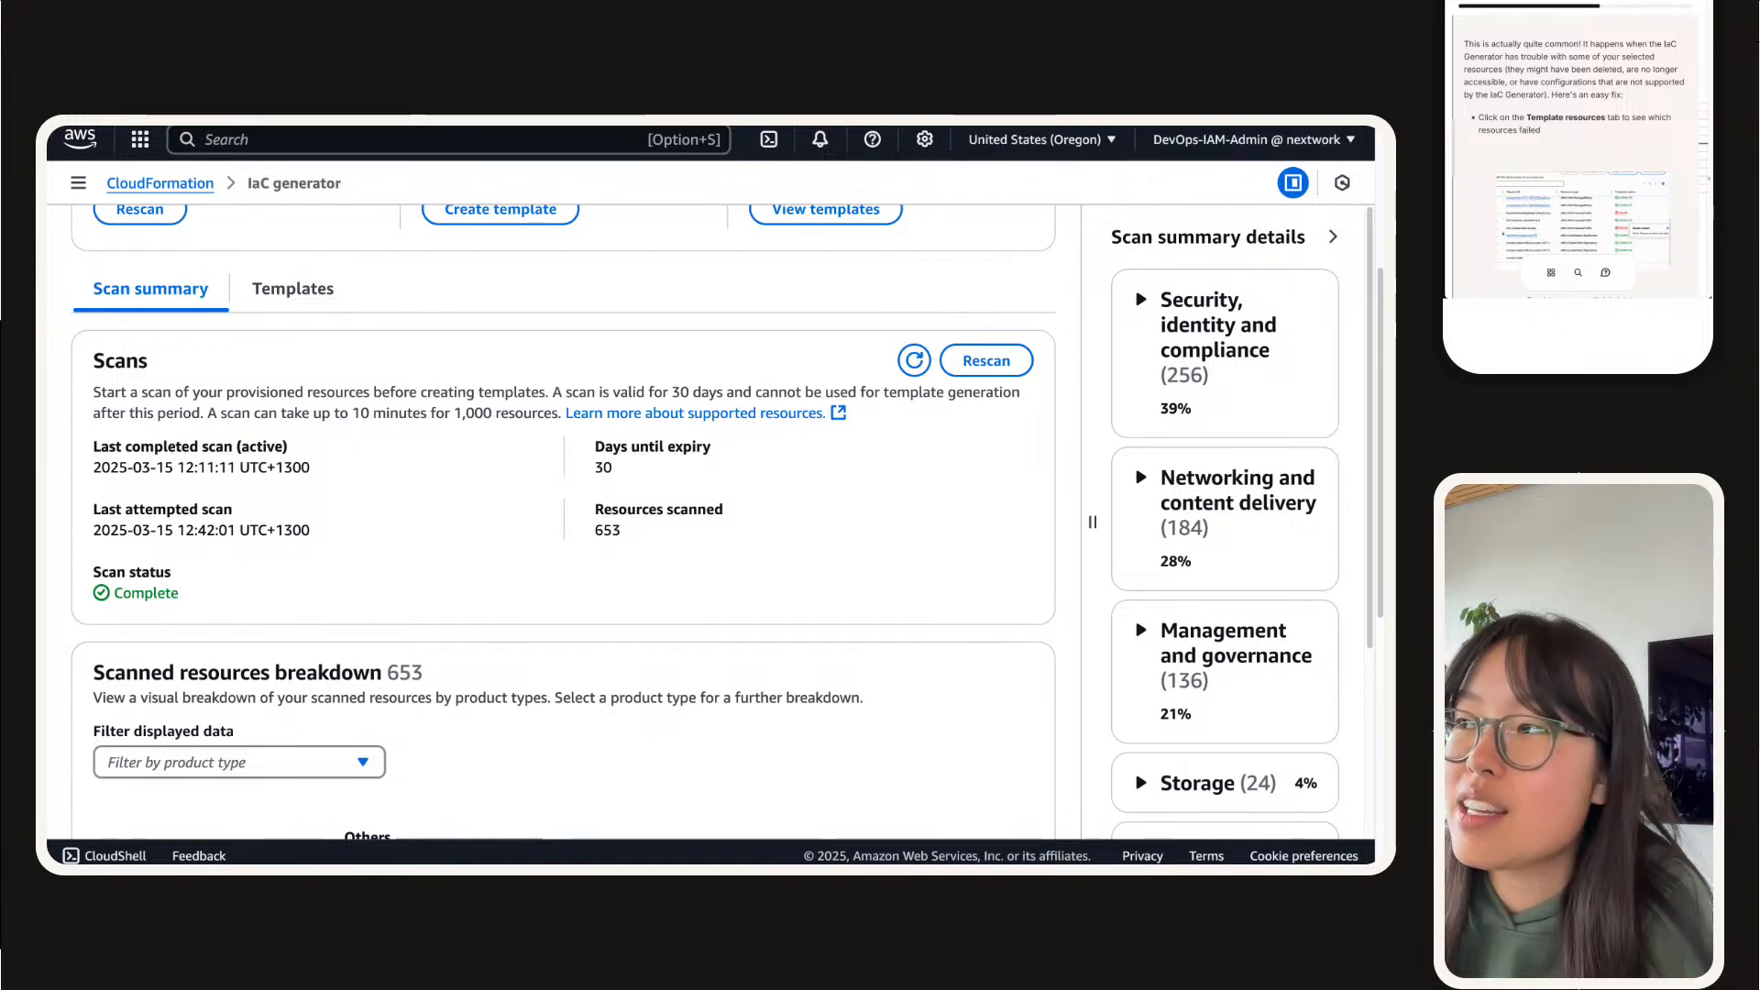
click(911, 361)
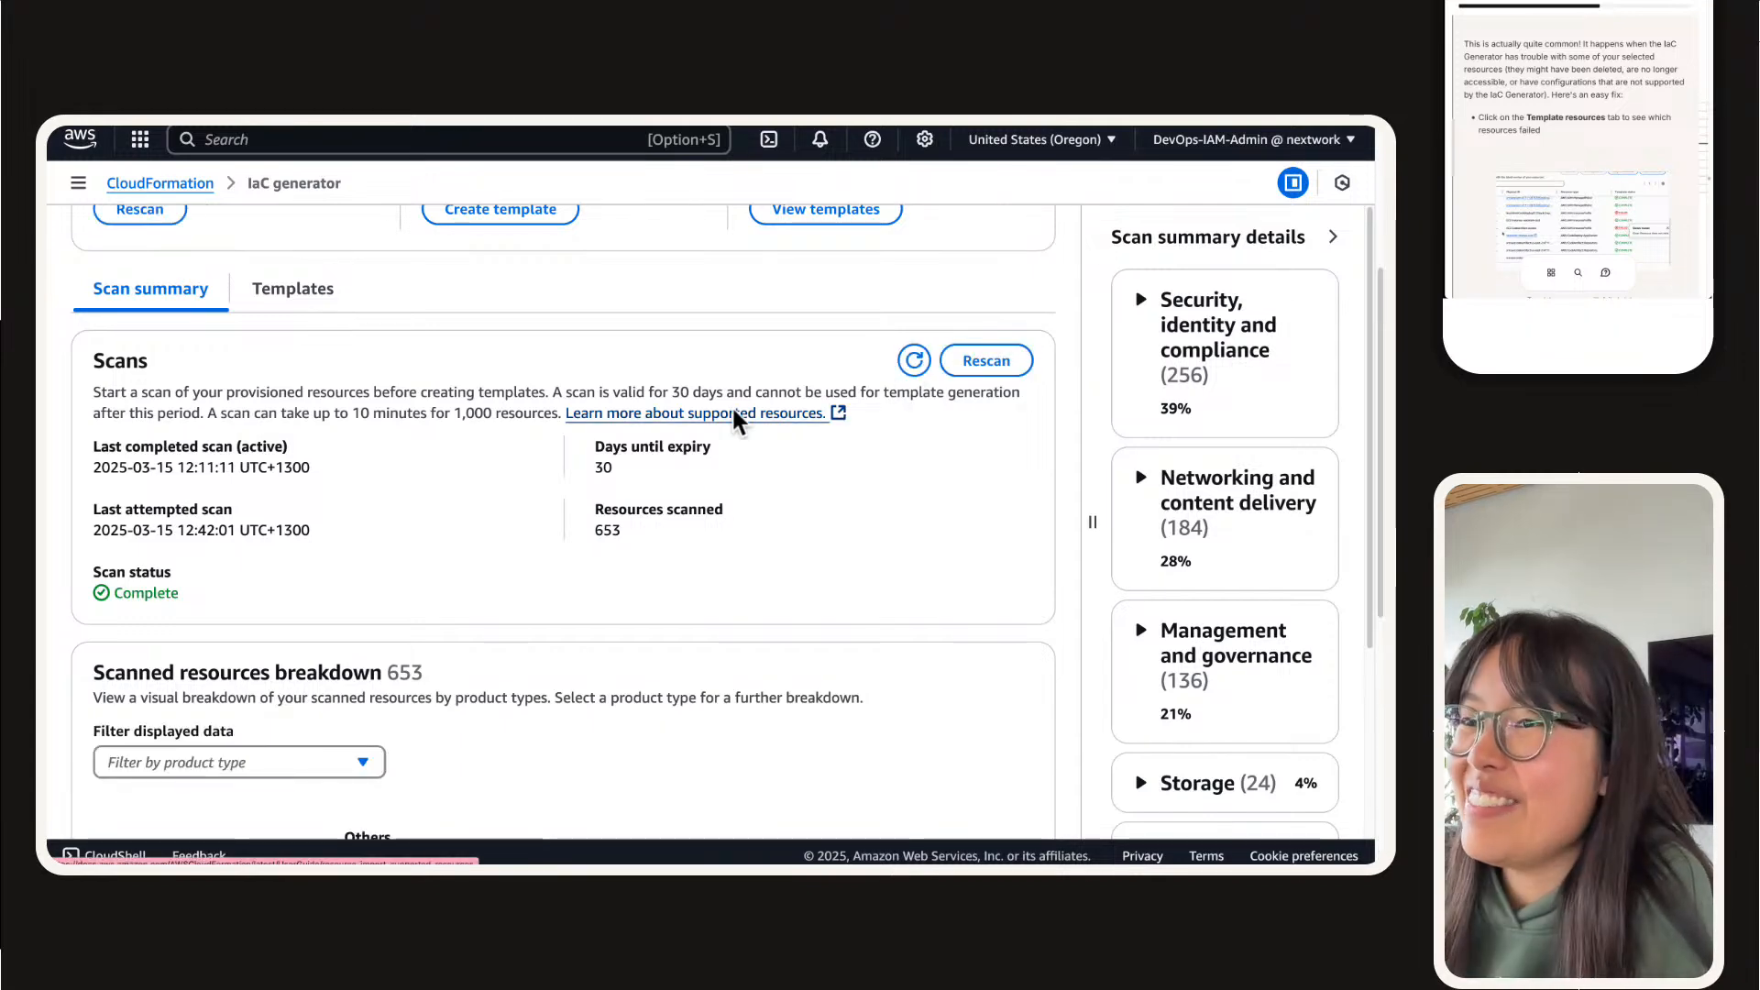
Step: Open the nextwork-devops-cicd-1 template from the list of generated templates and show its resources
scroll(520, 506, down, 1)
click(286, 285)
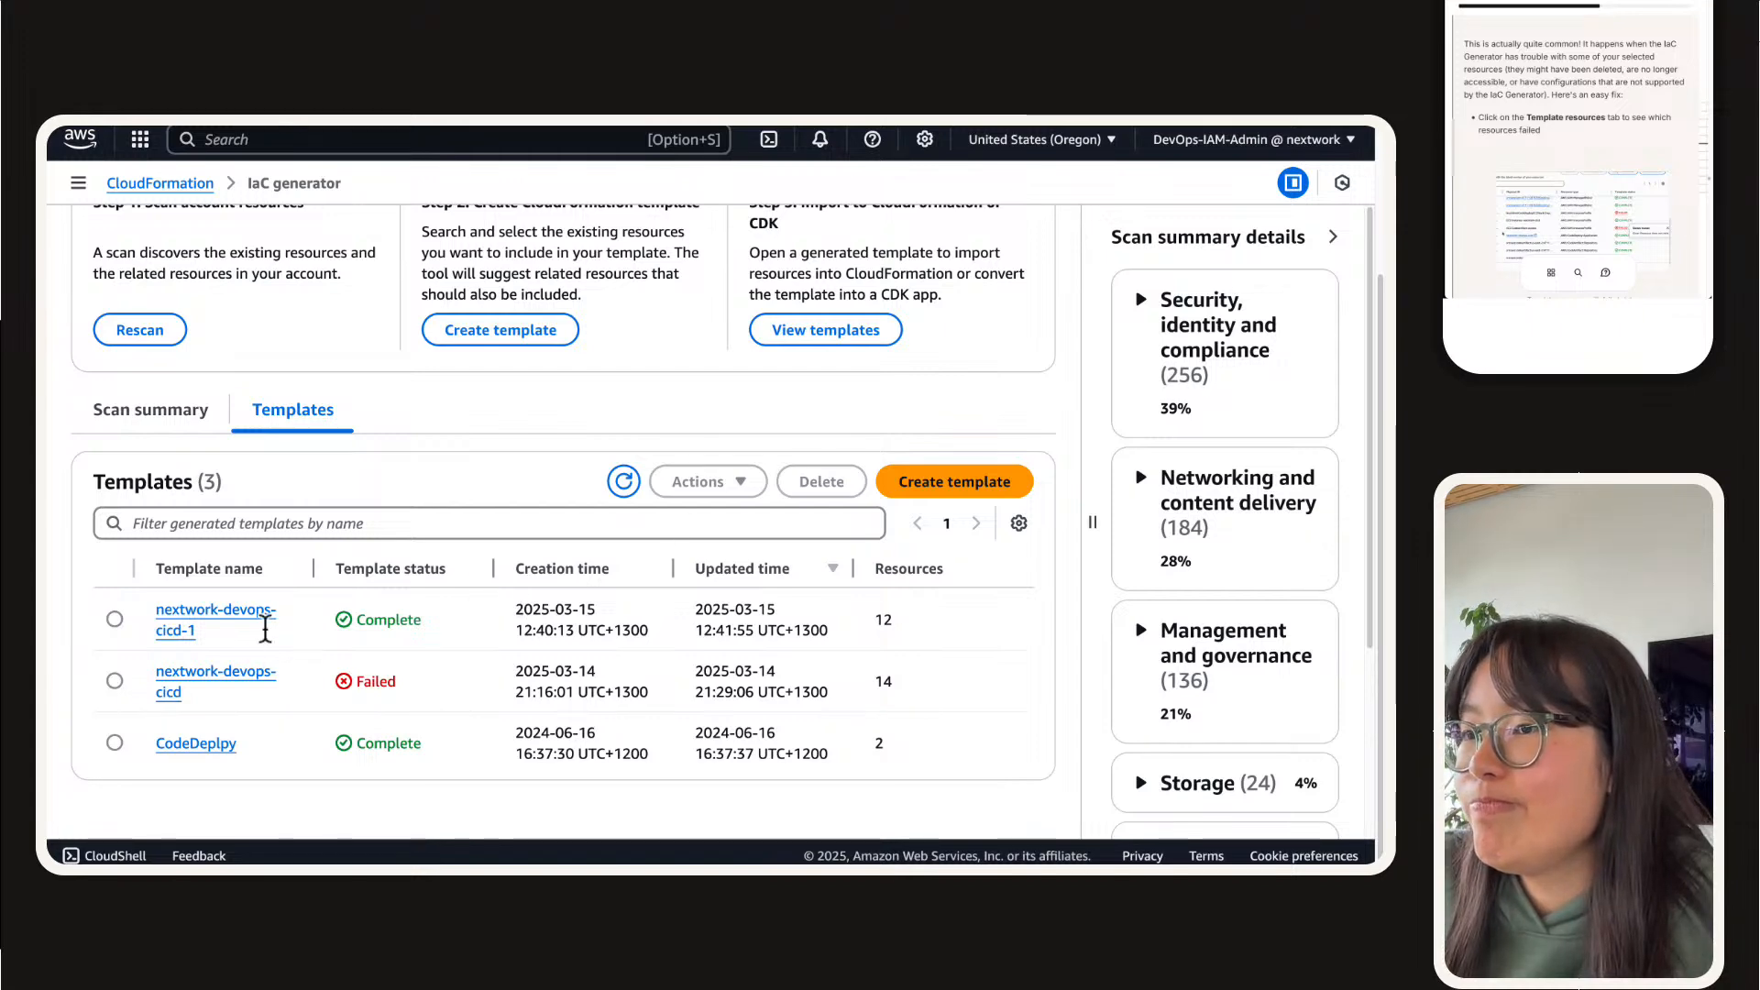
click(251, 611)
scroll(412, 495, down, 3)
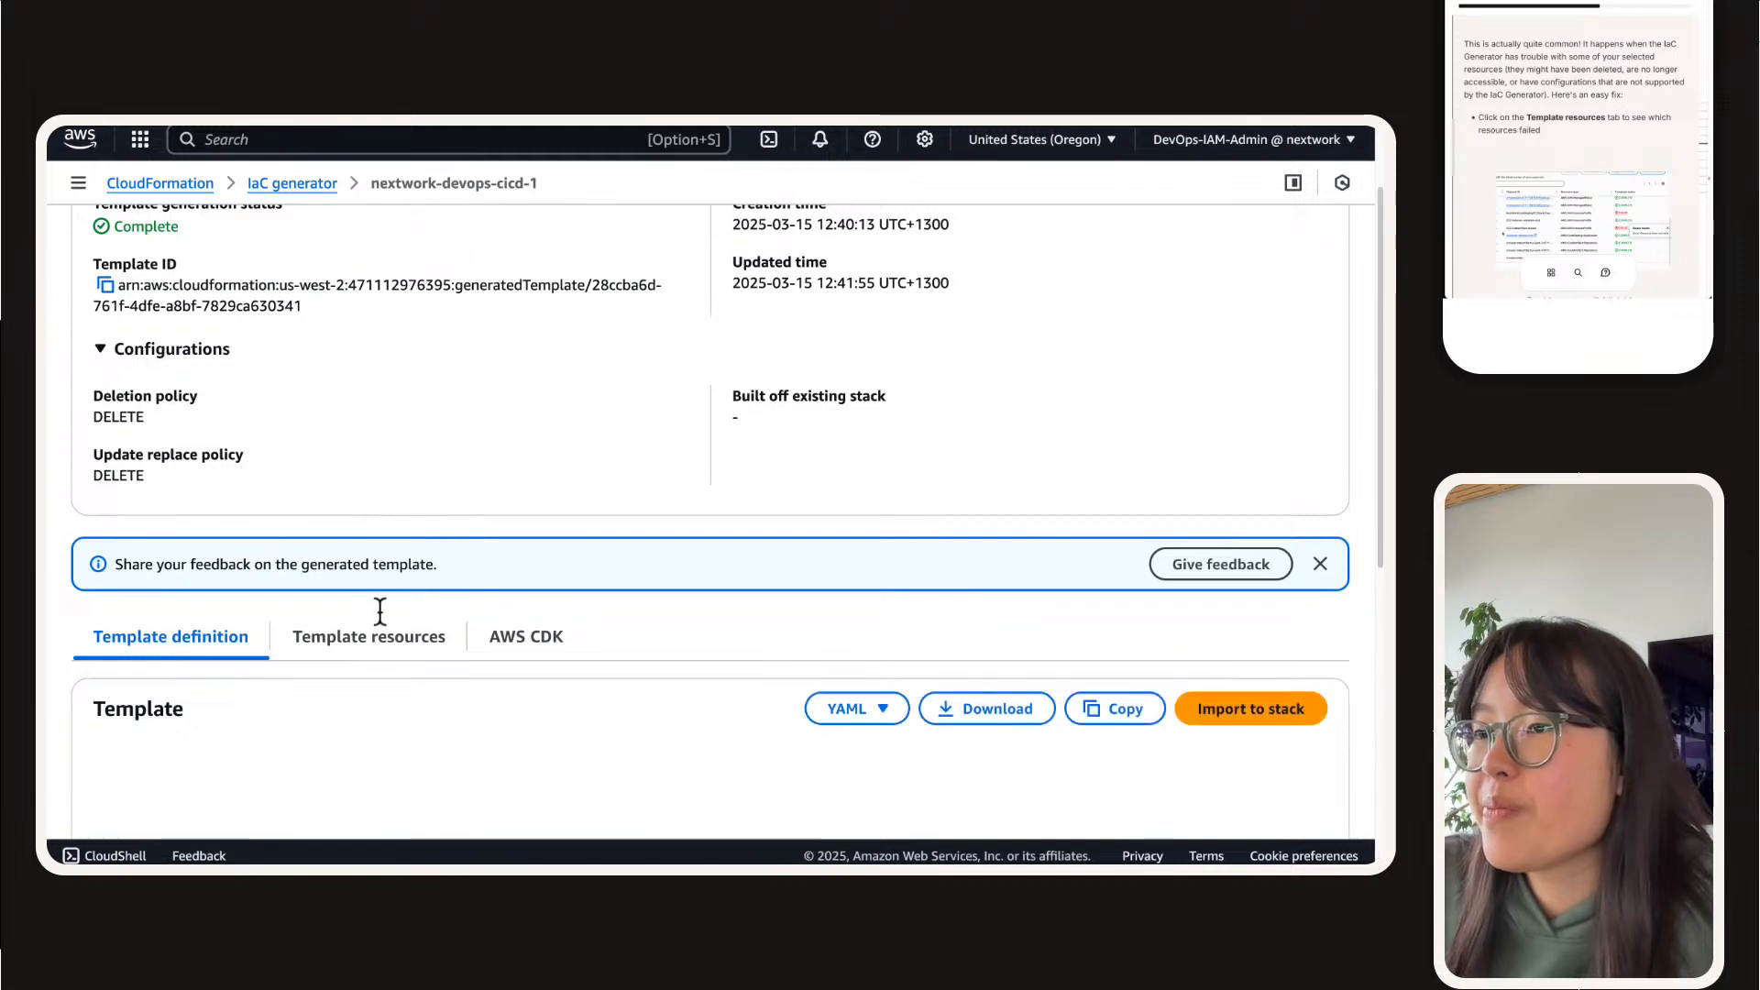
scroll(379, 610, down, 3)
click(397, 342)
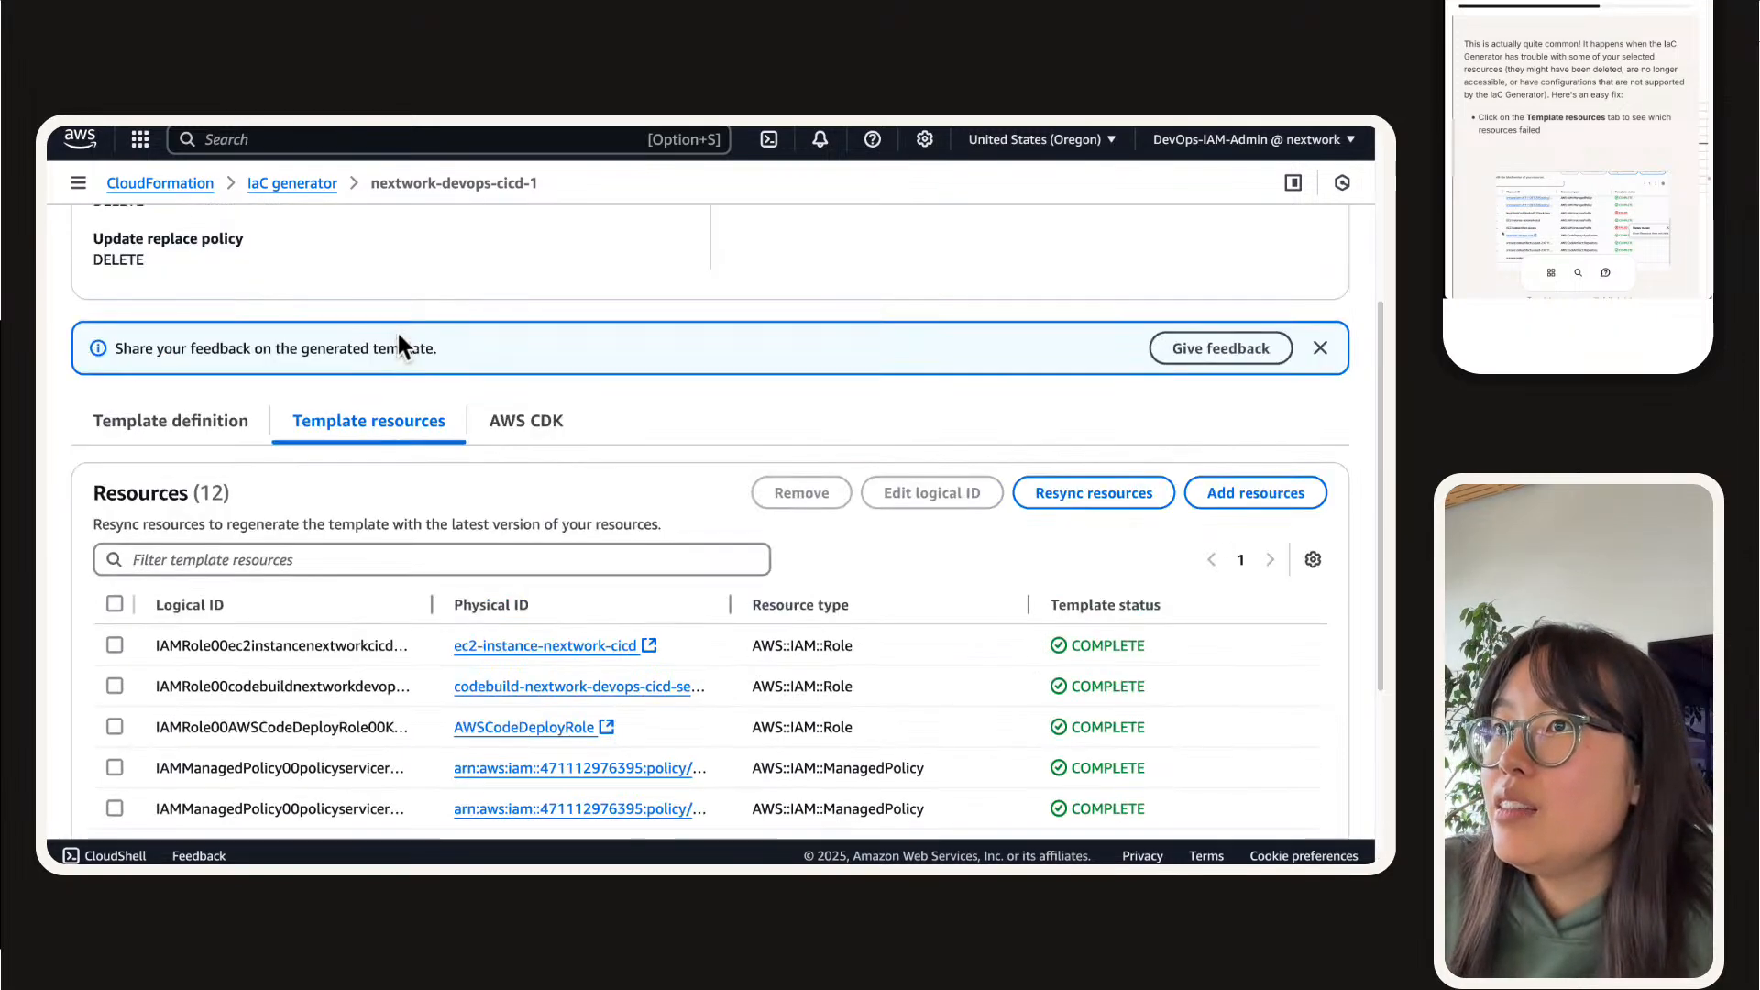
Step: Examine the template's details and the generation status of each of its resources
scroll(397, 307, up, 5)
scroll(316, 465, down, 4)
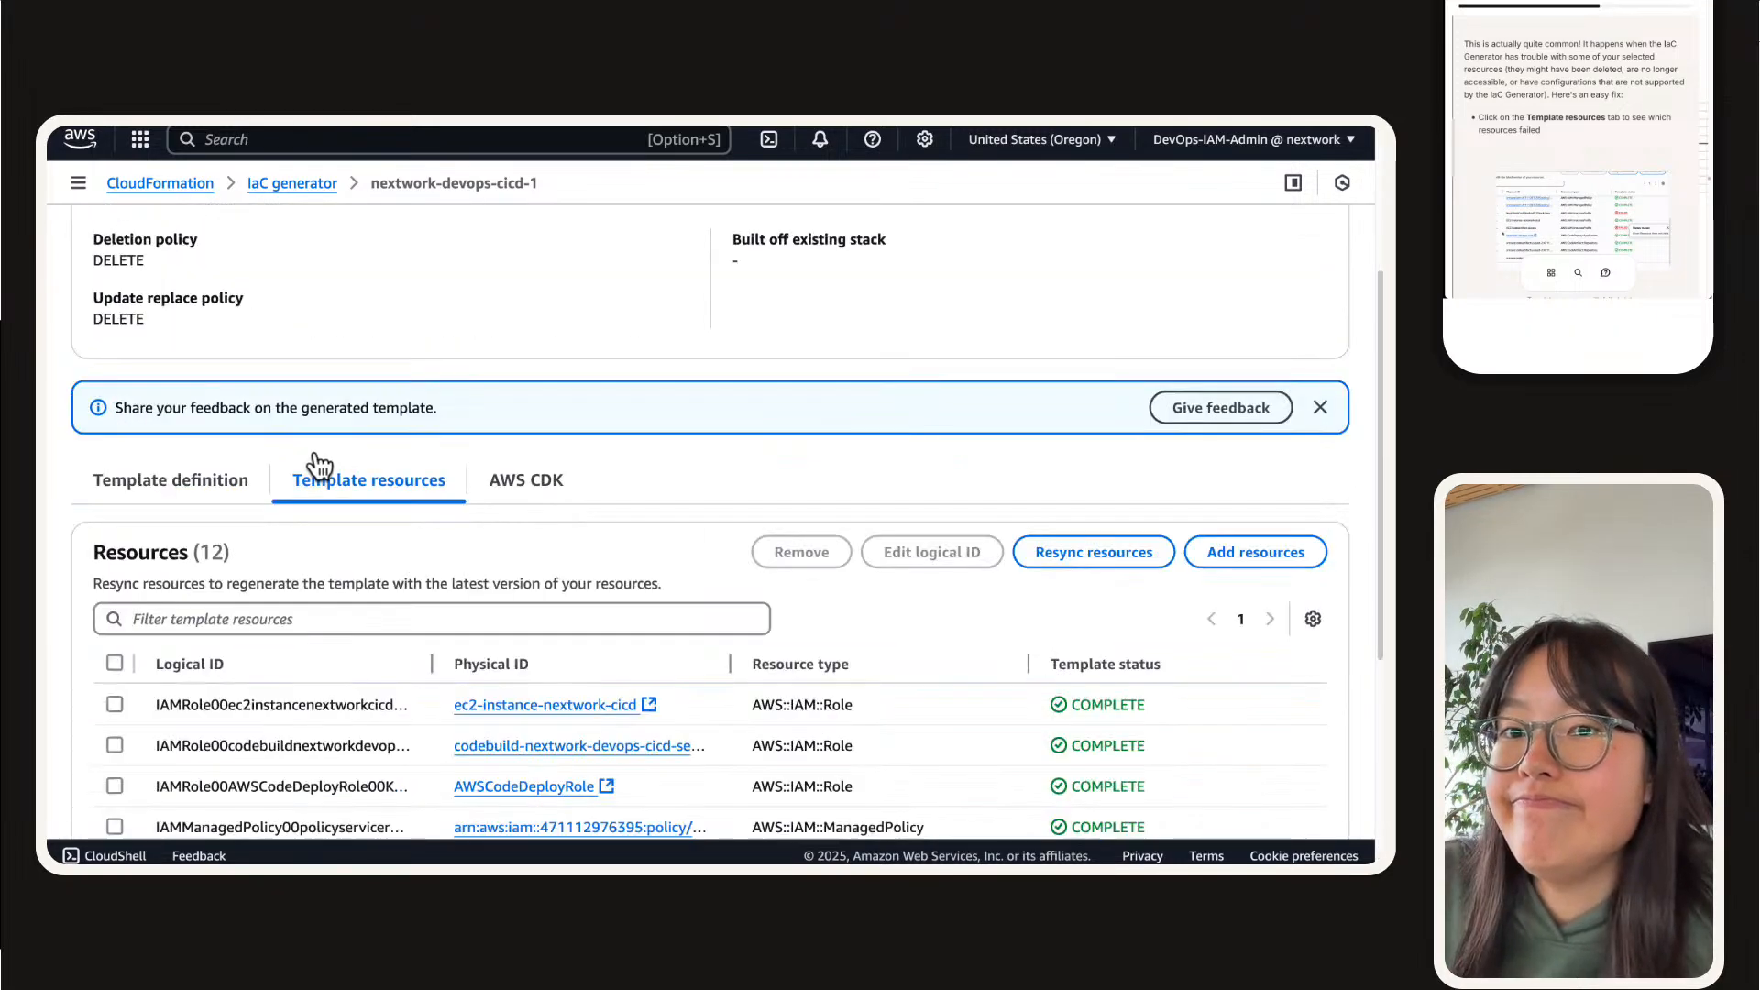
scroll(304, 442, down, 4)
scroll(305, 470, up, 5)
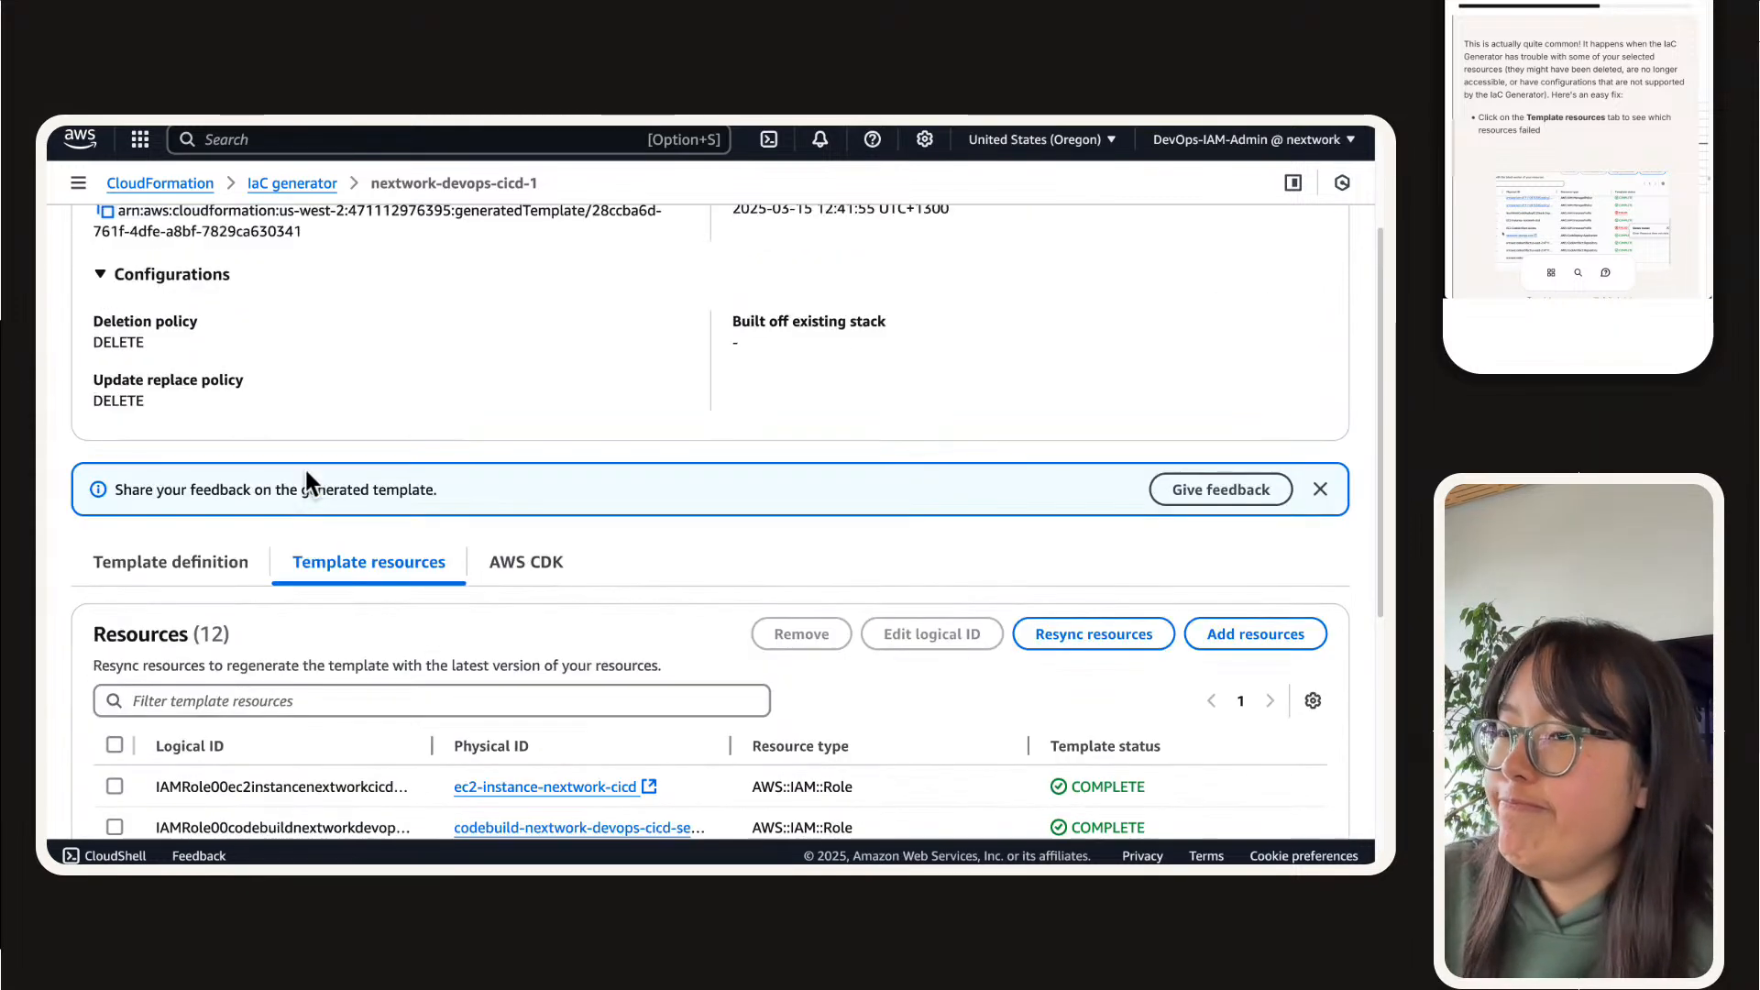
scroll(305, 470, down, 1)
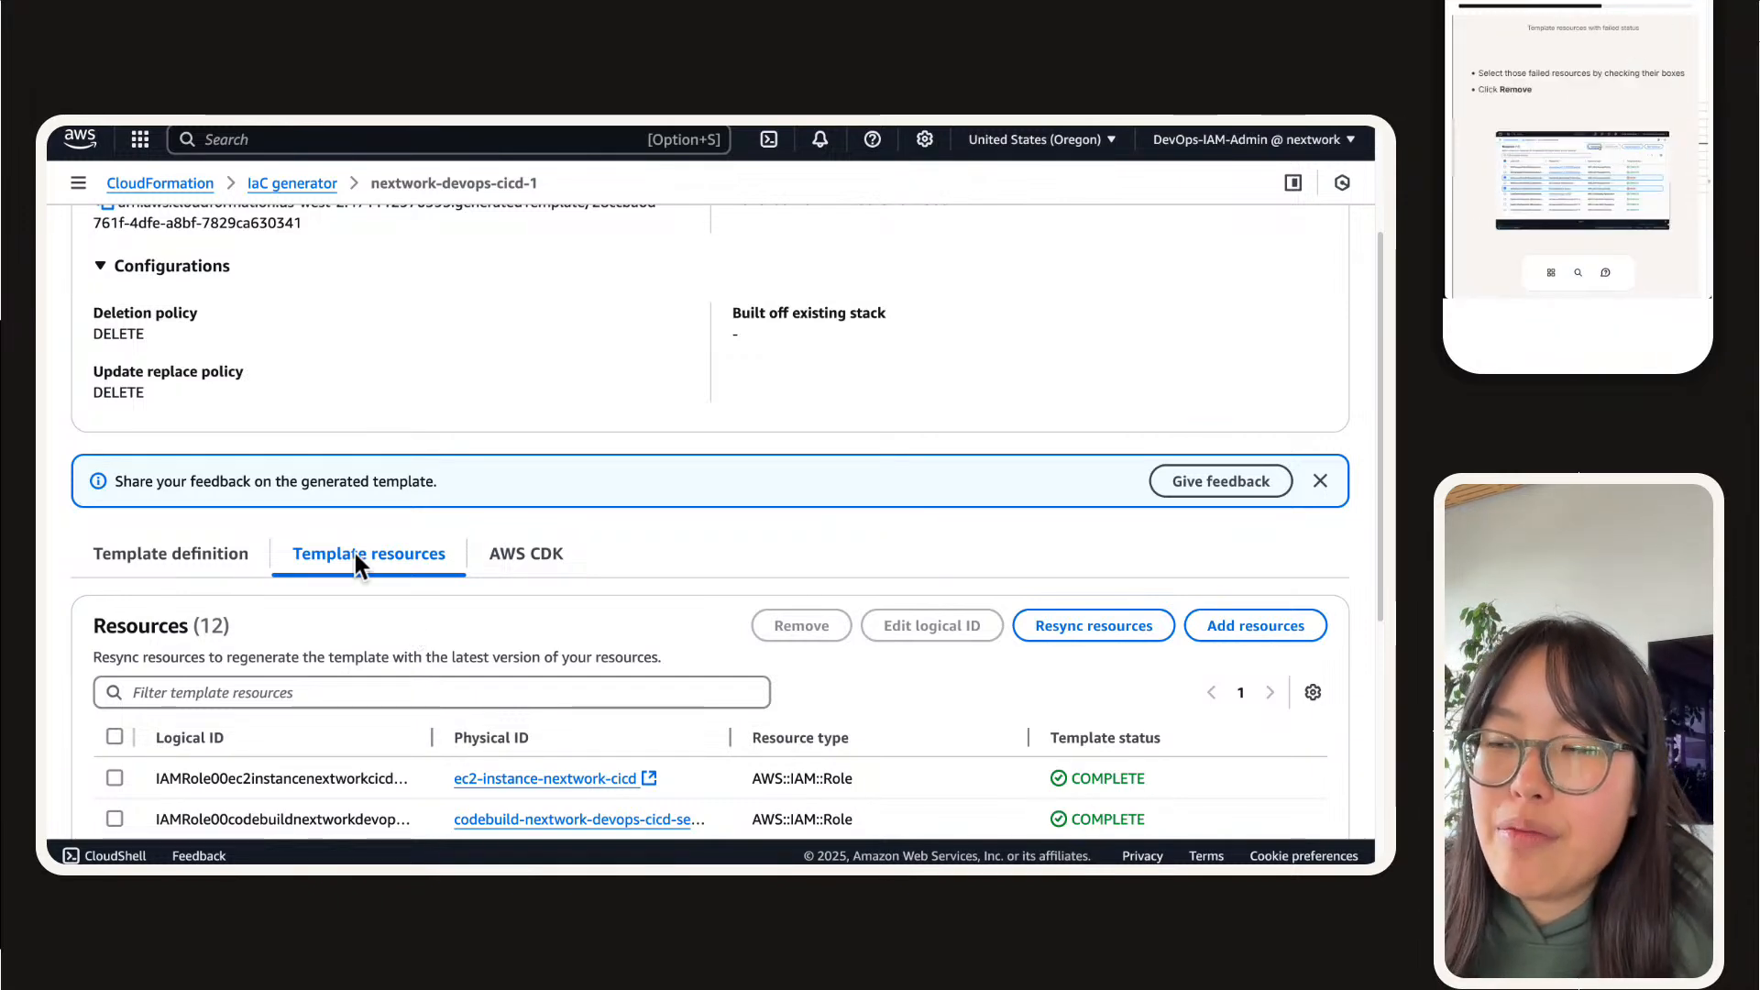
scroll(348, 550, down, 5)
scroll(376, 555, down, 1)
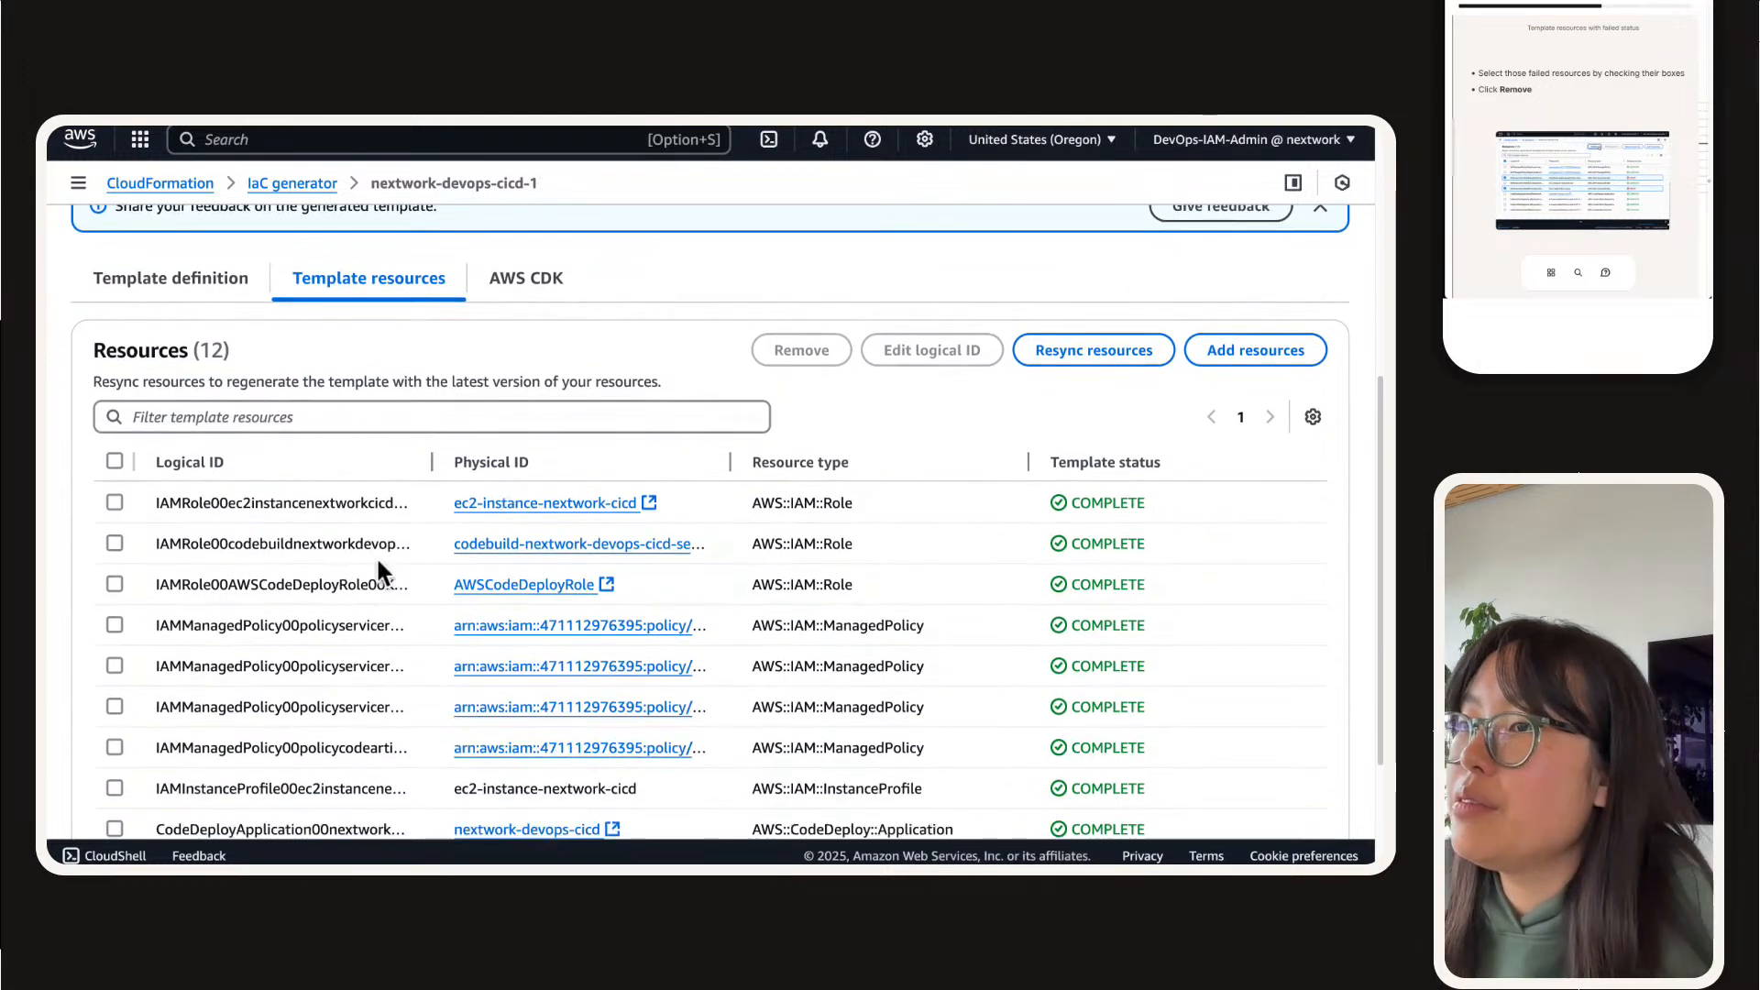
scroll(375, 553, up, 10)
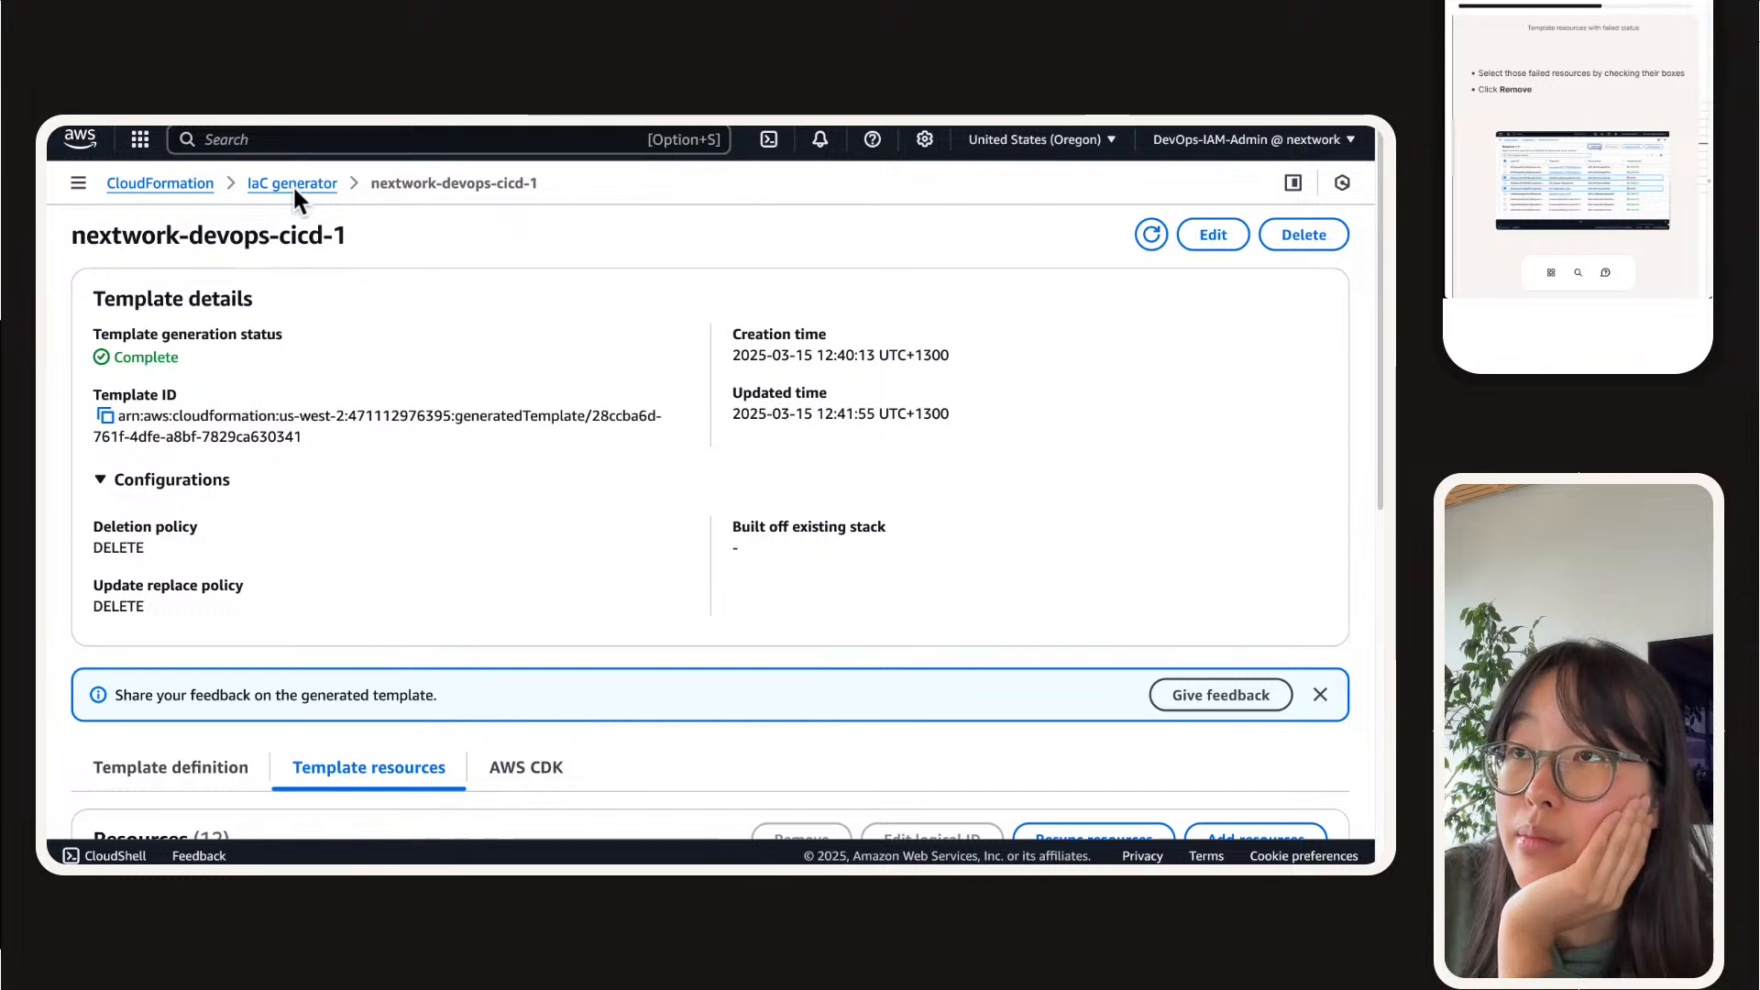
Step: Return to the IaC generator, refresh the scan summary to check the latest scan, and go back to the generated templates
click(294, 182)
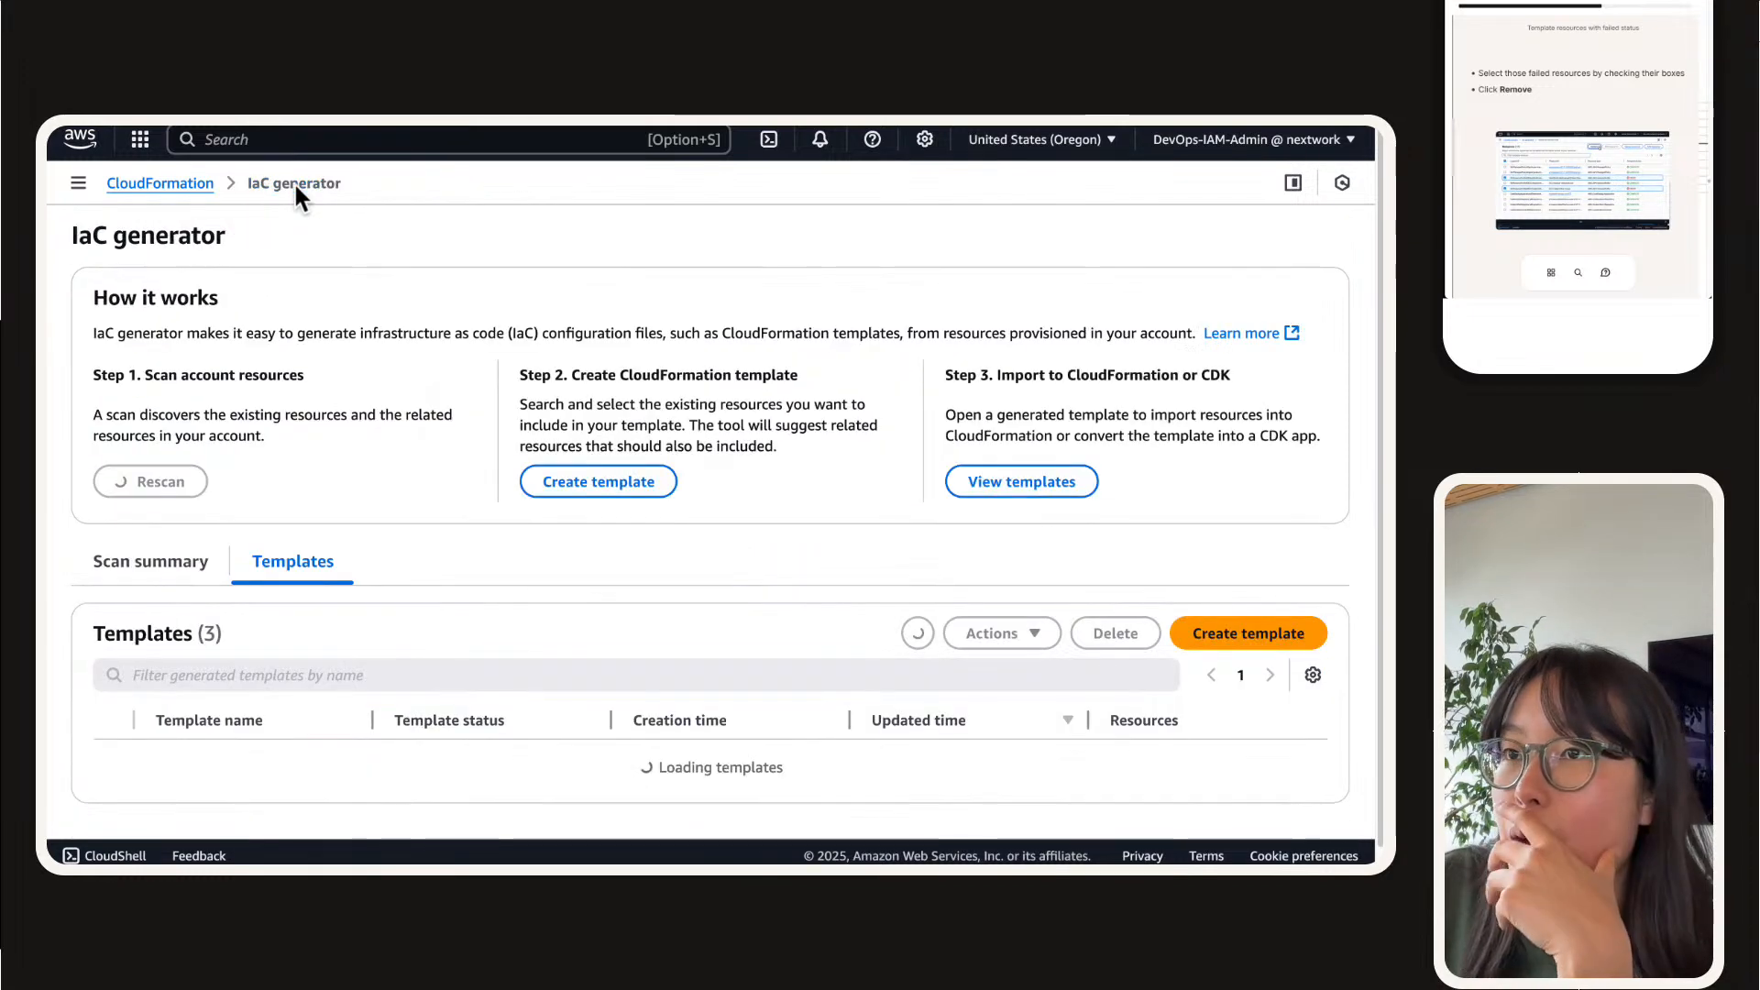
scroll(355, 502, down, 2)
scroll(356, 511, up, 2)
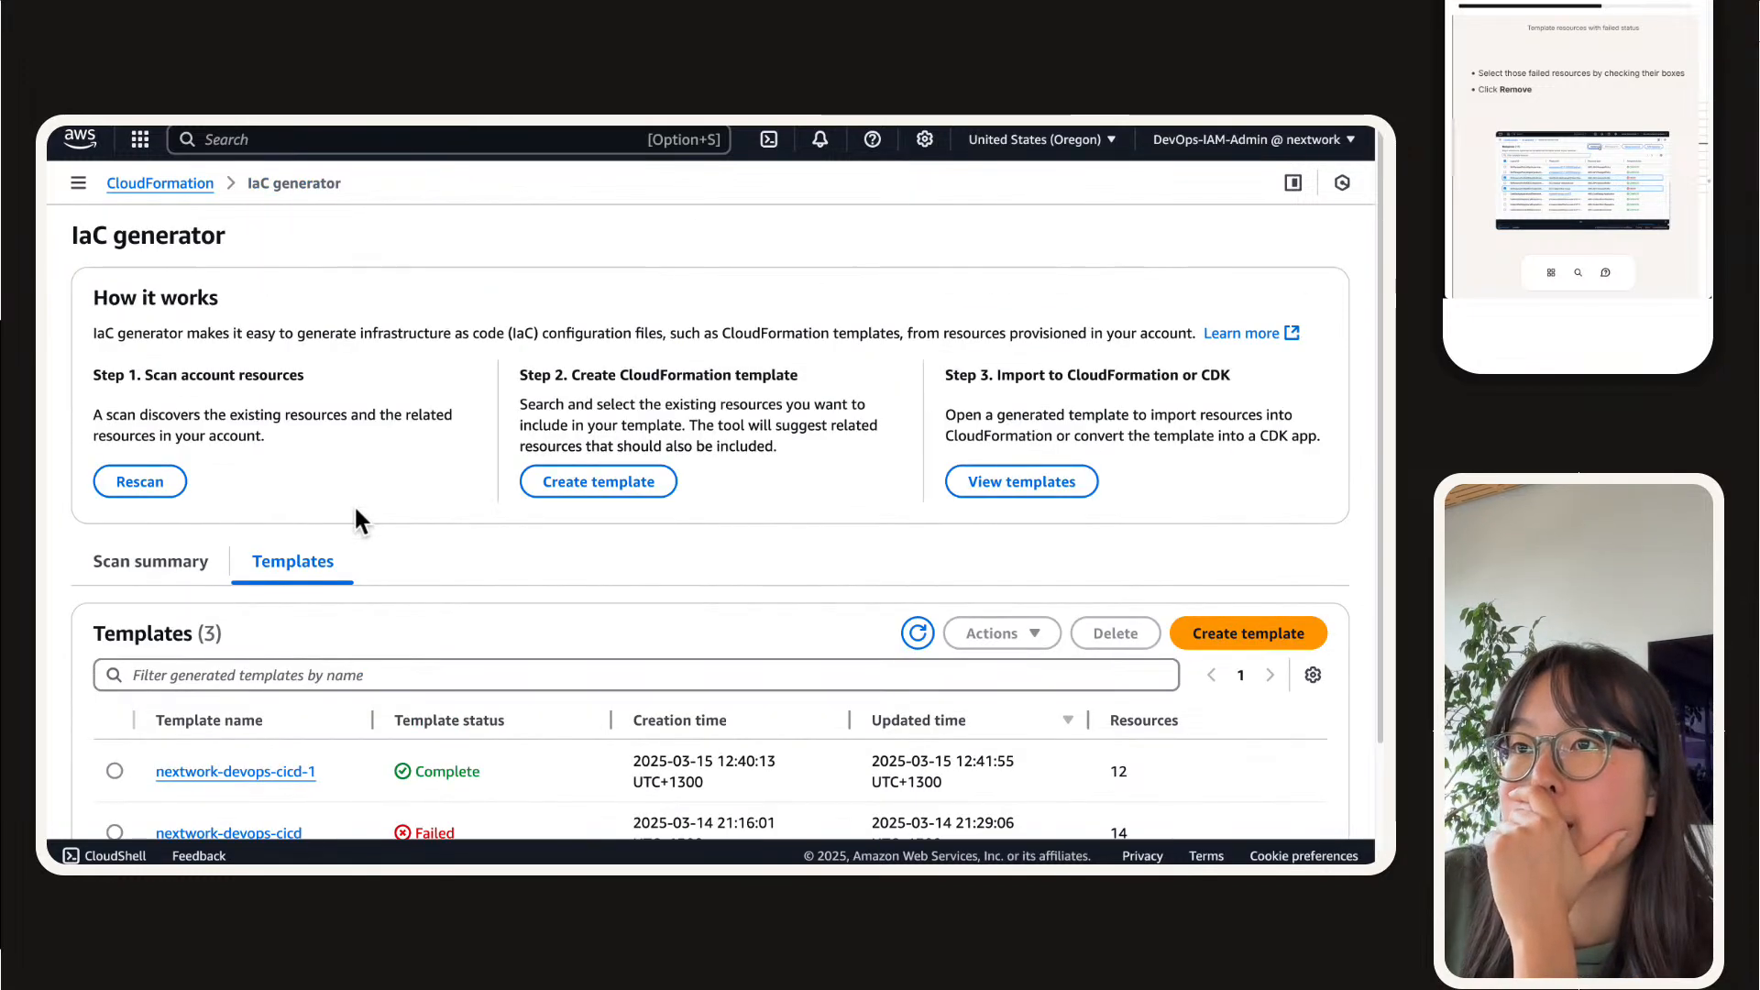
click(142, 568)
scroll(346, 531, down, 1)
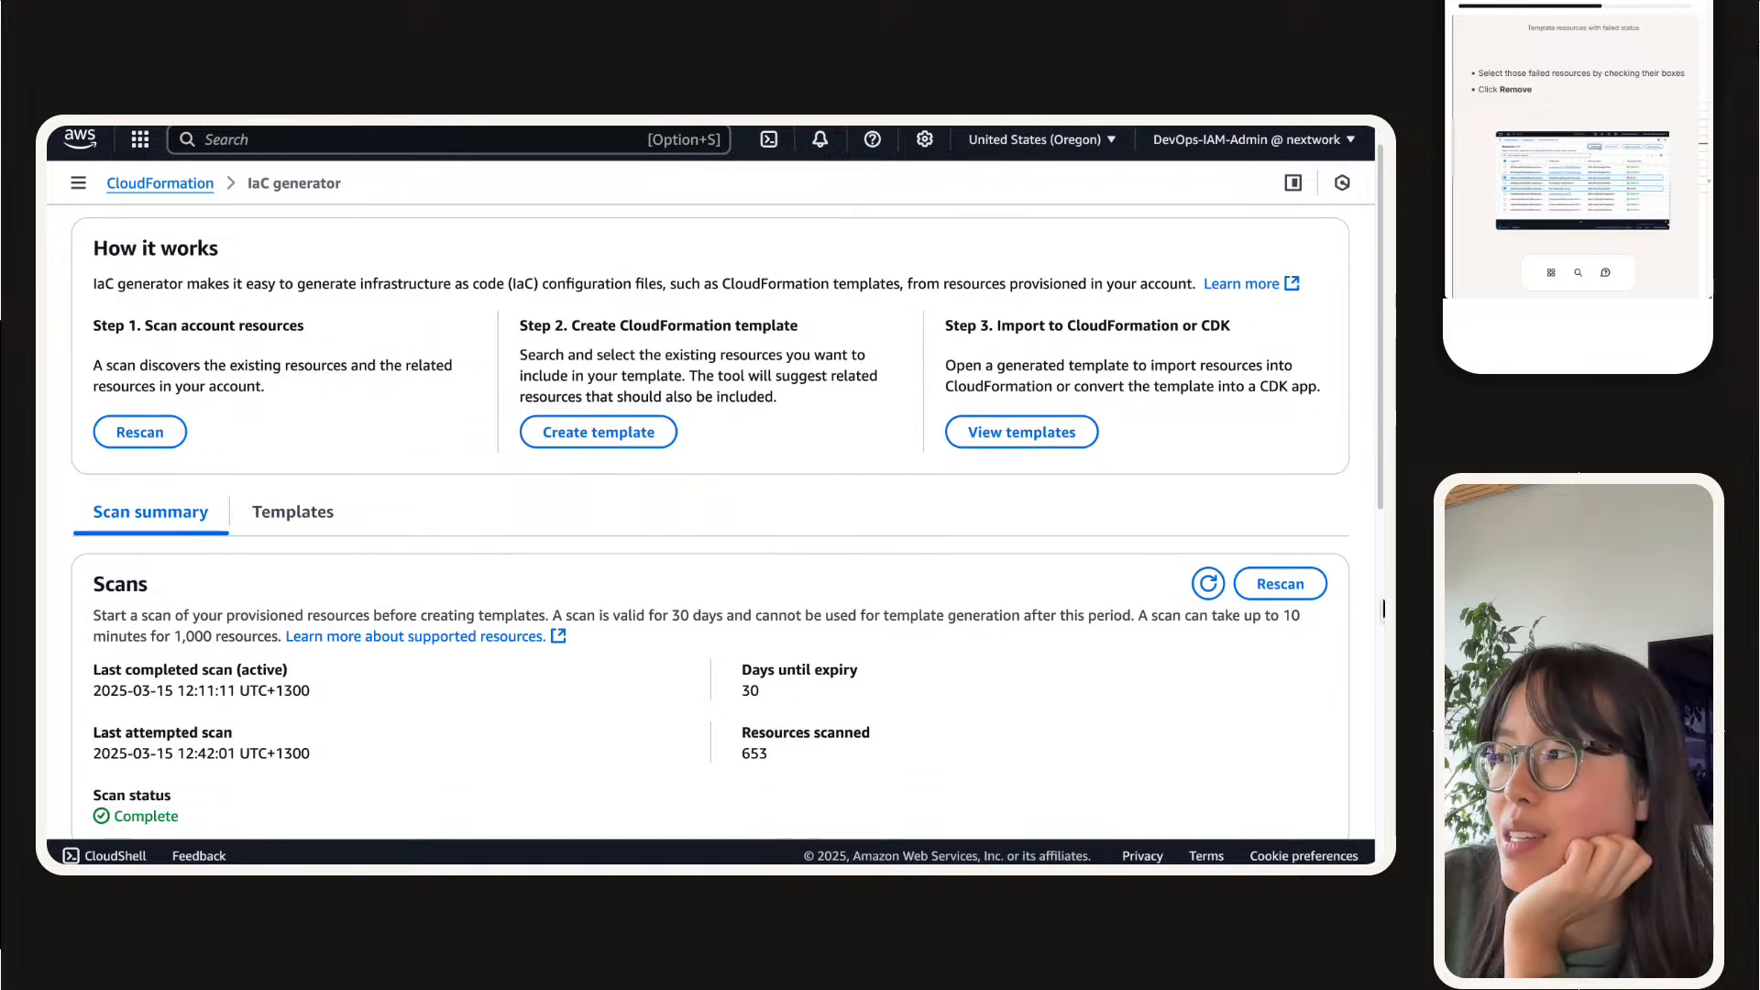
click(1209, 585)
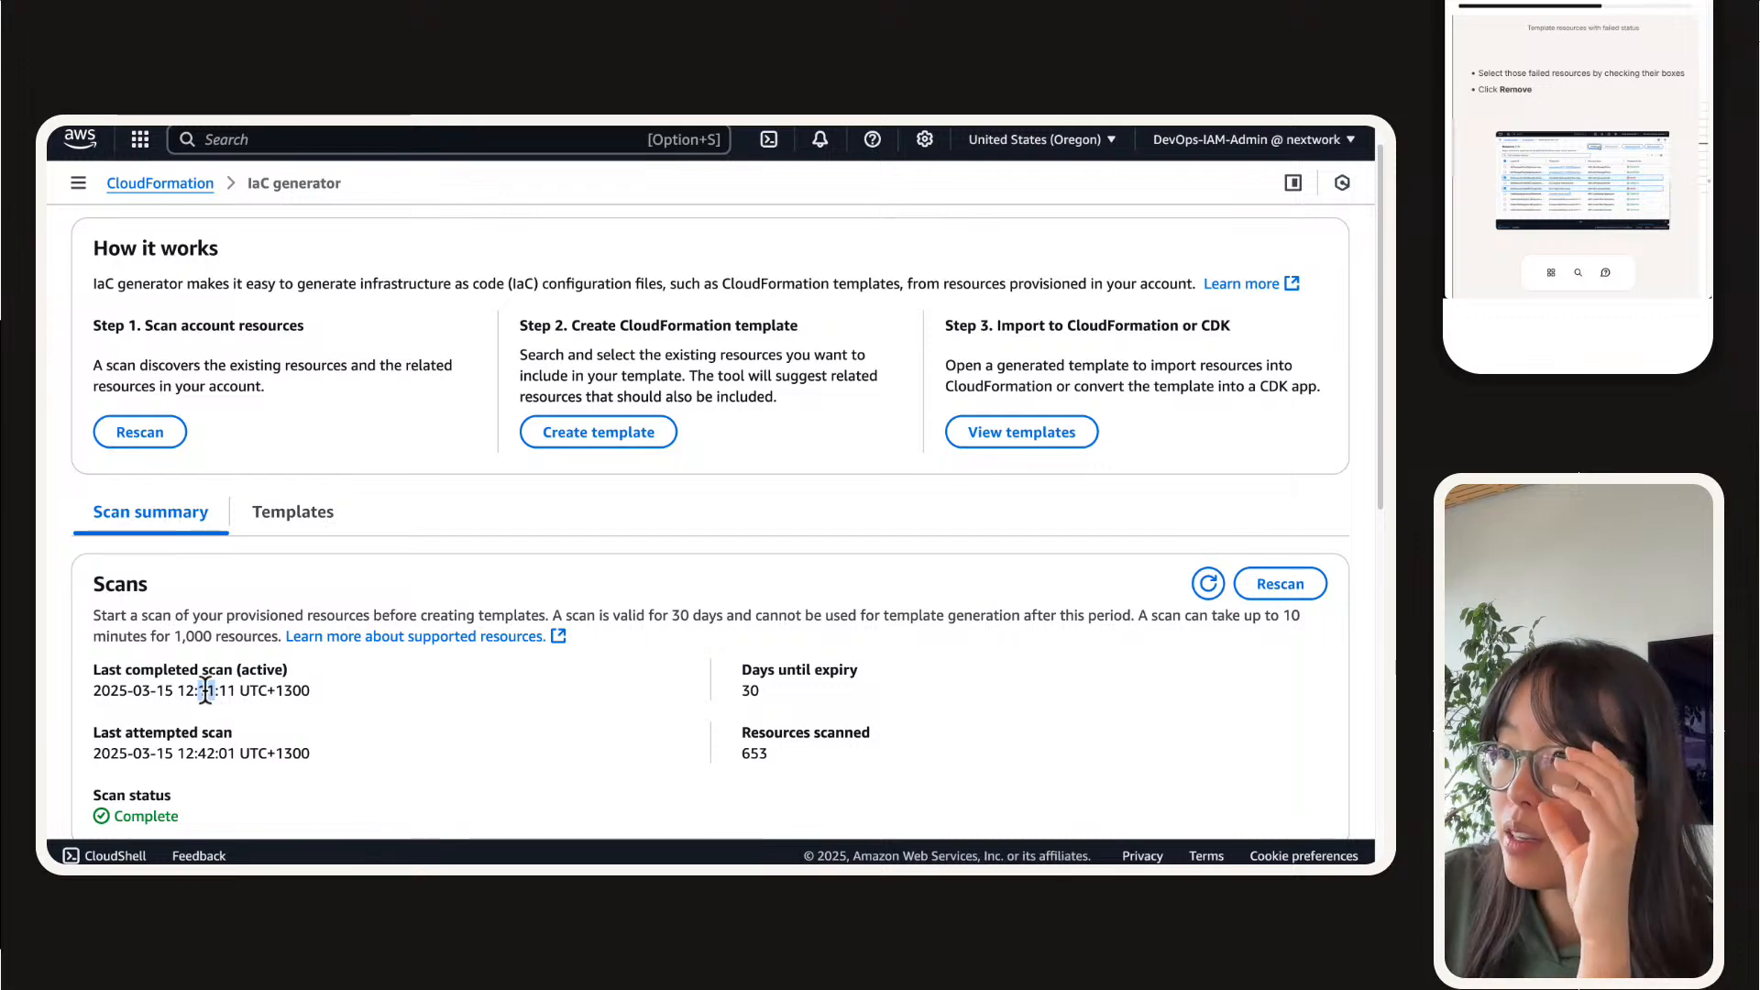
click(330, 516)
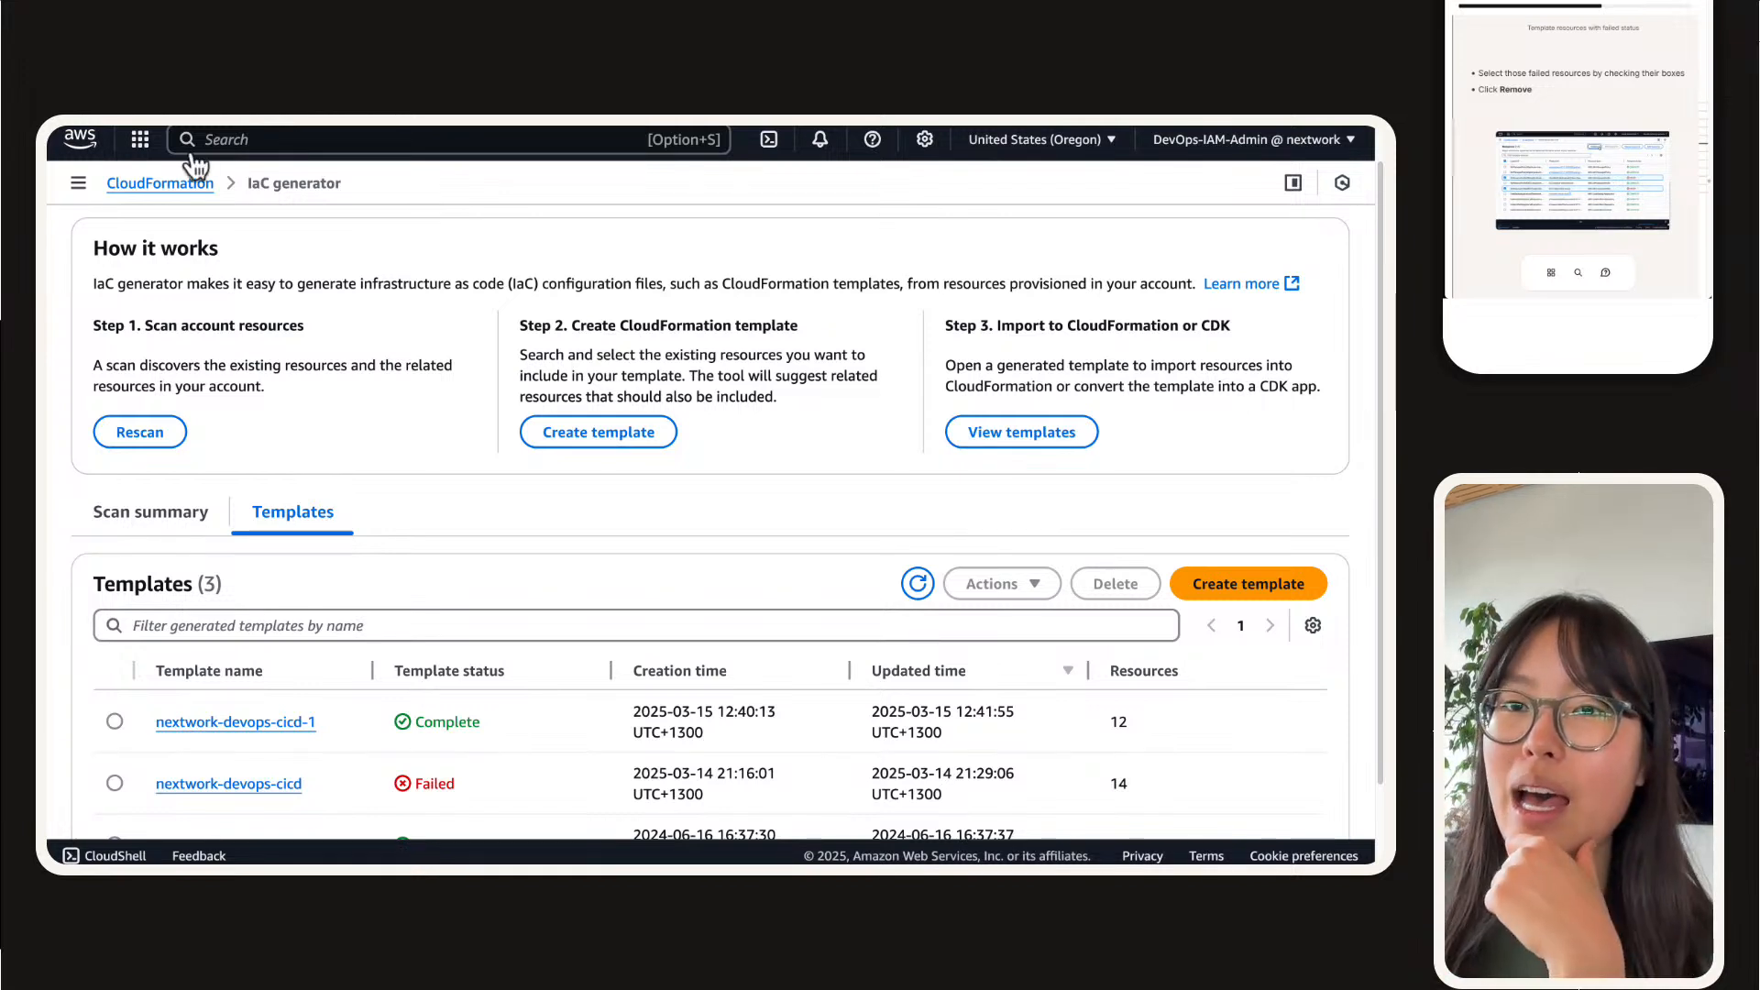
Step: Find the guide's screenshot task, open the nextwork-devops-cicd-1 template definition and capture a screenshot of its code preview
scroll(1610, 88, down, 5)
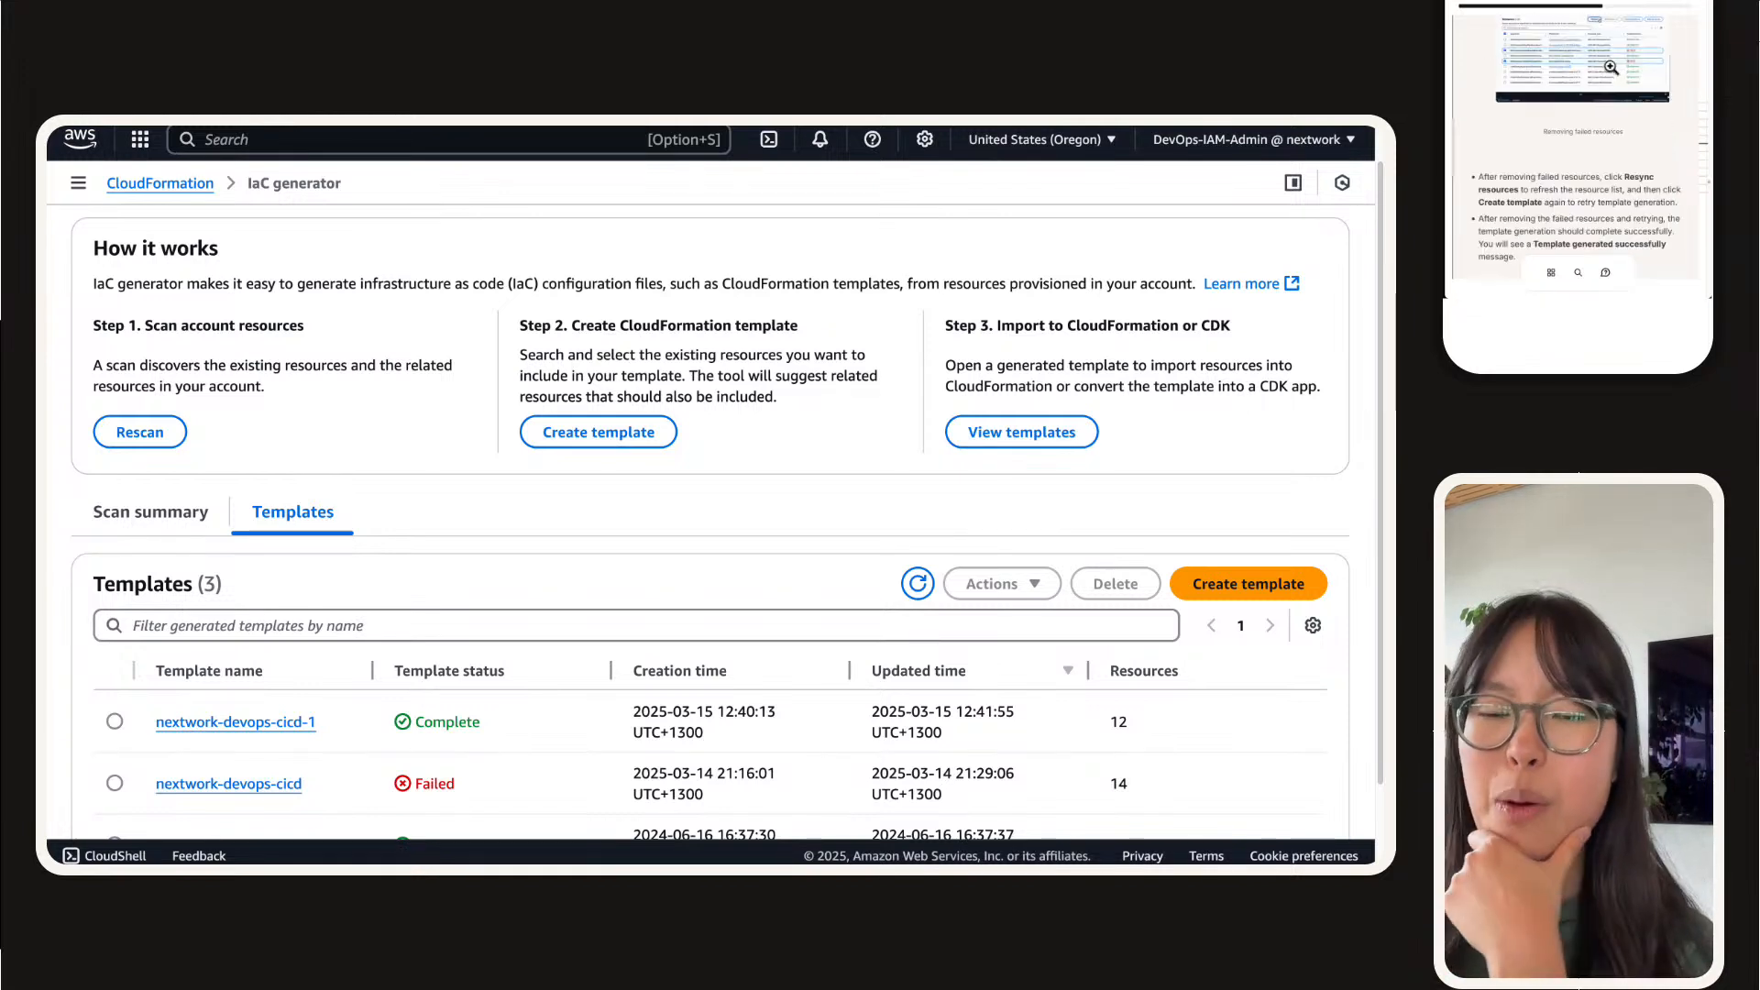
scroll(1610, 67, down, 3)
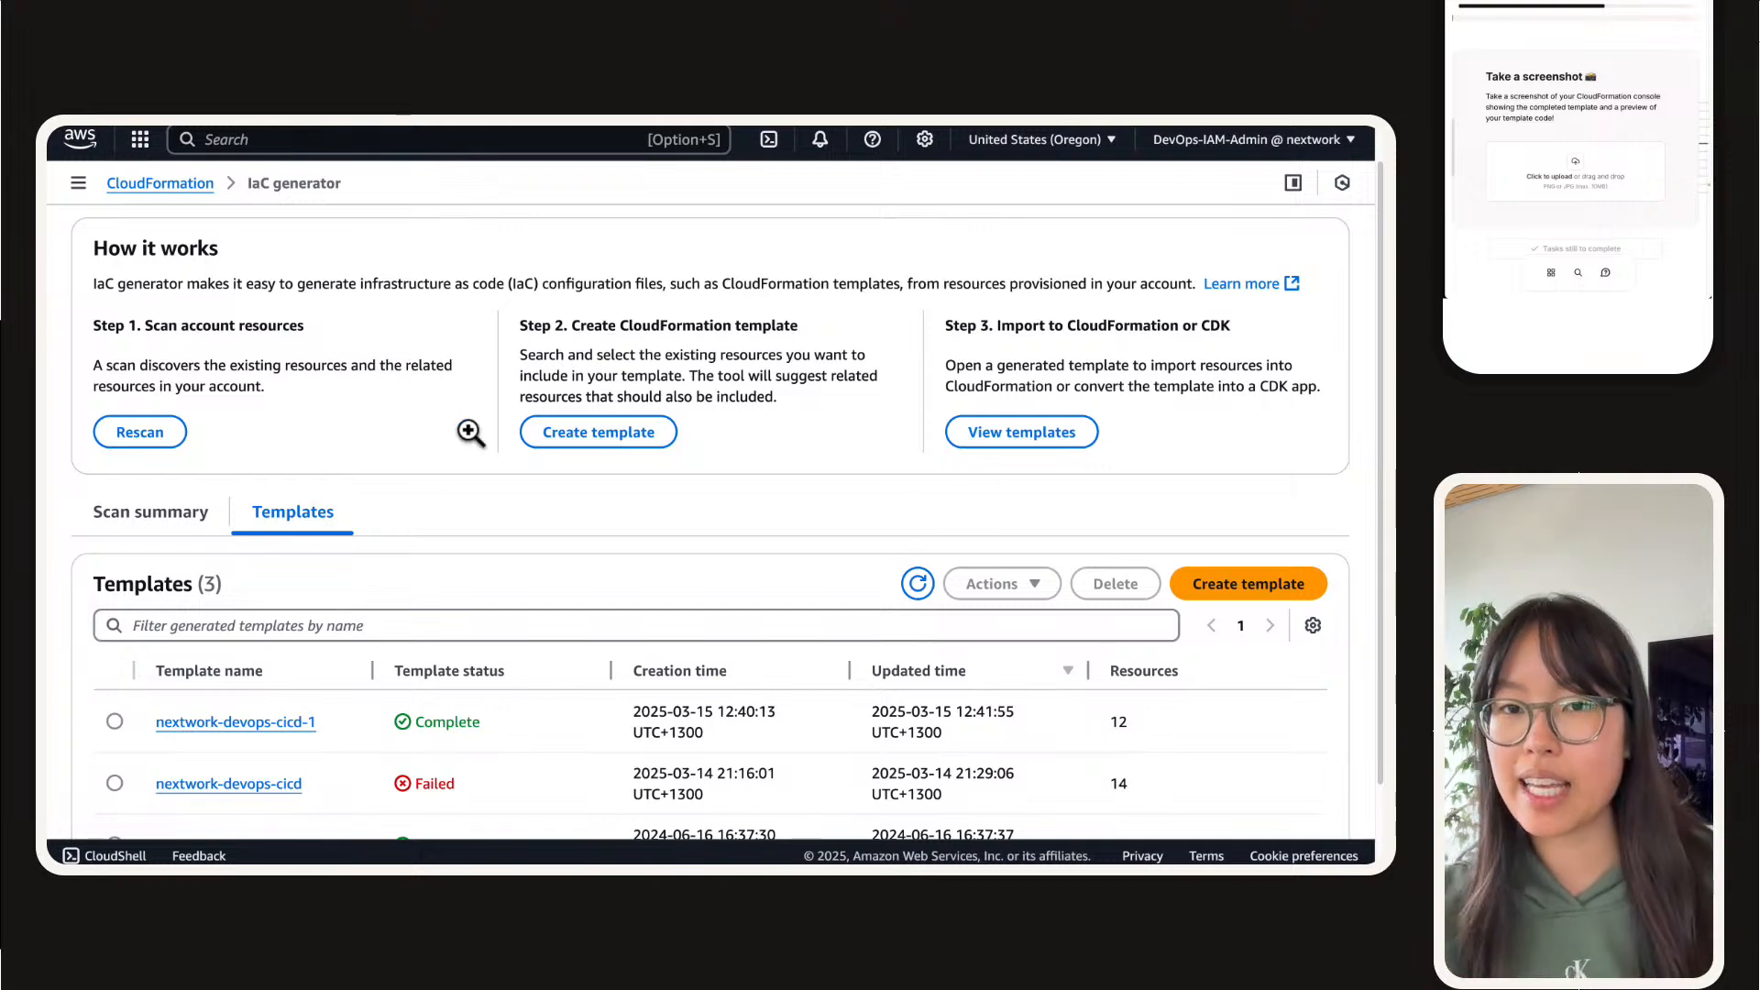
scroll(456, 444, down, 1)
scroll(455, 447, down, 2)
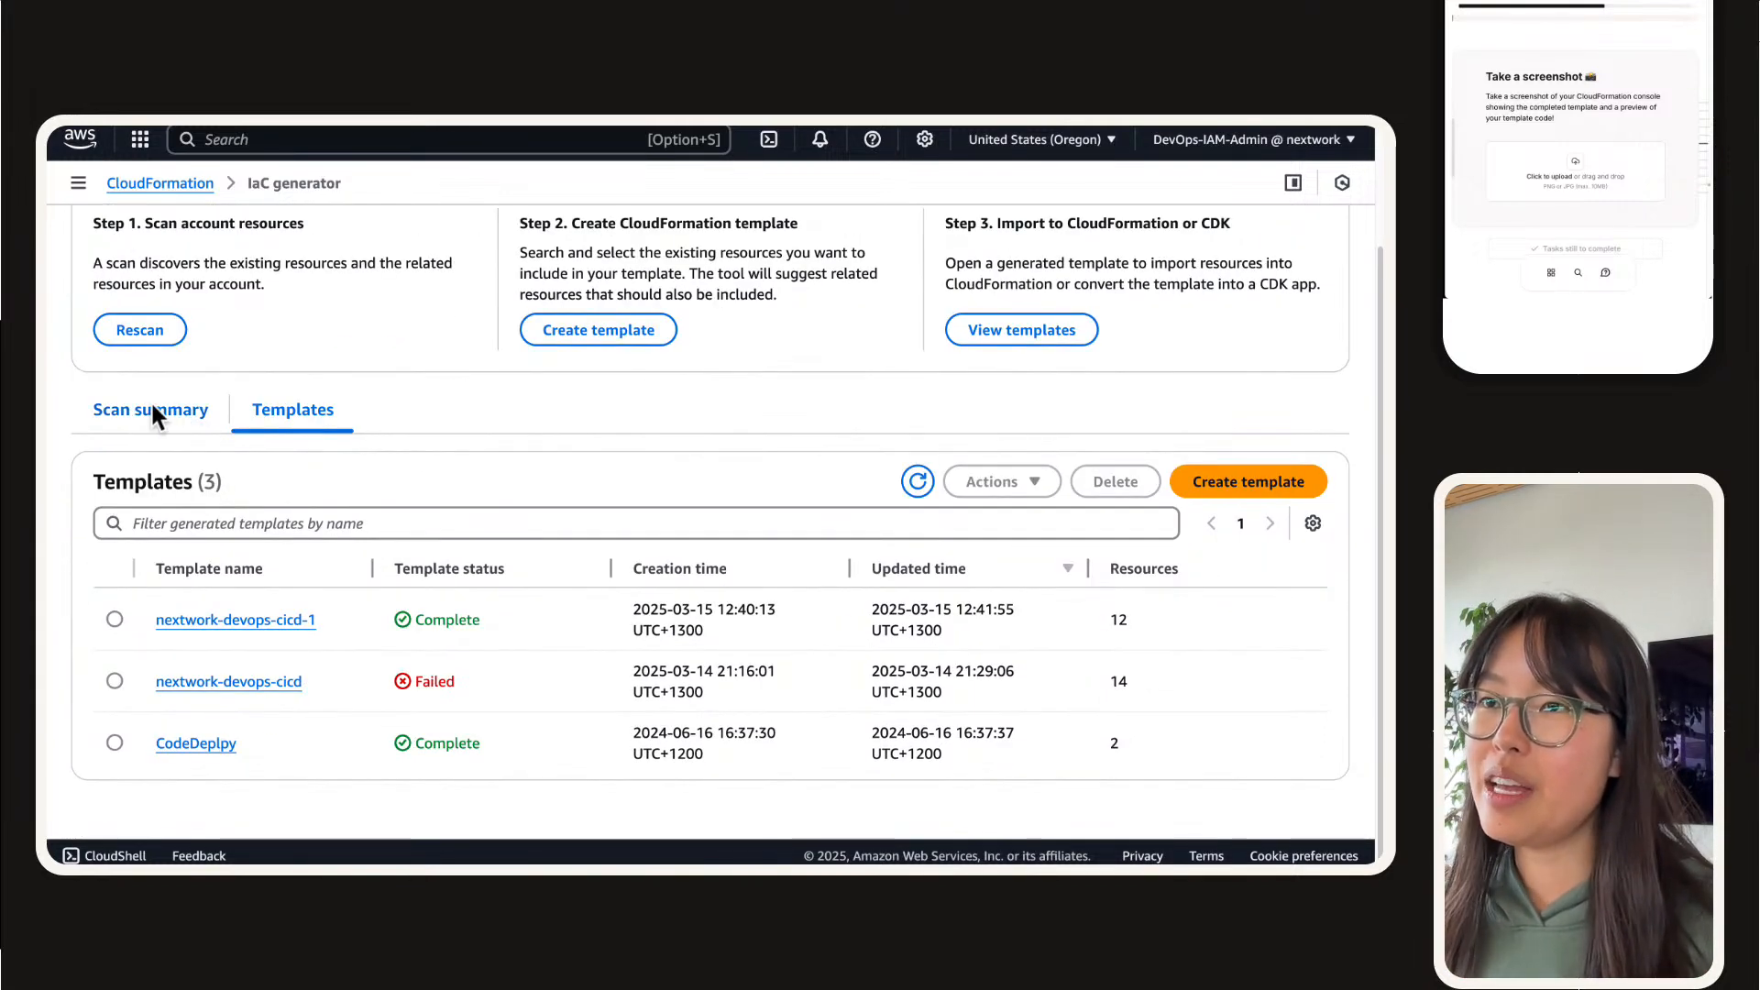
click(241, 620)
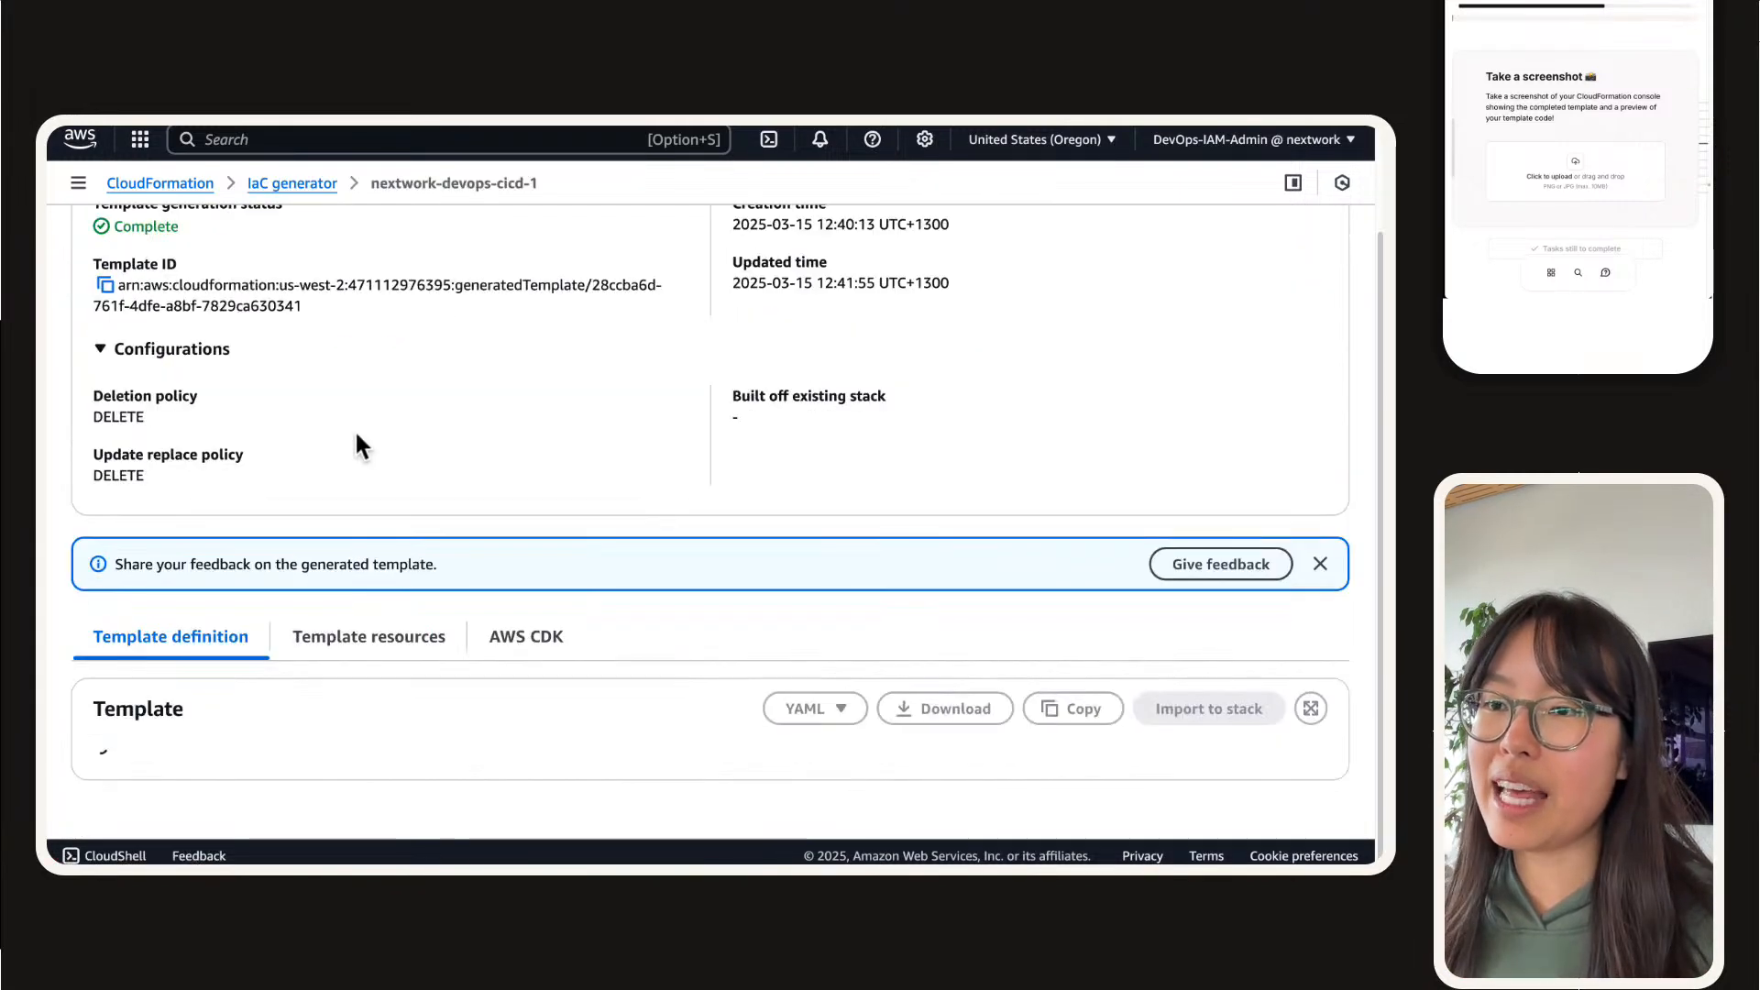
scroll(275, 436, down, 10)
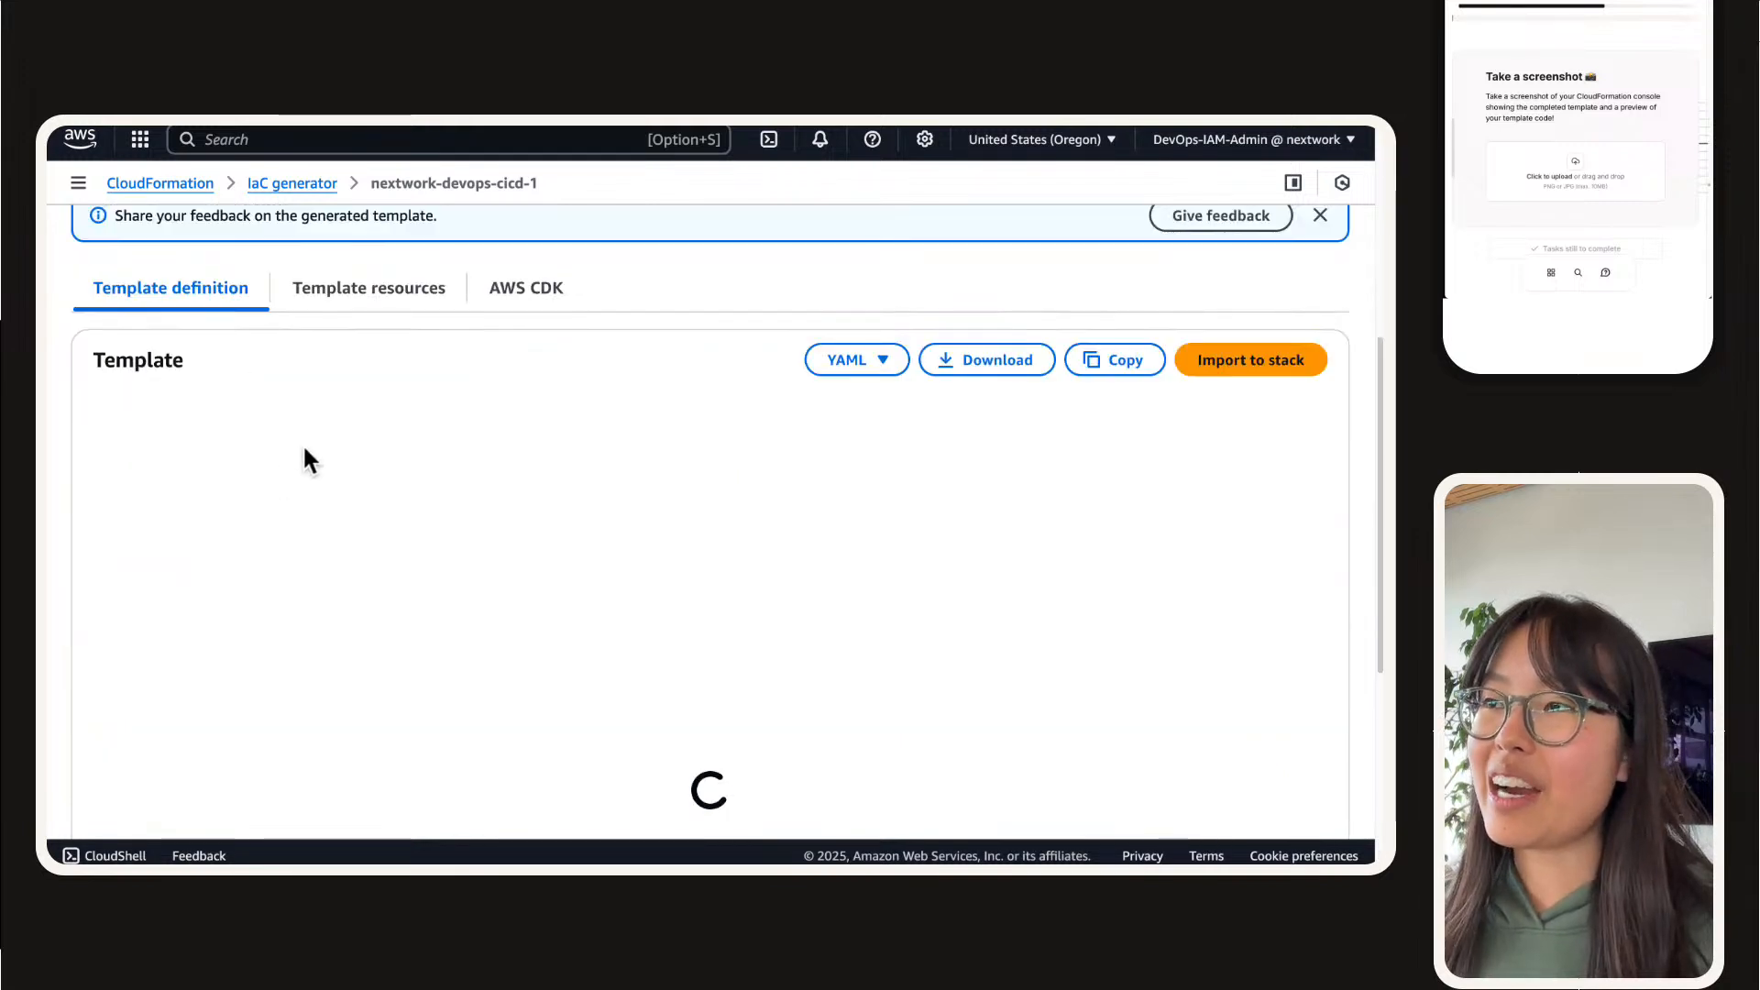
scroll(303, 443, down, 1)
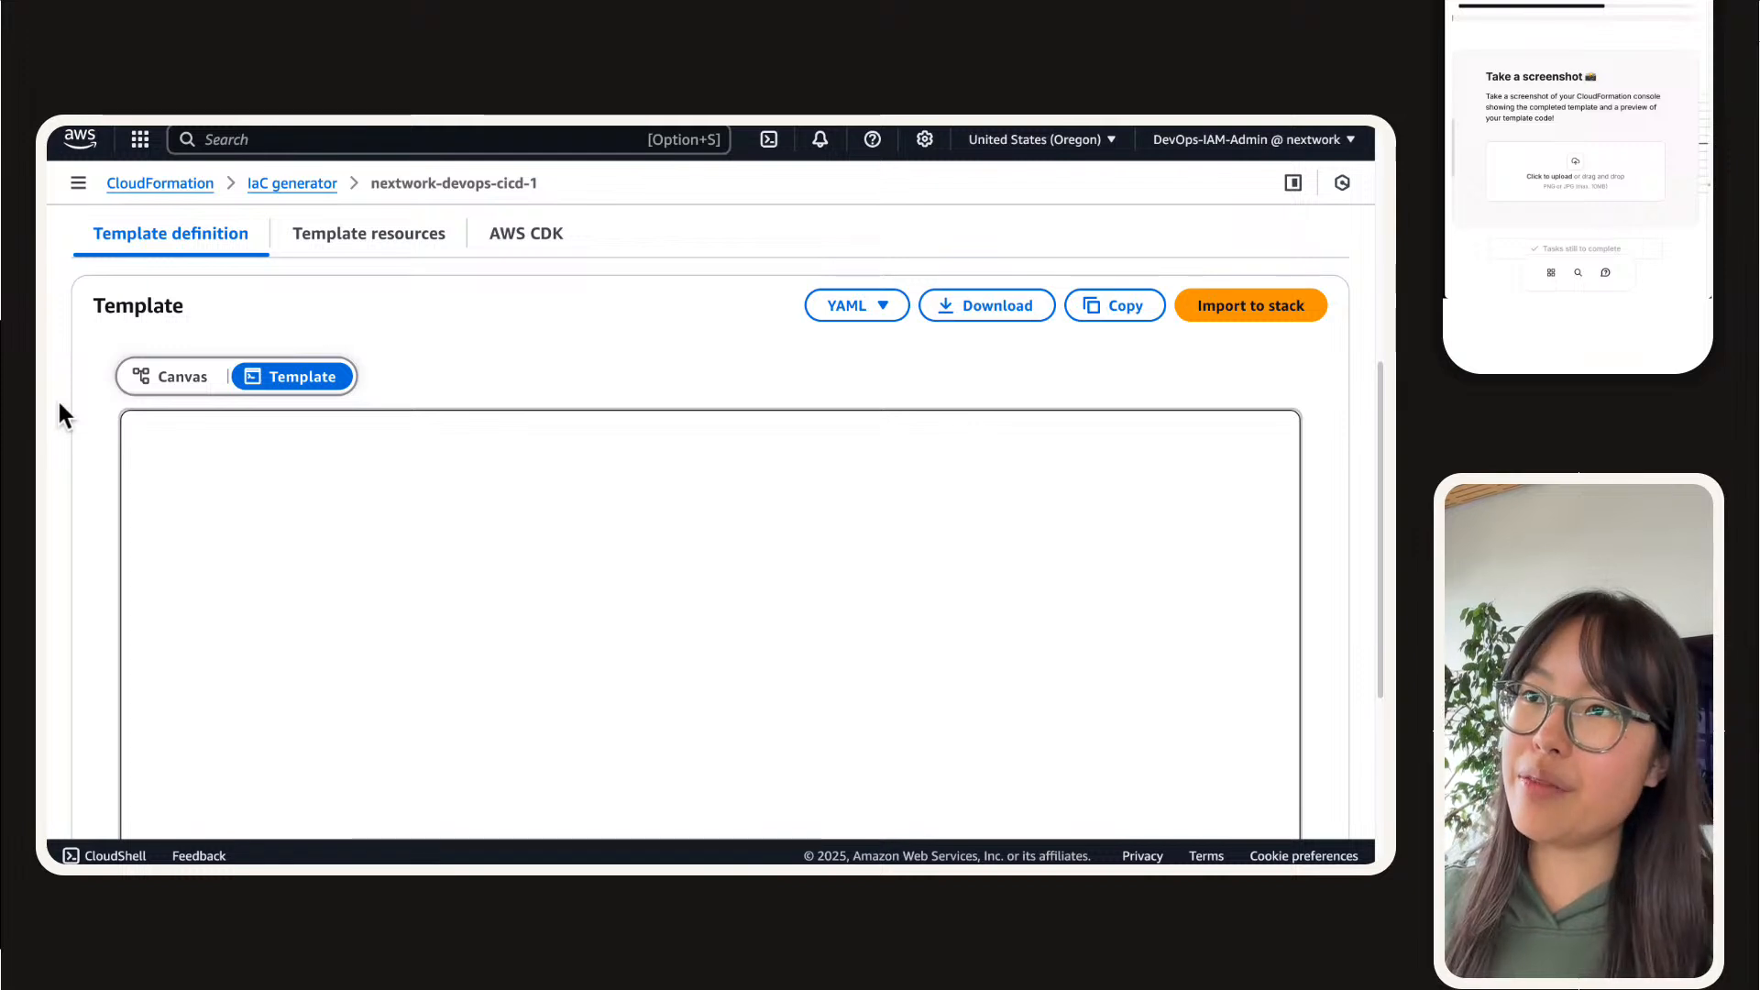
key(super+shift+4)
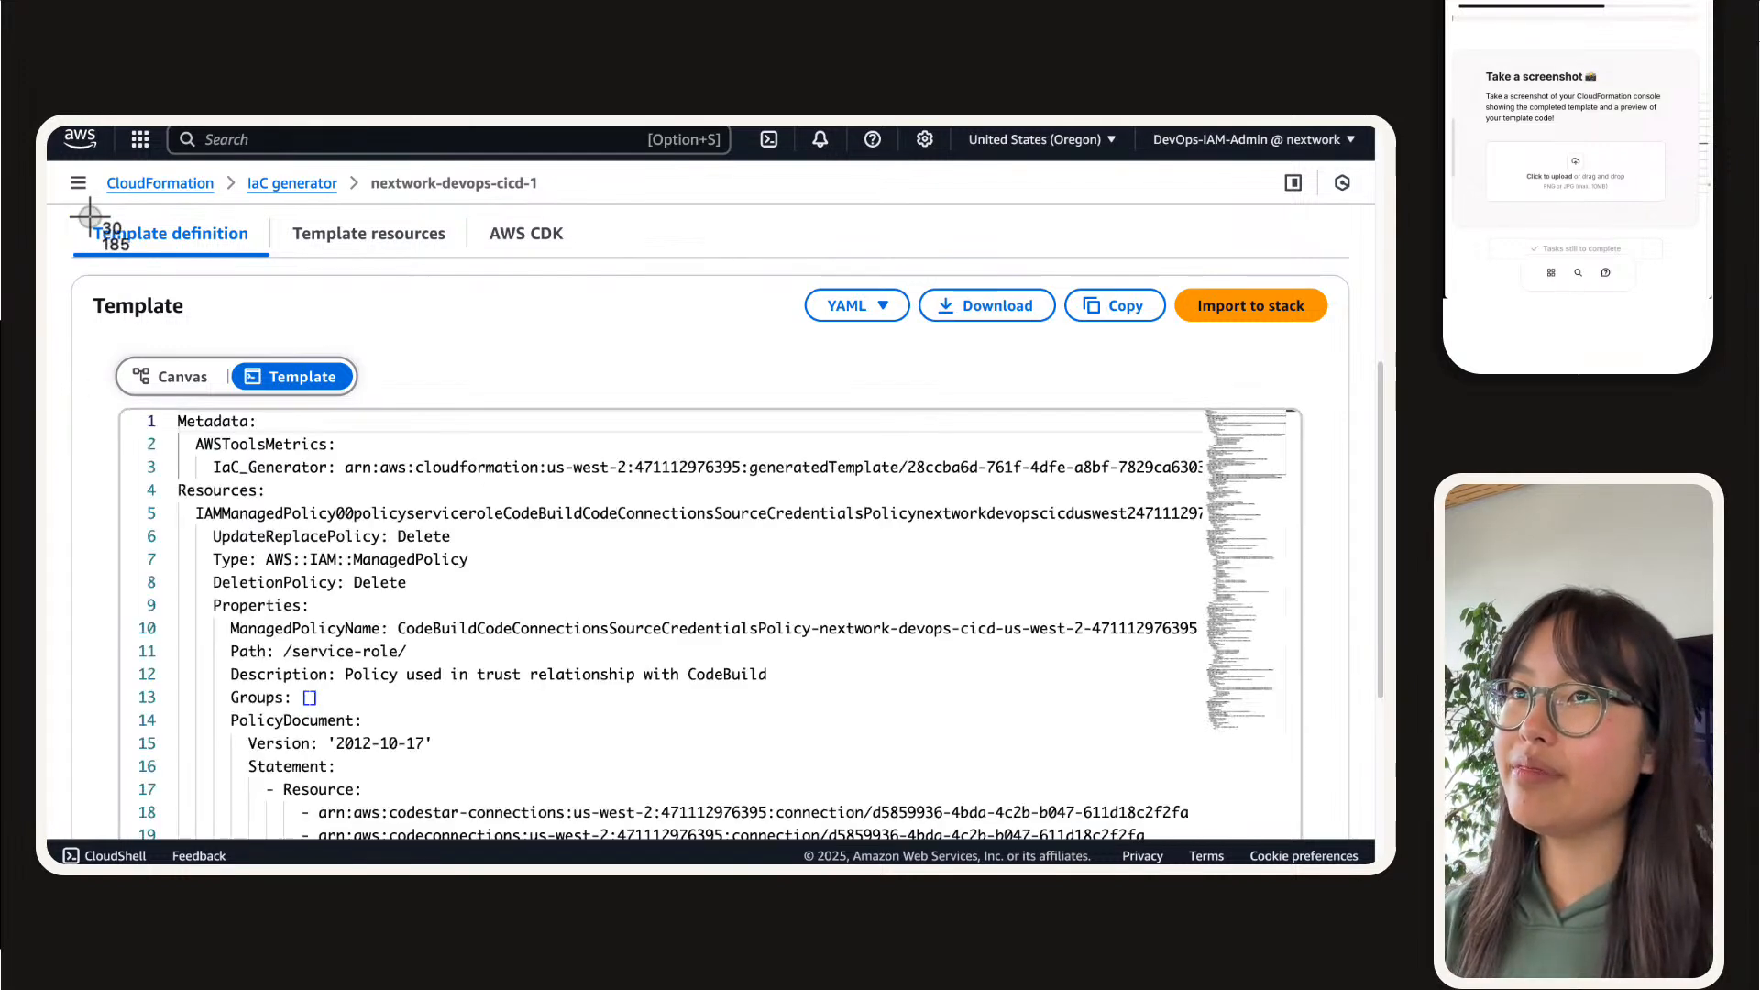
drag(63, 209, 1368, 825)
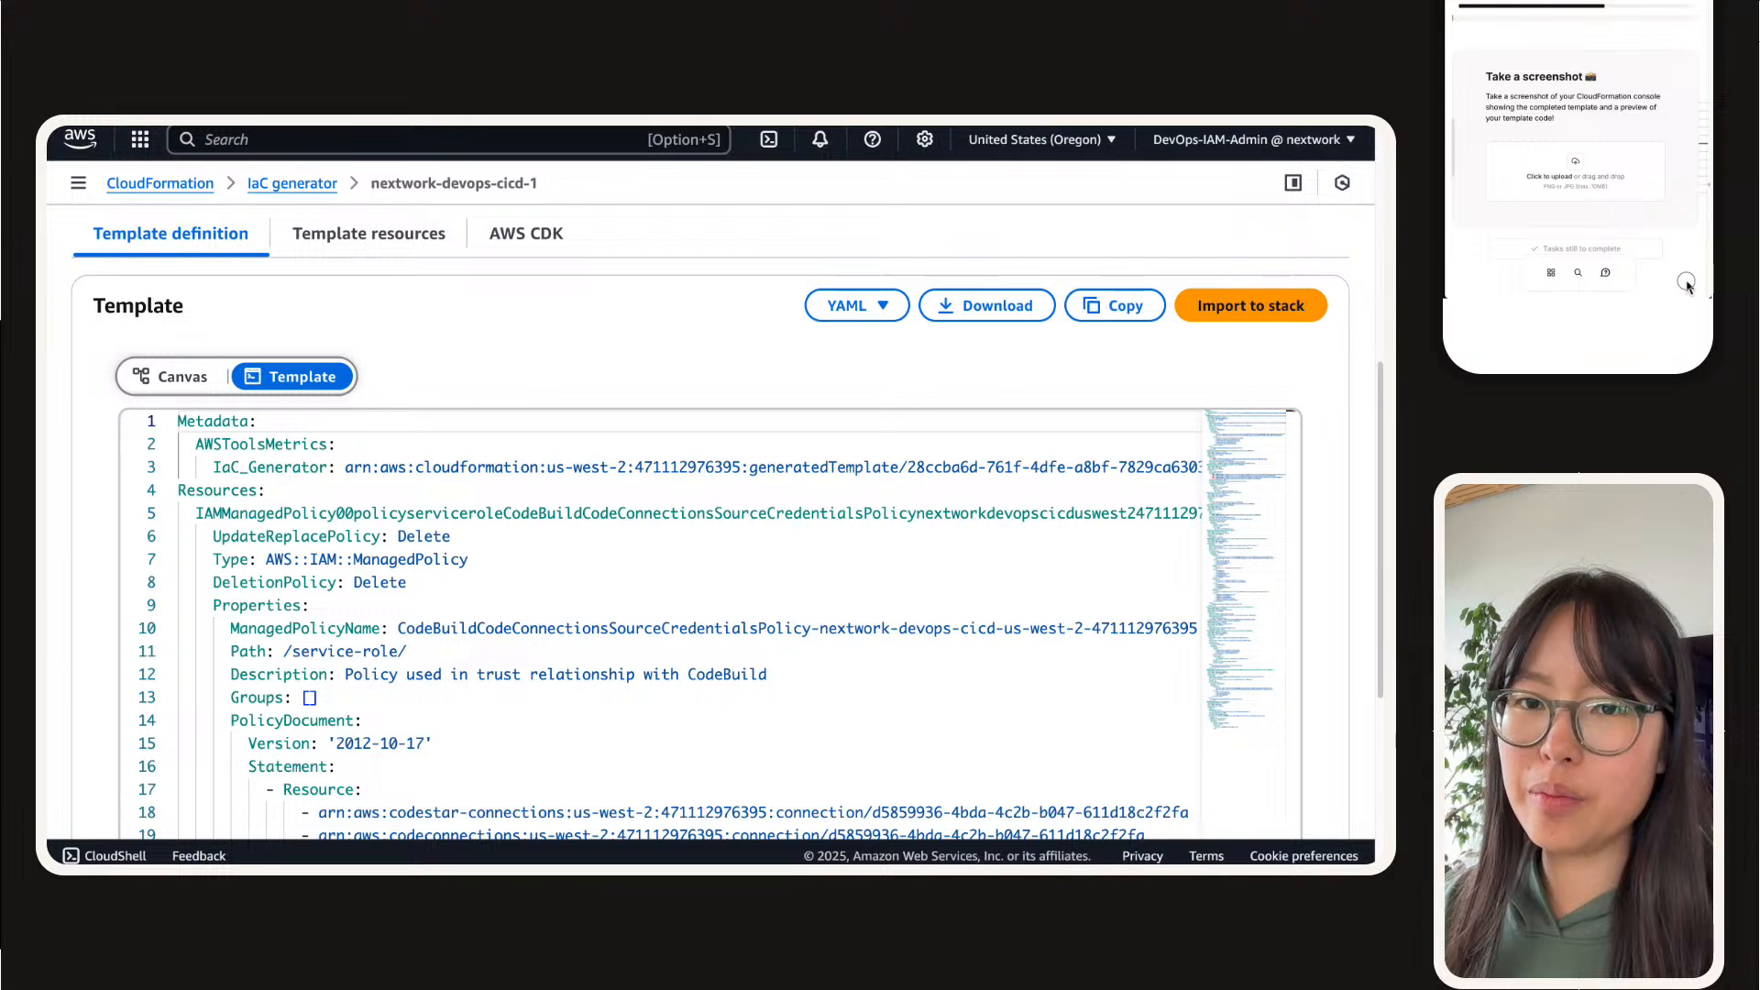
Step: Upload the template screenshot to the guide's screenshot task, mark the task as done and continue to Test Your Template
drag(1687, 284, 1562, 153)
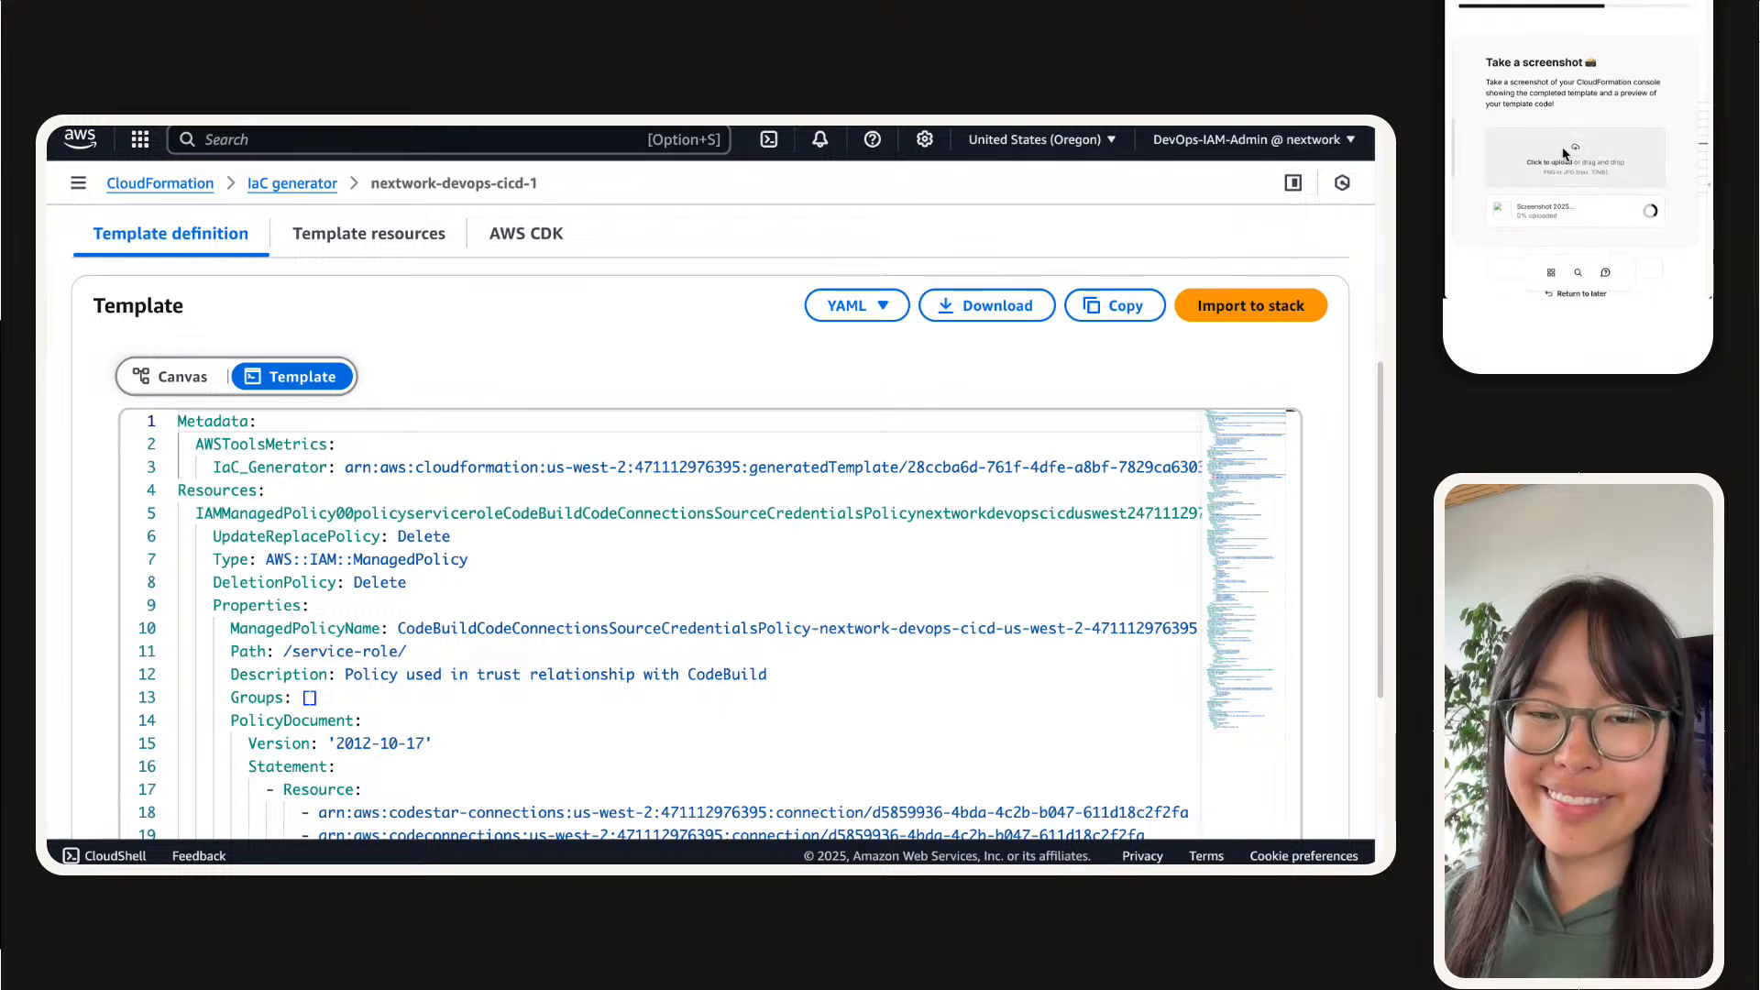
scroll(1554, 165, down, 2)
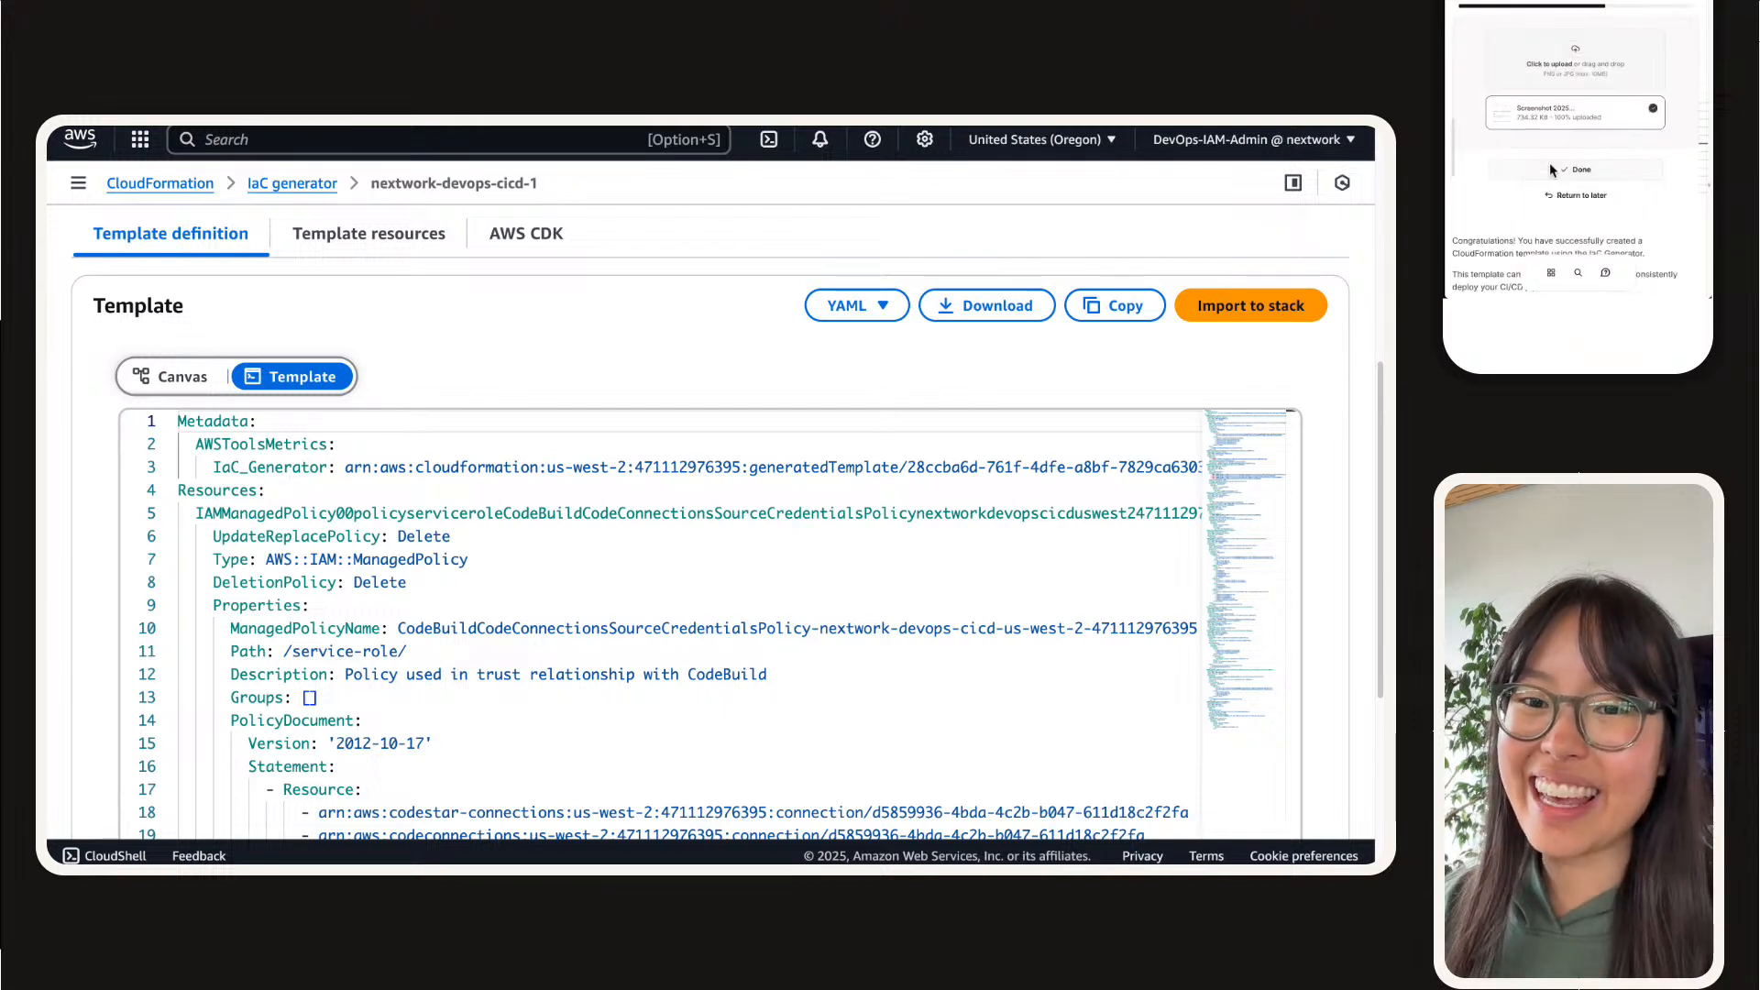
scroll(1551, 170, down, 1)
click(1595, 135)
scroll(1595, 135, down, 3)
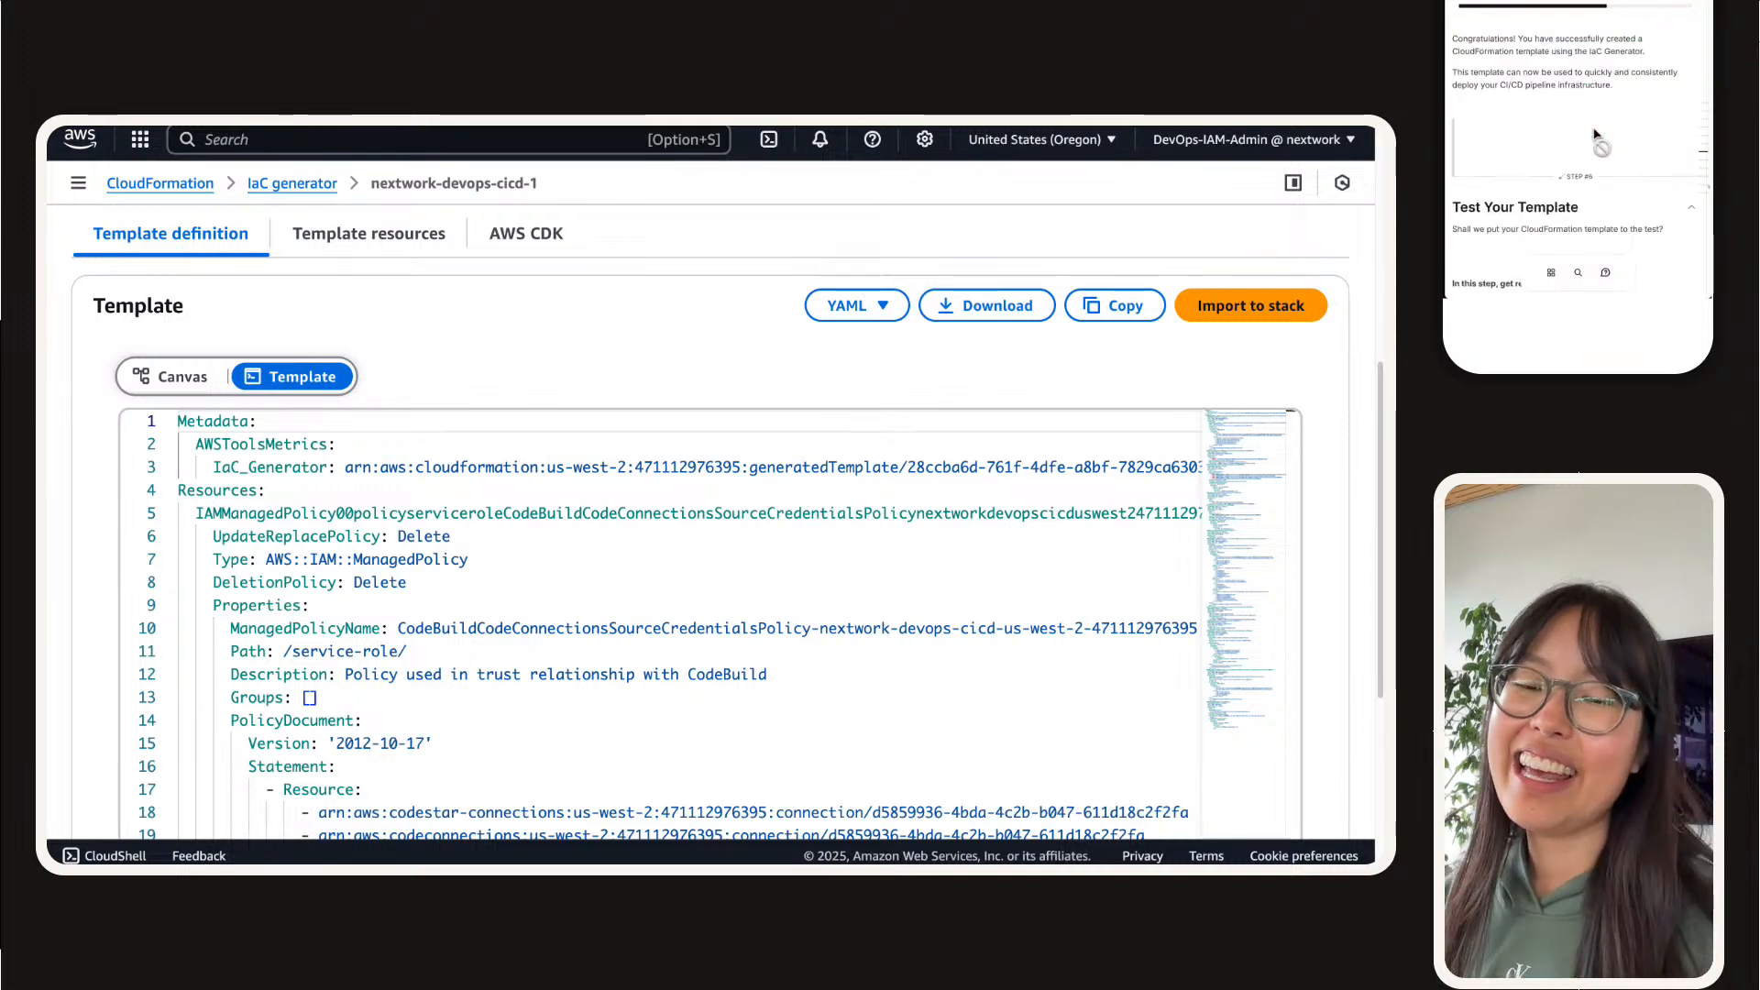
Step: Read the guide's Test Your Template introduction, covering the planned tasks and why the CI/CD resources are deleted
scroll(1594, 135, down, 2)
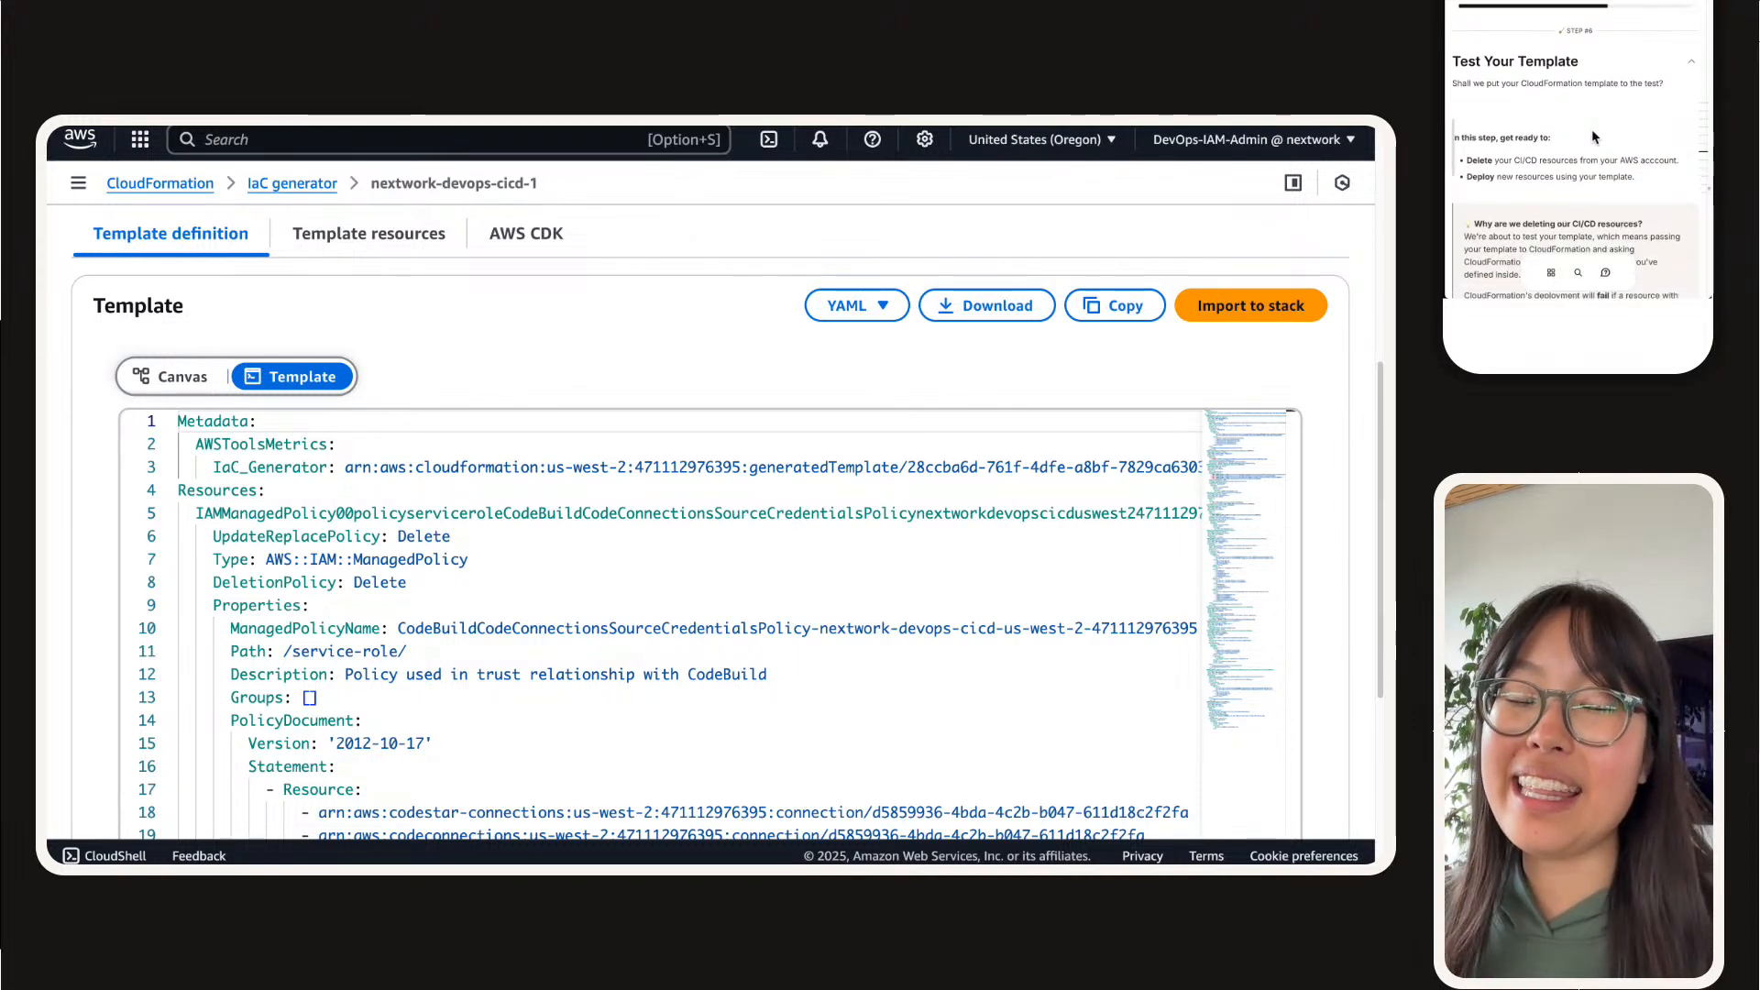
double_click(1586, 133)
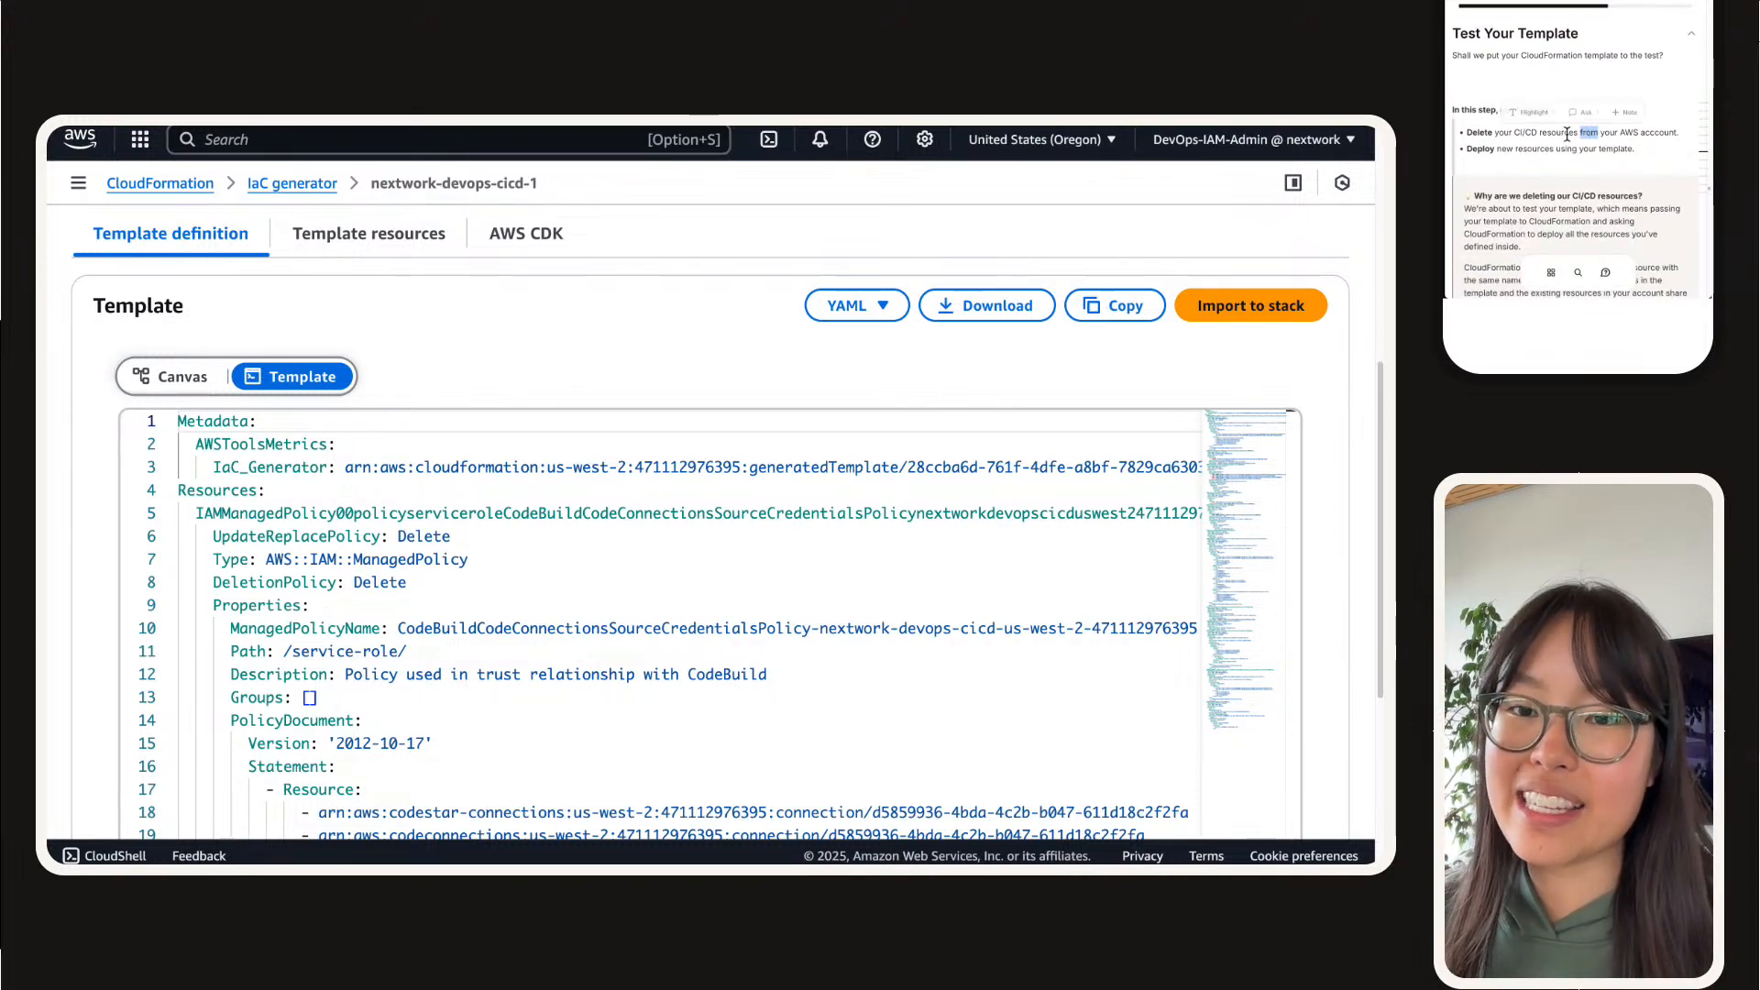
double_click(1567, 133)
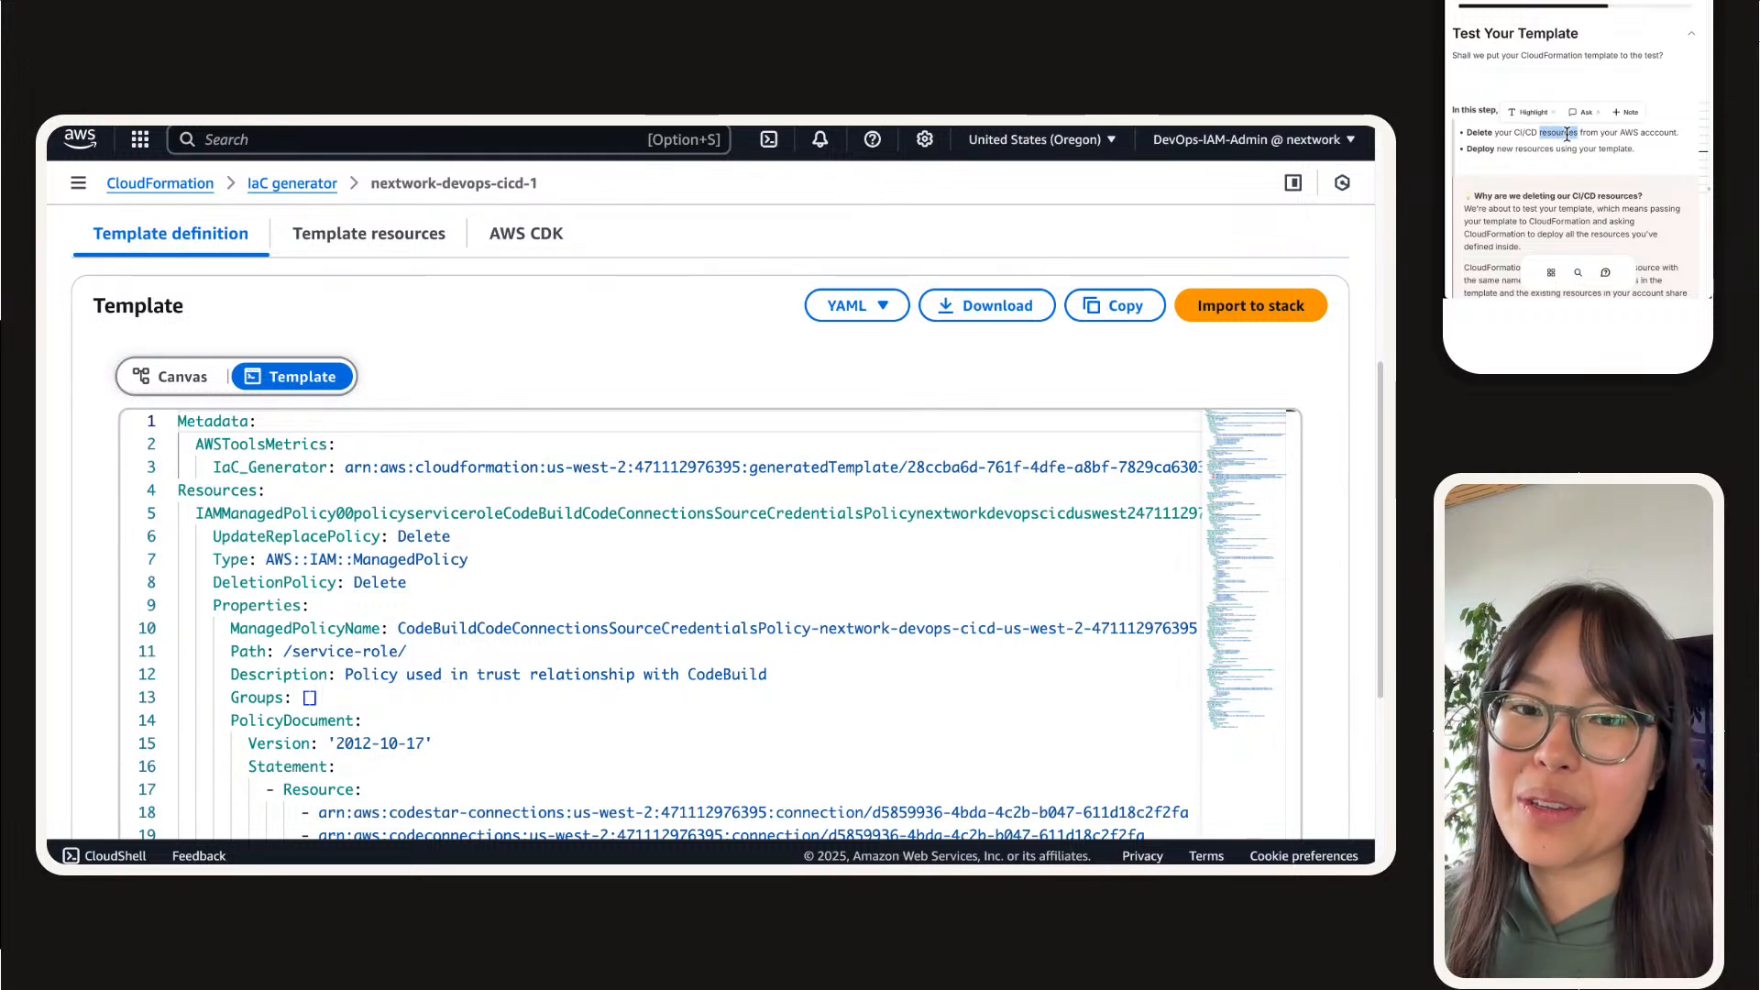
scroll(1567, 138, down, 1)
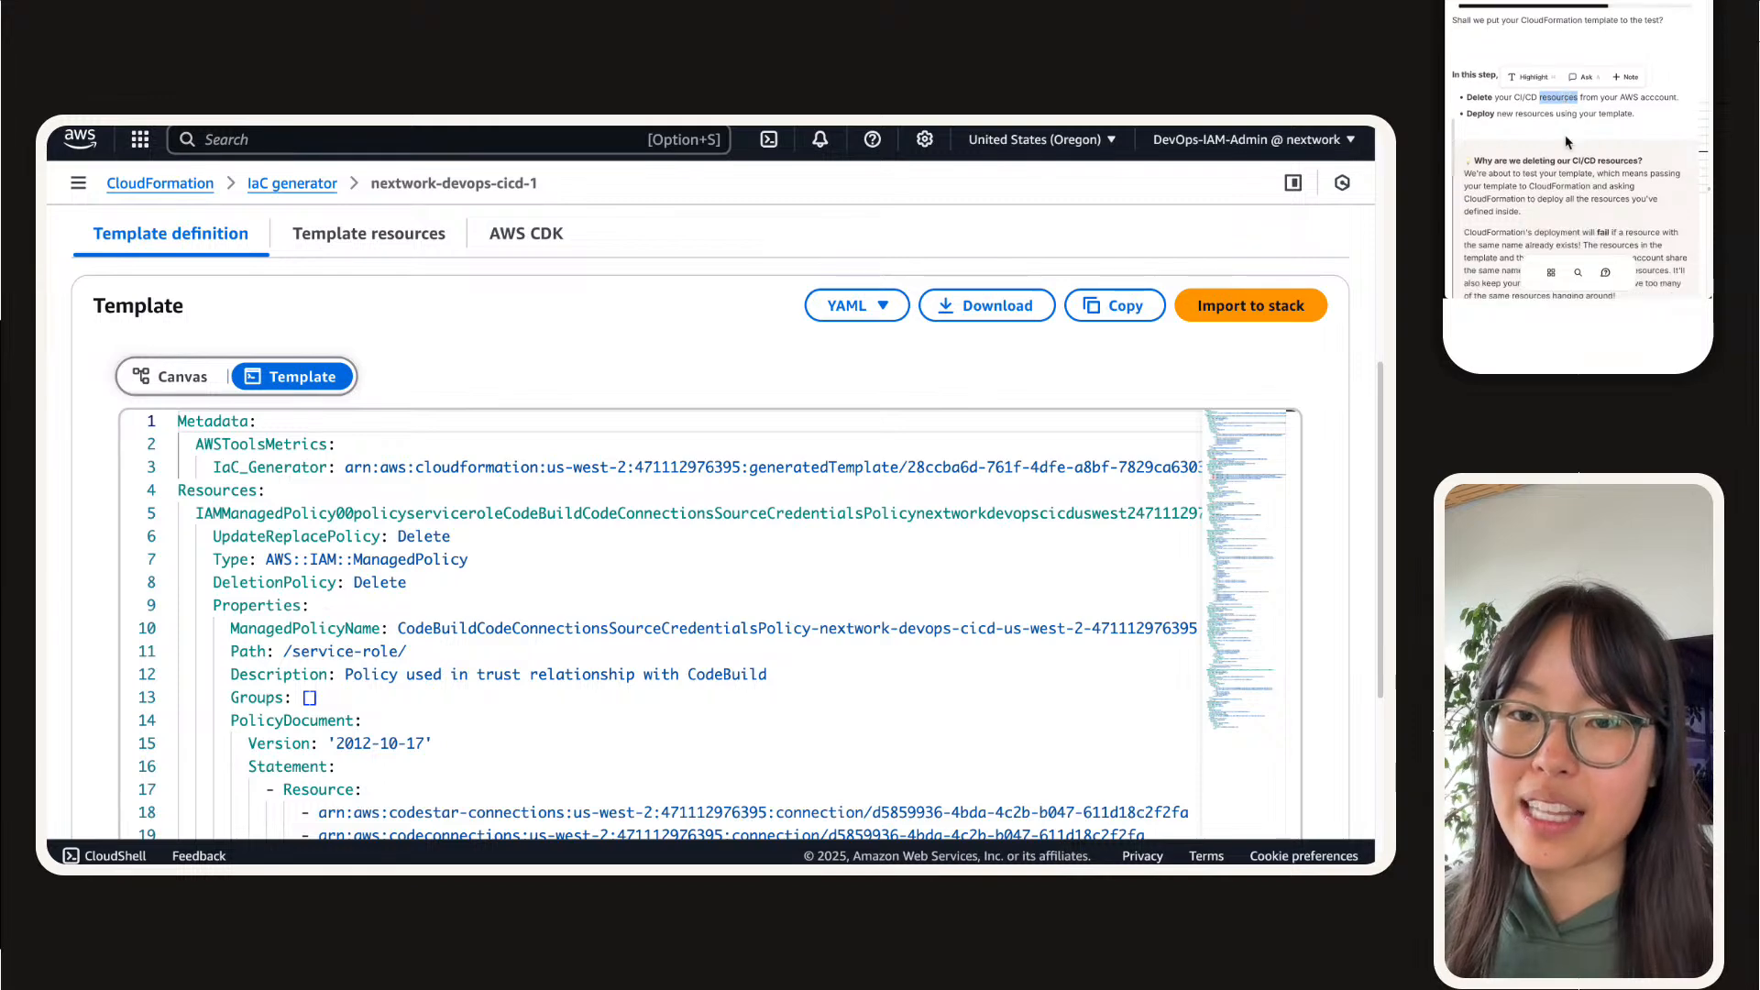
click(1577, 120)
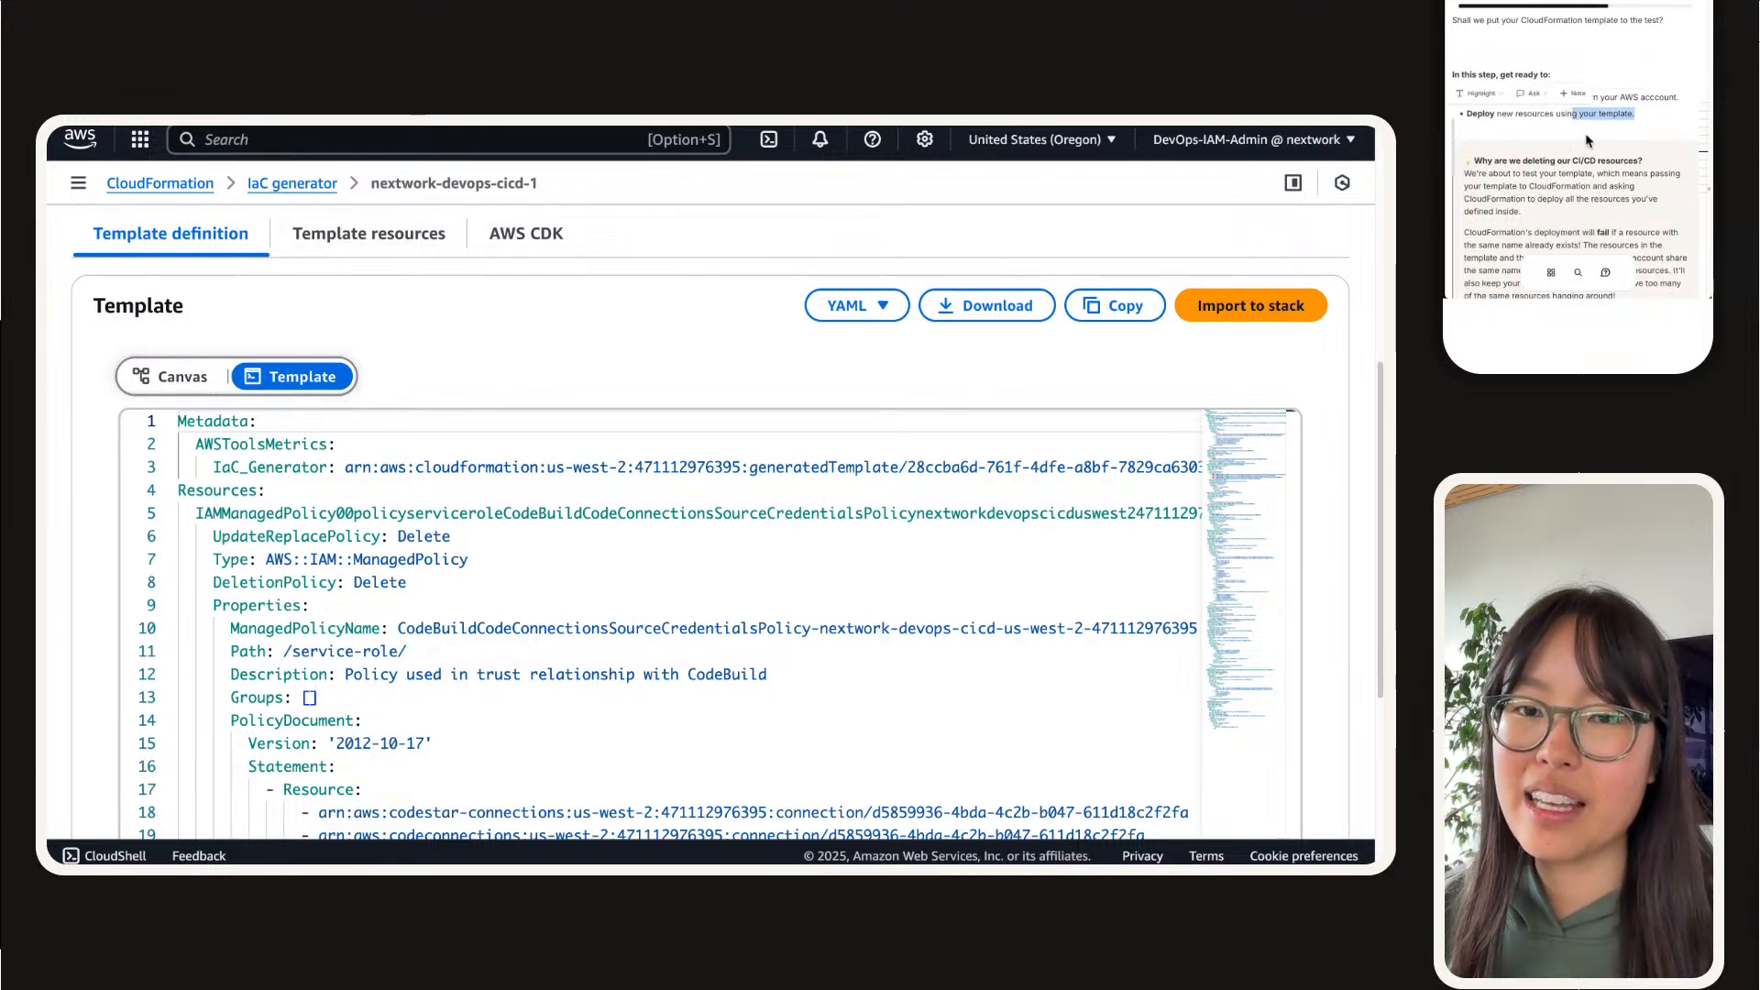
scroll(1578, 127, down, 5)
scroll(1586, 135, down, 3)
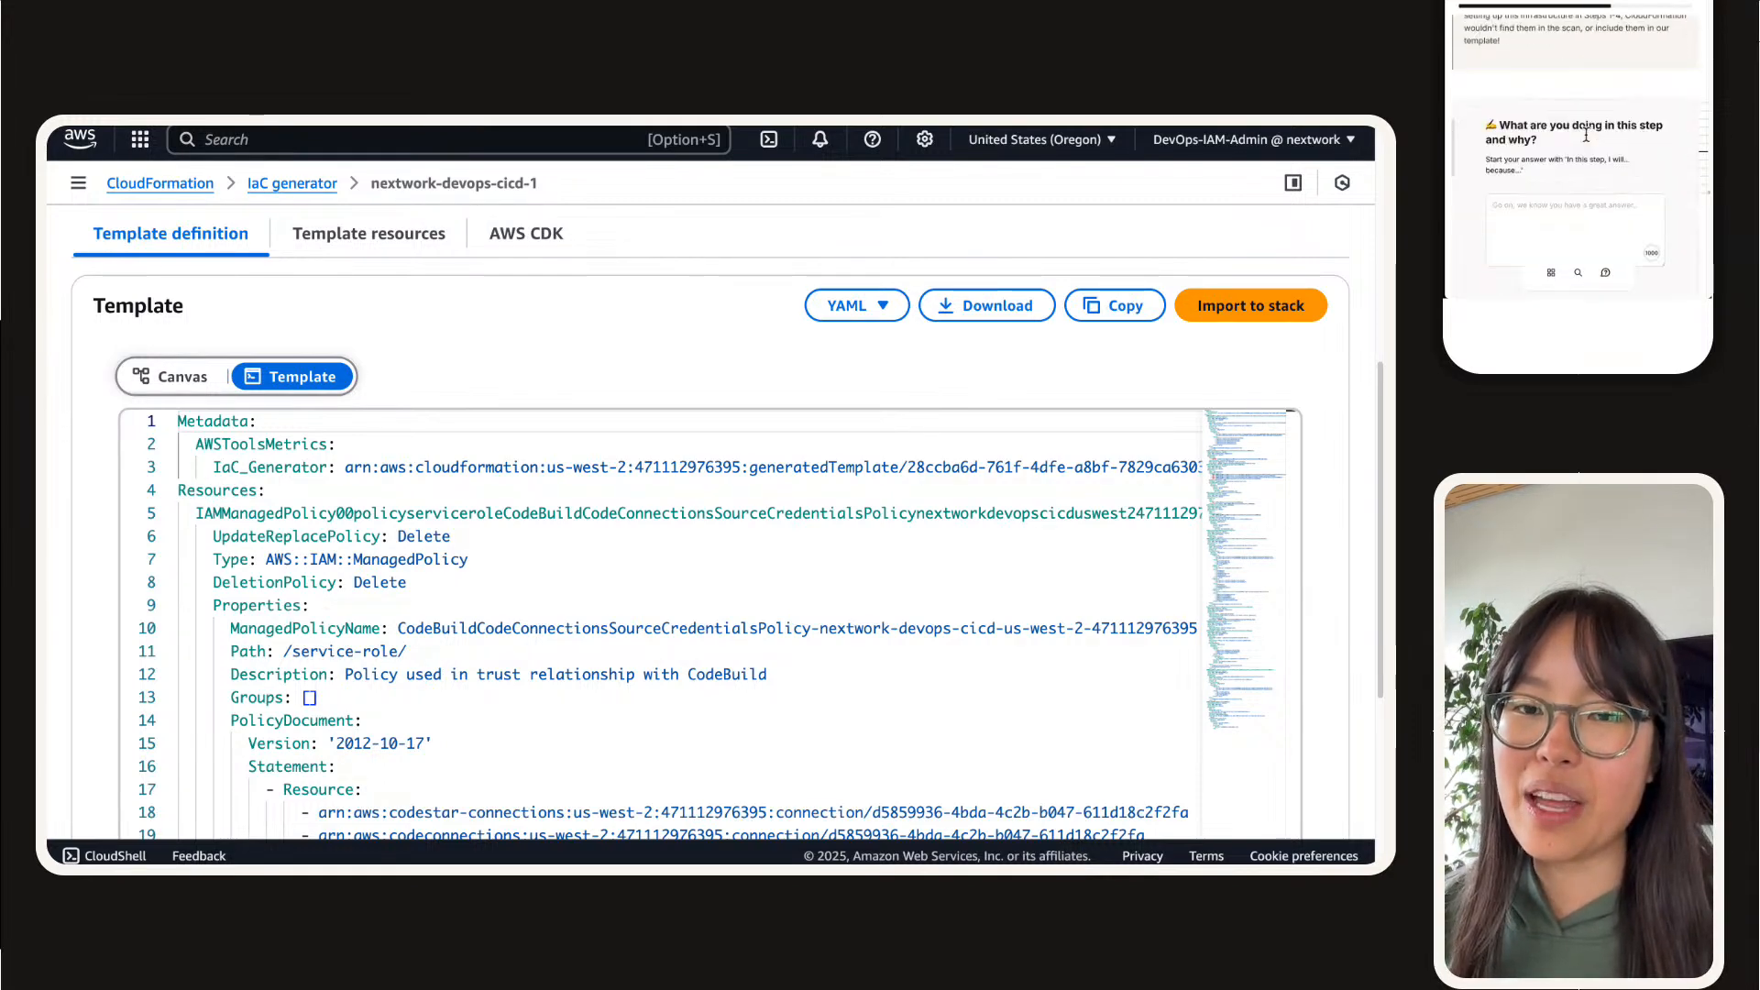
Step: Answer the step question: "In this step, we will delete resources off of our account, and then we'll try to launch them again using our generated template!"
click(1518, 204)
text(In this step, we wi)
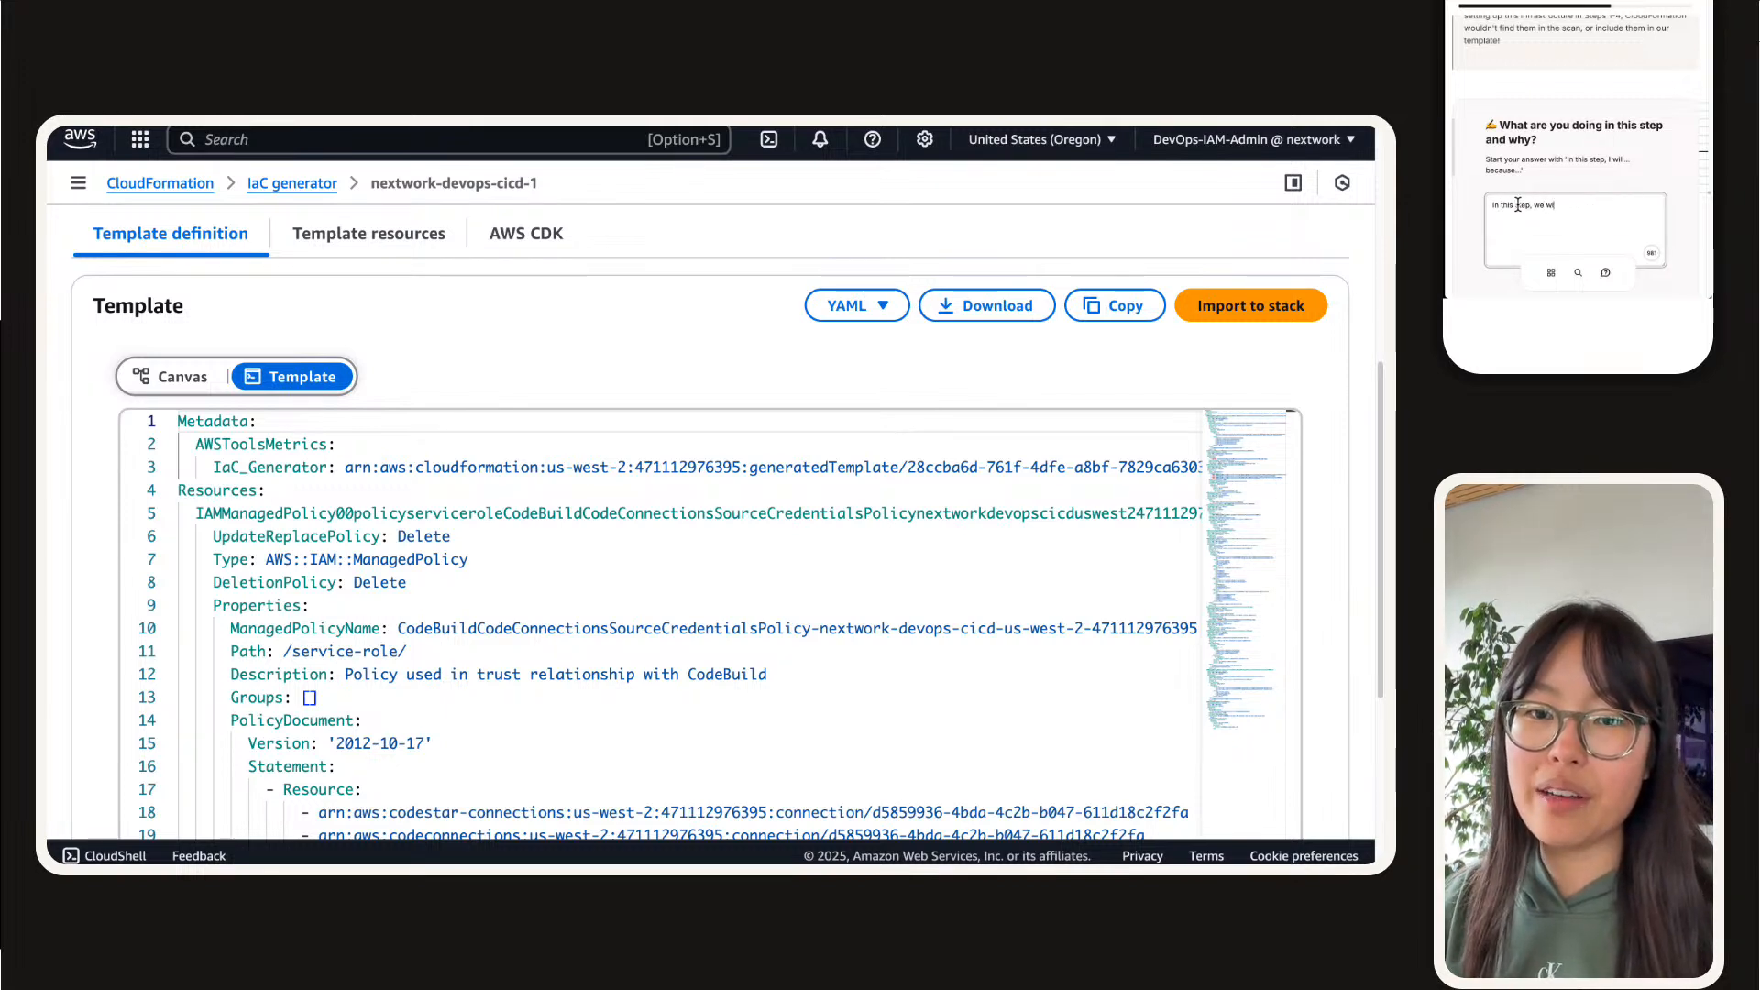
text(ll delete resourcse)
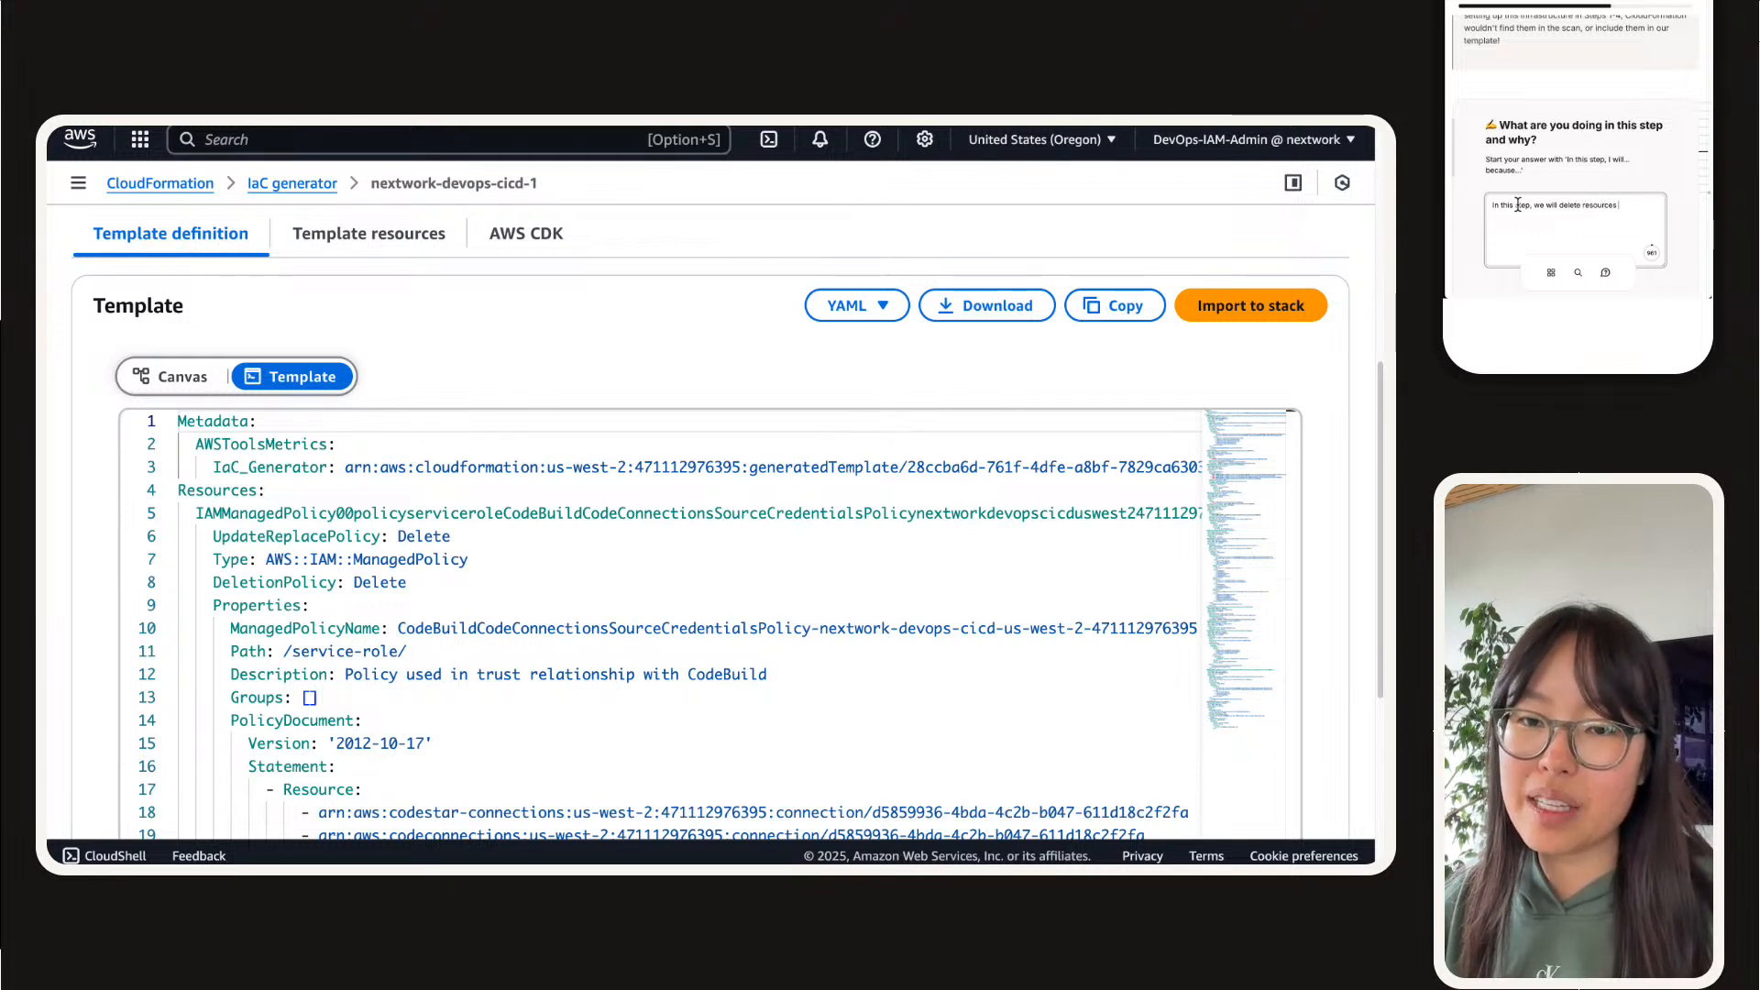
text( off of our ac)
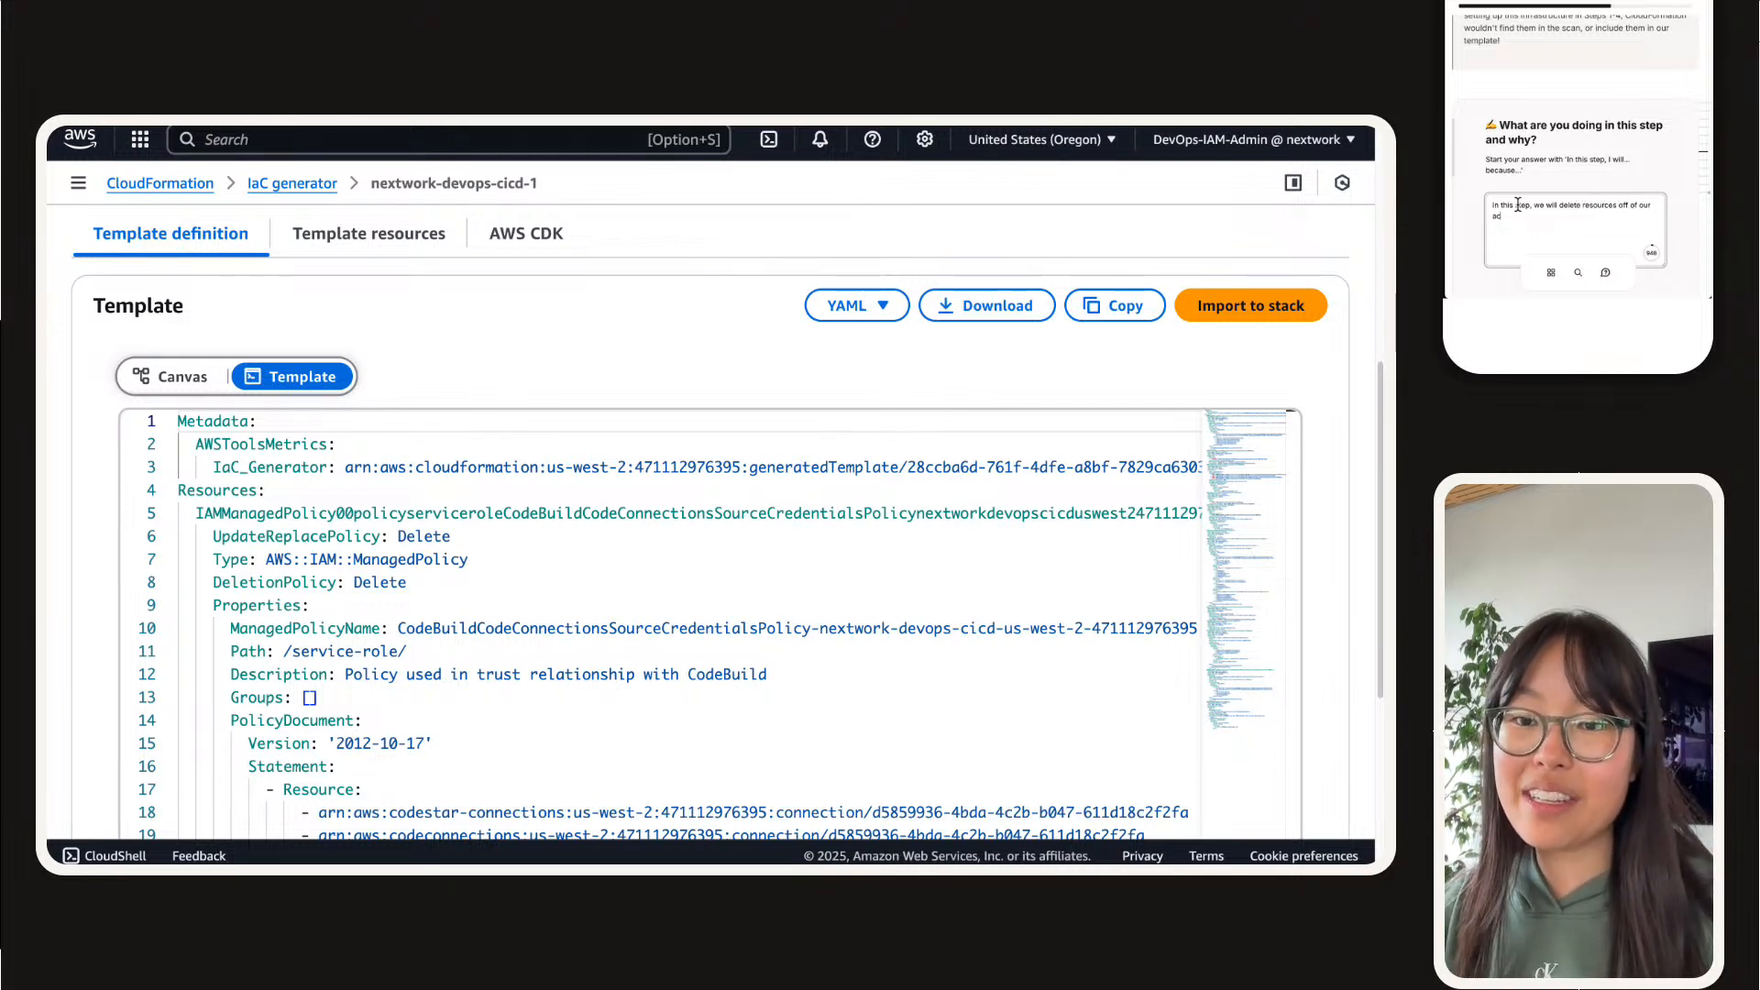
text(count, and then we'll try to)
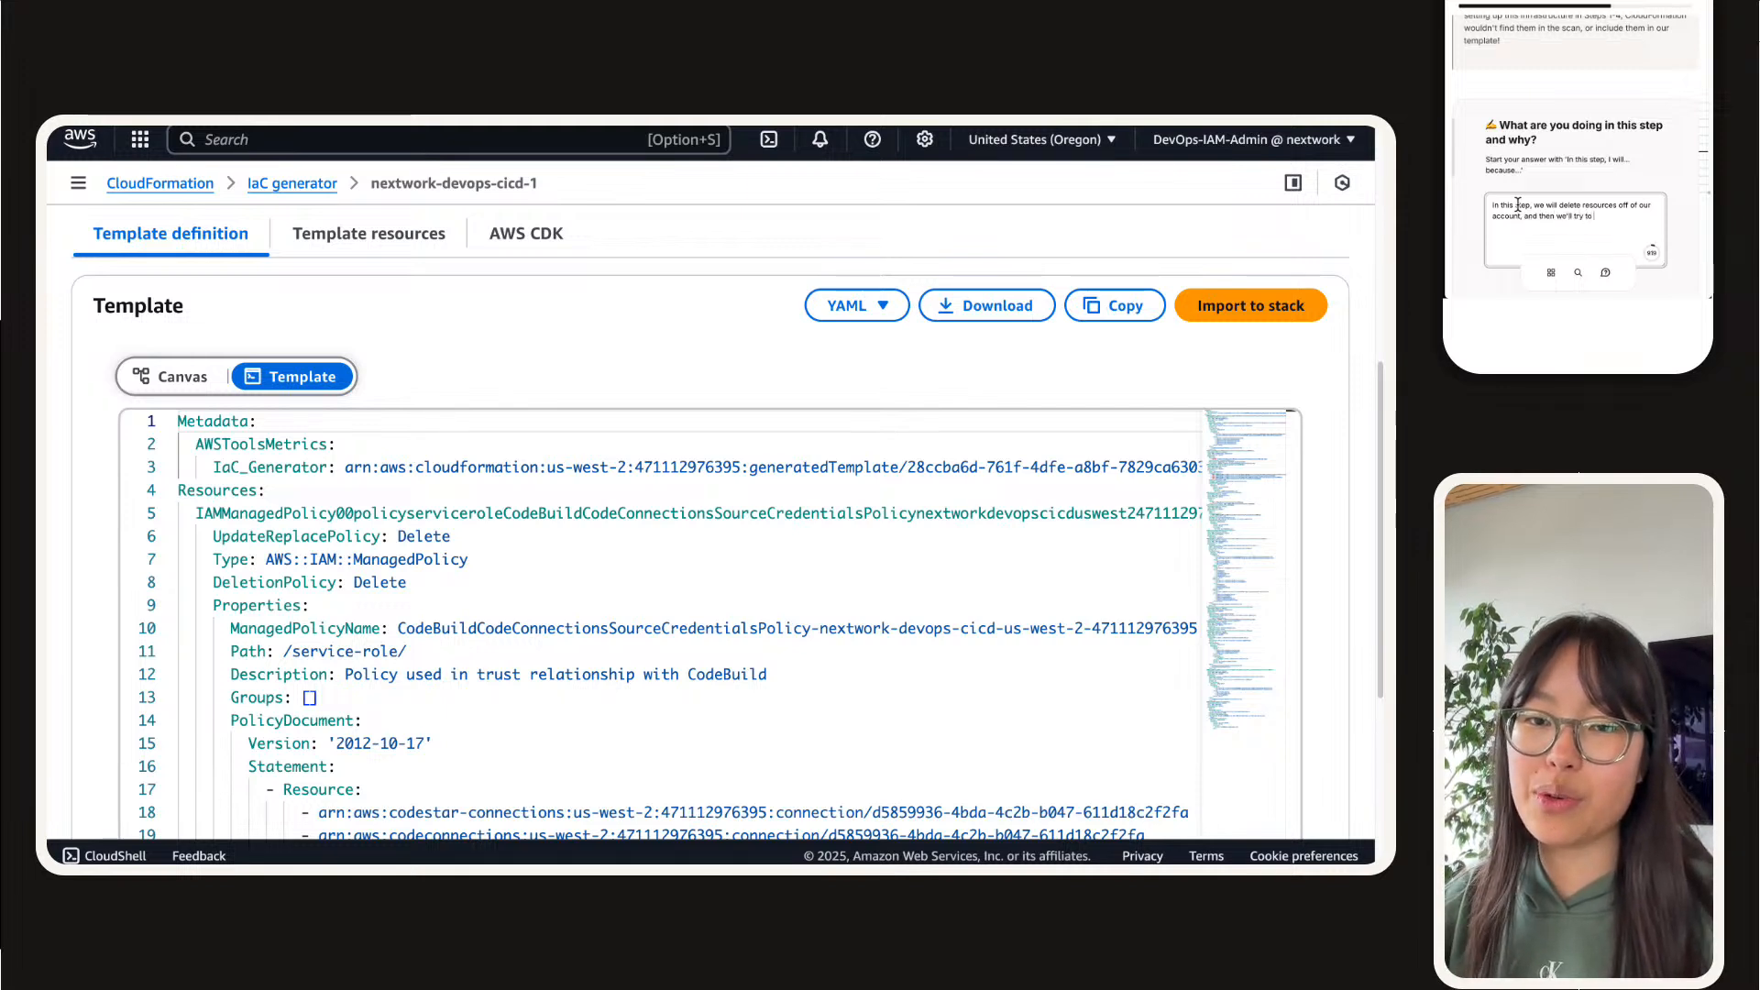
text( launch them a)
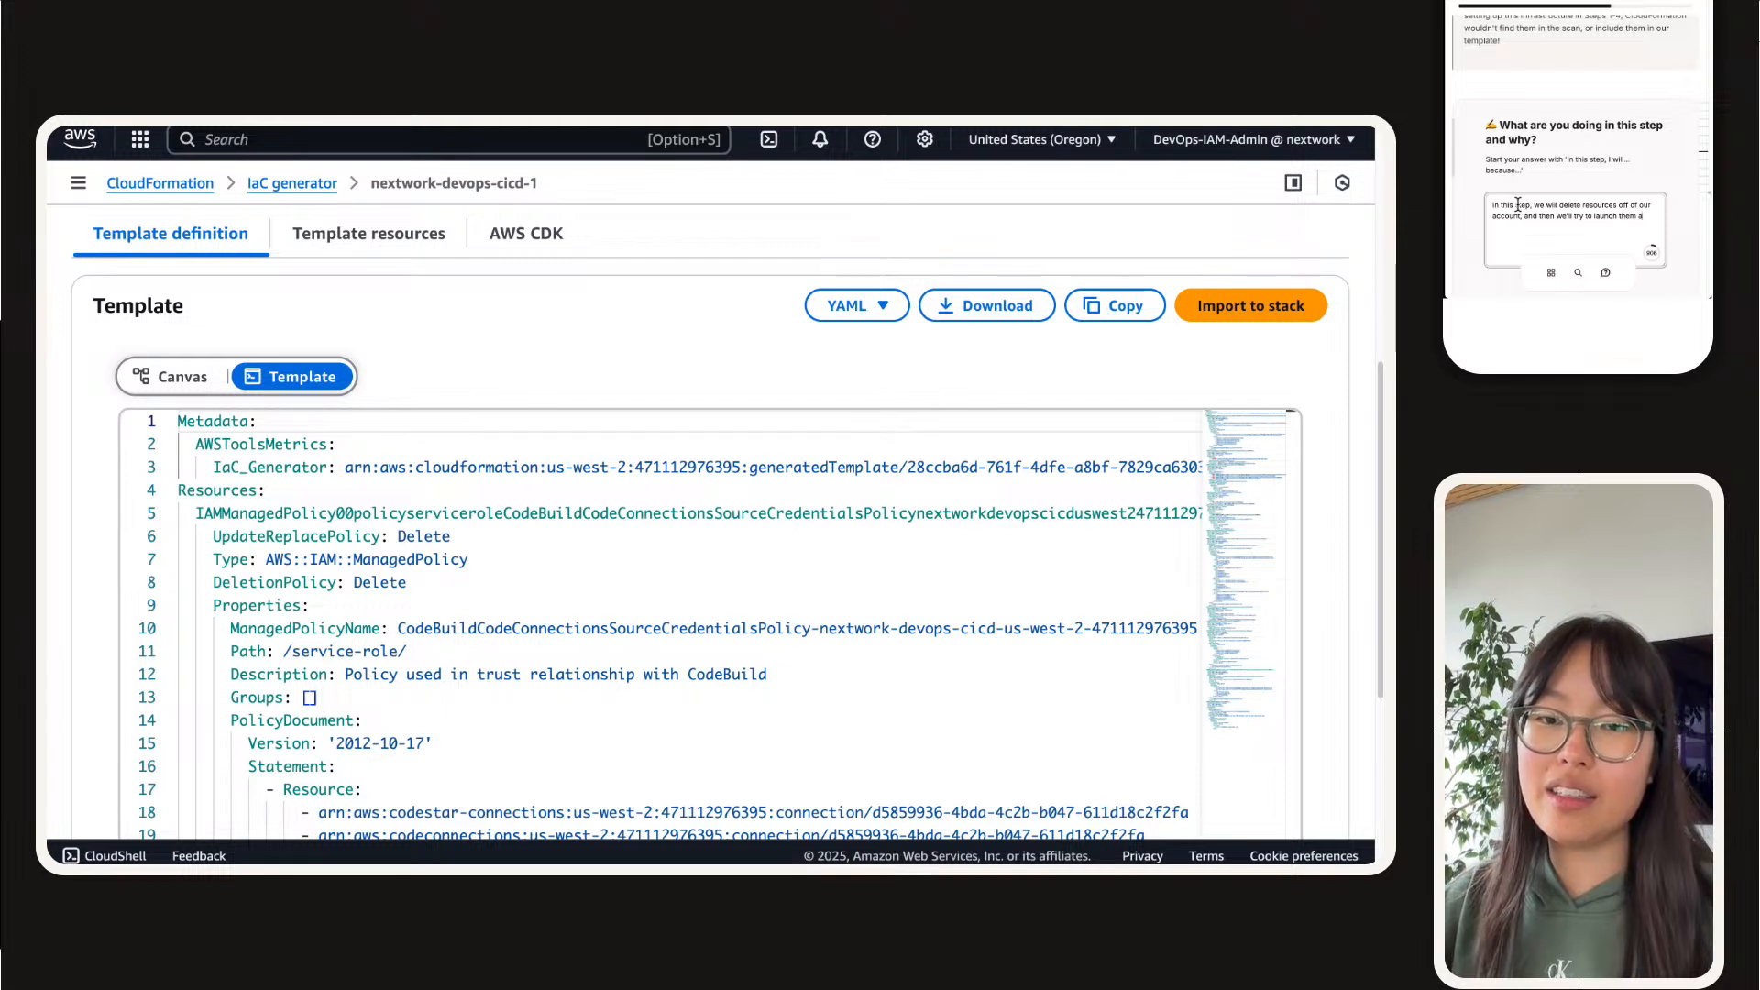
text(gain using our)
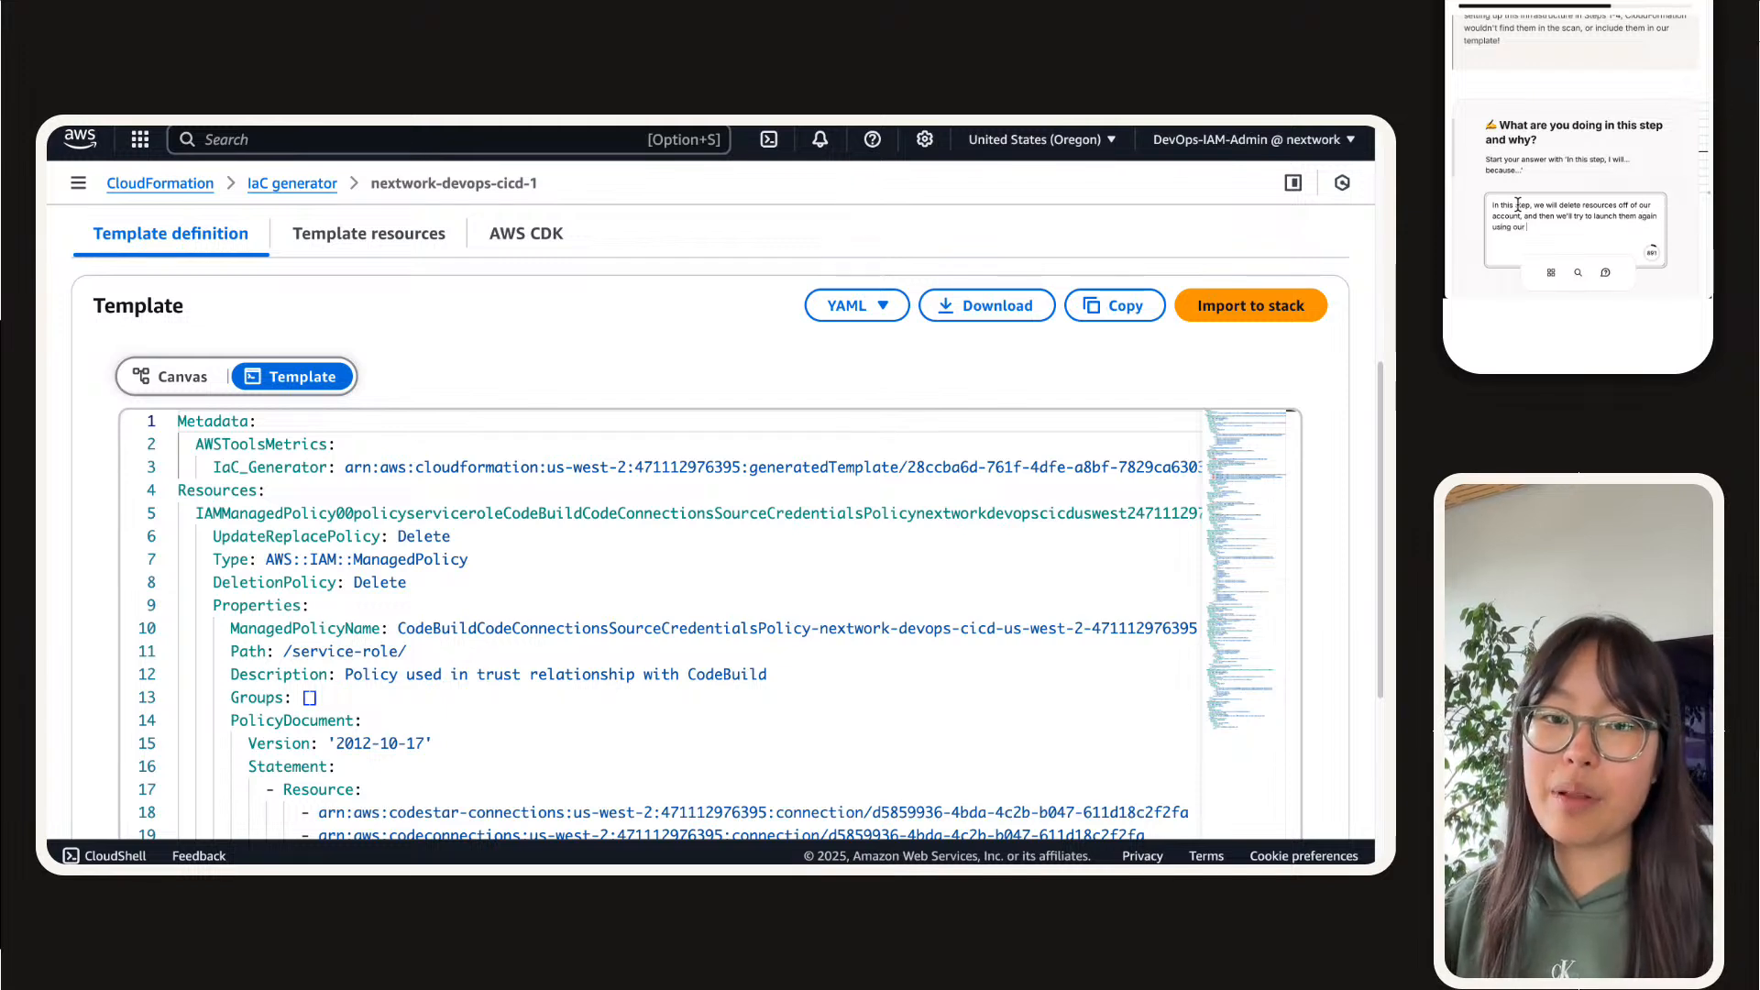
text( genetemp)
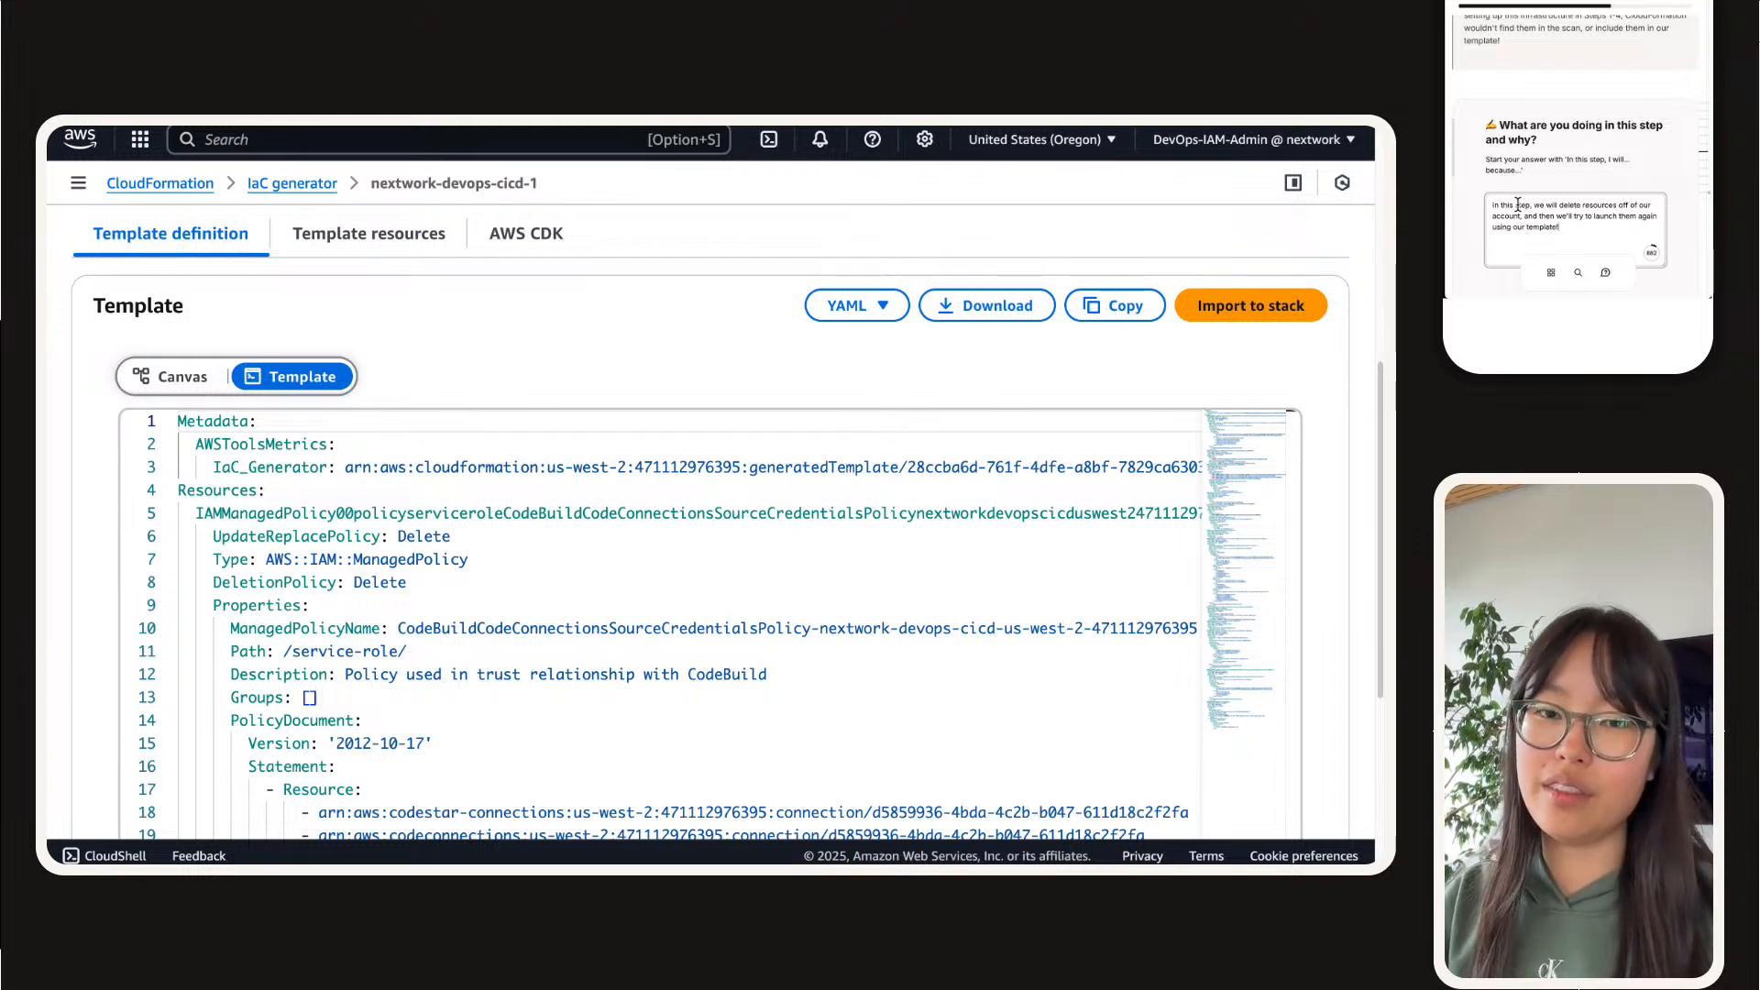
text(late!)
key(alt+Left)
text(gene)
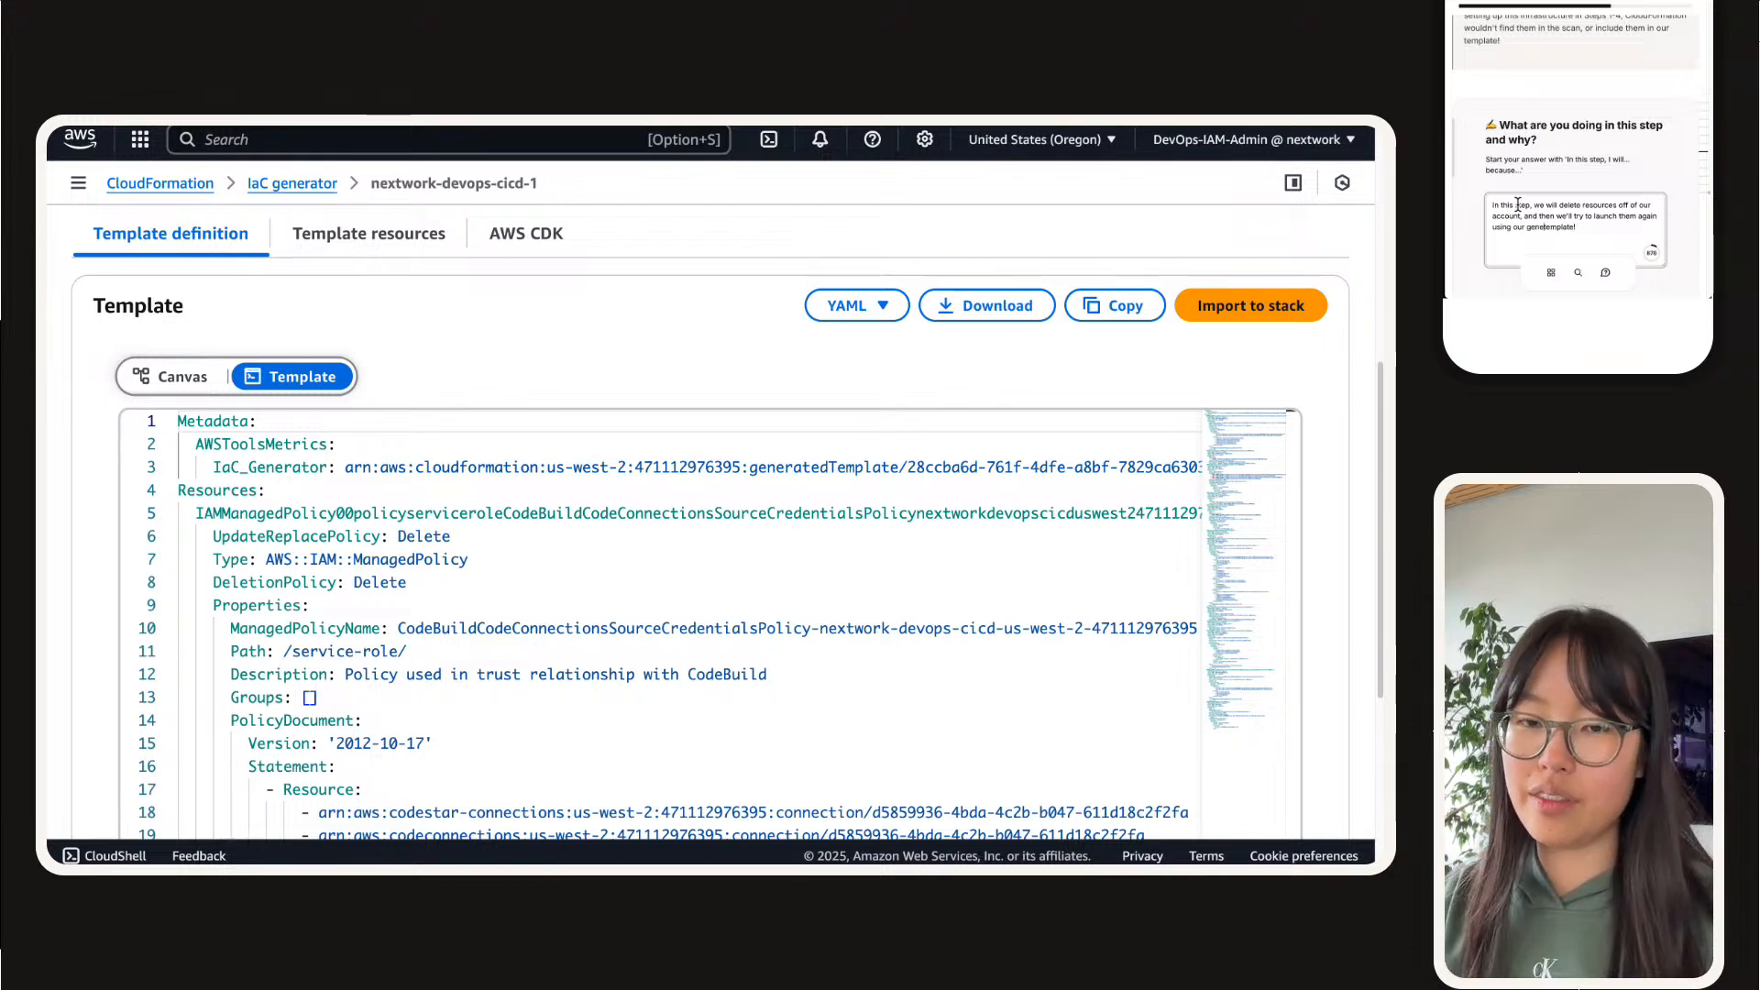
text(rated)
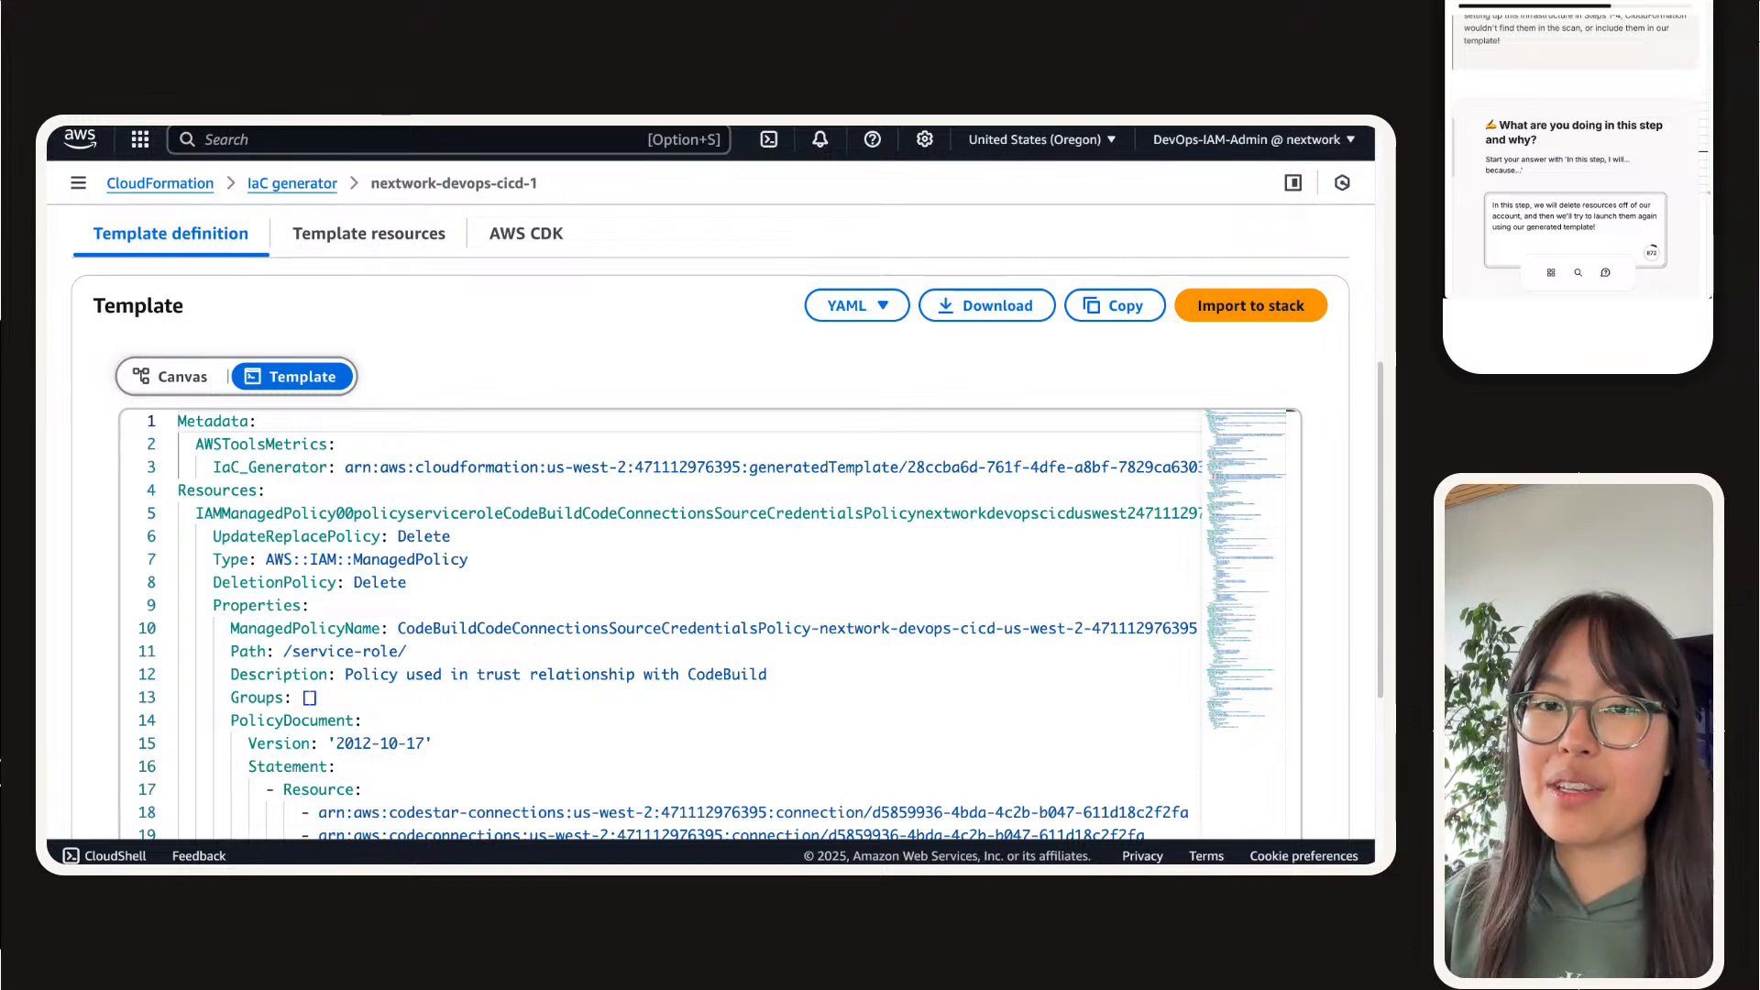
scroll(1530, 183, up, 5)
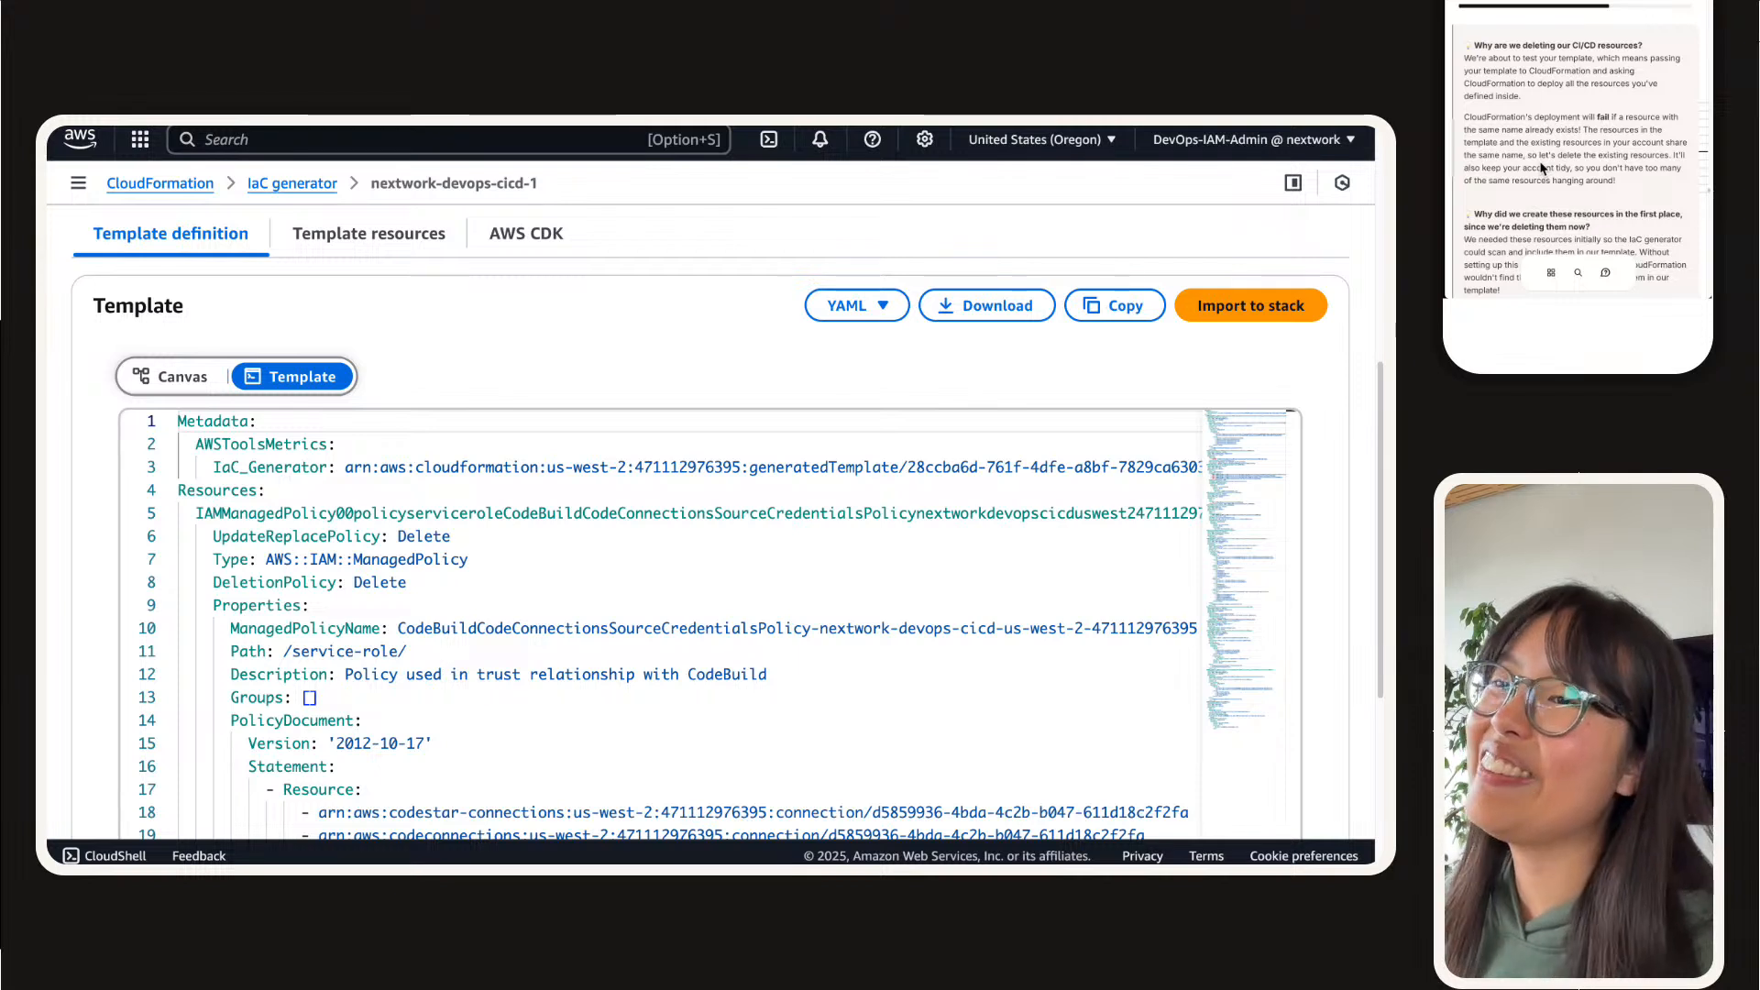
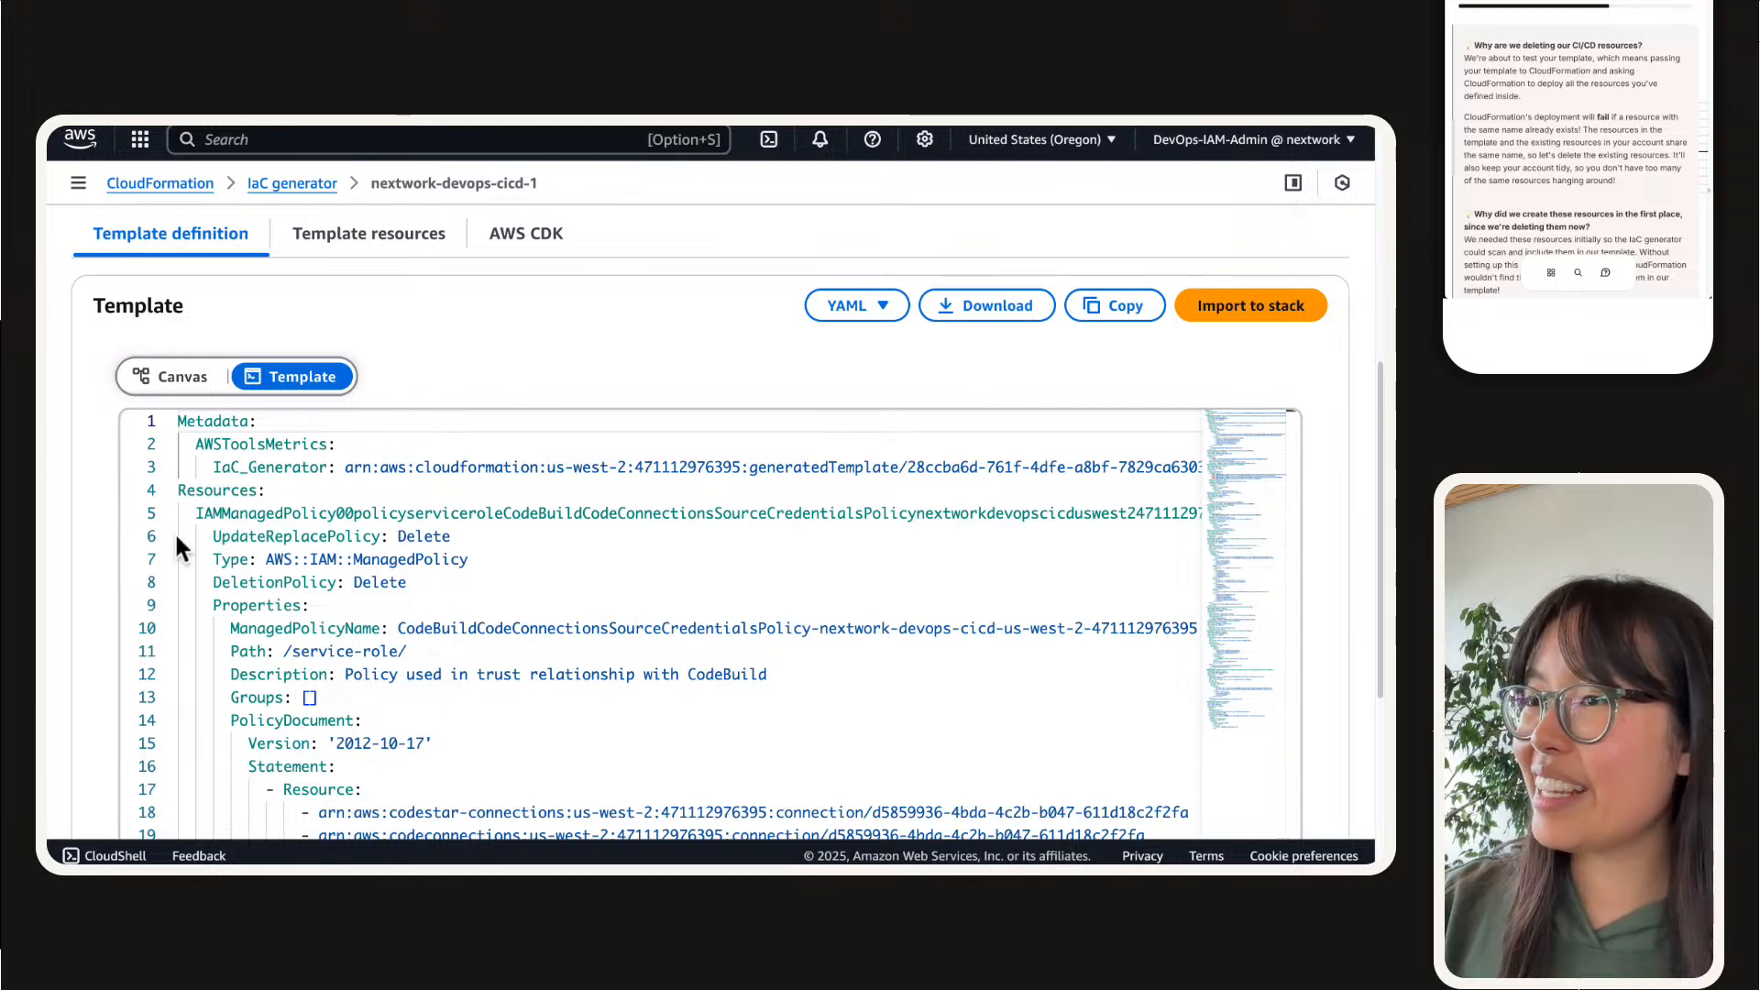
Step: Leave the nextwork-devops-cicd-1 template for the IaC generator's scan summary and refresh the scans
scroll(404, 392, up, 5)
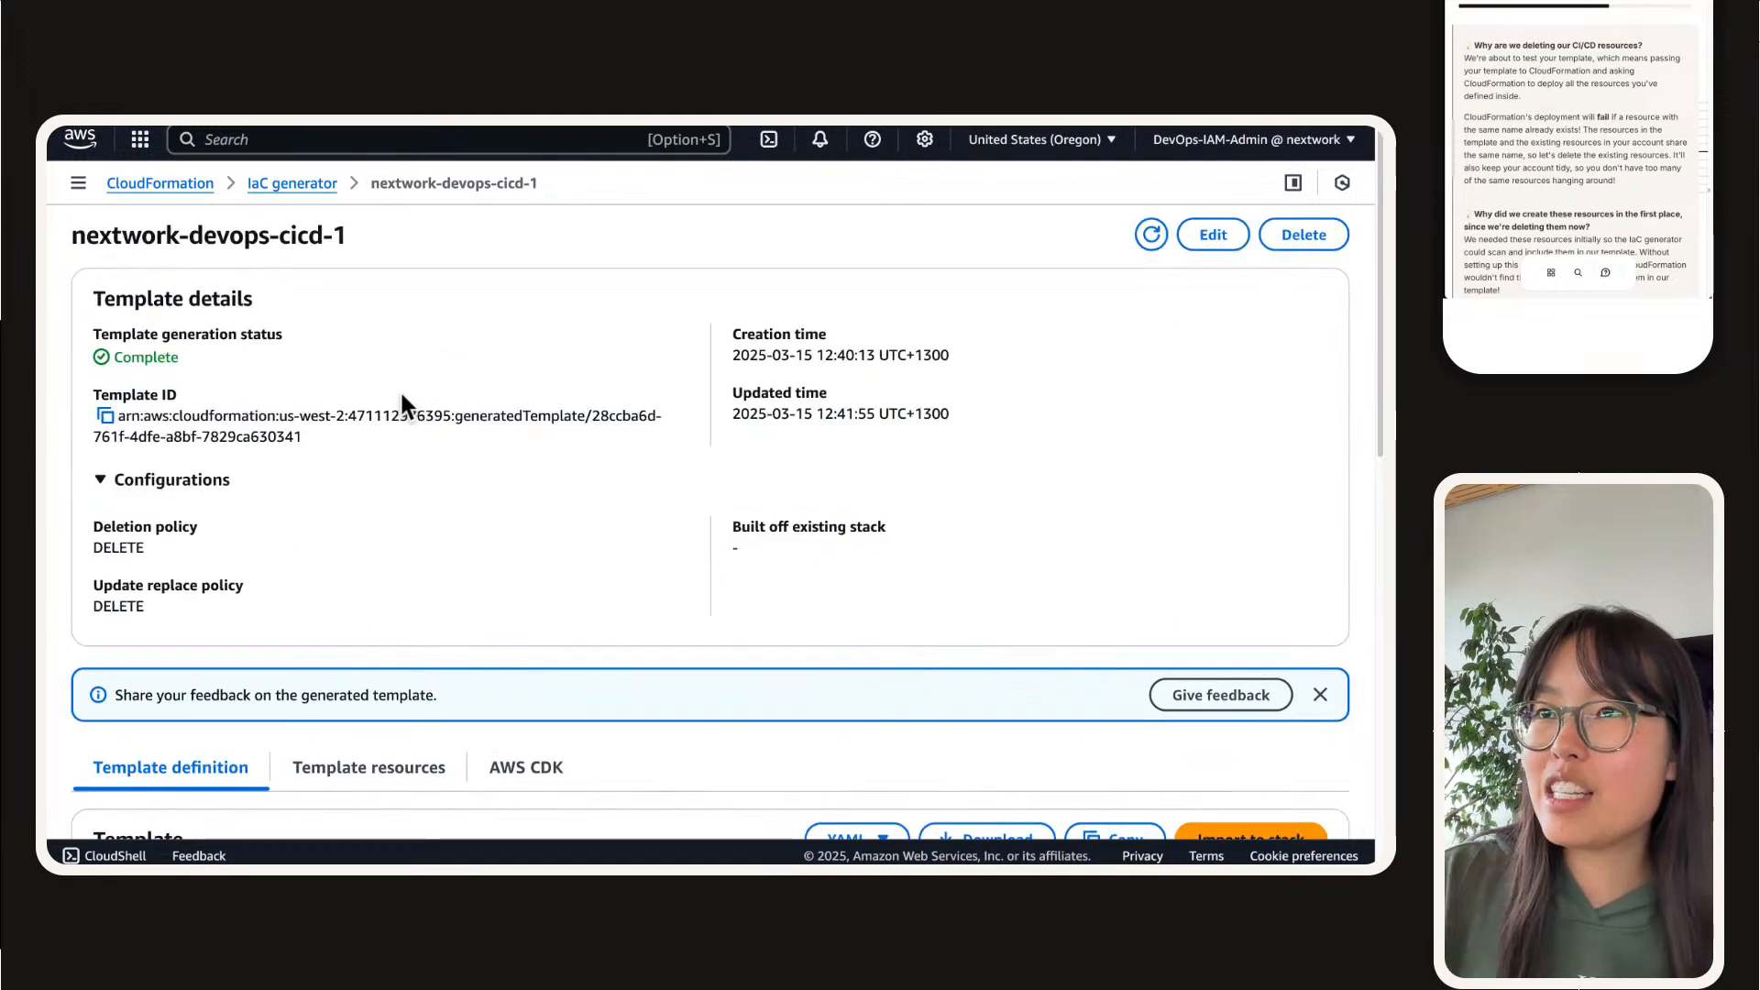
click(300, 181)
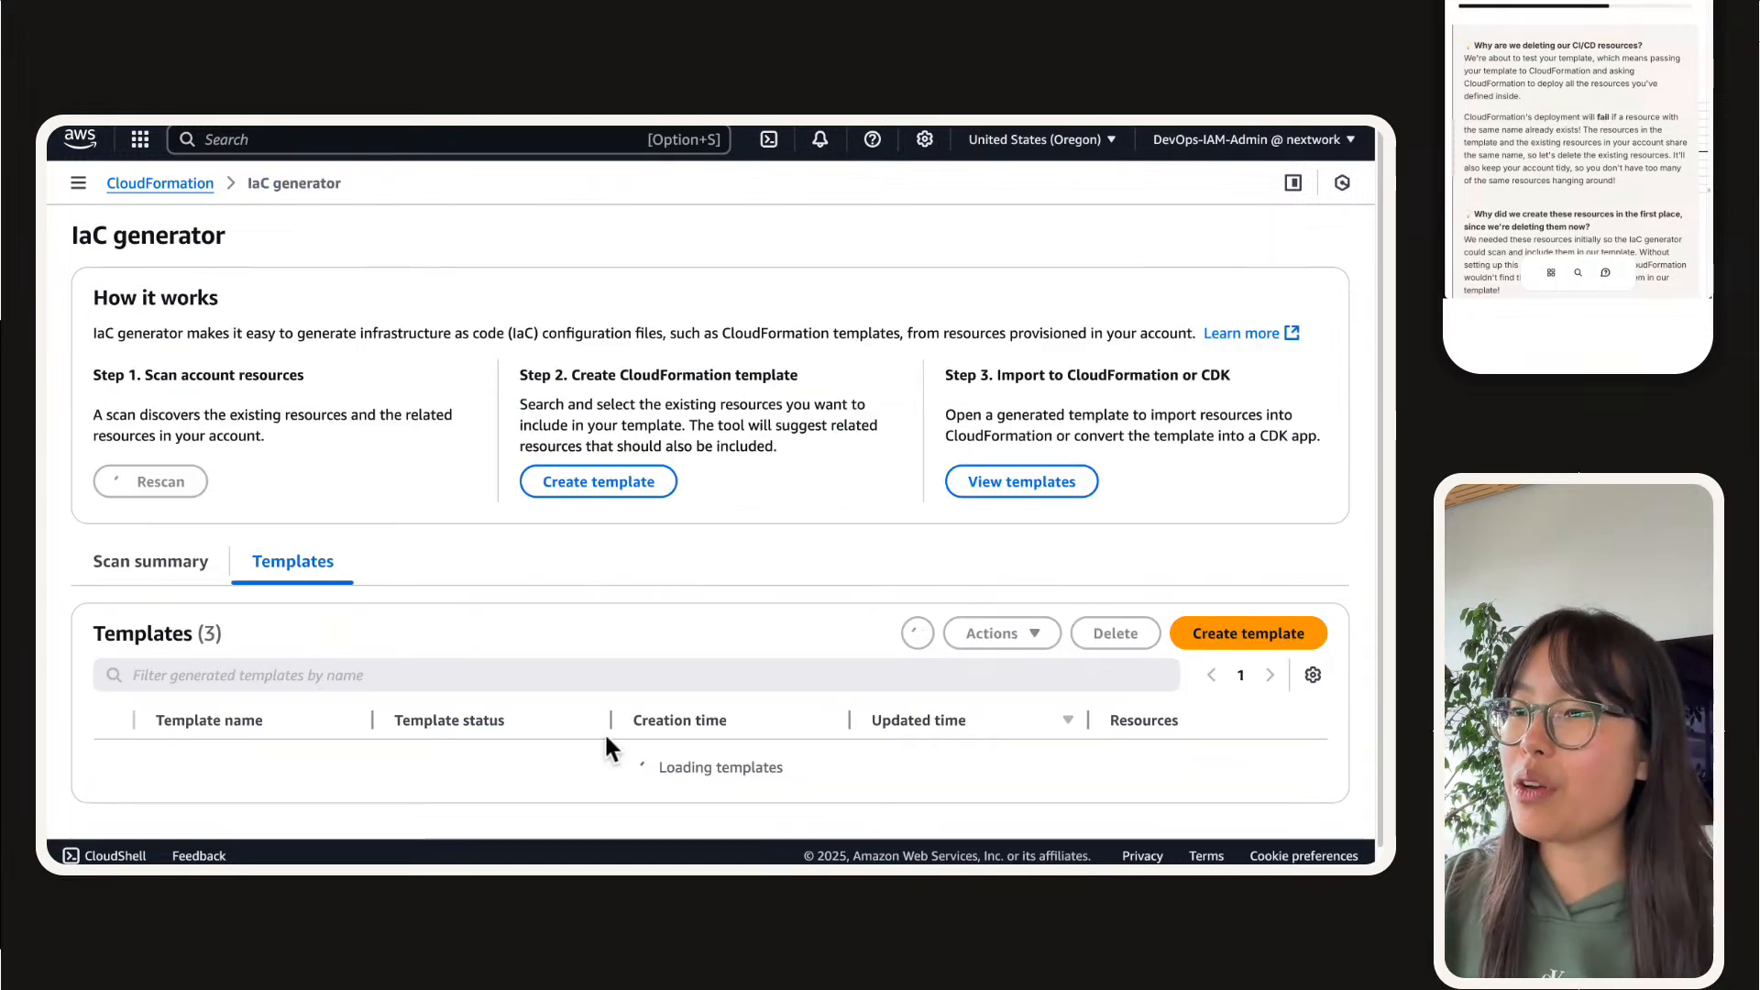
click(175, 563)
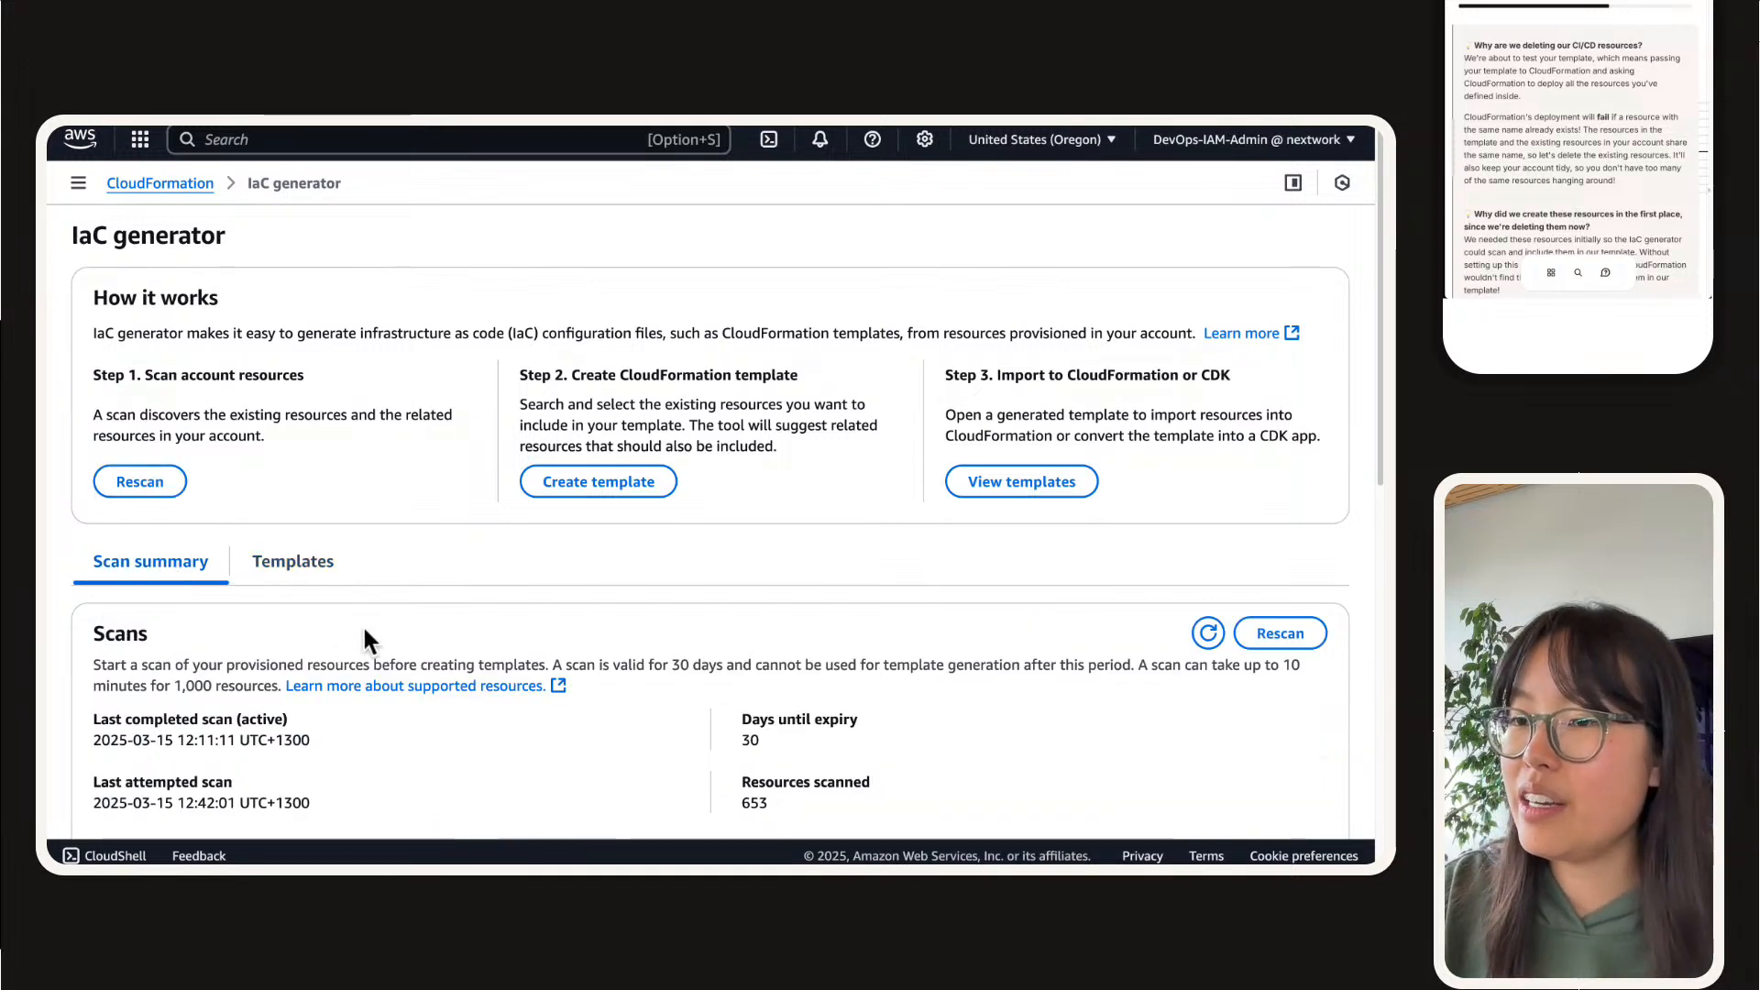
click(1206, 632)
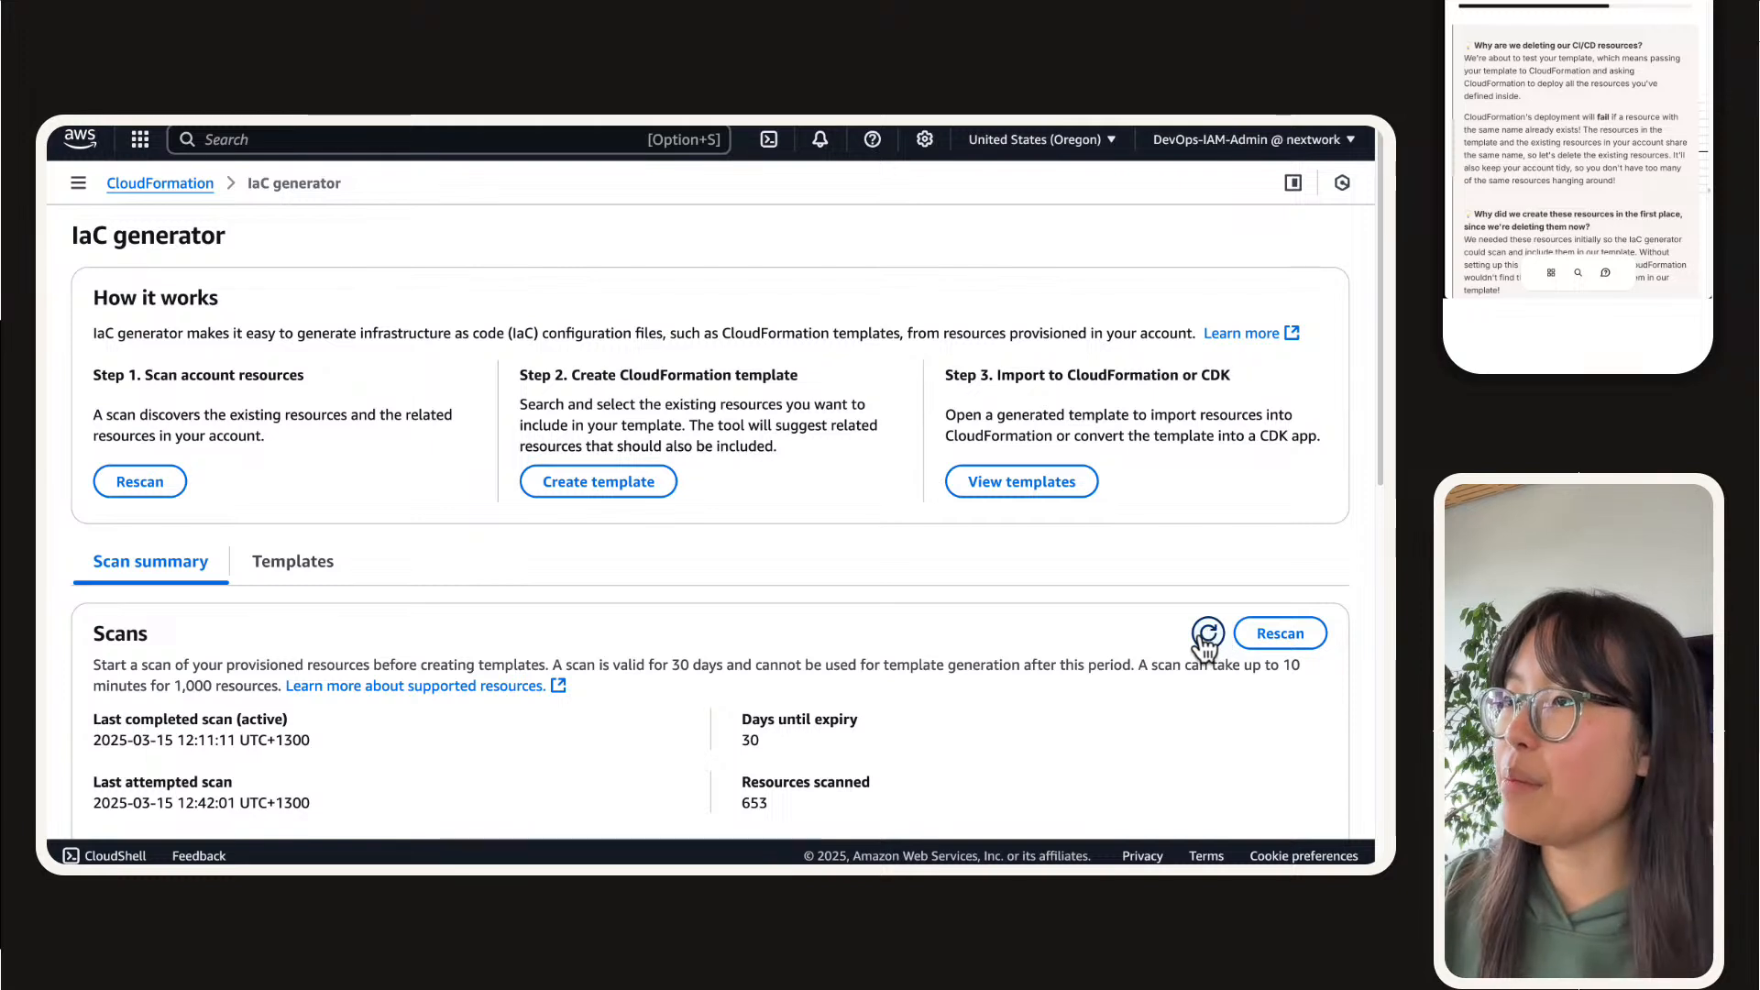
Step: Mark the project guide's "What are you doing in this step and why?" question as done
scroll(1614, 164, down, 4)
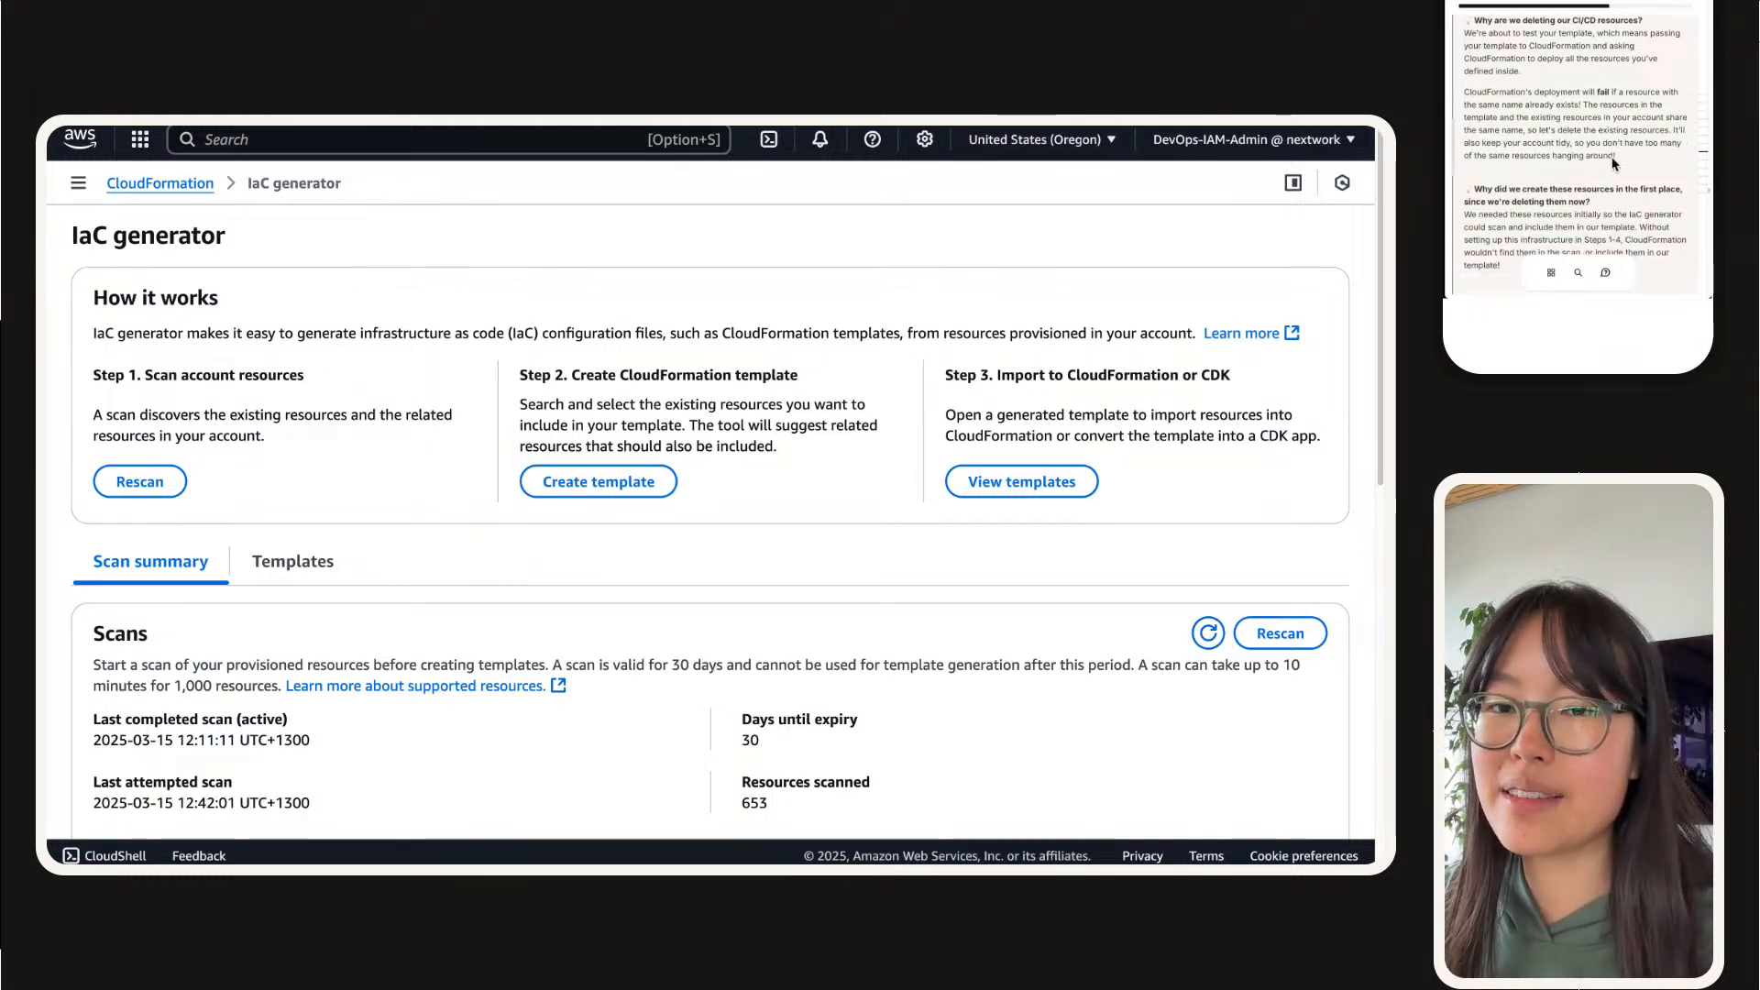
scroll(1614, 164, down, 4)
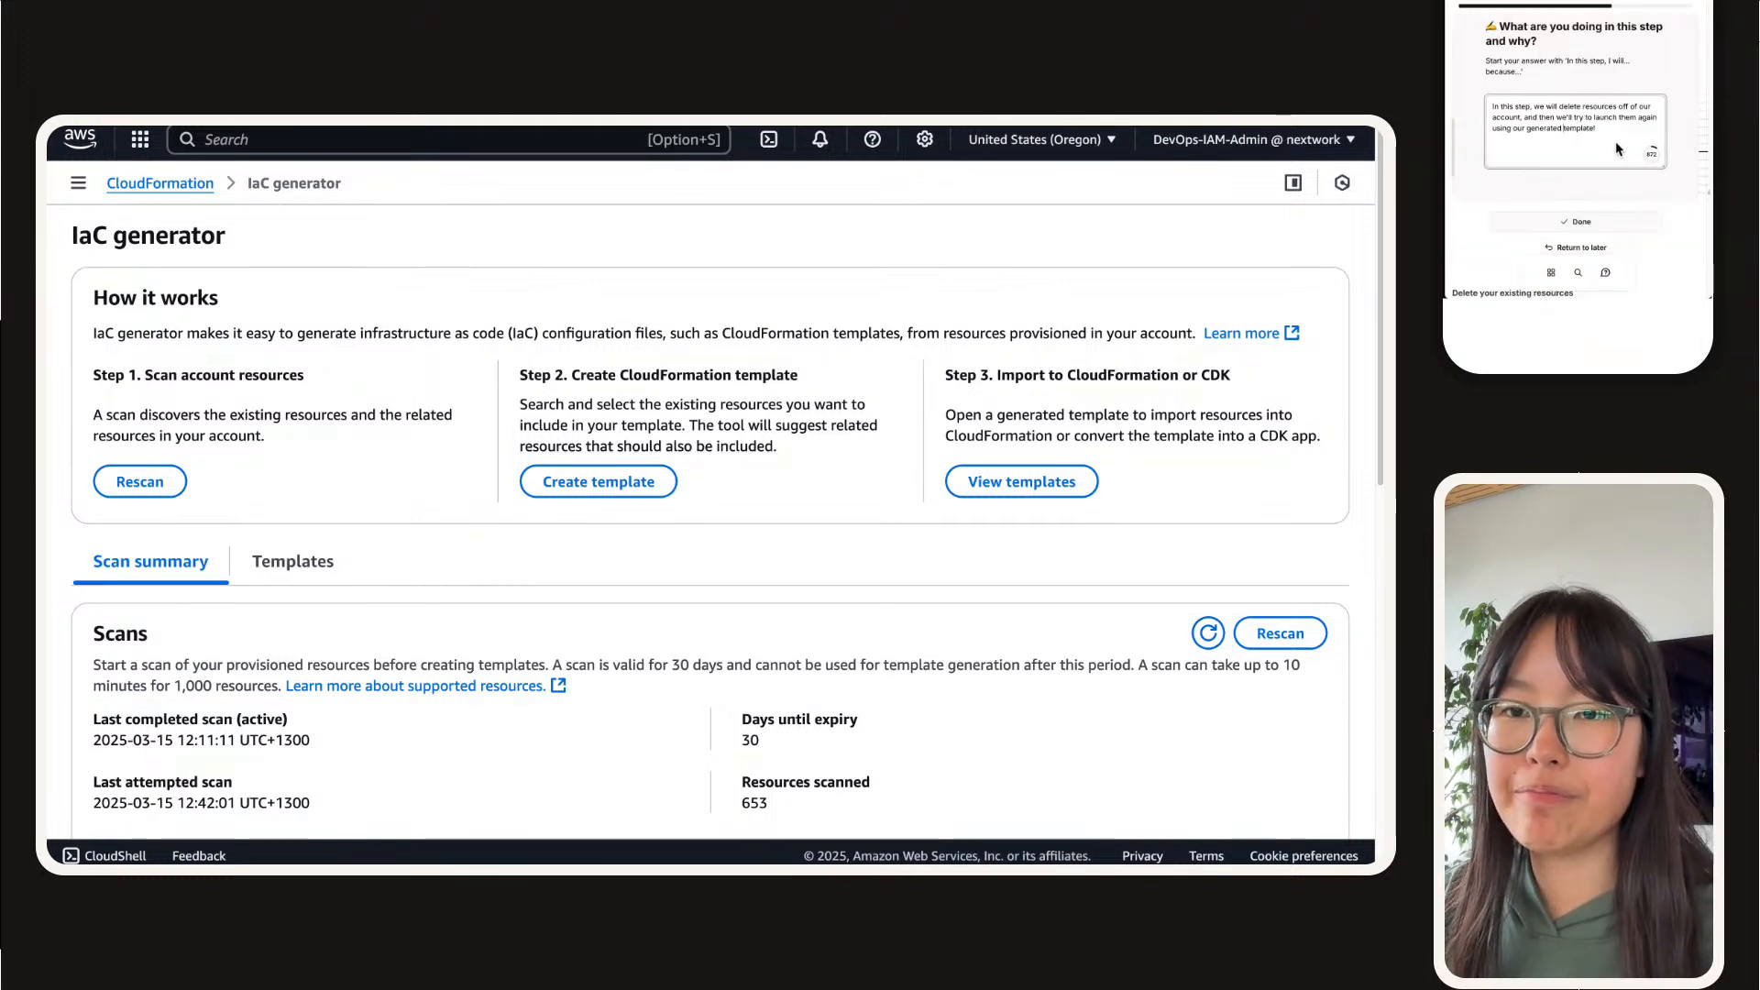
click(1577, 220)
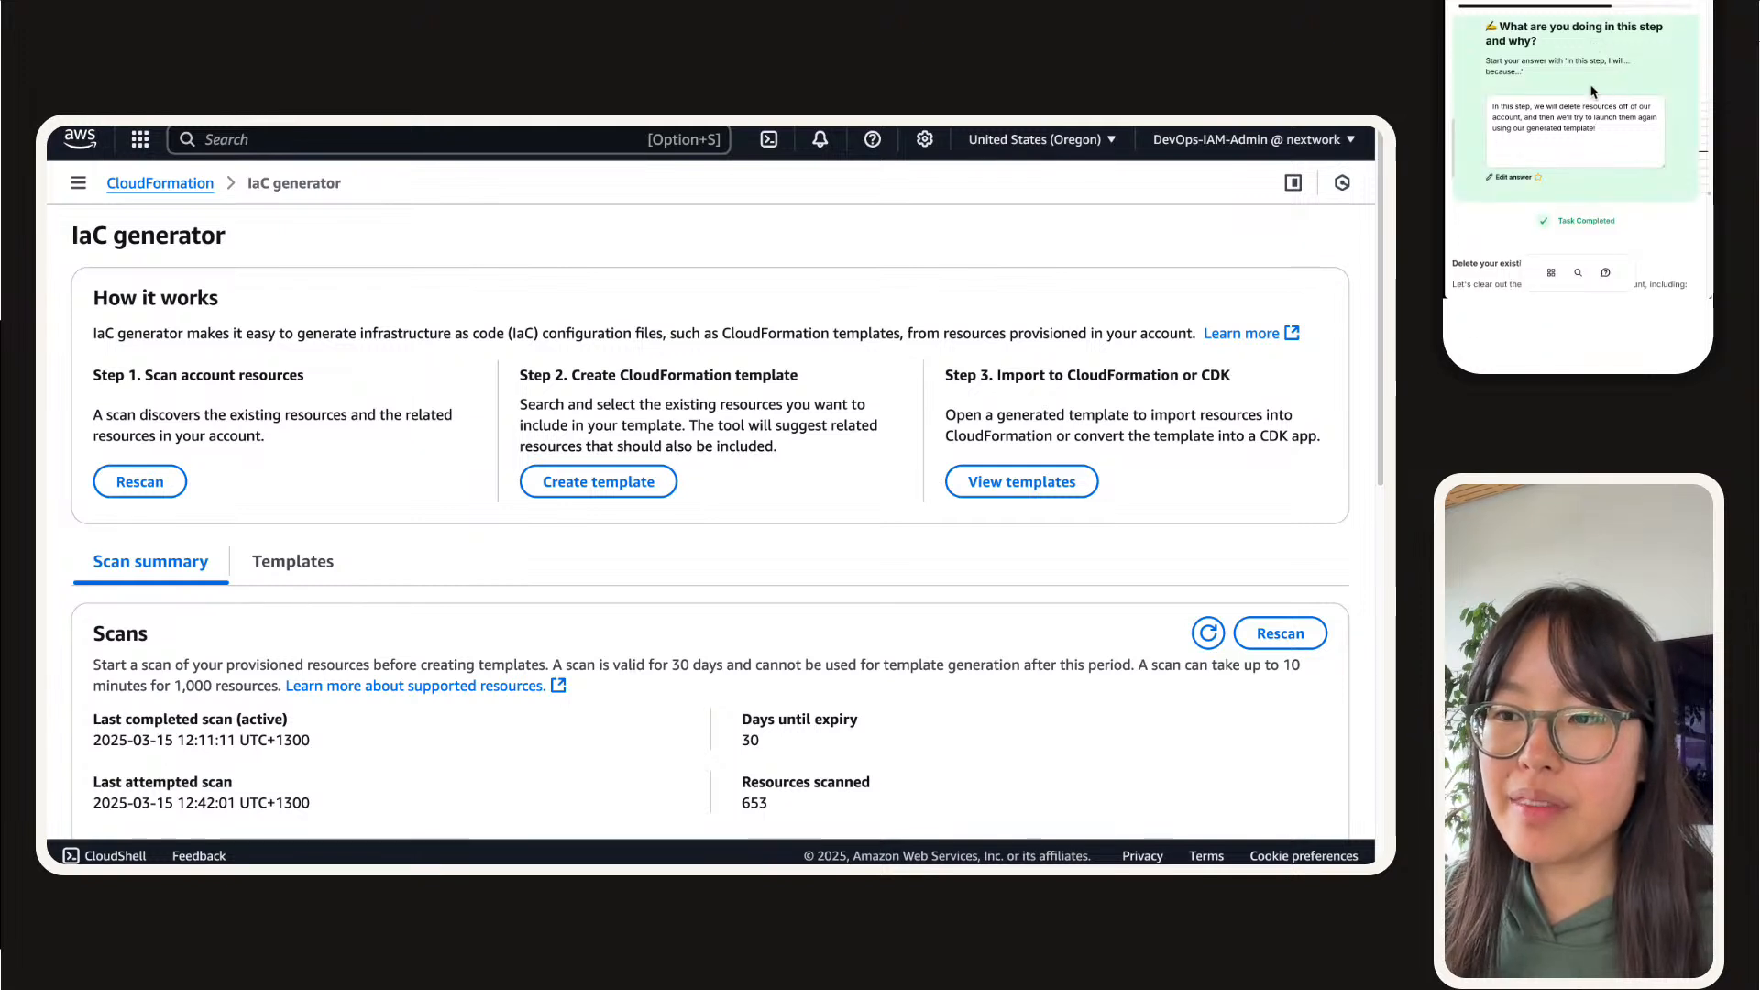
Step: Review the guide's checklist of existing AWS resources, IAM roles and IAM policies to delete
scroll(1592, 92, down, 2)
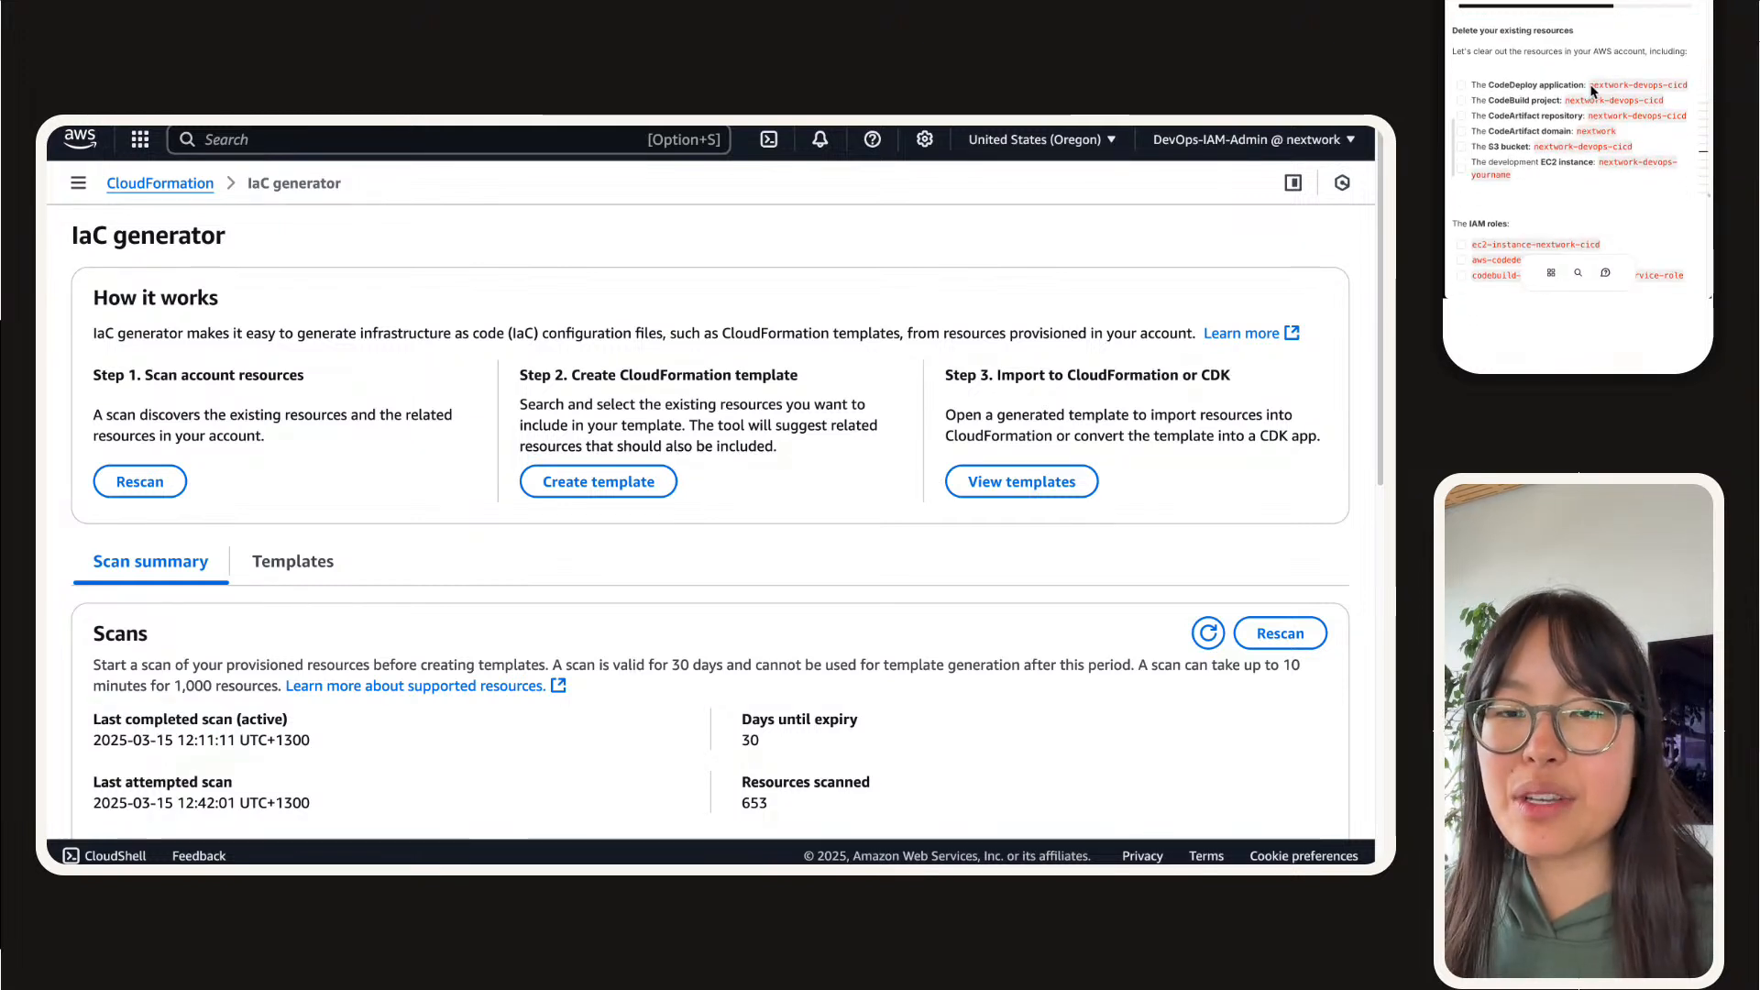
scroll(1524, 108, down, 1)
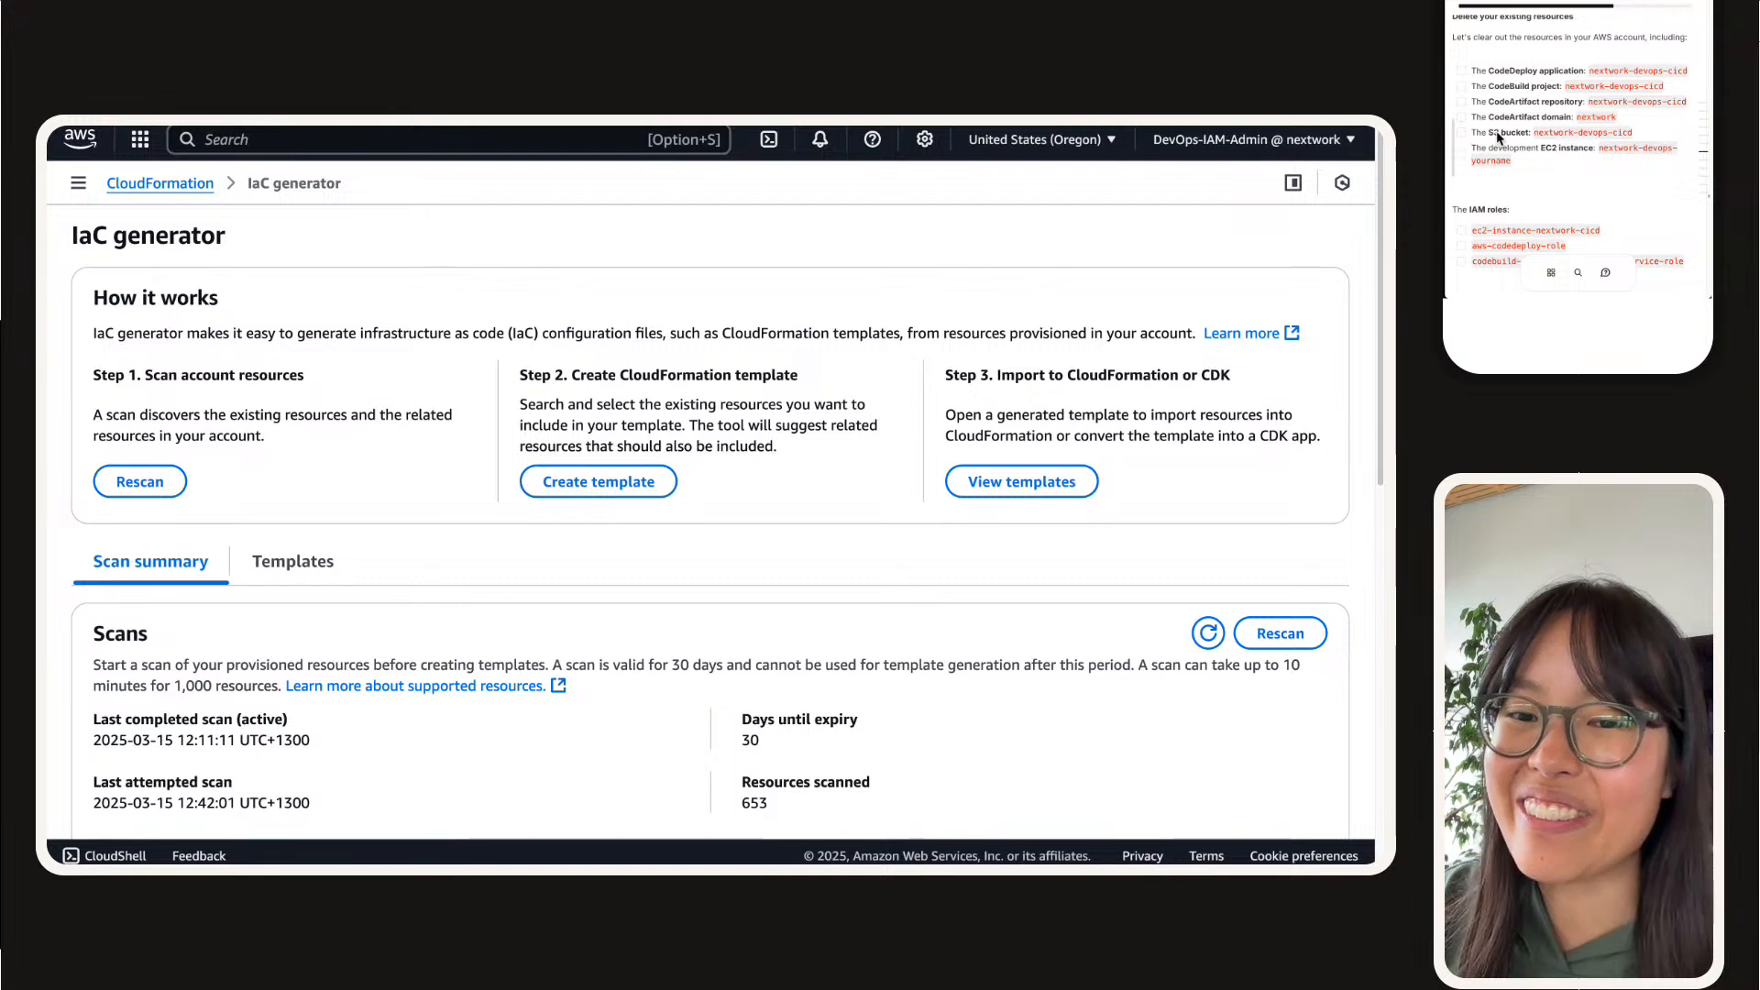
scroll(1528, 126, down, 2)
scroll(1528, 127, down, 5)
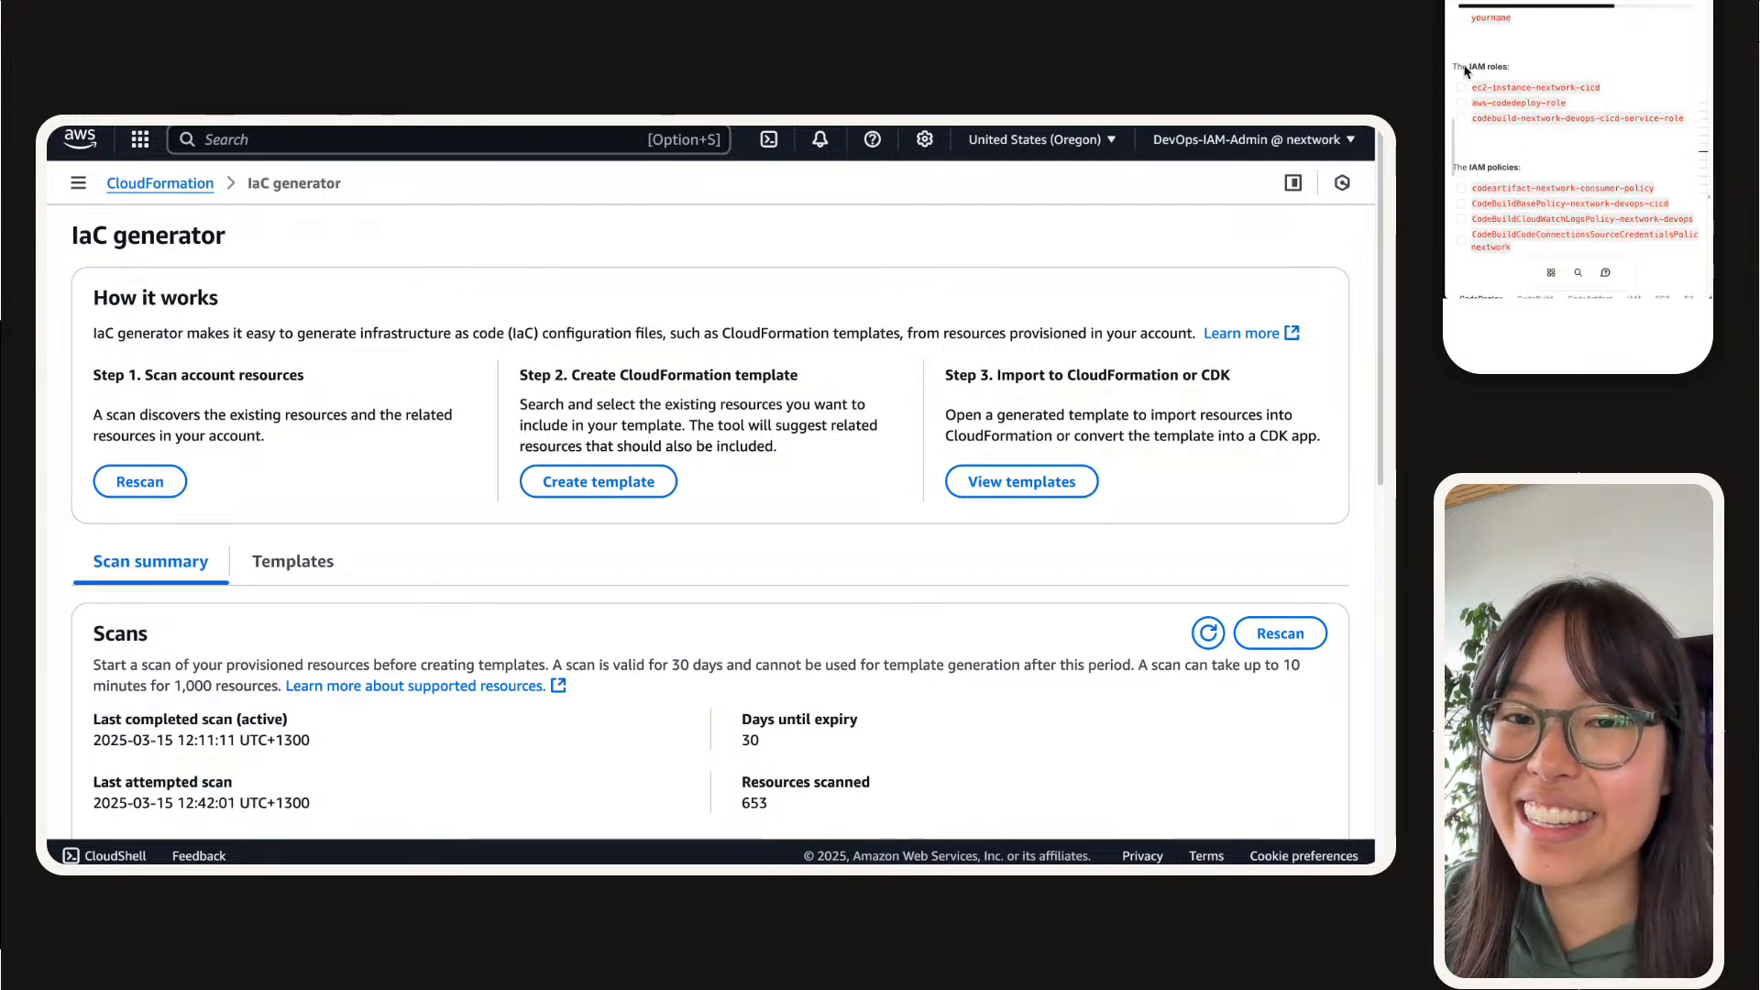
scroll(1479, 166, down, 4)
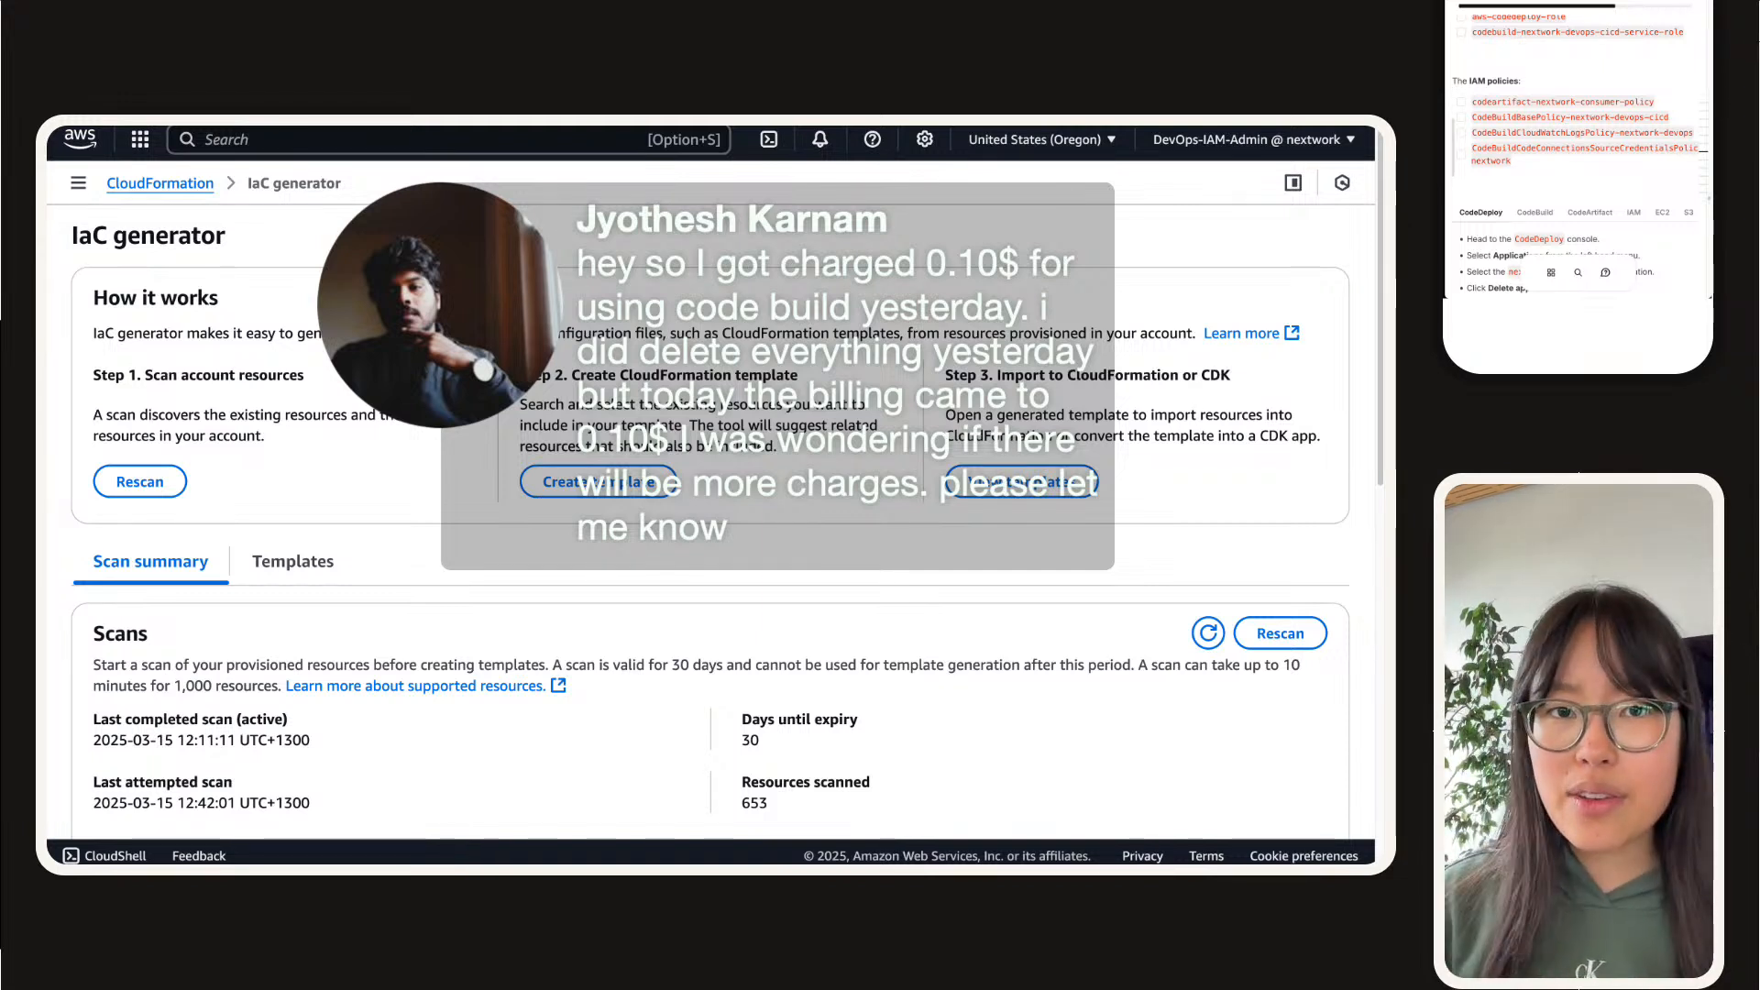
Step: Search the web for "free tier" in a new browser tab
click(1252, 149)
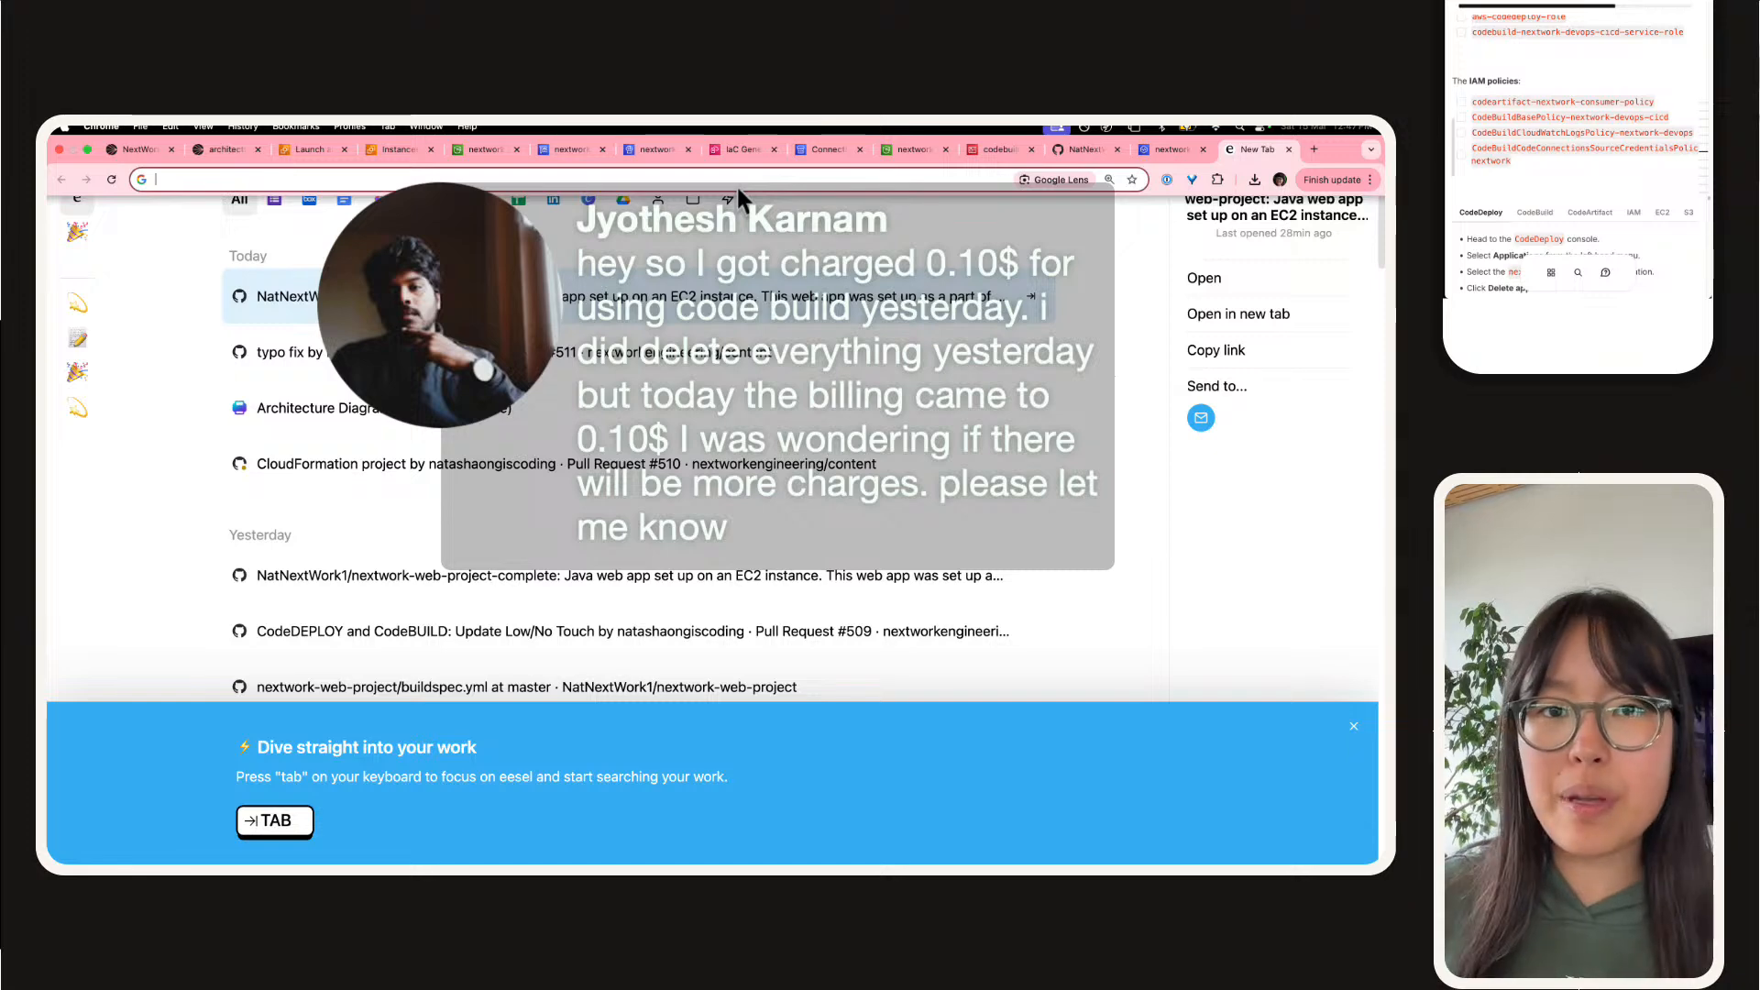
text(w)
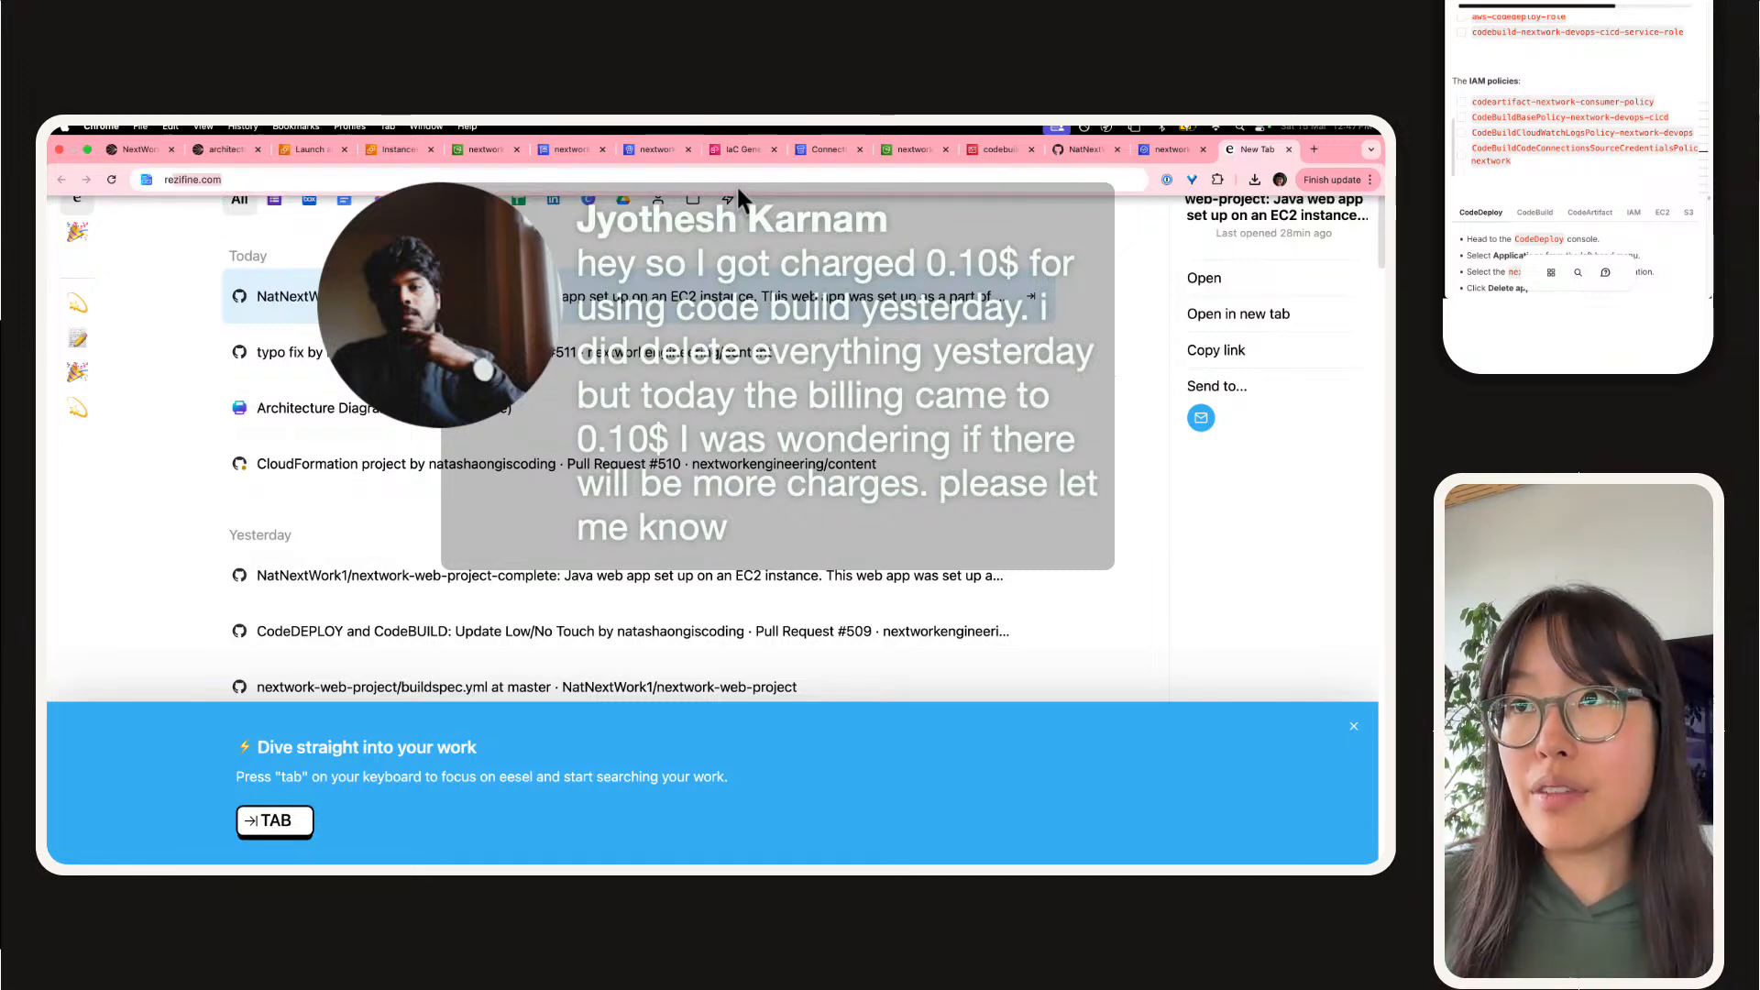
key(BackSpace)
key(BackSpace)
text(free tier)
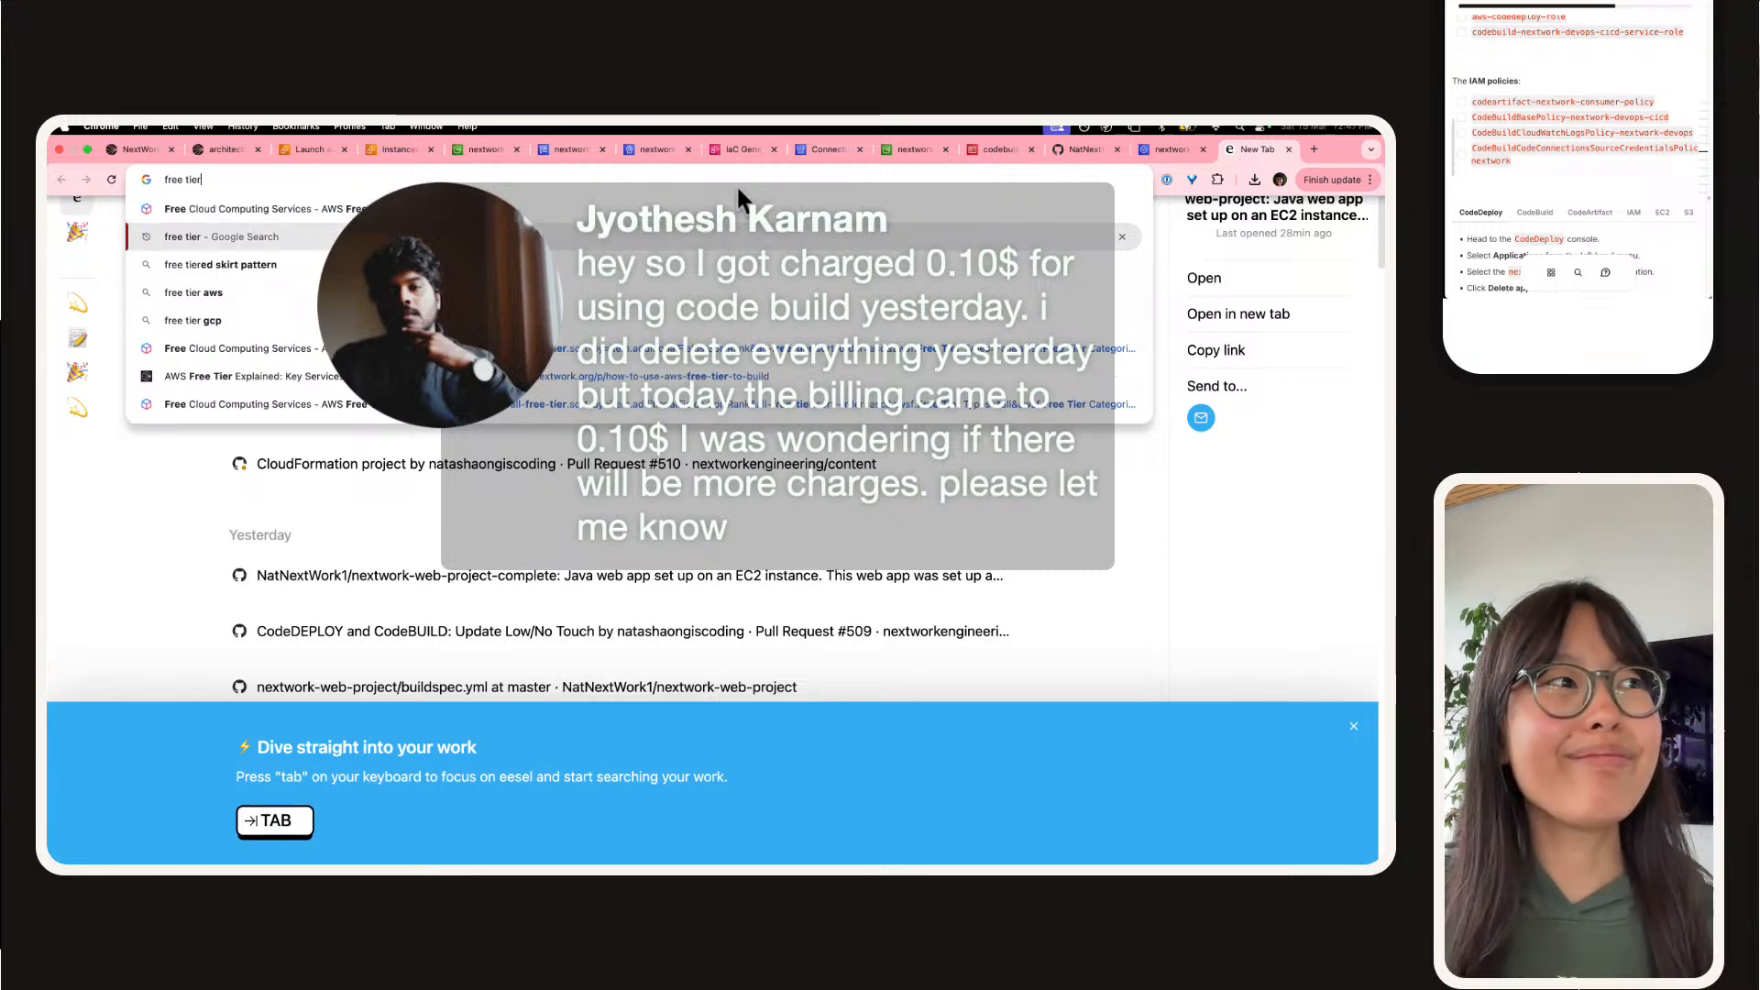
key(Return)
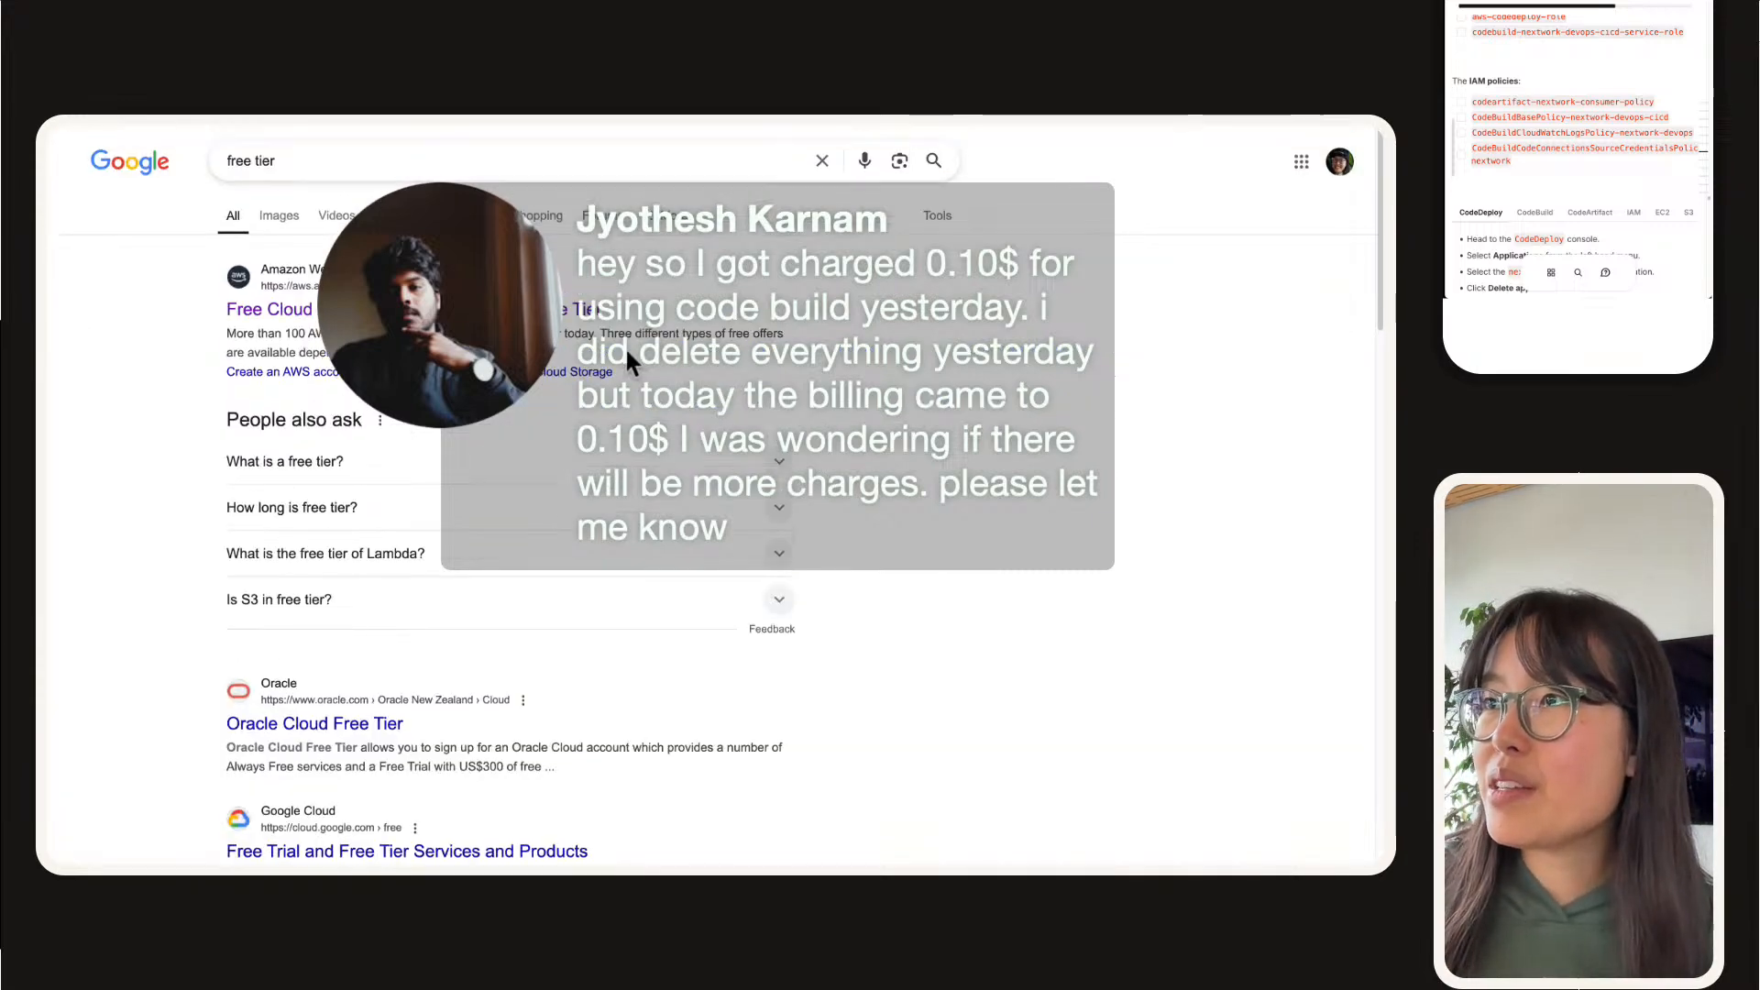
Step: Open the AWS free cloud computing services result in a separate tab, and open the AWS Free Tier FAQs result
right_click(482, 310)
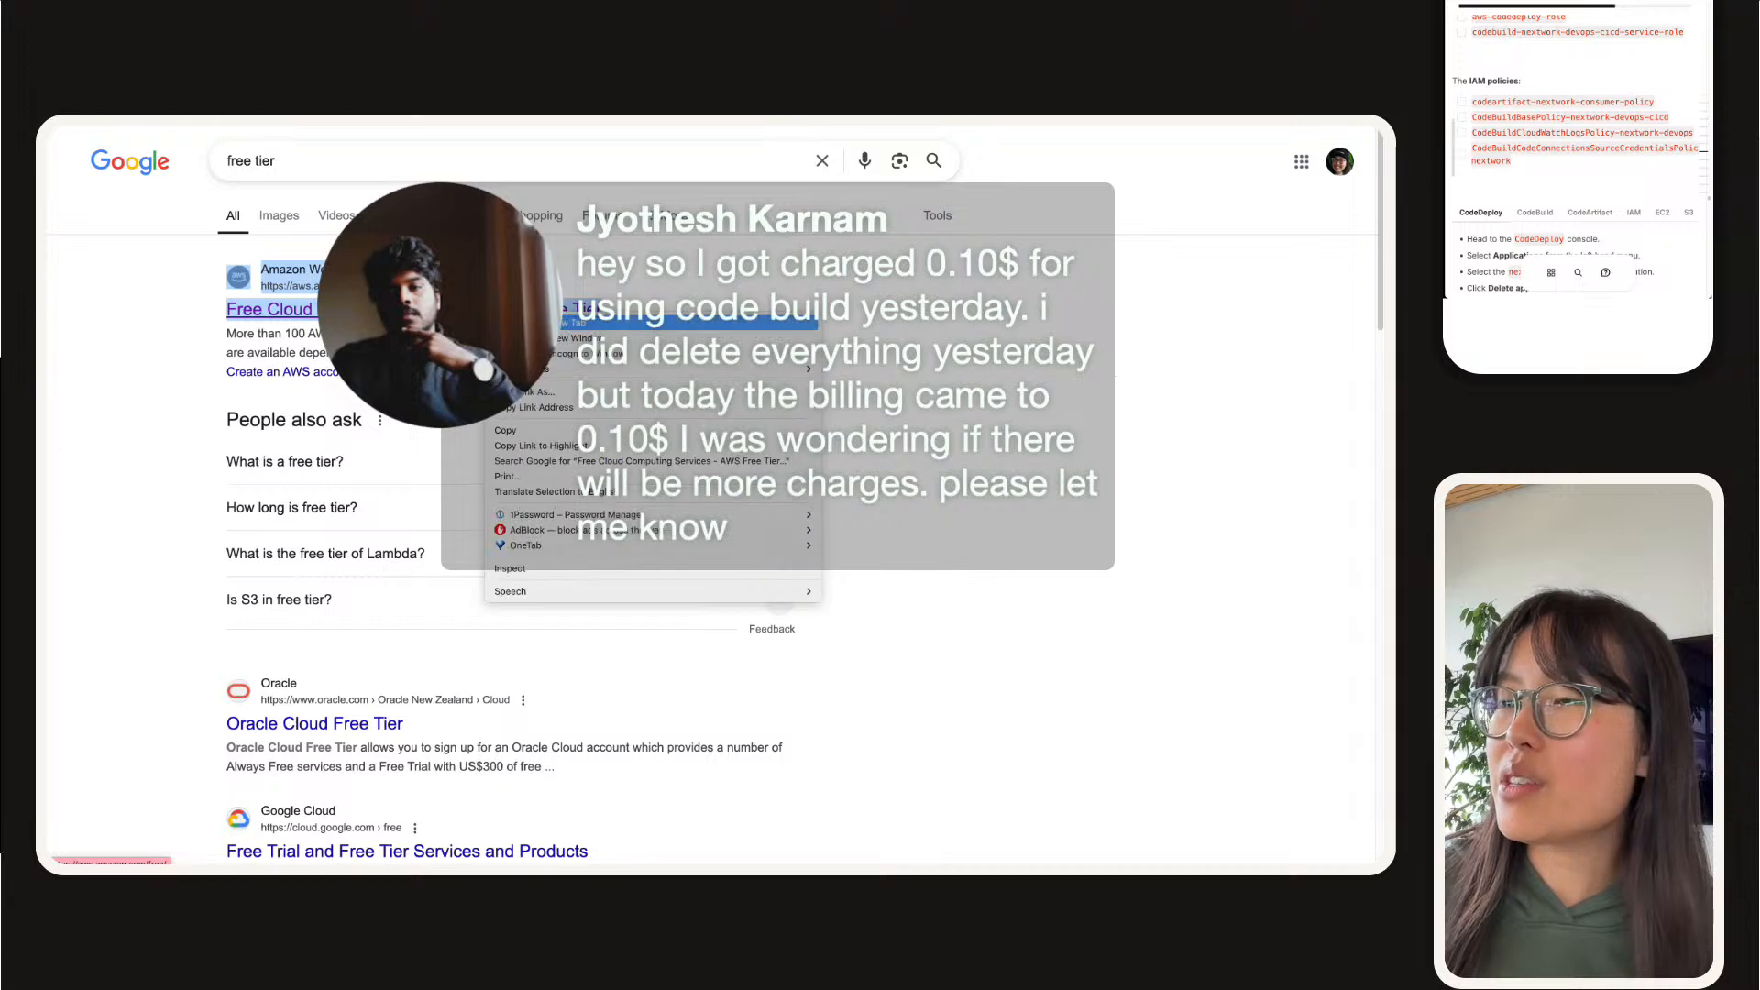
click(518, 323)
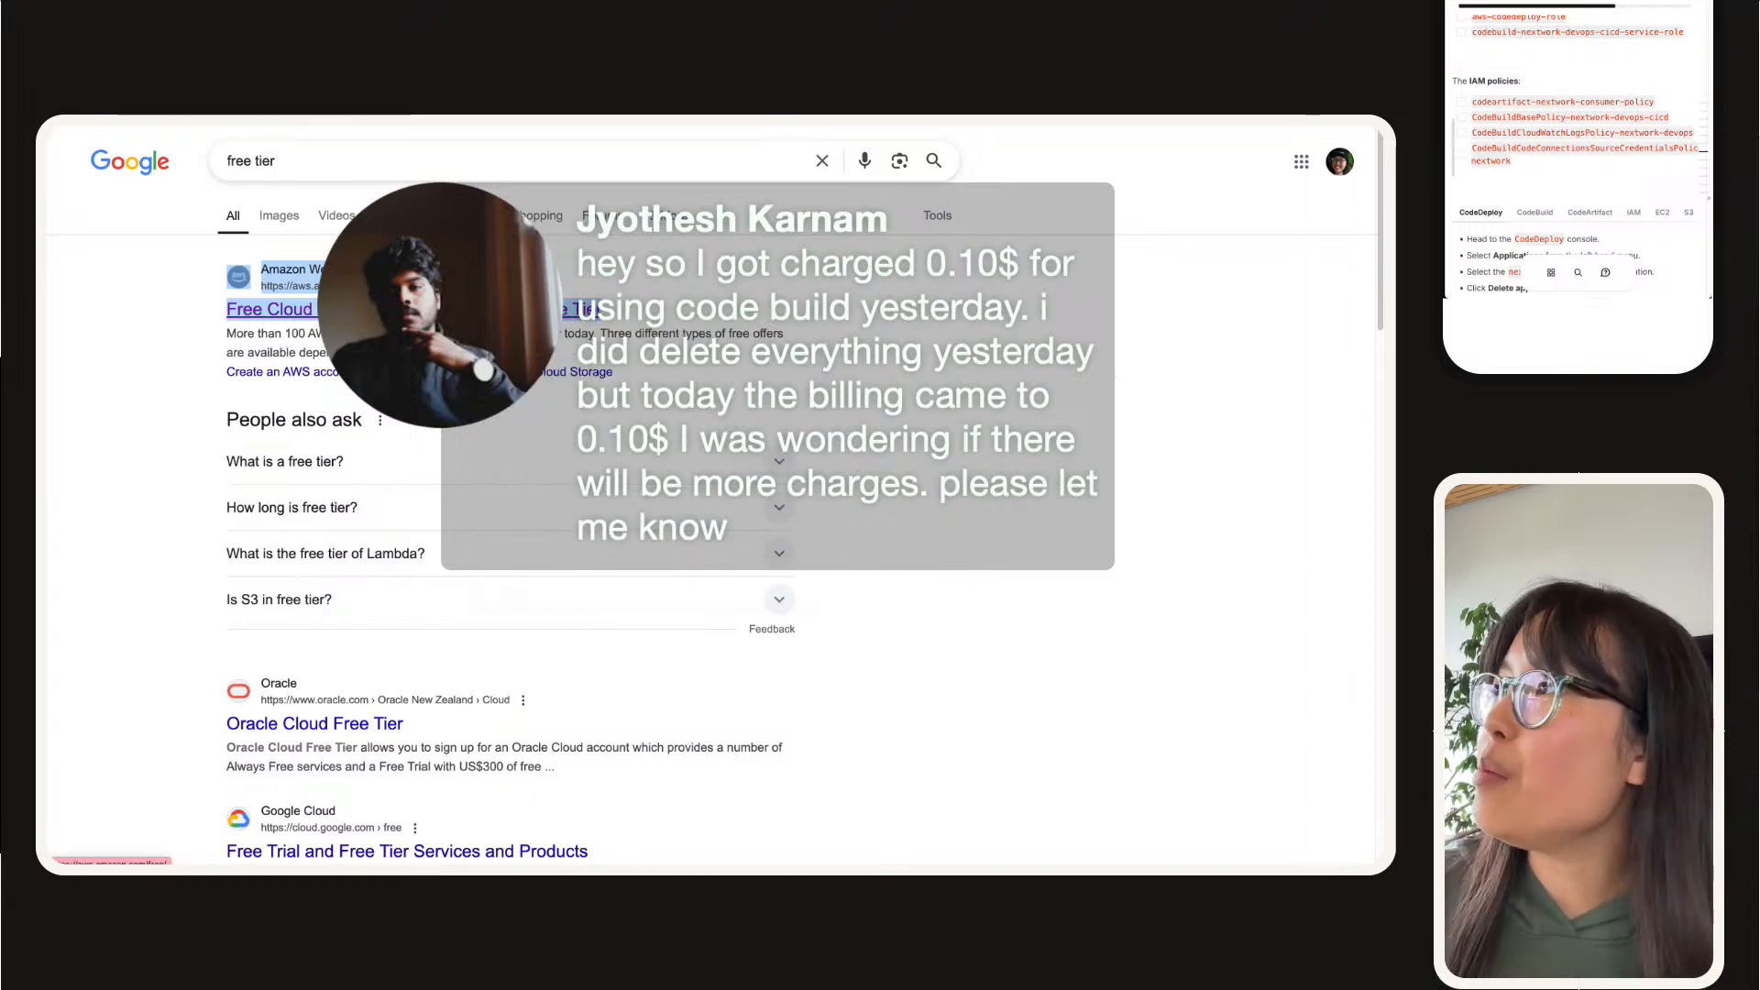
scroll(907, 477, down, 4)
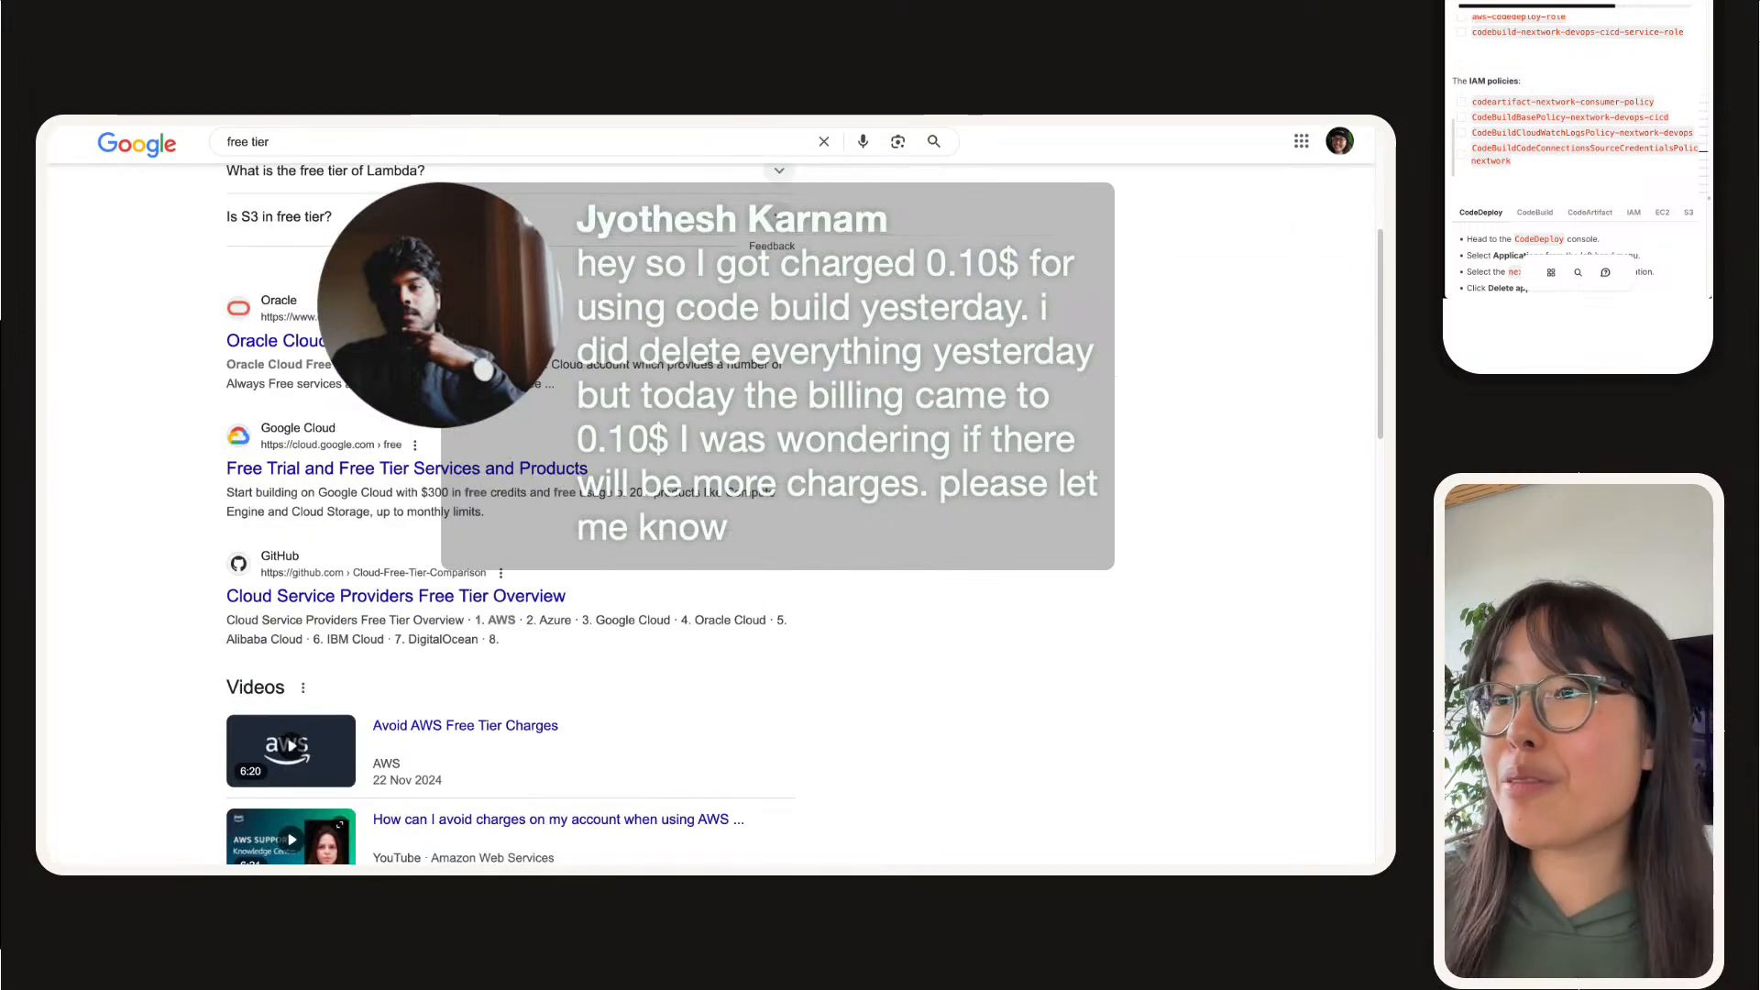
scroll(907, 476, down, 4)
scroll(907, 477, up, 4)
scroll(906, 463, up, 2)
scroll(905, 463, down, 7)
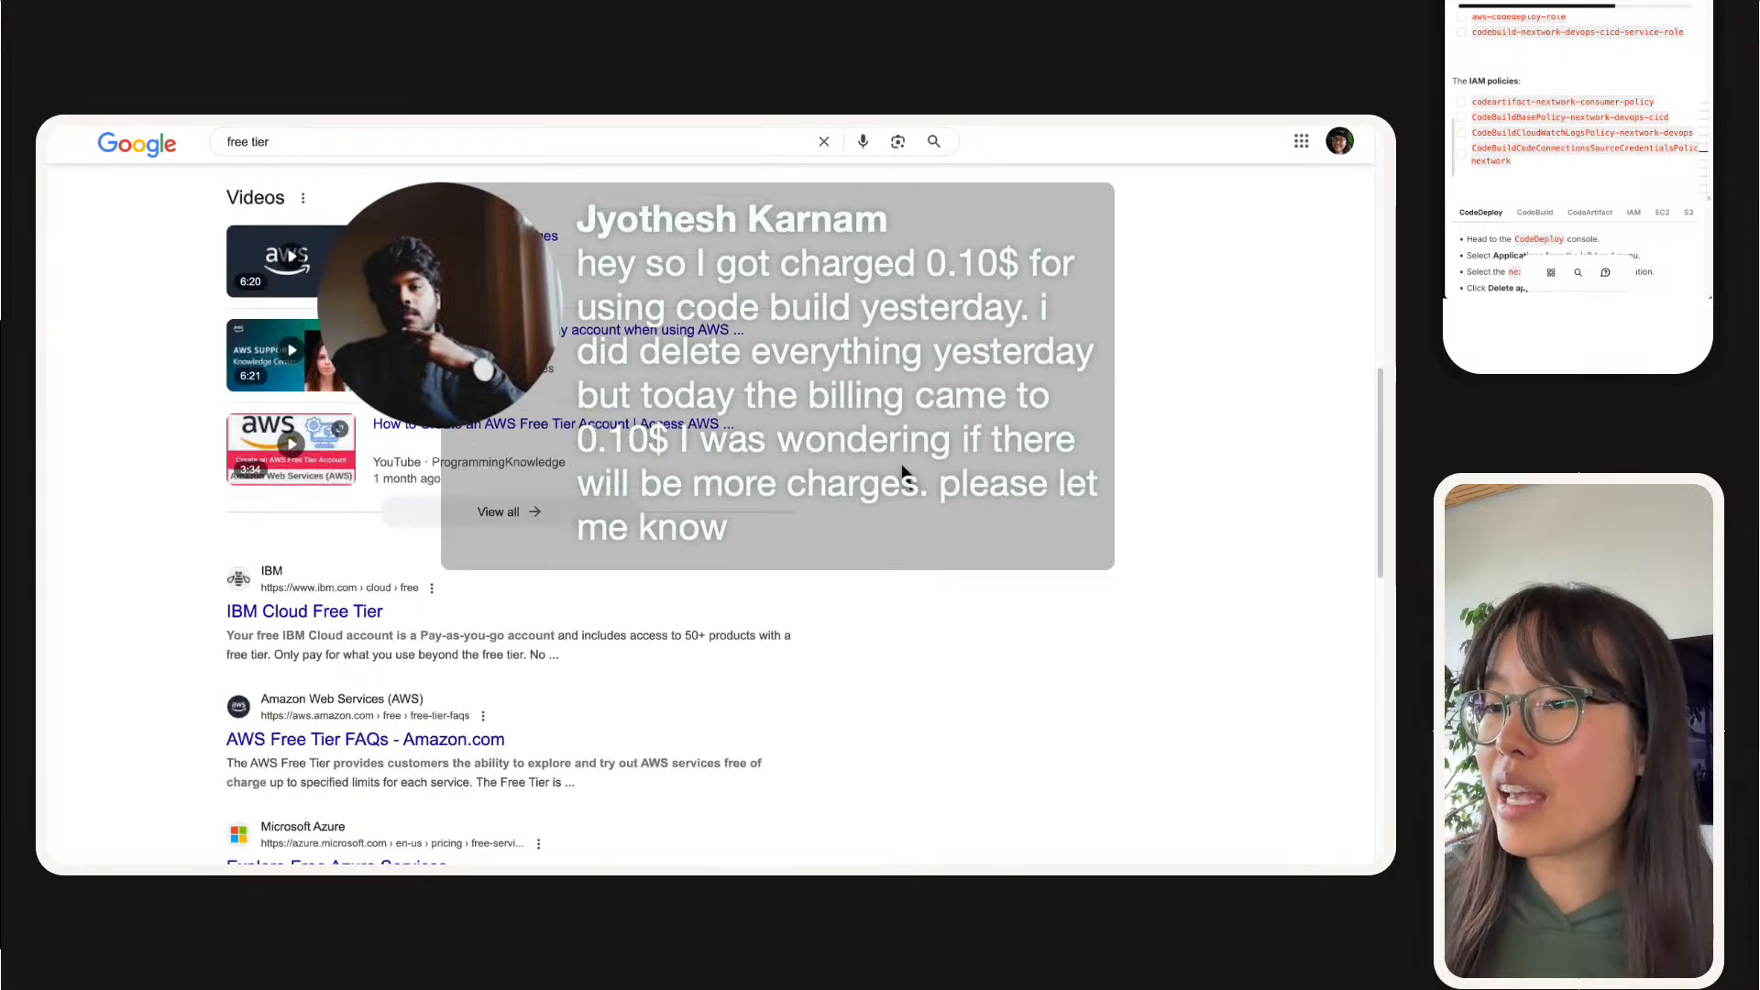
click(449, 724)
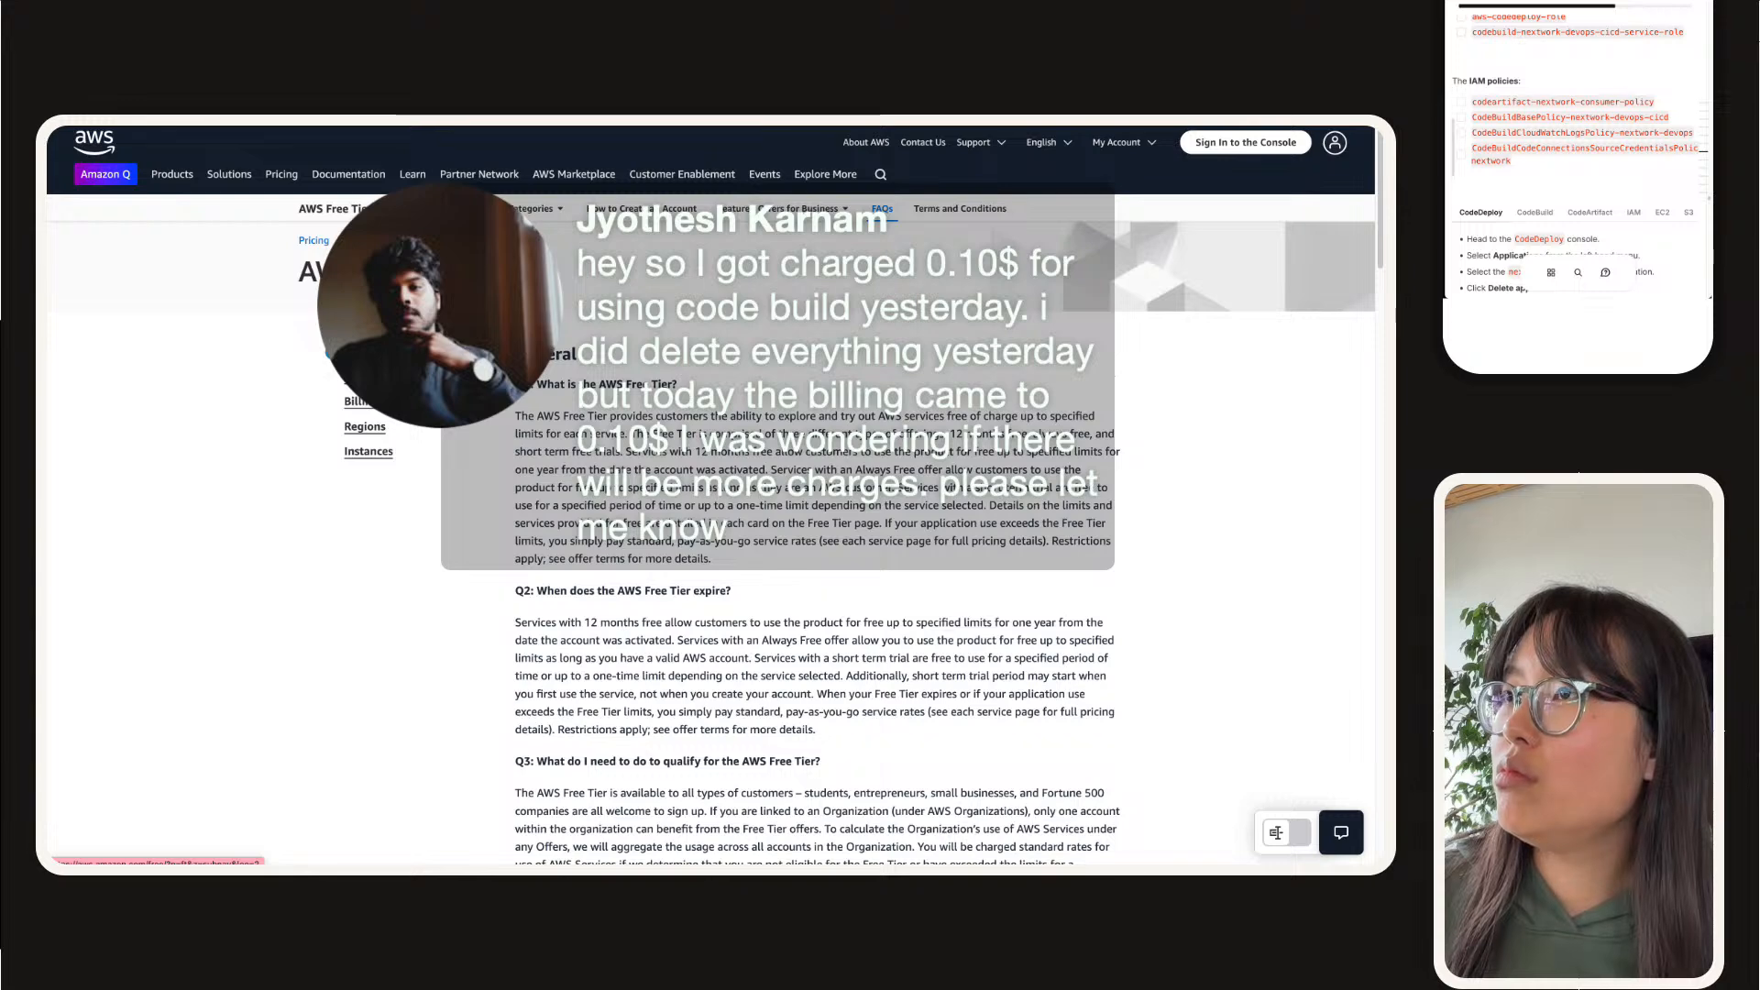
Step: Look through the AWS page opened from the first search result, including its featured banners, solutions and products
key(ctrl+Tab)
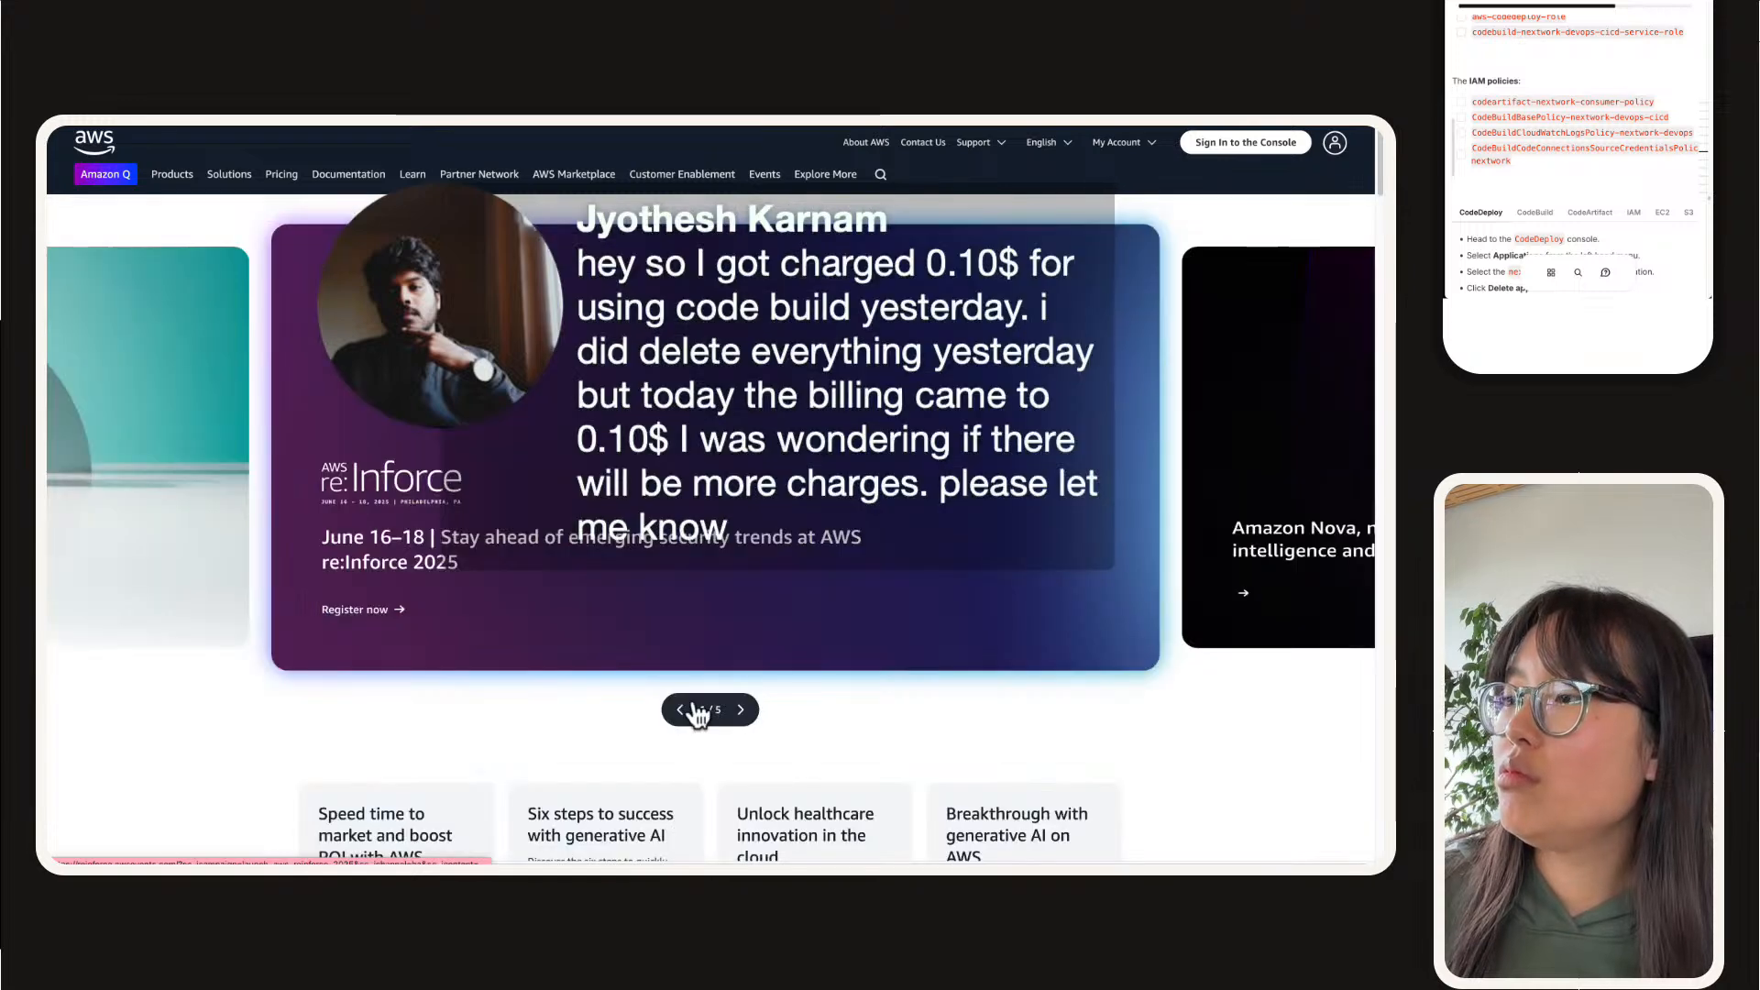
click(743, 712)
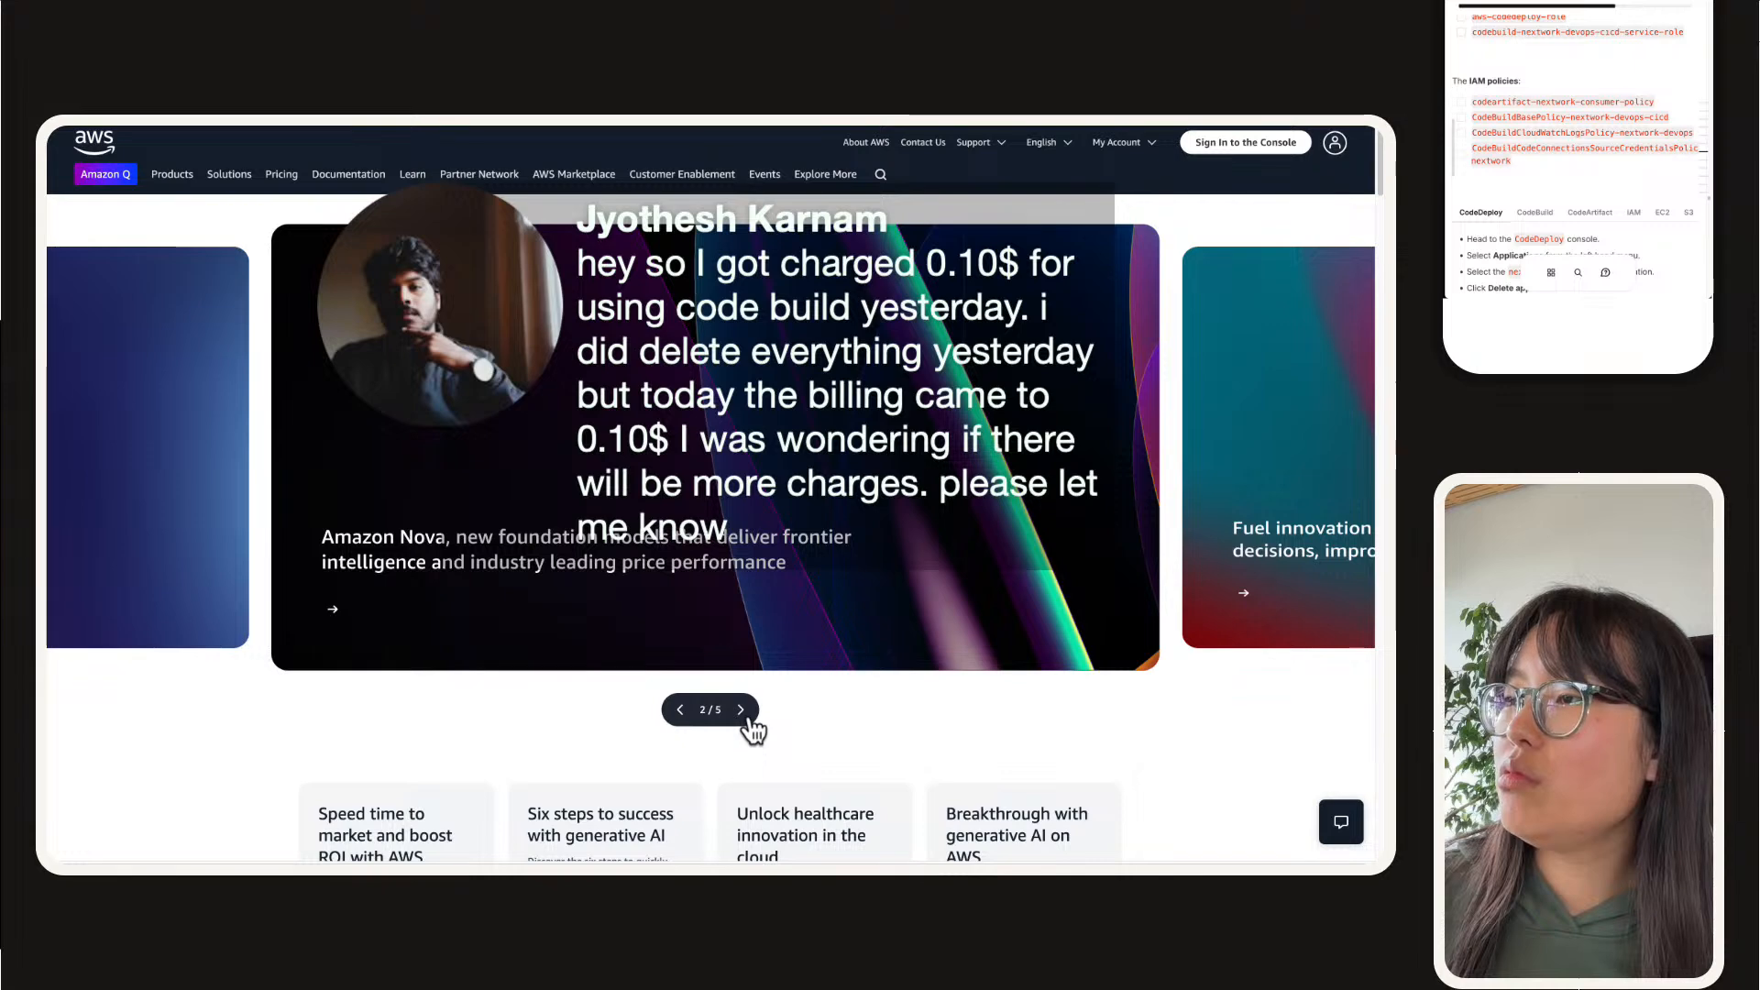
scroll(754, 730, down, 5)
scroll(754, 731, down, 5)
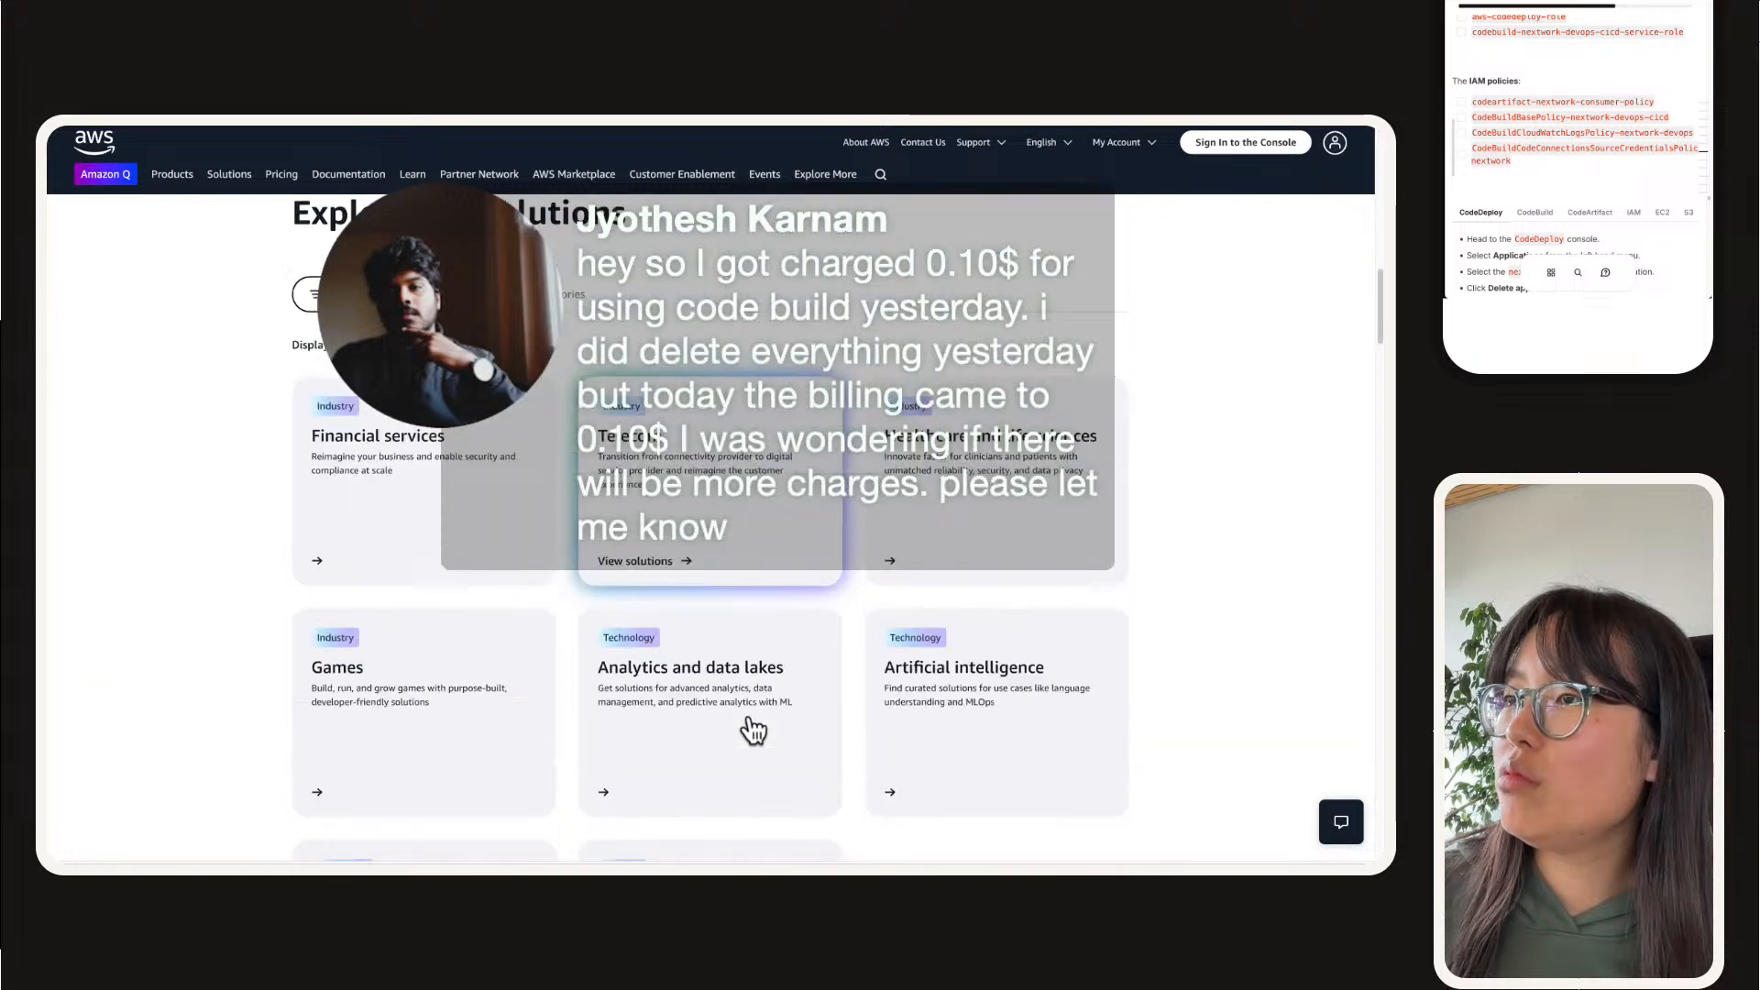
scroll(753, 730, down, 10)
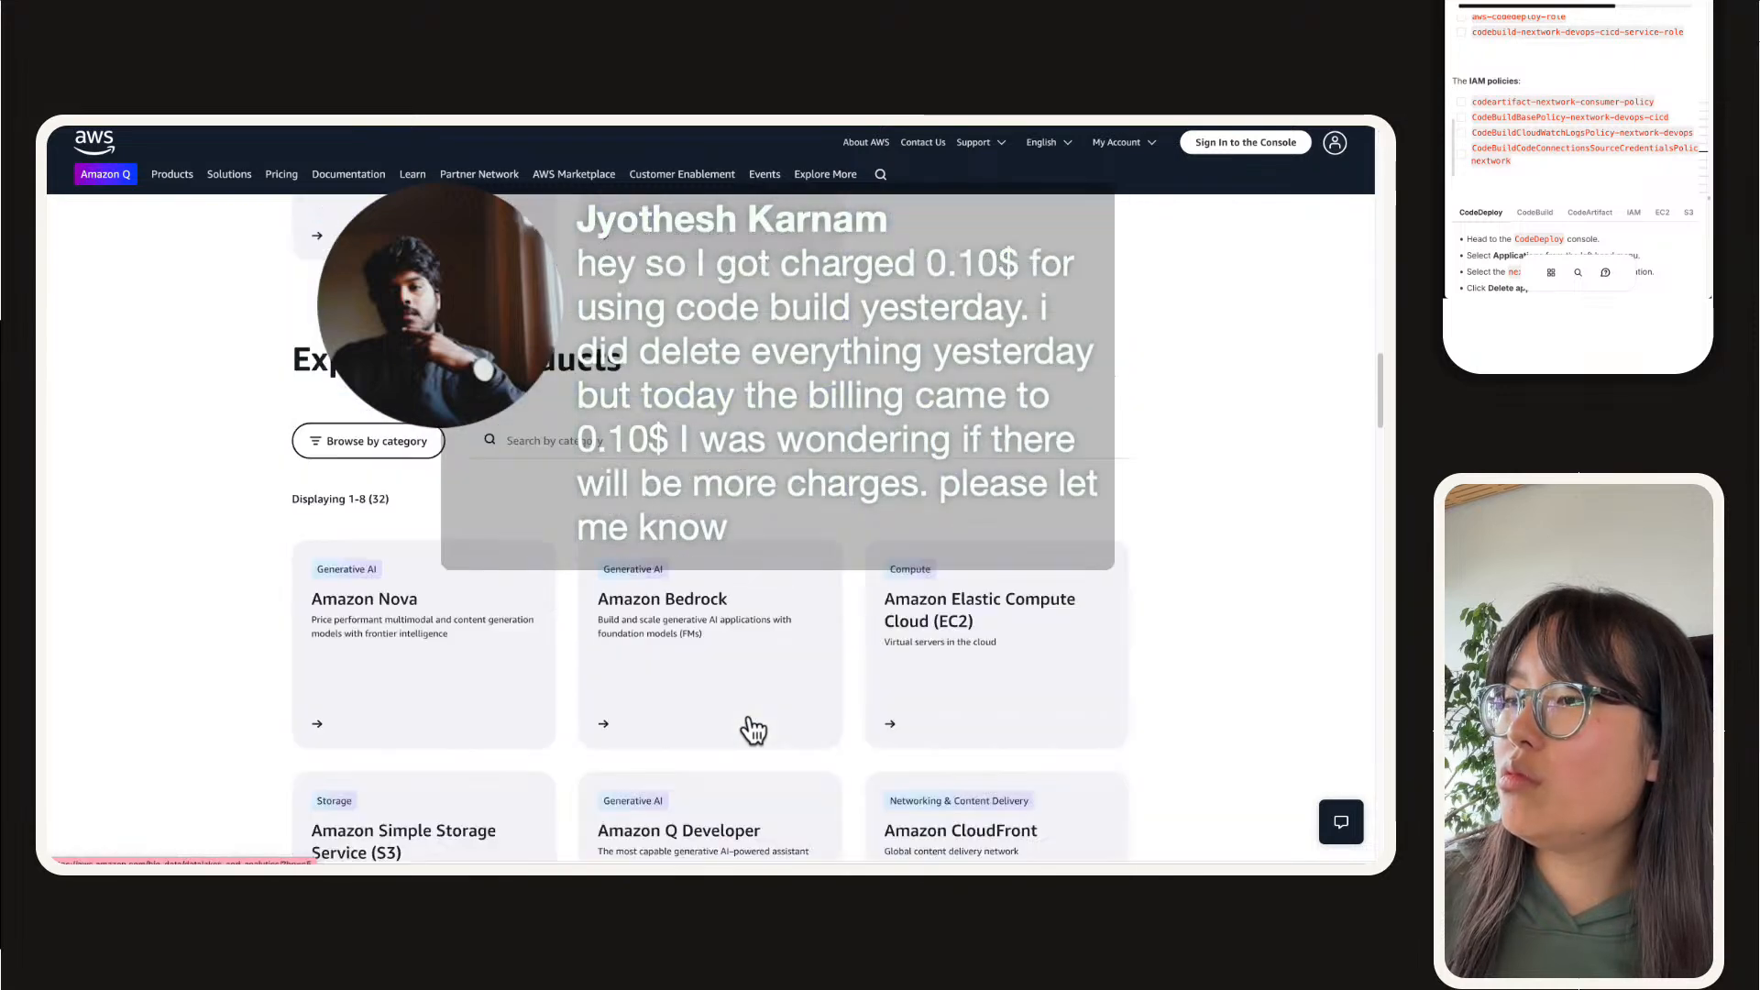
scroll(754, 730, down, 10)
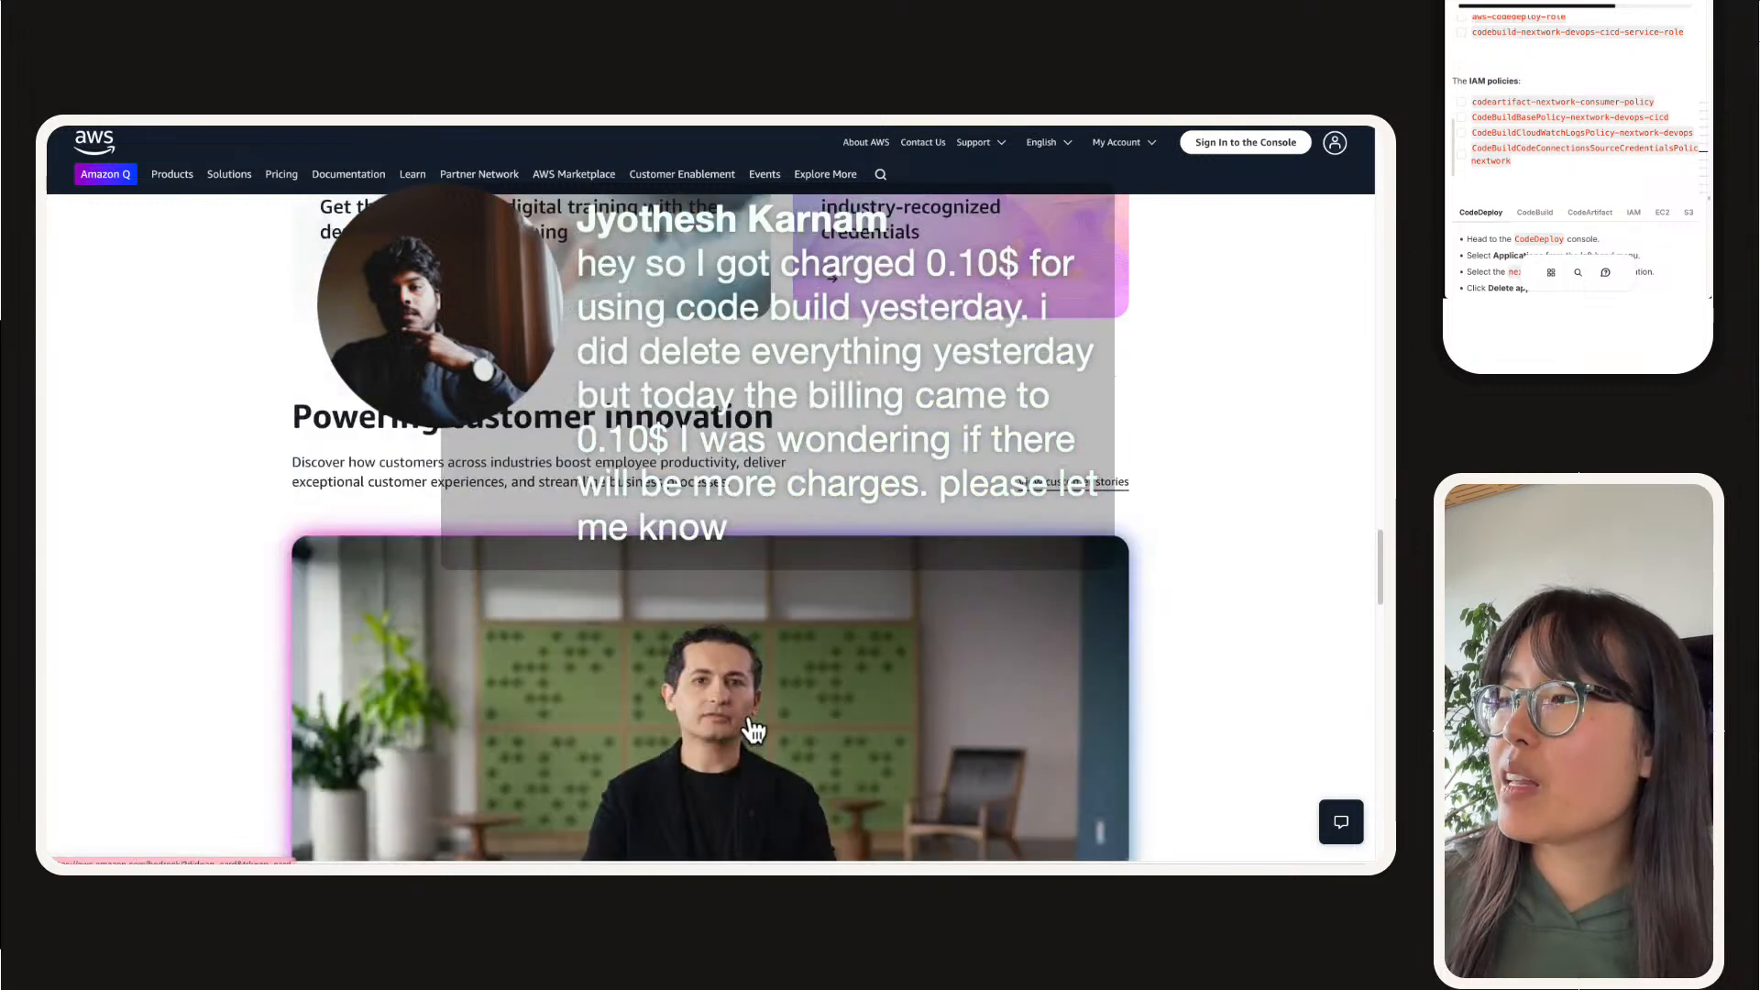
scroll(754, 730, down, 9)
Step: Return to the AWS Free Tier FAQs page and open the DevOps free tier category
click(60, 181)
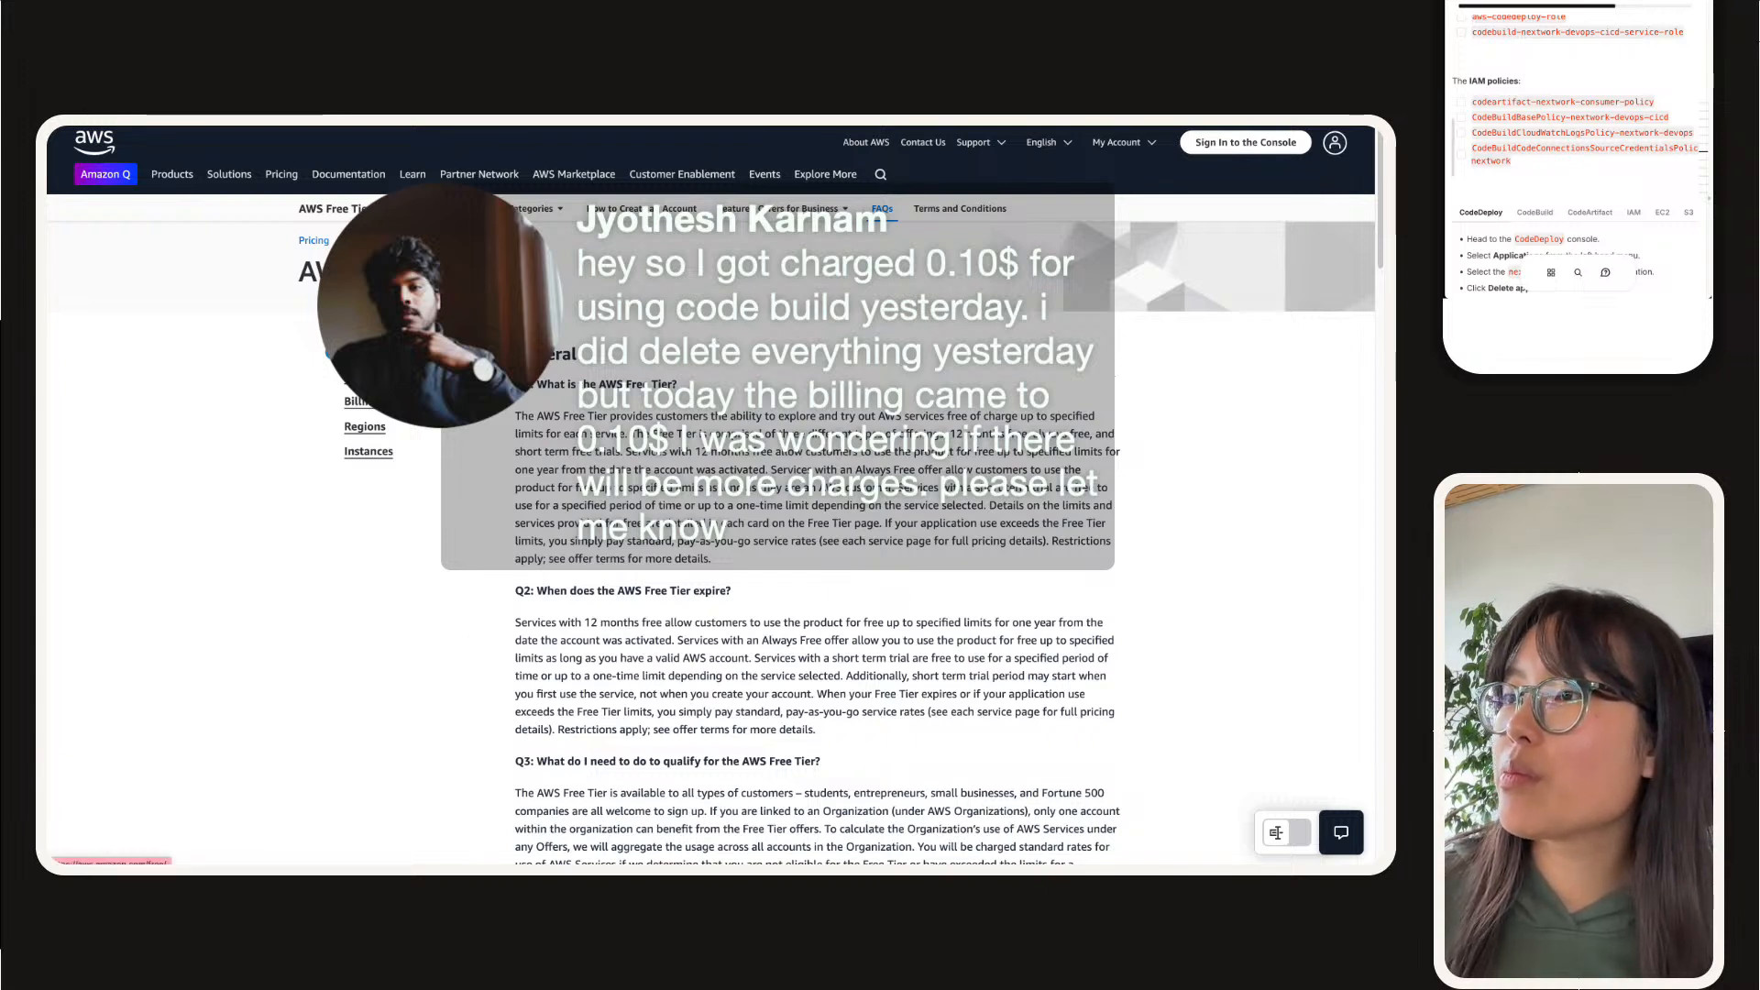
click(1281, 156)
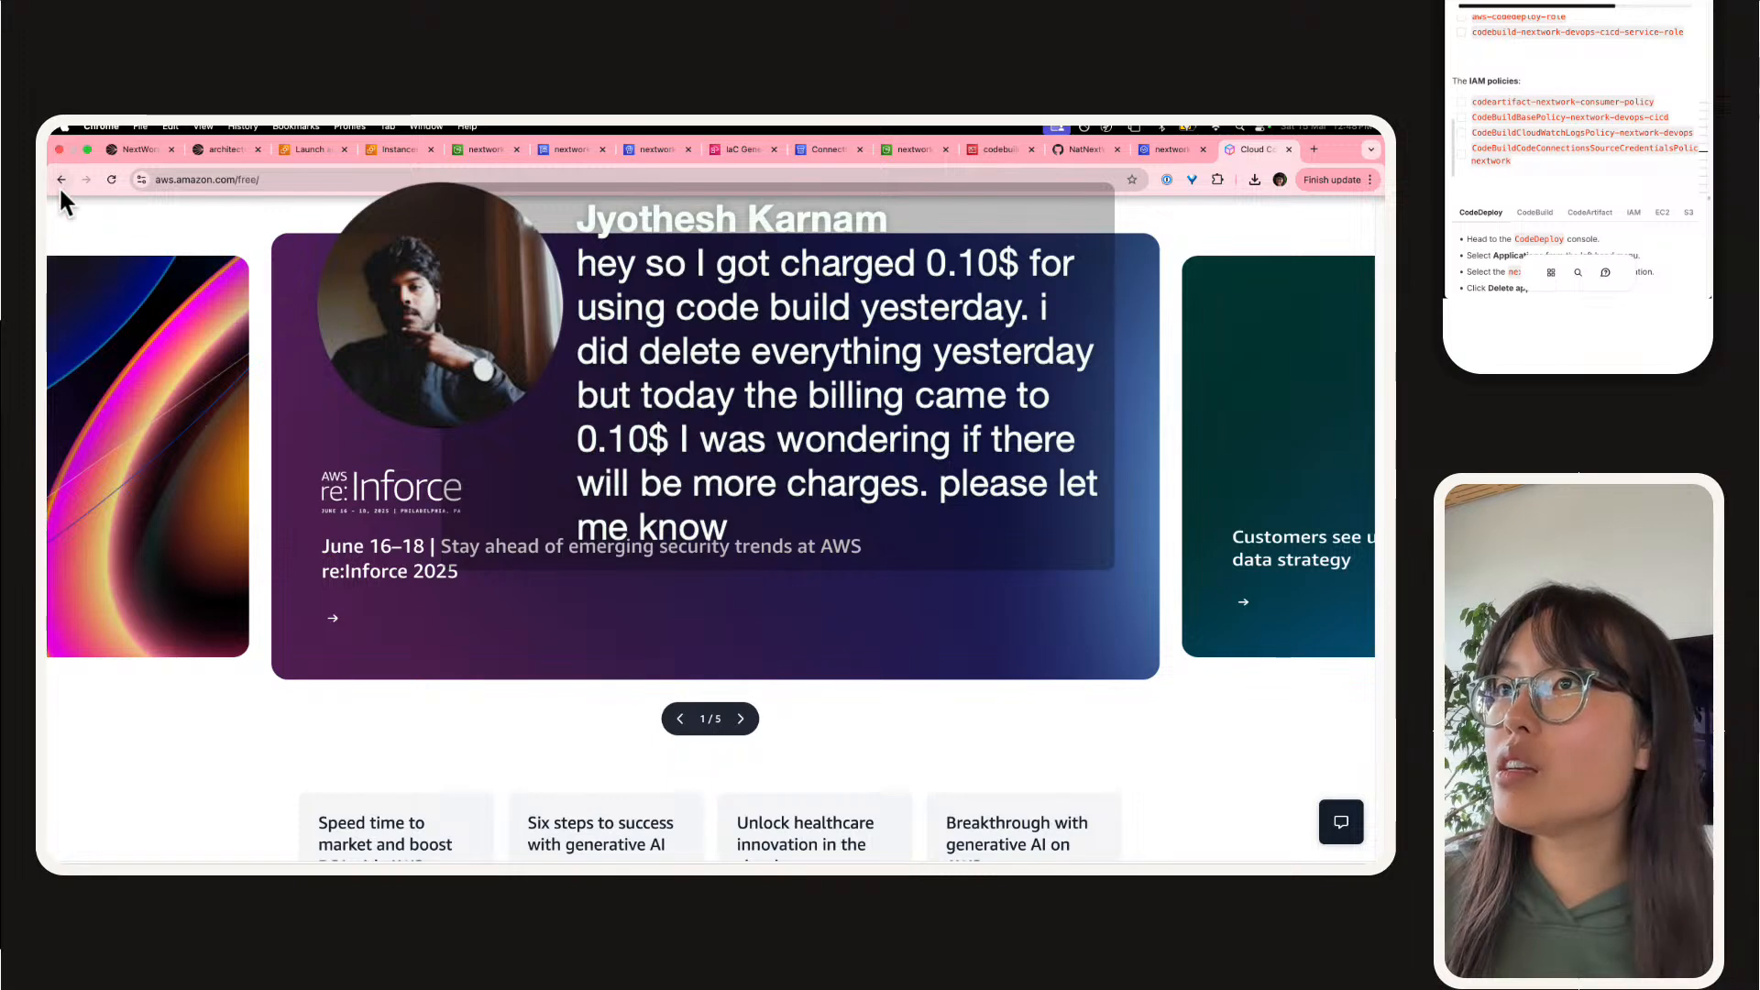
click(60, 180)
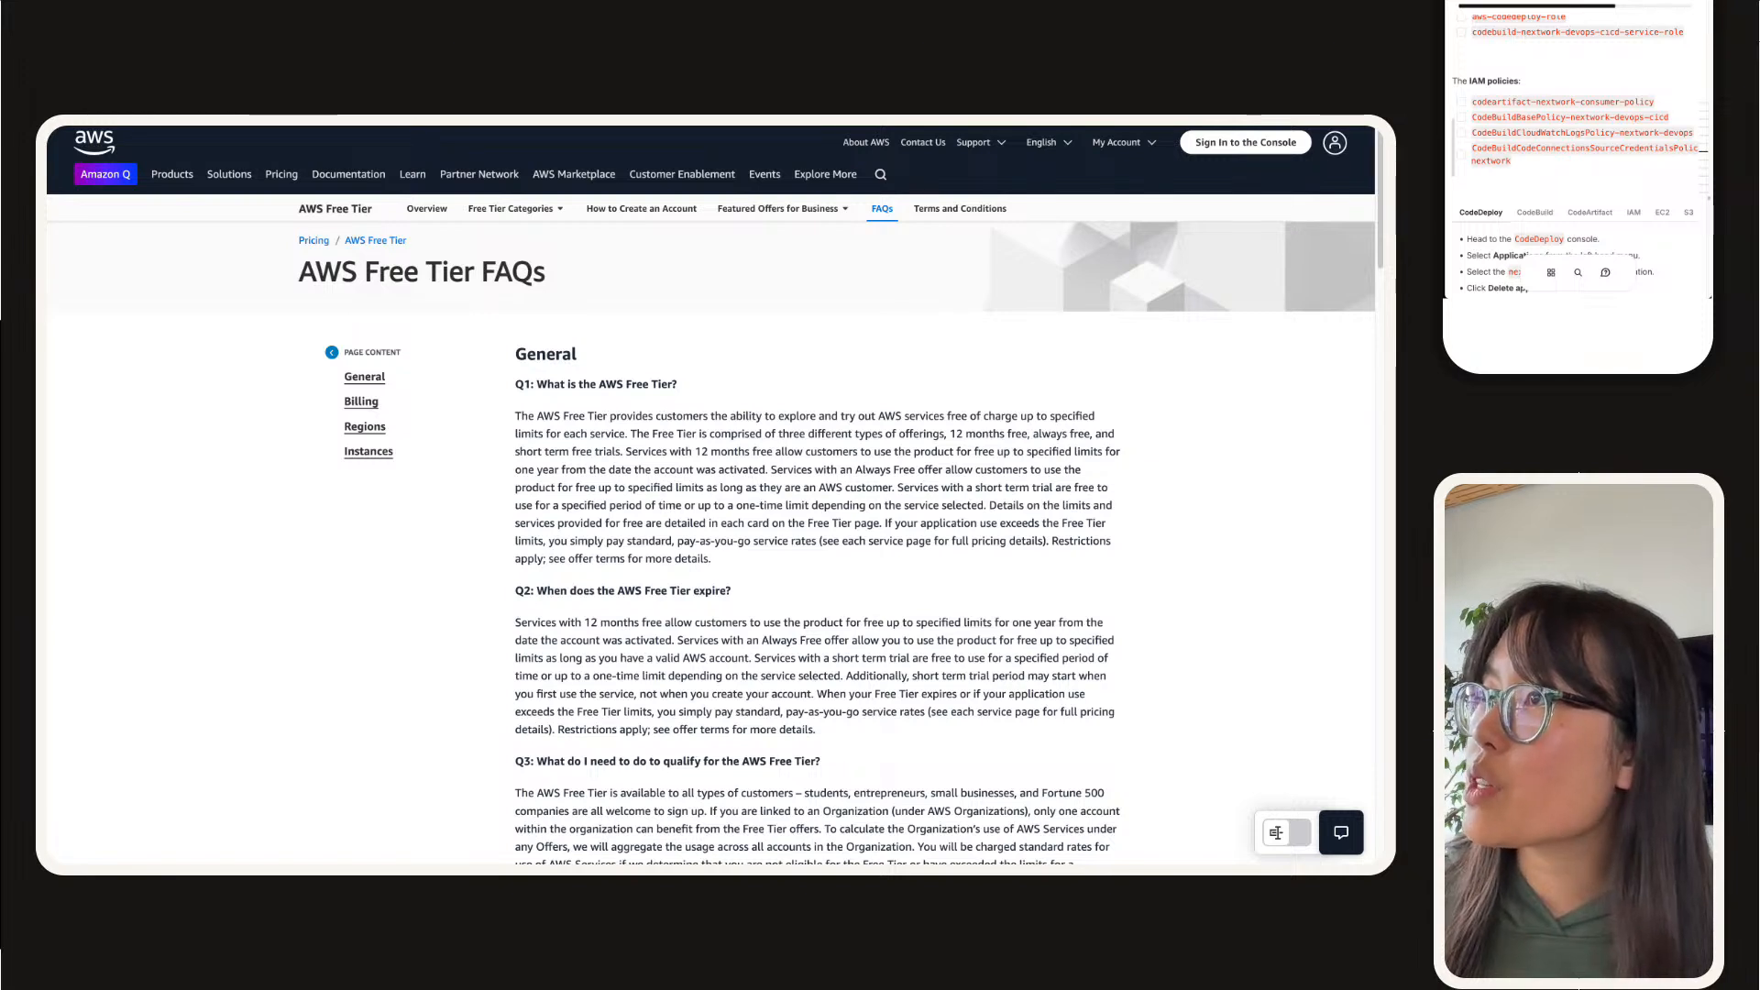
click(523, 208)
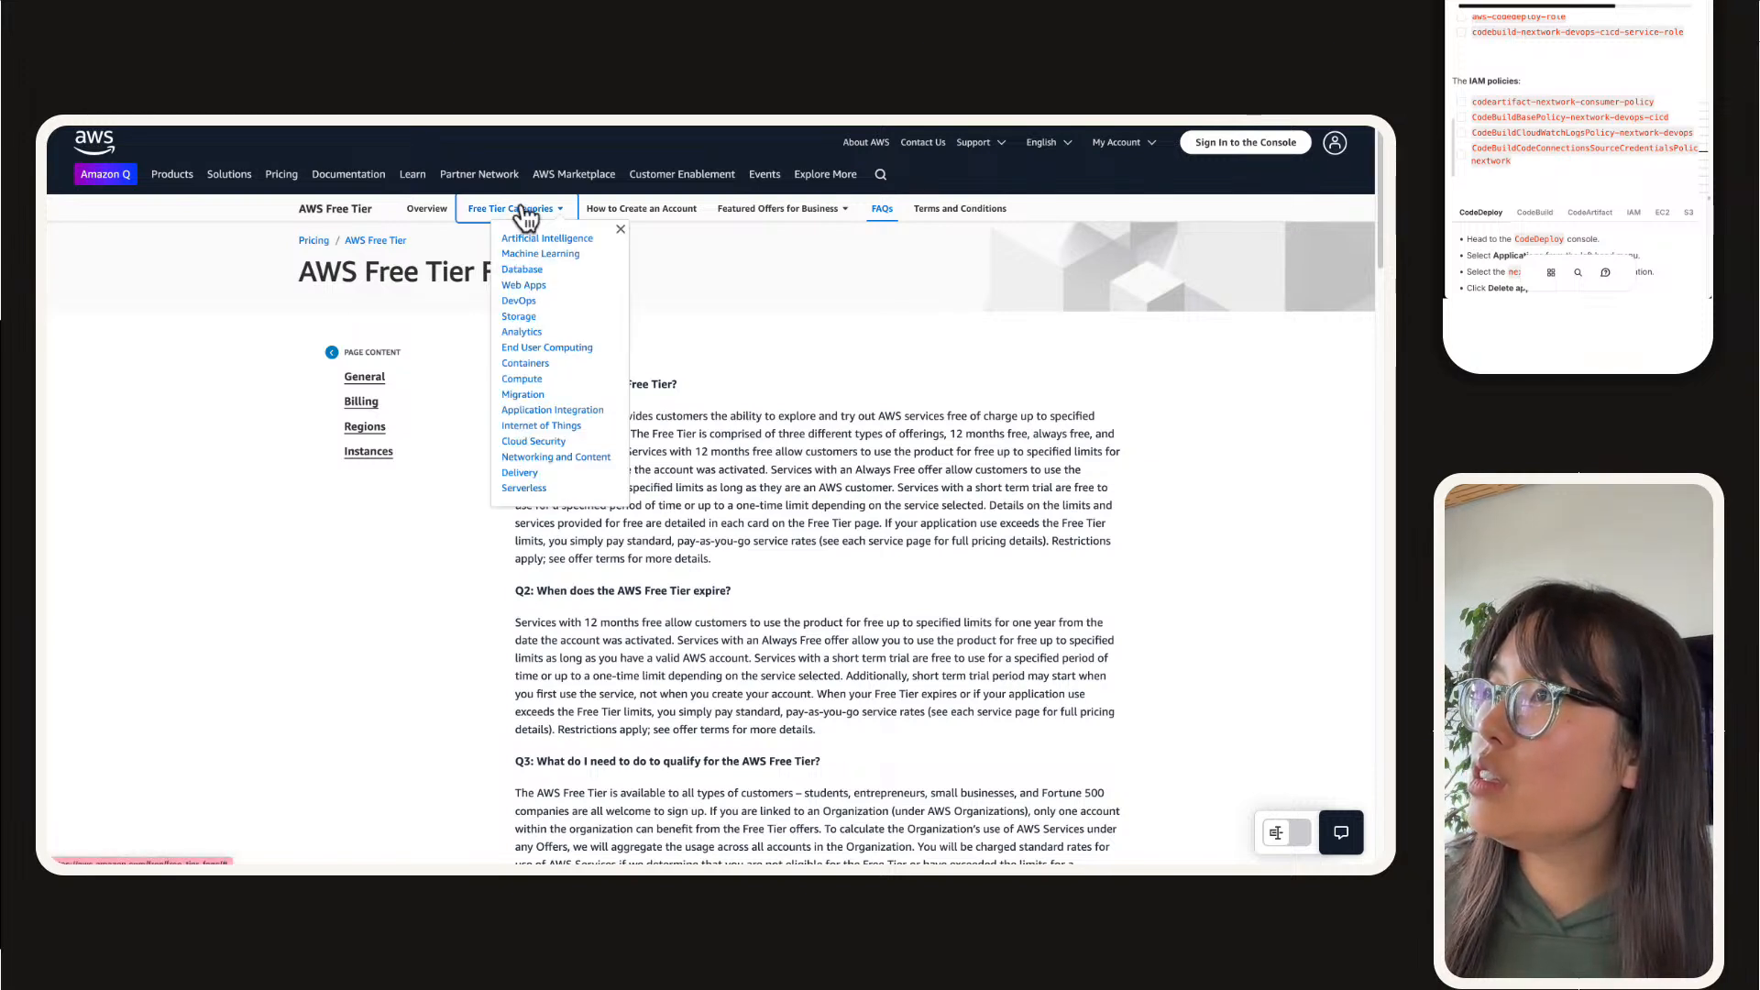
click(516, 304)
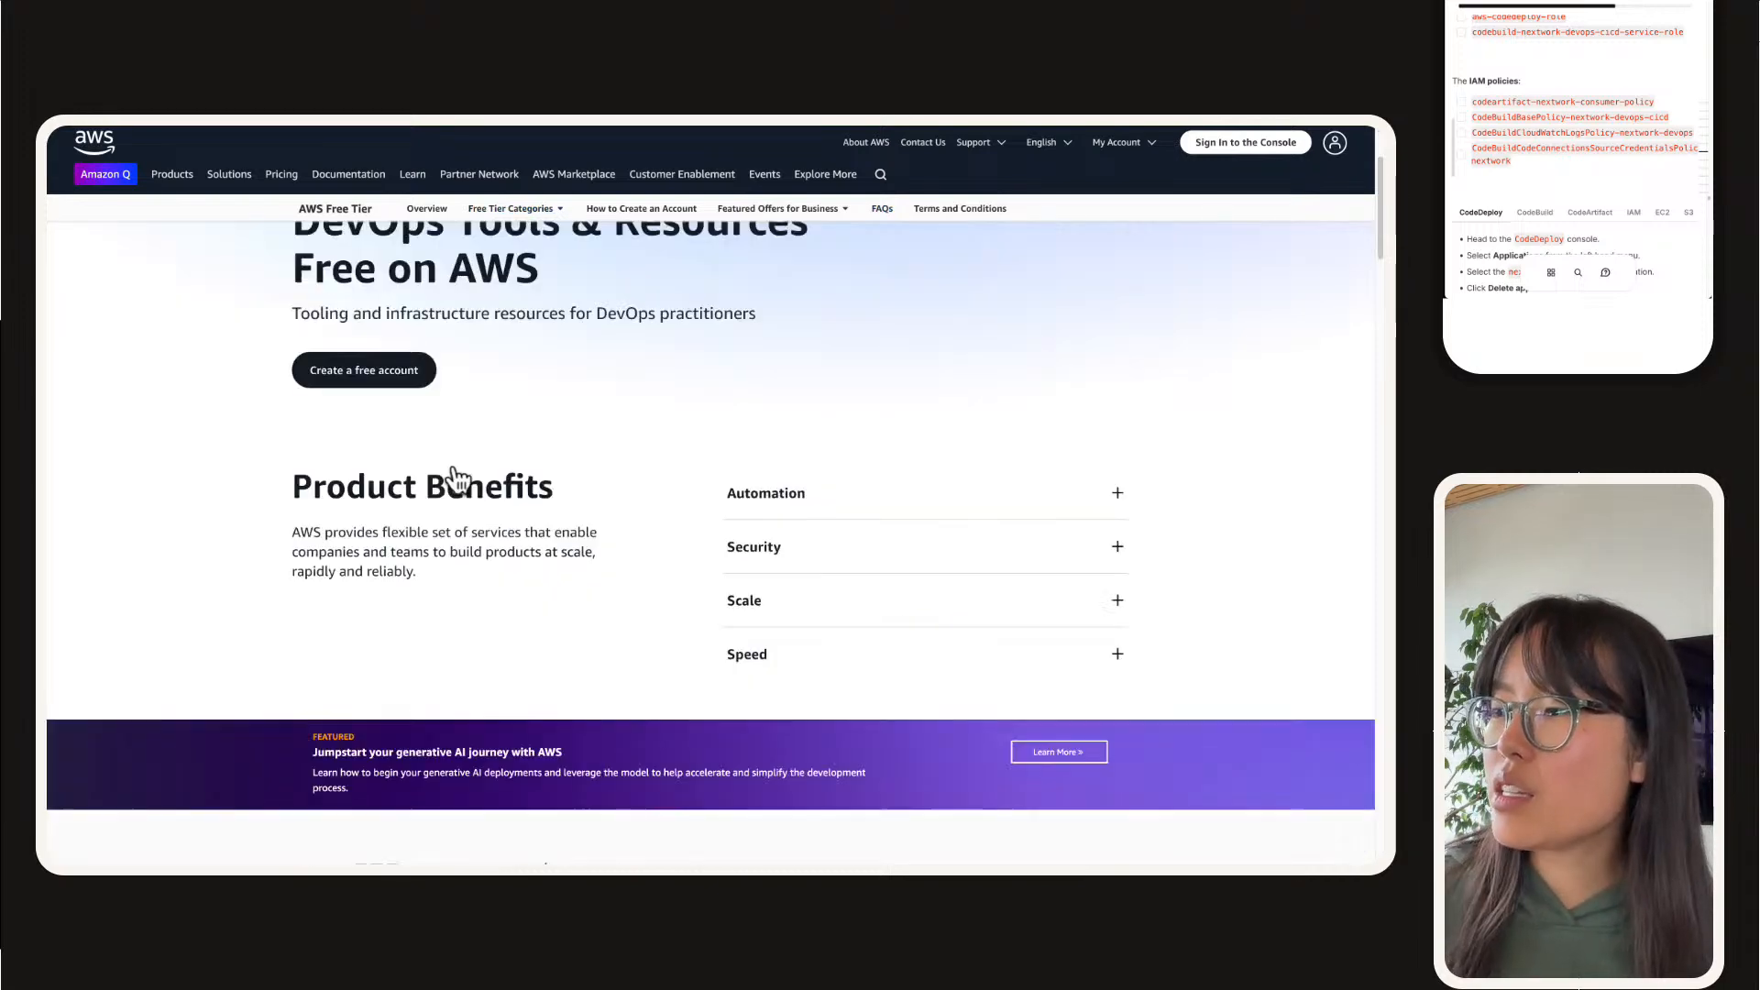
Step: Examine the free tier offers for continuous integration and delivery services, and reopen the DevOps category page
scroll(456, 477, down, 10)
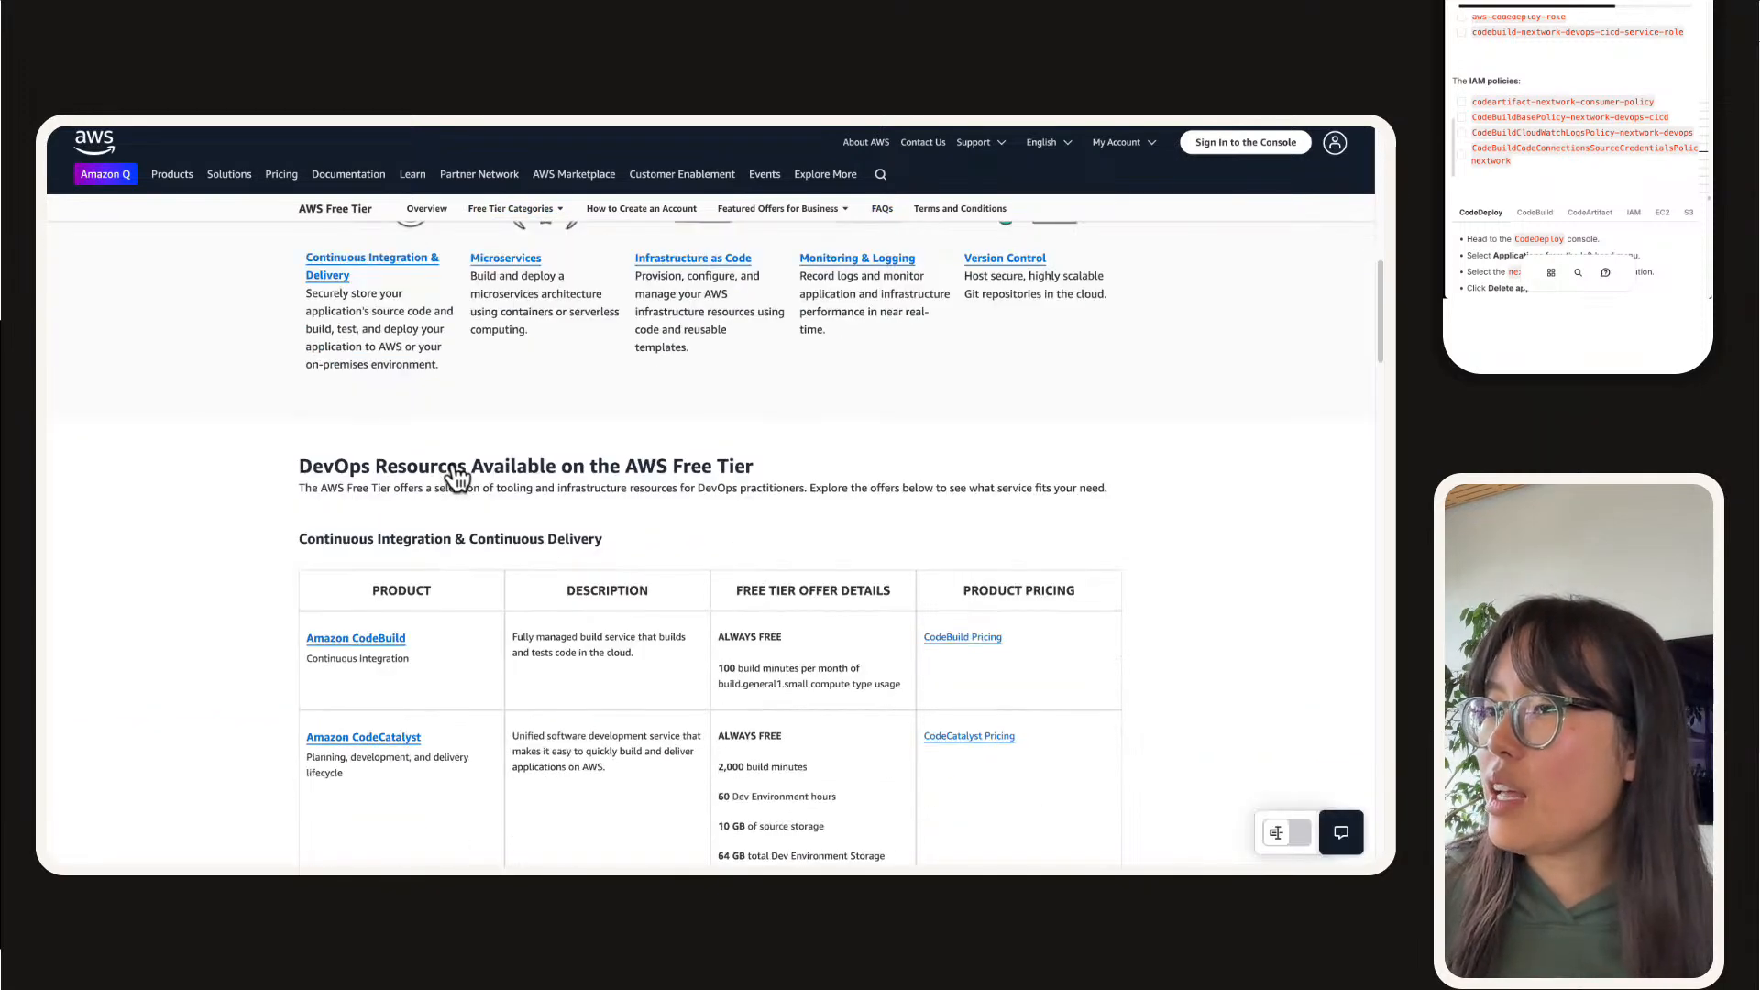
scroll(456, 477, down, 2)
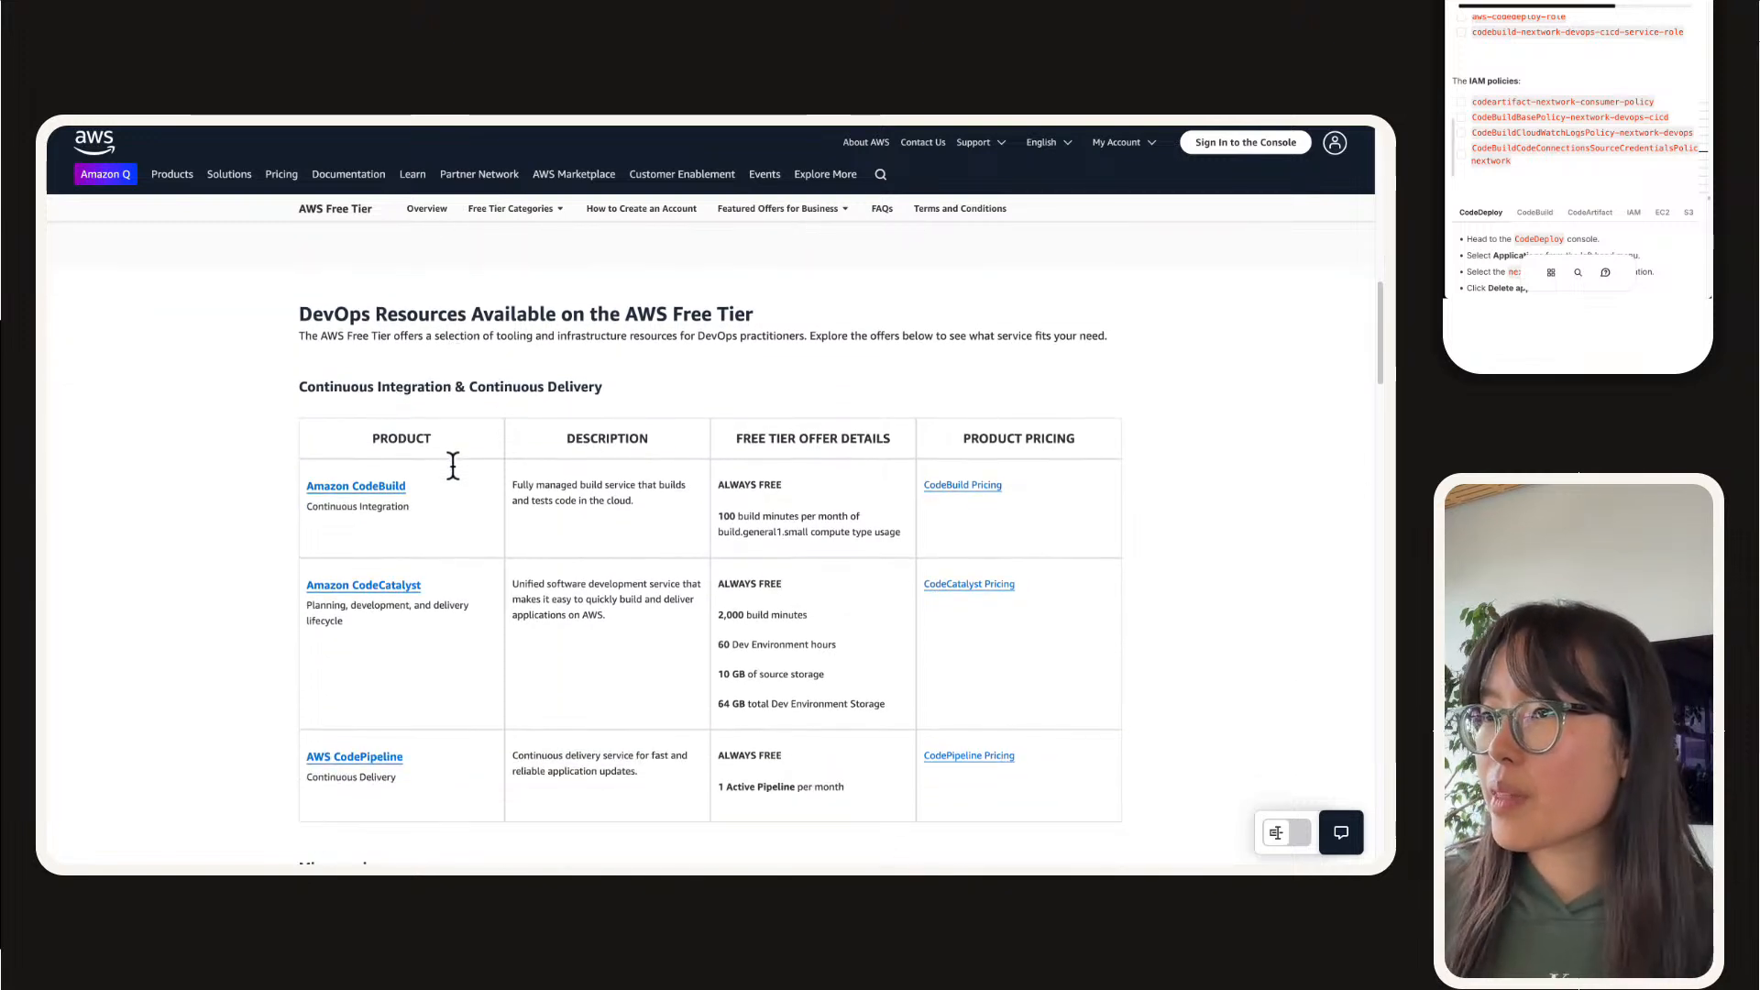
scroll(443, 139, up, 1)
scroll(443, 288, up, 10)
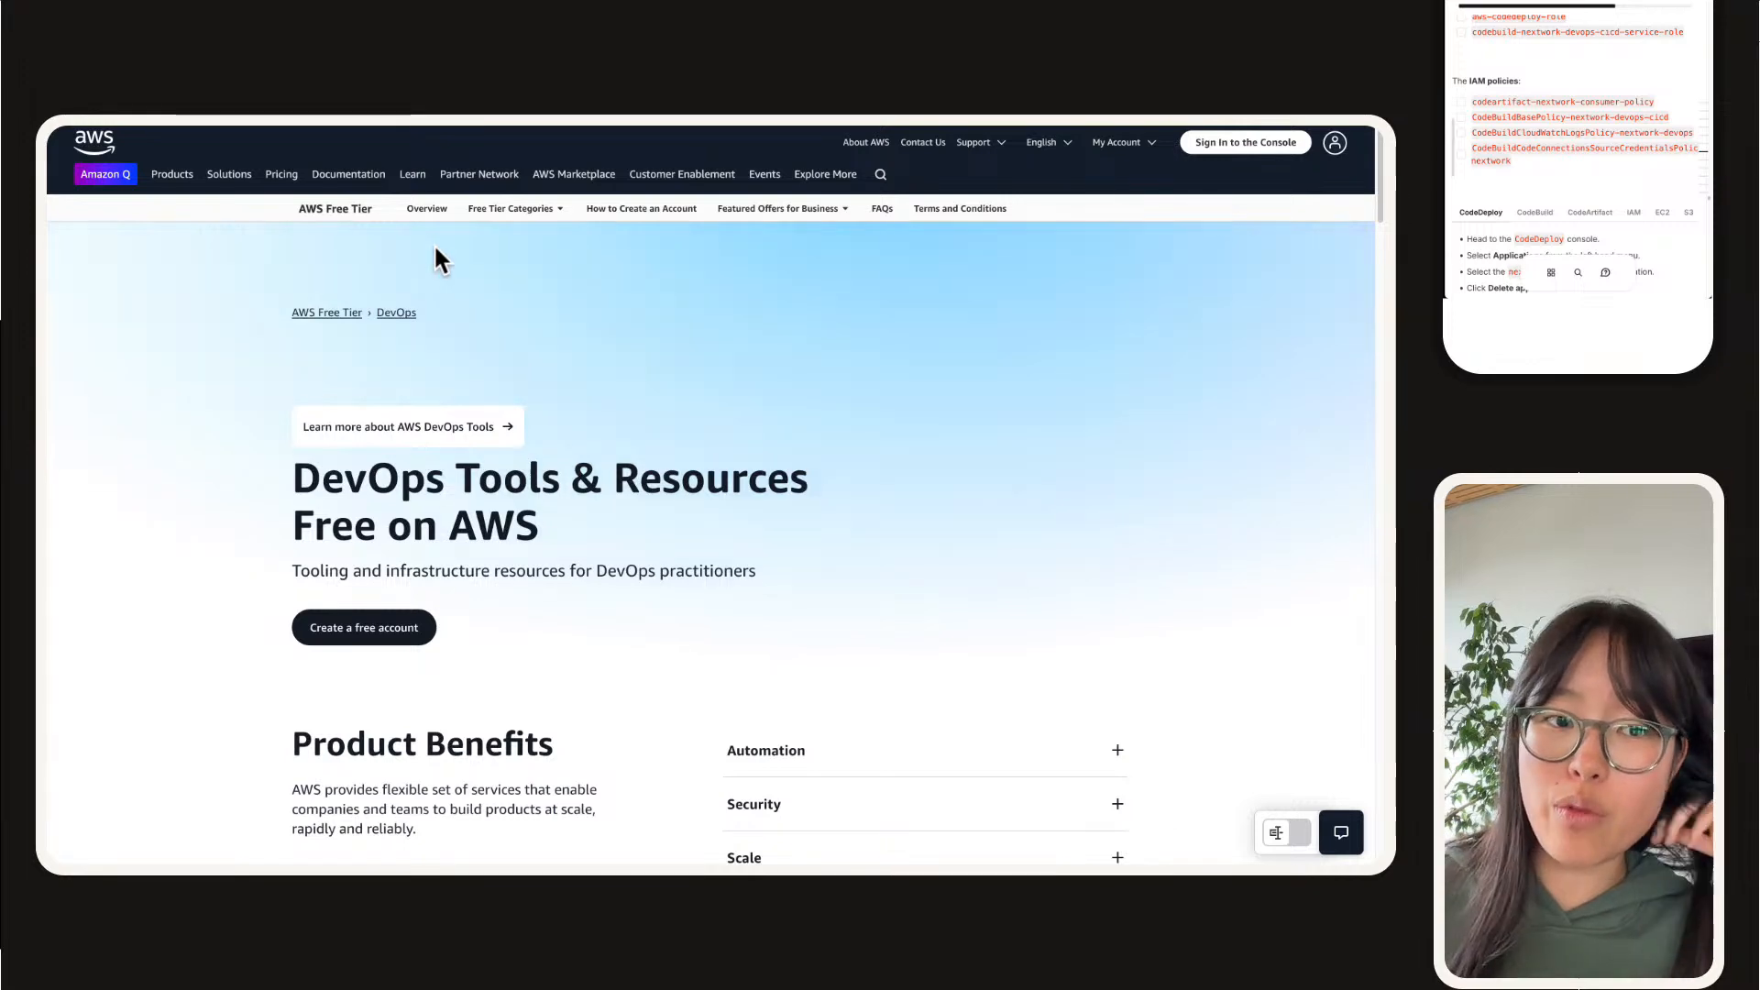
click(521, 212)
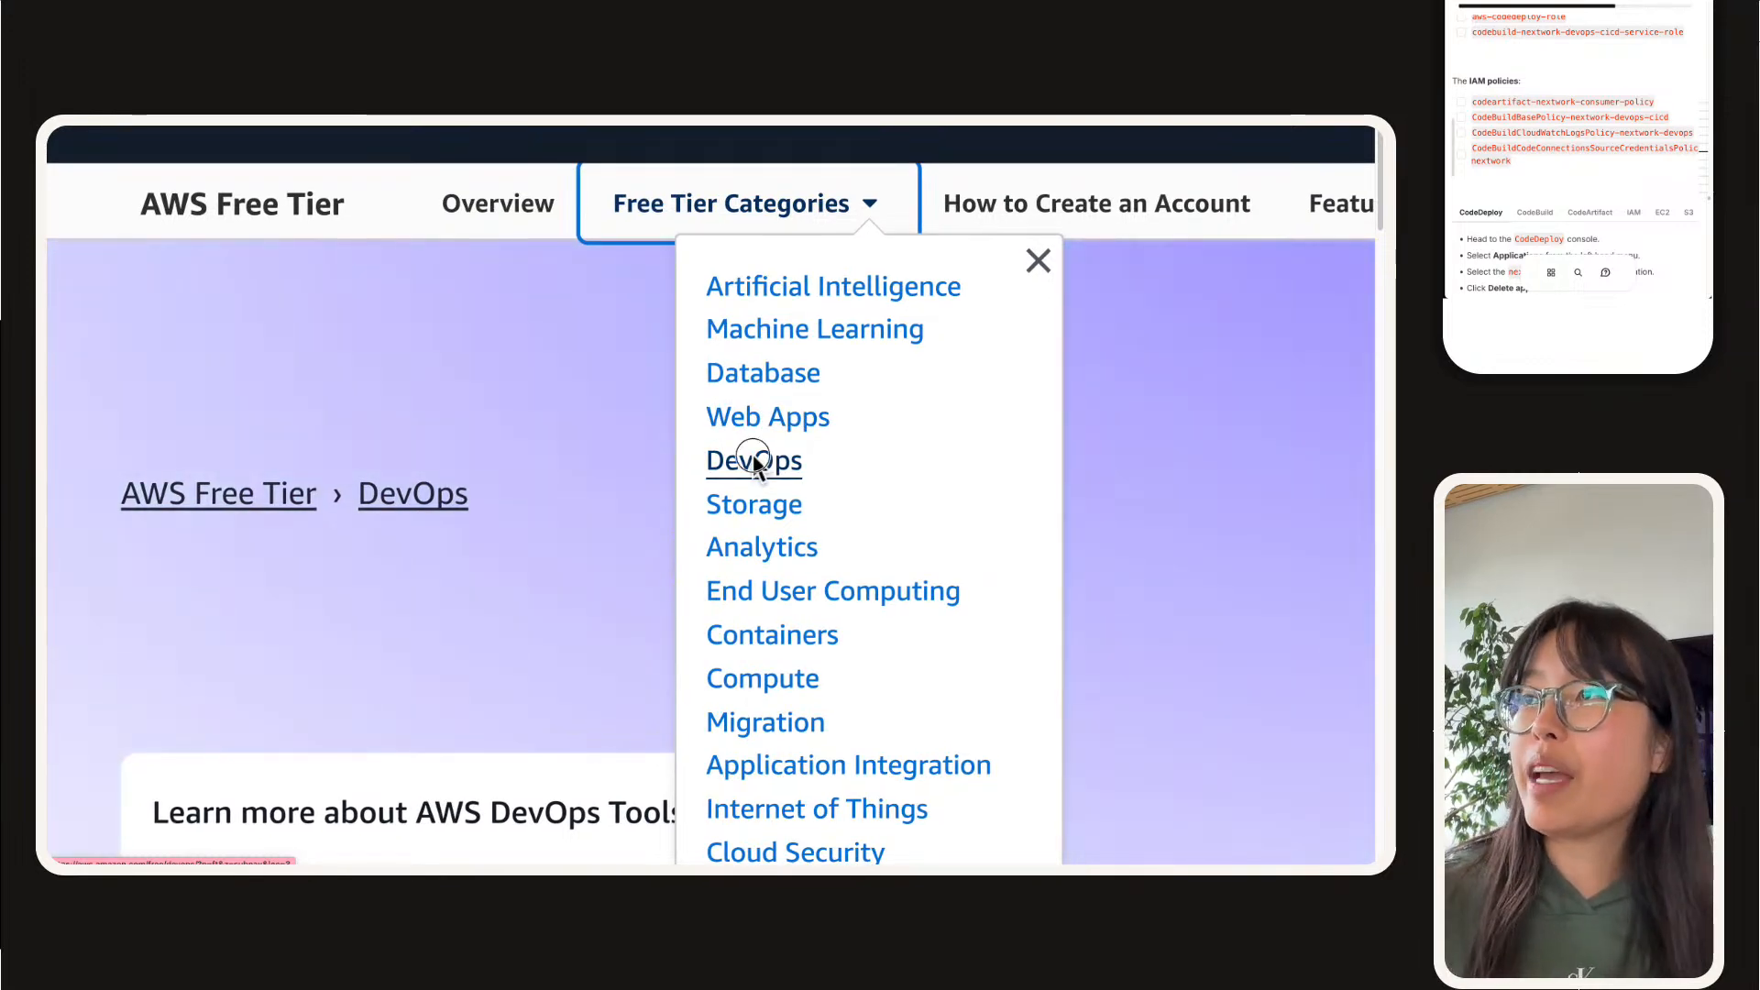
click(753, 460)
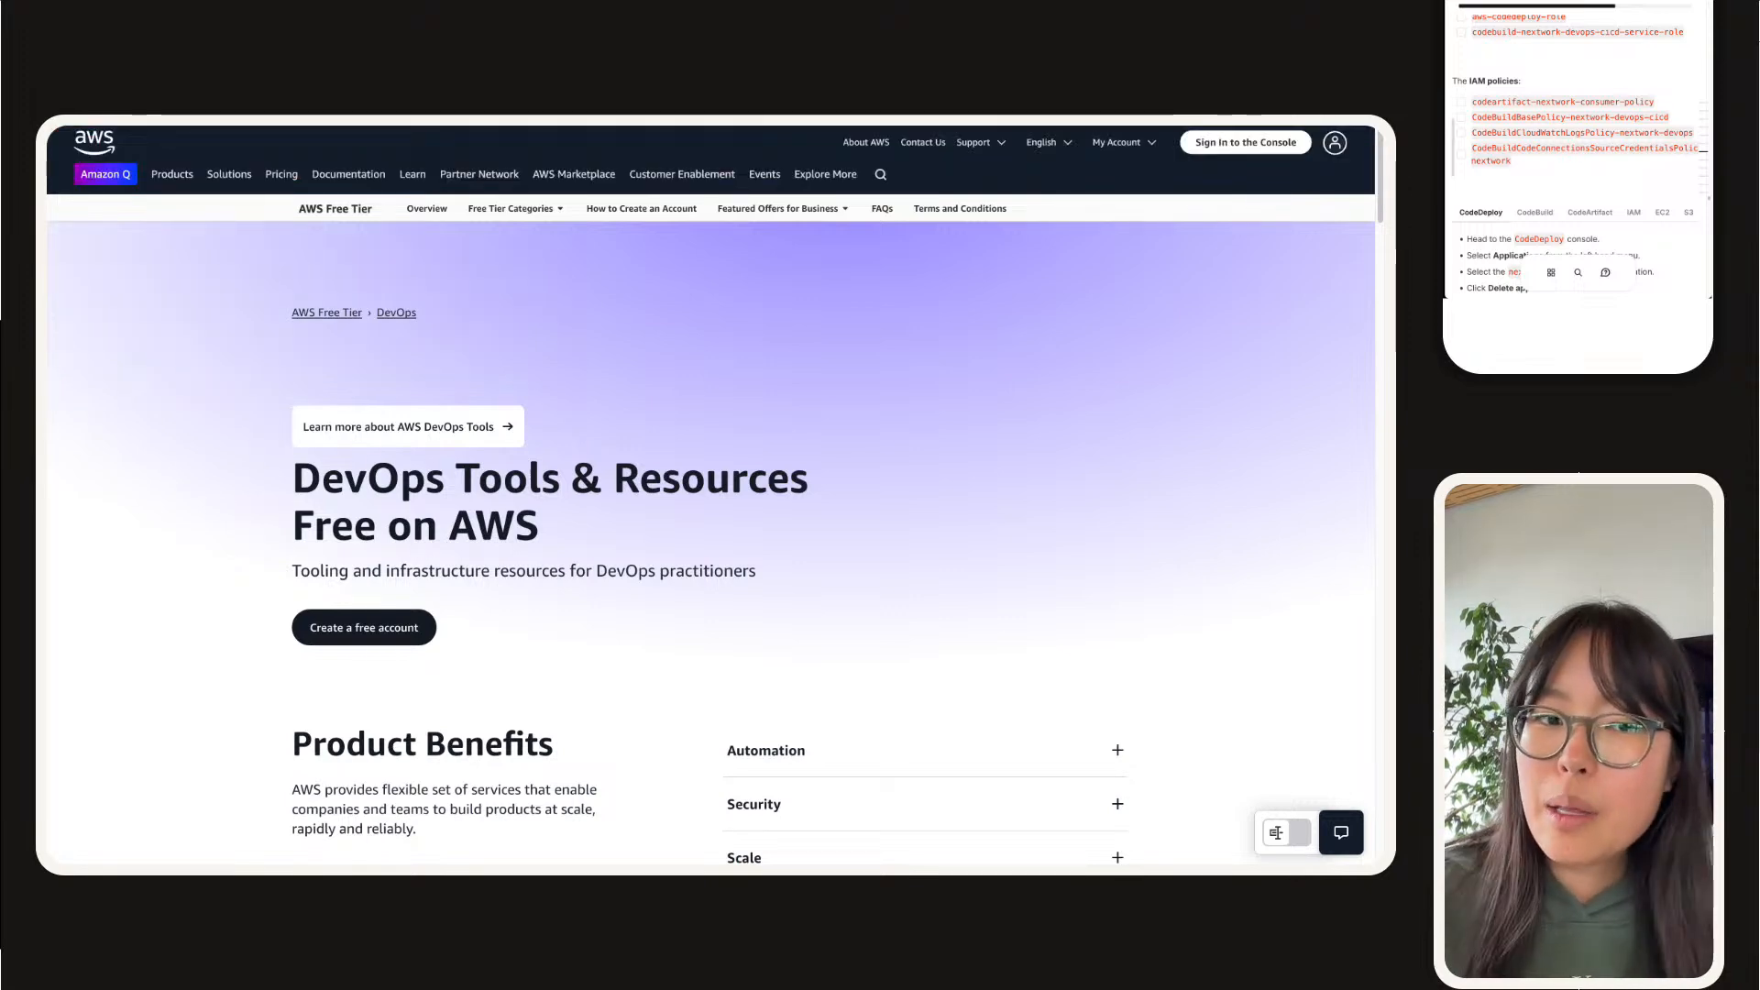
Step: Examine the Amazon CodeBuild free tier offer among the continuous integration and delivery services, highlighting its build minutes allowance
scroll(711, 541, down, 10)
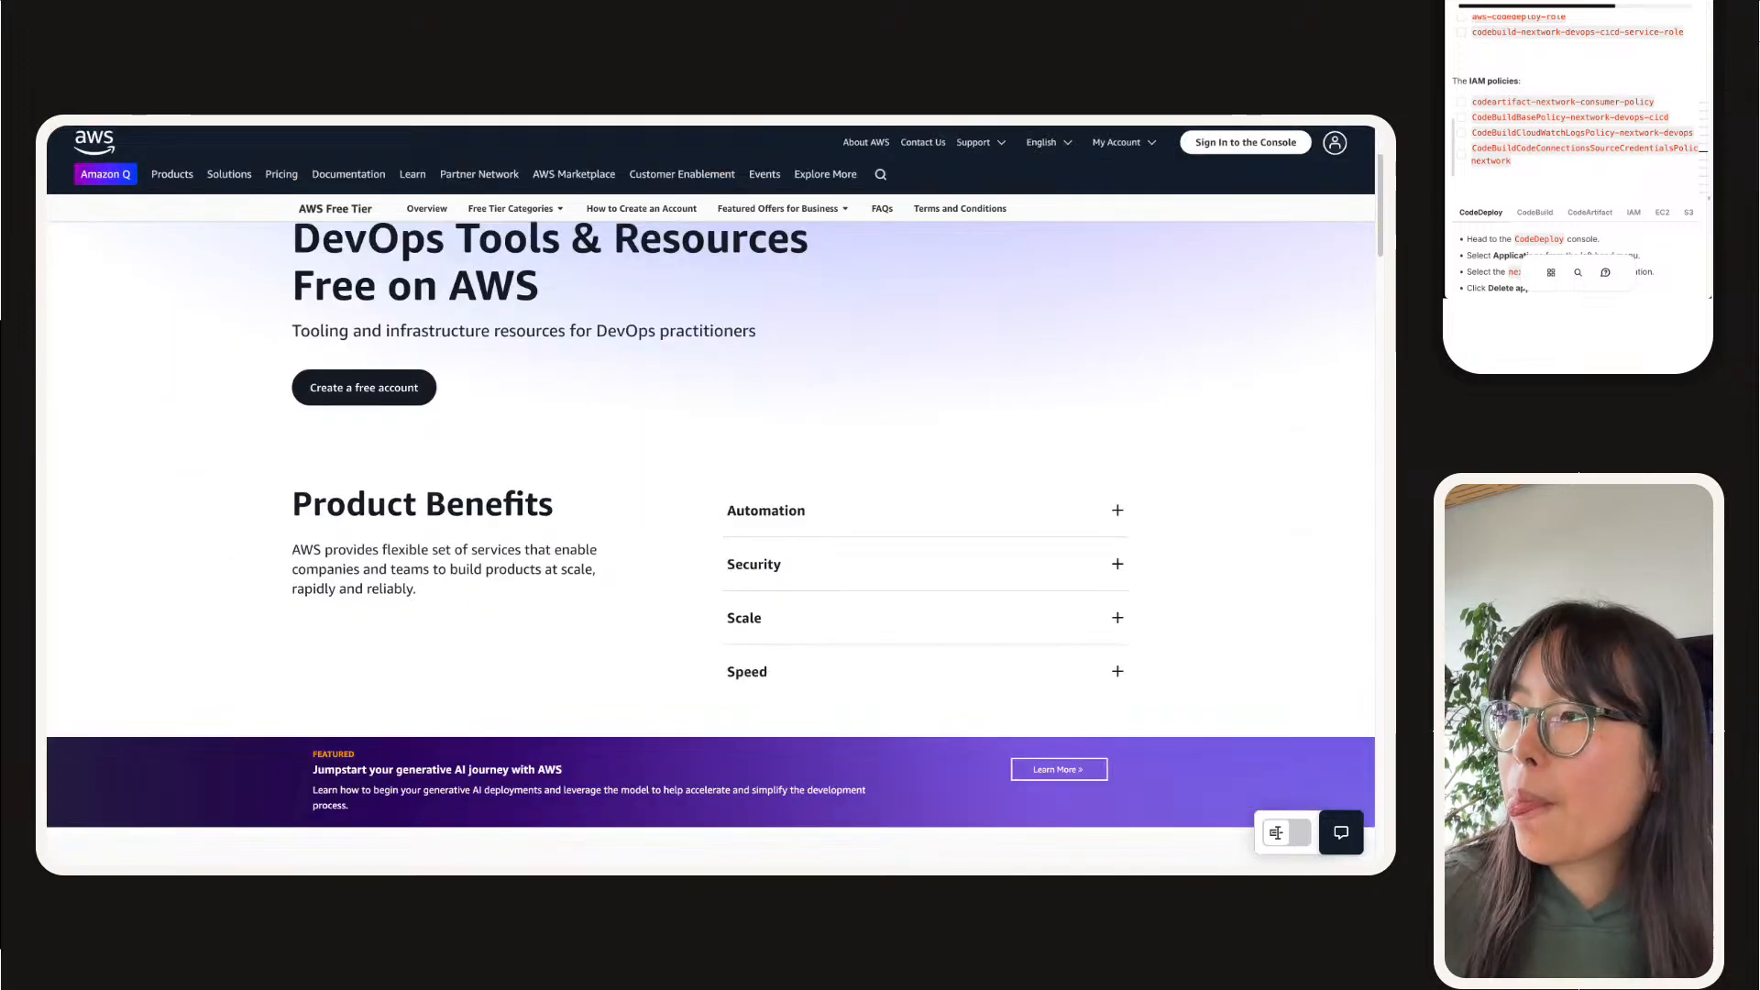
scroll(710, 541, down, 6)
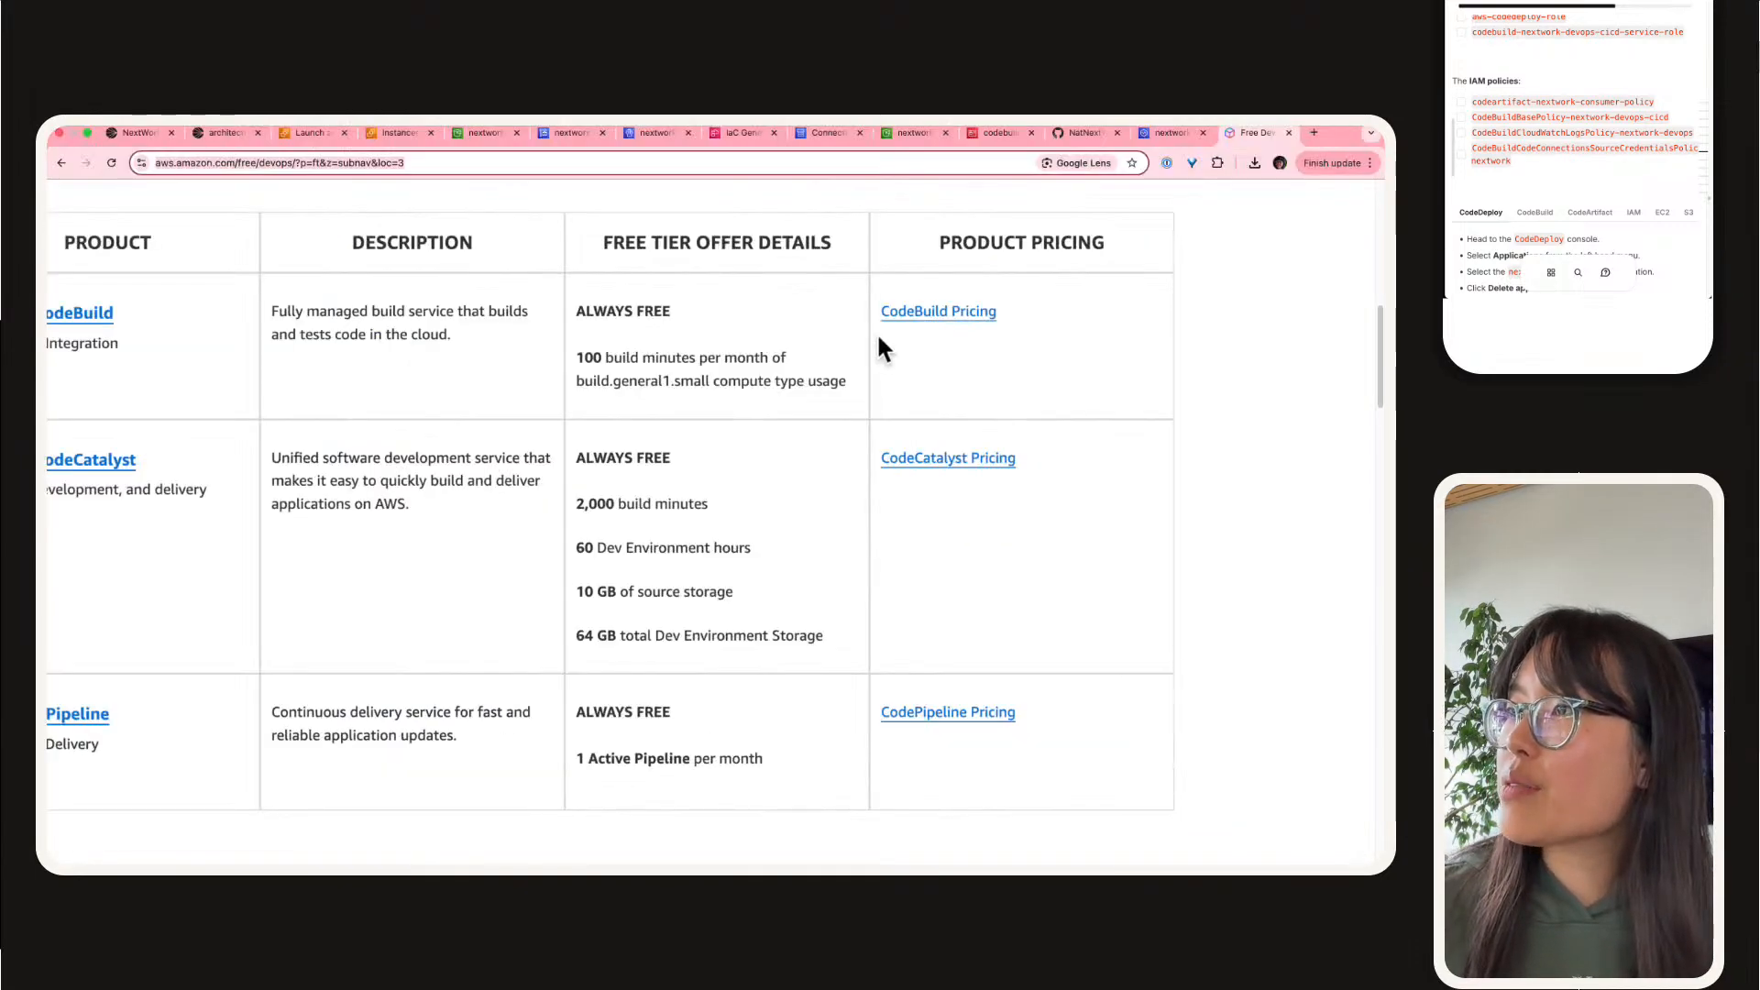
scroll(876, 332, up, 1)
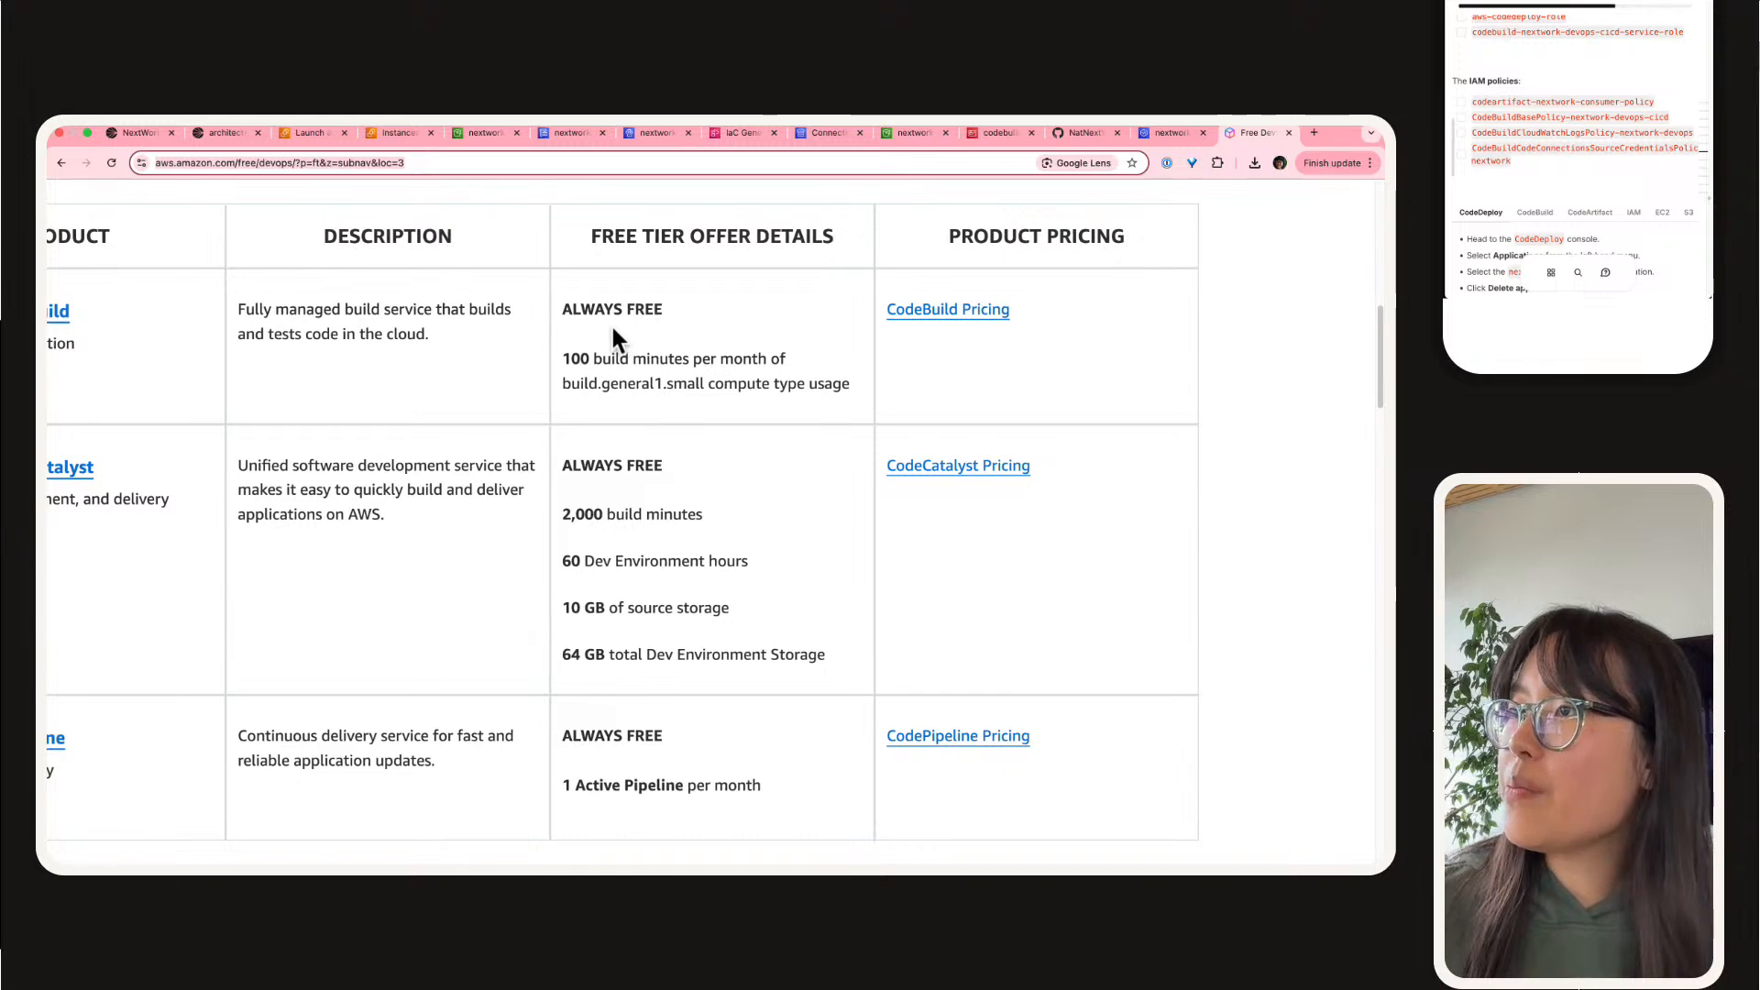
scroll(611, 323, left, 2)
scroll(629, 343, up, 1)
triple_click(893, 454)
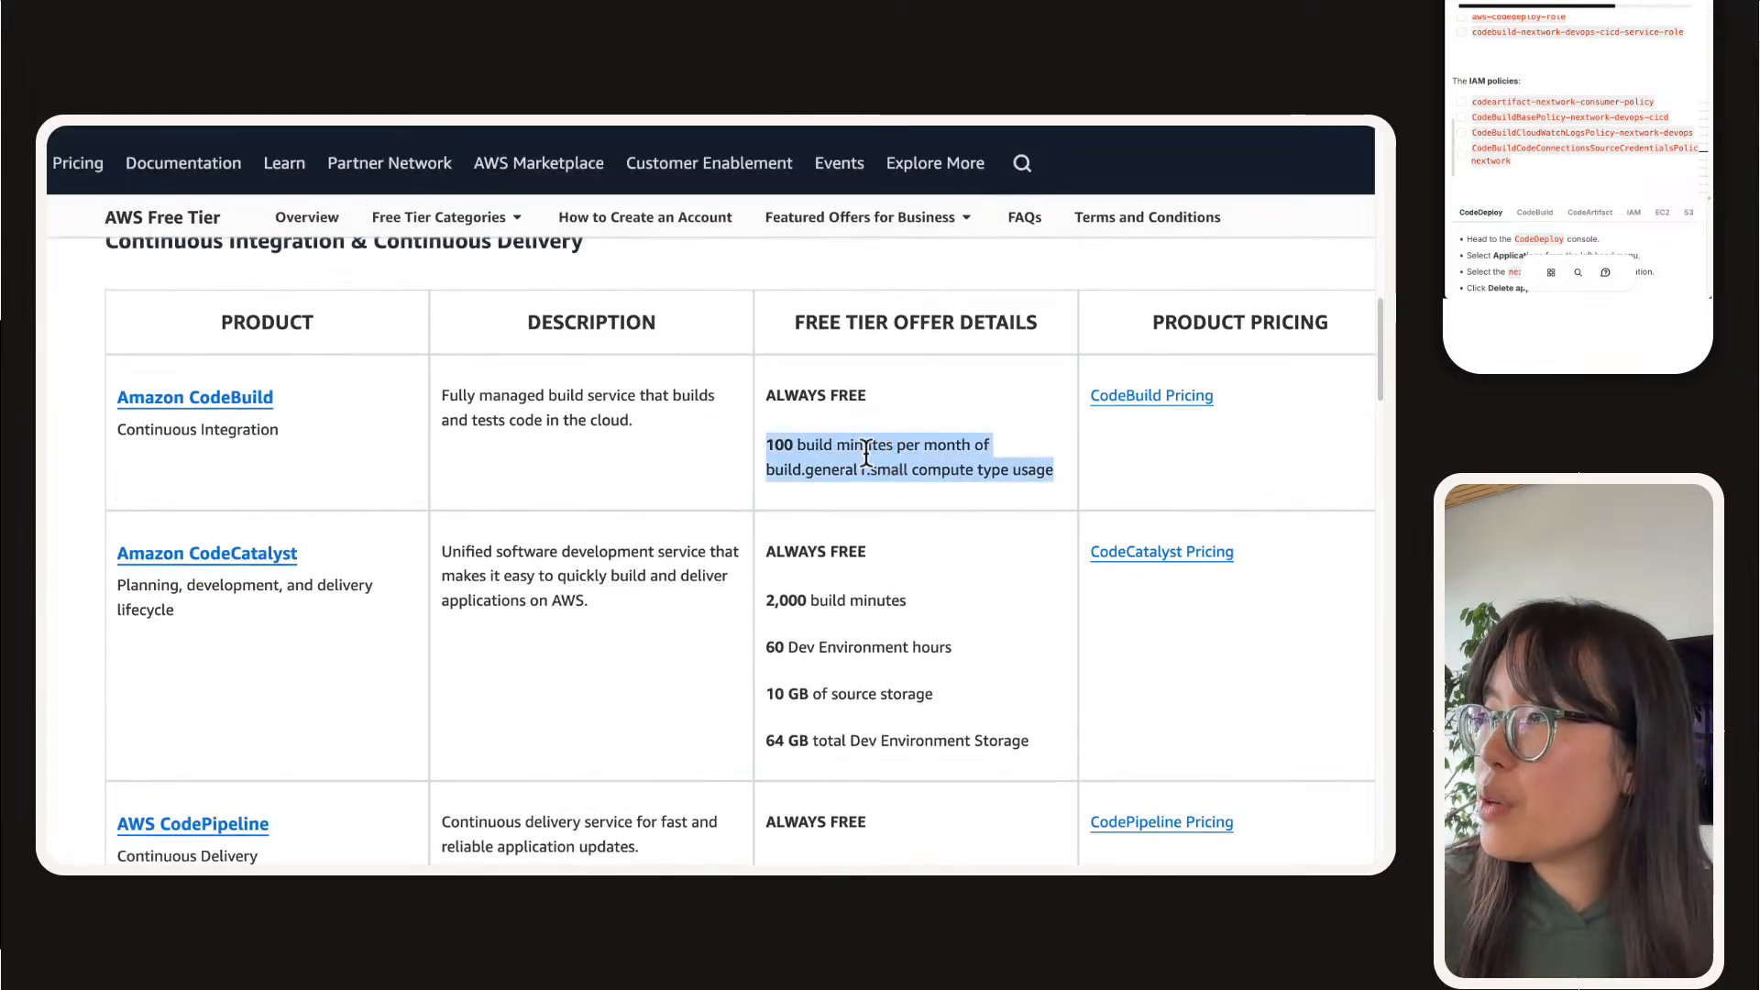
click(770, 458)
scroll(547, 478, down, 1)
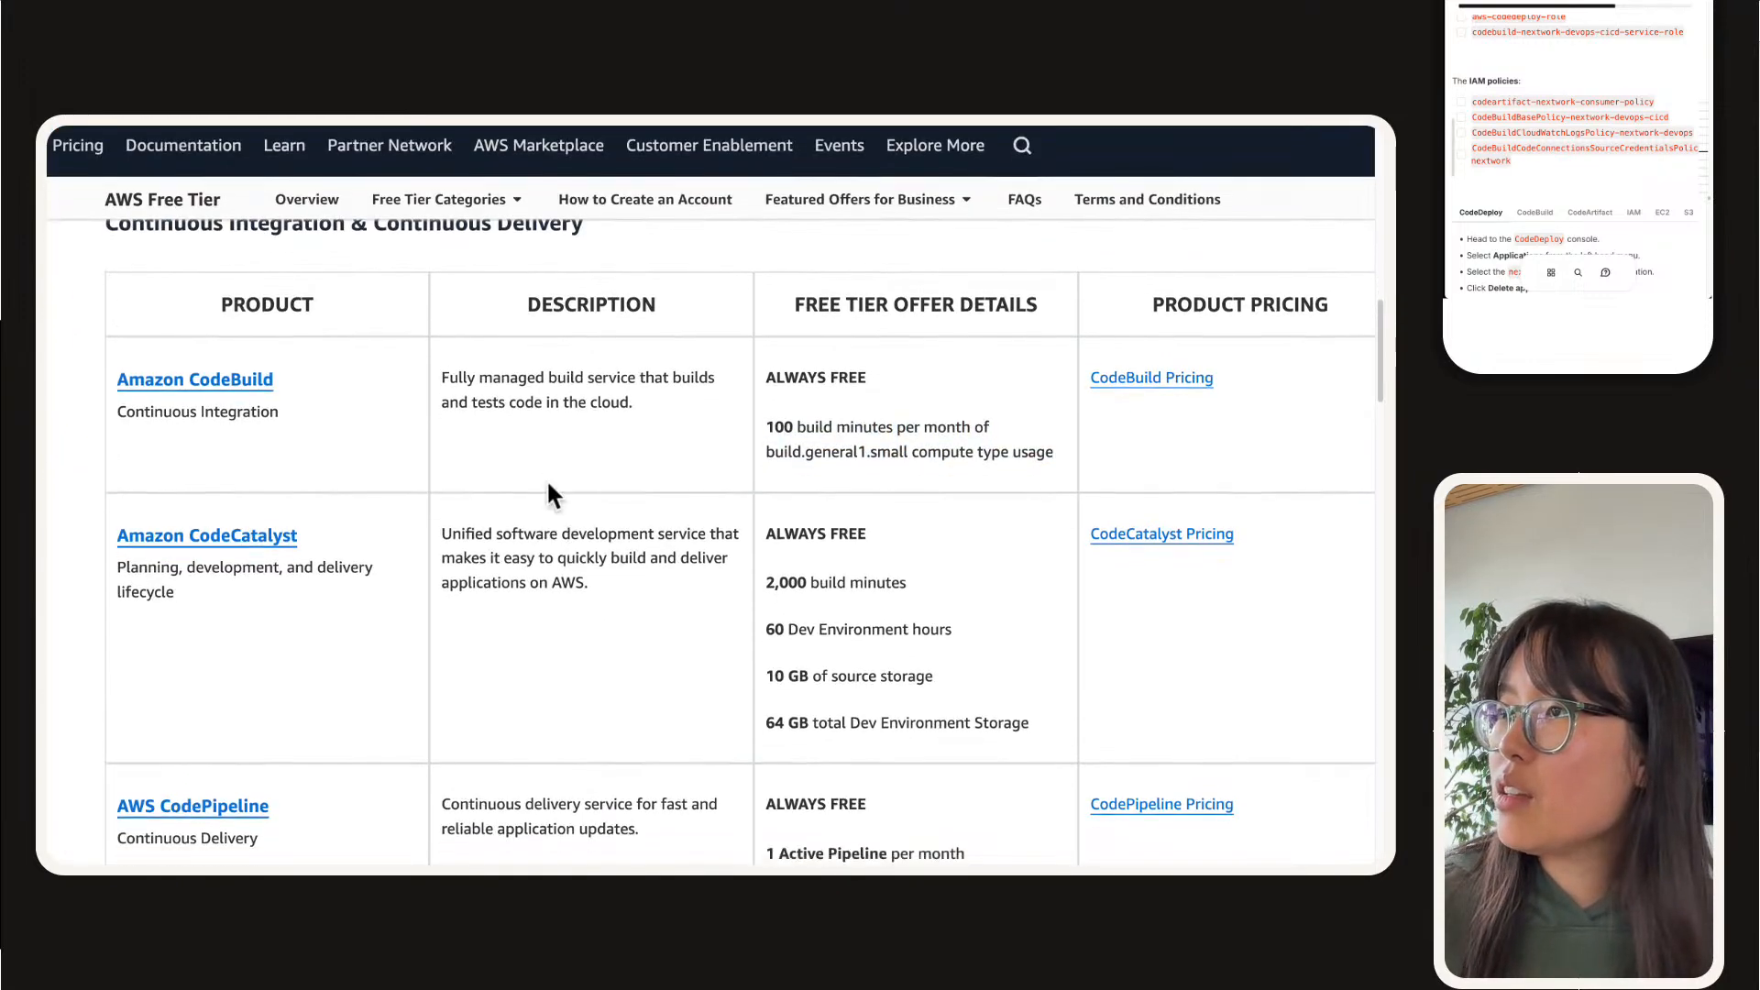
Step: Look through the DevOps free tier offers for microservices, infrastructure as code, and monitoring and logging
scroll(547, 478, down, 4)
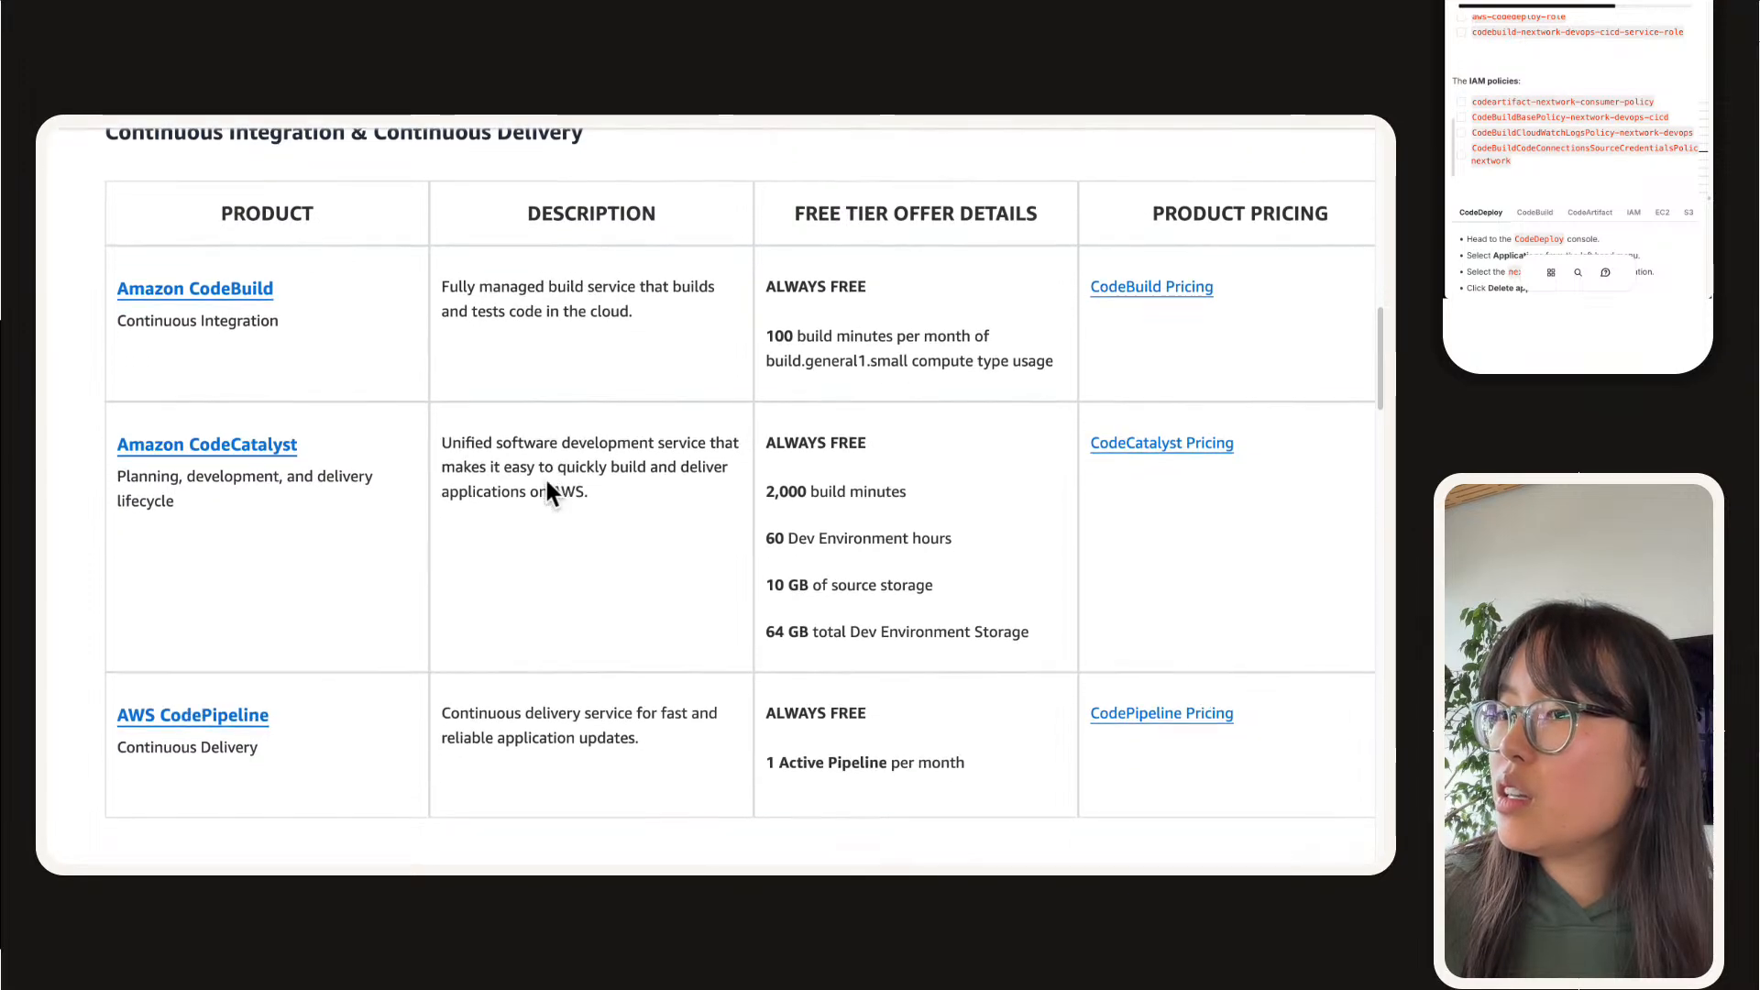
scroll(546, 480, down, 7)
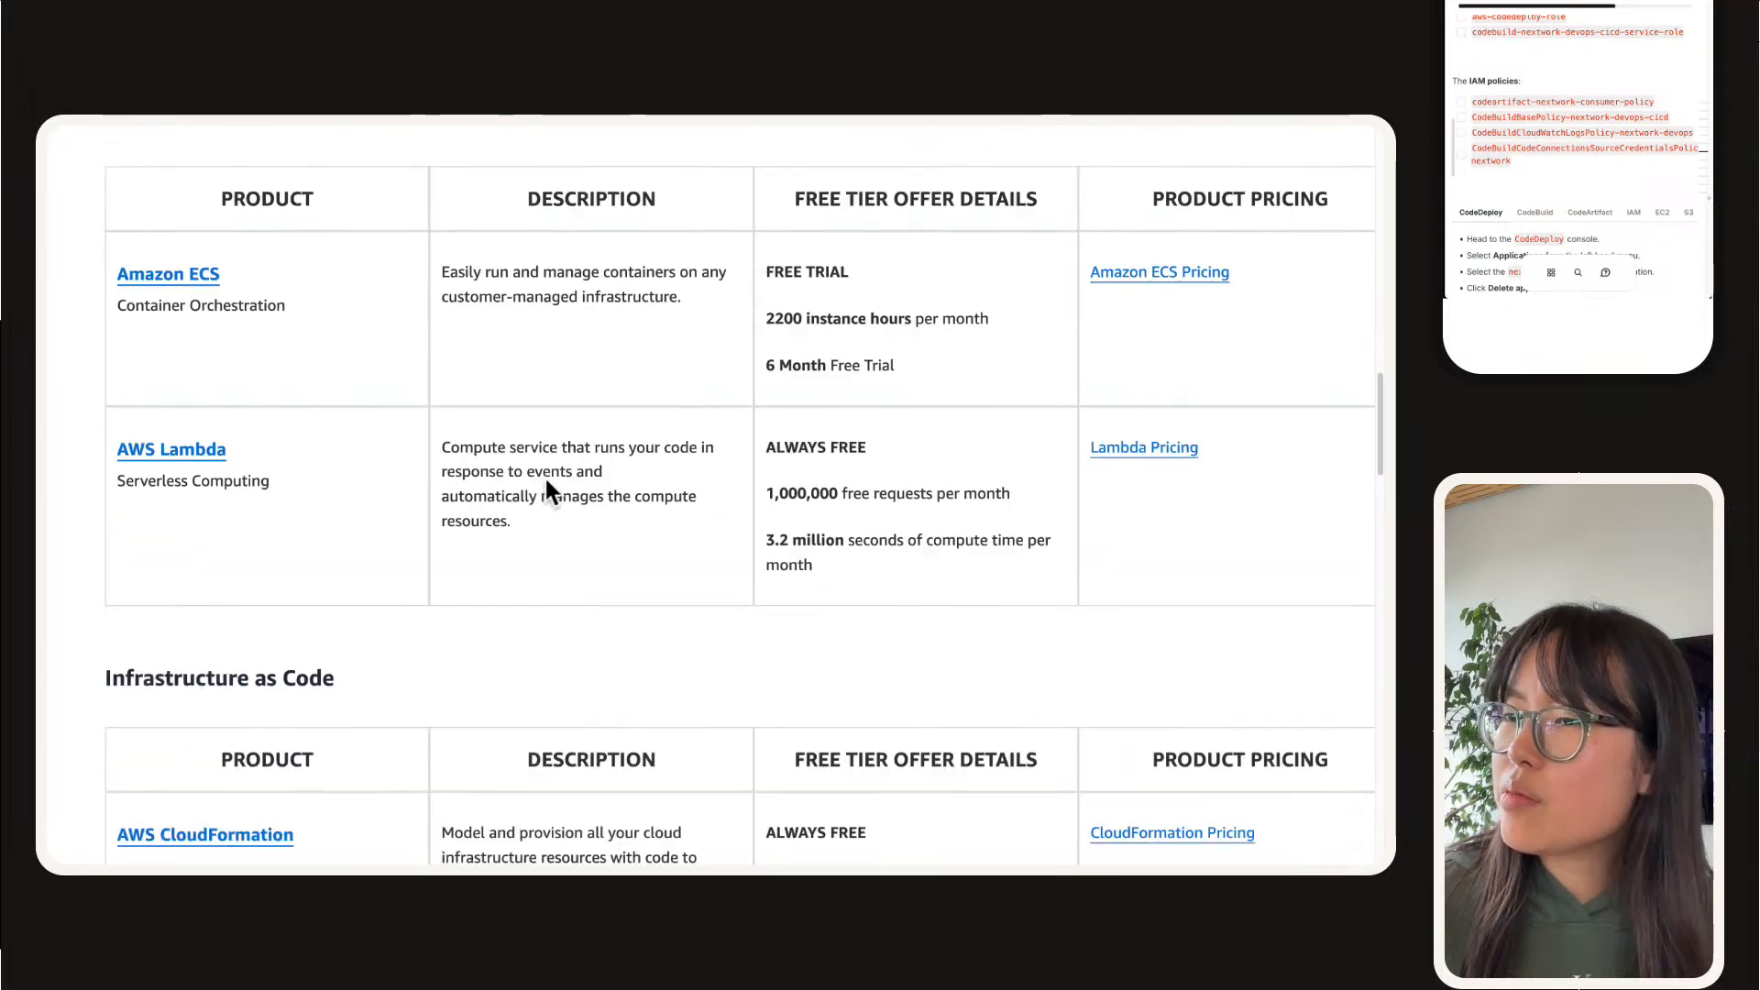
scroll(927, 641, down, 5)
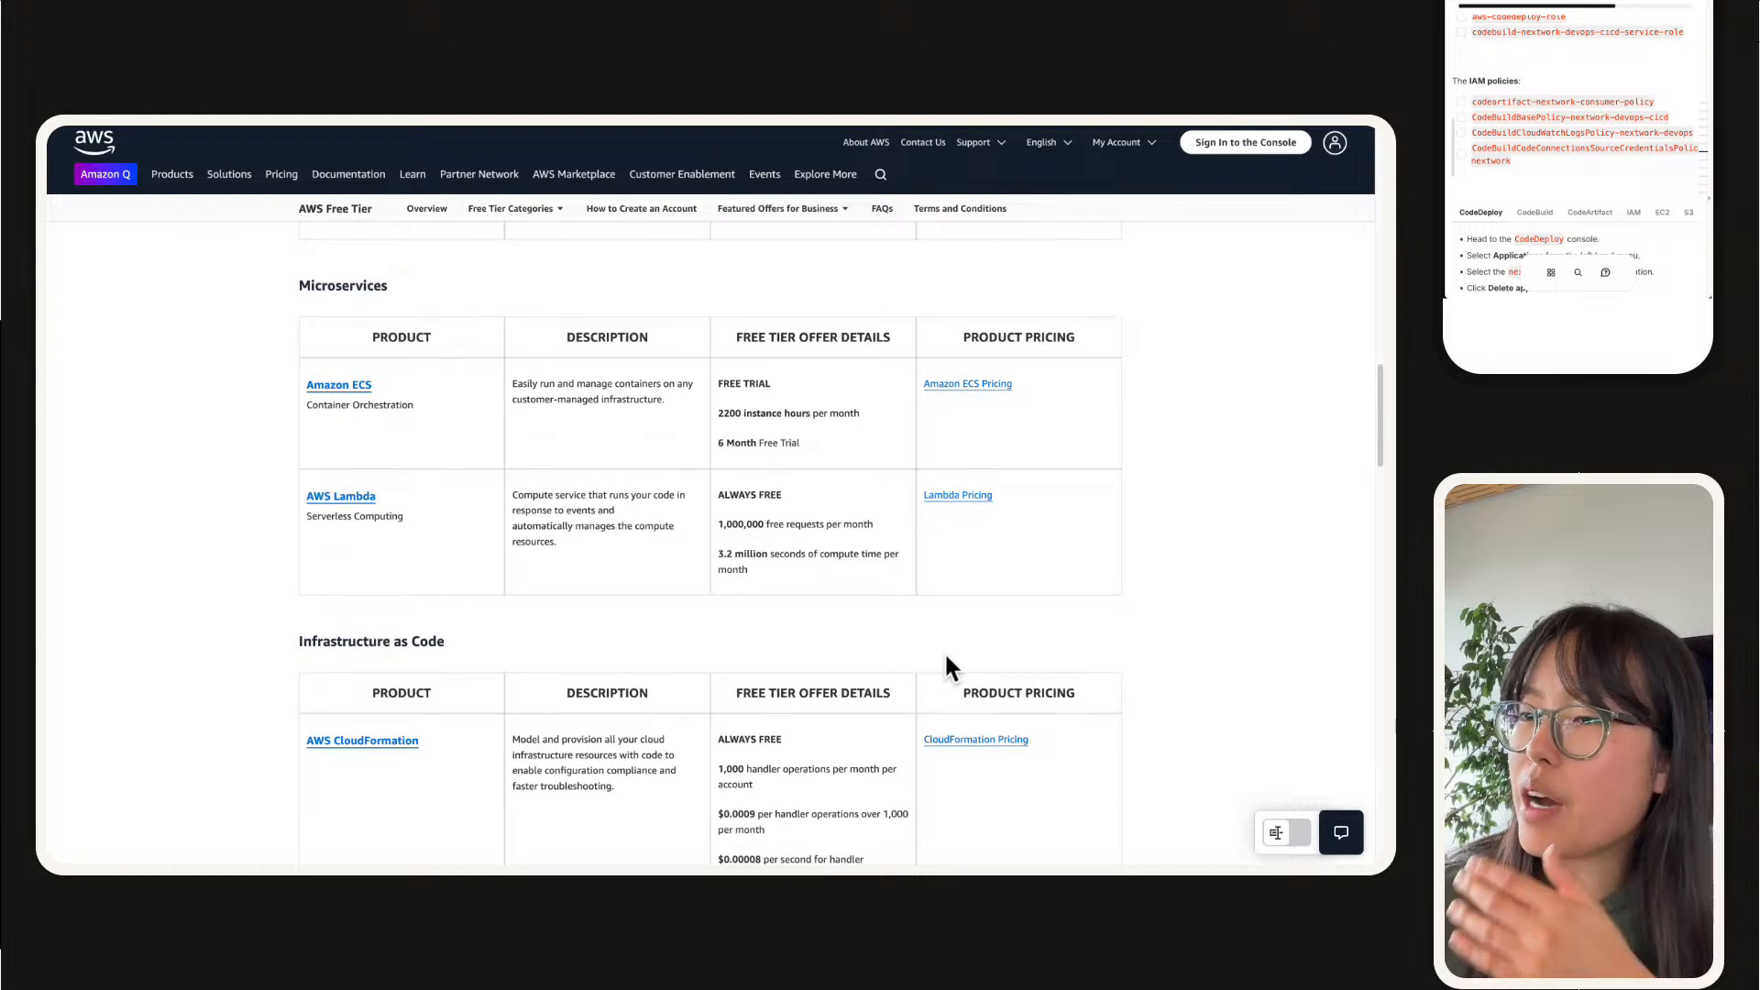
scroll(944, 651, down, 5)
scroll(944, 655, down, 3)
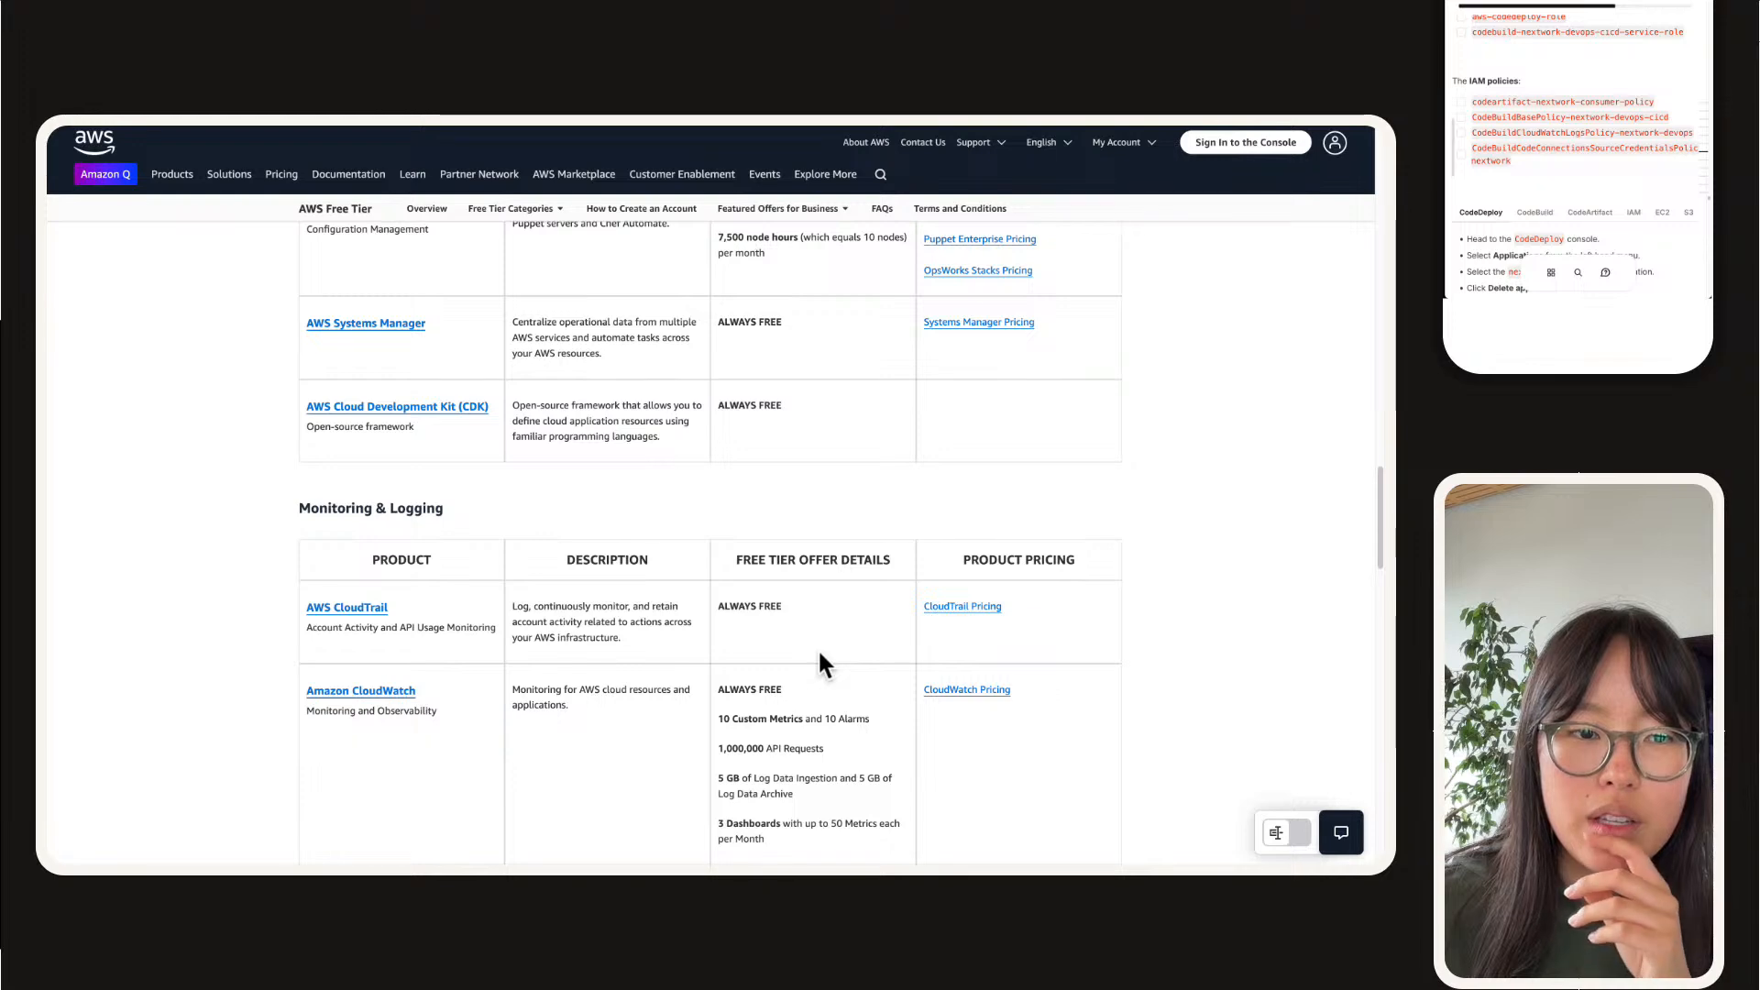
scroll(820, 654, up, 2)
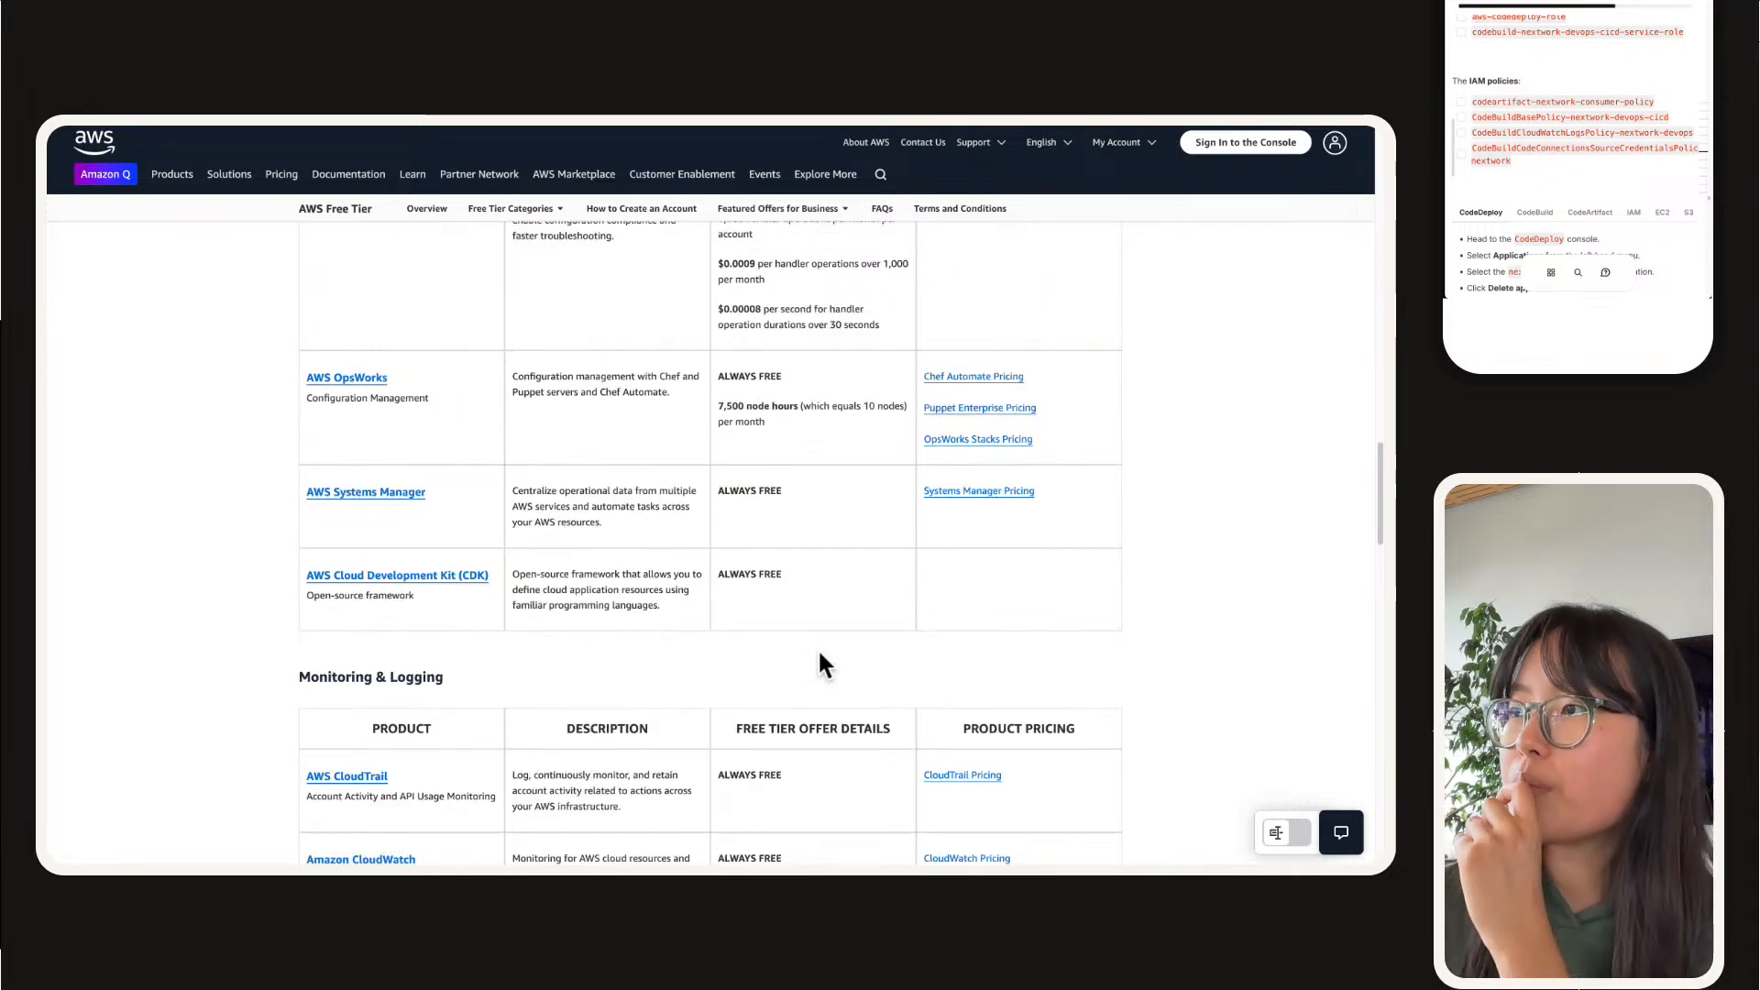
scroll(820, 654, down, 3)
scroll(819, 653, down, 5)
scroll(819, 653, up, 6)
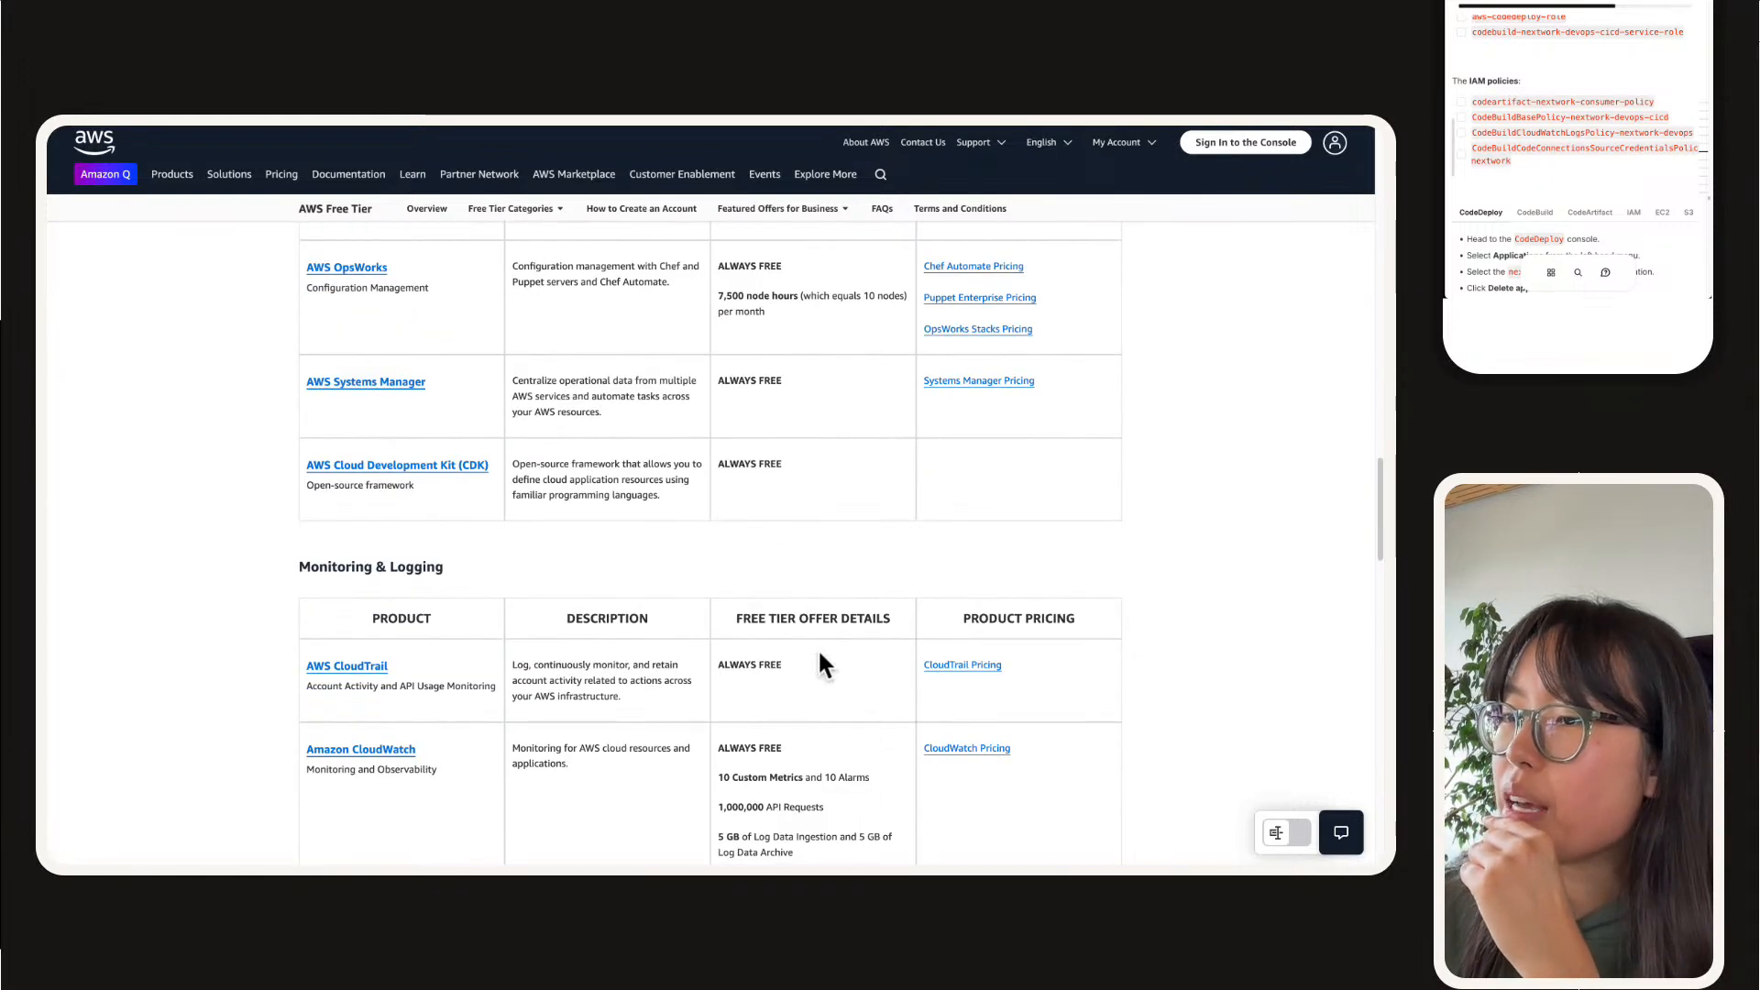
scroll(819, 654, down, 5)
scroll(843, 659, down, 5)
scroll(843, 658, up, 15)
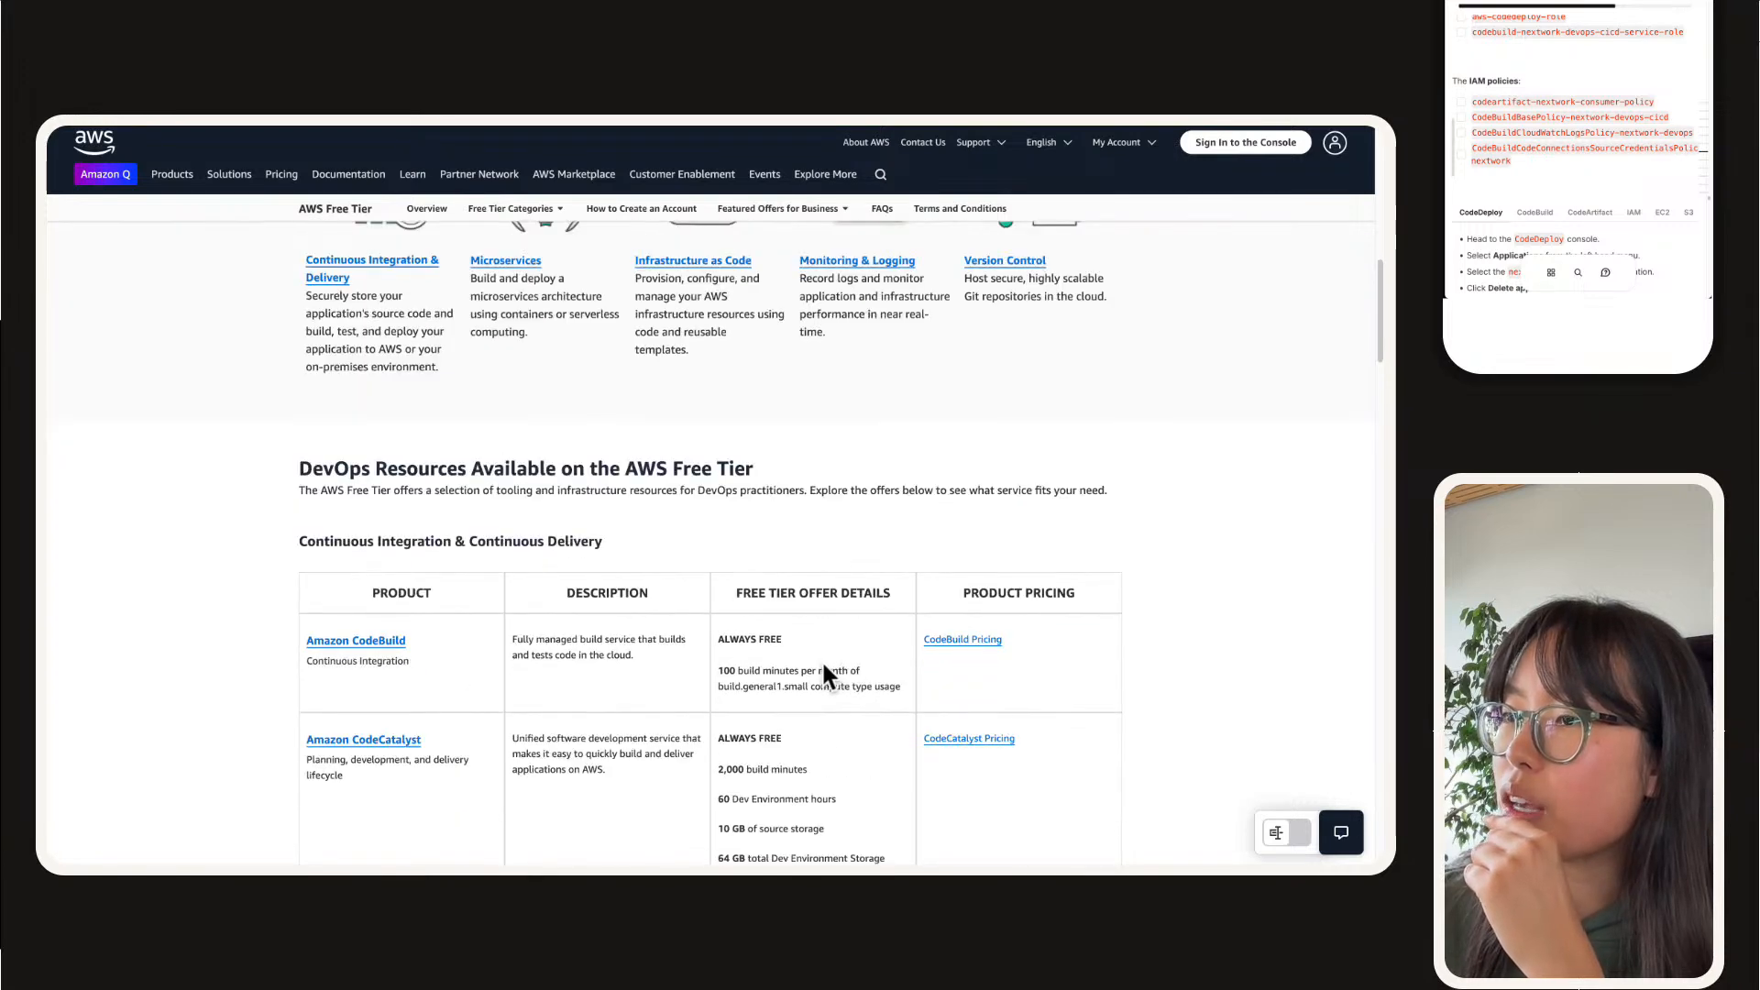
Step: Highlight the CodeBuild free tier build minutes again and open the CodeBuild Pricing page
scroll(821, 658, down, 3)
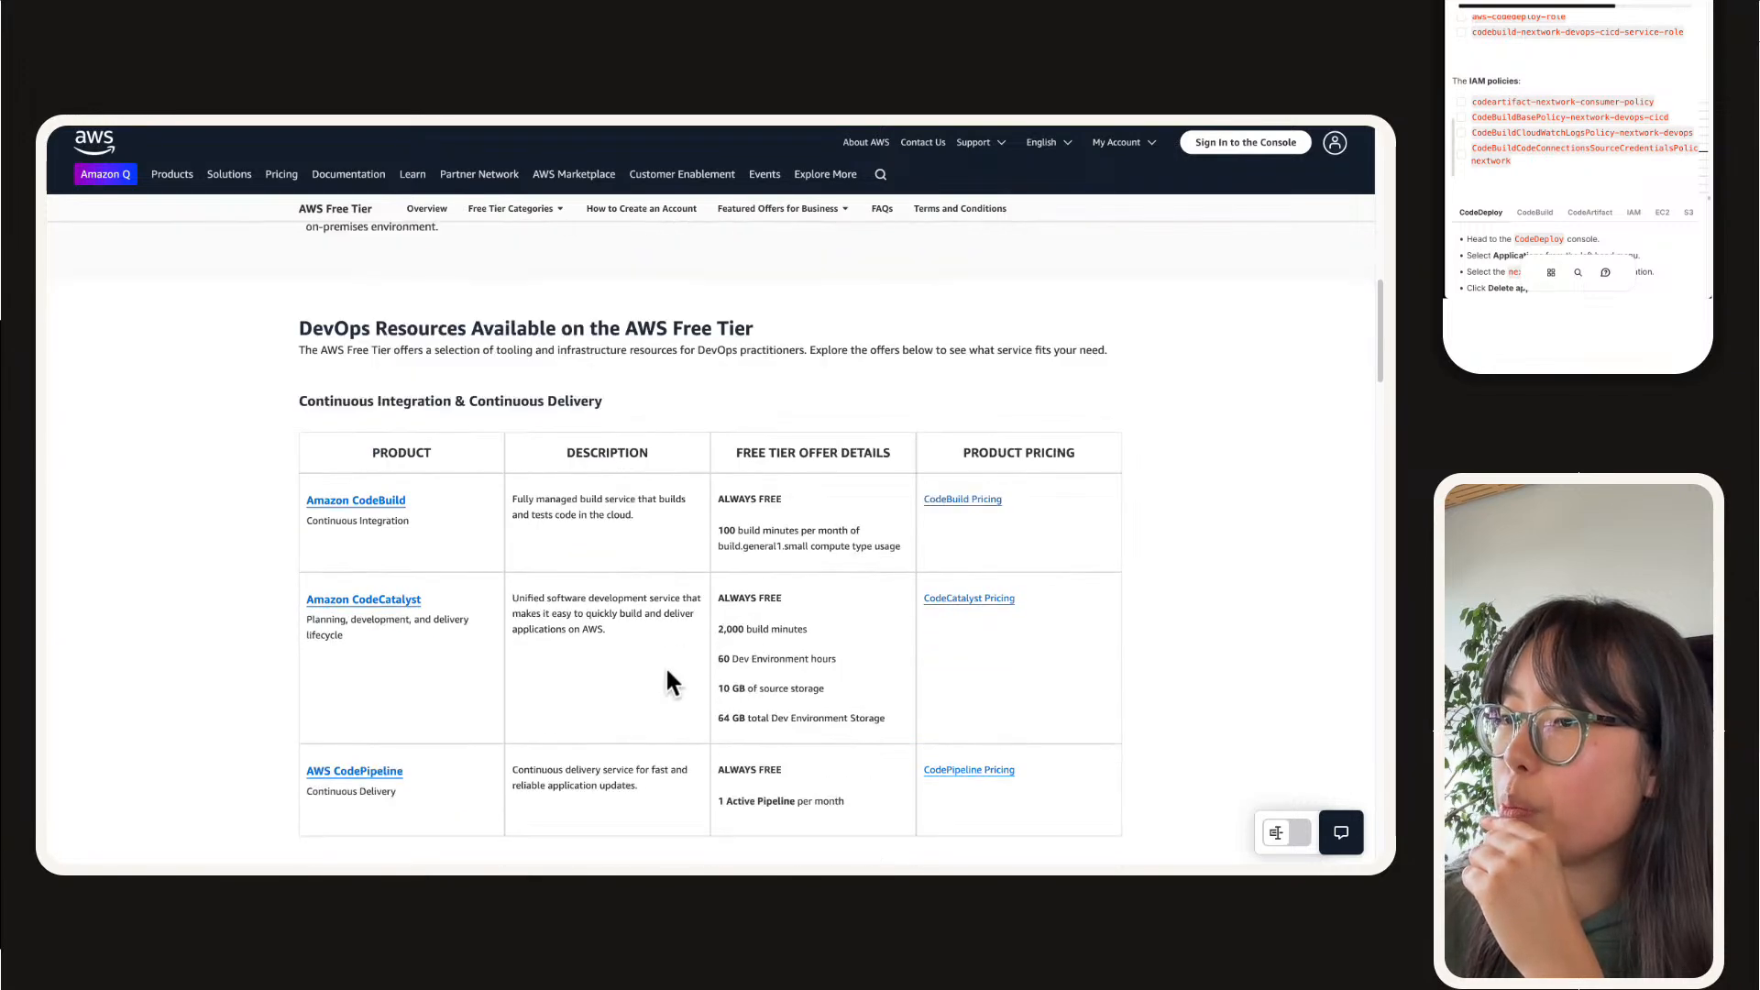
triple_click(693, 541)
triple_click(739, 545)
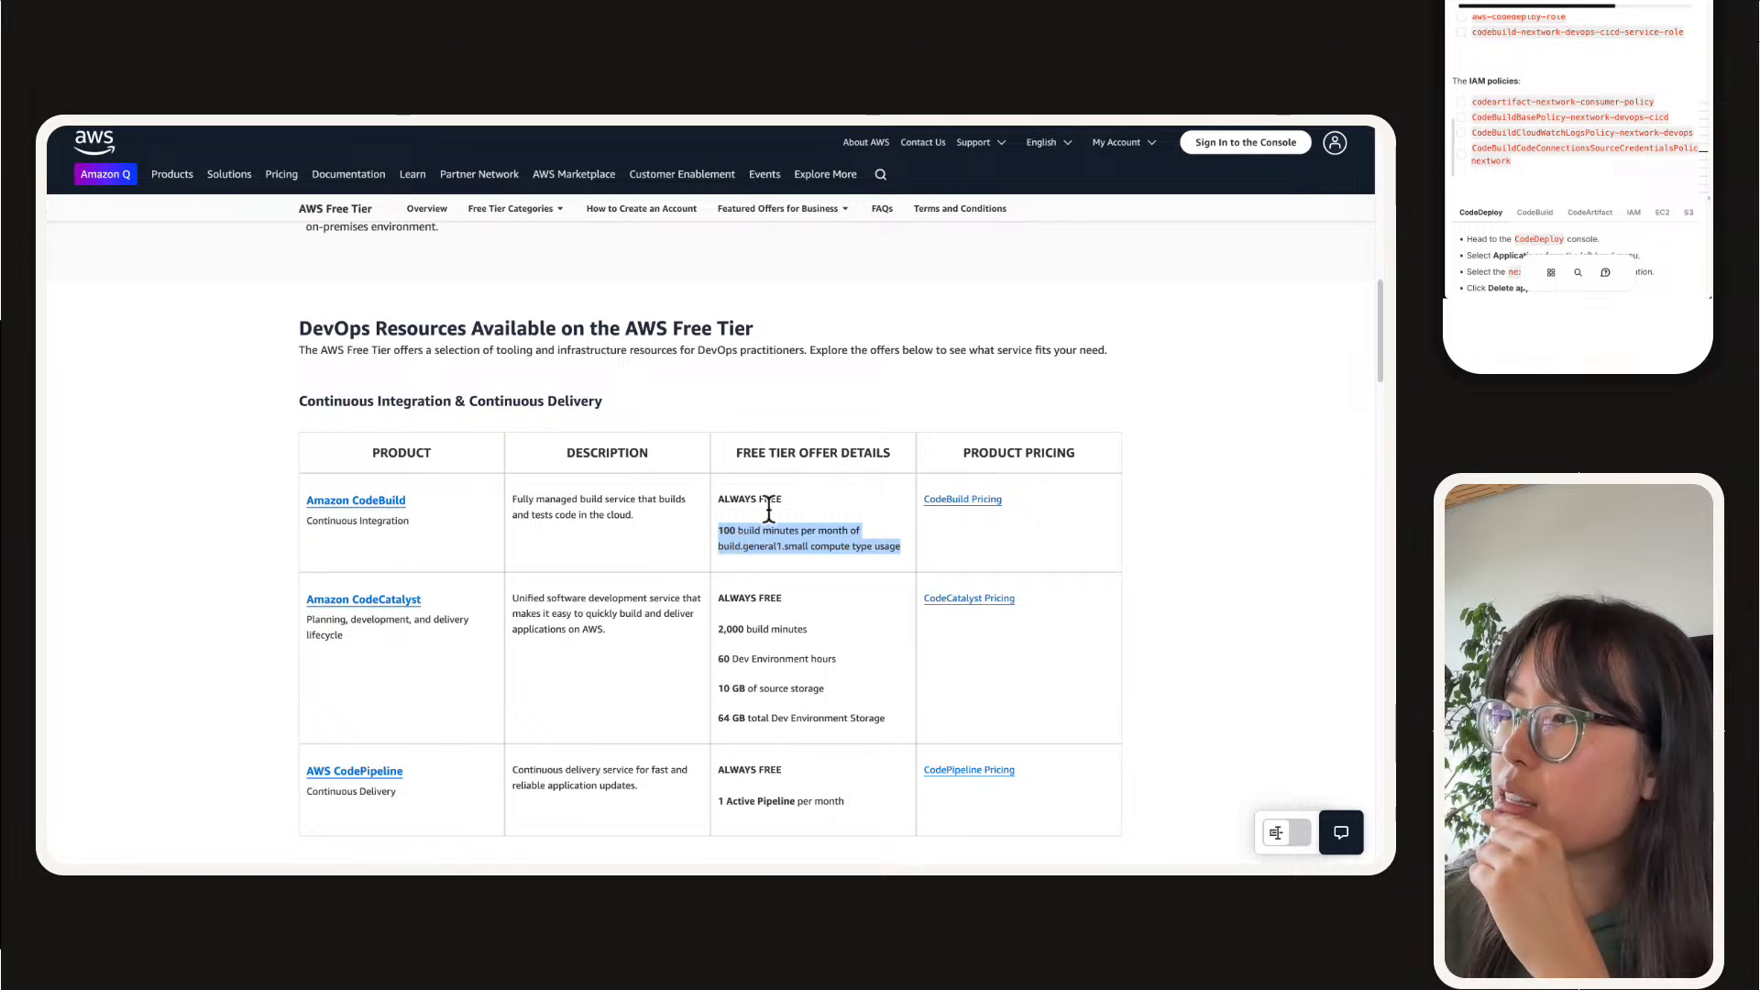
click(978, 500)
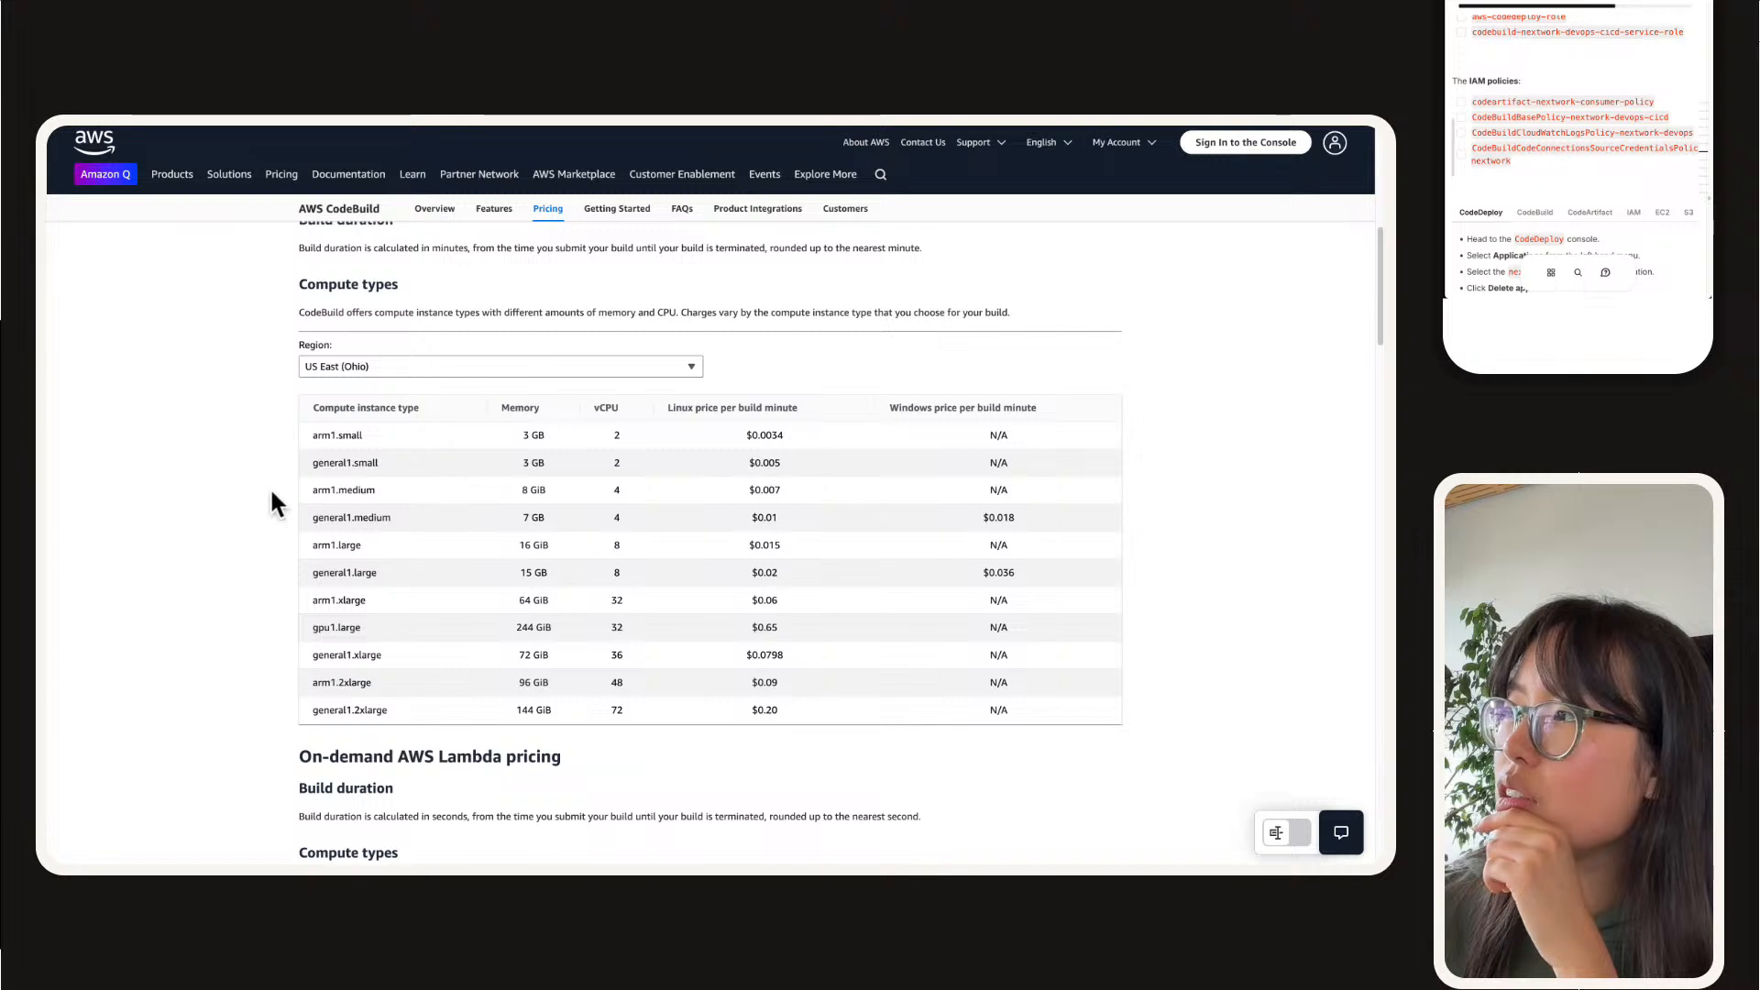
Step: Look through the CodeBuild compute pricing tables, from on-demand and reserved capacity to the AWS Free Tier section
scroll(272, 491, up, 1)
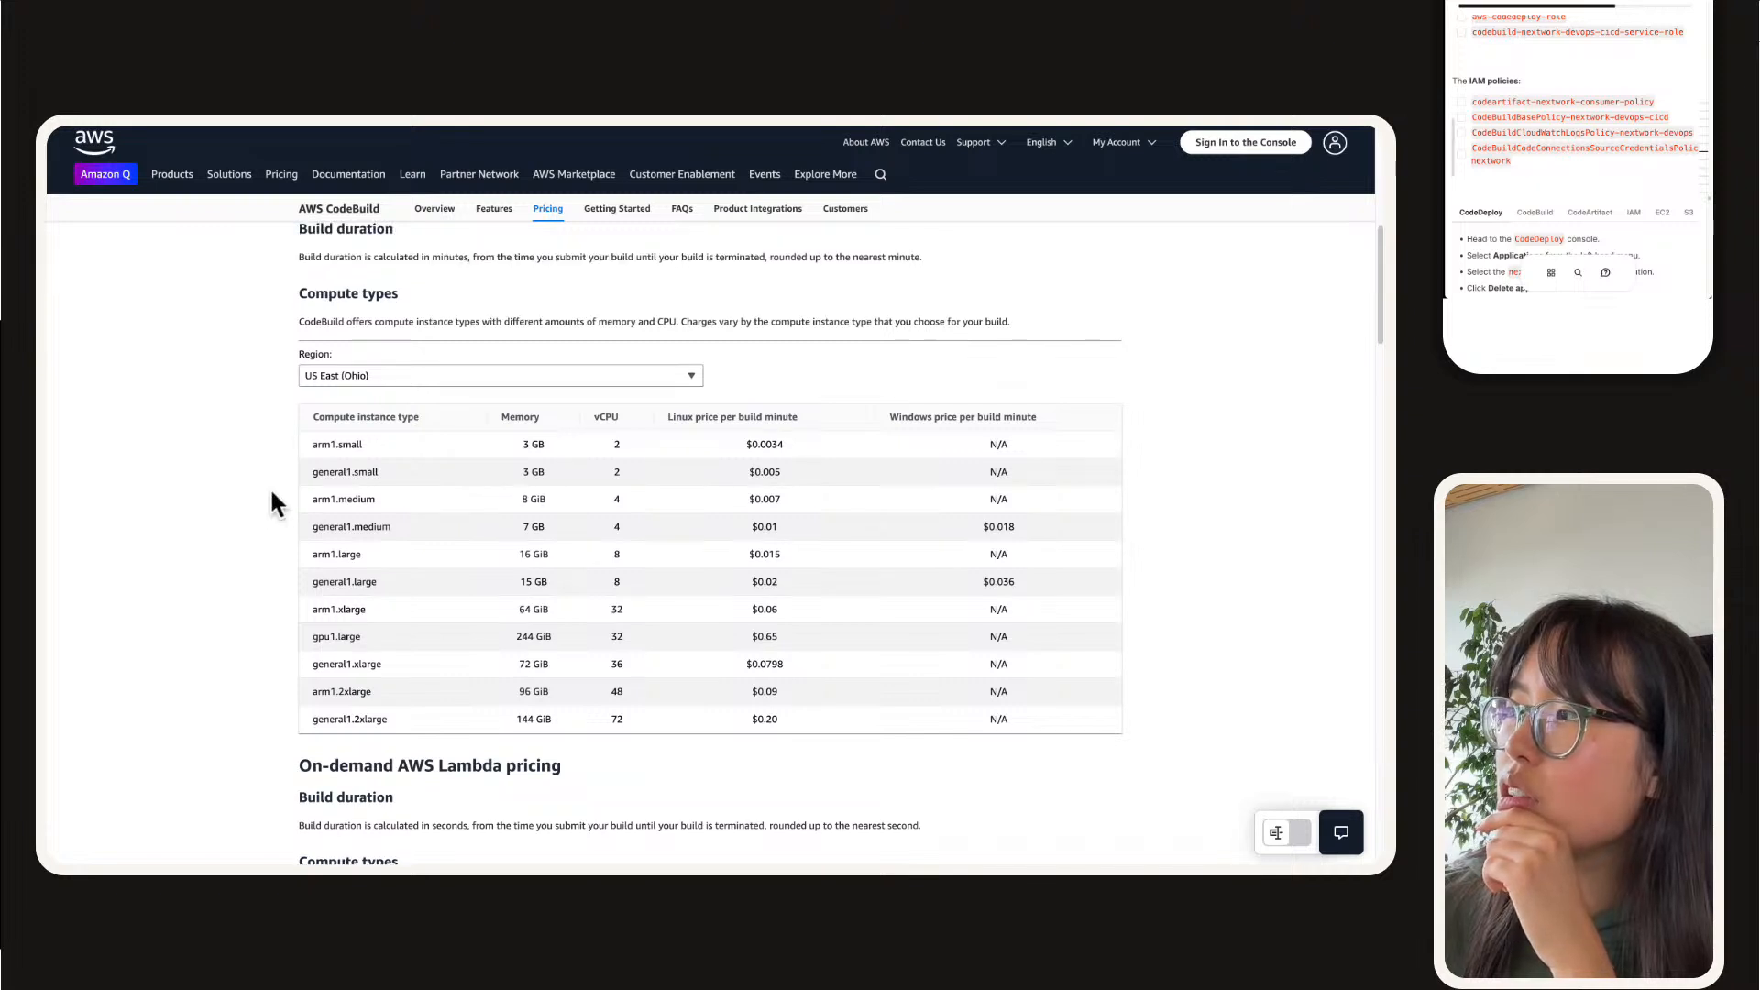
scroll(271, 495, down, 10)
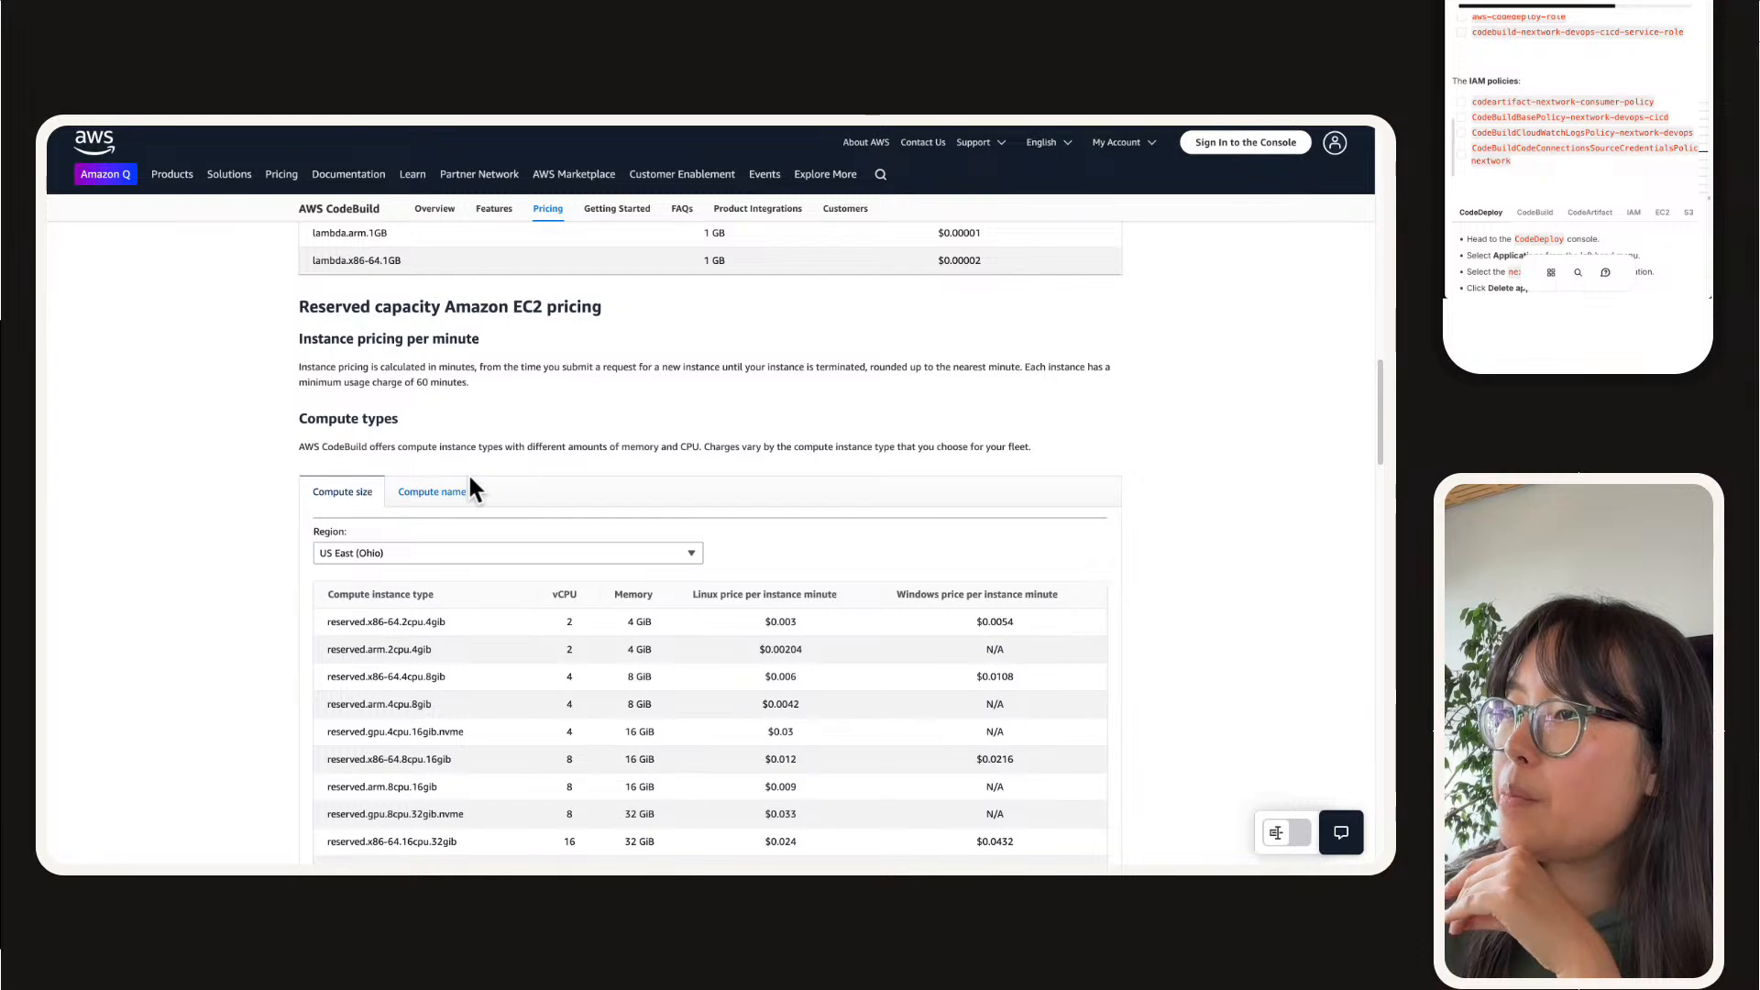
scroll(340, 504, down, 10)
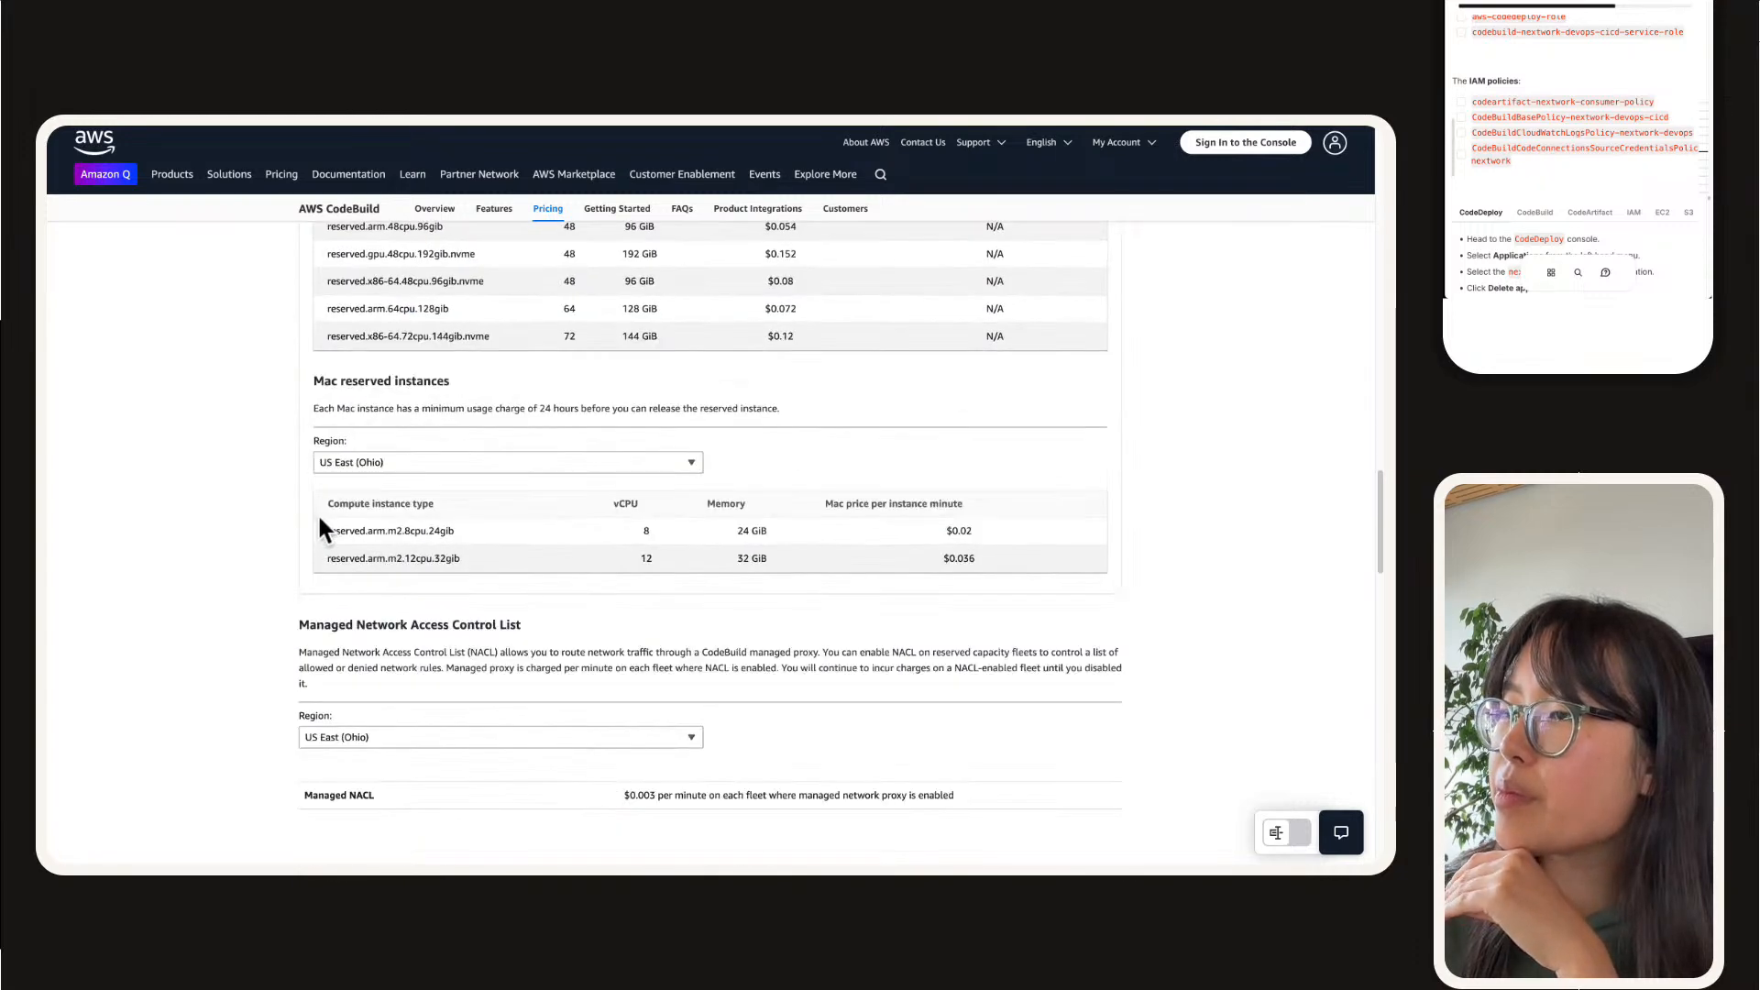
scroll(321, 527, down, 10)
scroll(306, 541, up, 4)
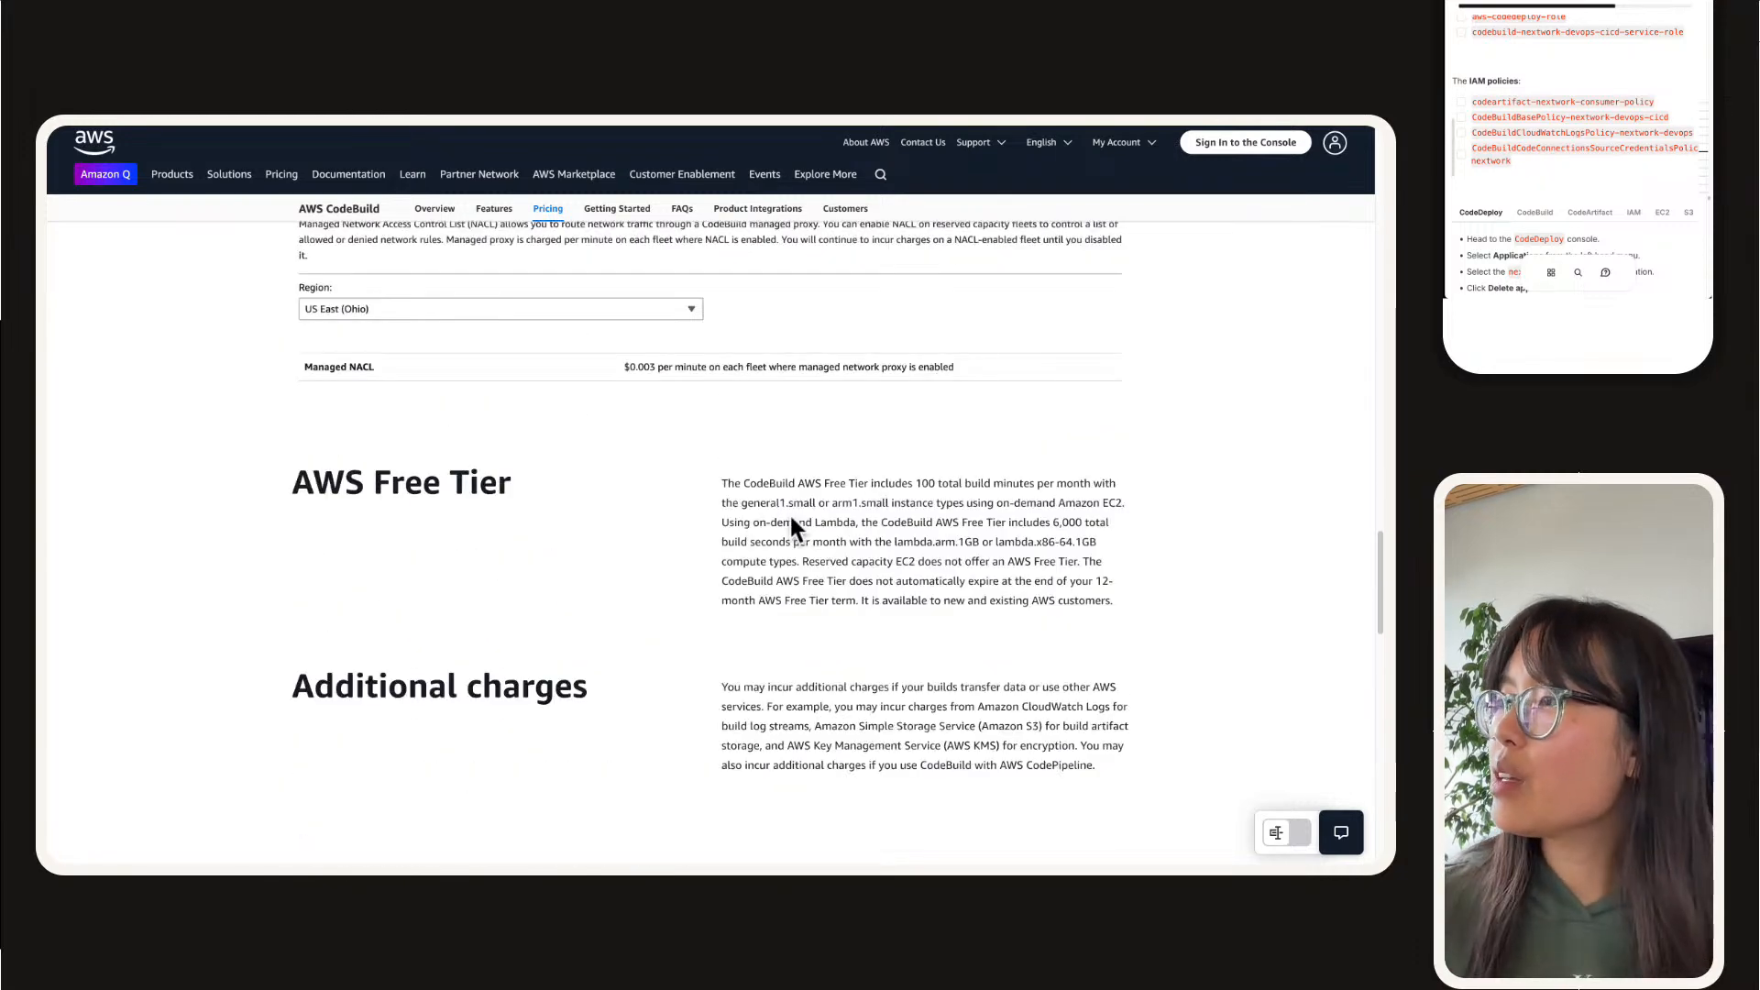
Step: Read the AWS Free Tier paragraph on the CodeBuild pricing page closely, highlighting its text to check the included allowance and expiry terms
triple_click(852, 503)
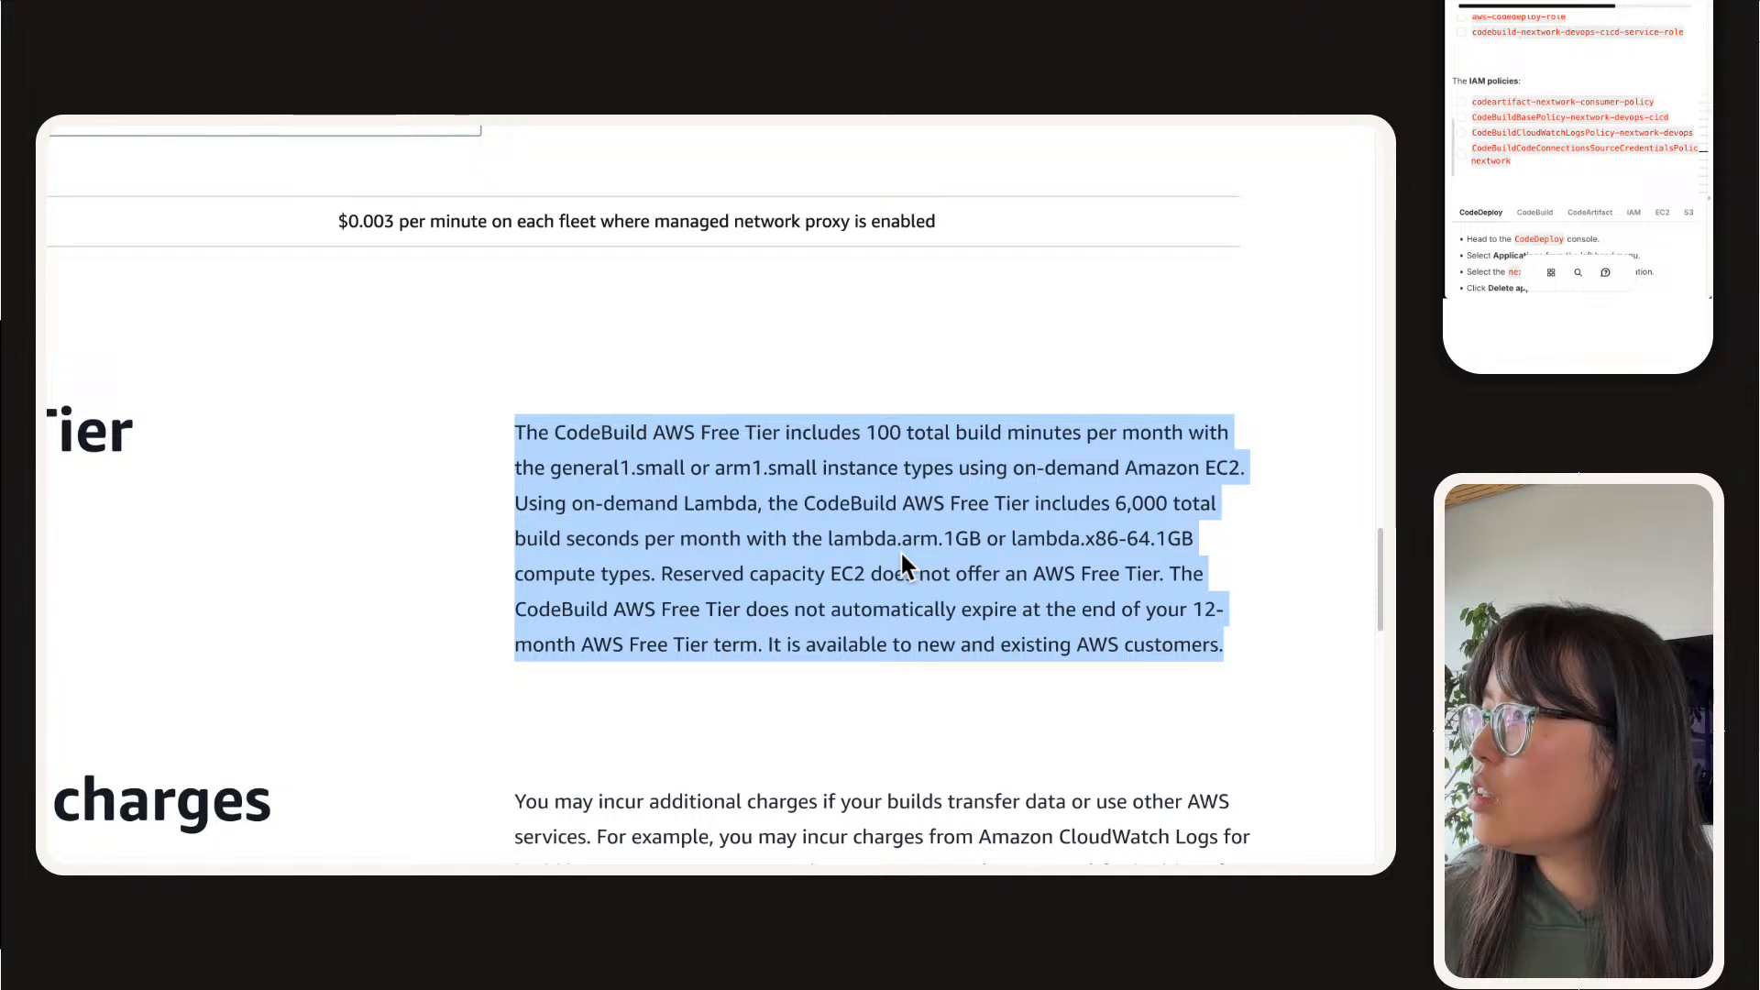
click(901, 556)
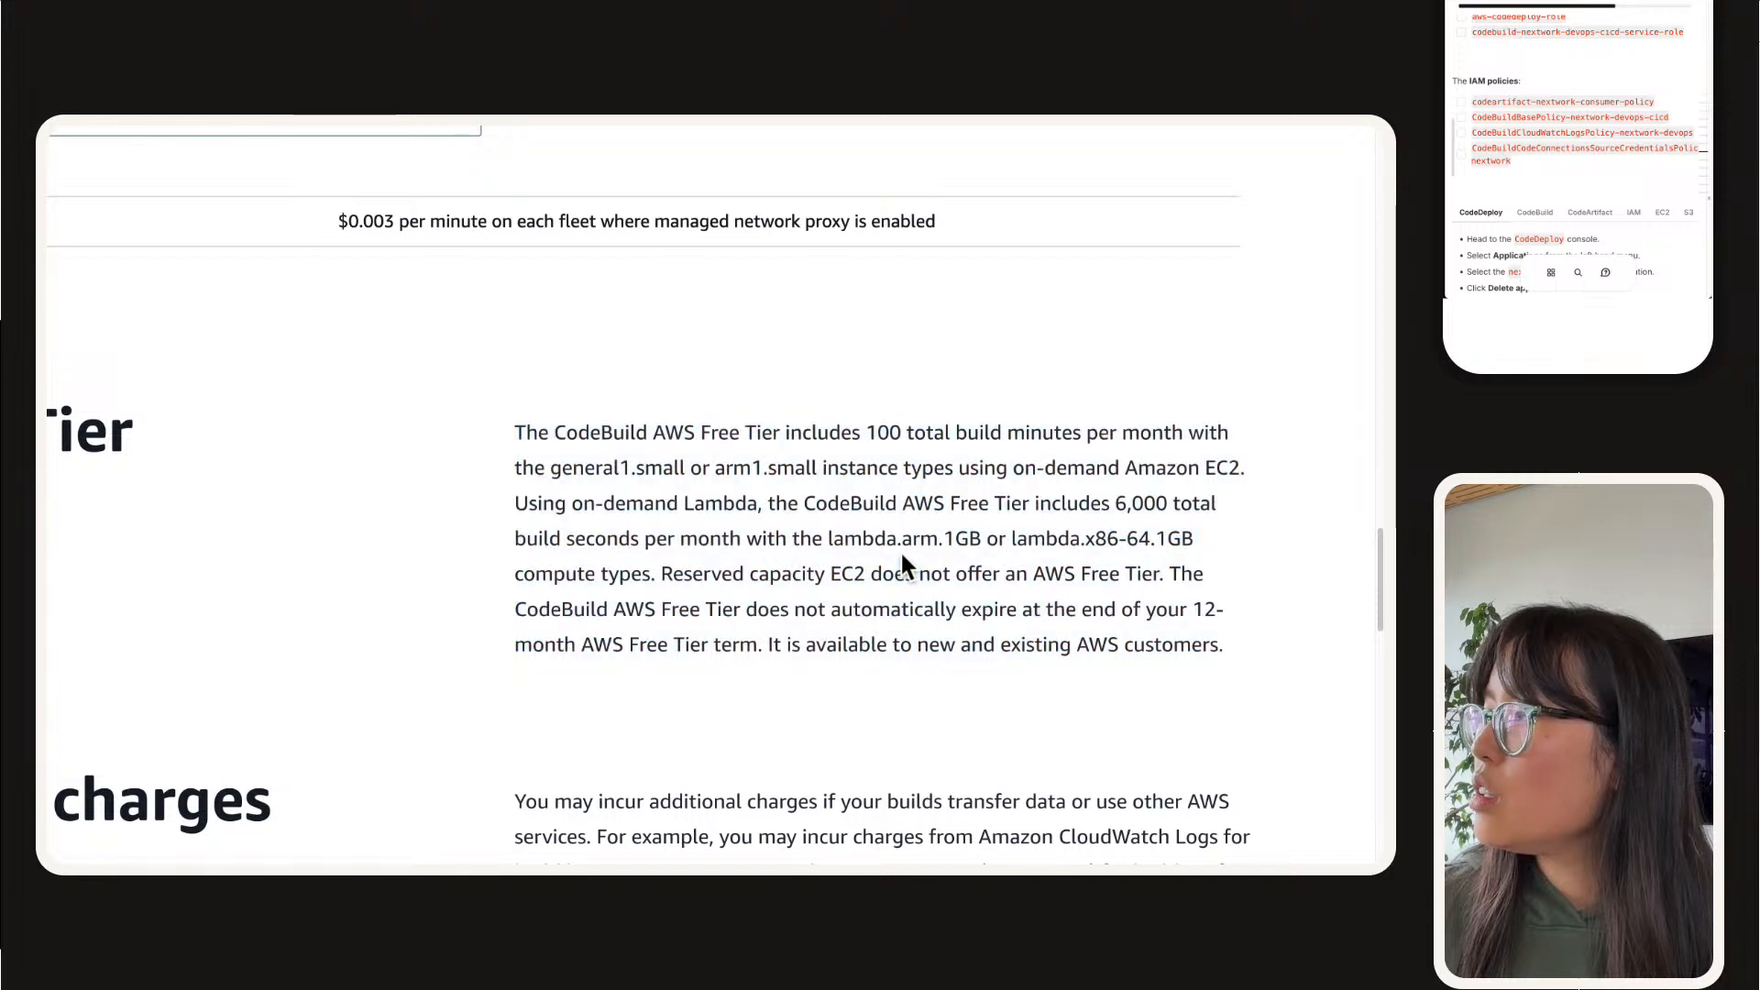
scroll(901, 557, down, 1)
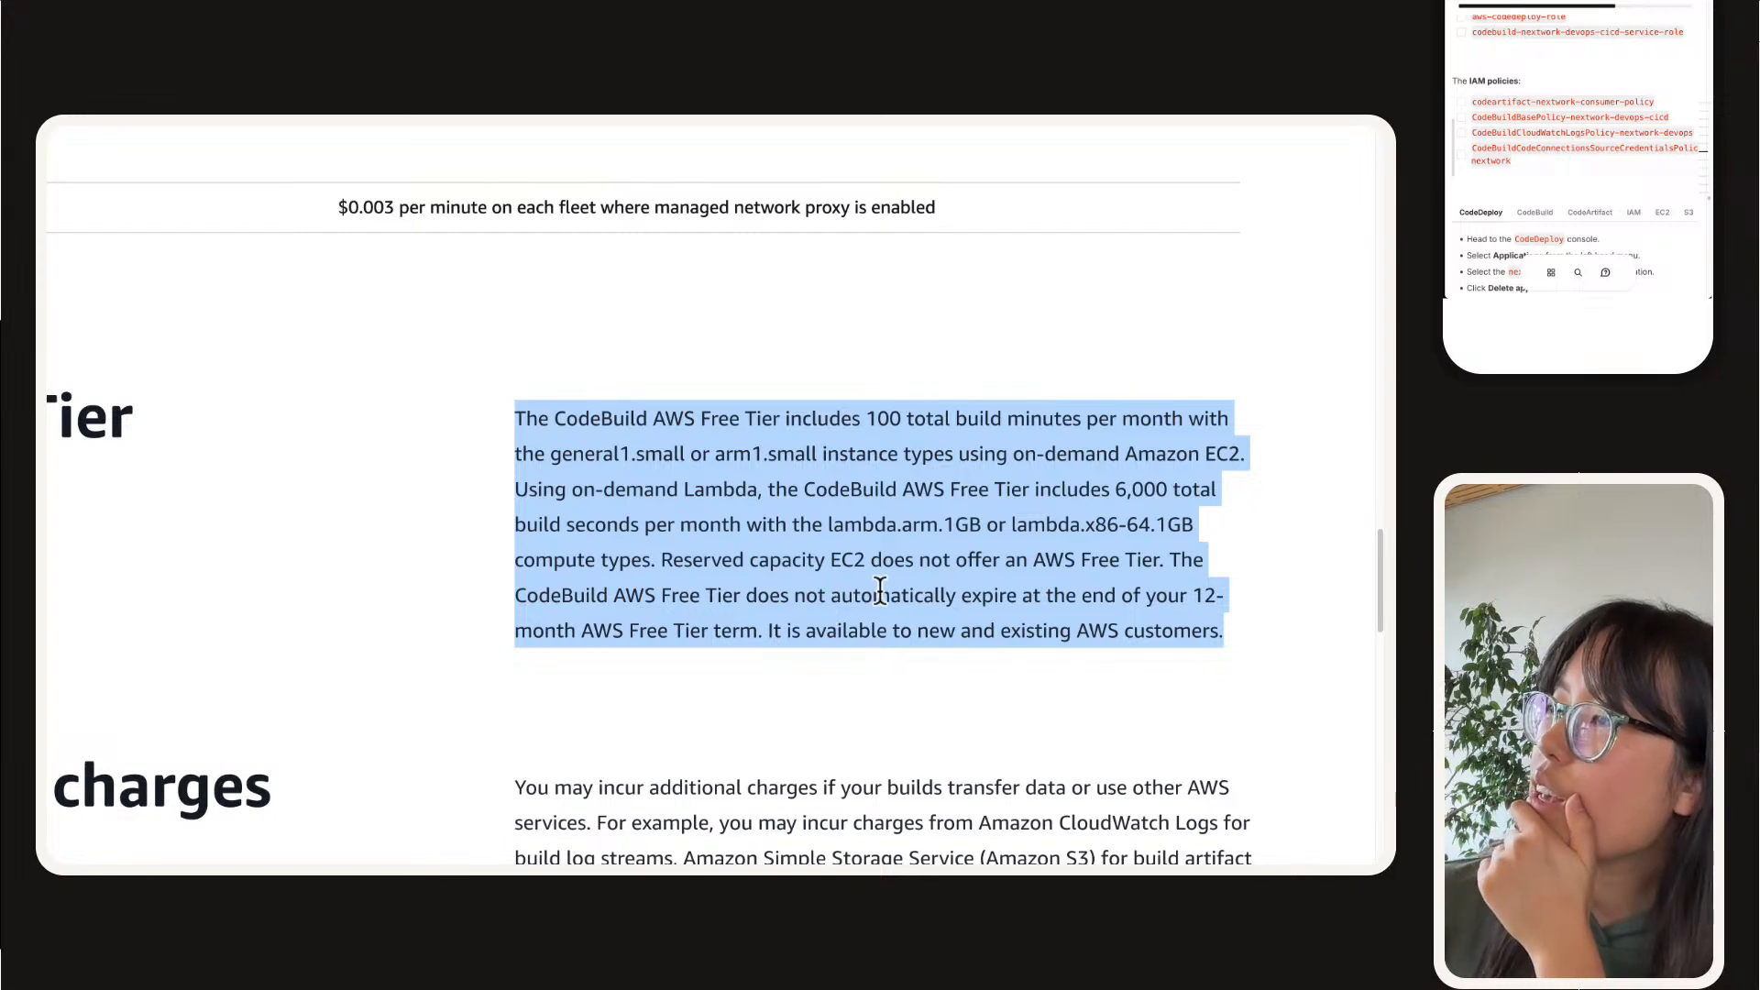
drag(913, 593, 1223, 632)
click(915, 491)
triple_click(915, 491)
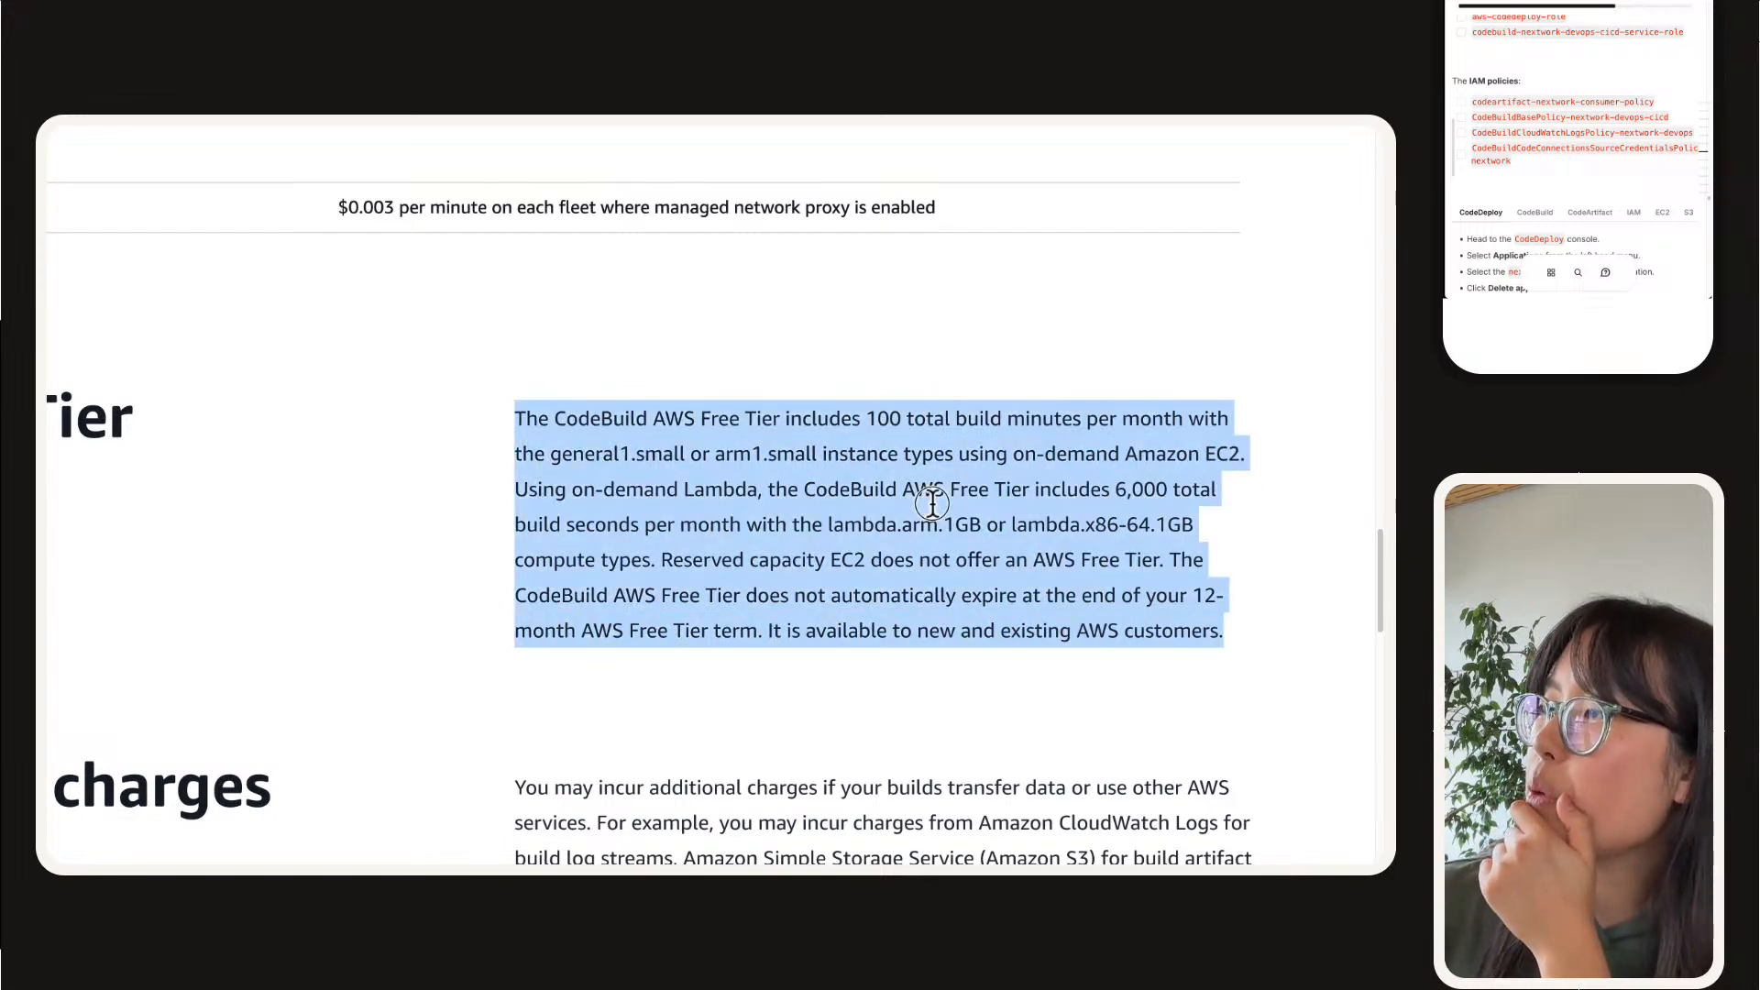
click(912, 417)
mouse_move(855, 418)
mouse_down()
mouse_move(959, 418)
mouse_move(931, 452)
mouse_move(718, 459)
mouse_move(1072, 409)
mouse_move(1284, 443)
mouse_move(1008, 440)
mouse_move(857, 408)
mouse_move(880, 443)
mouse_move(866, 430)
mouse_up()
click(1265, 463)
click(866, 430)
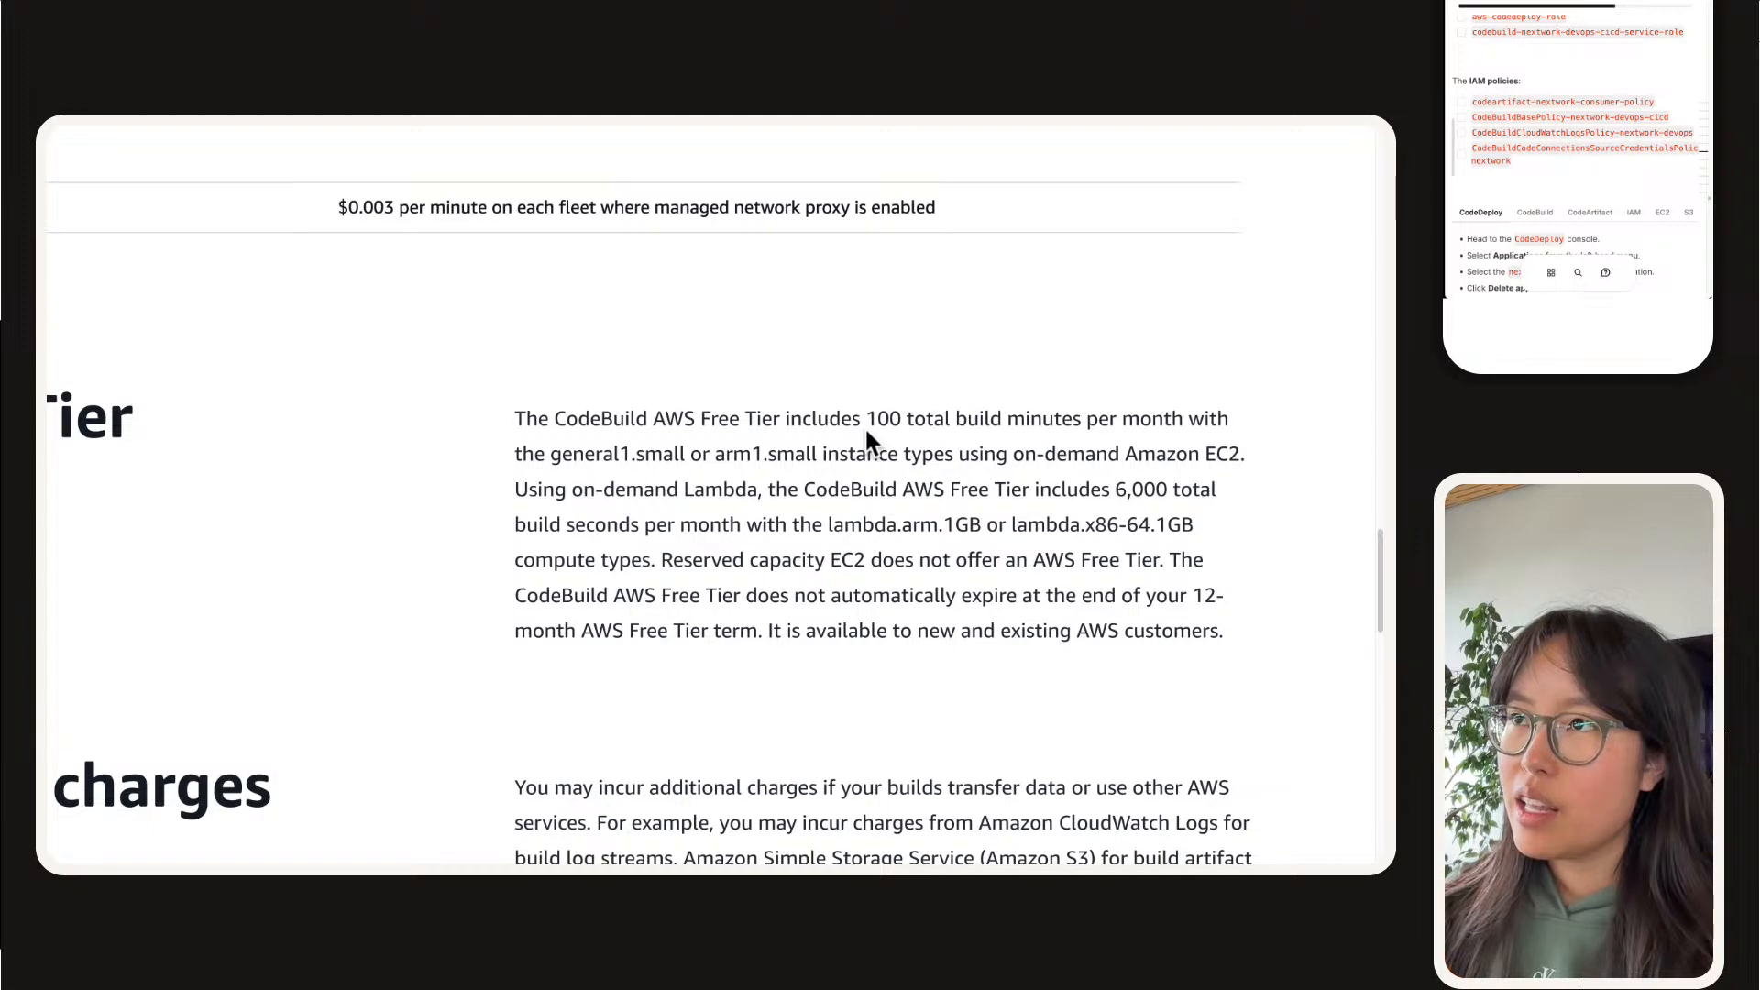
Step: Check the additional charges, pricing examples and additional pricing resources for CodeBuild, and return to the AWS Free Tier section
scroll(865, 426, down, 5)
scroll(865, 425, down, 1)
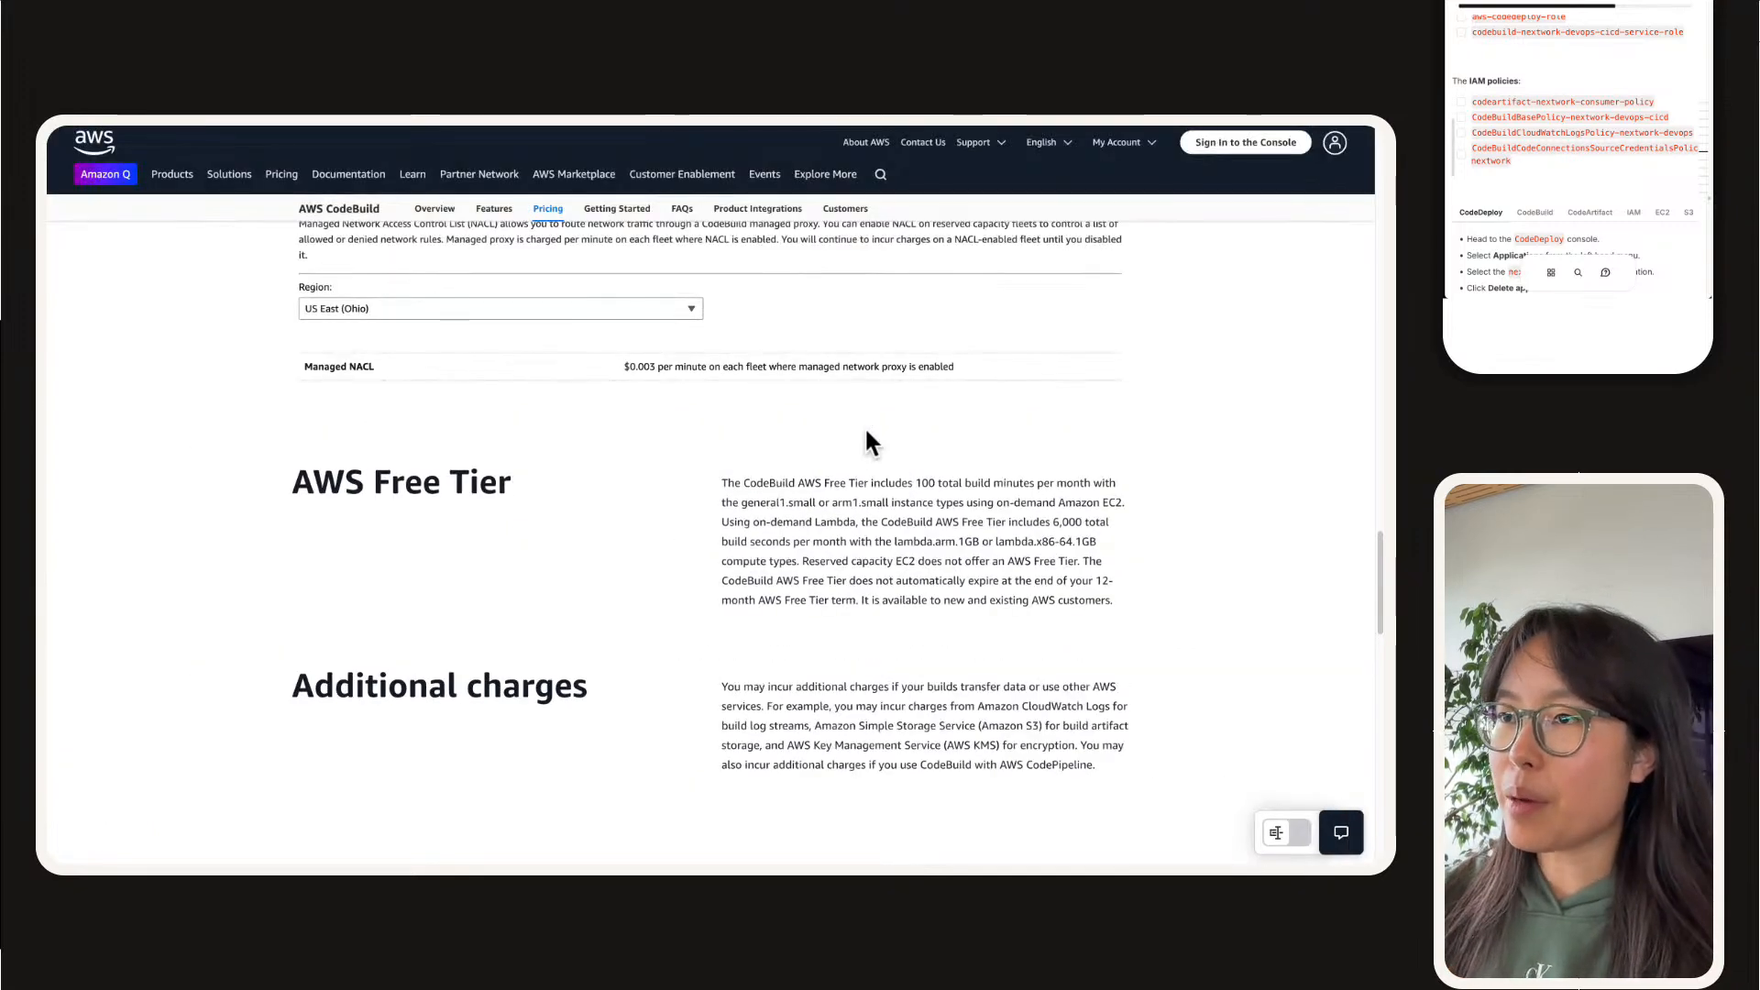
scroll(739, 469, down, 4)
scroll(740, 477, down, 3)
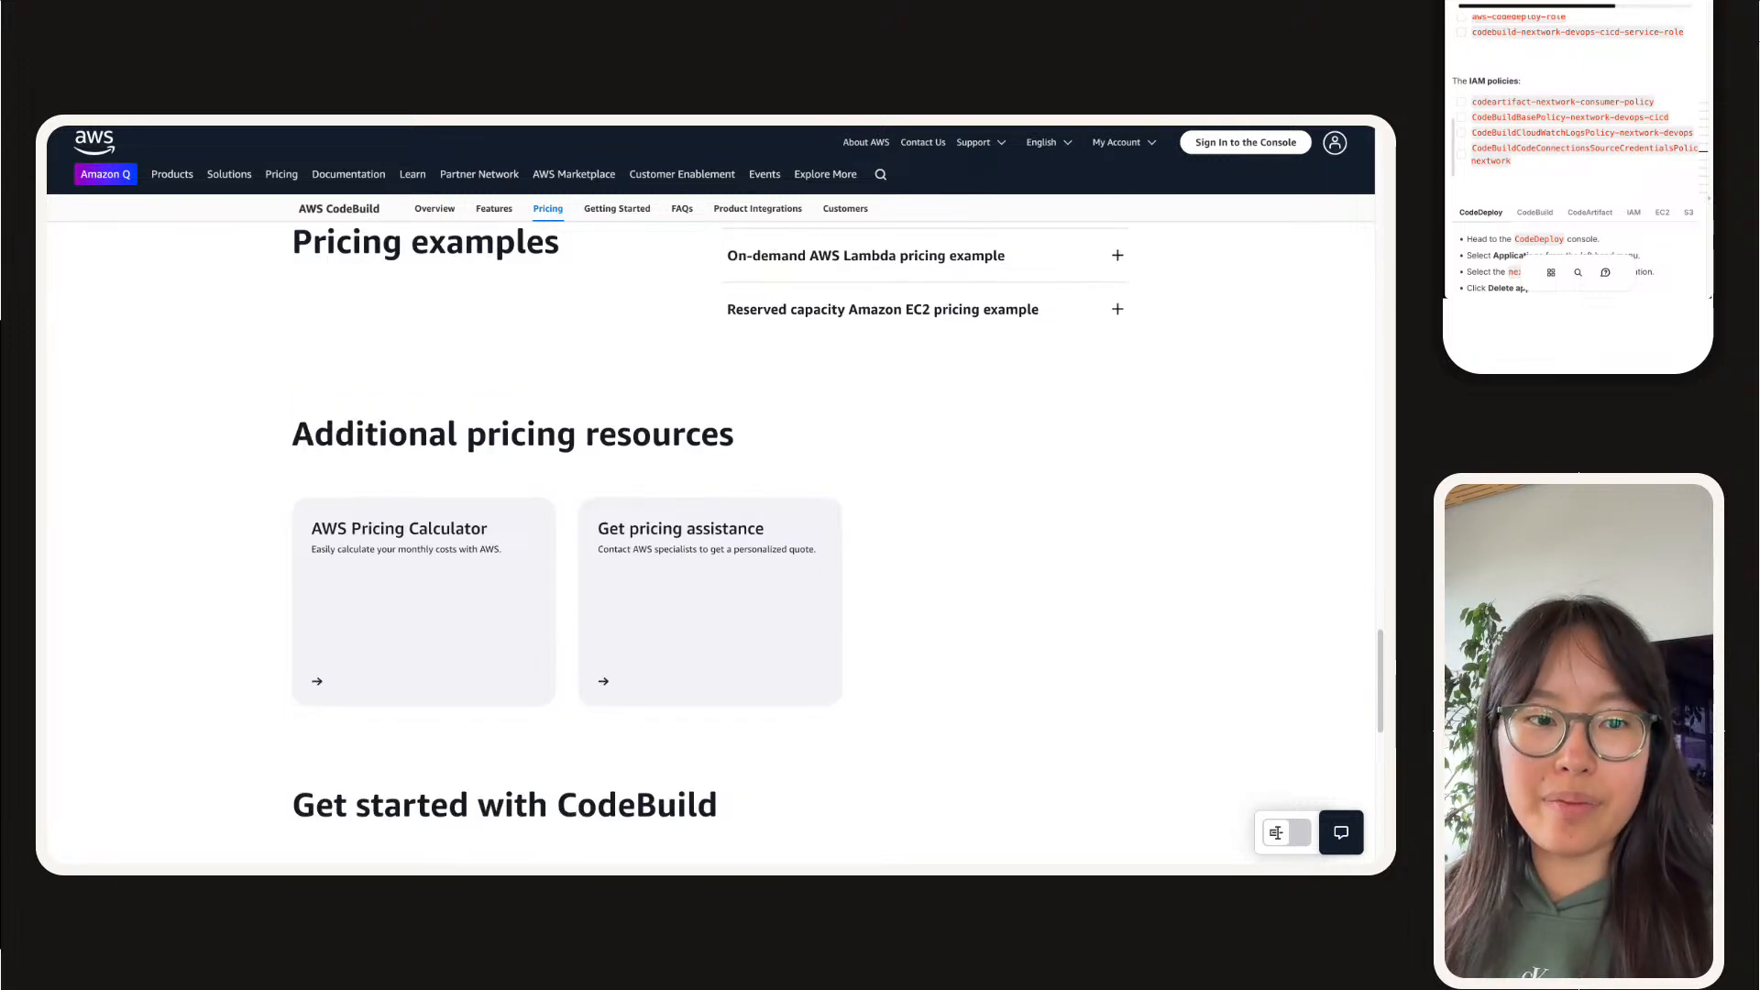
scroll(311, 591, up, 7)
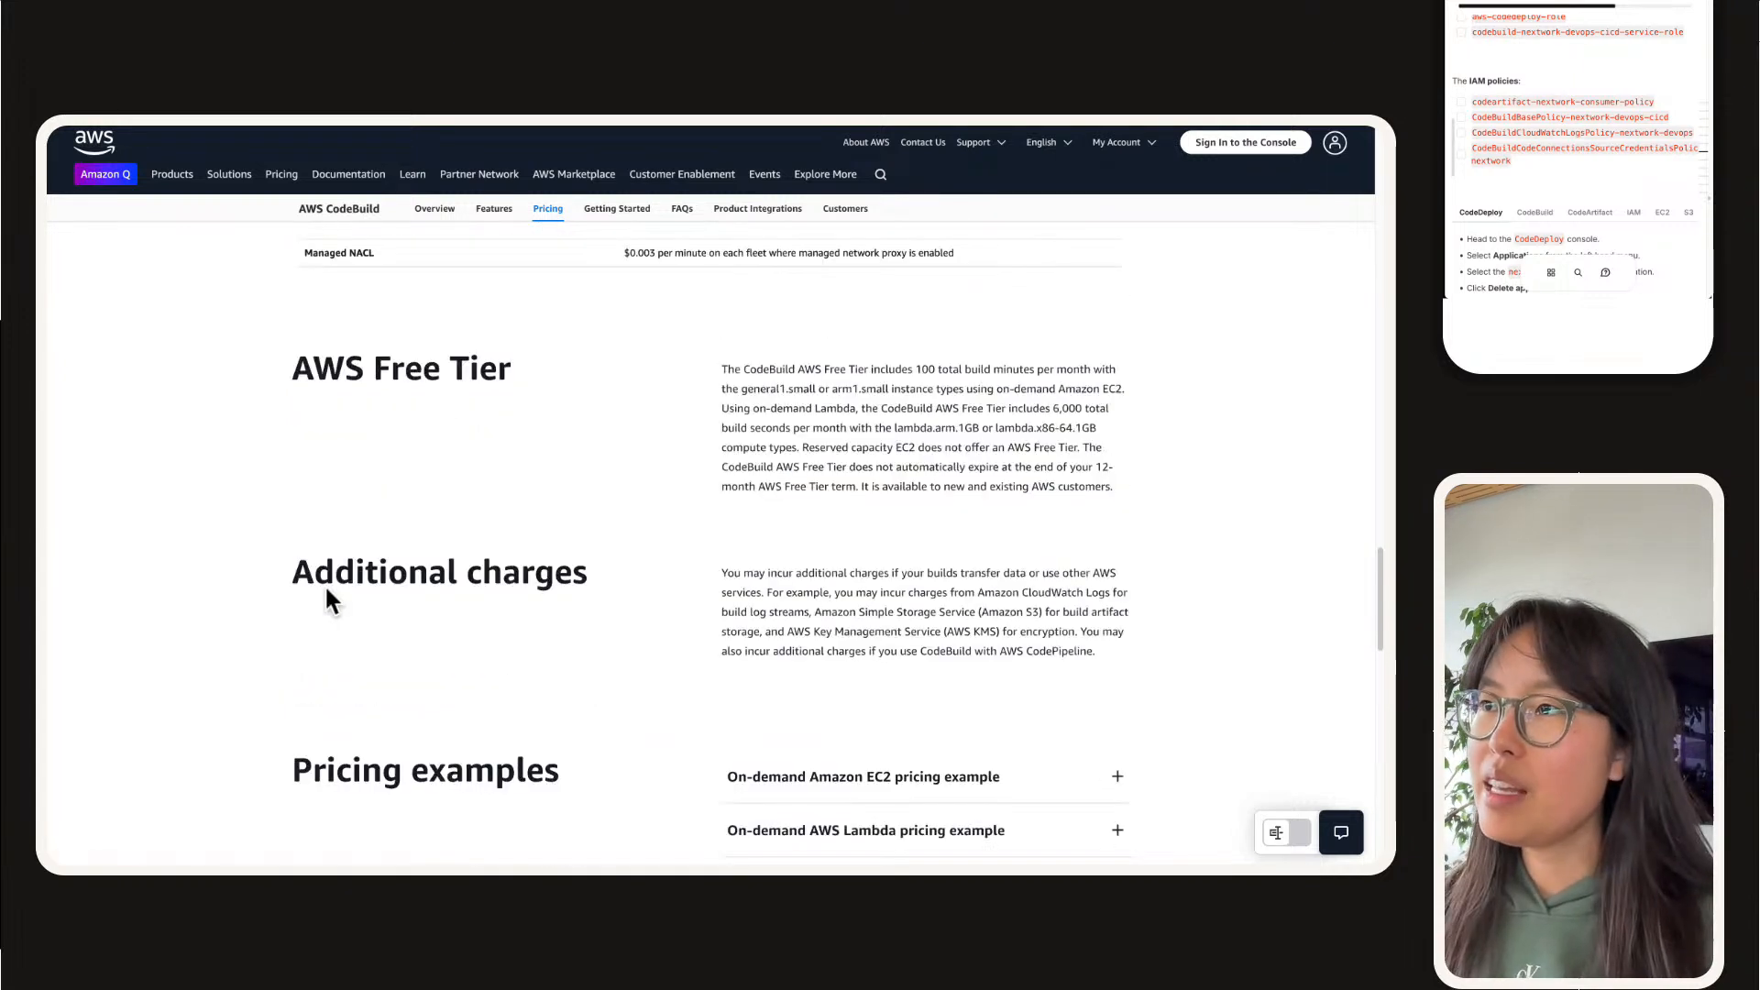
scroll(761, 610, down, 1)
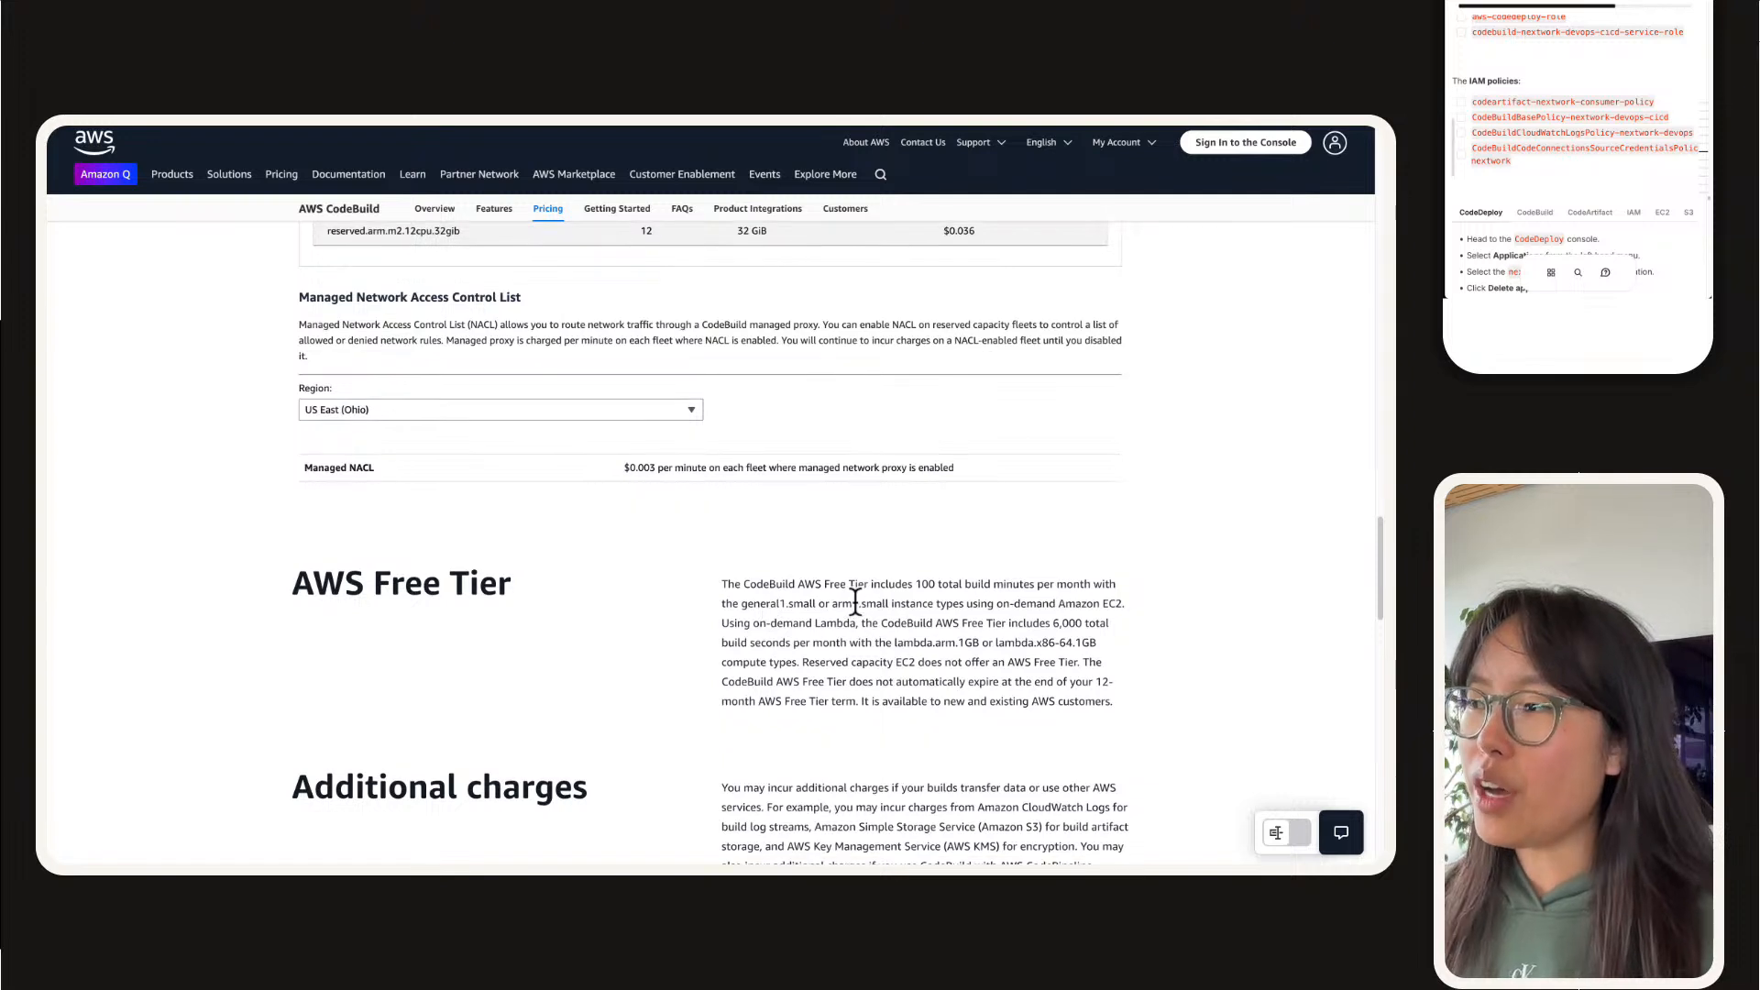
key(super+t)
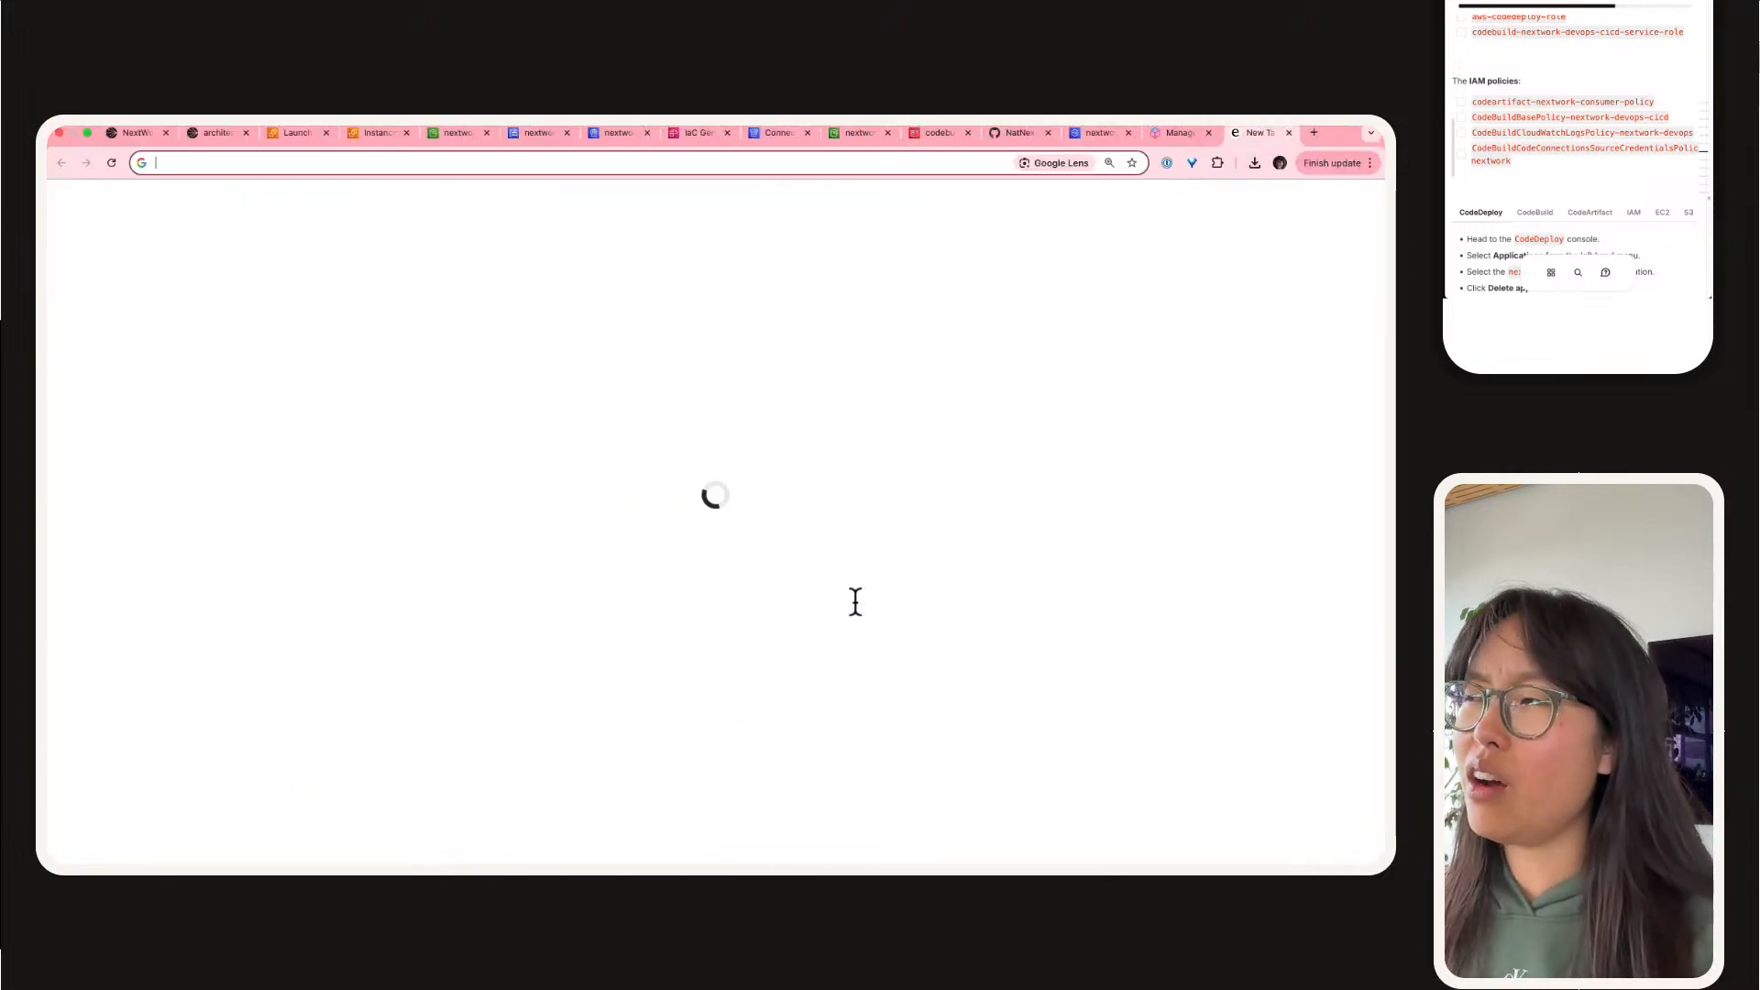
text(codebno)
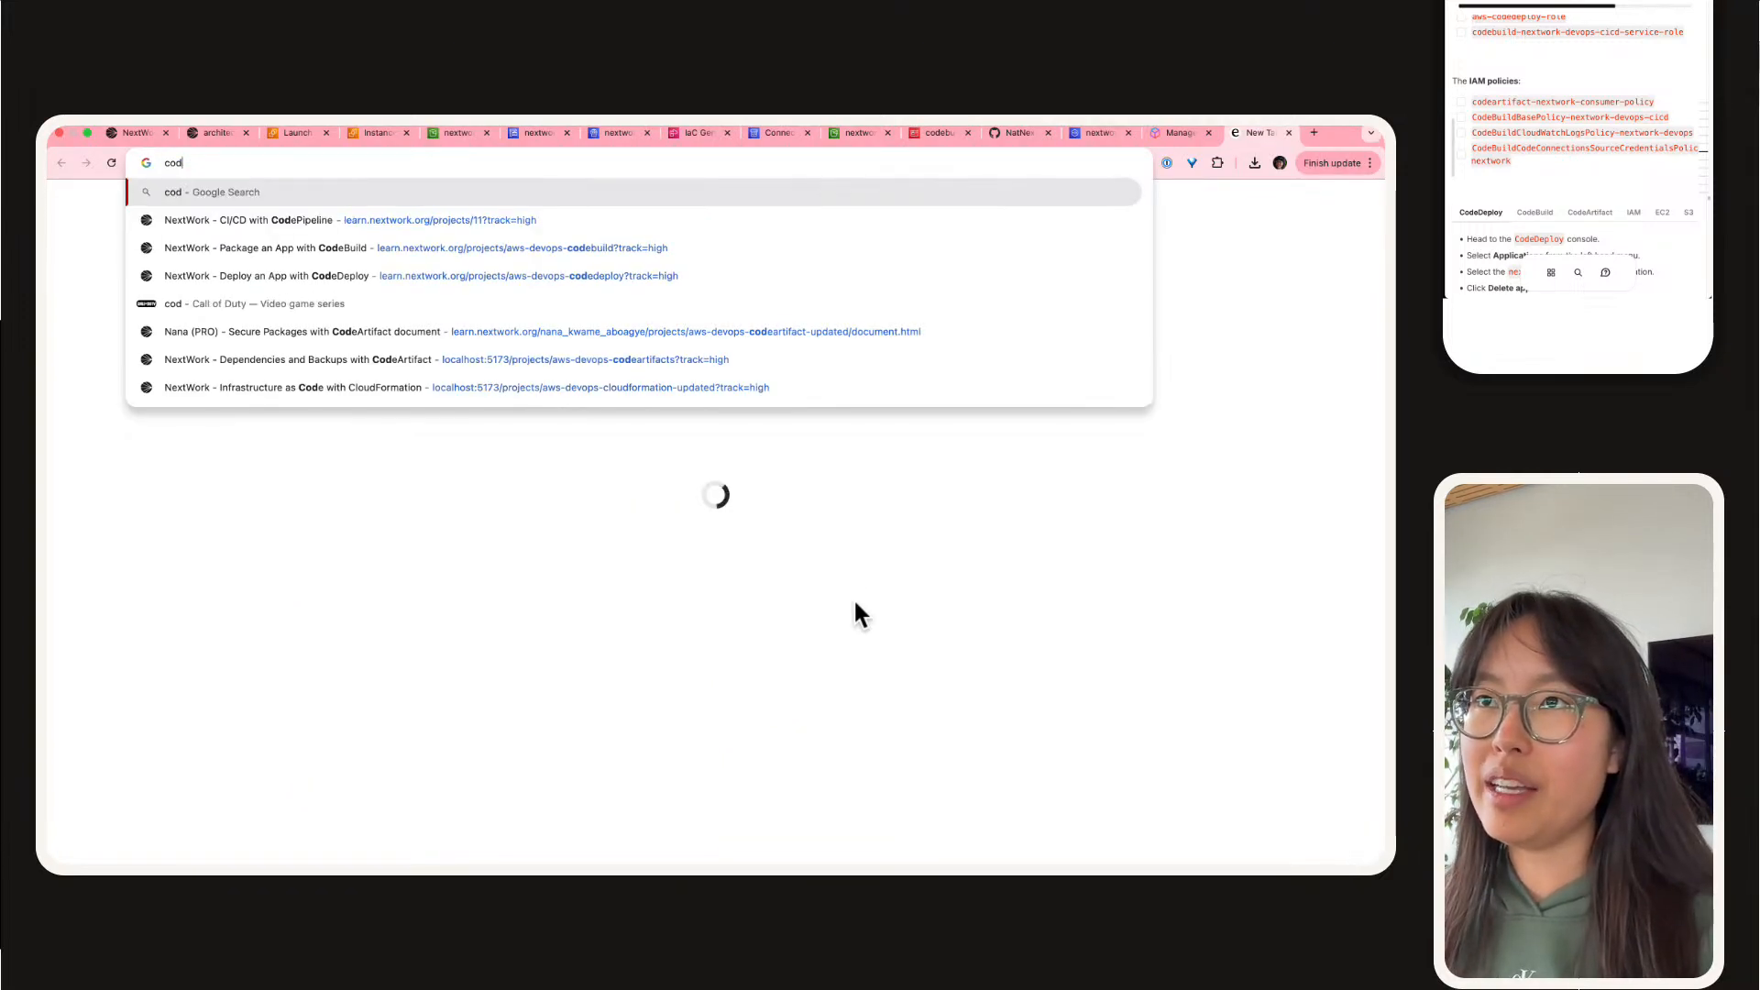
key(BackSpace)
key(BackSpace)
text(iu)
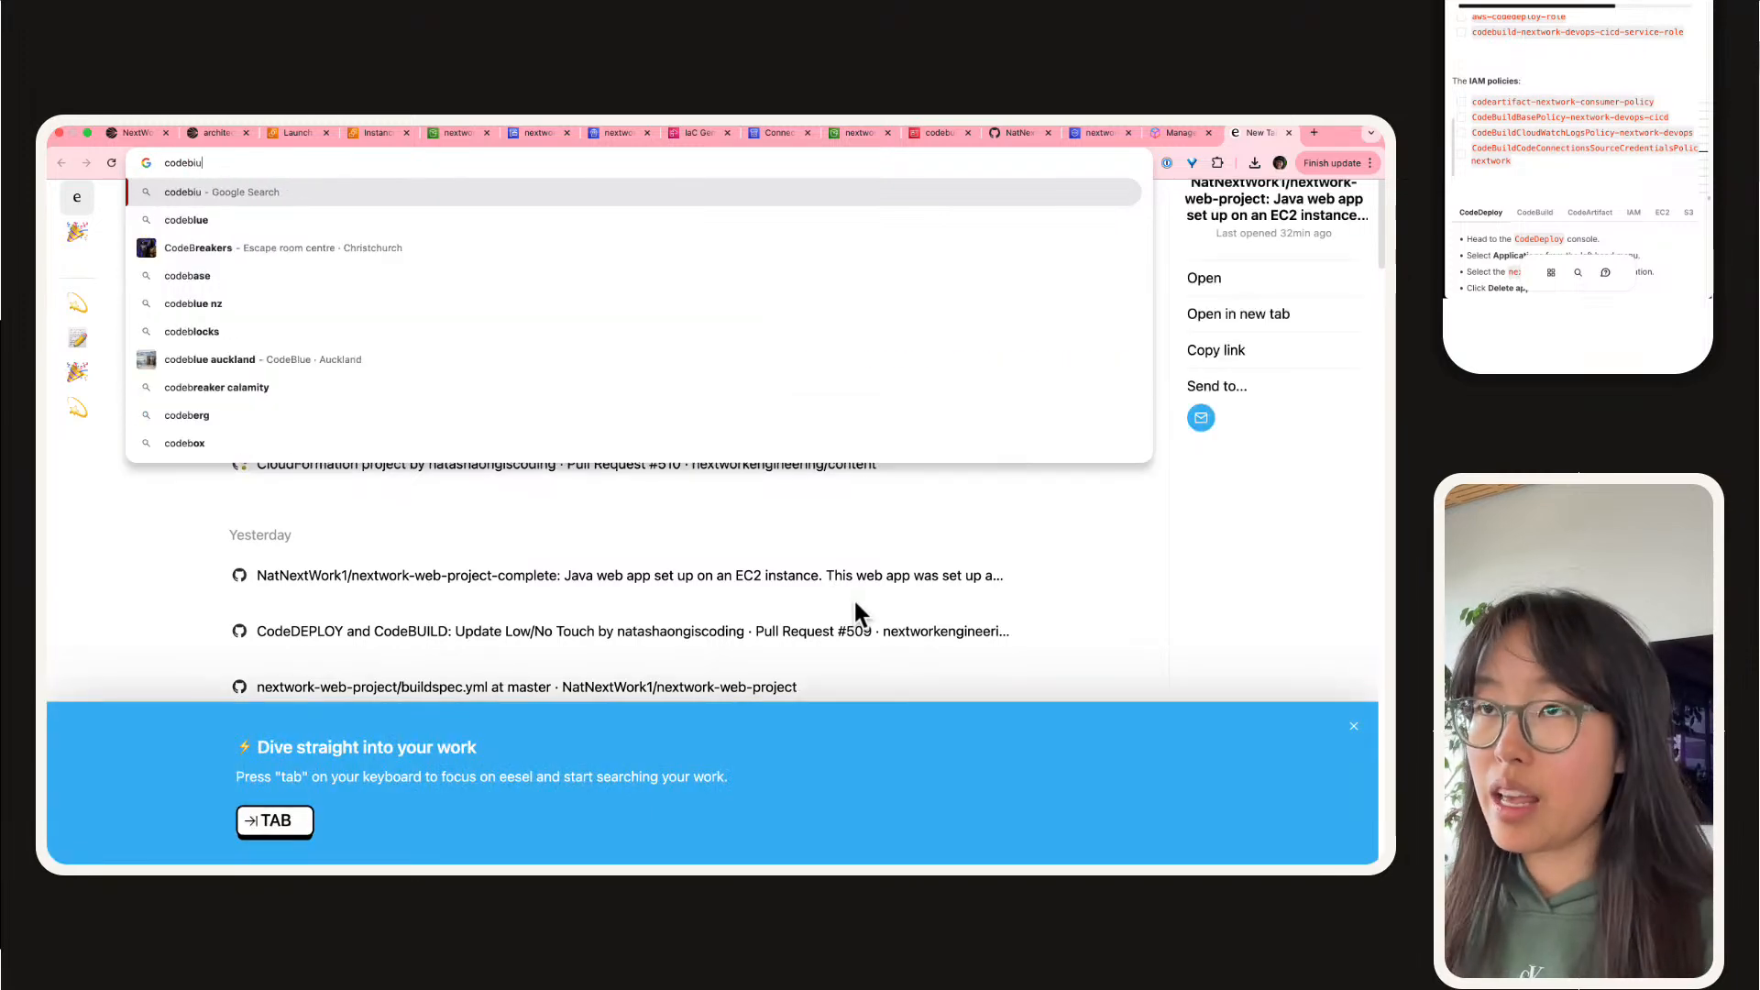
key(BackSpace)
key(BackSpace)
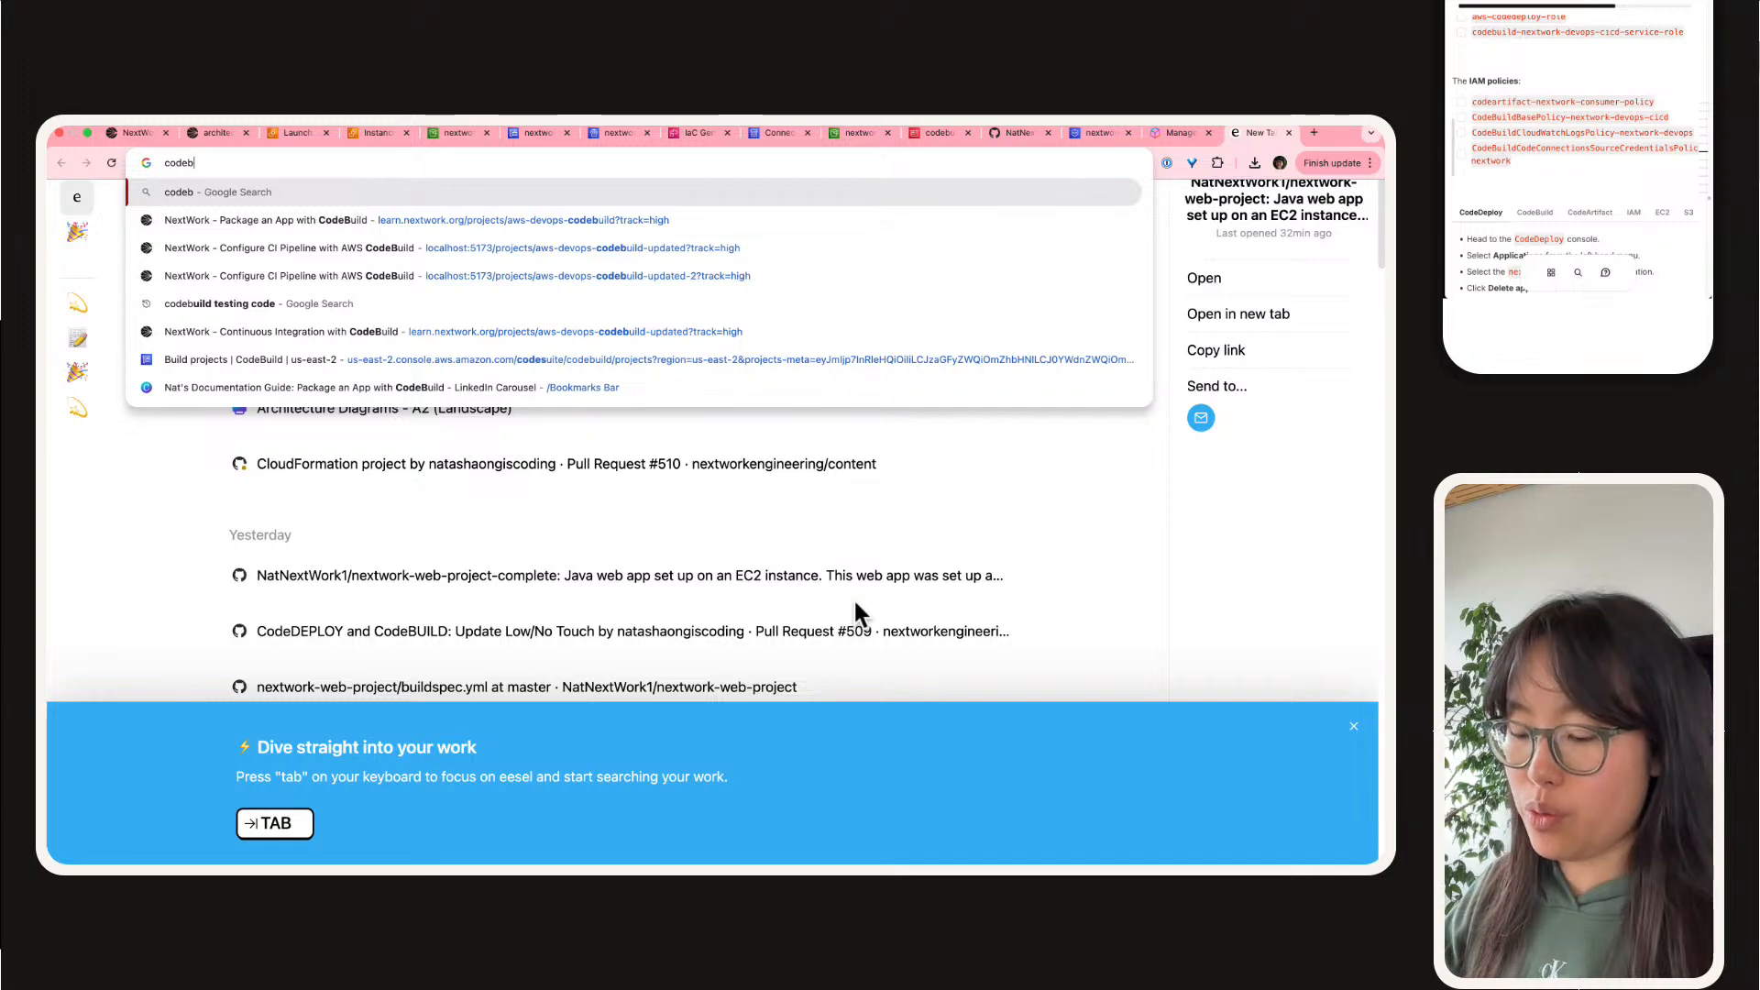
text(uild)
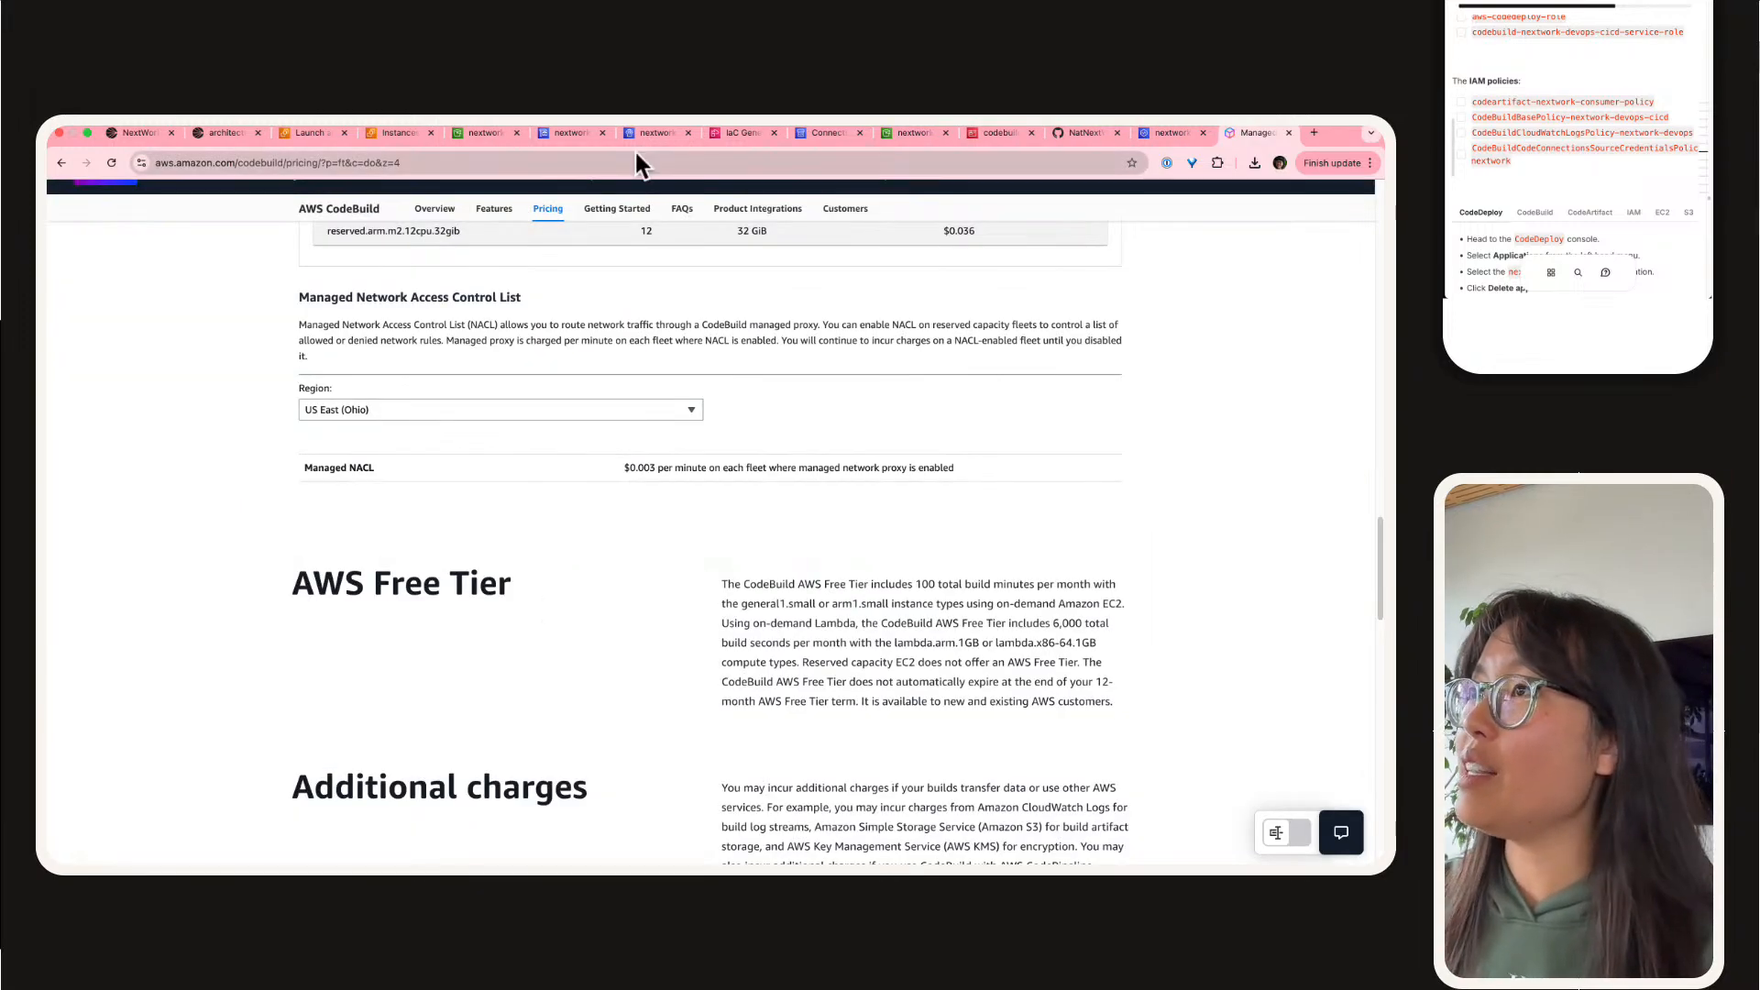
Step: Return to the CodeBuild console and check the nextwork-devops-cicd project's notification settings, build history and batch history
click(570, 149)
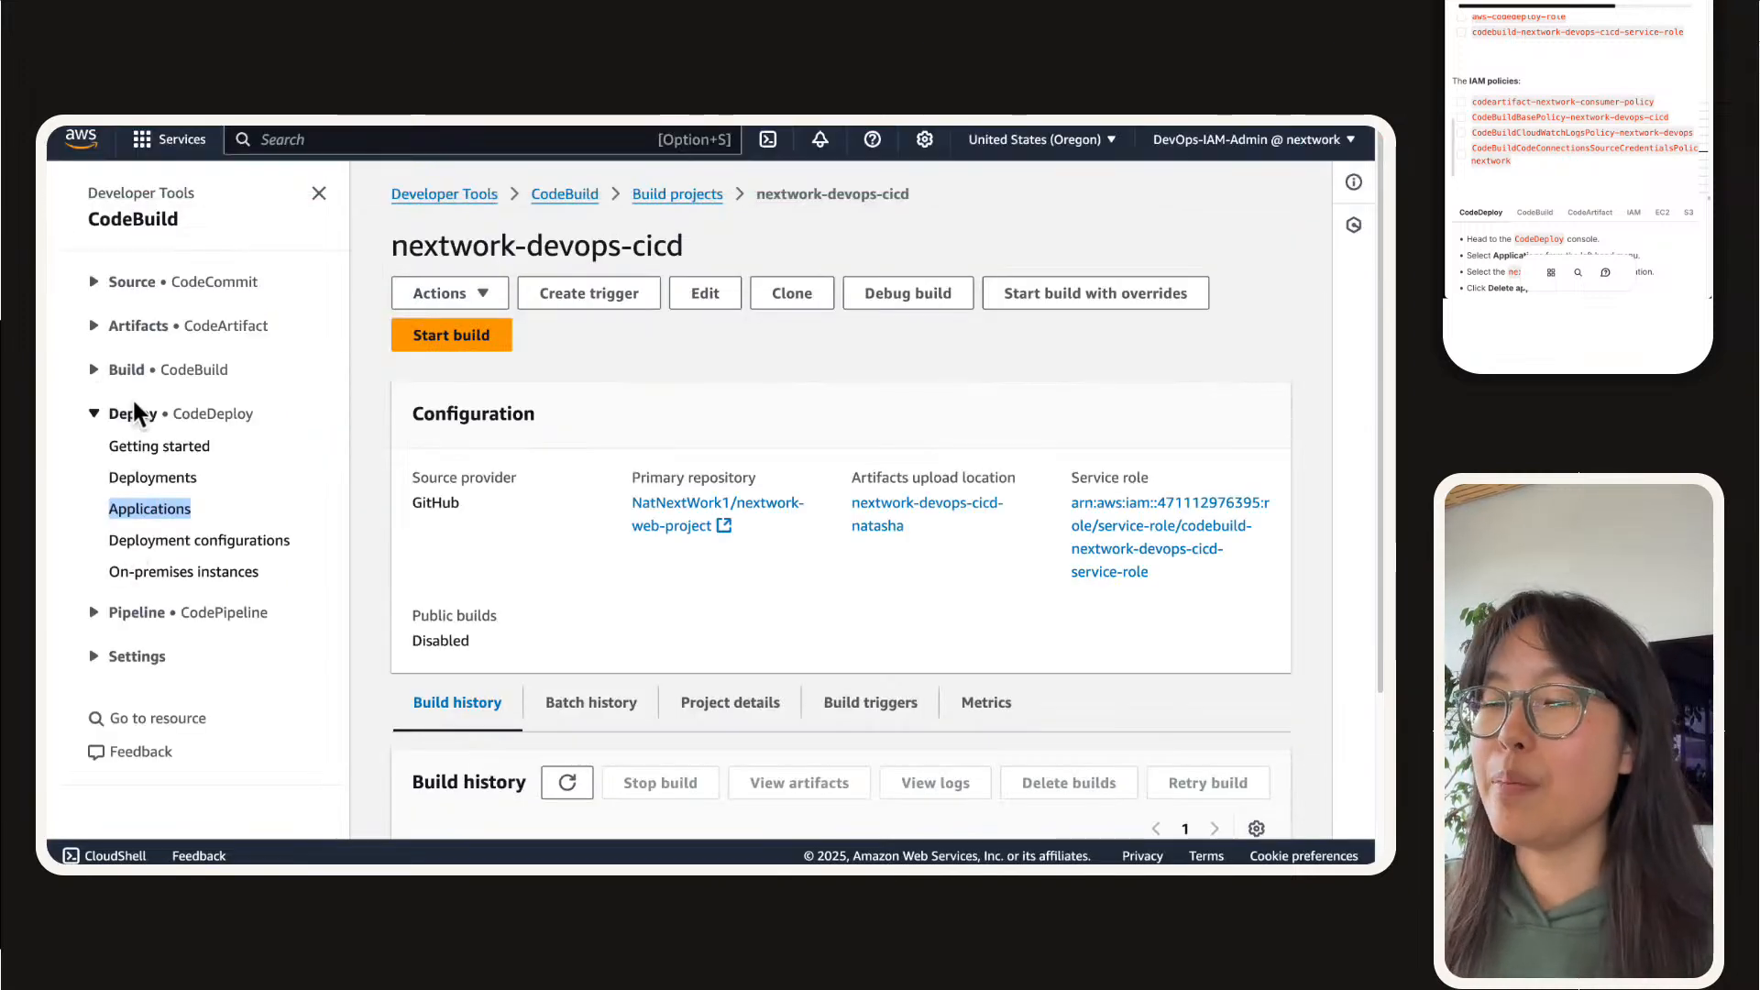
click(104, 371)
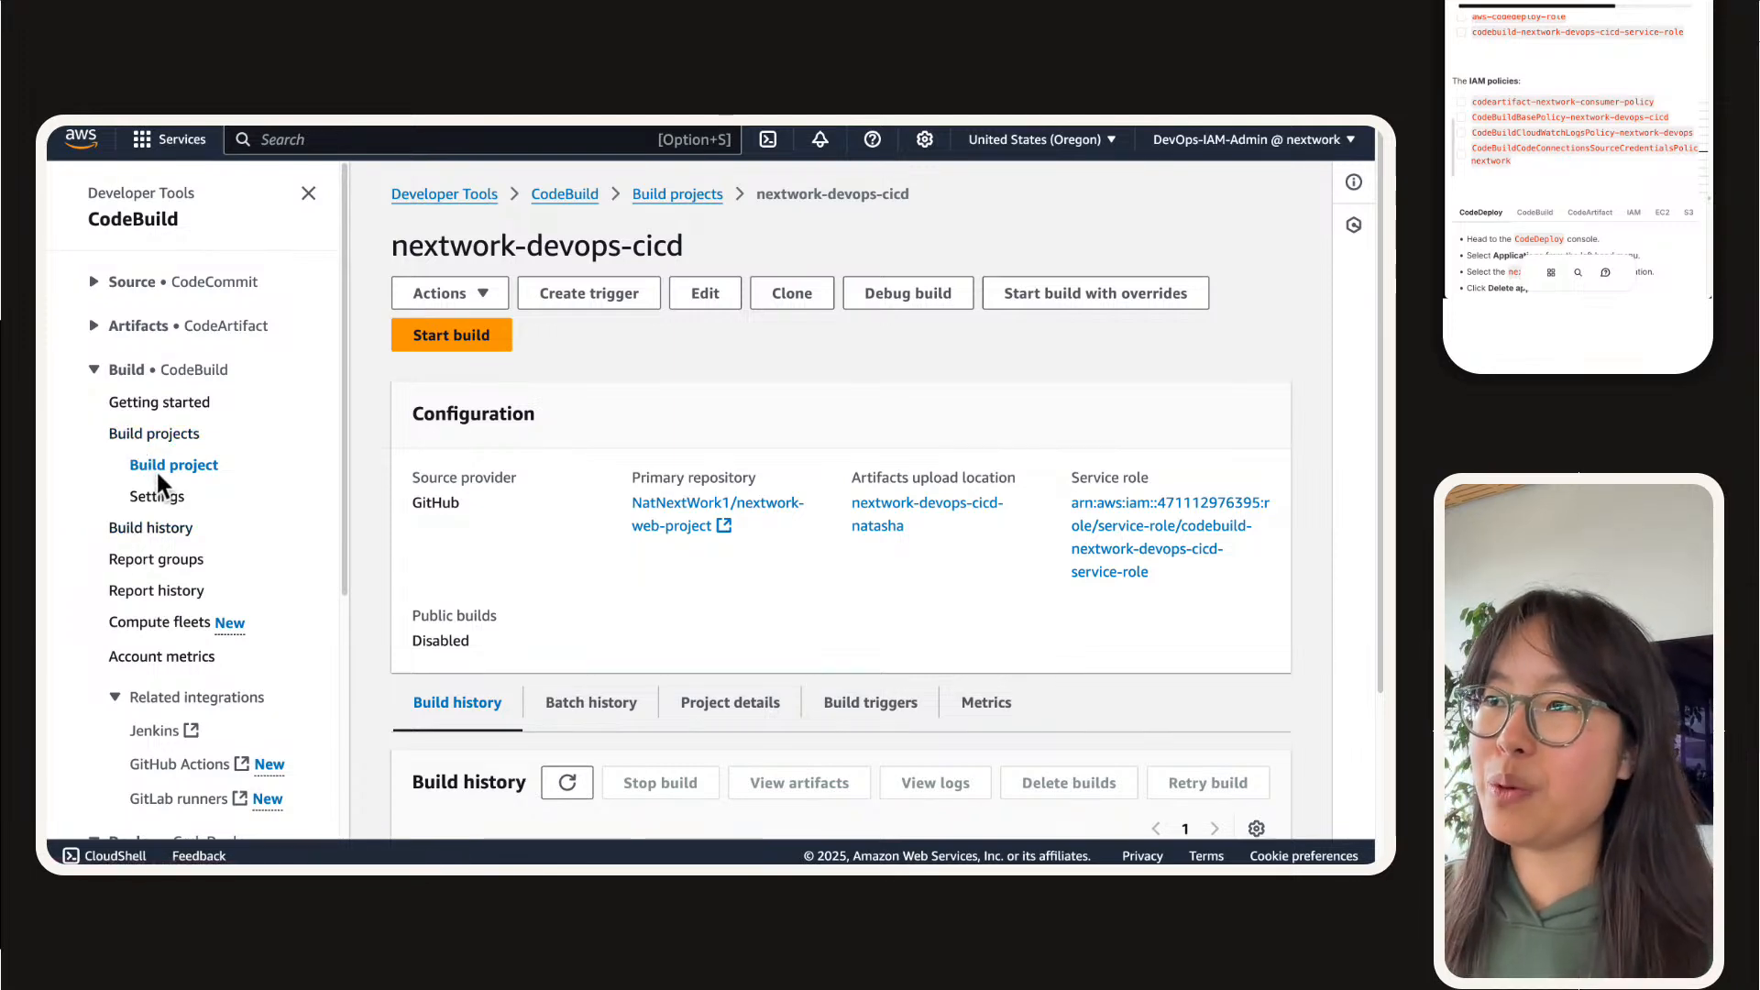
scroll(558, 503, down, 3)
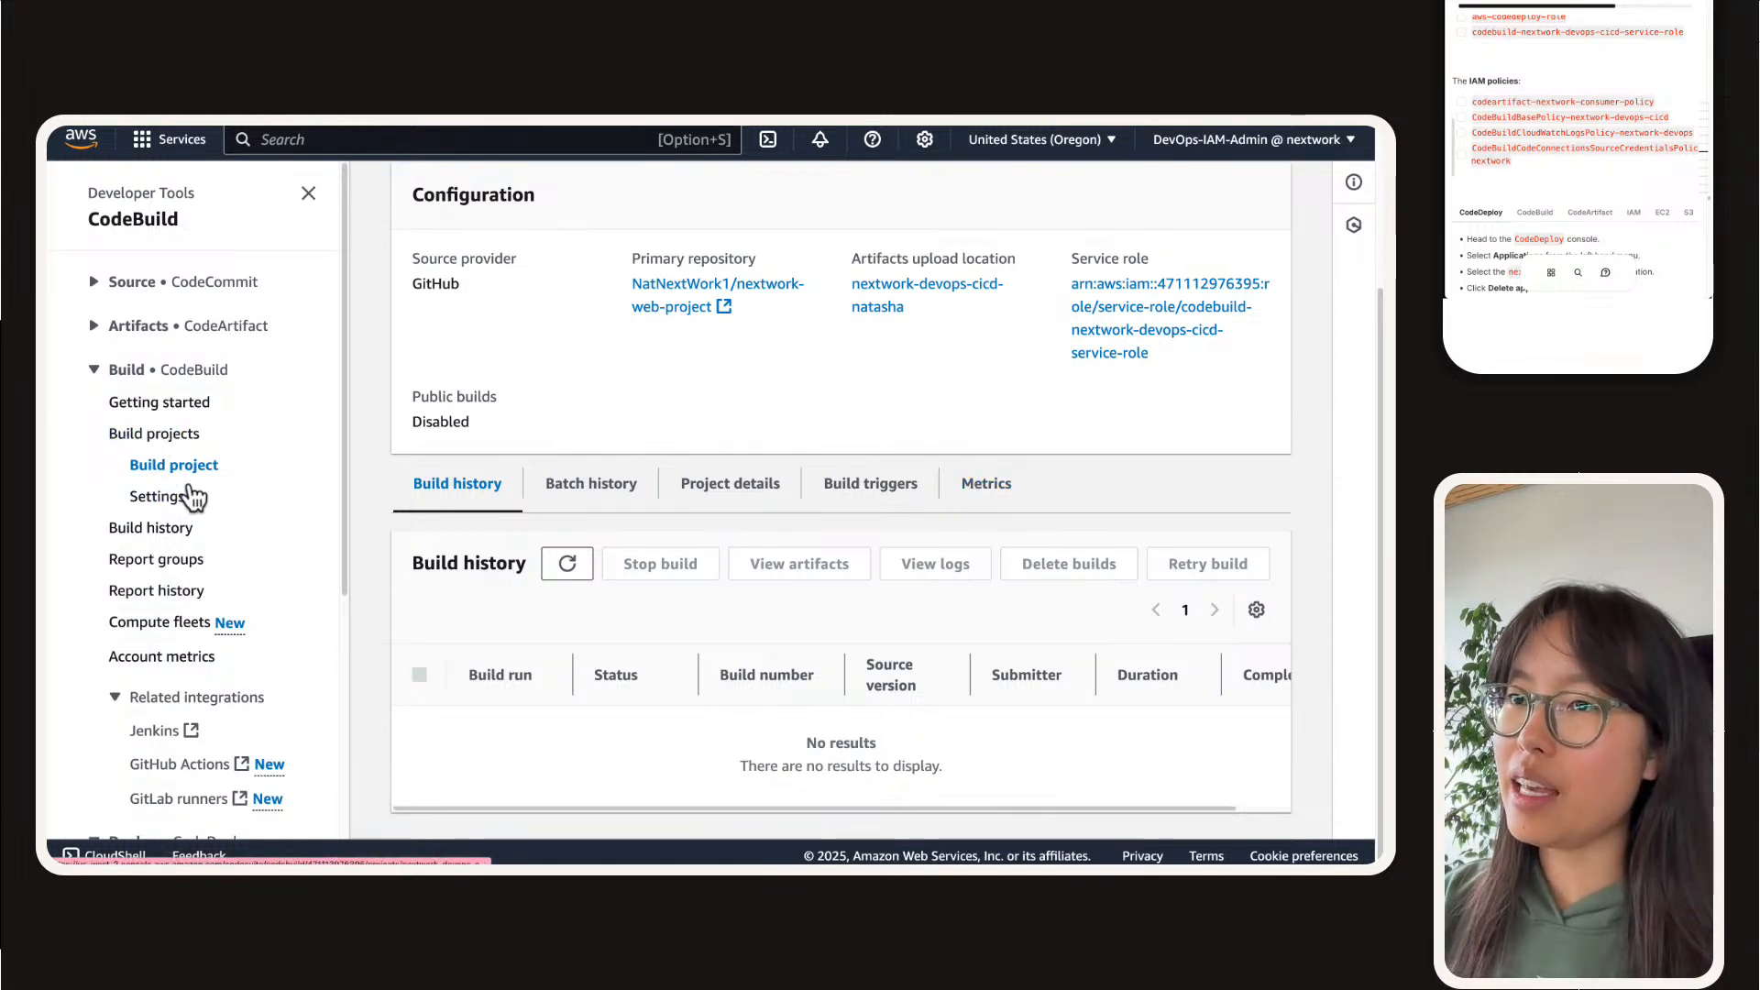
click(157, 496)
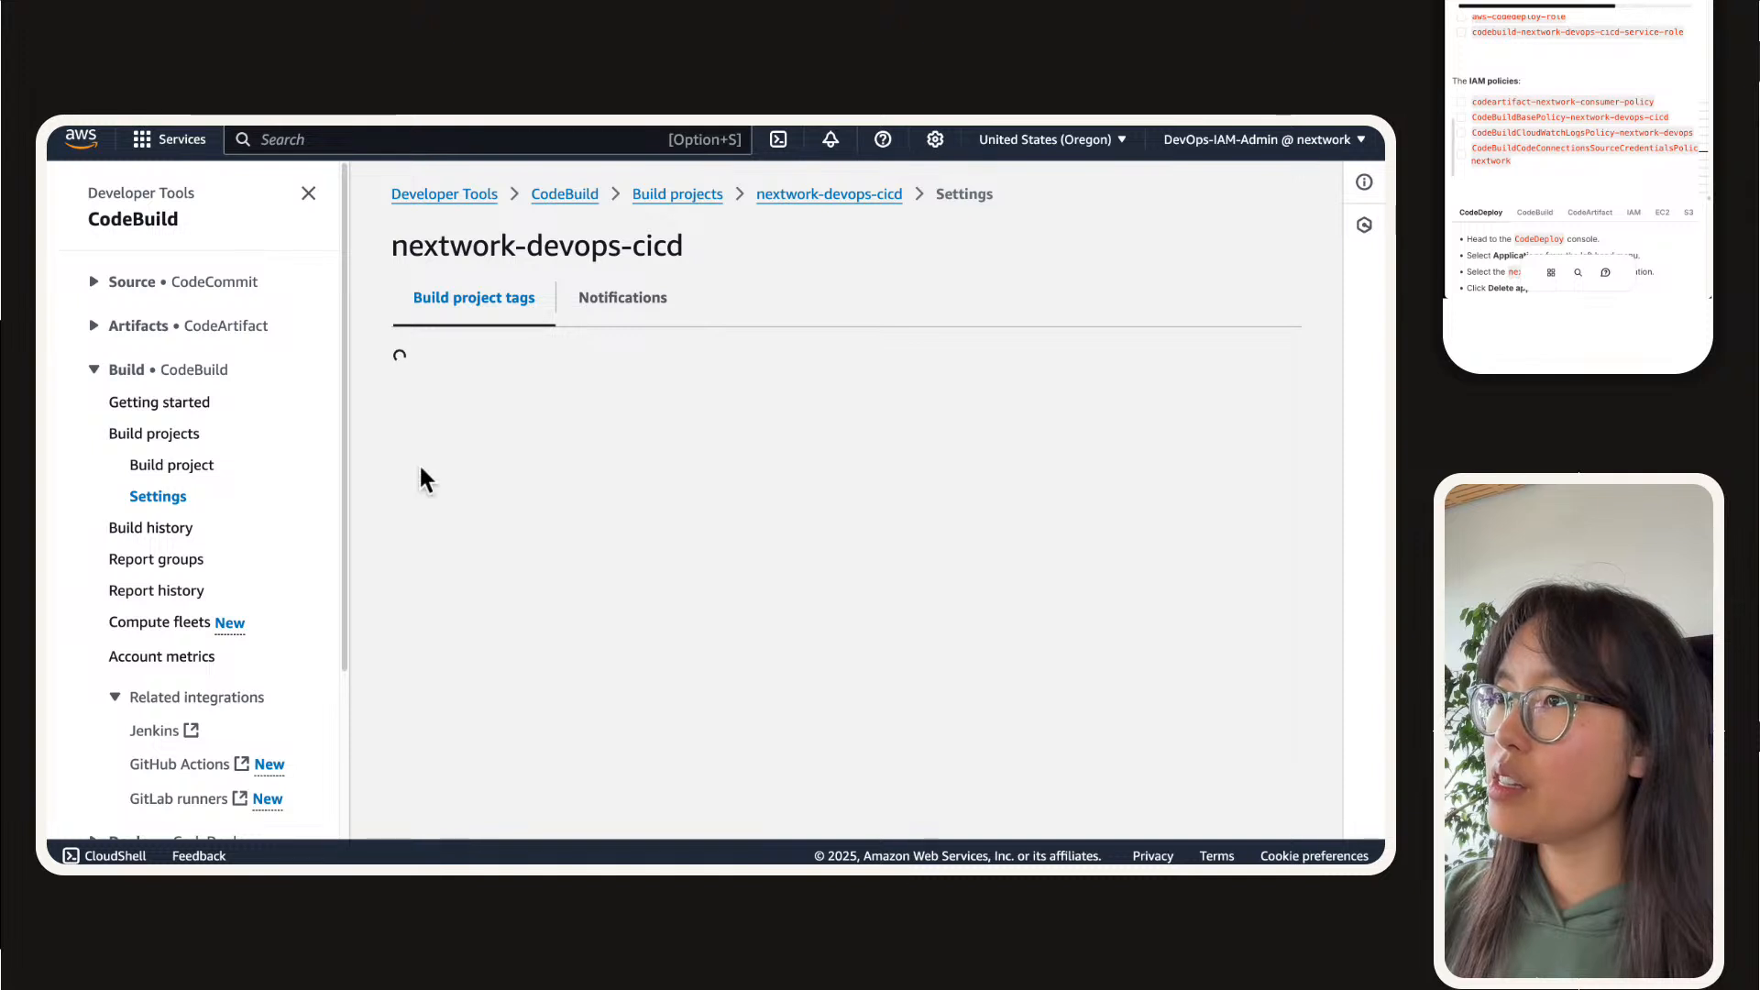
click(628, 286)
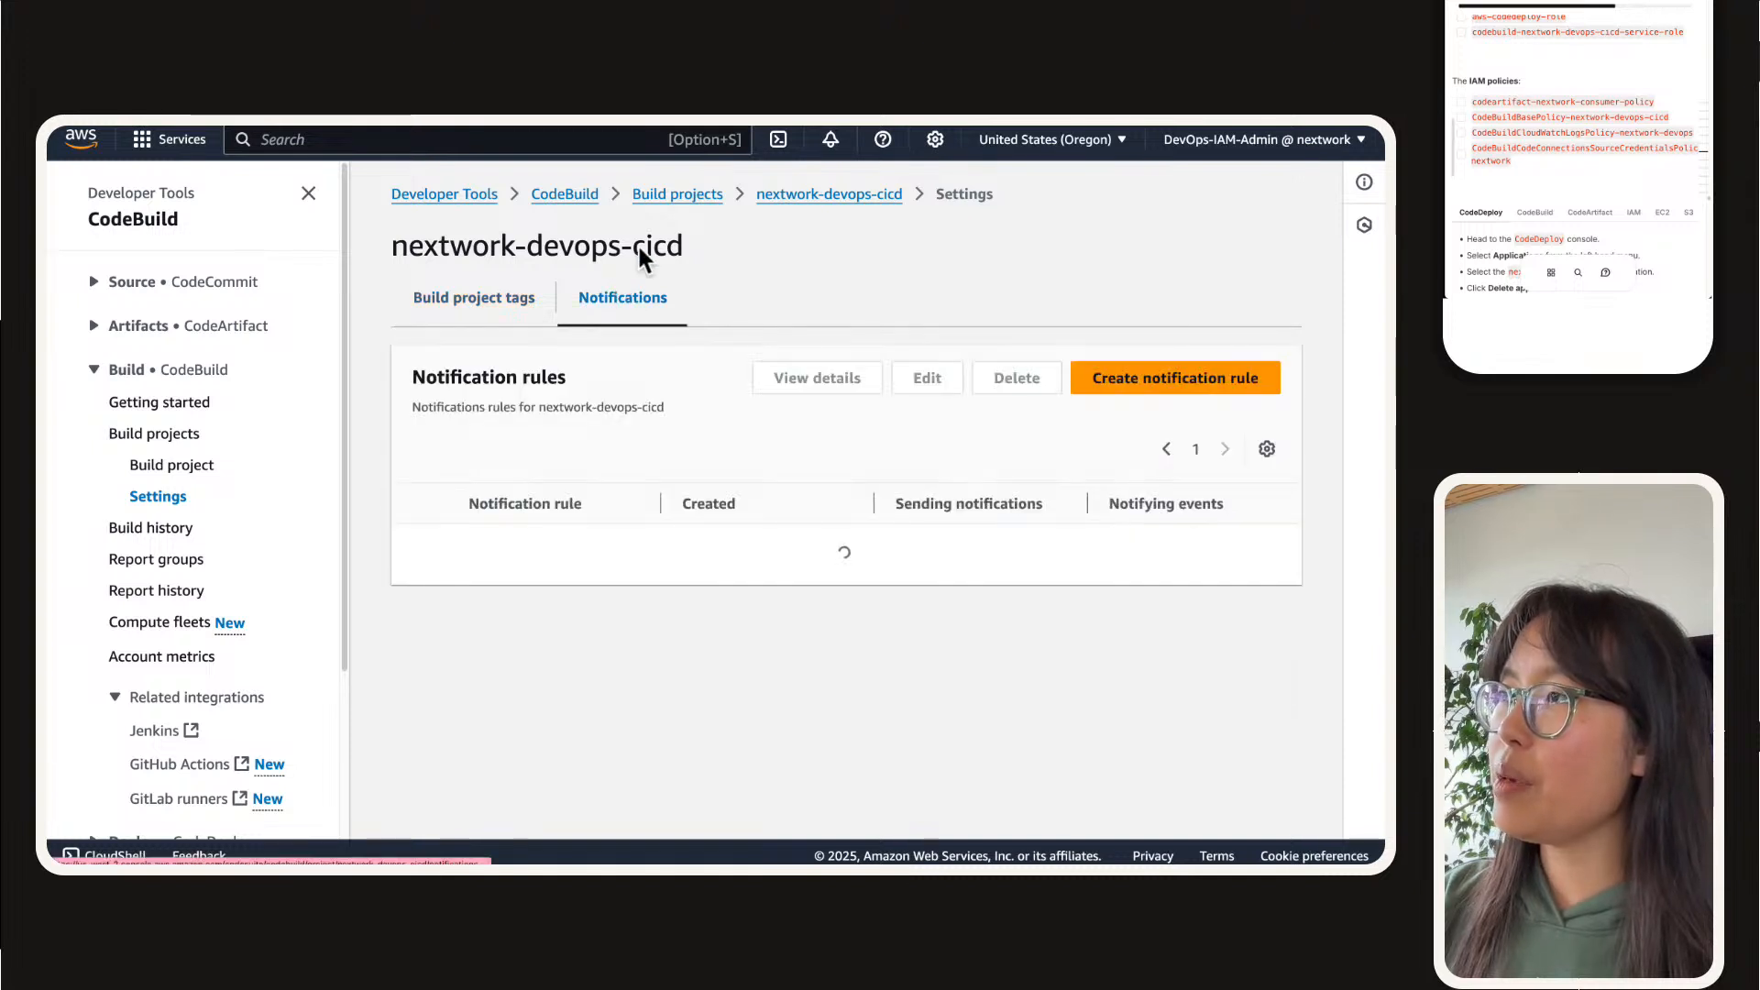
click(177, 469)
scroll(464, 507, down, 3)
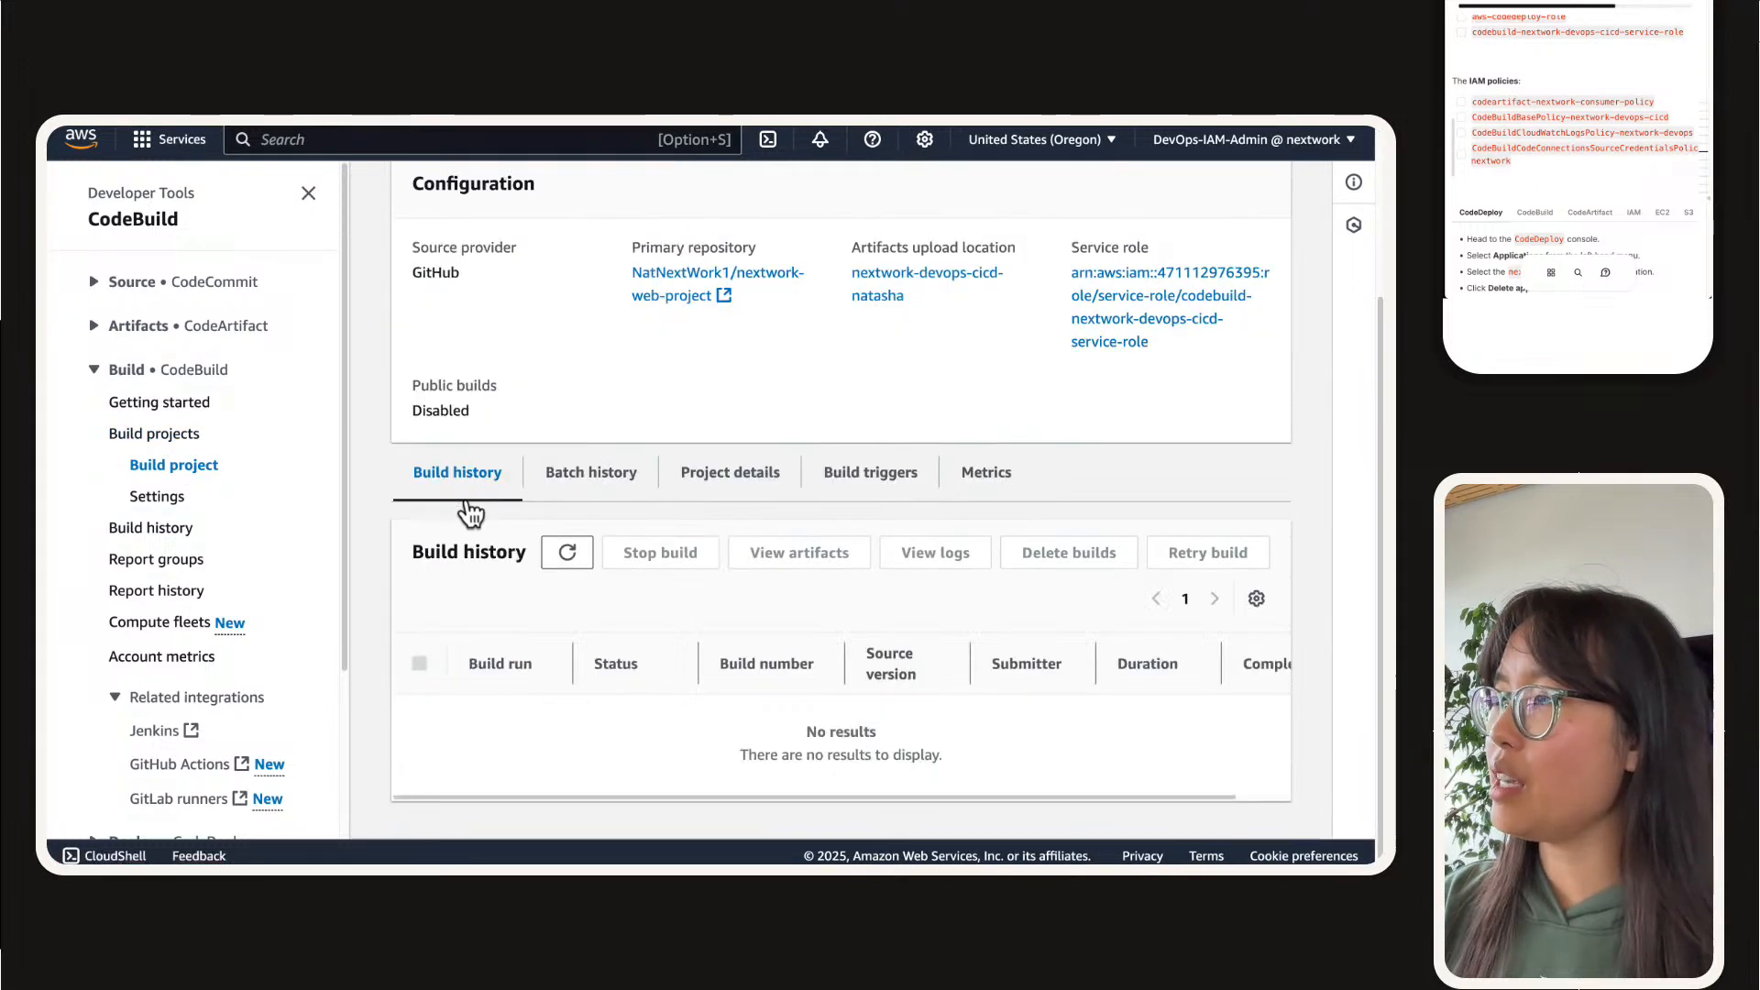
click(597, 490)
scroll(981, 346, down, 1)
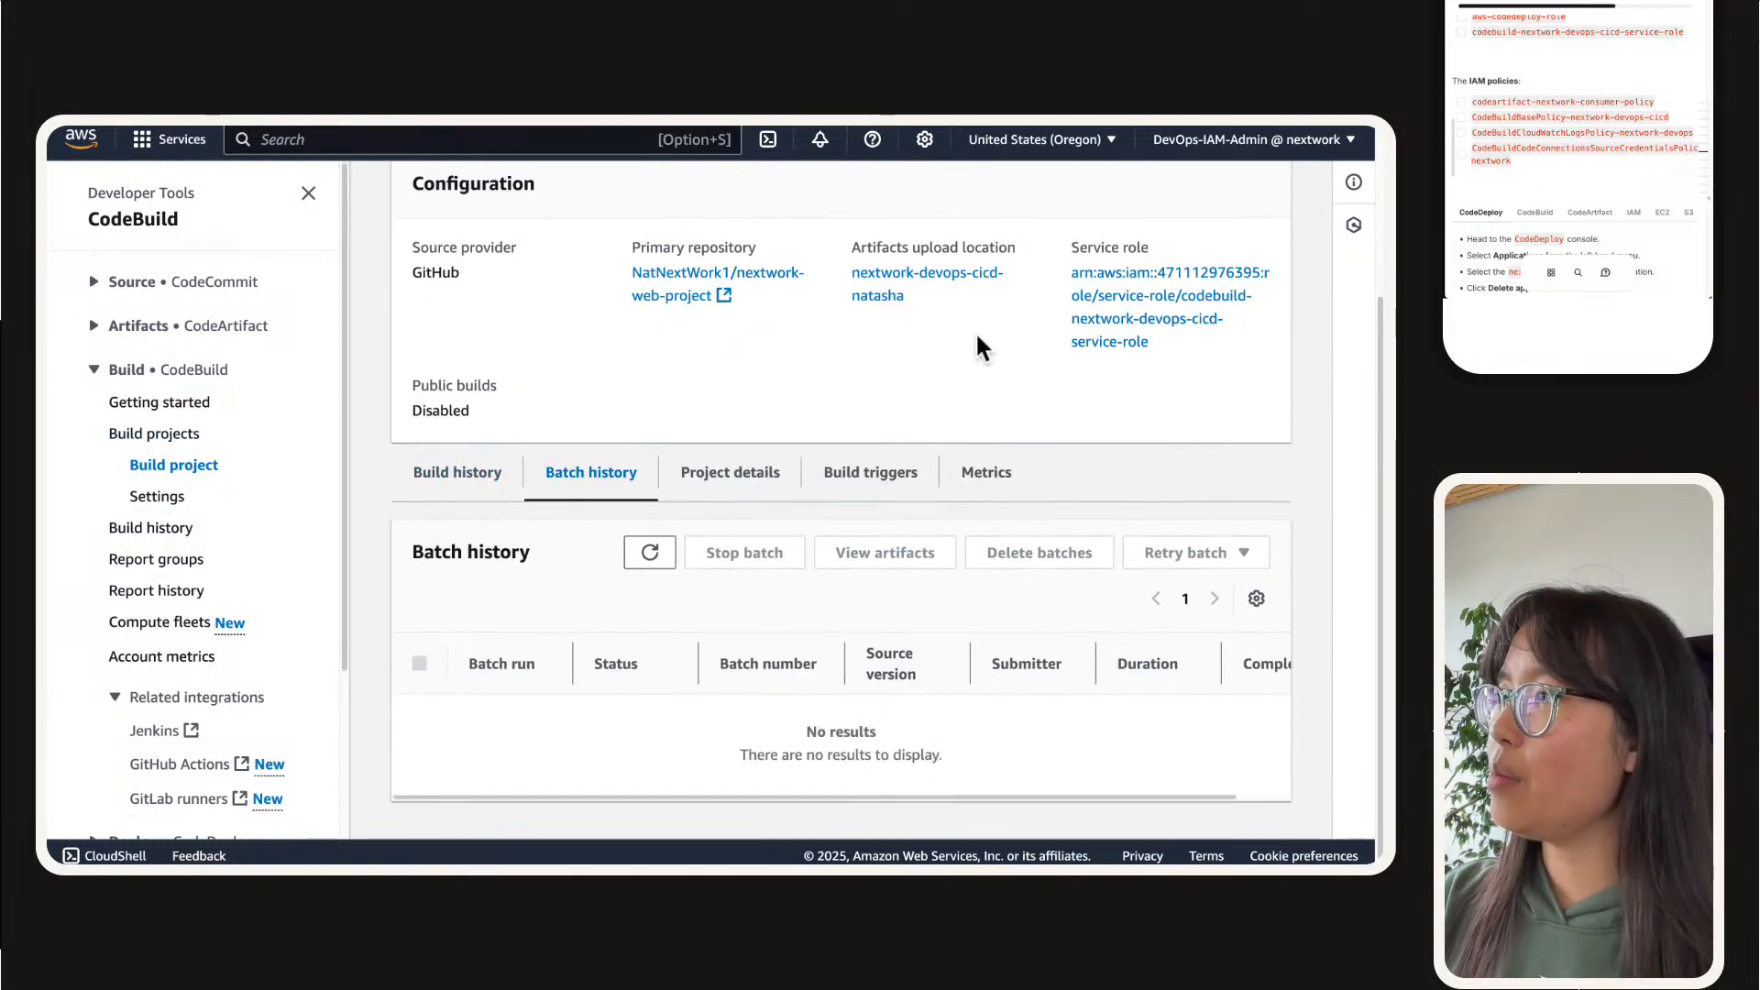
Step: Examine the build project's details, covering the source and environment sections with the environment variables and VPC information expanded
click(706, 471)
scroll(912, 458, down, 4)
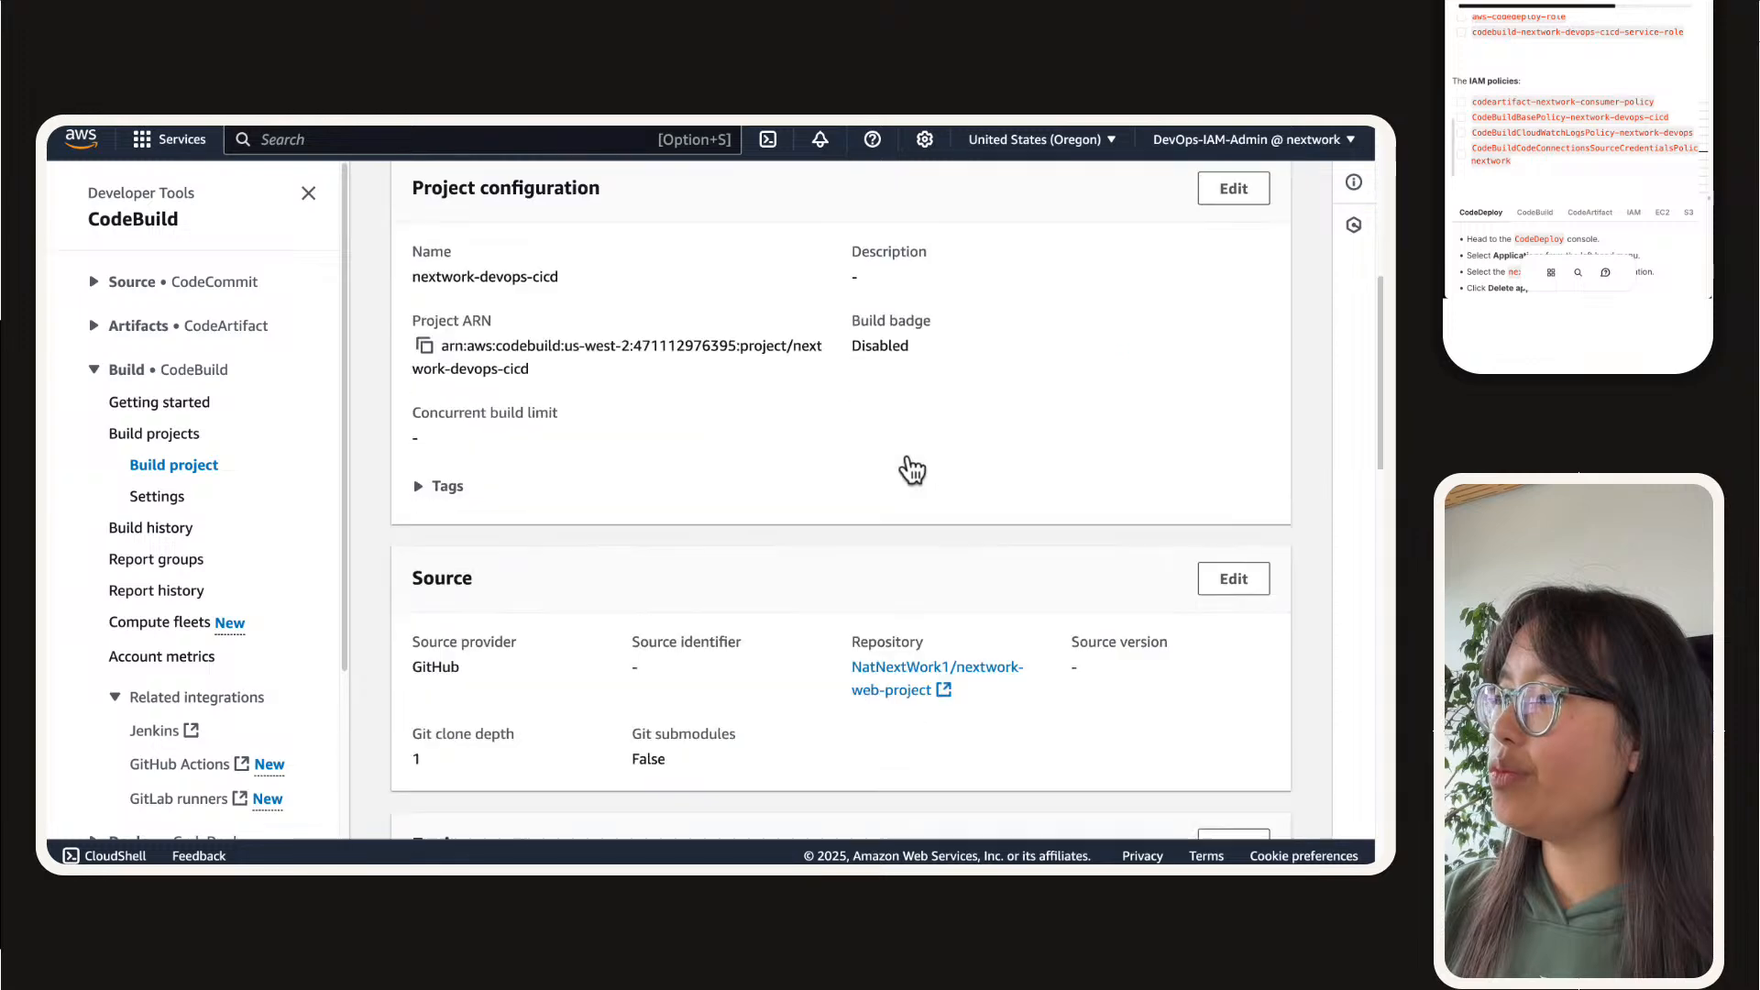
scroll(912, 469, down, 4)
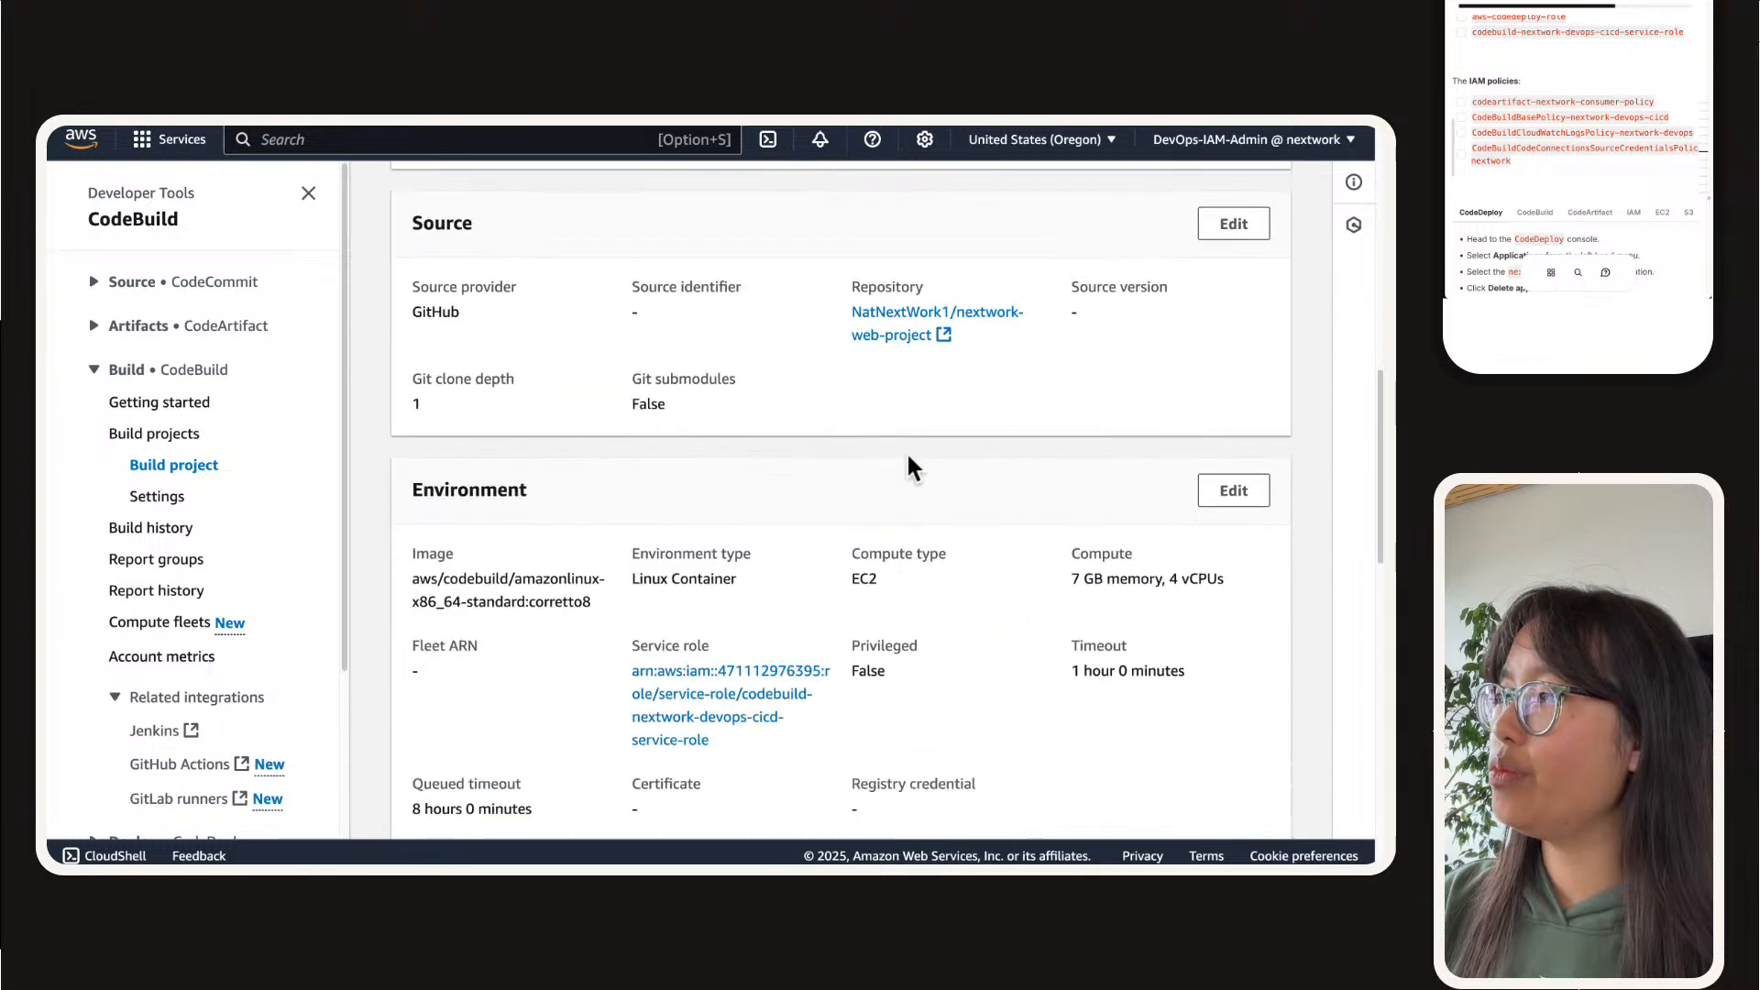
scroll(907, 456, down, 3)
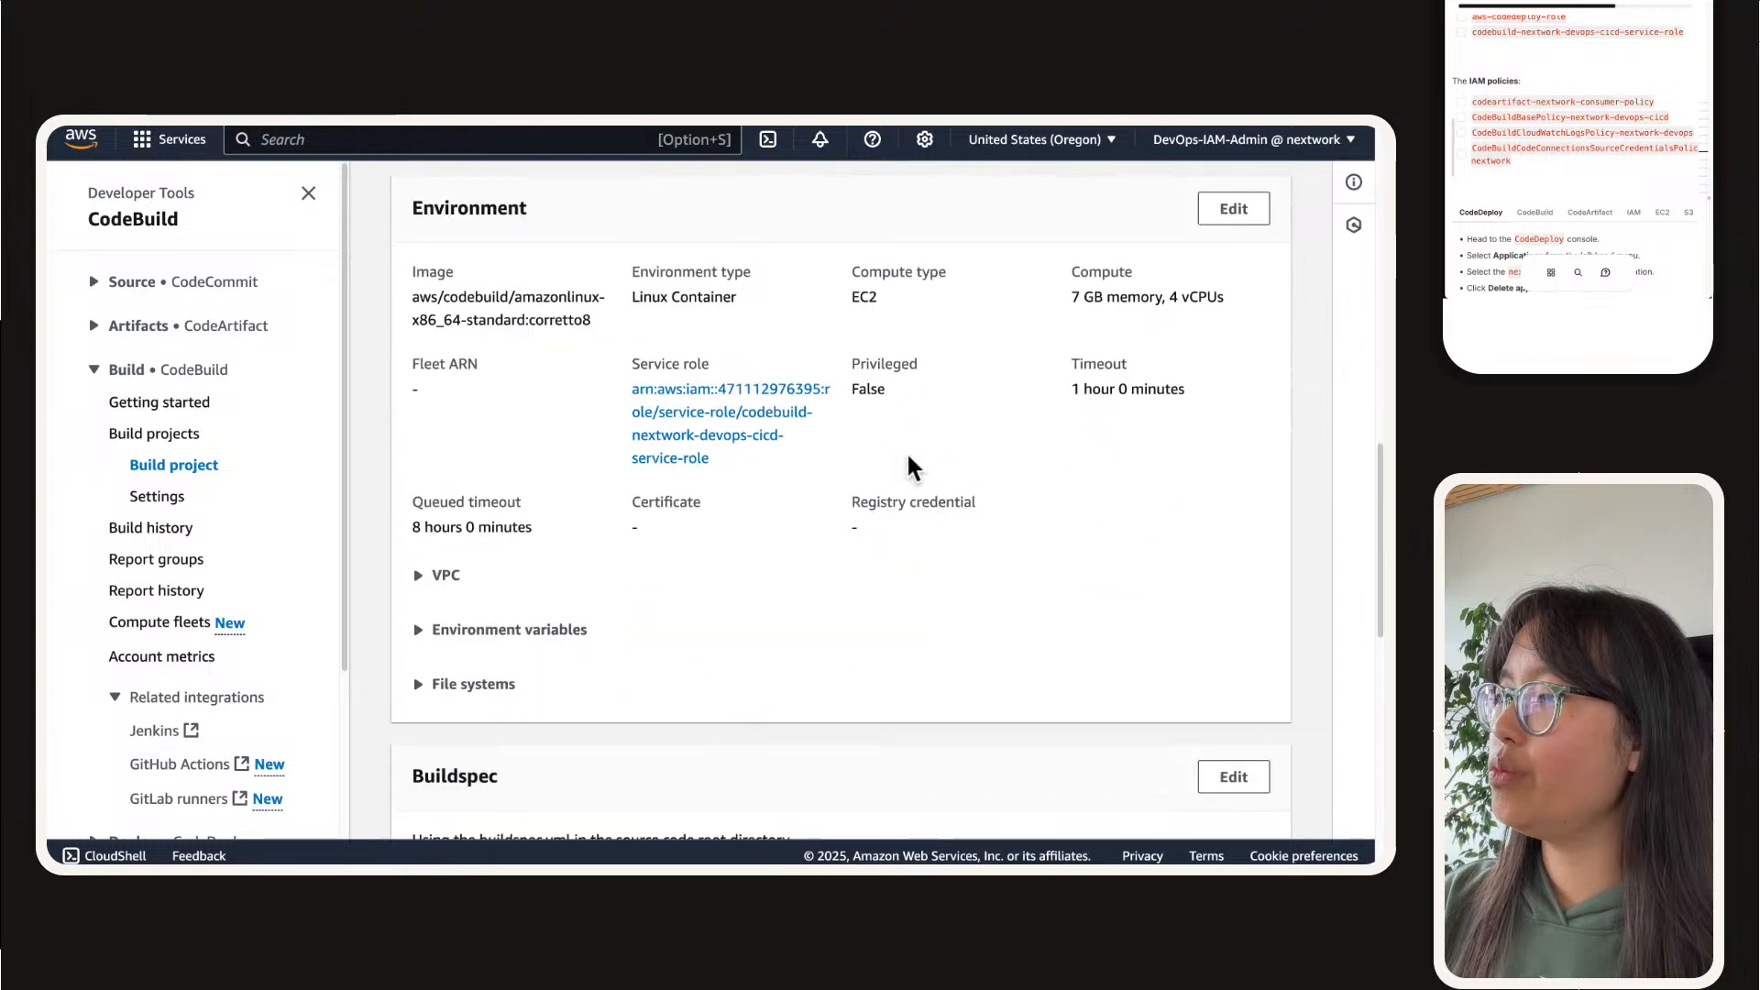
click(486, 632)
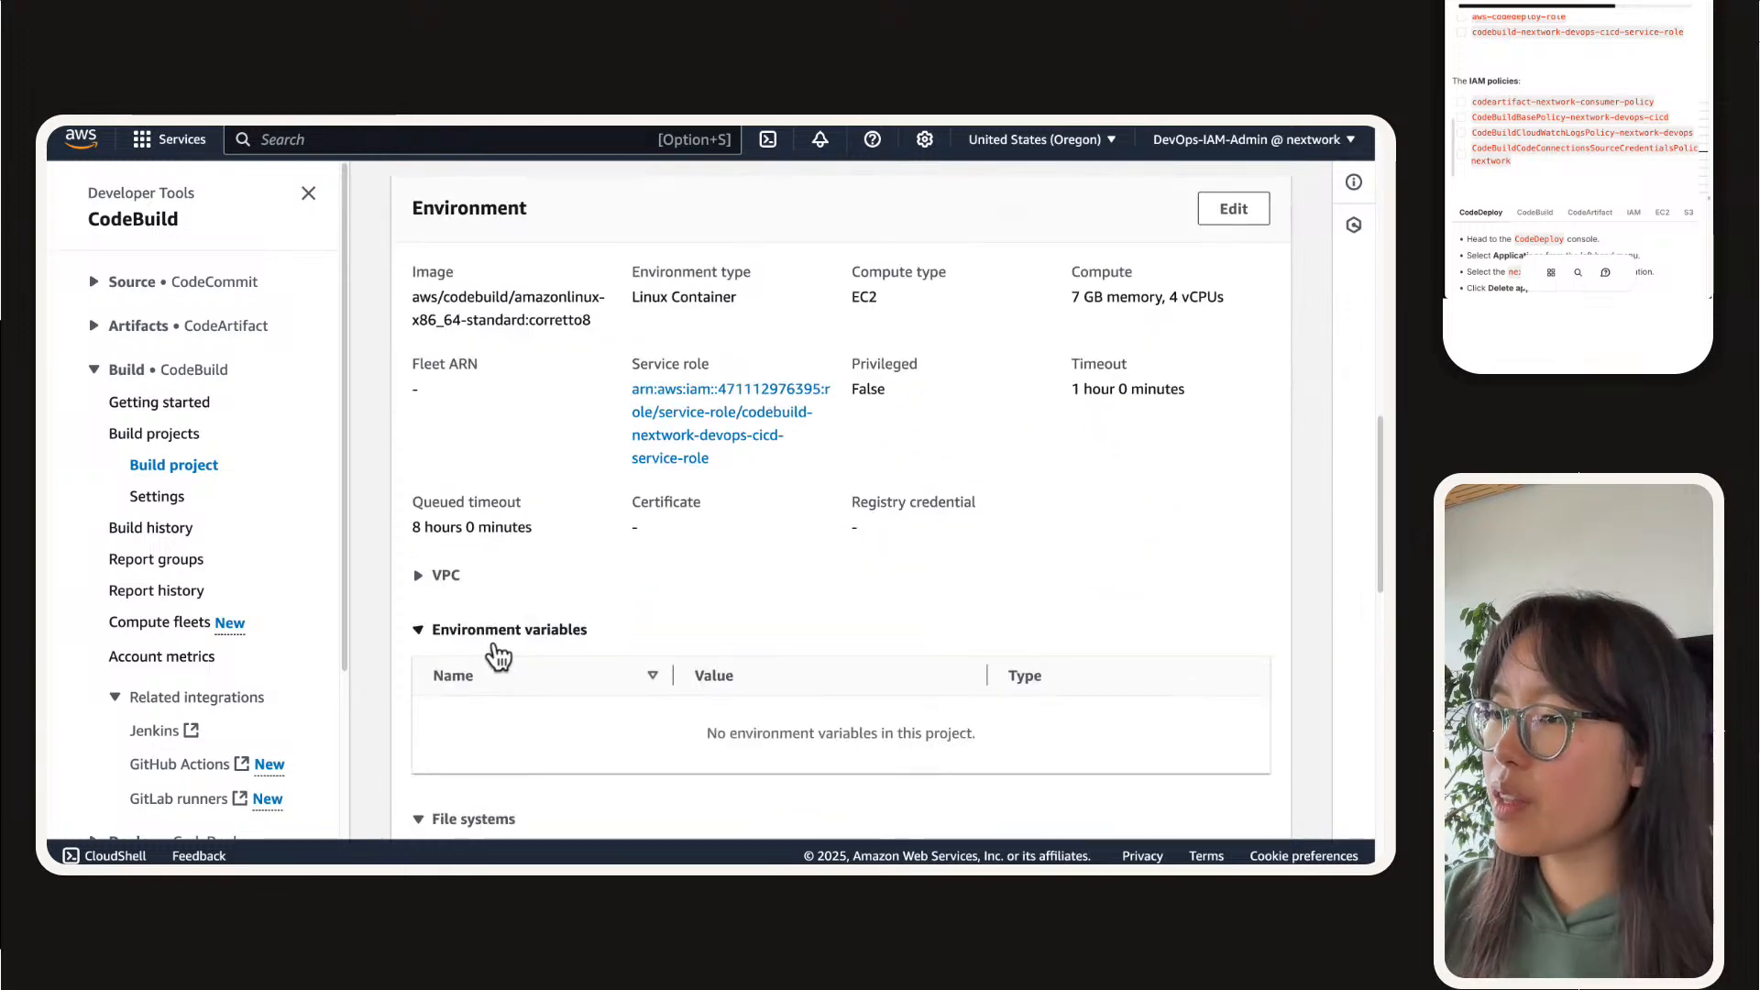
click(490, 575)
scroll(550, 594, up, 1)
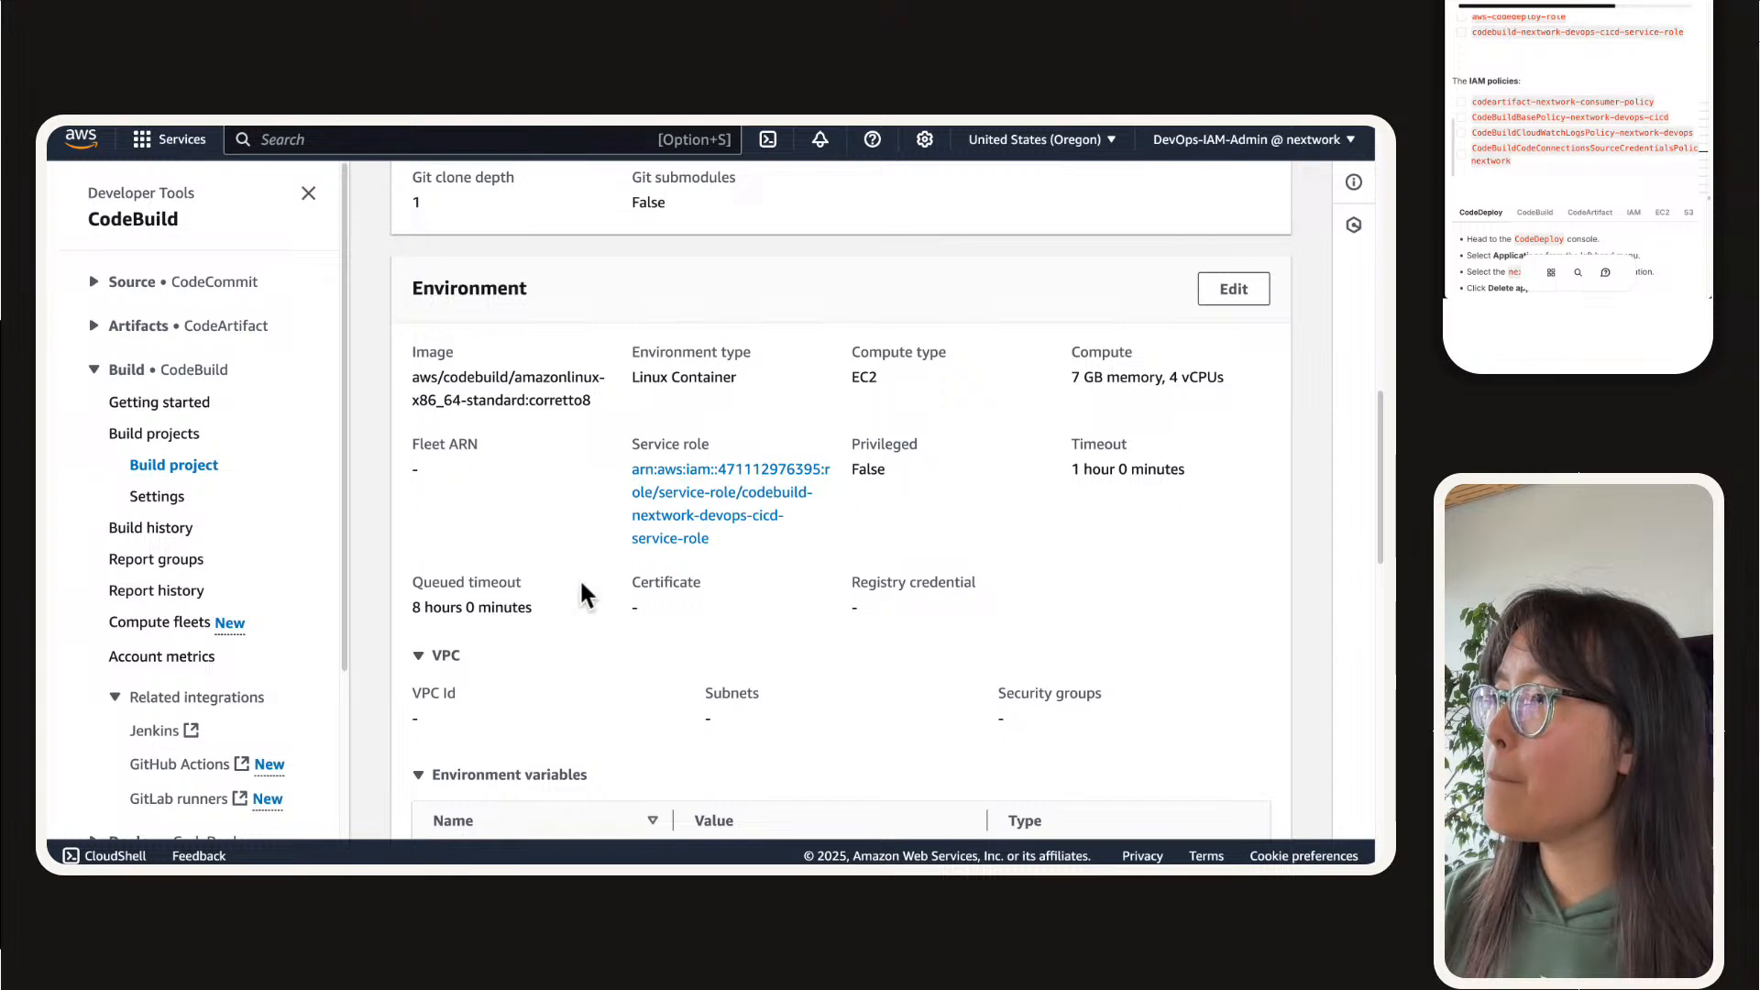
Step: Look through the project's file systems, buildspec, batch configuration, artifacts and logs, and return to the Environment section
scroll(581, 595, down, 8)
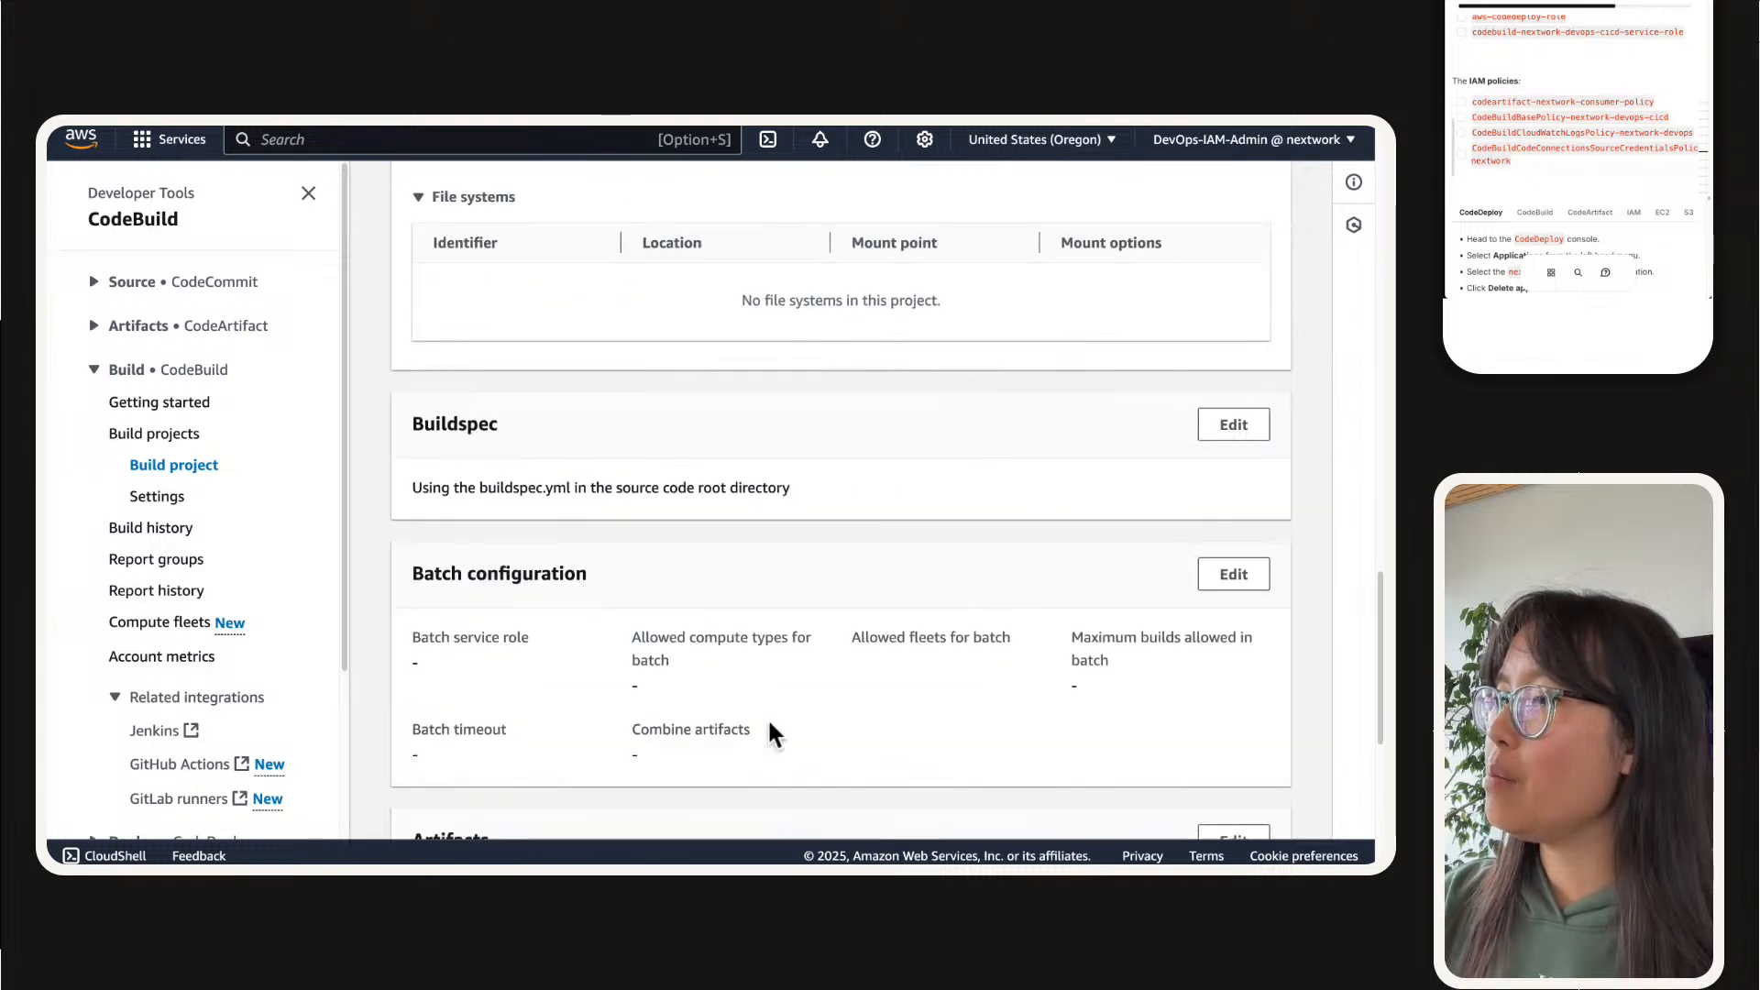
scroll(919, 695, down, 4)
scroll(918, 695, up, 1)
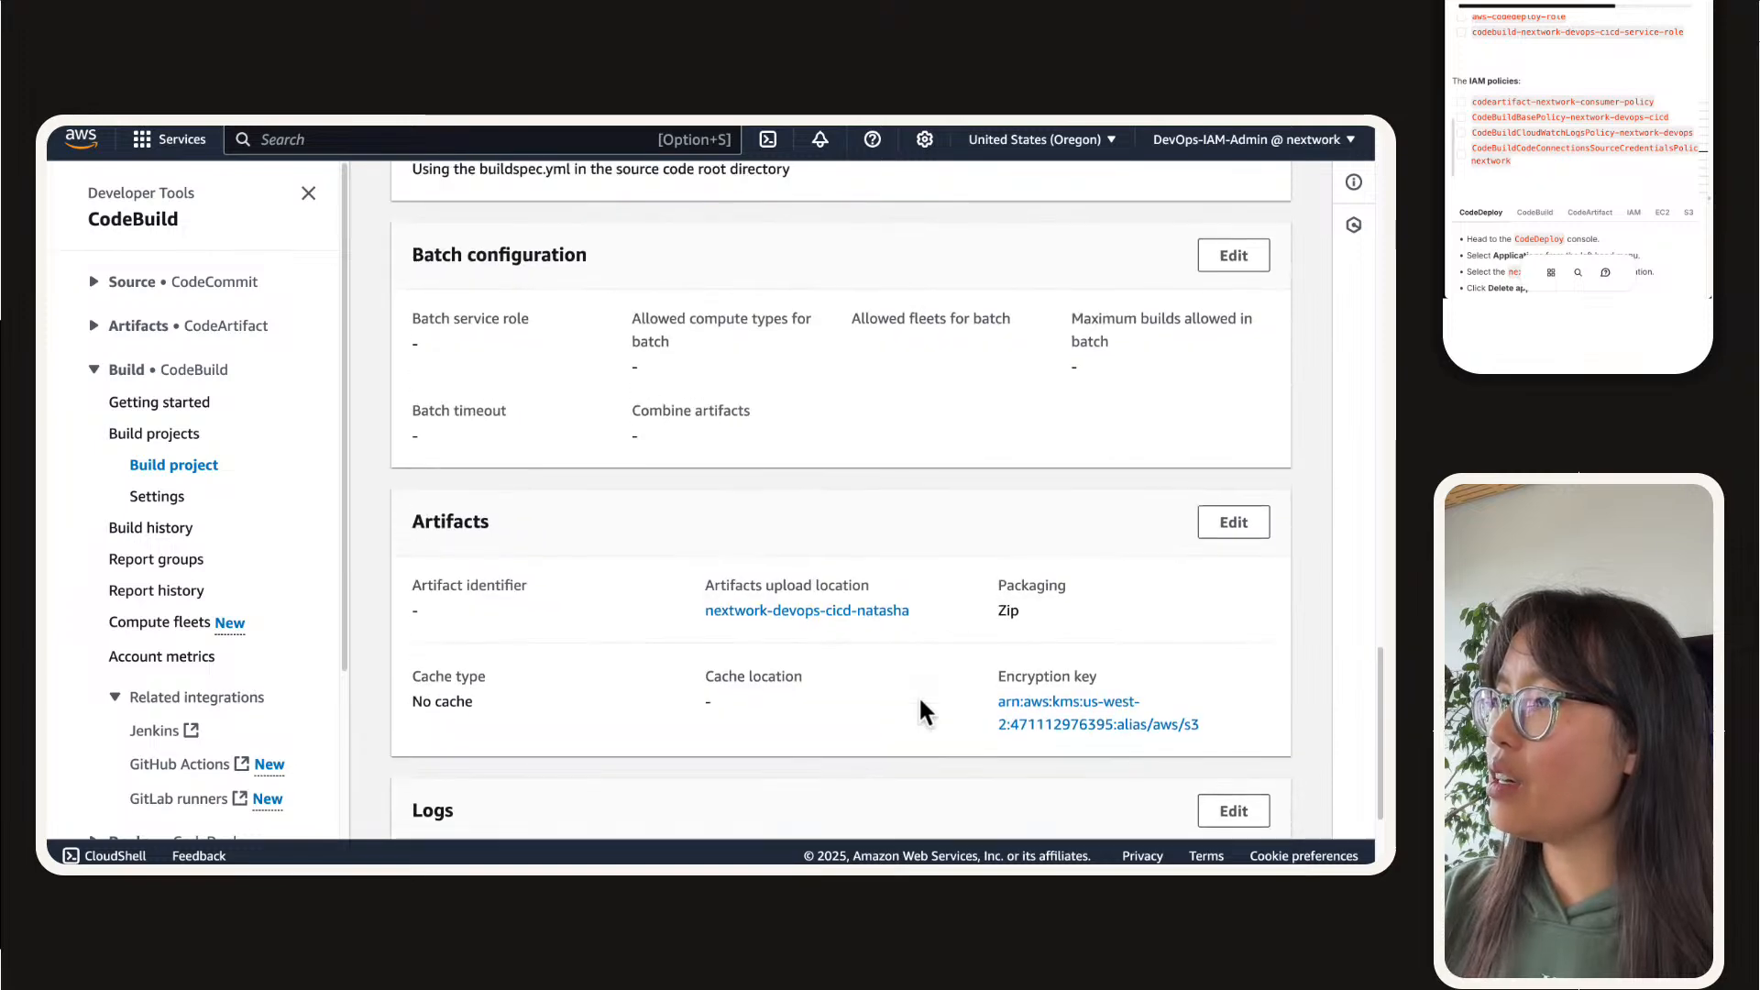
scroll(918, 695, down, 3)
scroll(921, 700, up, 8)
scroll(921, 700, down, 8)
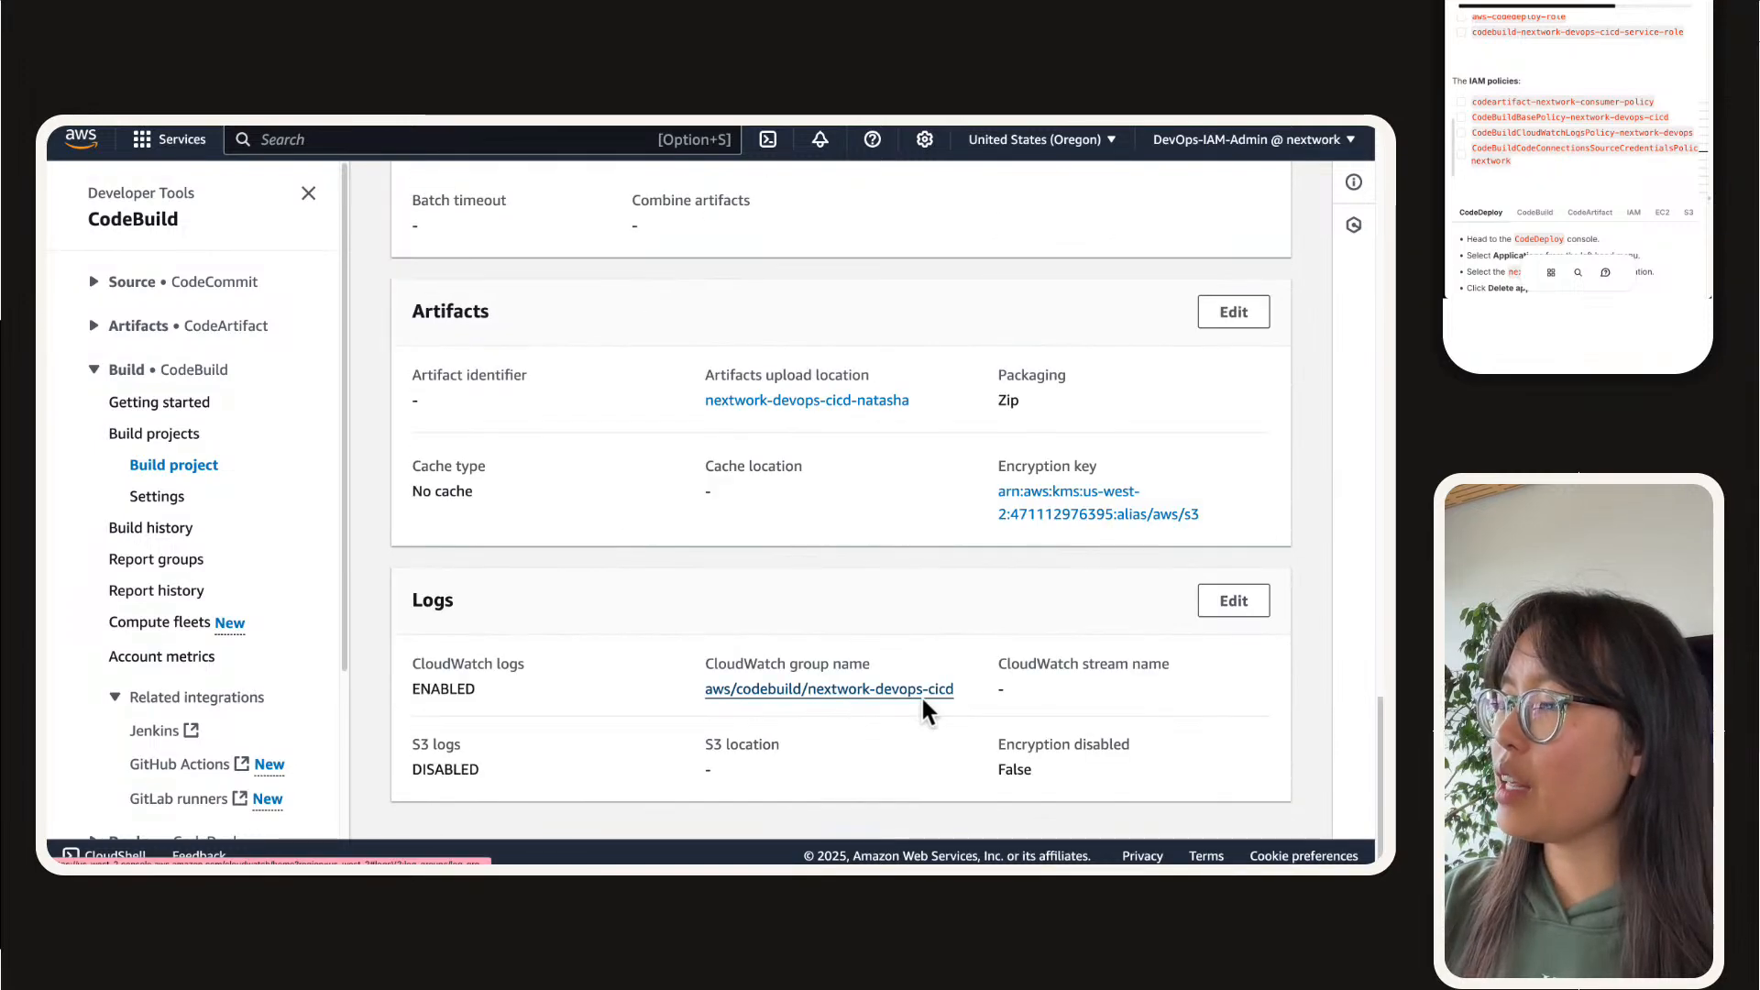
scroll(920, 700, up, 5)
scroll(921, 695, up, 20)
scroll(922, 691, down, 10)
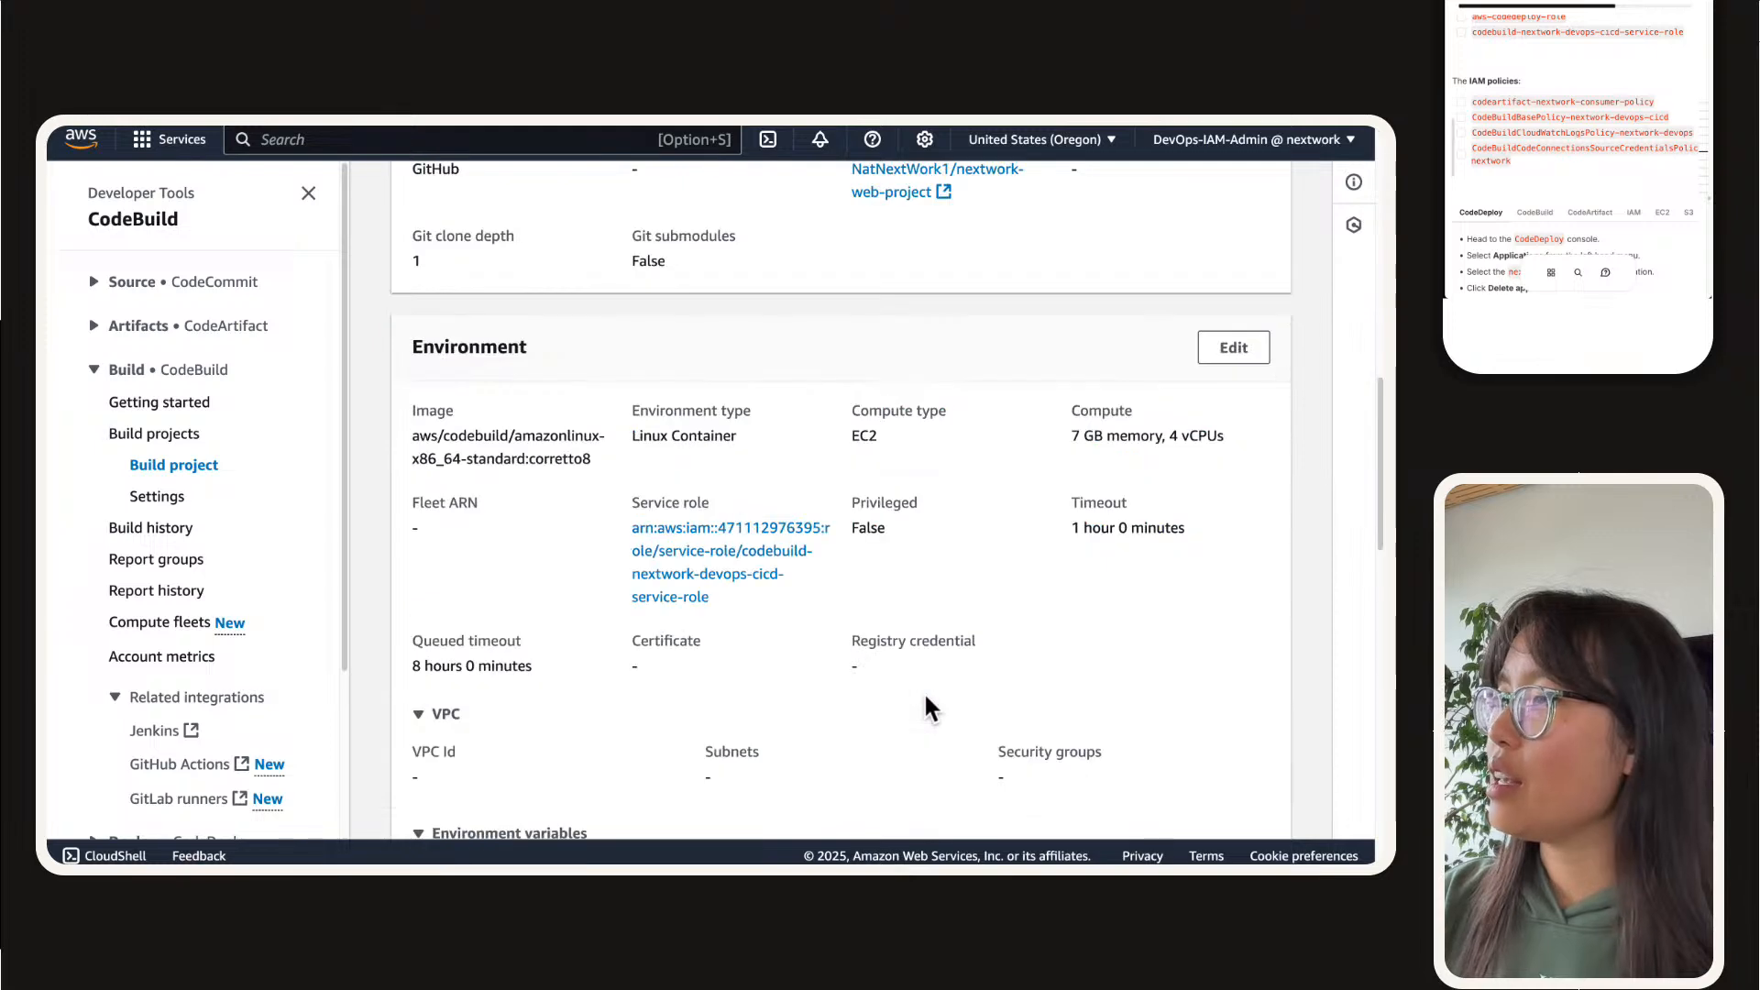
Step: Edit the project's environment, choosing the Instance running mode, the Base runtime and the aws/codebuild/ami/amazonlinux-x86_64-base:latest image
click(1234, 347)
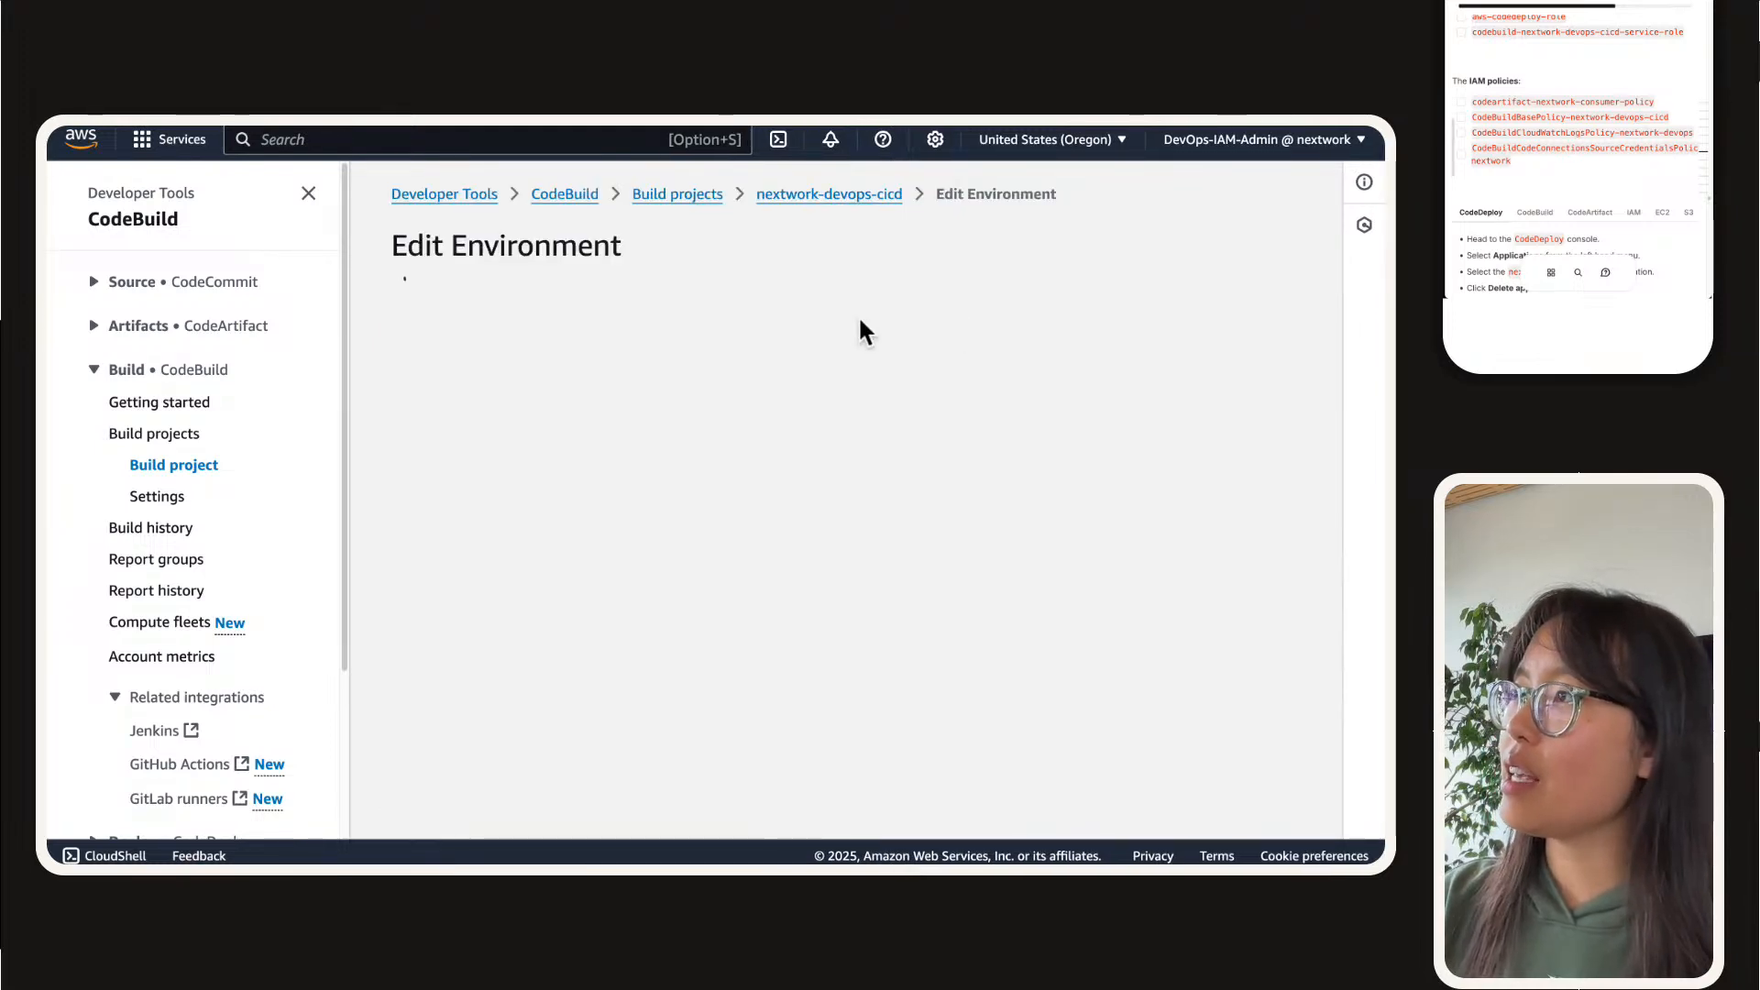
scroll(827, 366, down, 2)
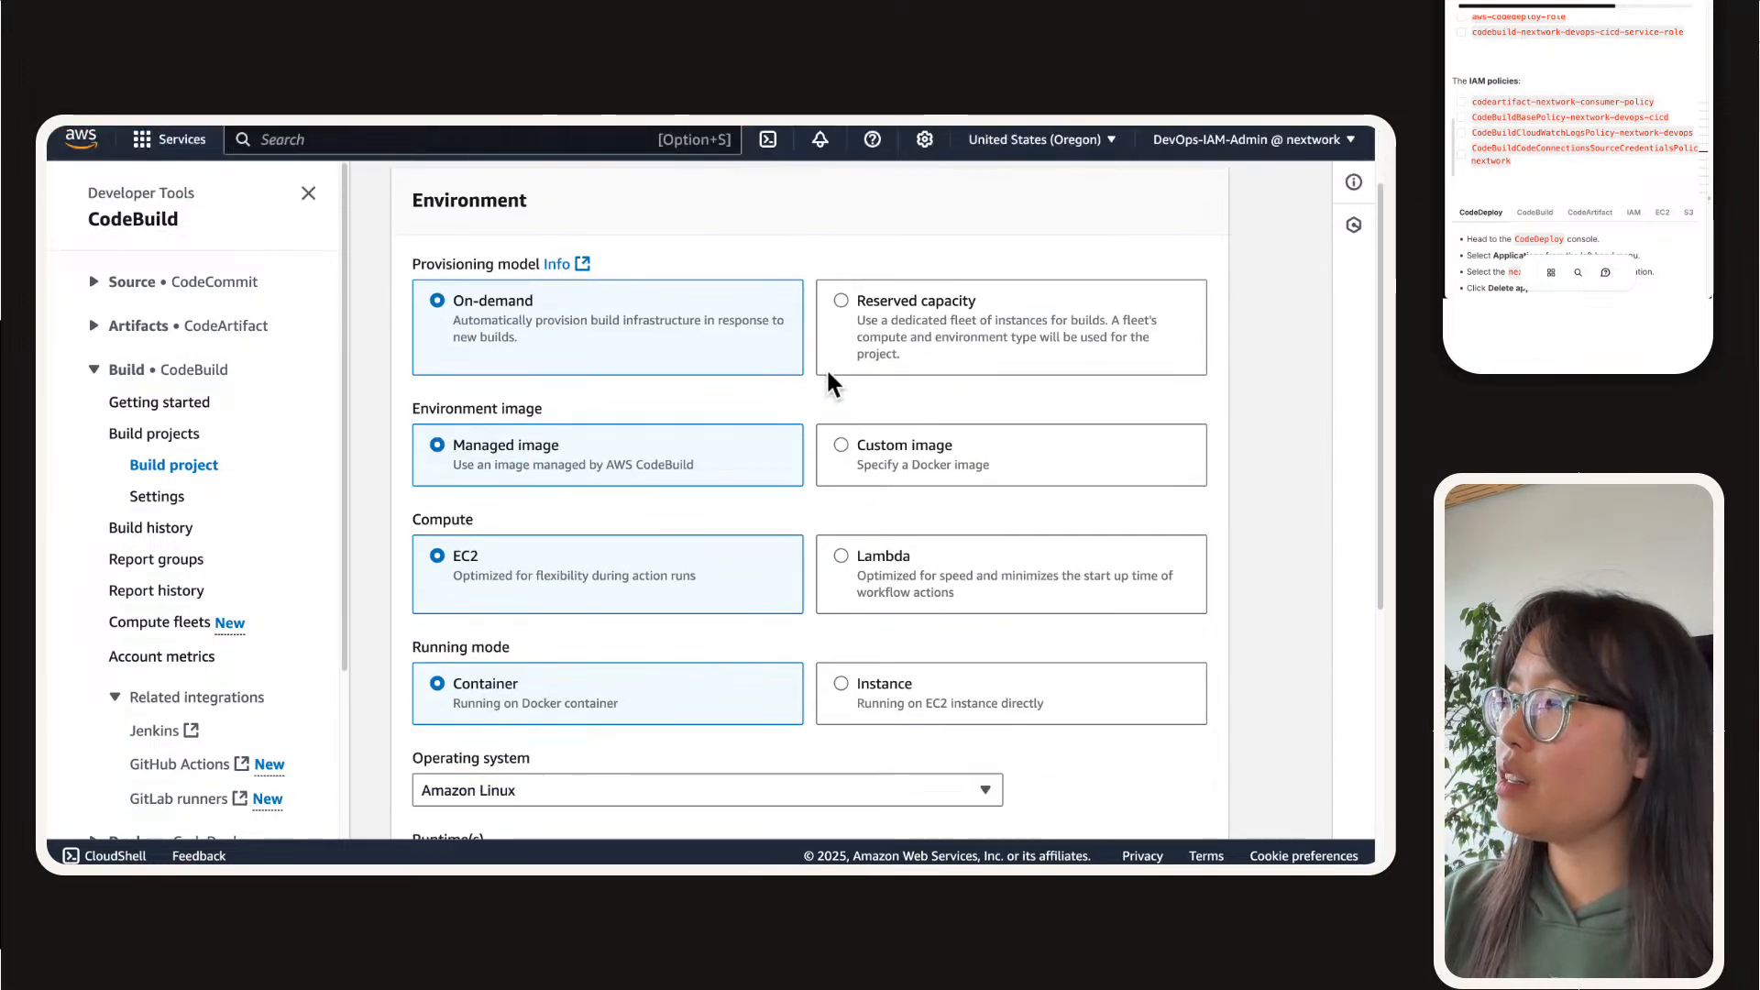
scroll(827, 385, down, 4)
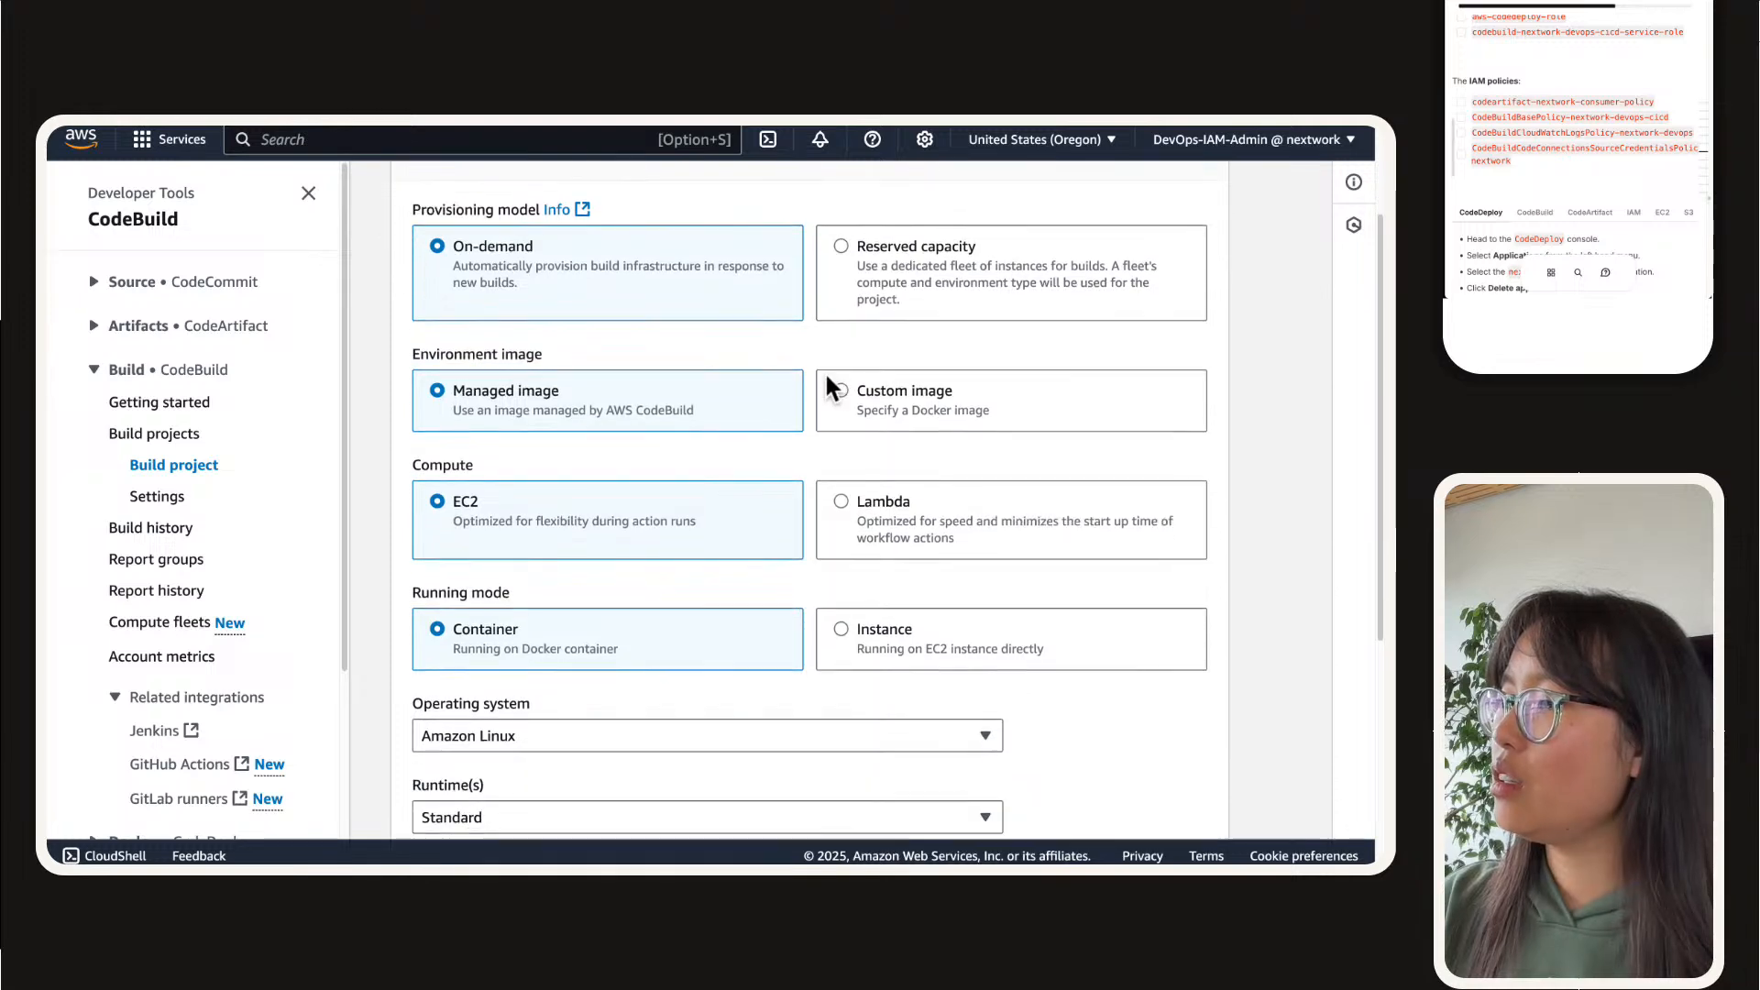
click(863, 469)
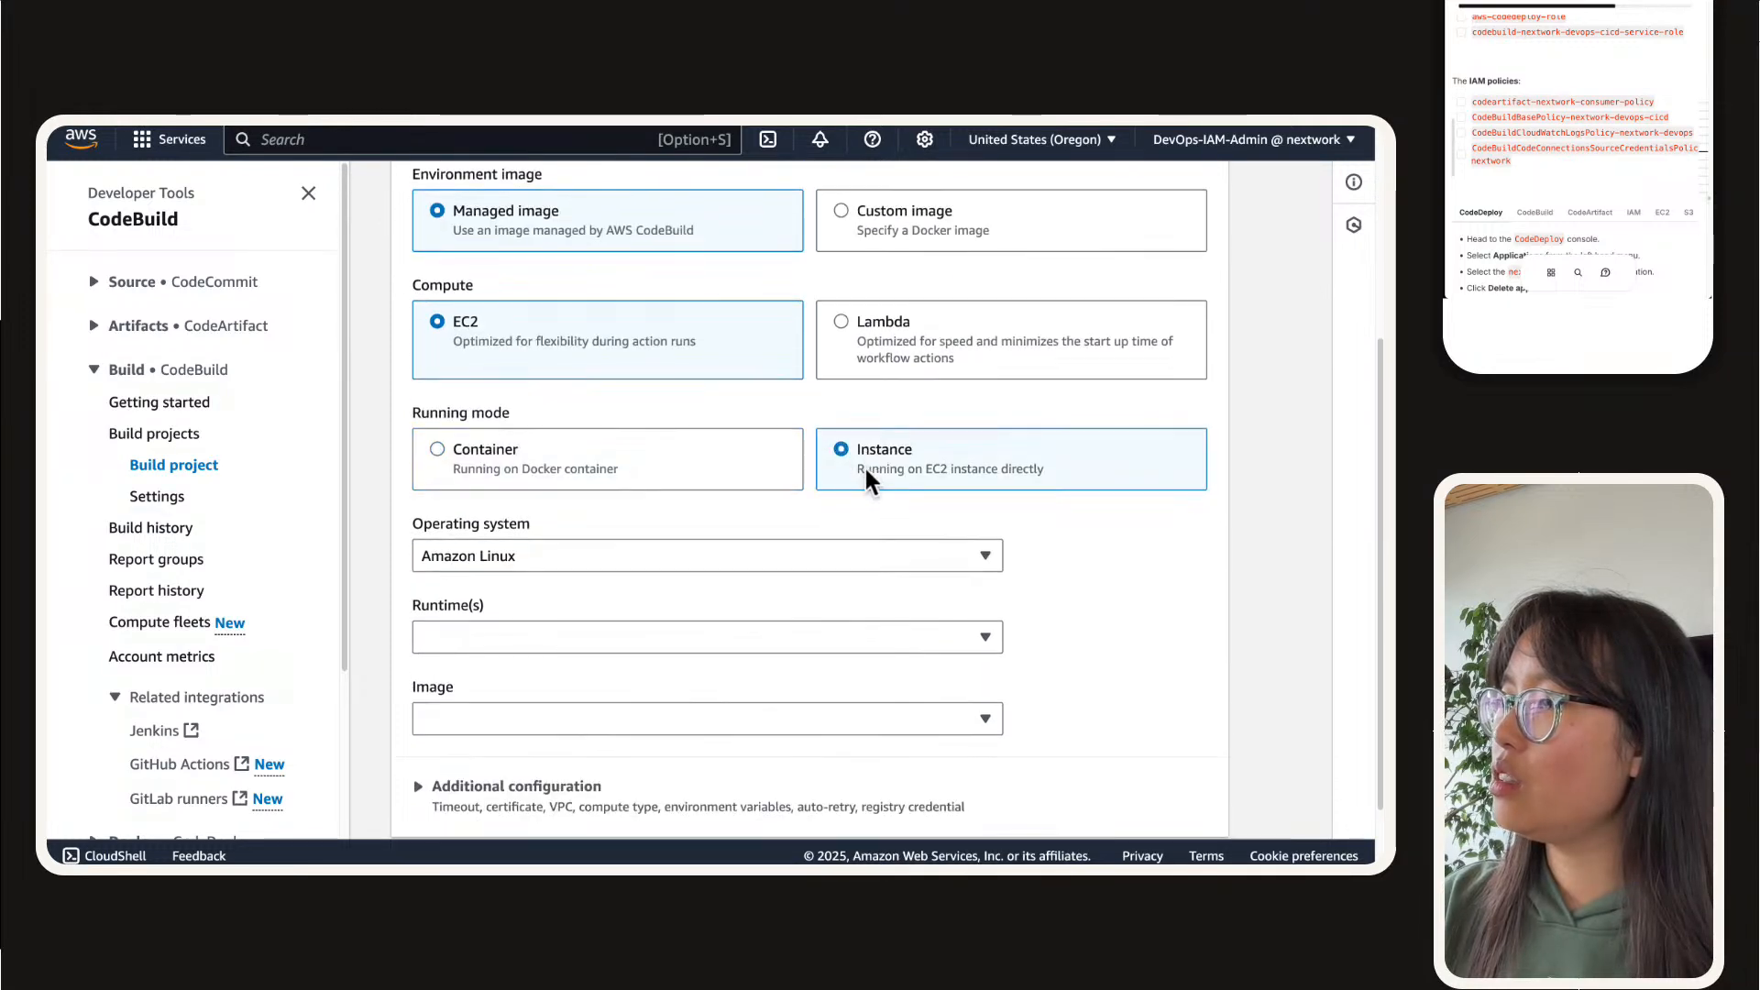
scroll(722, 541, down, 2)
click(722, 544)
click(660, 610)
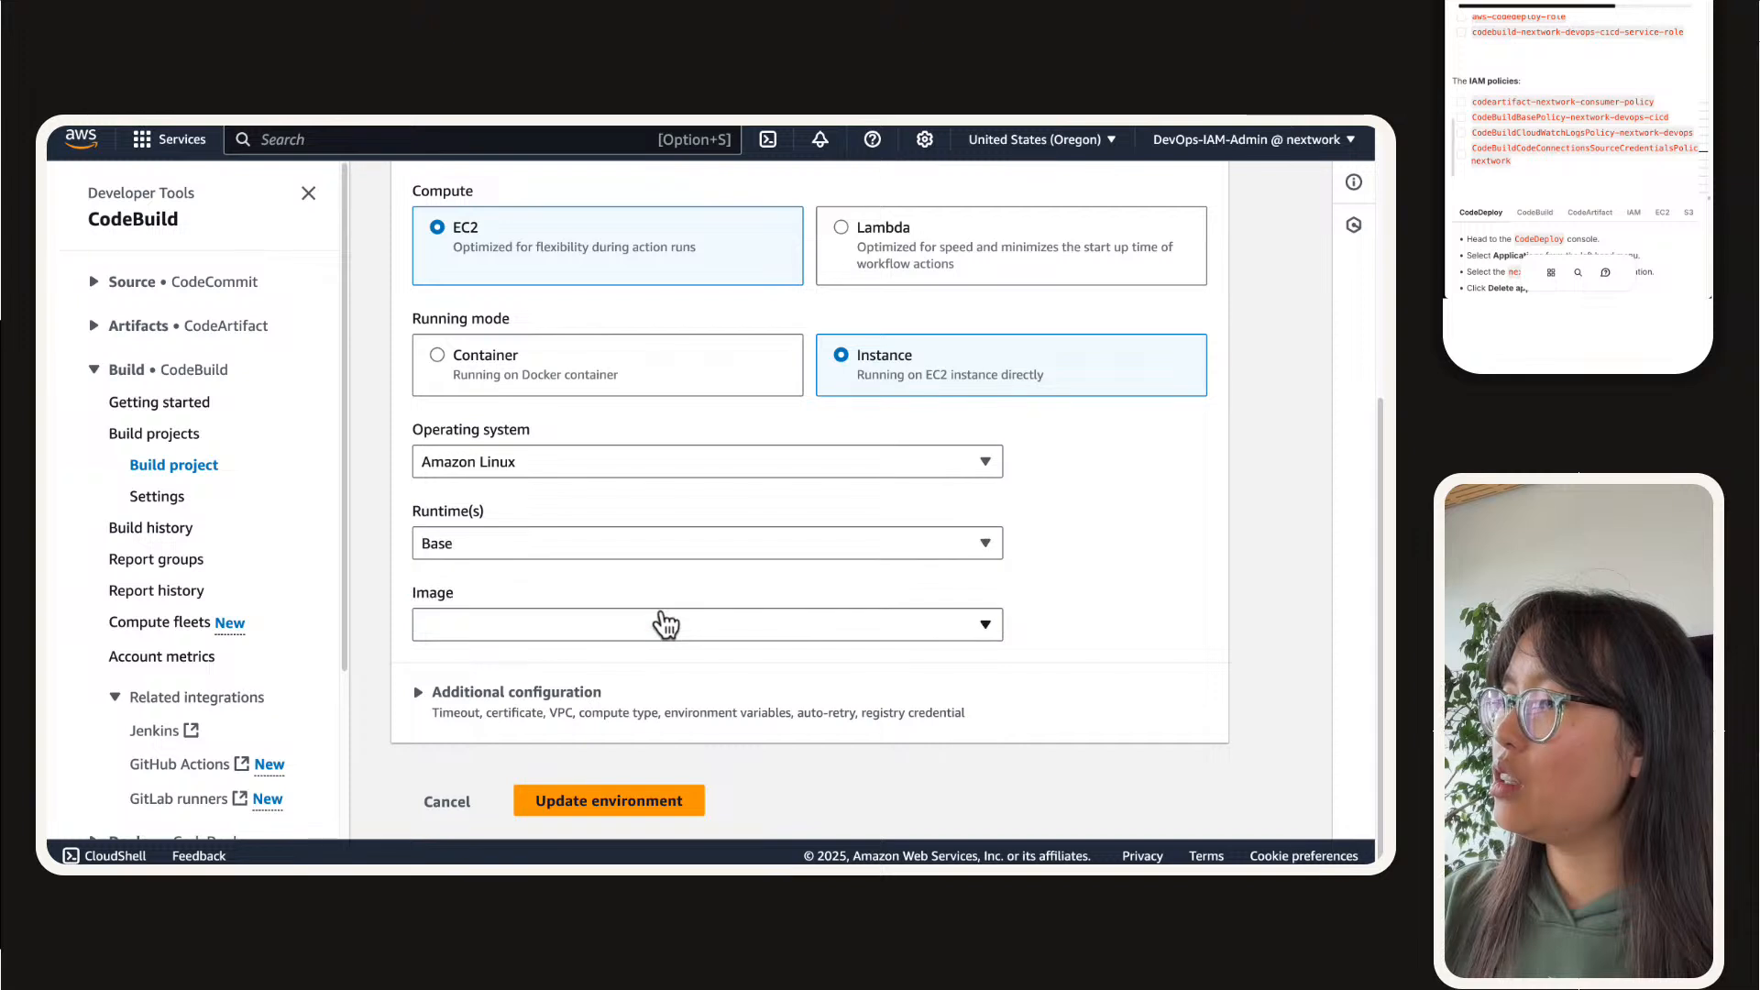
click(582, 632)
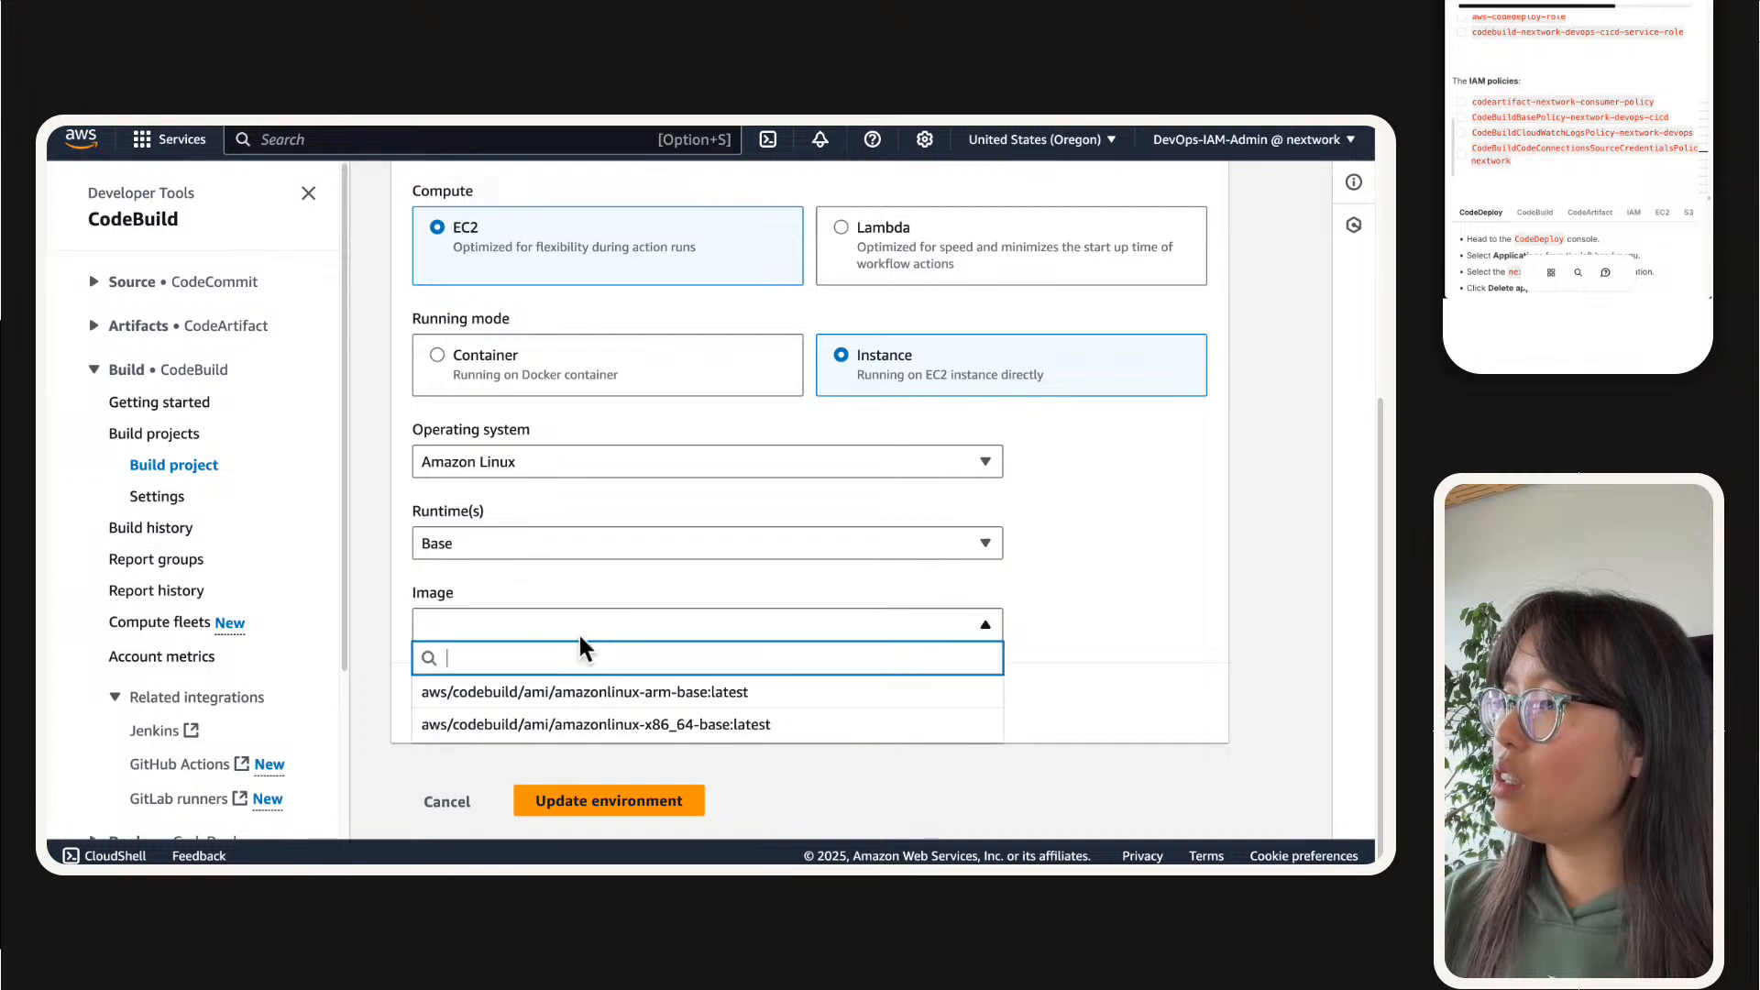
click(653, 723)
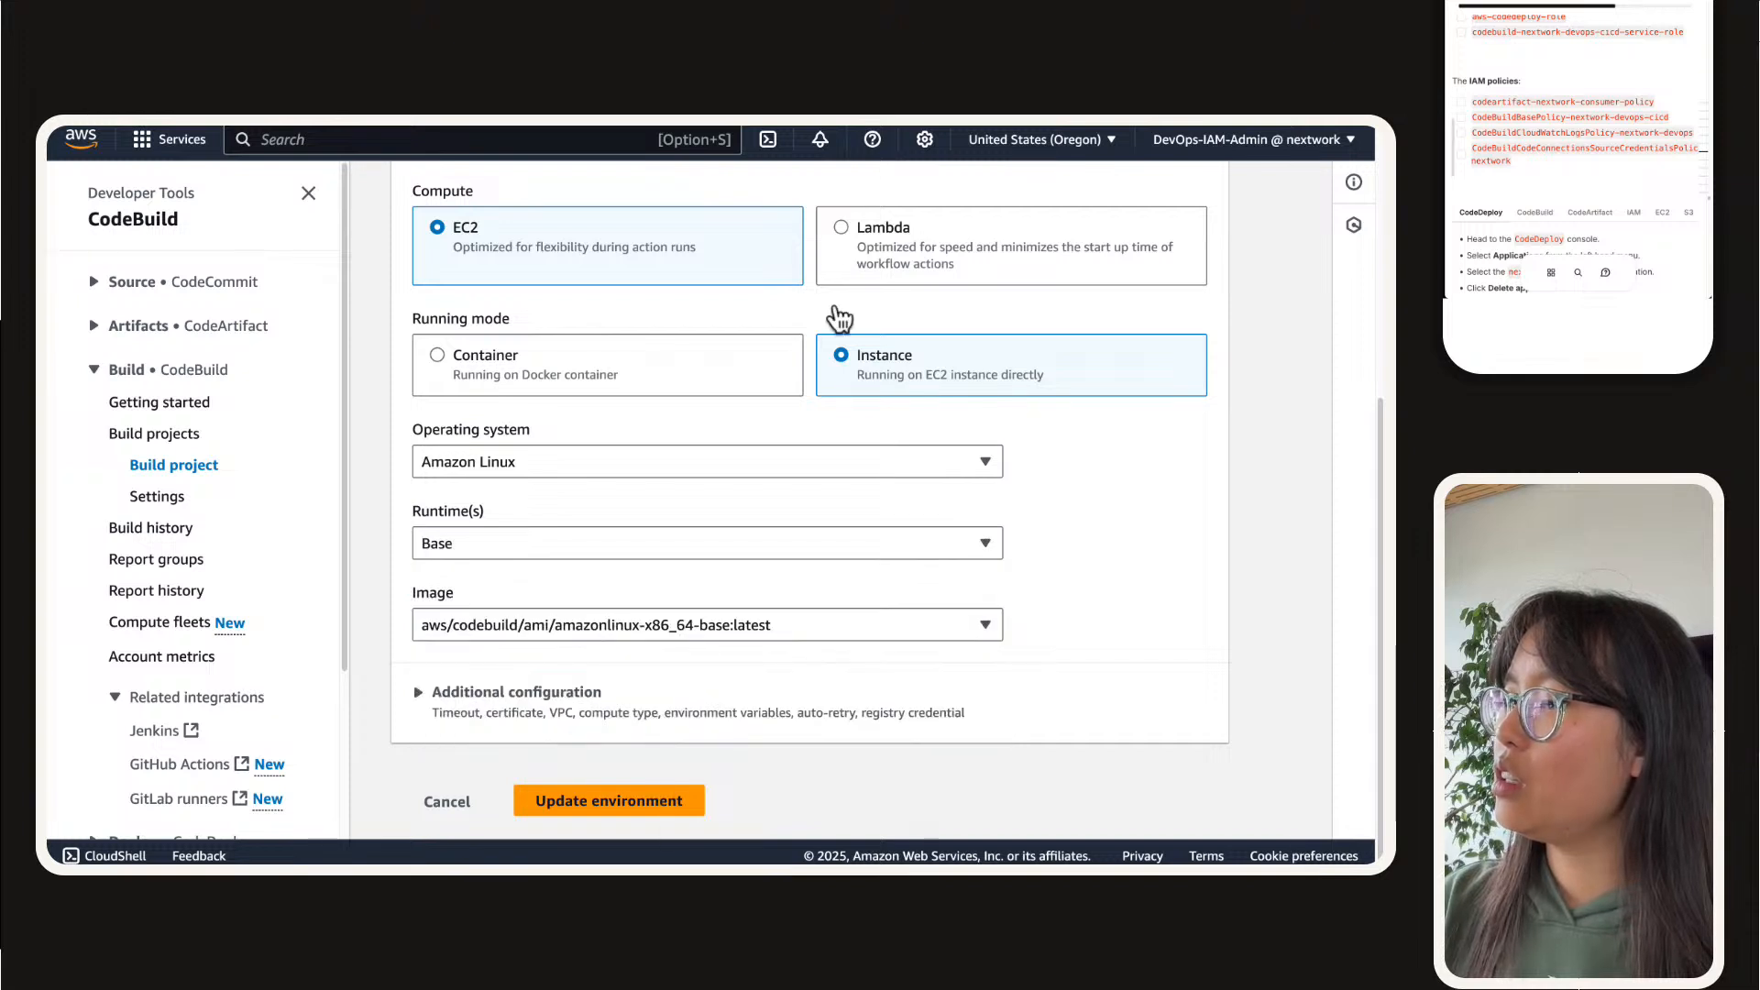
Step: Place the CodeBuild pricing page beside the environment editor tab and compare its Free Tier instance types with the environment form's options
mouse_move(1242, 132)
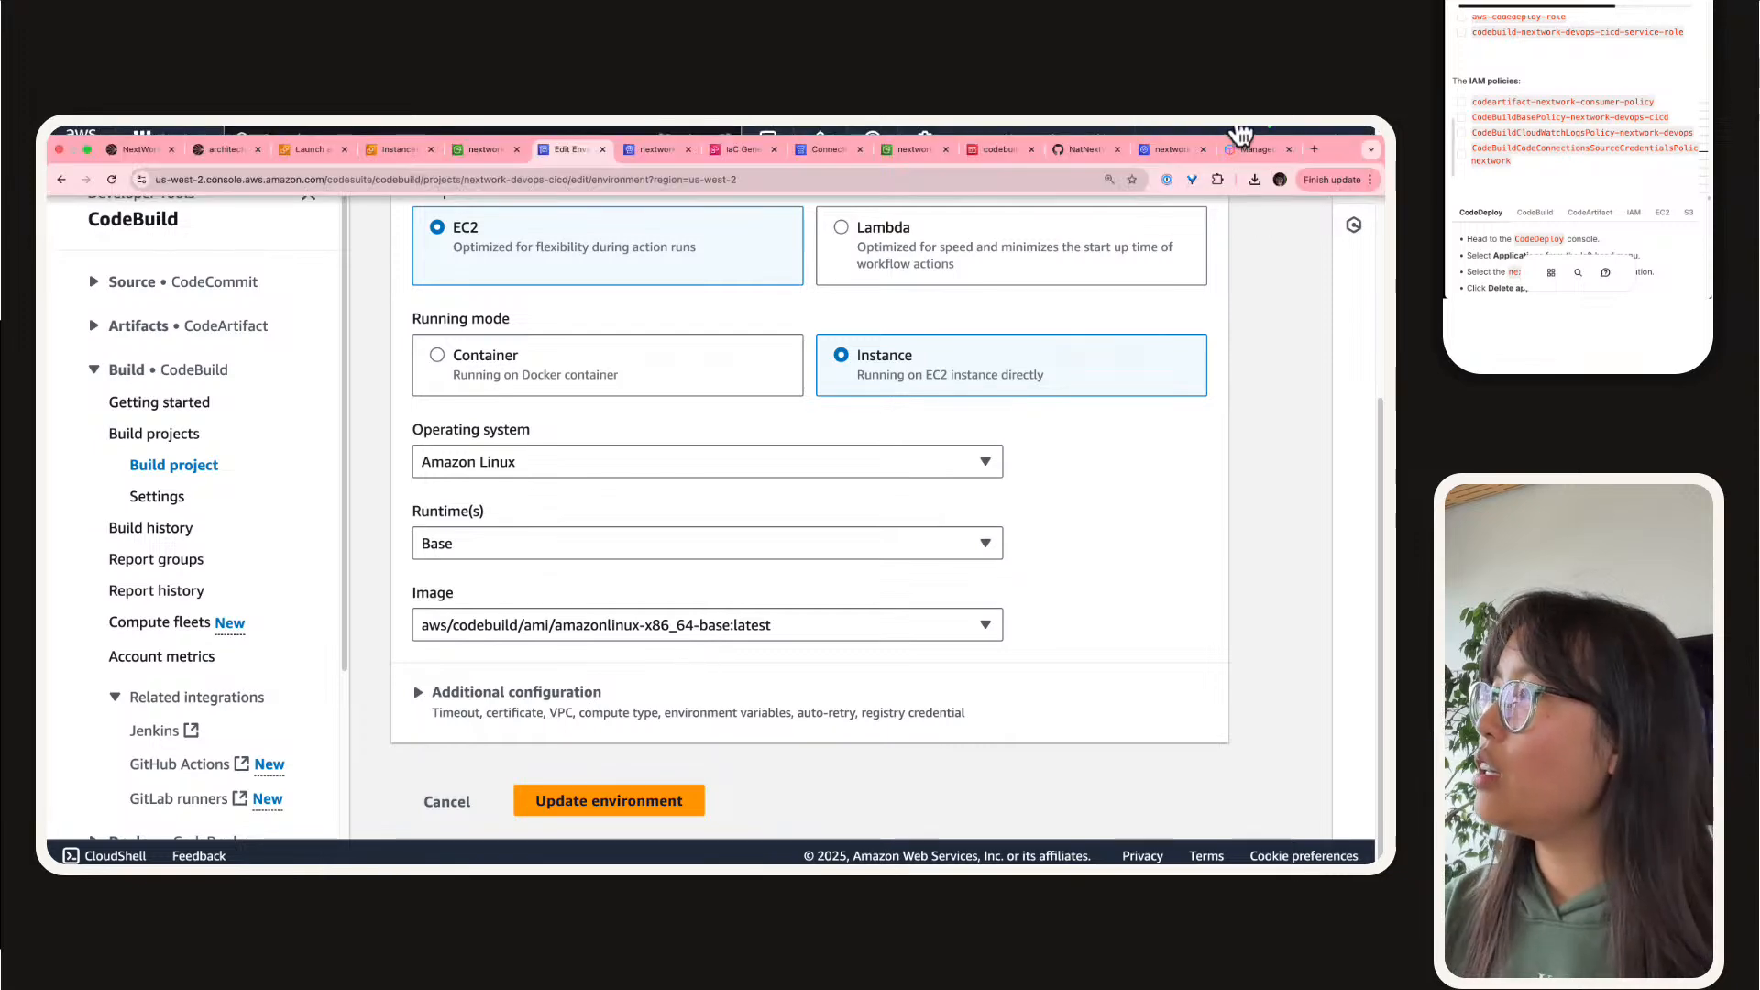
click(1155, 151)
drag(1257, 148, 655, 149)
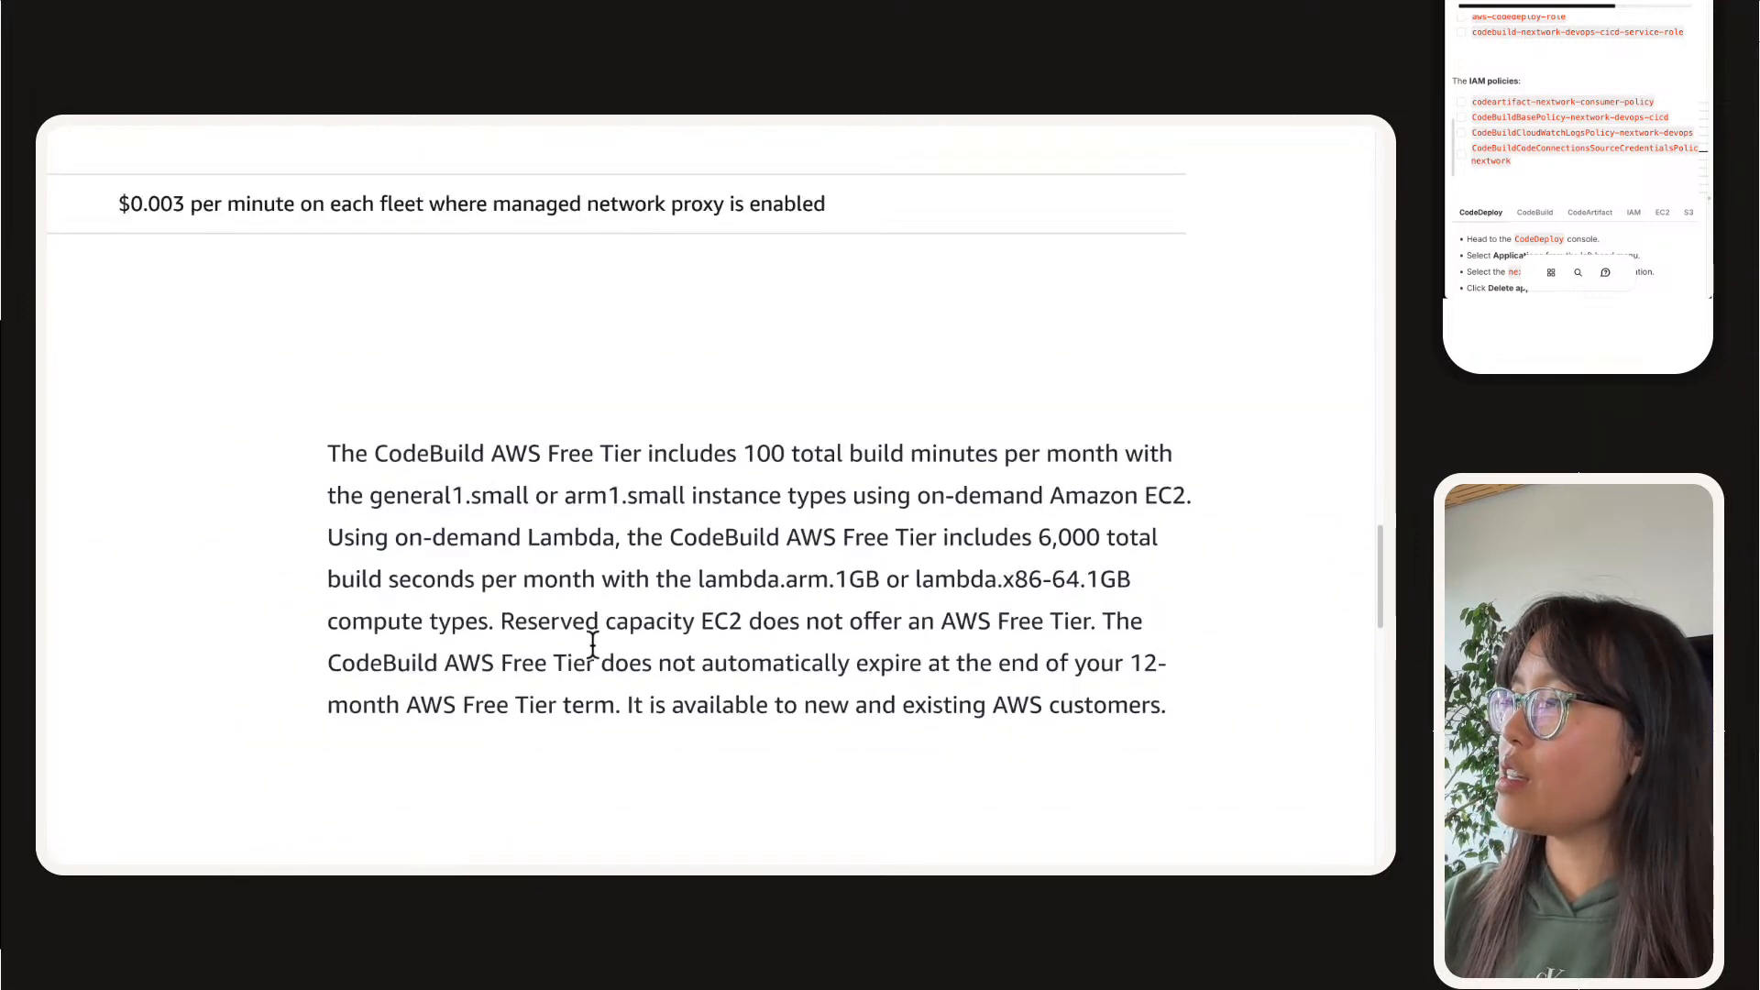
scroll(596, 636, down, 1)
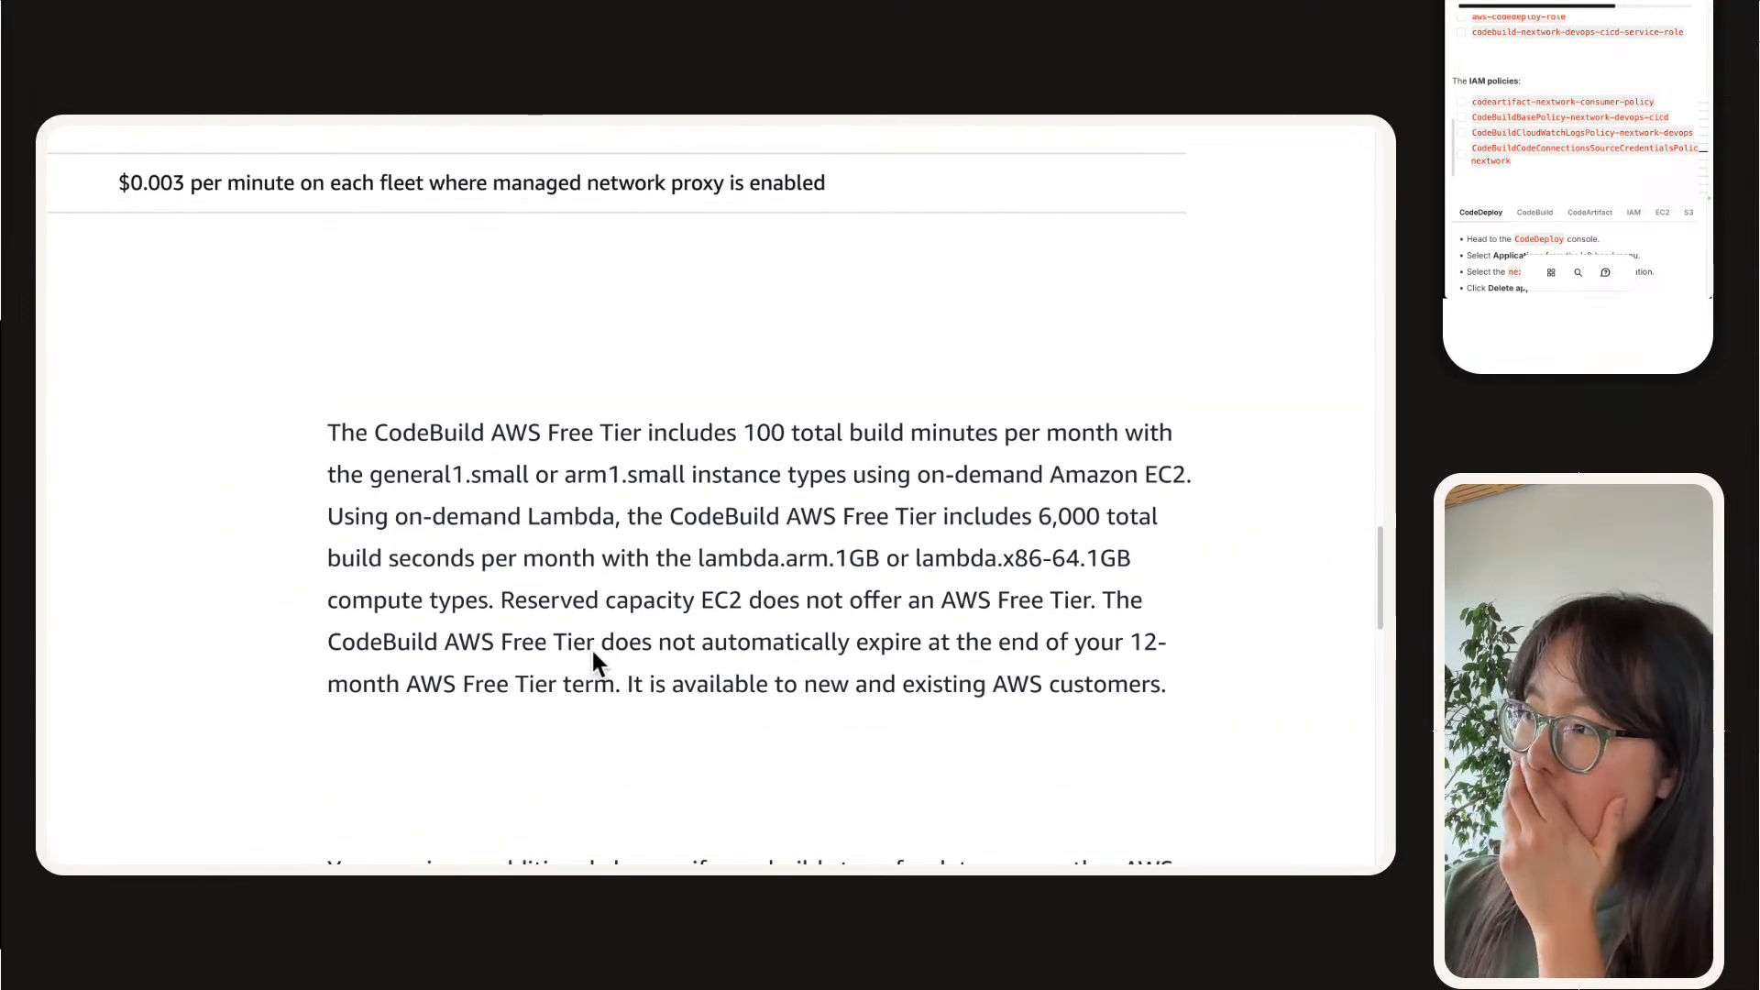
mouse_move(865, 129)
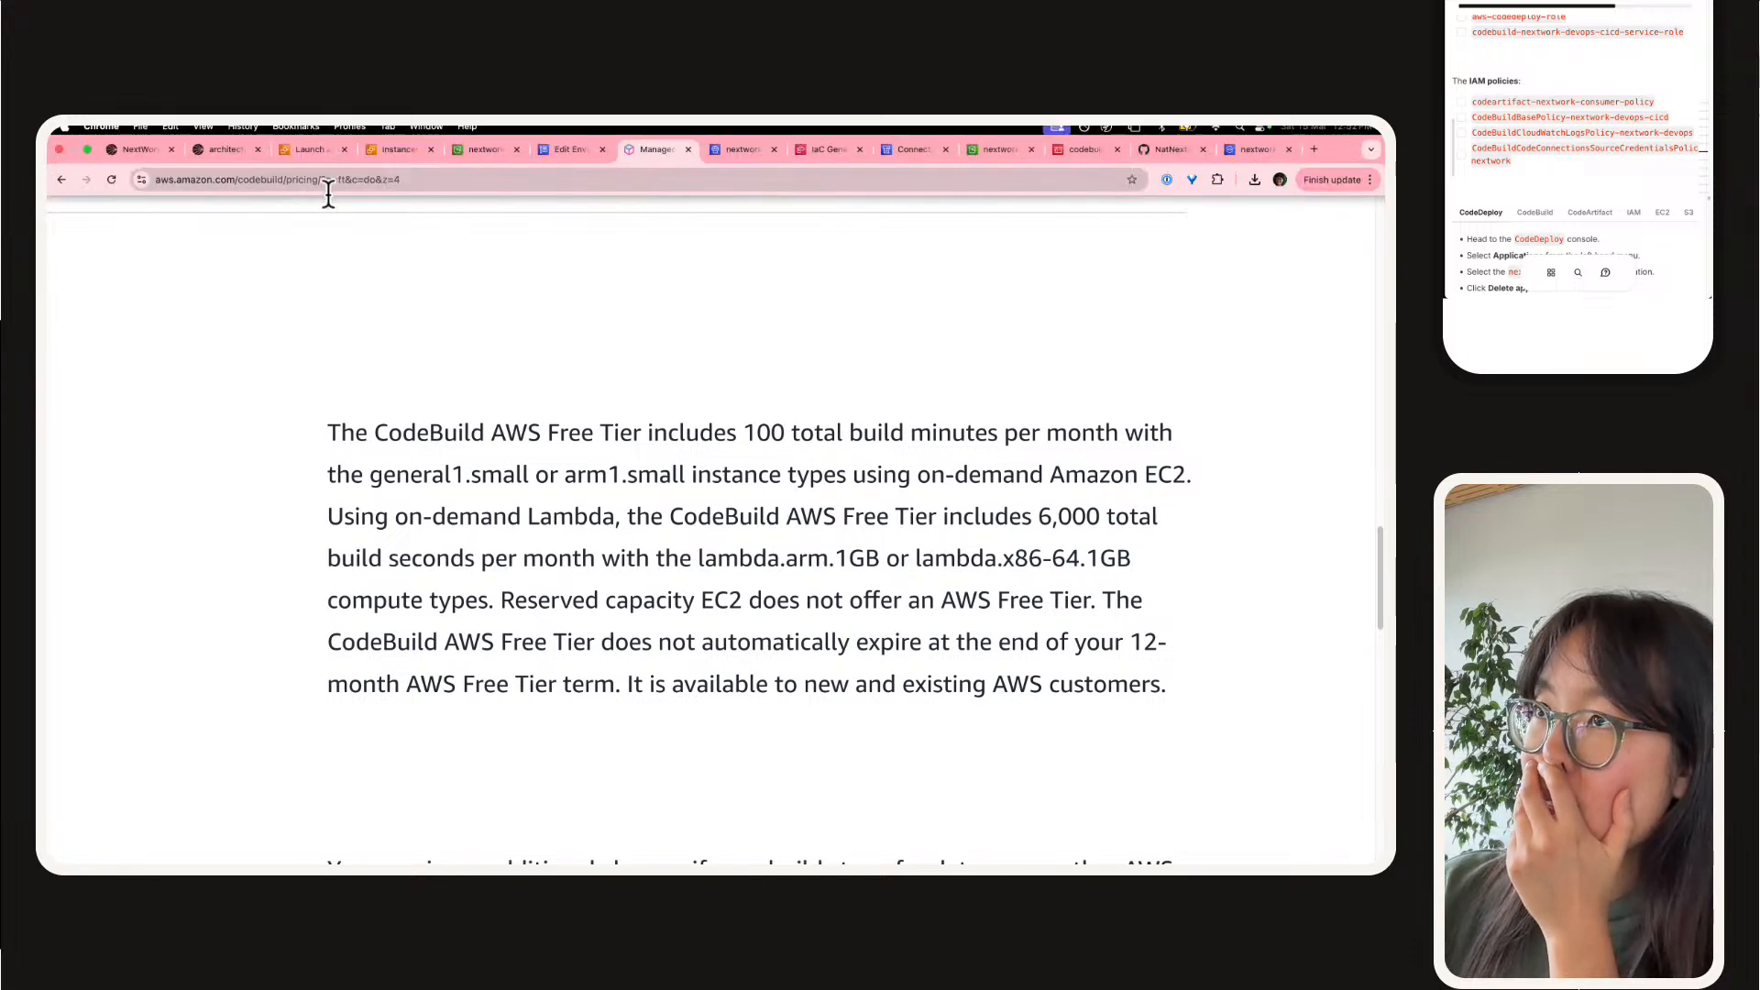
click(552, 151)
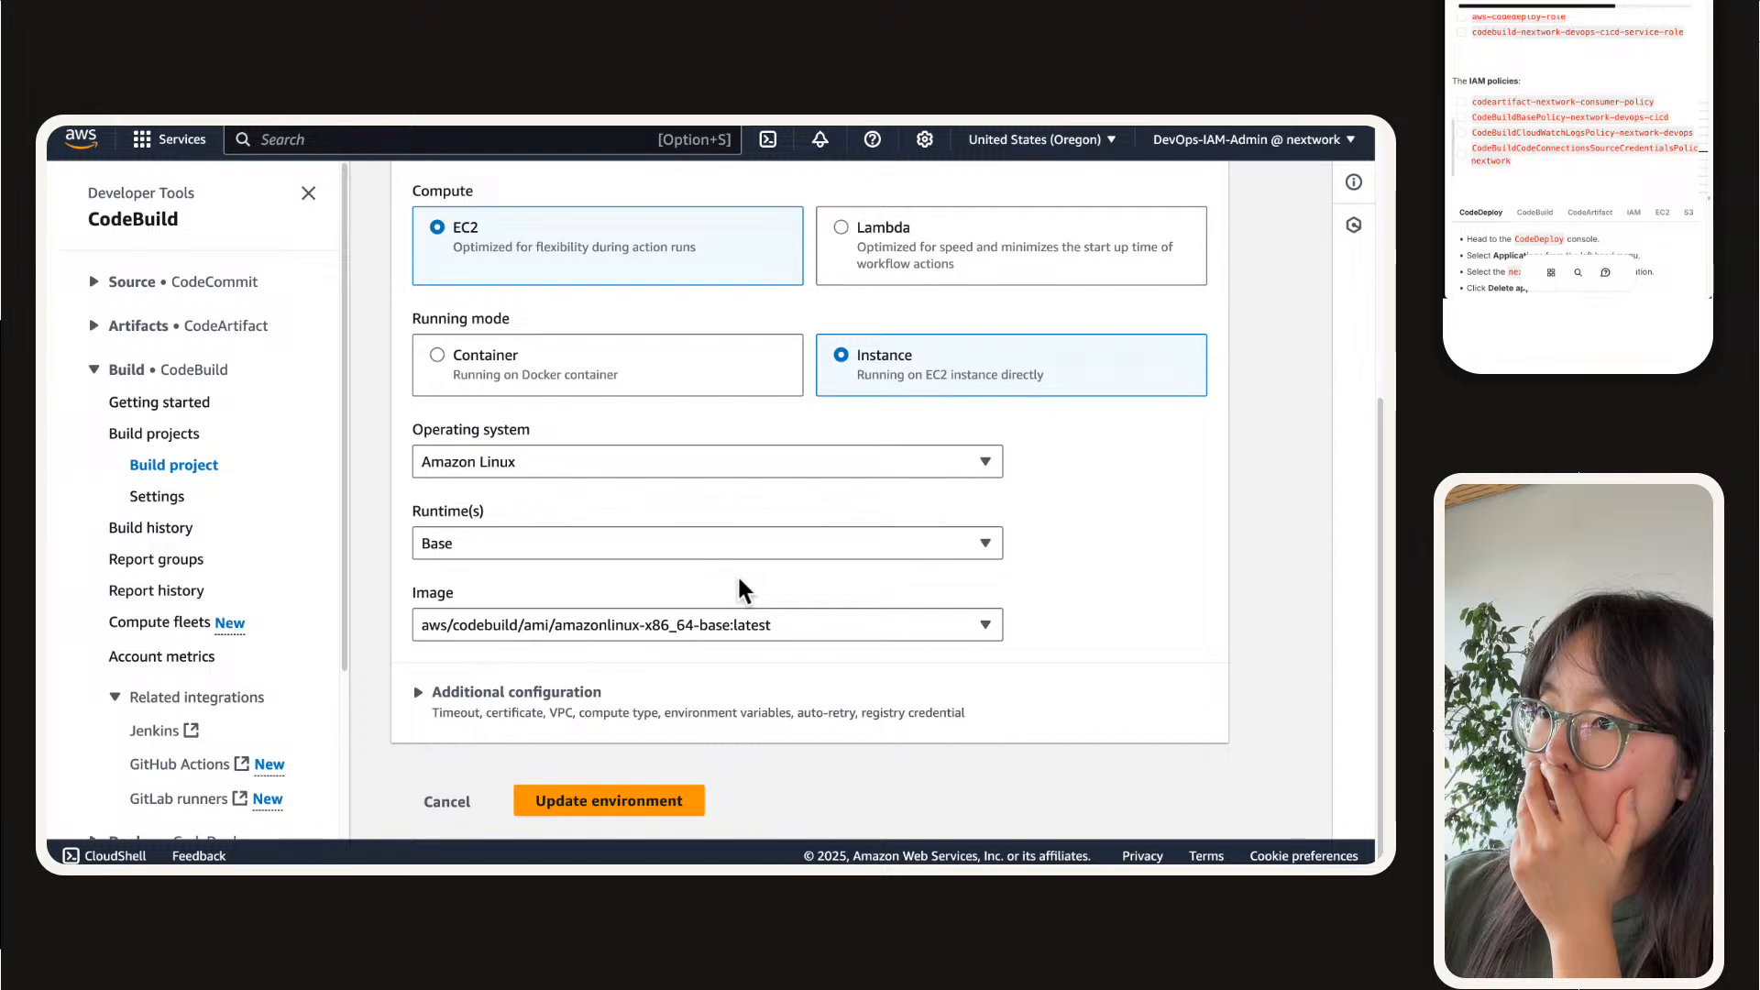
scroll(739, 579, up, 3)
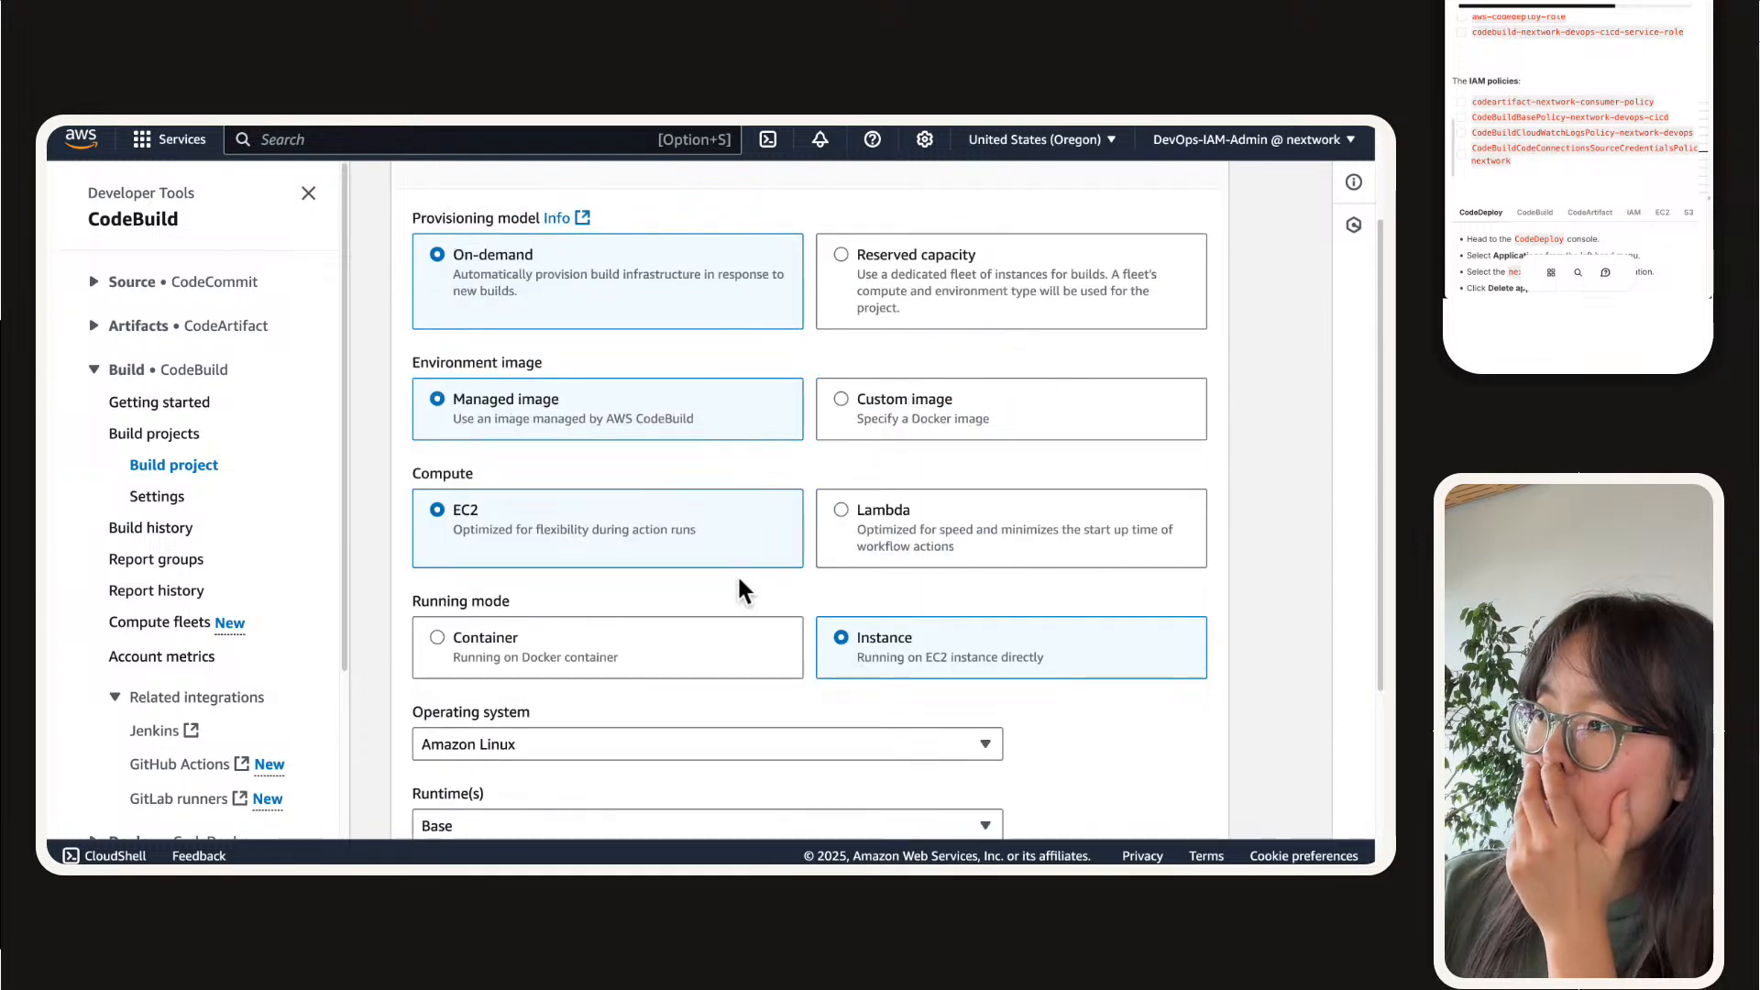
scroll(739, 587, down, 2)
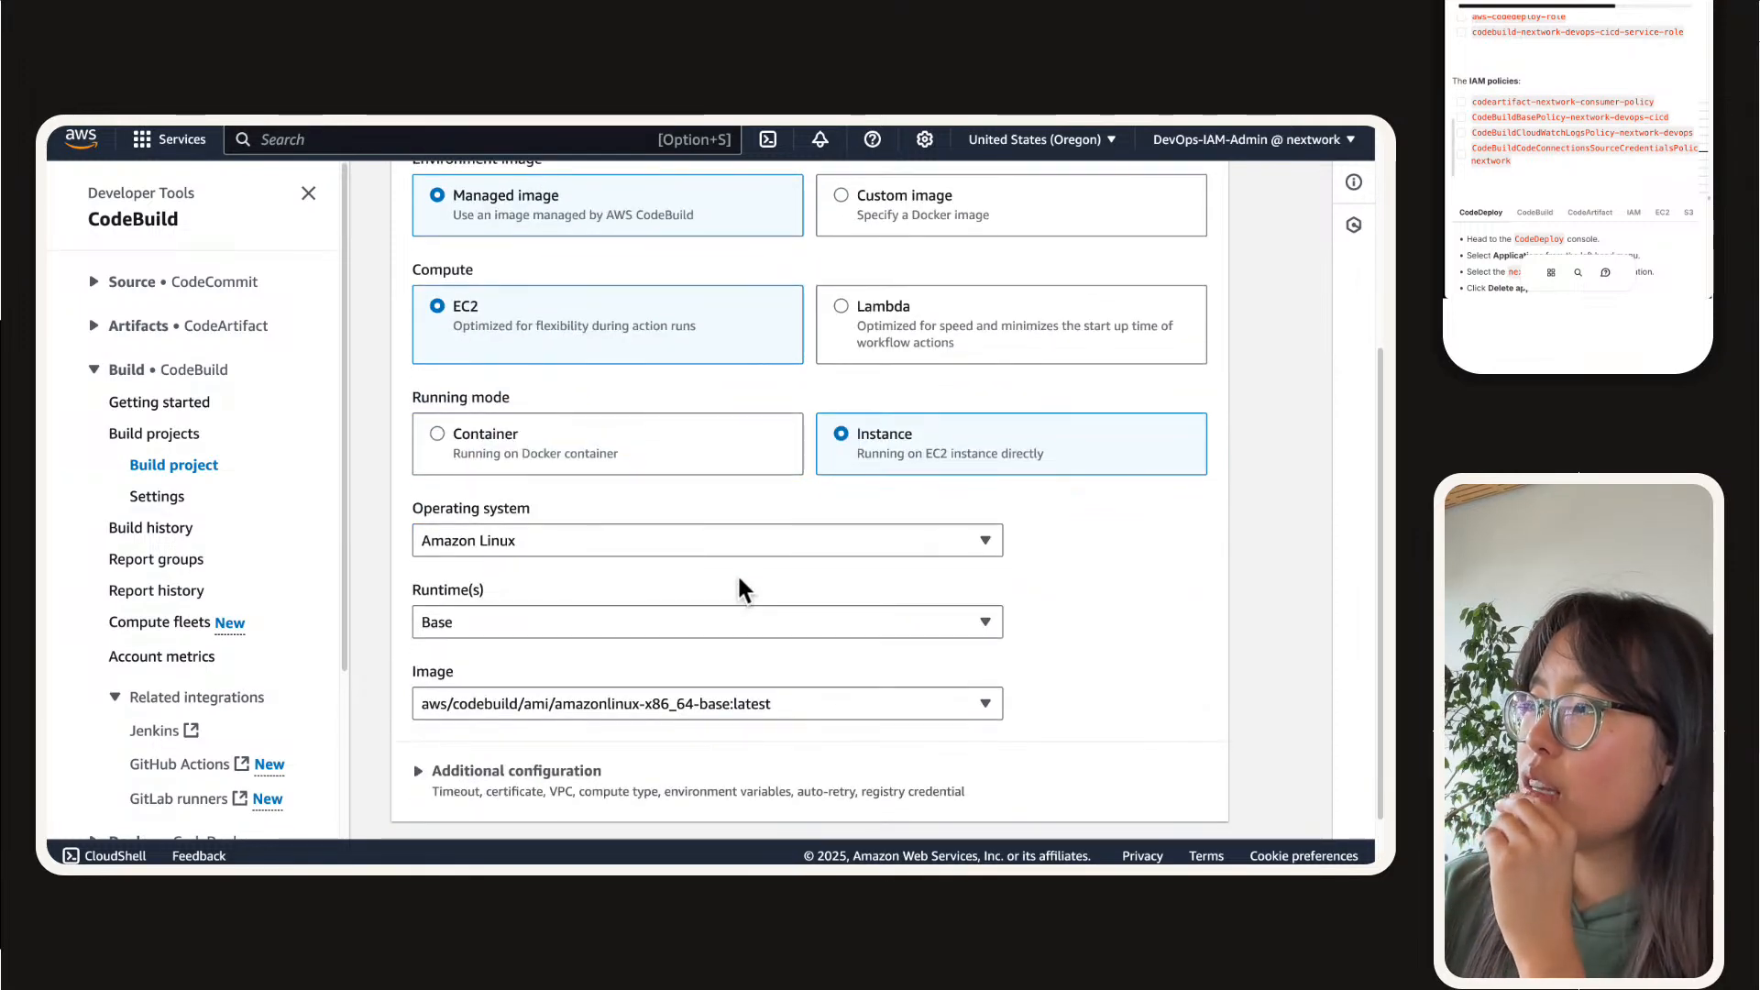
scroll(738, 588, down, 2)
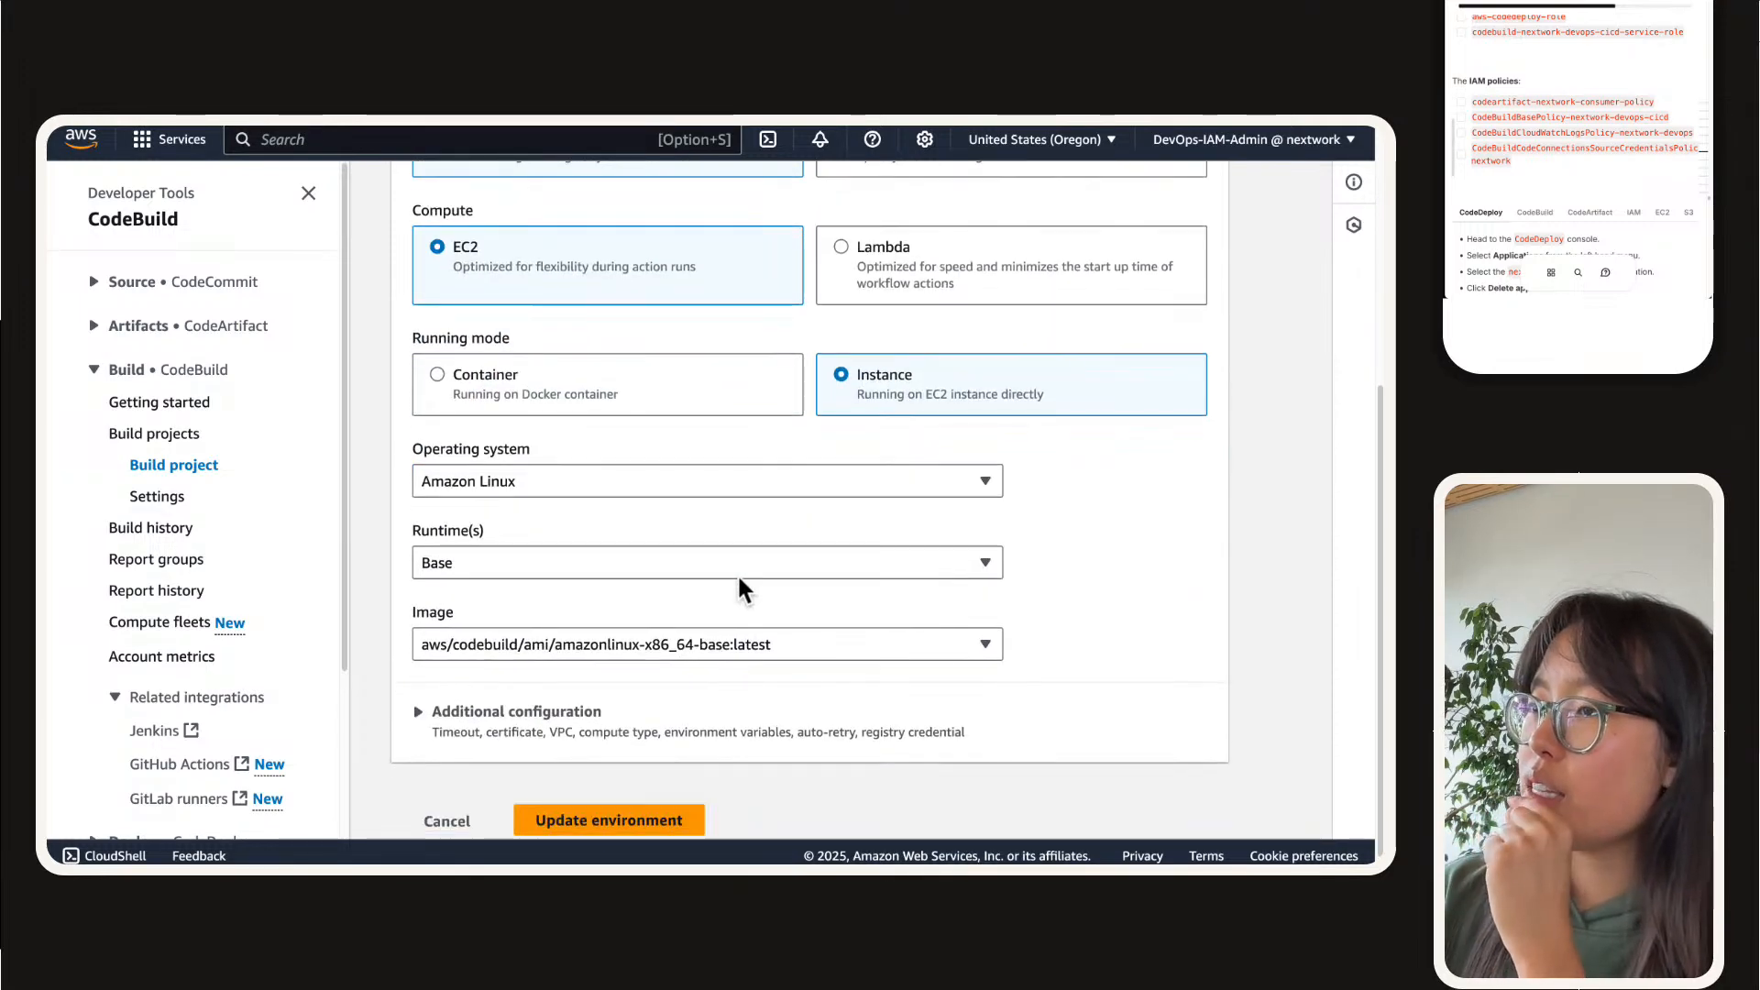
Step: Check the available operating systems, keep Amazon Linux, and set the environment image to aws/codebuild/ami/amazonlinux-arm-base:latest
click(661, 546)
click(646, 459)
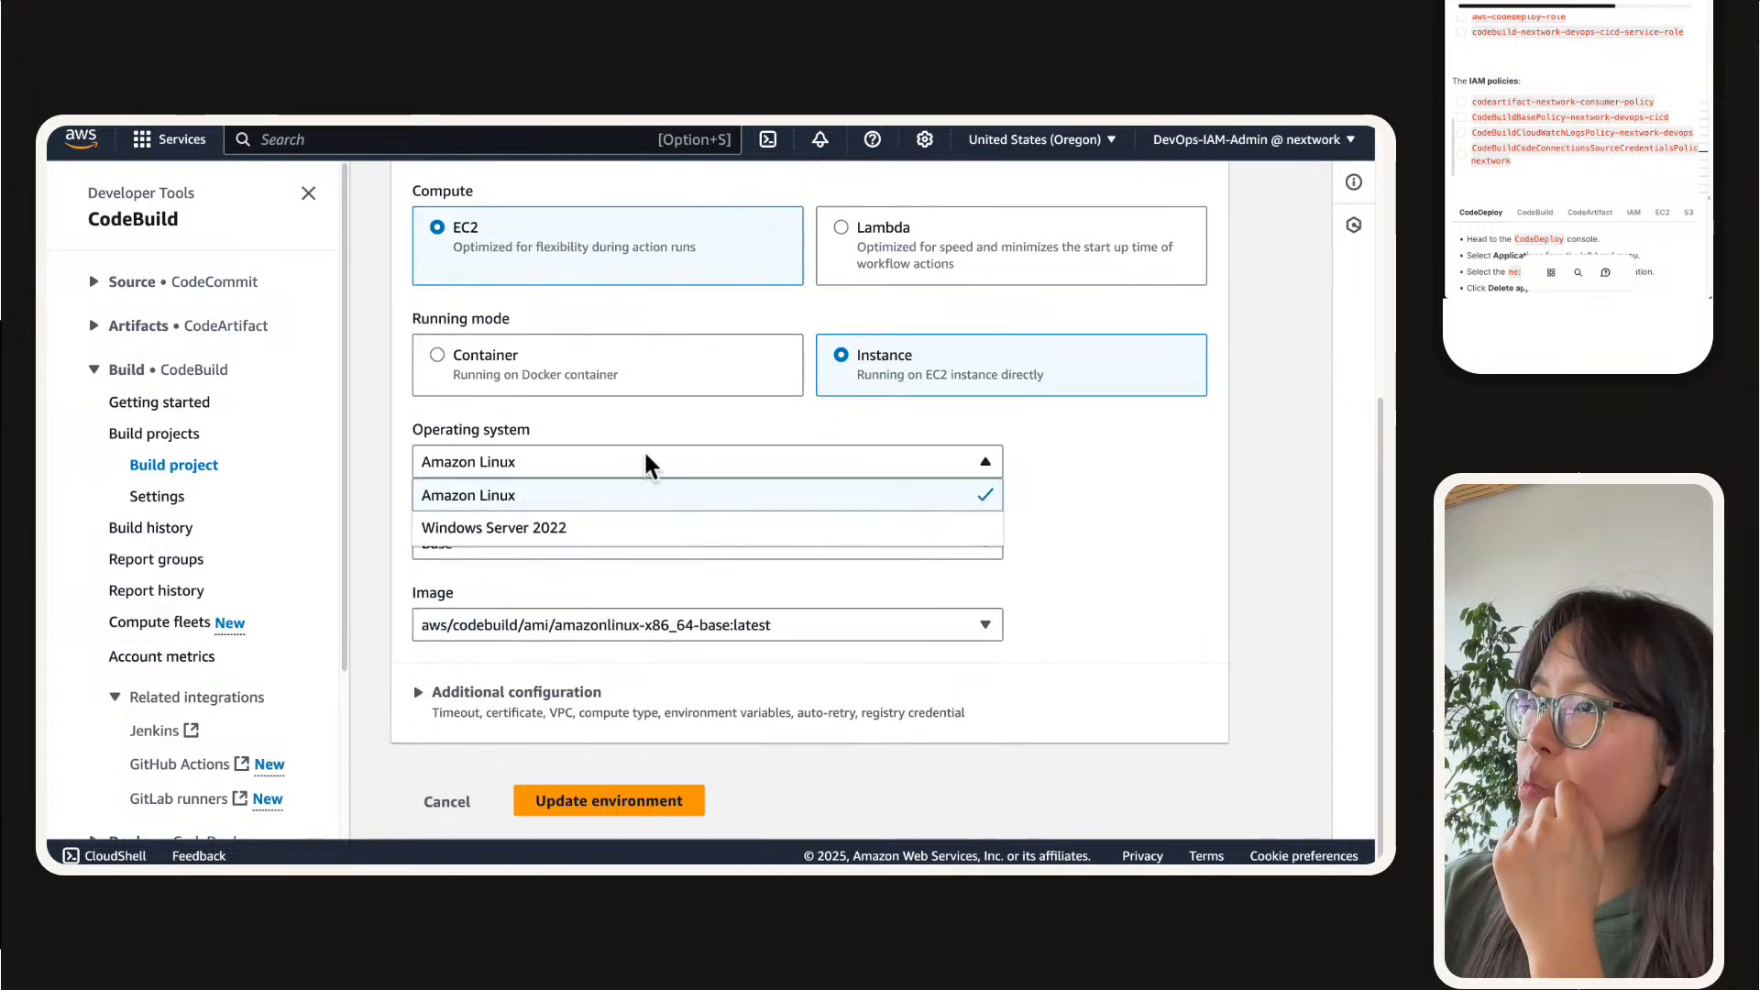
click(639, 597)
click(656, 625)
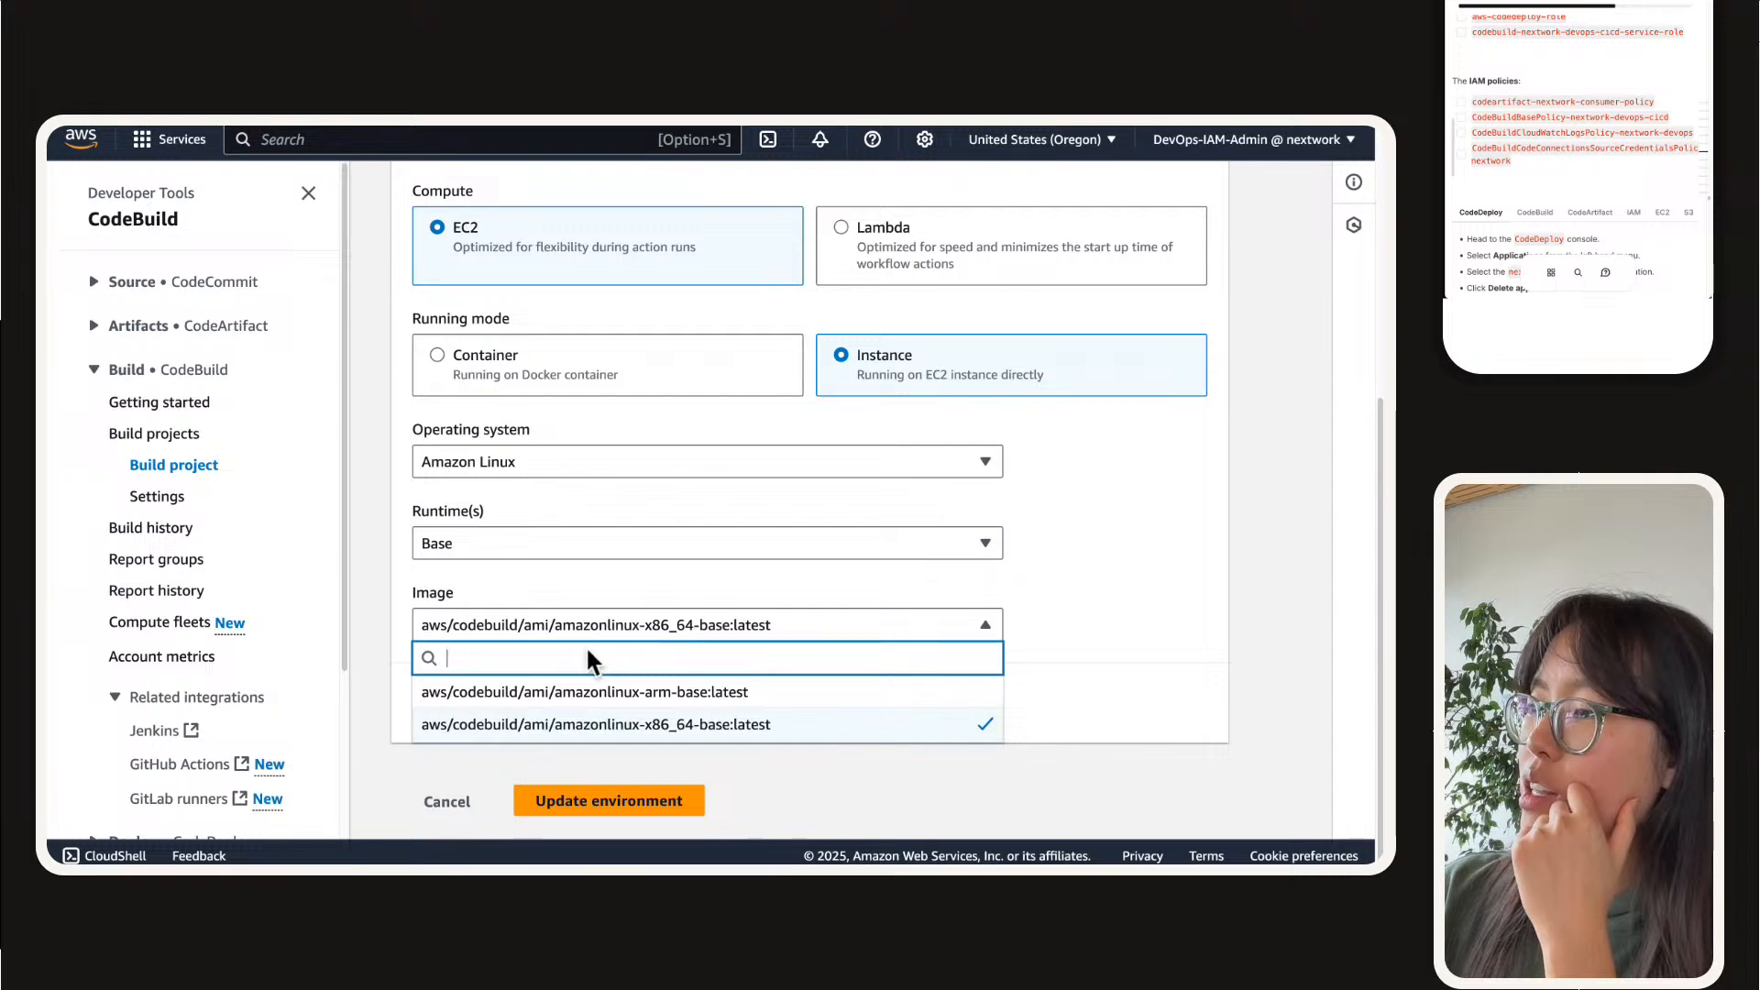
click(618, 695)
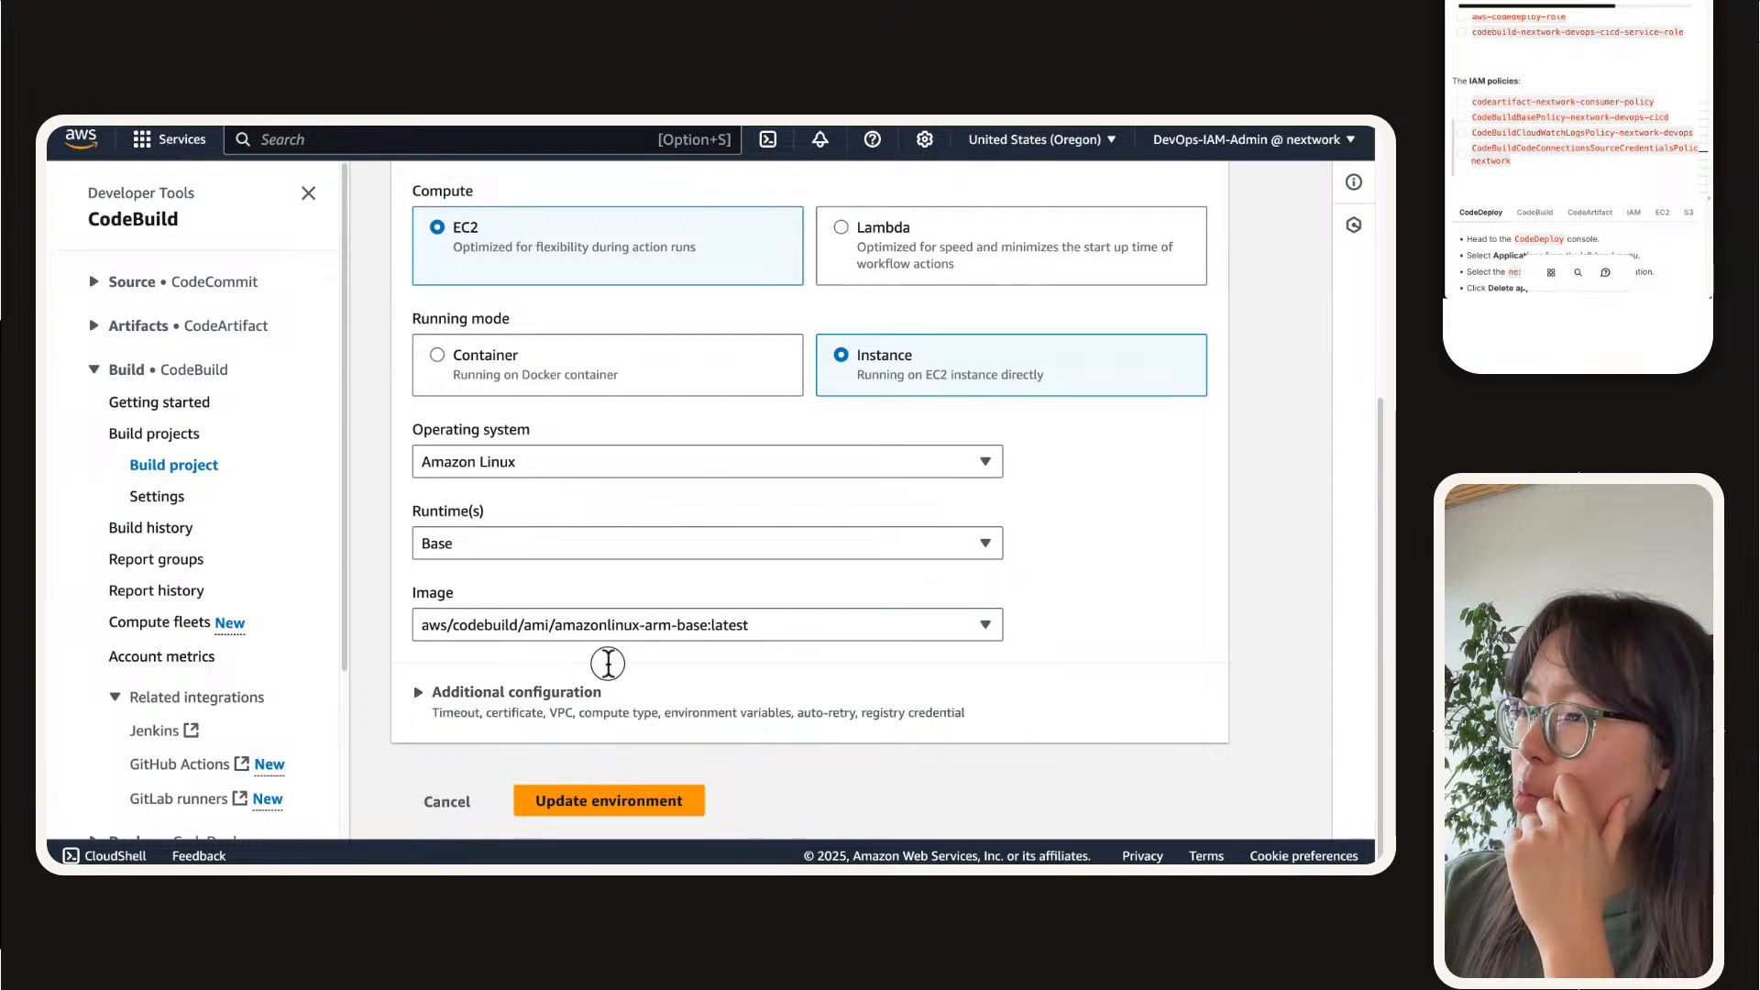
Step: Expand the environment's additional configuration and review its timeout, certificate and other build settings
click(607, 693)
scroll(587, 701, down, 2)
scroll(587, 701, down, 9)
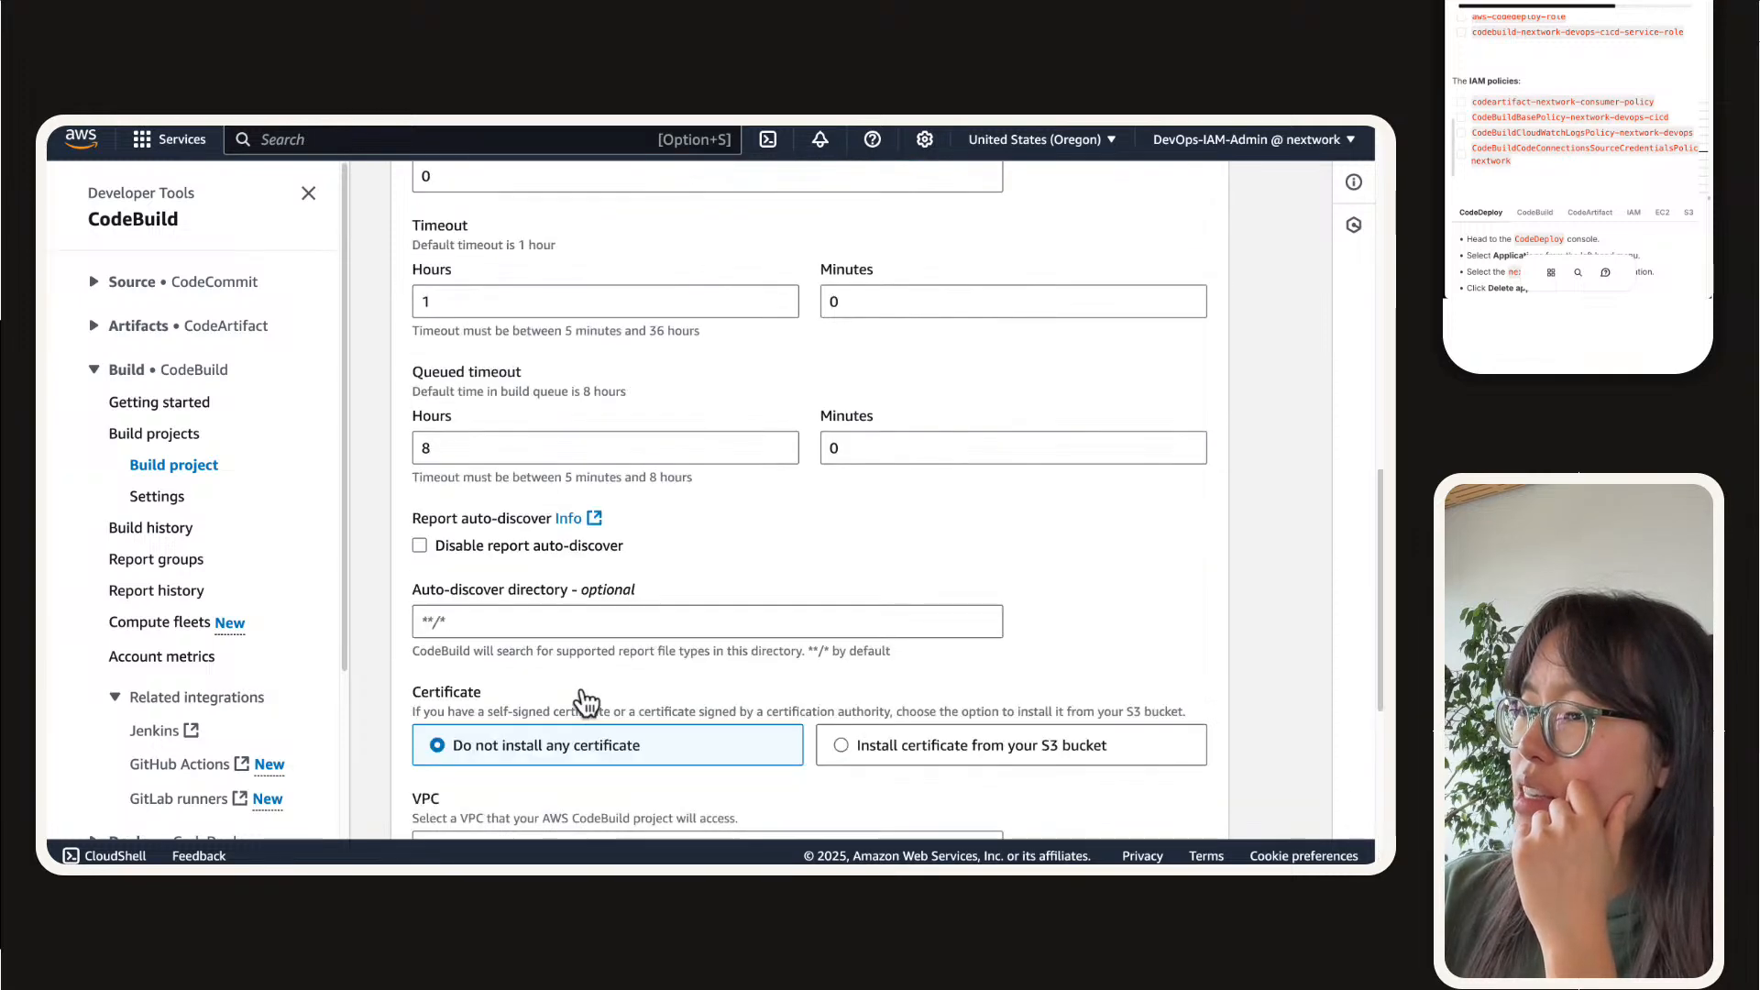
scroll(686, 702, up, 10)
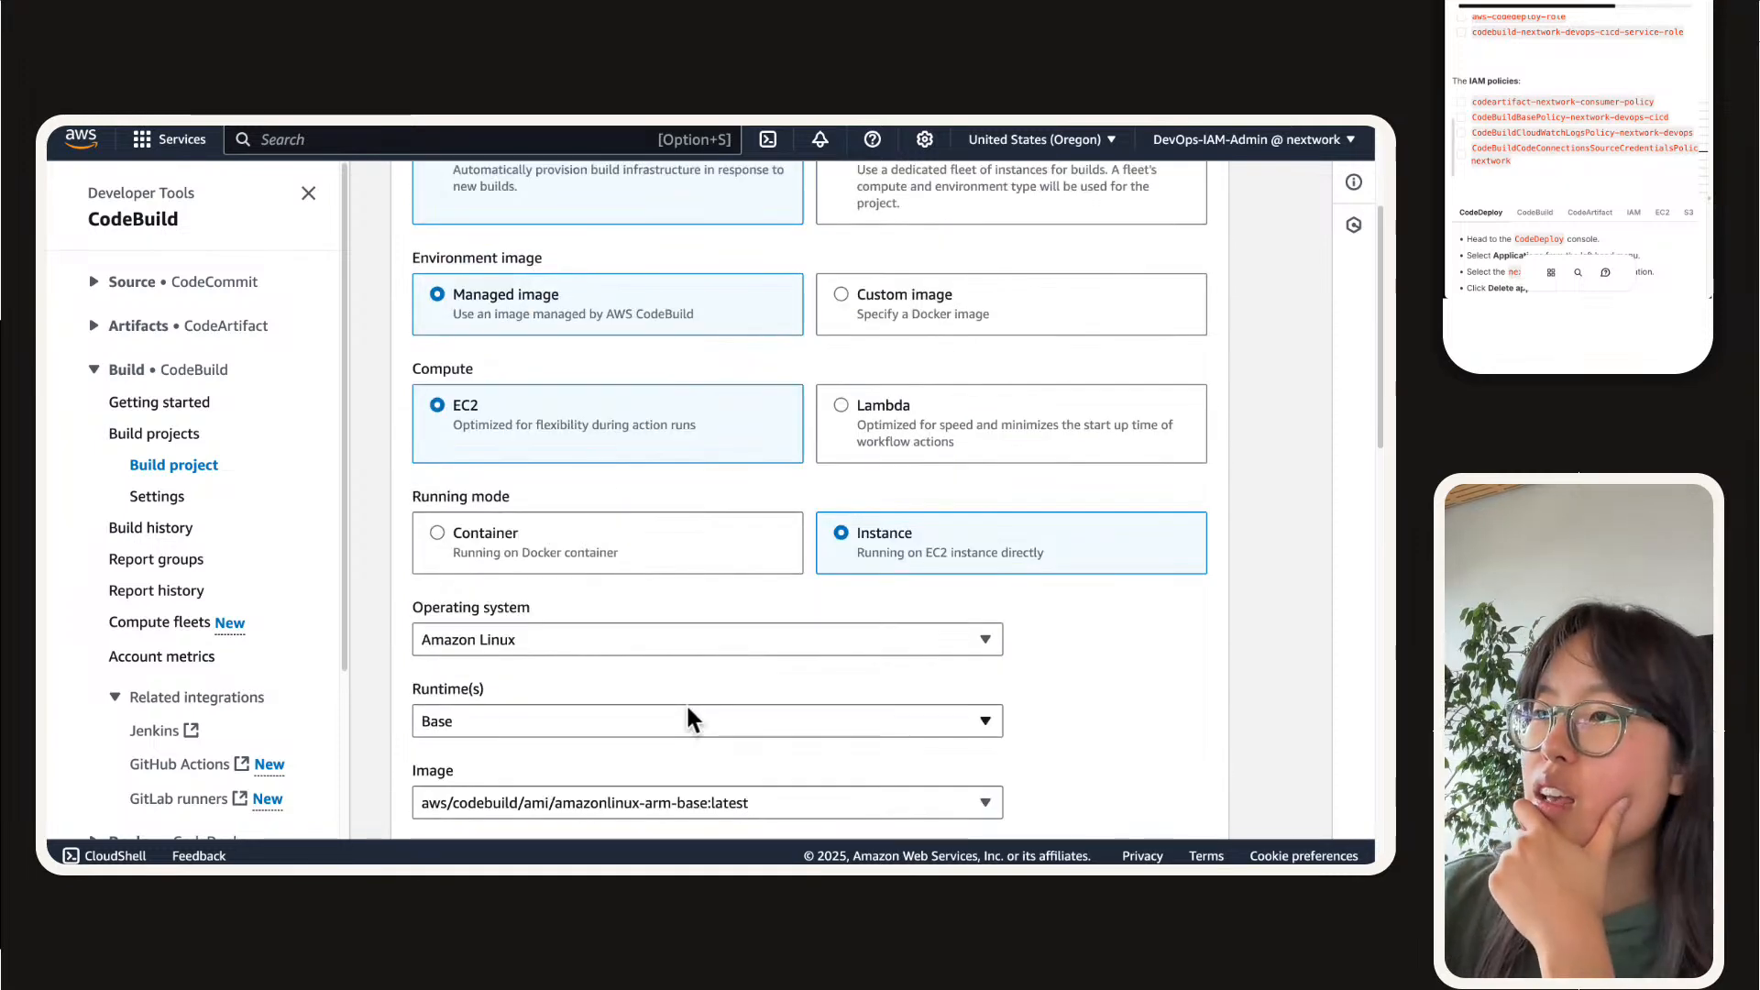
scroll(686, 702, up, 1)
Step: Switch the environment's running mode to Container, check the compute sizes offered, and choose the Standard runtime
click(529, 563)
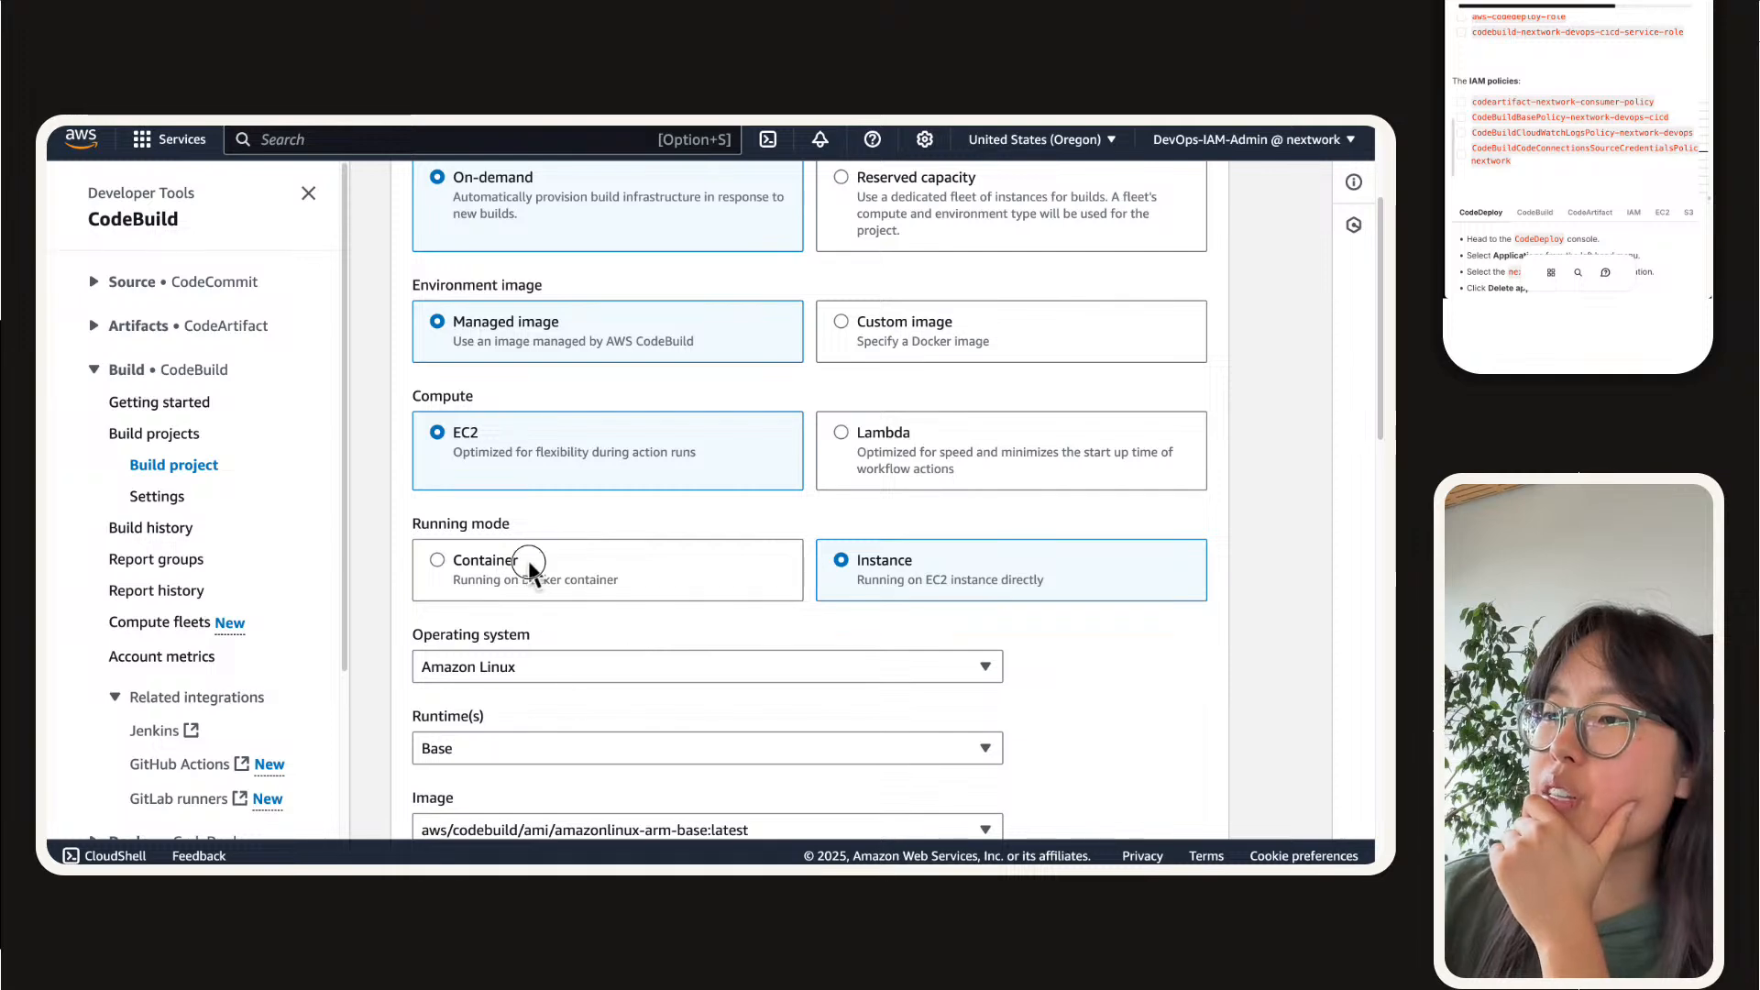
scroll(526, 560, down, 5)
scroll(524, 543, up, 4)
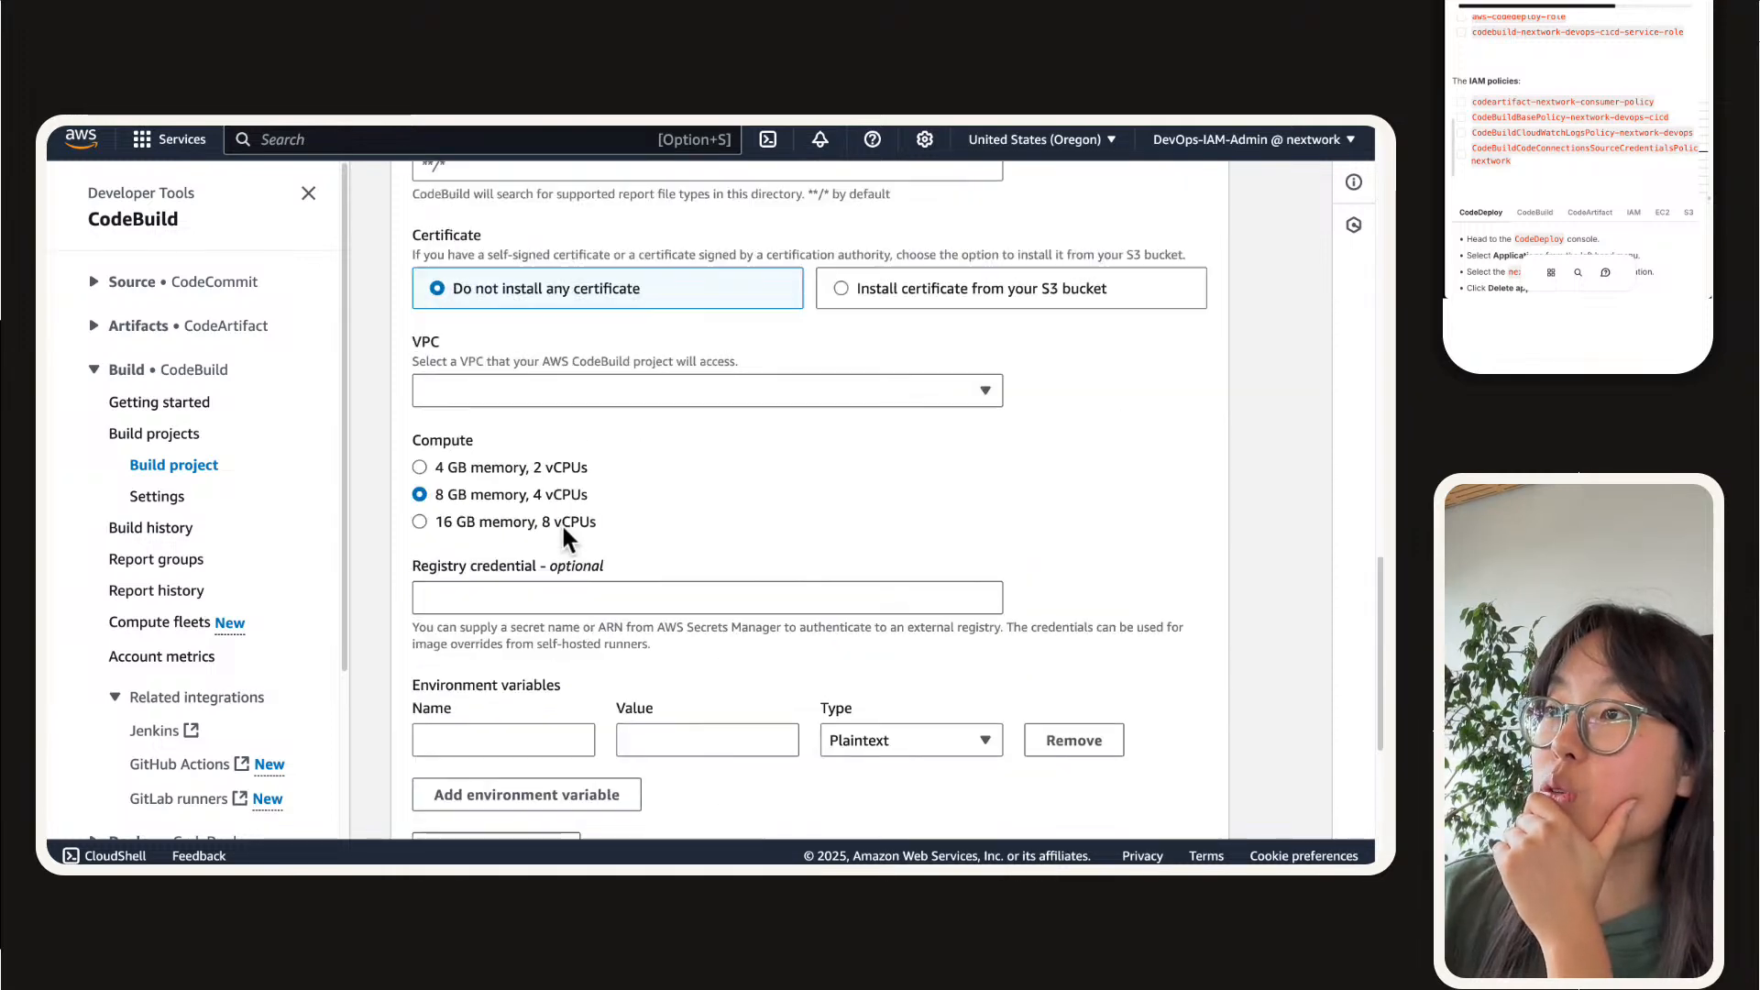
scroll(561, 523, up, 8)
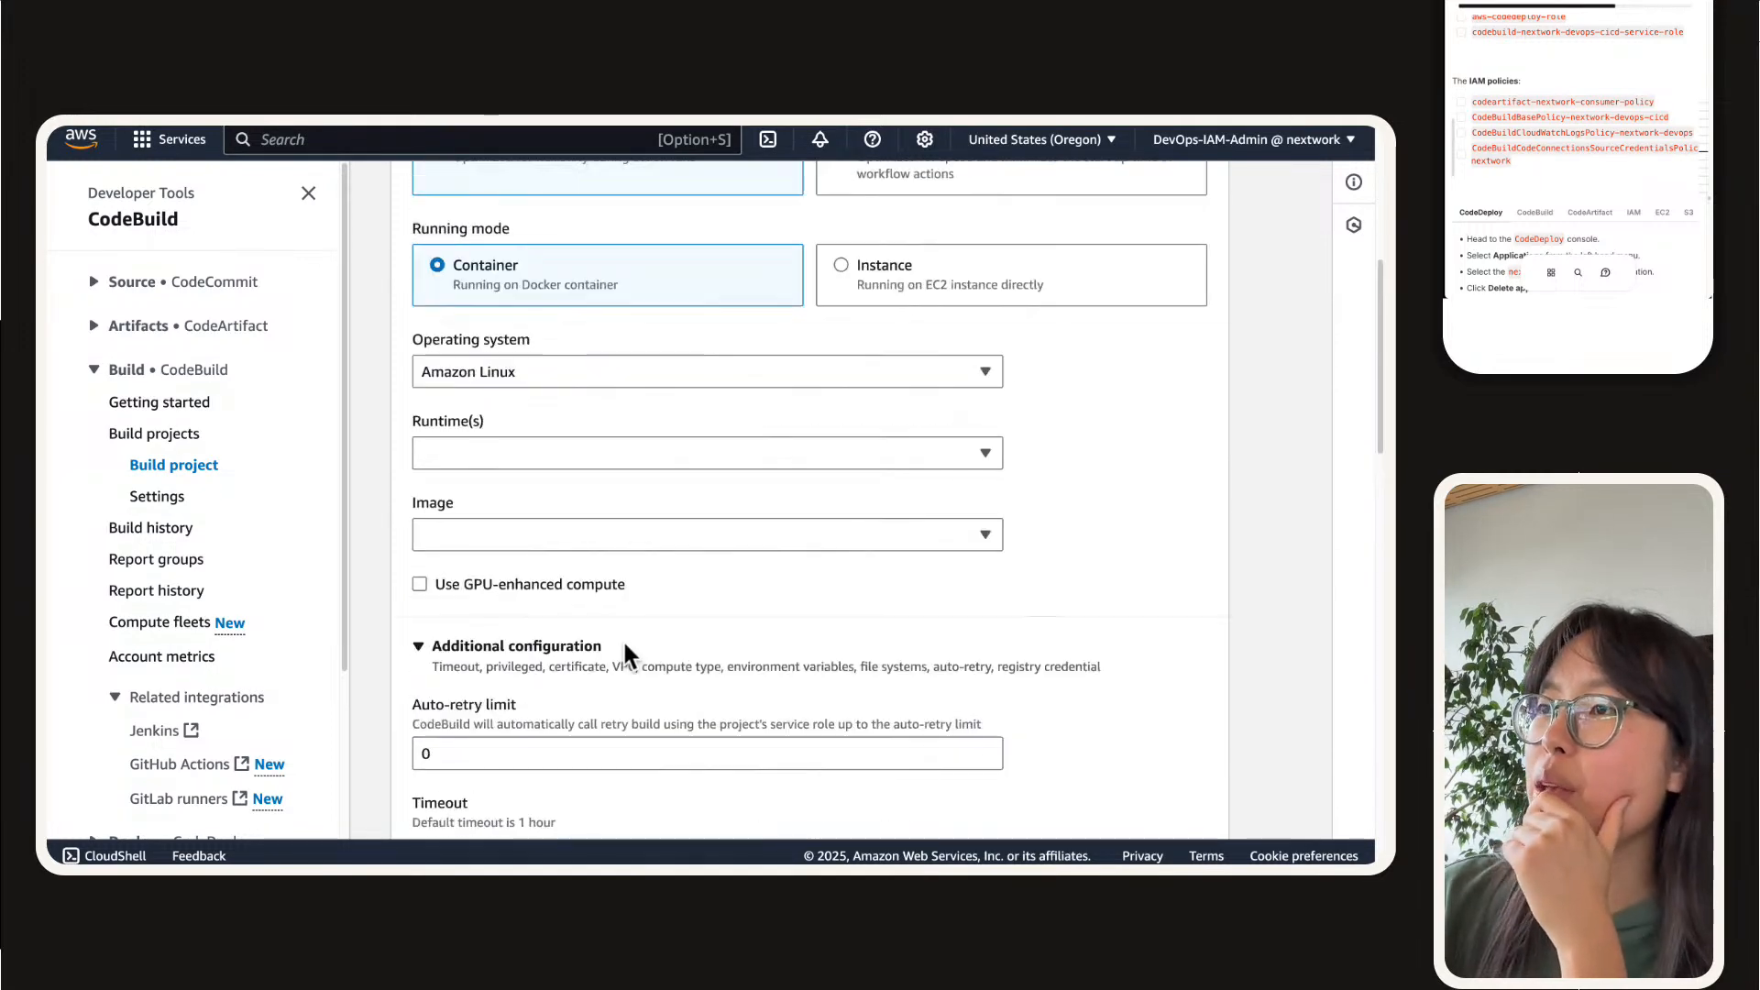
scroll(627, 653, up, 2)
click(631, 559)
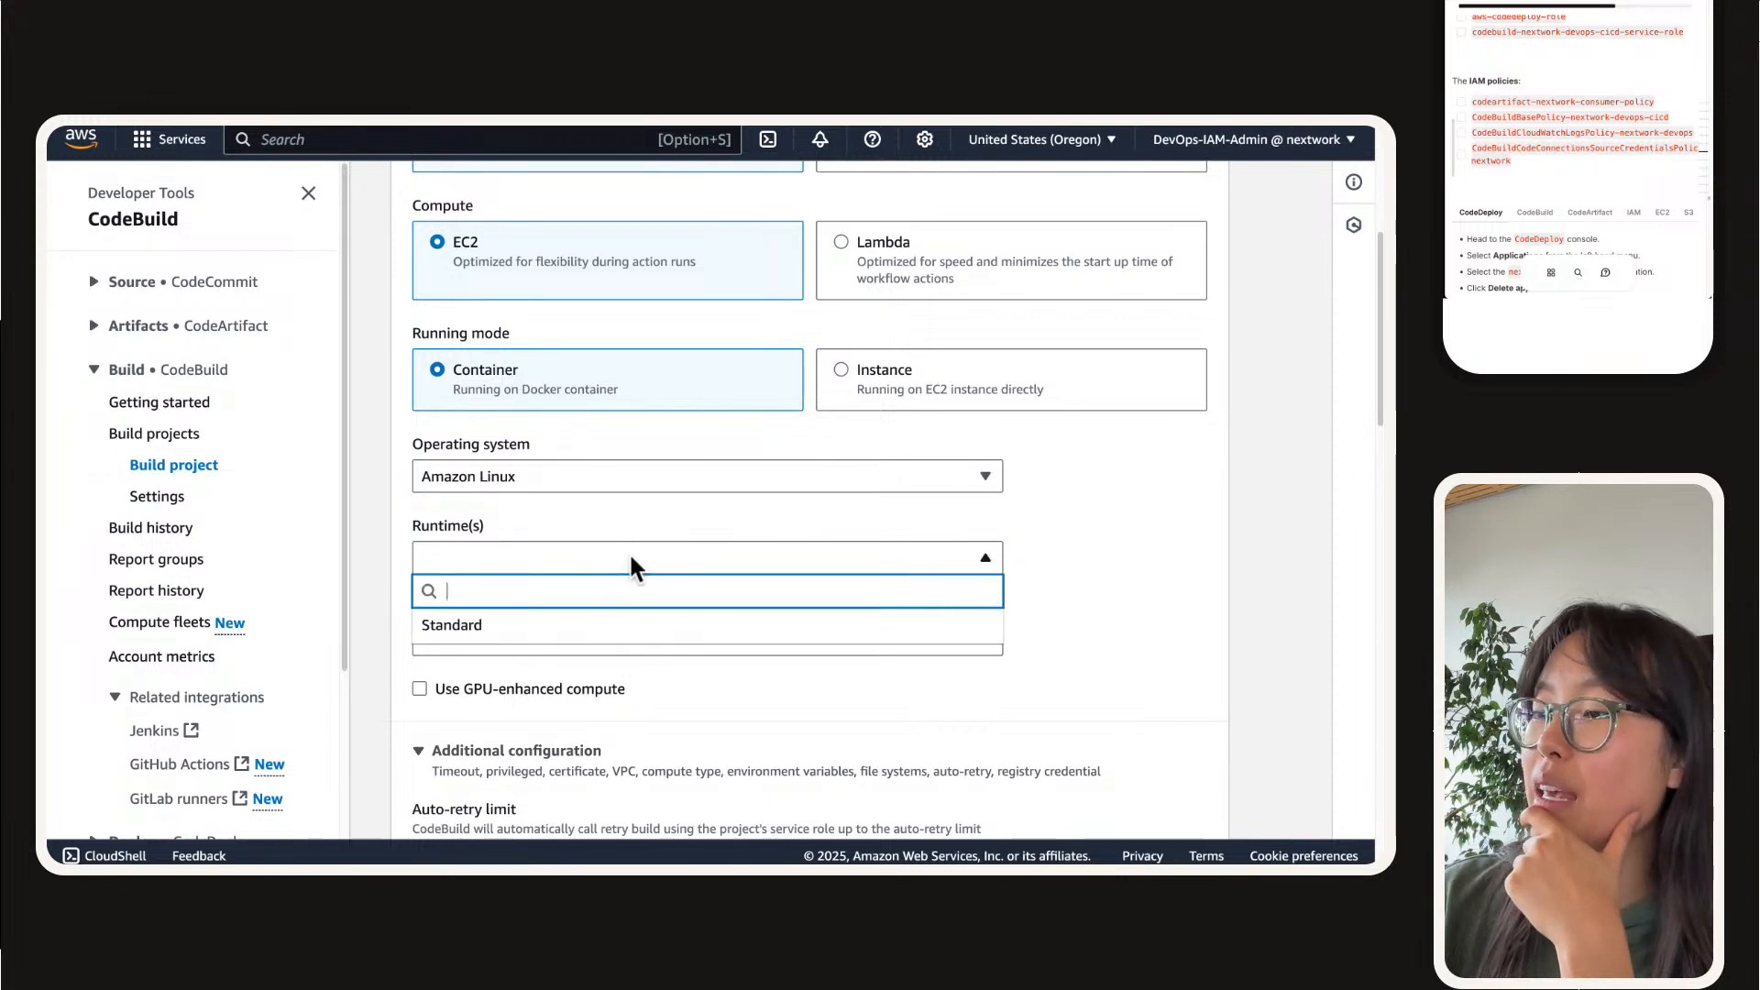
click(632, 561)
click(597, 568)
click(588, 623)
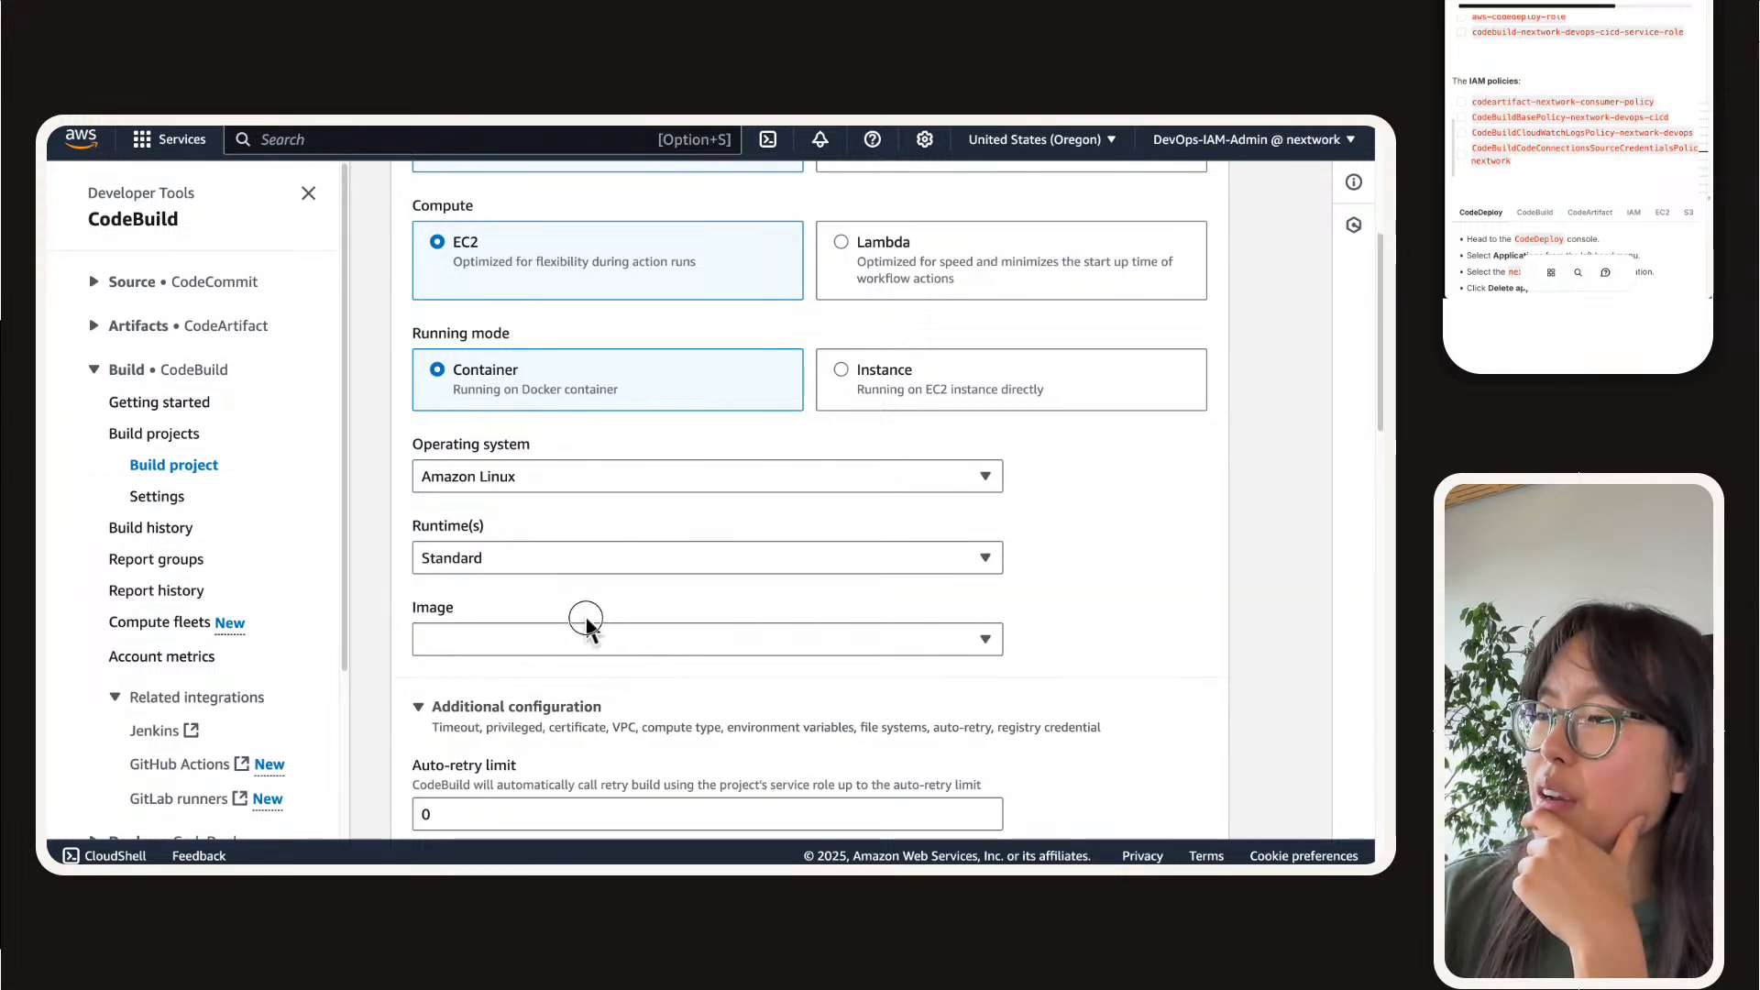
Step: Check the images offered for the Standard runtime, and leave the environment editor unsaved for CodeBuild's Getting started page
click(587, 637)
scroll(576, 587, down, 2)
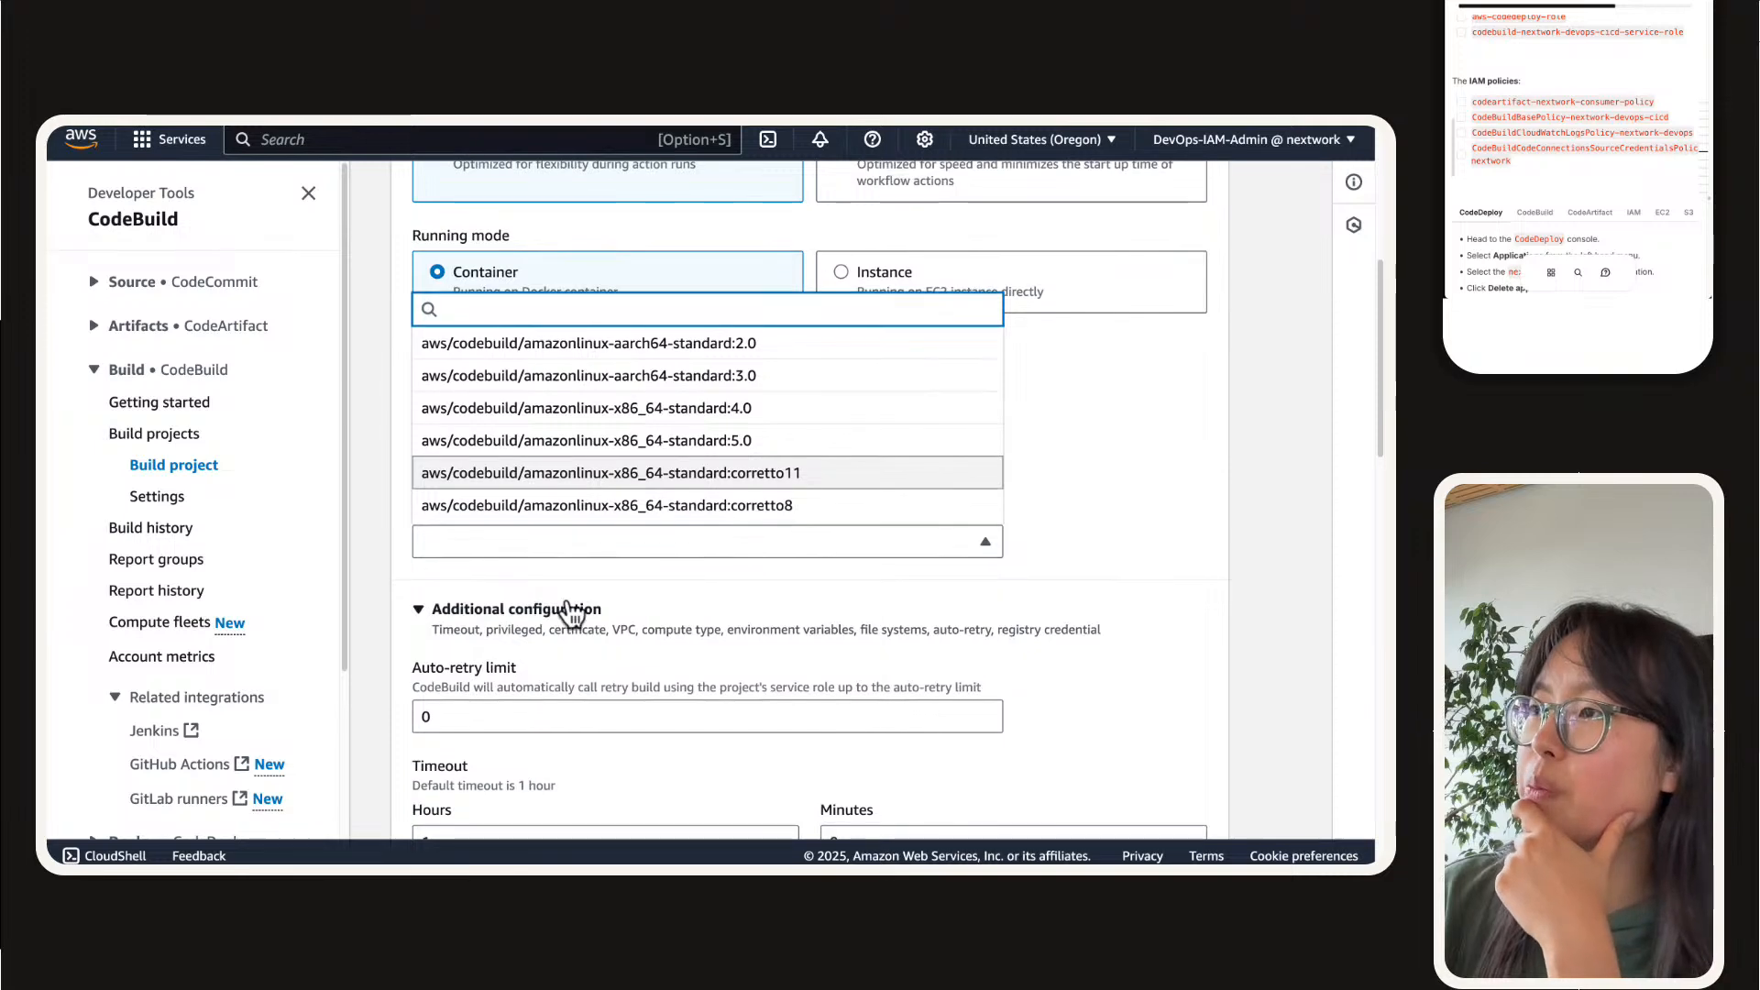
click(590, 548)
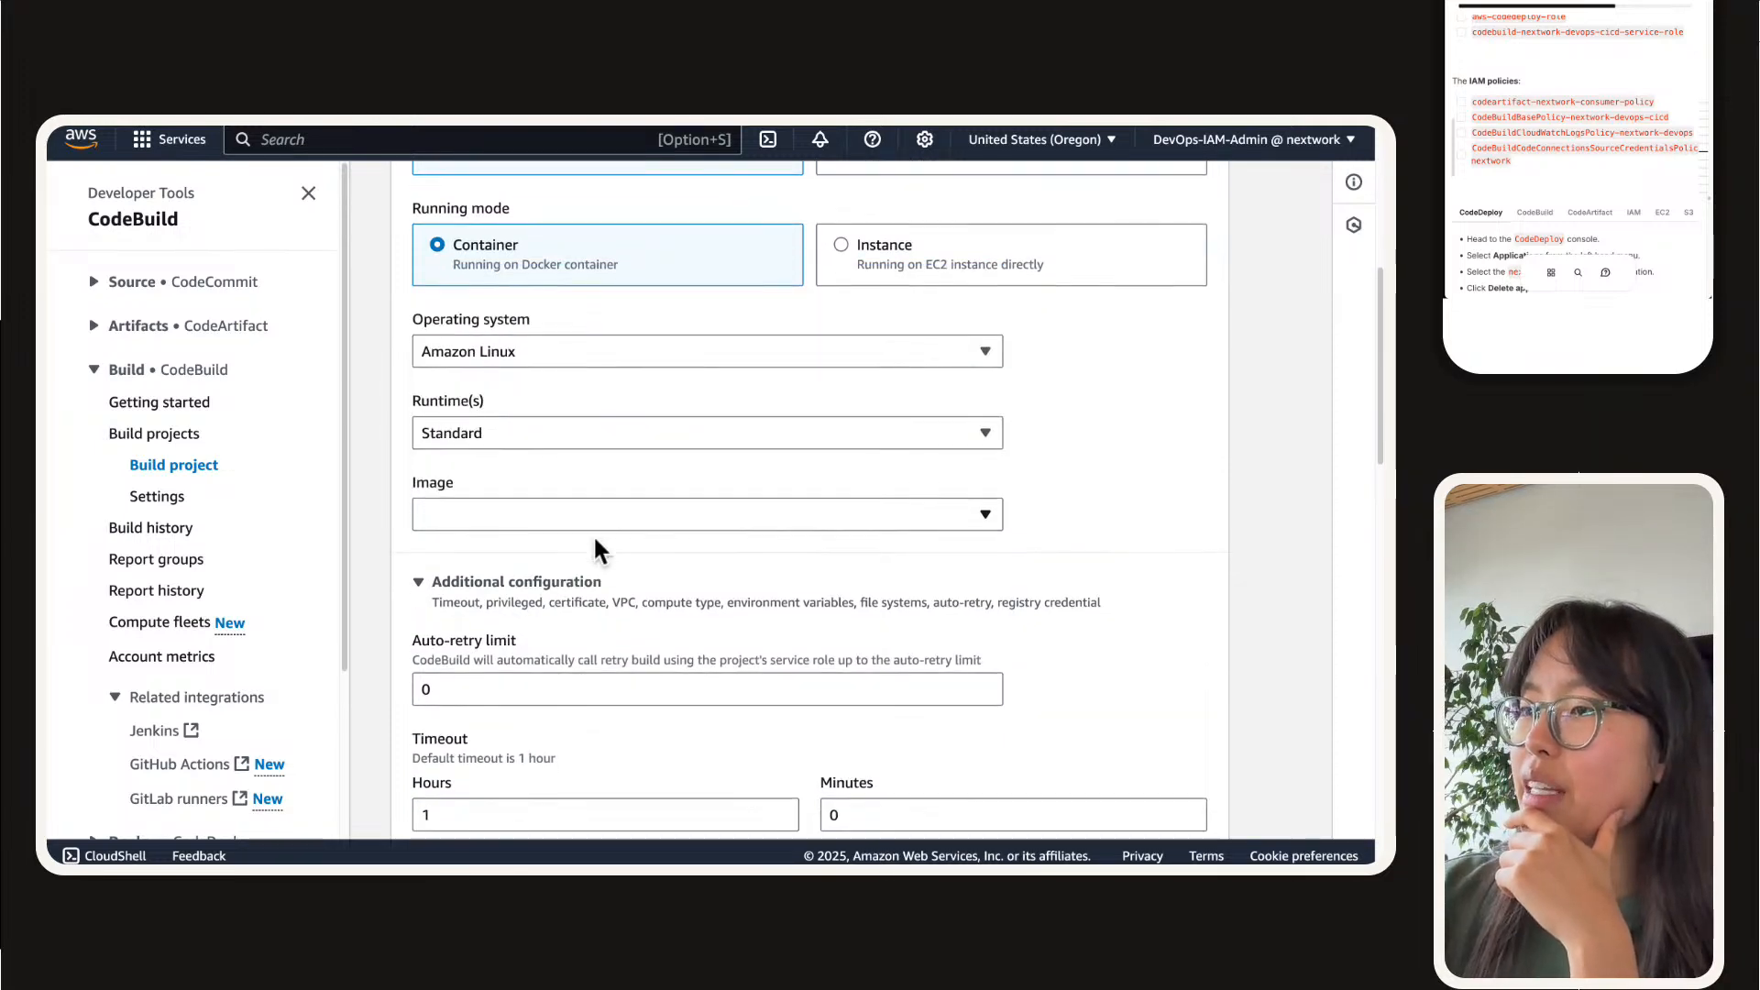
scroll(595, 540, down, 10)
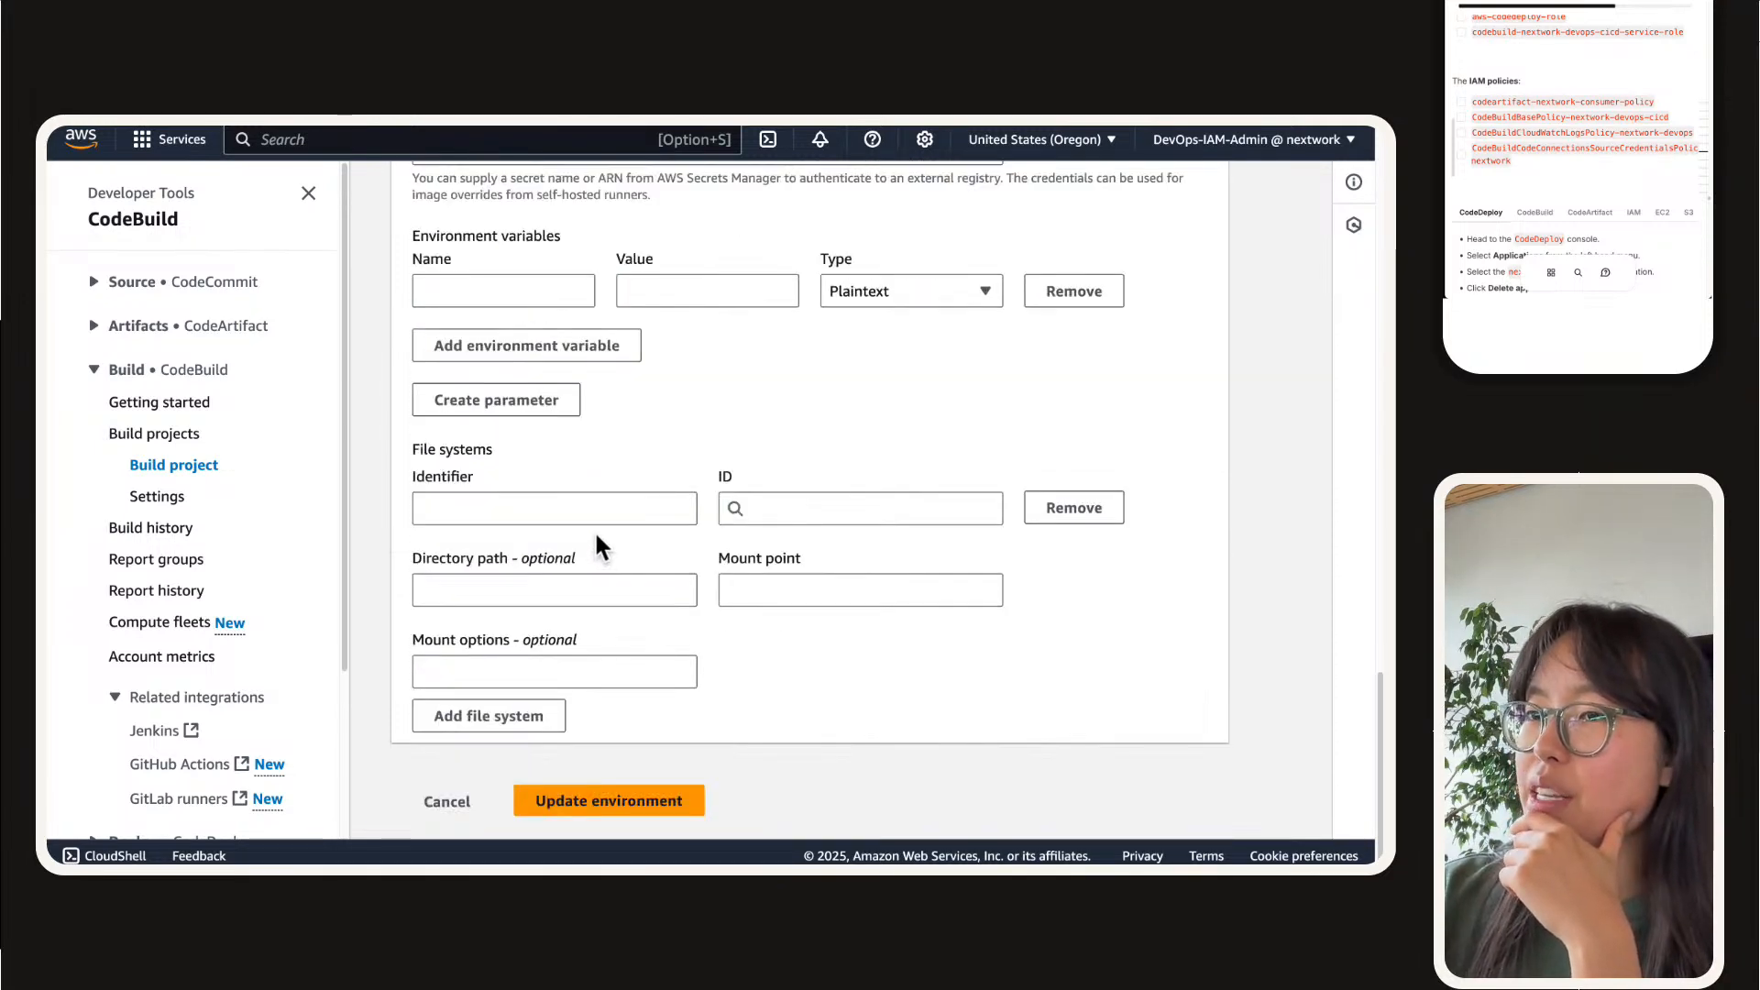
scroll(594, 537, up, 15)
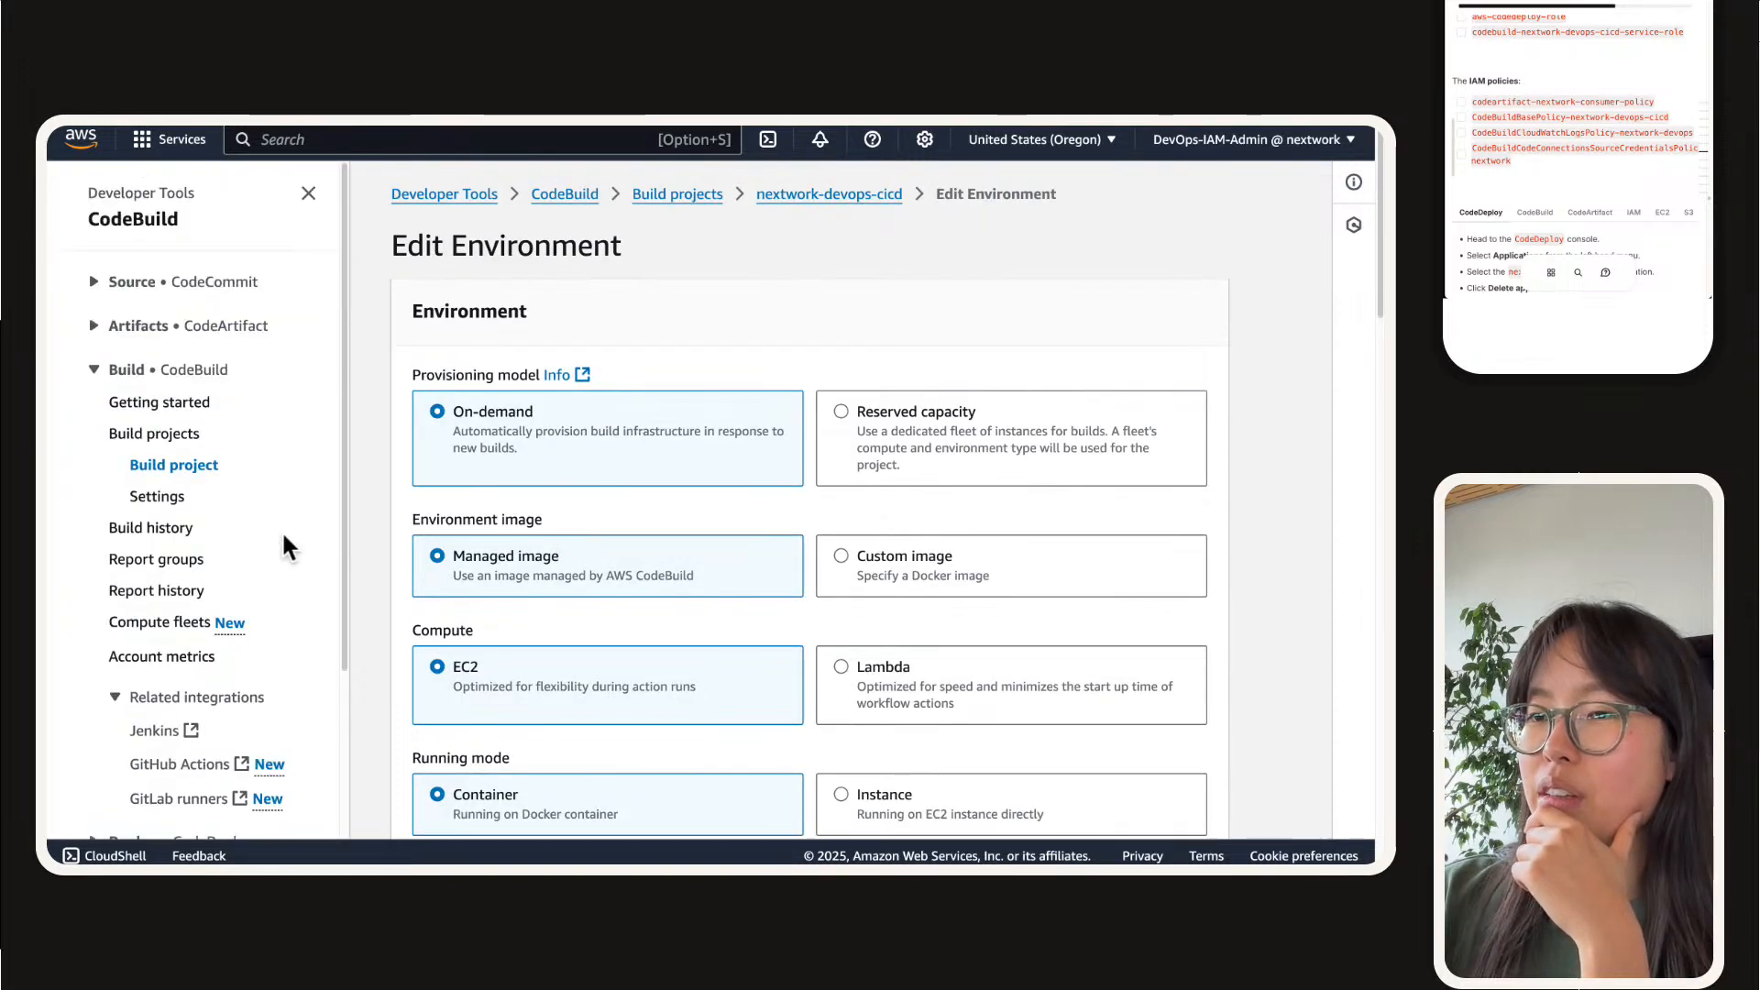
click(168, 400)
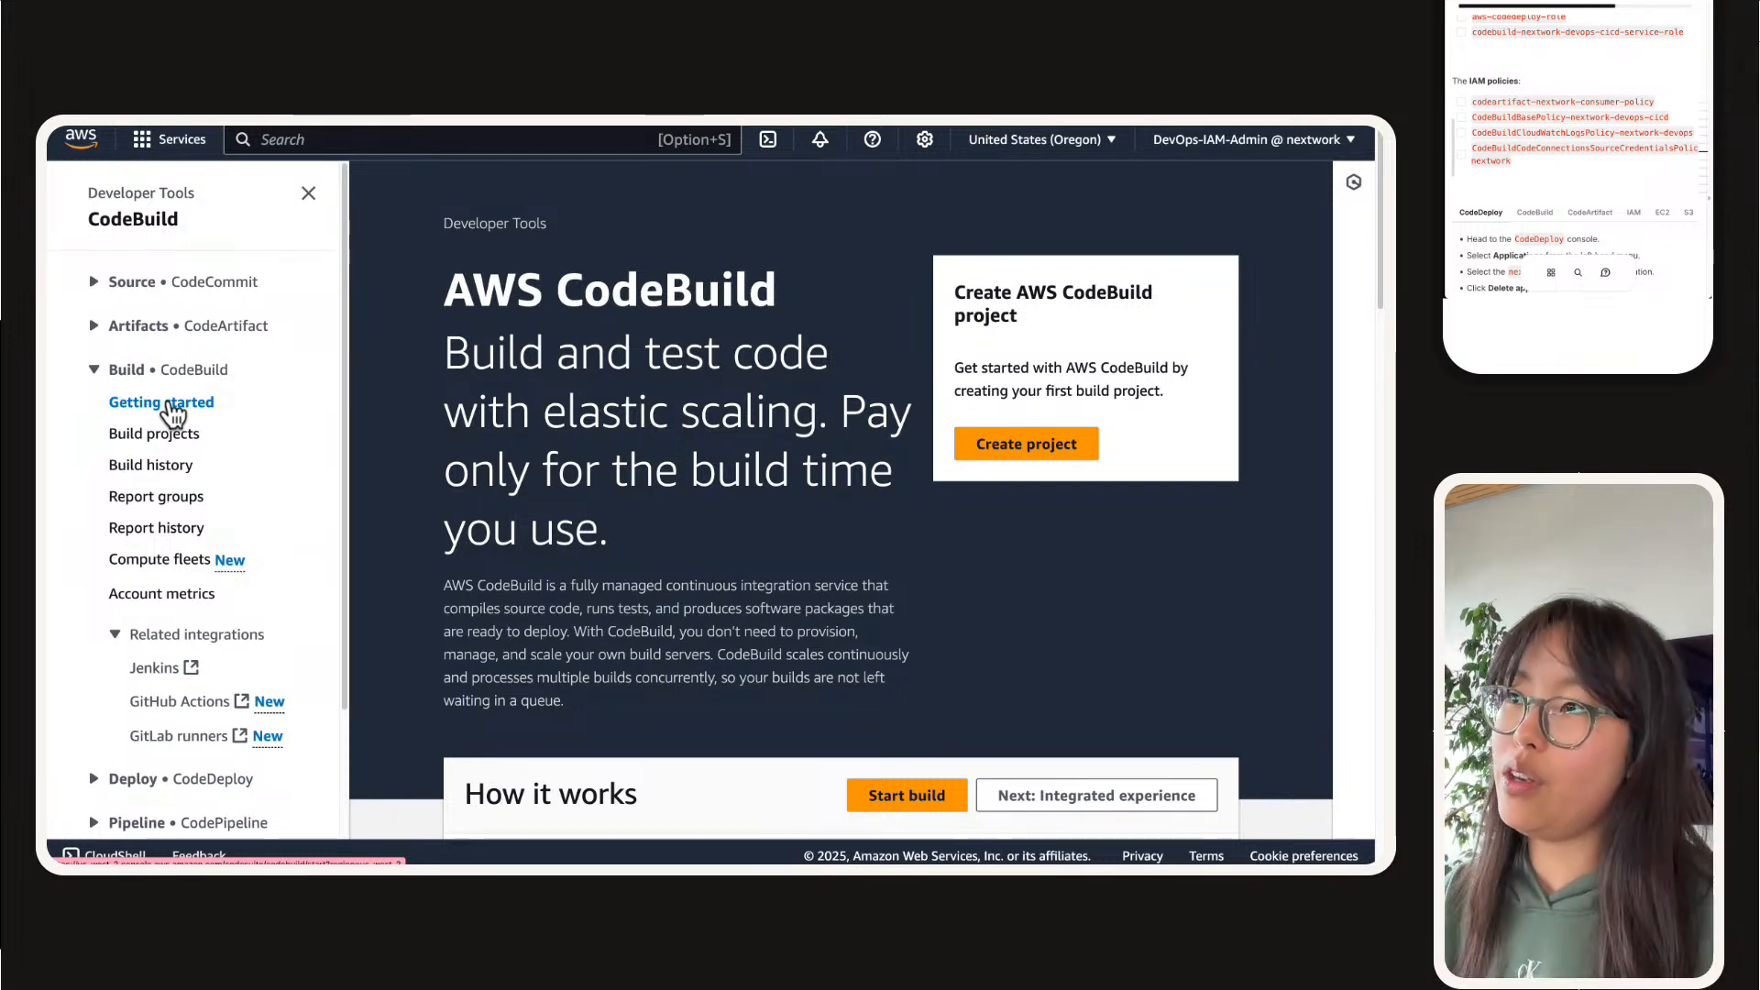
Step: Switch to the S3 console page of the nextwork-devops-cicd bucket and check its objects
mouse_move(899, 179)
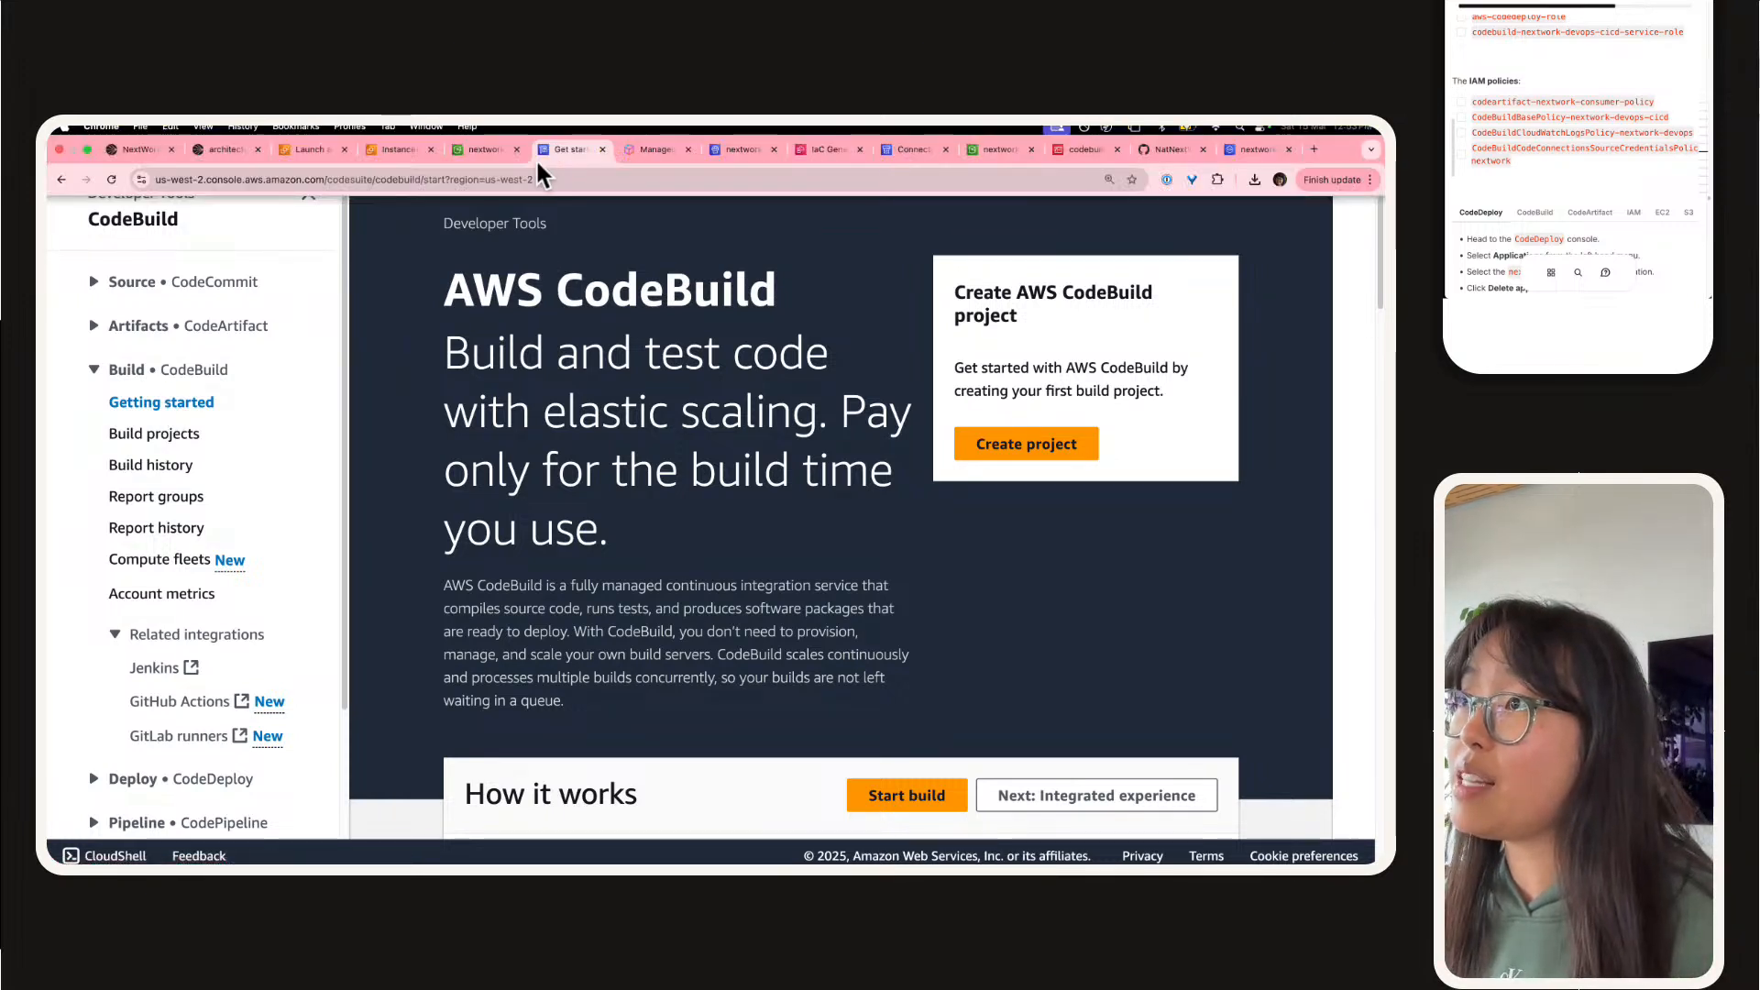
click(479, 150)
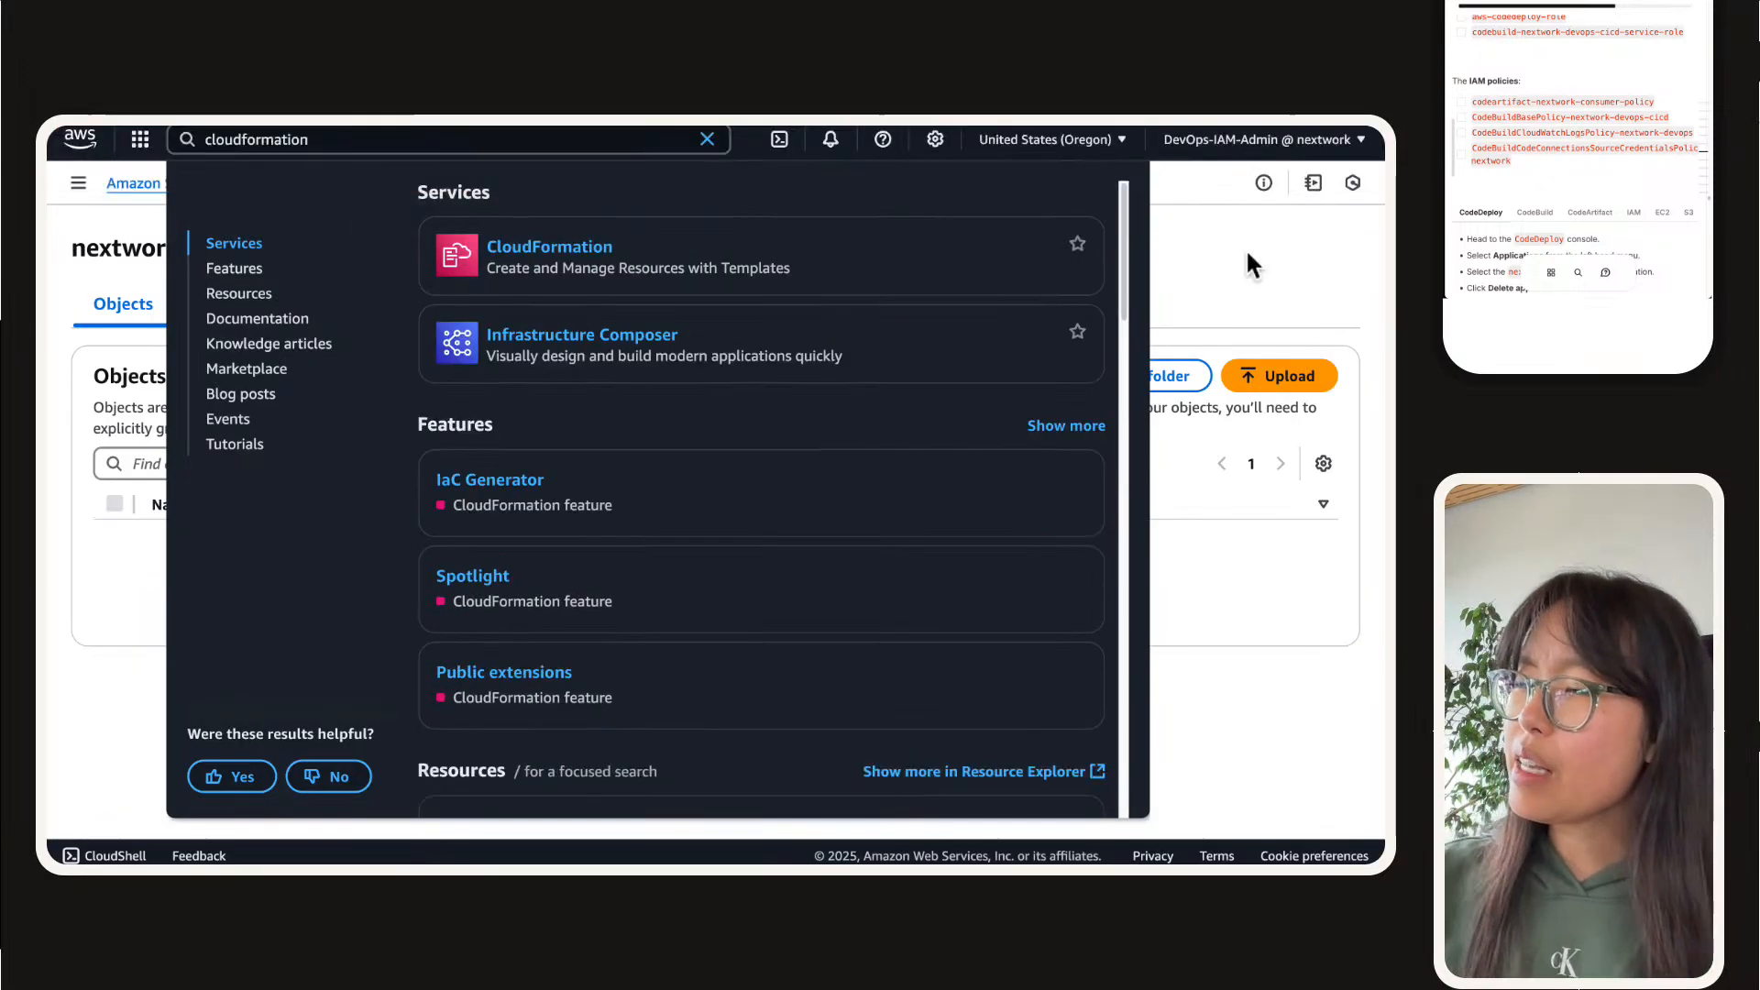
click(1247, 256)
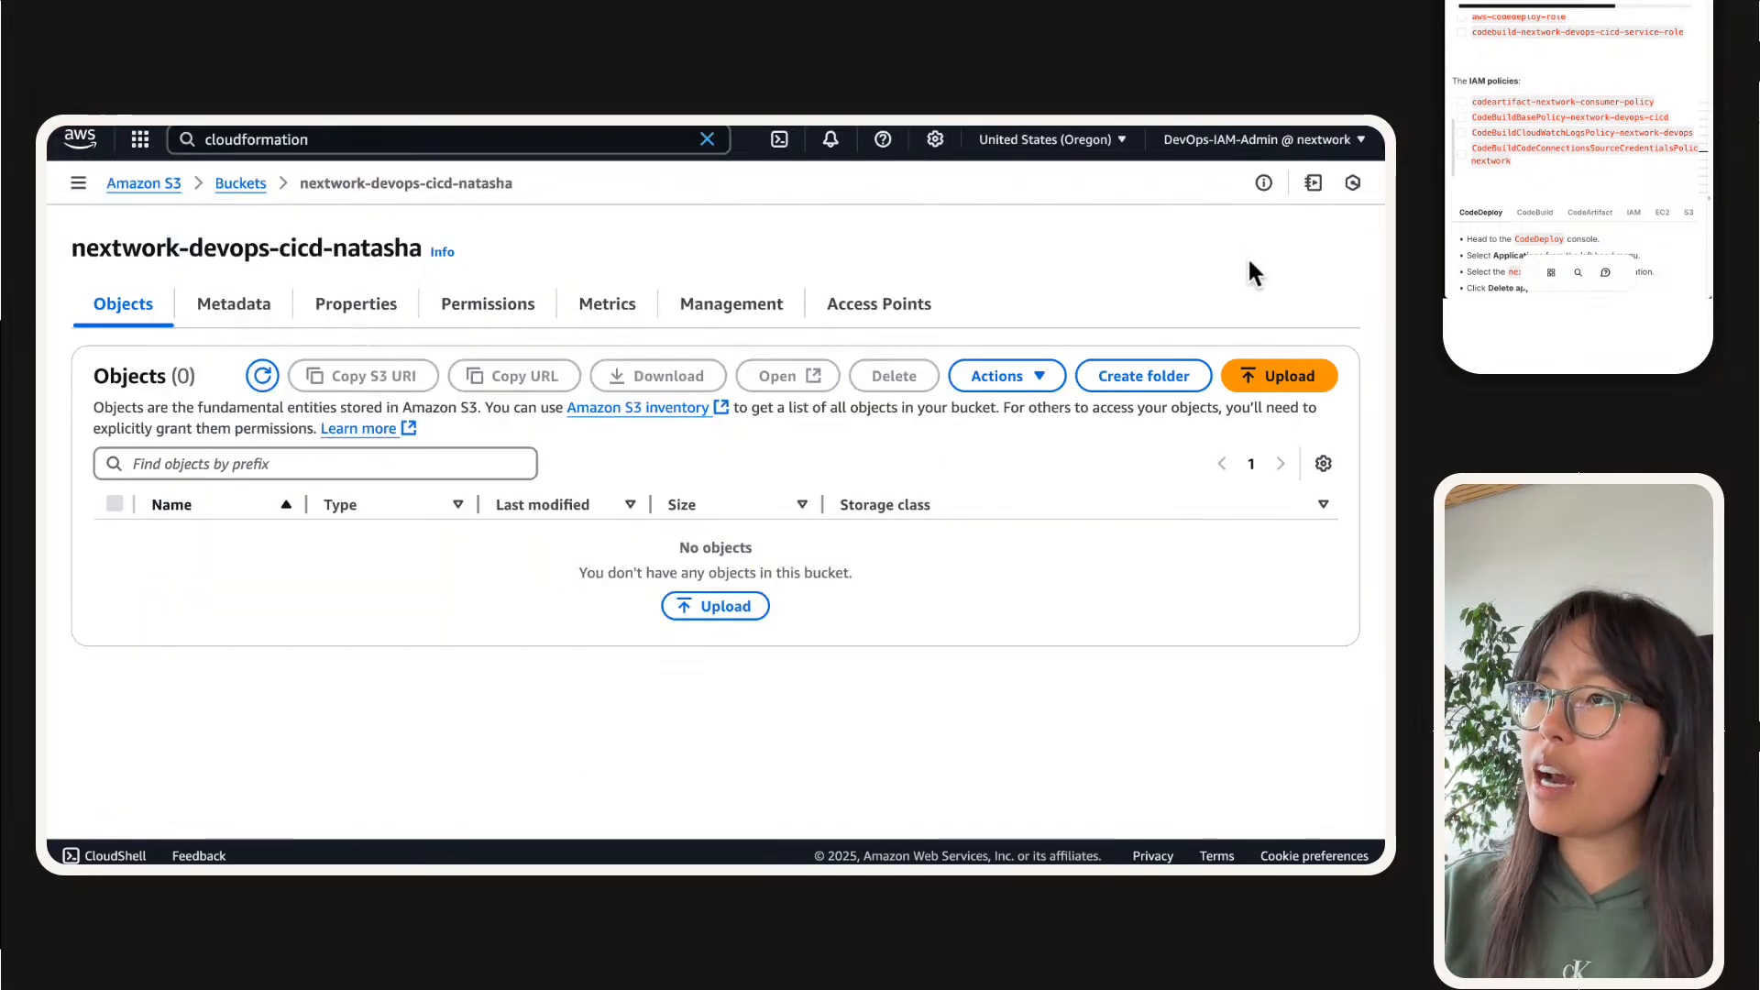
mouse_move(184, 116)
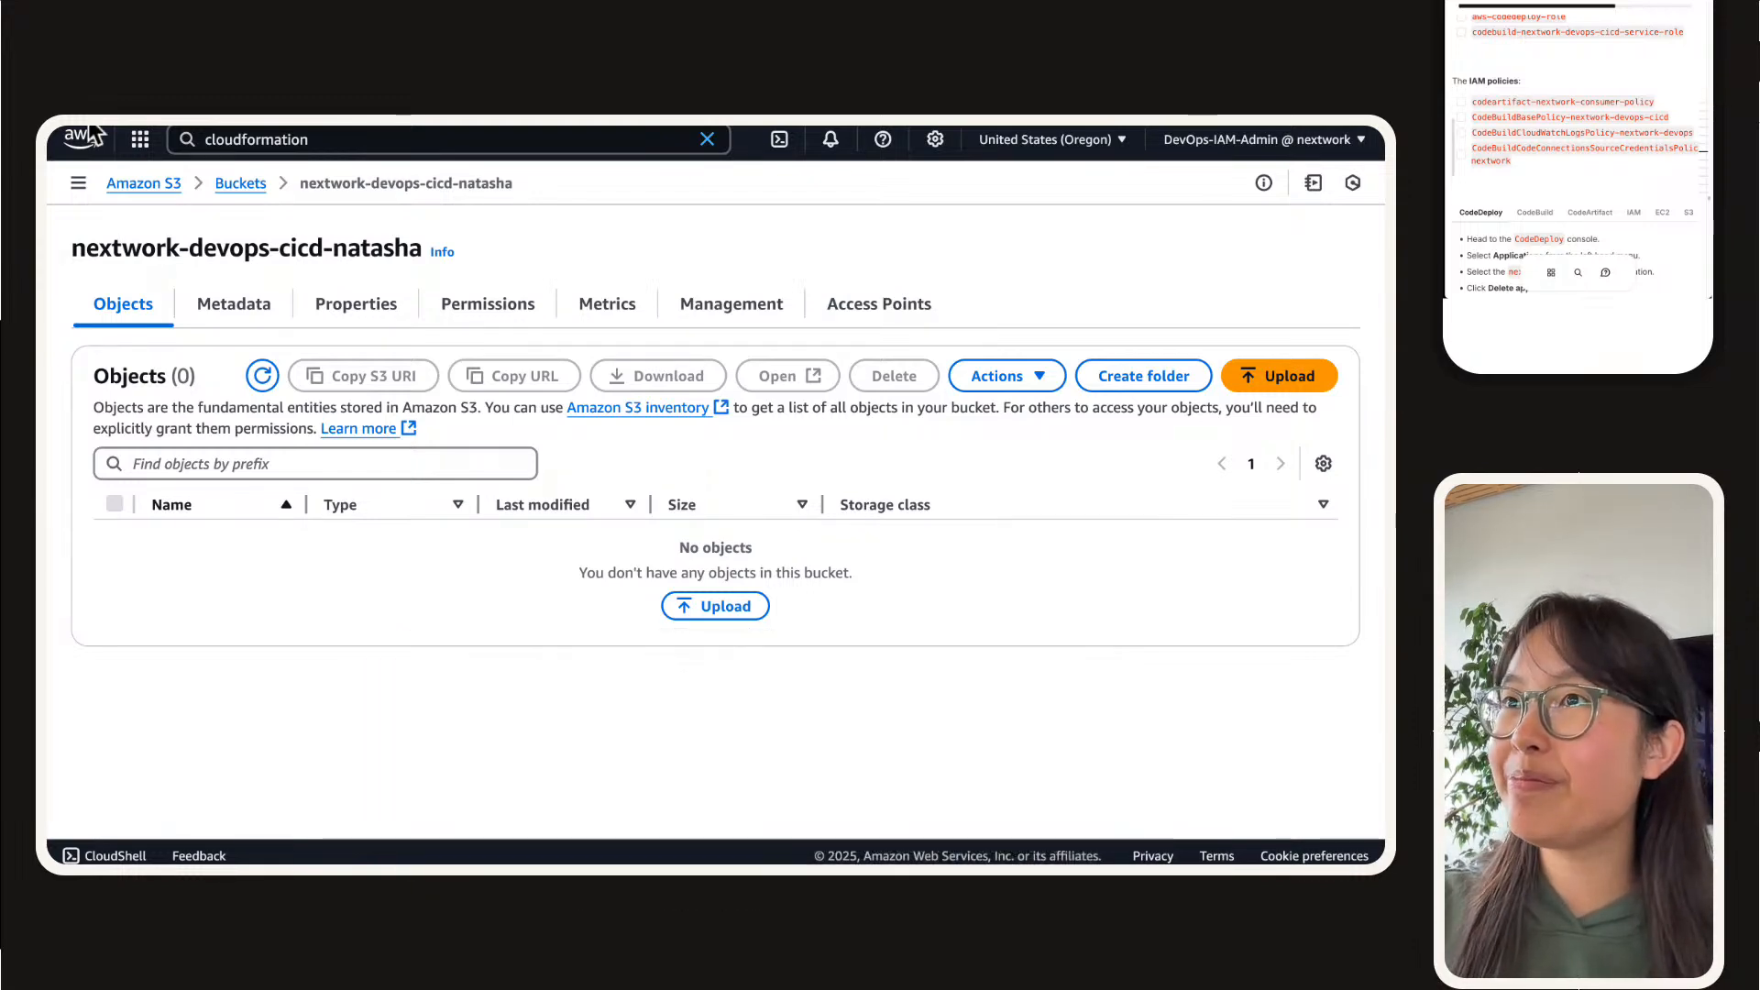
Step: Return to CloudFormation's IaC generator, refresh the scan summary and check the time of the last completed scan
click(424, 149)
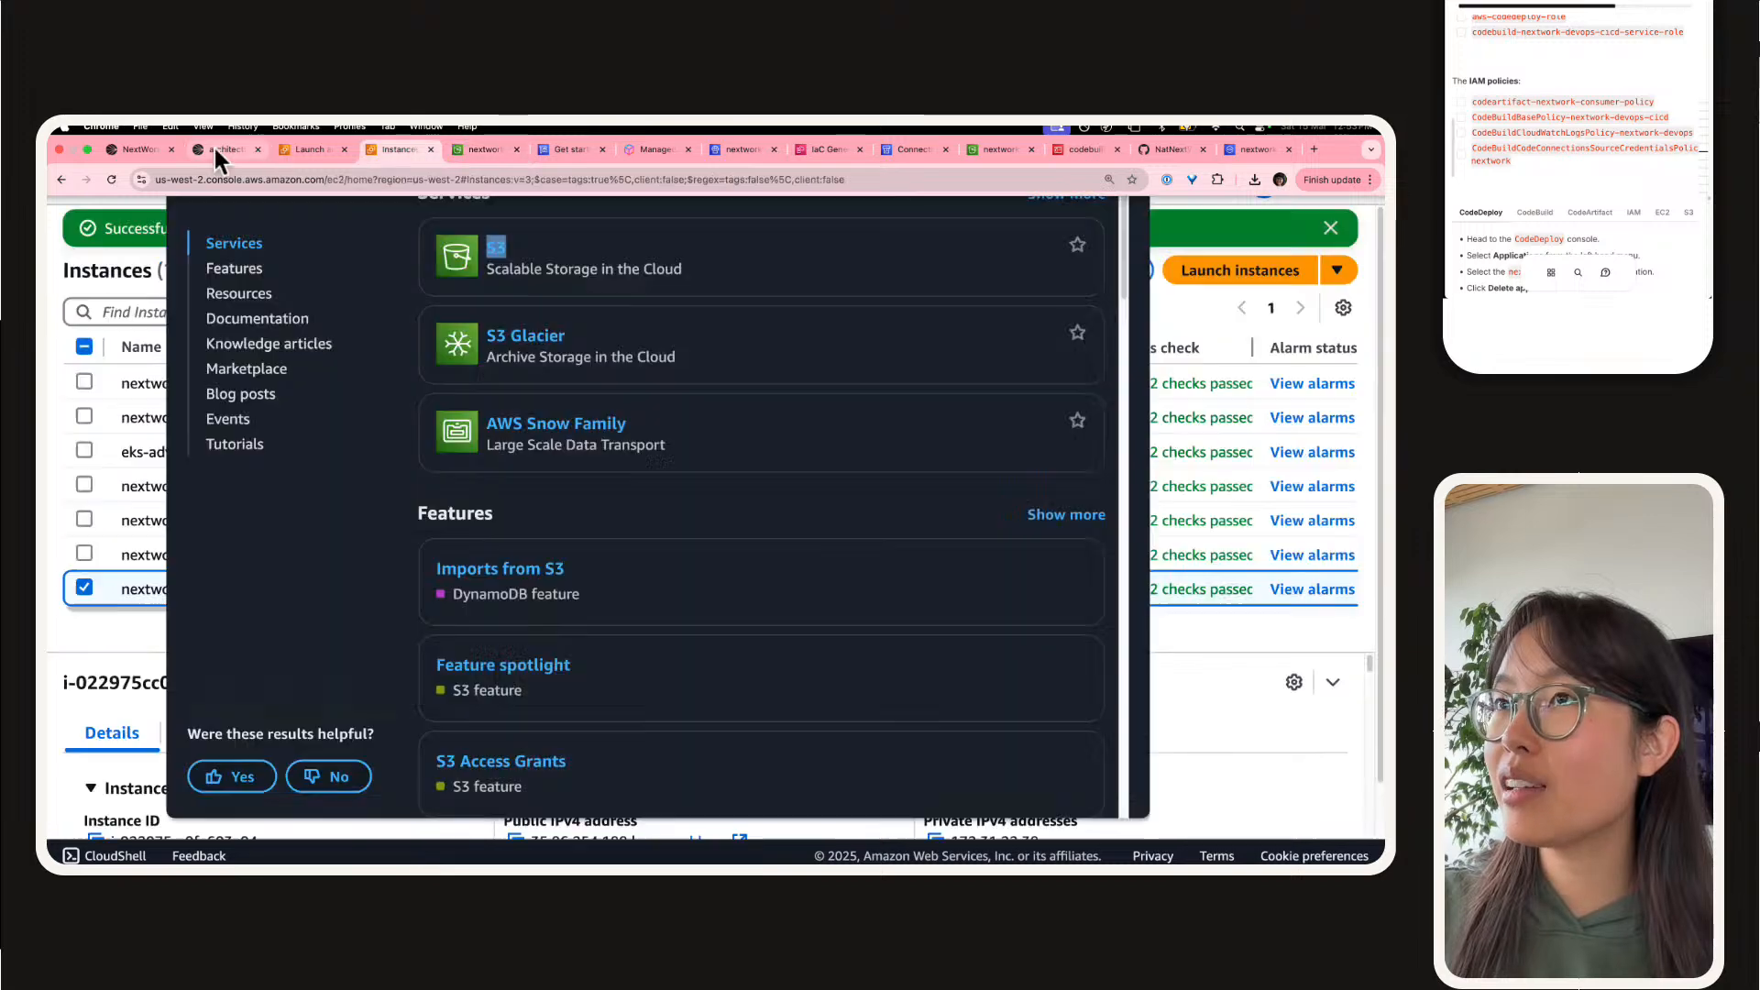
click(214, 149)
click(799, 155)
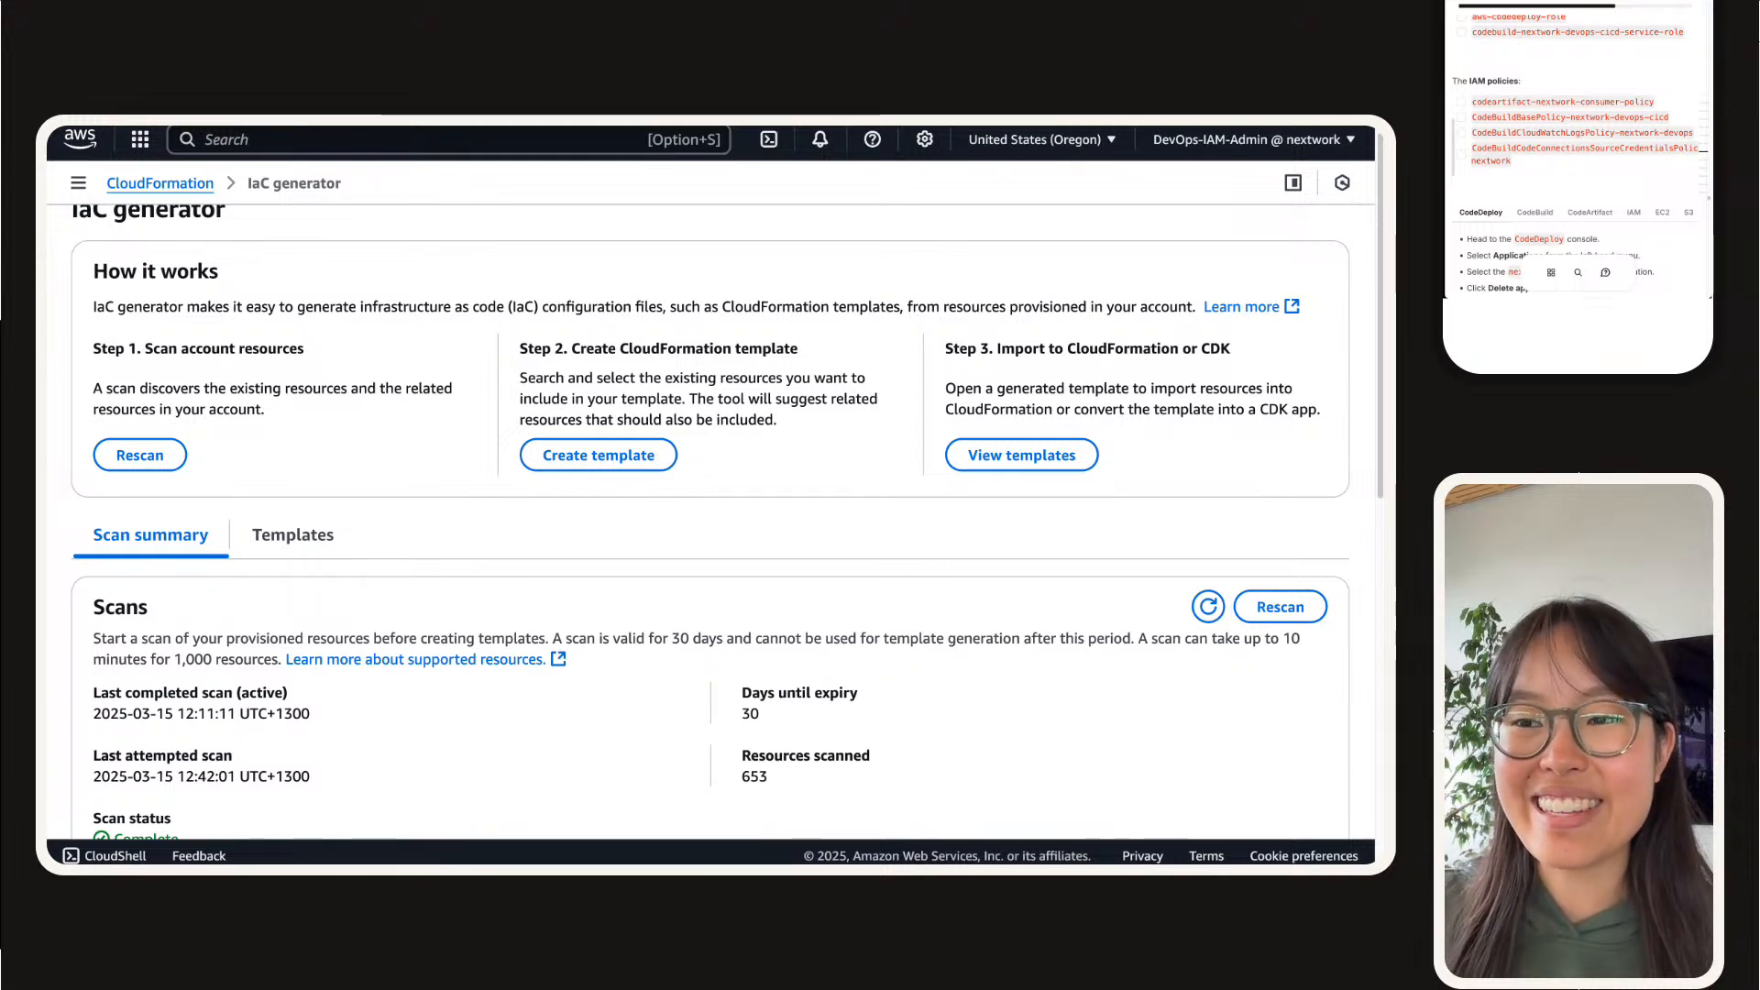
scroll(711, 523, down, 1)
click(1208, 558)
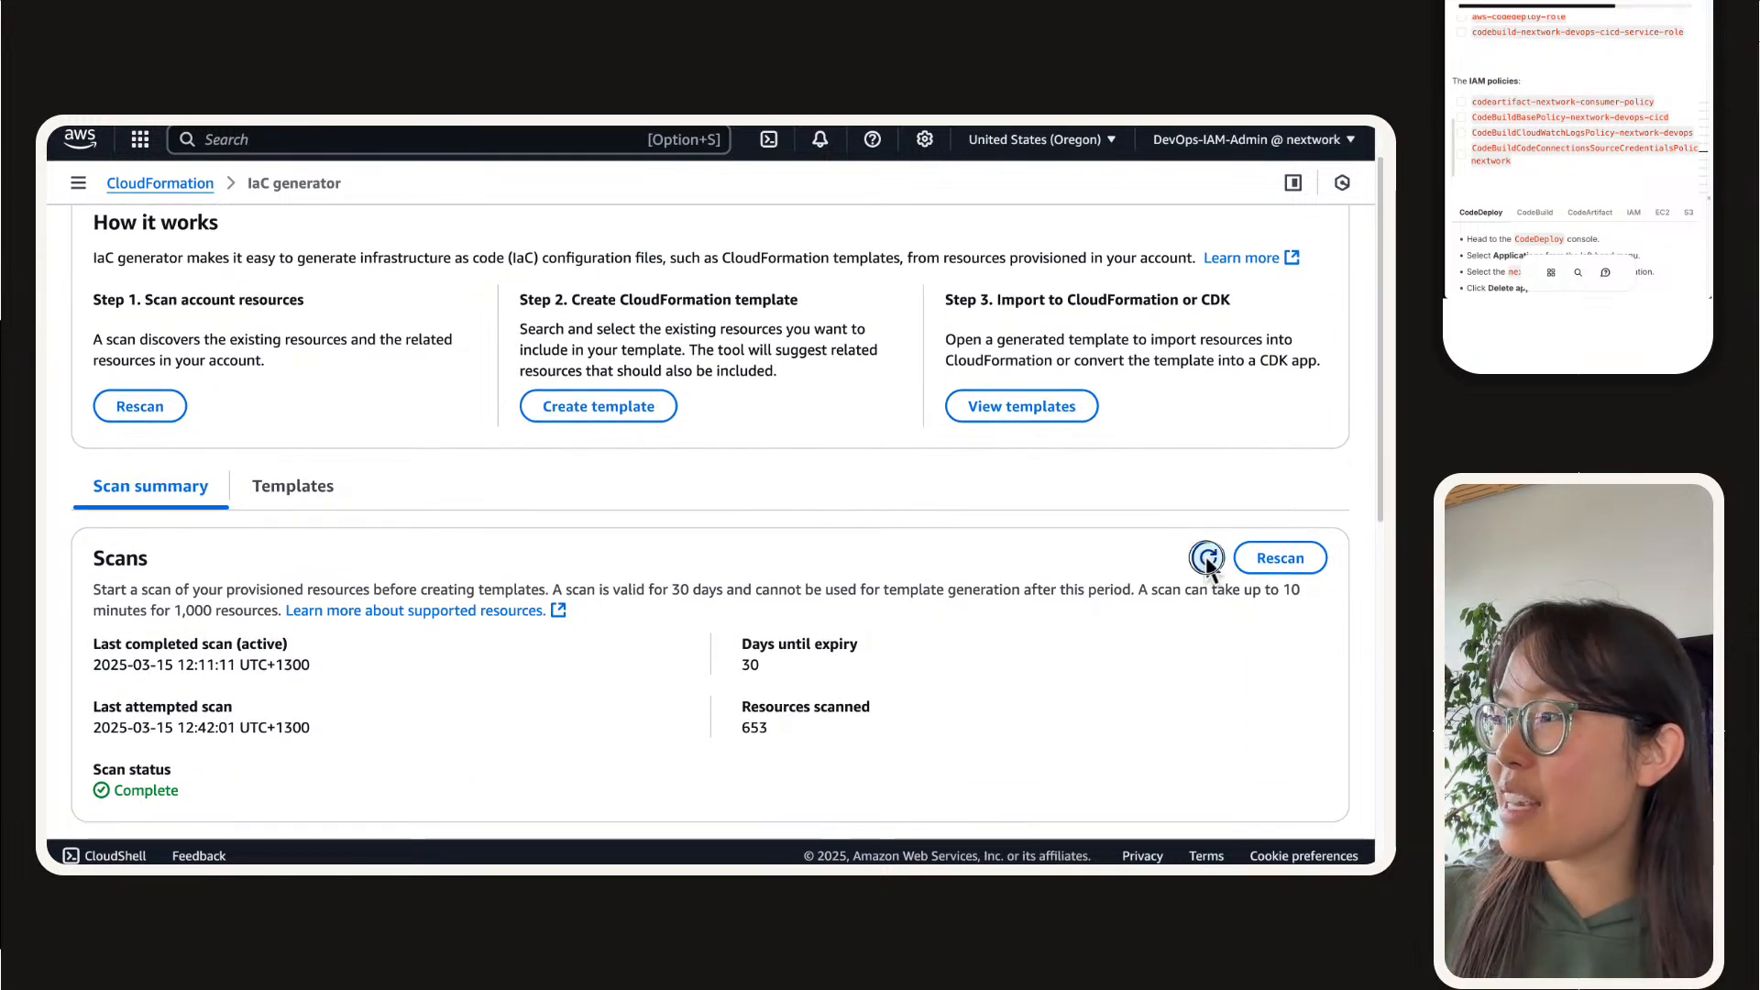
scroll(468, 581, down, 1)
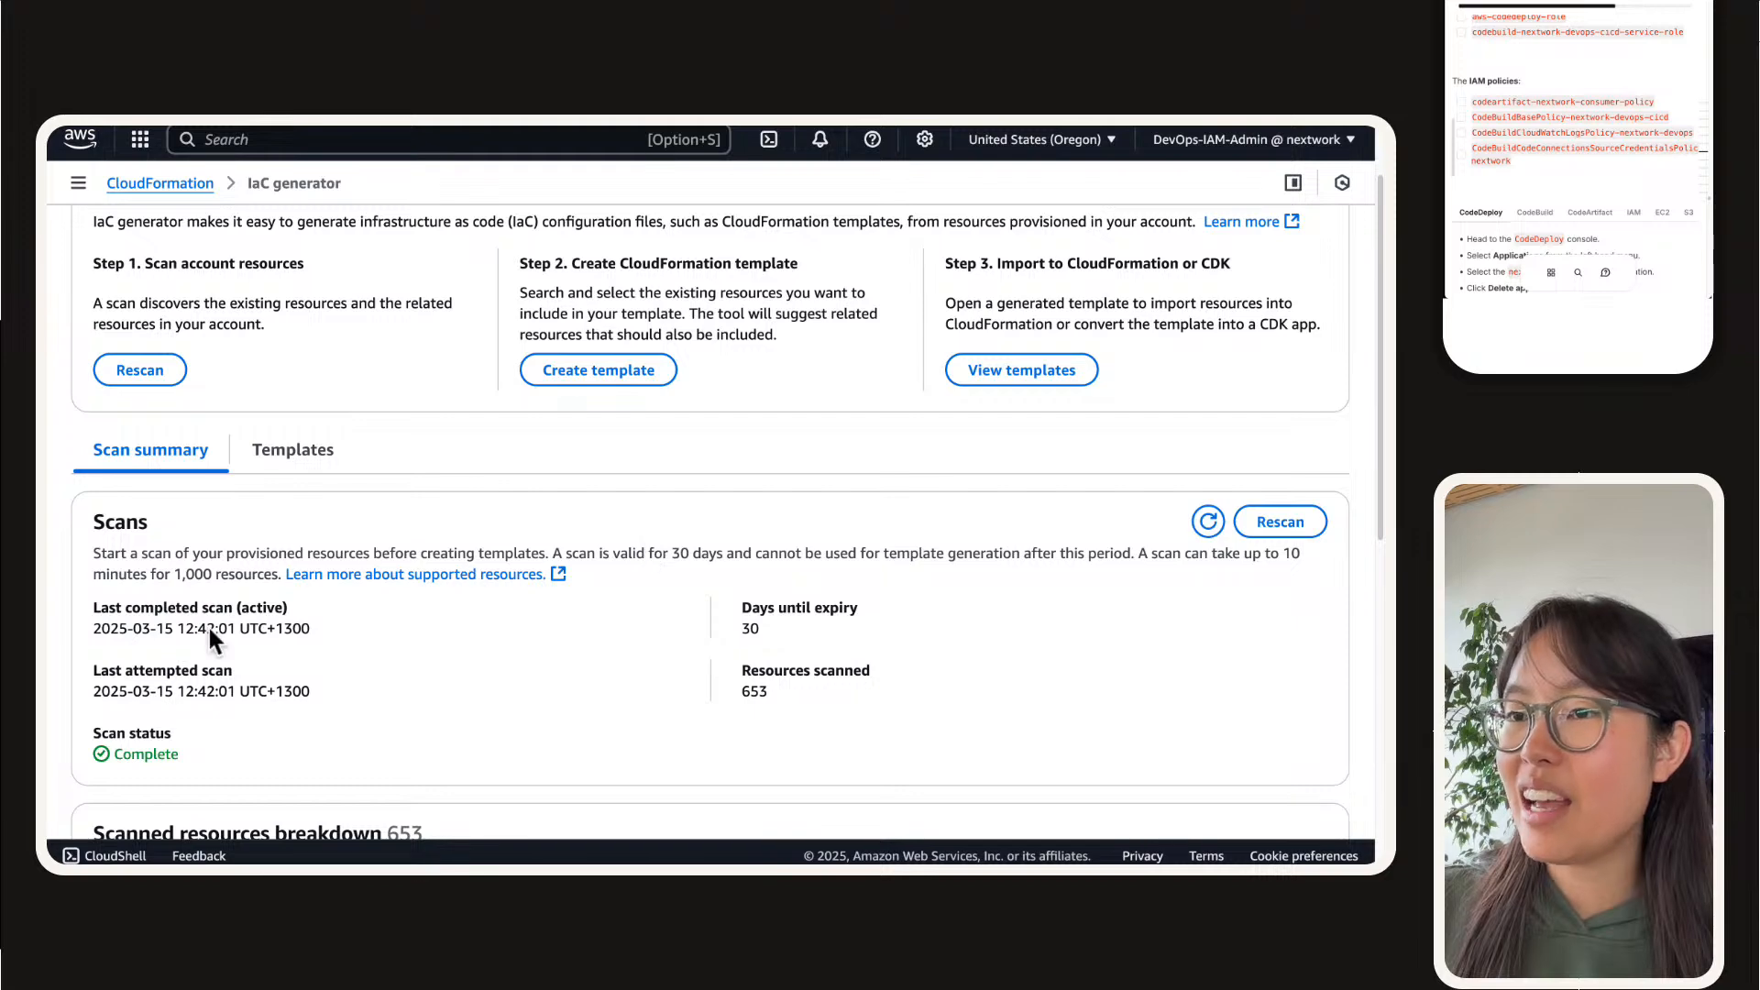
drag(207, 625, 218, 627)
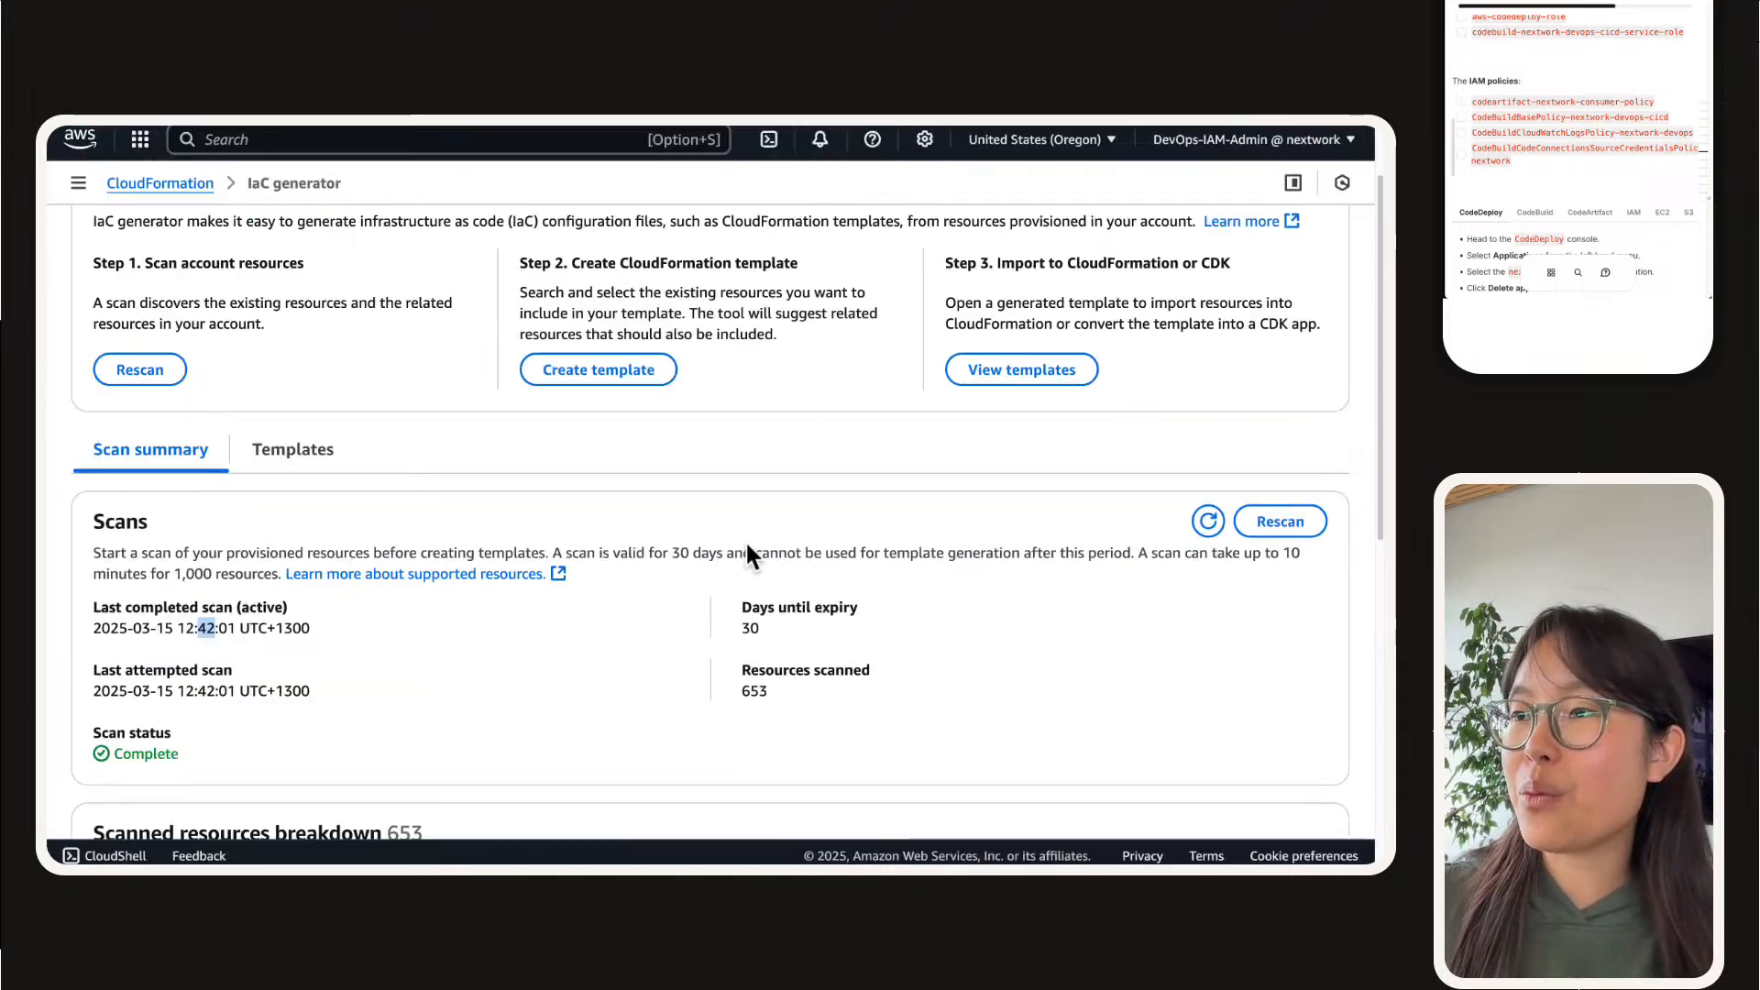
Step: Open the generated template nextwork-devops-cicd-1 and review its list of template resources
click(325, 464)
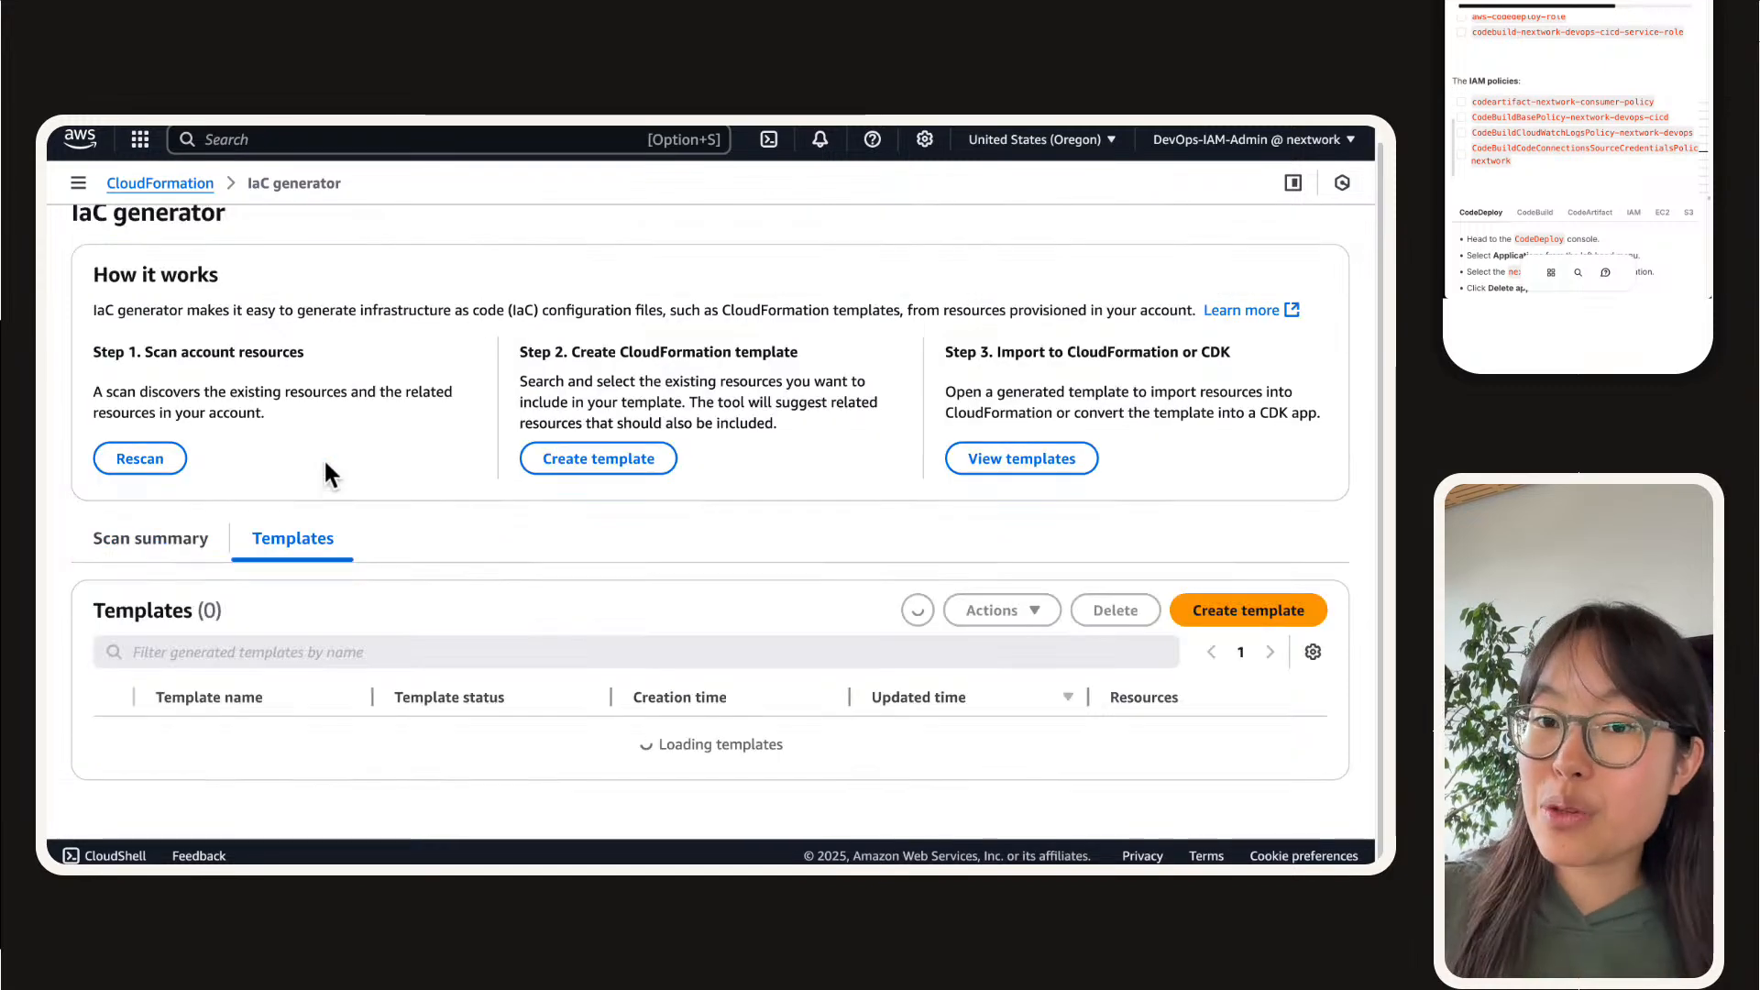
scroll(328, 464, down, 2)
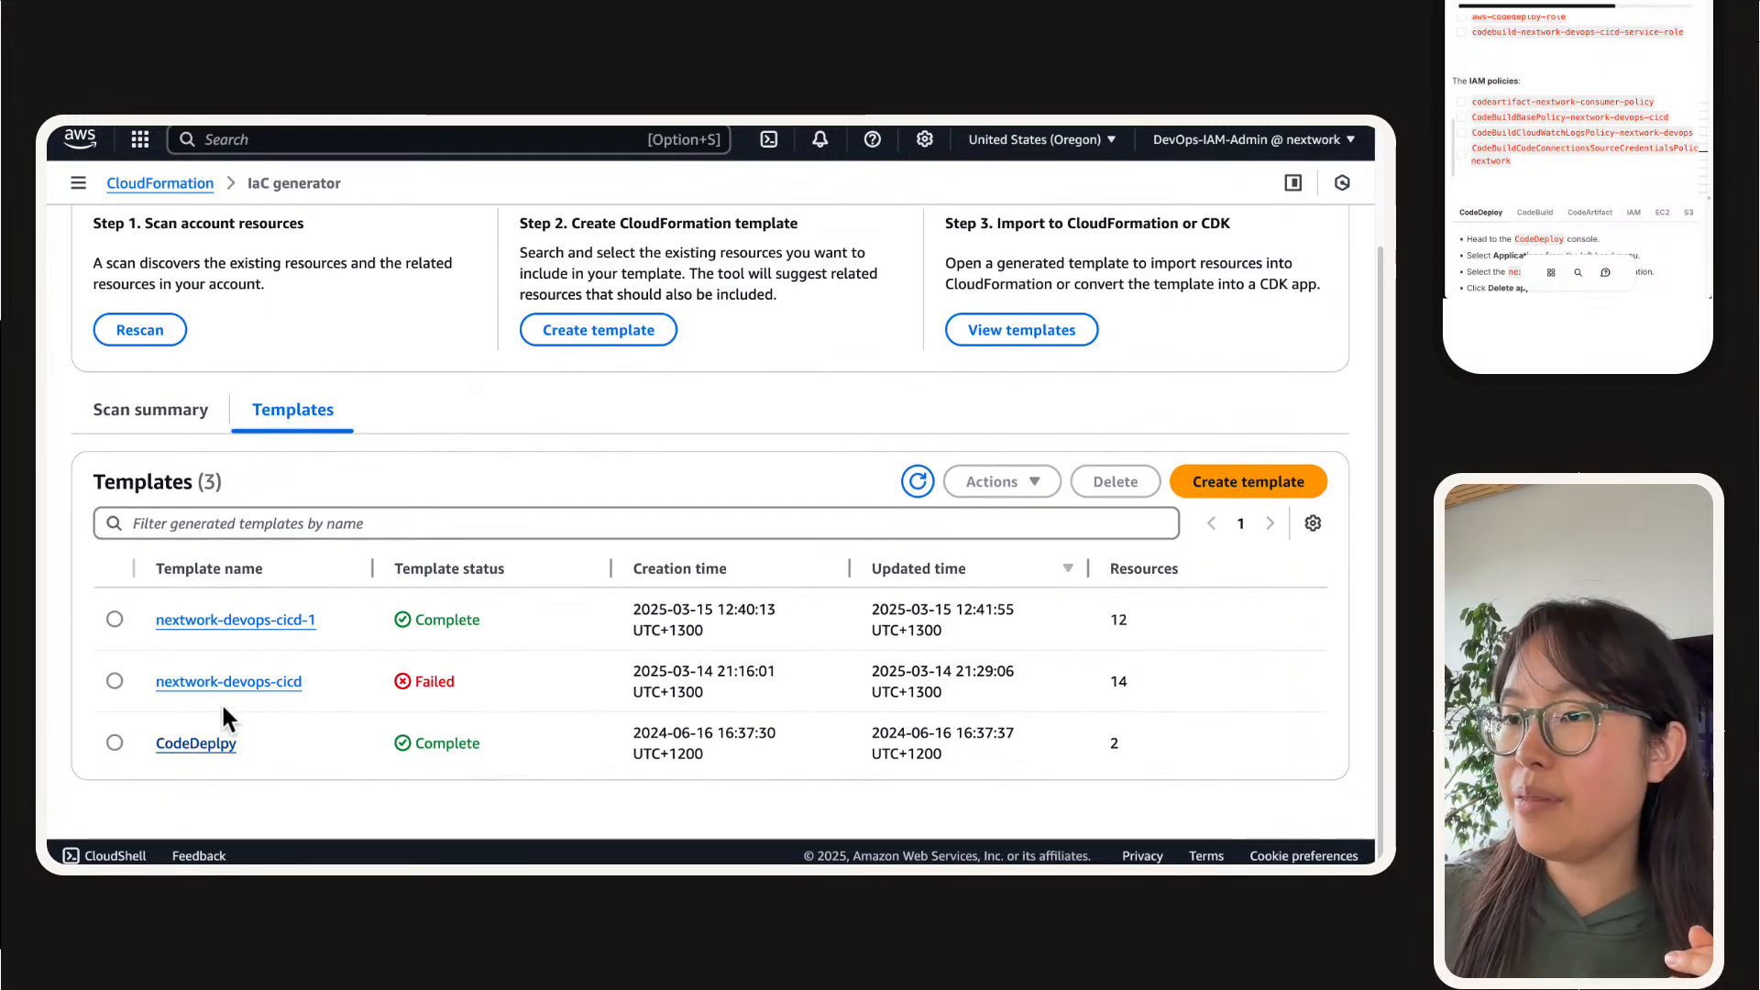
click(240, 620)
scroll(926, 587, down, 5)
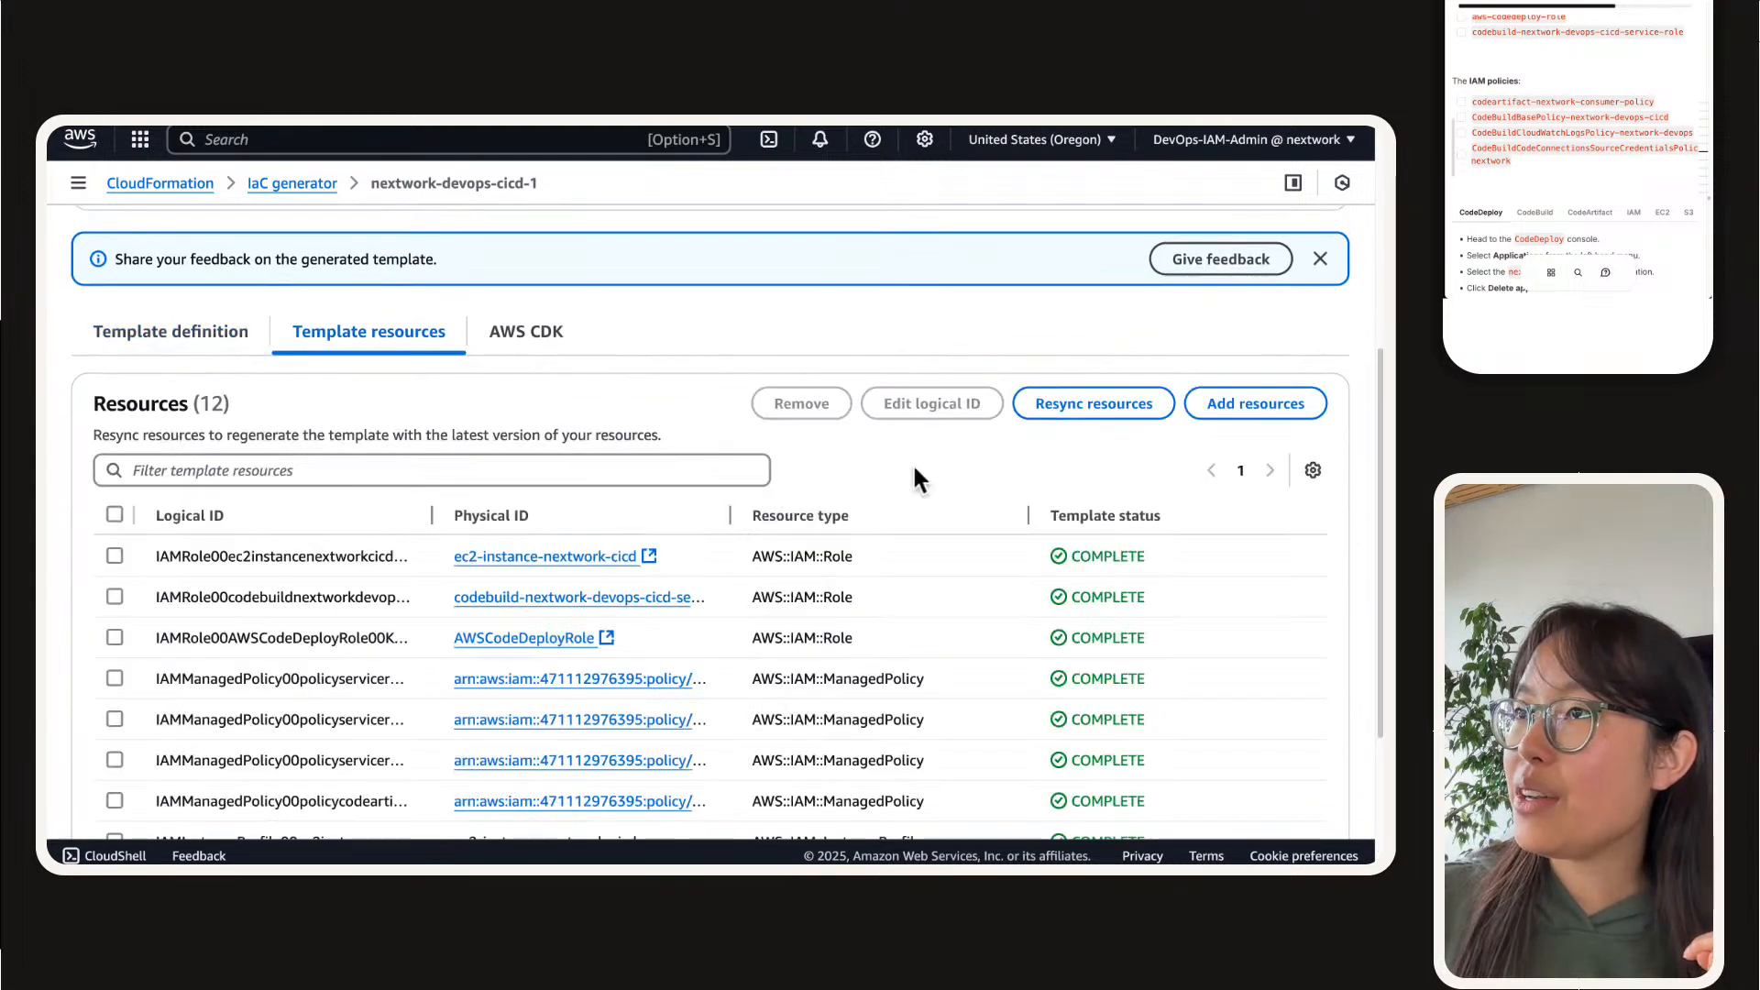
scroll(911, 466, up, 5)
scroll(440, 542, down, 10)
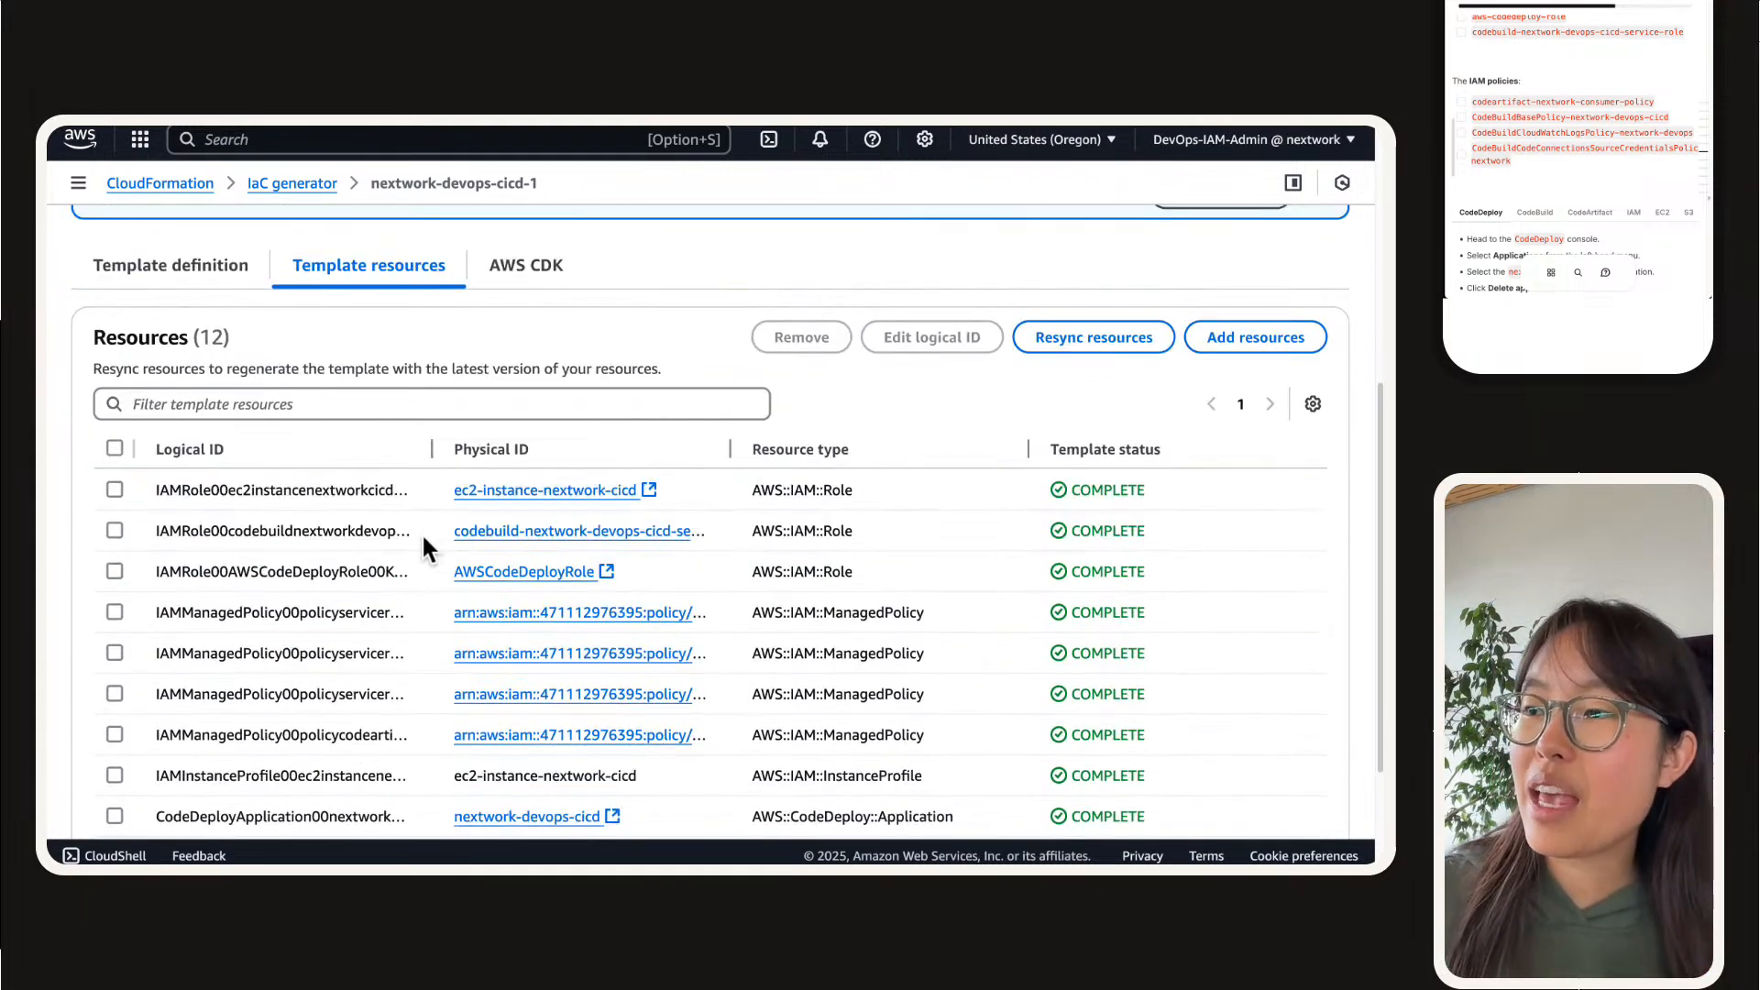
scroll(421, 532, up, 2)
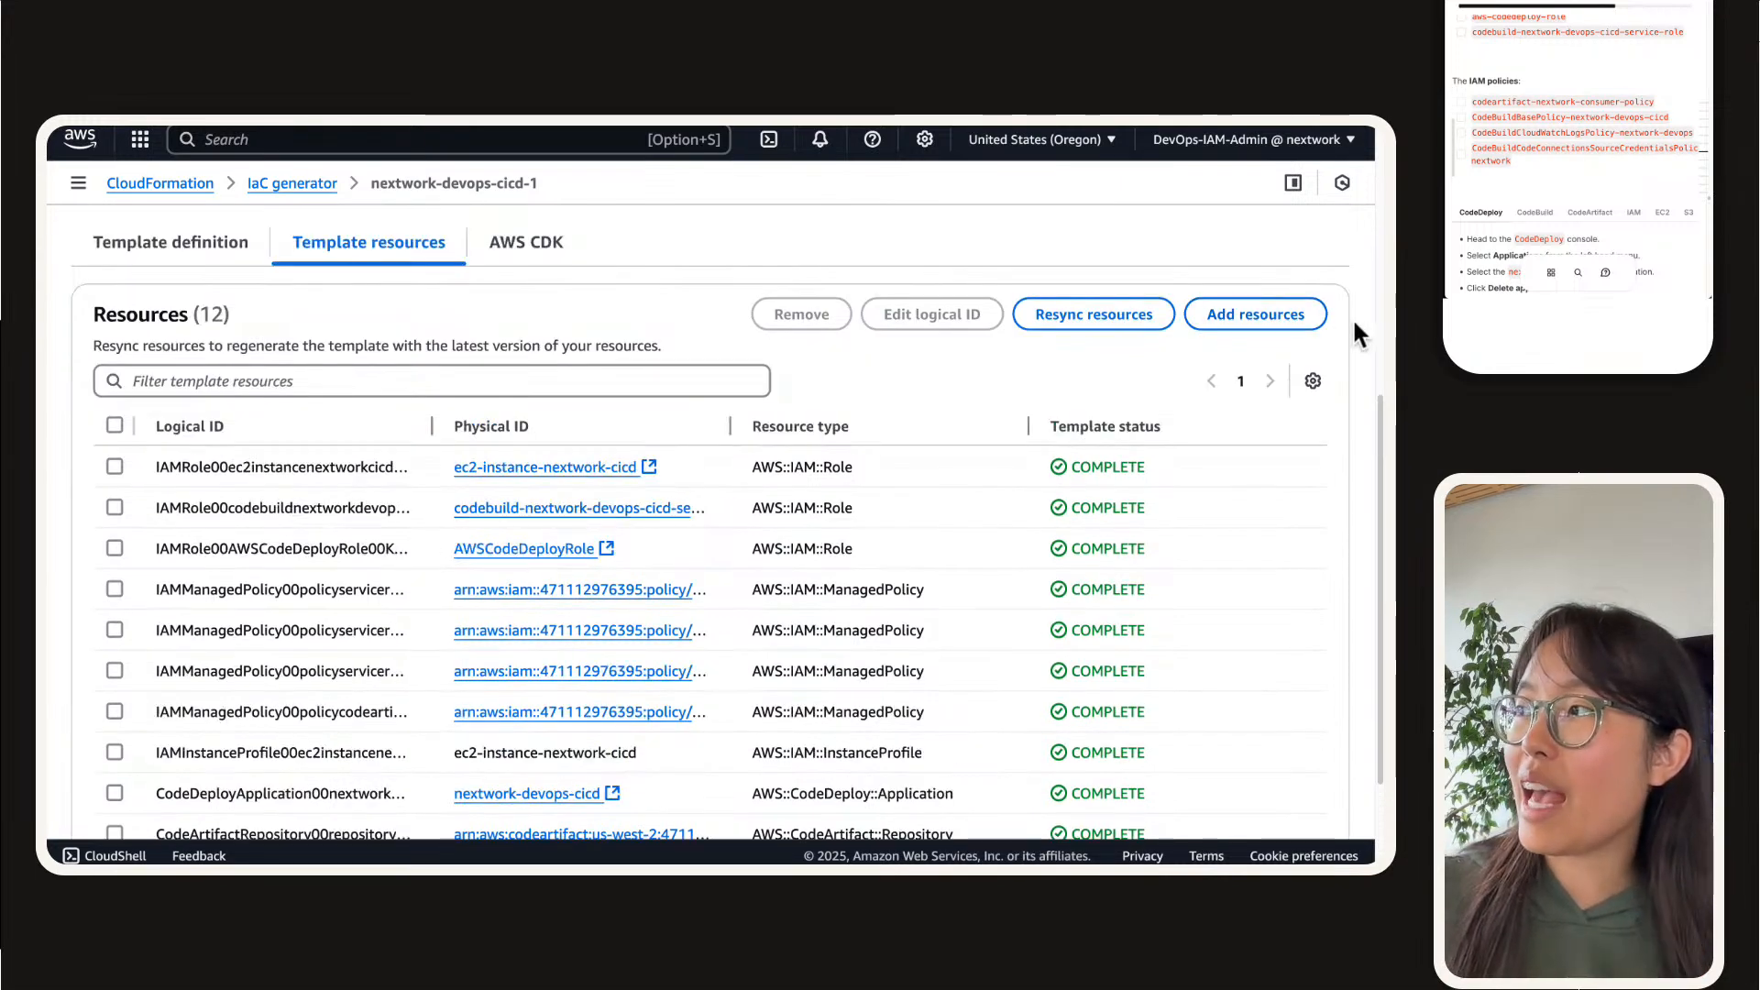
Step: Start adding resources to the nextwork-devops-cicd-1 template, read and dismiss the error, refresh the scan details, and dismiss the error again
click(1262, 317)
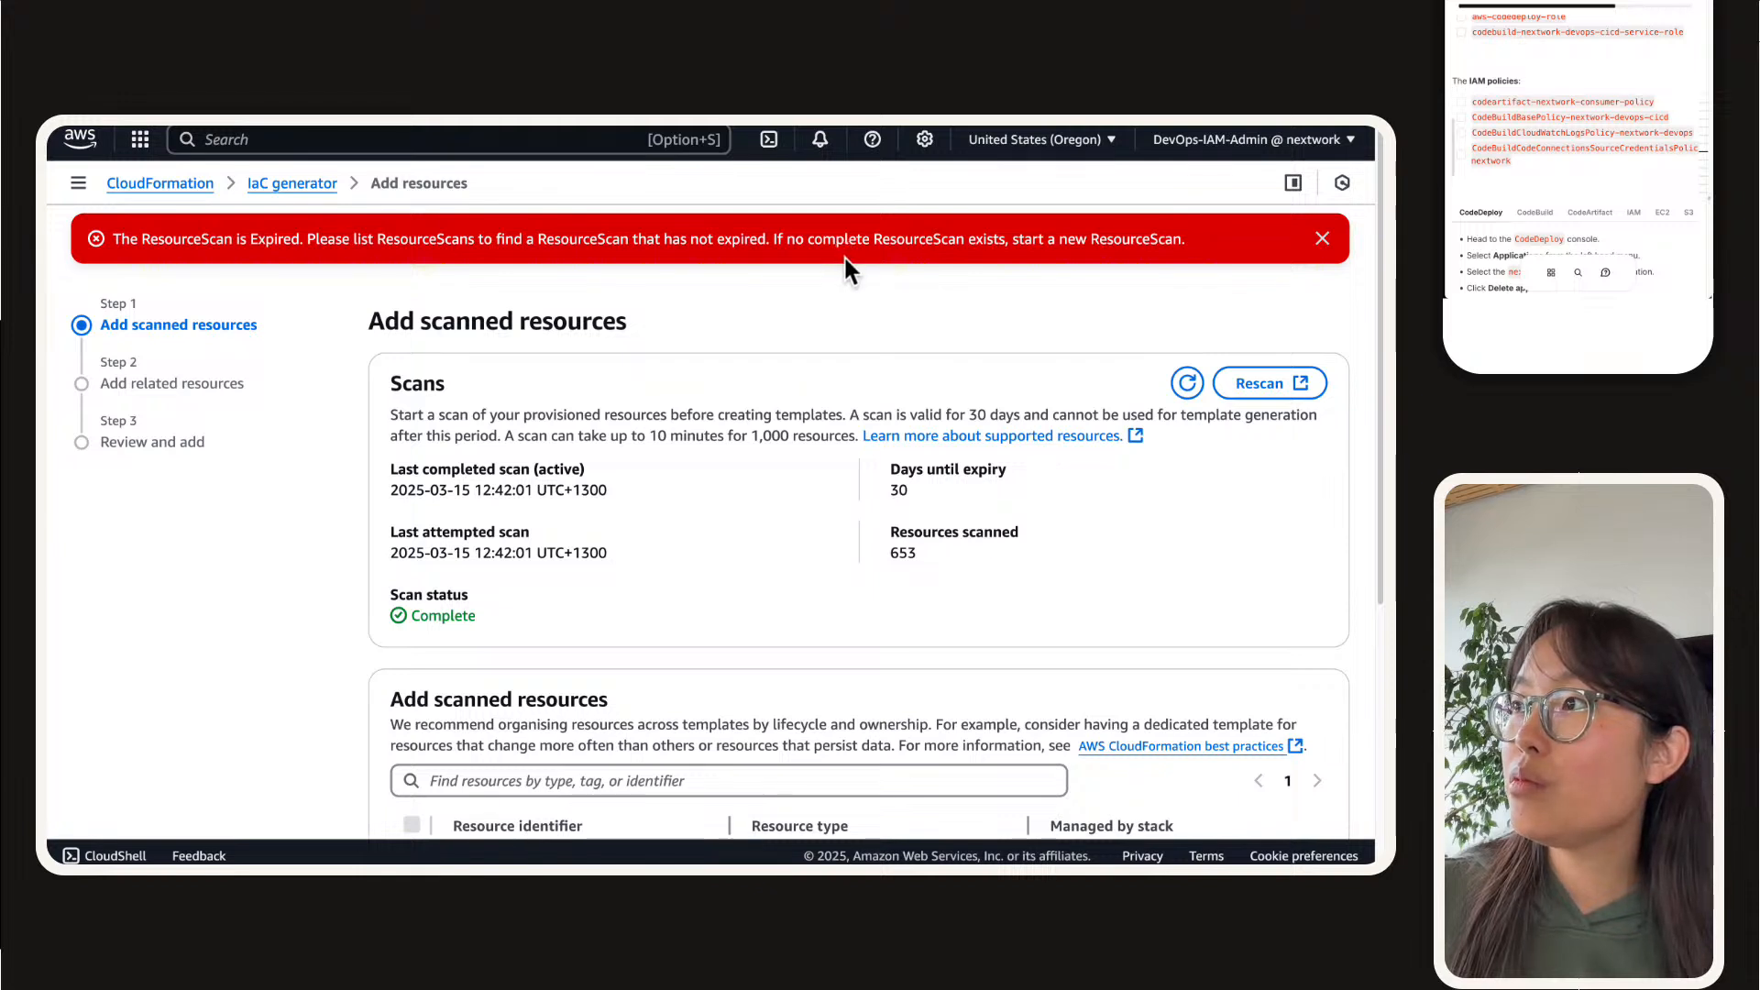
triple_click(844, 257)
triple_click(843, 251)
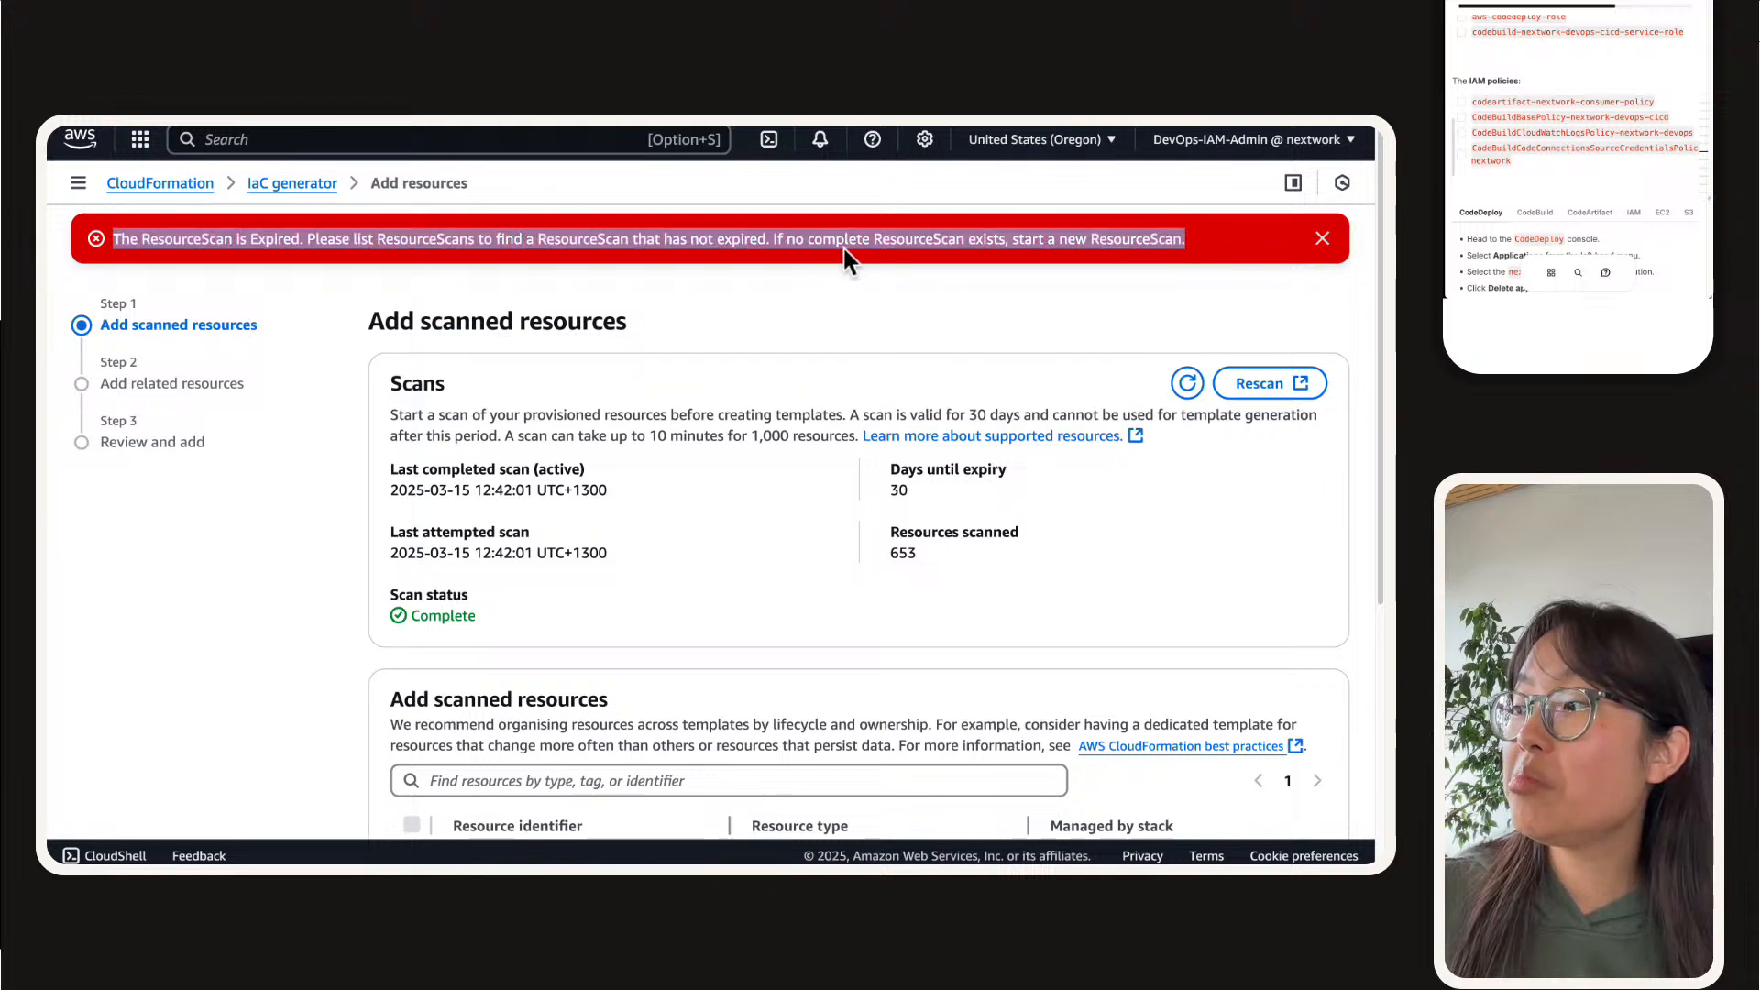
click(838, 248)
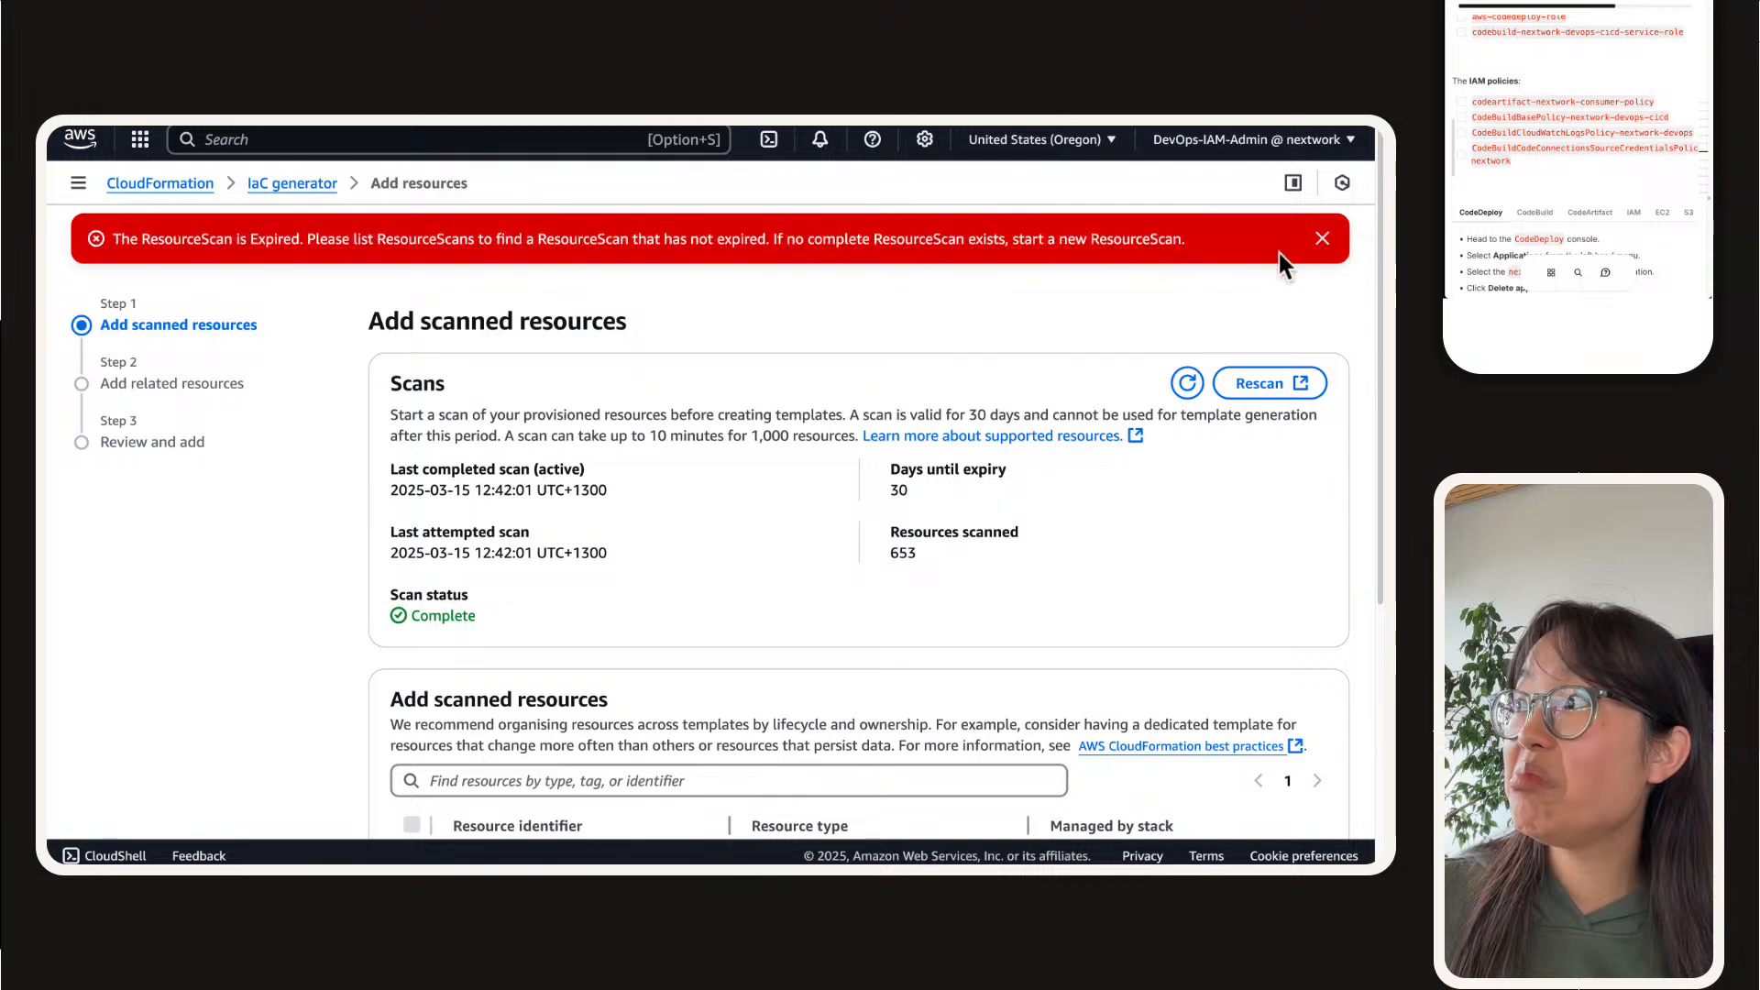
click(1311, 231)
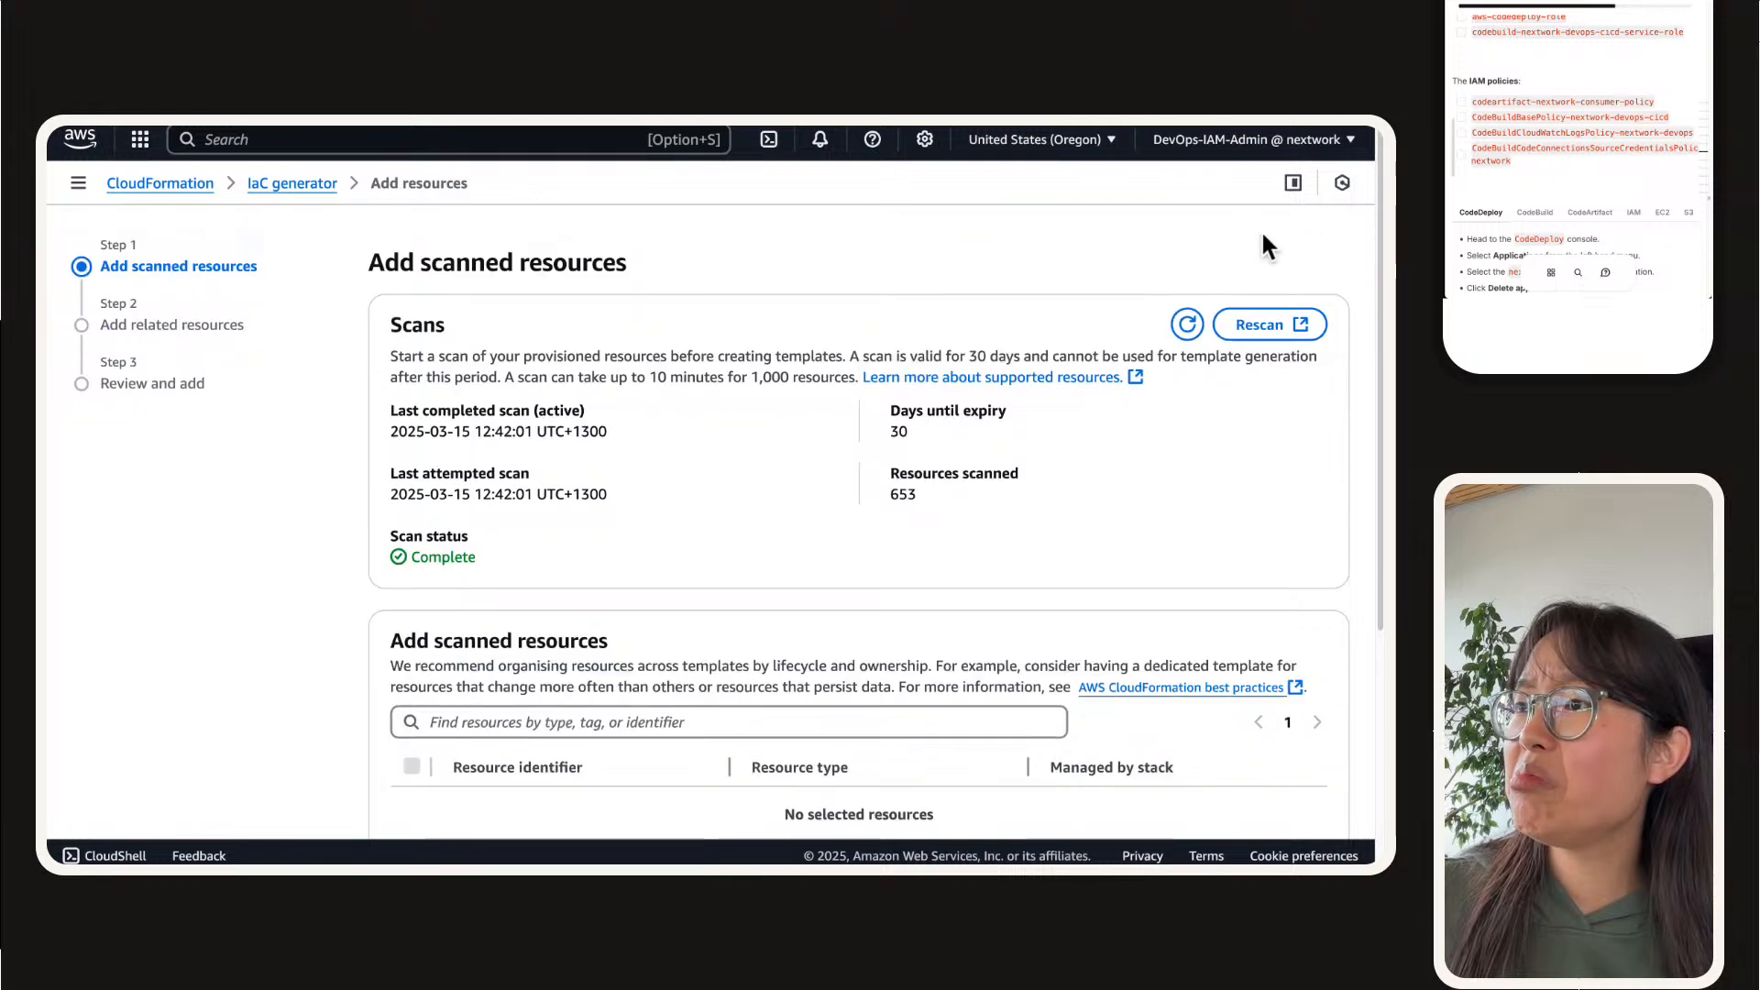
click(1185, 325)
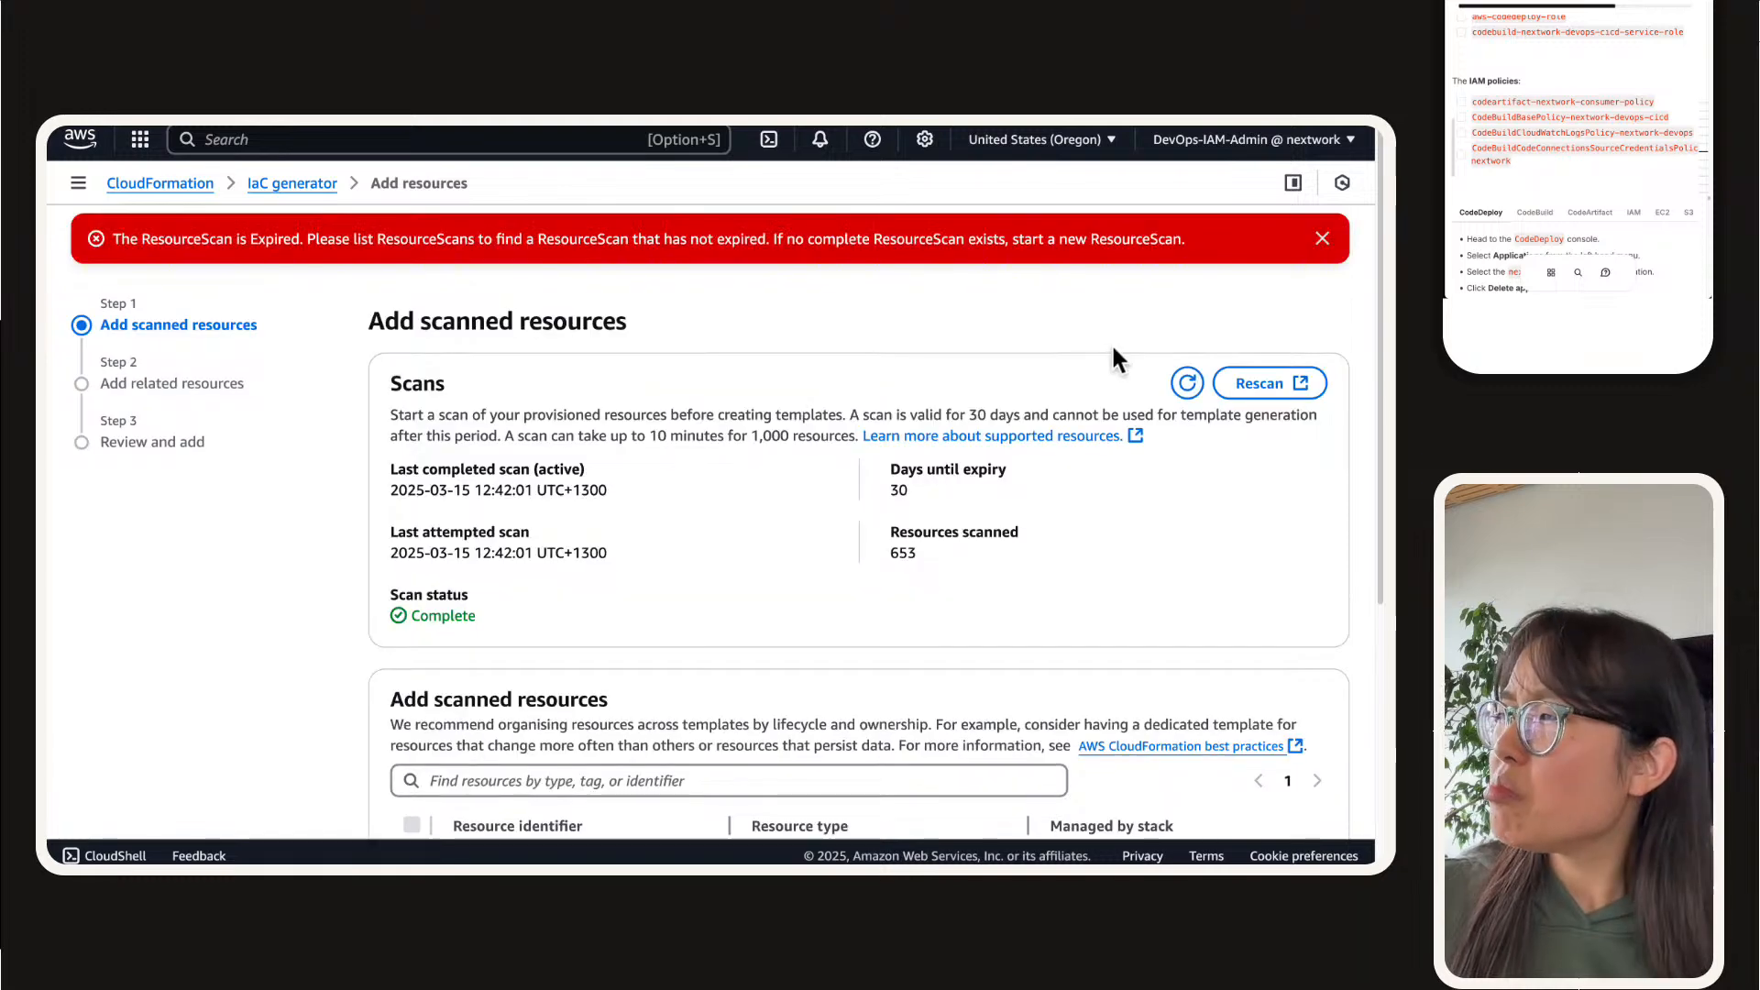
click(1322, 238)
Step: Search the scanned resources for "bucket" and filter them by resource type AWS::S3::Bucket
scroll(761, 449, down, 4)
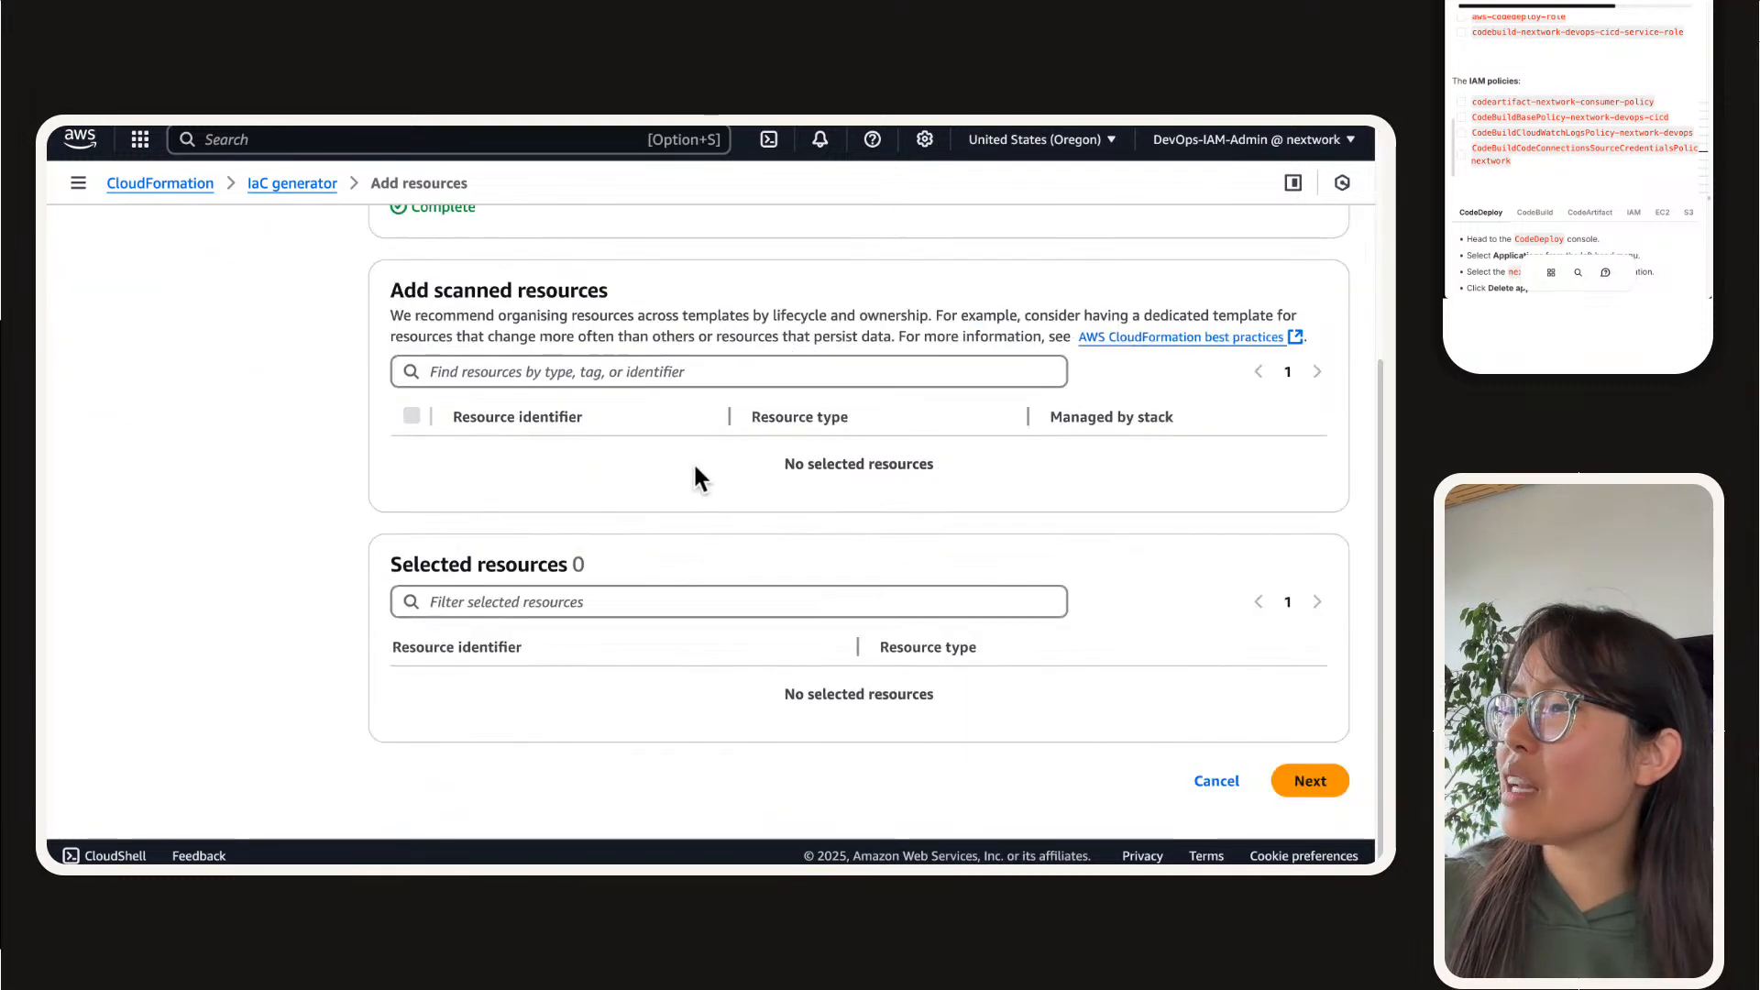
click(660, 374)
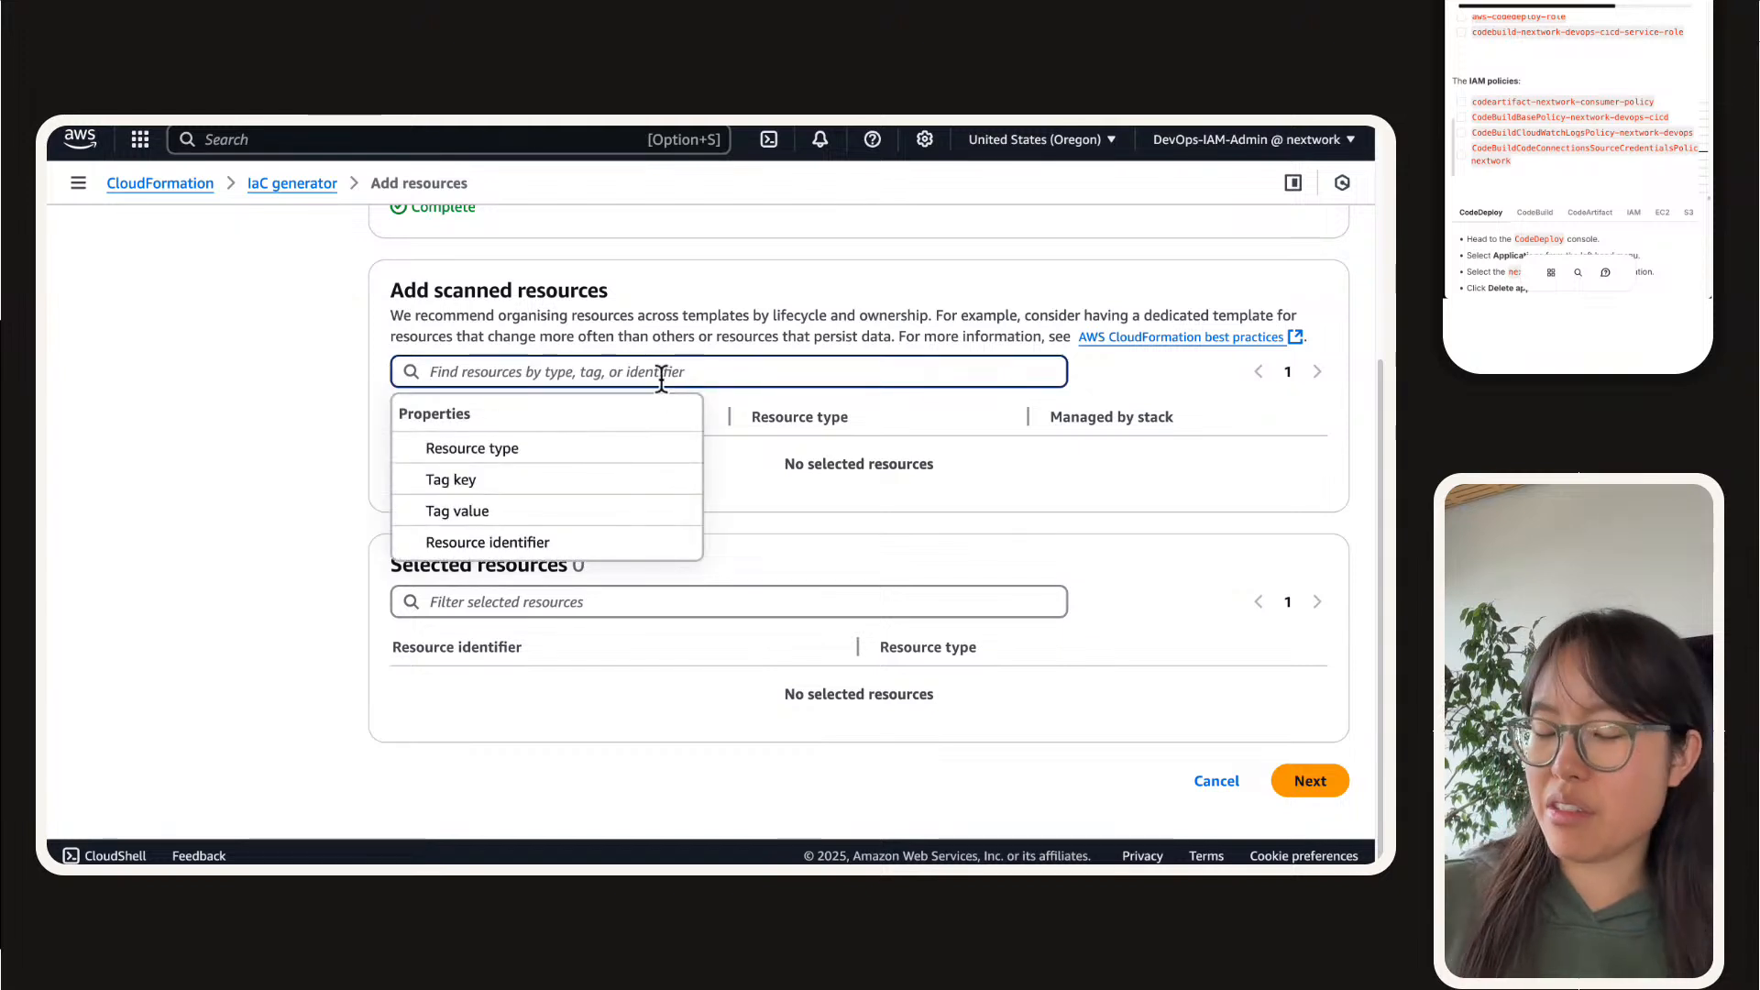
text(bucket)
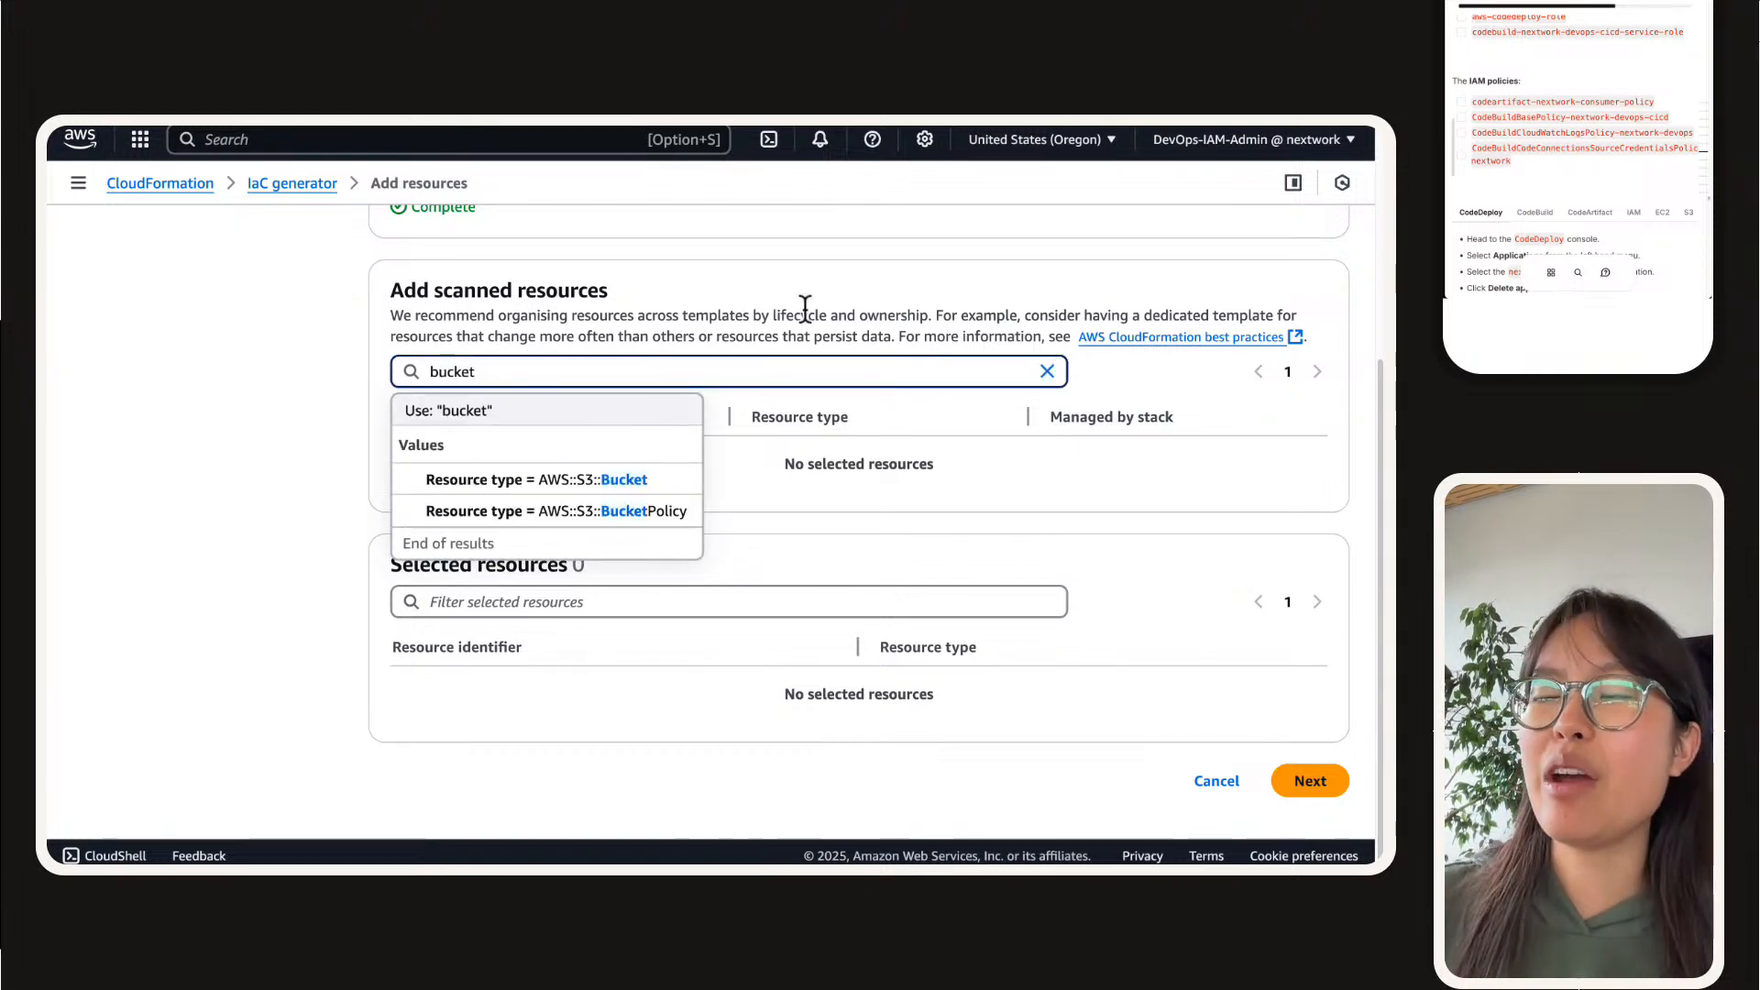
click(552, 477)
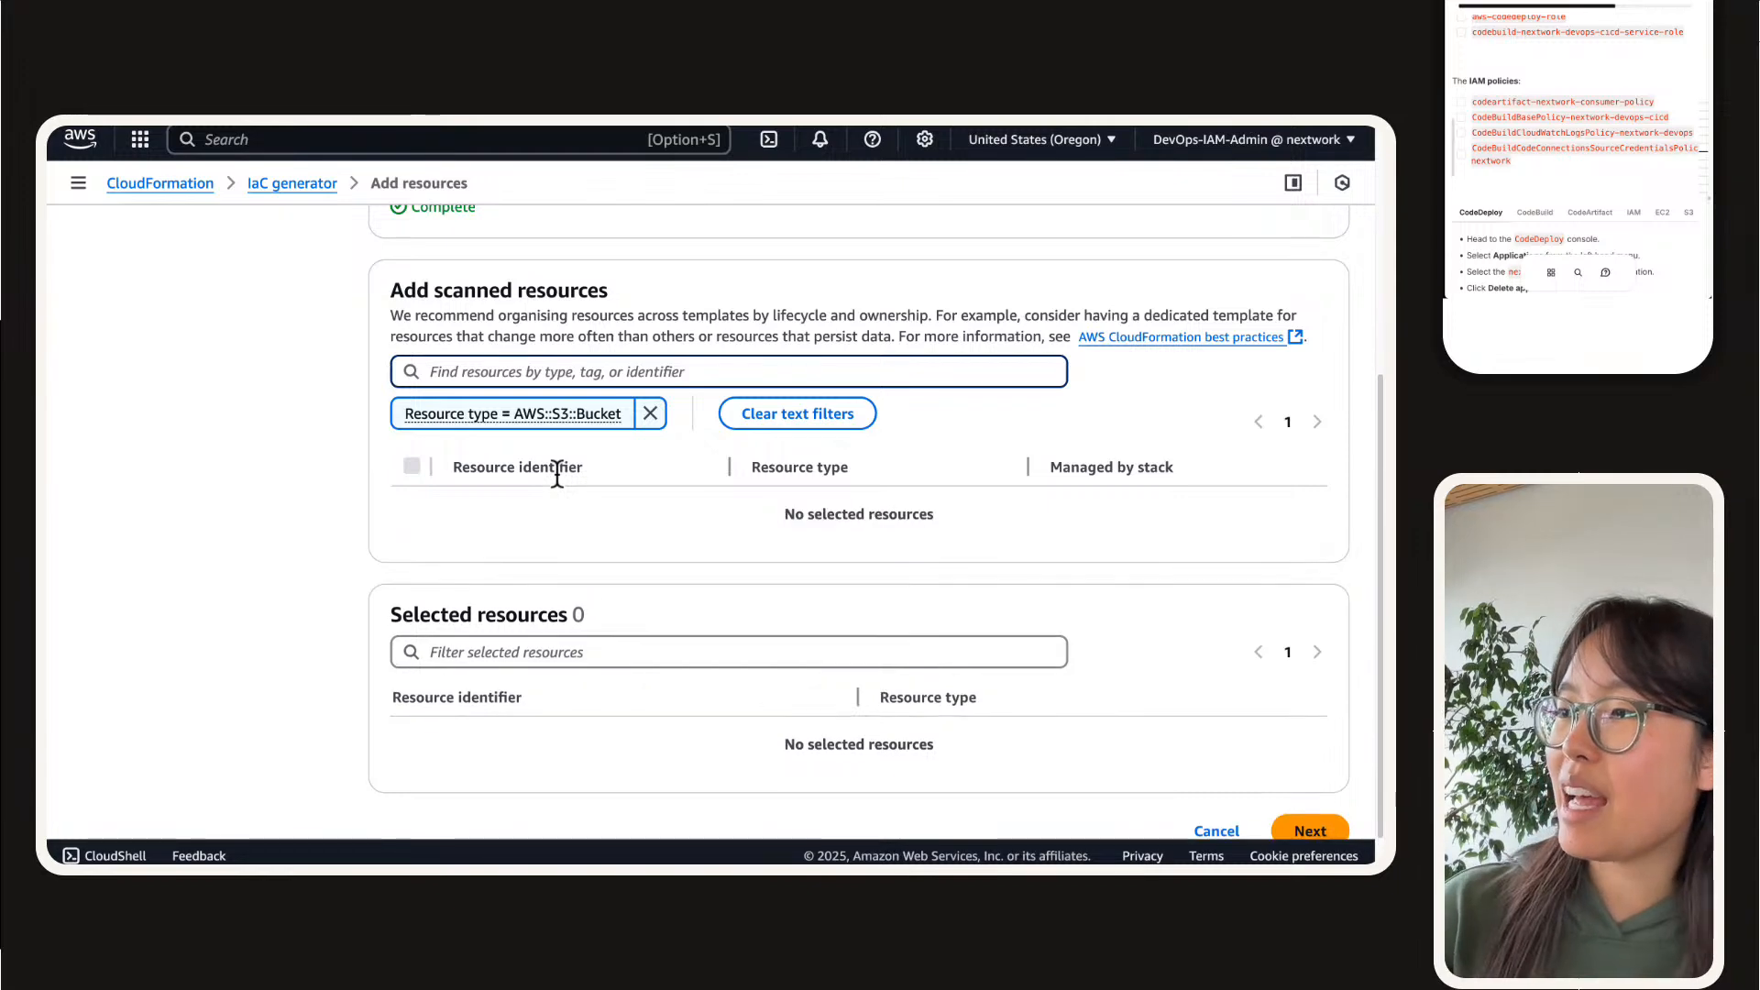
Step: Return to the IaC generator and start a new template named nextwork-devops-cicd-2, reusing the name copied from nextwork-devops-cicd-1
scroll(557, 474, up, 3)
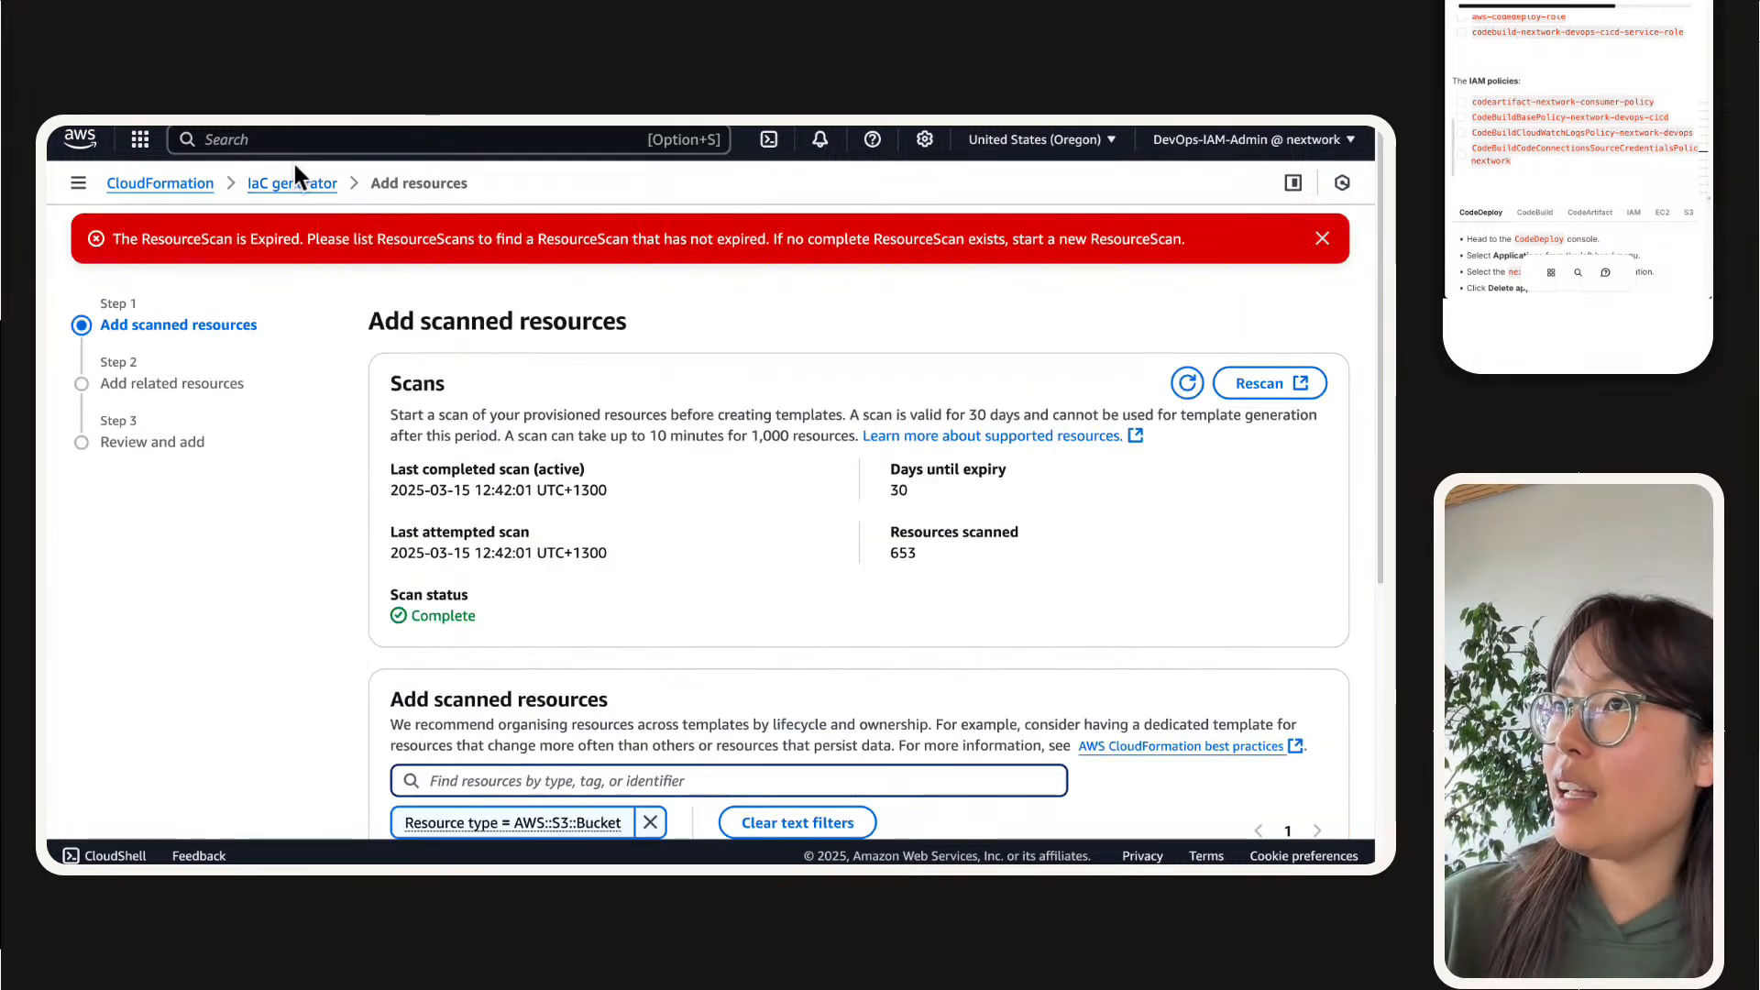
click(308, 182)
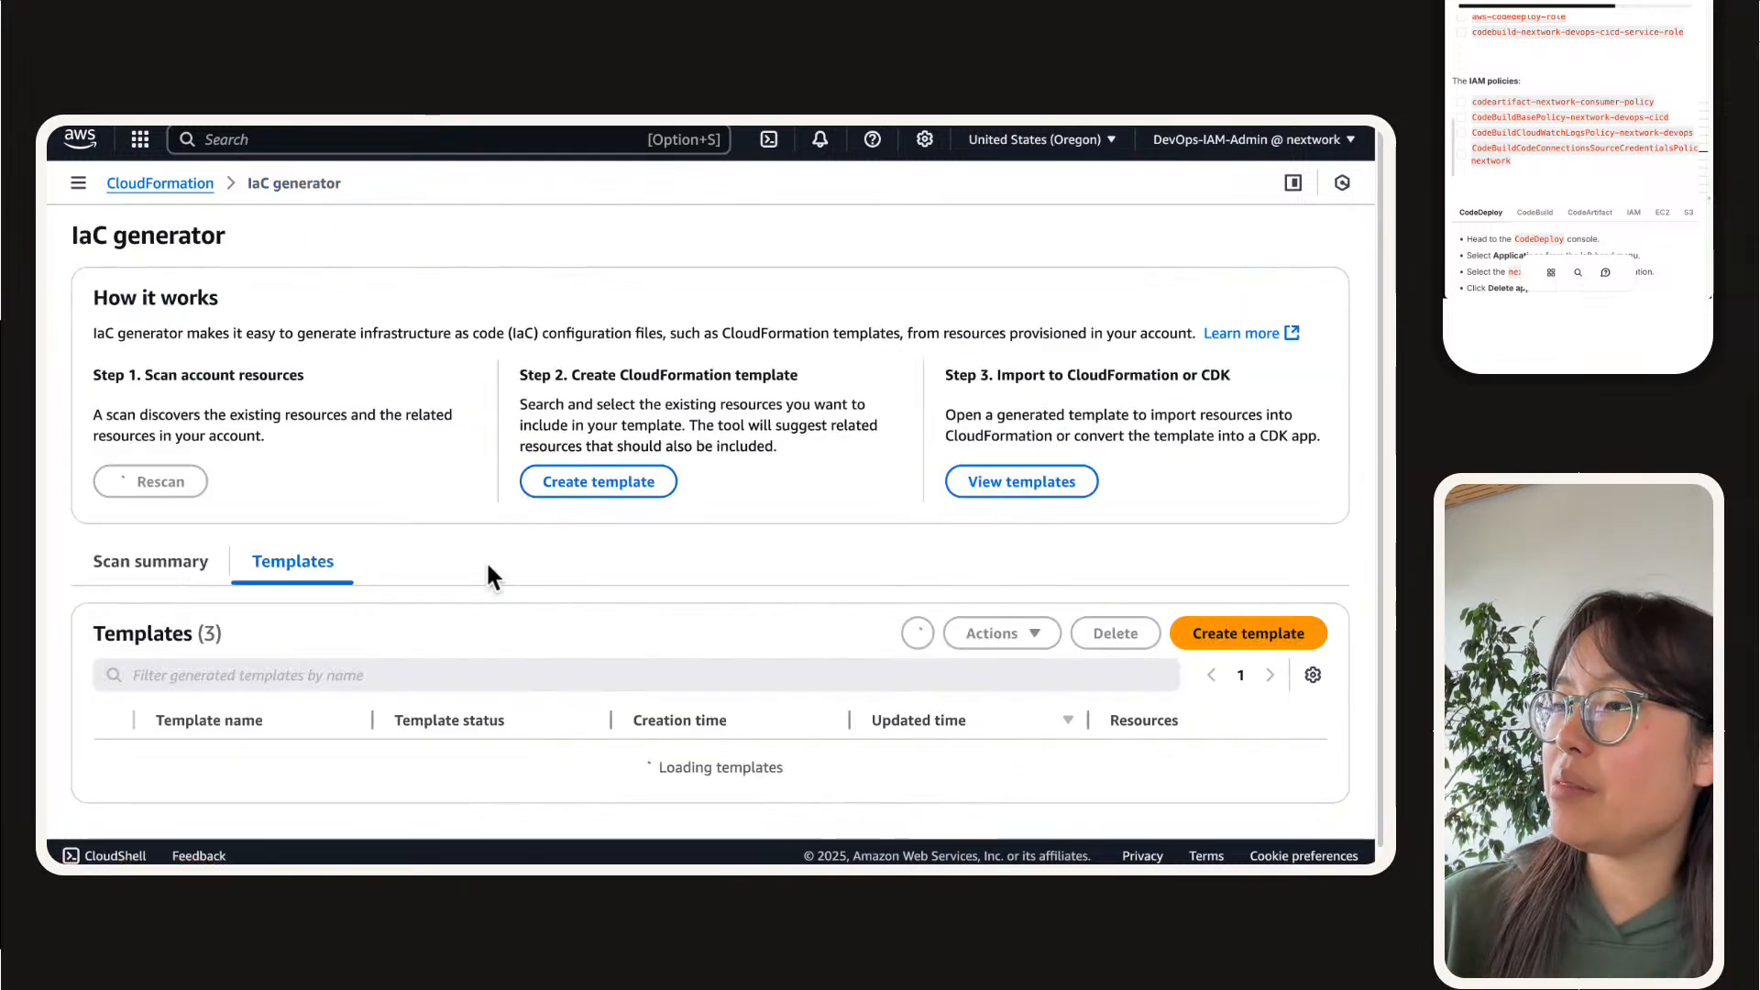
scroll(487, 561, down, 2)
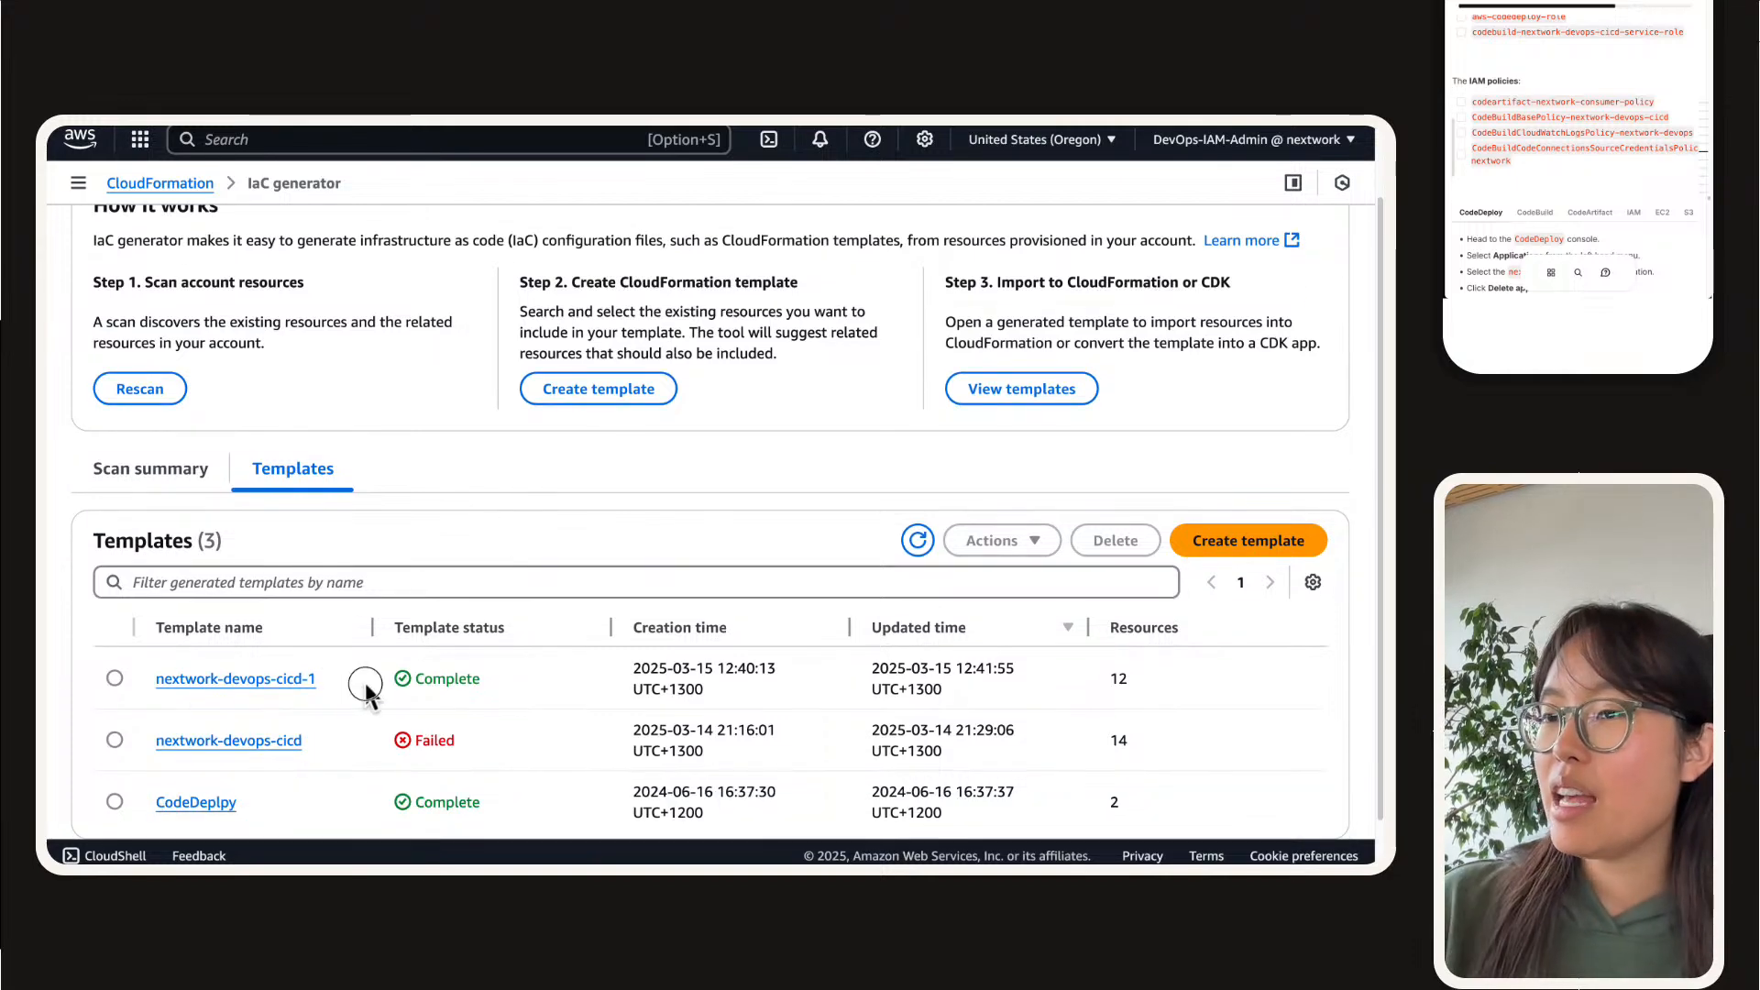
drag(367, 688, 151, 692)
key(super+c)
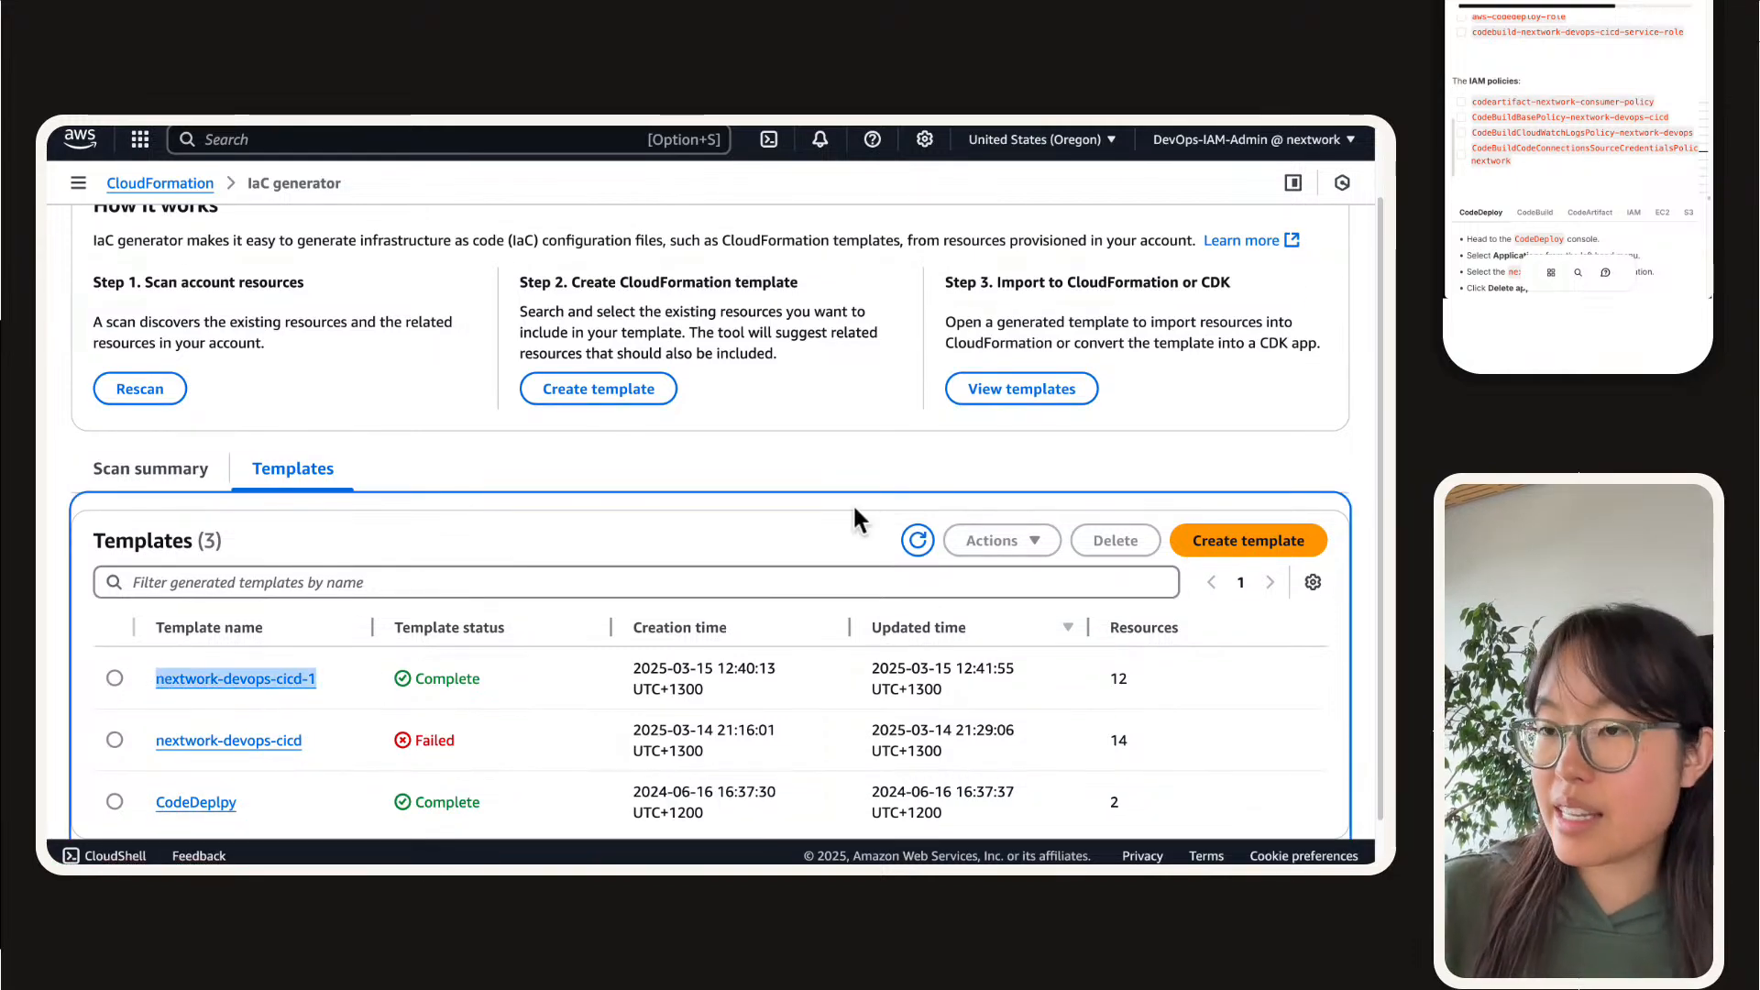
click(1228, 542)
click(651, 487)
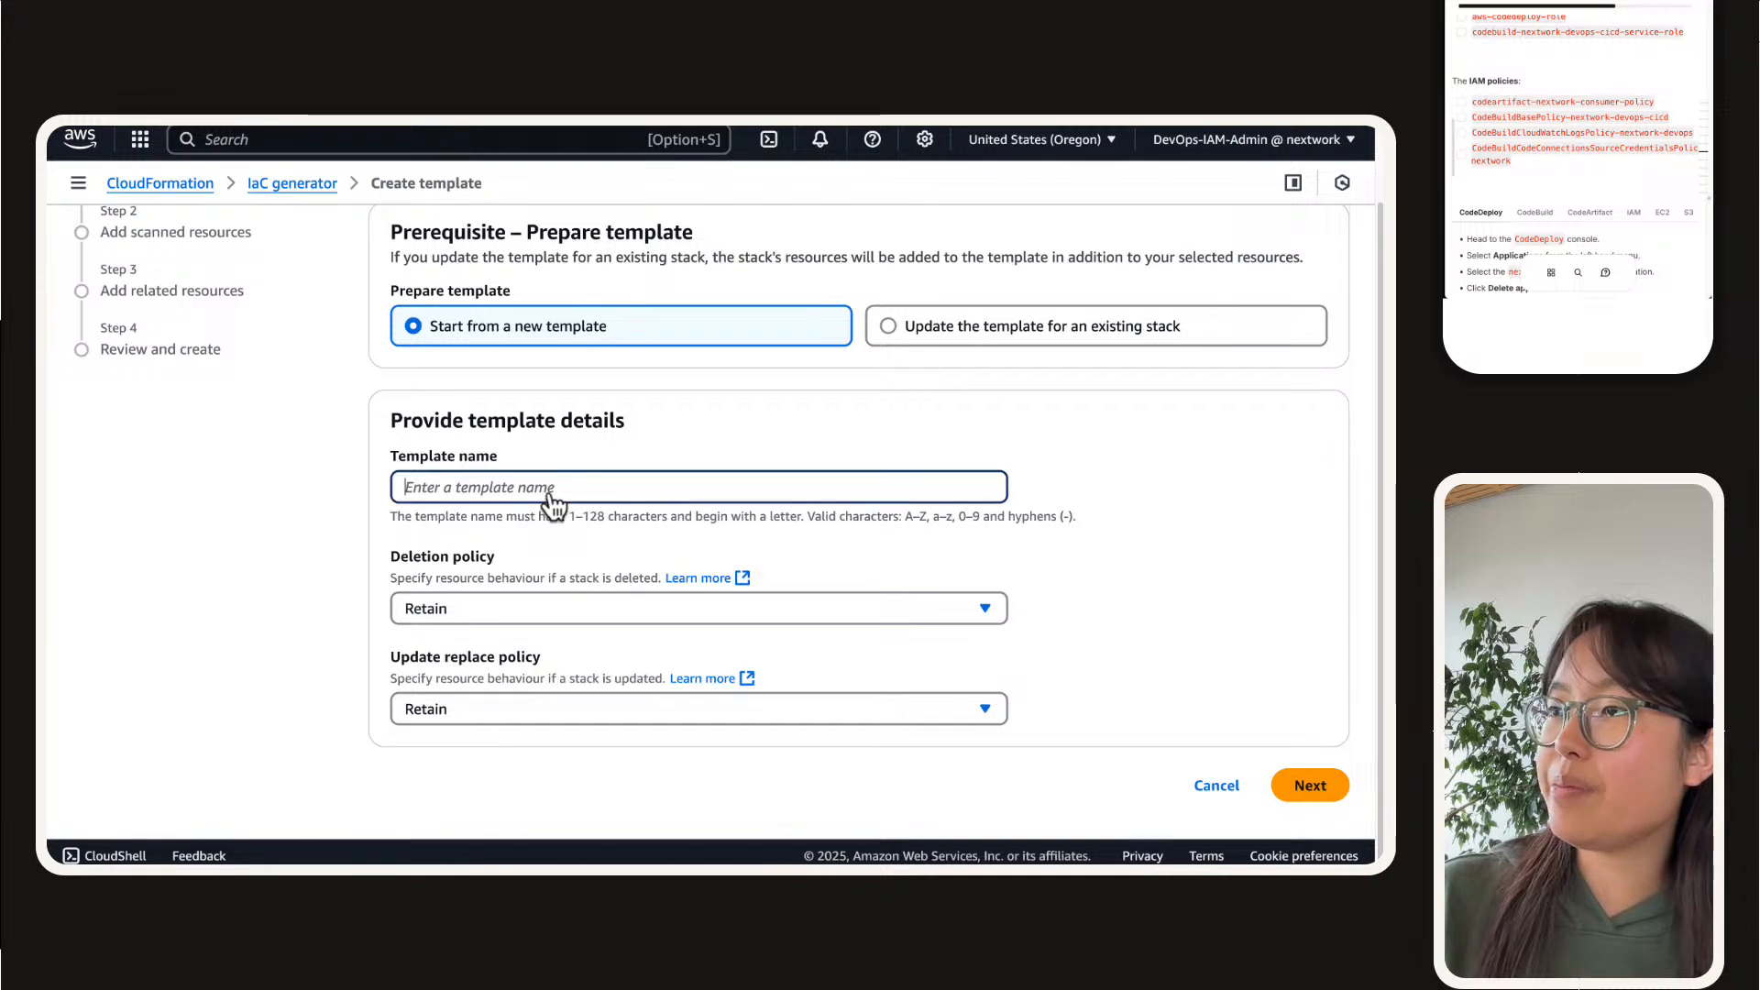
key(super+v)
click(1115, 540)
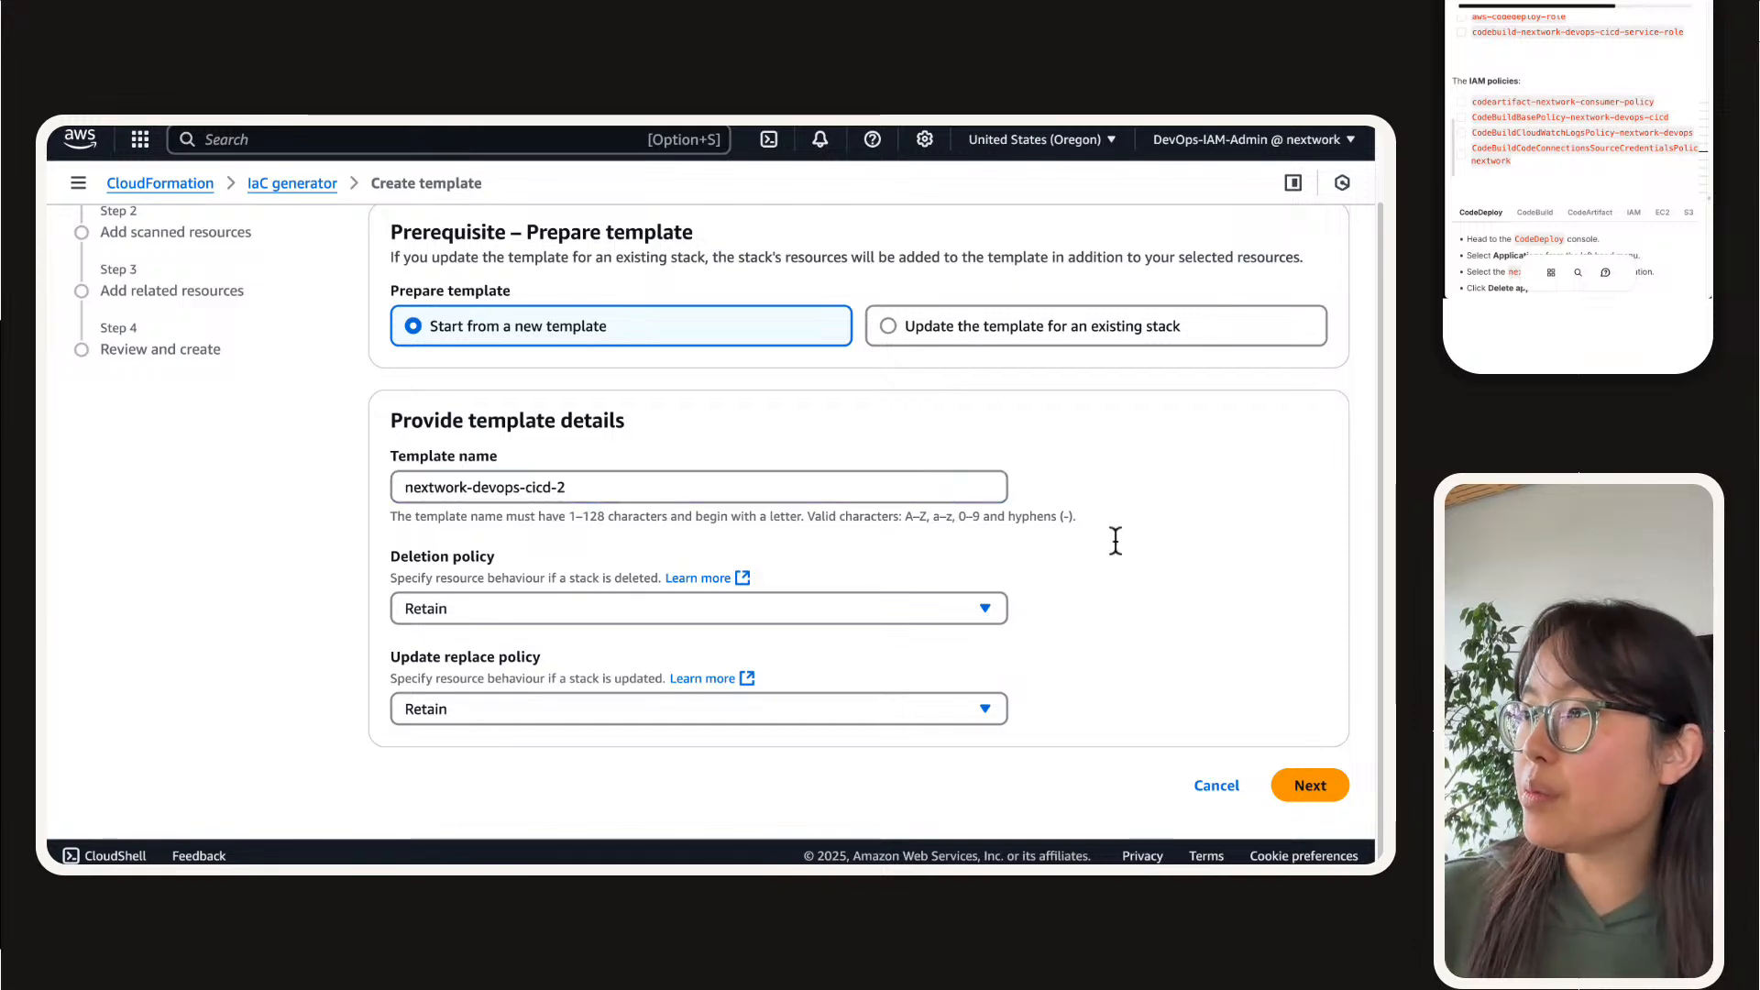
Step: Set the deletion policy and update replace policy to Delete, proceed to adding scanned resources and dismiss the error
click(669, 609)
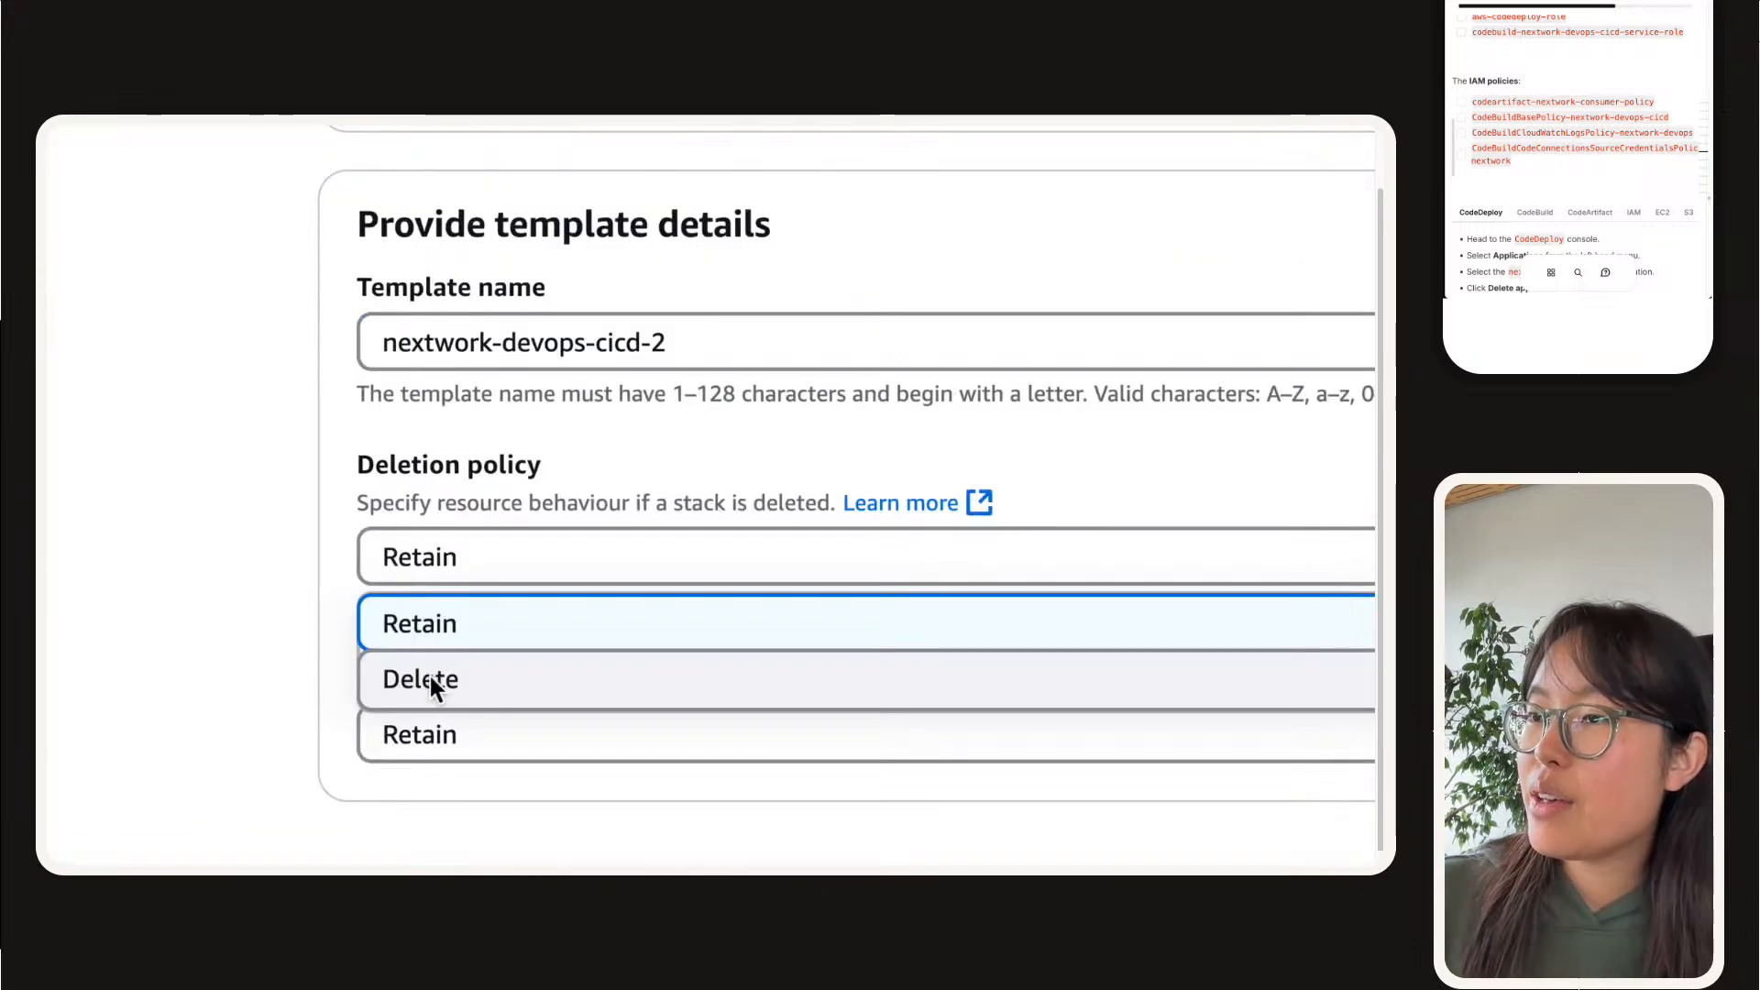
click(463, 672)
click(415, 765)
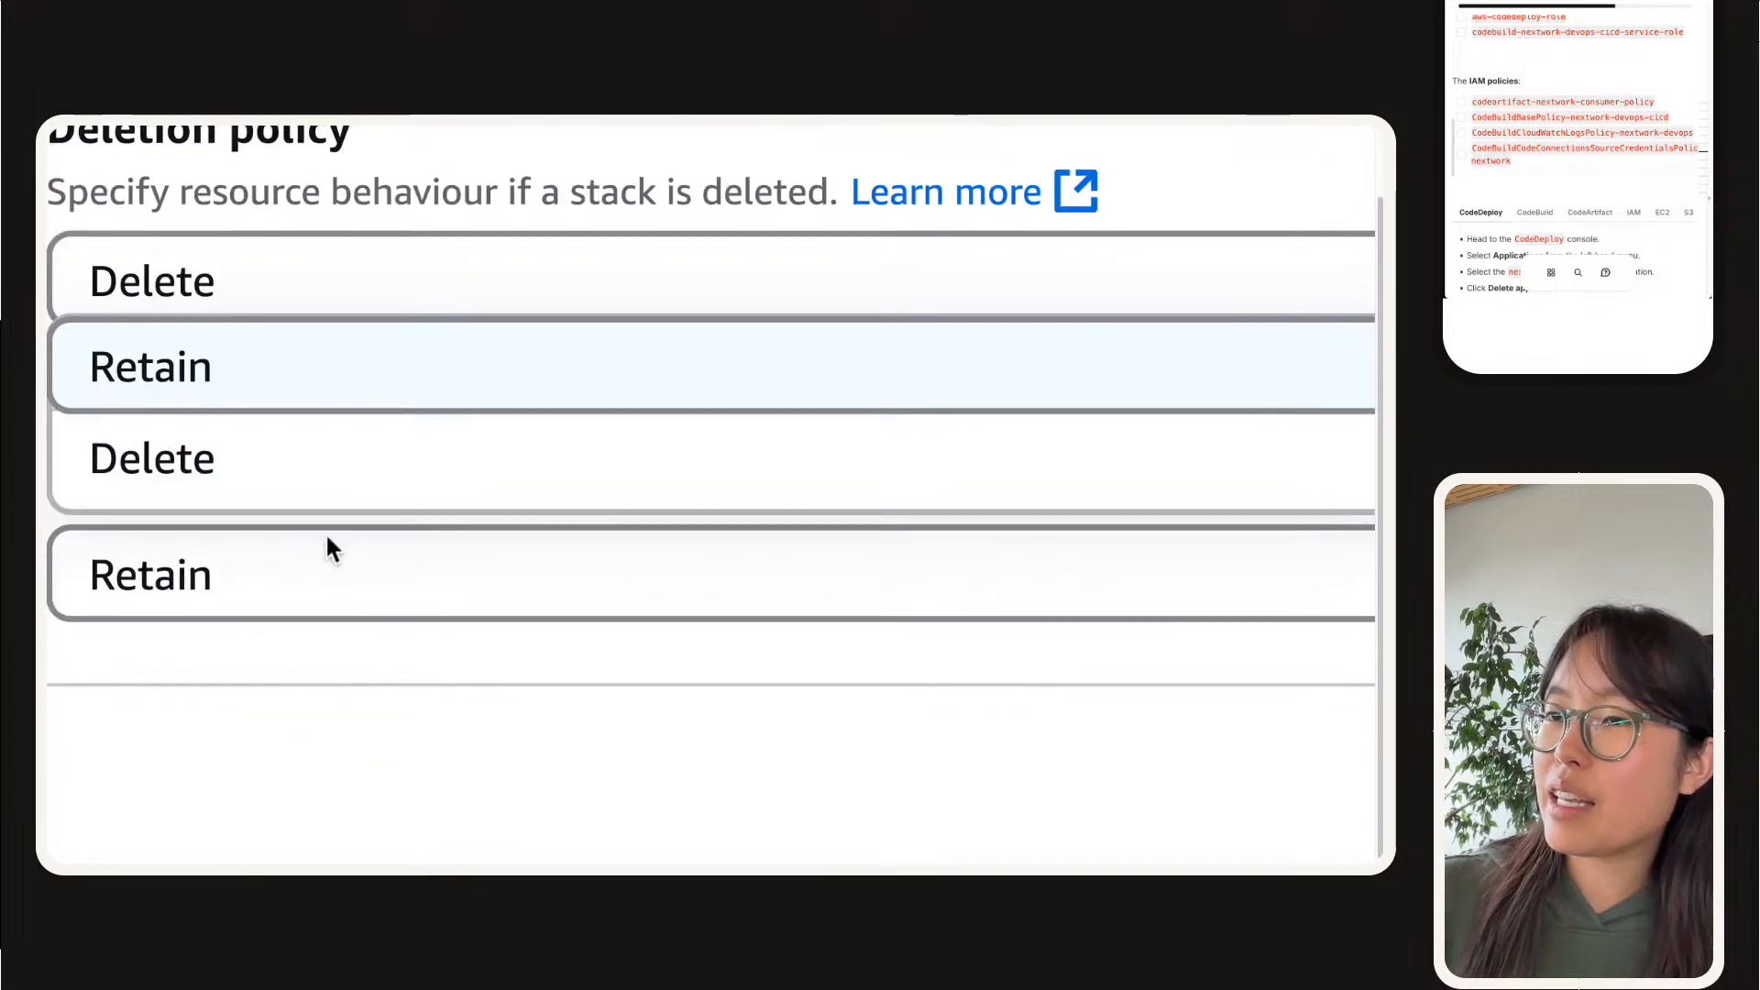
click(312, 472)
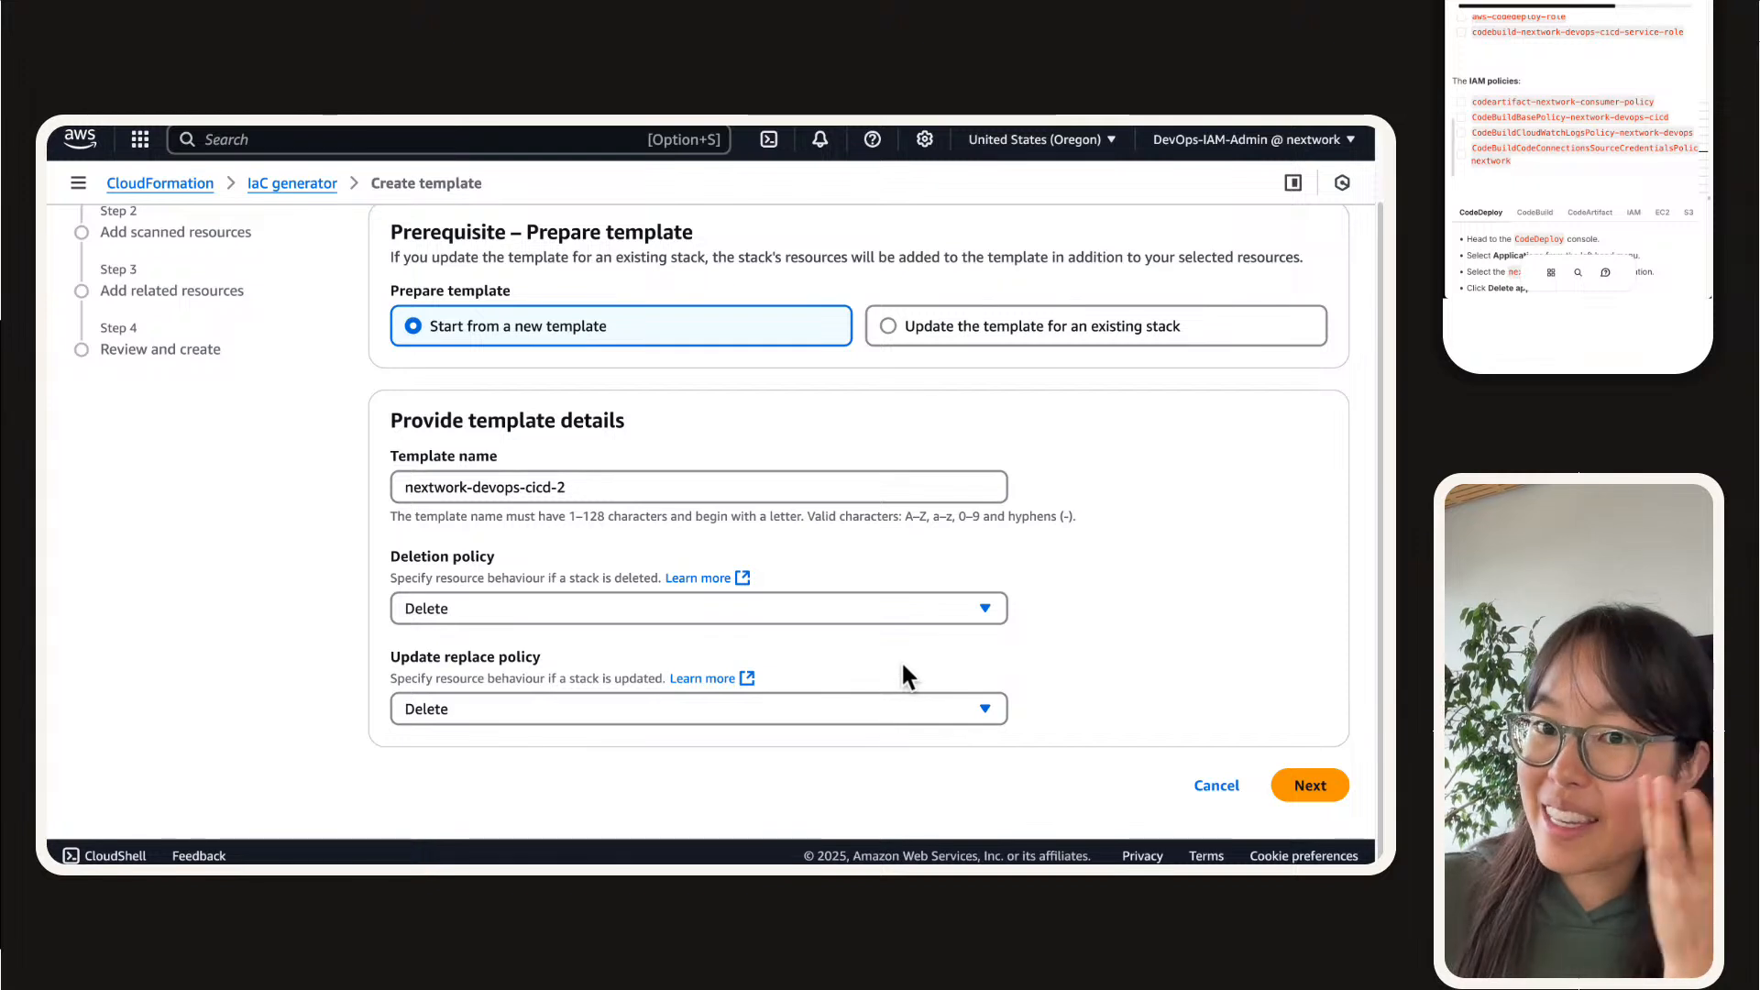
scroll(985, 623, down, 1)
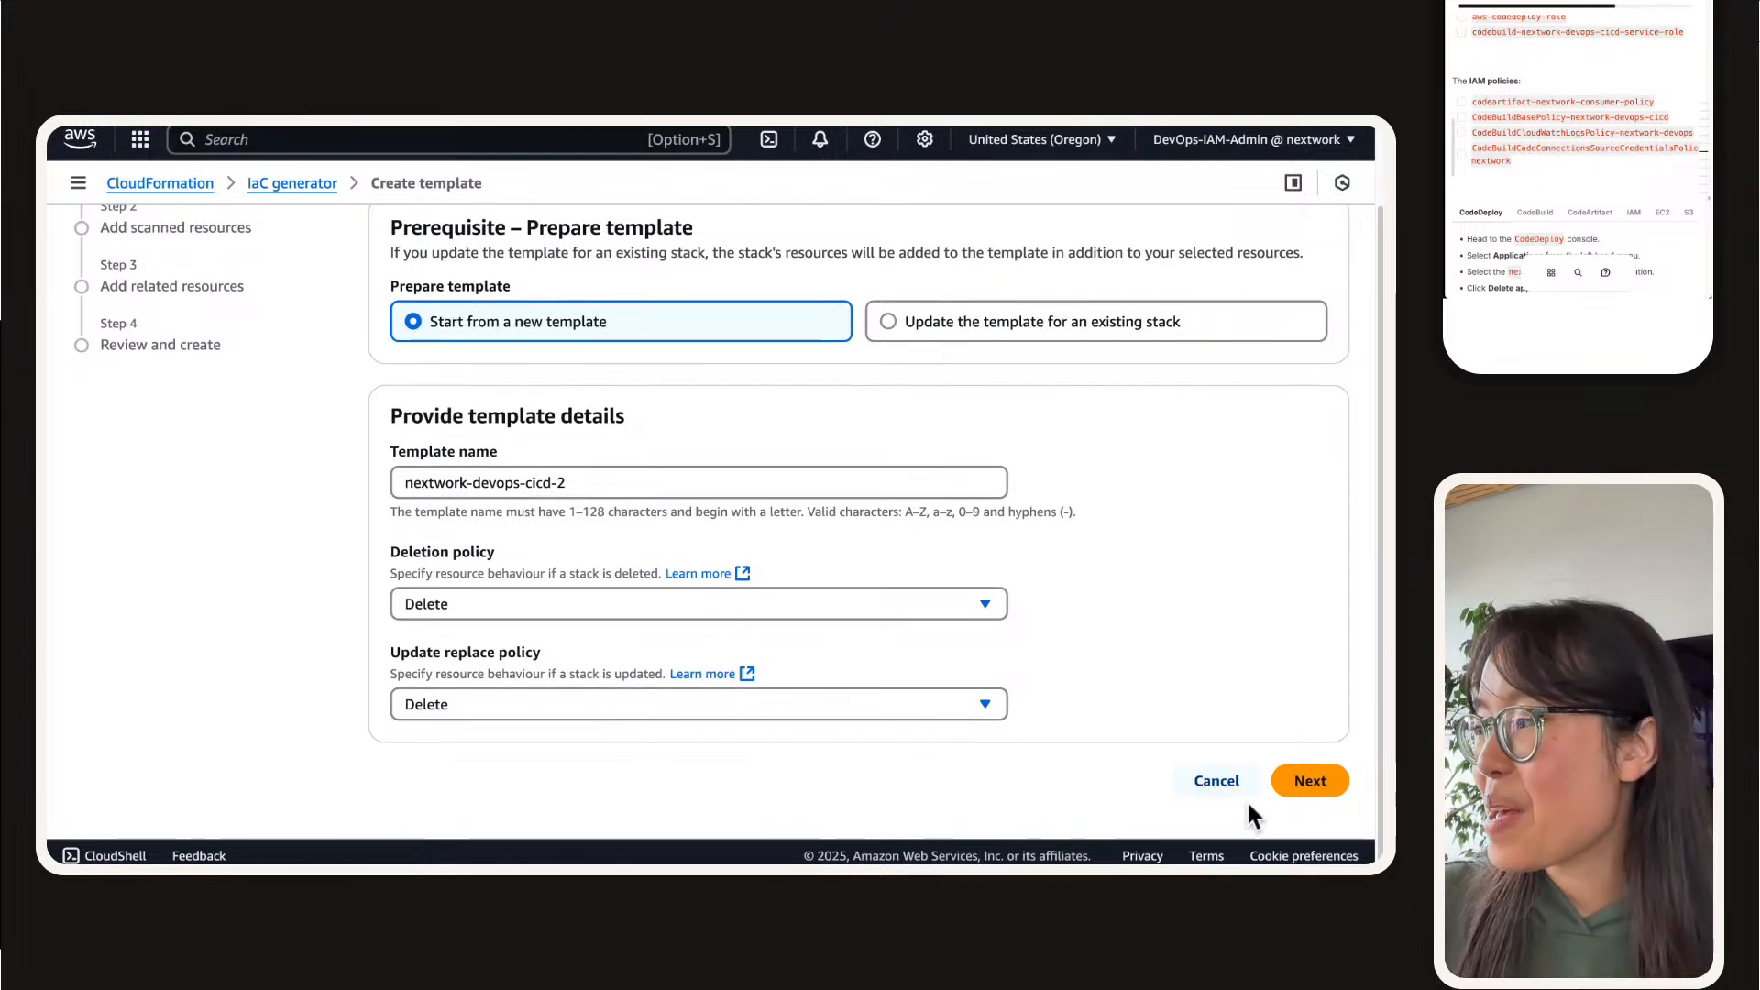
click(1328, 781)
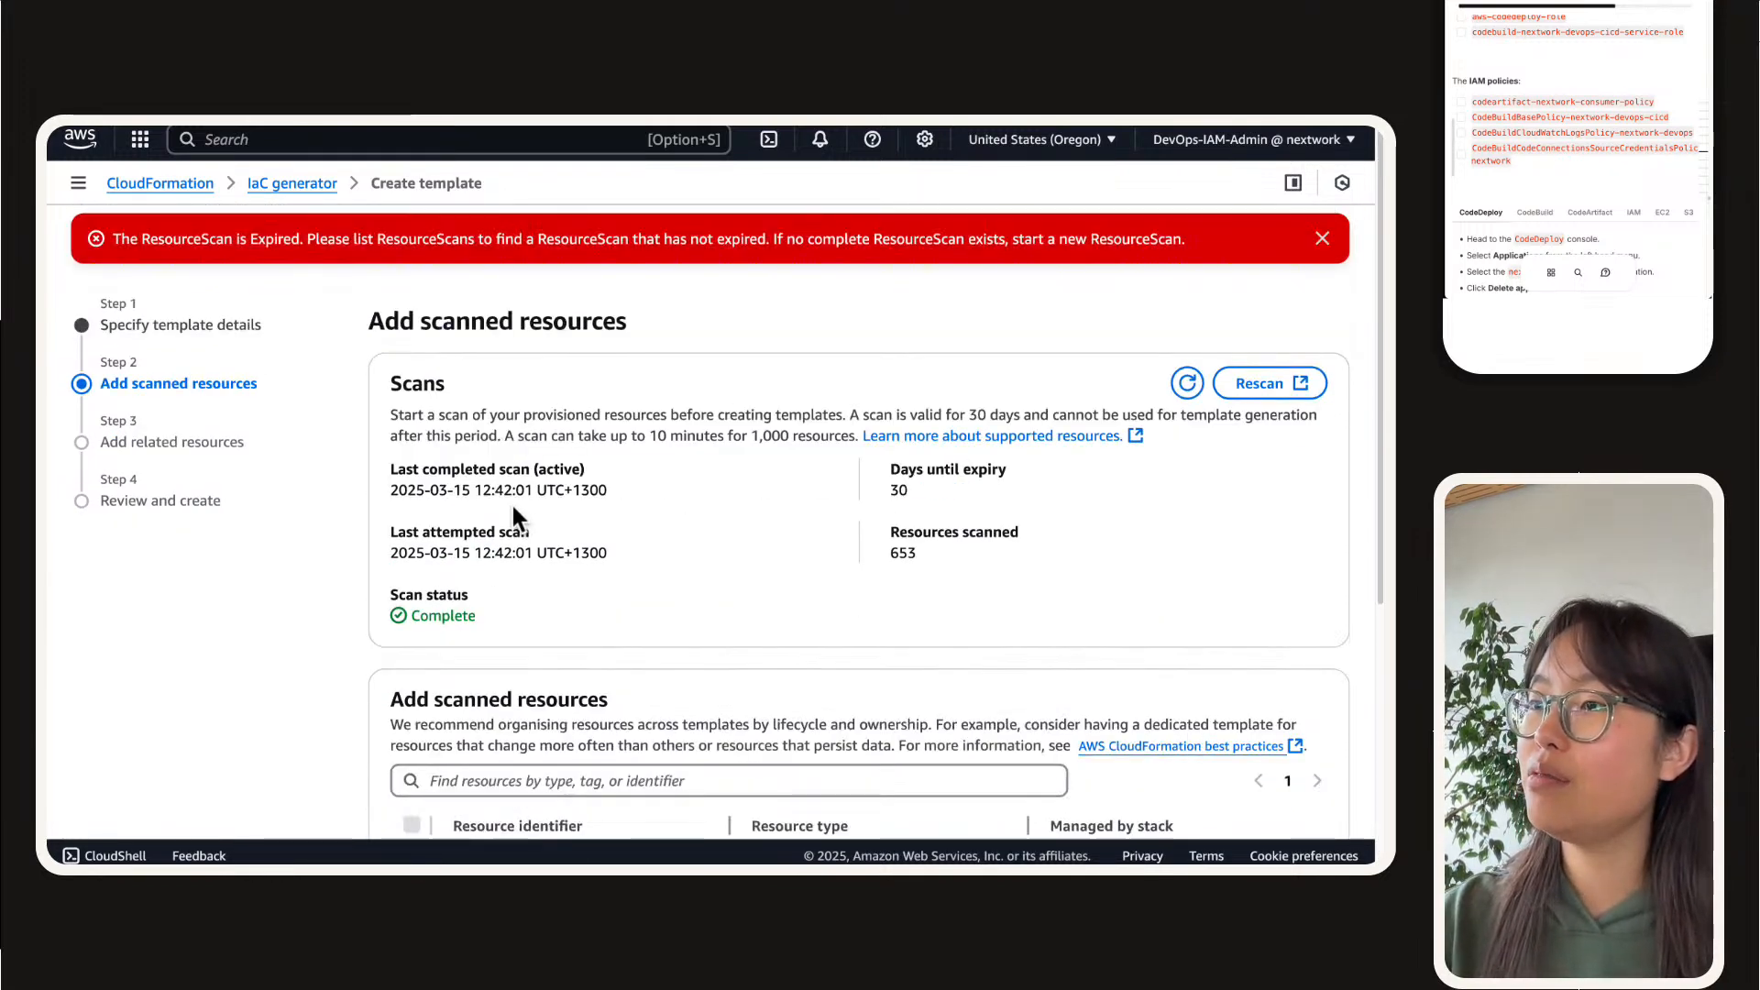
click(1322, 238)
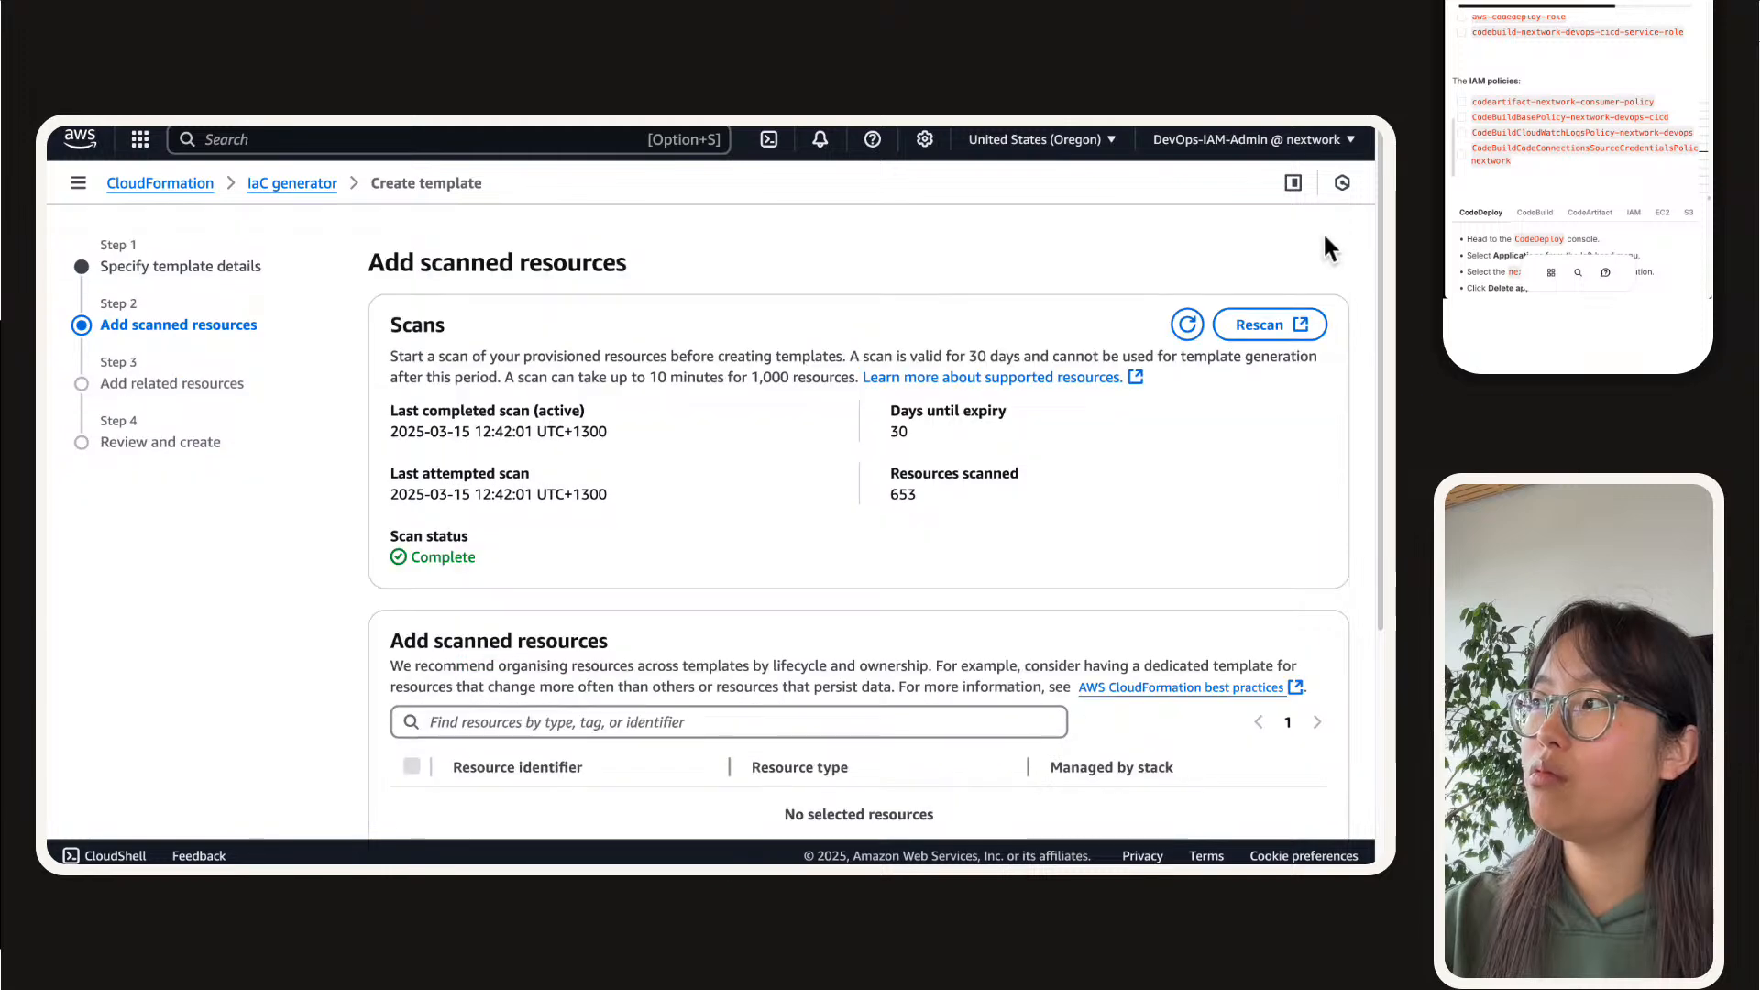
scroll(850, 471, down, 5)
click(590, 387)
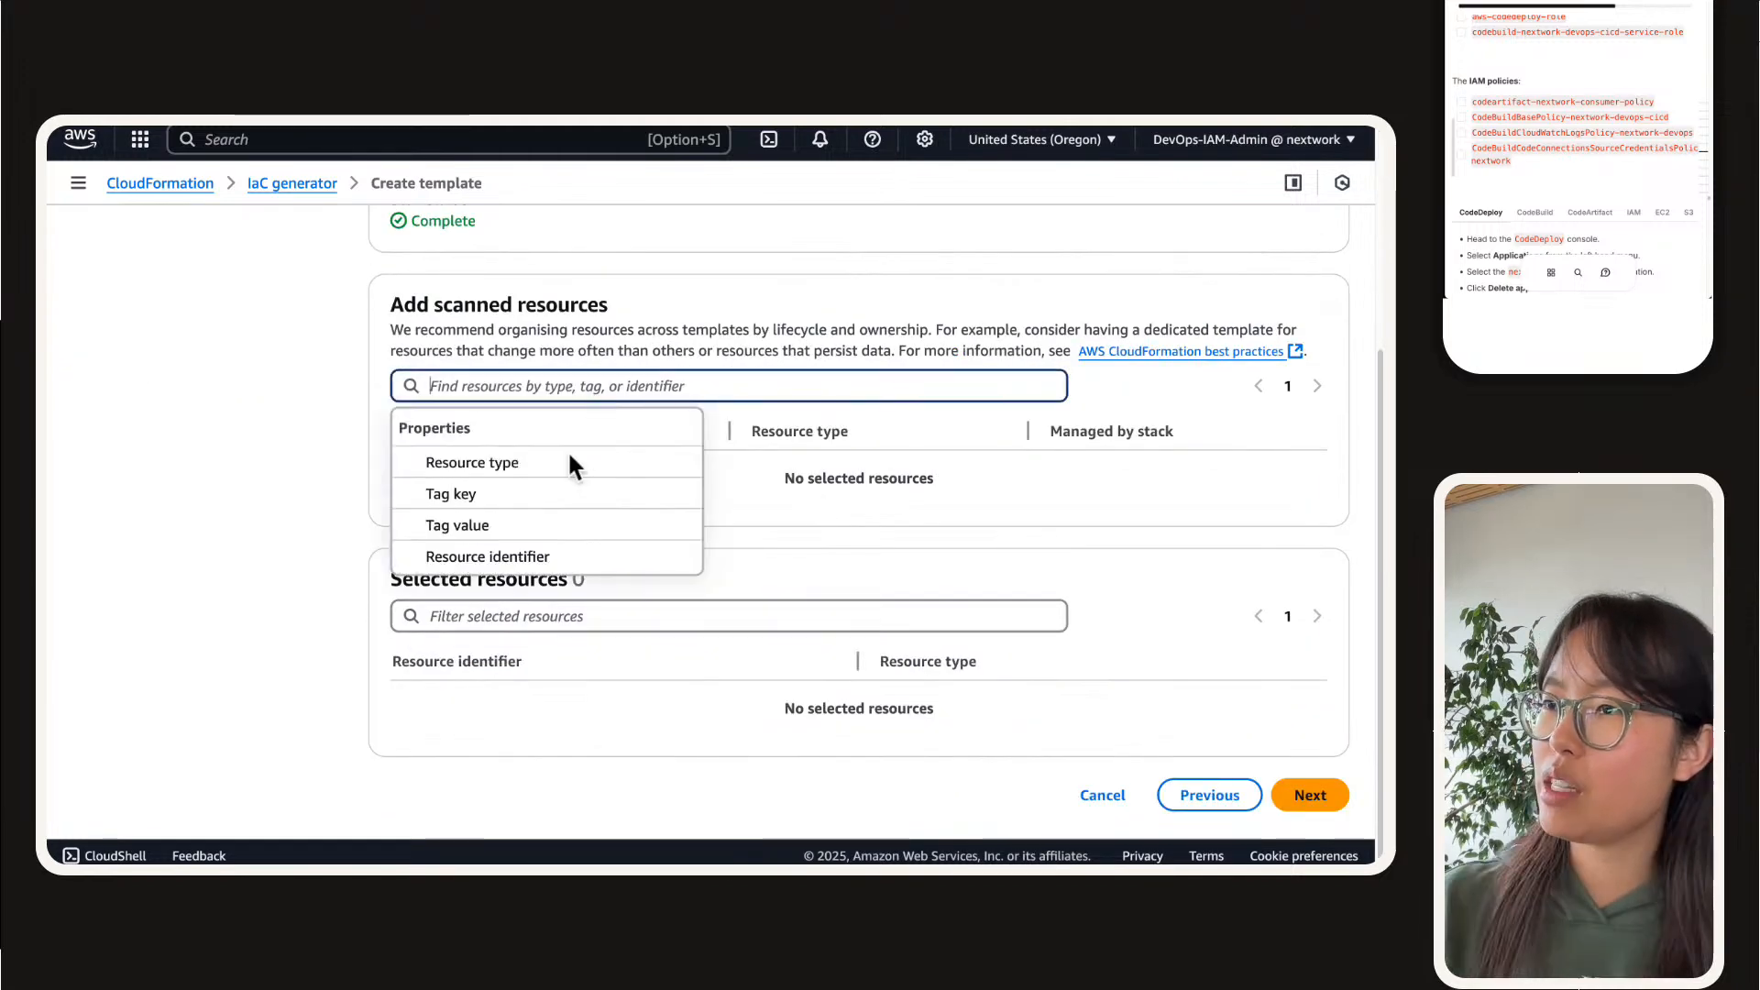
click(487, 556)
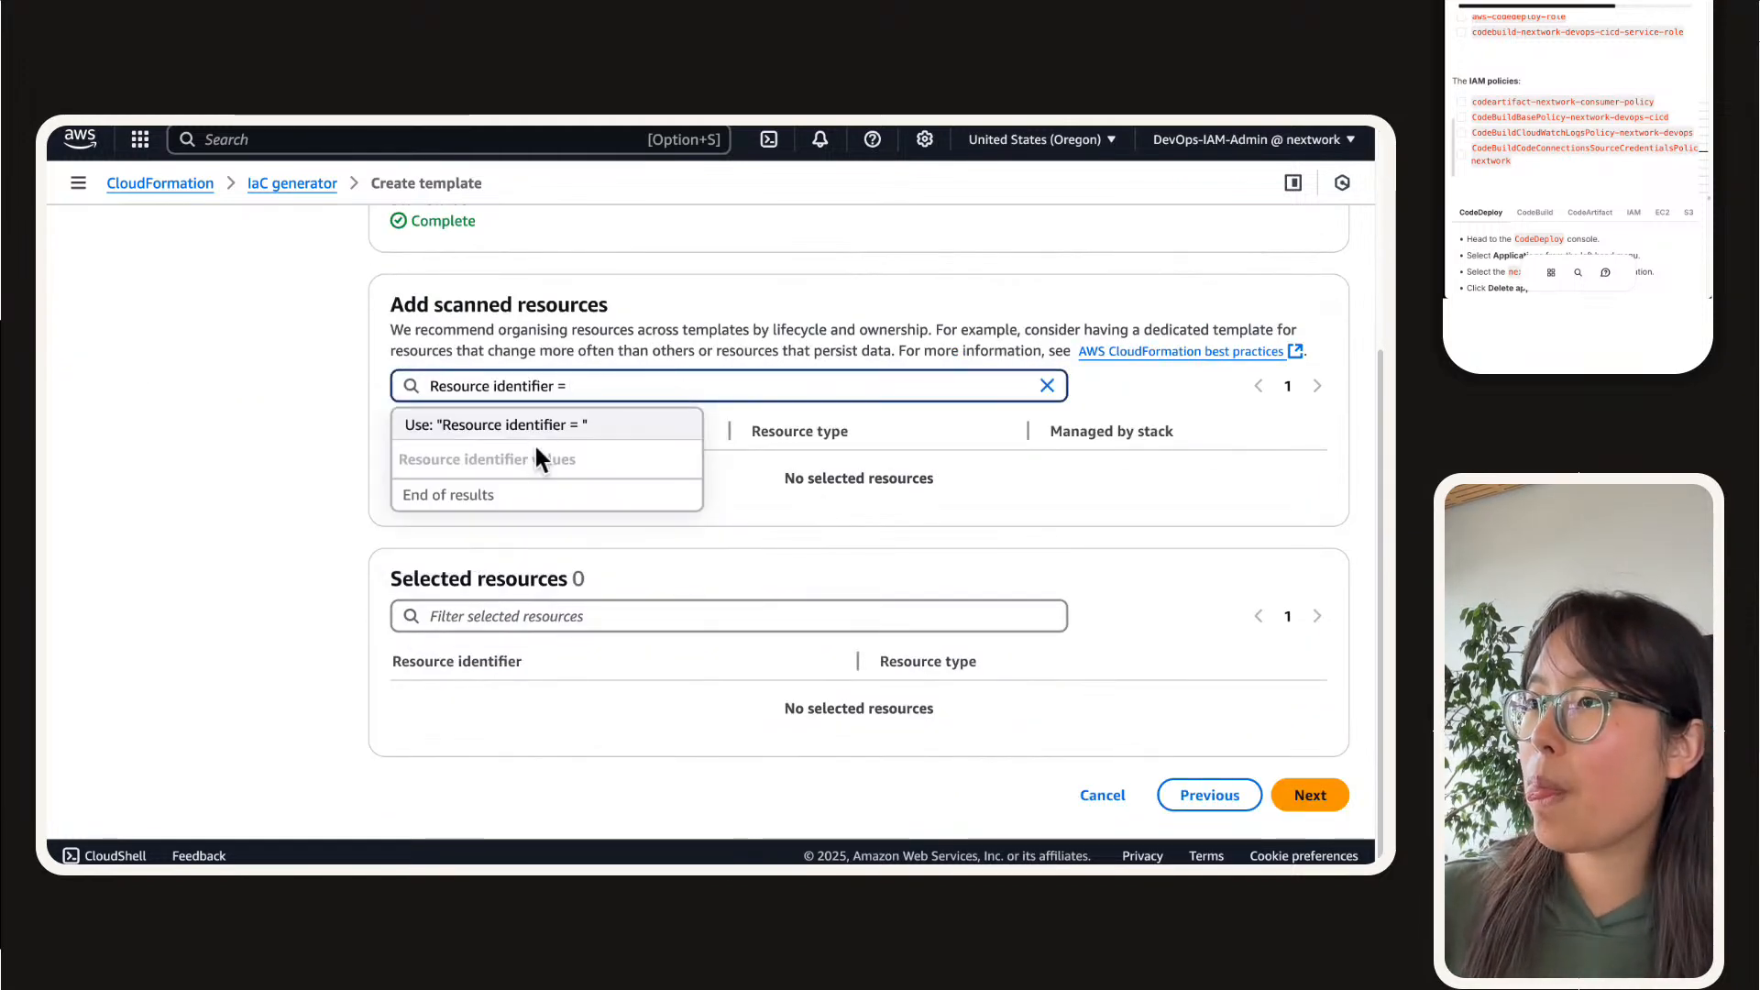
key(BackSpace)
key(BackSpace)
key(BackSpace)
key(BackSpace)
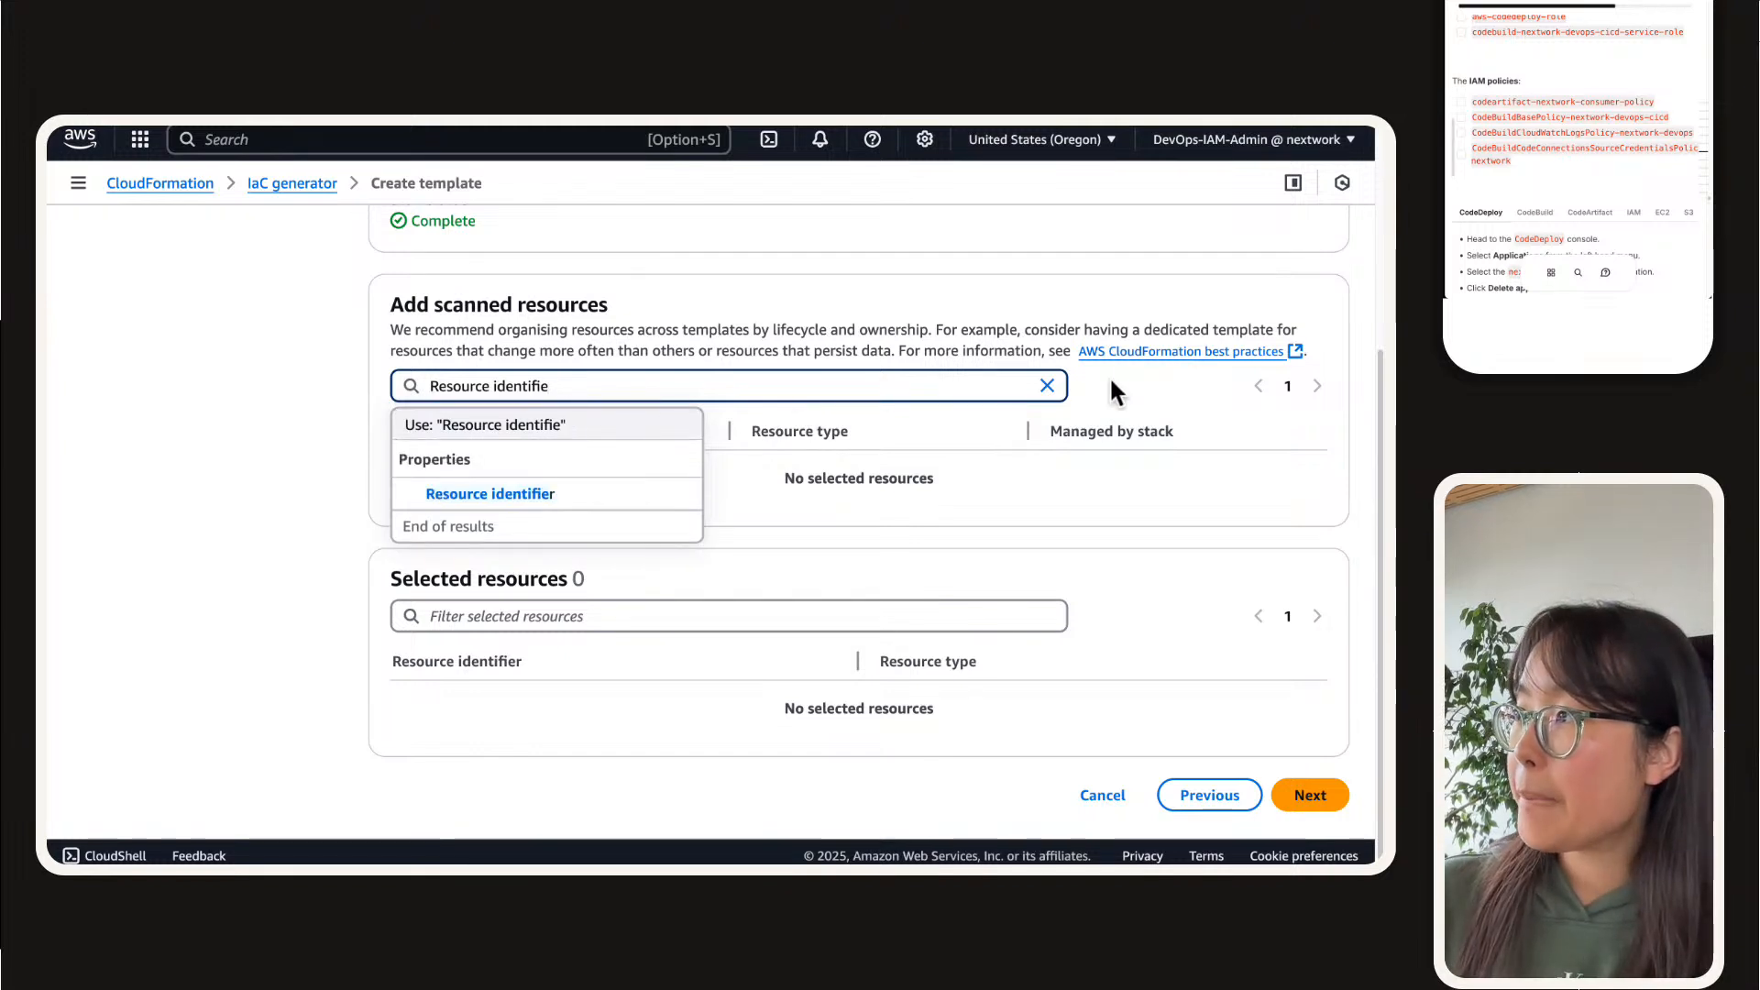
click(1047, 384)
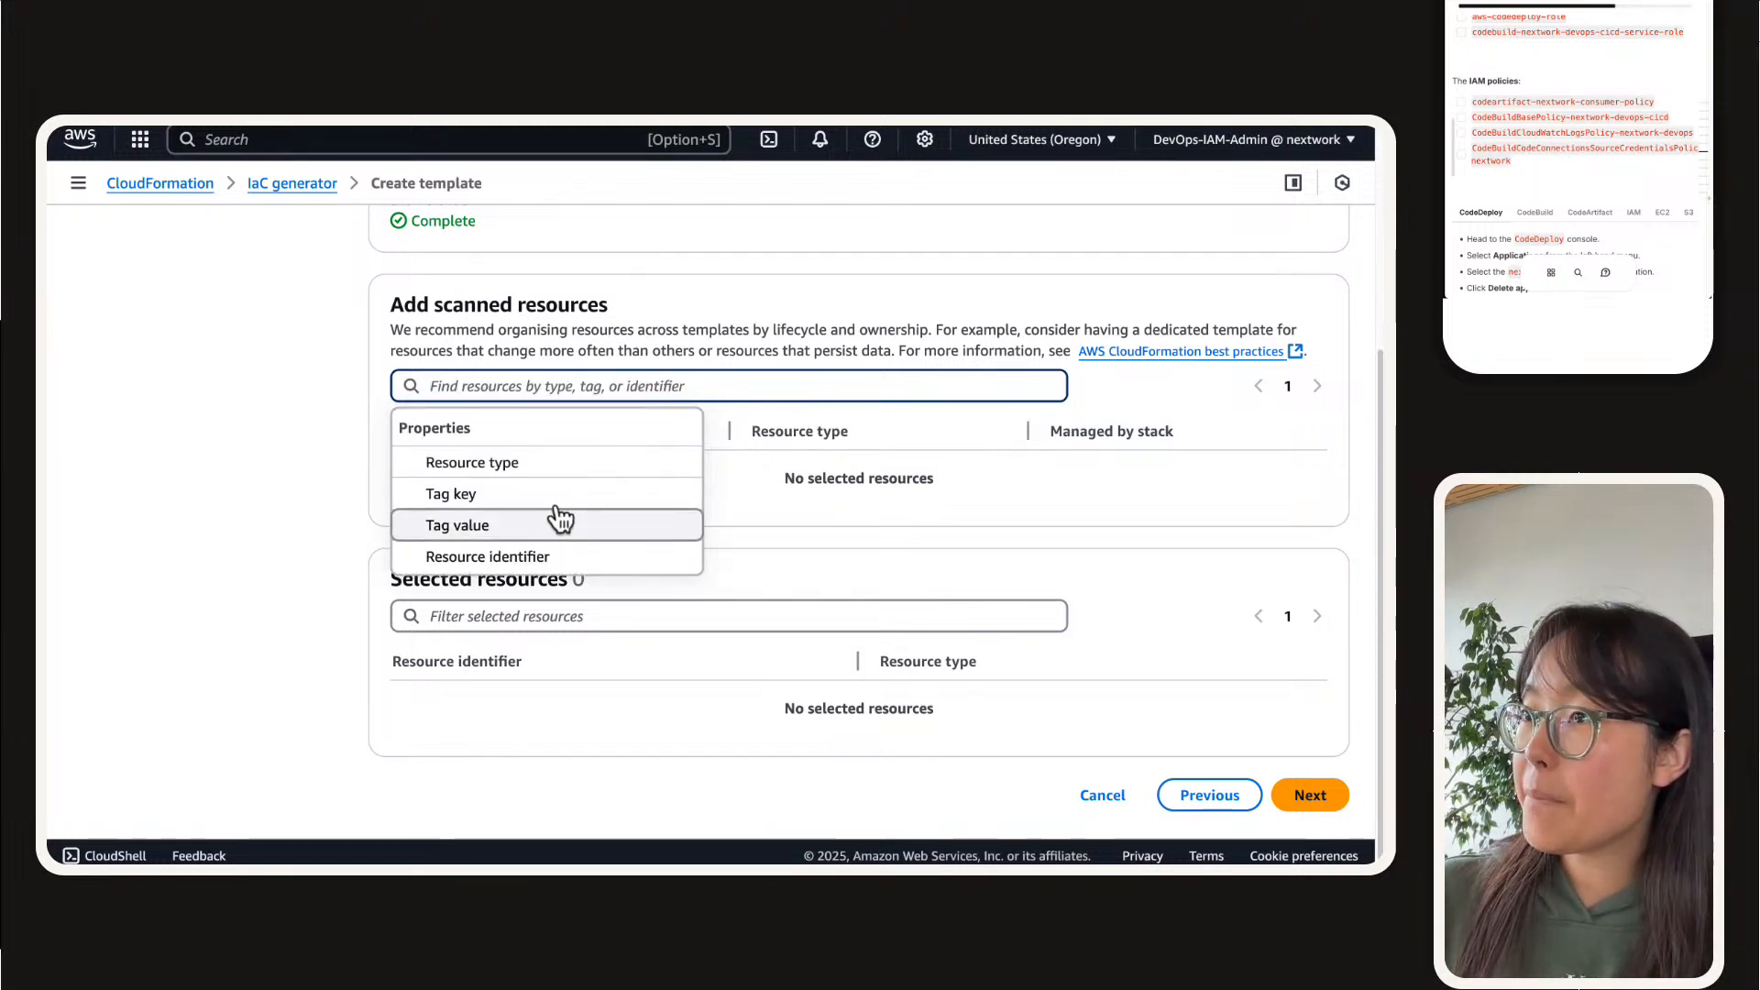
Step: Search the scanned resources for "s3" and filter them by resource type AWS::S3::Bucket
click(544, 467)
text(s3)
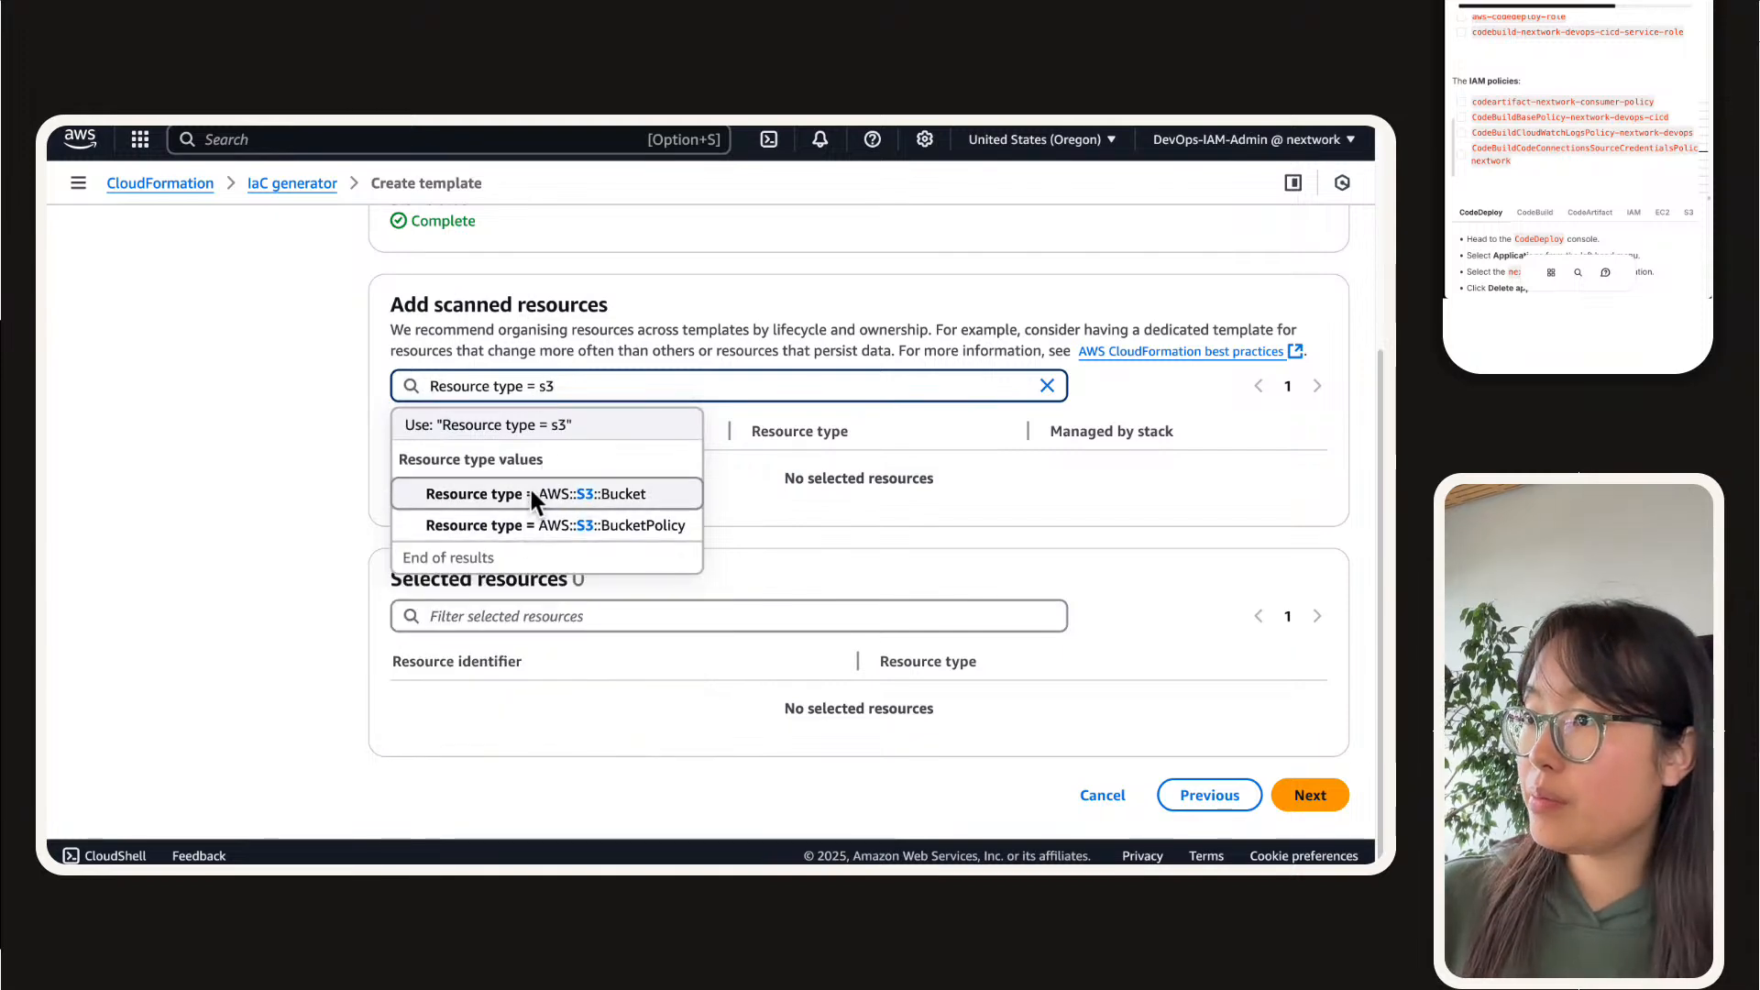
click(531, 490)
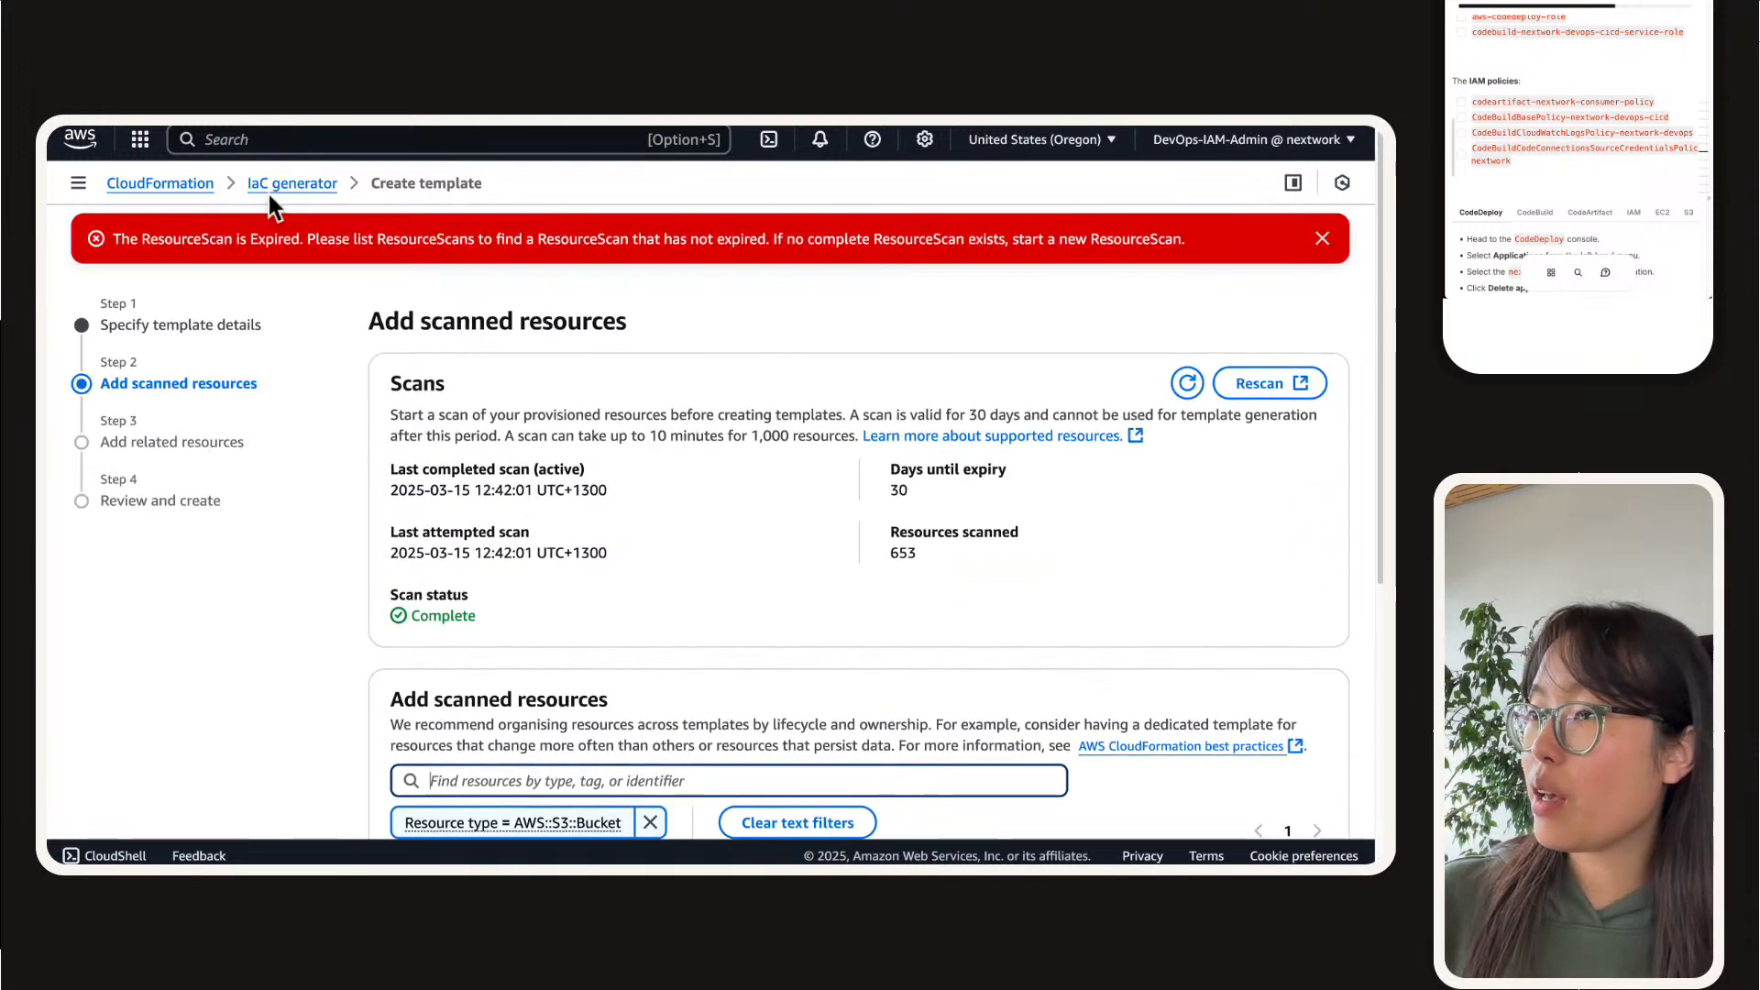
Step: Return to the IaC generator's scan summary, refresh it and check the last completed scan and days until expiry
click(268, 194)
click(140, 554)
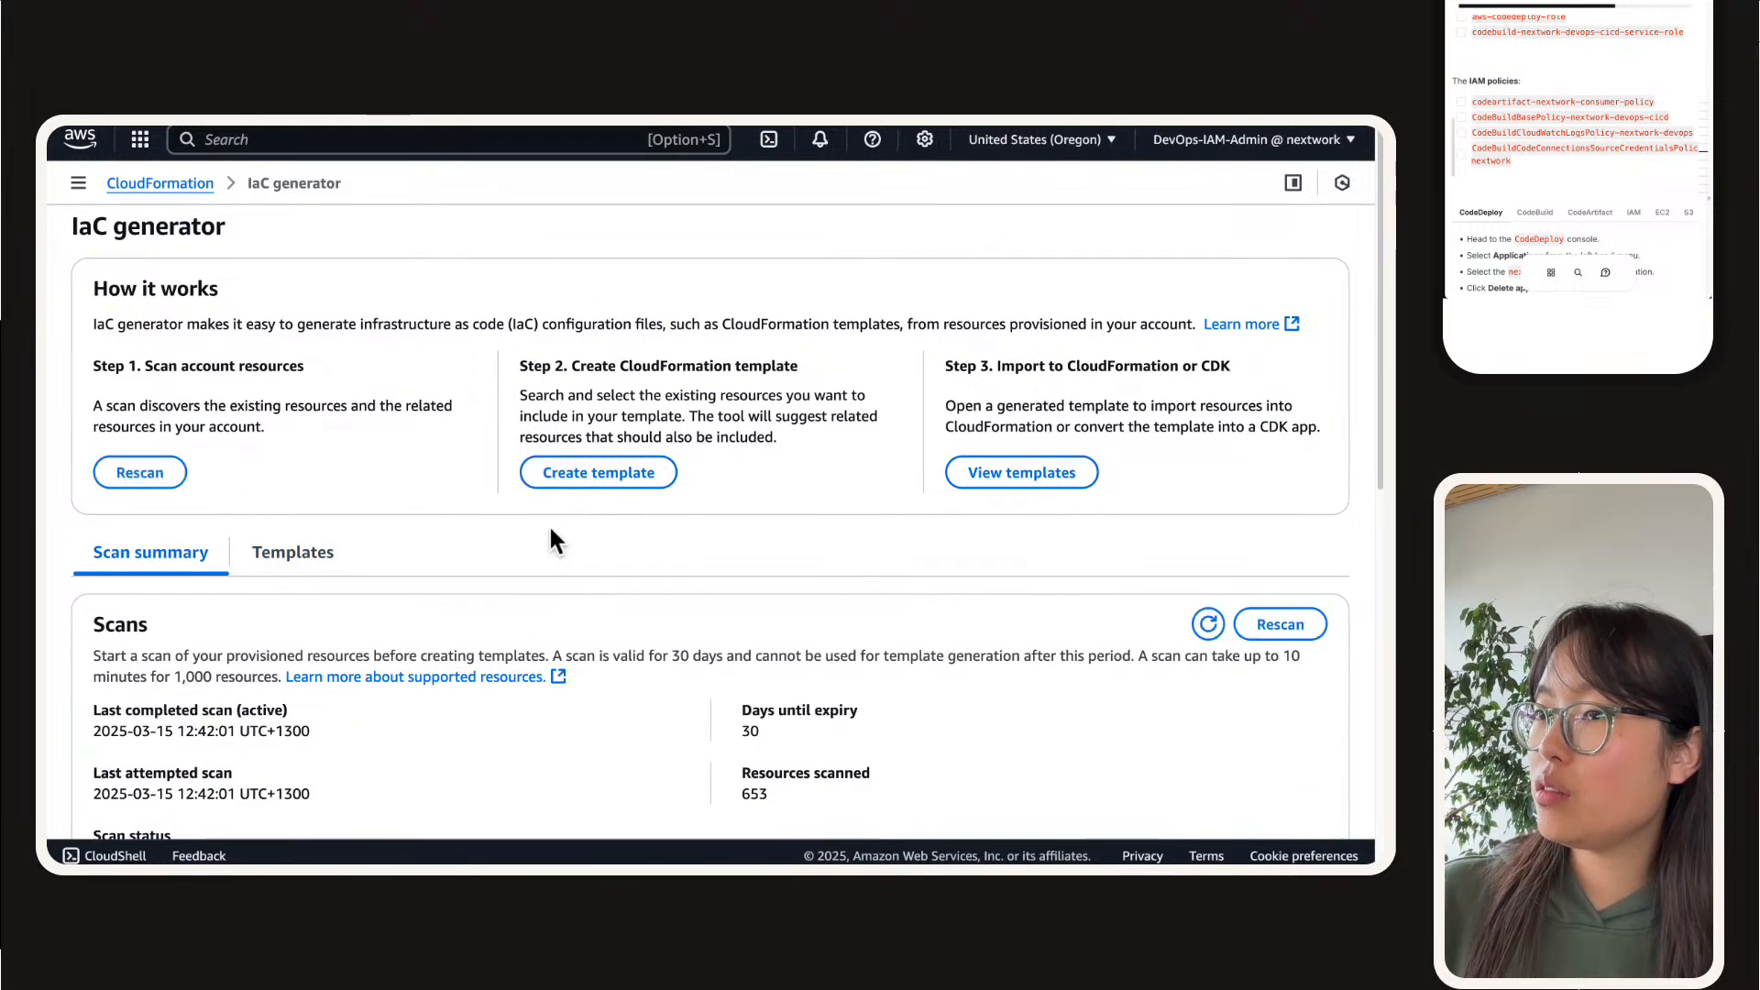
click(1202, 624)
scroll(745, 575, down, 3)
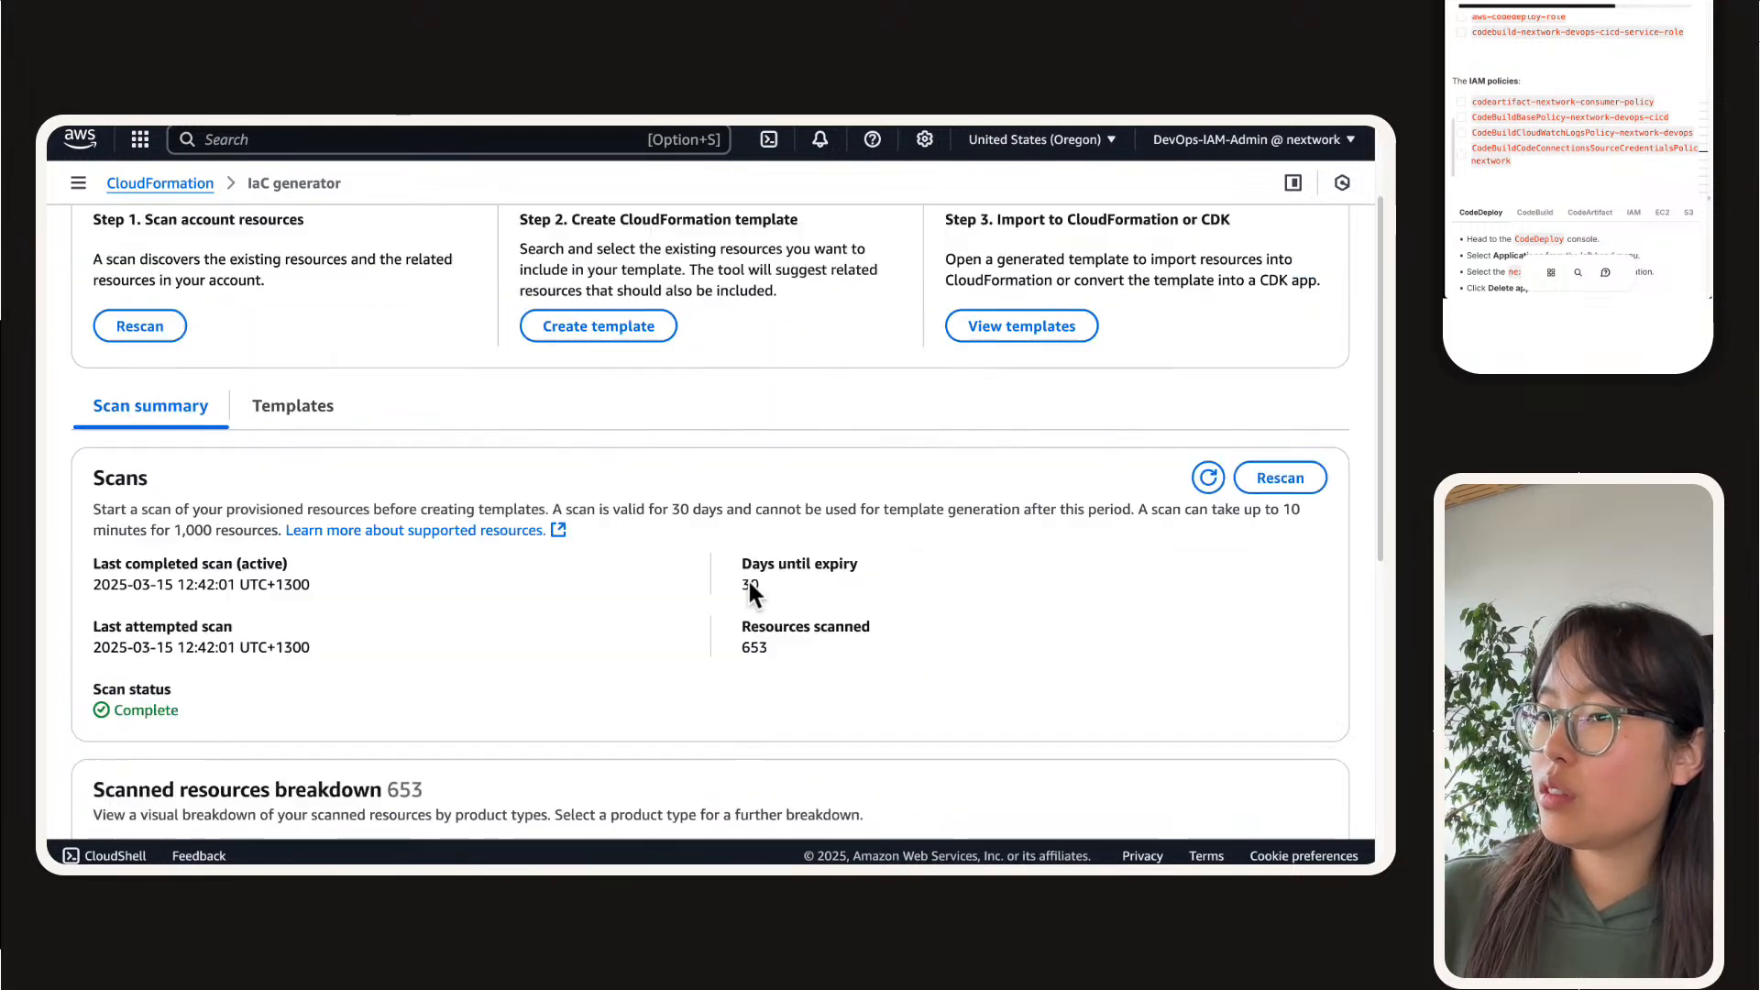
scroll(706, 587, up, 3)
Step: Start another new template in the IaC generator and name it nextwork-devops-cicd-3
click(621, 483)
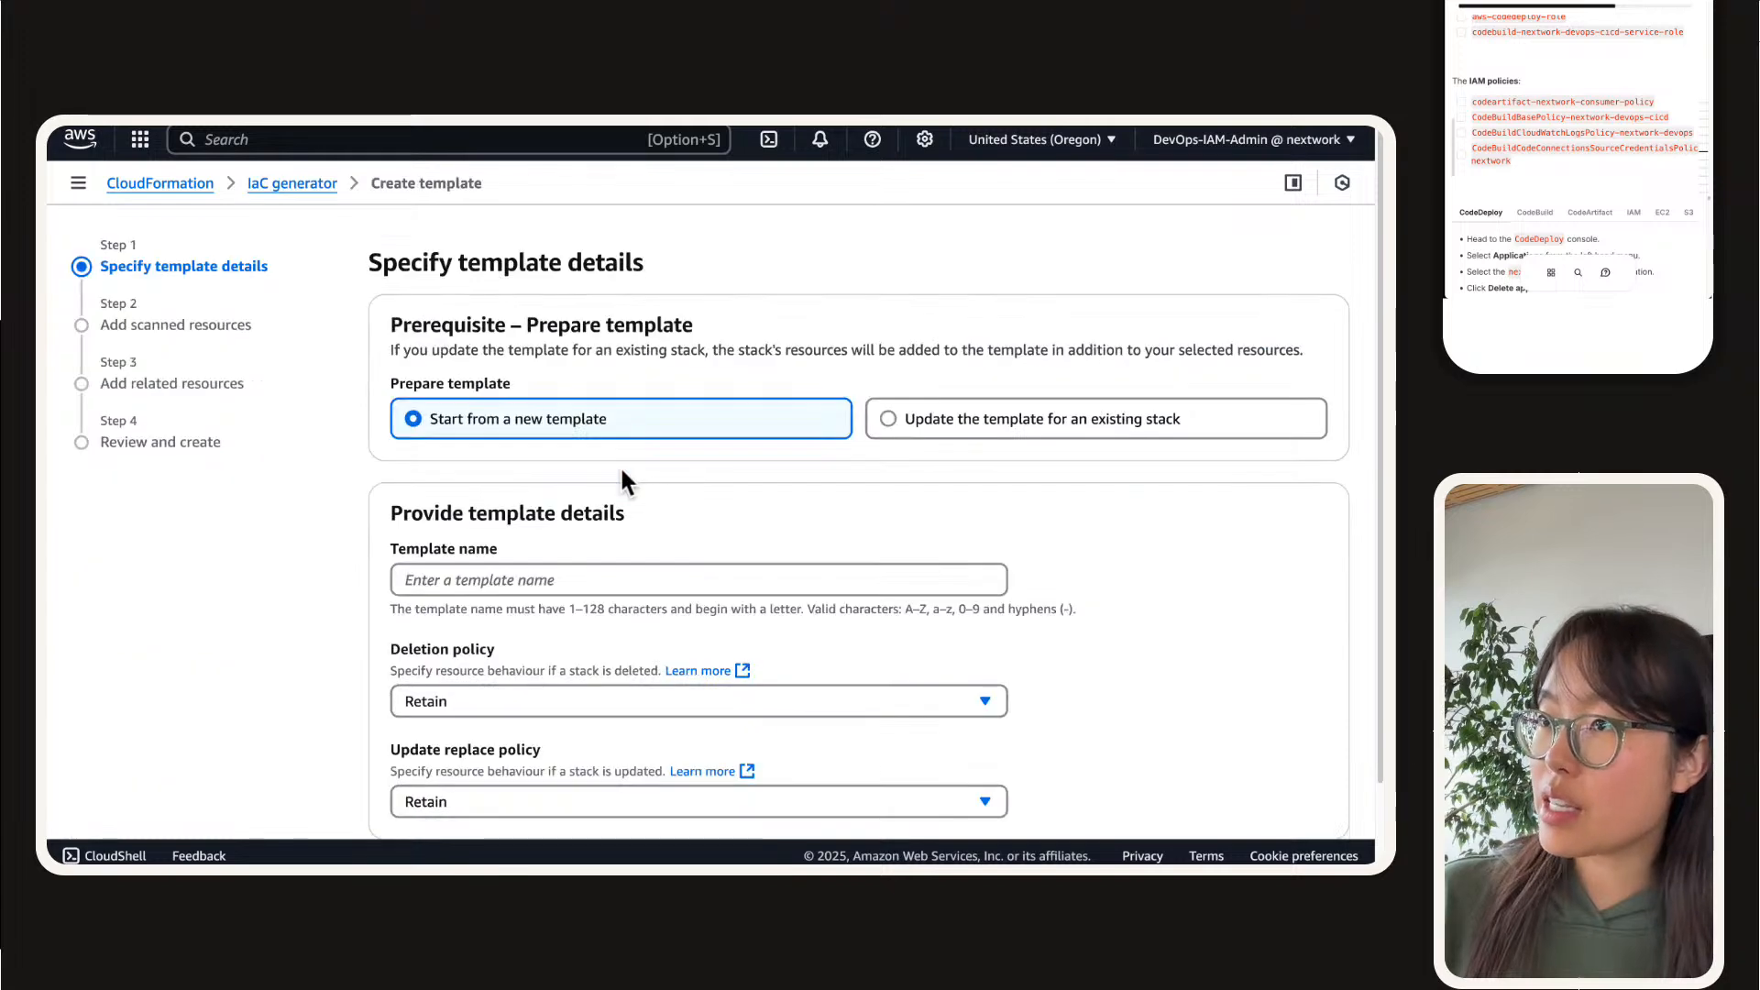
click(572, 580)
text(nextwork-devops-cicd-3)
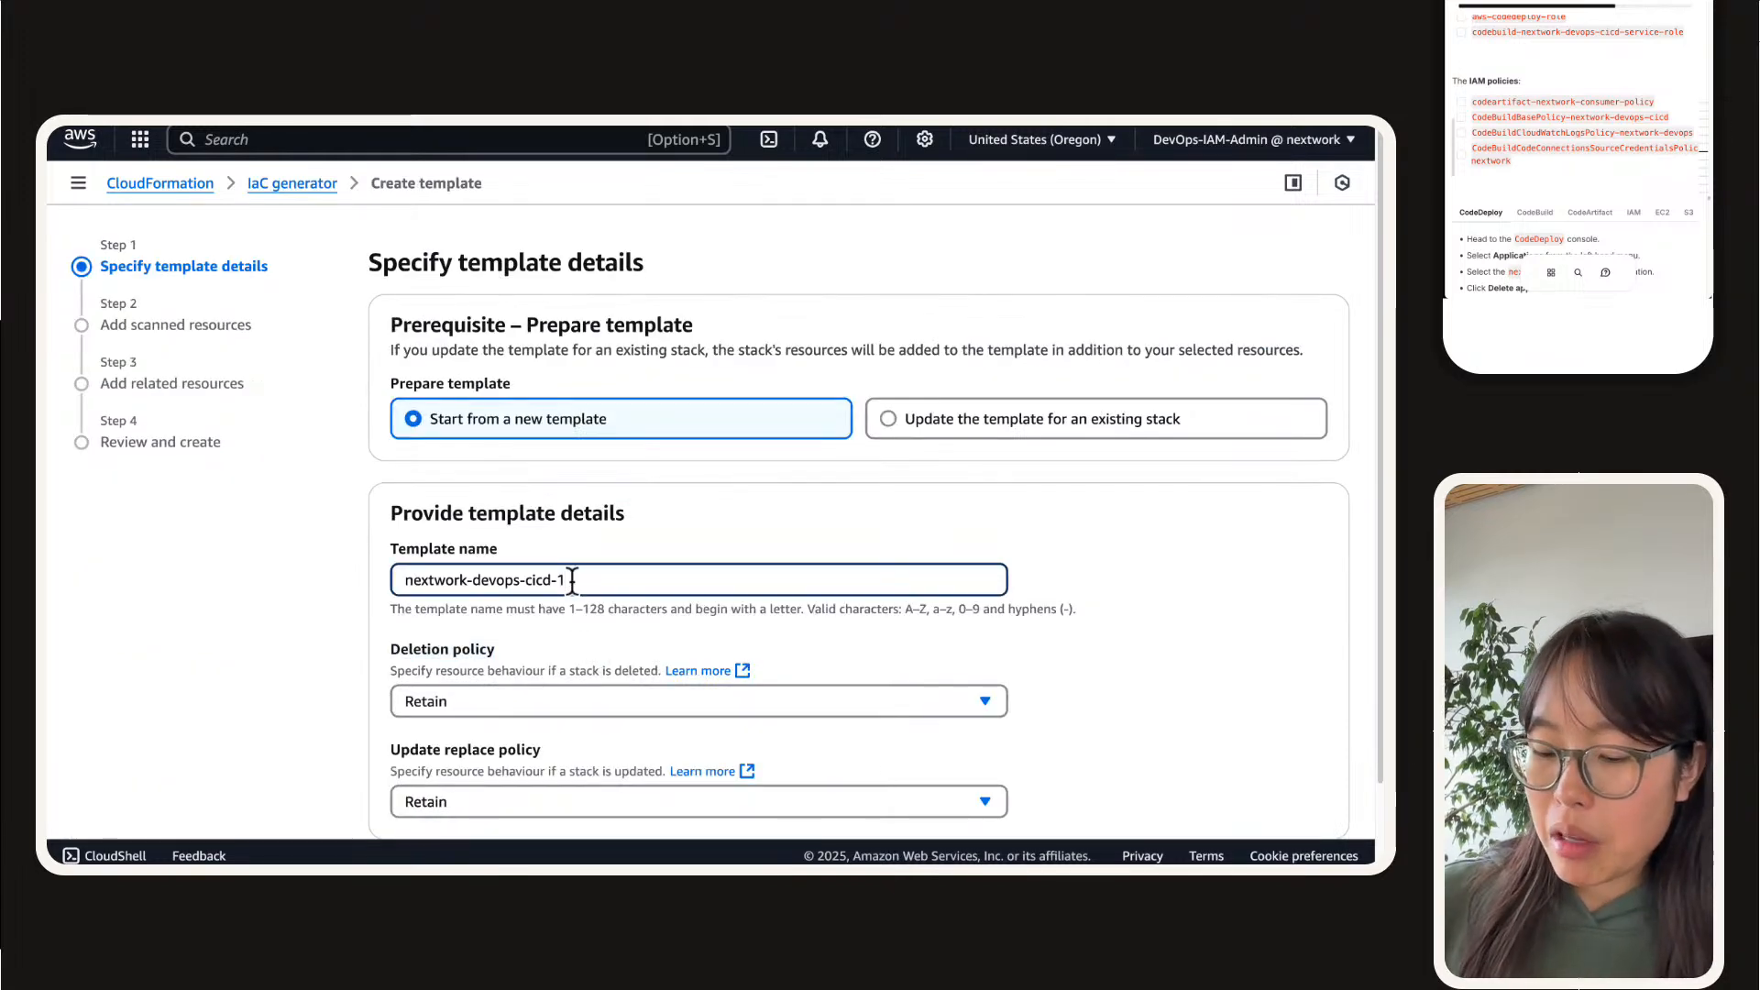
click(617, 522)
scroll(620, 527, down, 2)
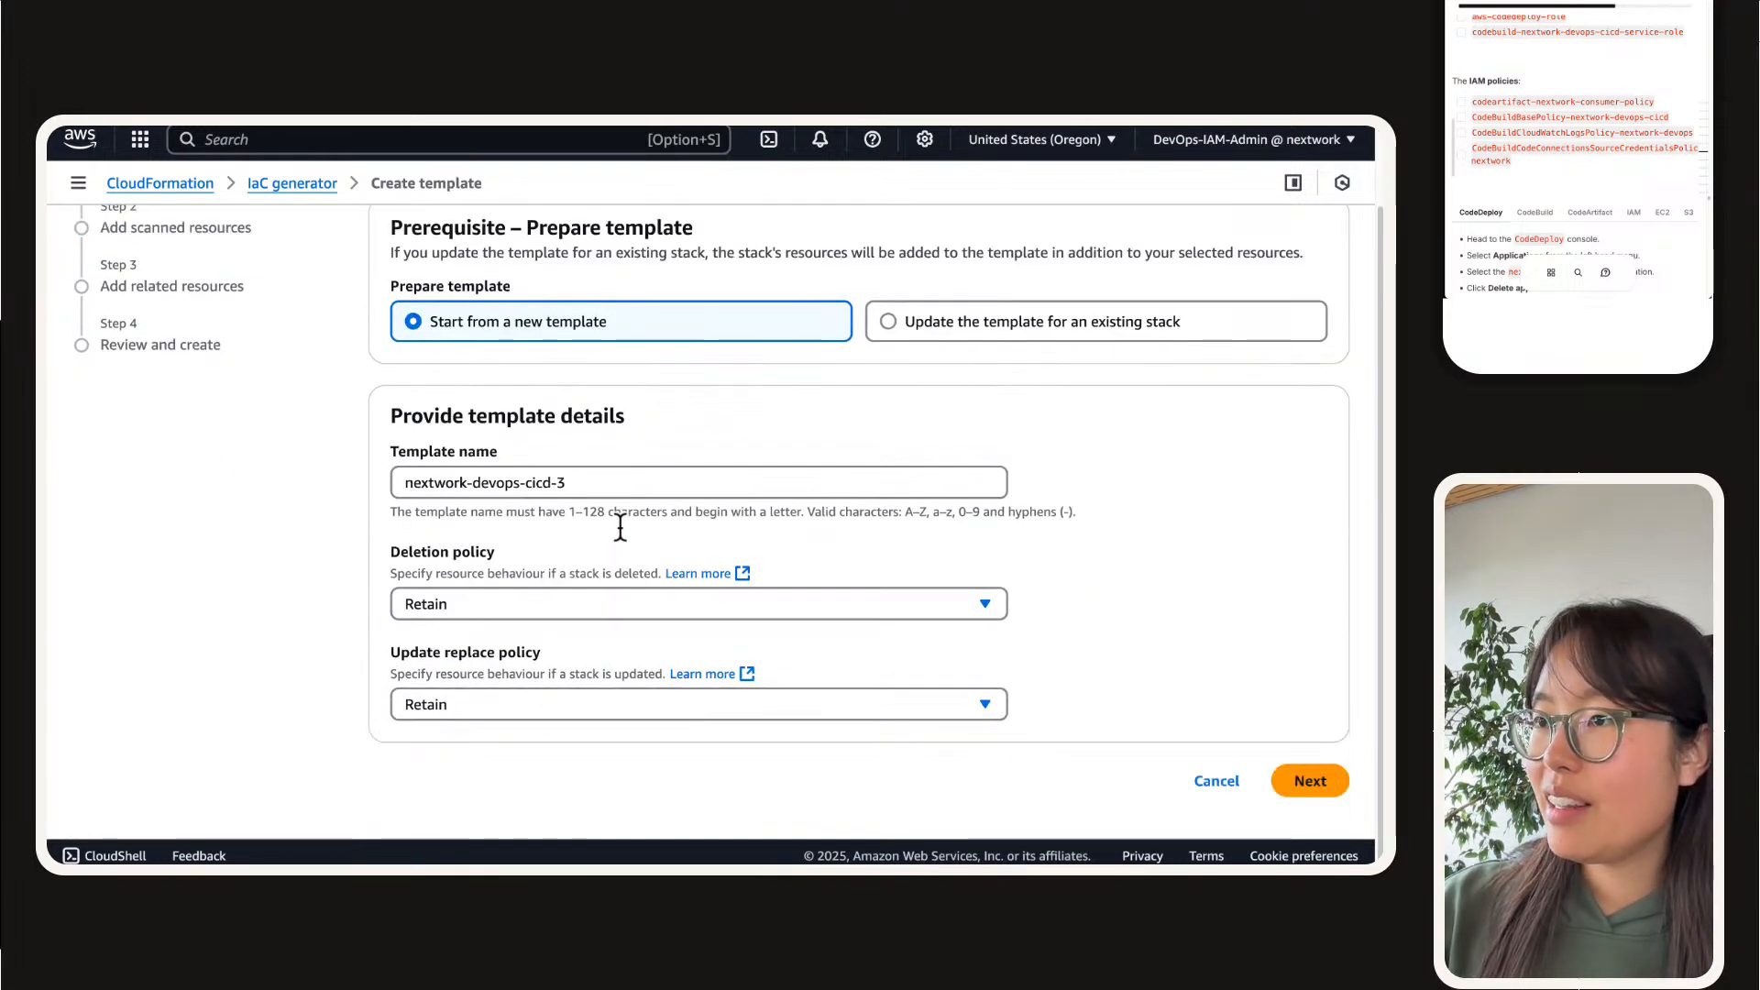
Step: Choose Delete for both the deletion policy and update replace policy of nextwork-devops-cicd-3 and continue to the scanned resources
click(677, 603)
click(518, 672)
click(465, 703)
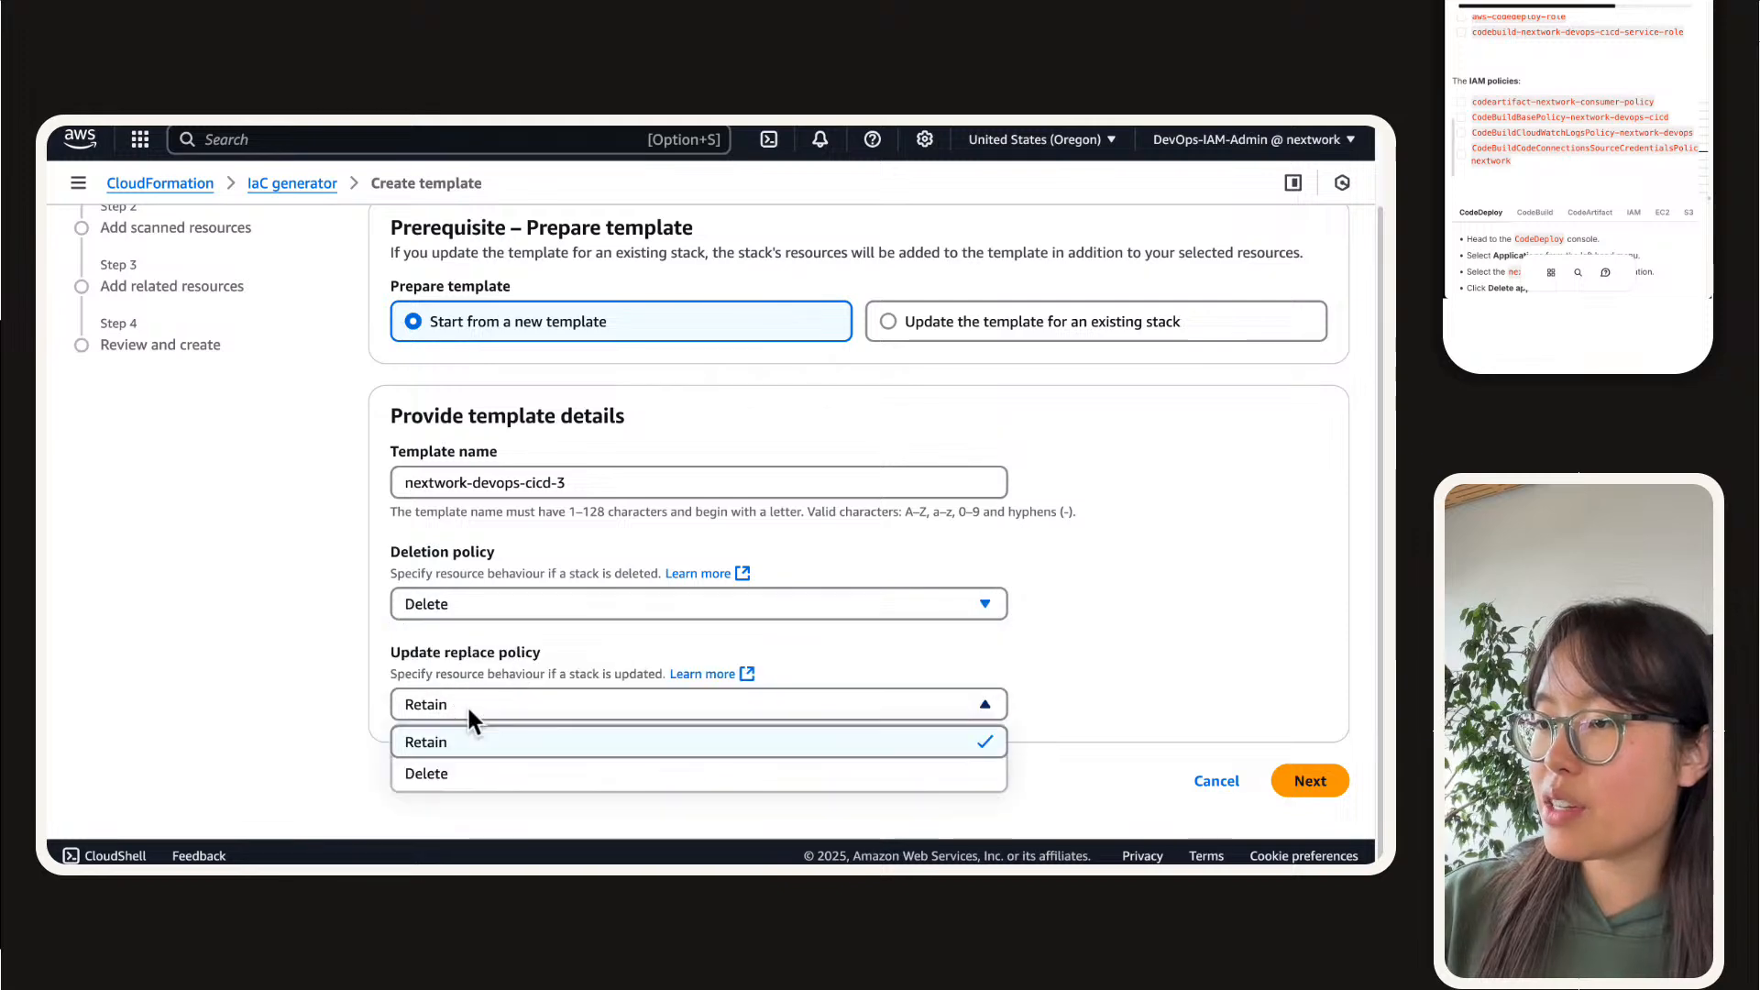
click(469, 777)
click(1311, 781)
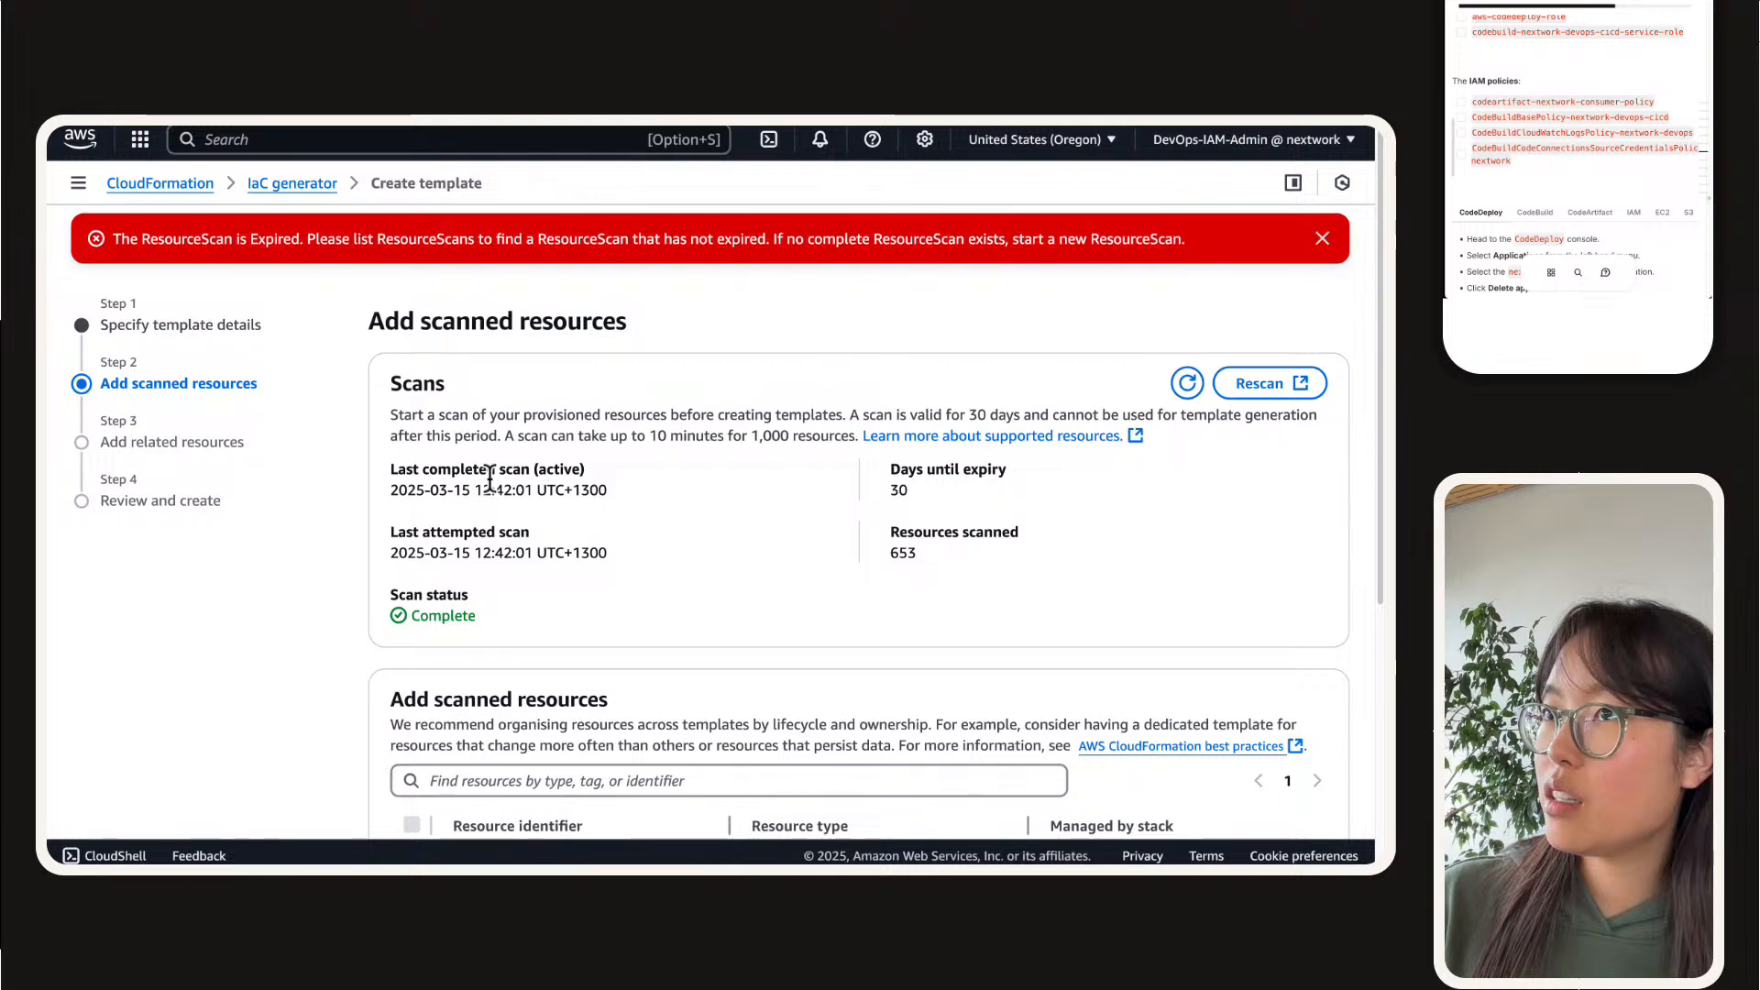
Step: Refresh the scan details on the scanned resources page, read the error message and dismiss it
click(1186, 383)
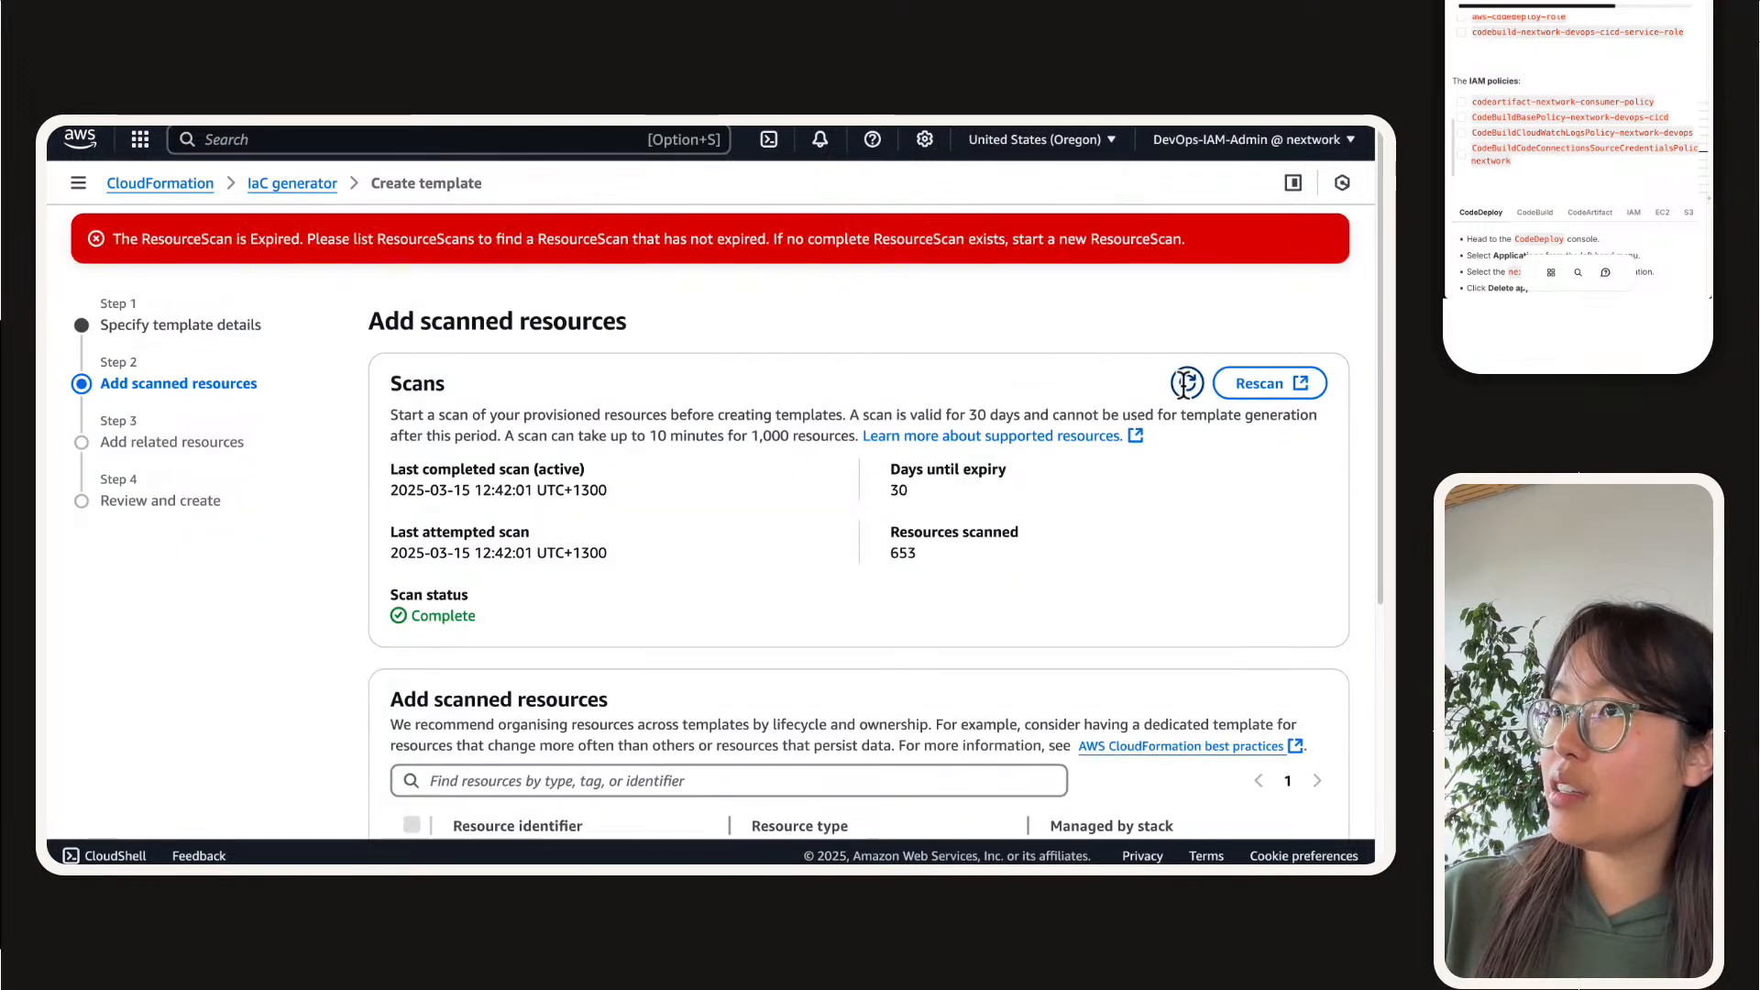
click(1187, 391)
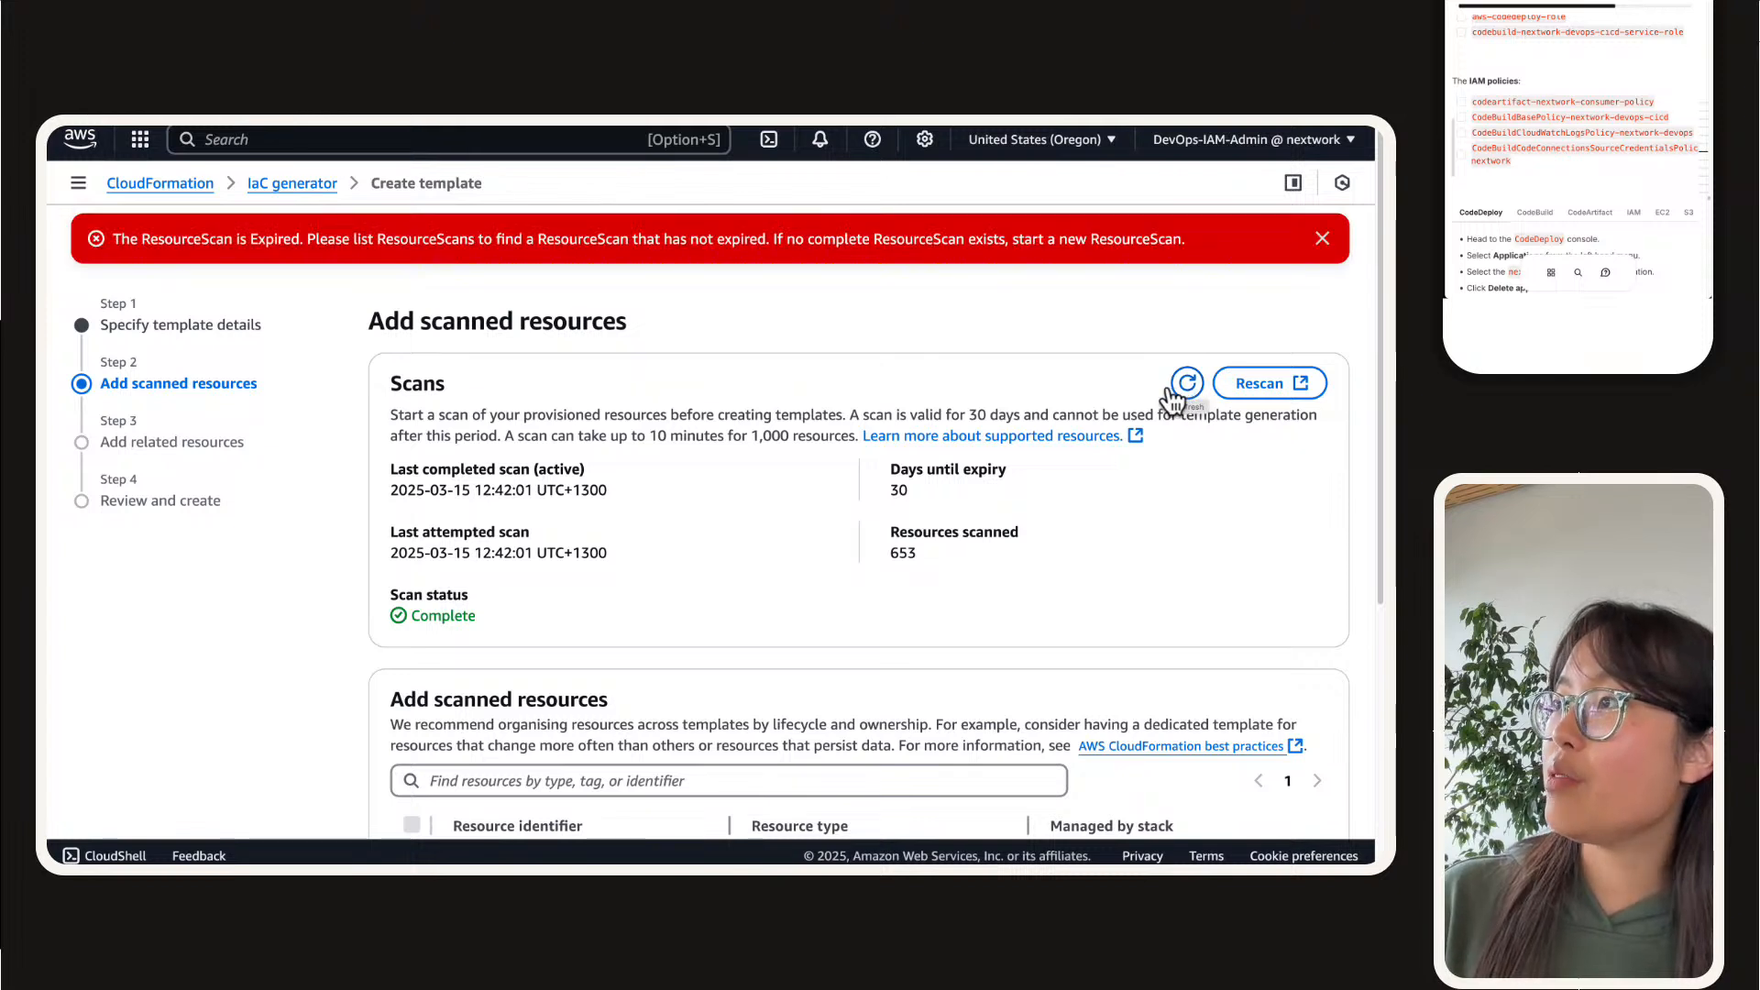
triple_click(935, 236)
click(1170, 230)
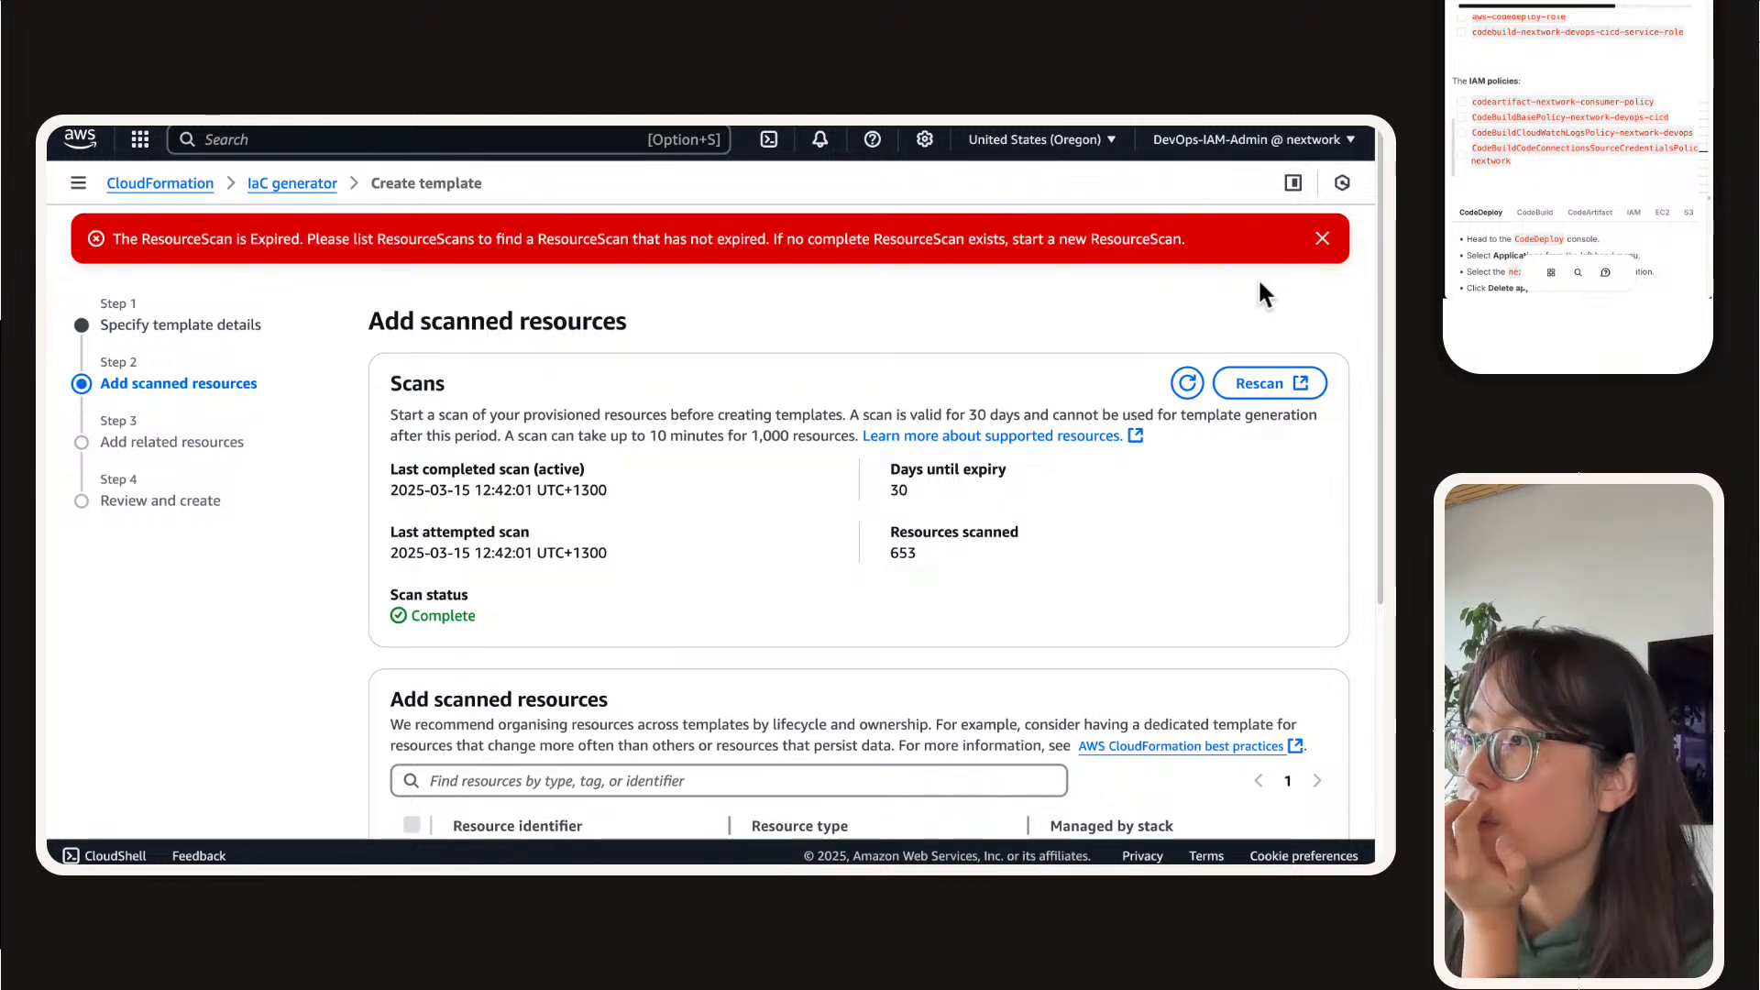
click(1322, 238)
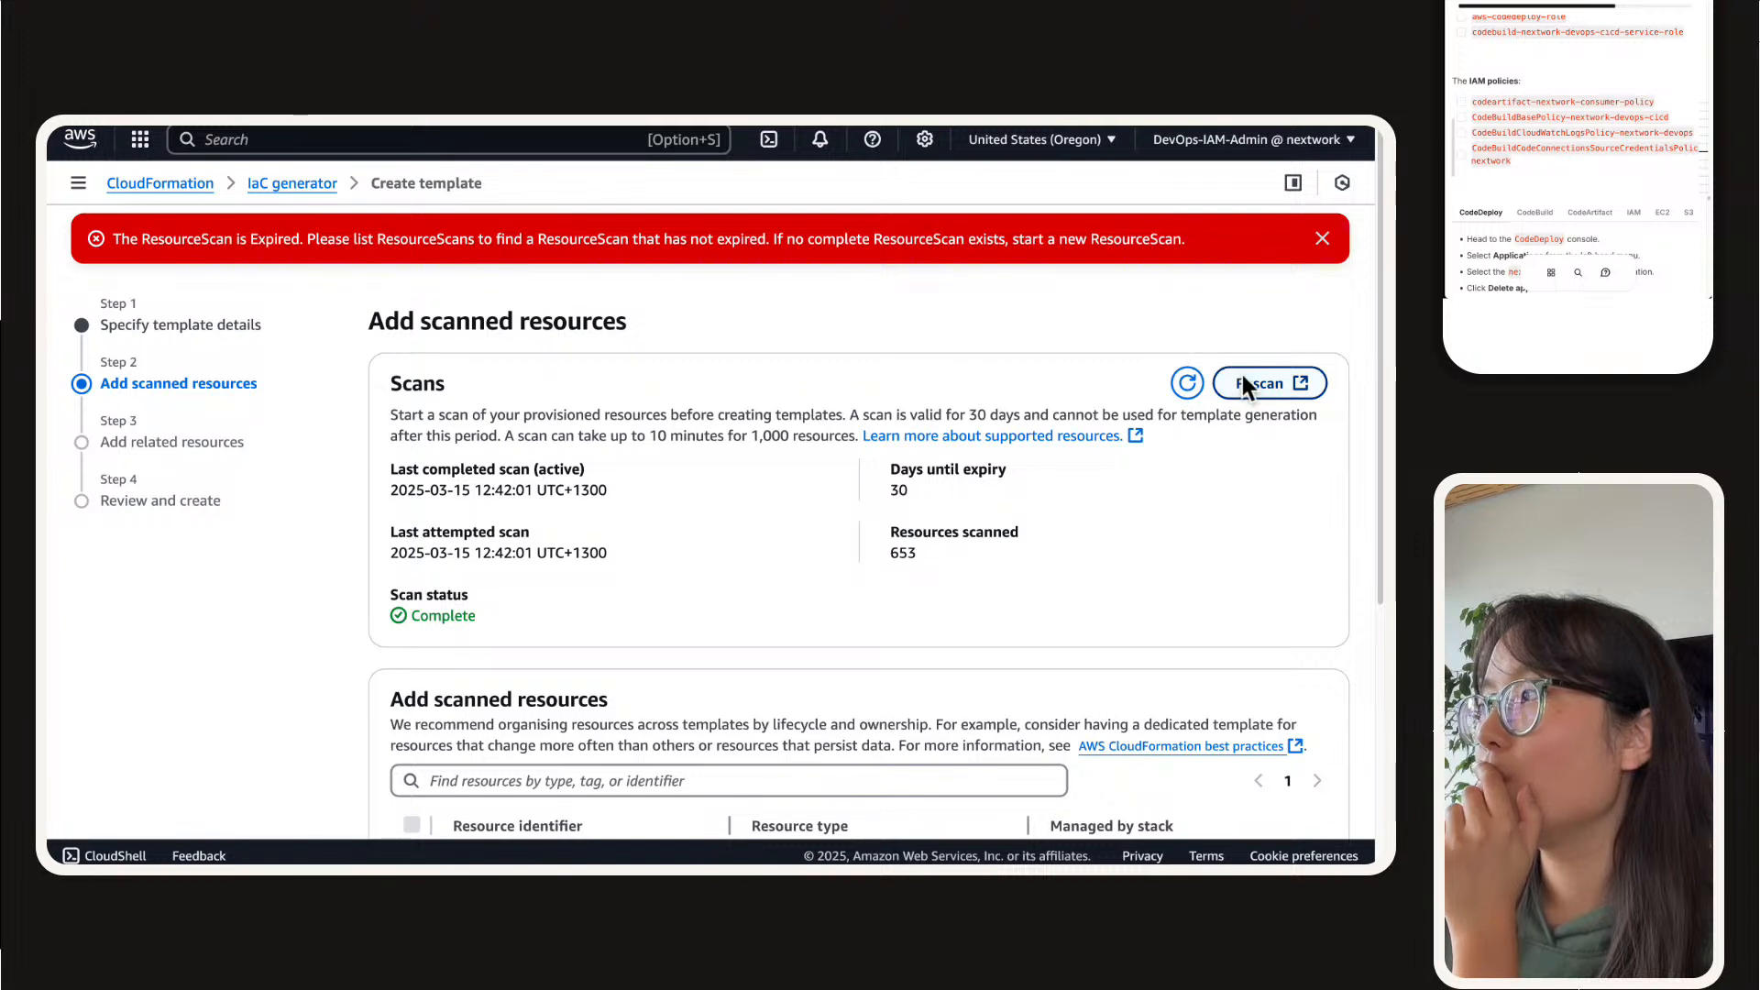
Step: Open the IaC generator through the rescan link and review the scan summary and scanned resources breakdown
click(1265, 383)
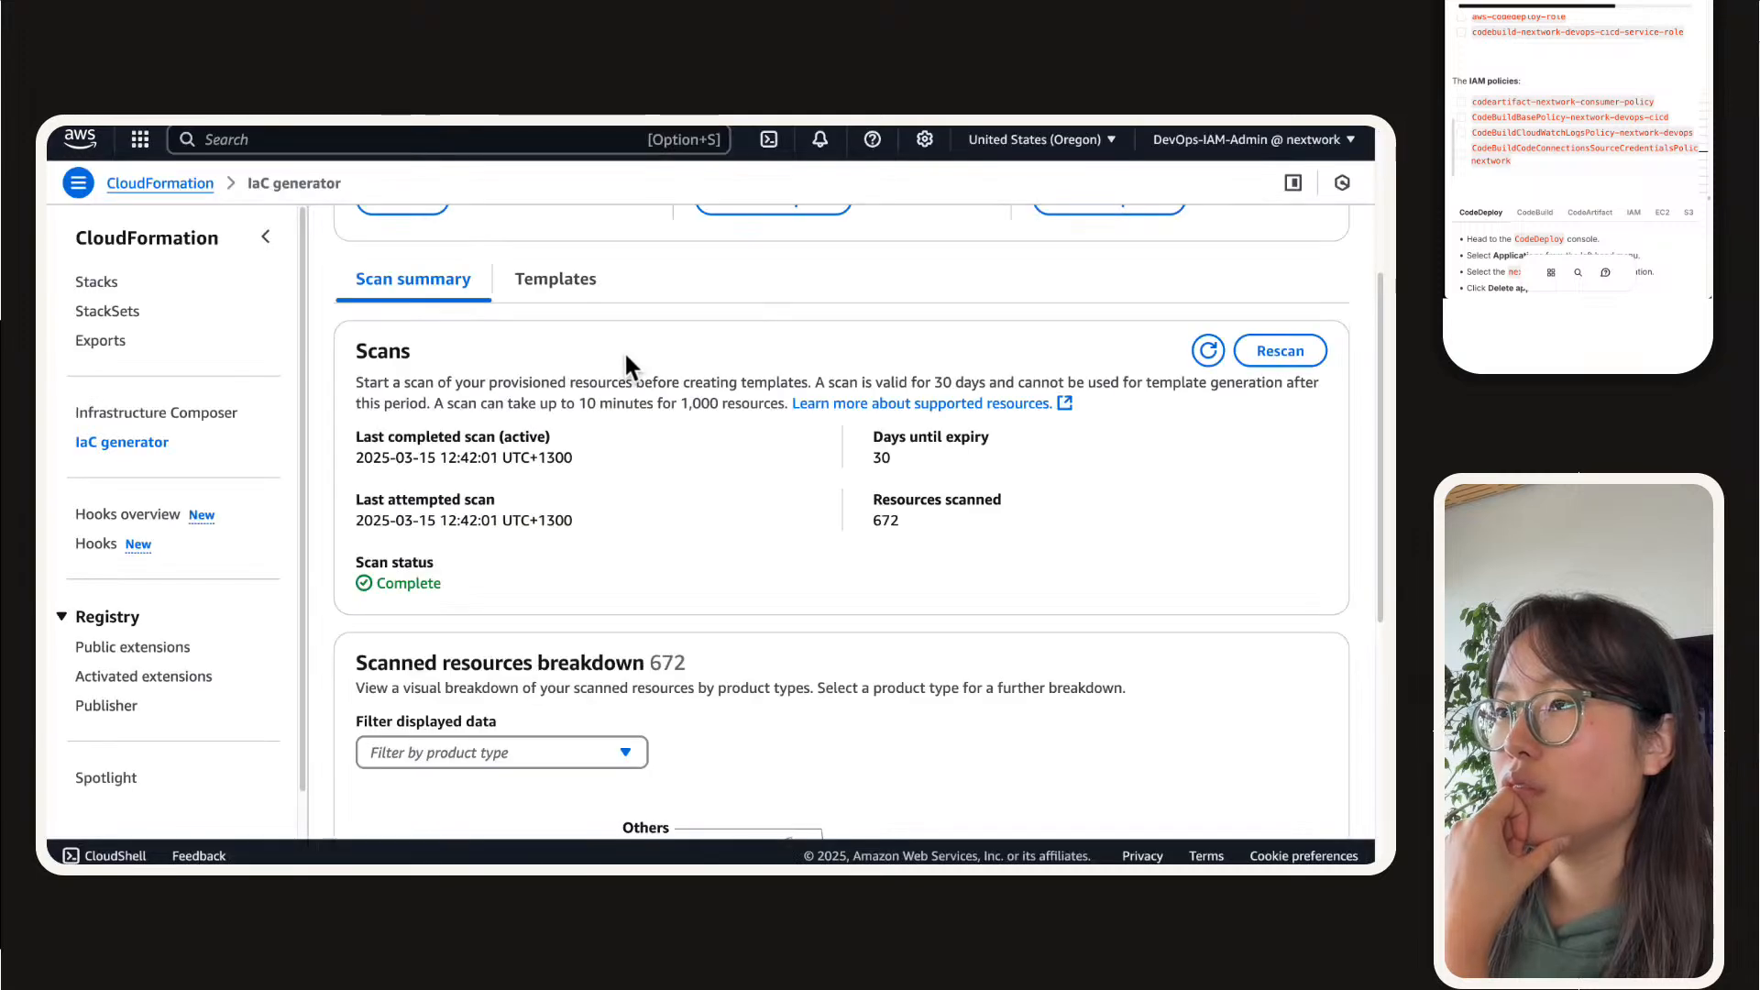
scroll(627, 360, down, 4)
scroll(627, 361, up, 5)
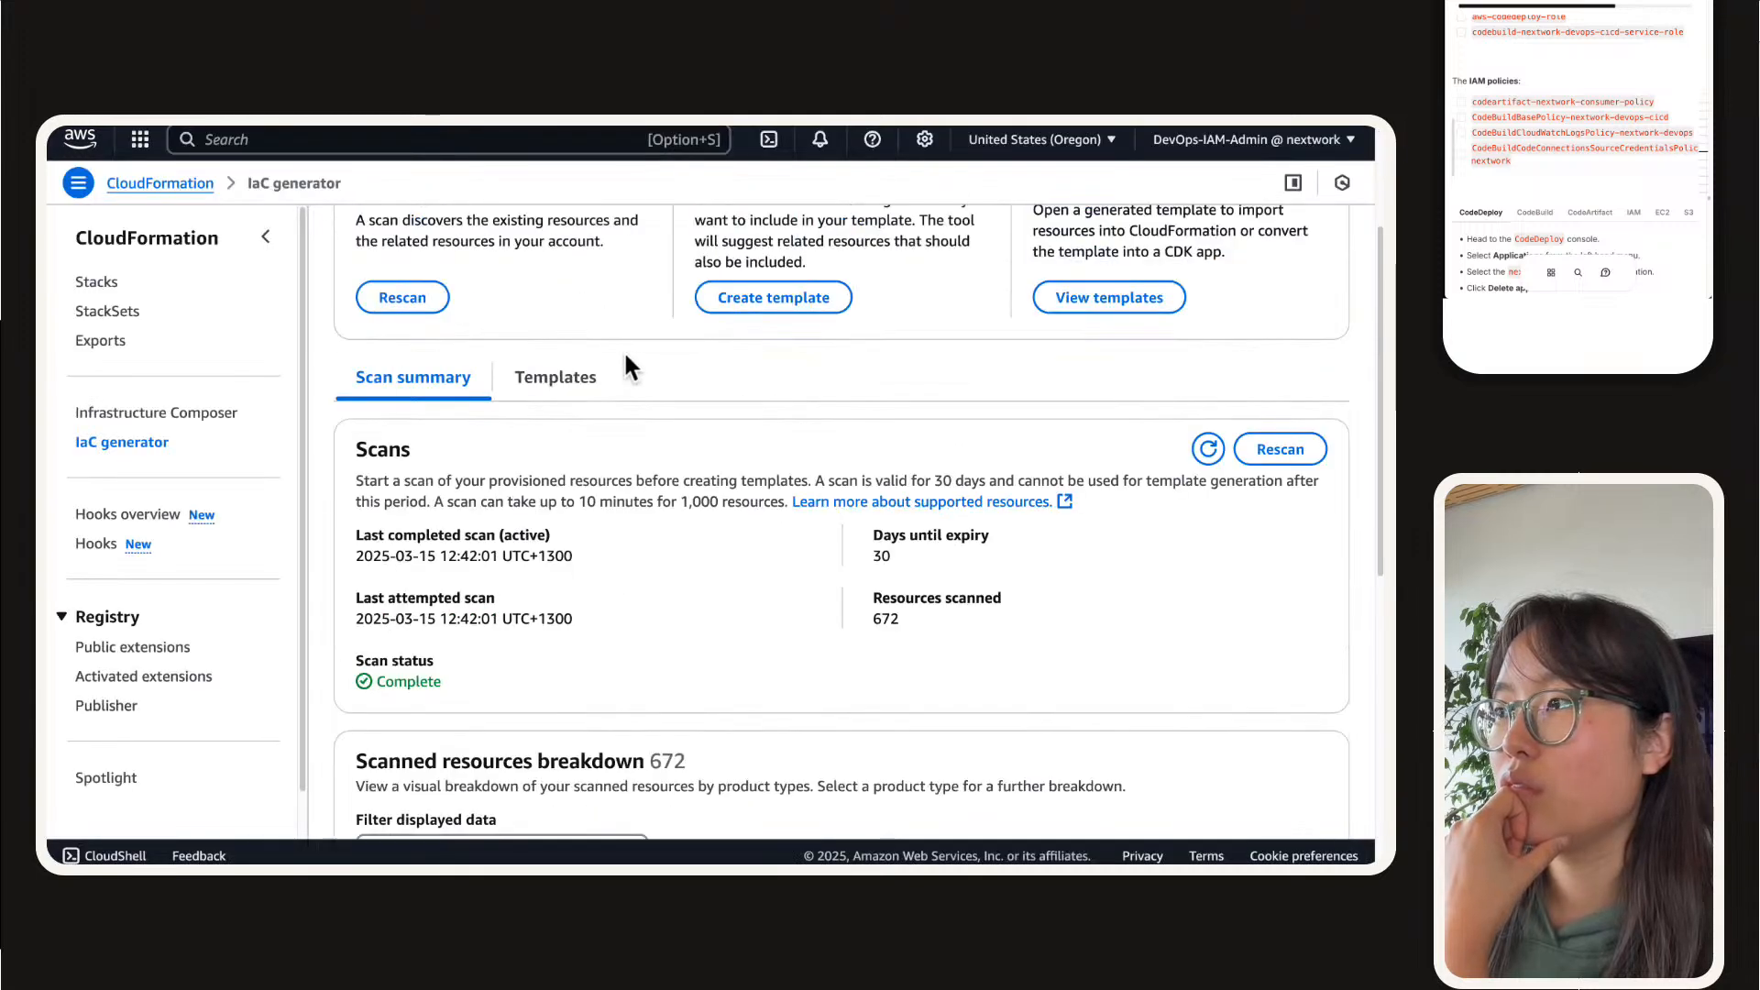
scroll(971, 486, down, 6)
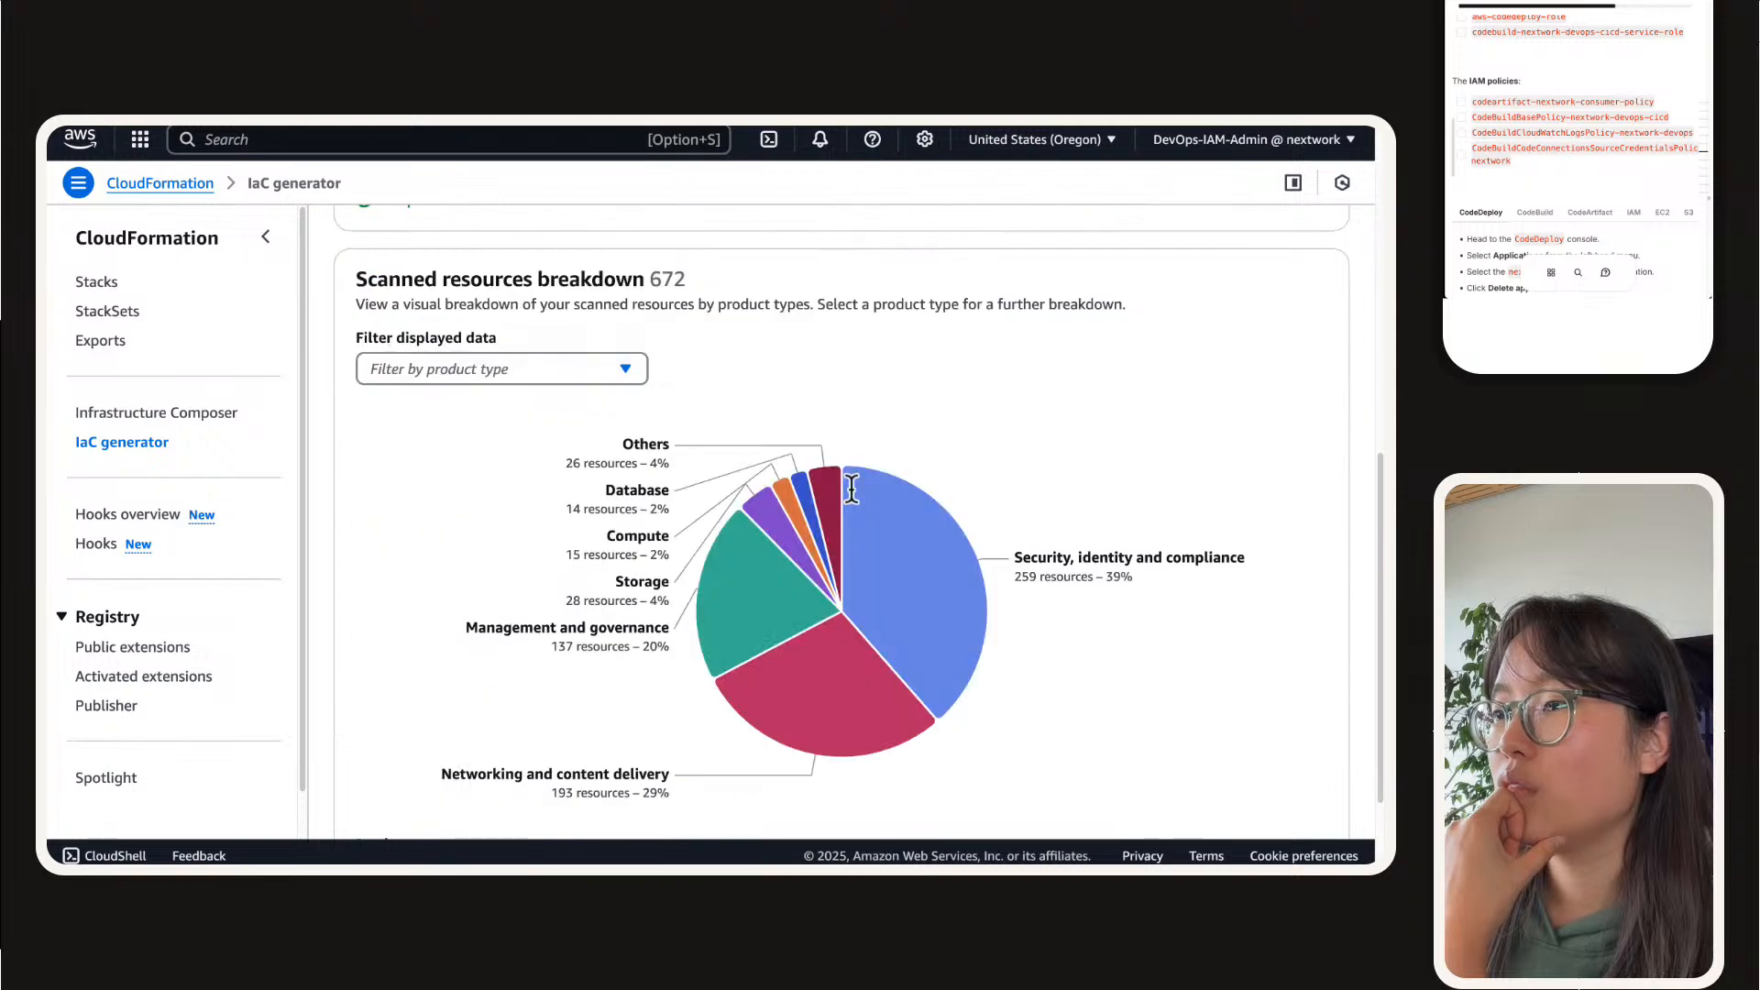
mouse_move(683, 559)
scroll(683, 559, up, 6)
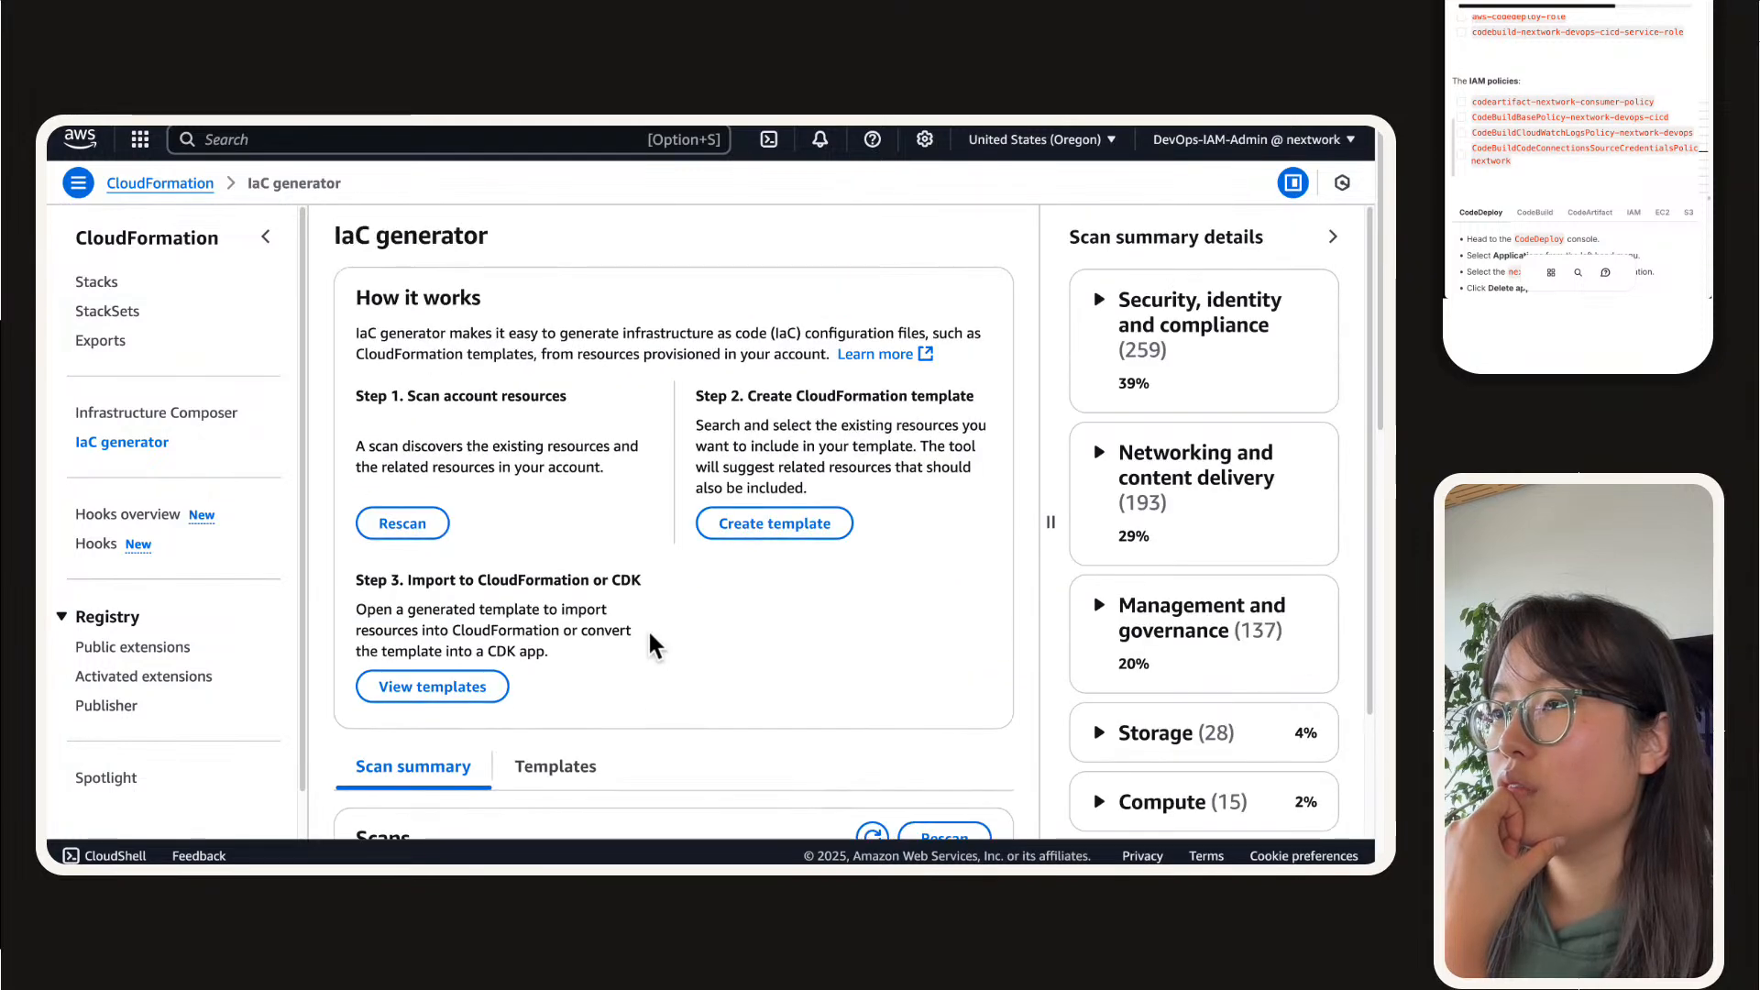
scroll(582, 578, down, 4)
scroll(581, 573, up, 4)
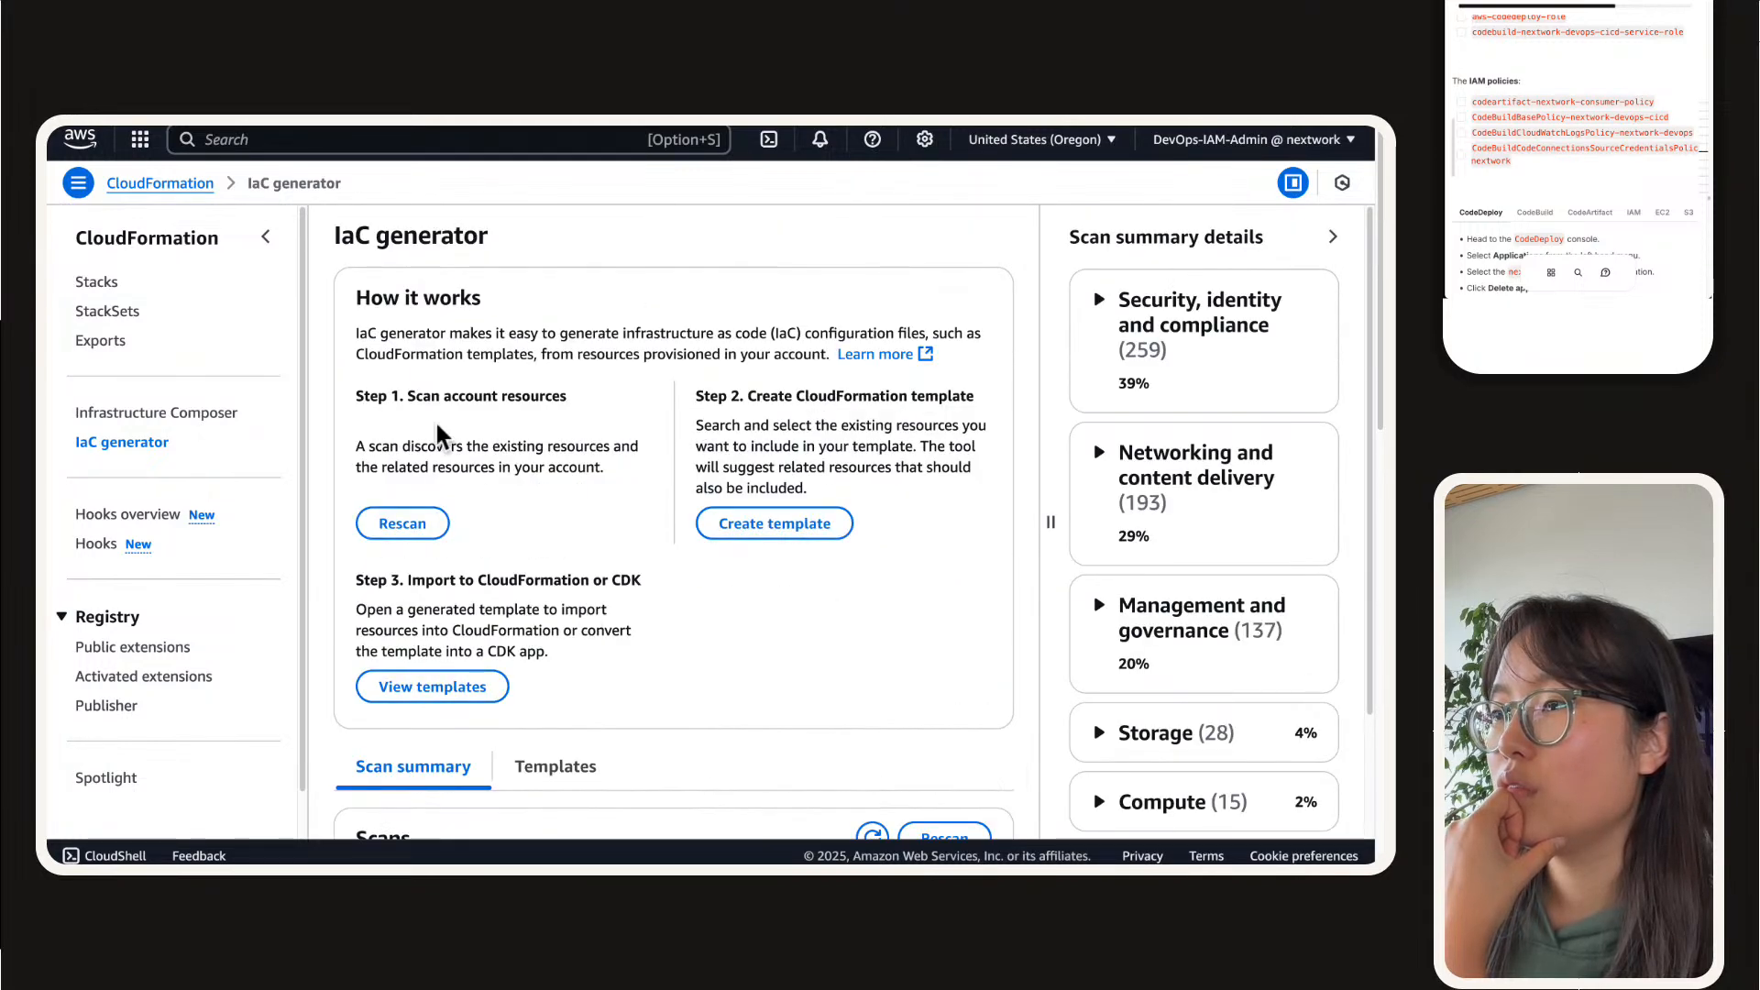
Step: Start a new template in the IaC generator and name it nextwork-devops-cicd-3
click(736, 530)
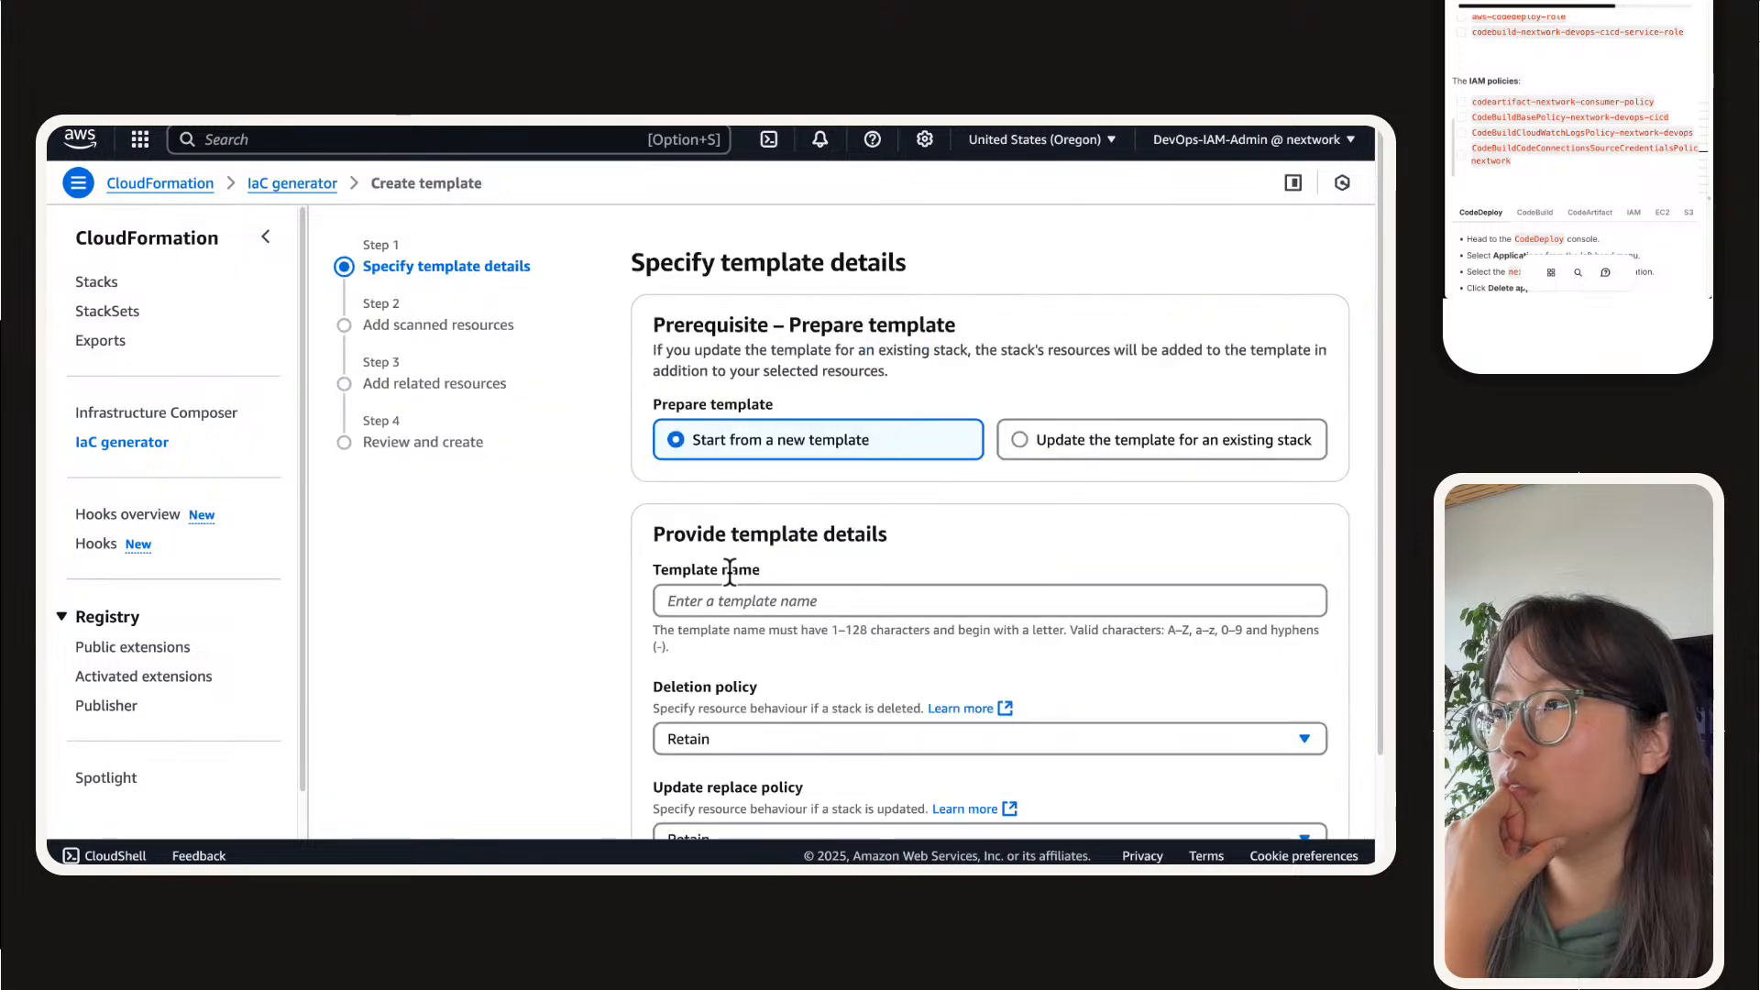
click(732, 601)
text(nextwork-devops-cicd-1)
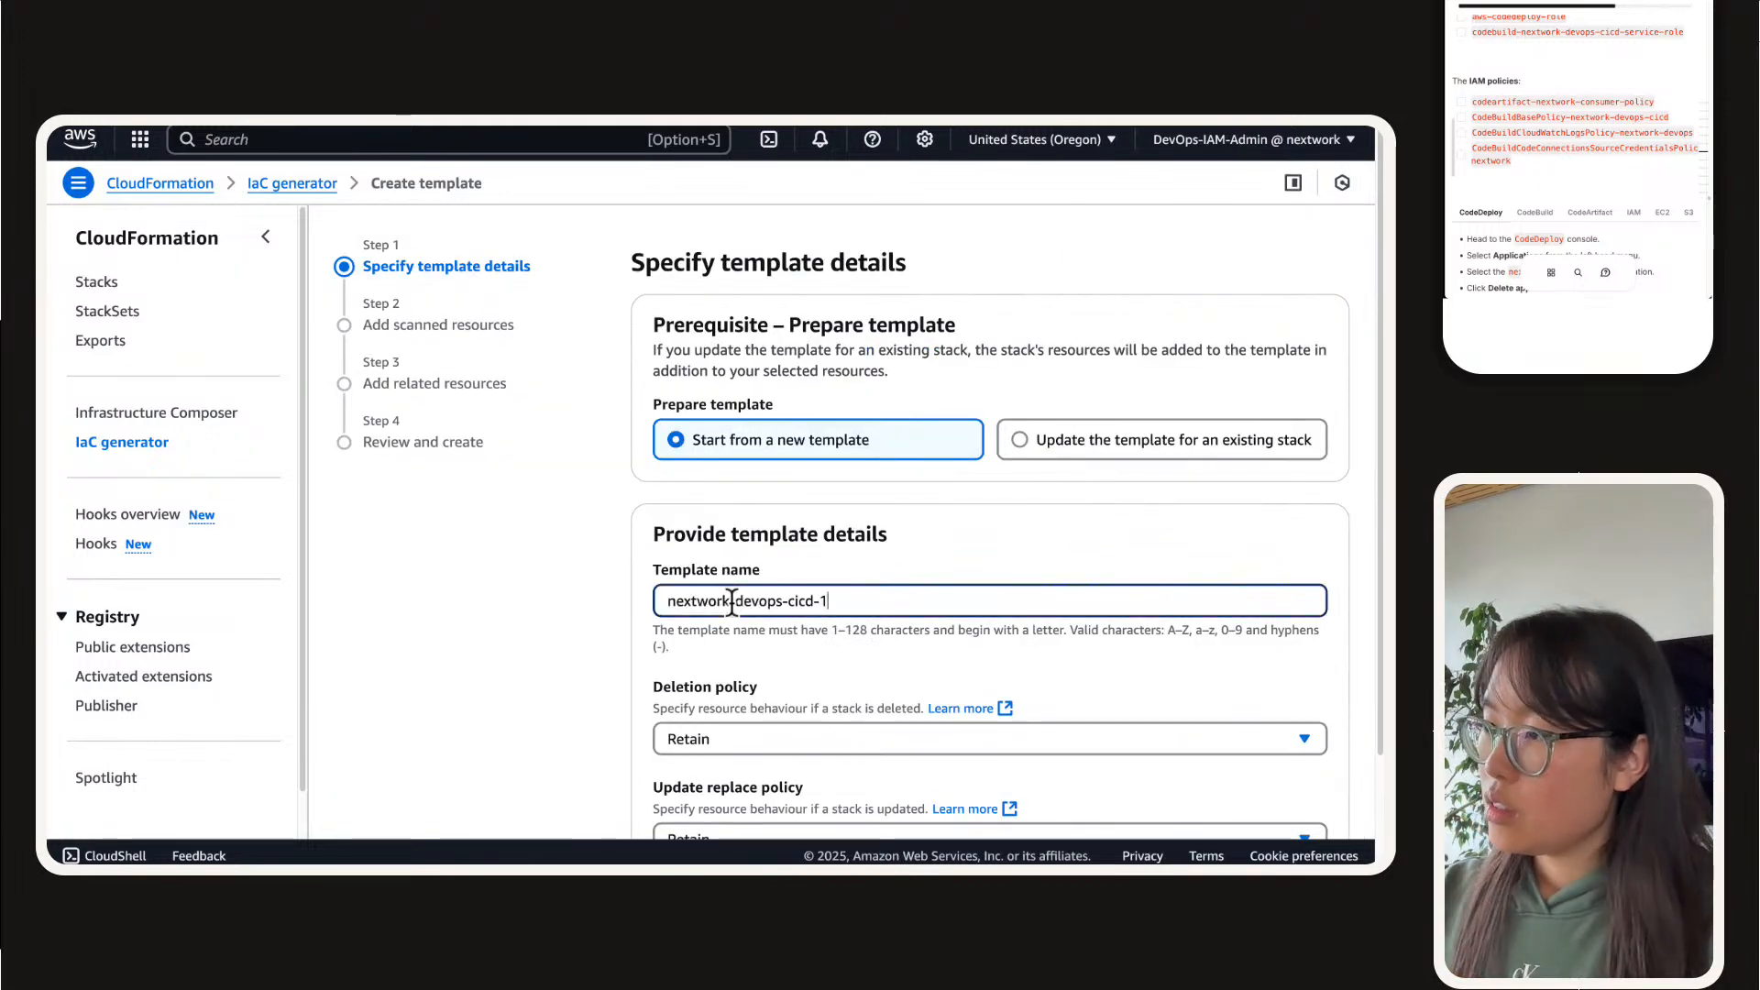
key(BackSpace)
text(3)
key(Tab)
key(Tab)
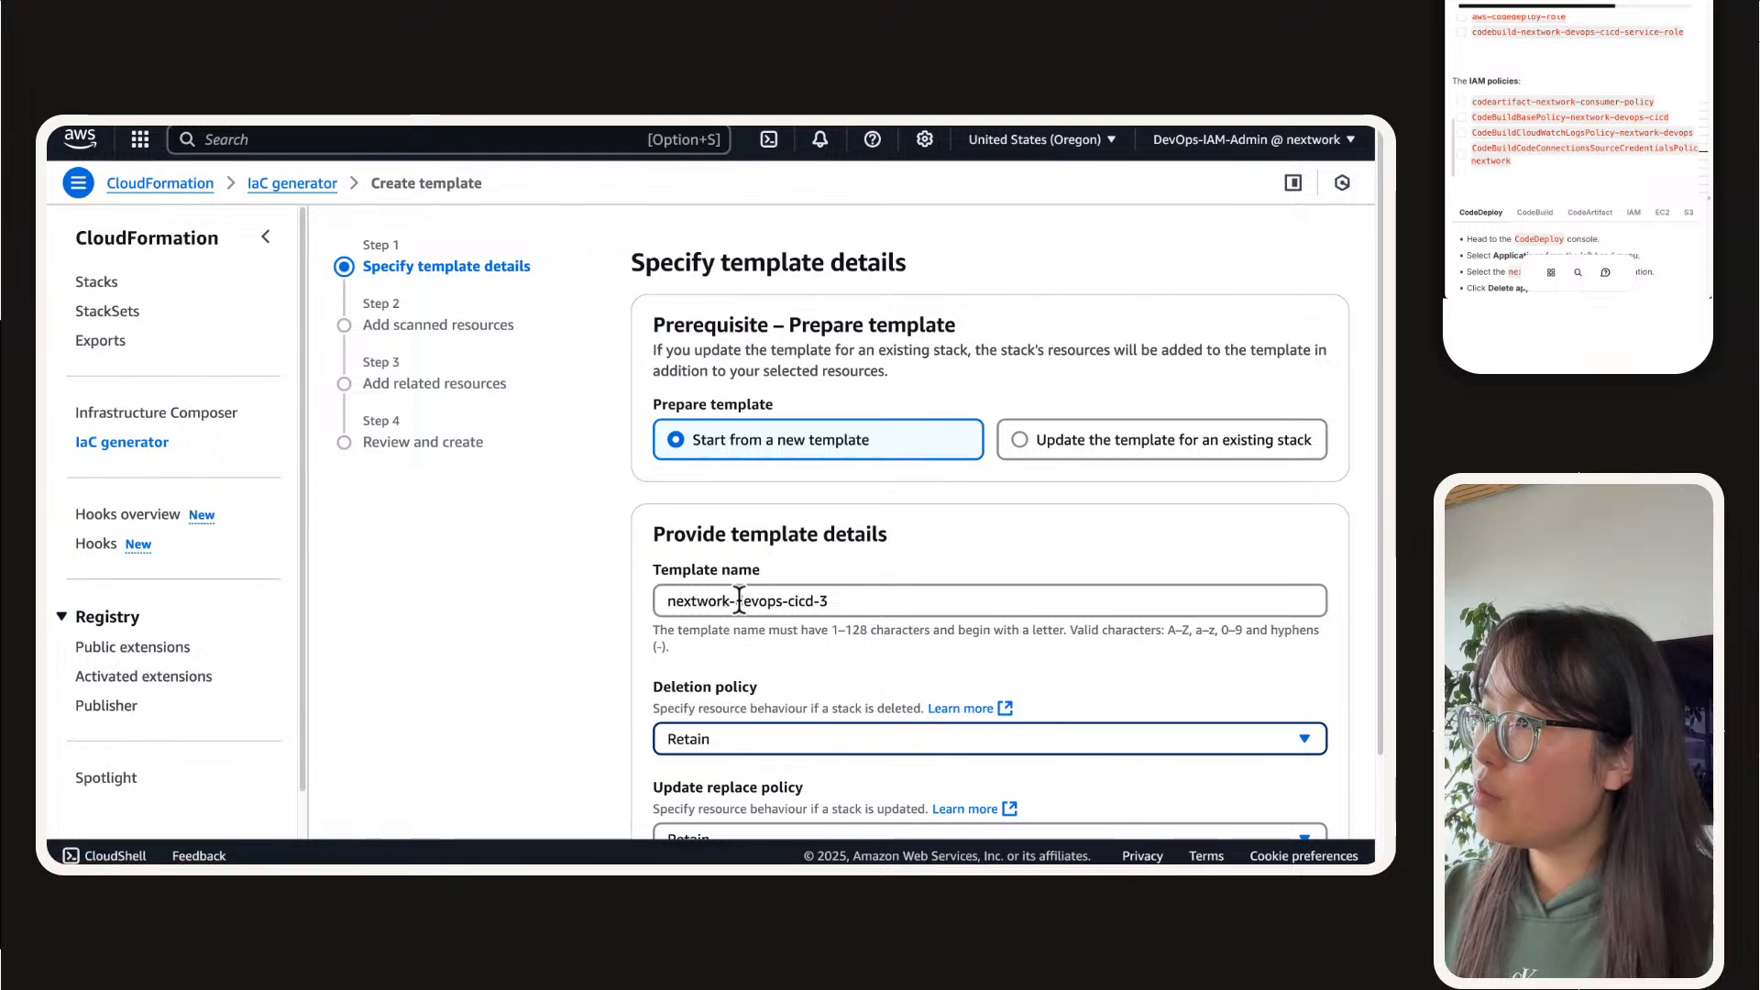
Step: Set both the deletion policy and the update replace policy to Delete and continue to the scanned resources
scroll(810, 642, down, 2)
click(768, 606)
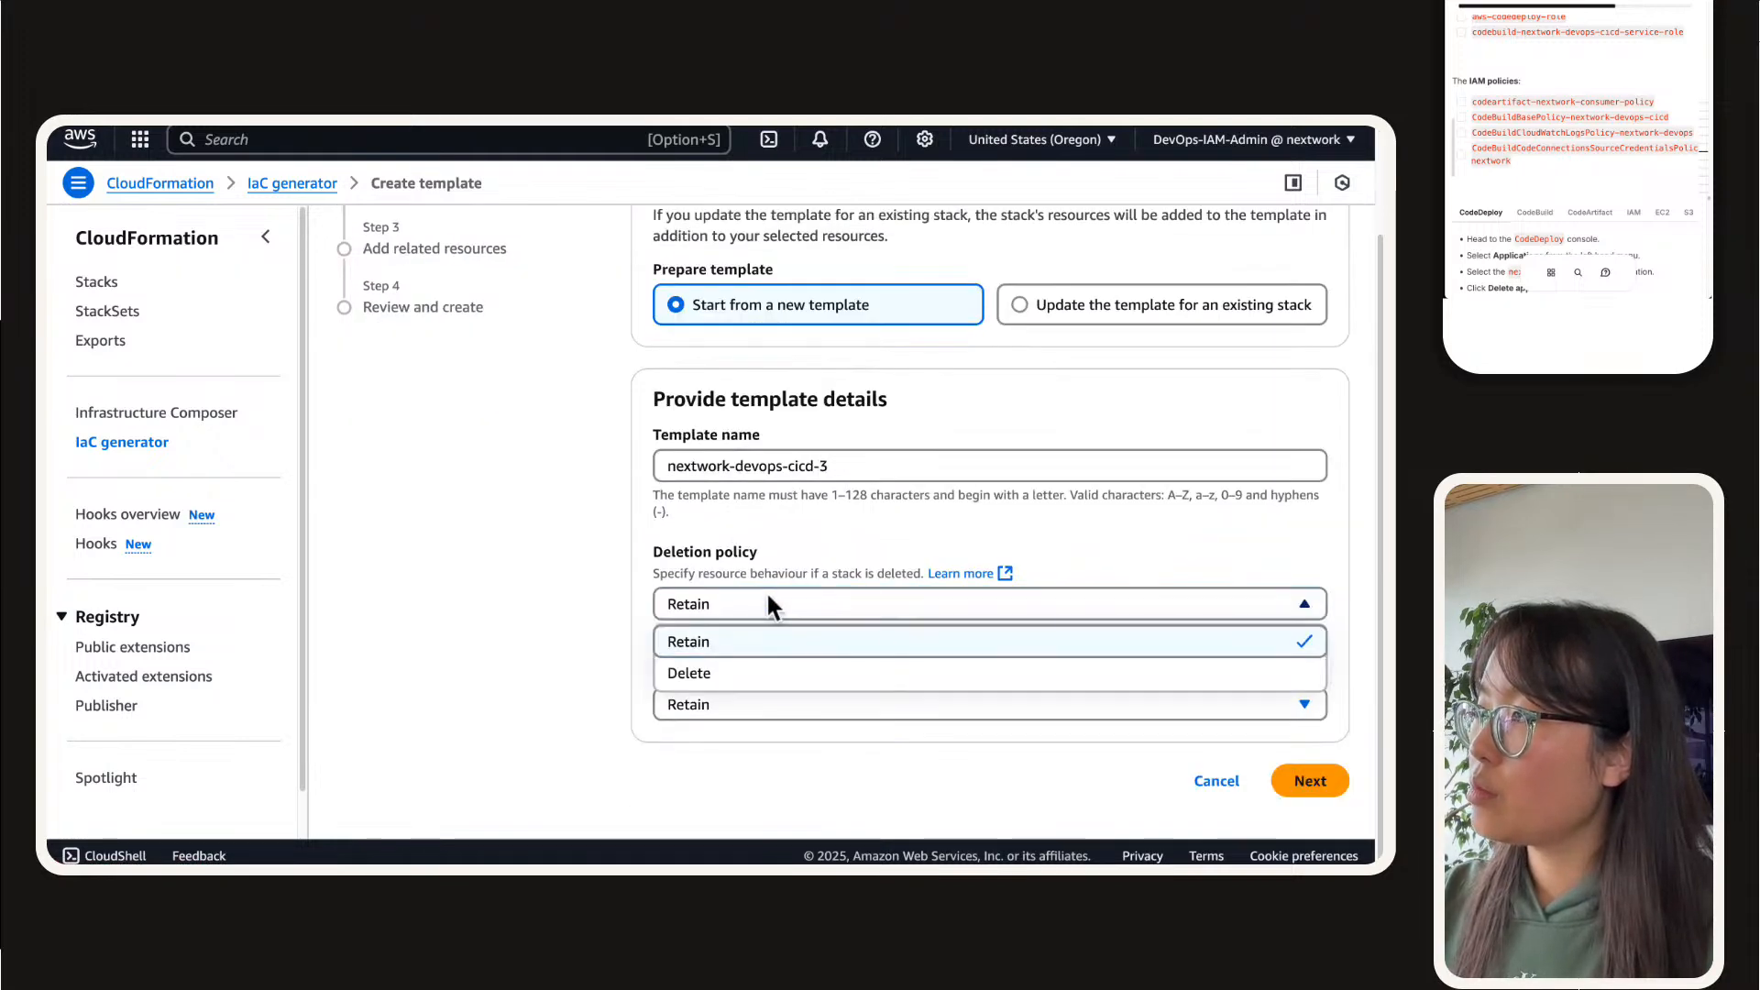
click(729, 672)
click(730, 708)
click(731, 775)
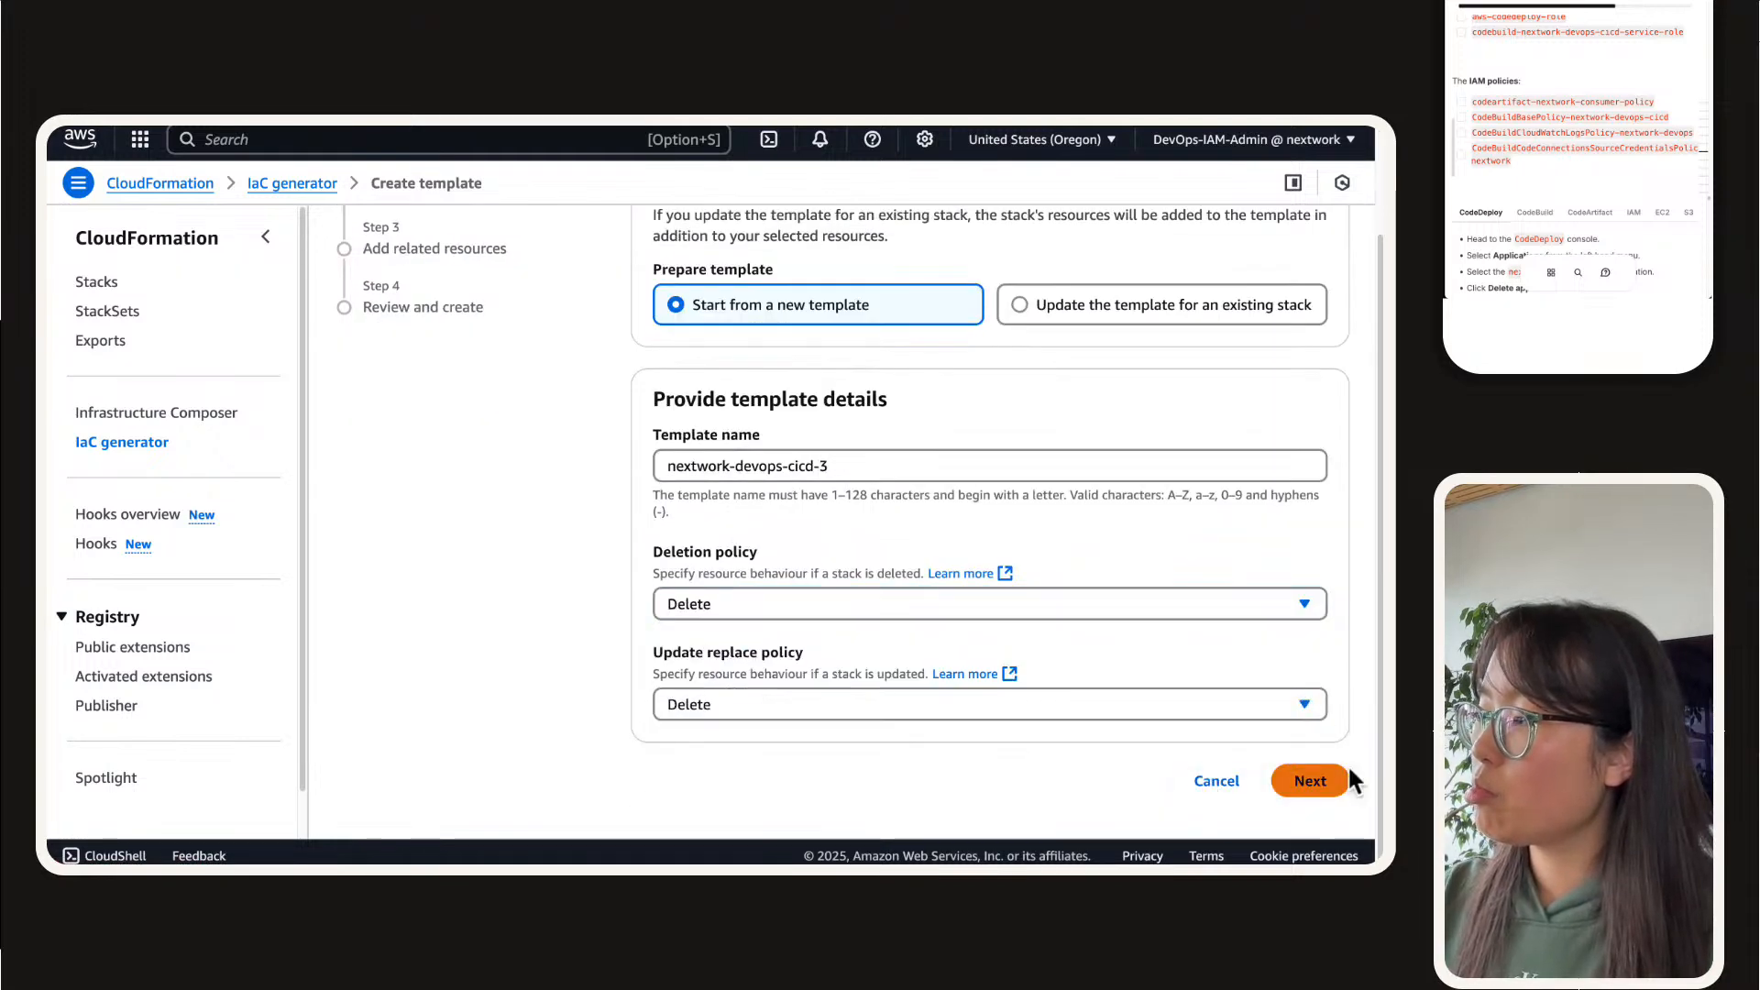
click(1346, 781)
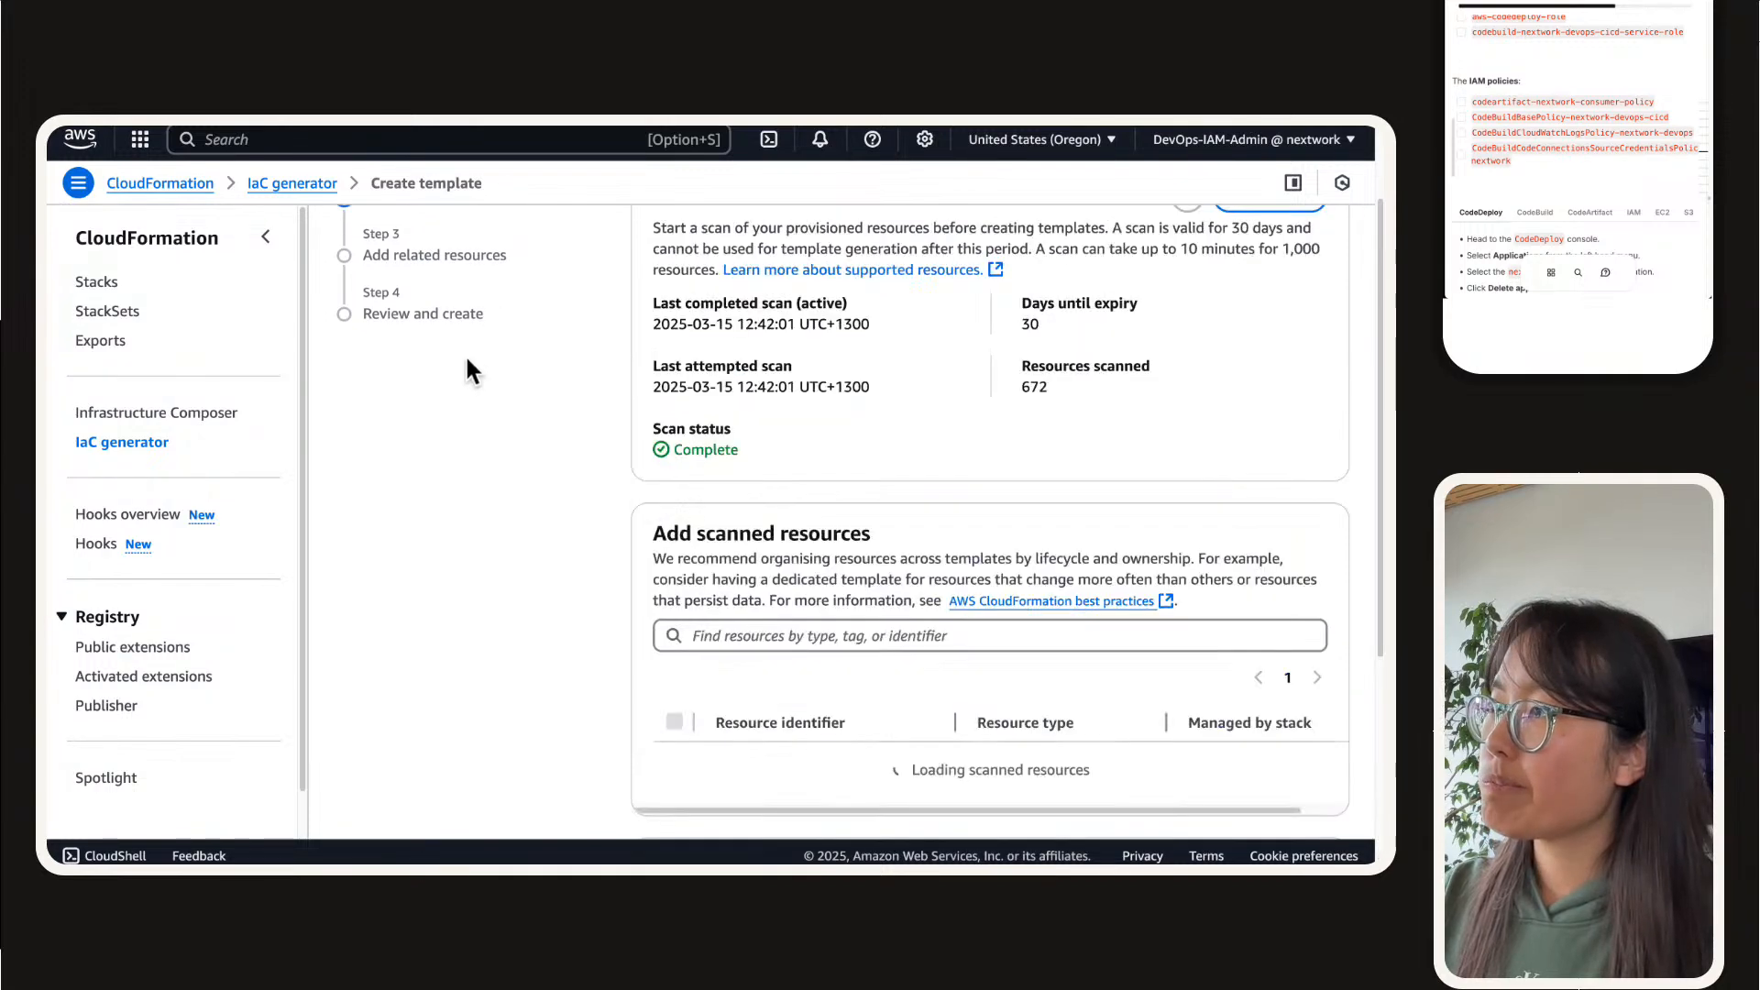
Step: Collapse the CloudFormation navigation and widen the resource identifier column so the full identifiers of the scanned resources are readable
scroll(495, 374, up, 2)
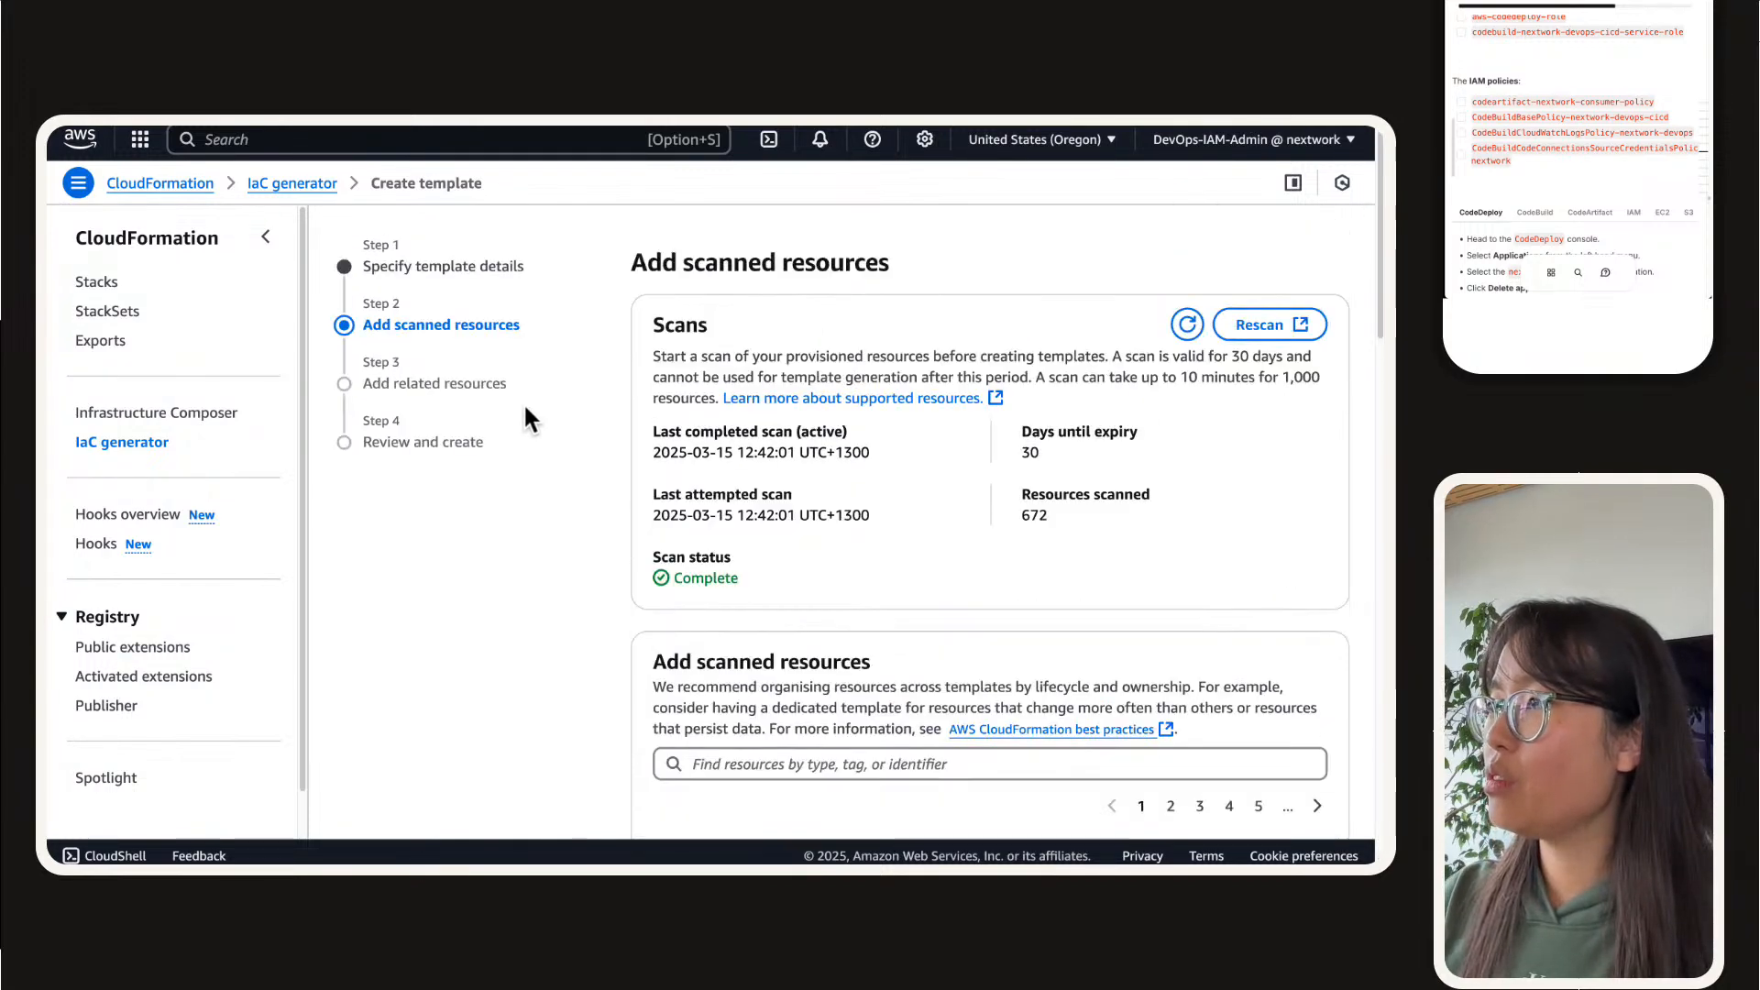
click(266, 236)
scroll(530, 537, down, 3)
scroll(509, 546, down, 1)
scroll(464, 532, up, 2)
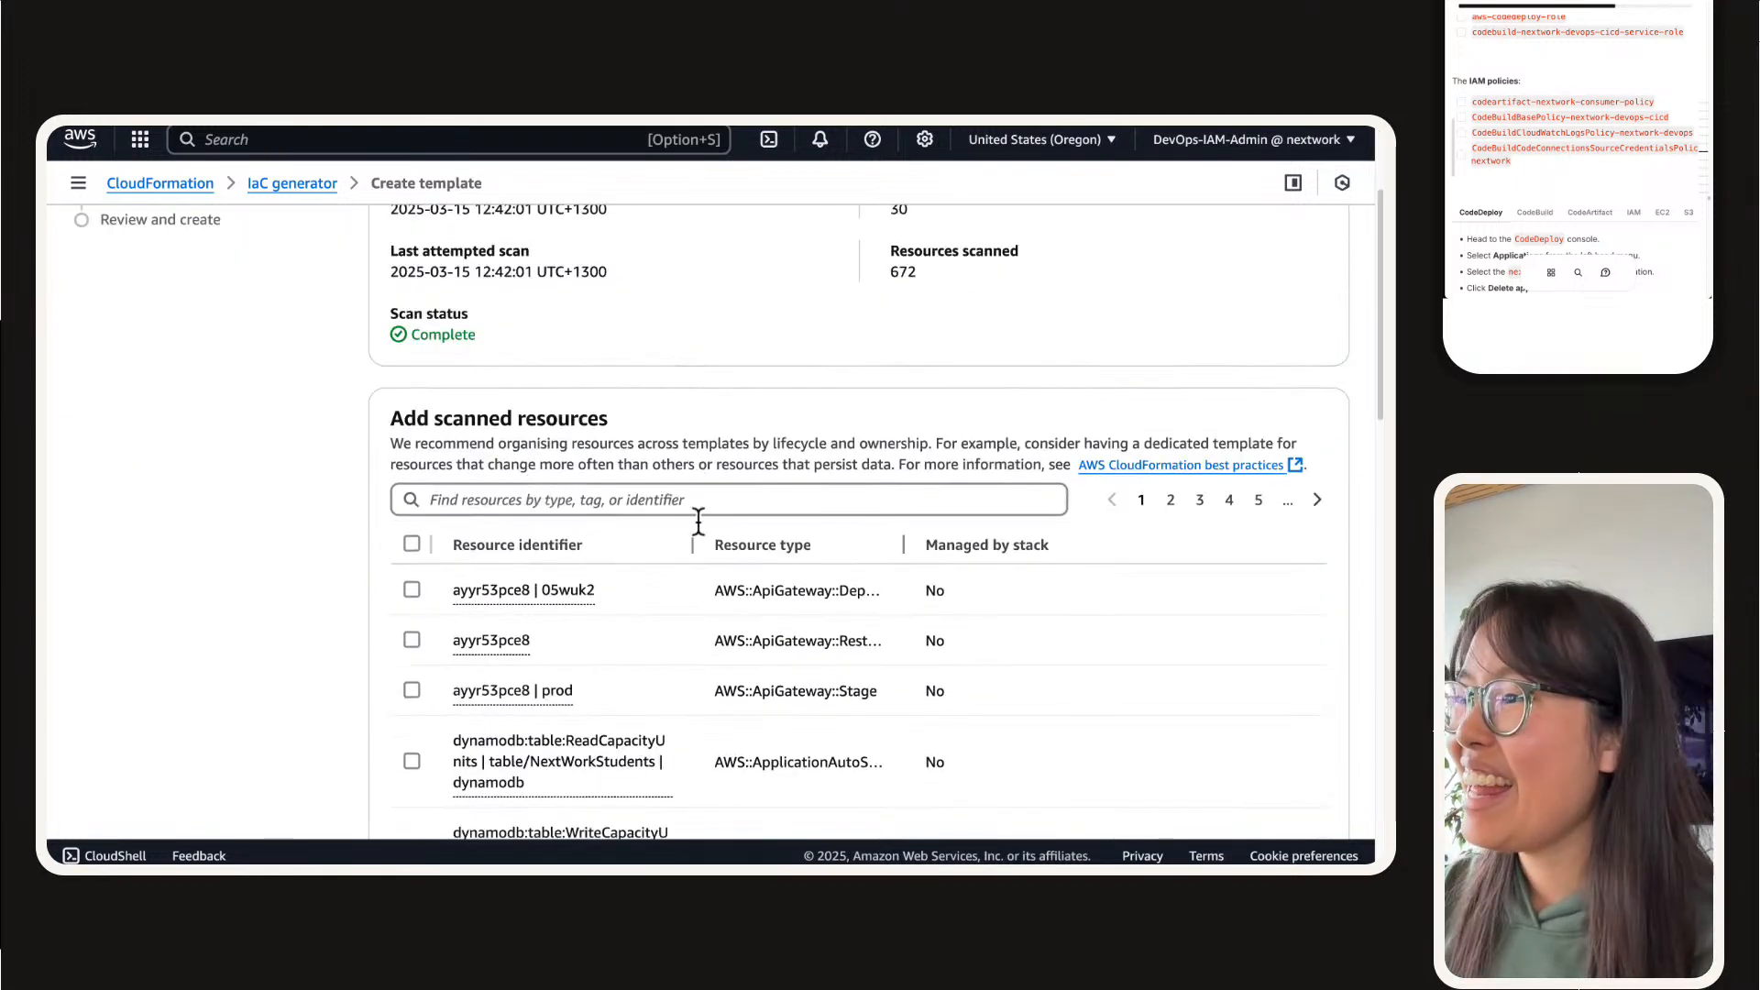
drag(689, 552, 1066, 524)
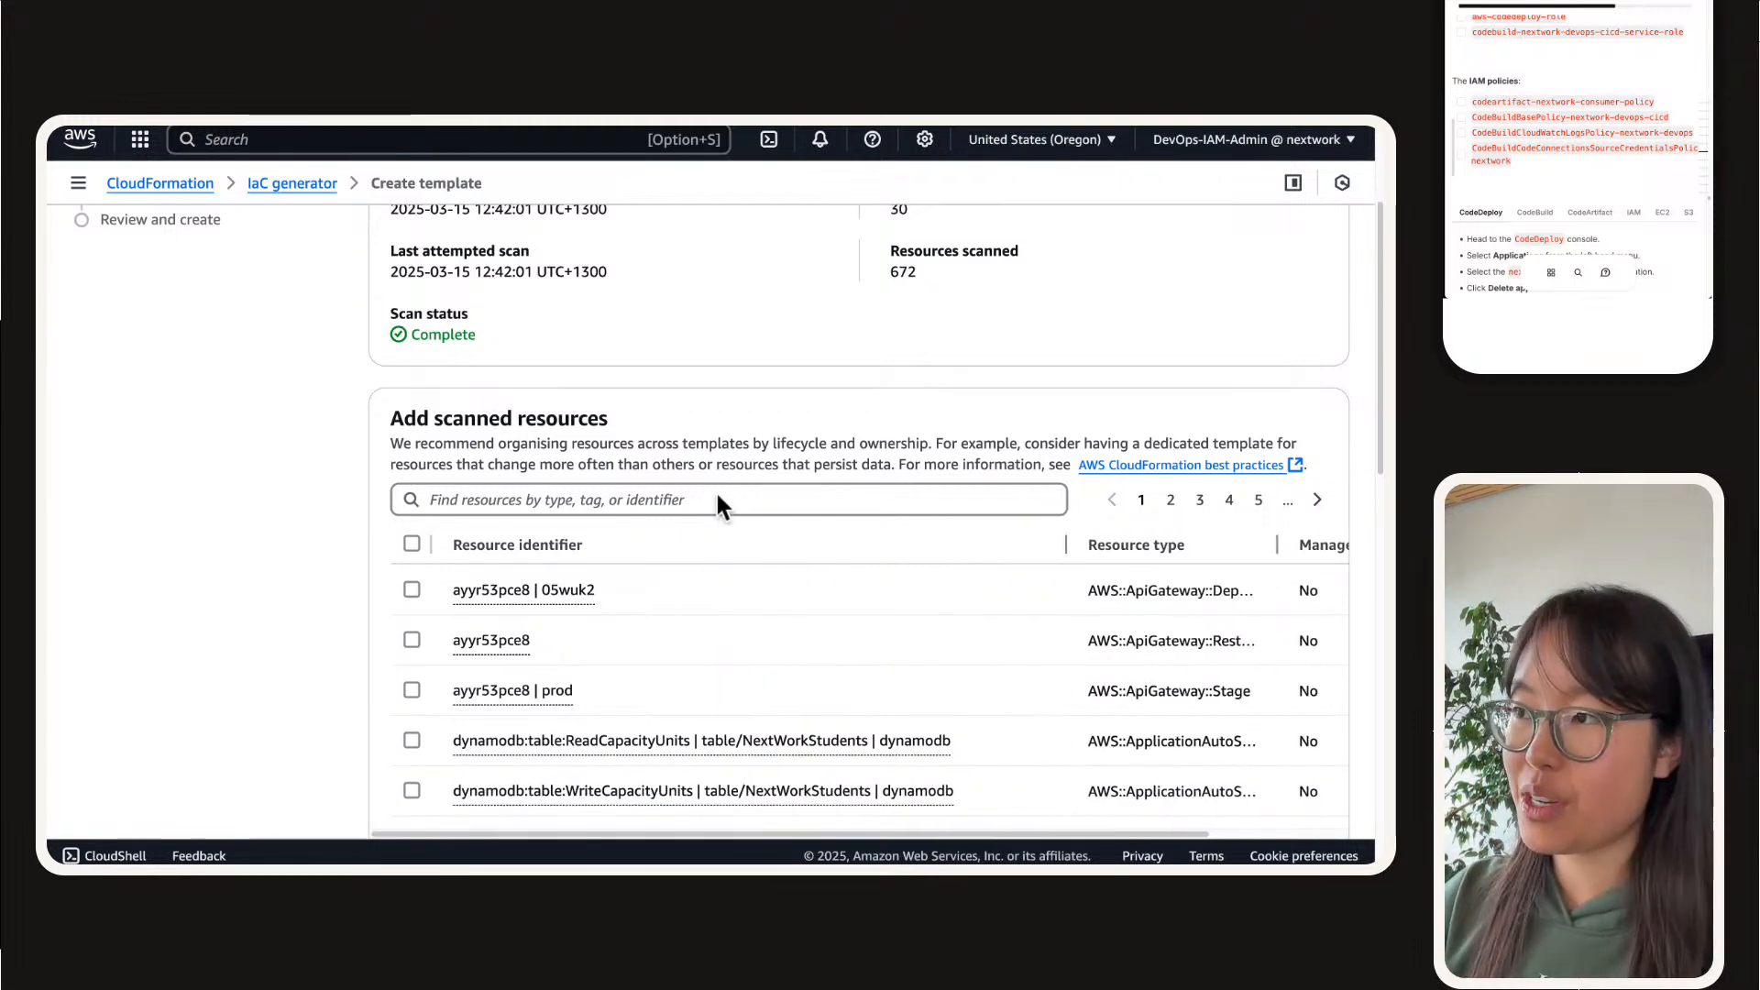
Step: Filter the scanned resources by type AWS::S3::Bucket and select the nextwork-devops-cicd bucket whose name ends in a first name
click(718, 499)
text(s3)
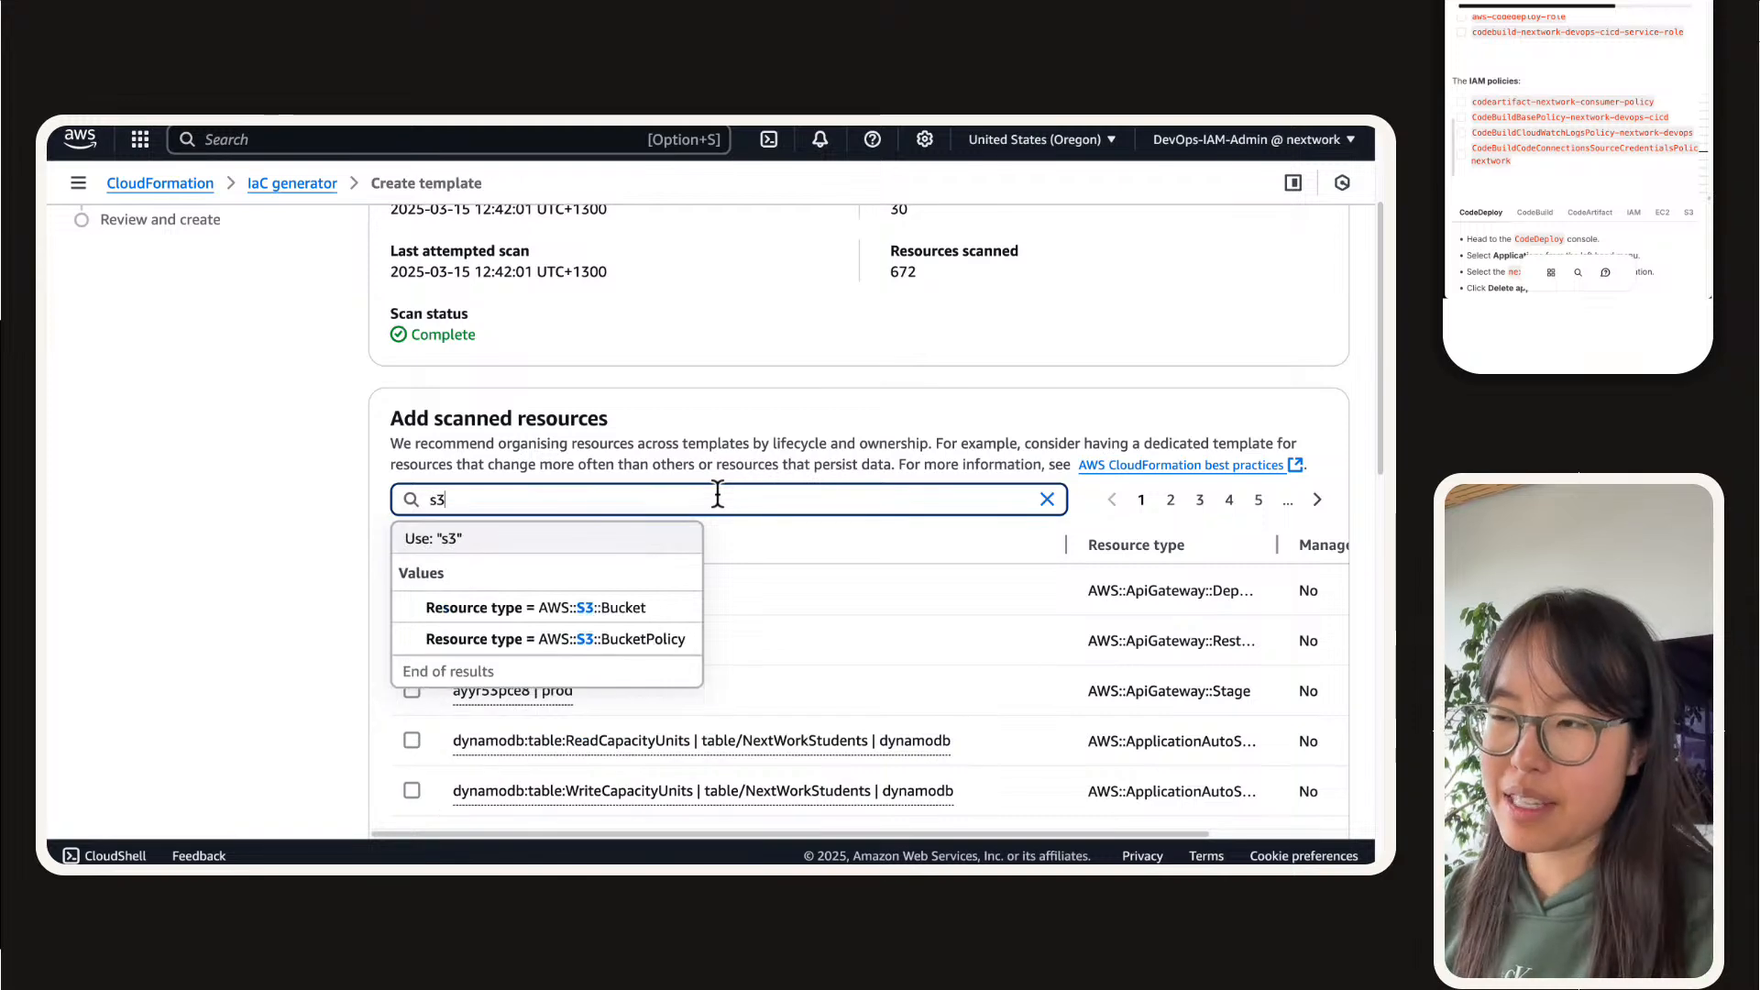
click(594, 607)
scroll(366, 495, down, 1)
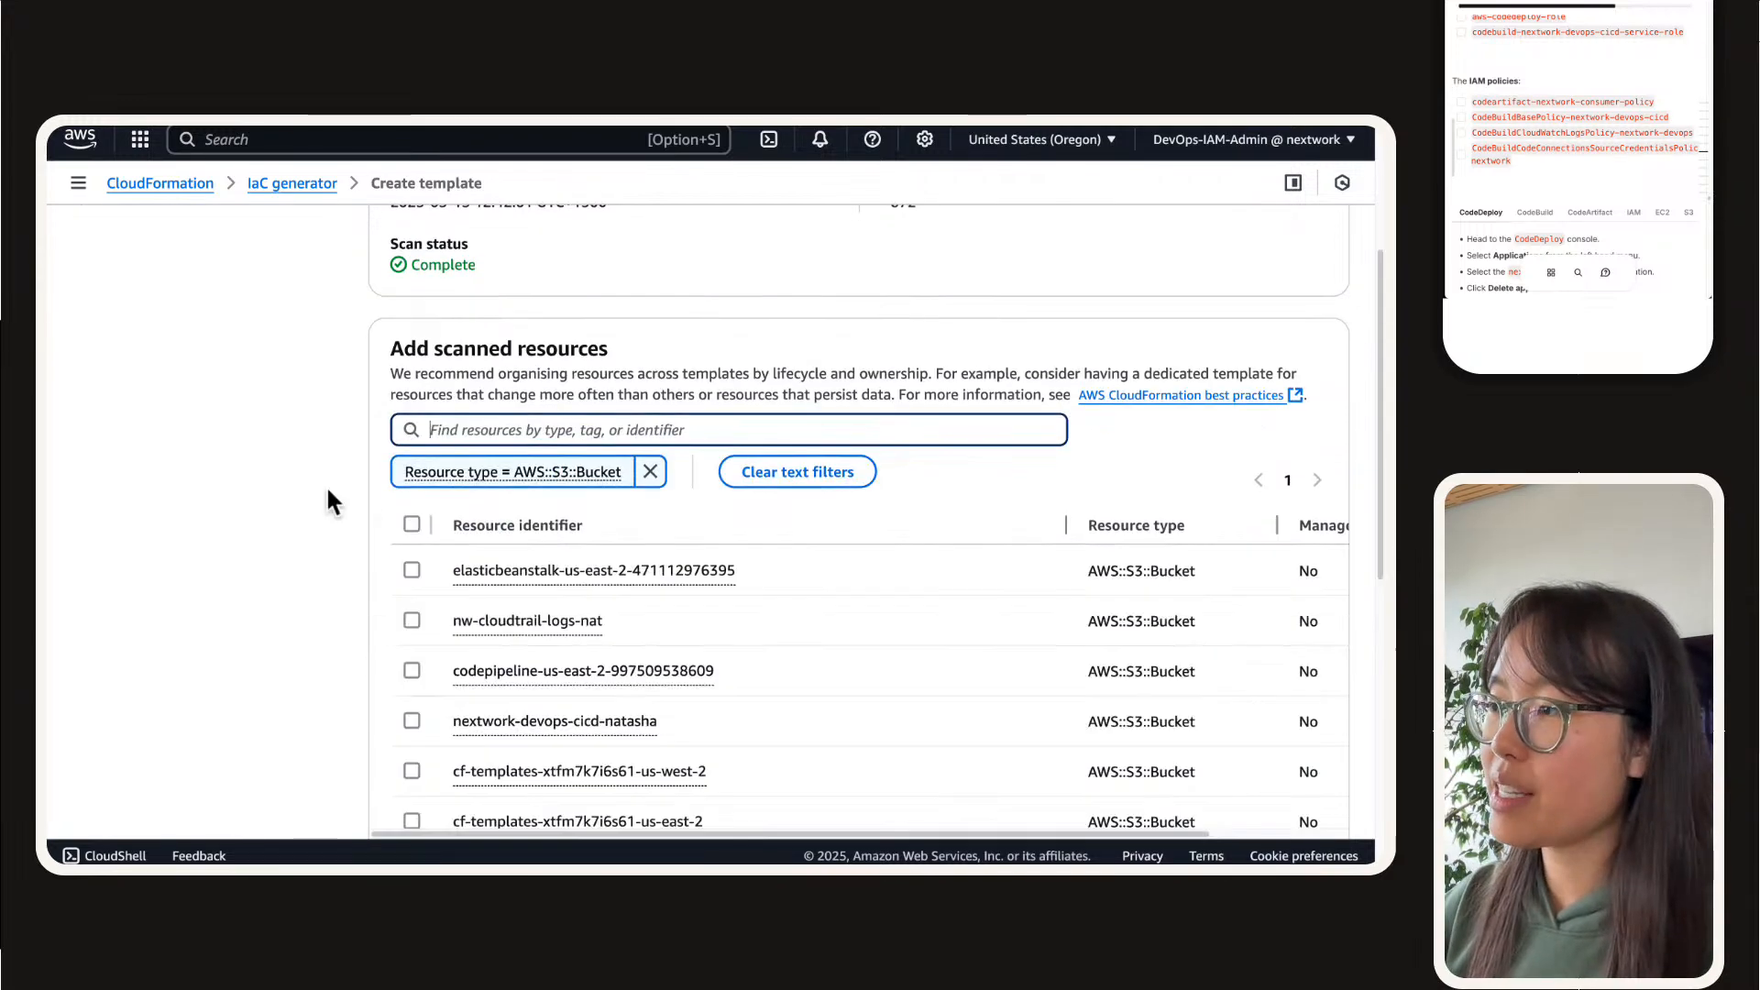
scroll(326, 484, down, 3)
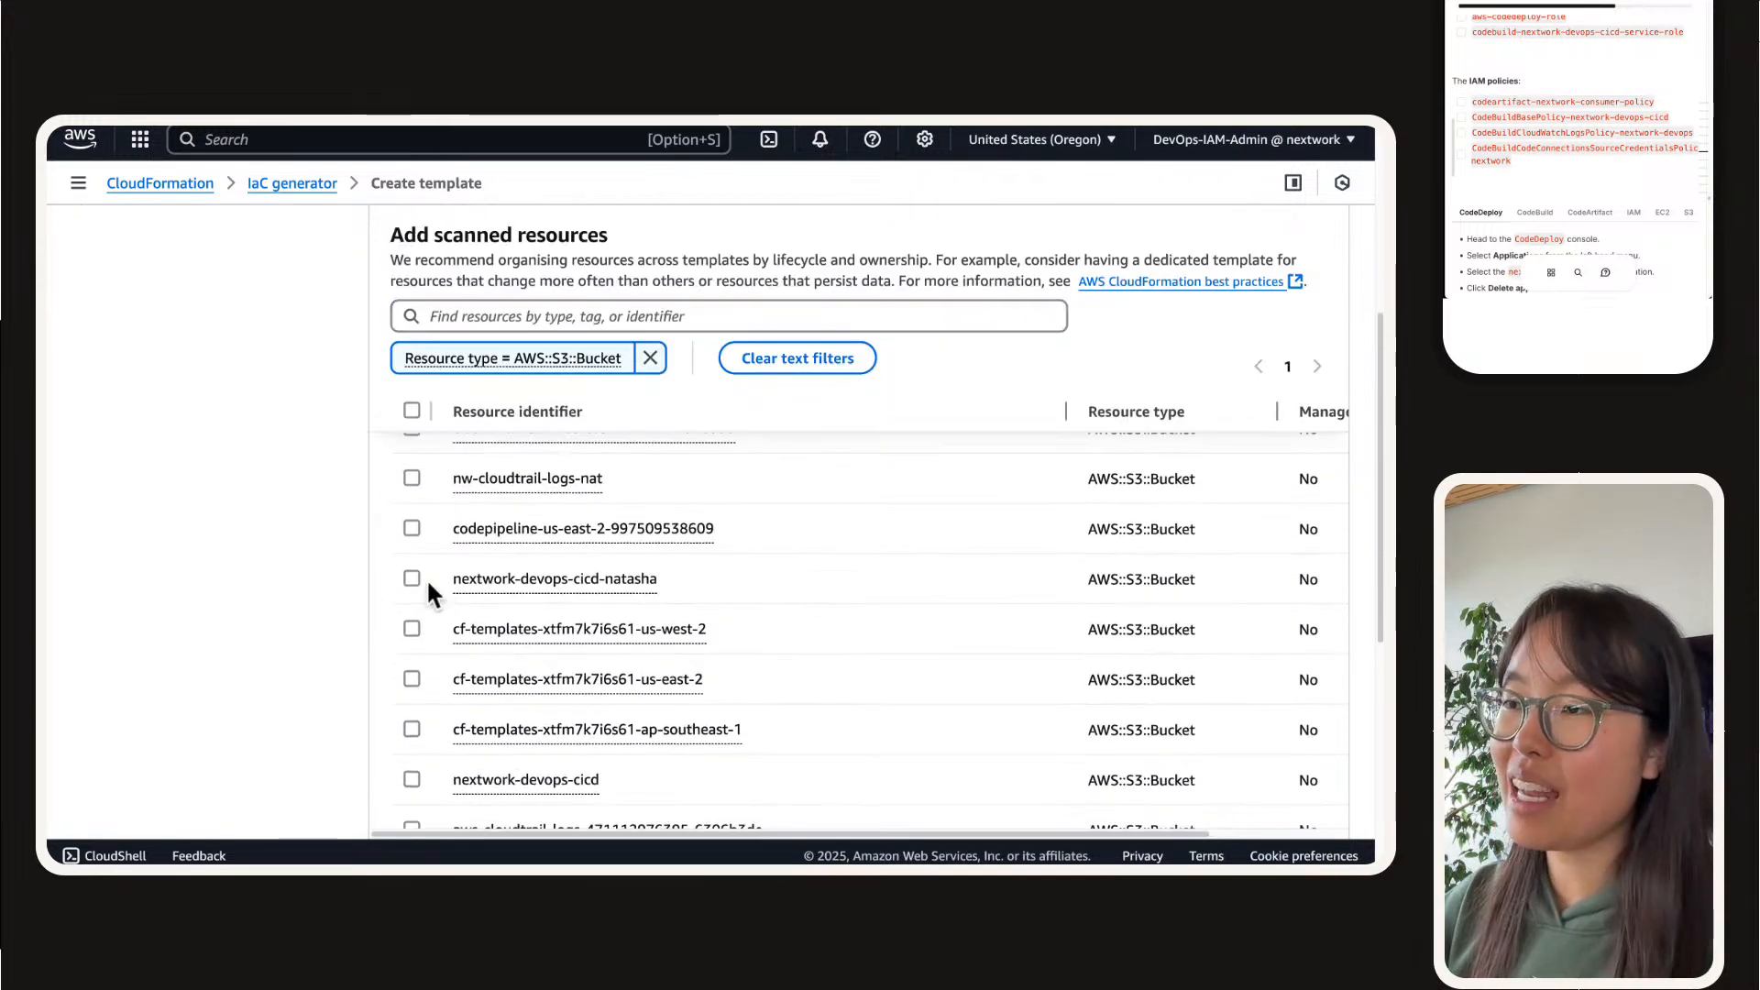
click(428, 583)
scroll(470, 594, down, 1)
scroll(481, 612, up, 2)
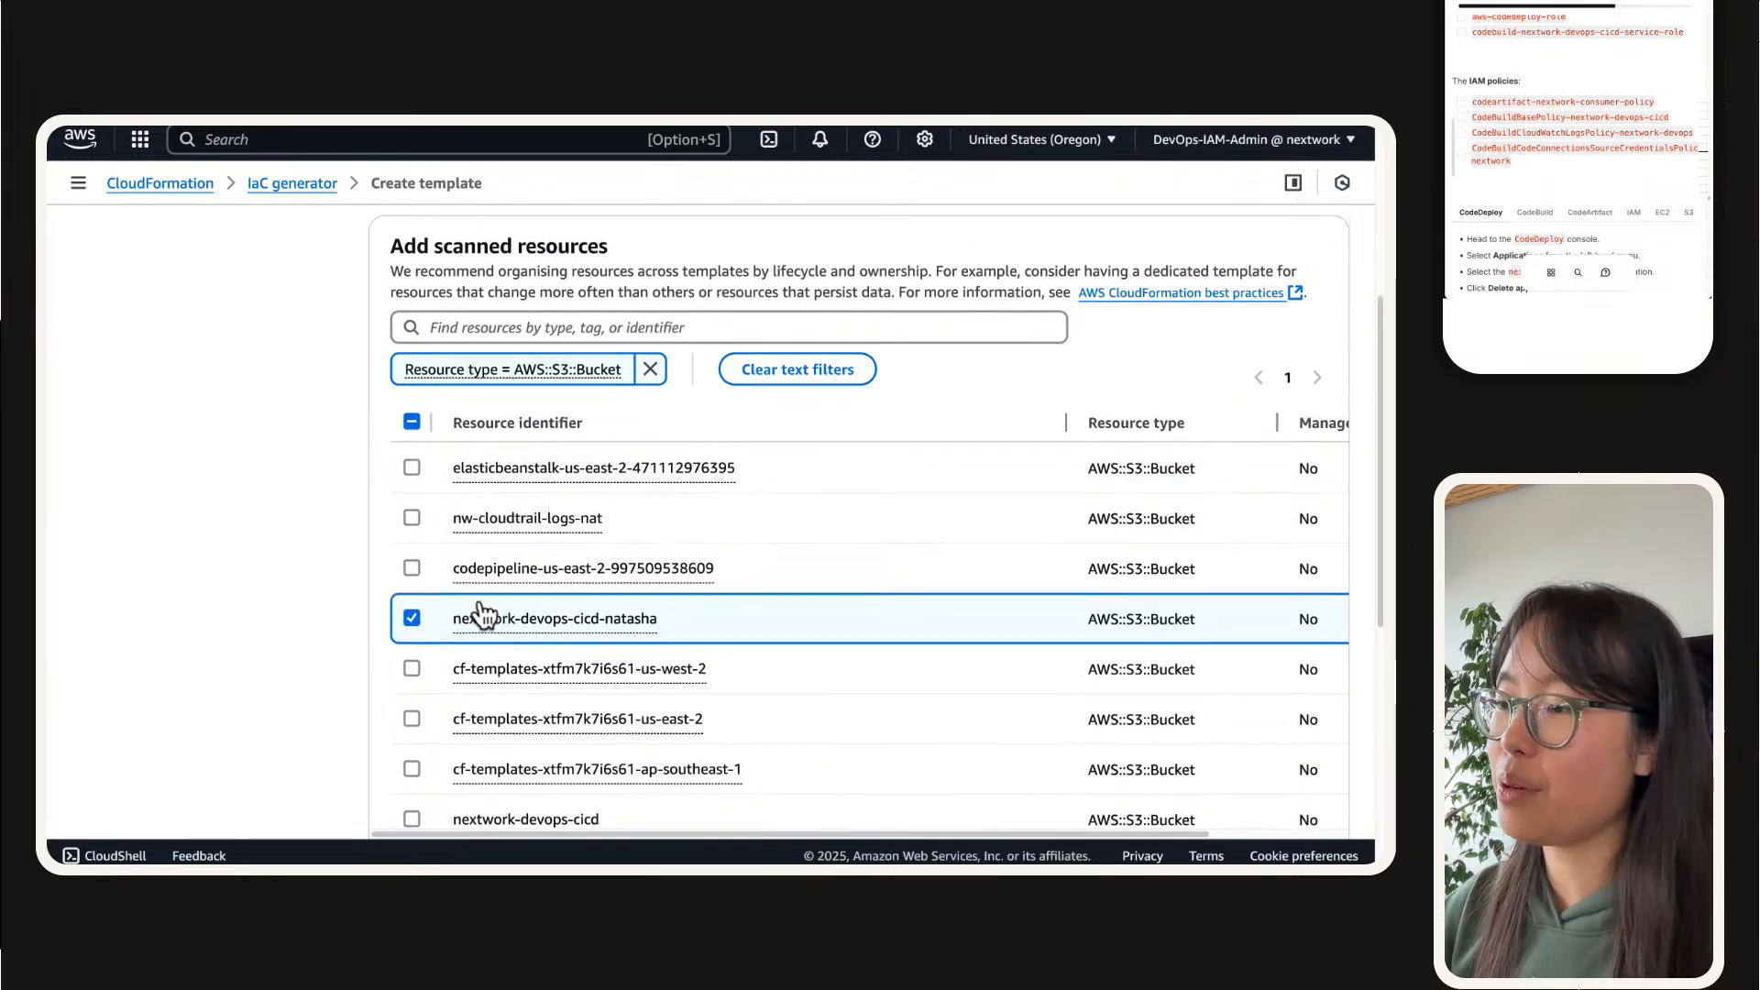
Step: Replace the S3 filter with resource type AWS::CodeArtifact::Domain and select the nextwork domain
click(653, 371)
click(670, 385)
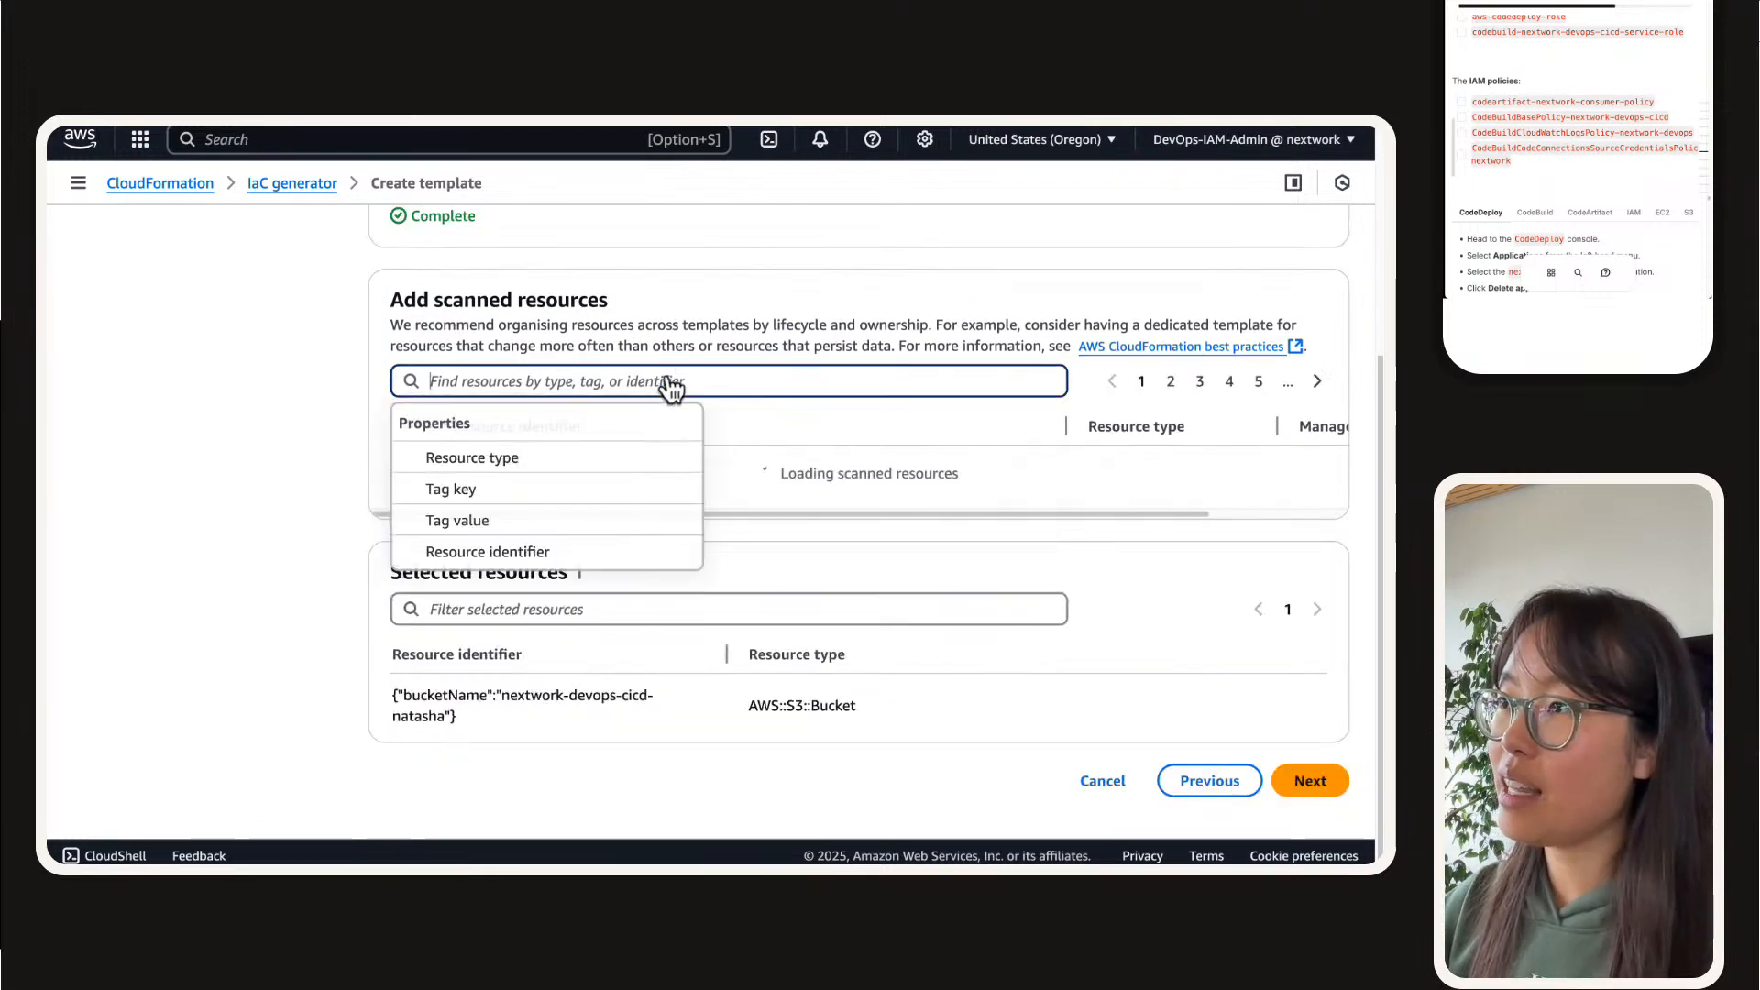
text(art)
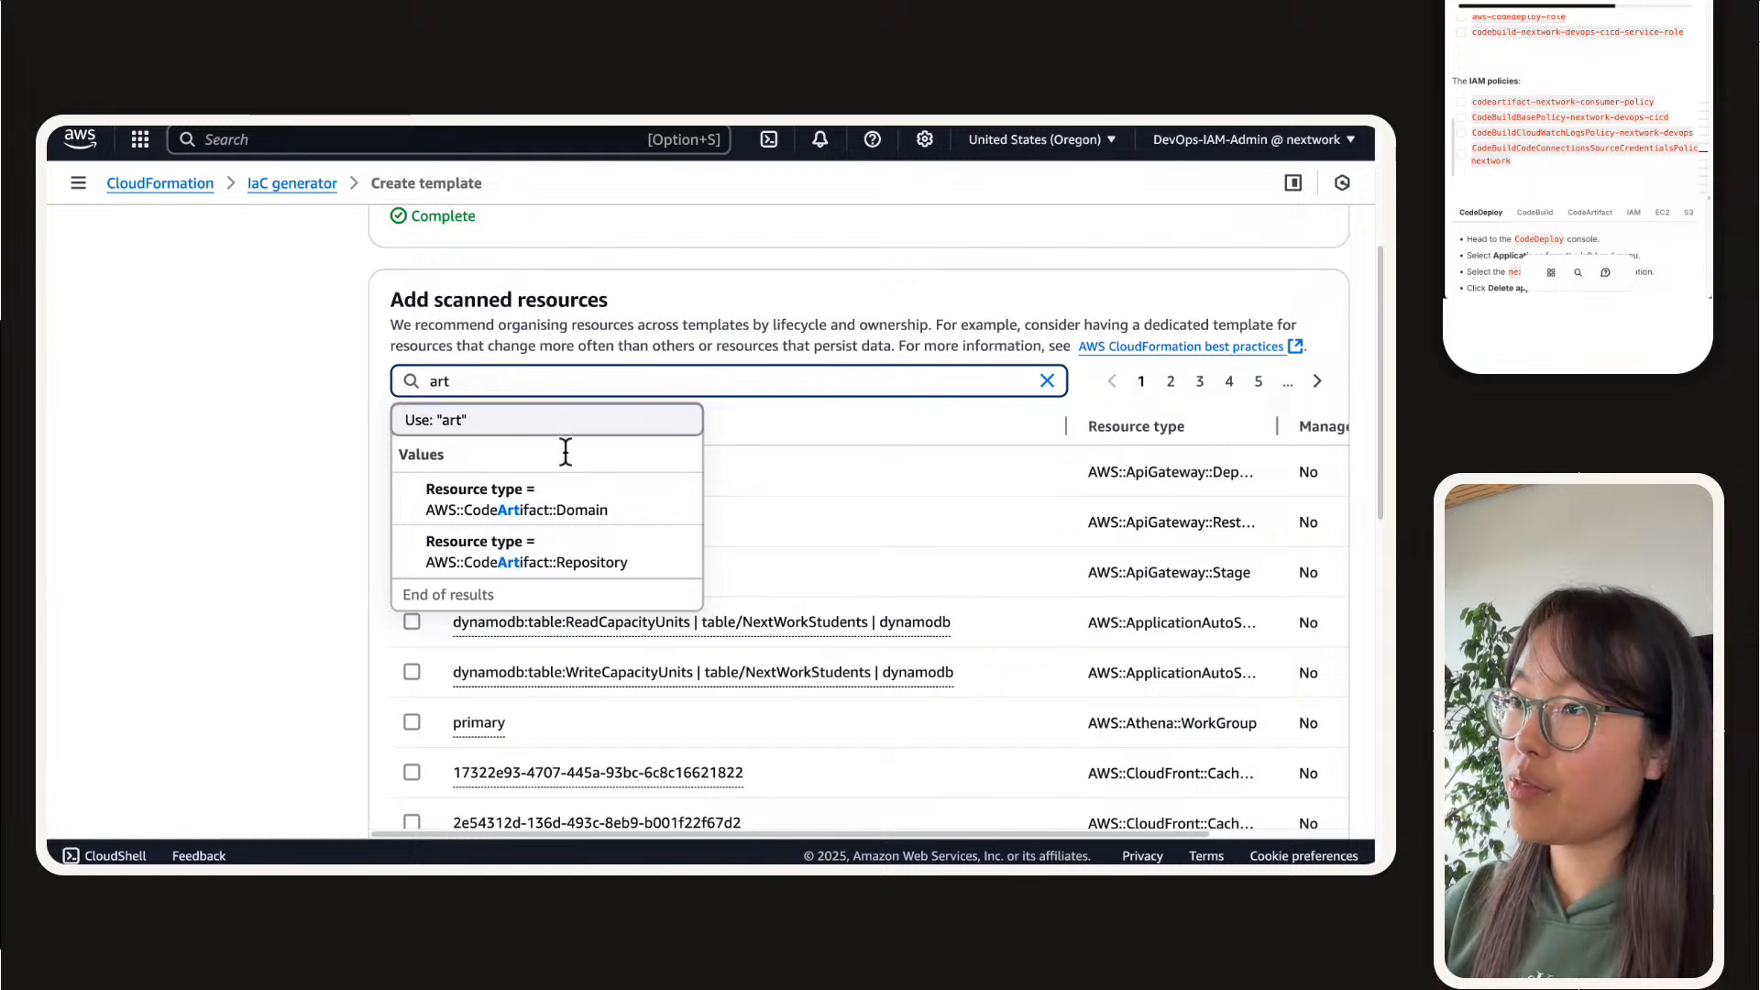
click(568, 500)
click(411, 515)
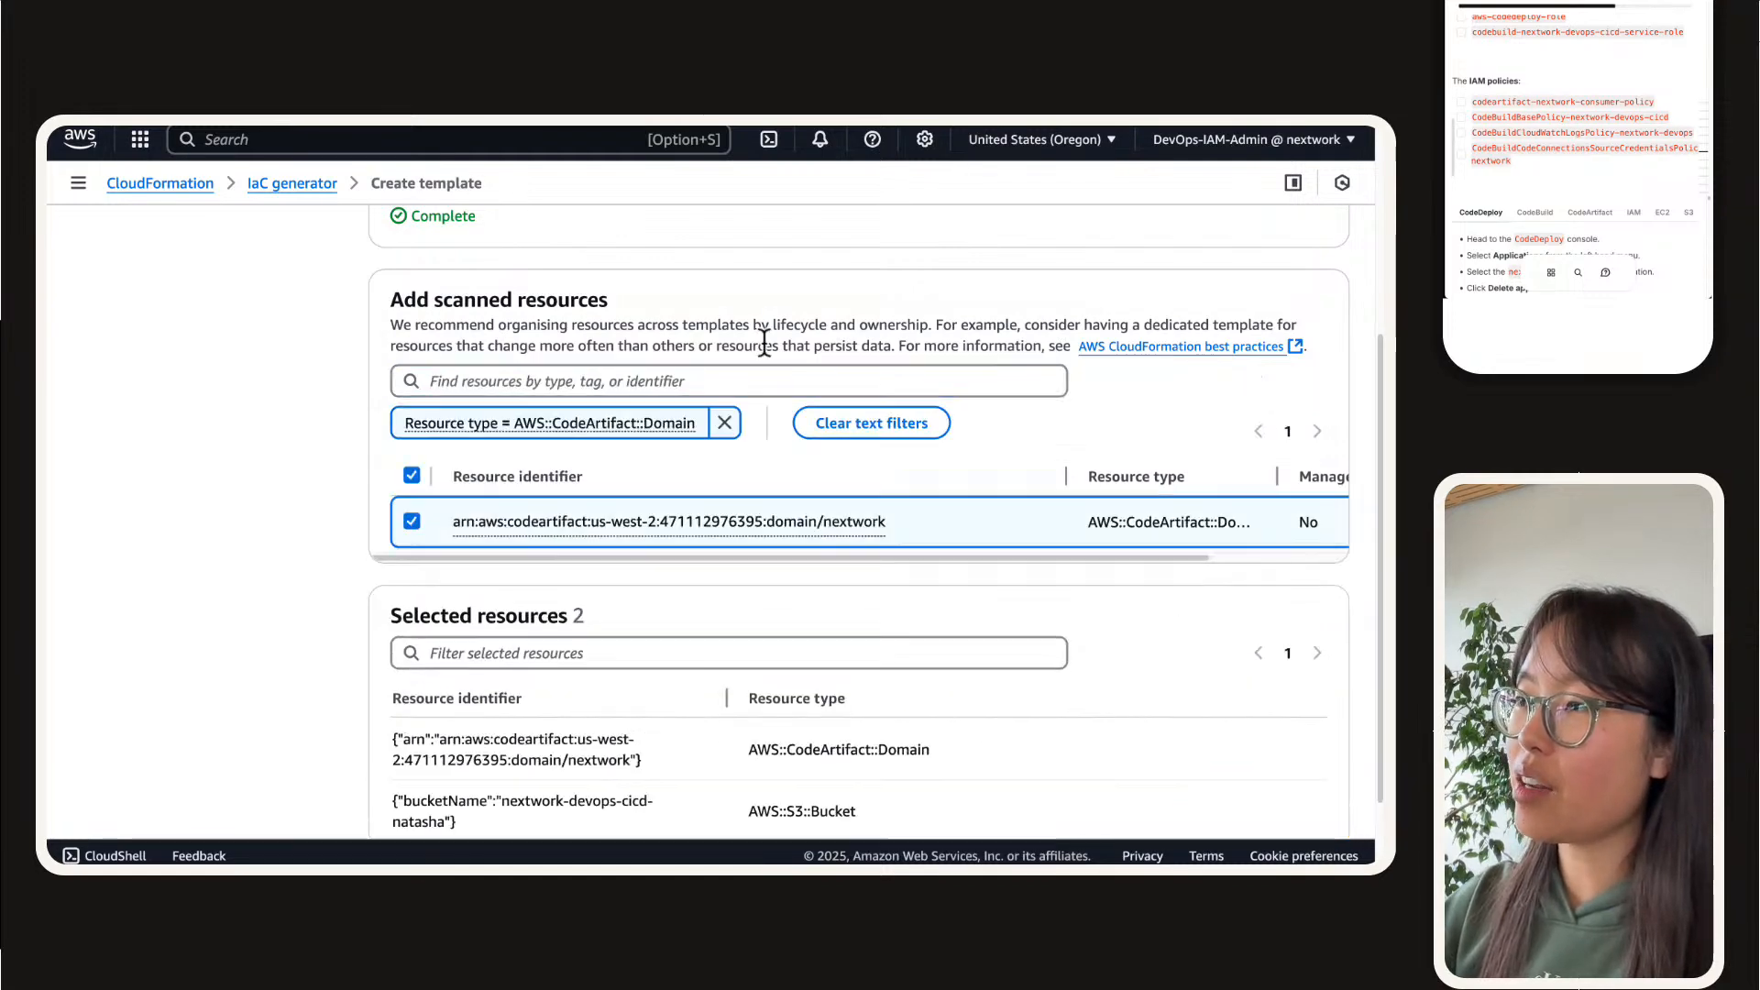
Step: Switch the filter to AWS::CodeArtifact::Repository and select the maven-central-store and nextwork-devops-cicd repositories
click(724, 422)
click(726, 380)
text(art)
click(550, 555)
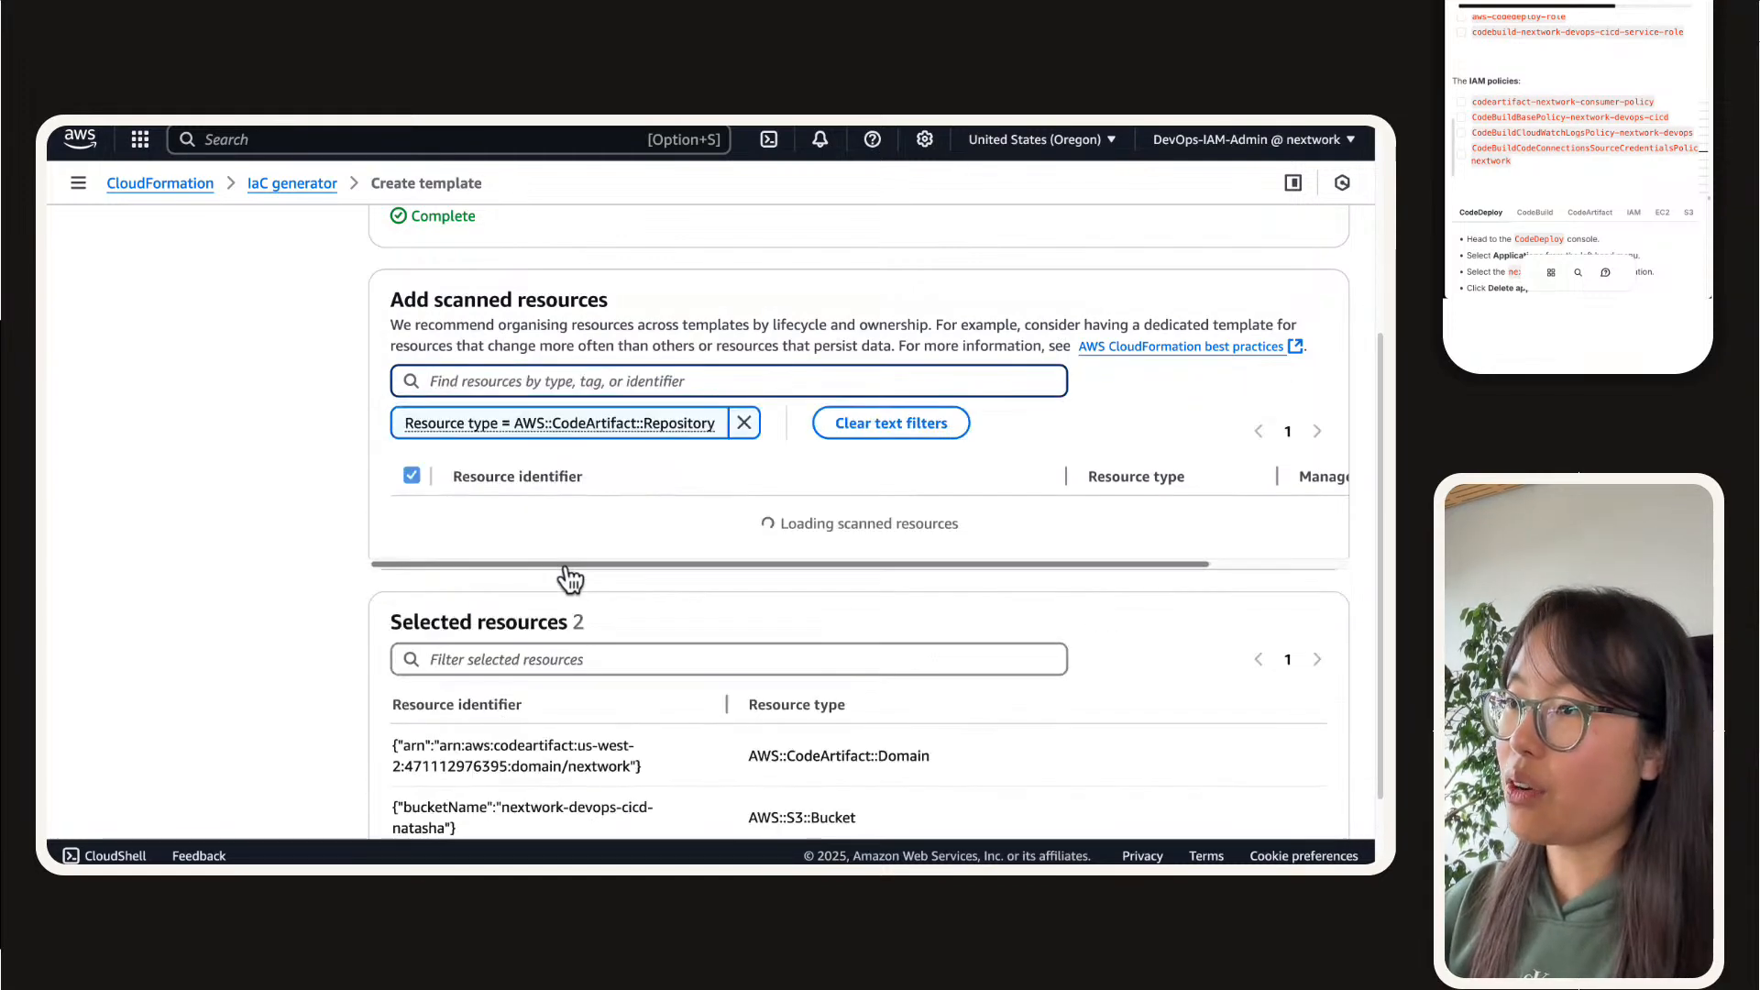
click(412, 521)
click(411, 581)
Step: Filter the scanned resources by AWS::CodeDeploy::Application and select the nextwork-devops-cicd application
click(540, 381)
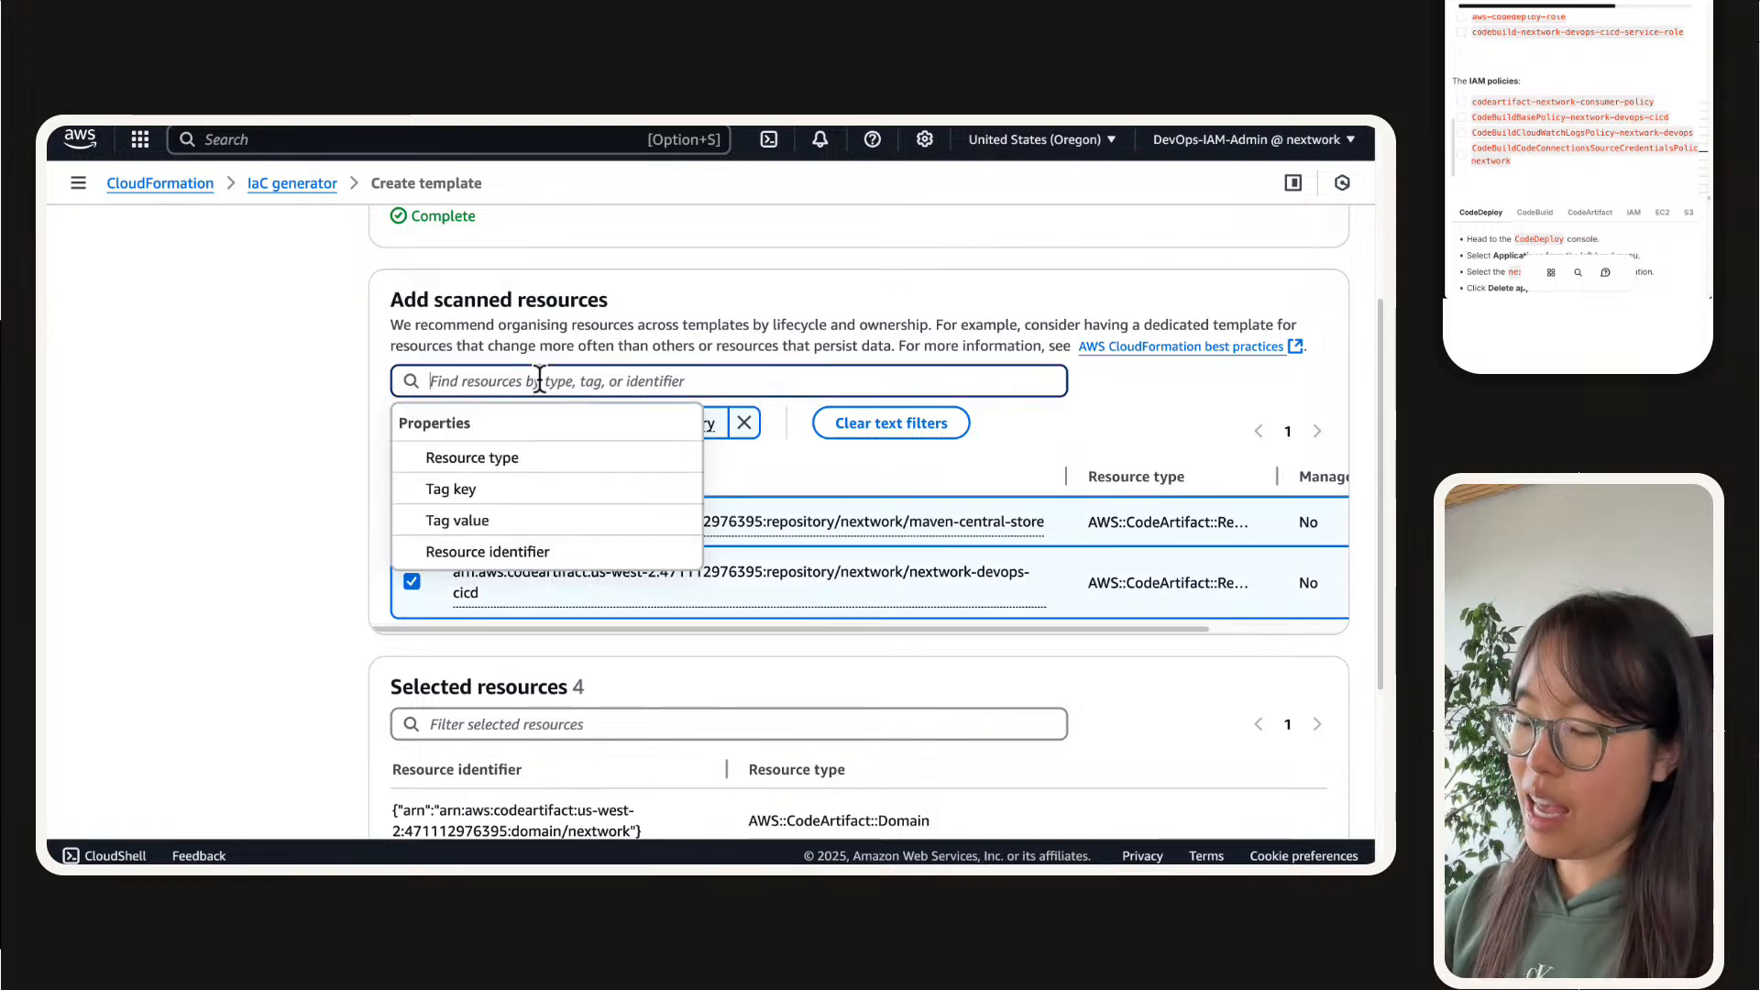
text(coded)
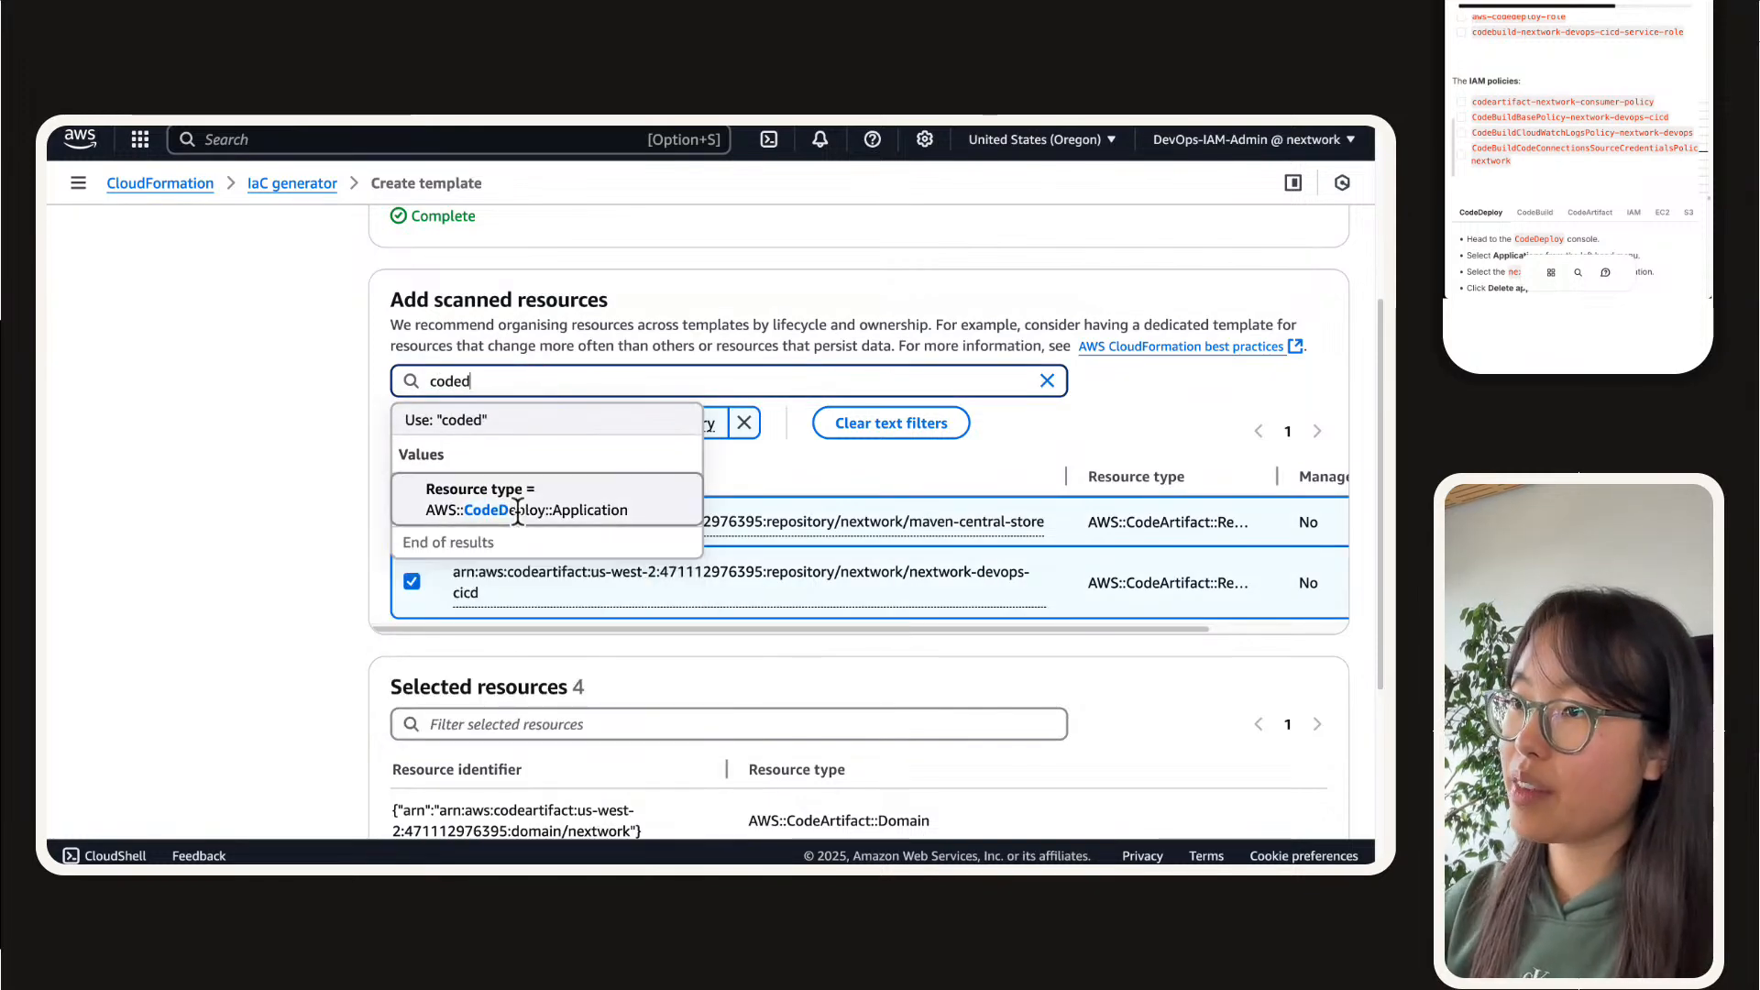
click(509, 502)
click(411, 525)
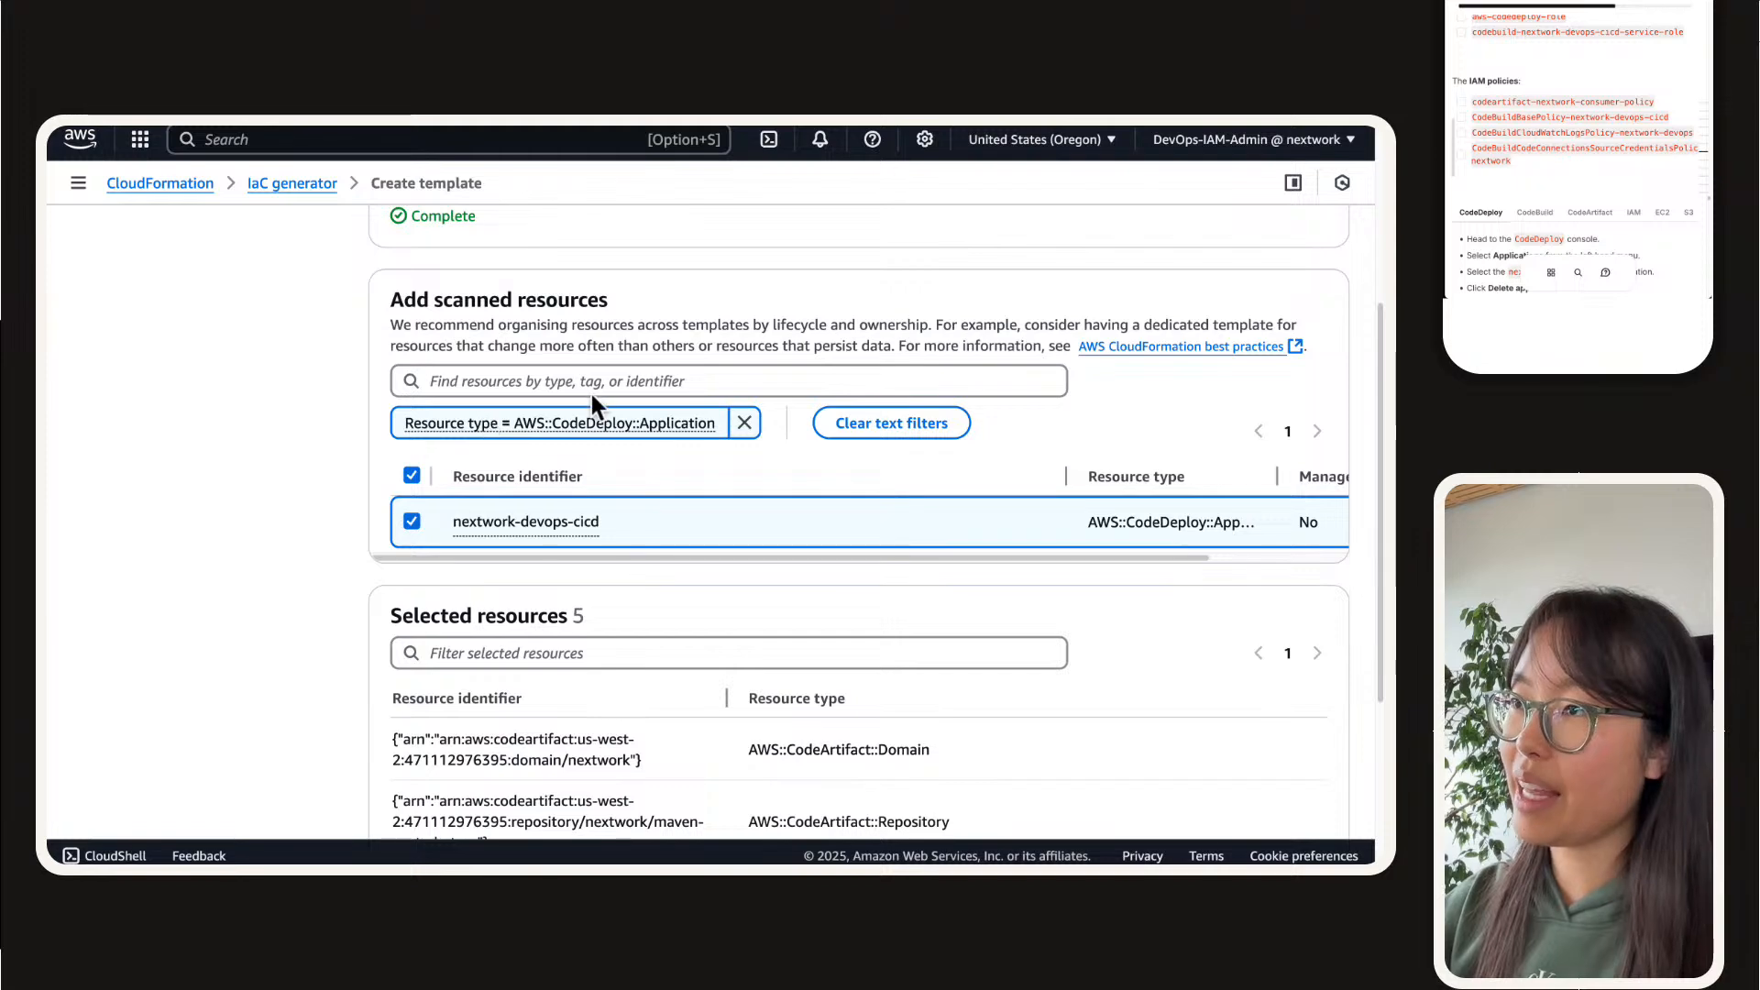
Step: Replace the CodeDeploy filter with AWS::CodeStarConnections::Connection and select the us-west-2 code connection
click(740, 423)
click(734, 380)
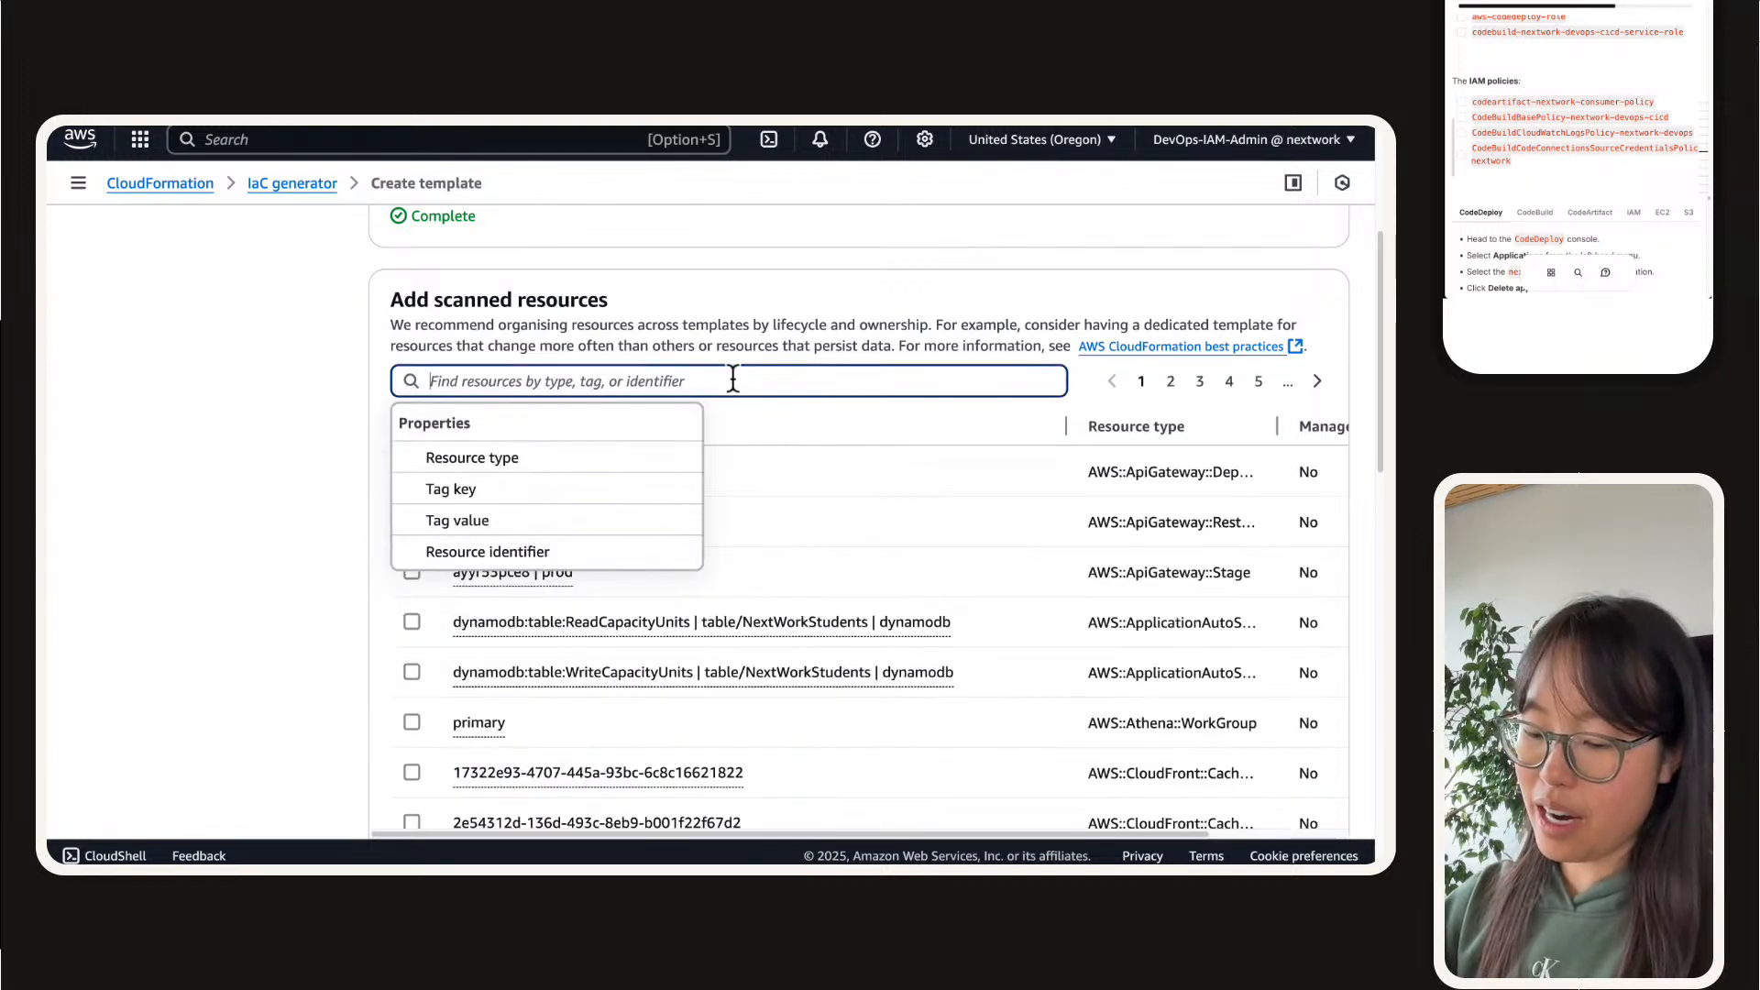
text(coddez)
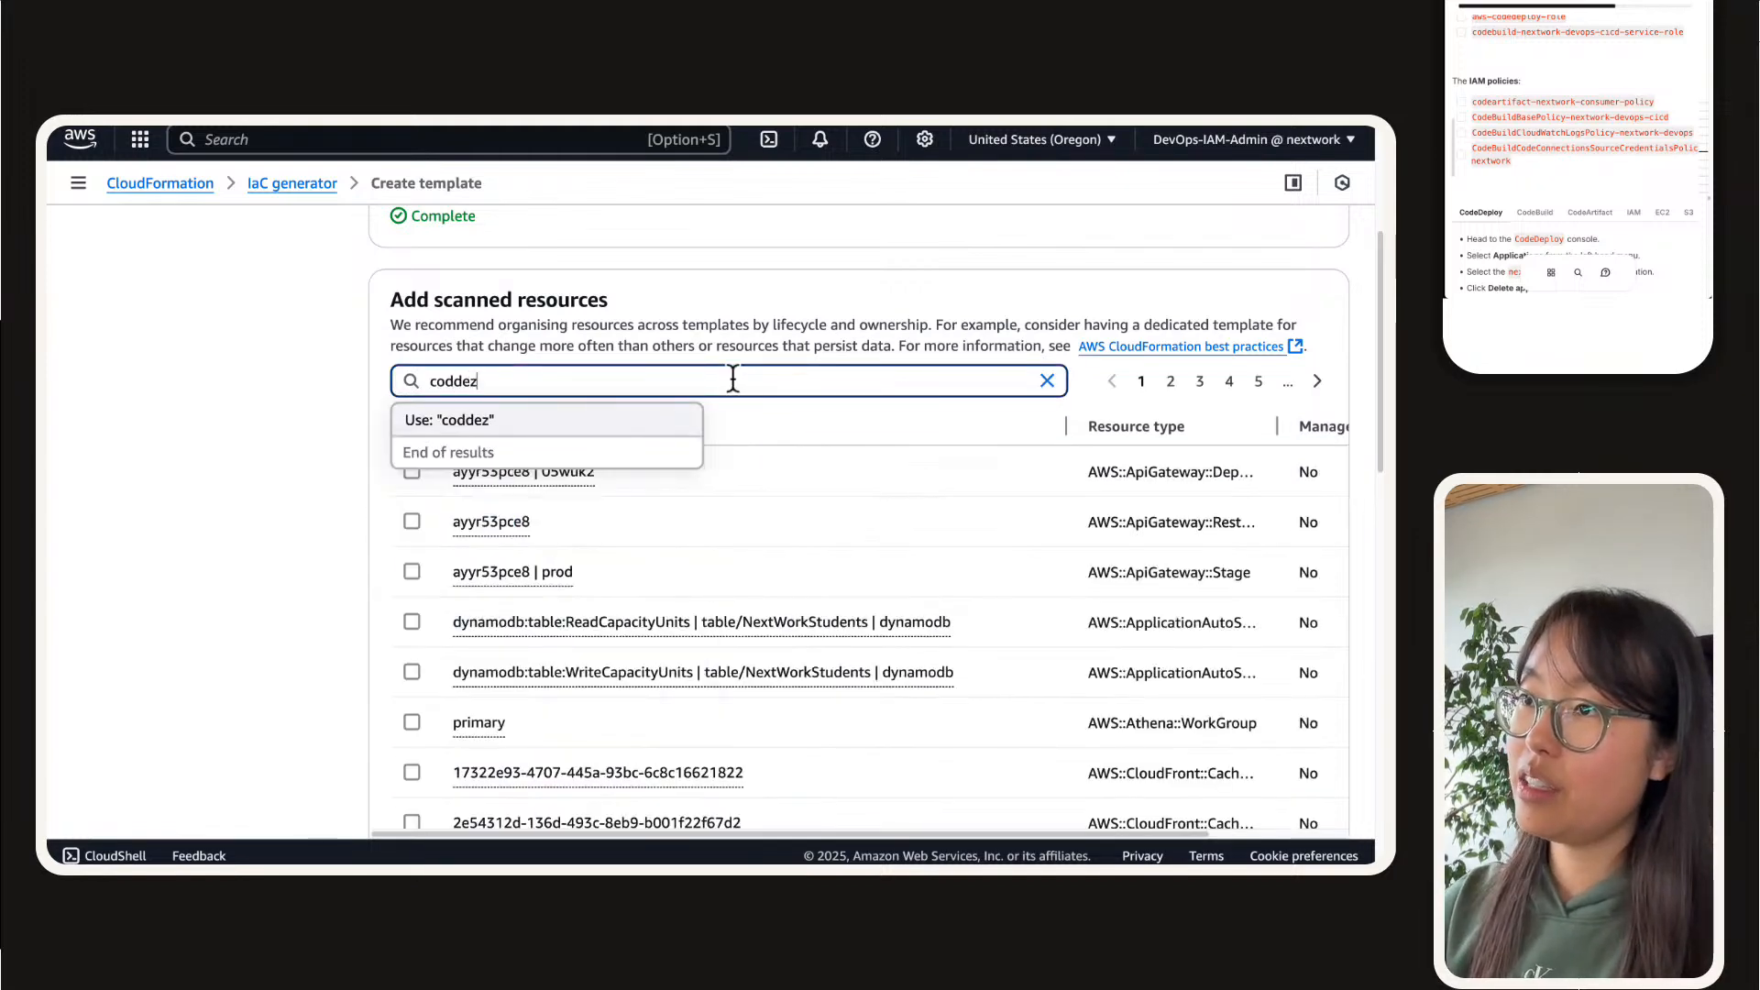
key(BackSpace)
key(BackSpace)
key(BackSpace)
text(es)
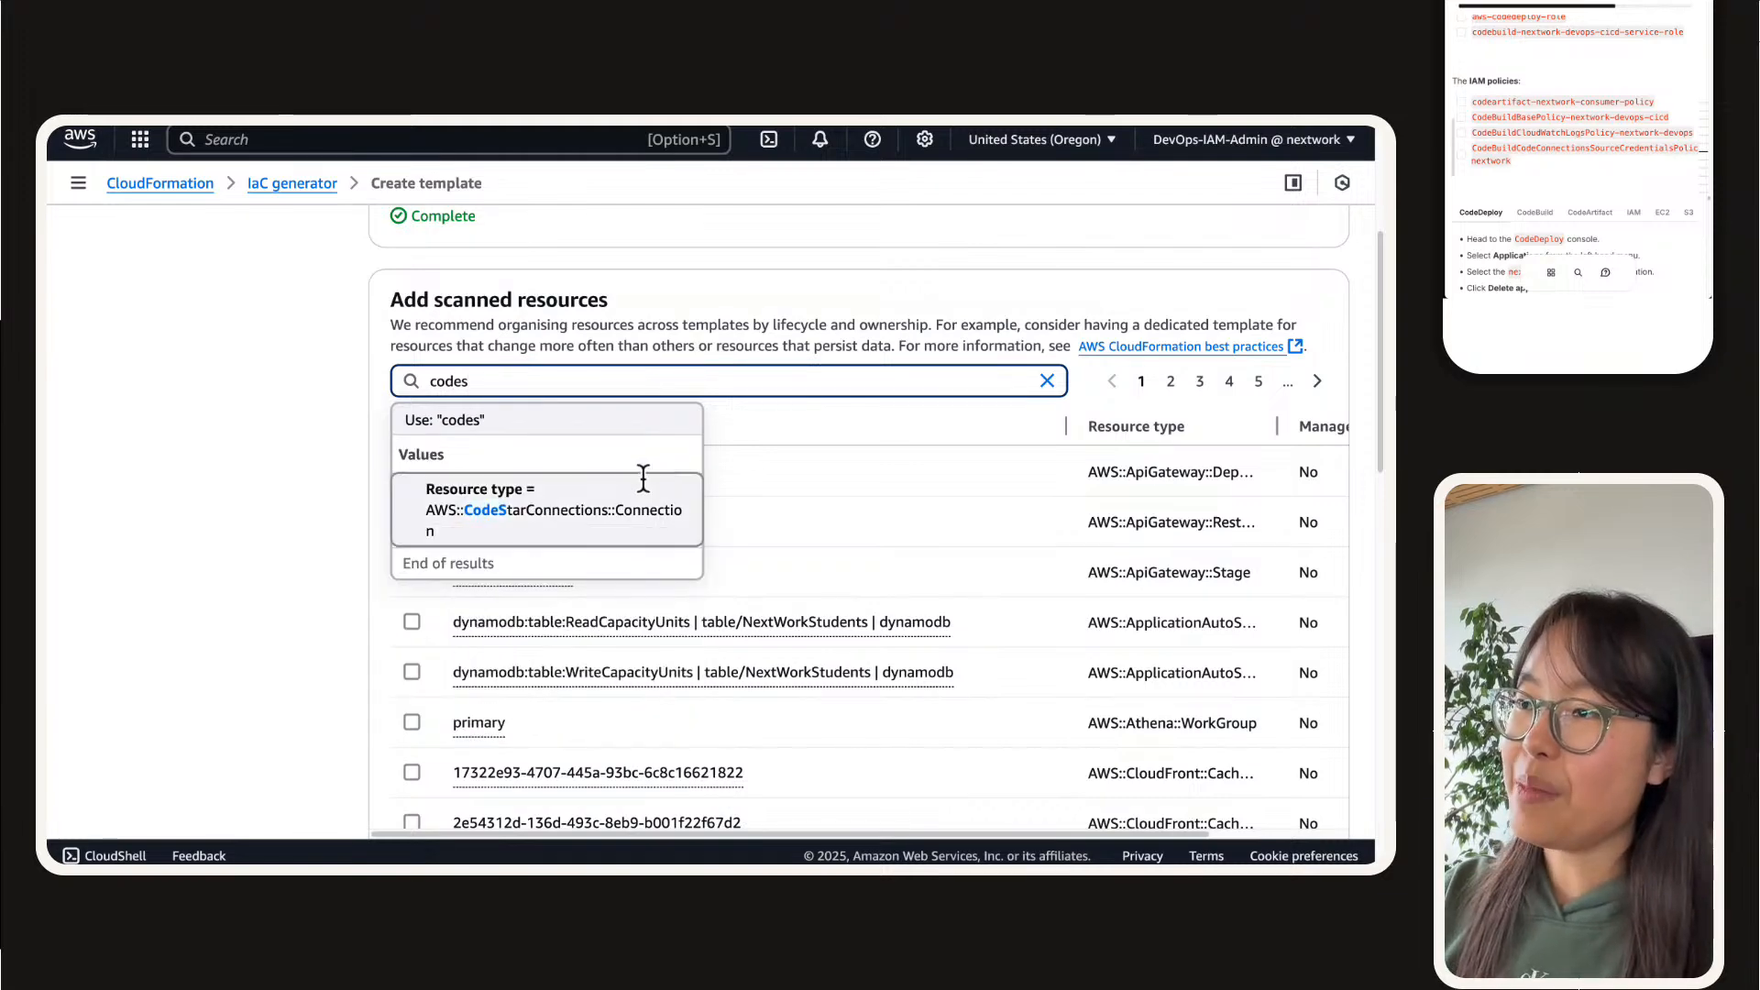
click(641, 476)
click(413, 529)
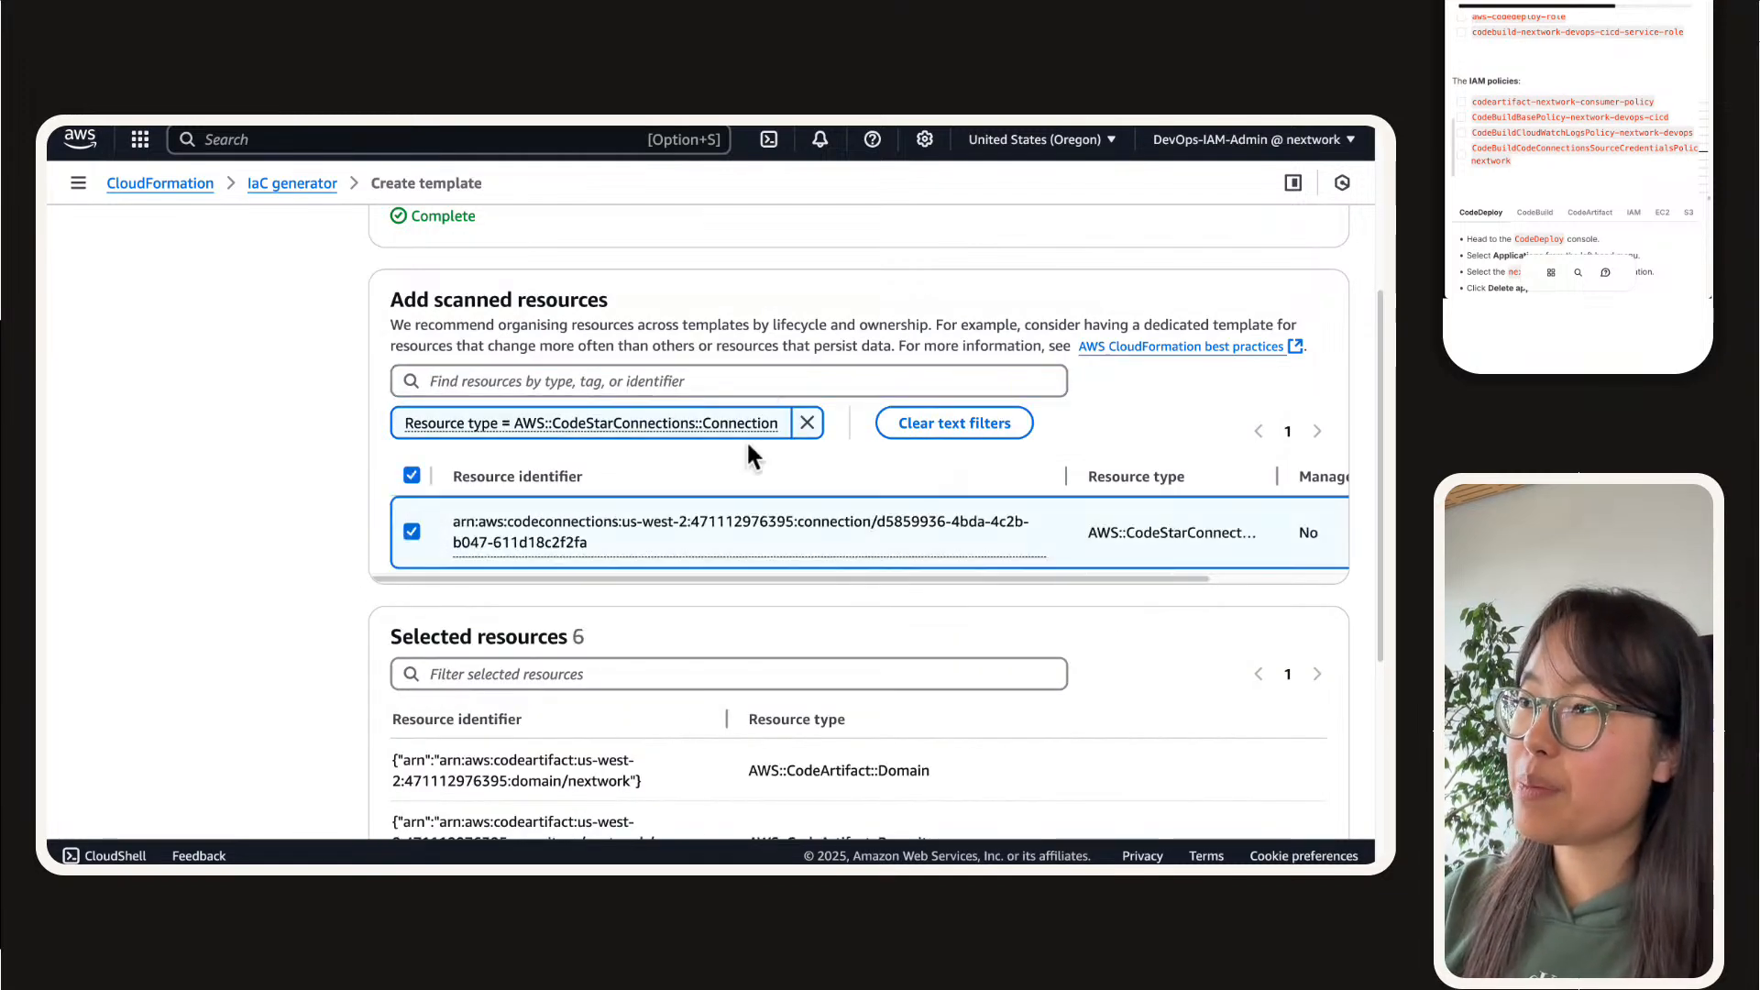
Step: Change the filter to AWS::IAM::InstanceProfile and select the ec2-instance-nextwork-cicd instance profile
click(807, 422)
click(810, 387)
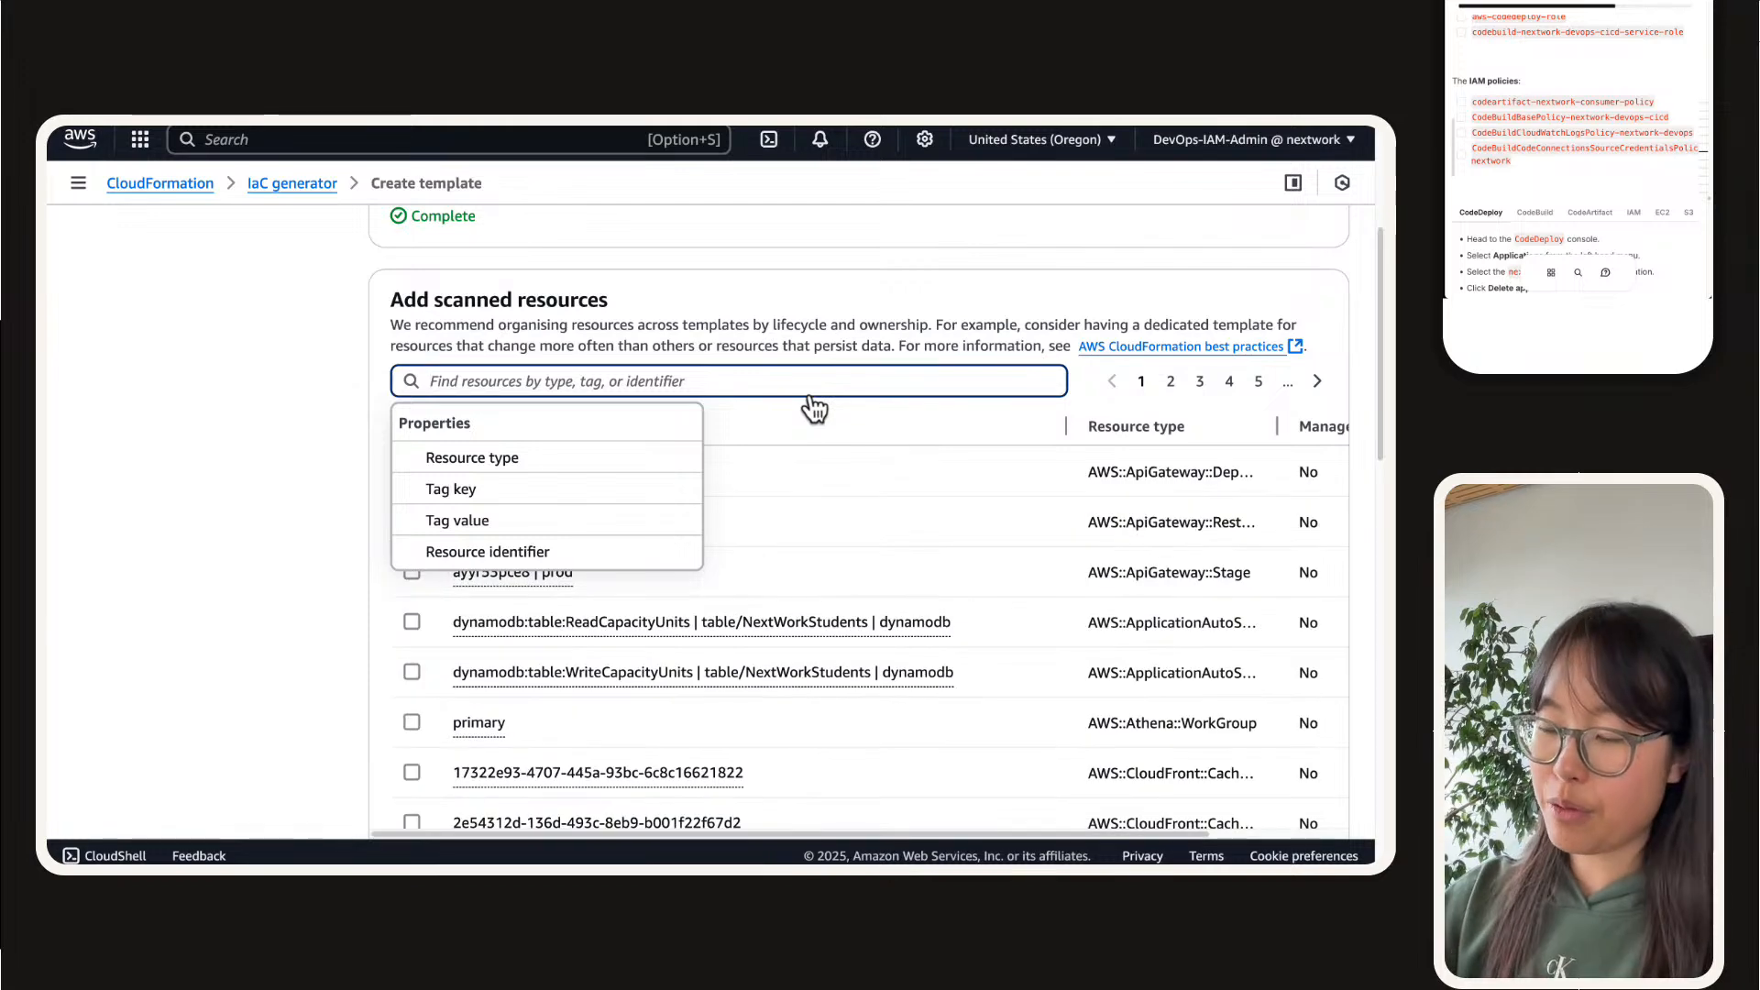
text(iam)
click(504, 499)
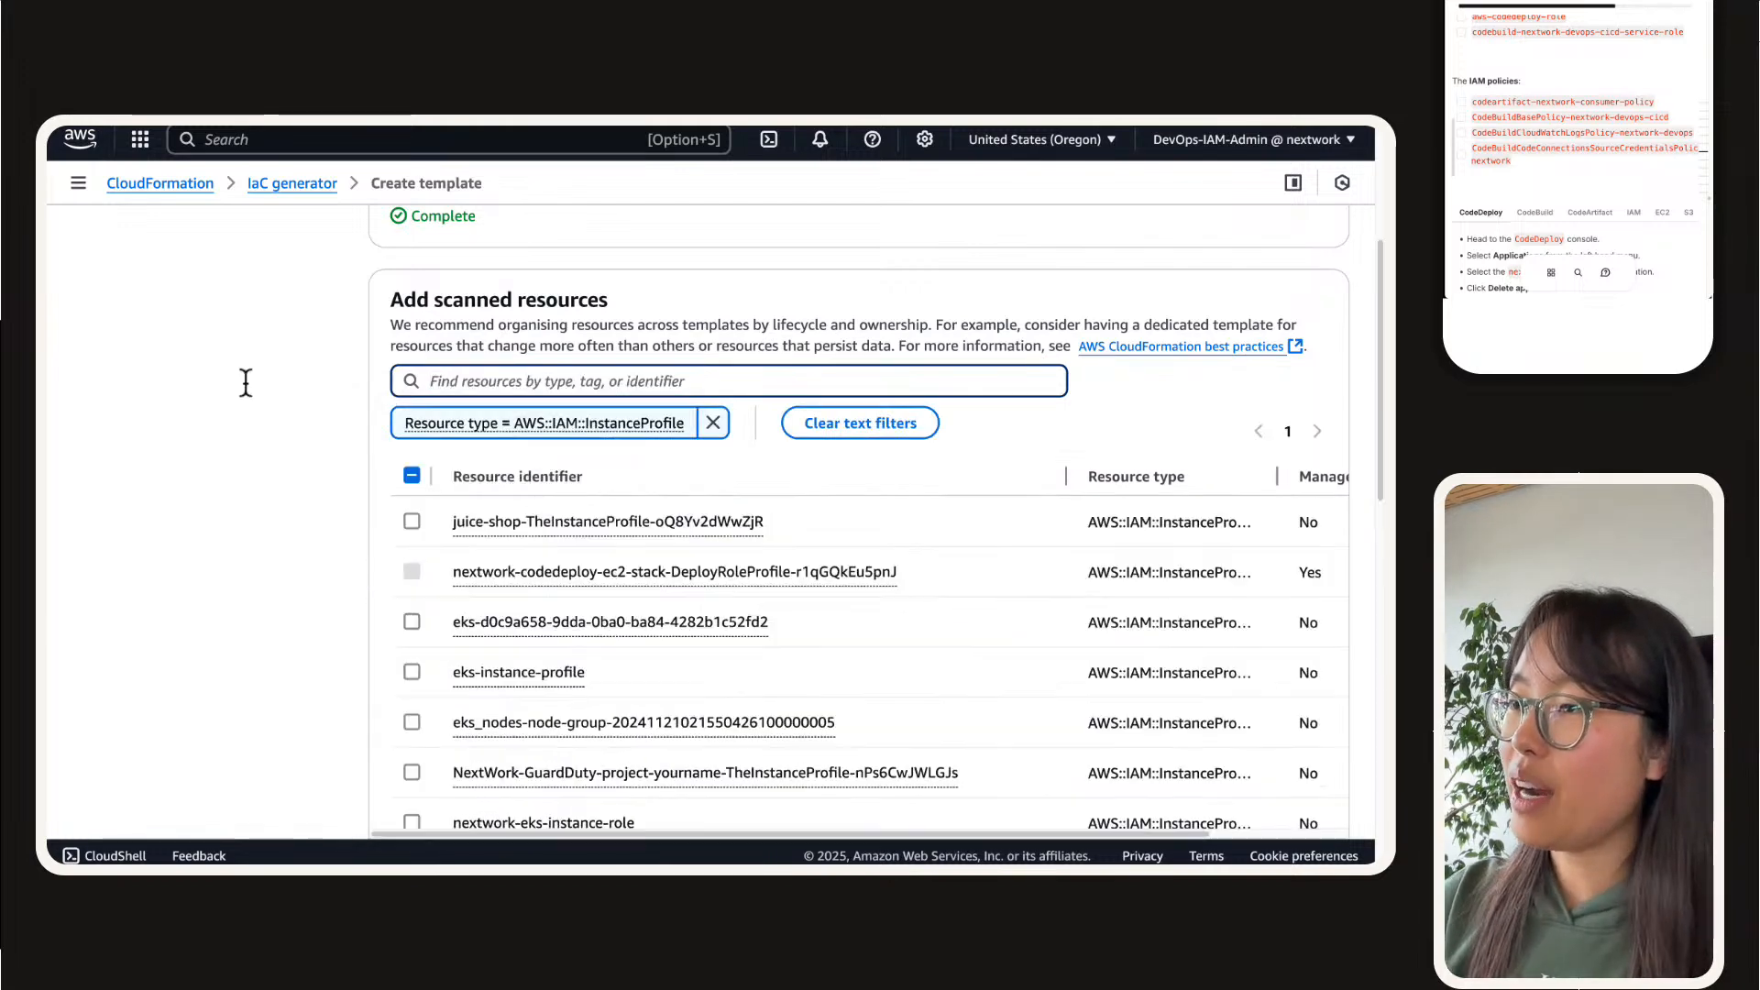
scroll(319, 410, down, 1)
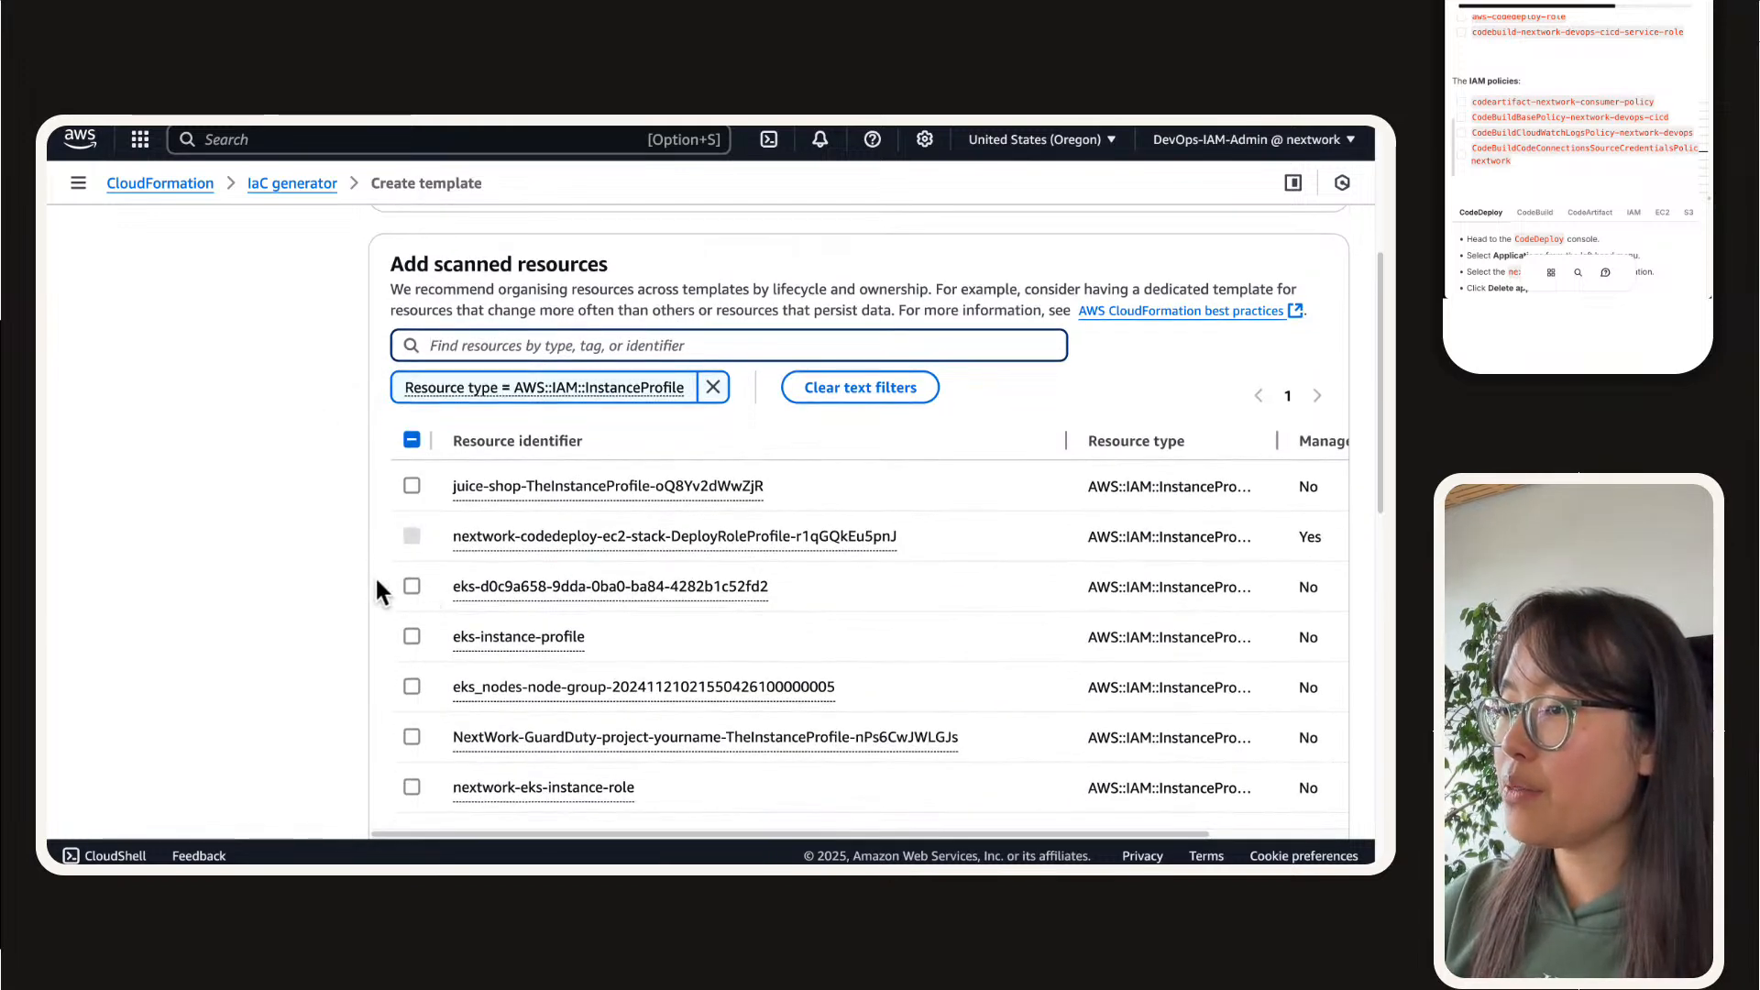
scroll(376, 579, down, 5)
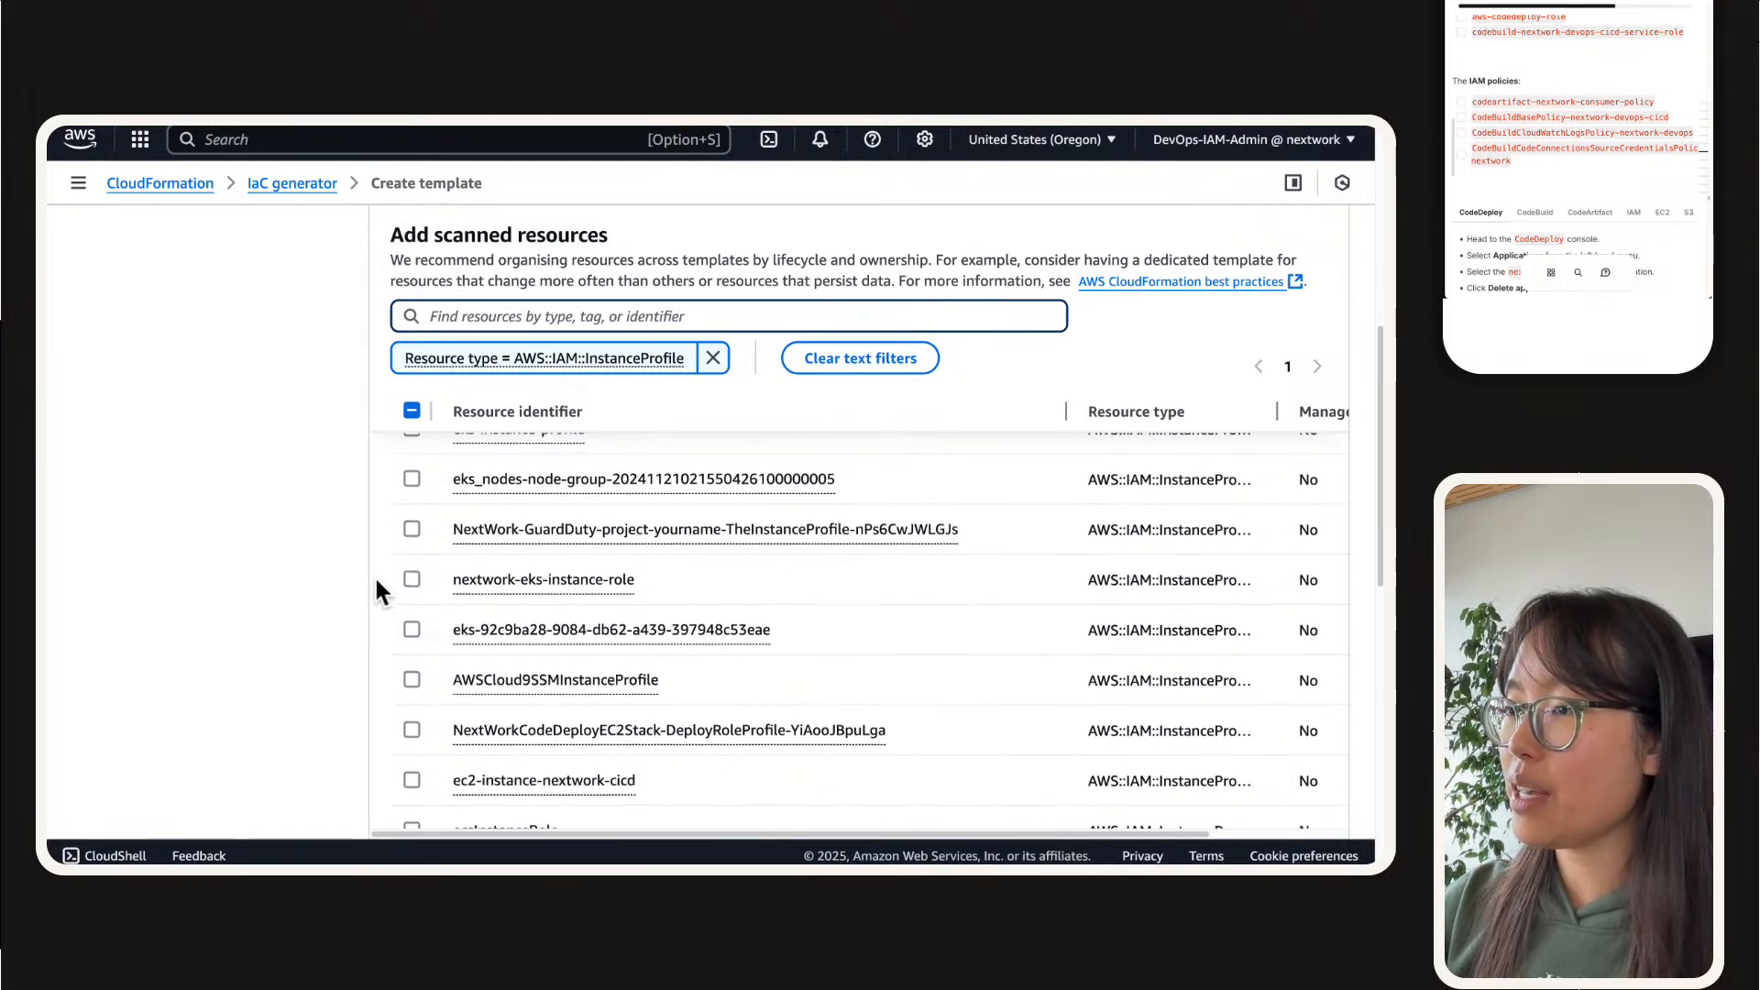
scroll(376, 580, down, 3)
click(412, 661)
Step: Filter the scanned resources by AWS::IAM::ManagedPolicy and check the first results page for the project's policies
click(612, 319)
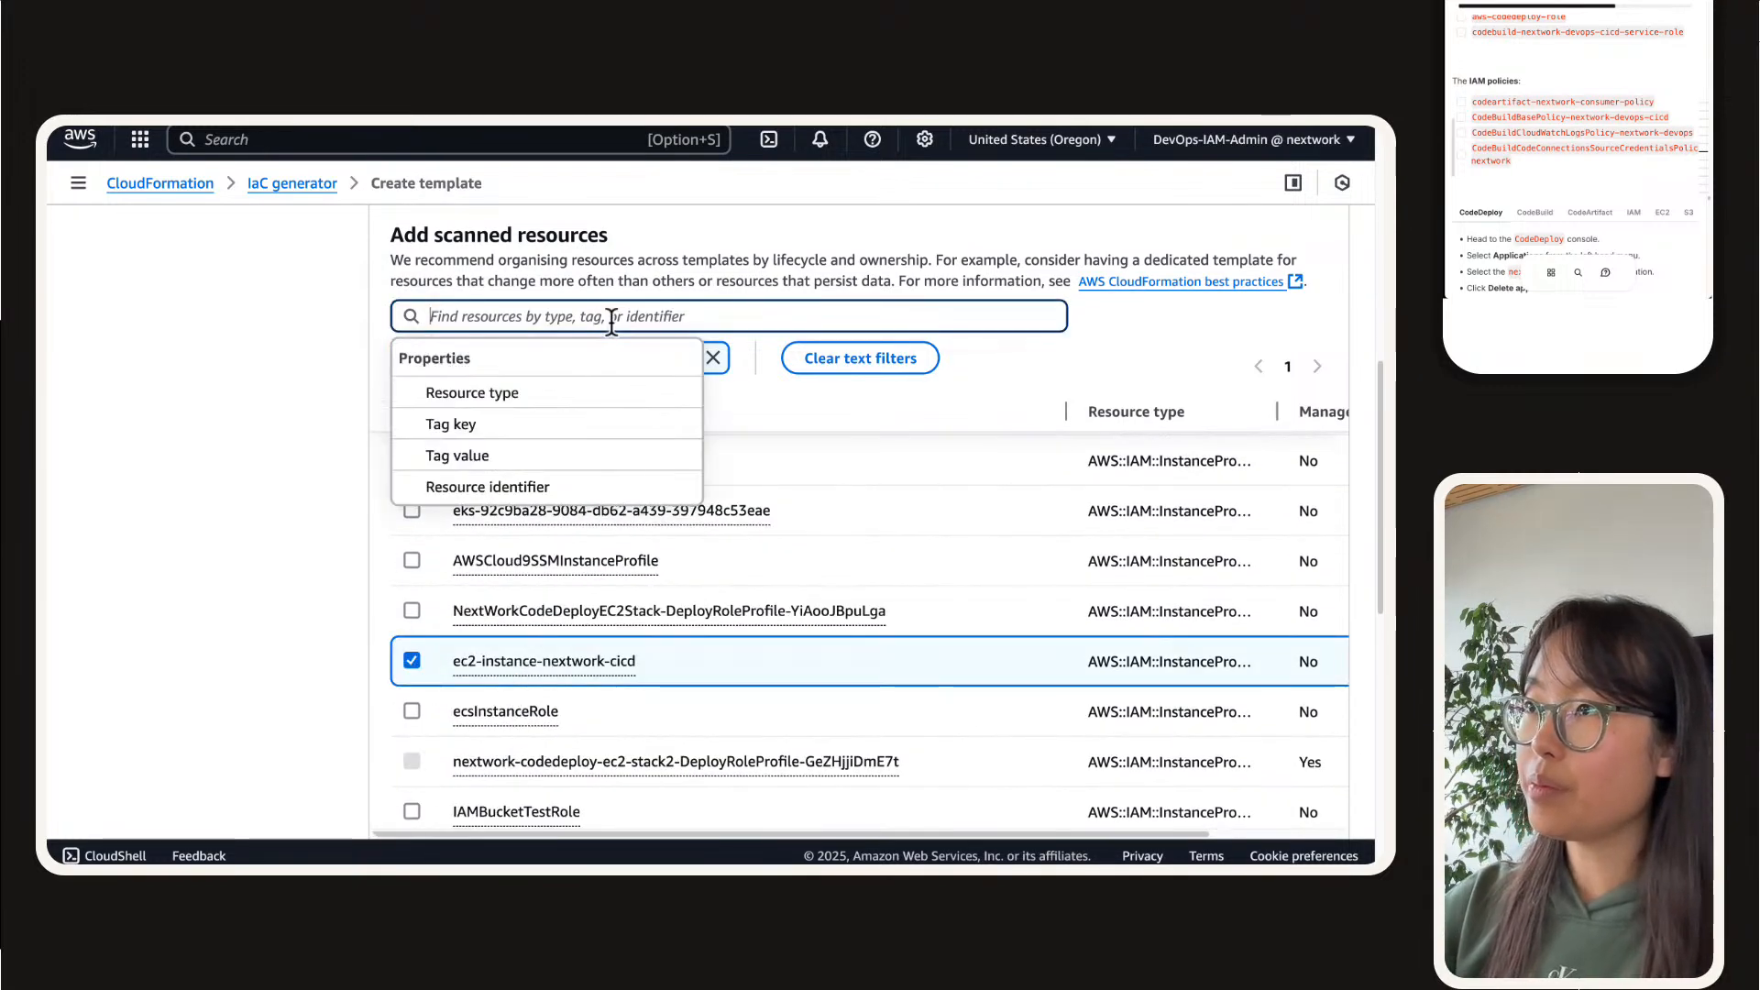
text(iam)
scroll(659, 426, down, 10)
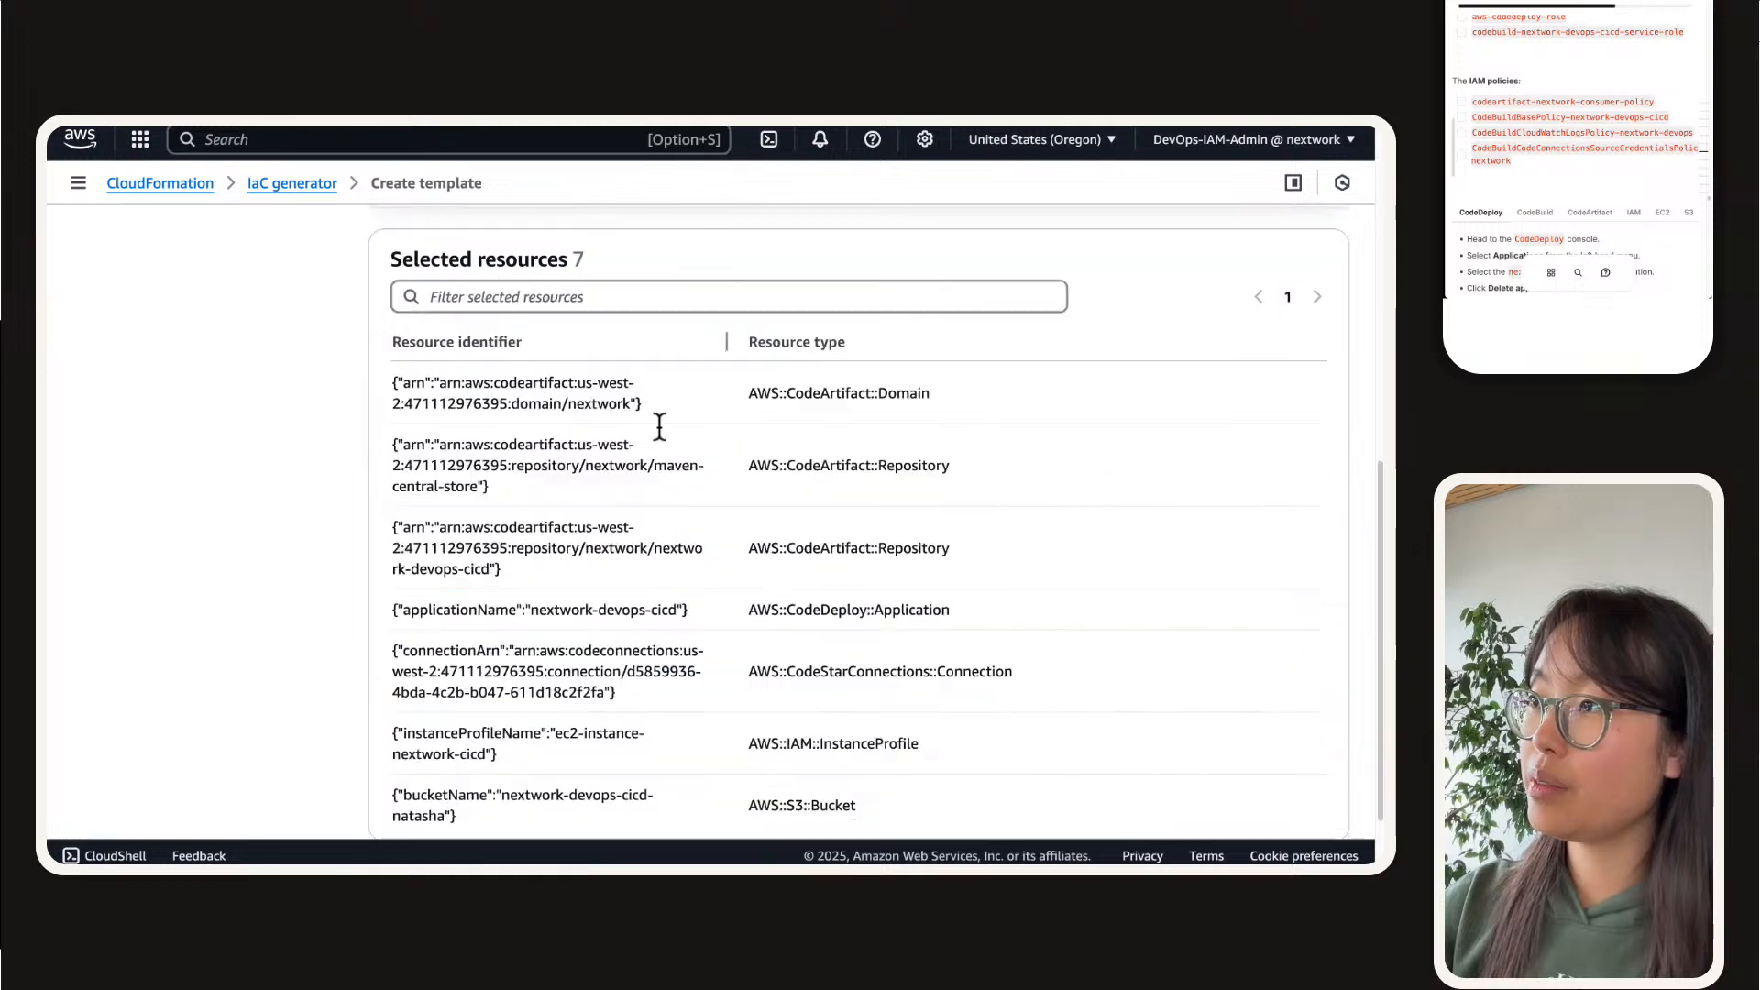
scroll(657, 367, up, 10)
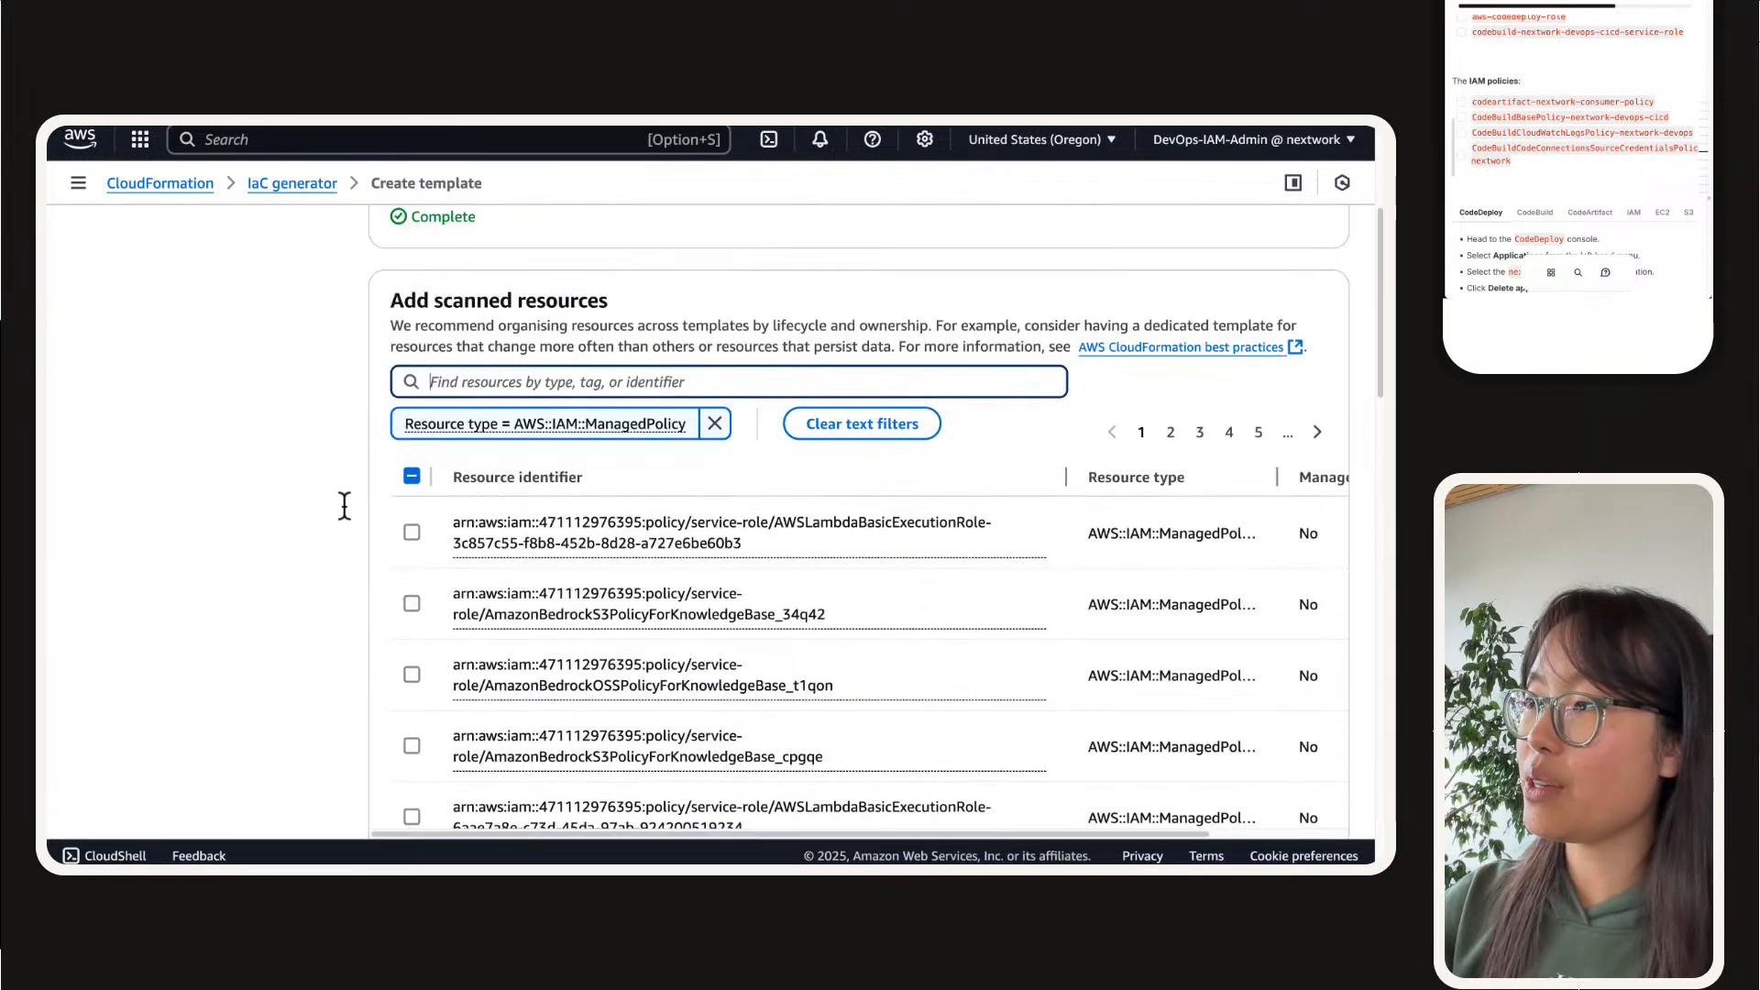
scroll(344, 505, down, 4)
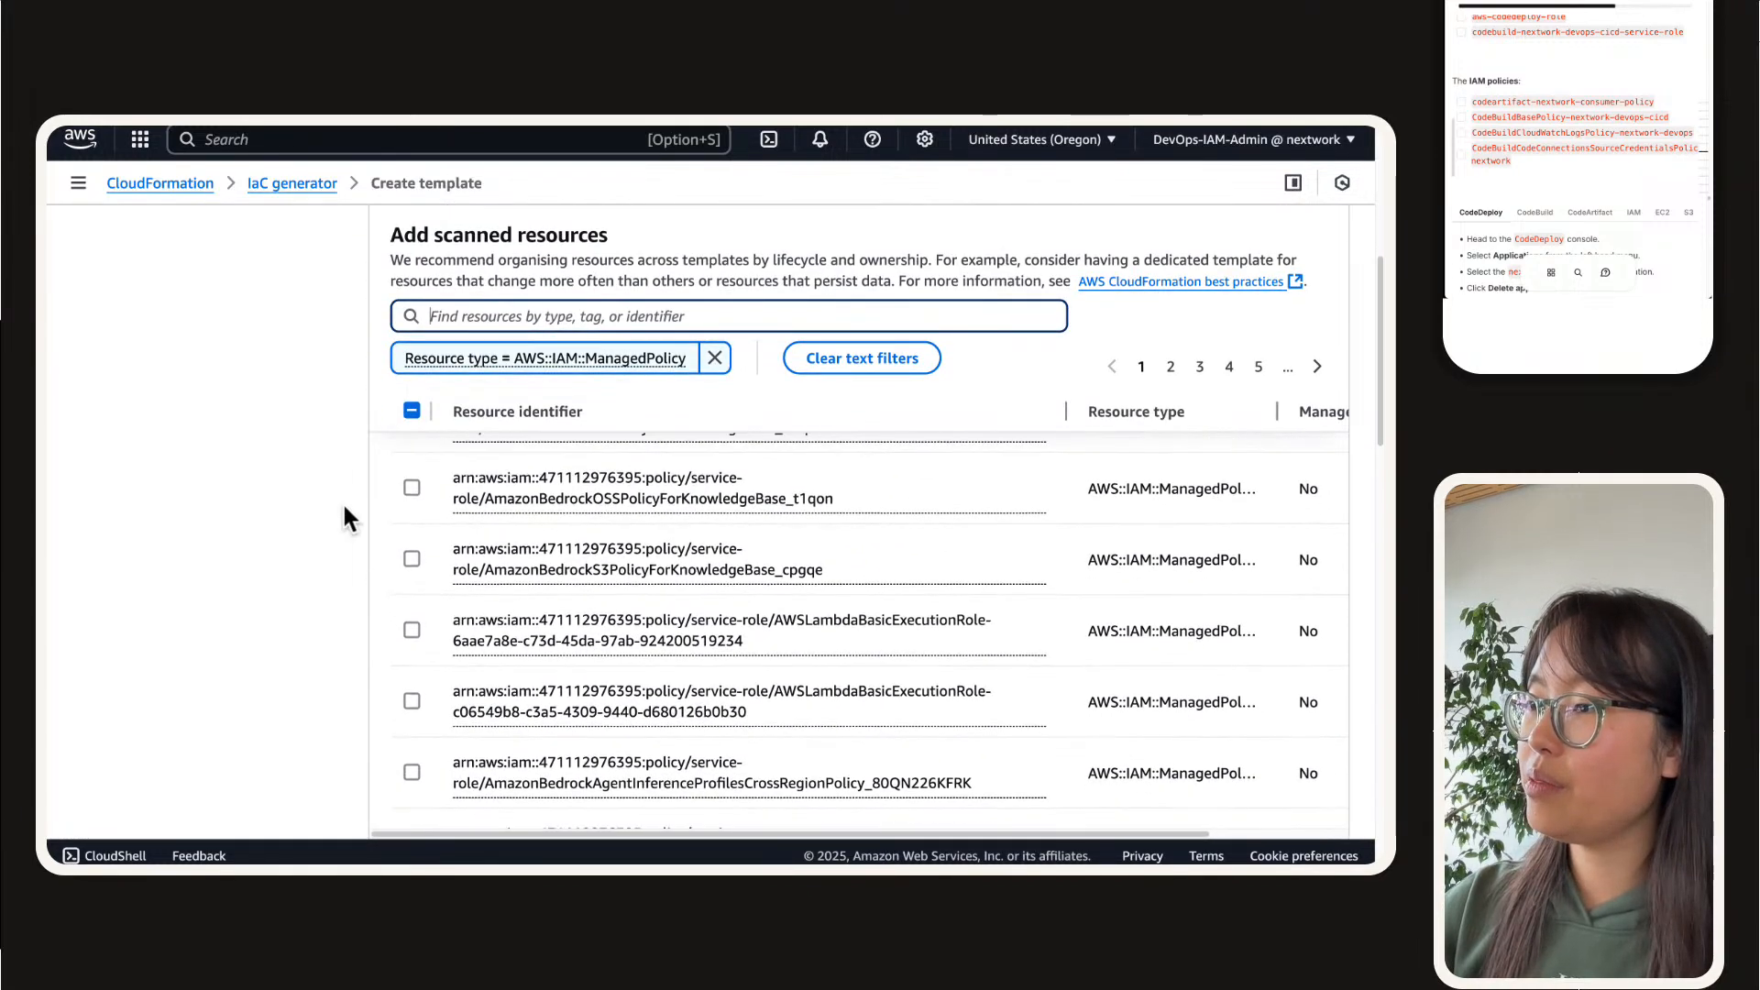
scroll(343, 507, down, 3)
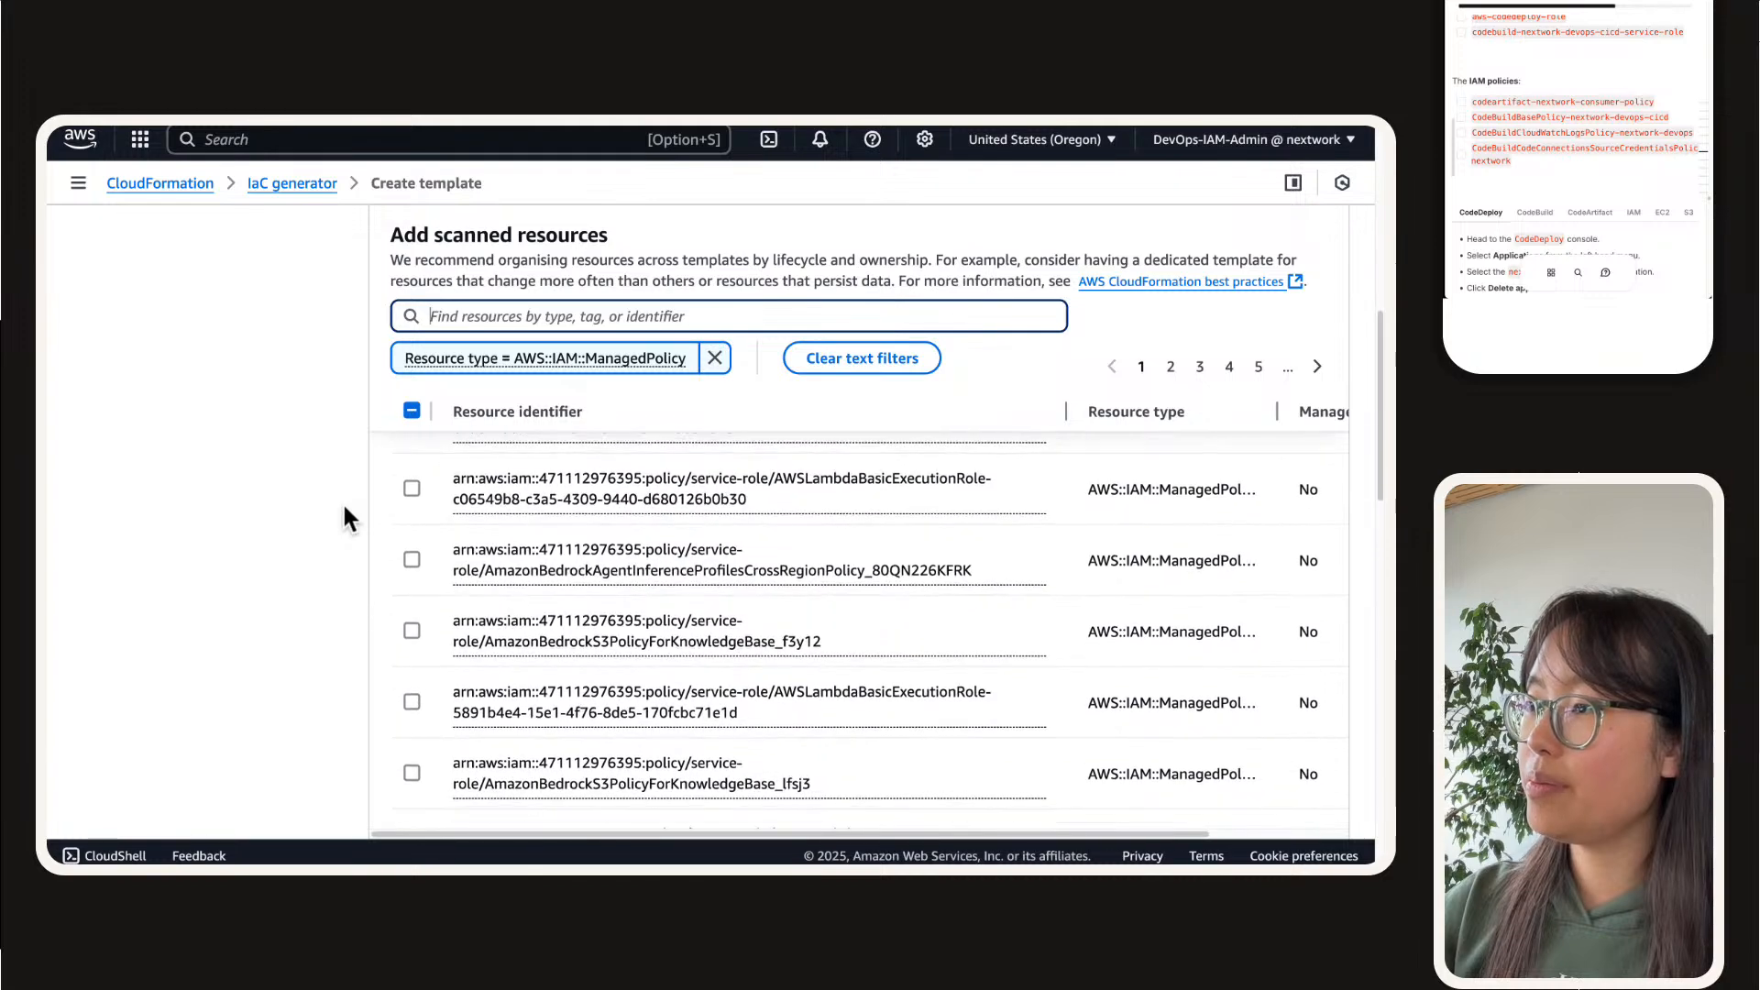
scroll(344, 507, down, 1)
scroll(387, 645, down, 2)
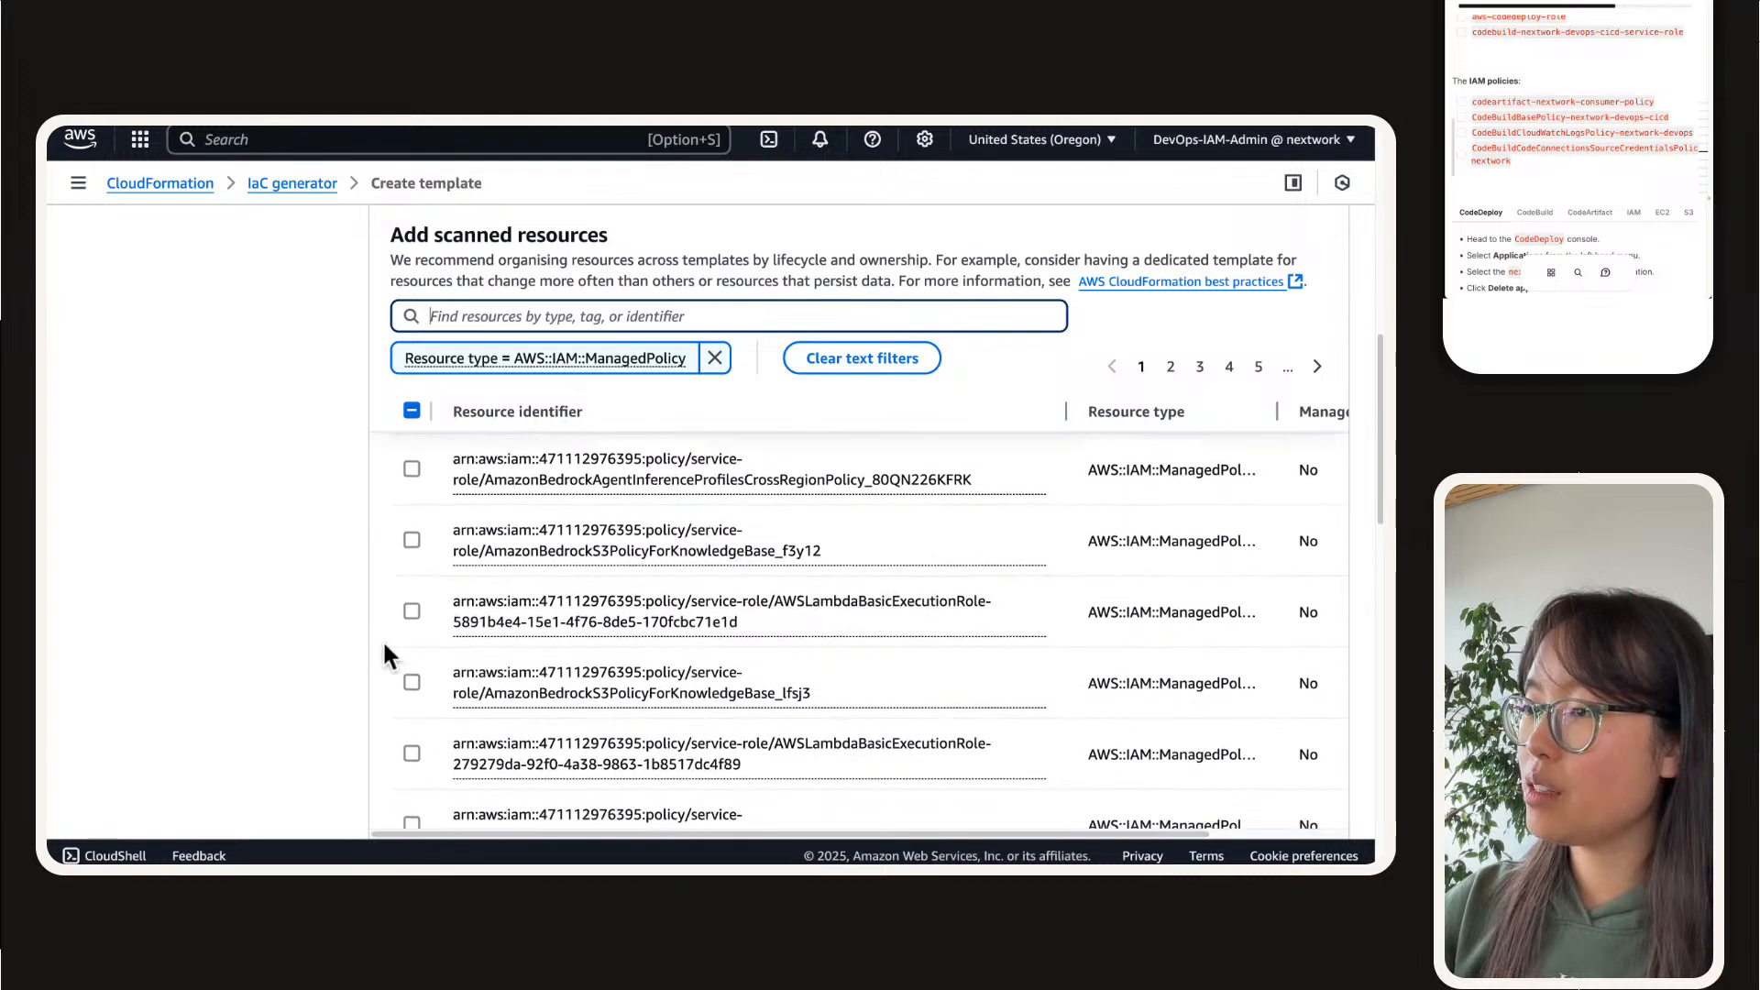
scroll(382, 640, down, 5)
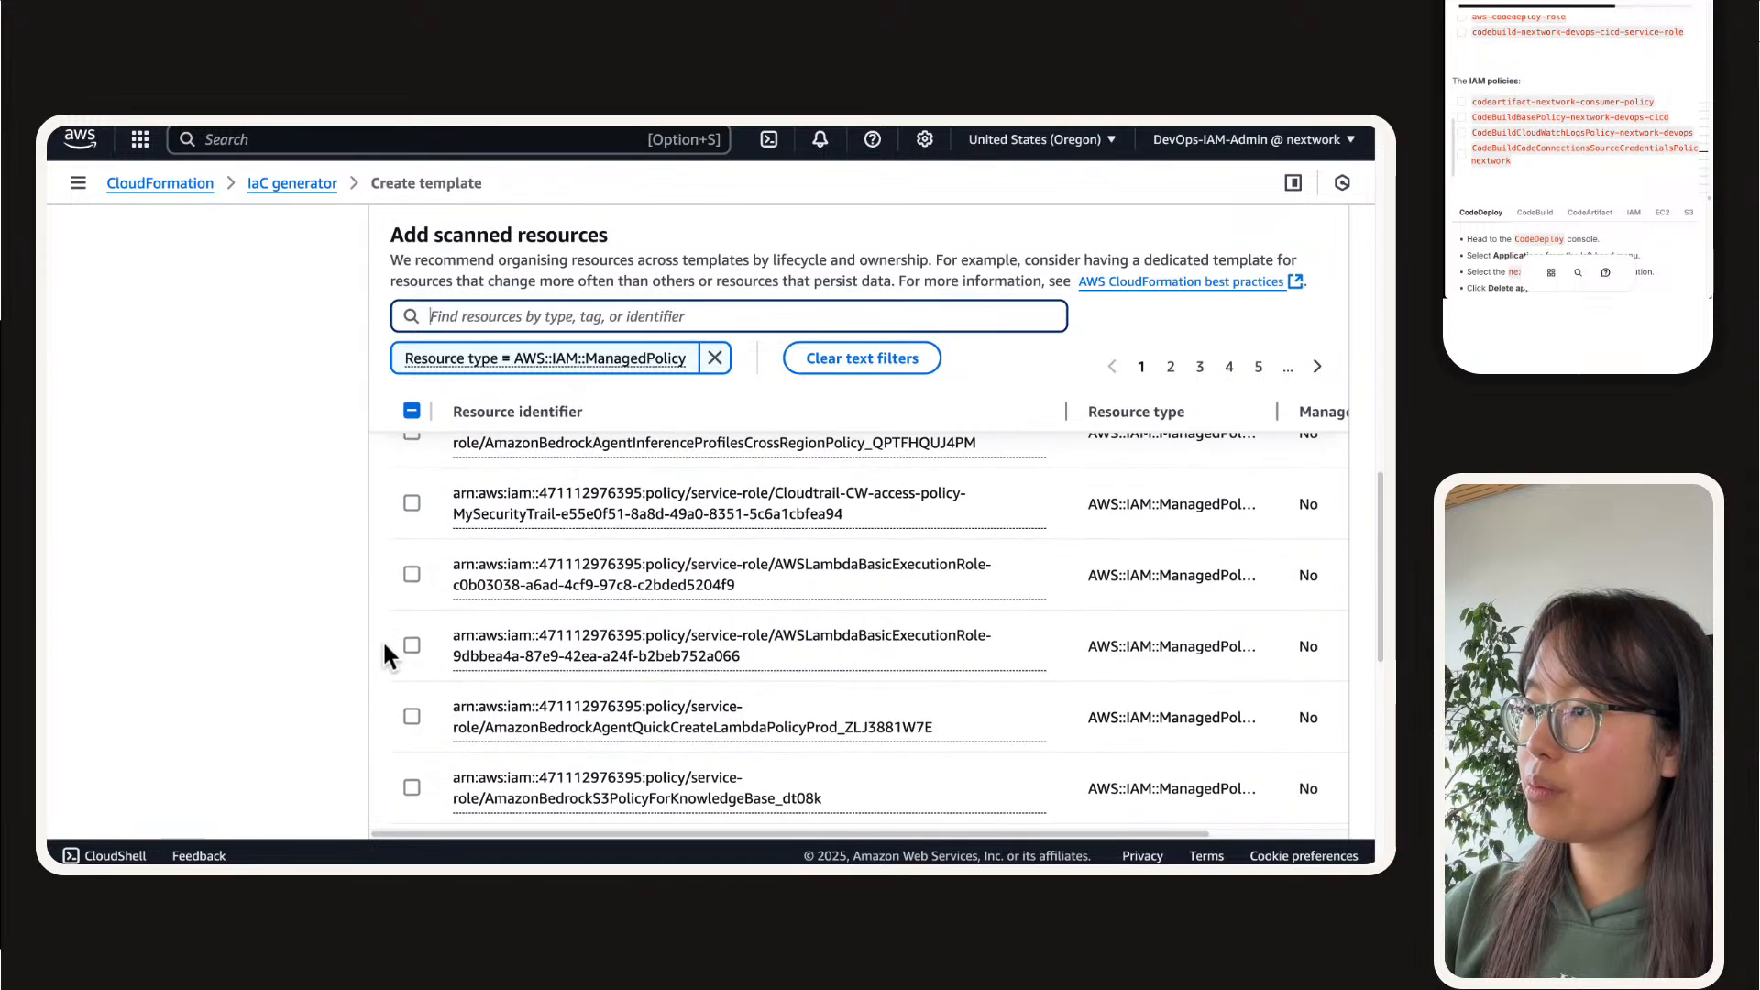
scroll(382, 640, down, 3)
scroll(792, 612, up, 10)
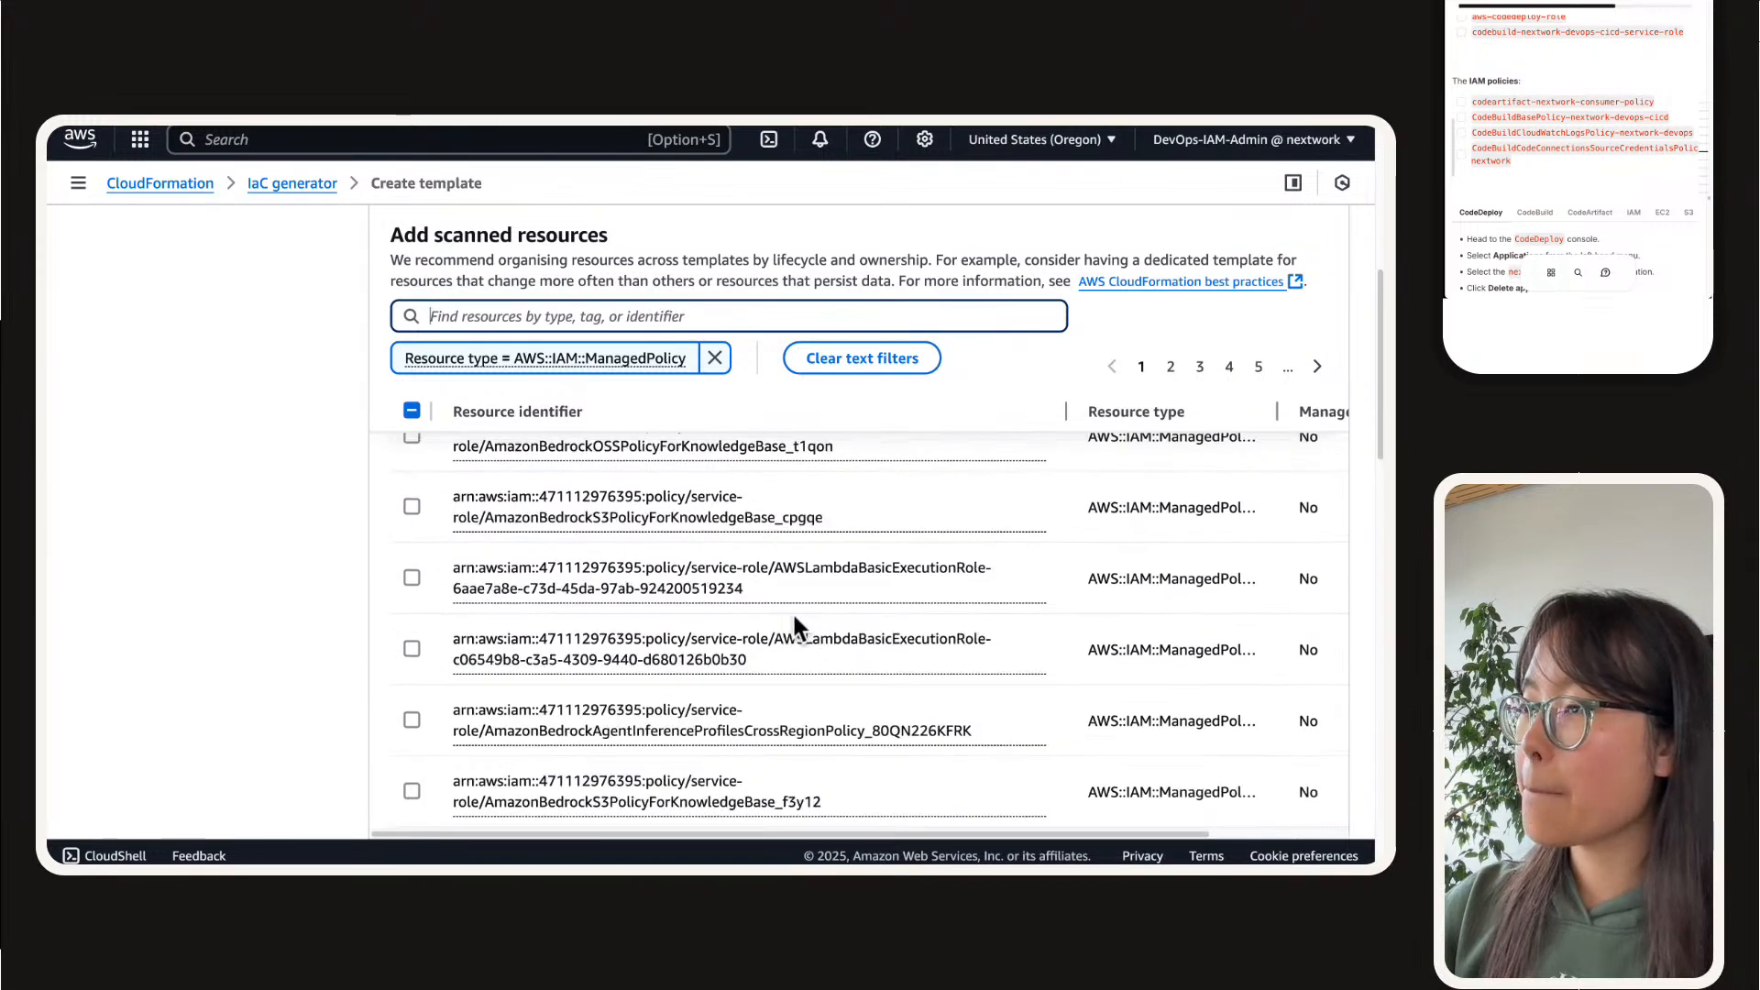
scroll(792, 611, up, 5)
scroll(1049, 479, down, 1)
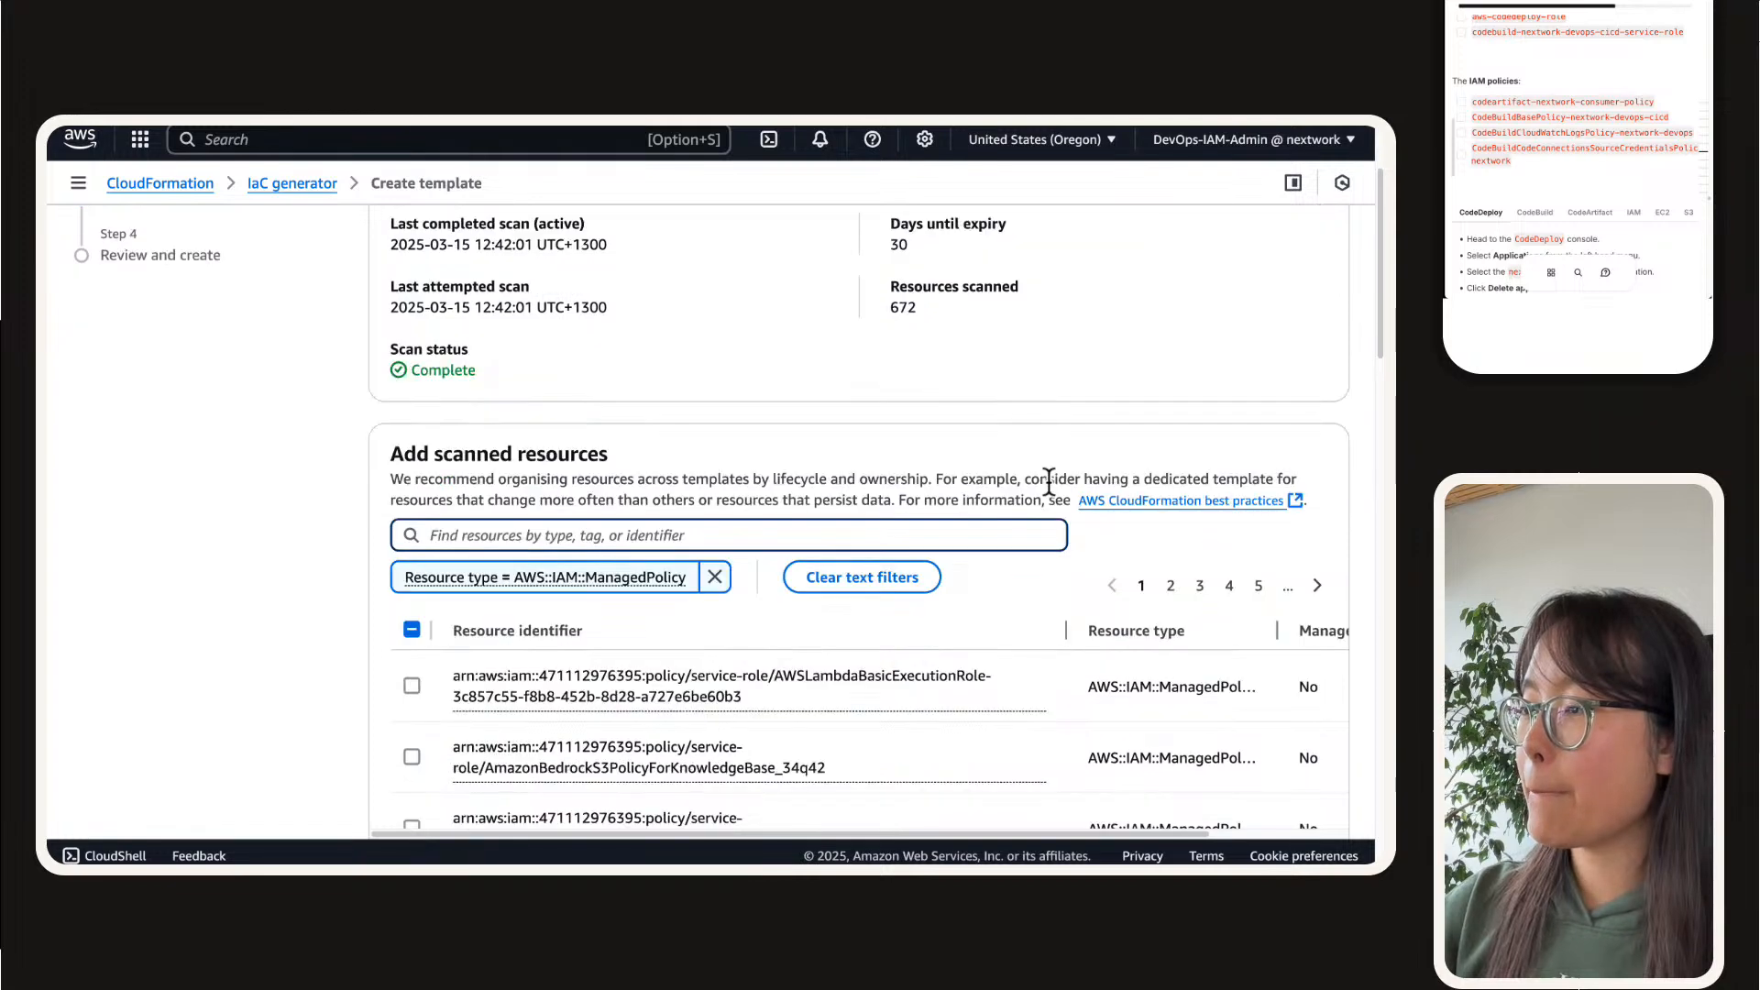
Step: Select the codeartifact-nextwork-consumer-policy managed policy on the second results page
click(1172, 583)
scroll(691, 549, down, 4)
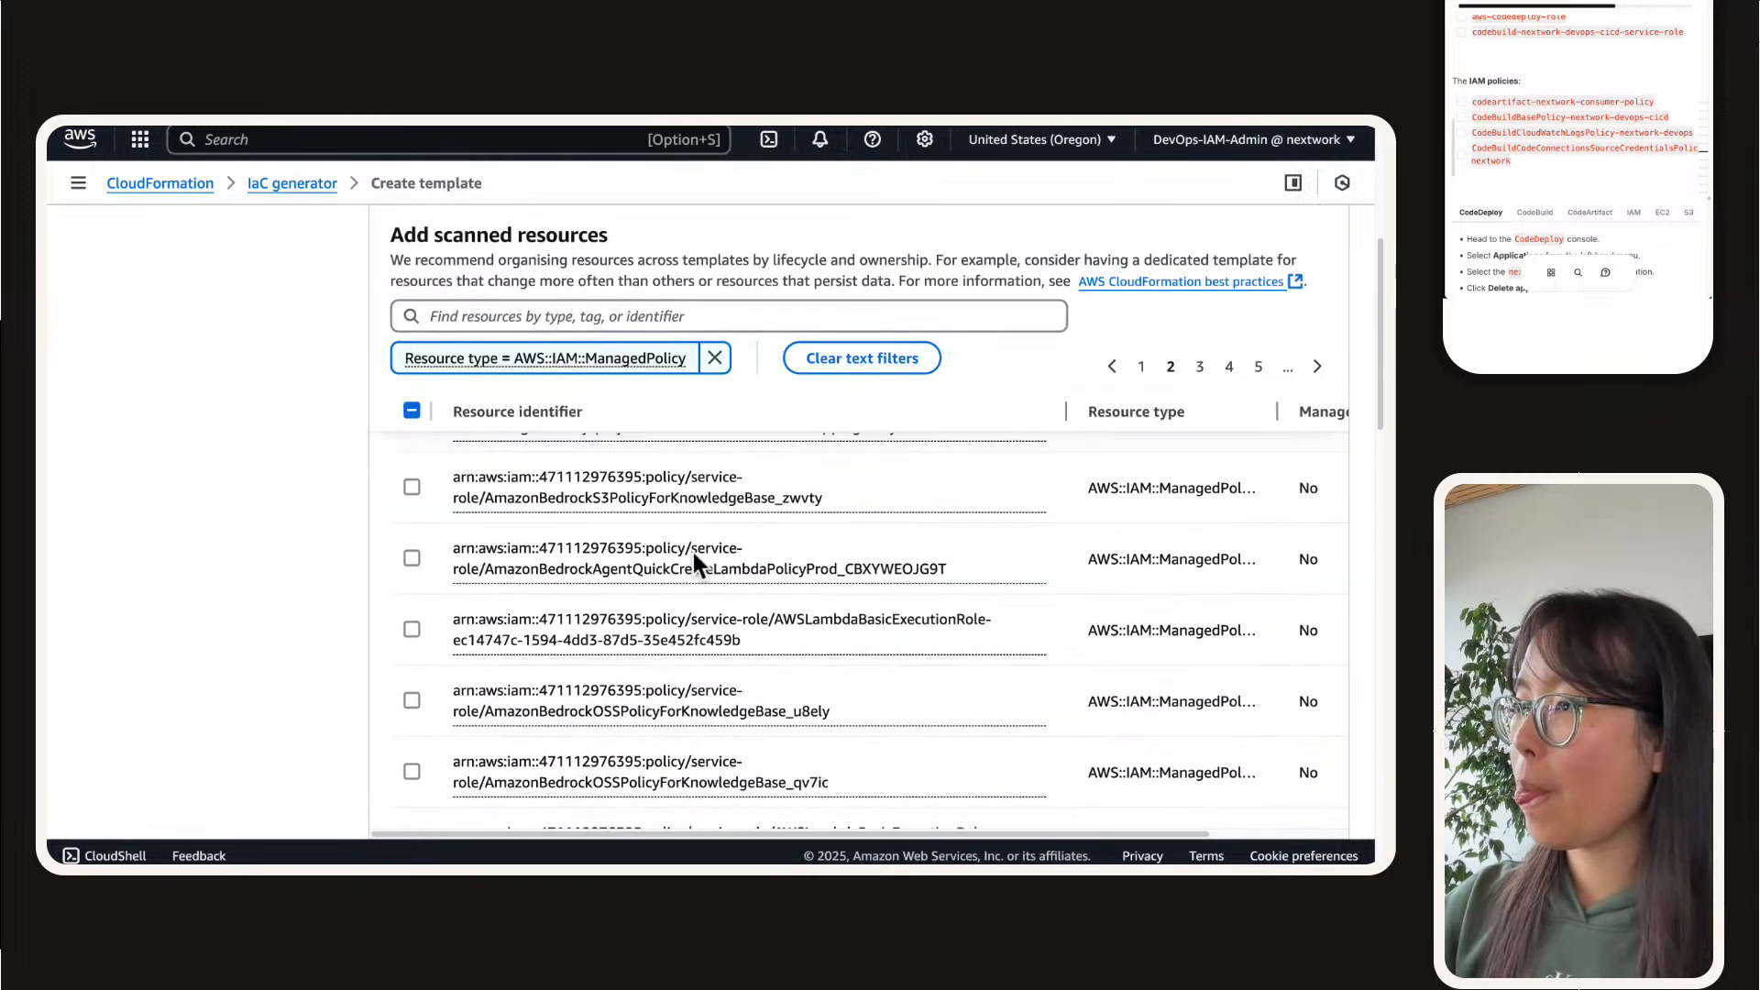
scroll(415, 641, down, 1)
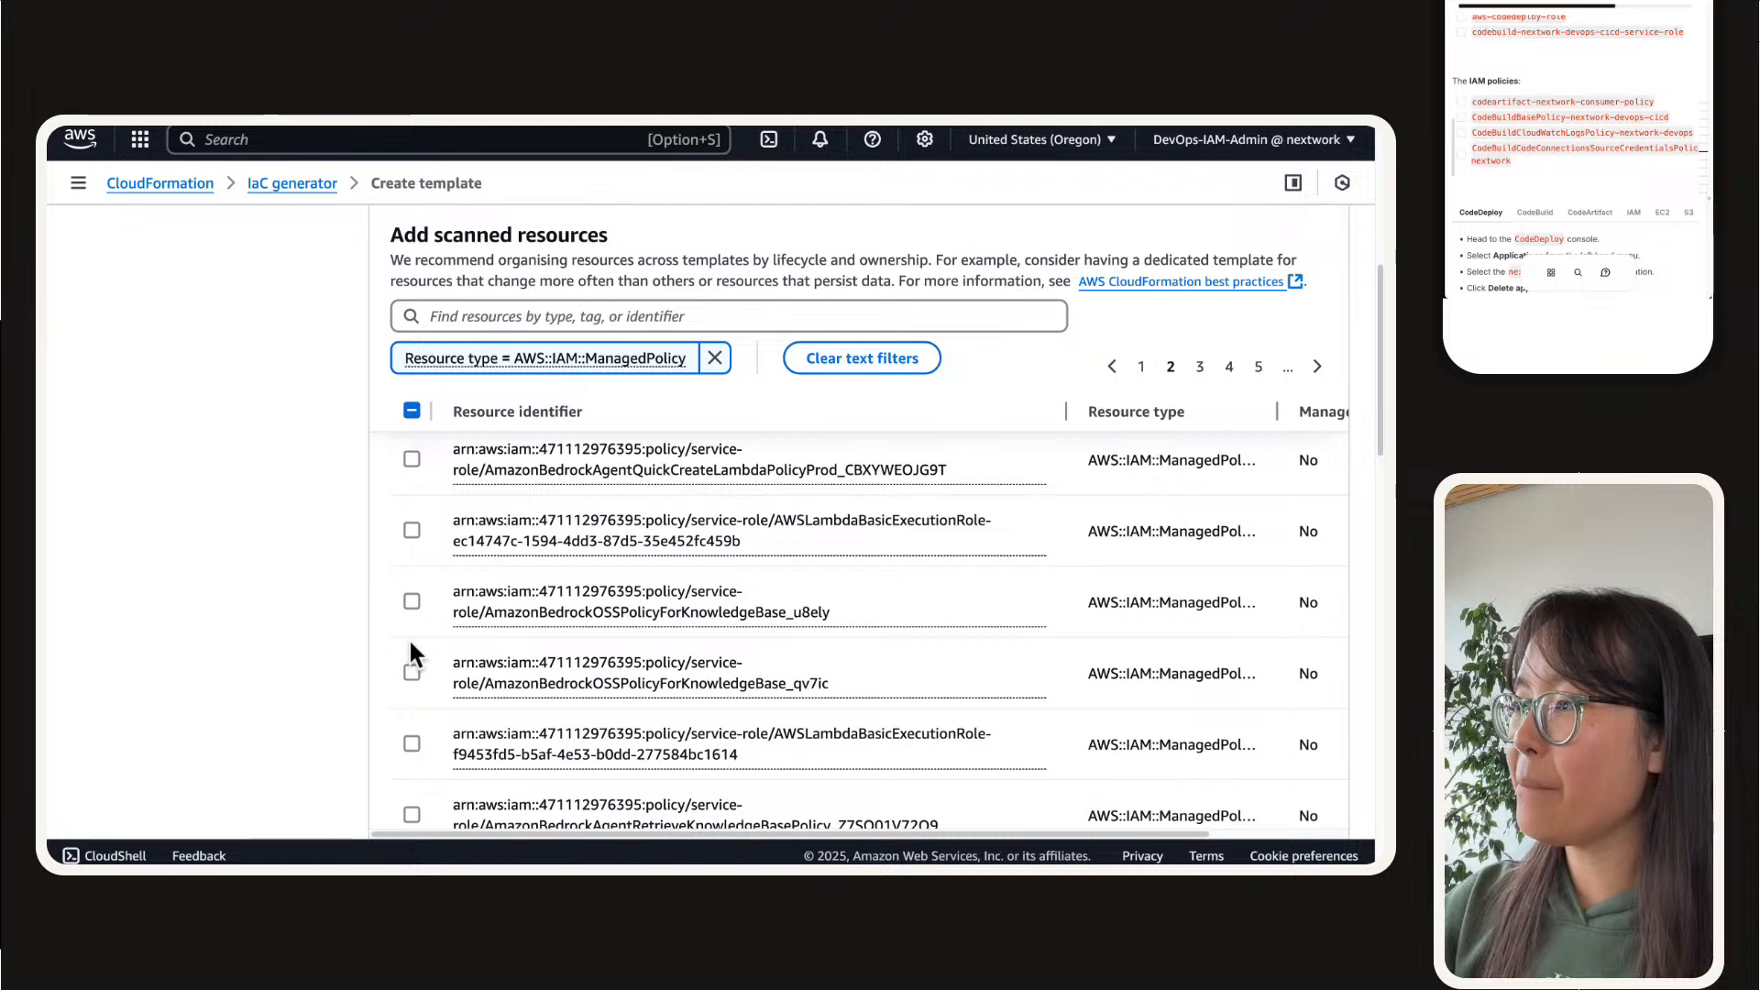
scroll(386, 627, down, 1)
scroll(386, 629, down, 3)
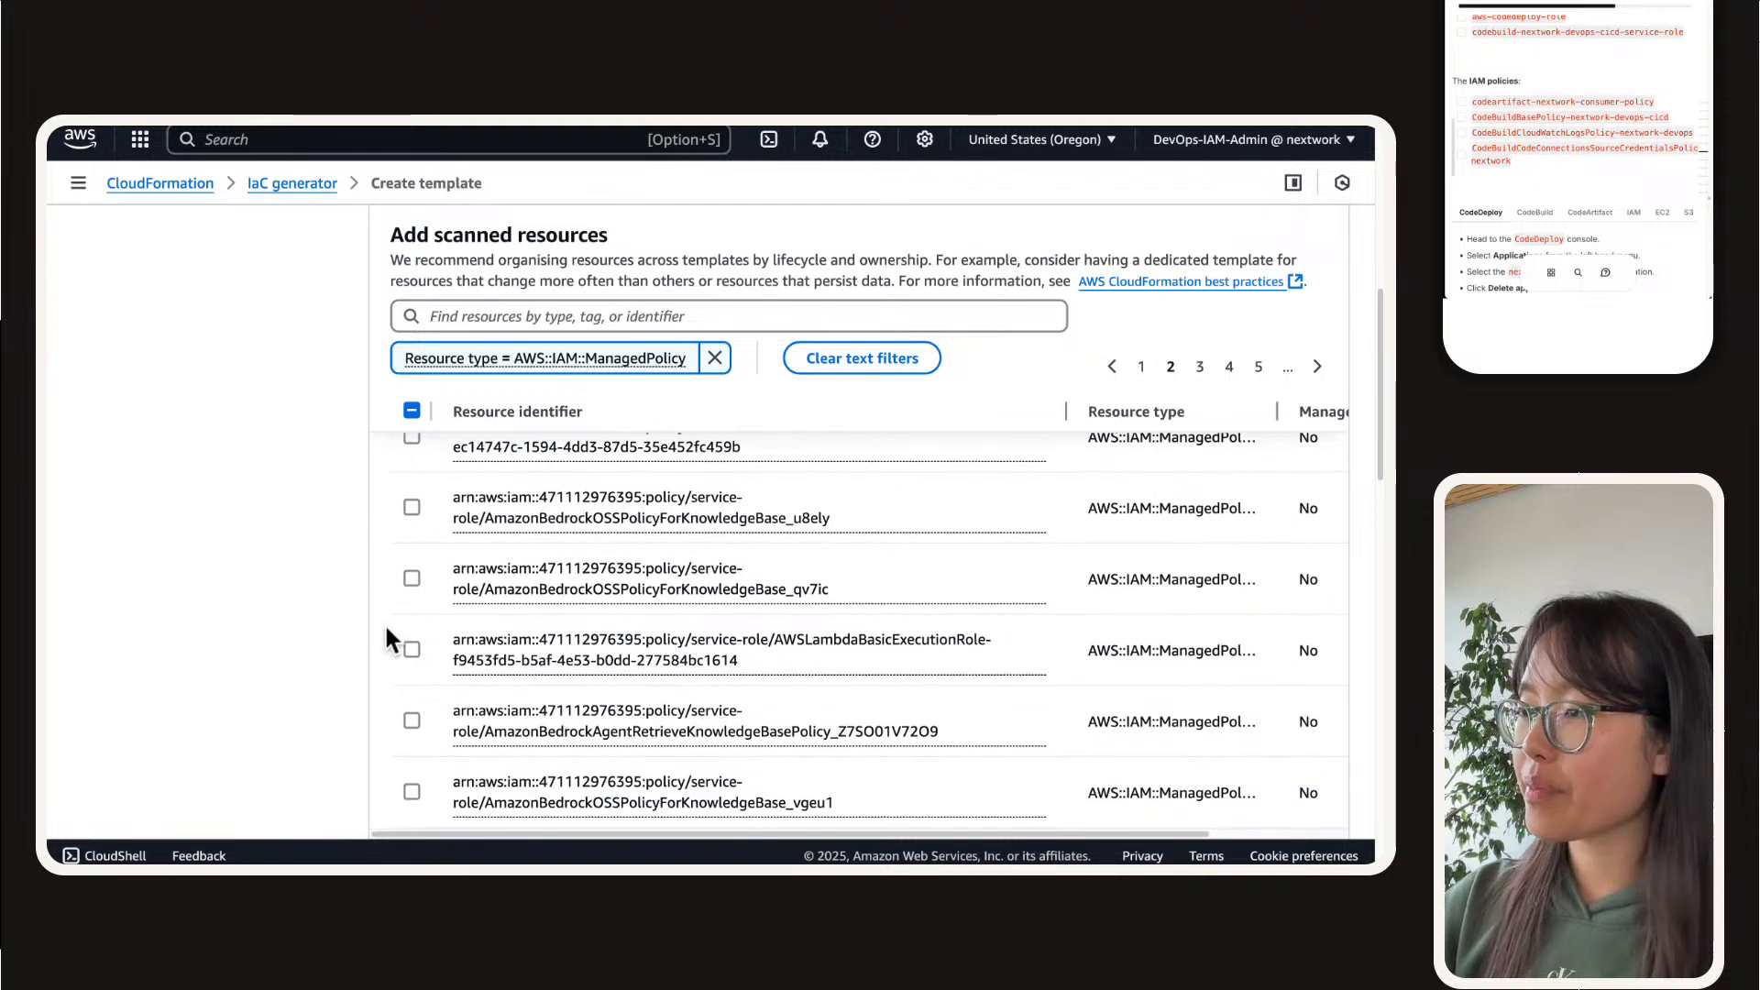
scroll(386, 629, down, 1)
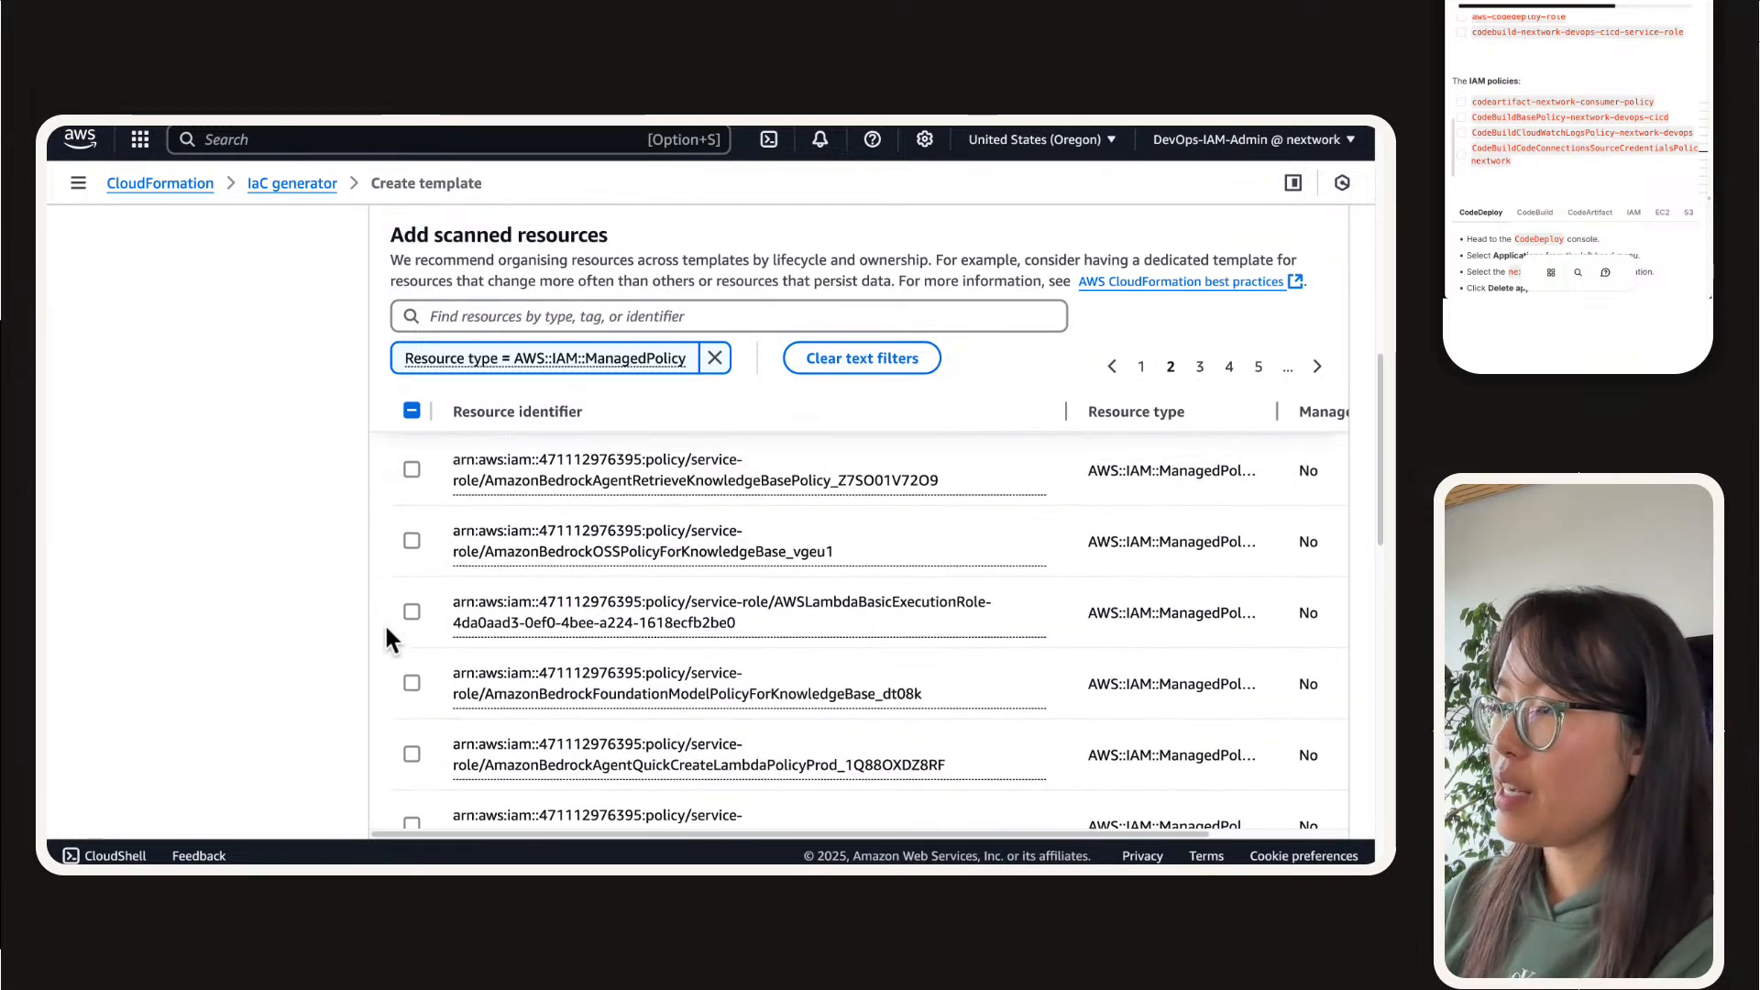
scroll(791, 657, down, 2)
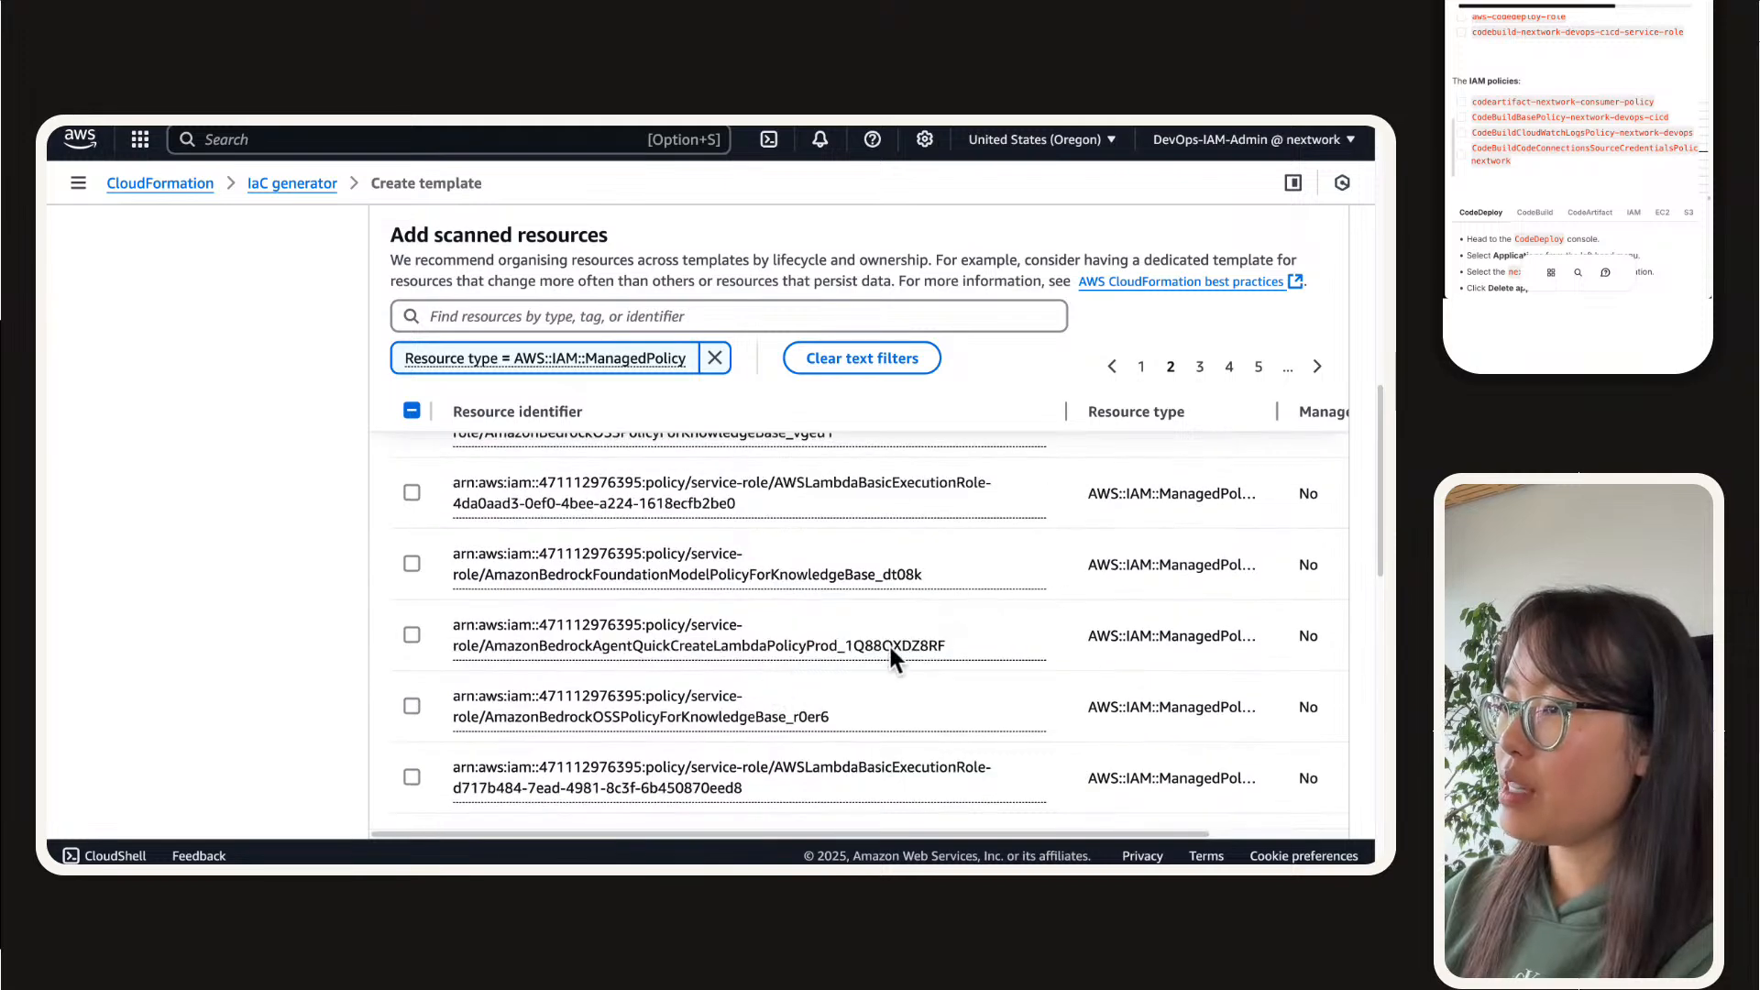
scroll(888, 656, down, 3)
scroll(888, 657, down, 5)
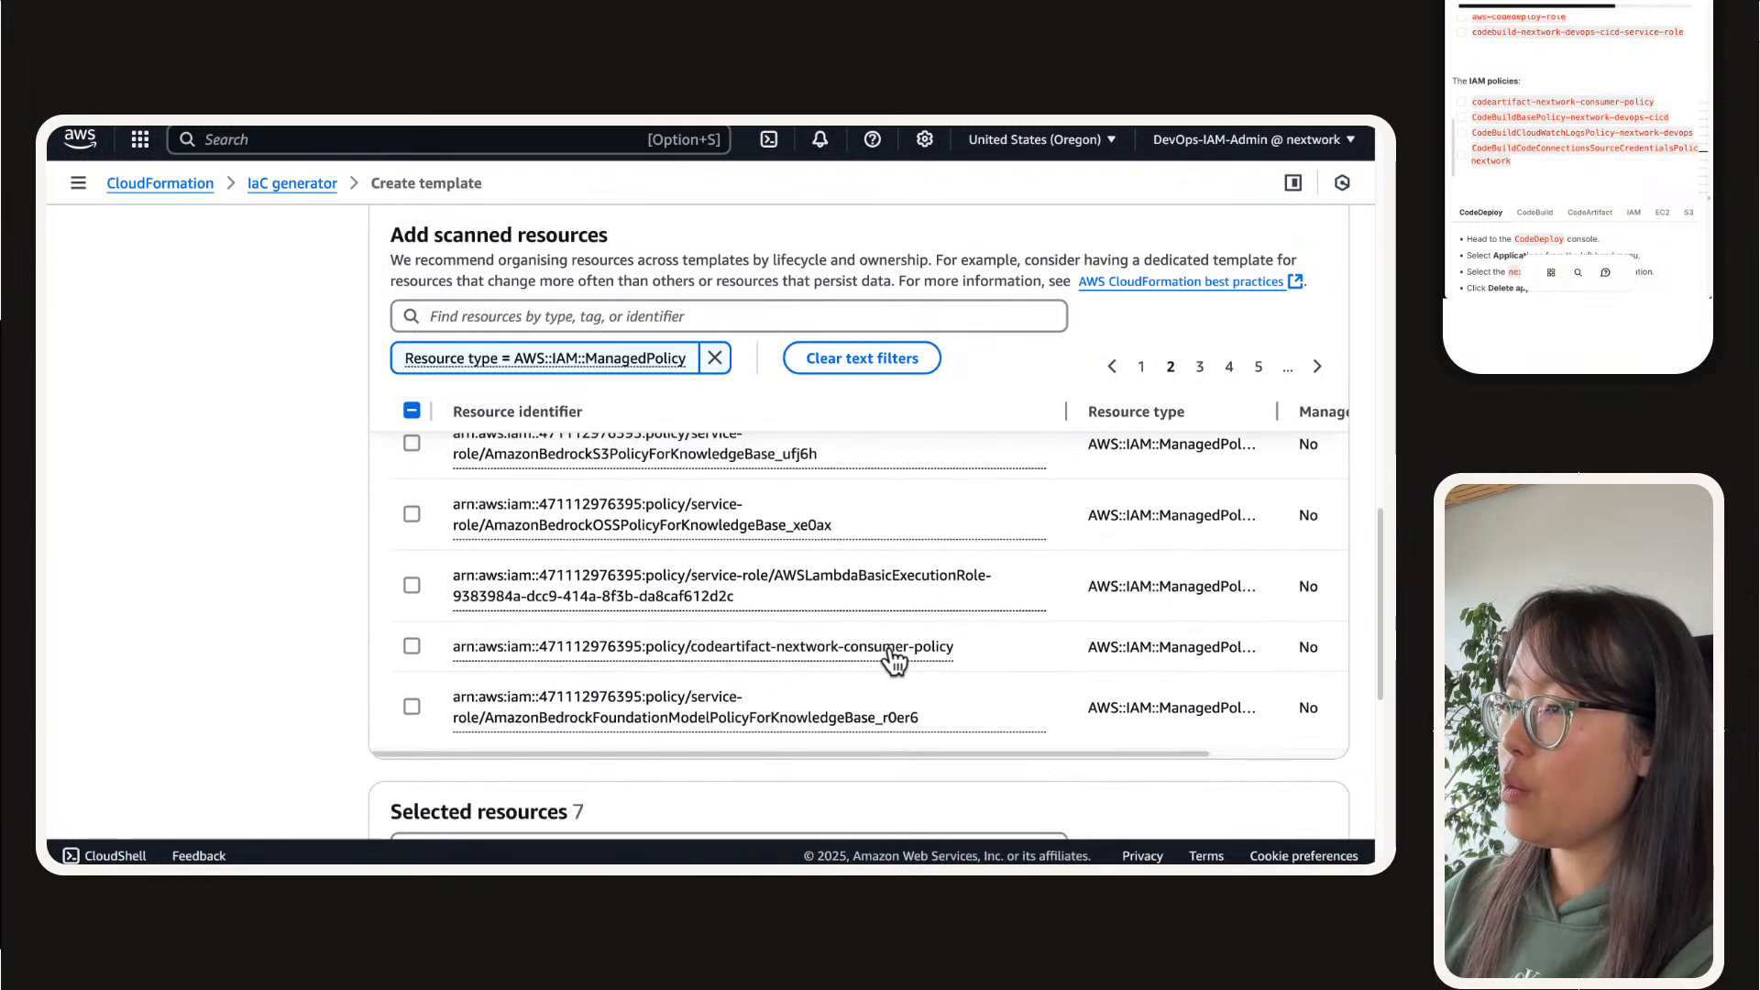
click(411, 646)
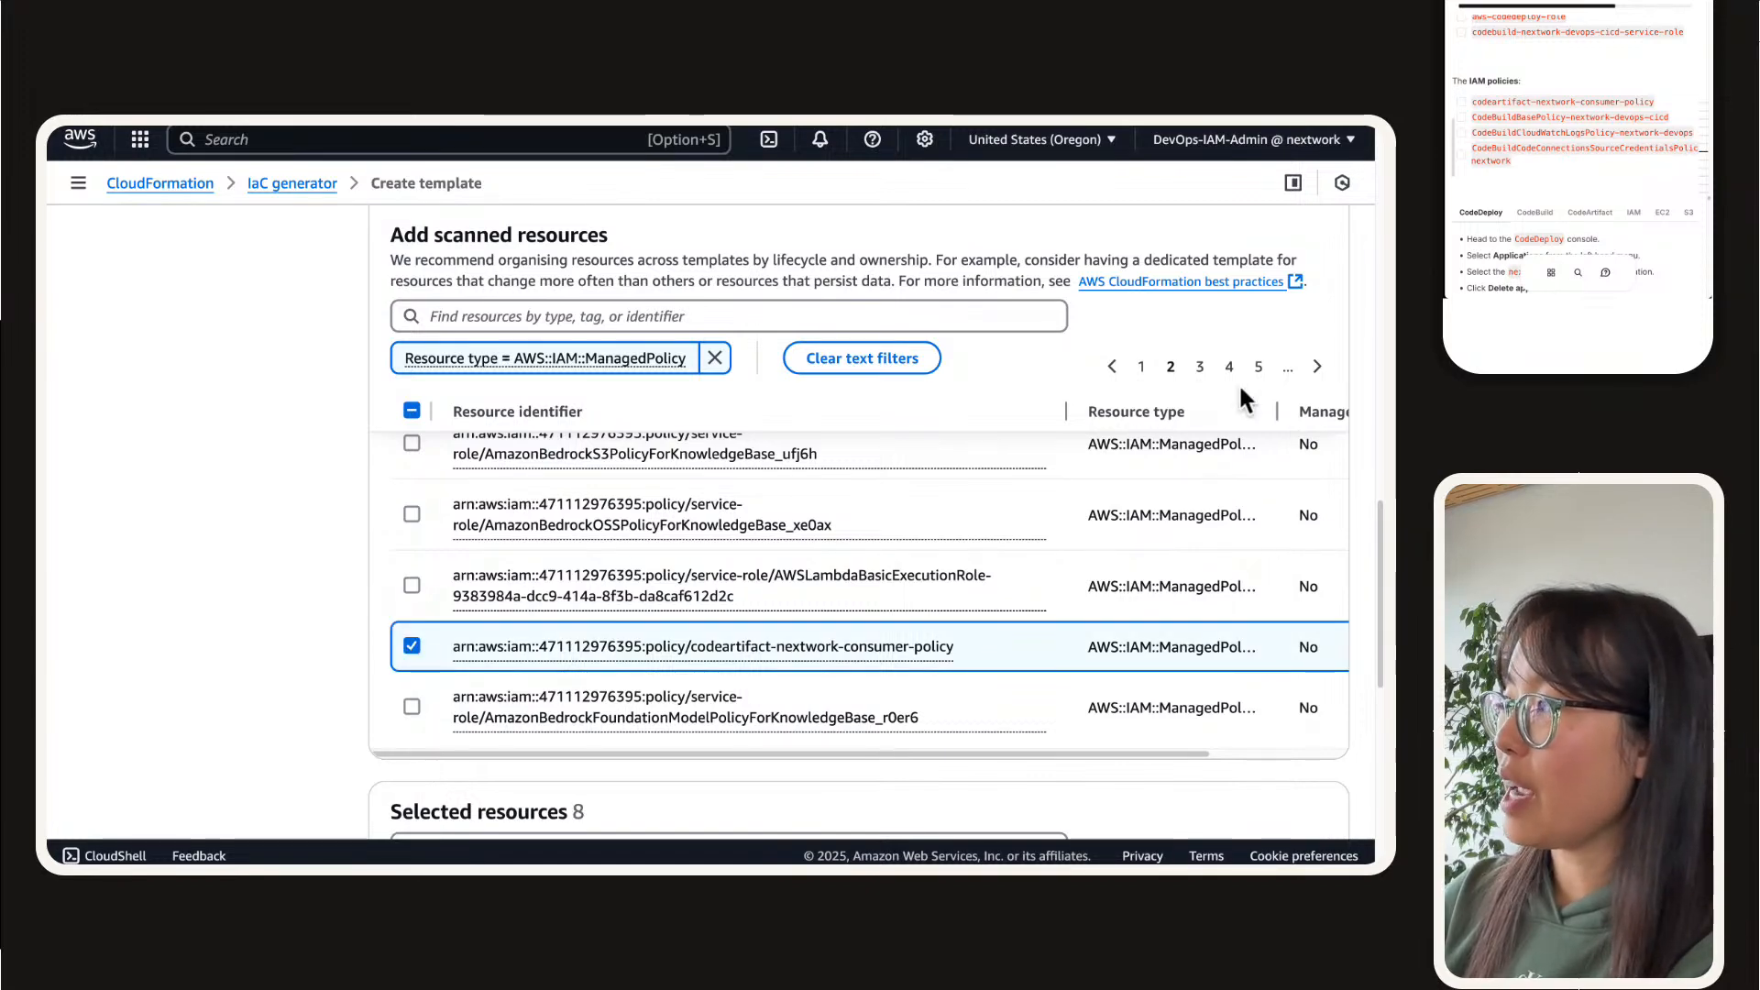
click(1202, 368)
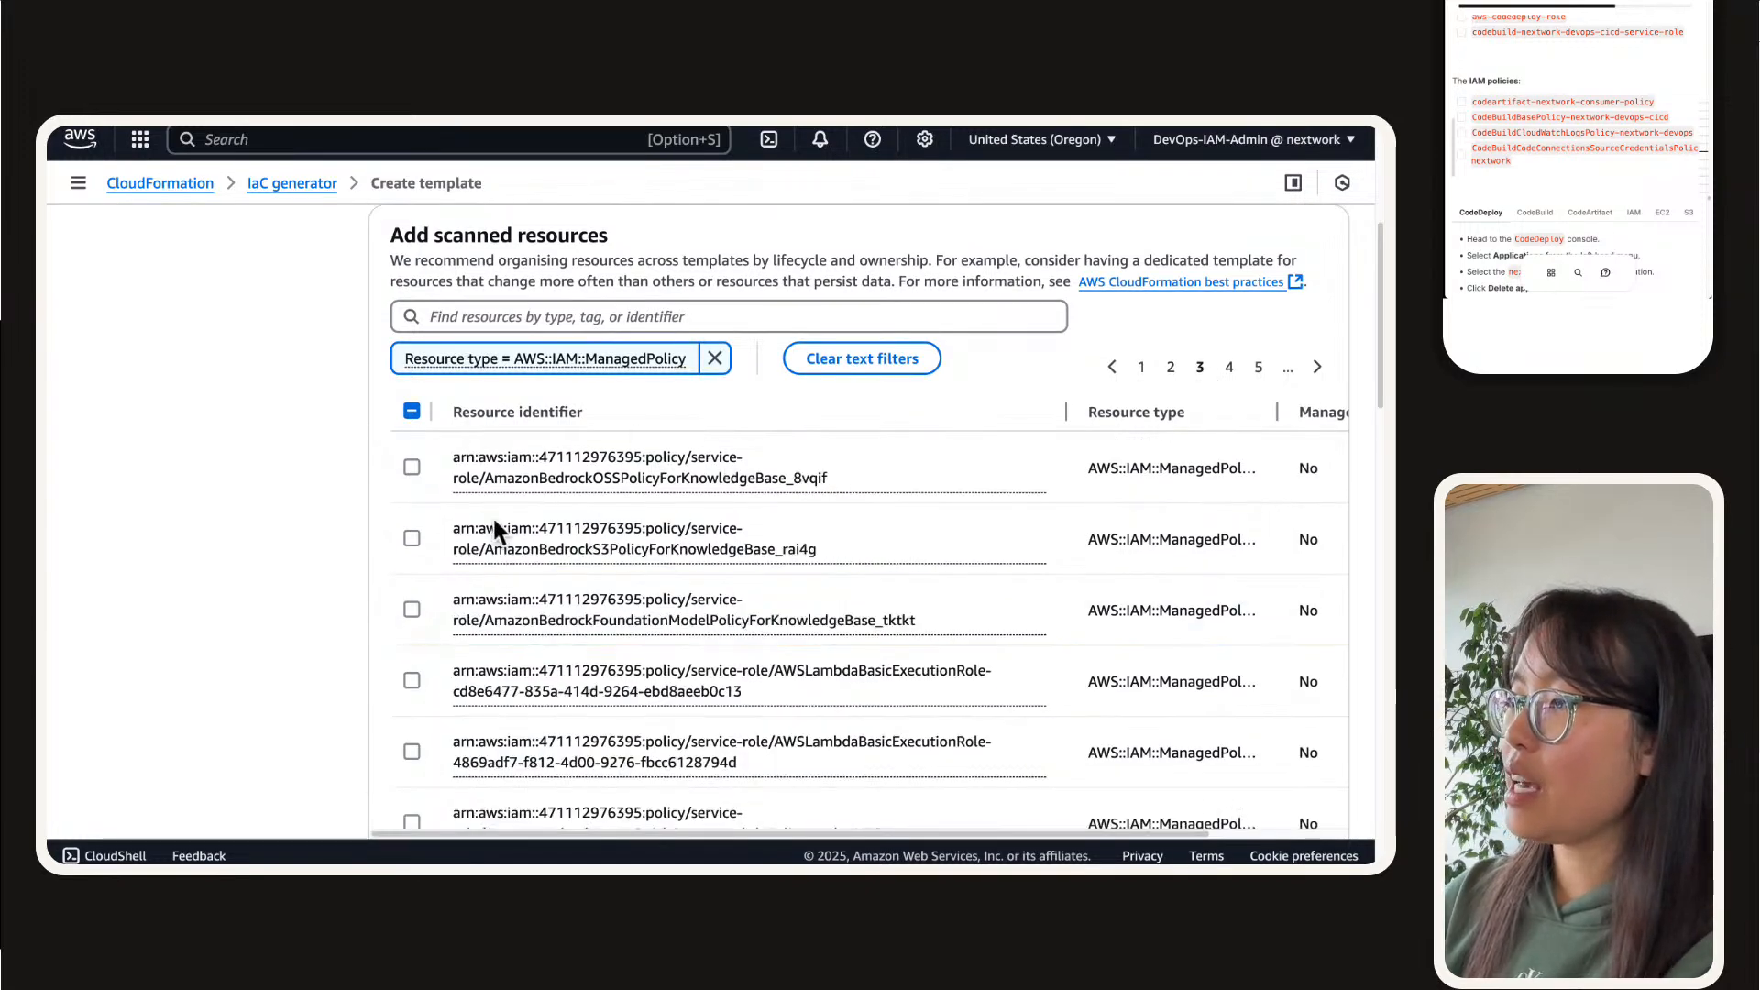
Step: Replace the managed policy filter with the resource type AWS::IAM::Role
click(714, 358)
click(655, 321)
scroll(229, 629, down, 5)
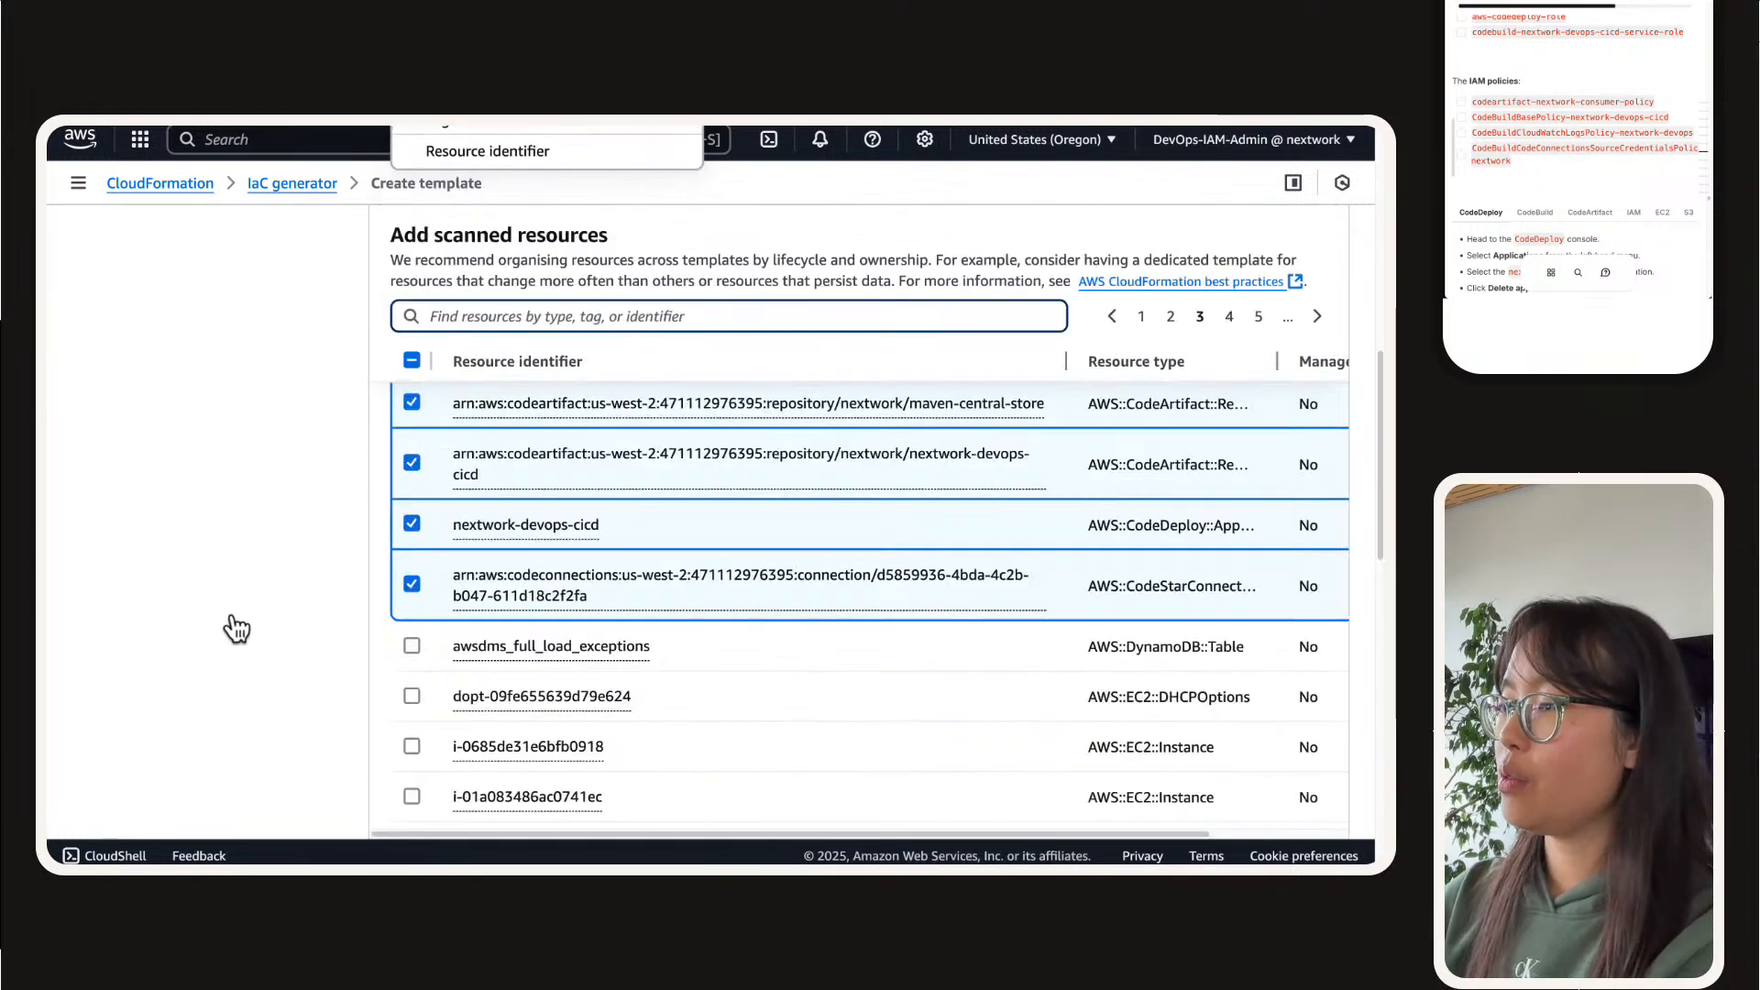
text(roles)
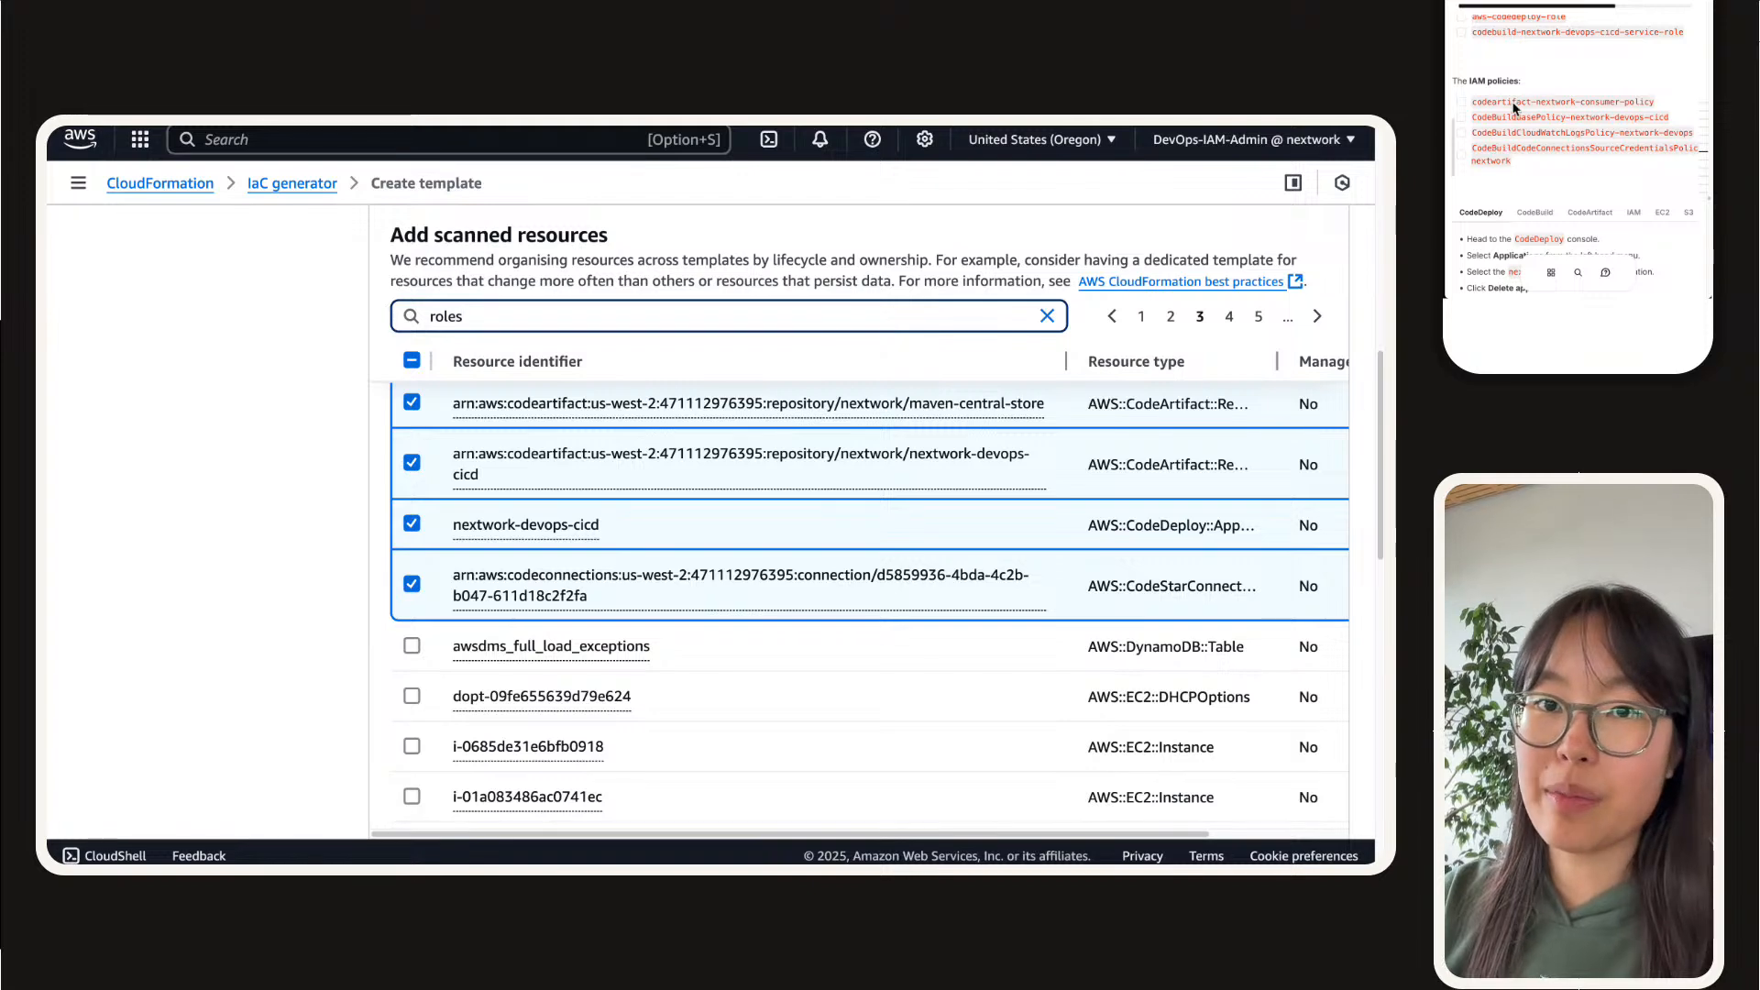
key(BackSpace)
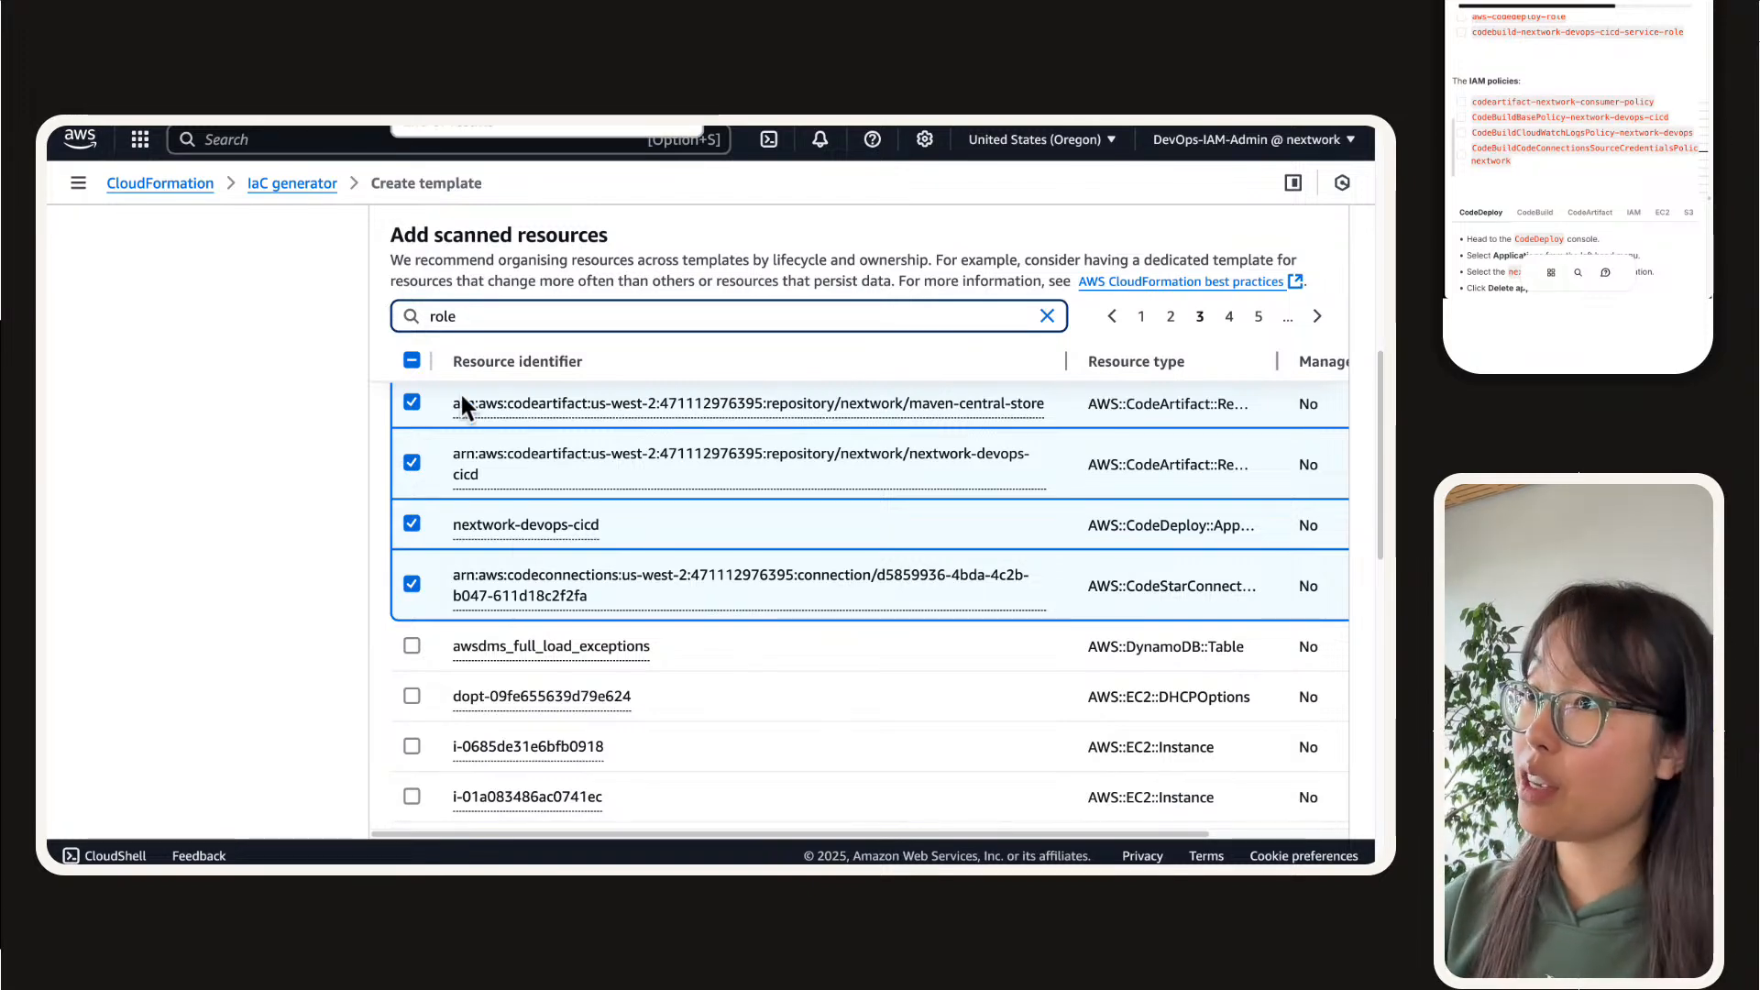
click(440, 418)
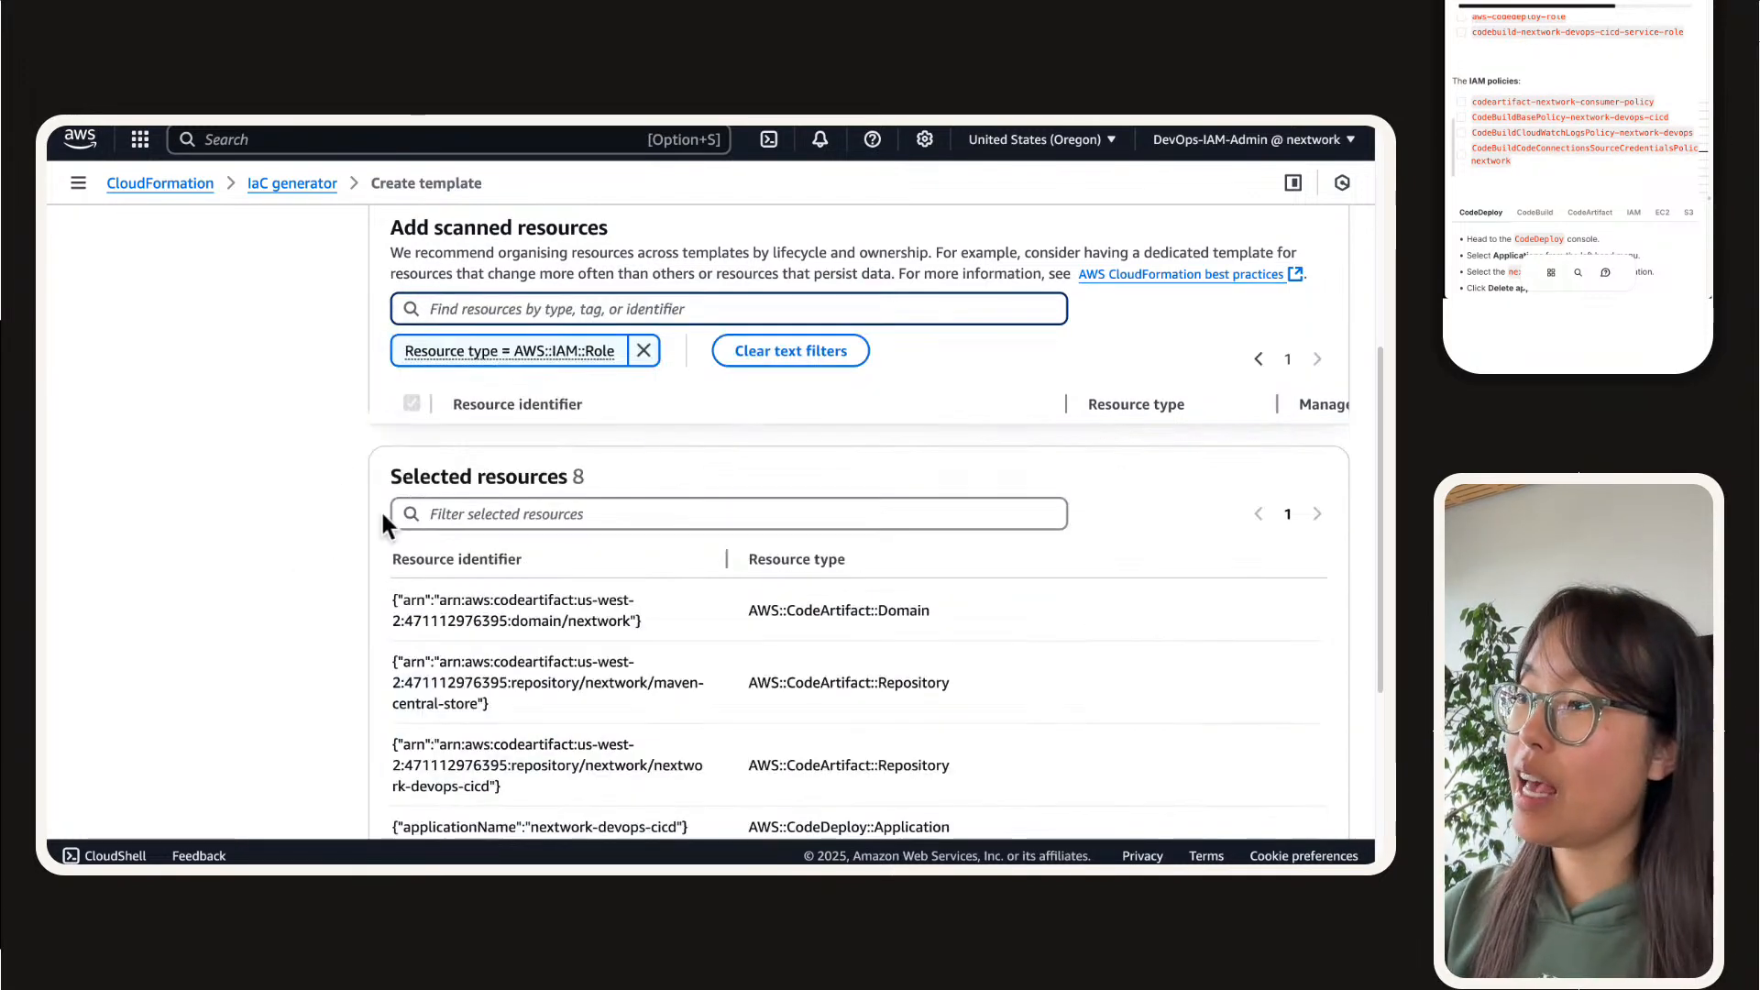
Step: Look through the IAM role pages and select AWSCodeDeployRole on the second page
scroll(462, 447, up, 4)
scroll(350, 538, down, 1)
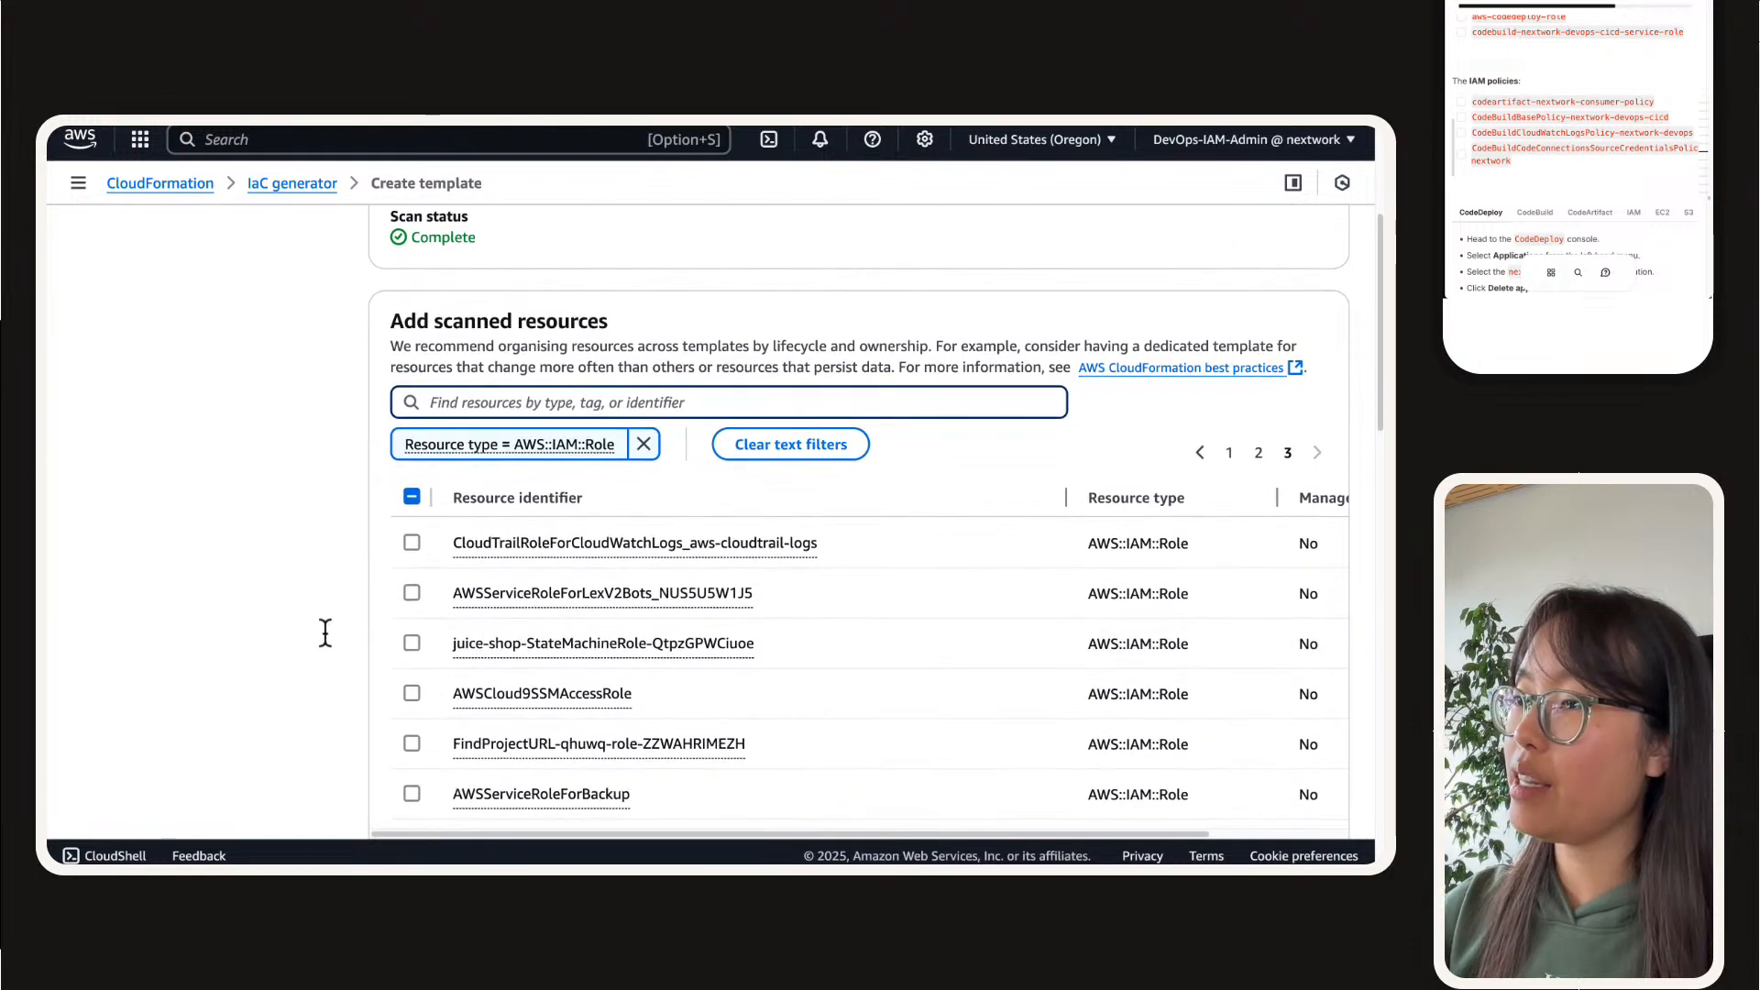
scroll(325, 632, down, 4)
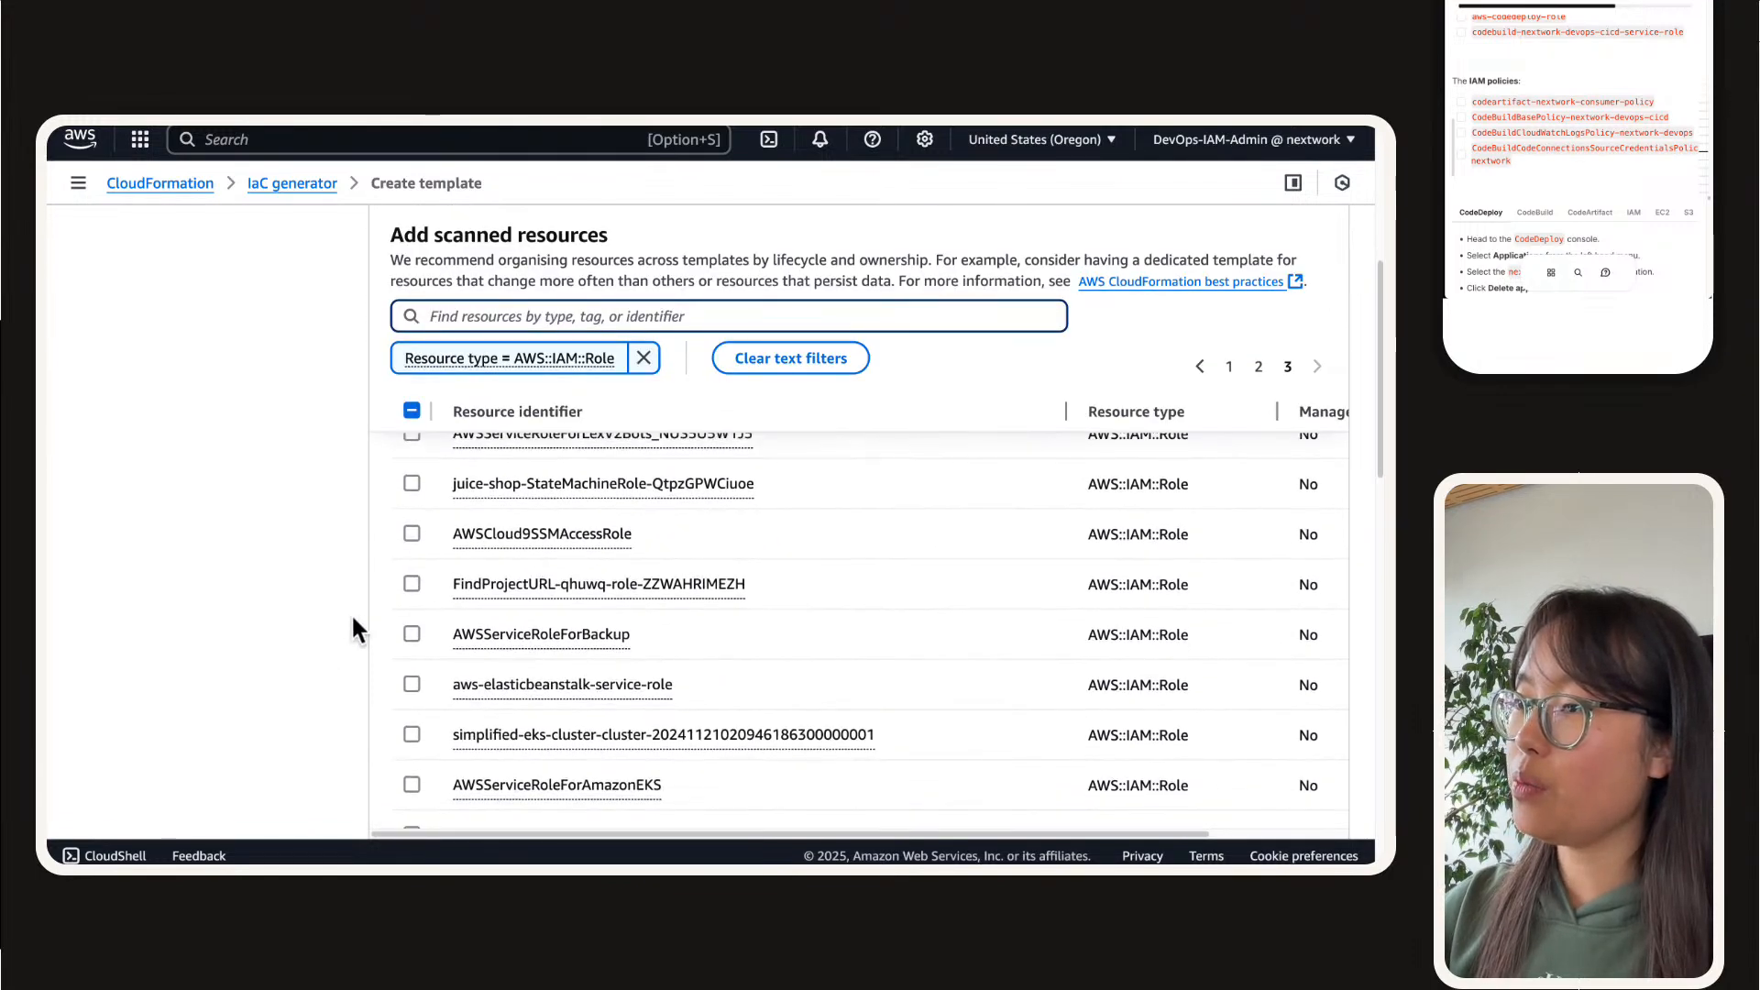
scroll(353, 619, down, 3)
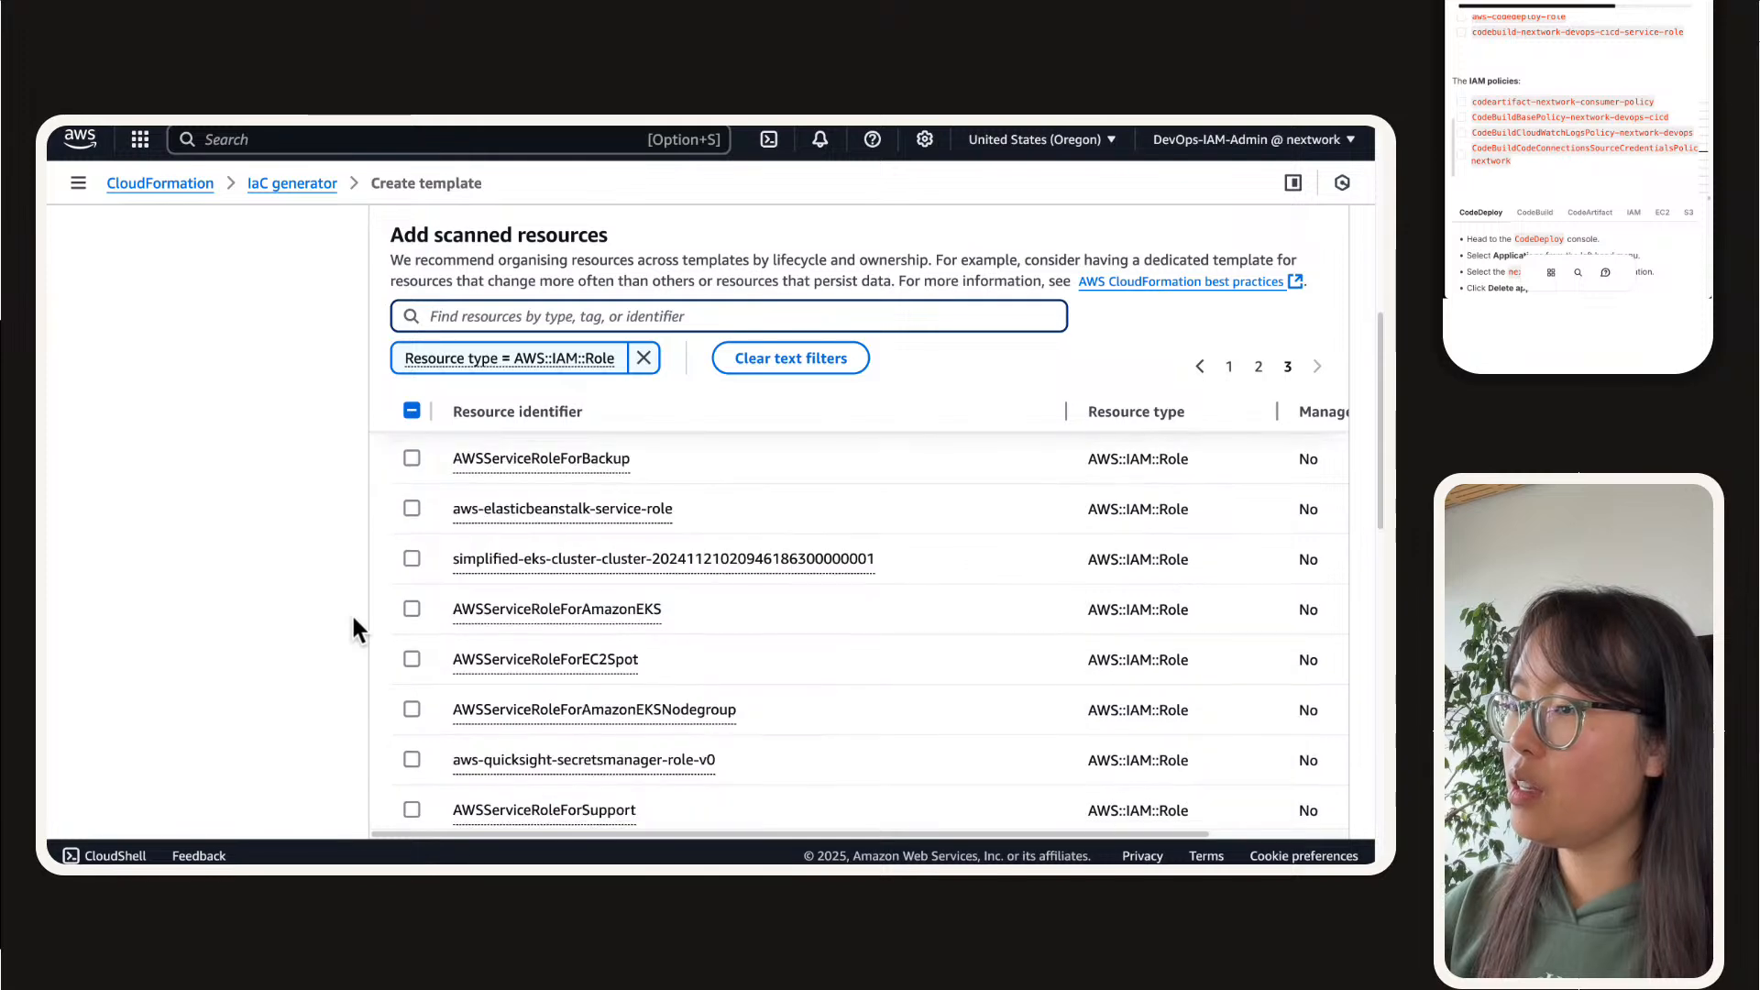
scroll(353, 618, down, 4)
scroll(352, 618, down, 4)
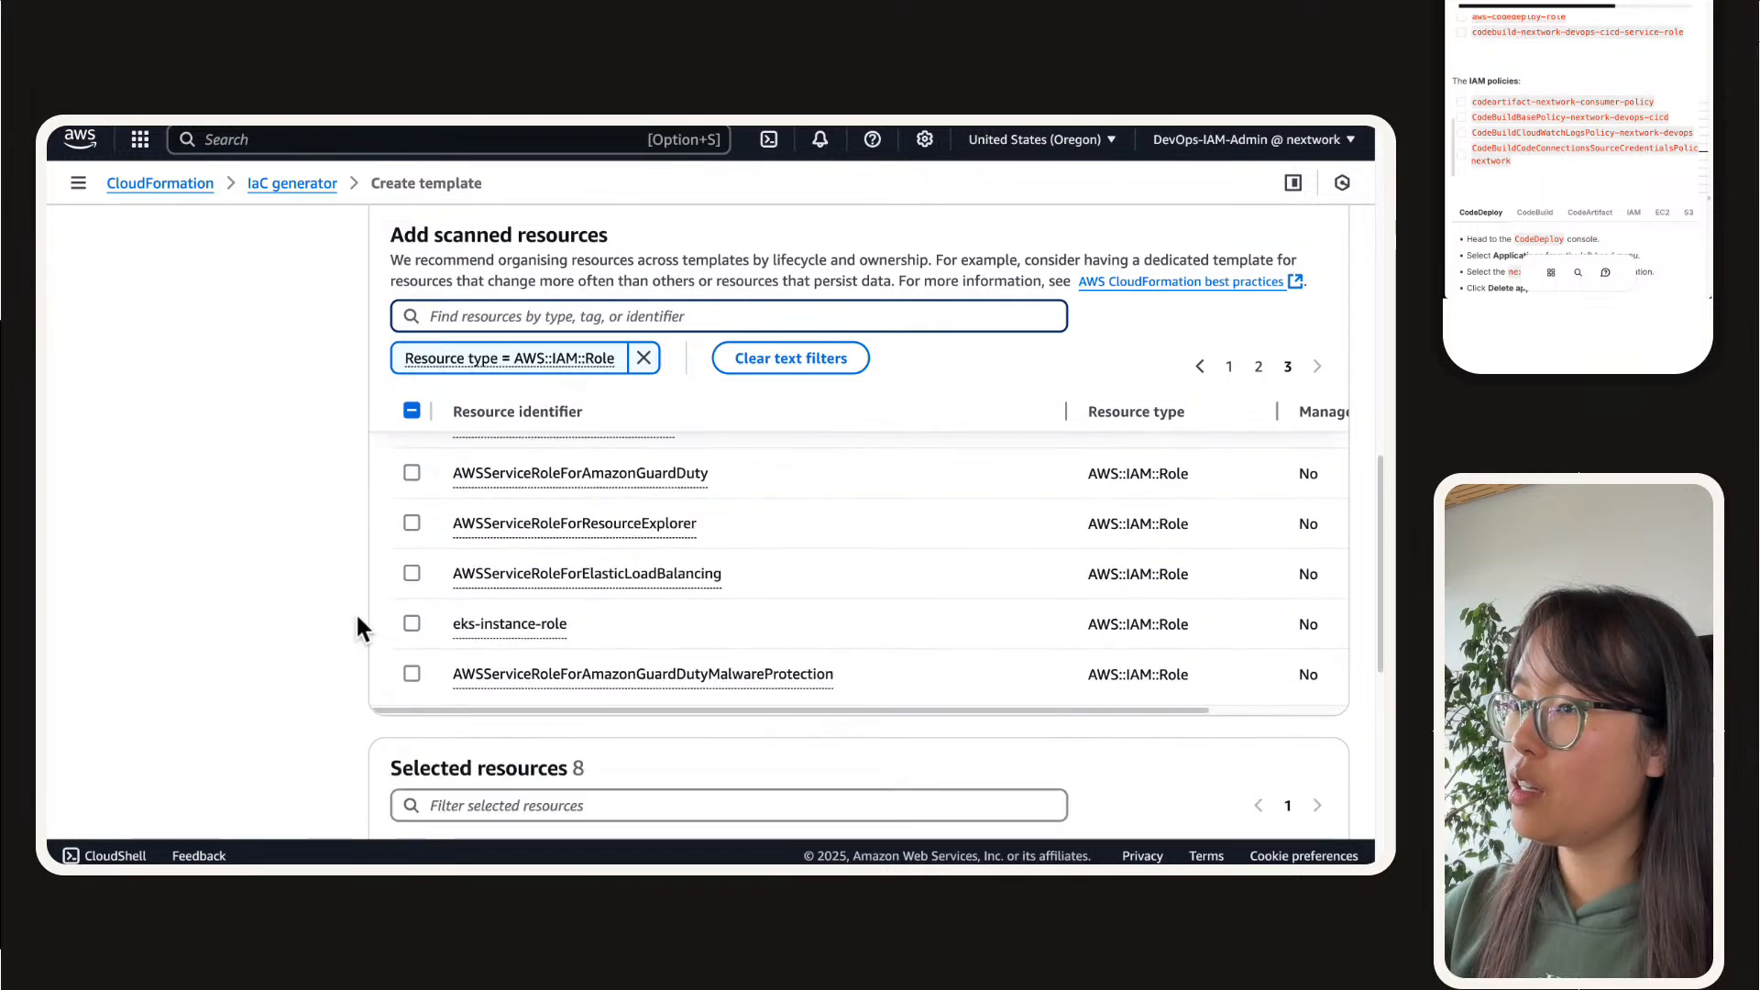
click(1231, 365)
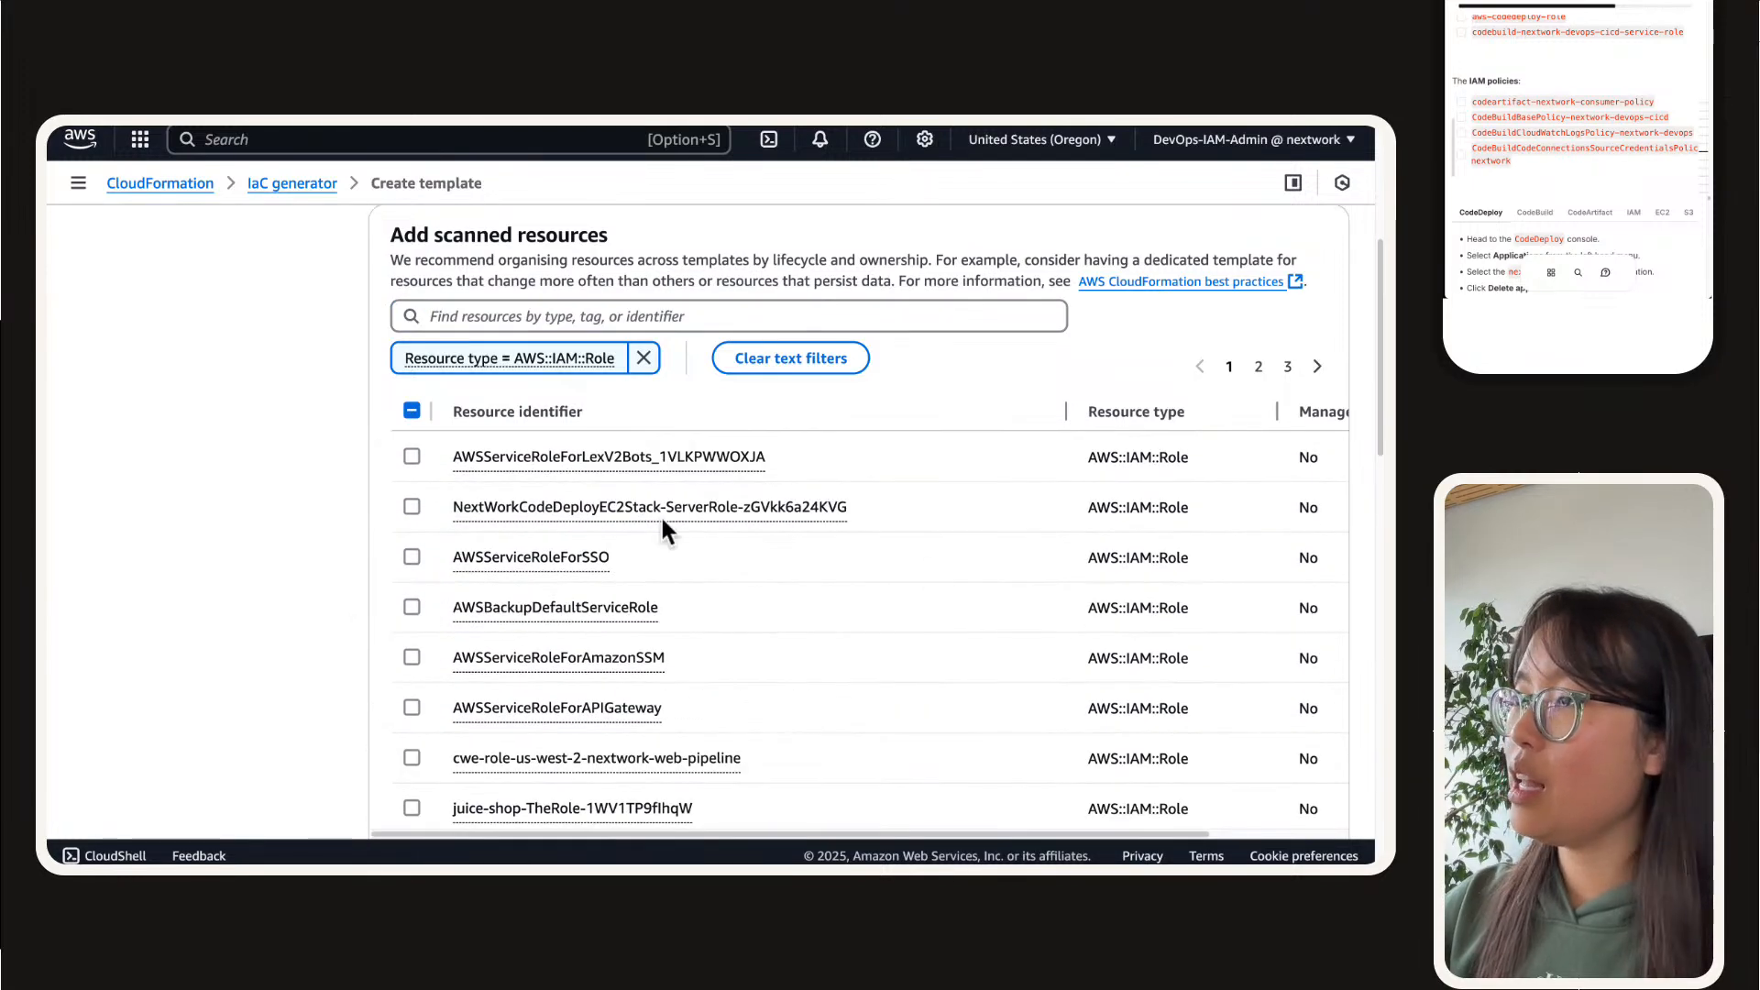
scroll(382, 532, down, 3)
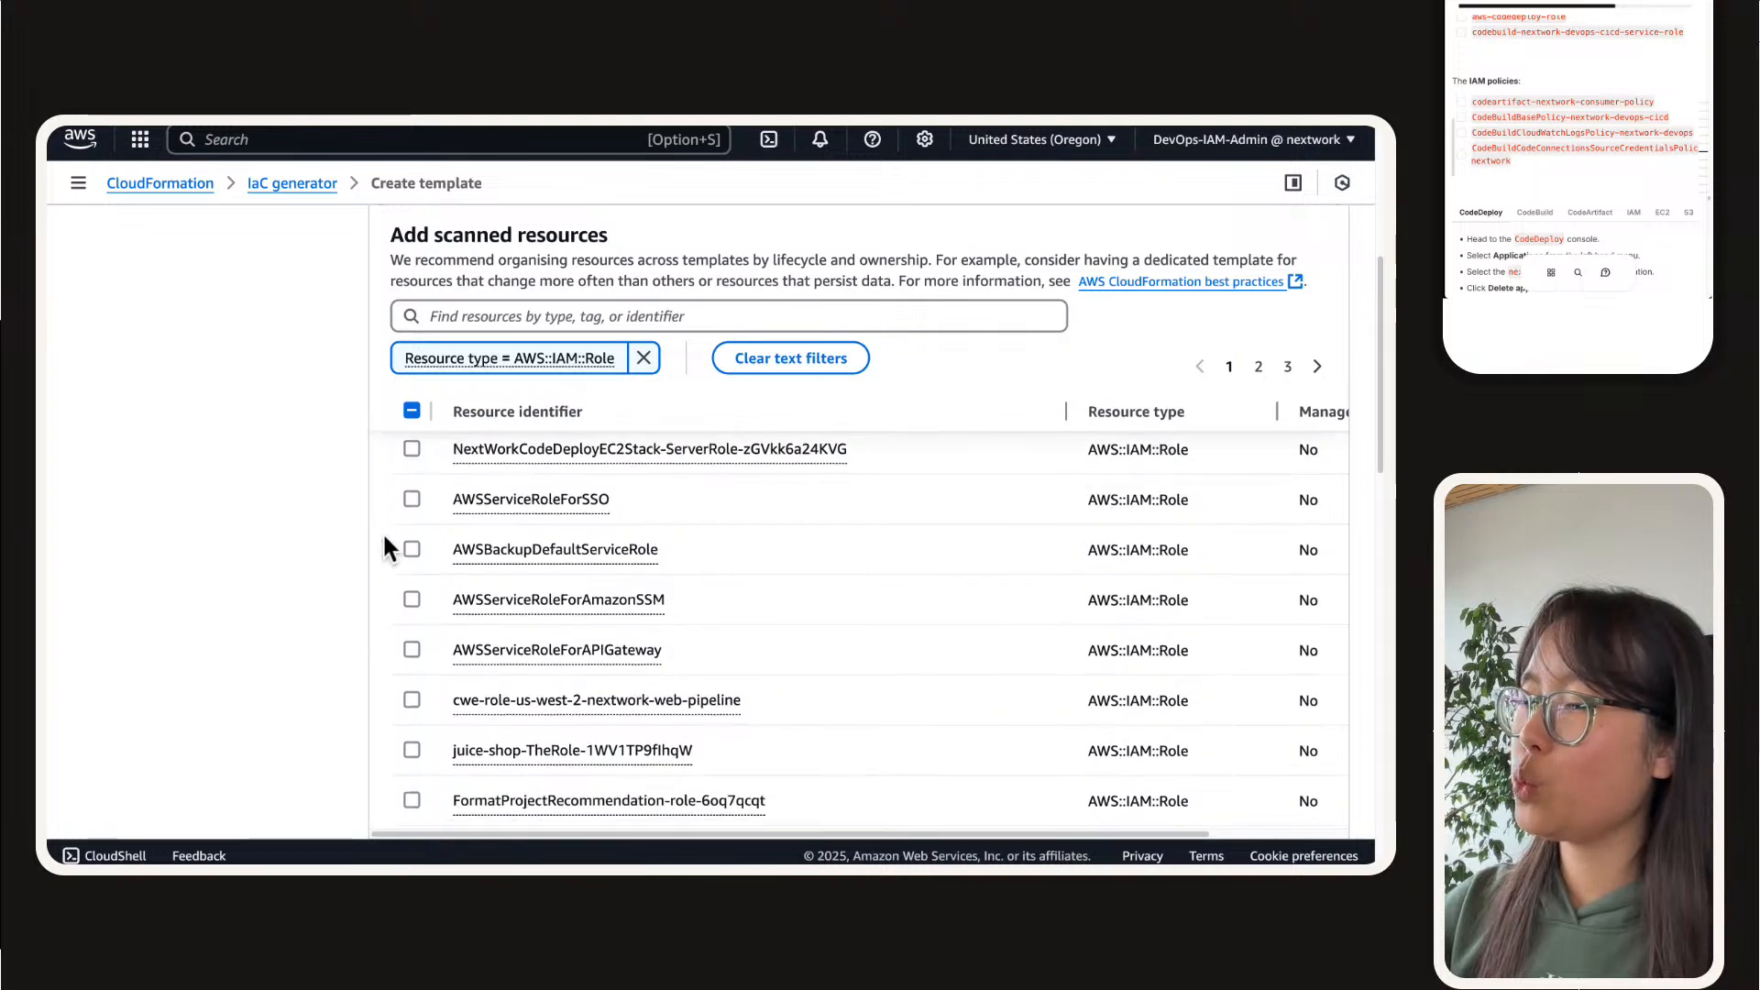
scroll(382, 541, down, 5)
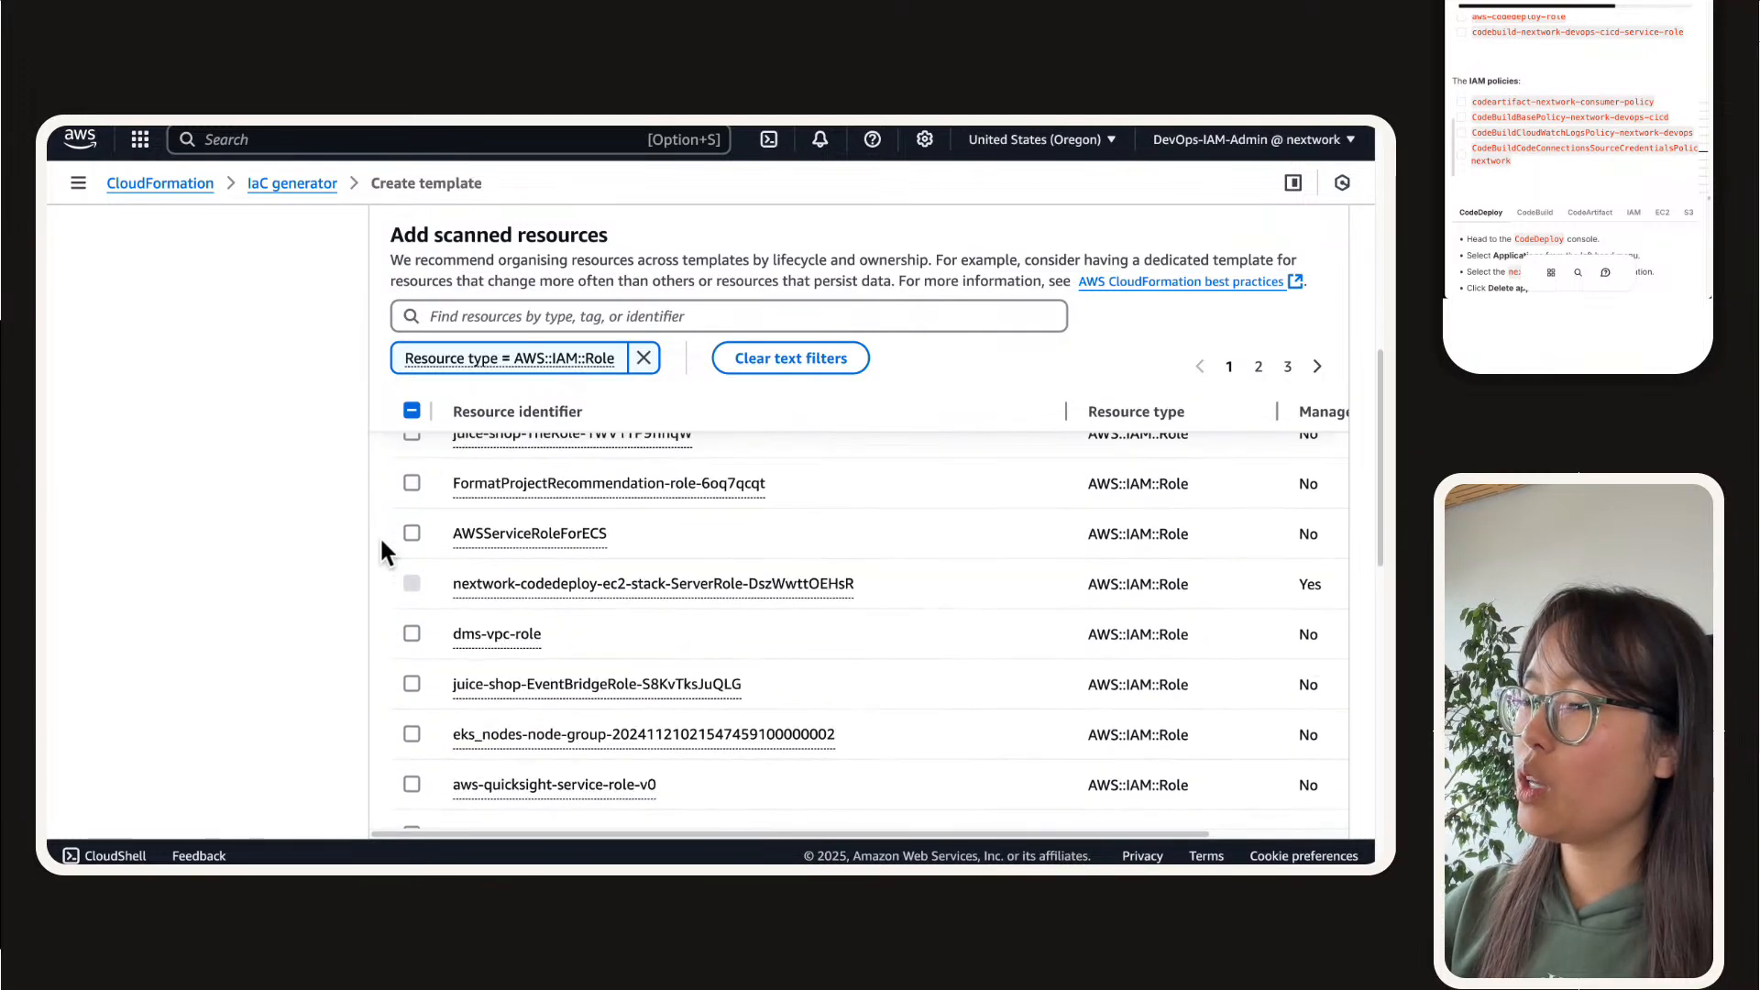
scroll(383, 550, down, 4)
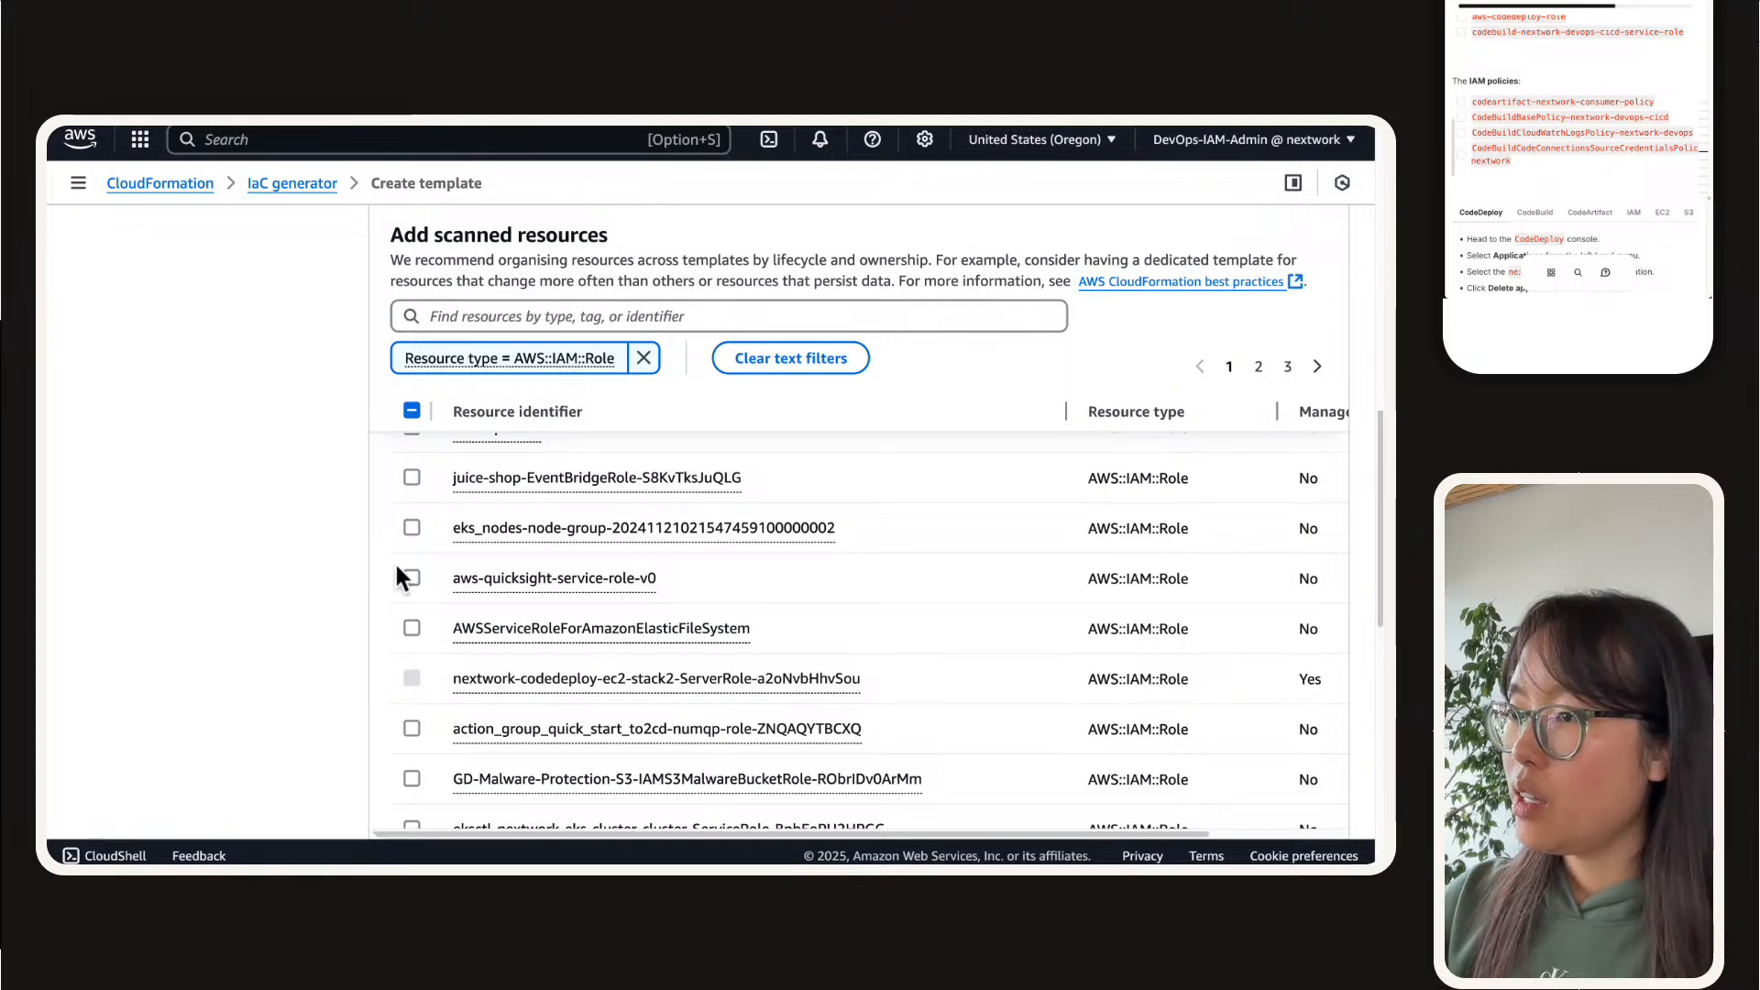
scroll(395, 561, down, 2)
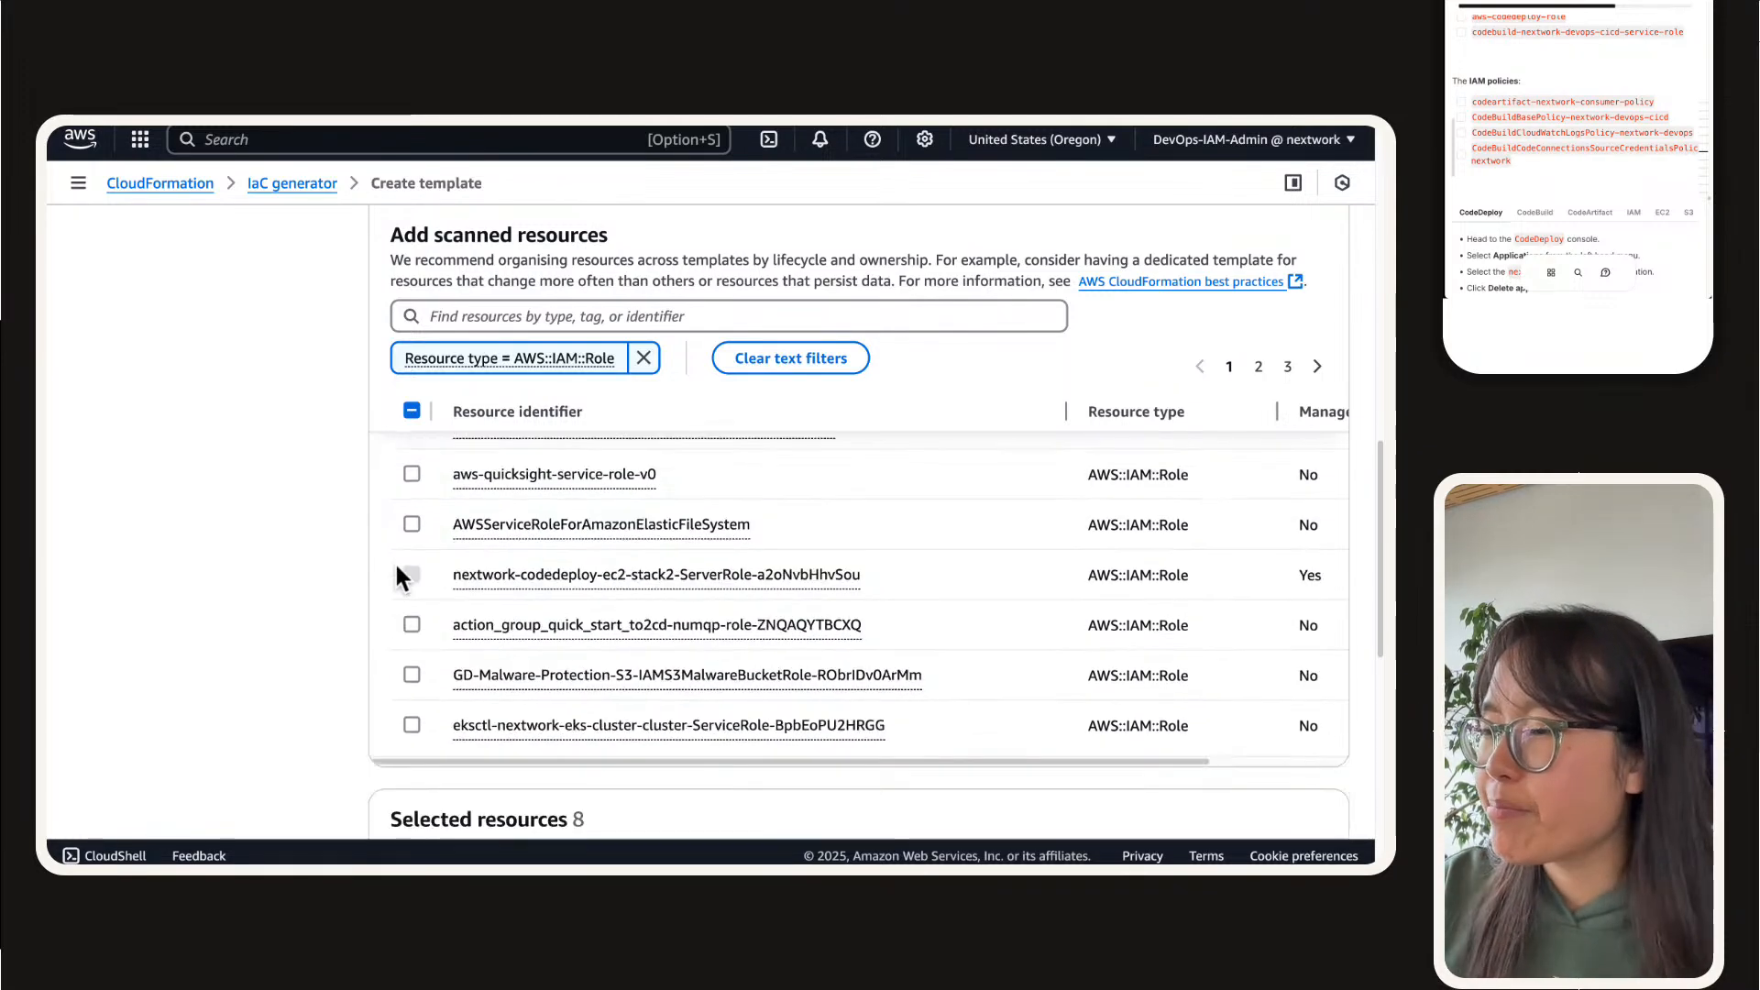
click(1258, 366)
click(411, 507)
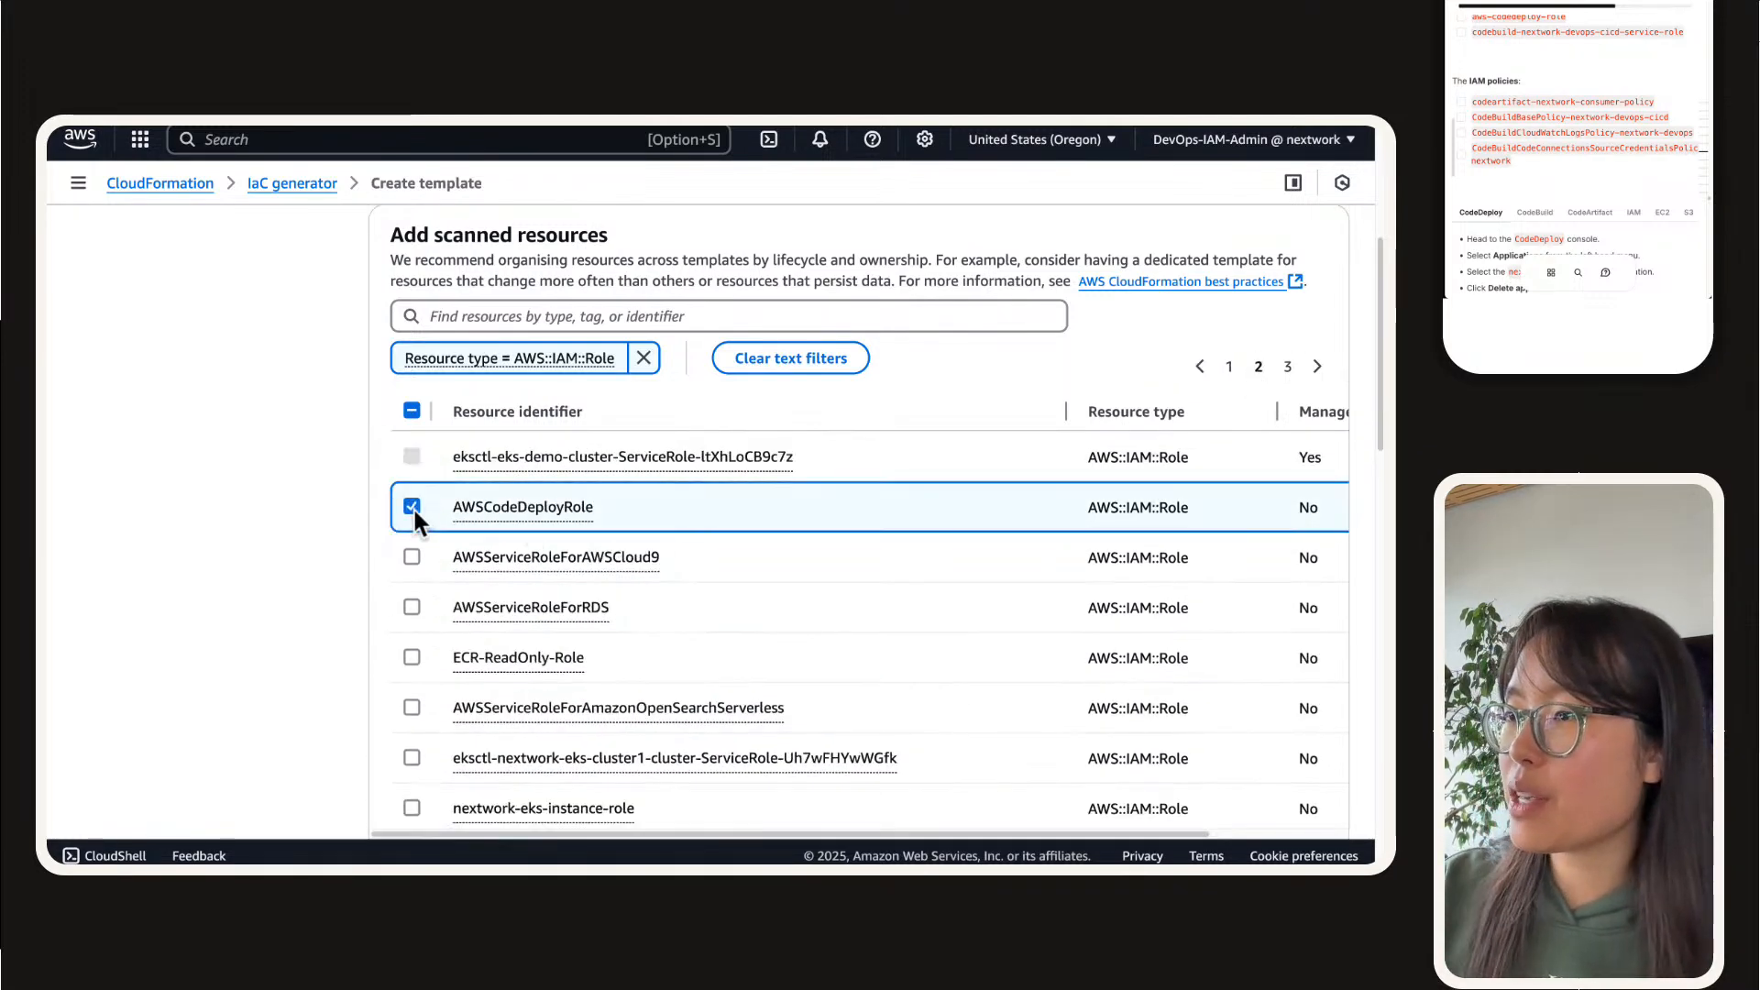
Step: Select the ec2-instance-nextwork-cicd role among the scanned IAM roles
scroll(415, 514, down, 1)
scroll(414, 515, down, 4)
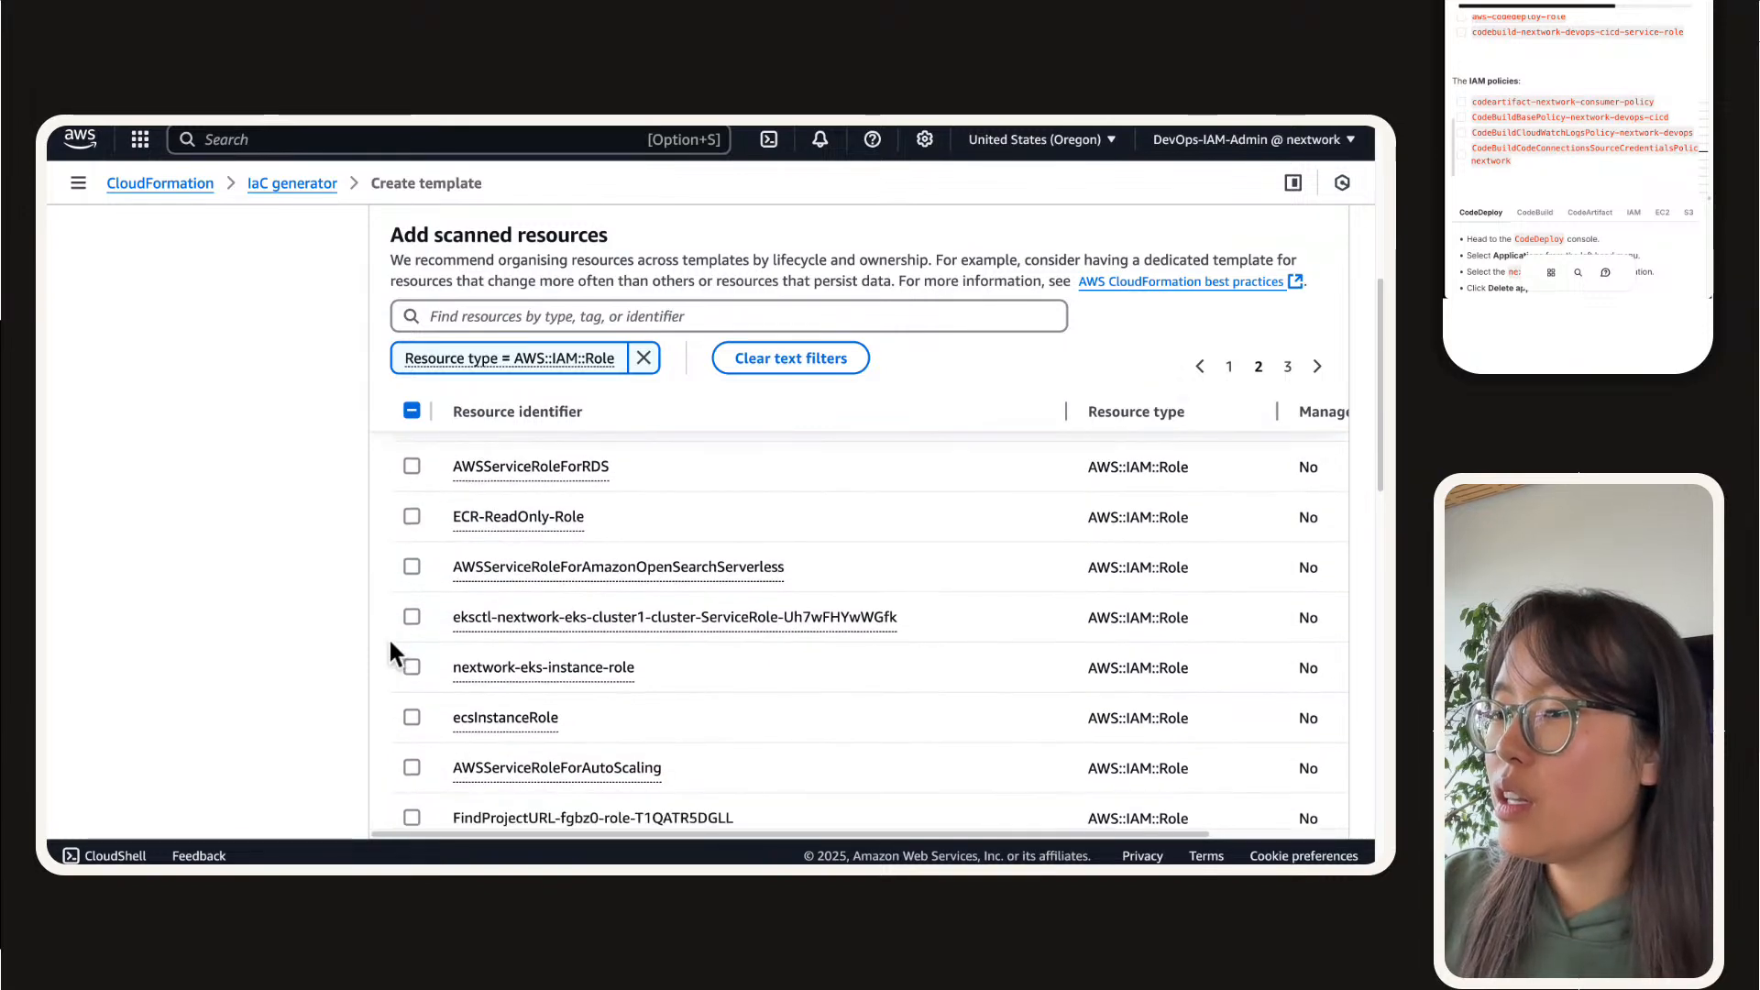
scroll(389, 643, down, 5)
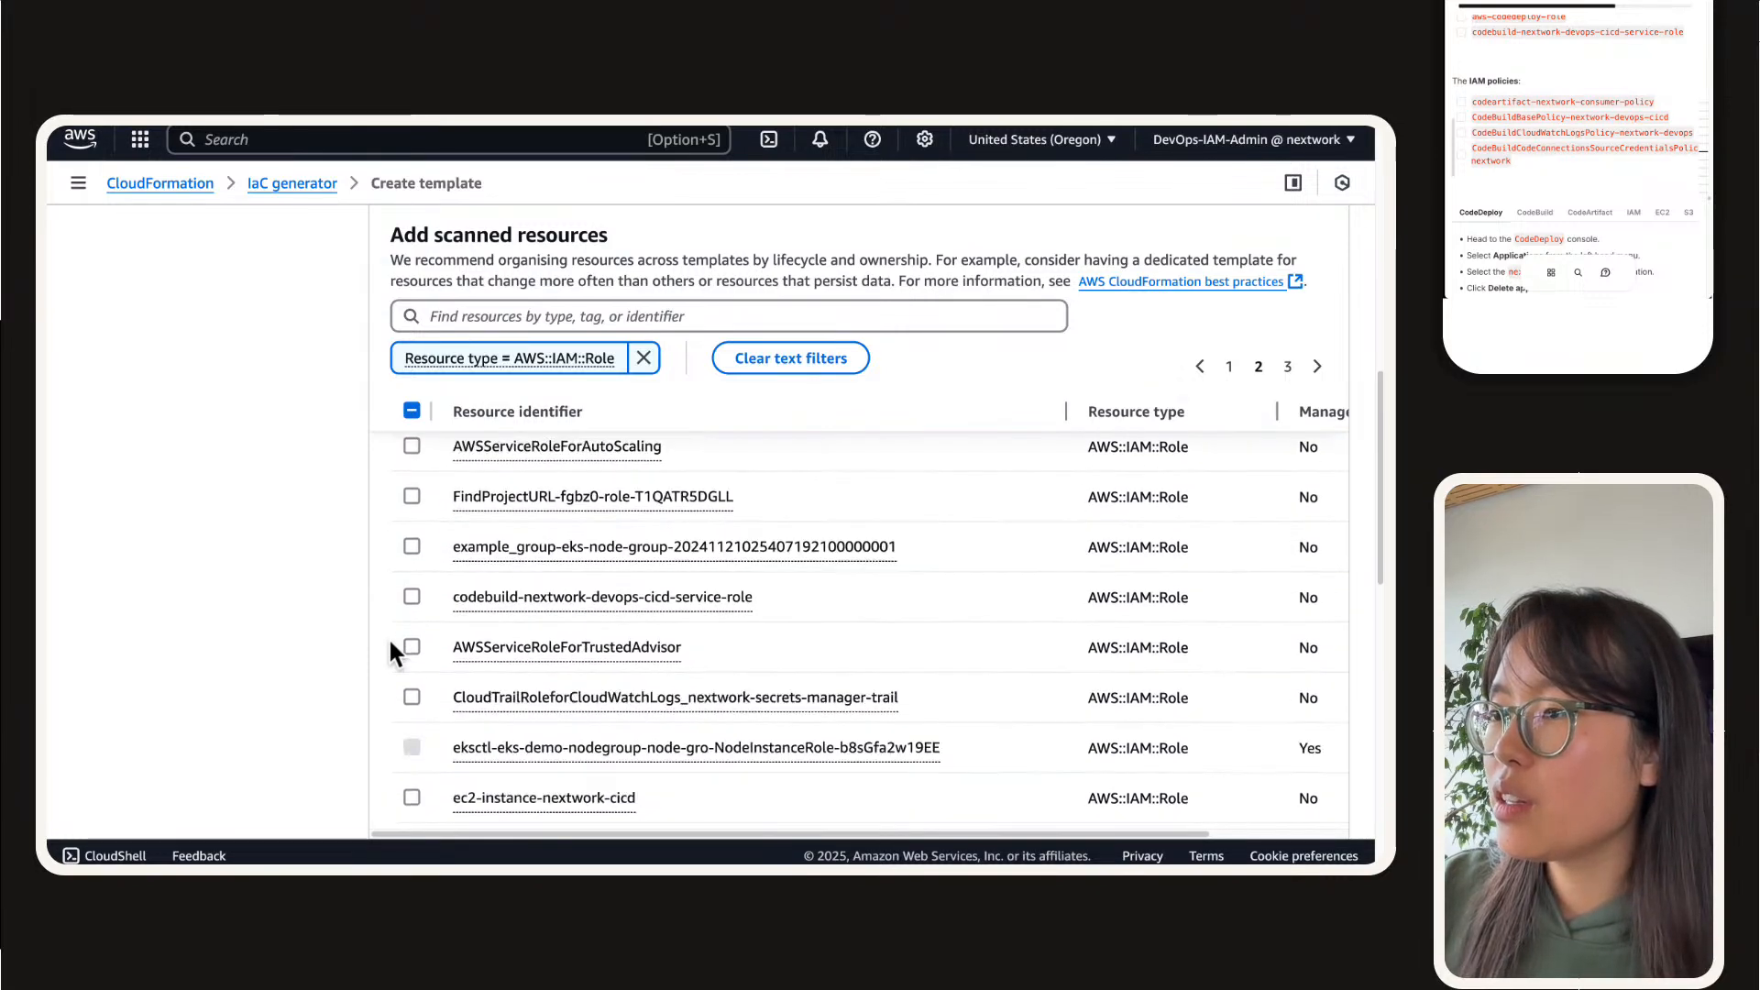
scroll(399, 646, down, 1)
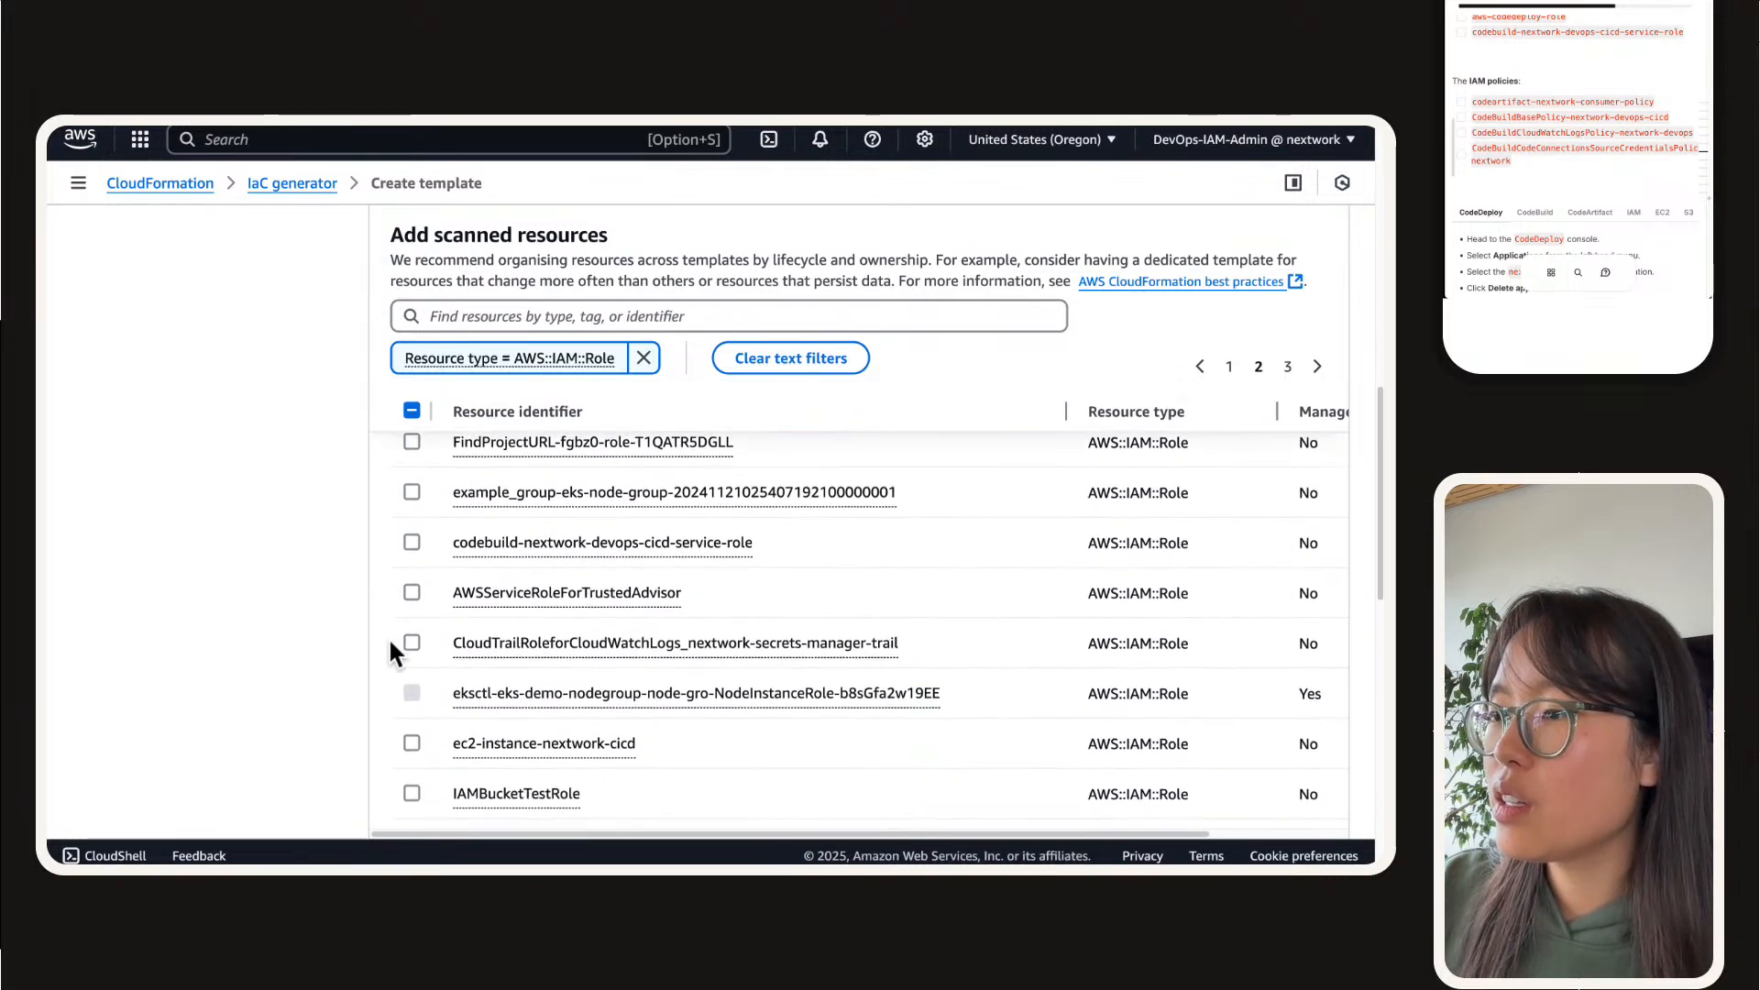
click(412, 733)
scroll(320, 640, down, 3)
scroll(383, 631, up, 5)
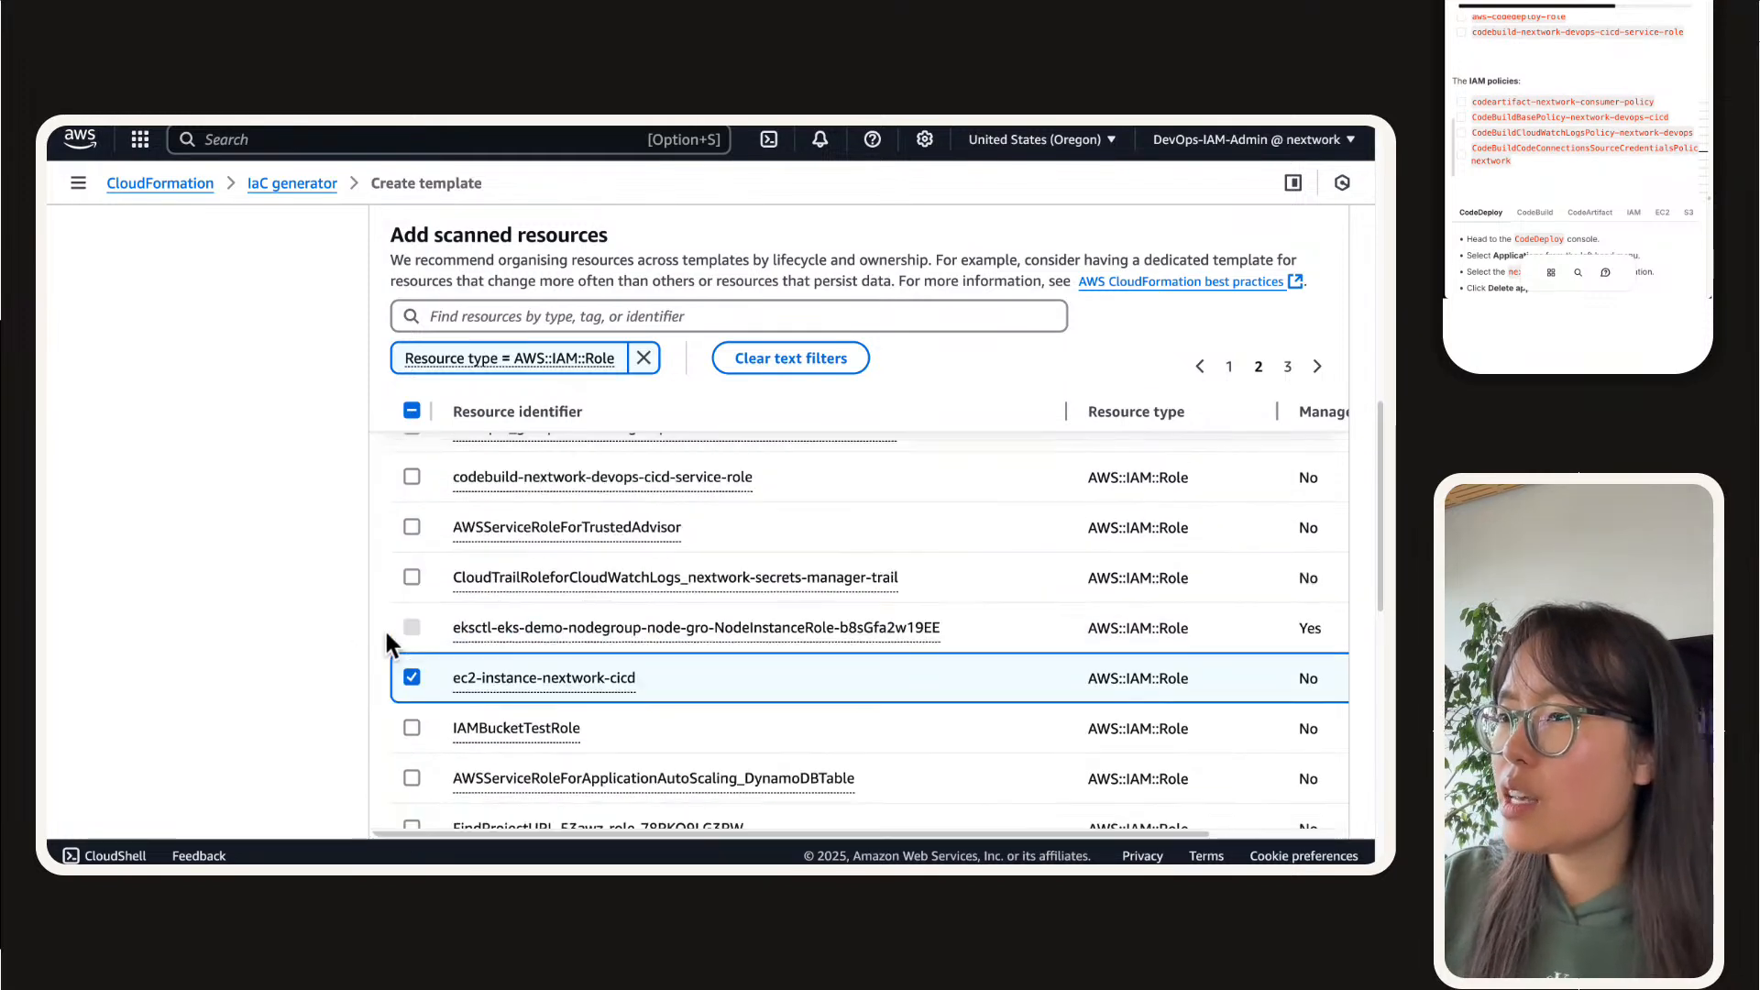
Step: Look through the third and first pages of scanned IAM roles for the CodeBuild service role
scroll(385, 633, up, 9)
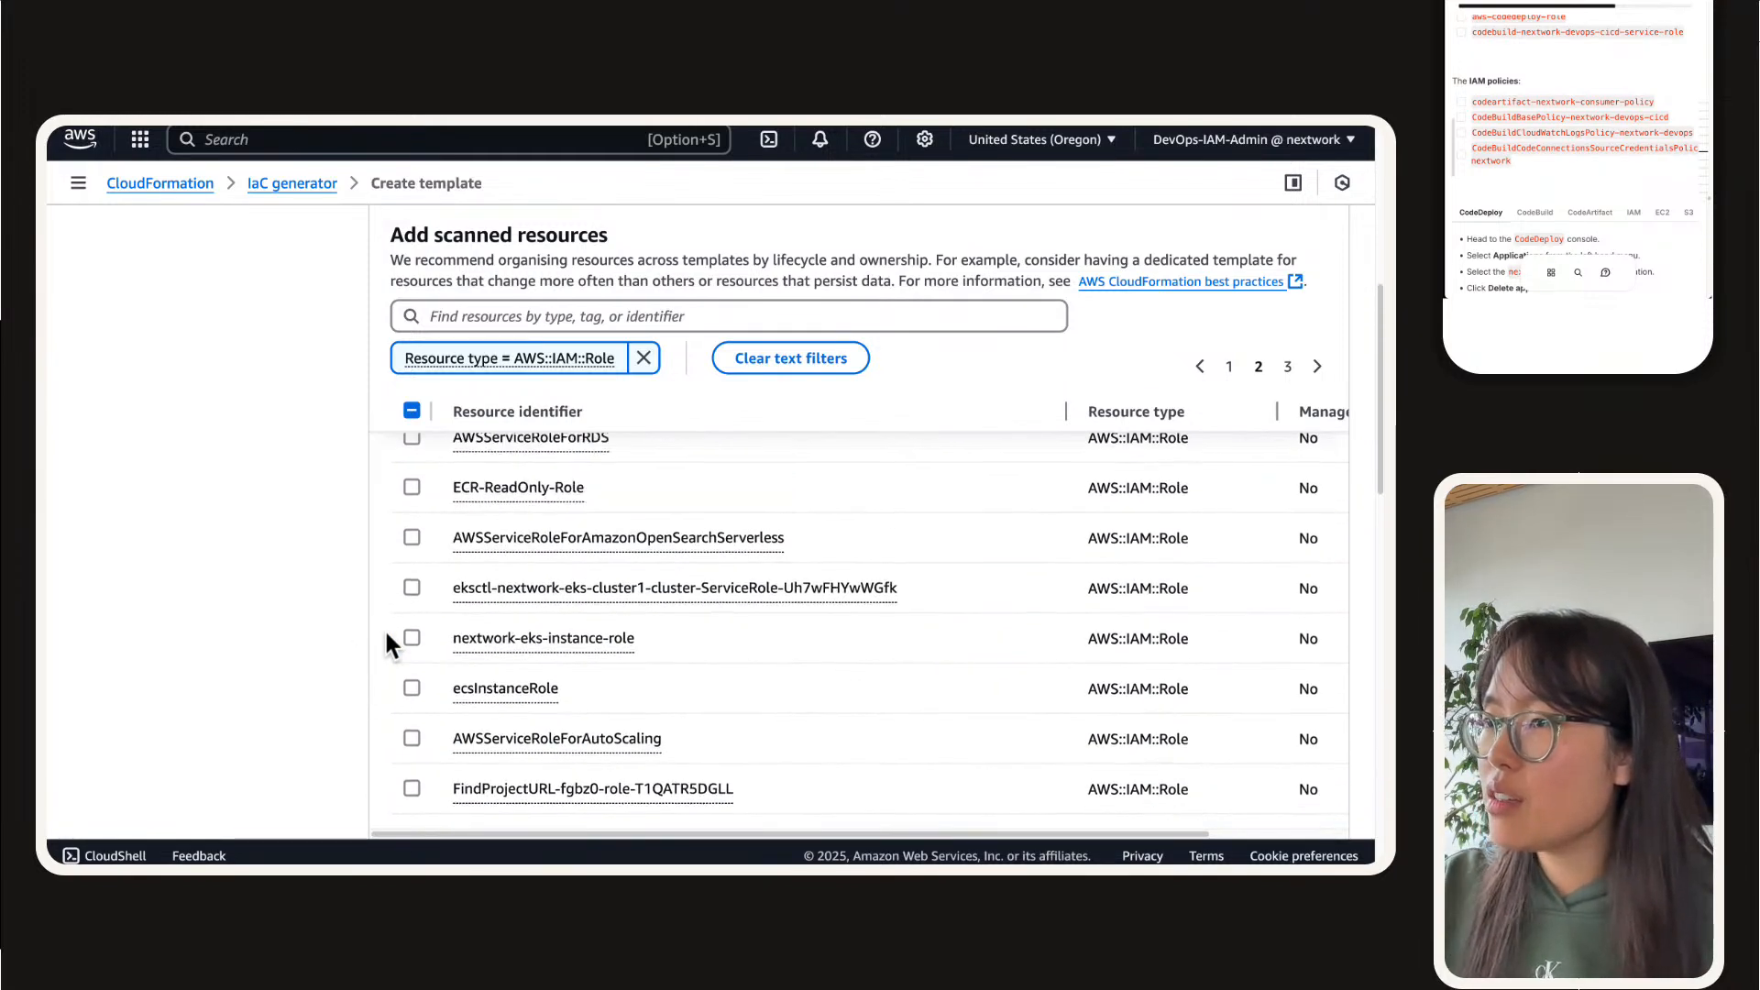
scroll(383, 629, up, 2)
click(1289, 373)
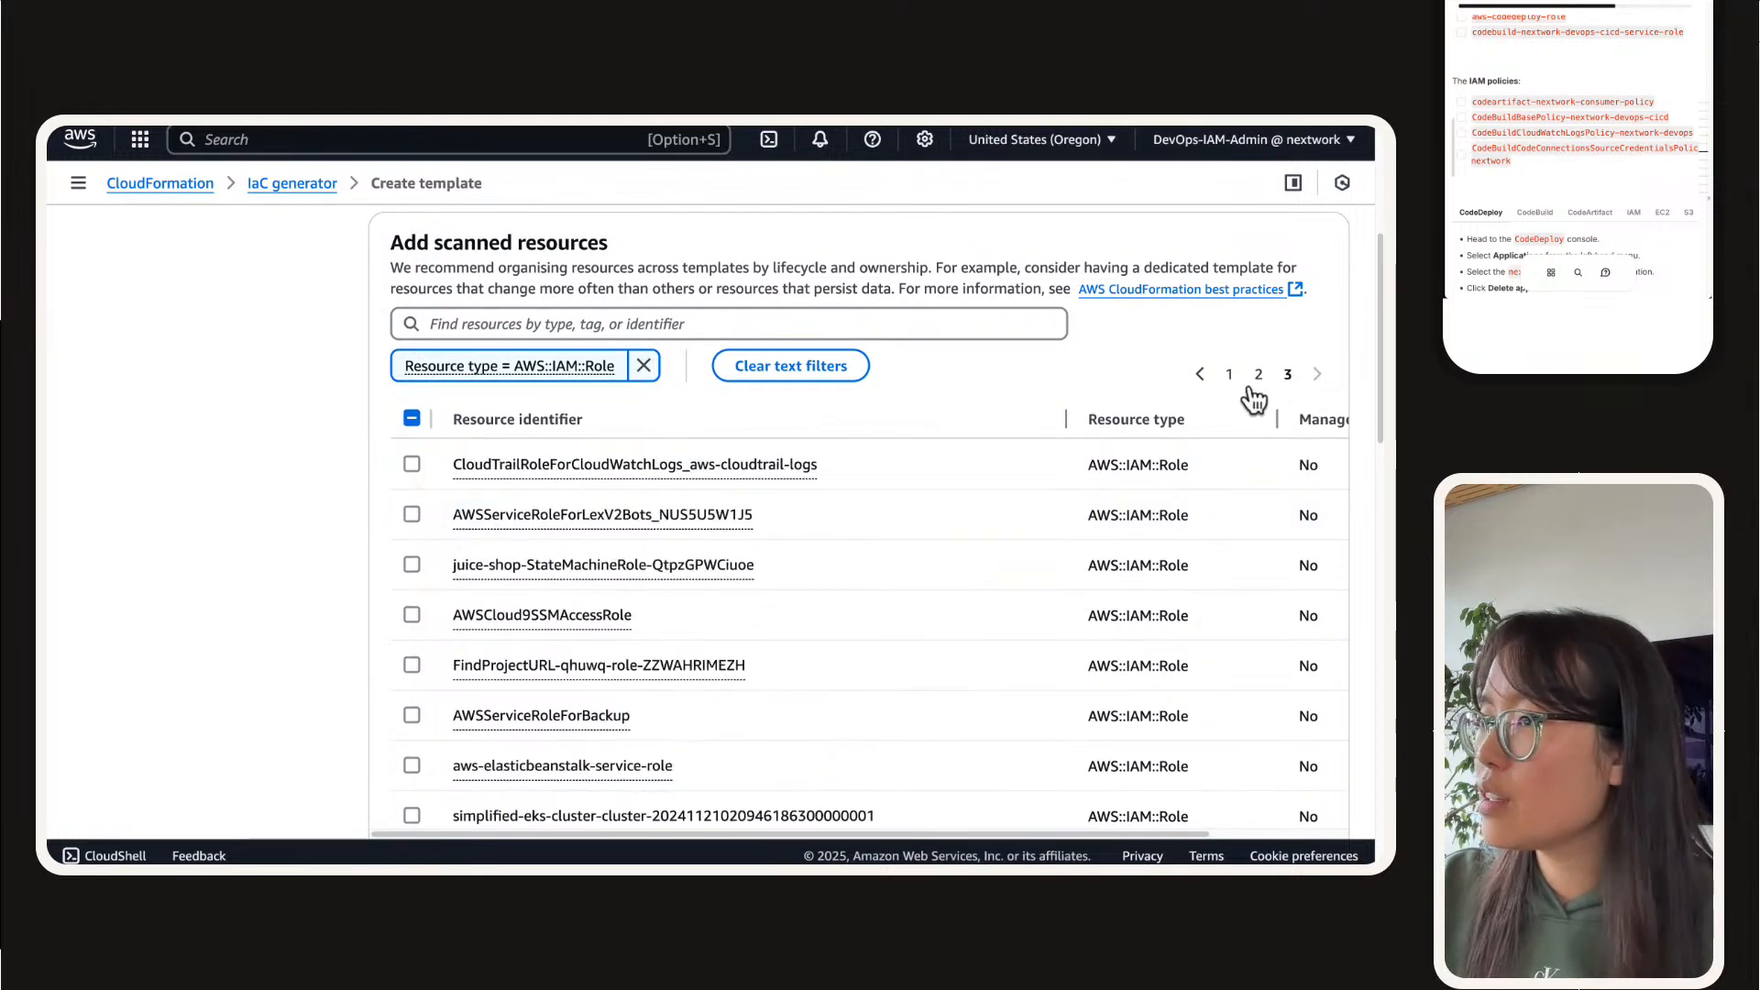
scroll(576, 535, down, 5)
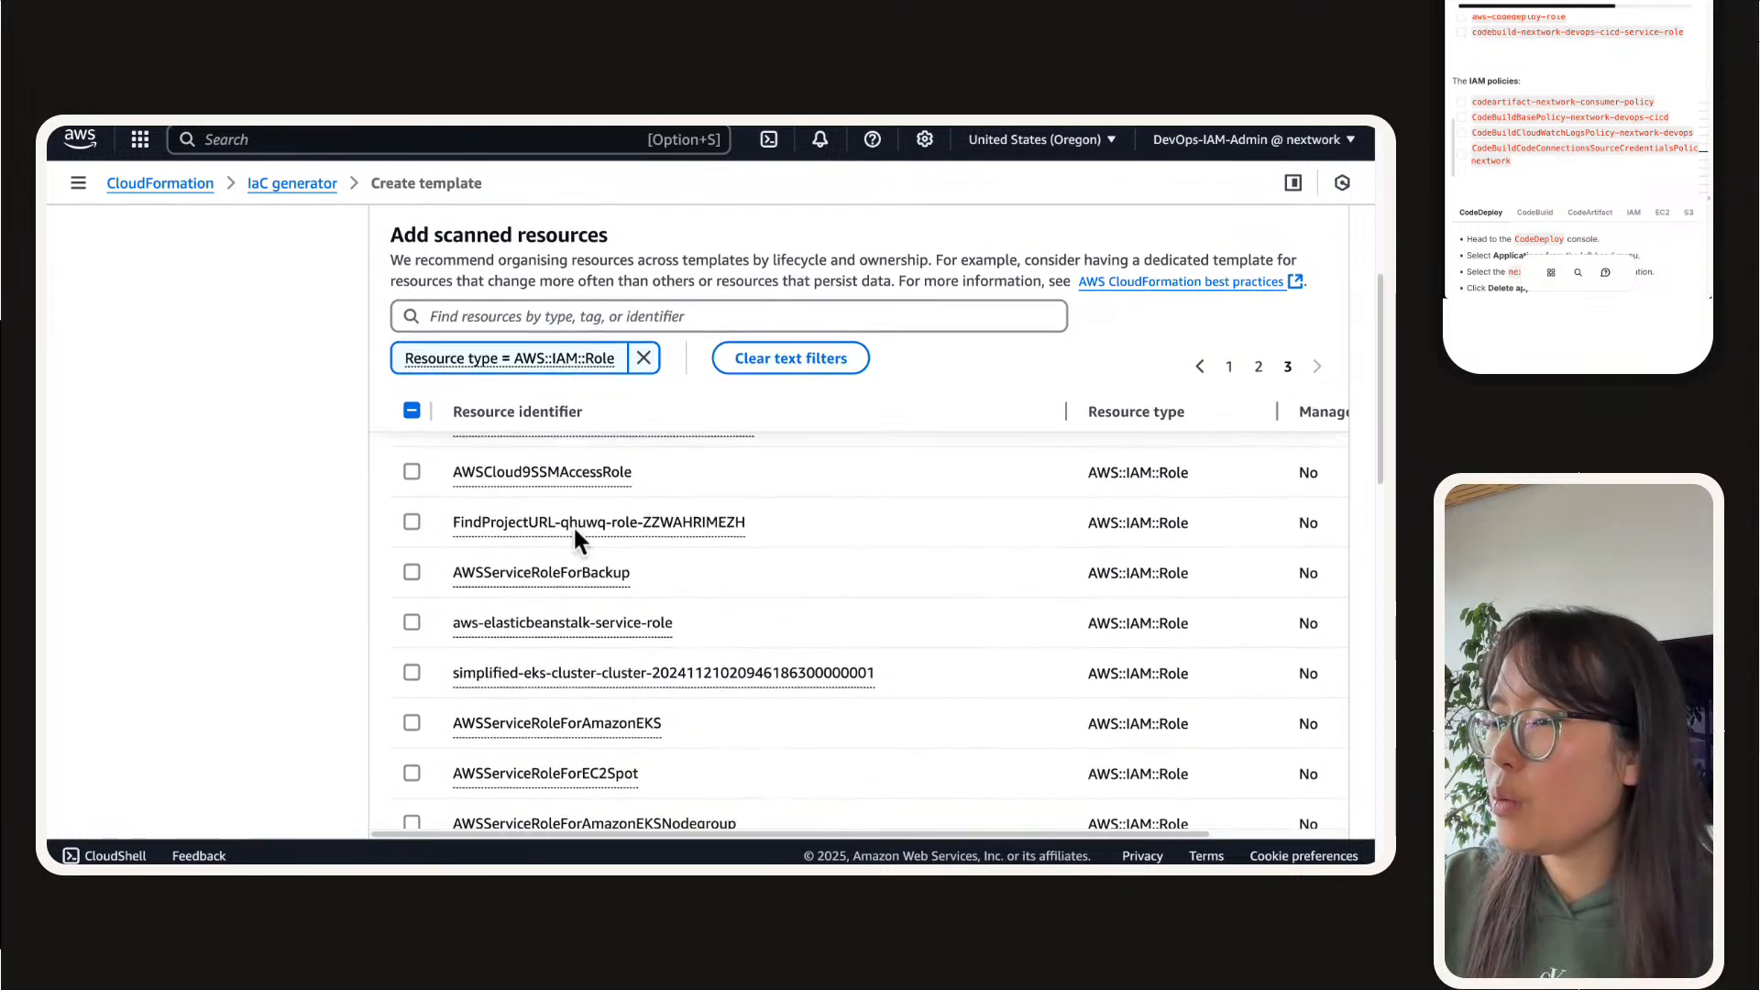
scroll(574, 524, down, 7)
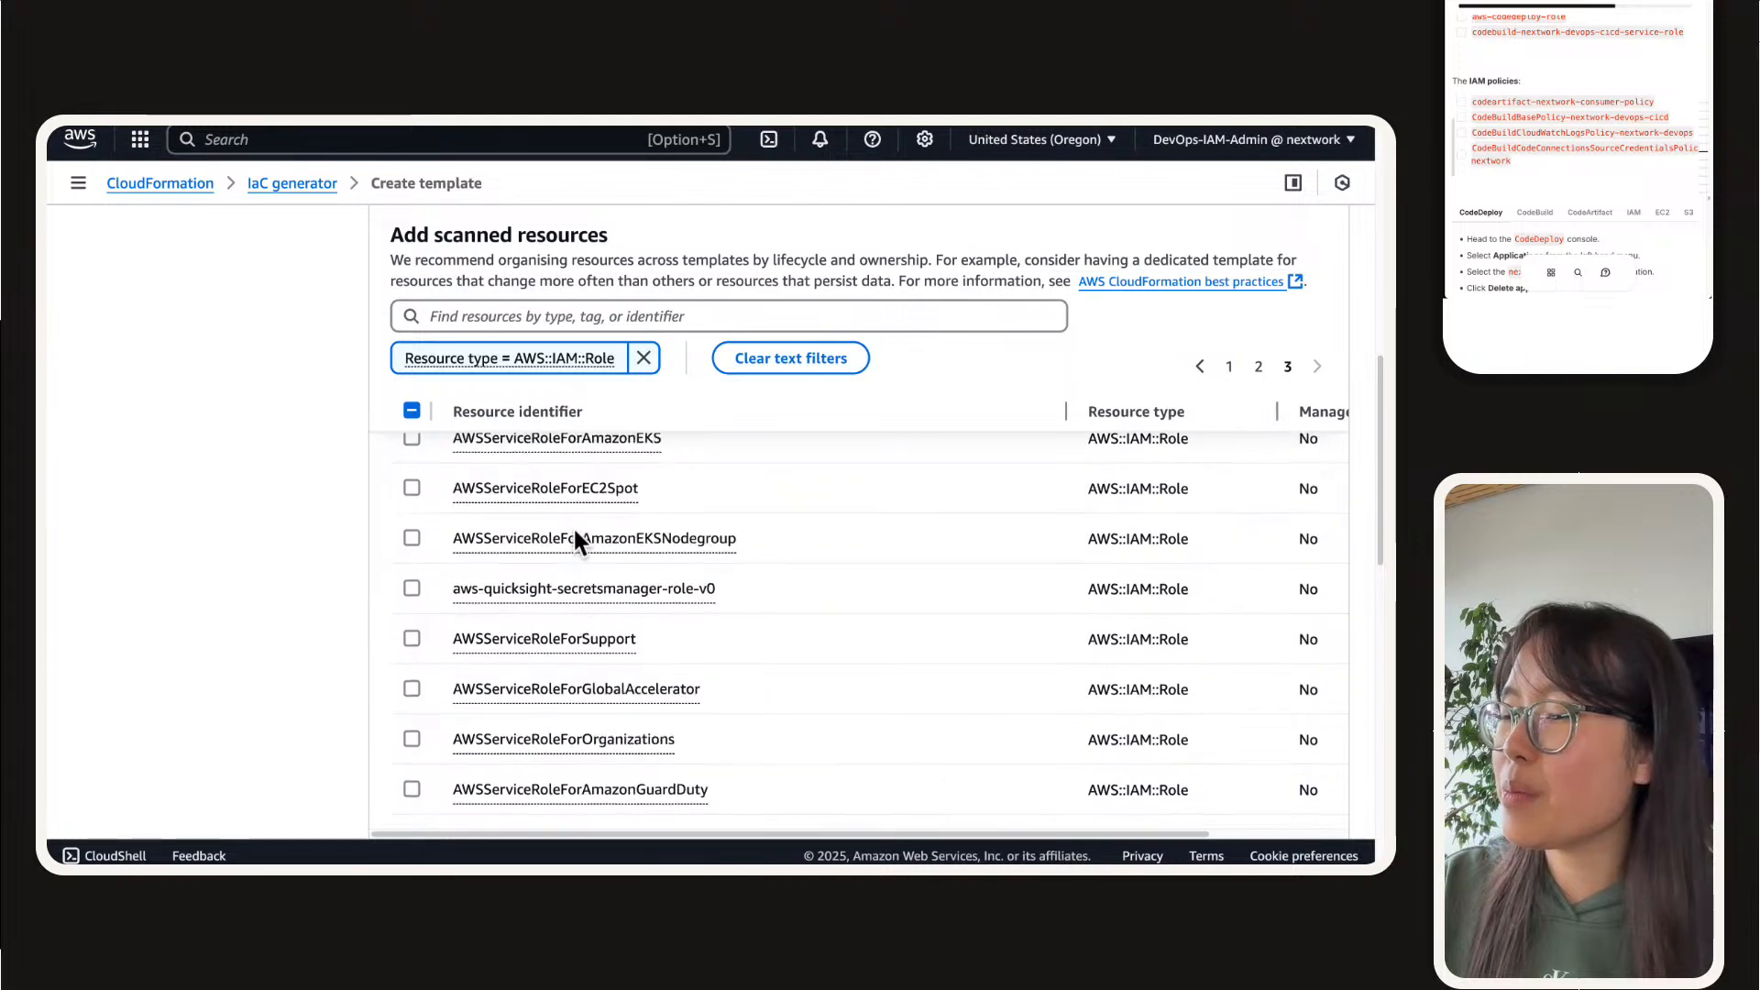
click(1229, 367)
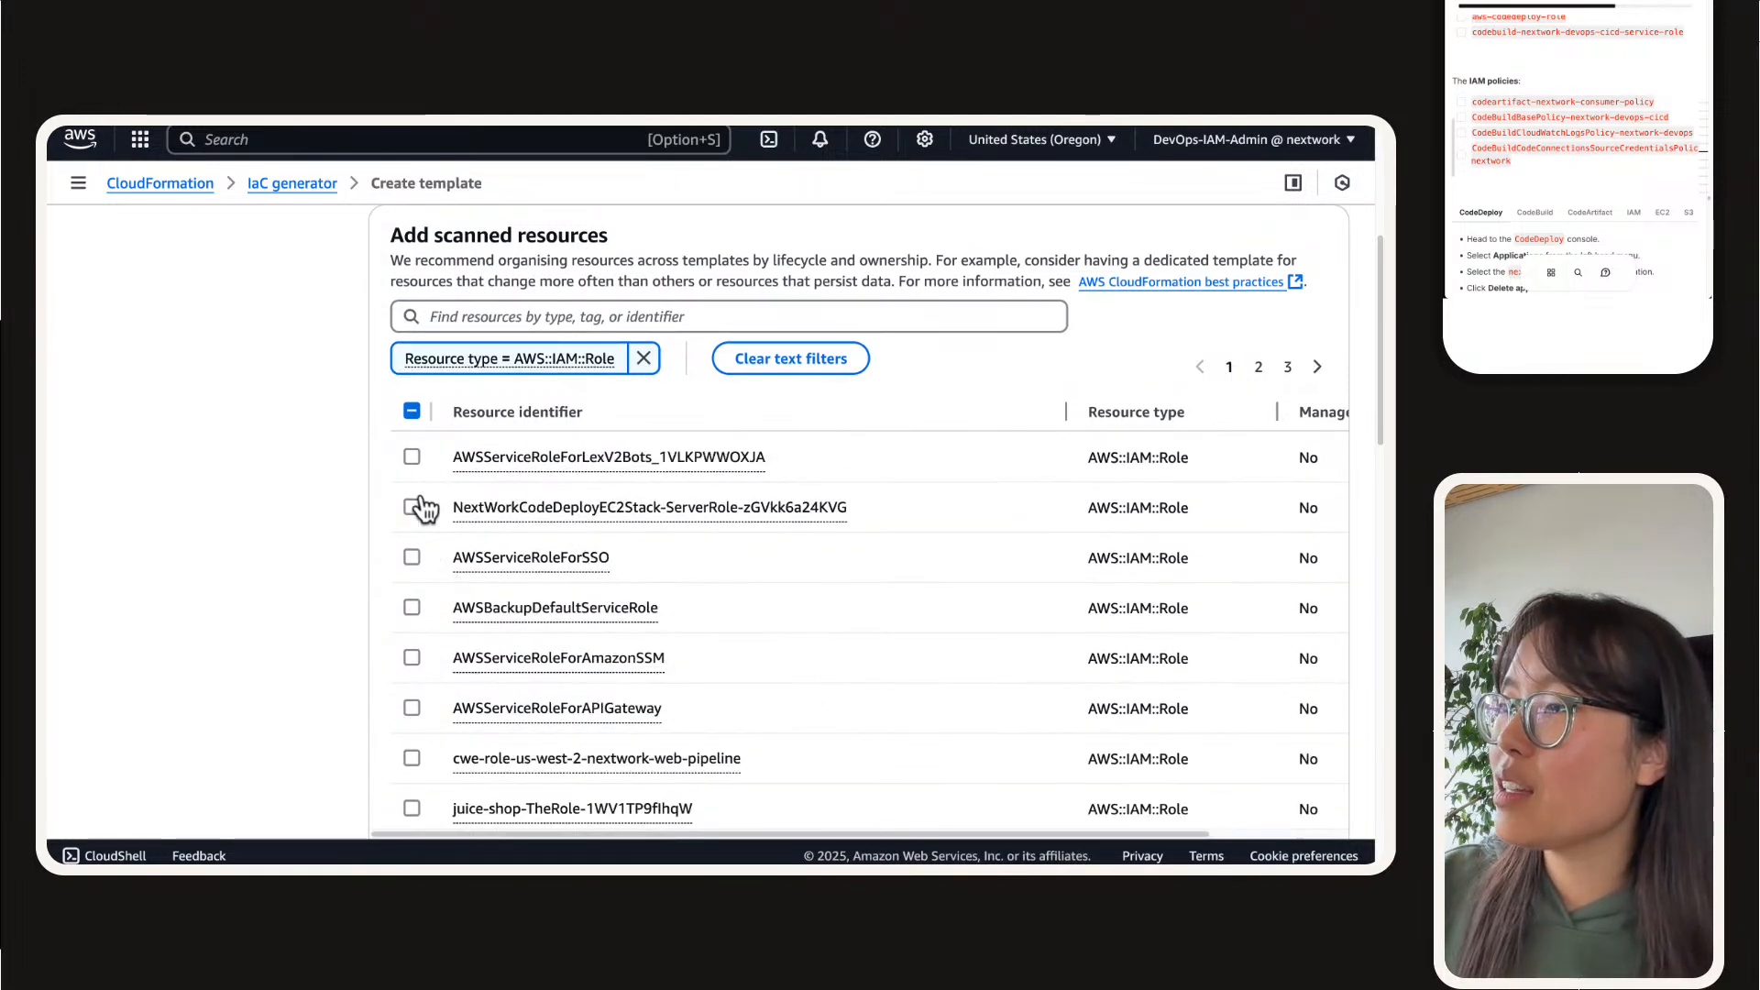
scroll(406, 554, down, 1)
scroll(406, 554, down, 8)
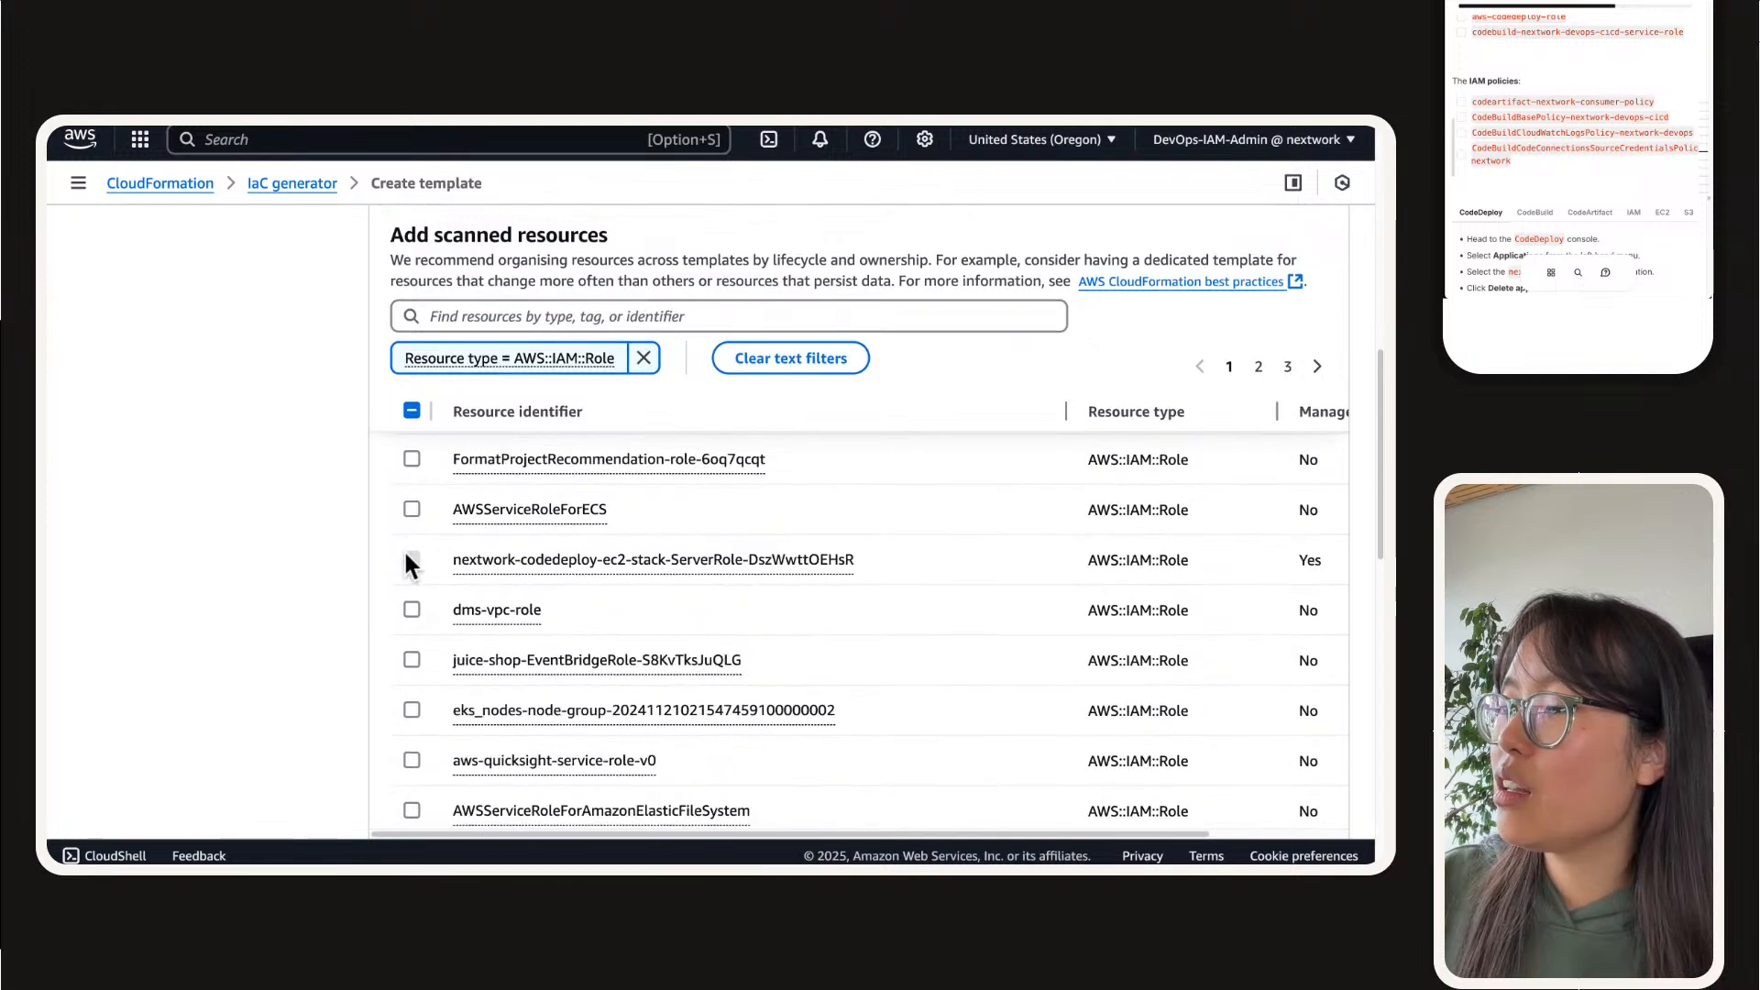
scroll(406, 557, down, 5)
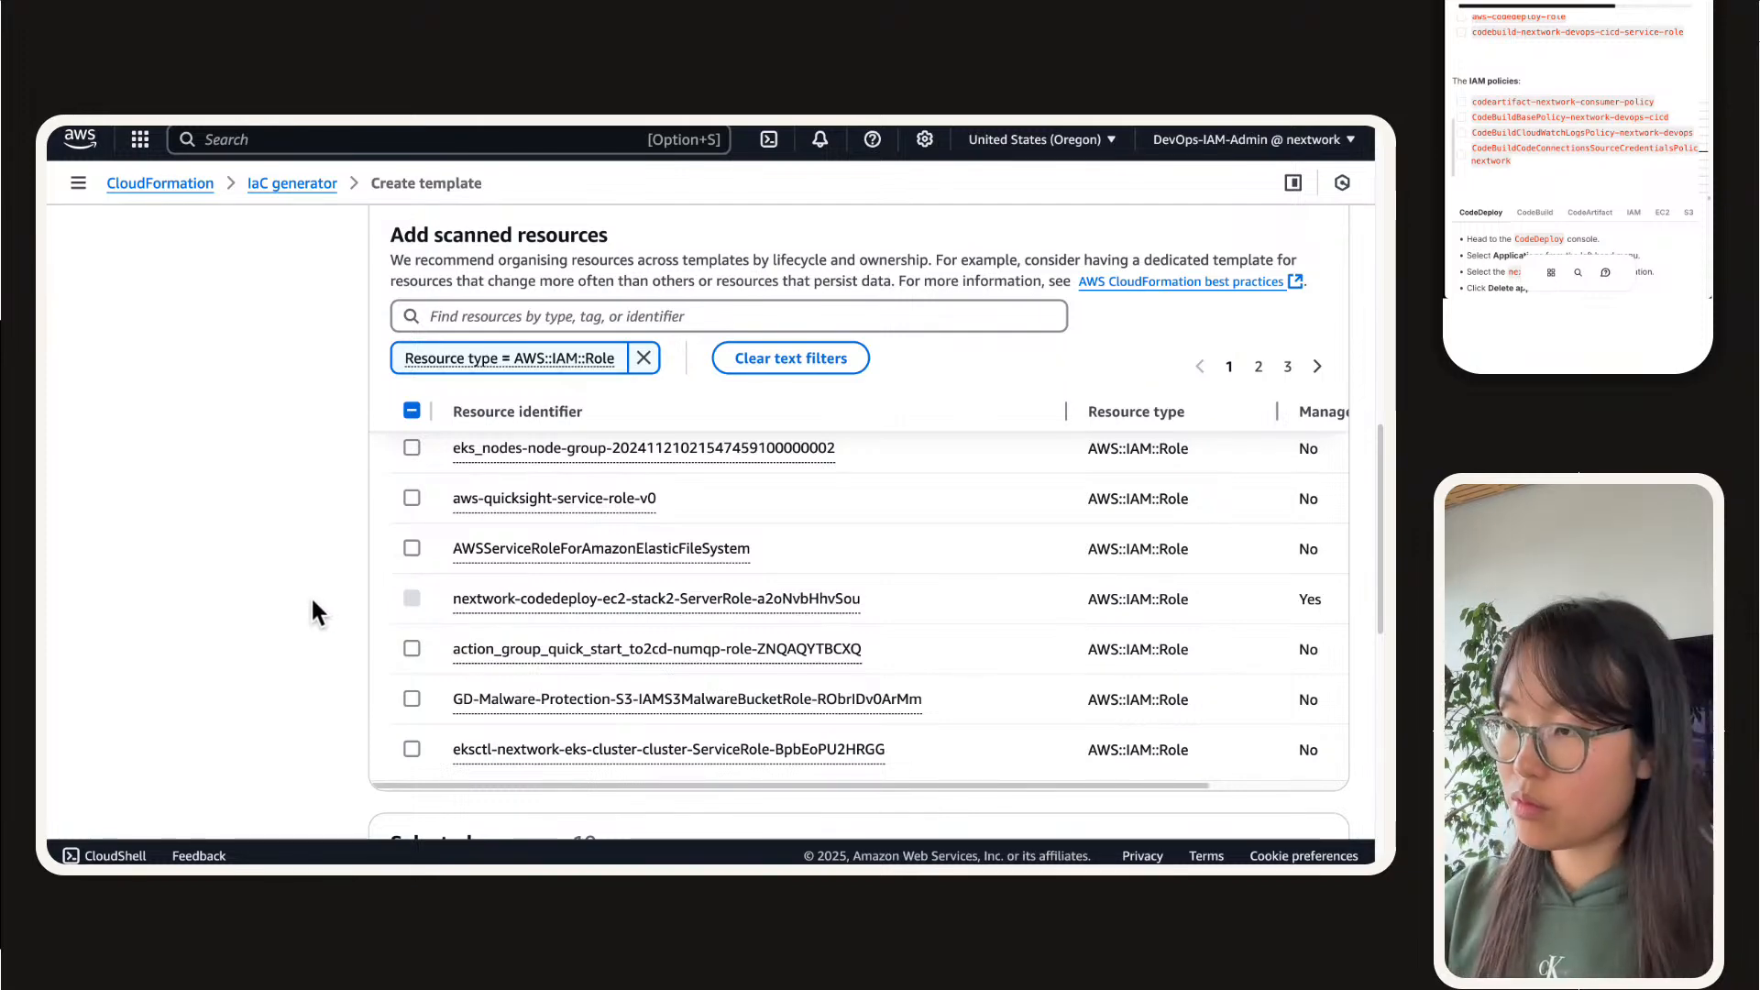
Step: Find "codebuild" on the second page of IAM roles and select codebuild-nextwork-devops-cicd-service-role
key(super+f)
text(codebuild)
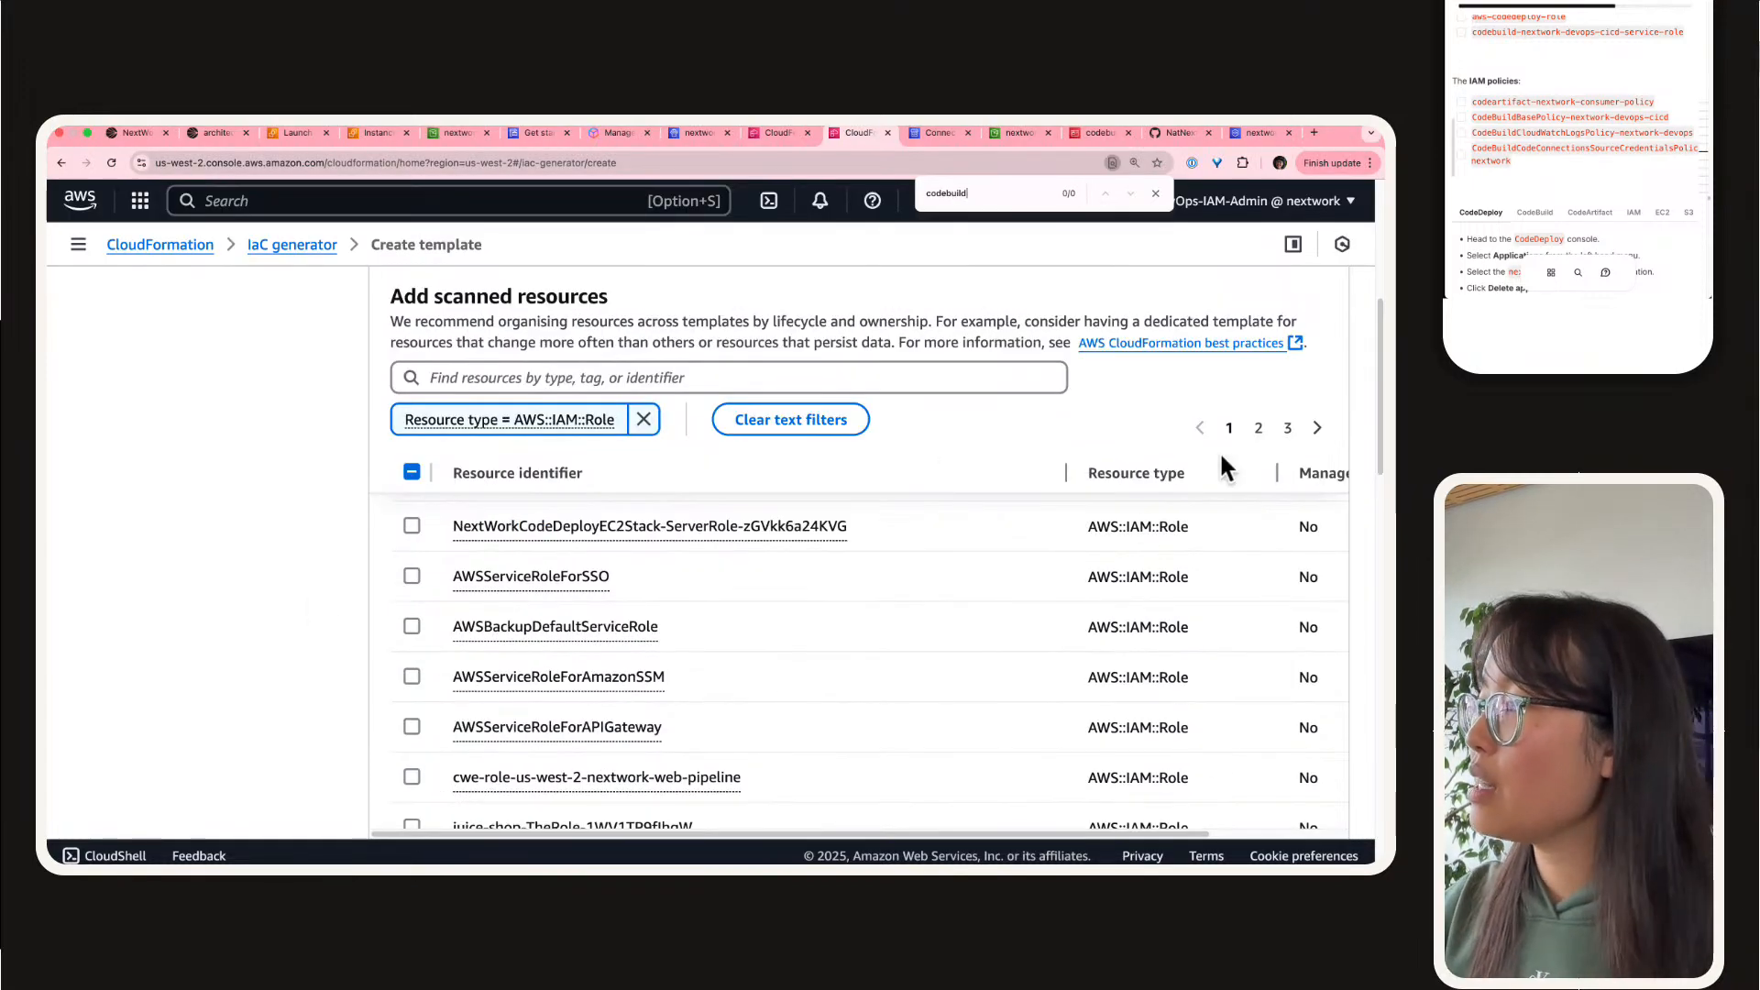
click(1259, 428)
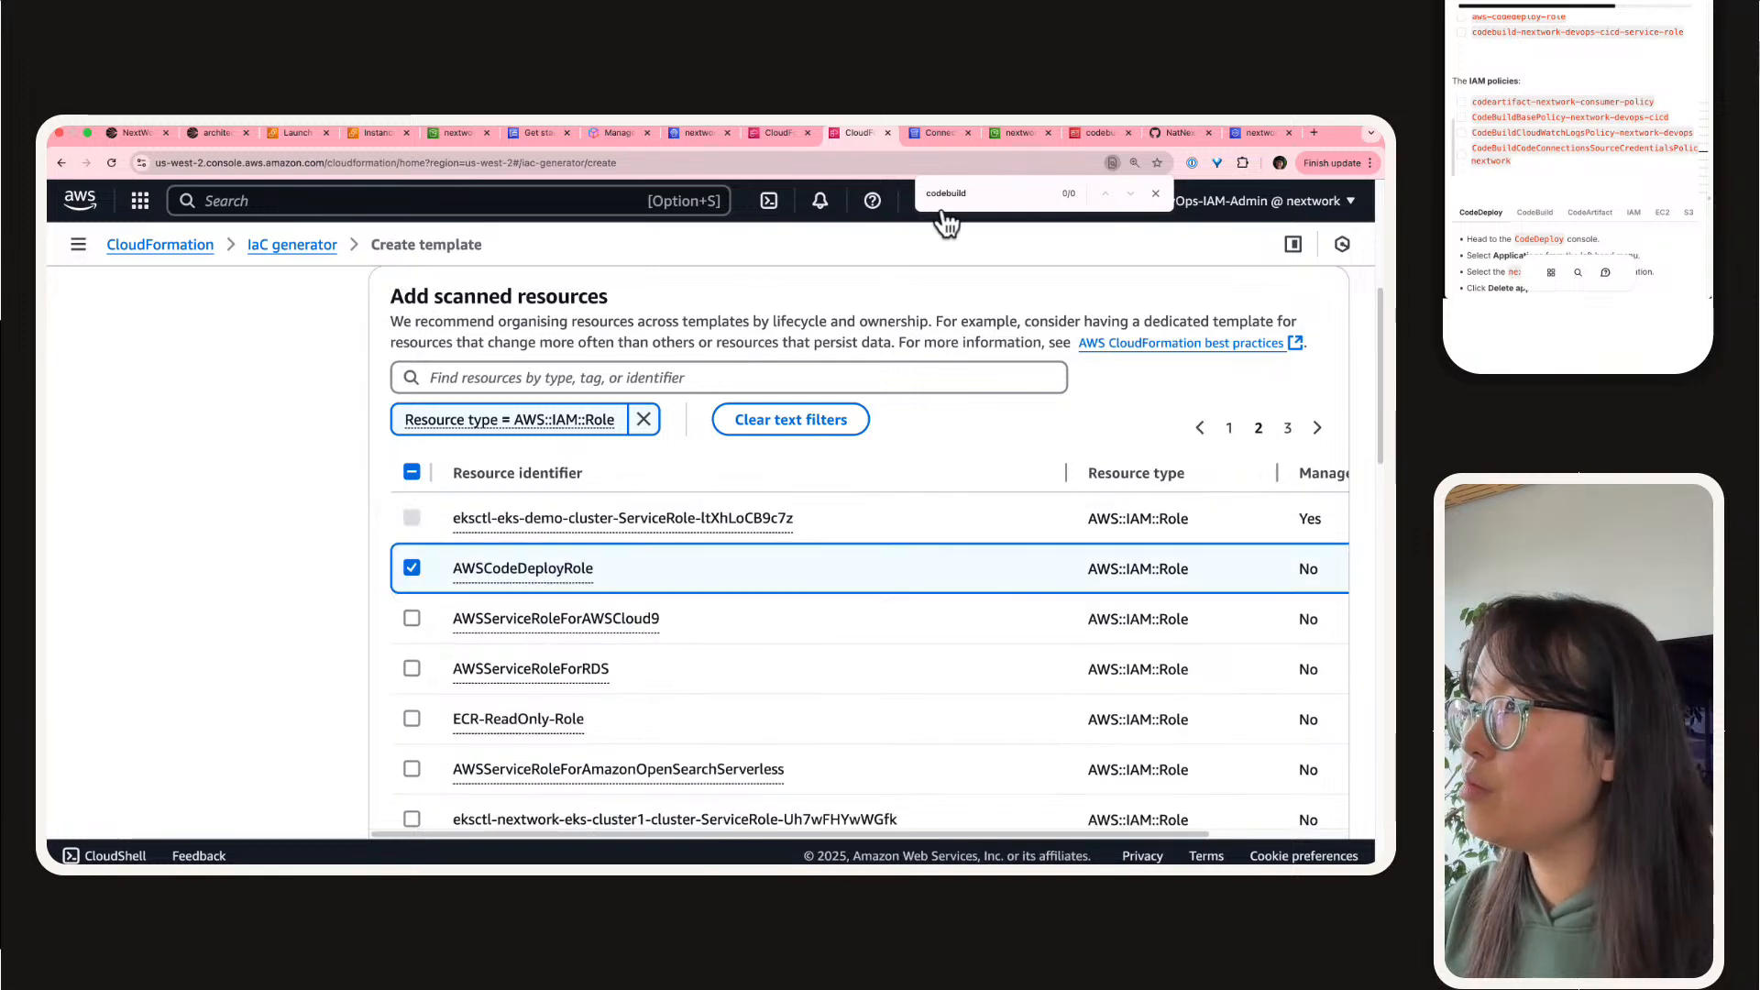
click(967, 195)
key(Return)
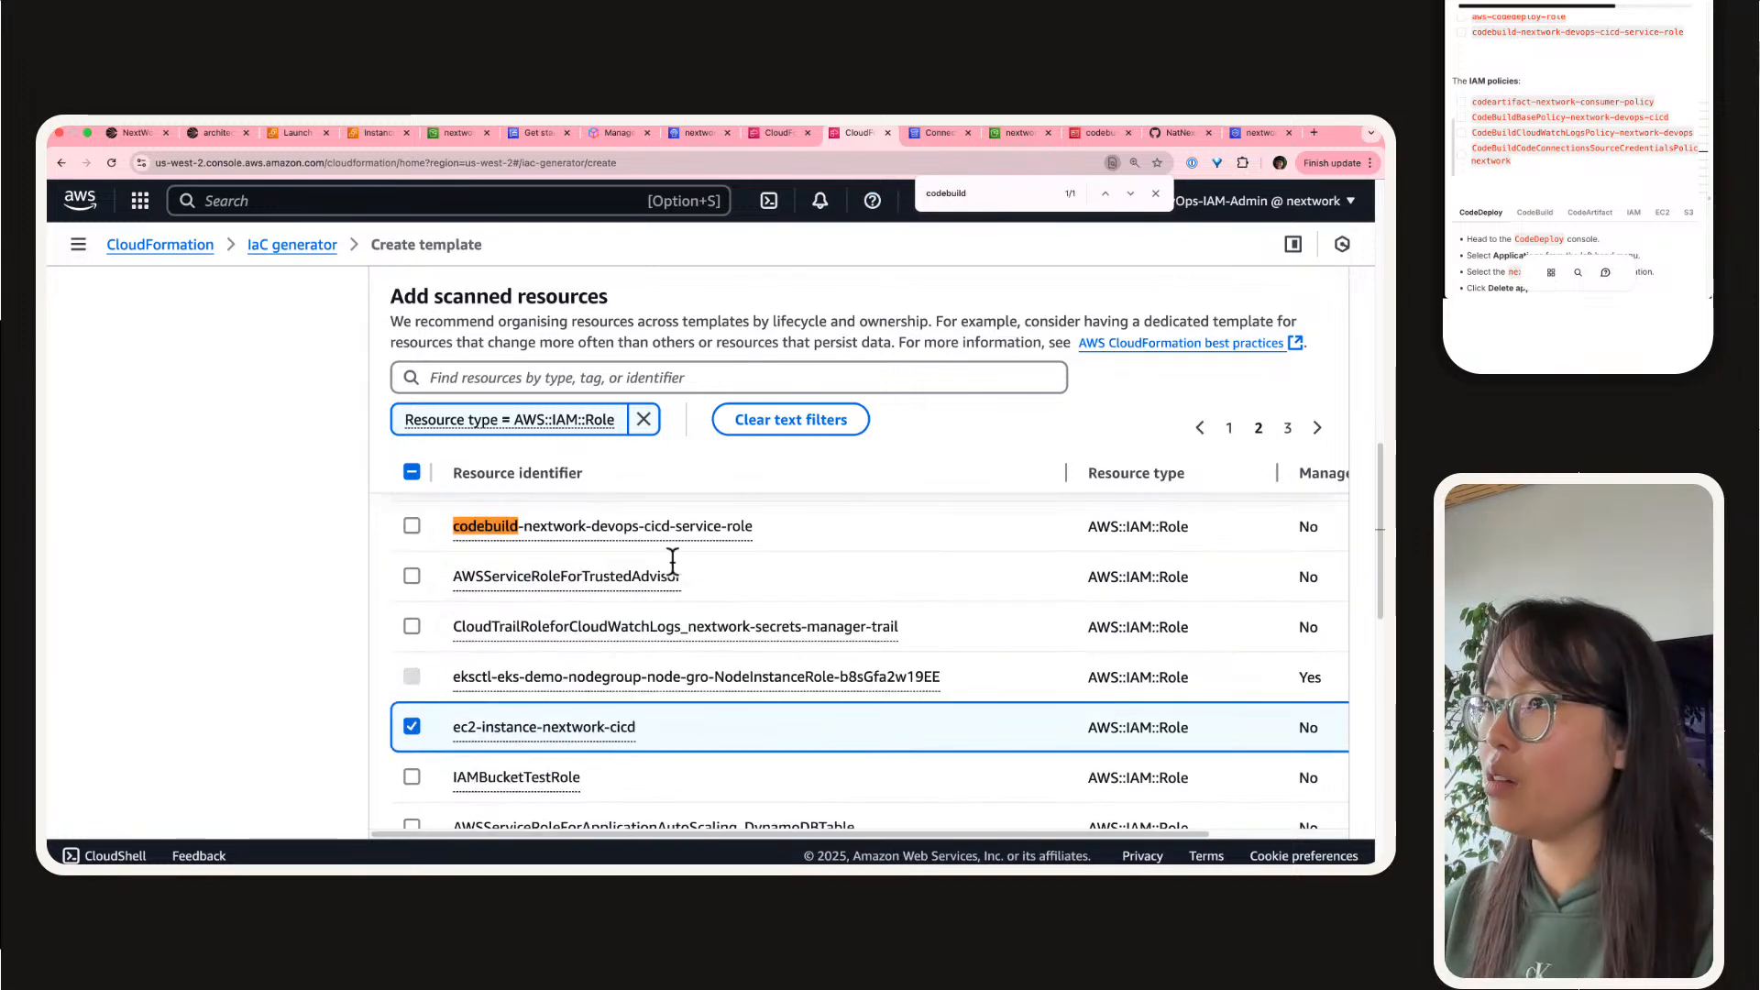
click(412, 525)
scroll(438, 624, up, 1)
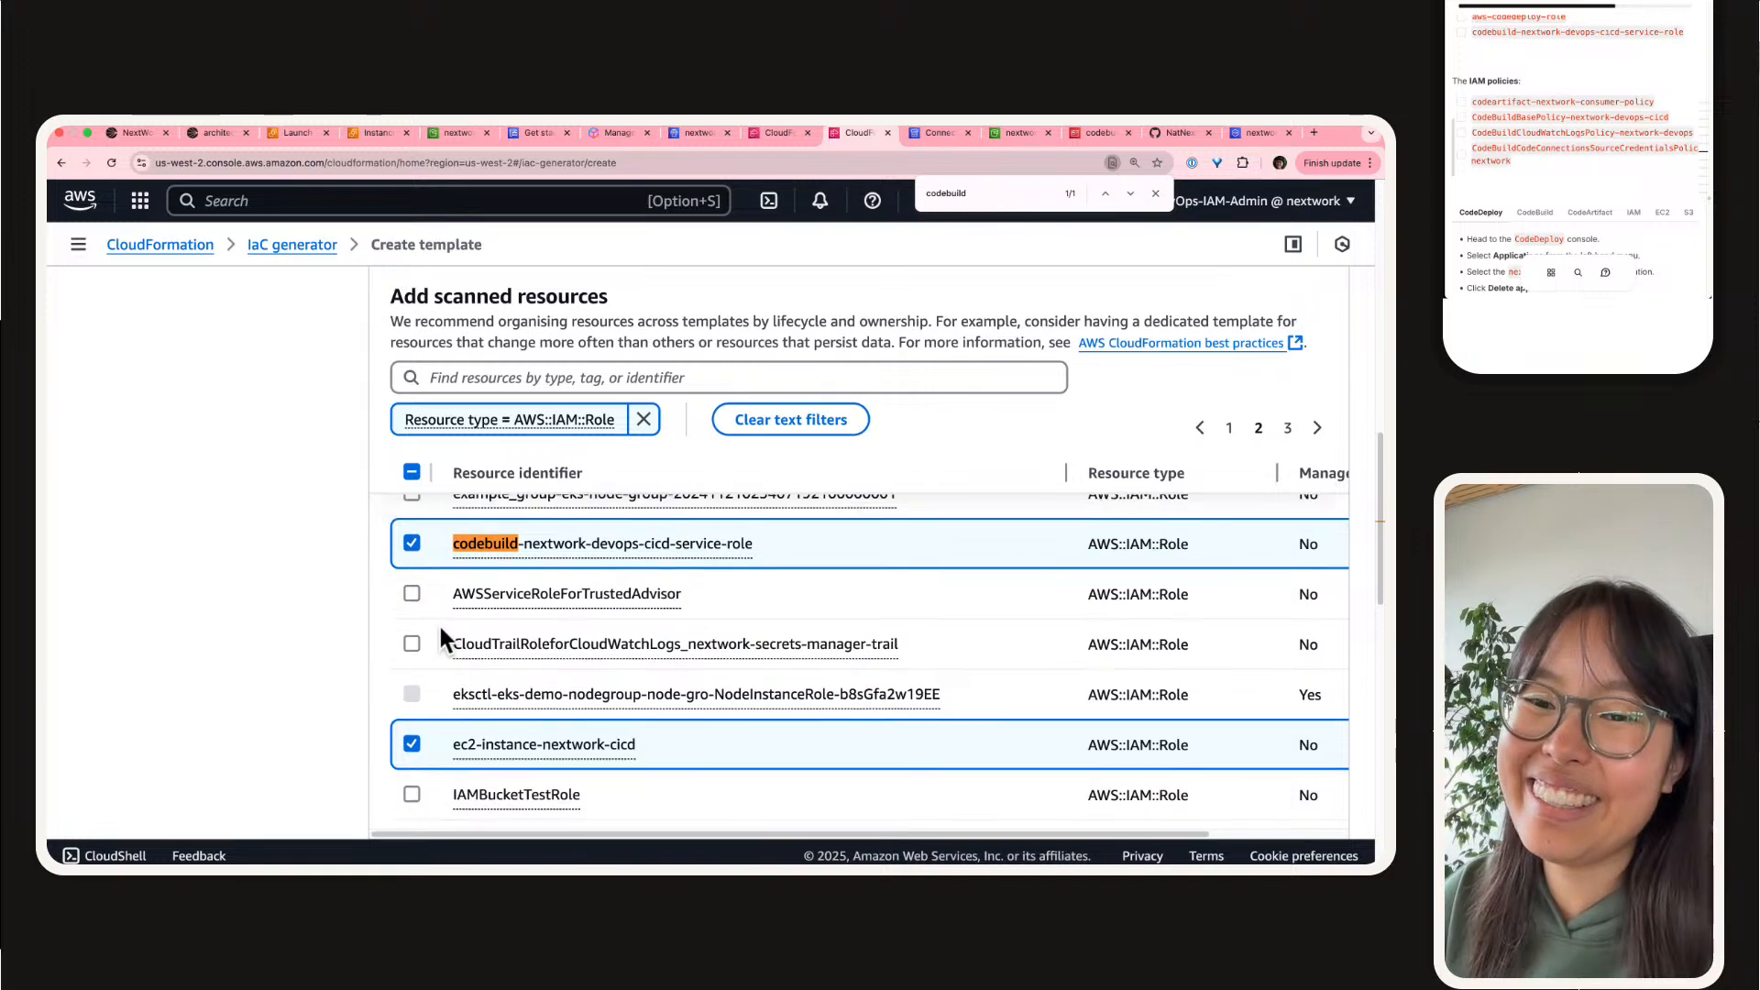
Step: Check the list of selected resources and continue to adding related resources
scroll(253, 573, down, 10)
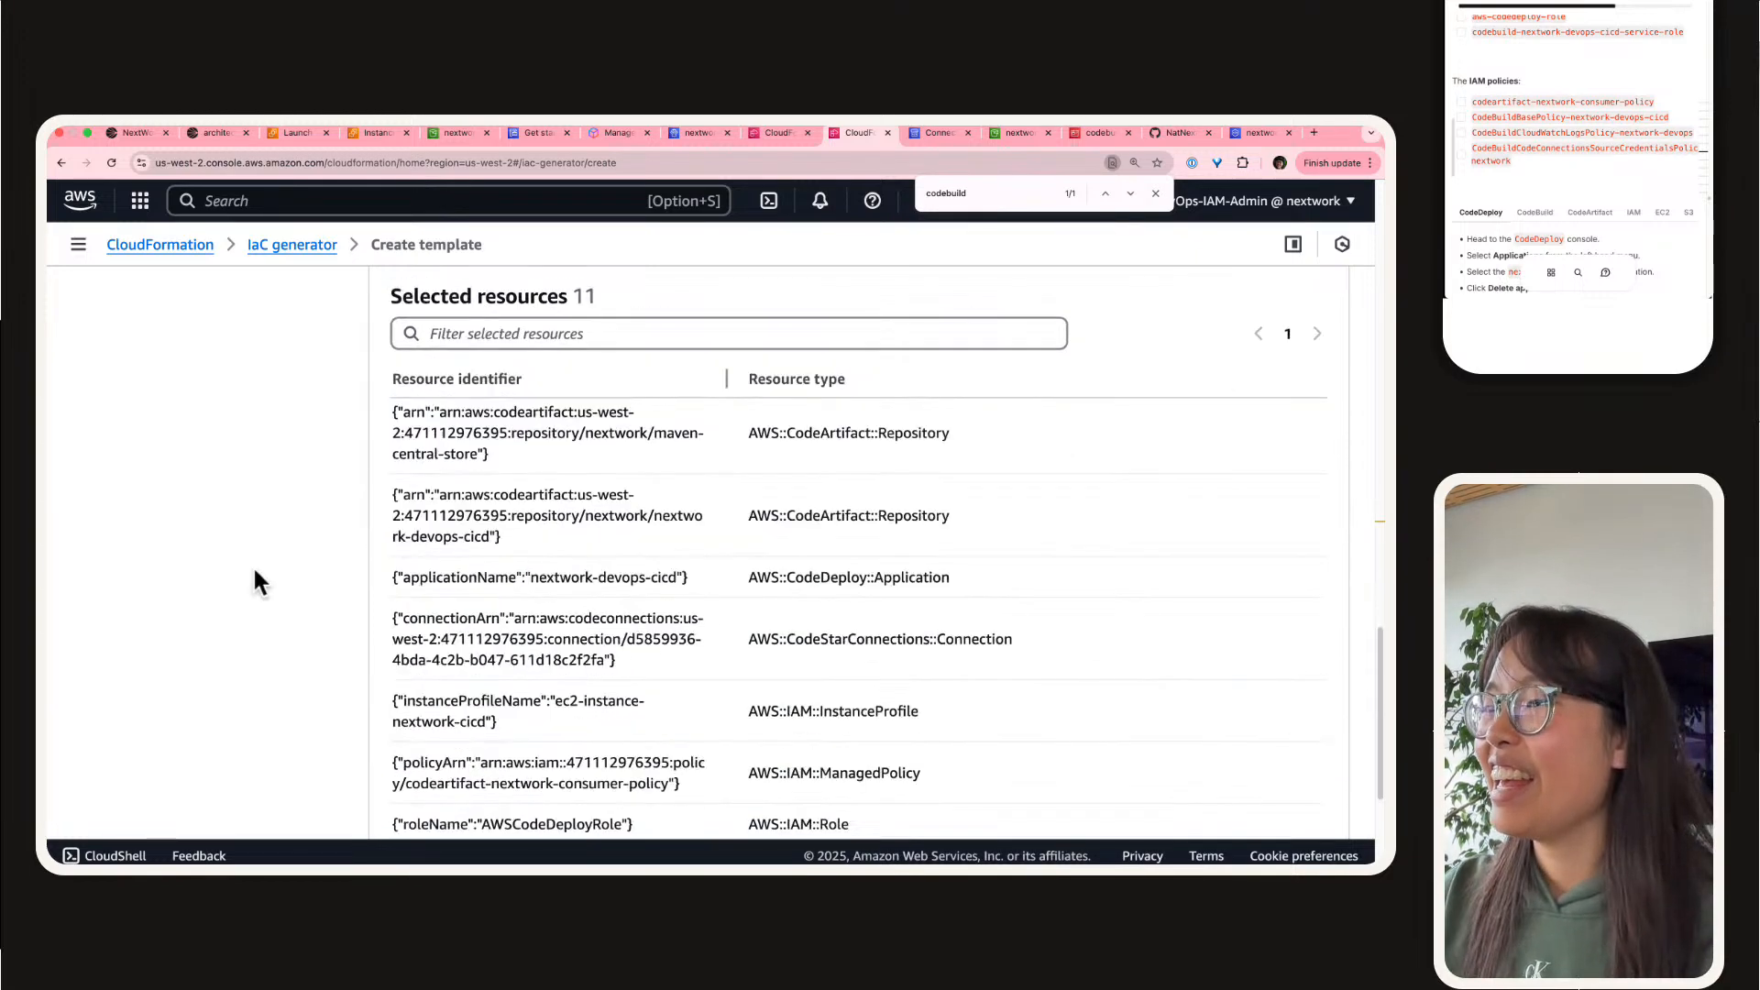
scroll(345, 523, up, 5)
scroll(585, 634, down, 10)
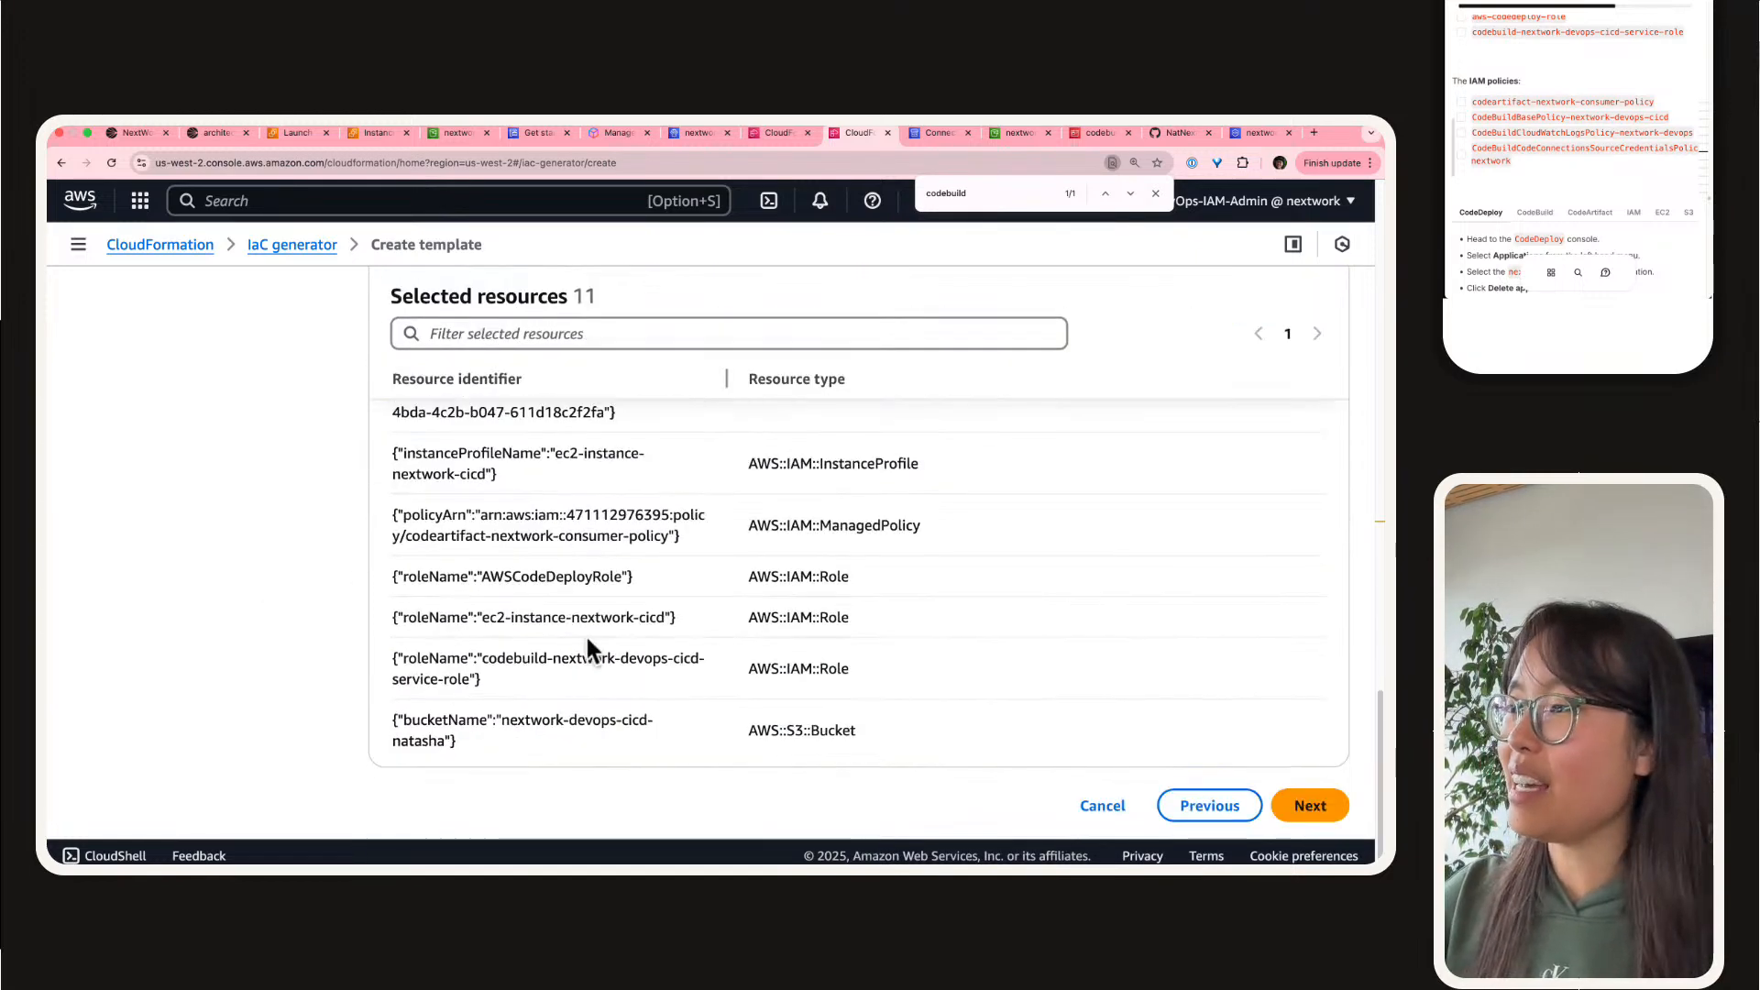
click(1325, 781)
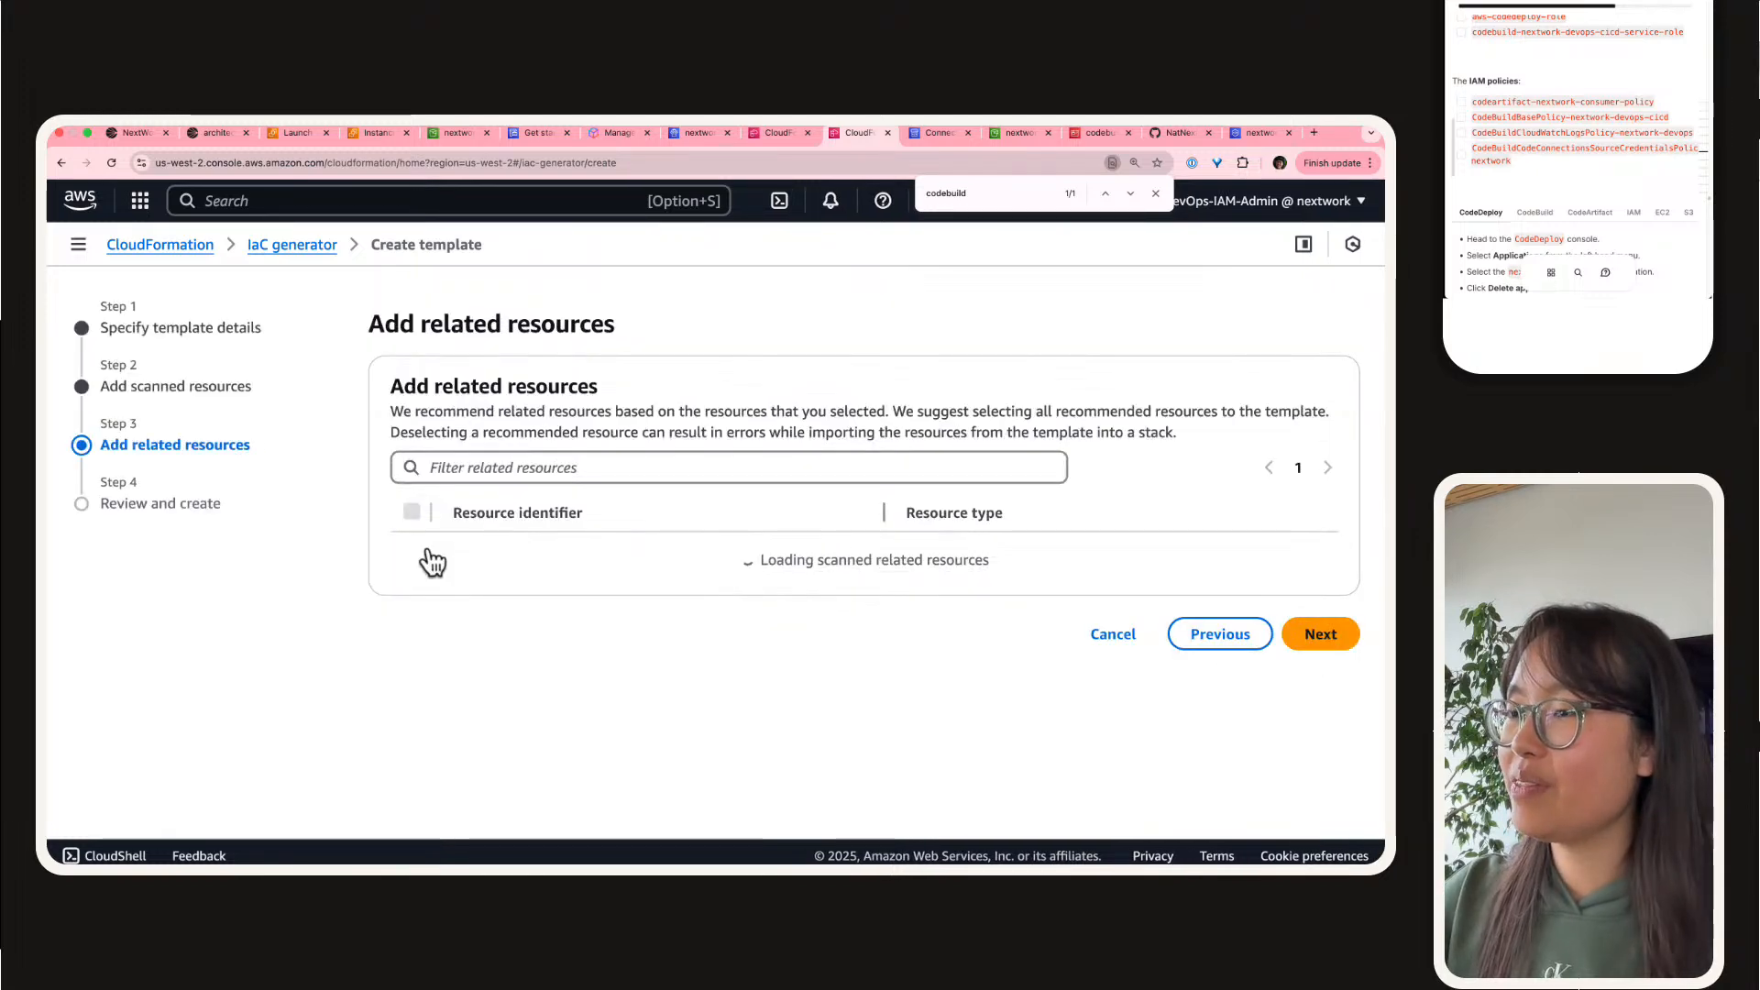
Step: Review the recommended related resources and deselect all of them
scroll(339, 541, down, 7)
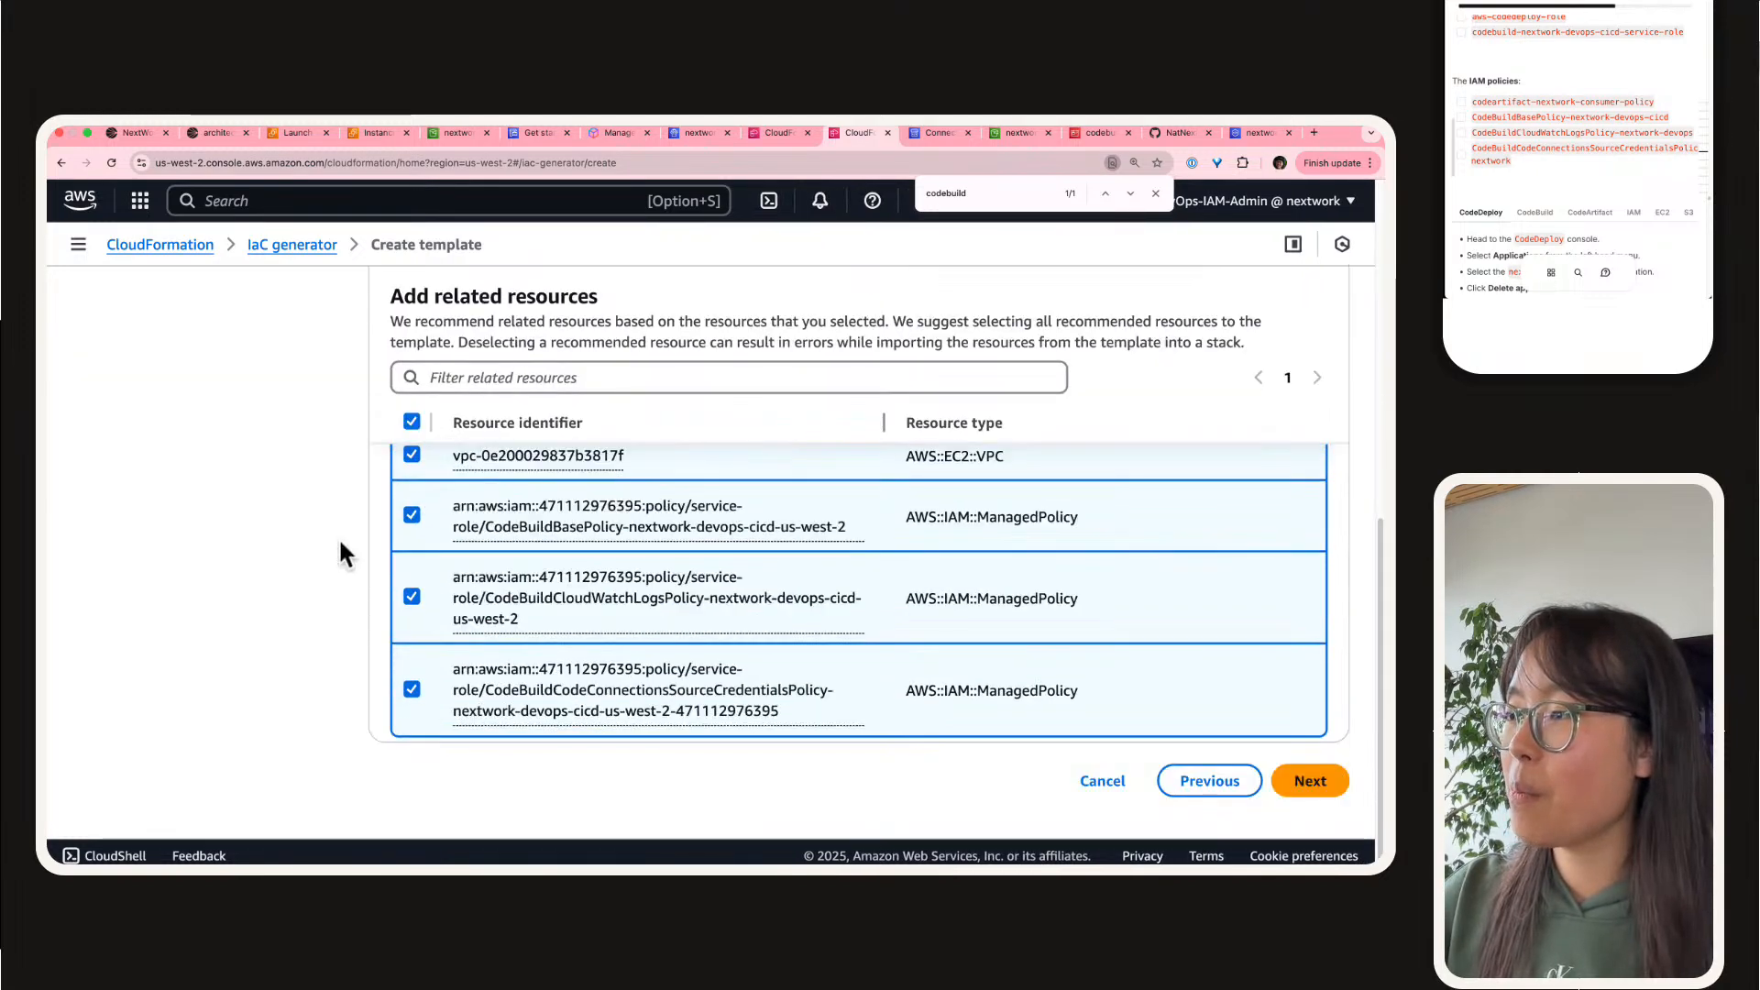
scroll(342, 550, up, 2)
scroll(339, 537, up, 5)
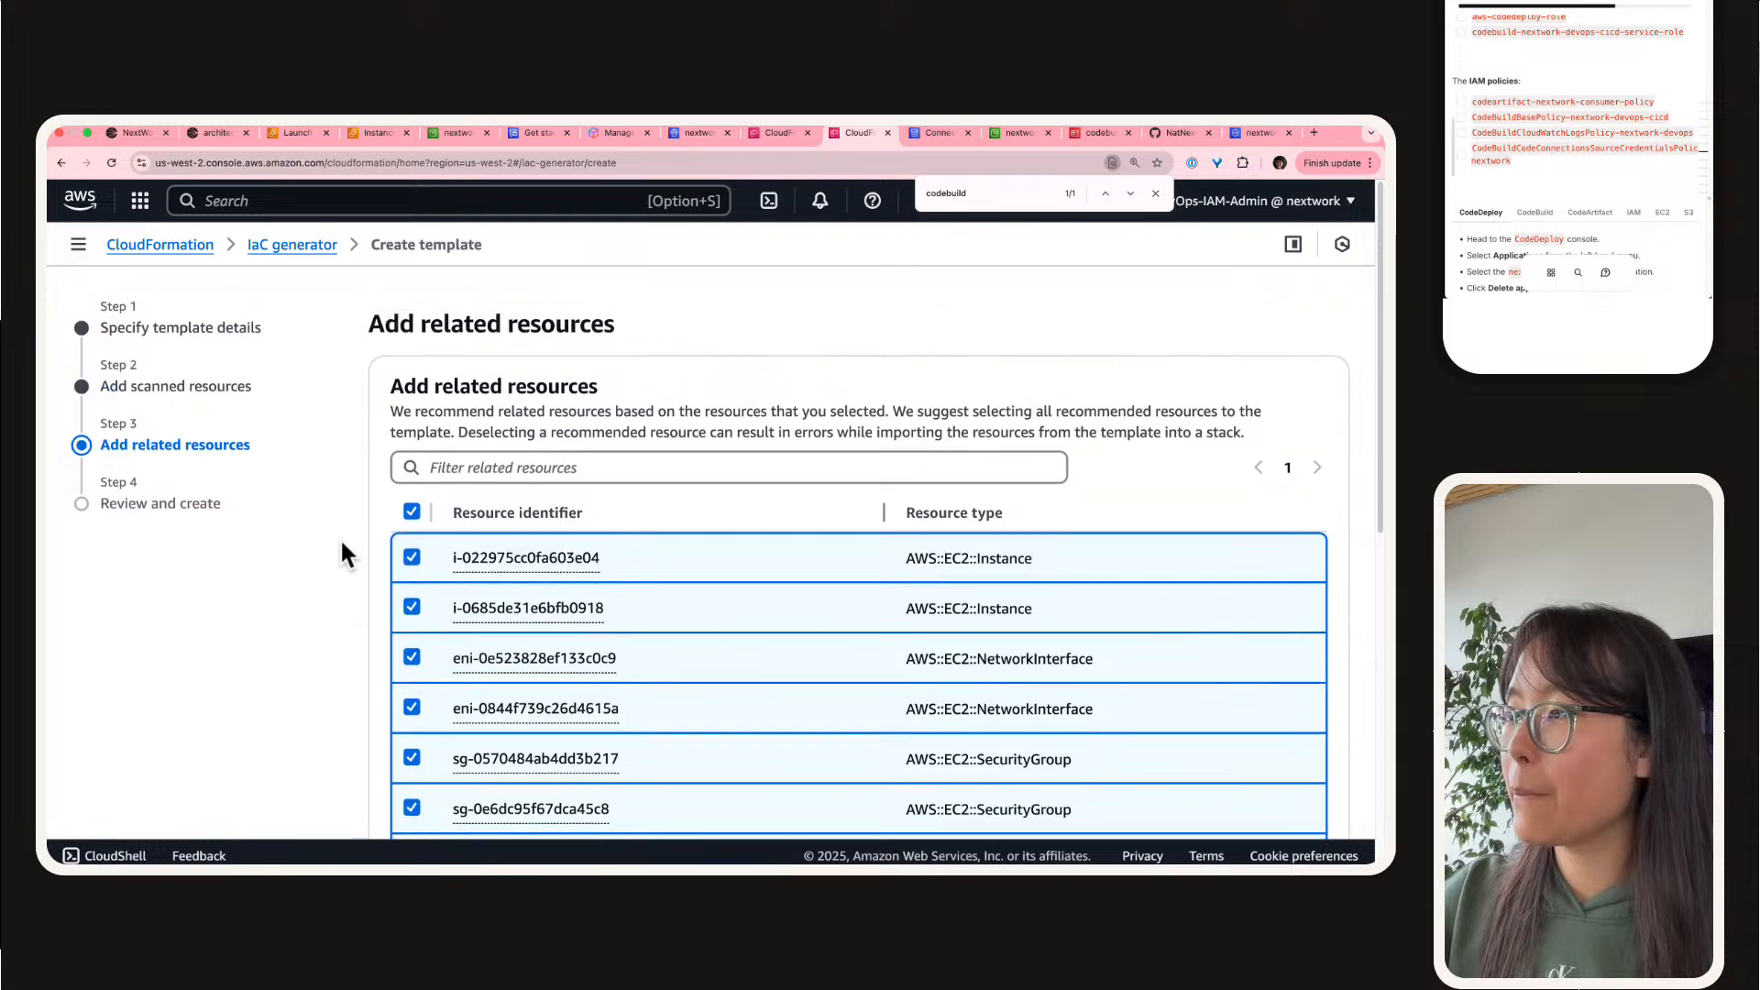
click(413, 511)
Step: Select the related managed policies CodeBuildBasePolicy, CodeBuildCloudWatchLogsPolicy and CodeBuildCodeConnectionsSourceCredentialsPolicy for nextwork-devops-cicd
scroll(424, 514, down, 5)
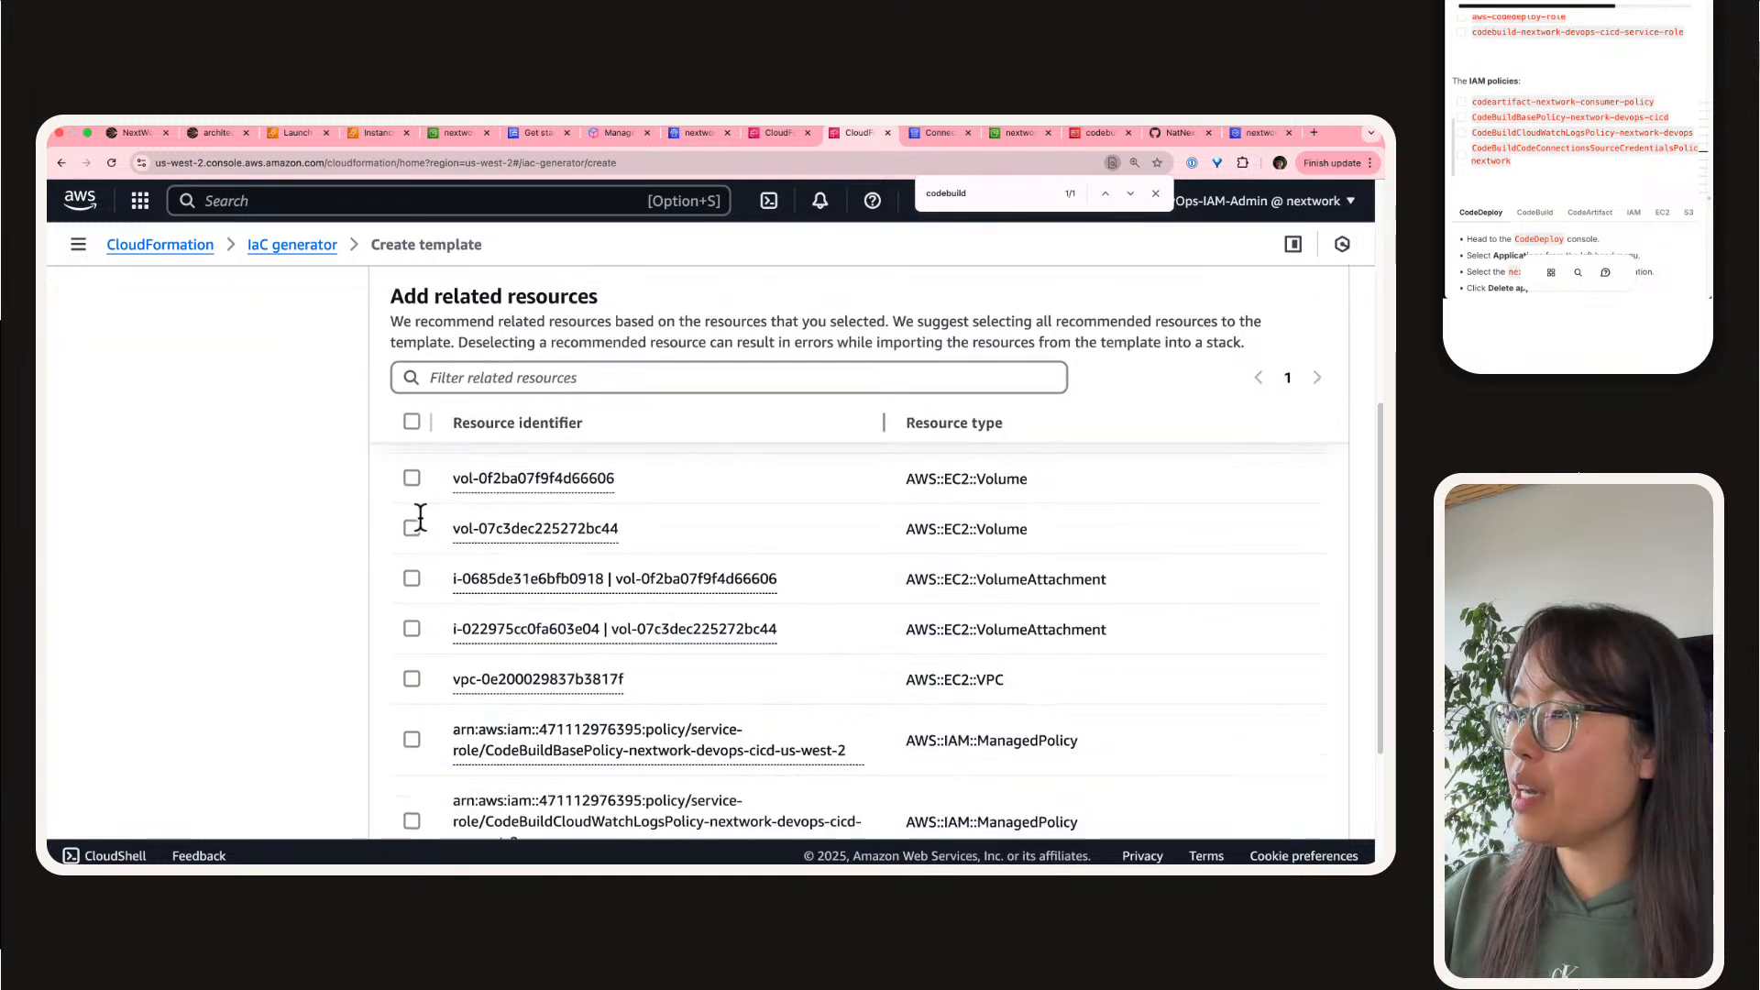
click(409, 639)
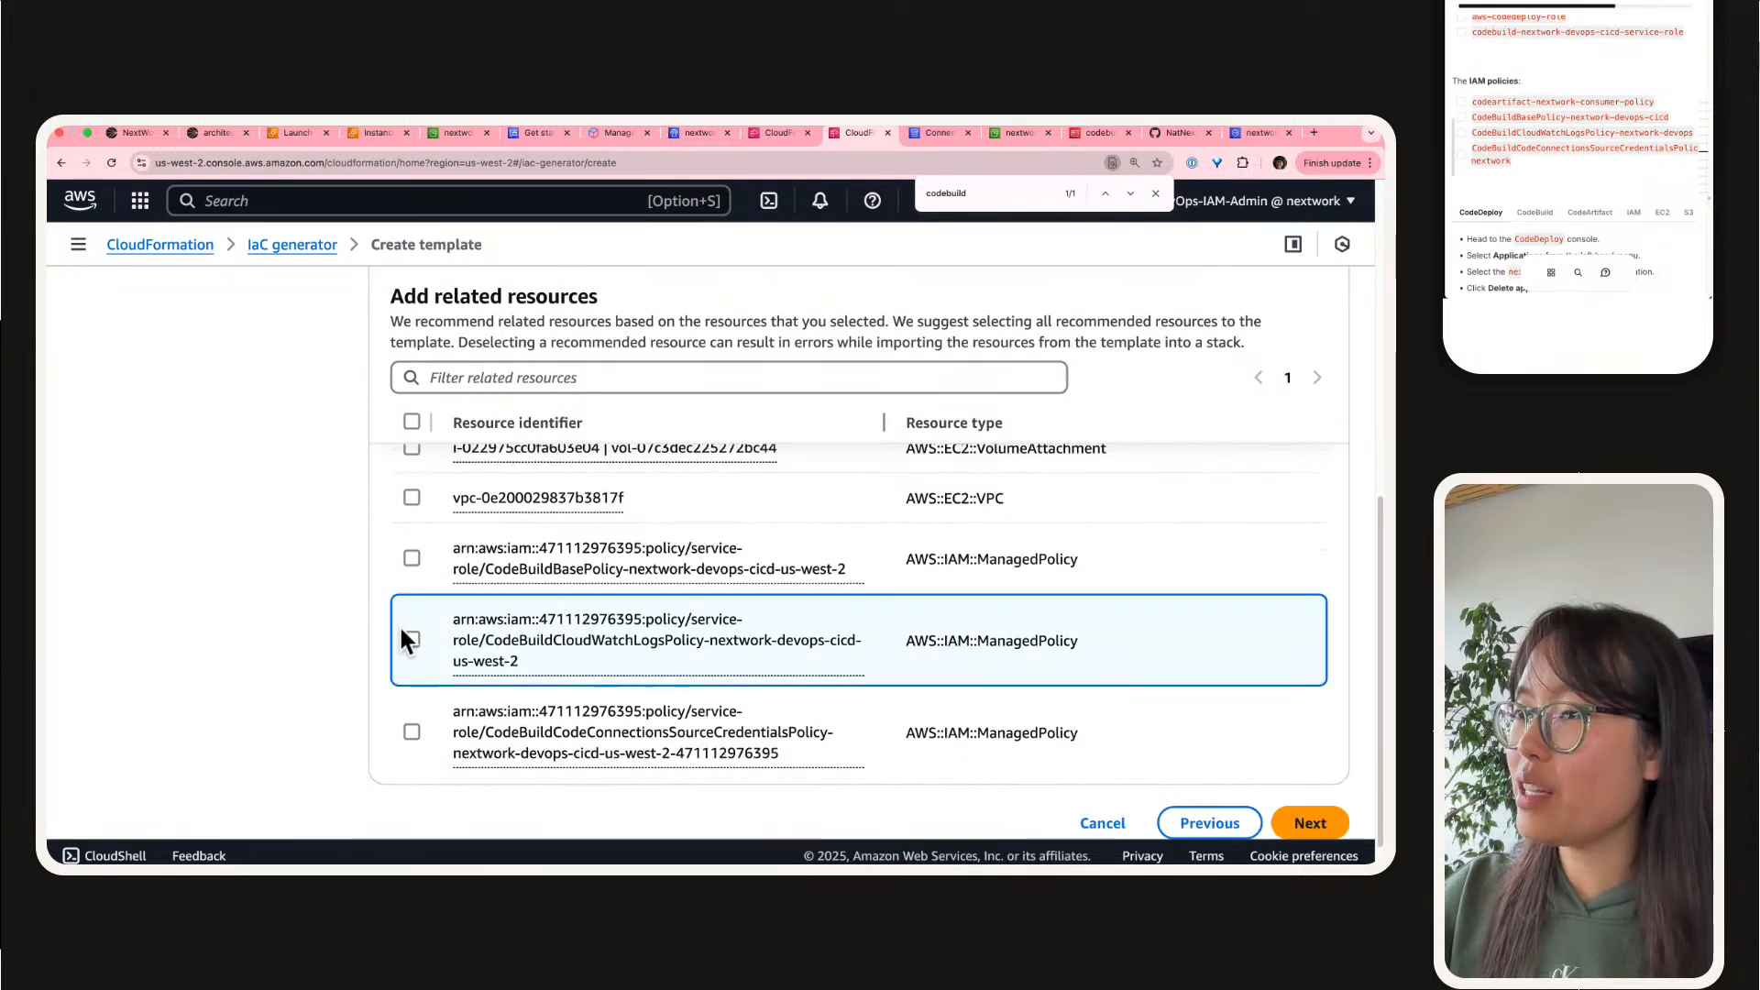
click(411, 557)
click(412, 732)
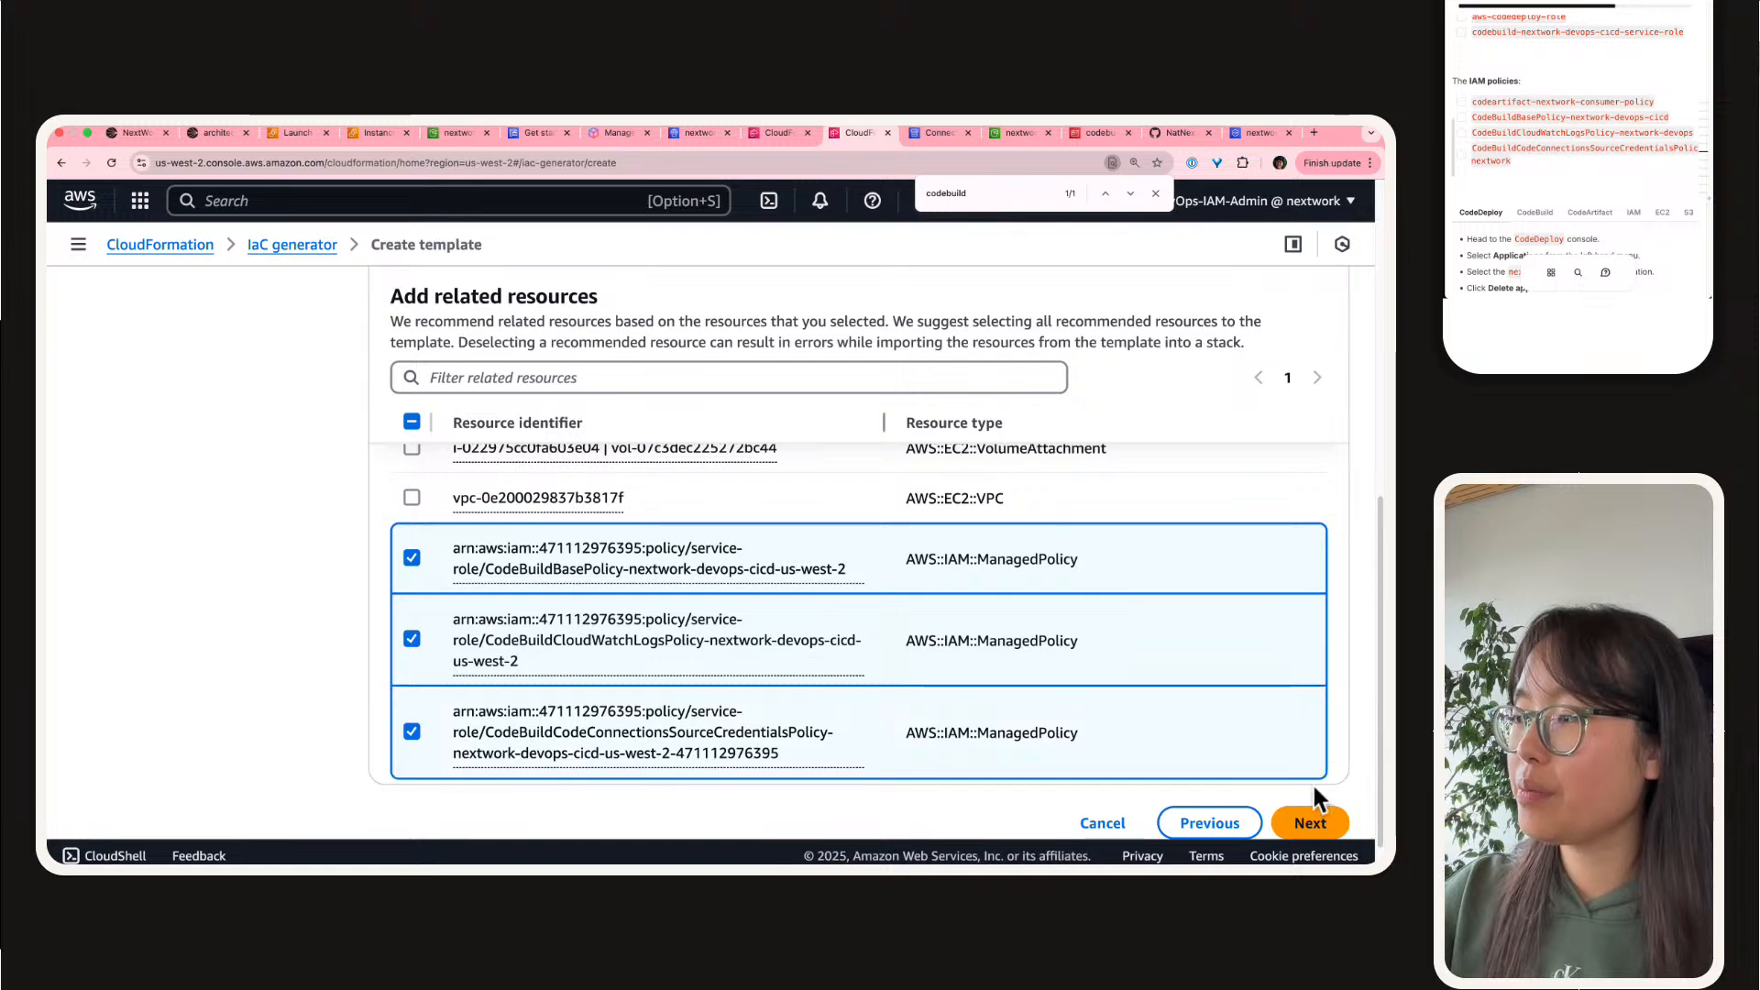
Step: Continue to the review, check the template details and create the nextwork-devops-cicd-3 template
click(1310, 822)
scroll(579, 436, down, 15)
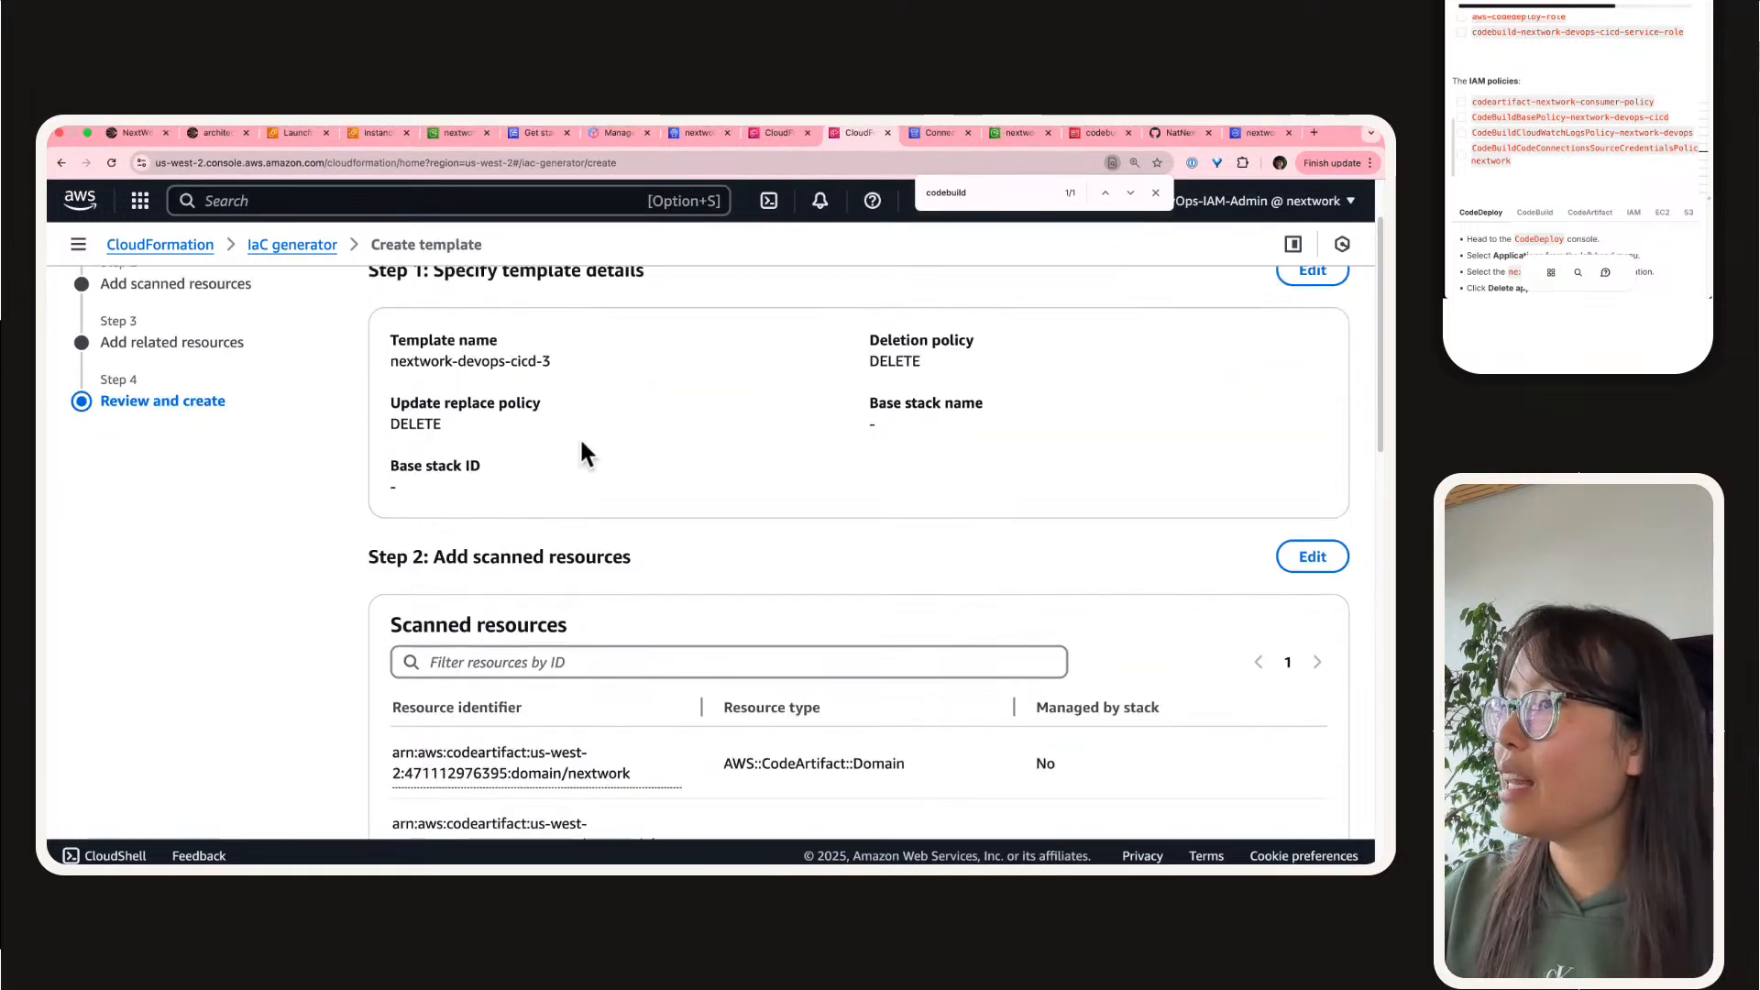
click(1262, 763)
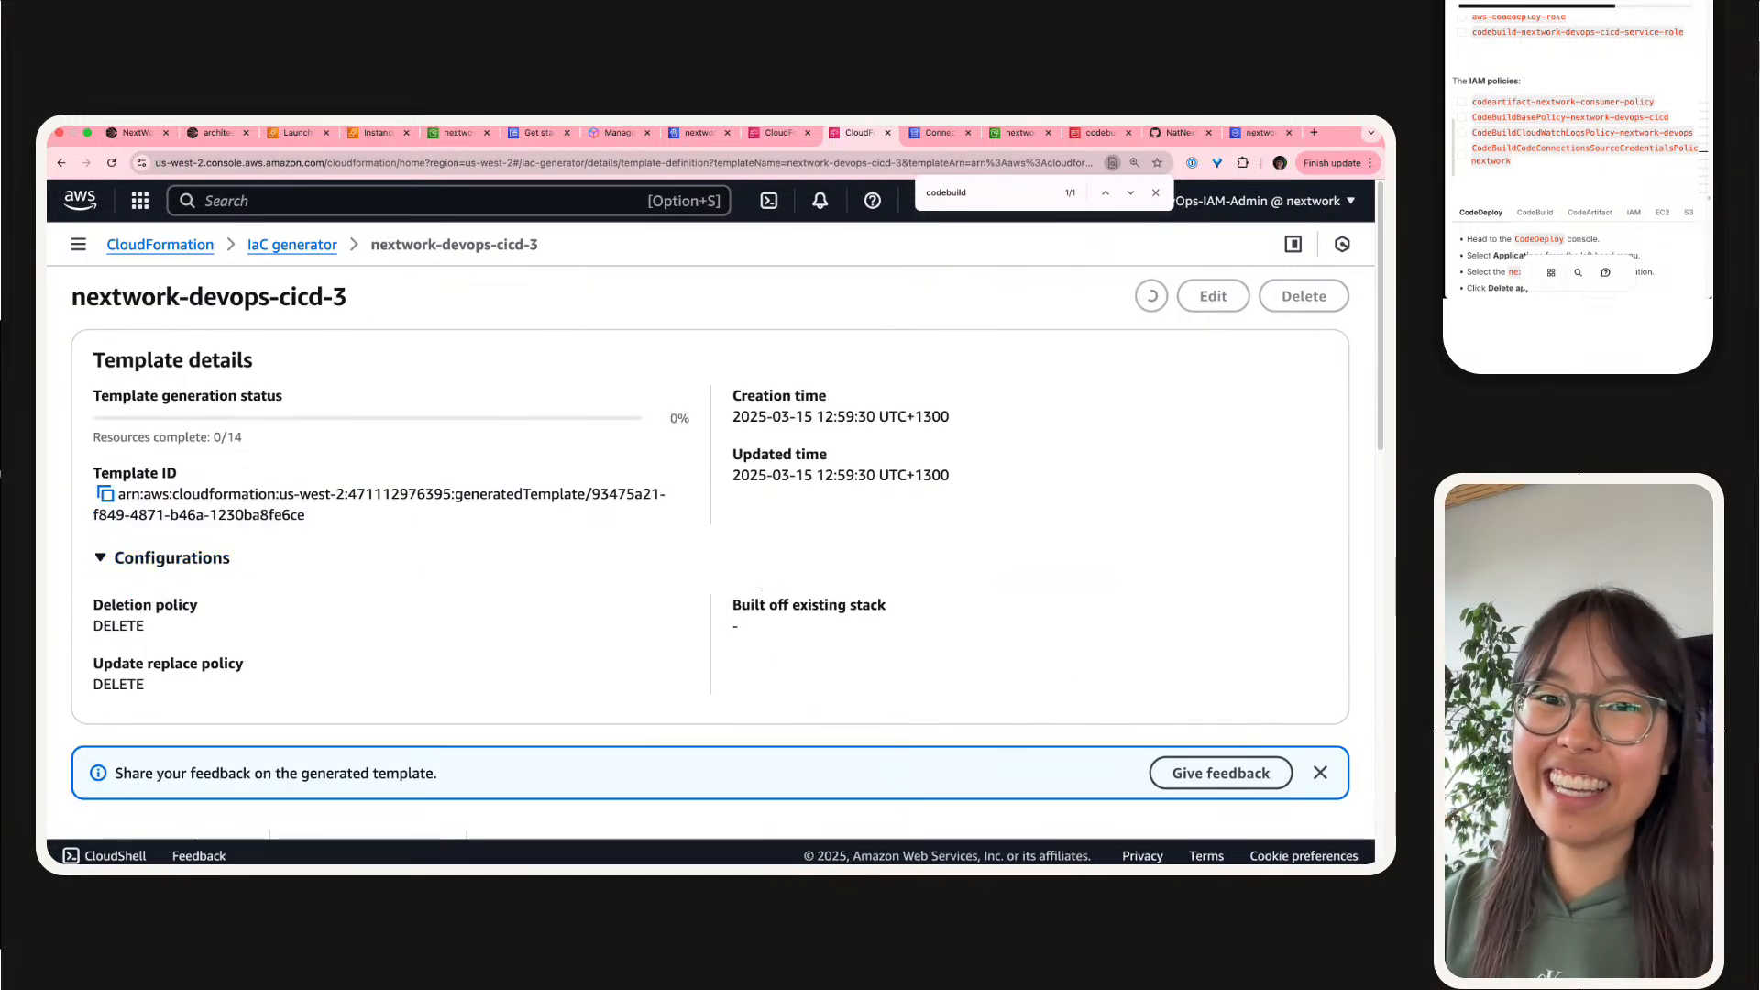
Step: Examine the generated template's details and its list of template resources with their statuses
scroll(416, 530, down, 3)
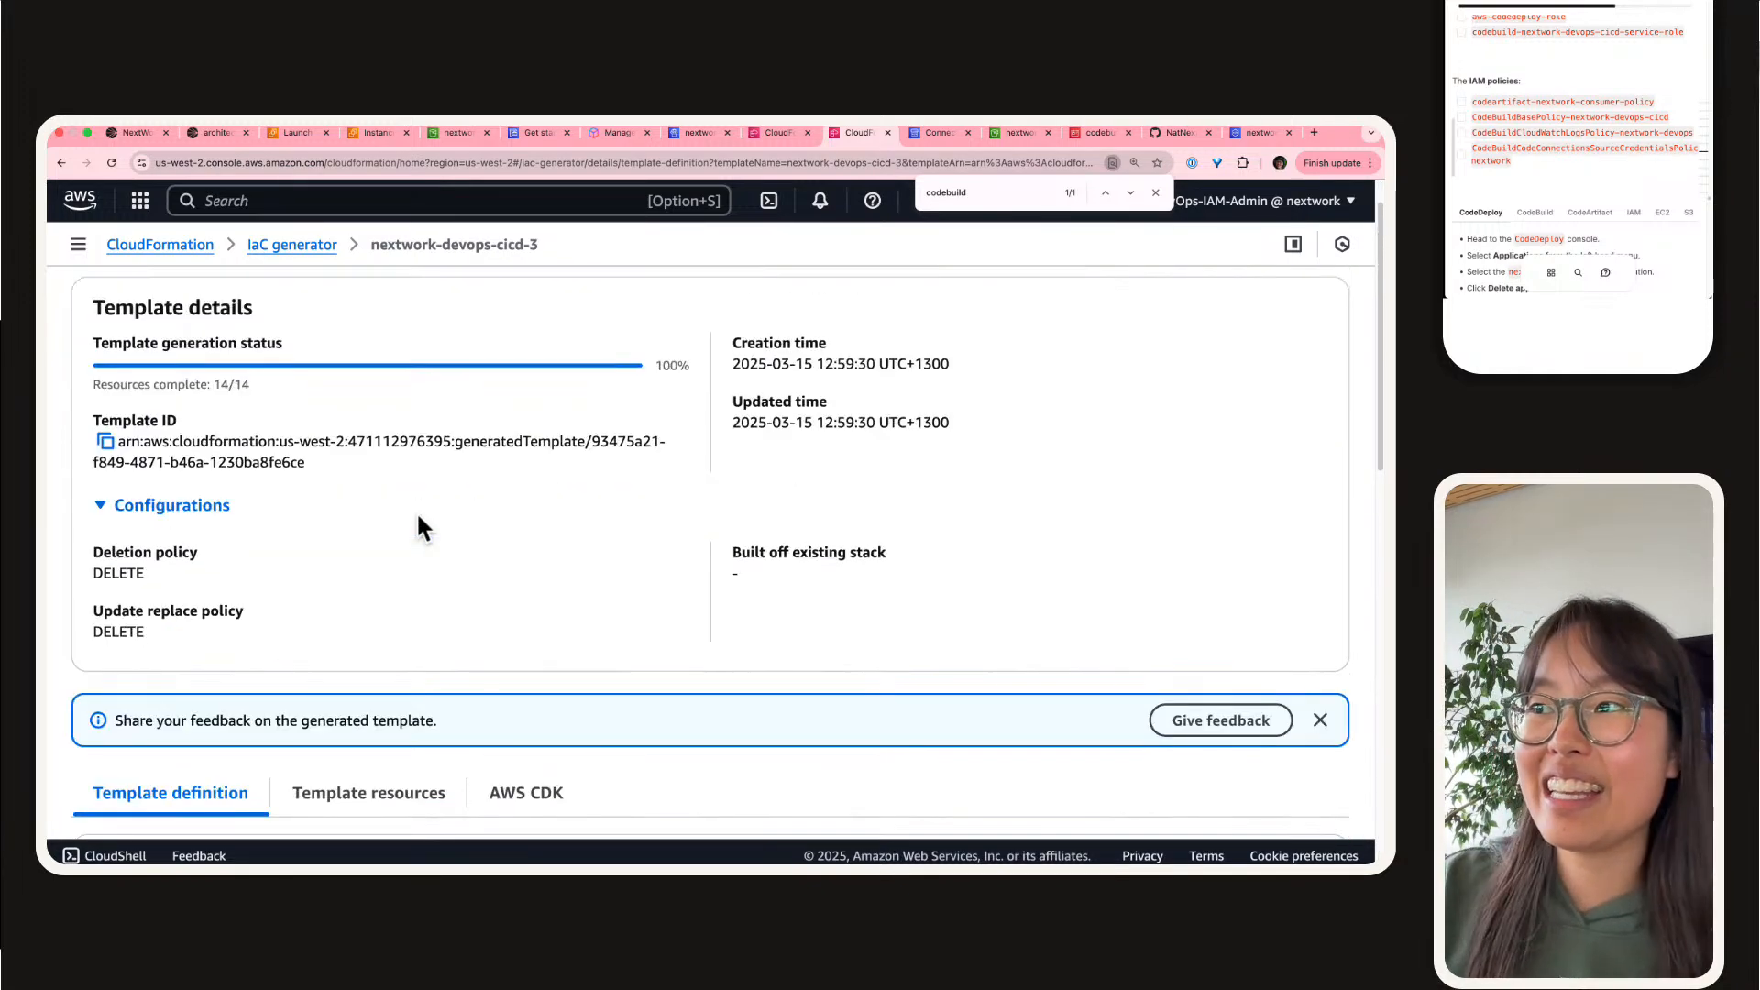
scroll(419, 518, down, 3)
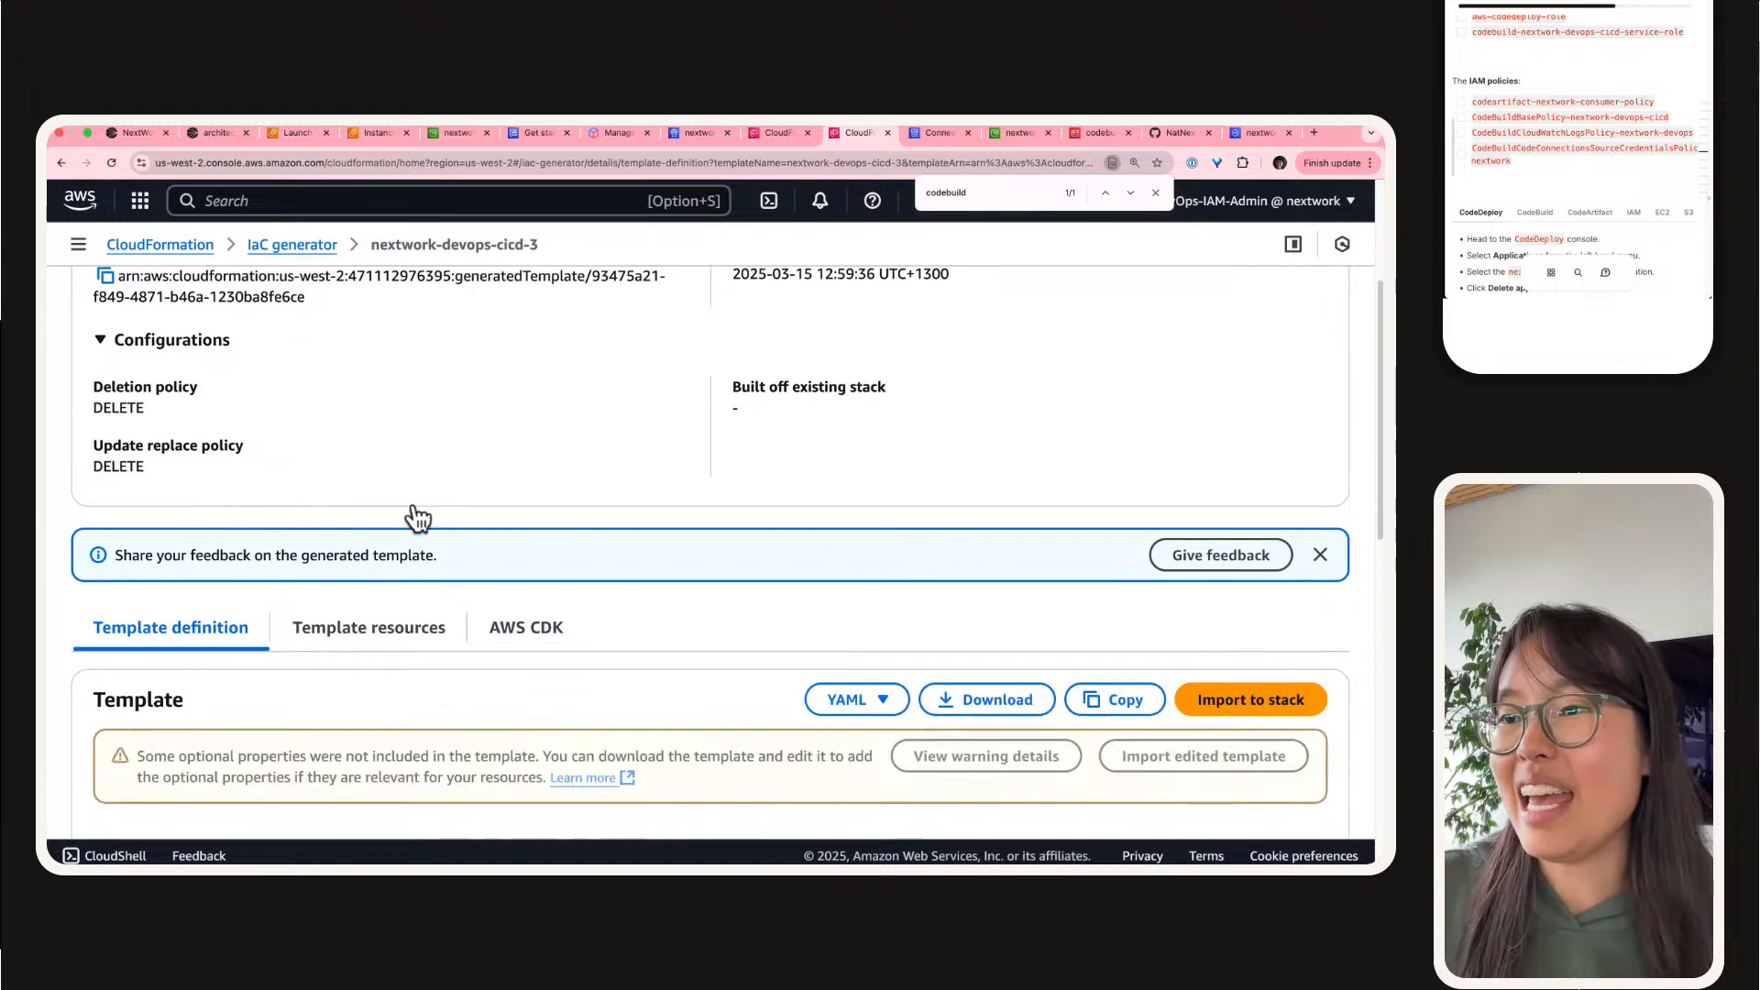
scroll(412, 511, down, 2)
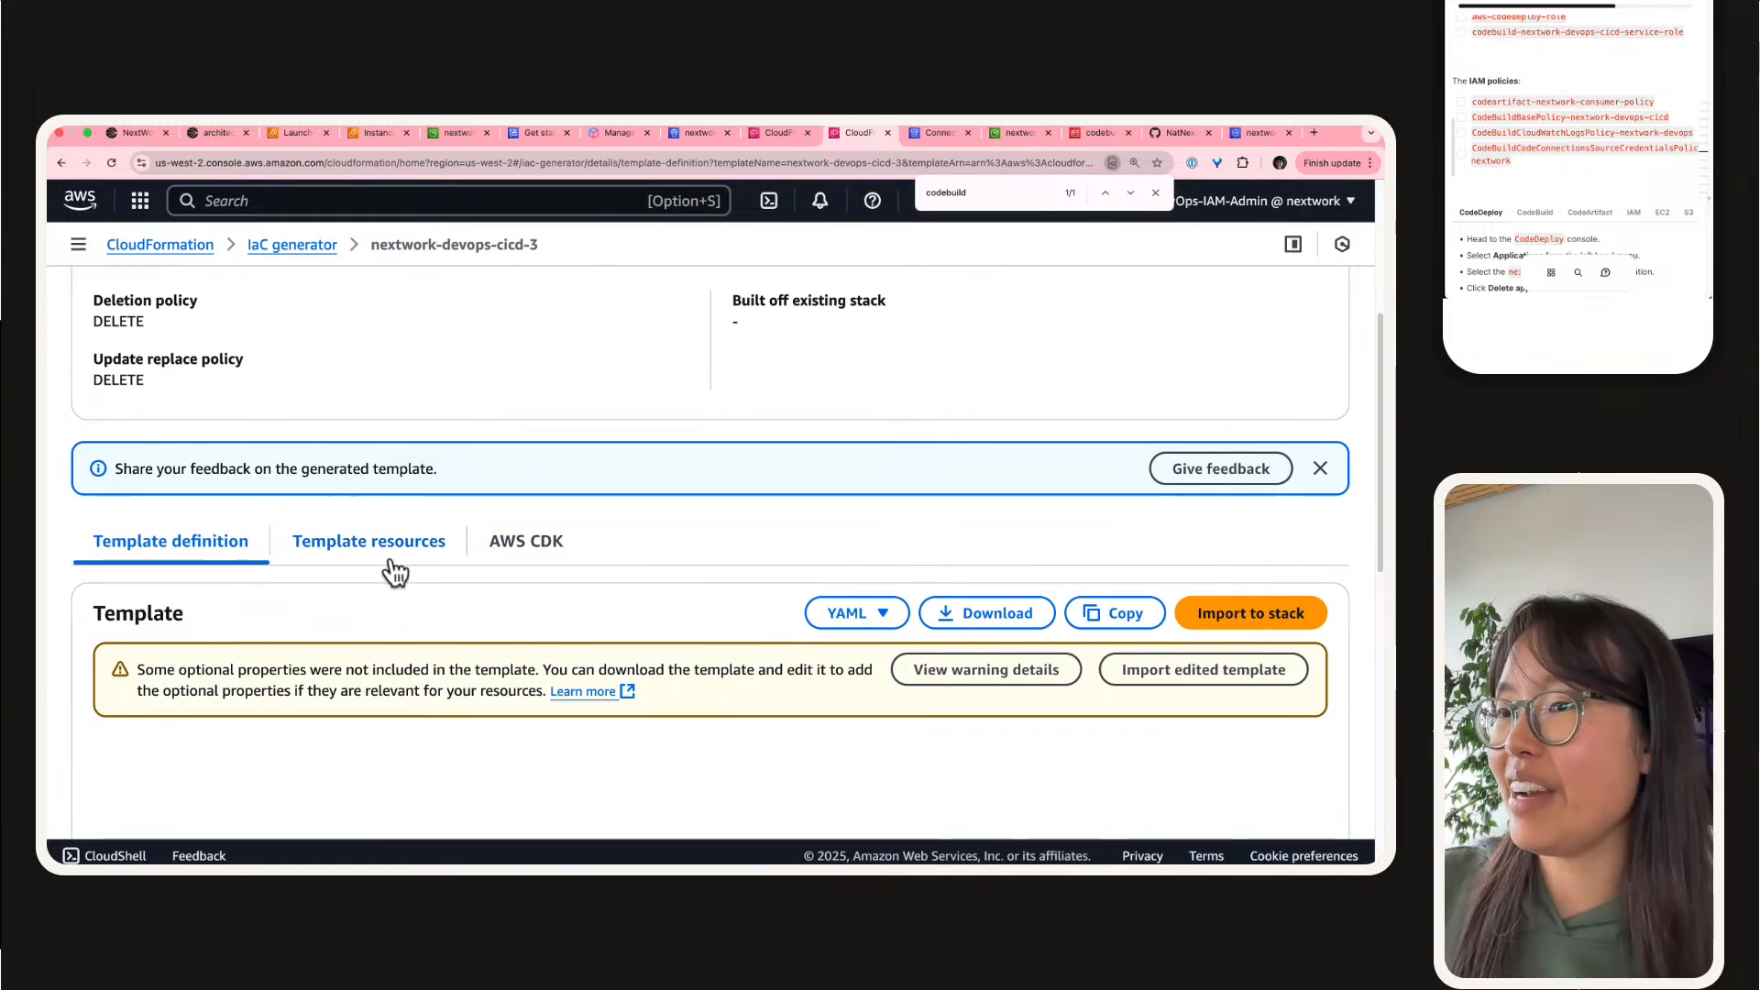
click(393, 562)
scroll(385, 562, down, 3)
scroll(390, 562, down, 6)
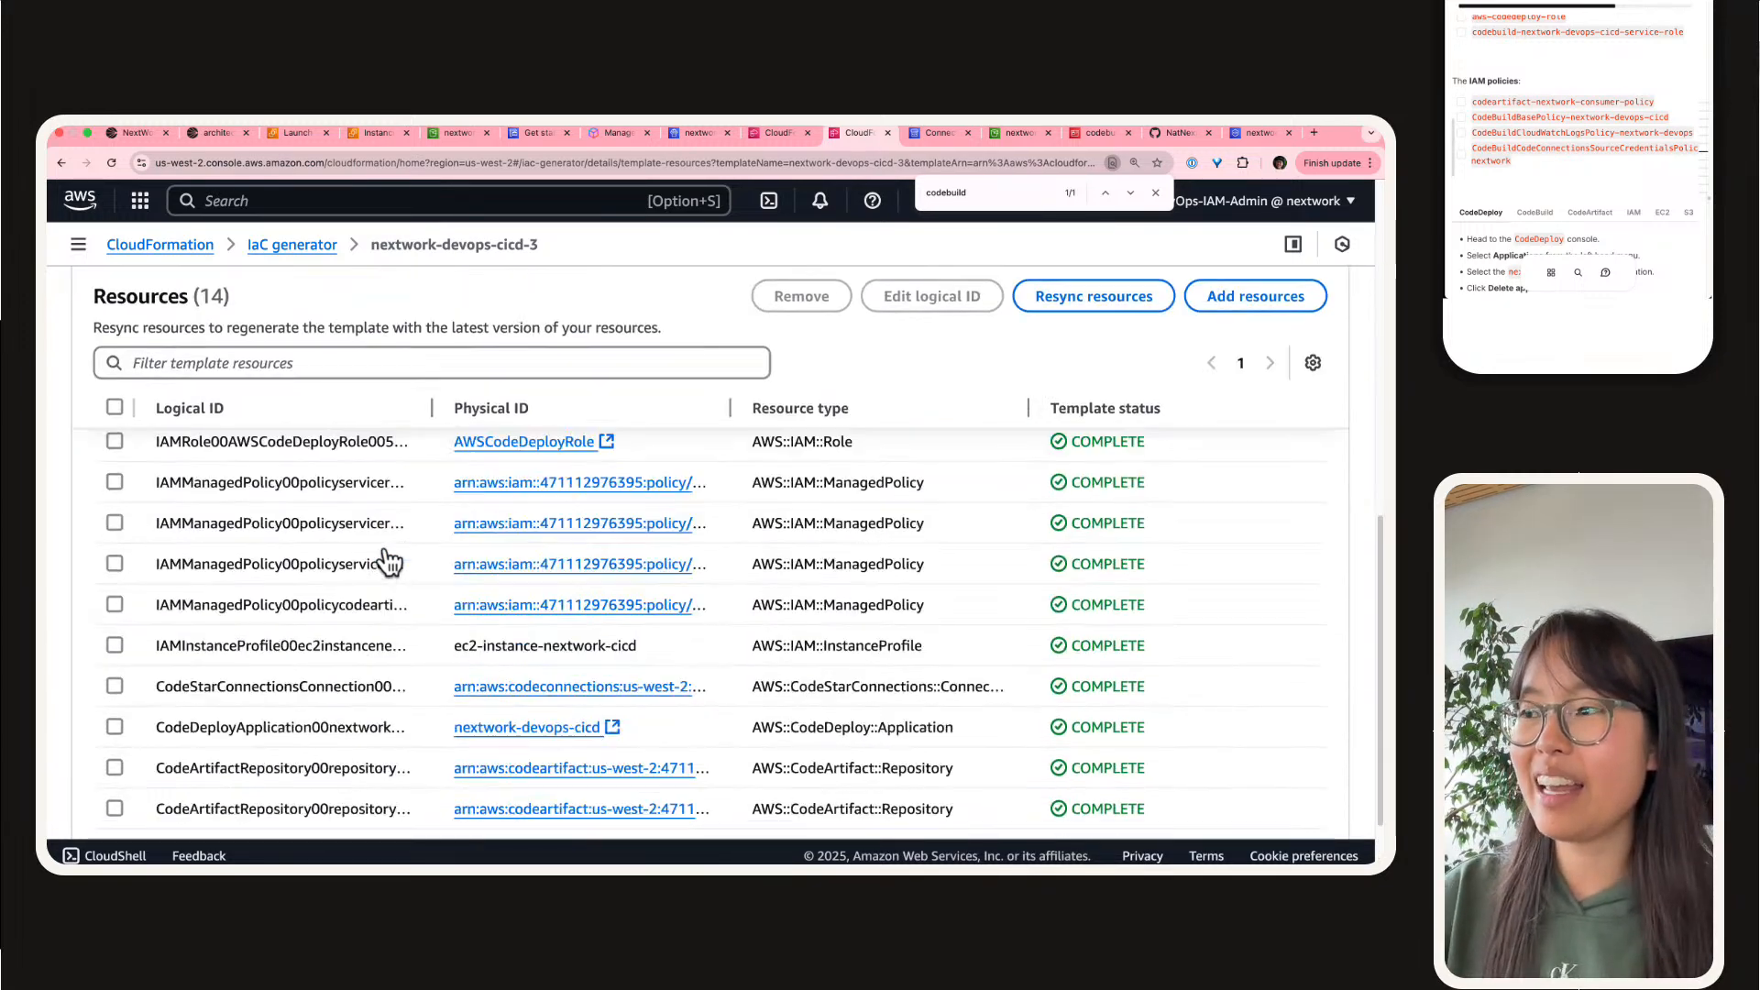
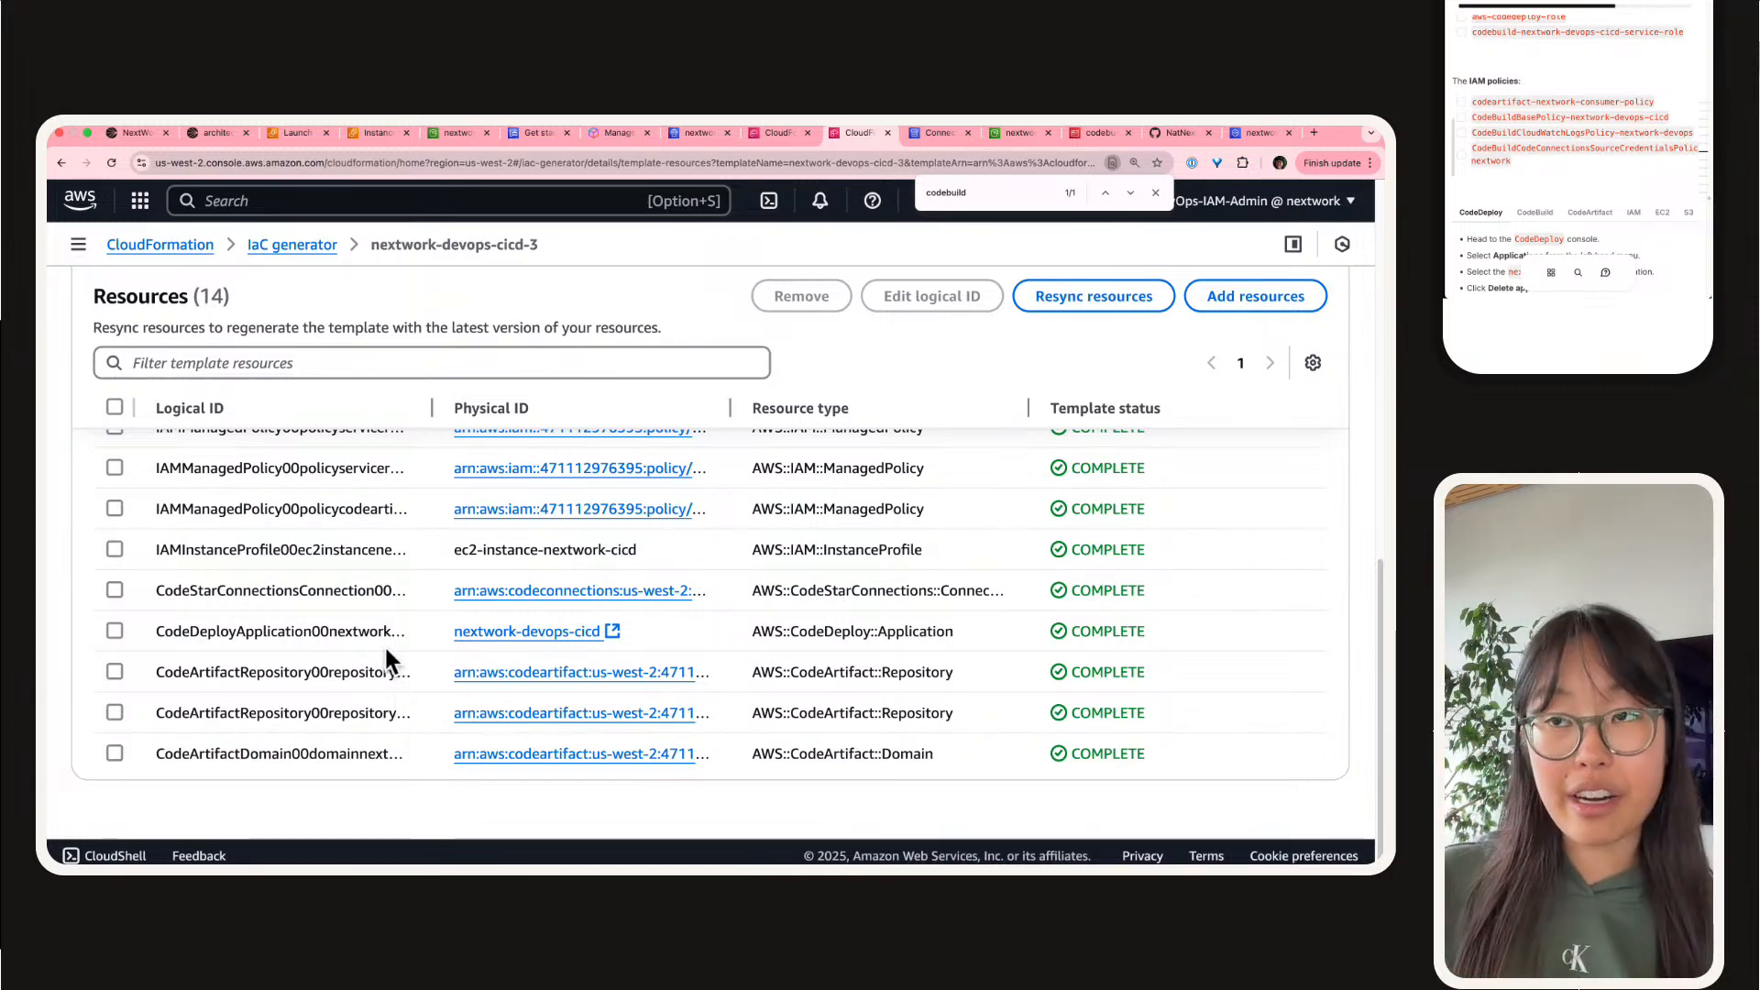
Step: Examine the template's resource list against the project guide's list of existing AWS resources, IAM roles and policies to delete
scroll(275, 644, up, 10)
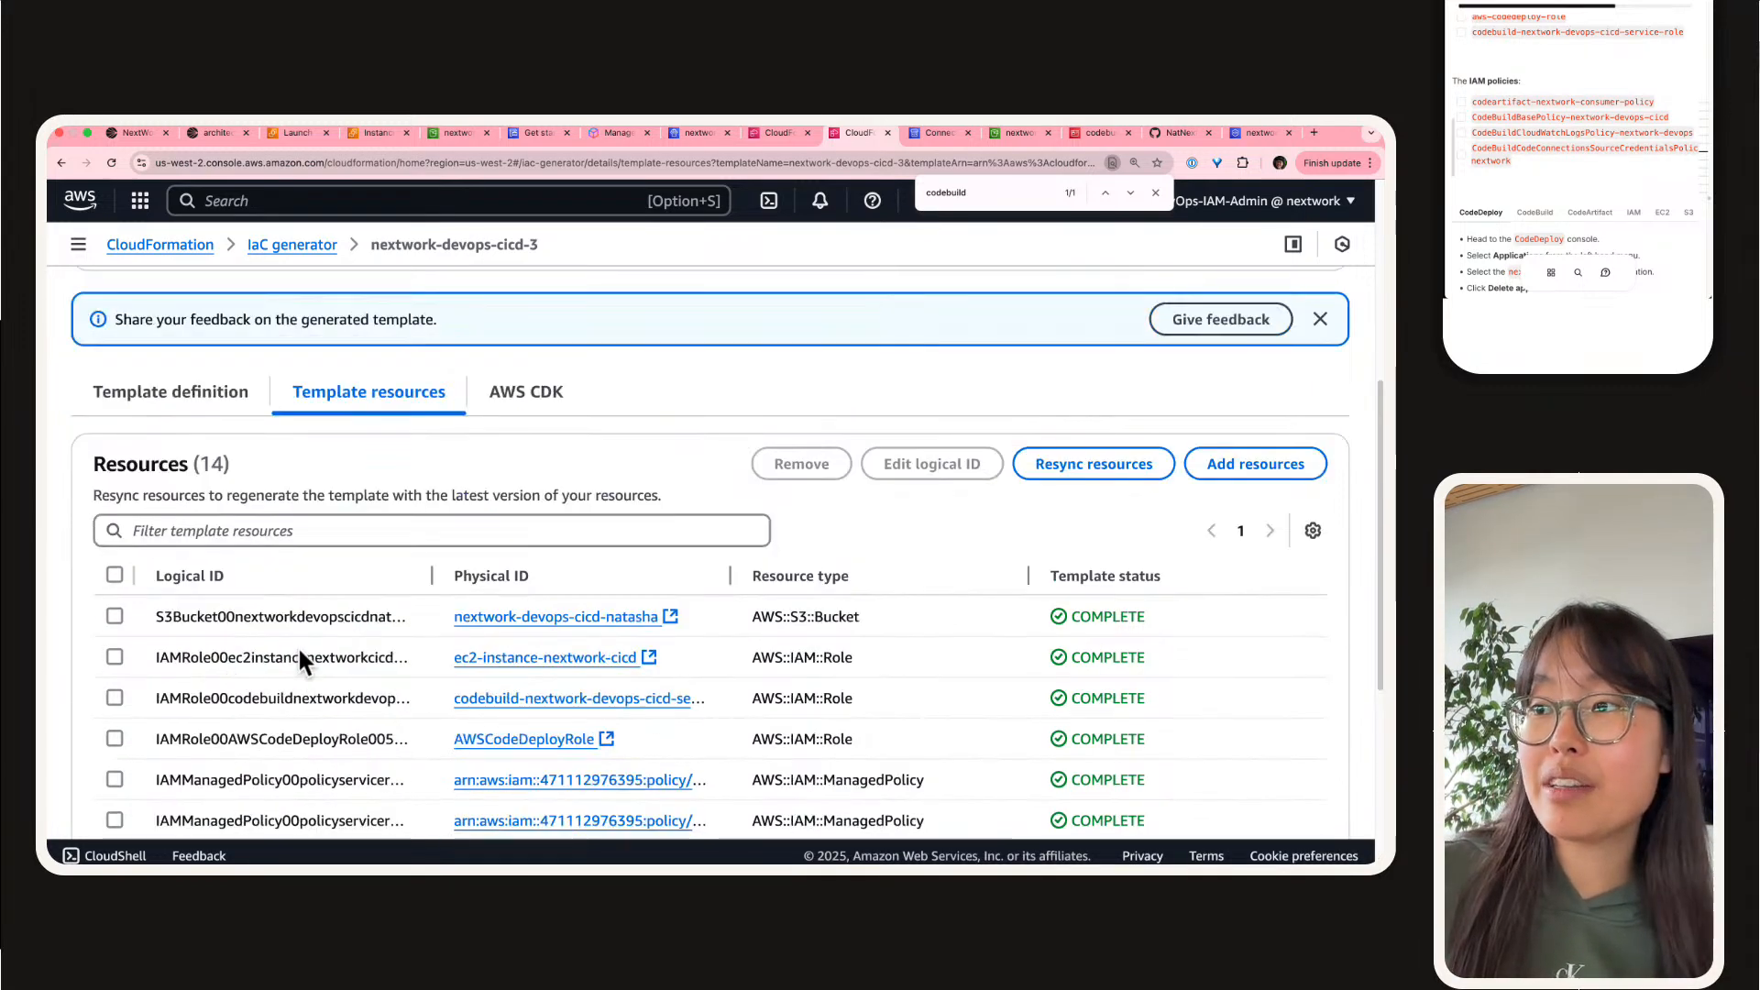
scroll(297, 631, down, 3)
scroll(296, 581, down, 1)
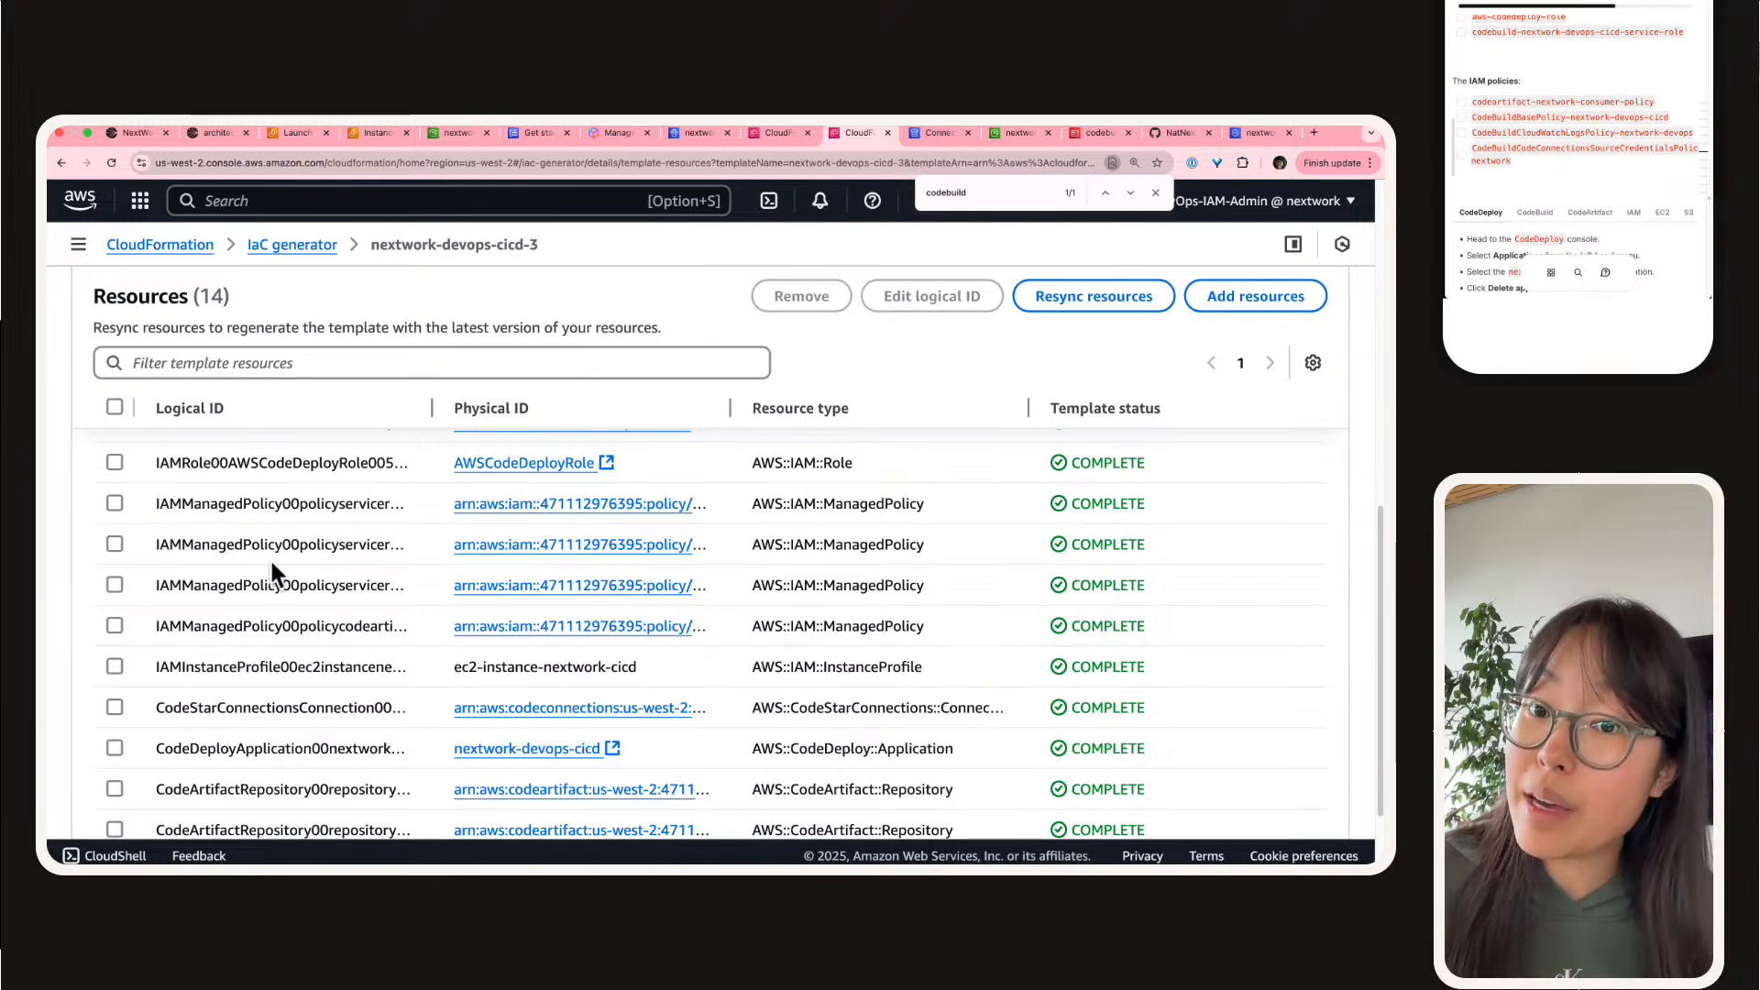
scroll(271, 566, down, 3)
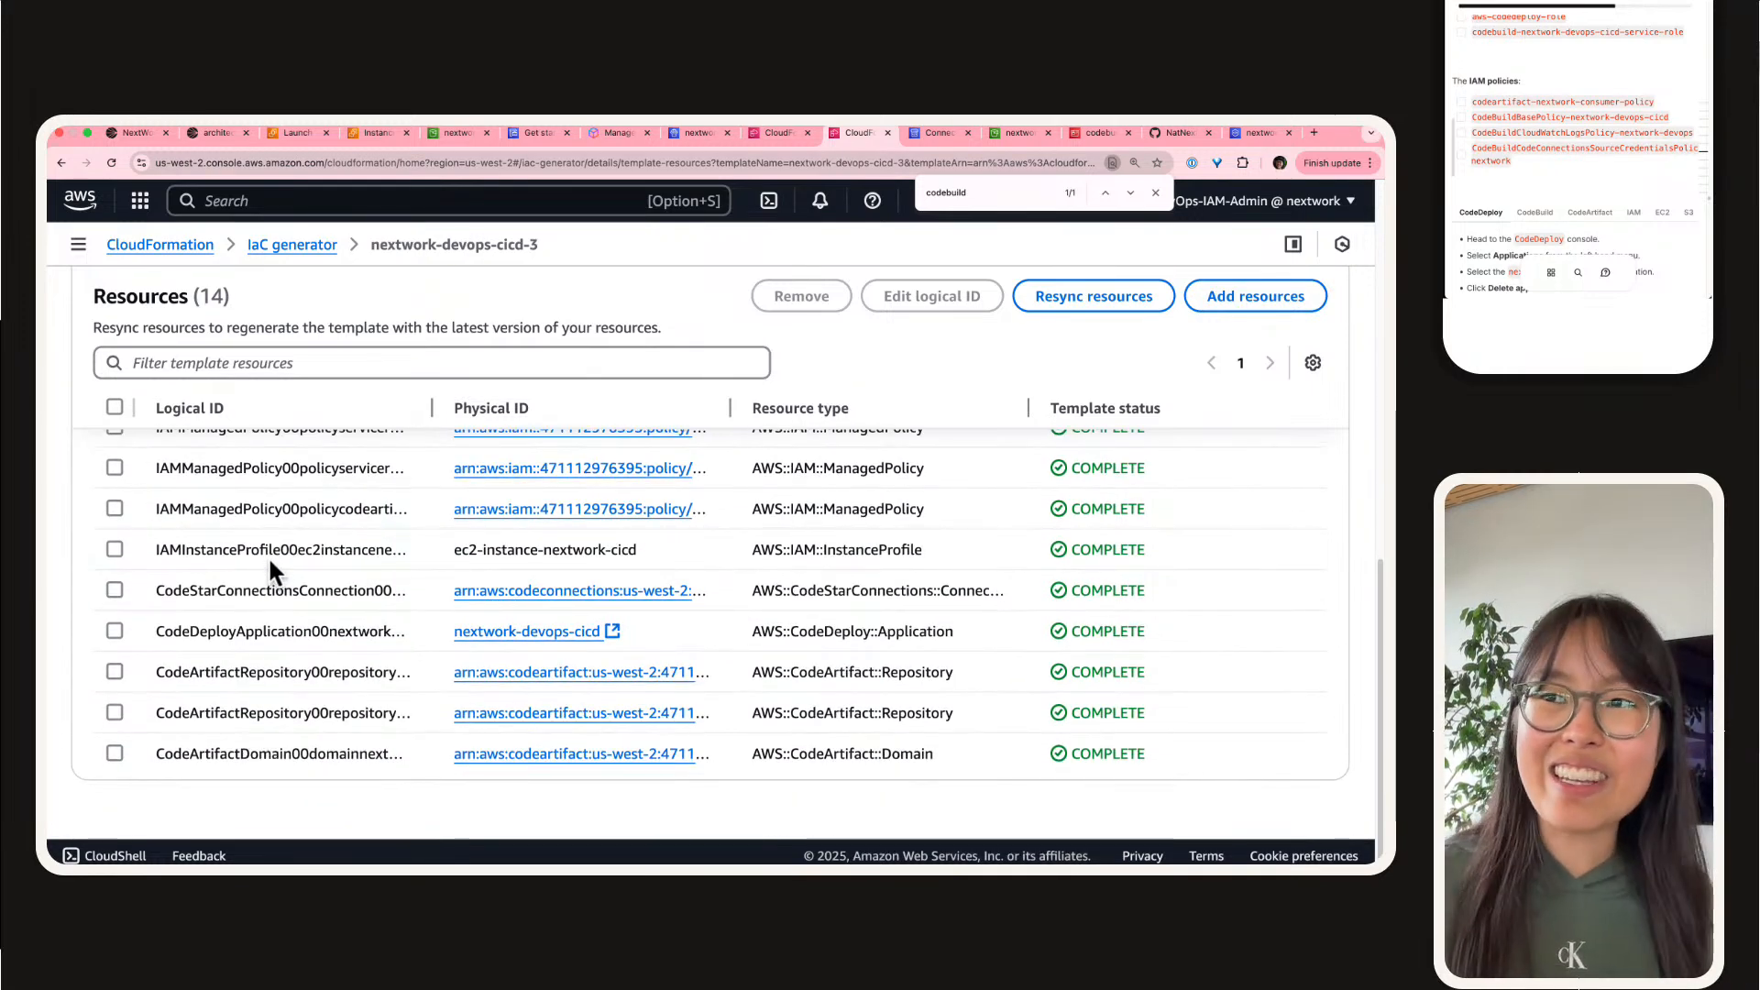
click(1682, 98)
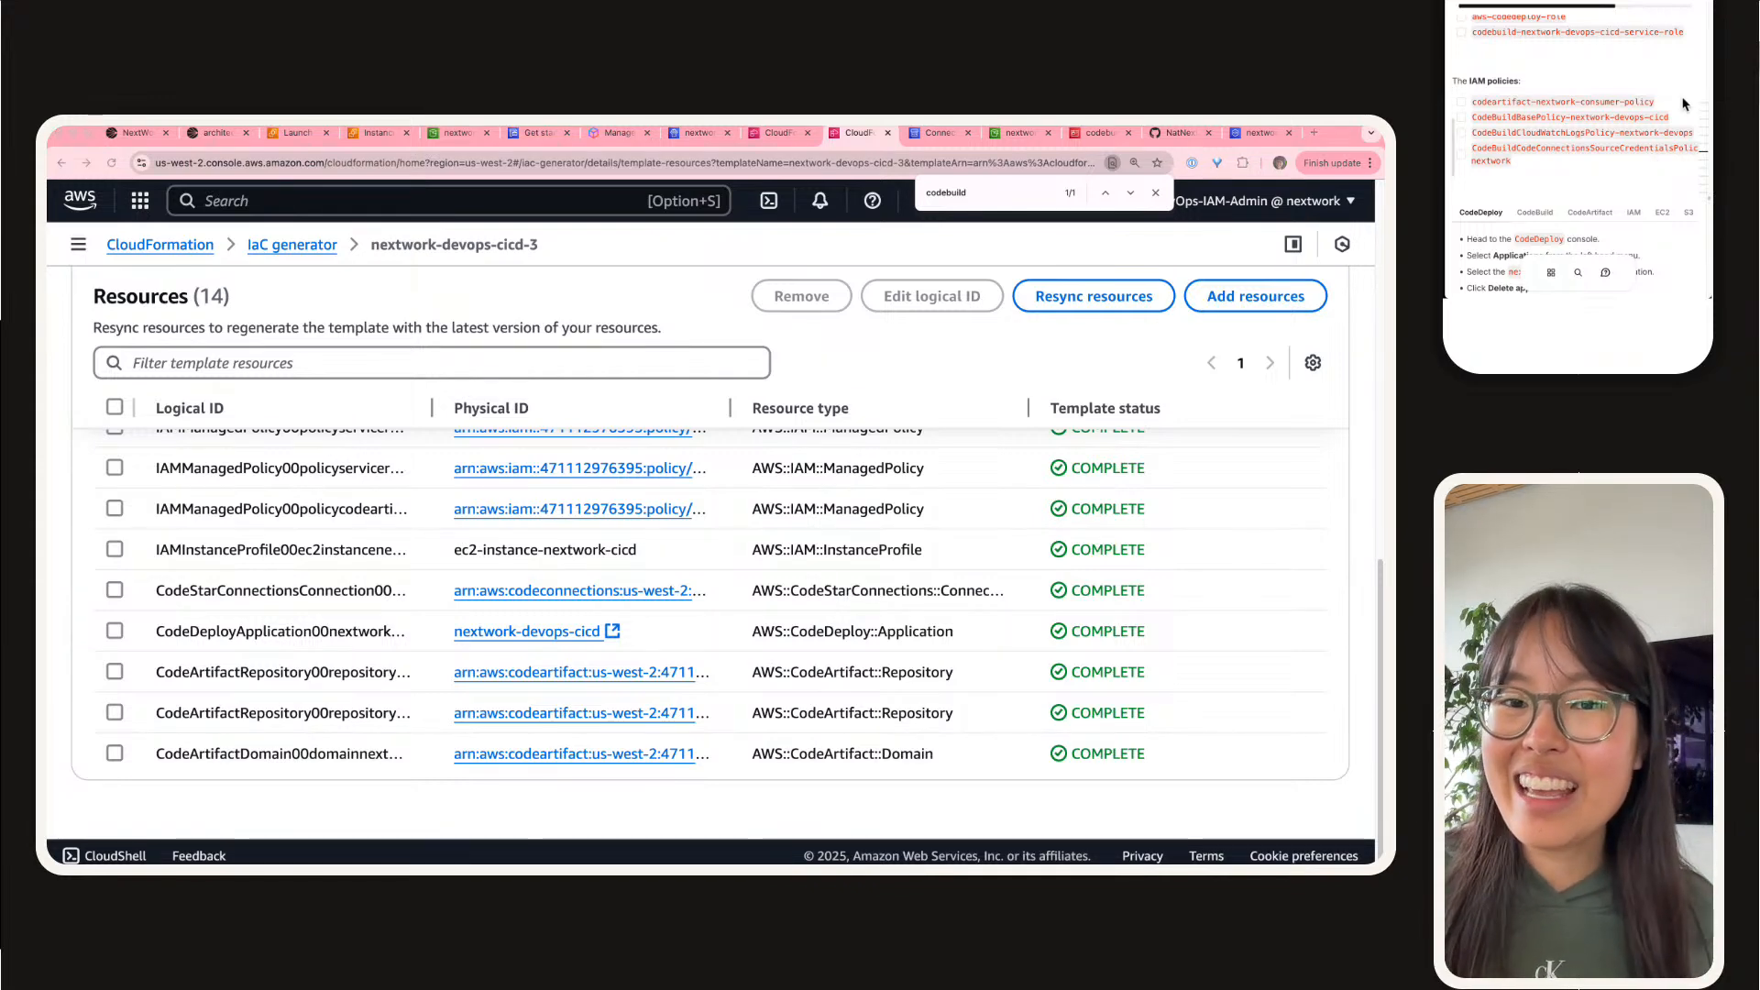
scroll(1682, 99, down, 3)
scroll(1595, 123, up, 5)
scroll(1595, 121, down, 10)
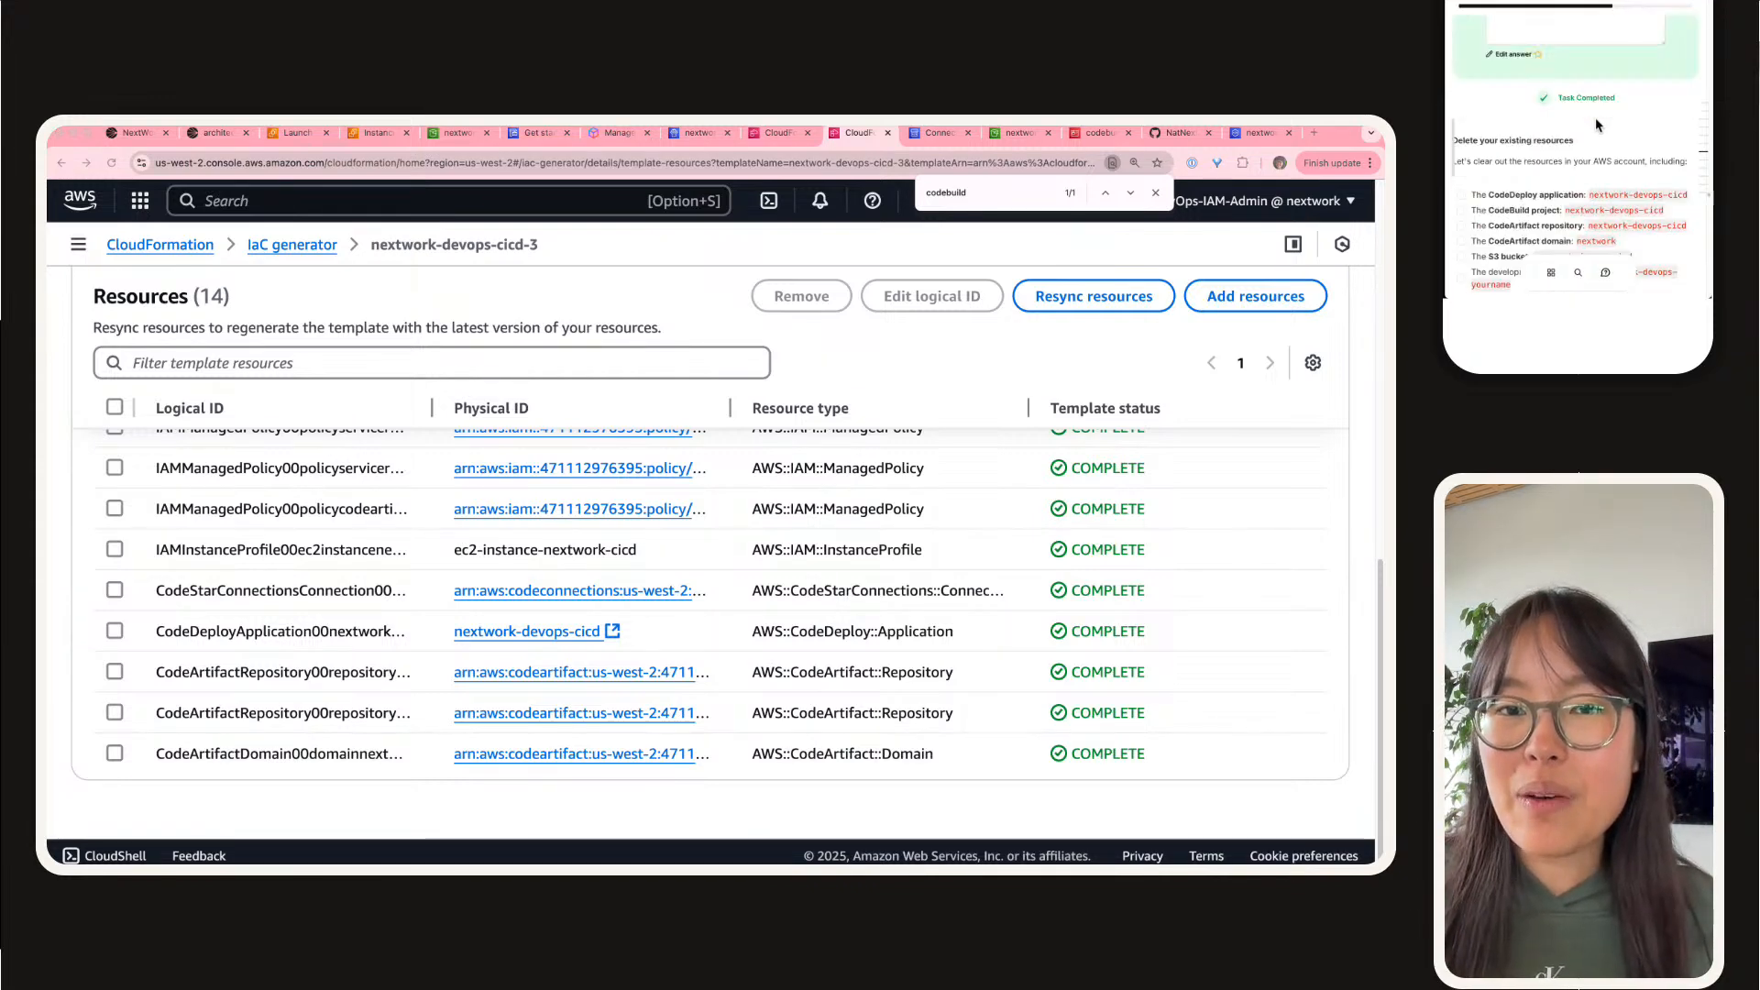
scroll(1596, 121, down, 10)
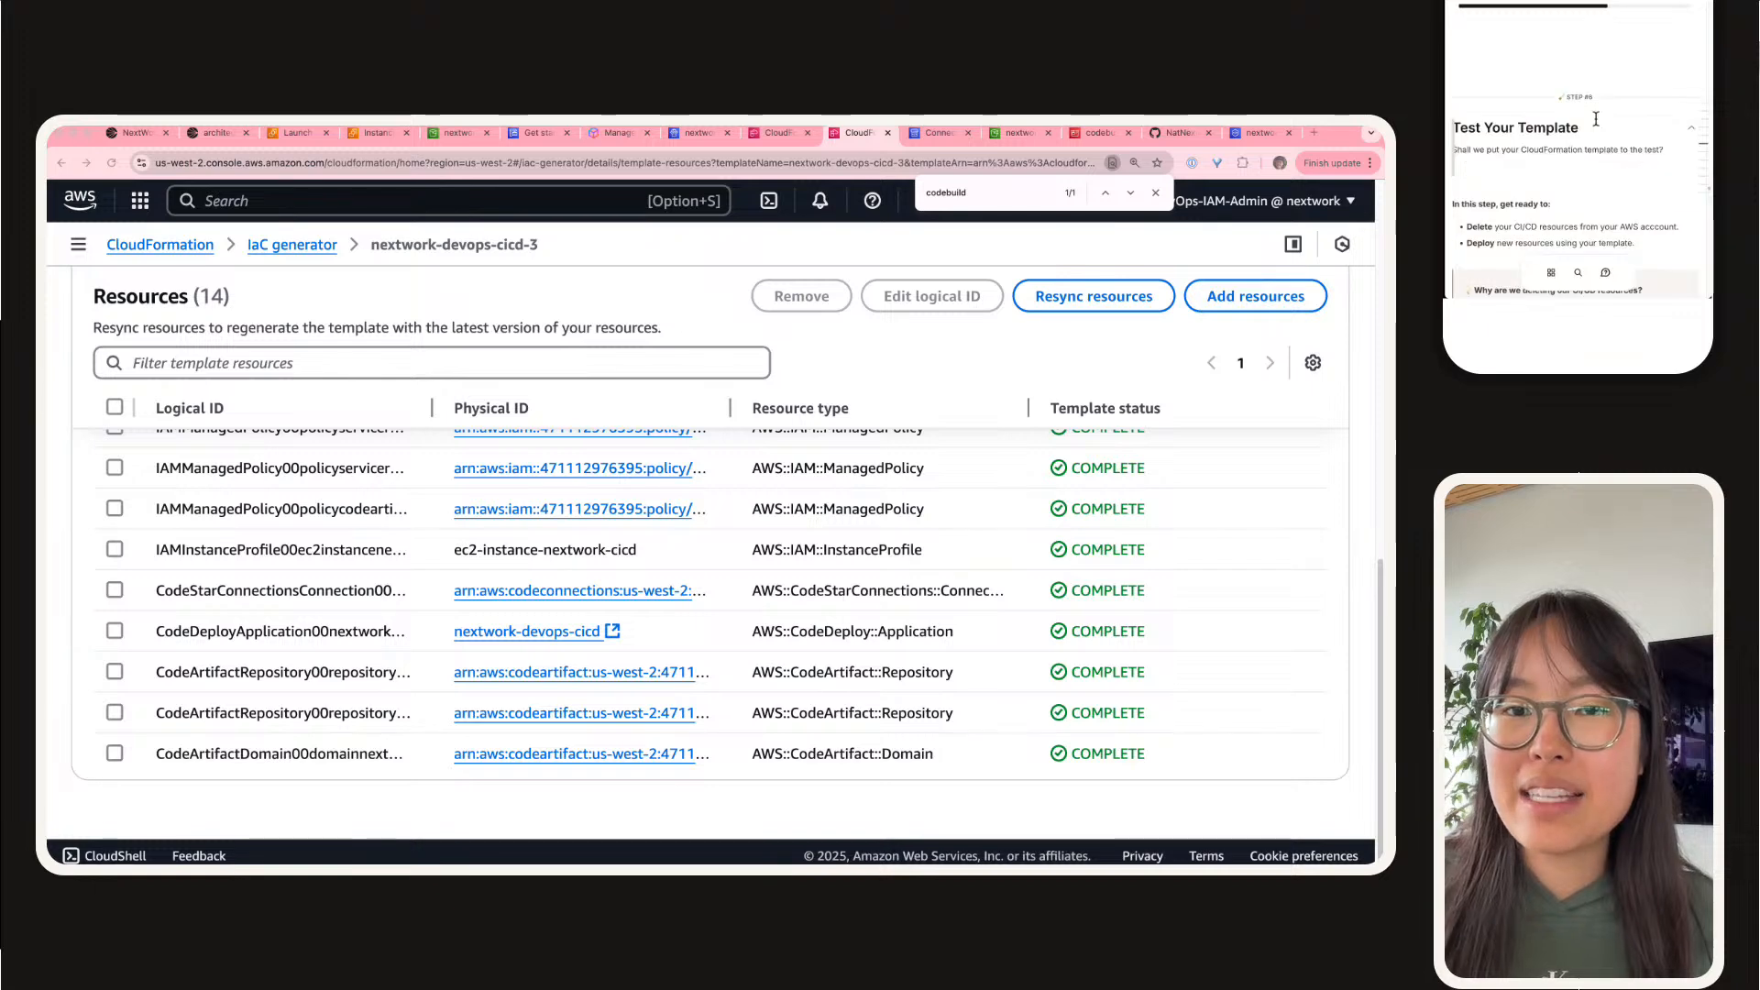
scroll(1596, 123, down, 2)
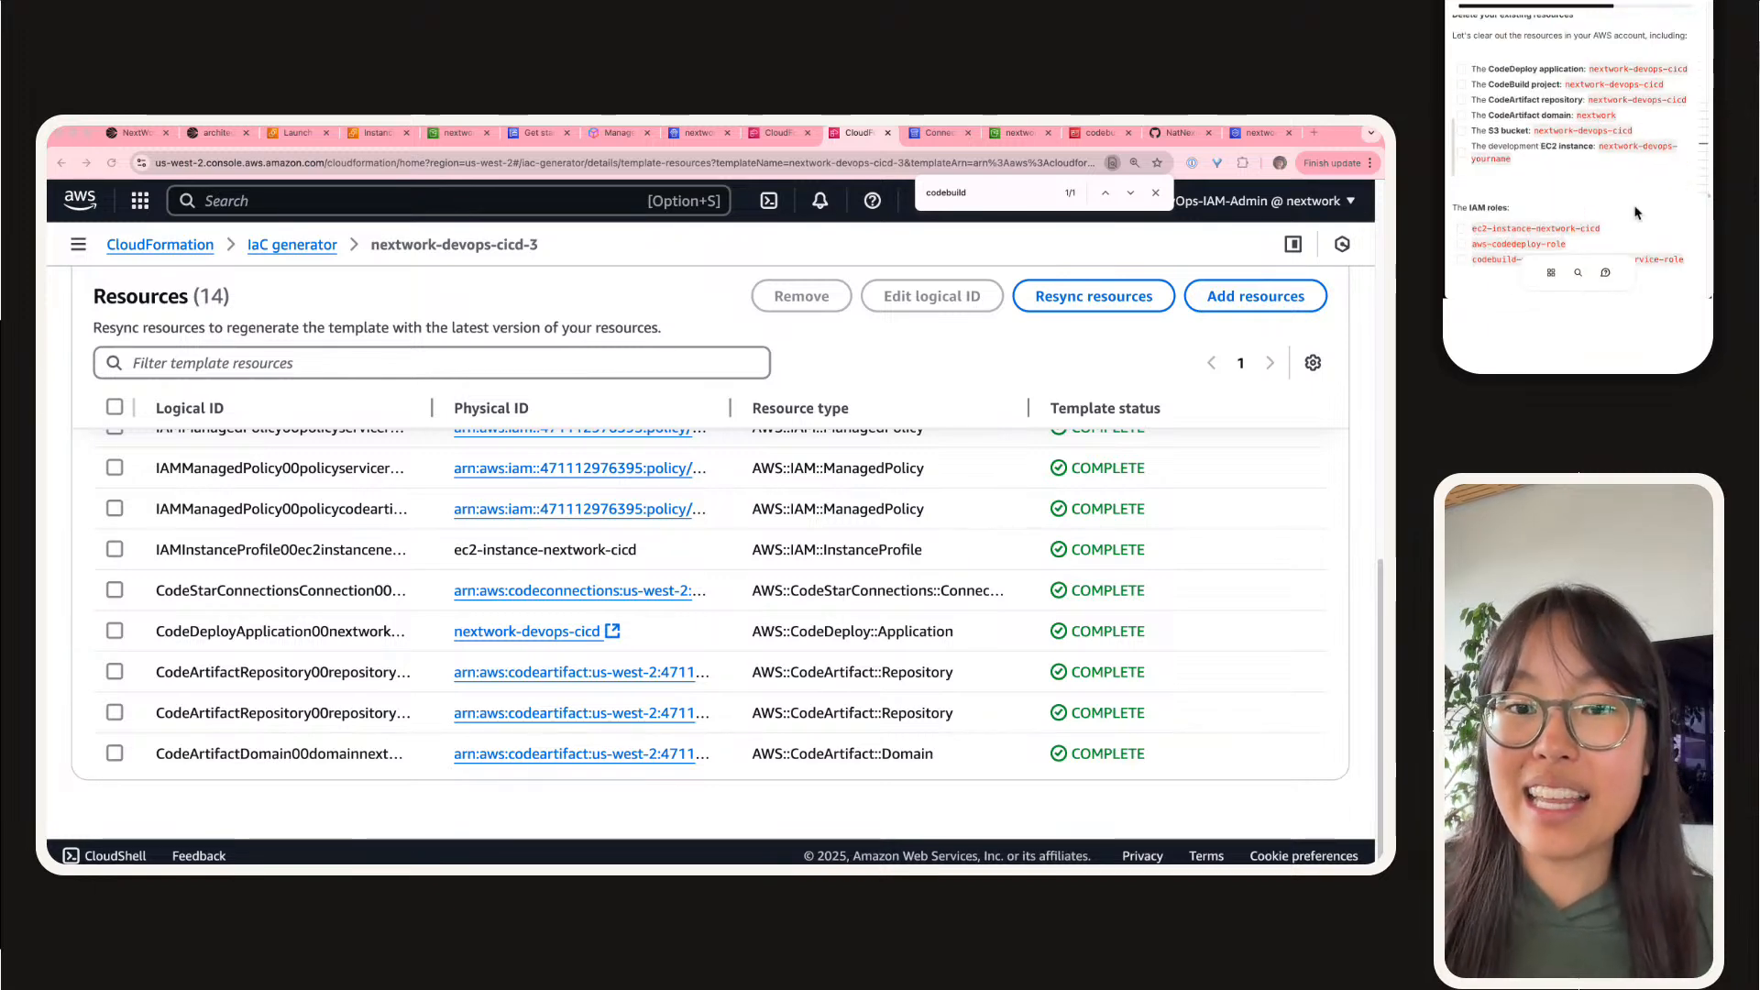
scroll(1538, 71, down, 2)
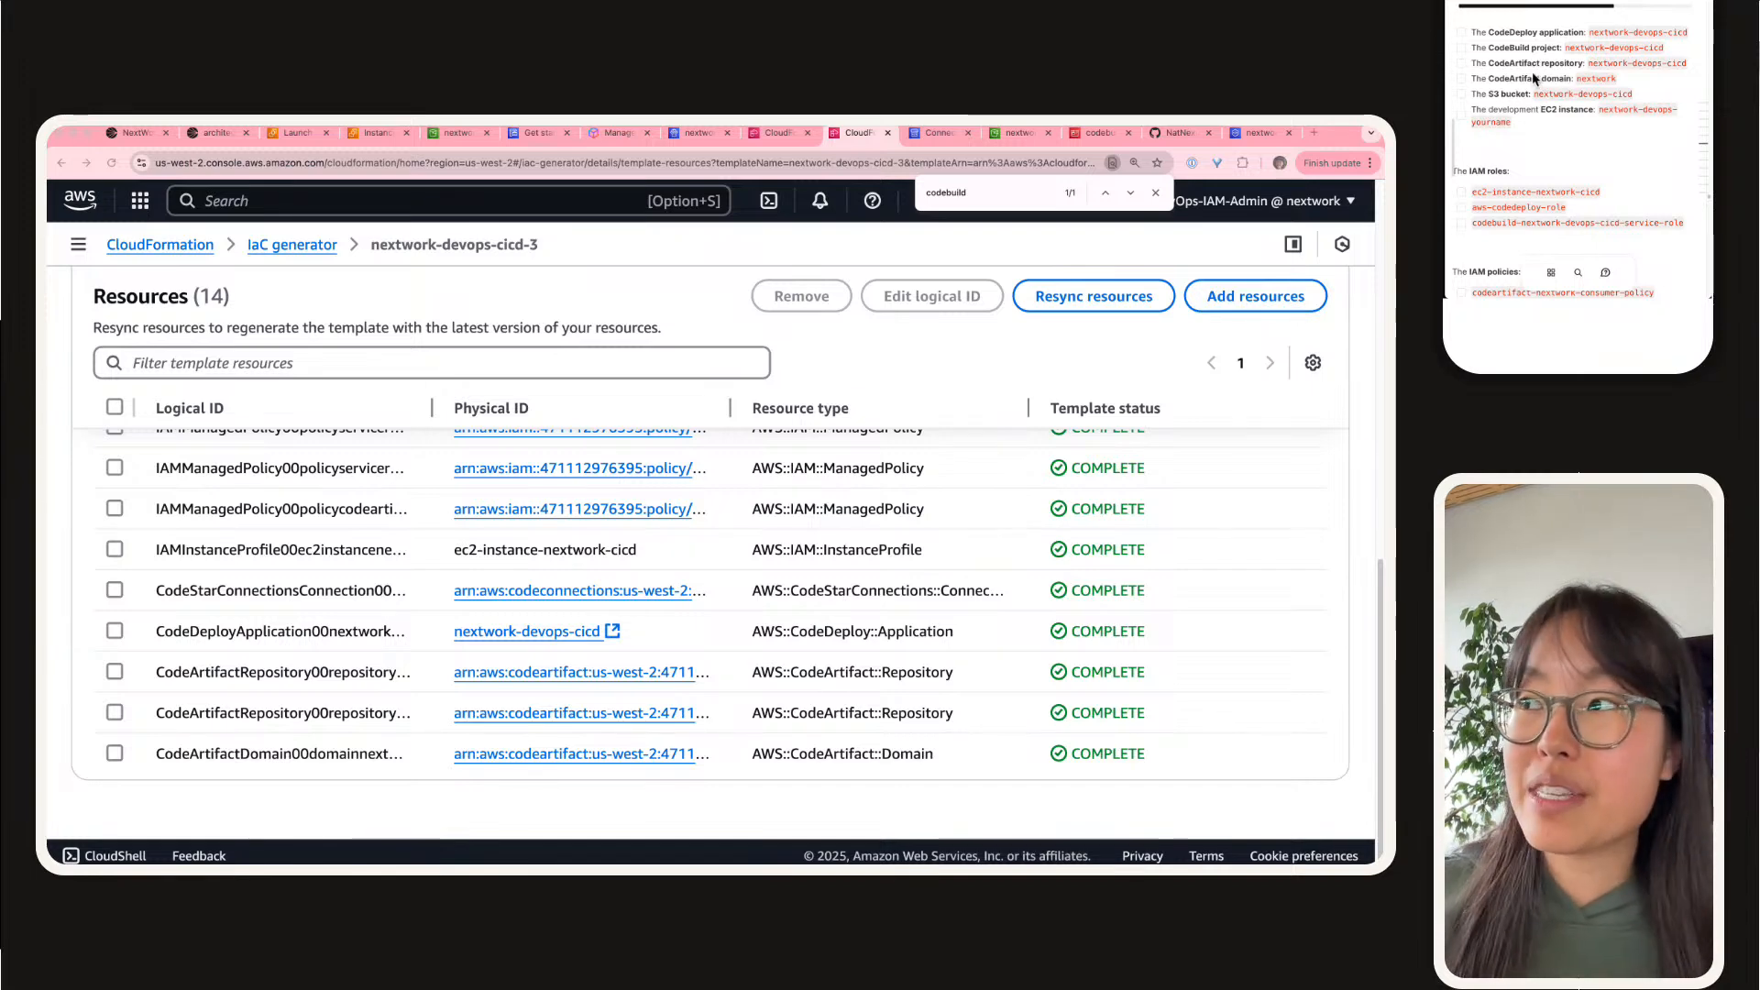
scroll(543, 559, up, 10)
scroll(156, 481, down, 8)
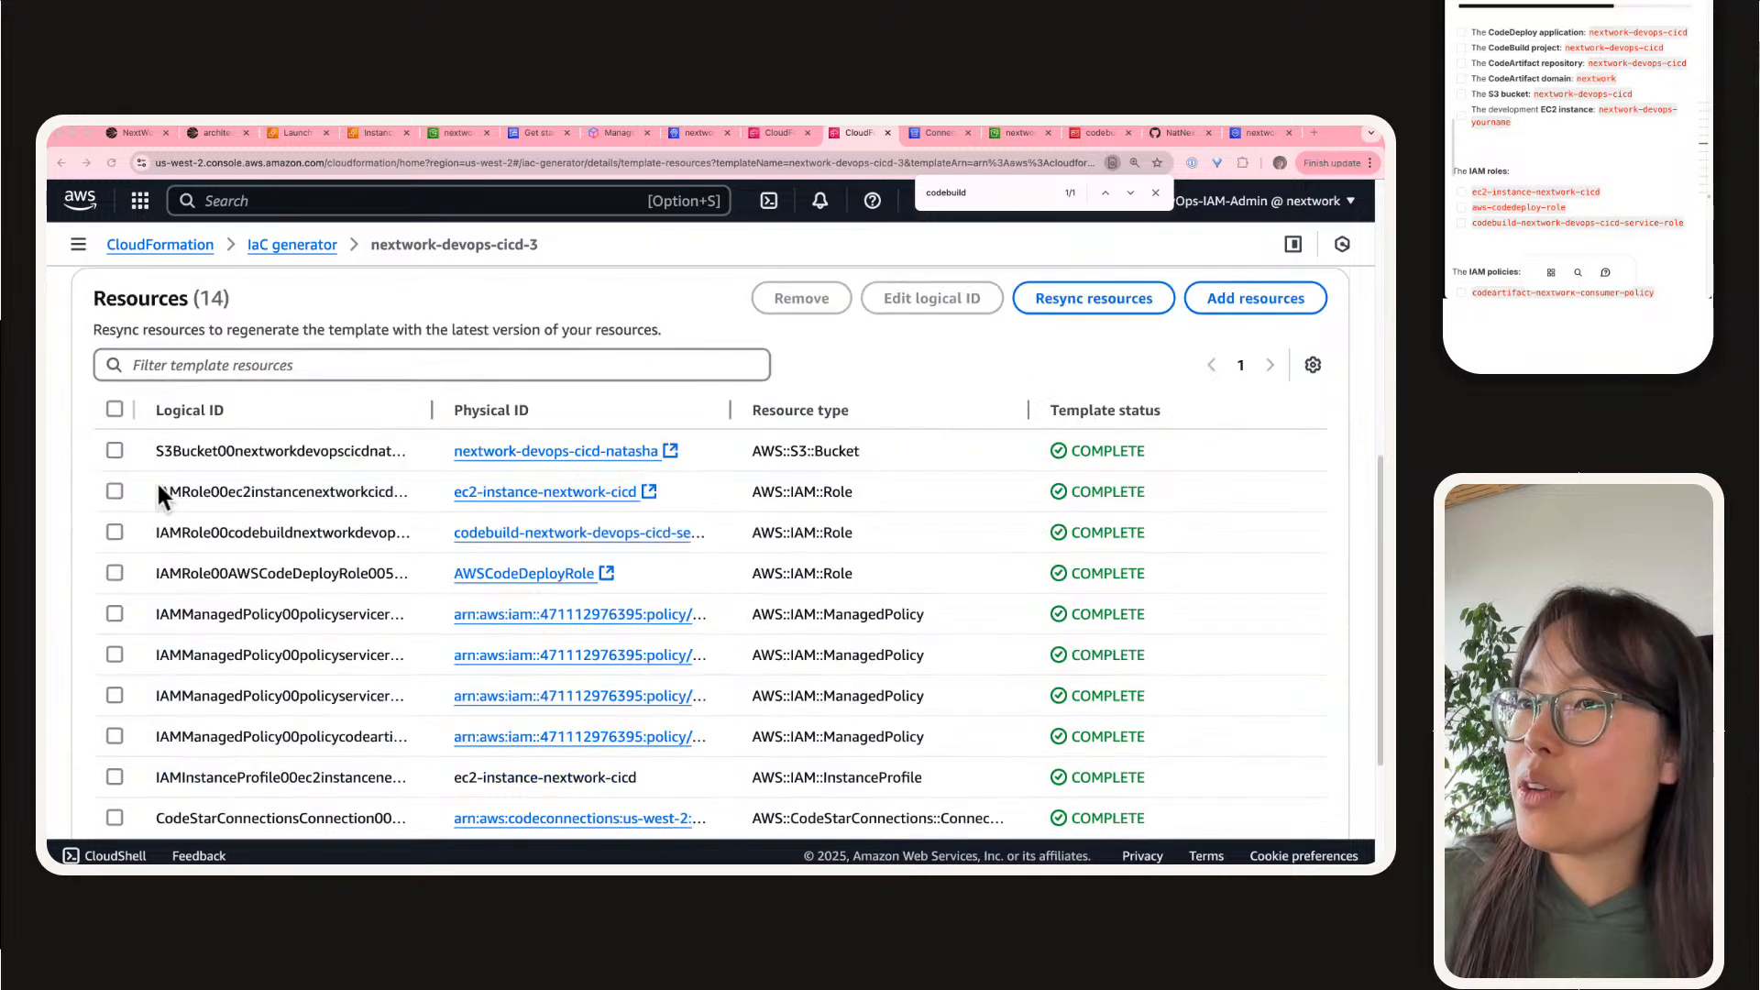
Step: Open the template definition of nextwork-devops-cicd-3 and download it as a YAML file
scroll(246, 395, up, 3)
click(209, 482)
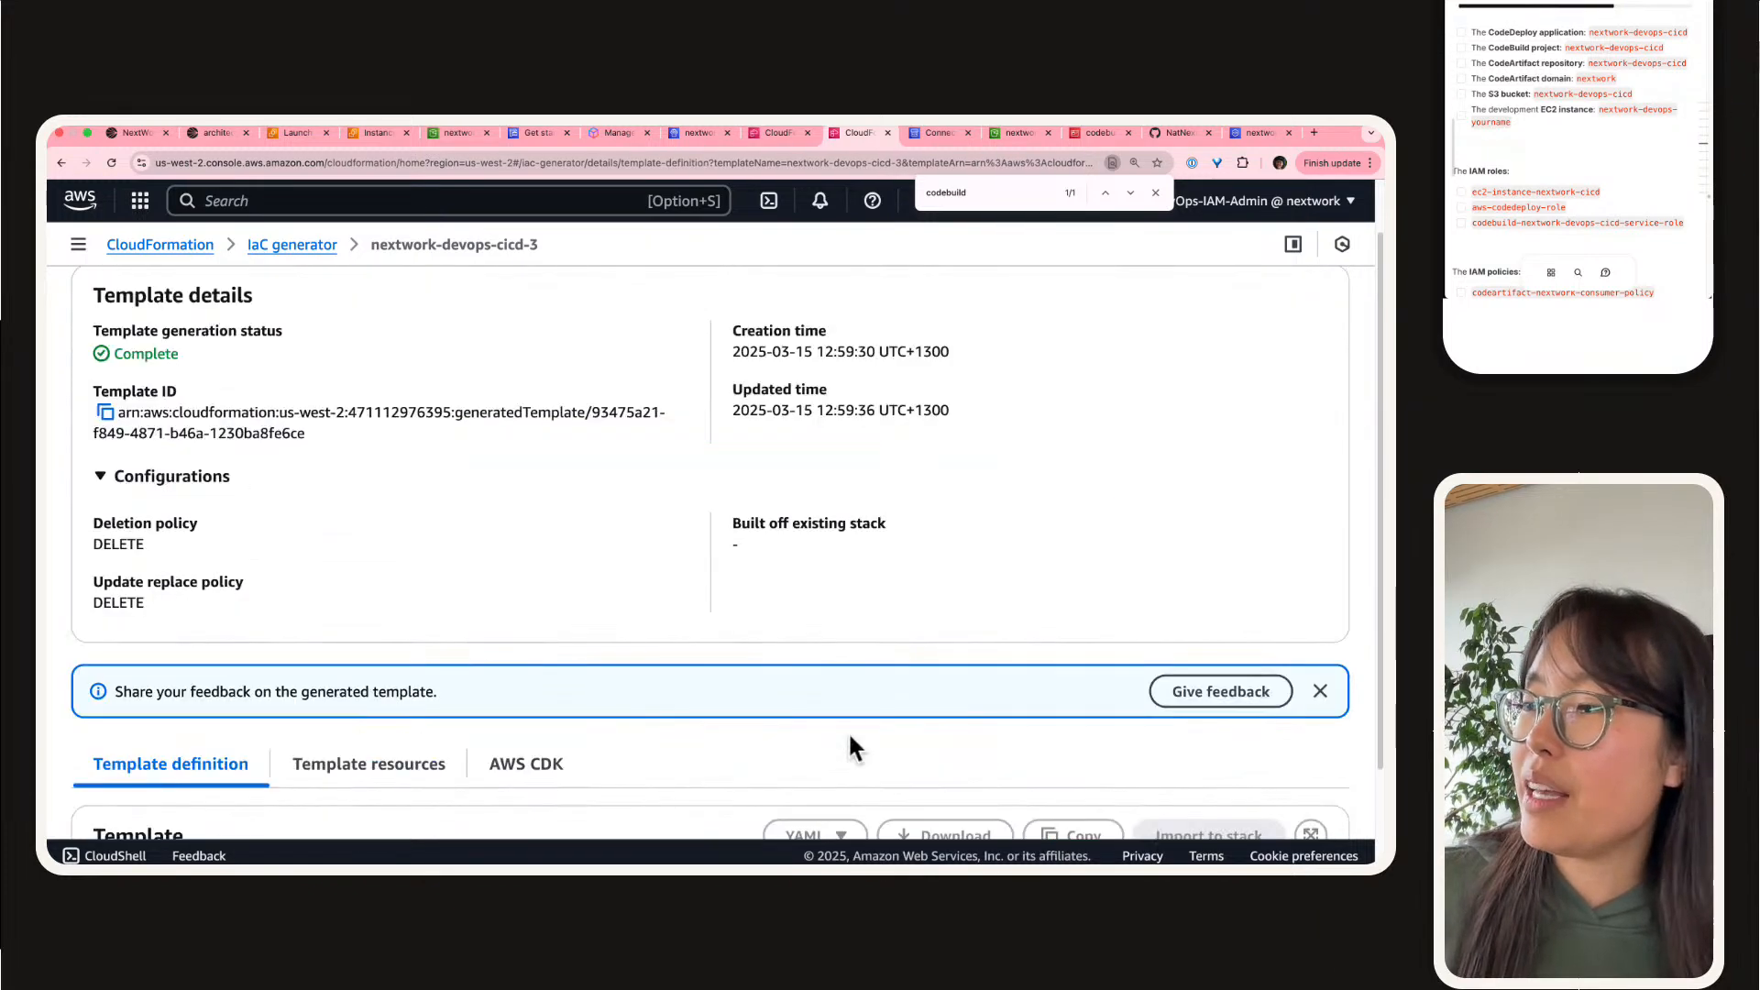
scroll(848, 730, down, 2)
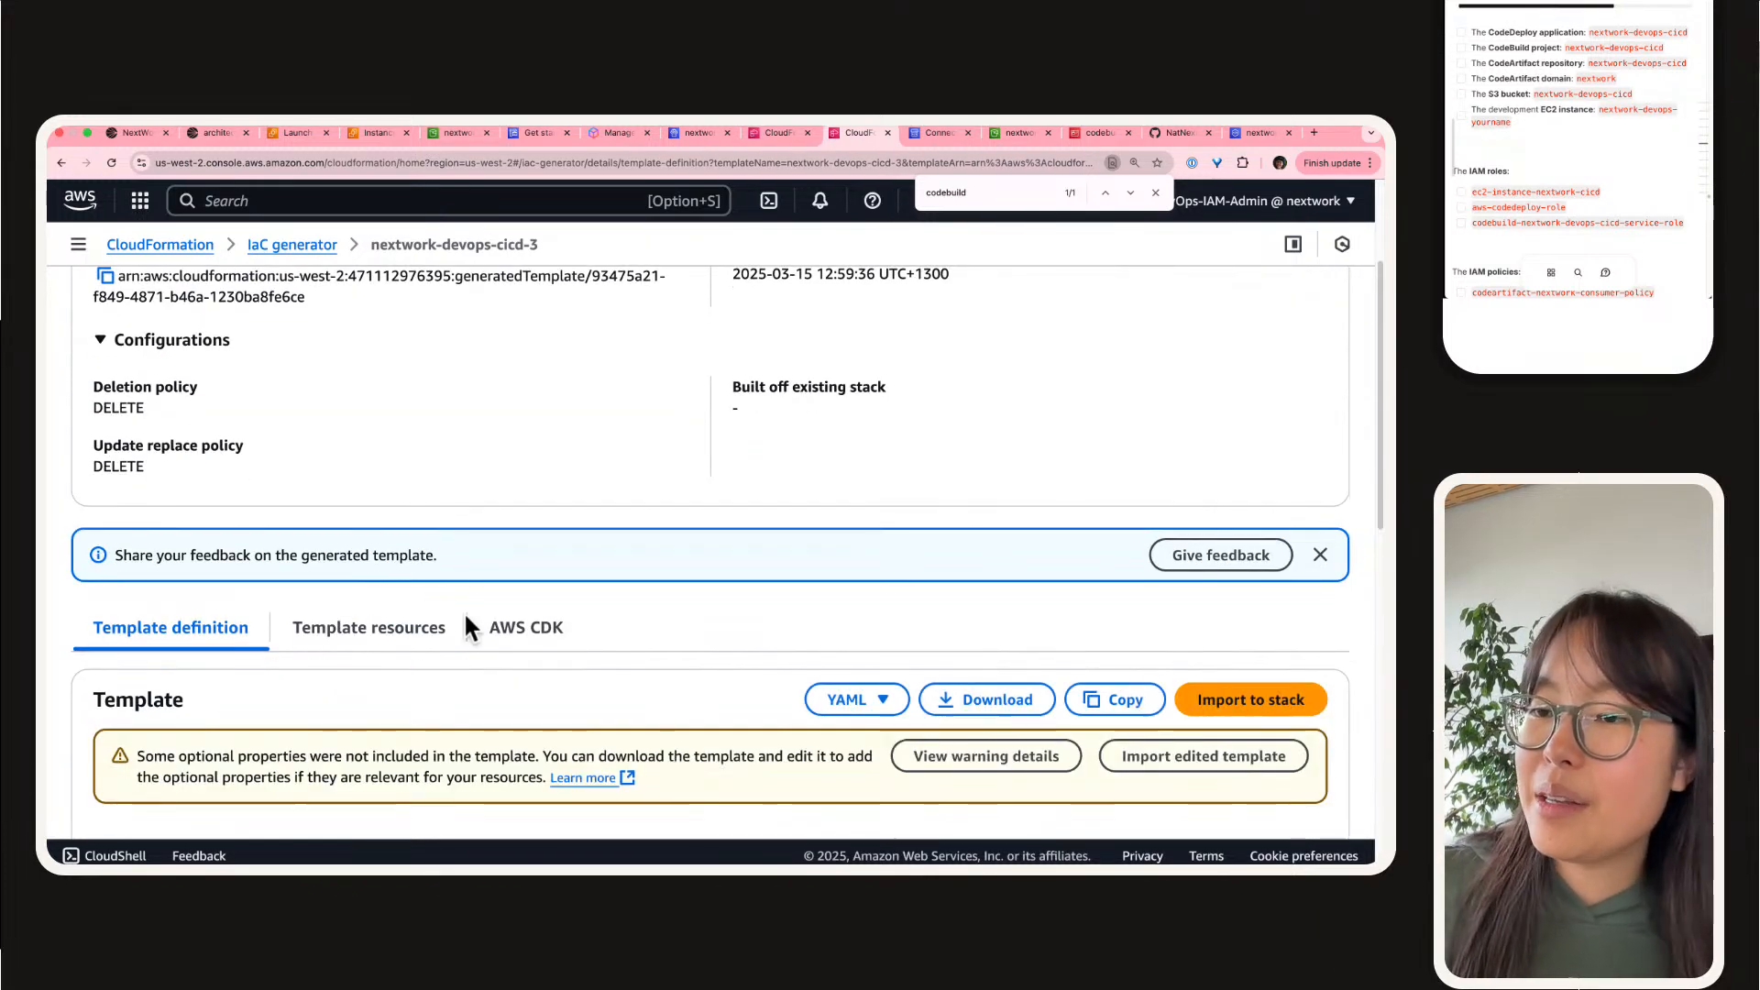
scroll(770, 642, down, 3)
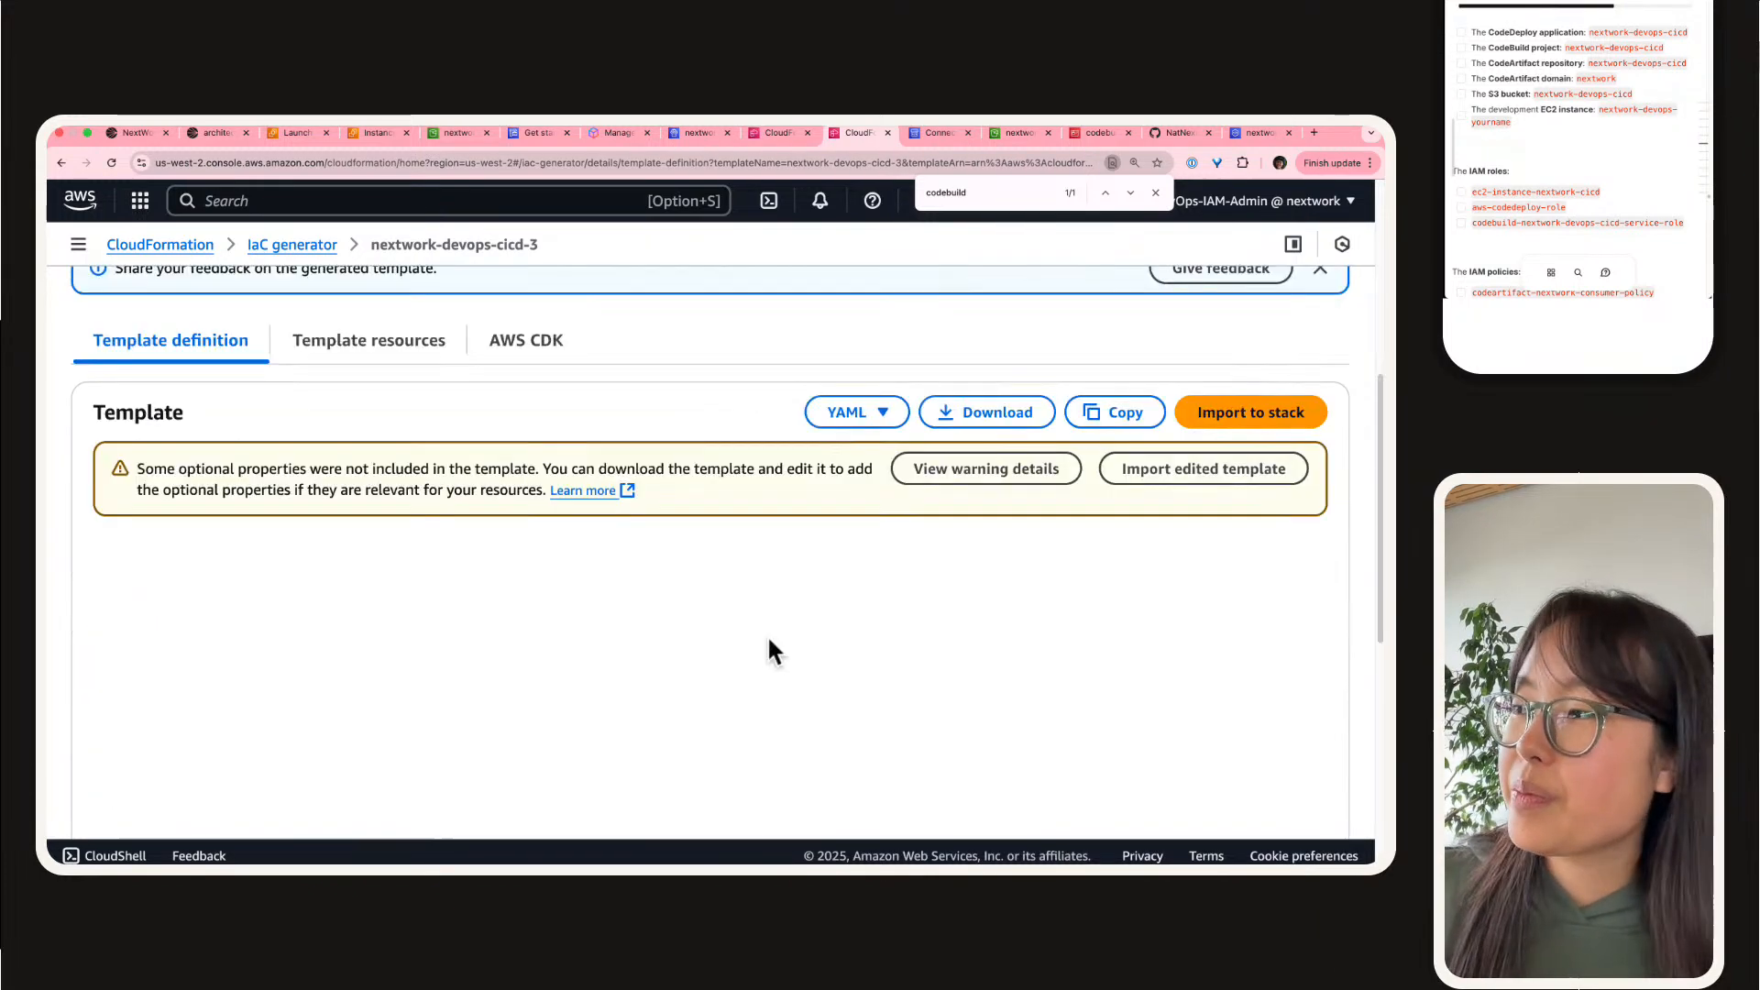
click(970, 415)
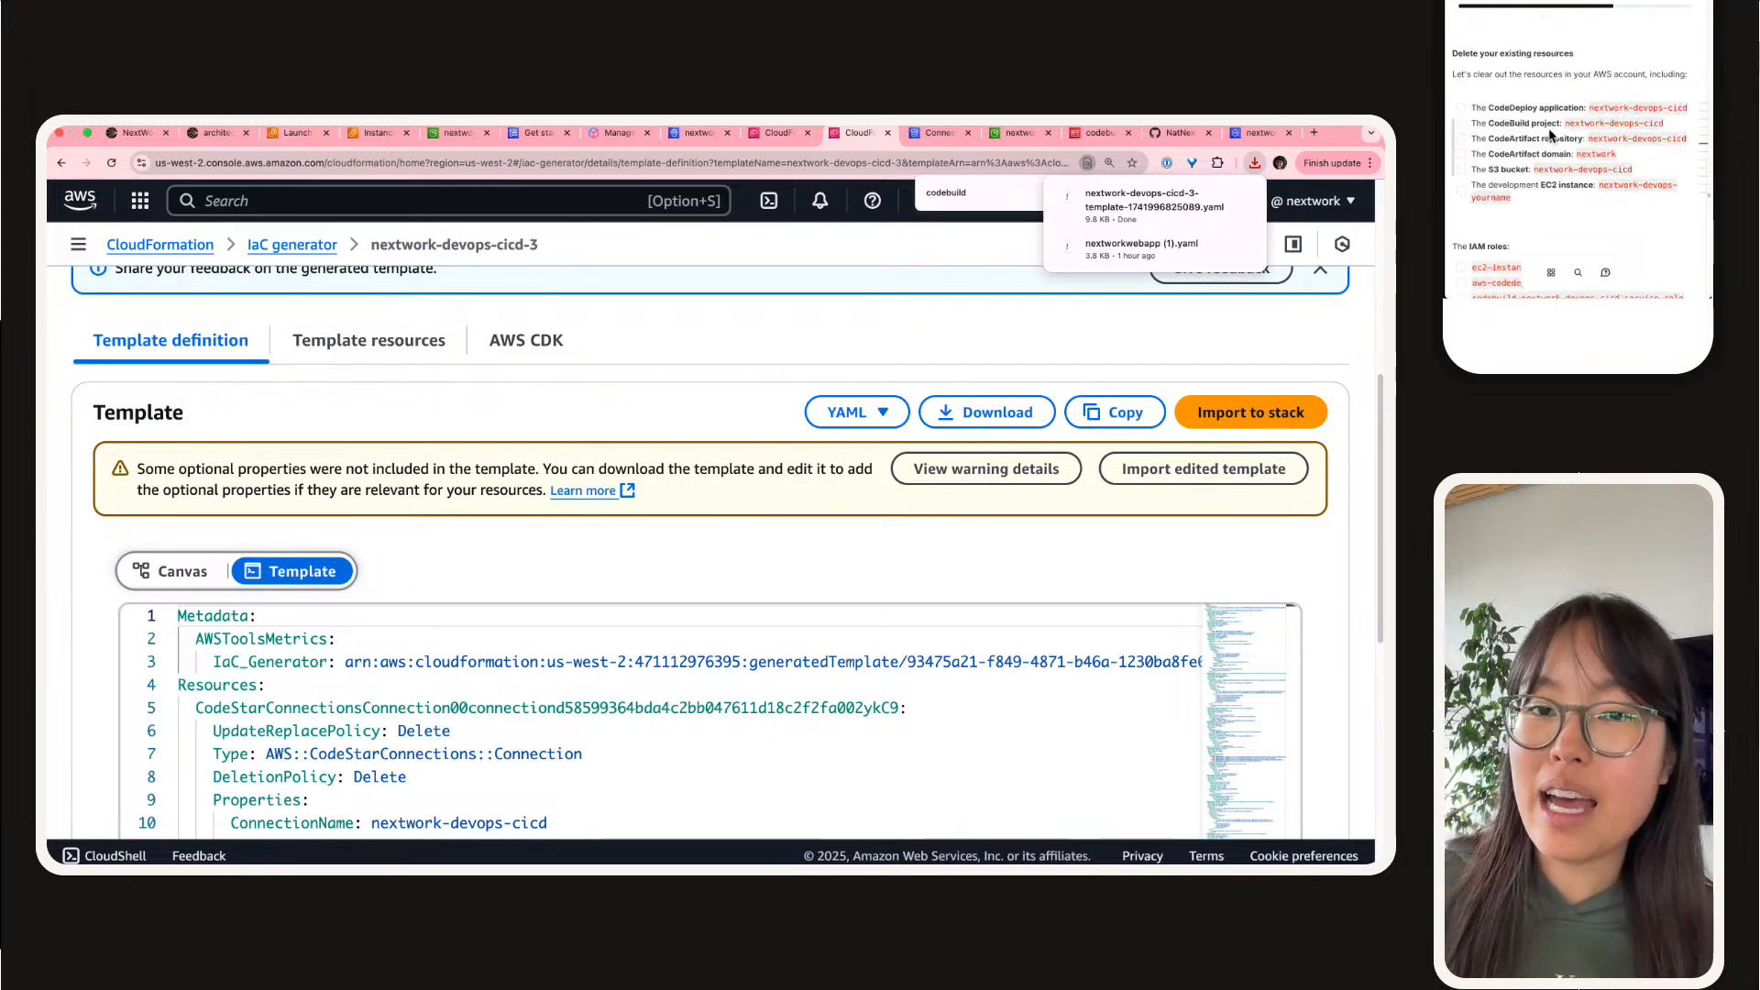
Step: Delete the CodeDeploy application nextwork-devops-cicd, confirming with "delete"
click(692, 133)
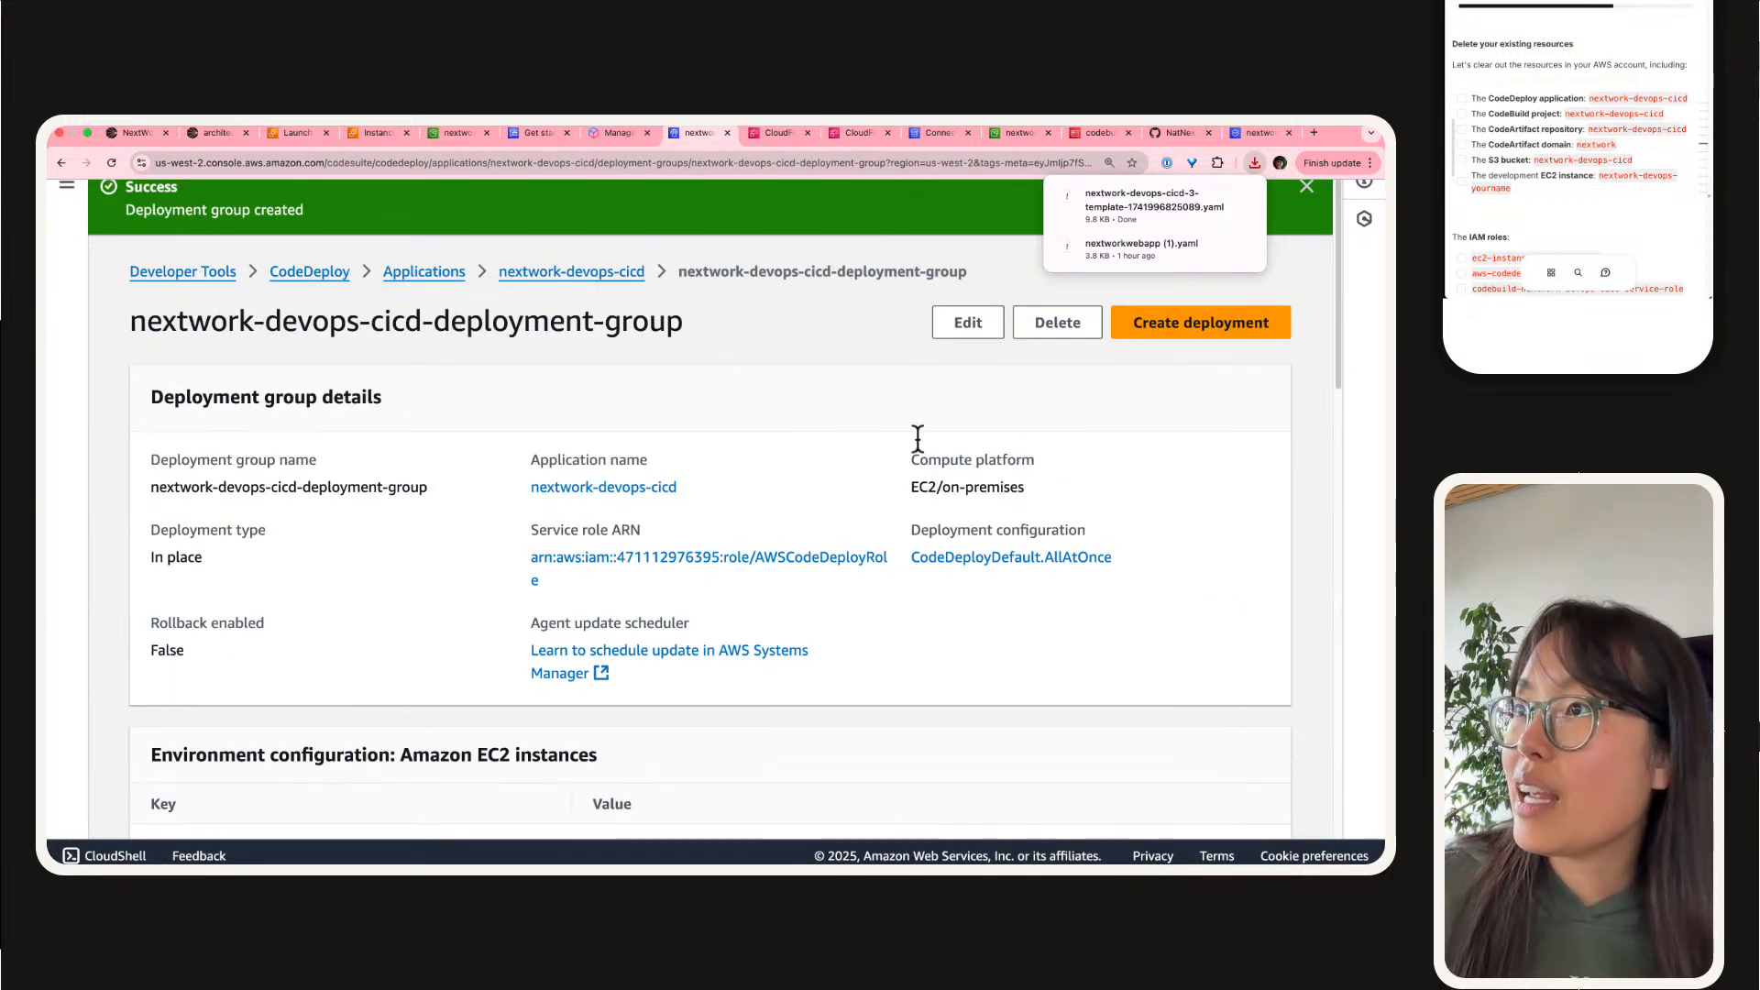
click(85, 252)
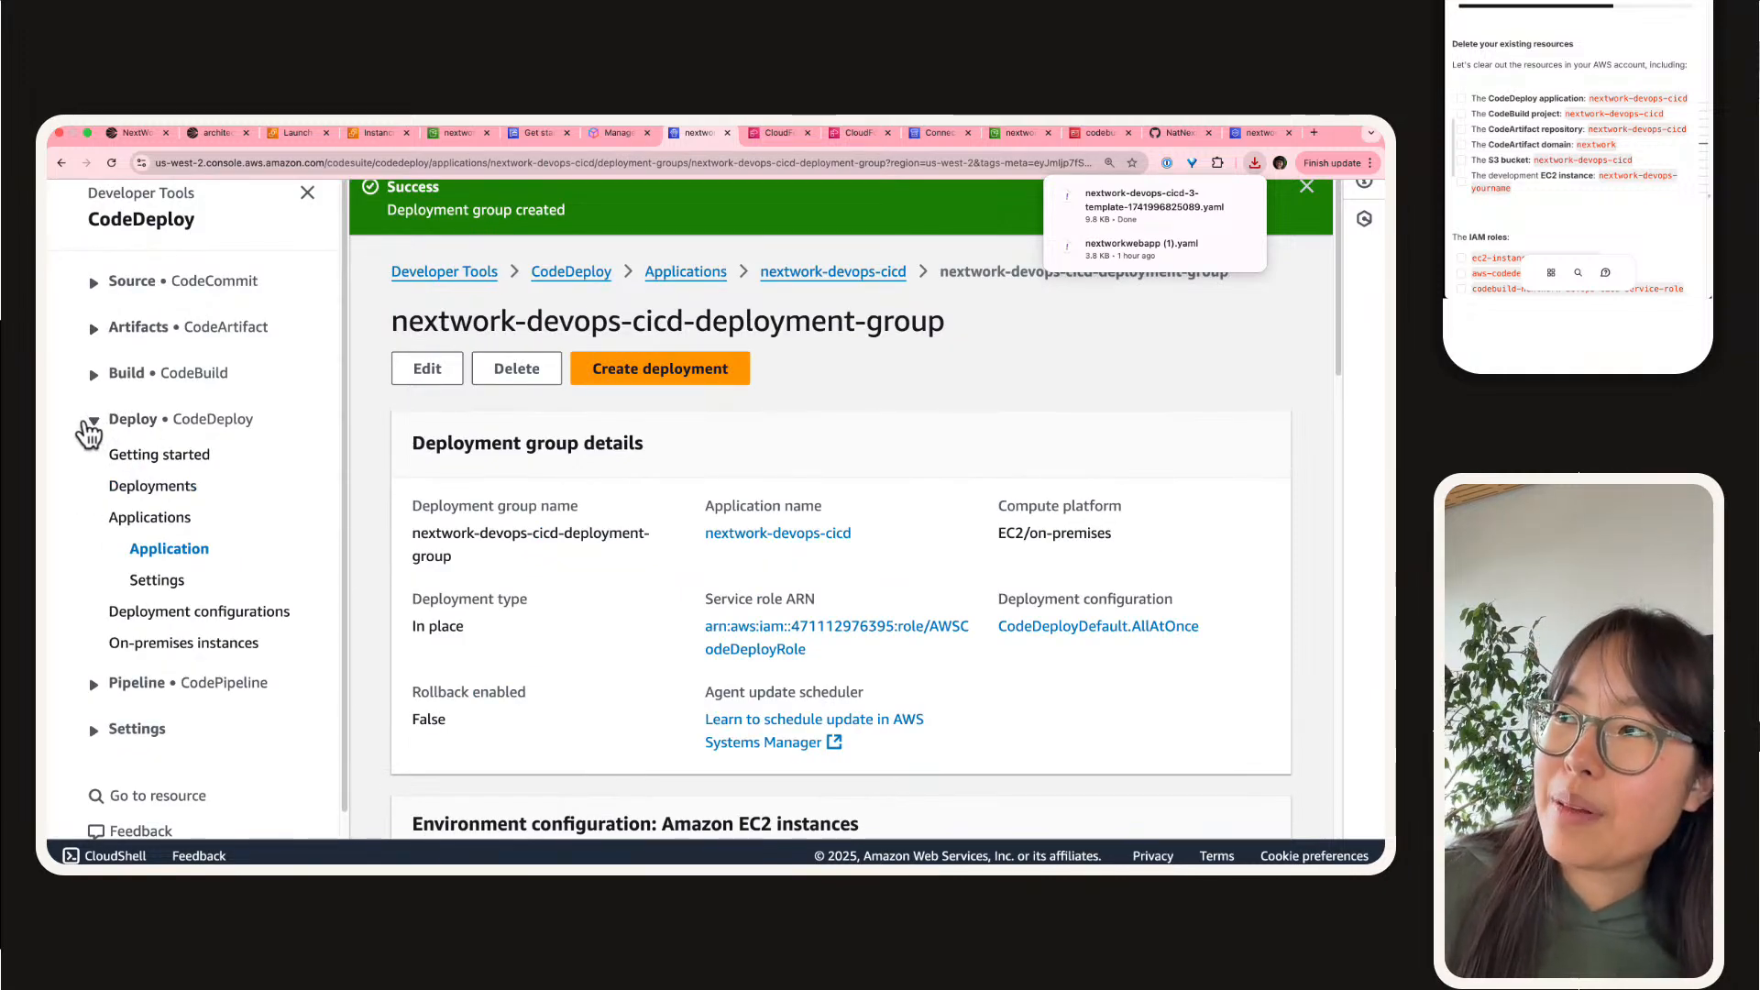
click(162, 551)
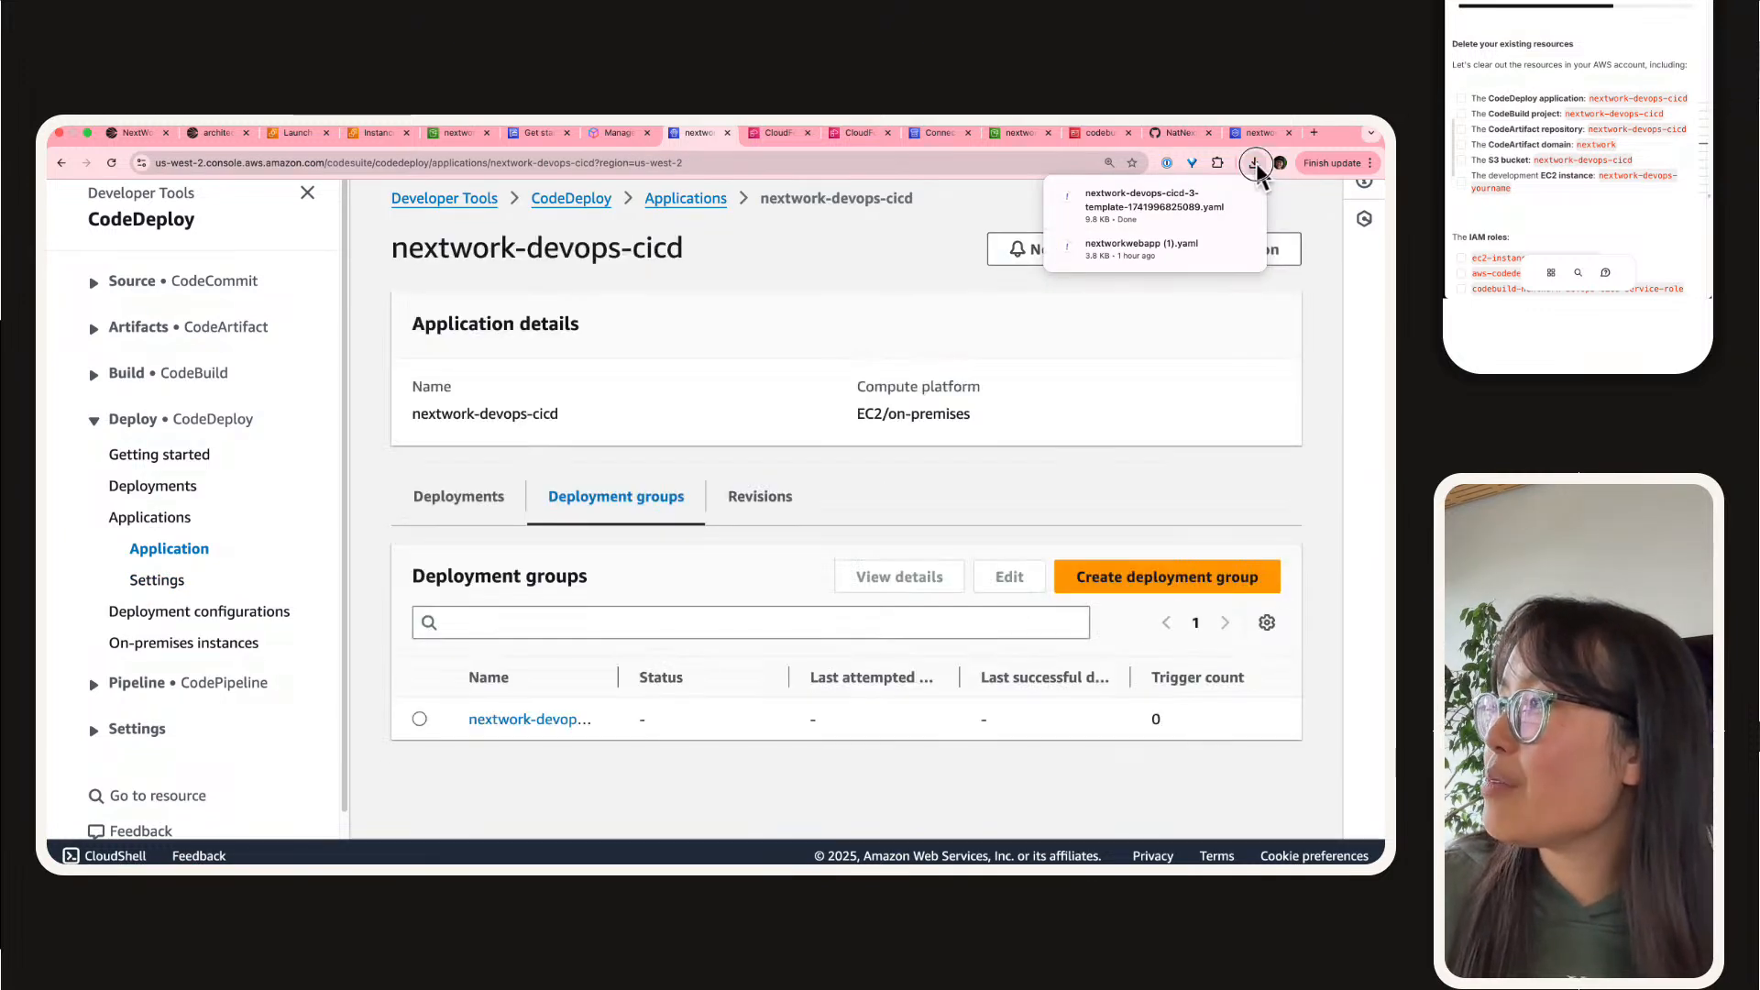
click(1283, 250)
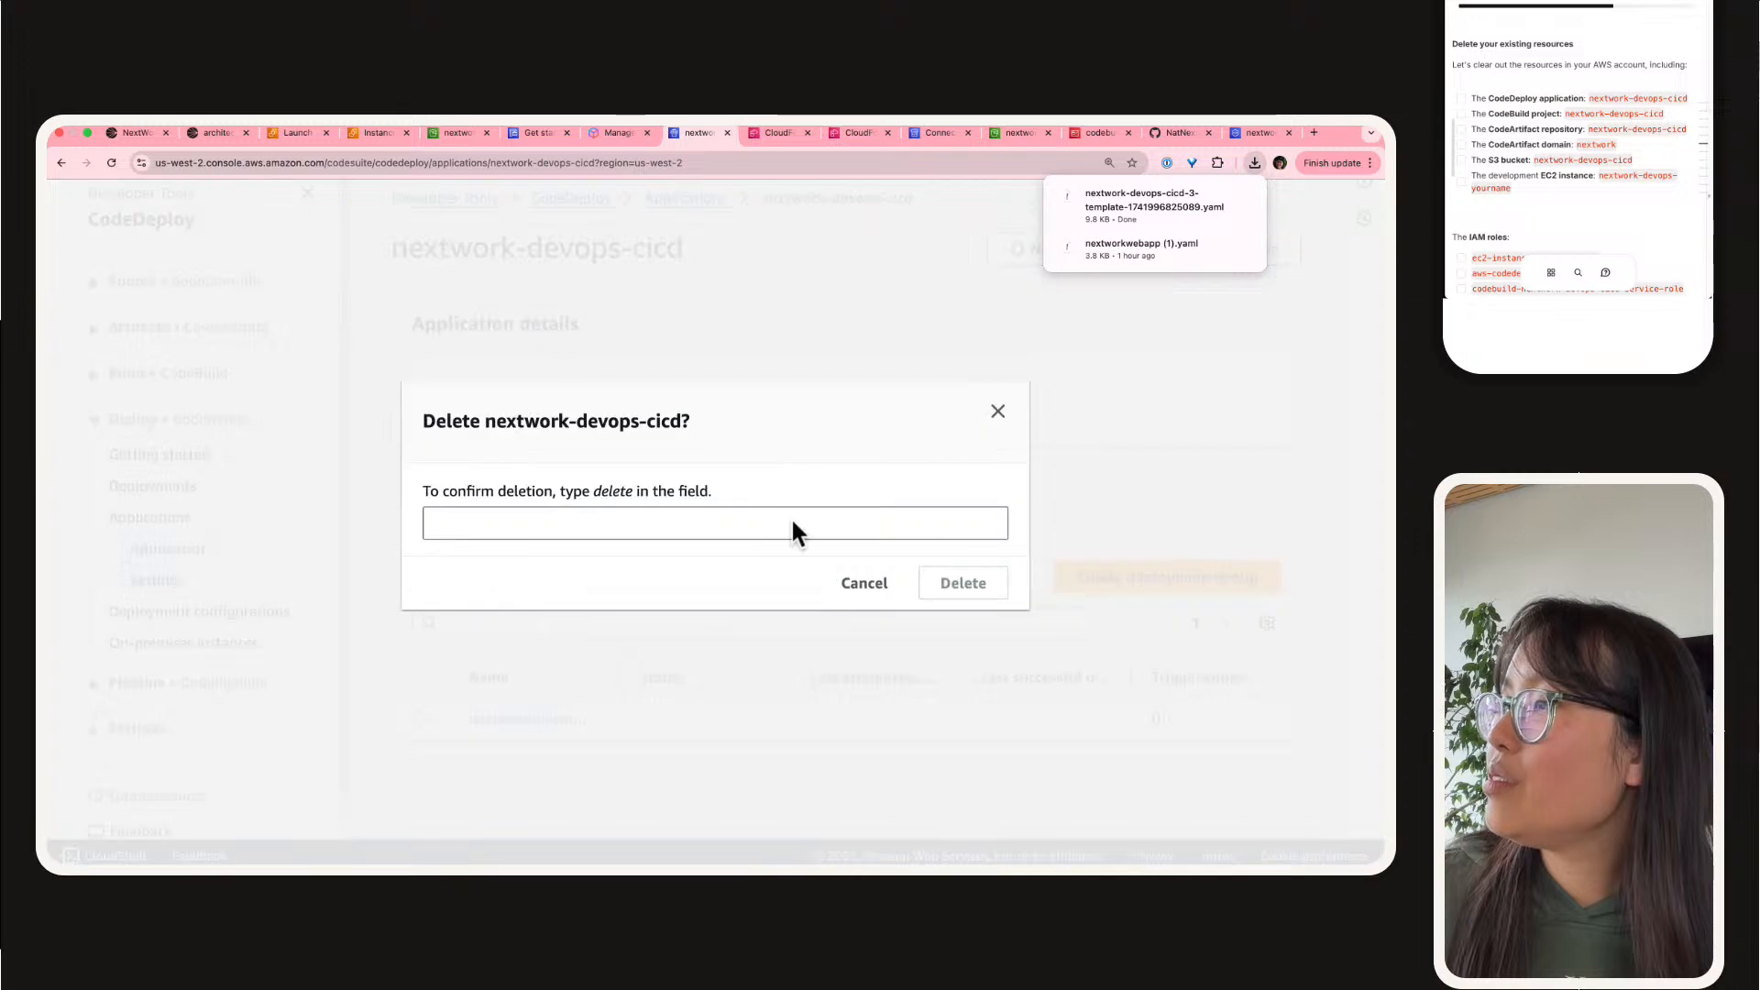
click(653, 529)
text(delete)
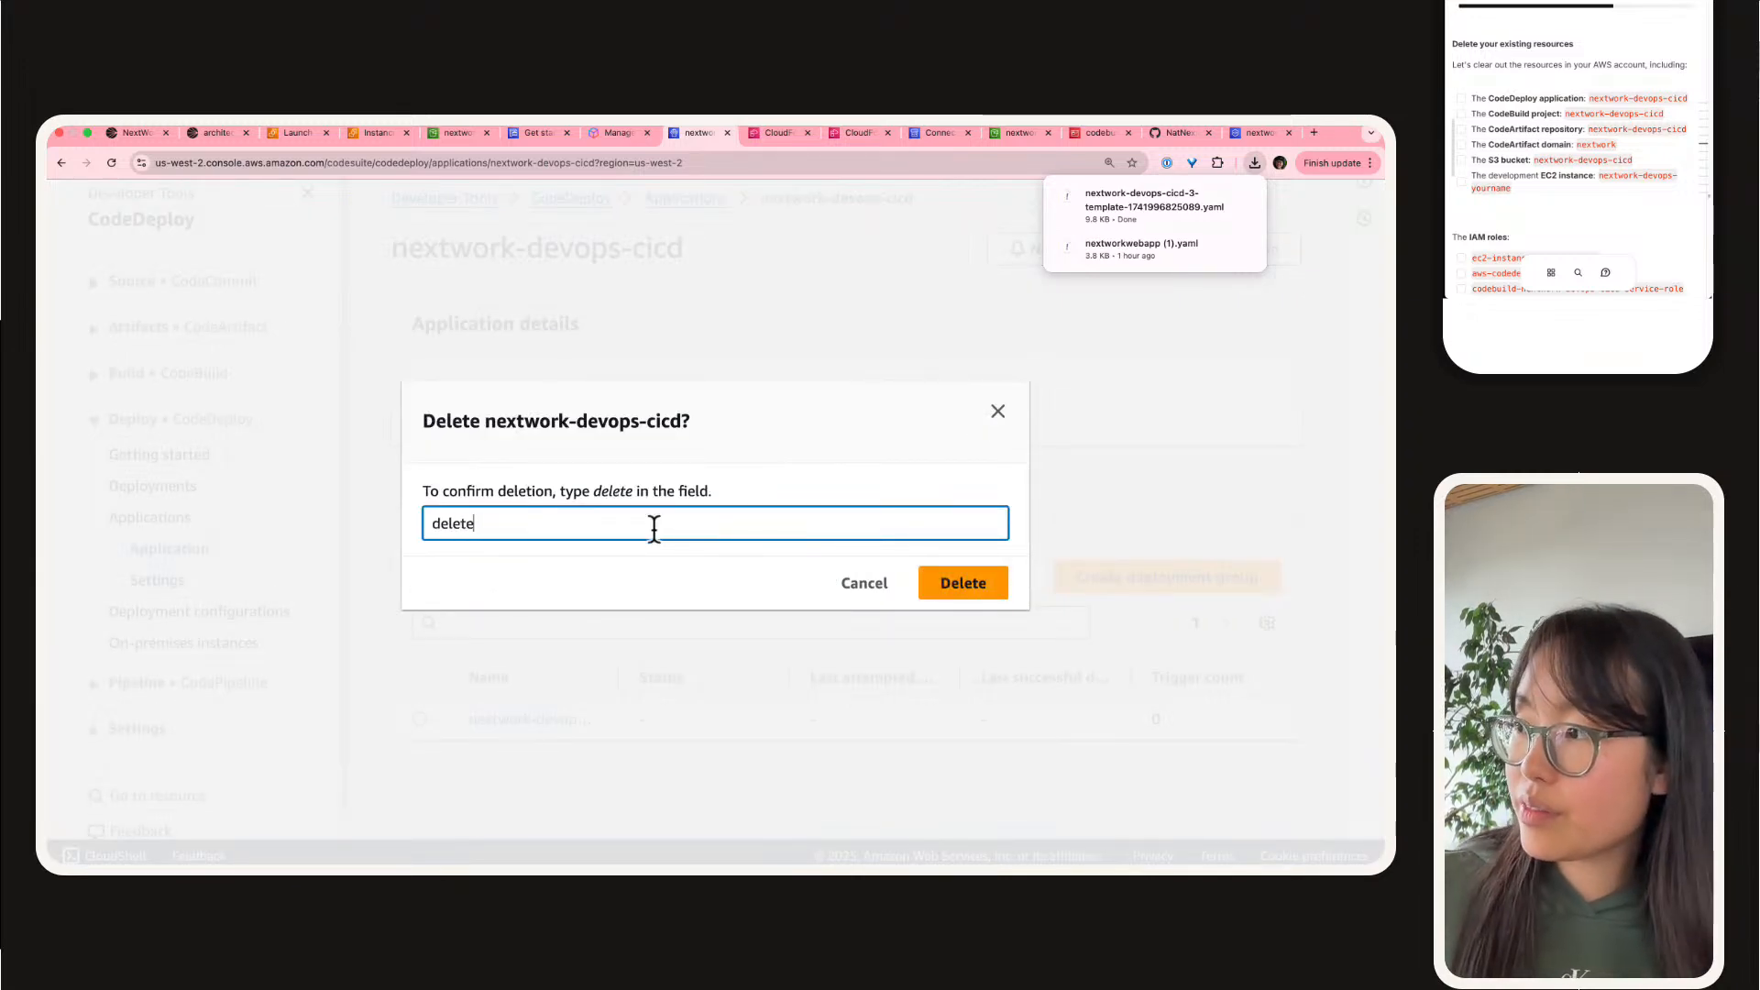
key(super+a)
key(Return)
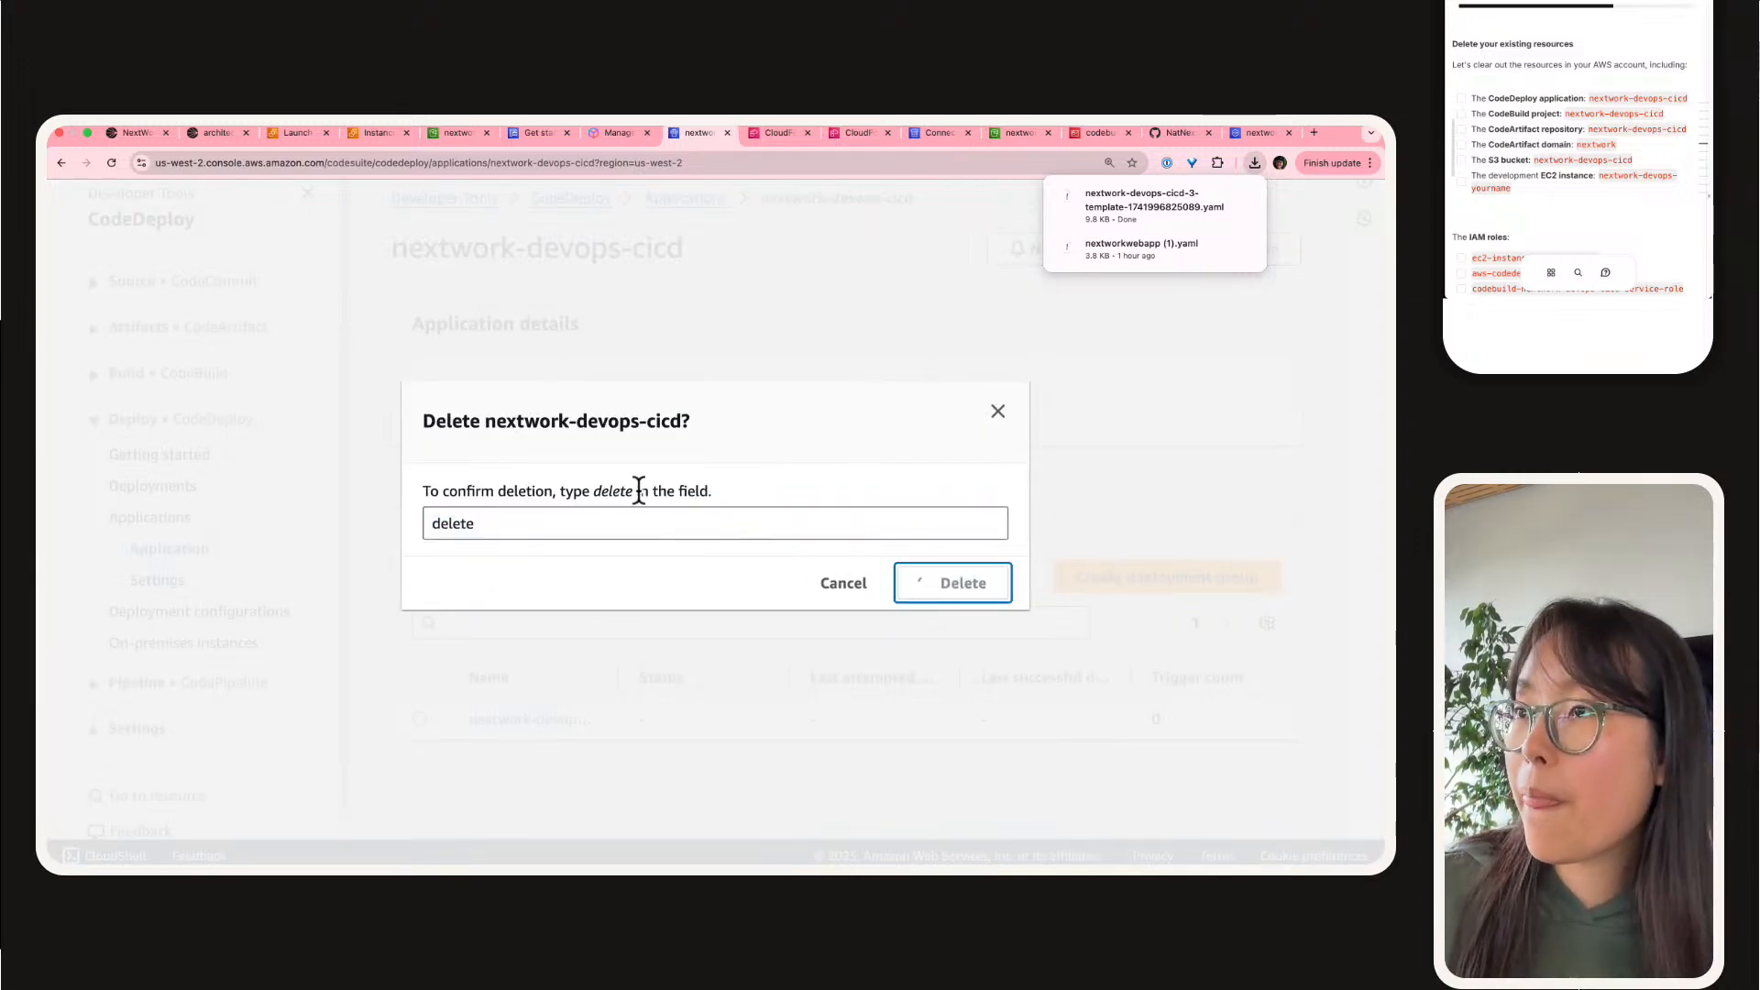
Step: Delete the CodeBuild build project nextwork-devops-cicd, confirming with "delete"
click(176, 372)
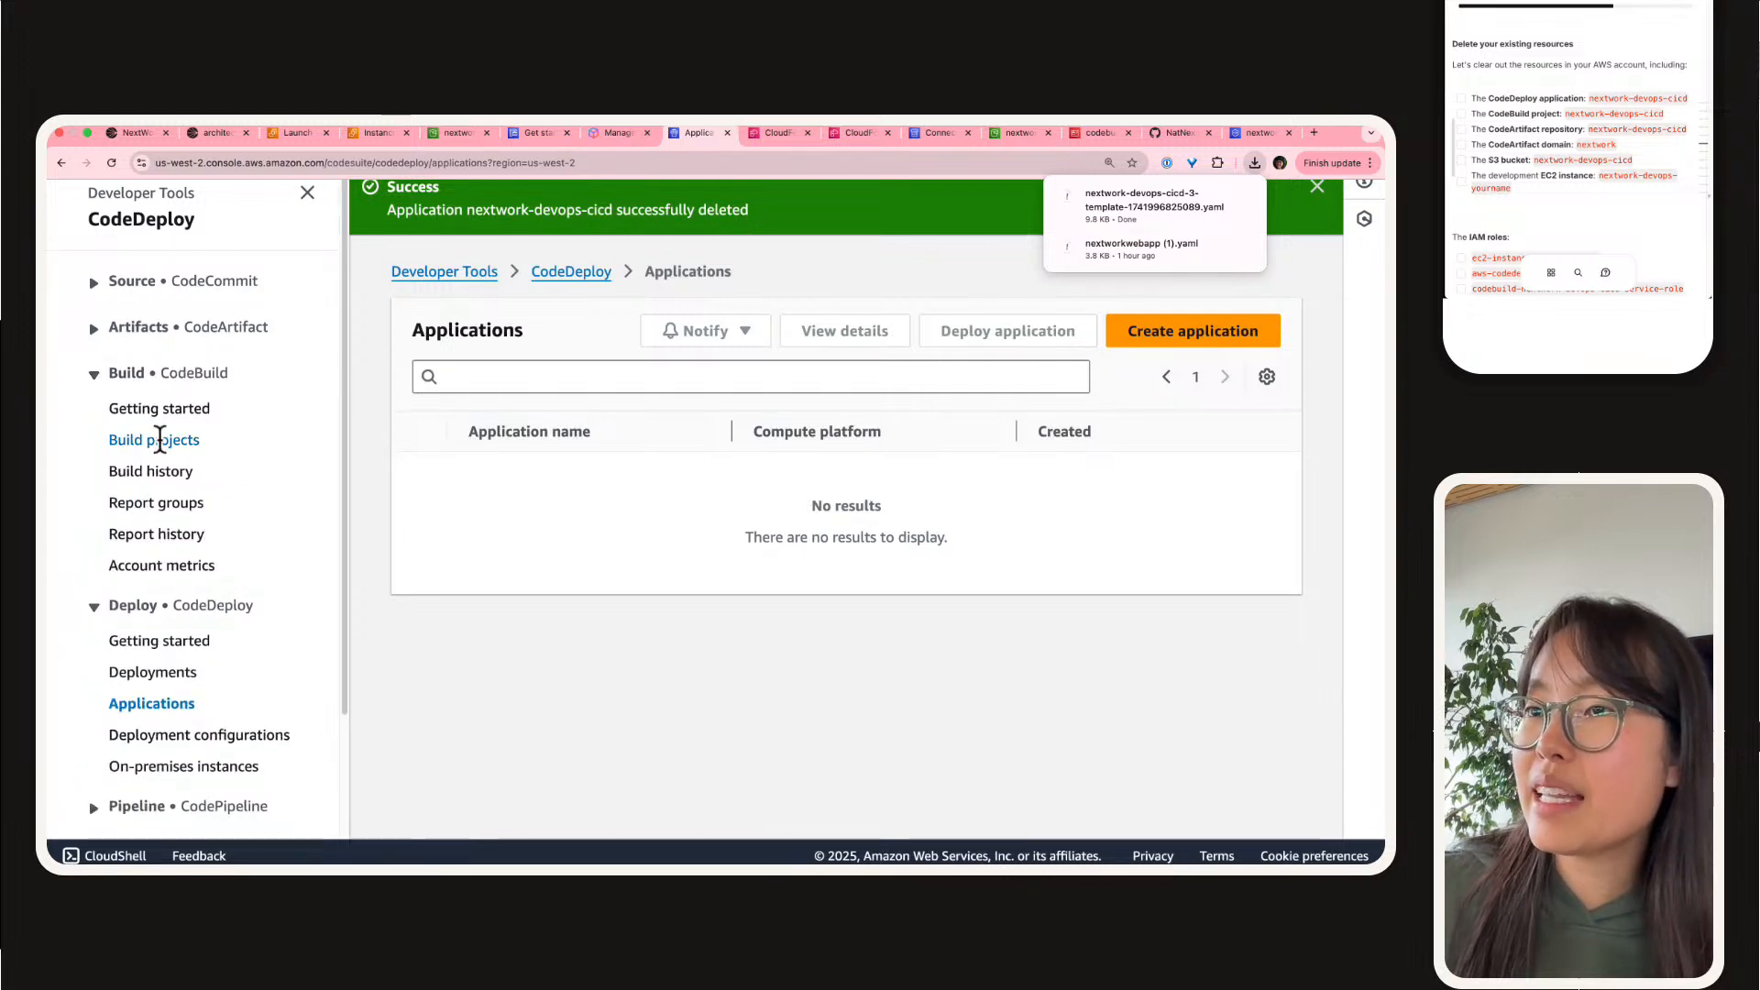
click(173, 440)
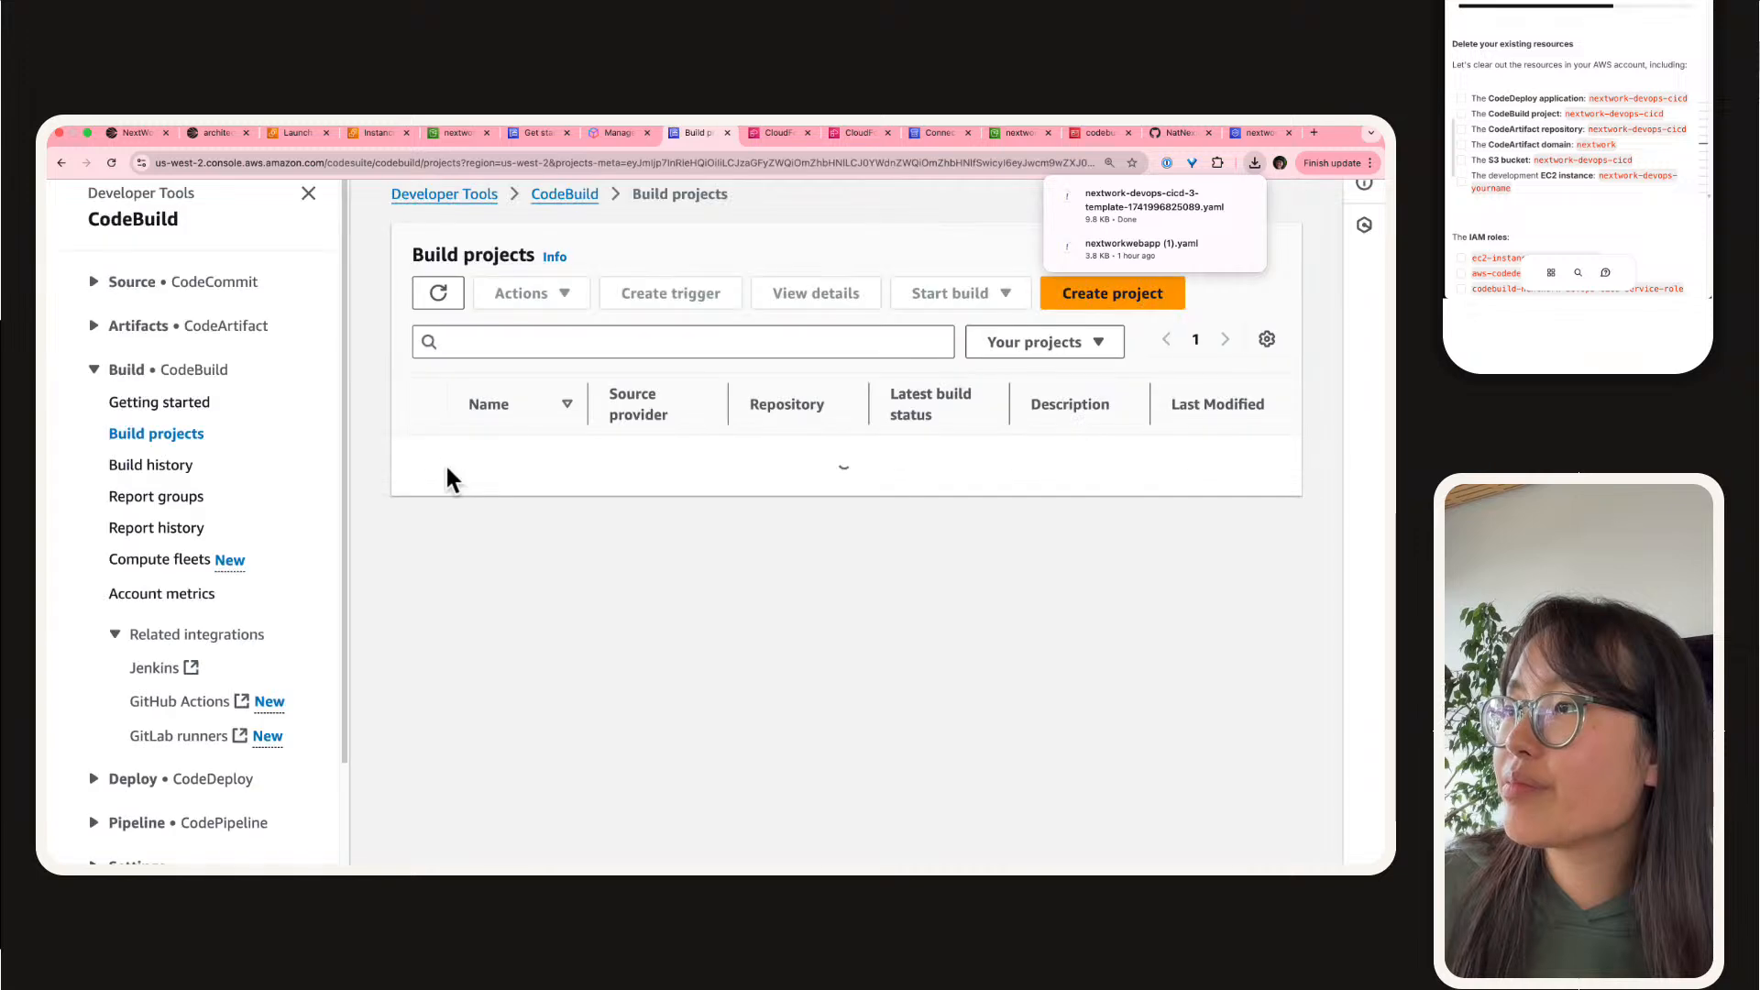
click(437, 469)
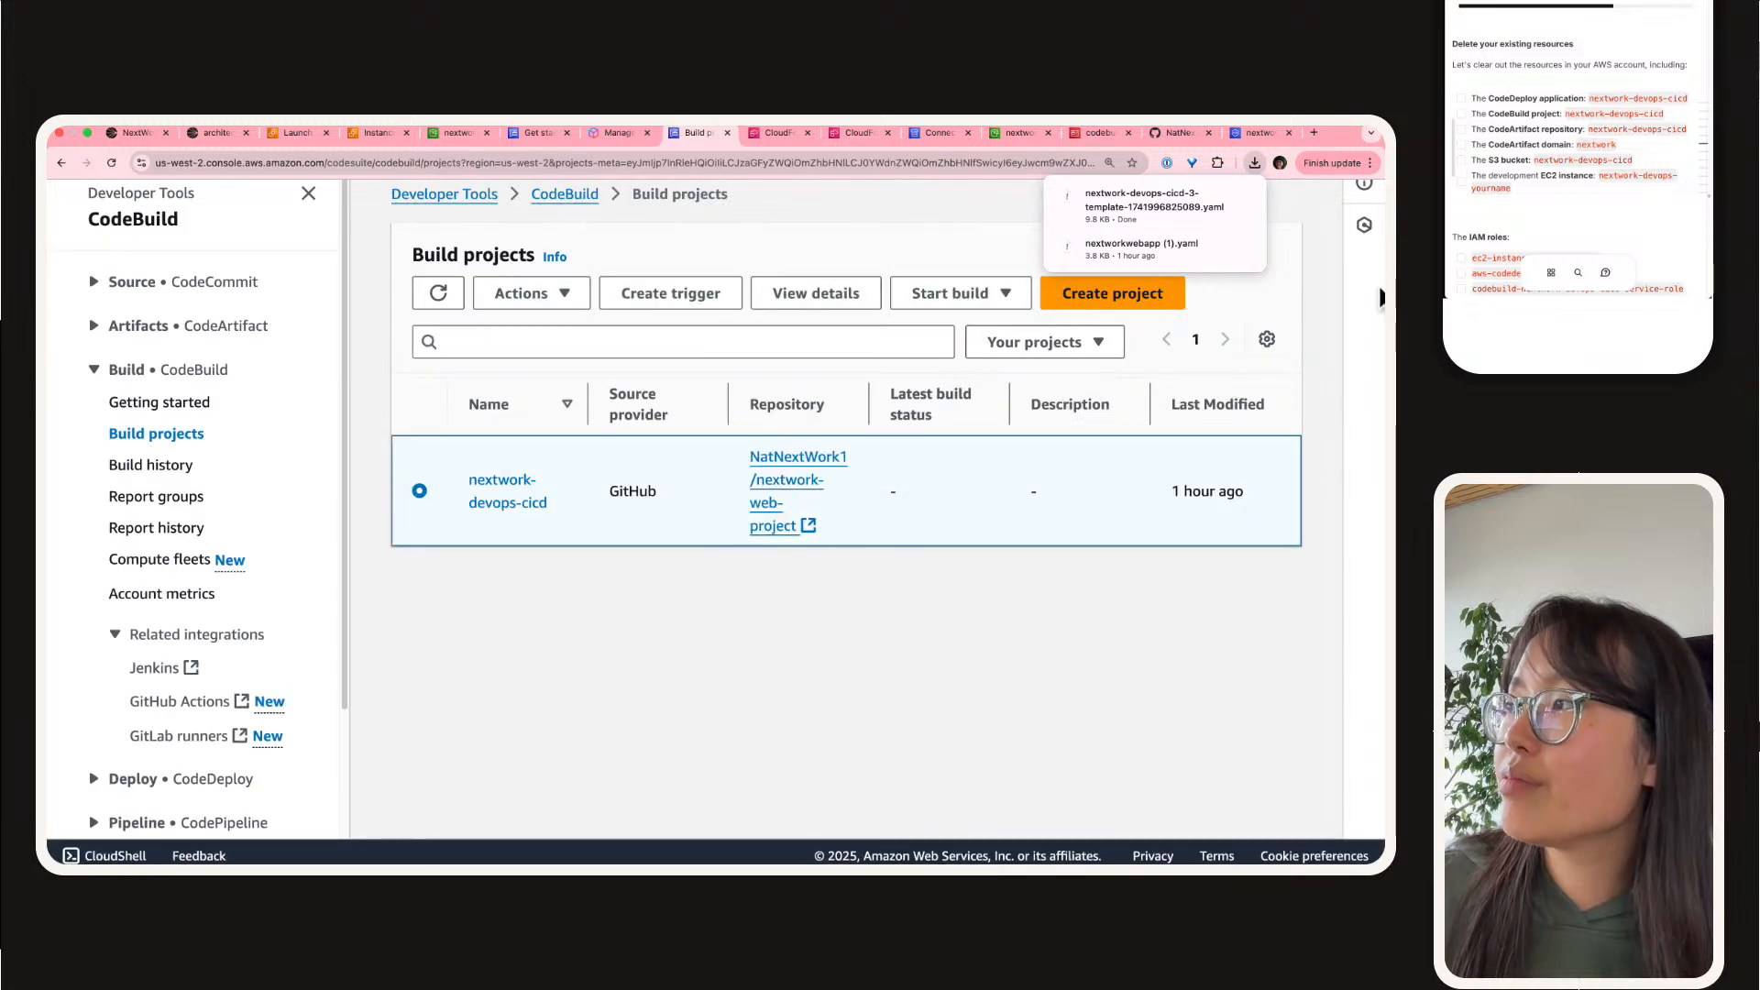
click(436, 292)
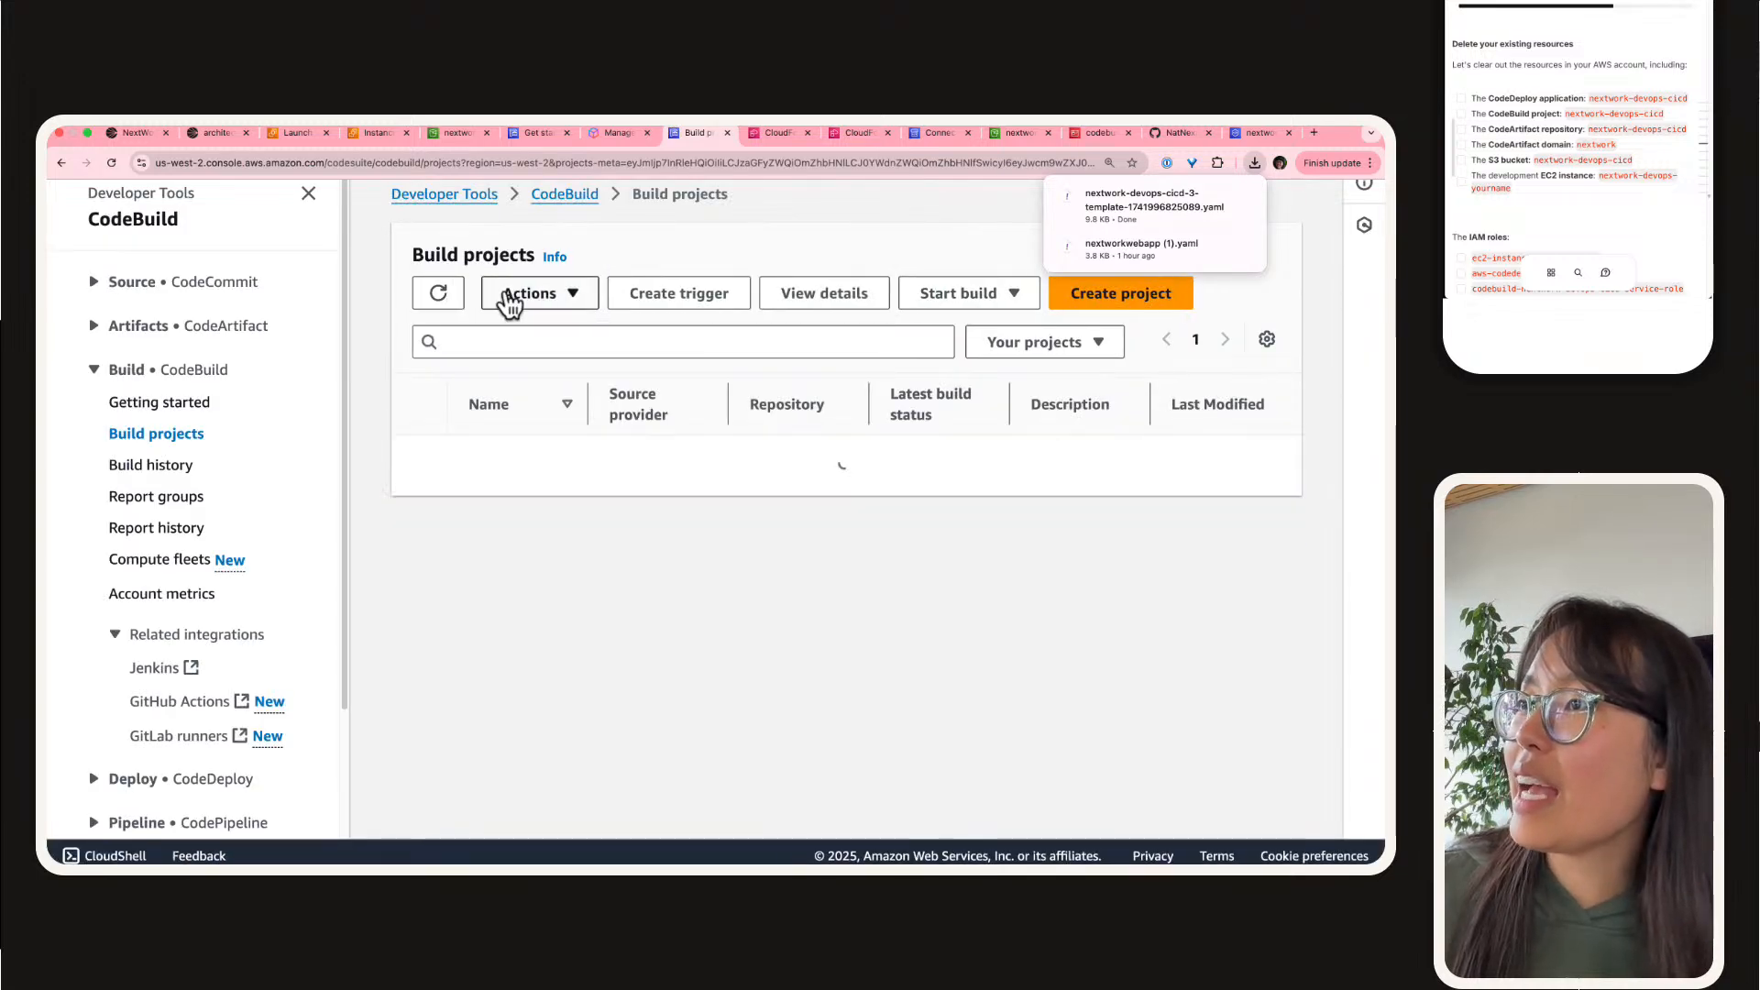
click(389, 376)
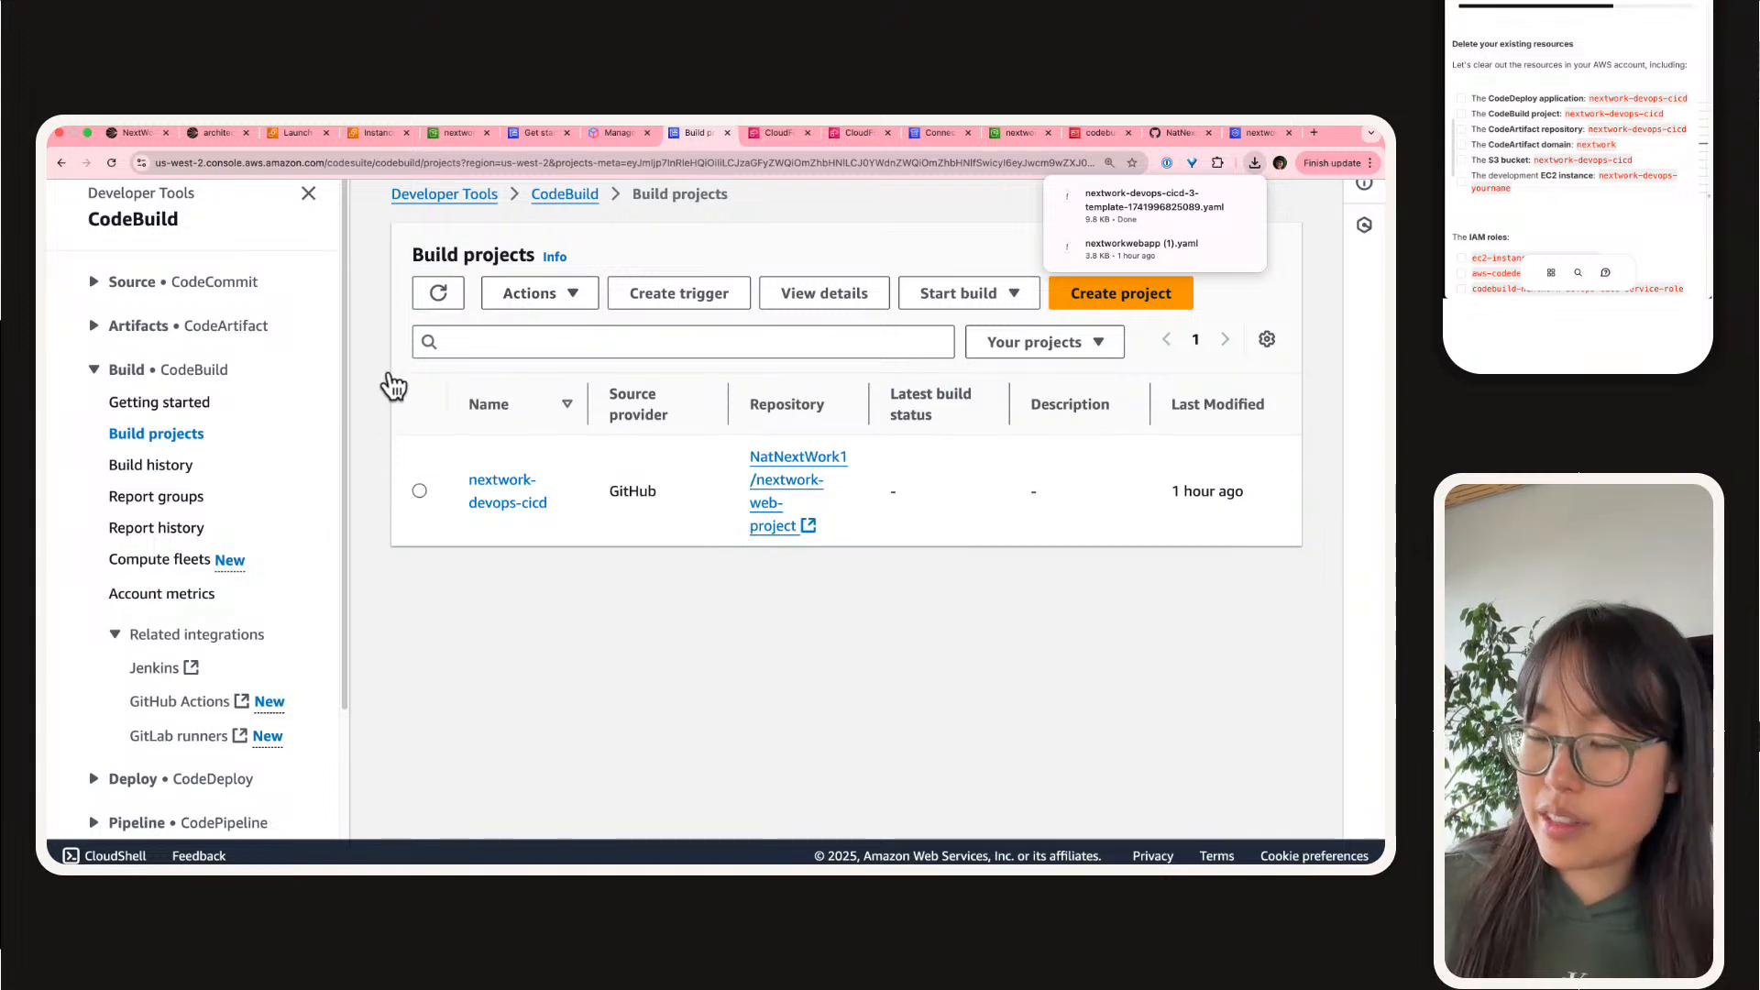
click(419, 490)
click(541, 297)
click(546, 394)
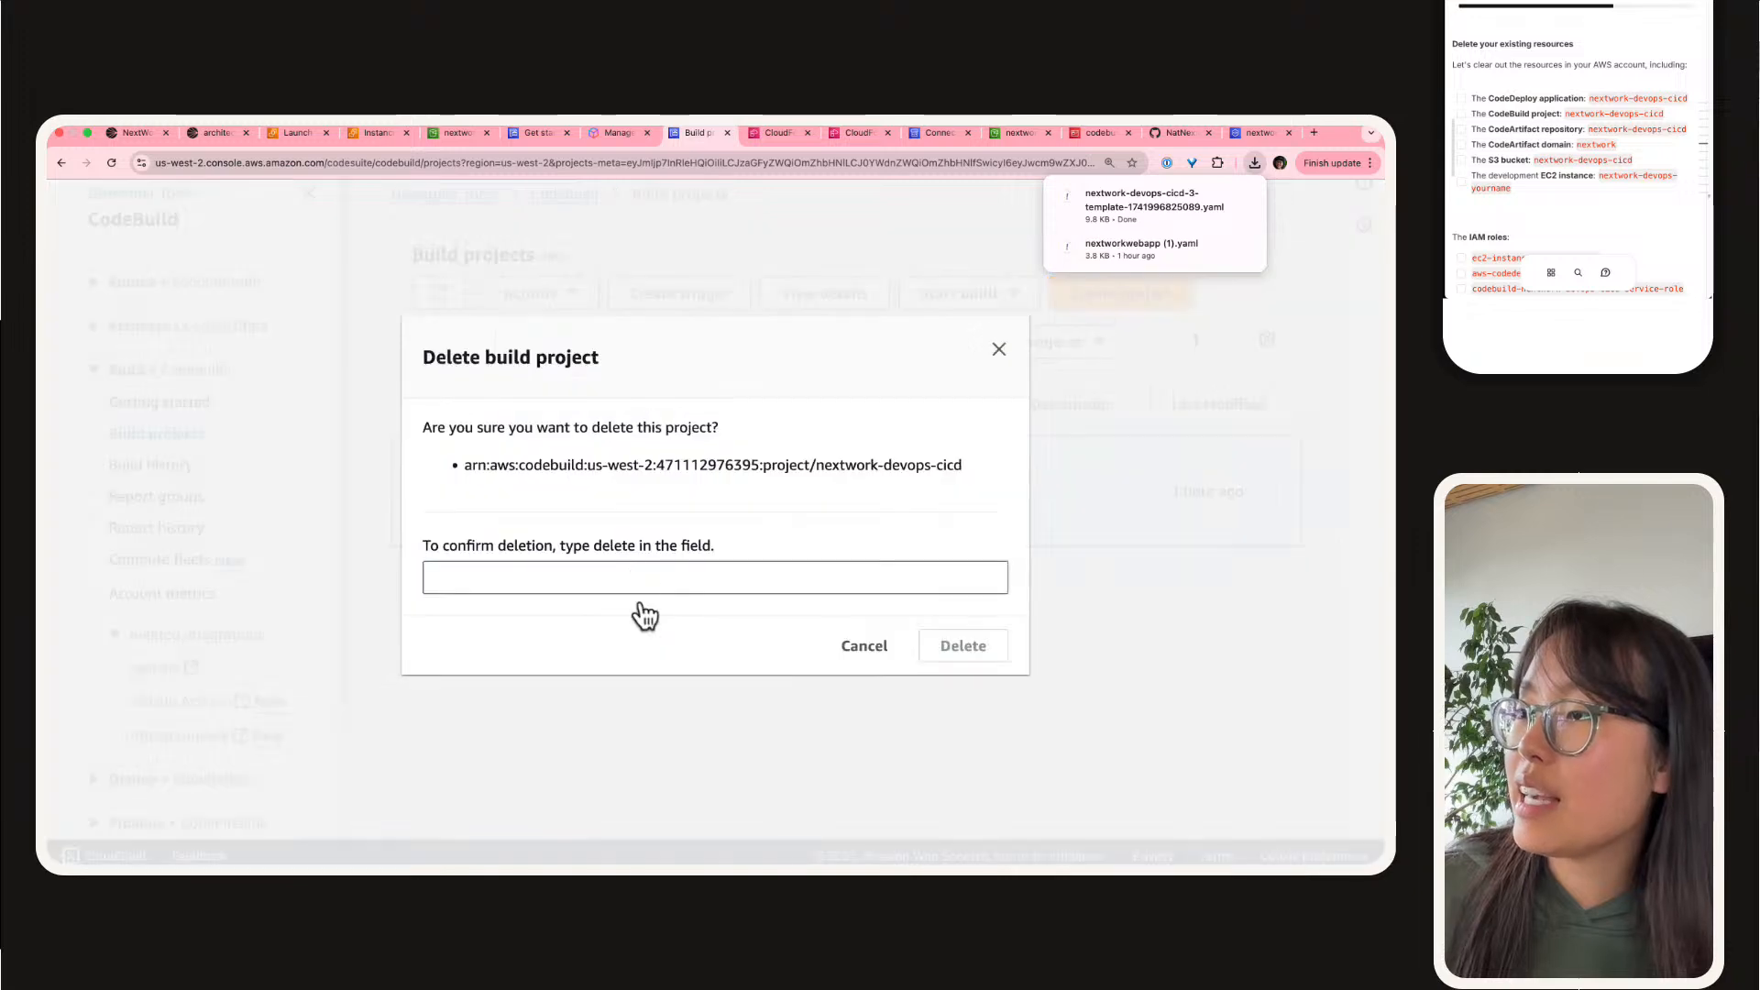
text(delete)
click(975, 651)
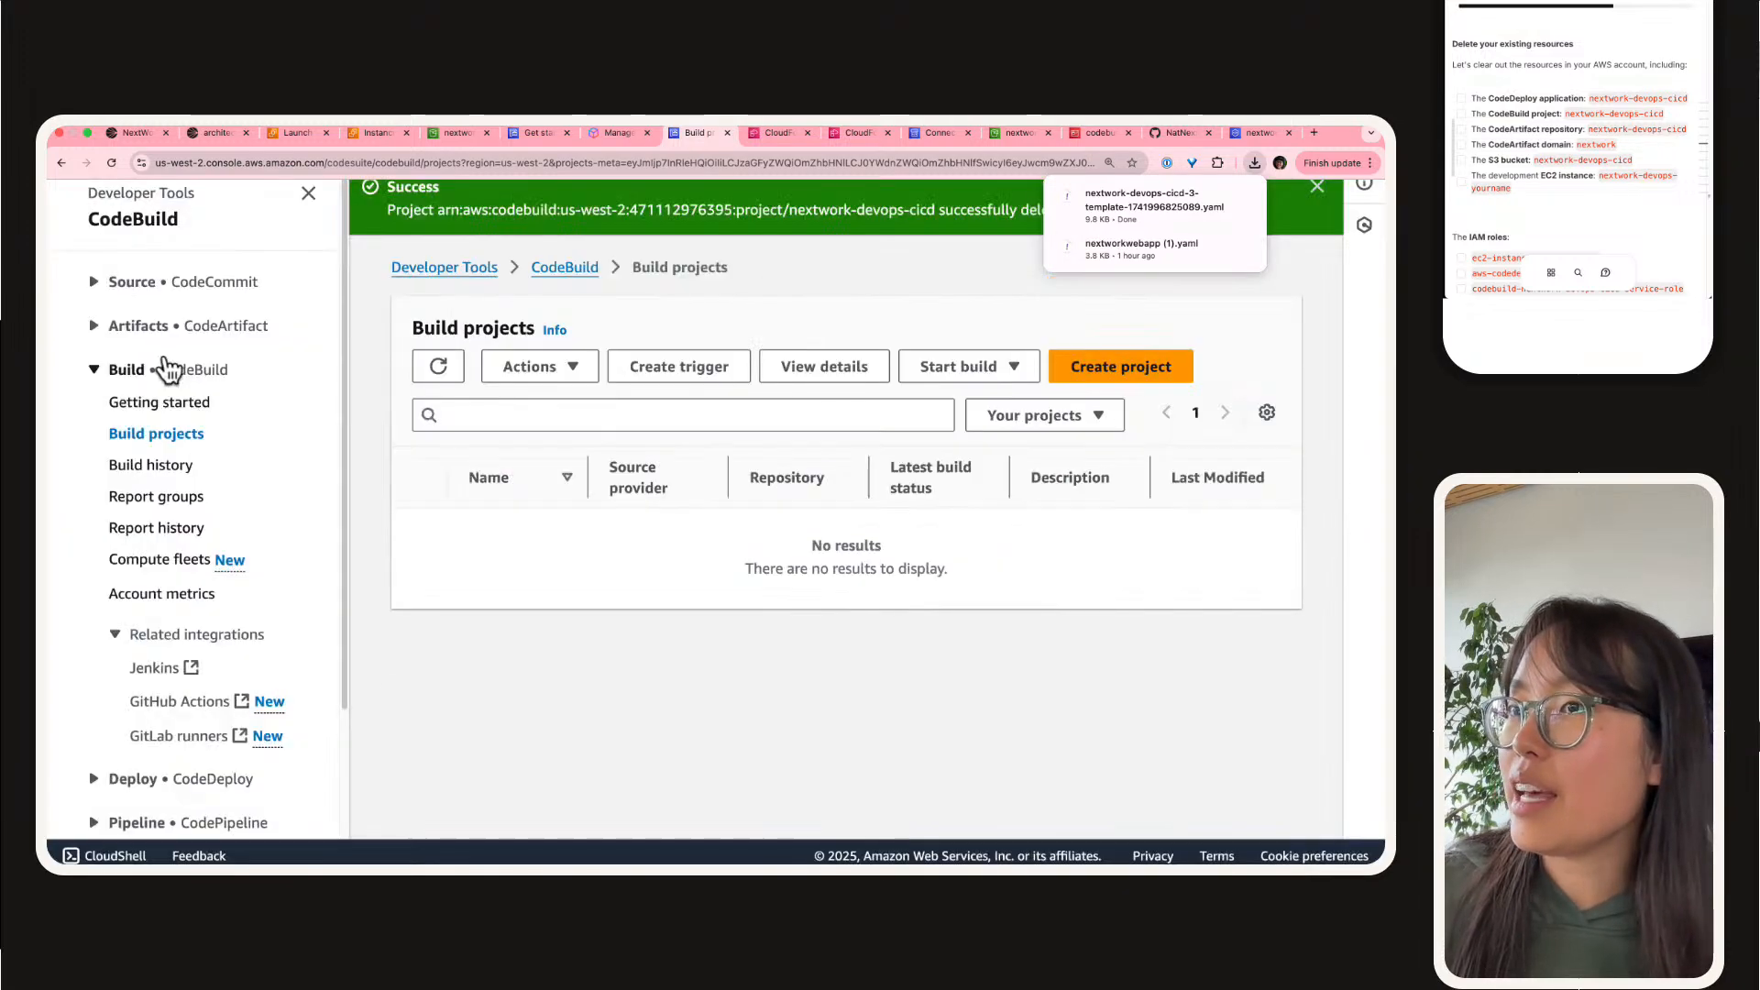
Step: Delete the CodeArtifact repository maven-central-store, confirming with "delete"
click(156, 326)
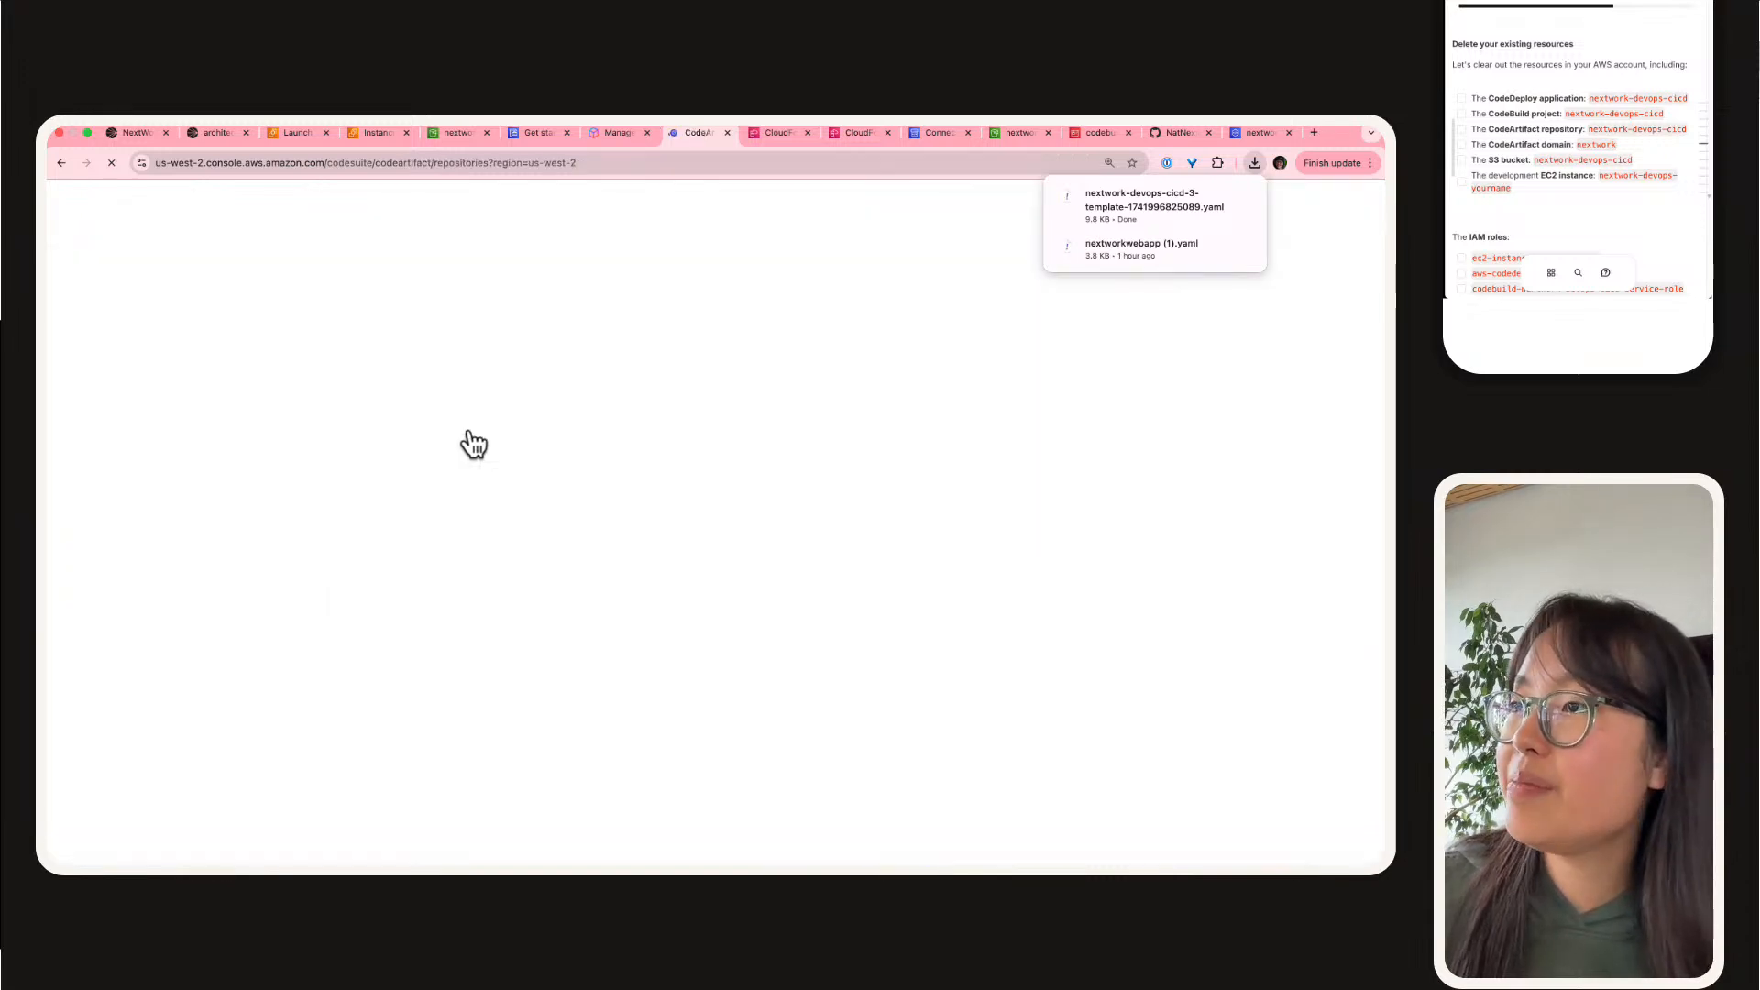
click(421, 409)
click(1010, 267)
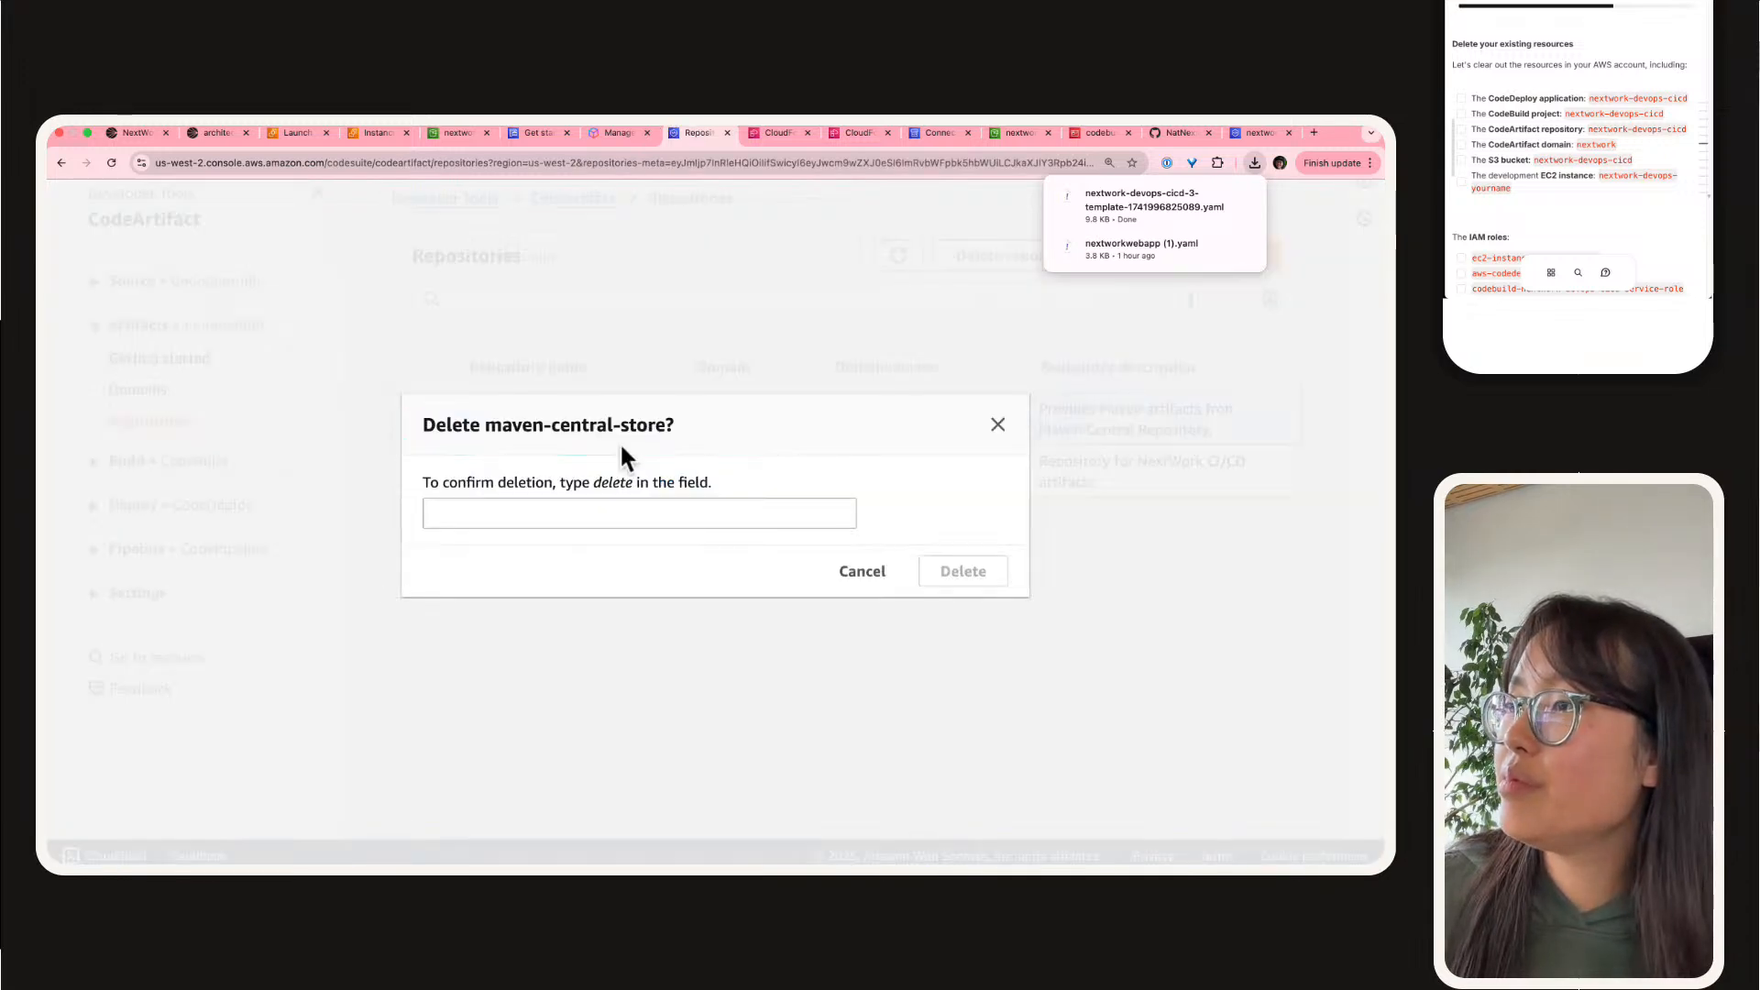
click(636, 514)
text(delete)
key(Return)
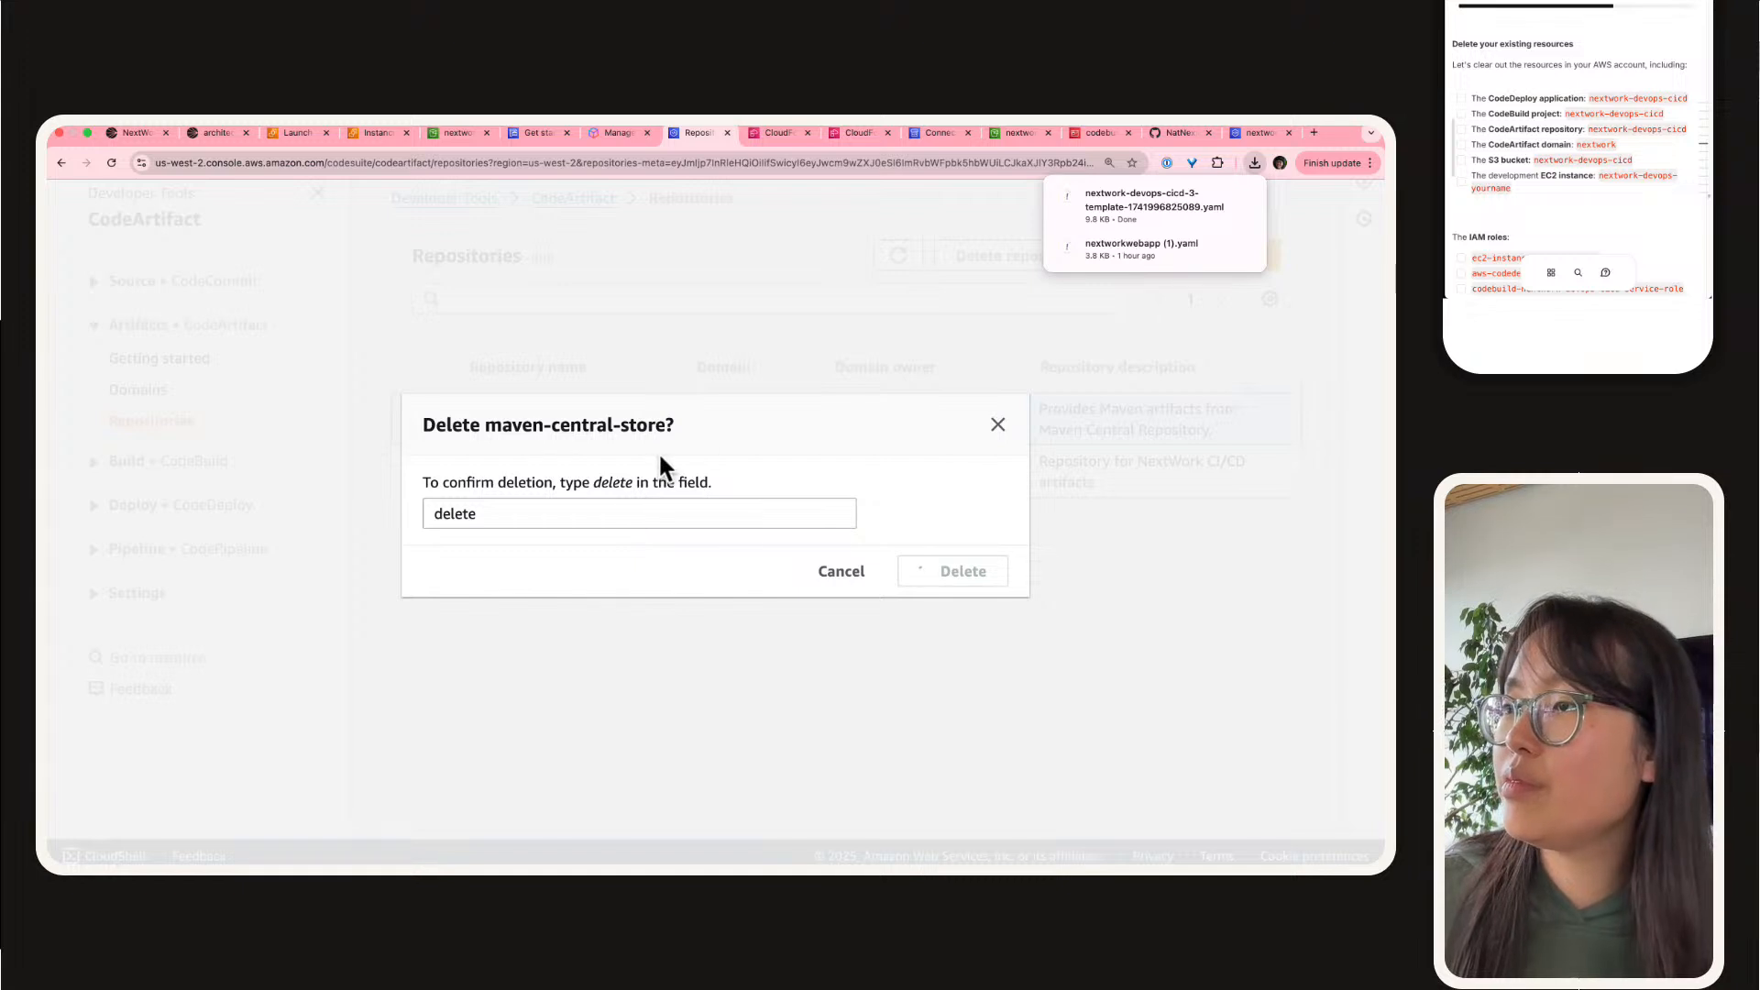
Step: Delete the CodeArtifact repository nextwork-devops-cicd, confirming with "delete"
click(432, 484)
click(1003, 308)
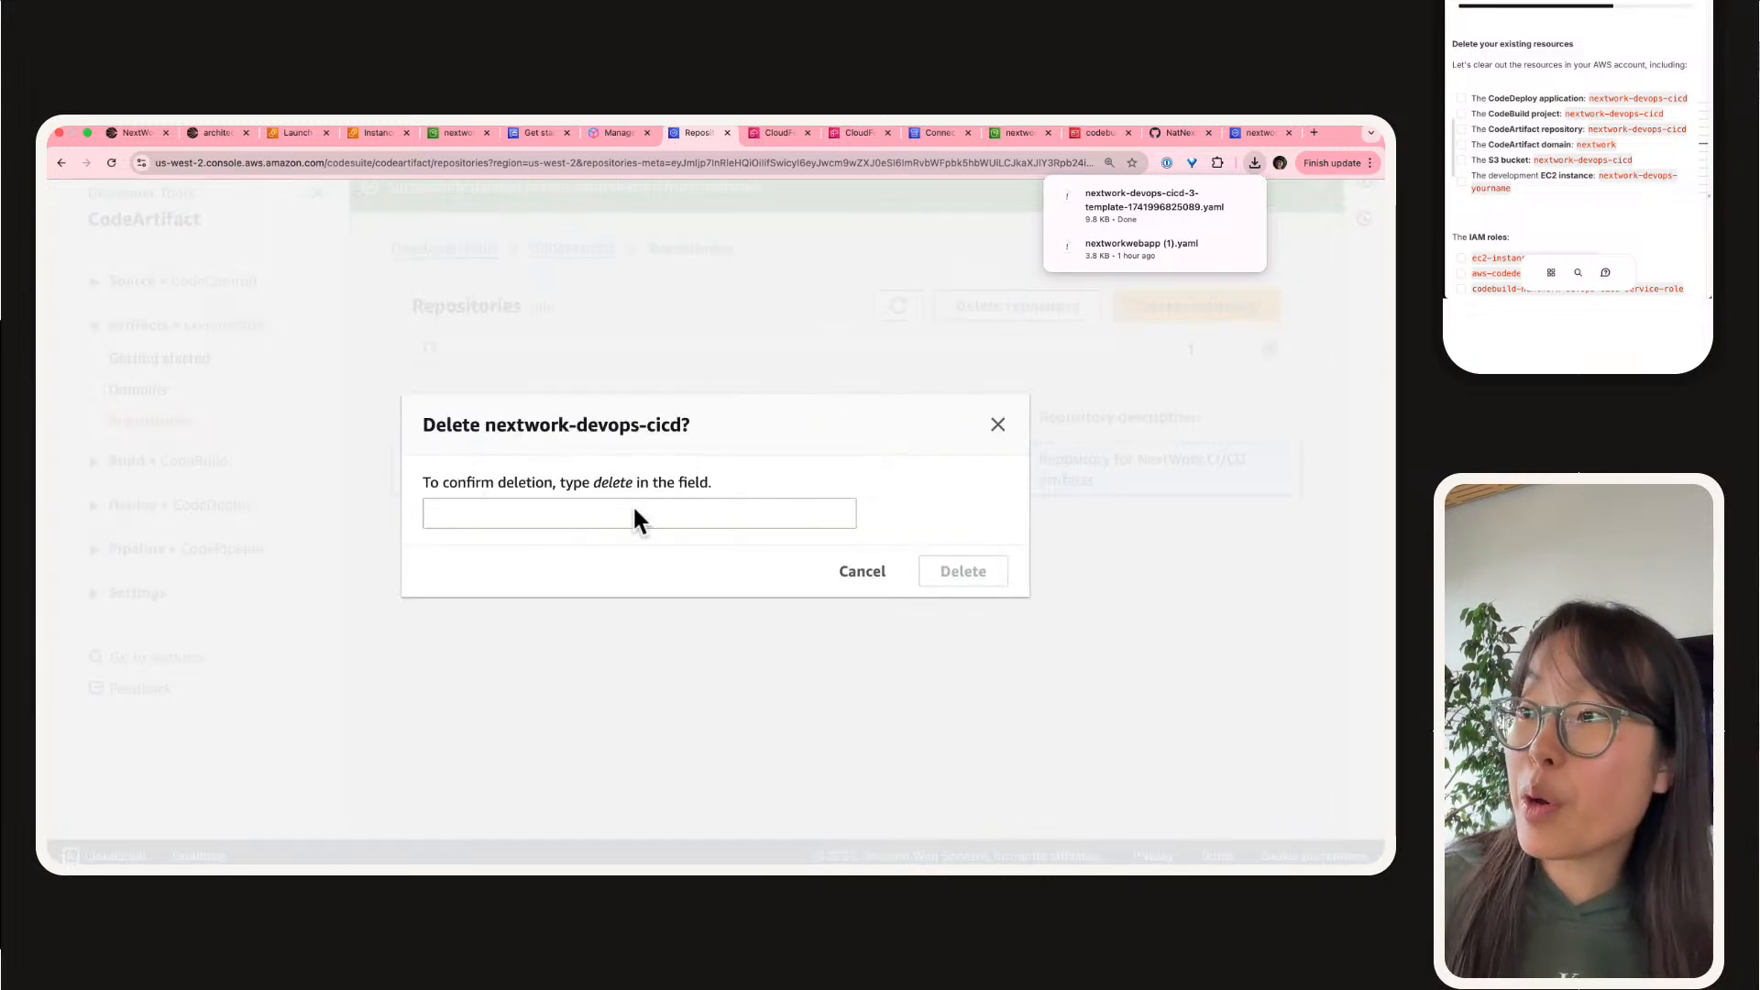
click(635, 511)
text(delete)
key(Return)
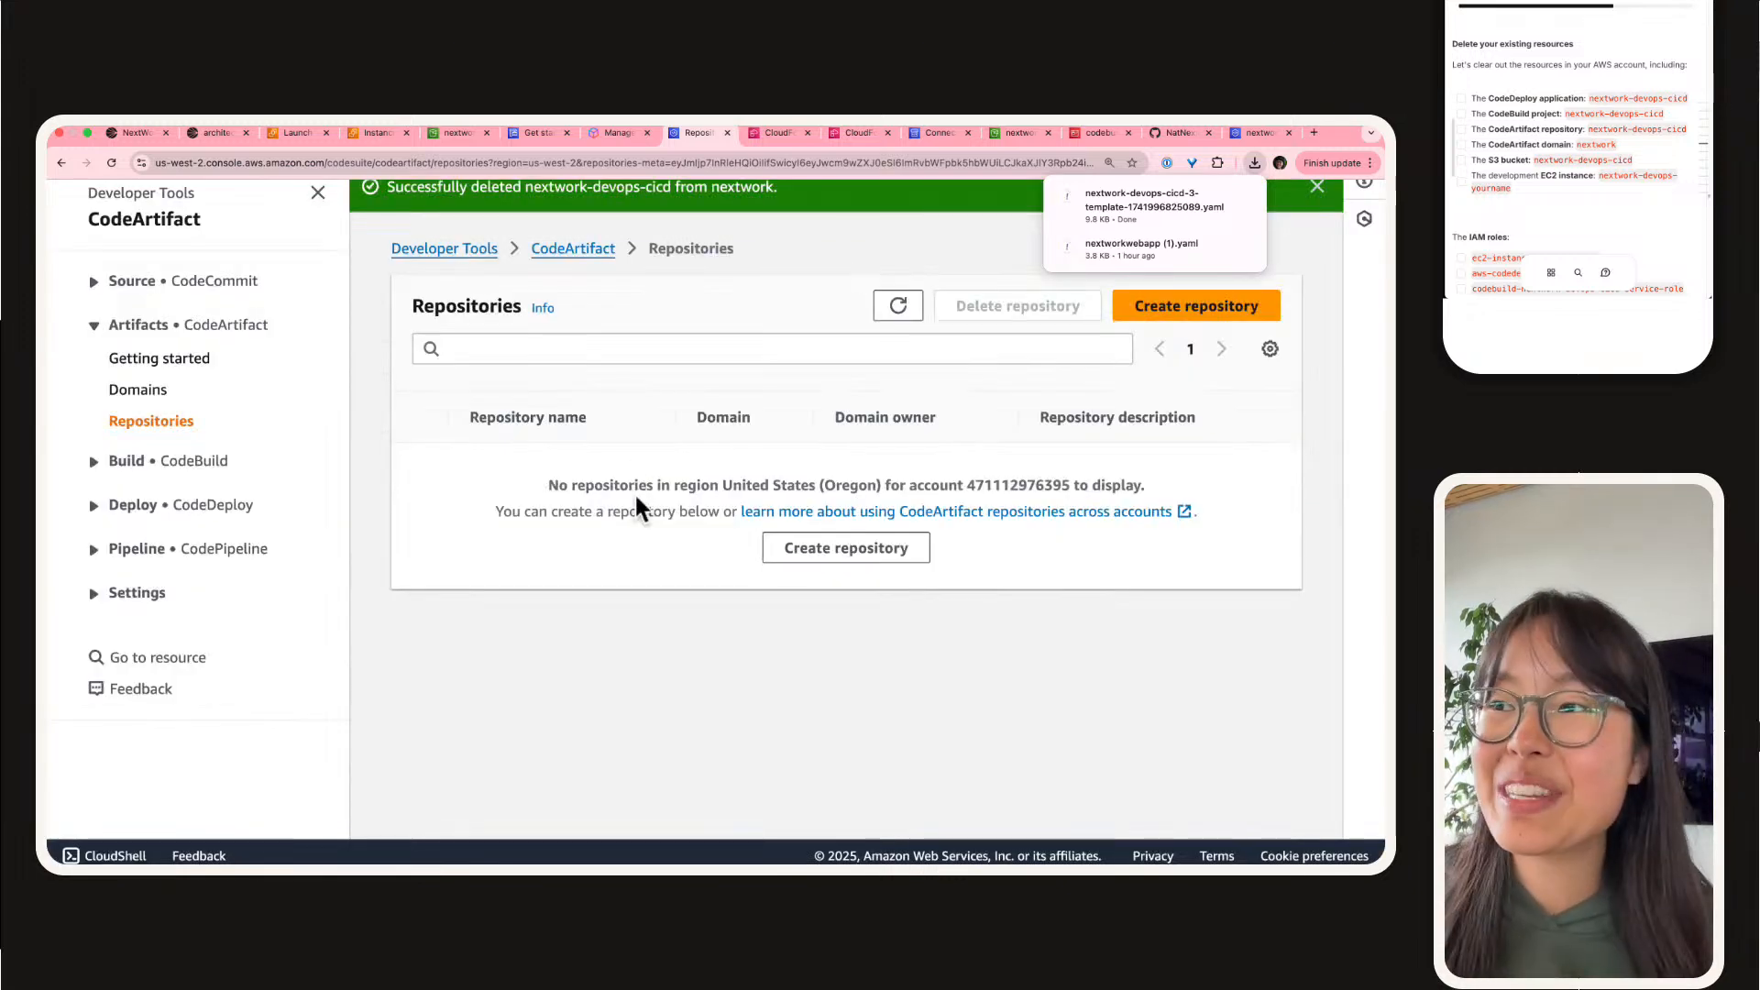
Step: Delete the CodeArtifact domain nextwork, confirming with "delete"
click(117, 390)
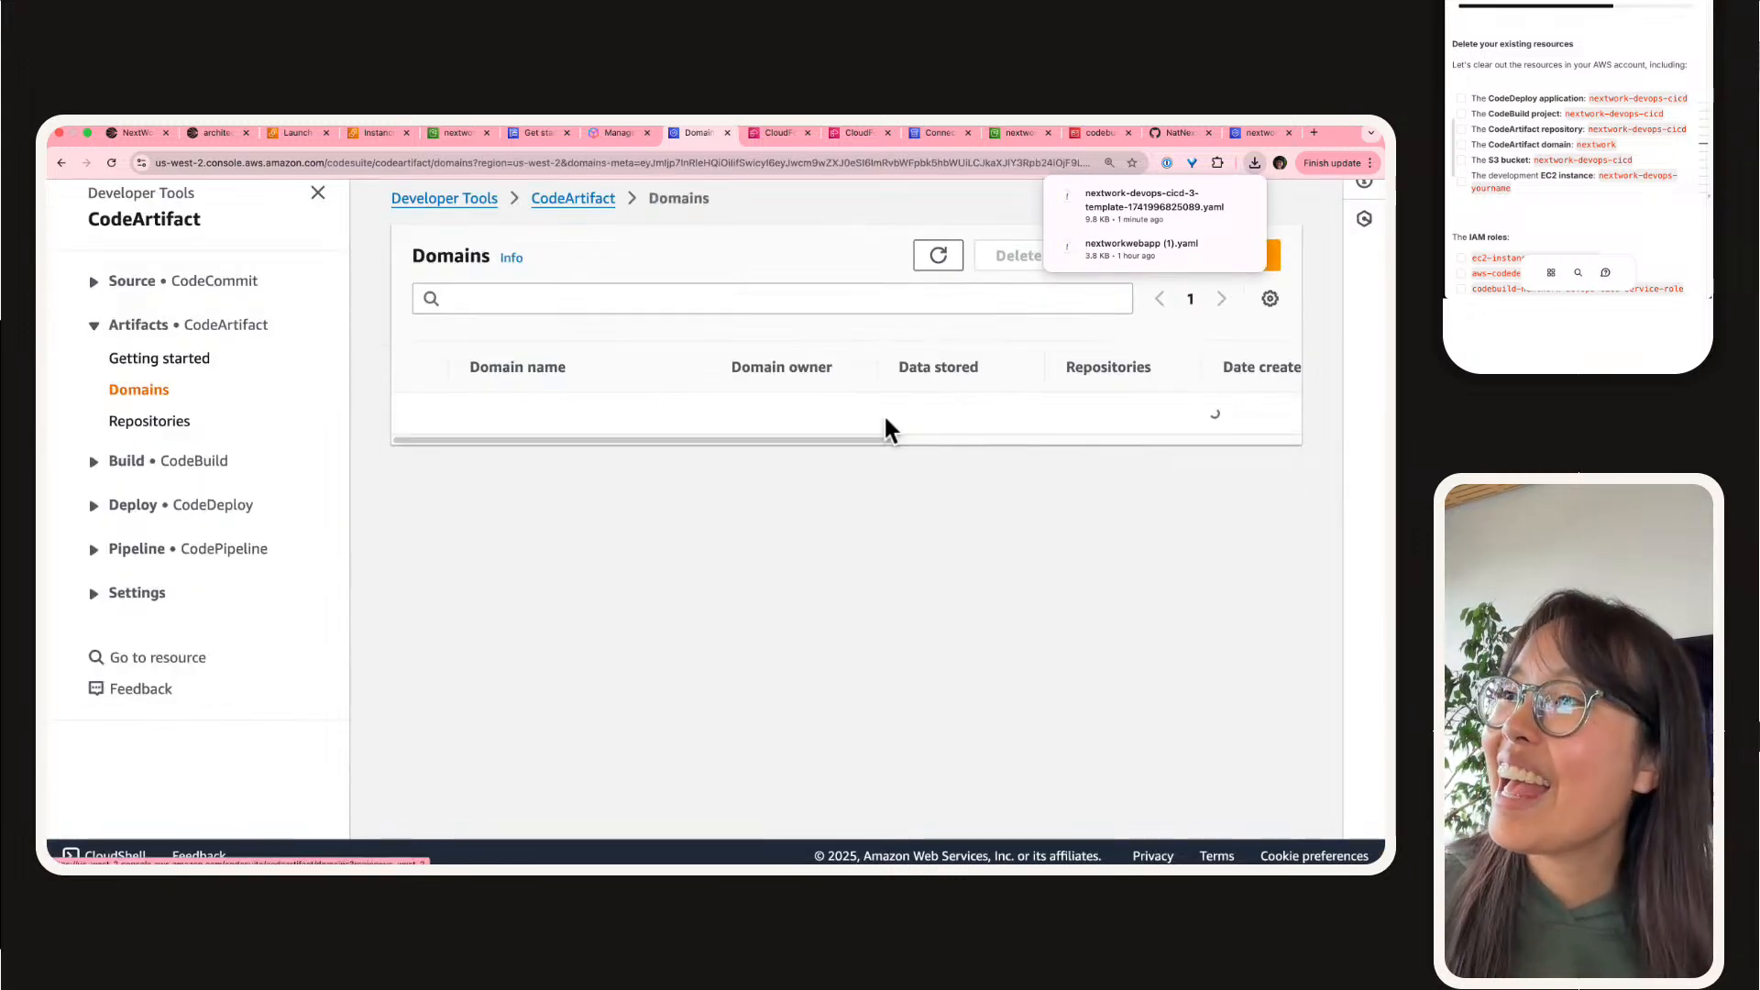
click(419, 423)
click(1013, 262)
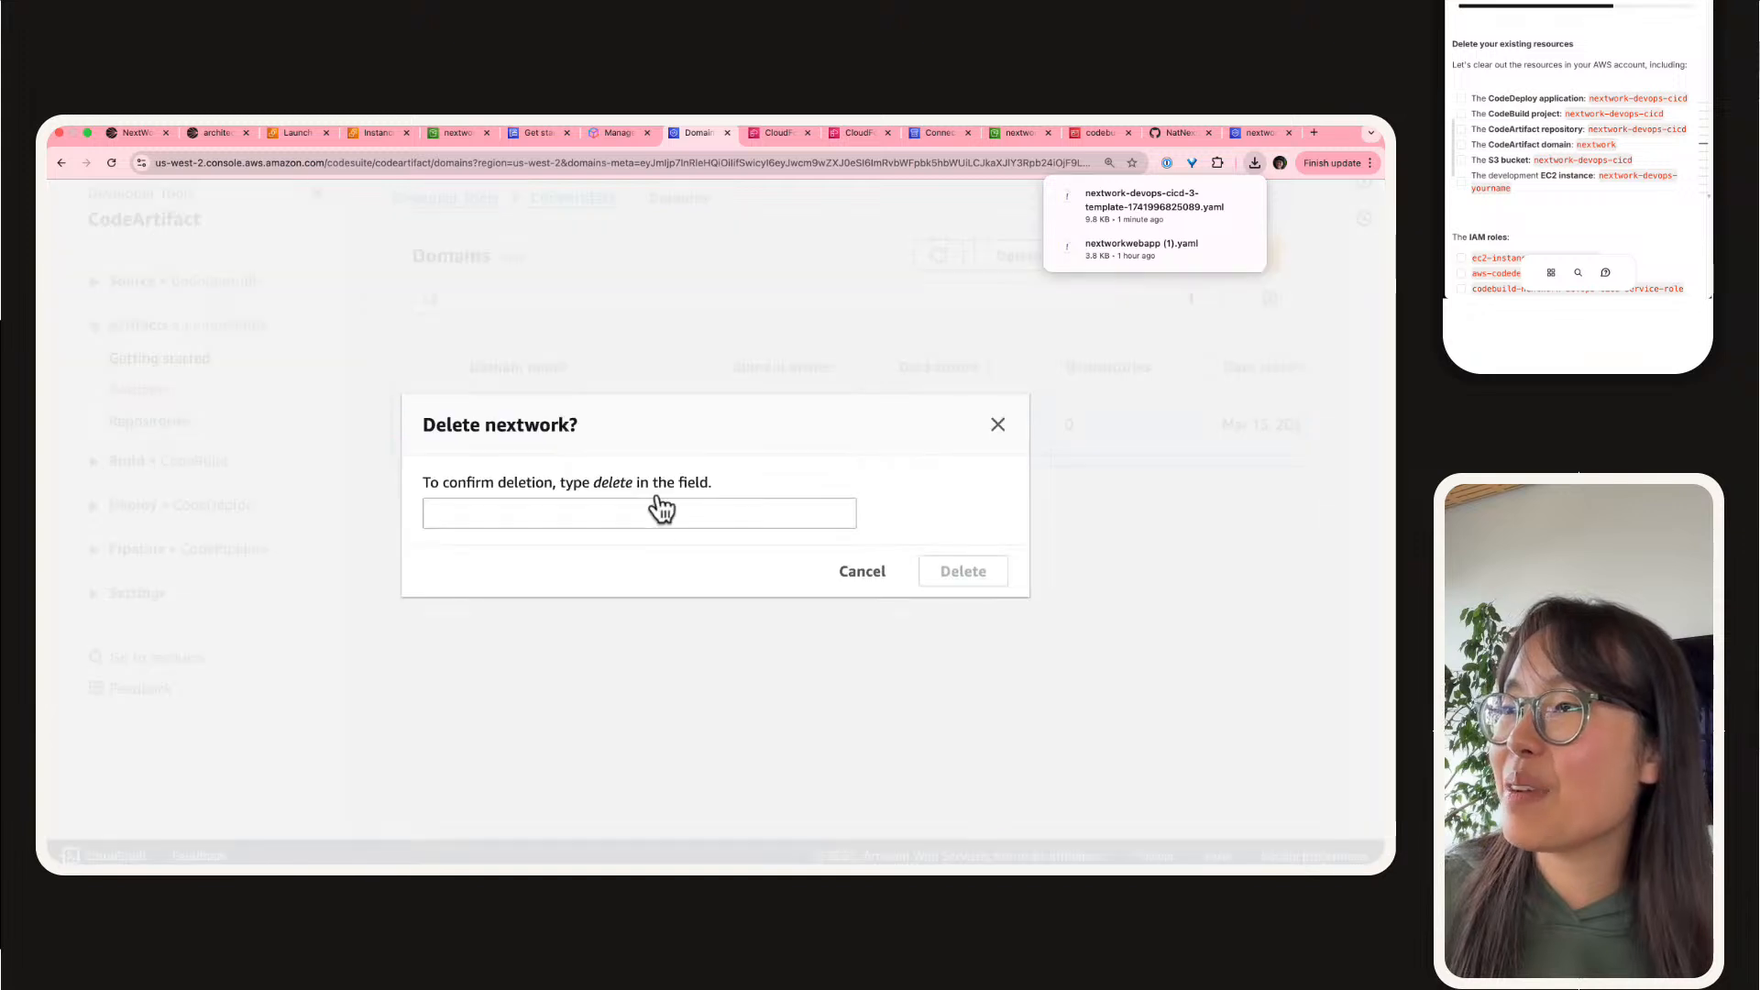
click(656, 507)
text(delete)
click(962, 573)
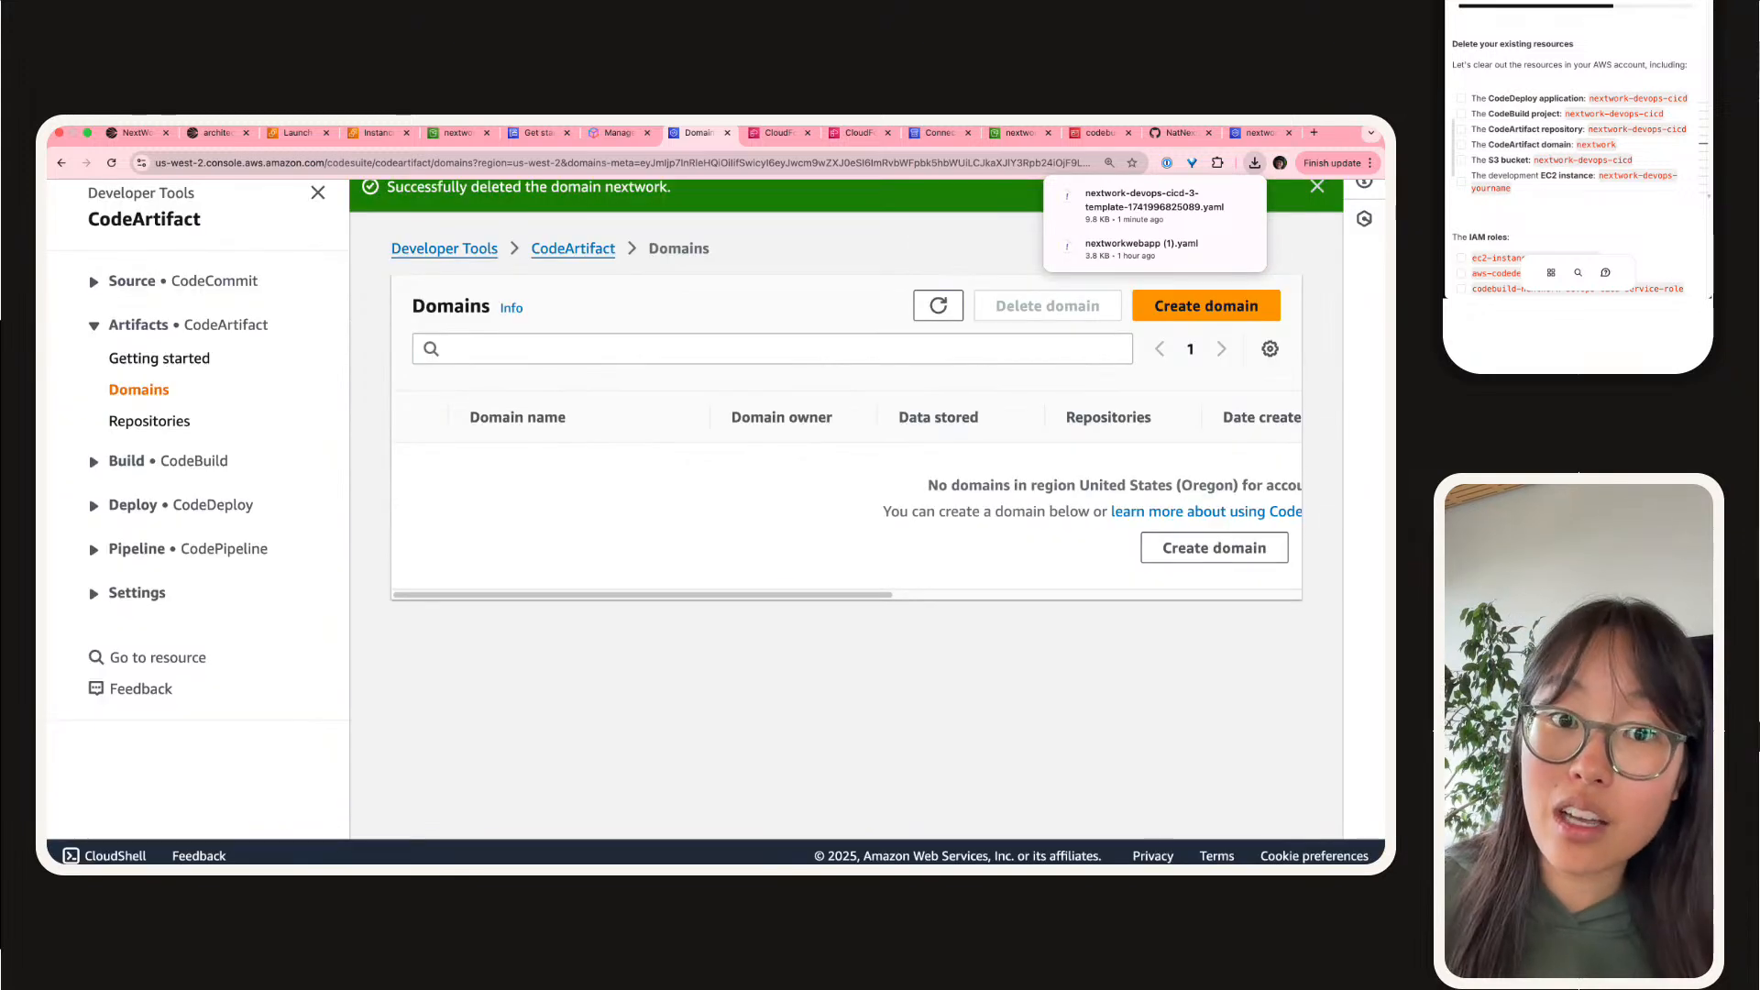
click(179, 283)
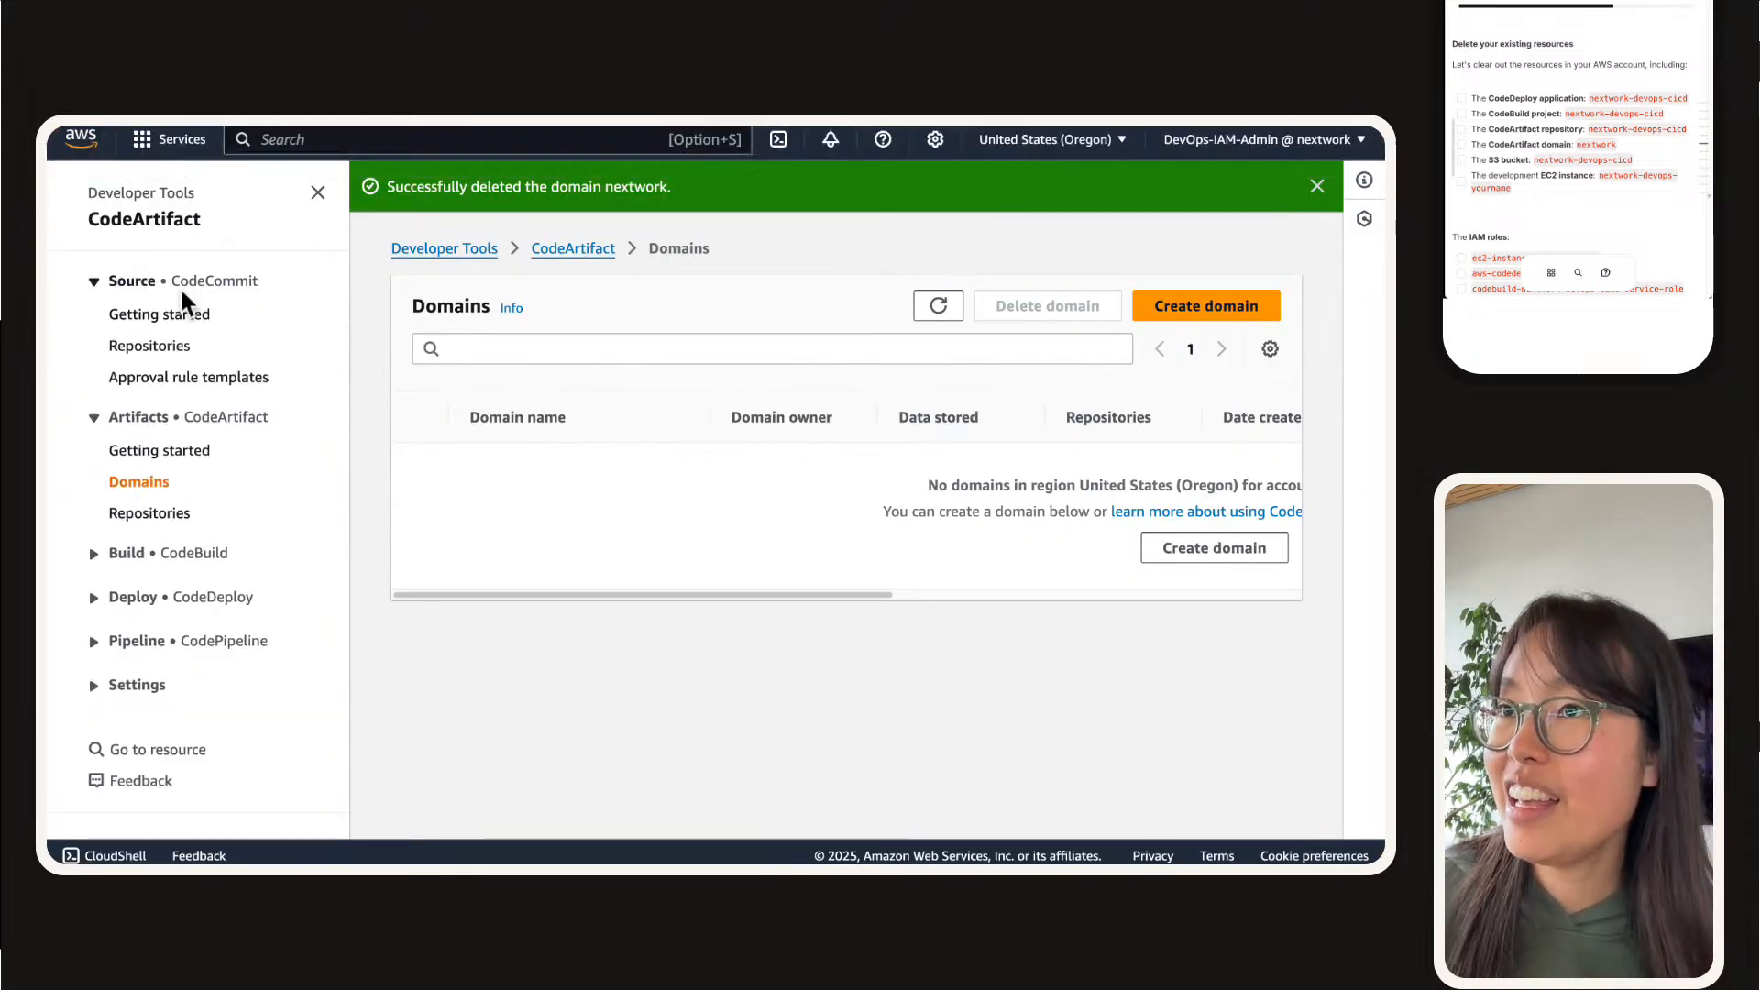
Step: Close the finished CodeArtifact page and the expired CloudFormation resource scan page, keeping the generated template page open
click(184, 286)
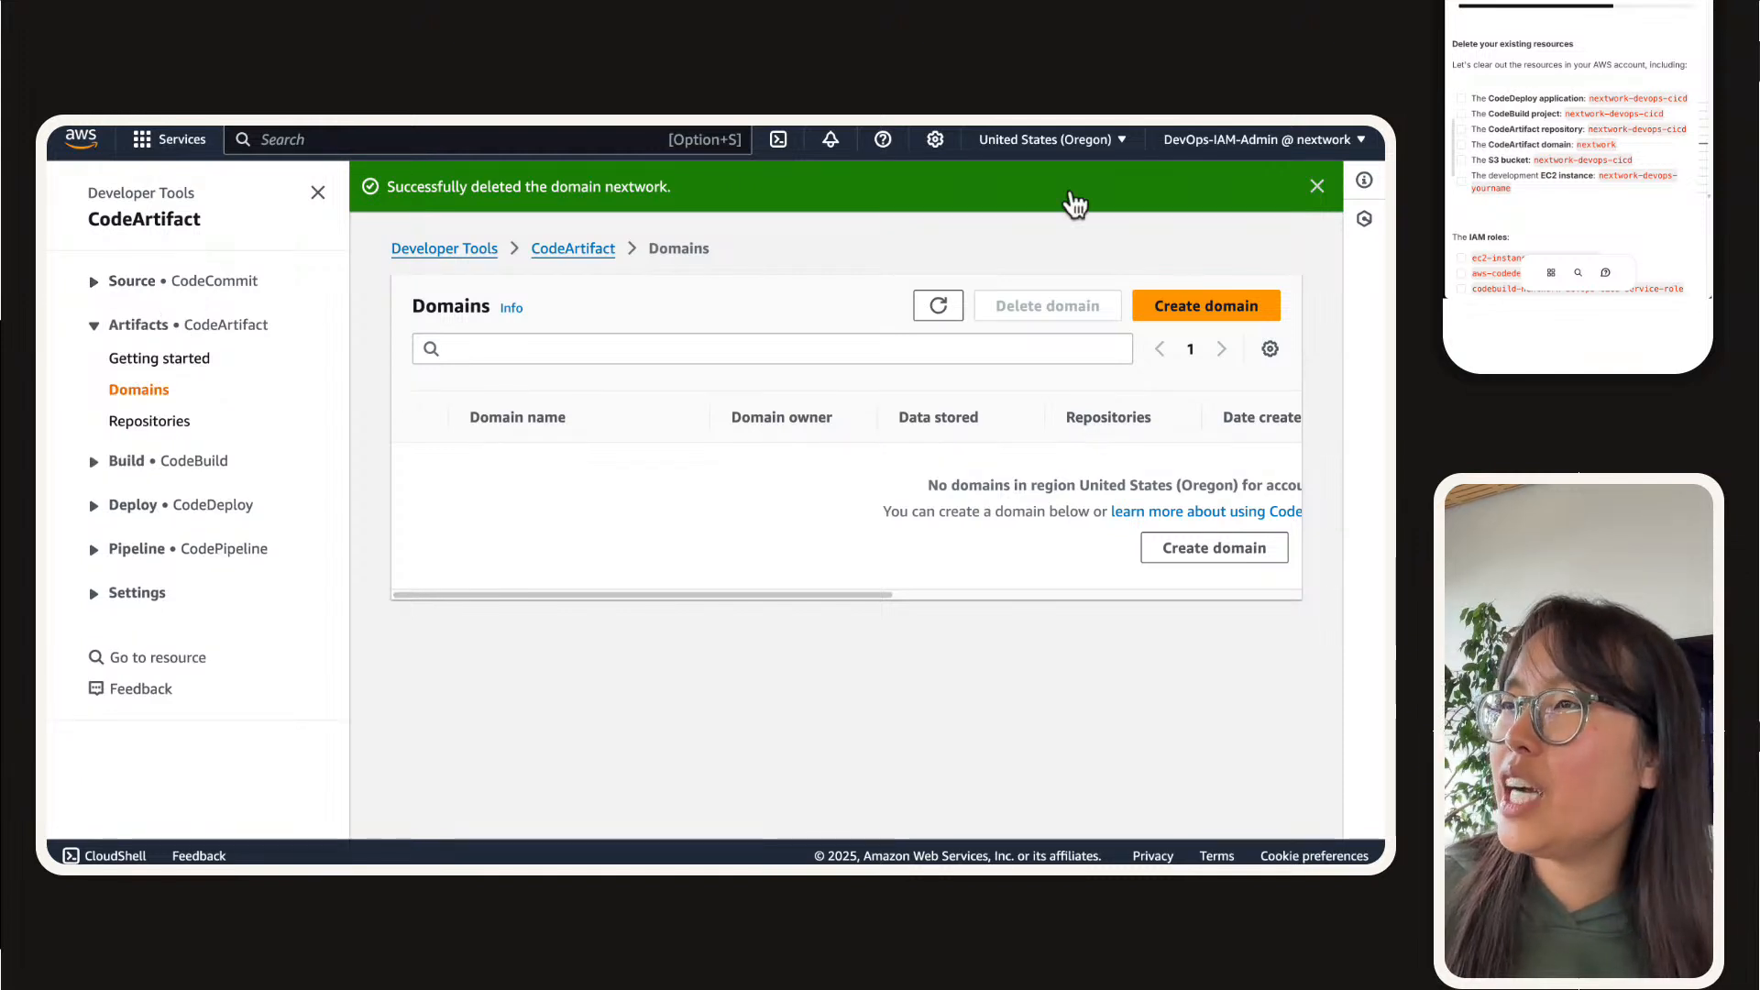
mouse_move(696, 131)
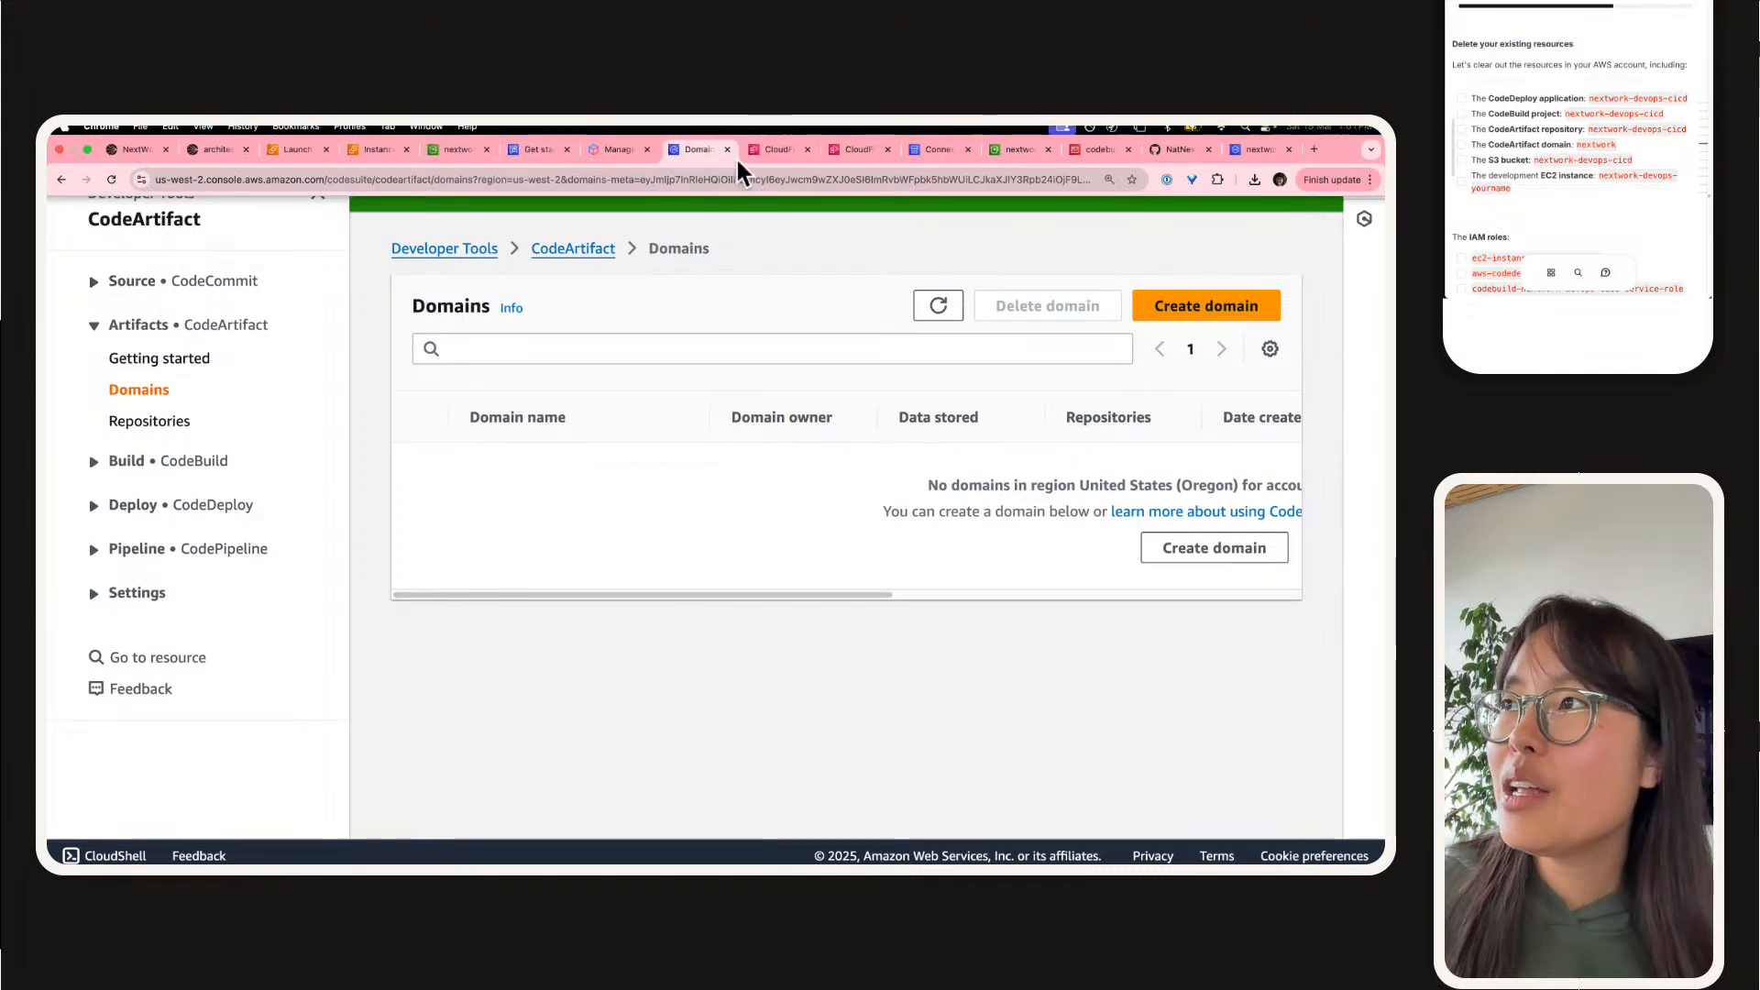
click(727, 150)
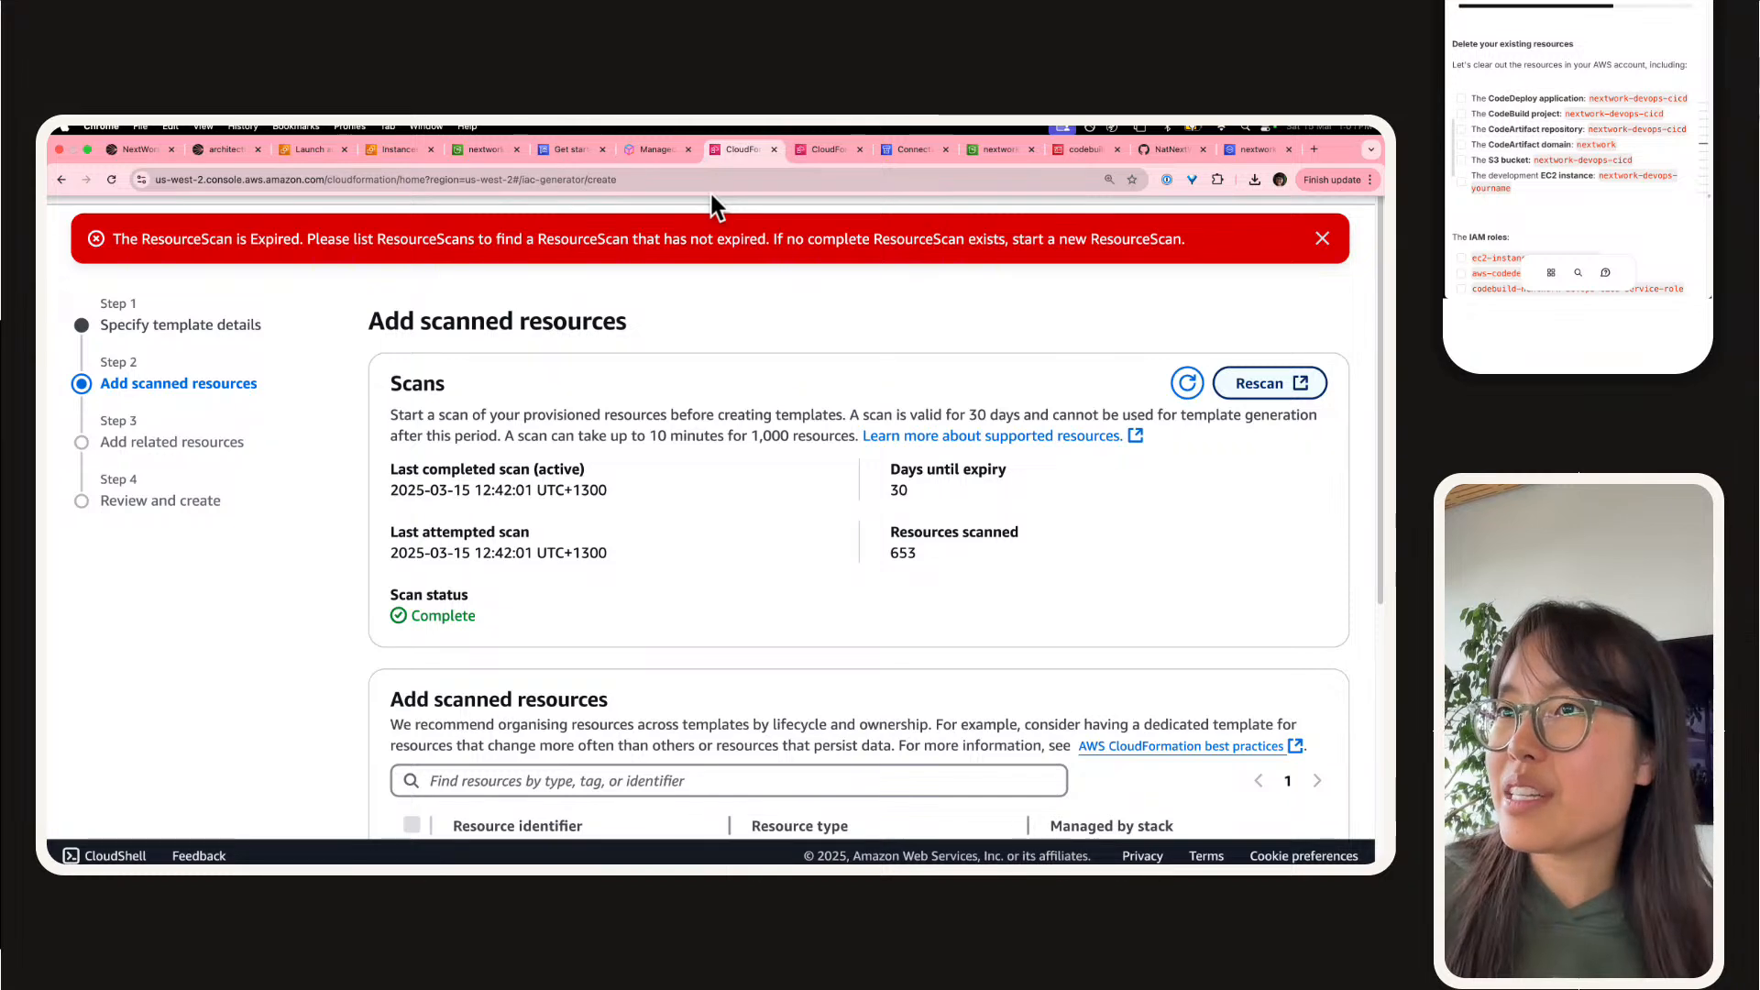
key(super+w)
key(super+w)
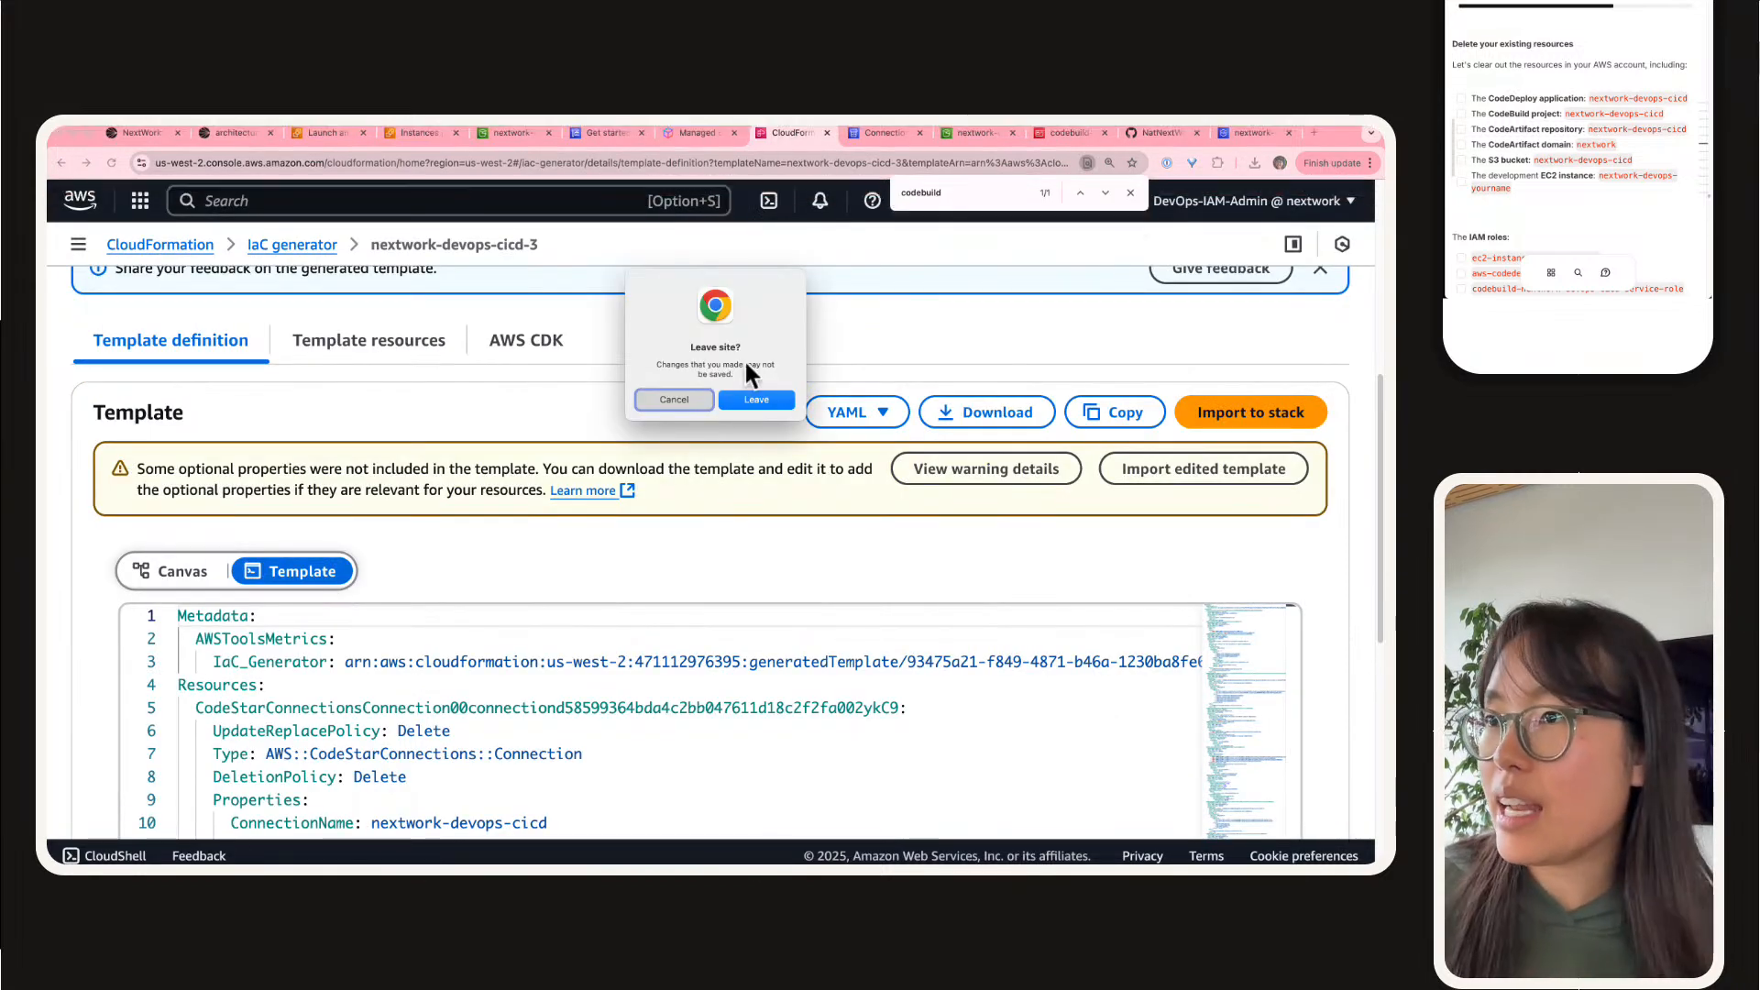
click(673, 401)
Step: Delete the GitHub connection nextwork-devops-cicd in the Developer Tools connections, confirming with "delete"
click(880, 131)
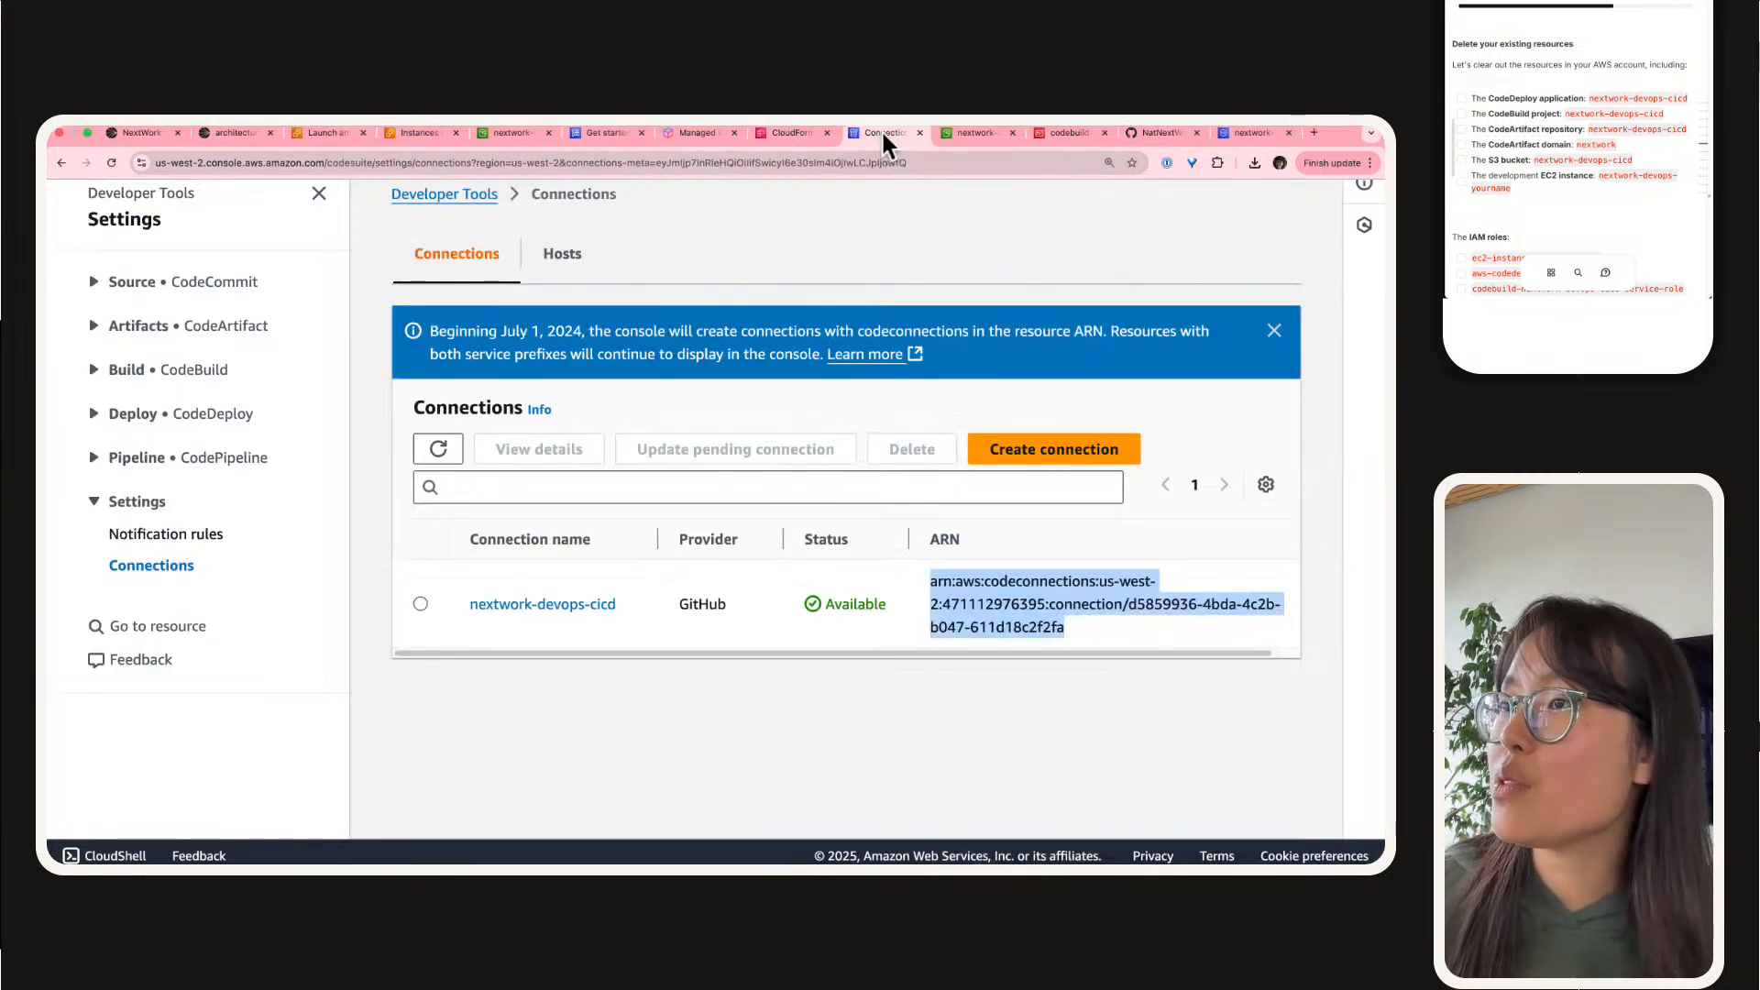
click(419, 603)
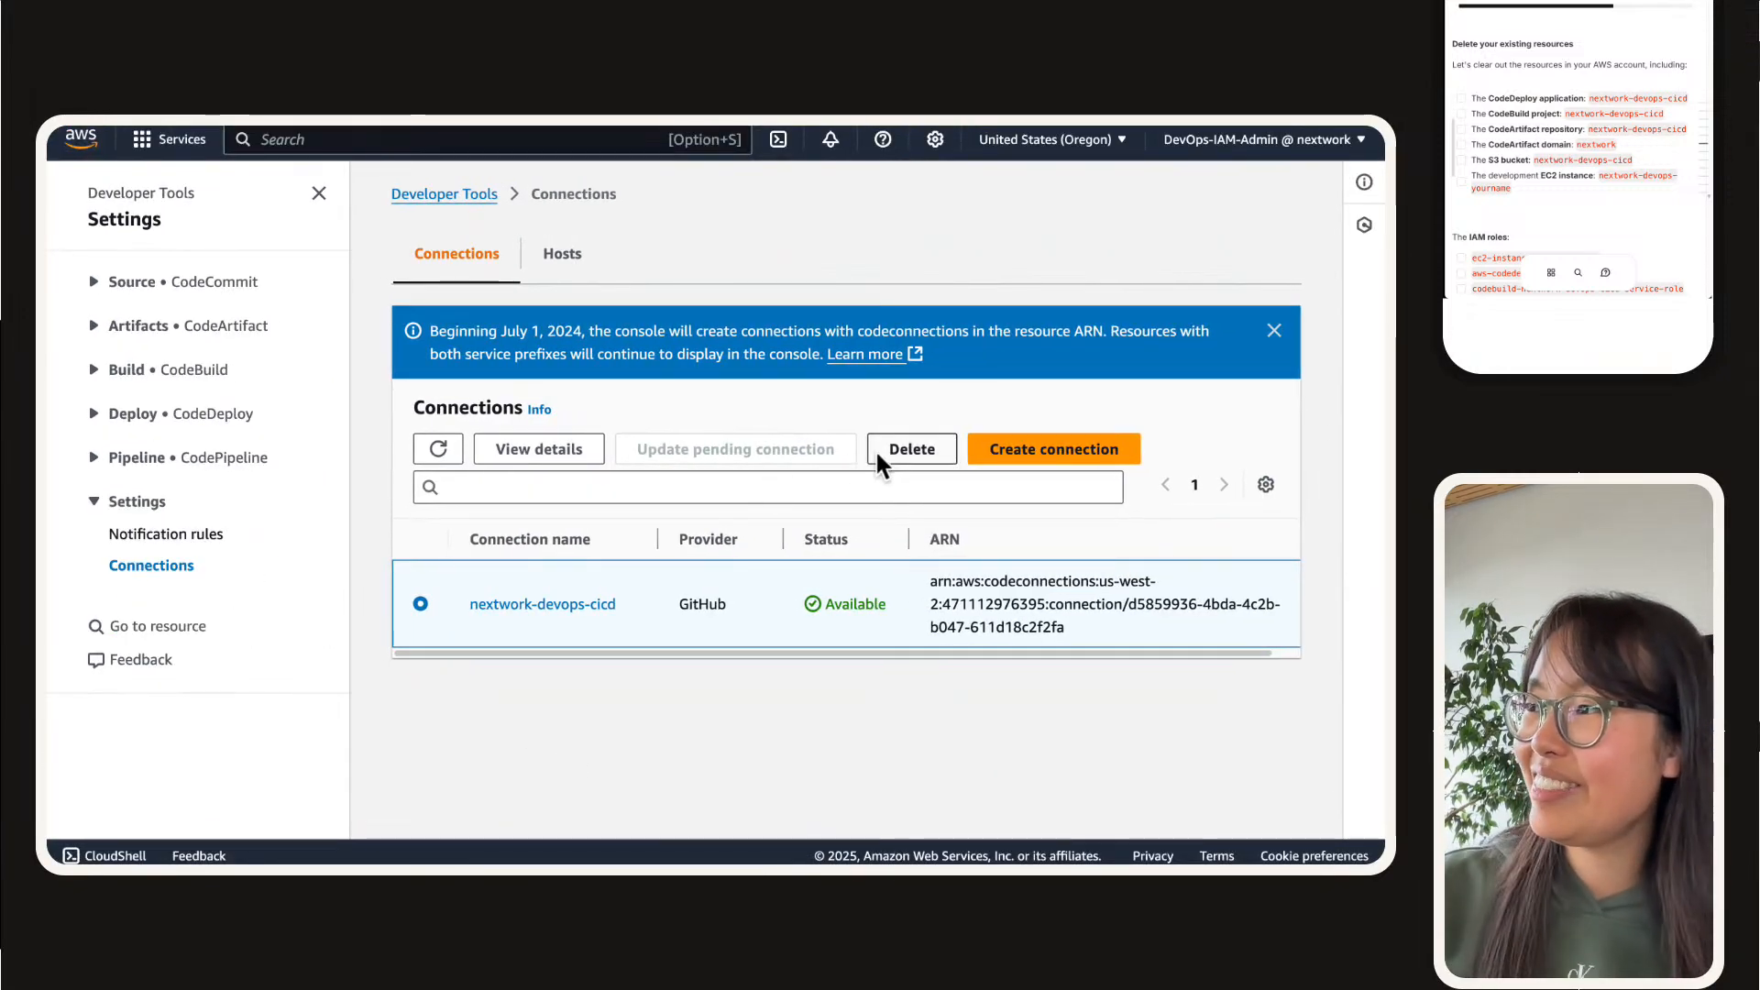
click(912, 449)
click(767, 576)
text(delete)
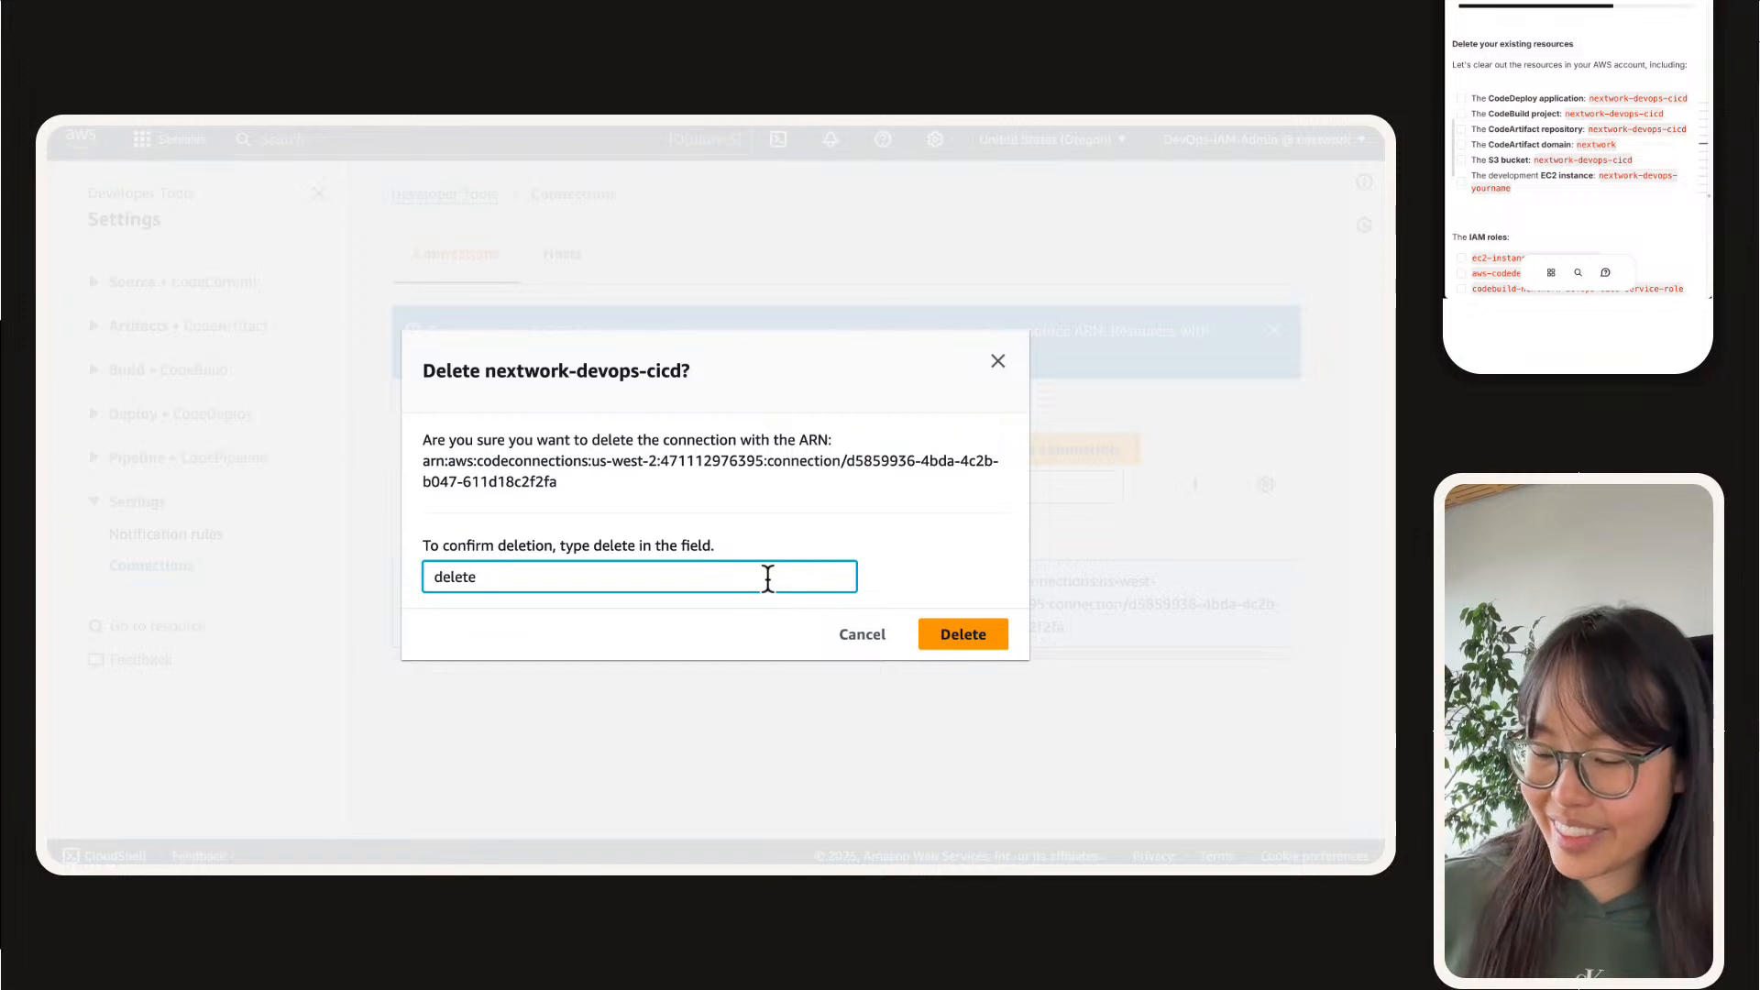
key(Return)
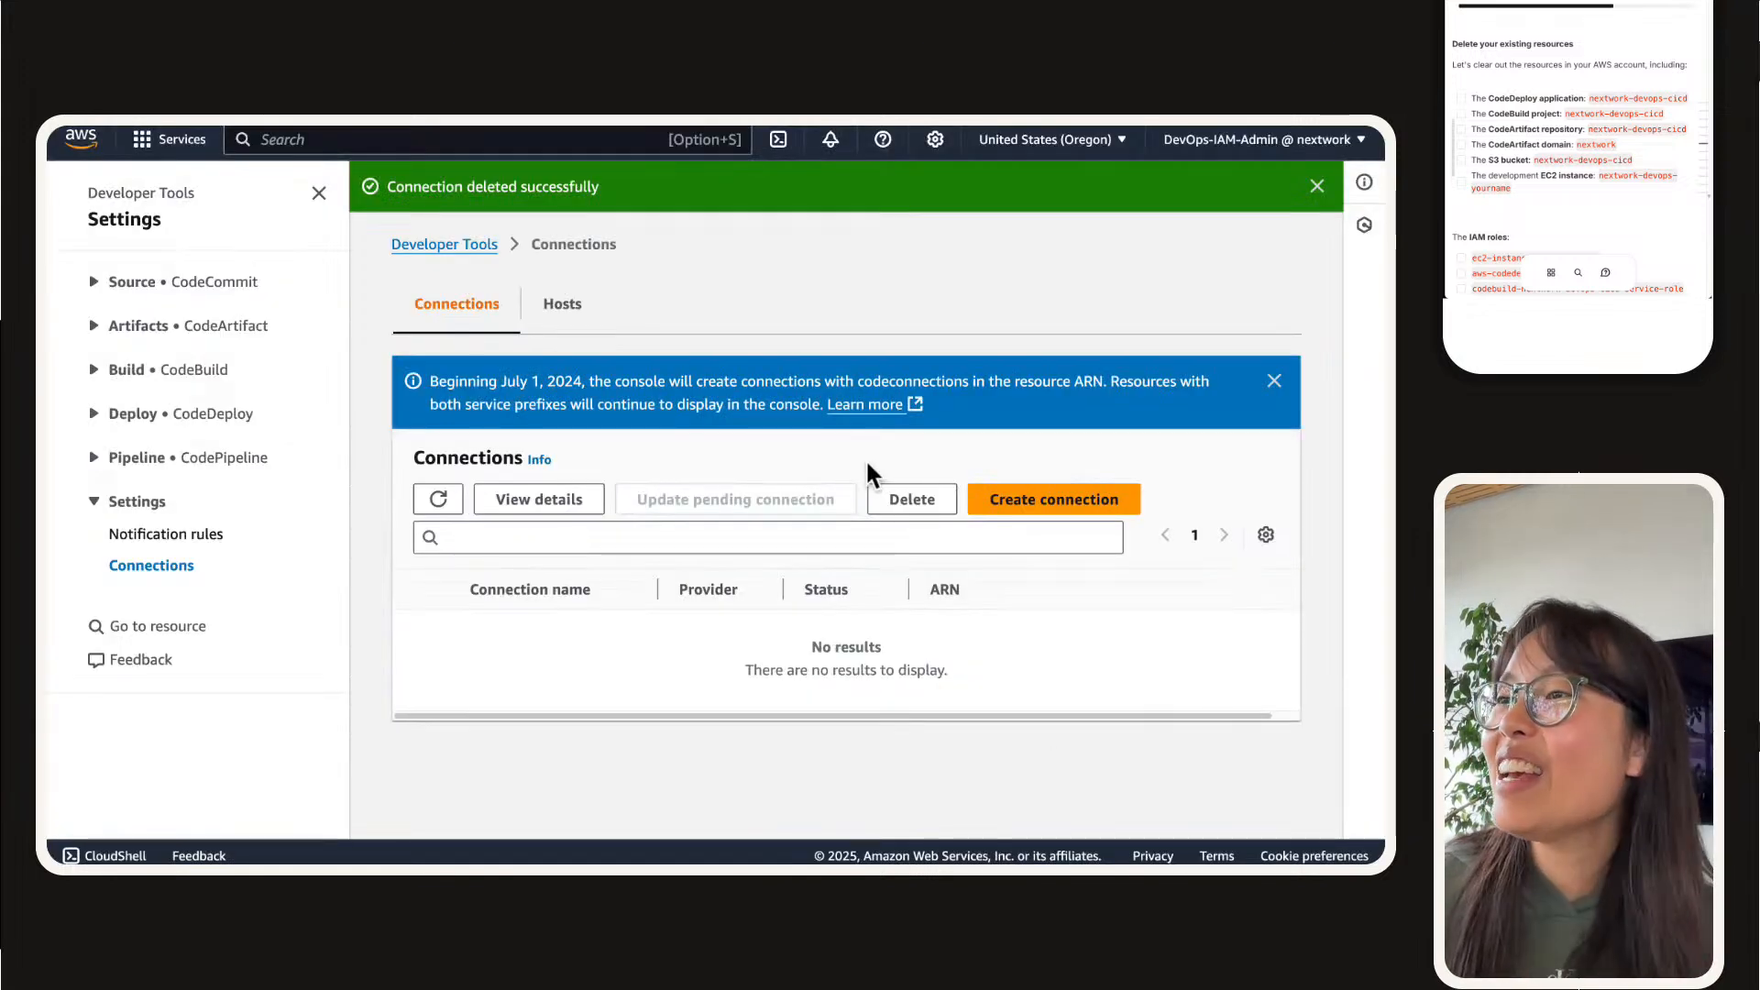
Step: Close the connections page, open the list of S3 buckets and filter it by the owner's first name
mouse_move(616, 162)
key(super+w)
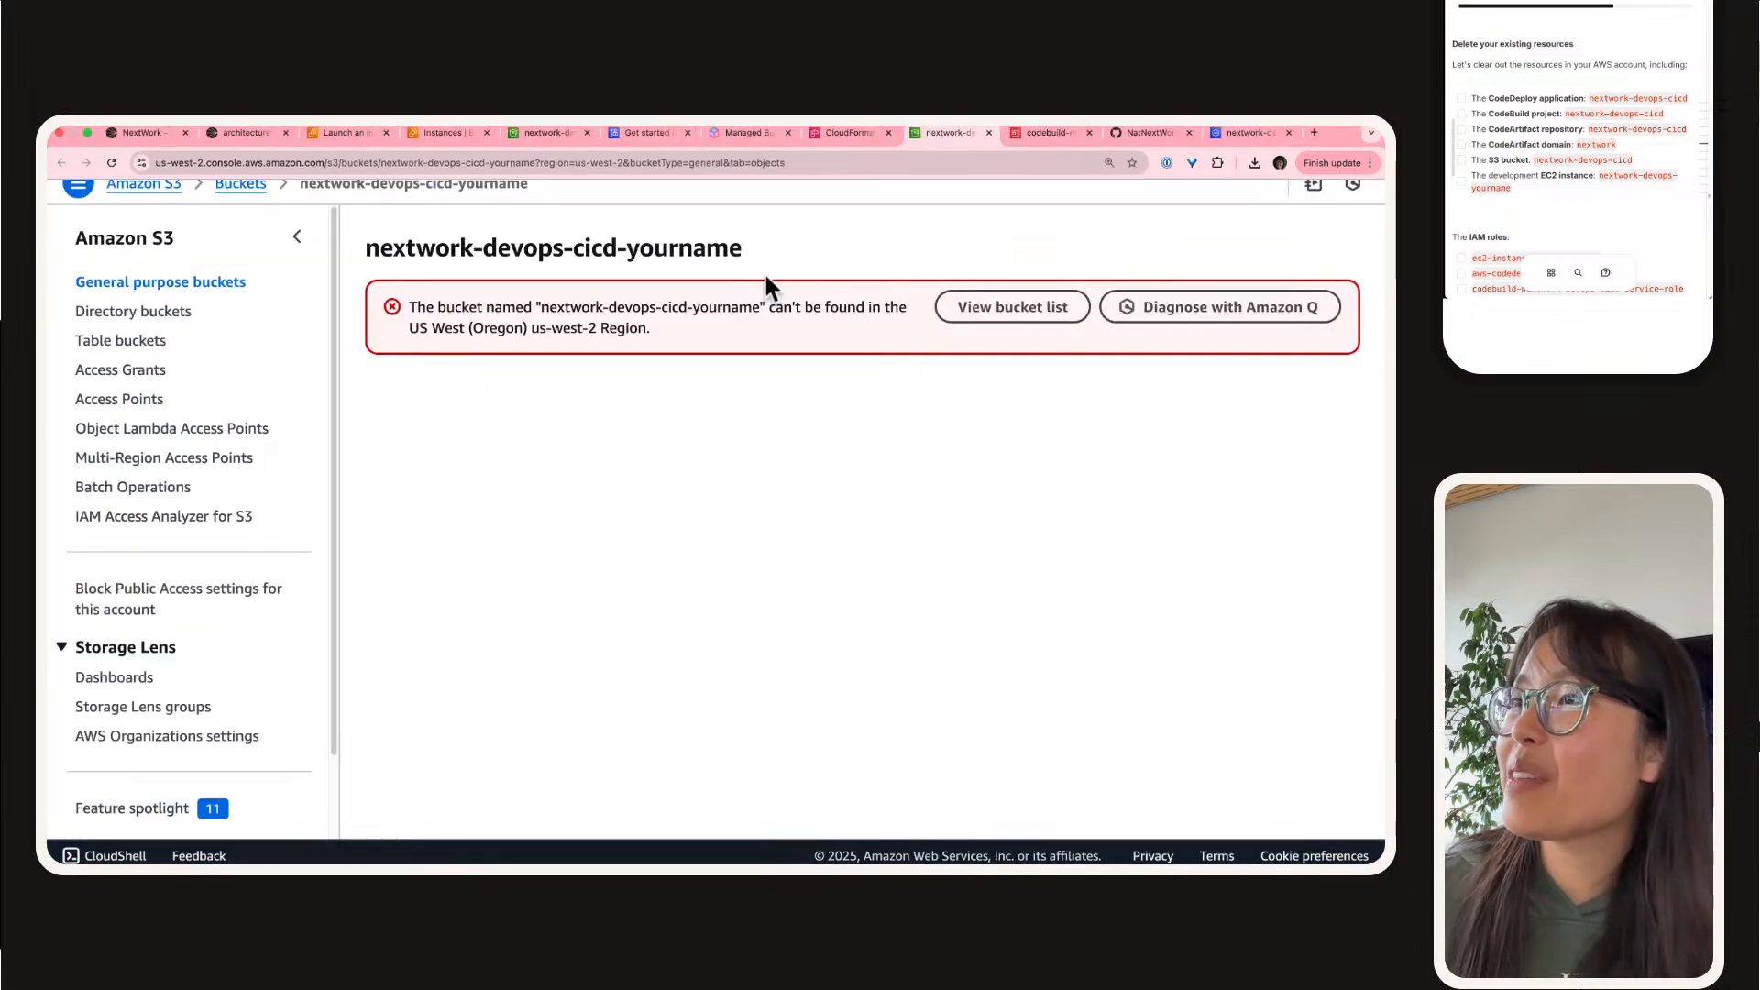
click(239, 184)
text(natashsa)
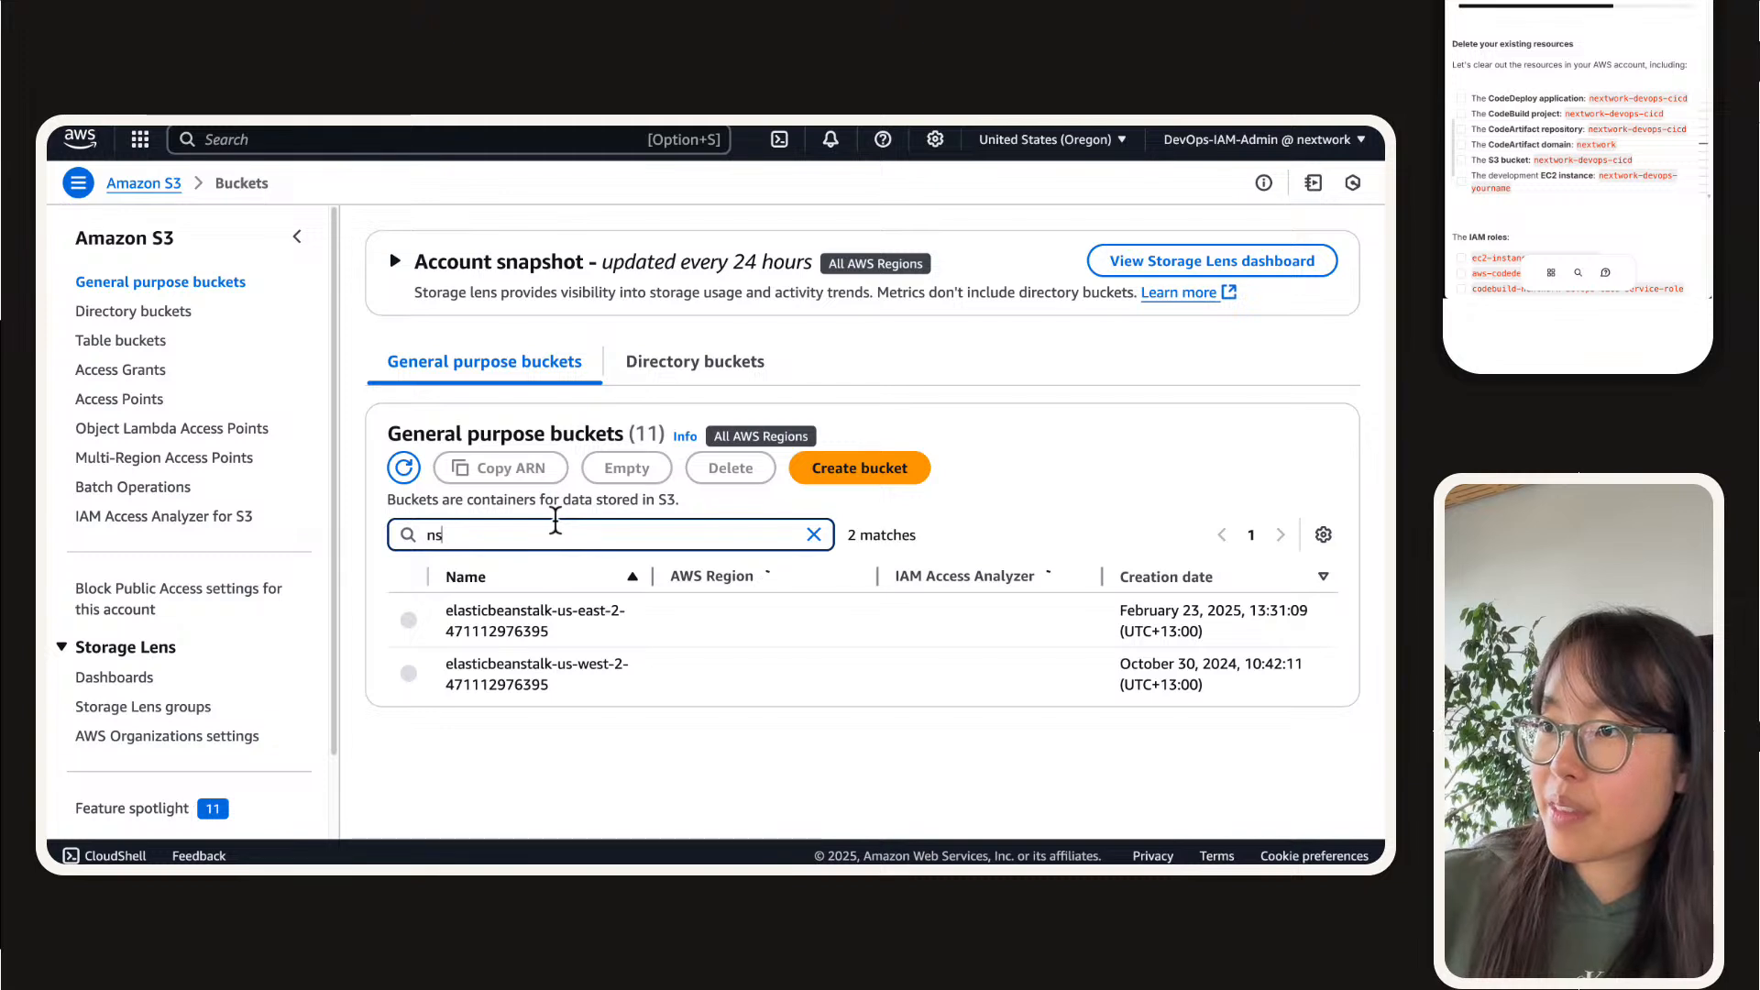
key(BackSpace)
key(BackSpace)
text(sh)
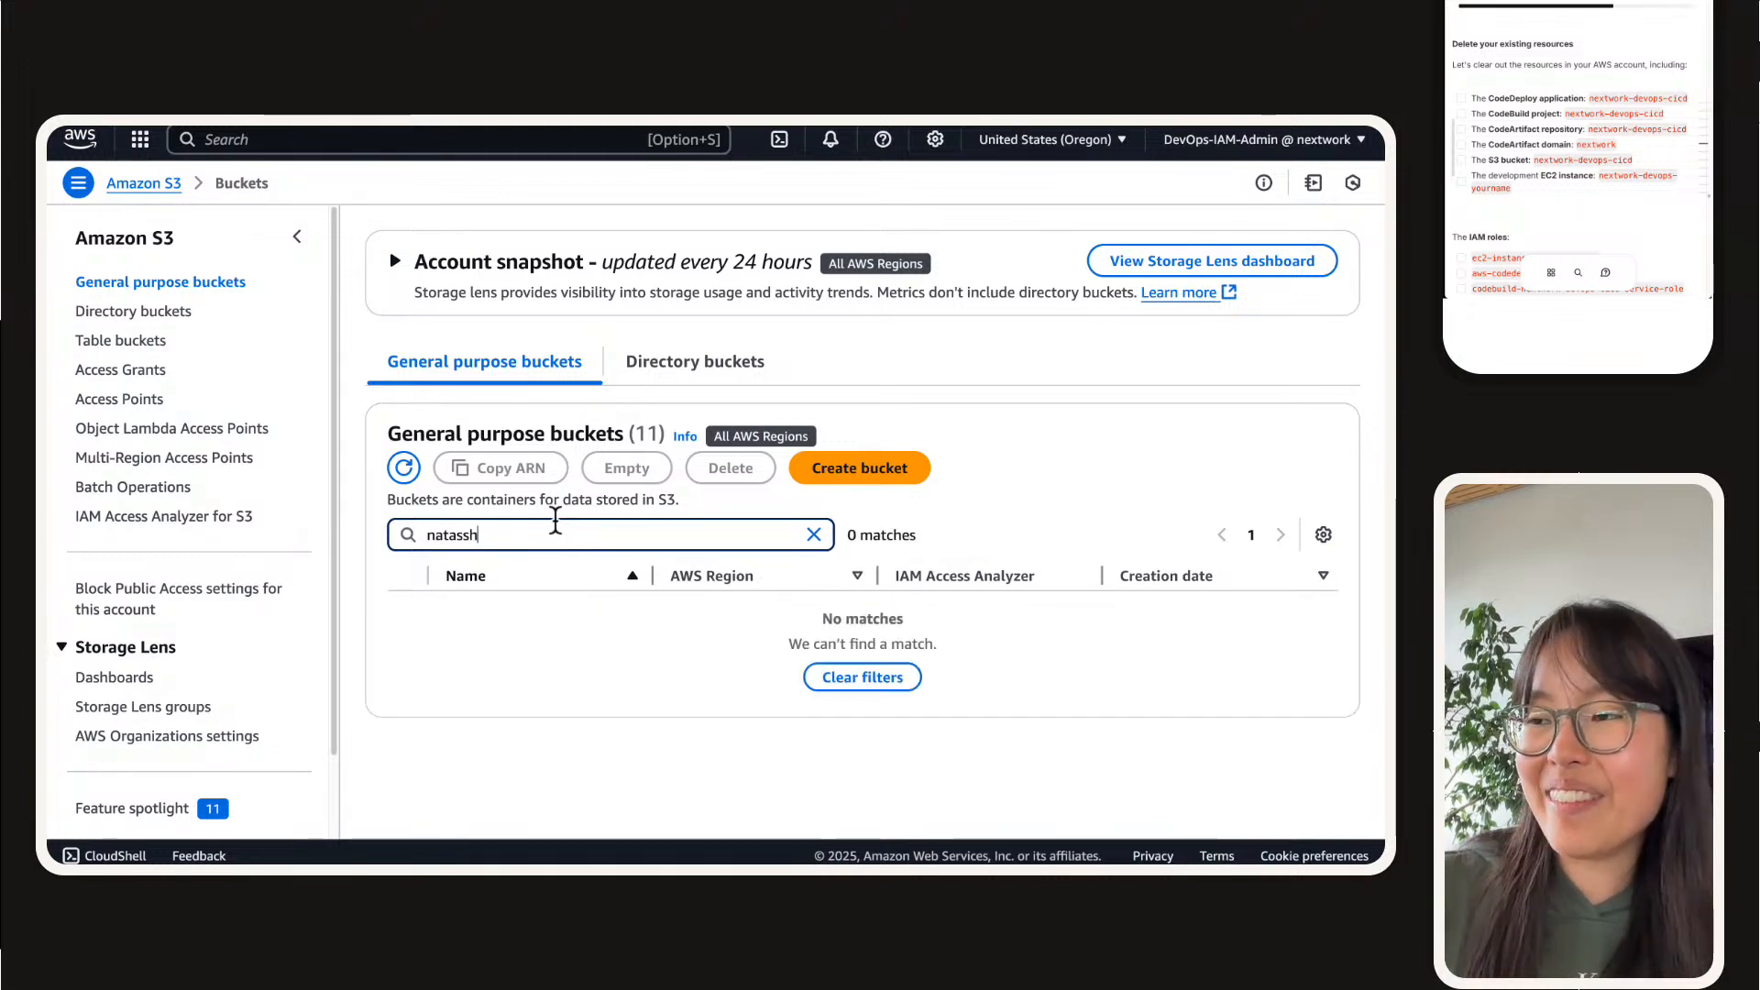
key(BackSpace)
key(BackSpace)
text(ha)
Step: Delete the matching nextwork-devops-cicd S3 bucket, confirming with its full bucket name
click(408, 618)
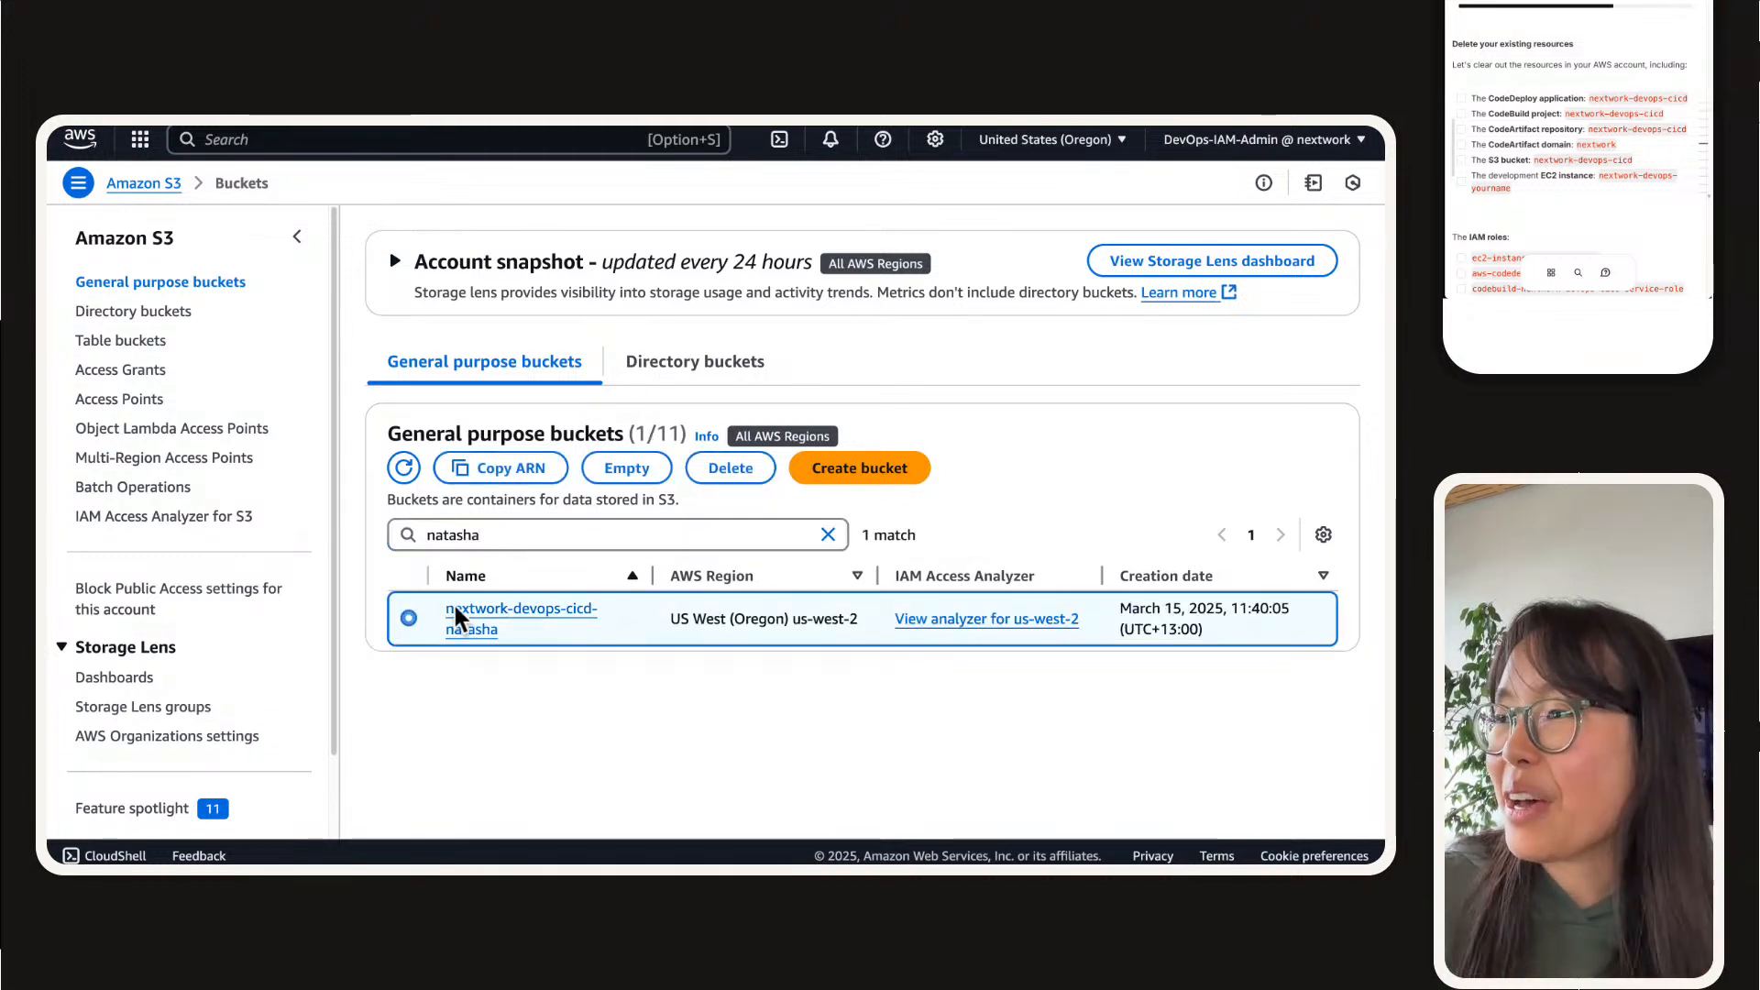
click(731, 468)
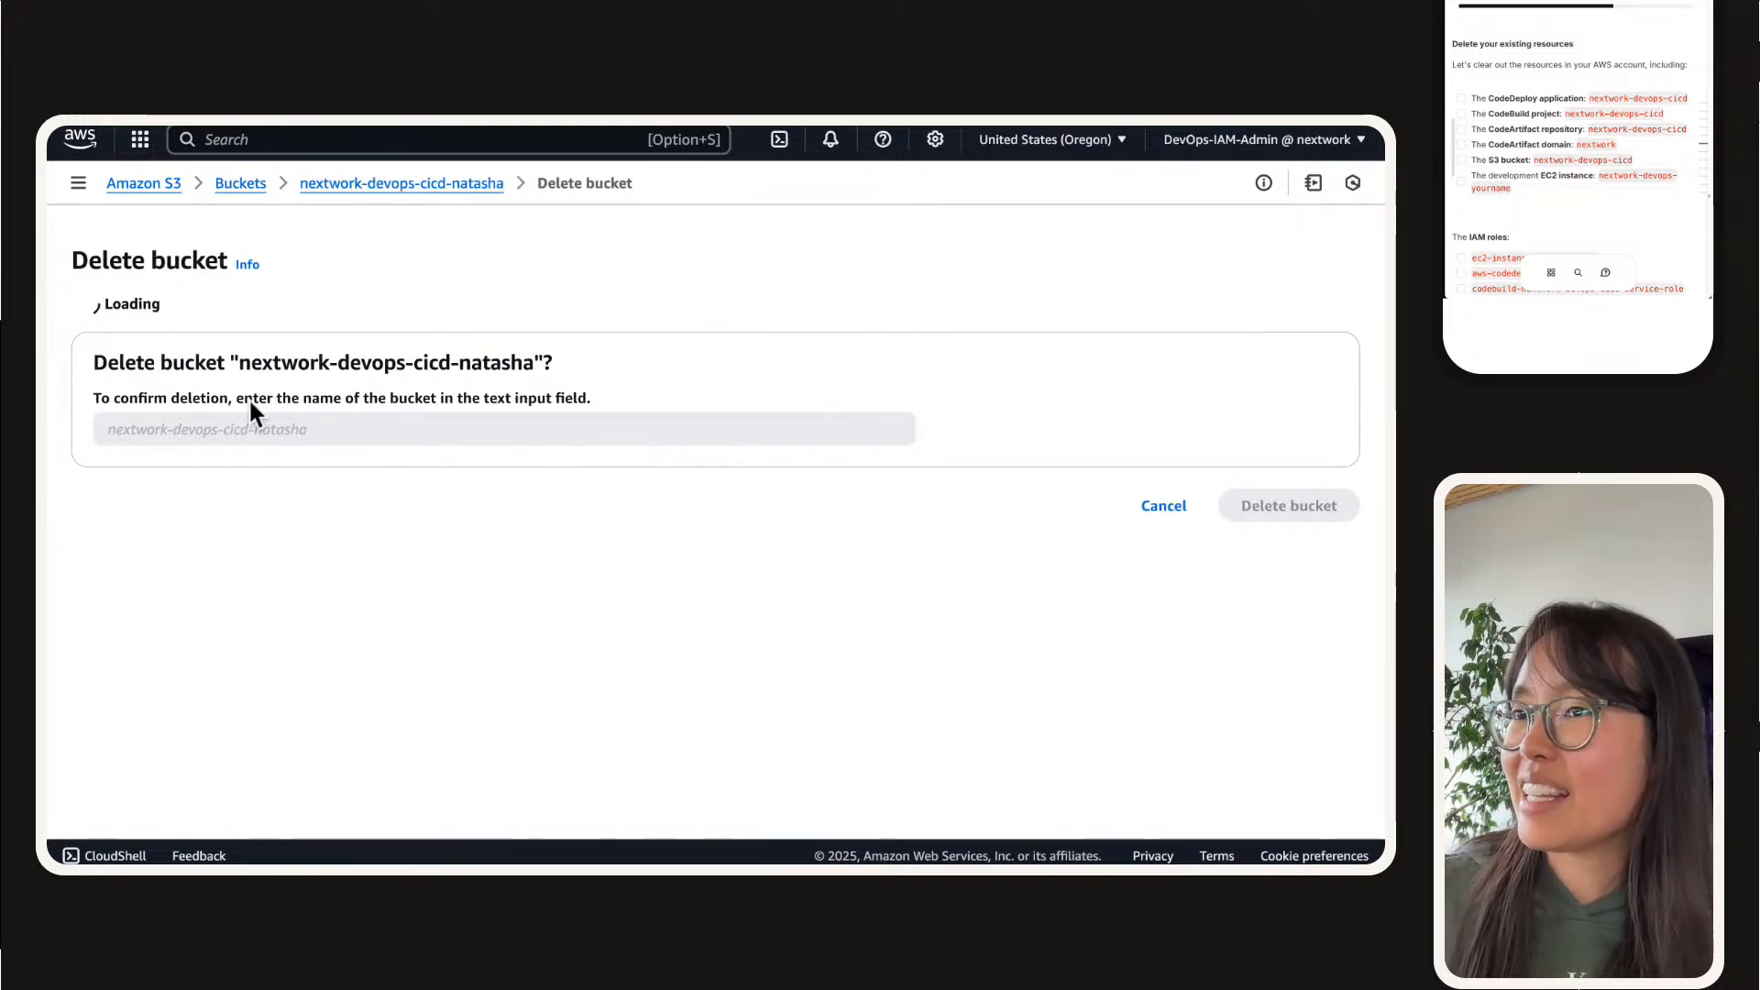
drag(243, 500, 546, 499)
key(super+c)
click(527, 561)
key(super+v)
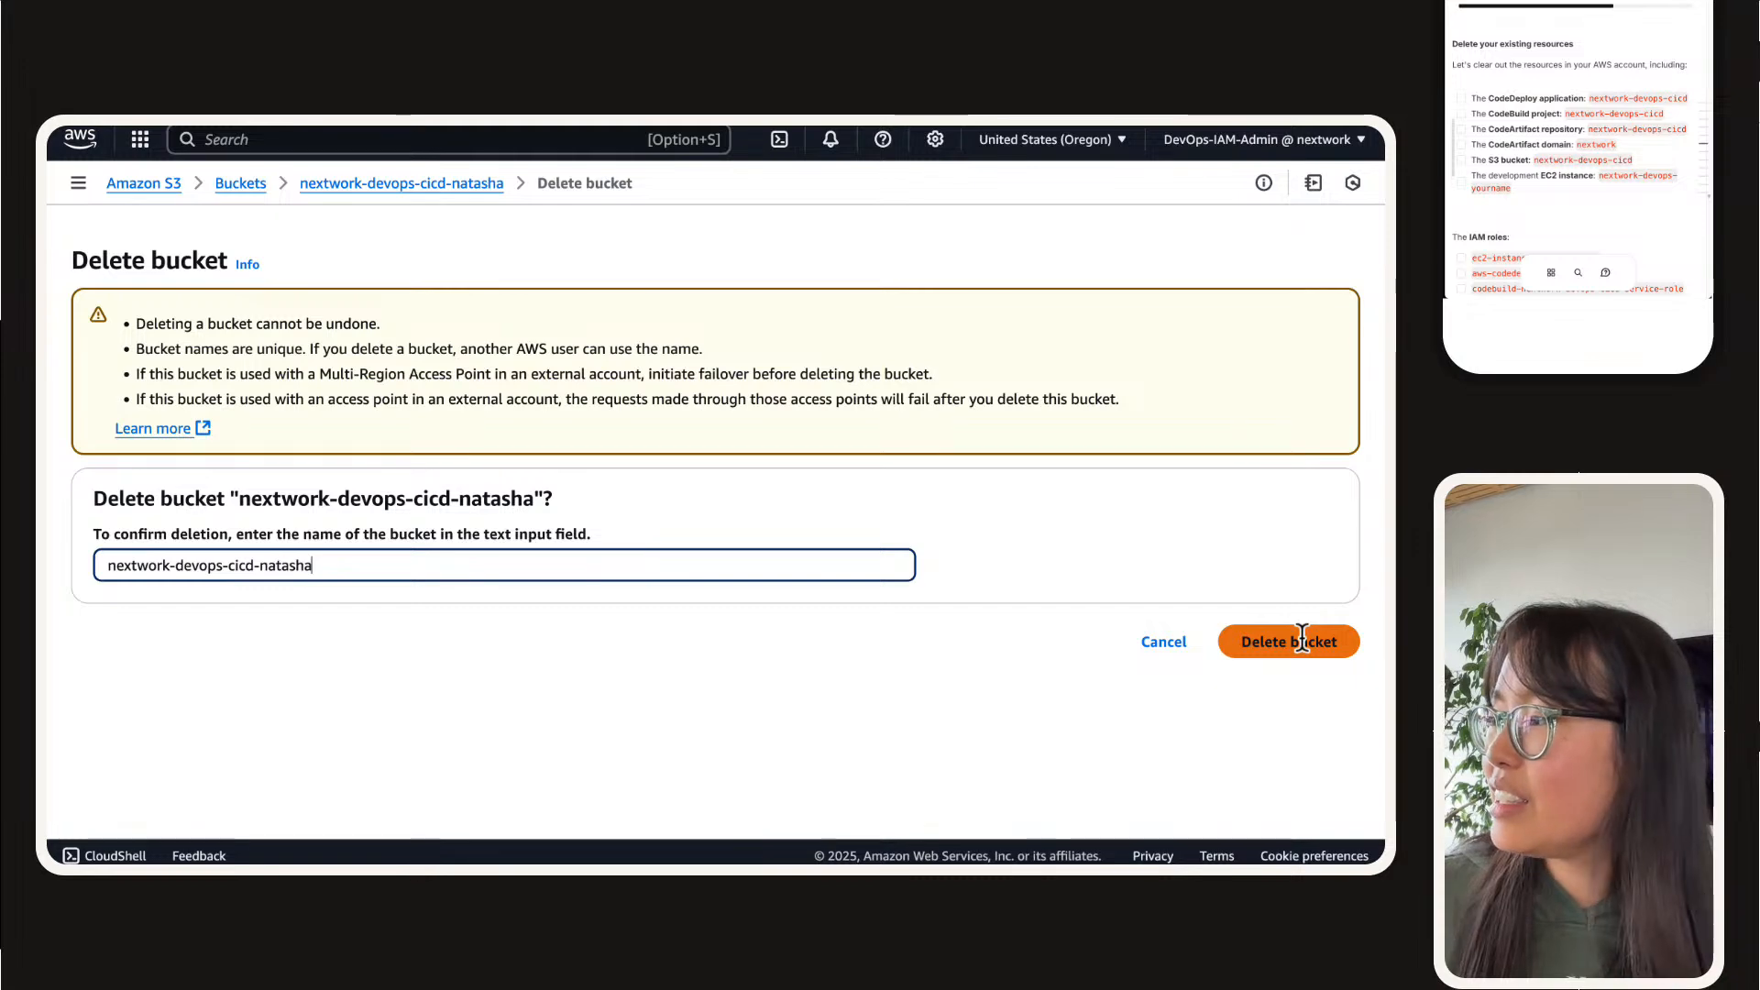
click(1294, 638)
Step: Close the S3 page and open the list of IAM roles
mouse_move(992, 156)
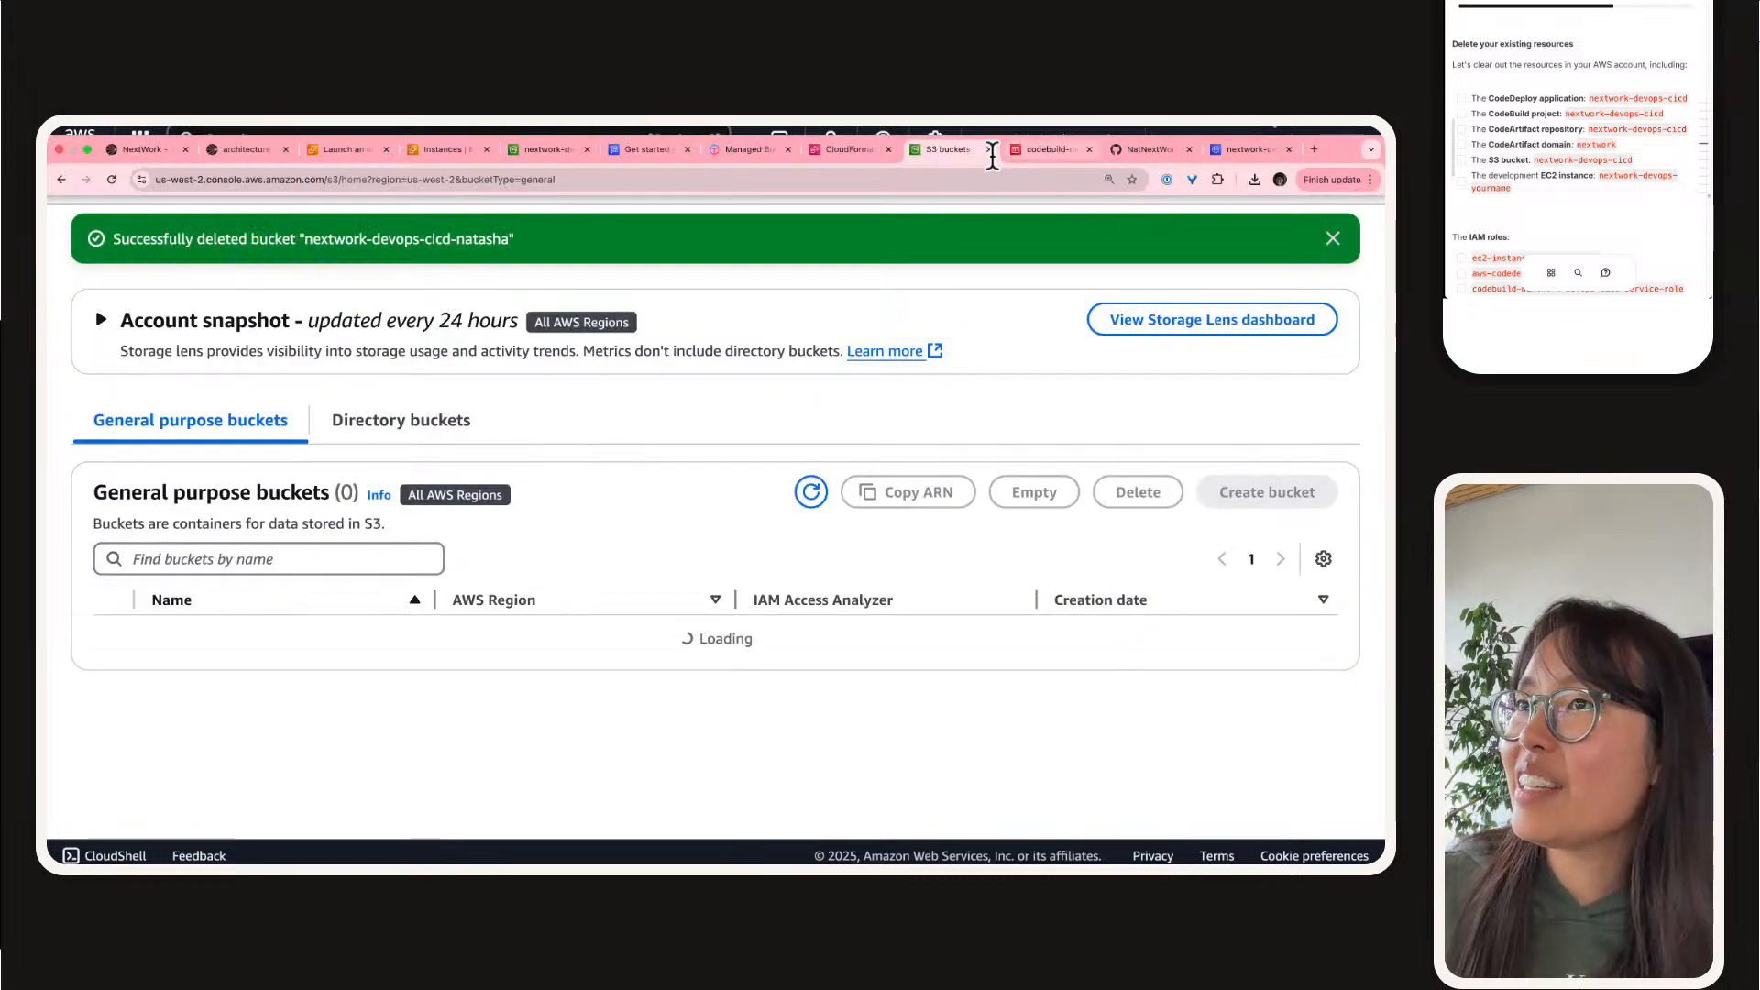
click(990, 151)
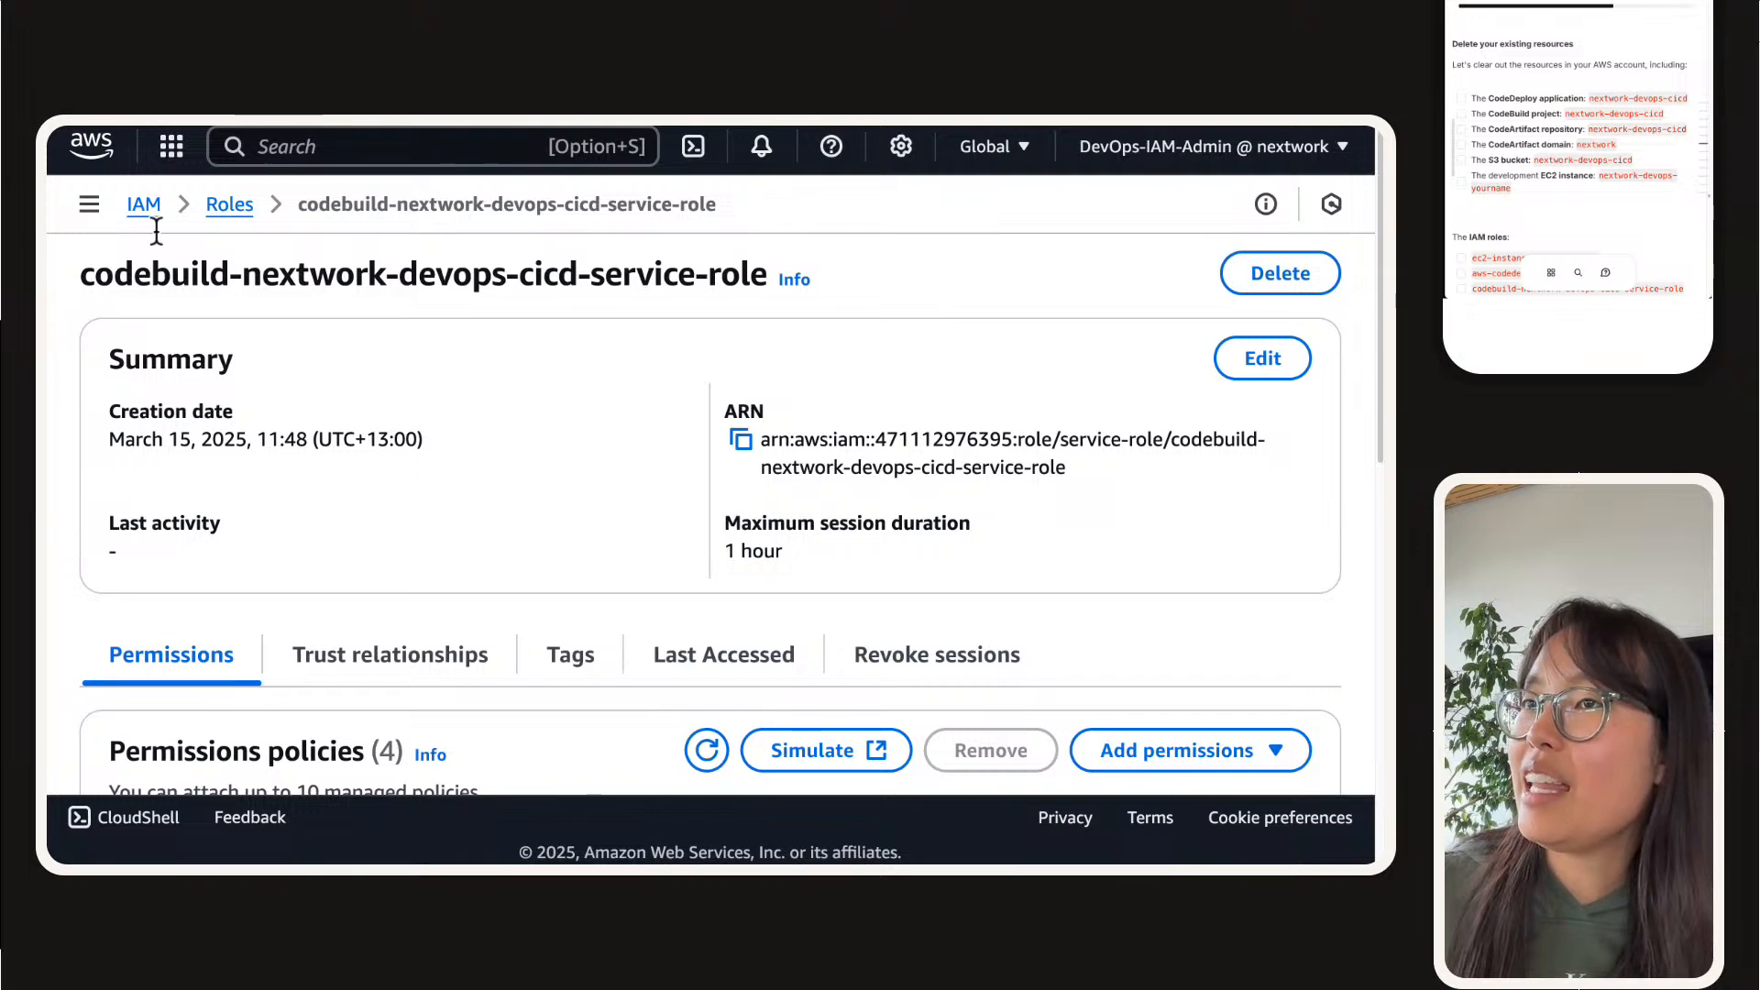
click(145, 205)
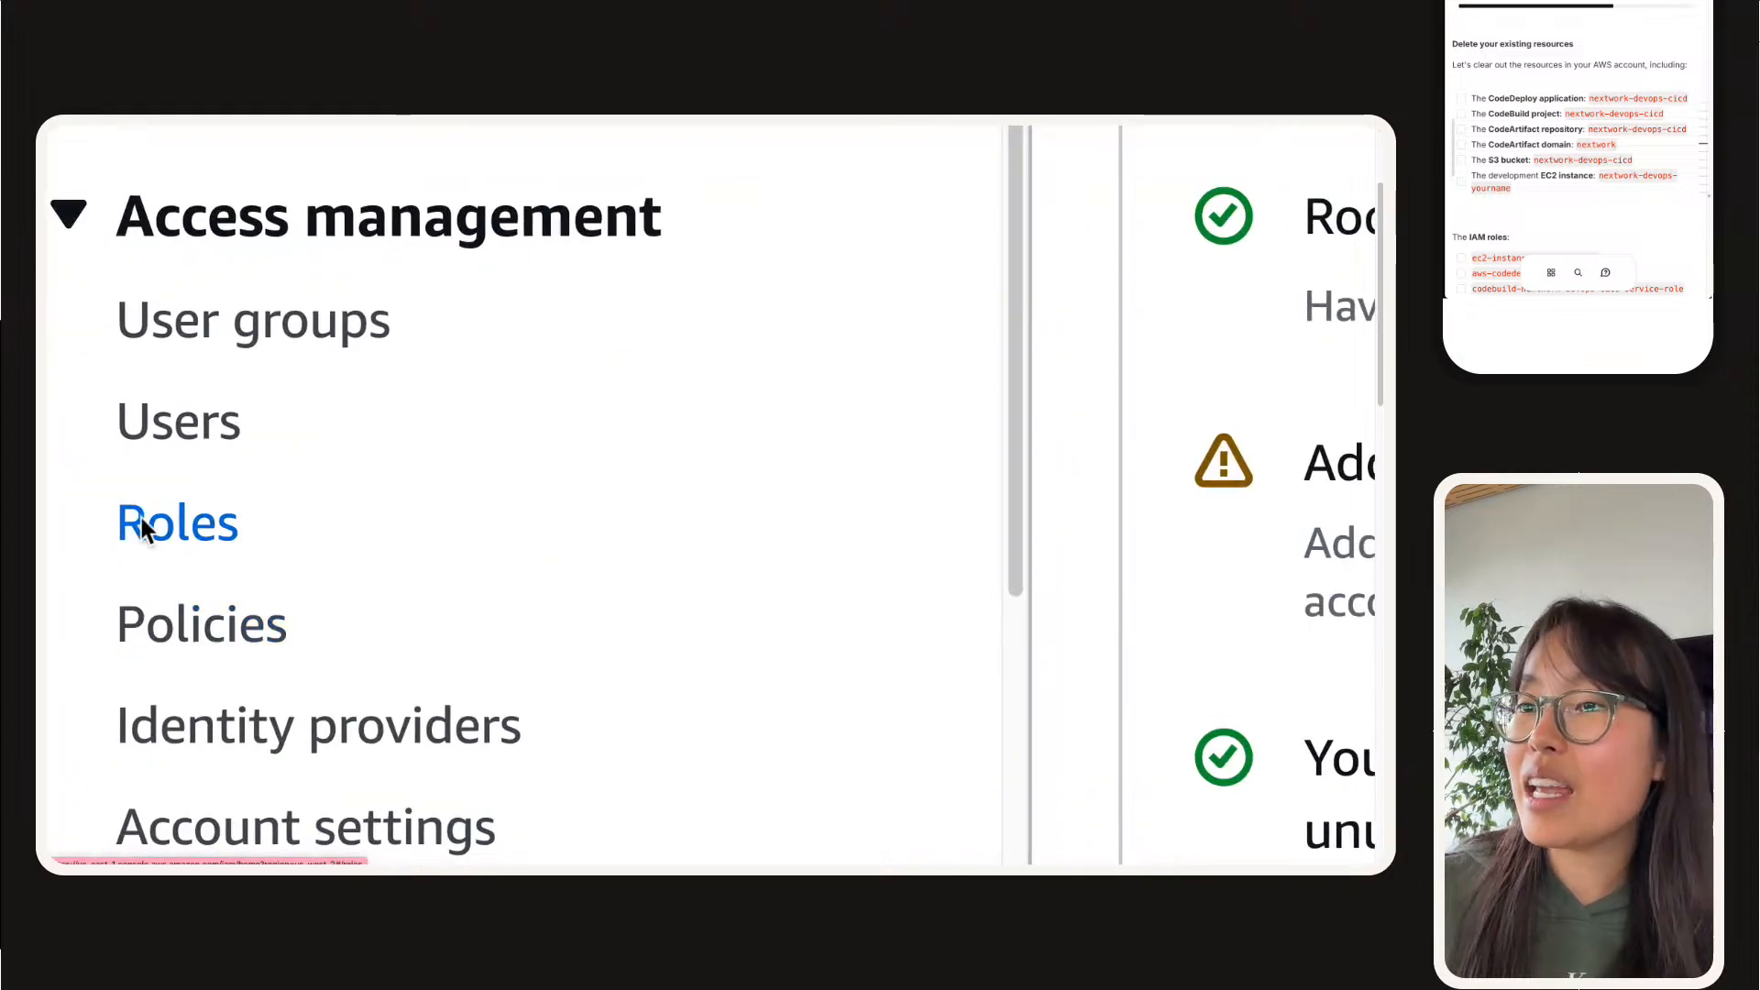
right_click(168, 532)
click(174, 522)
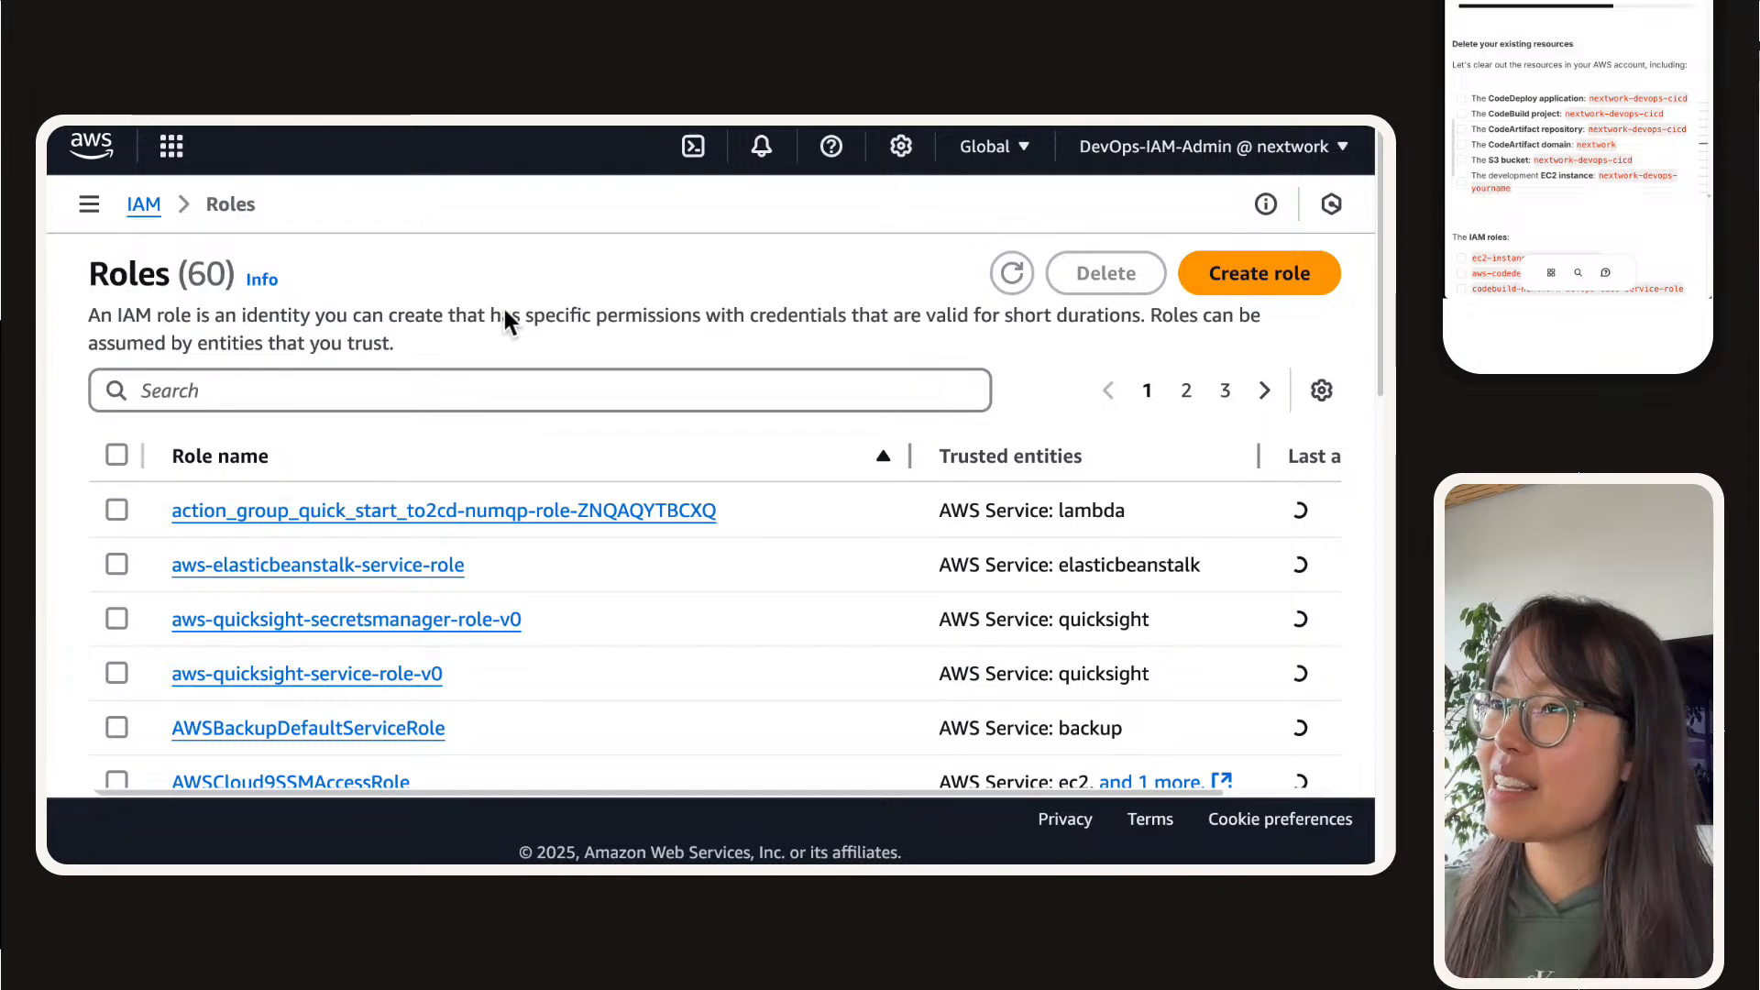
click(466, 384)
text(code)
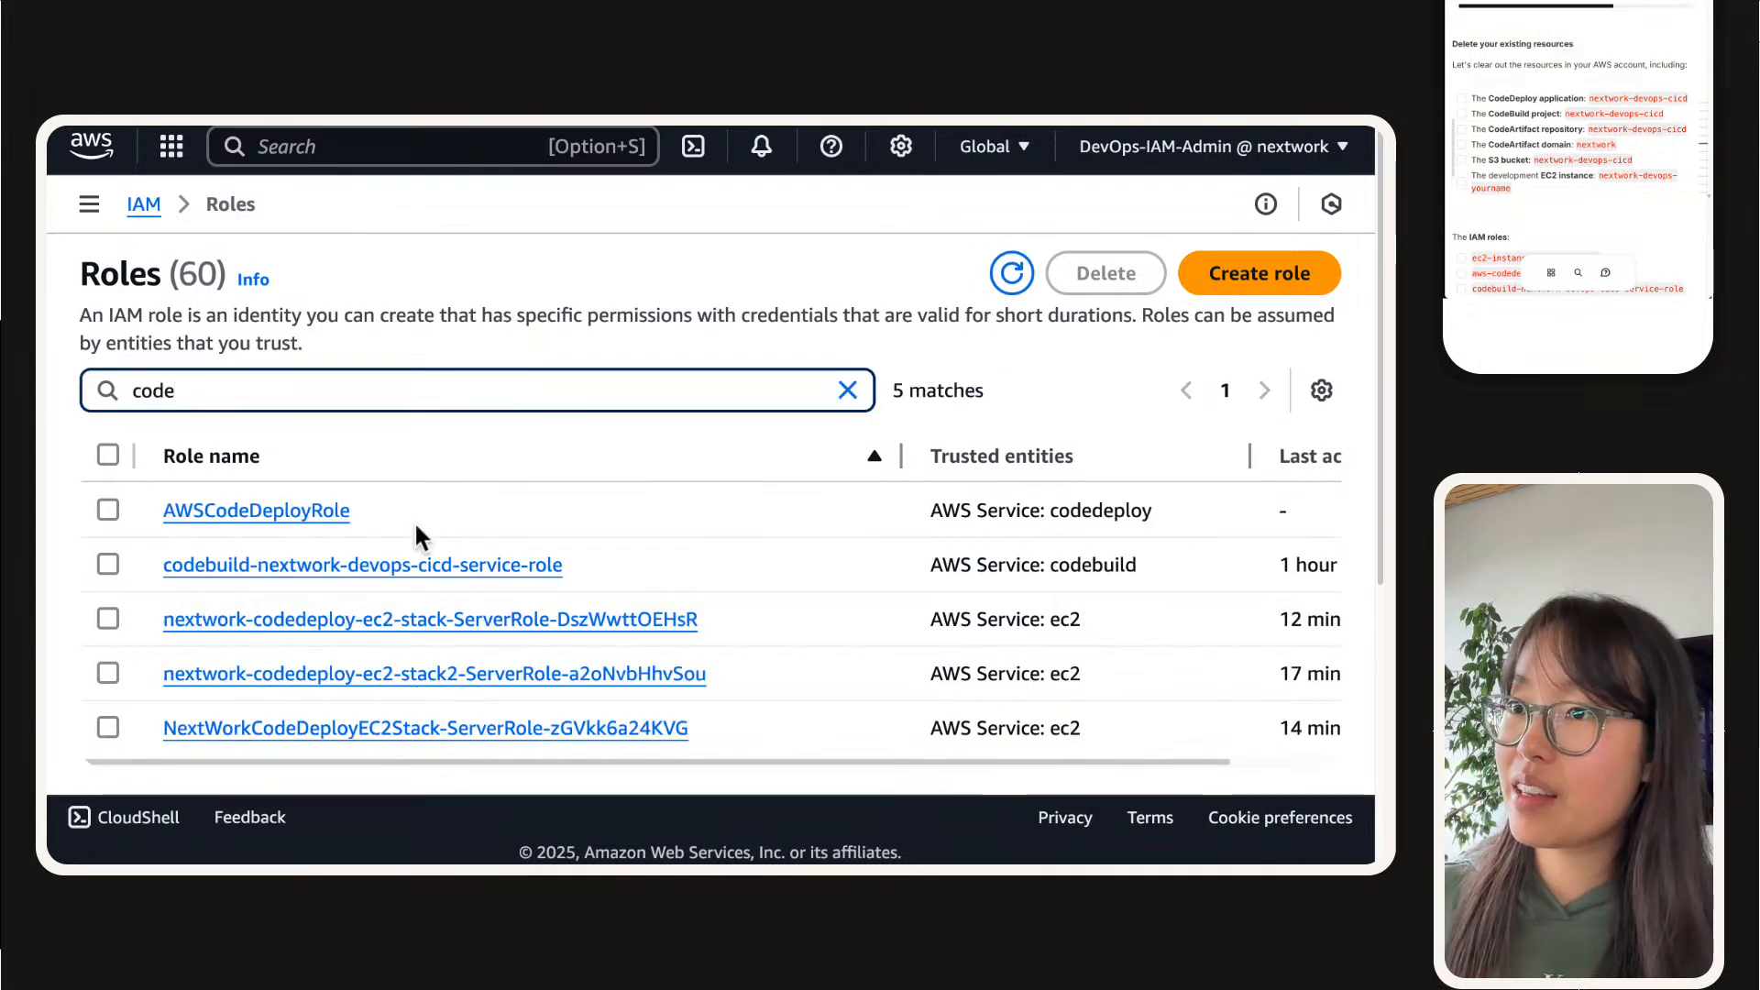
click(109, 513)
click(107, 565)
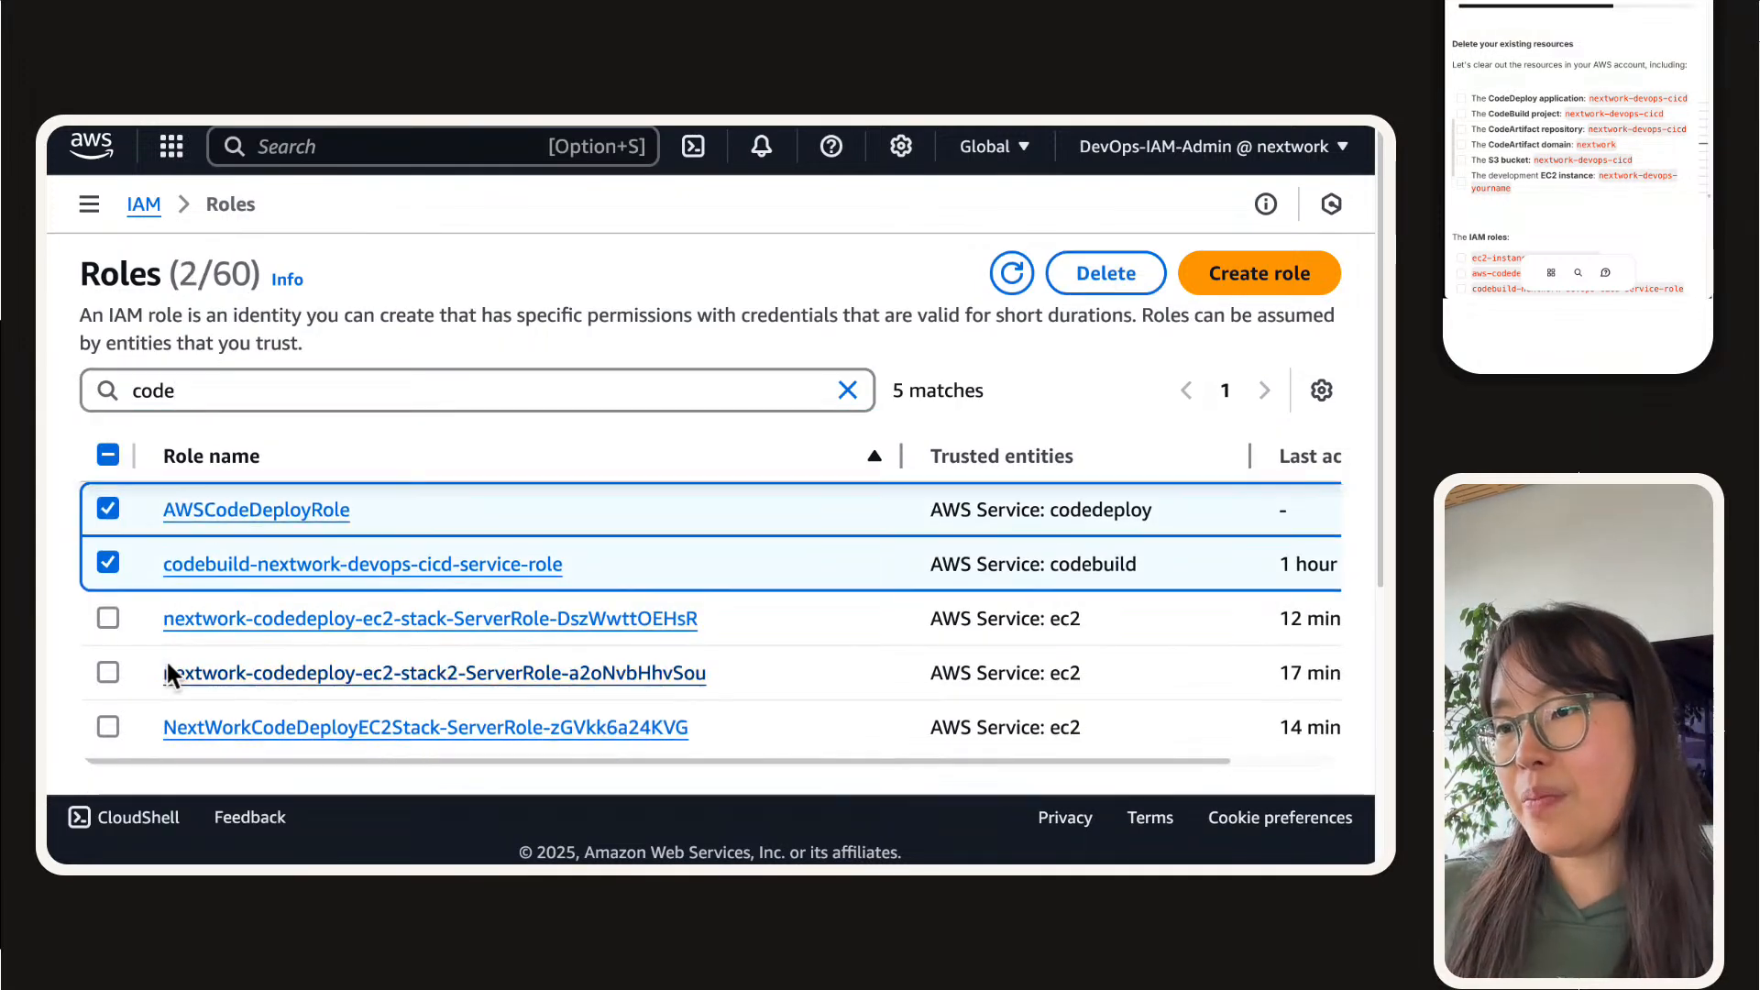
scroll(170, 677, down, 2)
scroll(170, 677, up, 2)
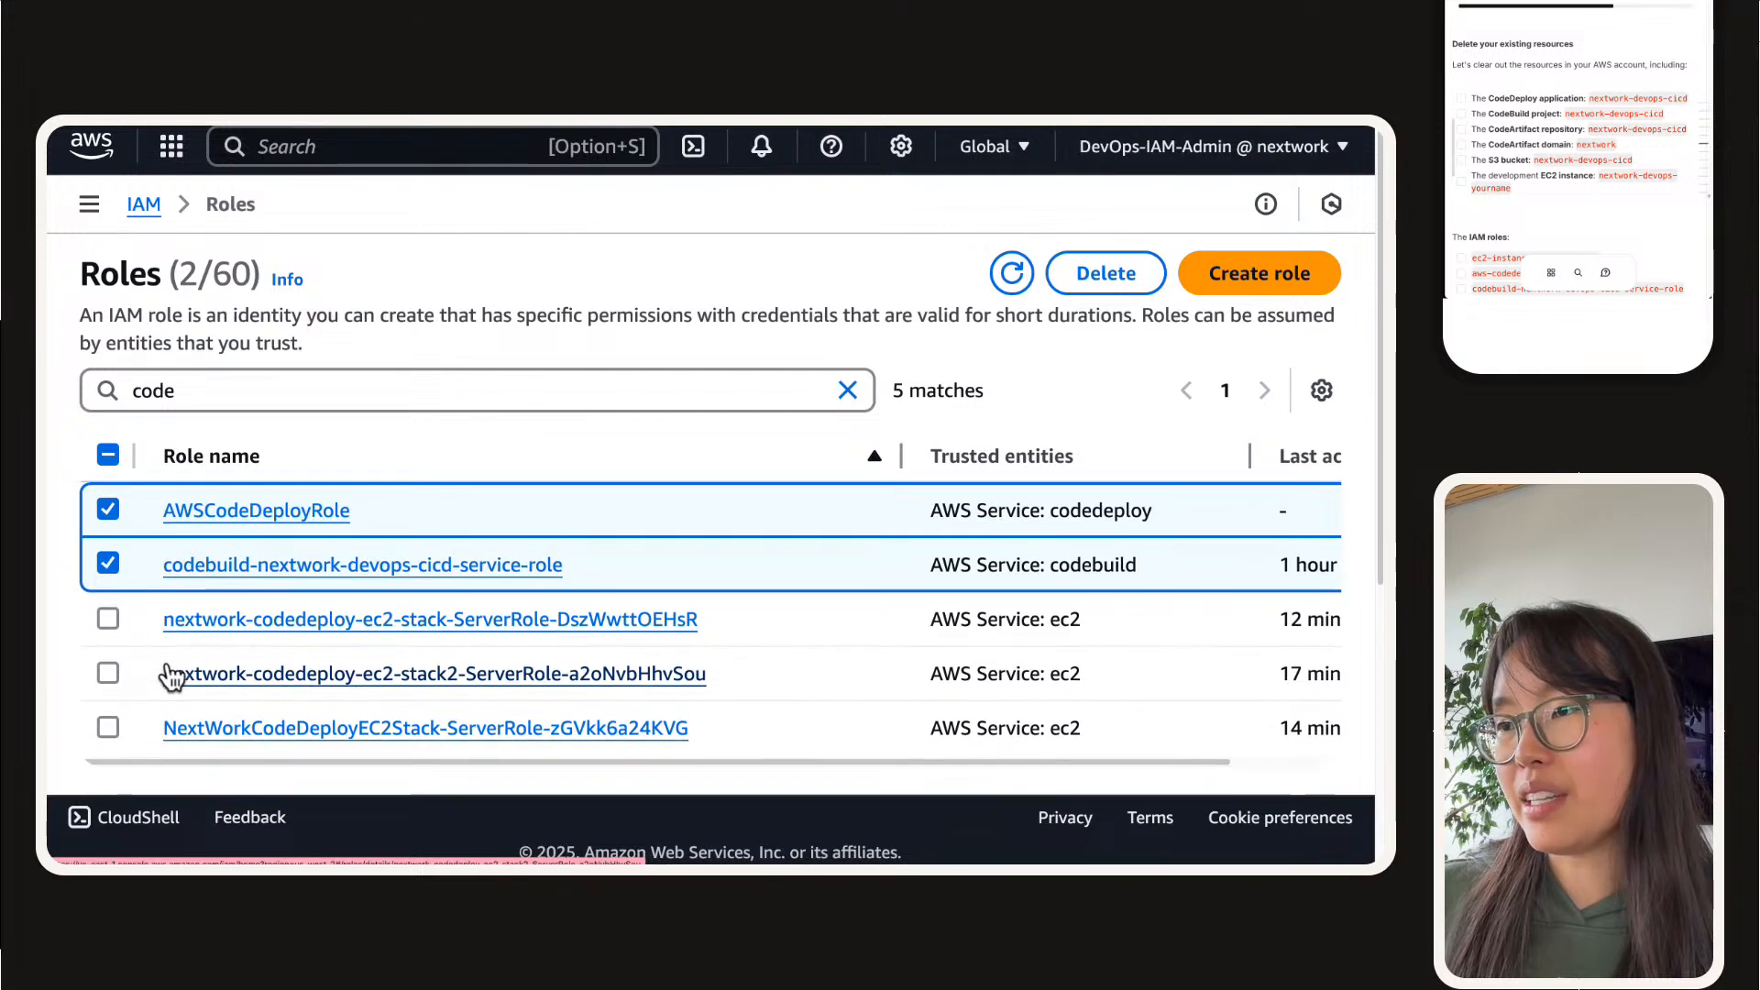
click(107, 618)
click(110, 724)
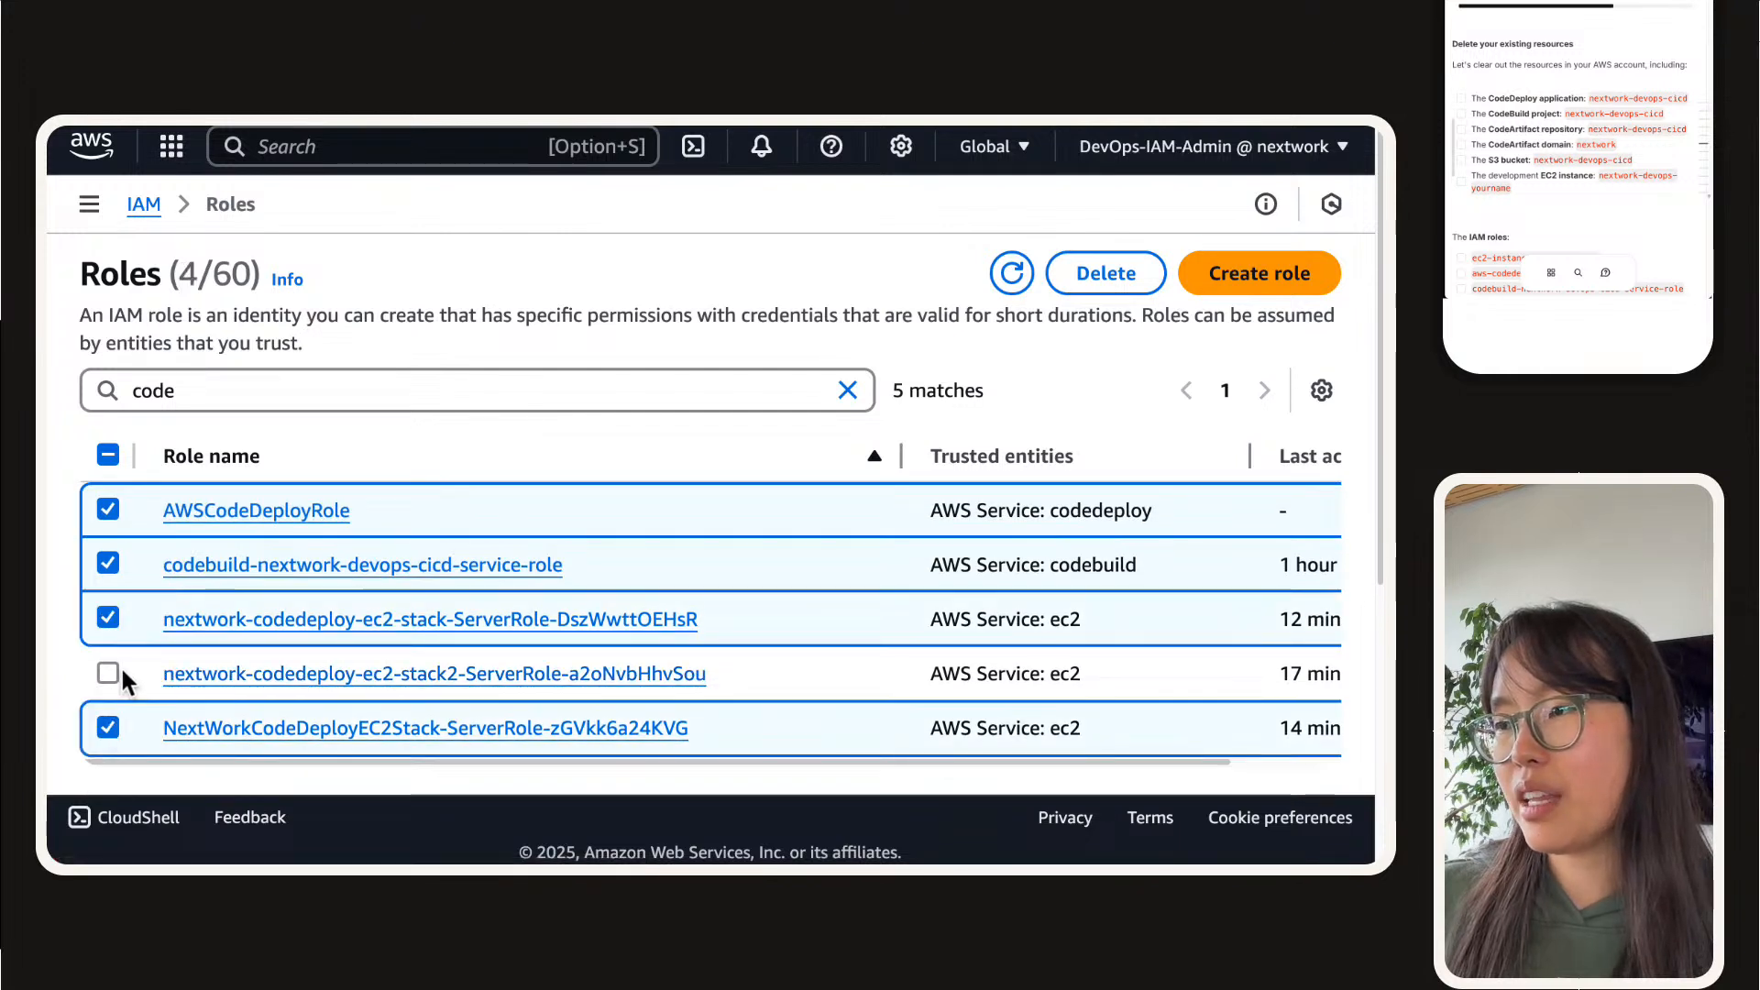
click(108, 619)
click(106, 728)
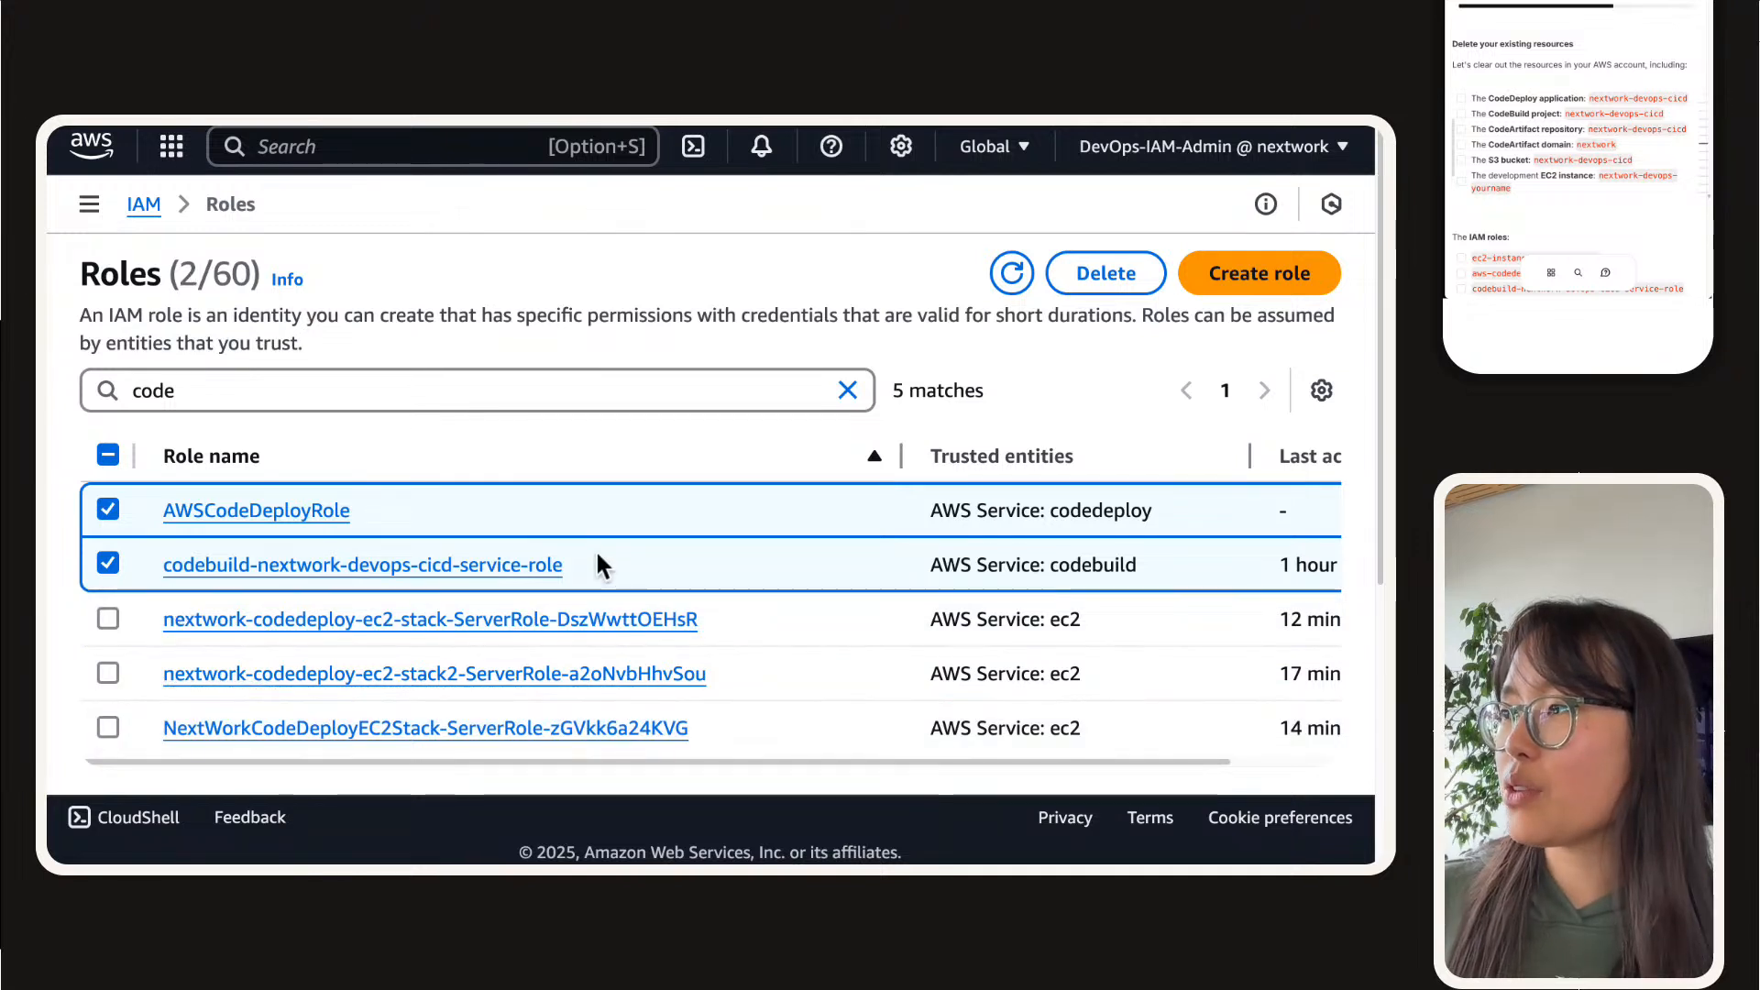
triple_click(406, 377)
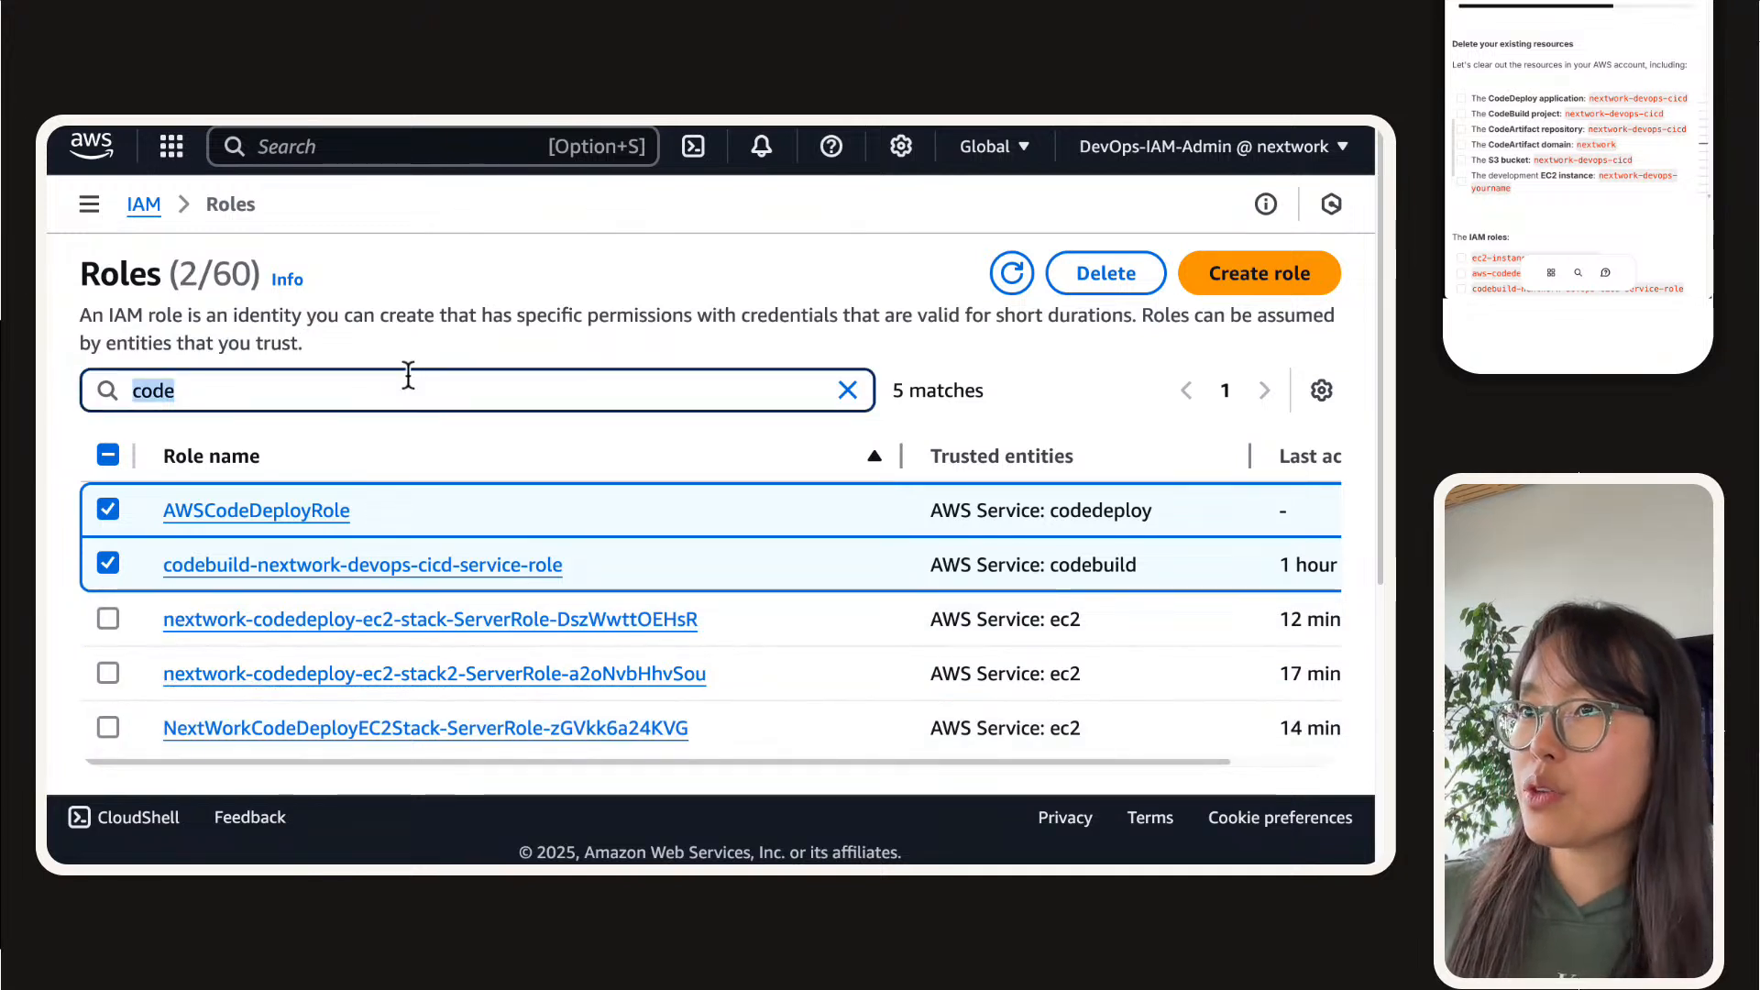
text(ec2)
click(108, 561)
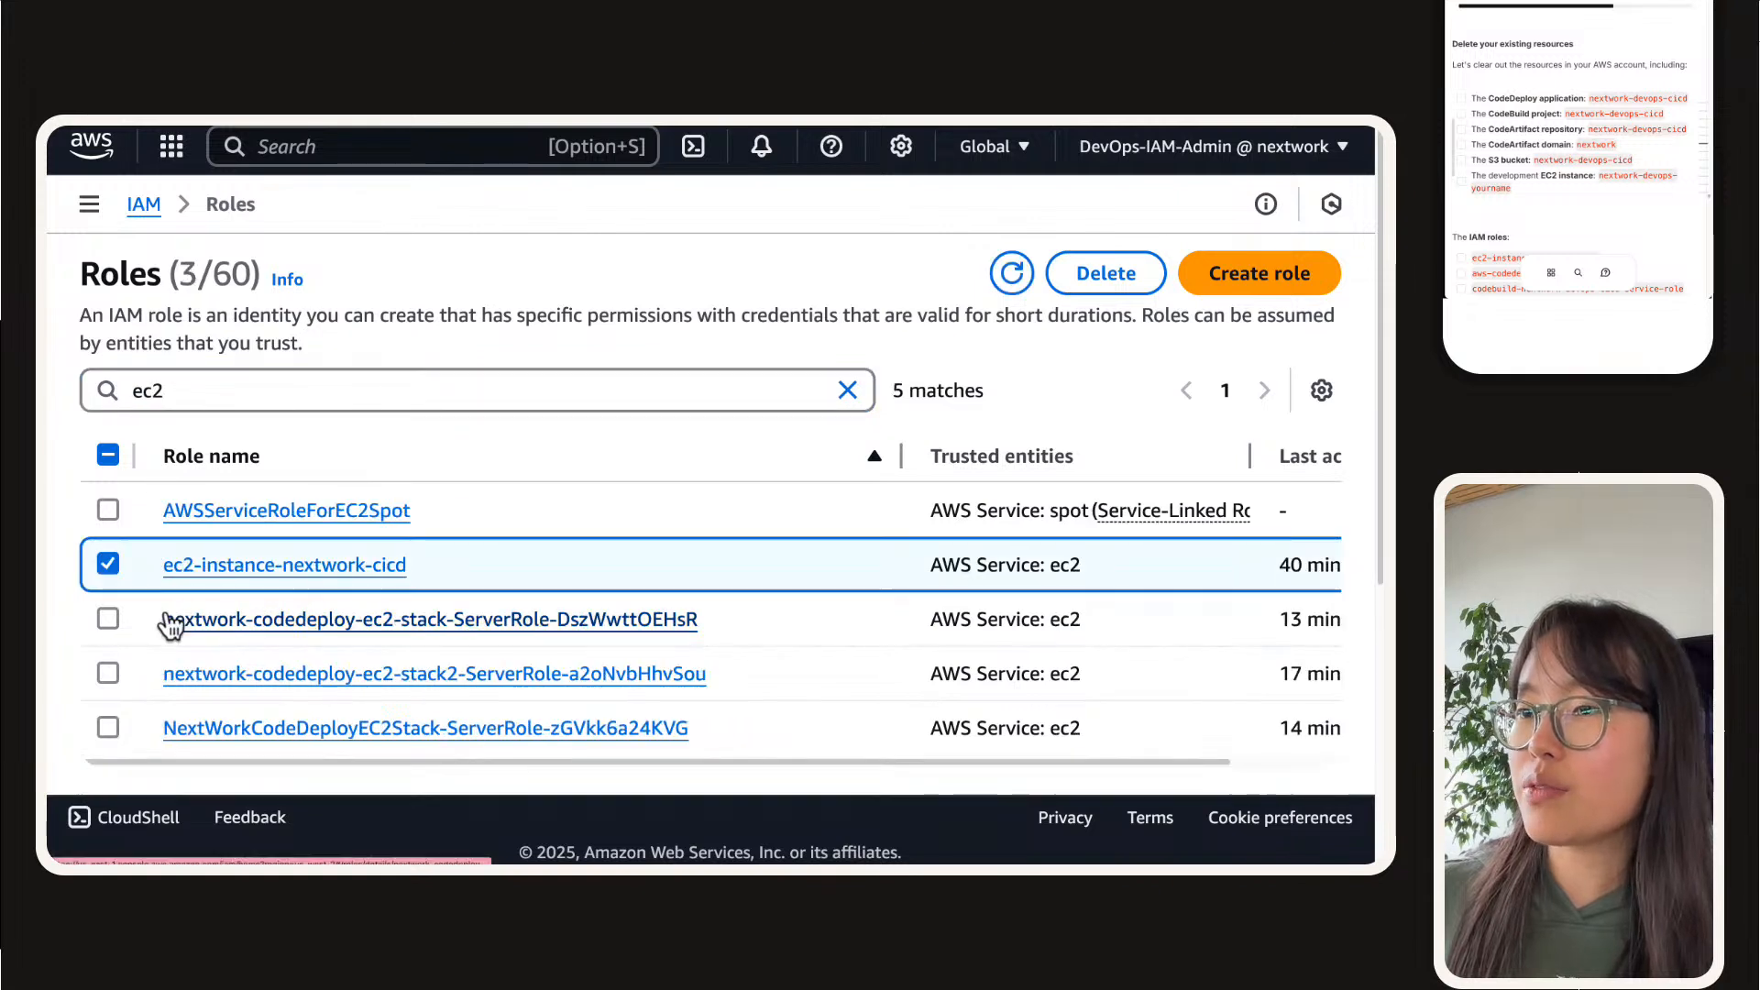
click(1260, 275)
scroll(1117, 632, down, 5)
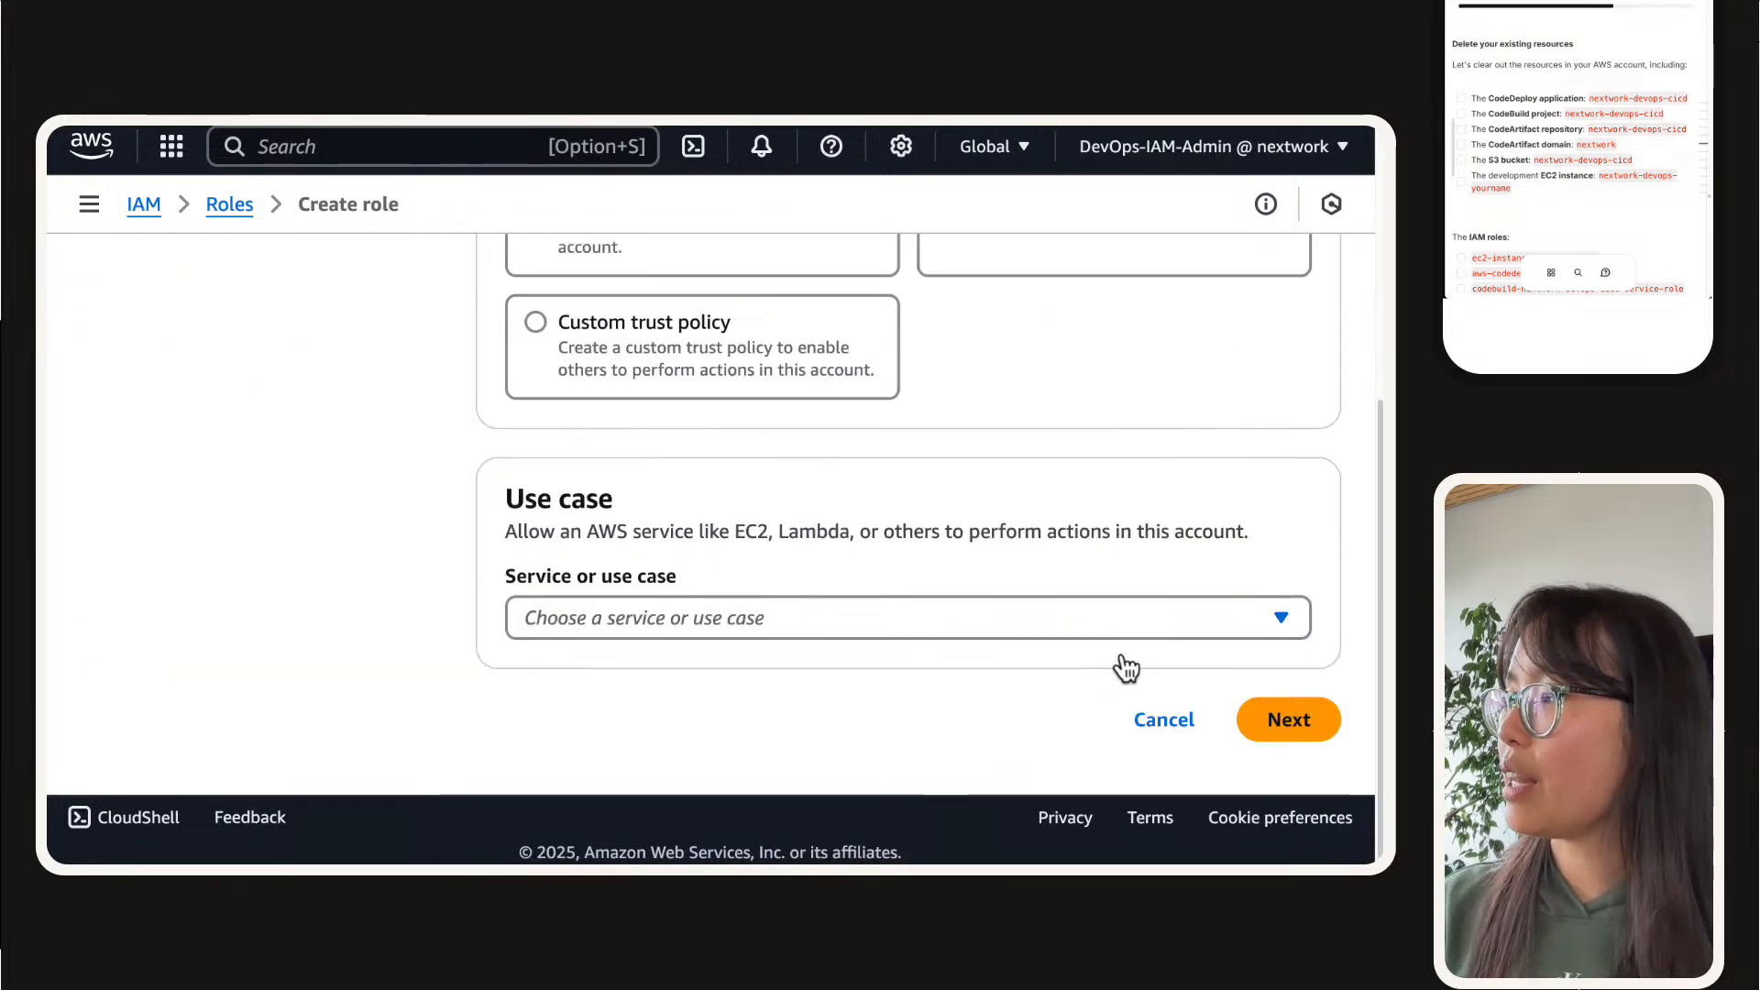
click(1155, 724)
click(1047, 608)
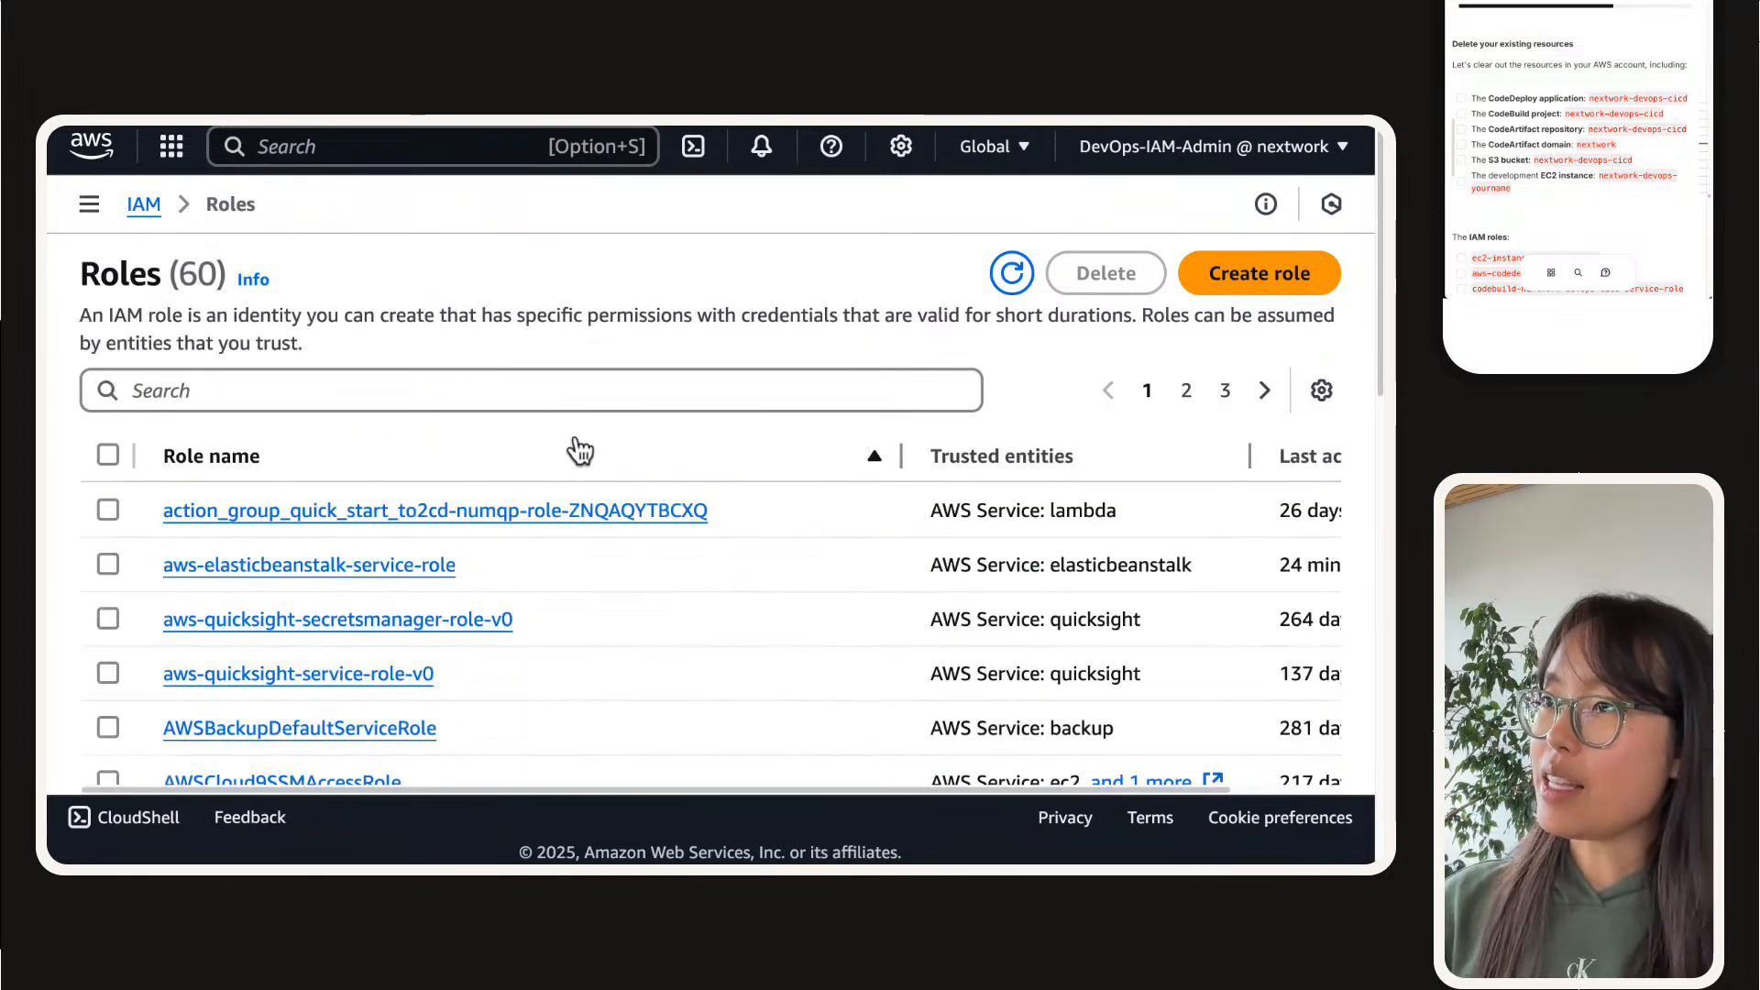
Step: Filter the IAM roles by "code" and select codebuild-nextwork-devops-cicd-service-role and AWSCodeDeployRole
click(576, 444)
click(576, 406)
text(code)
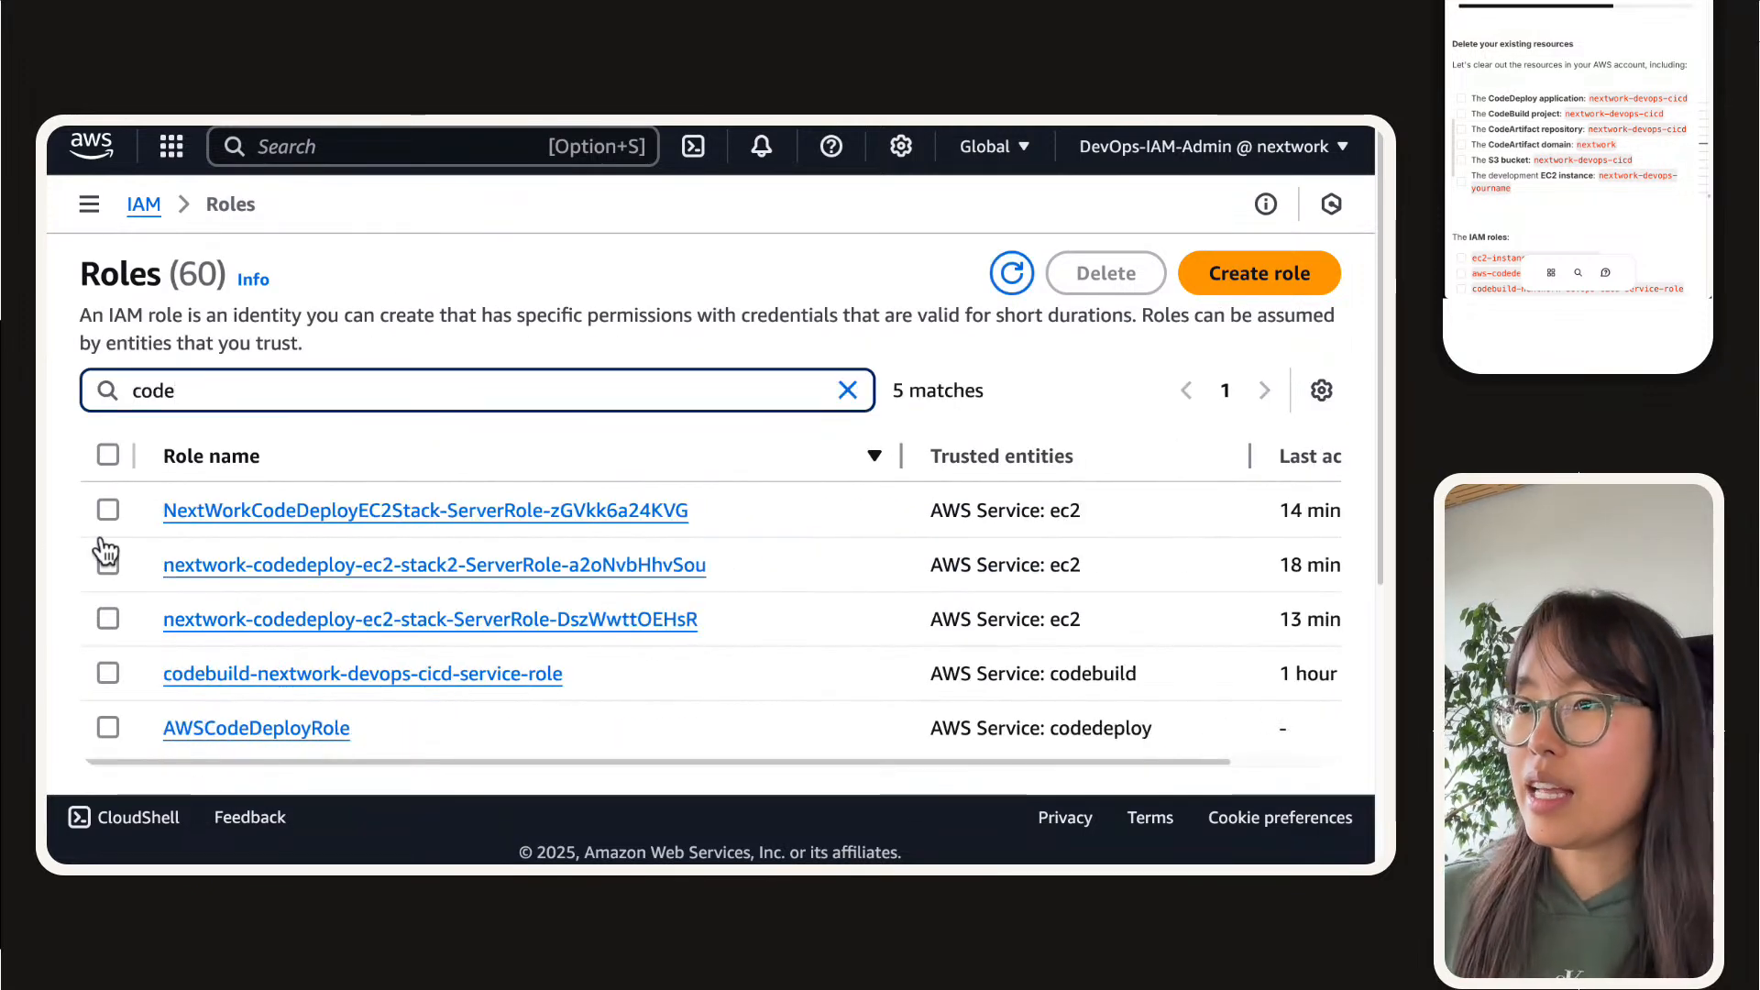
click(108, 673)
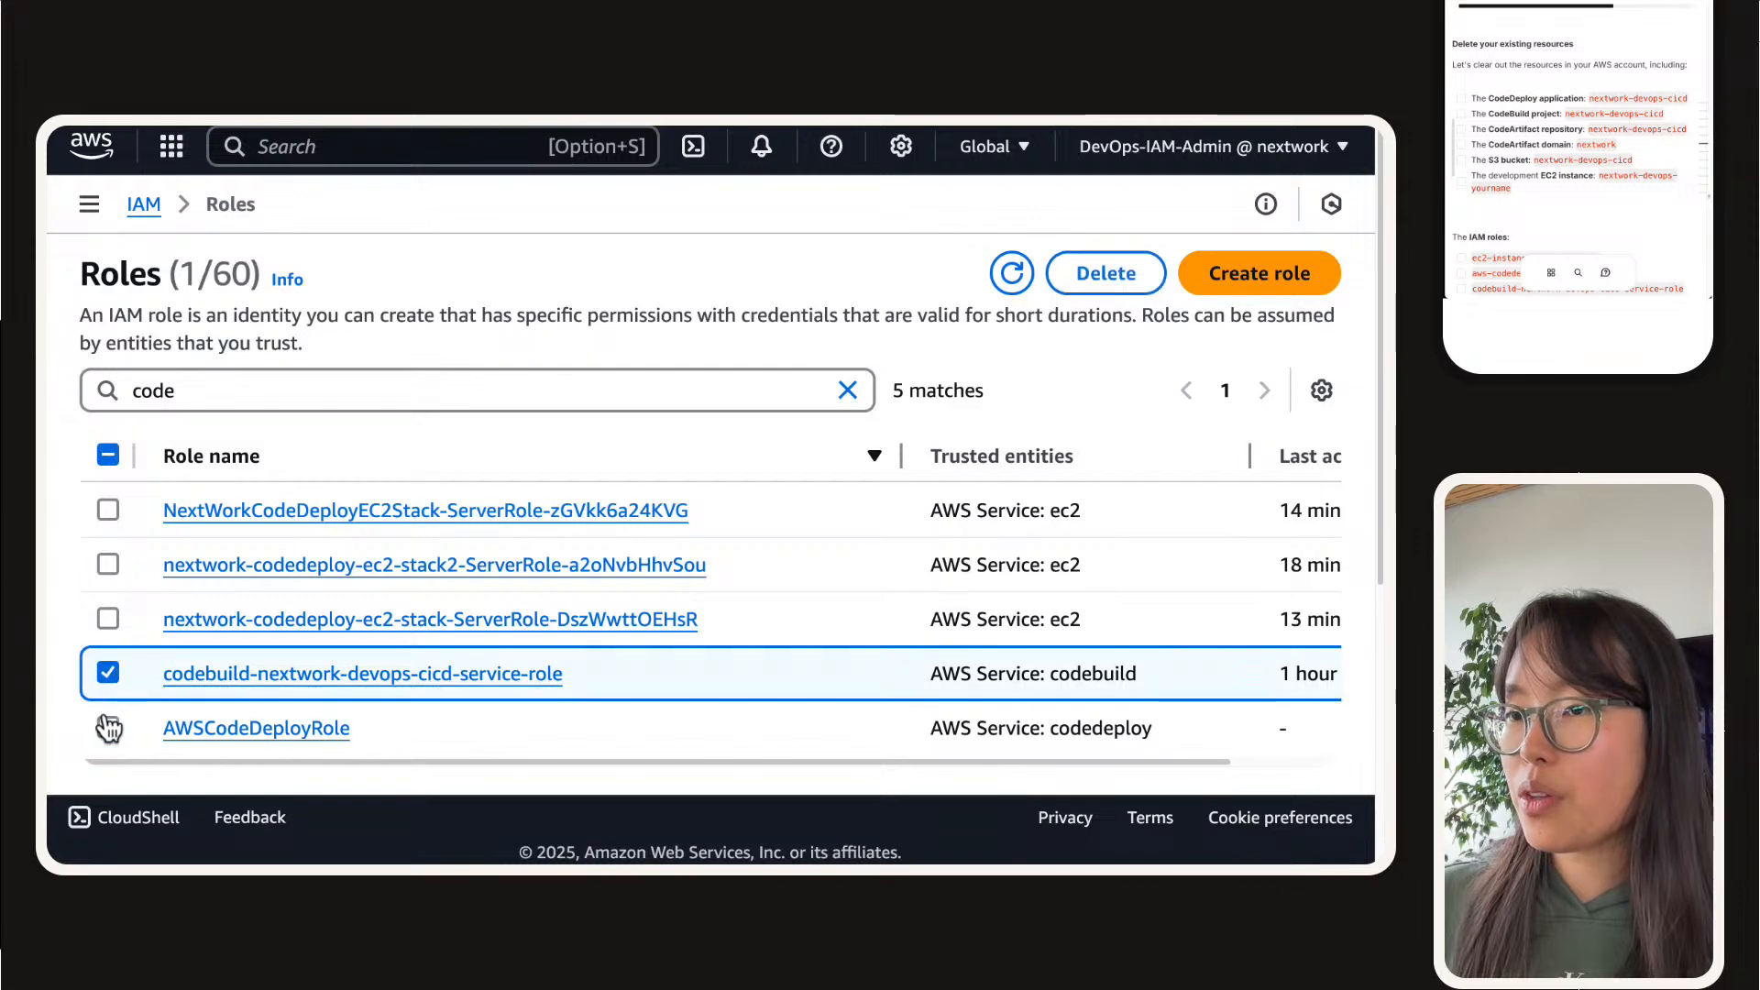
click(108, 727)
Step: Filter the roles by "ec2", add ec2-instance-nextwork-cicd to the selection and delete all selected roles, confirming with "delete"
click(225, 406)
text(a)
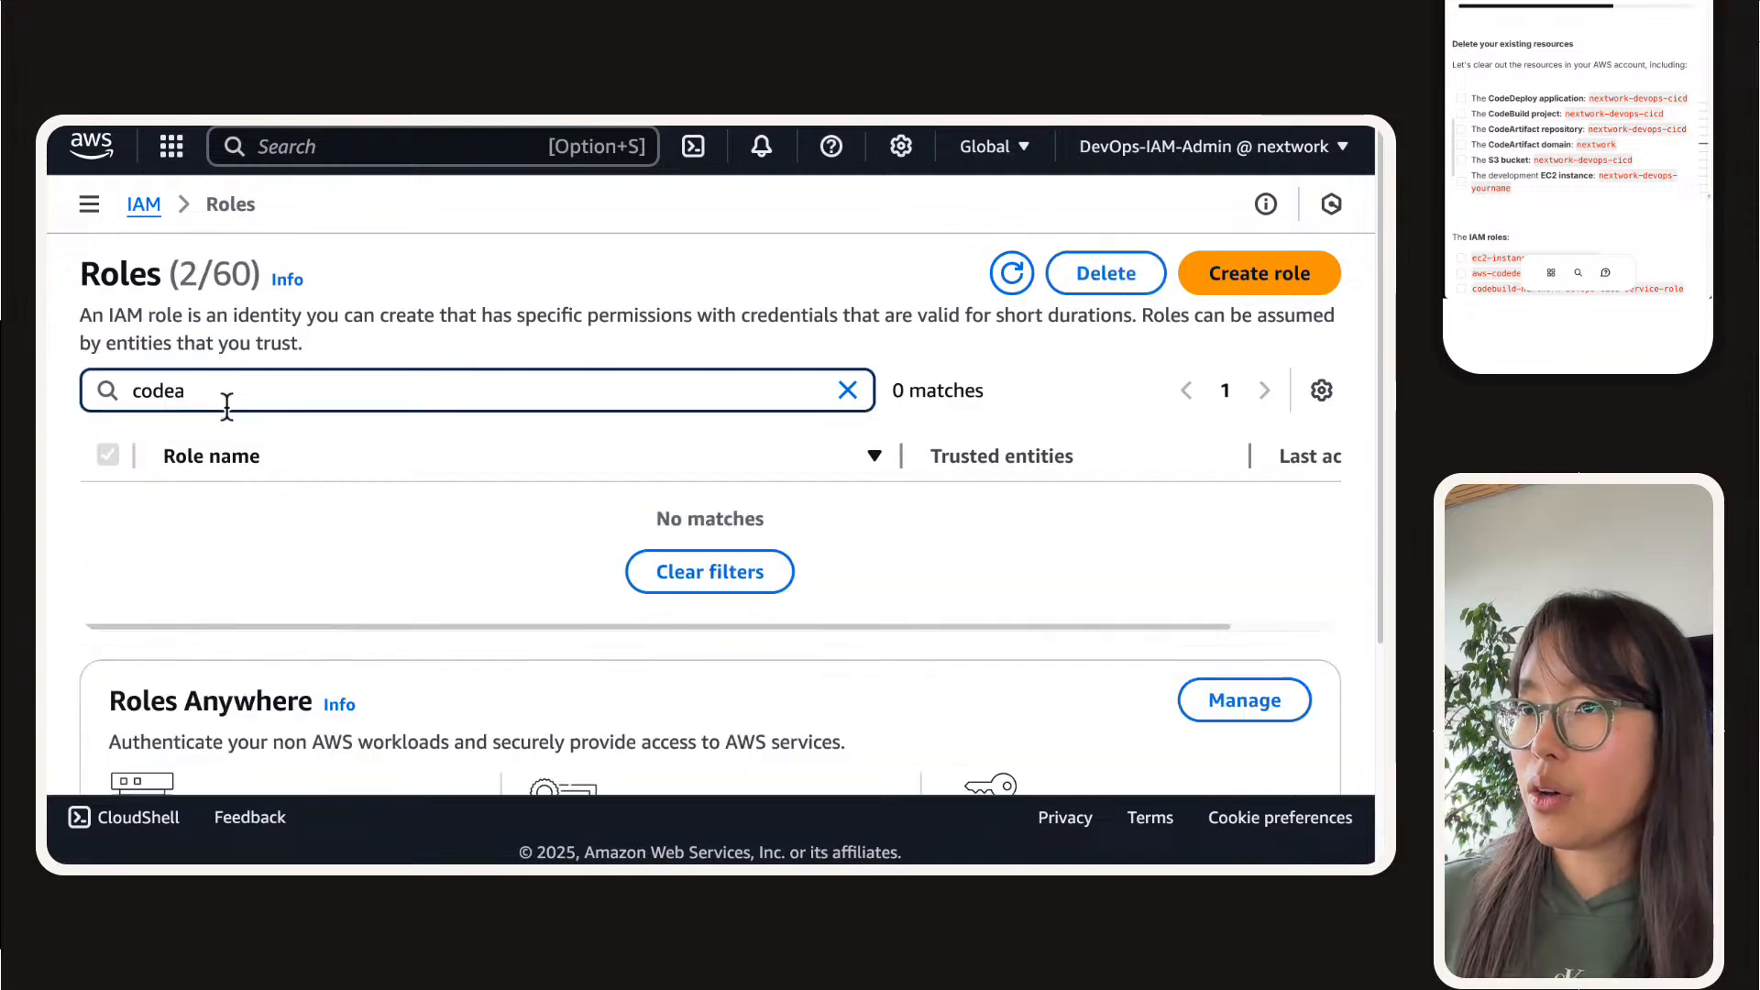
key(BackSpace)
key(BackSpace)
key(BackSpace)
key(BackSpace)
key(BackSpace)
text(ec2)
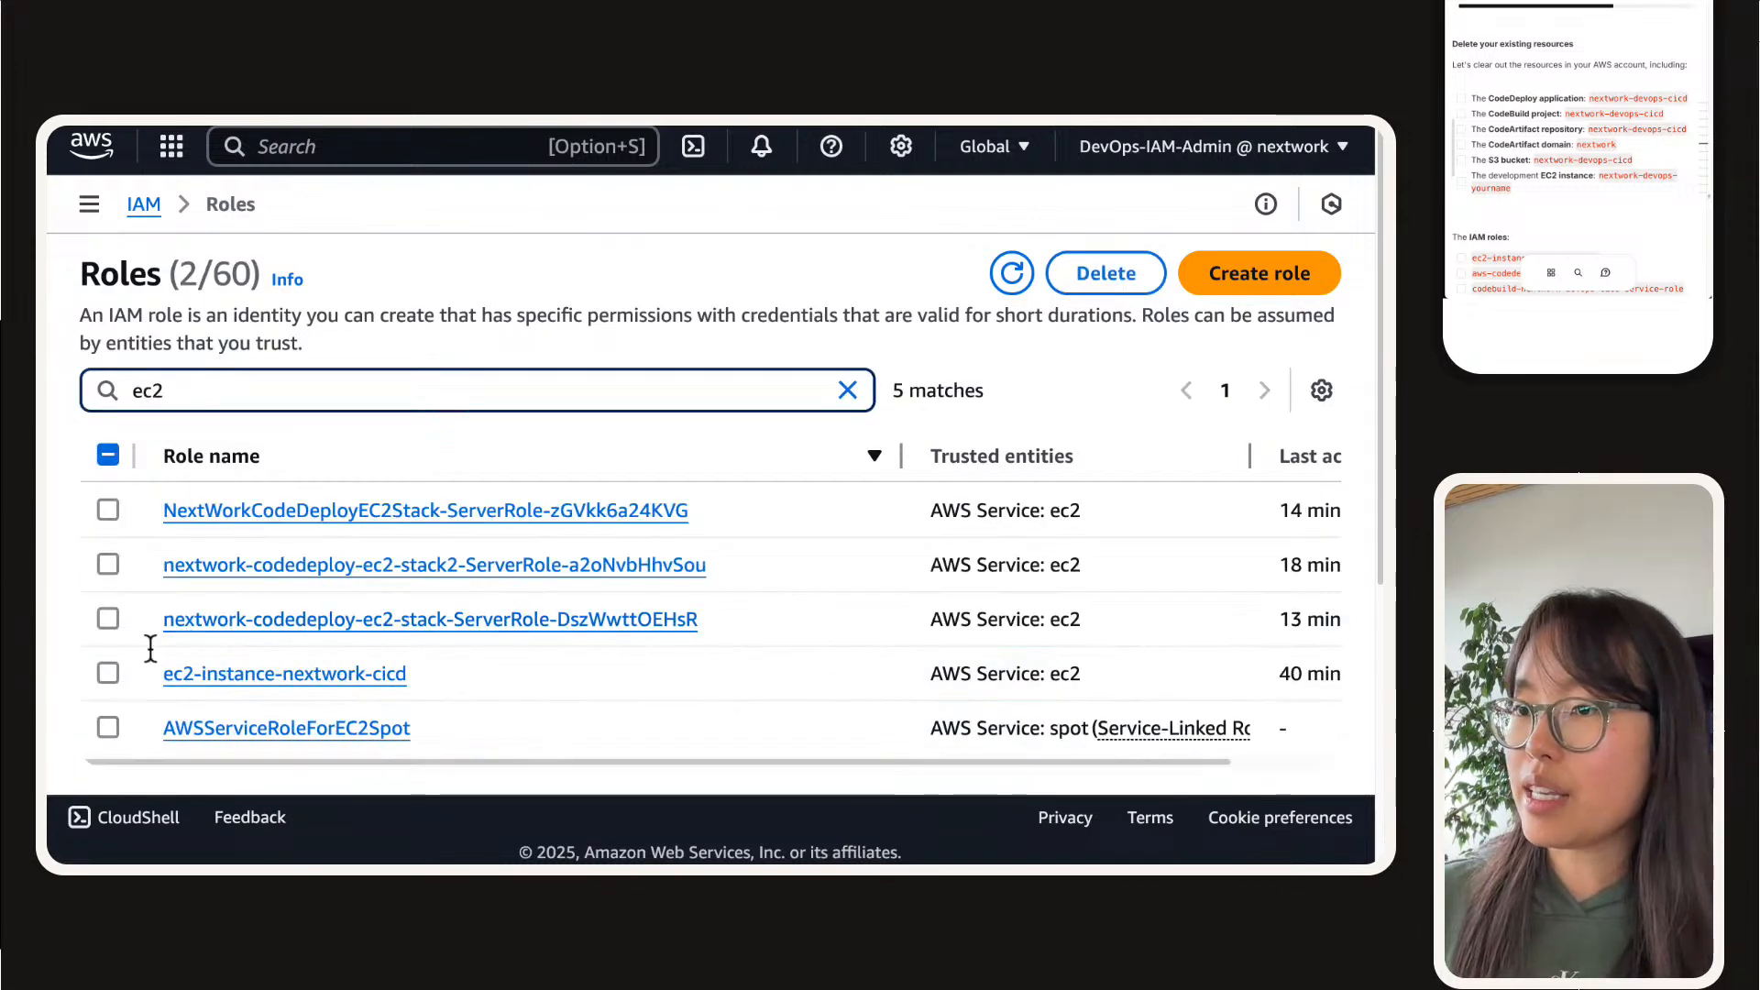
click(108, 673)
click(1091, 273)
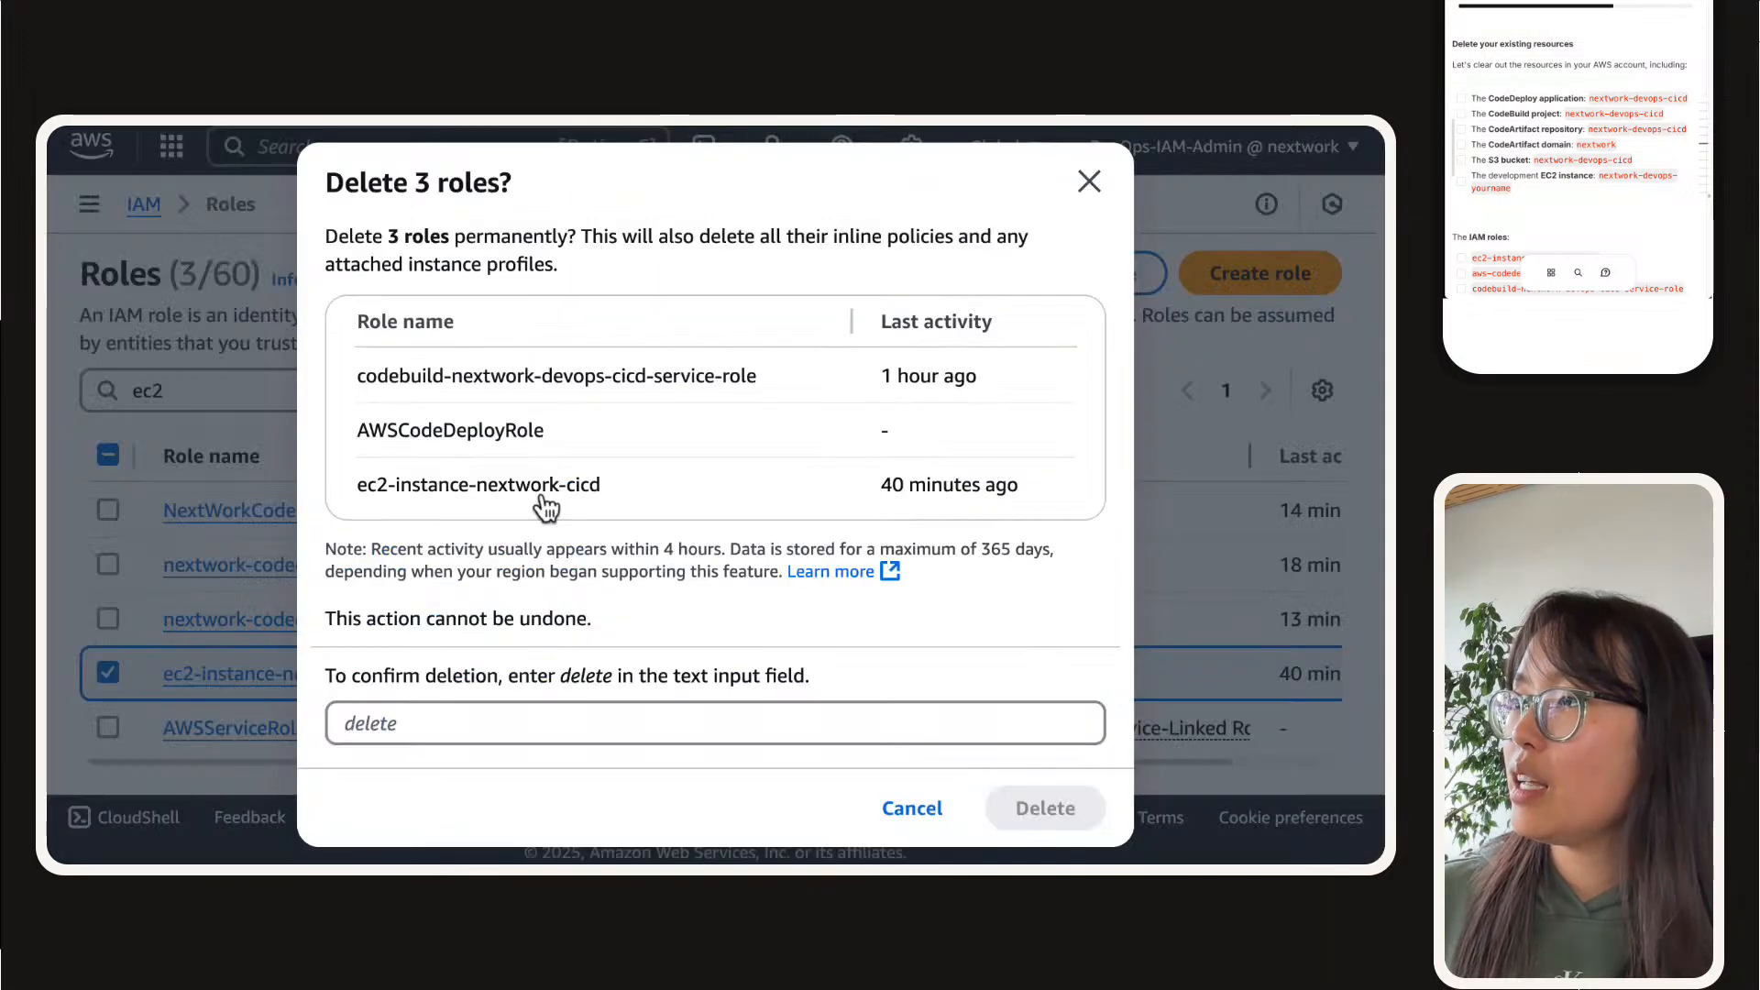
click(549, 727)
text(de)
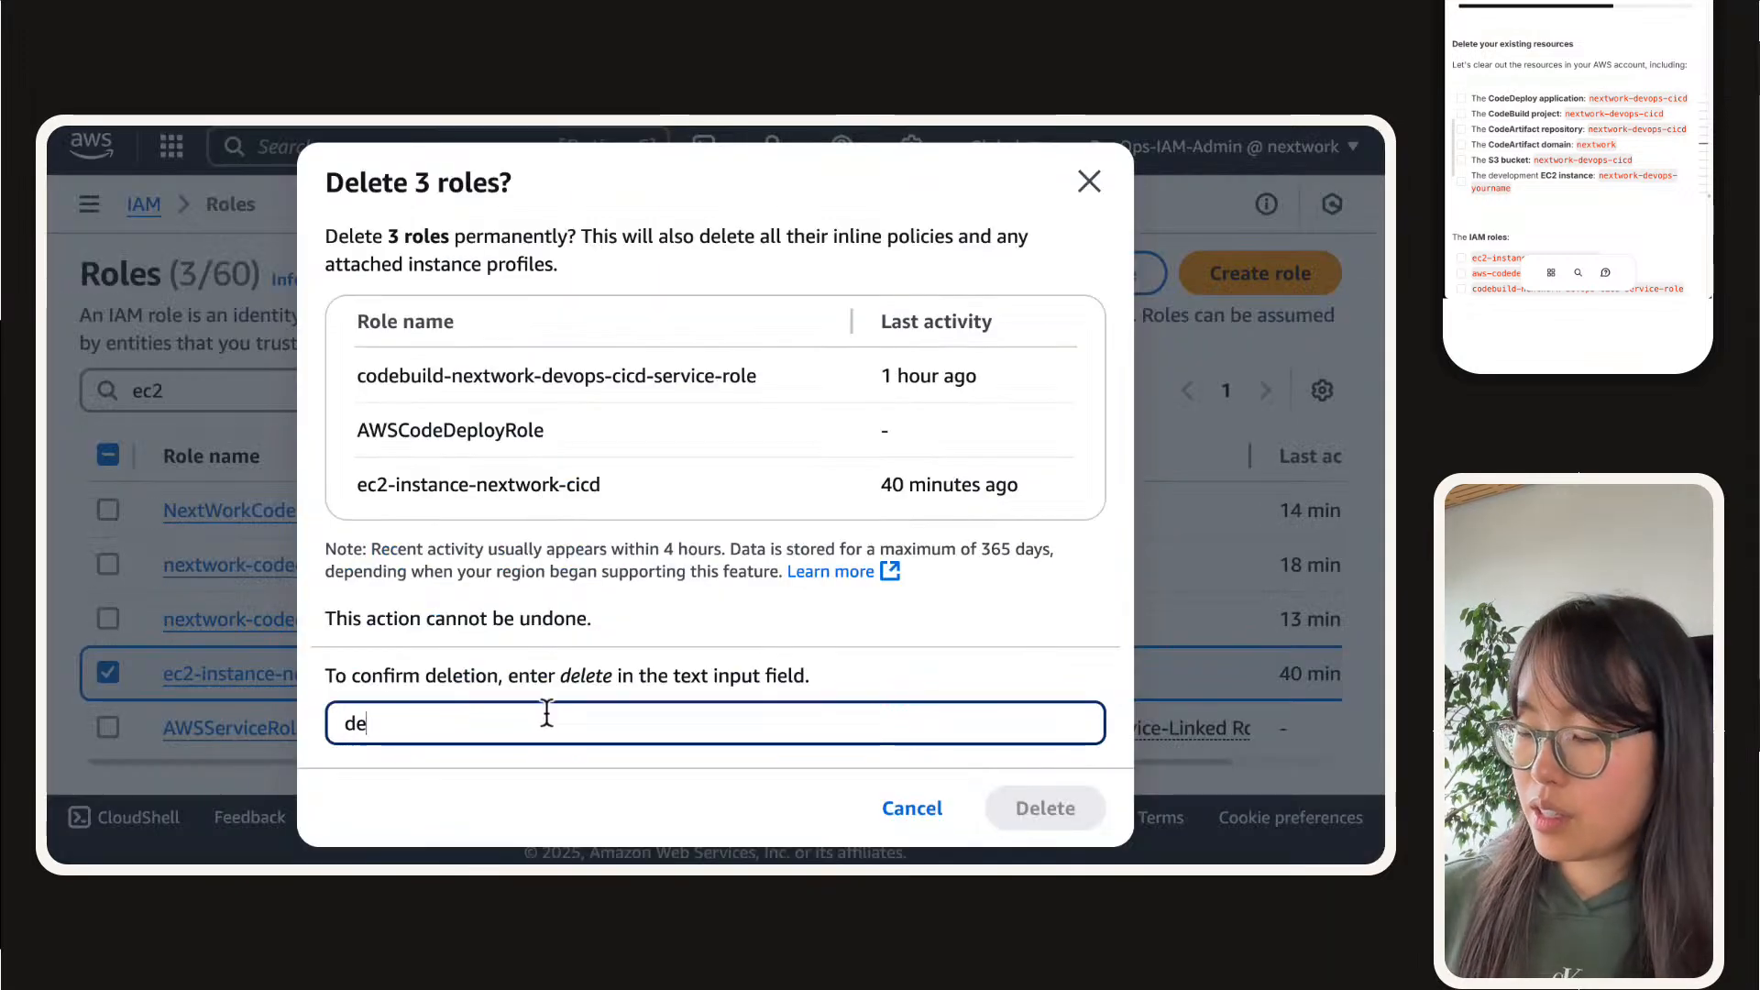
text(lete)
key(Return)
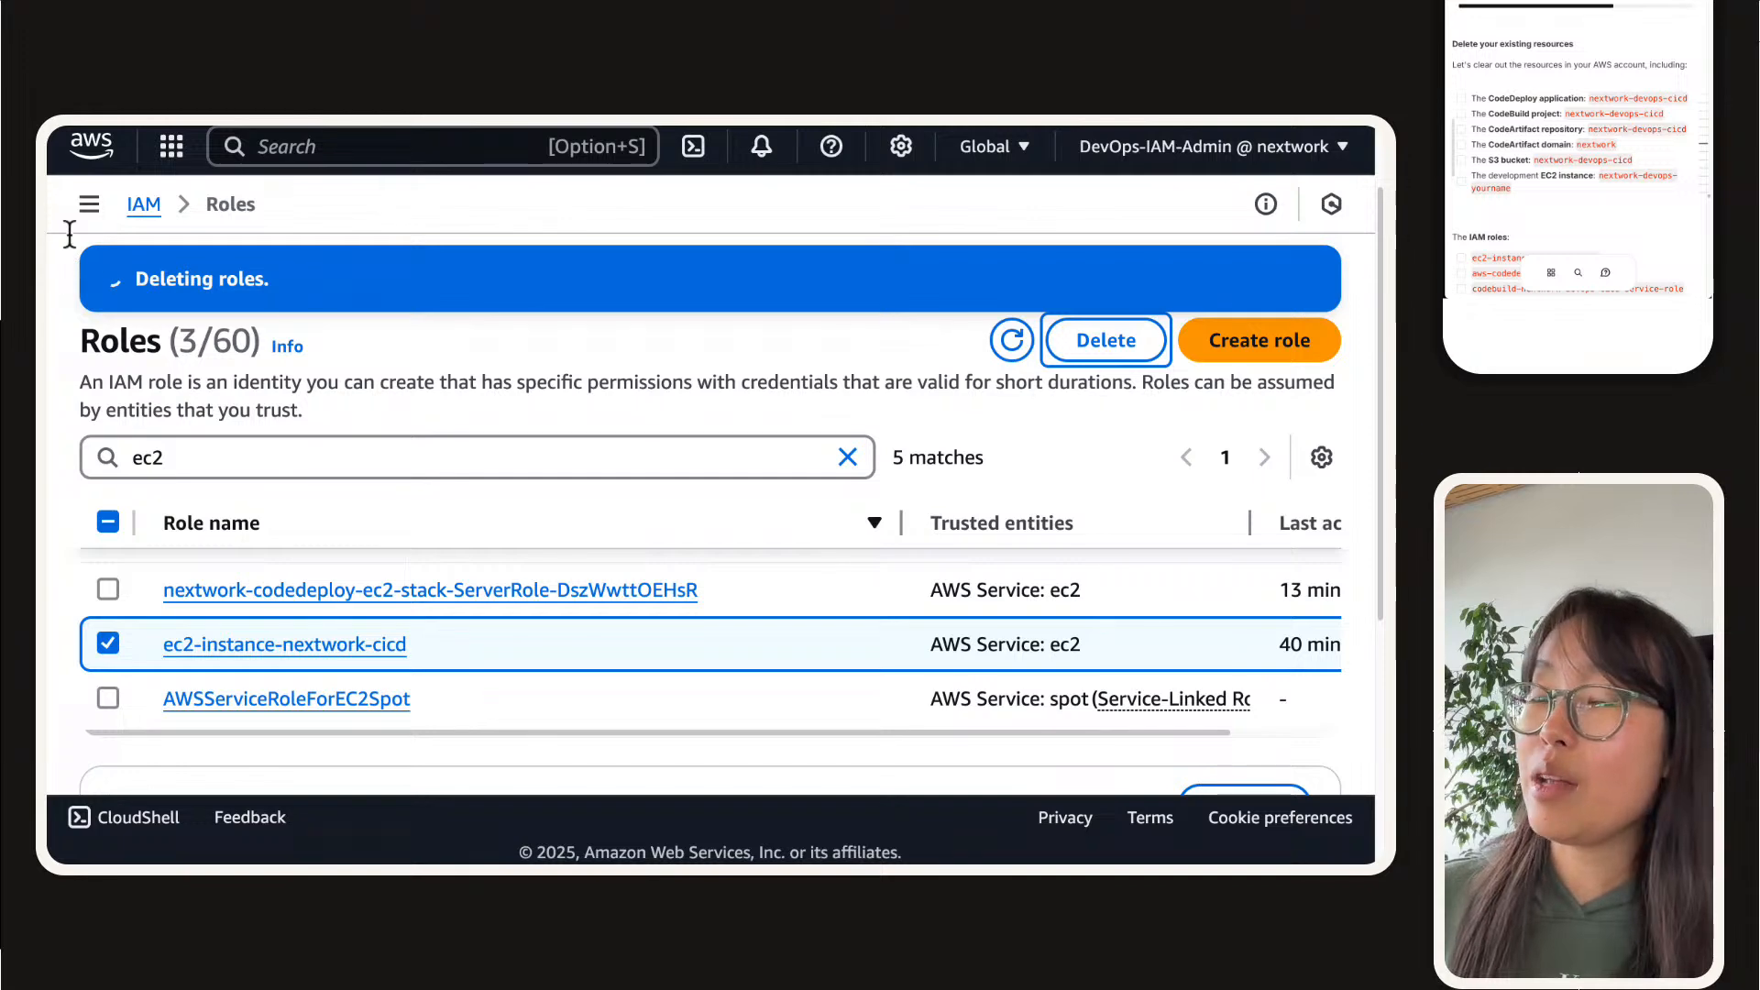
Step: Open the list of IAM policies and filter it by "codea"
click(88, 204)
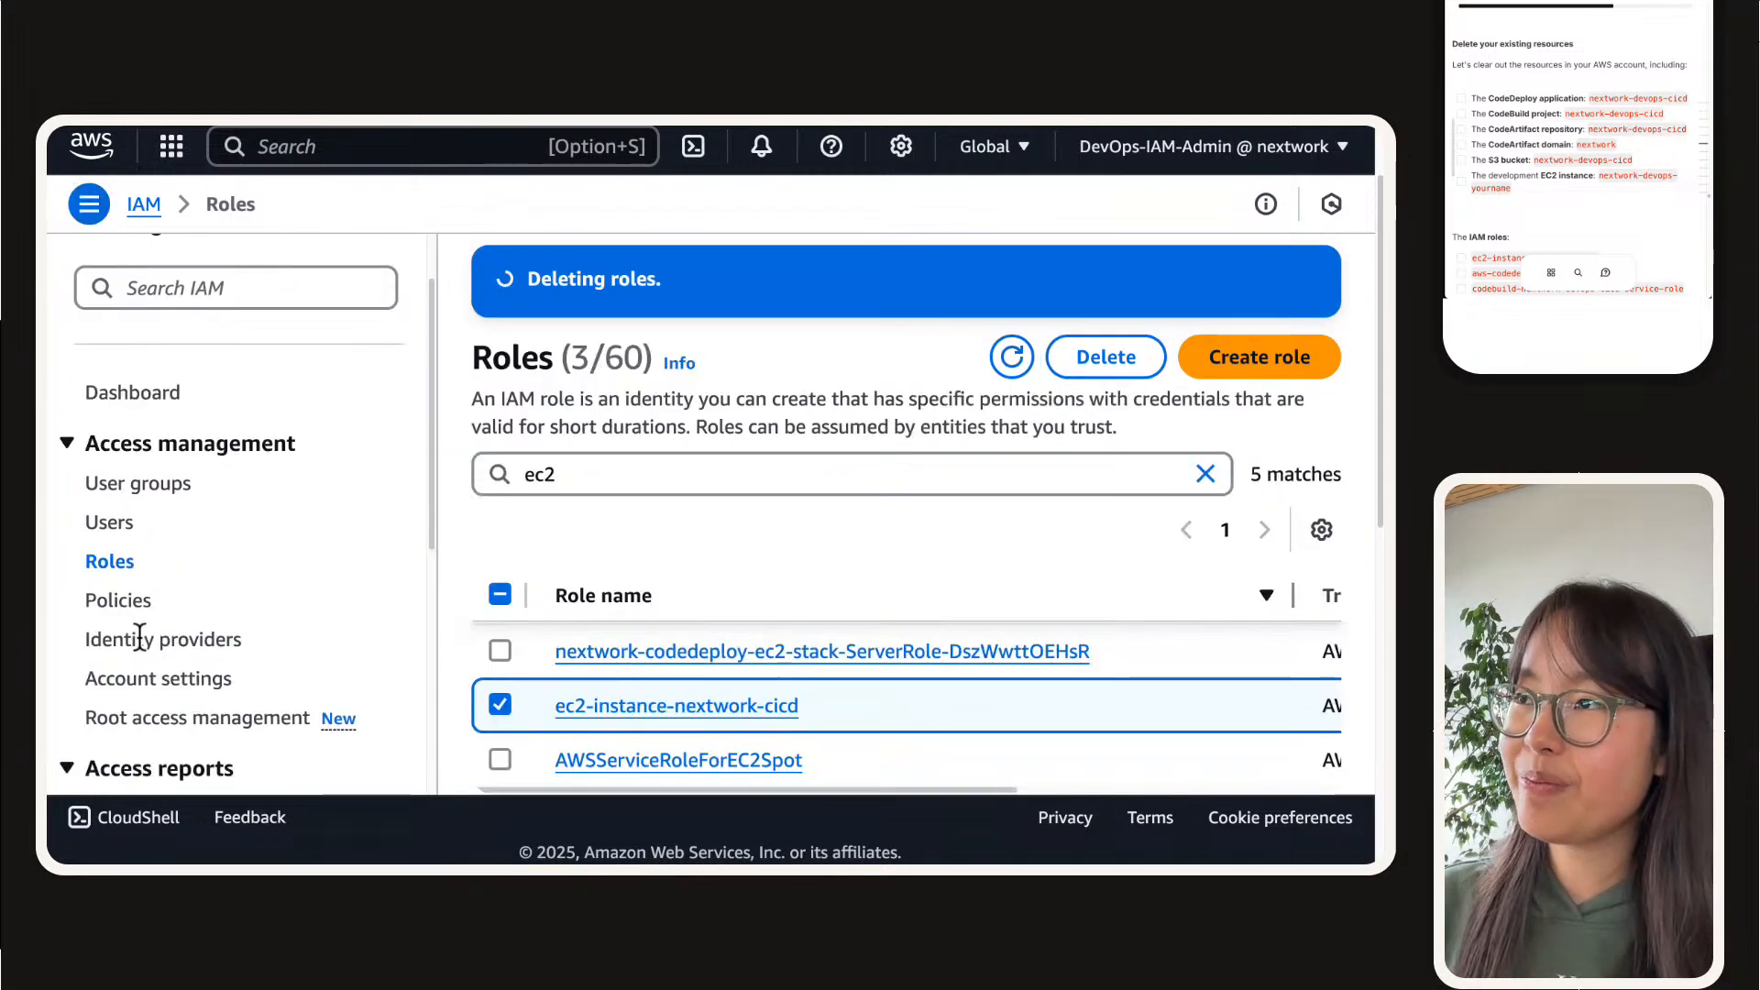
click(122, 597)
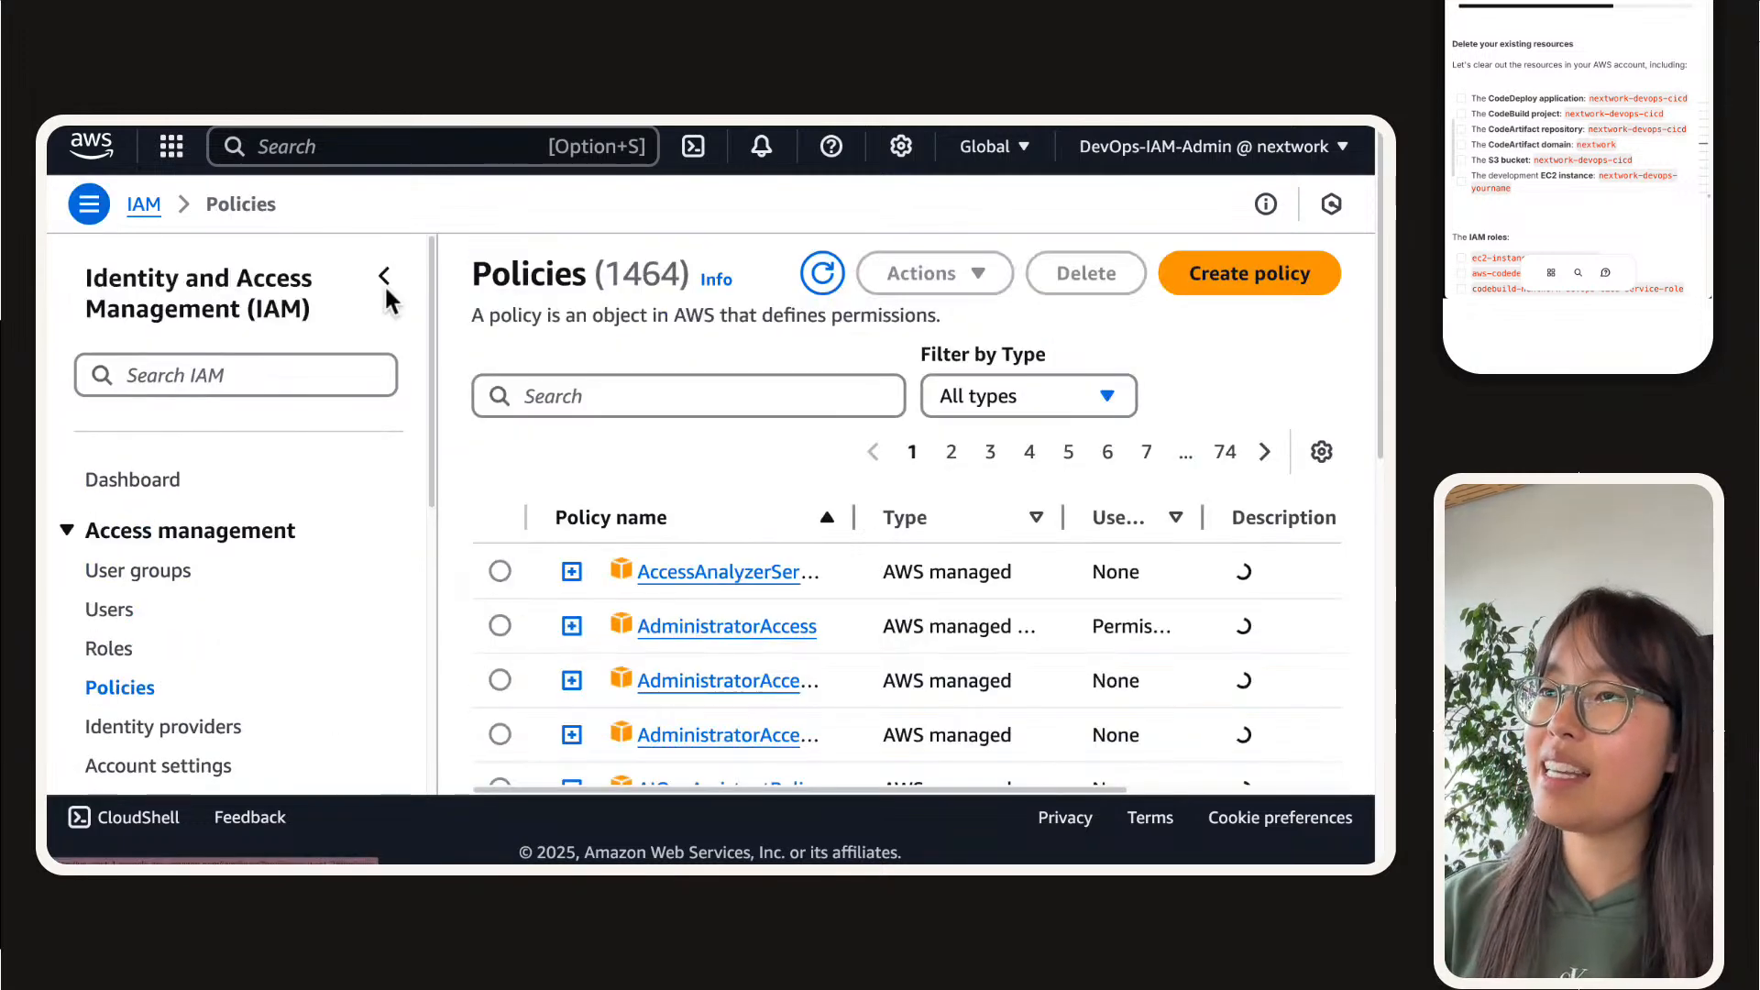
click(389, 273)
click(403, 408)
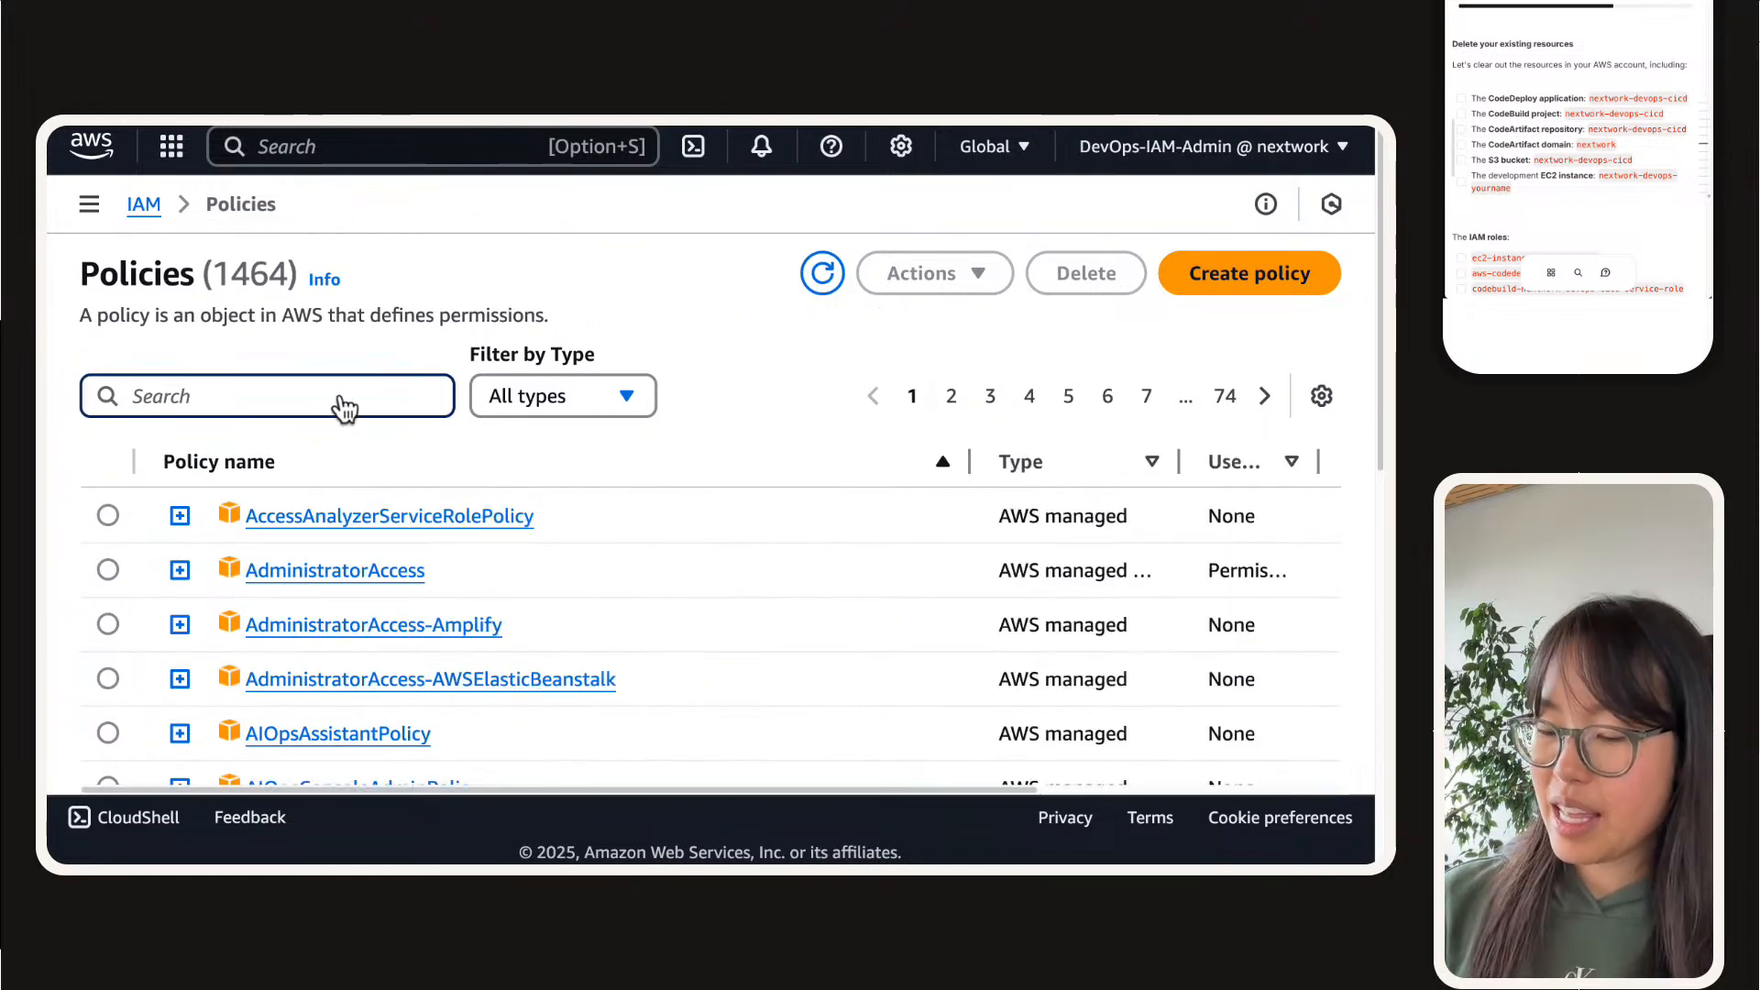
text(clod)
key(BackSpace)
key(BackSpace)
key(BackSpace)
text(od)
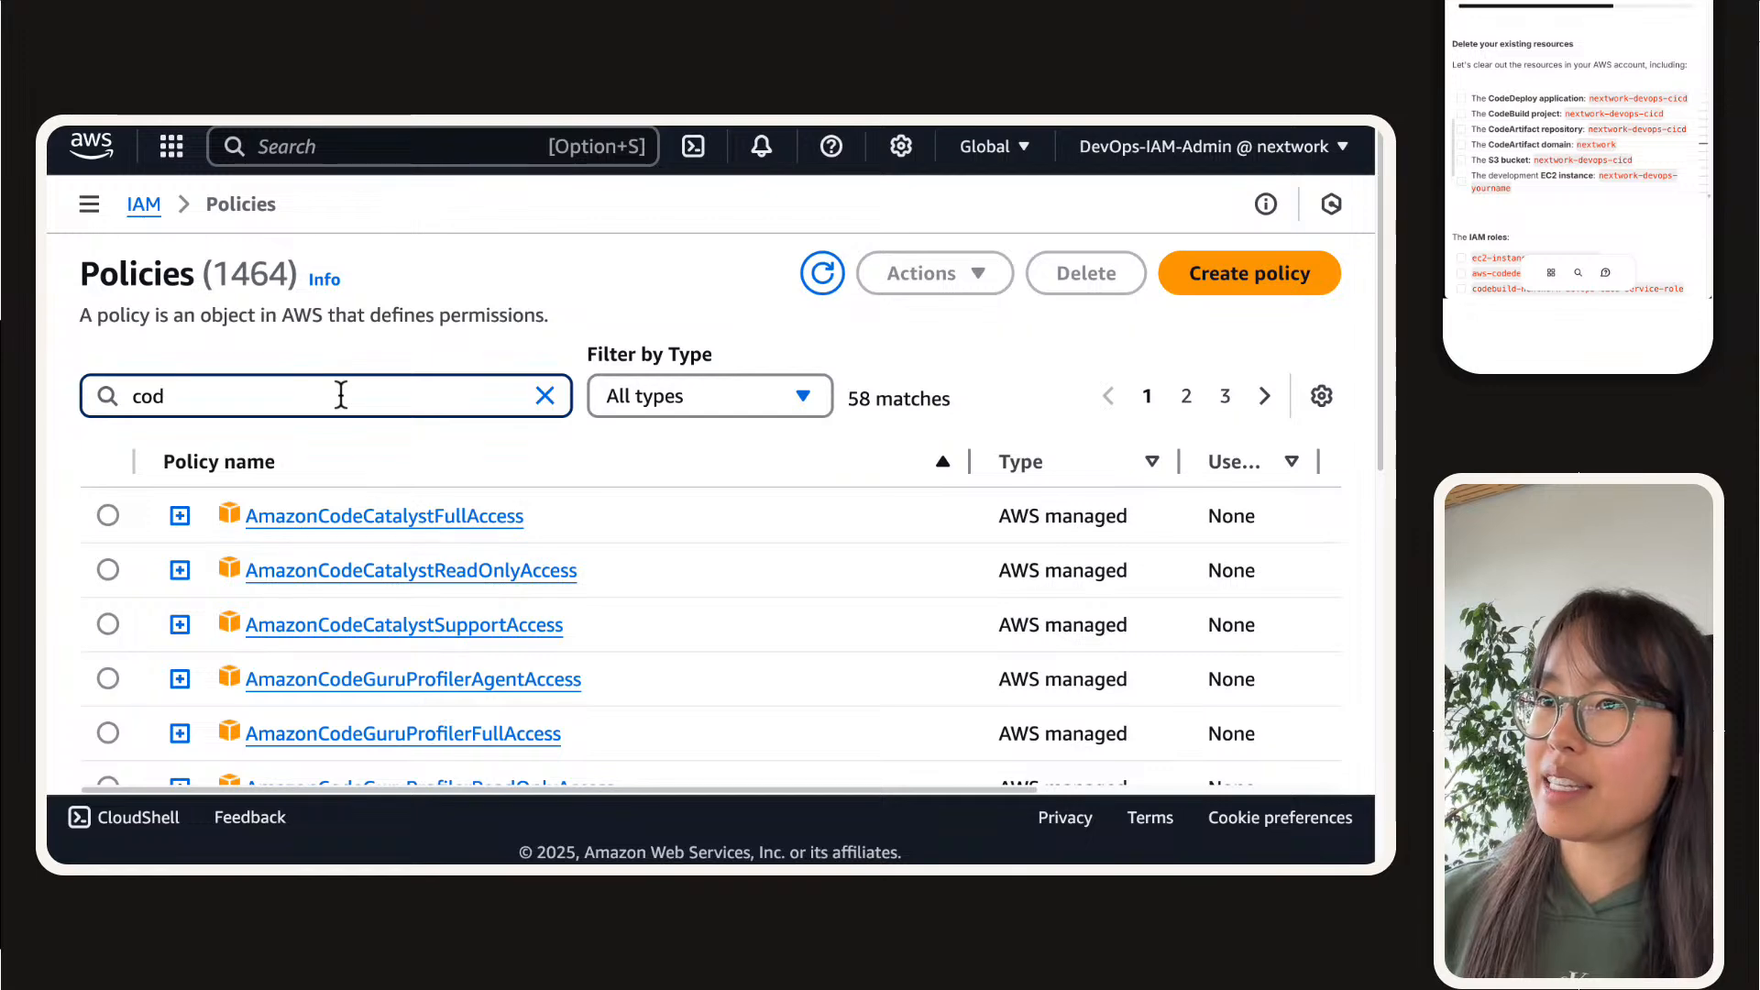
text(ea)
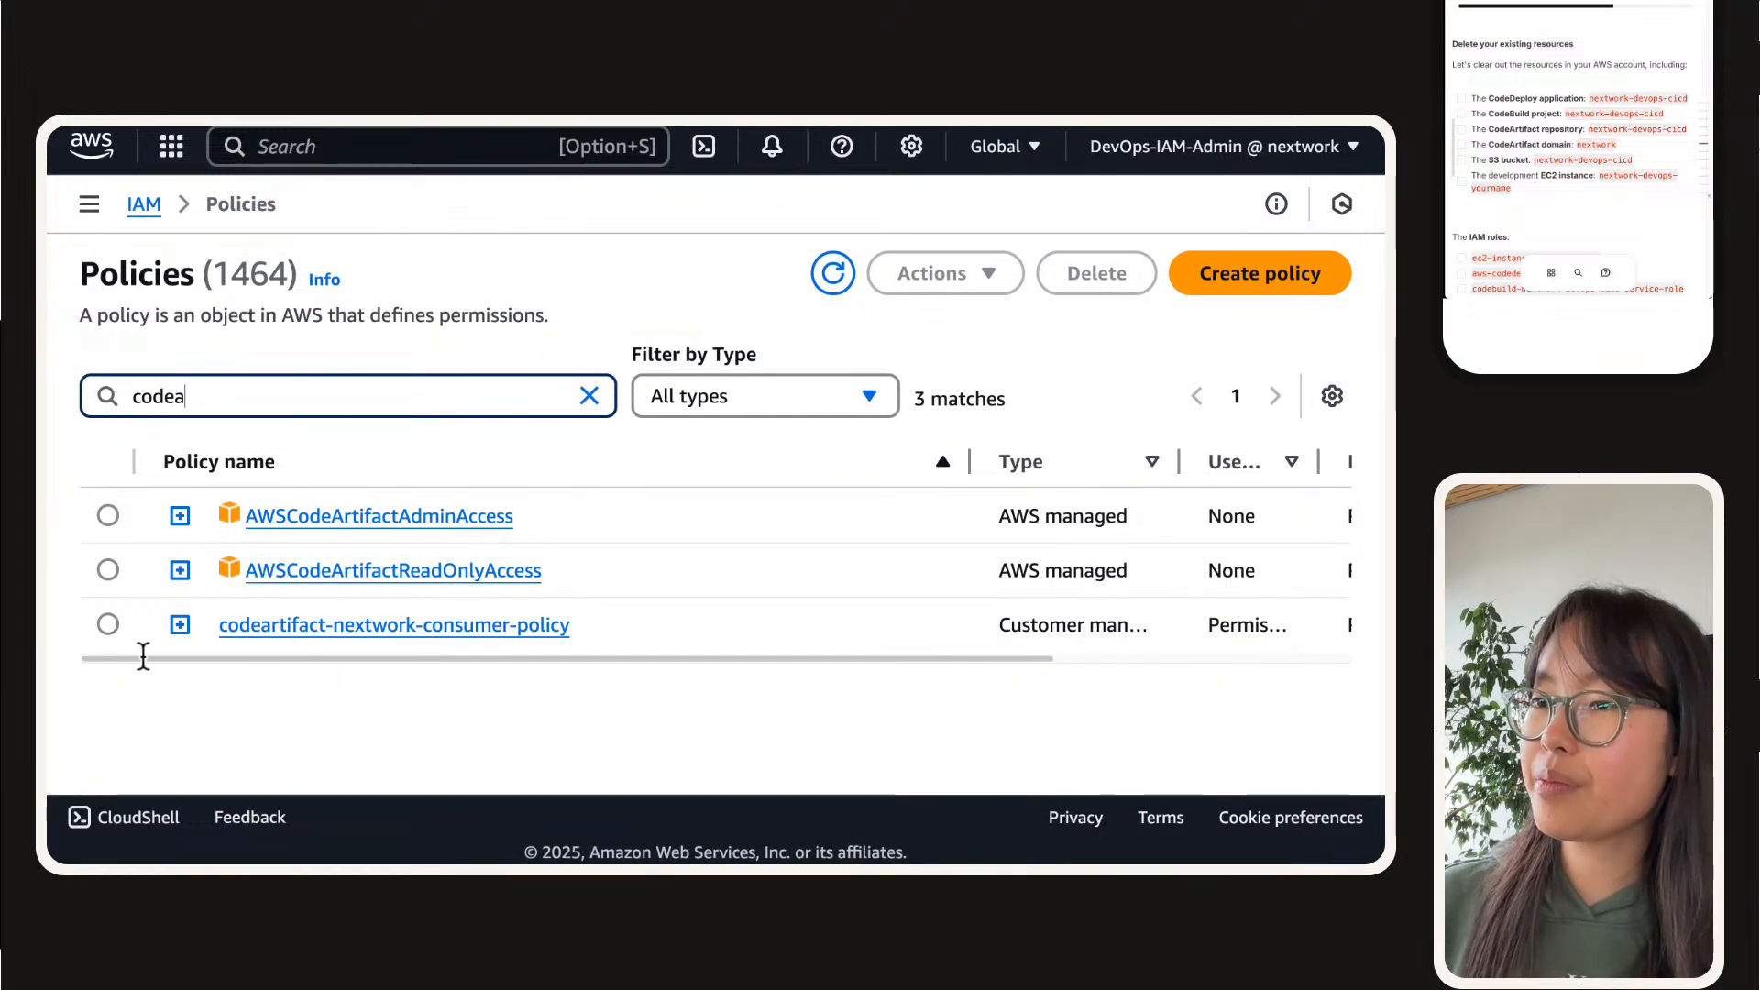
Step: Delete the codeartifact-nextwork-consumer-policy policy, confirming with its full policy name
click(108, 624)
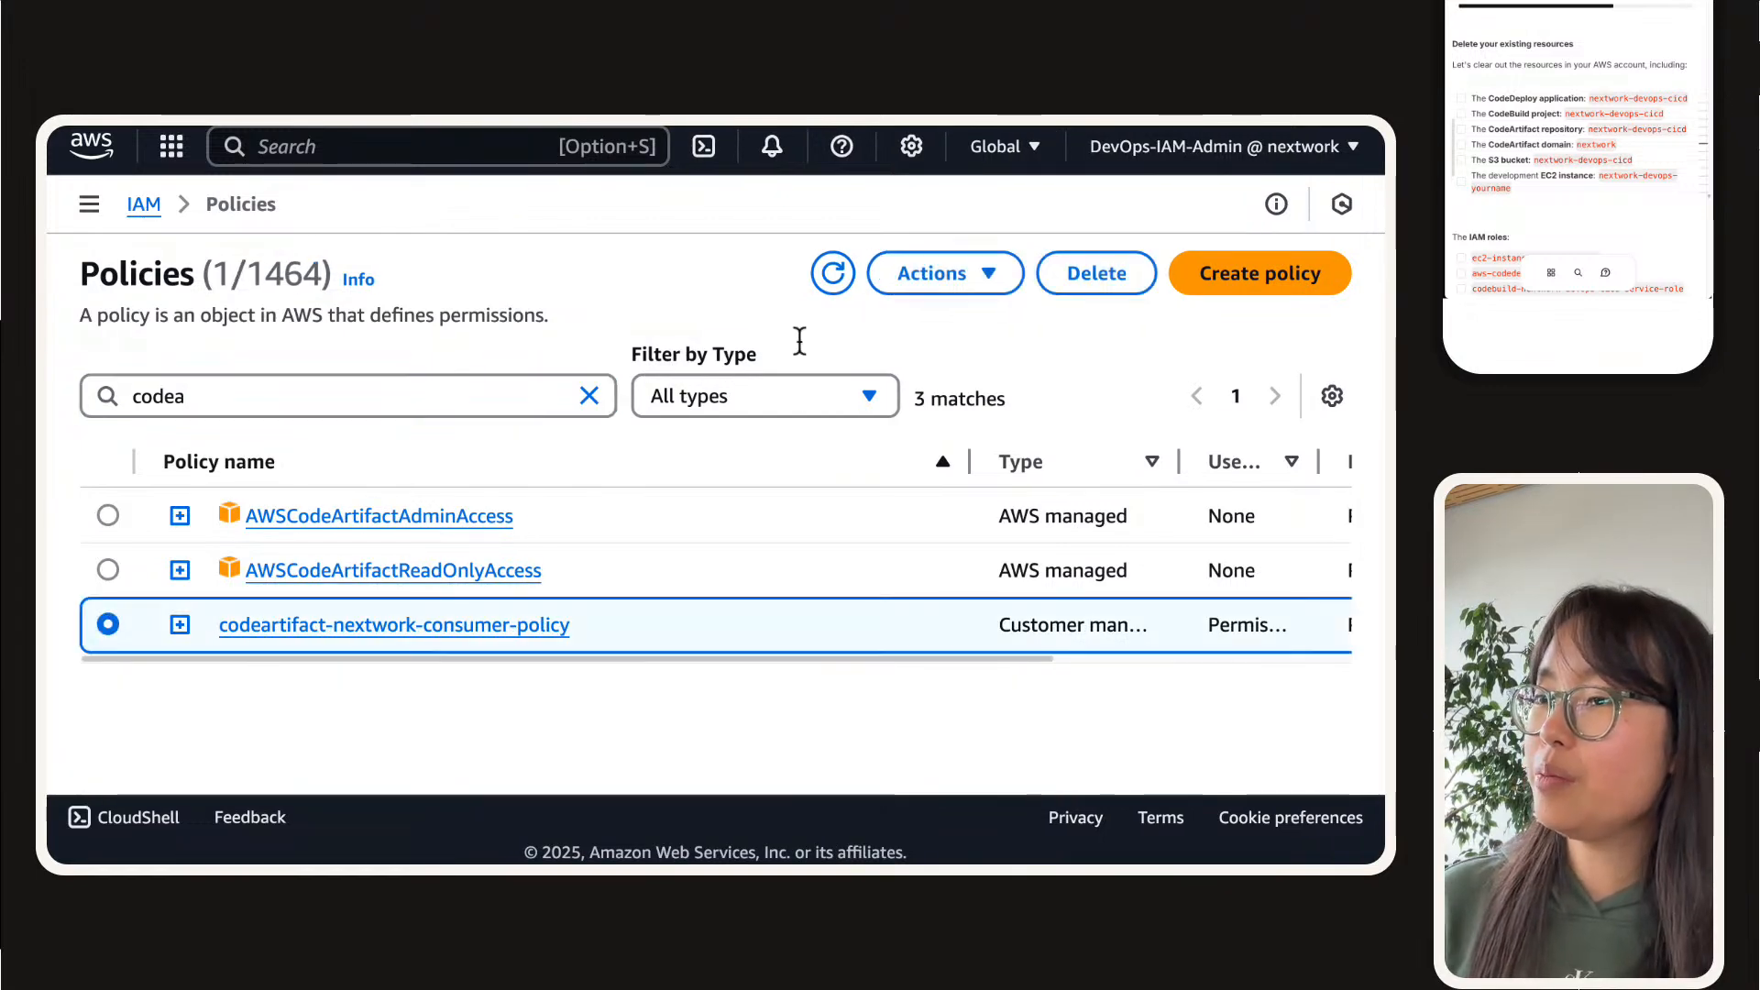
click(1097, 272)
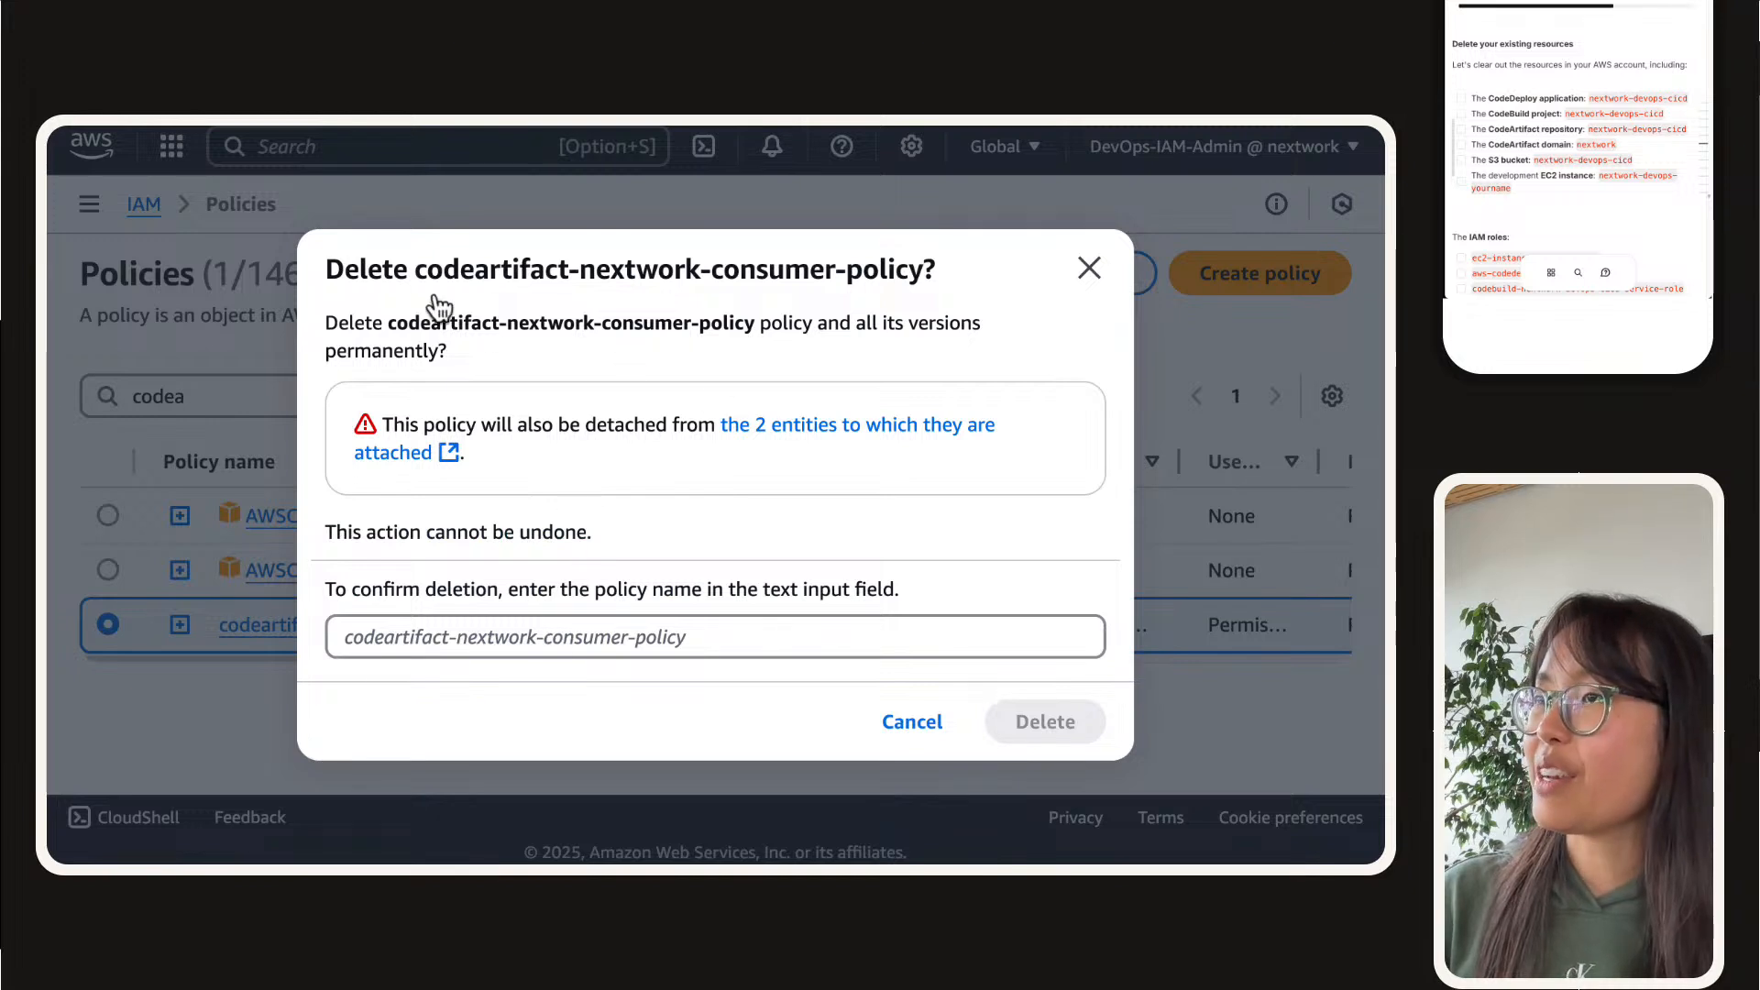
drag(418, 269, 926, 273)
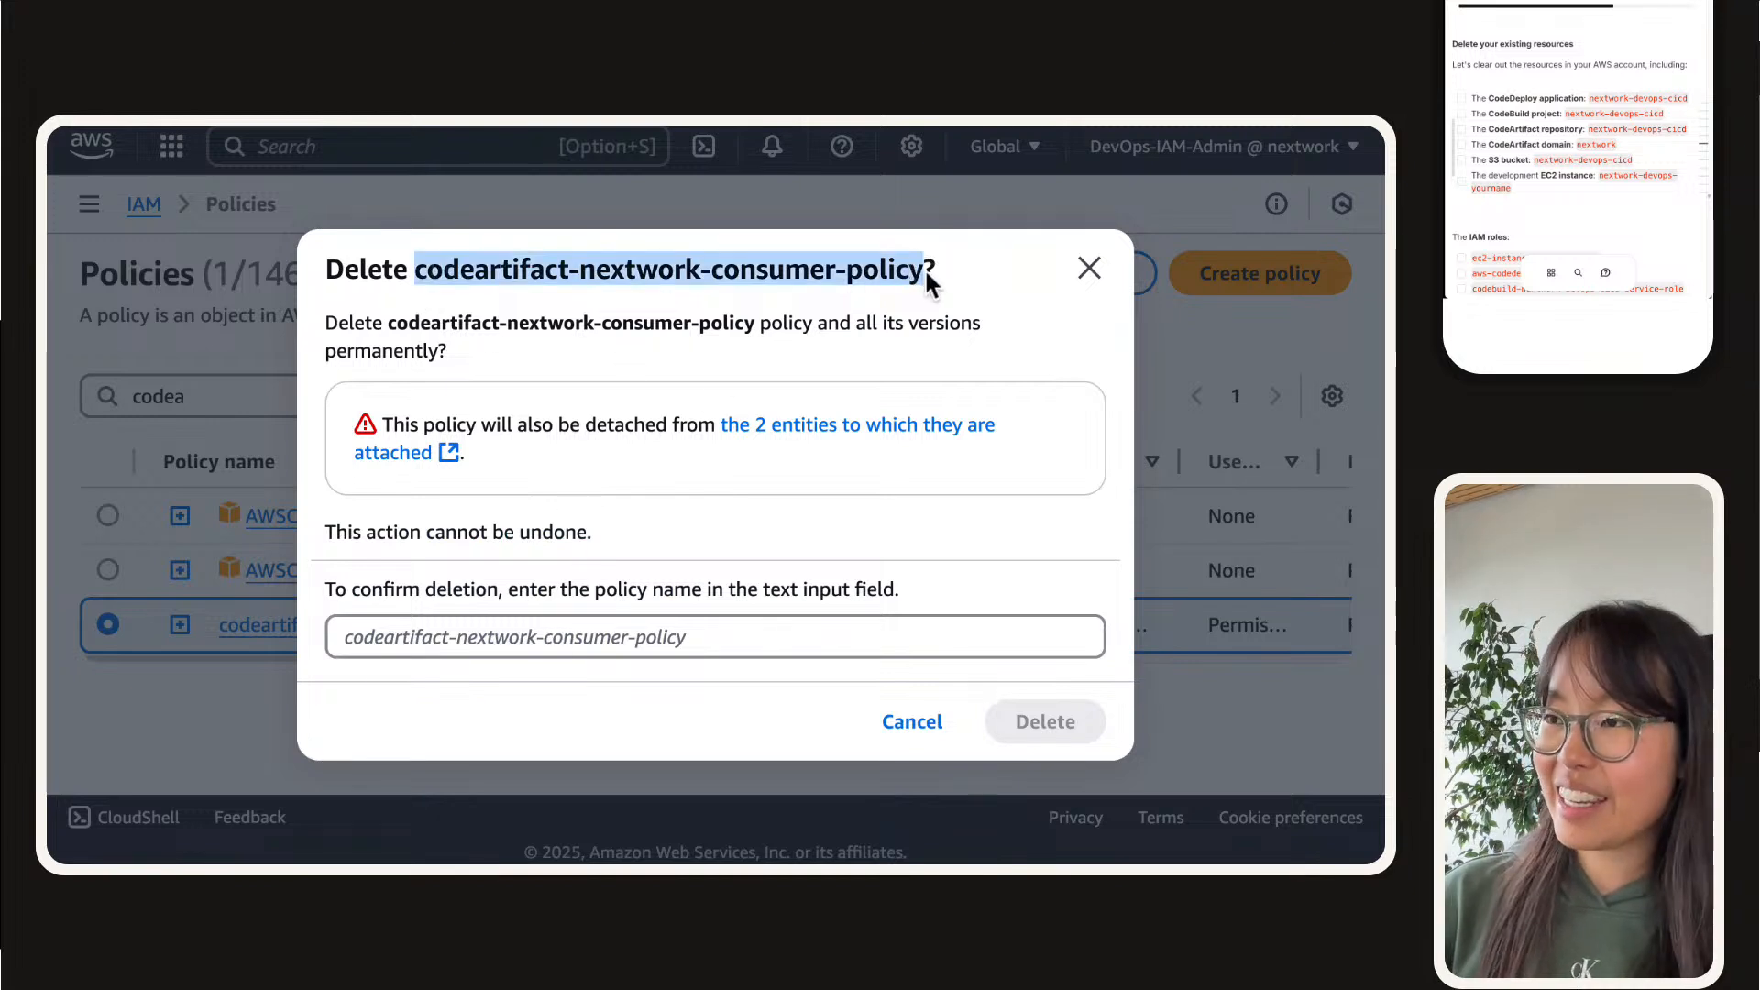
key(ctrl+c)
key(Tab)
key(Tab)
key(ctrl+v)
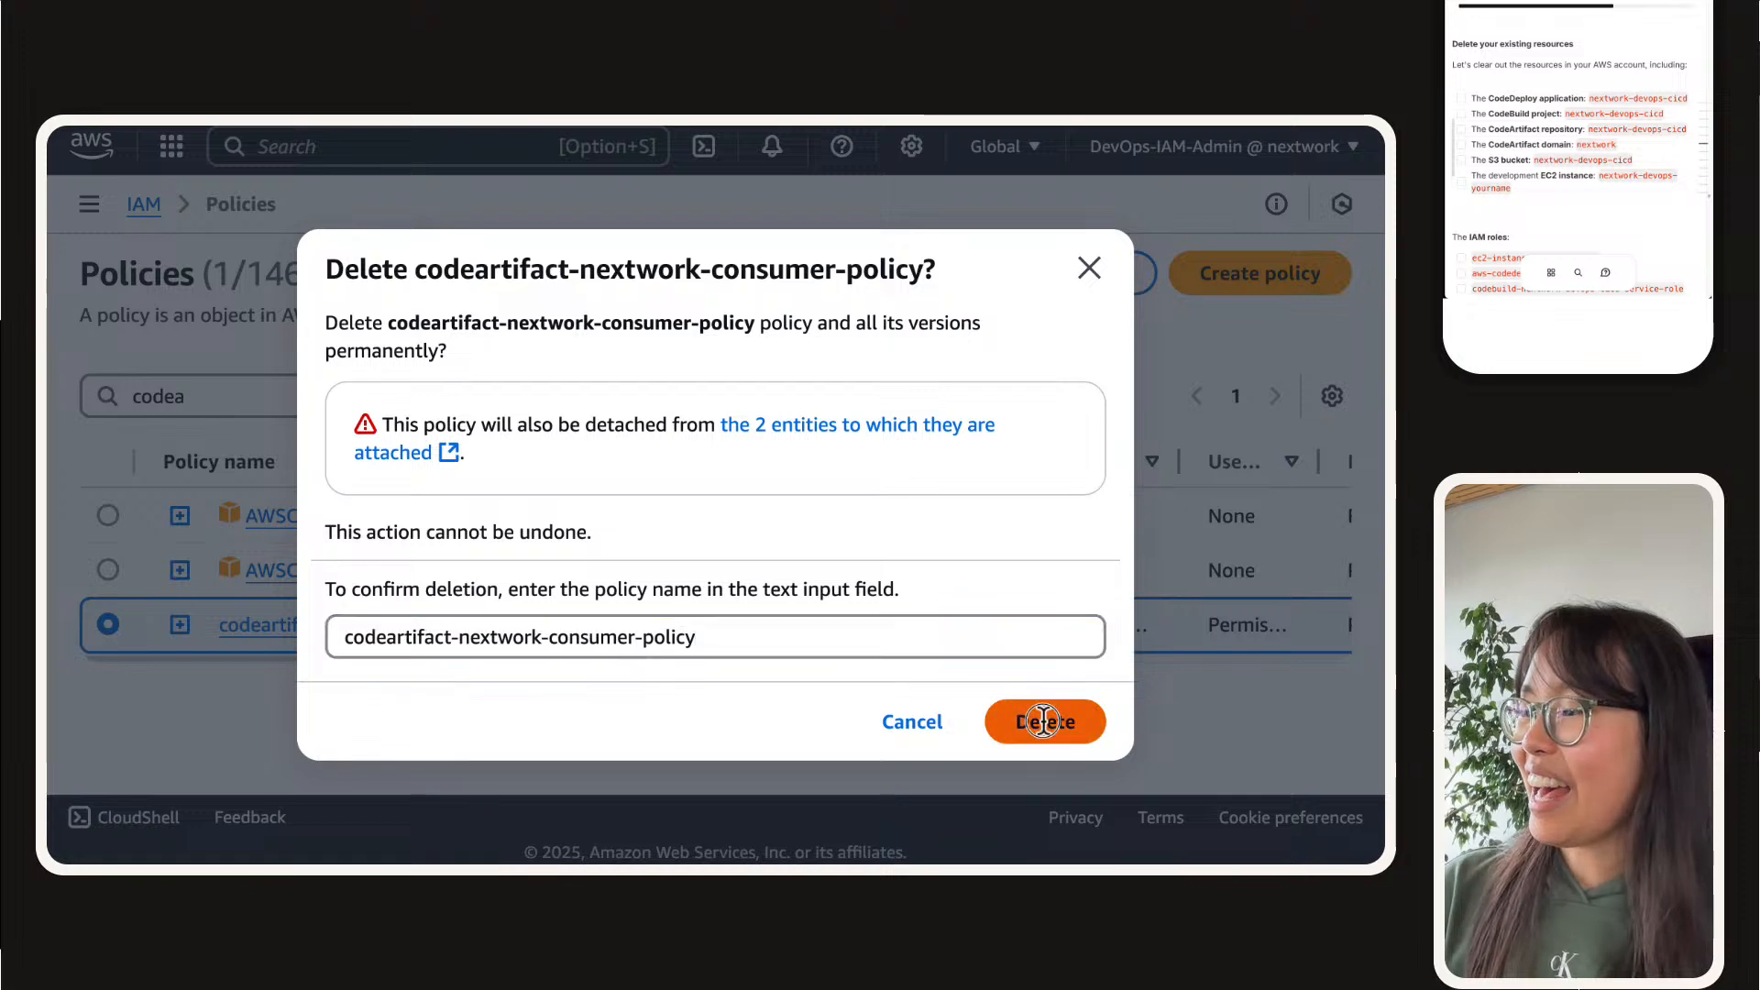
click(1043, 720)
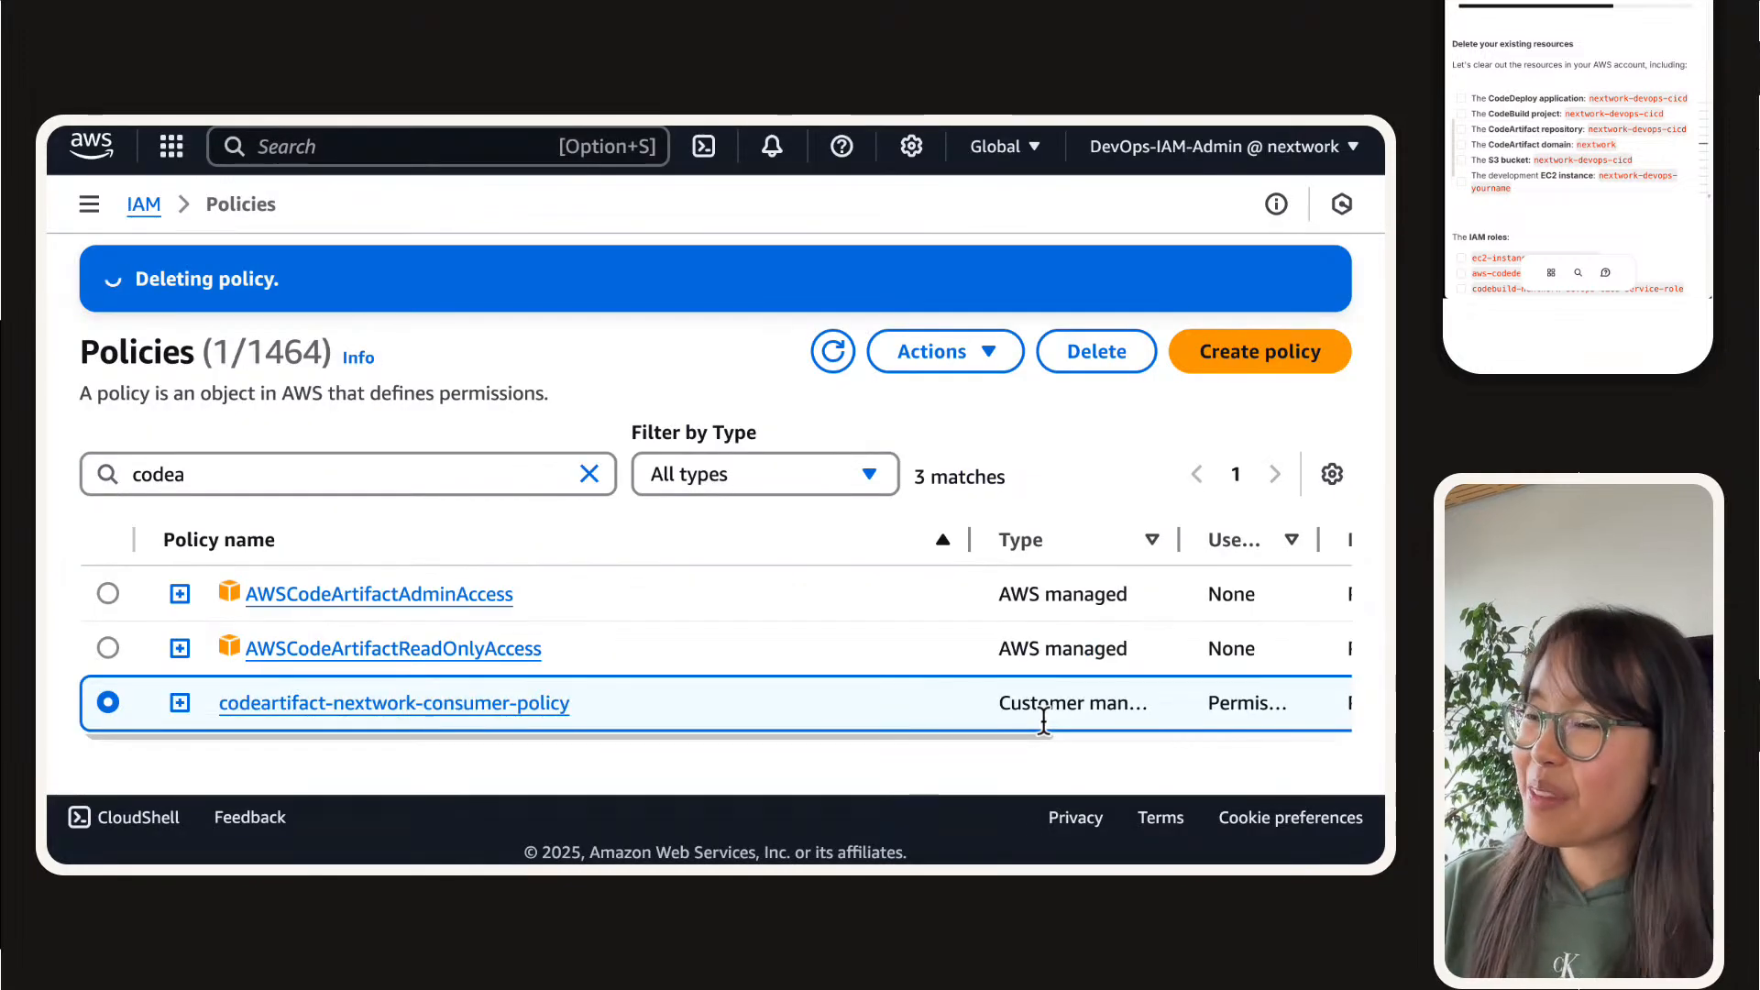
Step: Filter the IAM policies by "codebuild" and limit the type to Customer managed
click(386, 475)
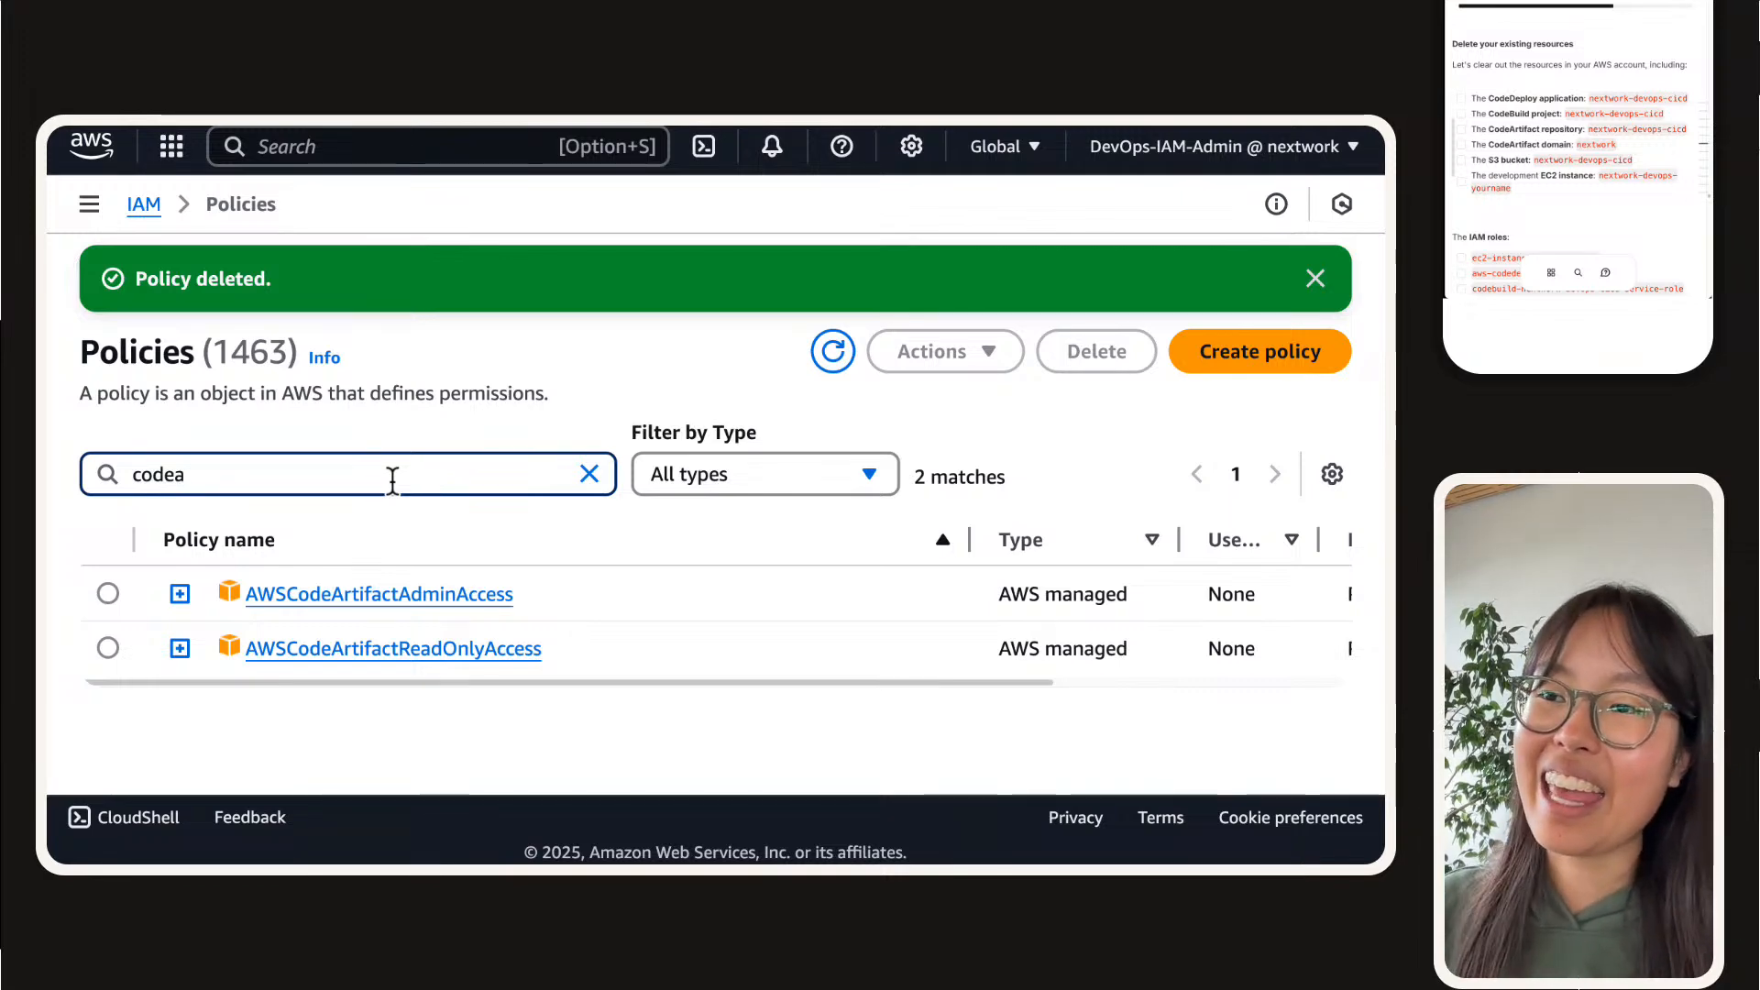
key(BackSpace)
text(build)
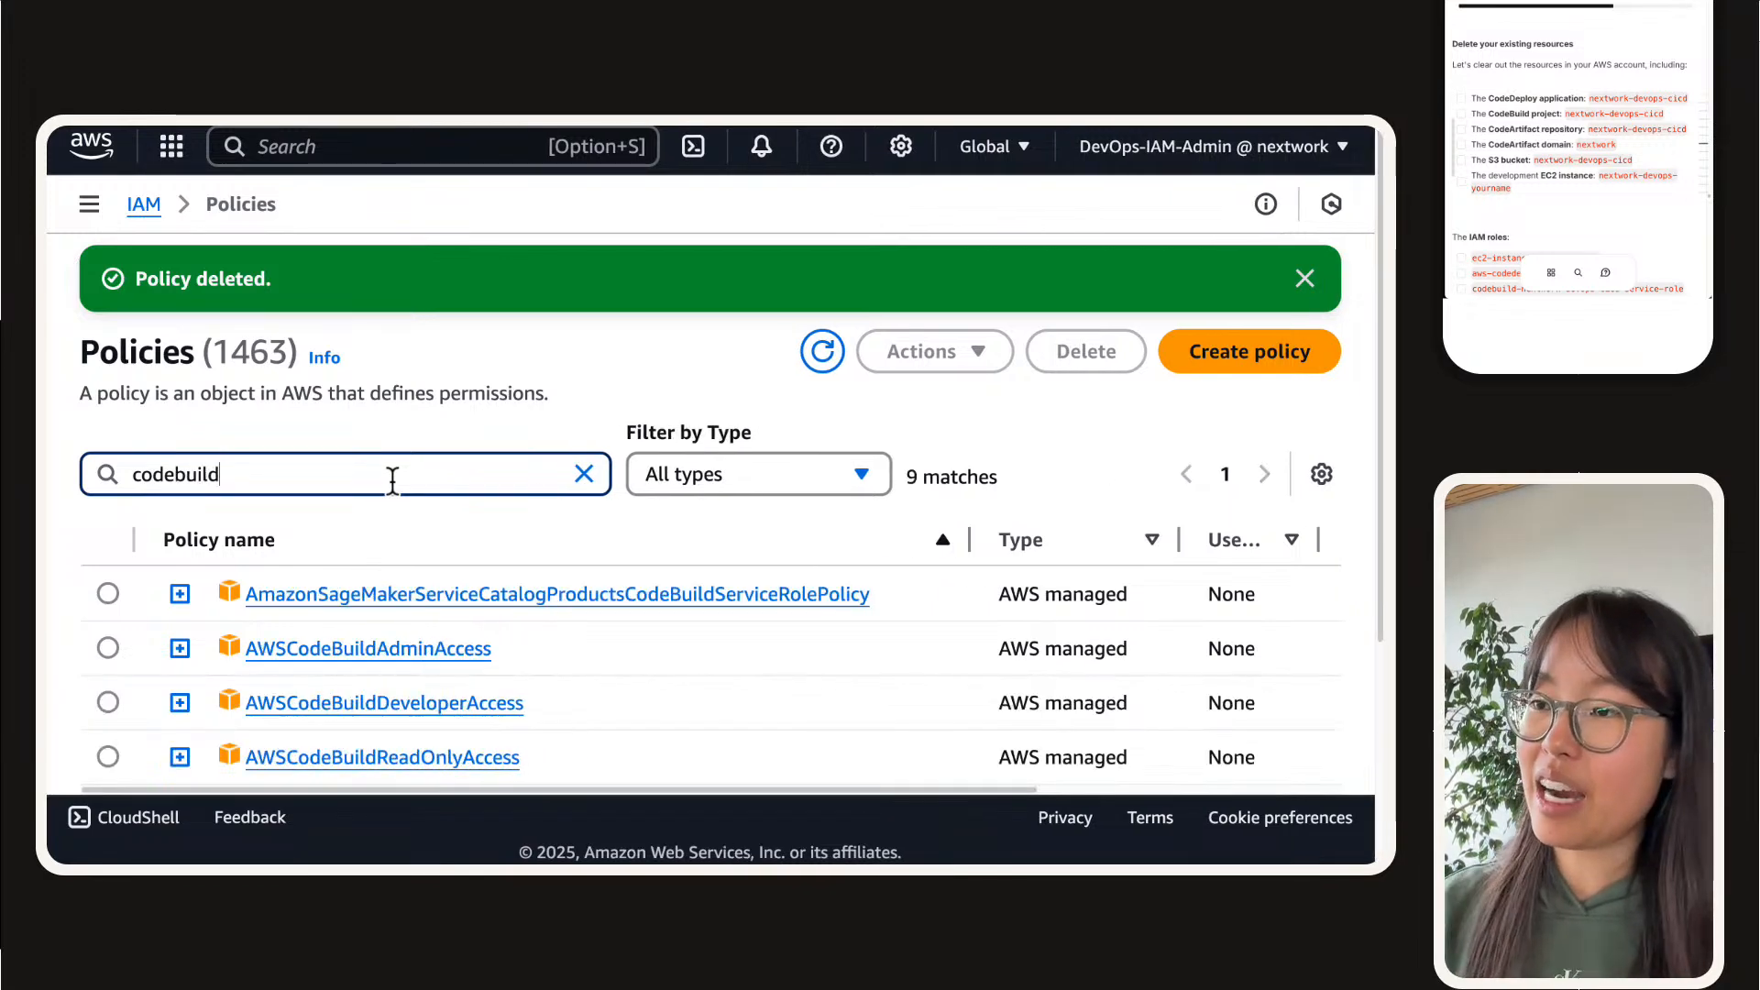
scroll(458, 476, down, 3)
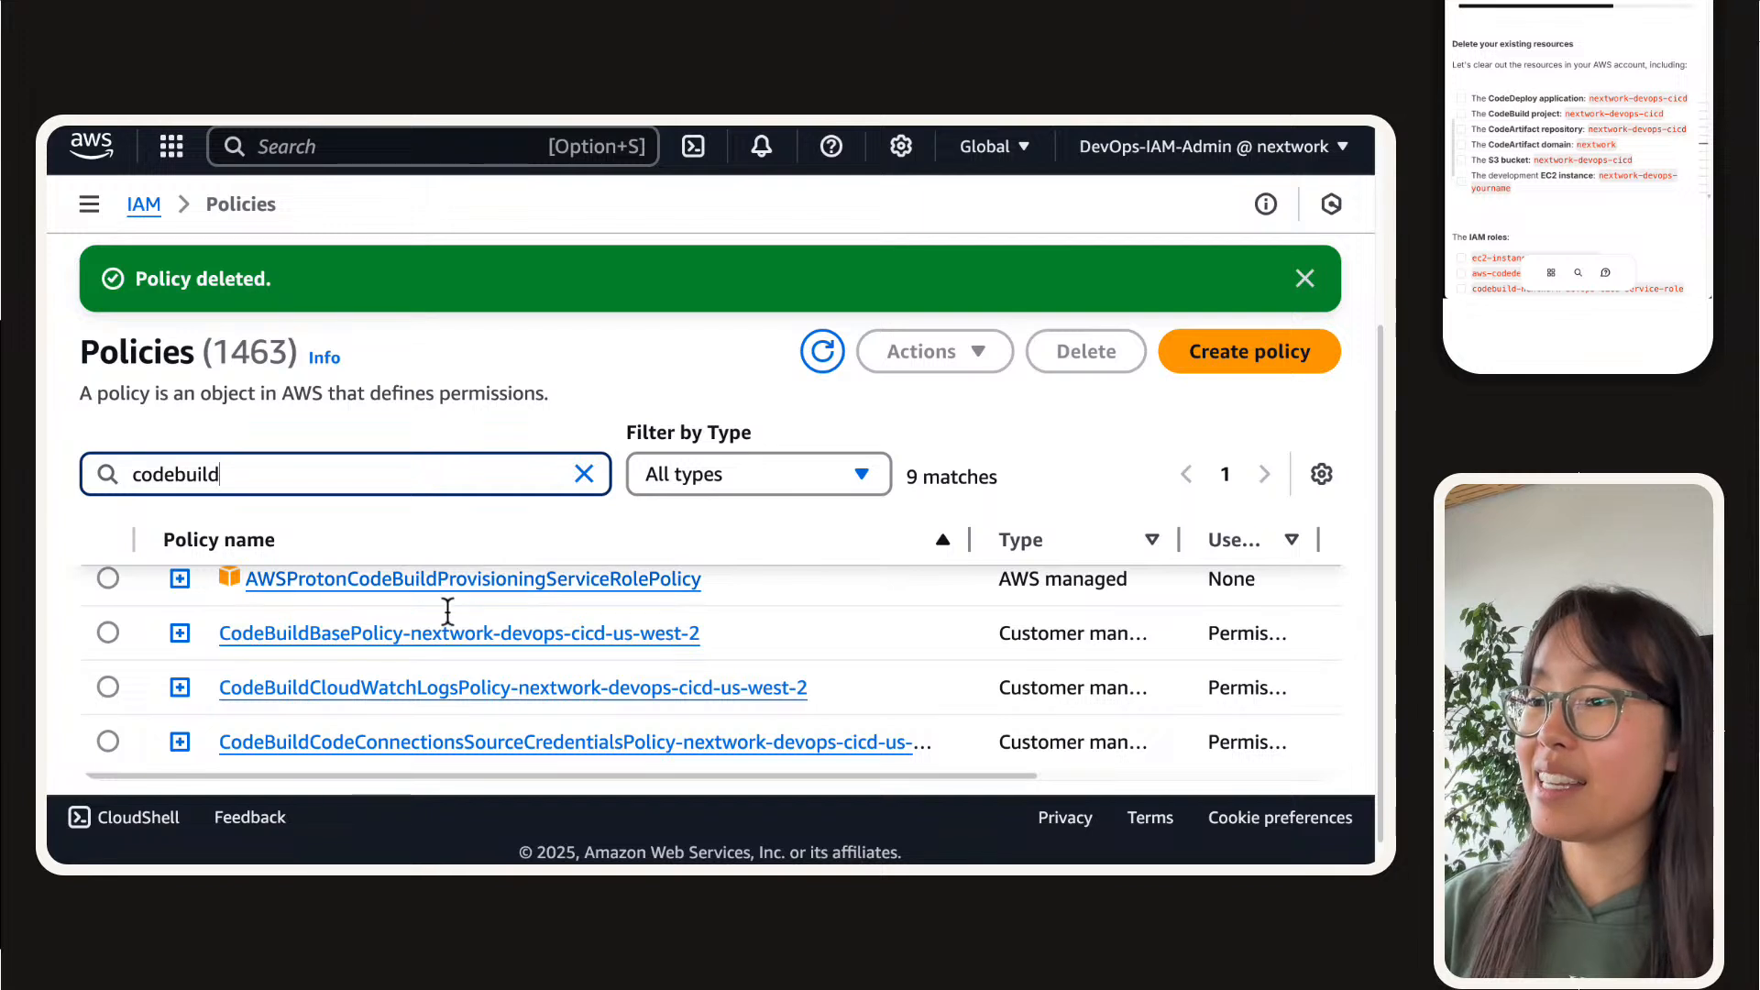
click(726, 477)
click(694, 574)
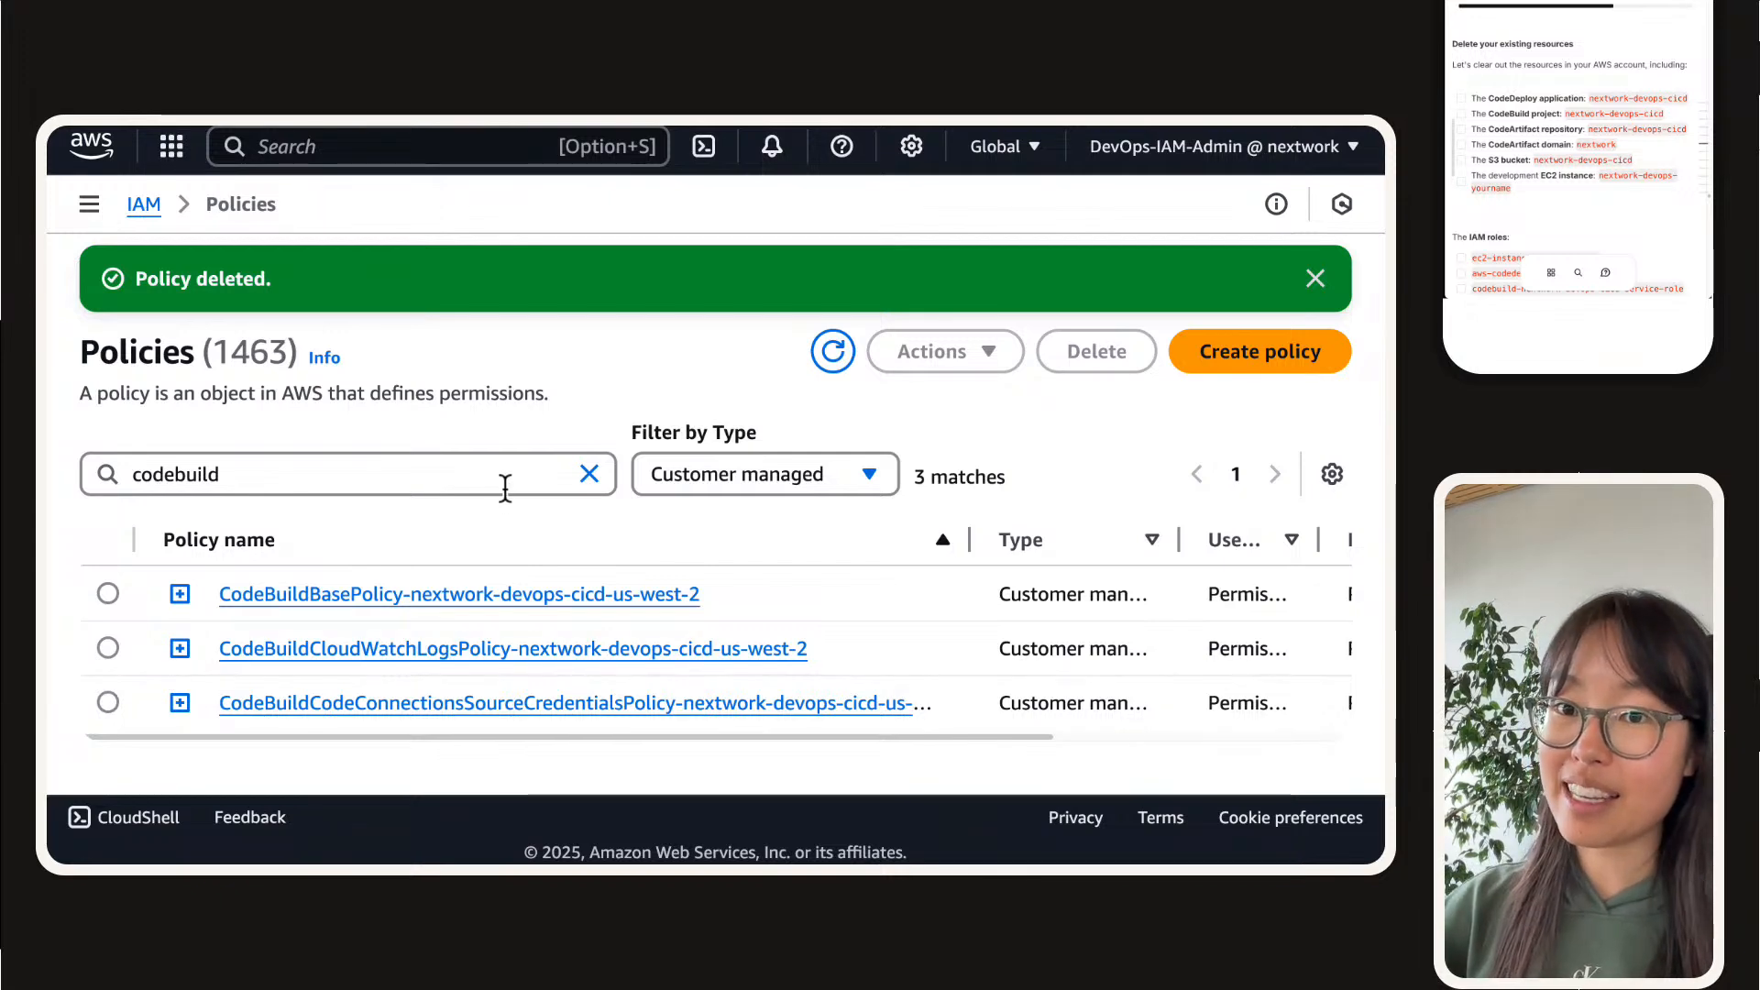
Step: Delete the CodeBuildBasePolicy-nextwork-devops-cicd-us-west-2 policy, confirming with its full policy name
click(108, 593)
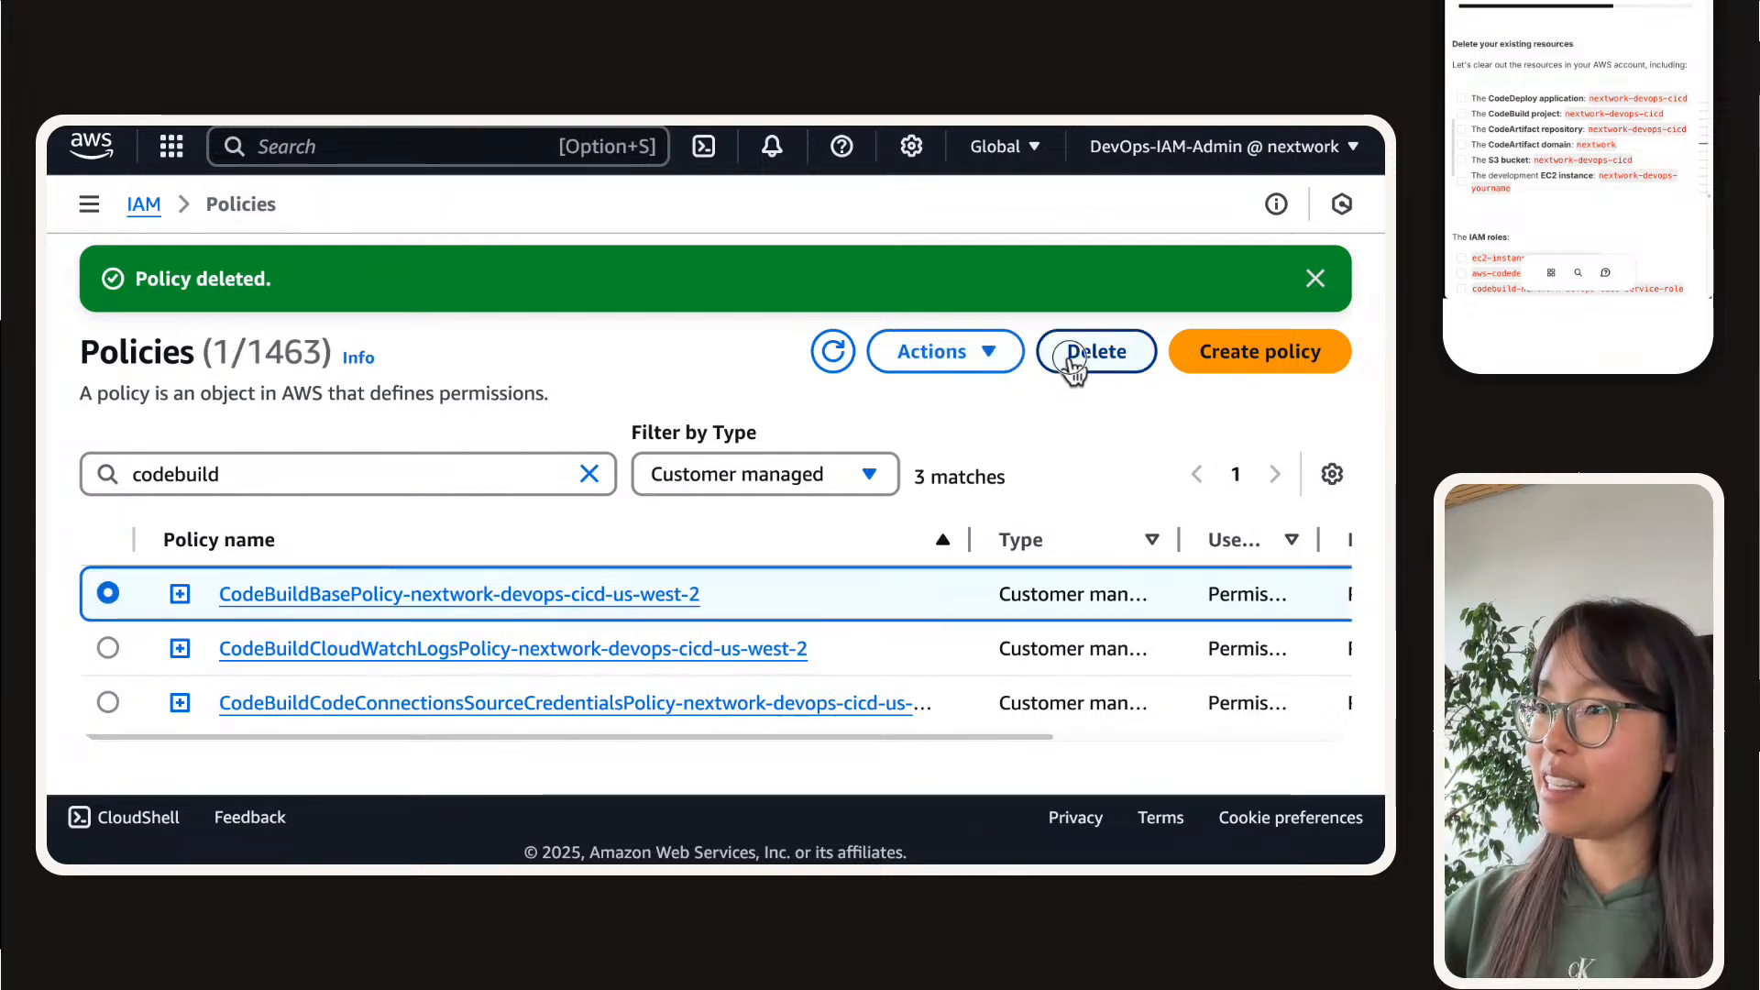
click(1074, 366)
drag(390, 354, 886, 351)
click(567, 636)
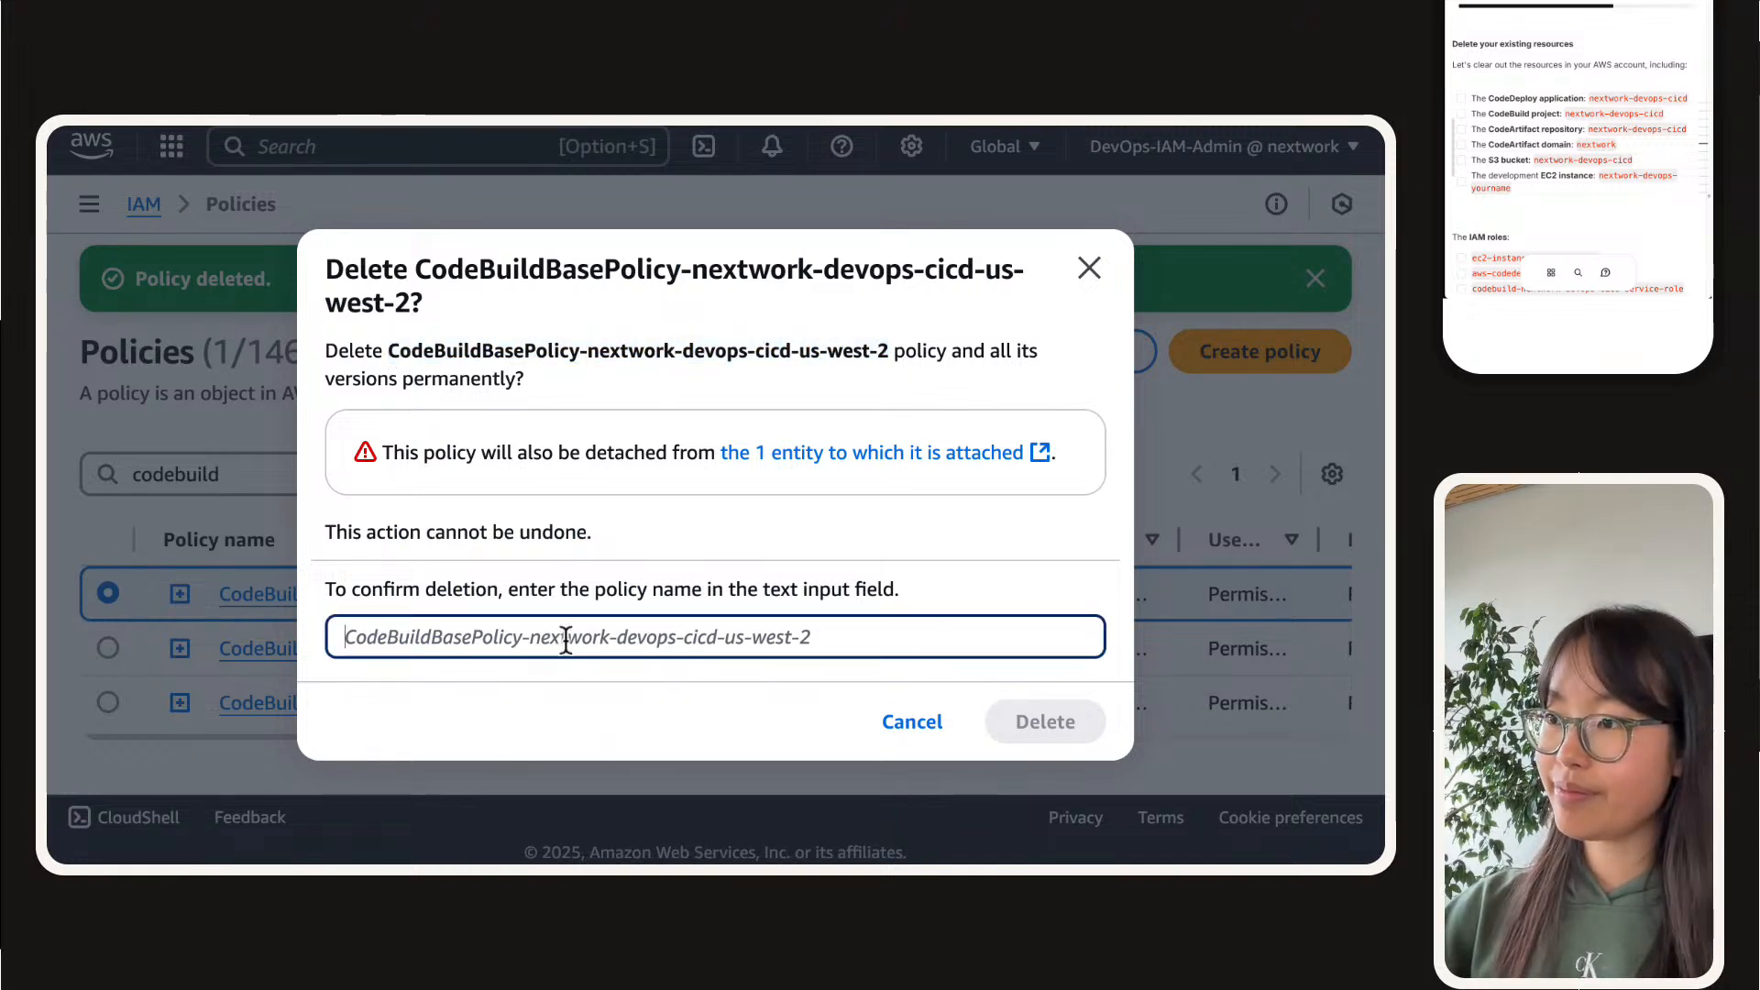
text(v)
key(BackSpace)
key(super+v)
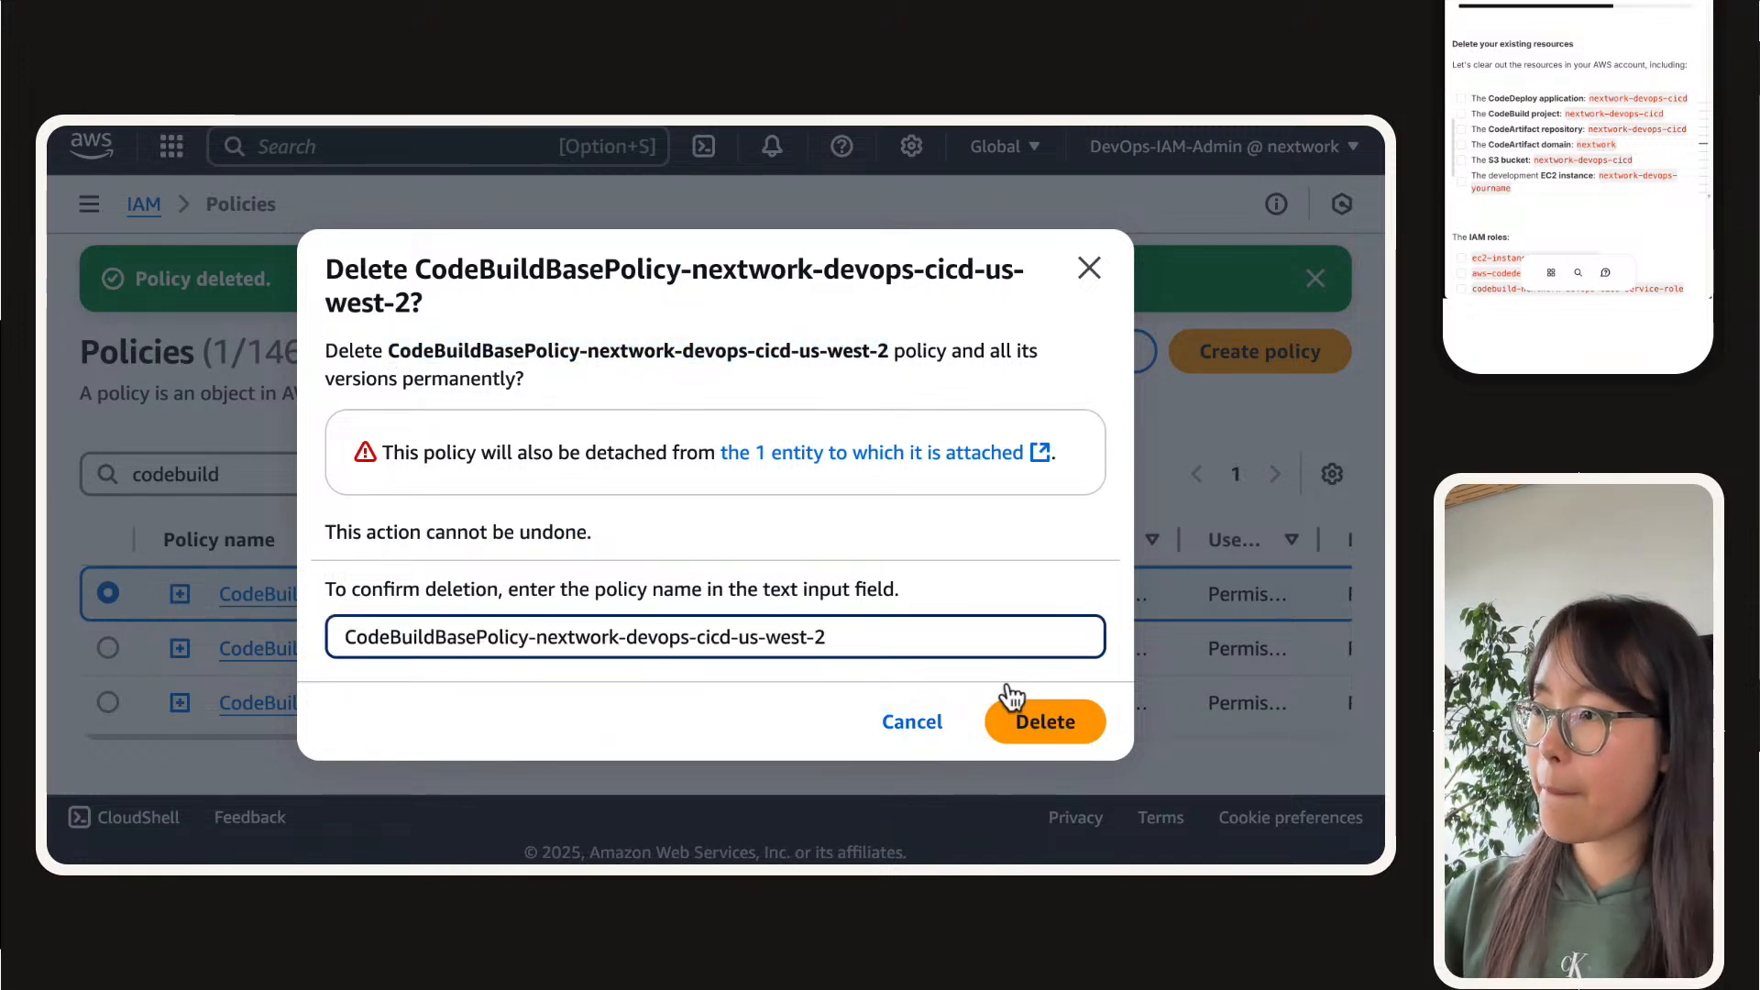
click(1058, 729)
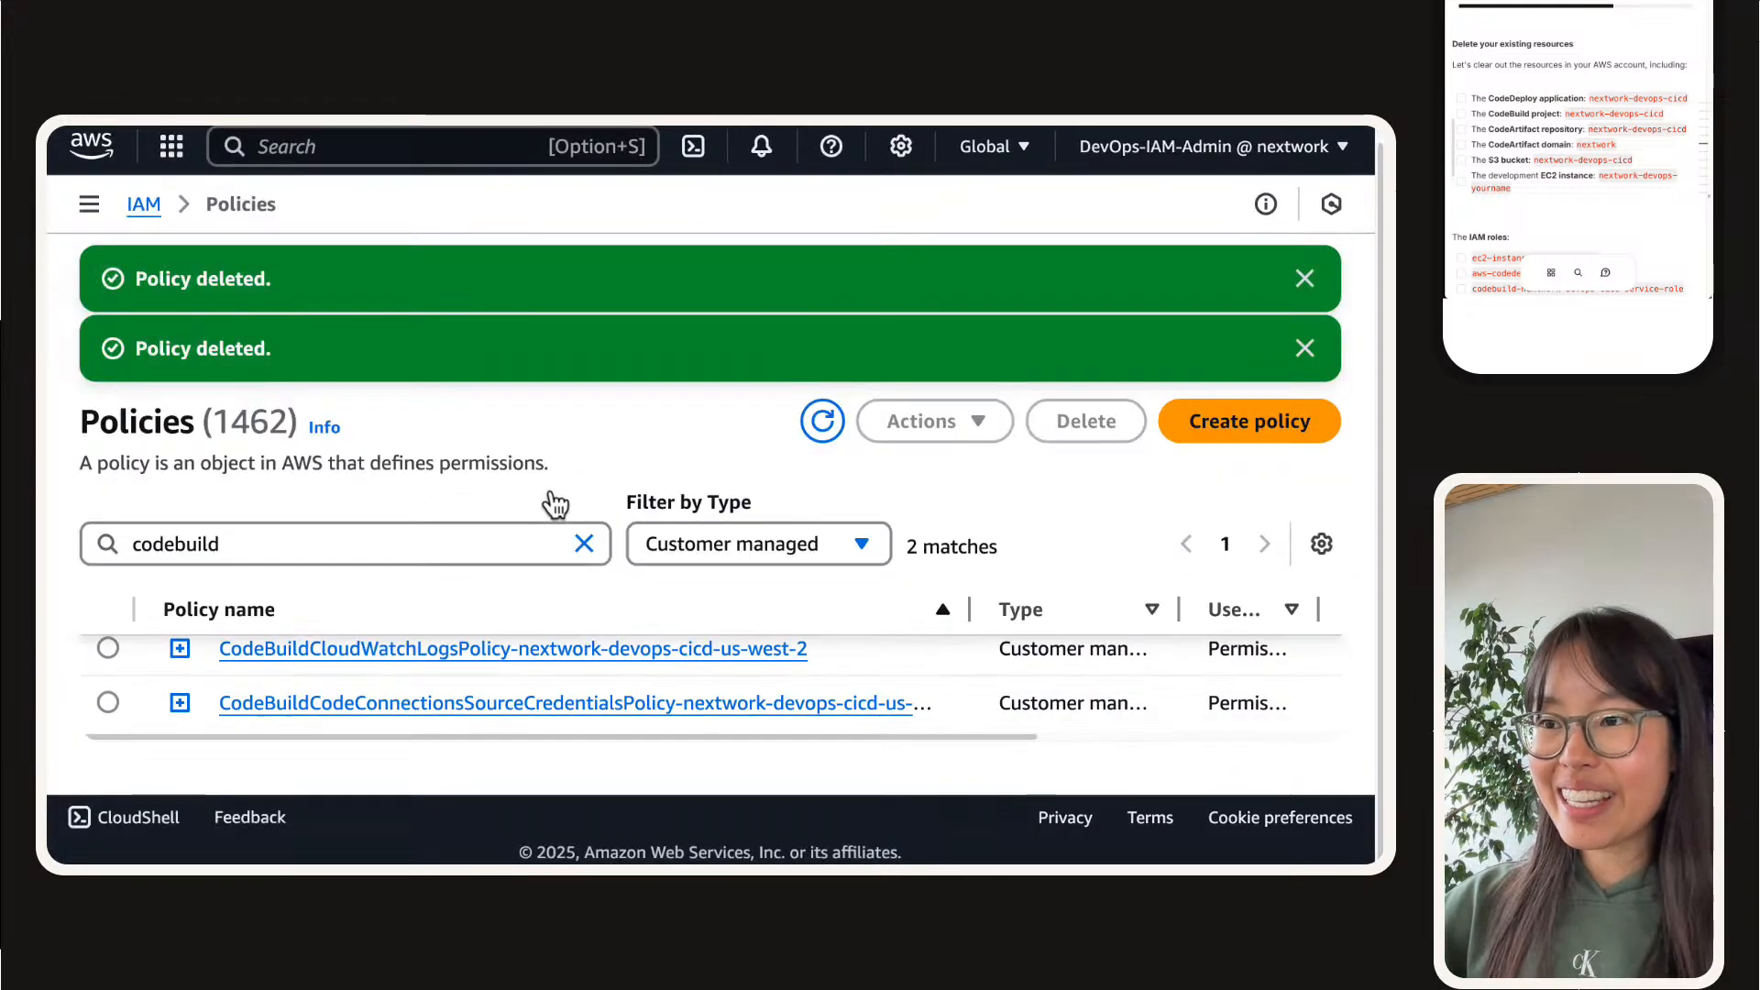
Step: Delete the CodeBuildCloudWatchLogsPolicy-nextwork-devops-cicd-us-west-2 policy, confirming with its full policy name
click(108, 648)
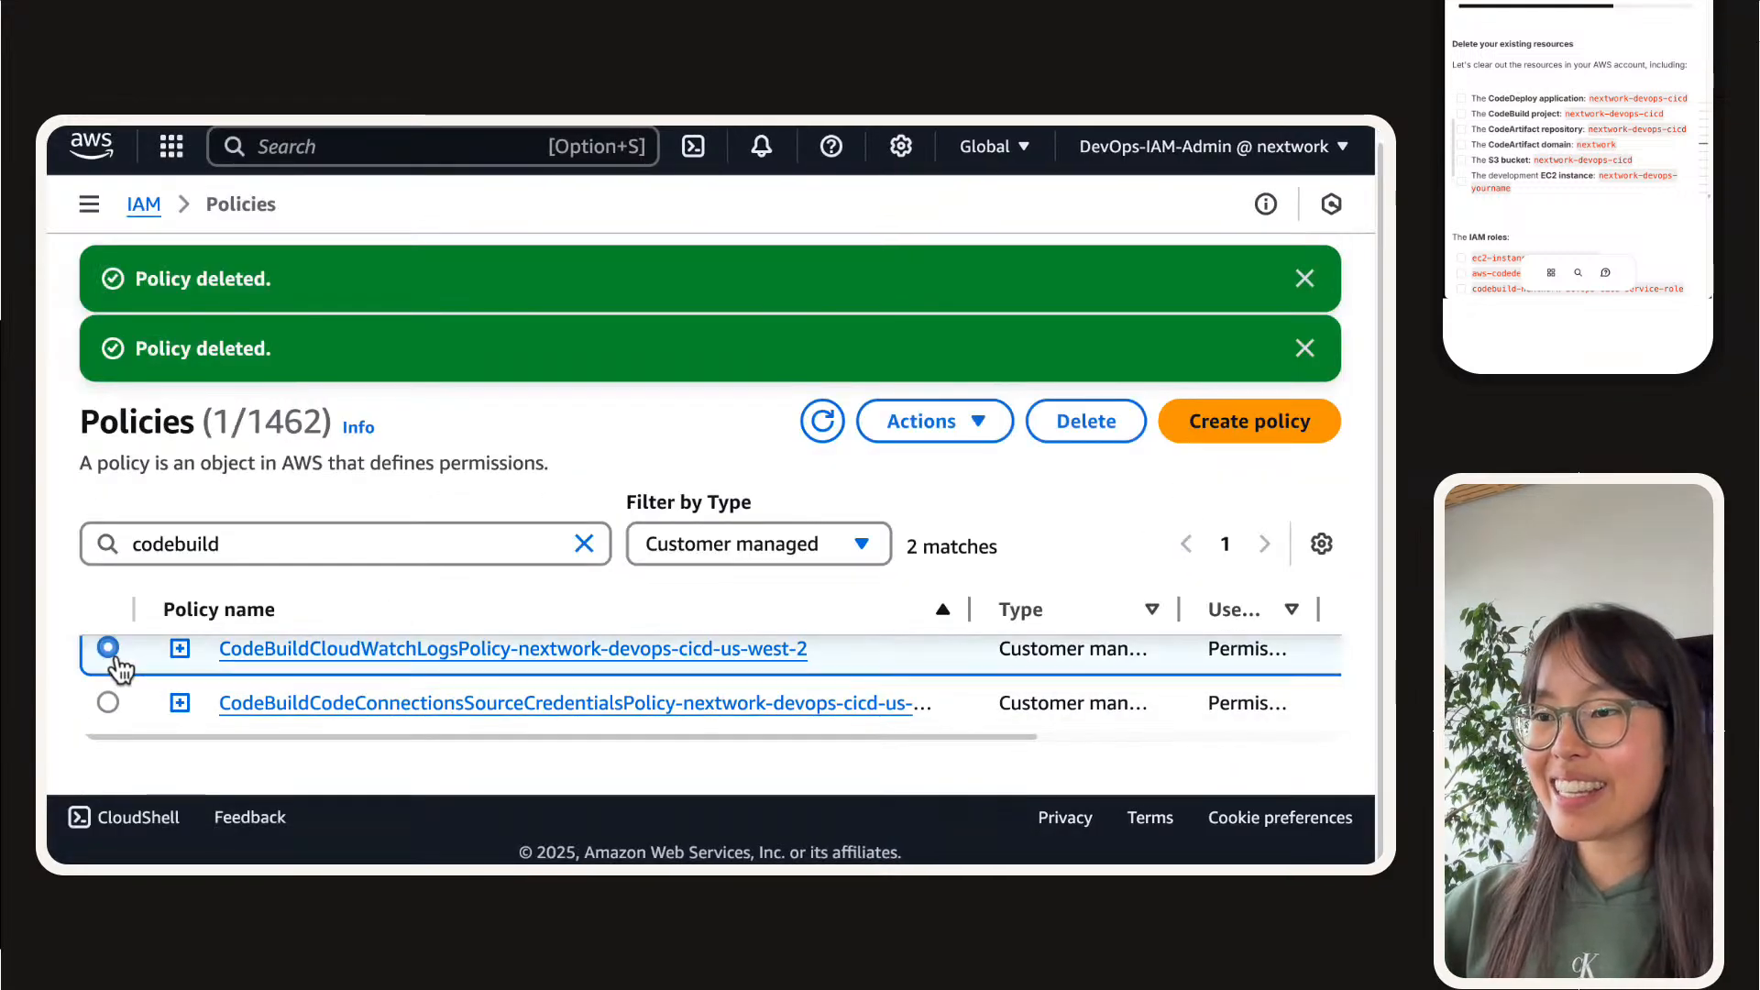
click(1081, 446)
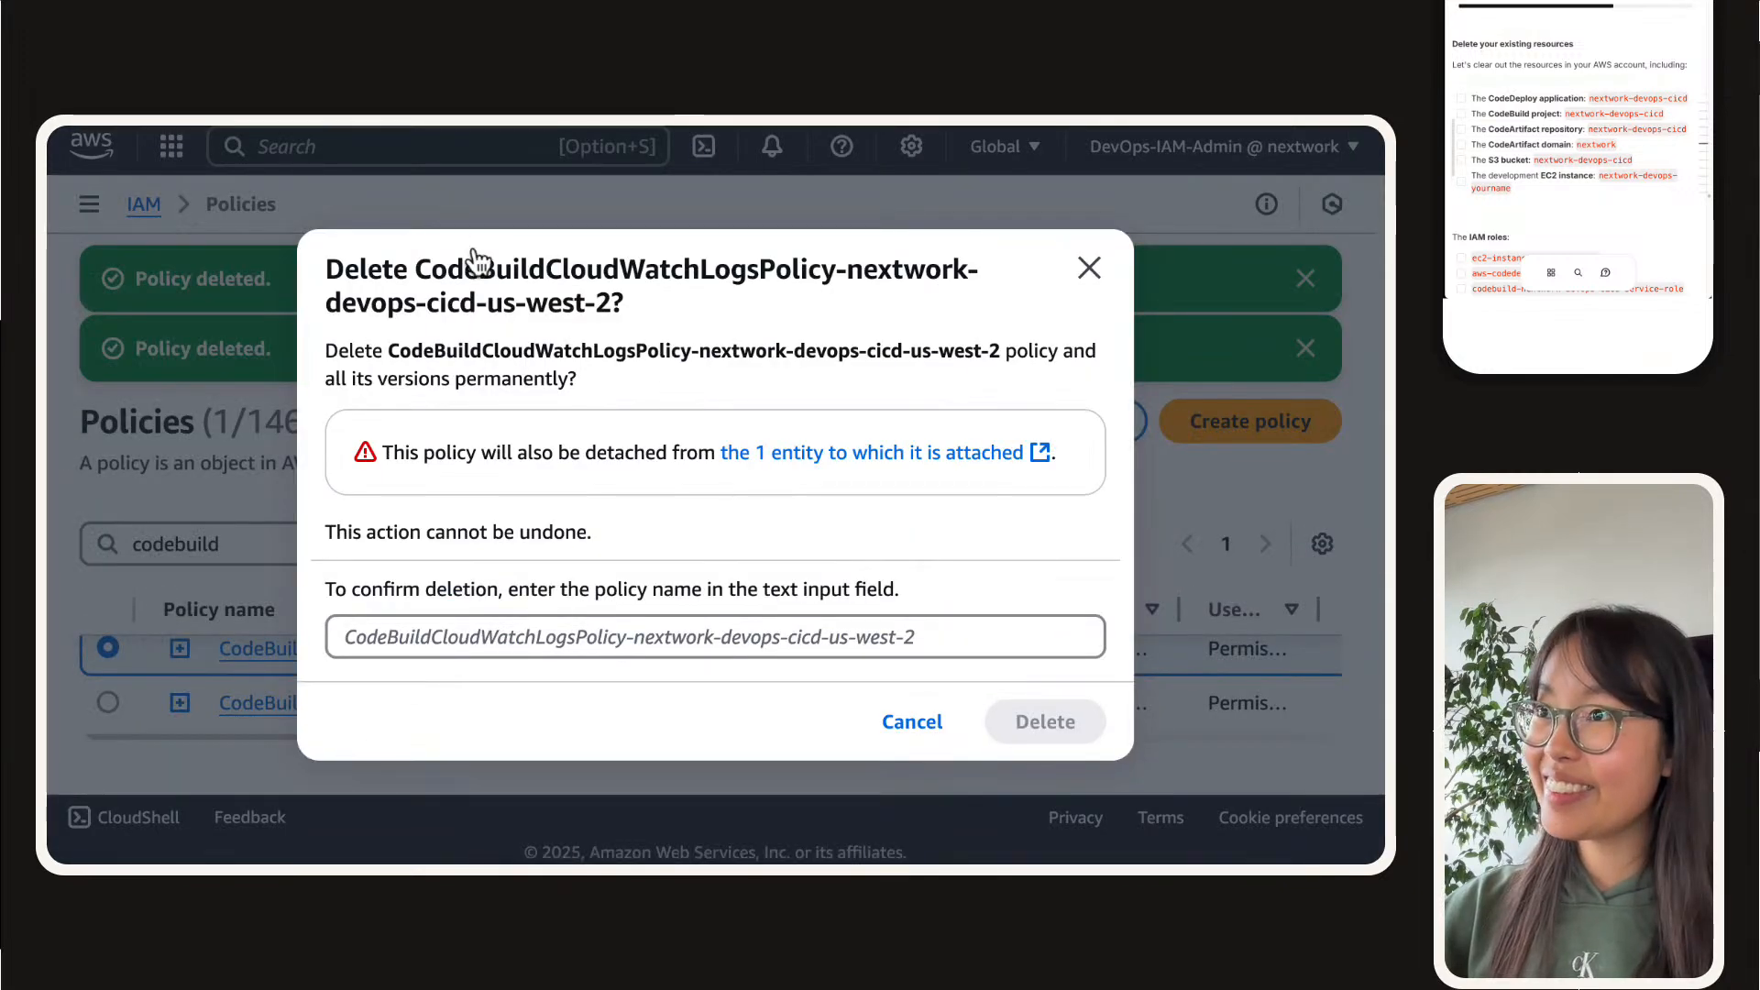
mouse_move(420, 261)
mouse_down()
mouse_move(615, 300)
mouse_move(432, 269)
mouse_up()
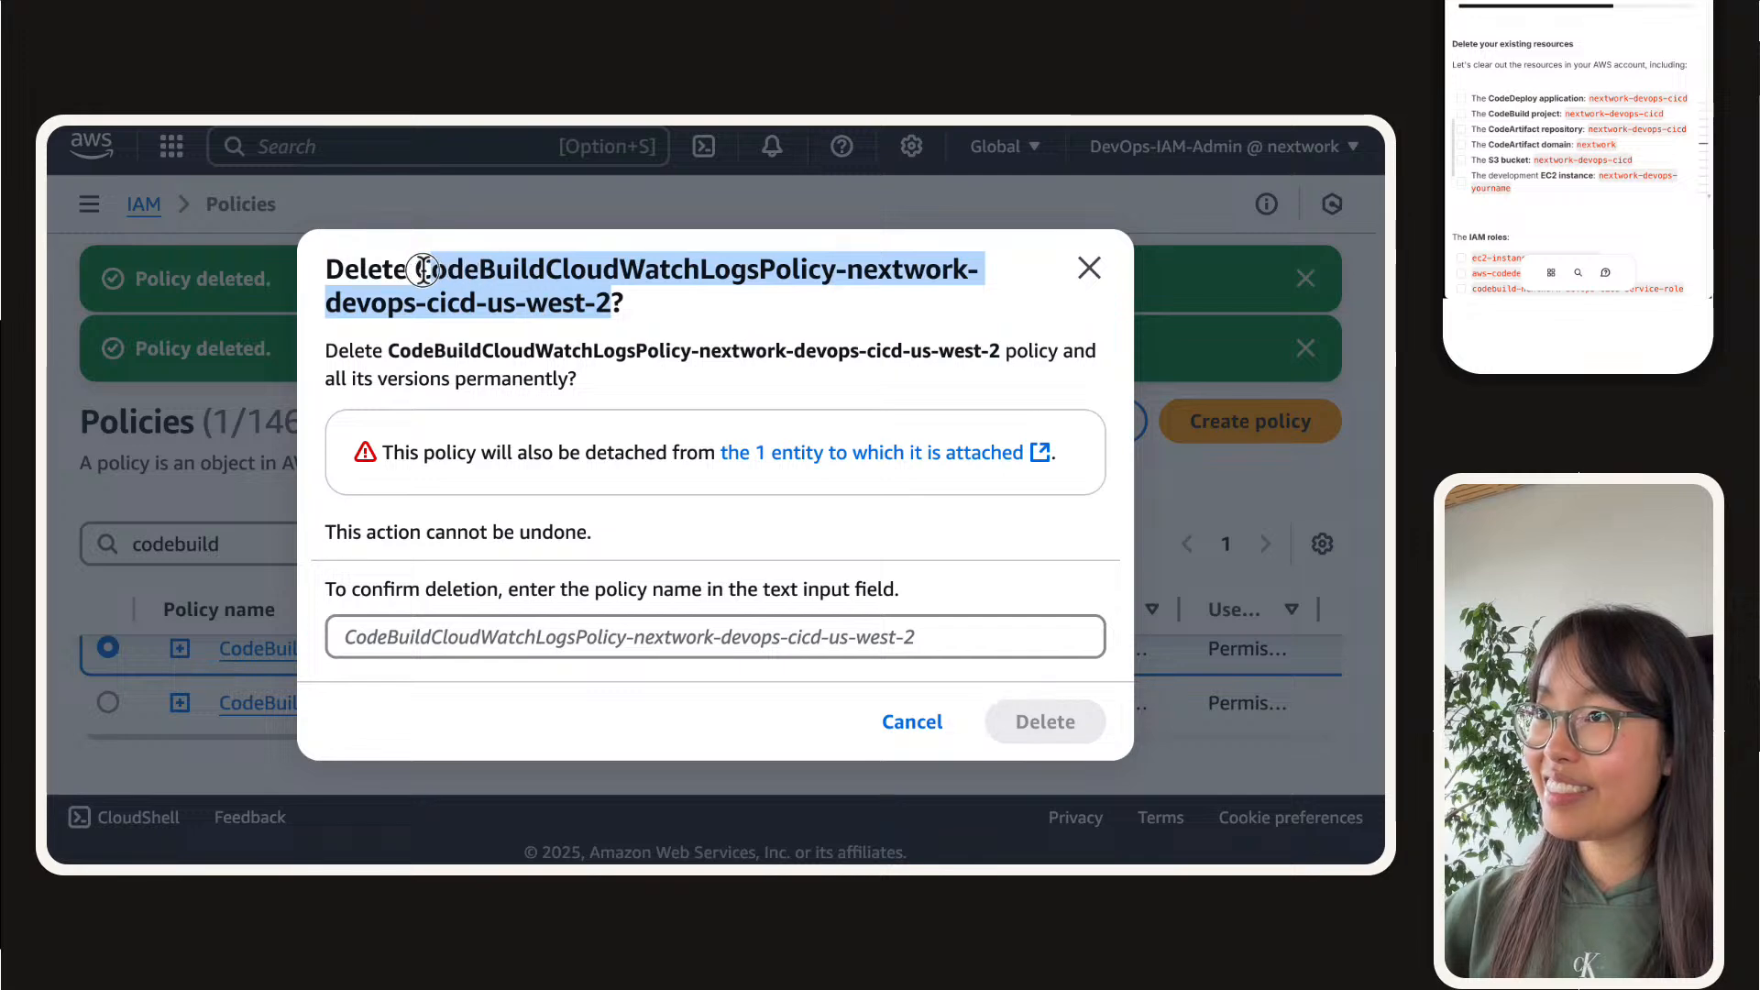
click(714, 645)
key(super+v)
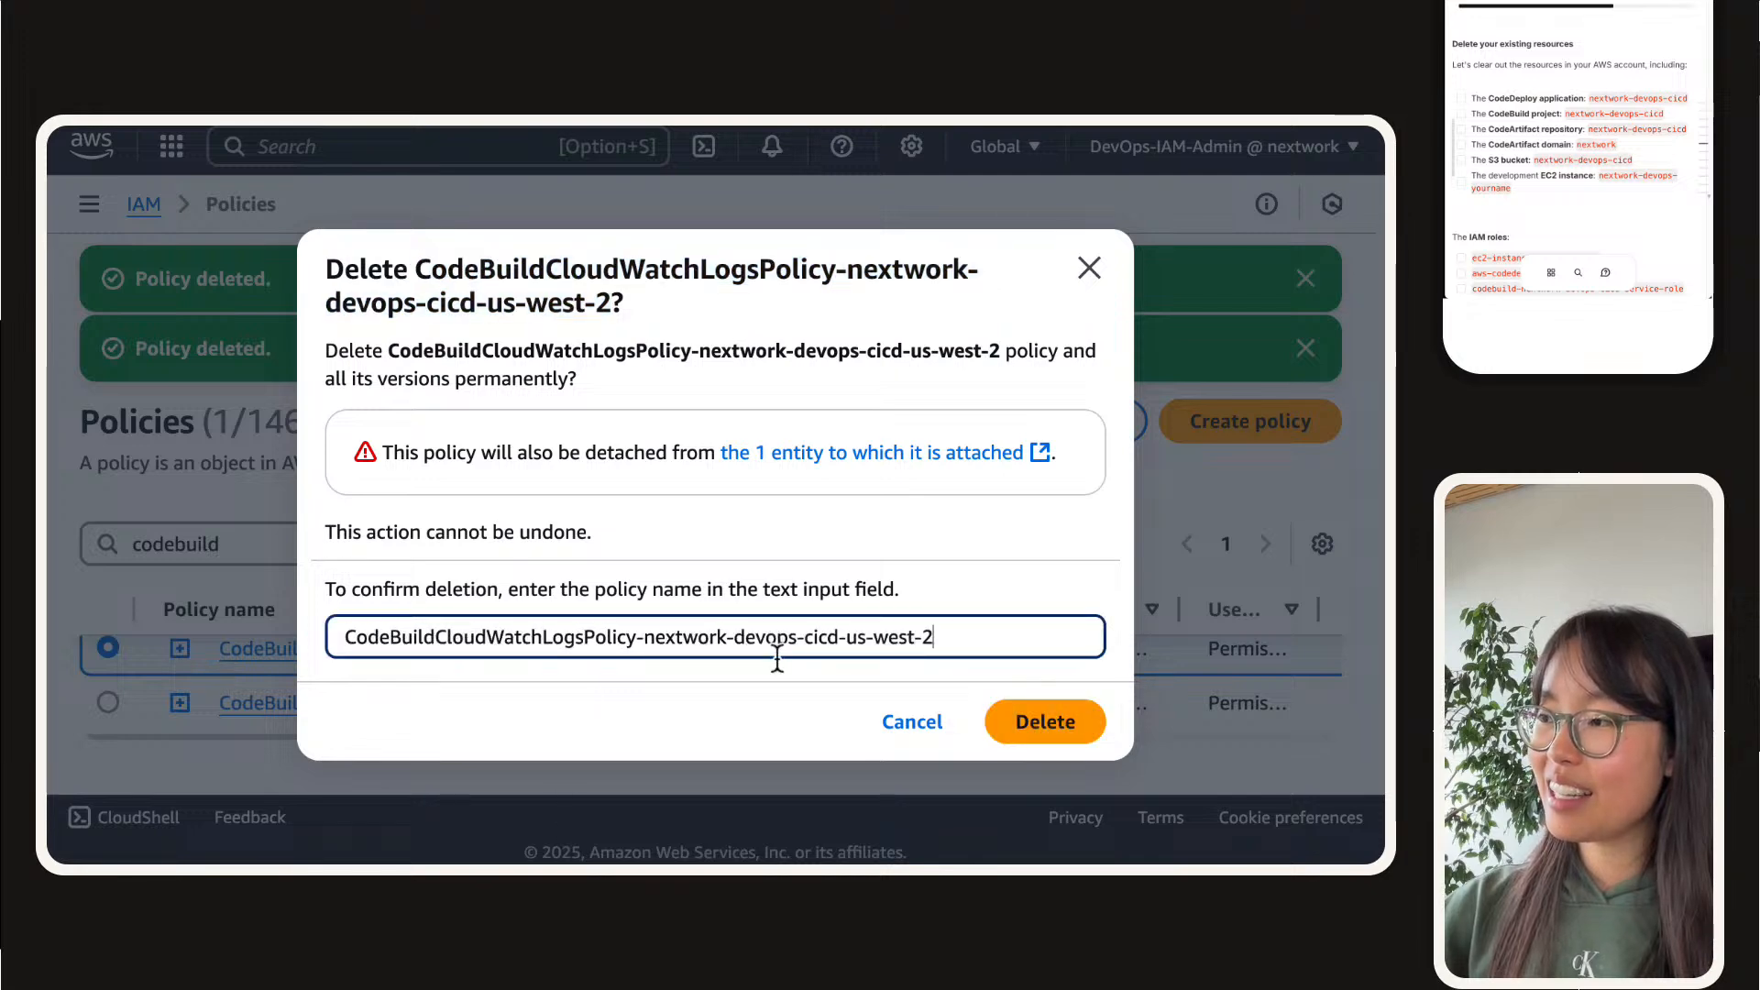
click(1041, 722)
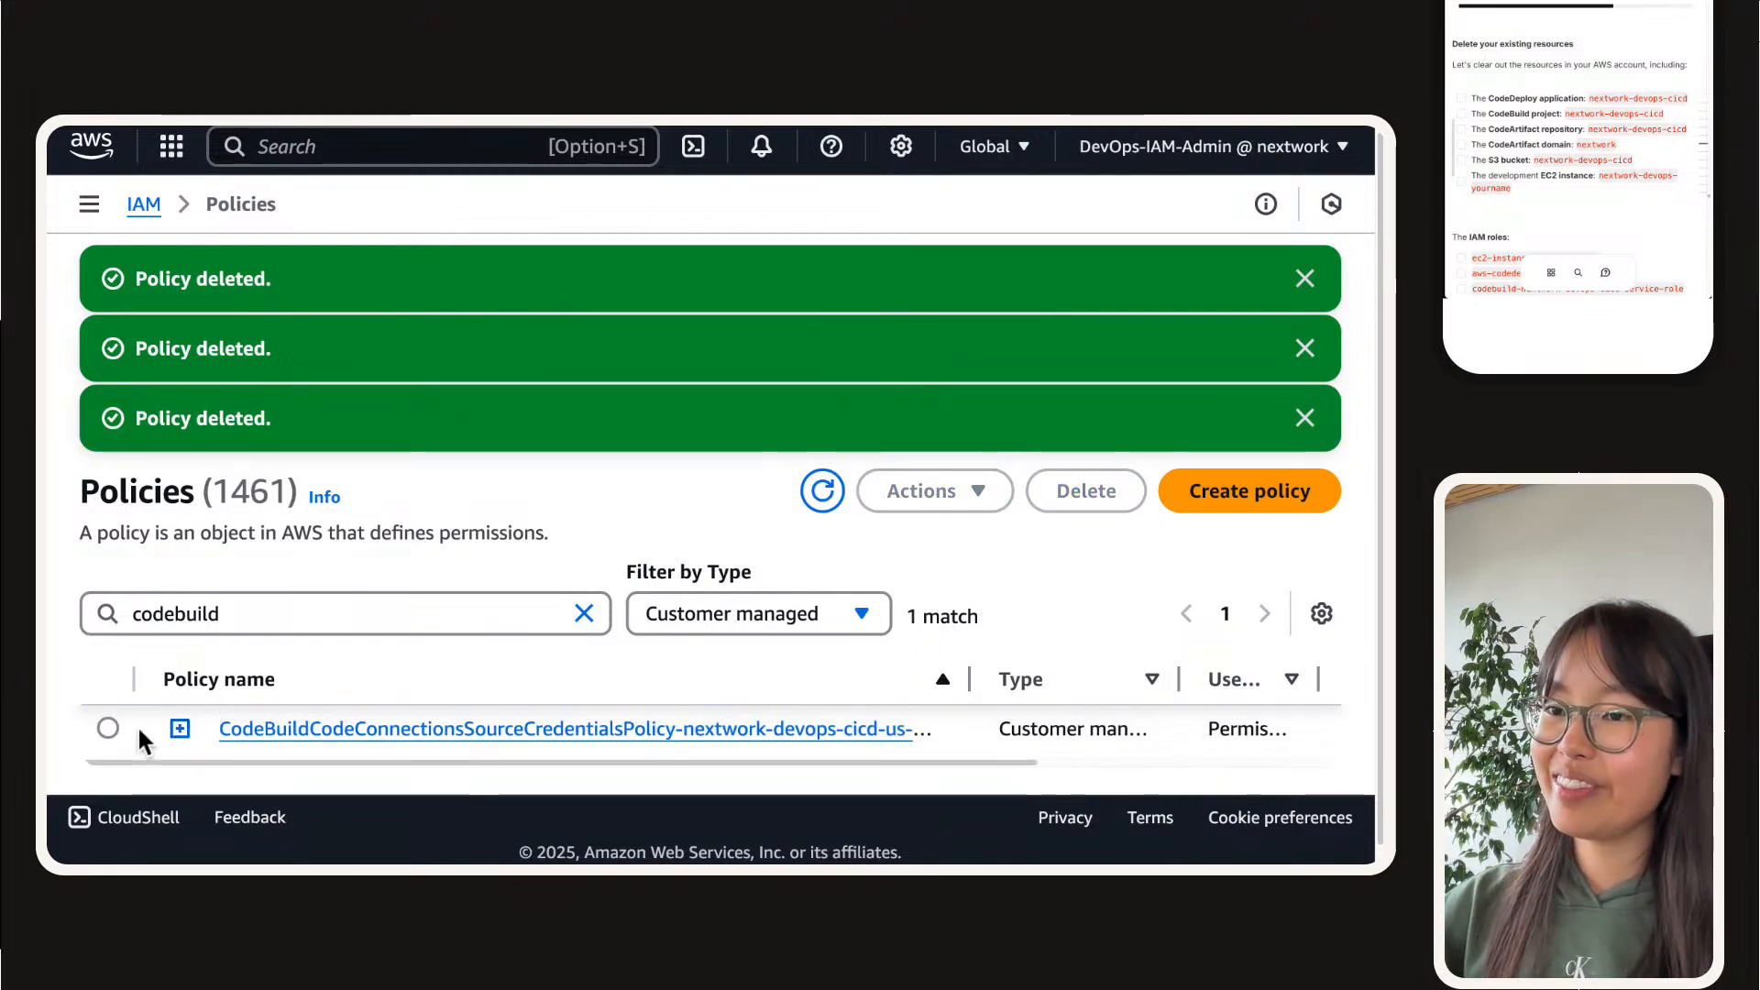
Step: Delete the remaining CodeBuildCodeConnectionsSourceCredentialsPolicy policy, confirming with its full name, and dismiss the earlier deletion notifications
click(110, 728)
click(1072, 488)
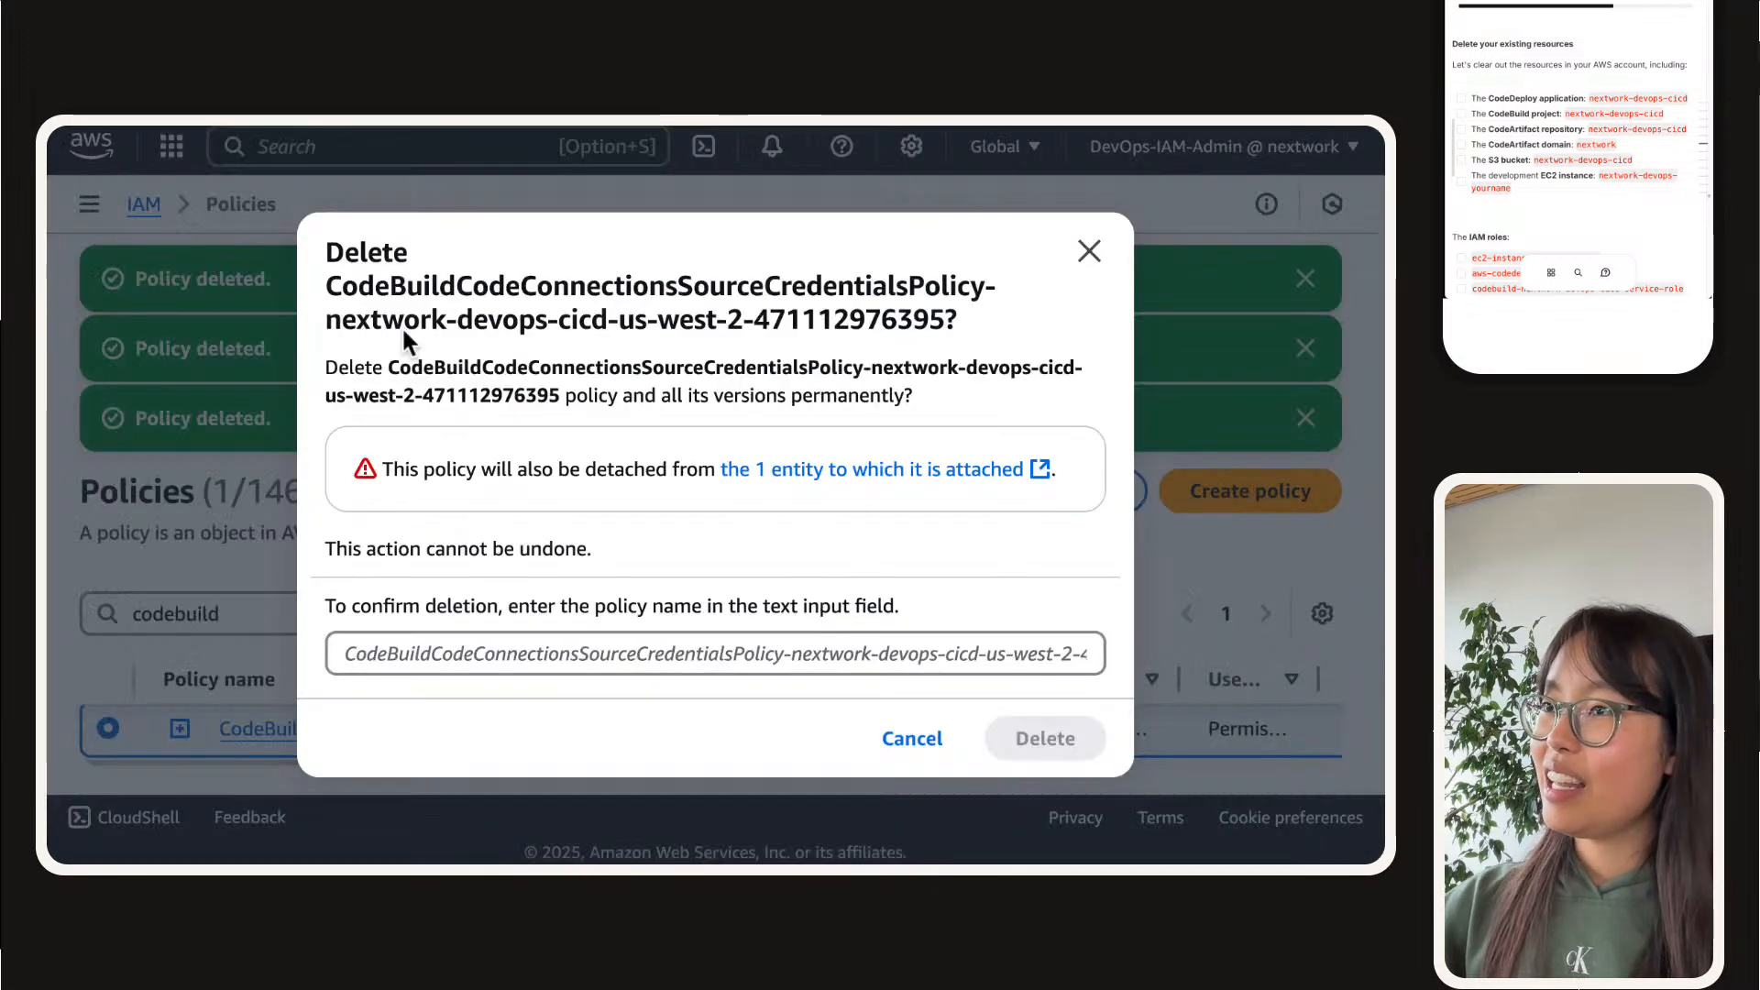
drag(330, 285, 944, 325)
click(827, 654)
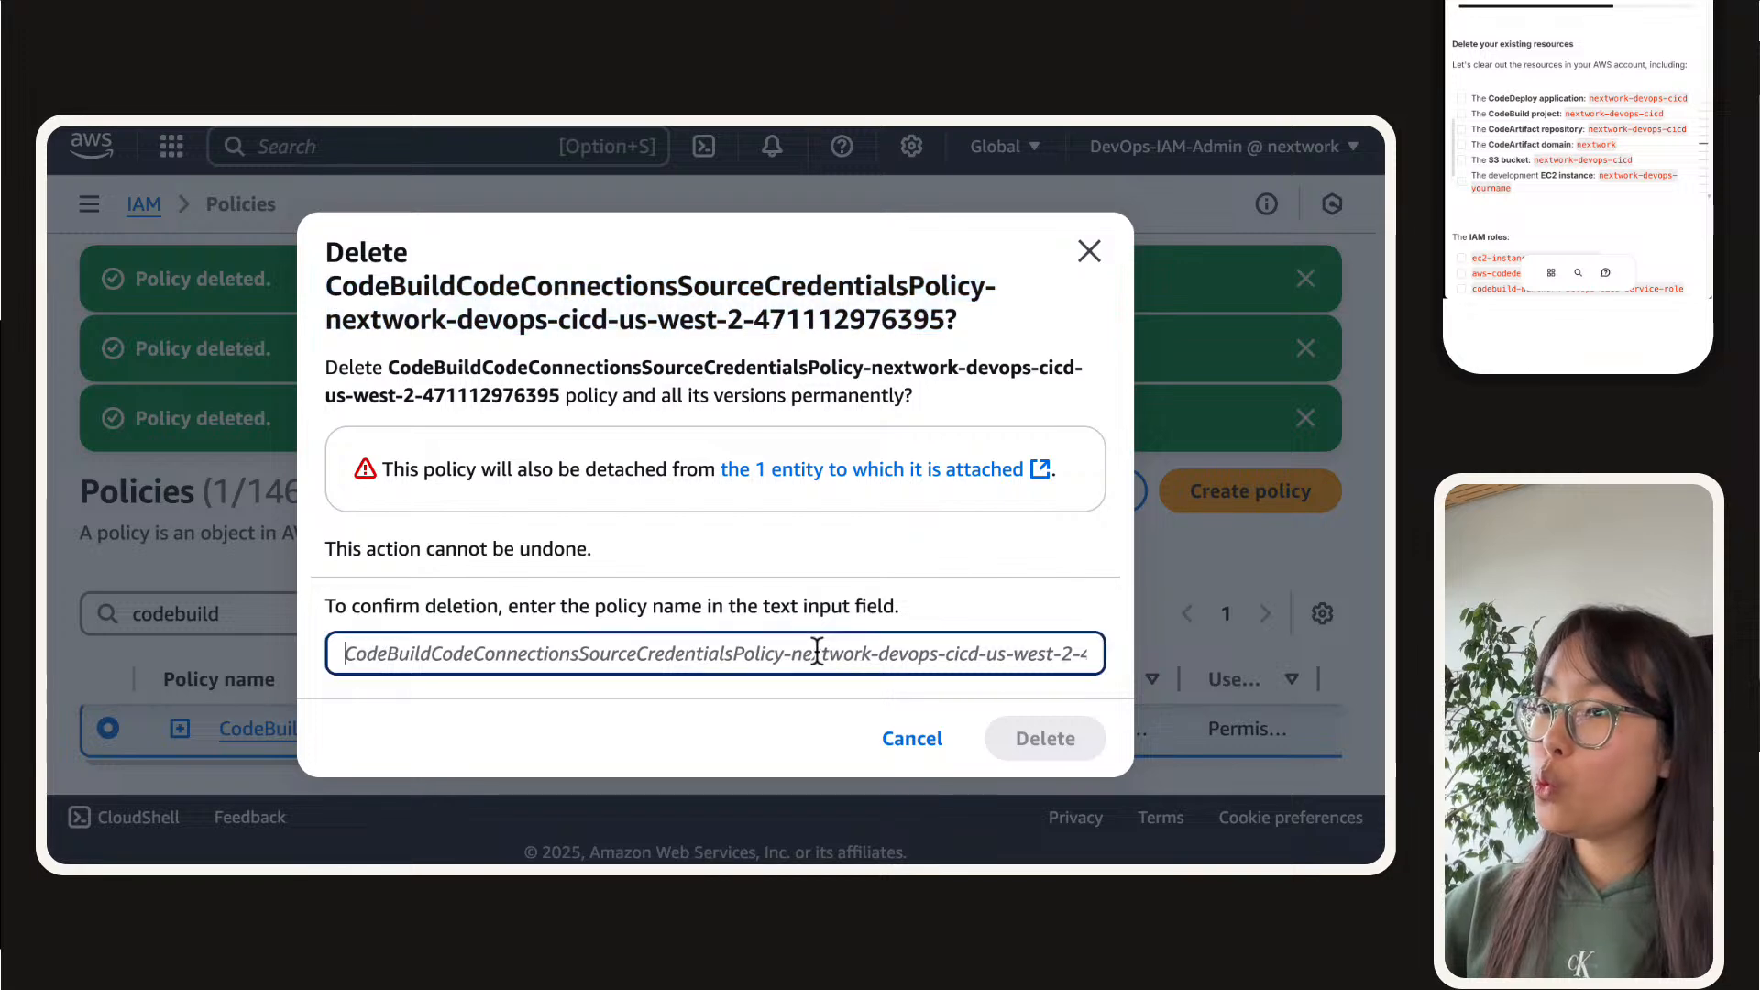
key(super+v)
click(1082, 738)
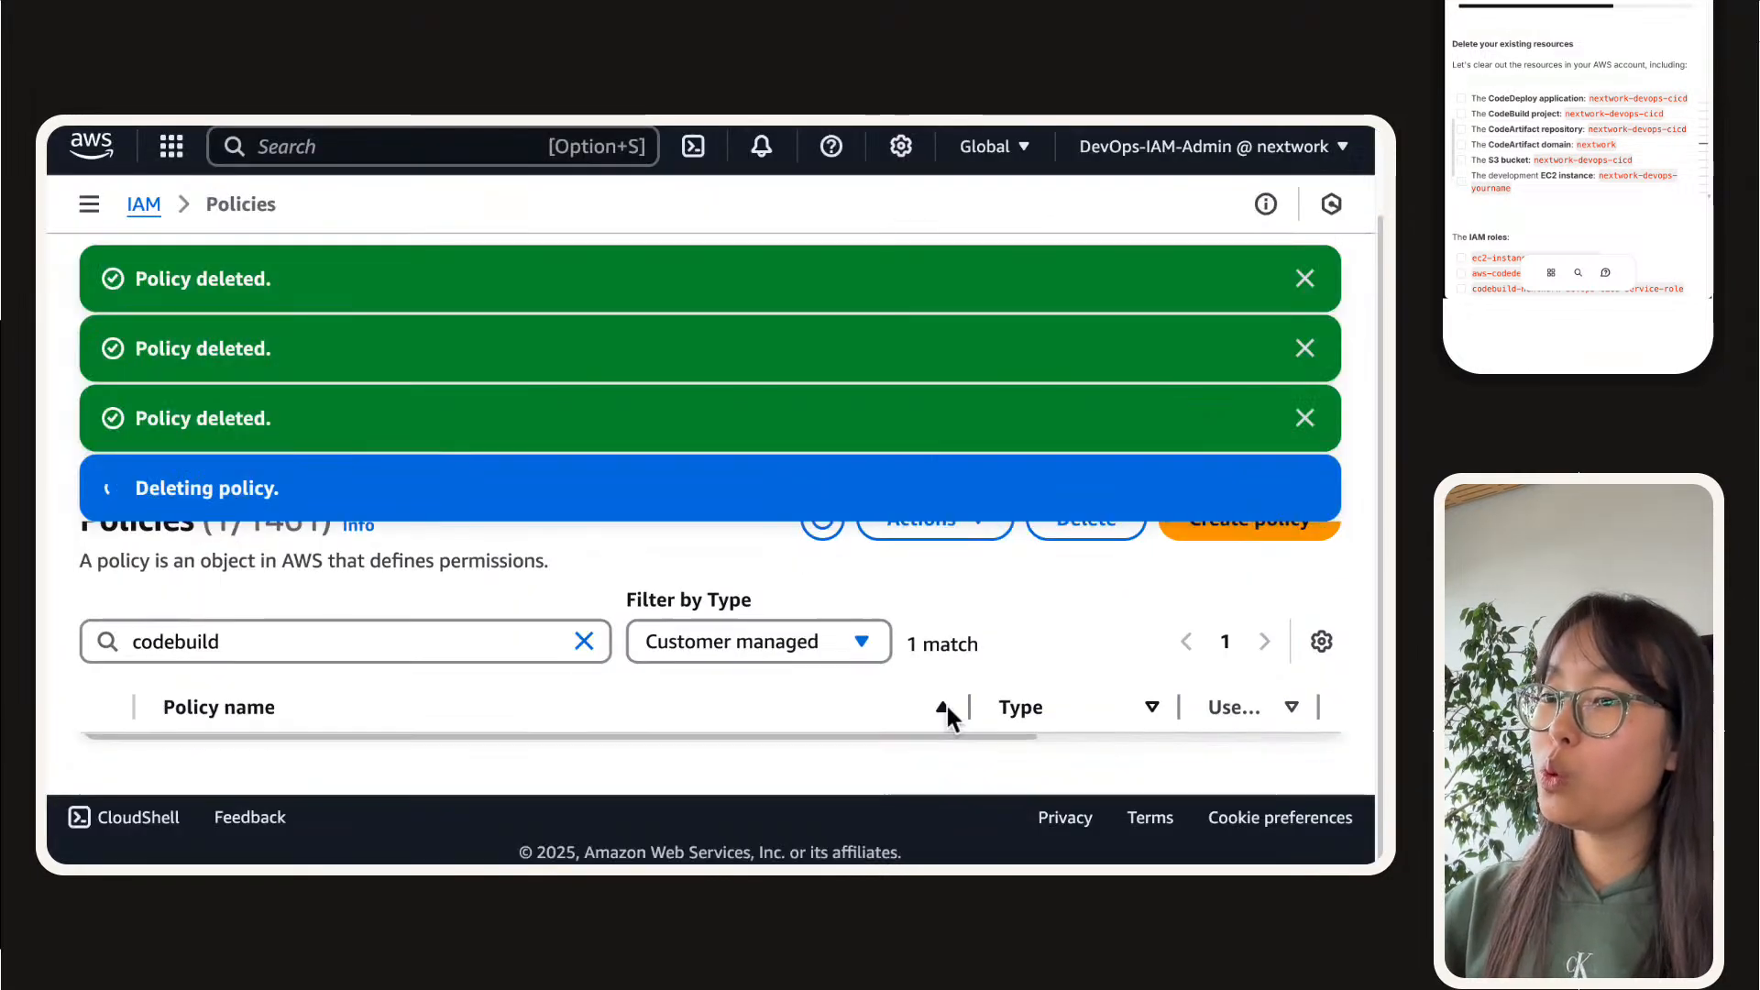
click(1302, 280)
click(1306, 281)
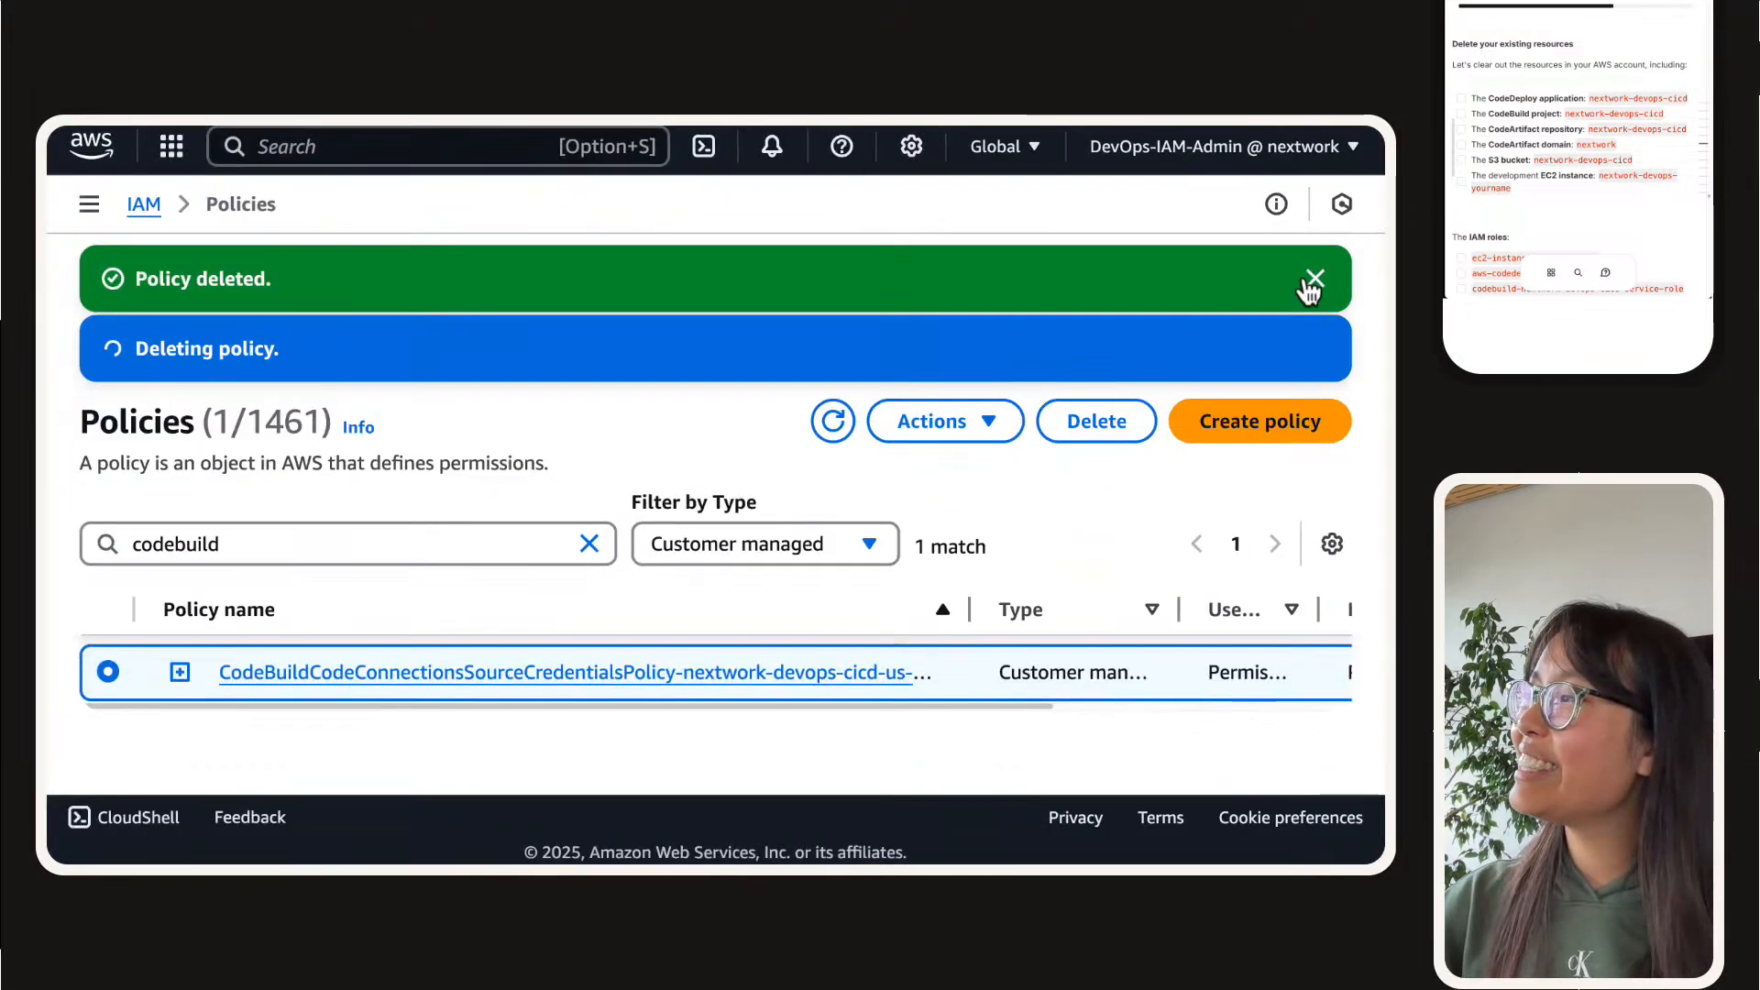
click(1313, 280)
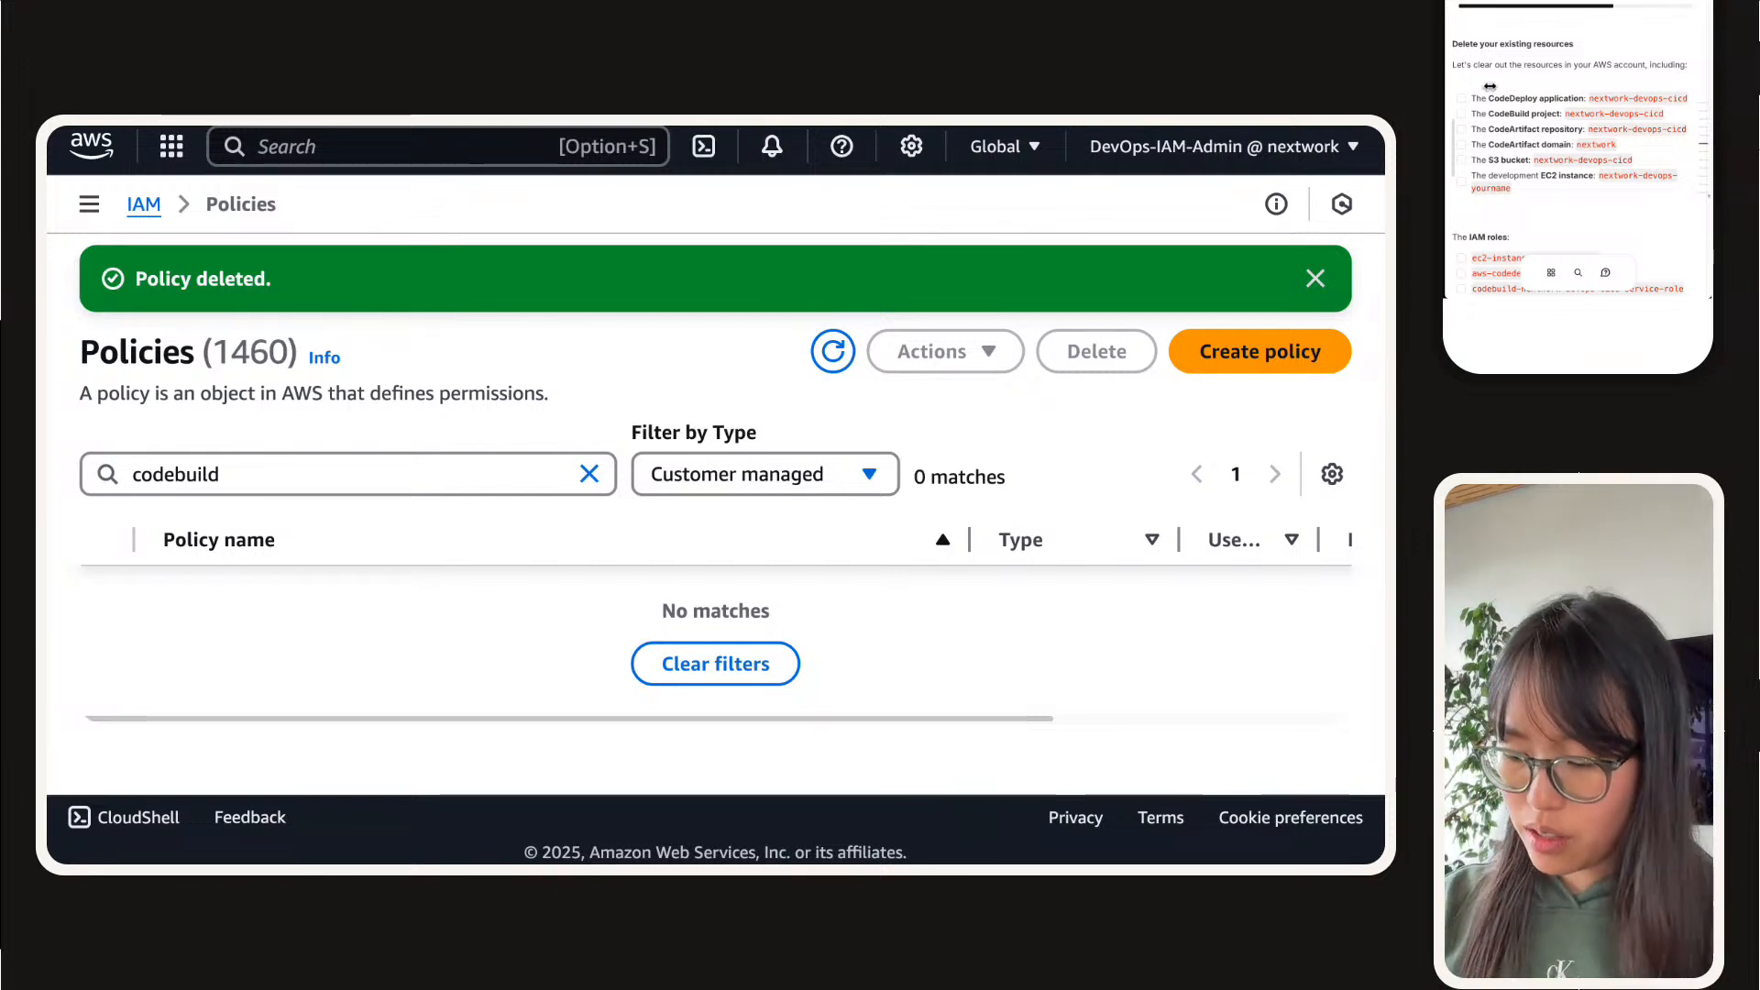
Step: In the project guide's deletion checklist, tick off the CodeDeploy application, CodeBuild project, CodeArtifact repository, CodeArtifact domain and S3 bucket
key(super+minus)
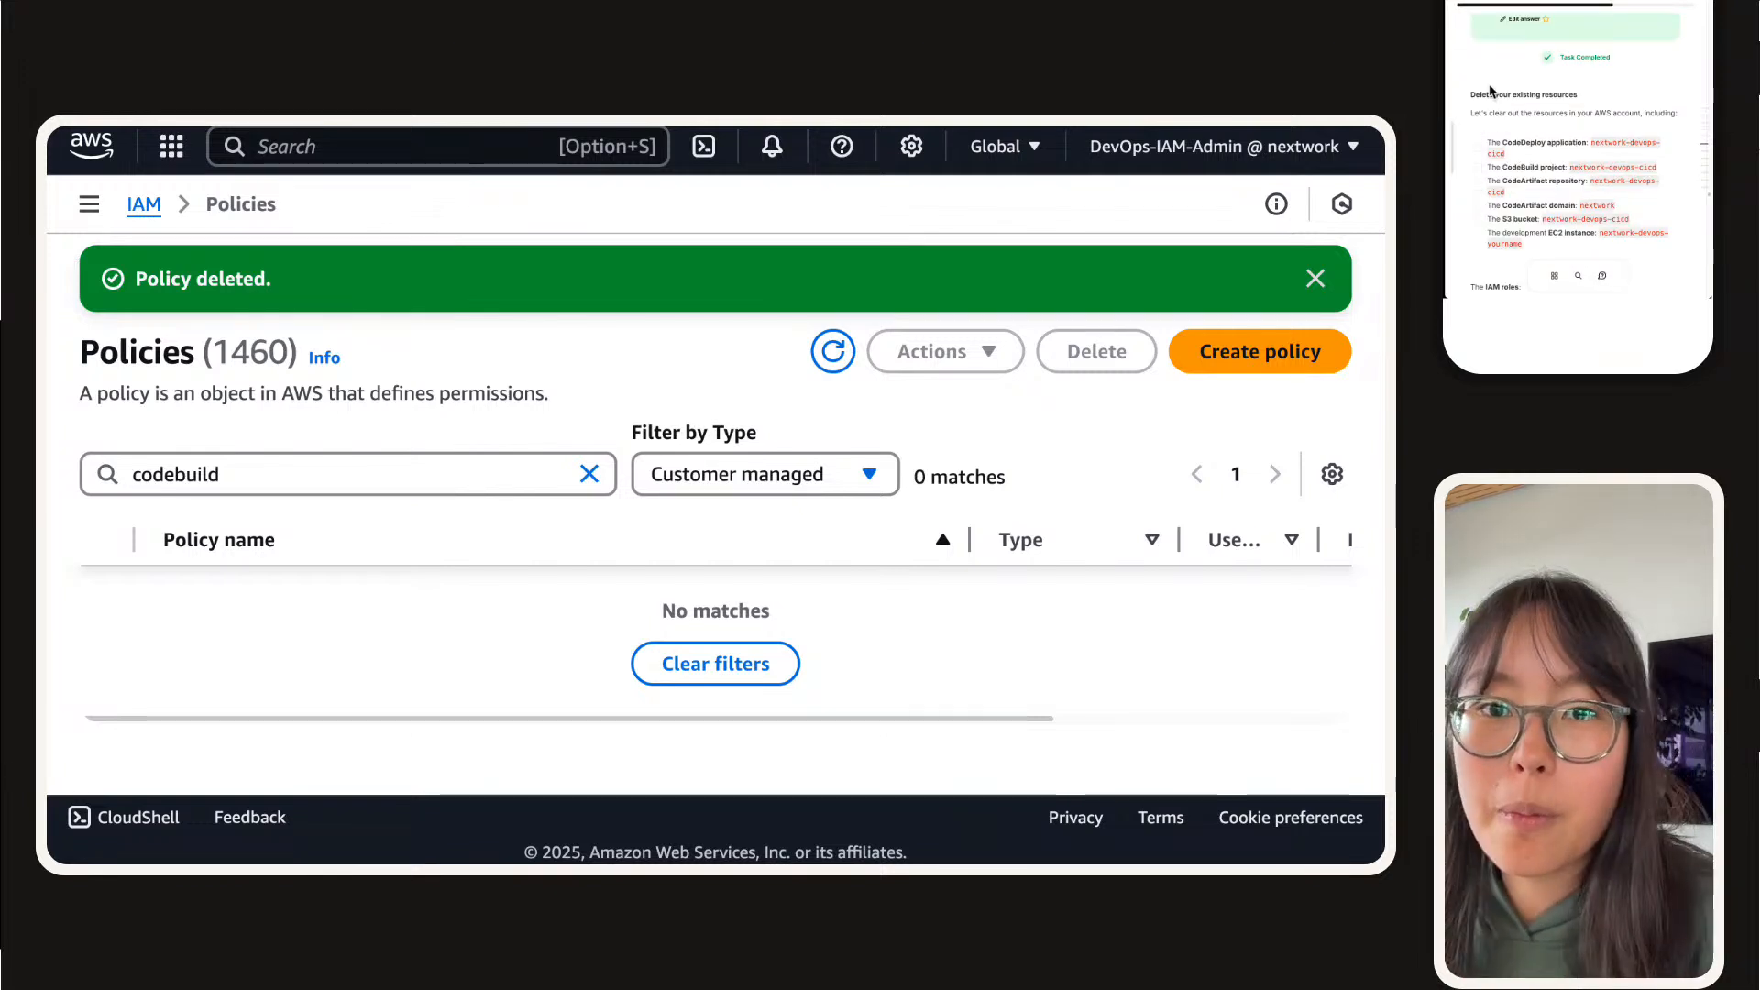
click(1477, 147)
scroll(1485, 128, down, 1)
click(1478, 114)
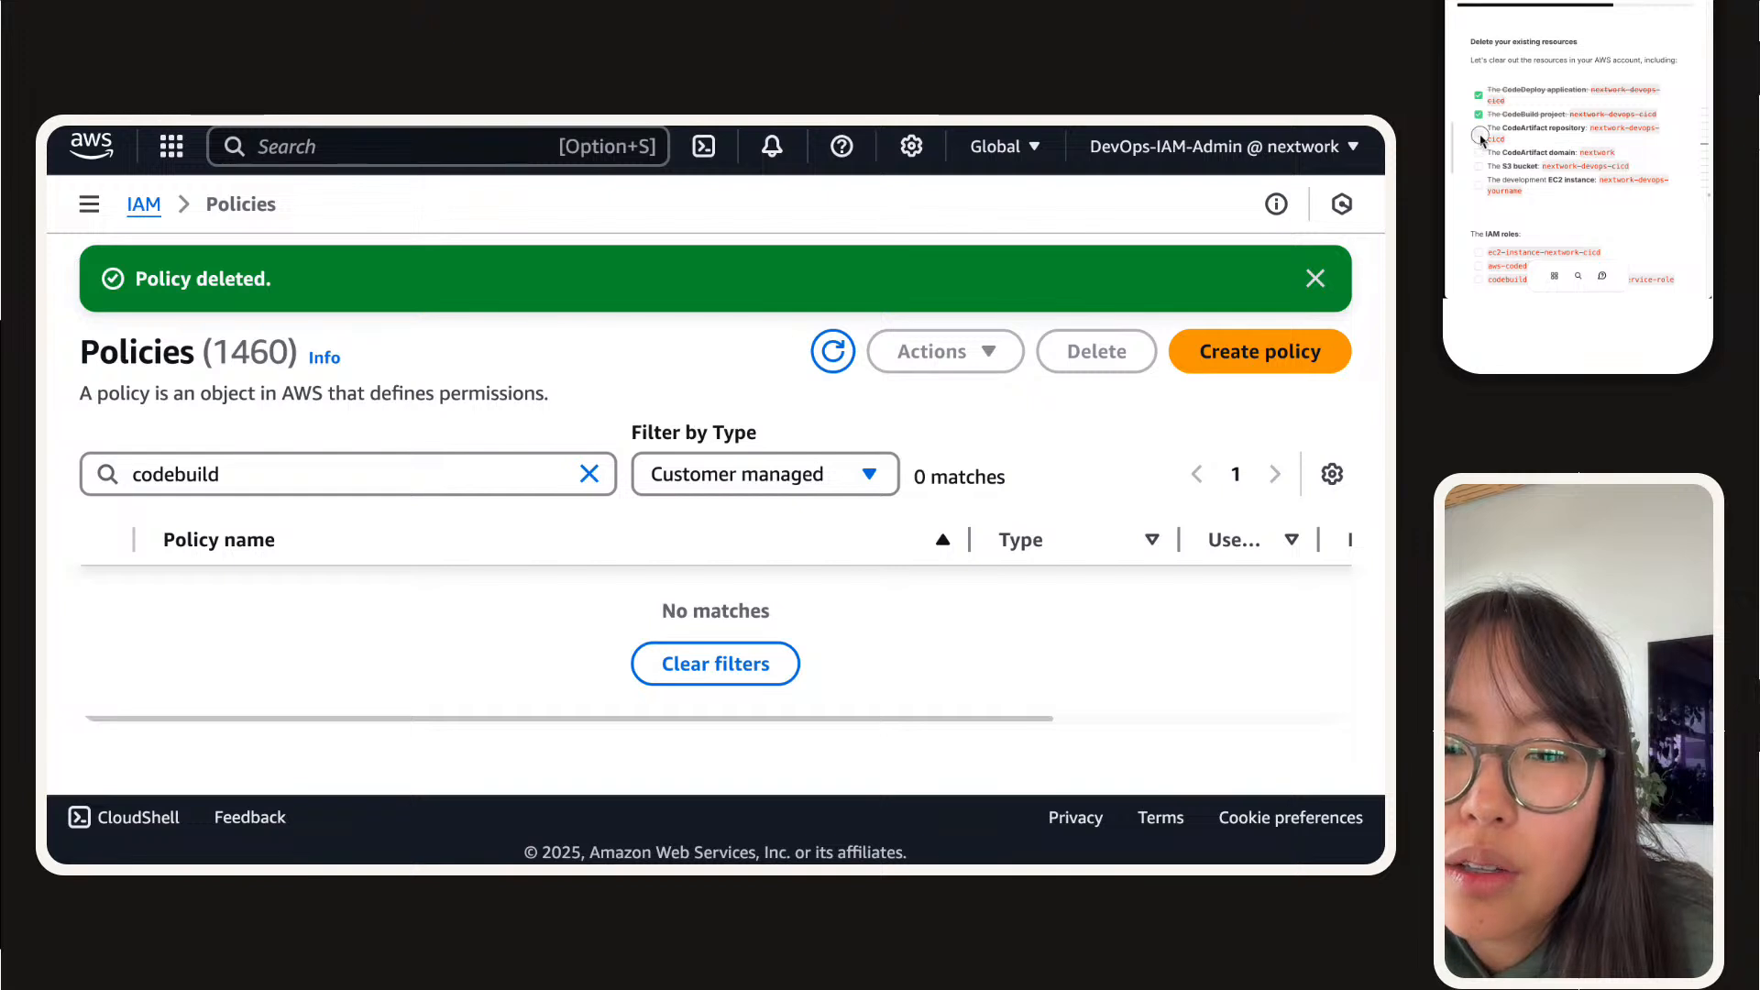
click(1477, 133)
click(1478, 152)
click(1478, 166)
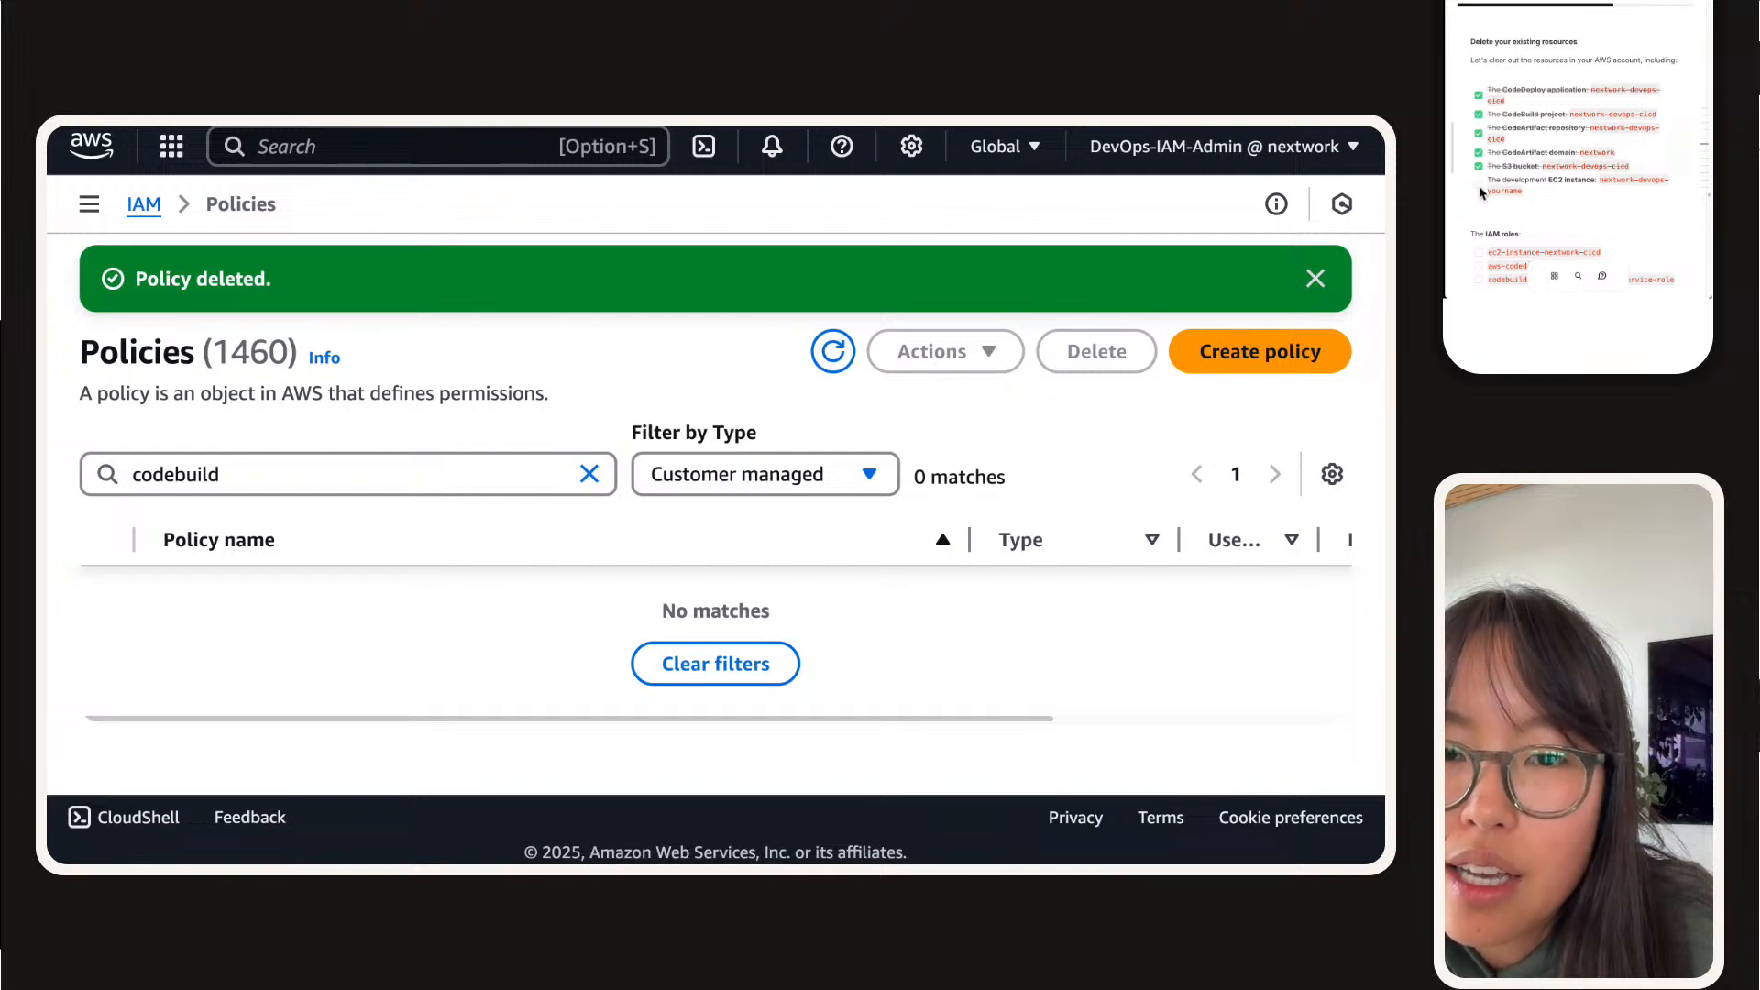
Step: Tick off the three IAM roles in the checklist: ec2-instance-nextwork-cicd, aws-codedeploy-role and codebuild-nextwork-devops-cicd-service-role
scroll(1485, 165, down, 2)
scroll(1494, 114, down, 1)
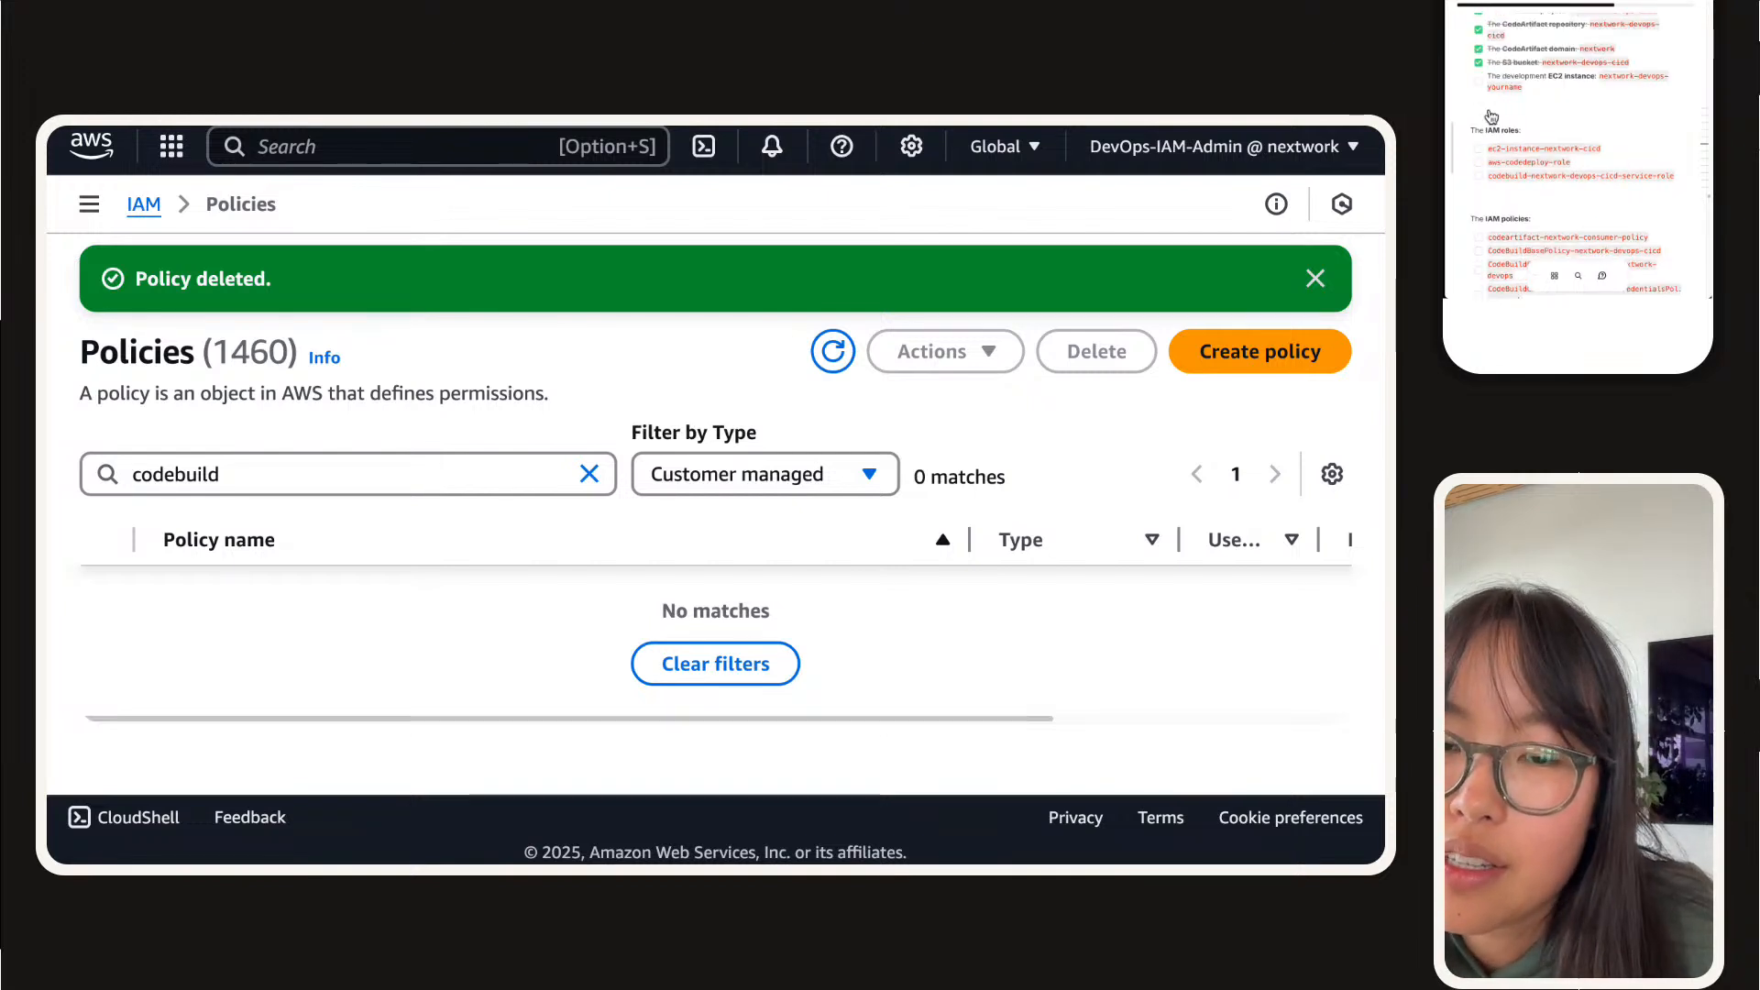
click(1478, 148)
click(1478, 162)
click(1479, 175)
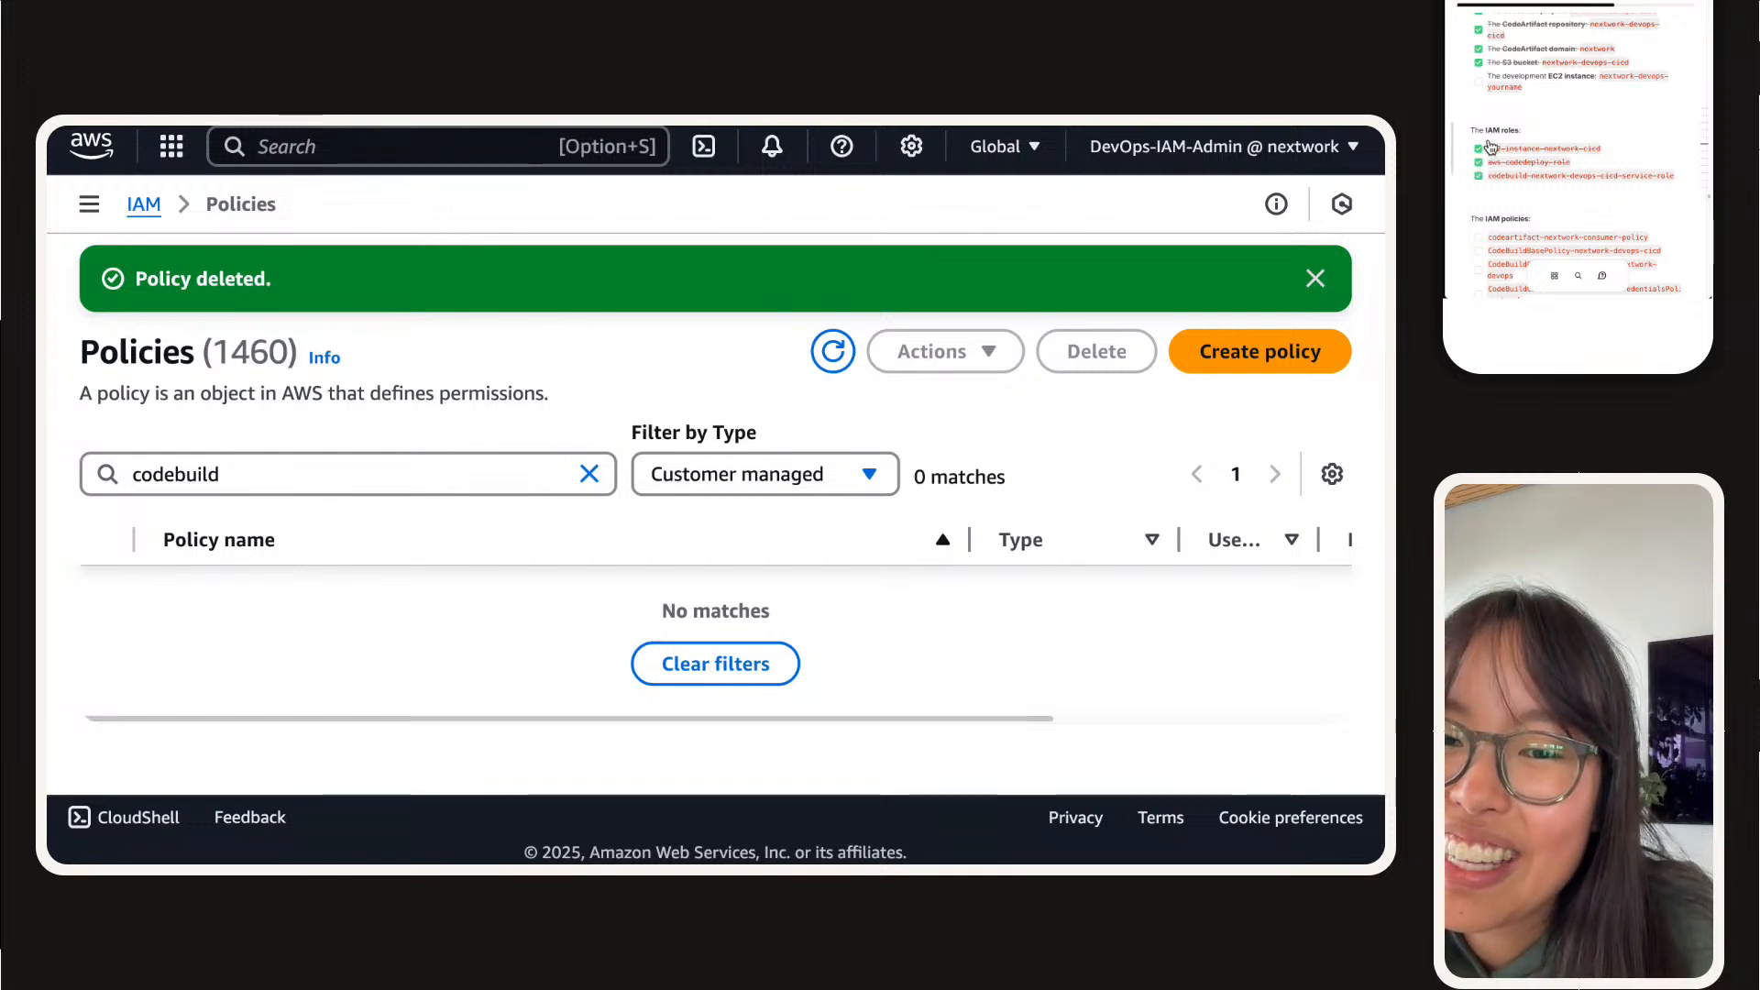
Step: Tick off all four IAM policies in the checklist, from codeartifact-nextwork-consumer-policy to the CodeBuildCodeConnectionsSourceCredentialsPolicy
scroll(1488, 146, down, 2)
click(1479, 148)
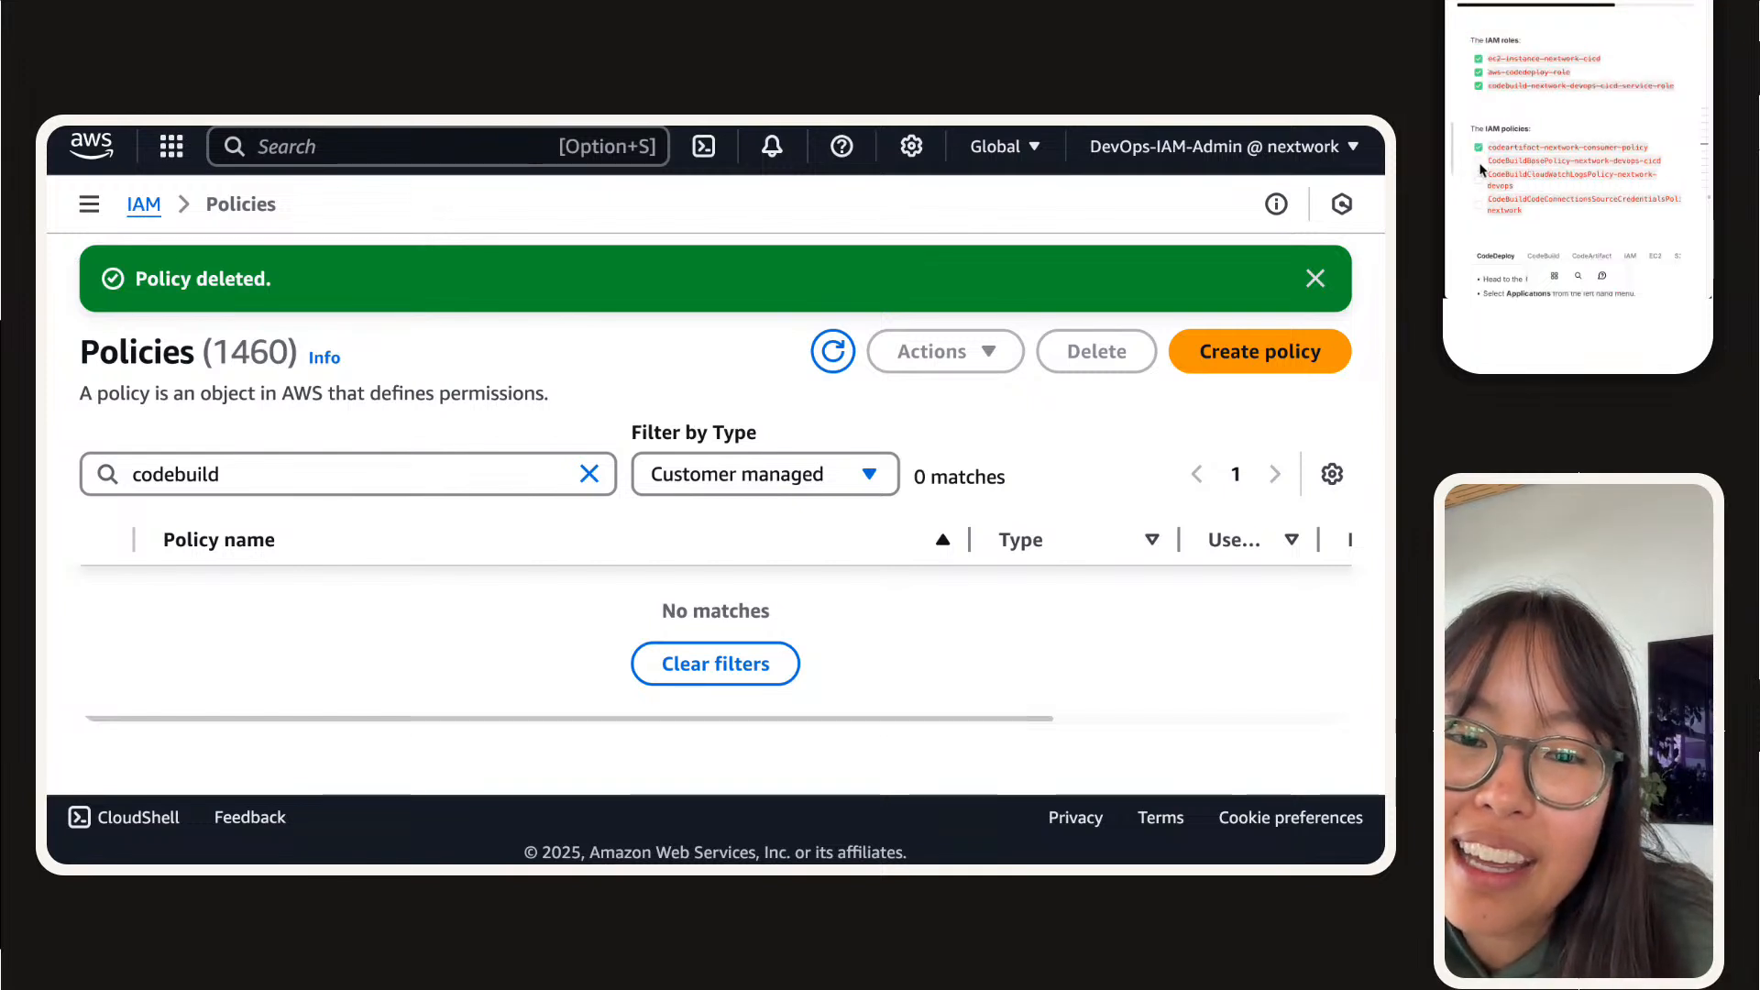
scroll(1478, 204, up, 3)
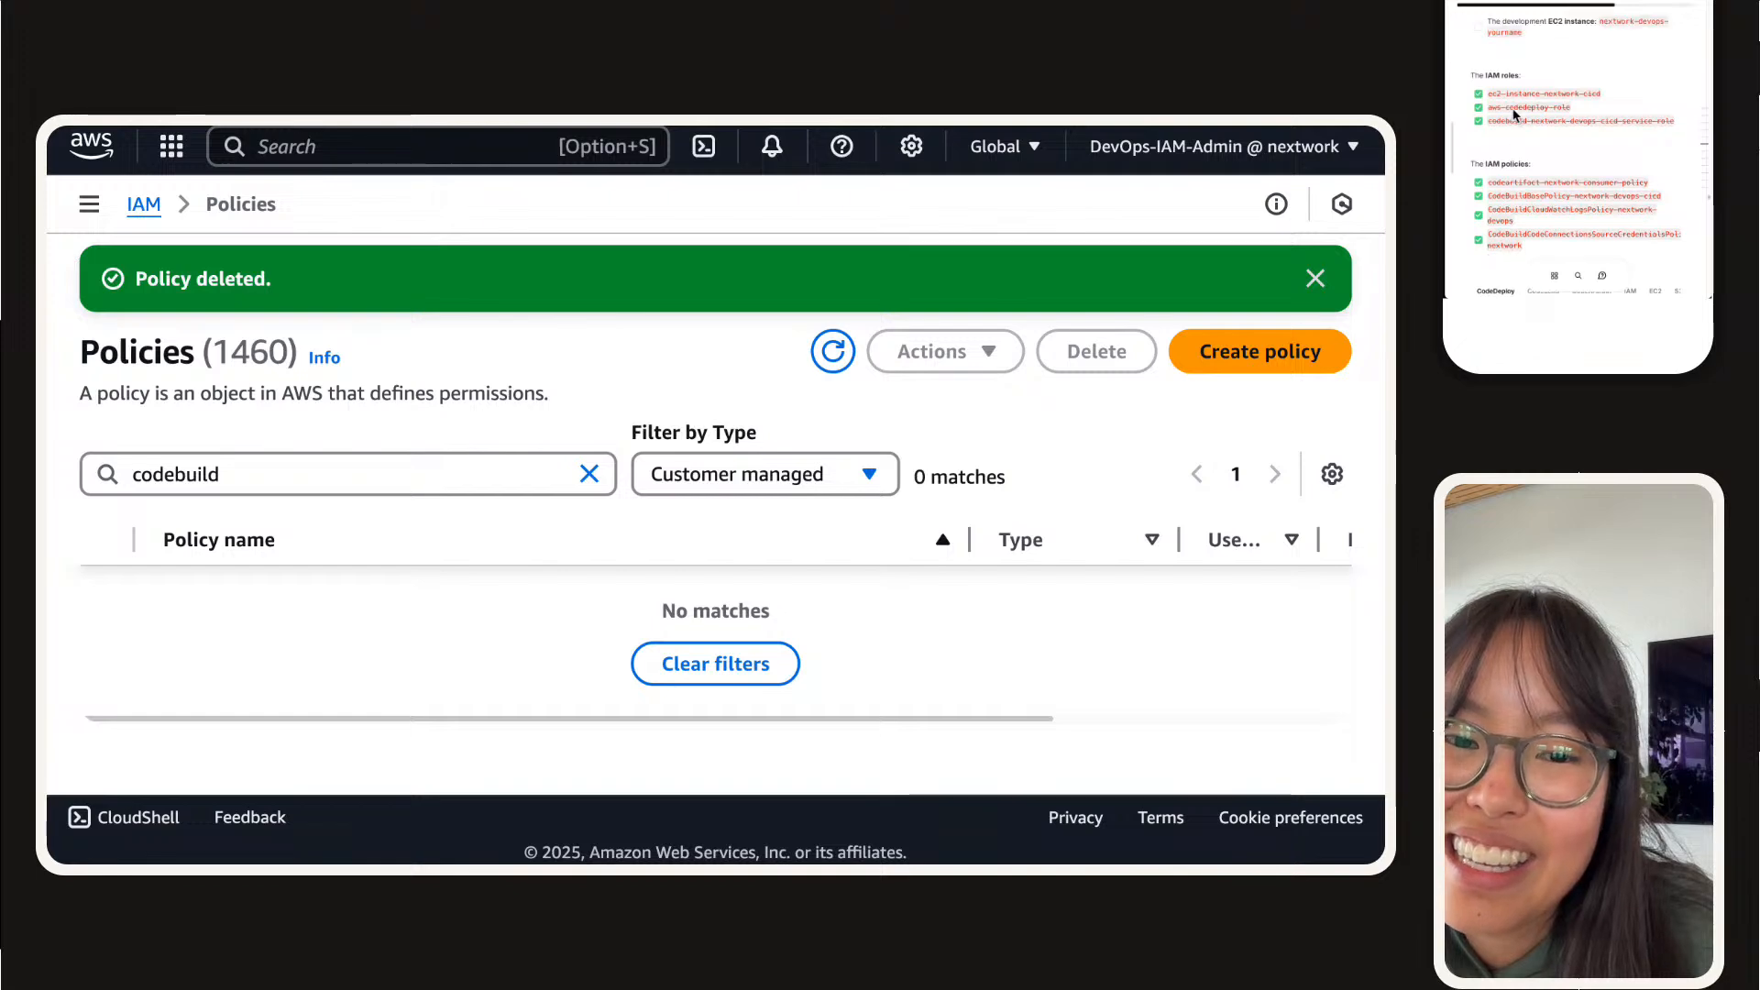
Step: Return to the EC2 instances list, terminate the selected nextwork-devops development instance, and tick it off in the project guide's deletion checklist
mouse_move(629, 129)
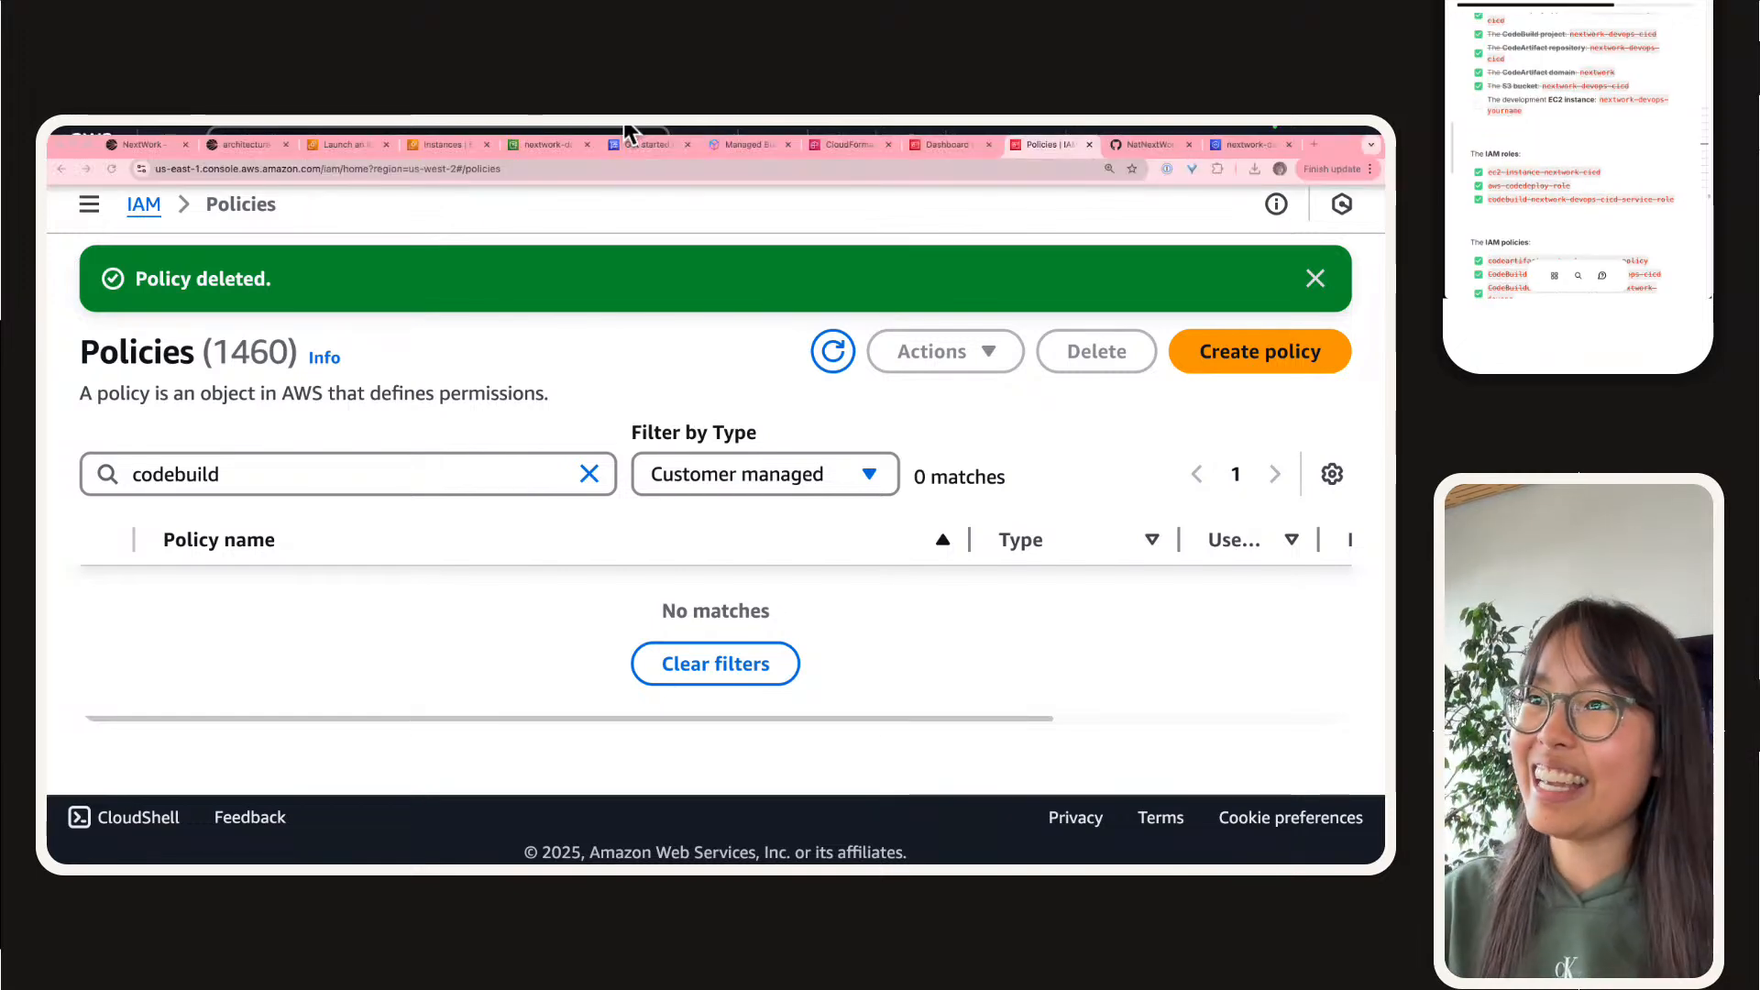
click(458, 145)
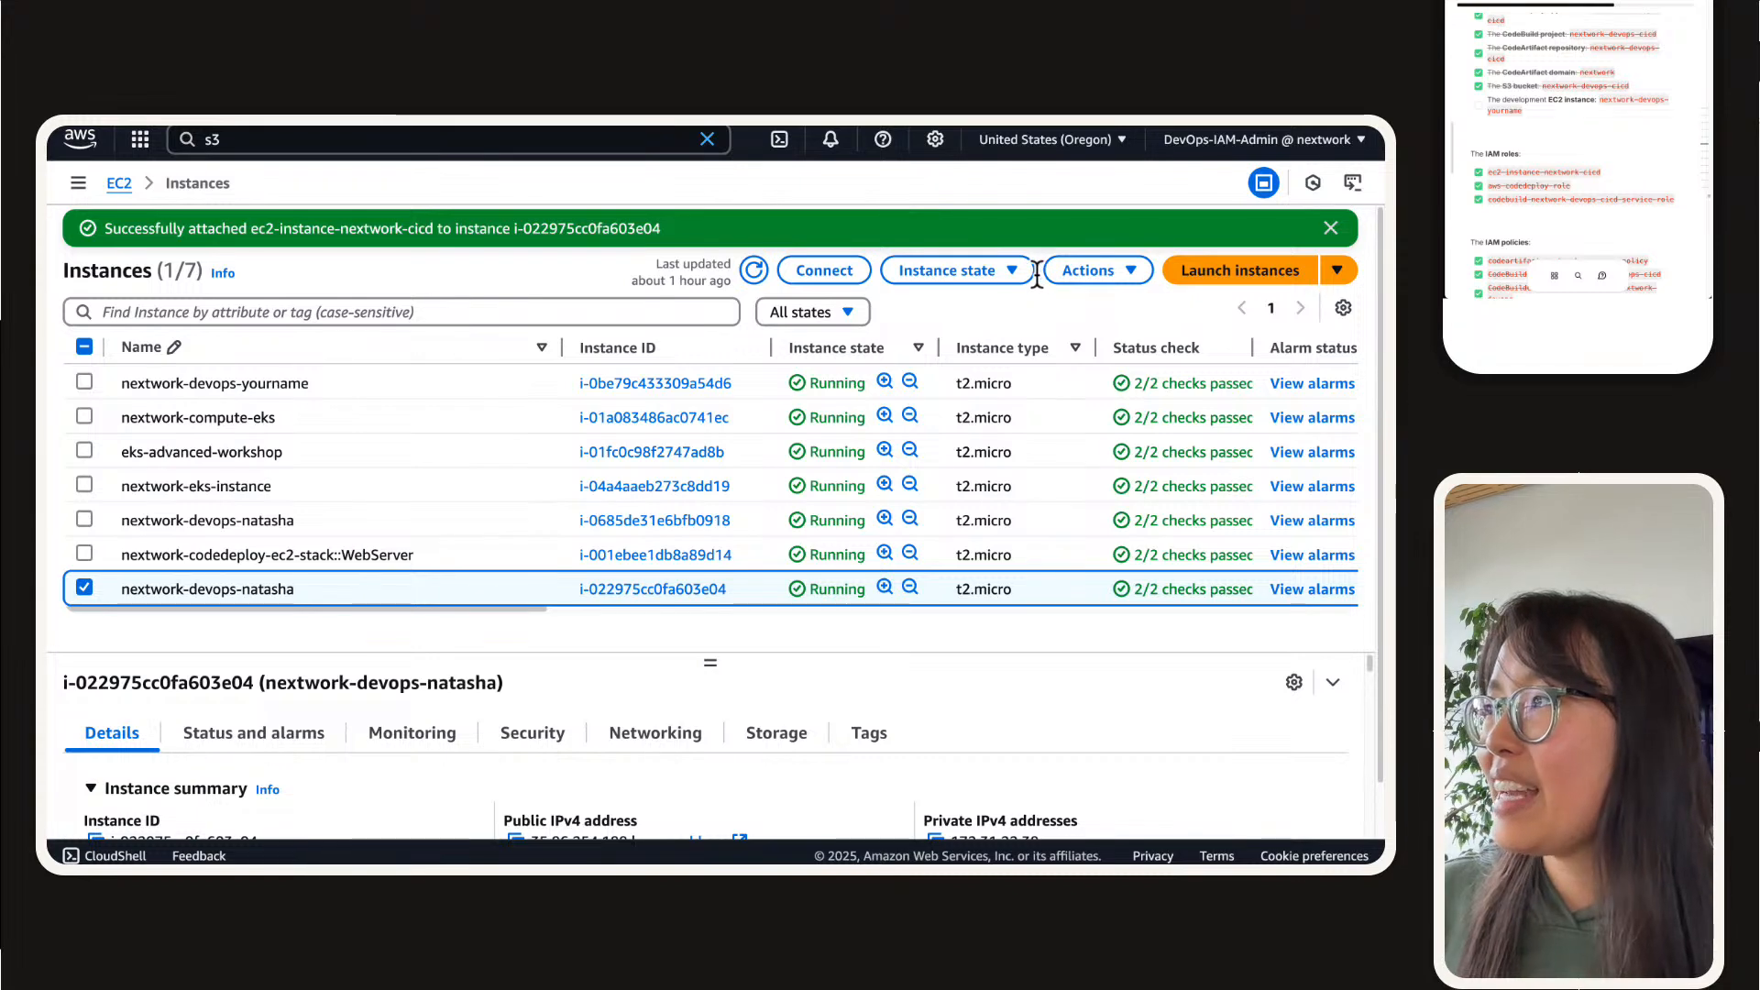
click(946, 271)
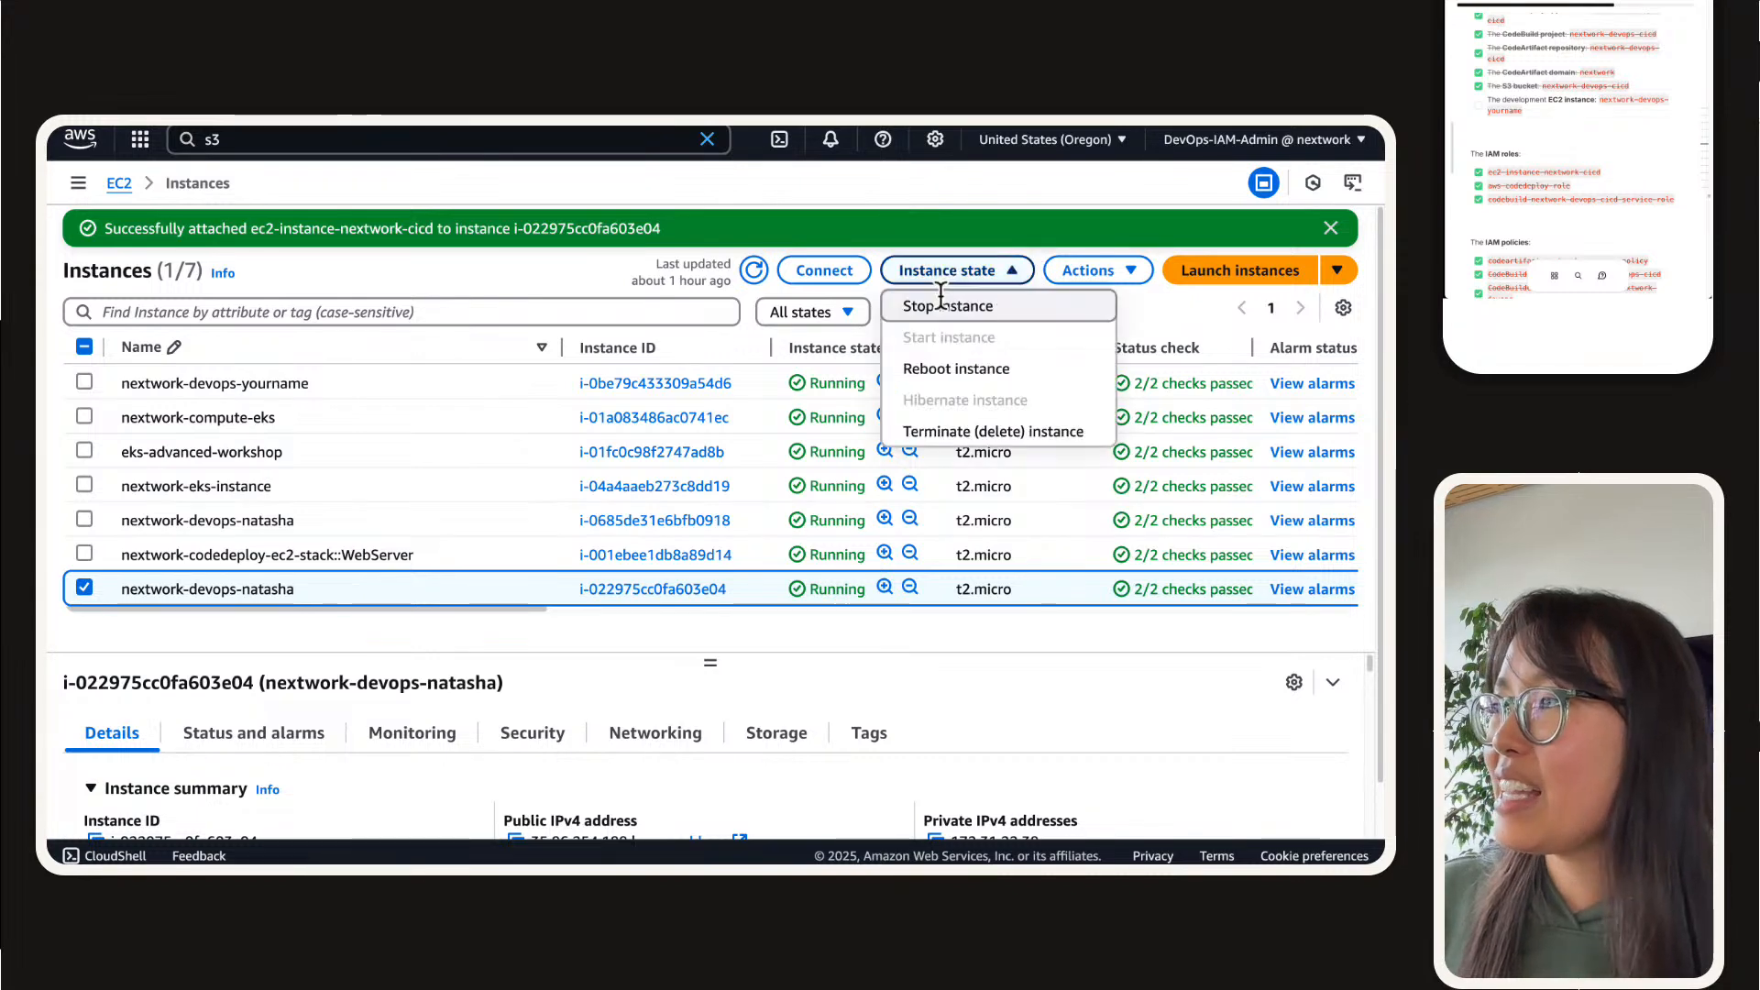
click(919, 444)
key(Escape)
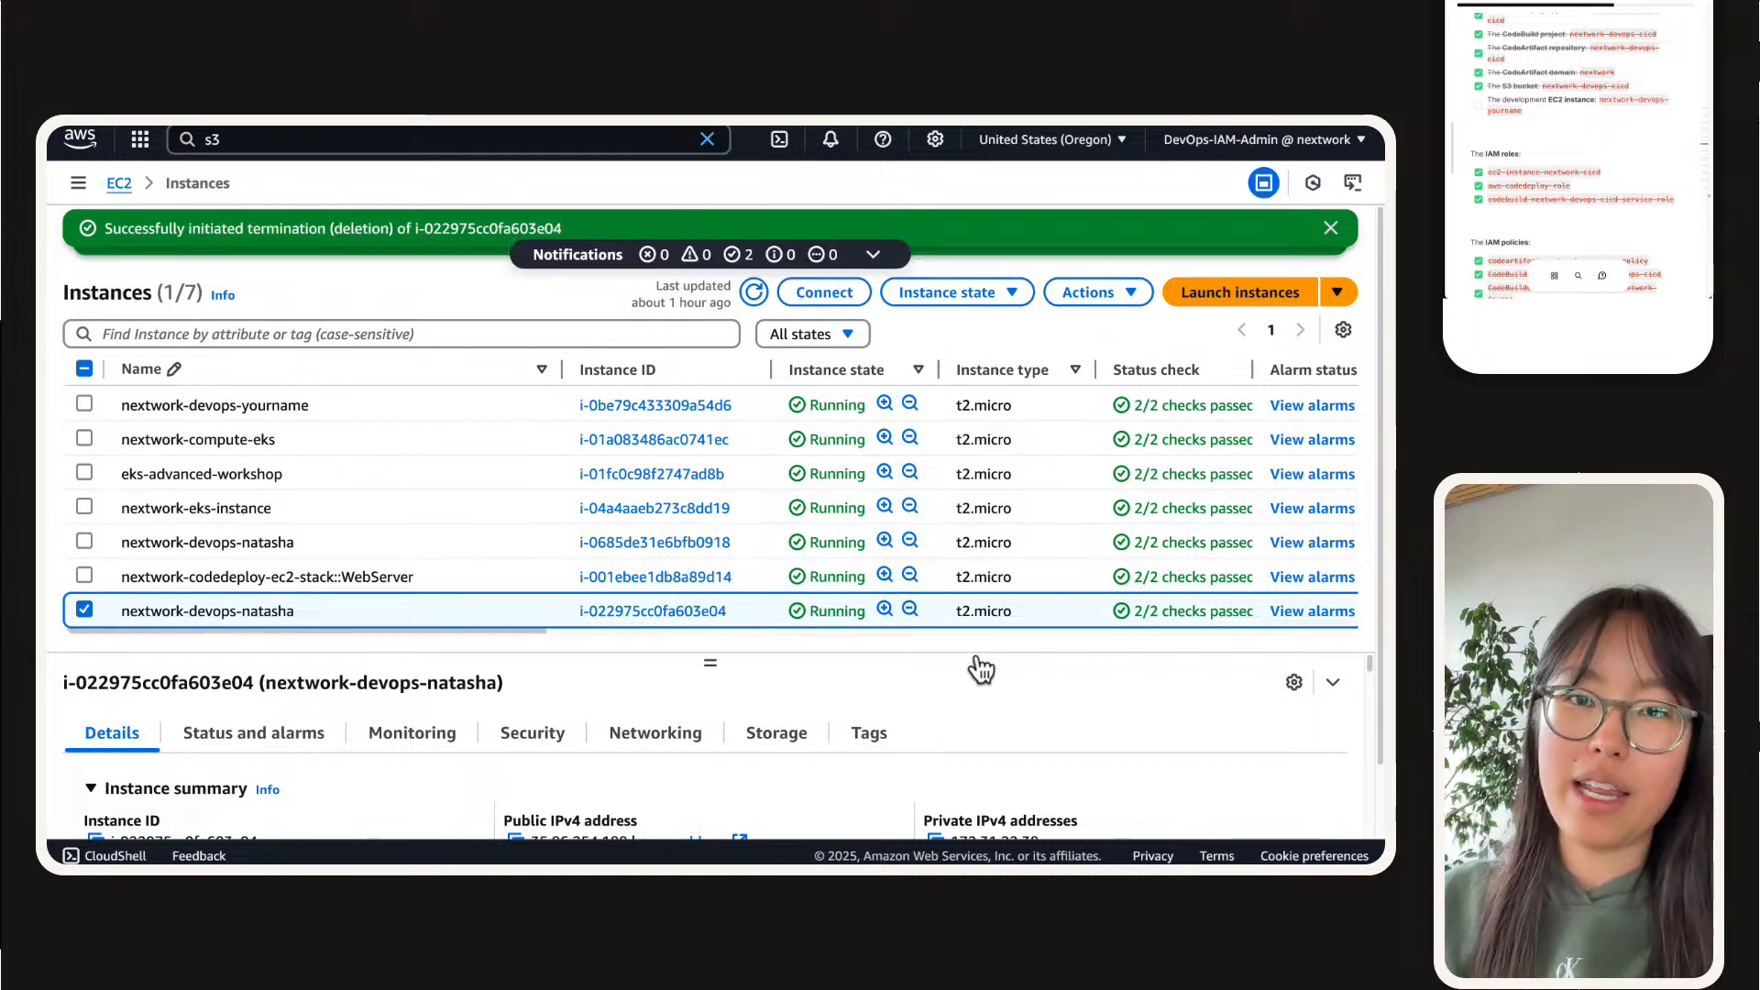
click(1478, 102)
Step: Review the guide's deletion instructions for each service, from CodeBuild and CodeArtifact through IAM, EC2 and S3, returning to CodeDeploy
scroll(1485, 115, down, 5)
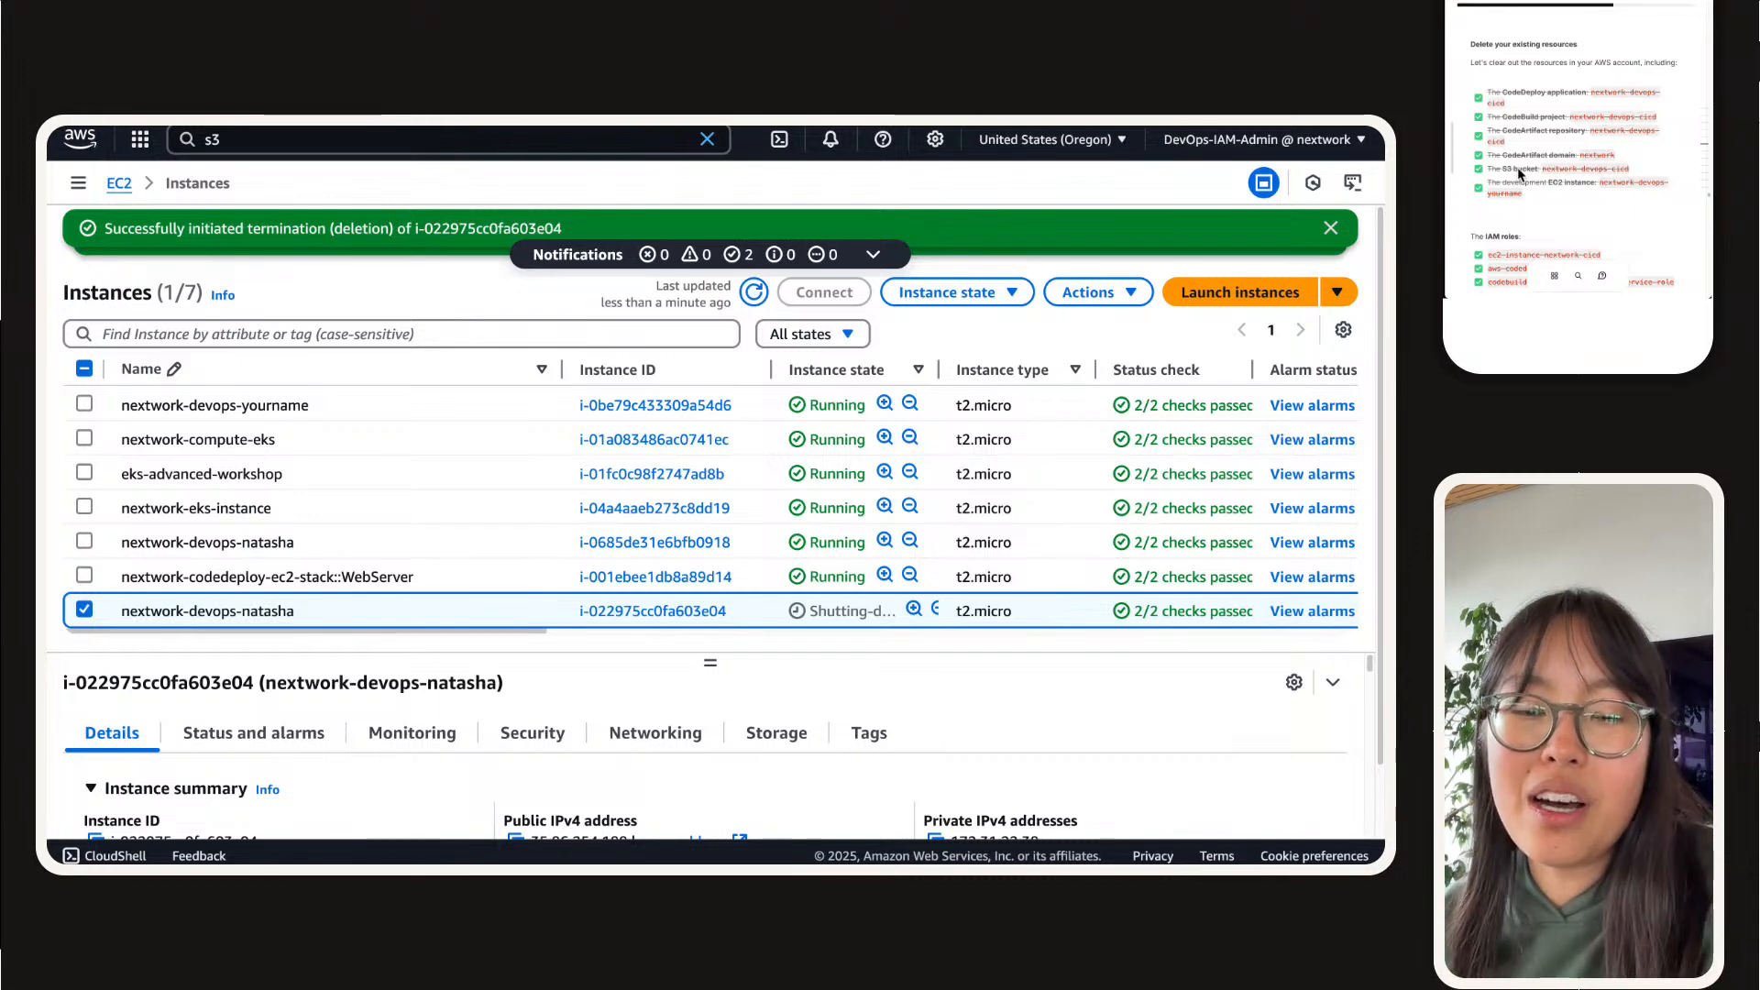
scroll(1518, 174, down, 3)
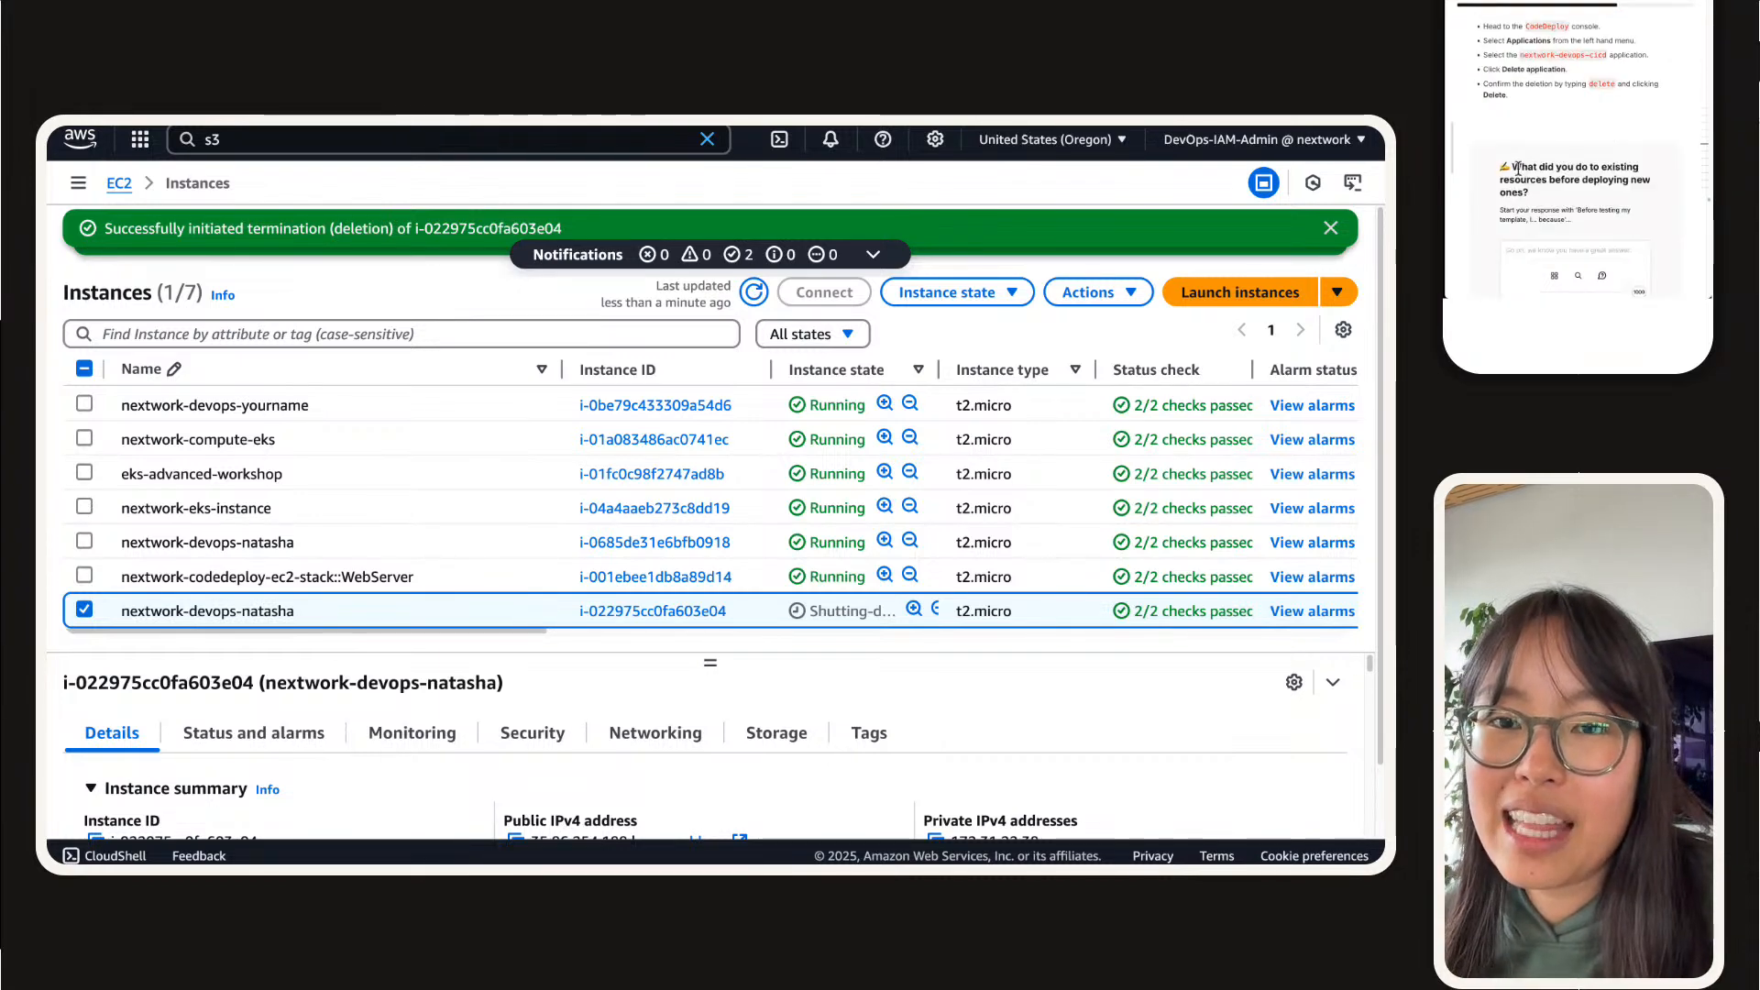
click(1539, 99)
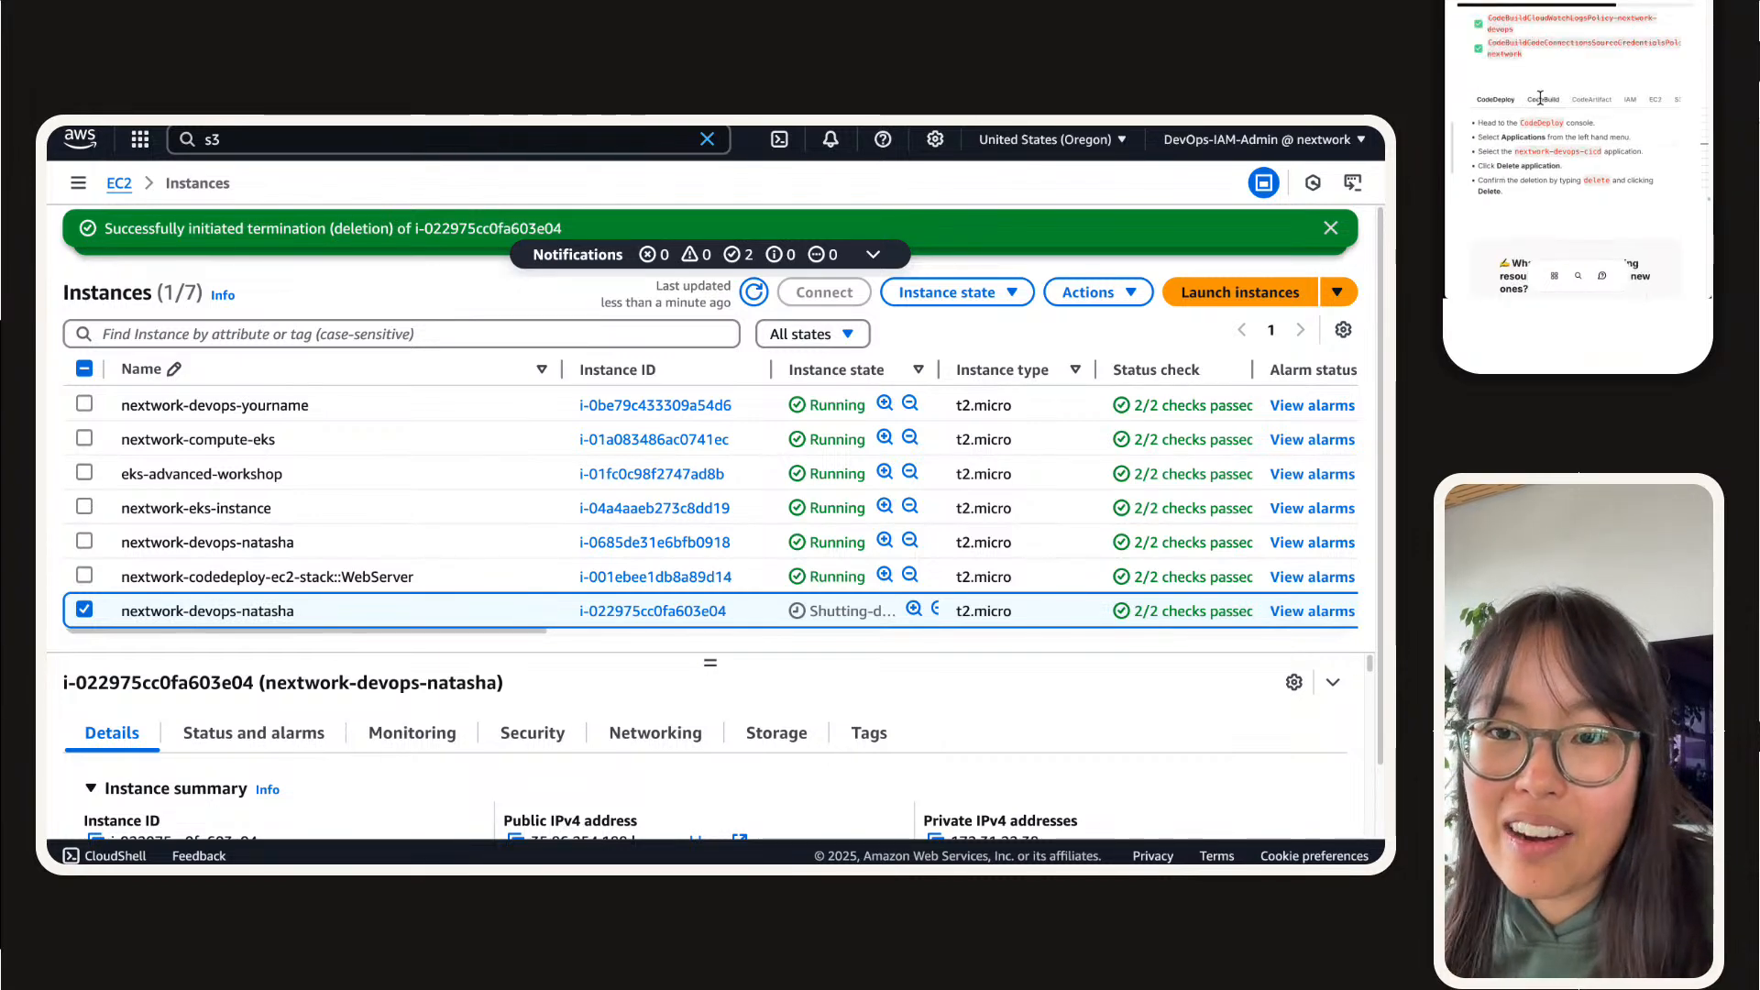
click(1597, 100)
click(1632, 101)
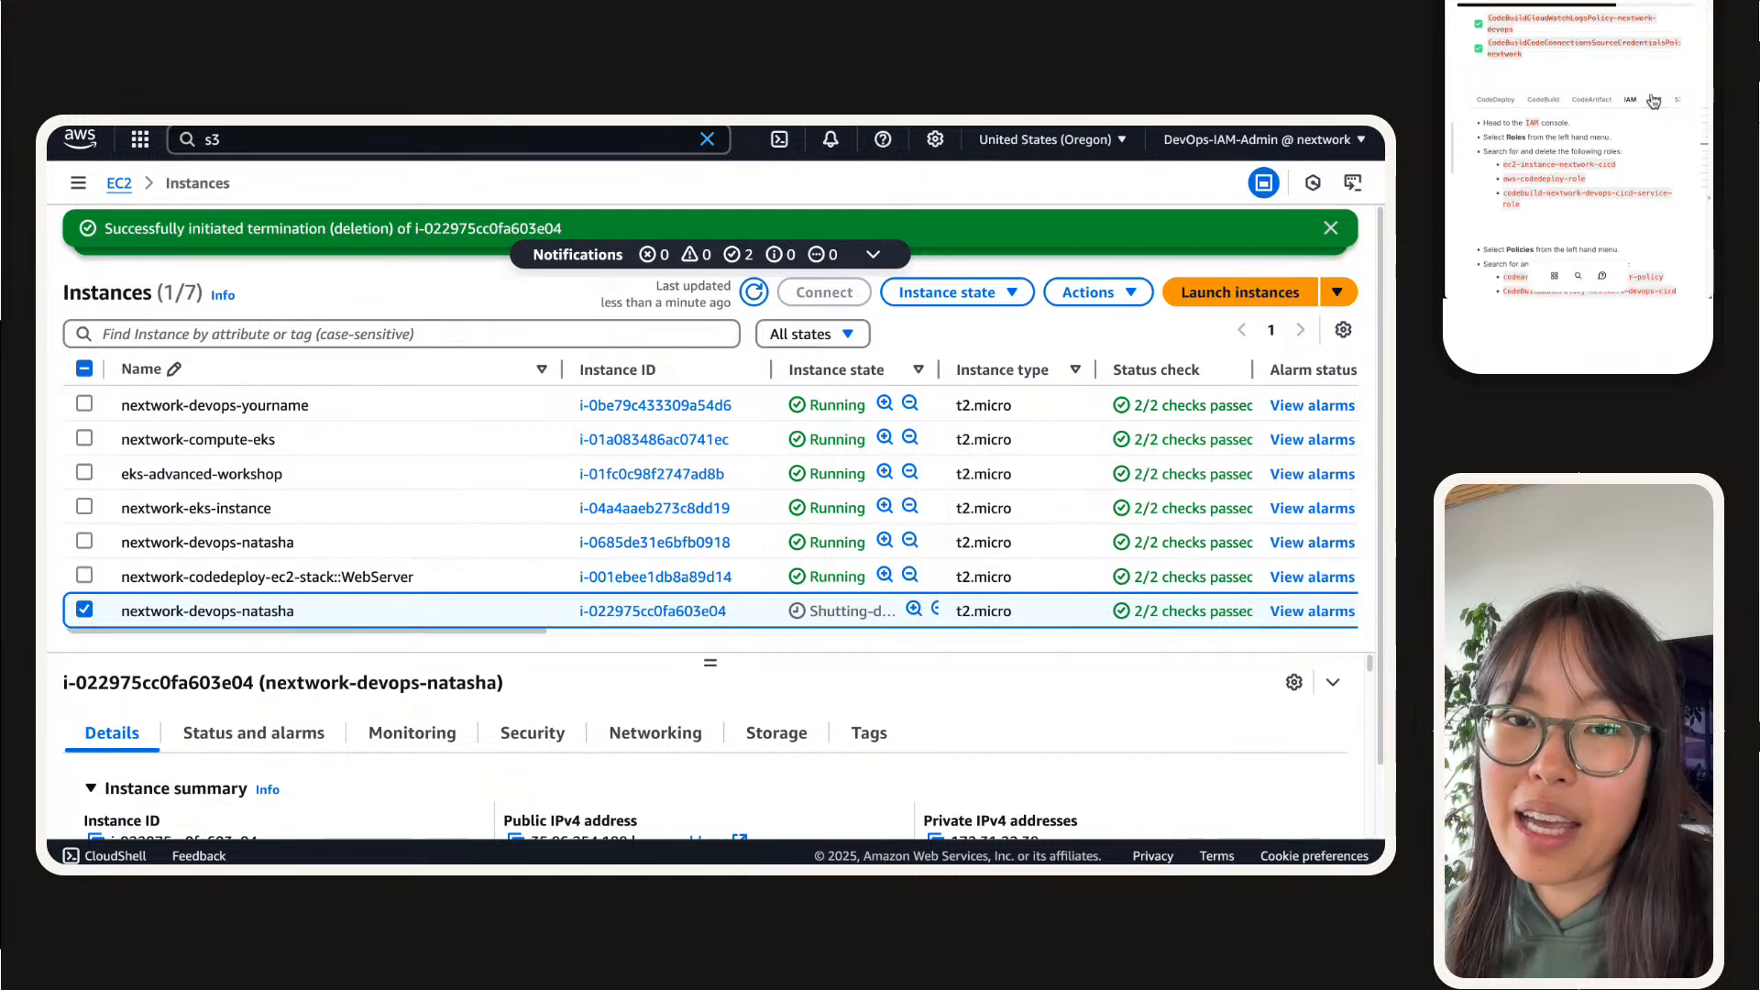
click(1654, 101)
click(1677, 101)
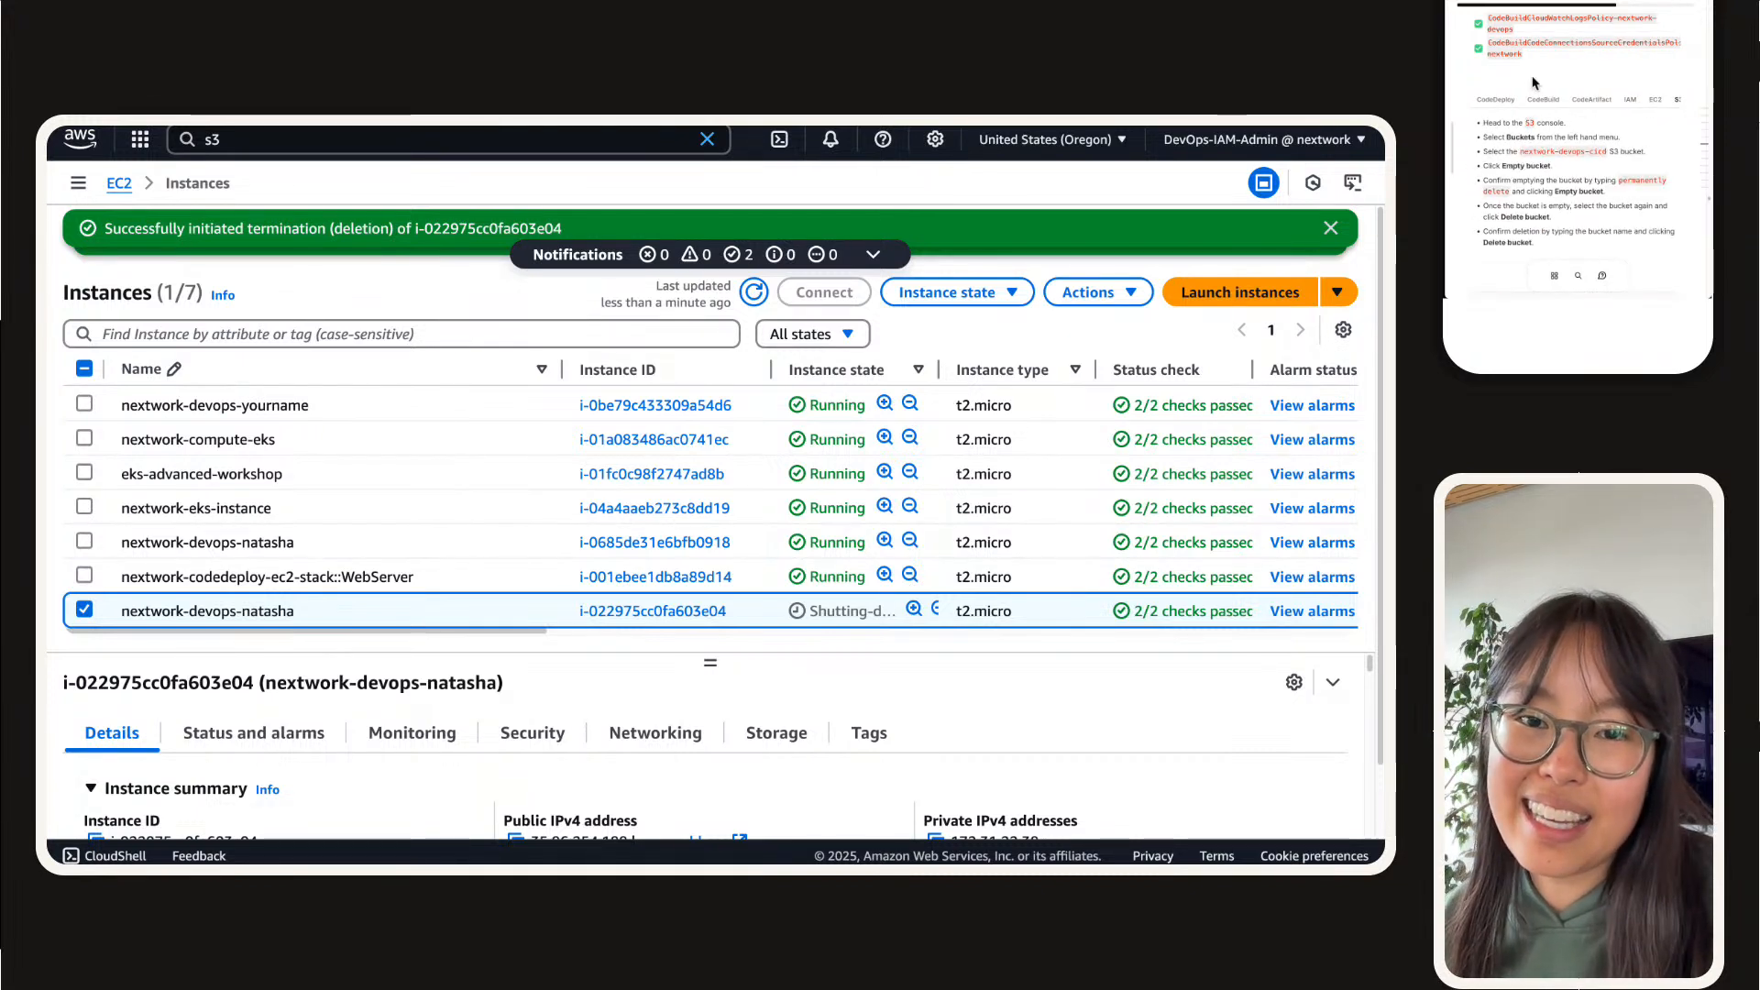
click(1499, 101)
Step: Answer the guide's question, stating that the existing resources were deleted before testing because they share the same names as the generated template's resources
scroll(1499, 102, down, 5)
click(1580, 193)
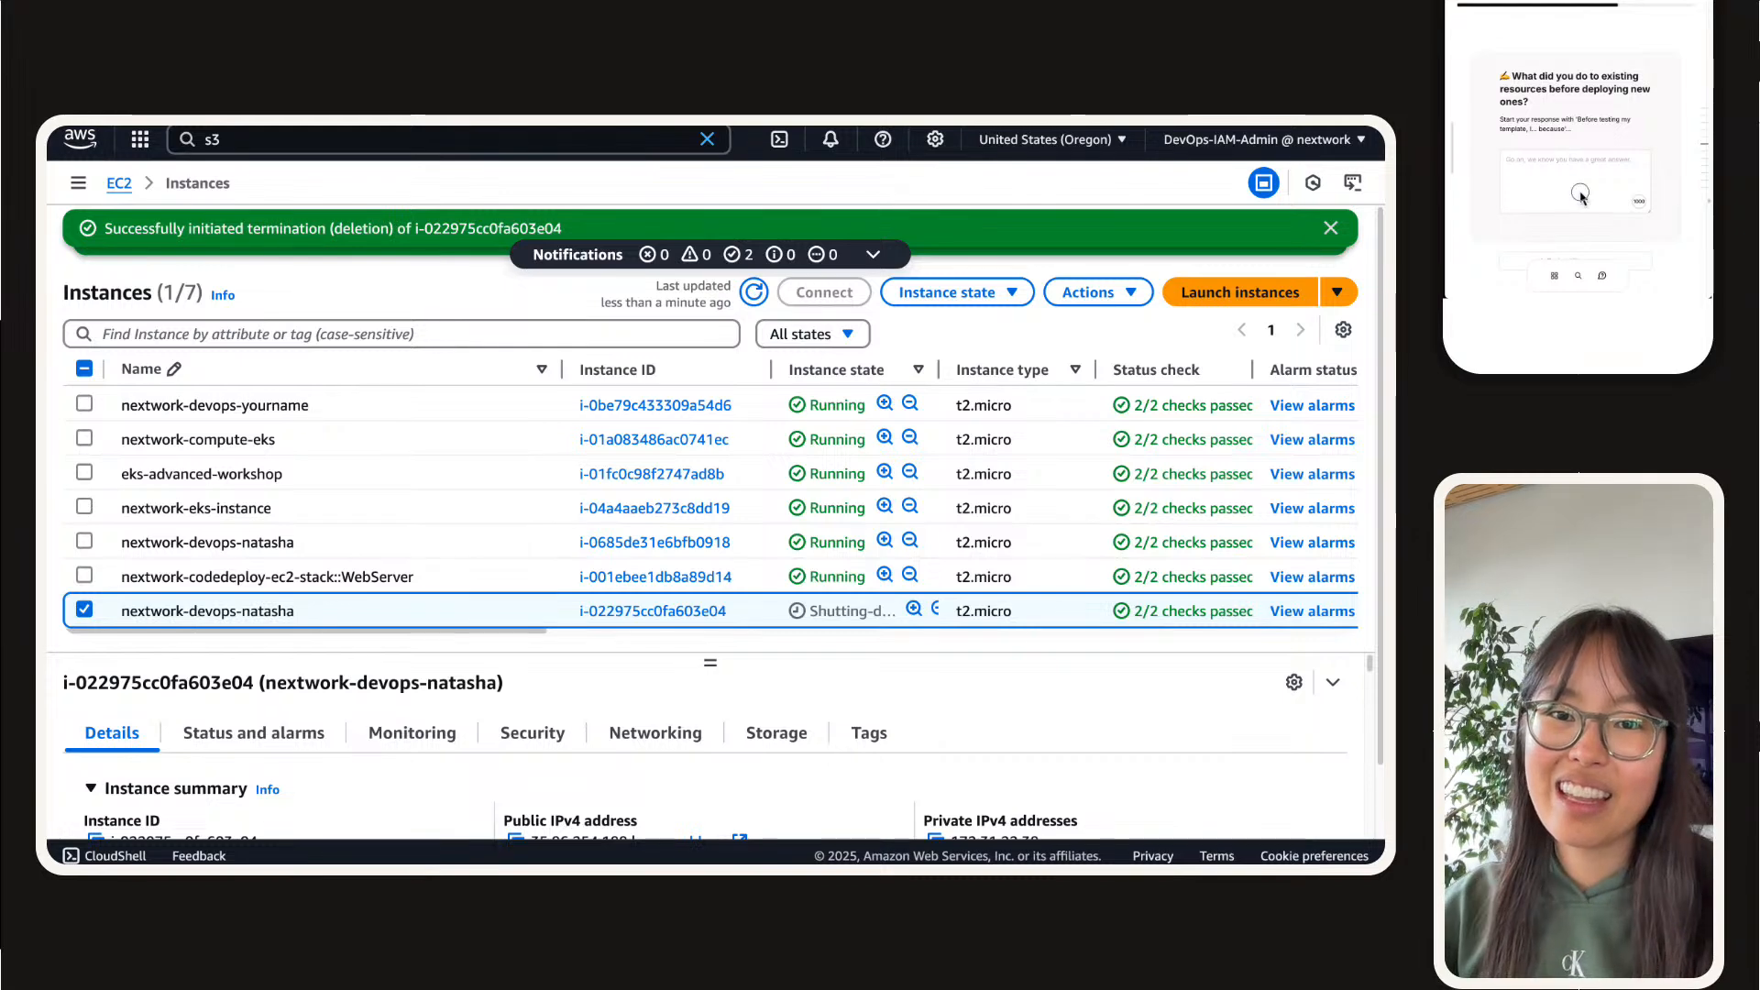
scroll(1569, 152, up, 5)
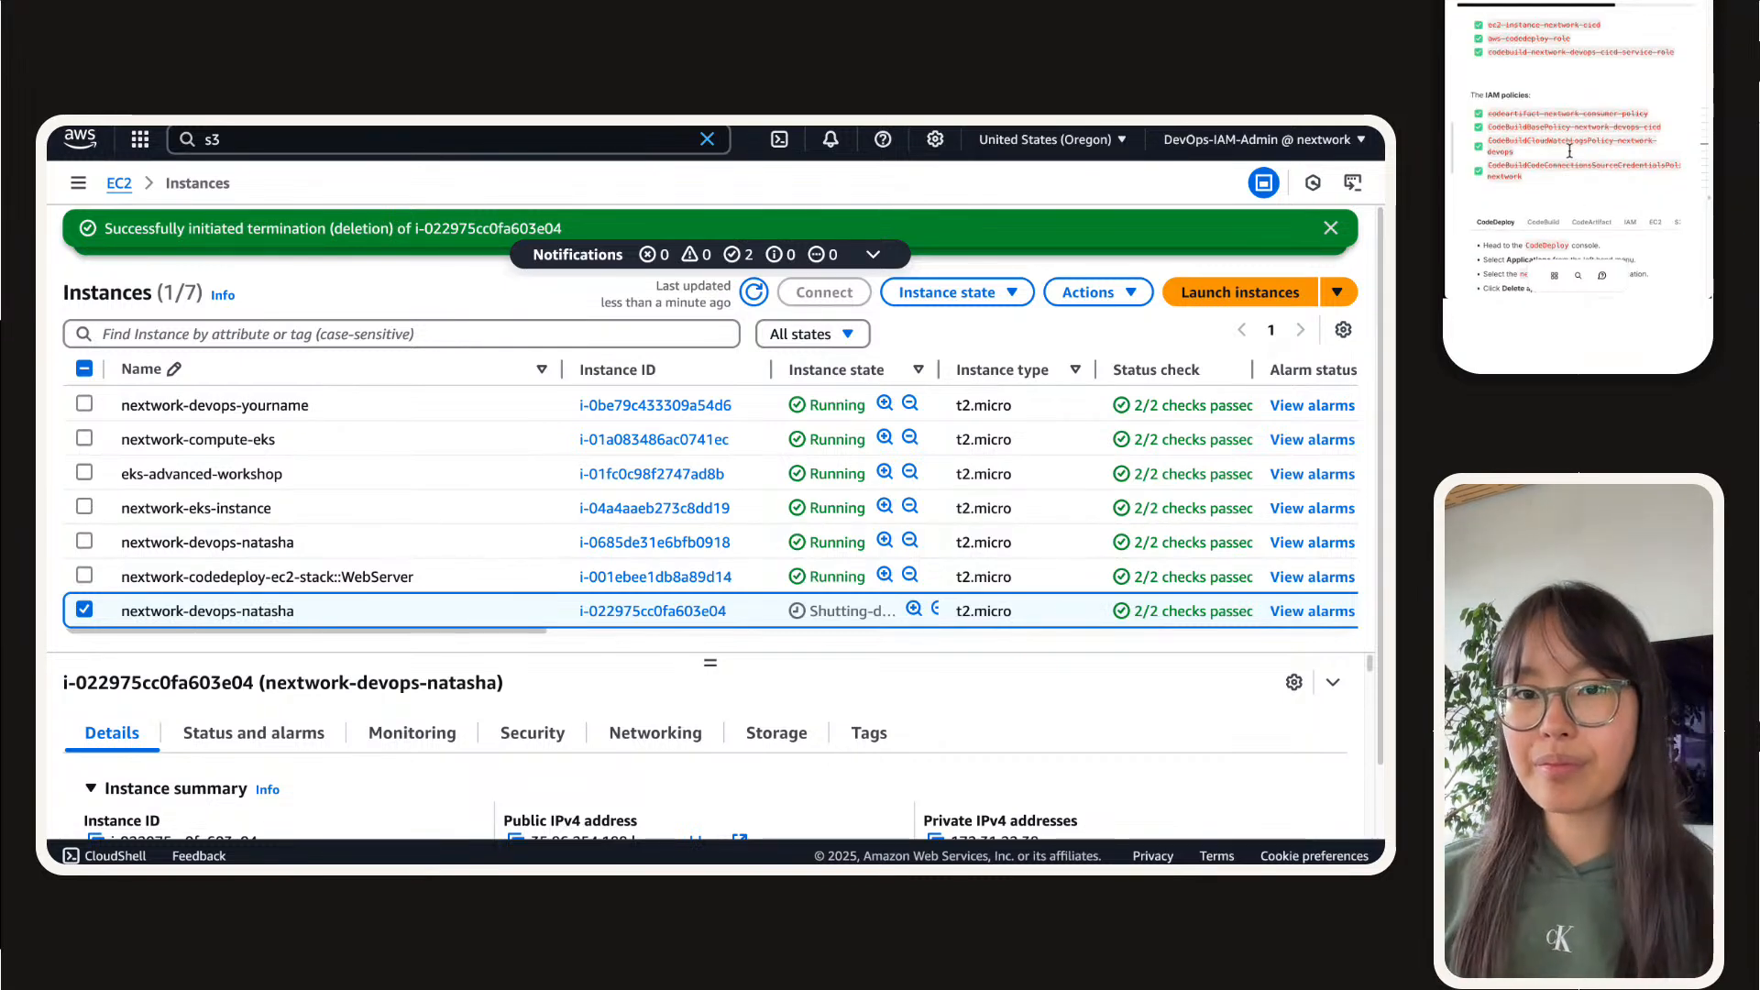
scroll(1570, 157, down, 5)
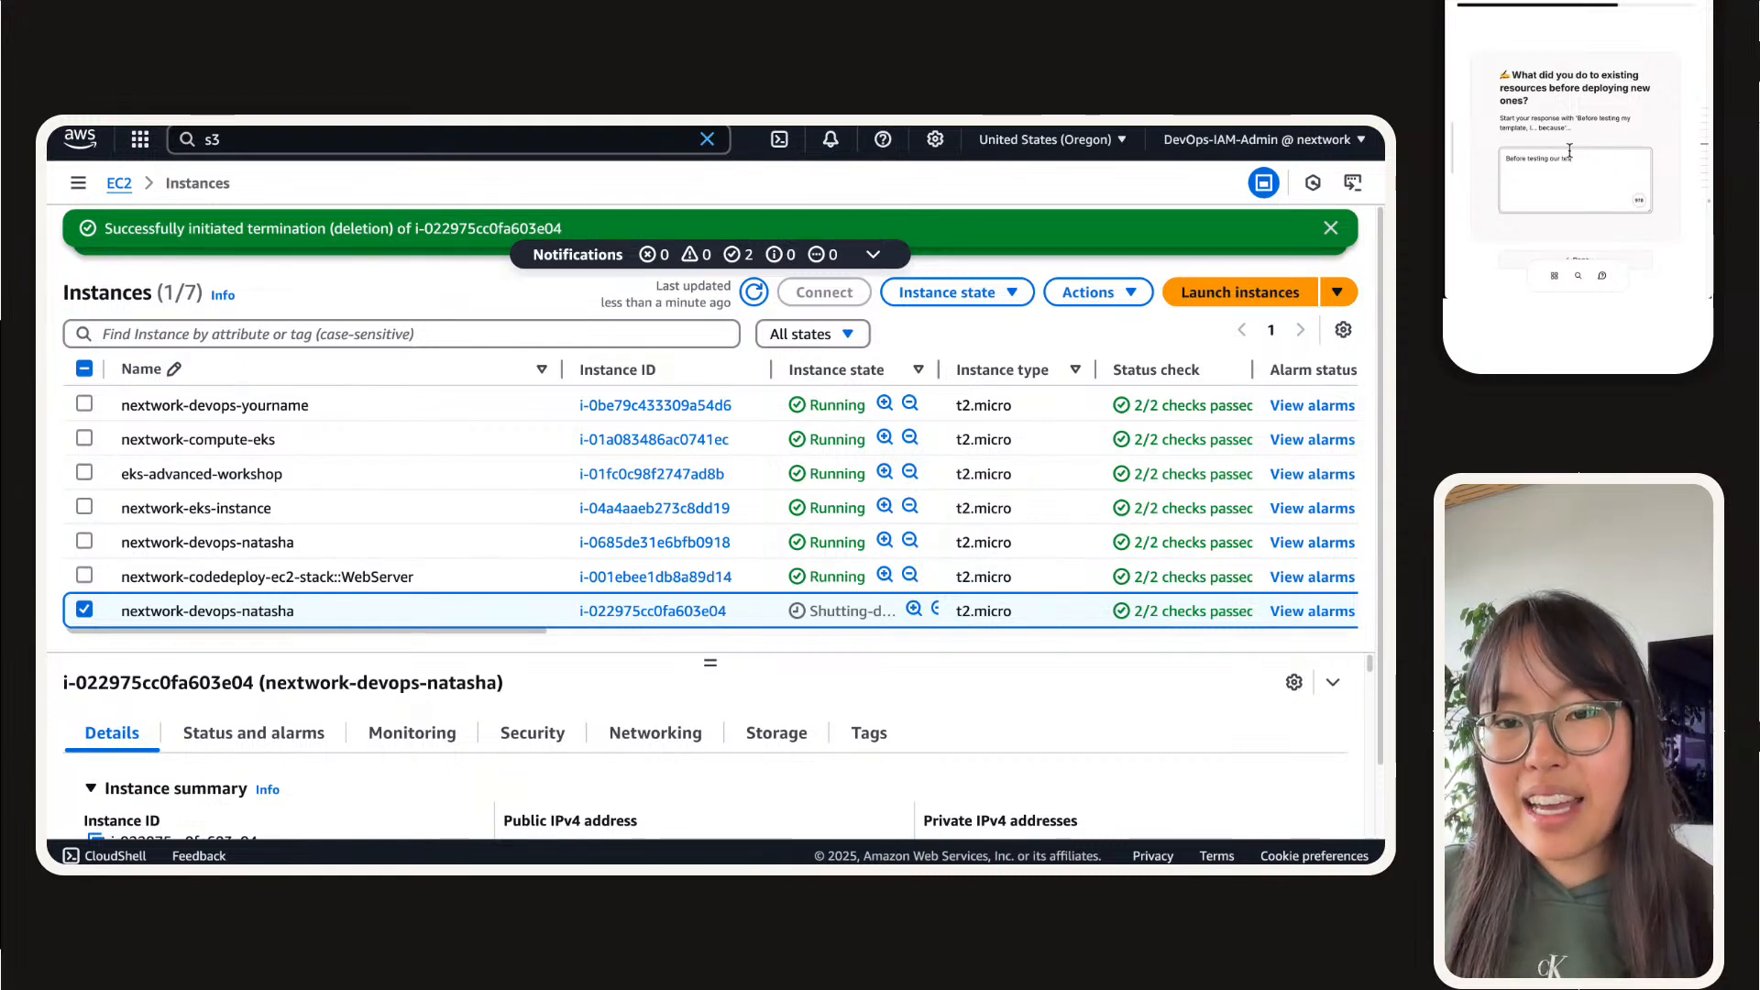
text(, we delete)
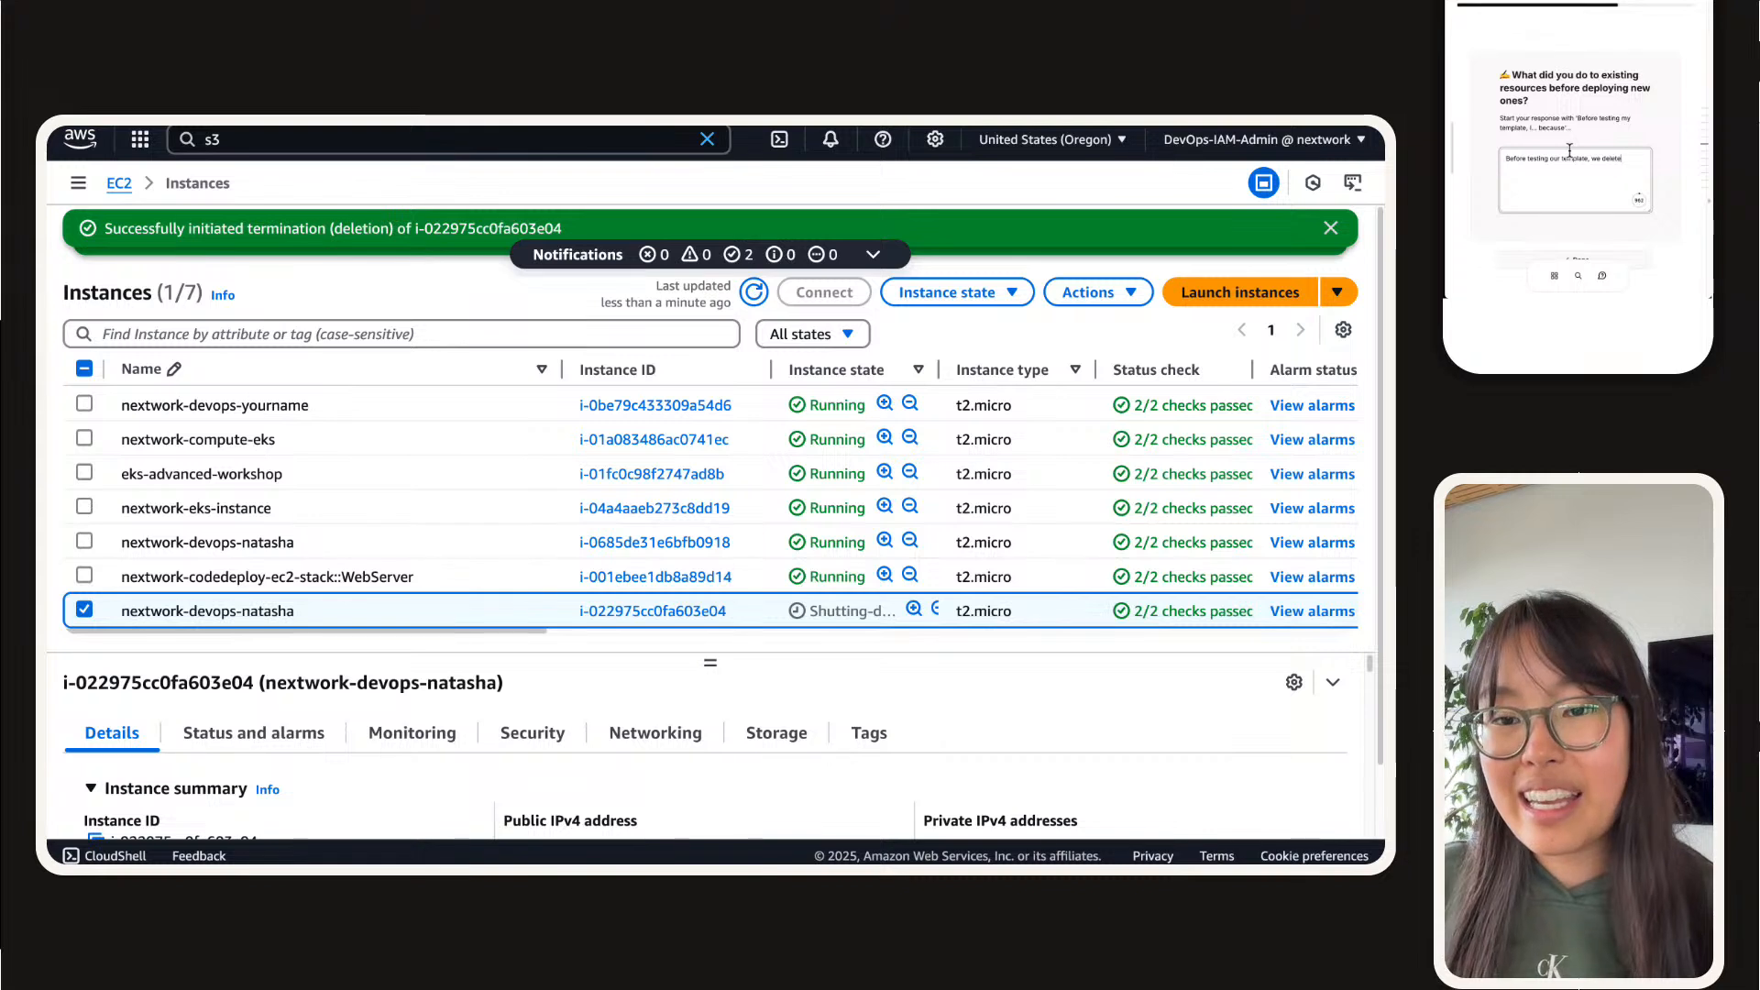
text(d the existing res)
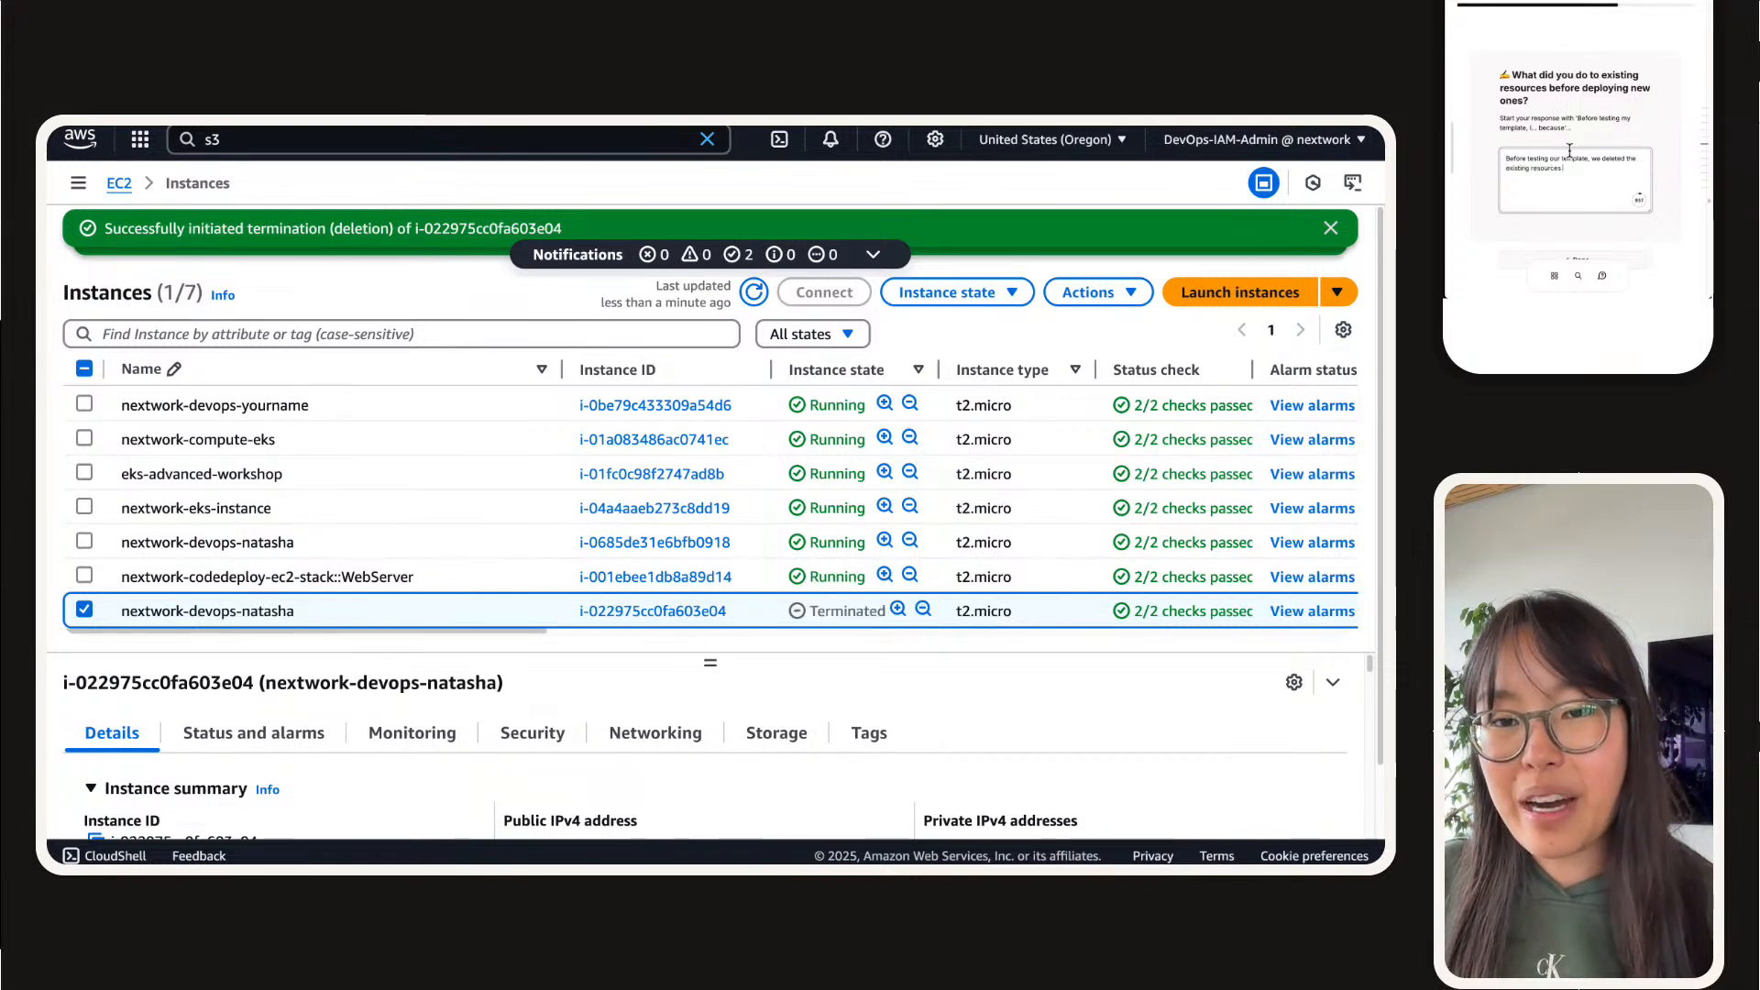
text(ources fr)
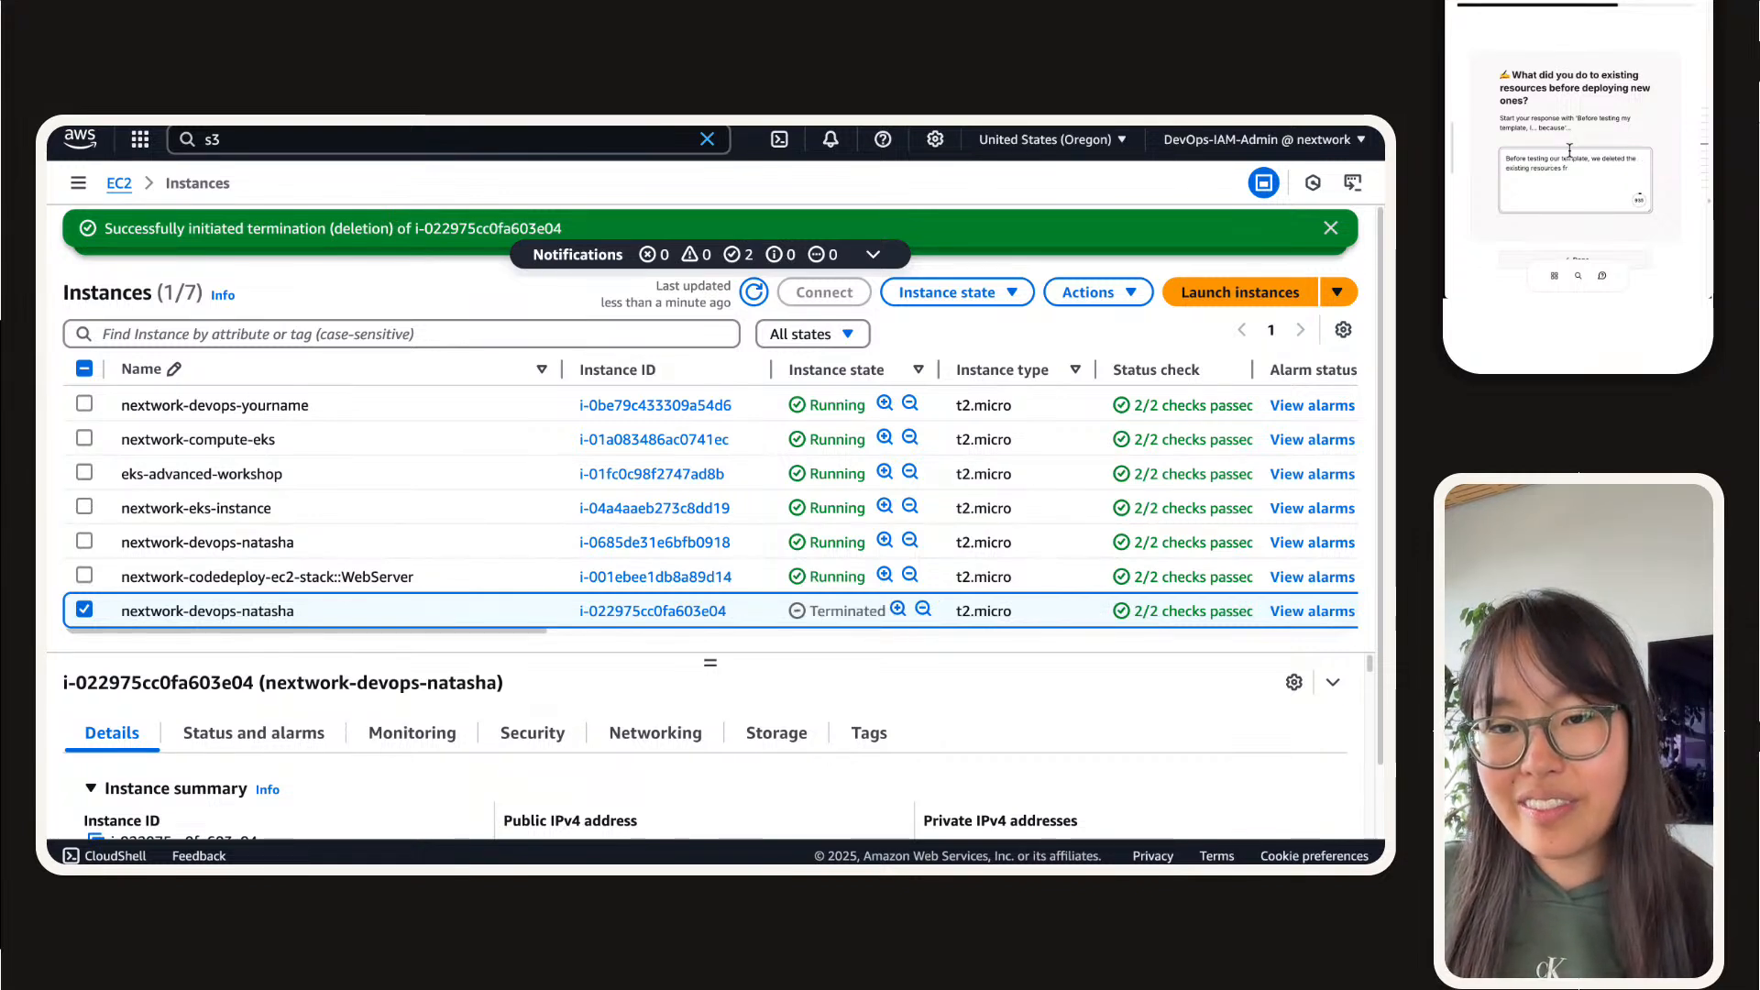
text(om our account because th)
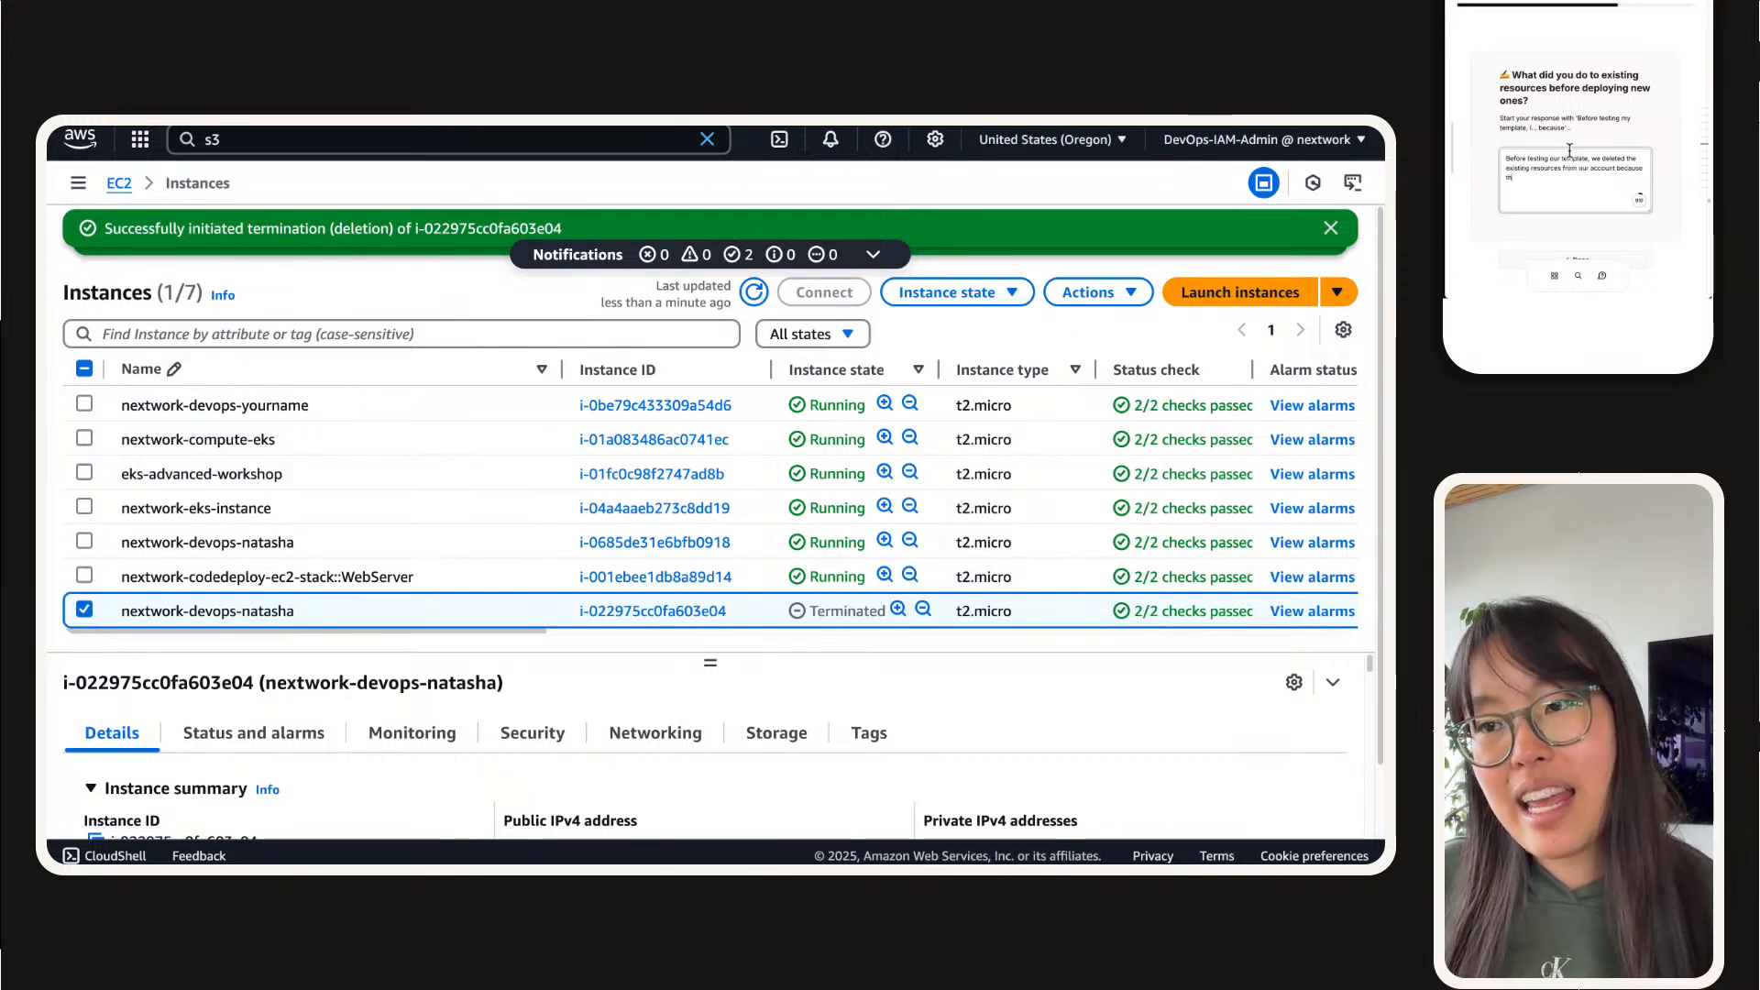
text(ame names as the resources in)
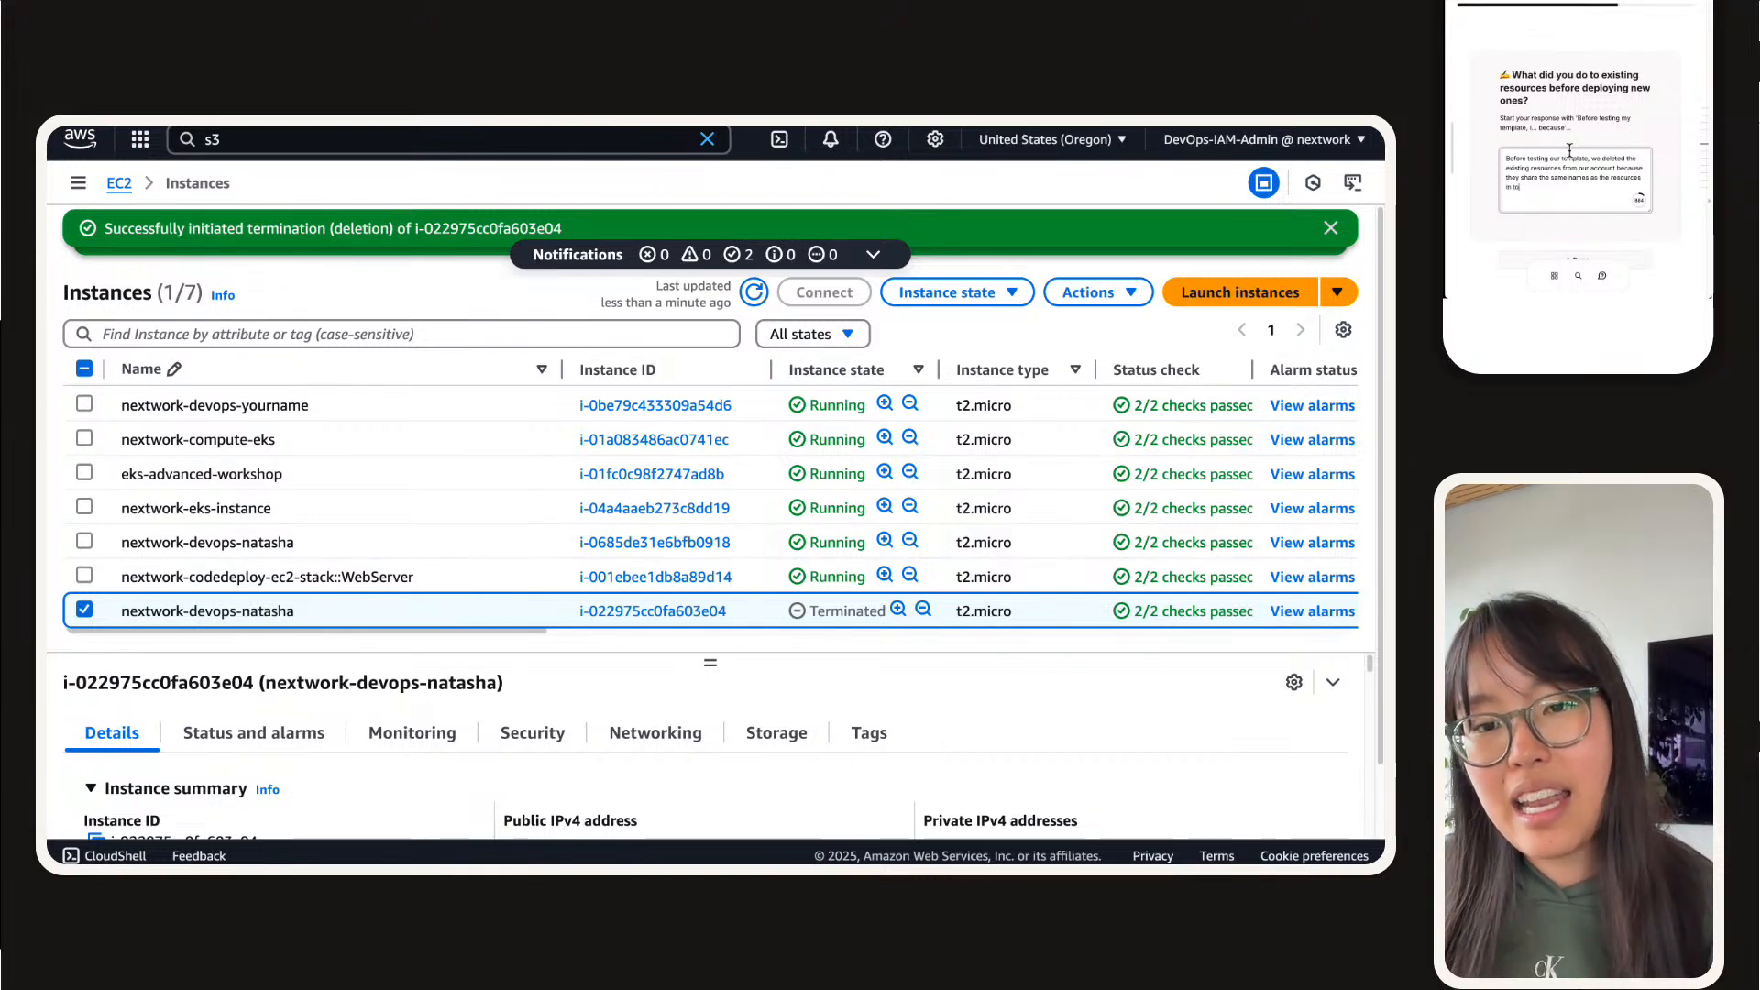
text( our clo)
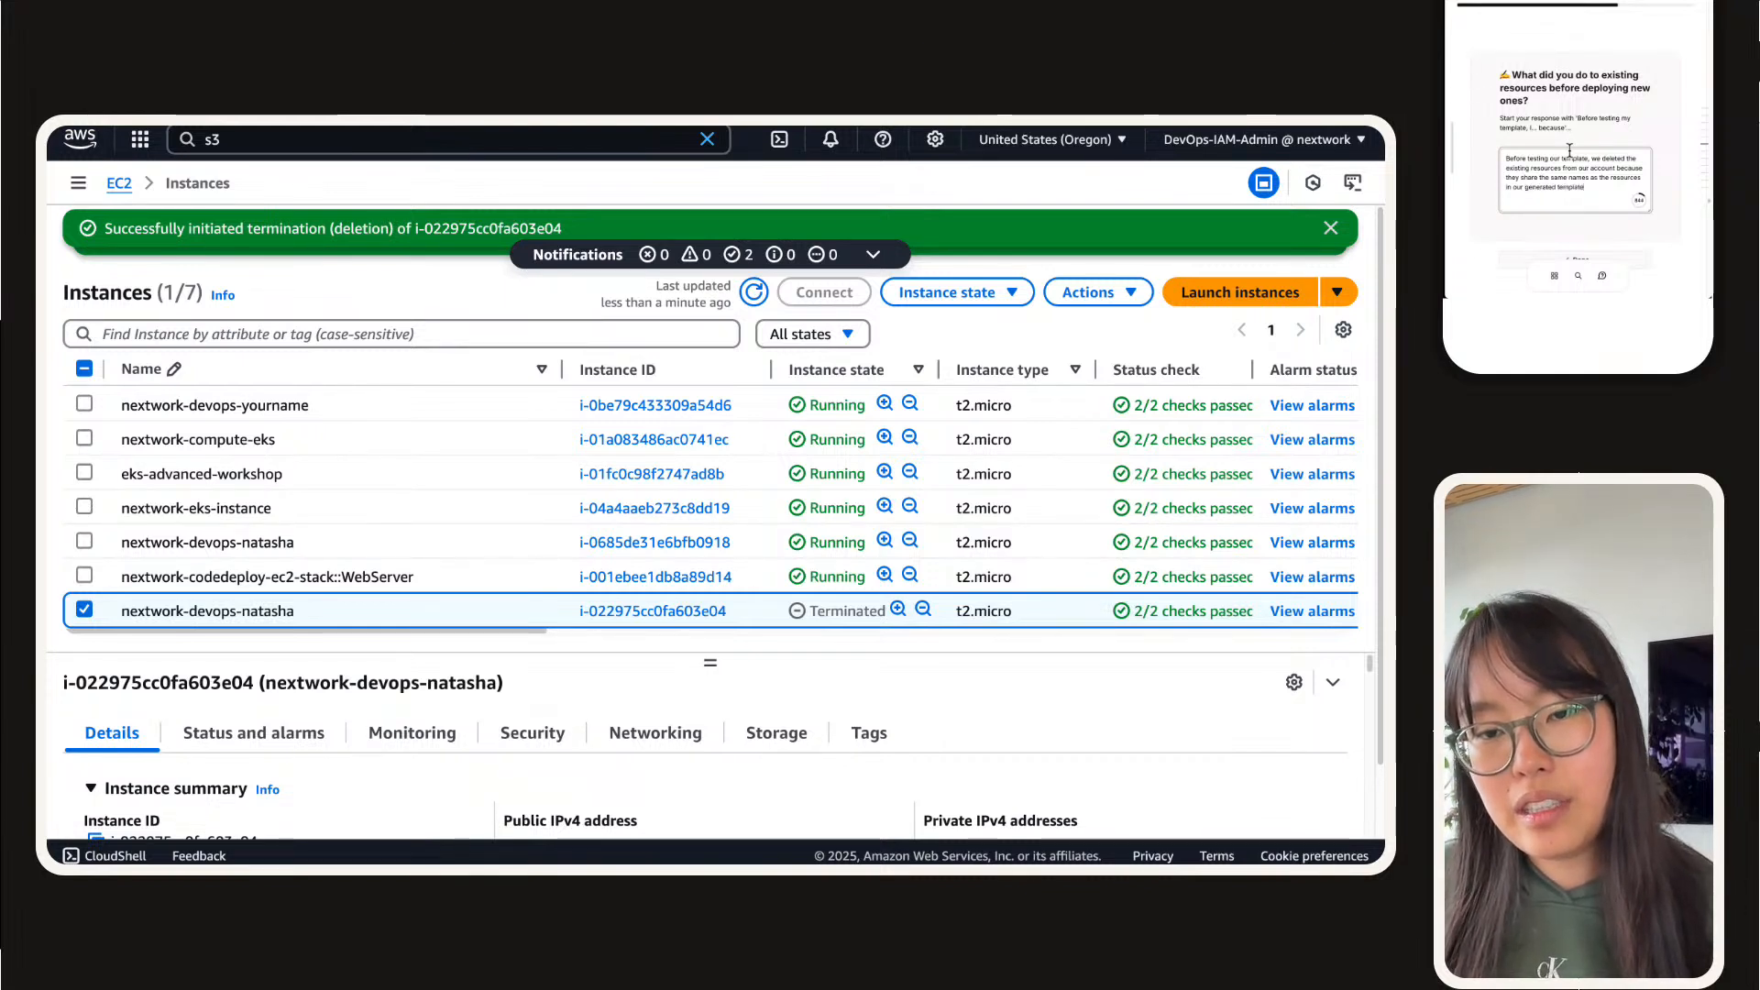
text(e an)
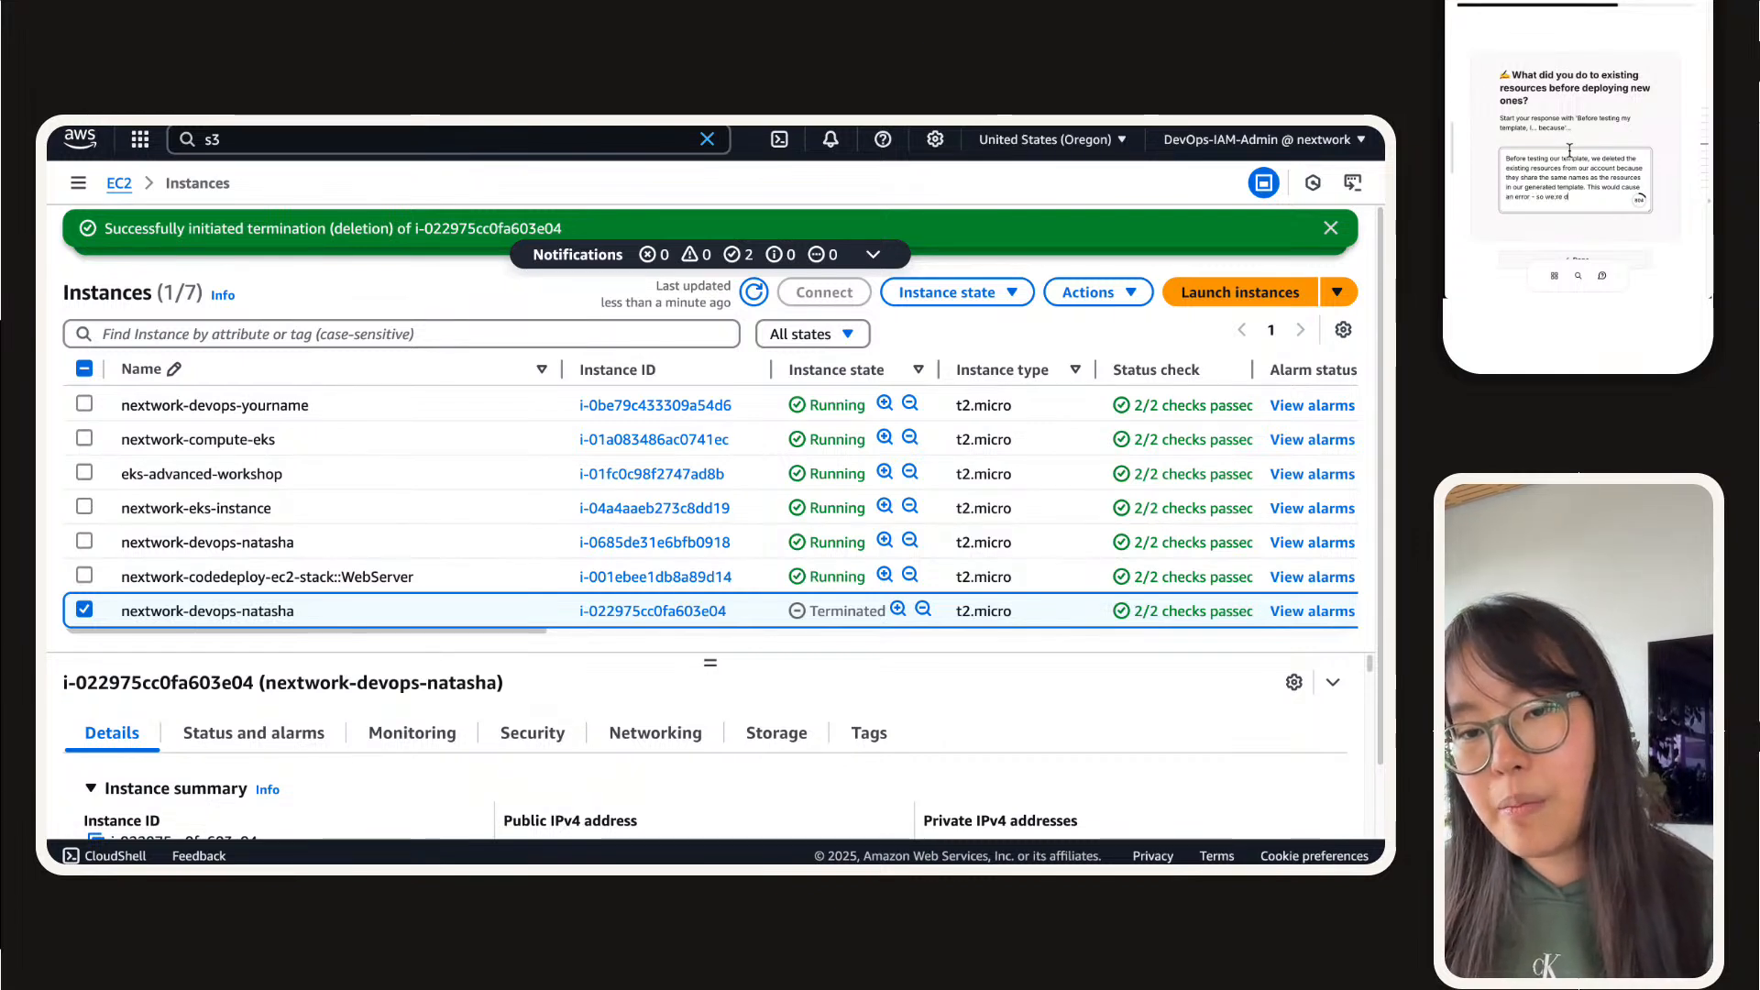
text( error - so we;)
Step: Extend the answer with "This would cause an error - so we're deleting the existing resources to avoid that conflict/overlap"
key(BackSpace)
text('re dele)
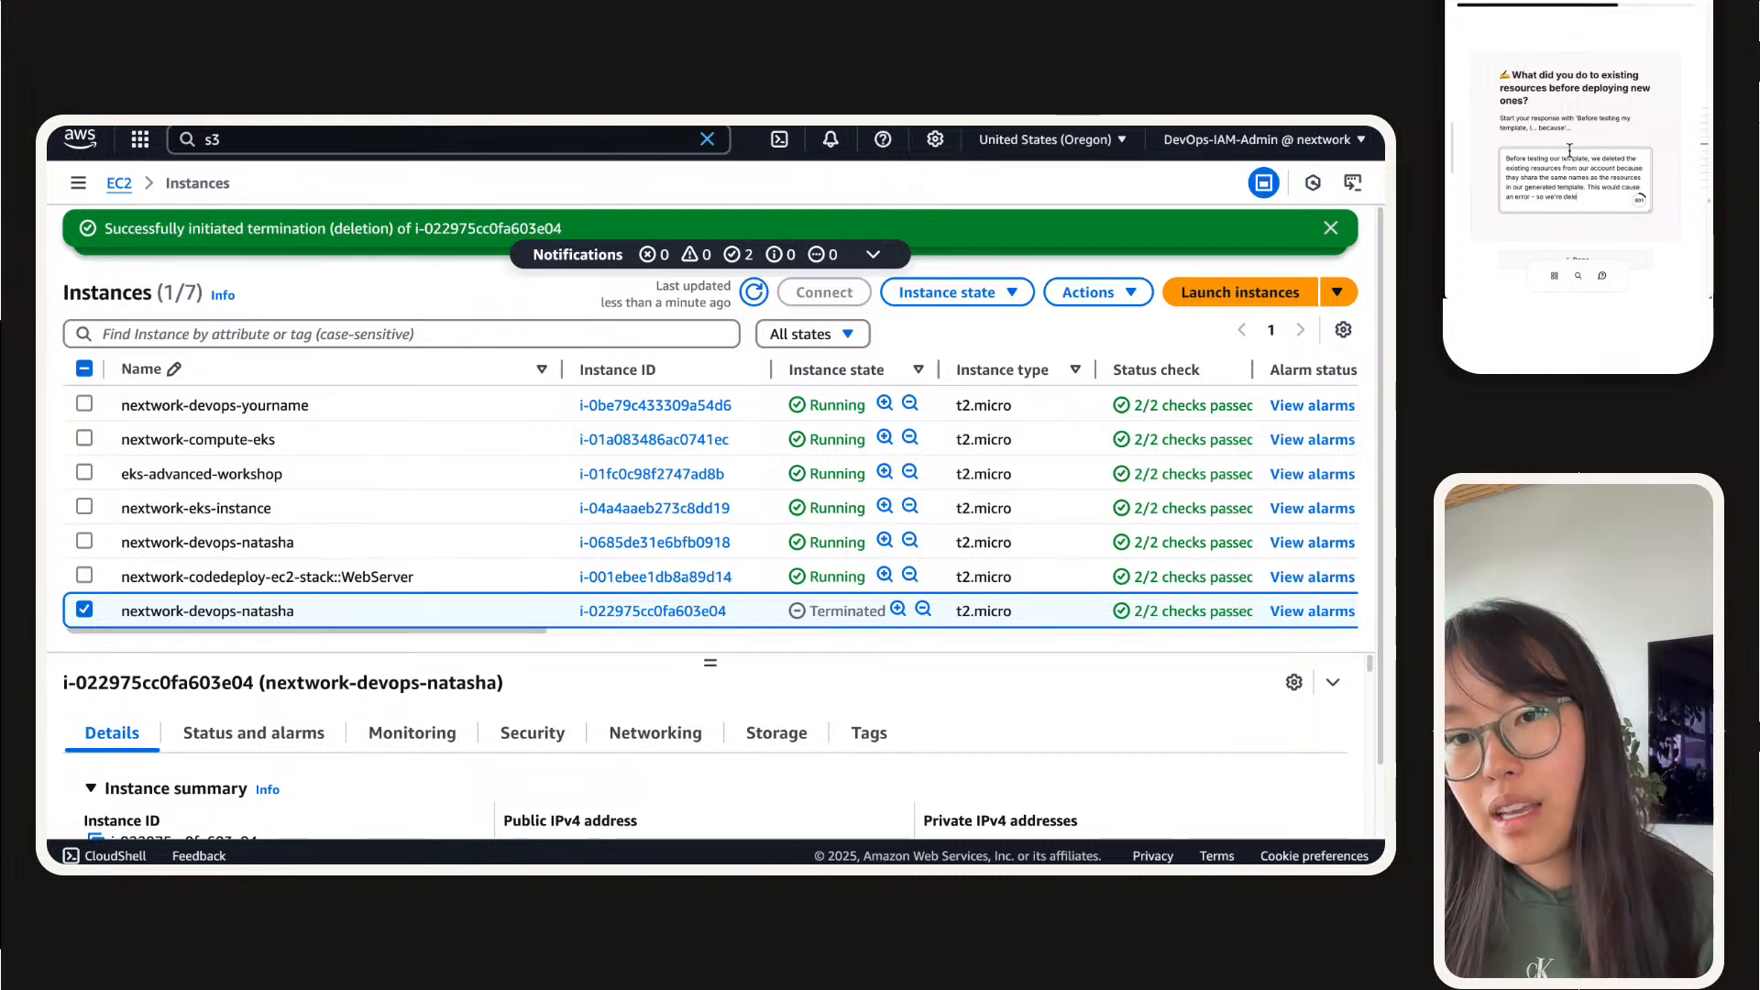
text(ting the existing)
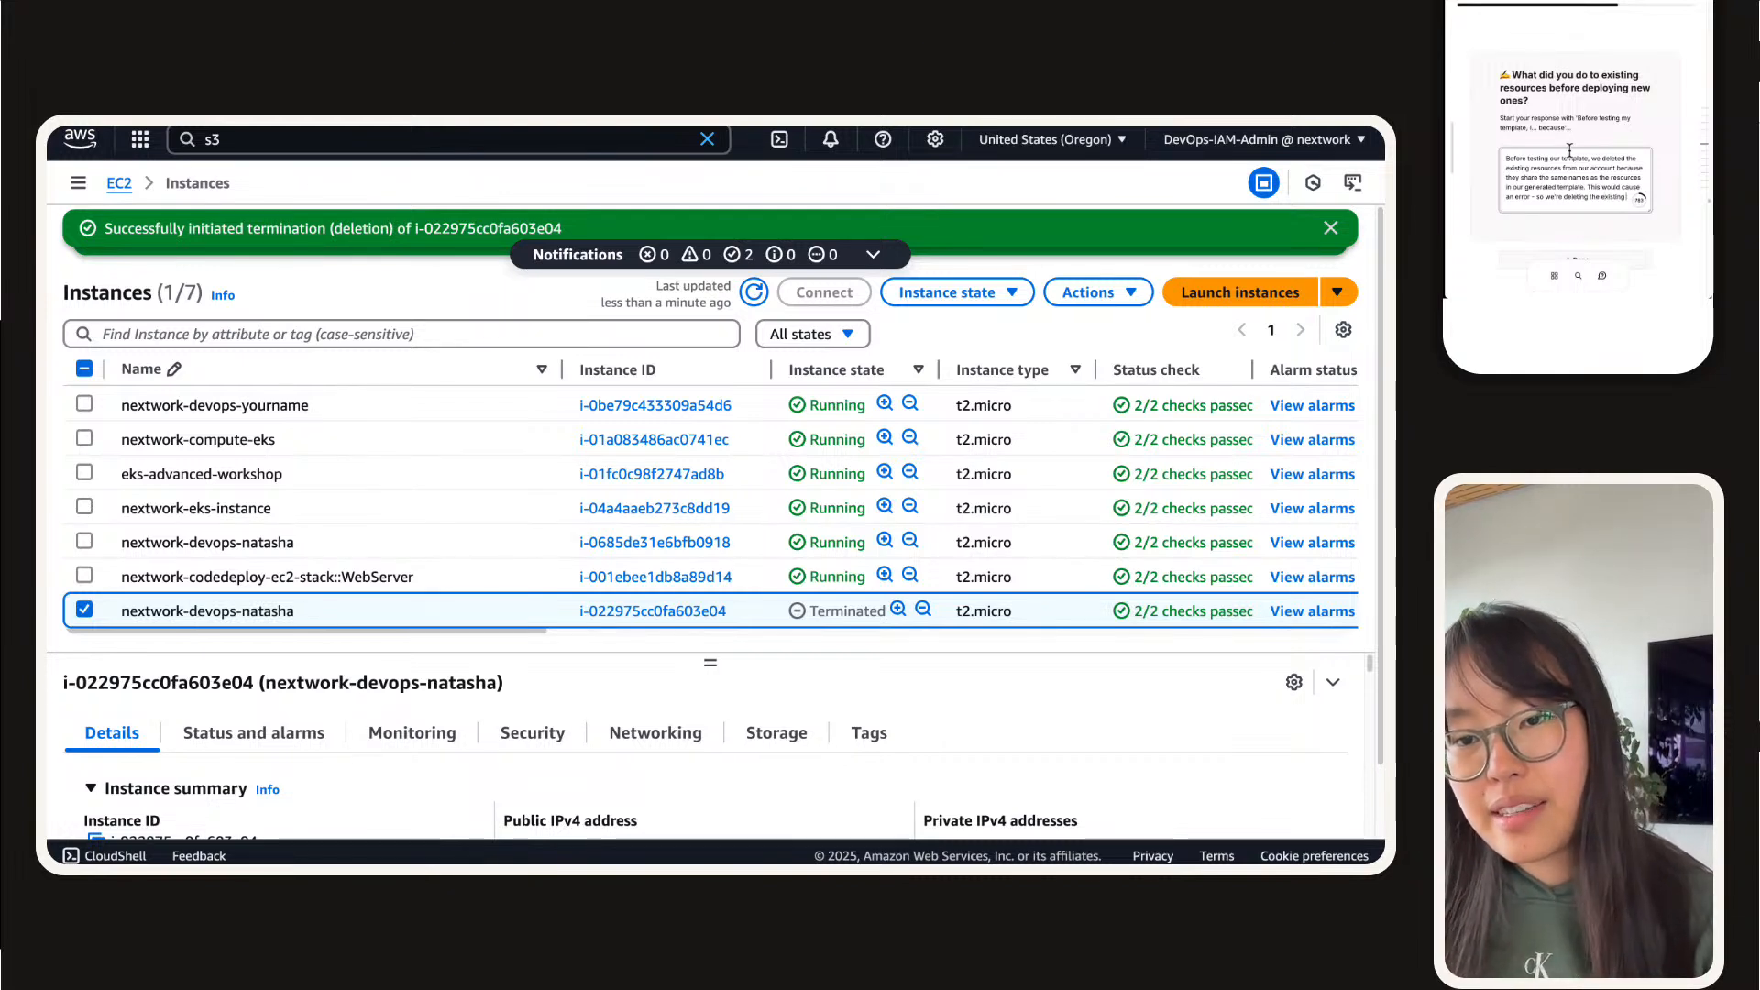
text( resources)
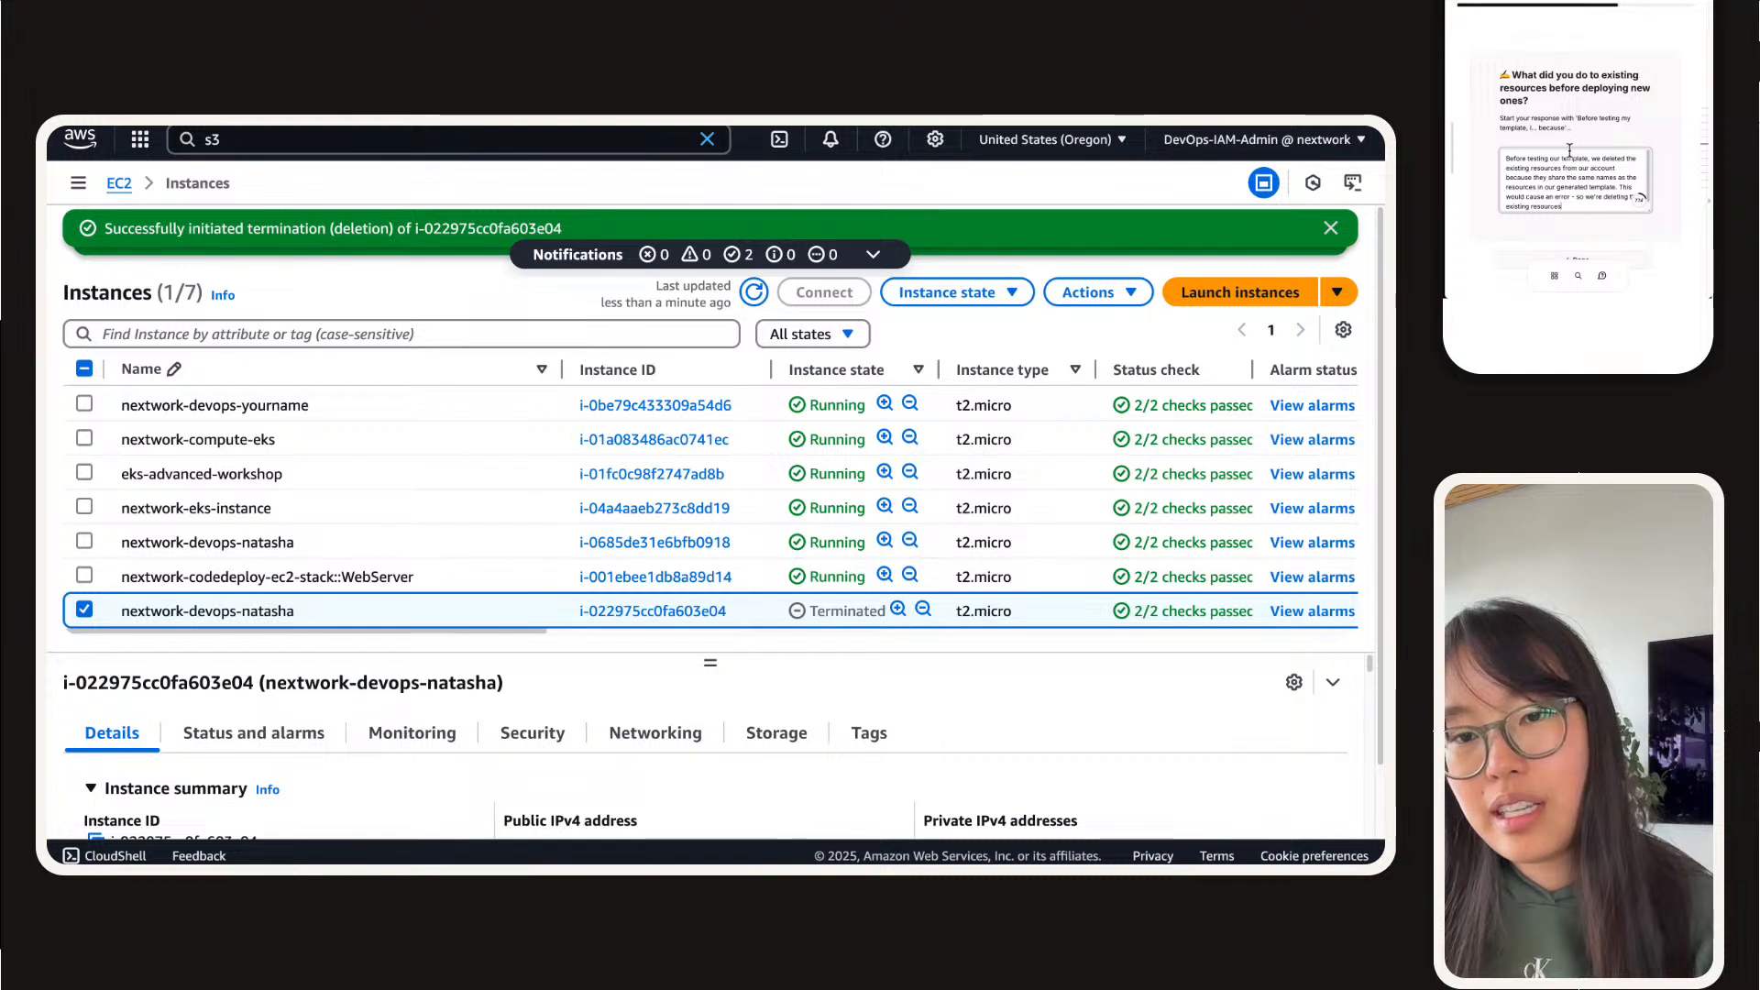
text( to avoid that)
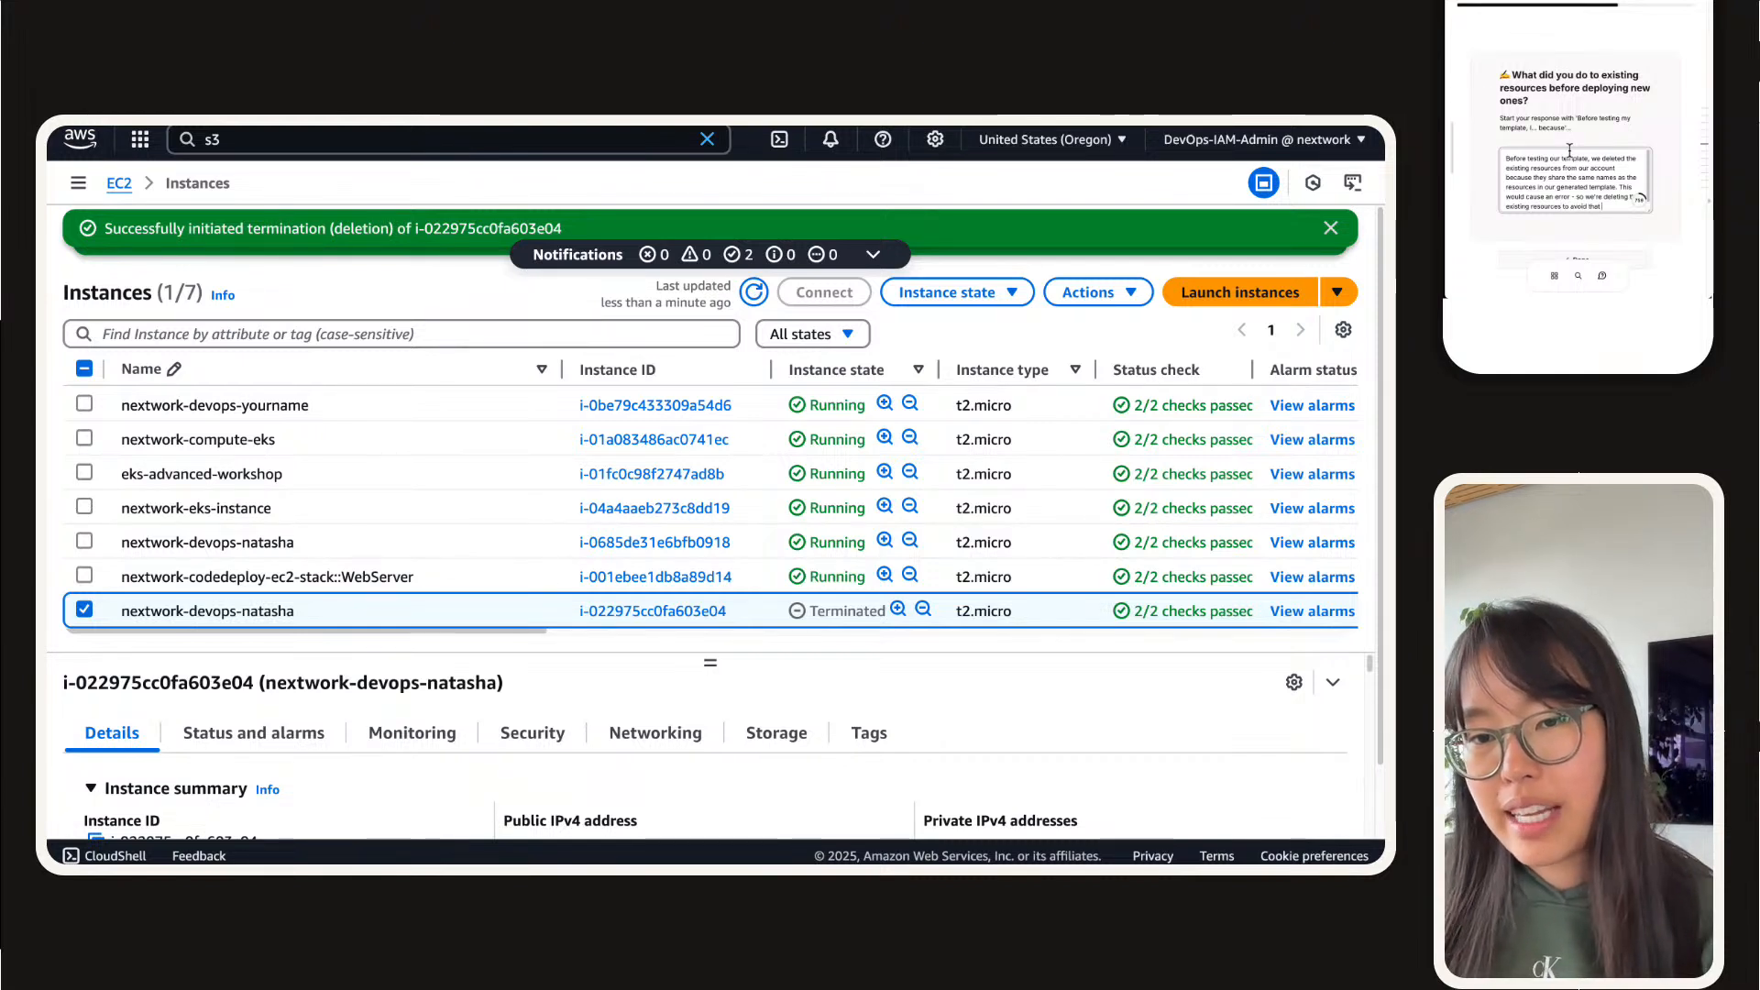
text( conflict/over)
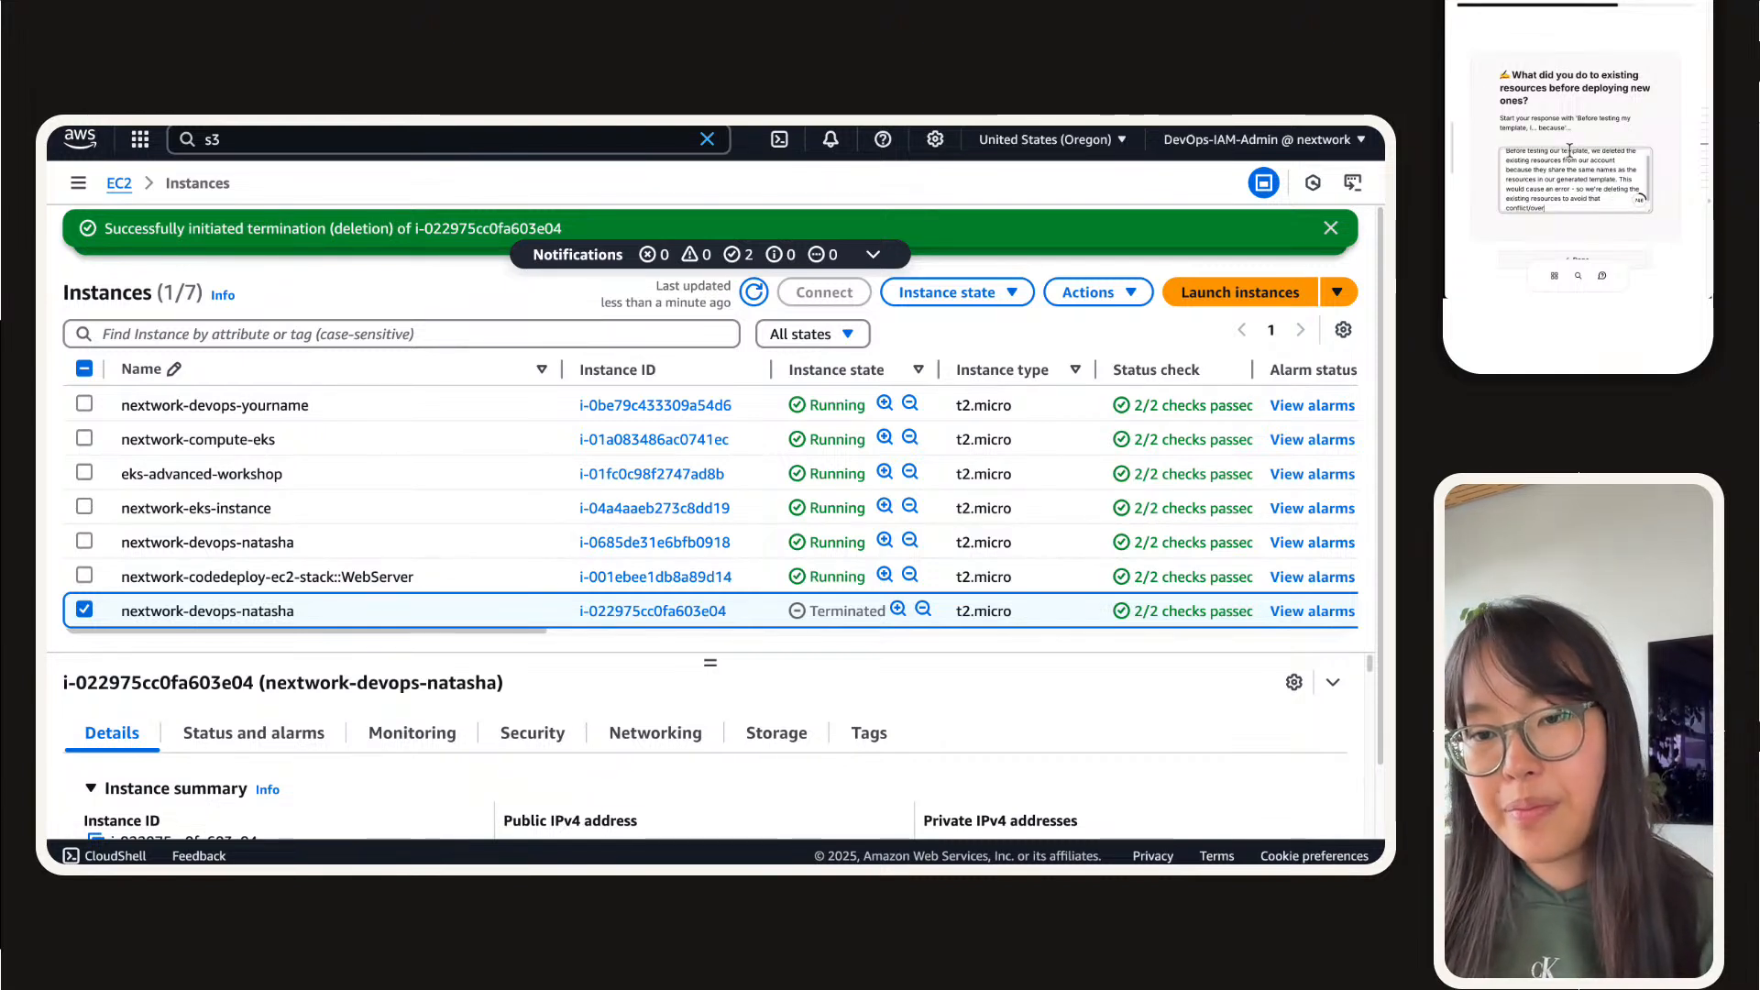
text(l)
text(ap)
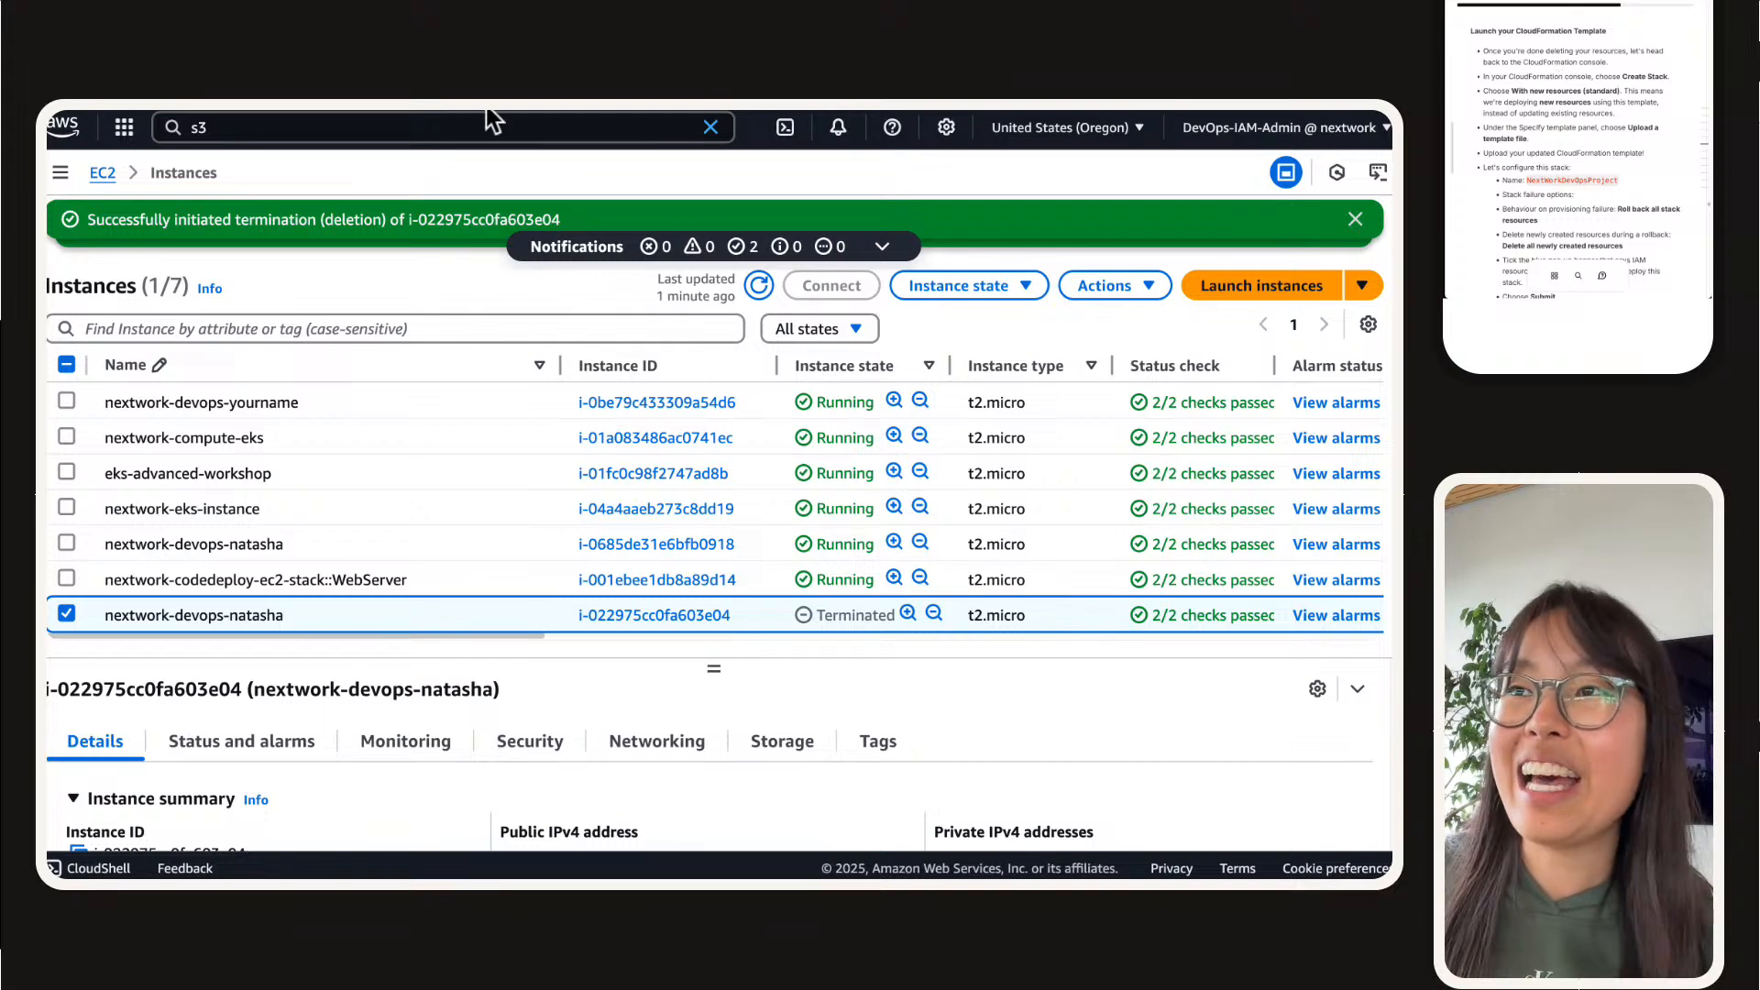
Step: Switch to the CloudFormation console and go from the nextwork-devops-cicd-3 template to the list of stacks
mouse_move(565, 104)
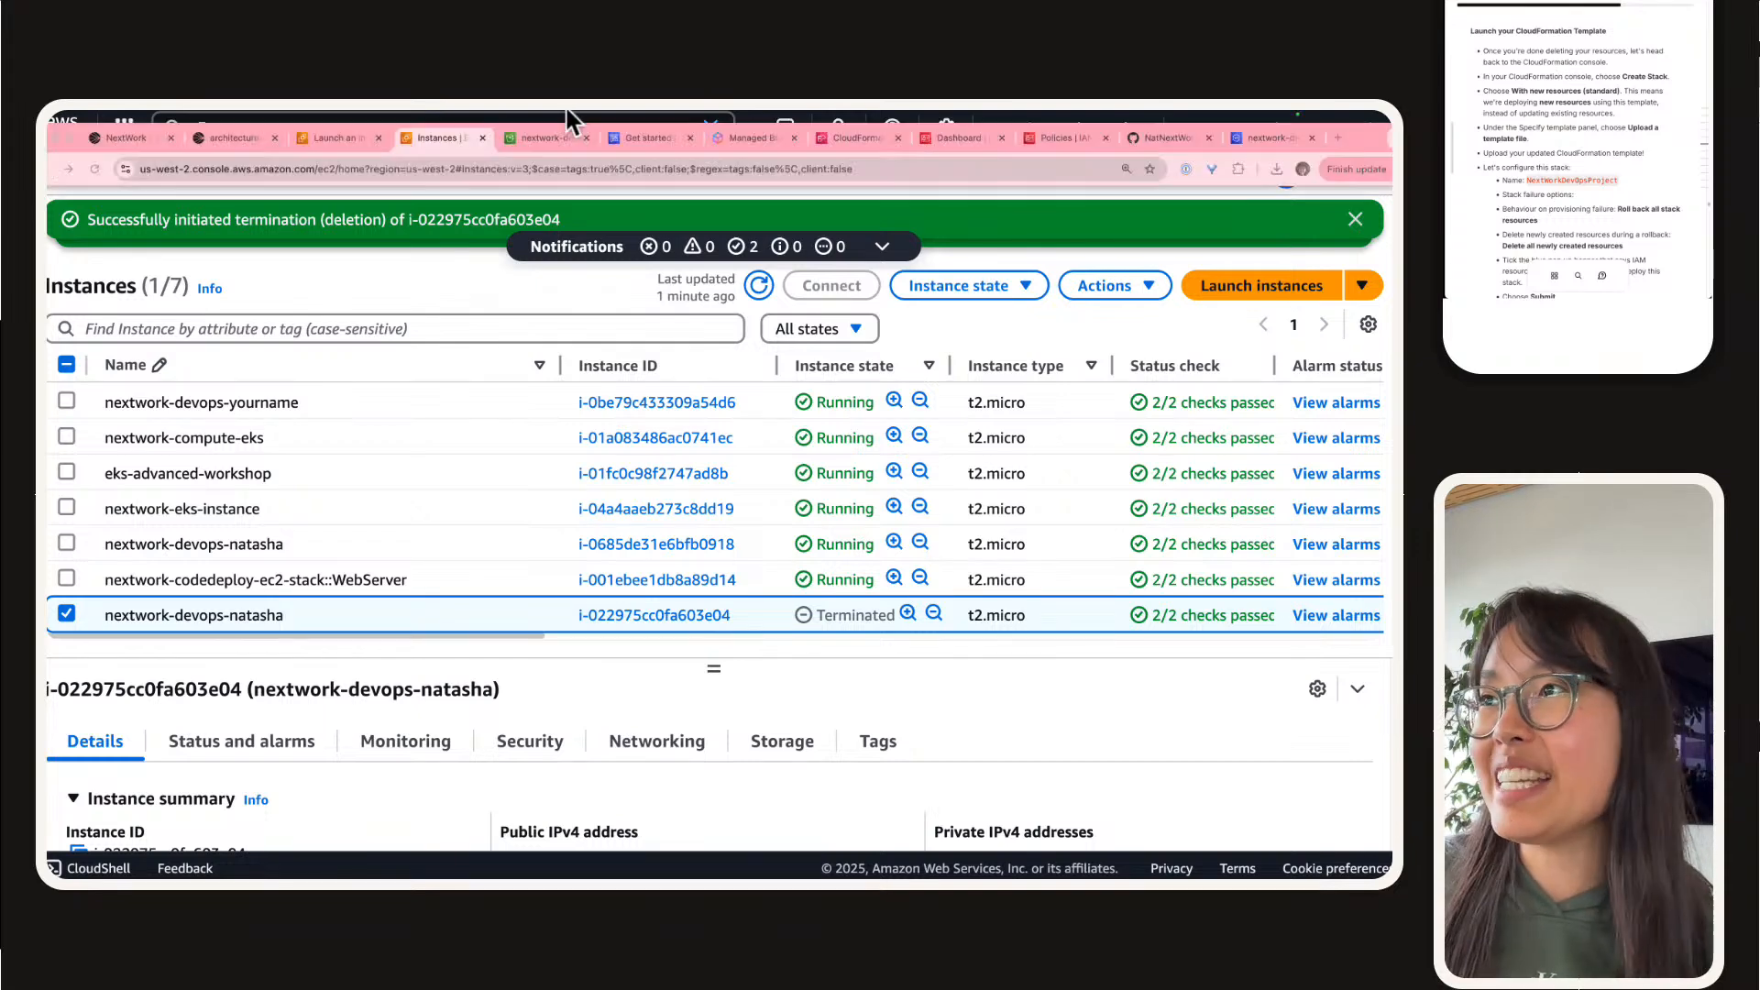
click(887, 143)
scroll(592, 420, up, 5)
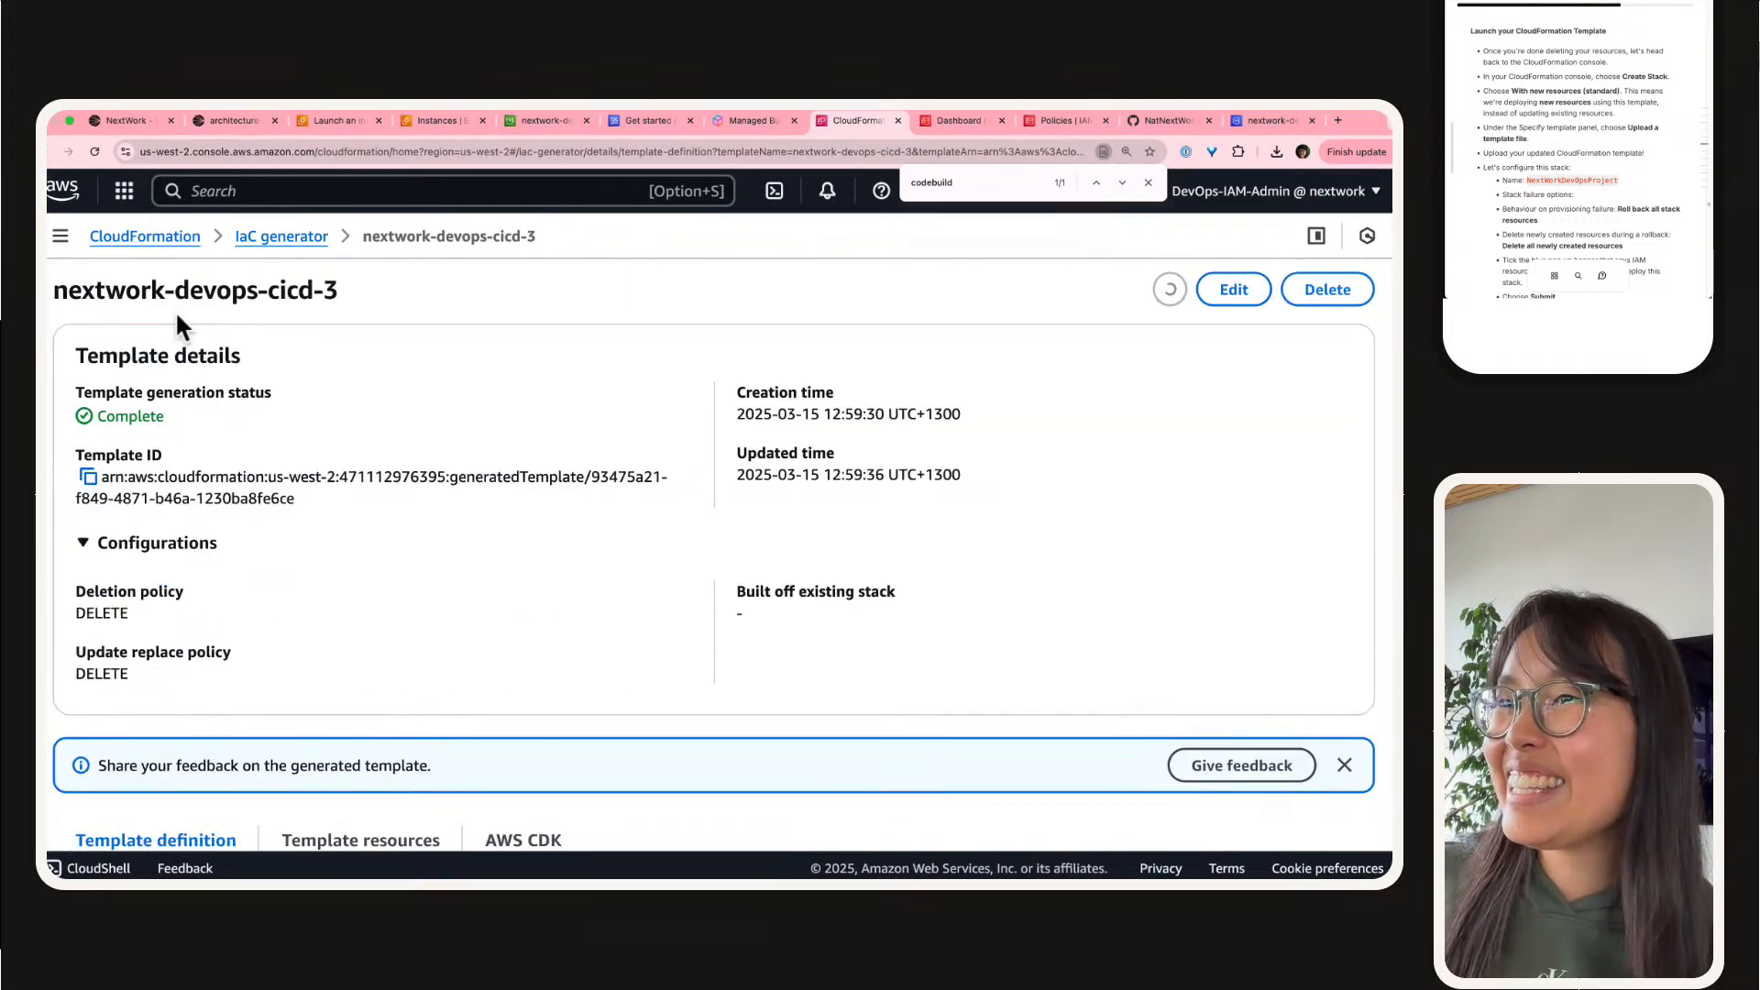
click(61, 236)
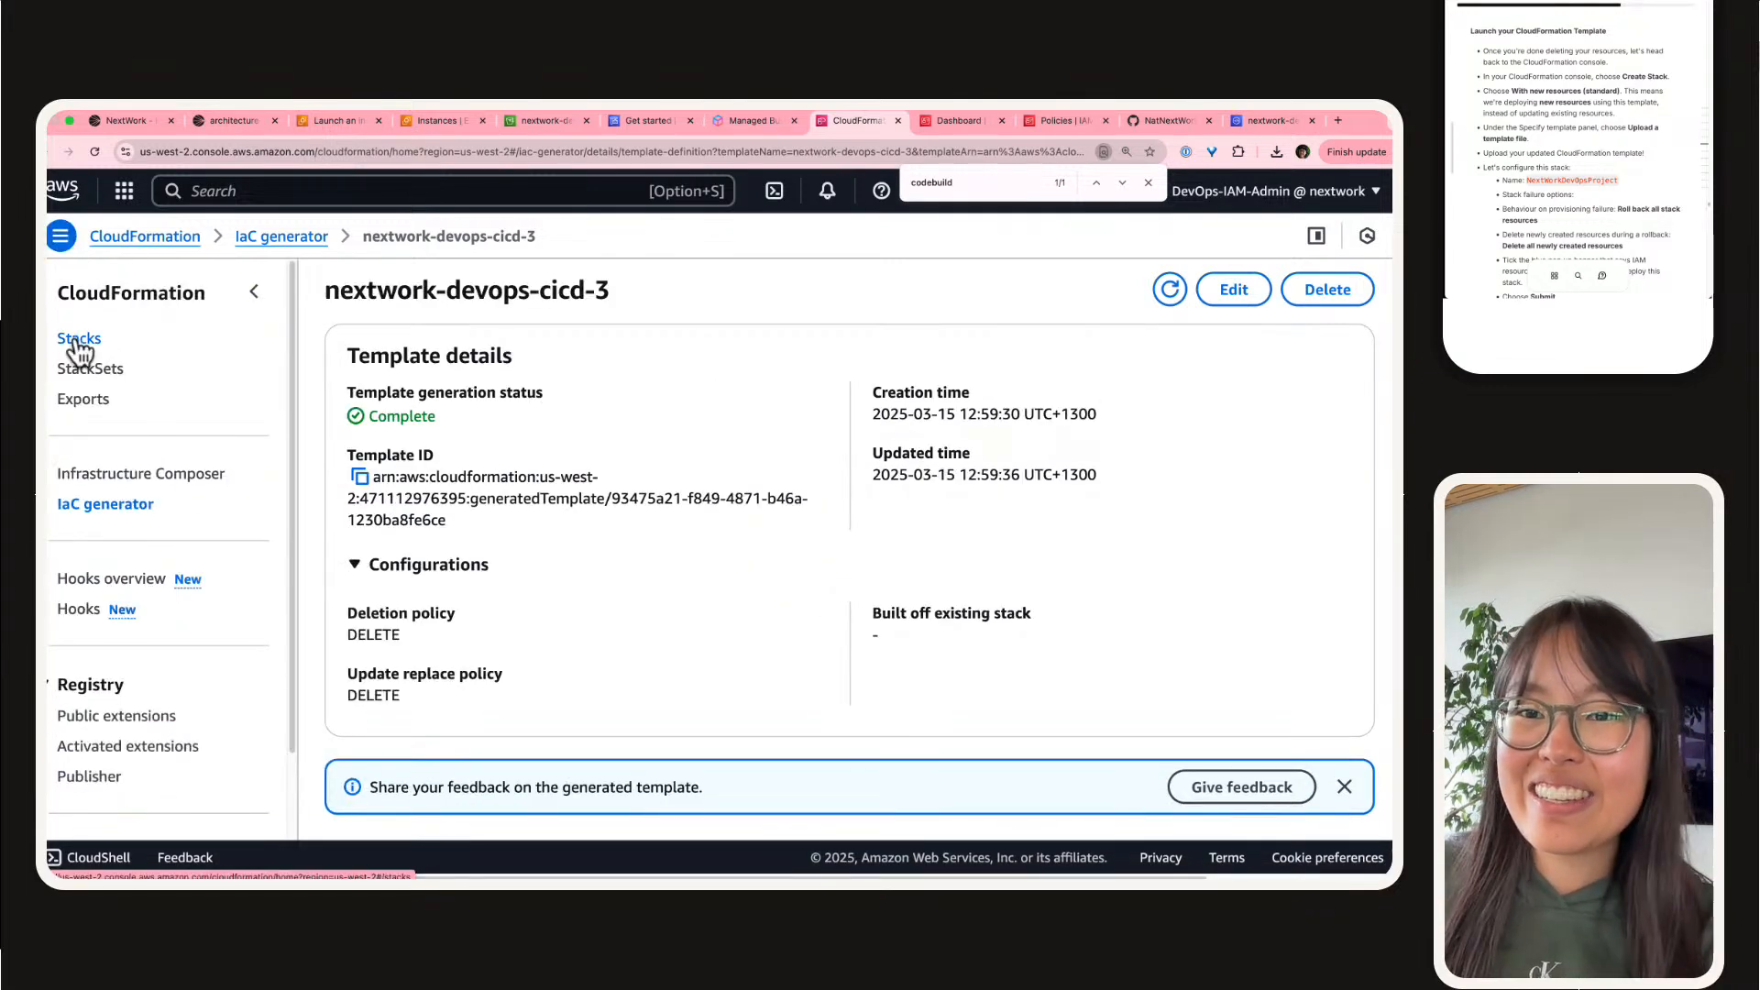
scroll(178, 378, up, 5)
scroll(156, 366, left, 4)
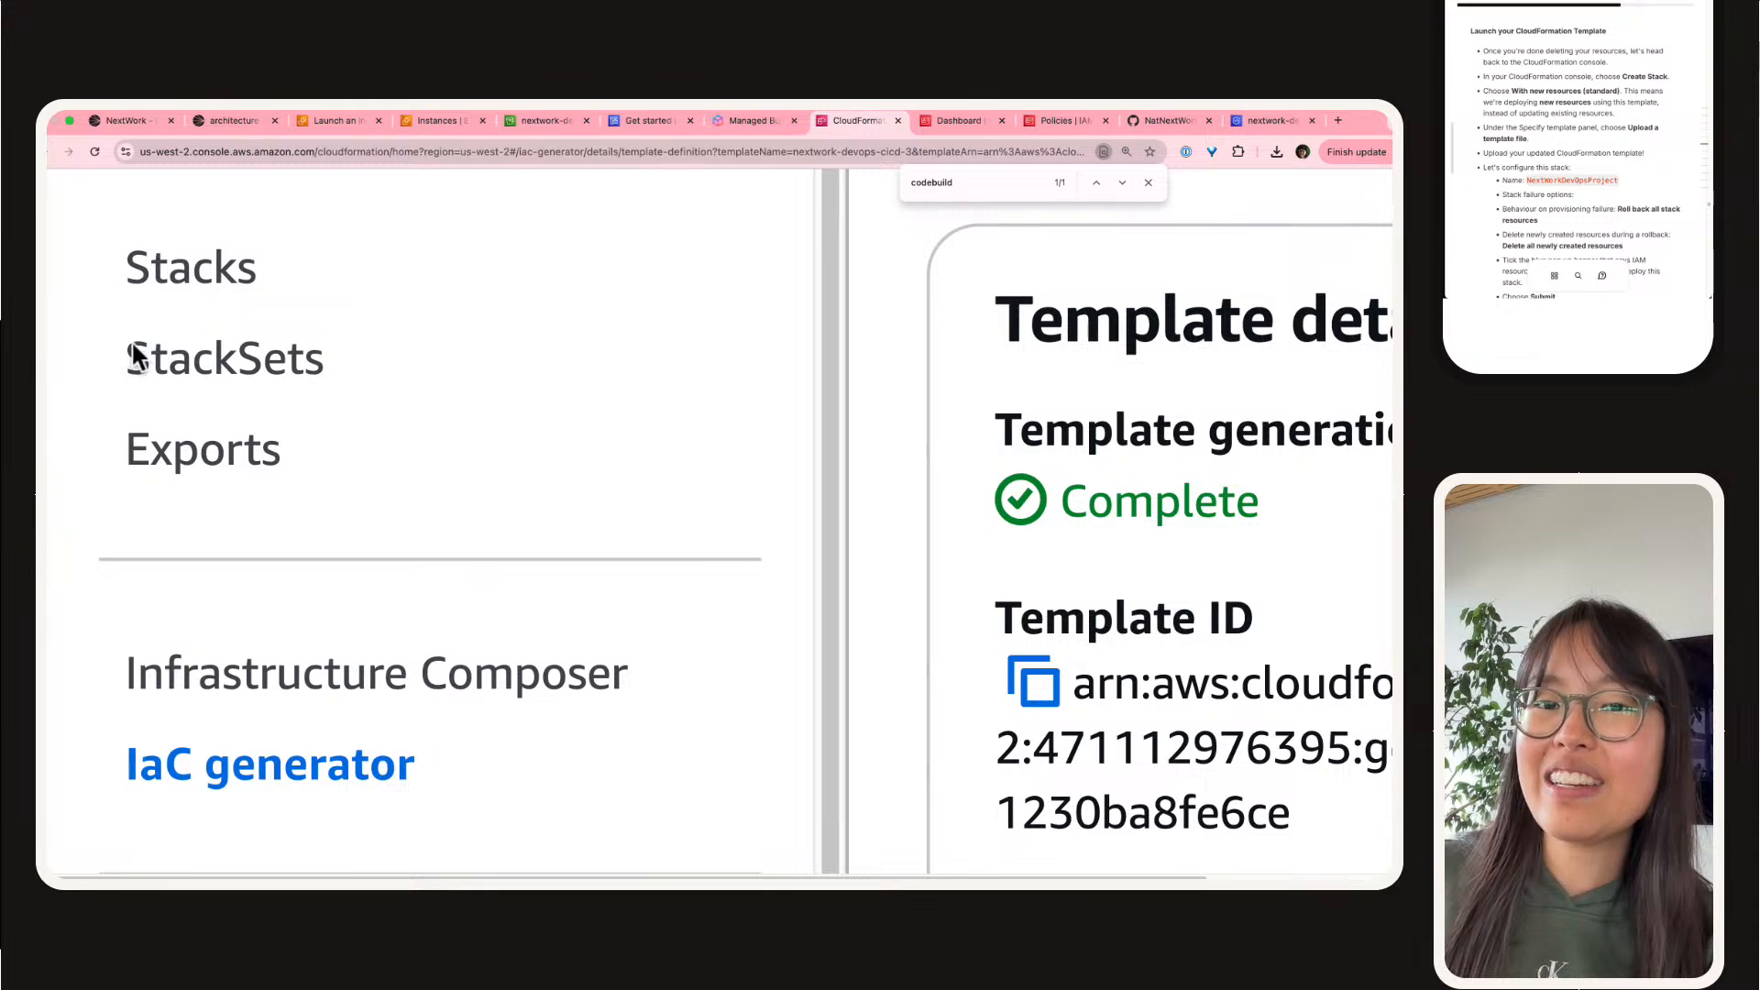
scroll(130, 339, up, 2)
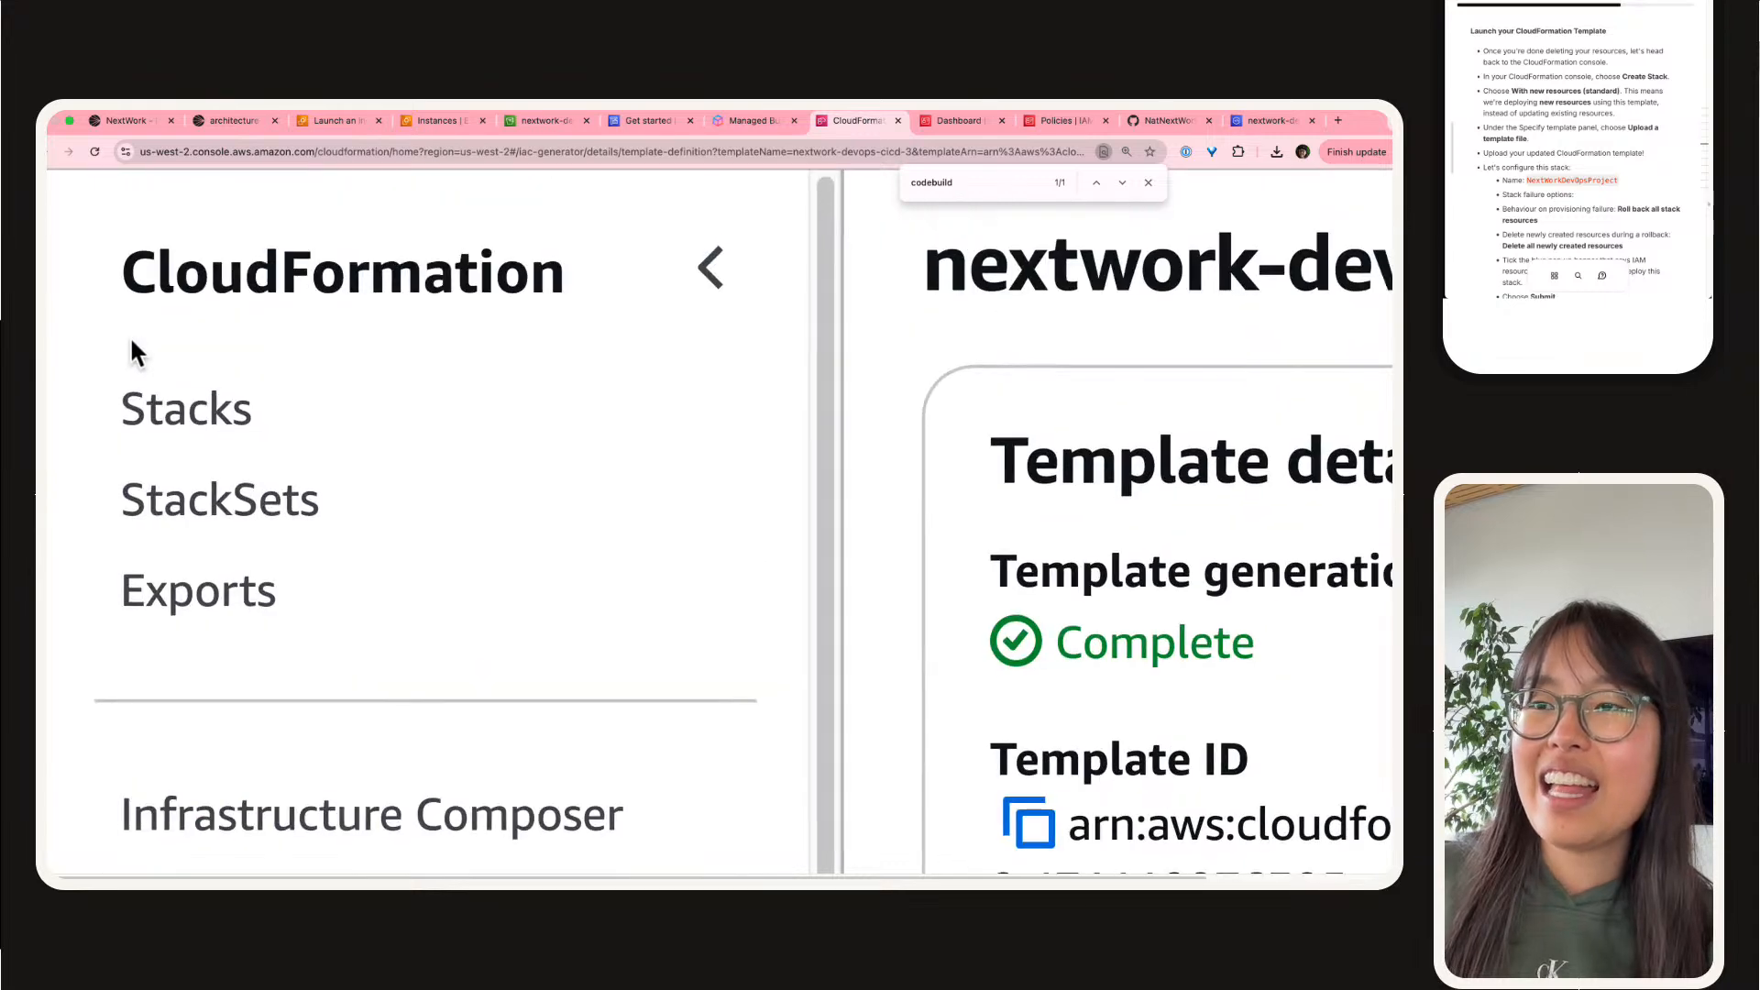
click(198, 420)
Step: Start creating a stack with new resources (standard) and collapse the side navigation to show the template source options
click(1285, 289)
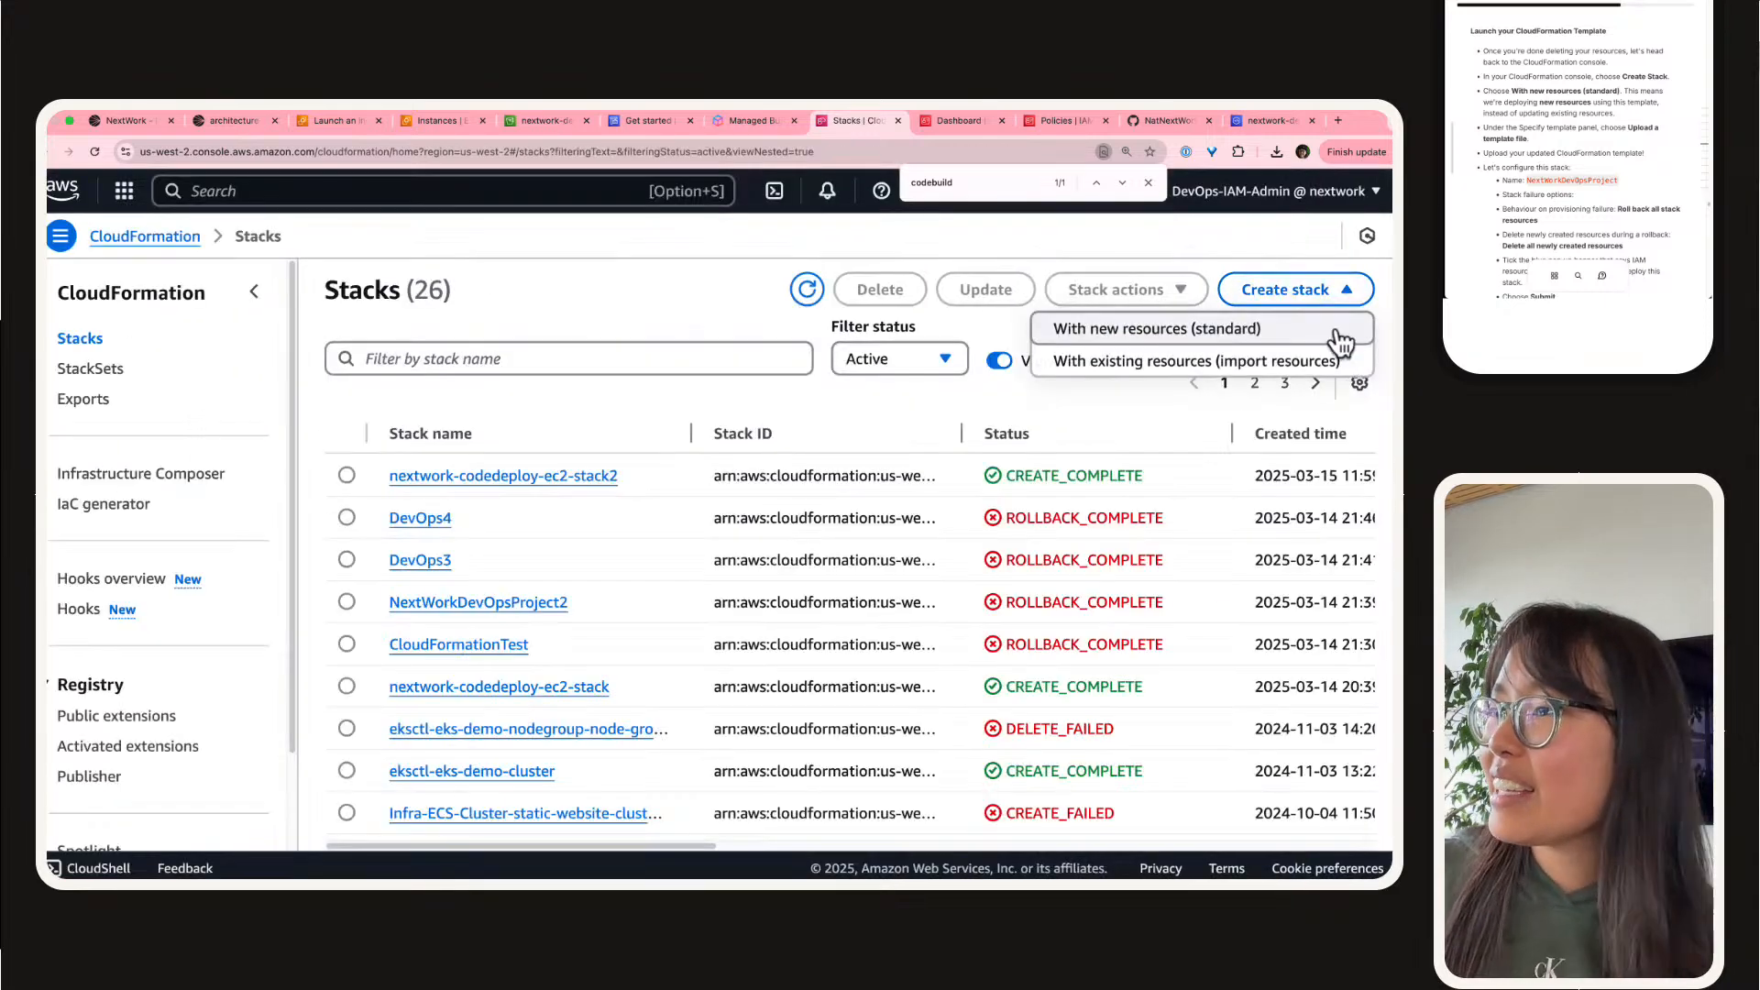
scroll(1340, 346, up, 5)
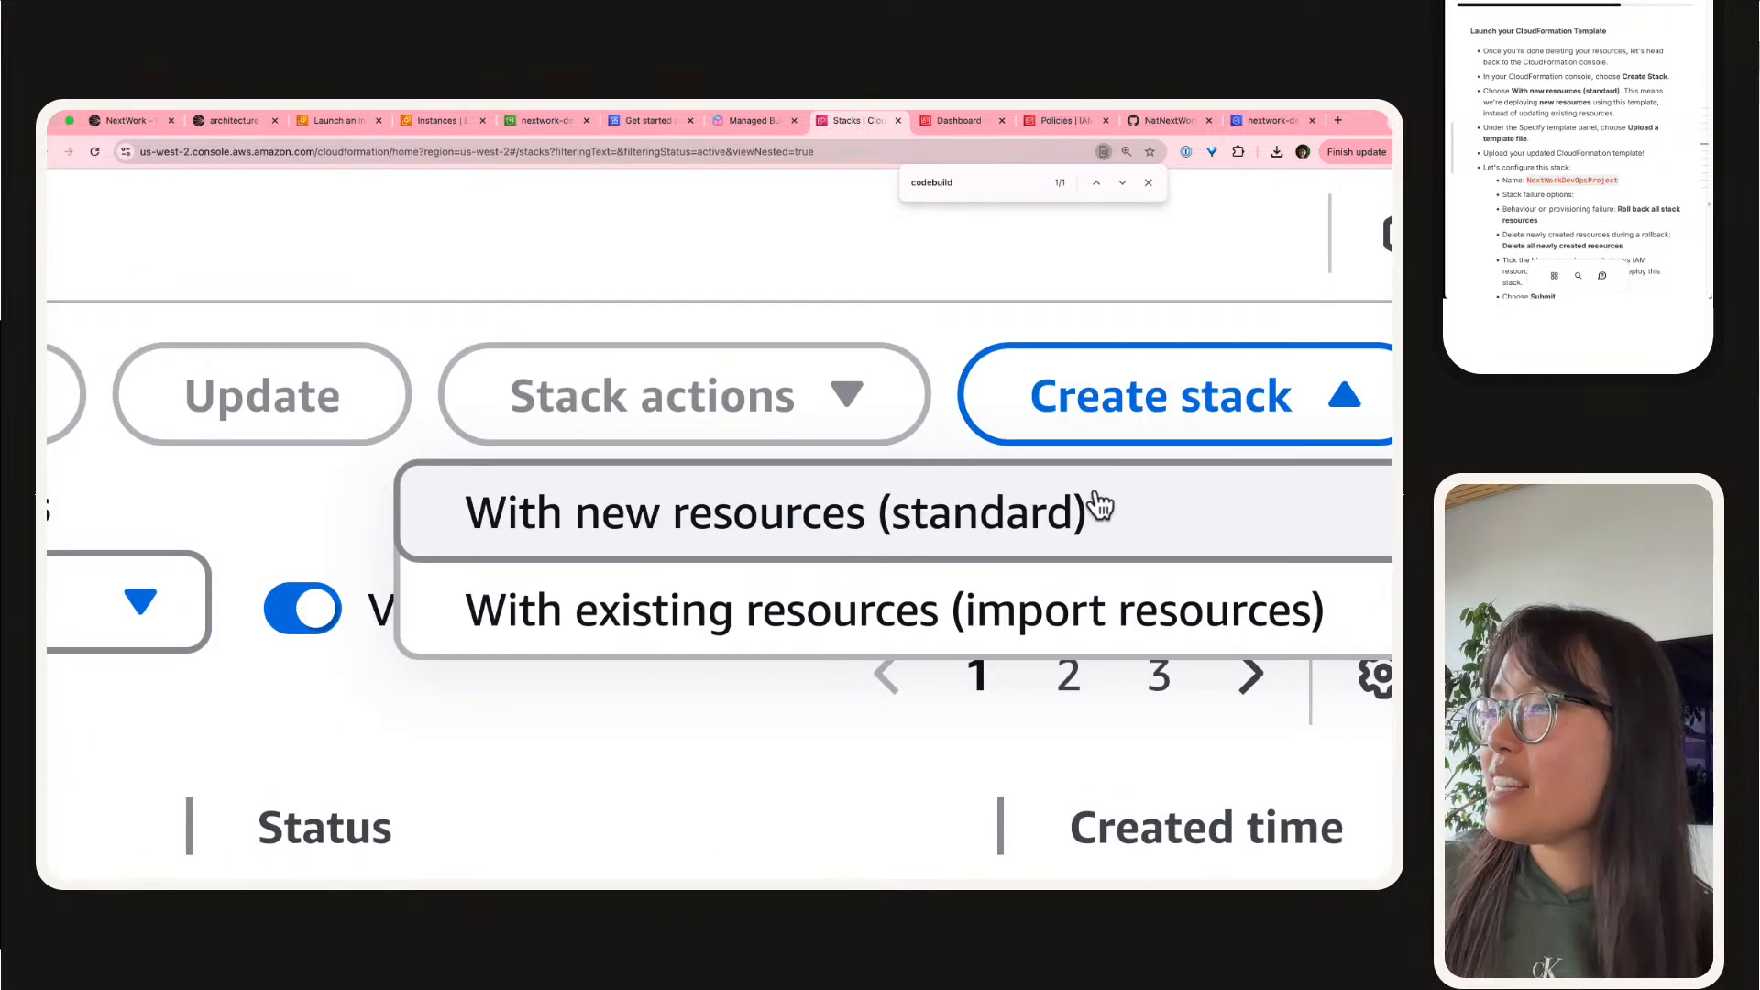
click(1099, 505)
scroll(536, 435, down, 4)
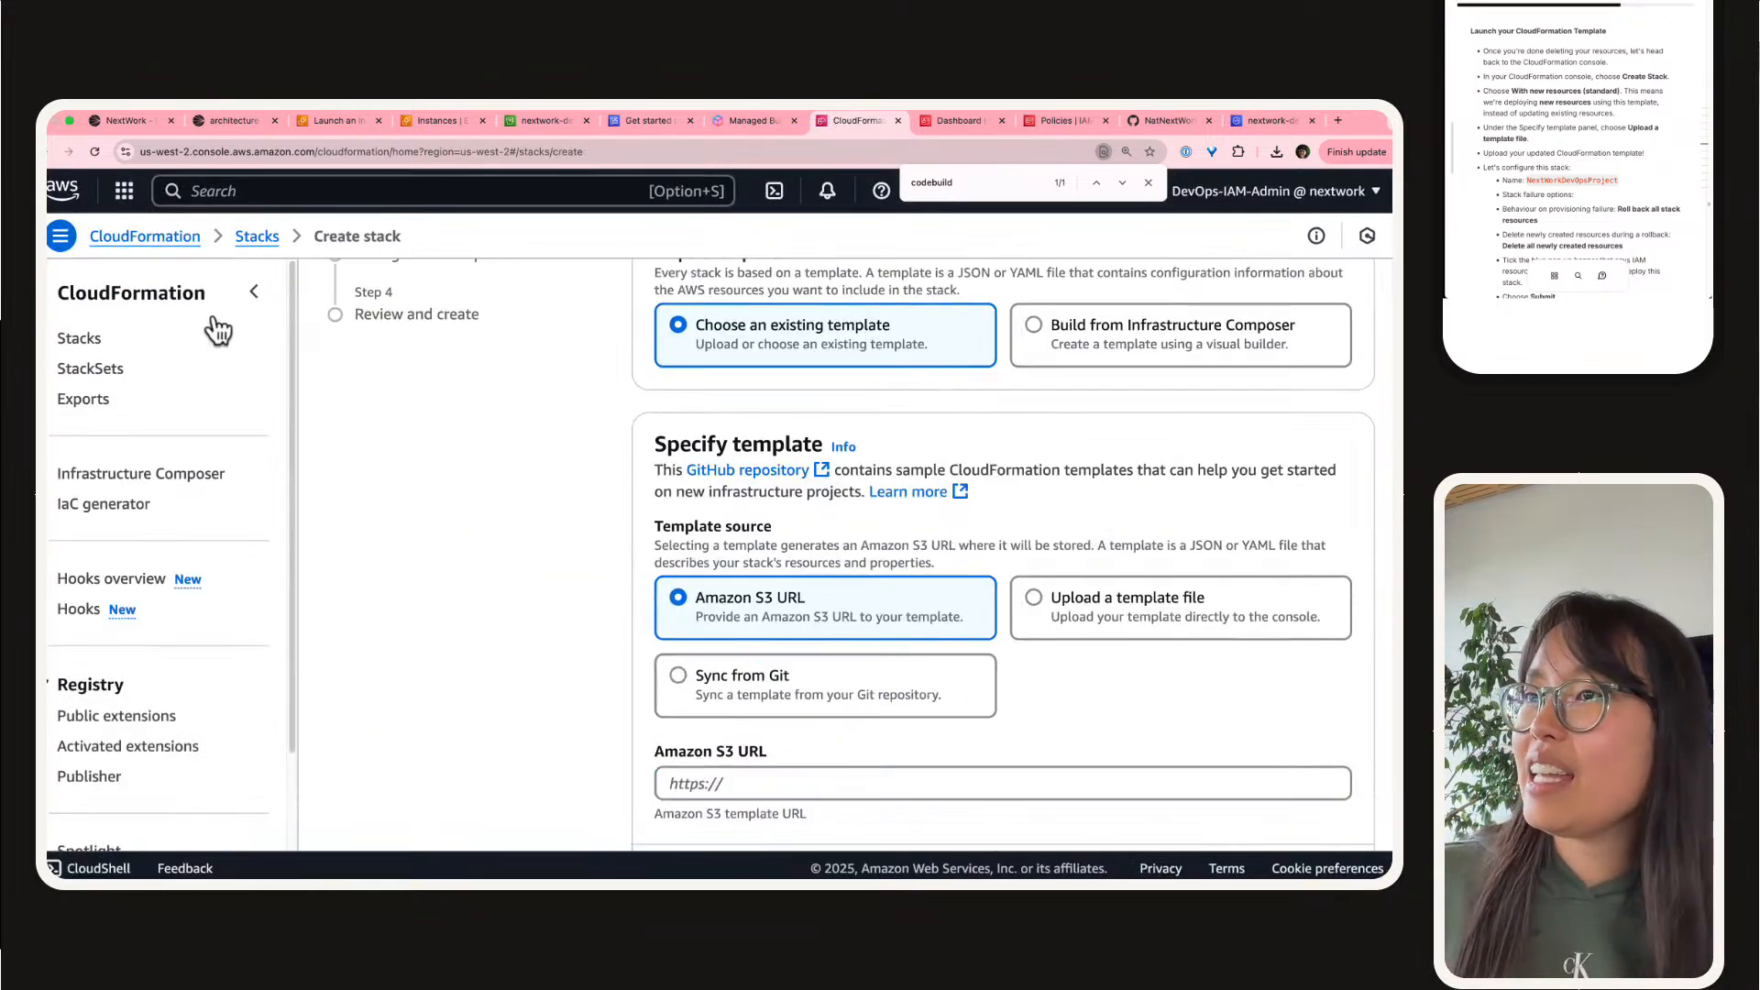
click(254, 291)
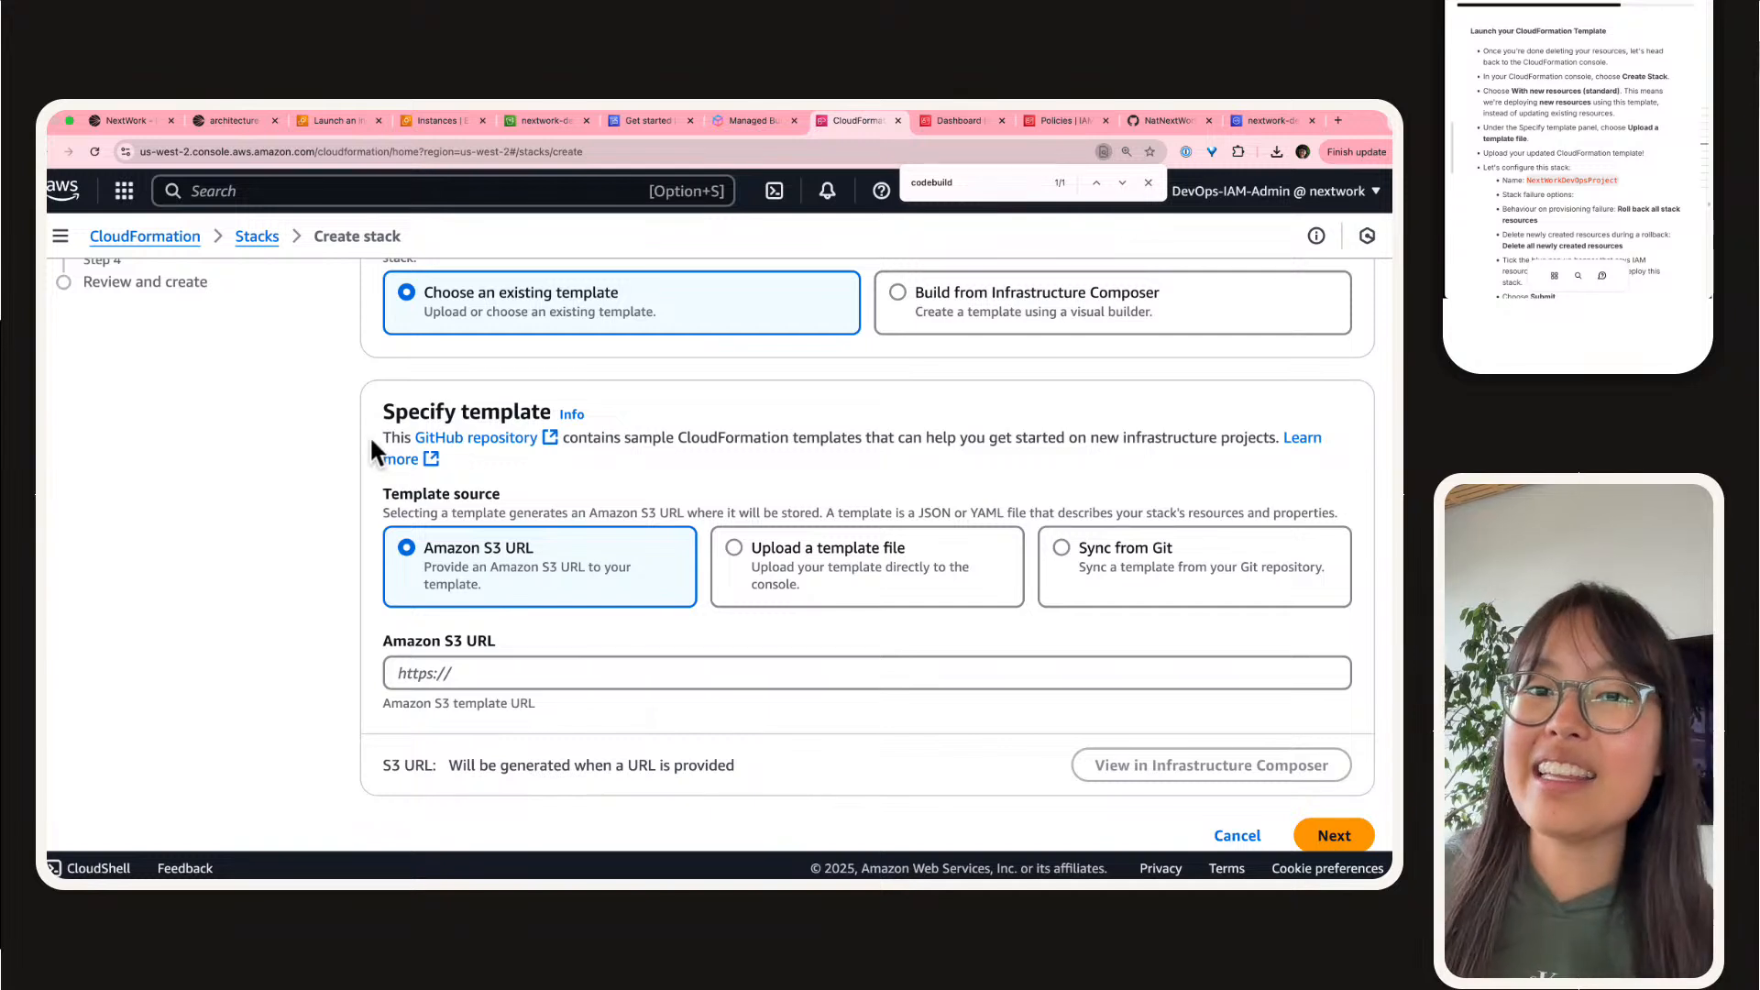
scroll(370, 436, down, 1)
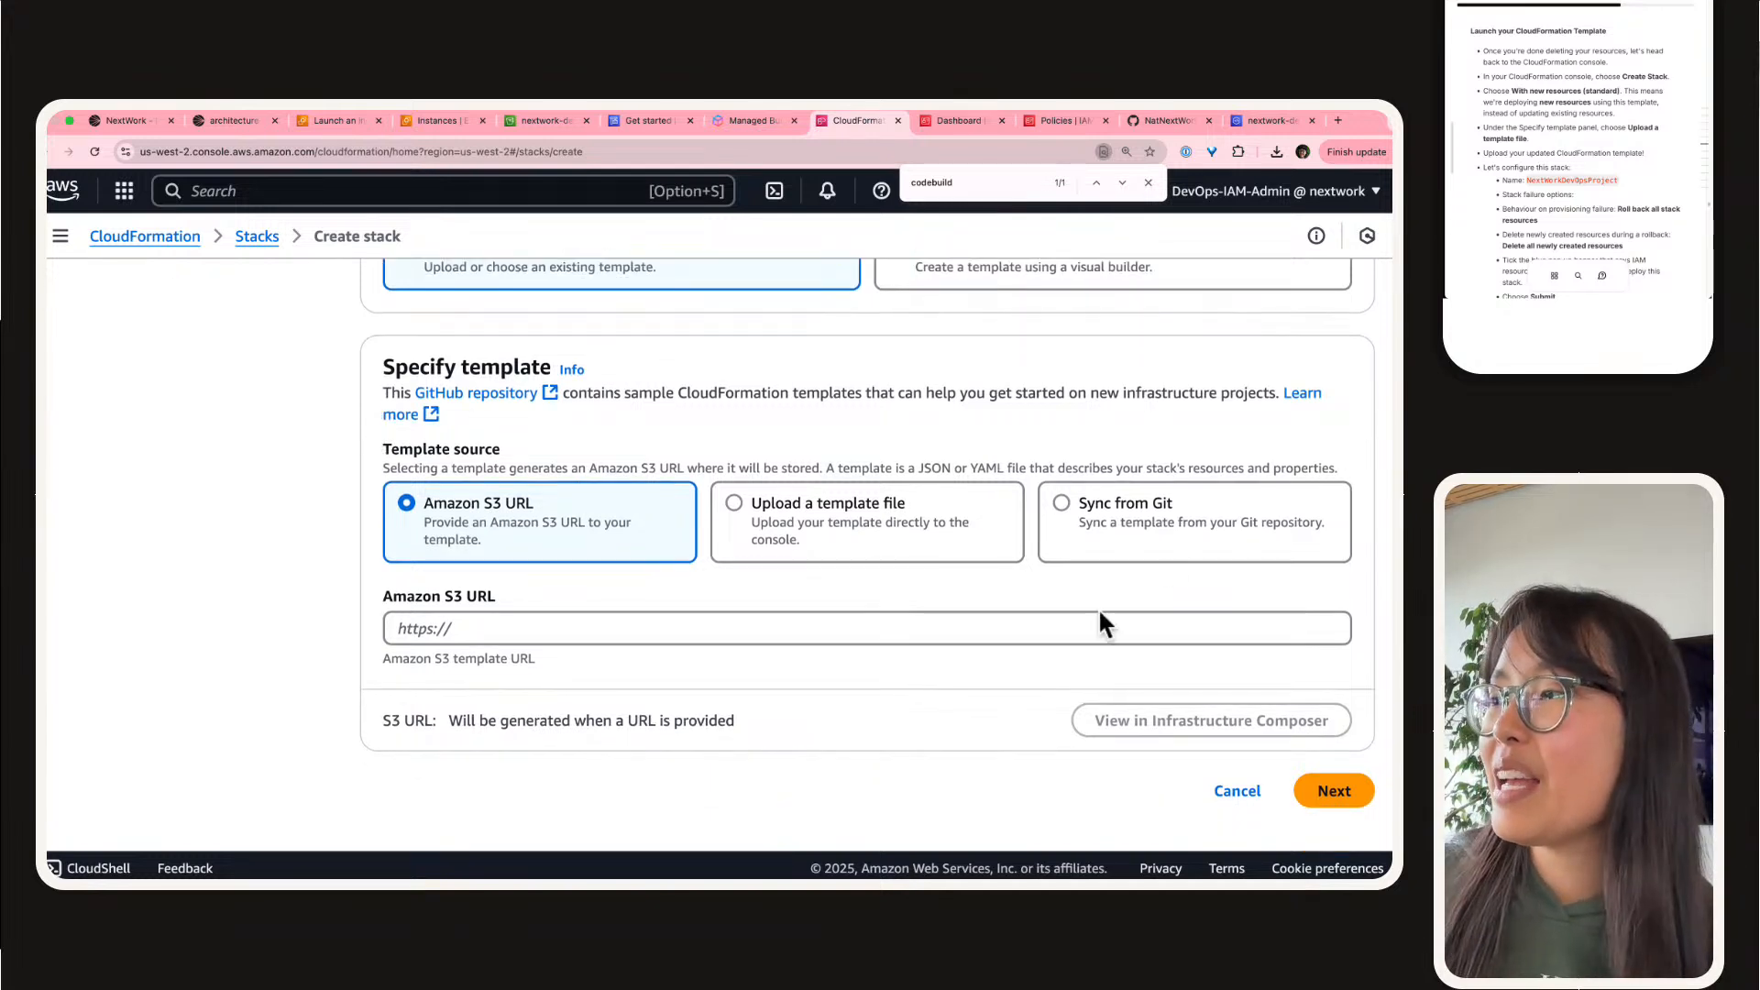
Step: Set the template source to an uploaded template file and choose nextwork-devops-cicd-3-template-1741996825089.yaml from Downloads
click(891, 503)
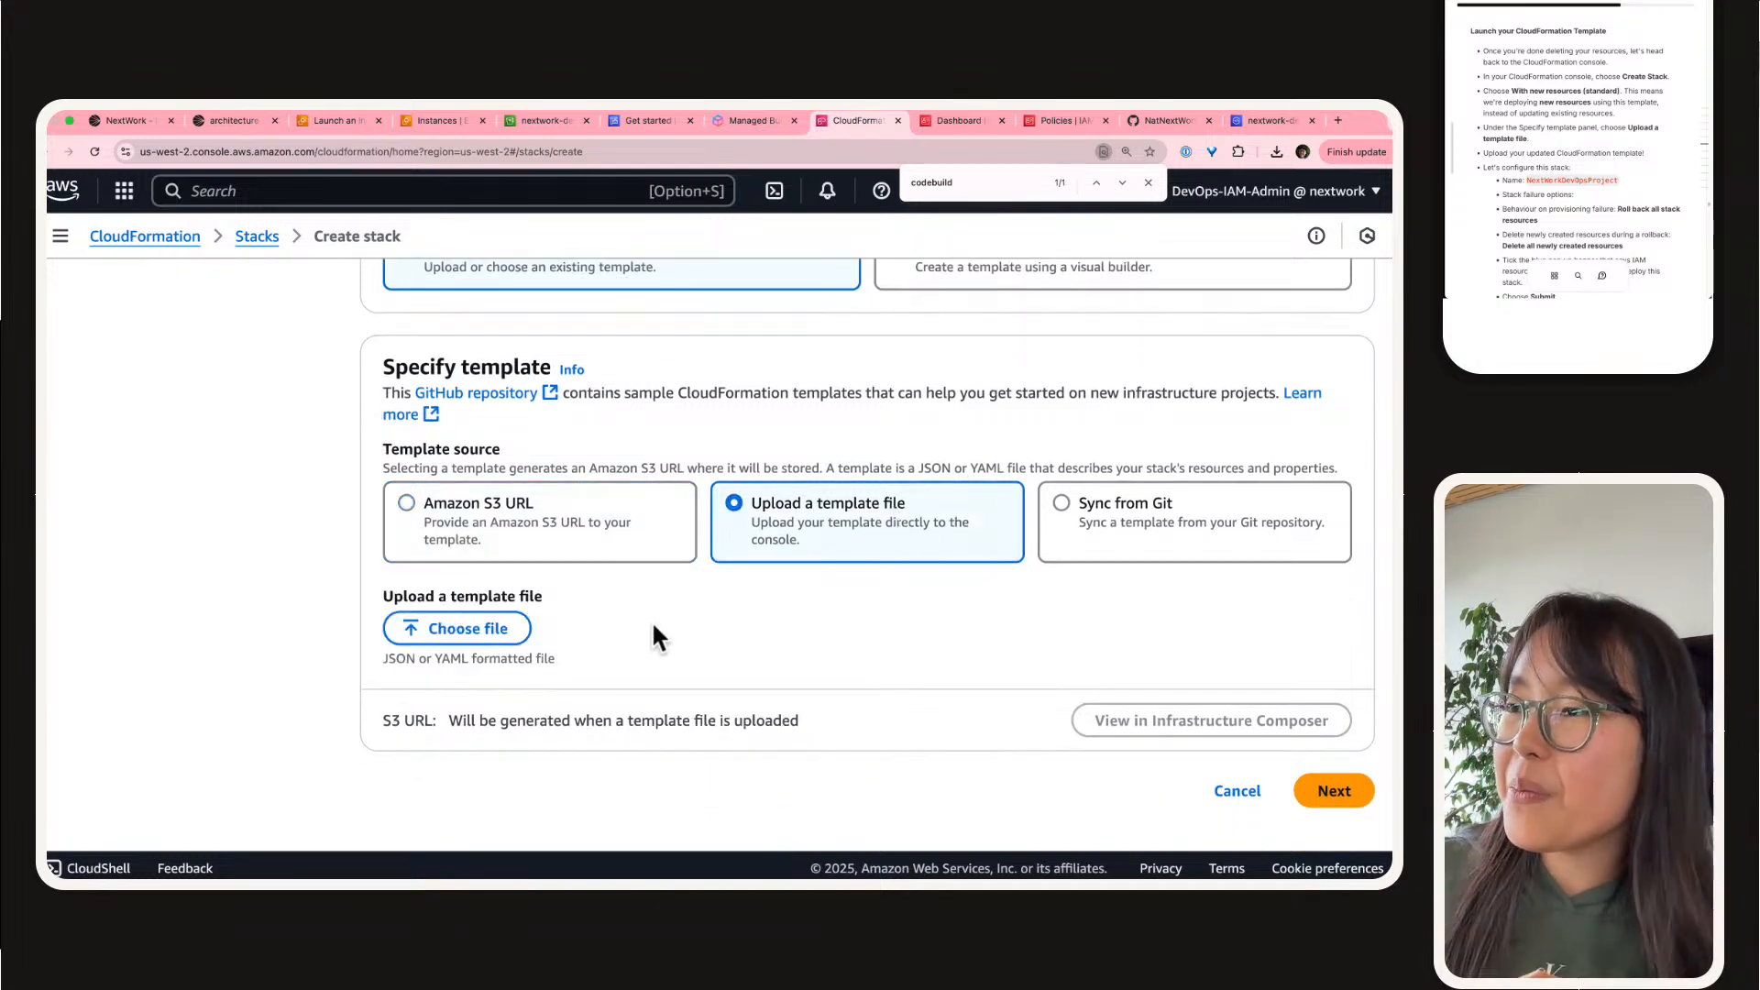
scroll(497, 701, up, 5)
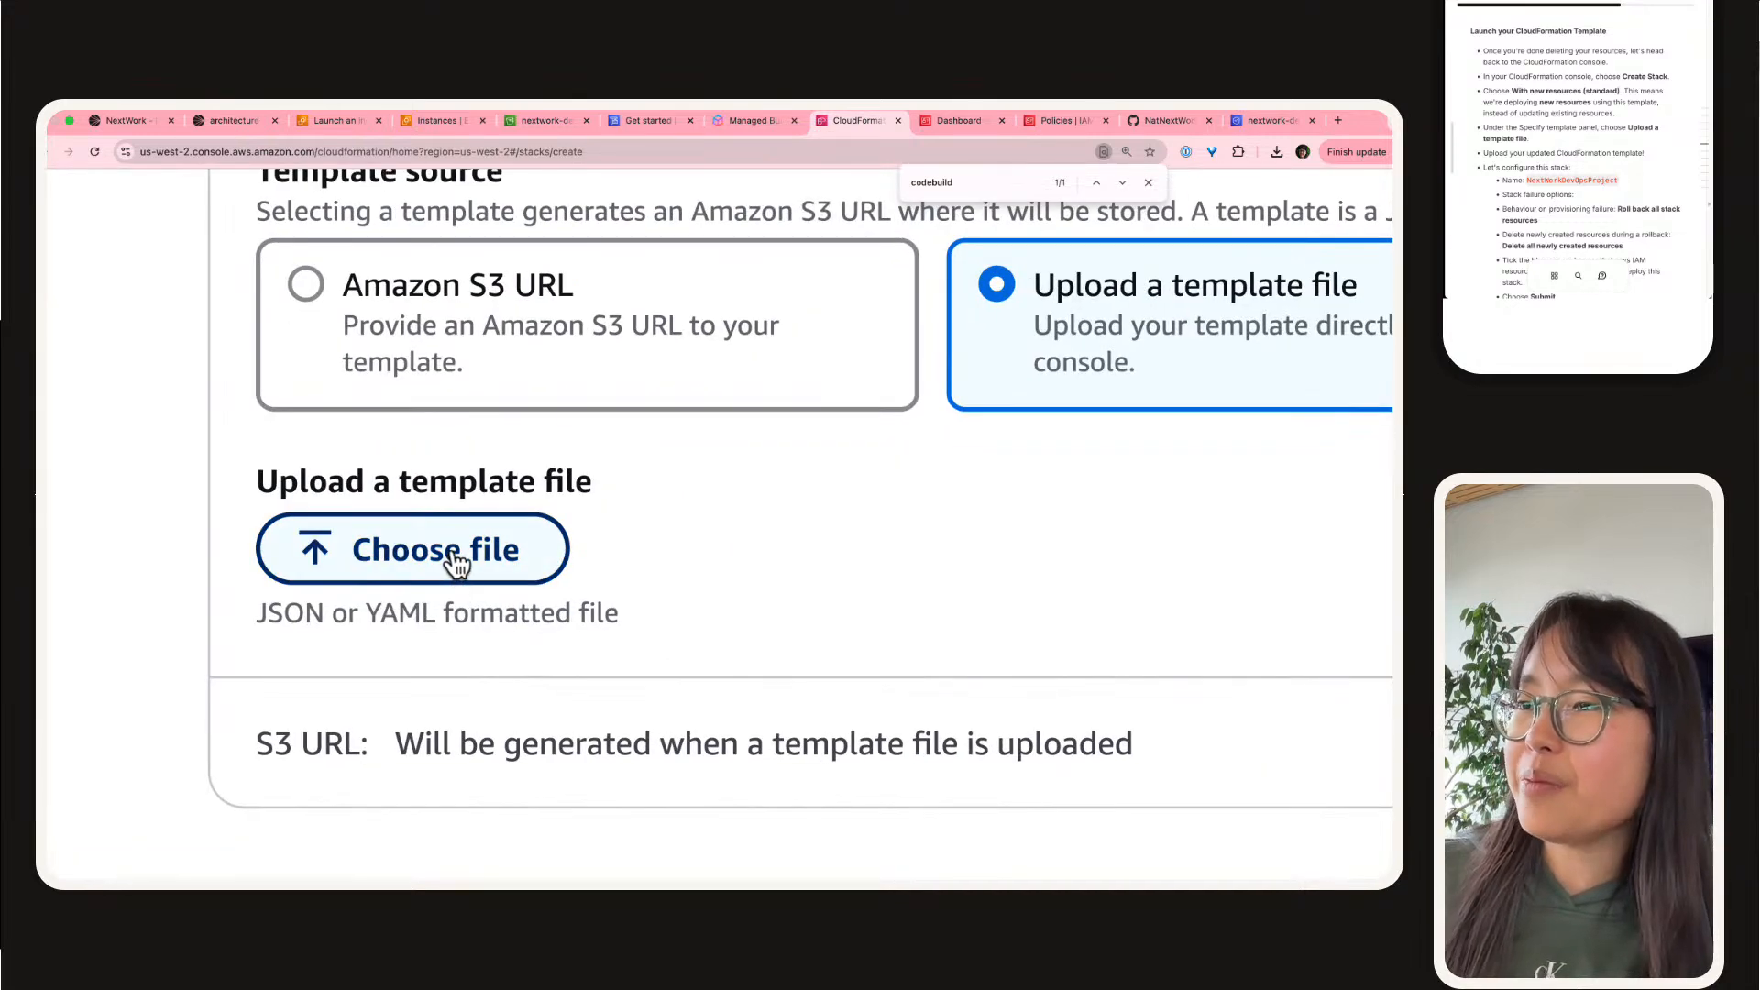
click(455, 556)
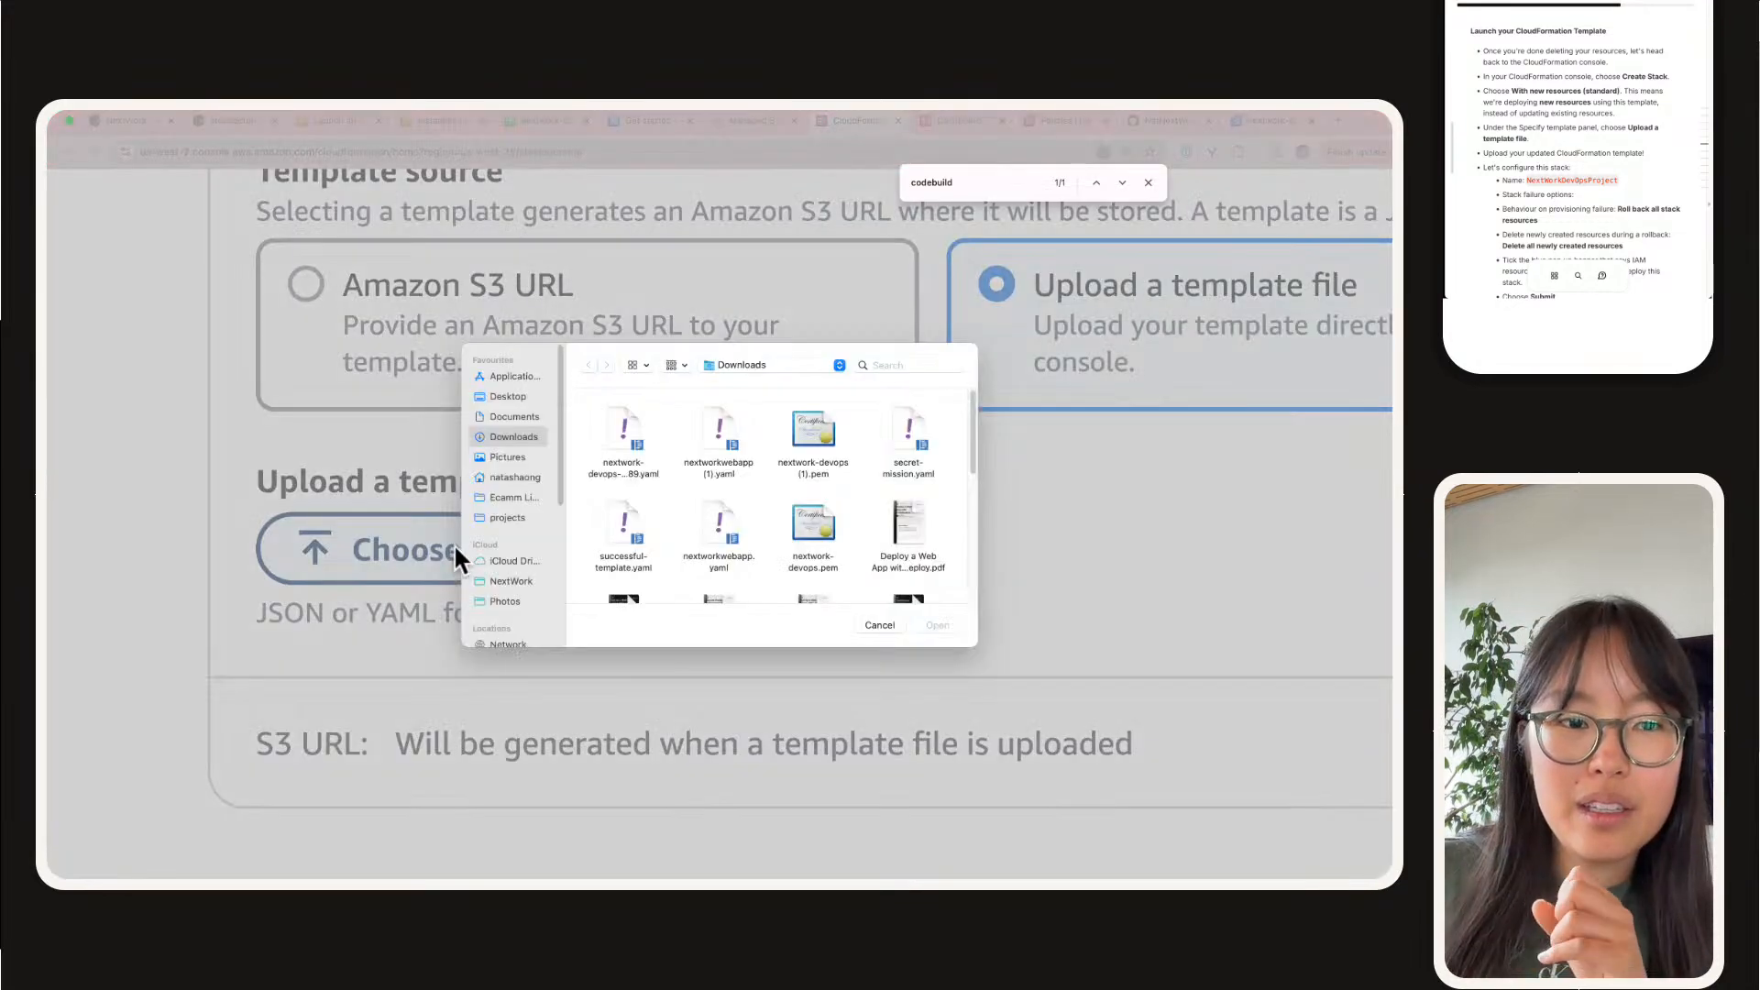
click(629, 419)
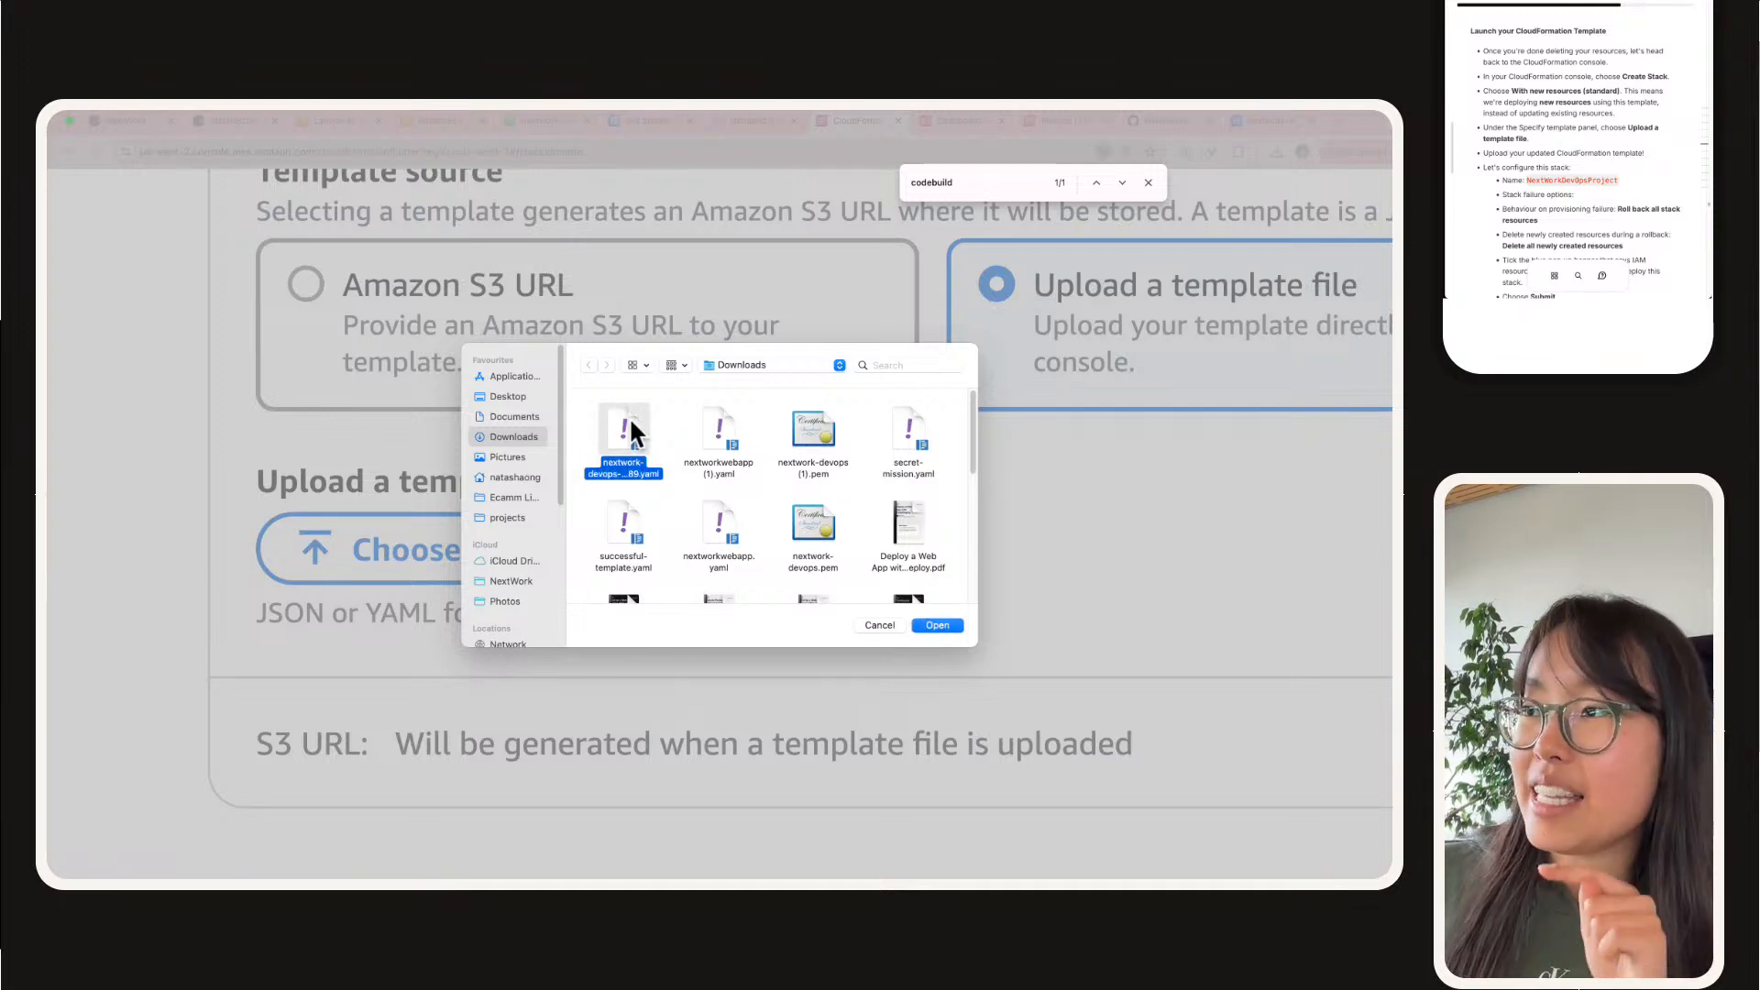
double_click(630, 429)
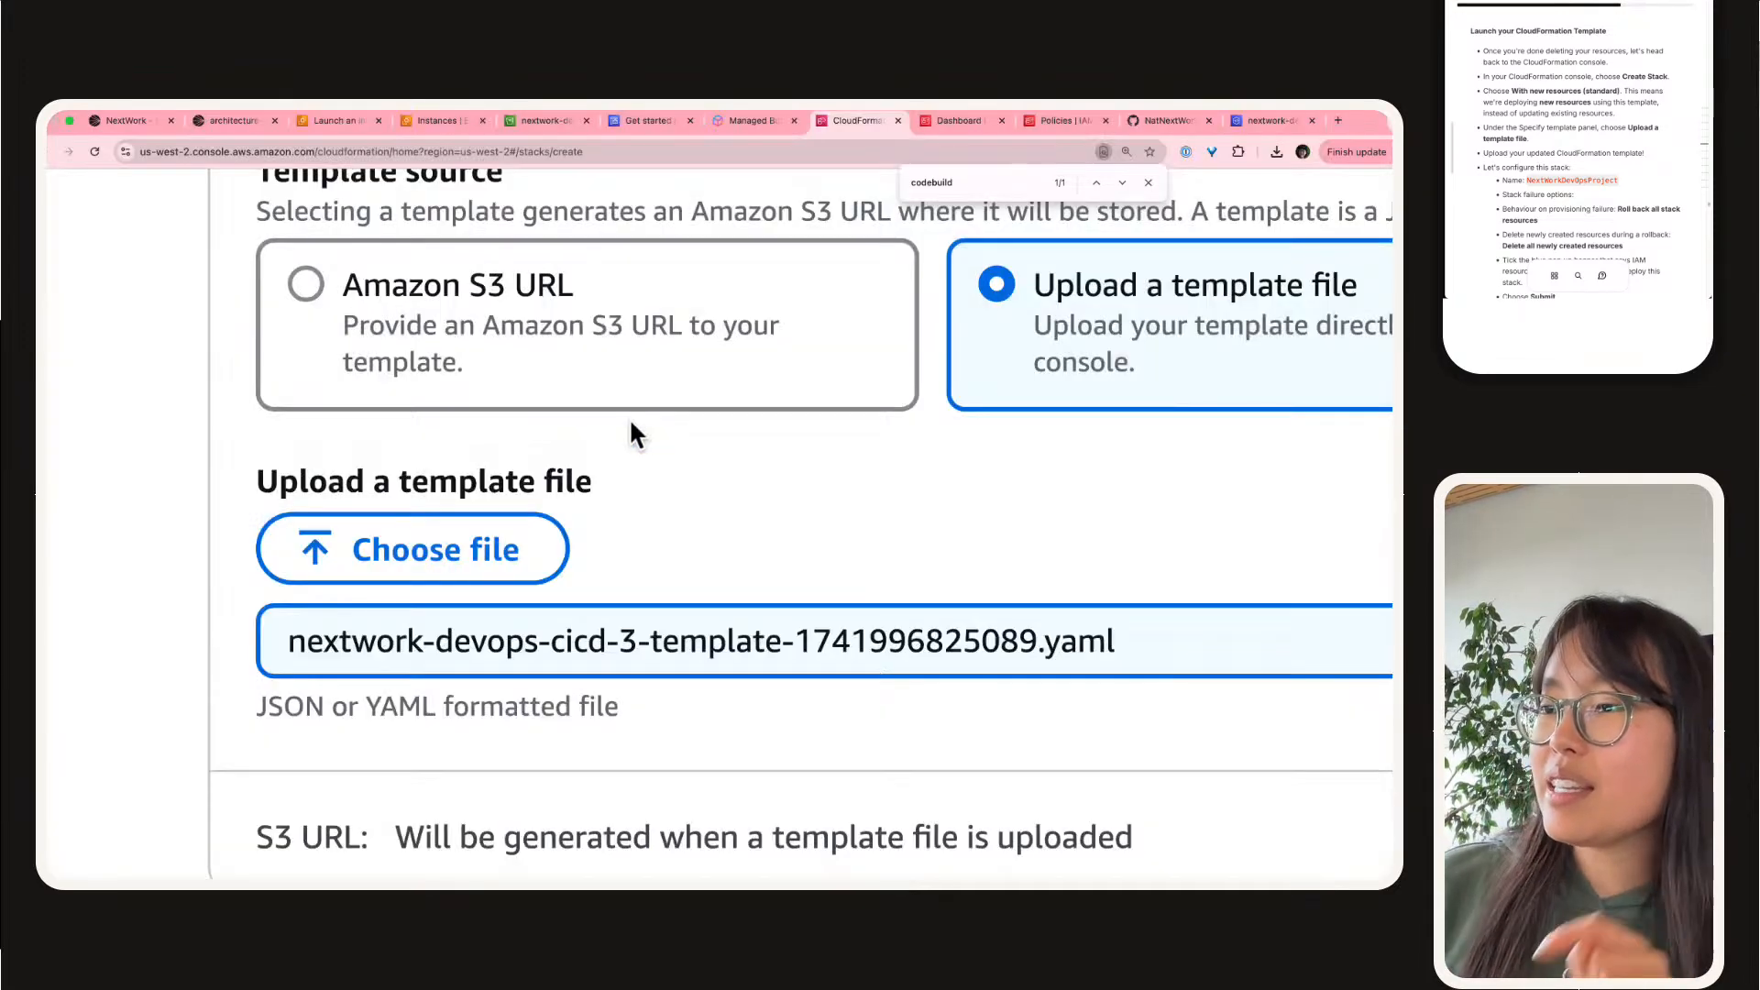
Step: Check the uploaded template's file name, including its version number and timestamp, to make sure it is the updated template
triple_click(673, 651)
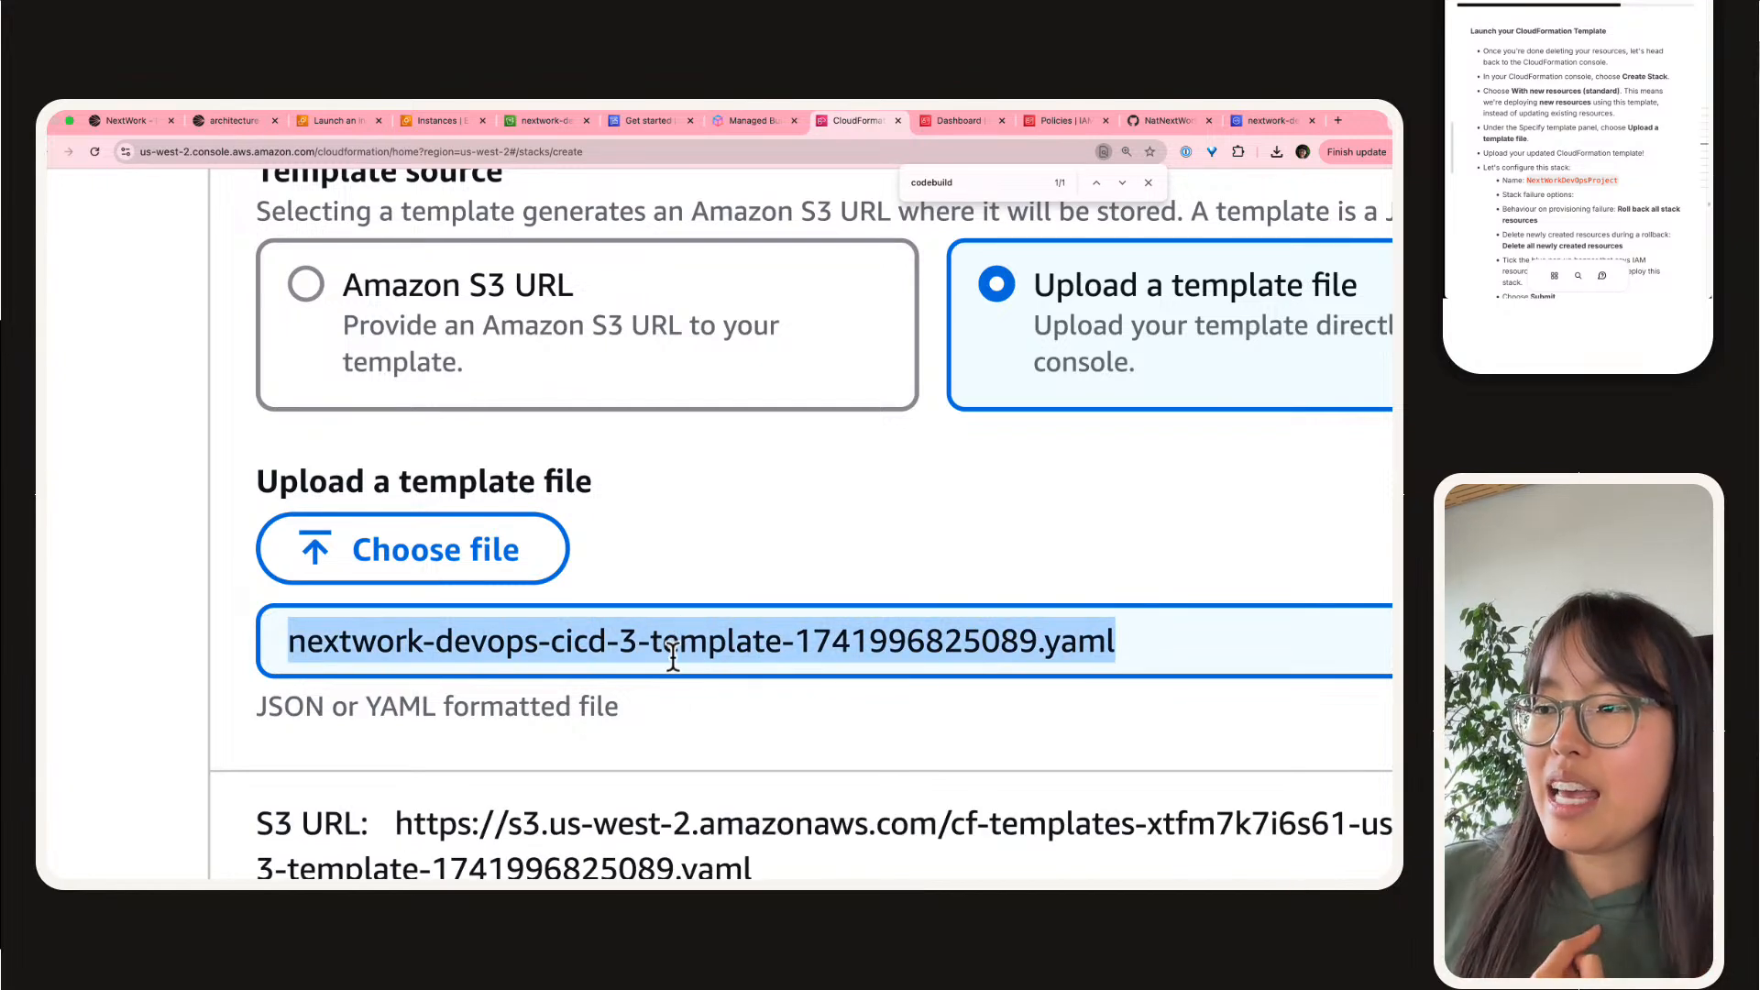
click(673, 651)
drag(639, 642, 254, 651)
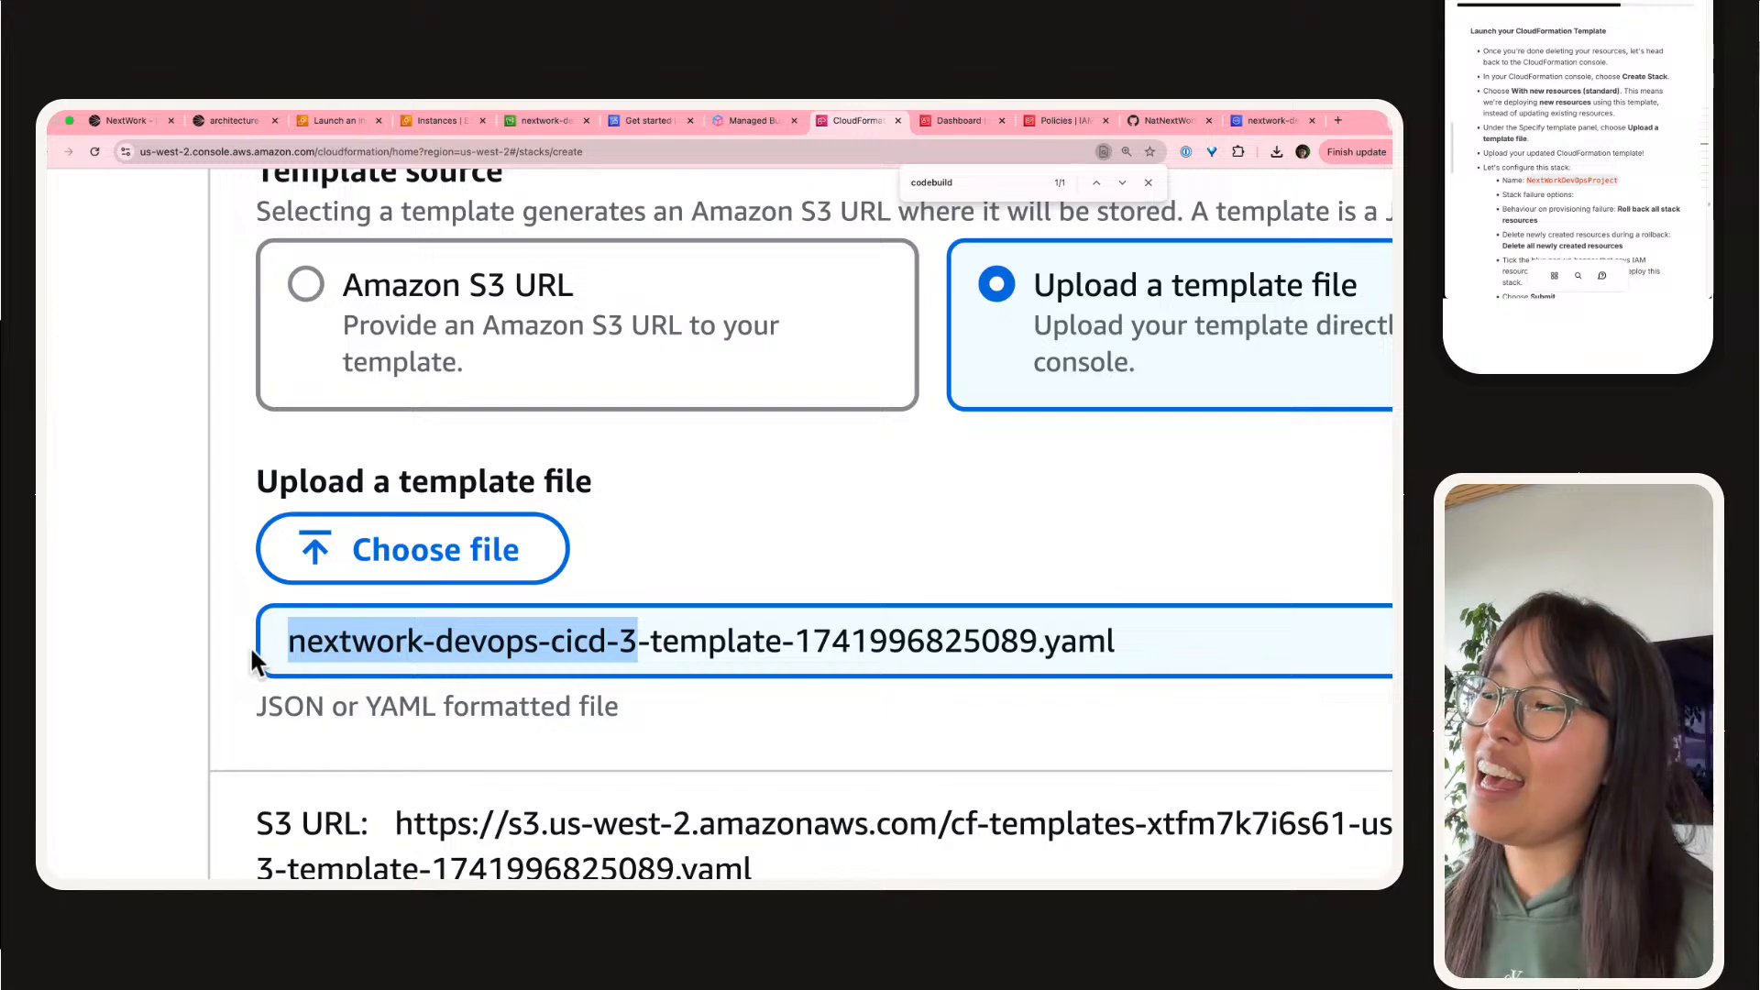
click(531, 646)
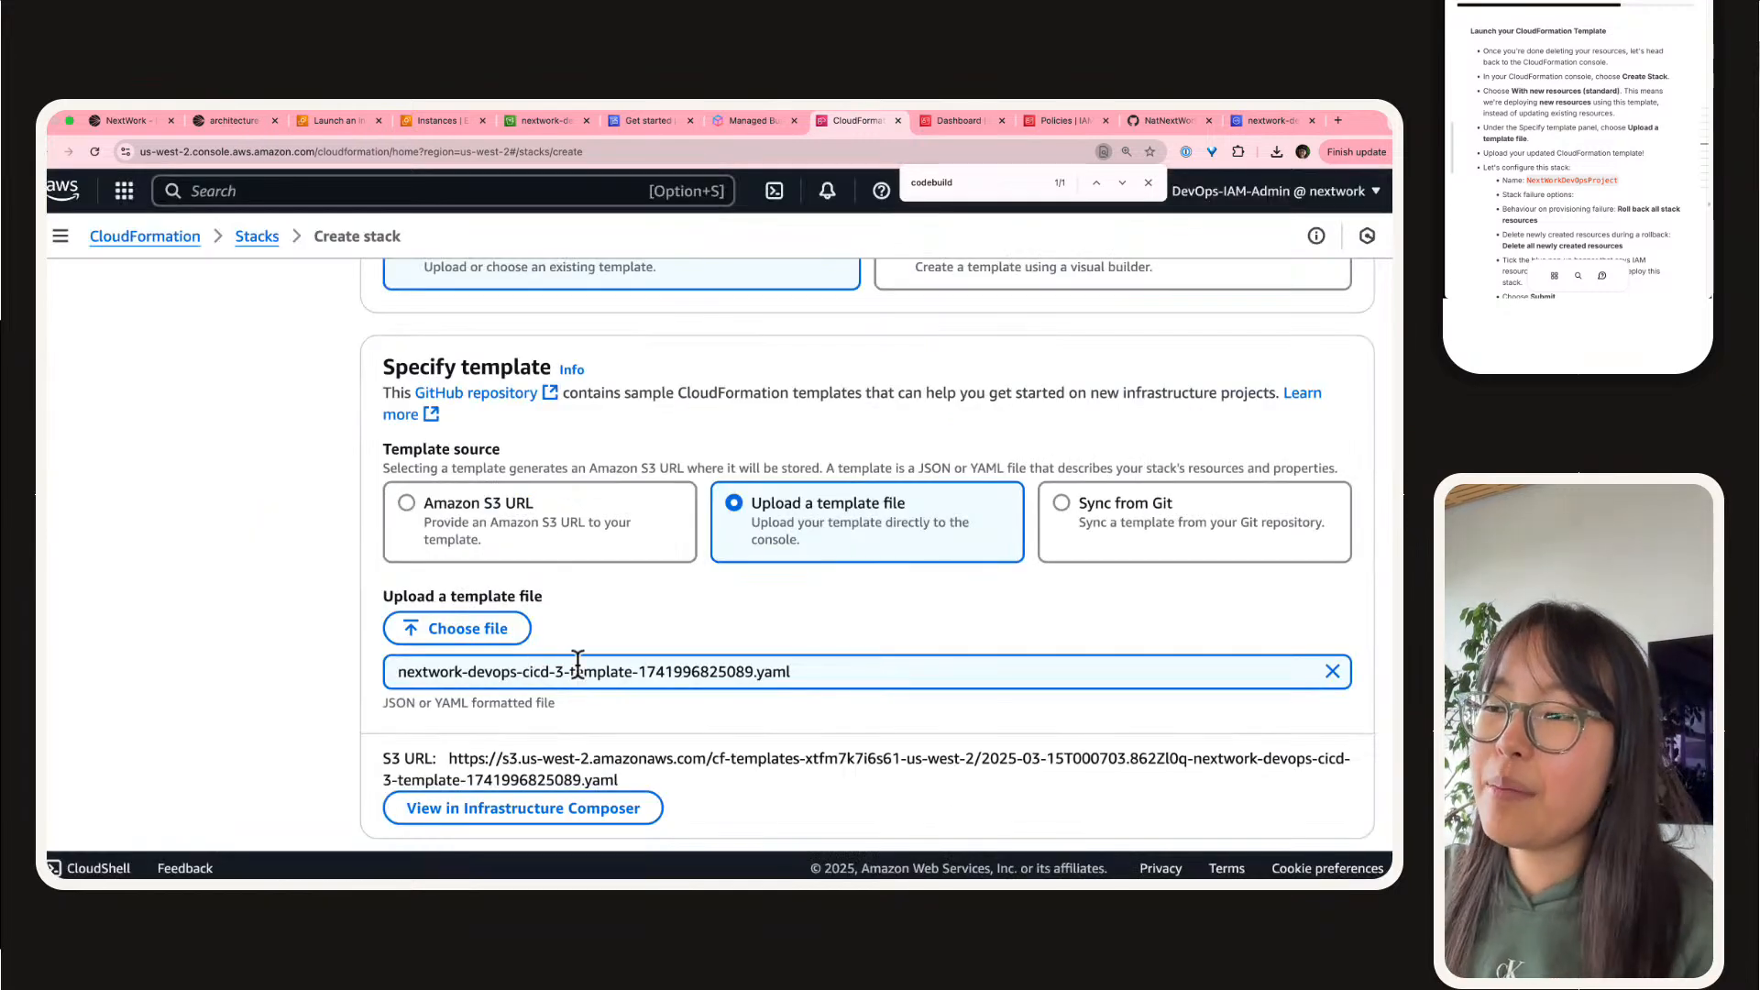
scroll(578, 660, down, 2)
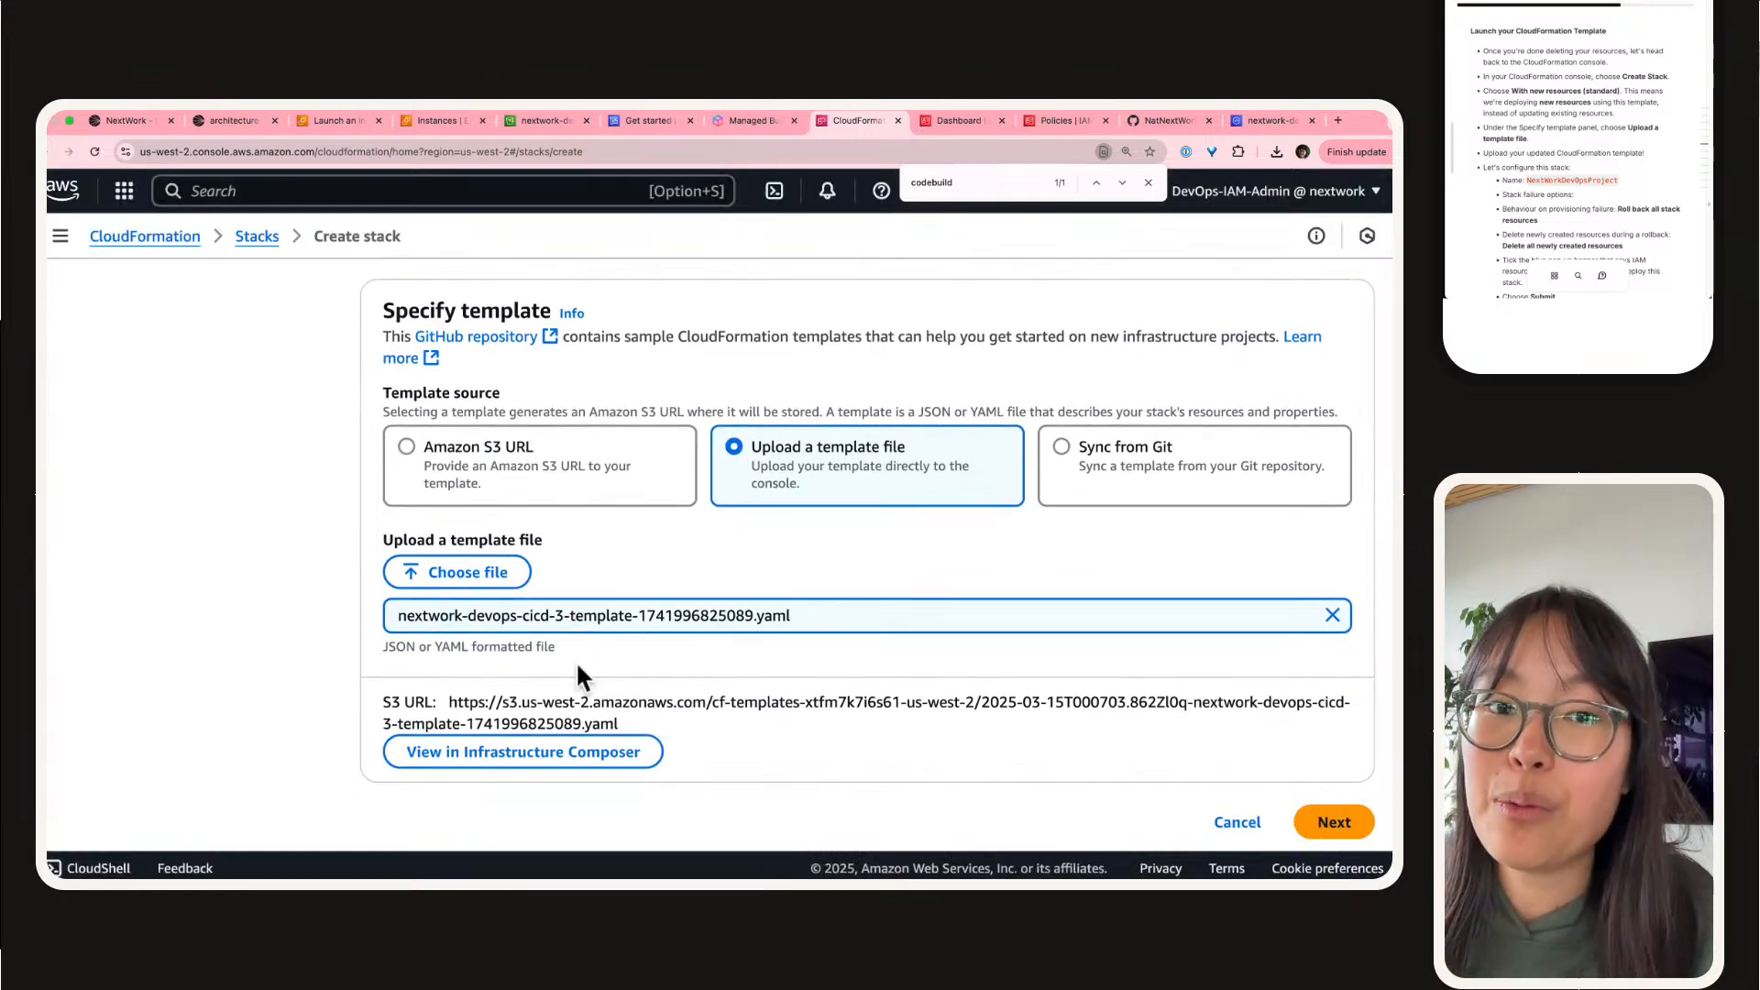
scroll(1370, 750, down, 1)
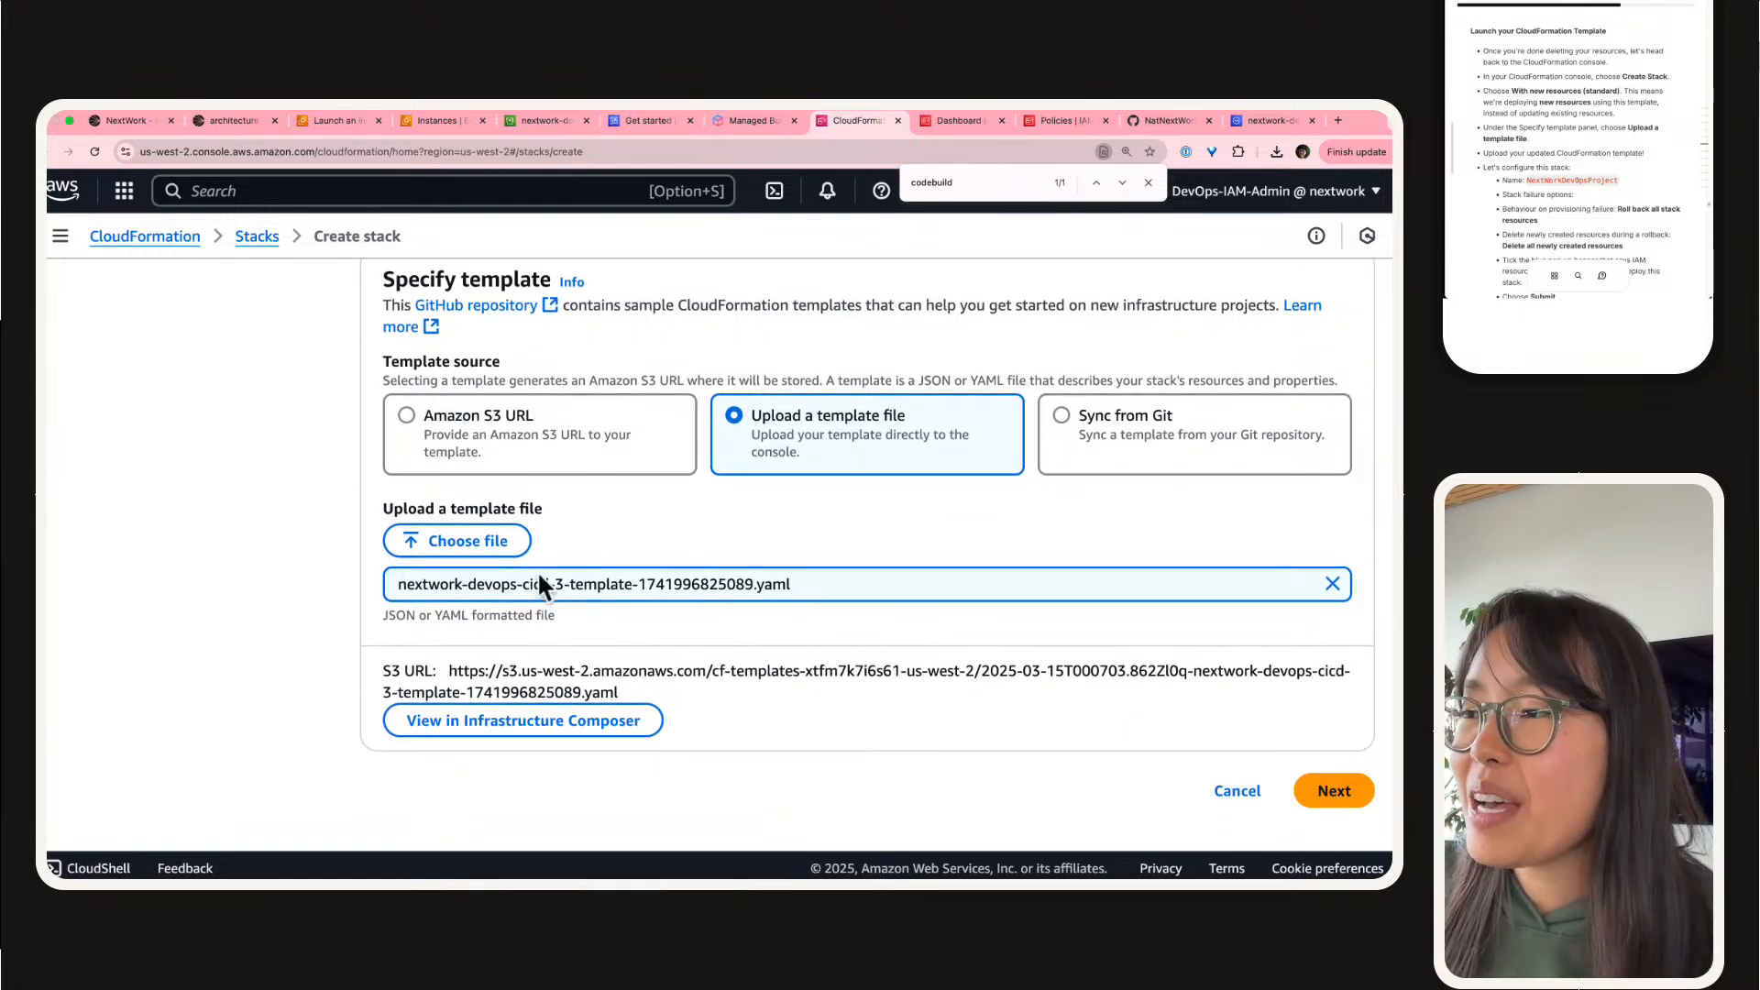
scroll(518, 561, up, 5)
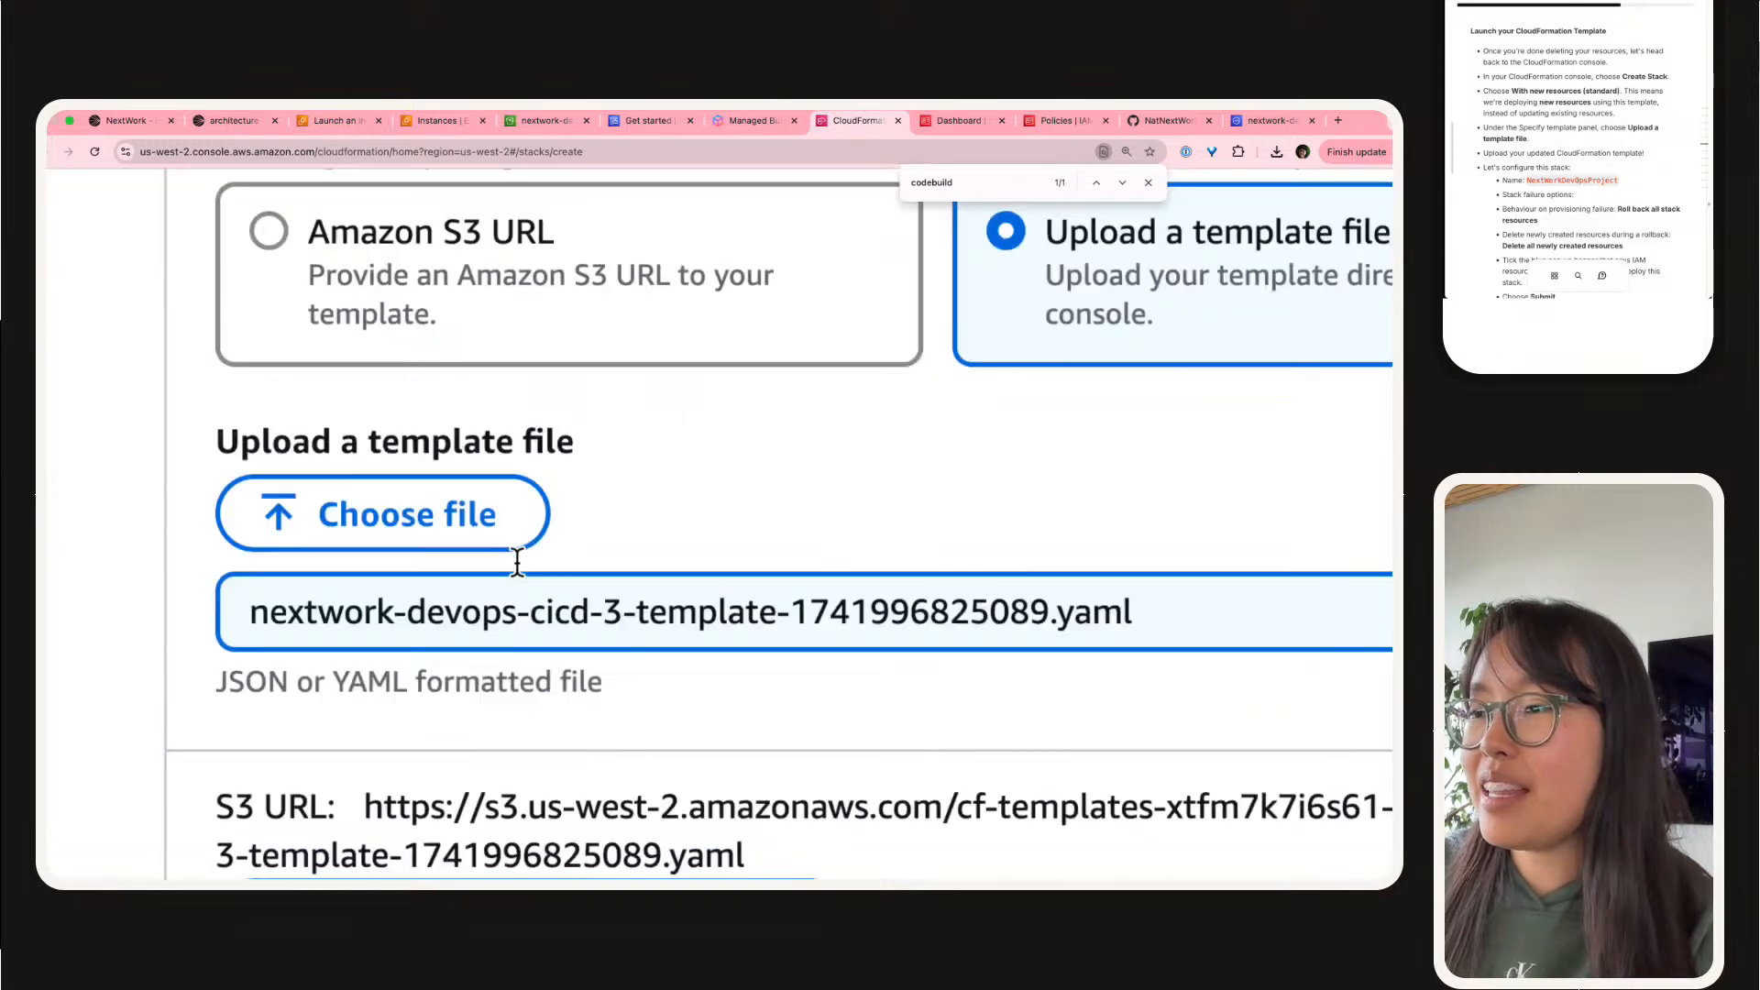
scroll(518, 561, up, 2)
click(531, 629)
double_click(582, 639)
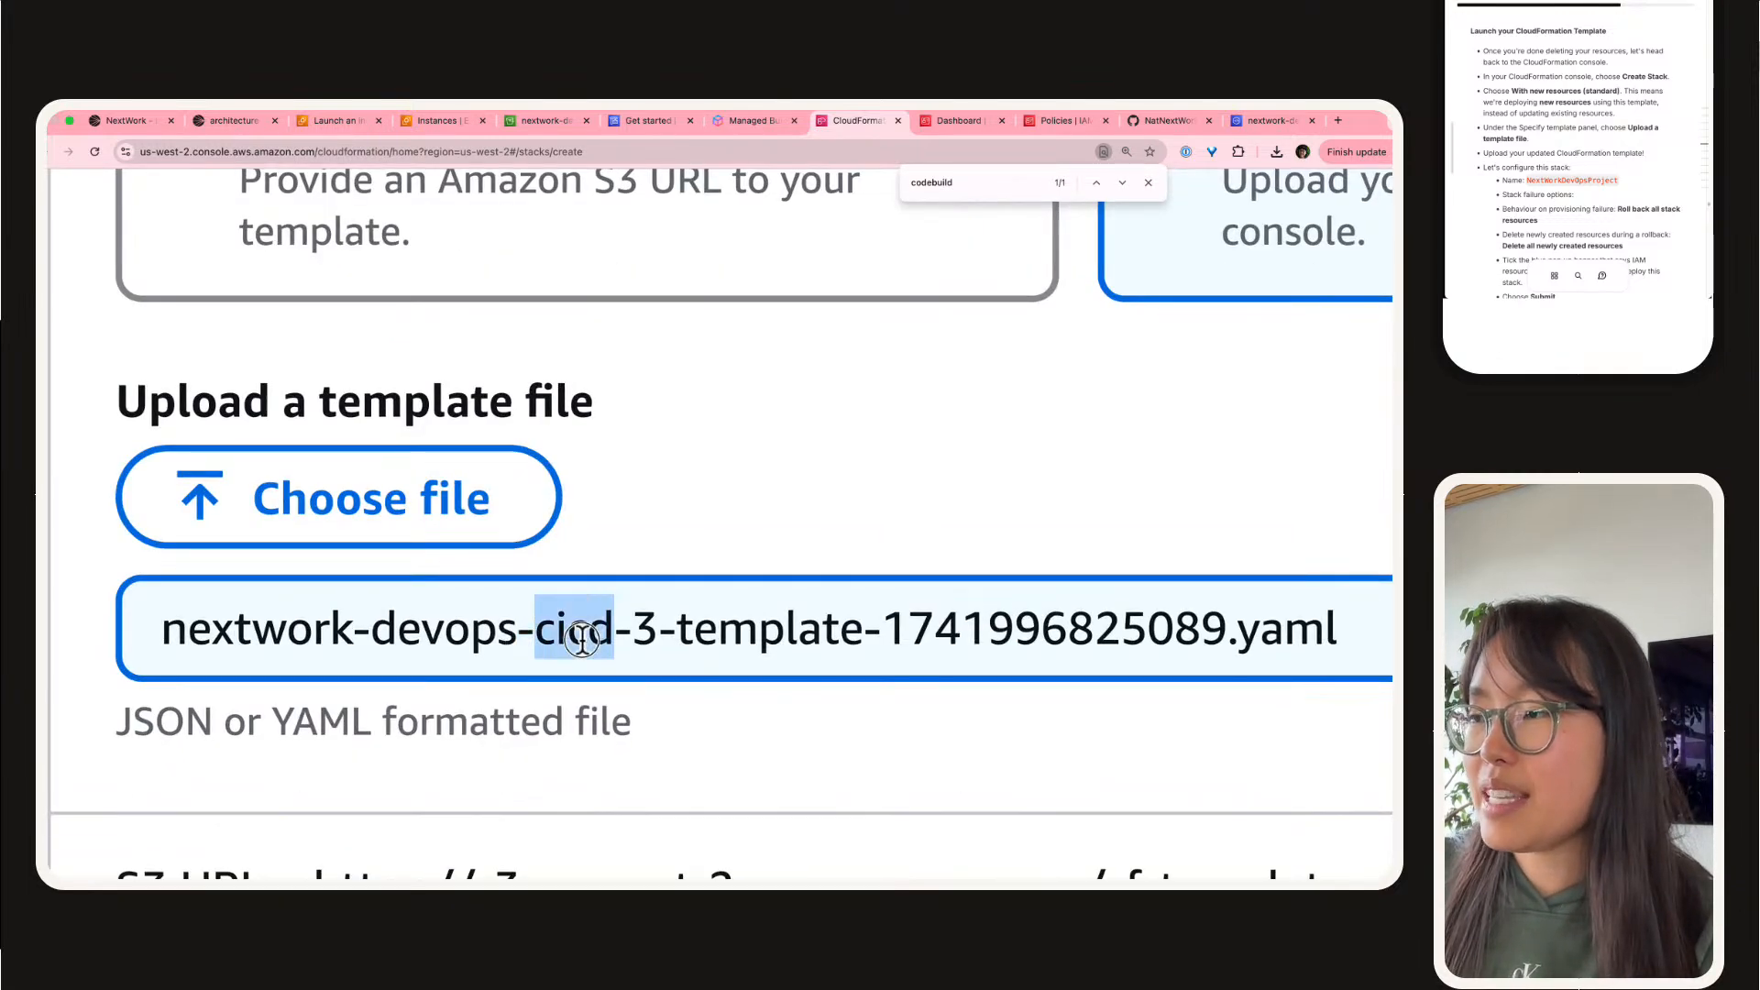
double_click(719, 629)
double_click(950, 628)
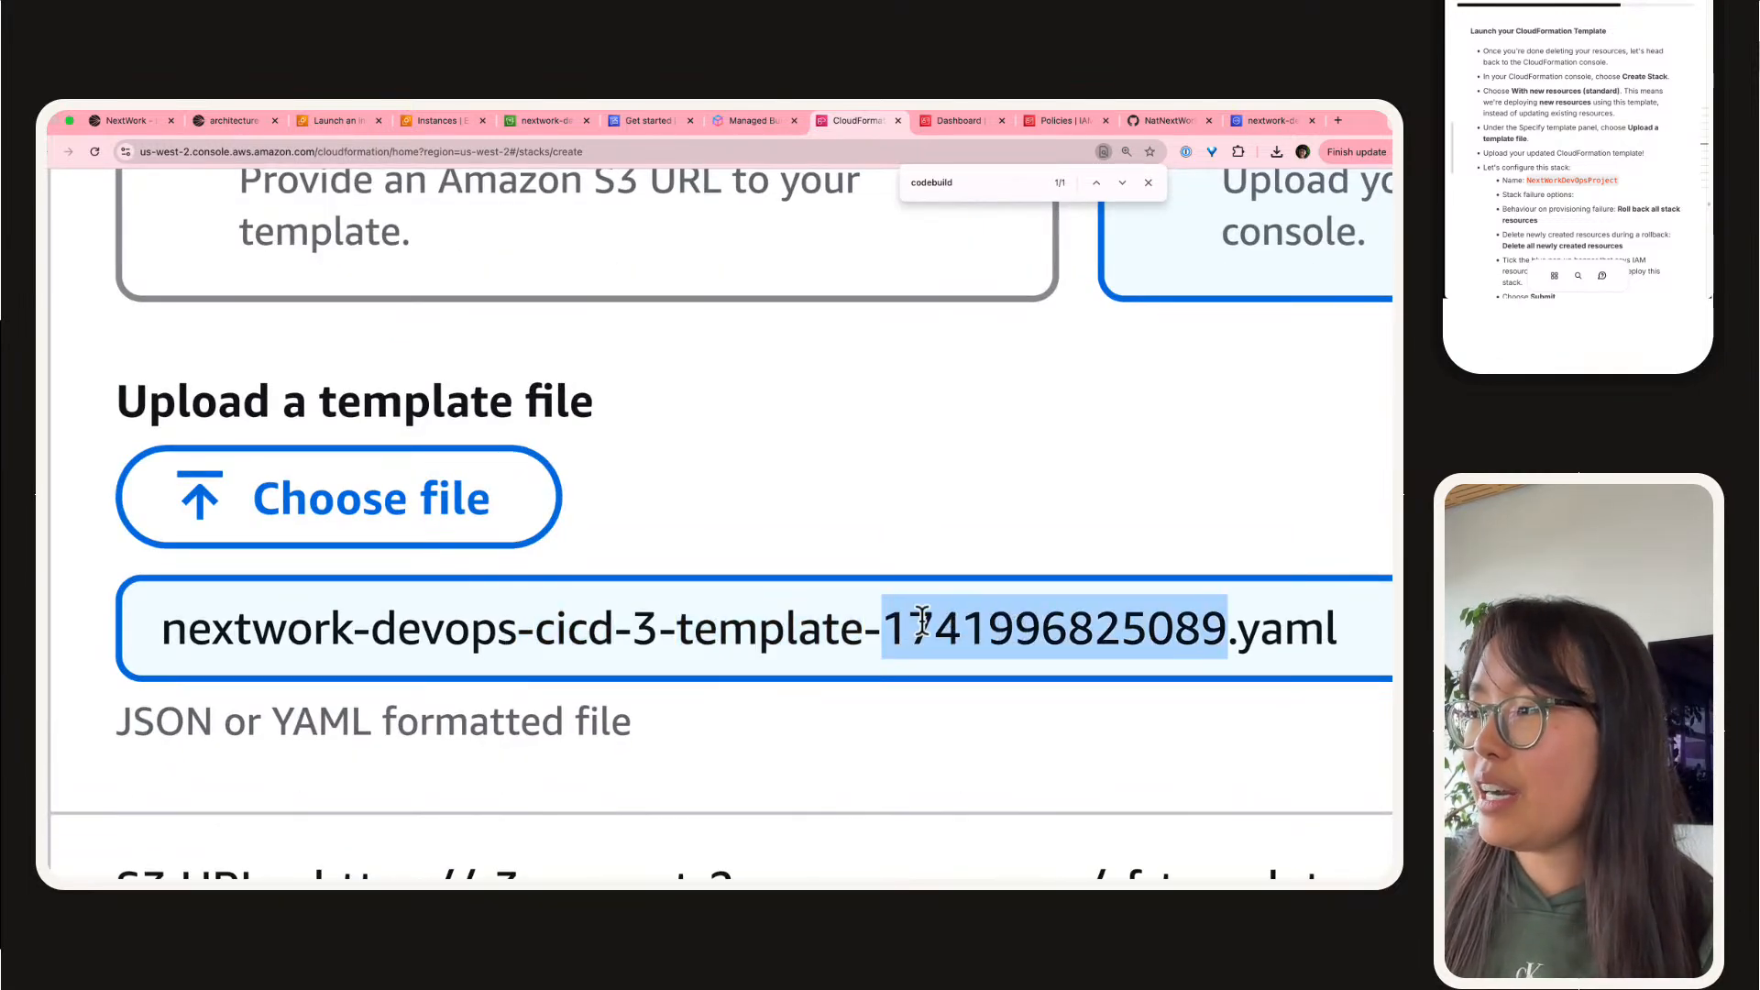
scroll(921, 622, down, 7)
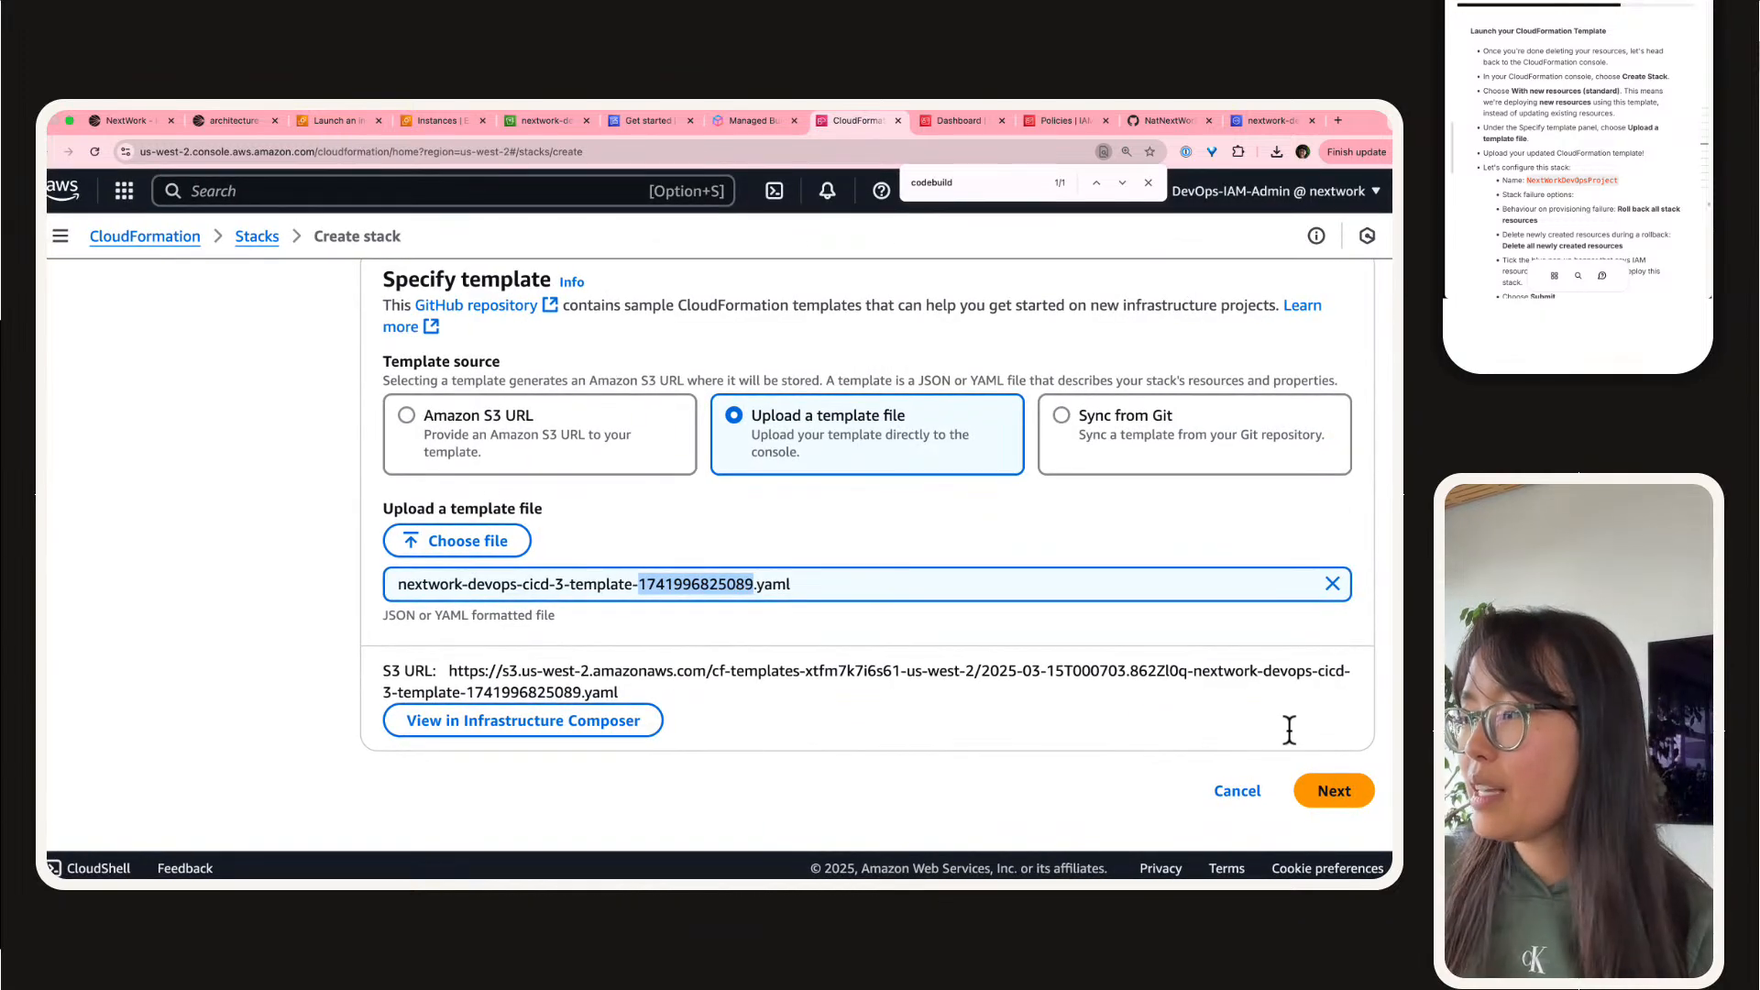
Step: Continue to the stack details and try to proceed with the guide's stack name, NextWorkDevOpsProject
click(1334, 788)
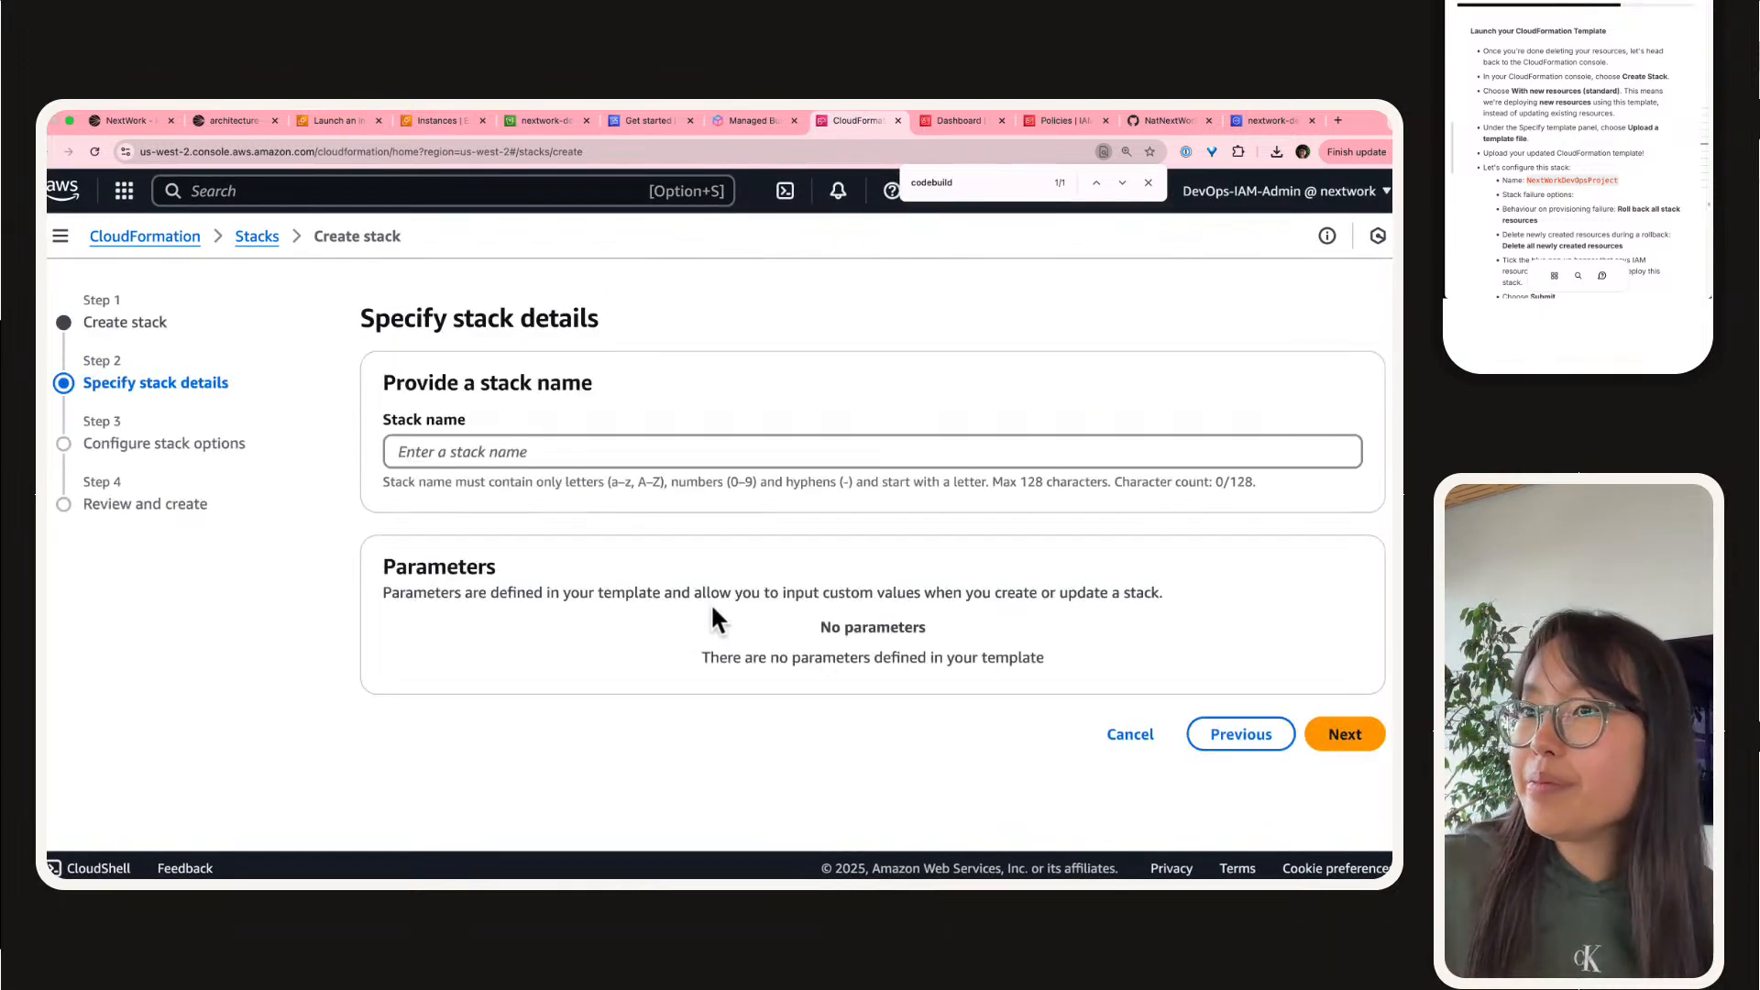
scroll(1590, 111, down, 3)
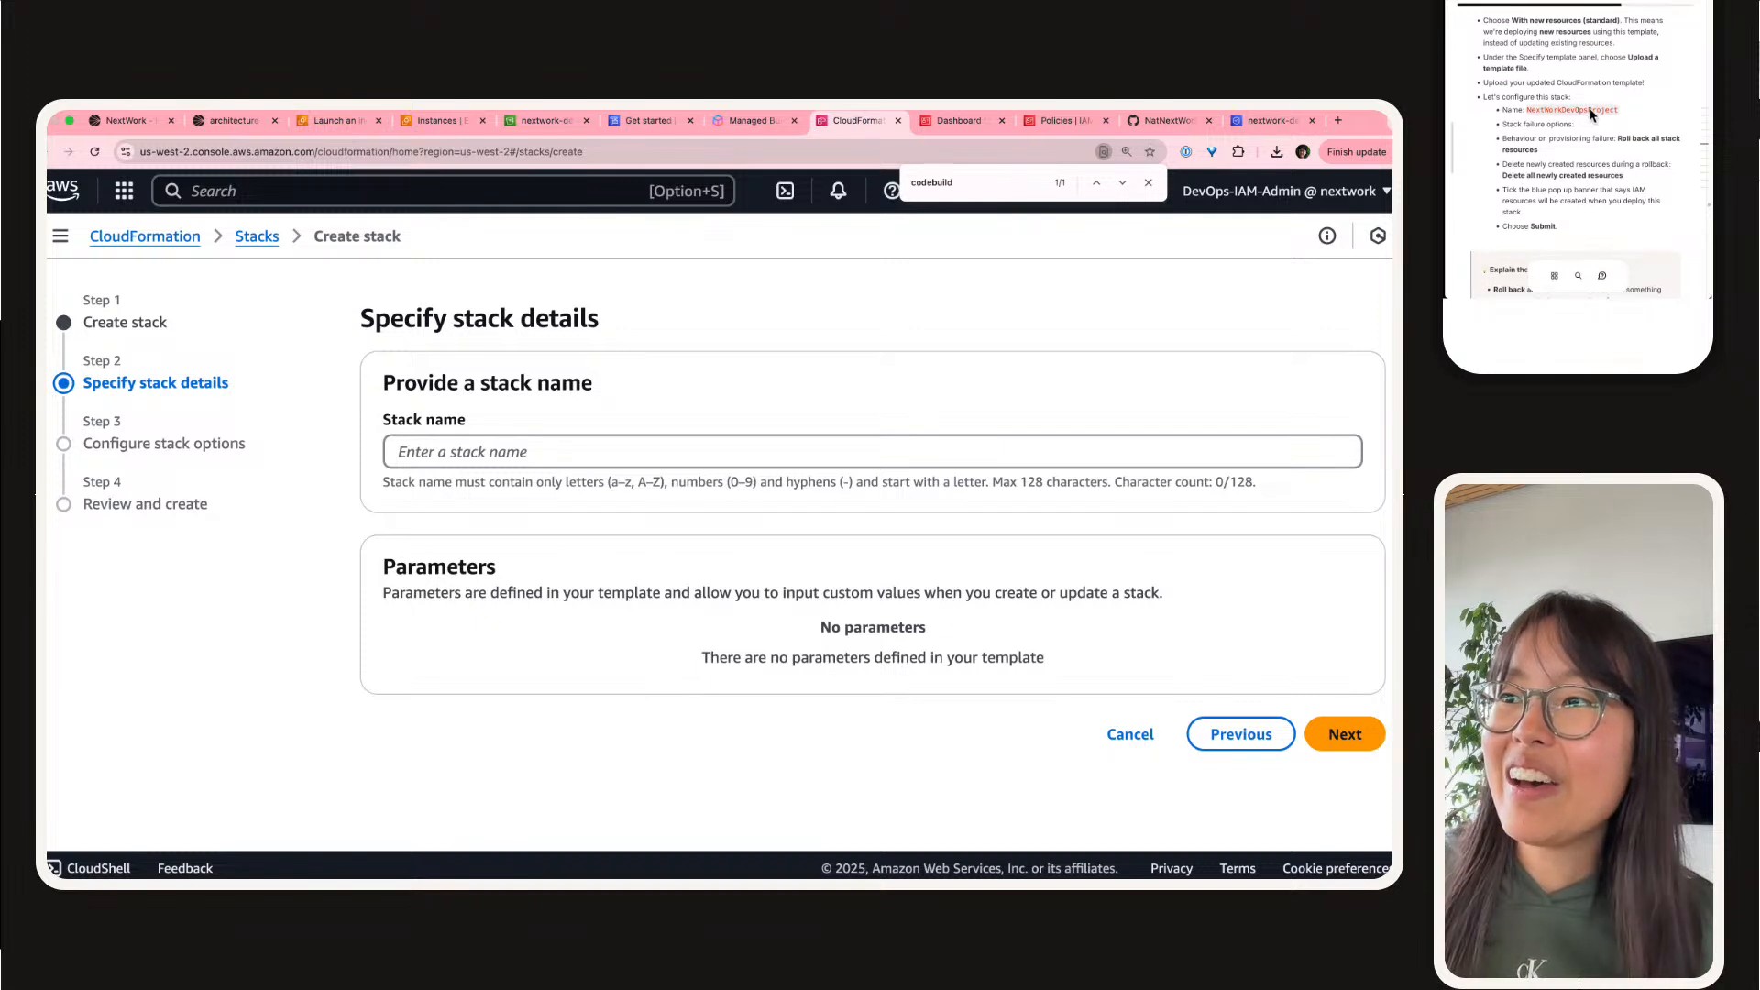
click(552, 455)
text(NextWorkDevOpsProject)
click(1344, 734)
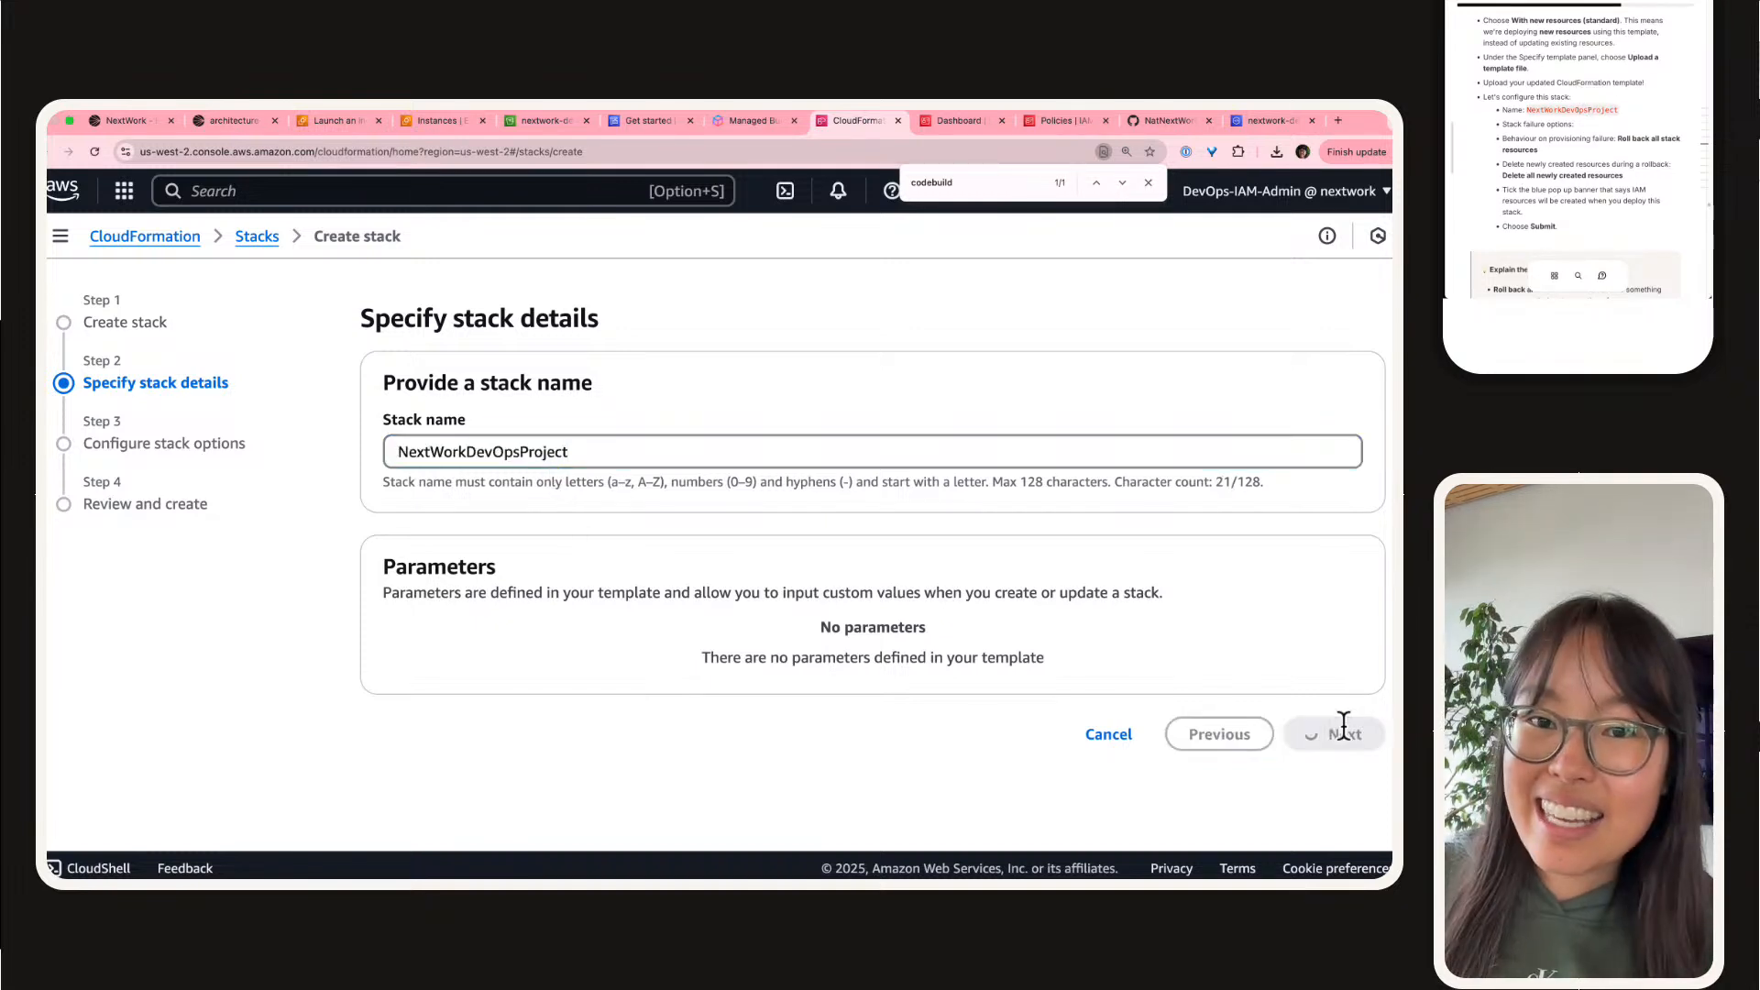
Step: Change the stack name to NextWorkDevOpsProject5 and continue to the stack options
click(662, 454)
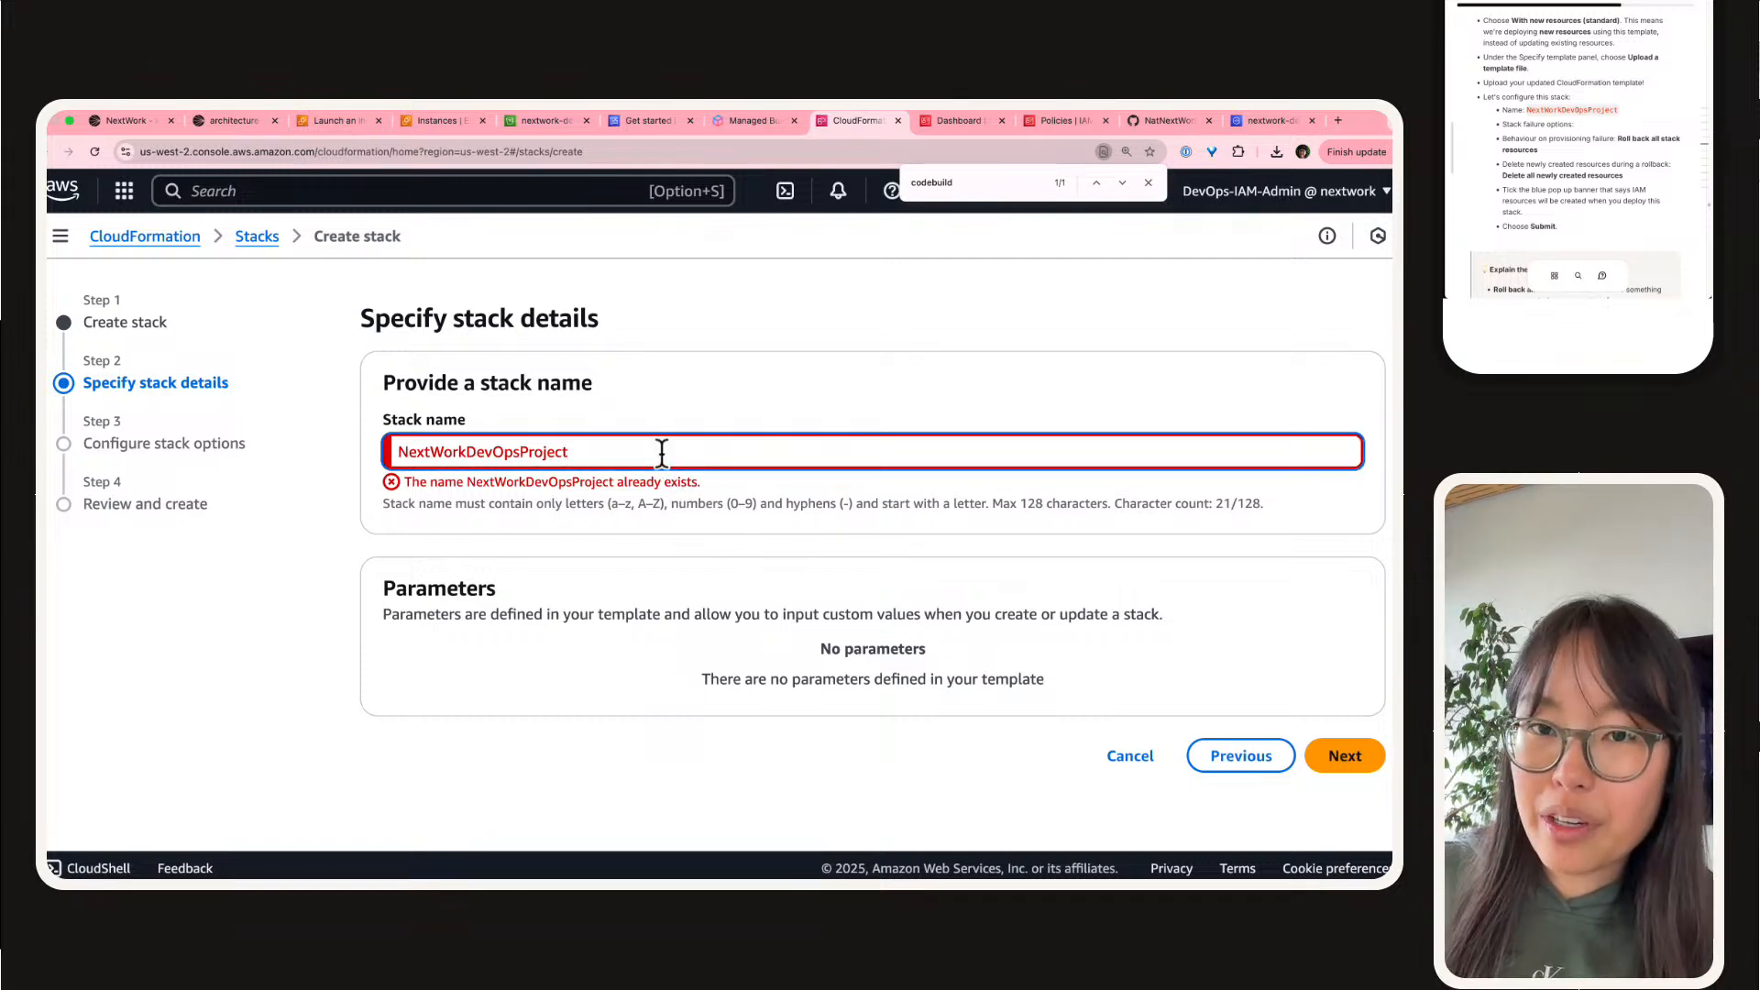
text(5)
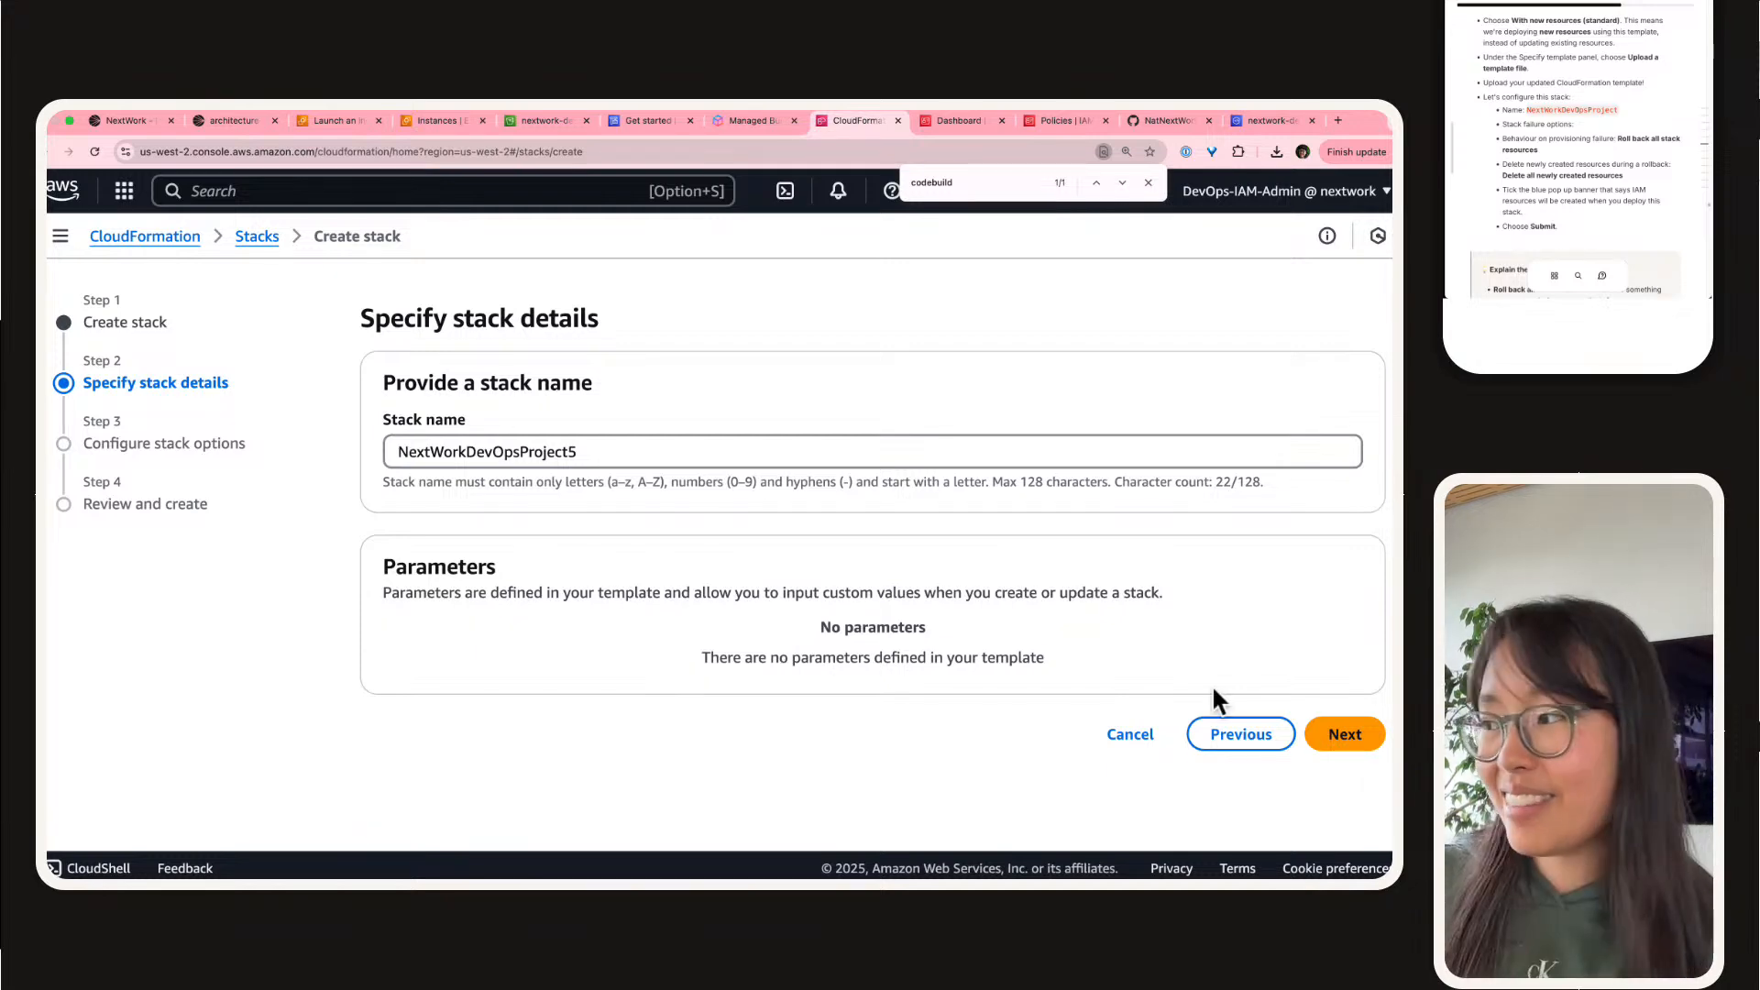
click(1336, 730)
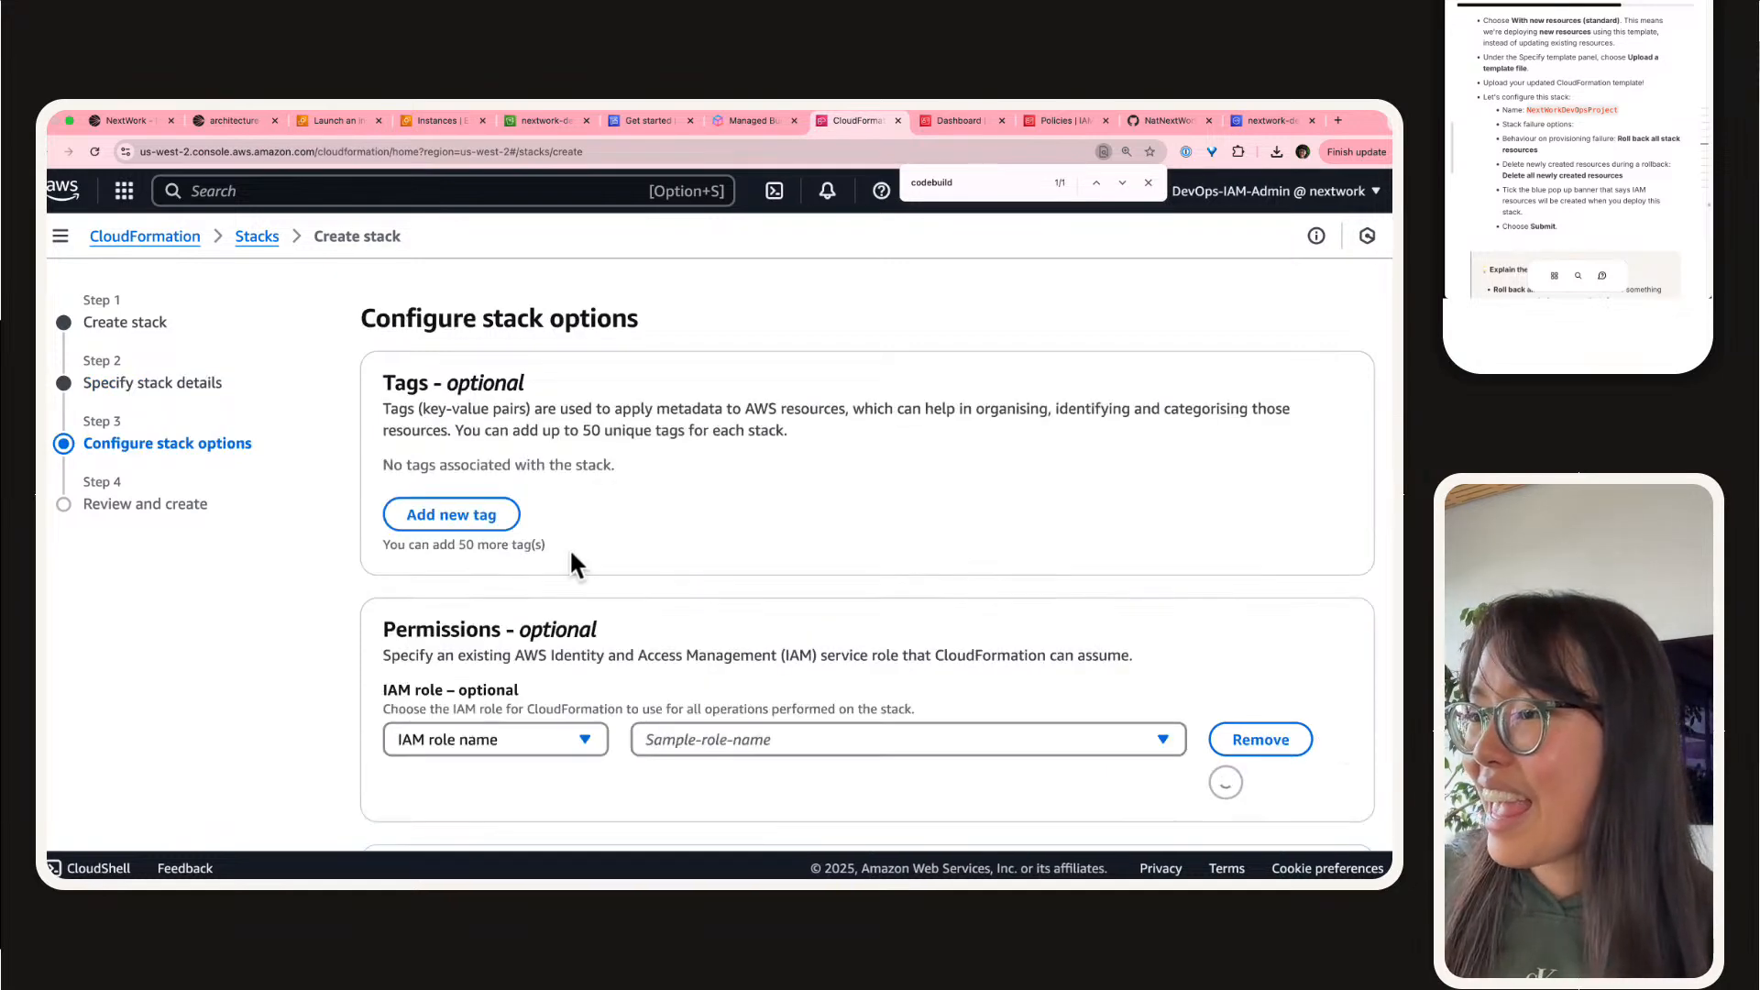
Step: Choose to delete all newly created resources during a rollback, acknowledge the creation of IAM resources with customised names, and continue to the review
scroll(570, 547, down, 8)
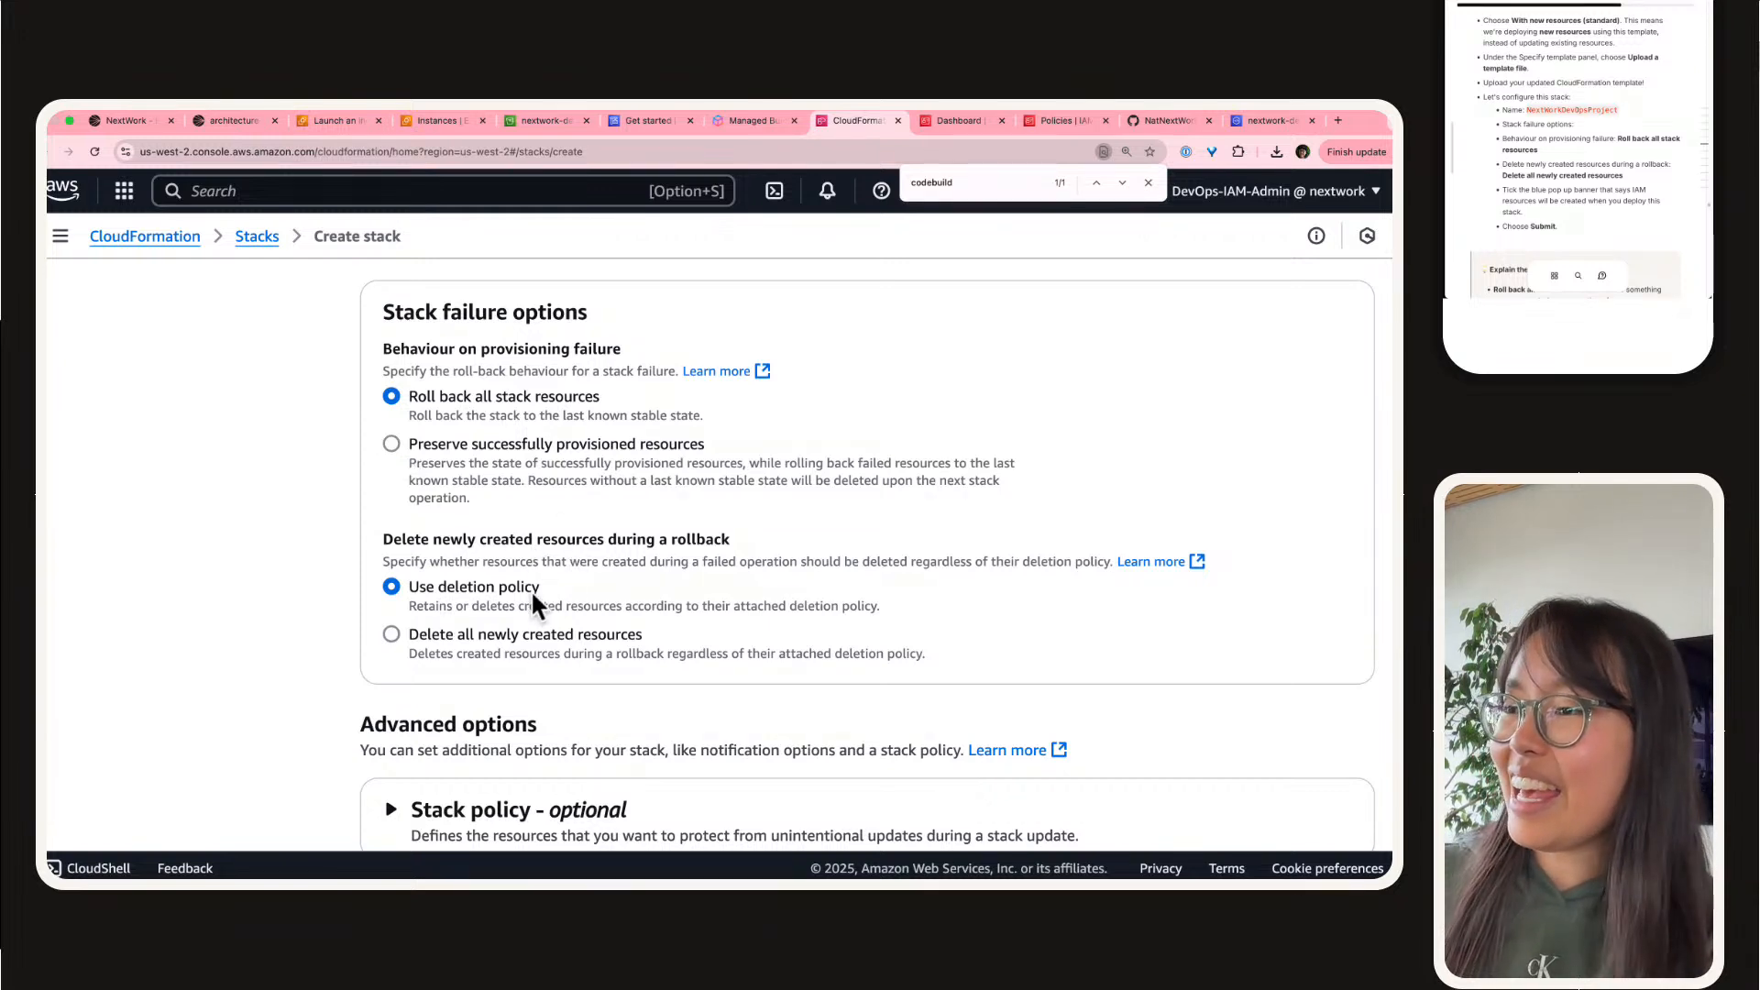
click(510, 638)
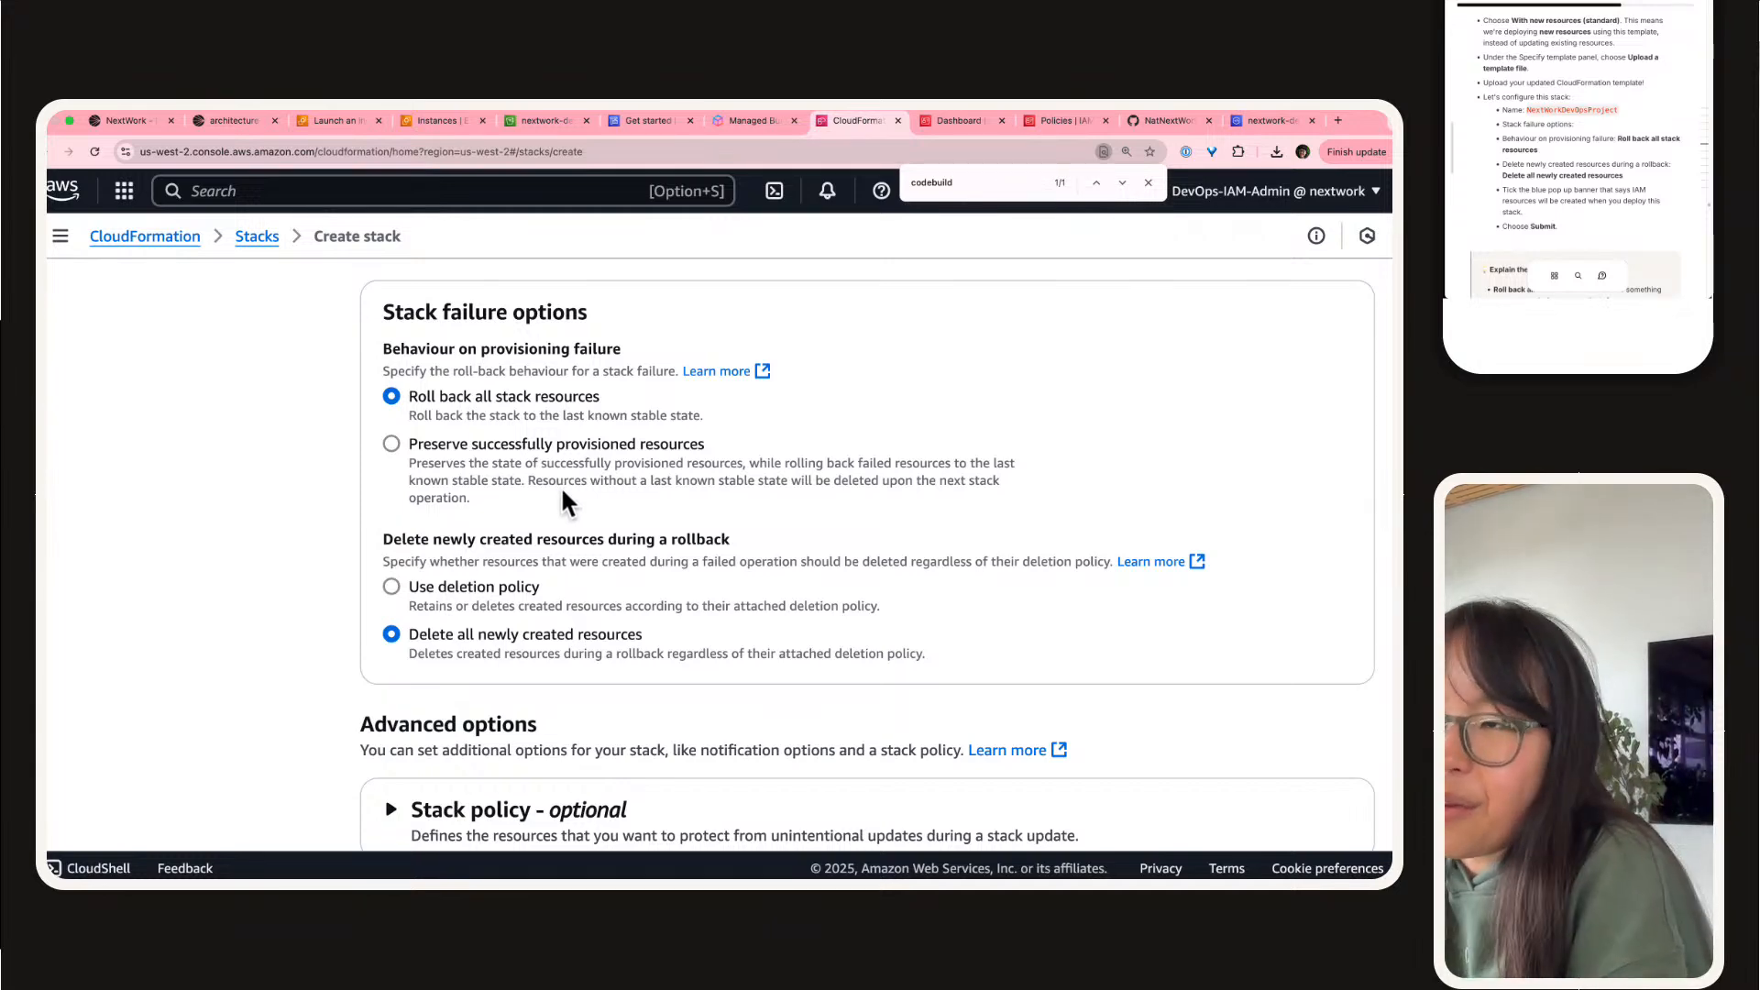
scroll(564, 482, down, 4)
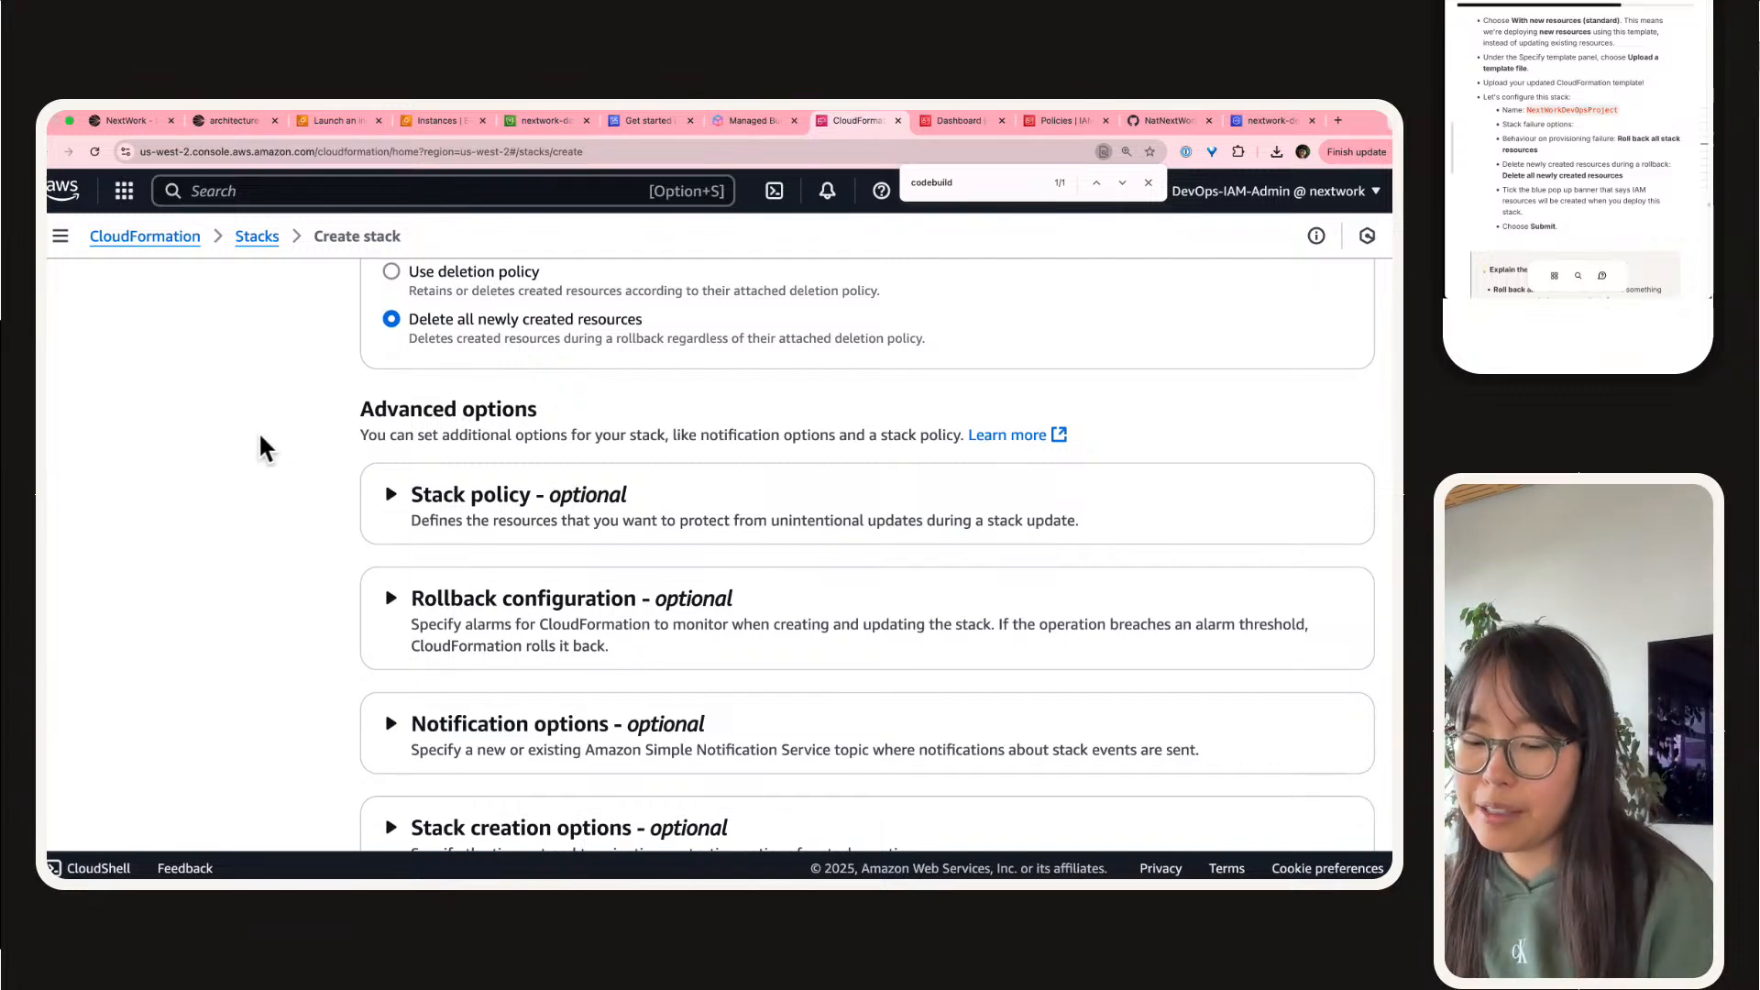
key(super+equal)
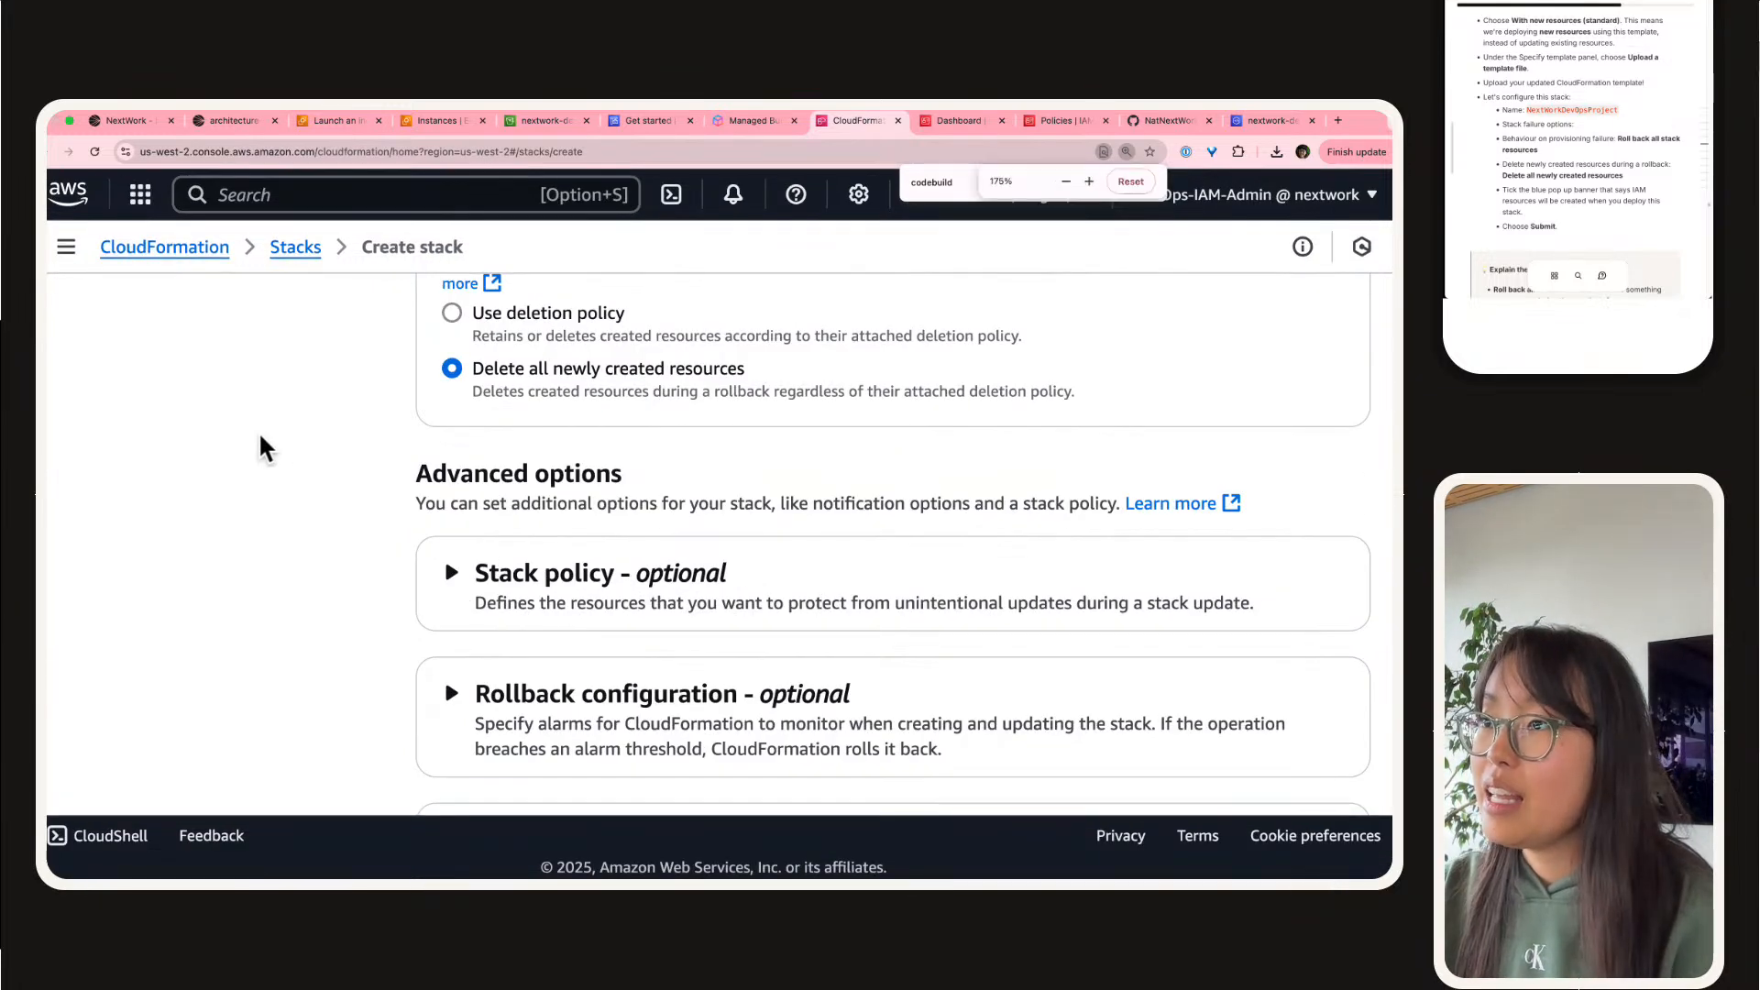
scroll(481, 562, down, 4)
scroll(481, 563, down, 3)
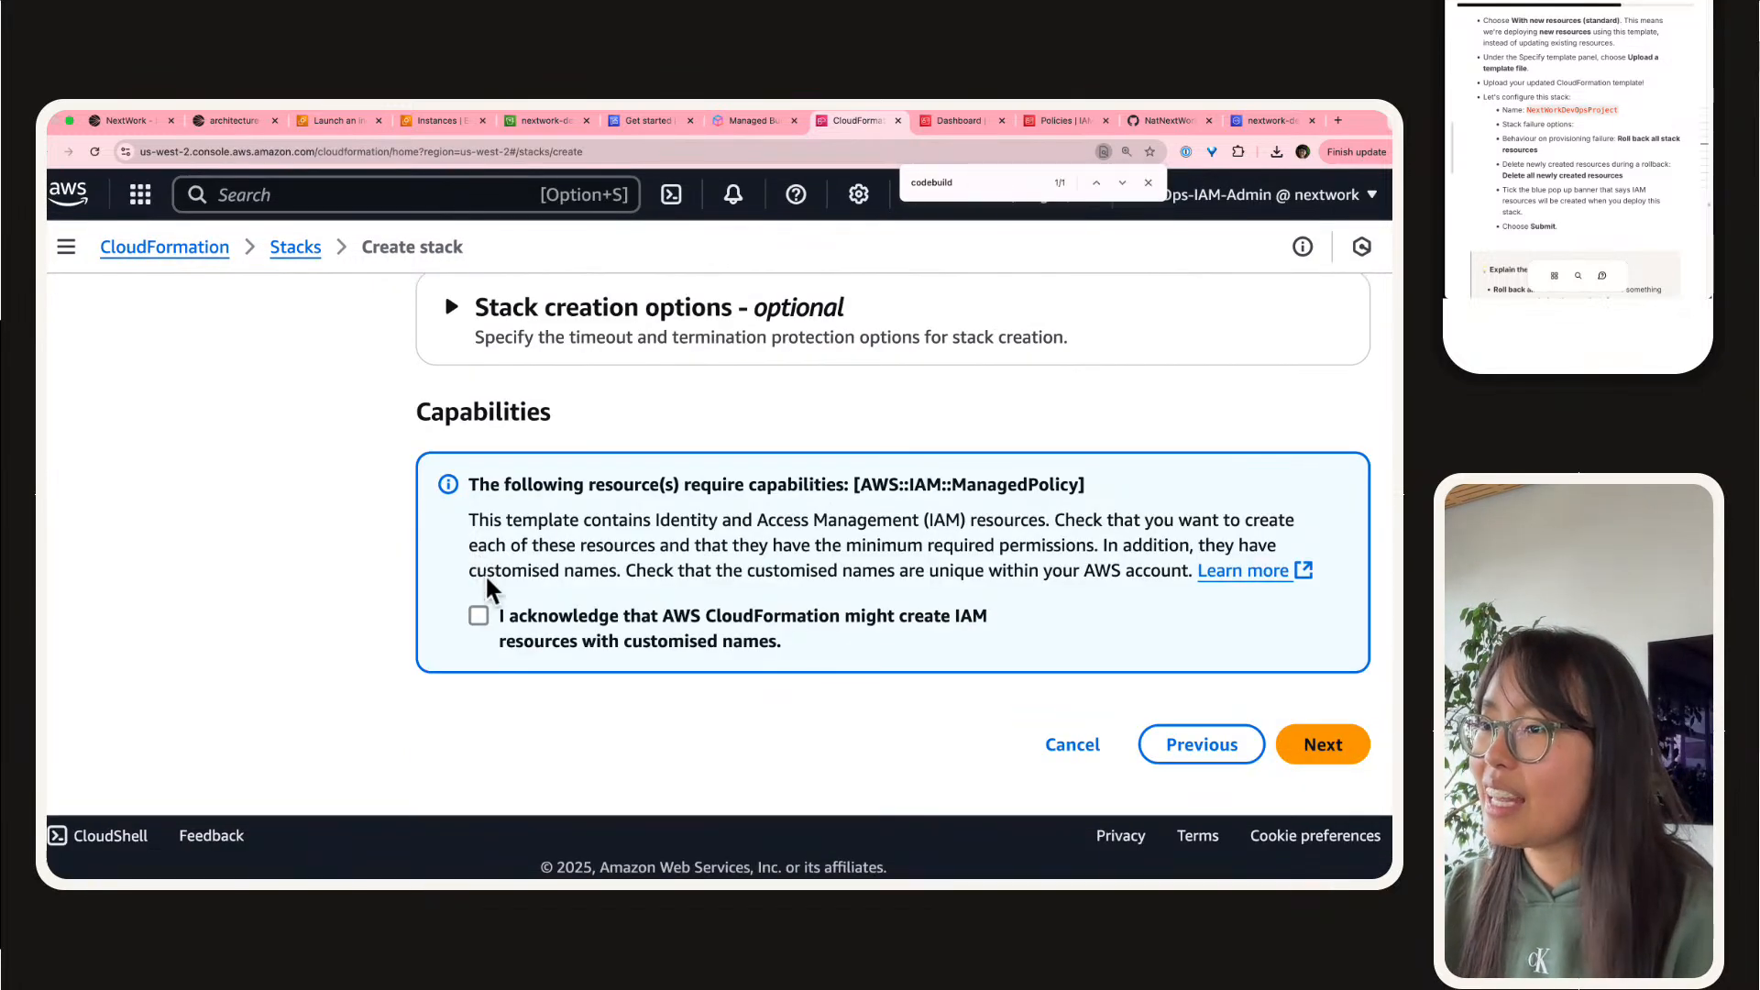
click(539, 632)
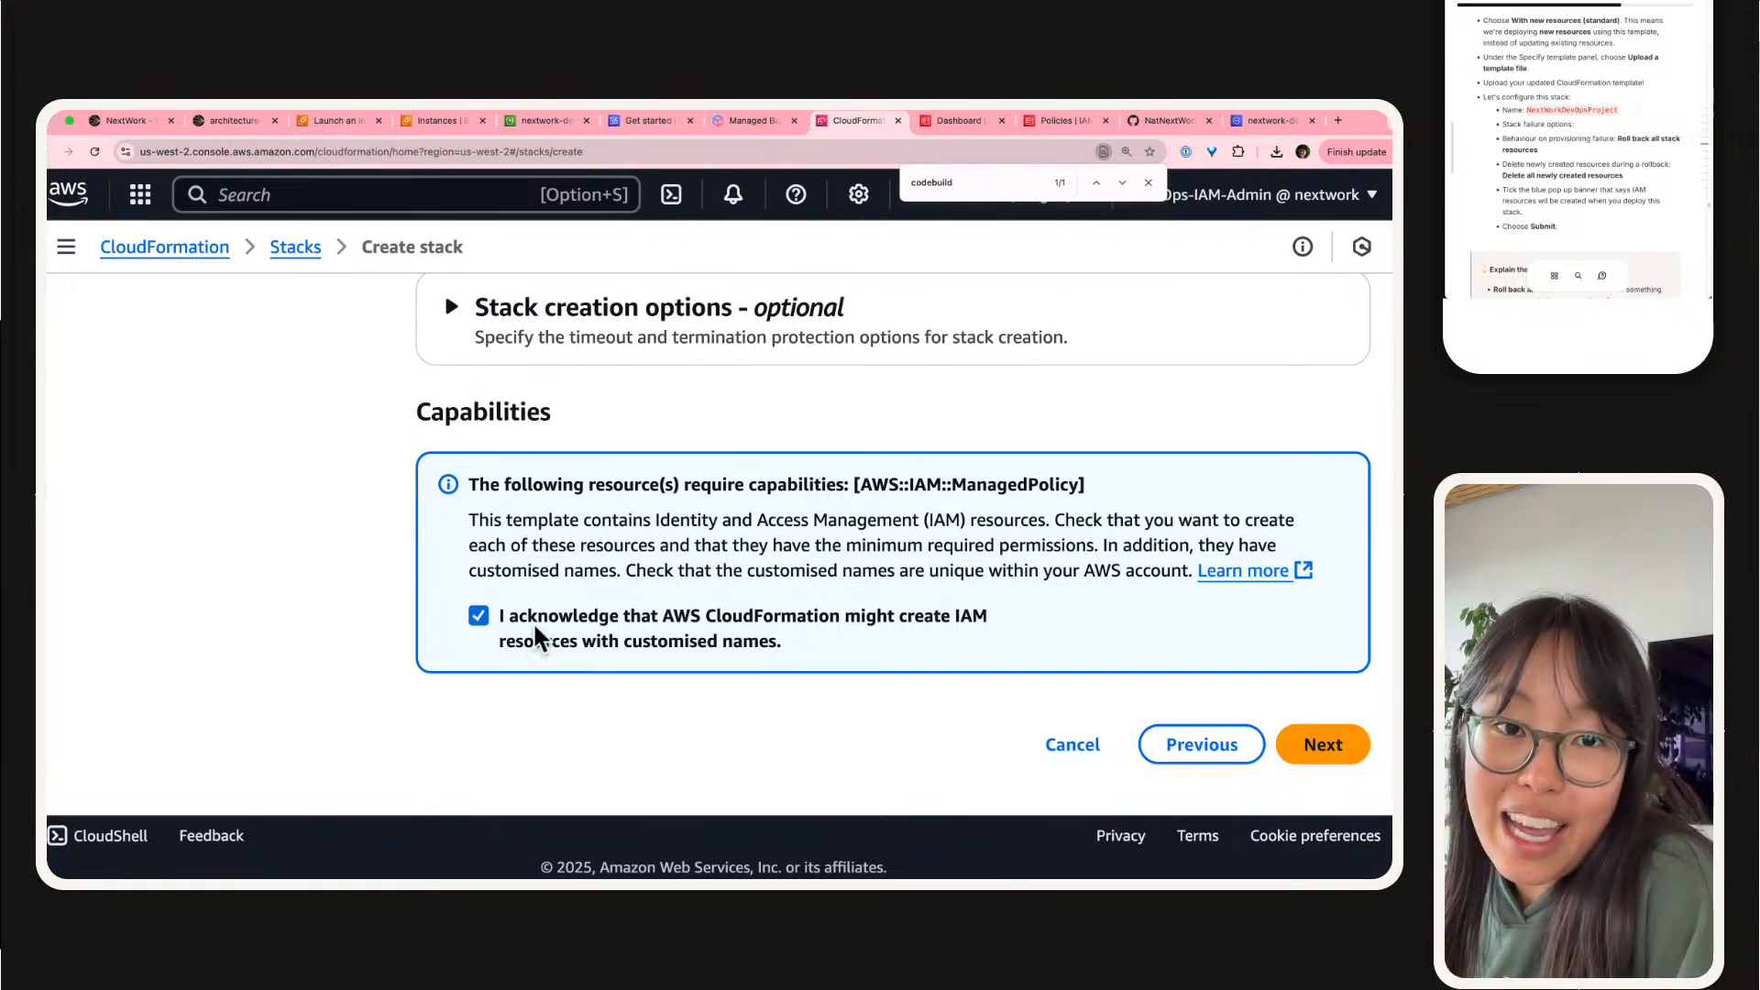
click(1341, 750)
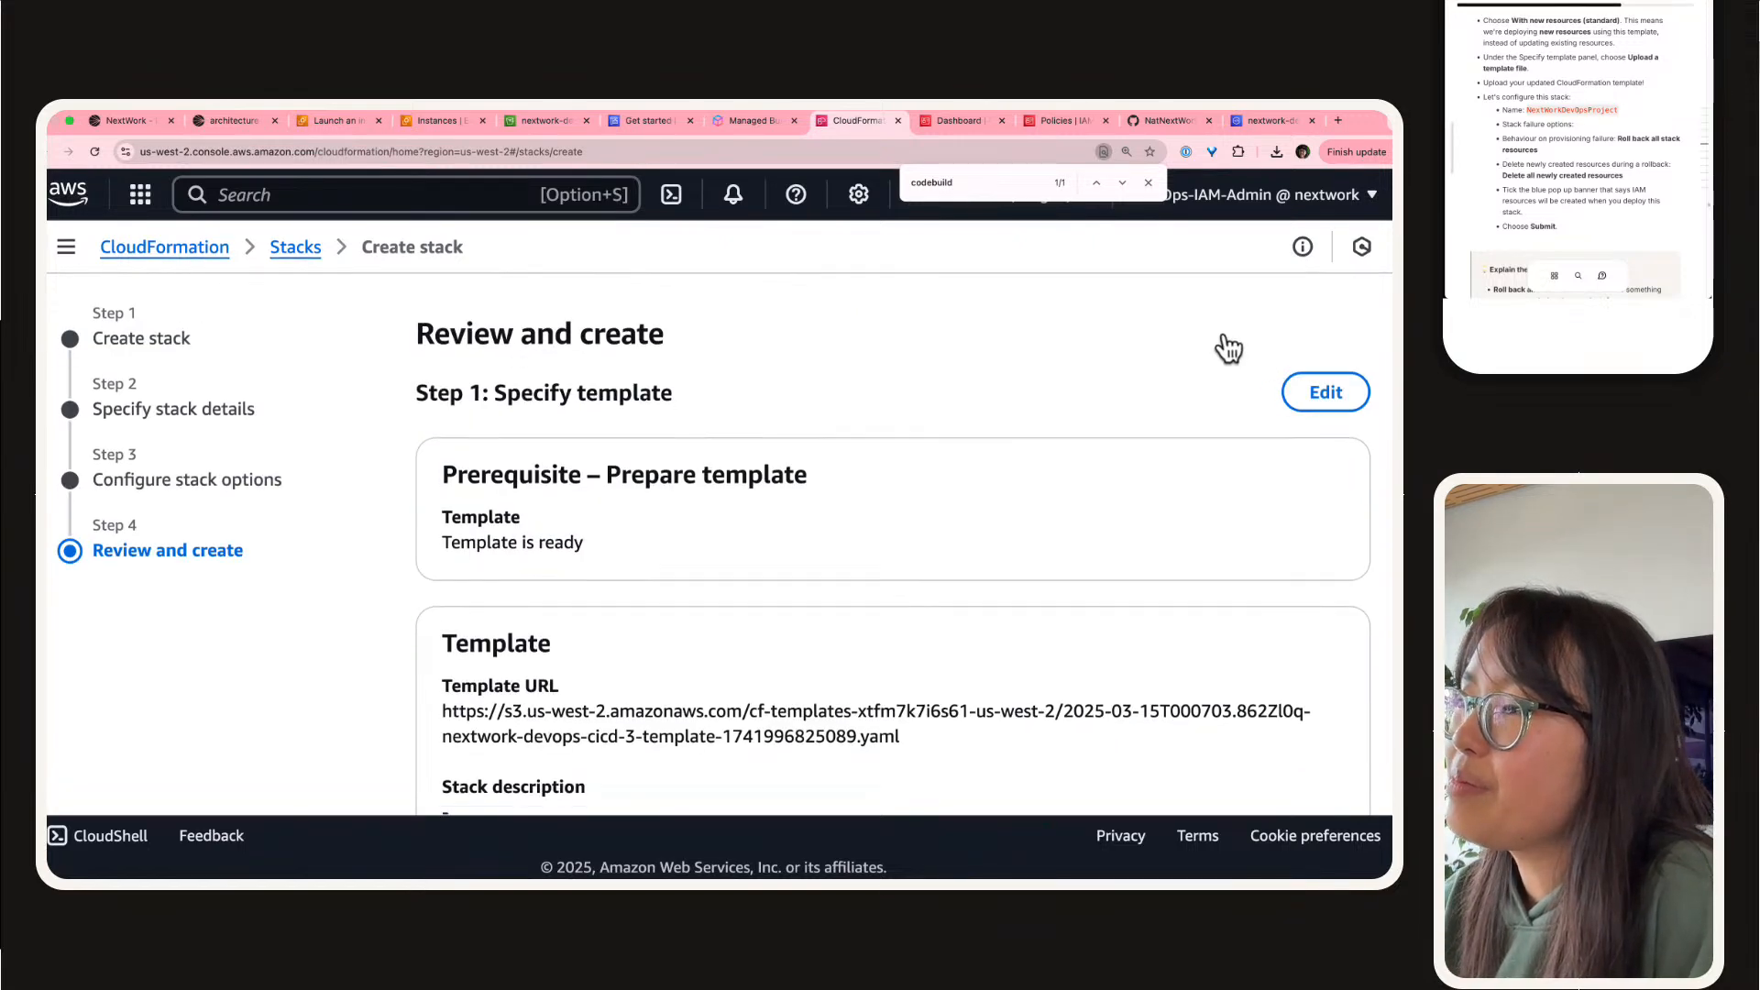
Step: Go through the stack's review page to its end and submit the stack for creation
scroll(1228, 346, down, 3)
scroll(1226, 347, down, 15)
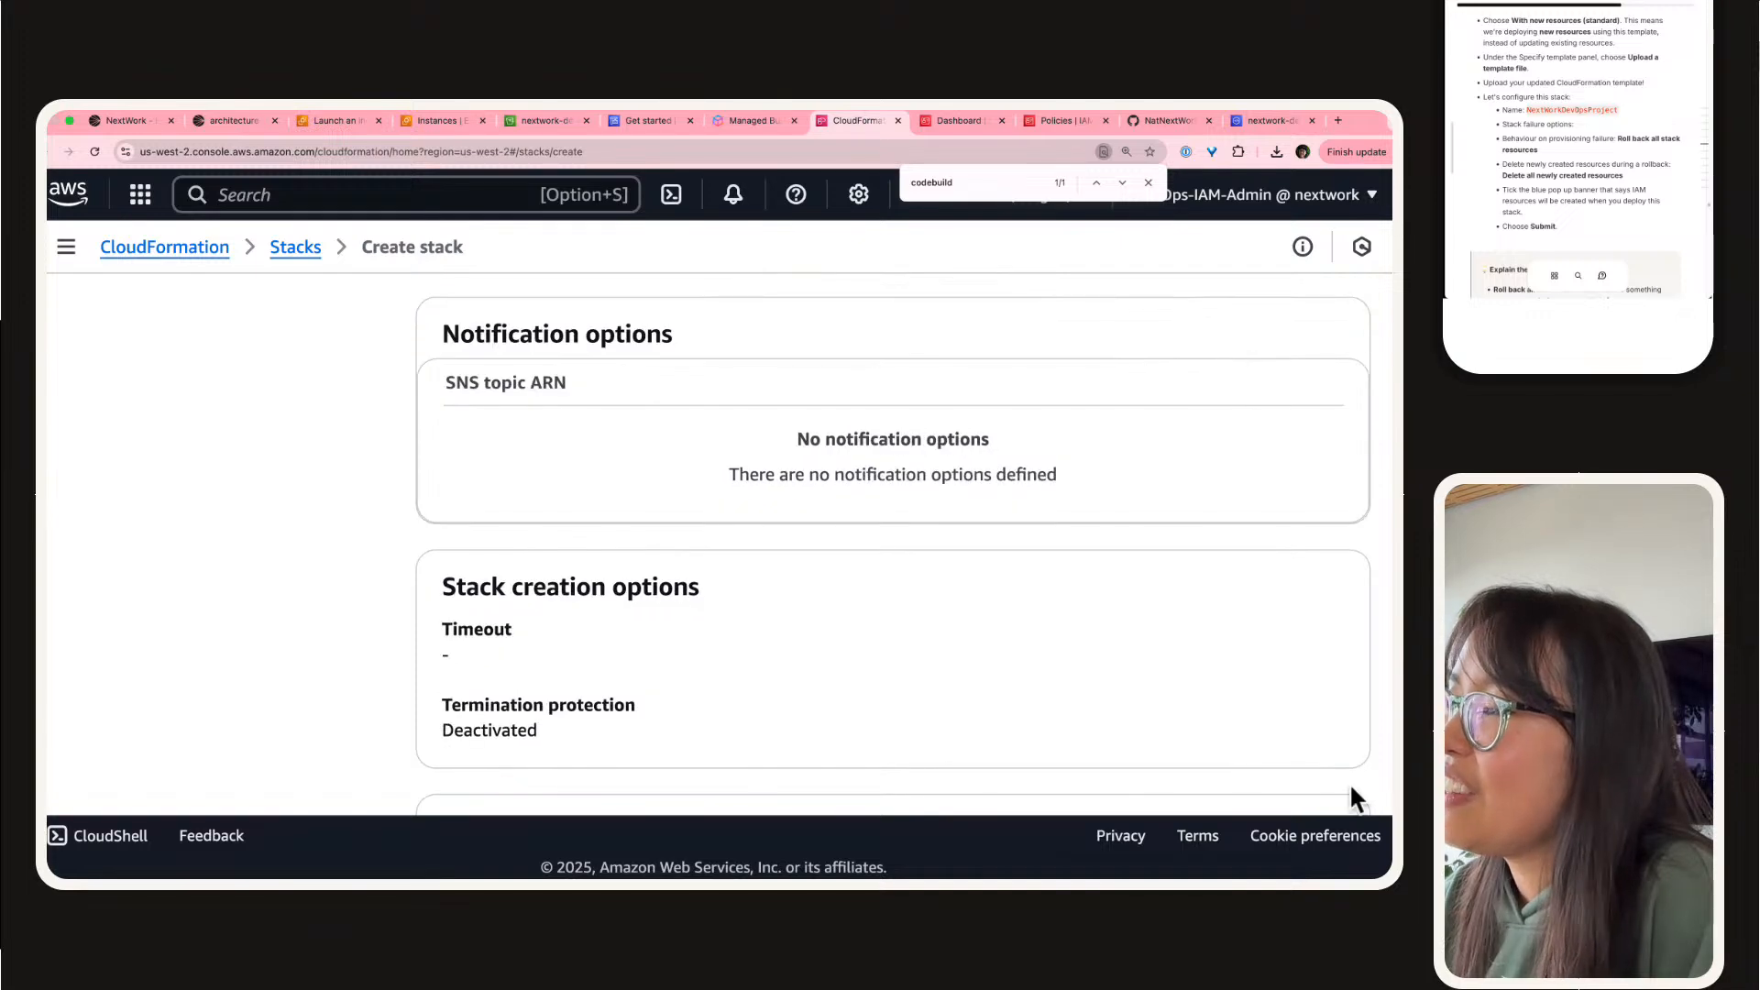
right_click(1351, 623)
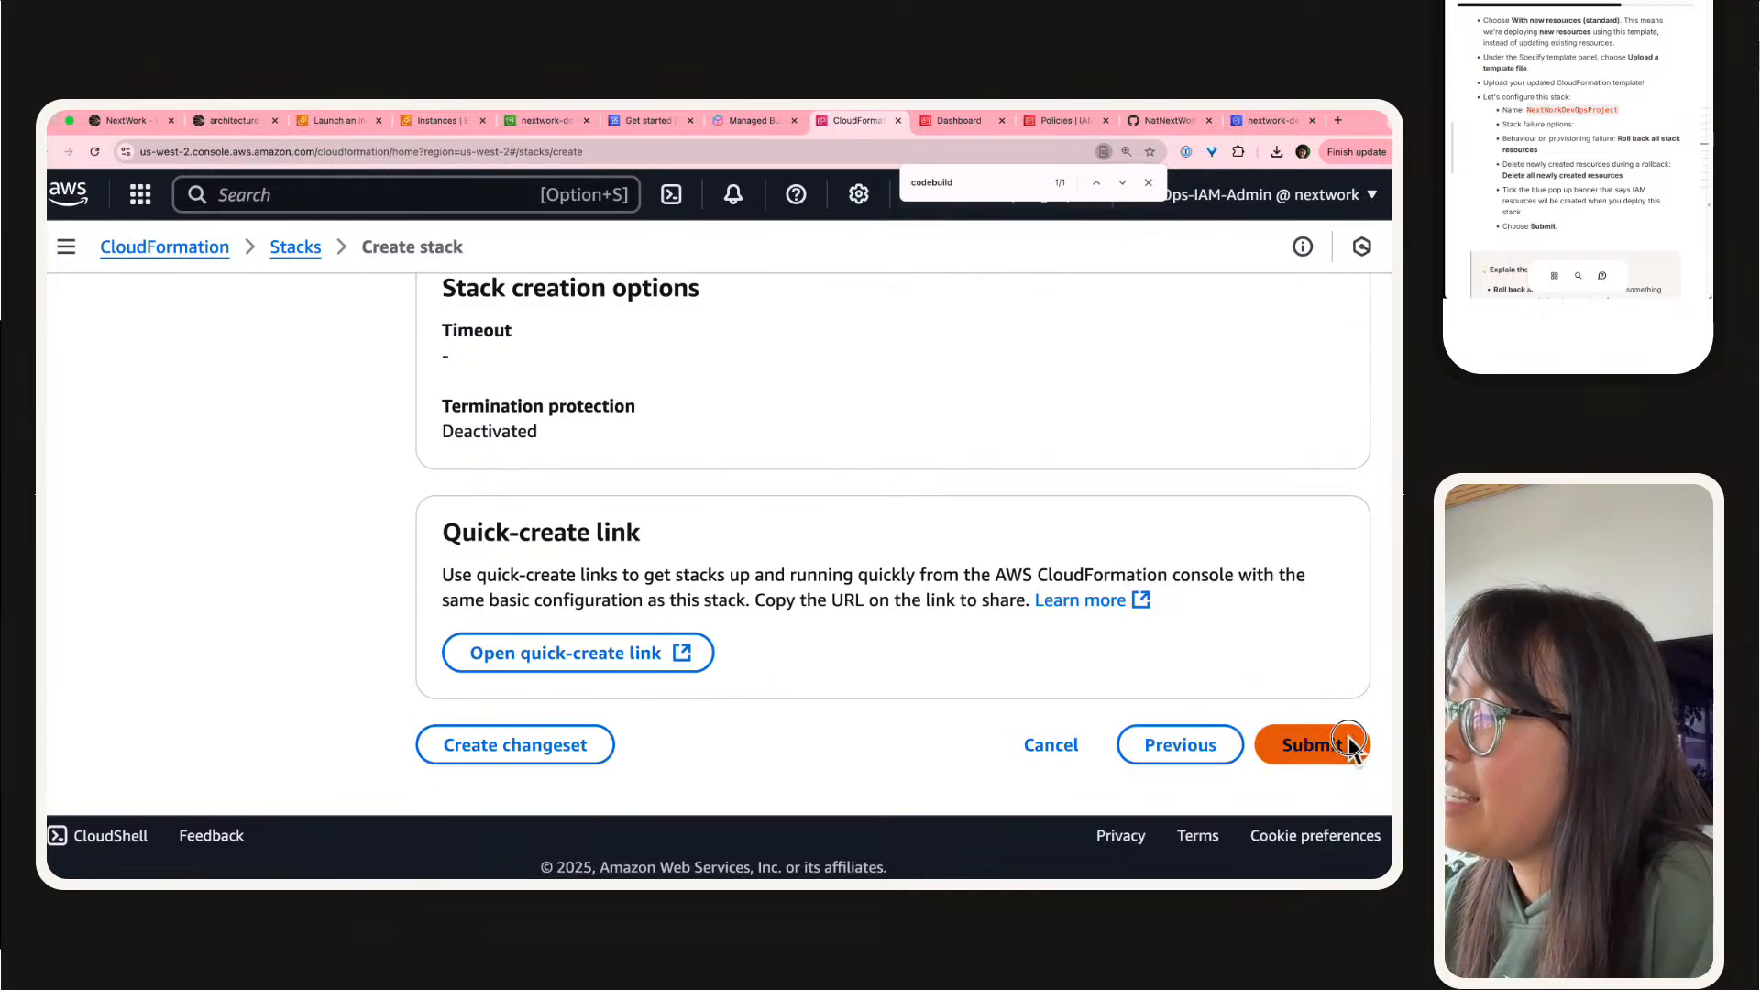
click(1312, 744)
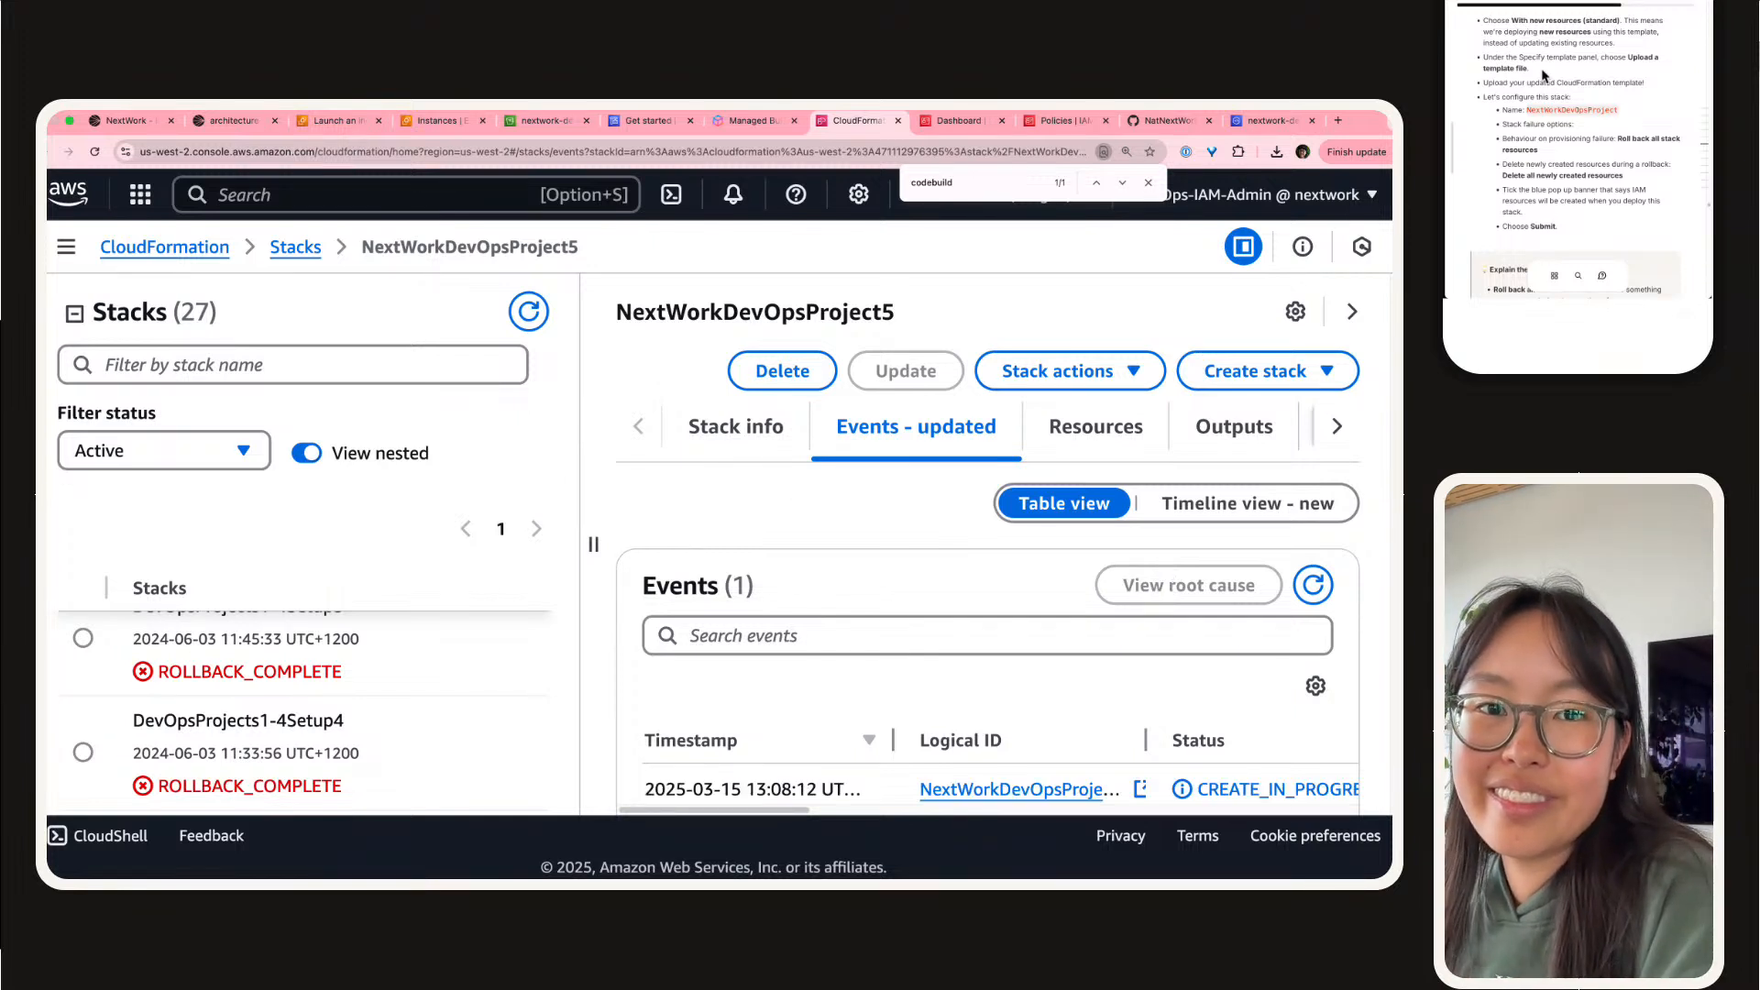
Step: Reduce the page zoom to 125% and widen the new stack's details pane to show the full events table
click(1492, 53)
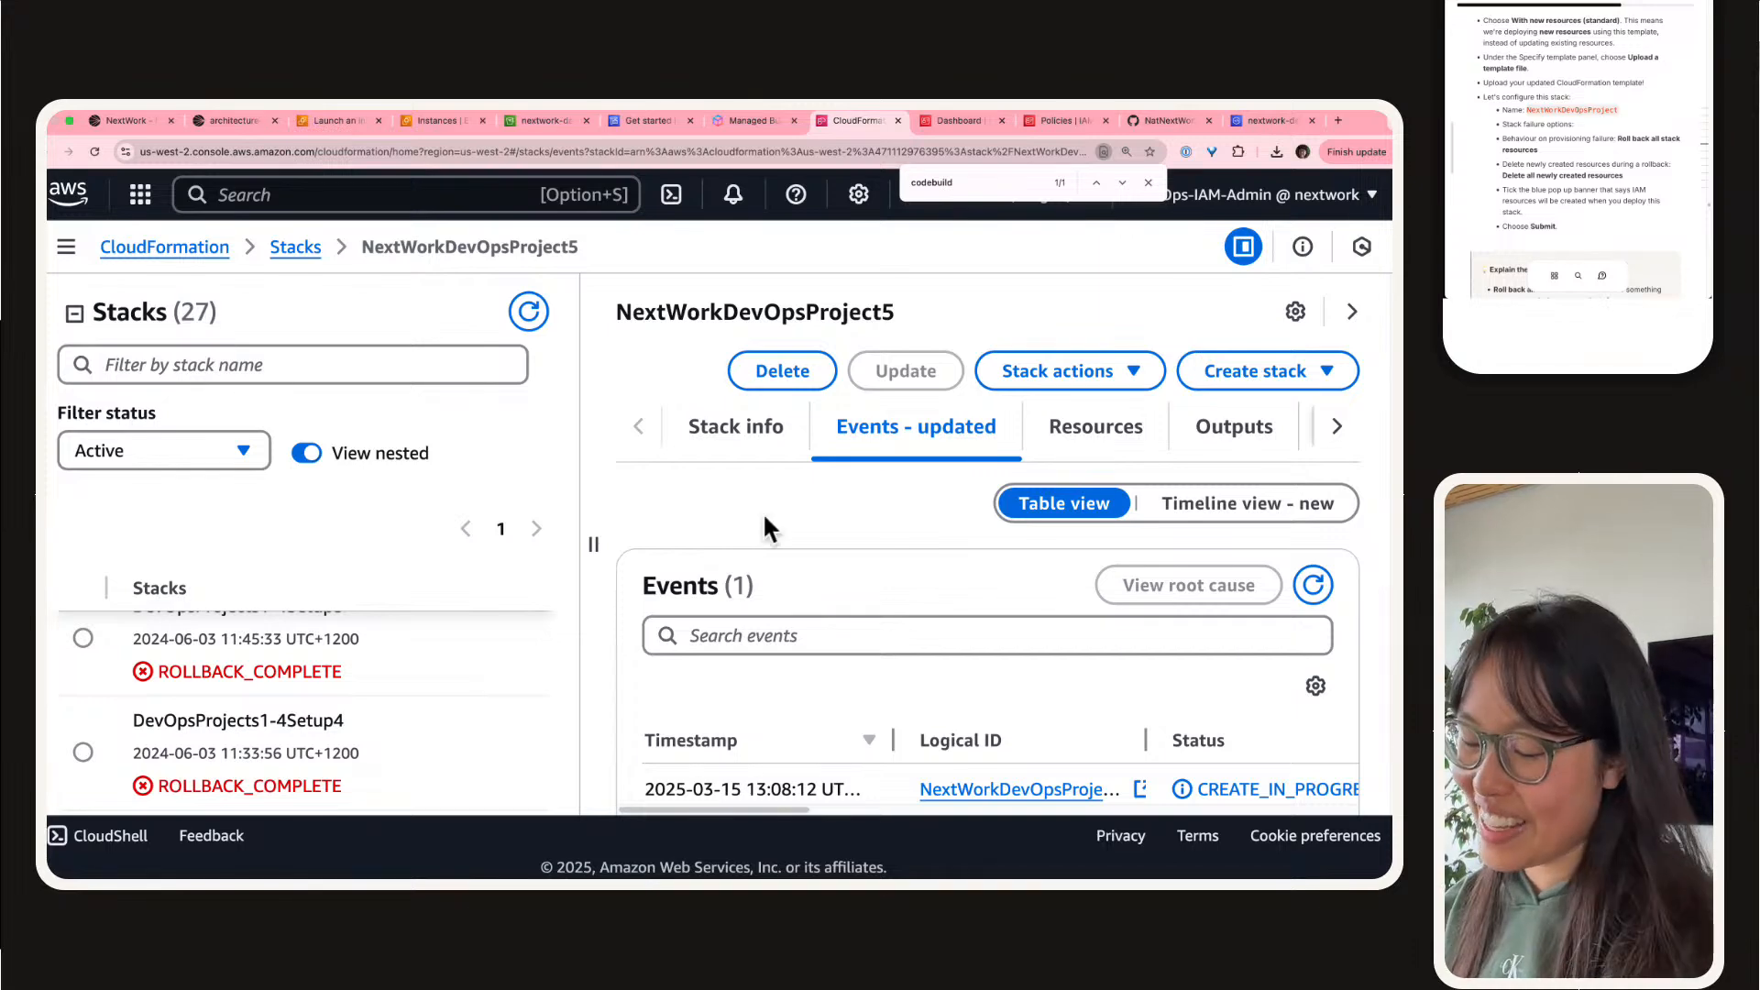
key(super+minus)
key(super+minus)
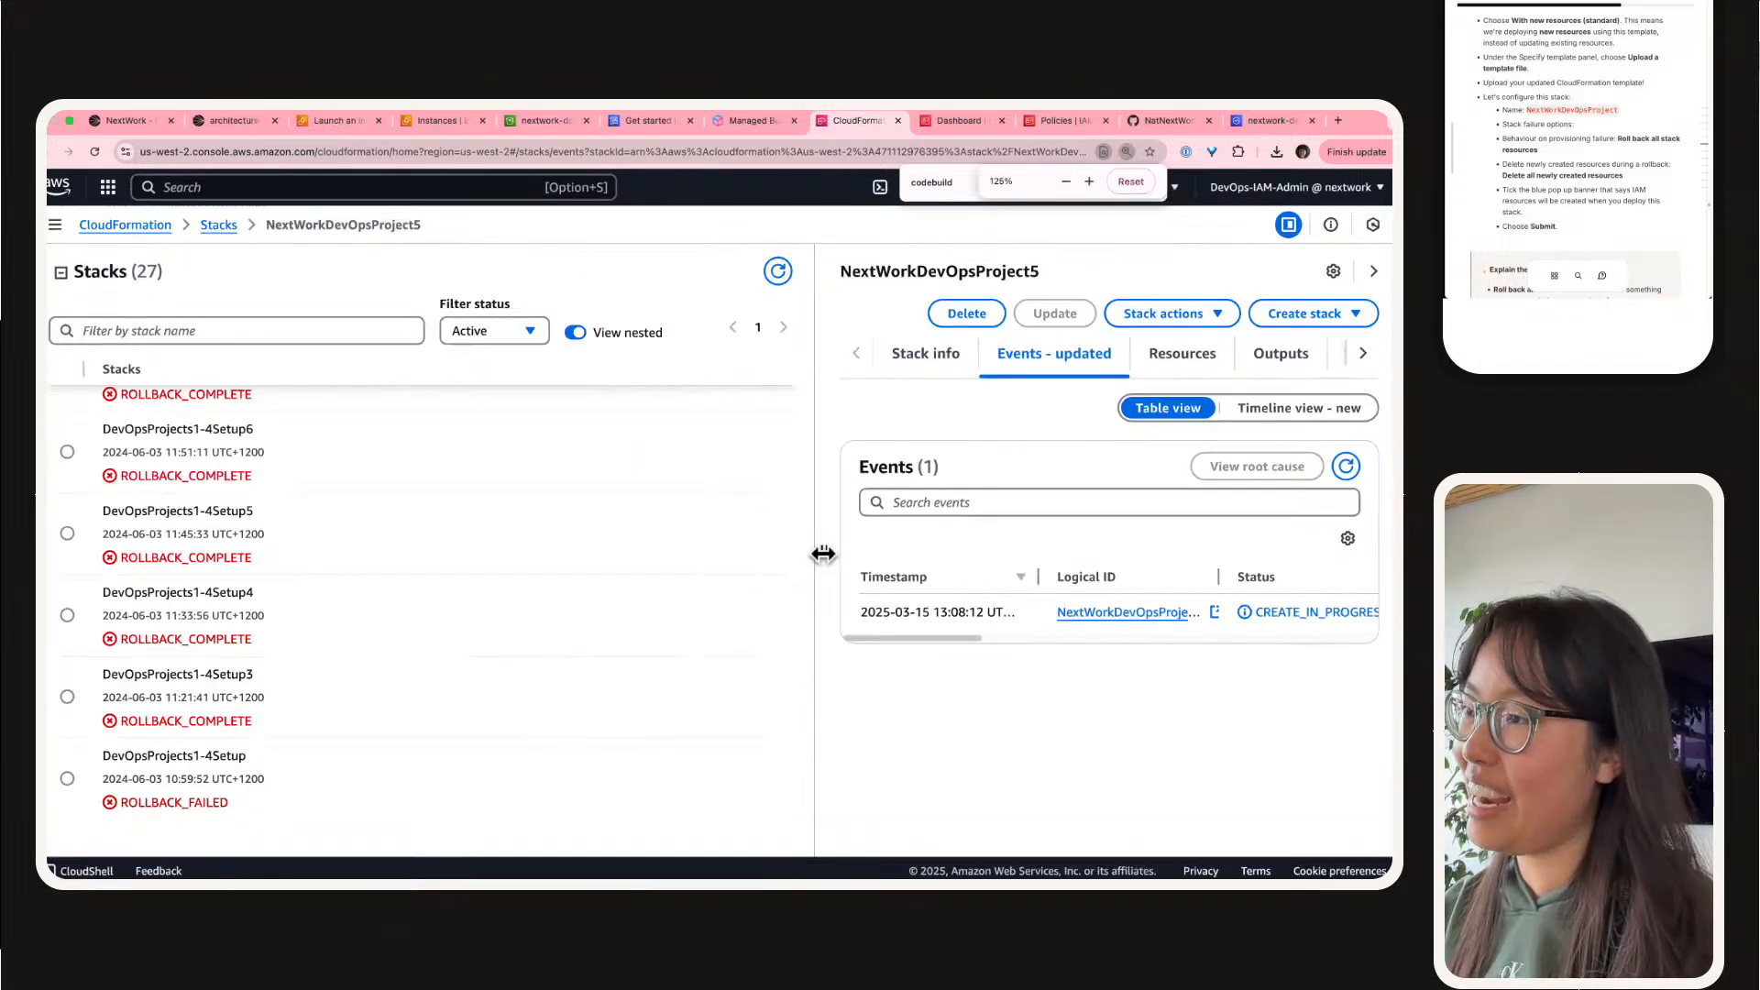
drag(825, 553, 502, 466)
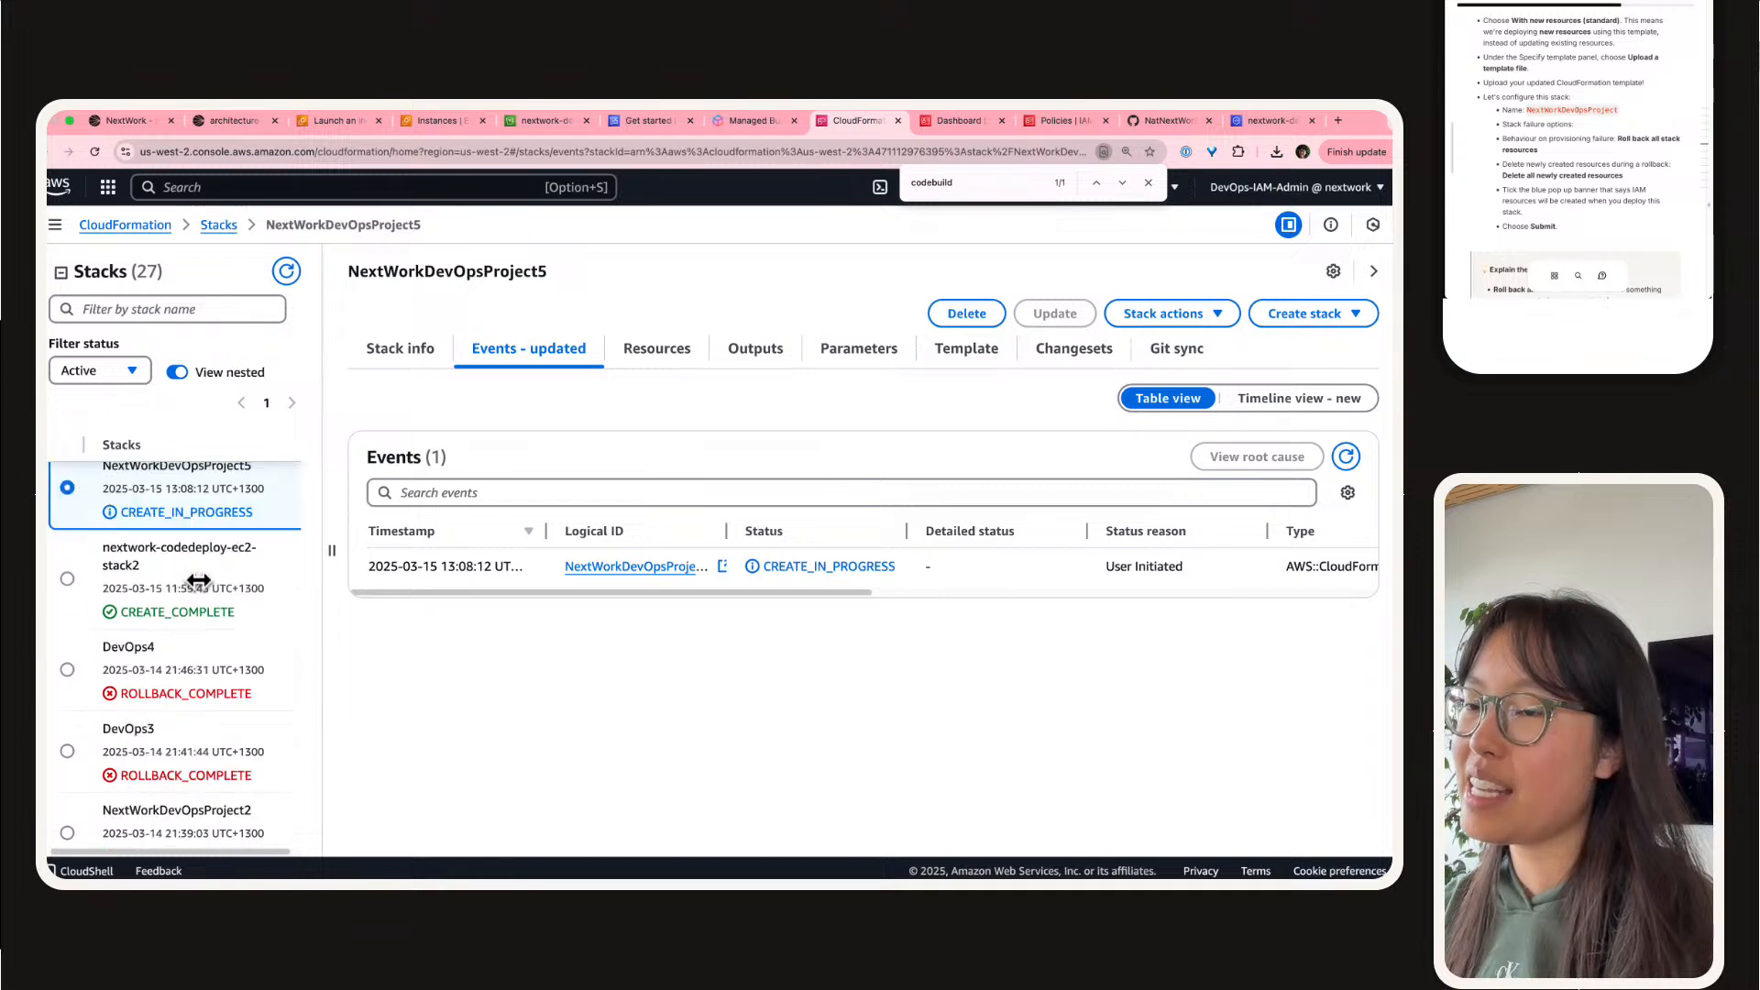
Step: Read on in the guide from the stack configuration choices to the explanation of the error message
click(1651, 189)
scroll(1608, 170, down, 5)
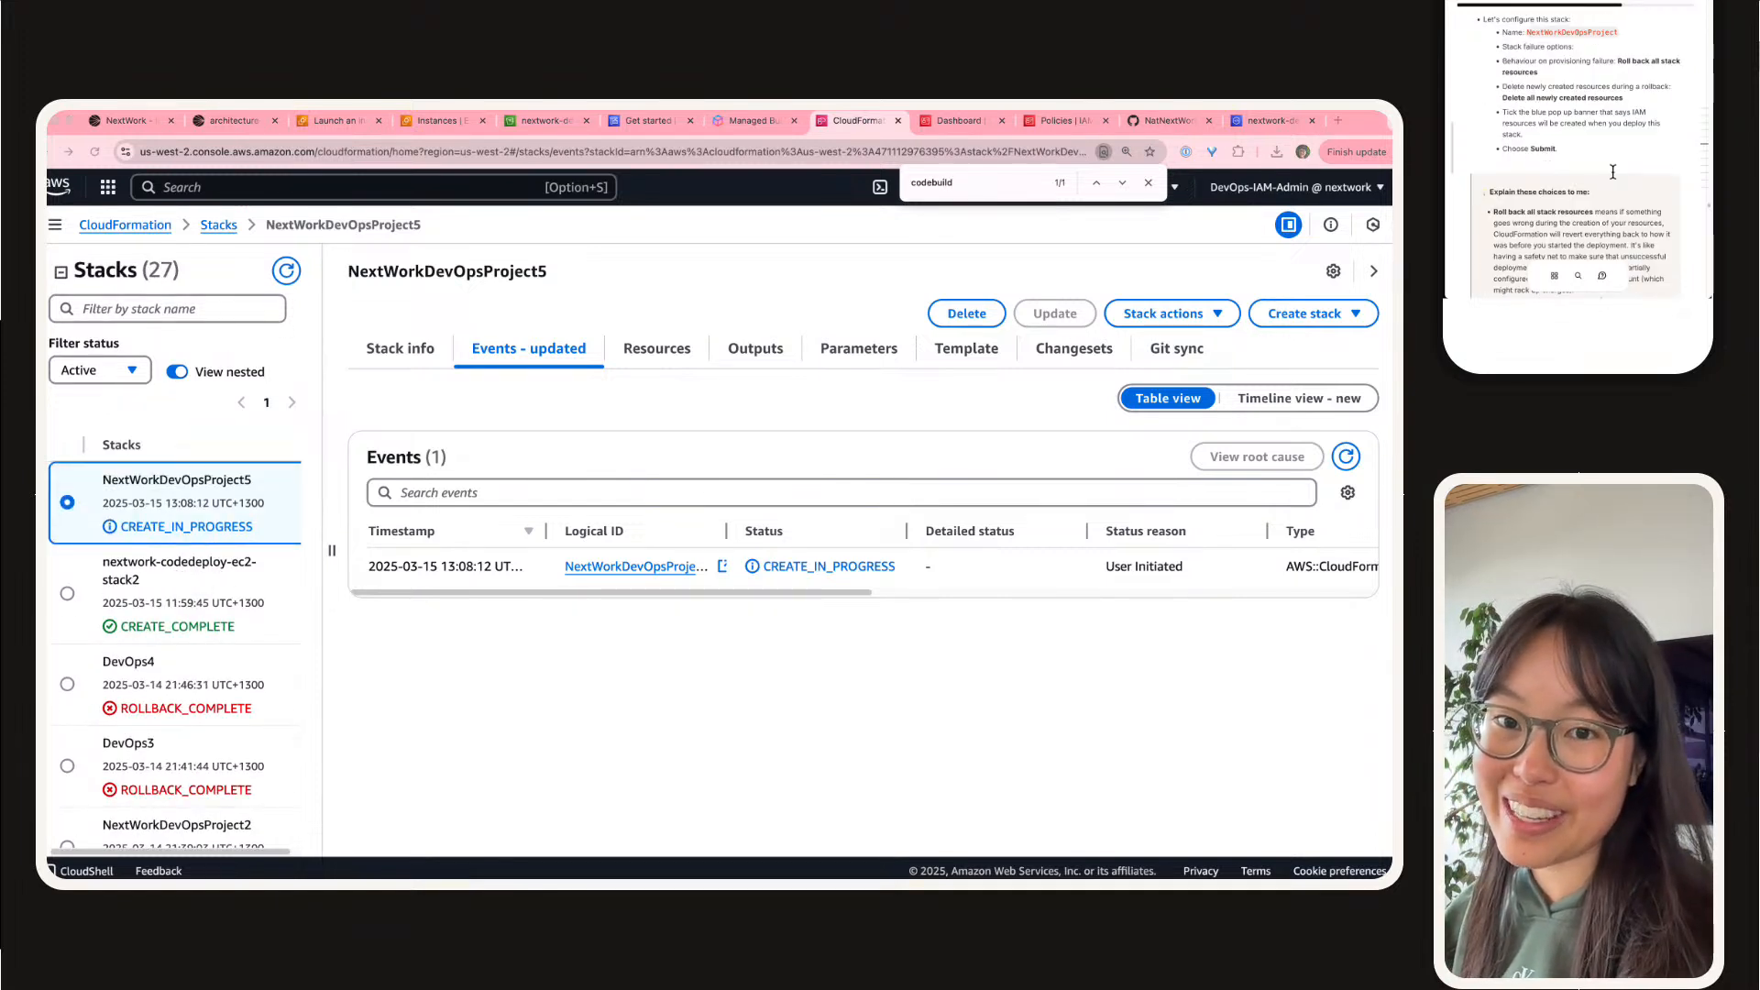
scroll(1608, 171, down, 10)
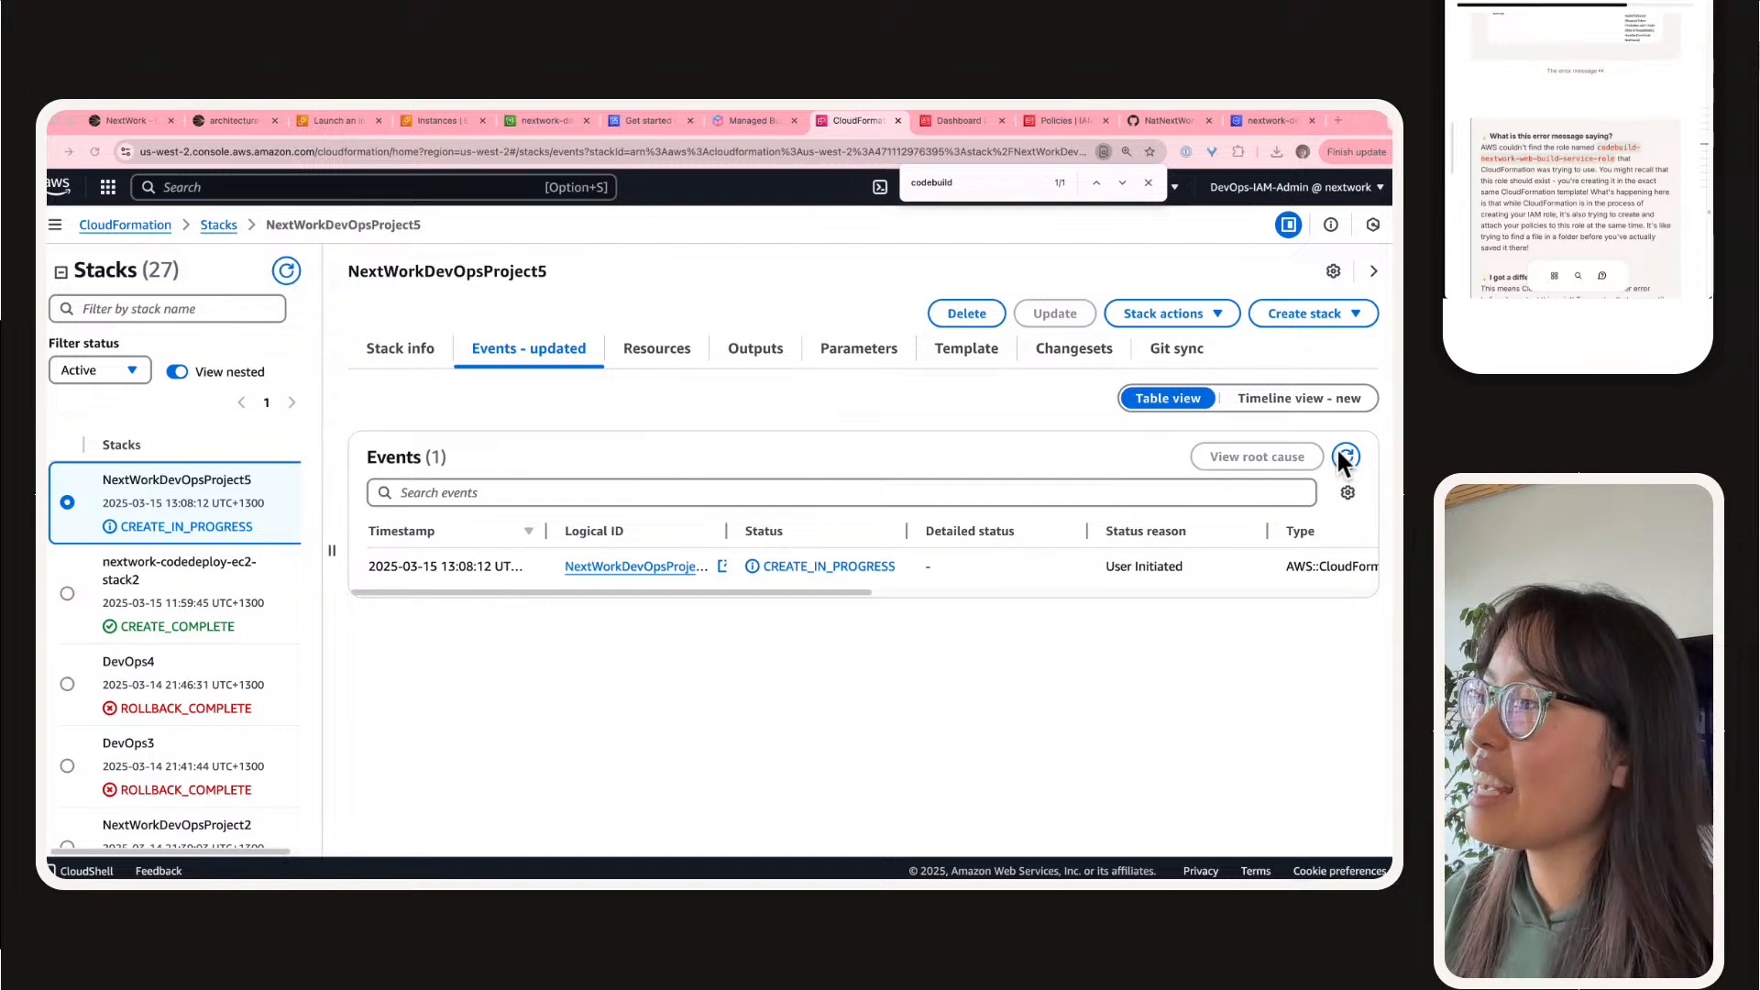
Step: Refresh the new stack's events, revisit the guide's notes on the error, and expand the details of the failed resource
click(1344, 455)
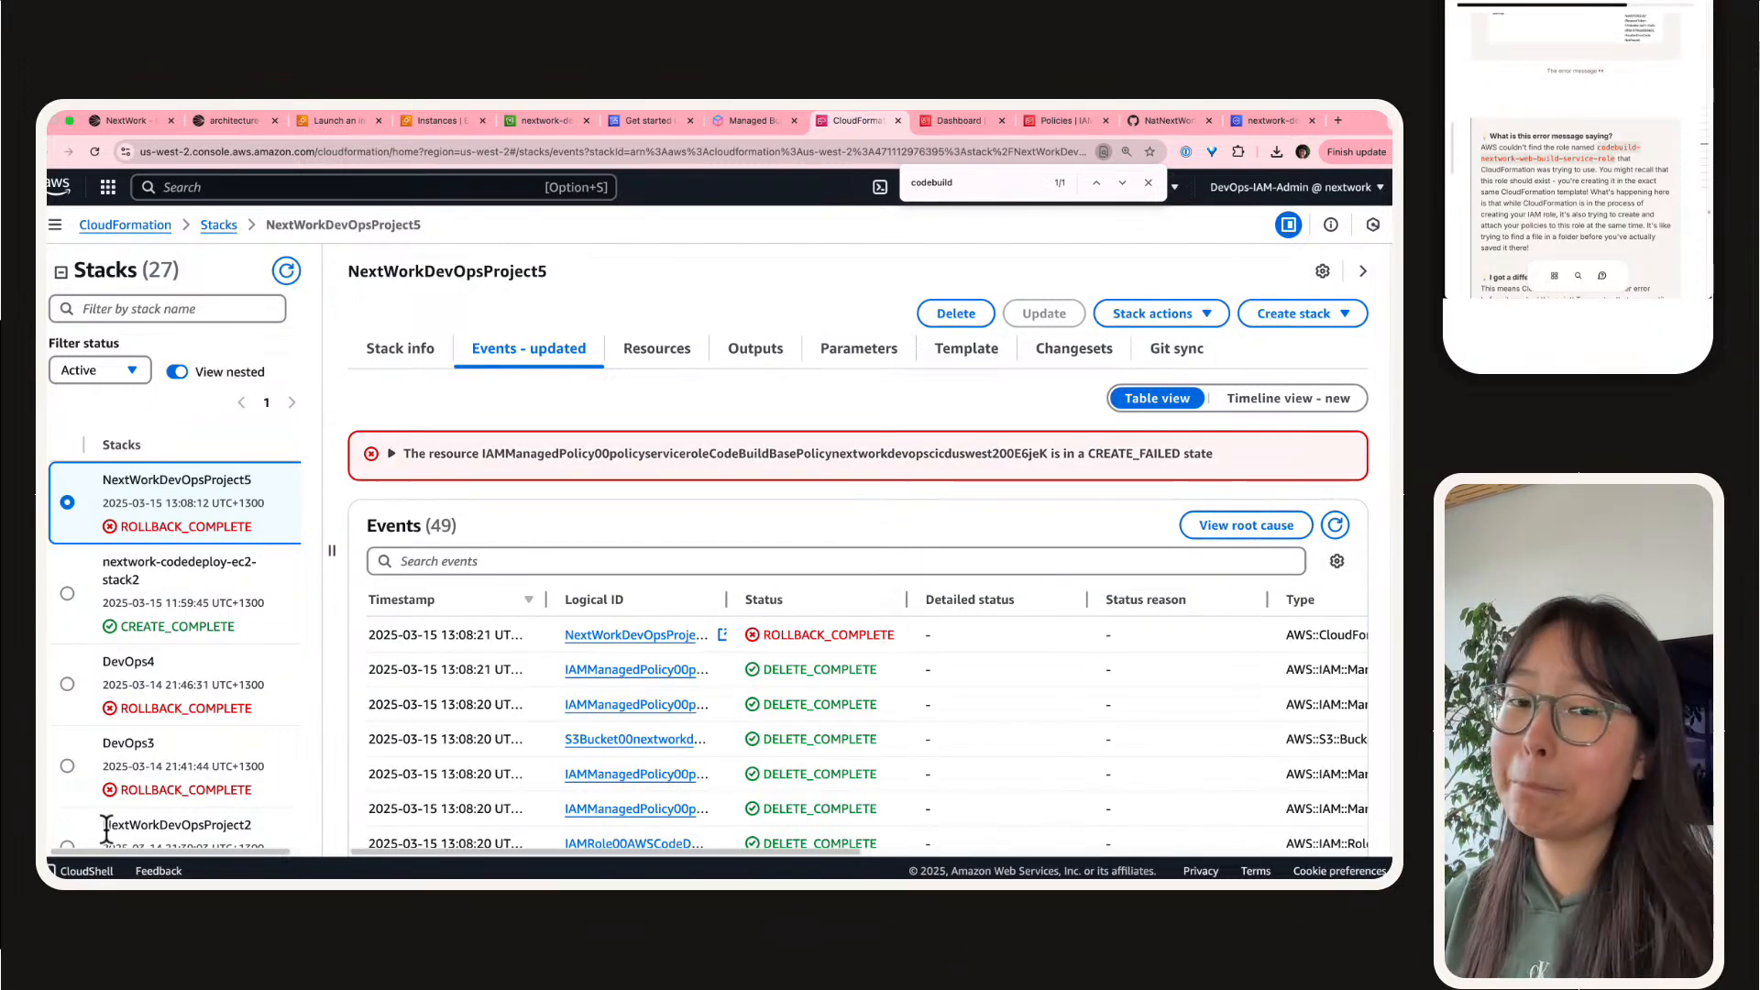
scroll(1546, 168, up, 3)
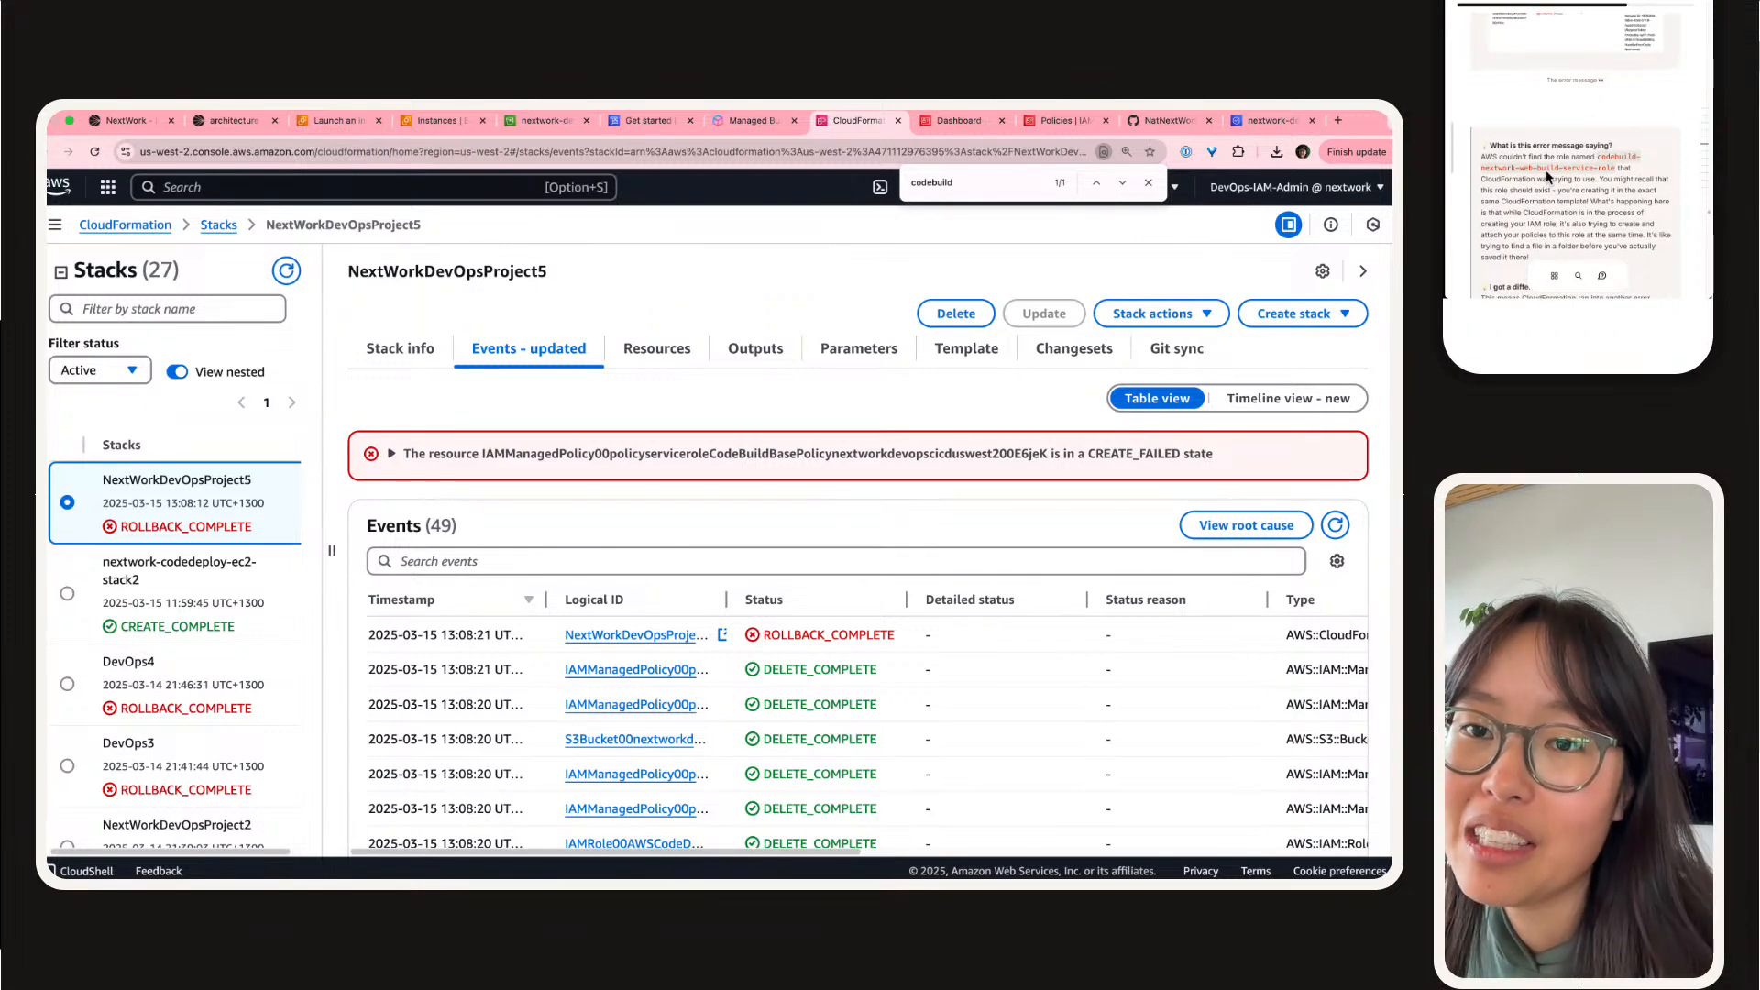
scroll(1547, 177, up, 1)
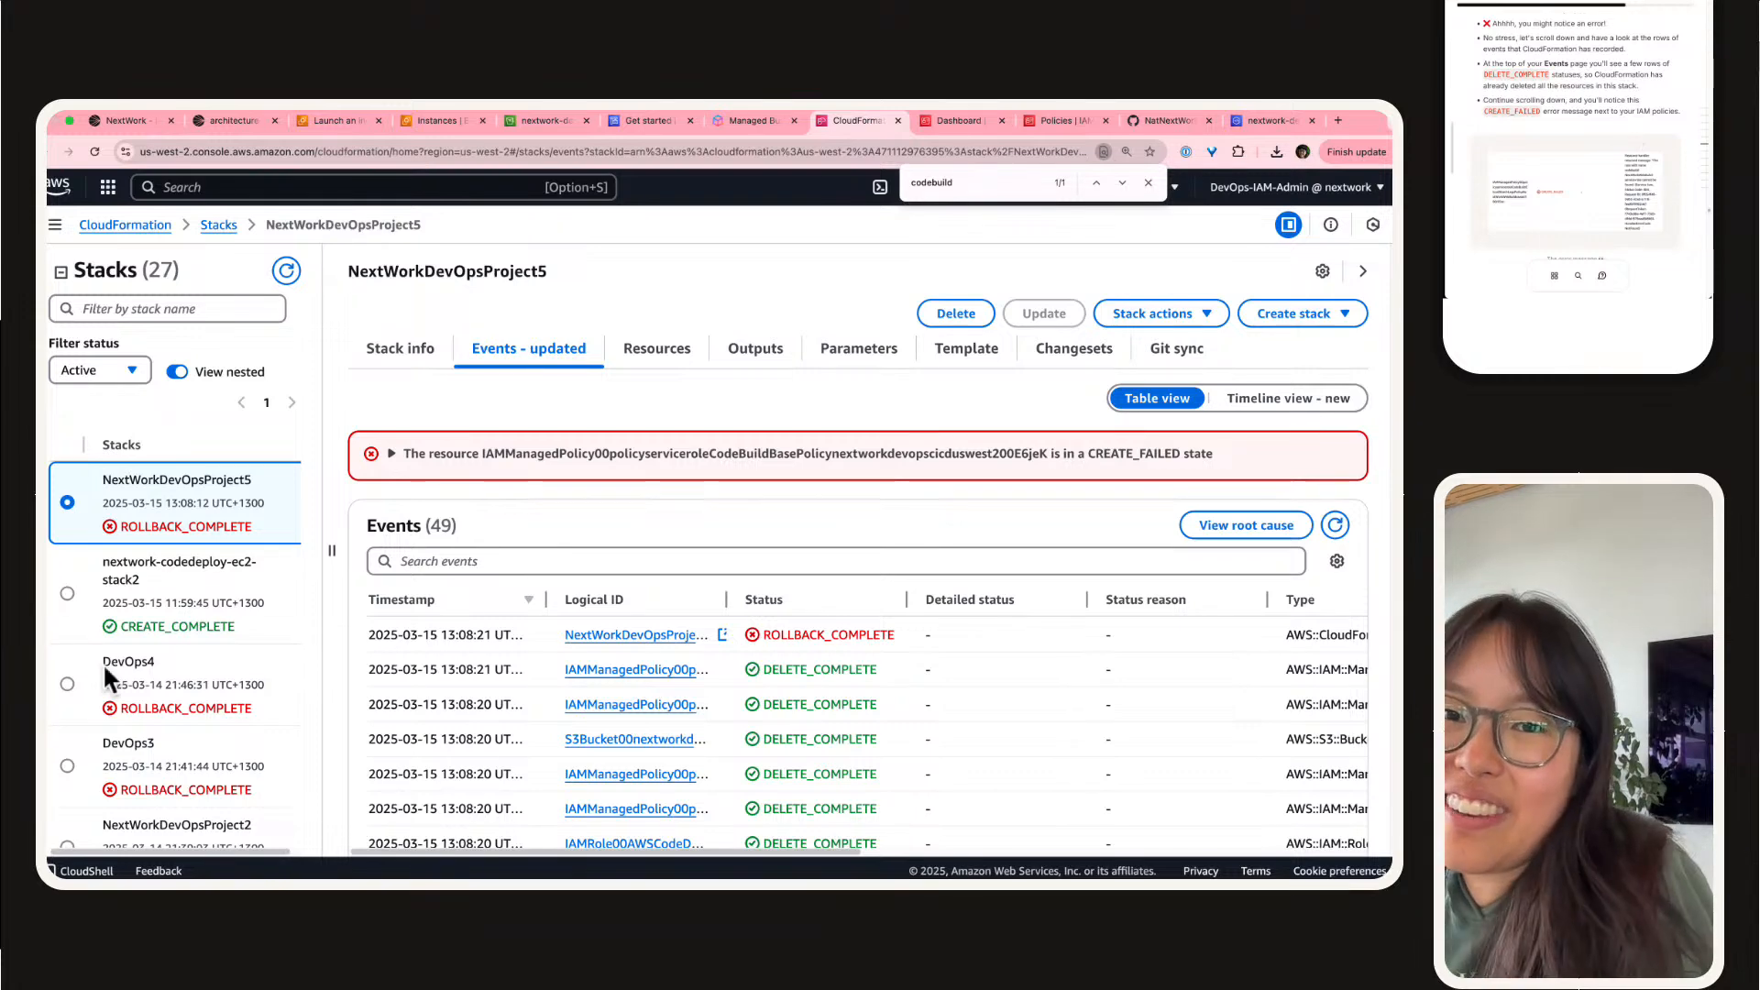
click(393, 452)
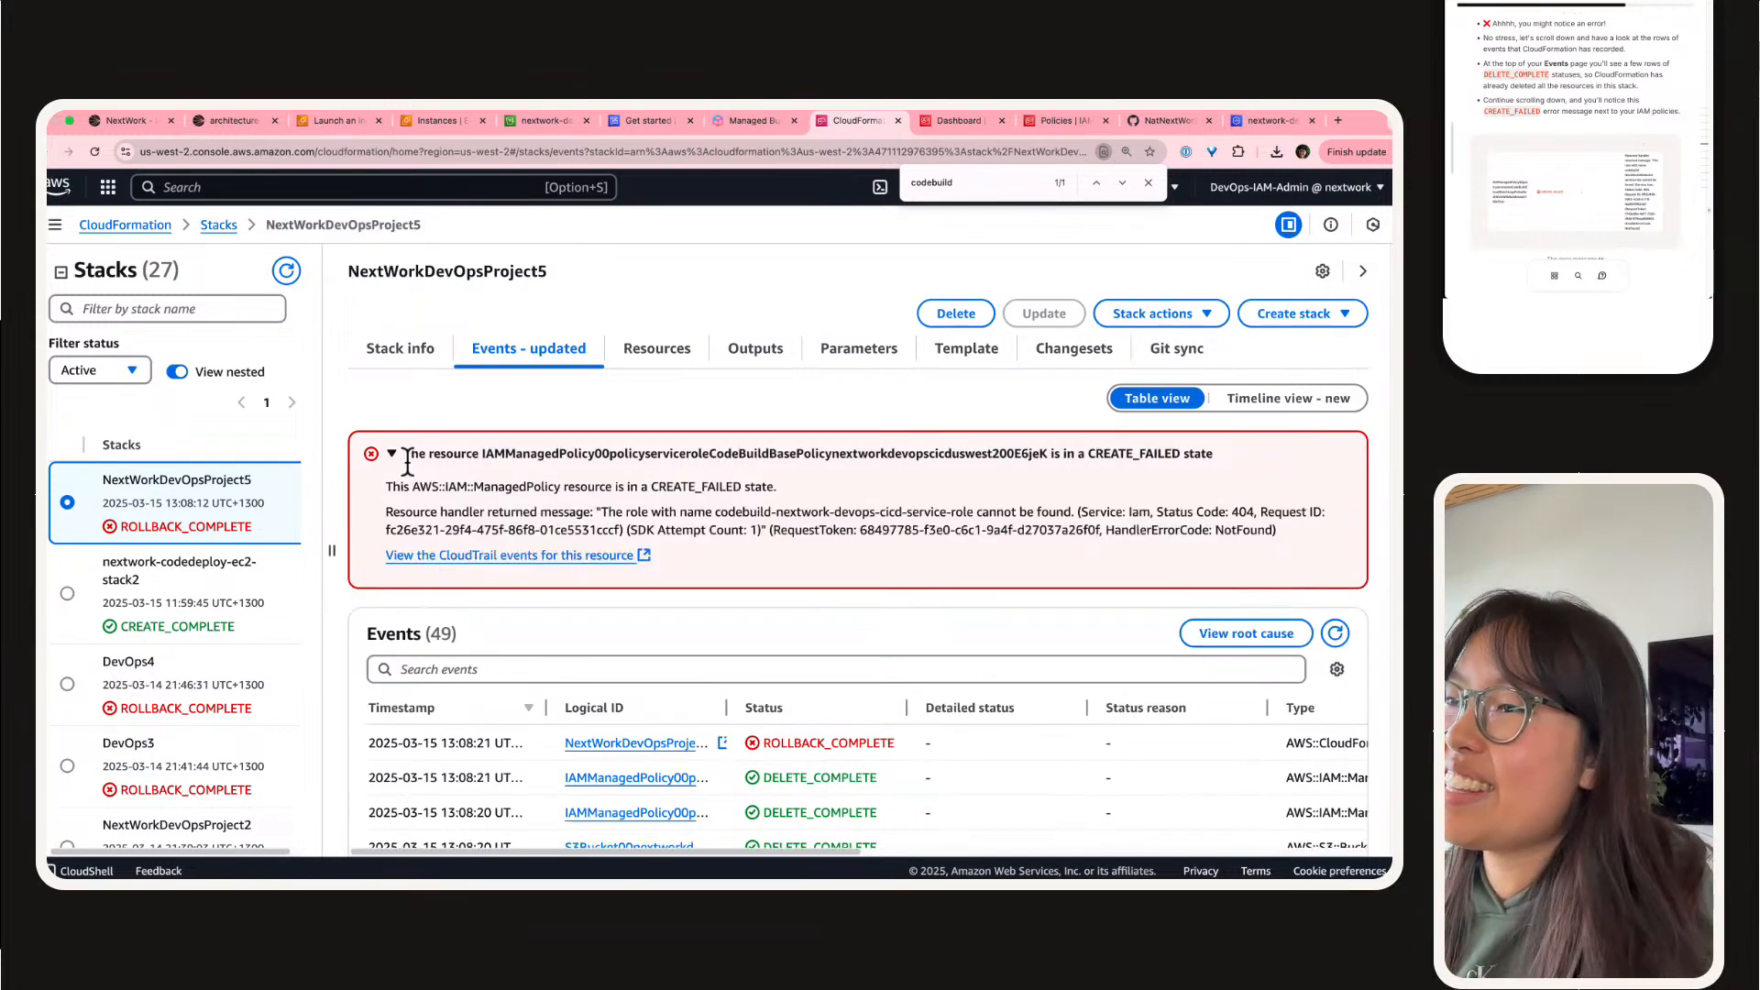
Step: Go to the root cause of the failure in the events table and widen the Logical ID column to read the resource names
scroll(1026, 458, down, 1)
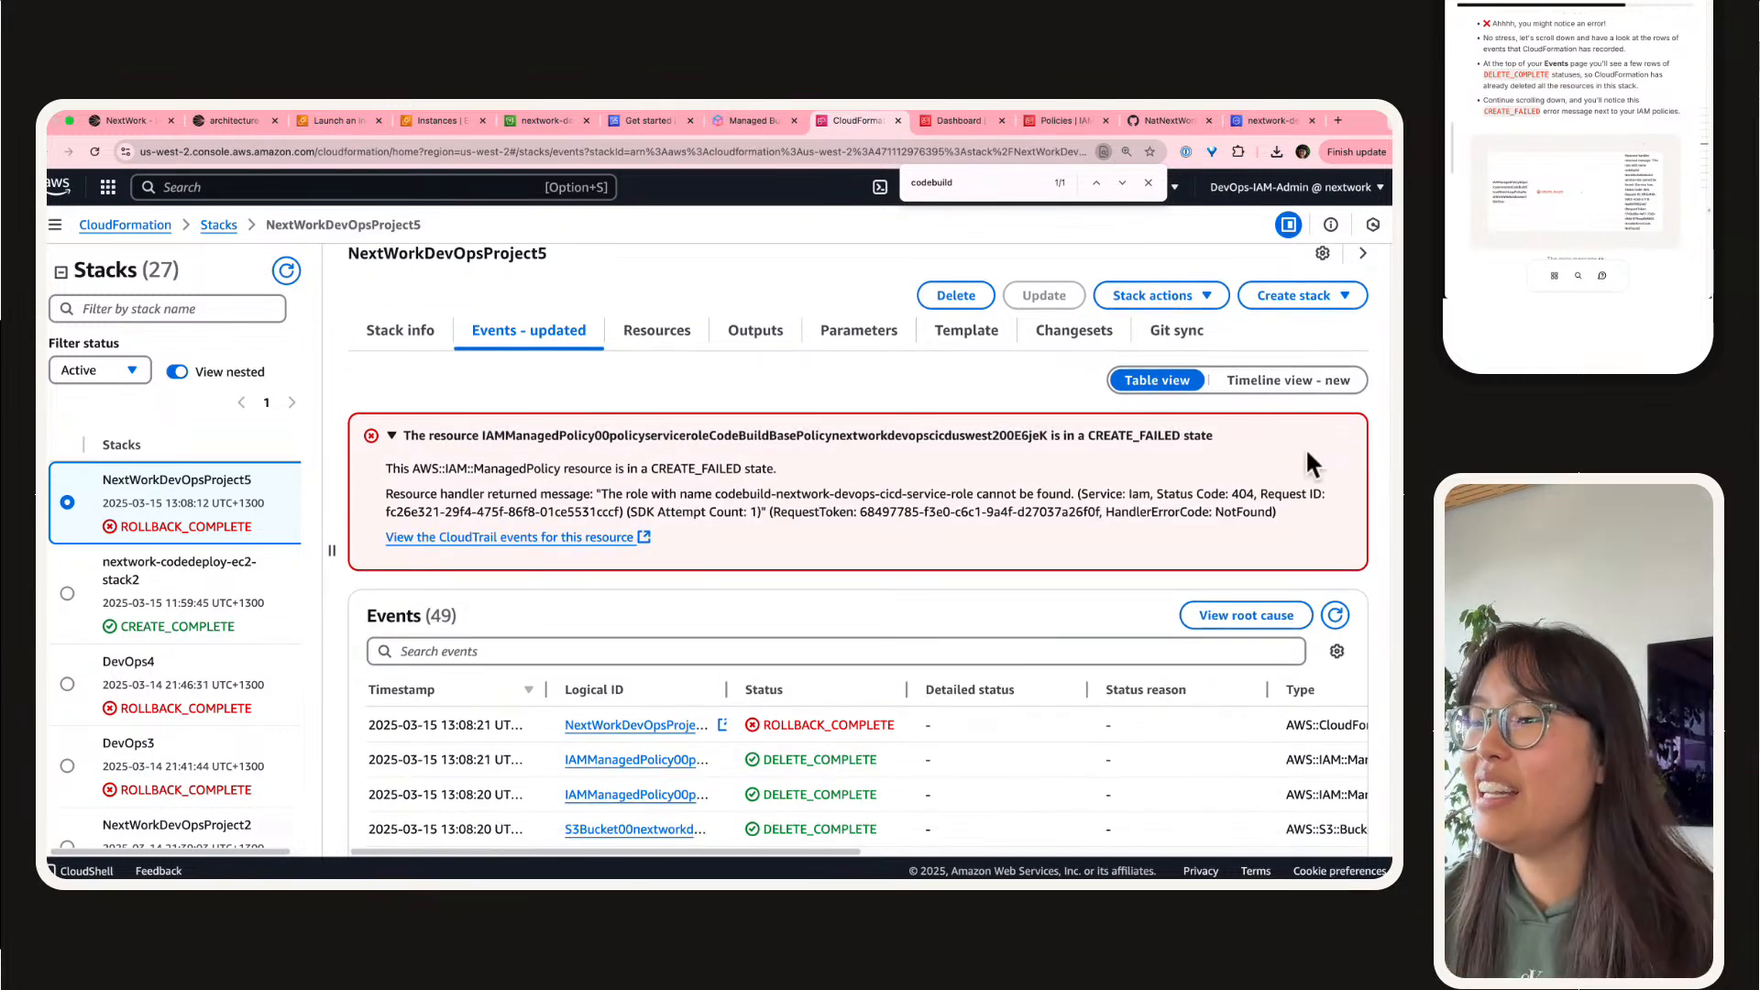
scroll(1144, 471, down, 4)
scroll(1144, 471, down, 1)
scroll(927, 530, up, 5)
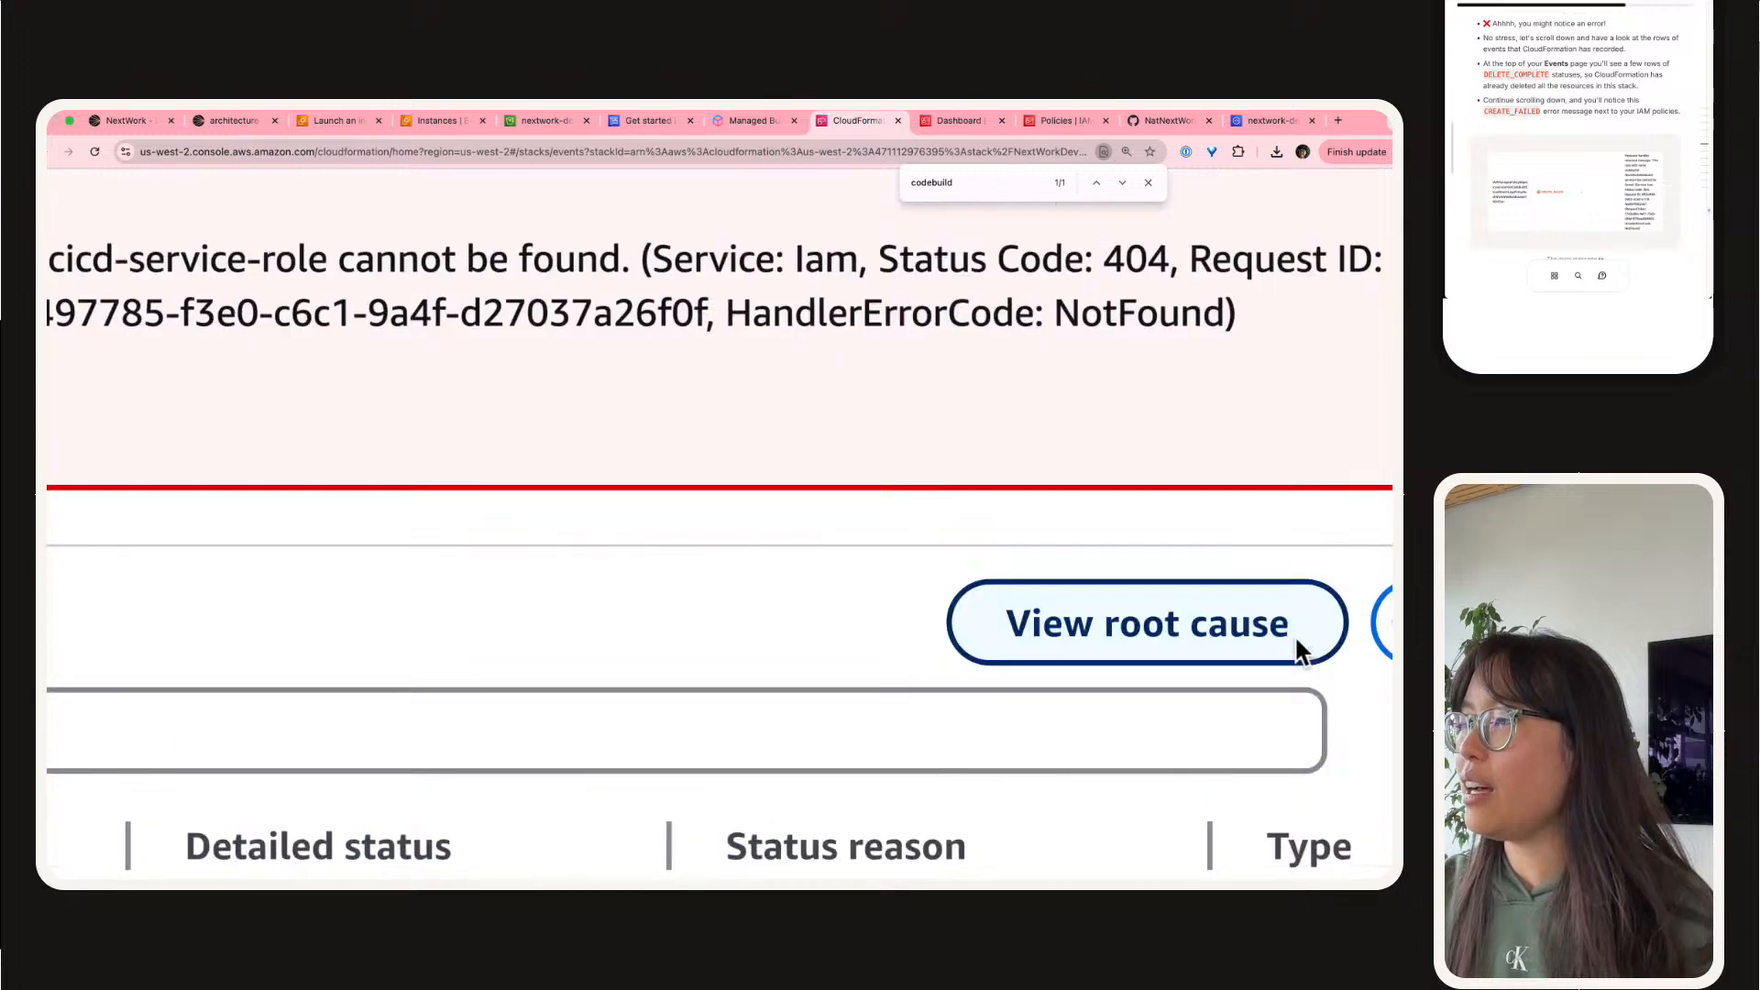
click(1072, 622)
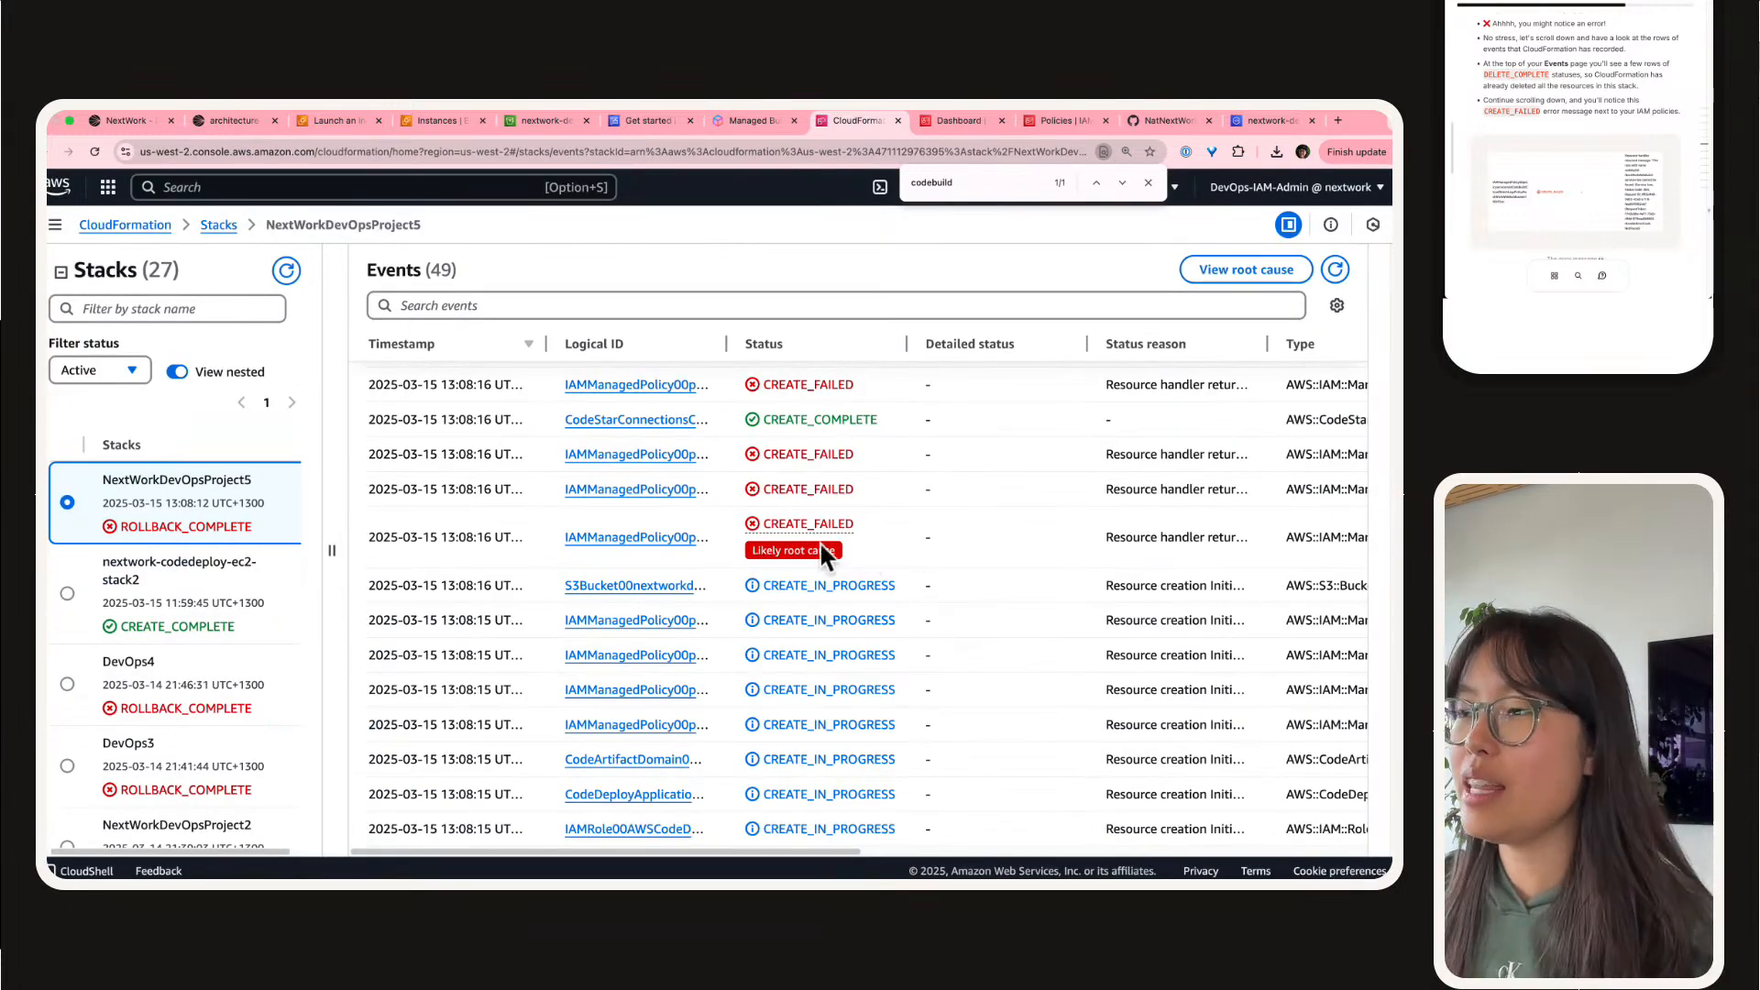
drag(728, 342, 955, 347)
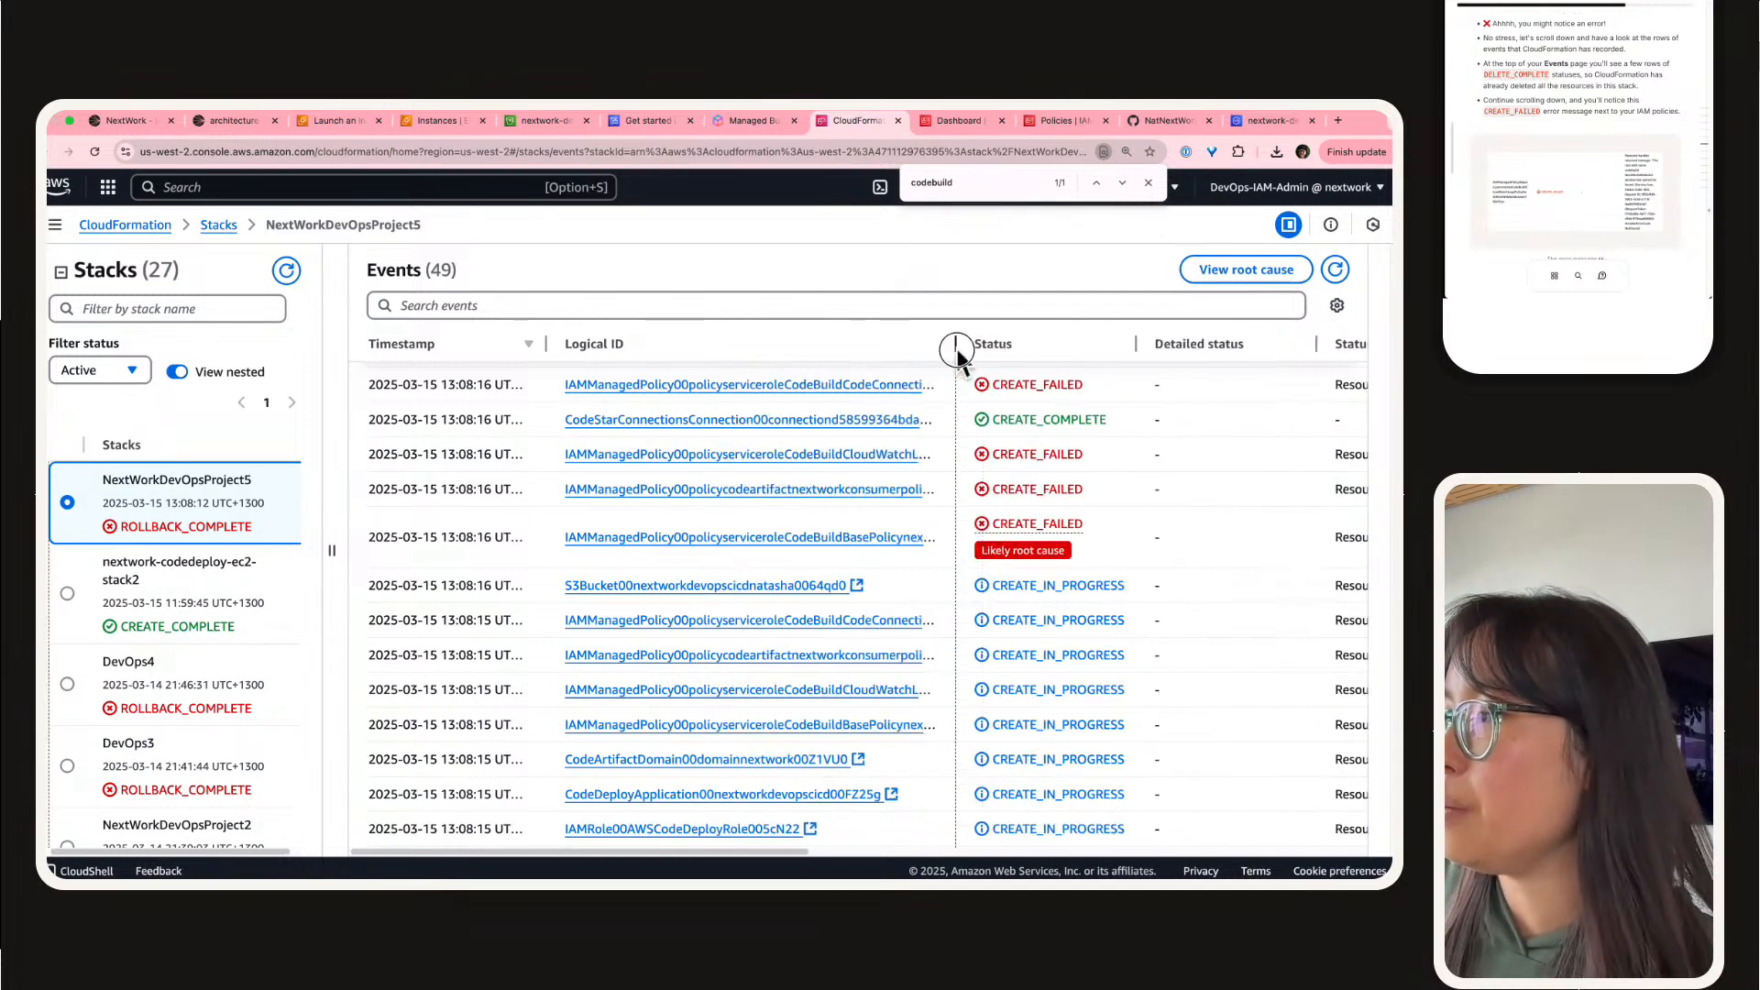
triple_click(424, 534)
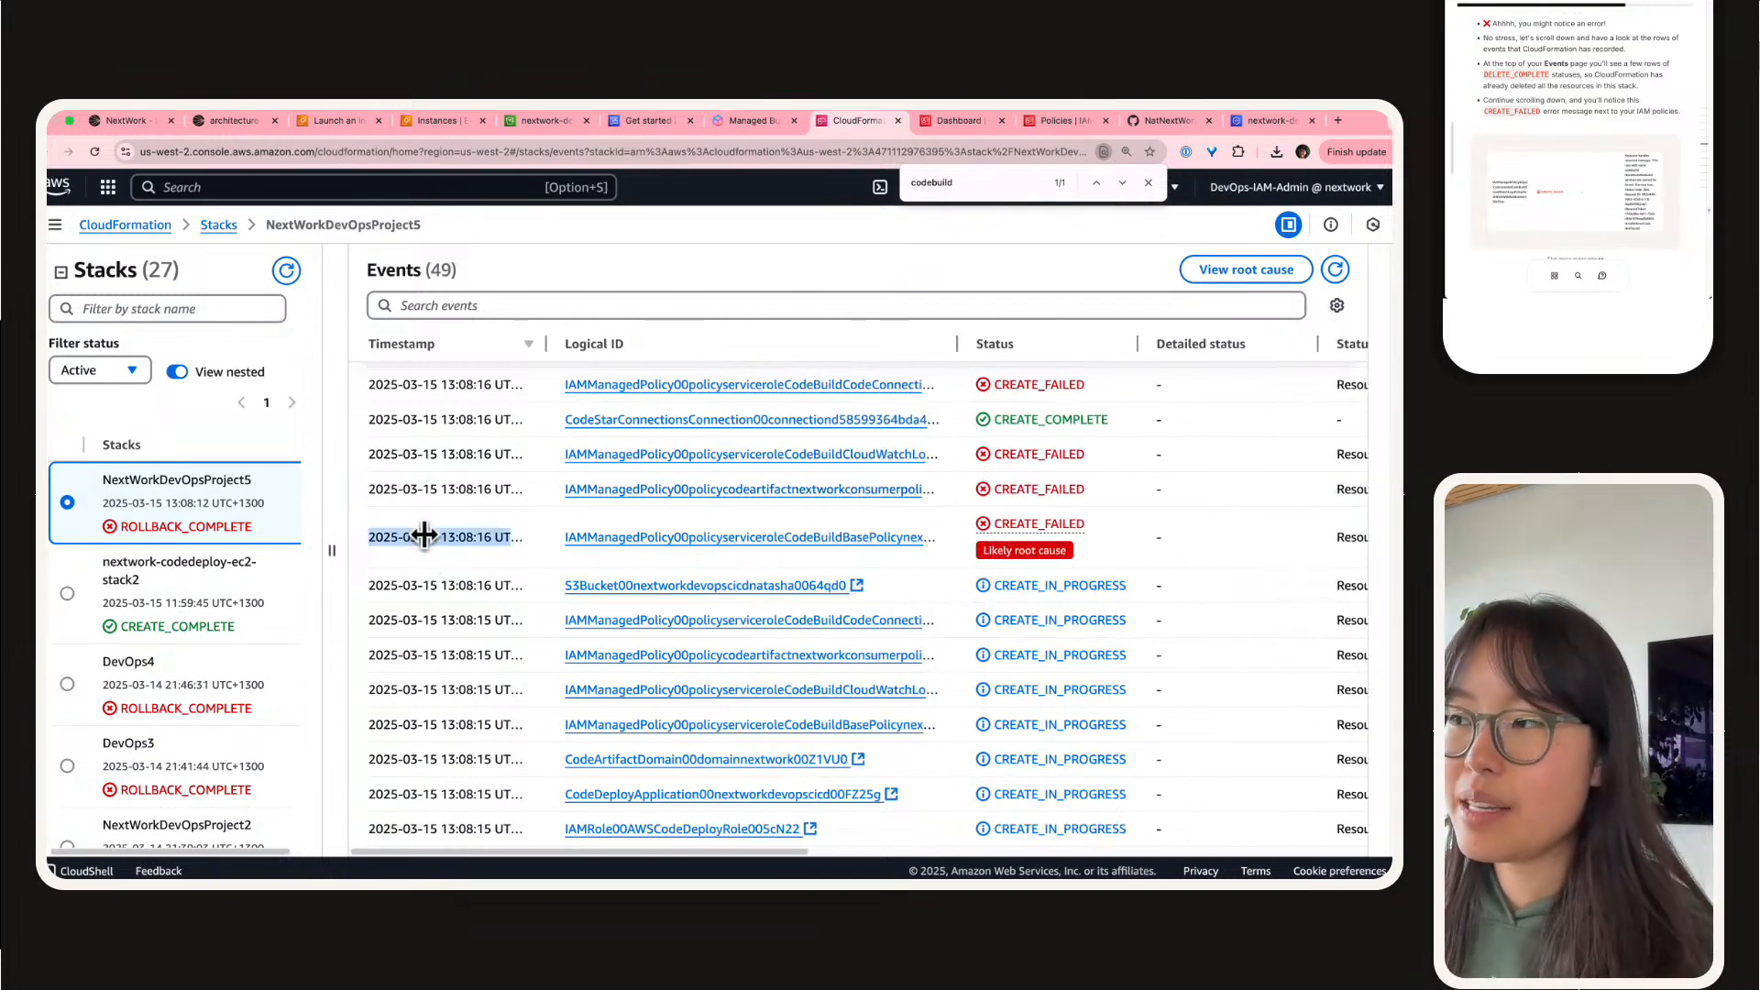
Step: Widen the Status reason column of the events table to show the full error text and raise the page zoom to 150%
scroll(424, 535, right, 10)
scroll(805, 489, down, 5)
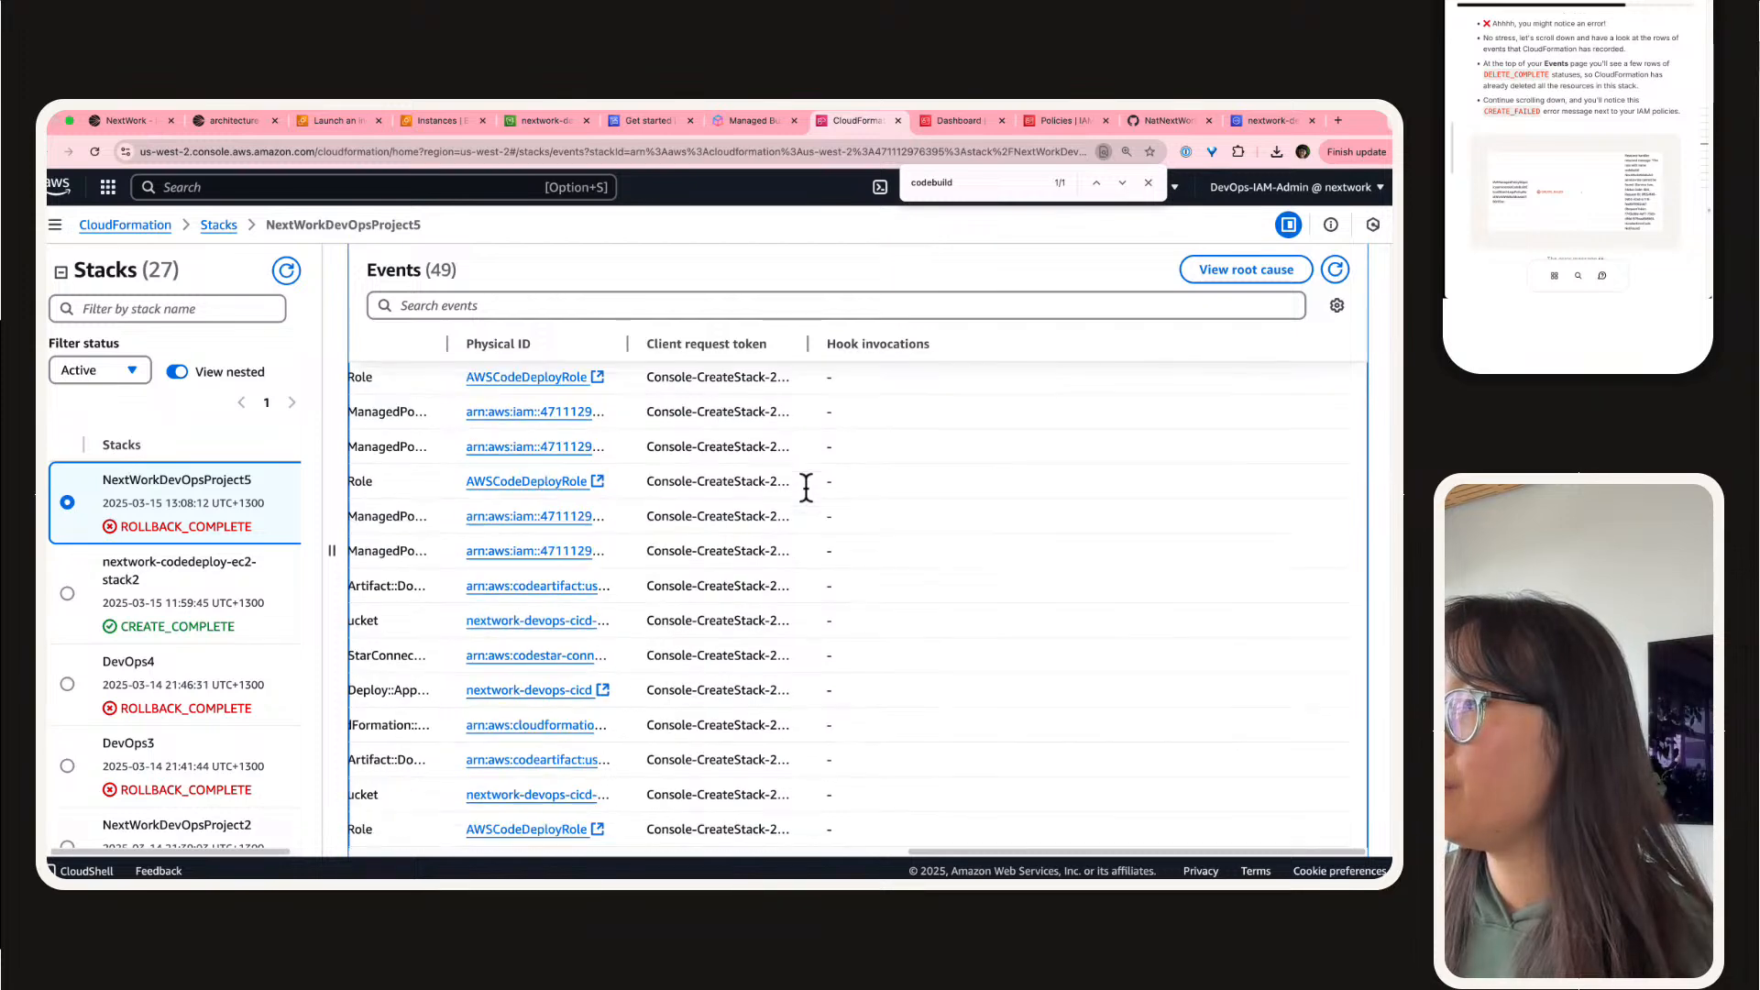
scroll(805, 482, up, 10)
scroll(805, 482, down, 10)
scroll(825, 514, up, 1)
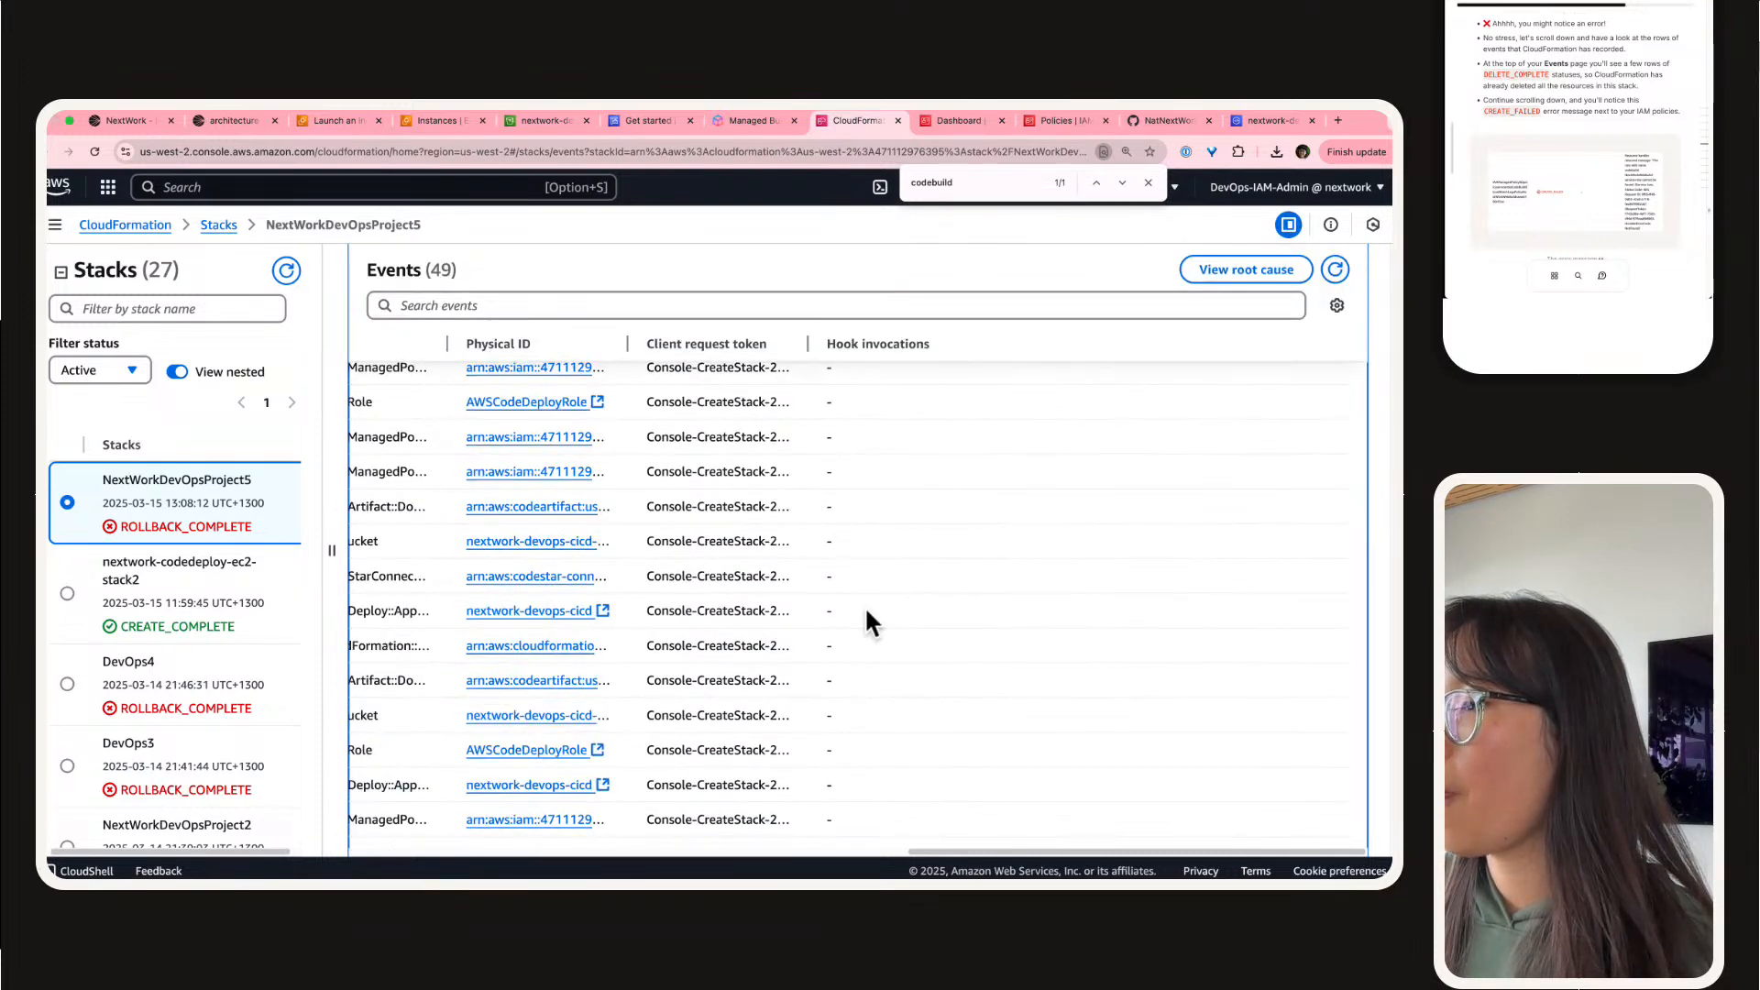
scroll(824, 605, left, 10)
scroll(816, 614, right, 5)
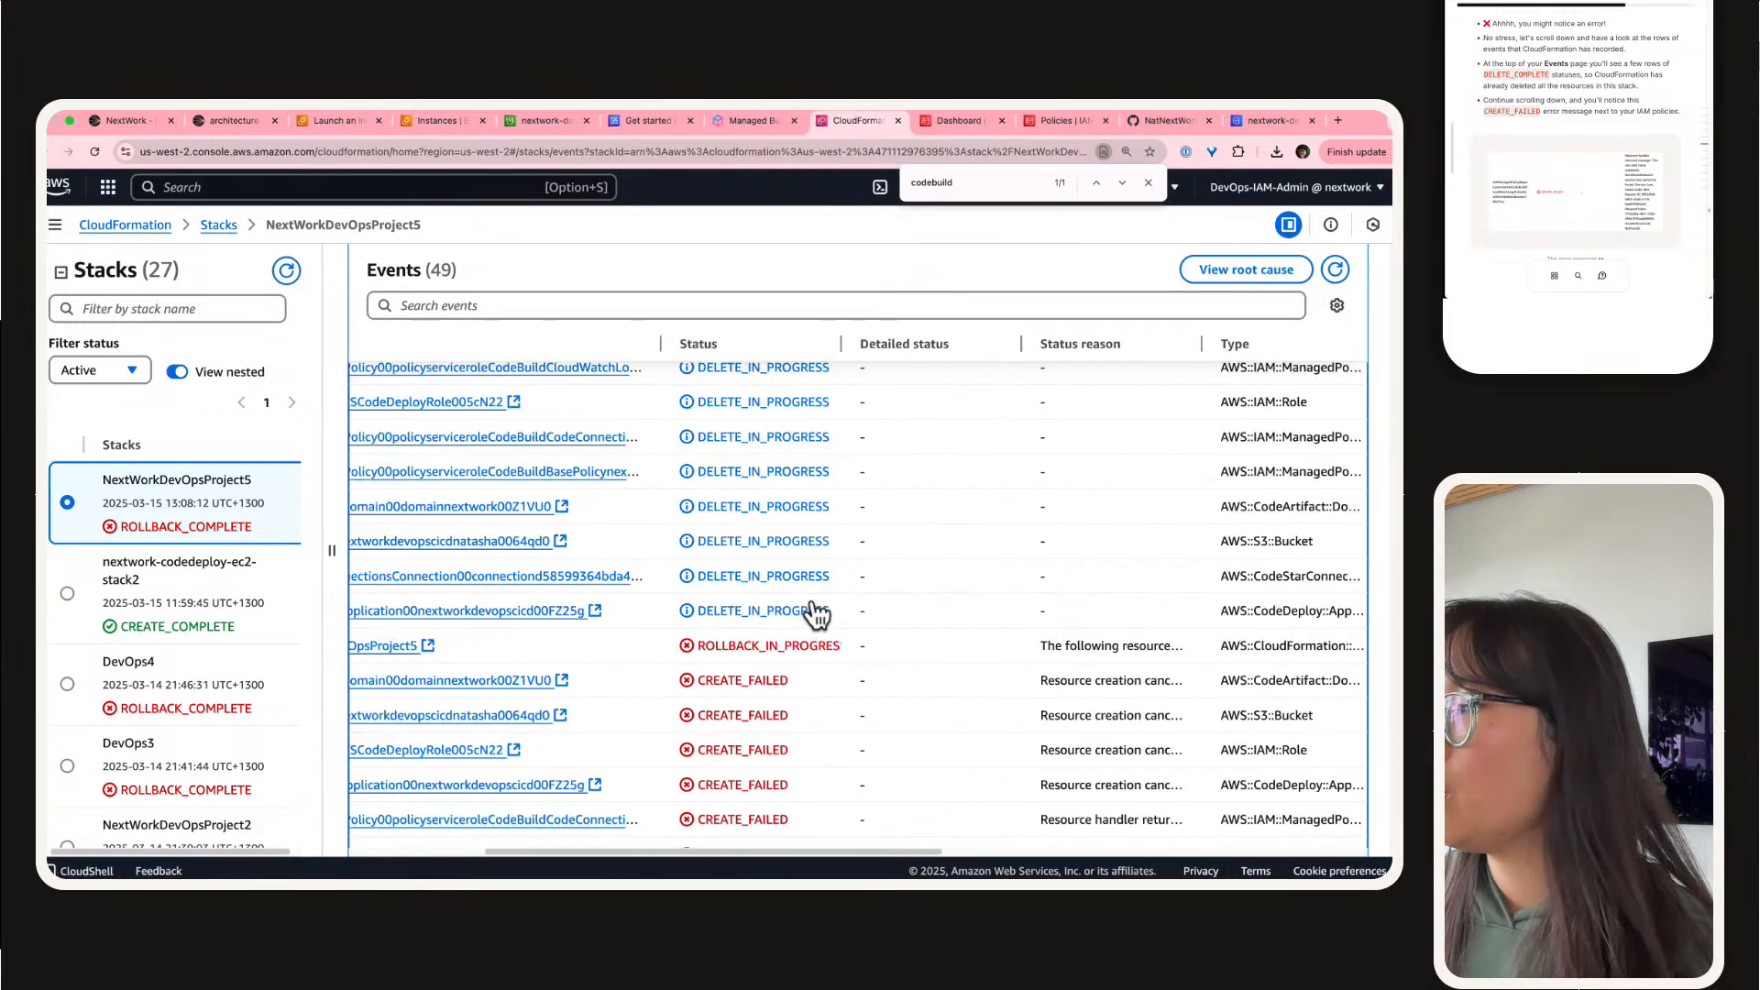
scroll(816, 613, down, 5)
scroll(857, 587, right, 5)
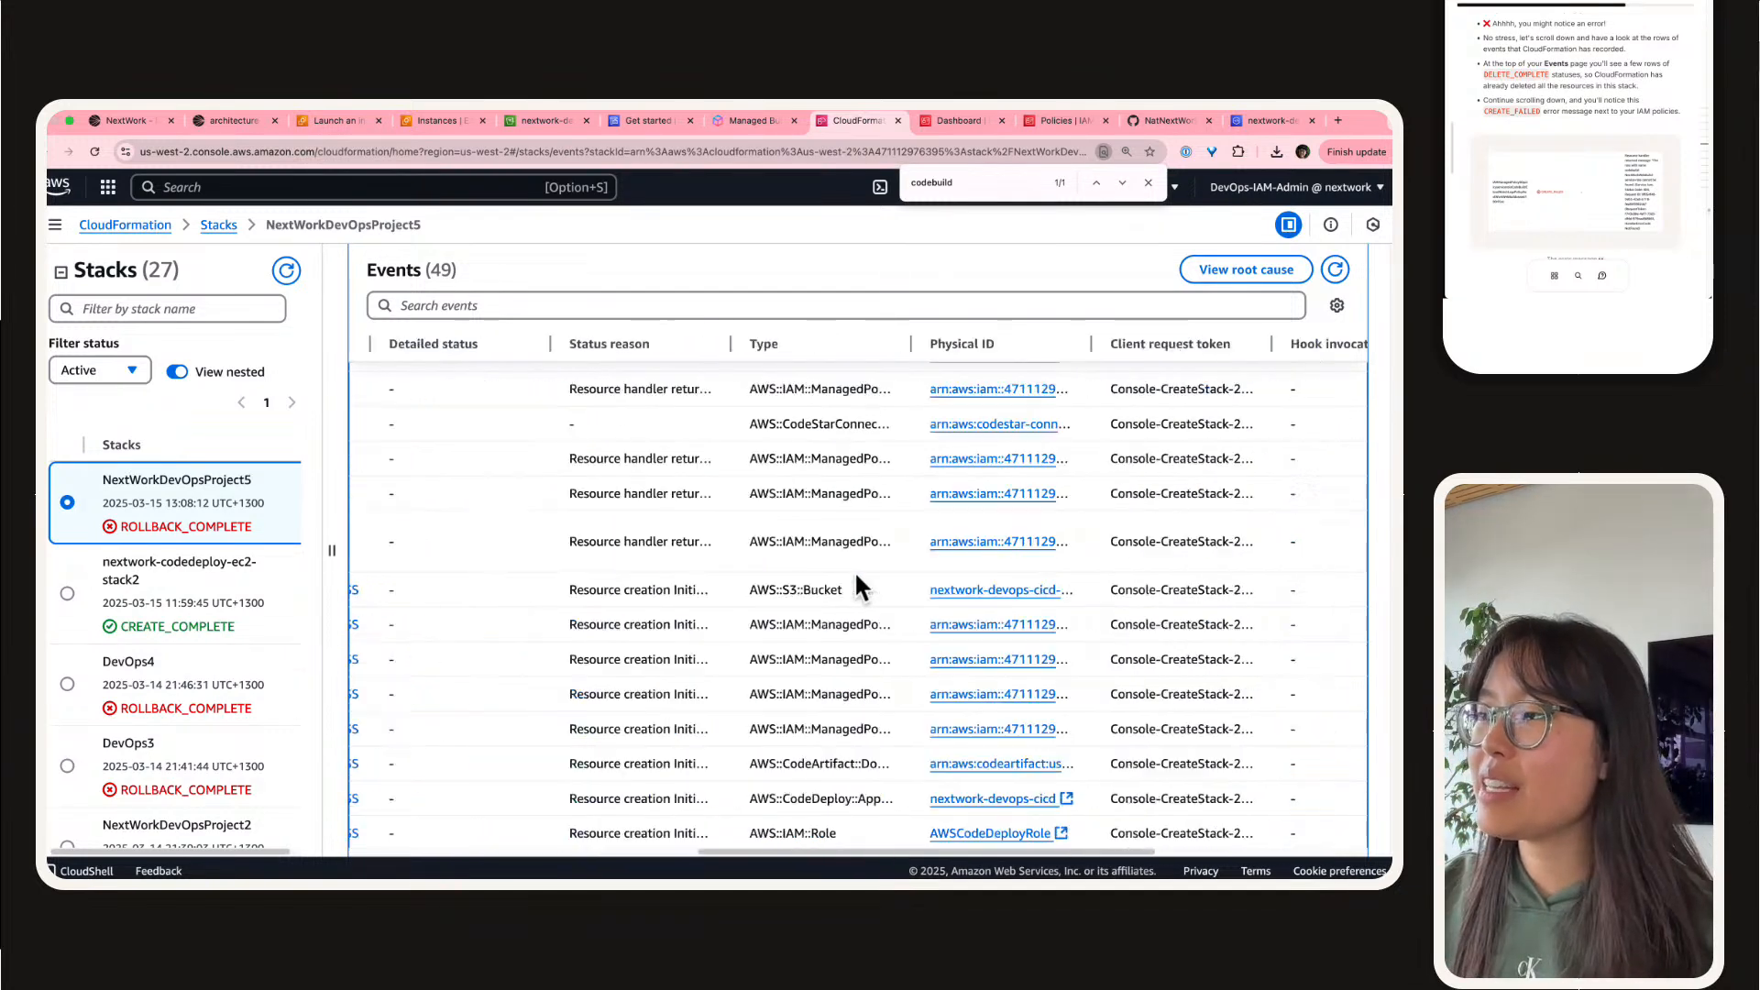
drag(720, 348, 1366, 399)
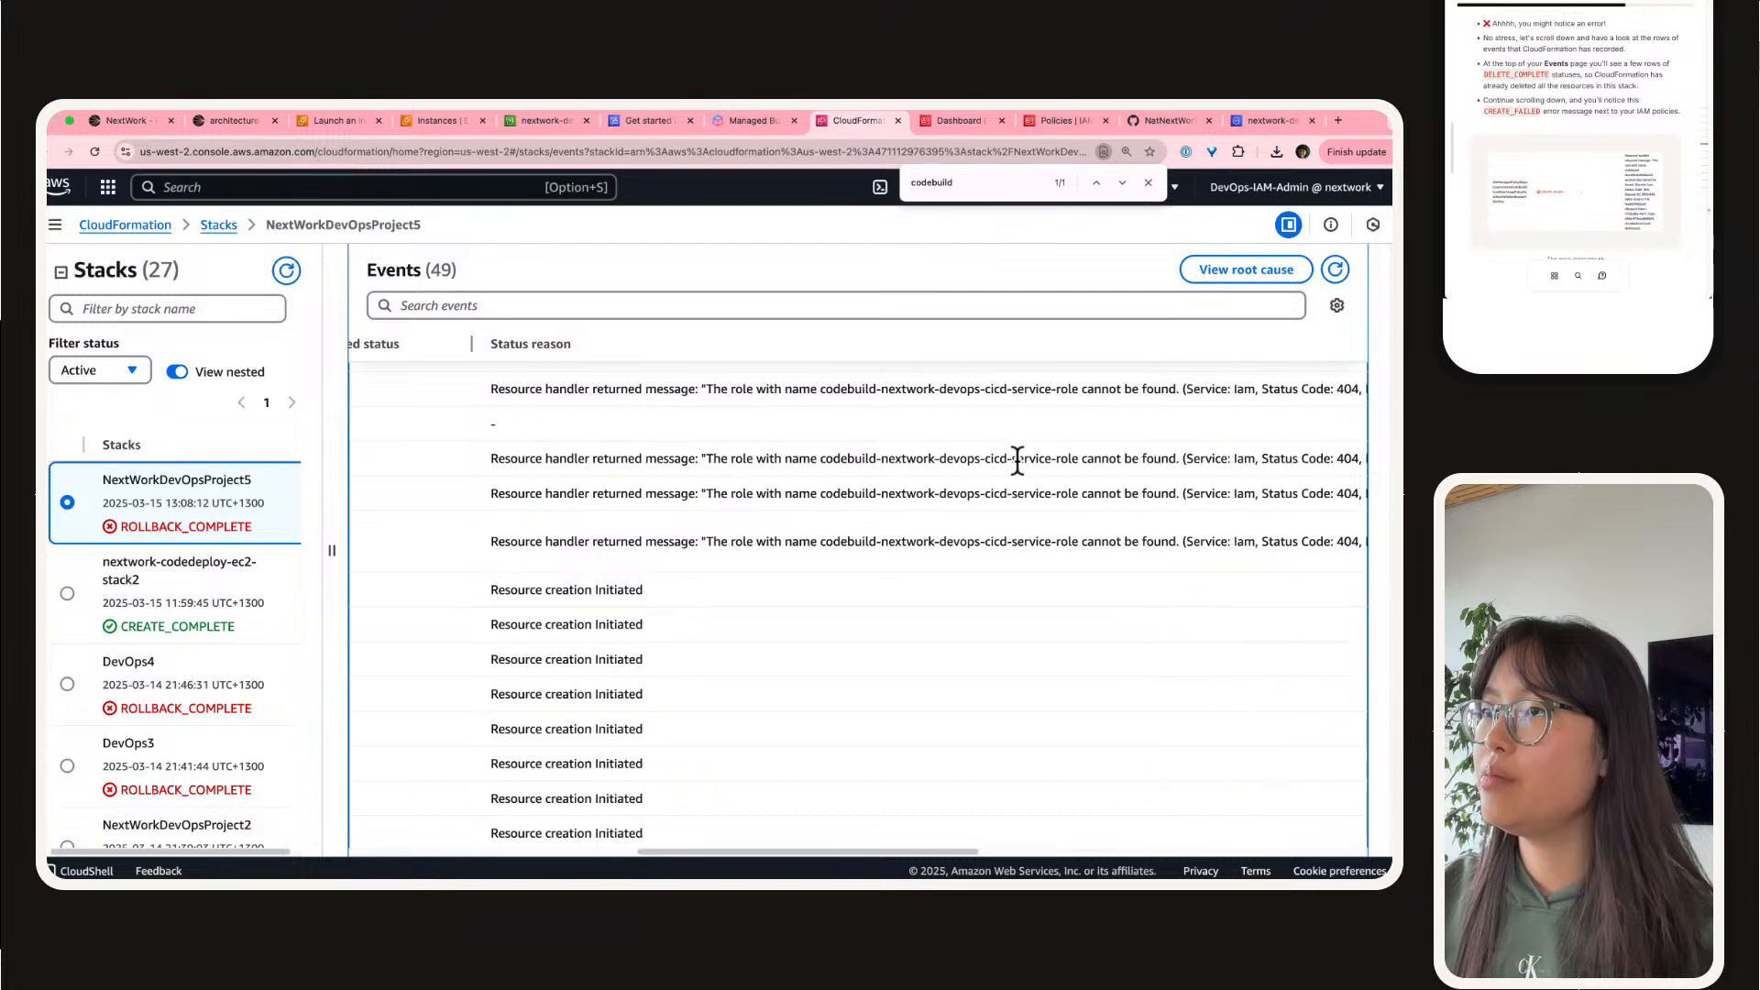
scroll(961, 503, up, 2)
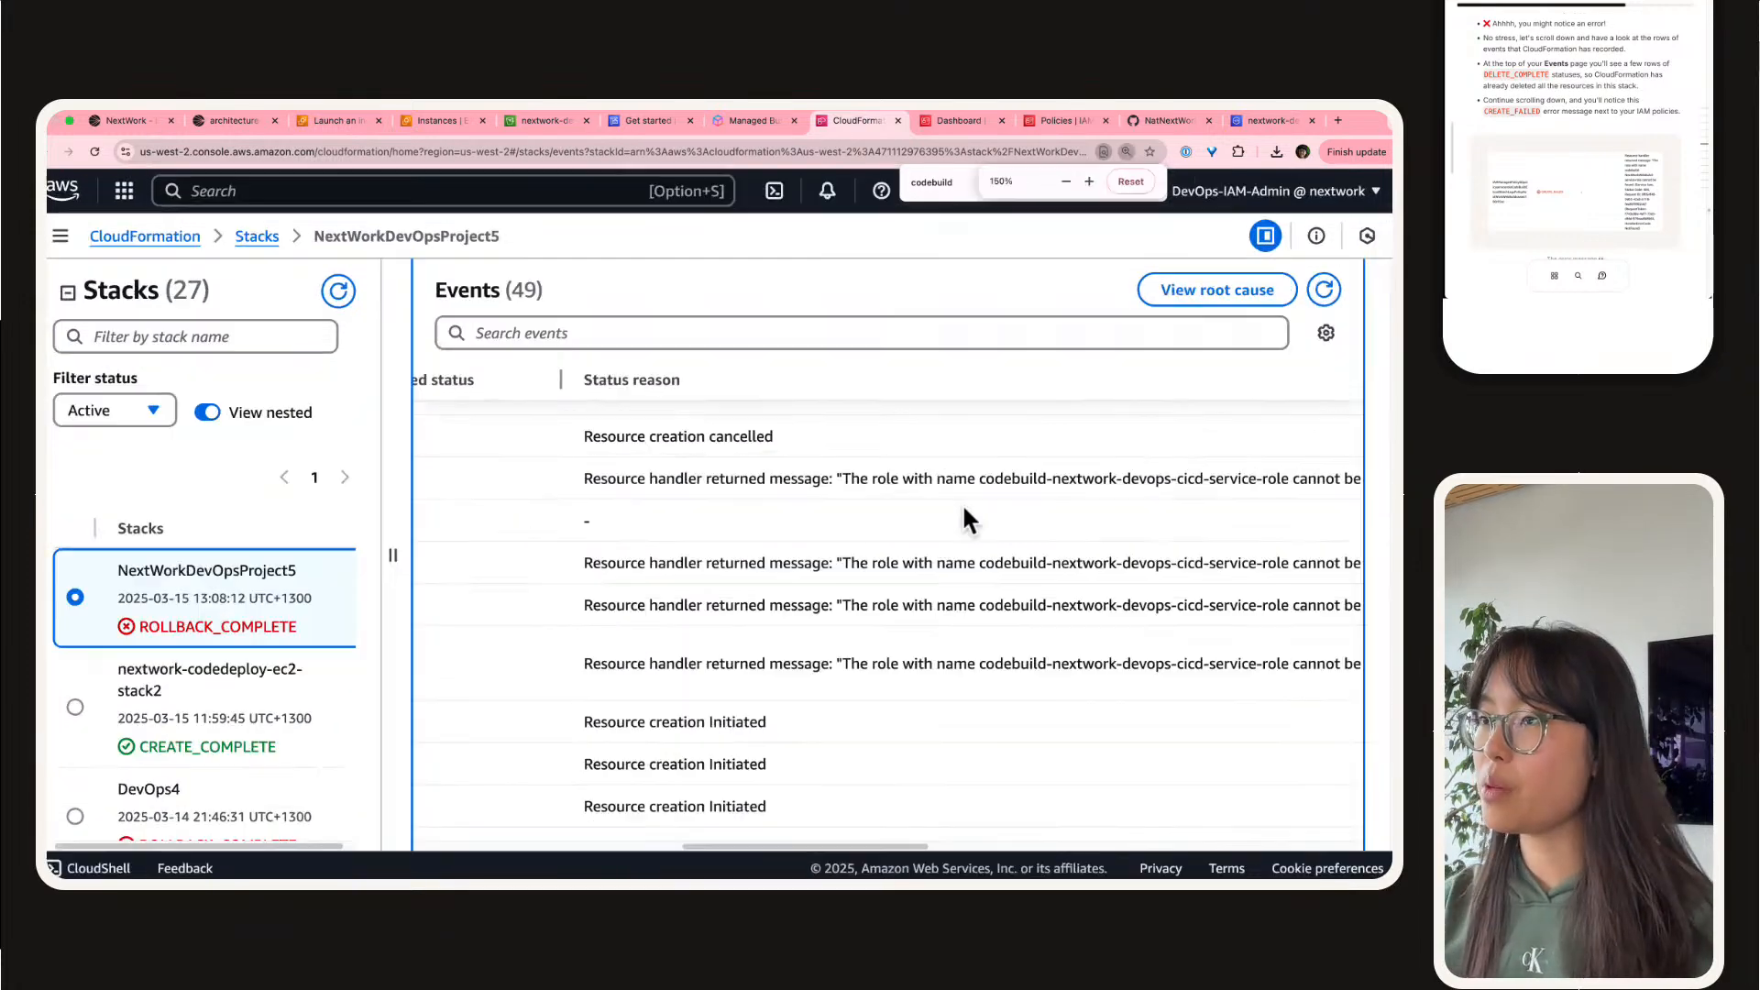
scroll(932, 620, up, 1)
key(super+equal)
Step: Examine the failed events' status reasons alongside their timestamps, logical IDs and statuses
scroll(858, 592, right, 10)
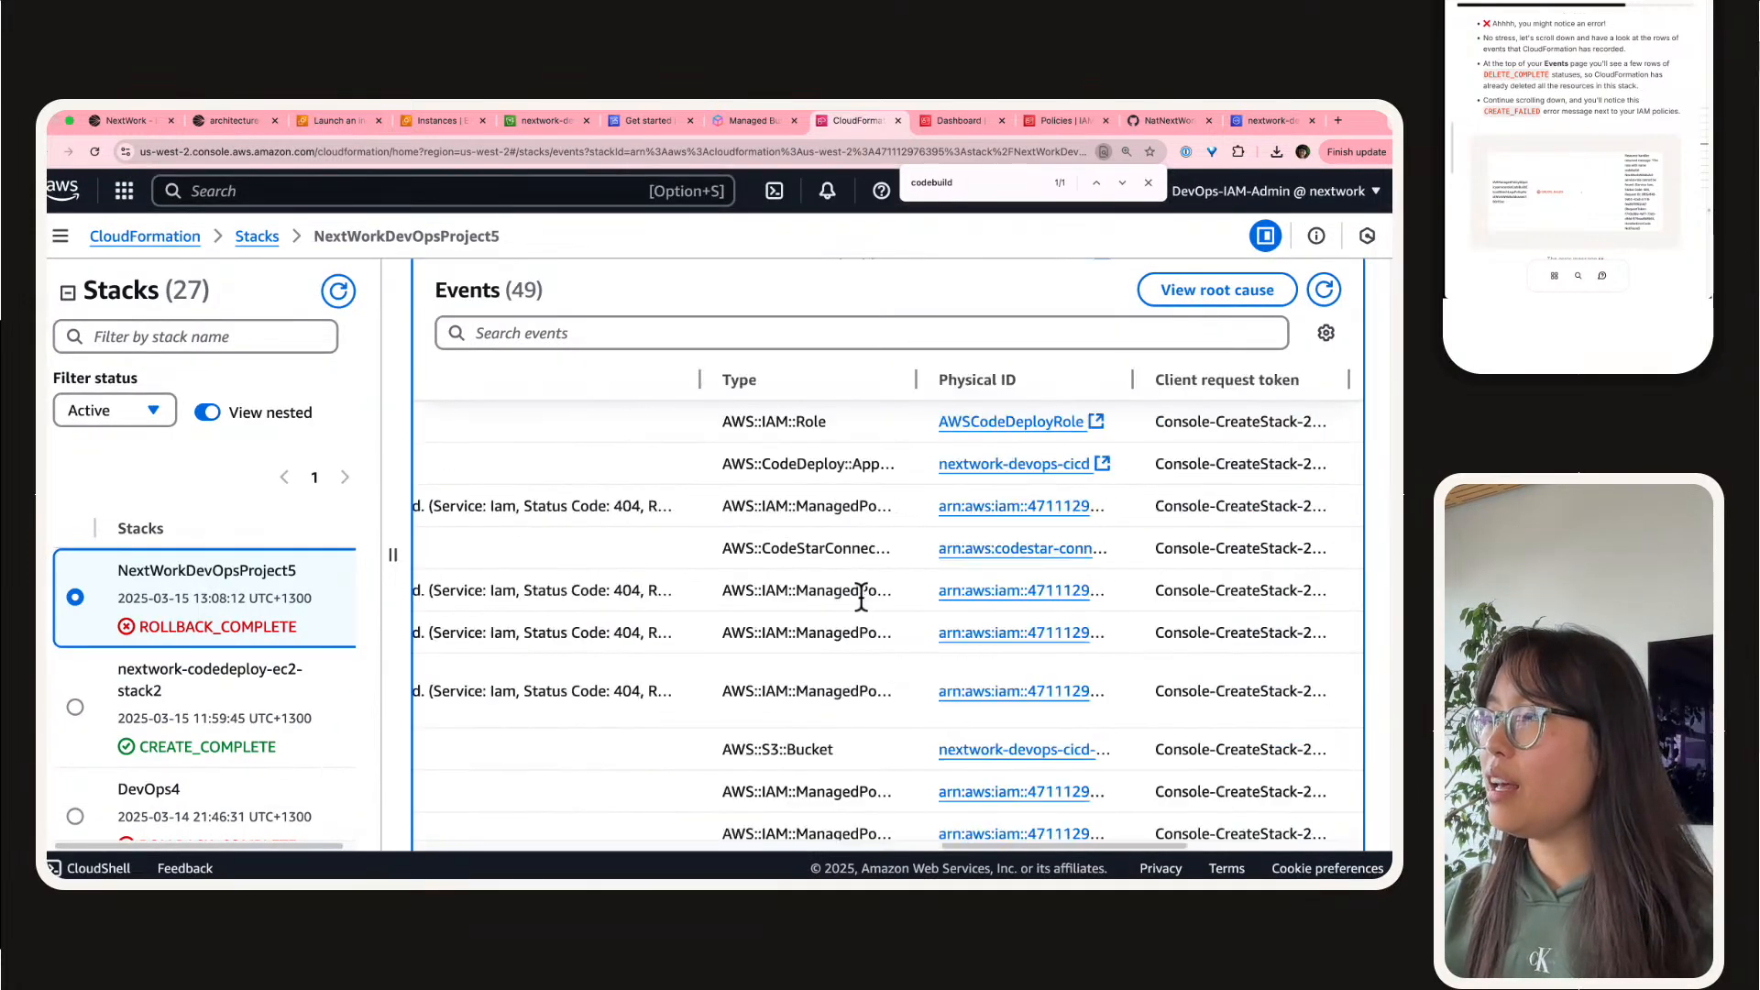
scroll(856, 596, left, 3)
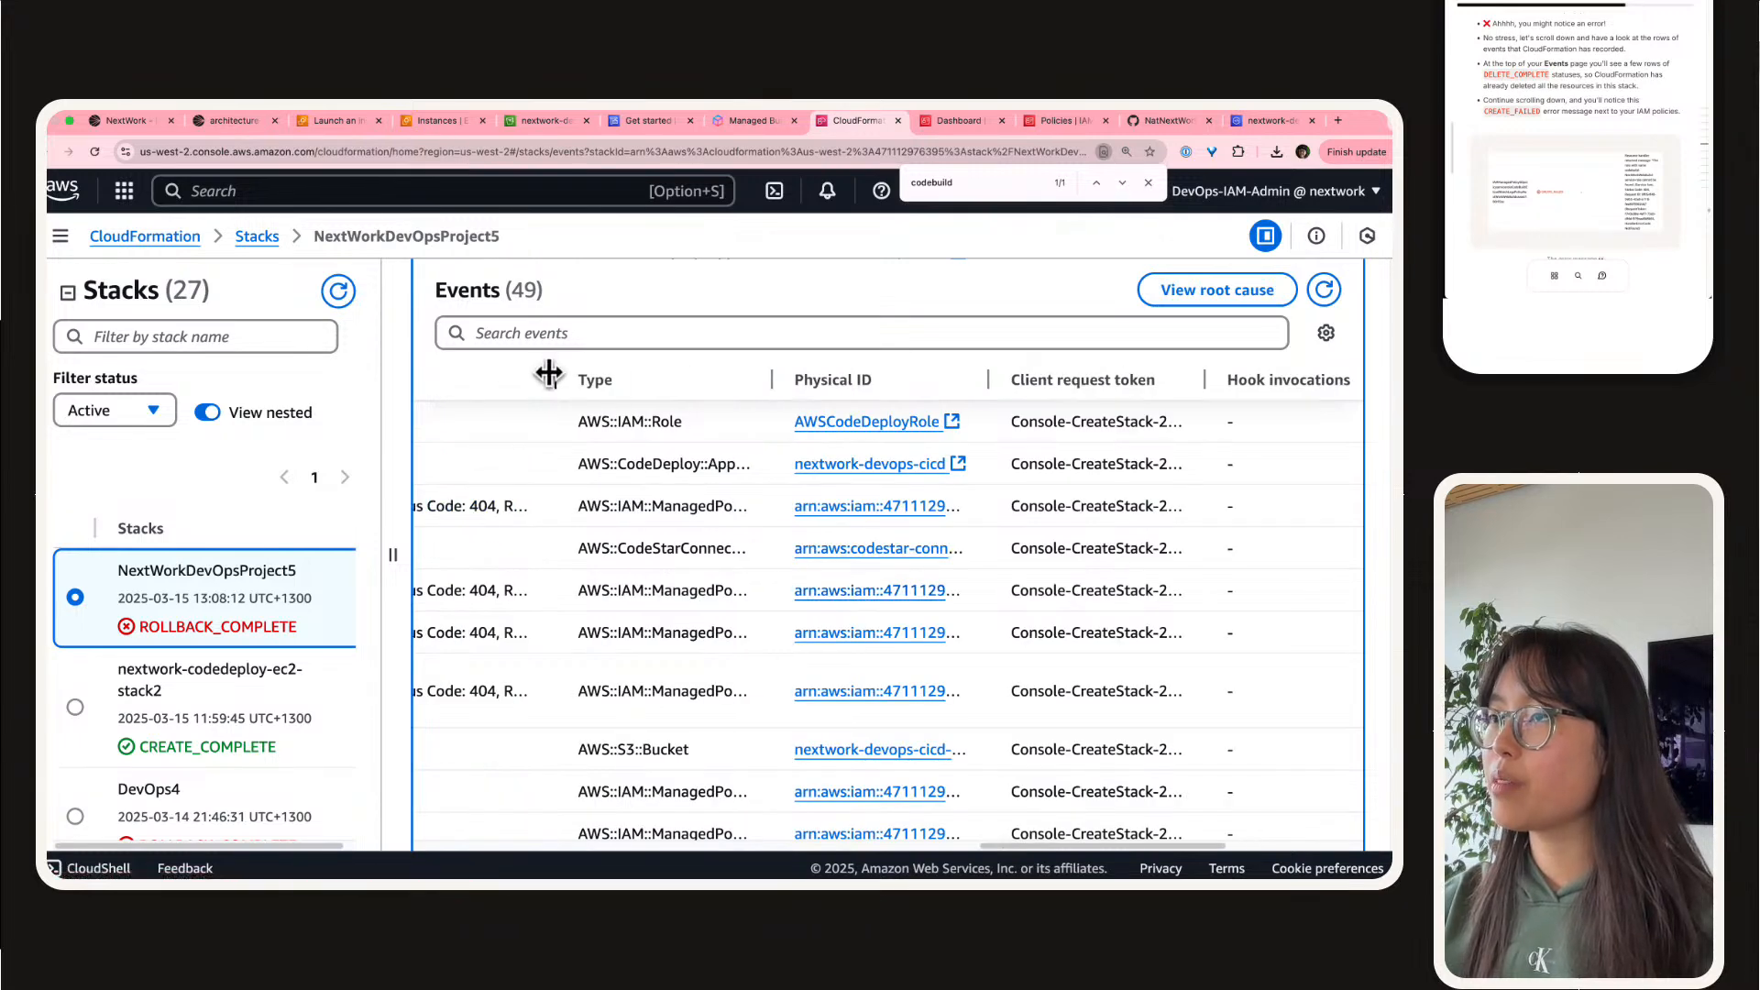
scroll(660, 458, left, 10)
scroll(681, 610, right, 1)
scroll(681, 609, left, 10)
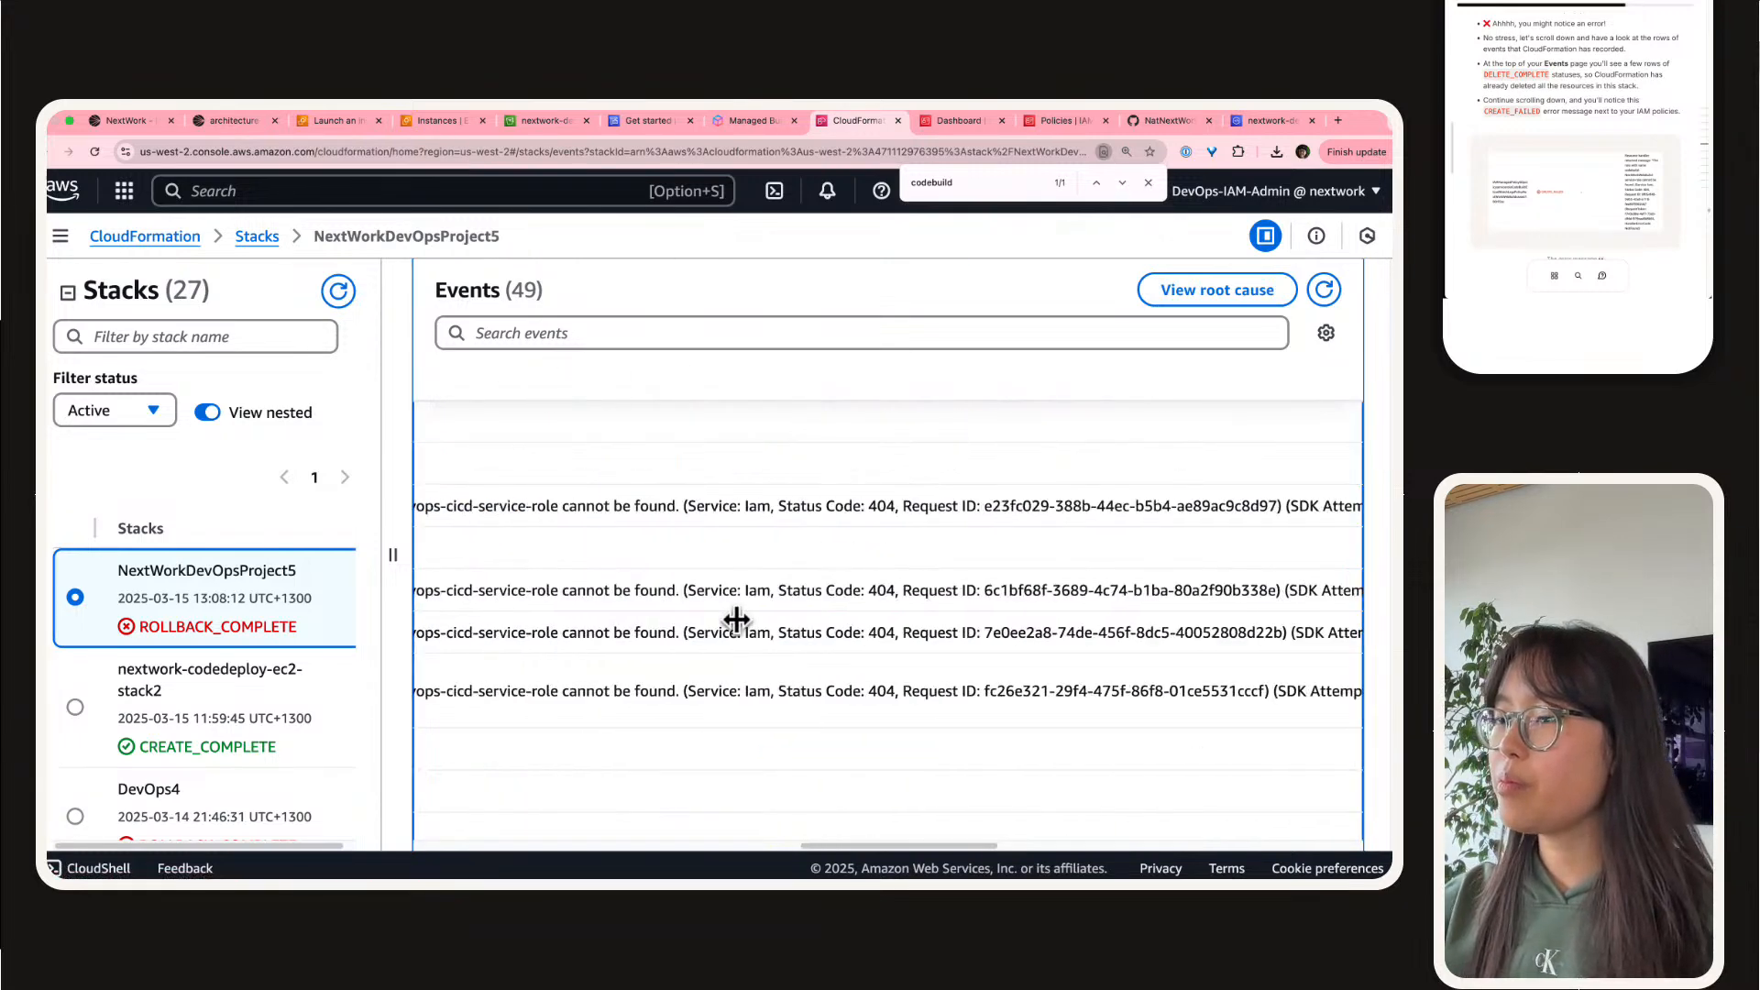
scroll(735, 614, down, 1)
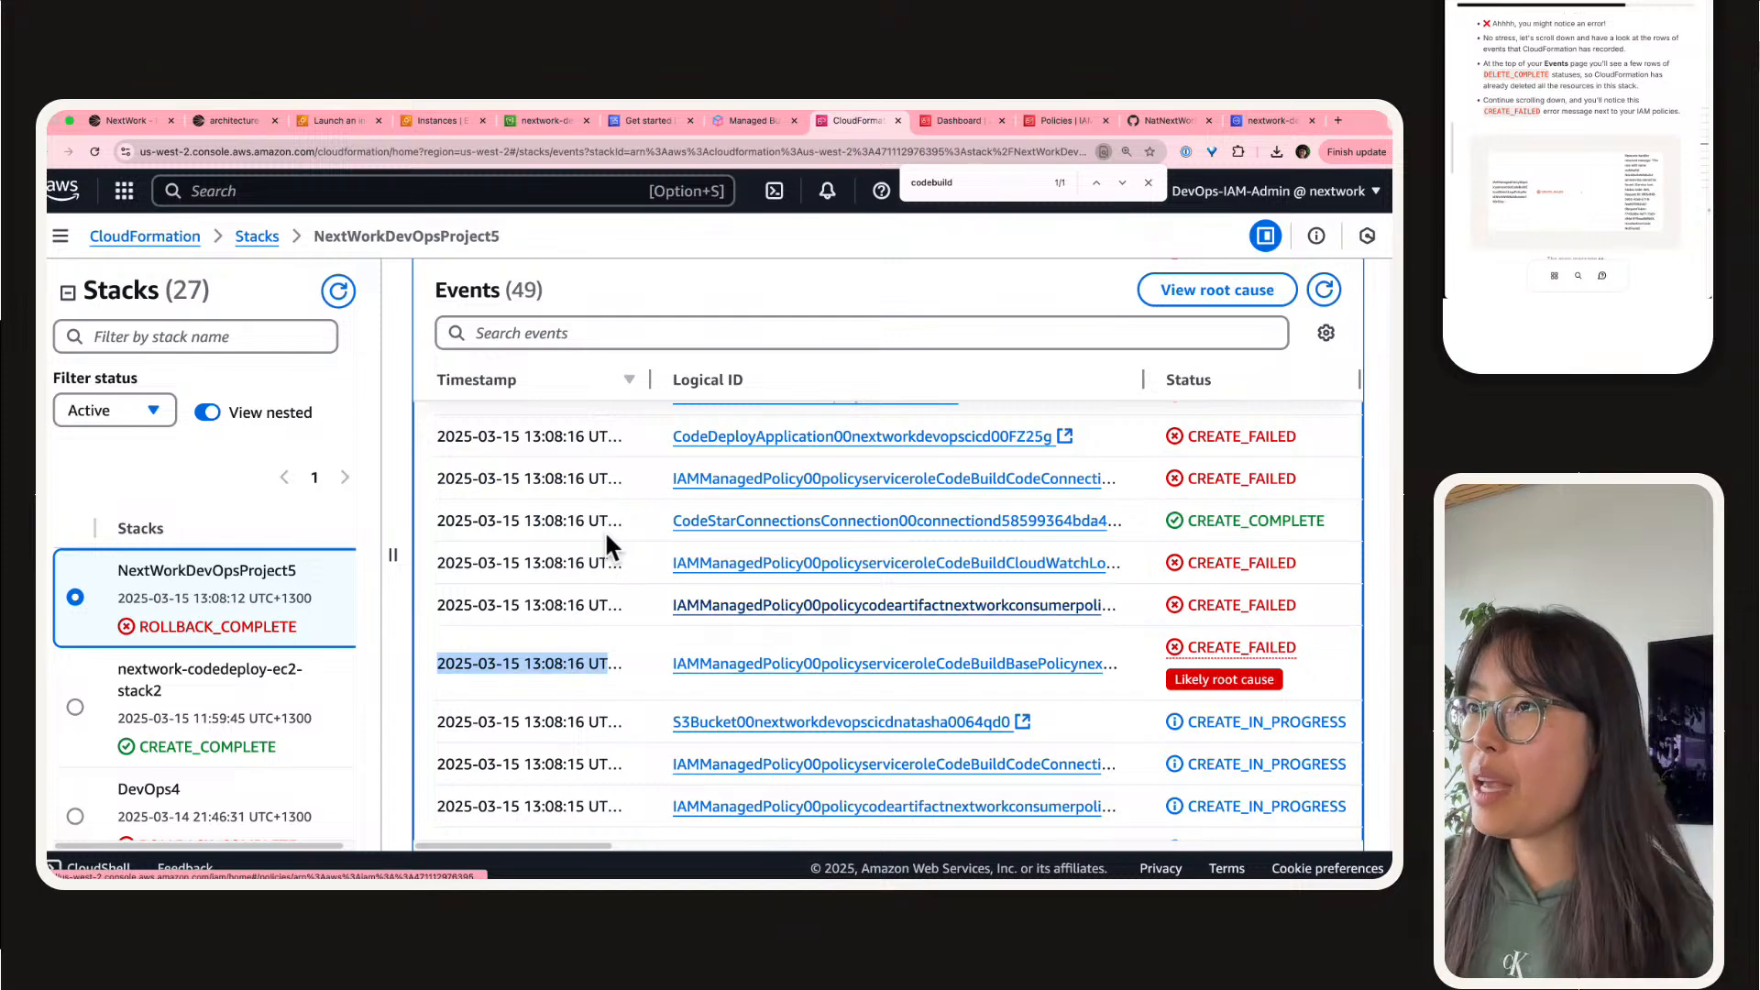
scroll(605, 536, down, 3)
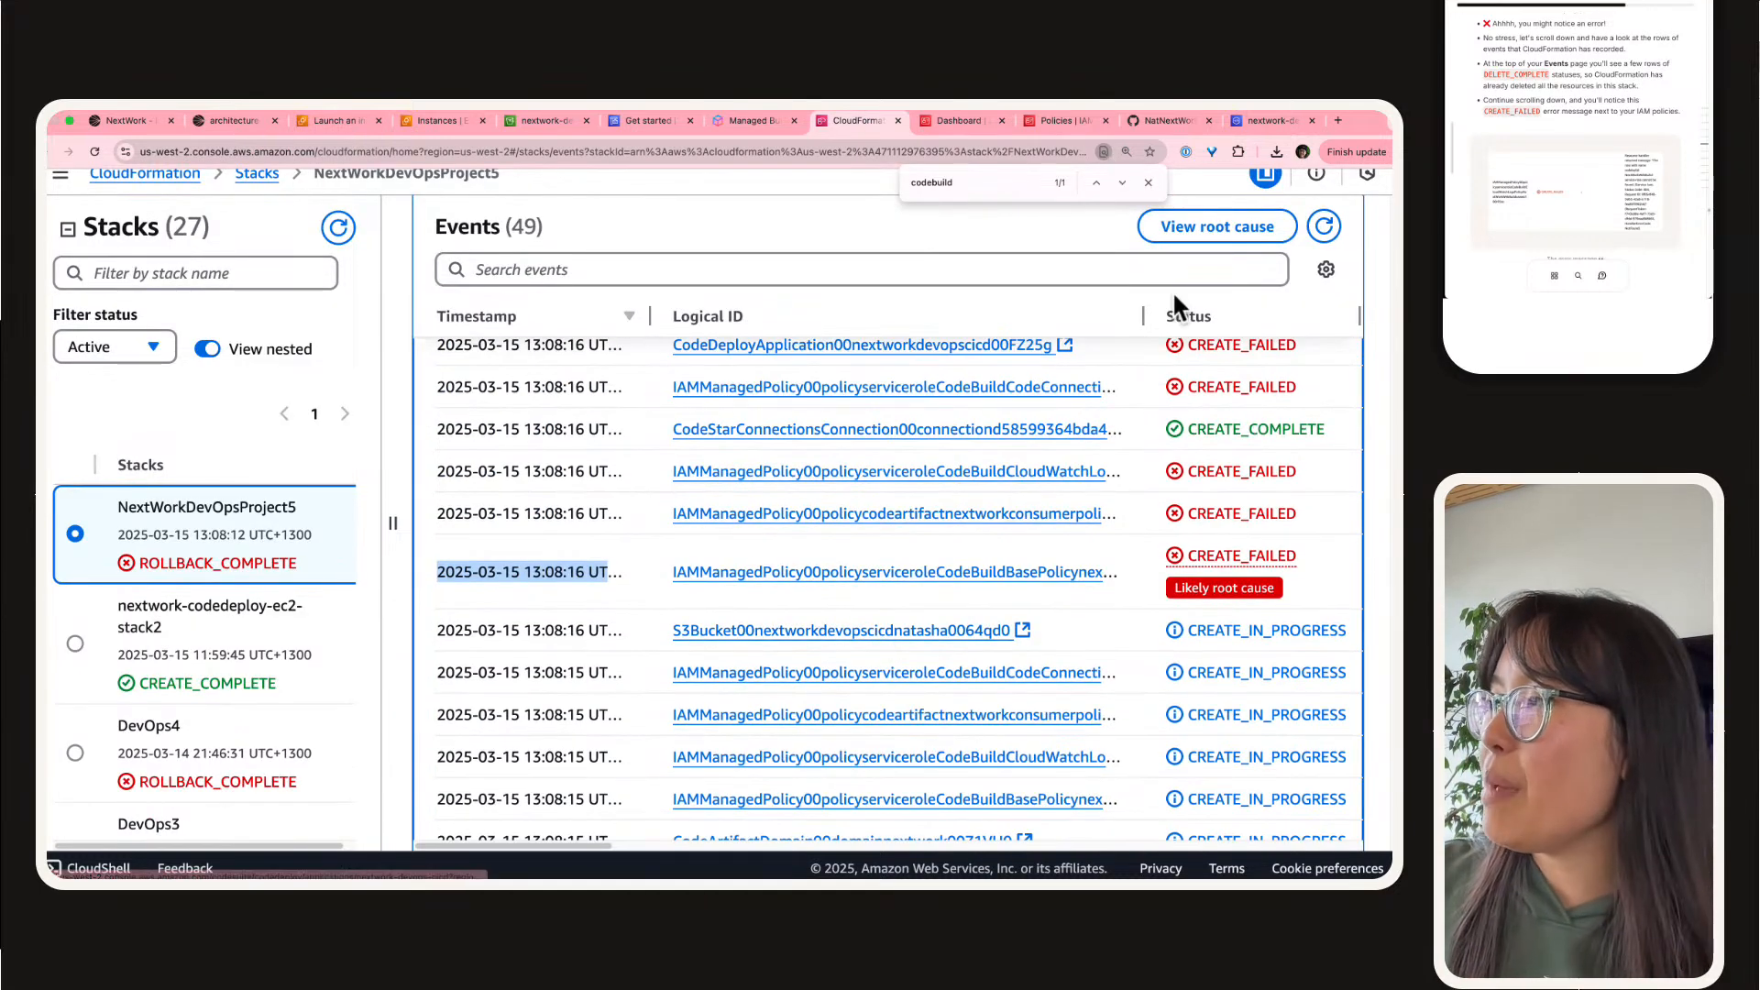
drag(1141, 315, 911, 323)
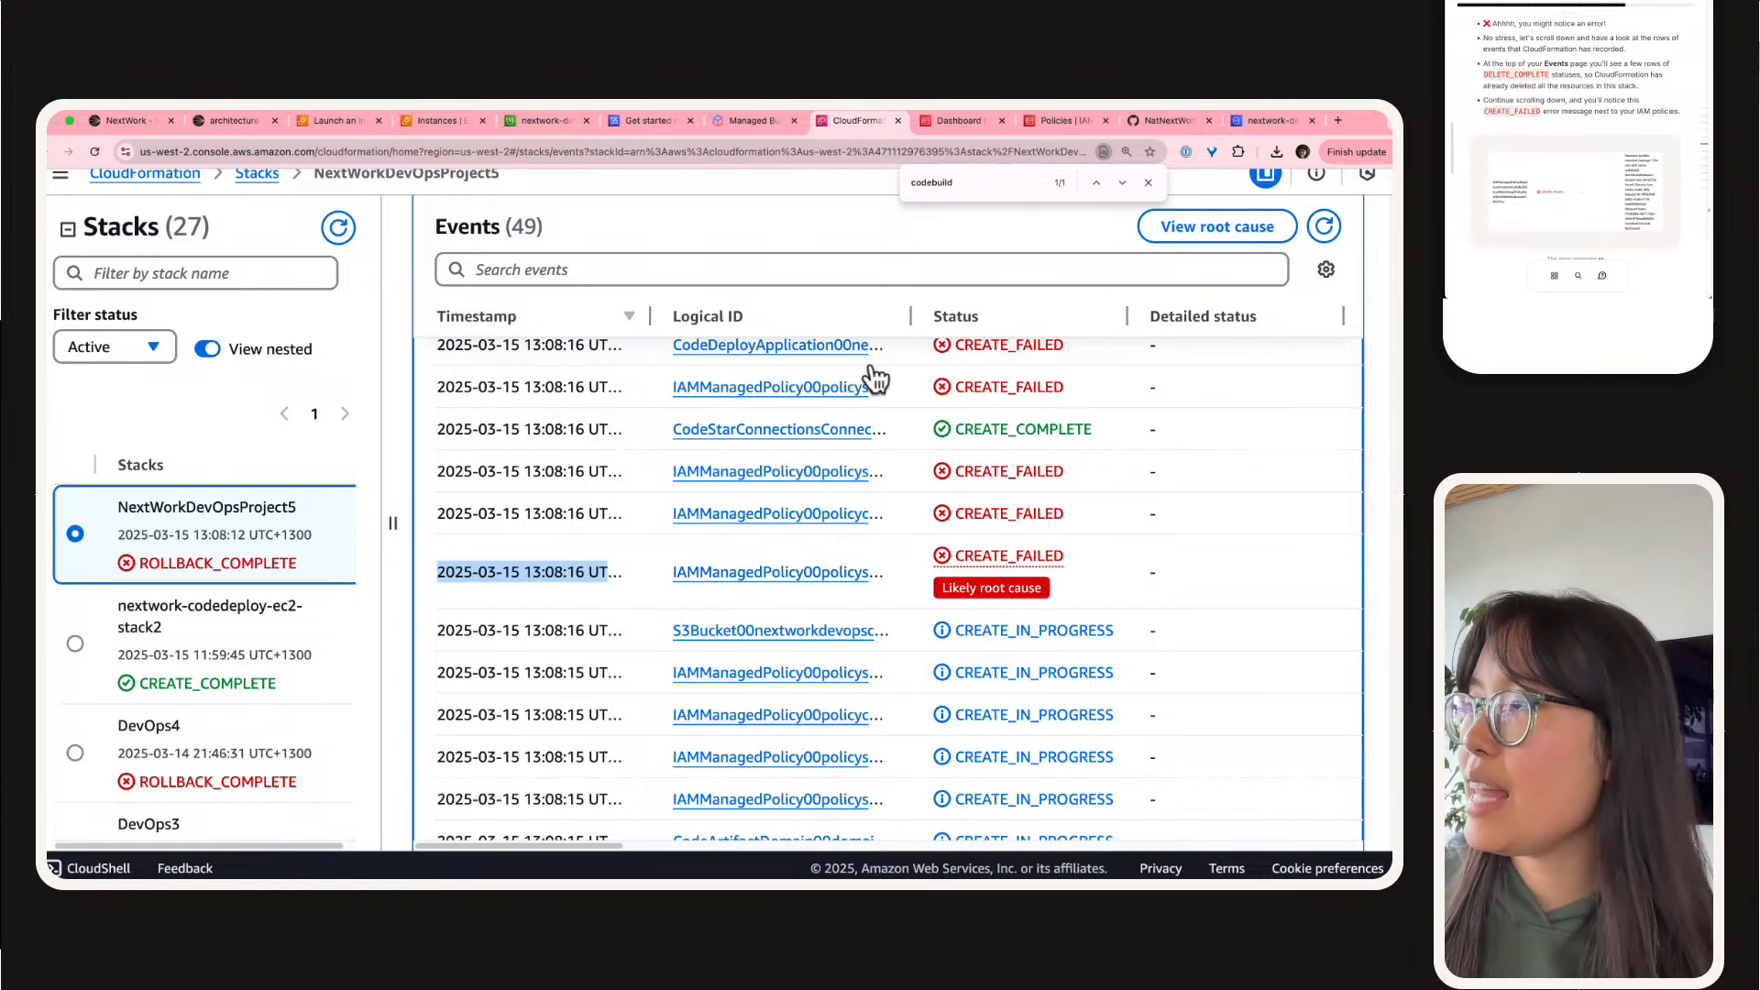
drag(911, 315, 1146, 337)
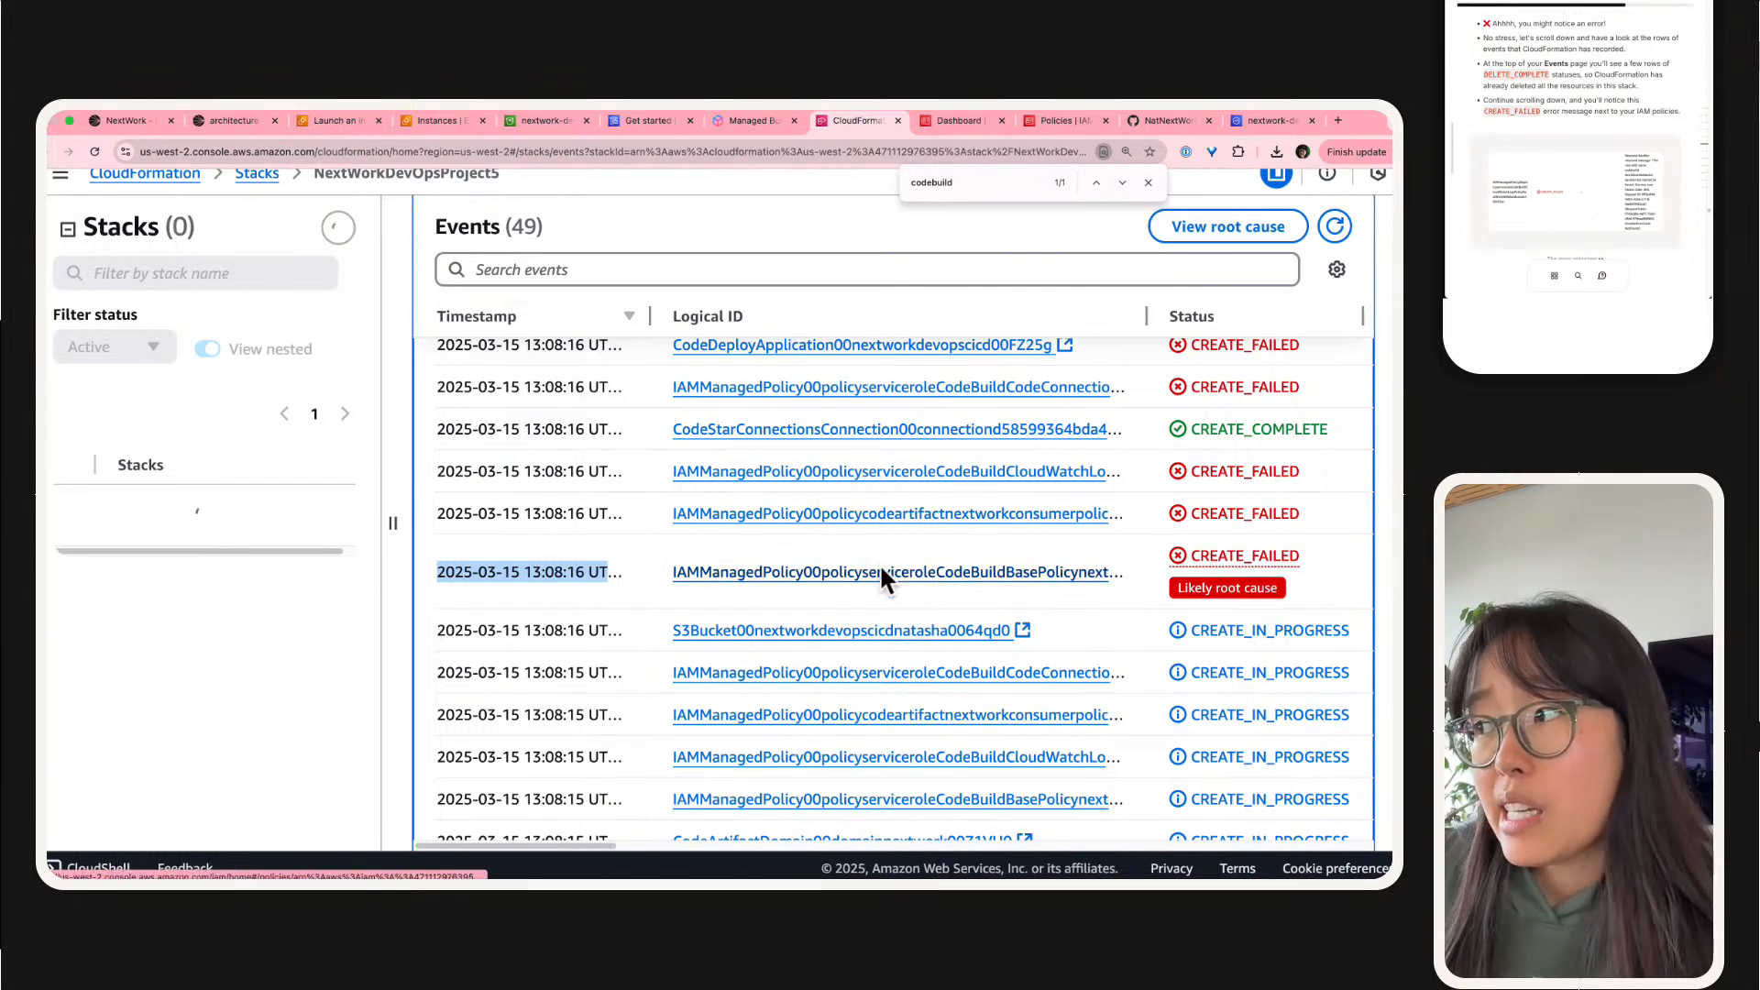
Step: Highlight the role name in the likely root cause event's status reason and the start of its IAM managed policy's logical ID
scroll(858, 555, right, 10)
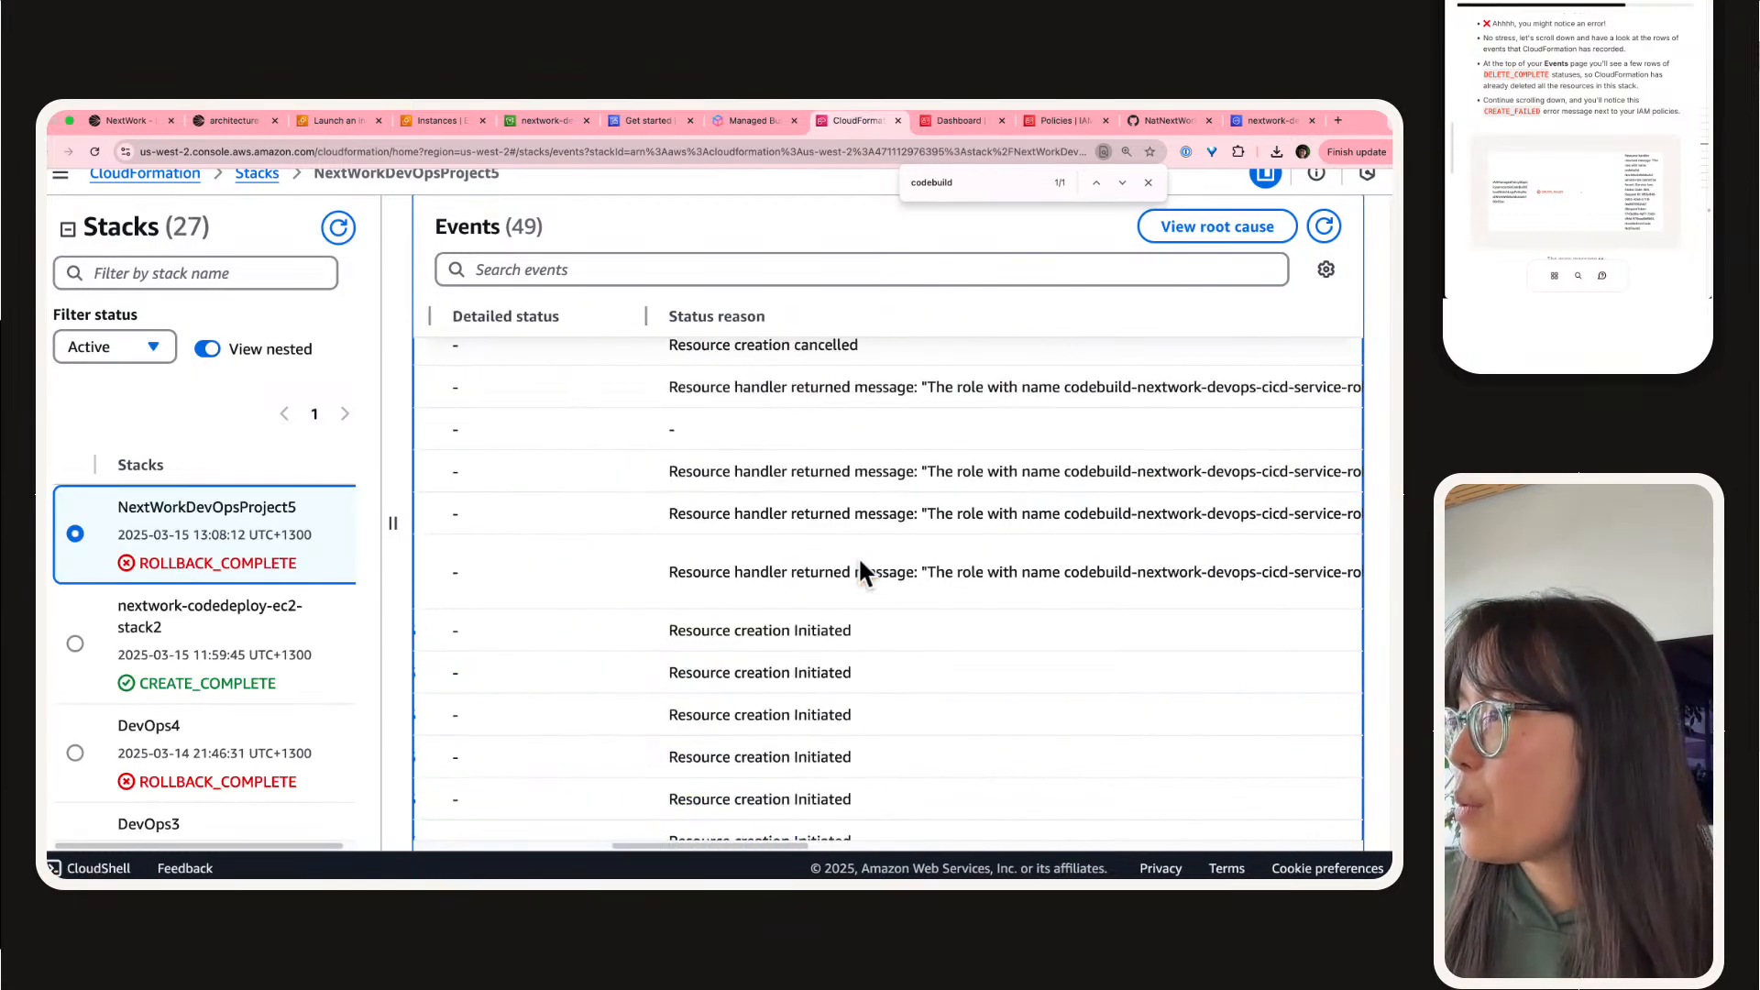
scroll(860, 572, right, 5)
scroll(713, 583, right, 3)
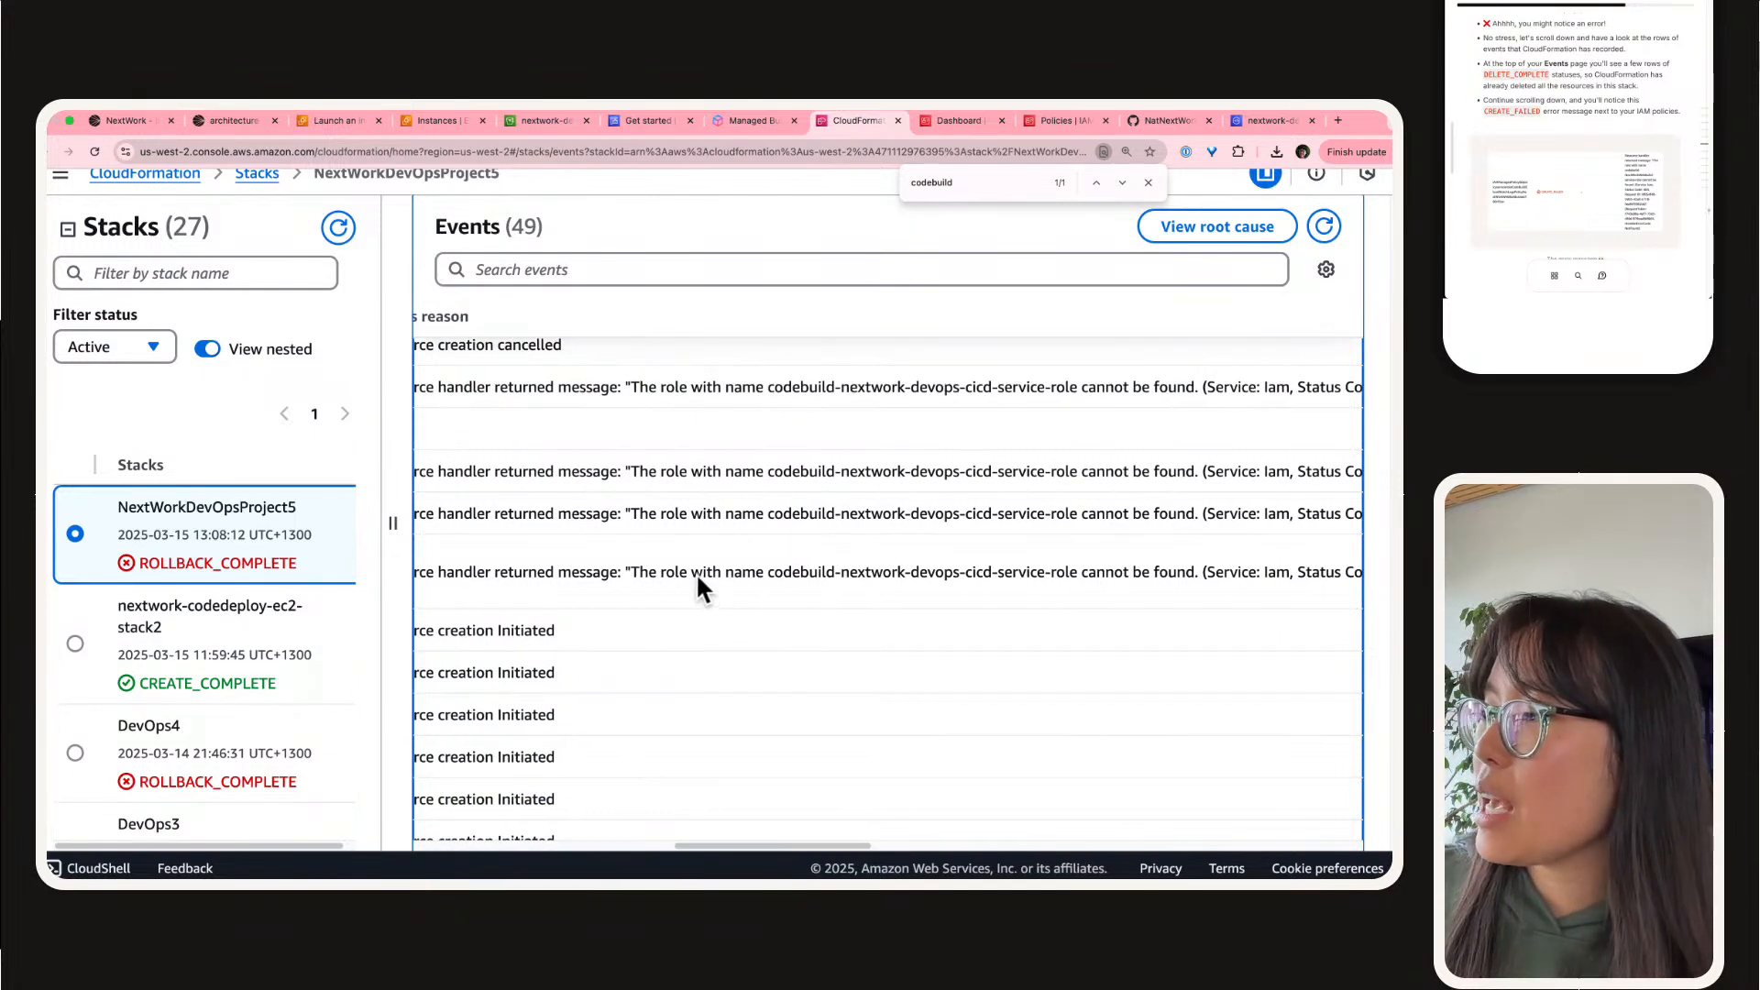
drag(822, 572, 1081, 570)
double_click(1062, 574)
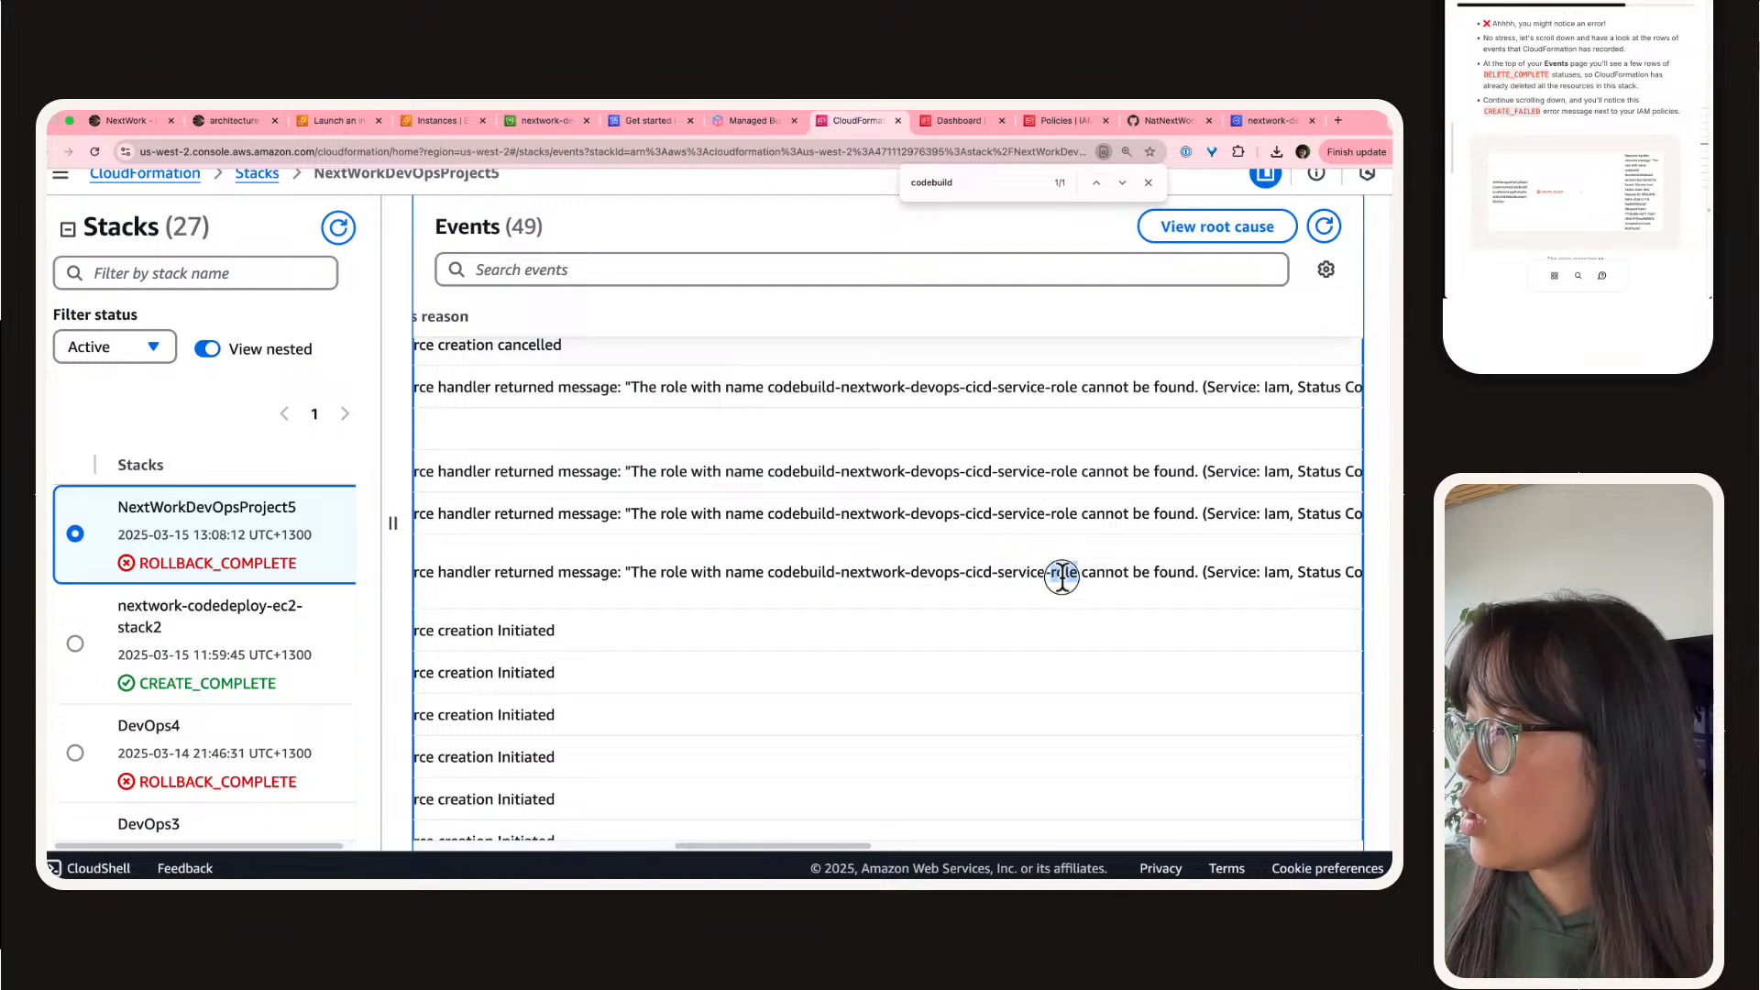
scroll(1061, 578, left, 15)
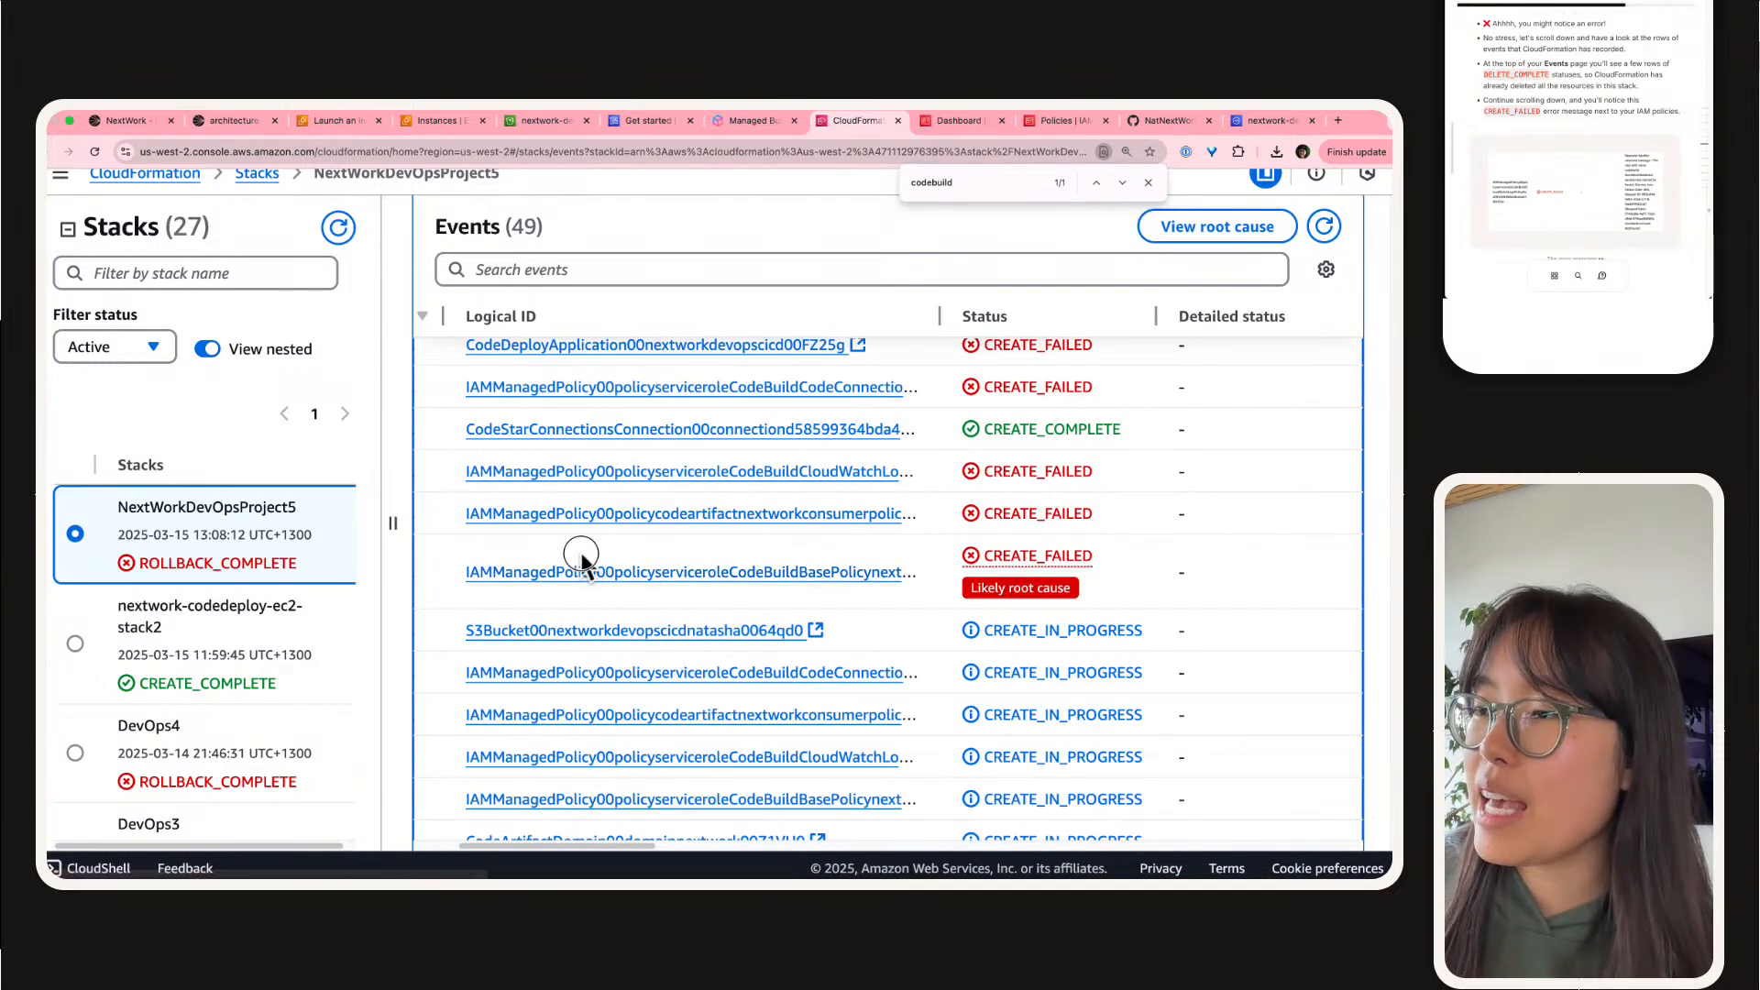
drag(583, 571, 656, 573)
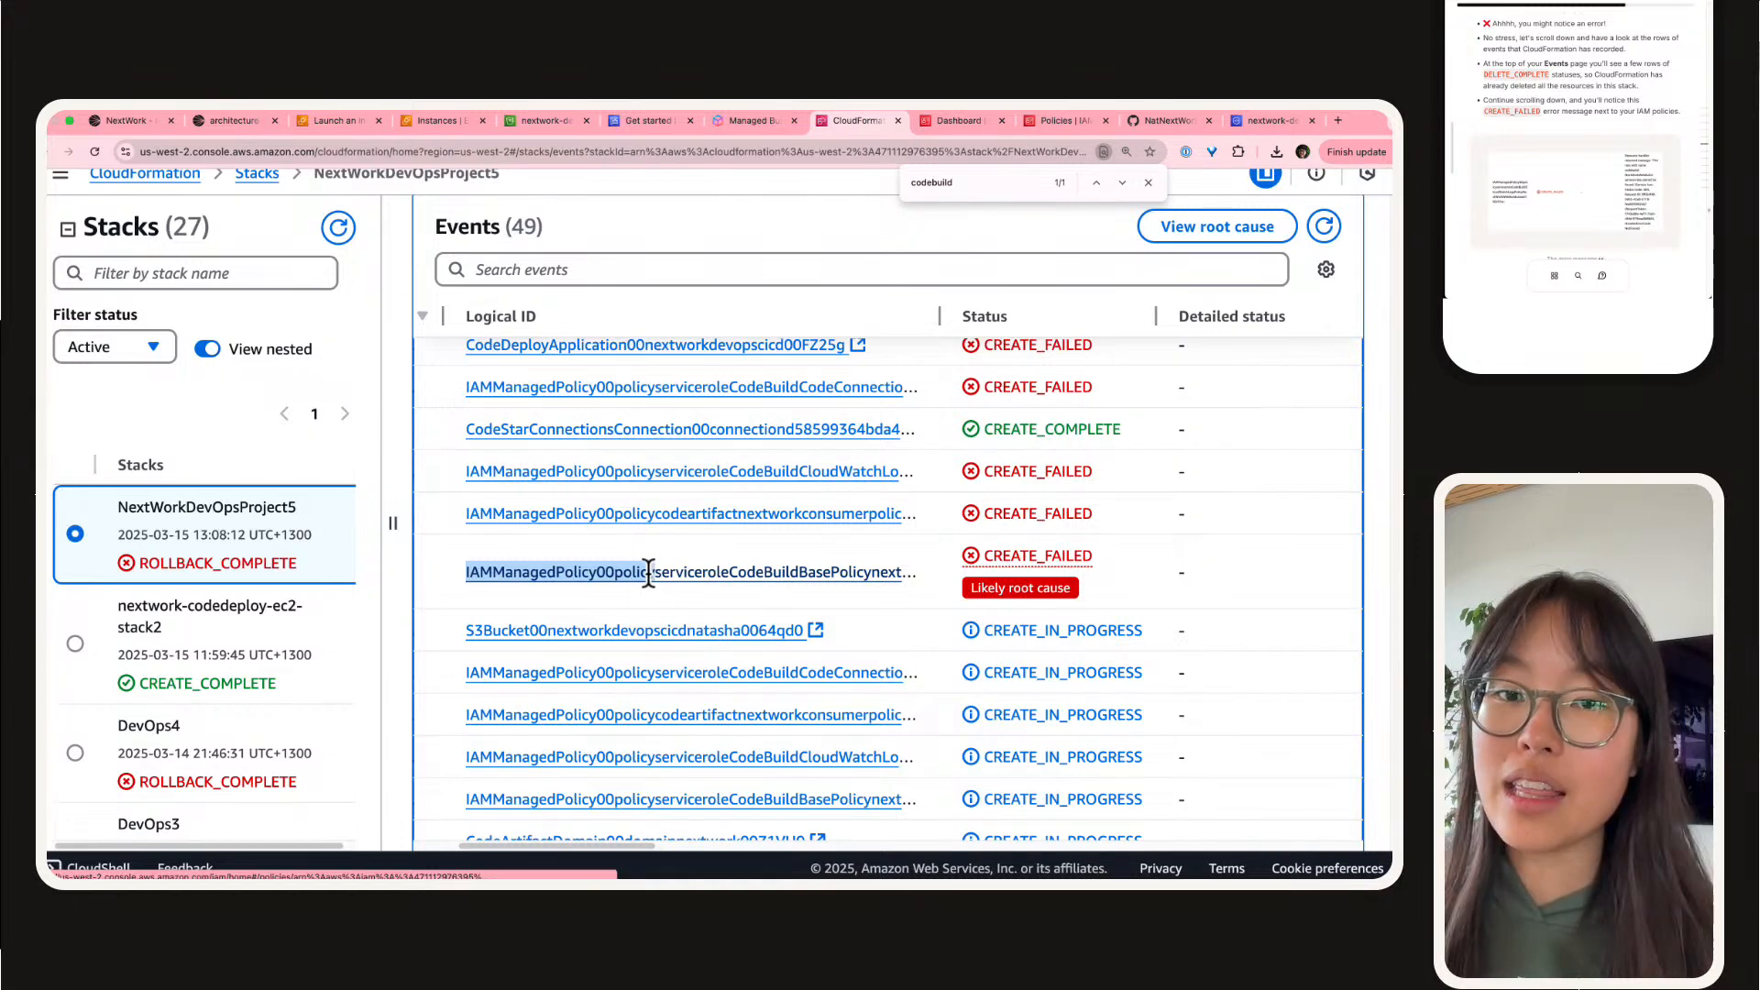
Step: Narrow the Status reason column to fit beside Type and highlight the role name codebuild-nextwork-devops-cicd-service-role in the likely root cause event
scroll(653, 572, right, 10)
scroll(648, 573, right, 3)
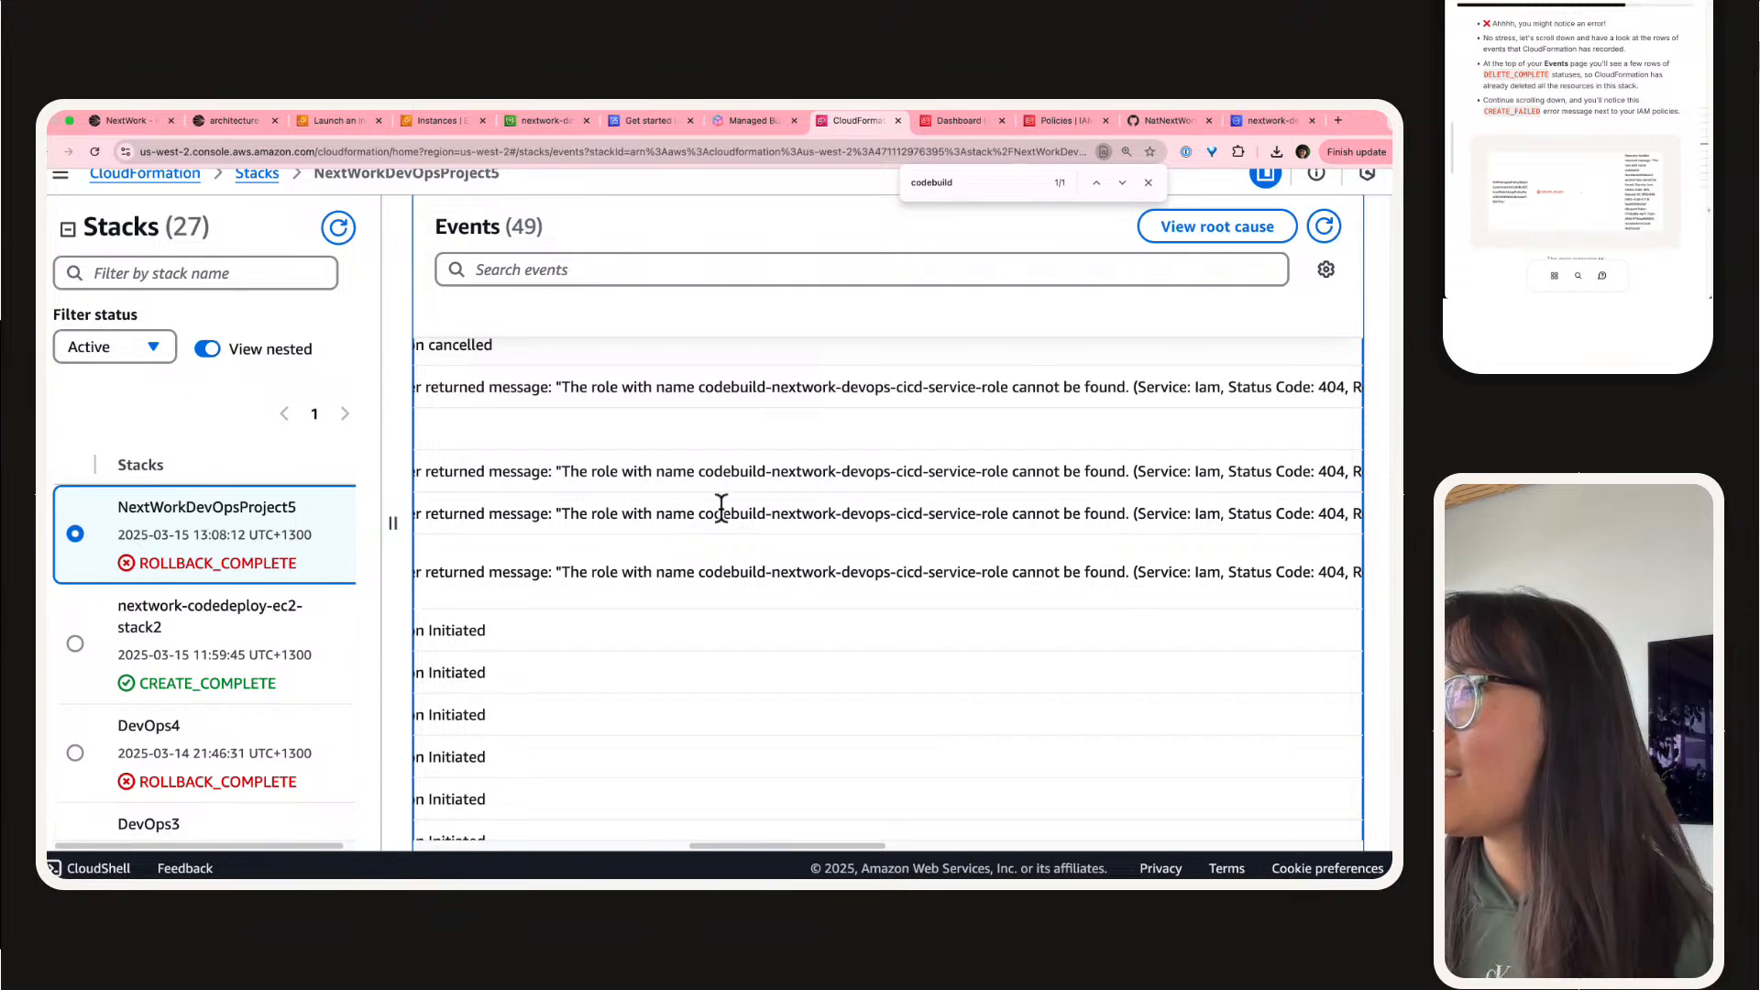
scroll(754, 504, right, 15)
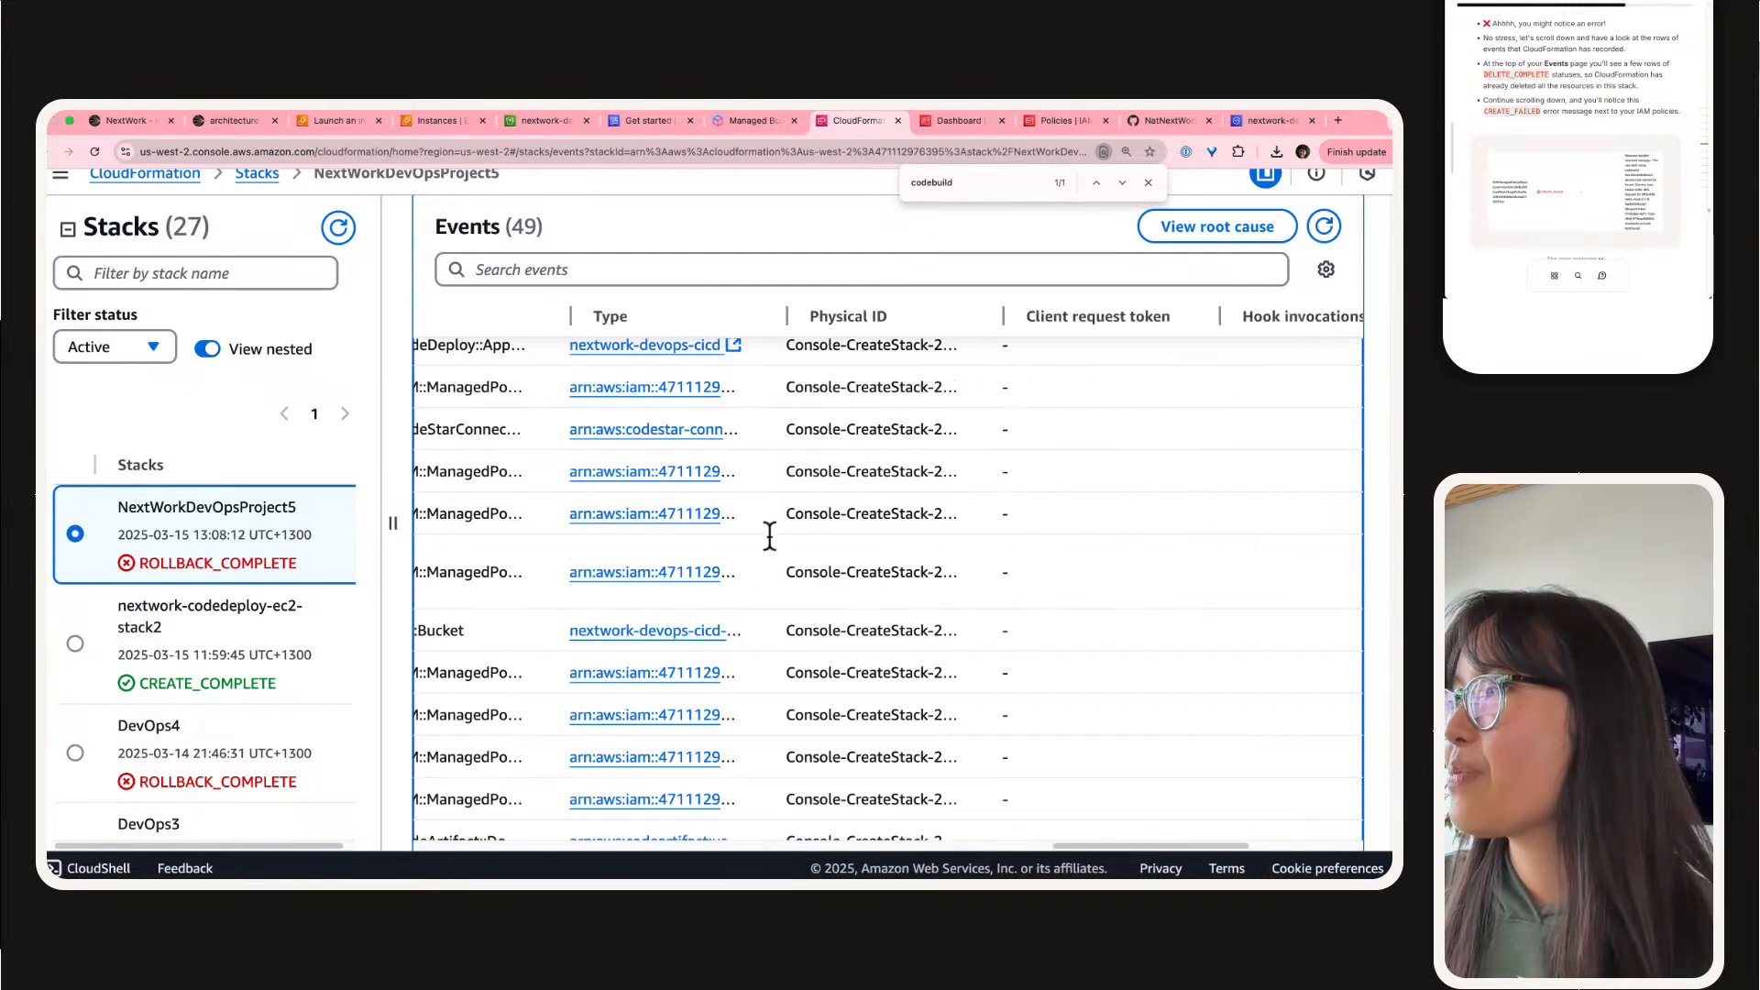
scroll(694, 529, left, 5)
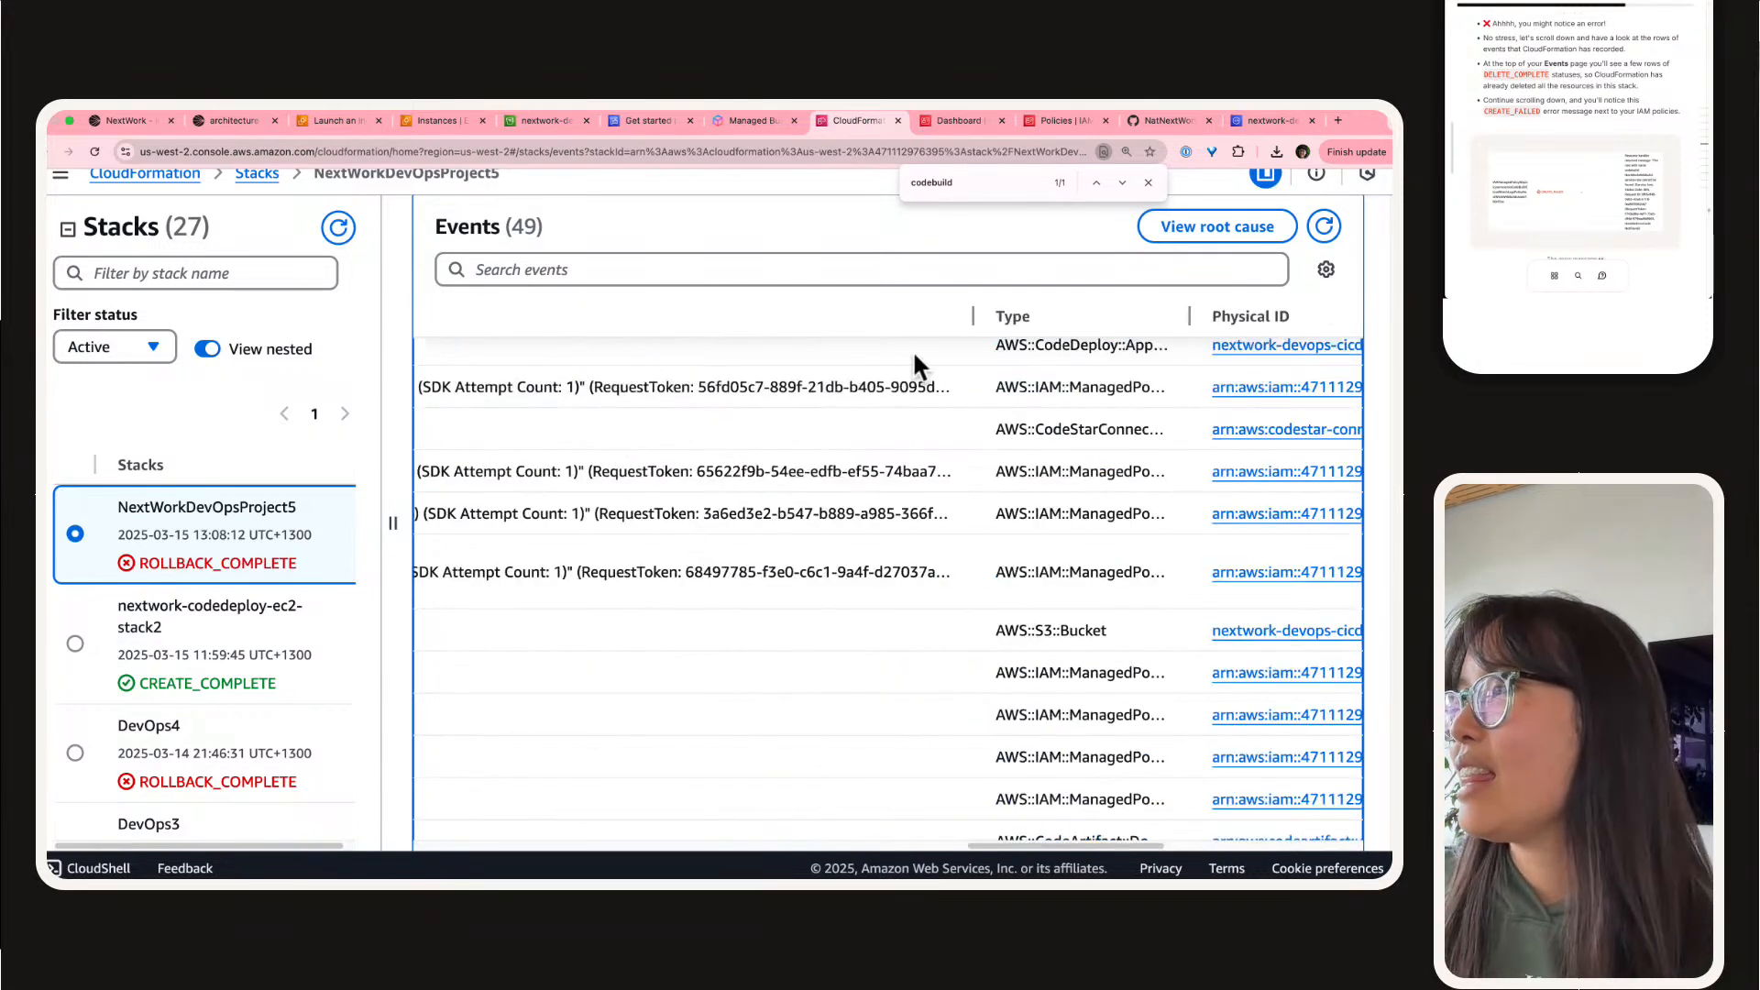
scroll(463, 345, right, 10)
scroll(629, 432, left, 20)
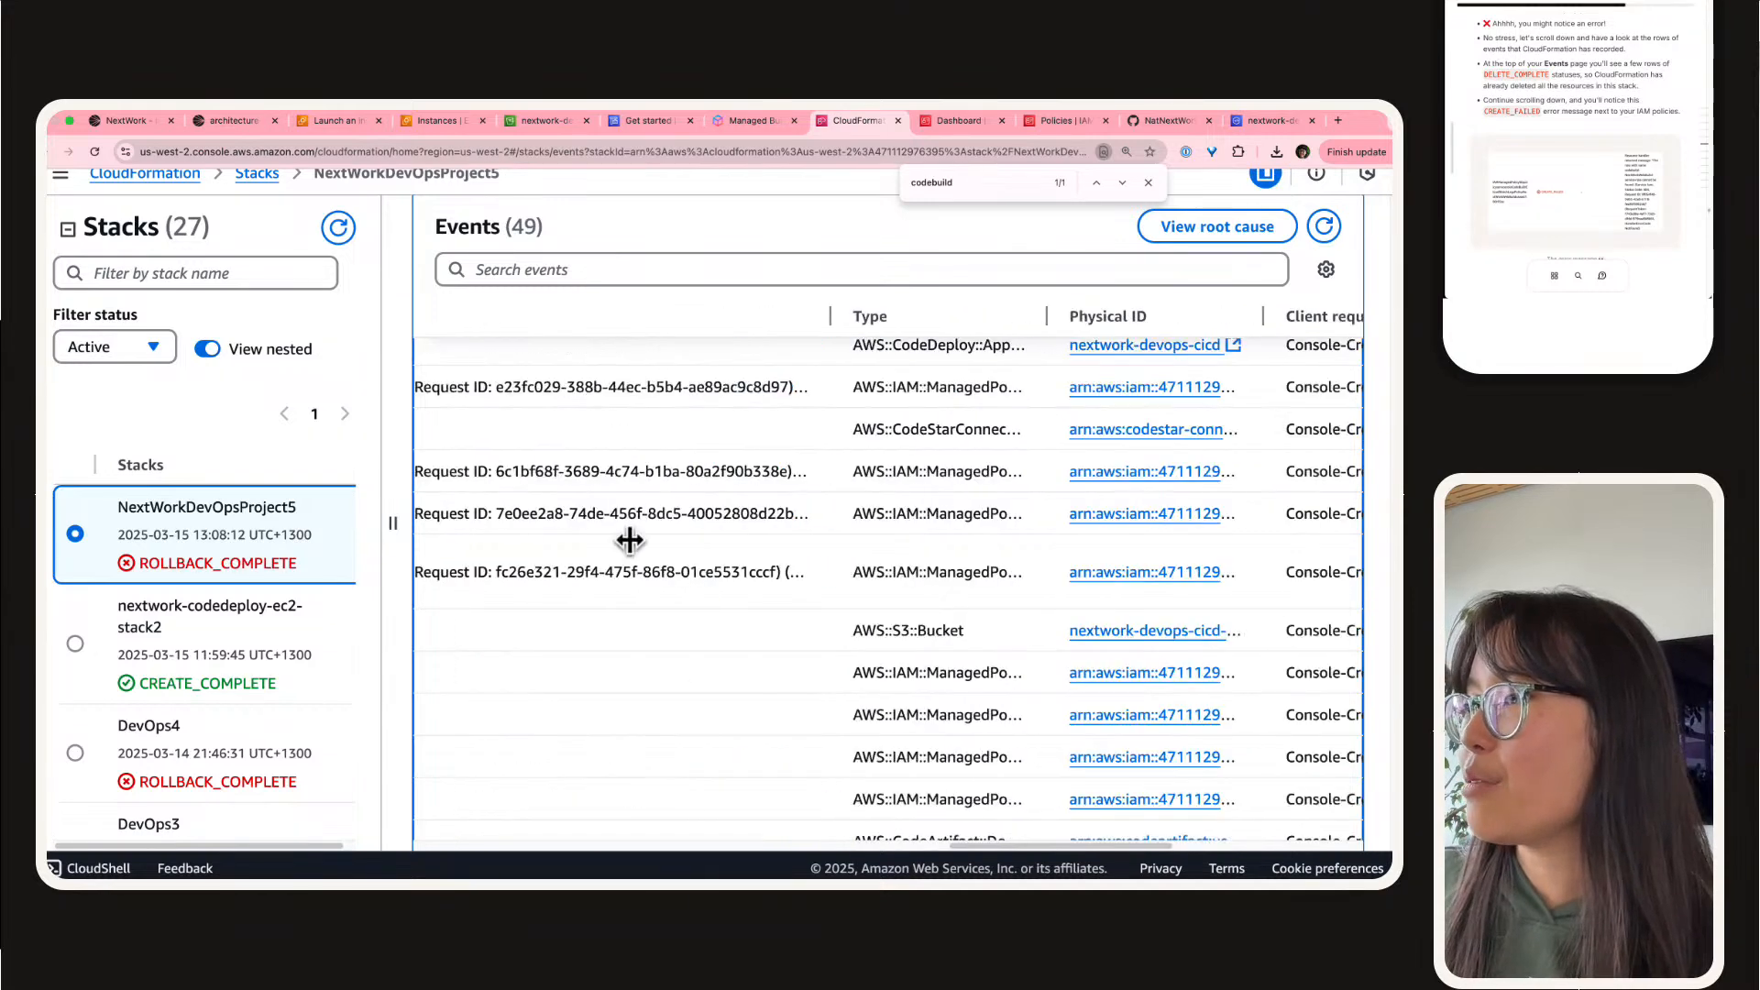
scroll(734, 514, right, 5)
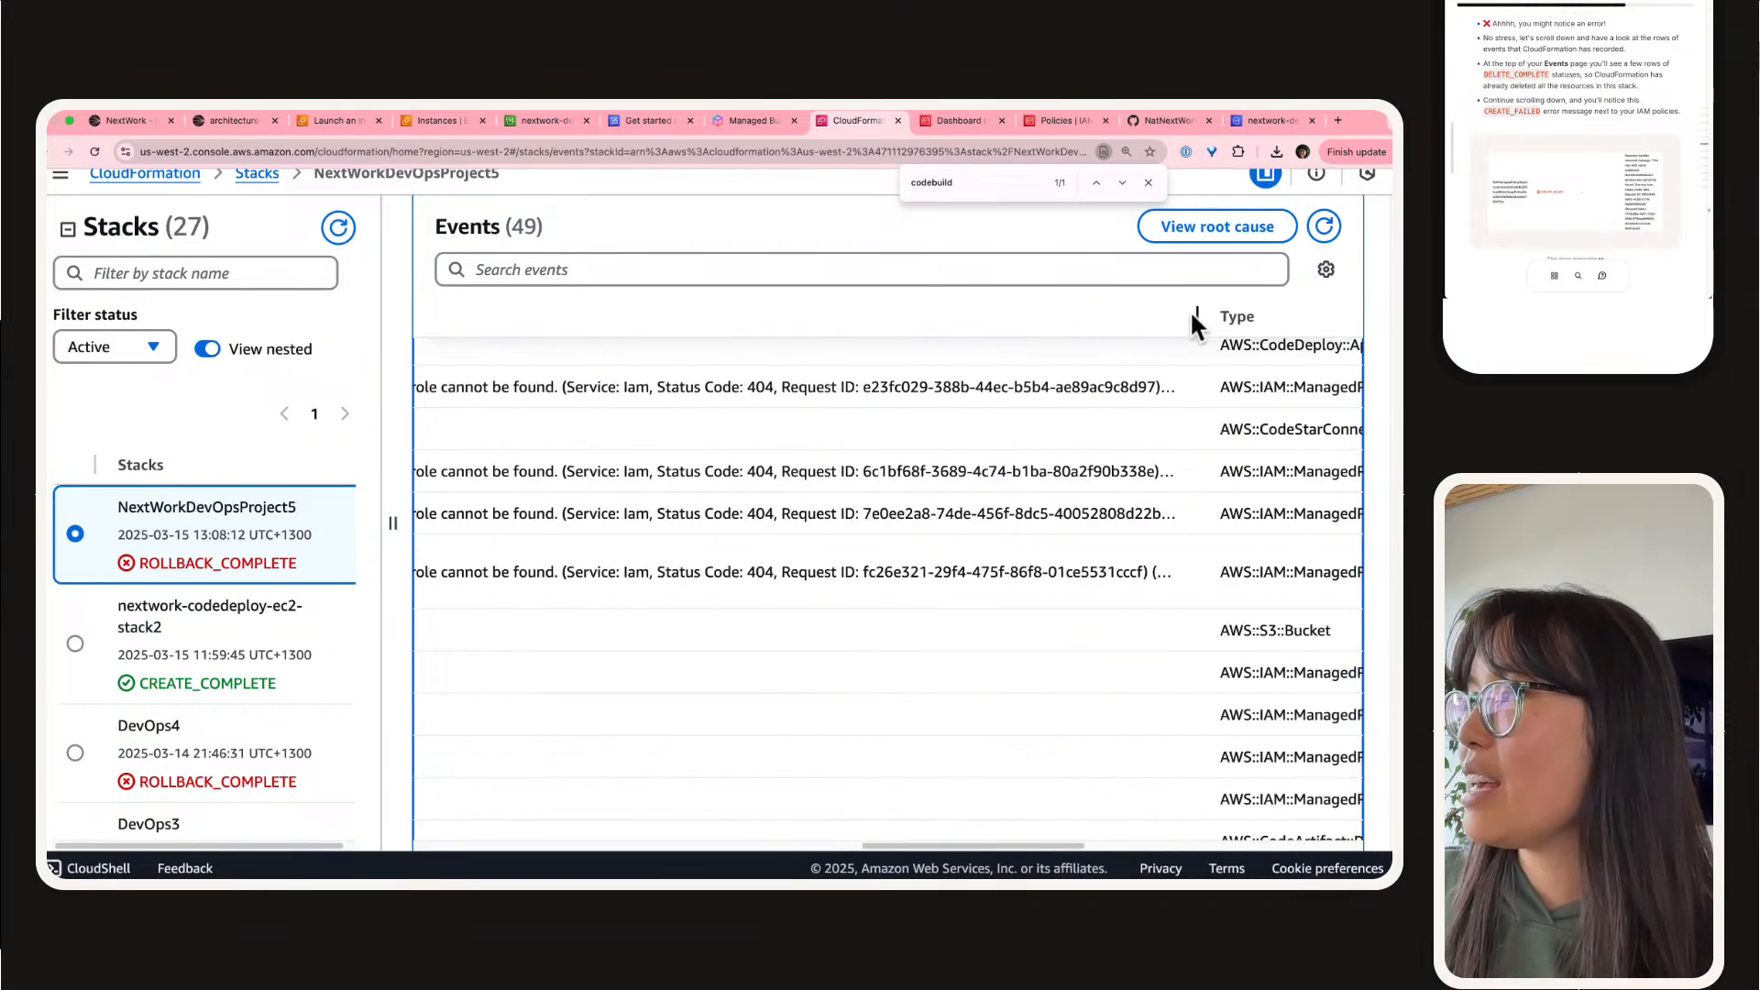
scroll(1189, 330, right, 12)
scroll(645, 555, left, 15)
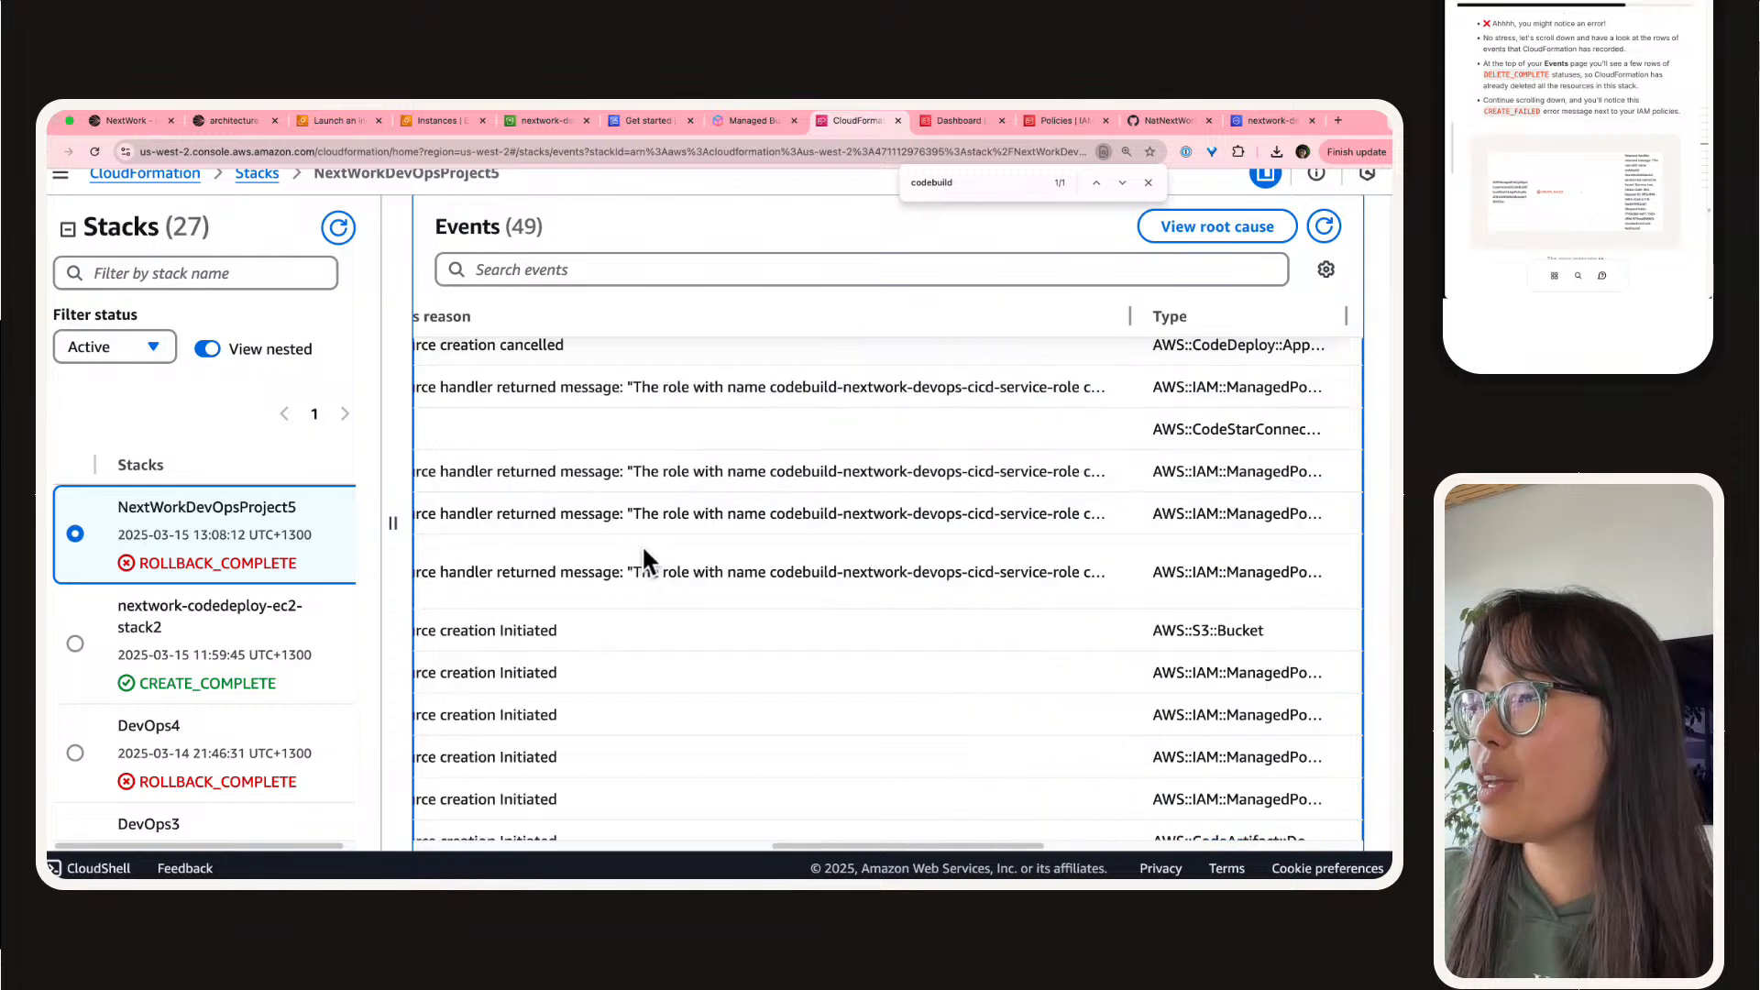
scroll(644, 550, right, 5)
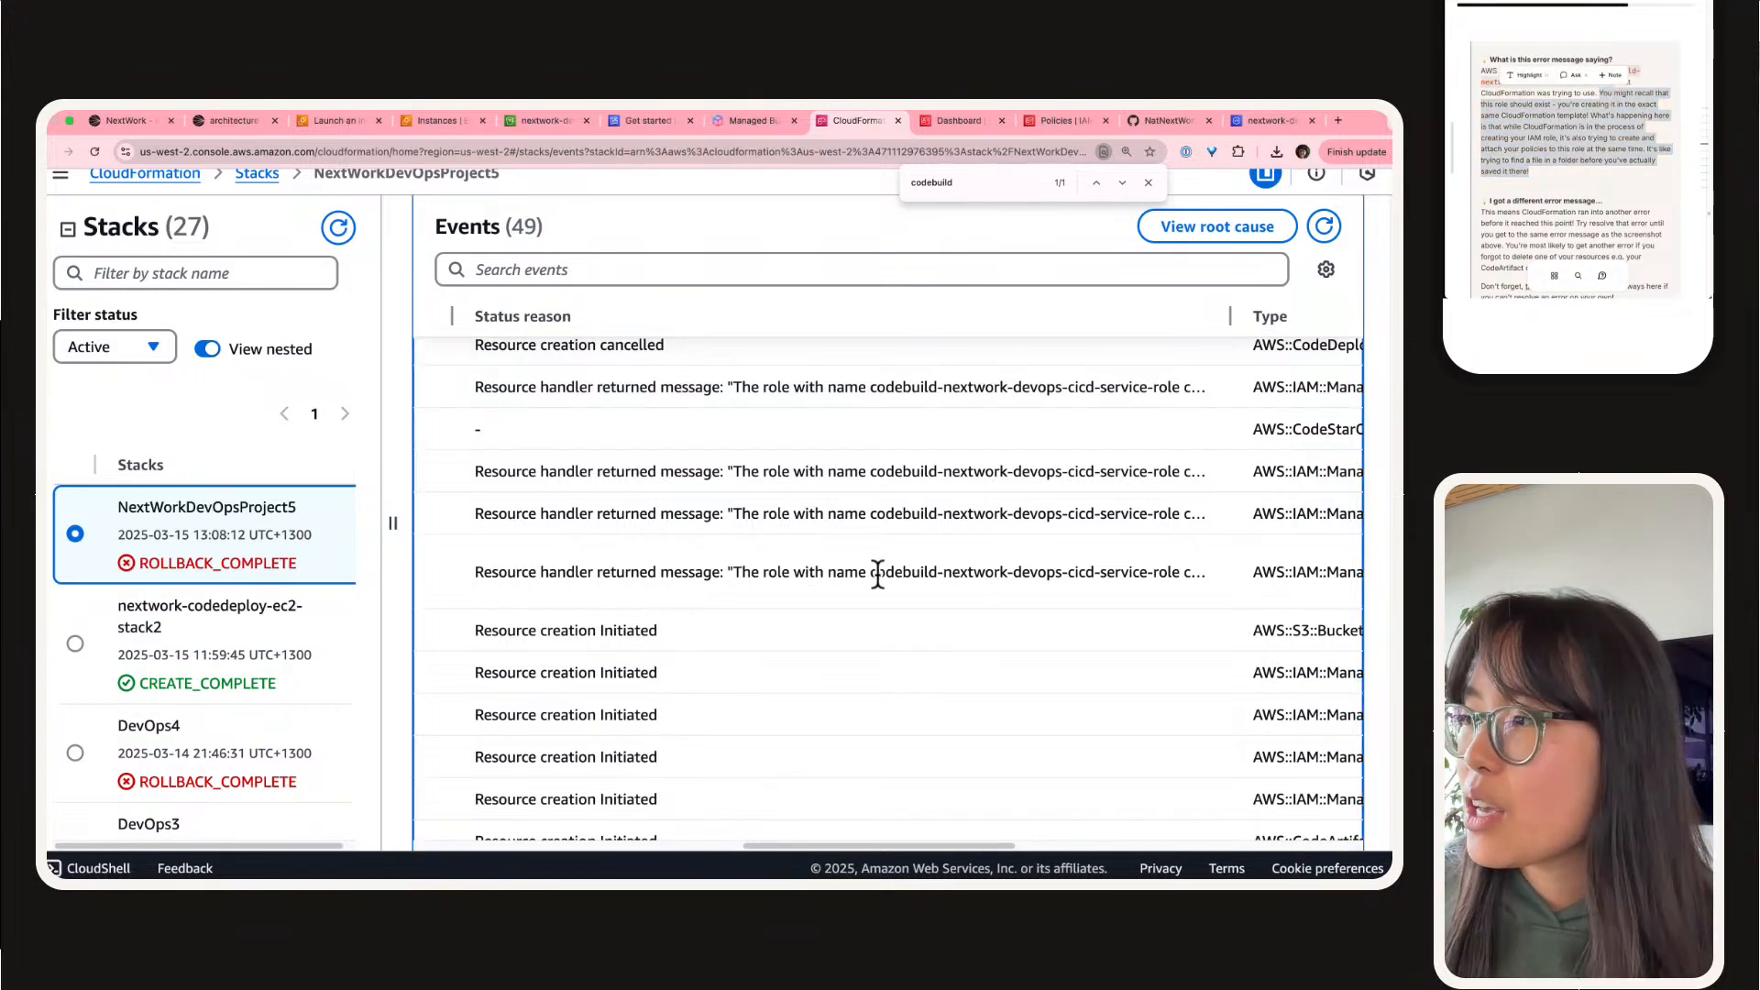
drag(879, 573, 1181, 561)
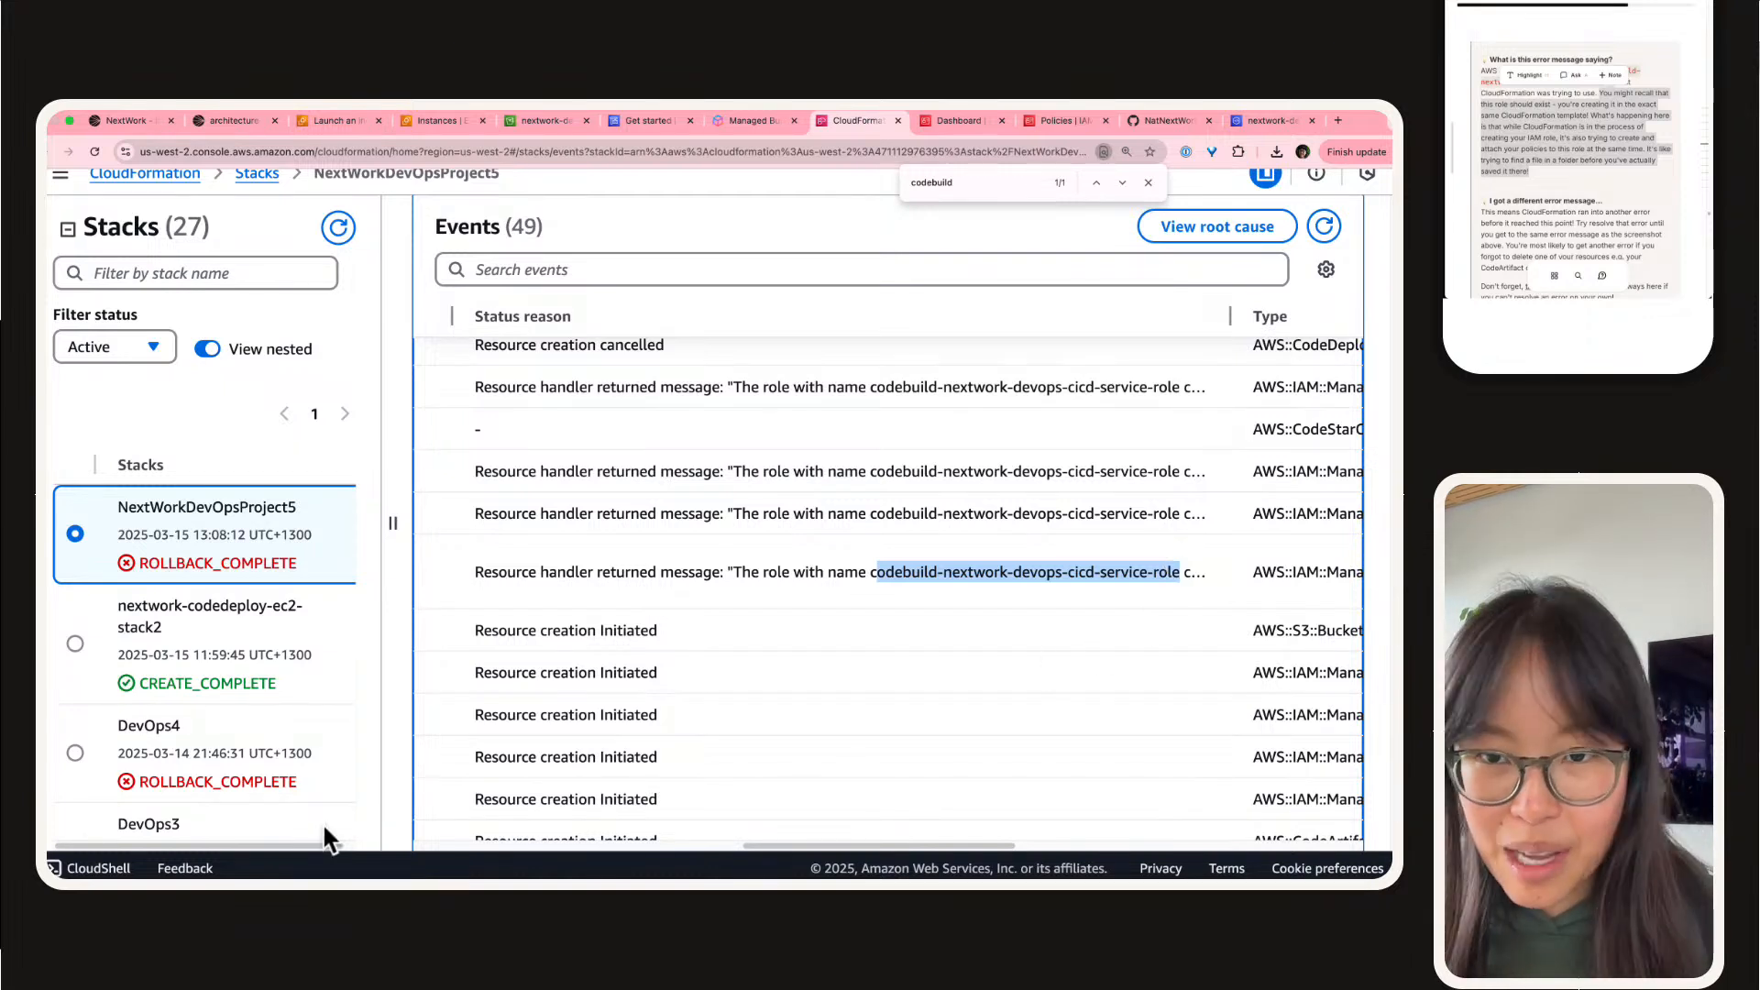
Step: Examine the failed events' logical IDs, statuses and status reasons alongside the project guide's notes on getting a different error message
click(1546, 138)
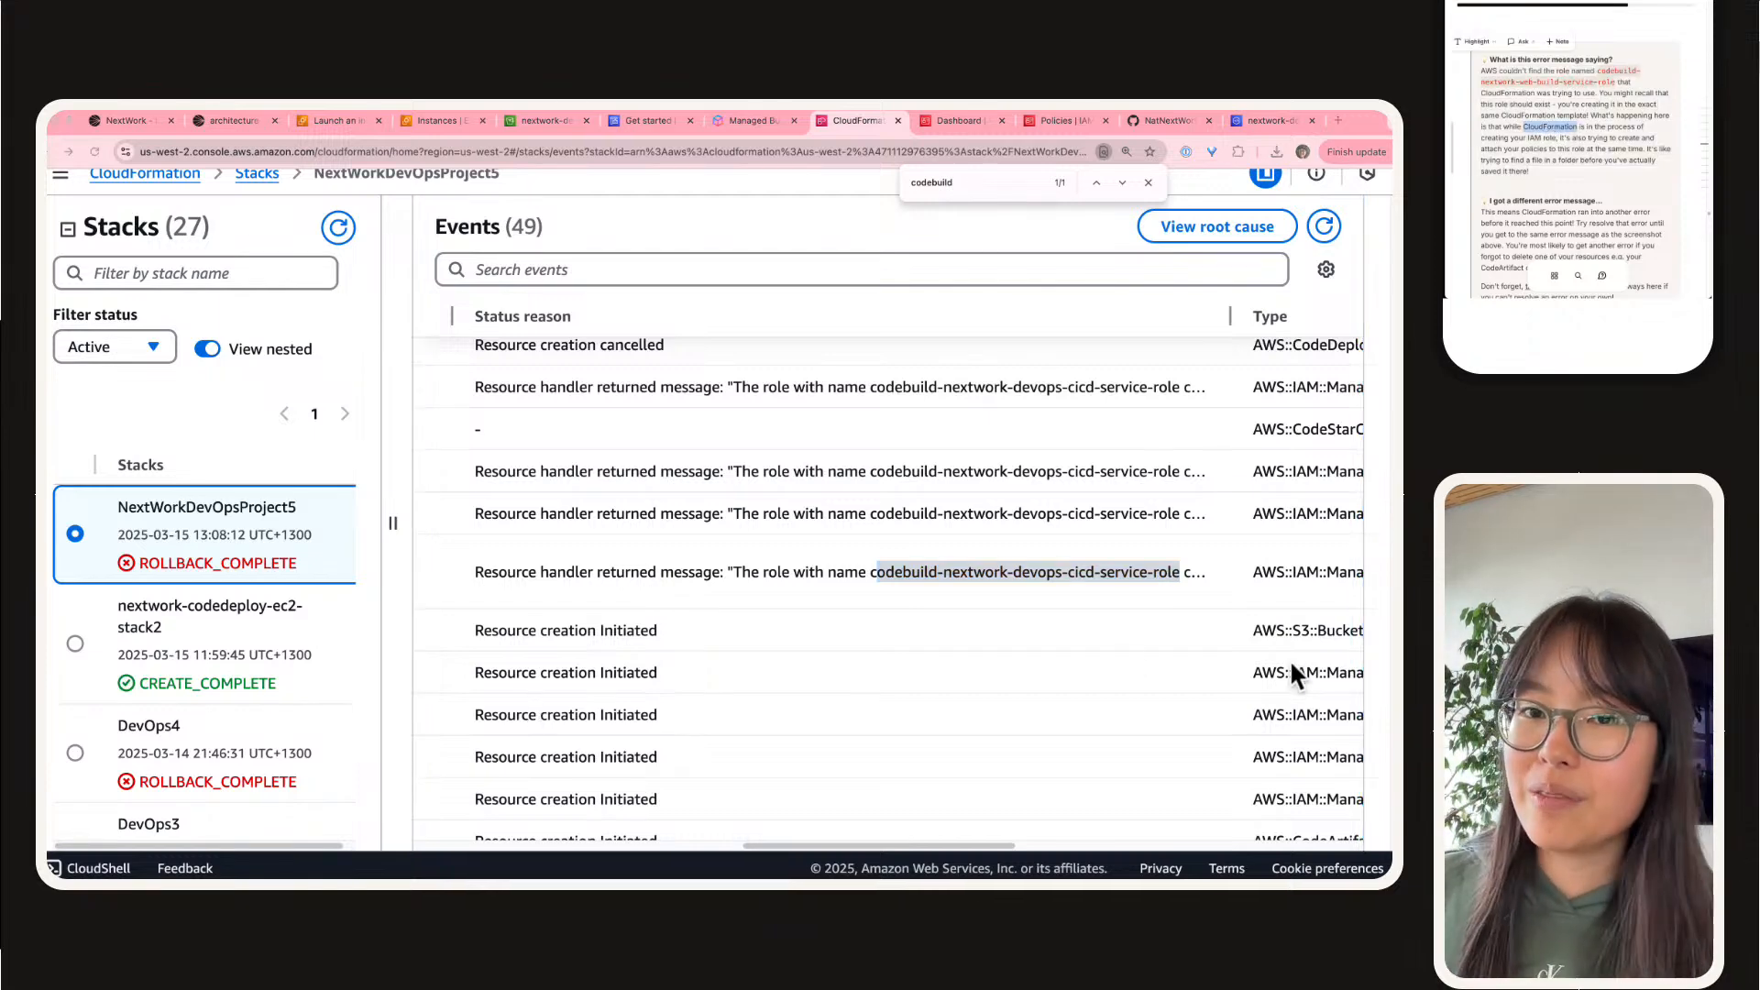
scroll(1128, 656, left, 10)
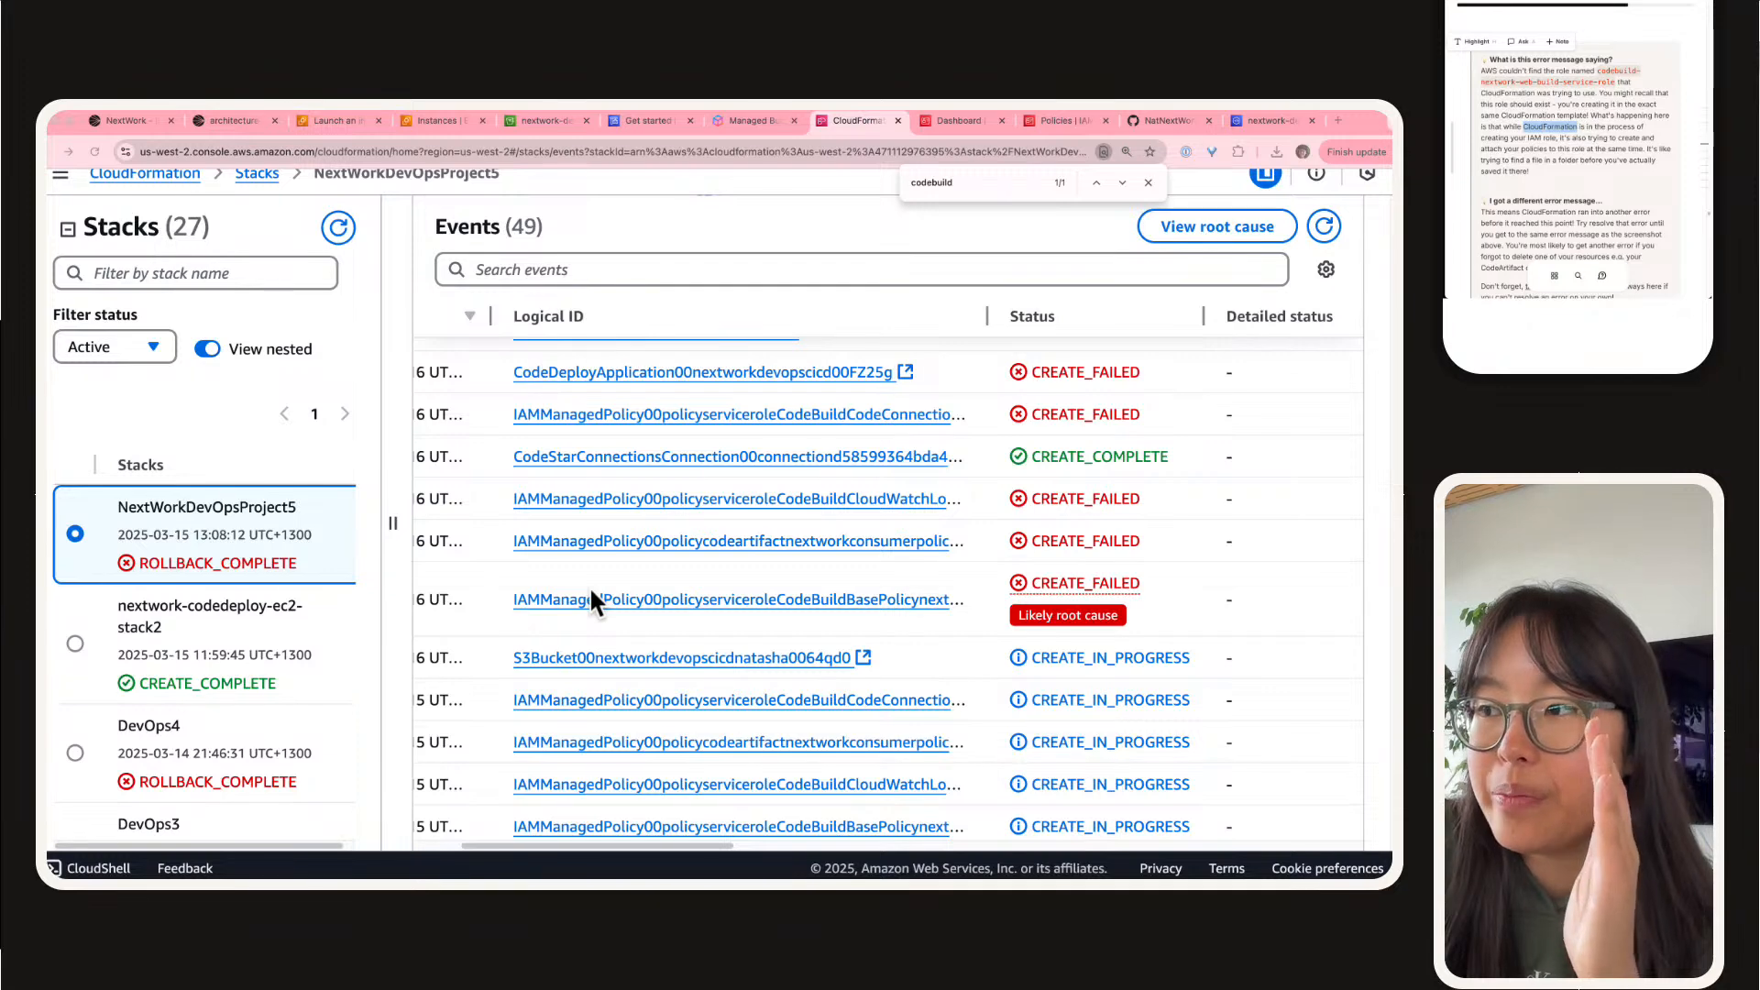
scroll(592, 594, left, 4)
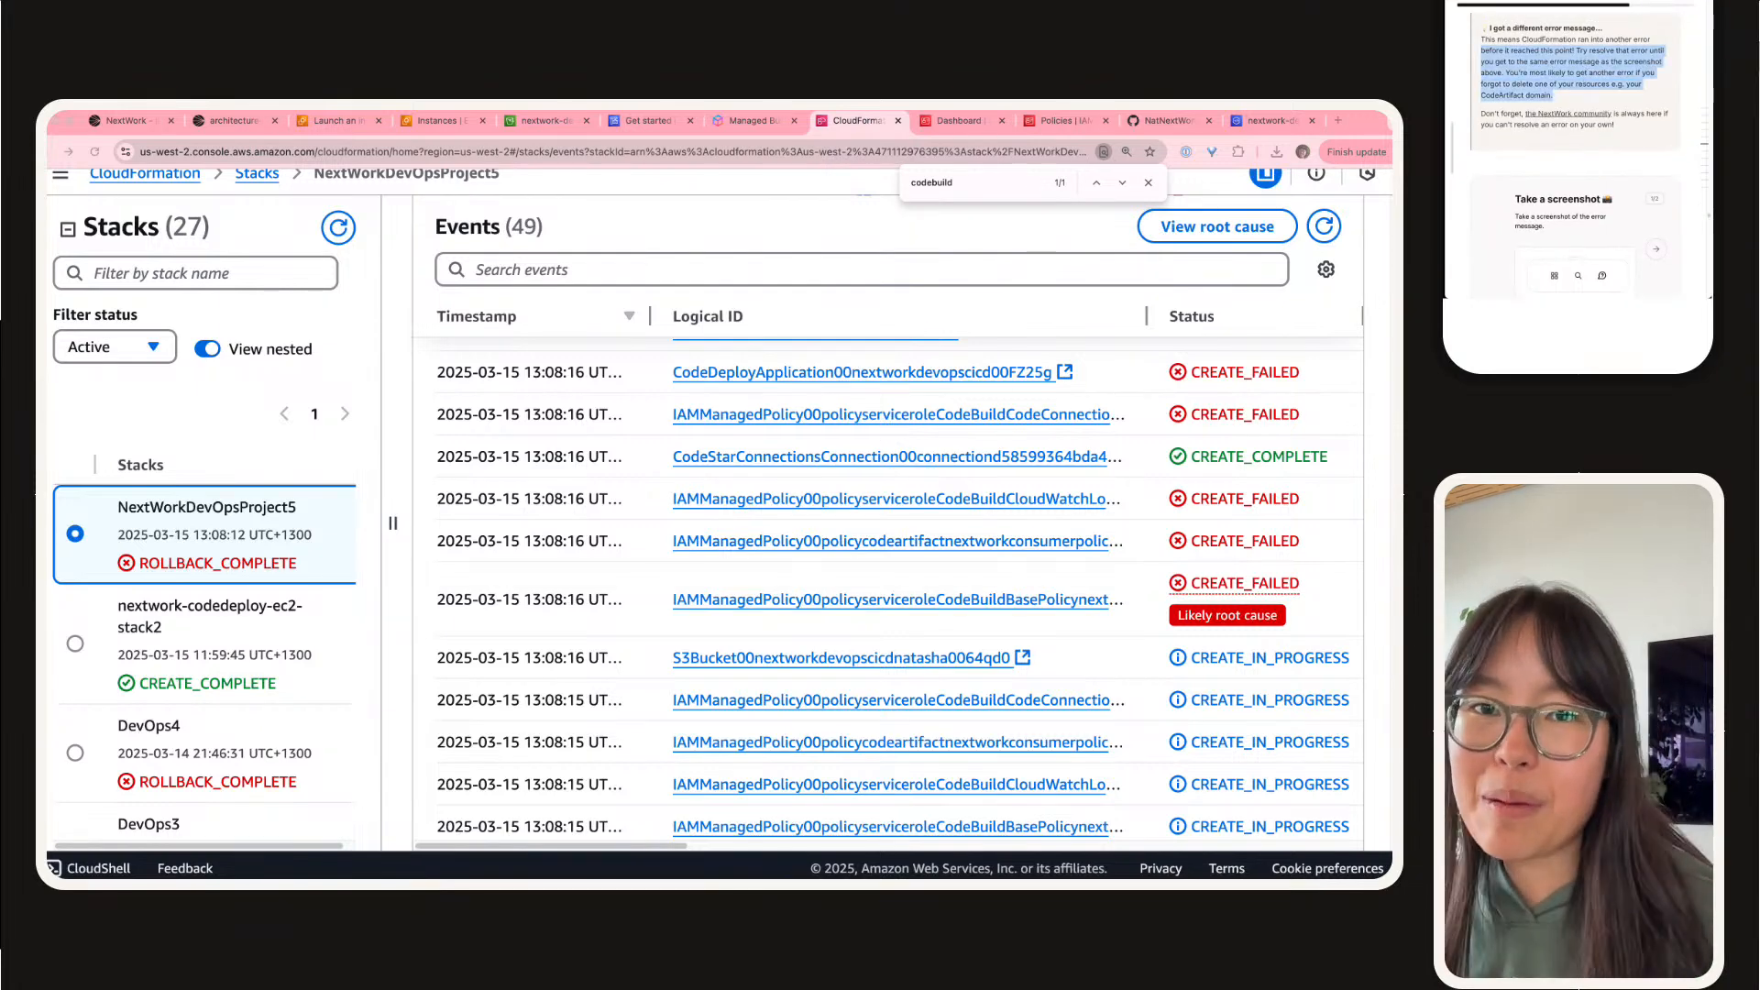
drag(1447, 27, 1563, 44)
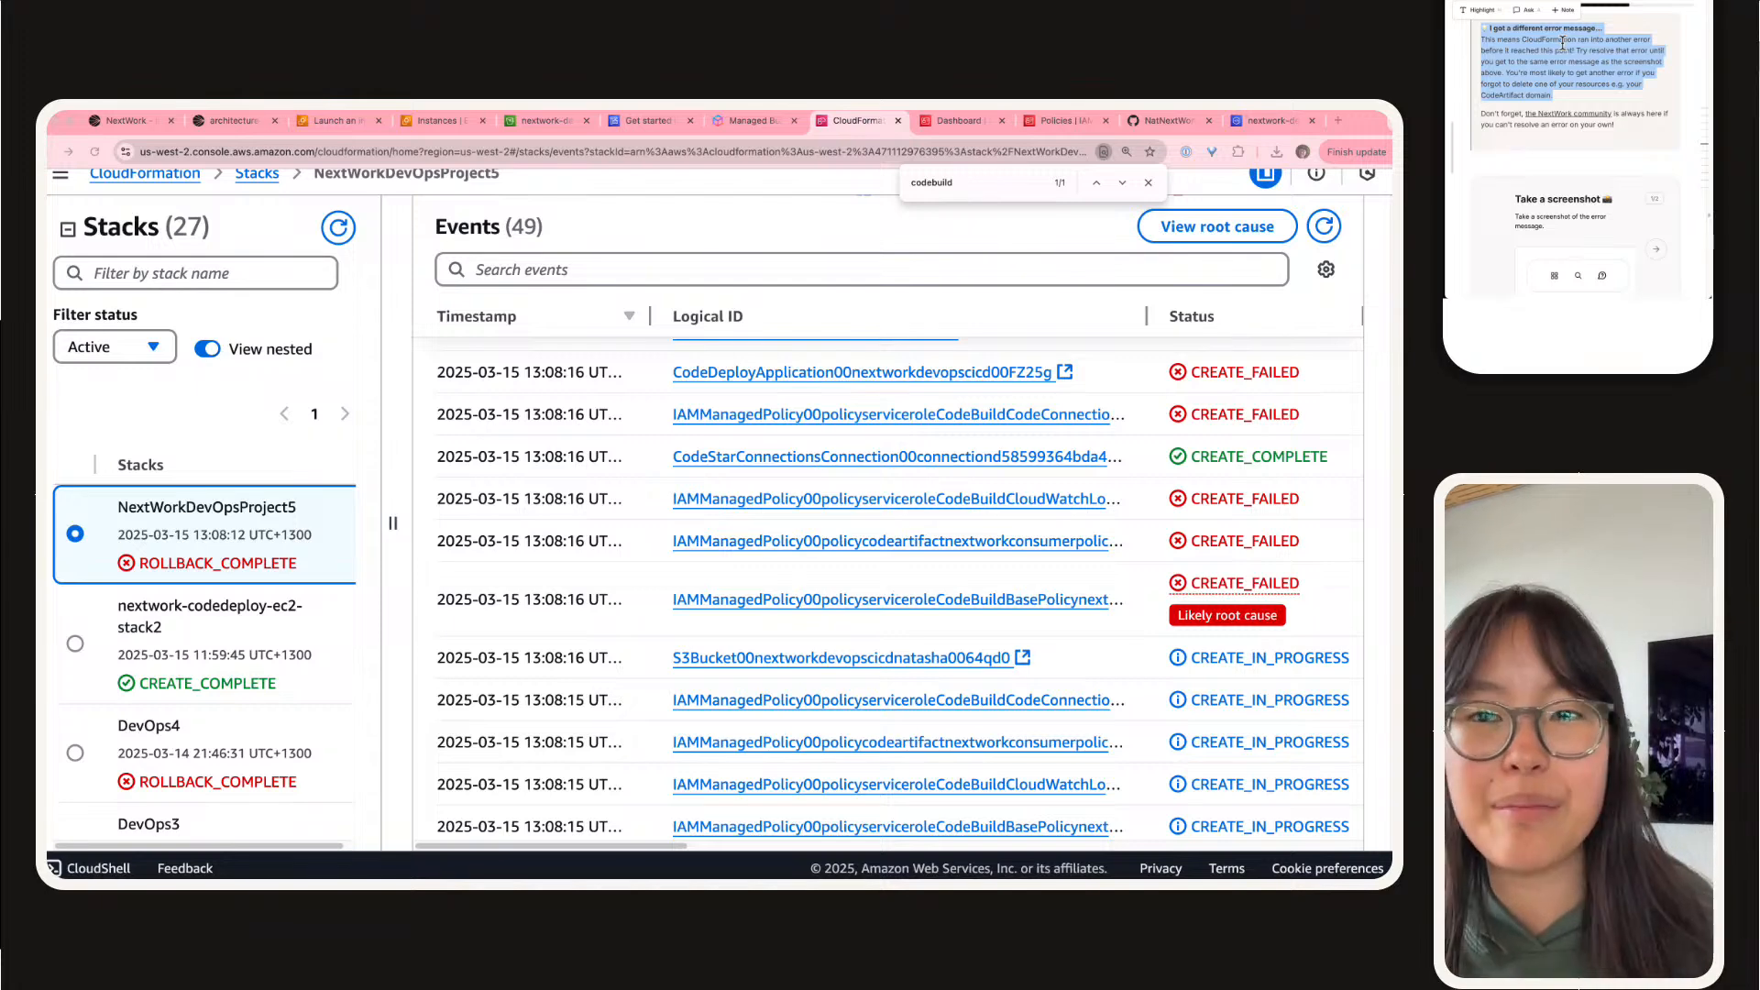
scroll(1013, 486, down, 10)
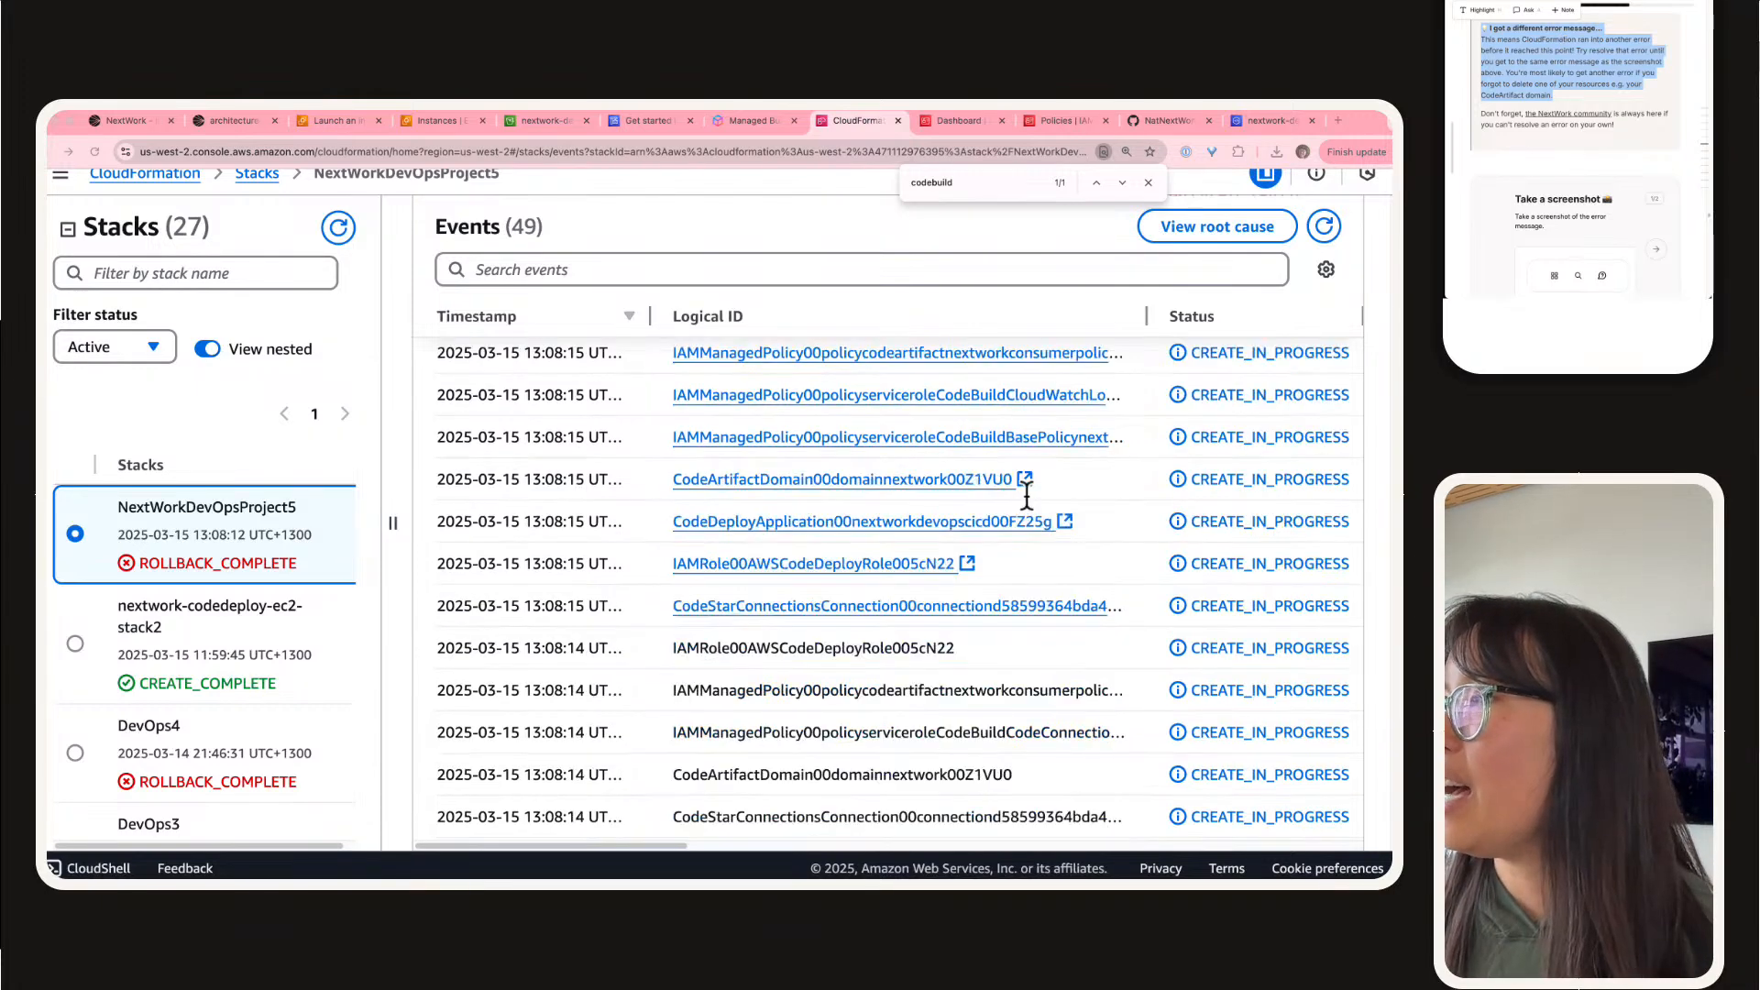
scroll(1229, 440, right, 5)
scroll(1146, 426, up, 5)
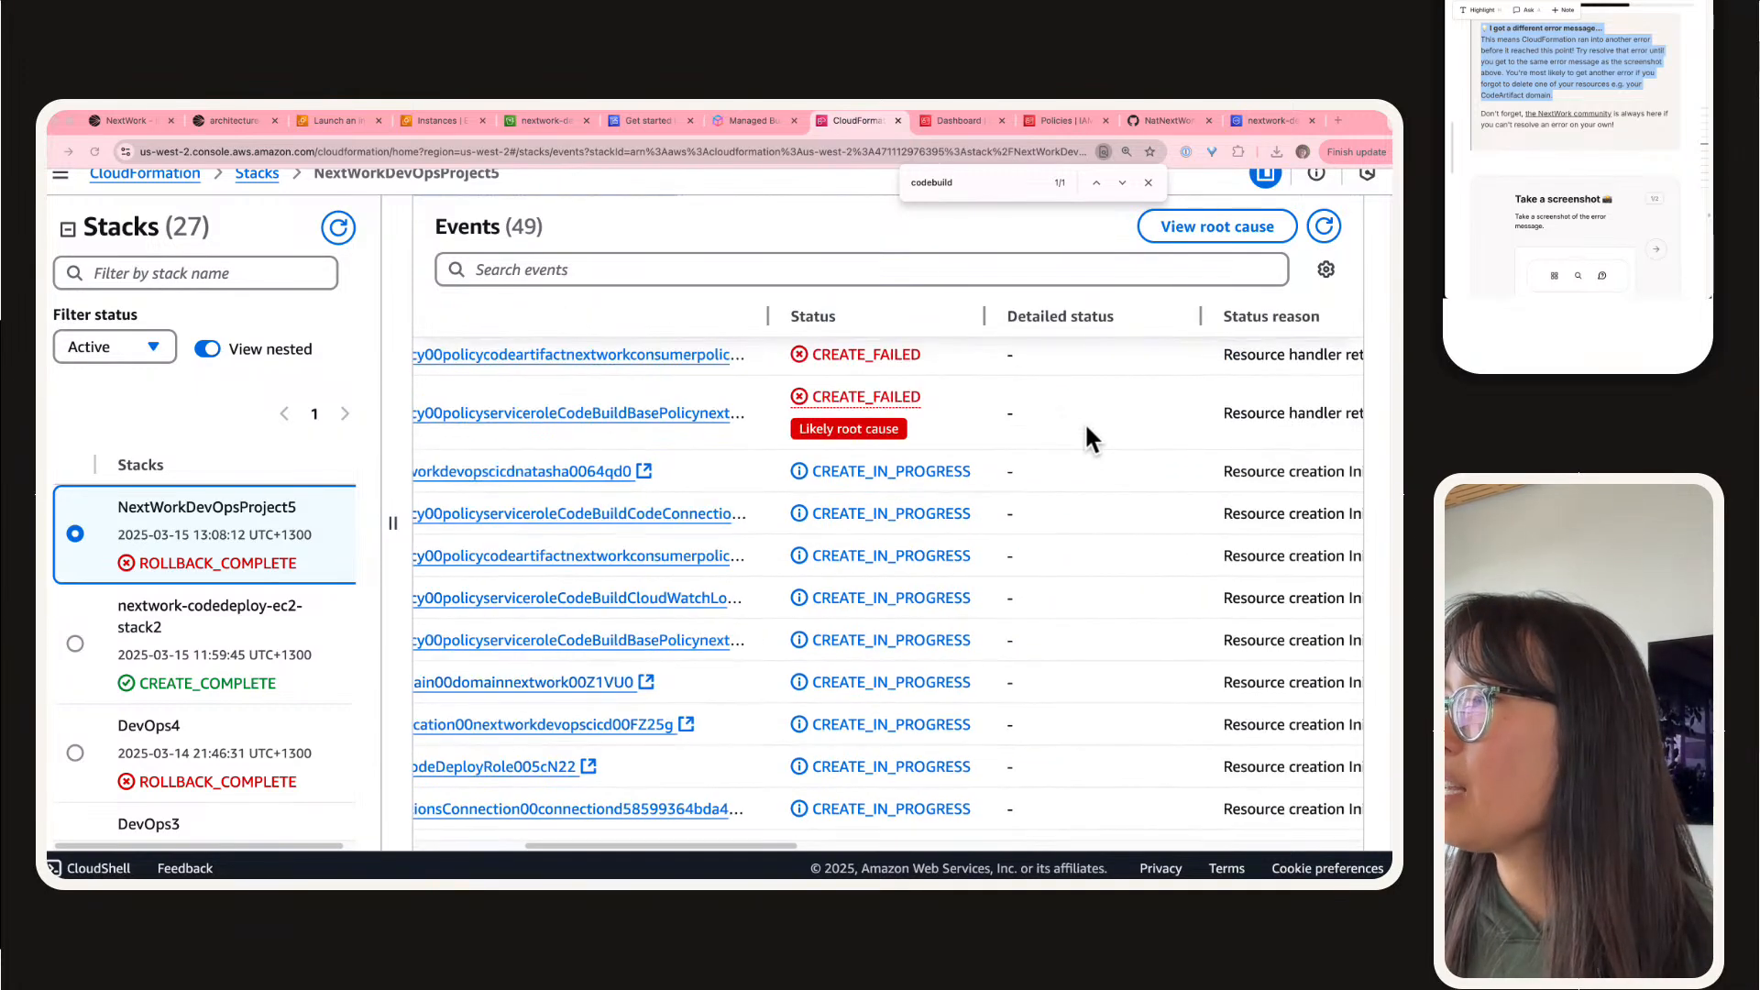
scroll(972, 385, right, 3)
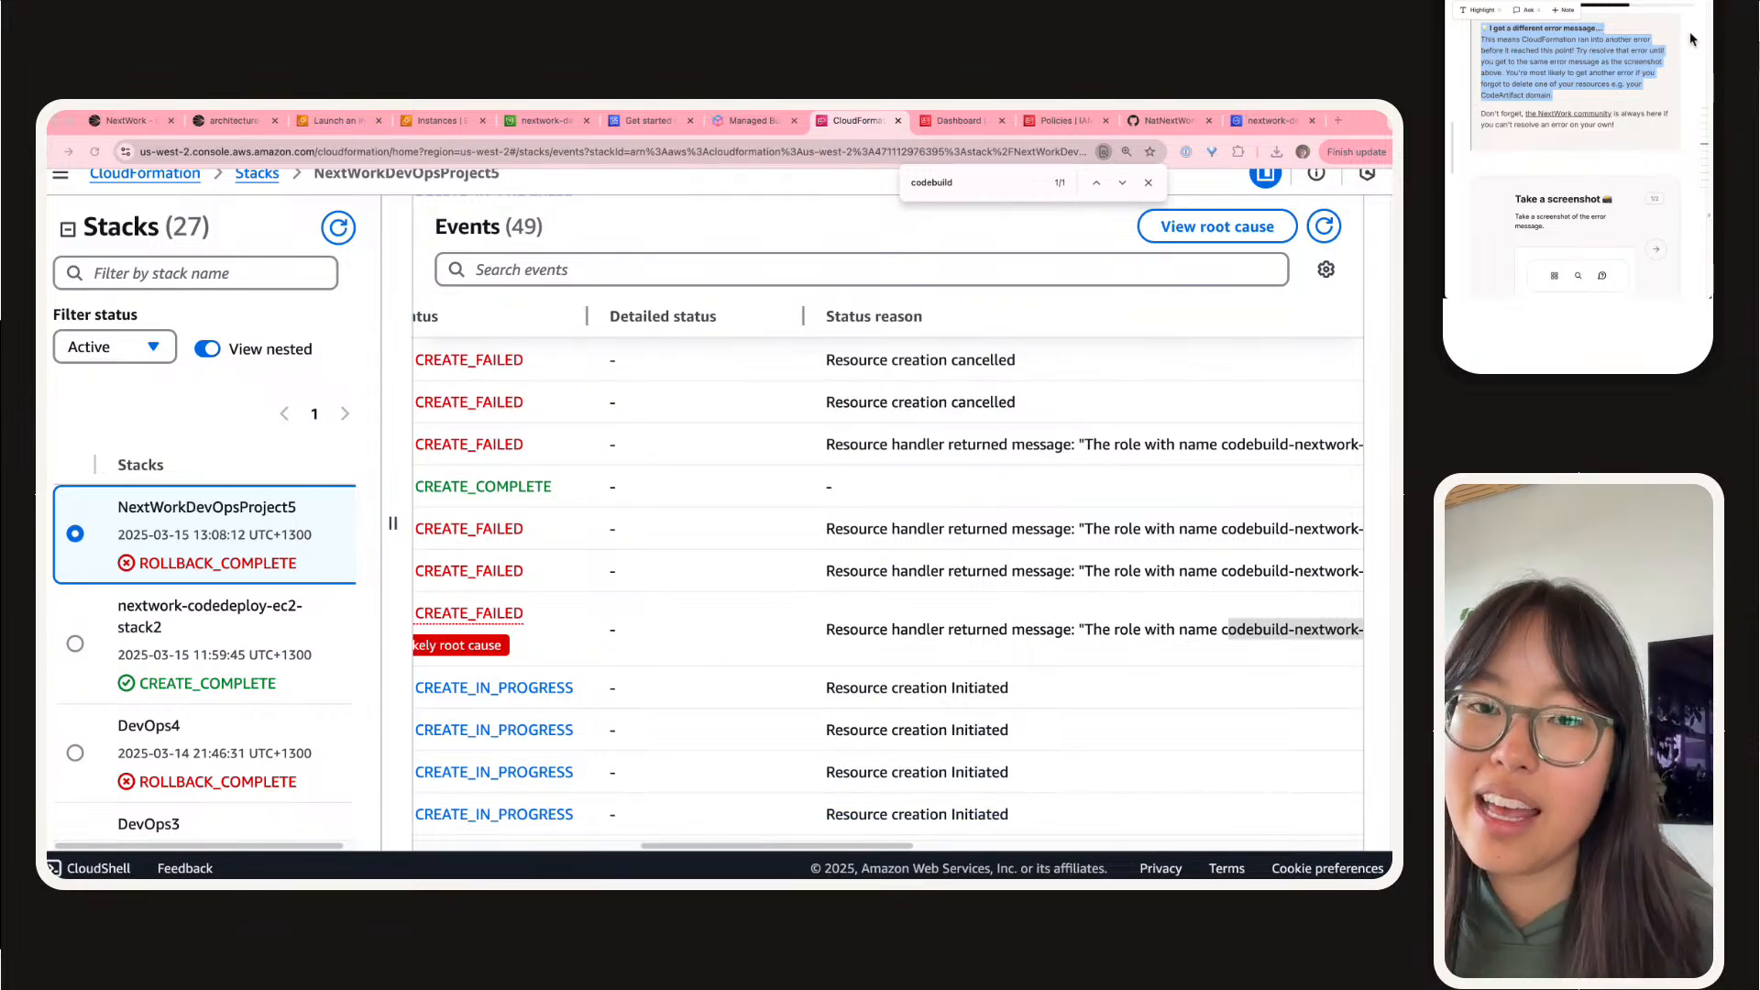
click(1645, 129)
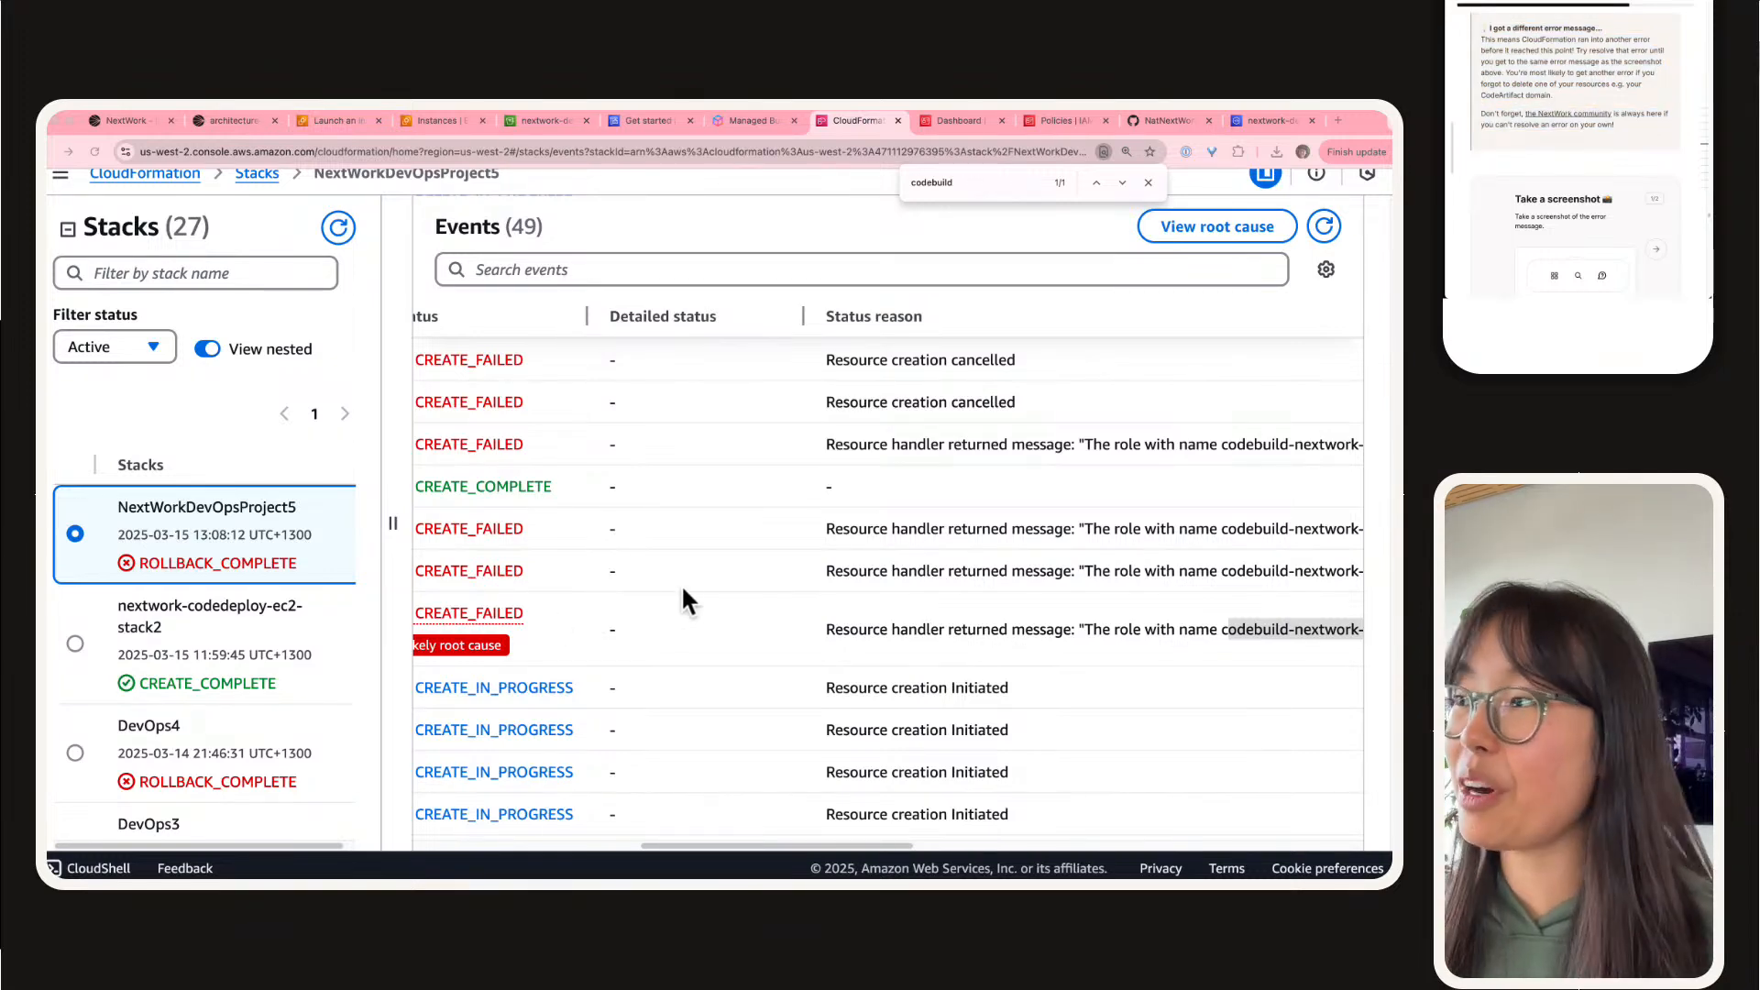
scroll(694, 609, left, 10)
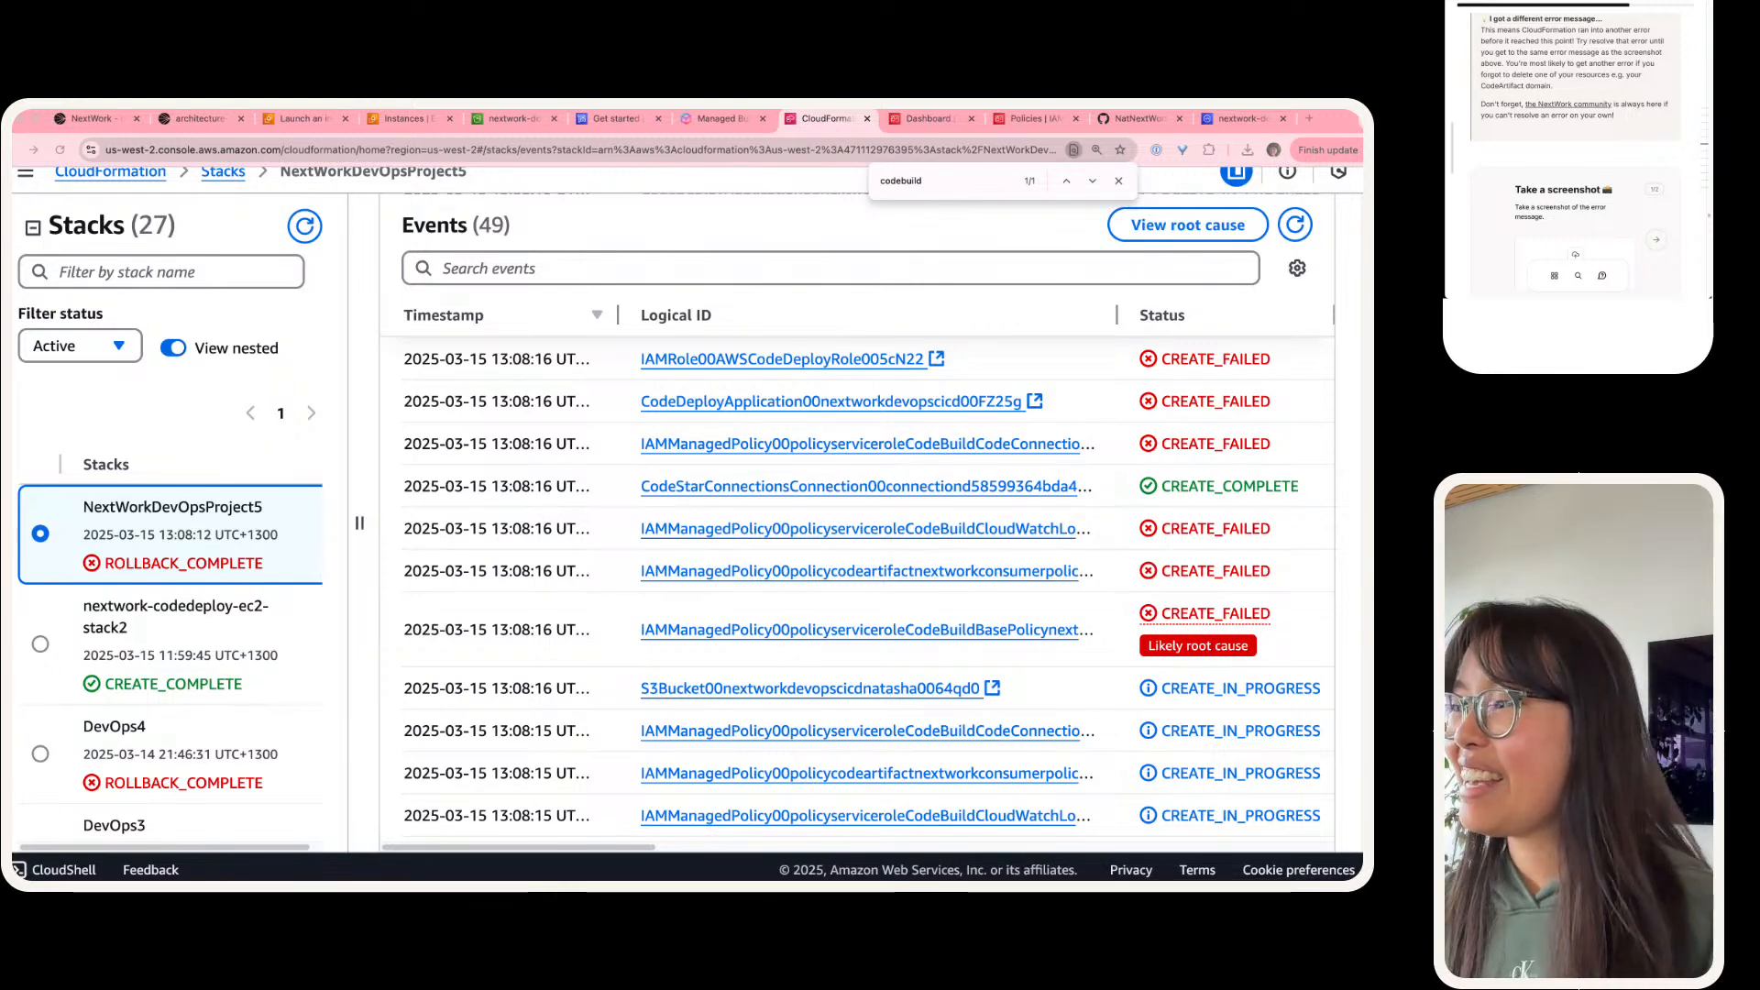
Step: Narrow the Logical ID and Timestamp columns of the events table to bring Status closer to Status reason
click(537, 599)
scroll(537, 600, right, 10)
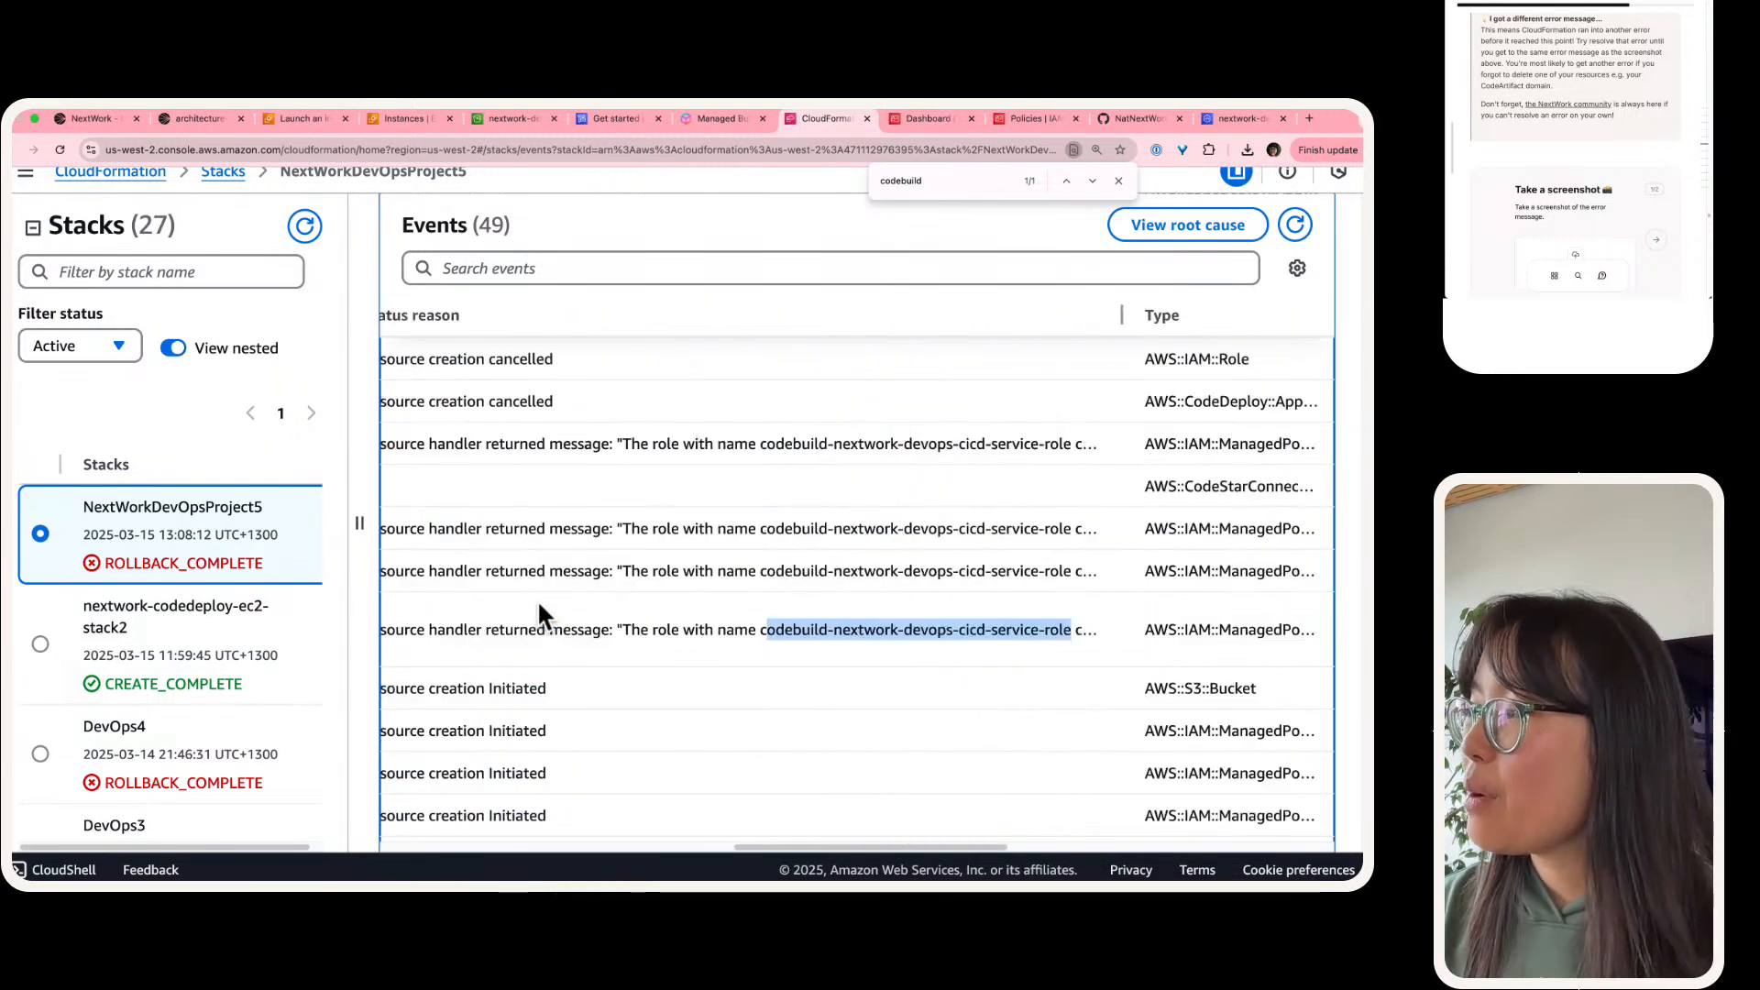
scroll(530, 623, left, 10)
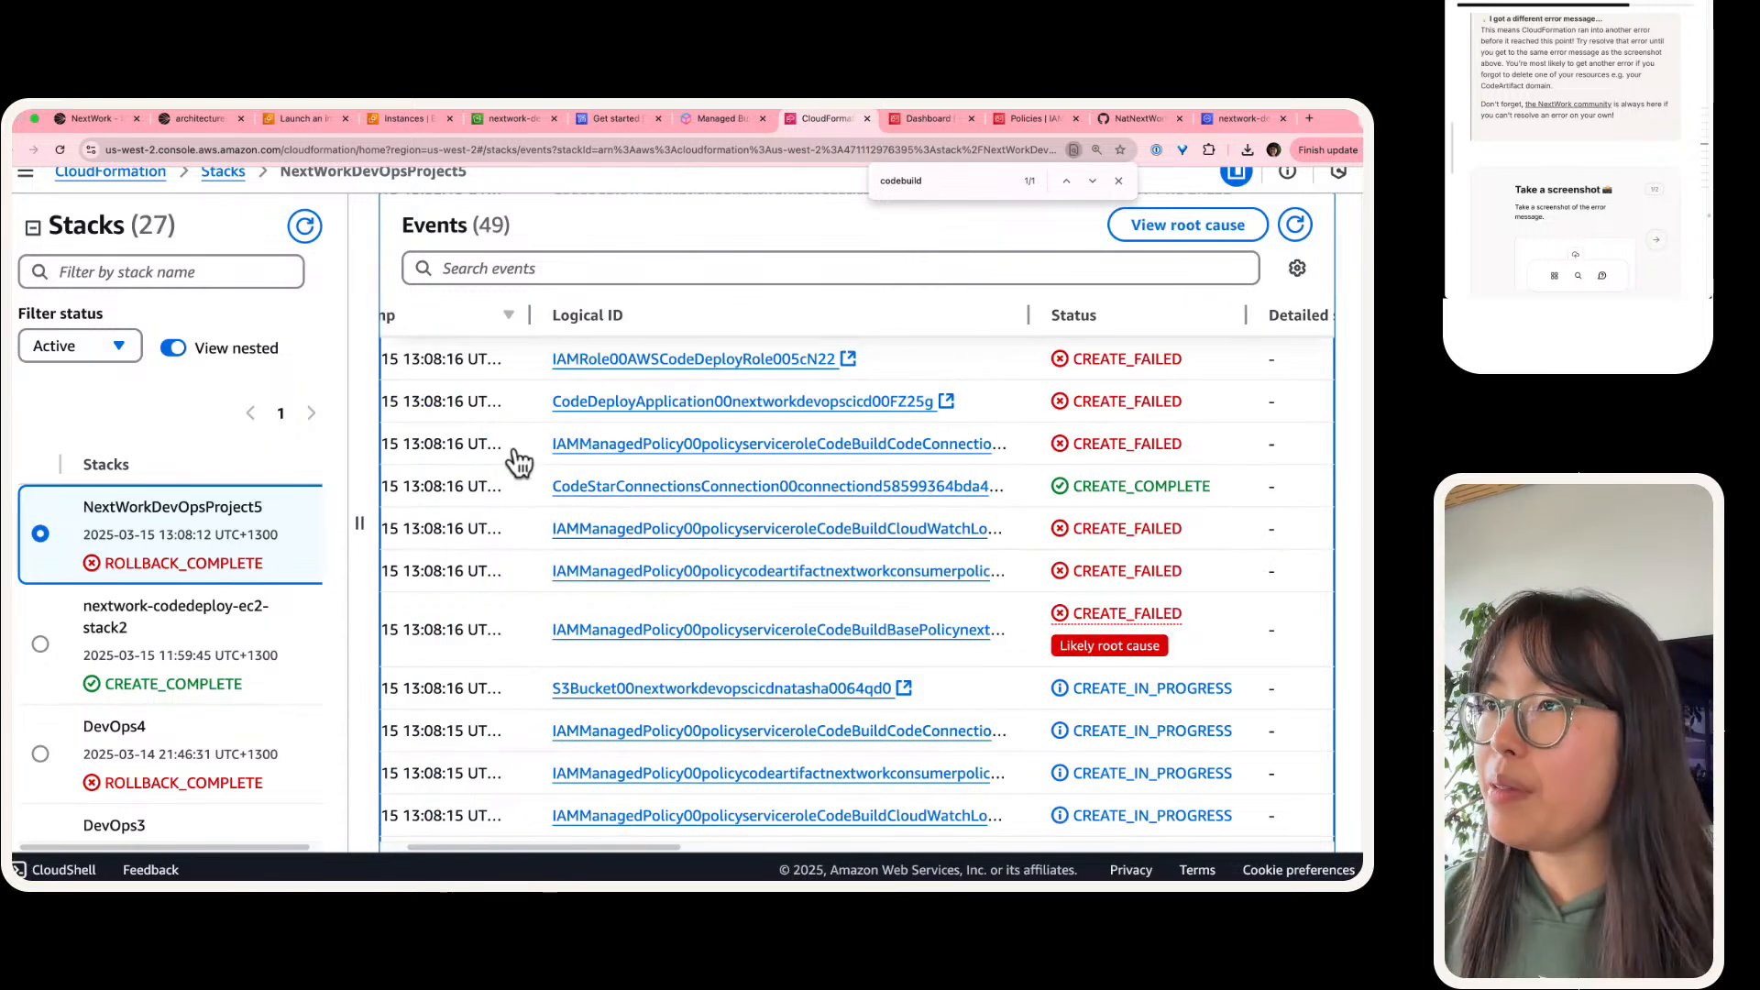
scroll(510, 459, left, 2)
scroll(637, 525, up, 2)
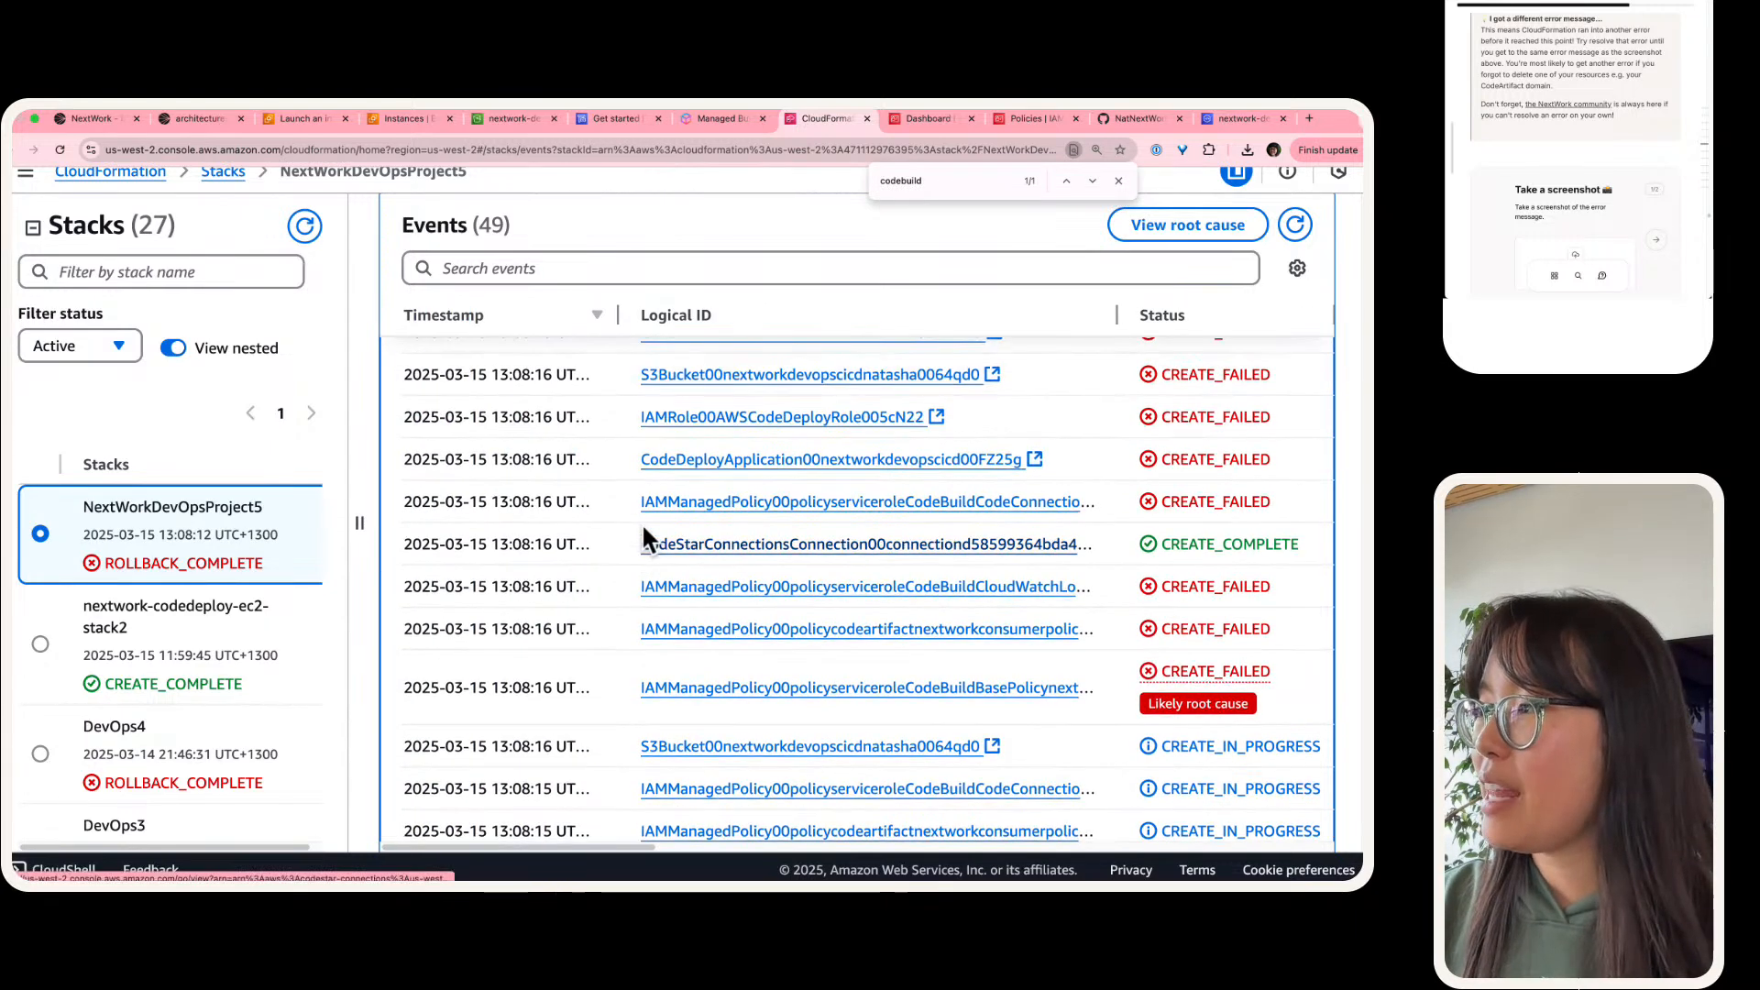
scroll(642, 523, right, 5)
scroll(770, 413, left, 5)
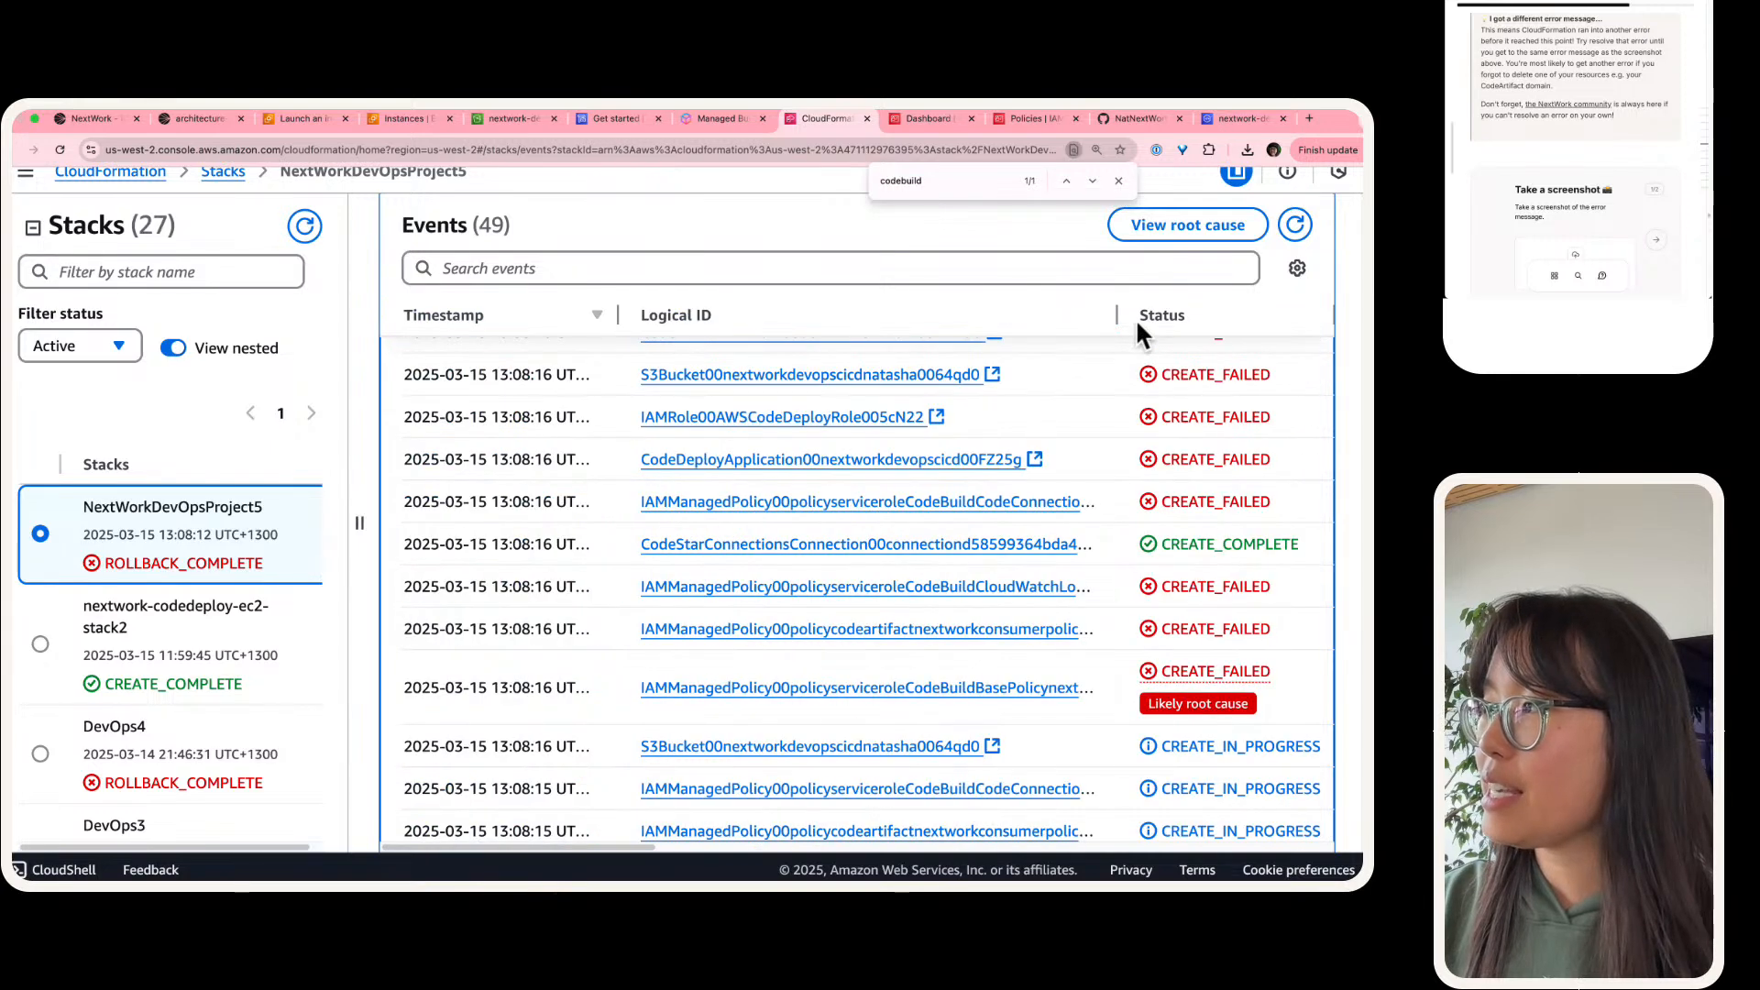
drag(1111, 311, 834, 322)
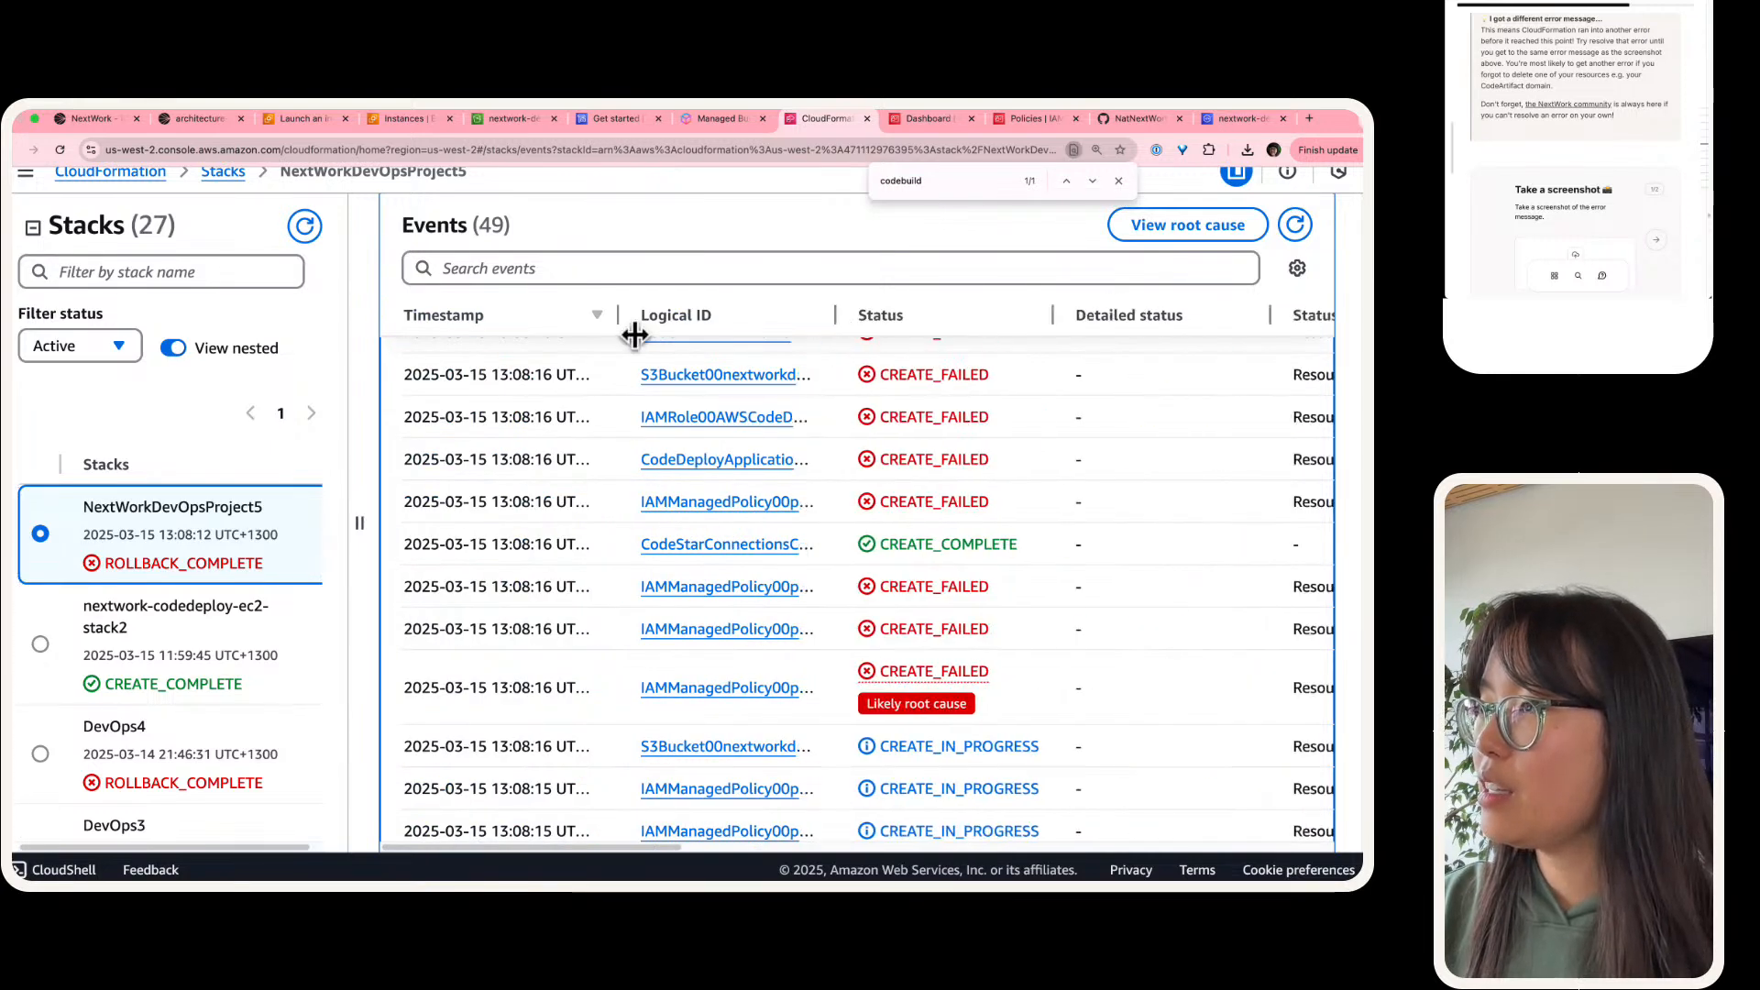
drag(612, 311, 474, 321)
scroll(896, 538, right, 5)
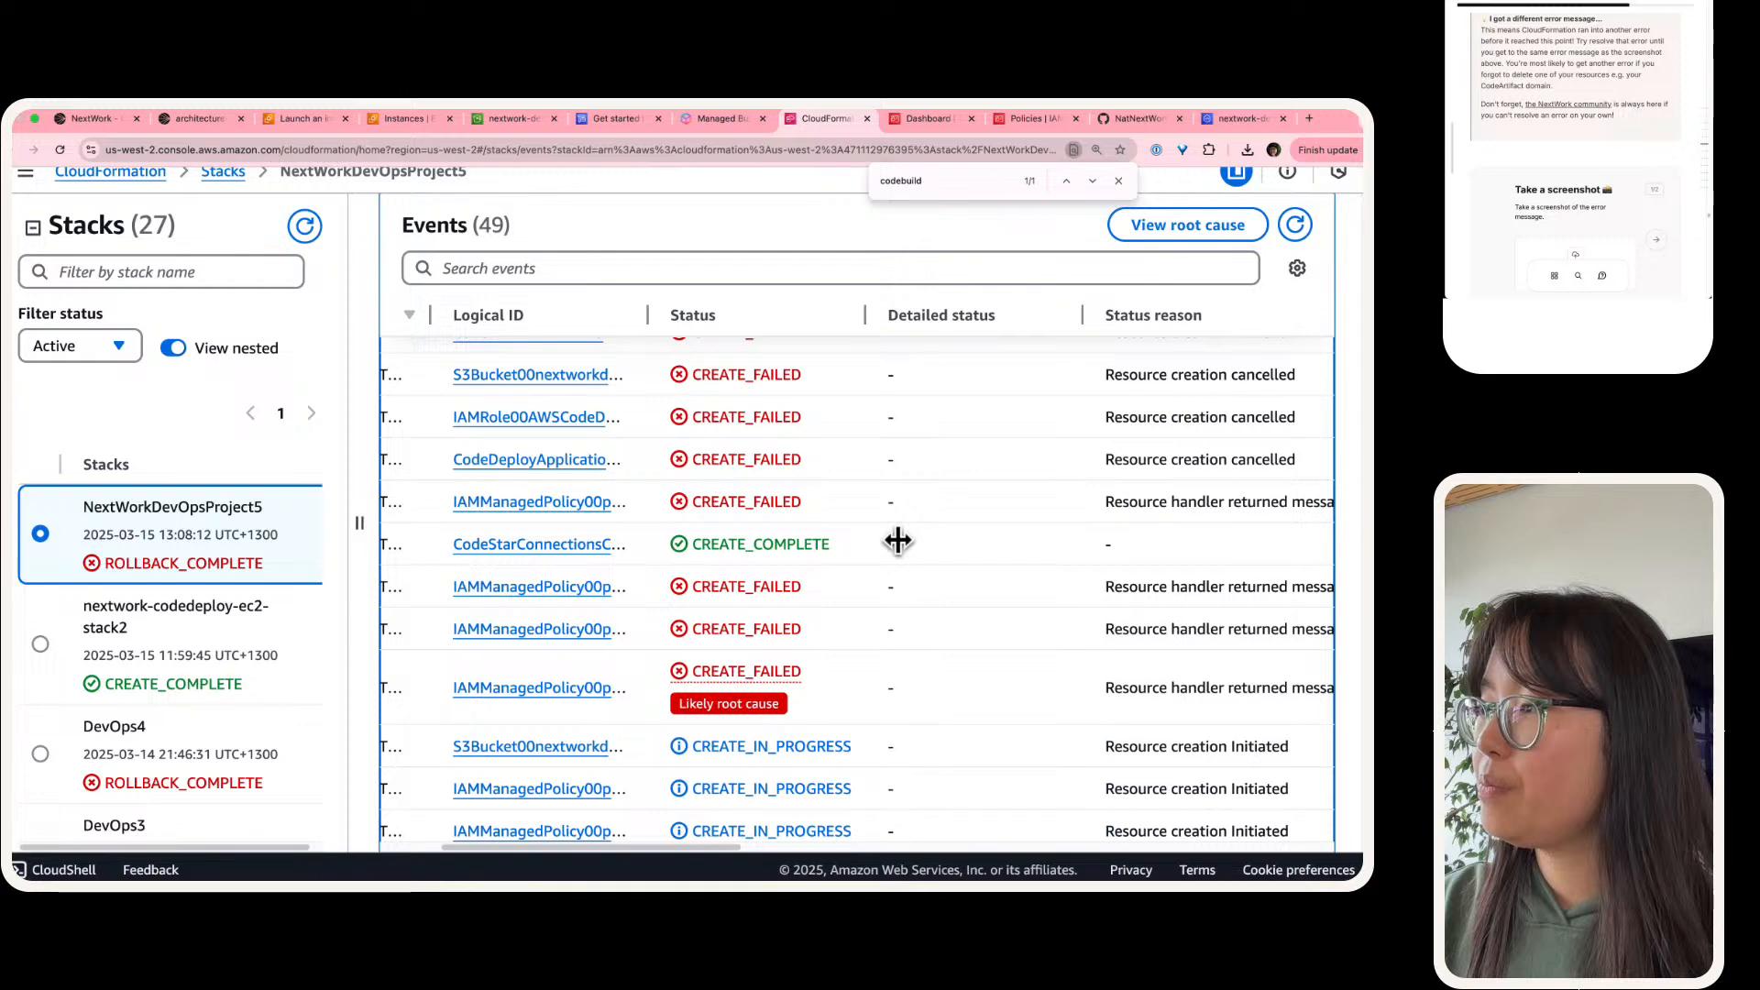
scroll(977, 527, right, 10)
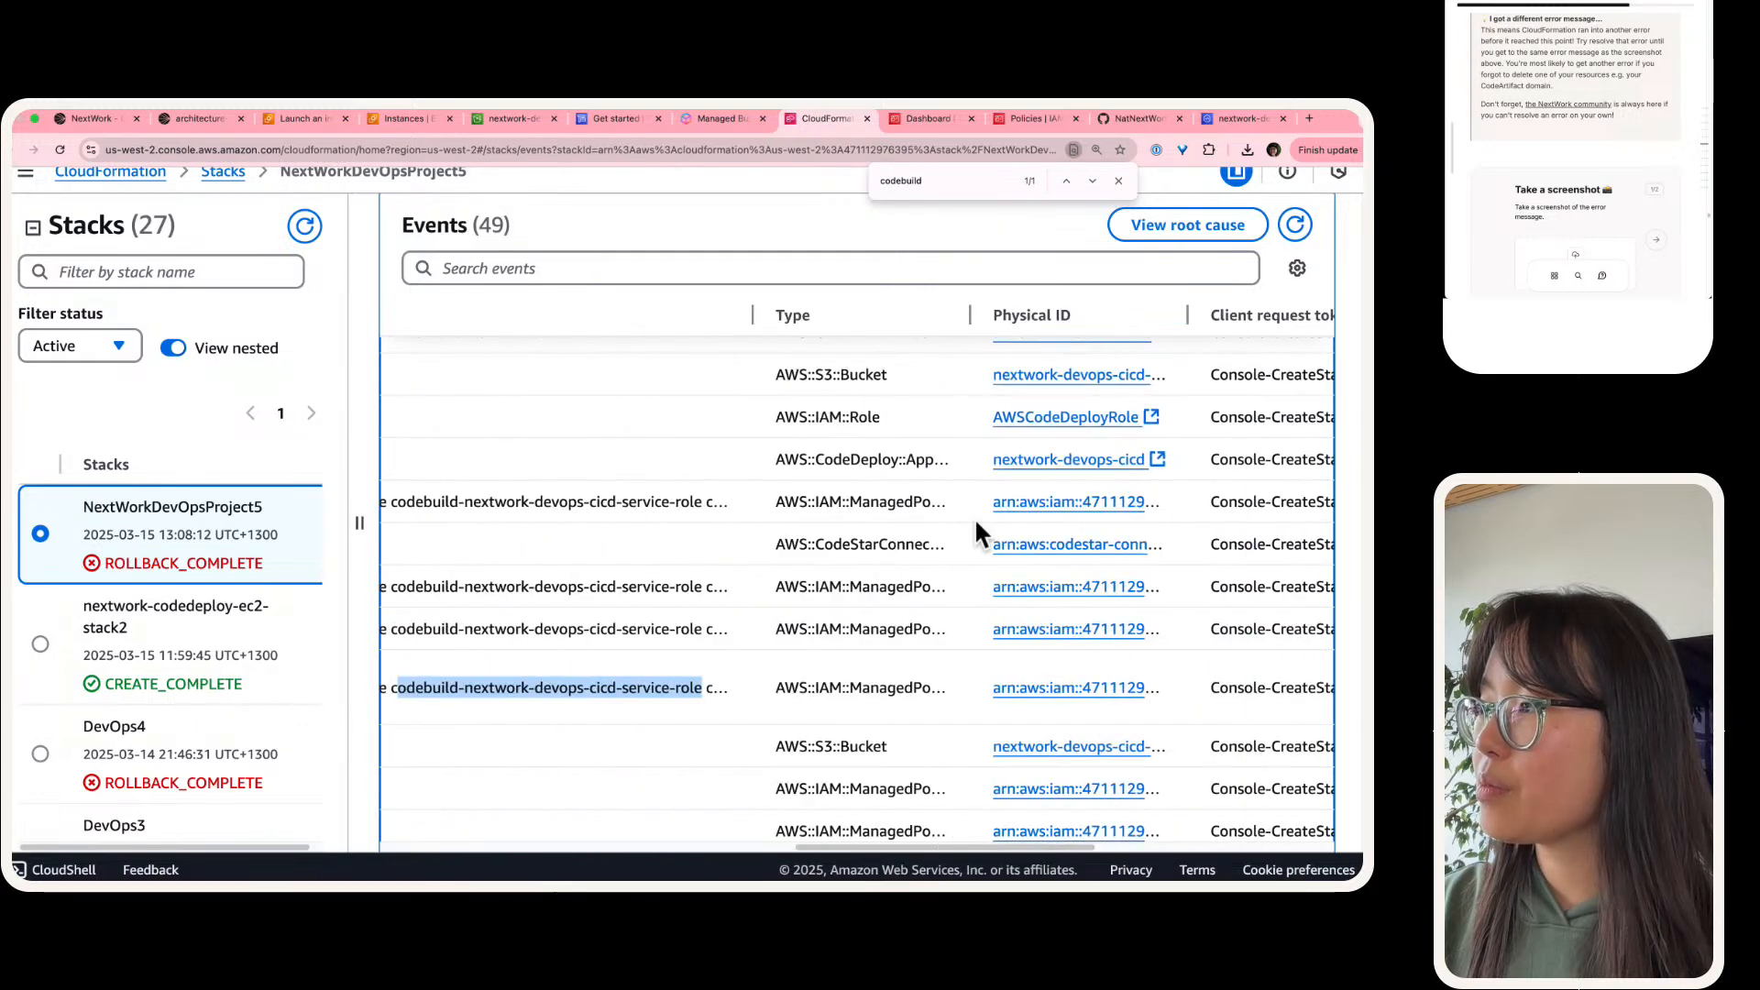
Step: Zoom the page out one level to fit the Status, Detailed status and Status reason columns side by side
scroll(978, 527, left, 12)
scroll(977, 527, right, 5)
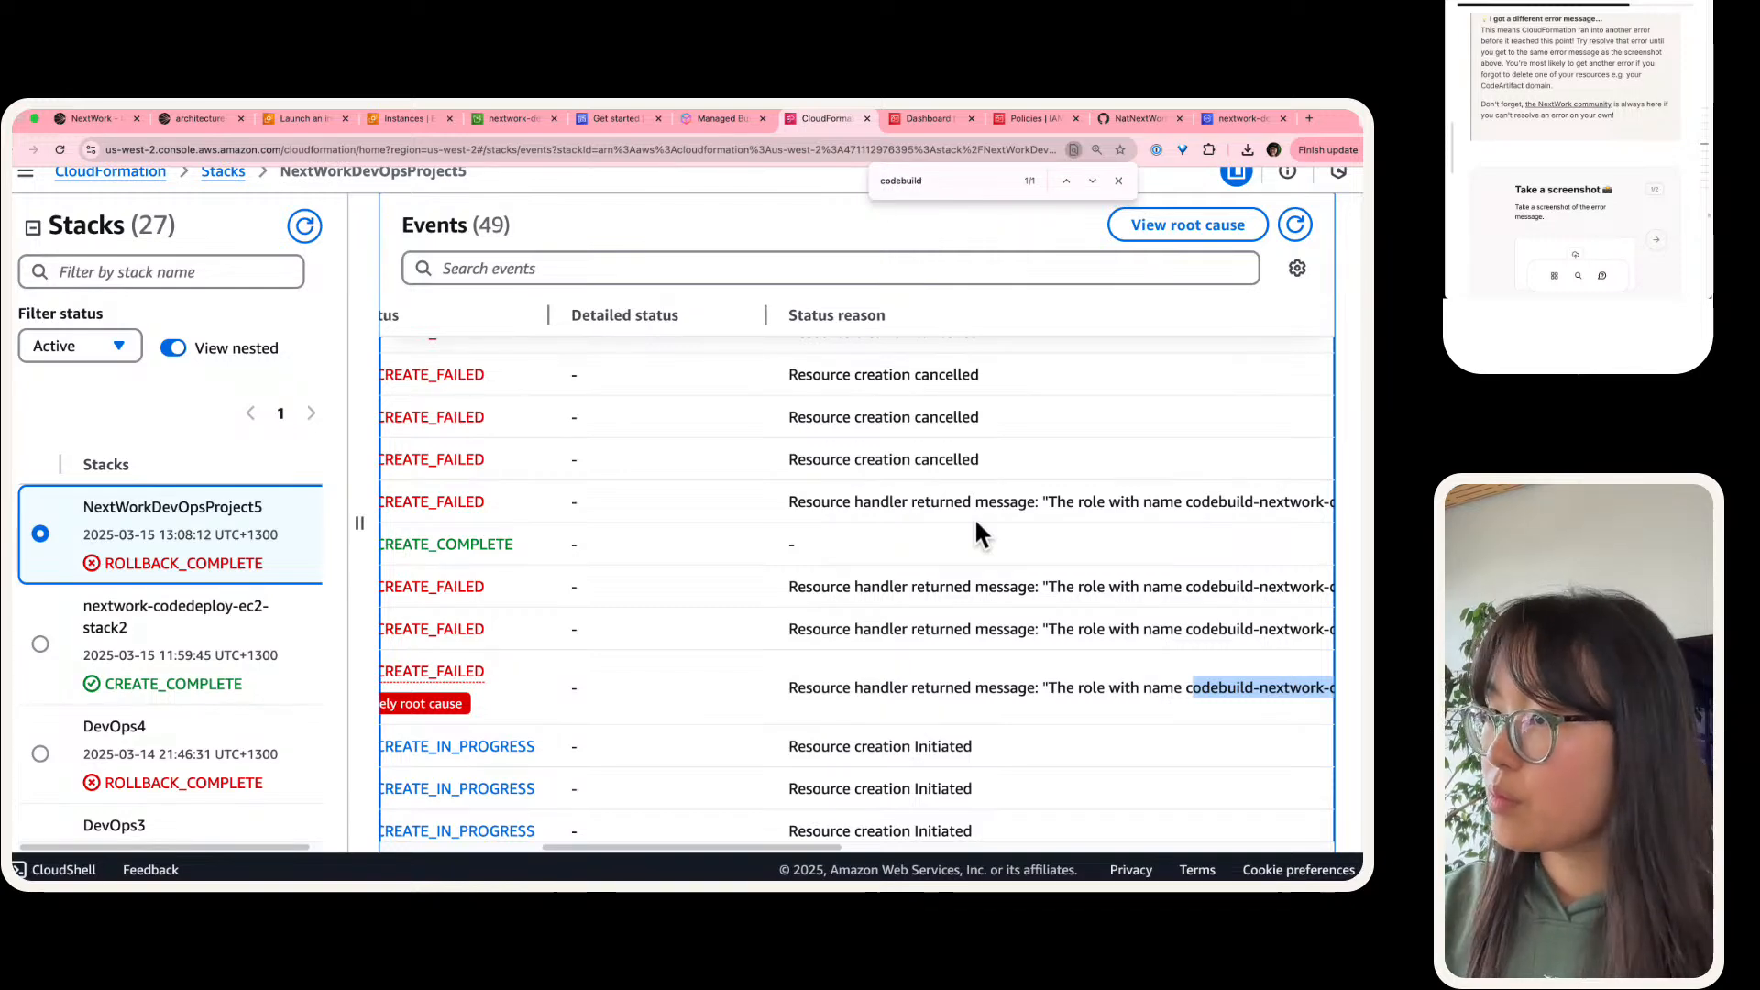
key(super+minus)
scroll(876, 495, left, 2)
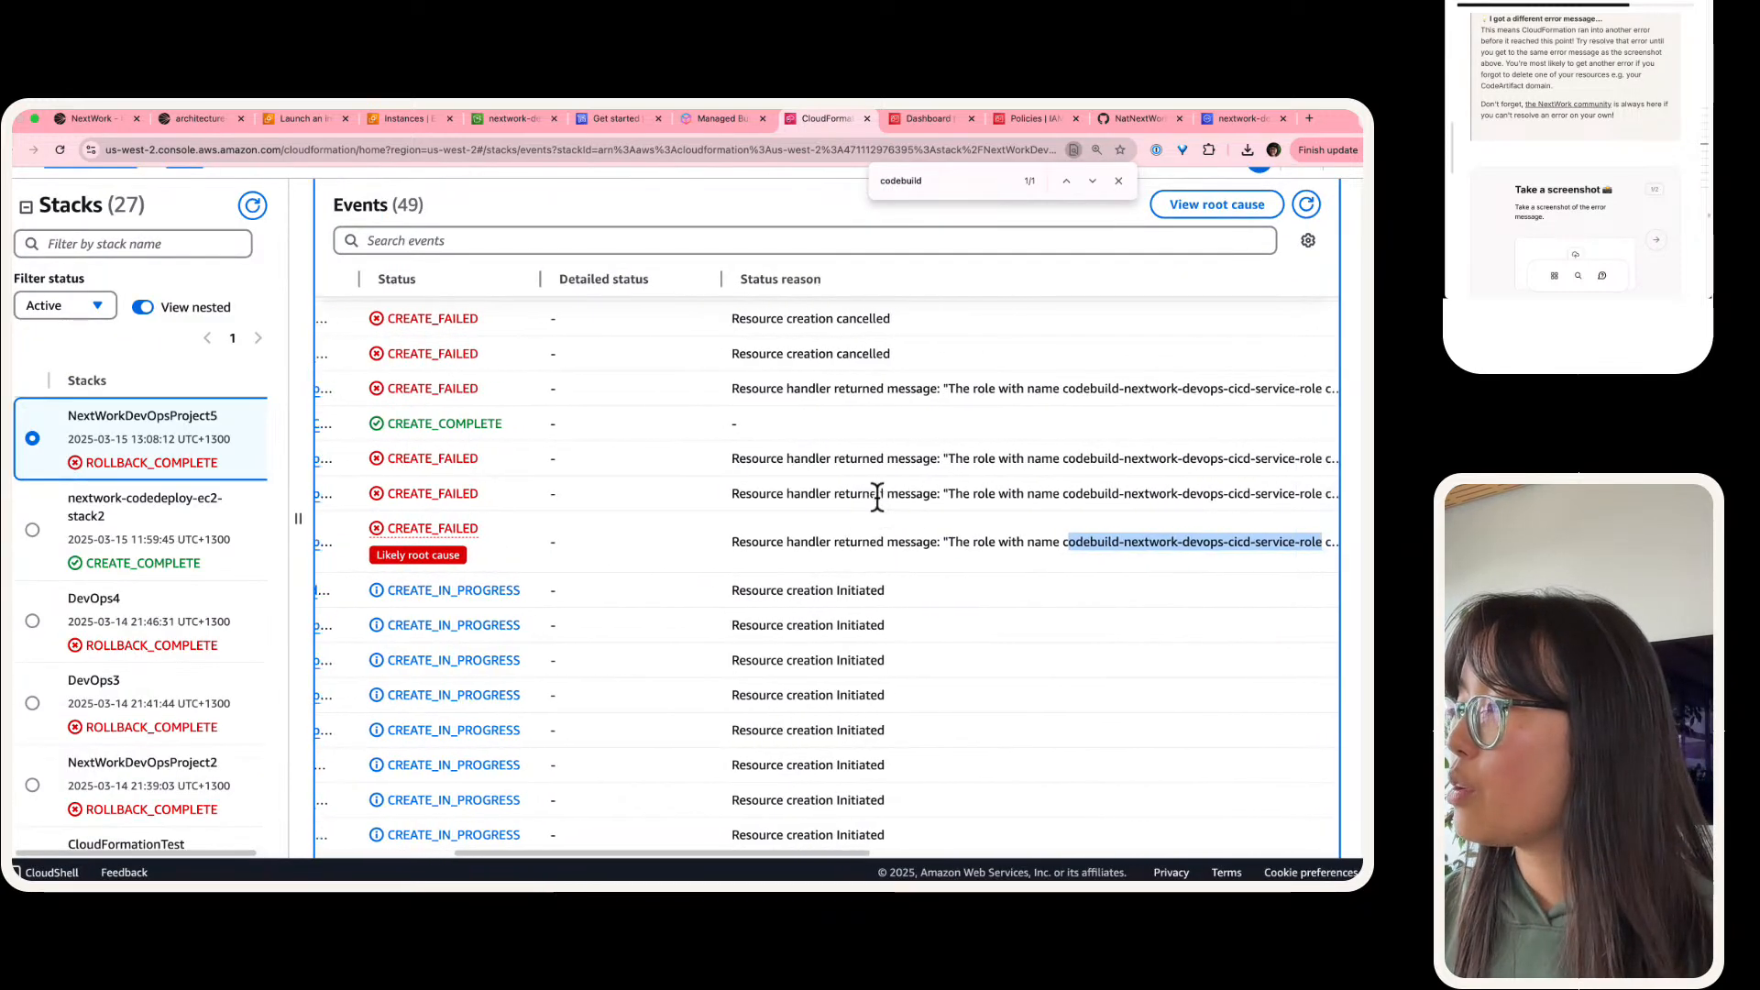
Step: Capture a screenshot of the events table area covering the failed events, their status reasons and the likely root cause
scroll(876, 495, up, 1)
scroll(877, 502, up, 1)
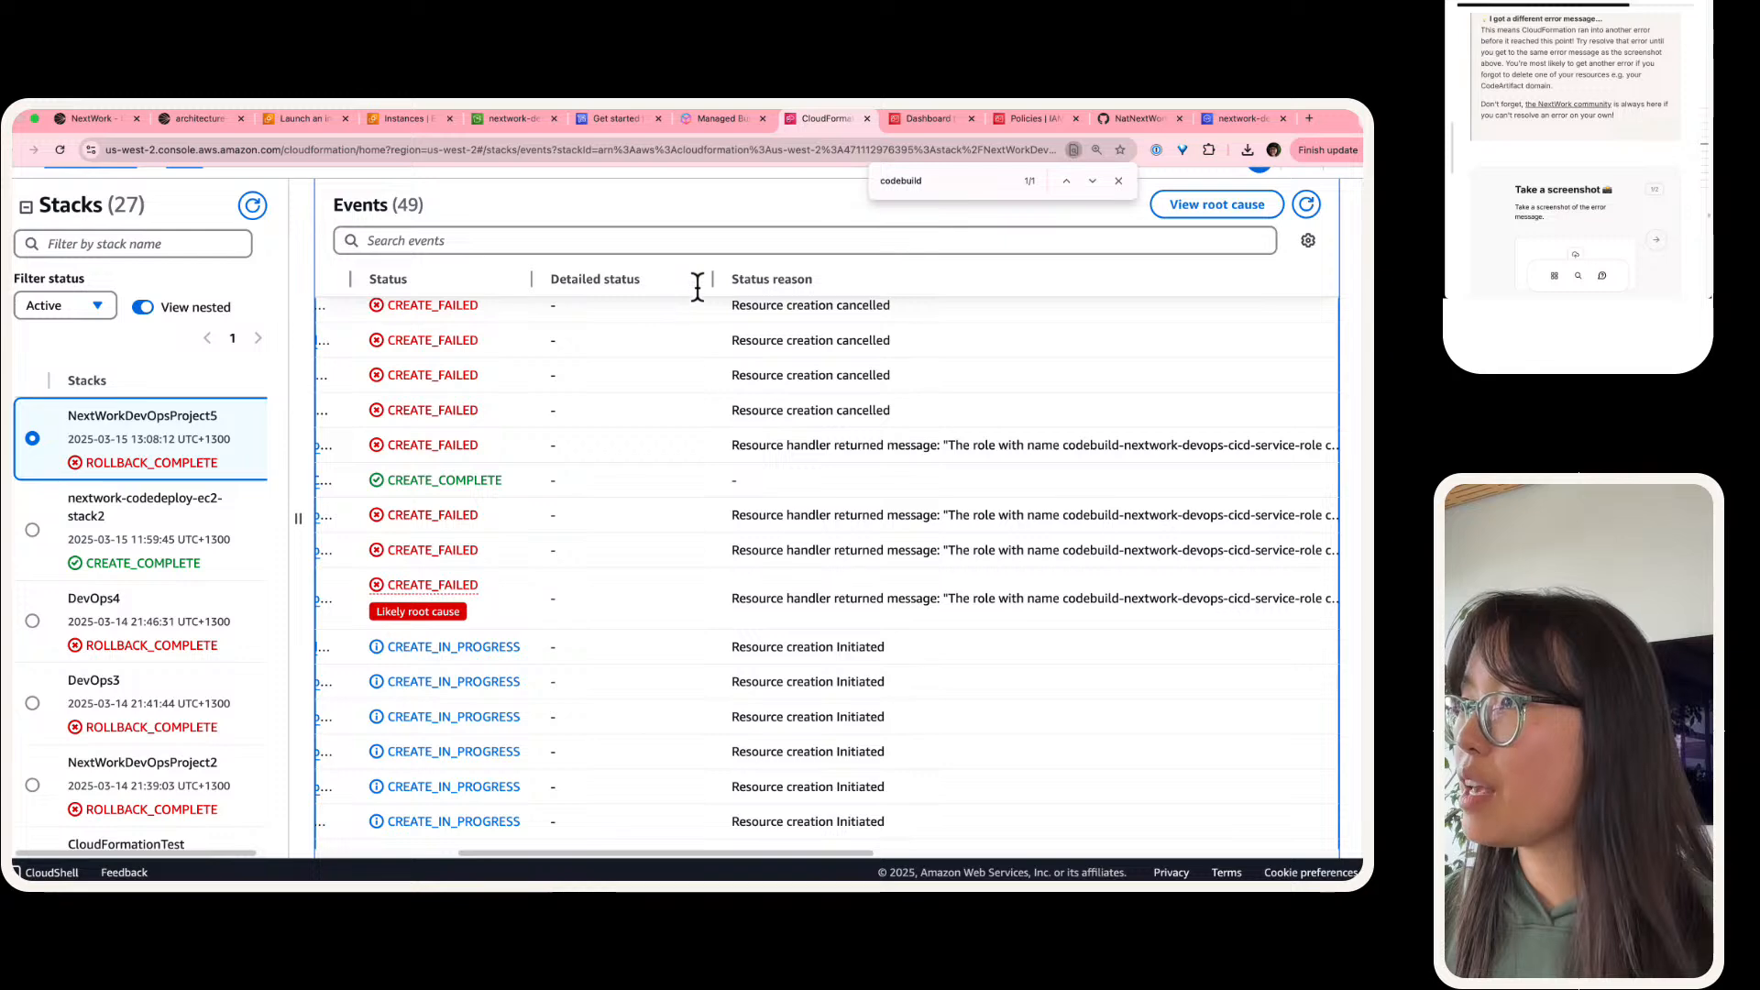
scroll(688, 342, up, 3)
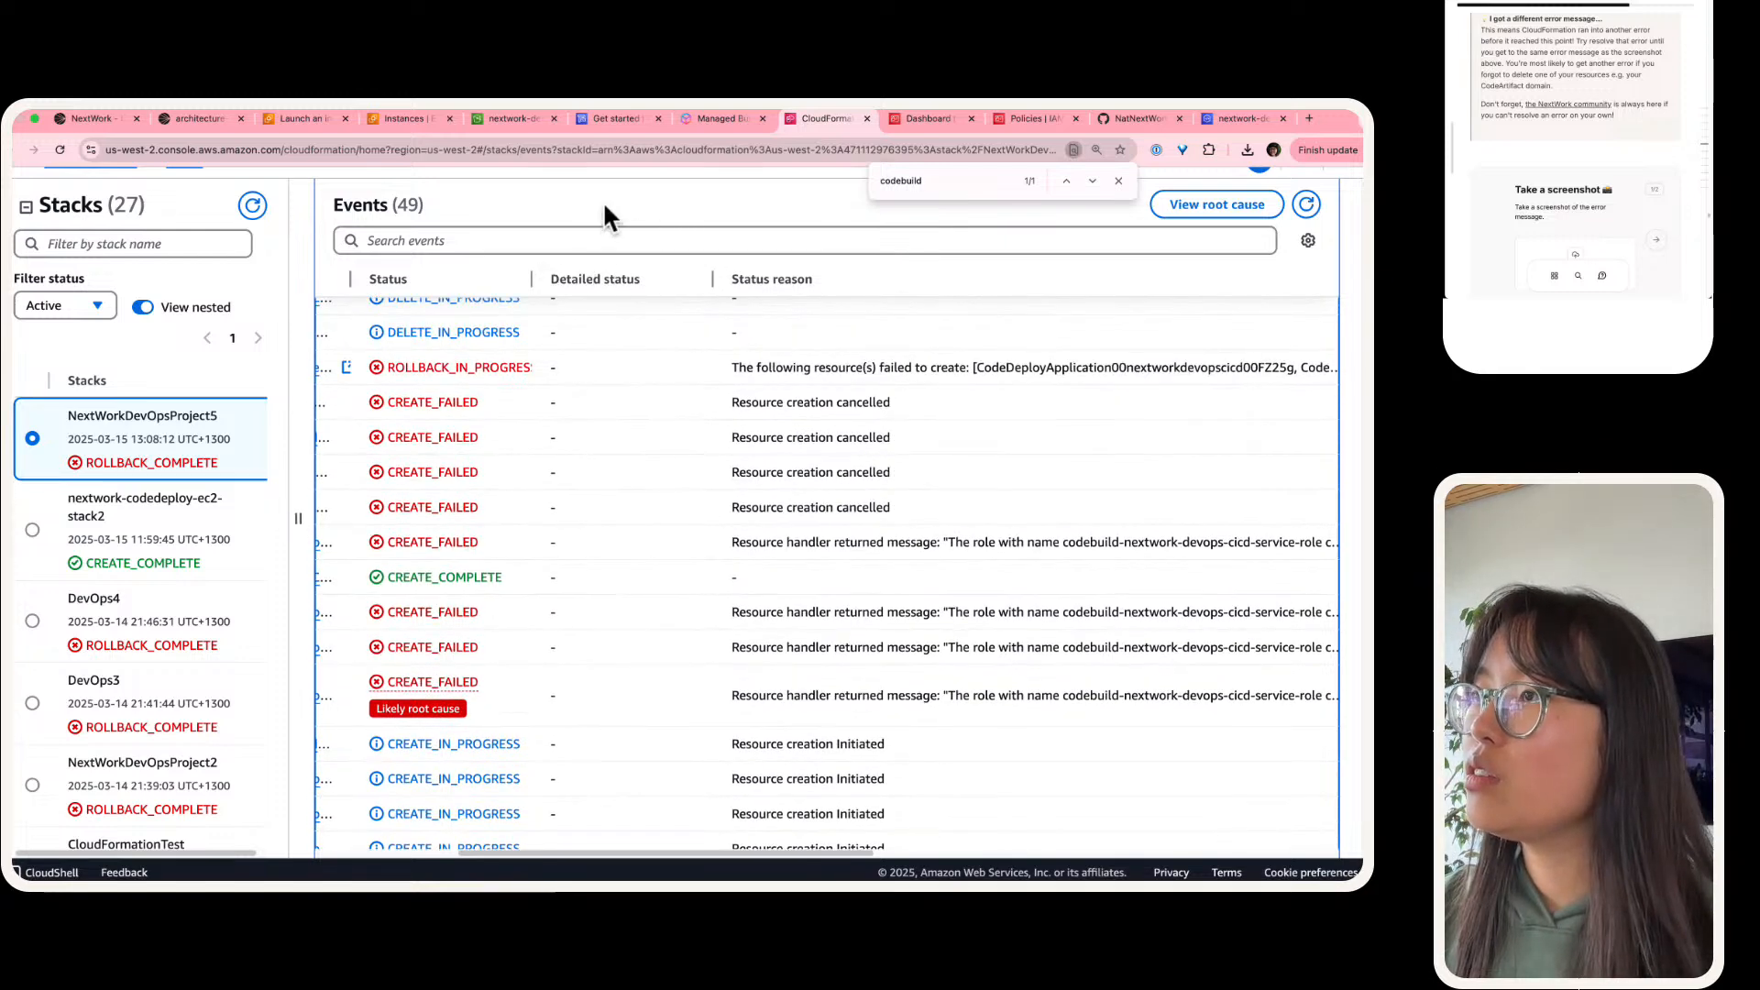
scroll(634, 376, up, 1)
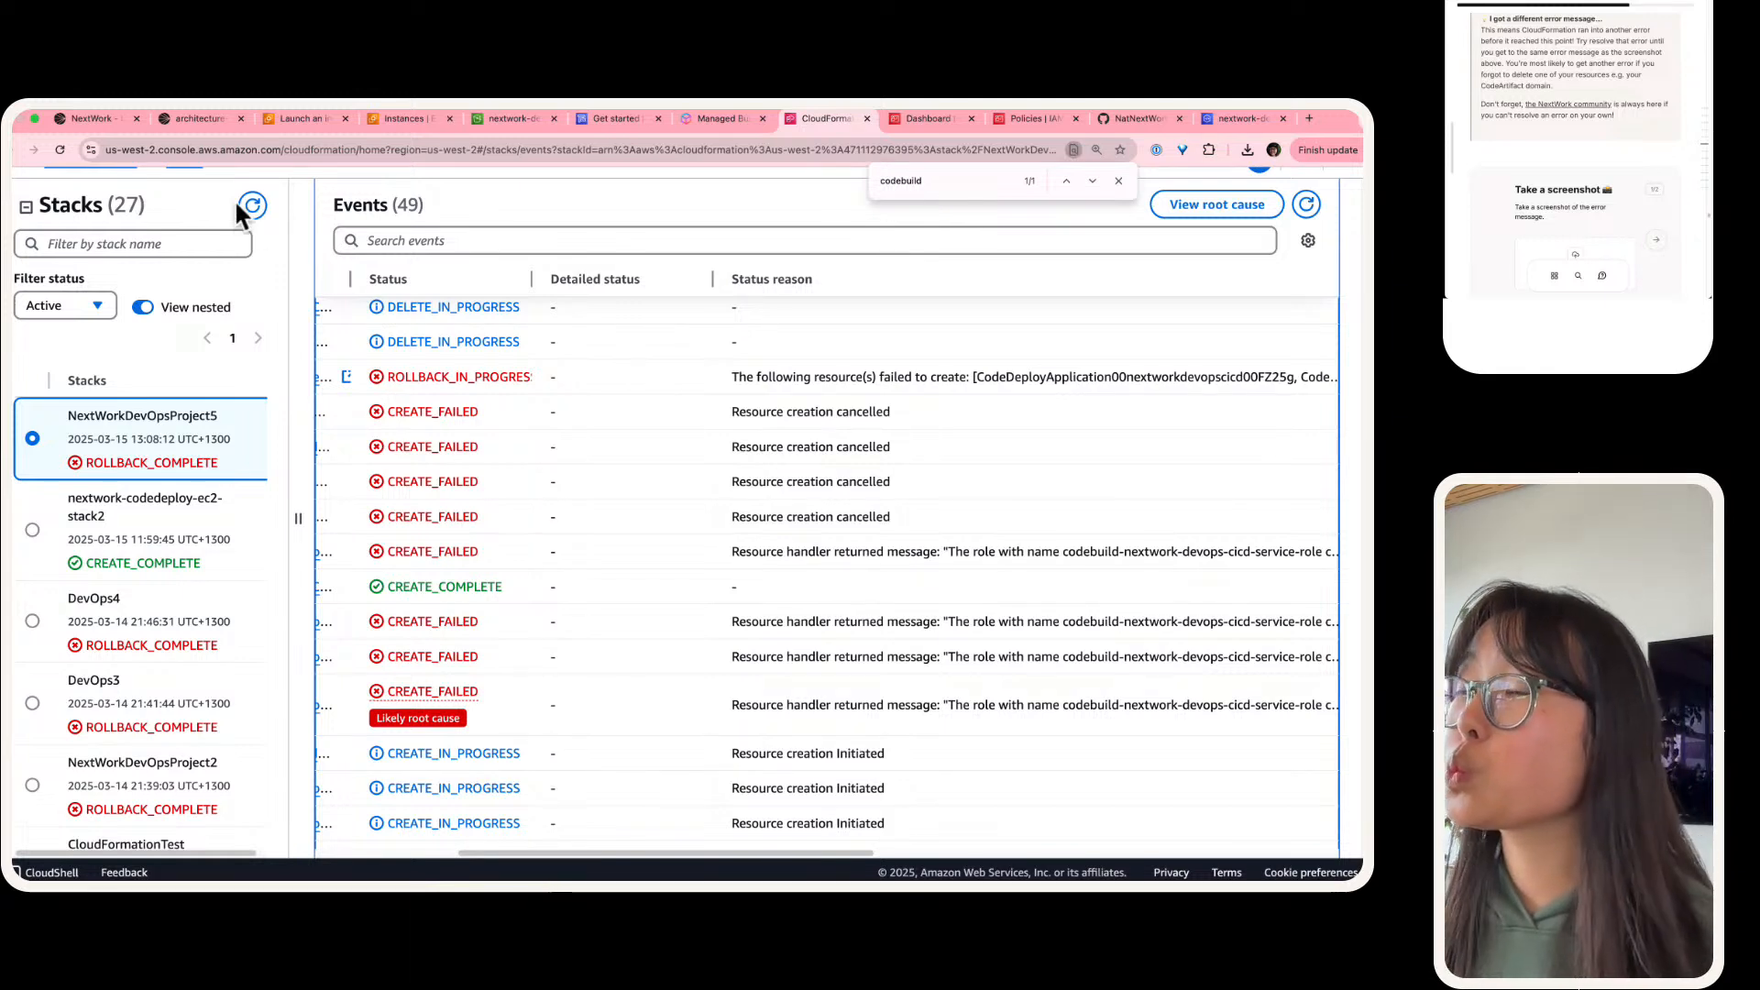
key(super+shift+4)
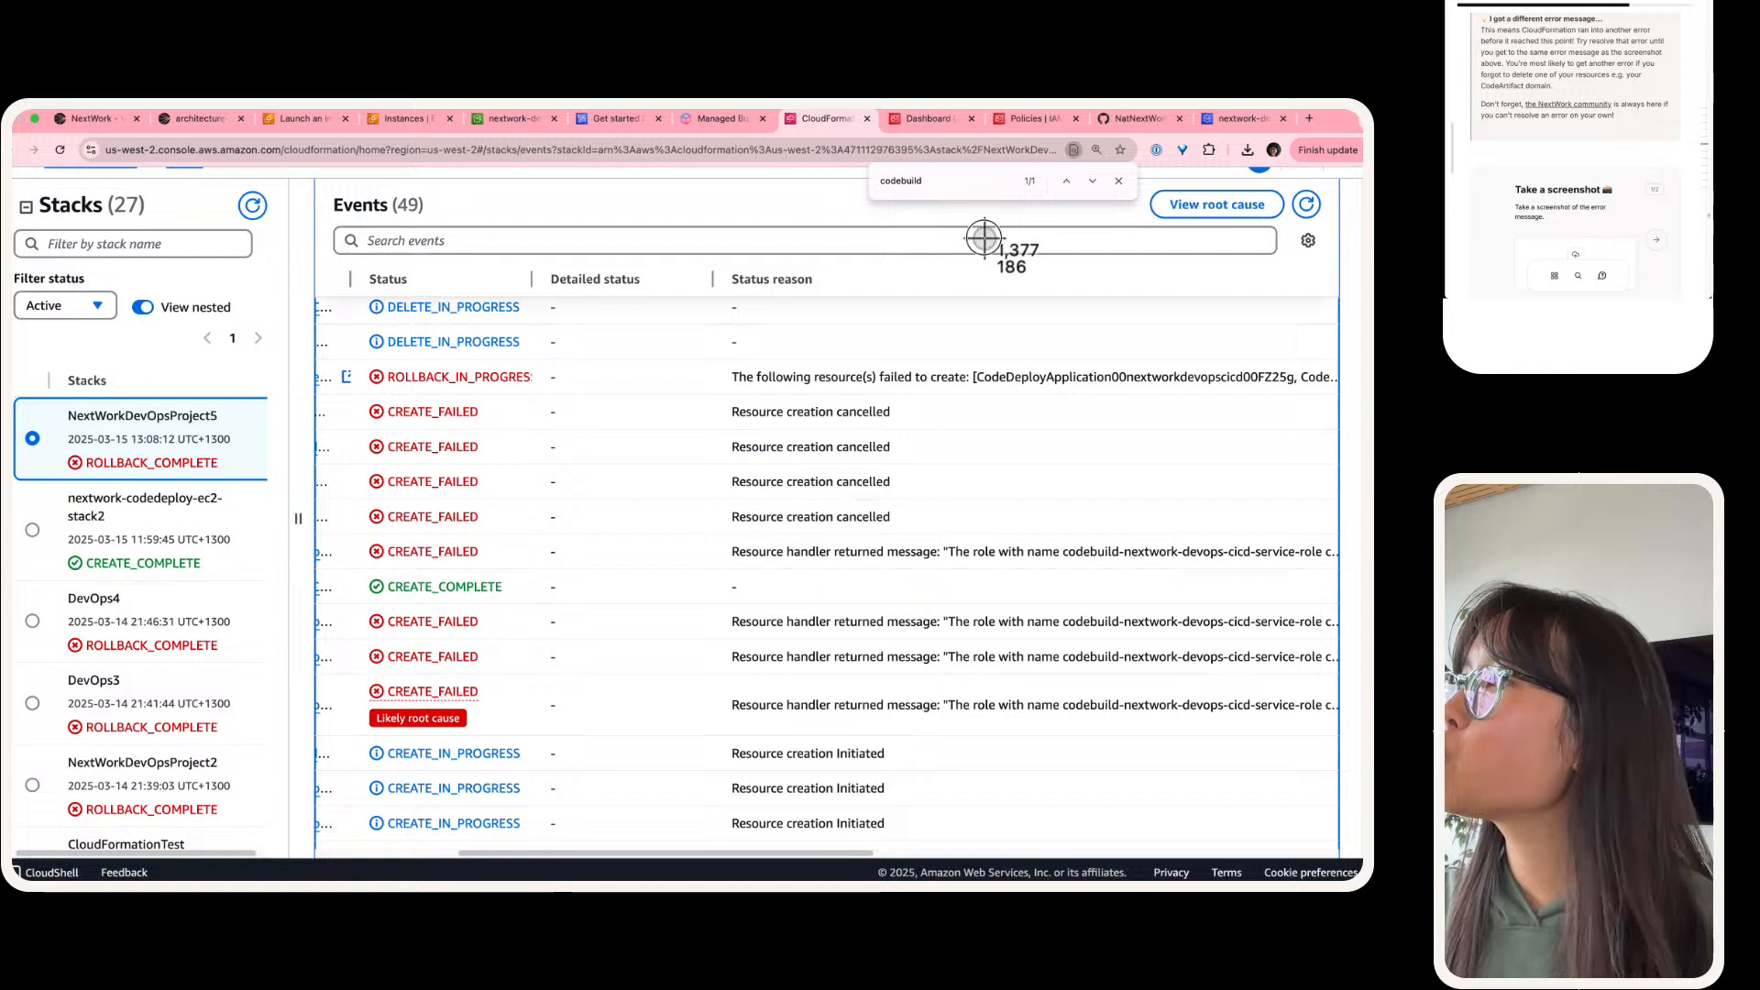
key(Escape)
scroll(985, 238, up, 2)
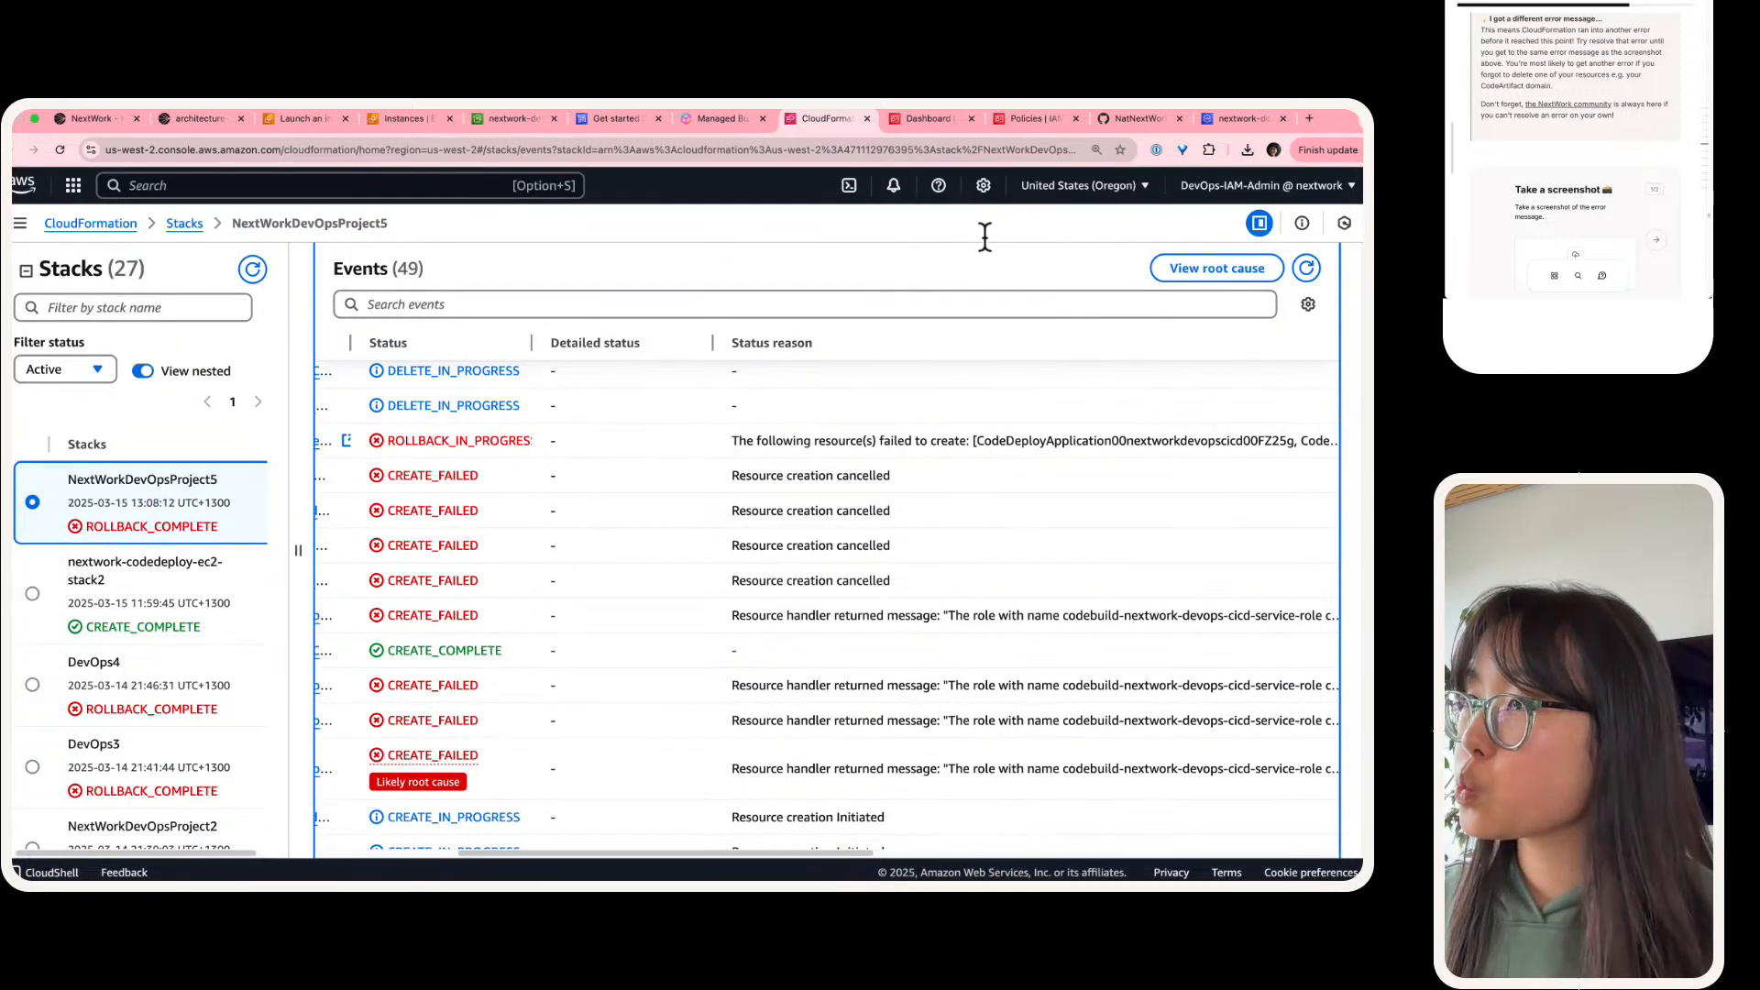
key(super+shift+4)
drag(318, 233, 1336, 799)
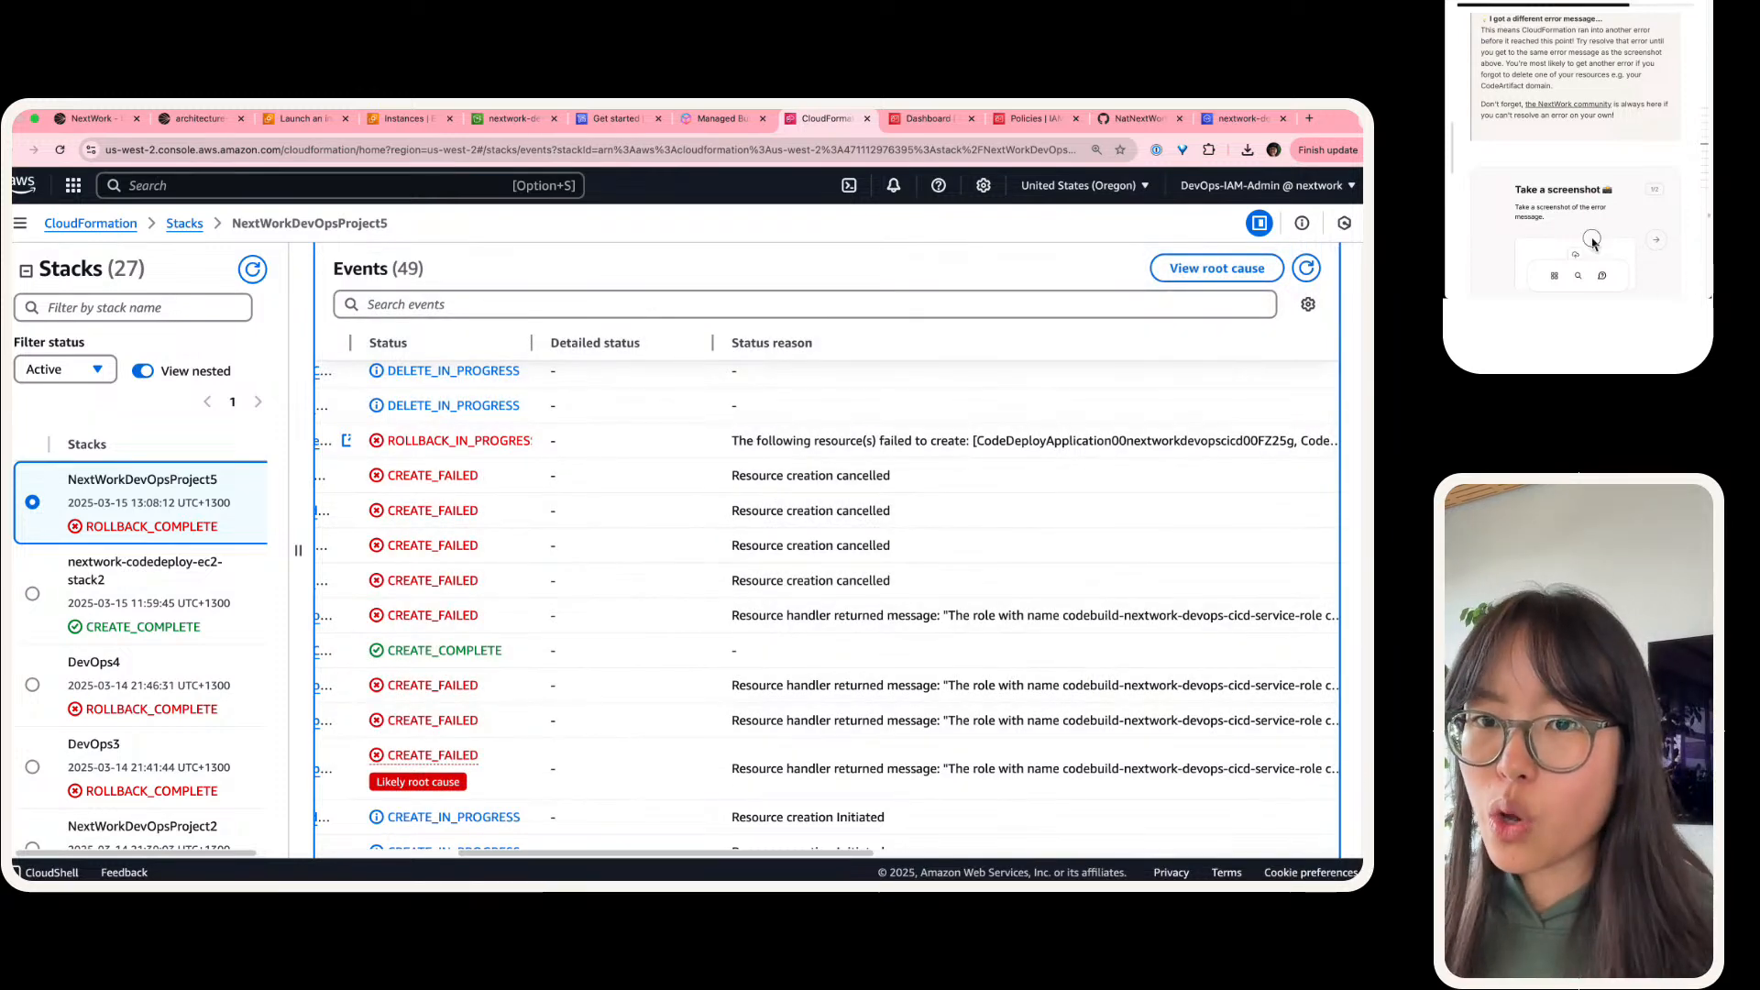
Step: Upload the error screenshot to the guide's "Take a screenshot" task and go to the question about the first template test
drag(1592, 240, 1595, 246)
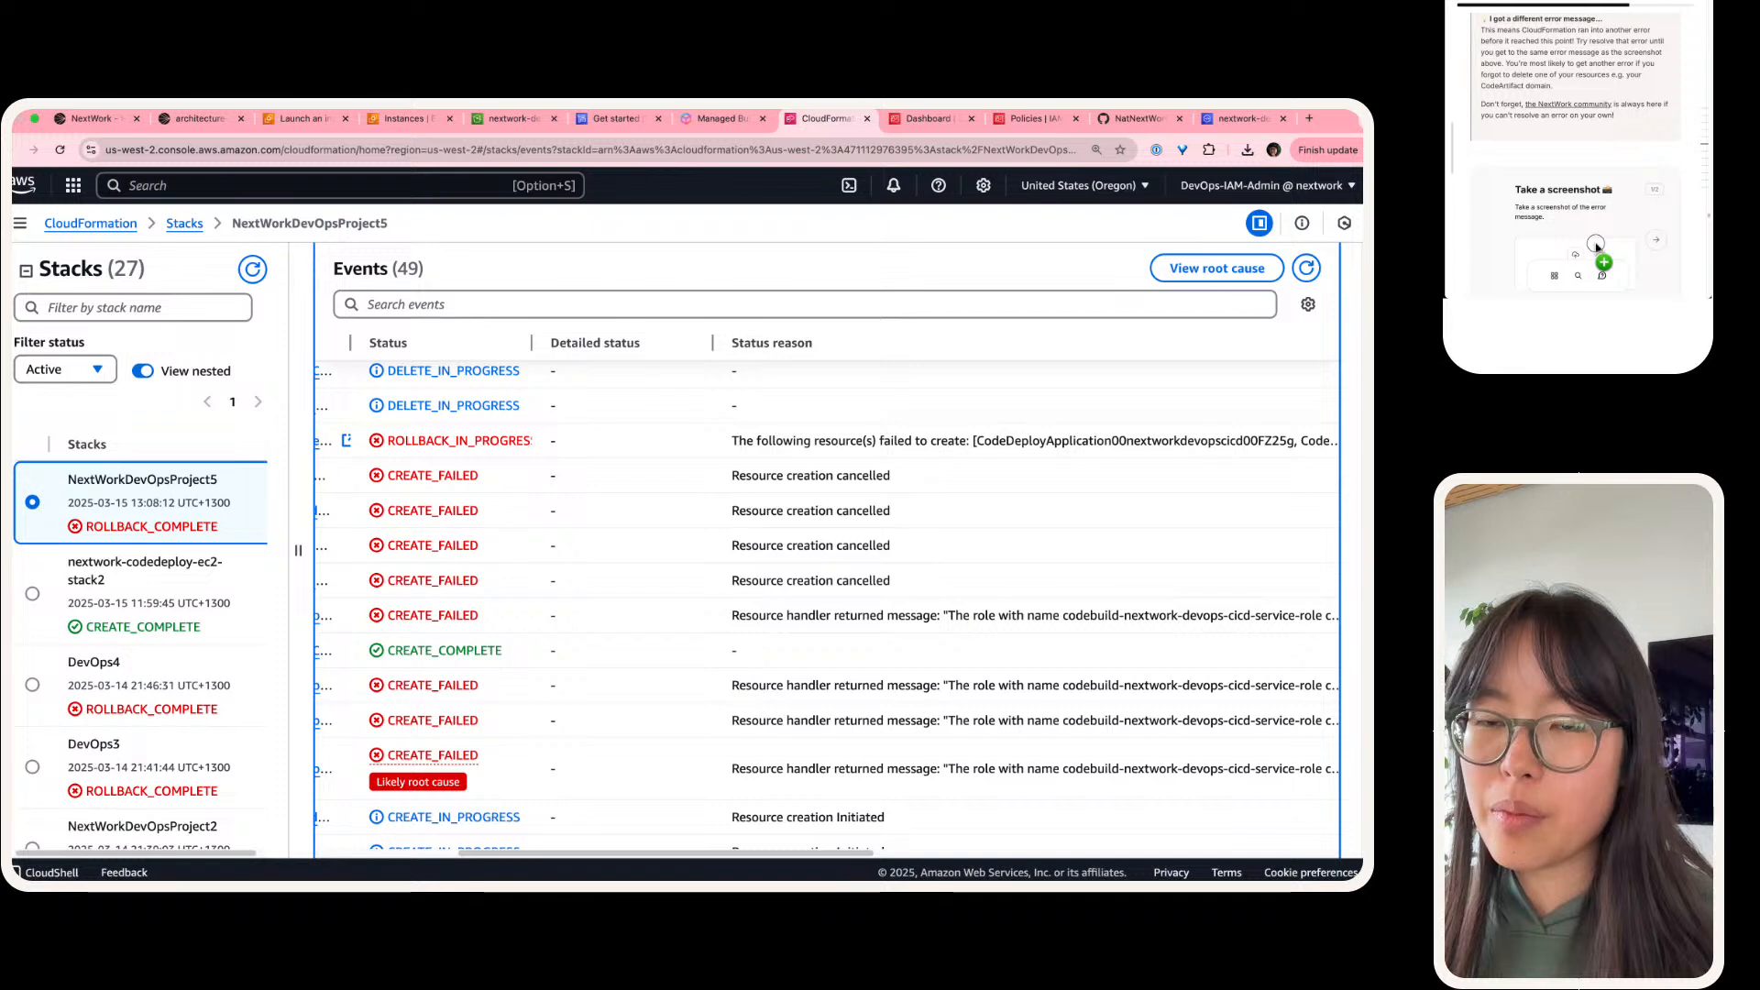
scroll(1596, 246, down, 2)
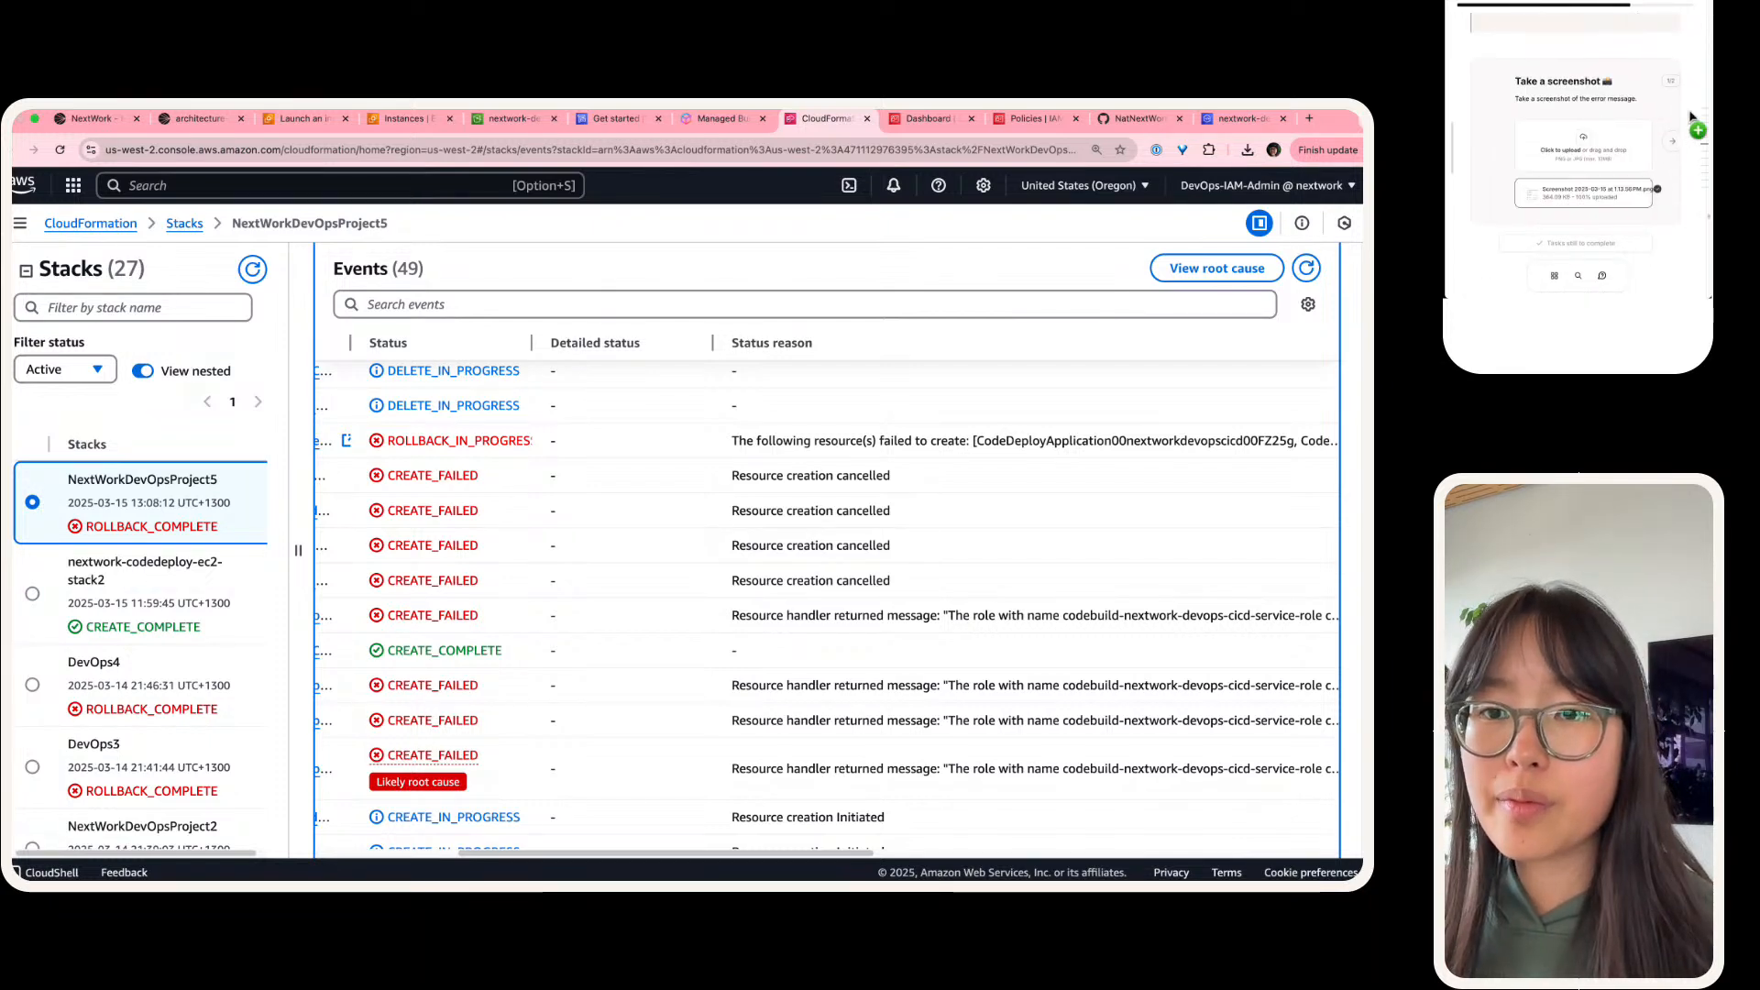
click(1671, 140)
scroll(1643, 133, down, 1)
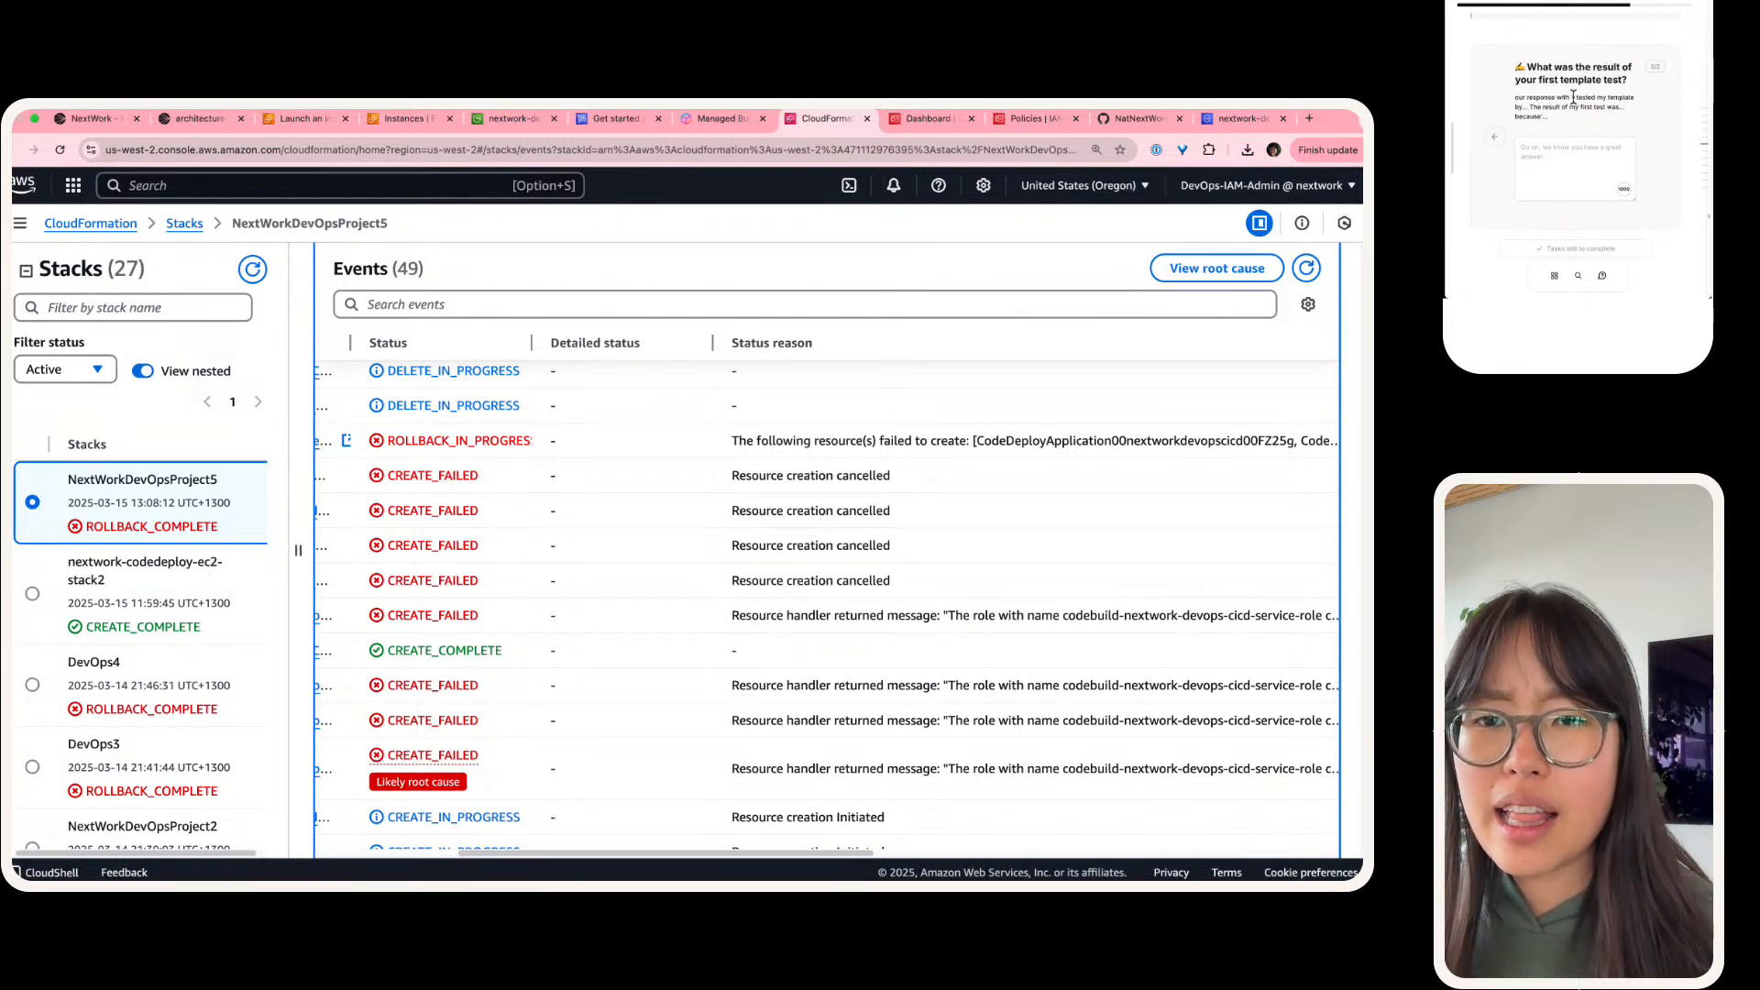
Step: Copy the starter sentence "I tested my template by... The result of my first test was... because" into the answer box
drag(1573, 97, 1583, 157)
key(super+c)
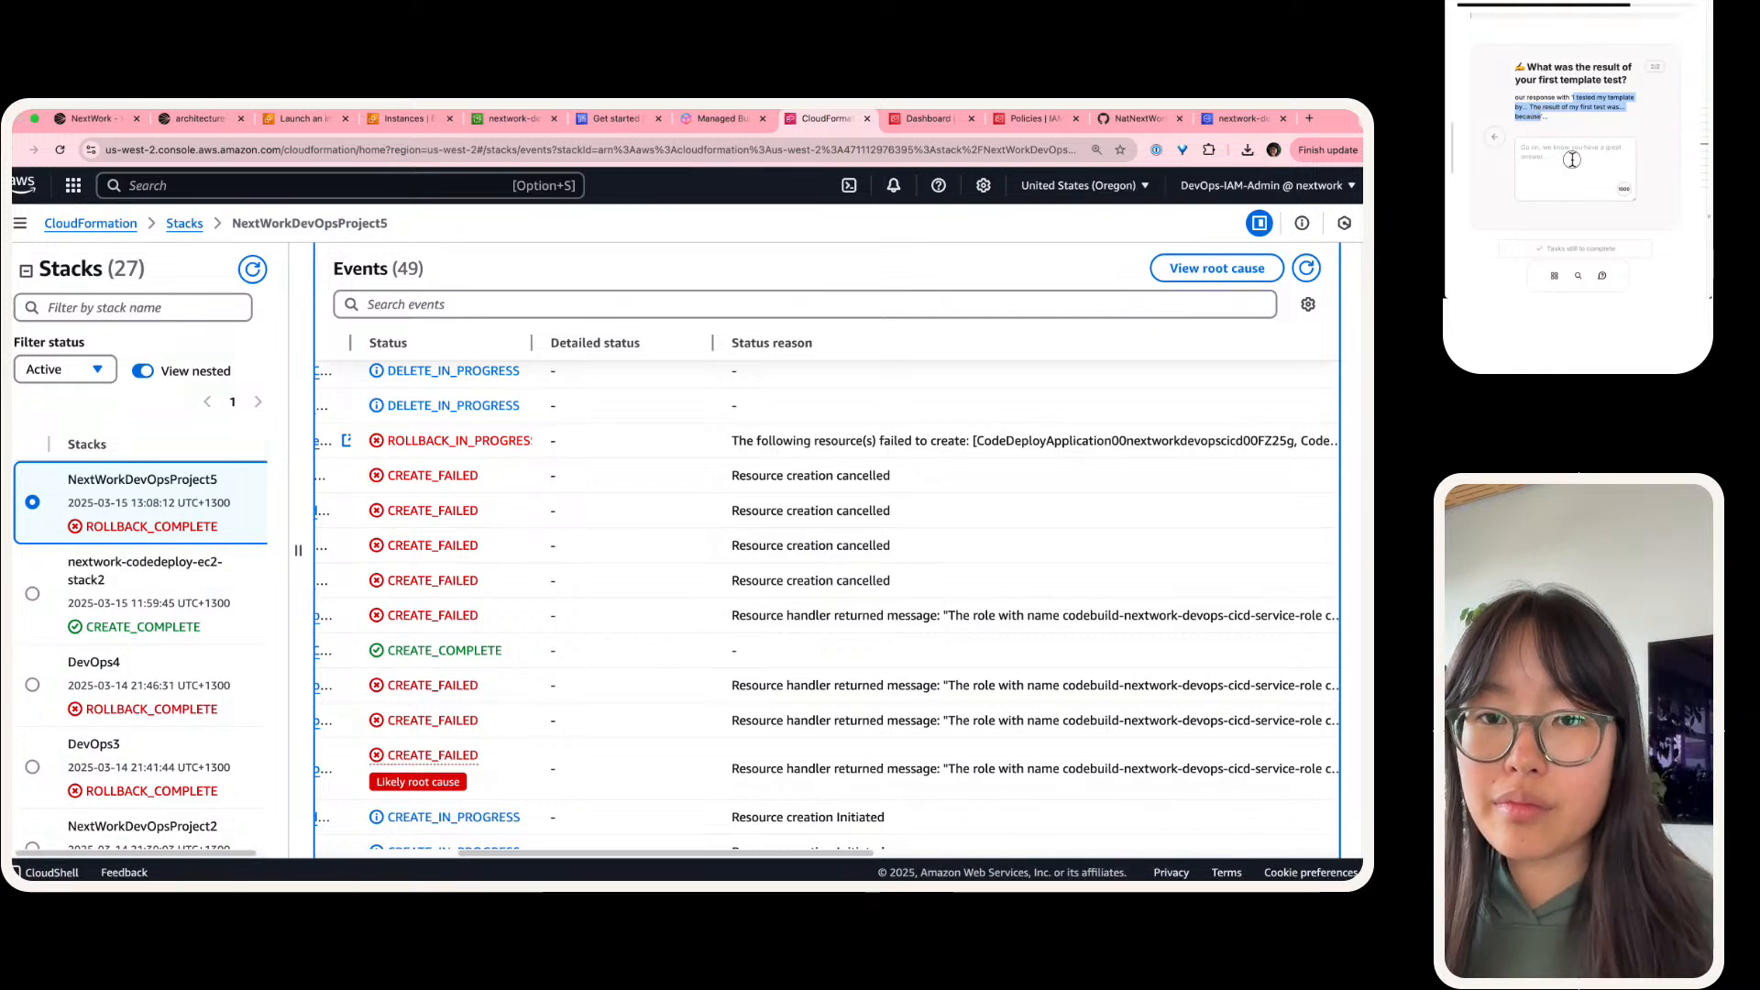
click(1571, 161)
key(super+v)
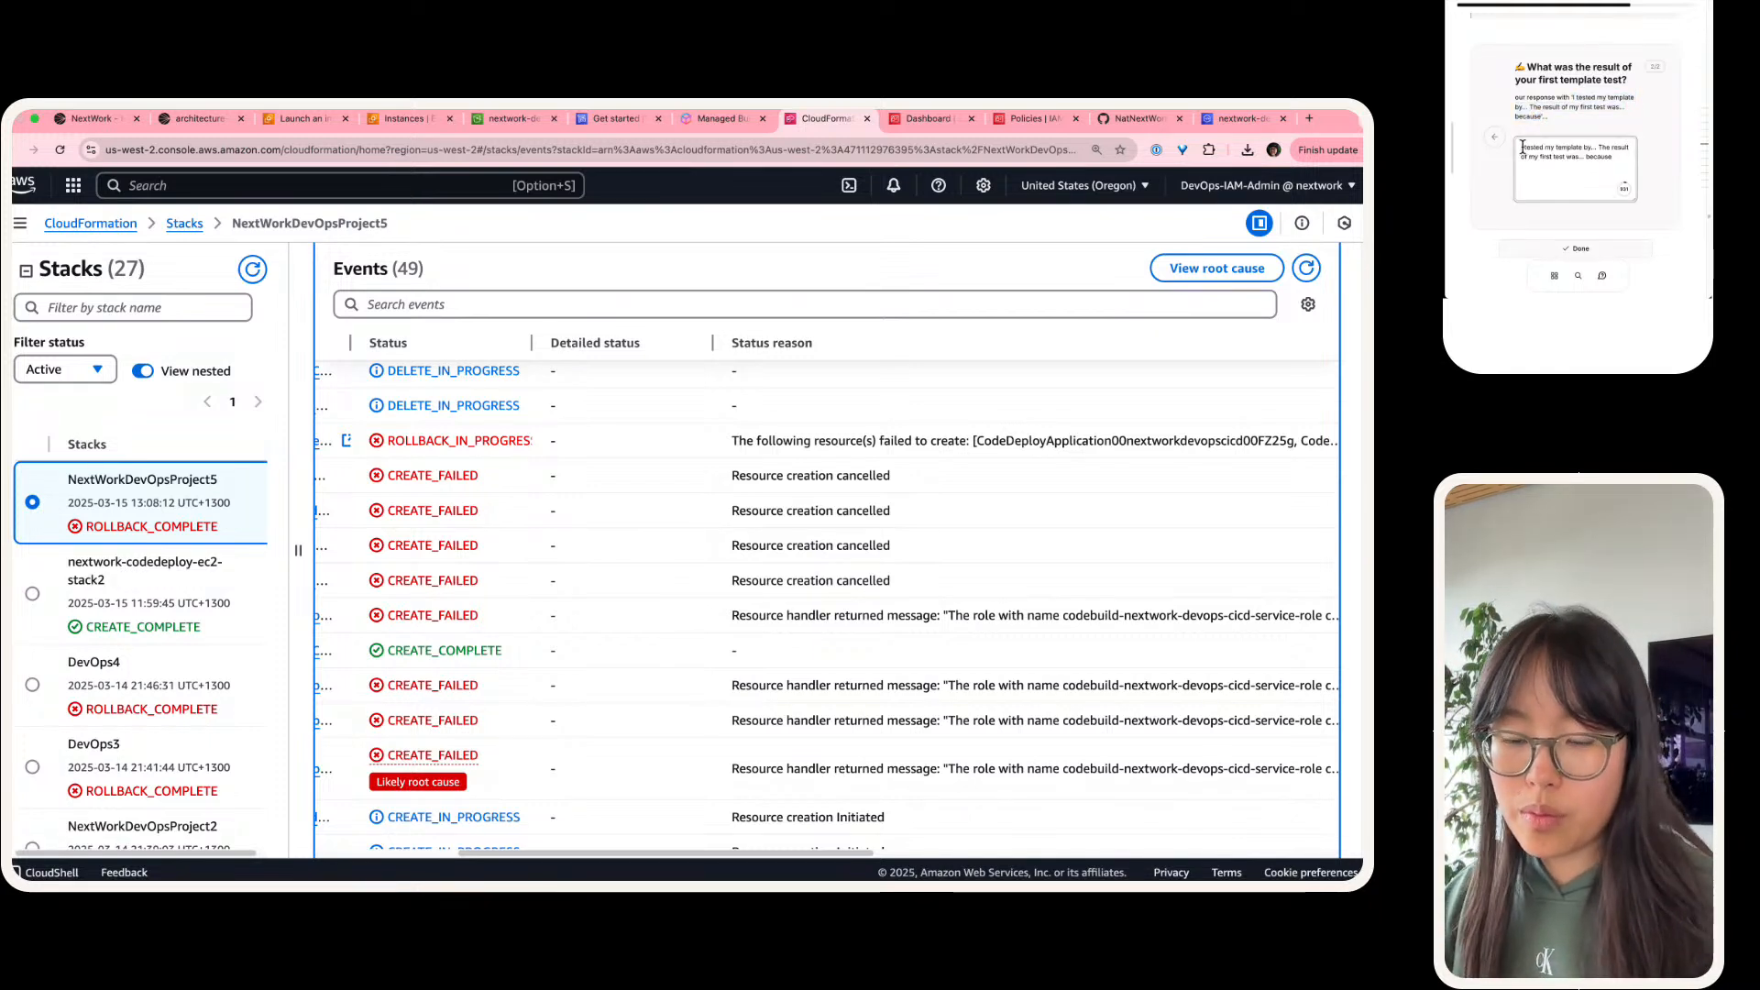
Step: Reword the start of the answer to "We tested our template"
key(BackSpace)
text(We)
key(alt+Right)
key(alt+Right)
key(BackSpace)
key(BackSpace)
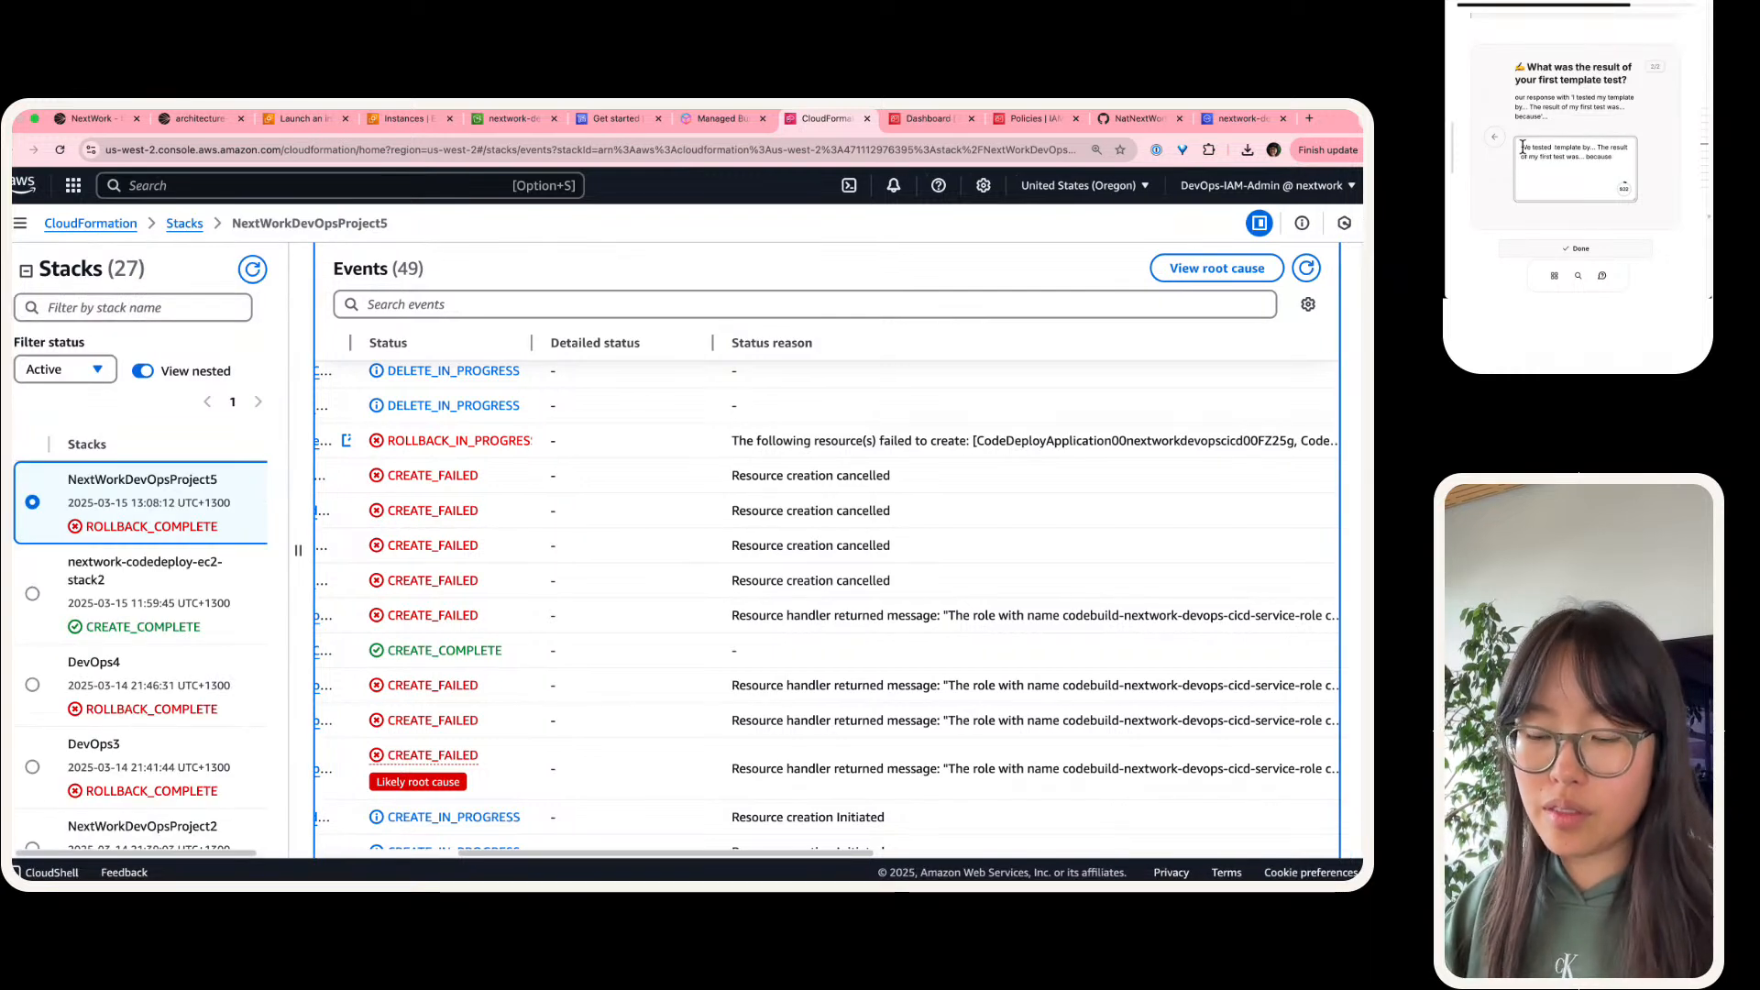
text(our)
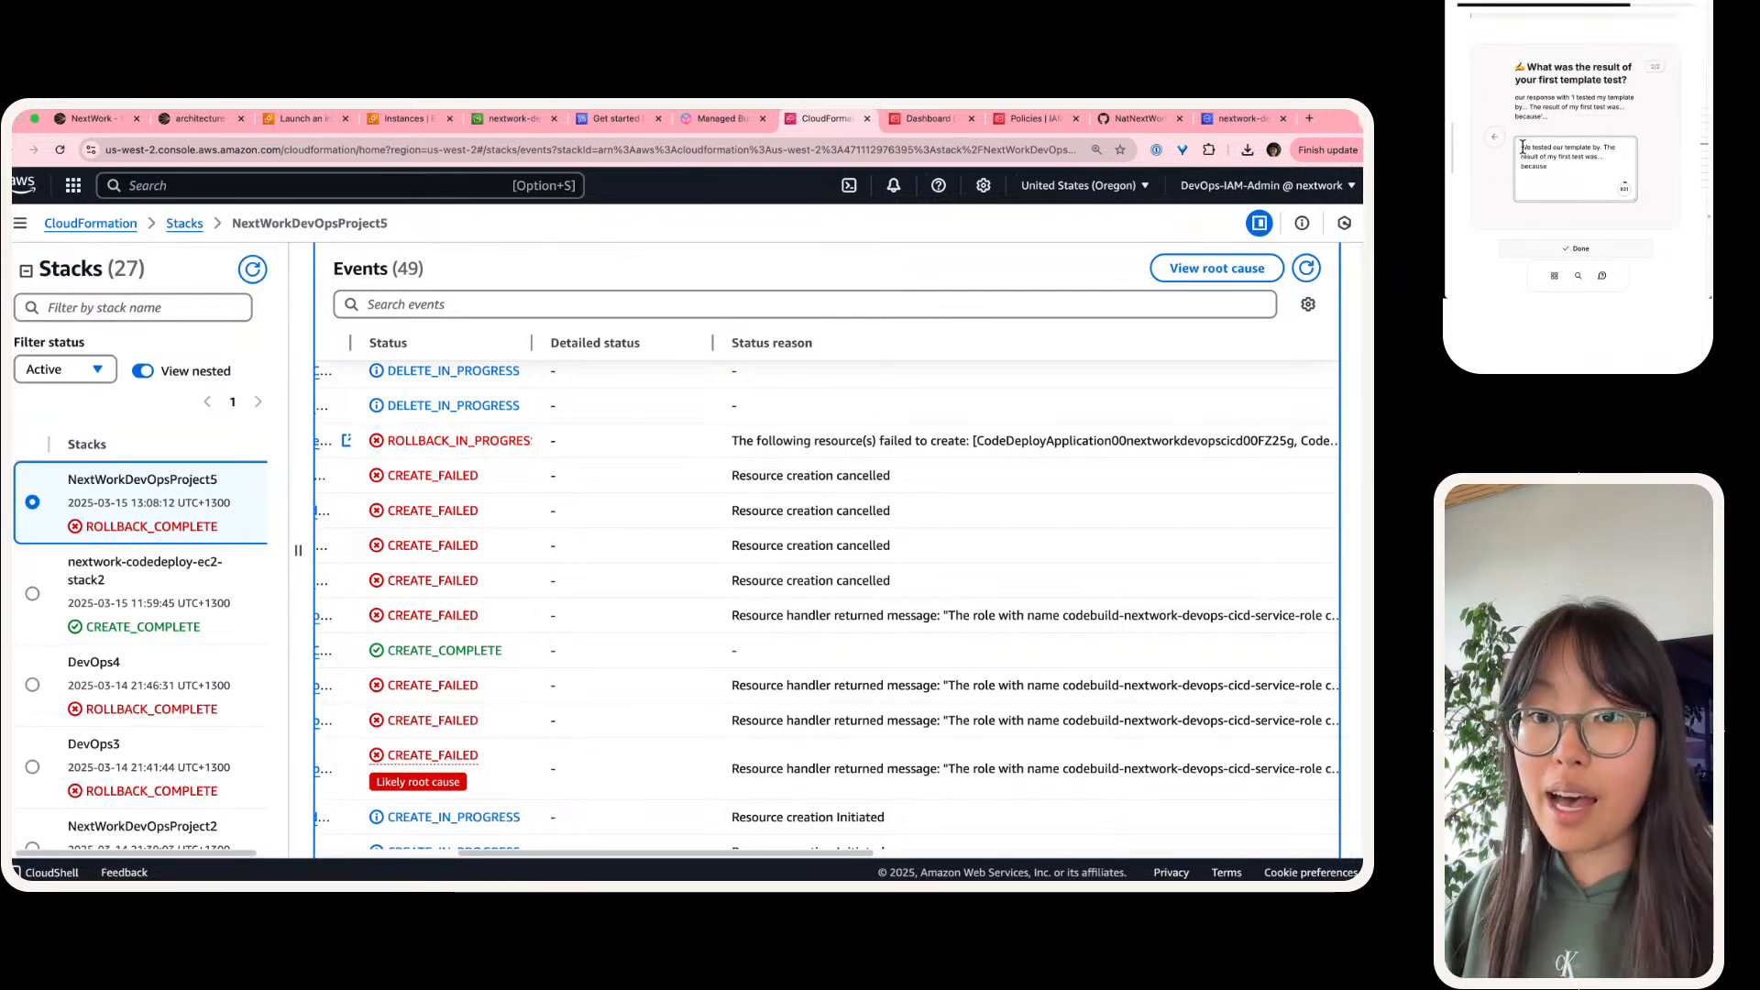
Step: Complete the first sentence of the answer with "launching a stack using the template we generated"
key(BackSpace)
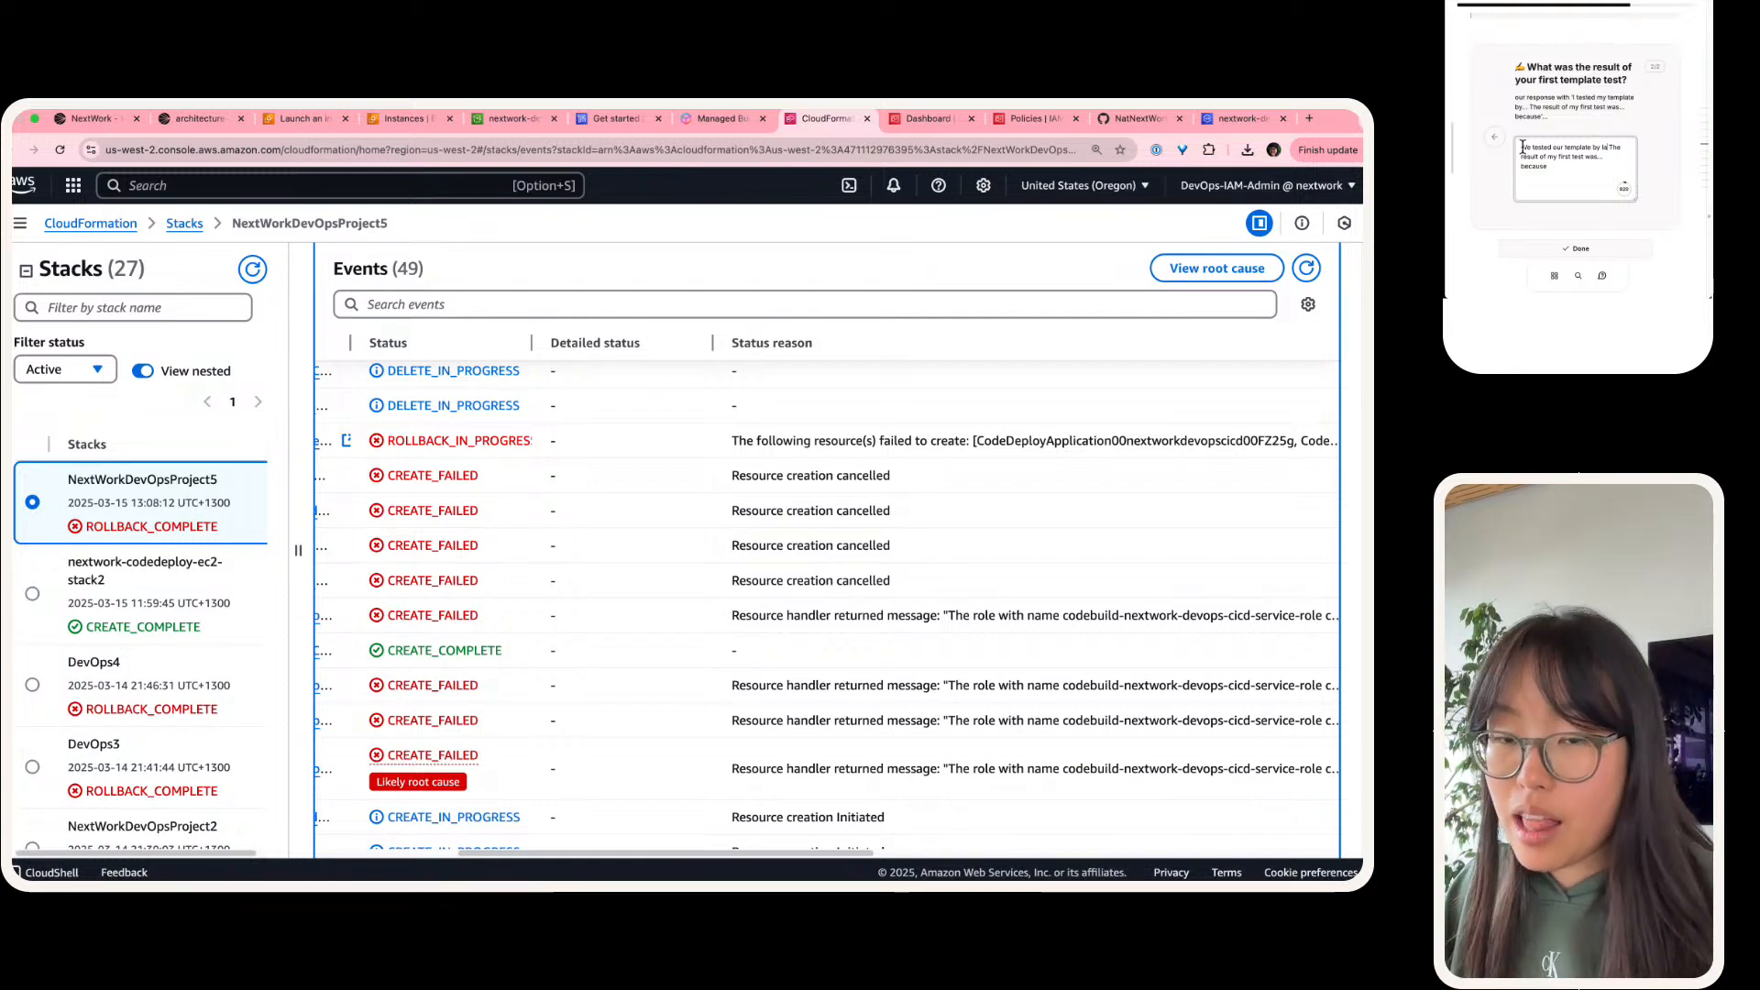
text(launching a stack)
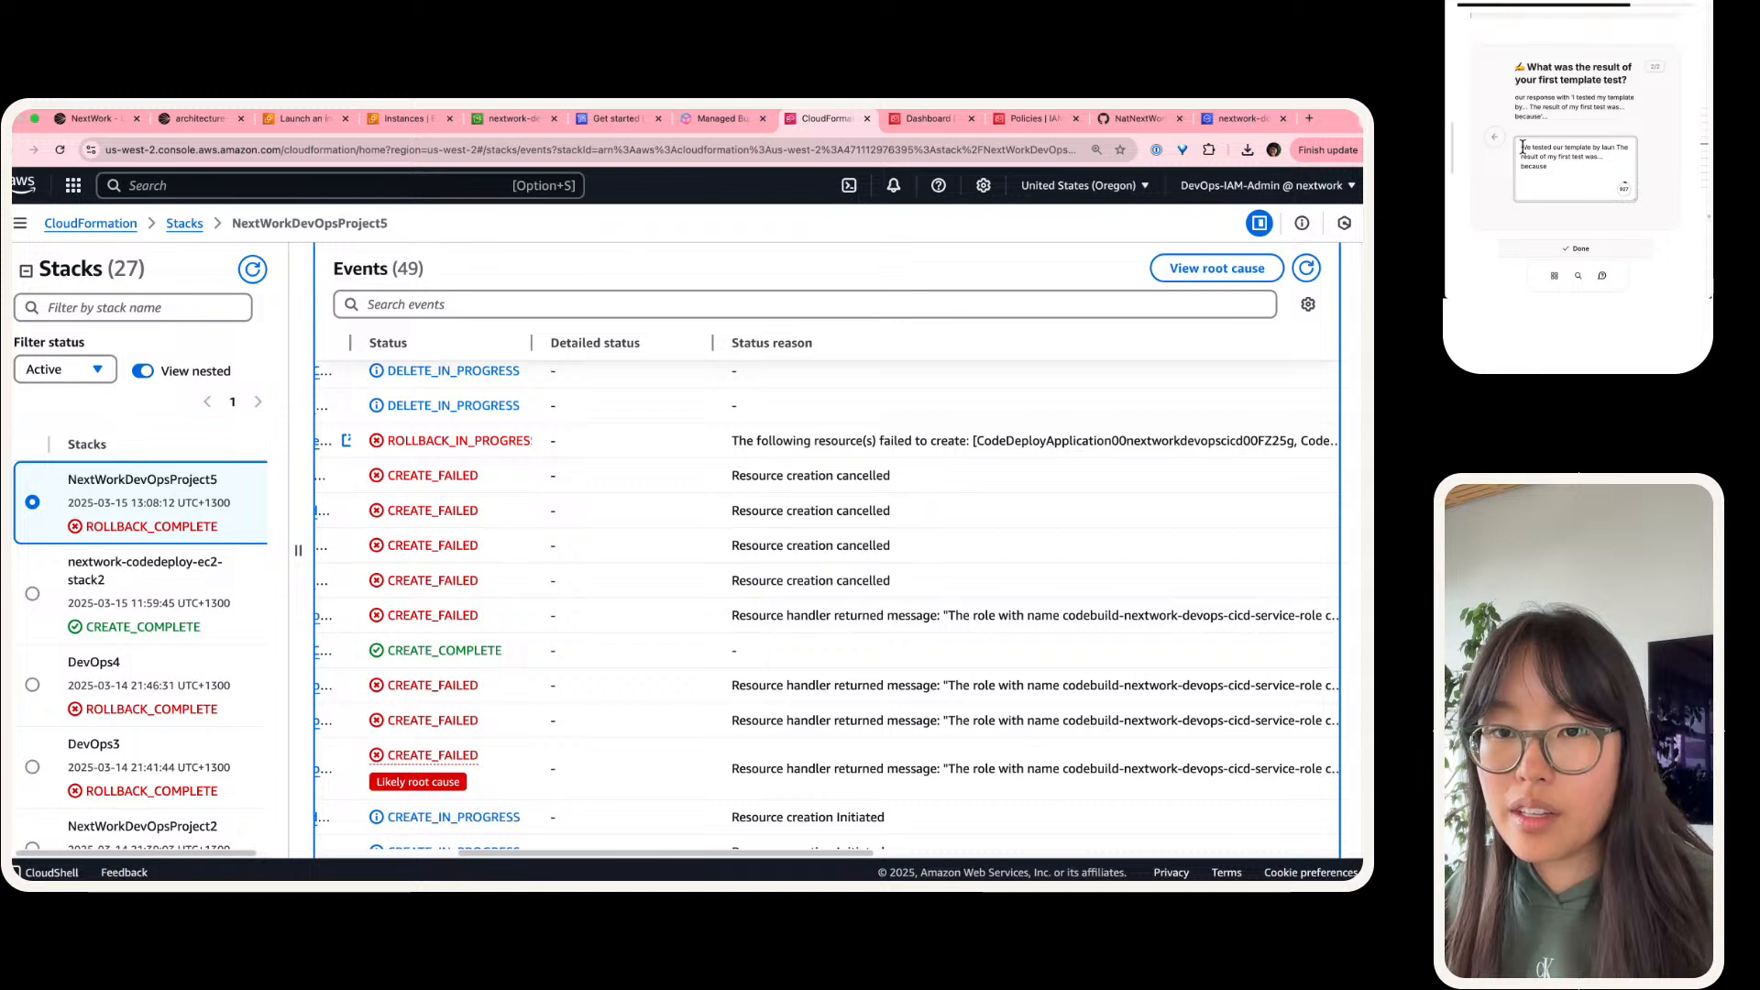
text( using)
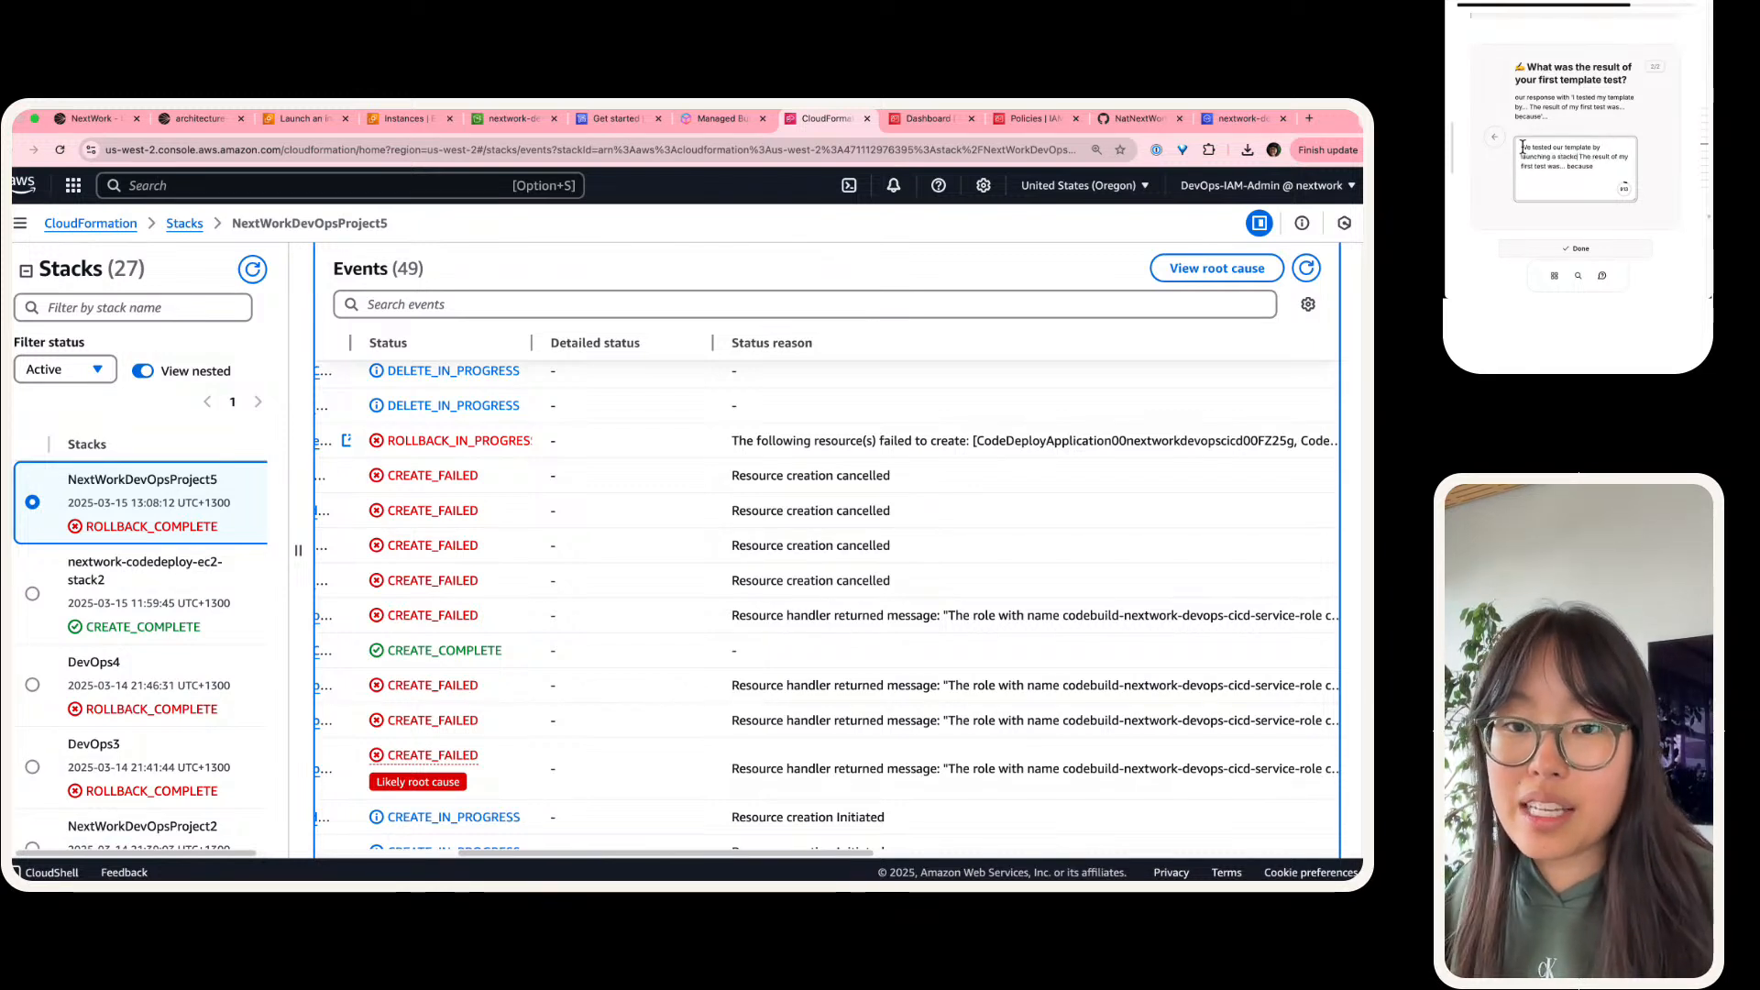
text( the template we gen)
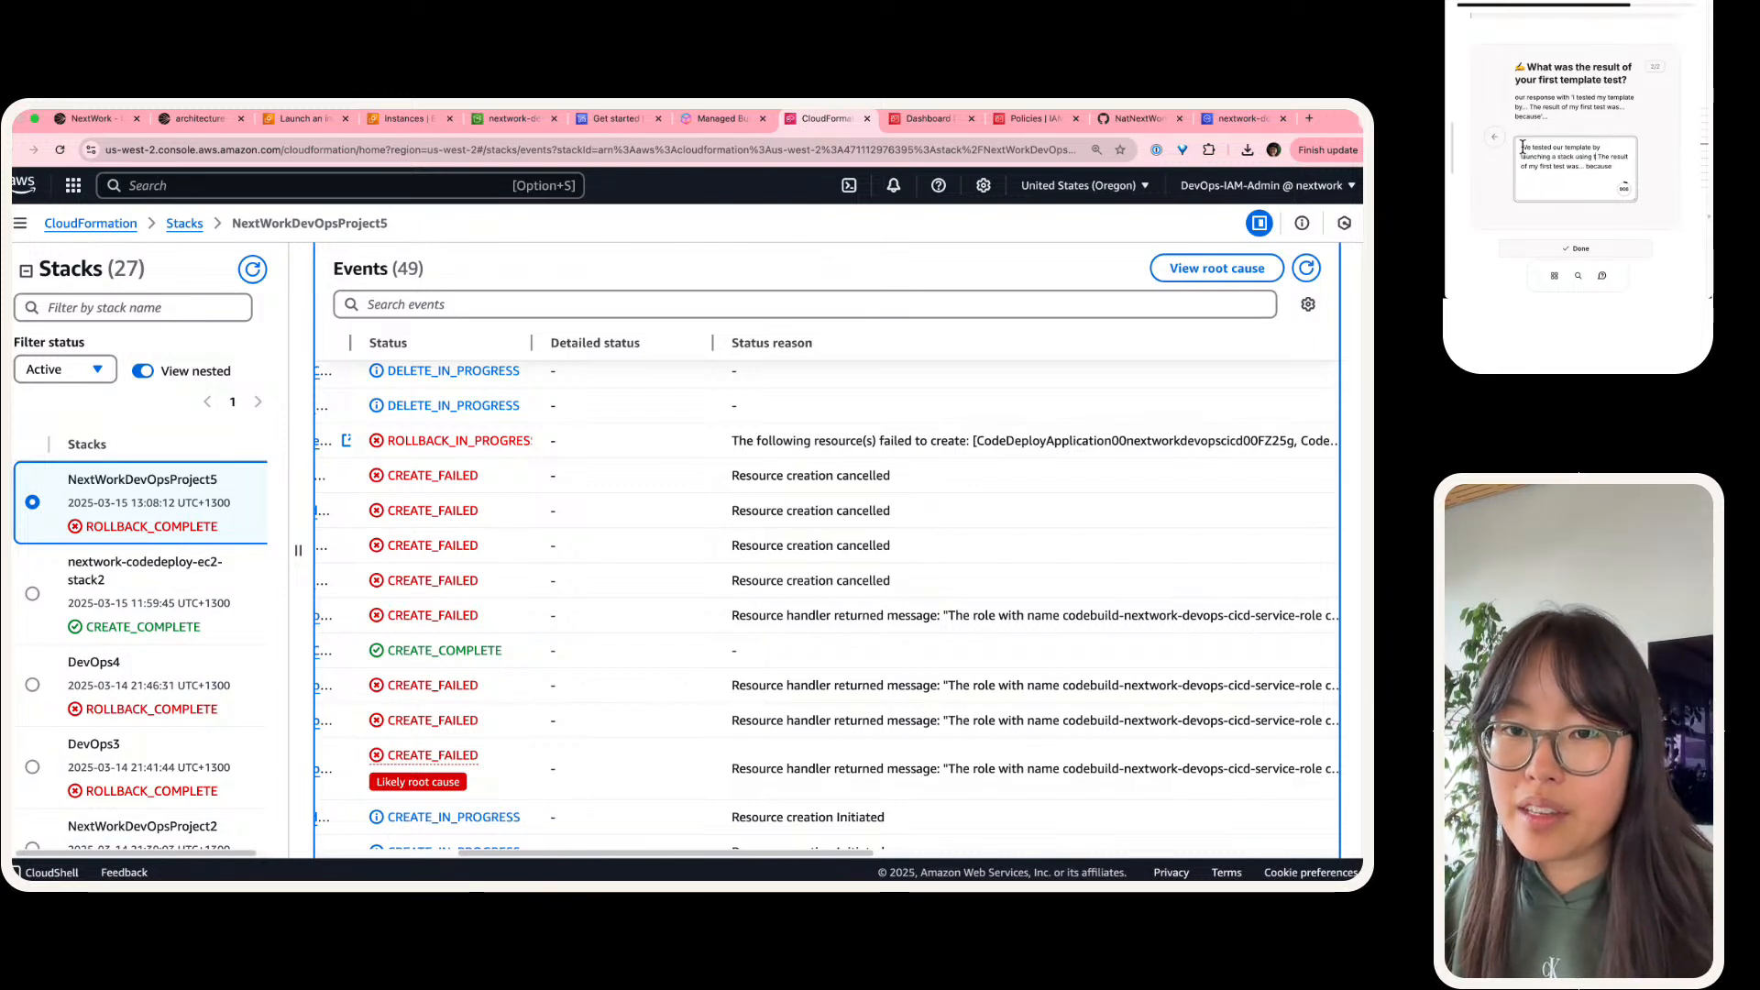
text(erated.)
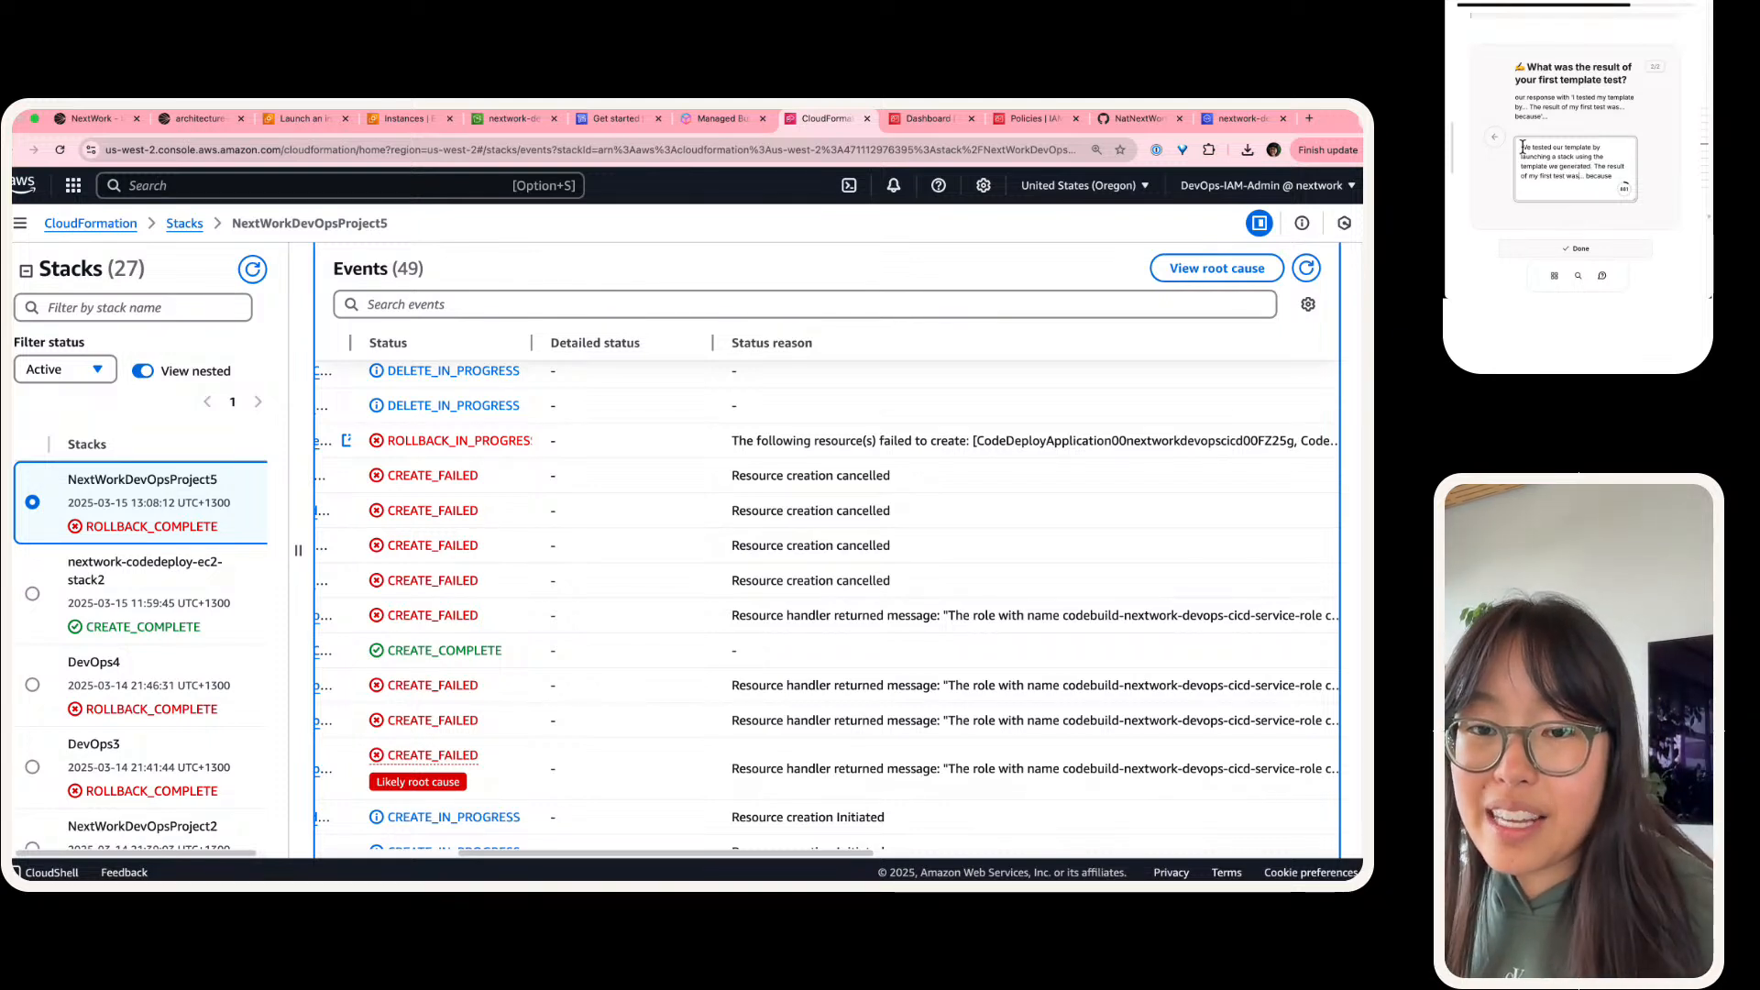
Step: Replace the dots after the first test's result with "CREATE_FAILED", leading into "because"
key(shift+Right)
key(shift+Right)
key(shift+Right)
text(TE_FAILED)
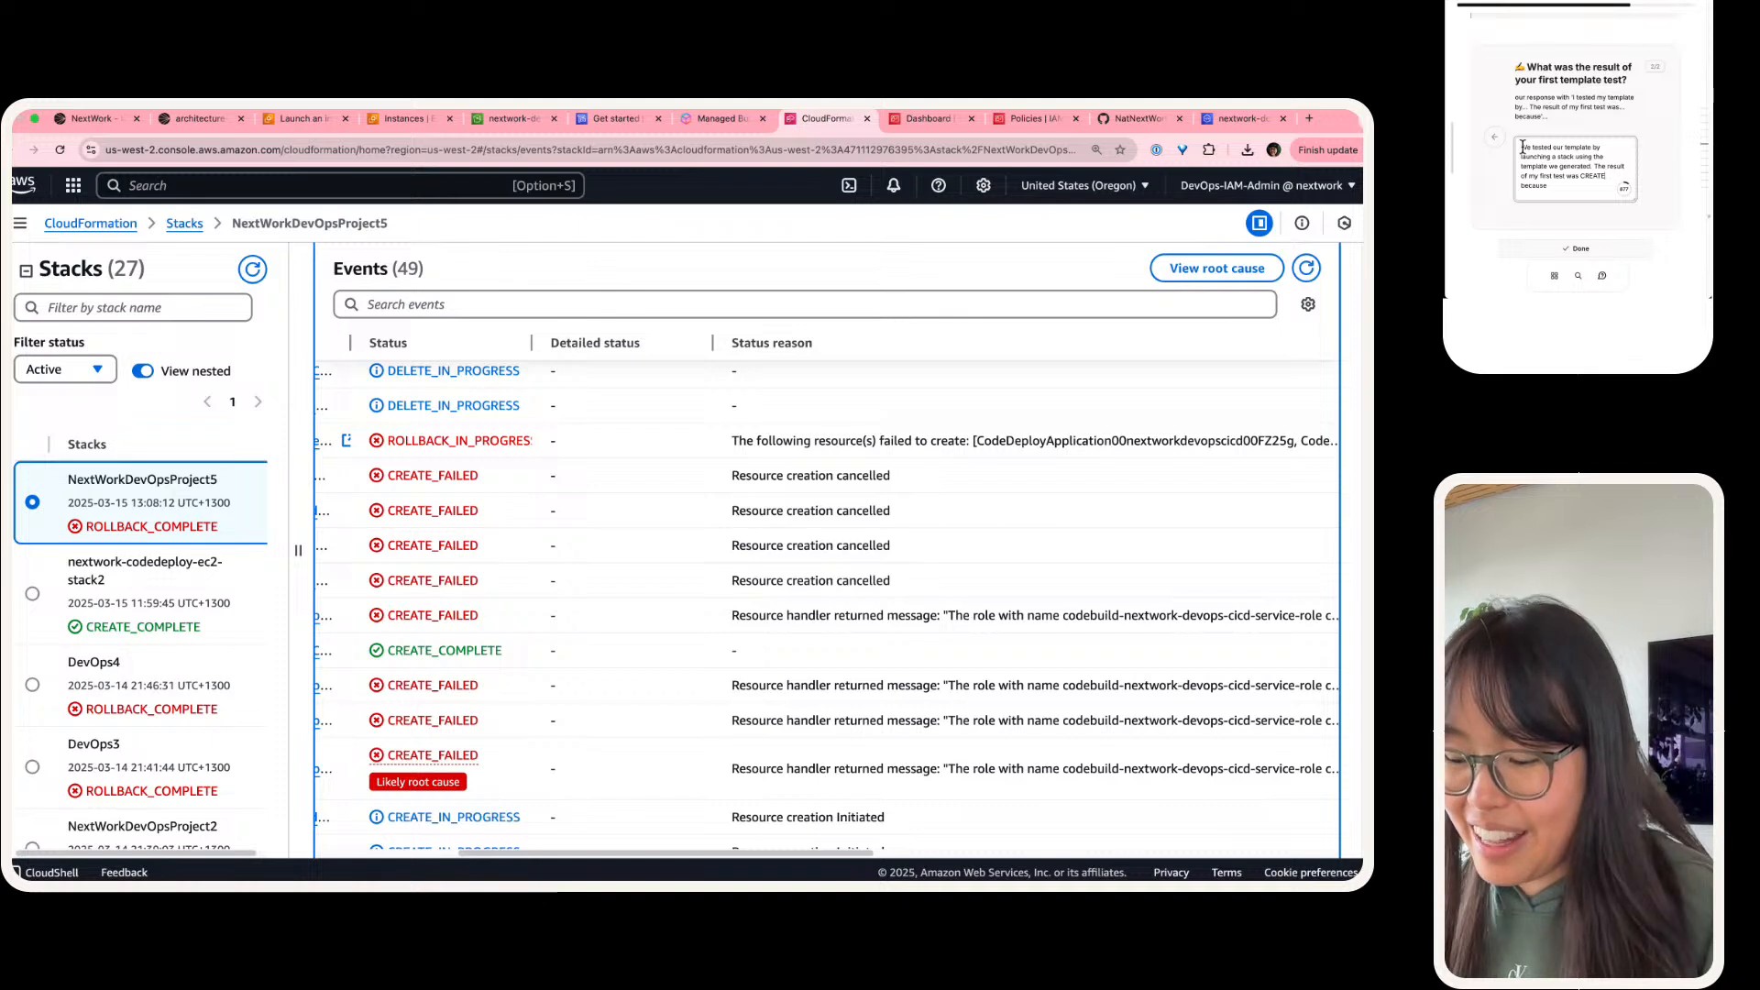
text( because our)
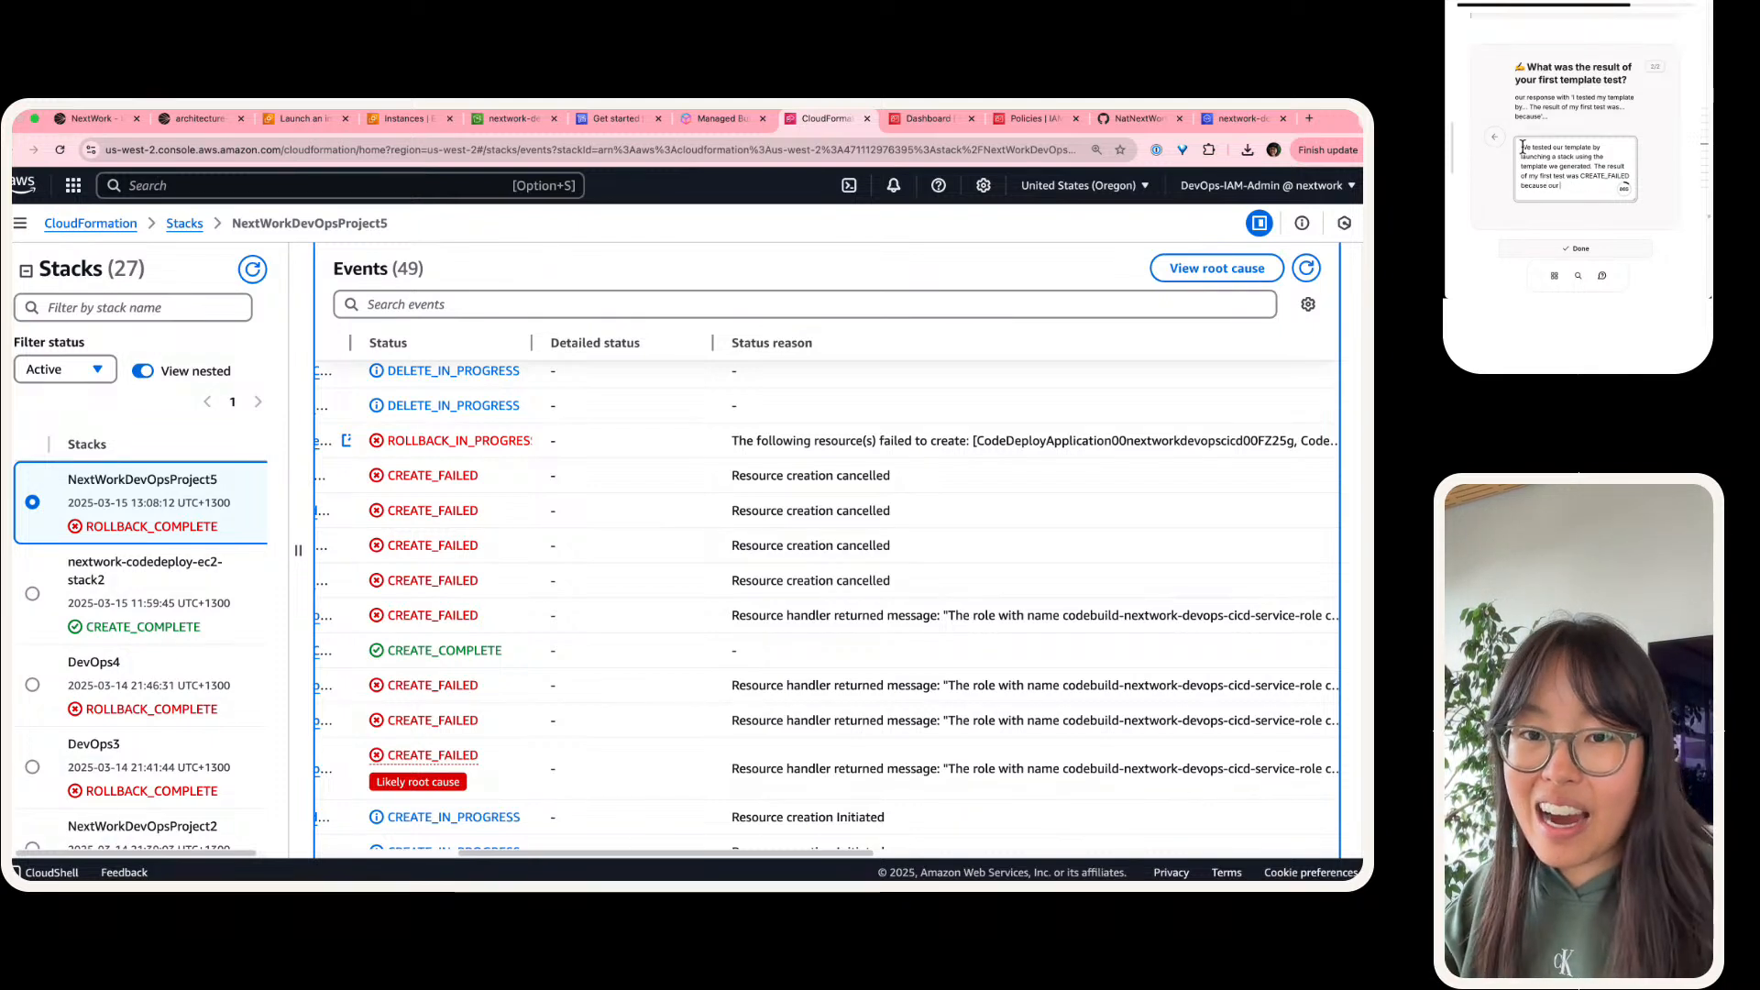
text( IAM Policy)
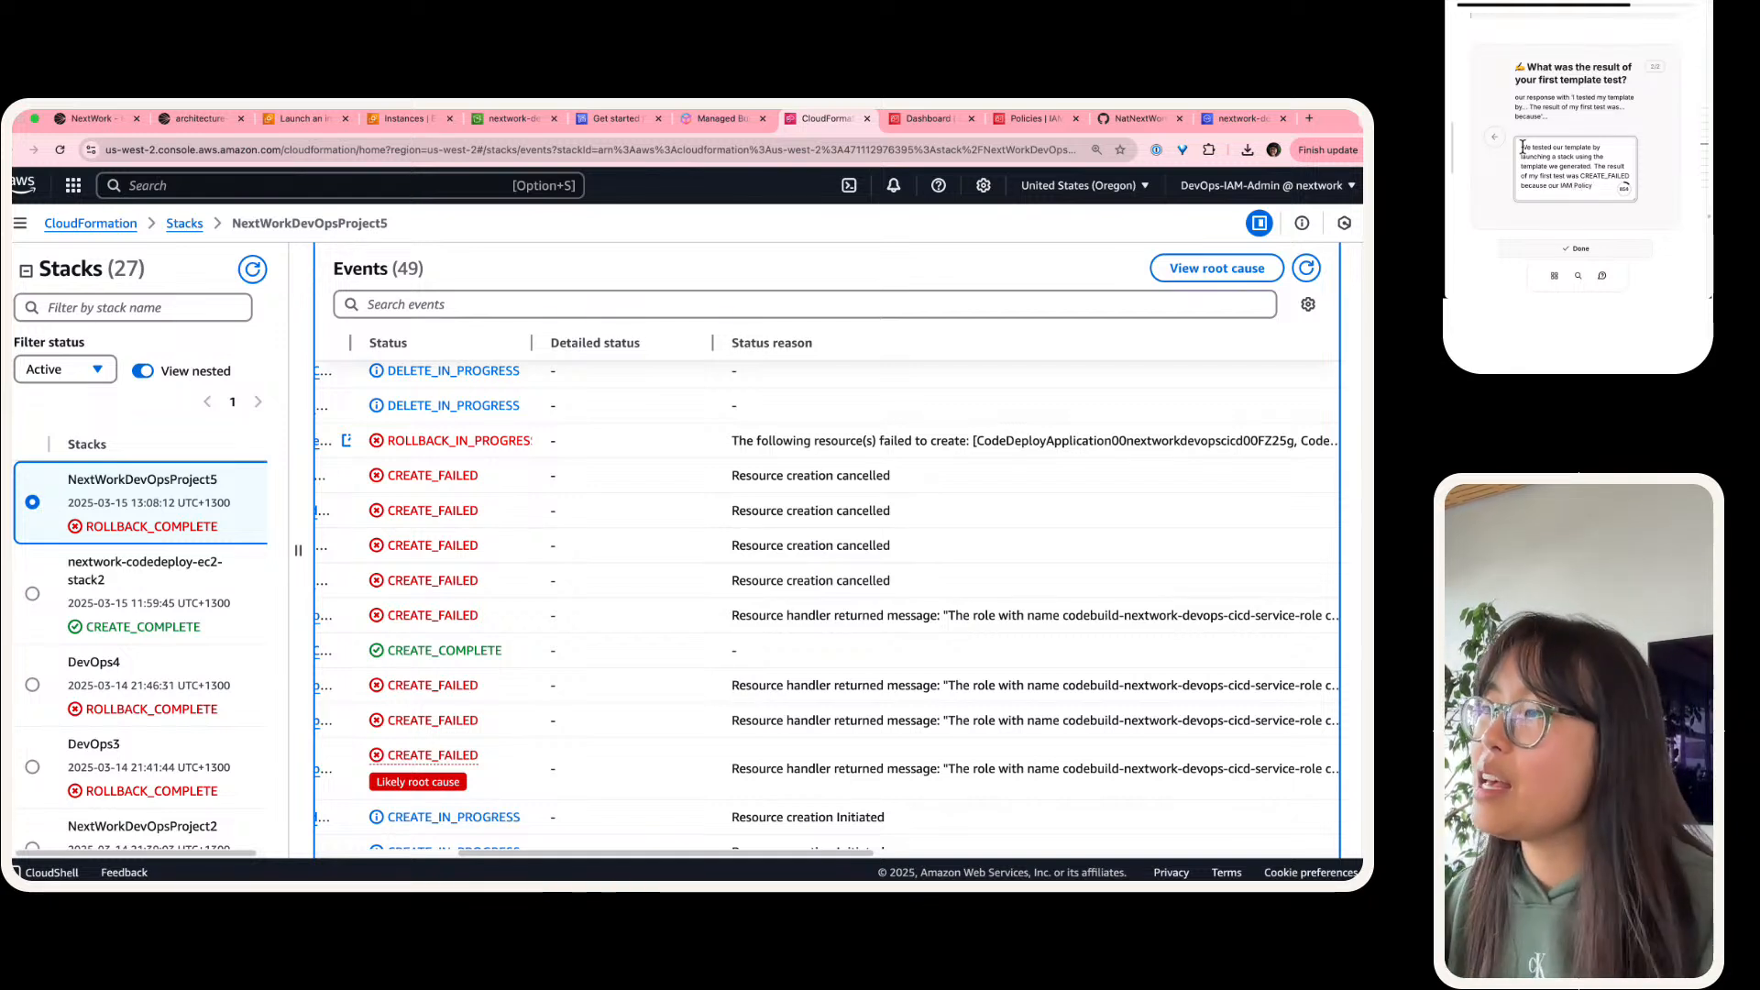
text( tried to attack to)
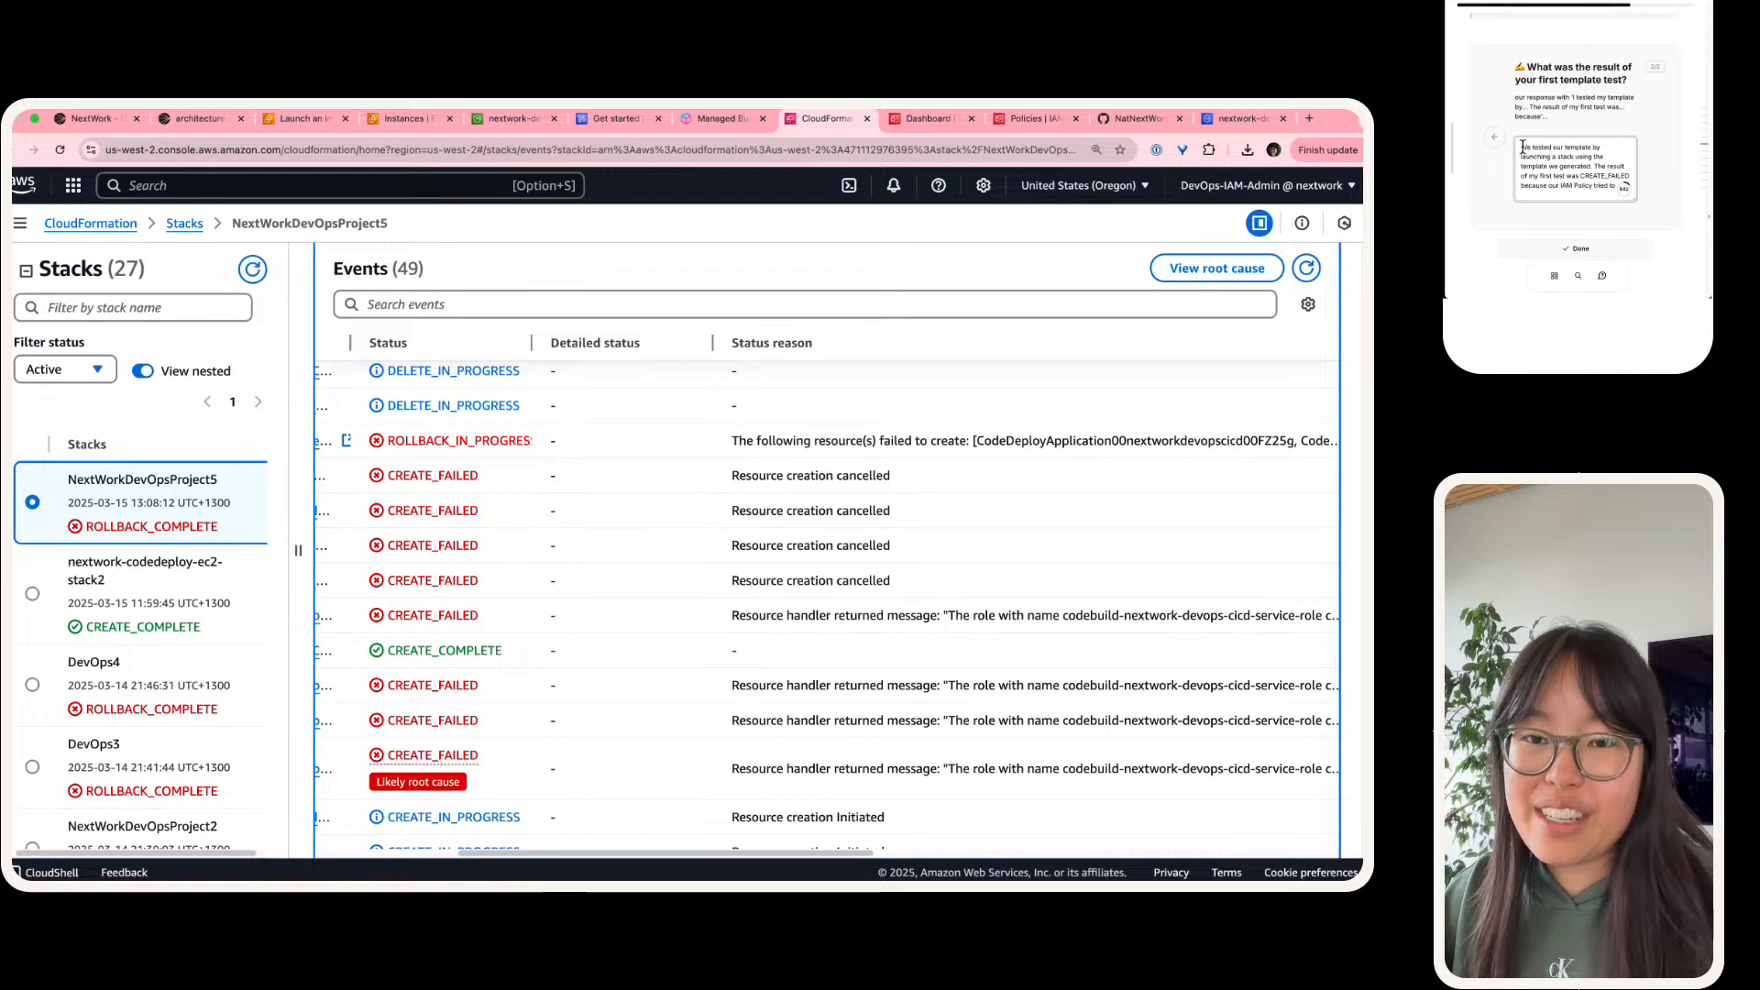
Step: Give the failure reason as "our IAM Policy tried to attach to an IAM role that didn't exist yet." and begin a follow-up sentence "This is because"
key(BackSpace)
key(BackSpace)
key(BackSpace)
key(BackSpace)
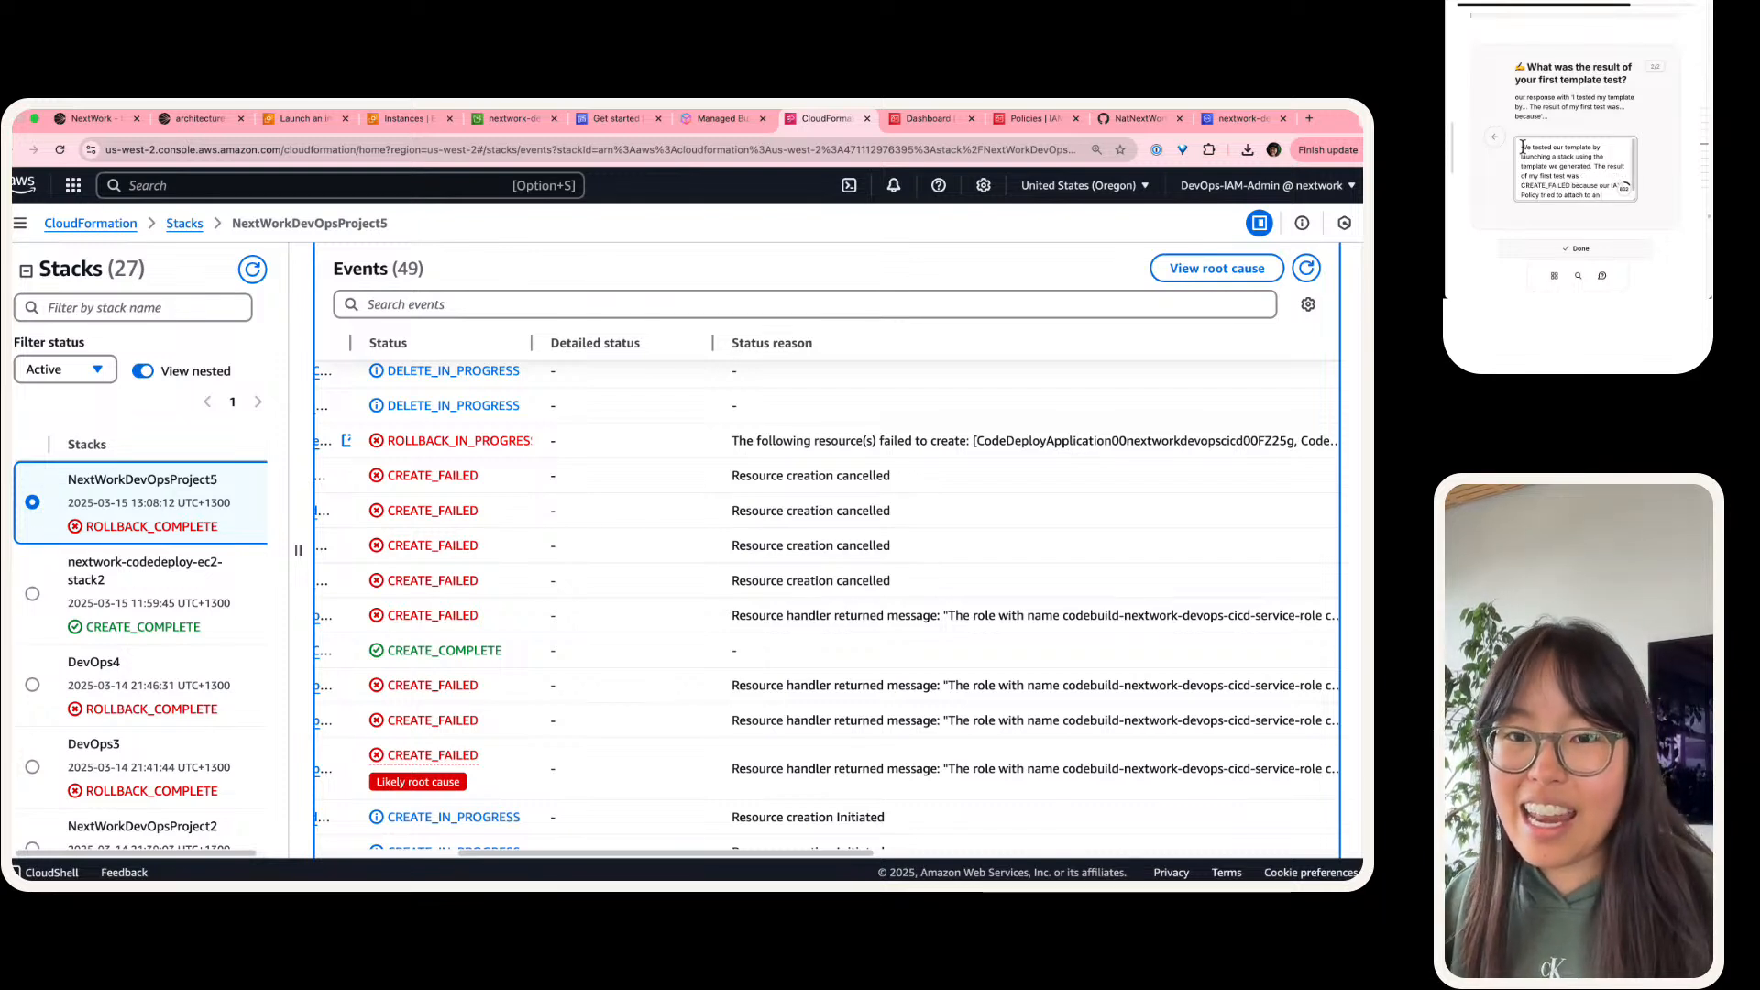
key(BackSpace)
key(BackSpace)
text(to an IAM role that did)
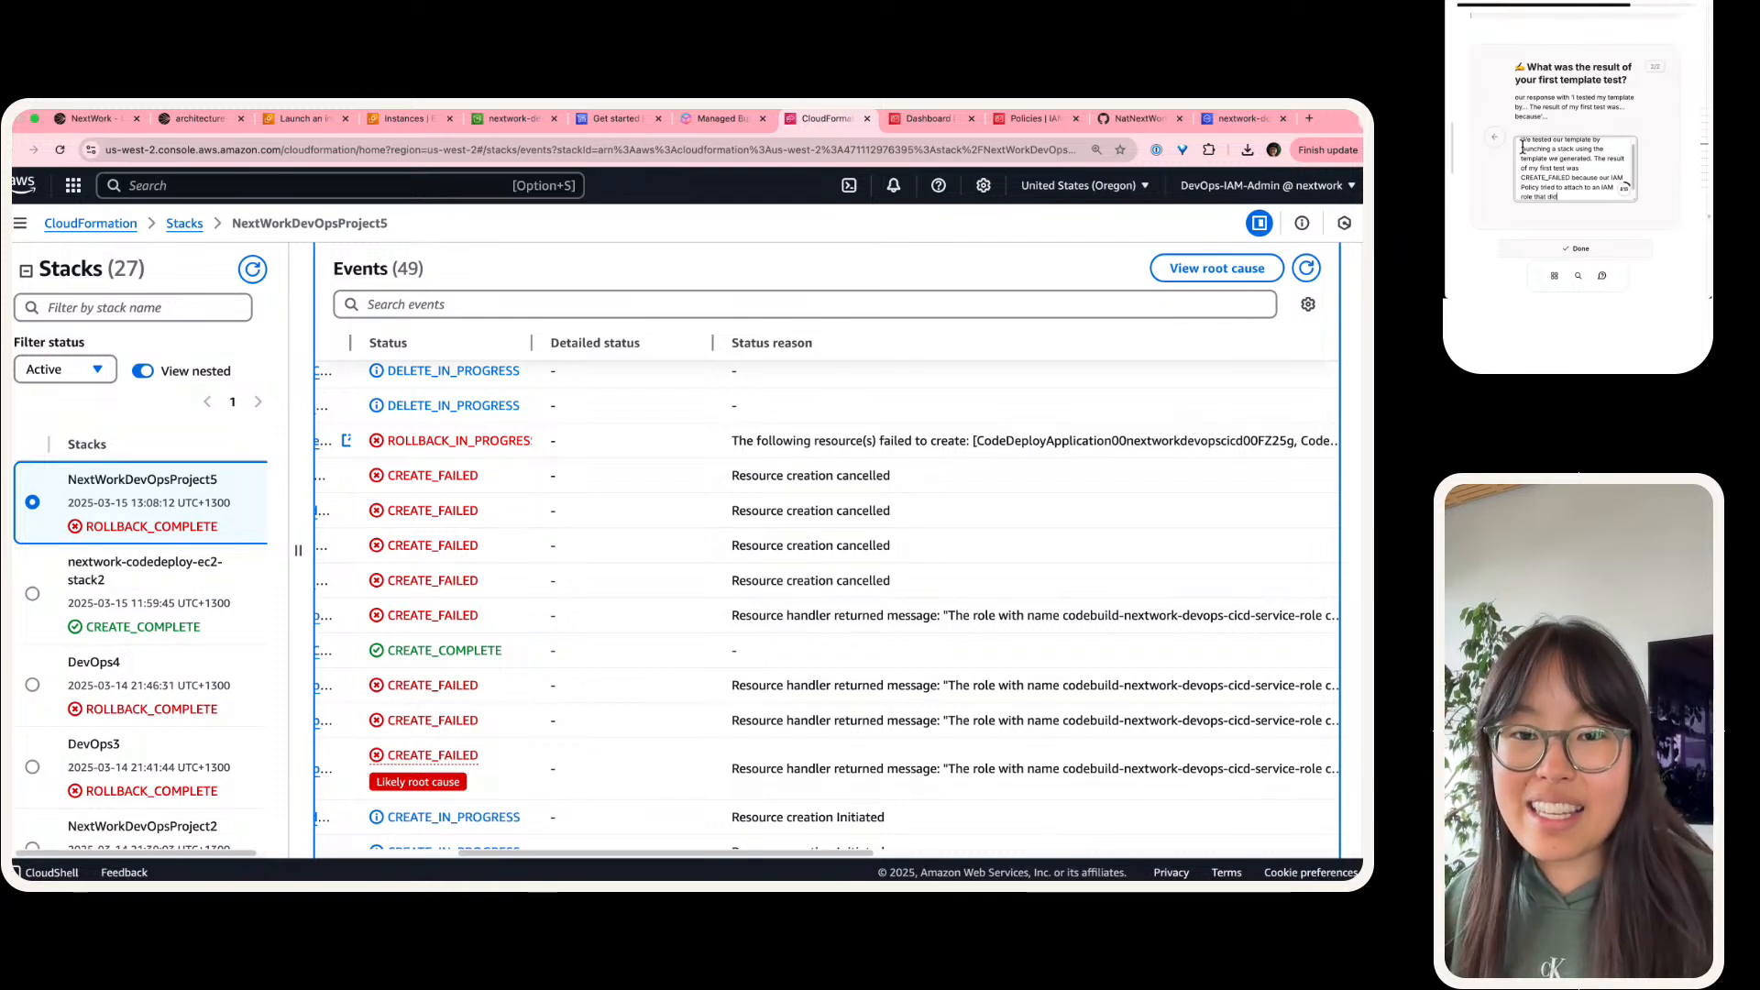
text(n't exist yet. T)
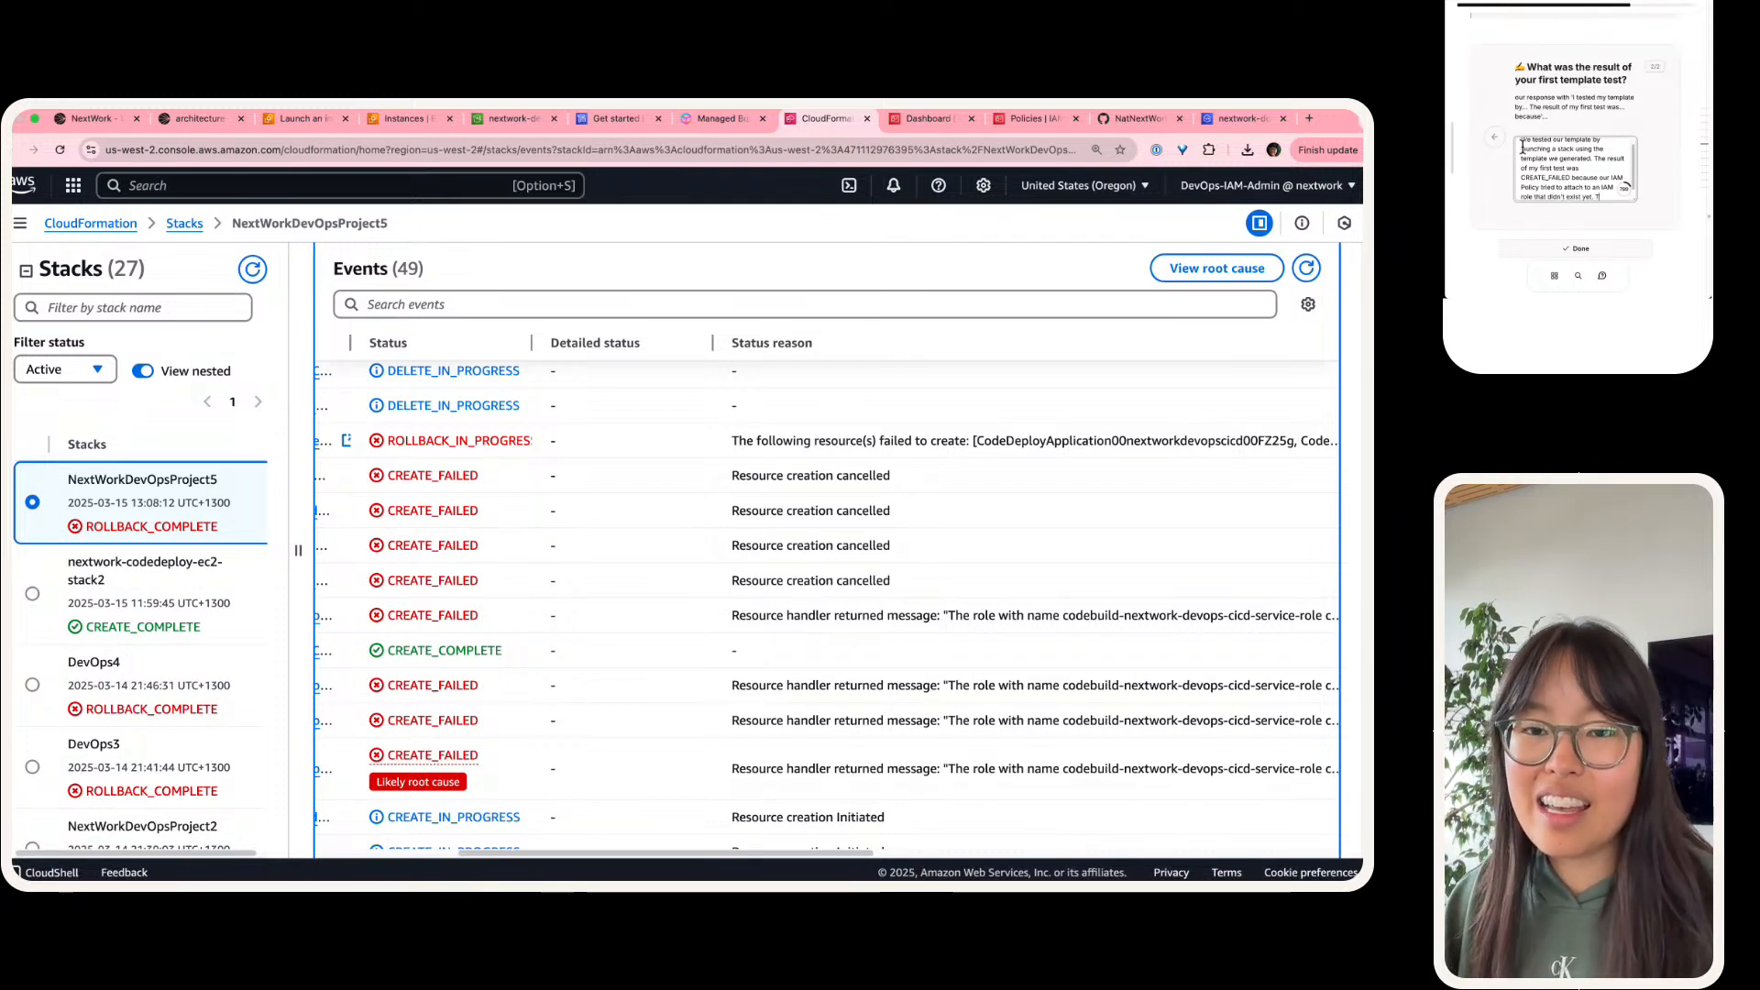
text(his is because the rol)
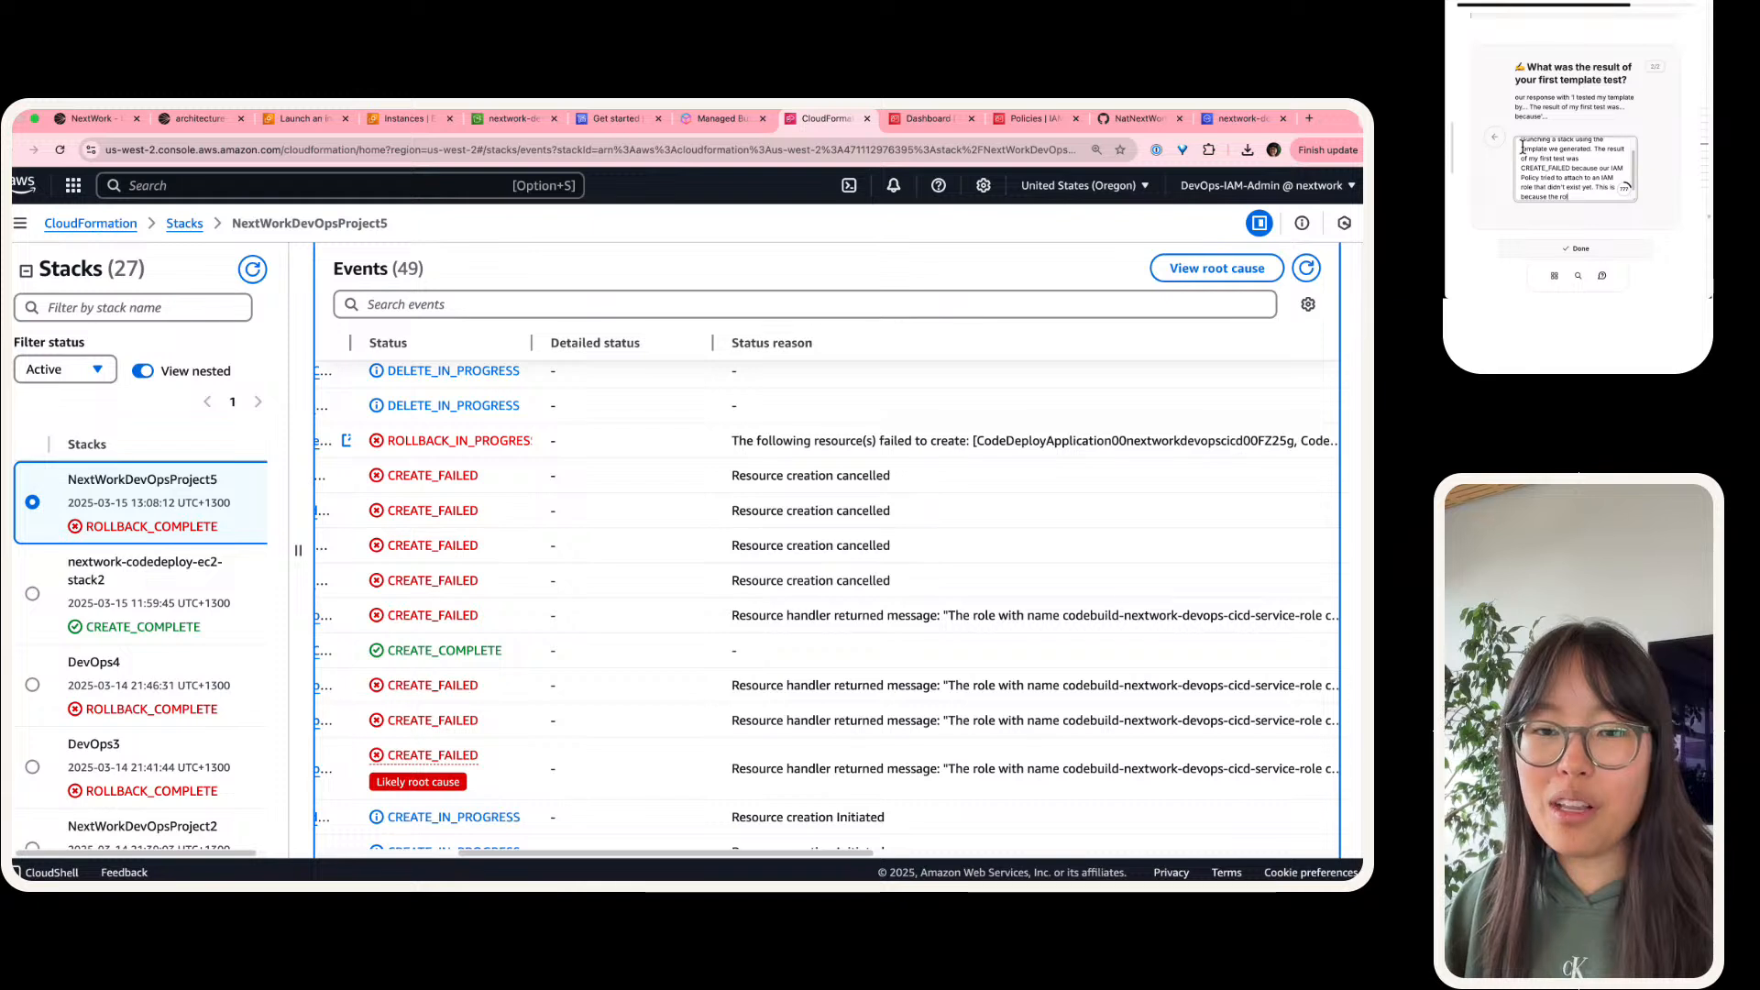
text(e is getting created in t)
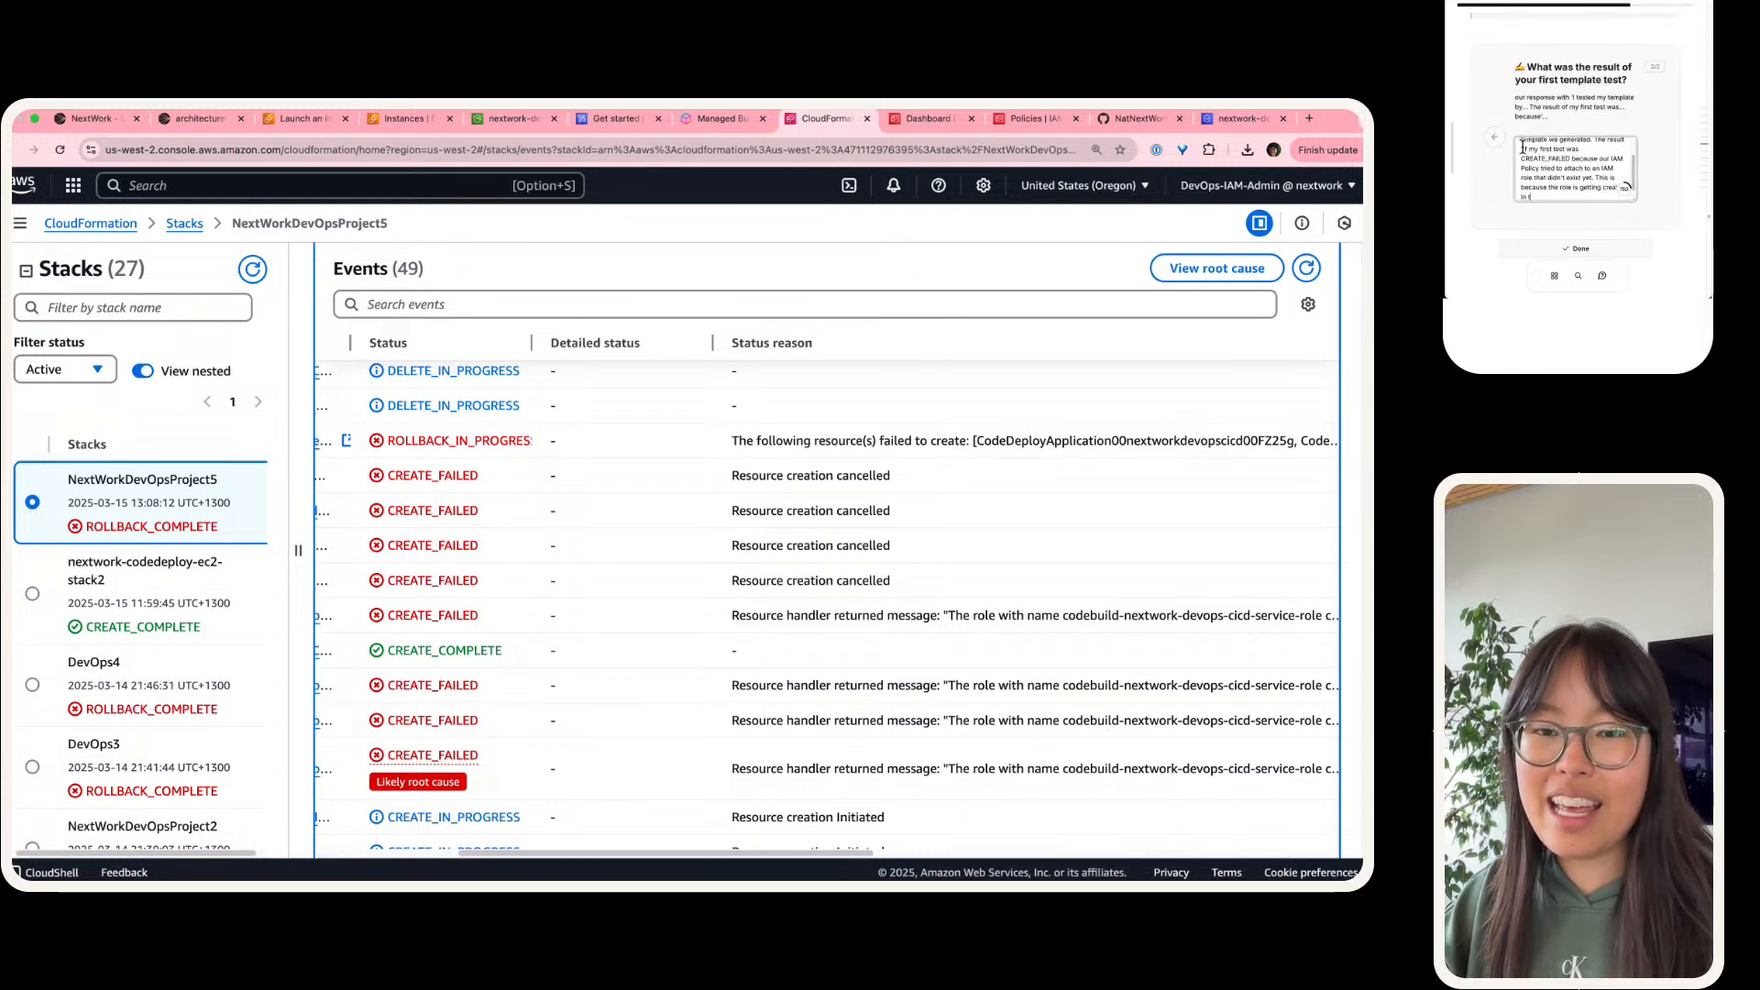
Step: Continue the explanation with "the role is getting created in the exact same template"
key(BackSpace)
key(BackSpace)
key(BackSpace)
key(BackSpace)
text(ted)
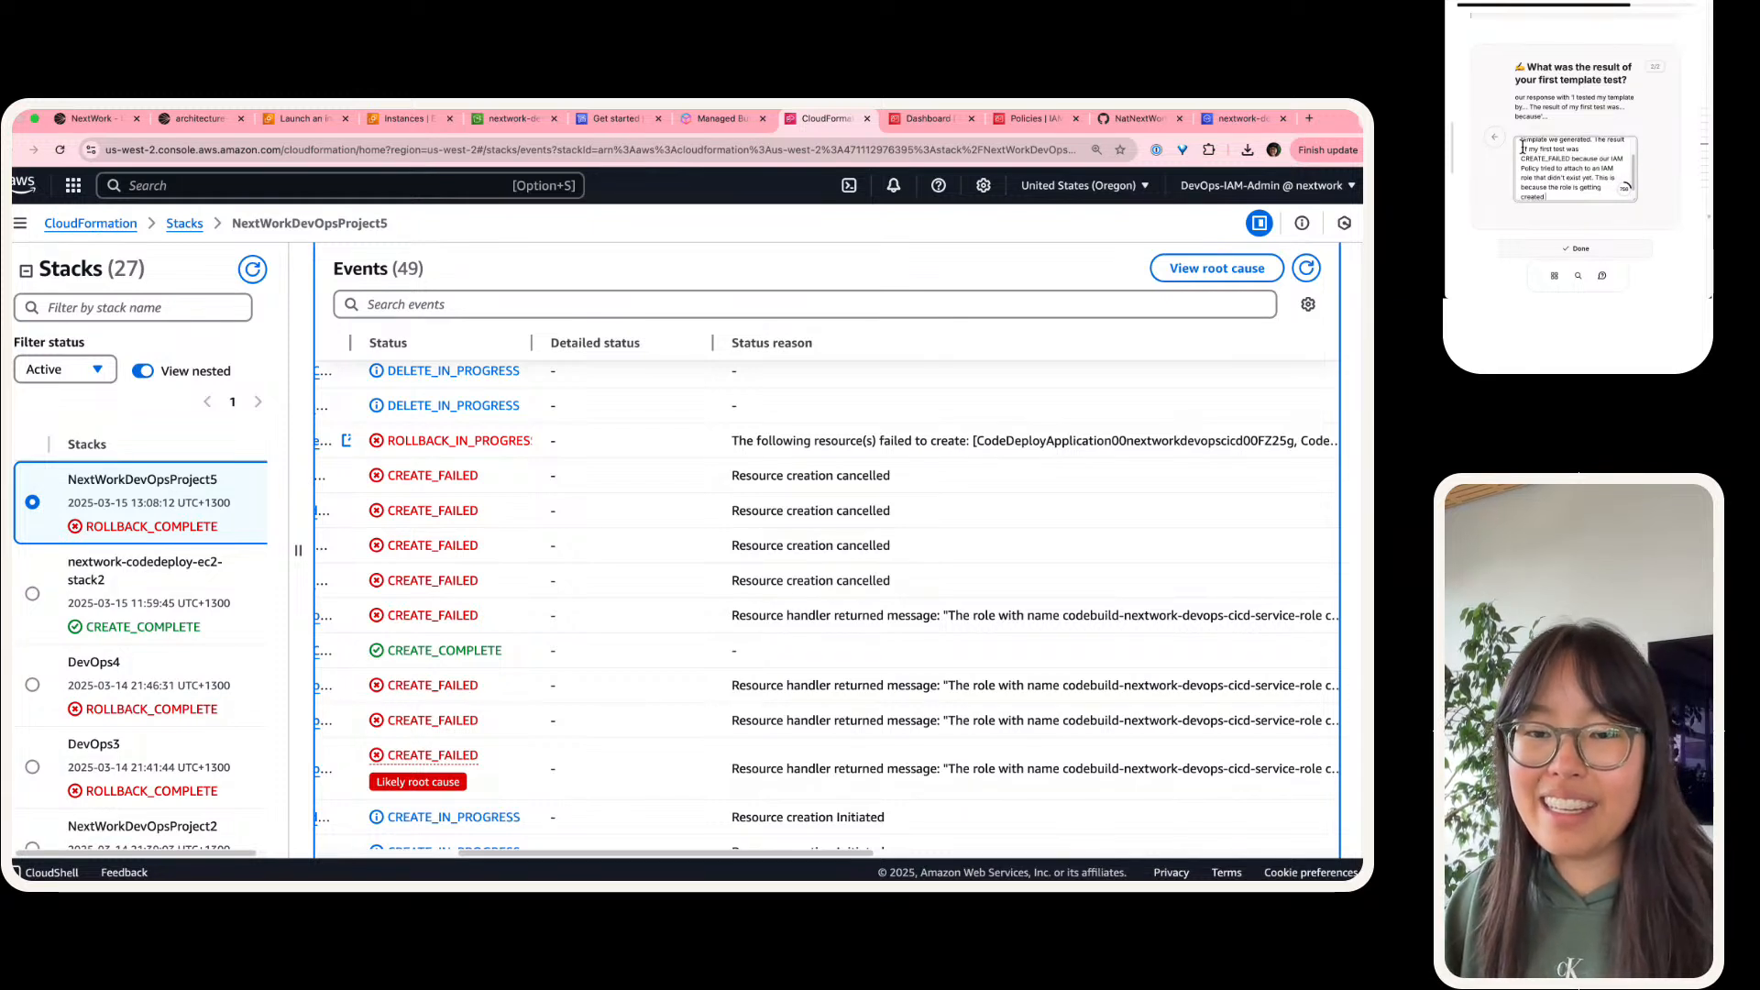
text( in the exact same templa)
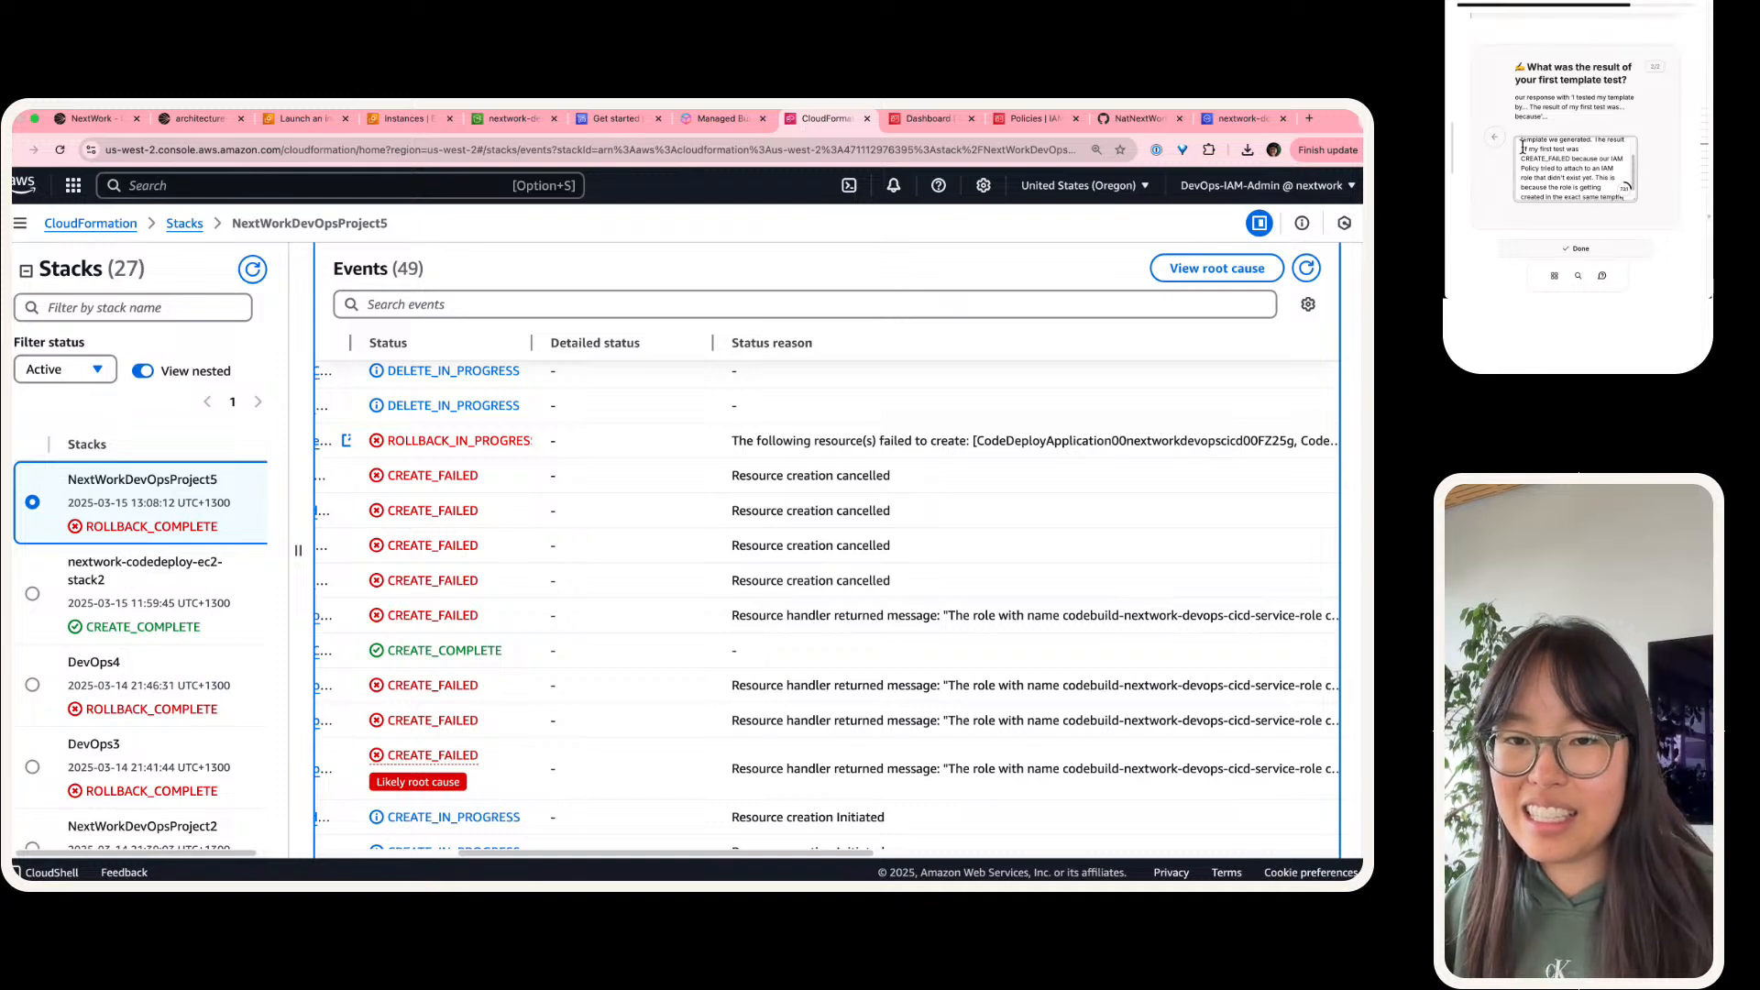
scroll(1523, 148, down, 1)
text(template)
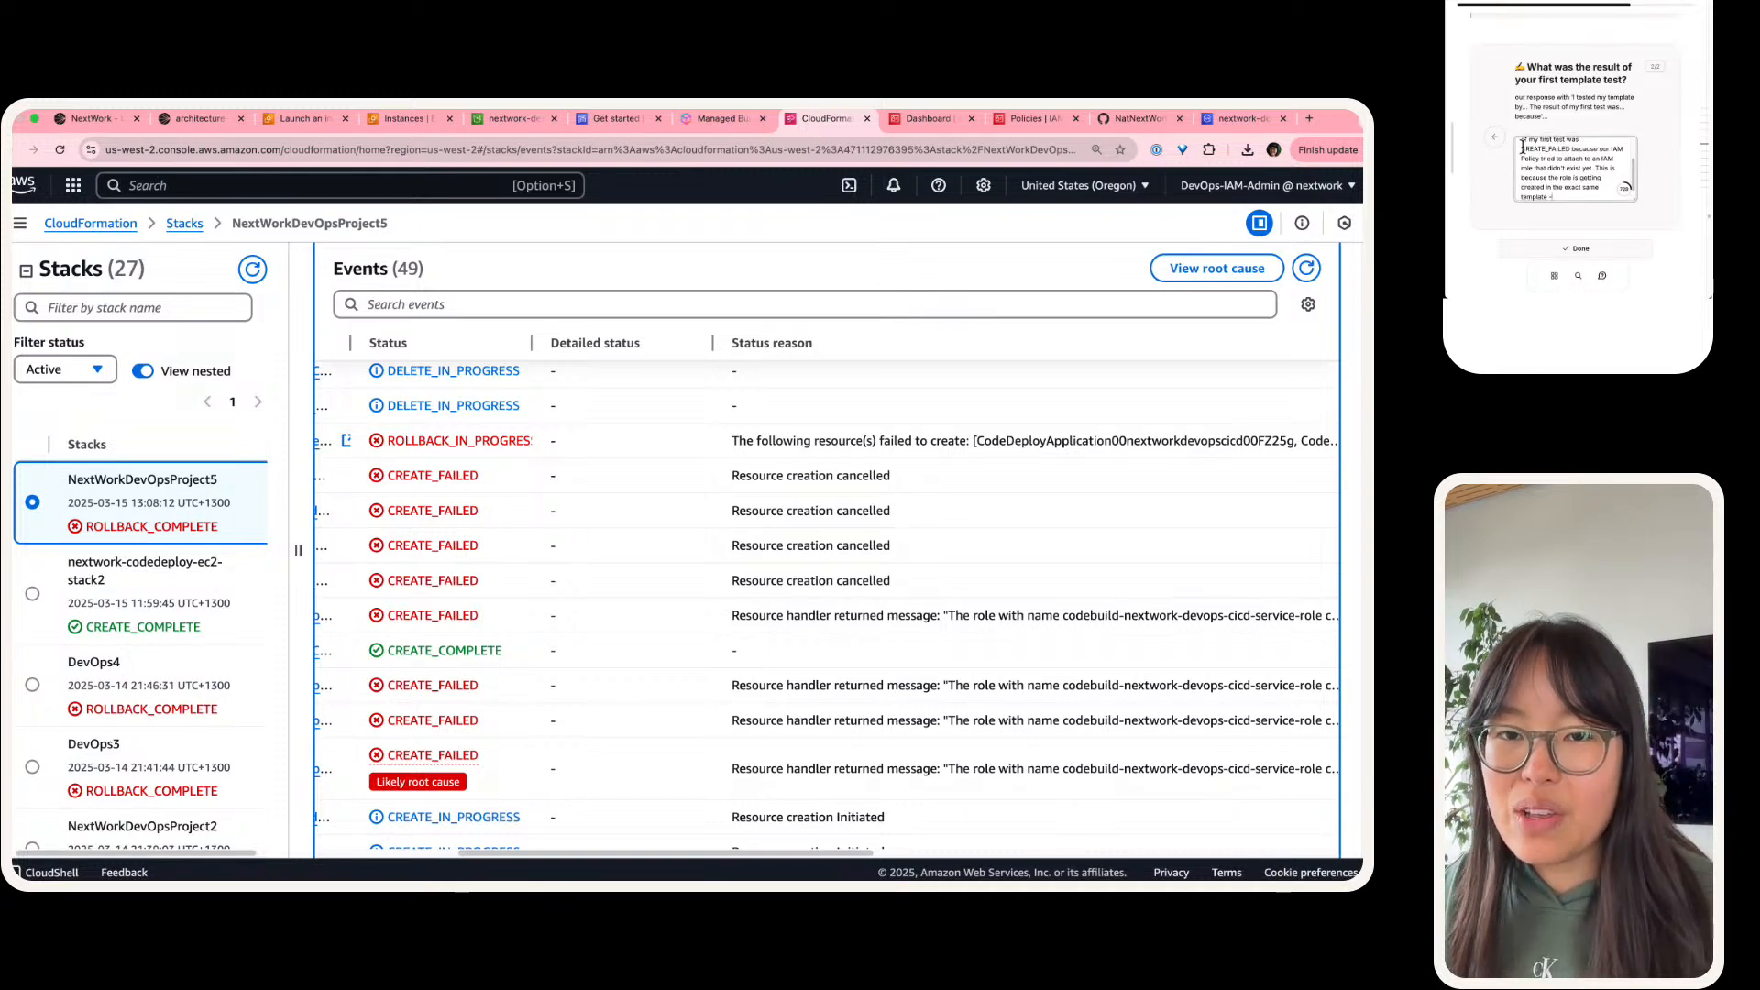
text( - so it was)
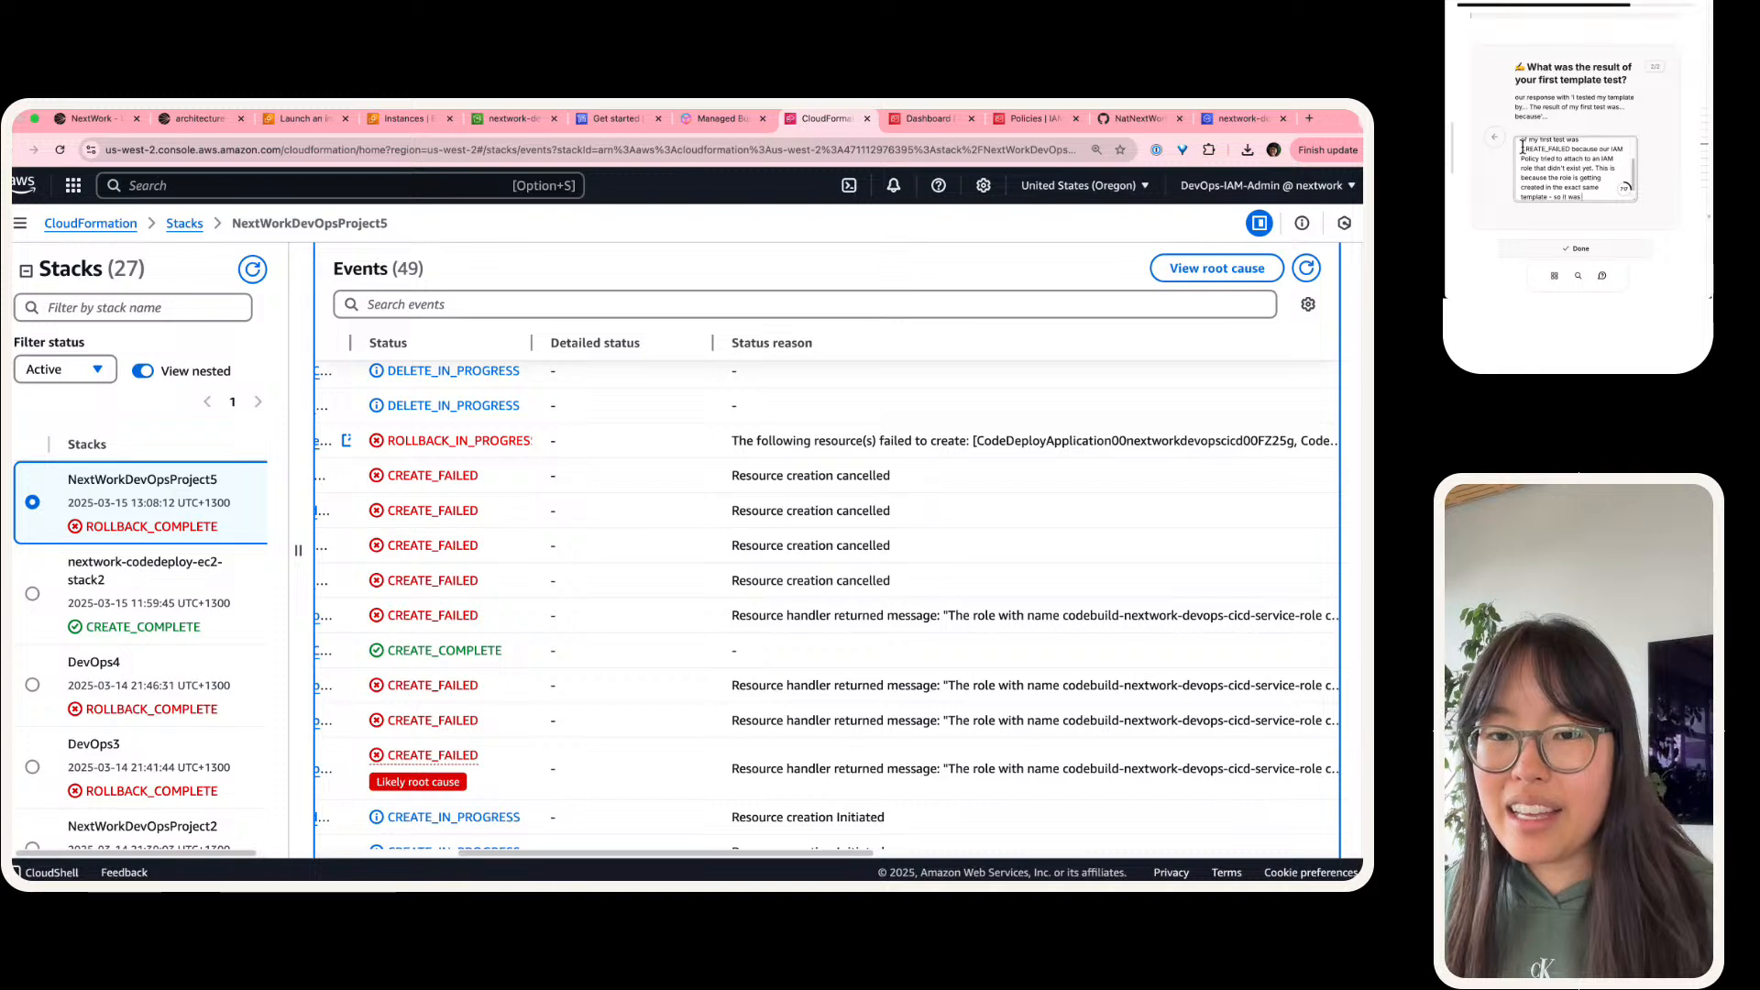
text( not yet ready )
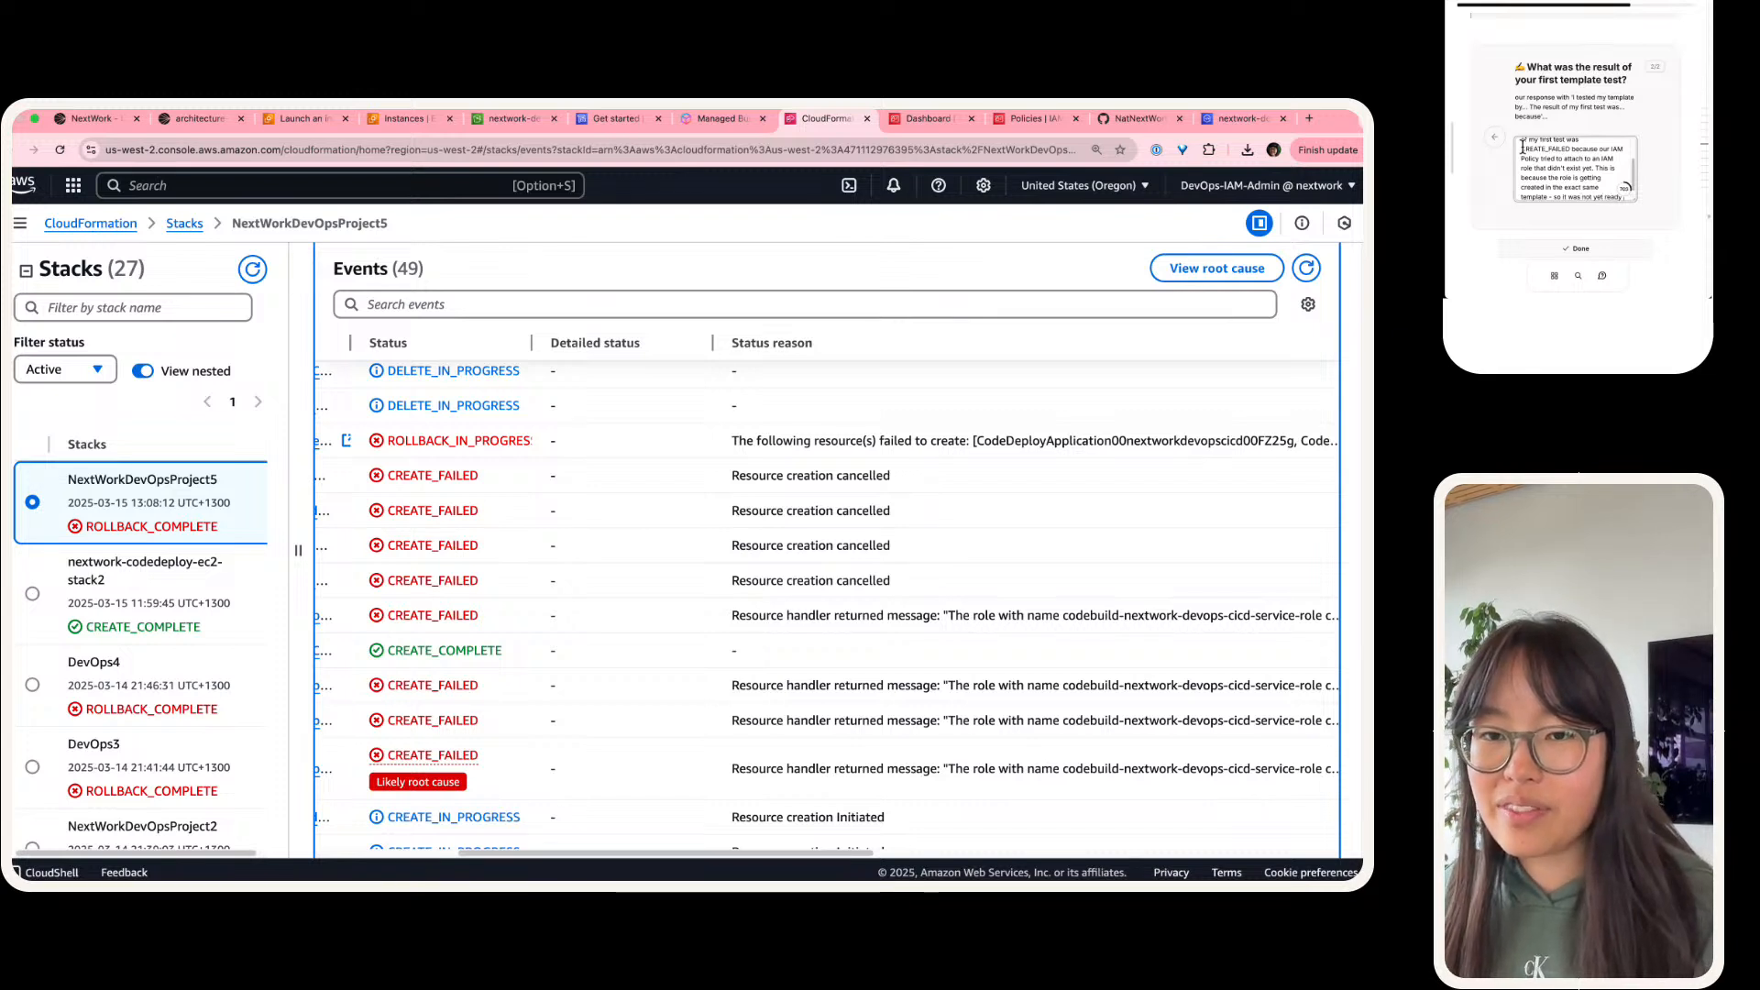
text(by yt)
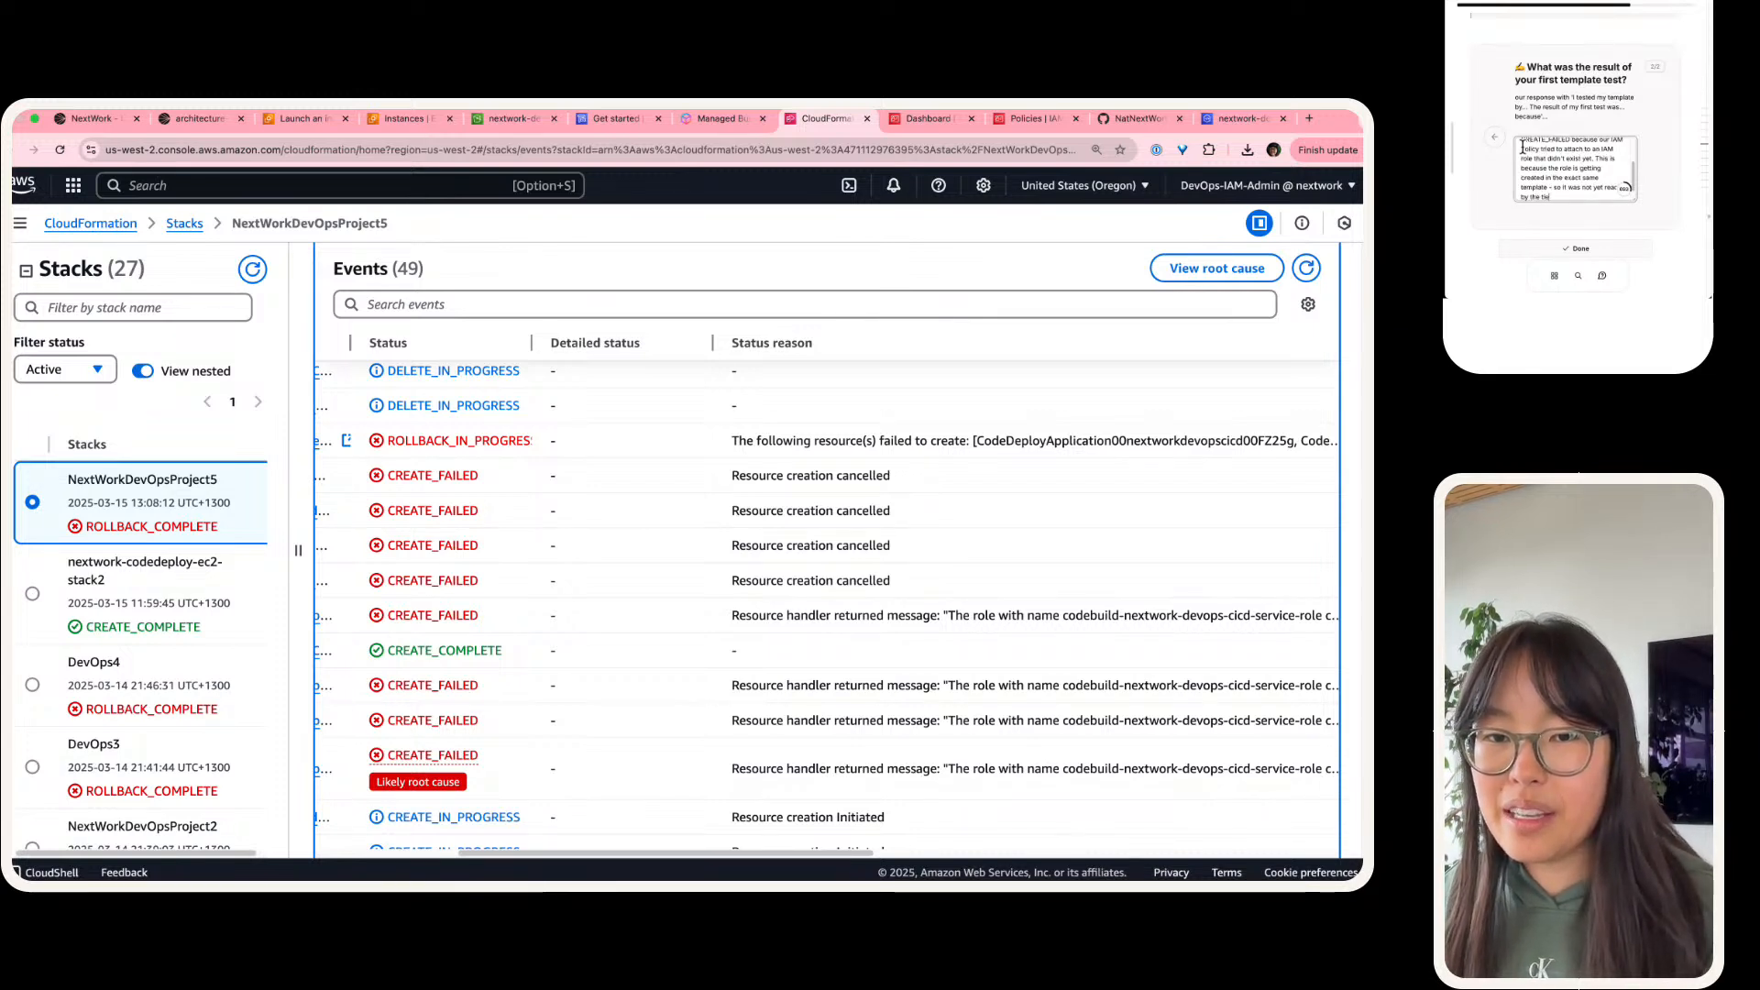
text(e time the Policy wnat)
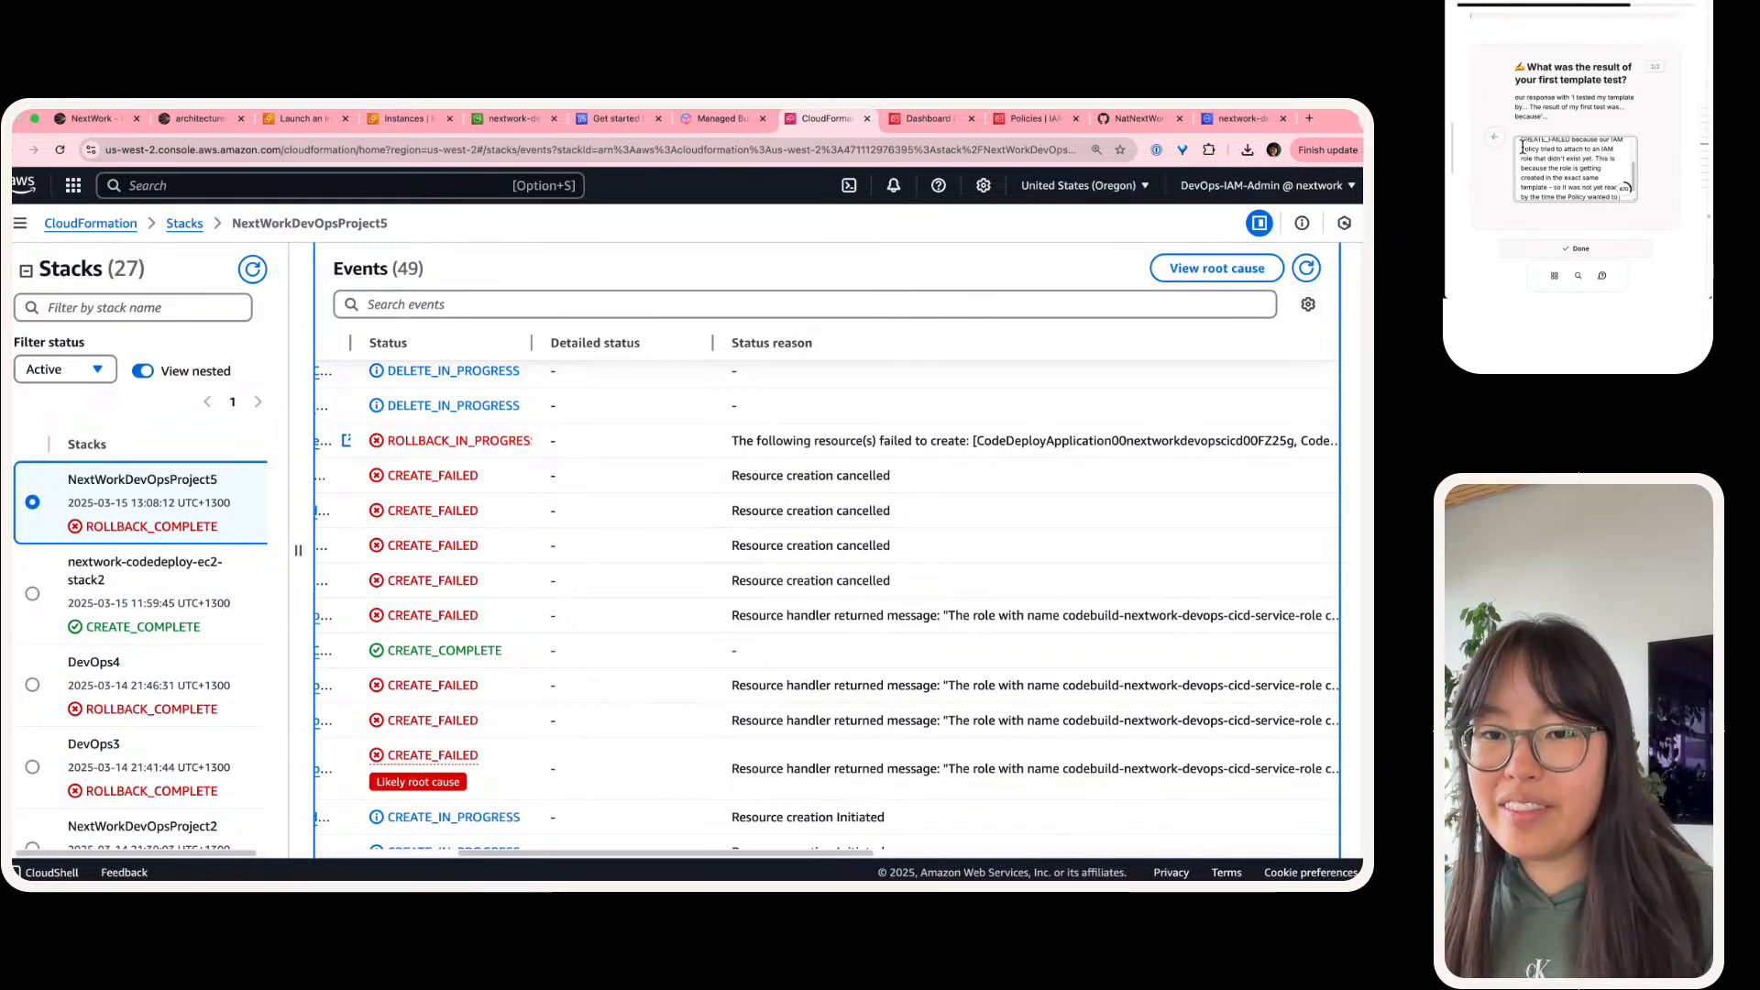
text( attach to it!)
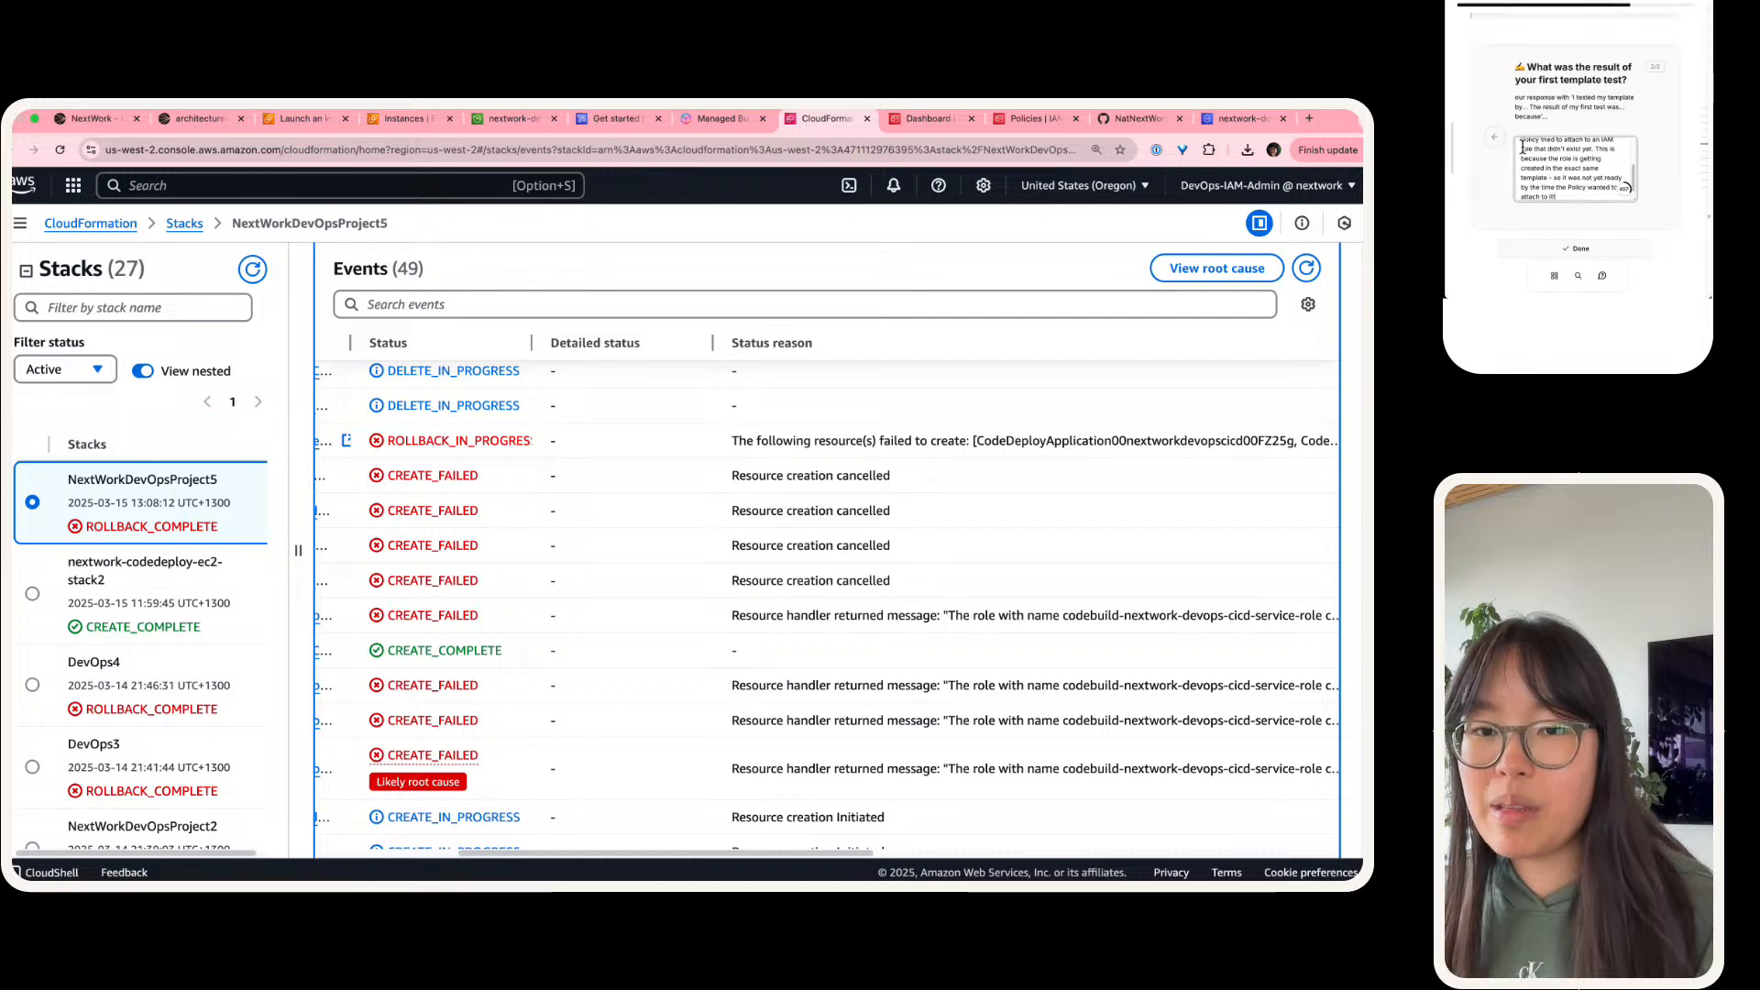
Step: Finish the answer with "- so it was not yet ready by the time the Policy wanted to attach to it!" and mark the task done
scroll(1581, 117, down, 1)
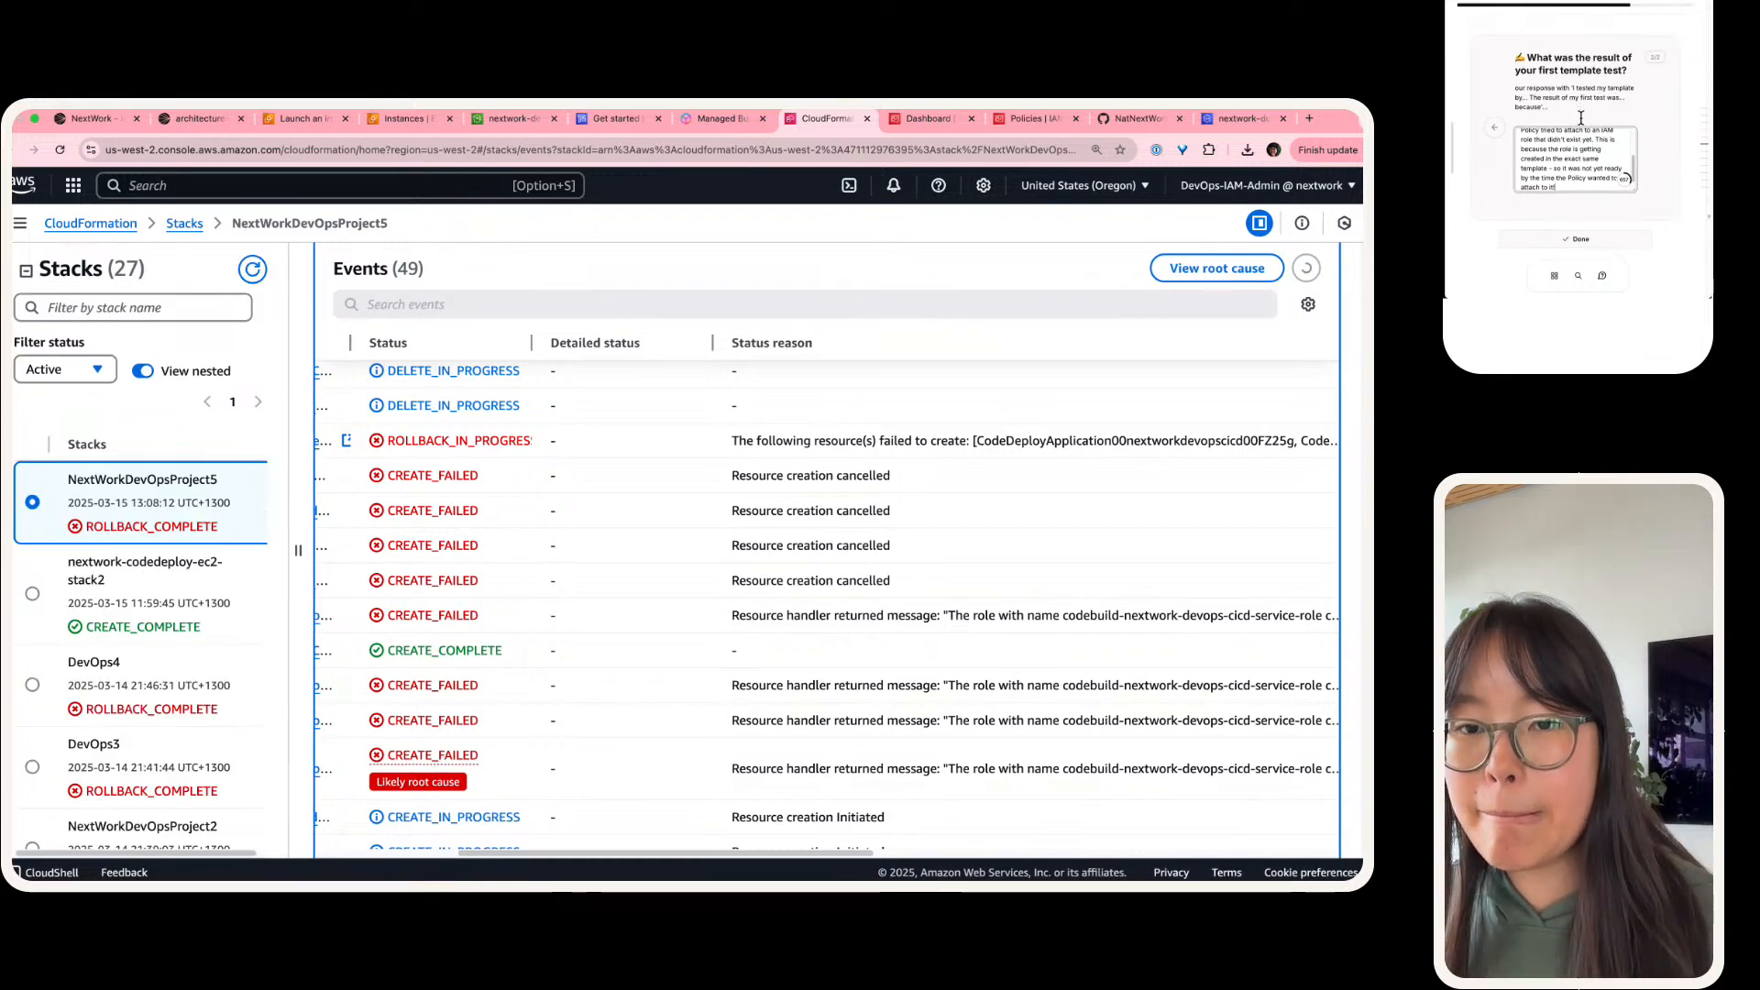
click(1578, 224)
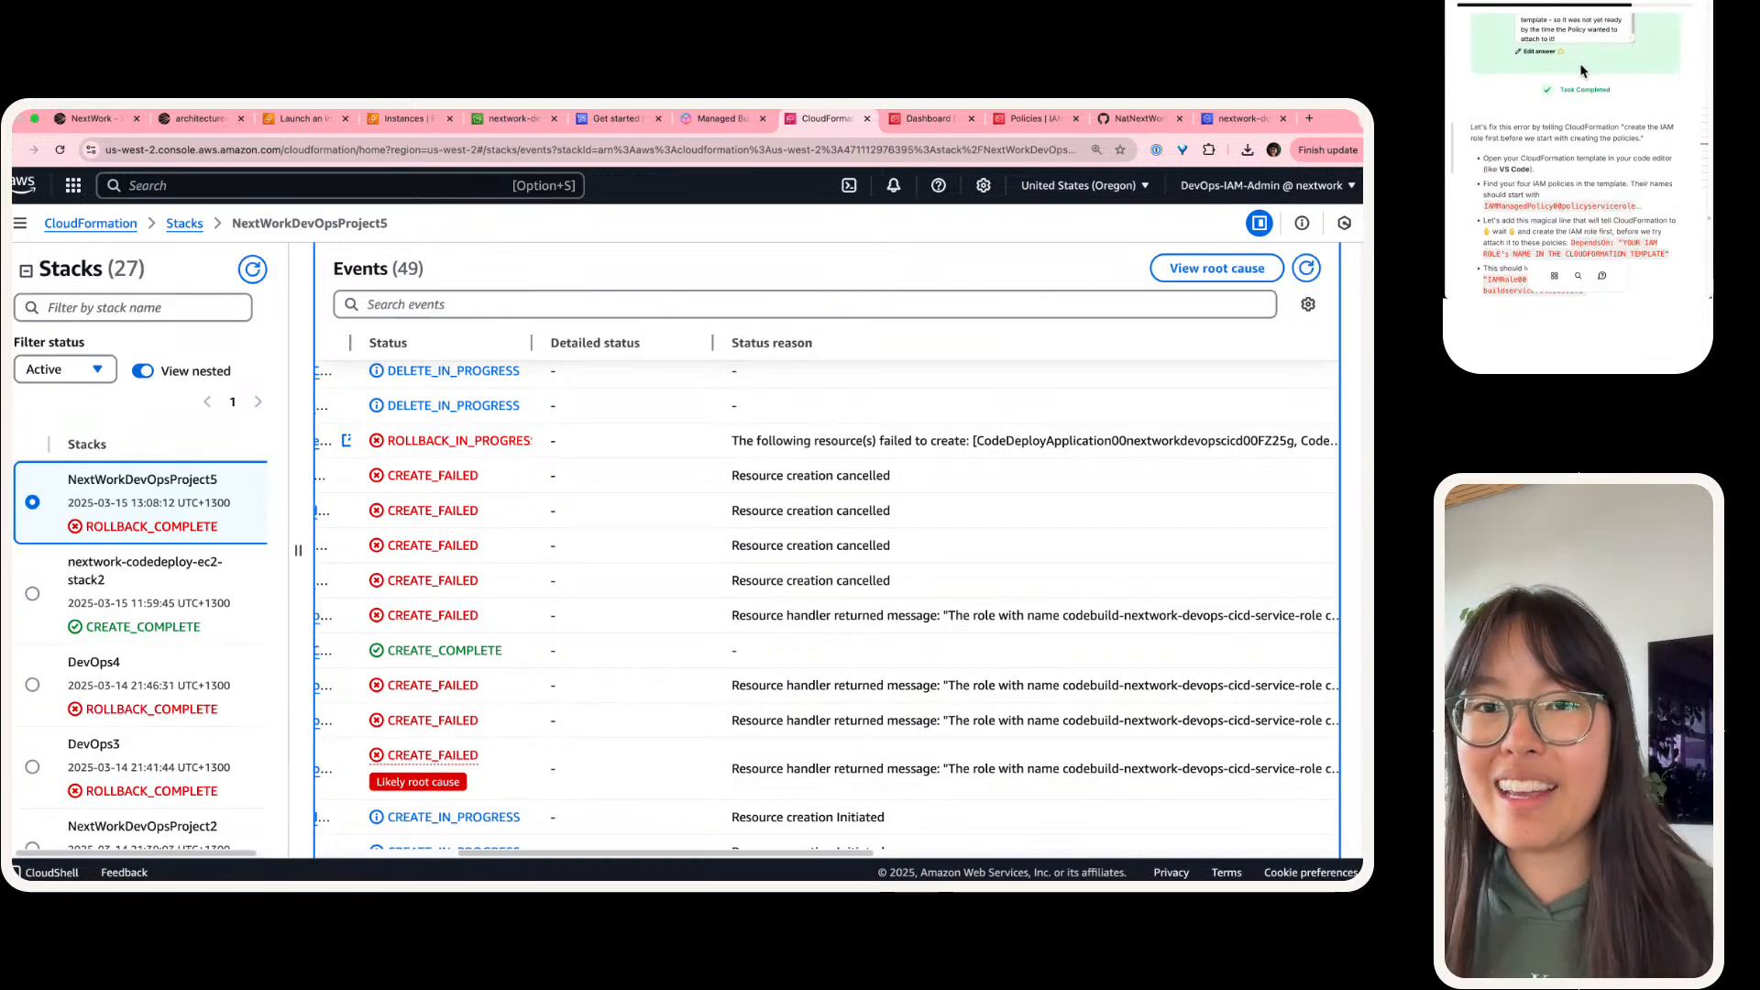
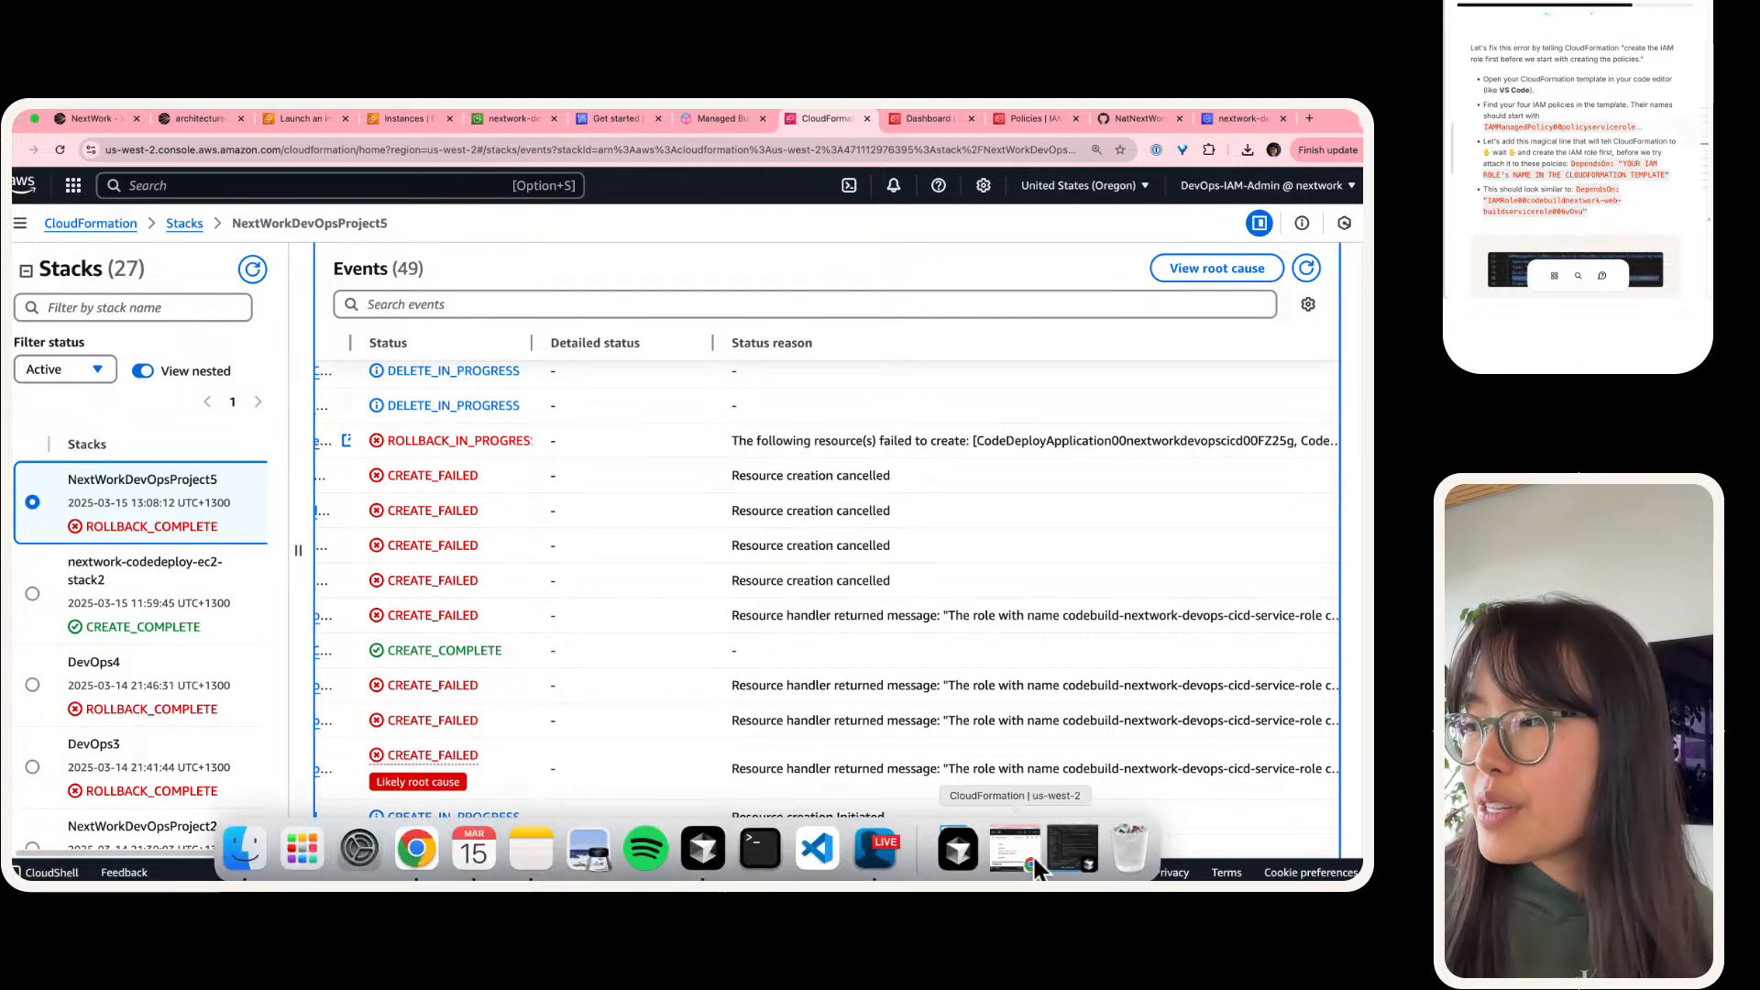
click(959, 850)
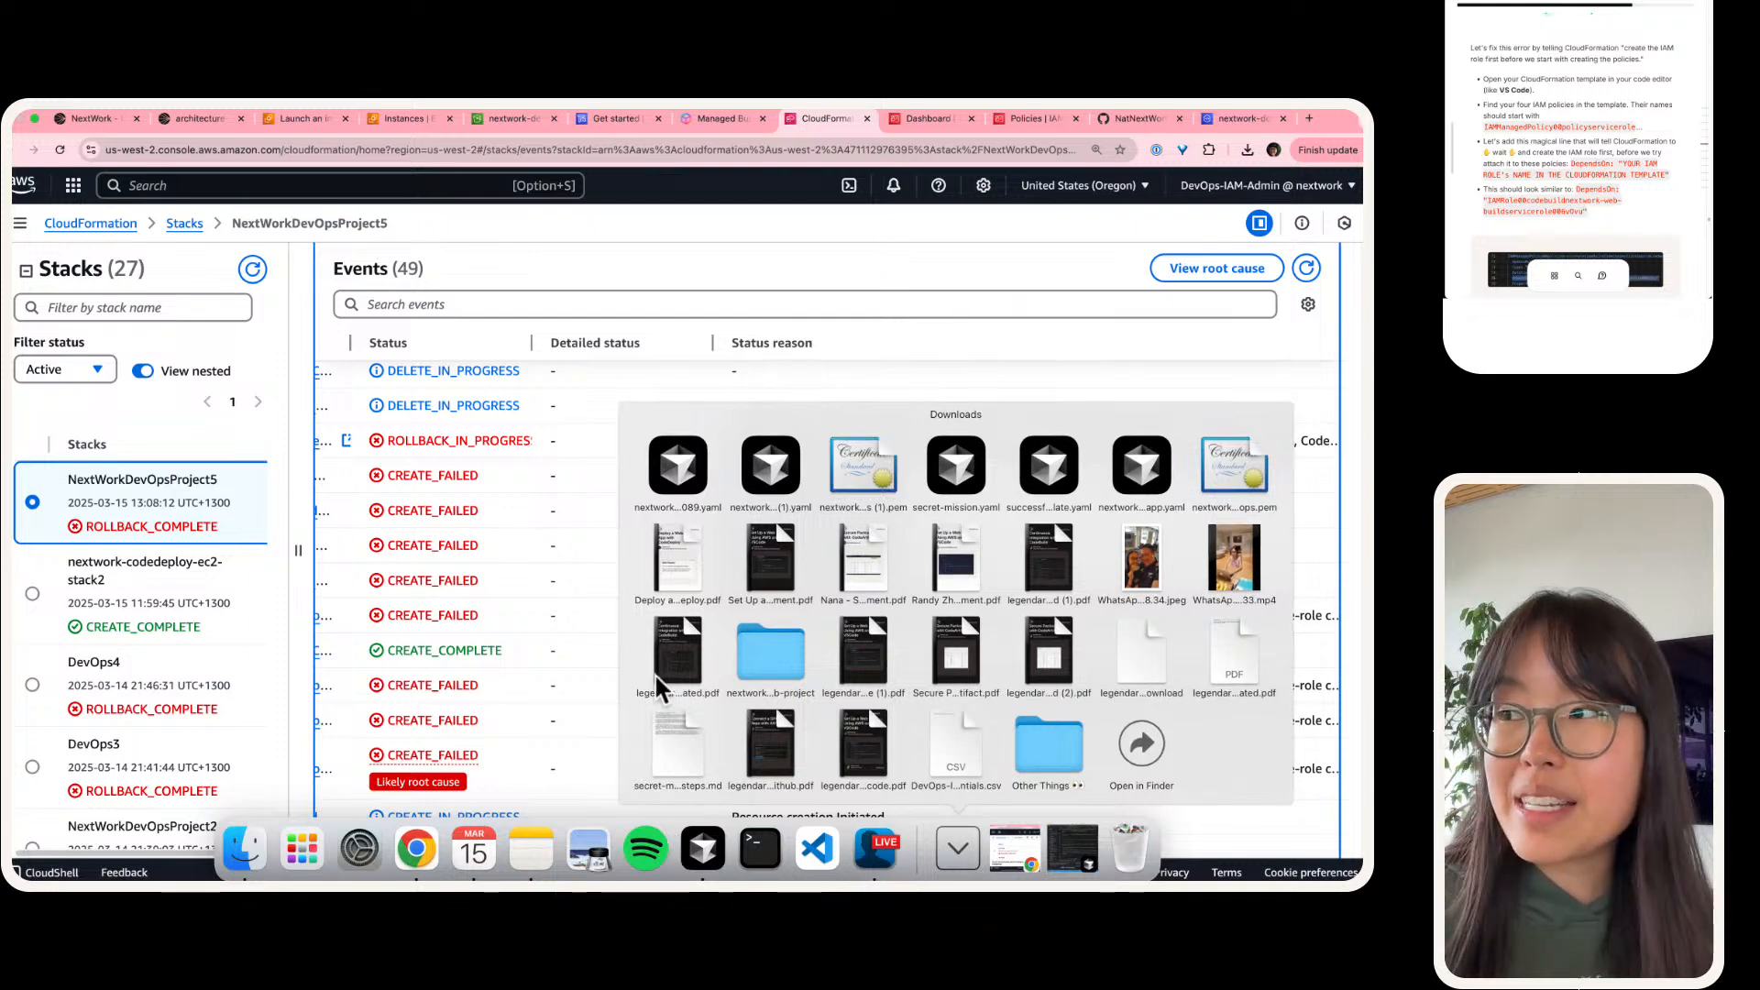
click(670, 488)
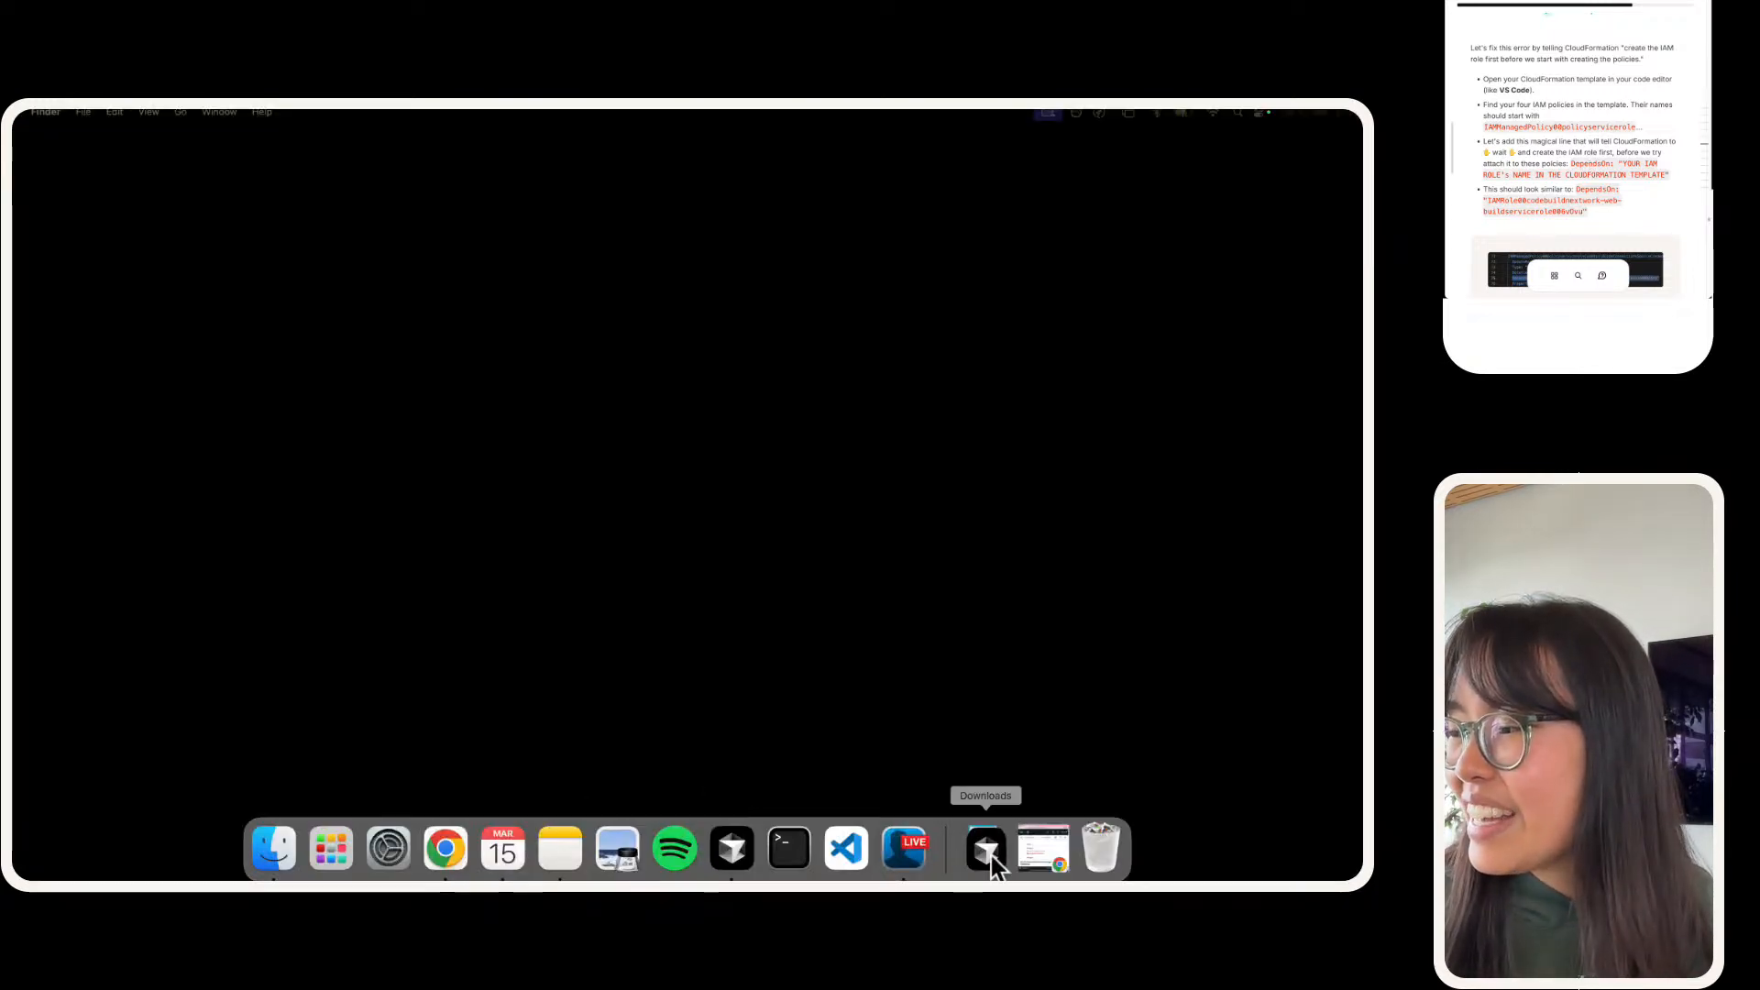
click(985, 854)
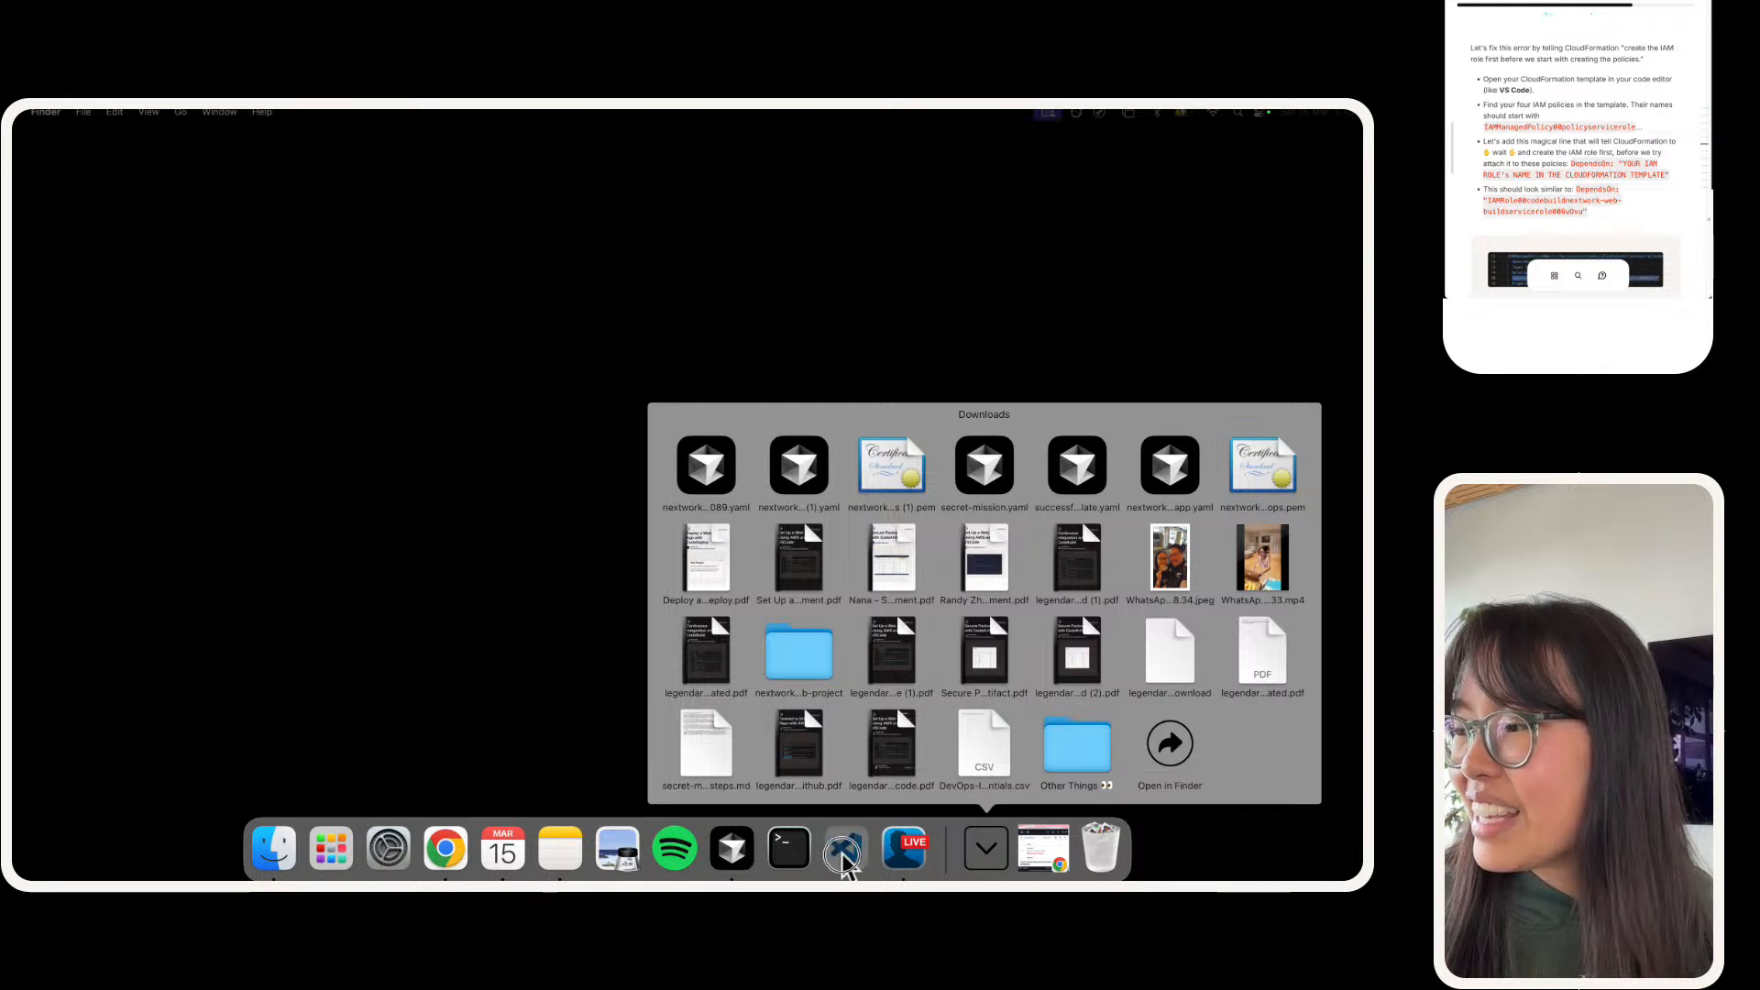
Step: Switch to VS Code, close the terminal and show the file explorer
click(846, 852)
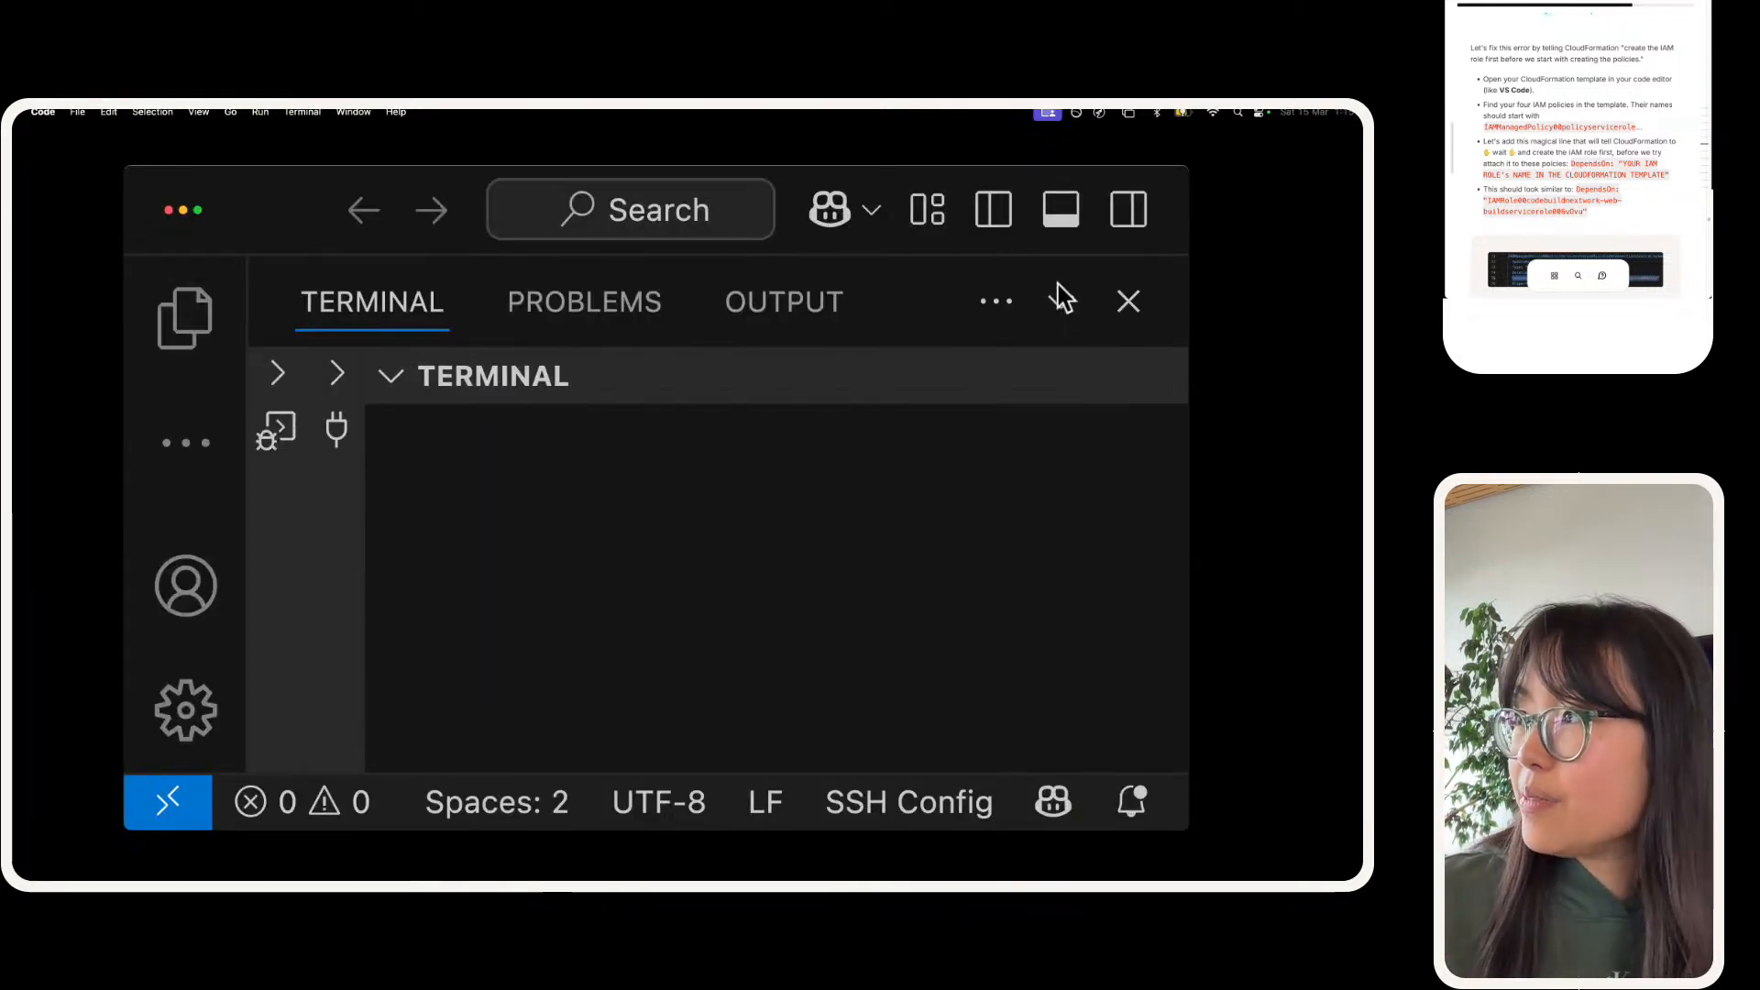
click(1125, 303)
click(521, 301)
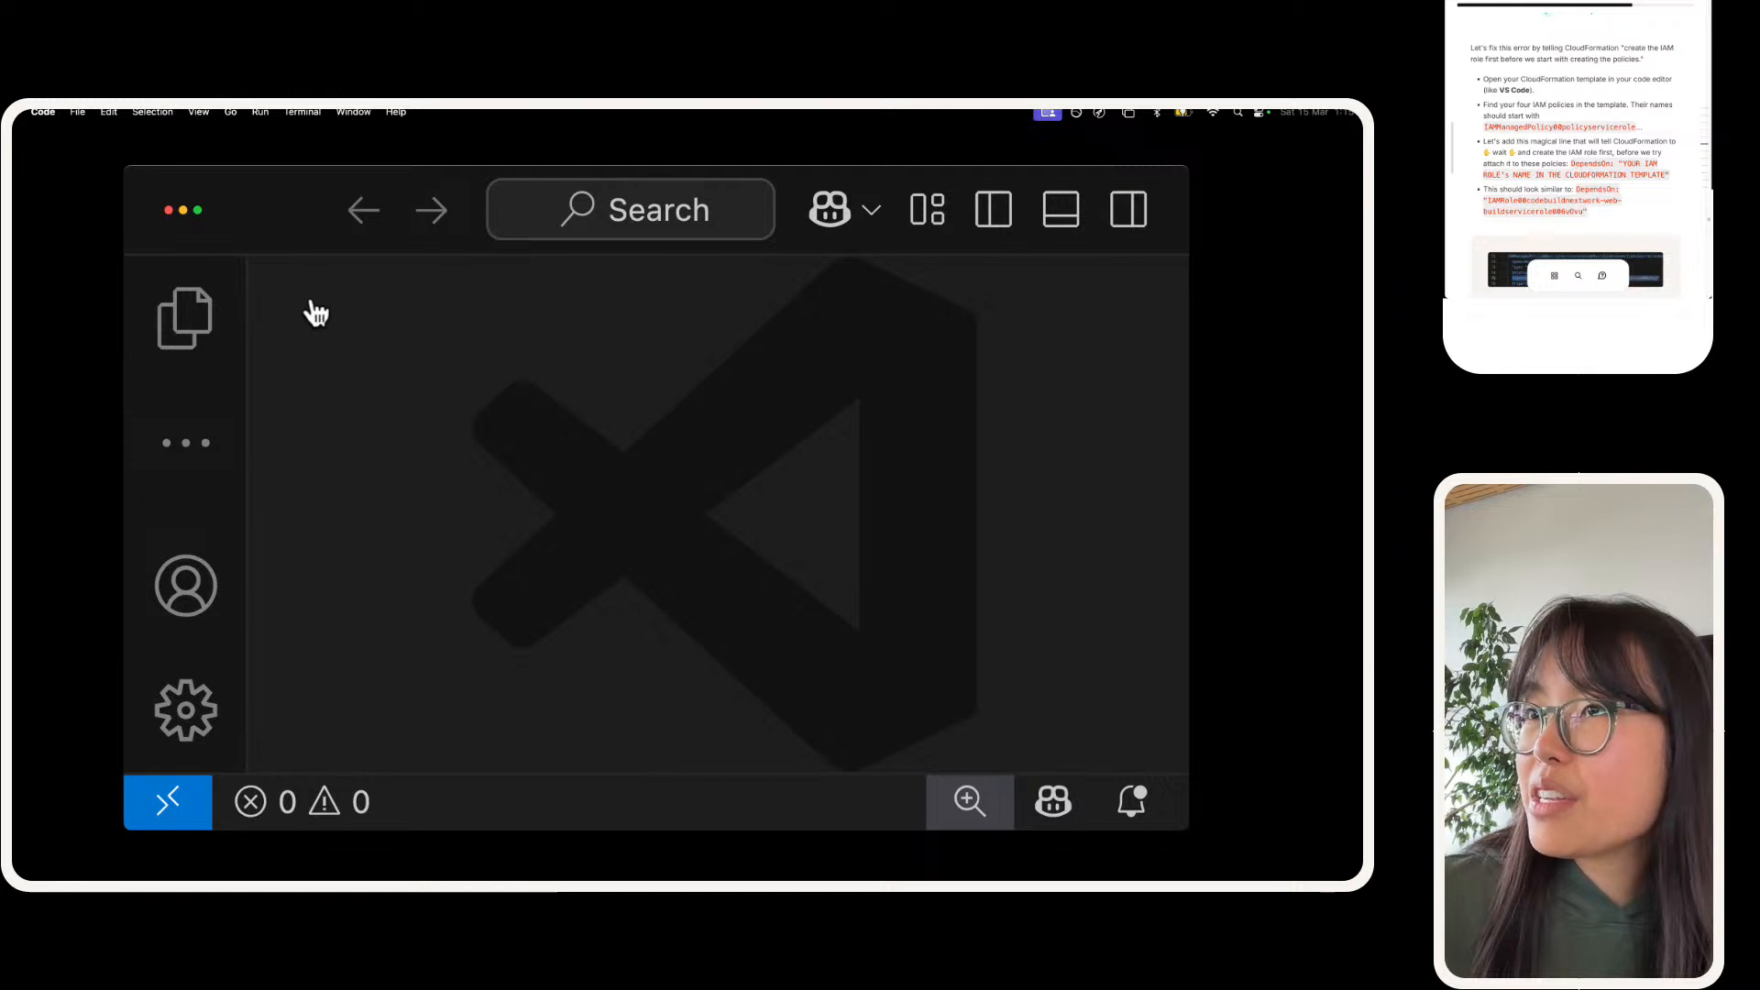
key(super+shift+e)
click(358, 627)
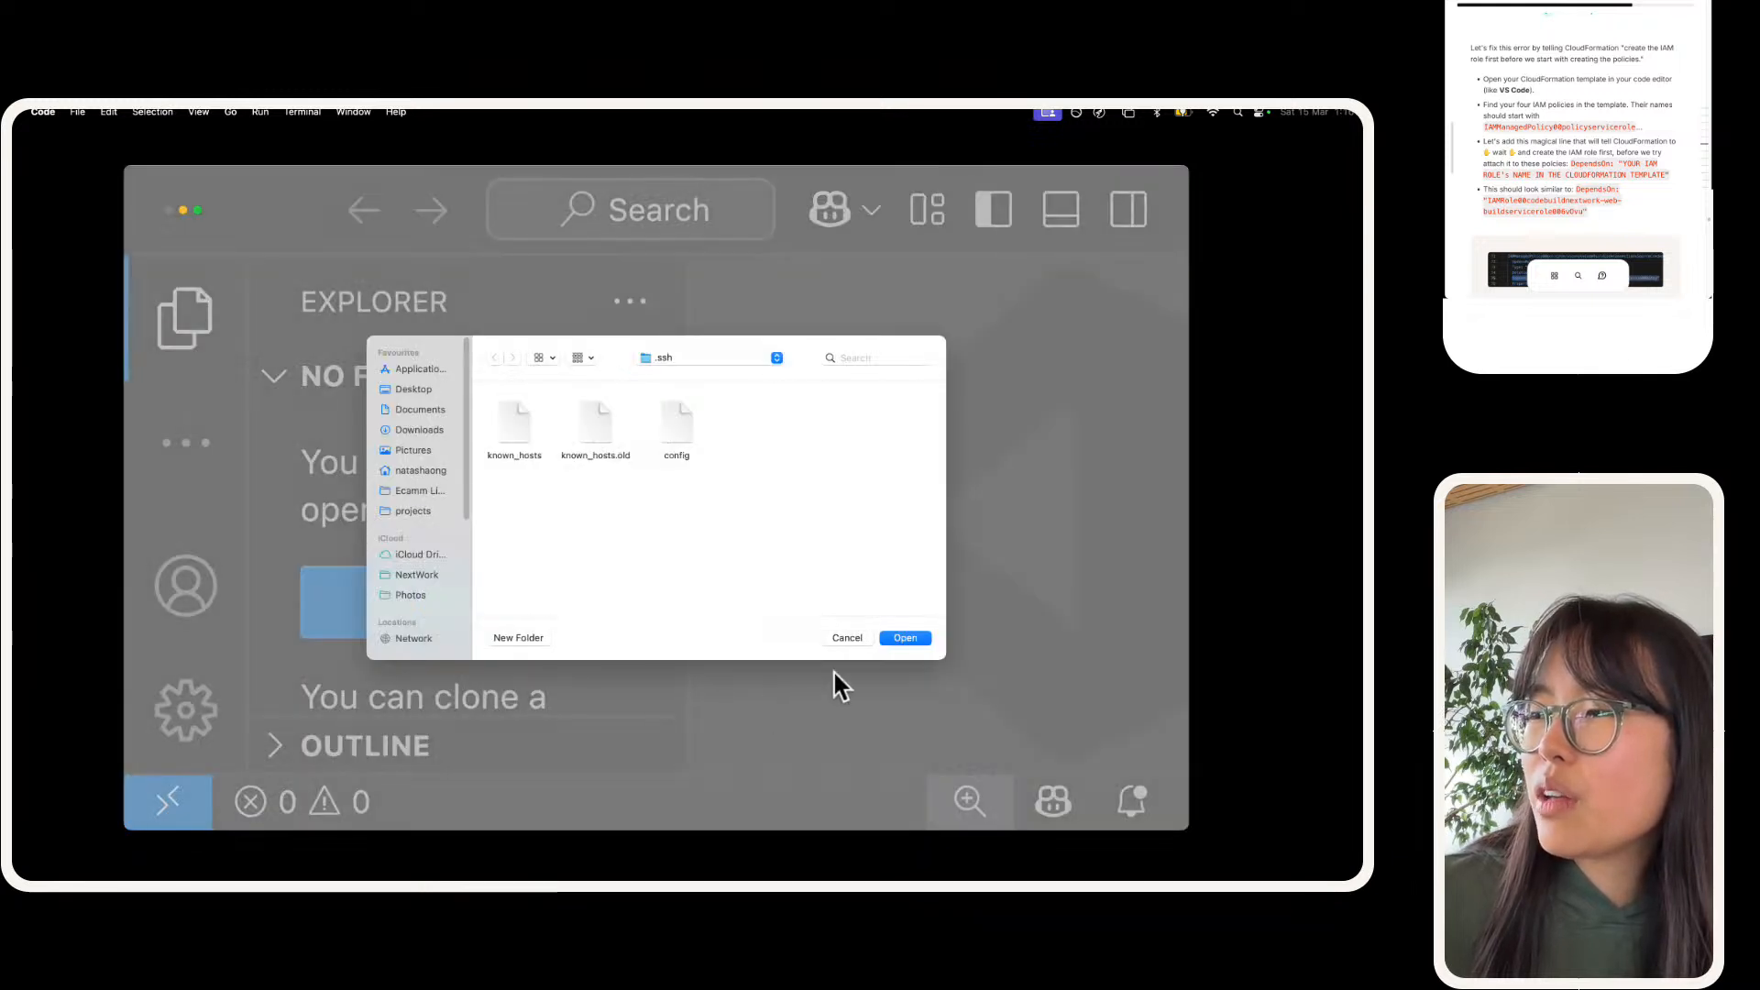
click(845, 638)
Step: Open nextwork-devops-cicd-3-template-1741996825089.yaml from the Downloads folder
click(79, 111)
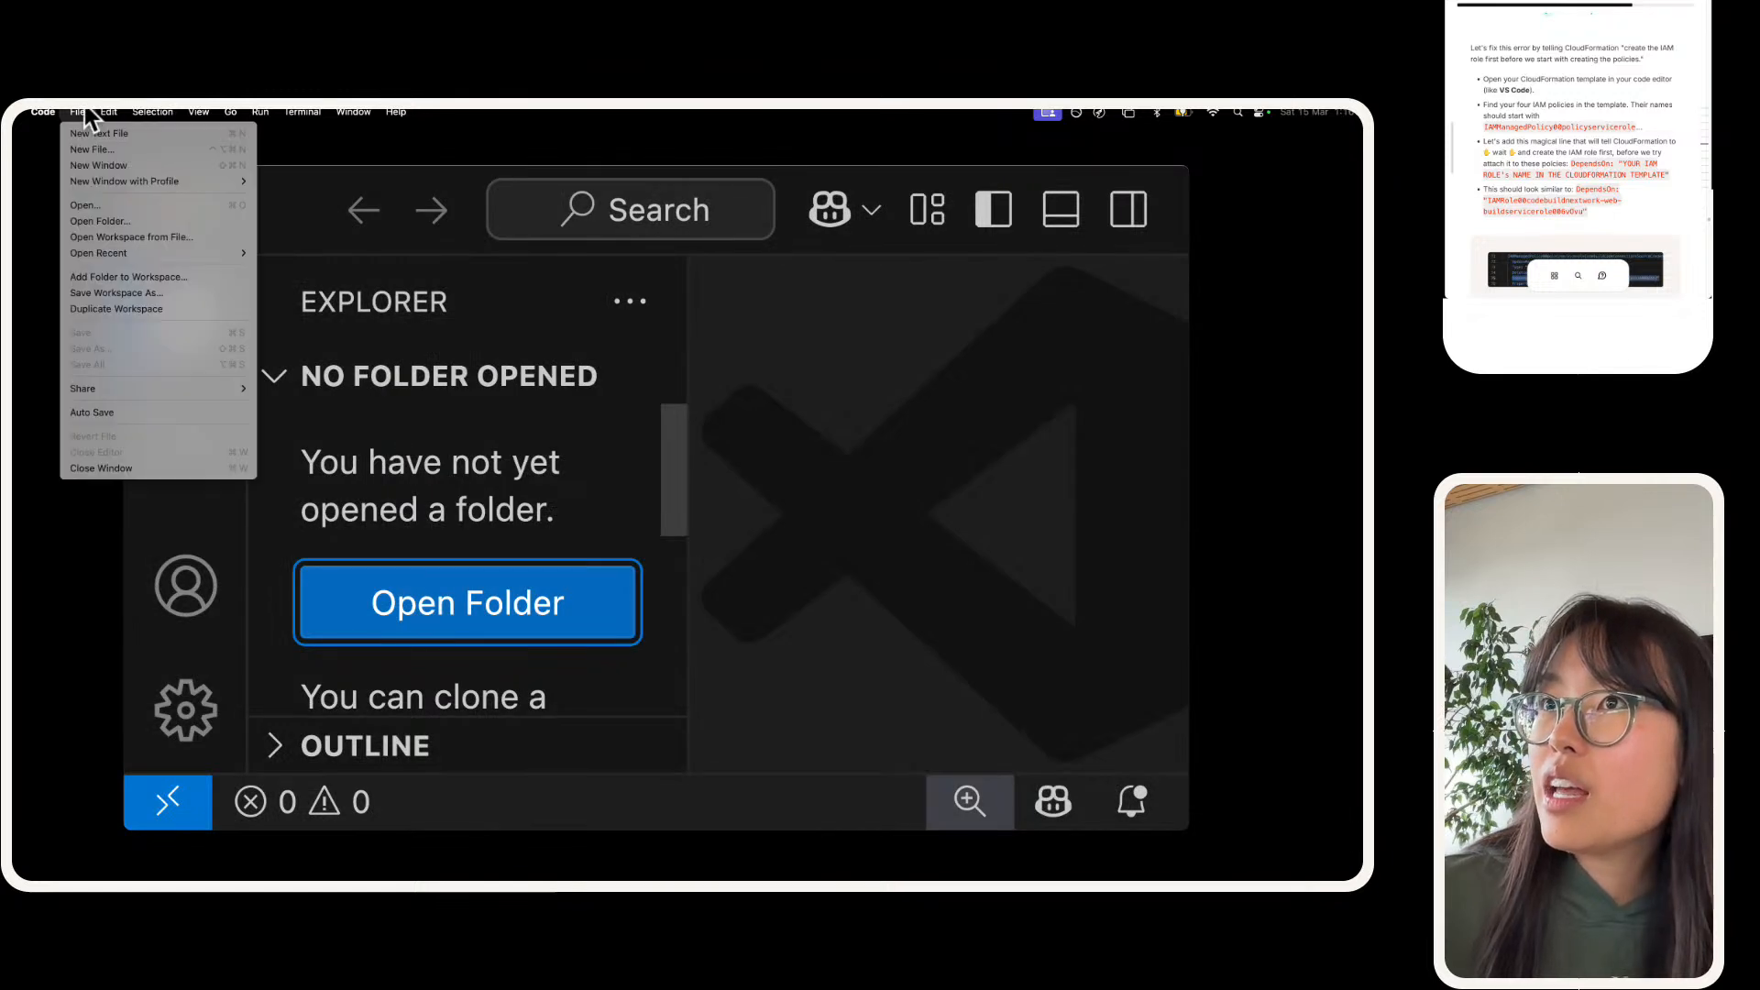
click(128, 202)
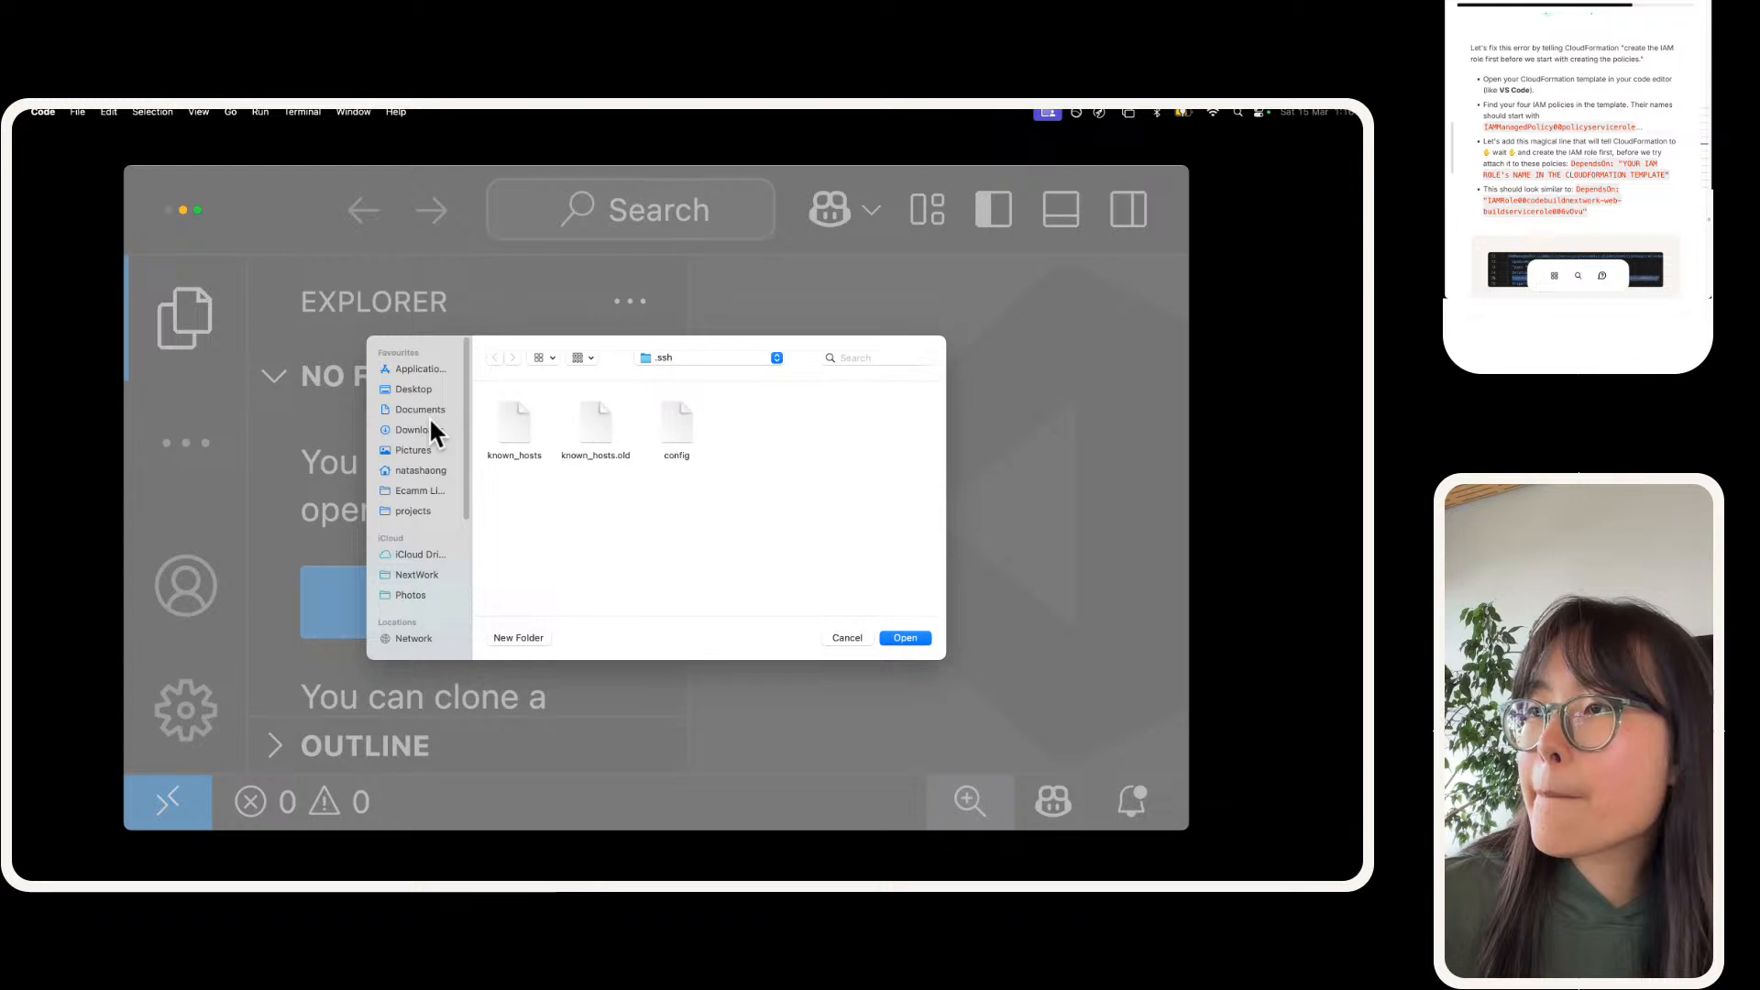
click(515, 426)
double_click(515, 426)
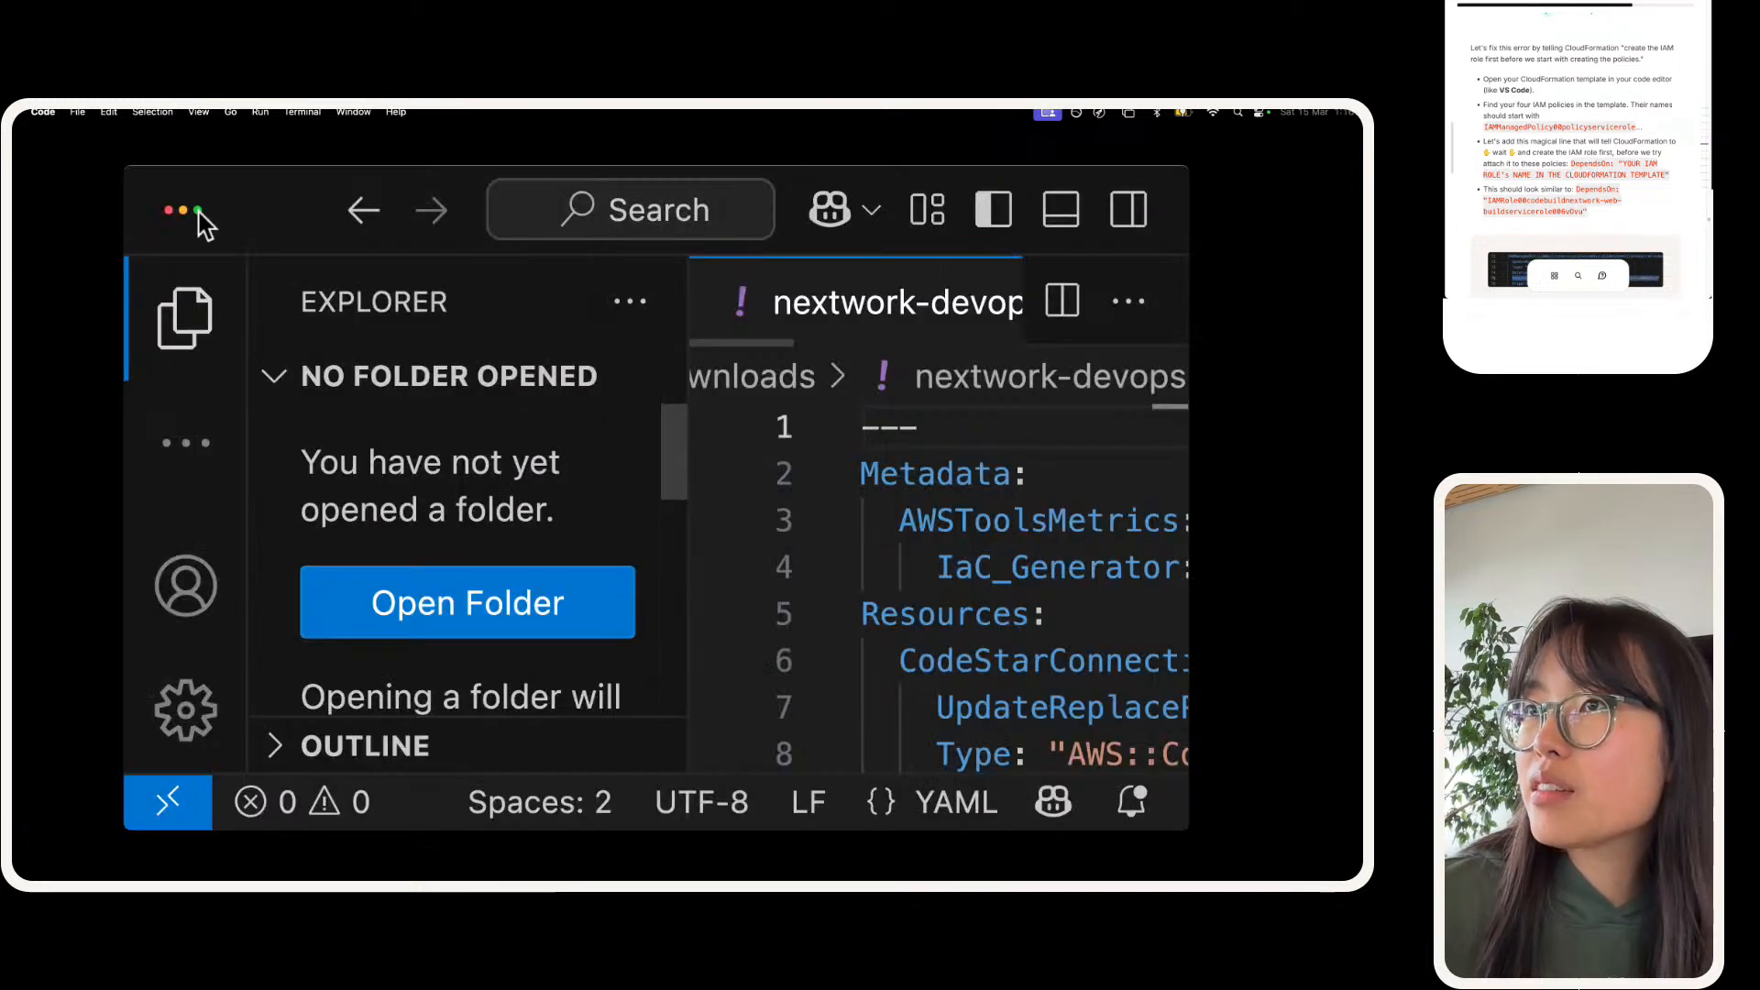
Step: Dismiss the terminal launch error and make room for the template by enlarging the window, reducing the zoom and hiding the file explorer
drag(266, 196, 418, 117)
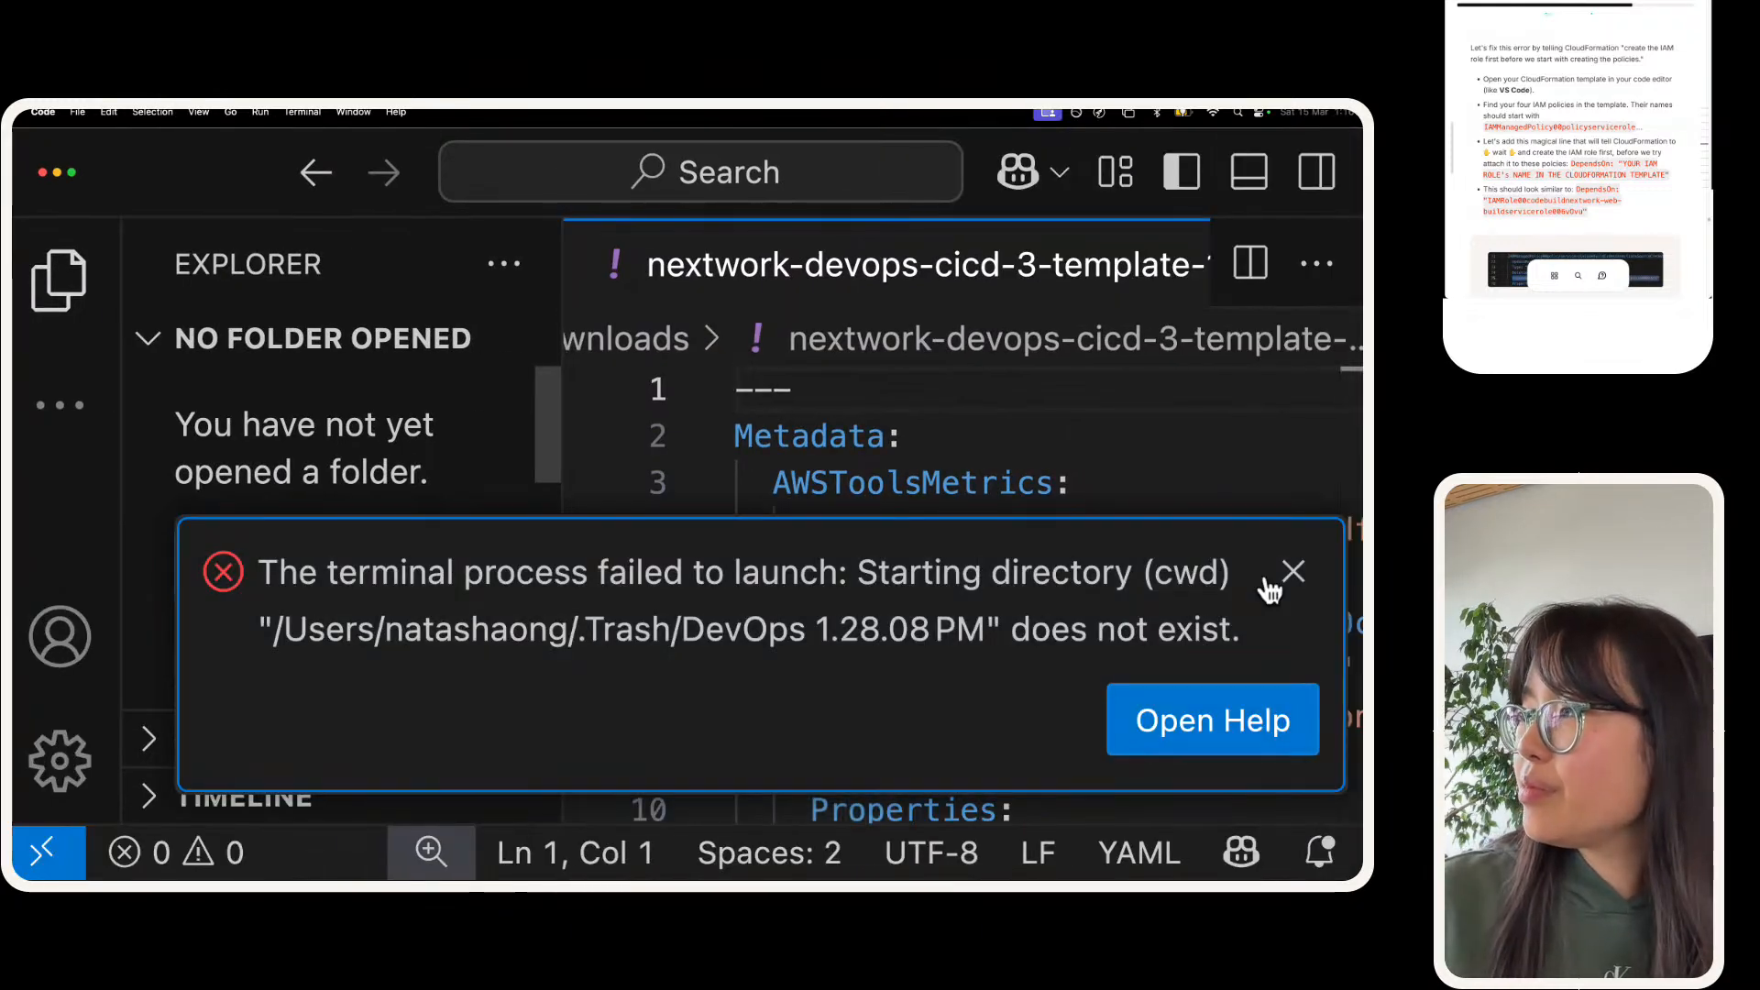
click(1292, 572)
click(1149, 527)
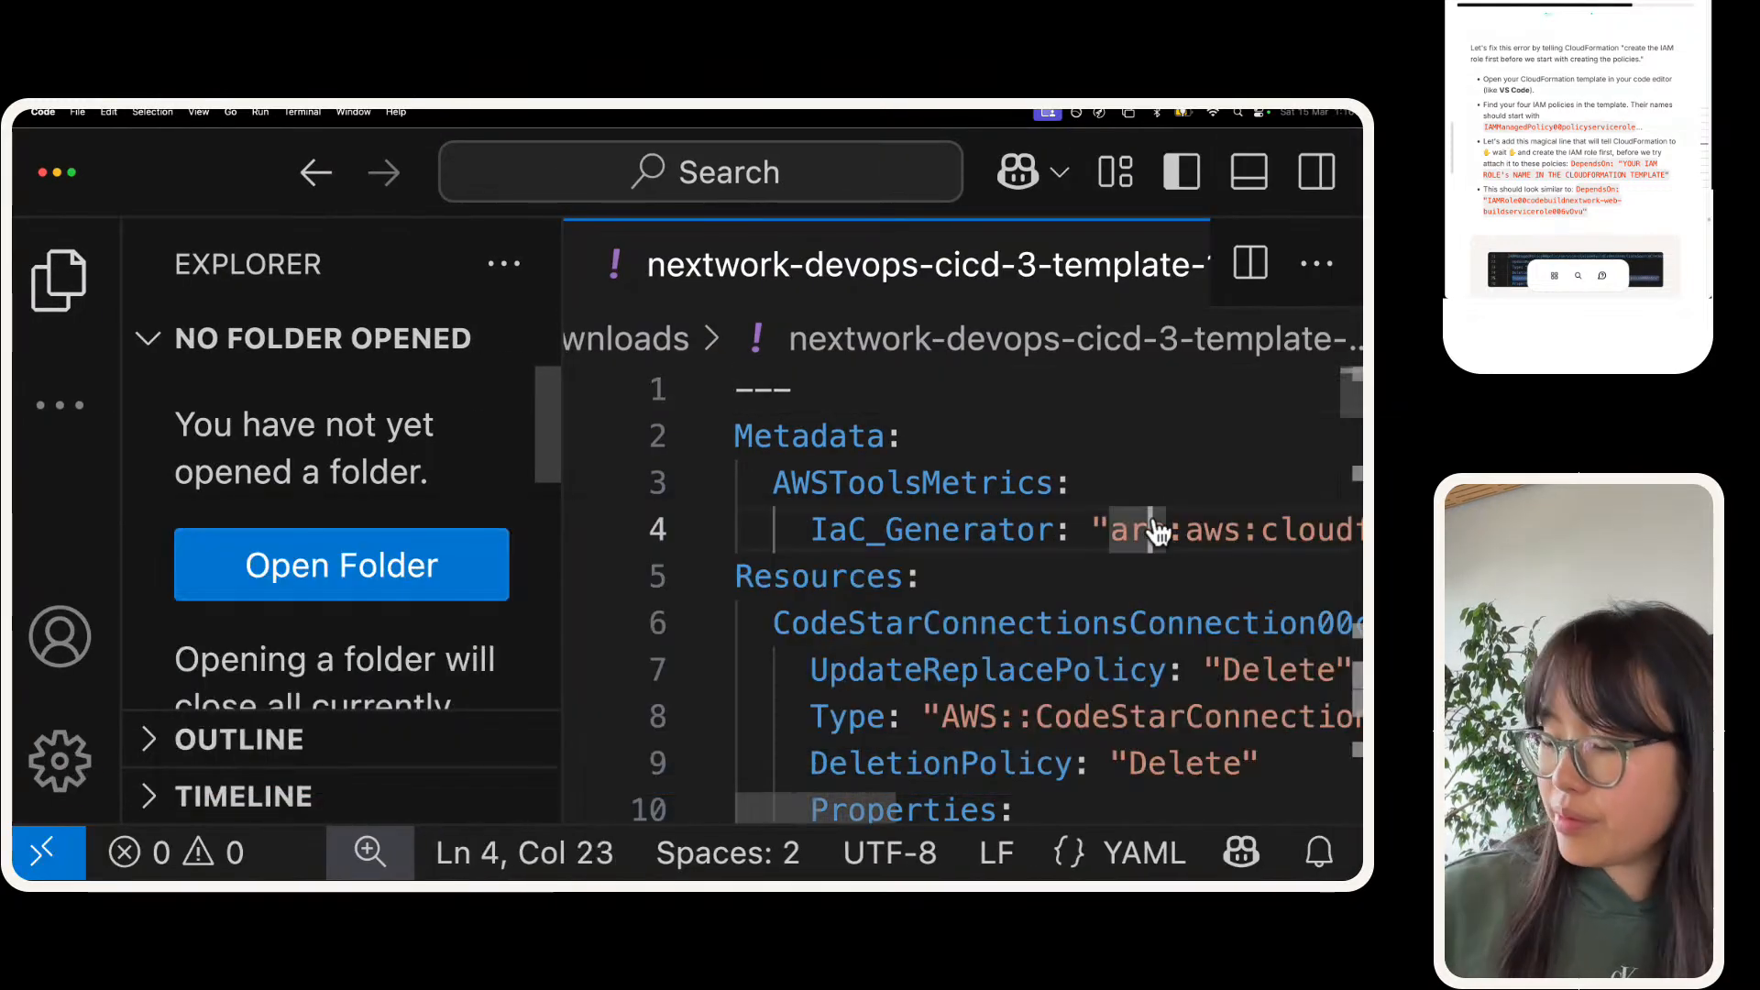
key(super+minus)
key(super+minus)
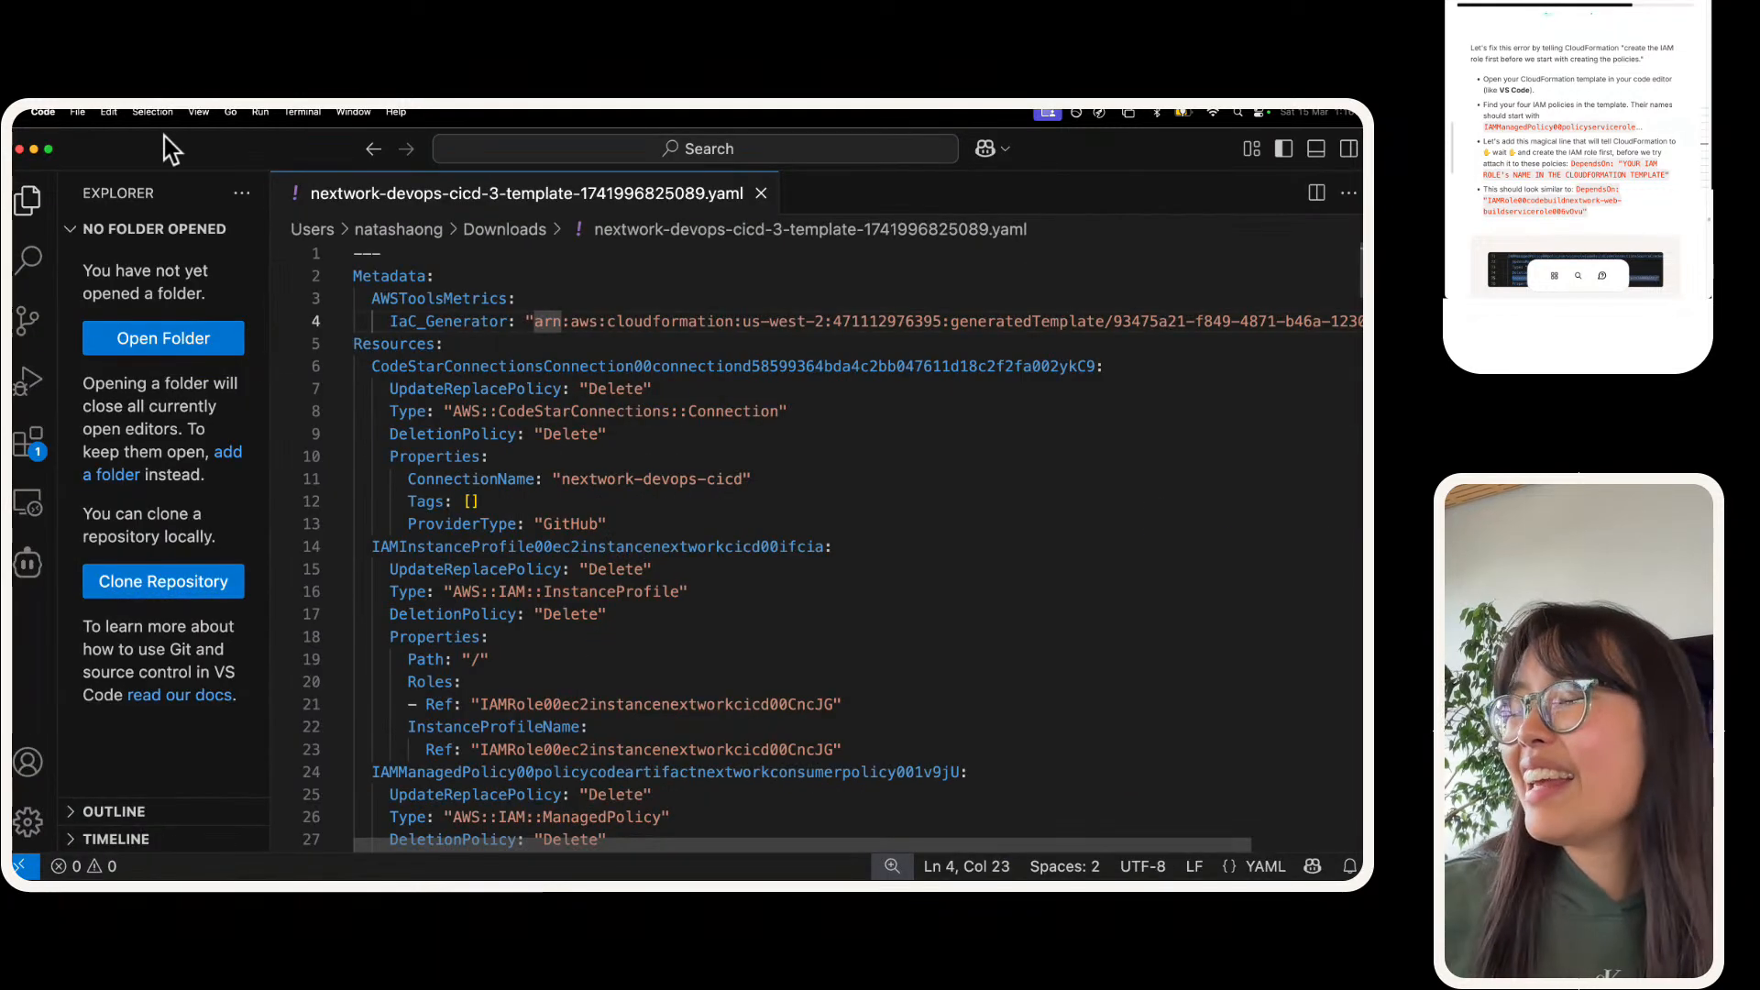
drag(271, 235, 19, 214)
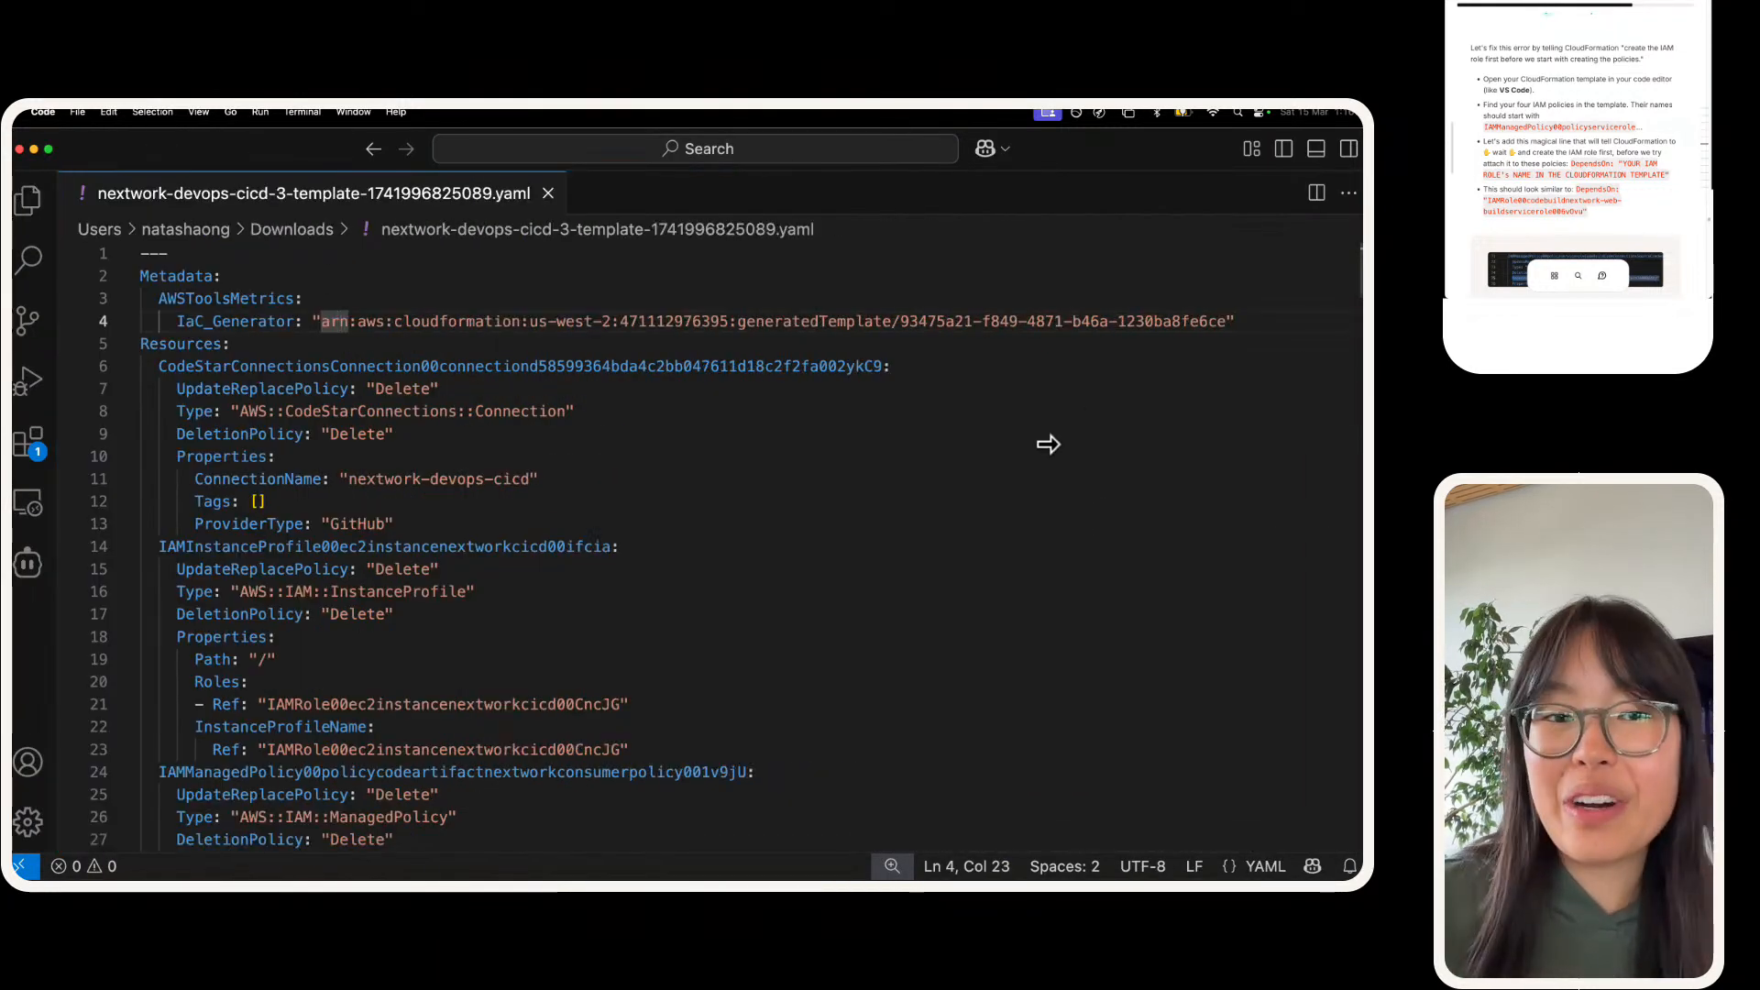
Step: Skim the whole CloudFormation template down to its last resource and return to its beginning
click(763, 420)
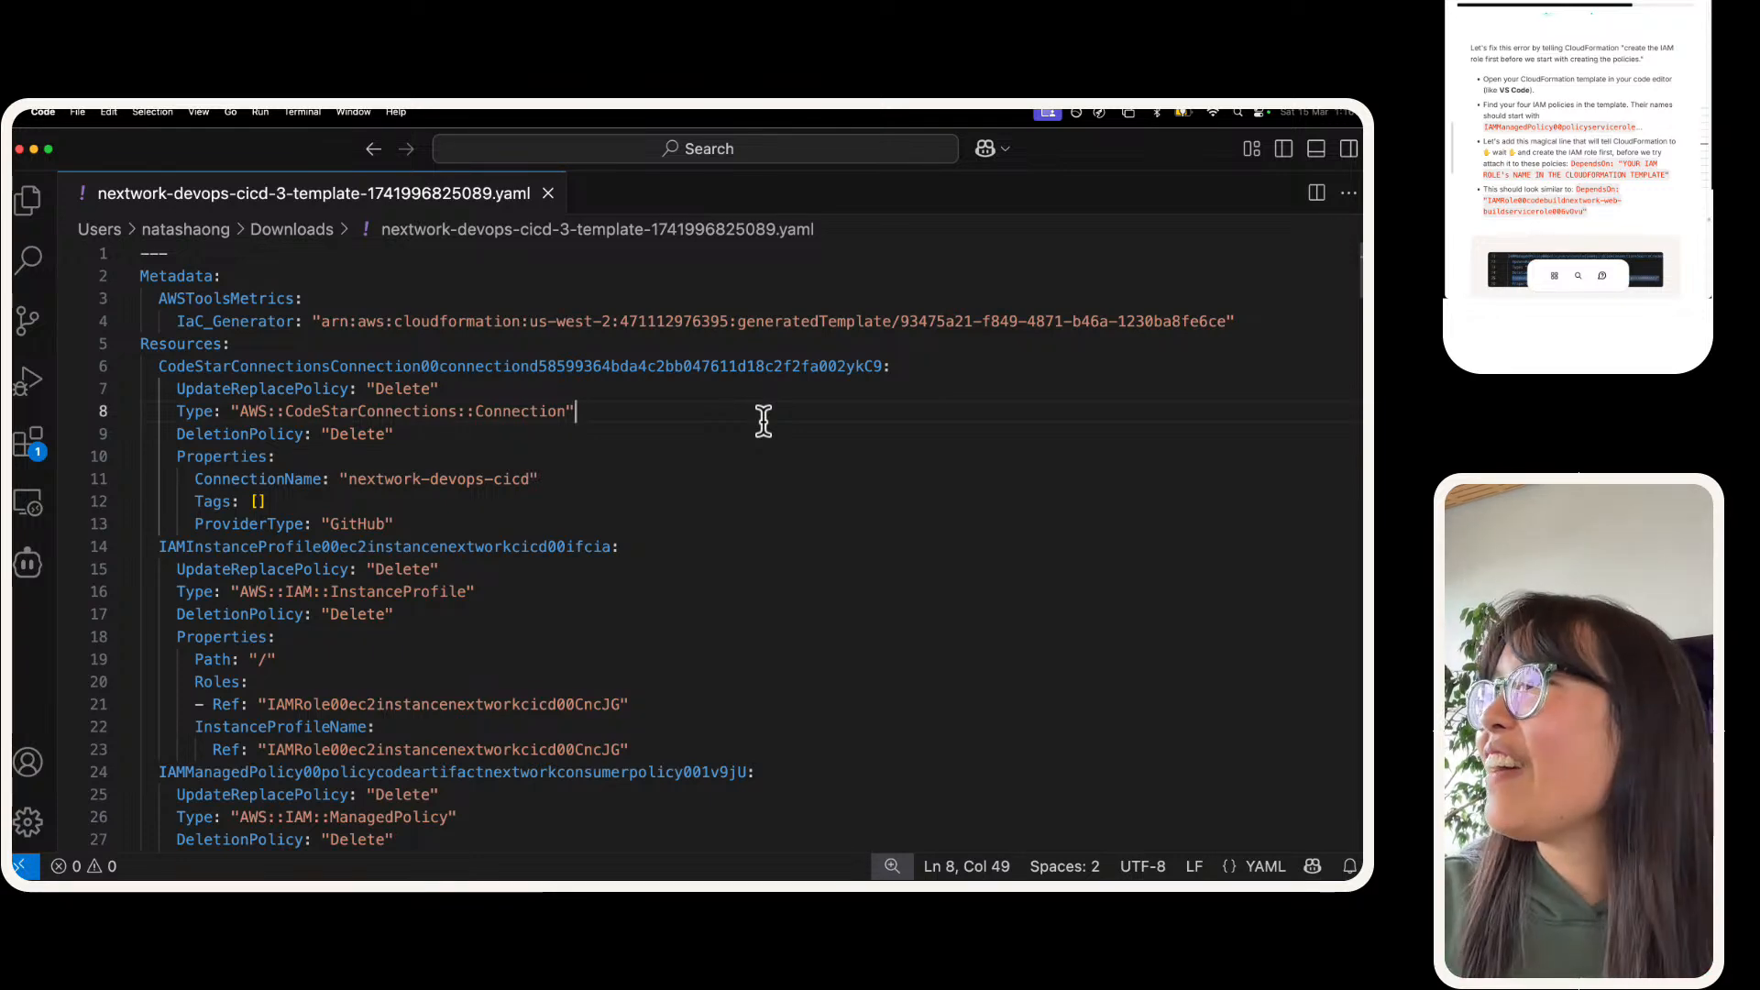
scroll(762, 420, down, 20)
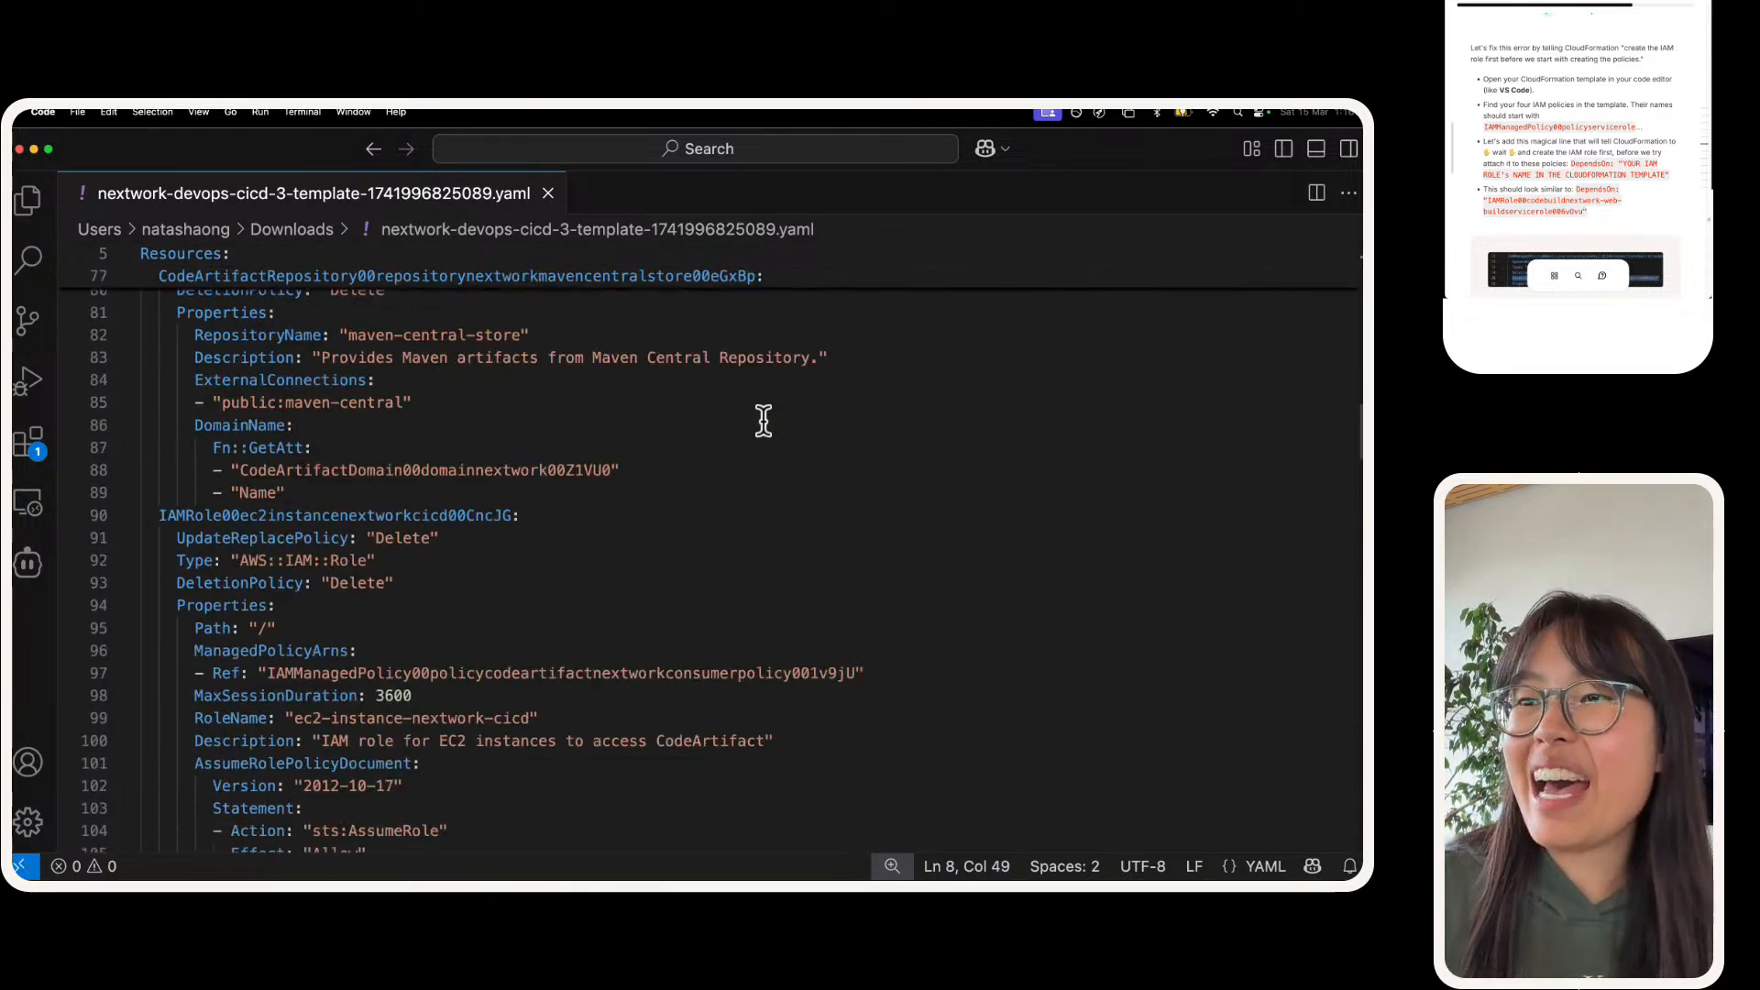
scroll(763, 419, down, 20)
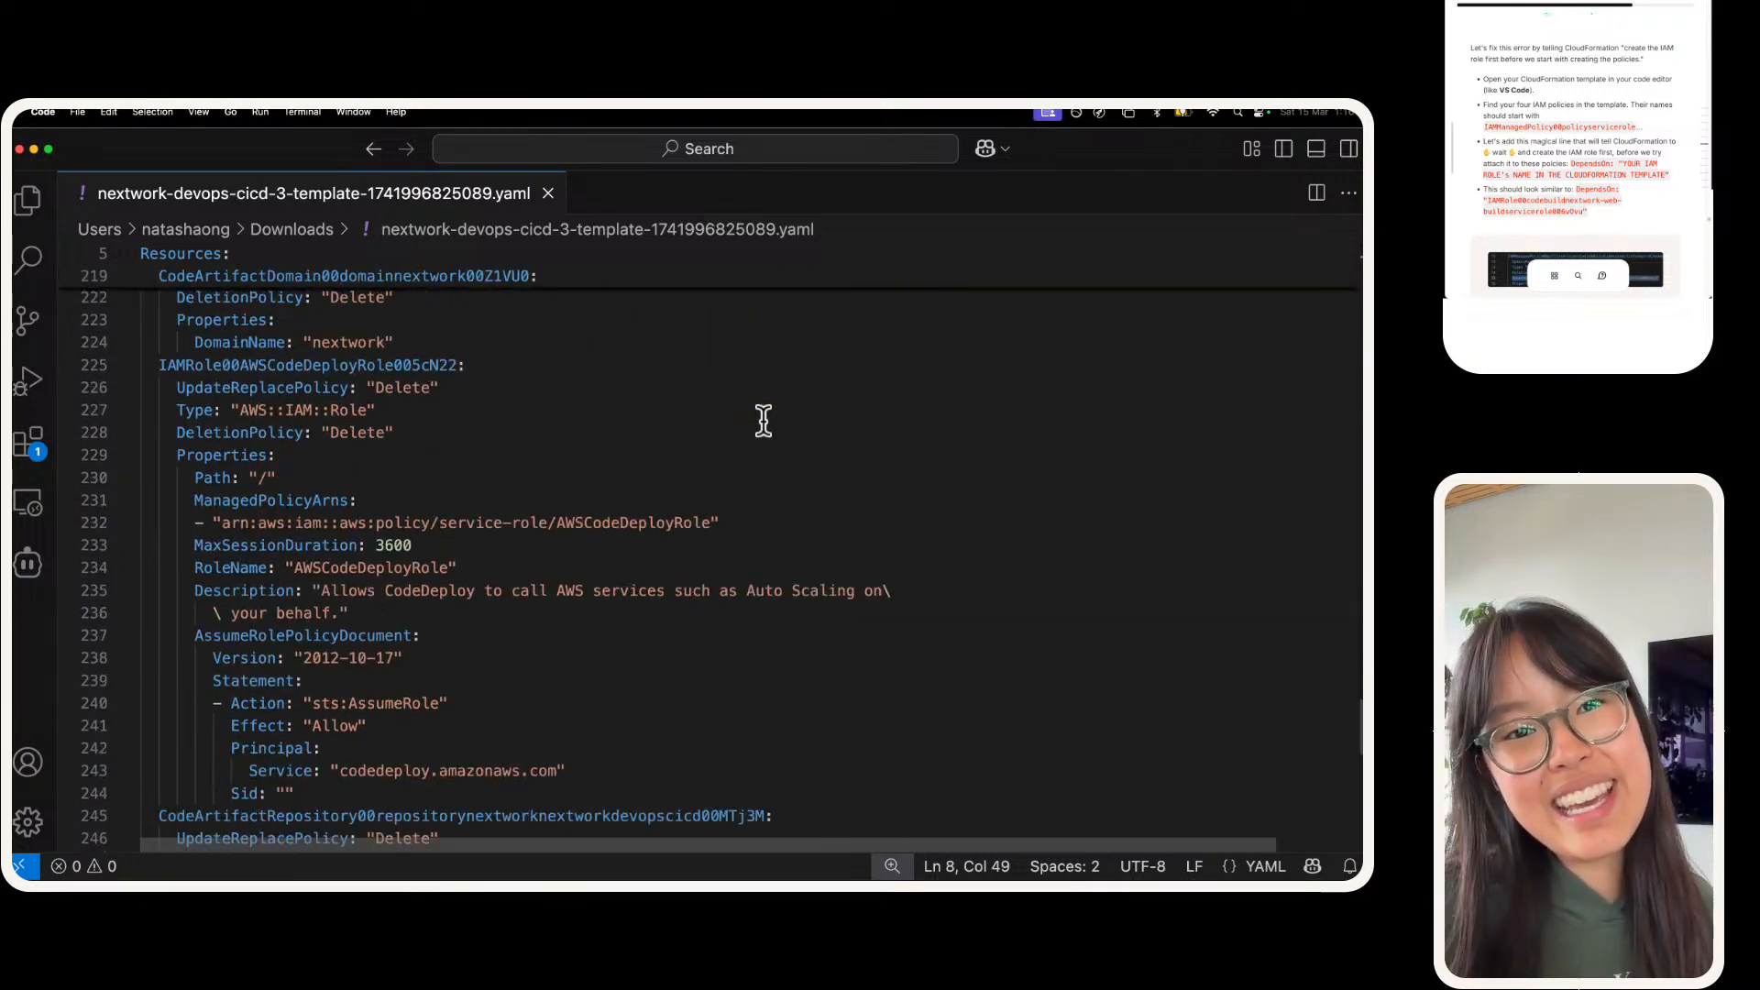
scroll(763, 420, down, 8)
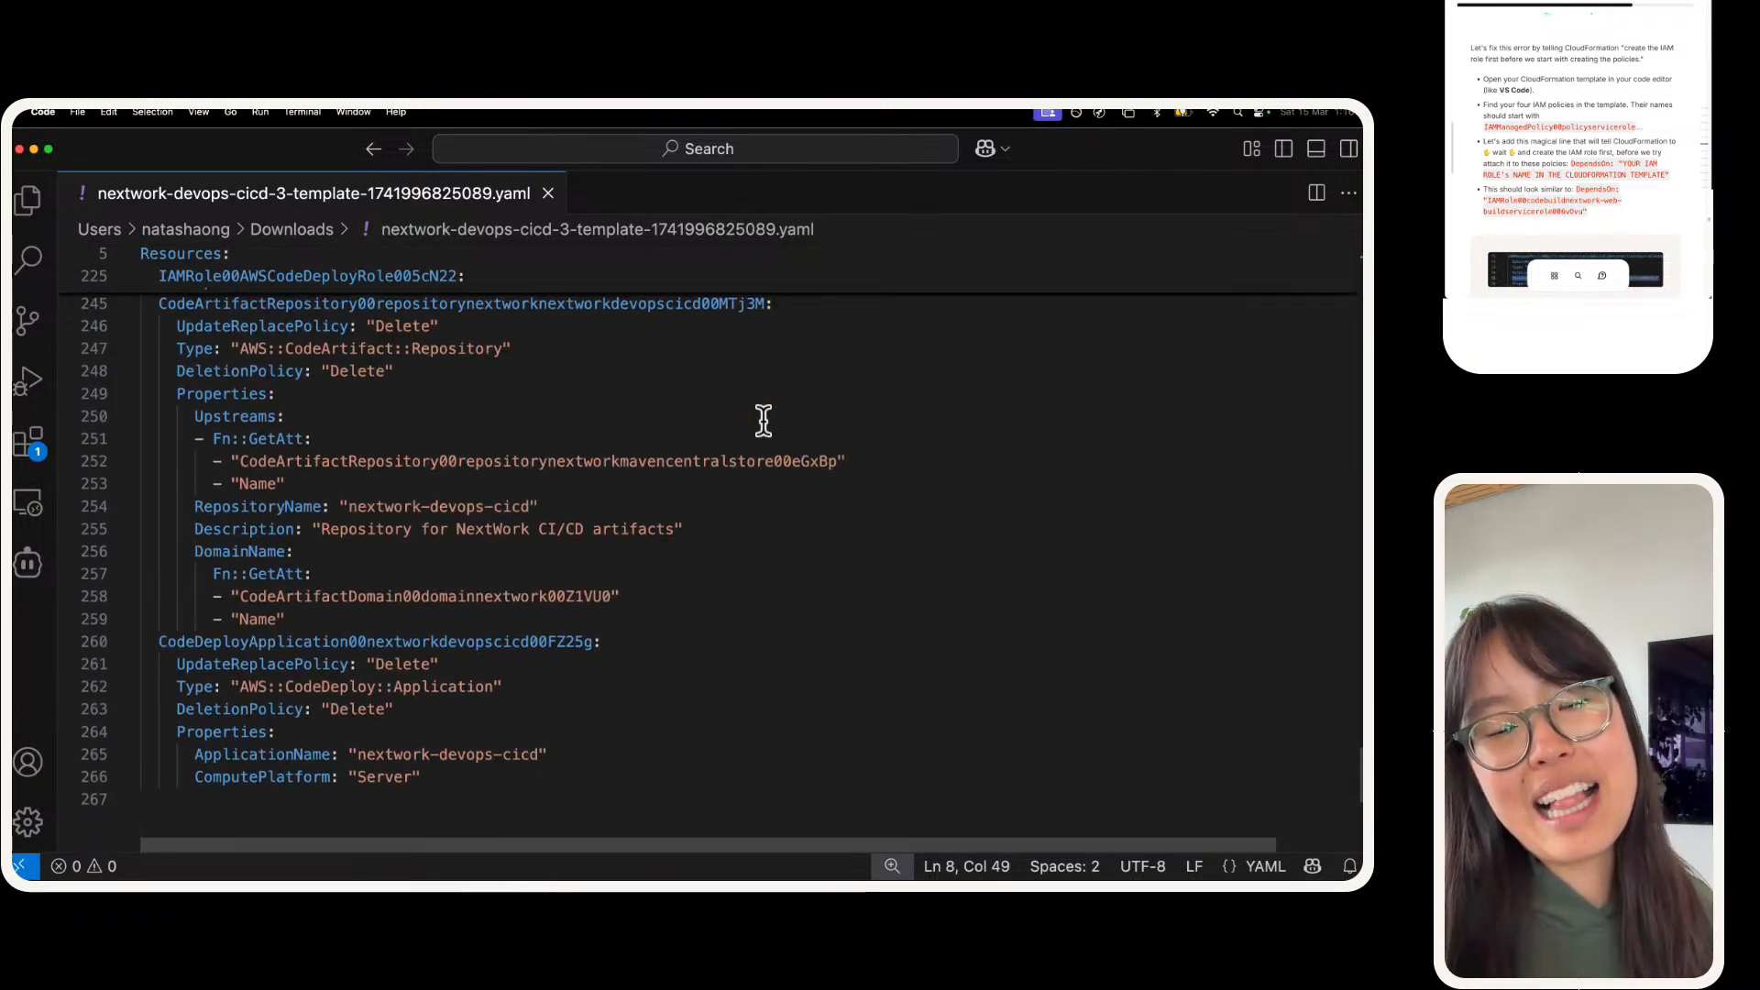
scroll(763, 419, up, 20)
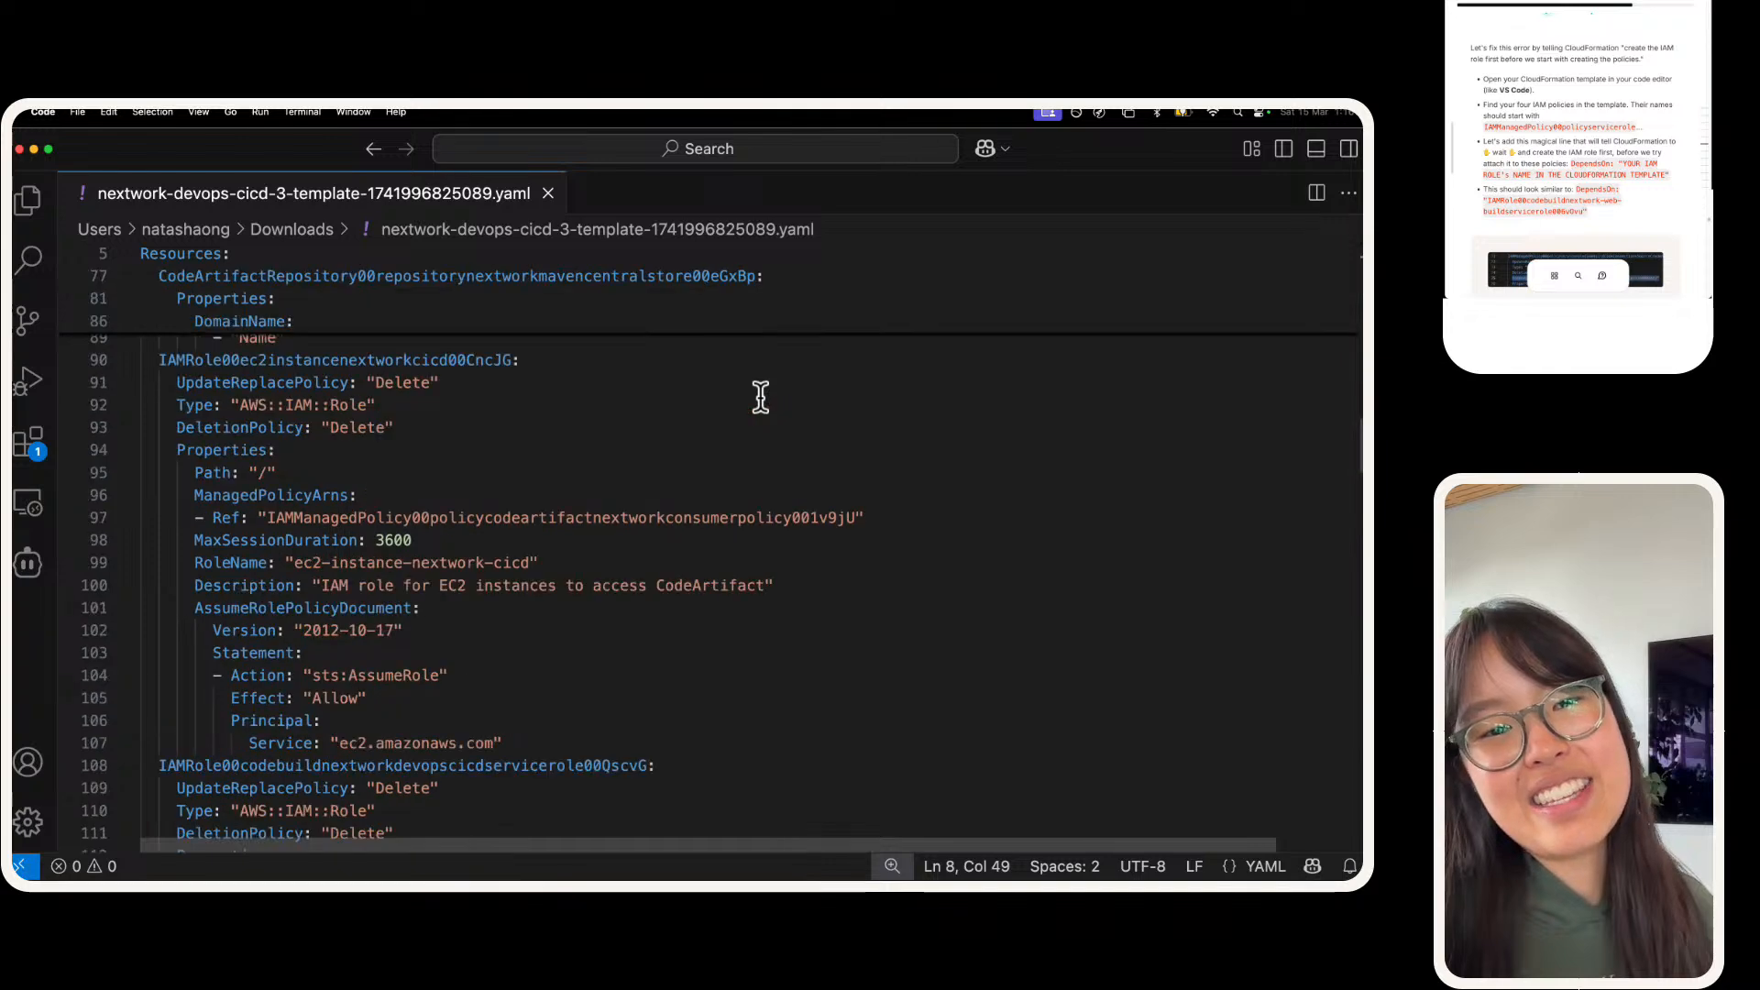
scroll(761, 392, up, 10)
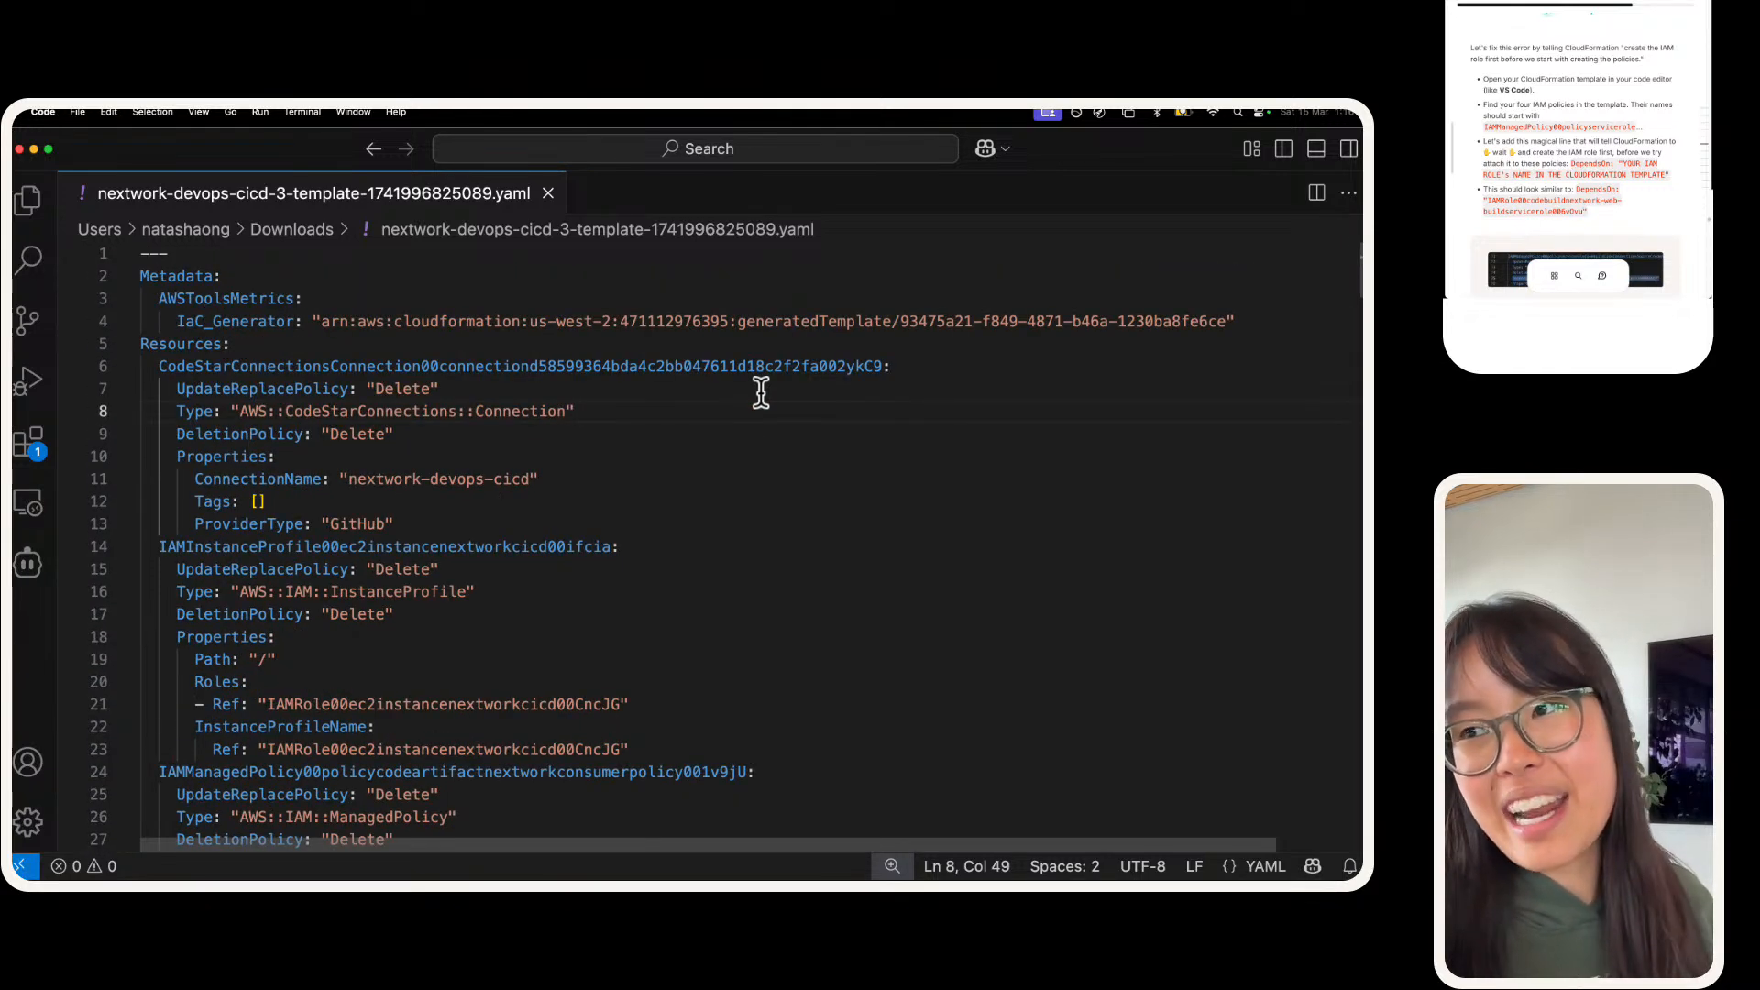
Step: Read the guide's instructions for adding a DependsOn line to the four IAM policies in the template
click(1609, 107)
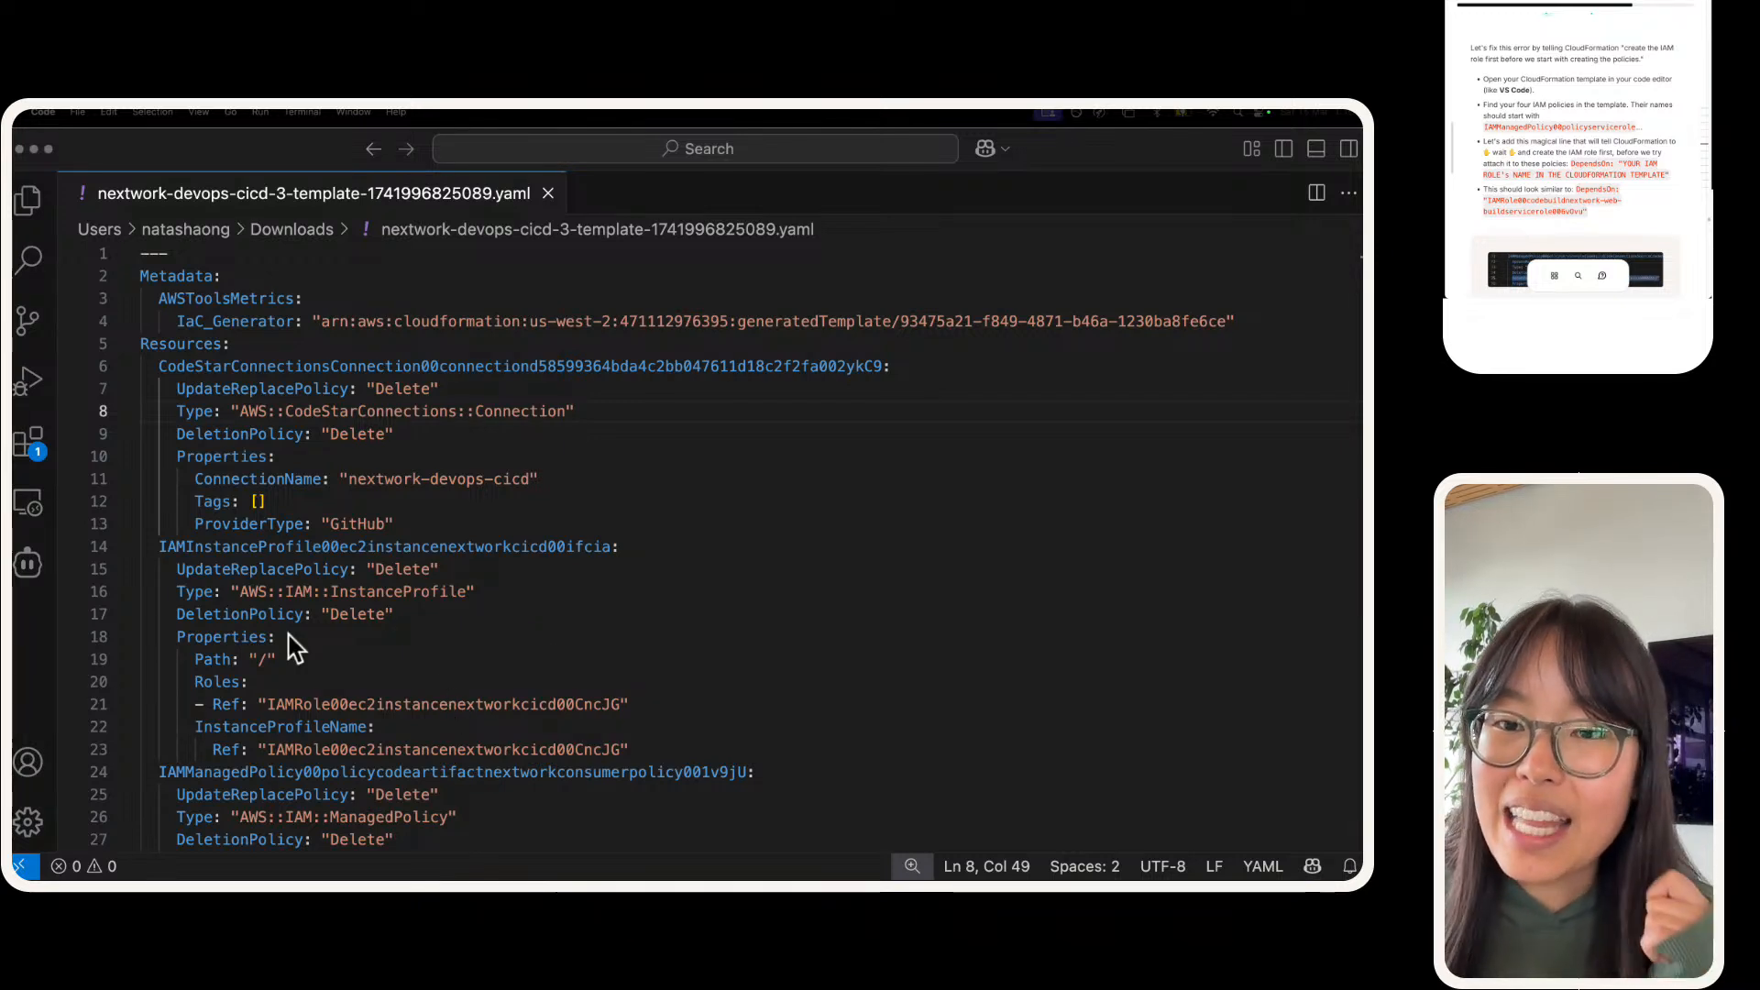
scroll(1567, 170, down, 1)
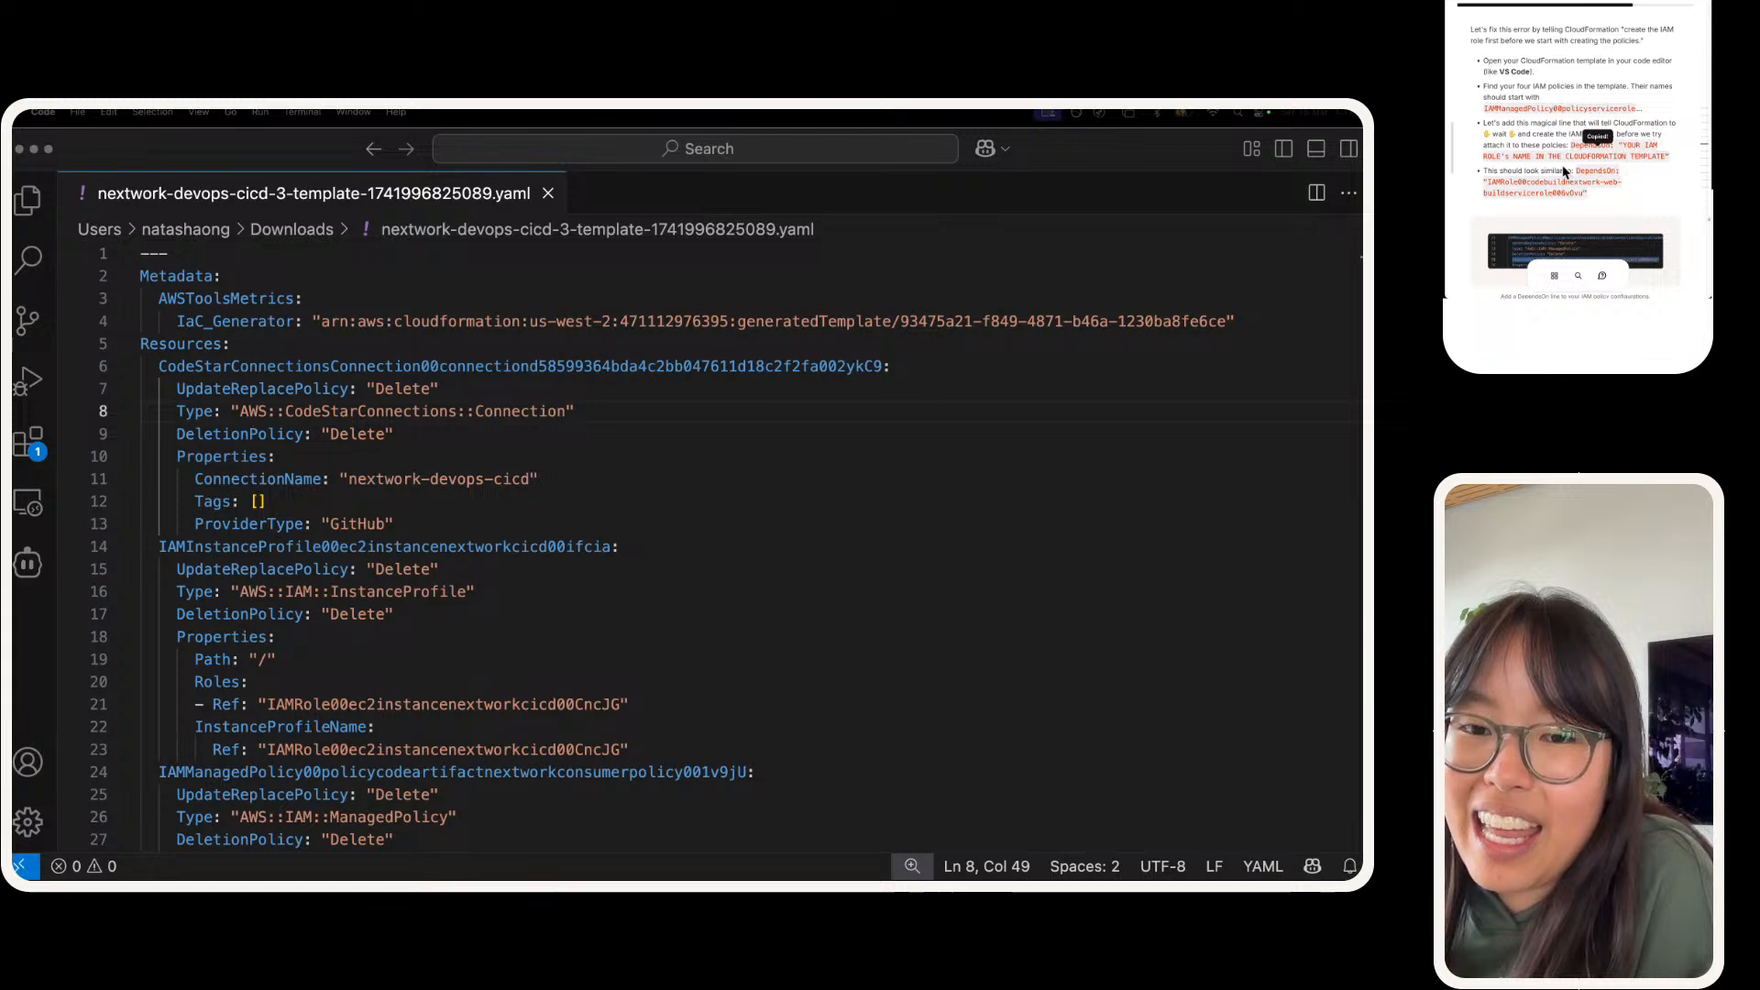
scroll(1591, 146, down, 1)
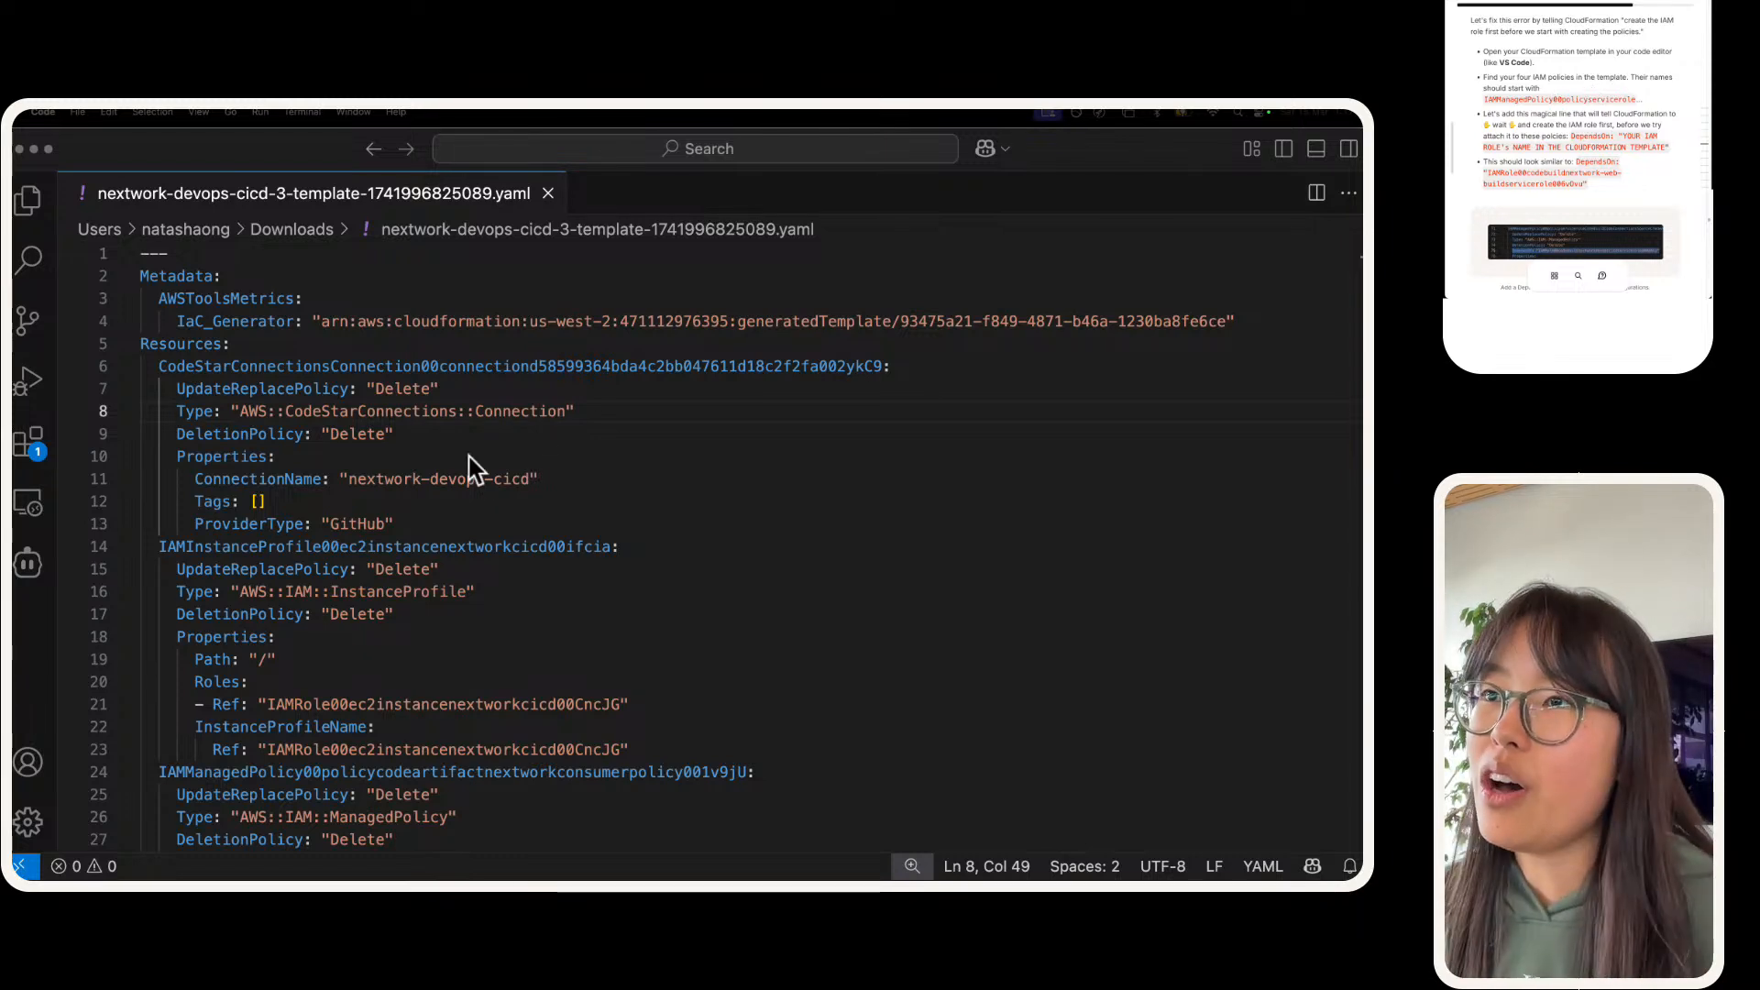
Step: Examine the template's opening structure, from the Metadata block to the first definition under Resources, at a larger text size
scroll(183, 554, down, 2)
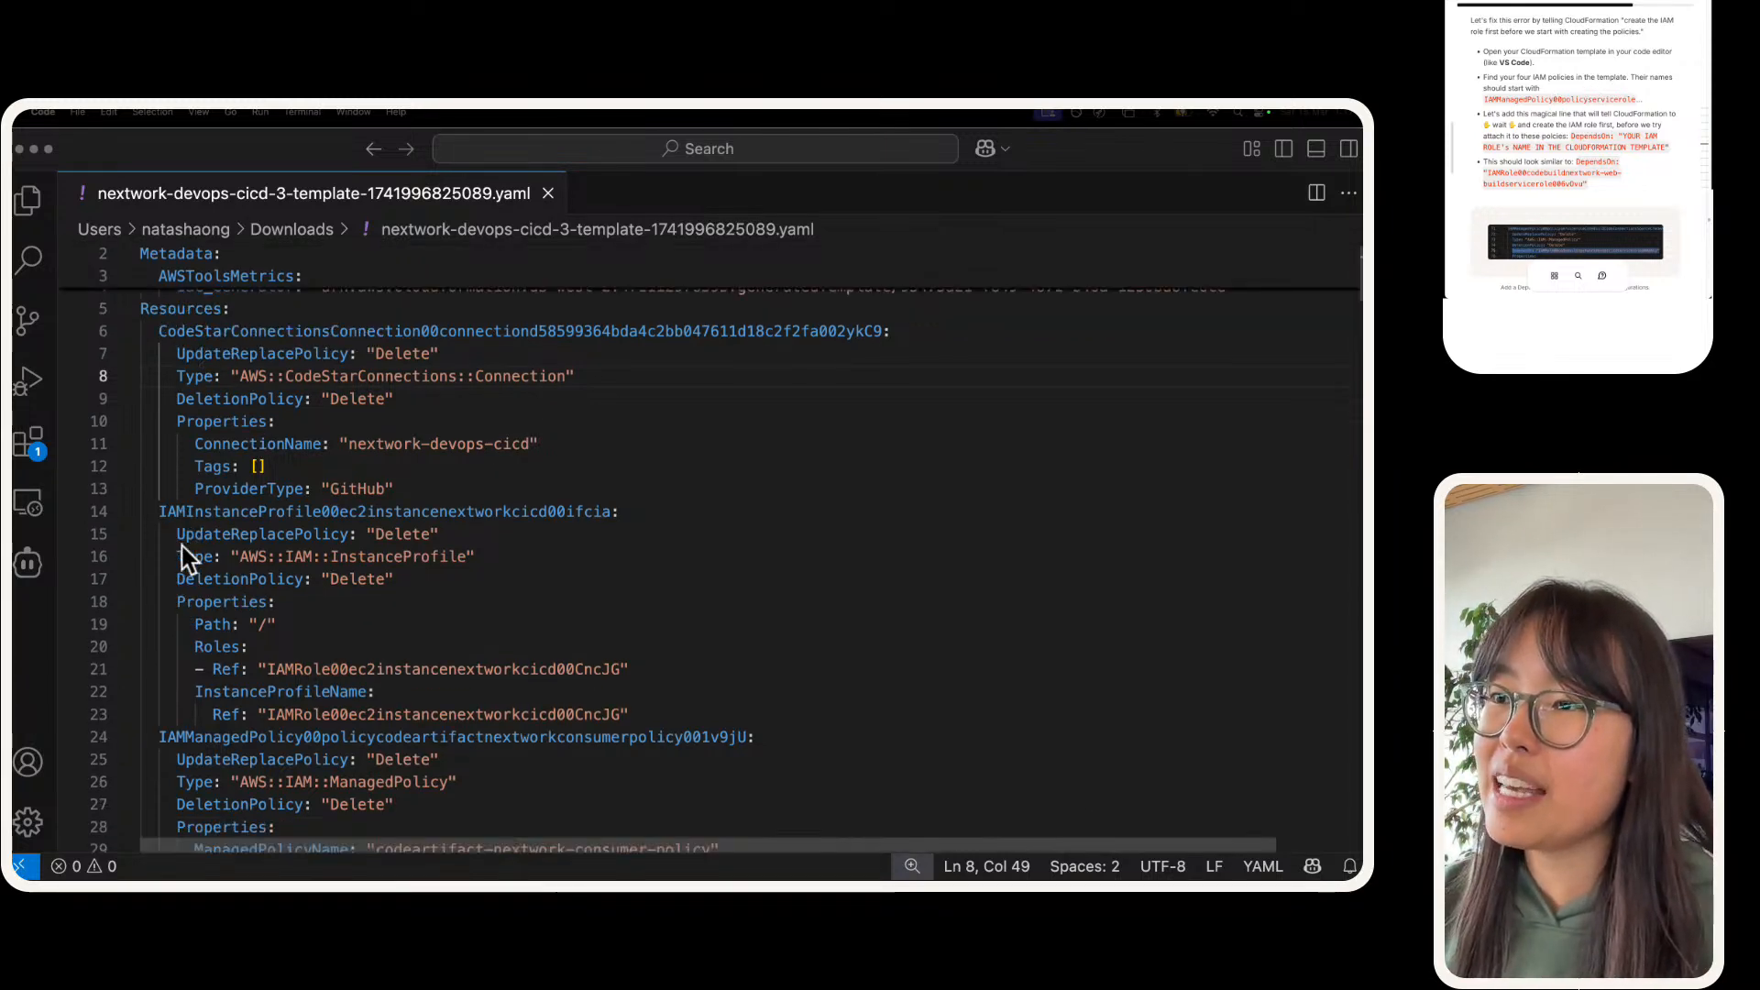
scroll(180, 459, up, 2)
click(271, 366)
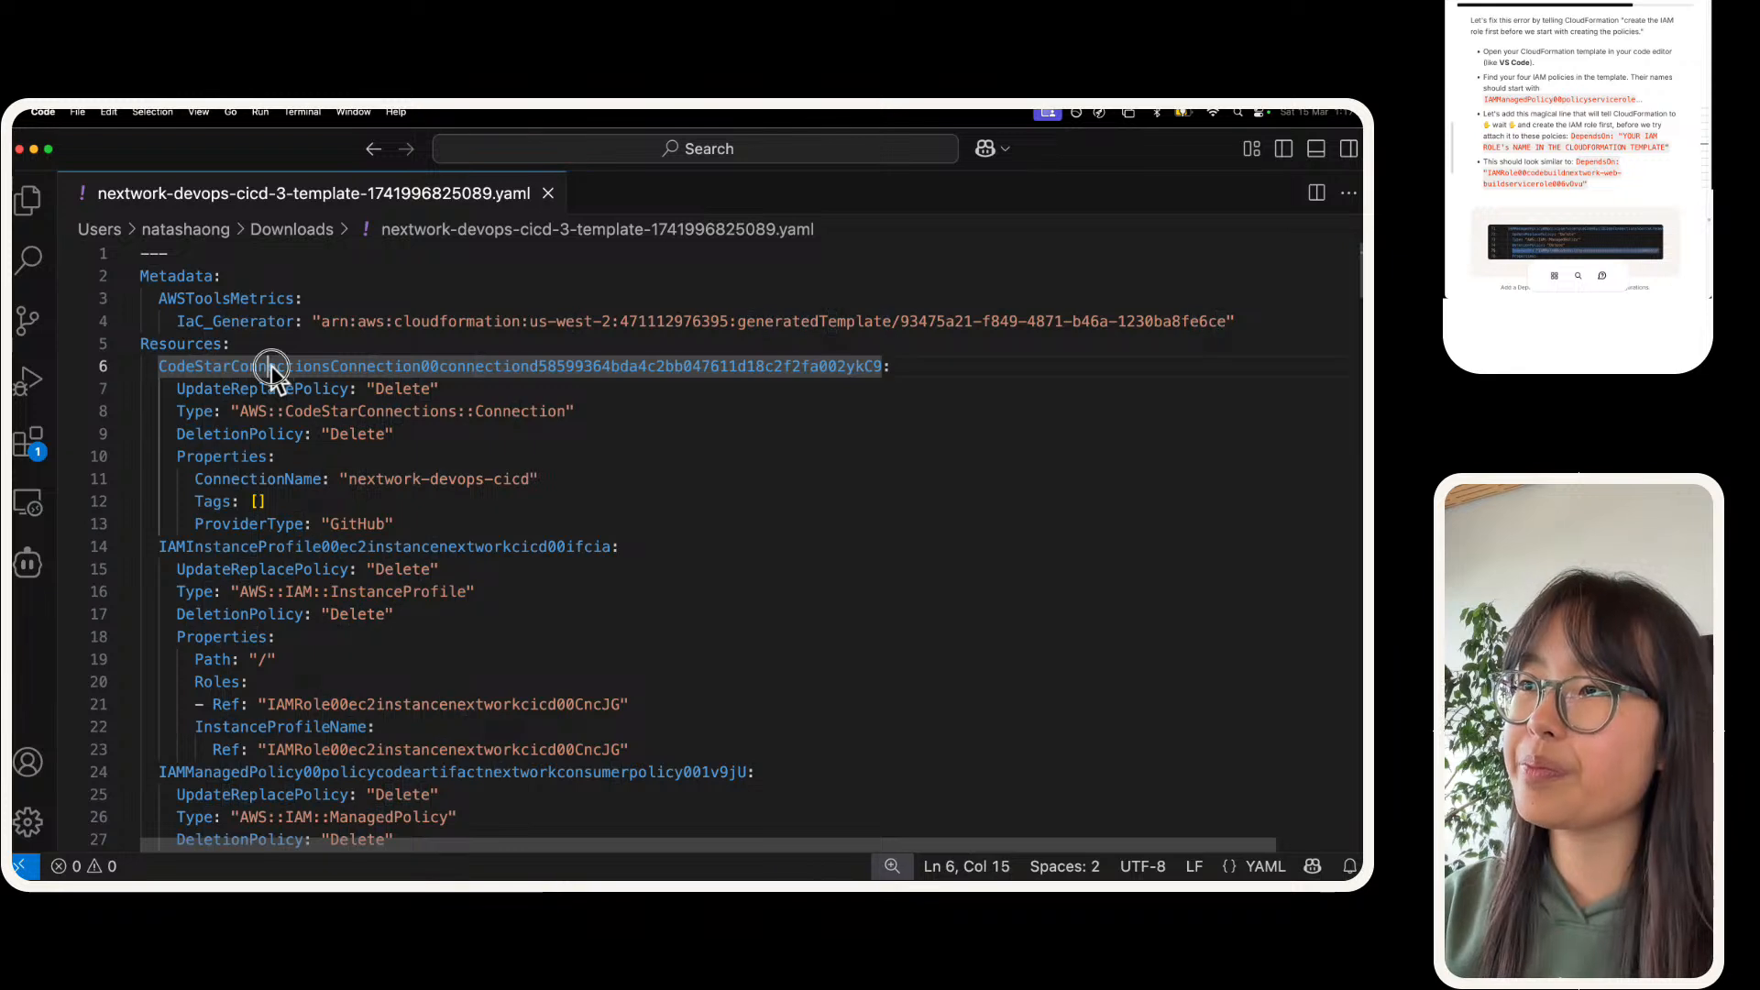
double_click(269, 365)
click(148, 344)
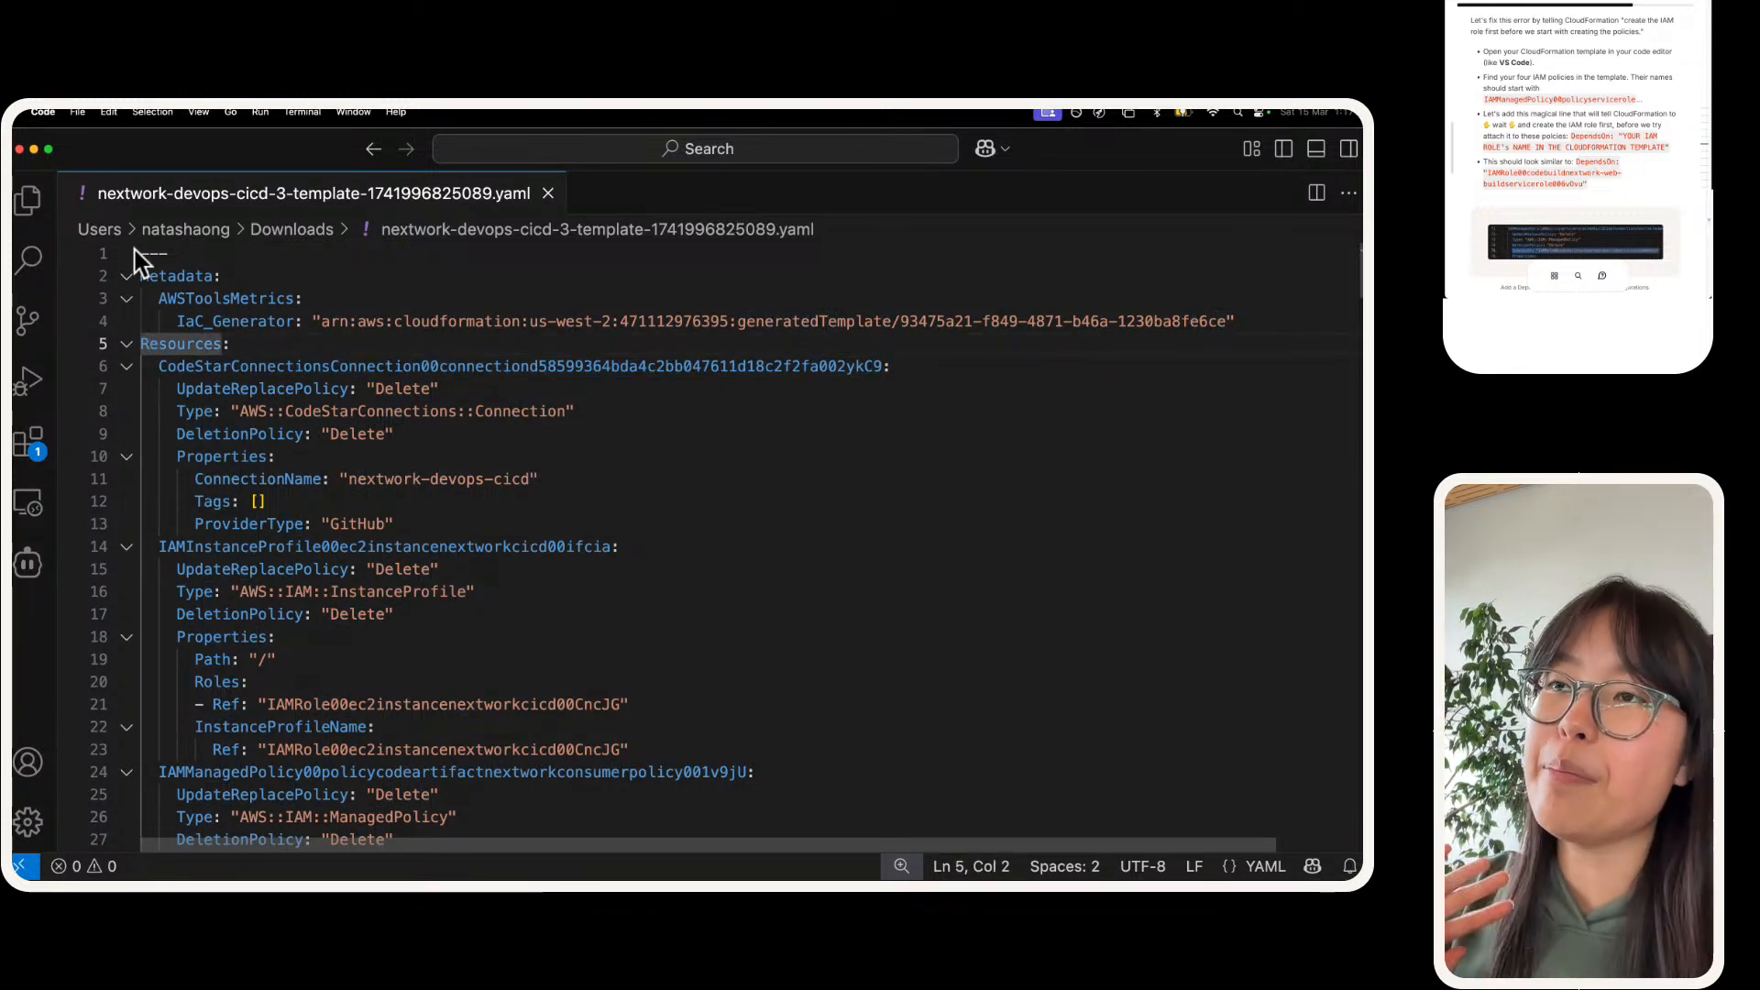
click(195, 412)
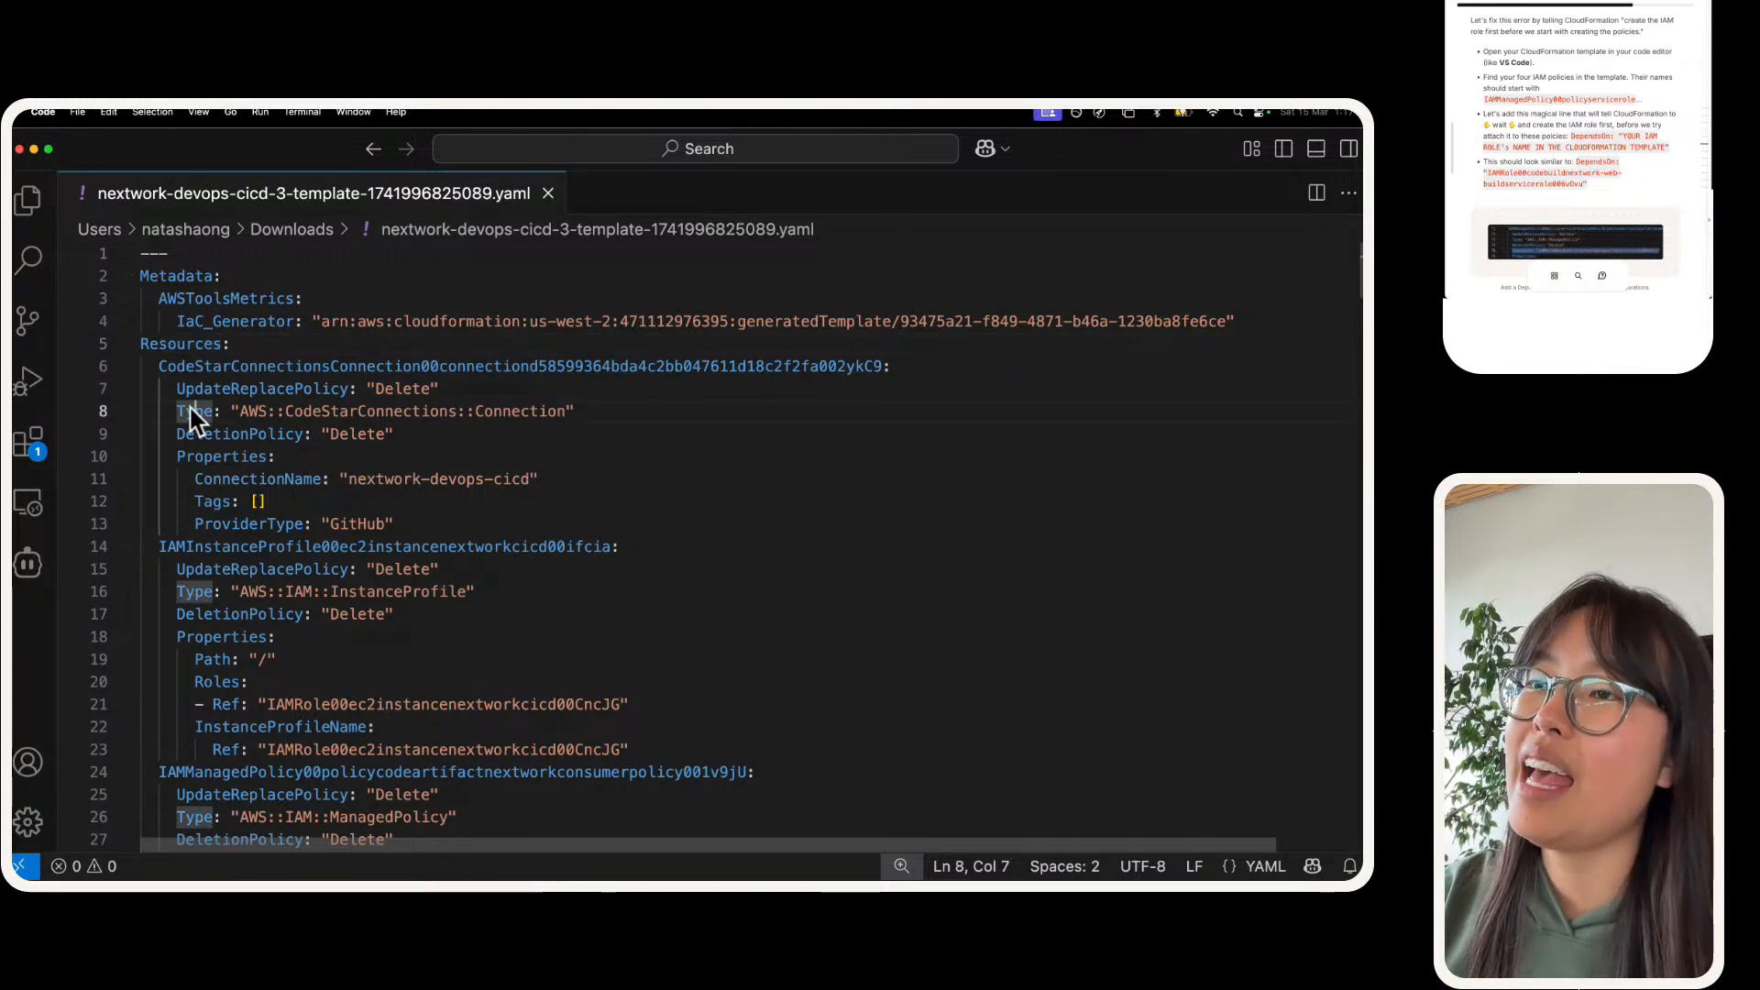
click(143, 346)
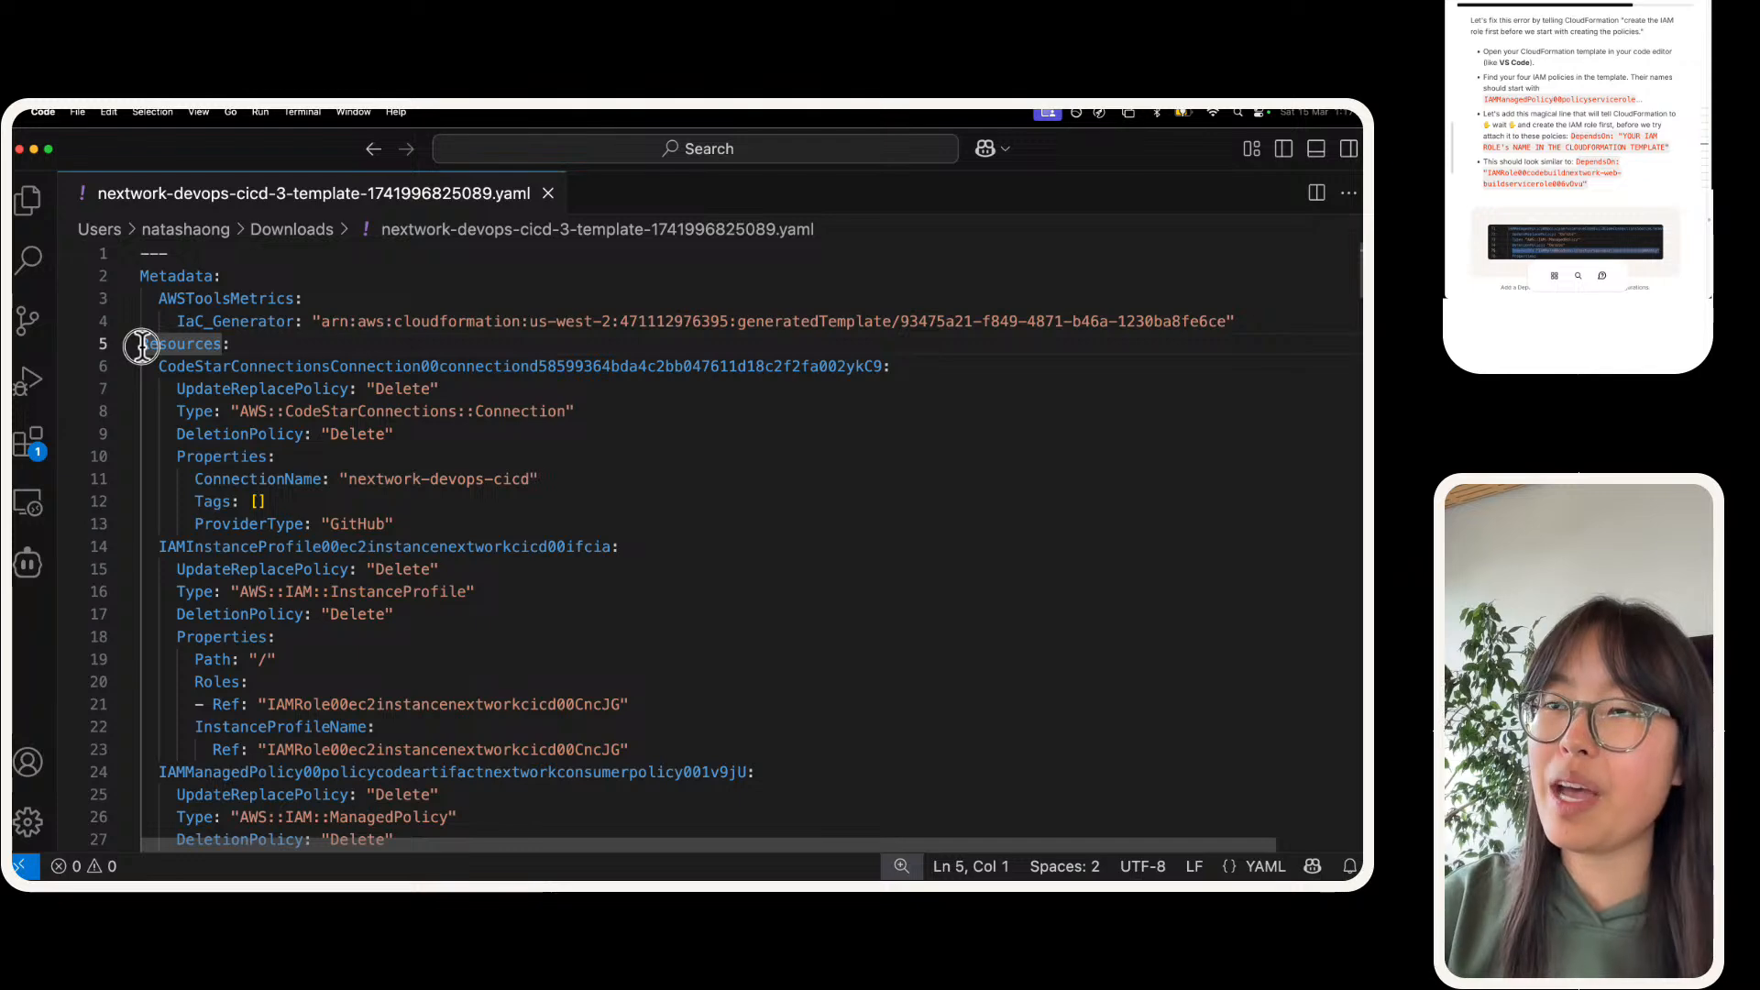
drag(139, 345, 135, 245)
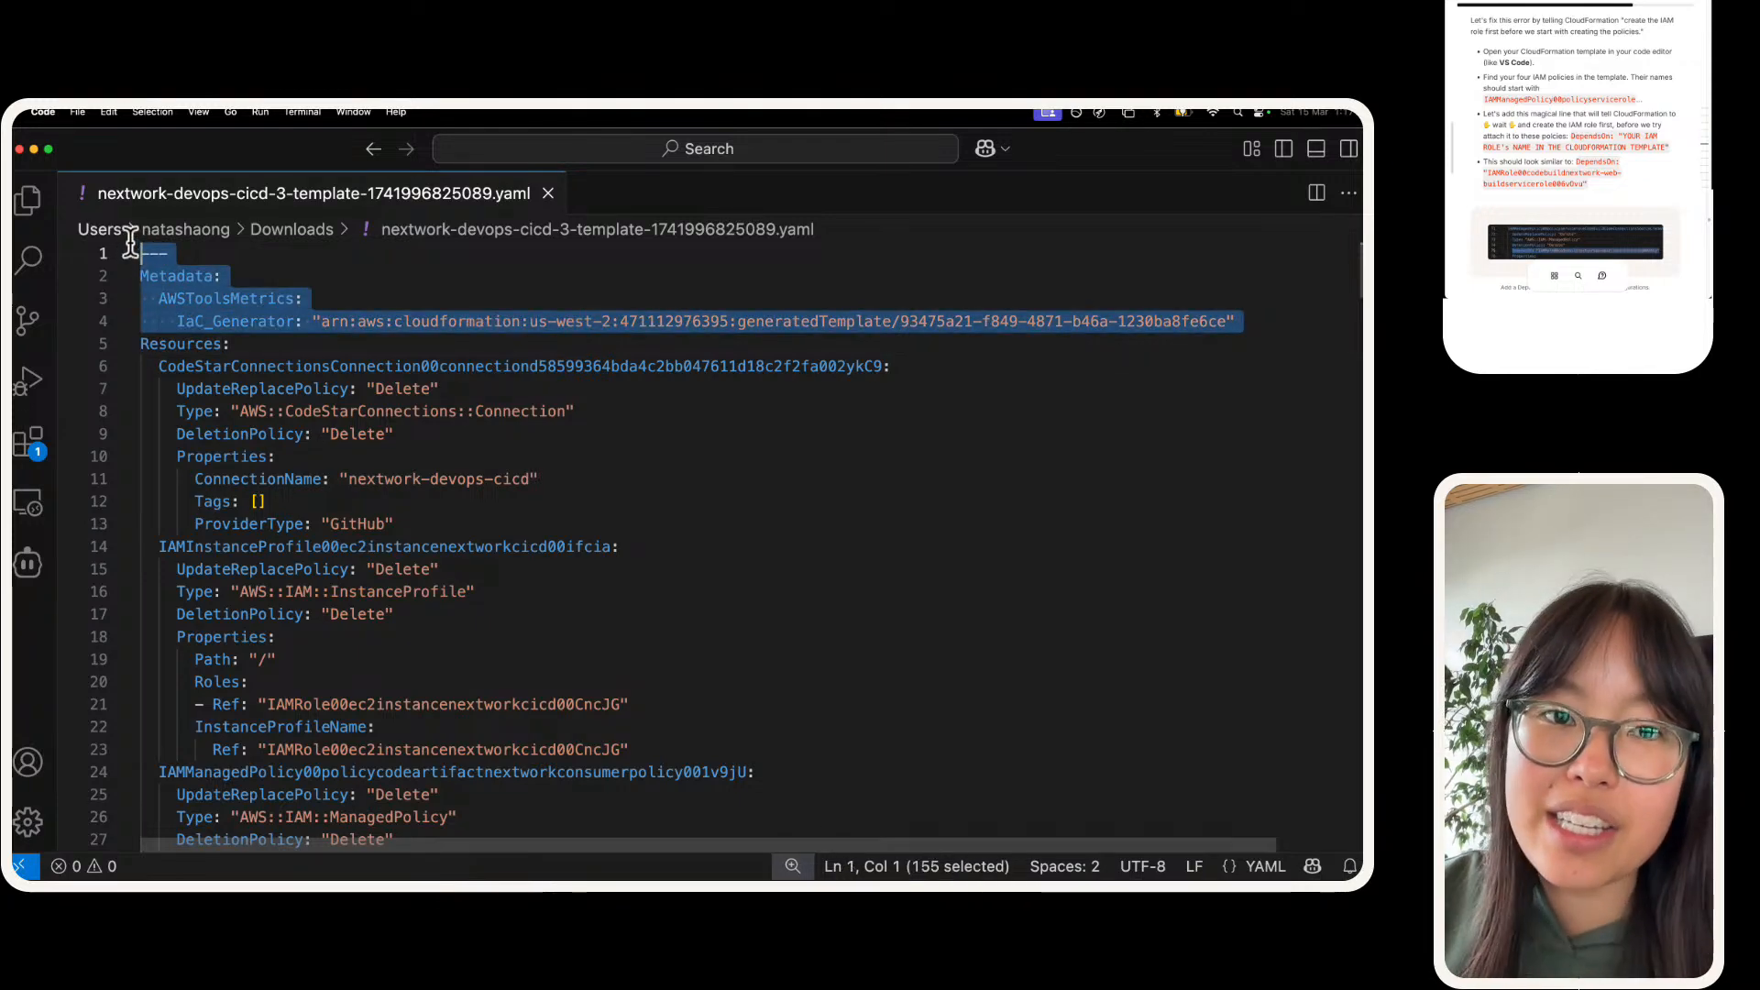
key(super+equal)
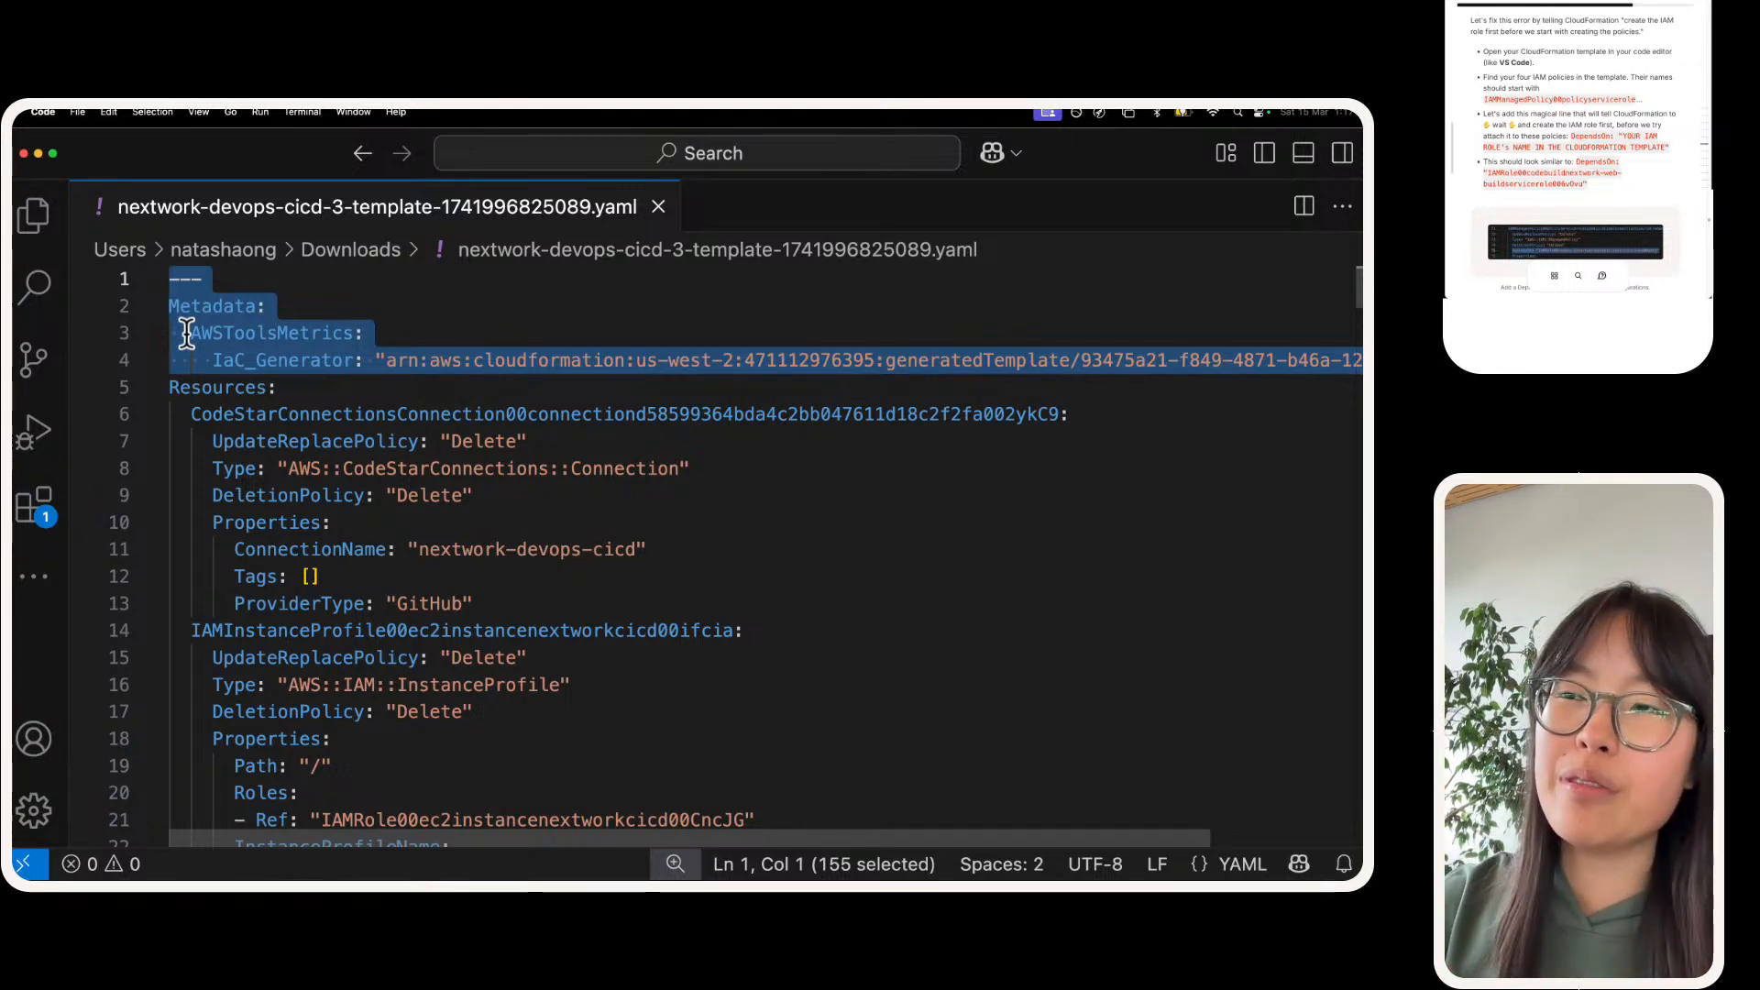
Step: Examine the Resources section and how far it extends through the template
triple_click(184, 387)
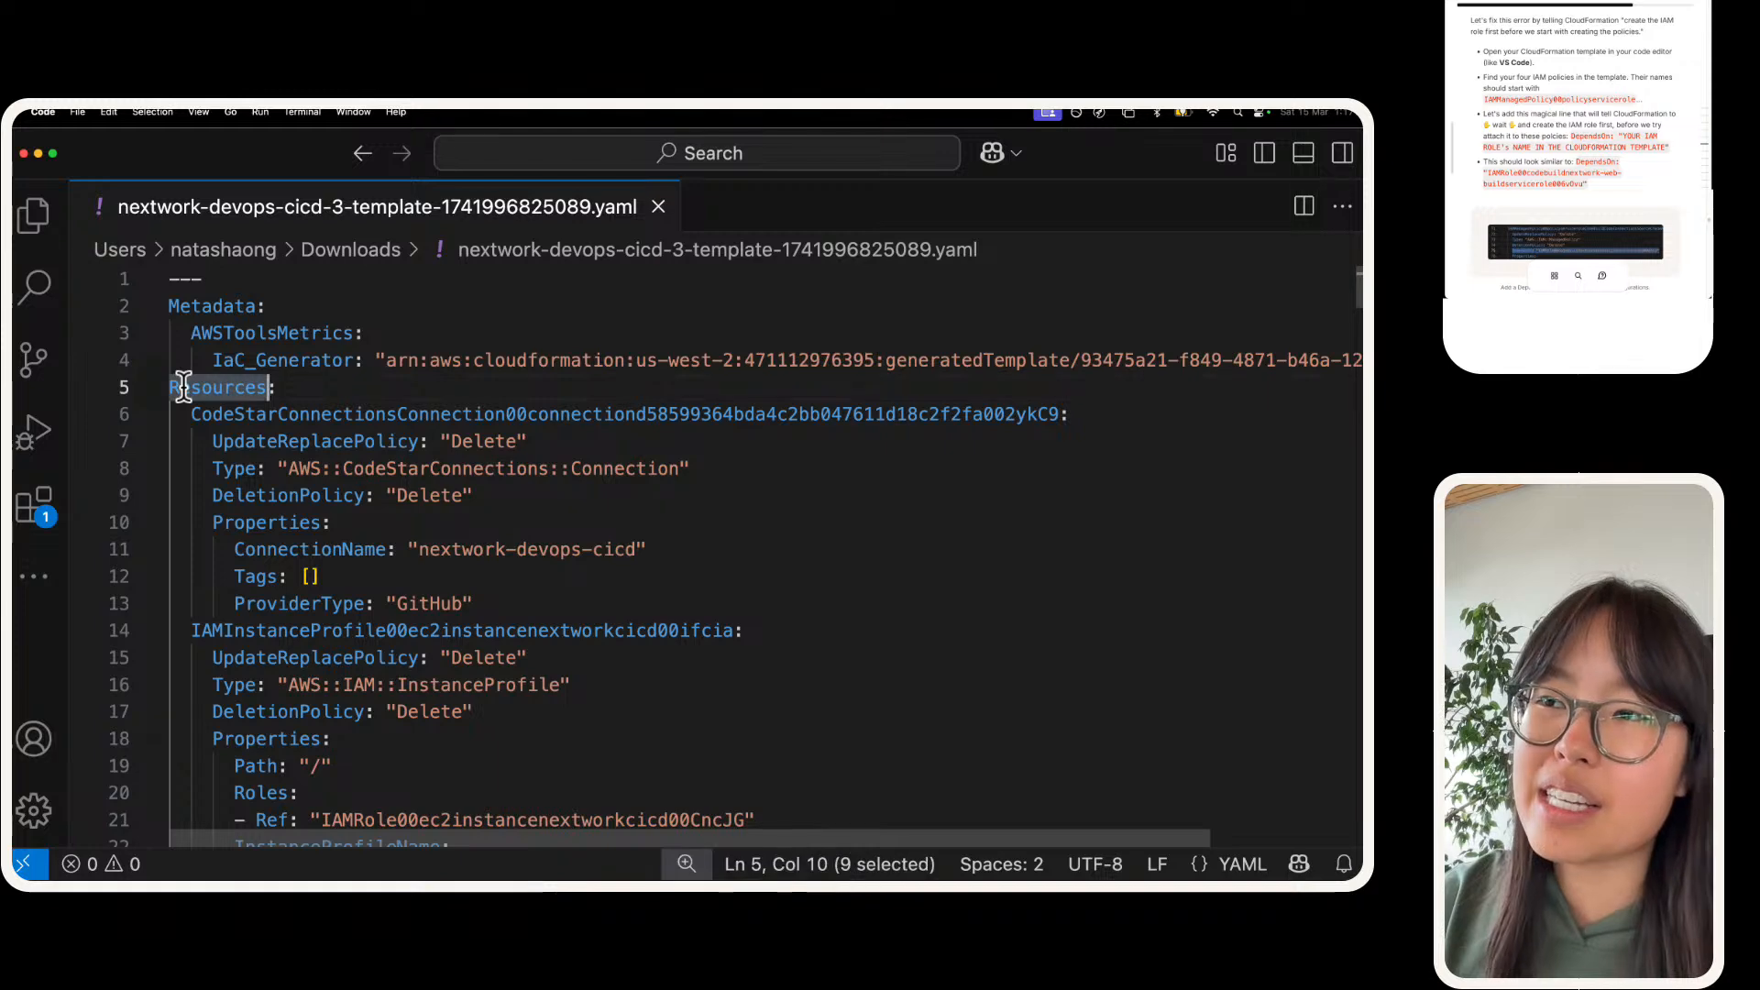
double_click(184, 387)
key(super+a)
scroll(204, 394, down, 3)
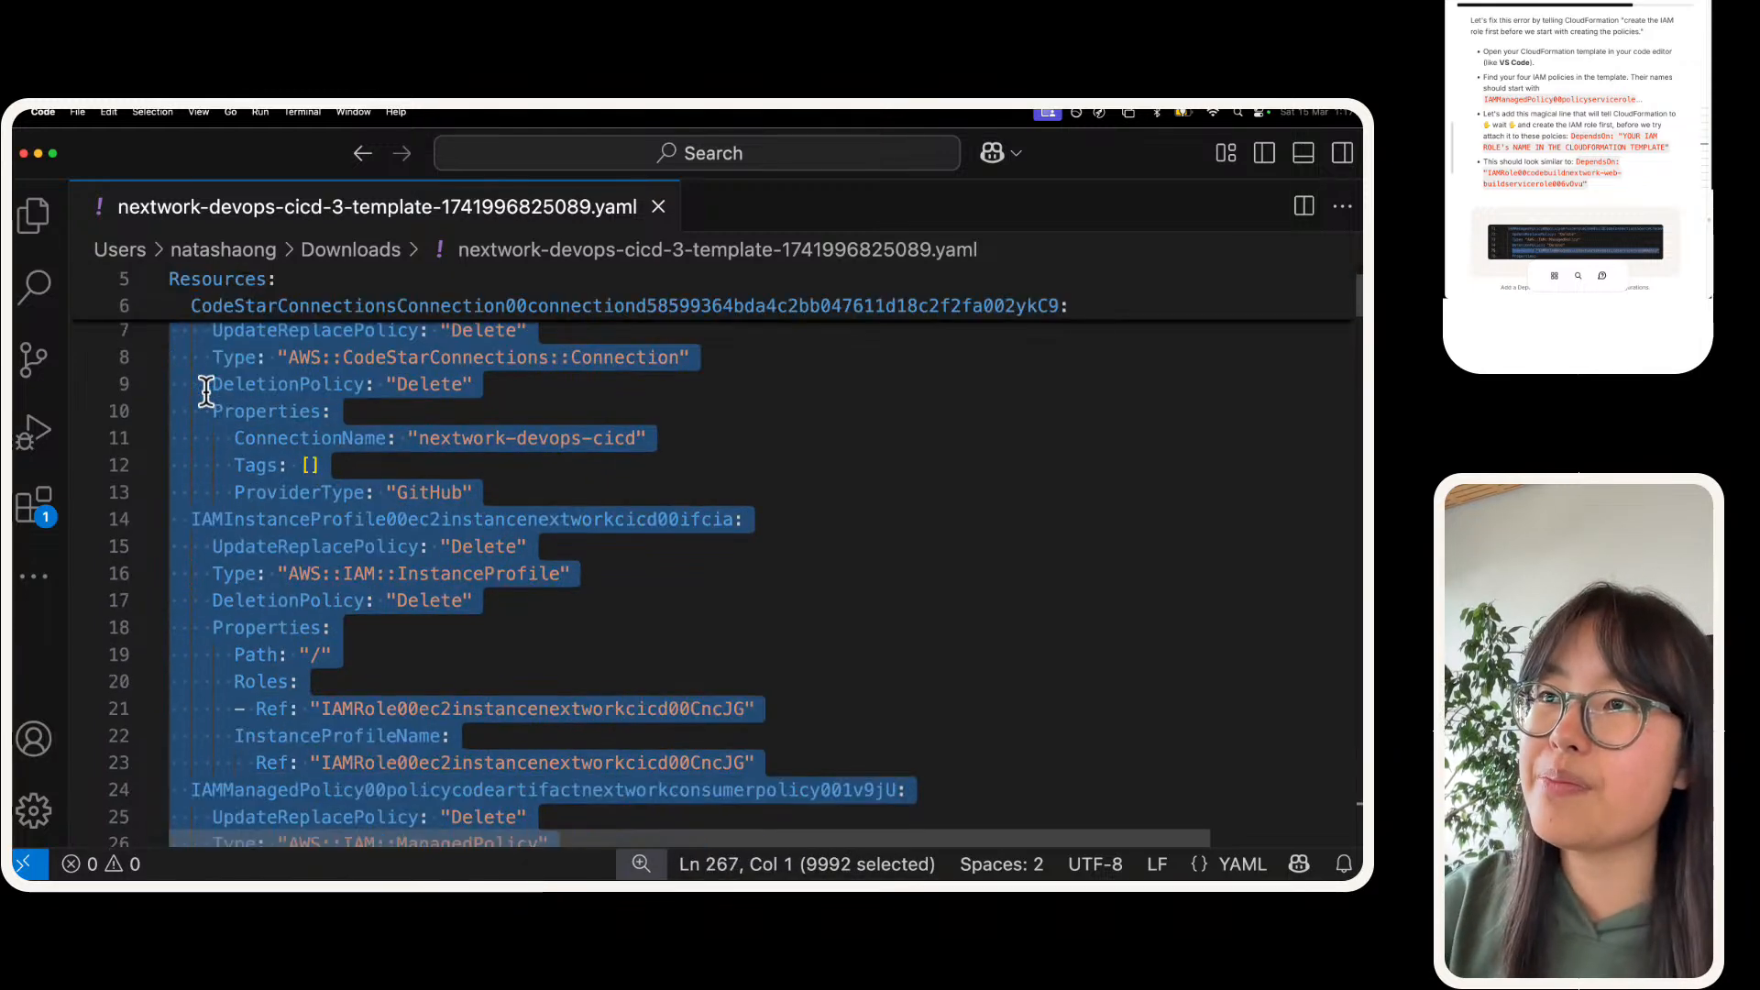
click(263, 432)
scroll(261, 436, up, 1)
double_click(188, 346)
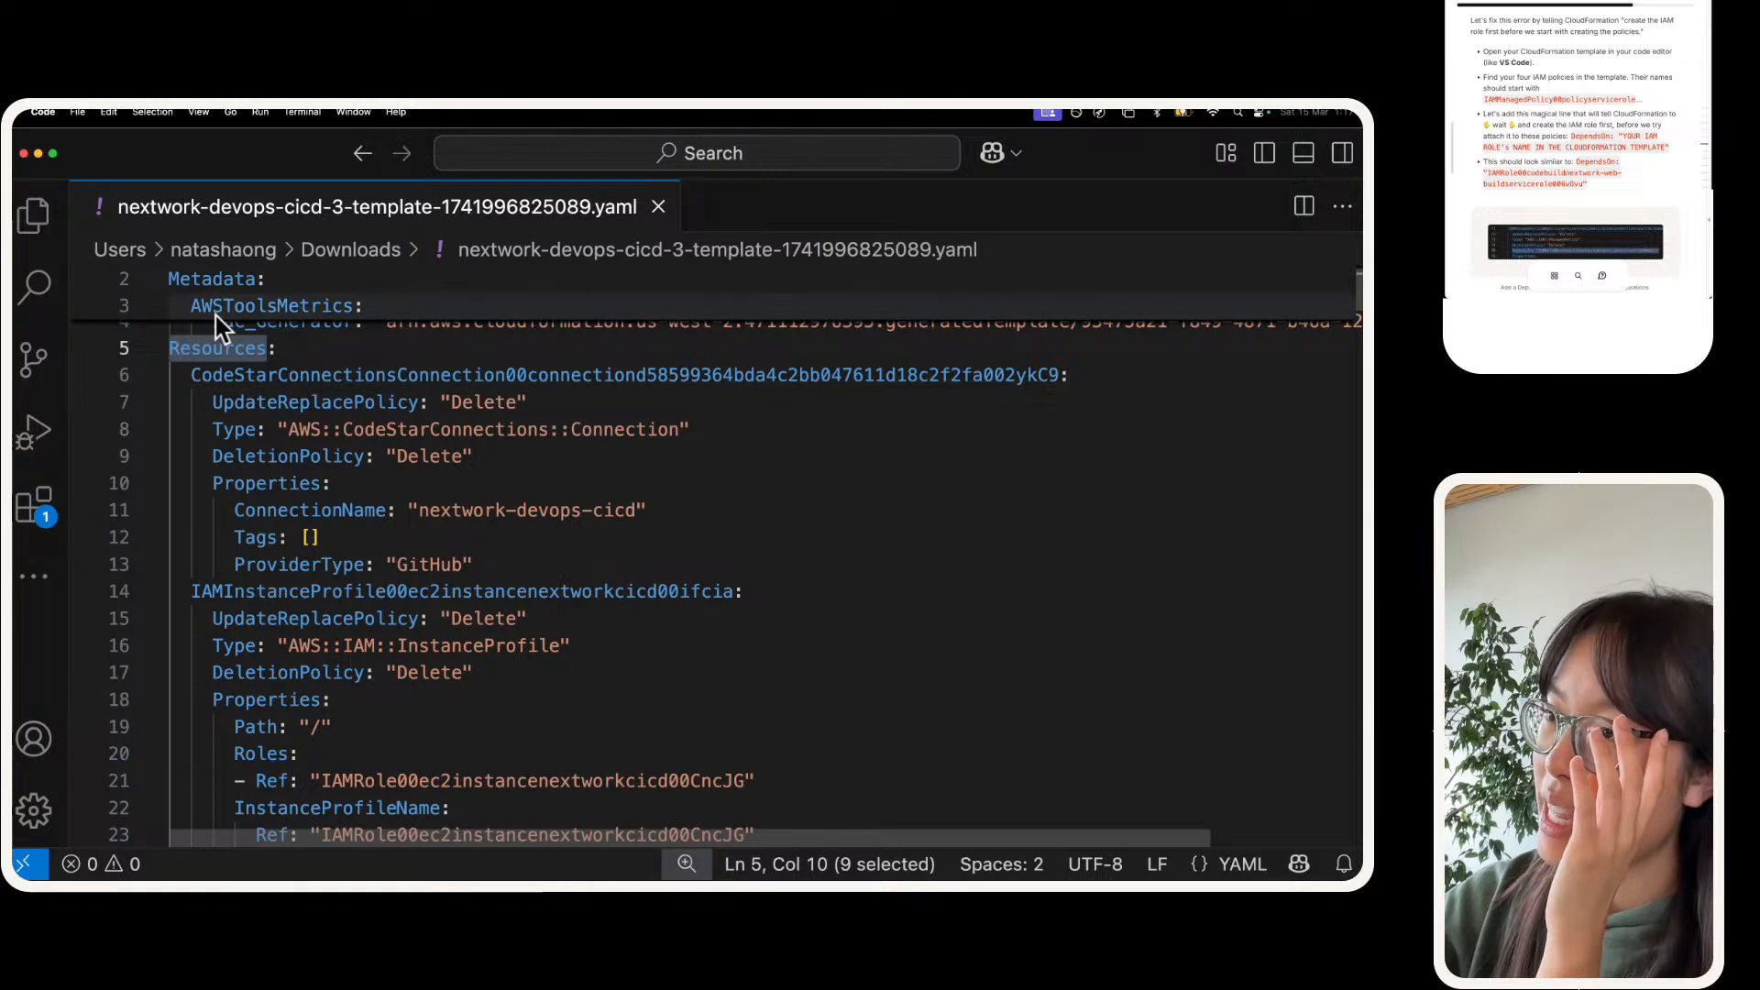
Step: Examine the names and Type lines of the CodeStar connection and the IAM instance profile under Resources
drag(396, 375, 192, 376)
click(527, 446)
double_click(528, 440)
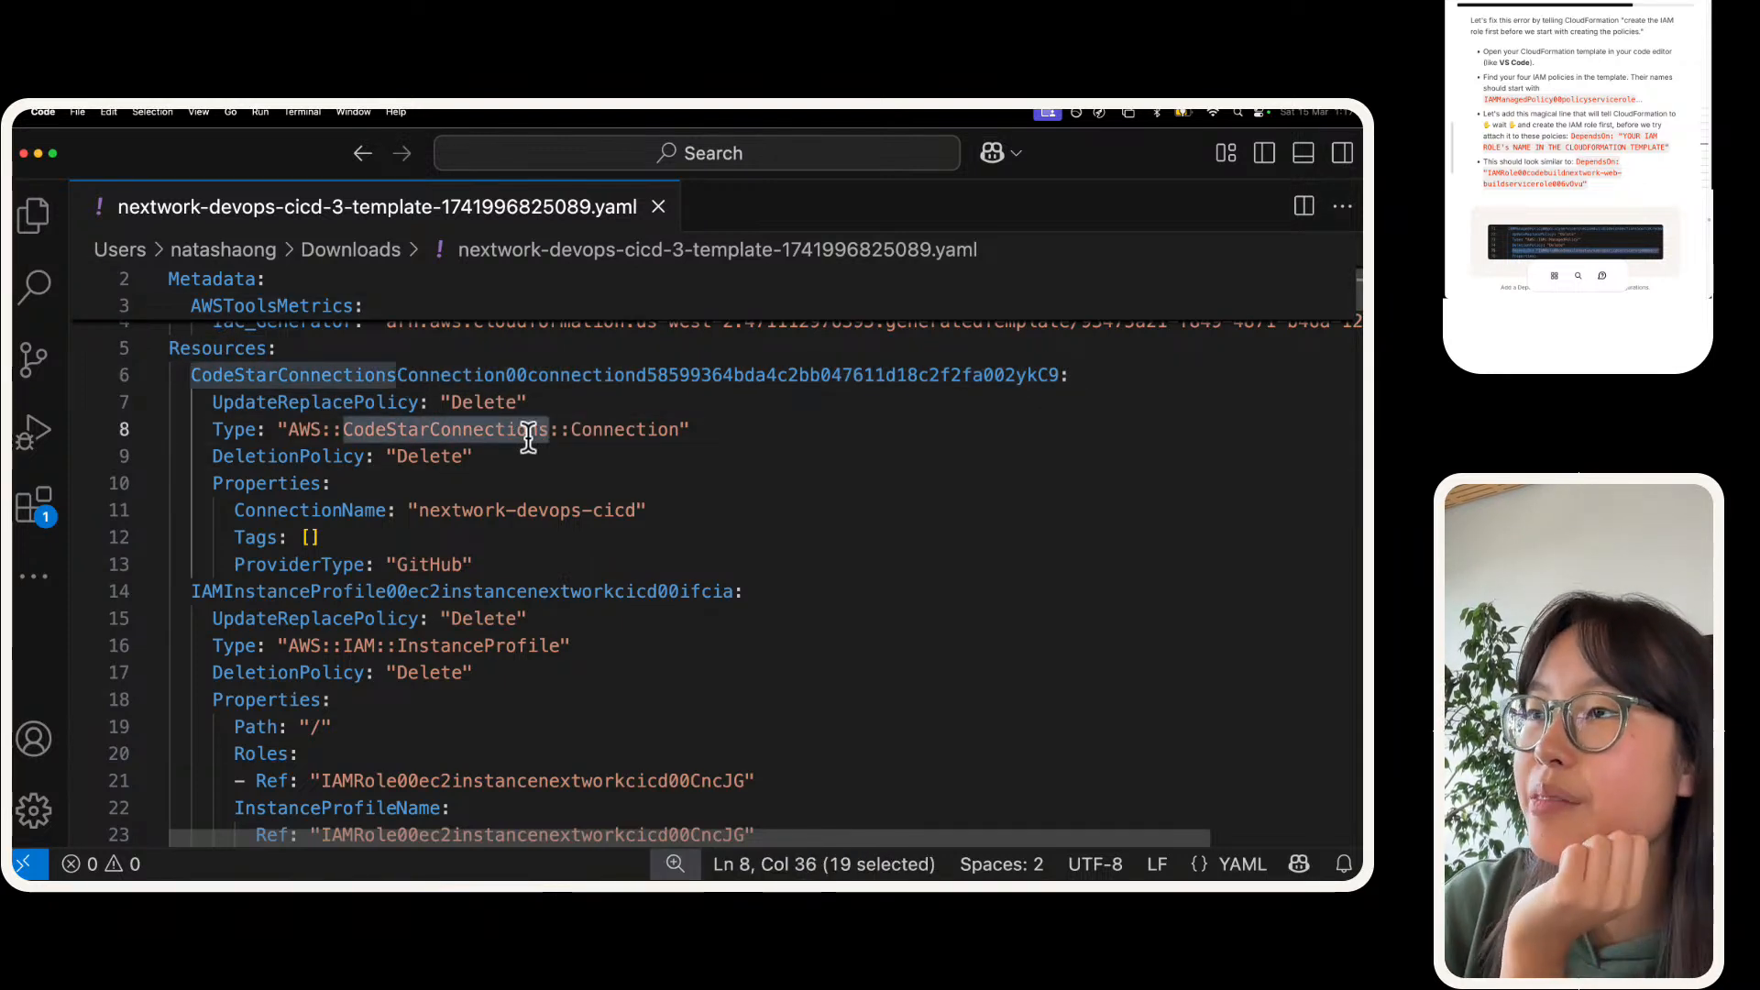
triple_click(528, 440)
scroll(467, 513, down, 1)
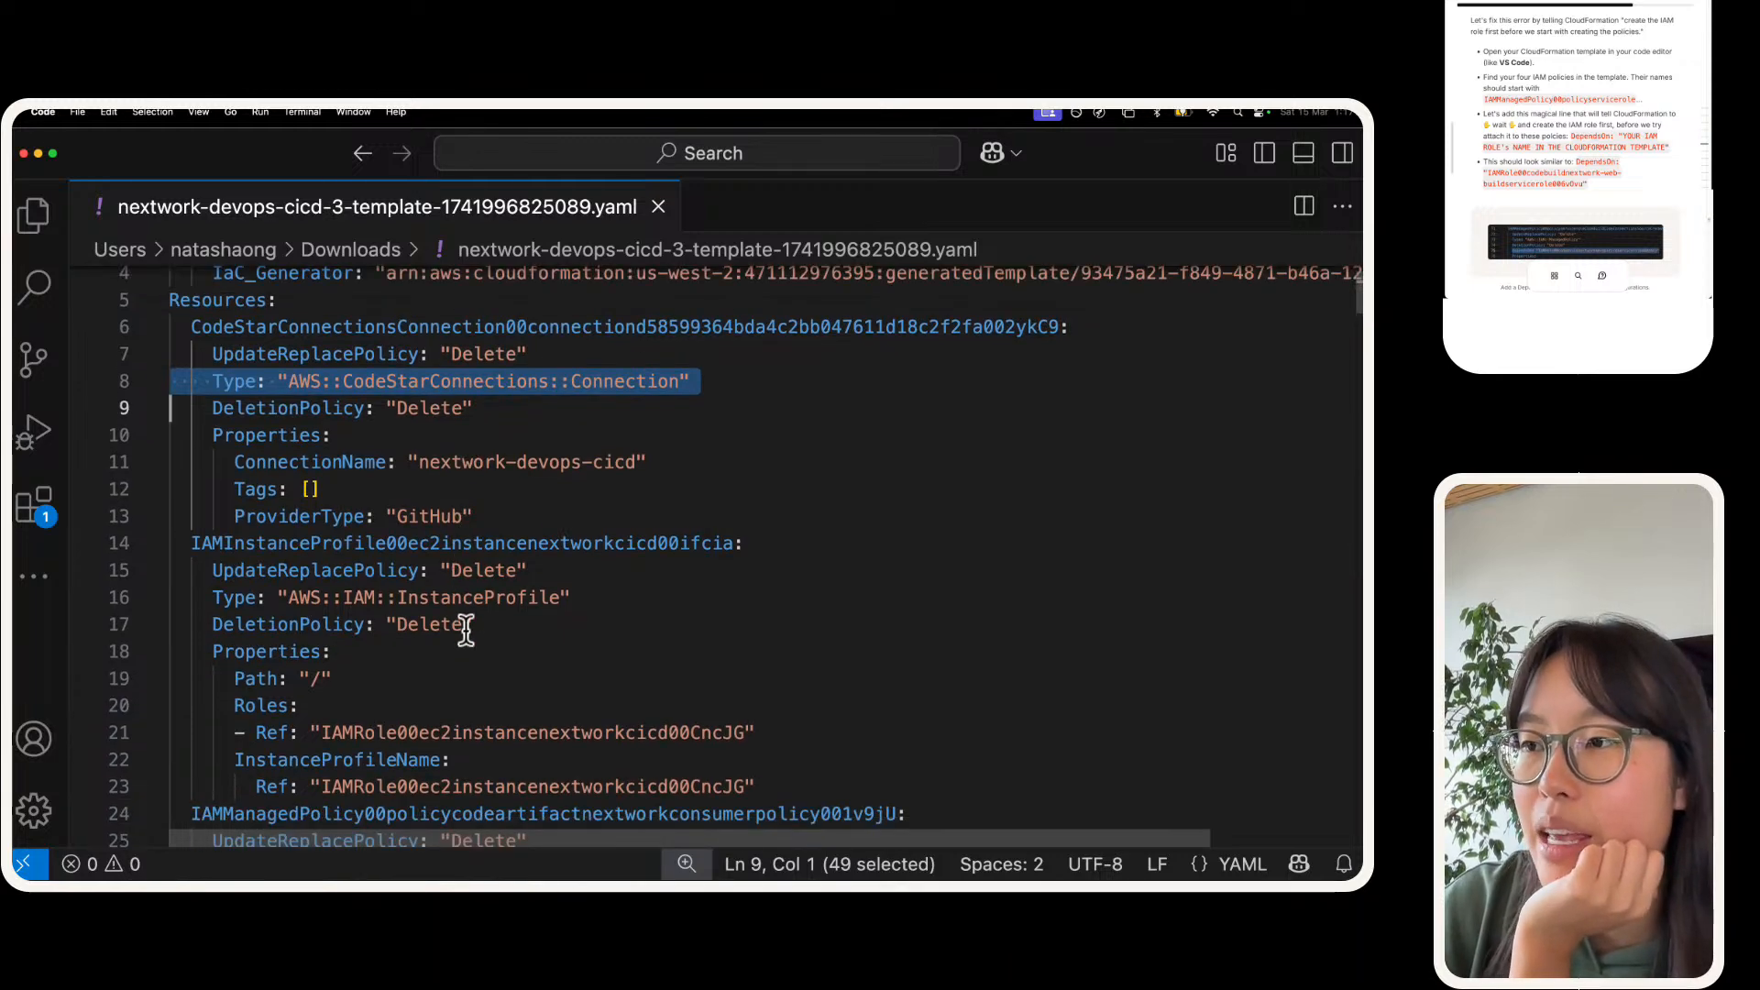
triple_click(473, 597)
scroll(474, 594, down, 4)
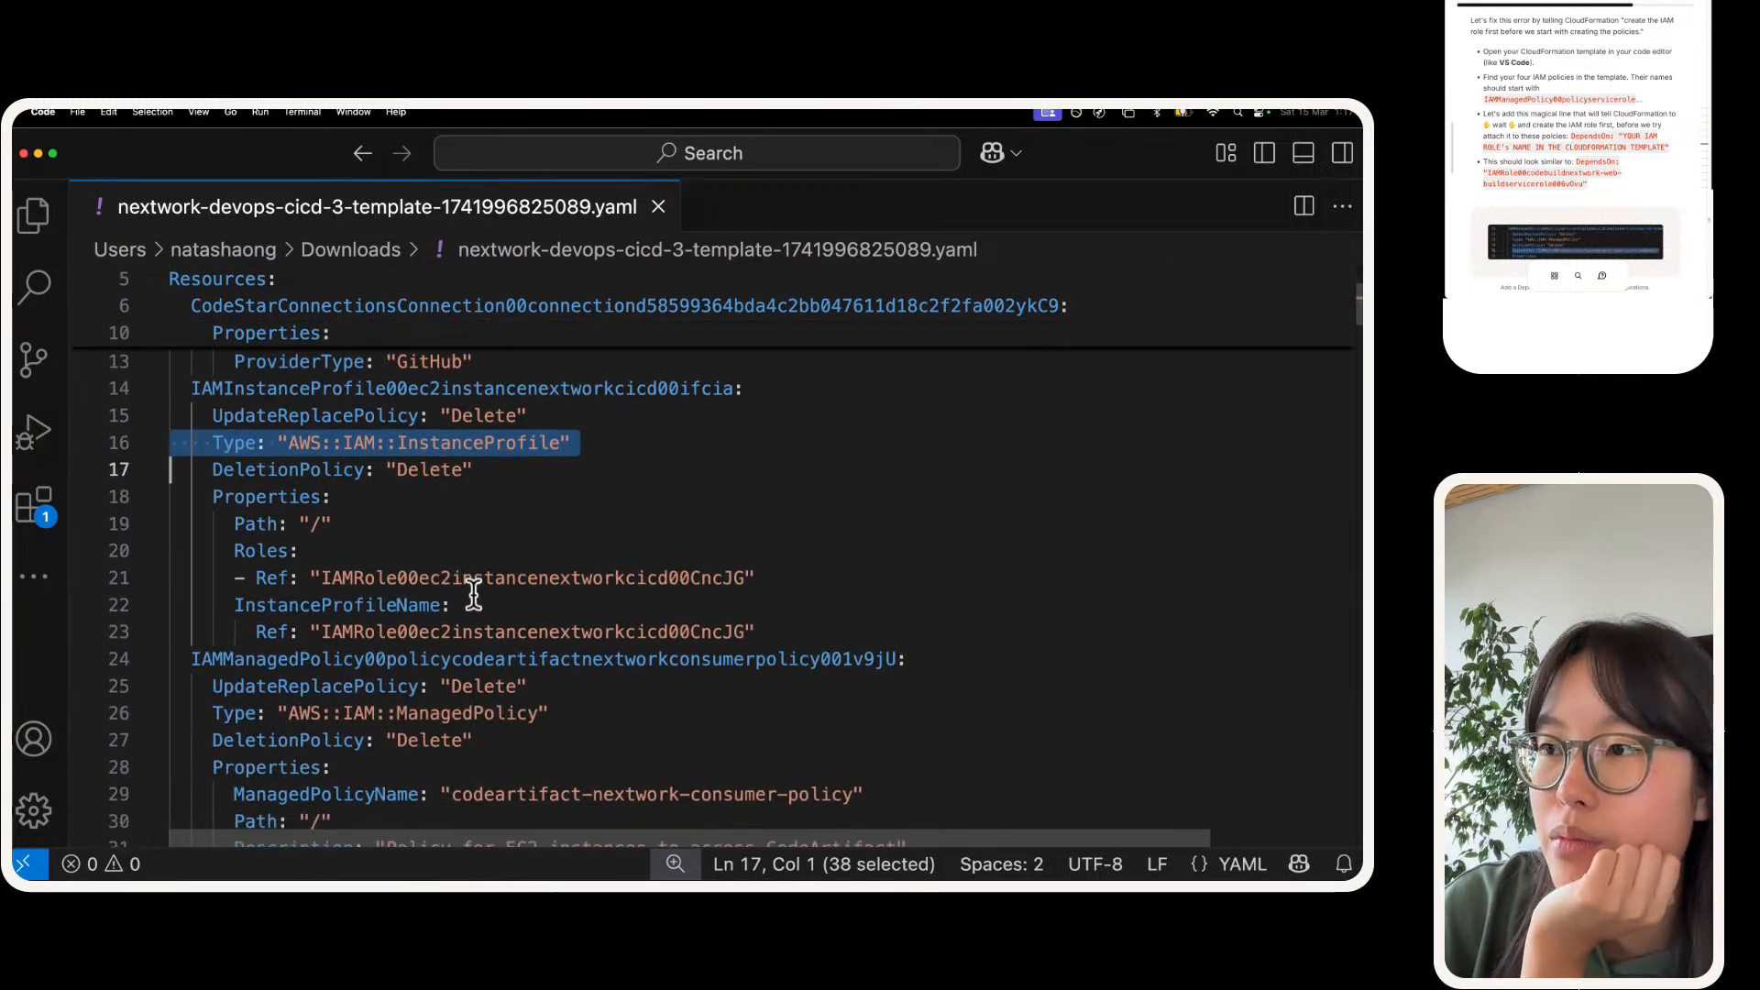
Step: Examine the definitions of the CodeArtifact consumer policy and the CodeBuild source credentials policy, noting each one's Type line
triple_click(465, 656)
scroll(463, 634, down, 10)
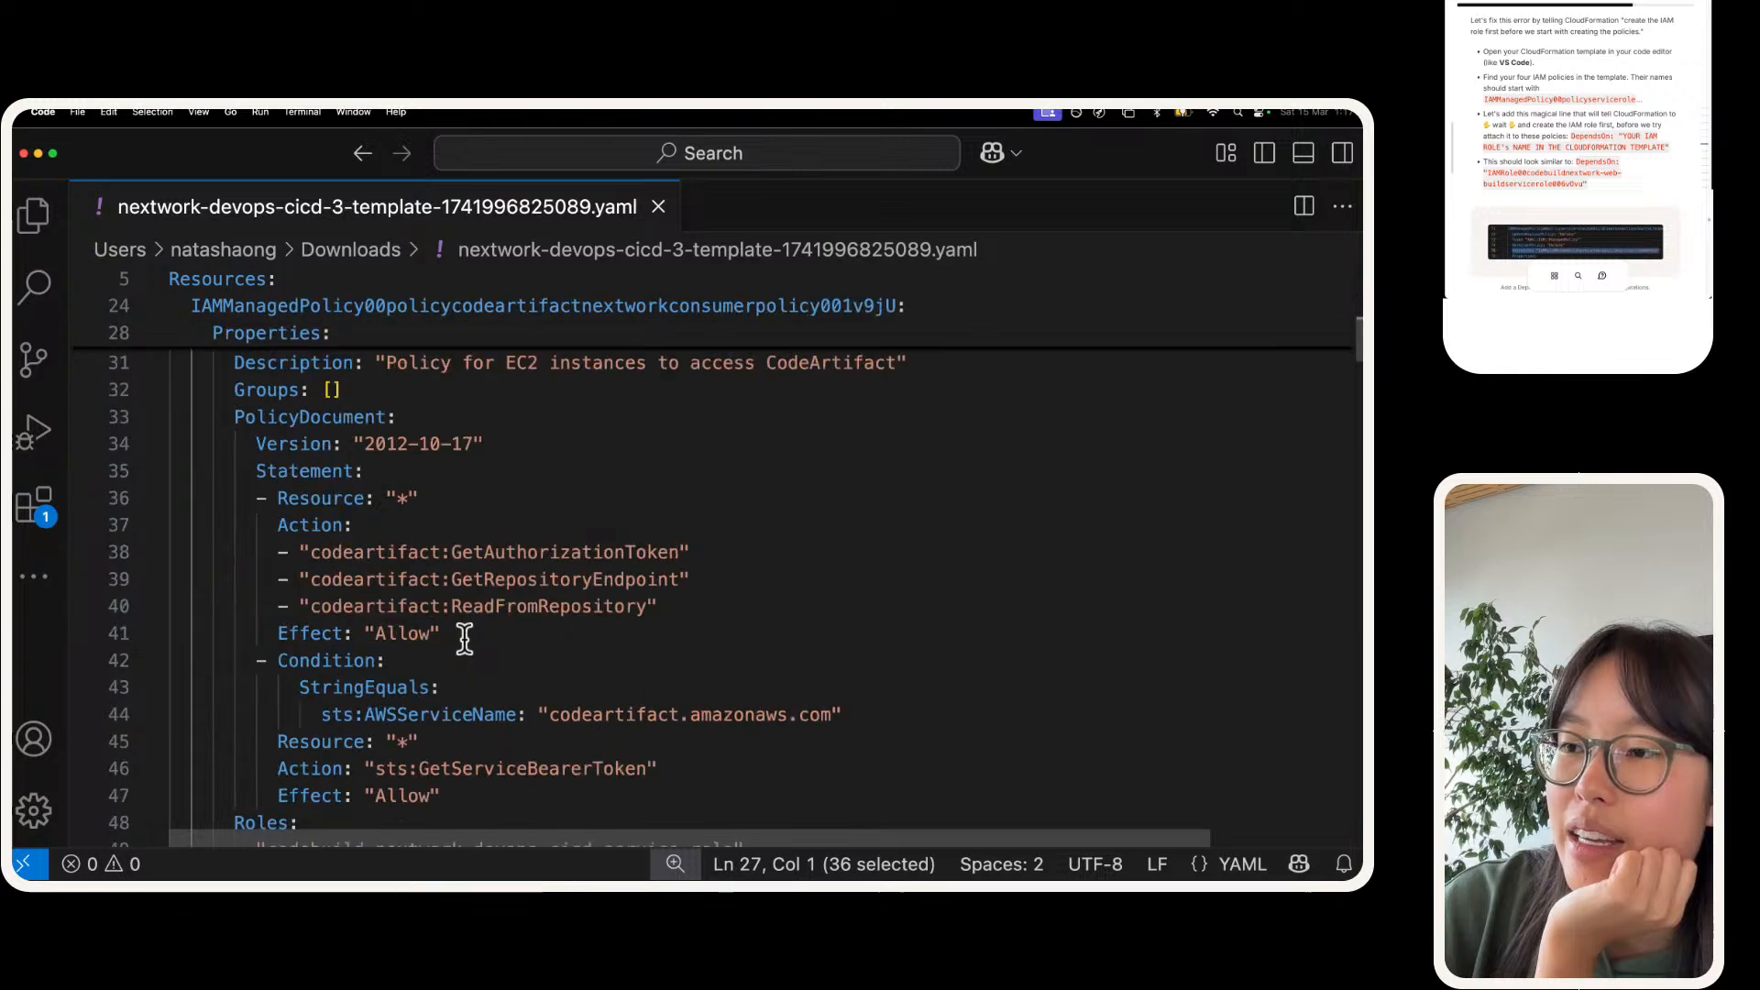
scroll(463, 634, down, 5)
triple_click(414, 443)
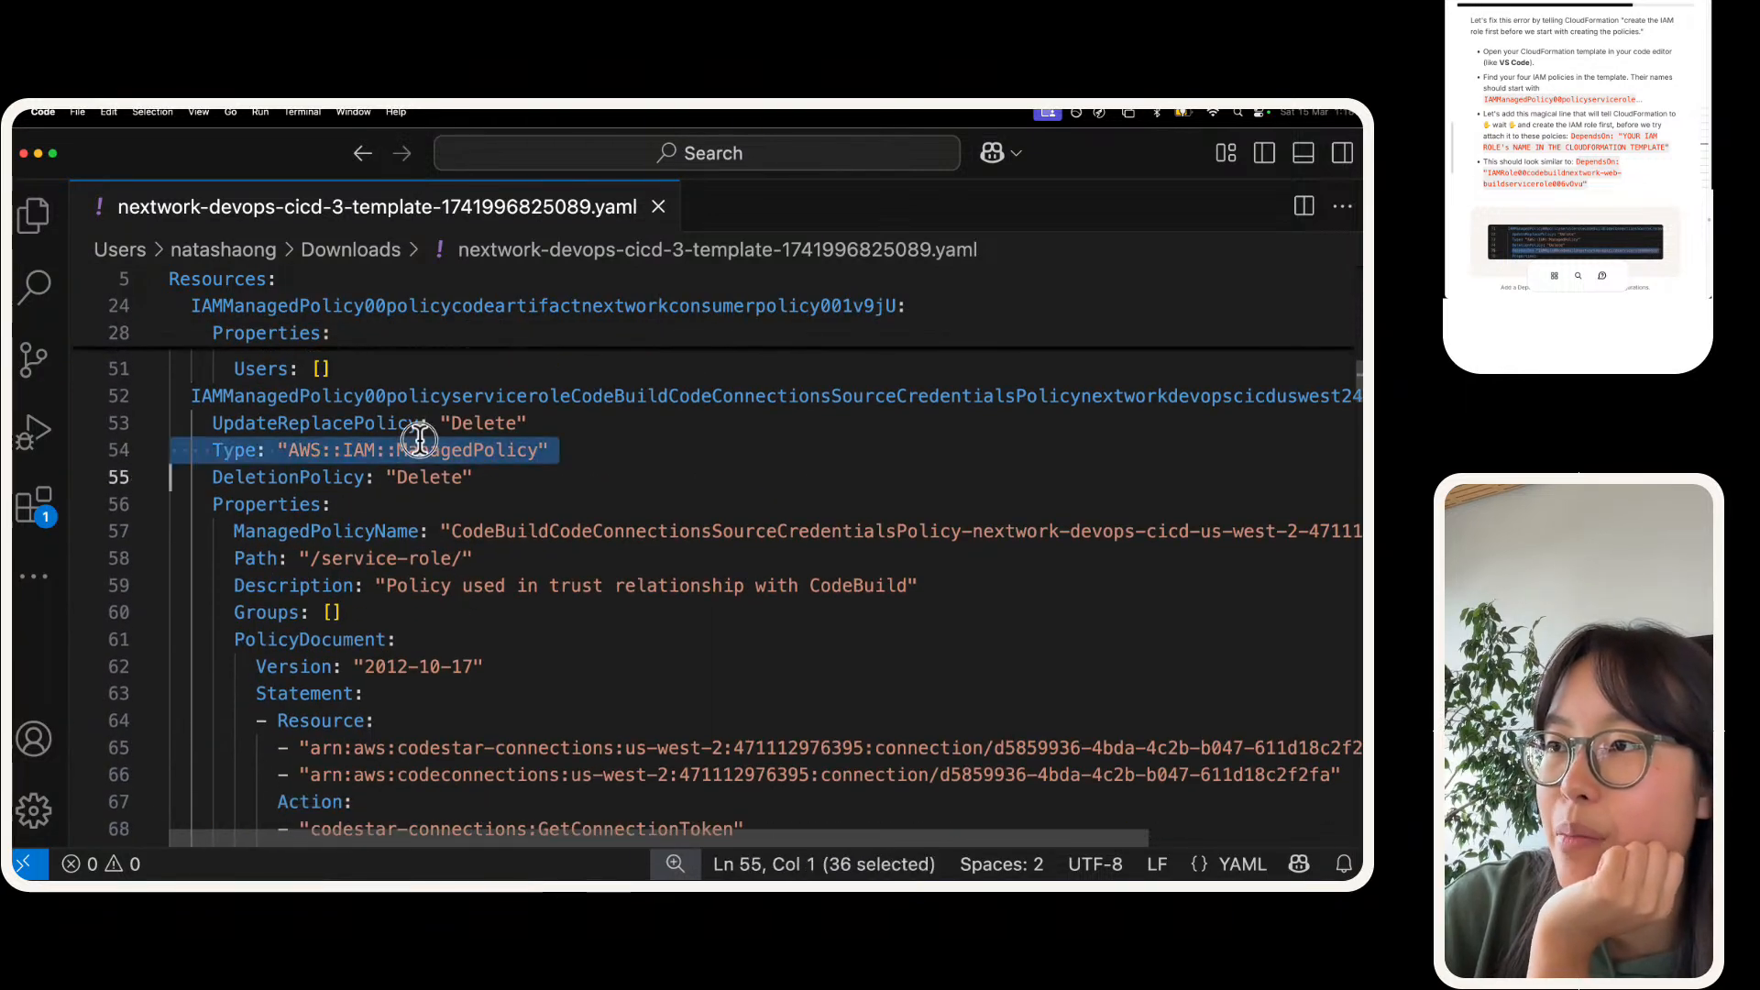
scroll(417, 442, down, 5)
scroll(418, 441, down, 2)
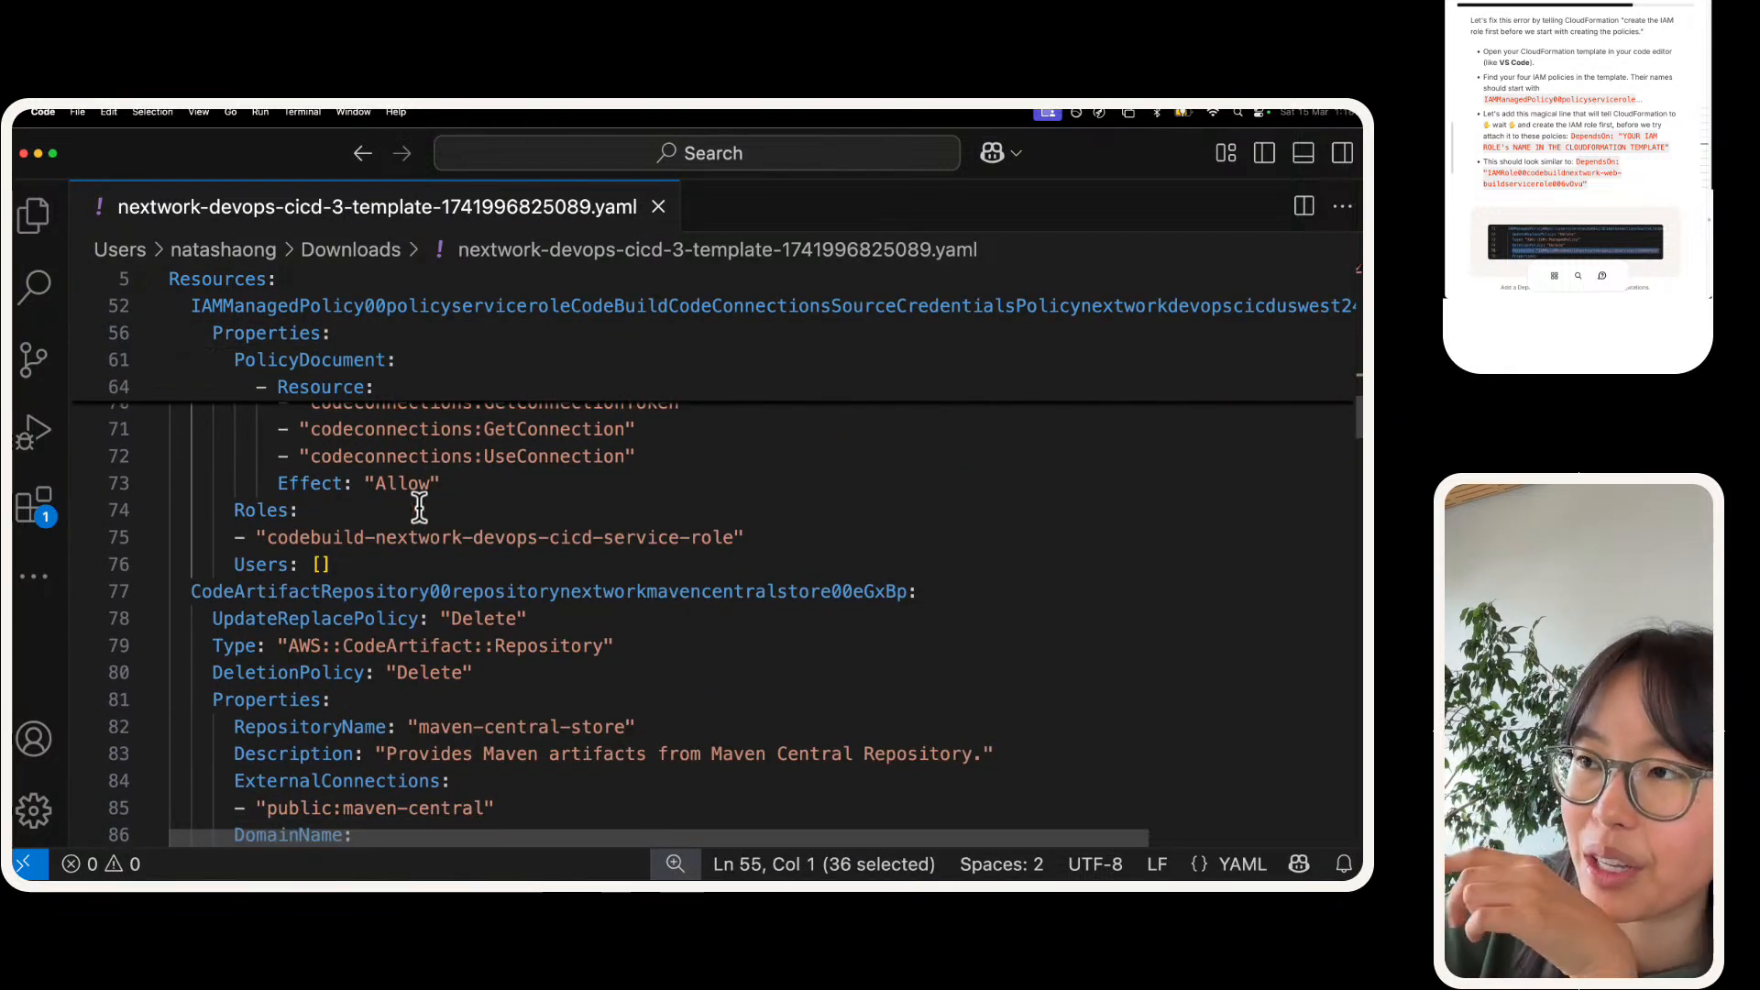
scroll(417, 495, up, 1)
scroll(418, 489, down, 3)
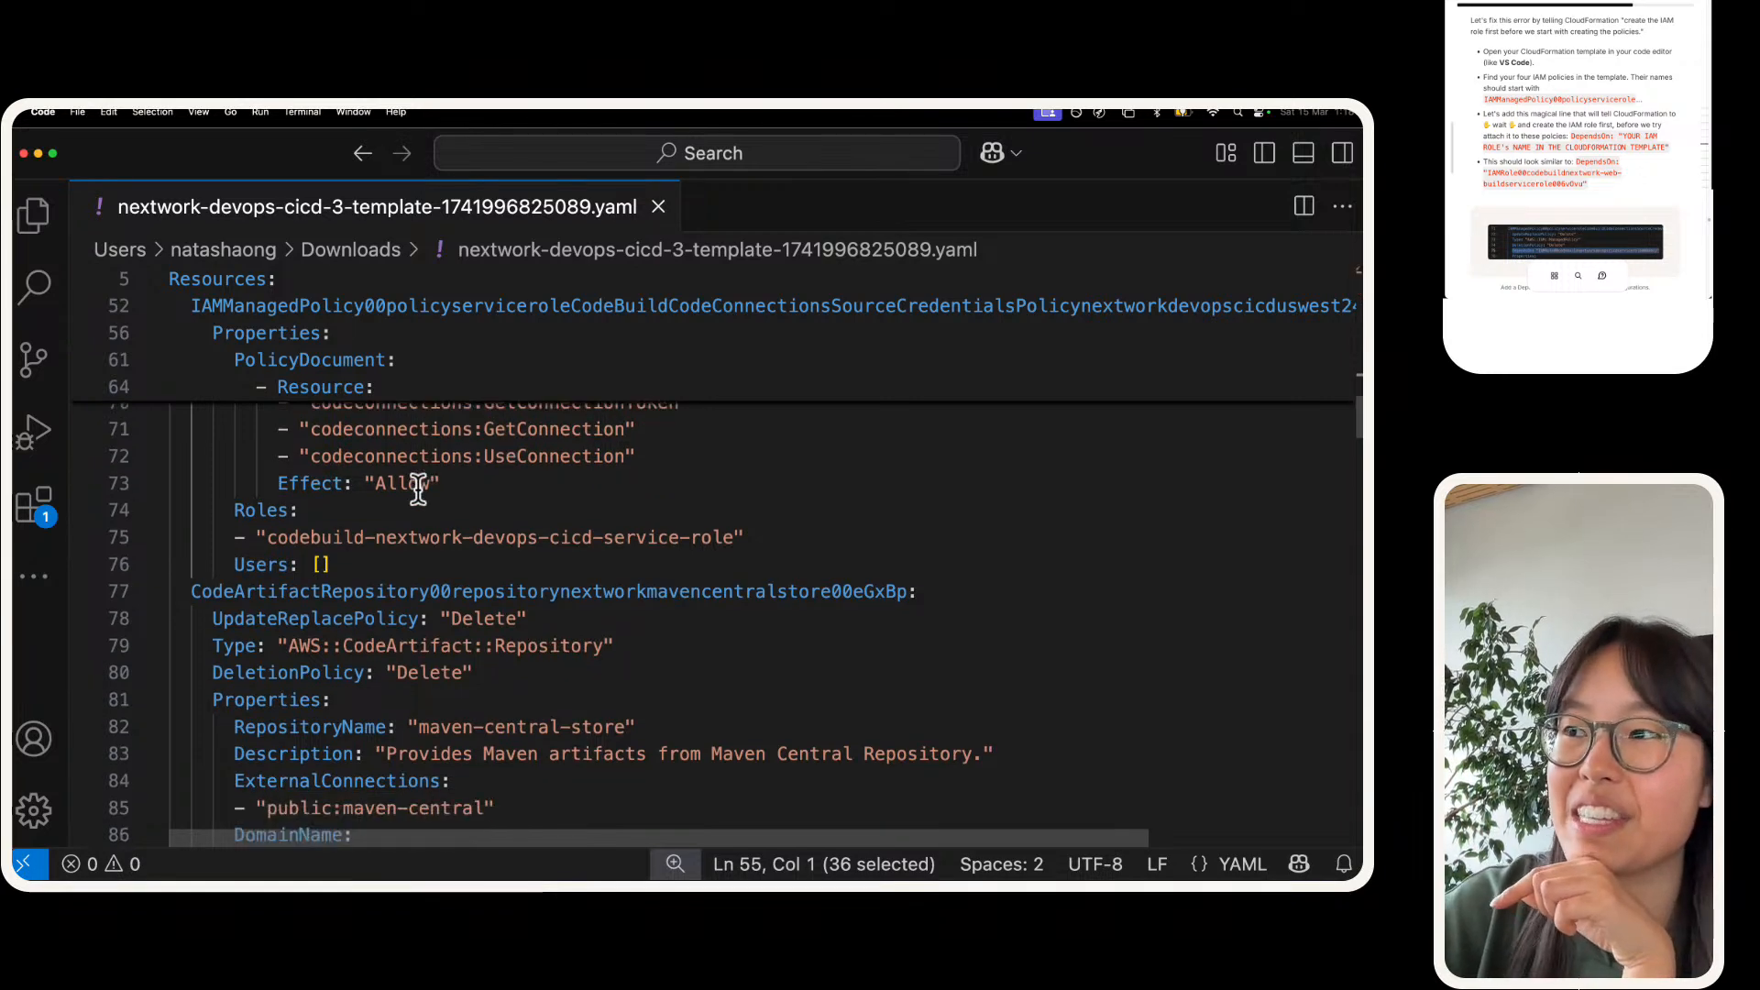
Step: Examine the Type lines of the Maven Central repository, the EC2 instance role and the CodeBuild service role
click(460, 549)
triple_click(460, 550)
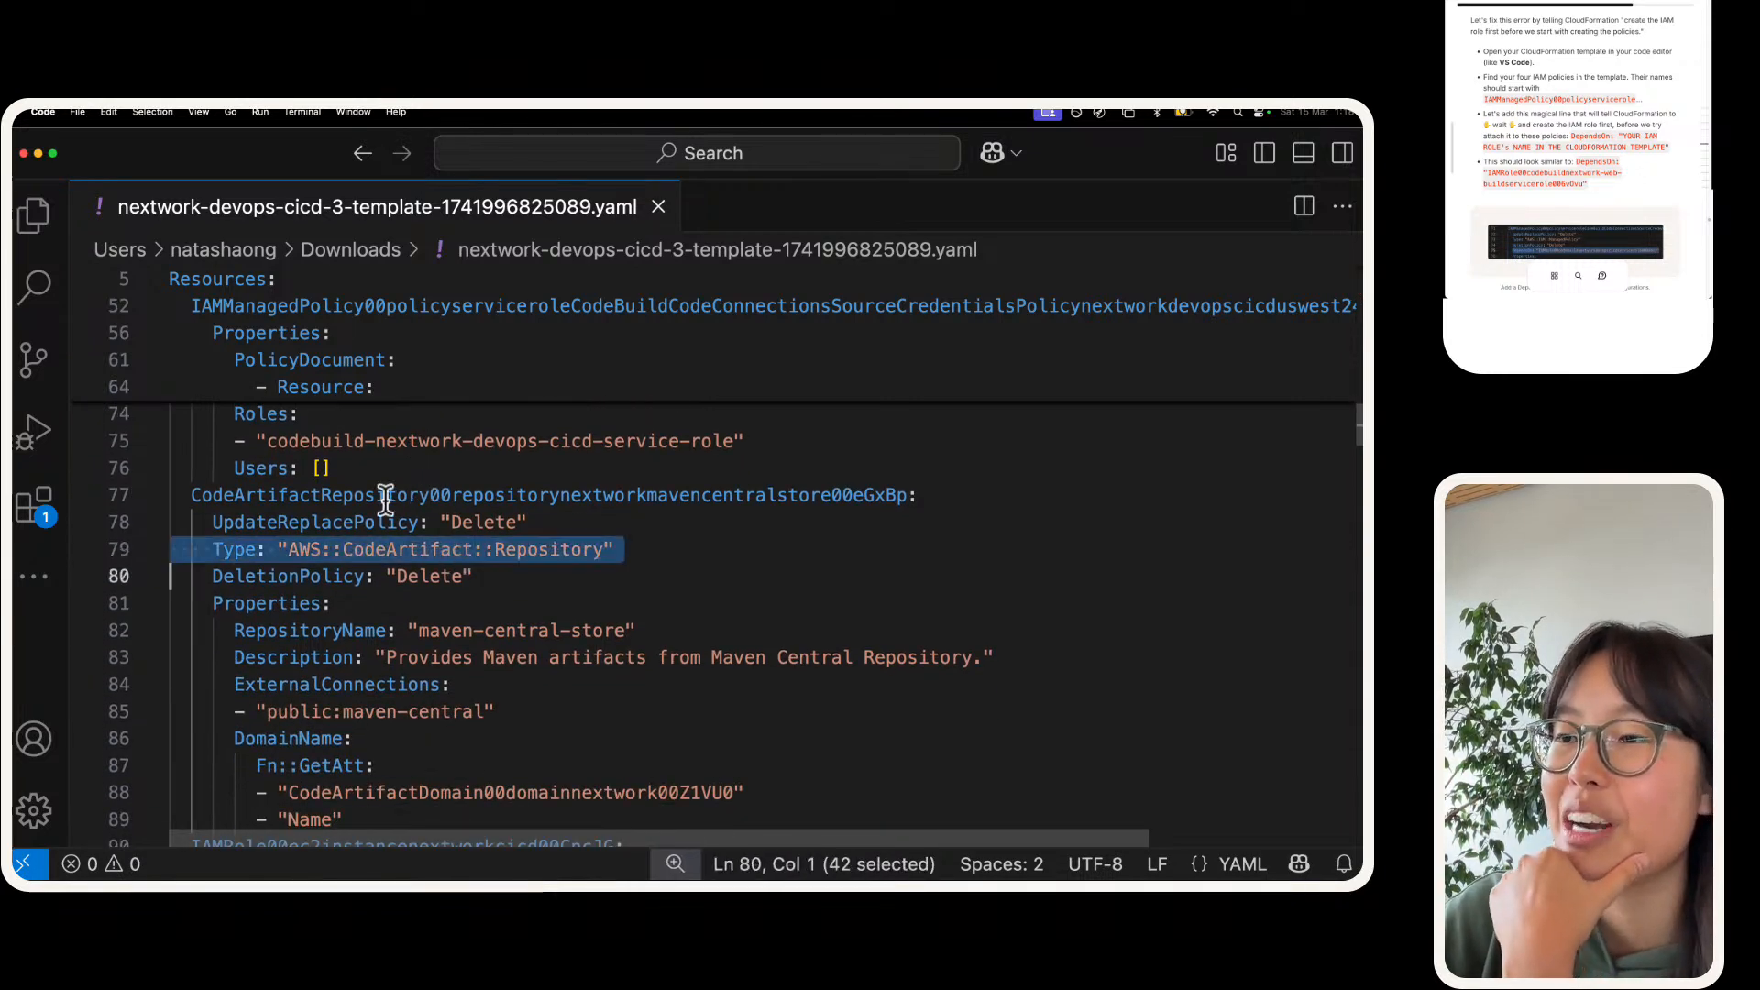
scroll(385, 499, down, 6)
click(385, 431)
triple_click(385, 431)
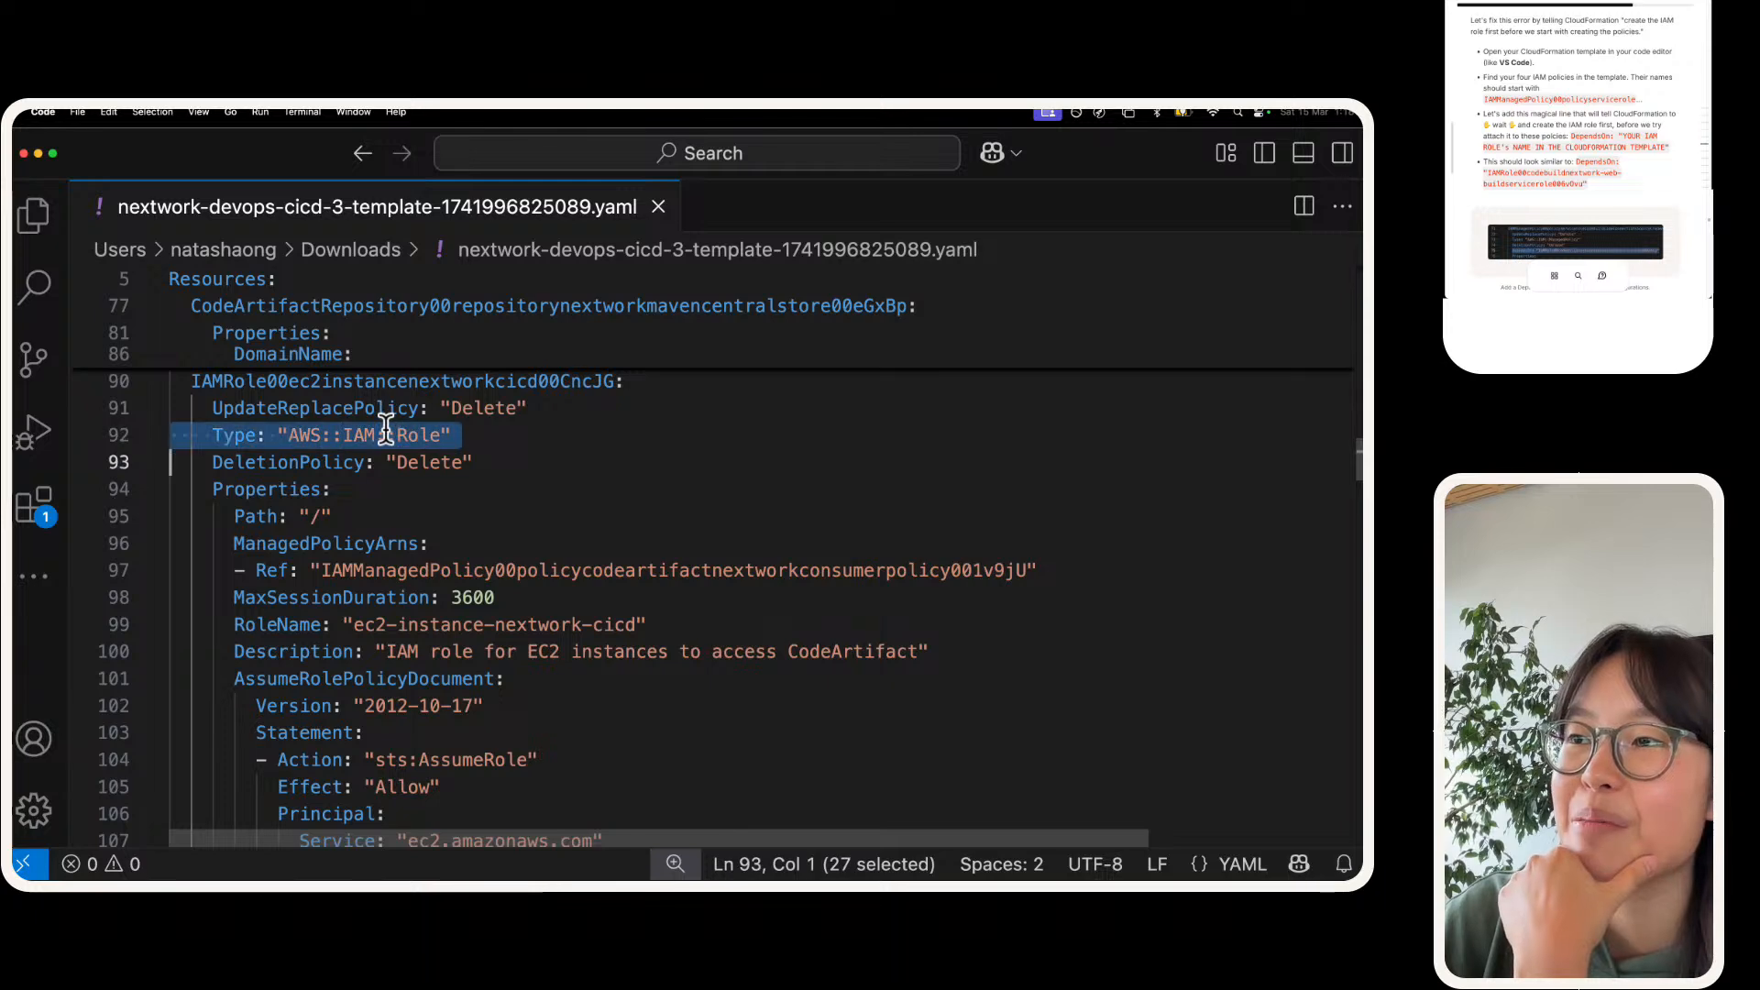
scroll(385, 431, down, 7)
scroll(385, 392, up, 2)
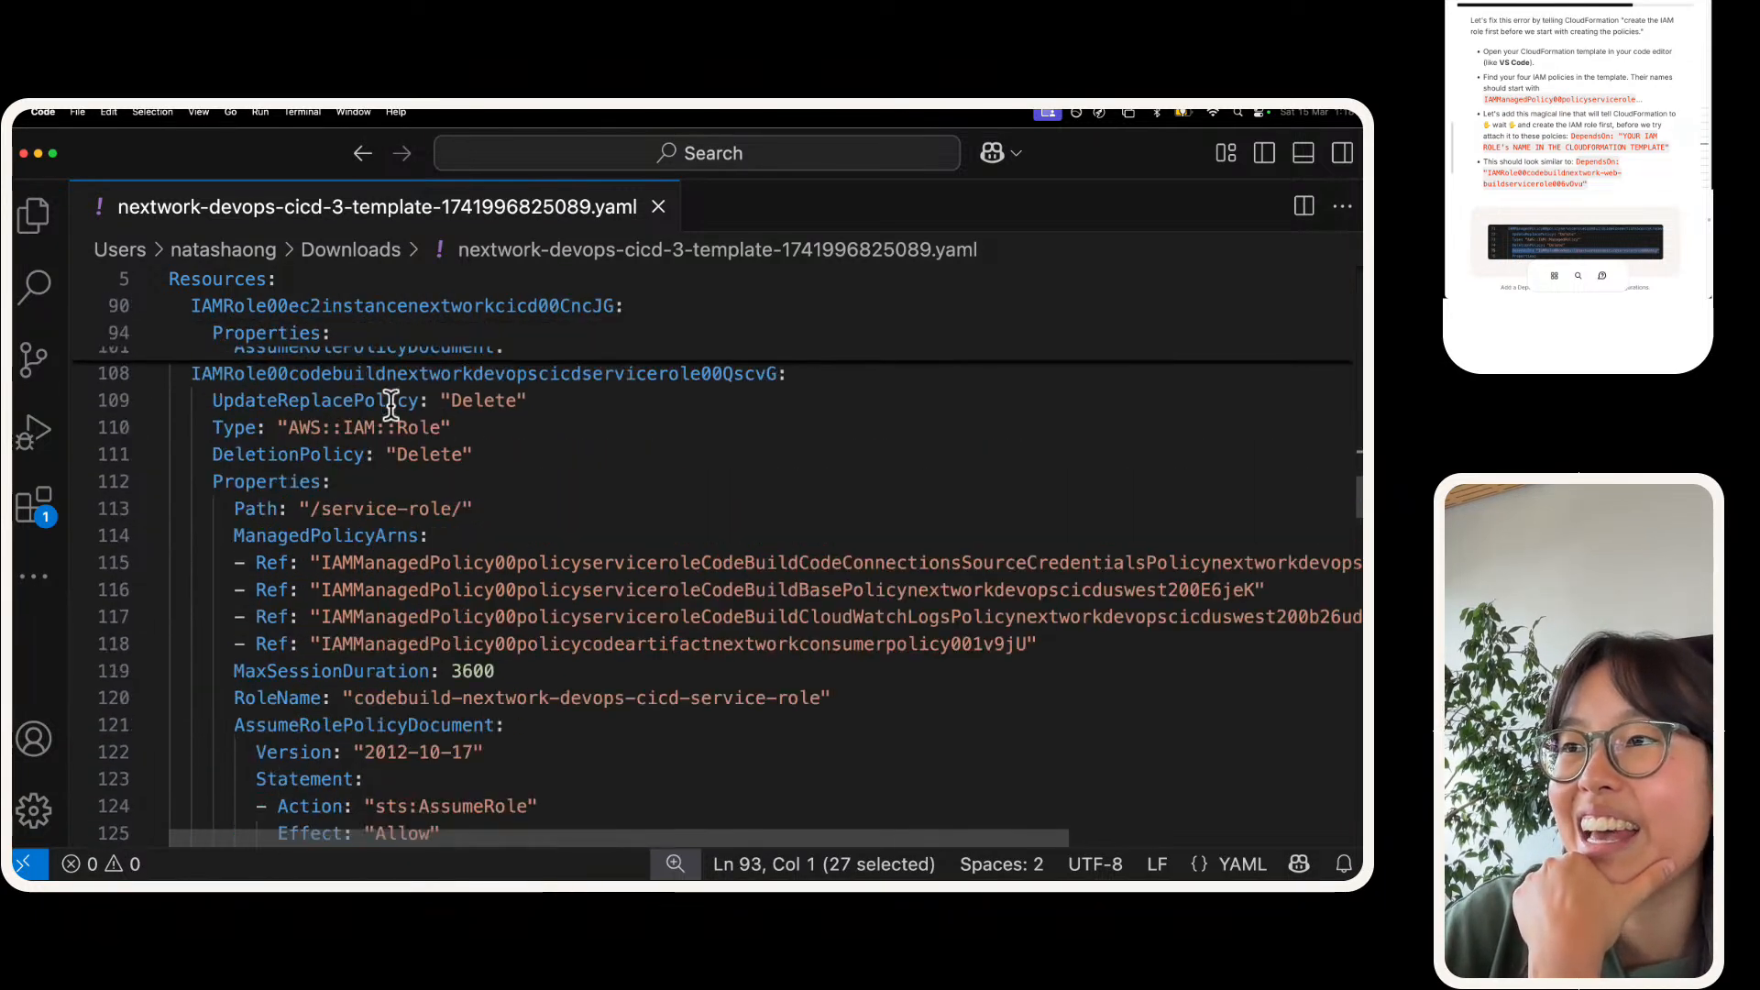
drag(461, 452, 389, 446)
scroll(392, 441, down, 8)
scroll(393, 441, up, 2)
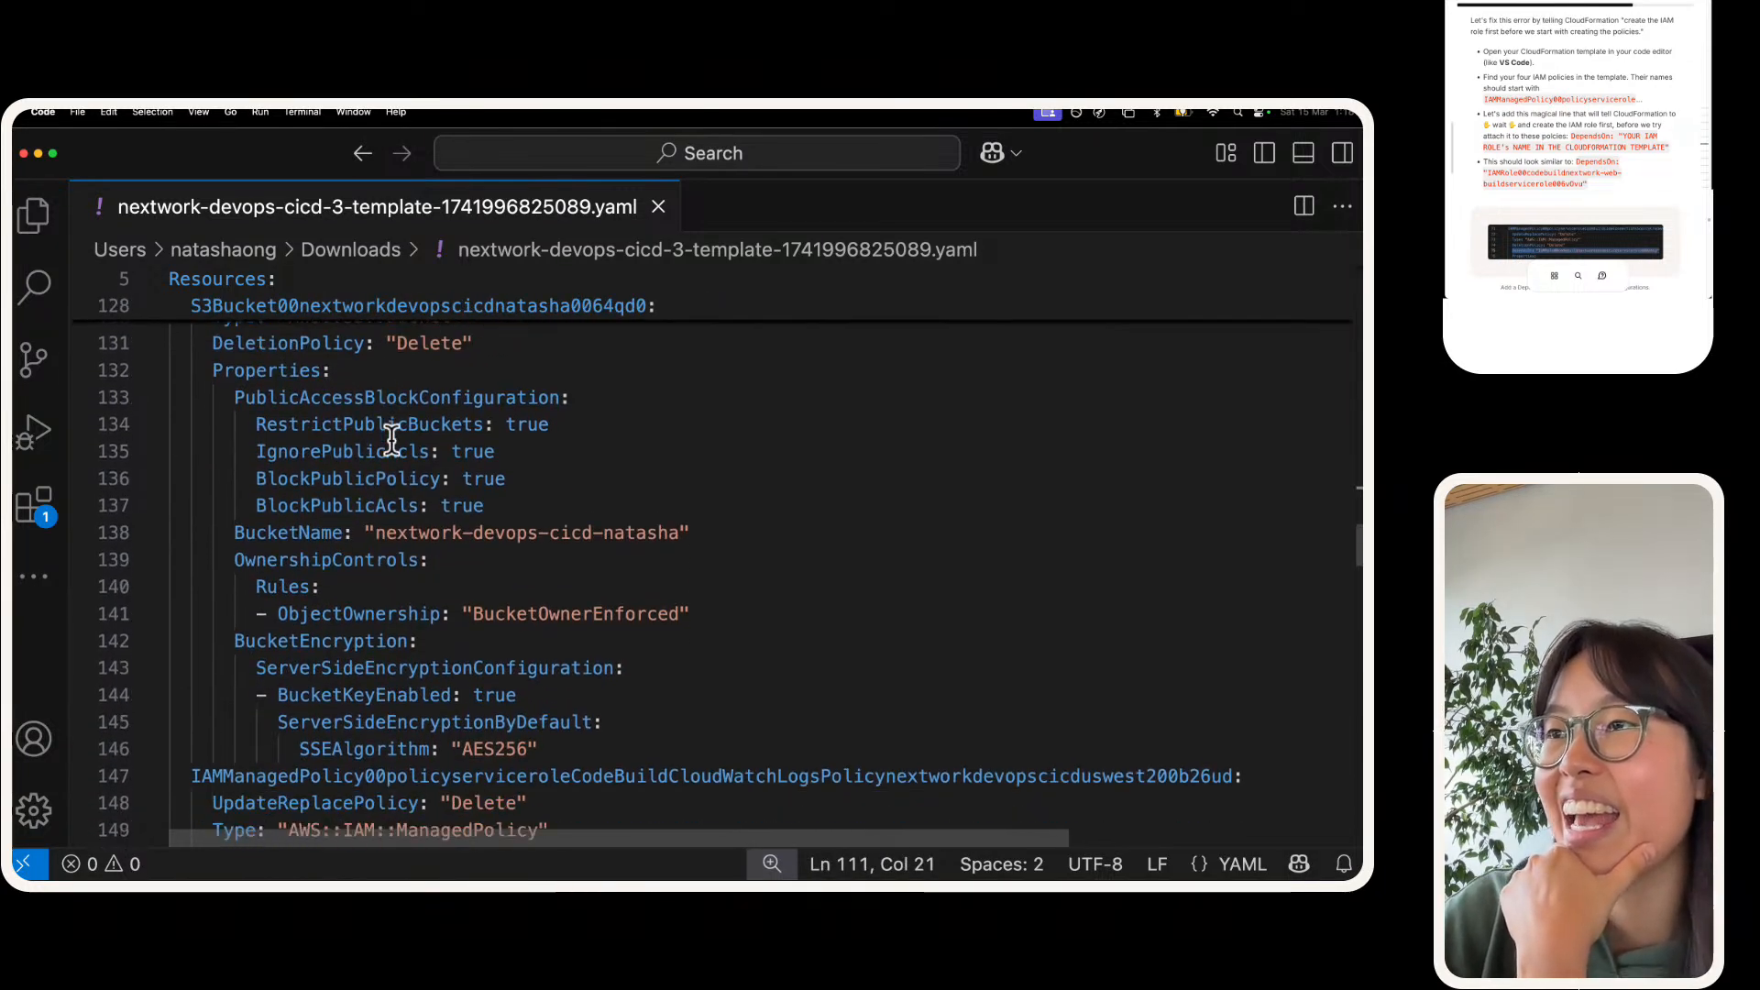
Step: Examine the Type lines of the S3 bucket, the CodeBuild CloudWatch Logs policy and the CodeBuild base policy
triple_click(395, 390)
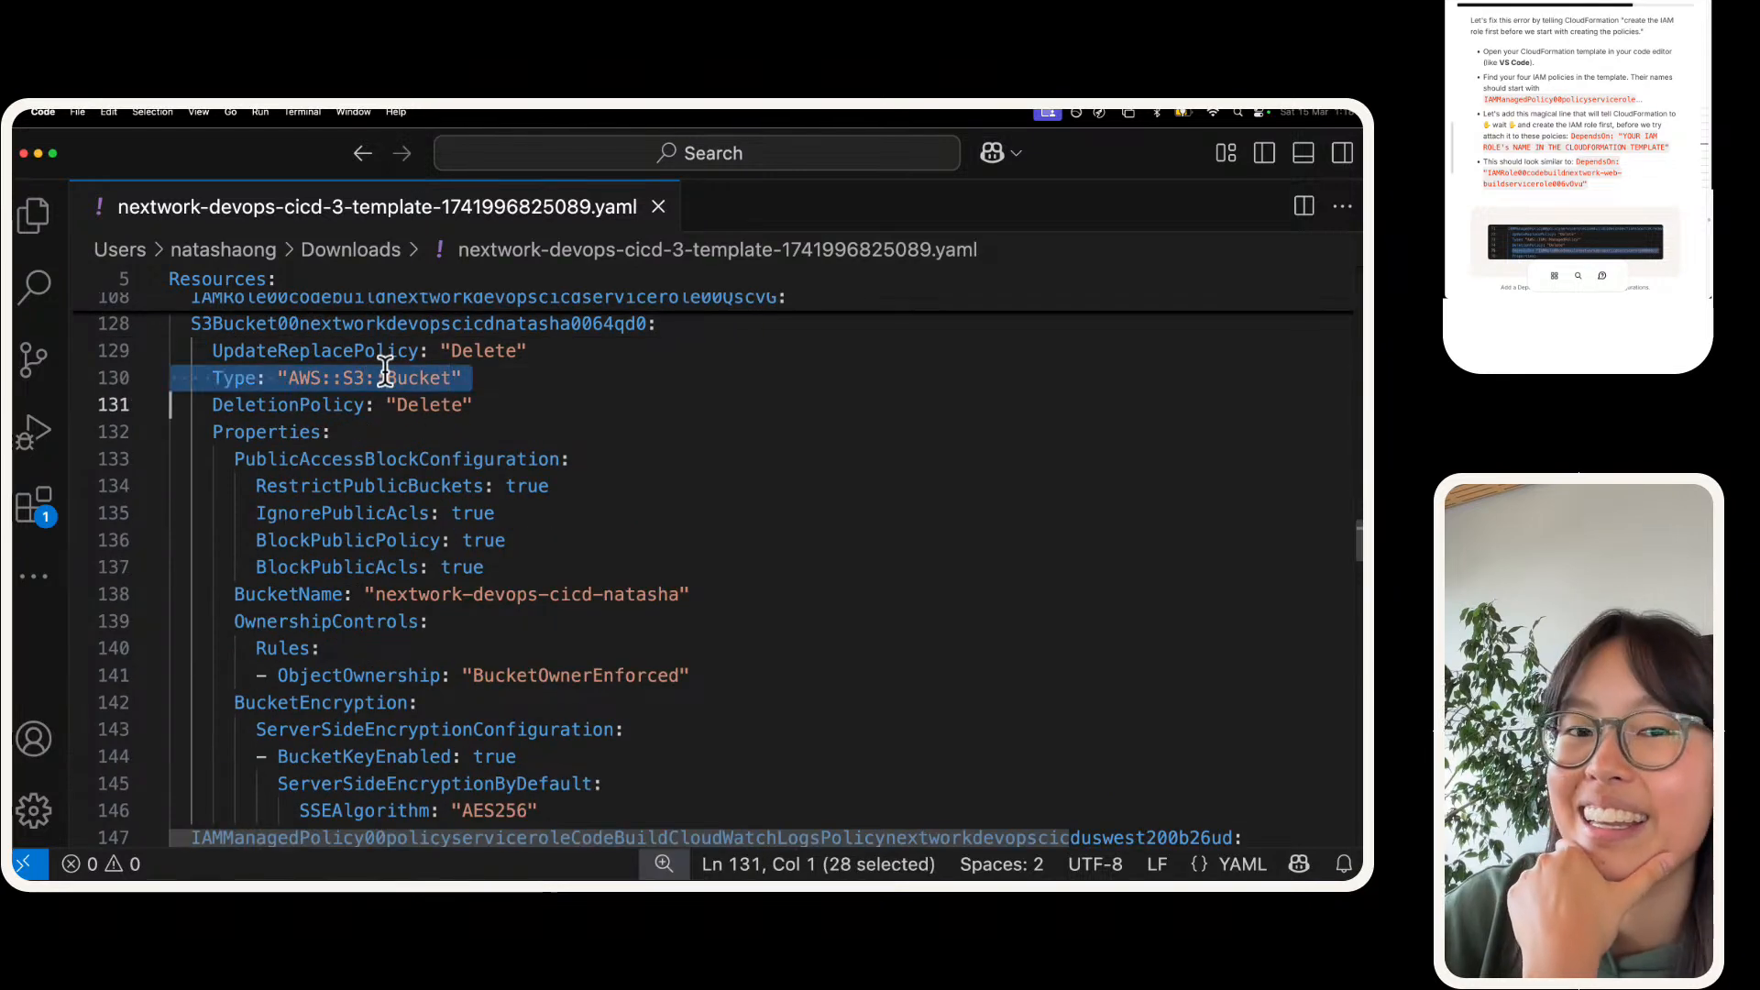
scroll(392, 430, down, 5)
double_click(429, 581)
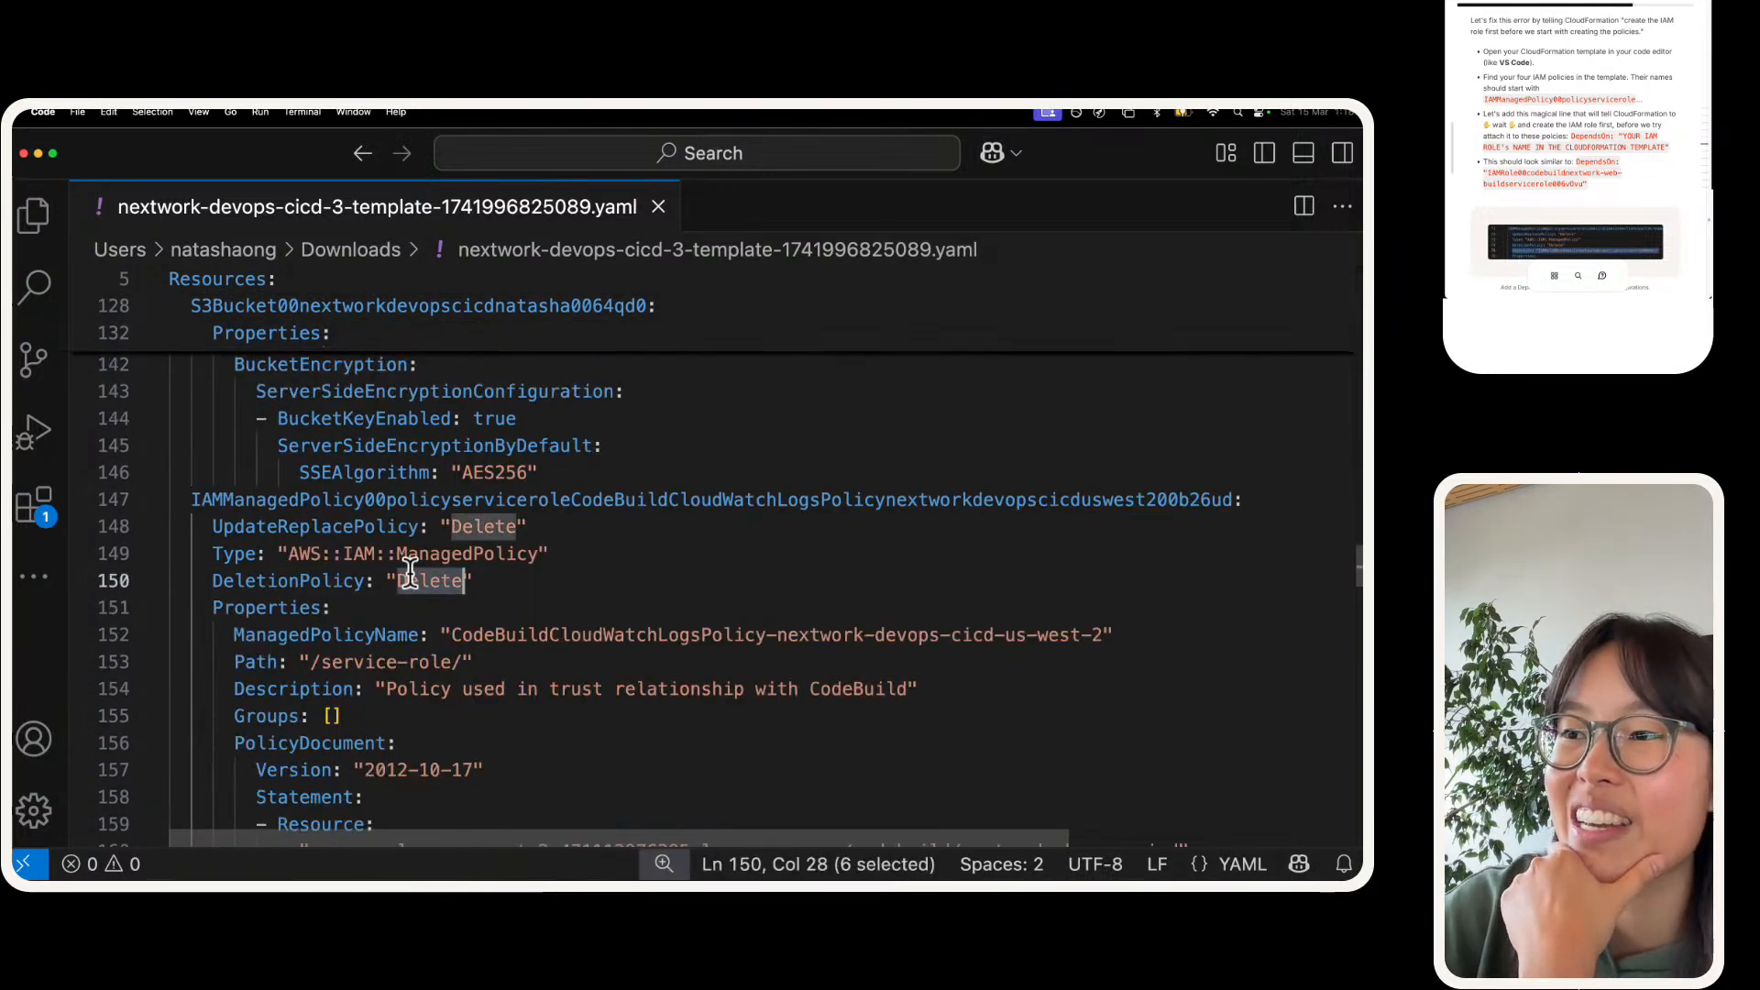
triple_click(433, 554)
scroll(298, 537, down, 6)
scroll(298, 537, down, 2)
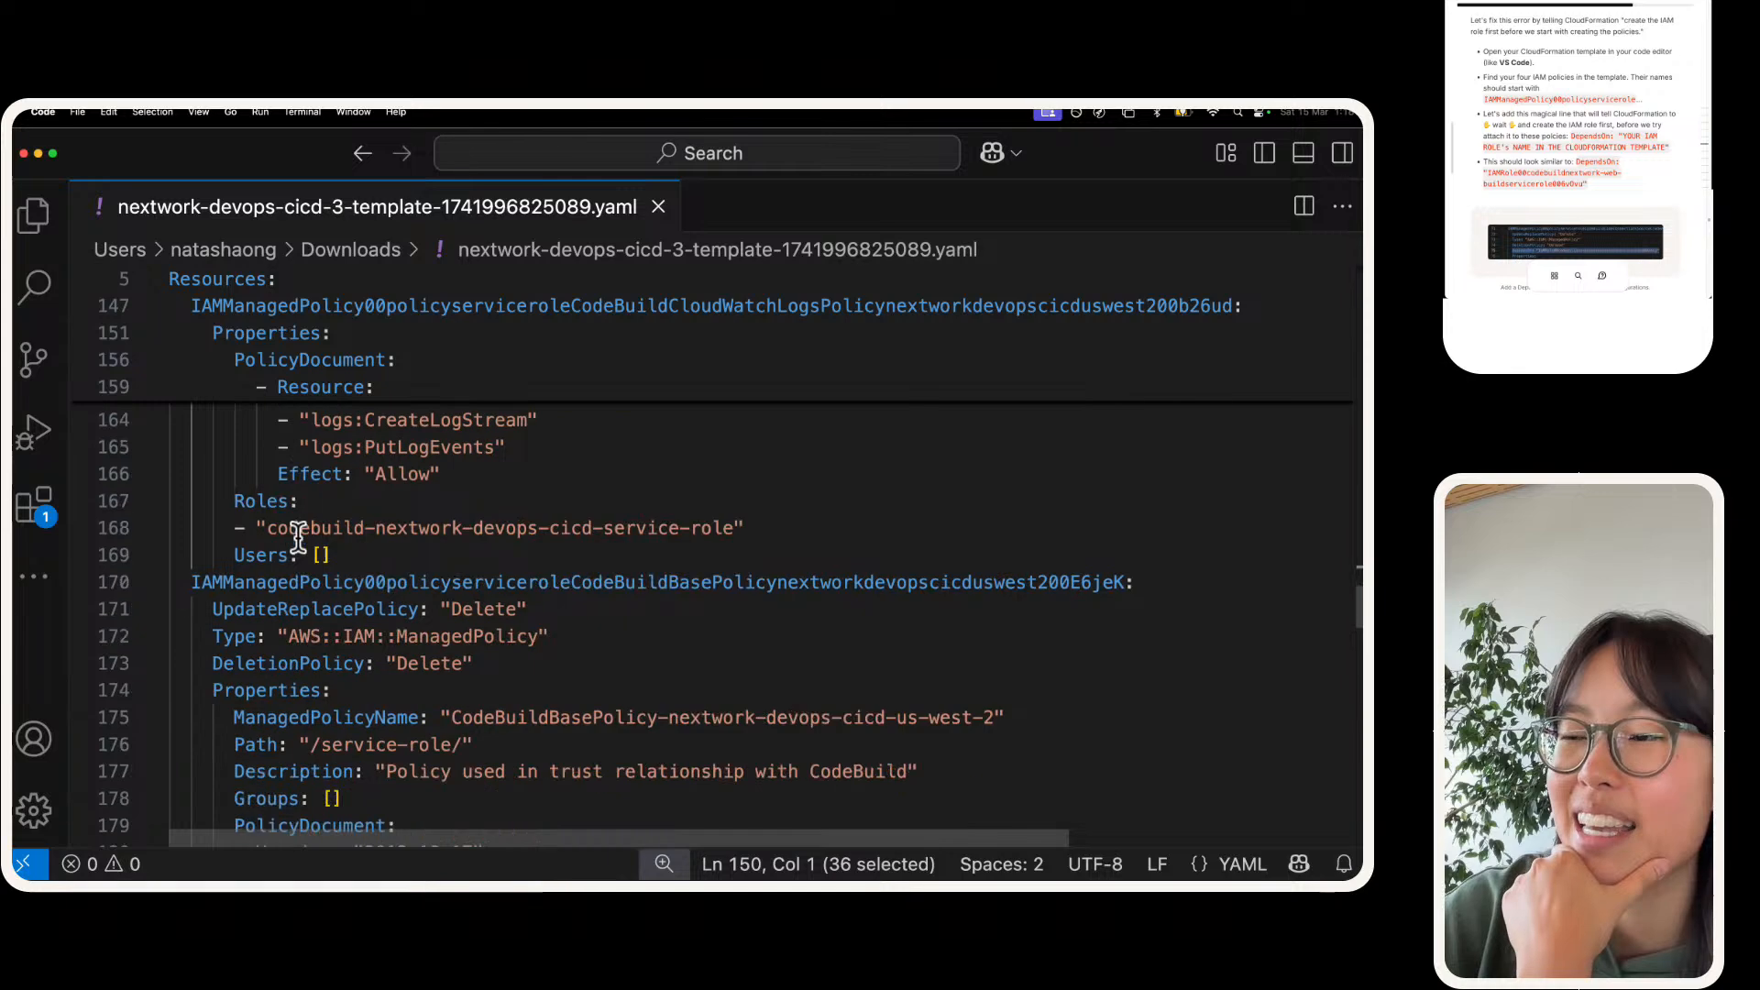
double_click(348, 635)
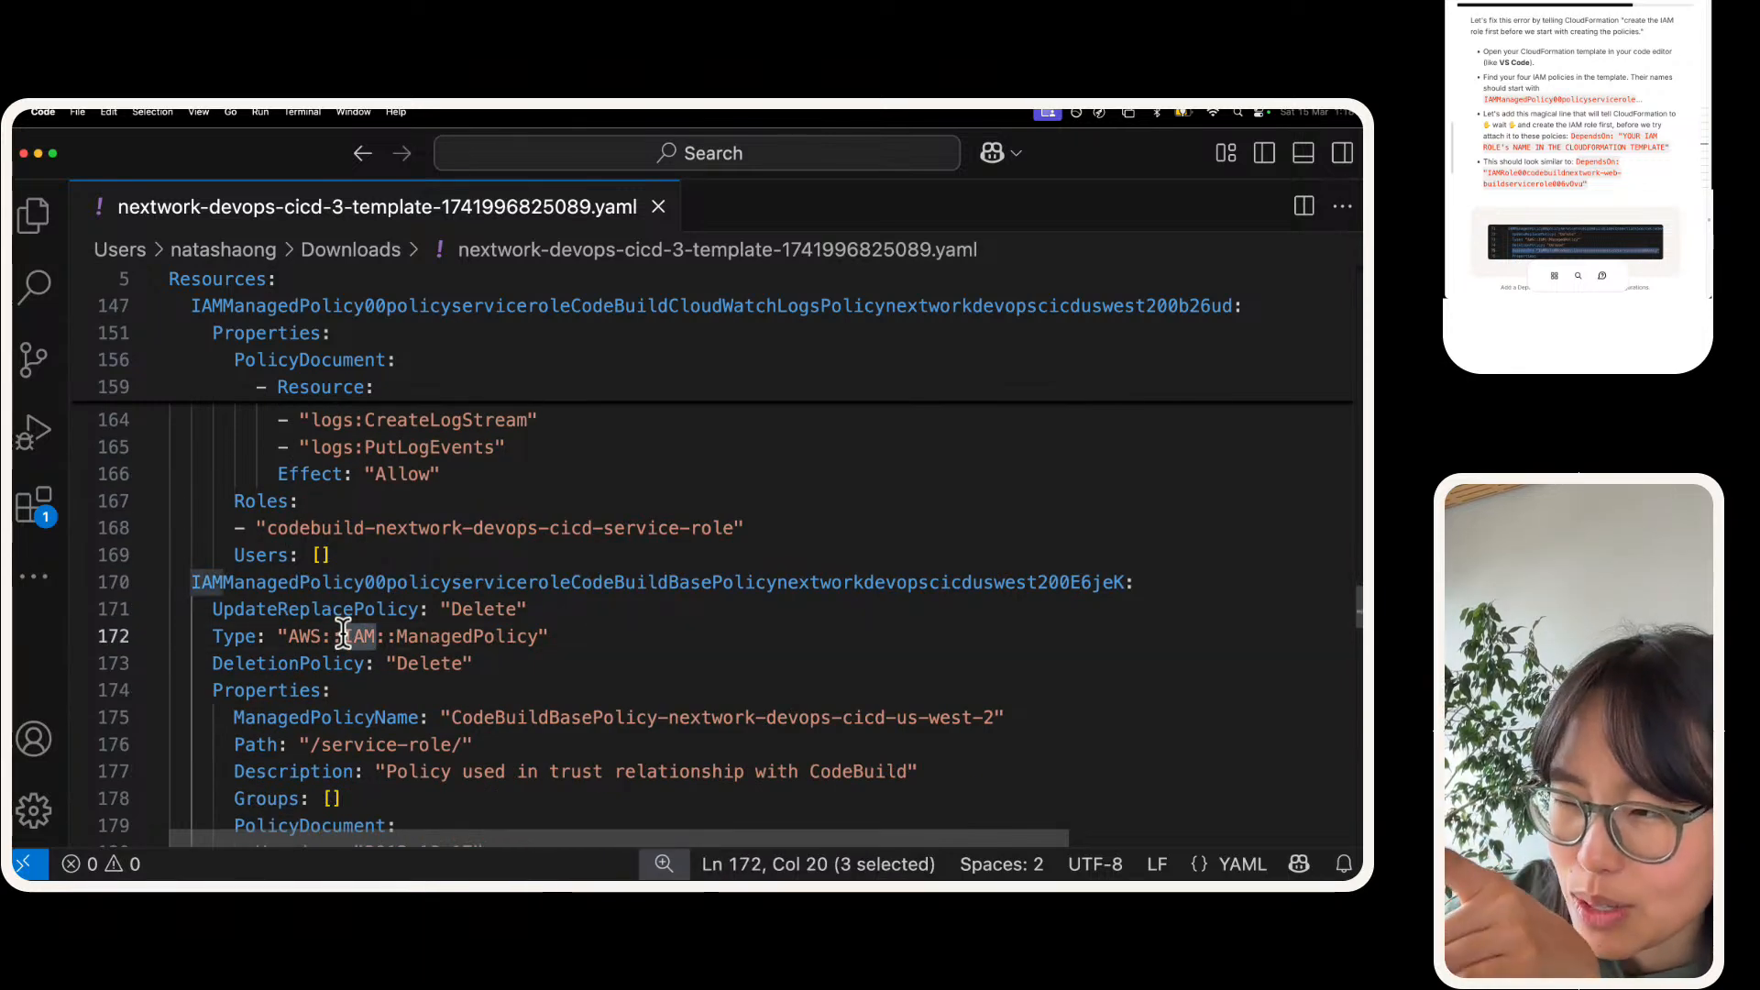
triple_click(343, 633)
scroll(350, 614, down, 7)
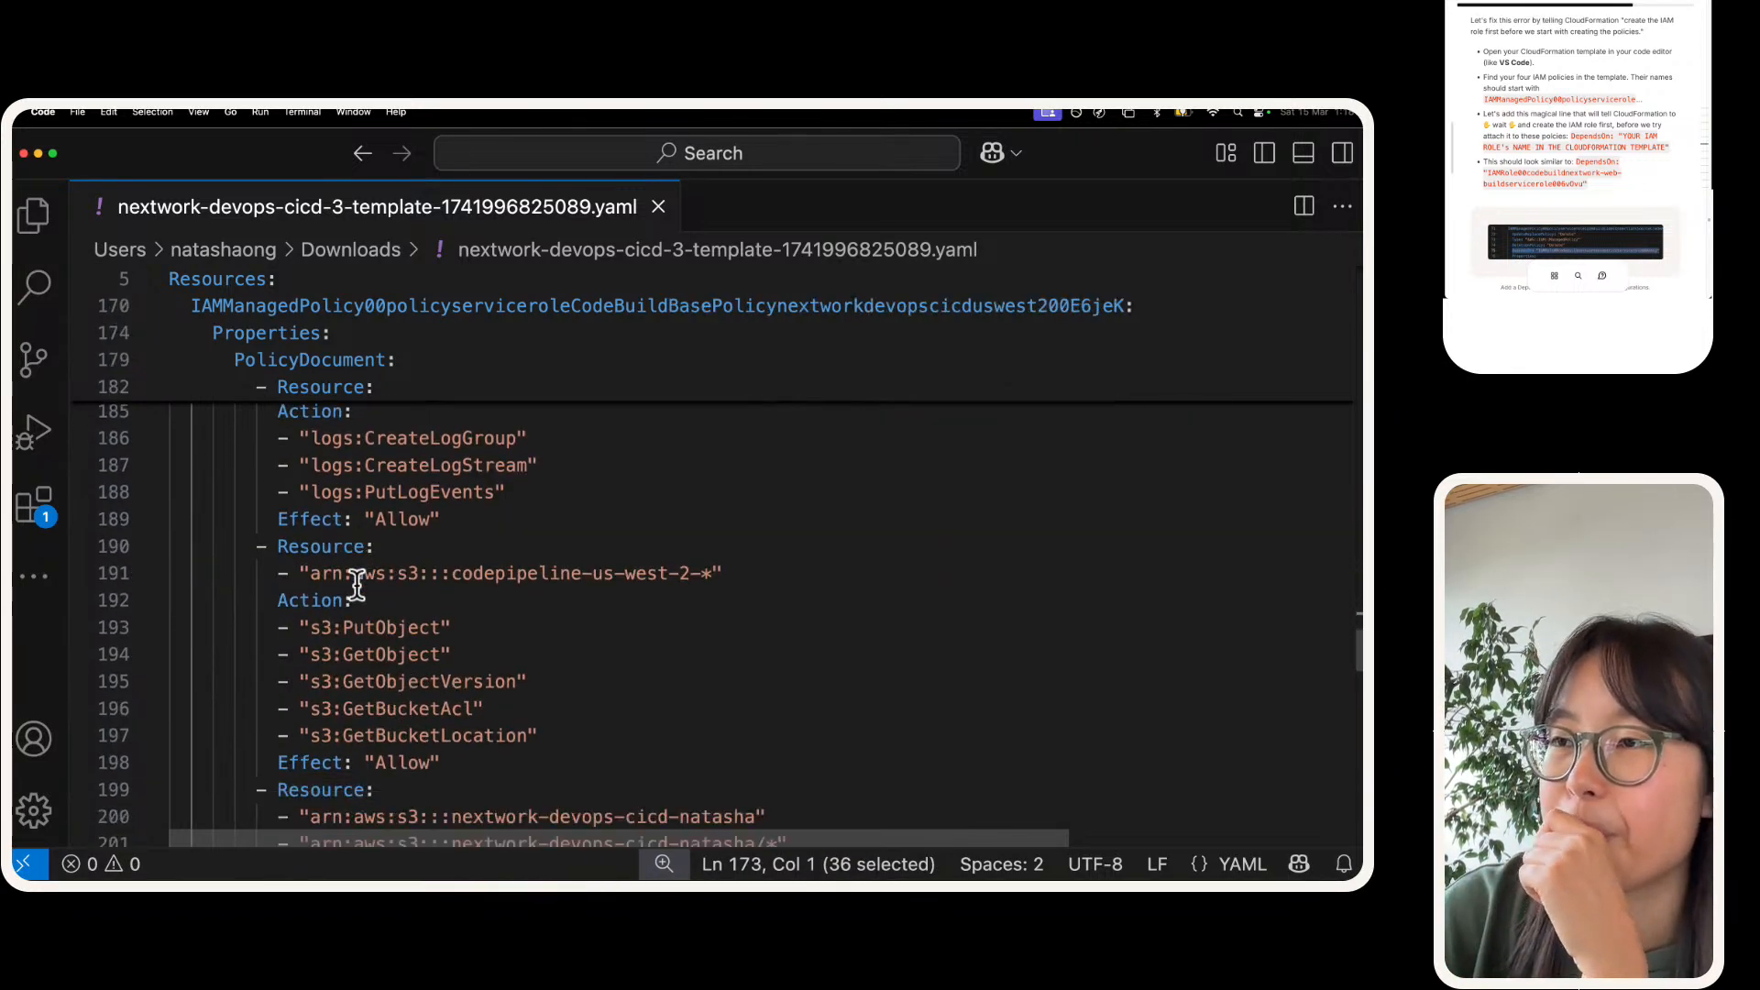
Step: Examine the Type lines of the remaining resources, from the CodeArtifact domain through the CodeDeploy role and second repository to the CodeDeploy application
scroll(356, 584, down, 11)
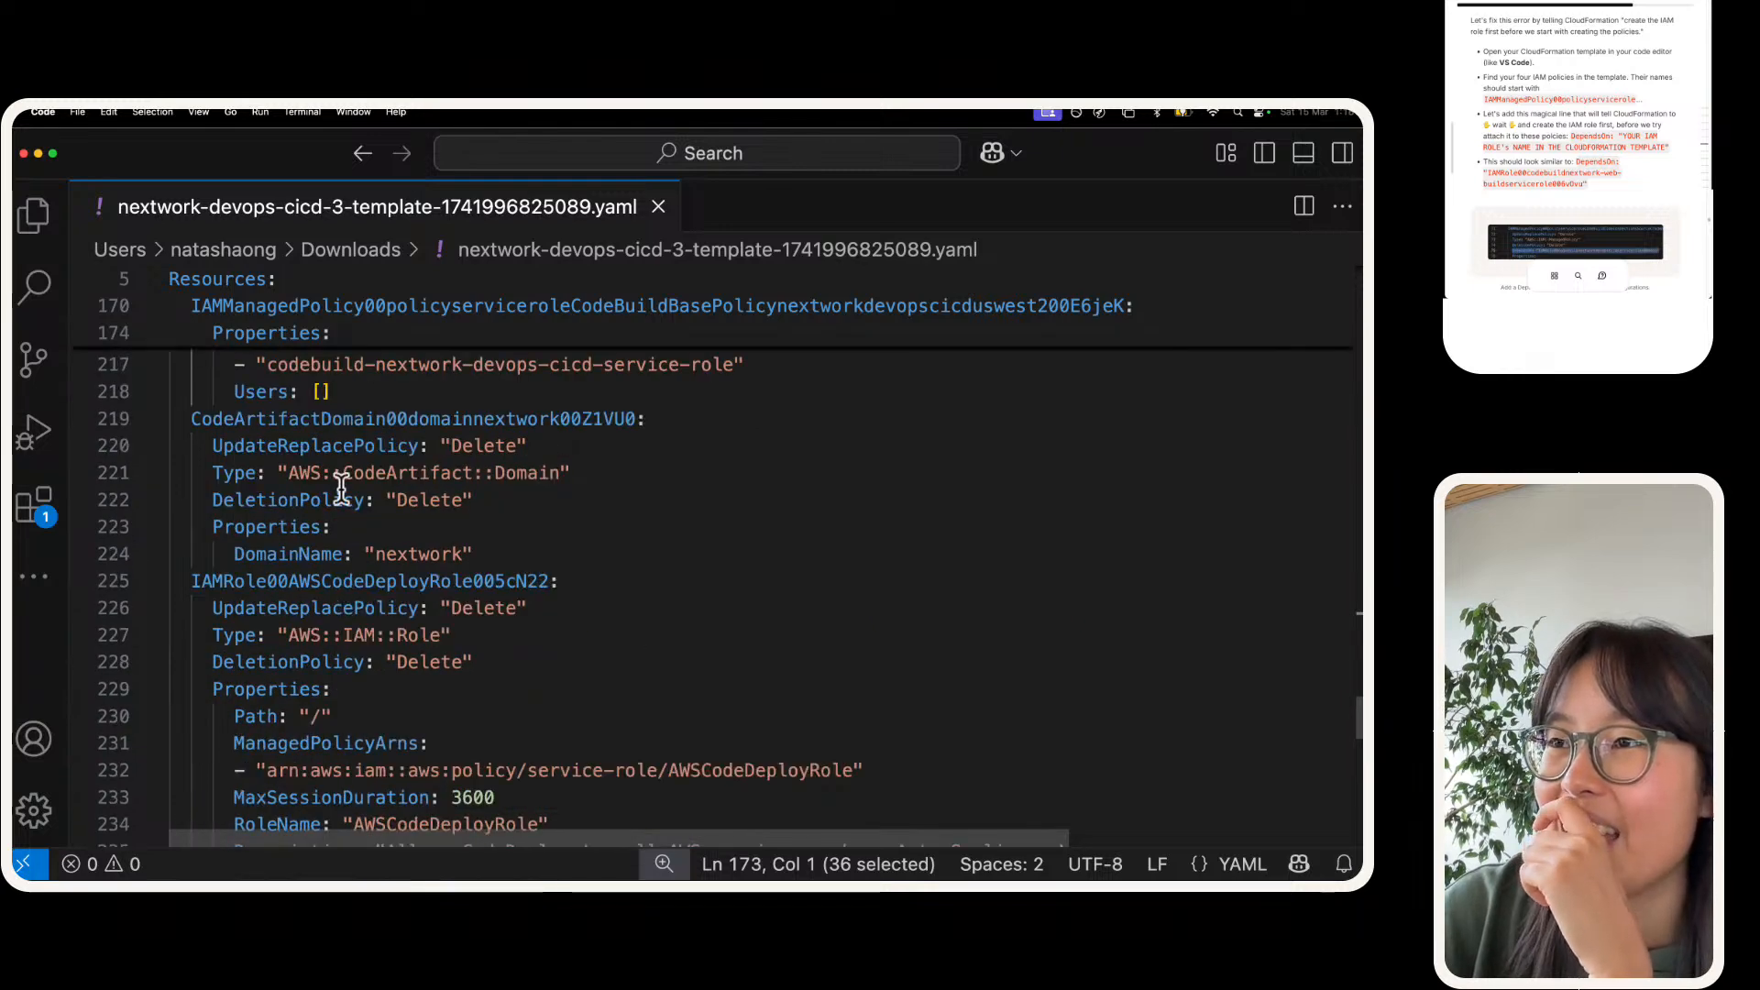
triple_click(370, 478)
triple_click(367, 632)
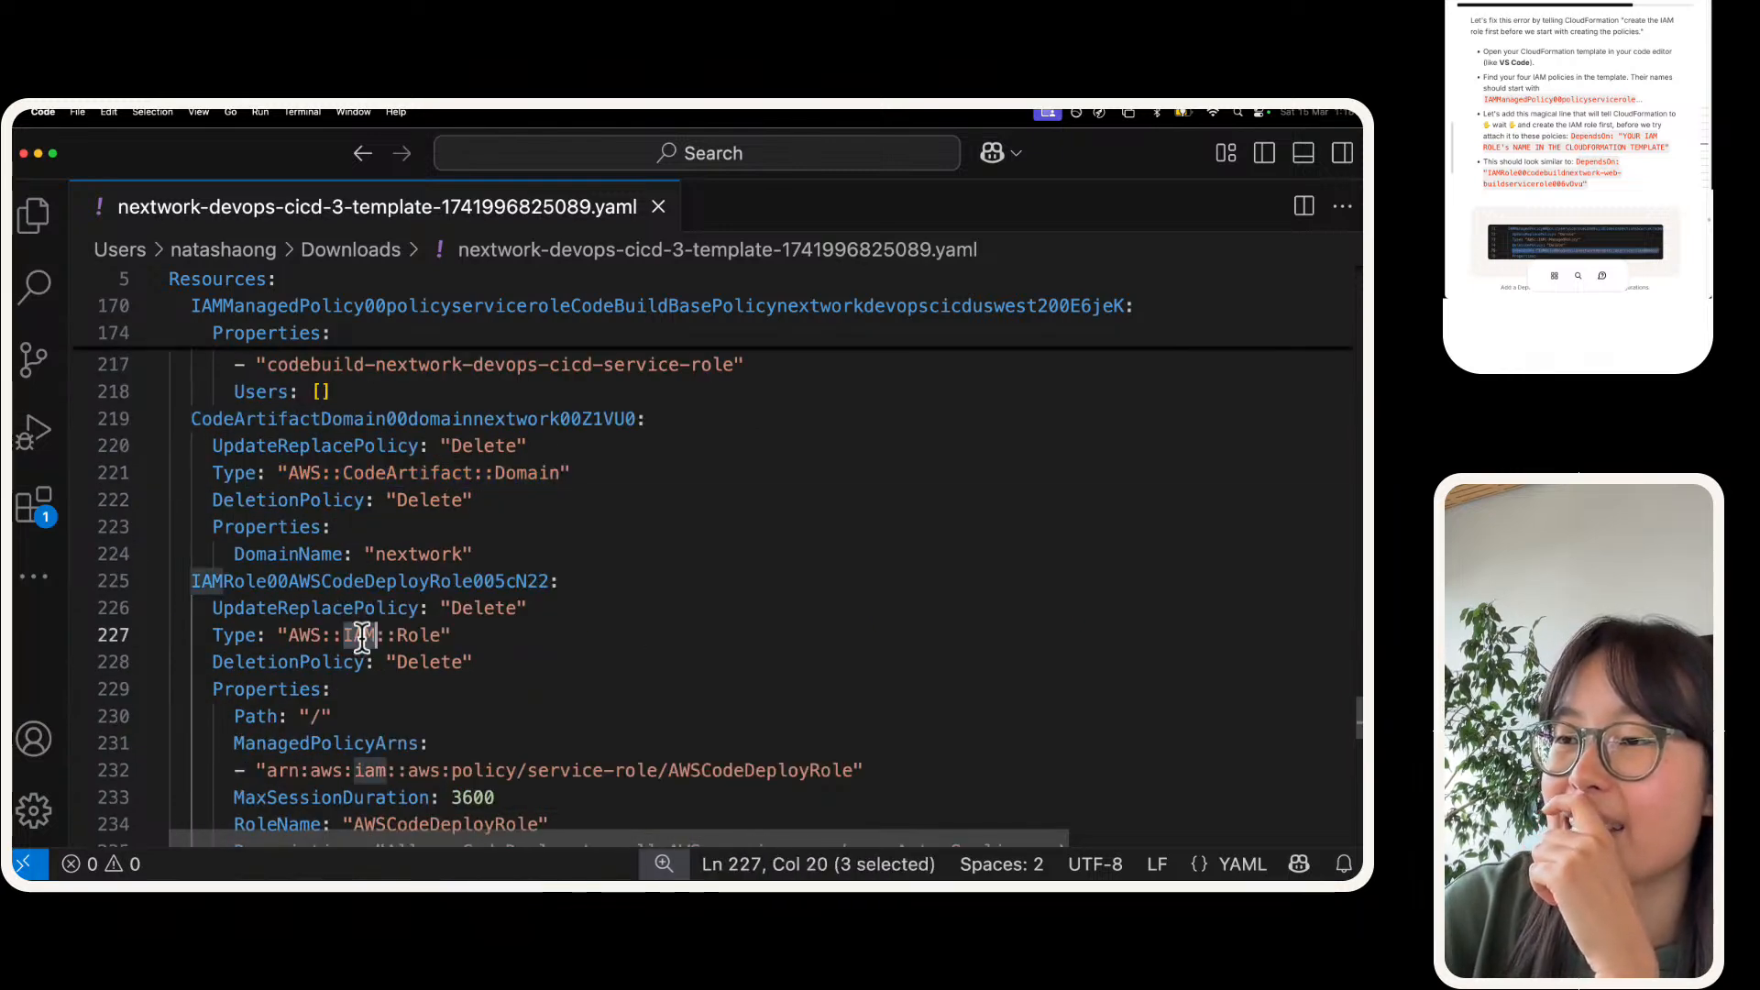
scroll(362, 634, down, 4)
scroll(362, 632, down, 8)
scroll(361, 629, up, 2)
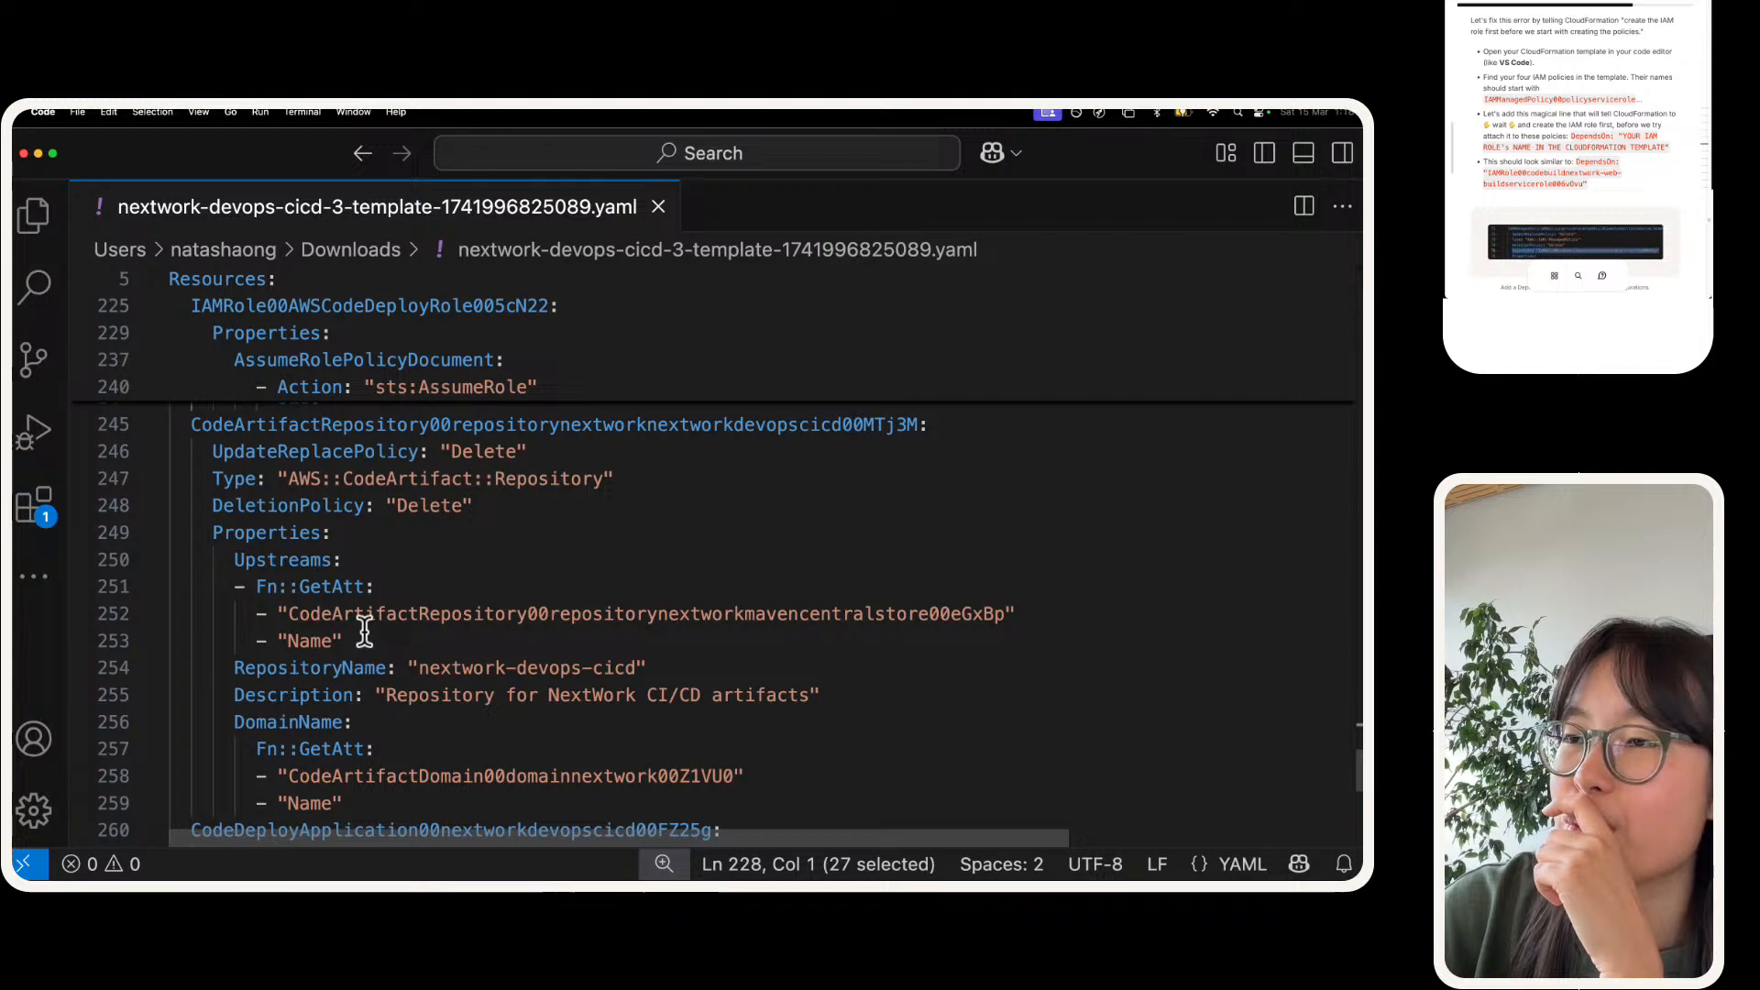
triple_click(396, 478)
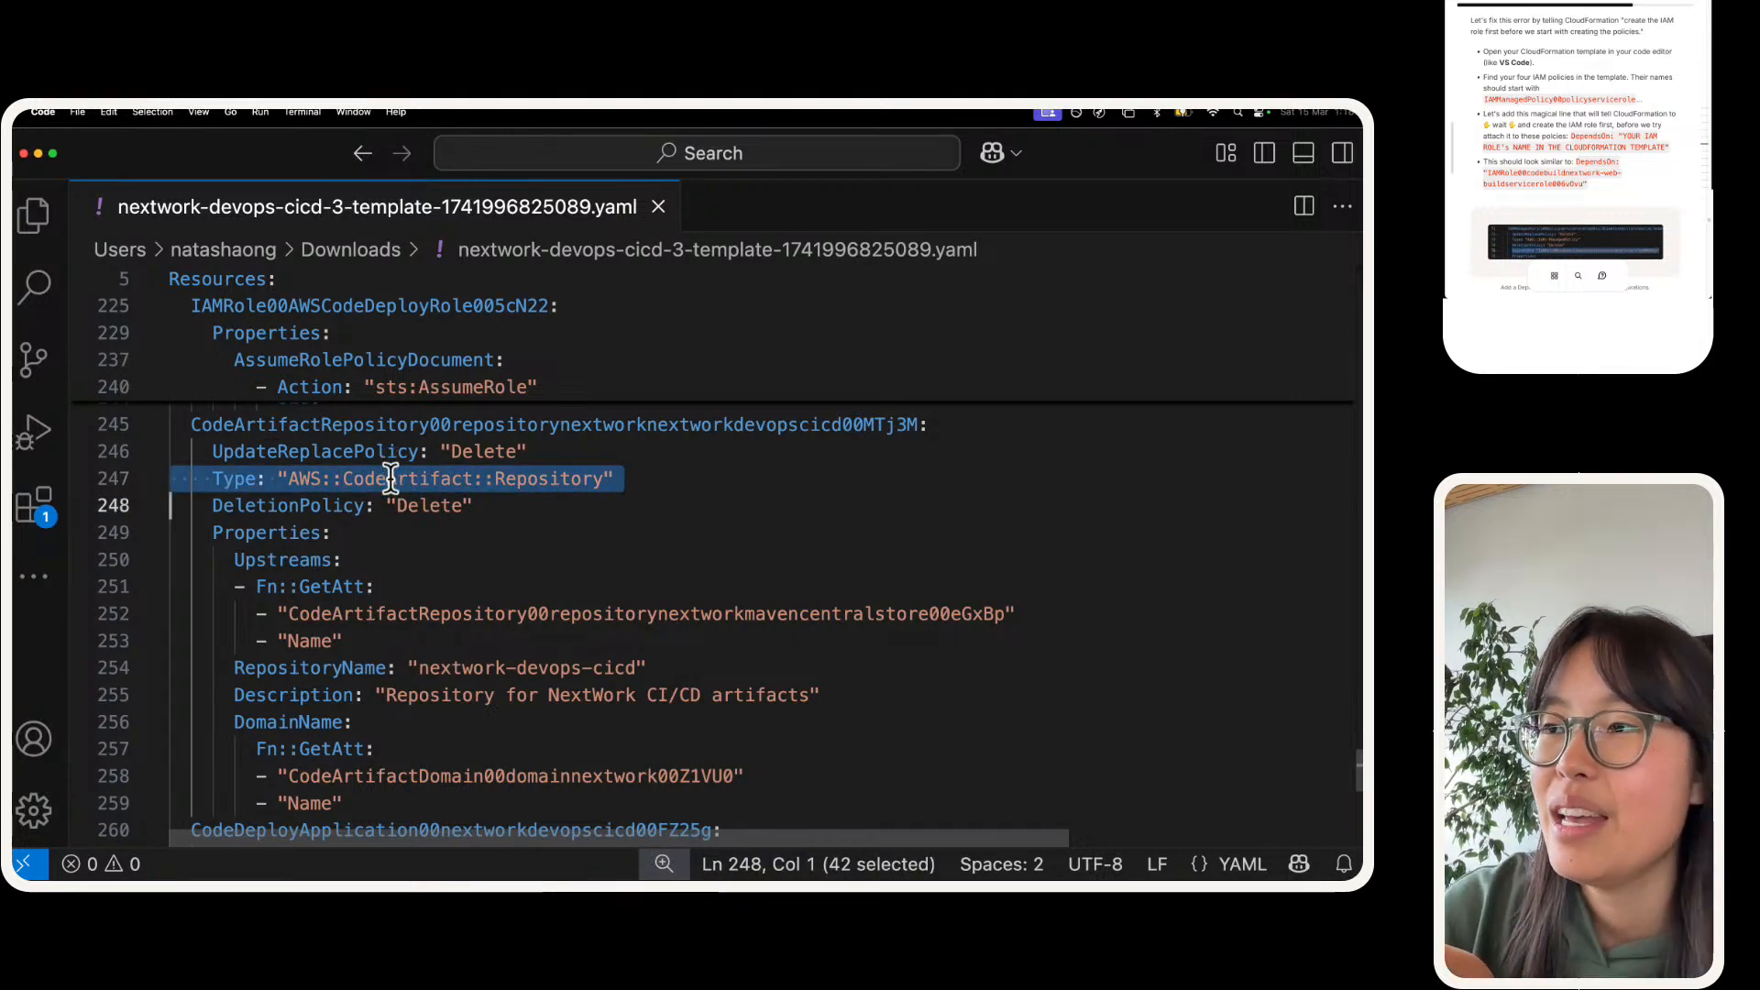
scroll(392, 479, down, 5)
double_click(394, 464)
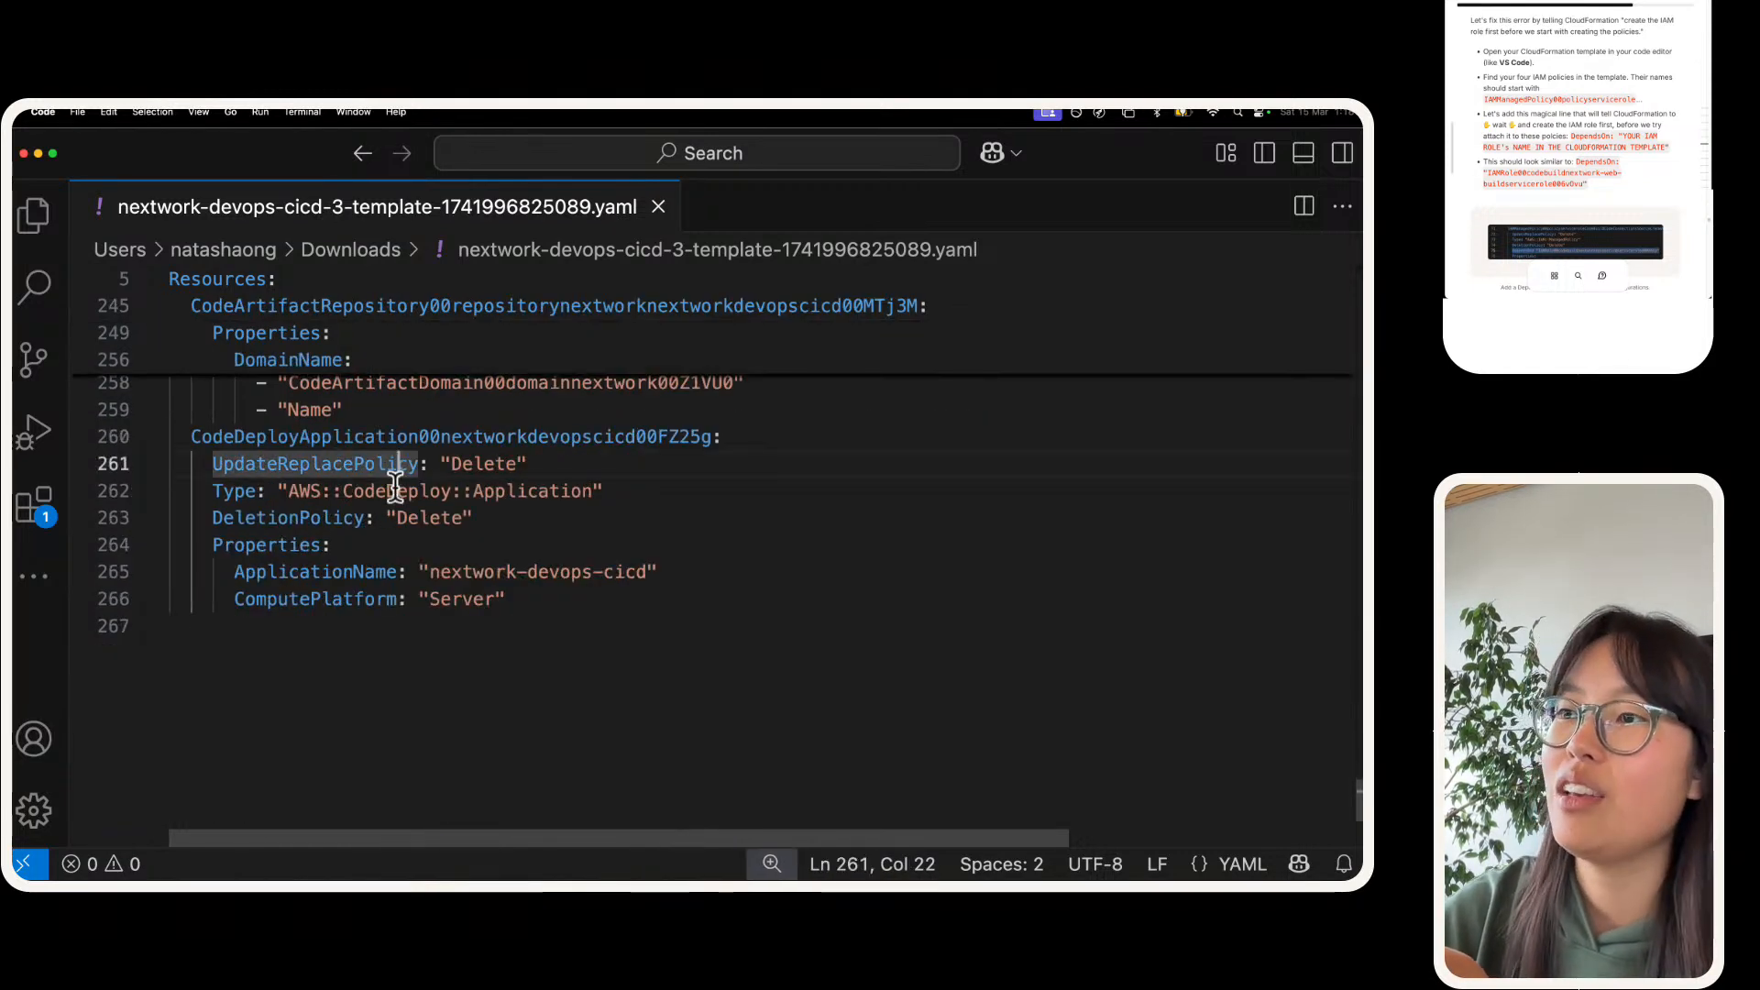
triple_click(394, 492)
click(392, 549)
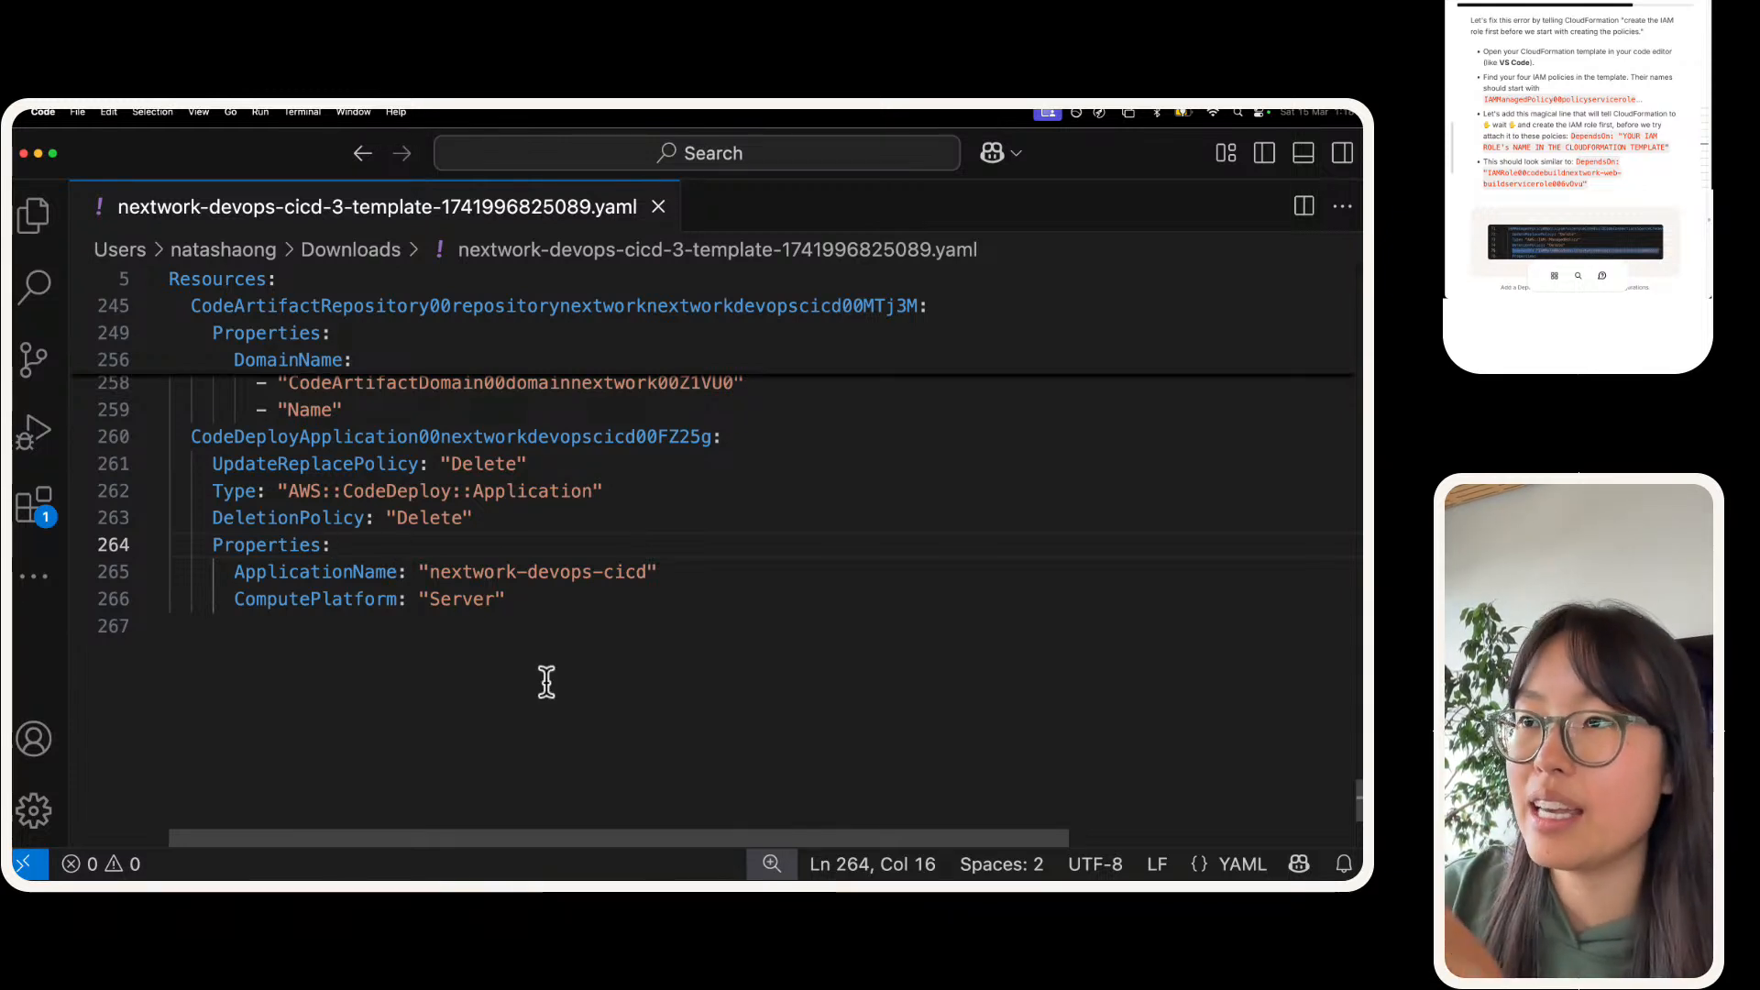
Step: Return to the template's beginning, and in the CloudFormation console widen the stack events' Logical ID column to read the full resource names
scroll(724, 683, up, 20)
scroll(723, 683, up, 20)
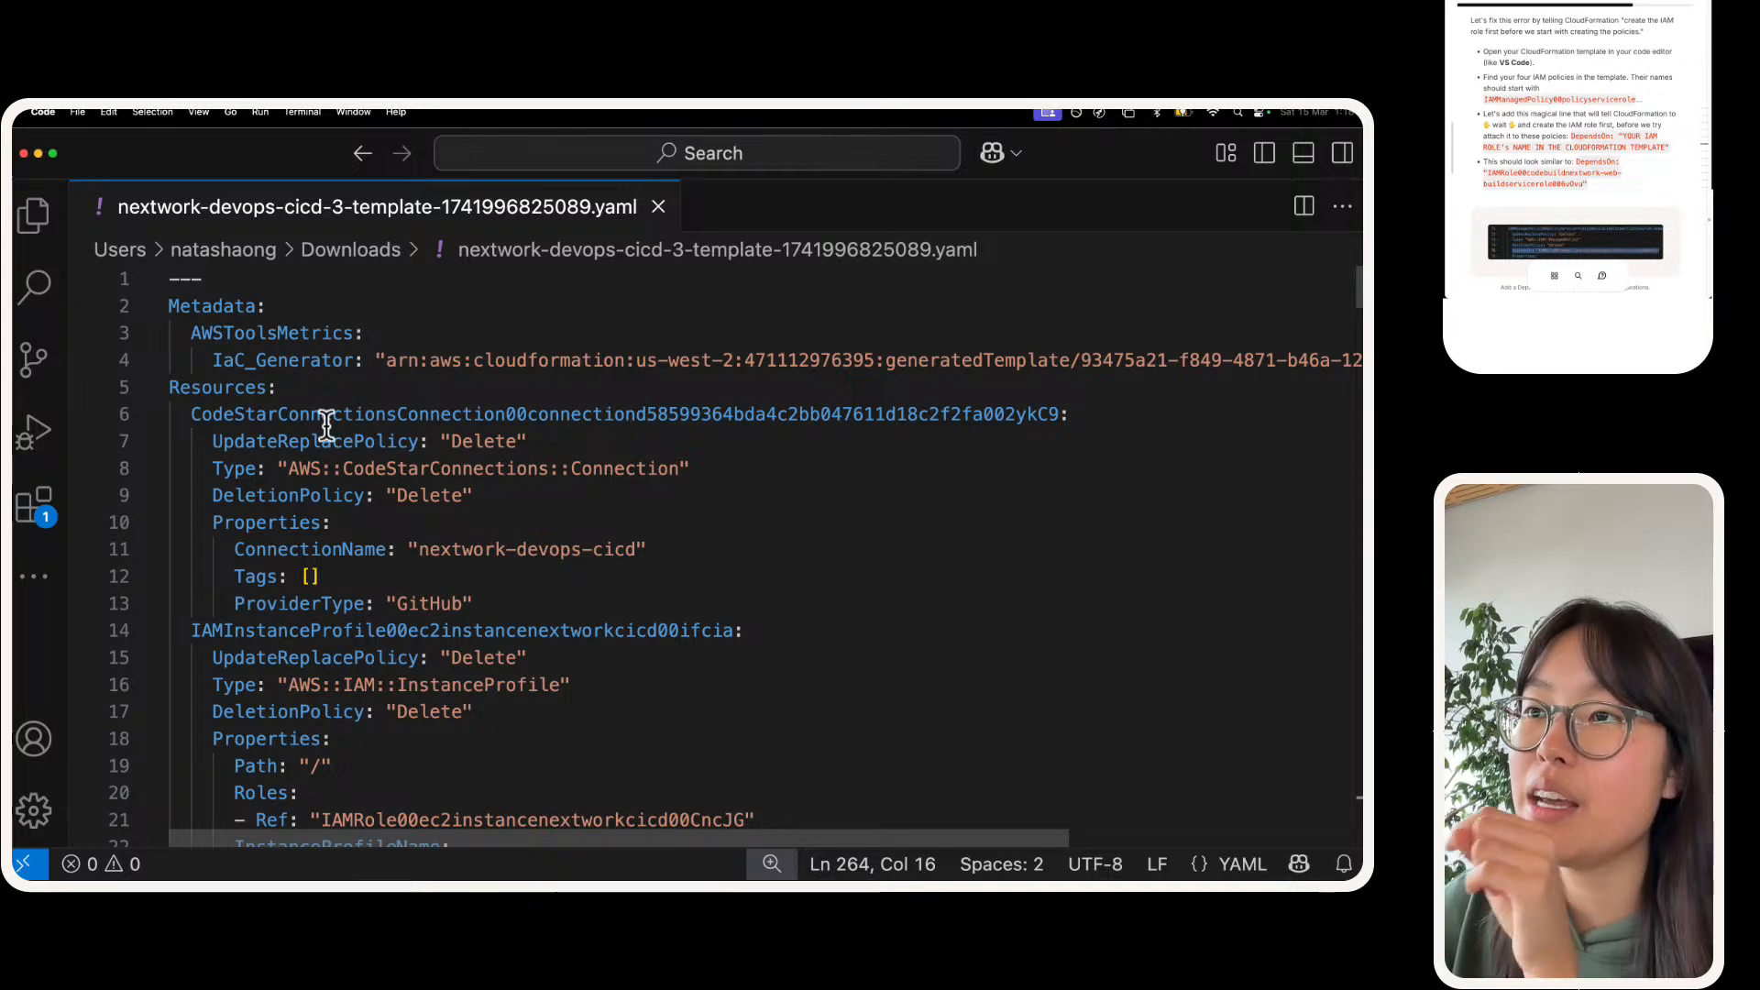
scroll(324, 427, down, 2)
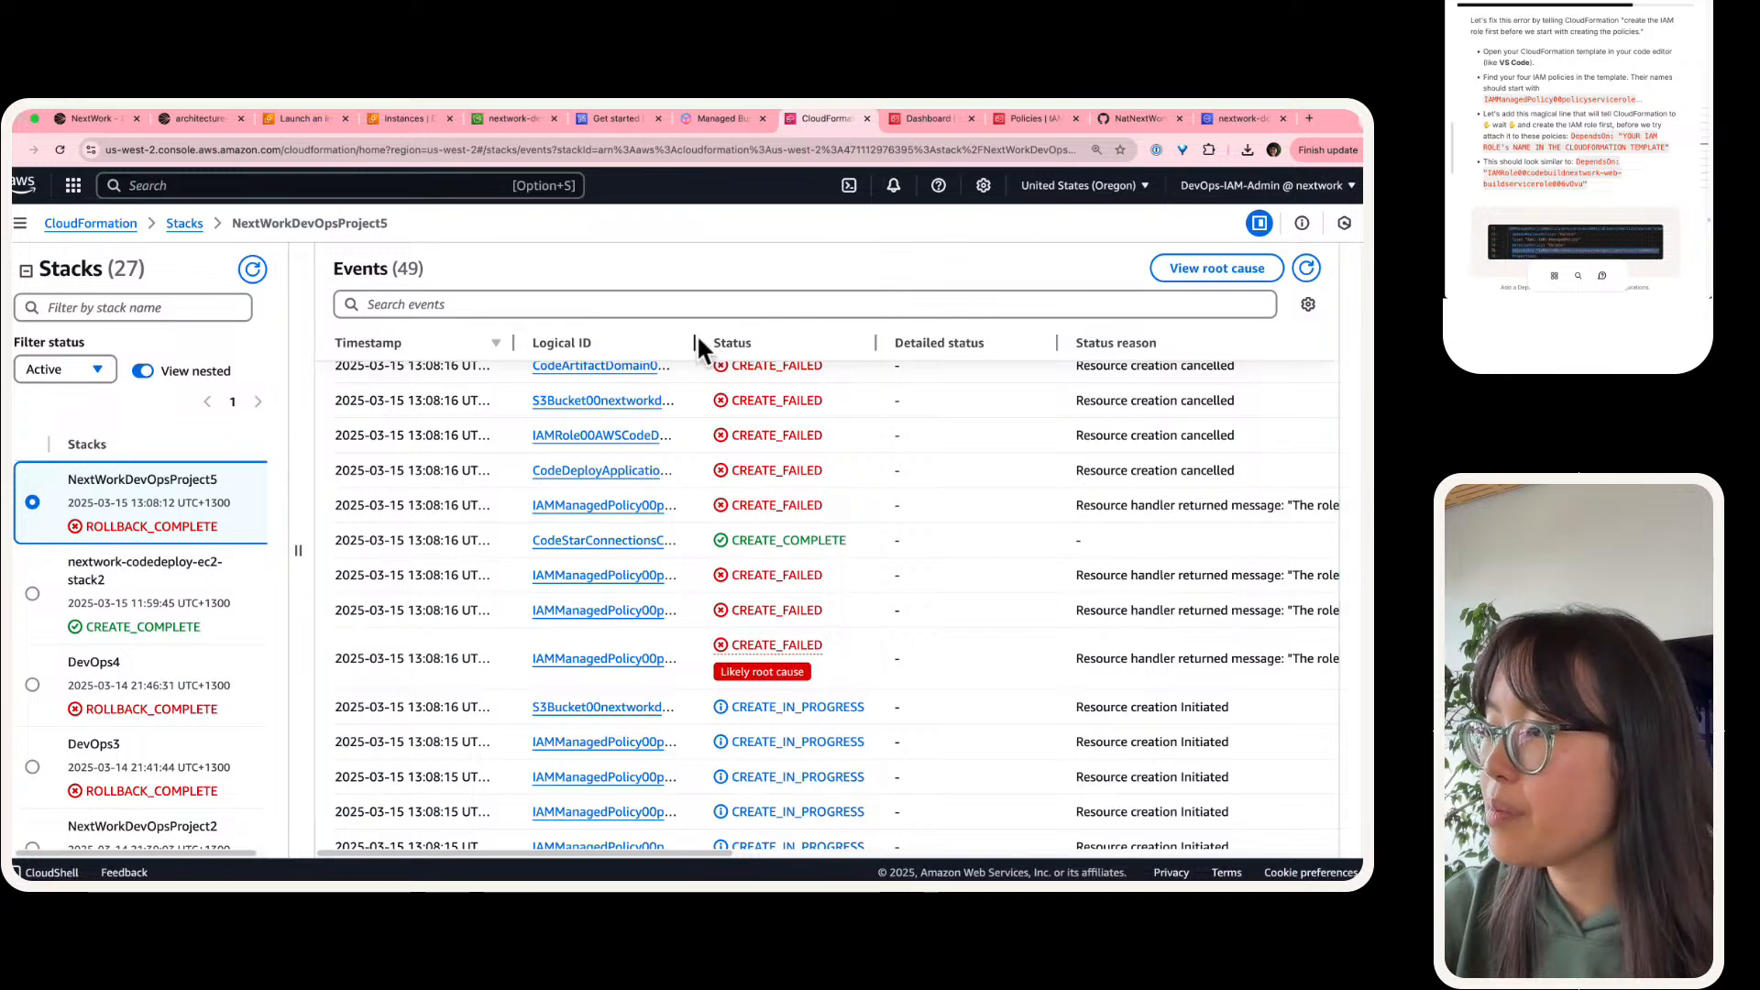
drag(695, 335, 1190, 343)
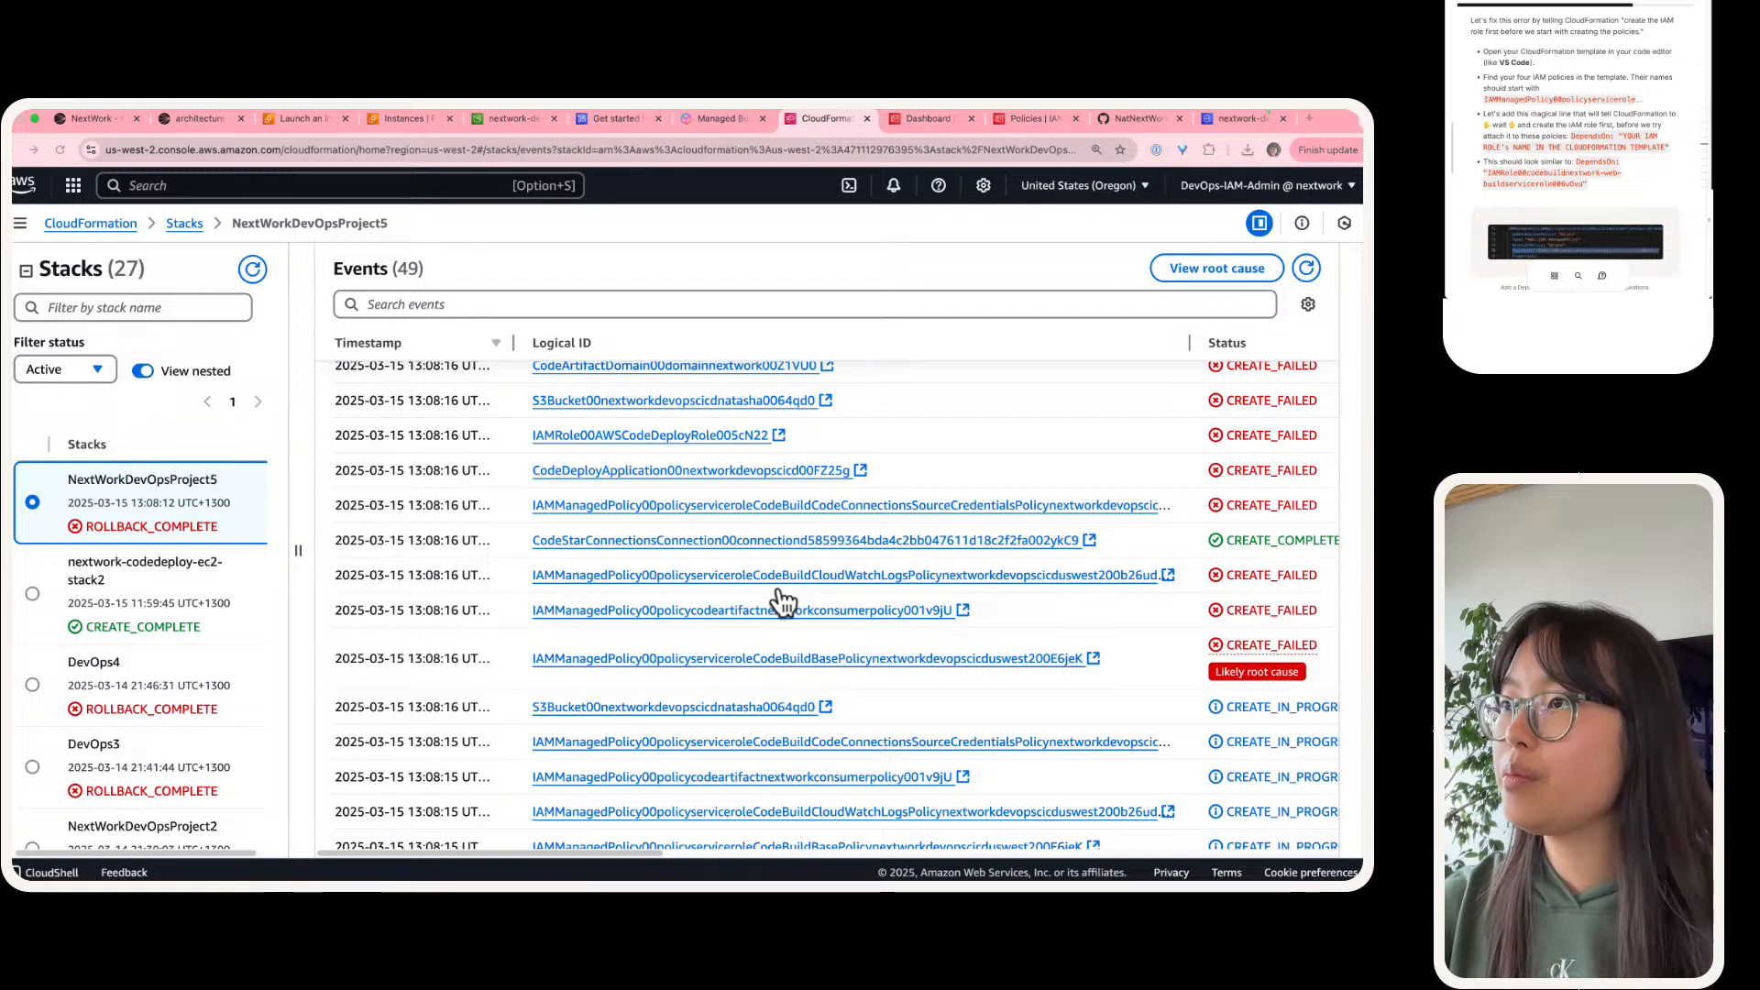
Step: Switch back to VS Code and search the template for "codebuildbasepolicy"
key(super+Tab)
key(super+f)
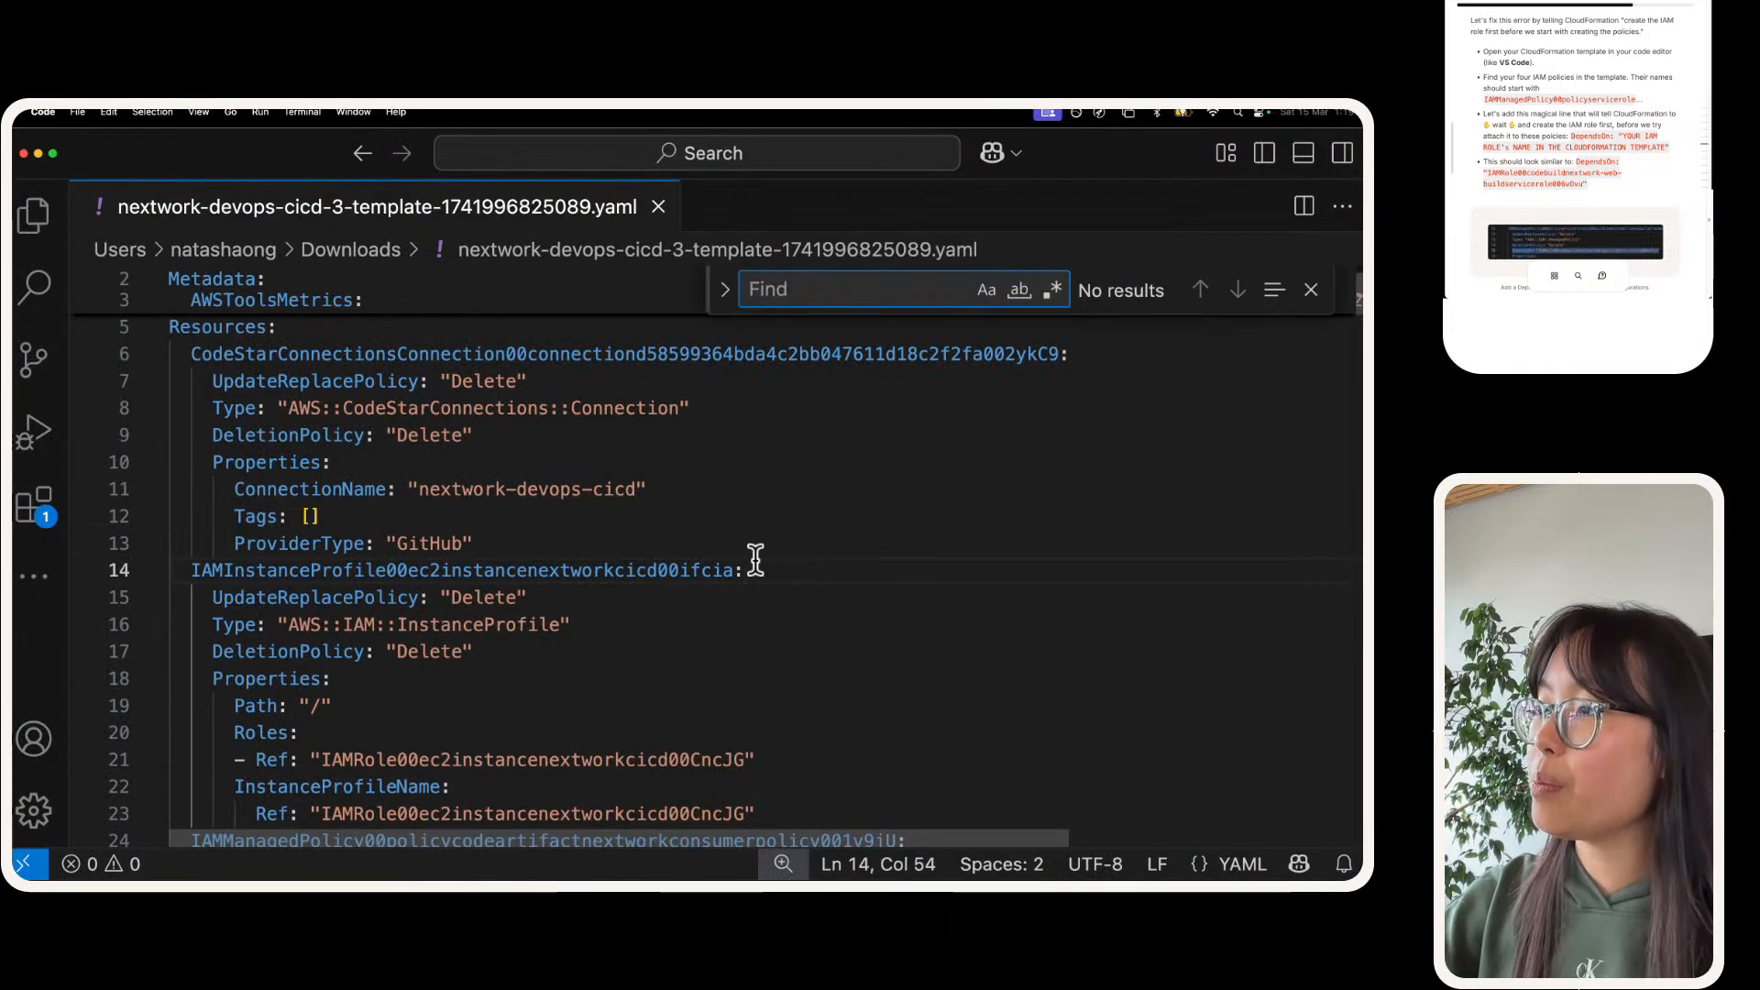
click(756, 561)
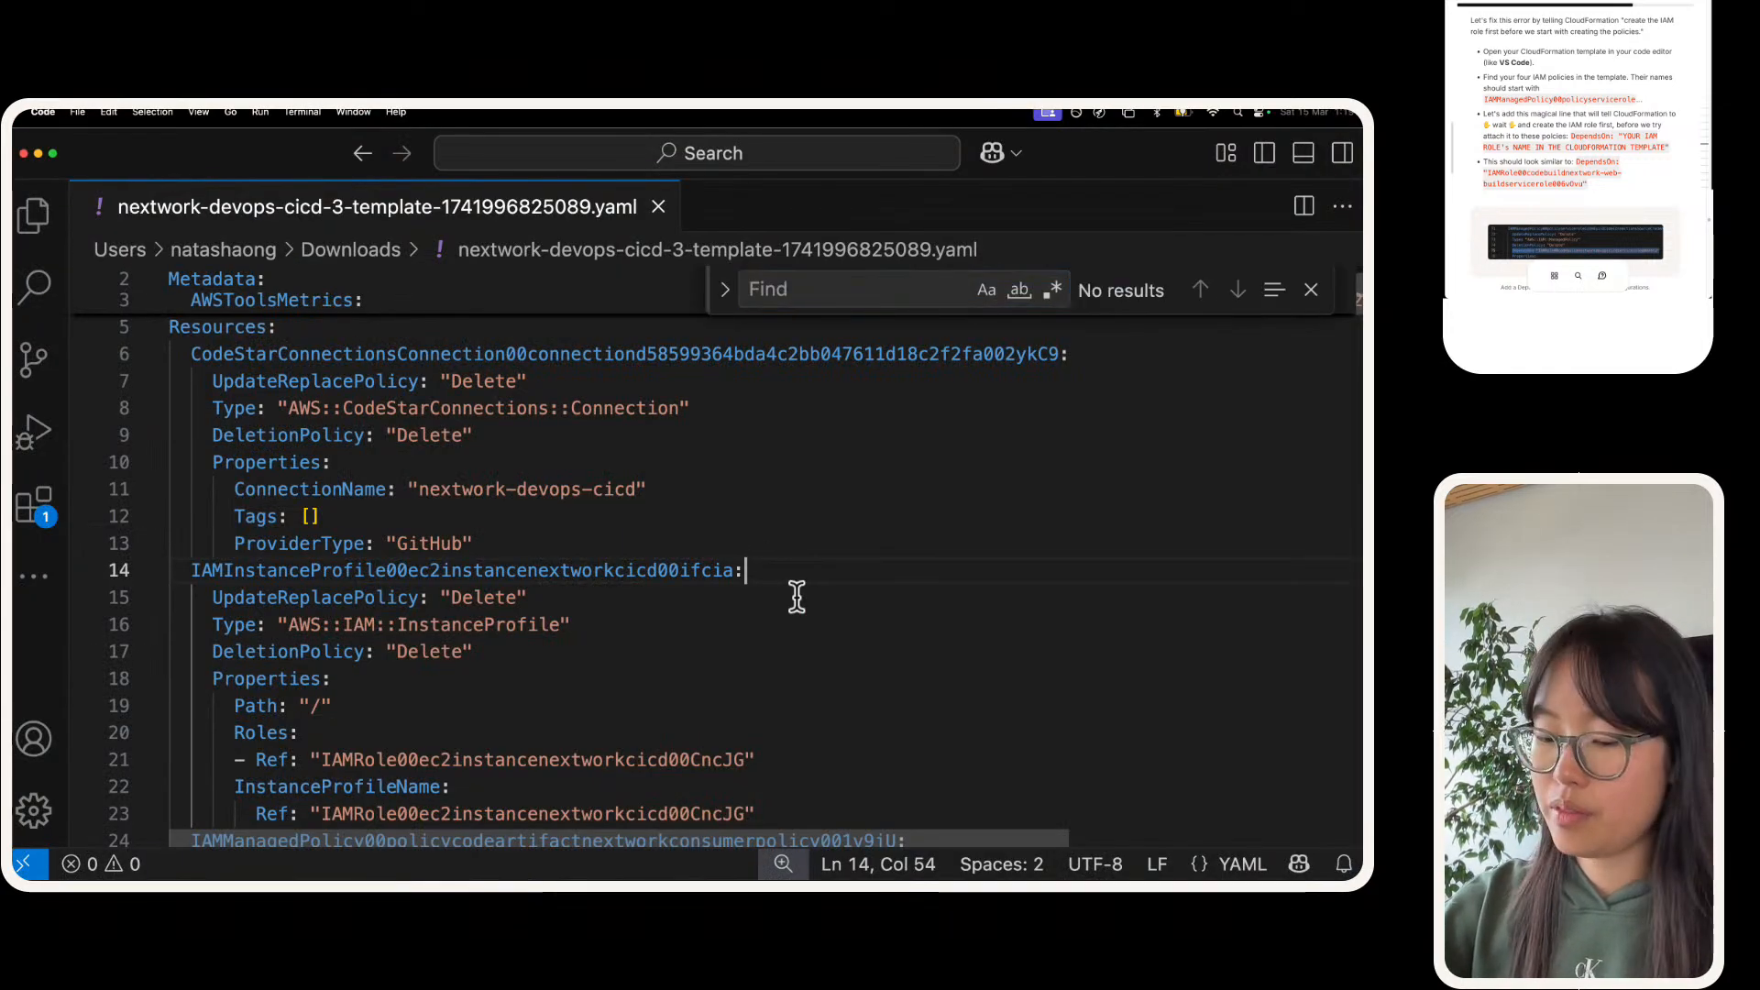
click(792, 591)
key(super+f)
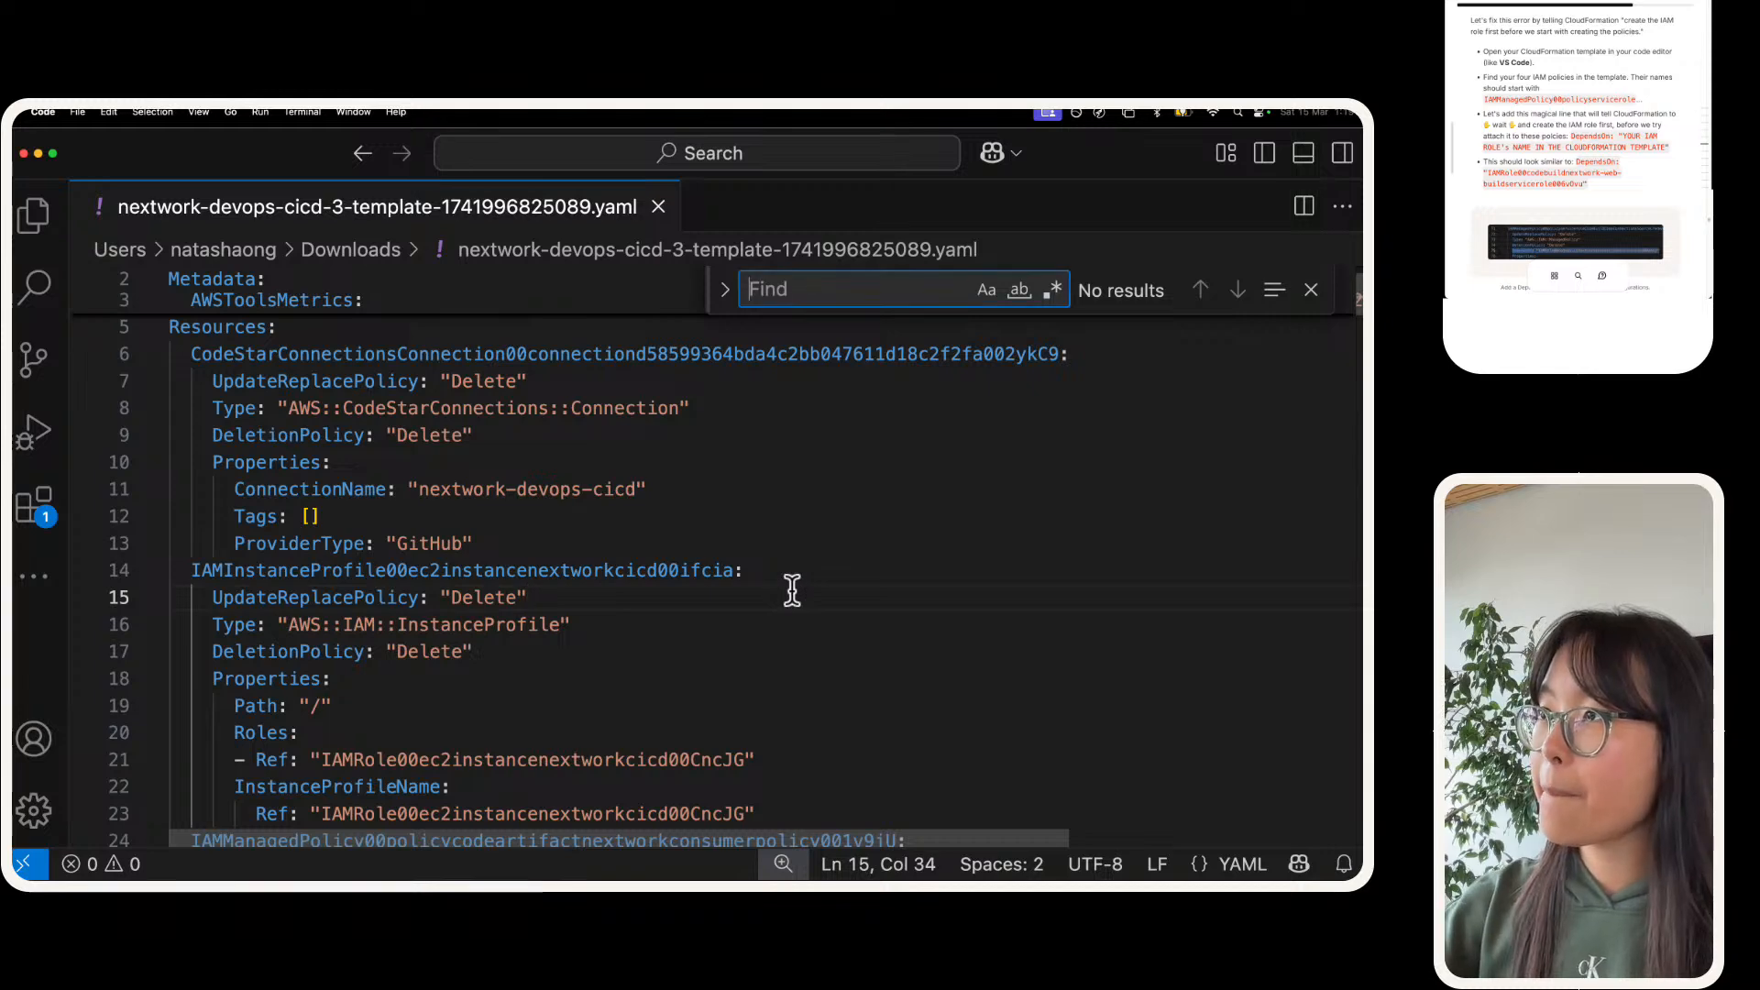
text(codebuildbasepo)
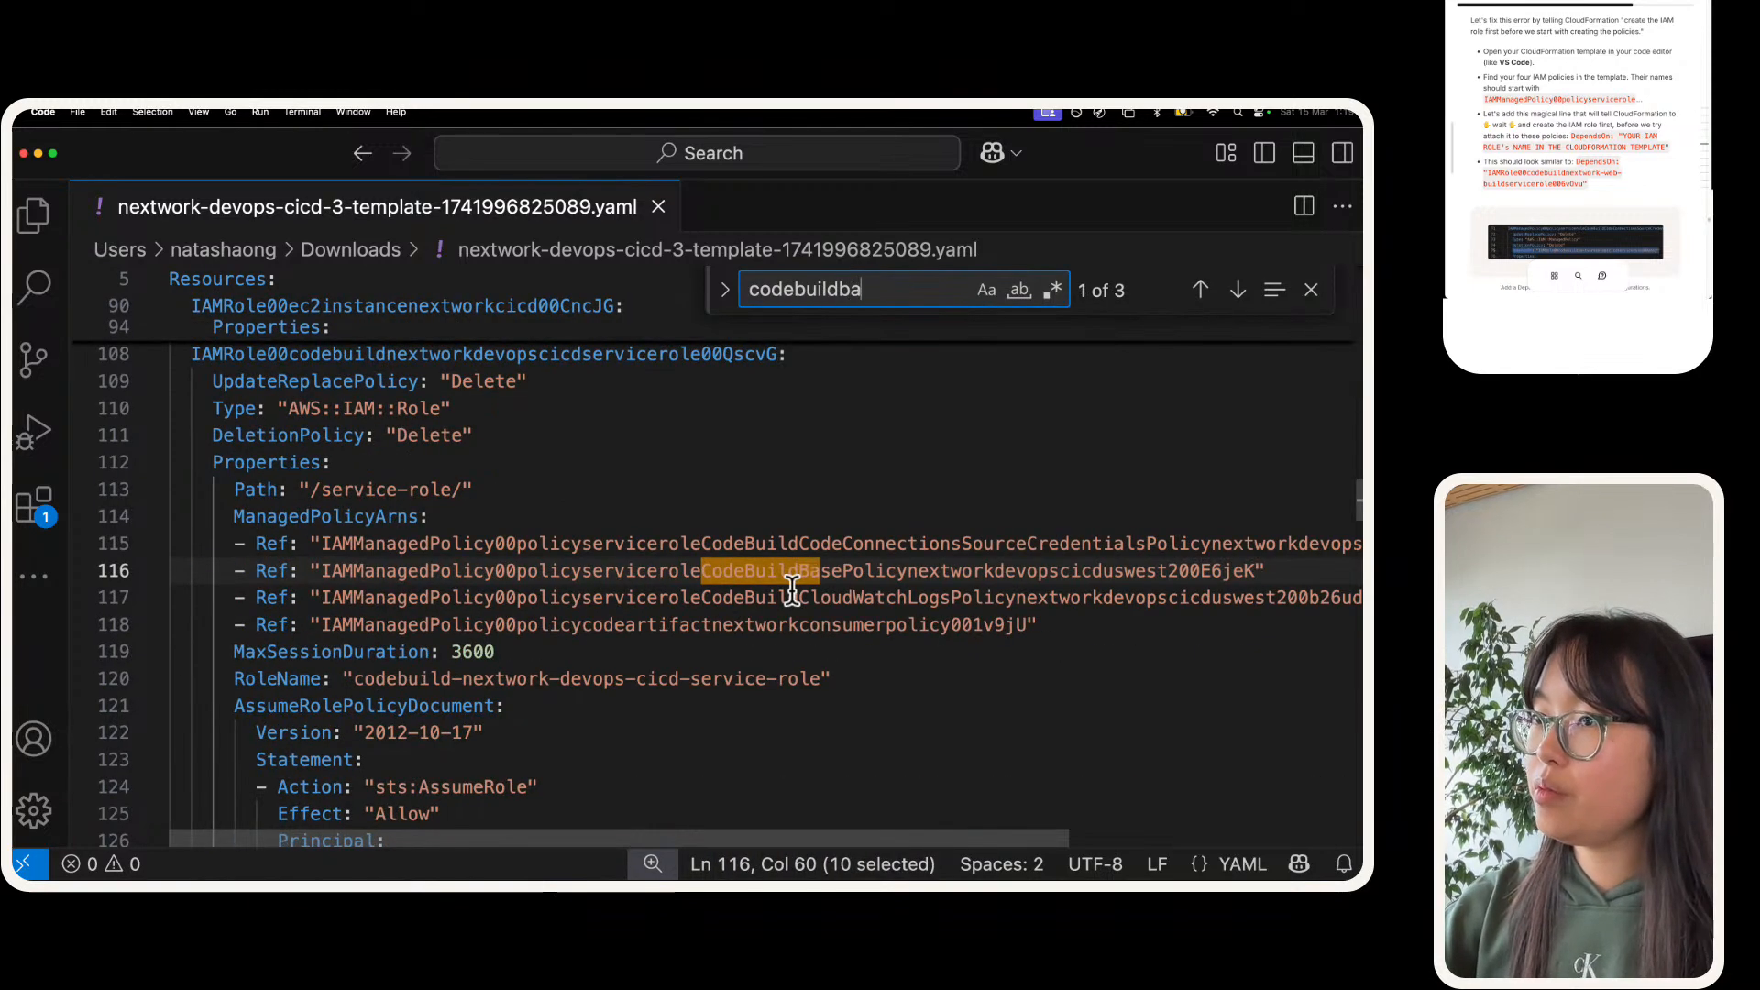
key(BackSpace)
key(BackSpace)
text(po)
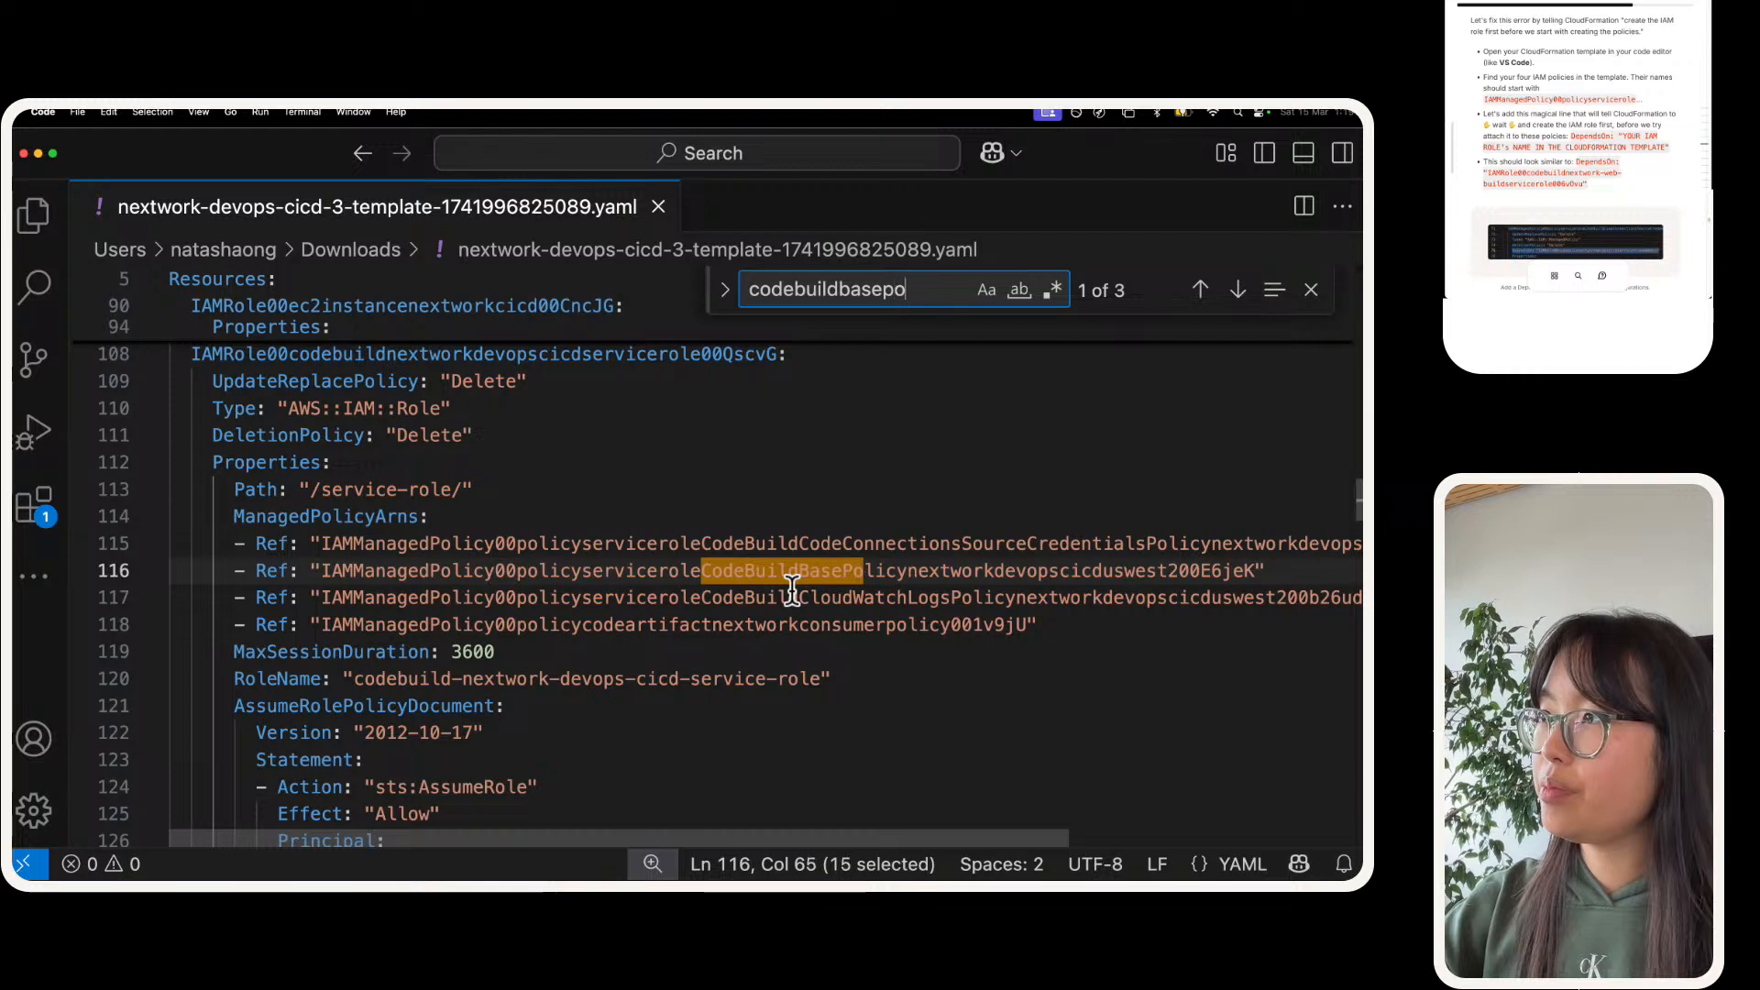
text(licy)
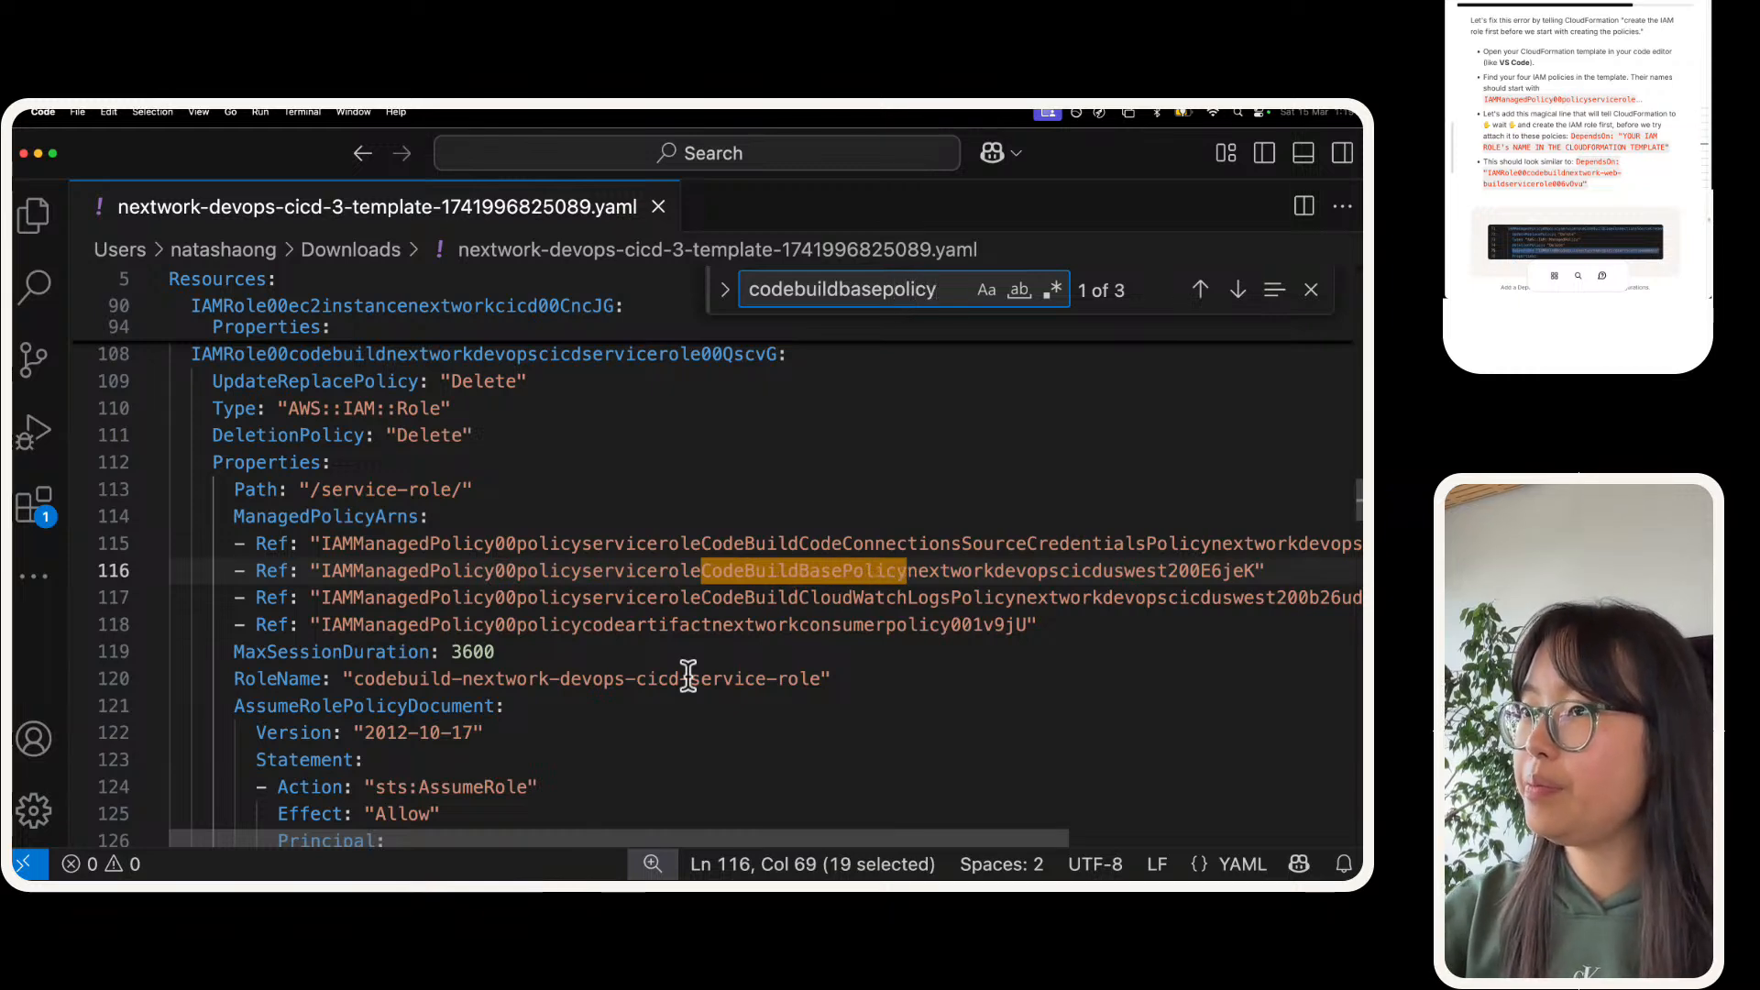
Step: Go to the CodeBuildBasePolicy managed policy's own definition and place the cursor at the end of its DeletionPolicy line
double_click(571, 570)
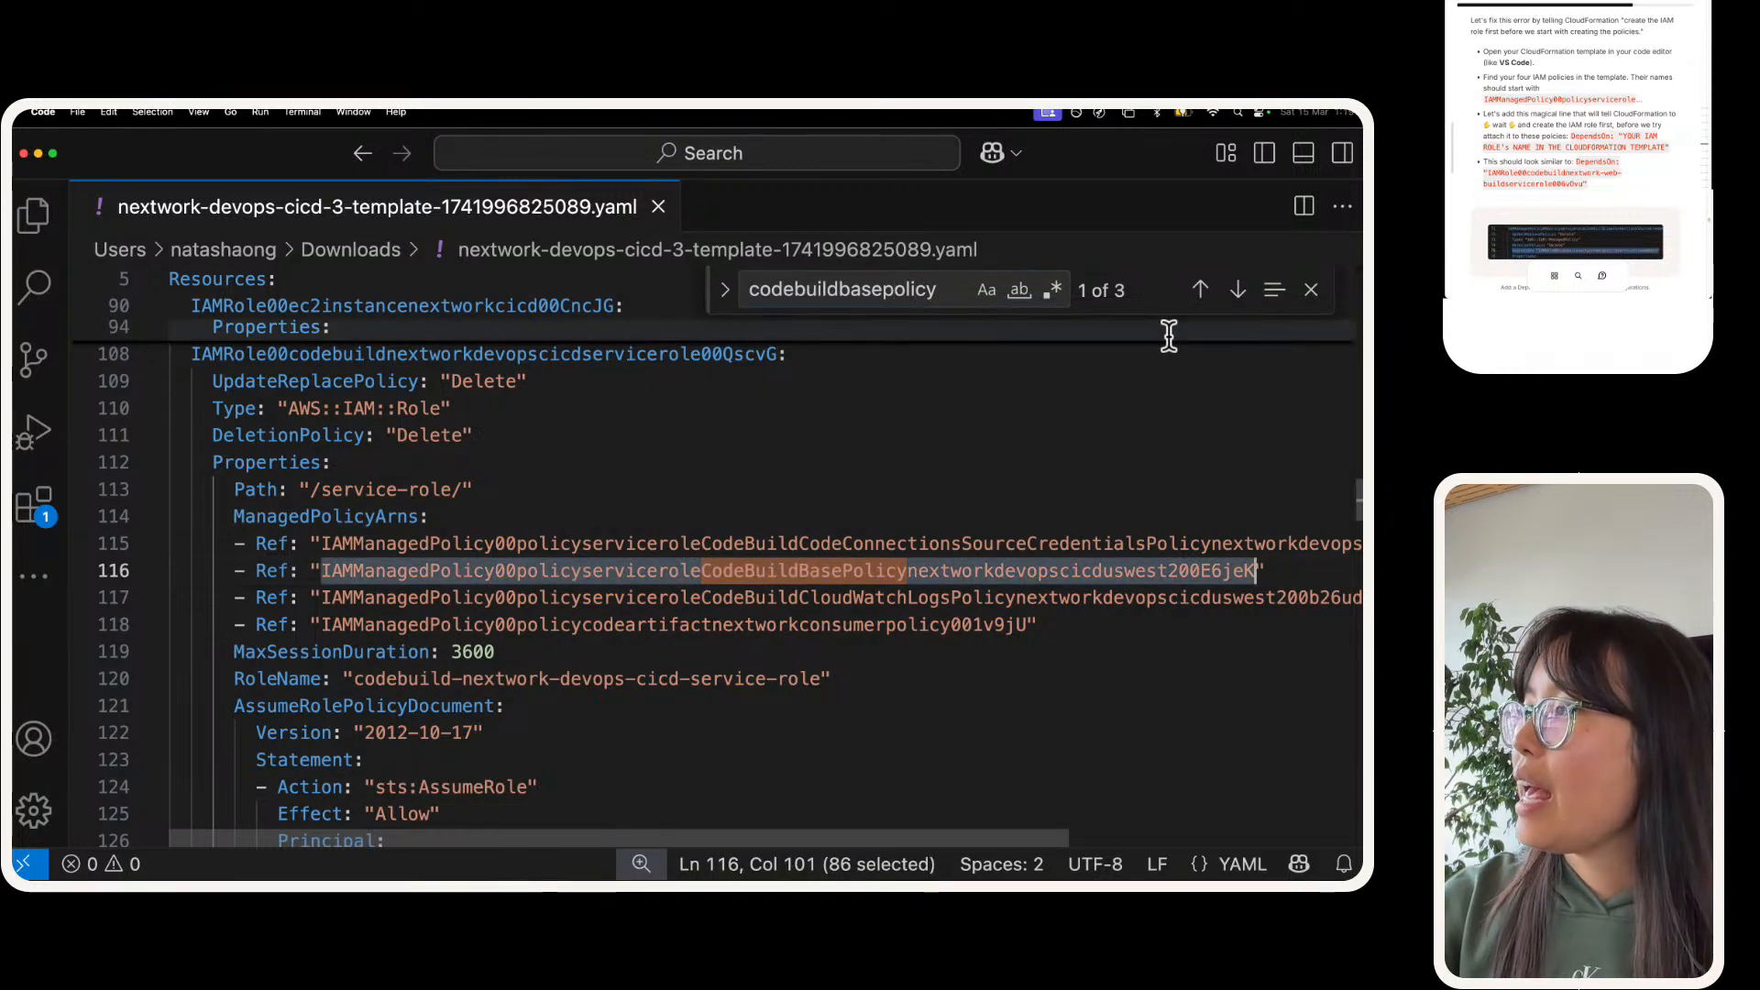
click(1237, 290)
scroll(871, 487, down, 3)
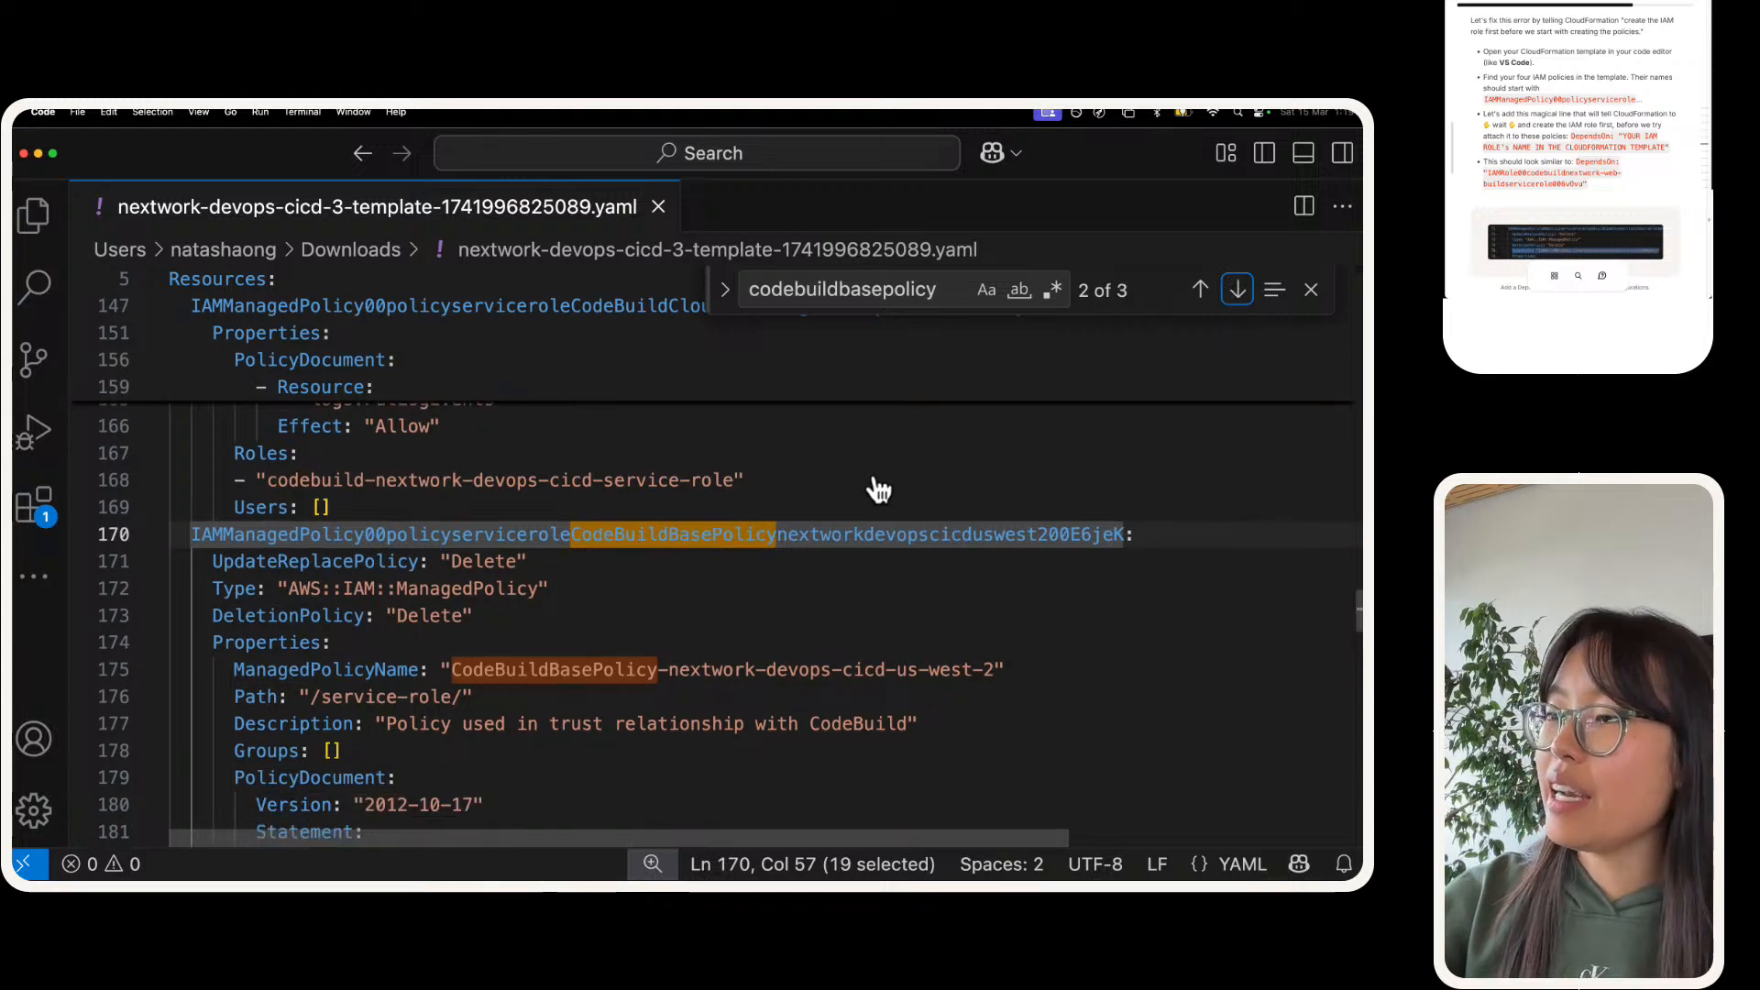
click(388, 496)
triple_click(388, 496)
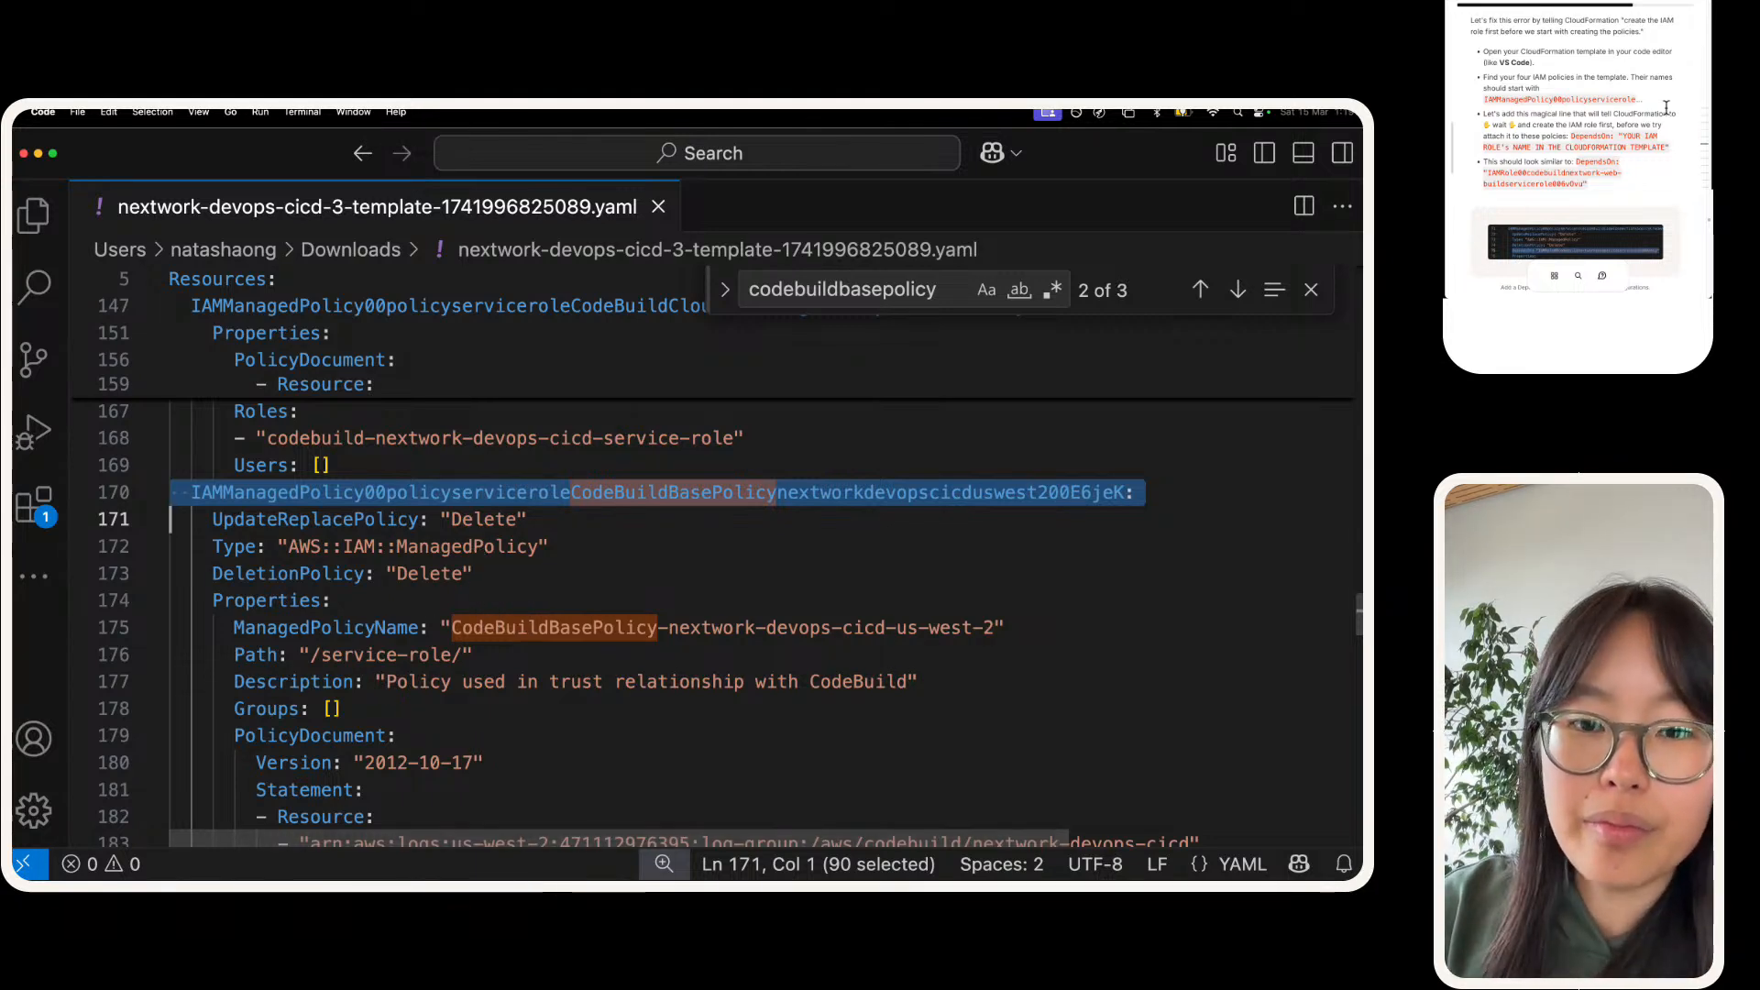
click(579, 567)
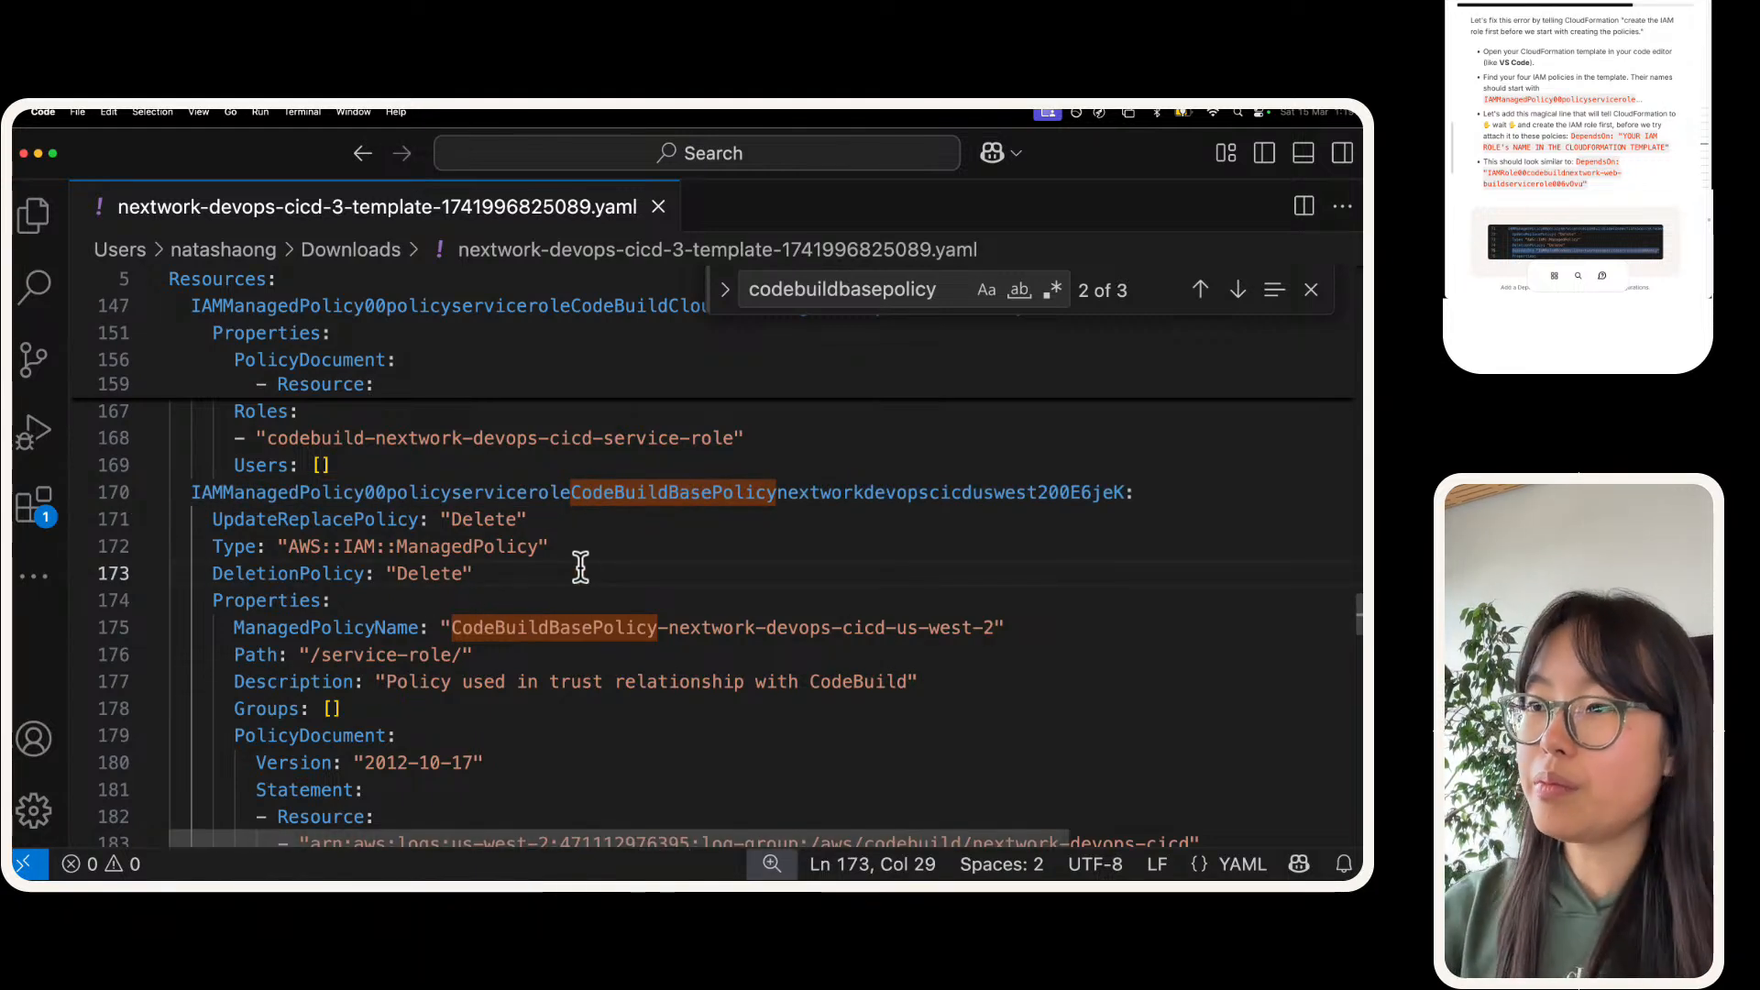
Step: Add a DependsOn: "" line with empty quotes directly below the CodeBuildBasePolicy managed policy's DeletionPolicy line
key(Return)
scroll(572, 551, down, 1)
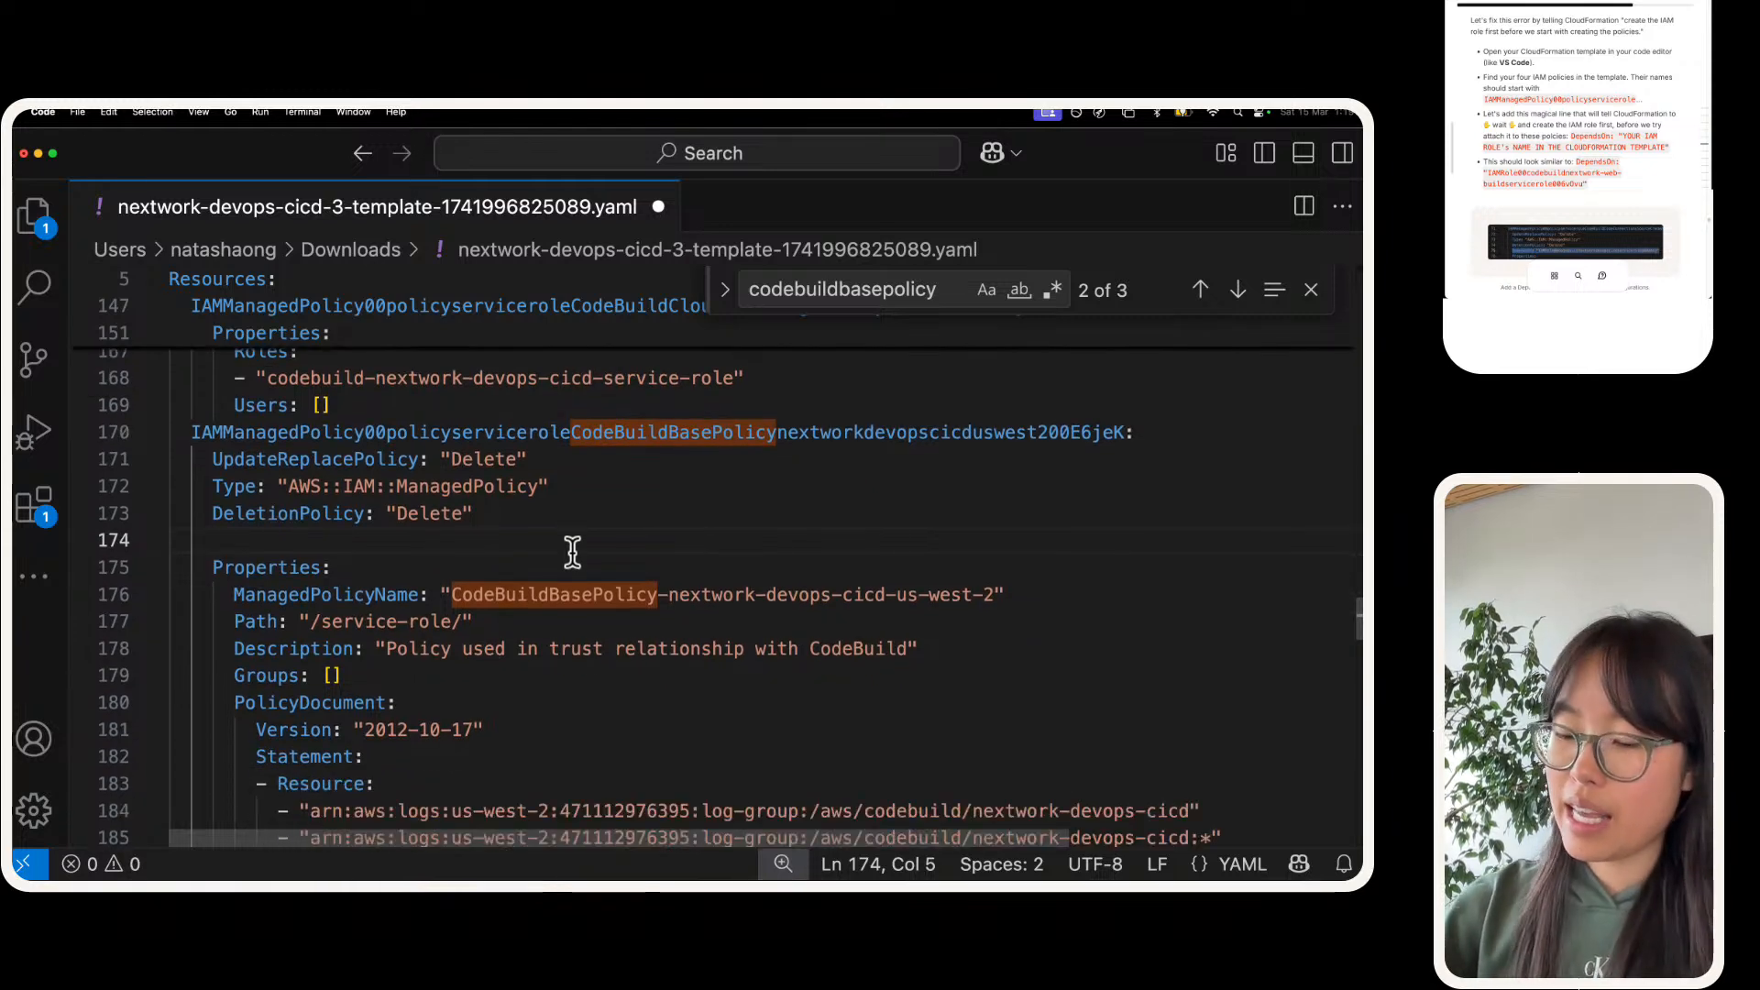
text(DependsOn:)
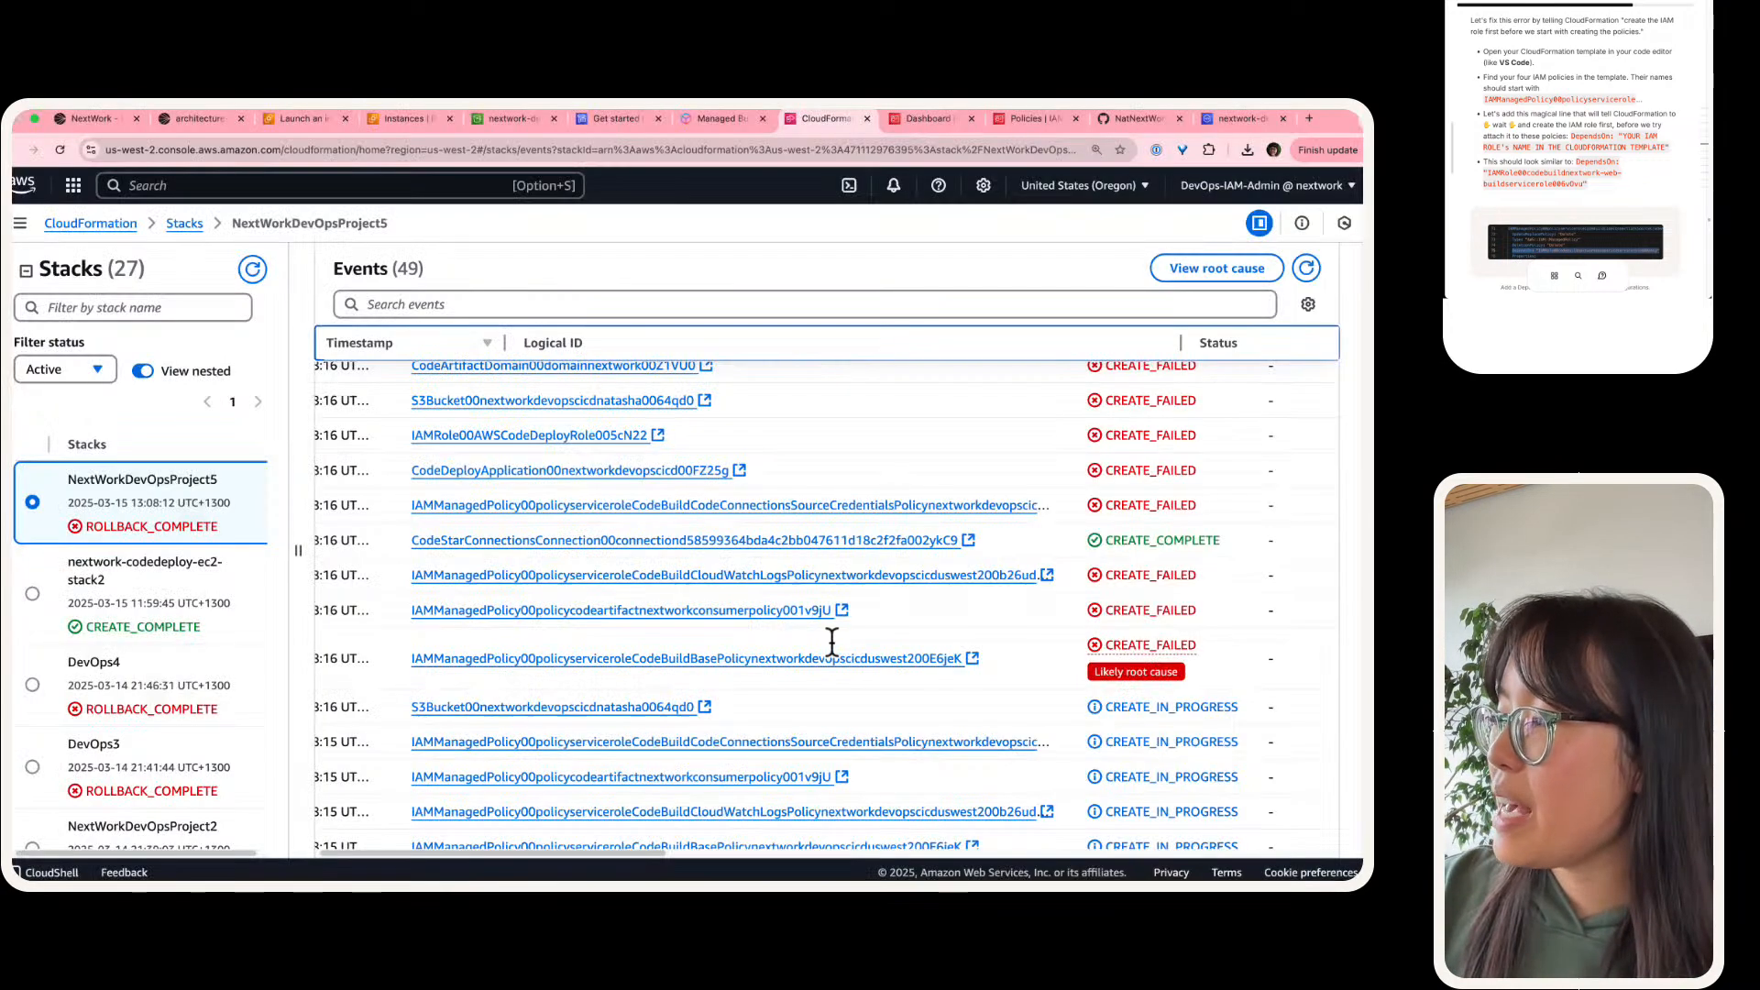
Step: Switch to the CloudFormation console and read the role name in the failed base policy event's status reason
scroll(827, 640, right, 10)
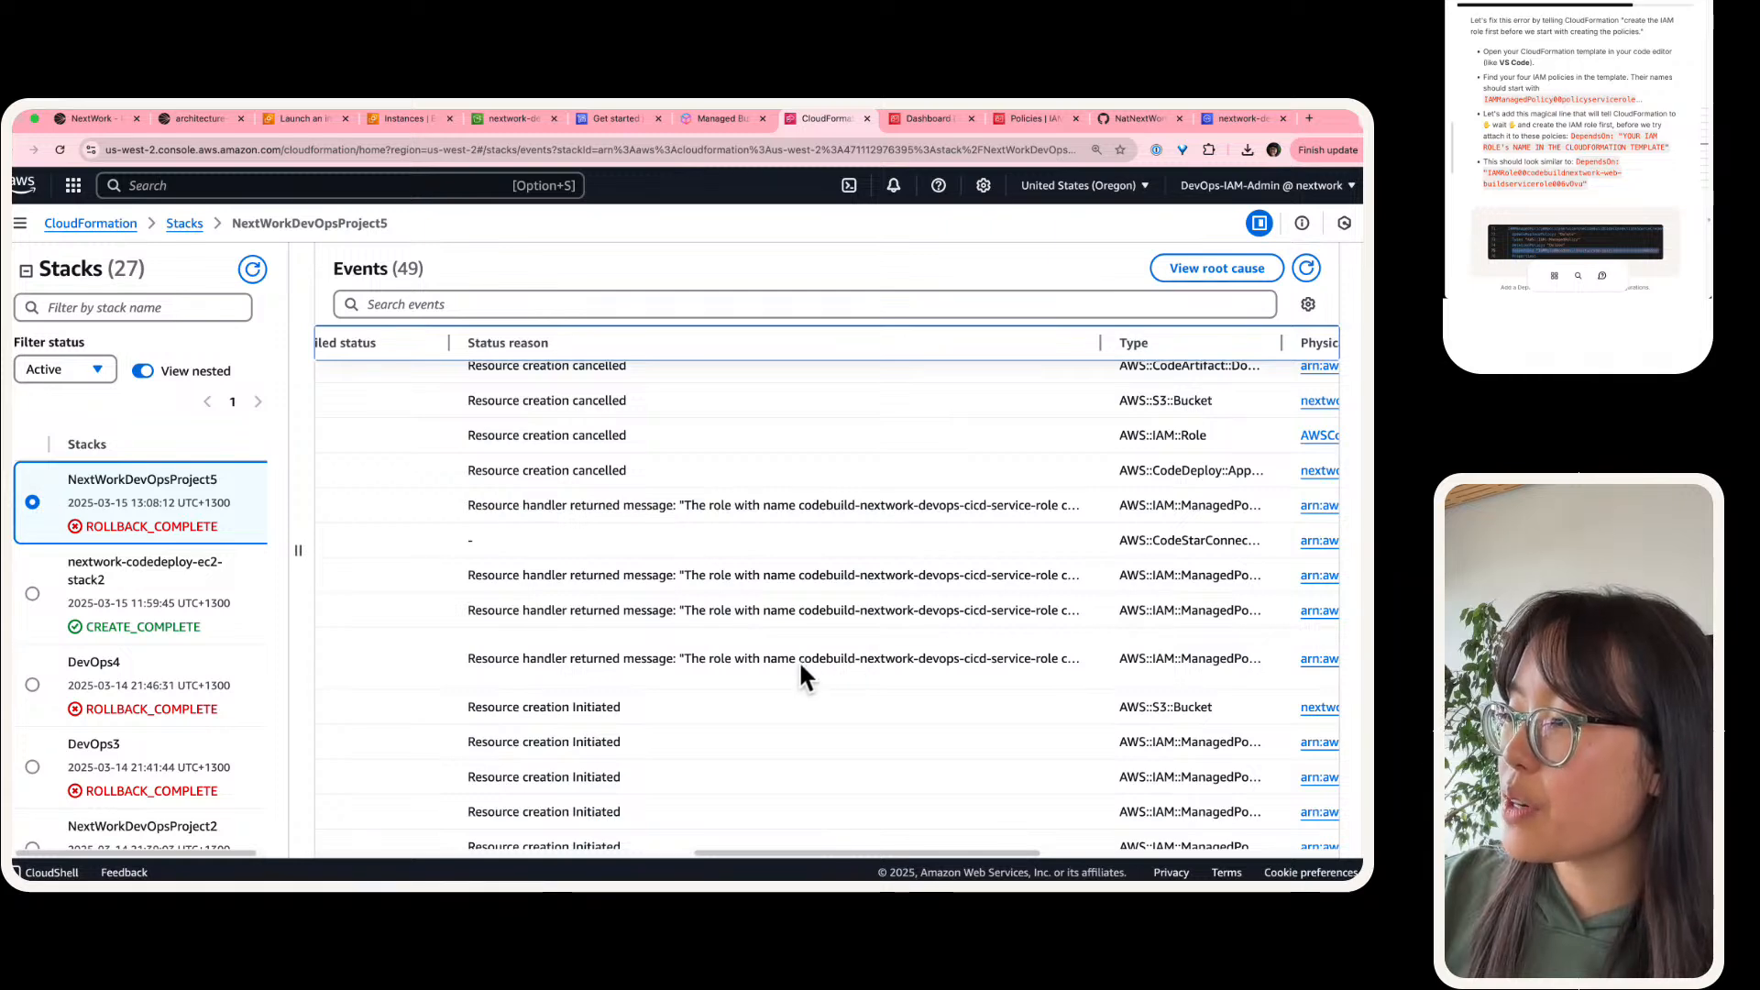
drag(798, 659, 1064, 662)
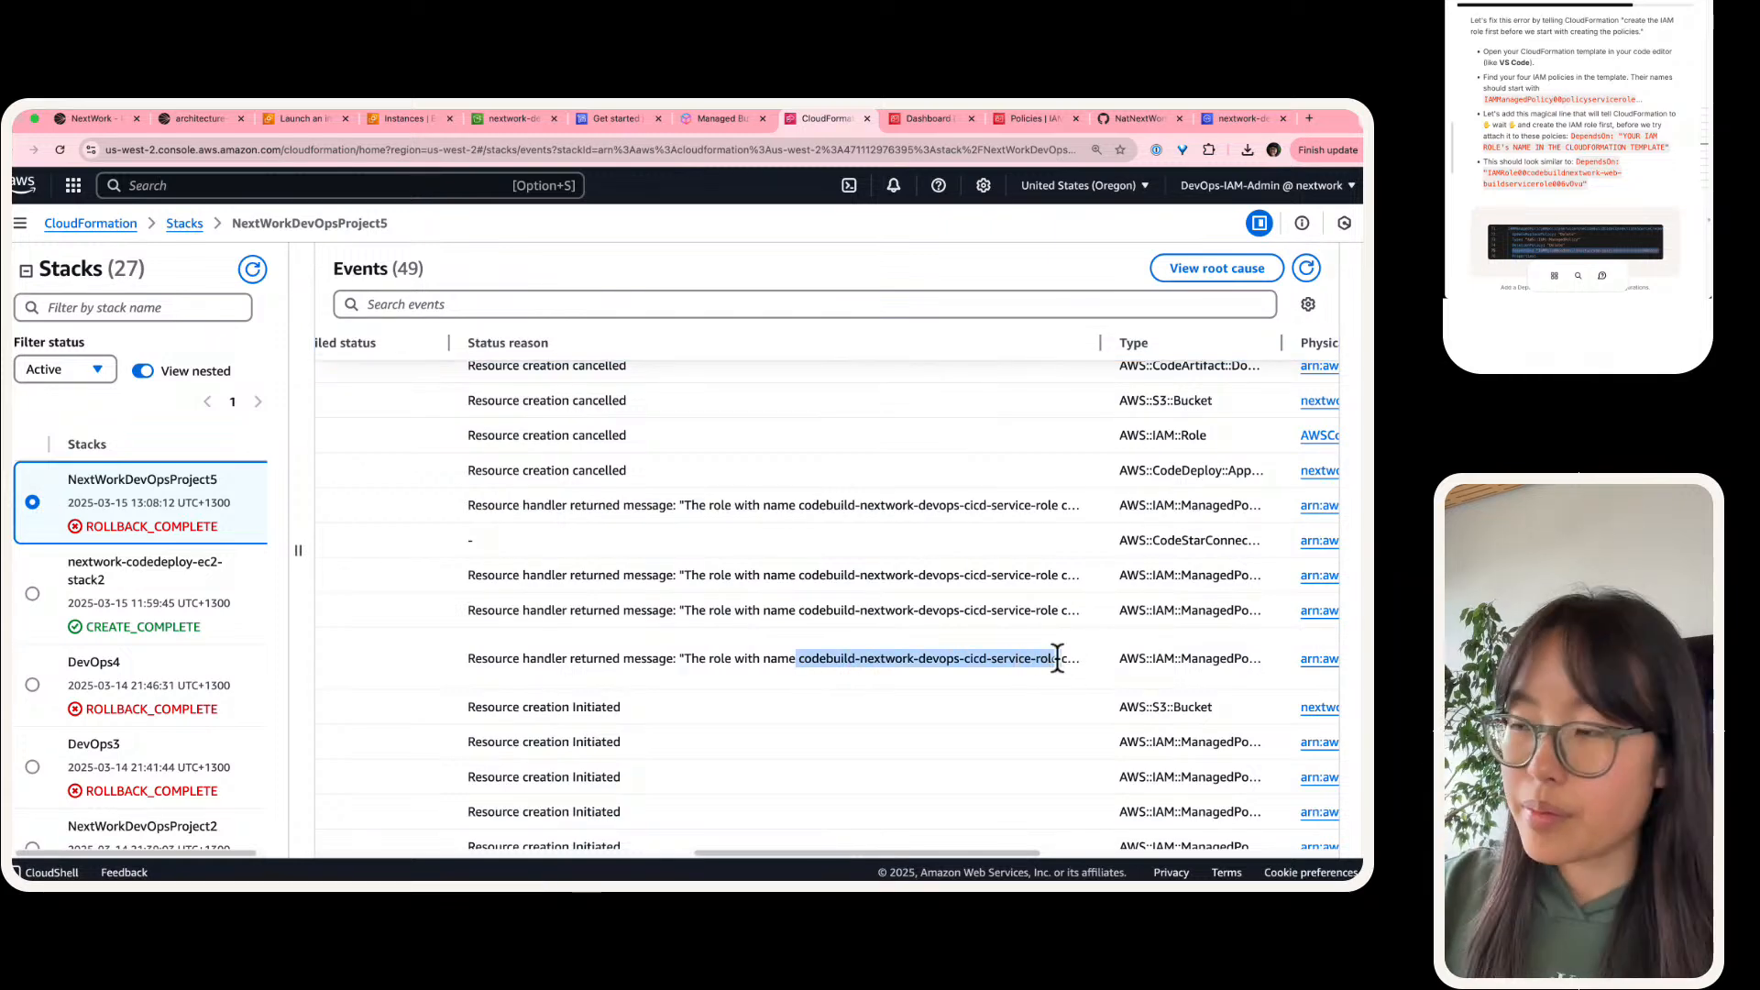
scroll(1059, 660, up, 5)
scroll(785, 660, up, 5)
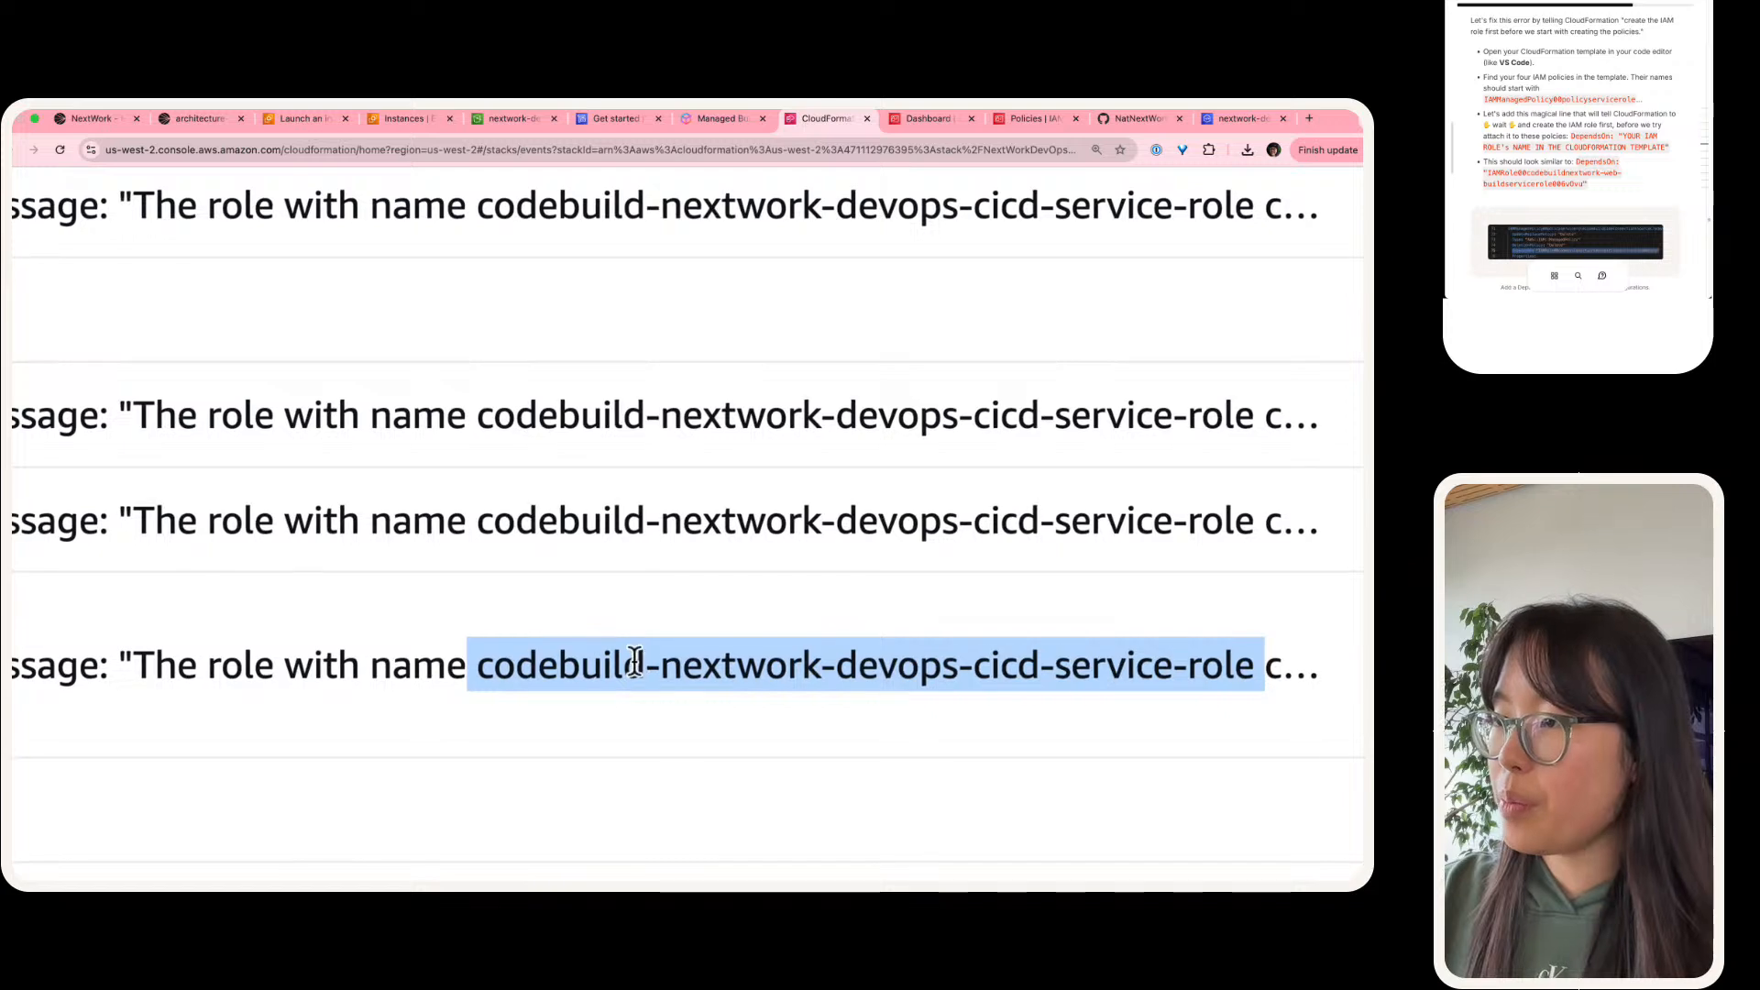
scroll(984, 634, down, 10)
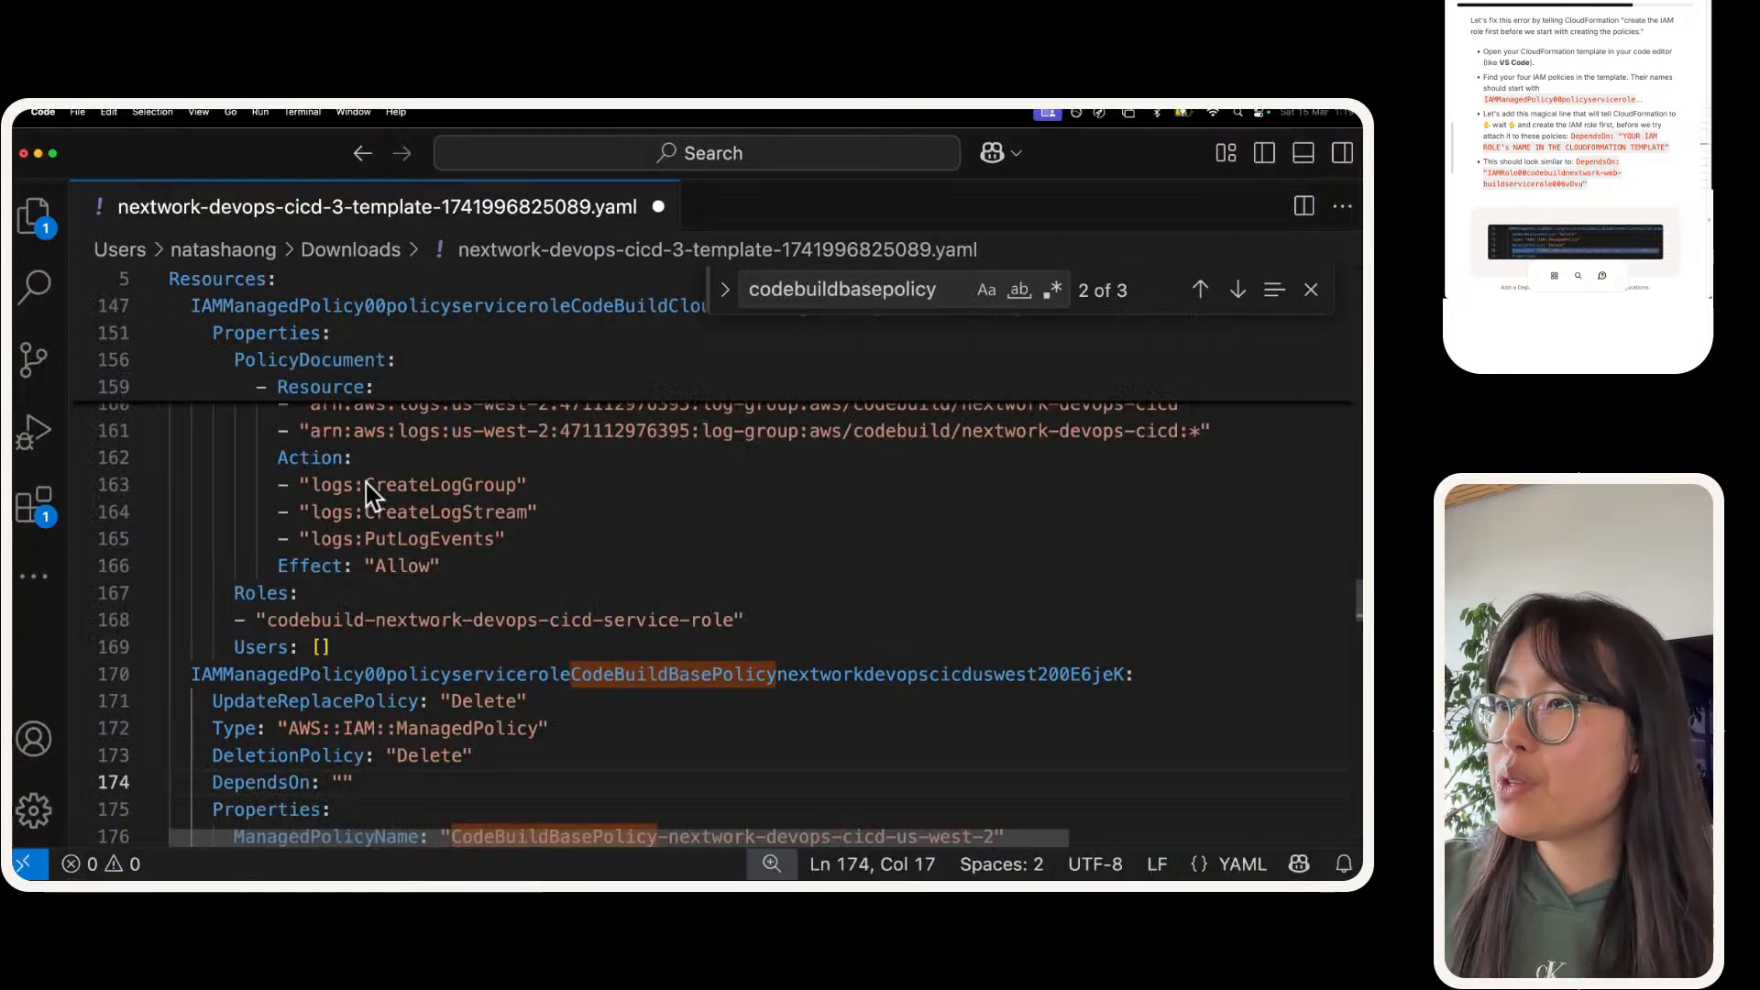
Step: Back in VS Code, search the template for "iam::role" and go to the CodeBuild service role's definition
scroll(366, 482, up, 5)
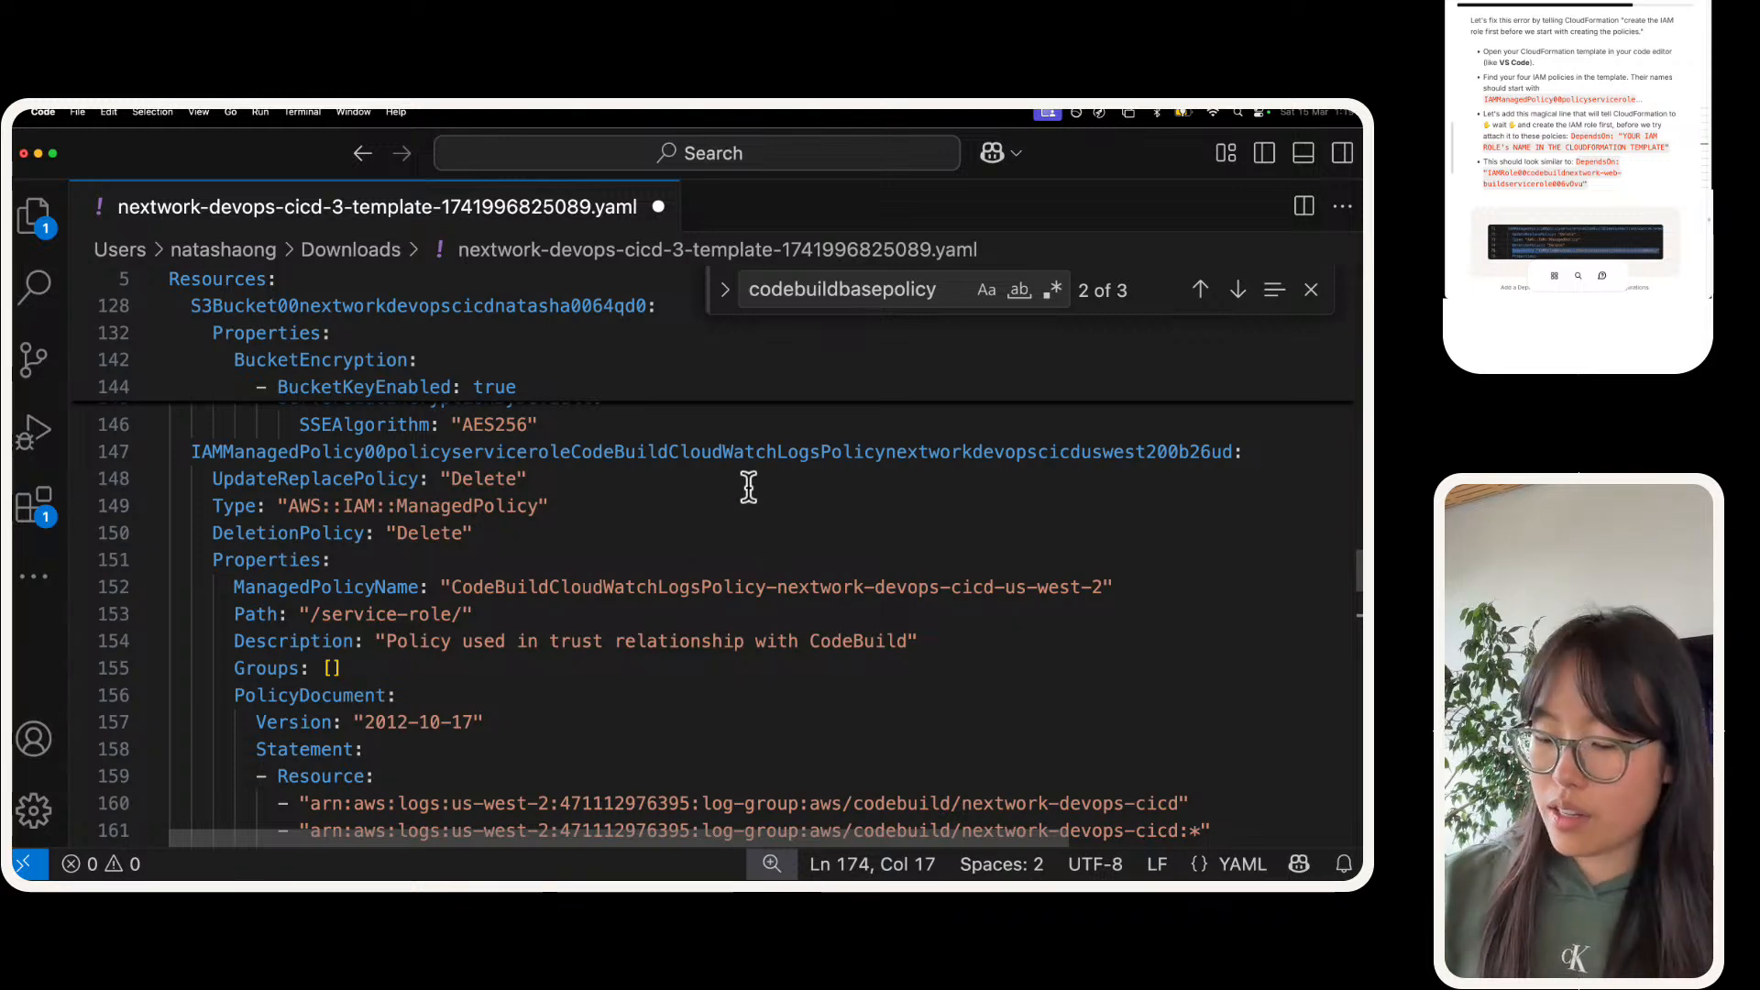
key(super+f)
text(ism)
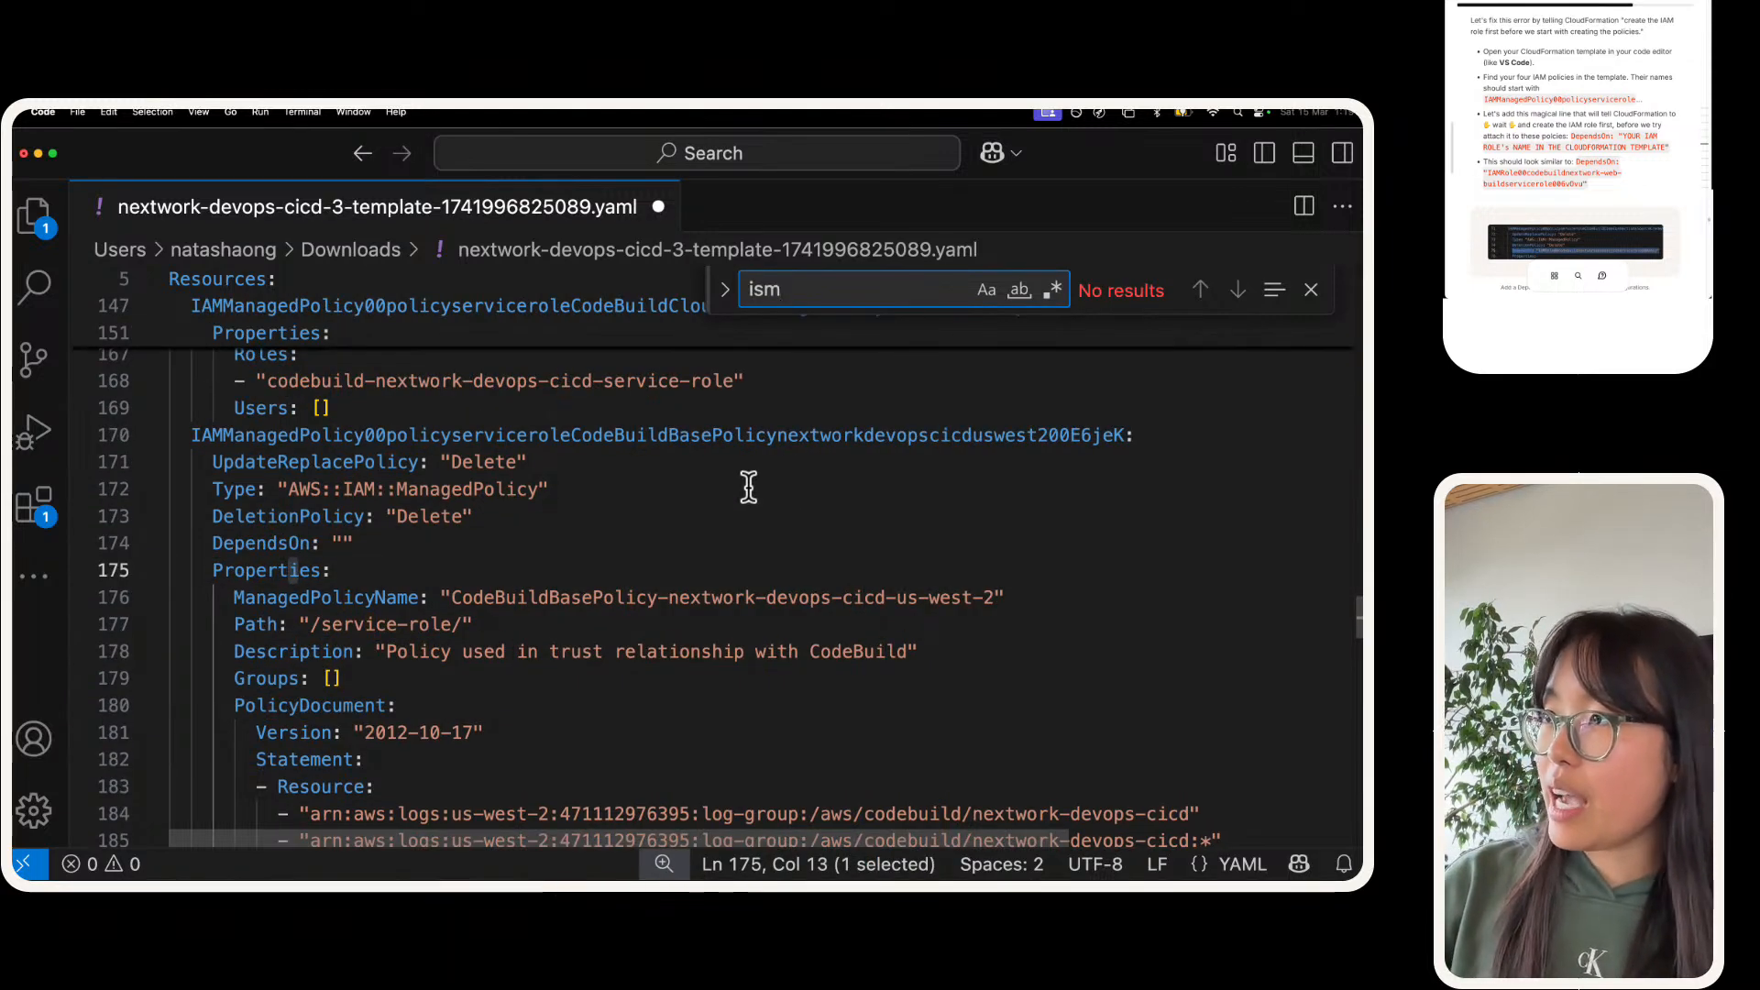
key(BackSpace)
key(BackSpace)
text(am::role)
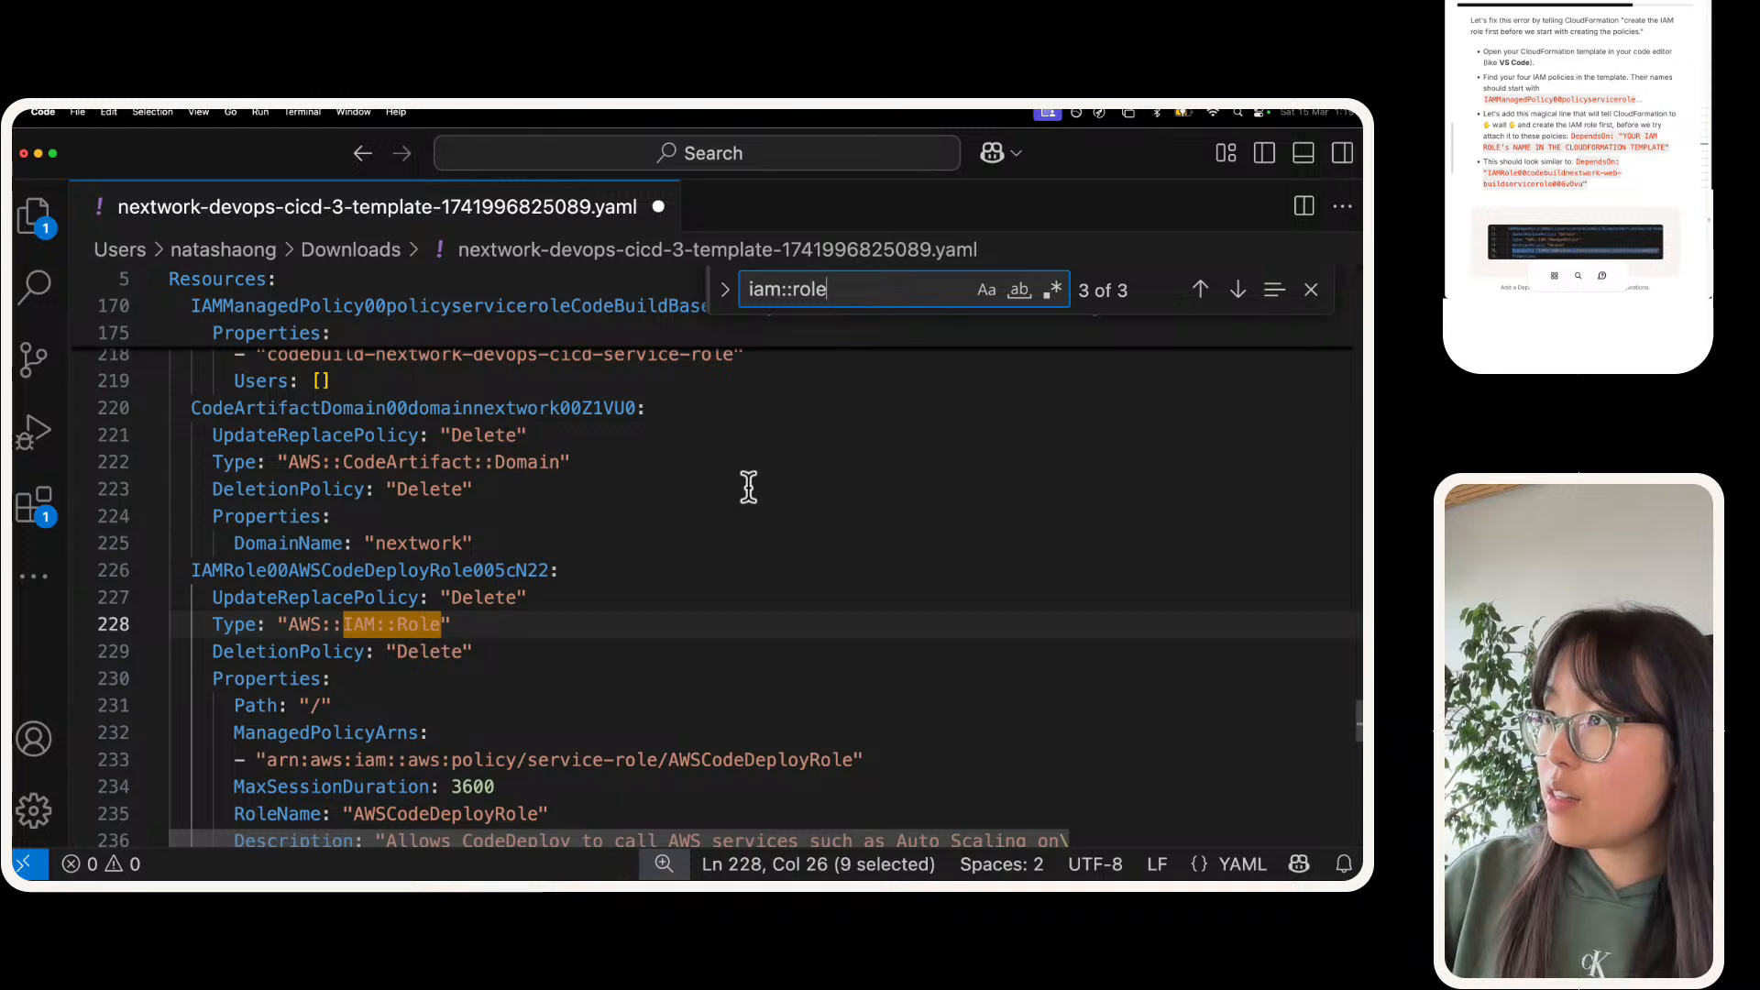
key(Return)
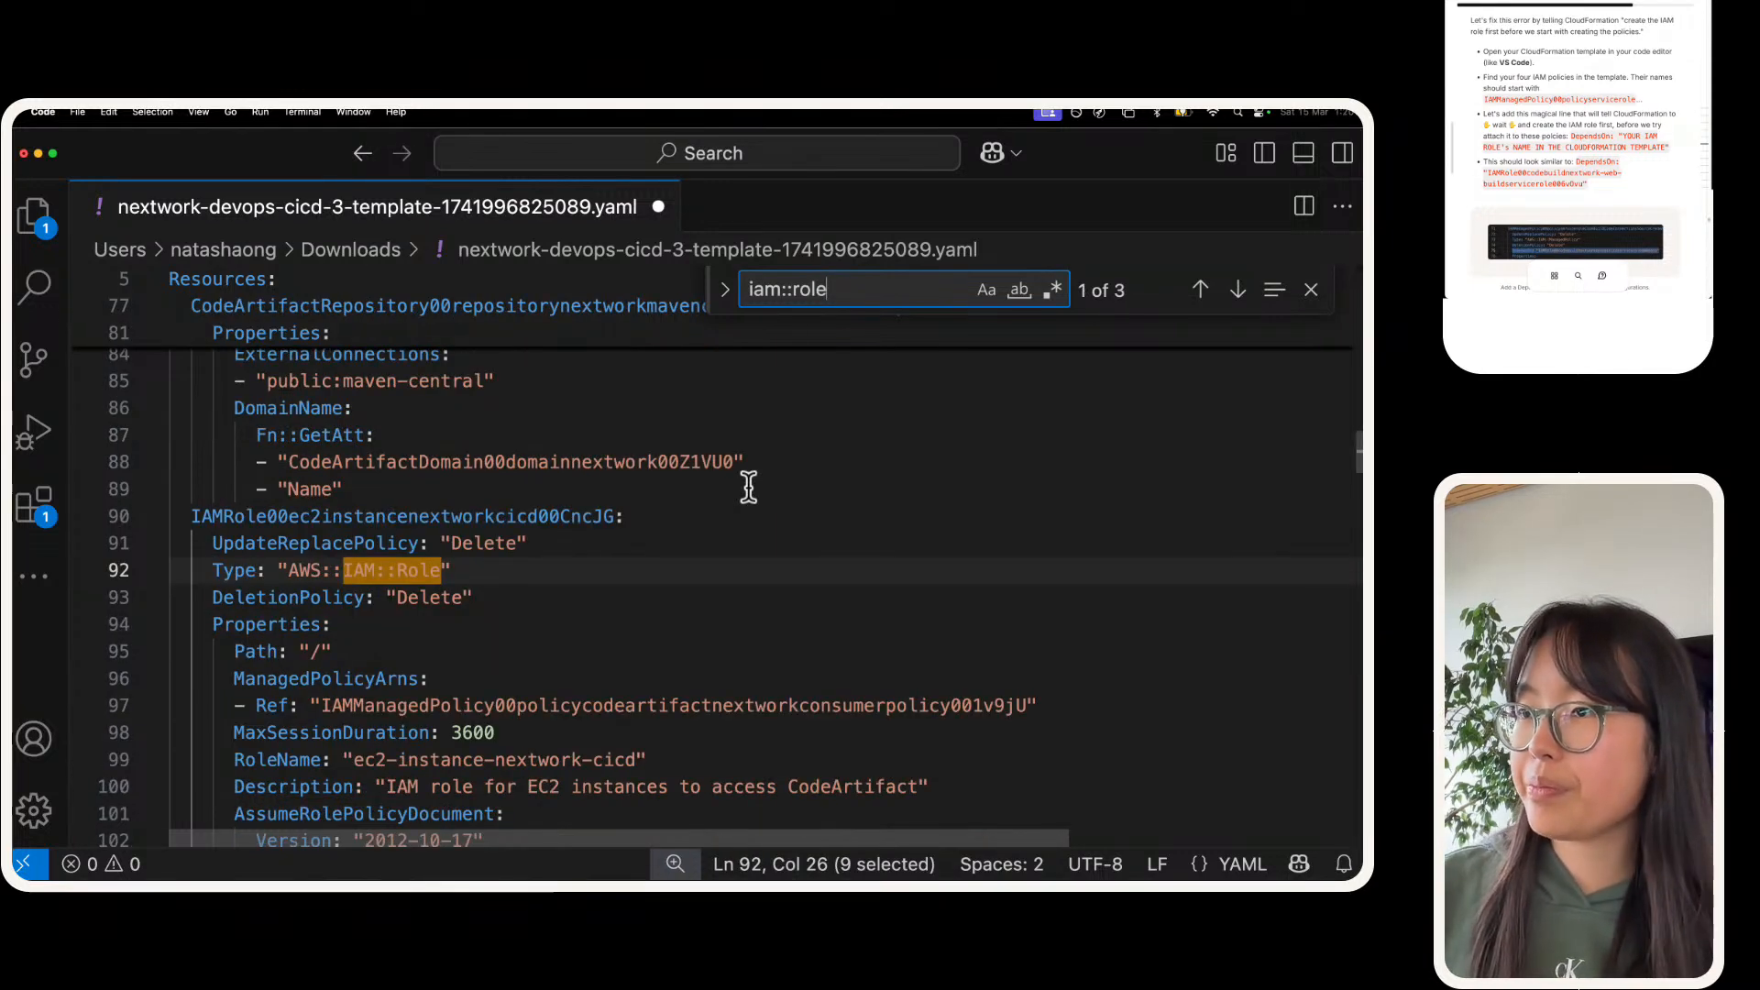
key(Return)
scroll(493, 443, down, 2)
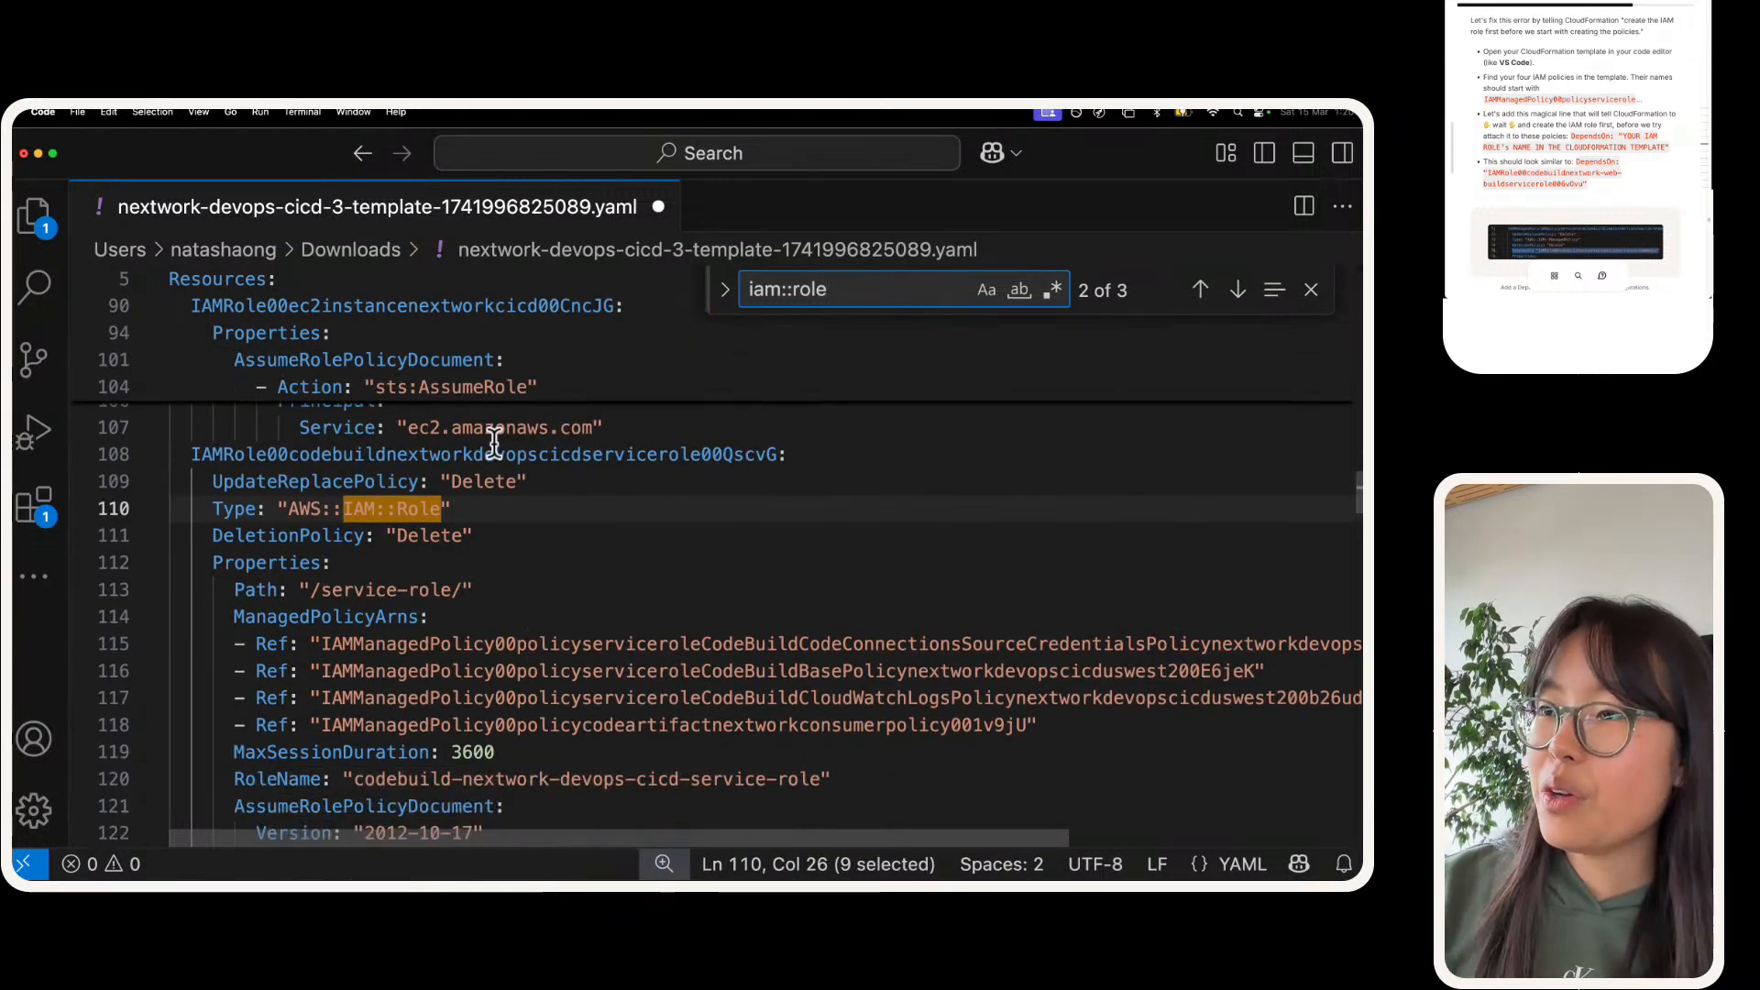
scroll(360, 602, down, 4)
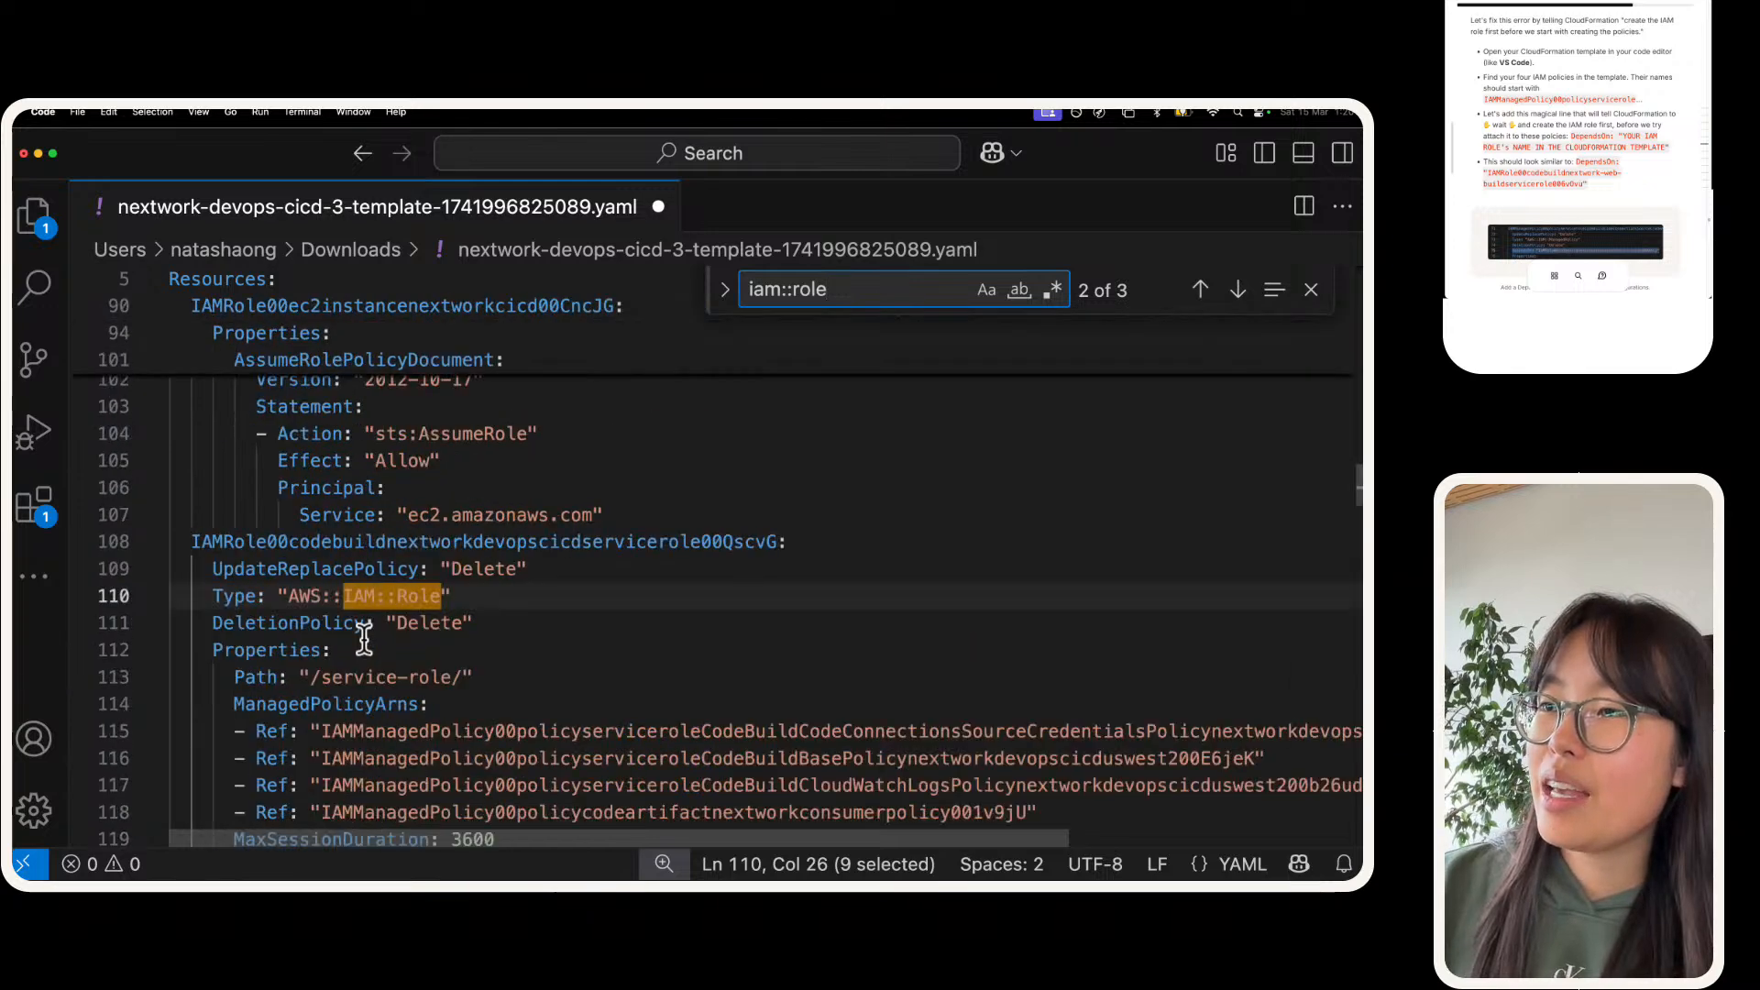
scroll(360, 602, up, 4)
Step: Copy the CodeBuild service role's logical ID, IAMRole00codebuildnextworkdevopscicdservicerole00QscvG
double_click(374, 486)
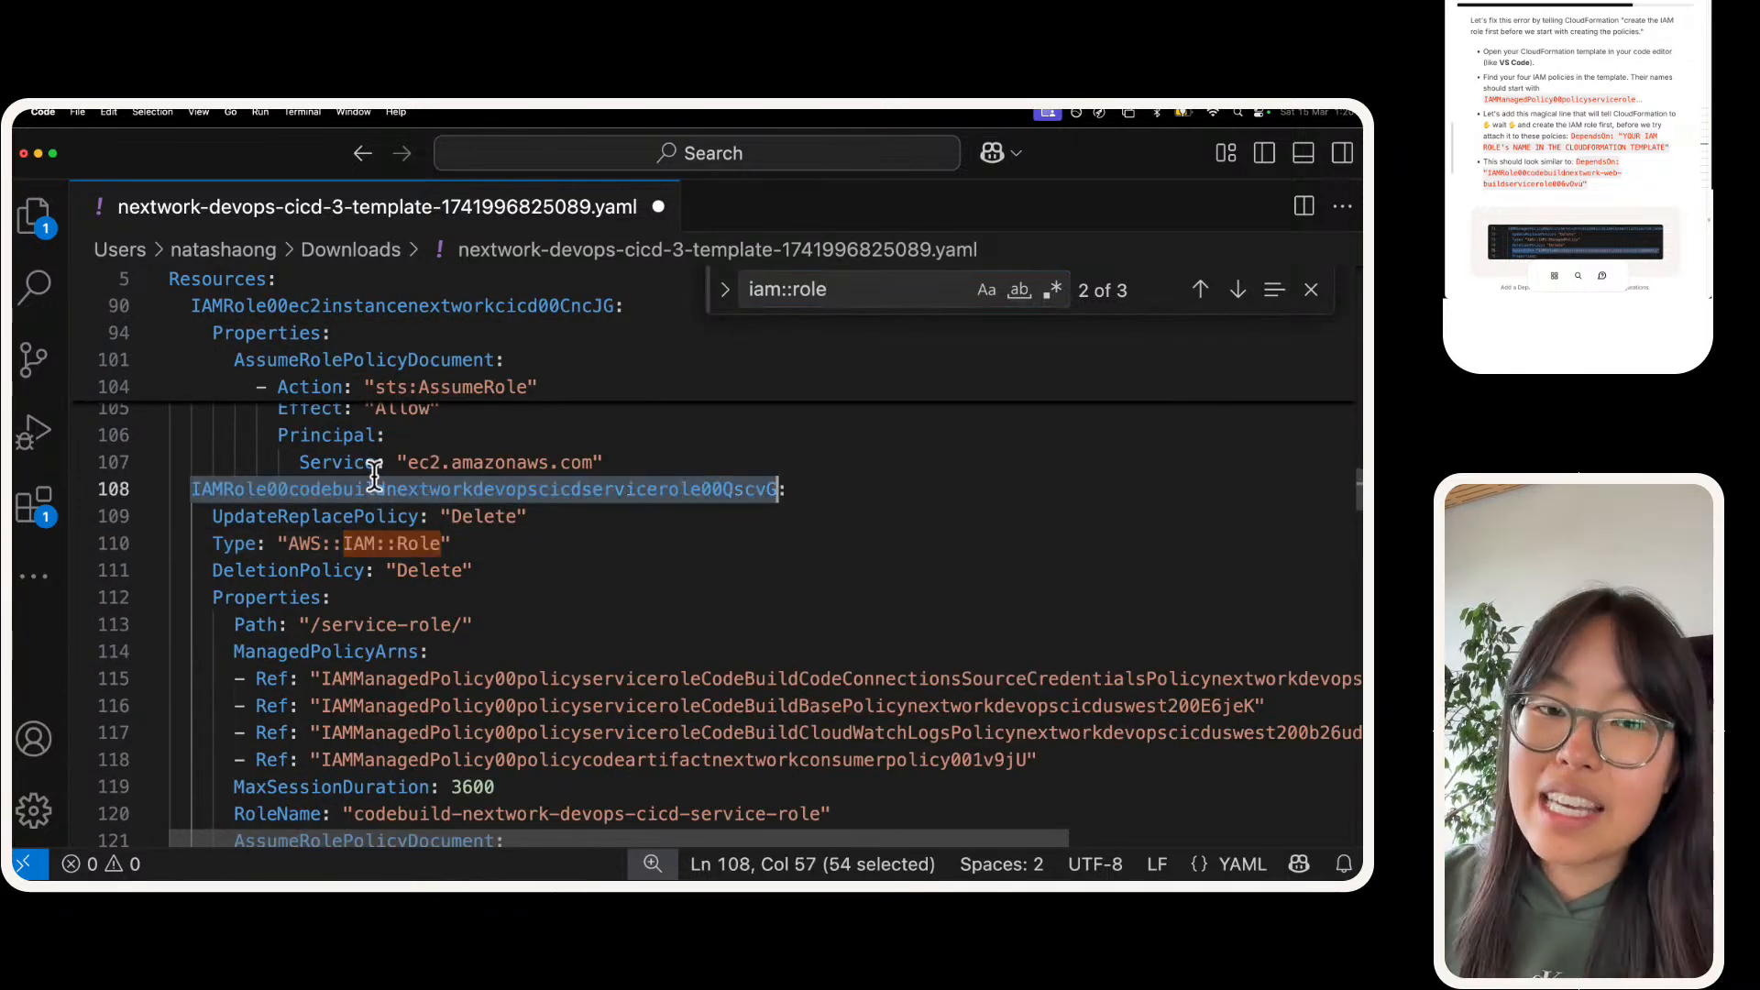
double_click(353, 463)
double_click(385, 486)
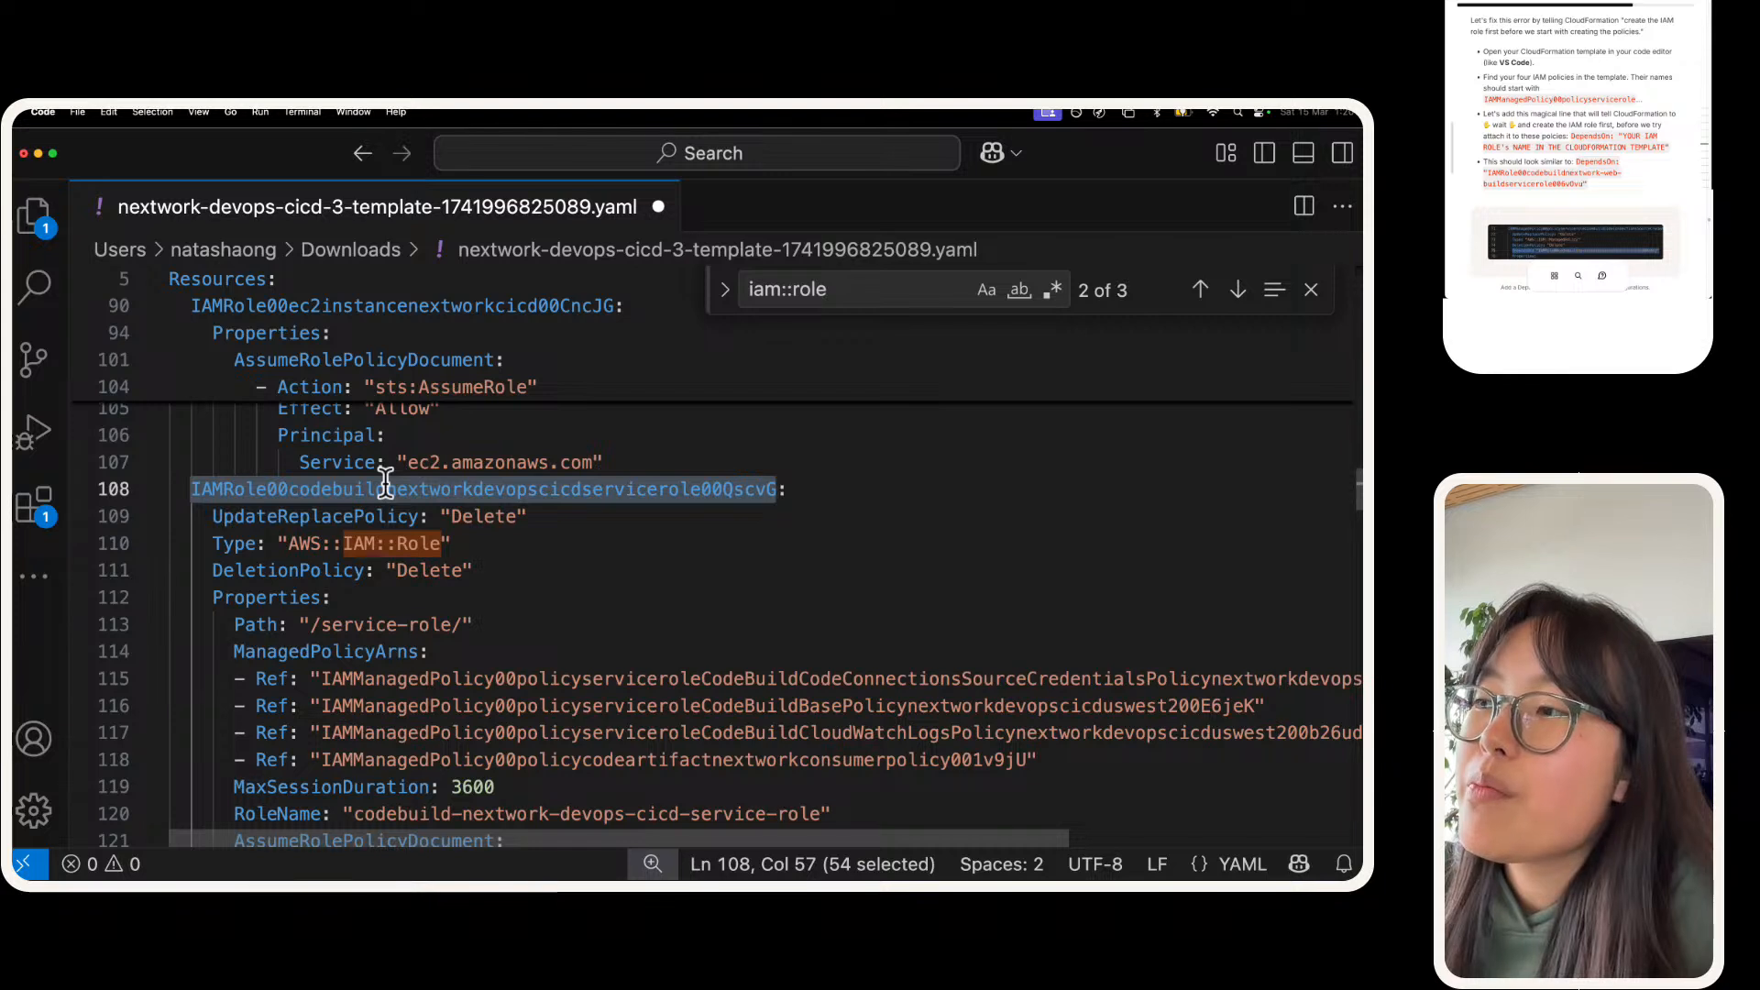
double_click(387, 485)
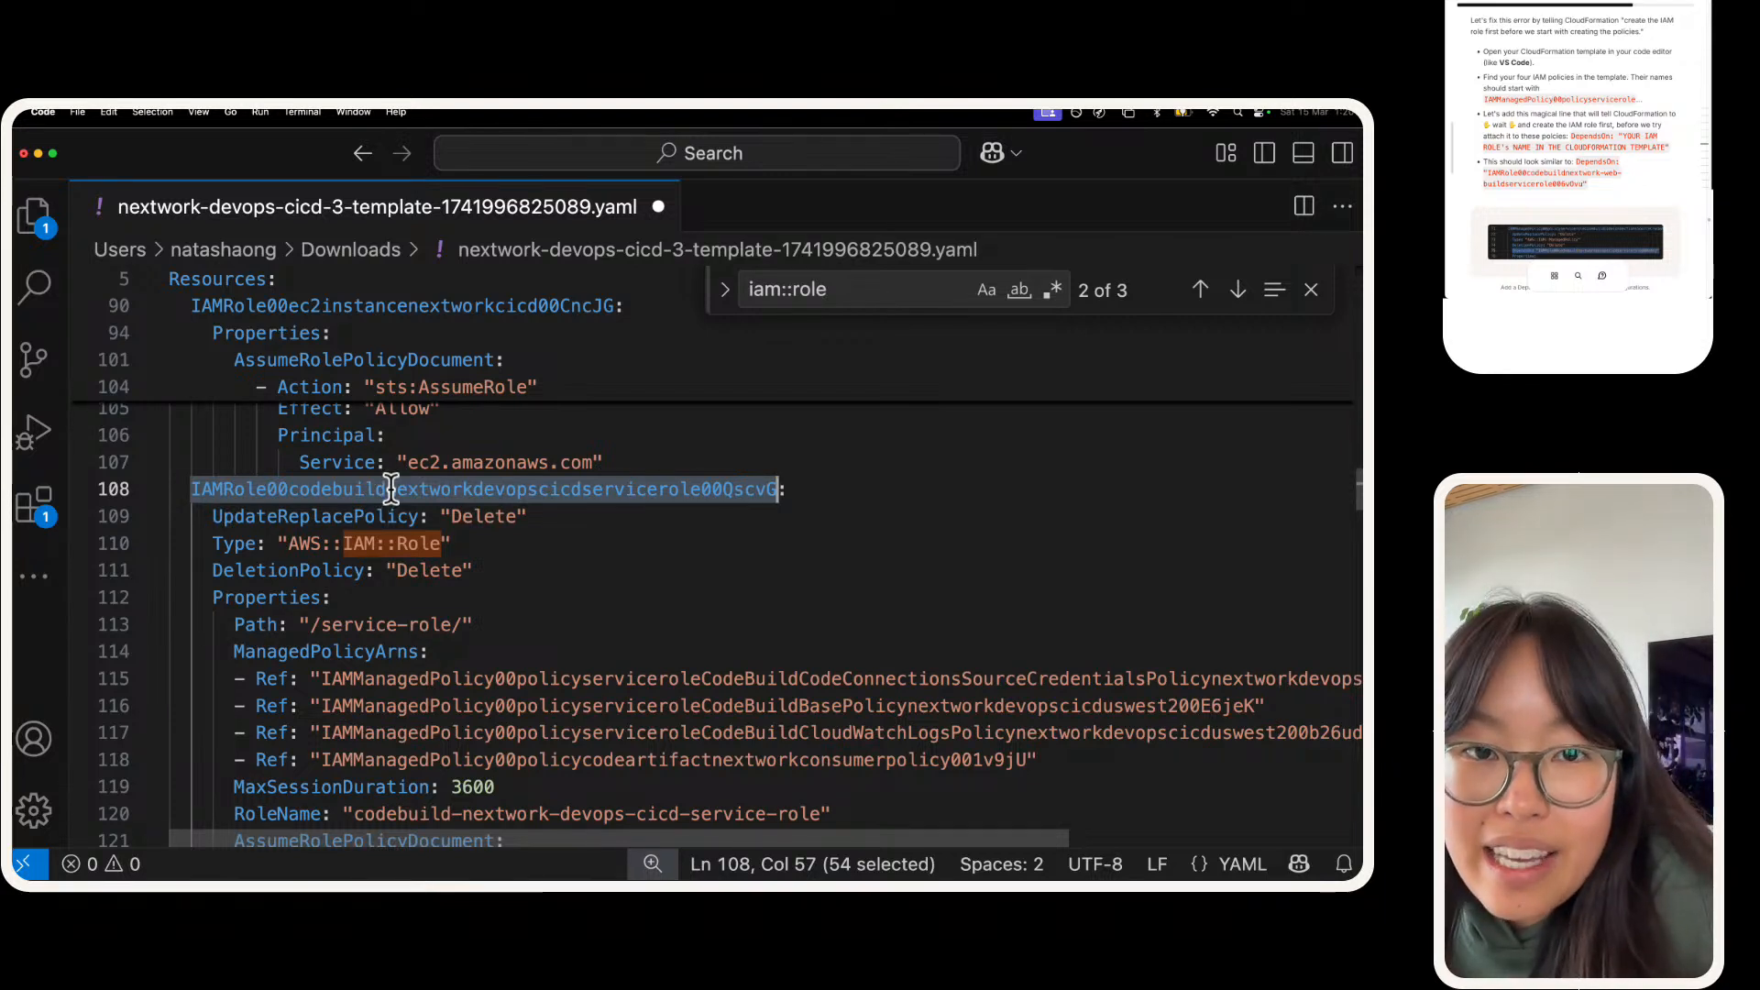
click(399, 535)
double_click(390, 489)
key(super+c)
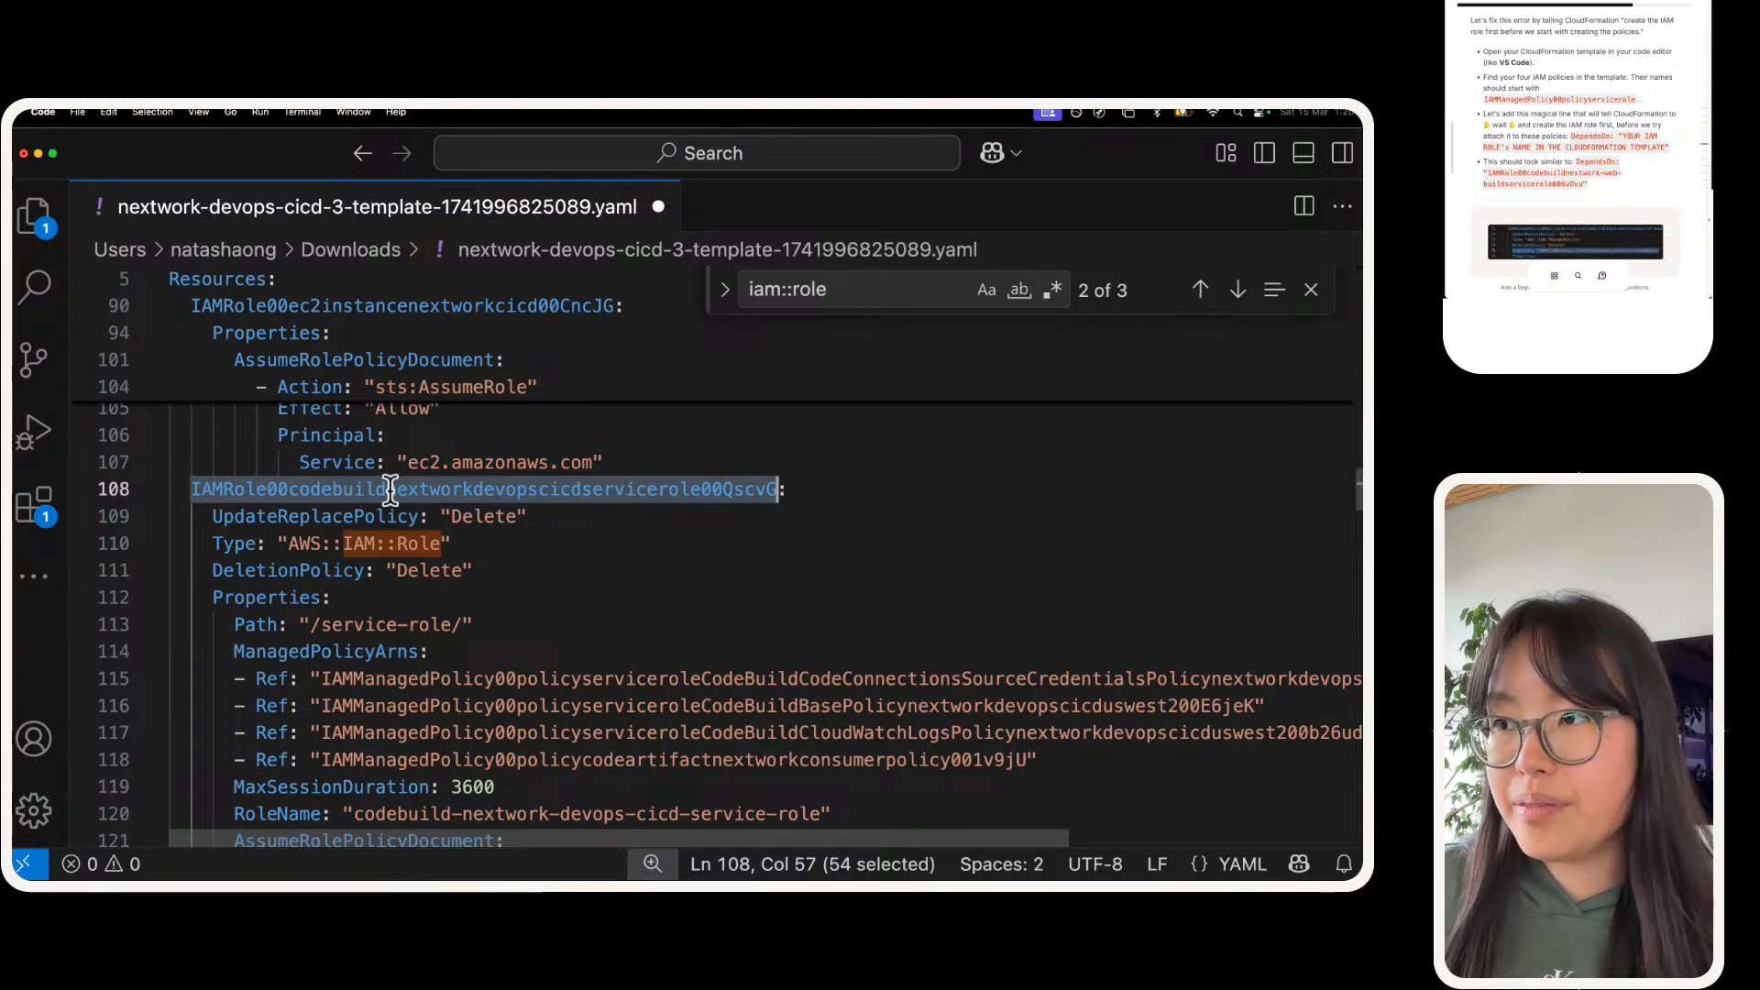
Step: Search for "dependson", paste the copied role ID between the quotes of the CodeBuildBasePolicy's DependsOn line, and select that line
click(853, 298)
triple_click(854, 298)
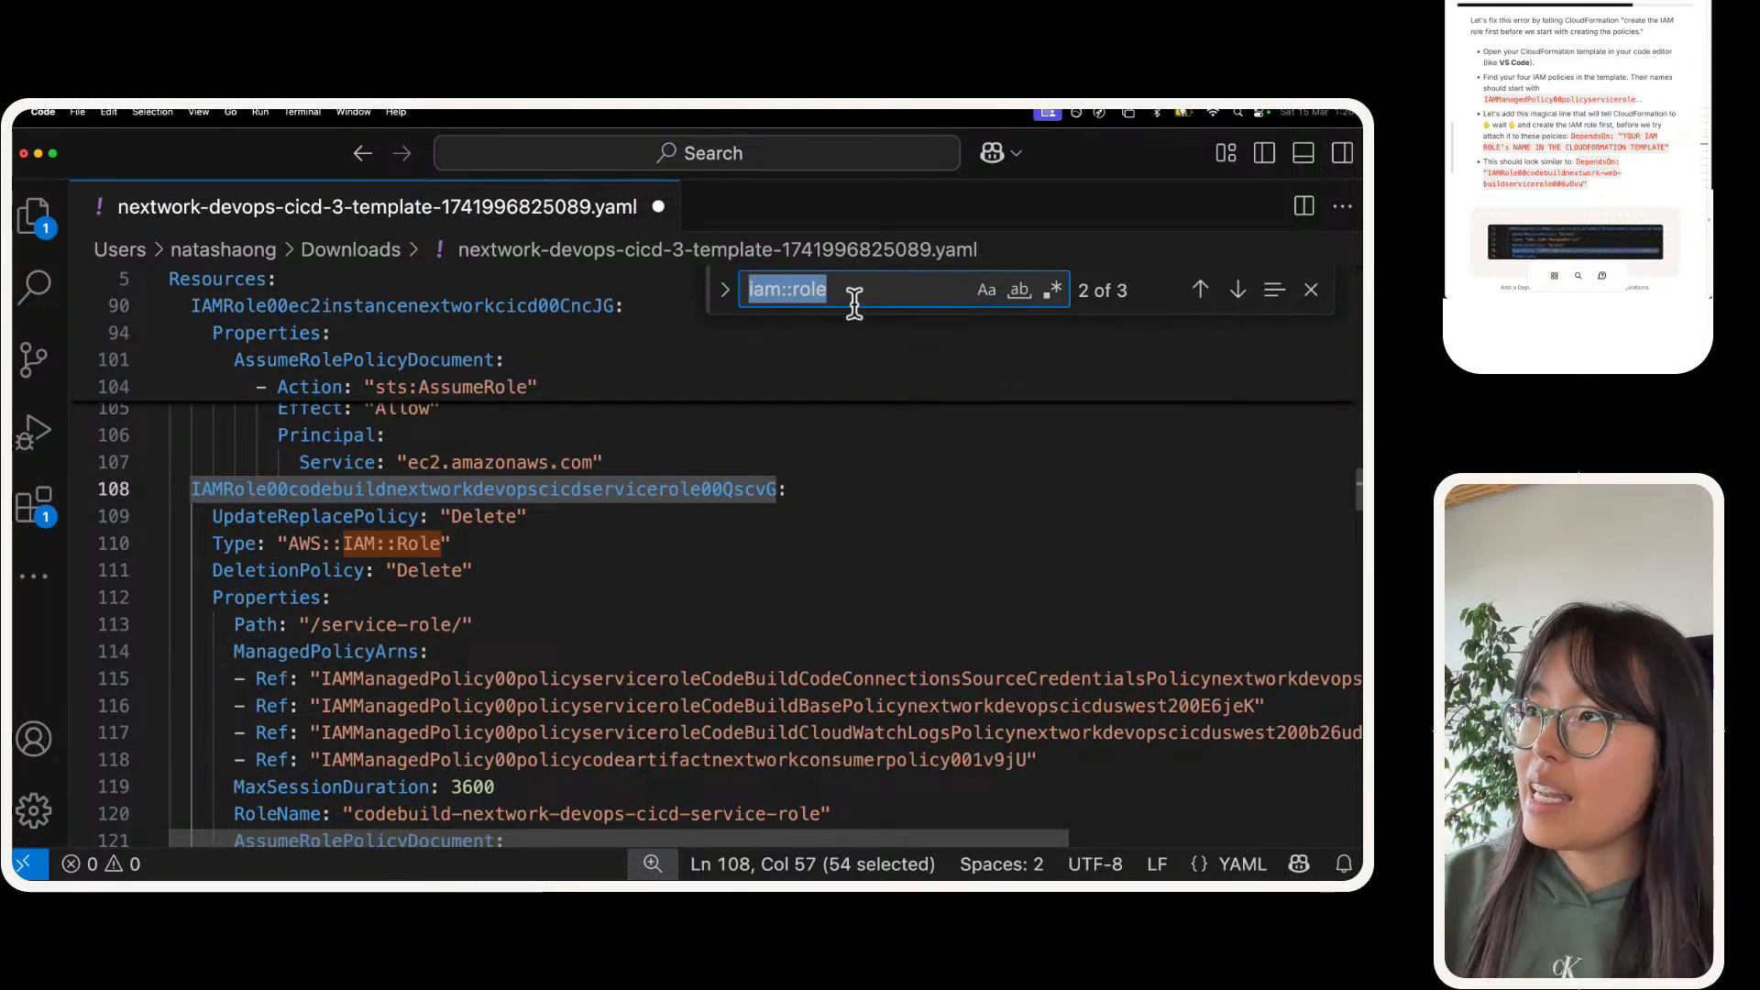
text(dependson)
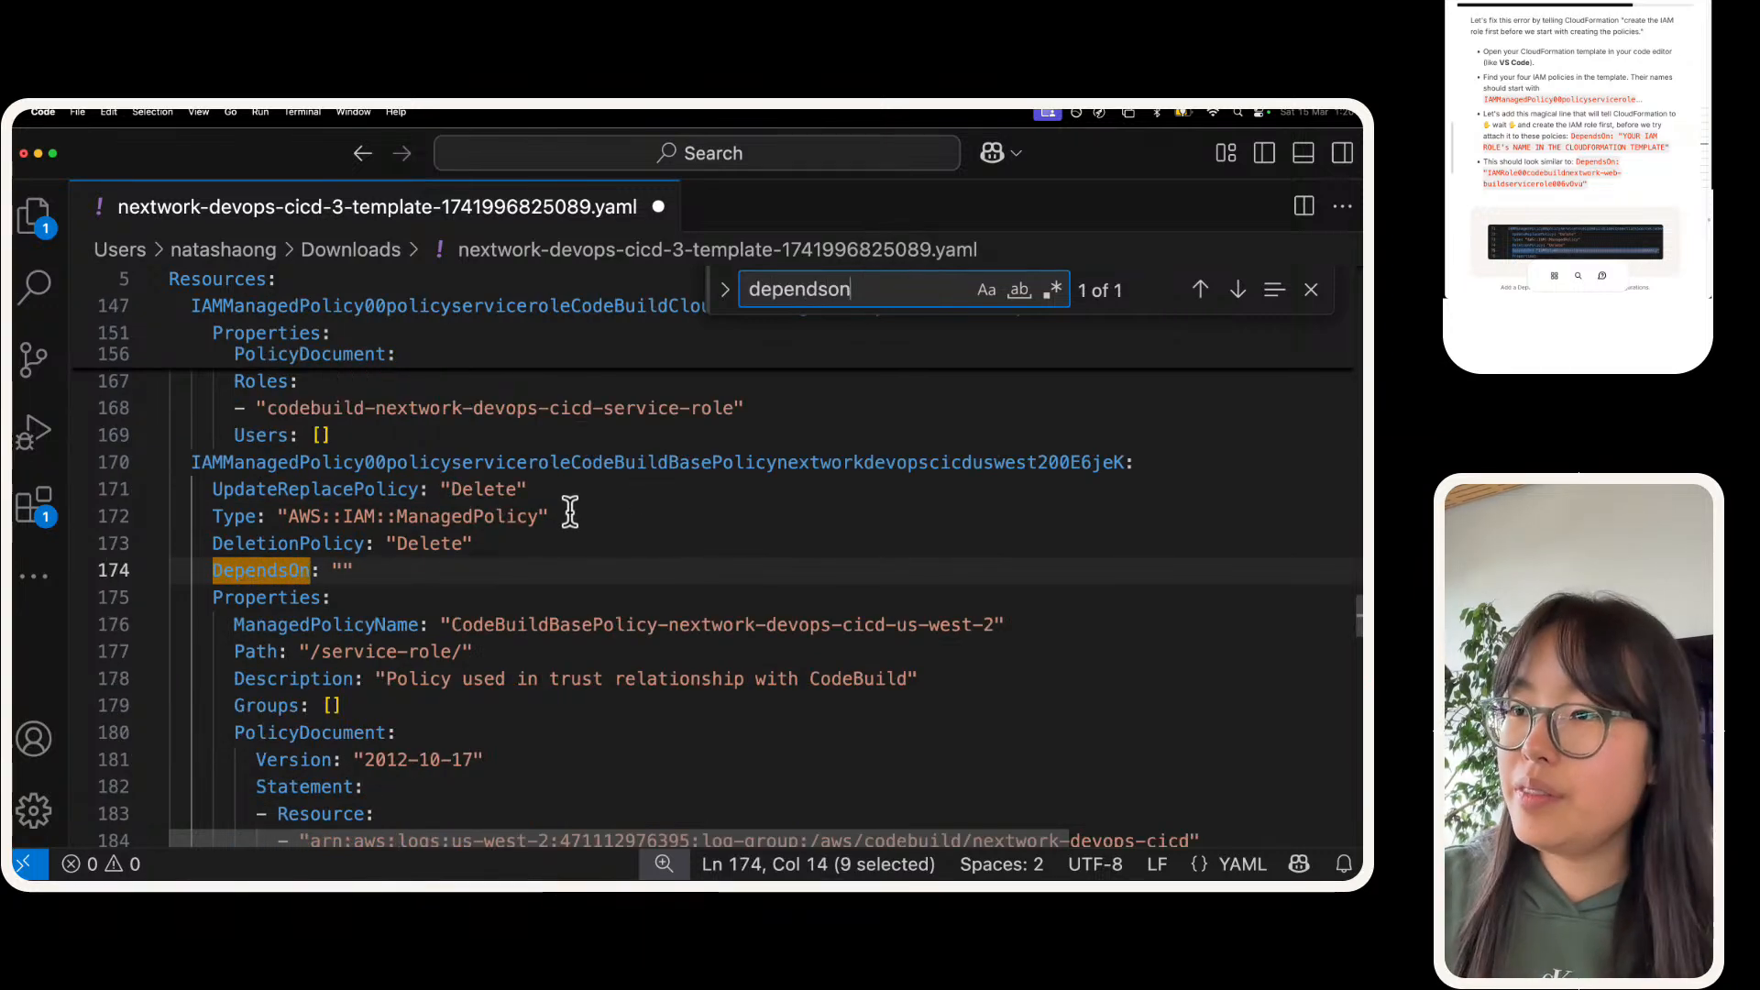
click(335, 568)
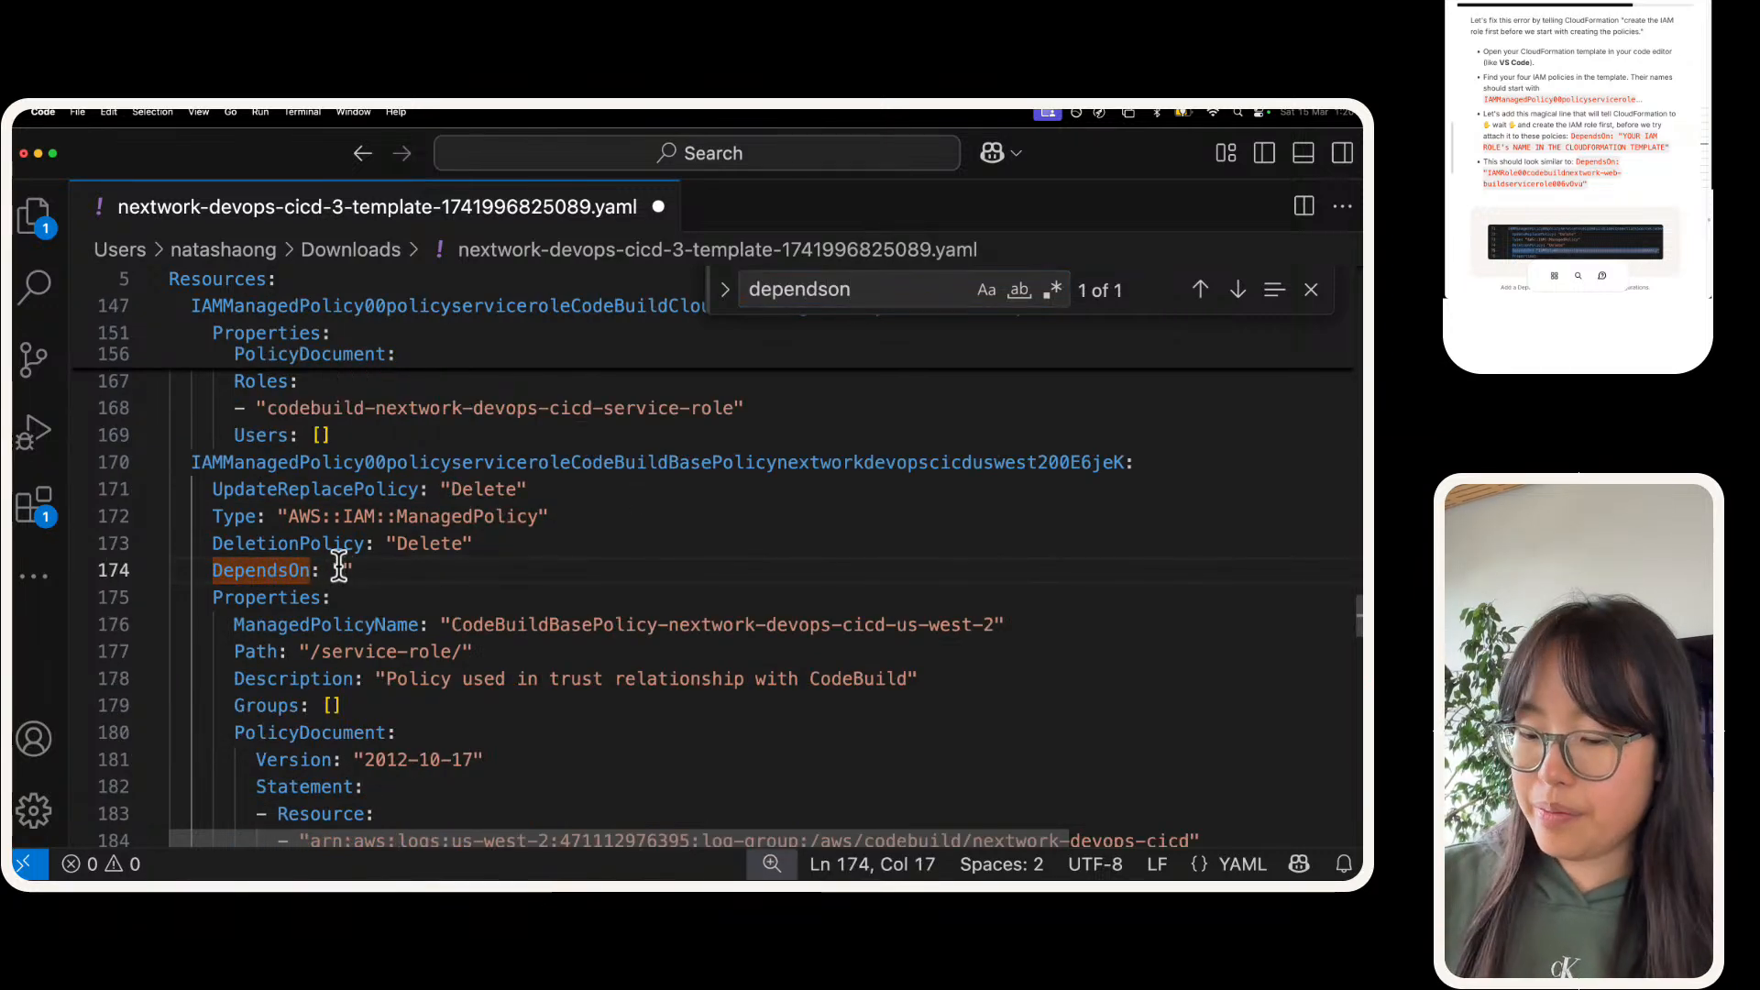
key(super+v)
triple_click(573, 569)
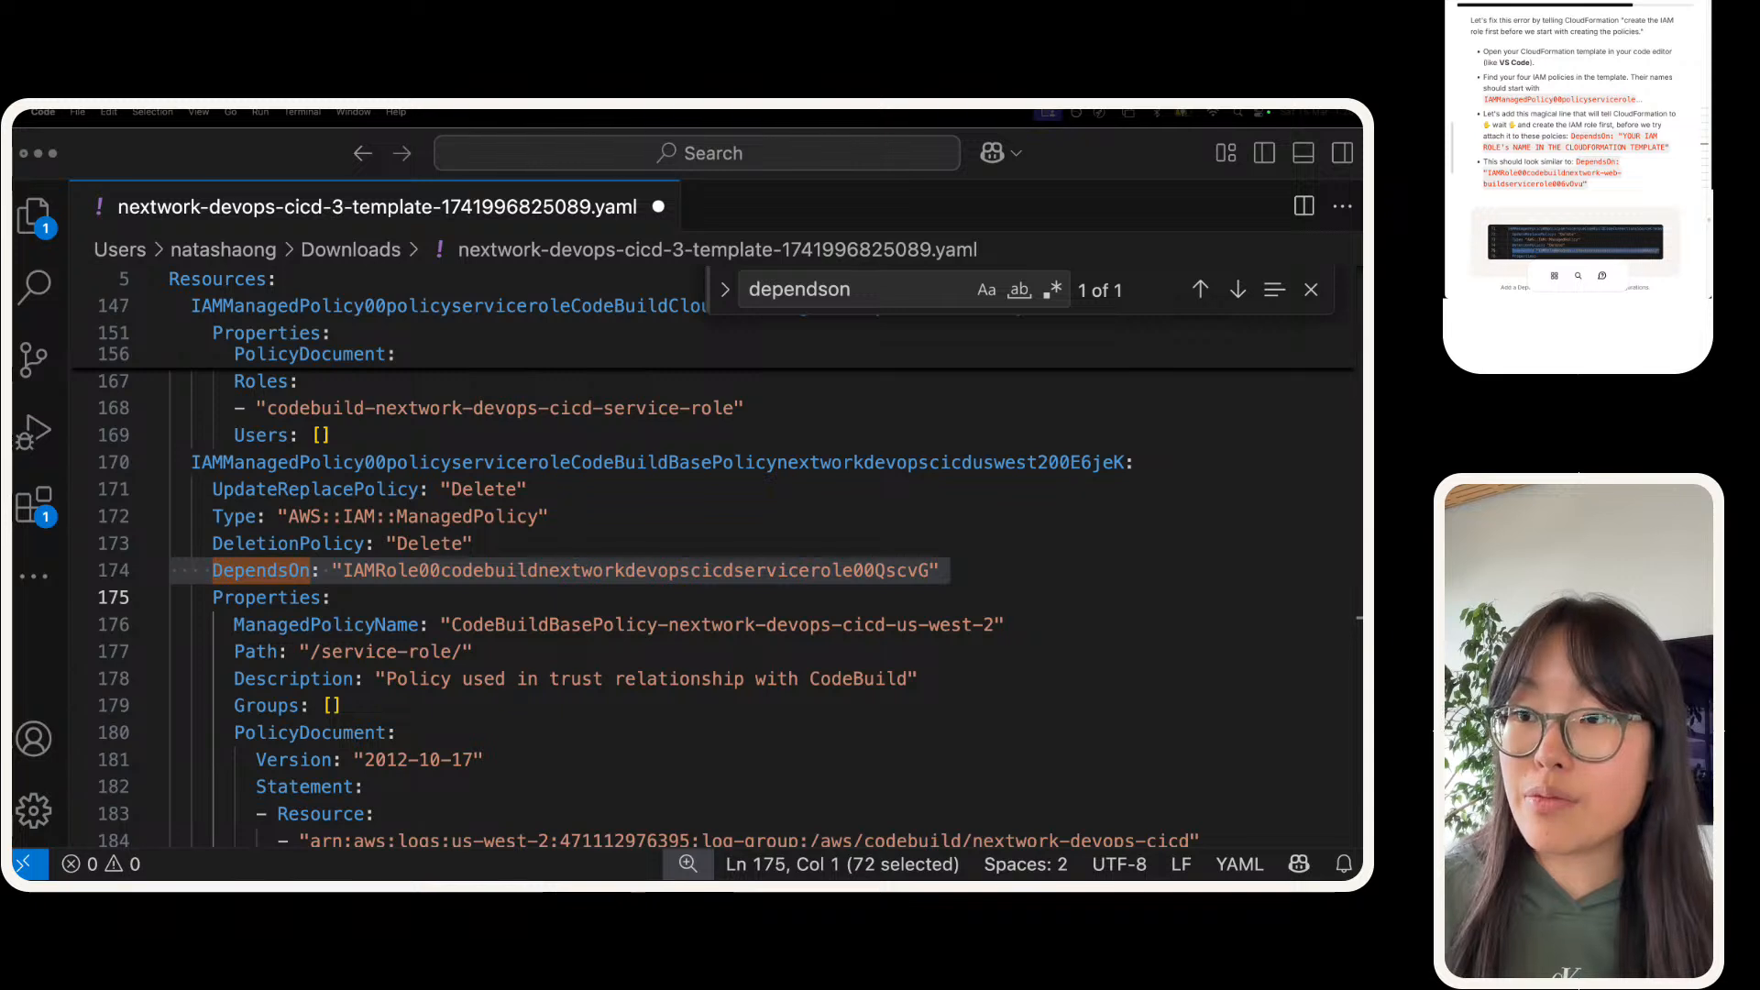
drag(603, 543, 604, 517)
click(603, 594)
triple_click(601, 569)
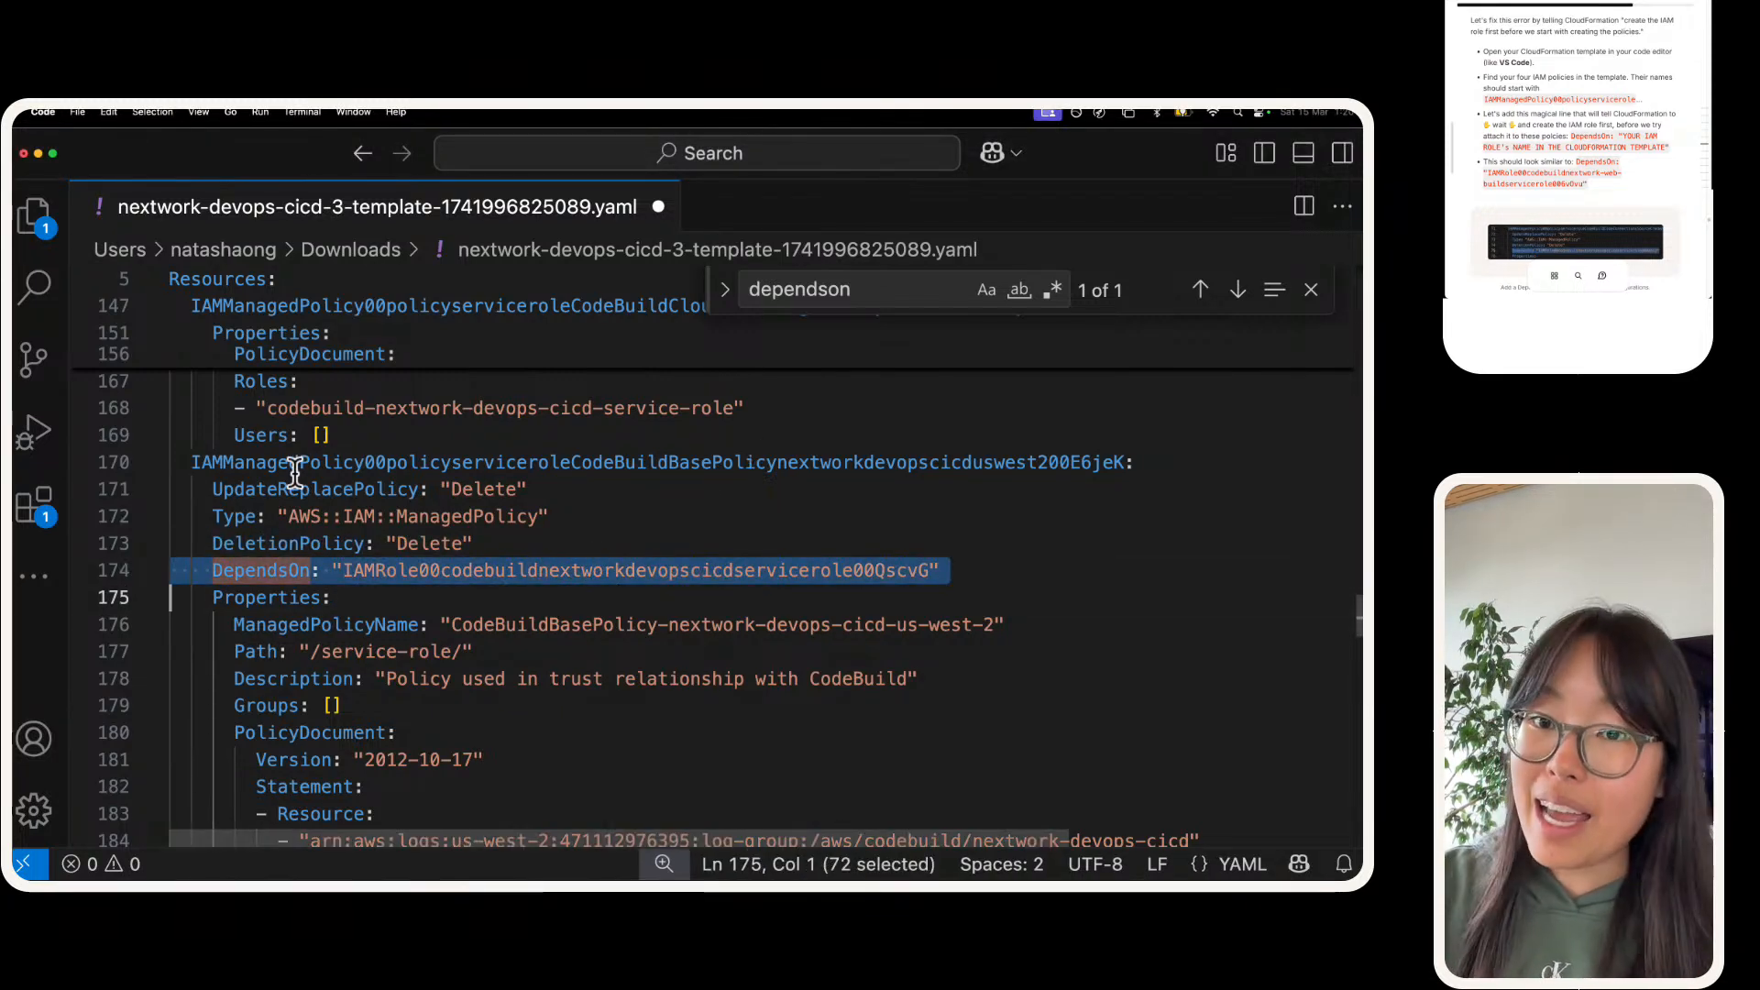
Step: In the CloudFormation console's stack events, examine the failed IAM managed policies' logical IDs and the status reason of each
key(ctrl+Right)
scroll(727, 591, left, 15)
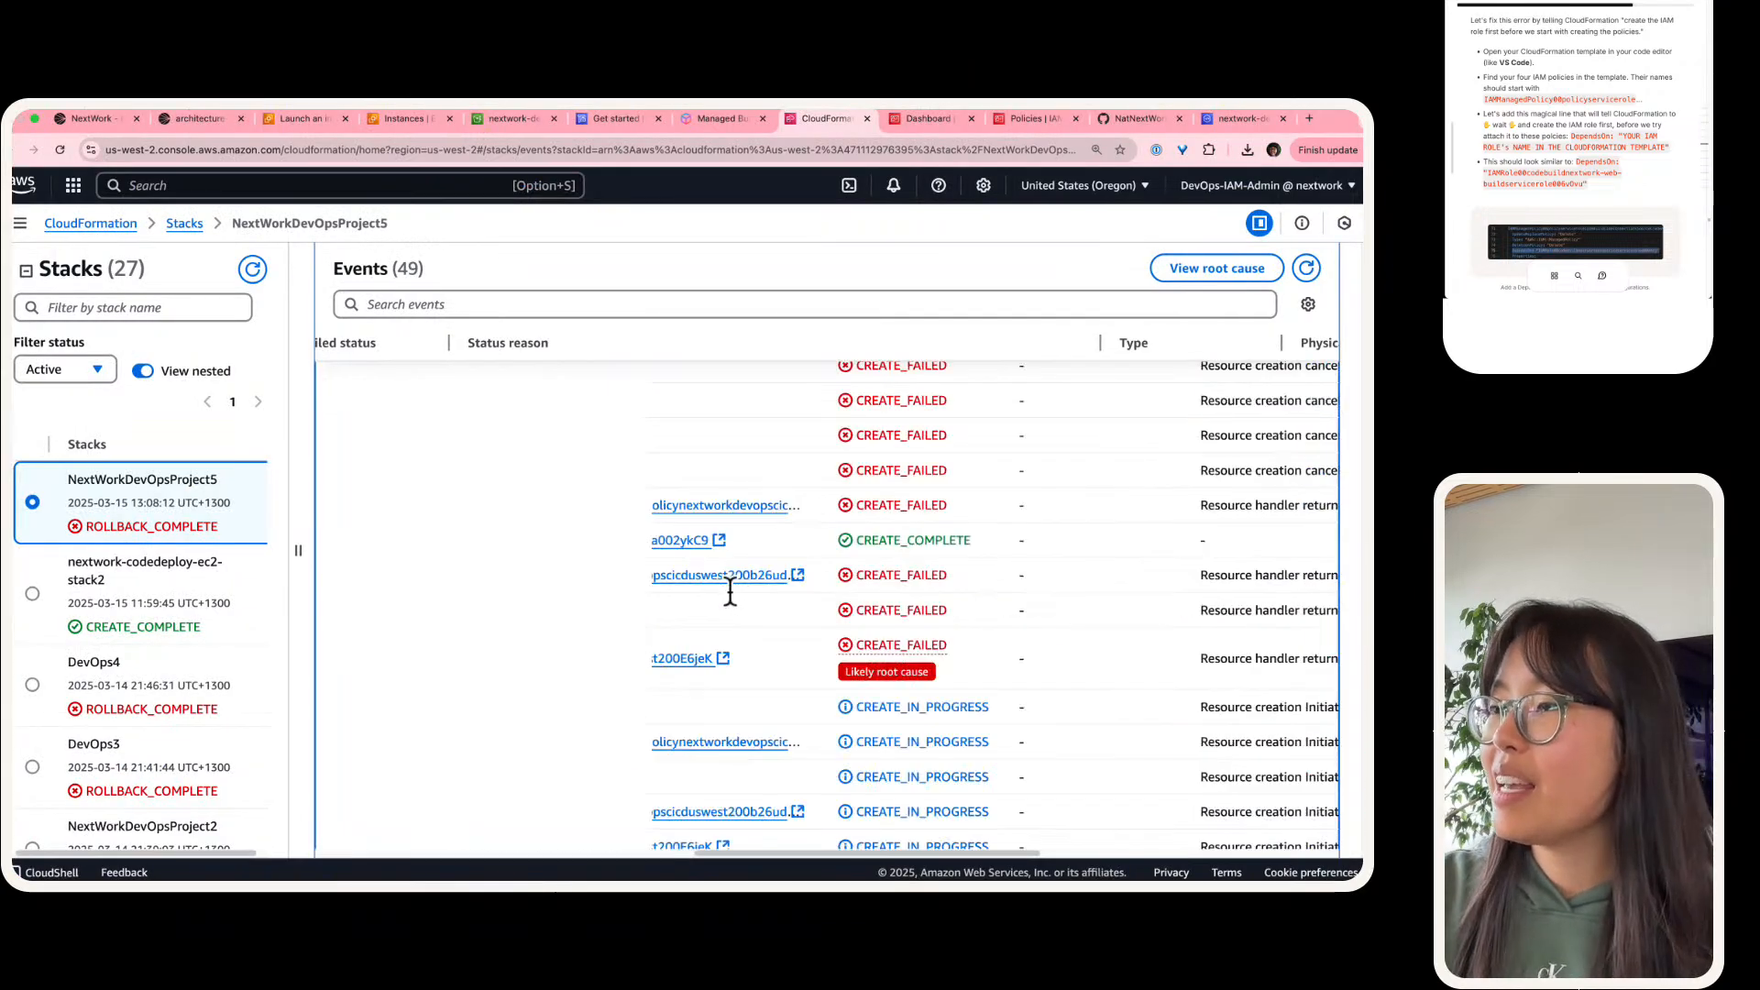
drag(507, 510, 695, 514)
scroll(658, 541, right, 10)
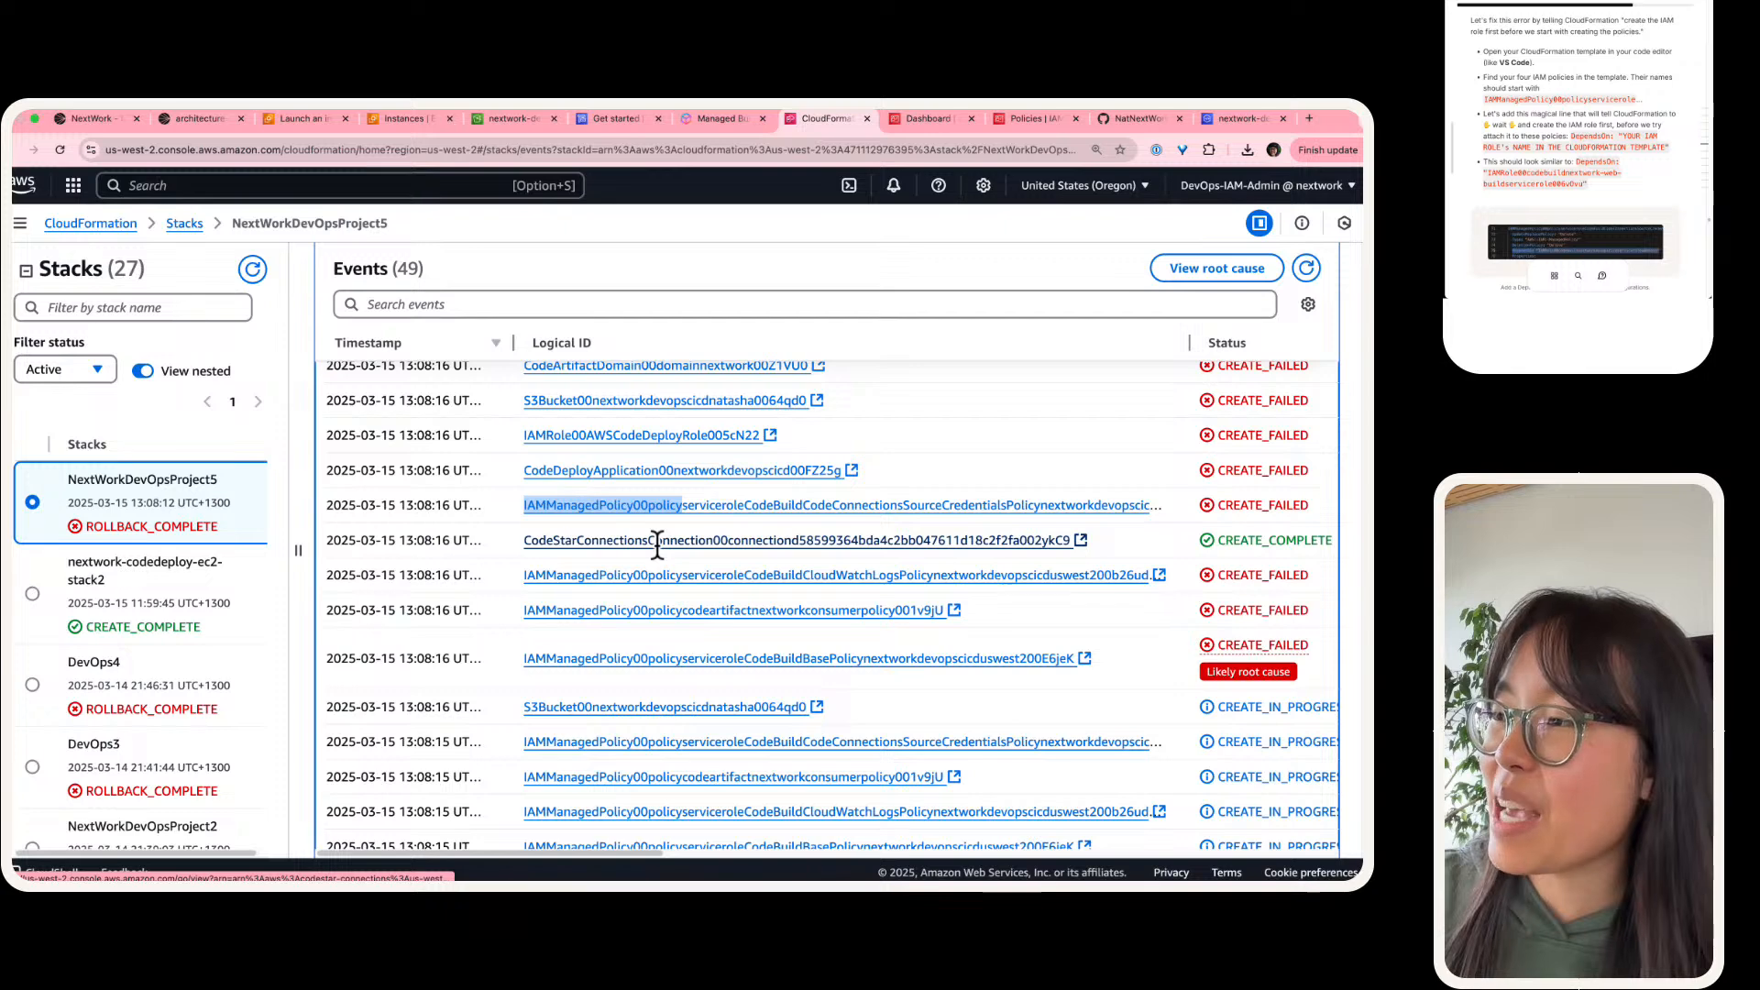
scroll(657, 541, right, 5)
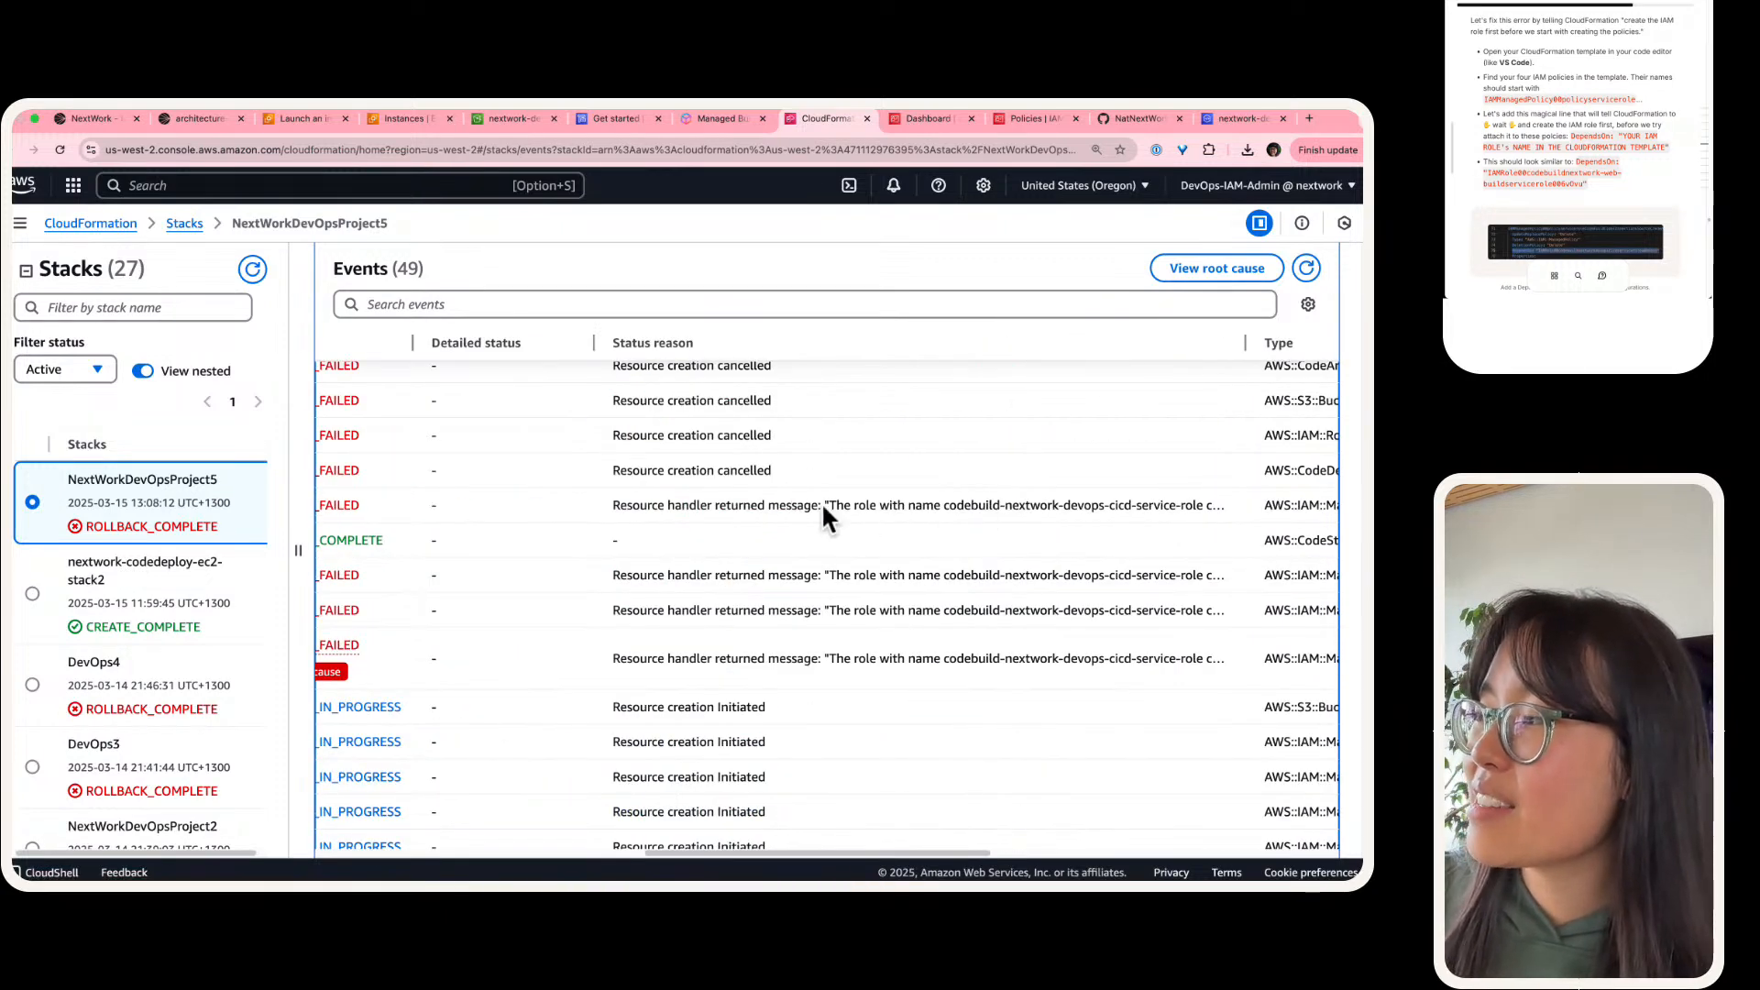
drag(822, 505, 1159, 511)
click(862, 575)
drag(848, 578, 1328, 575)
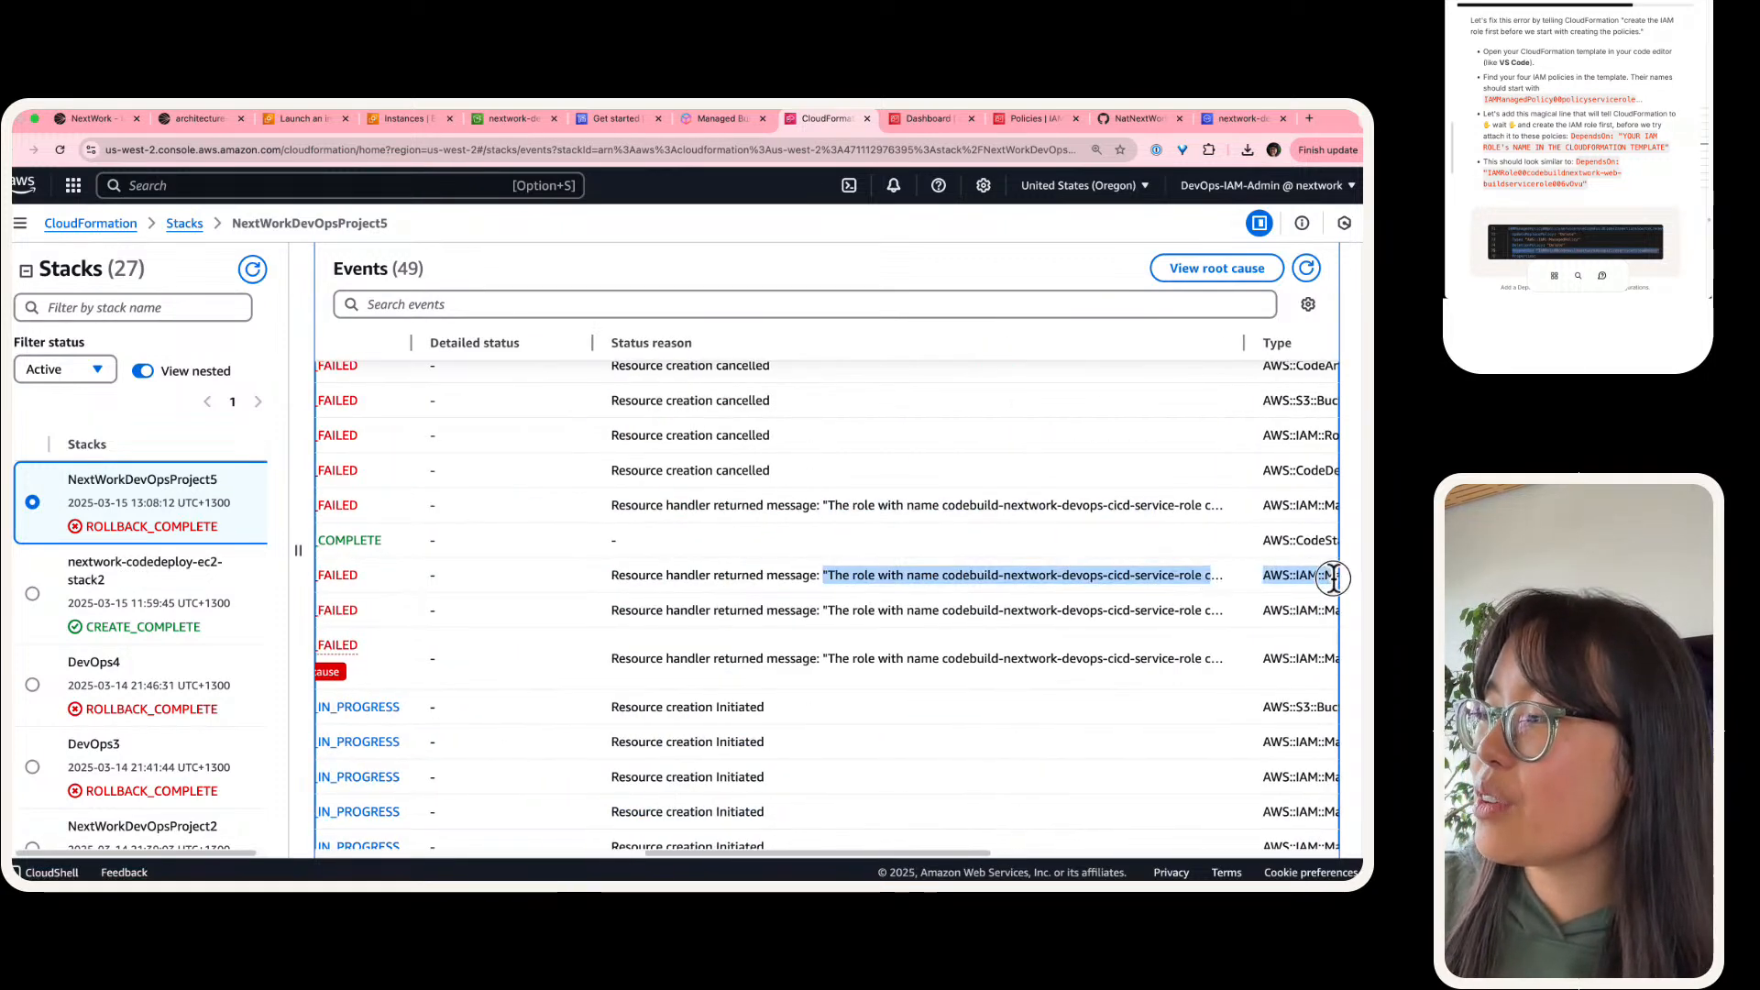
drag(847, 610, 1207, 614)
drag(839, 660, 1210, 662)
click(1032, 505)
key(ctrl+Left)
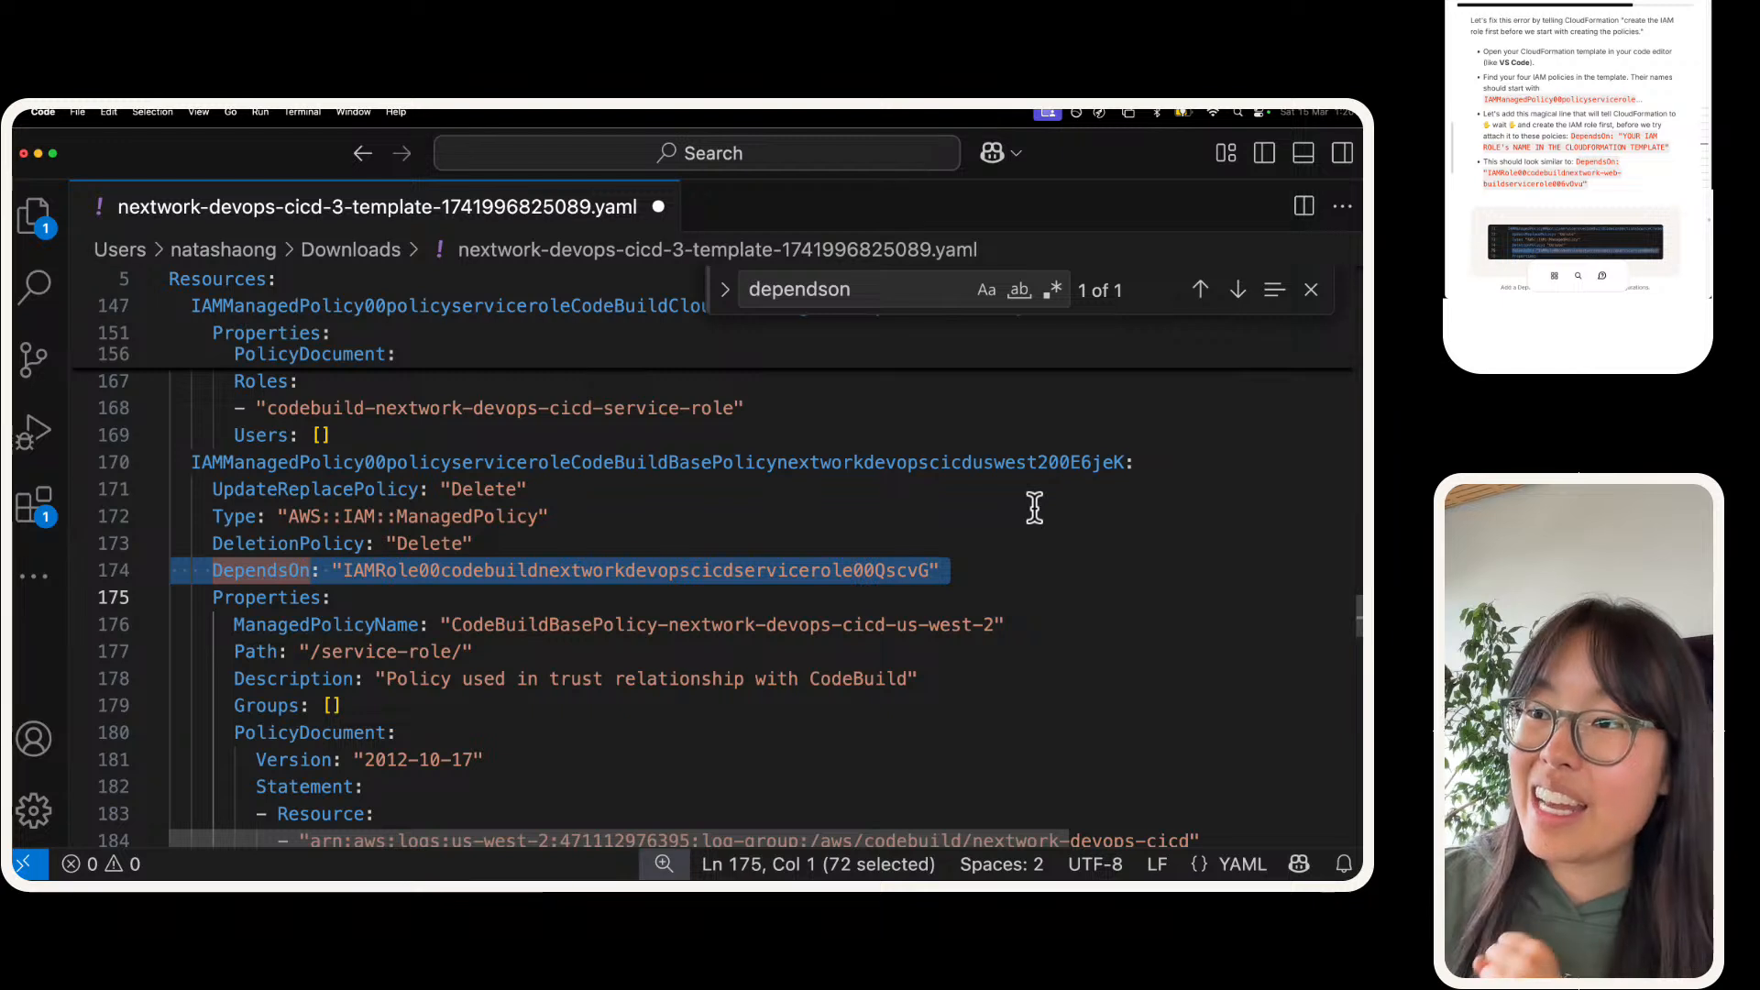
Step: Copy the CodeBuildBasePolicy's entire DependsOn line in VS Code and search the template for "iamm"
click(760, 556)
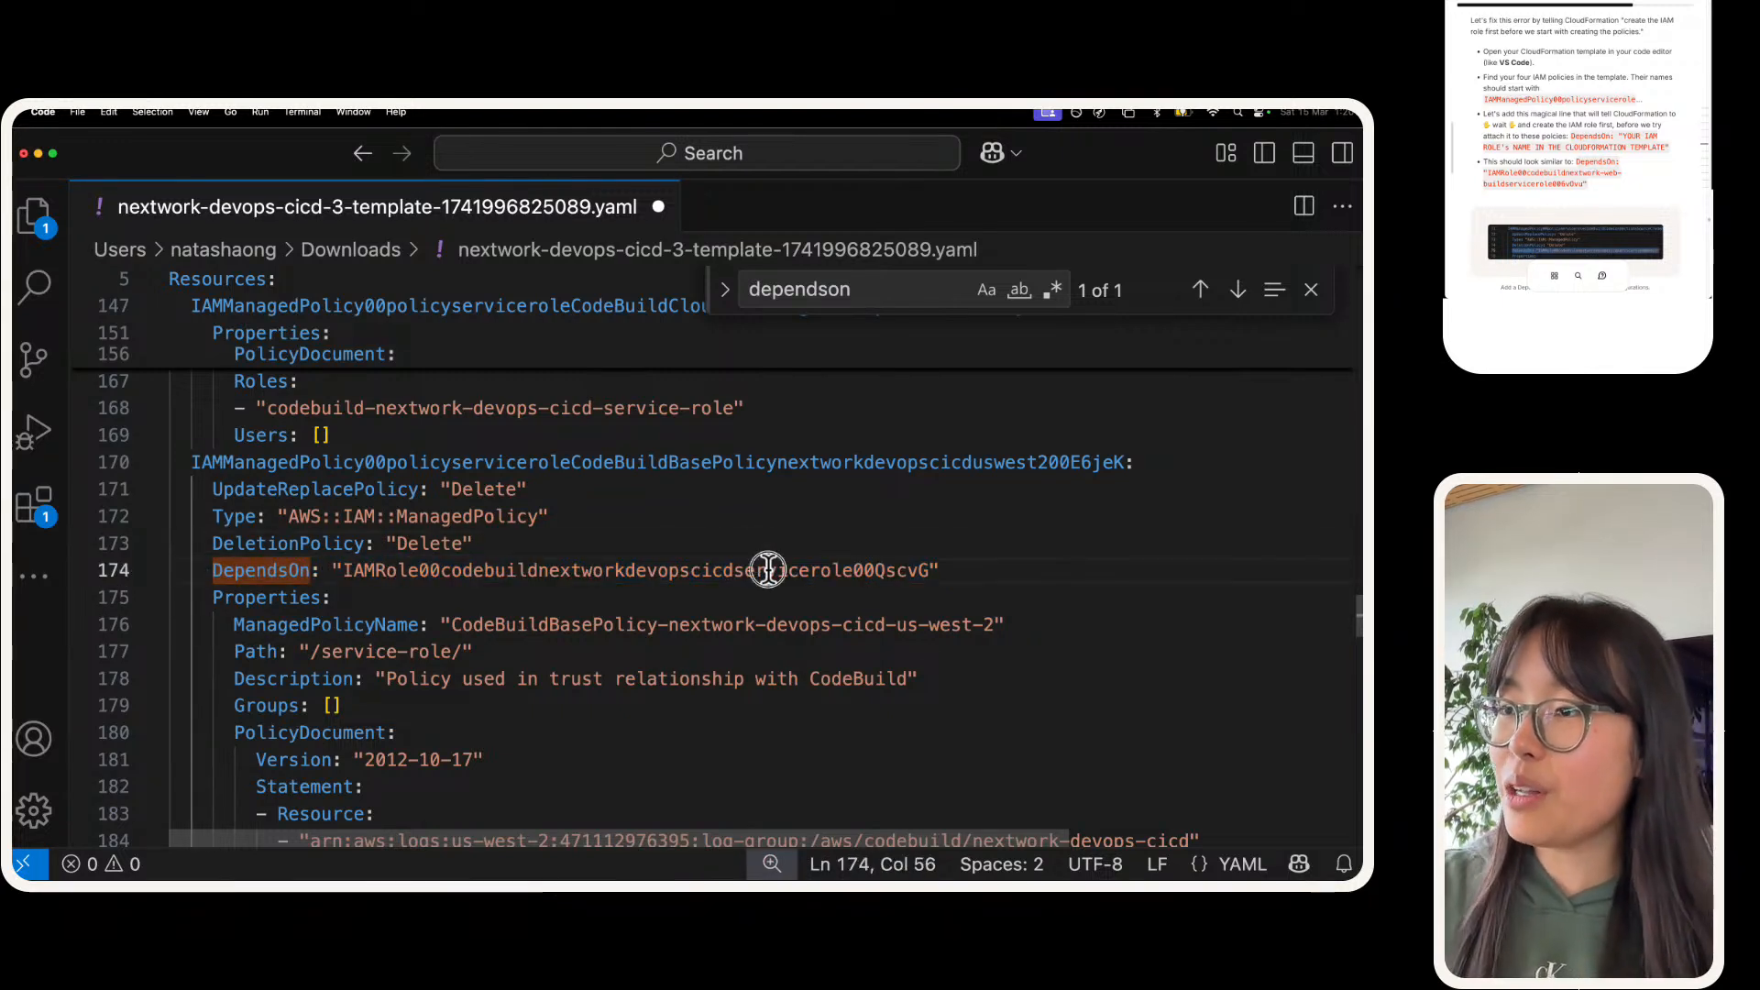
triple_click(768, 568)
key(super+c)
double_click(840, 305)
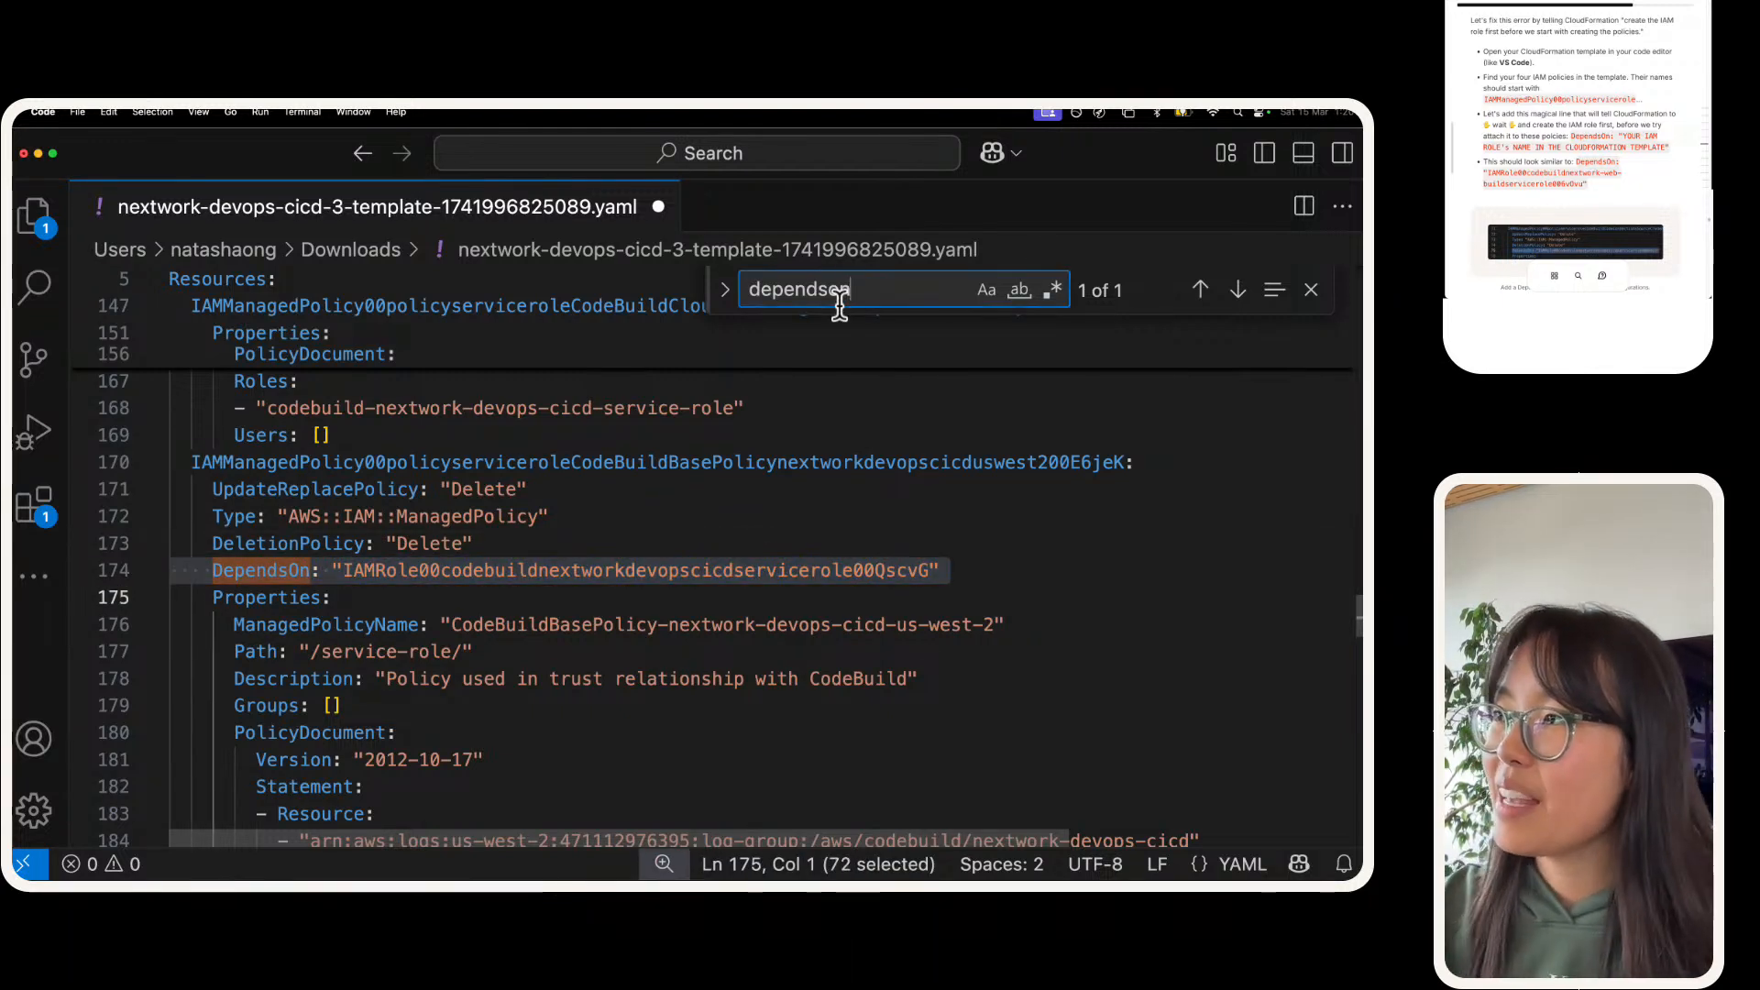
text(iamm)
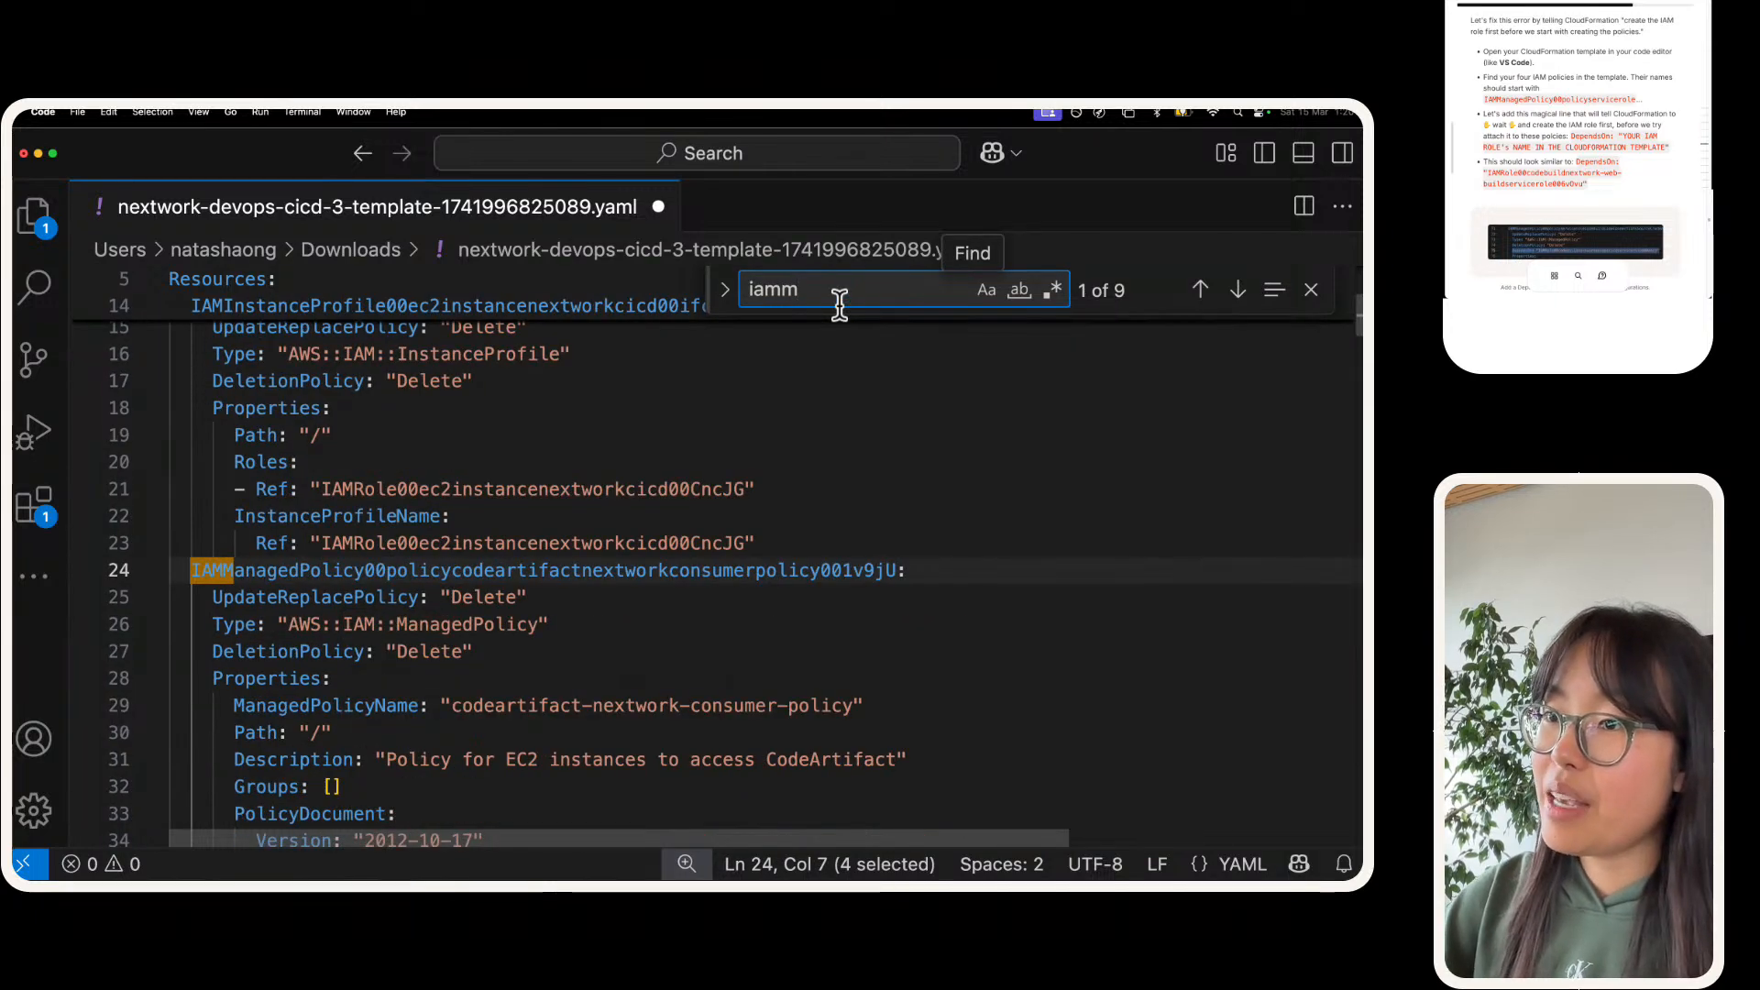
Step: Paste the copied DependsOn line below the DeletionPolicy line of the CodeArtifact consumer managed policy
scroll(770, 405, down, 2)
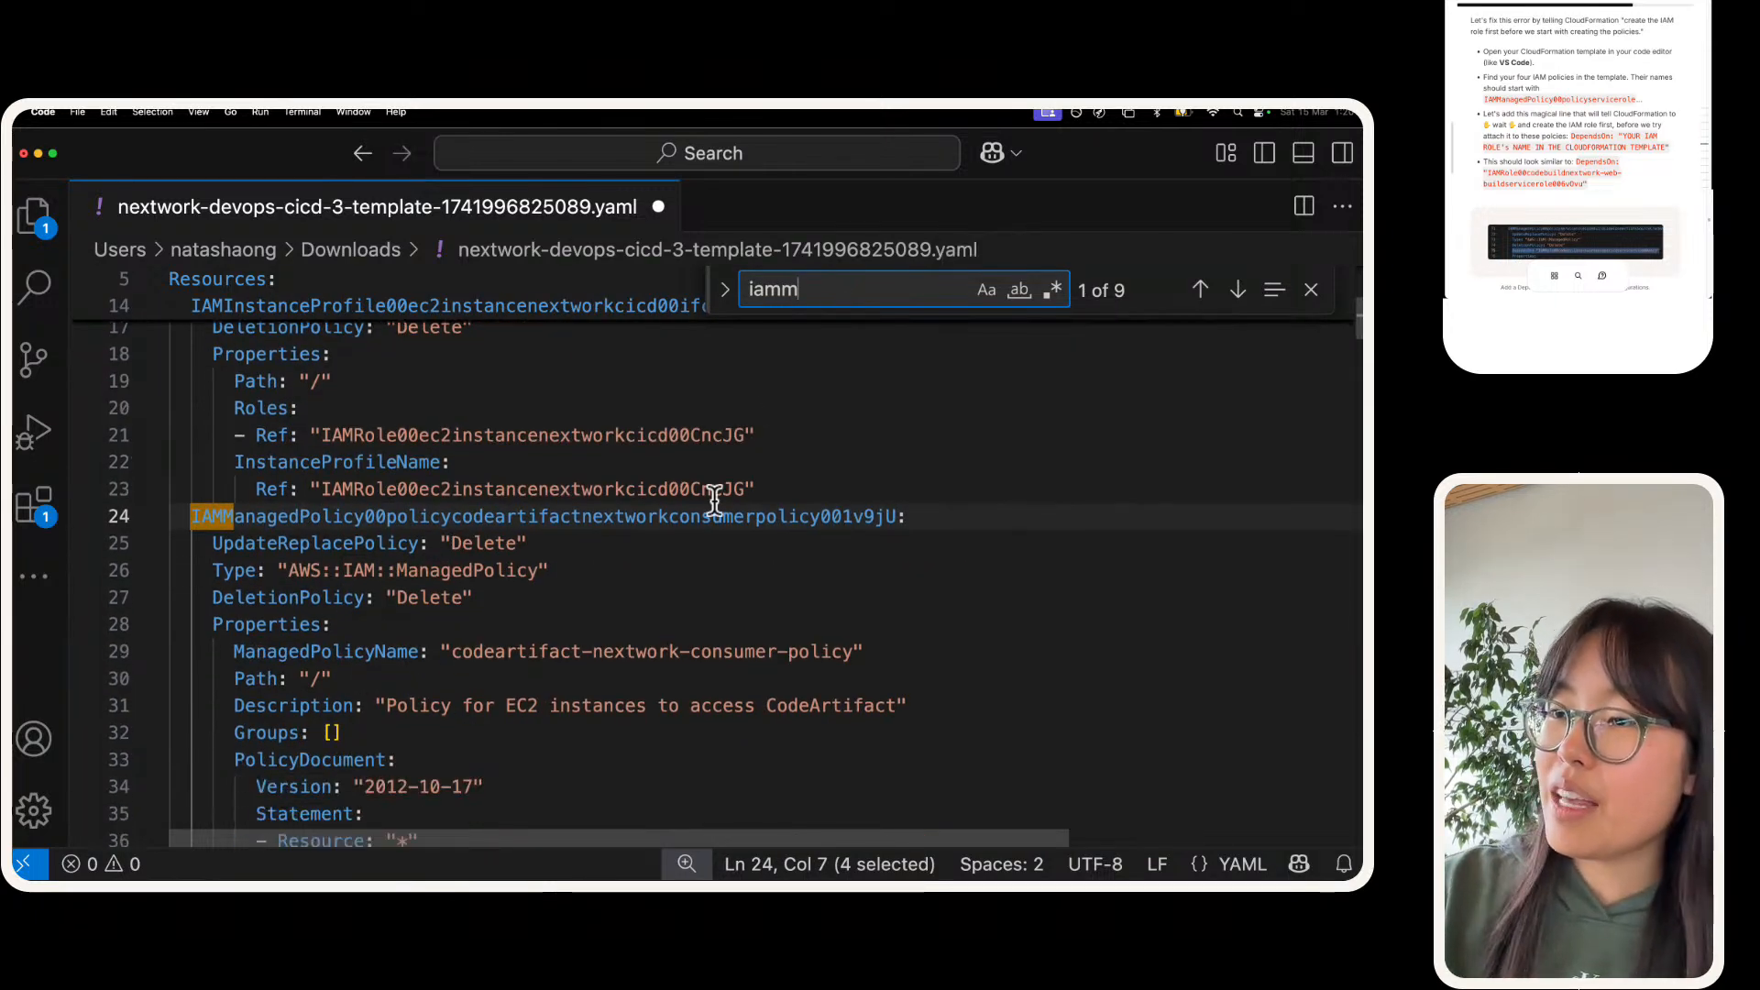
click(569, 596)
key(Return)
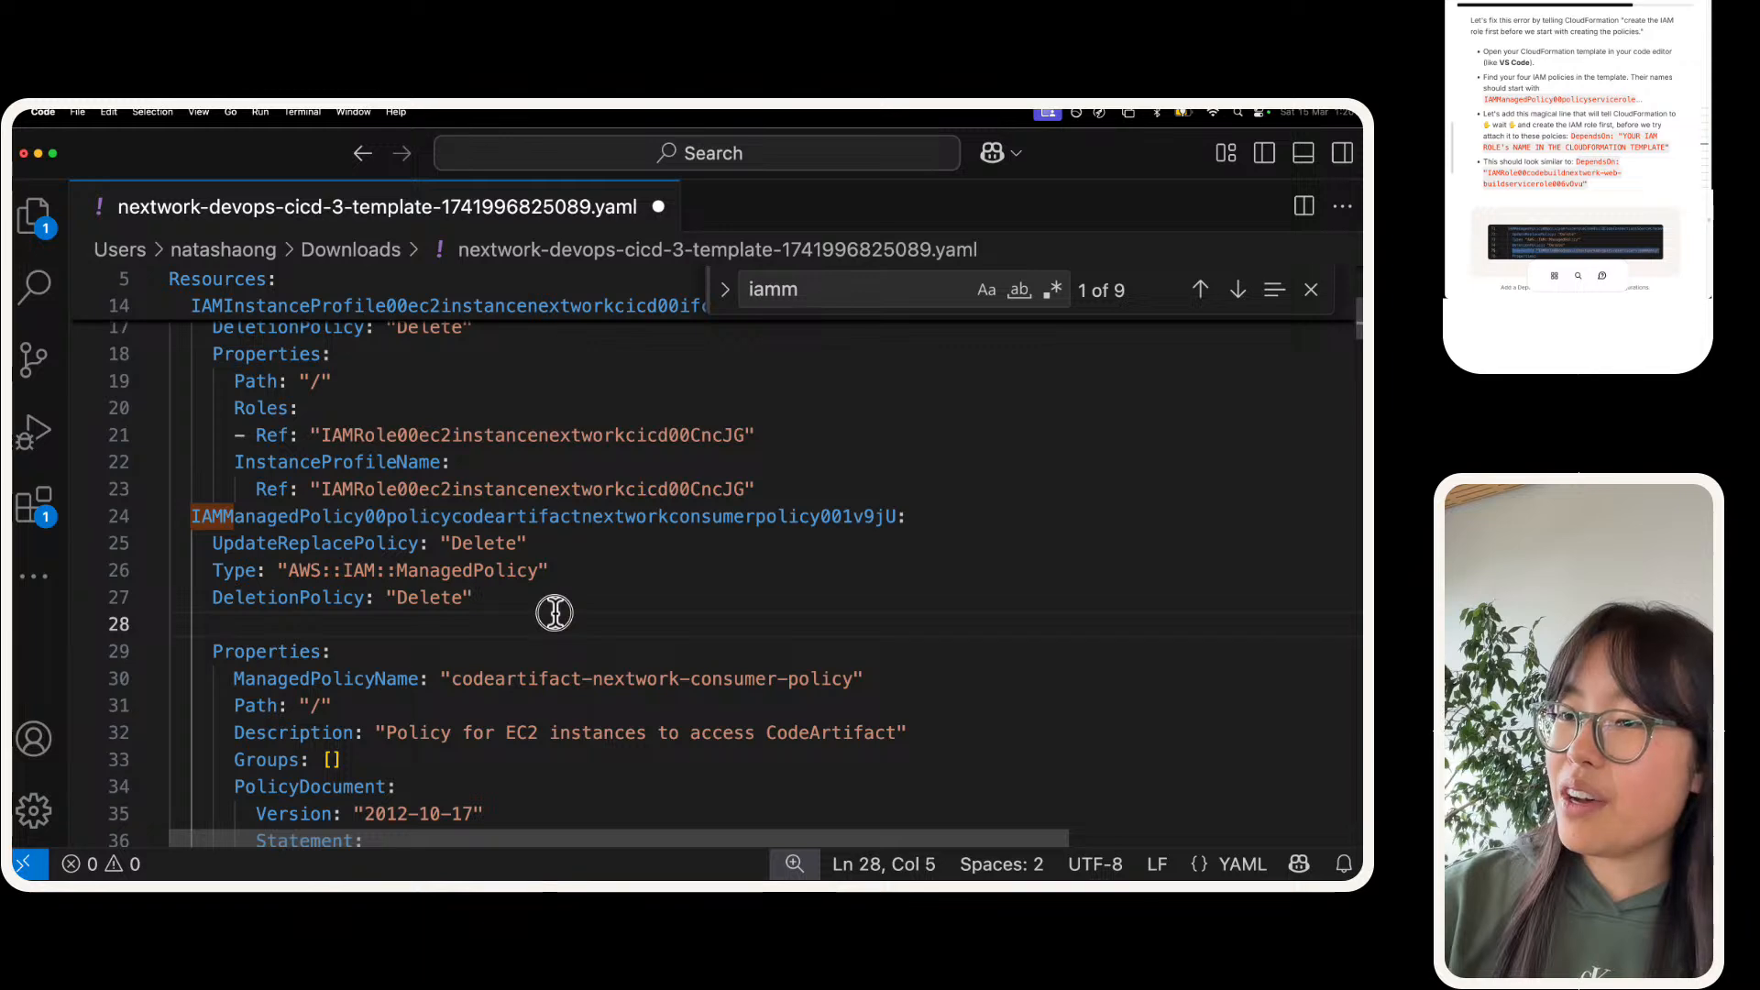
key(super+v)
Step: Search for "iammanaged" and paste the copied DependsOn line below the DeletionPolicy line of the CodeBuildCodeConnectionsSourceCredentialsPolicy
click(906, 287)
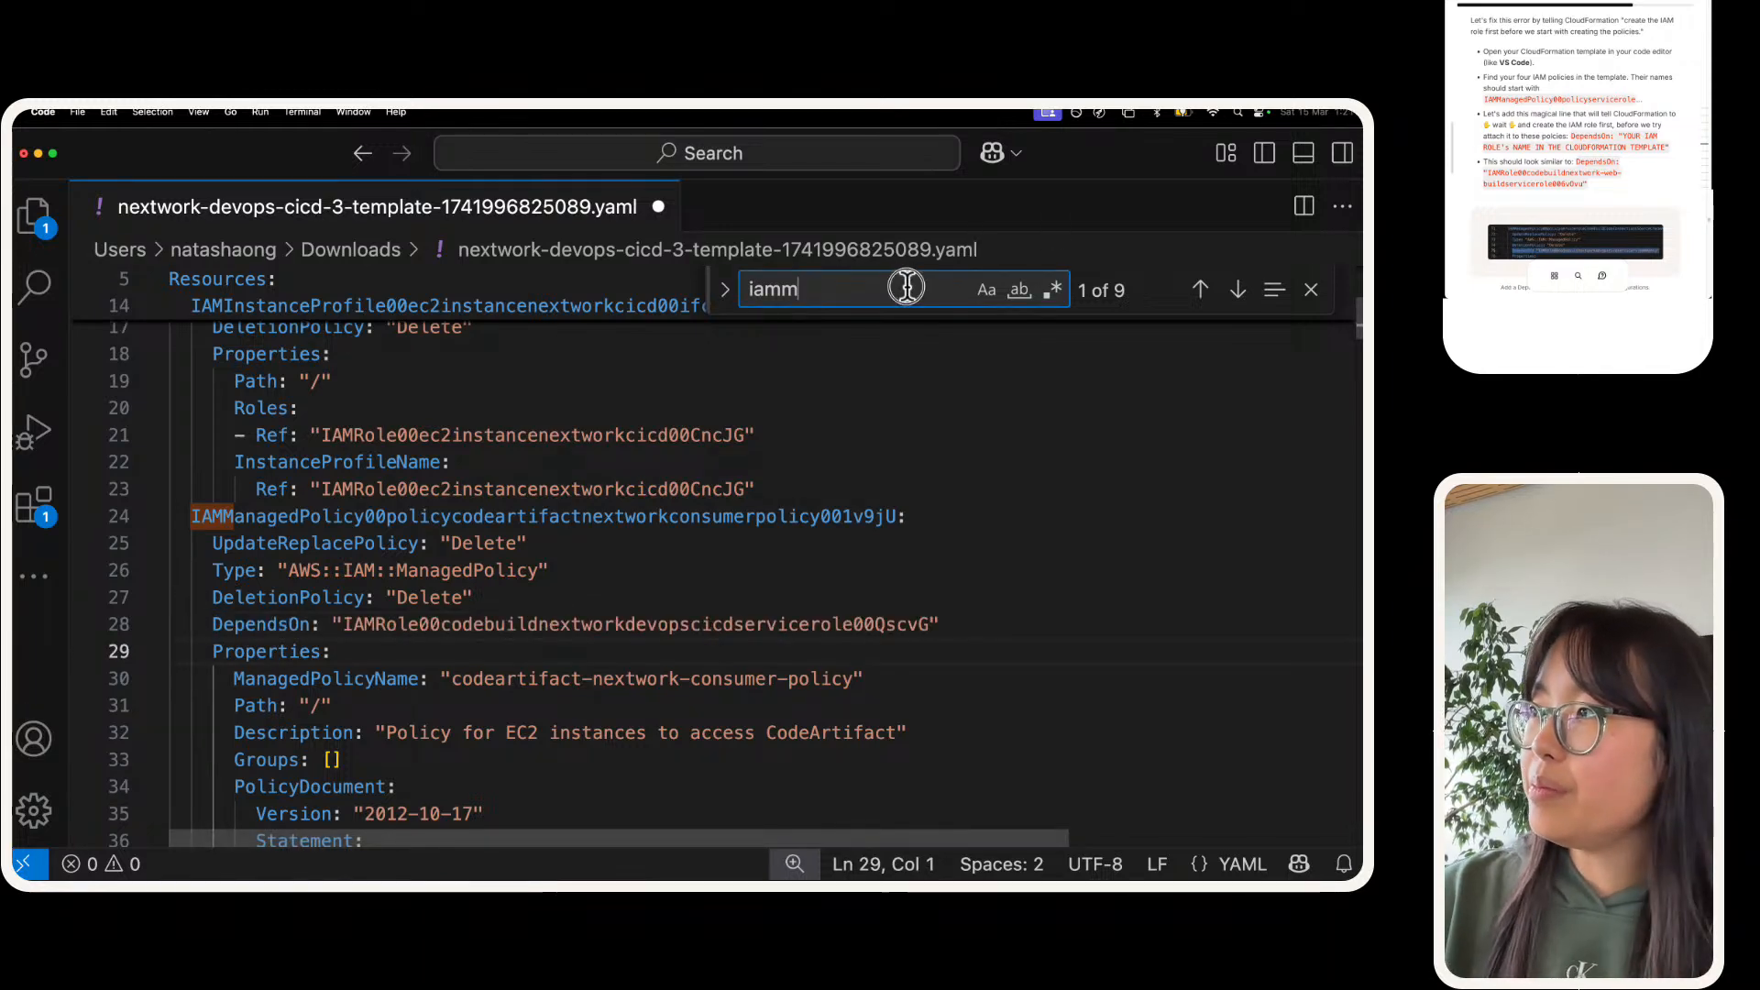
key(Return)
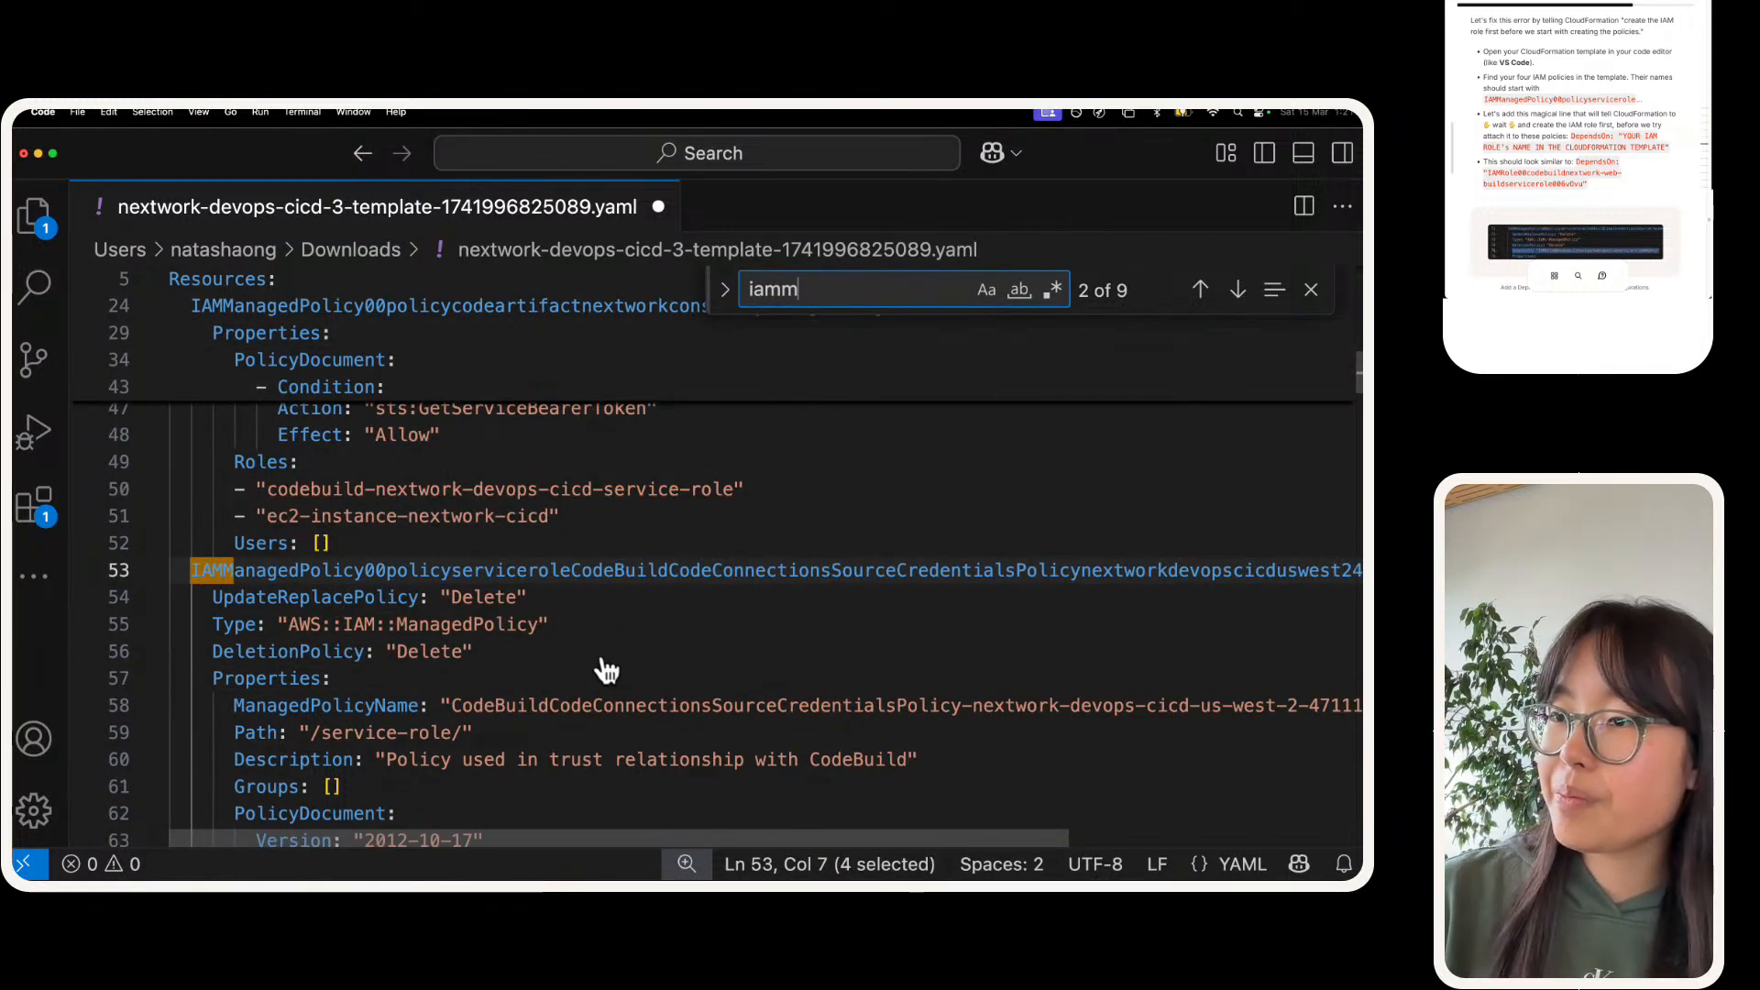
scroll(569, 650, down, 2)
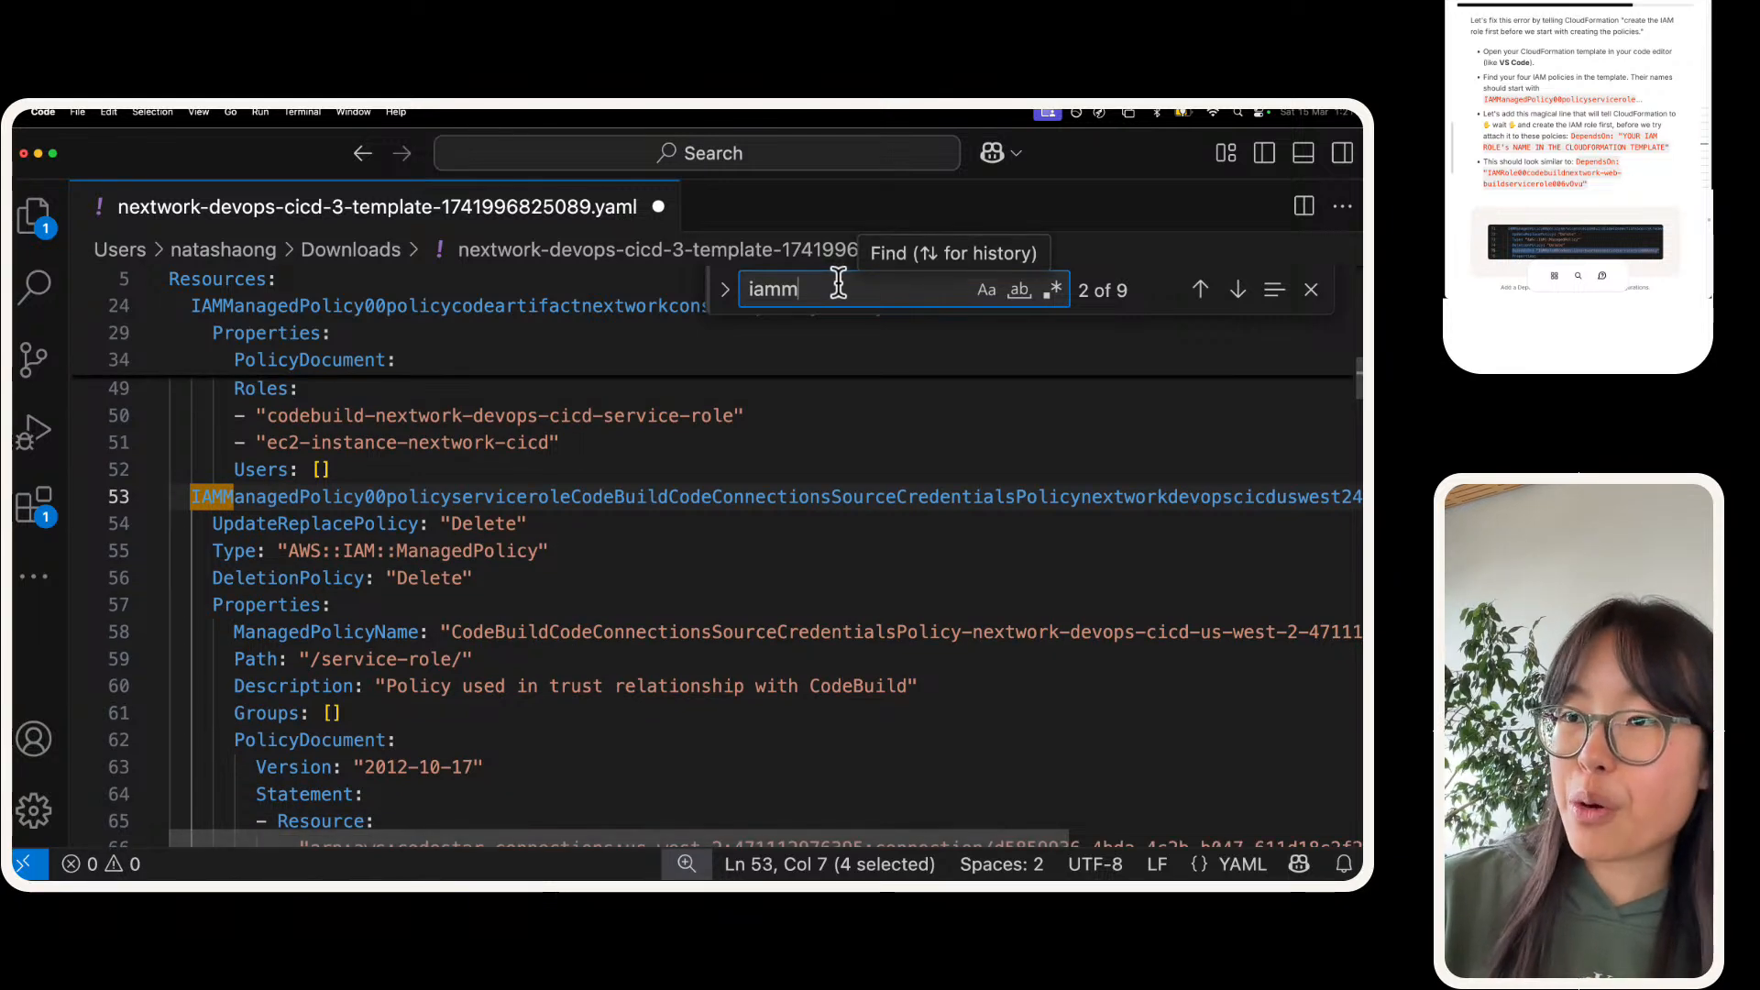
text(ed)
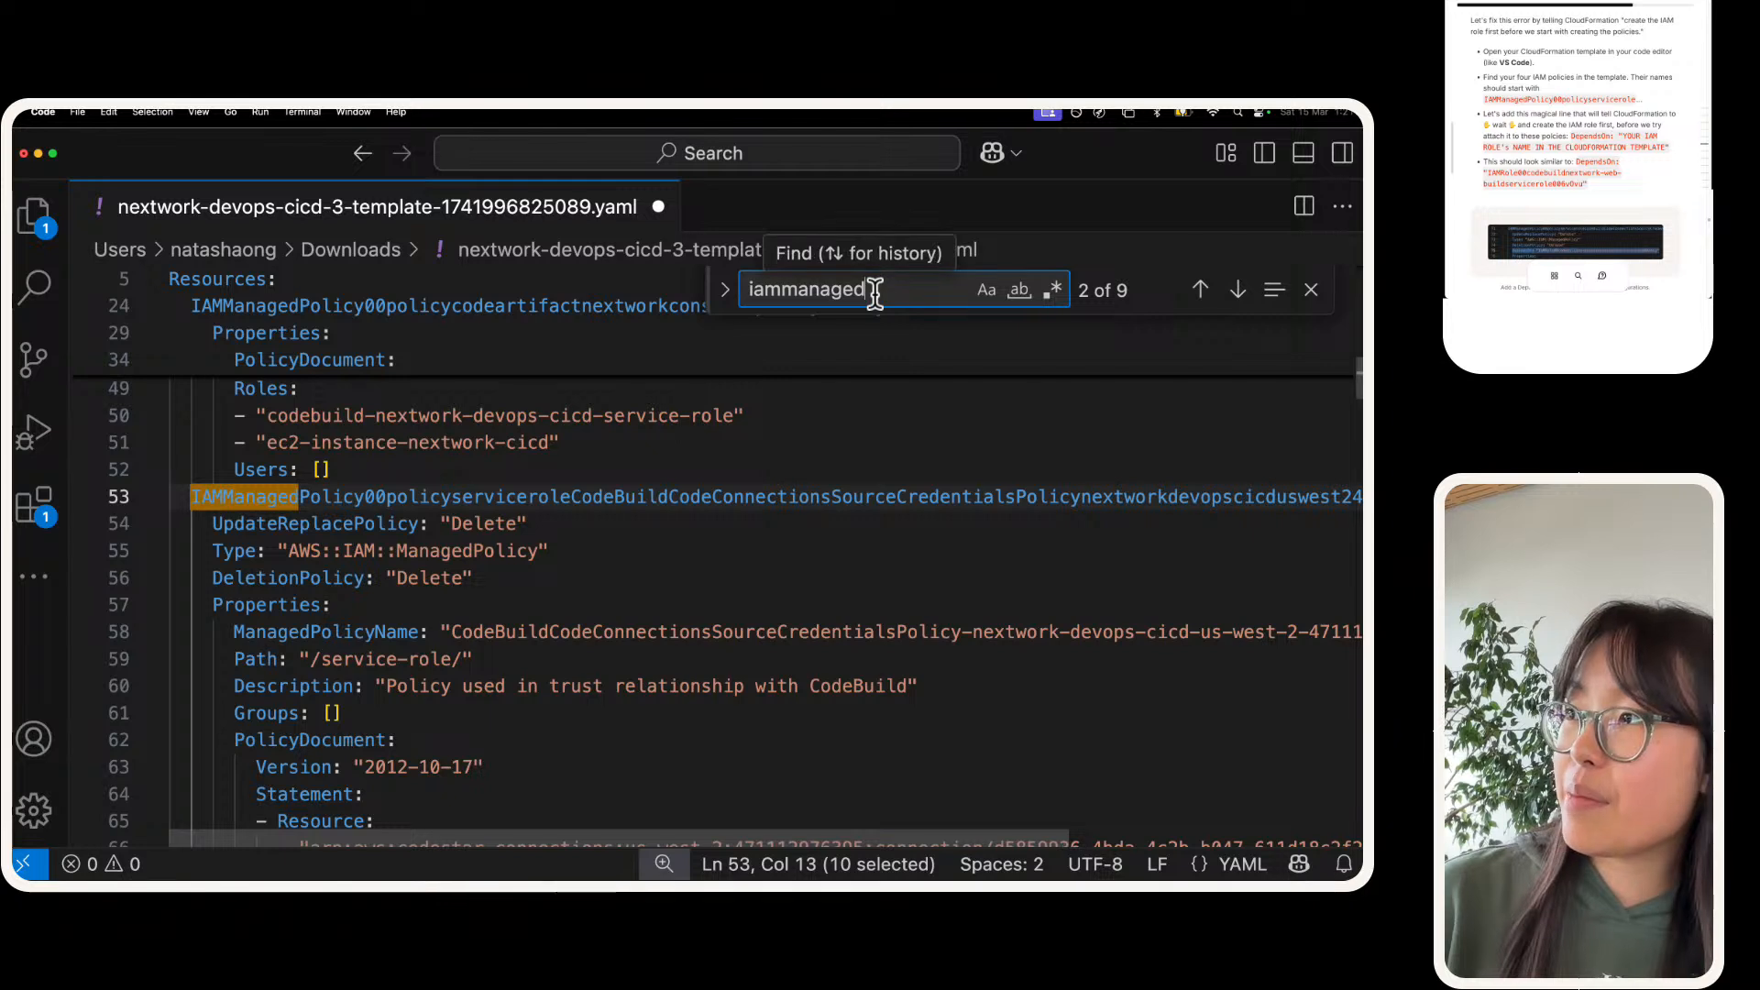
click(609, 580)
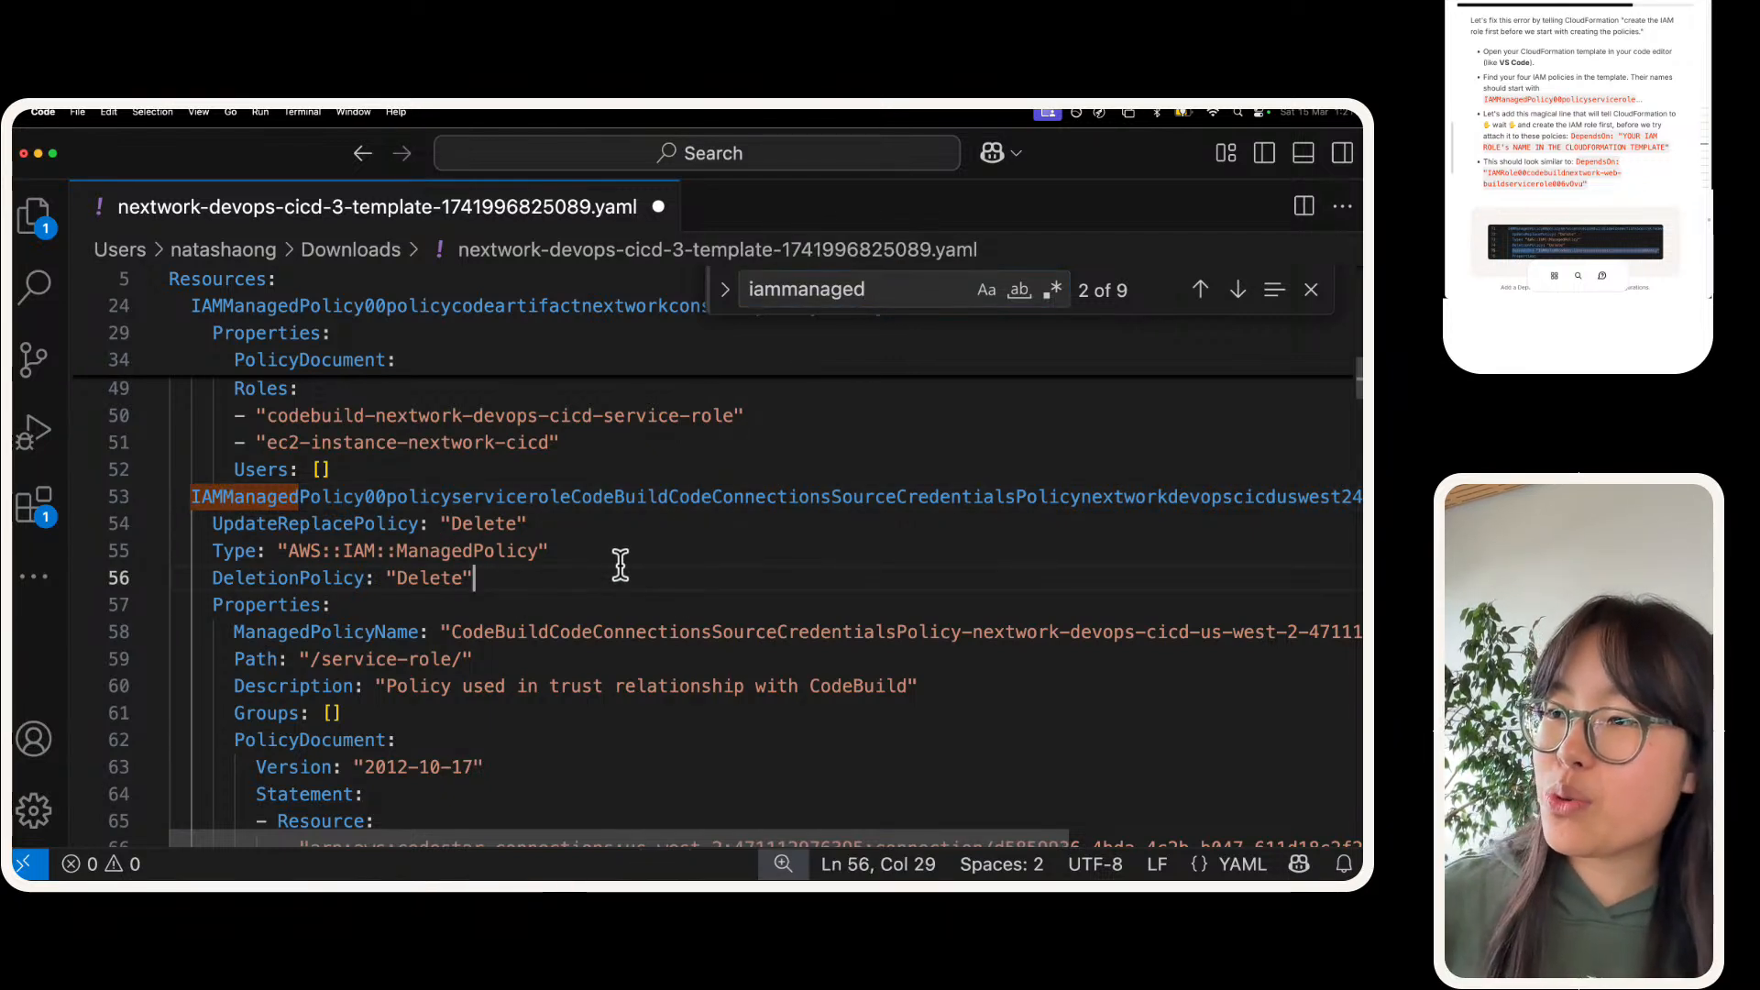
key(Return)
triple_click(542, 597)
key(super+v)
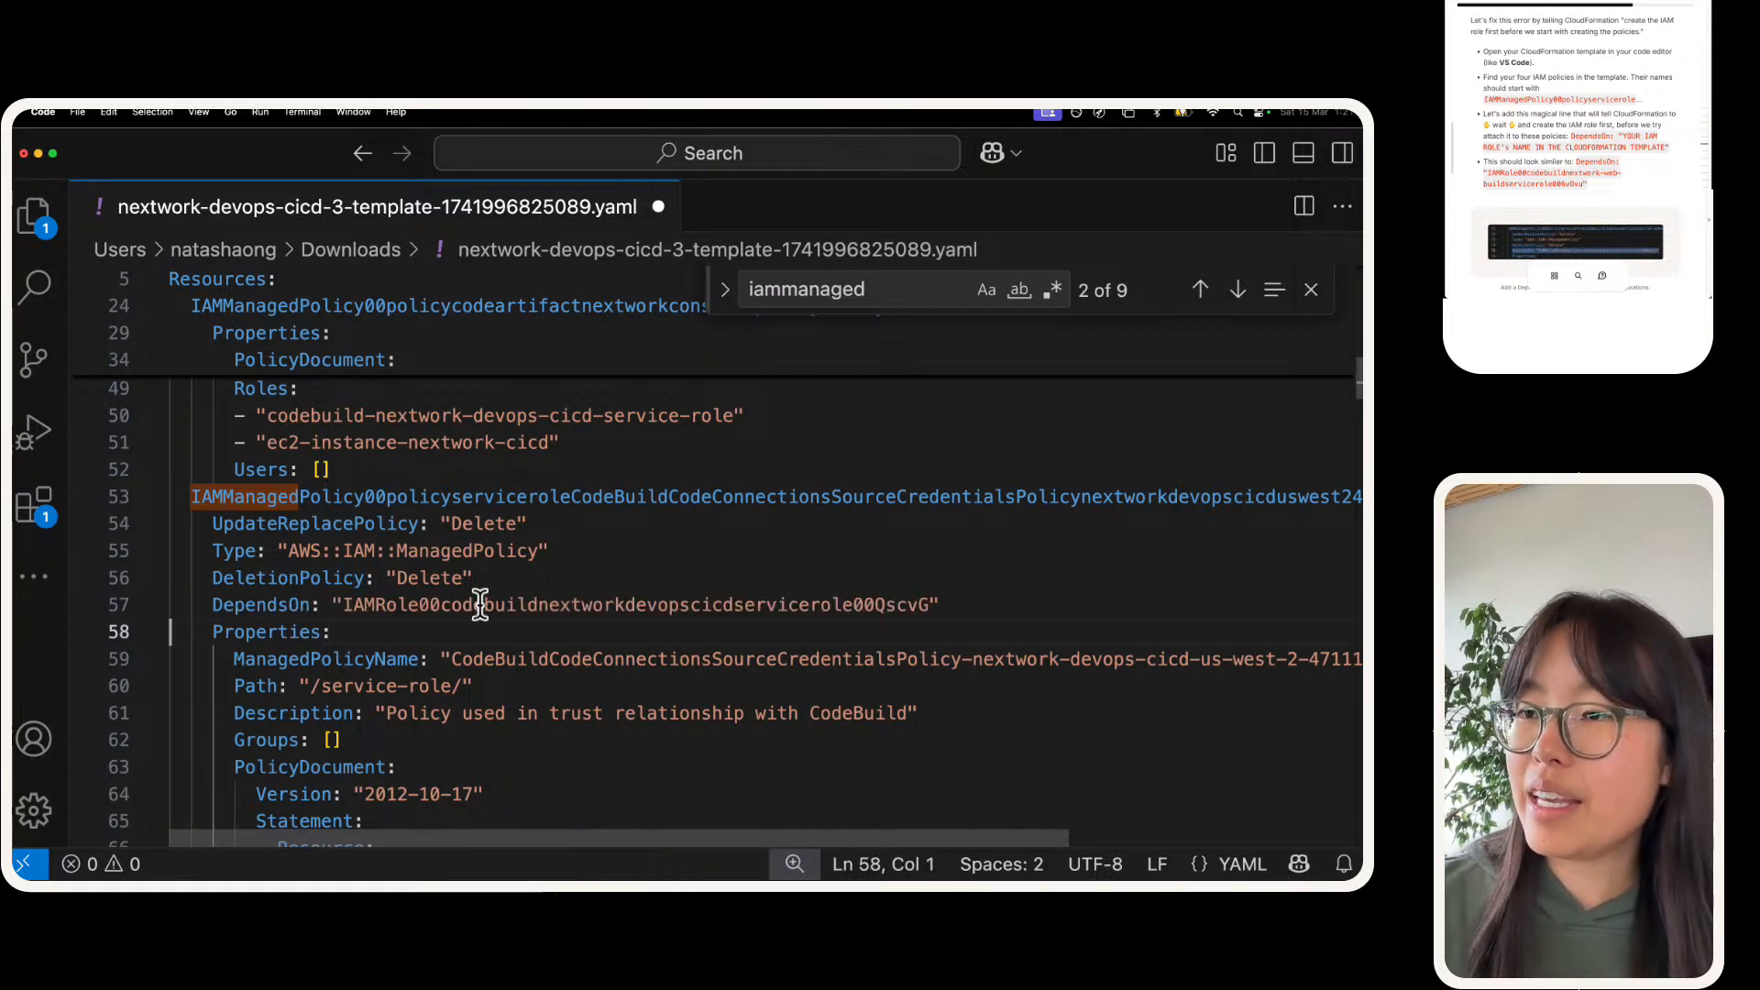
click(452, 632)
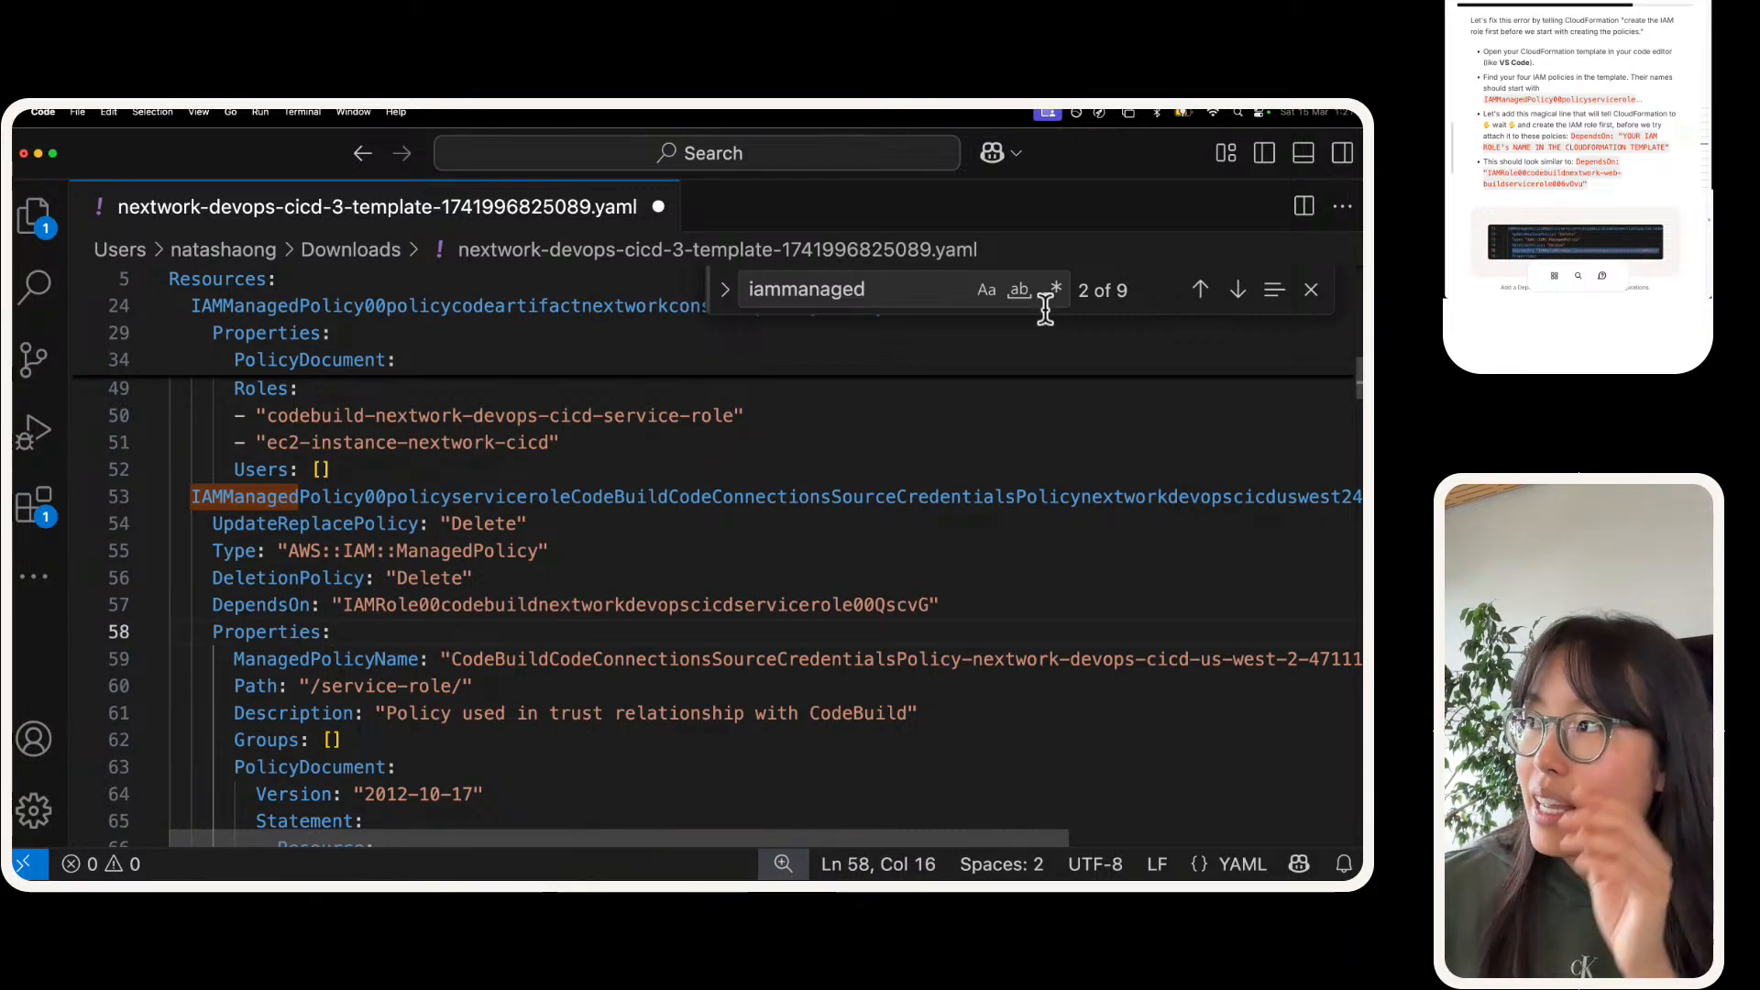
Step: Save the template, find the CodeBuildCloudWatchLogsPolicy, and paste the copied DependsOn line below its DeletionPolicy line with matching indentation
click(913, 293)
key(super+s)
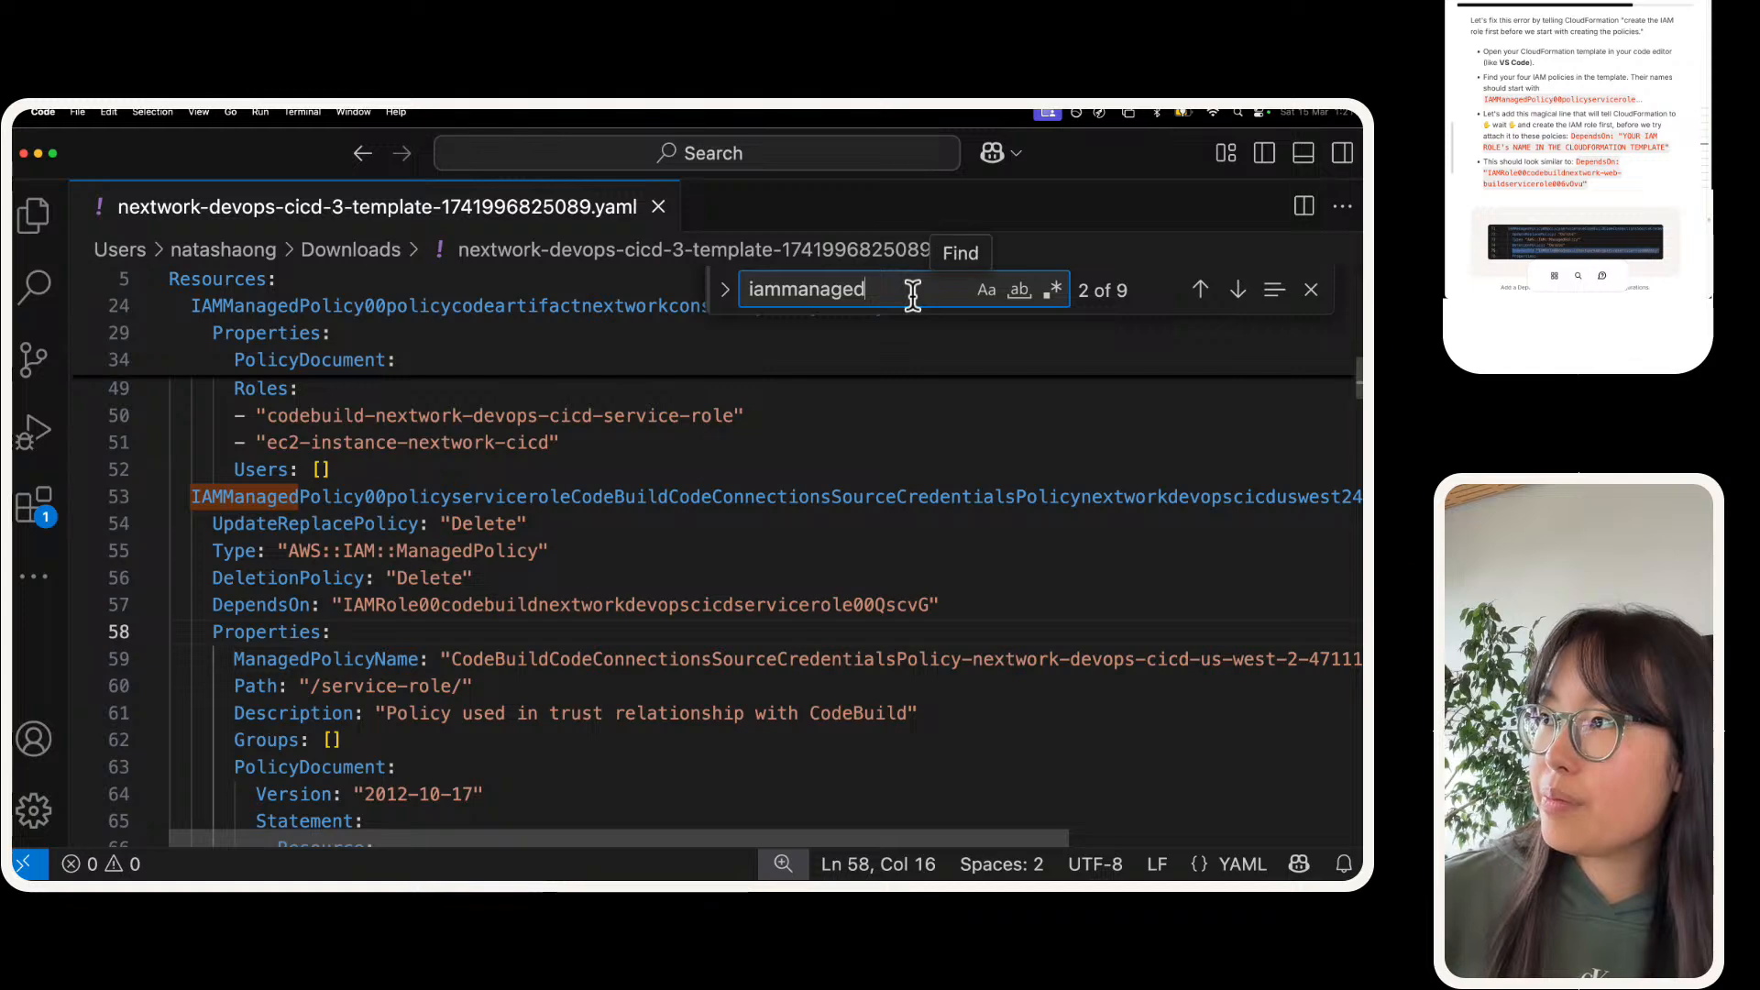
key(Return)
key(Return)
key(Return)
key(Return)
key(Return)
key(Return)
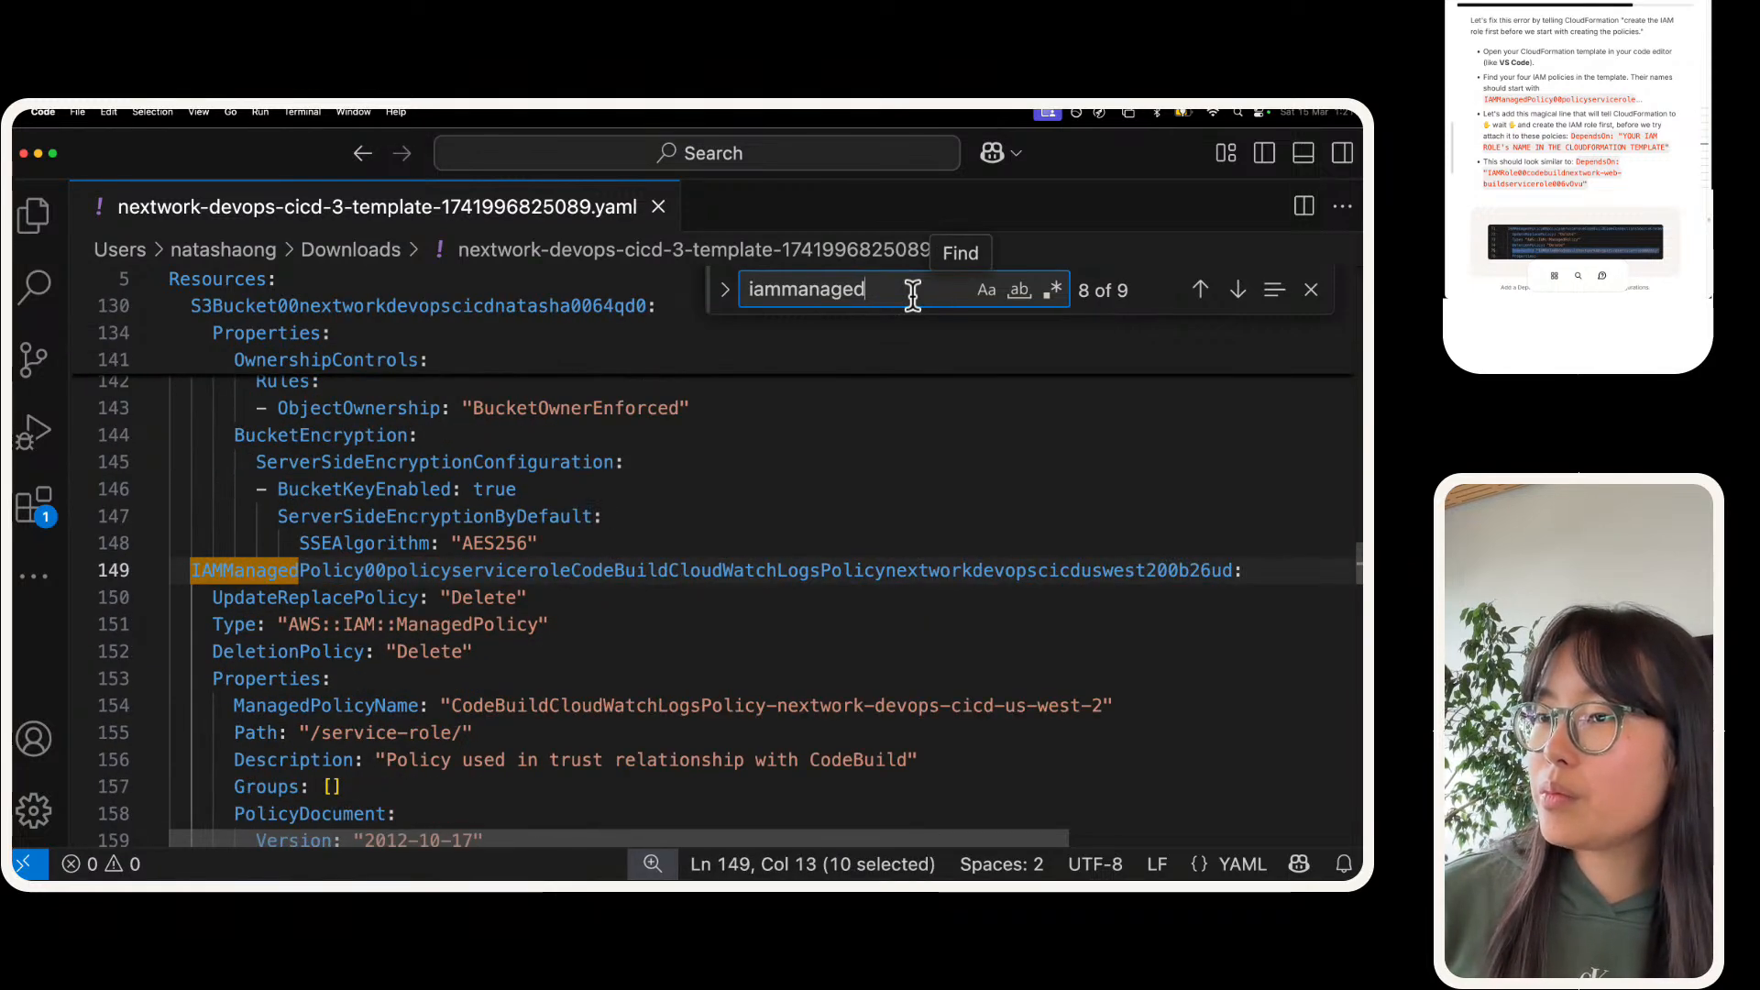
scroll(514, 536, down, 1)
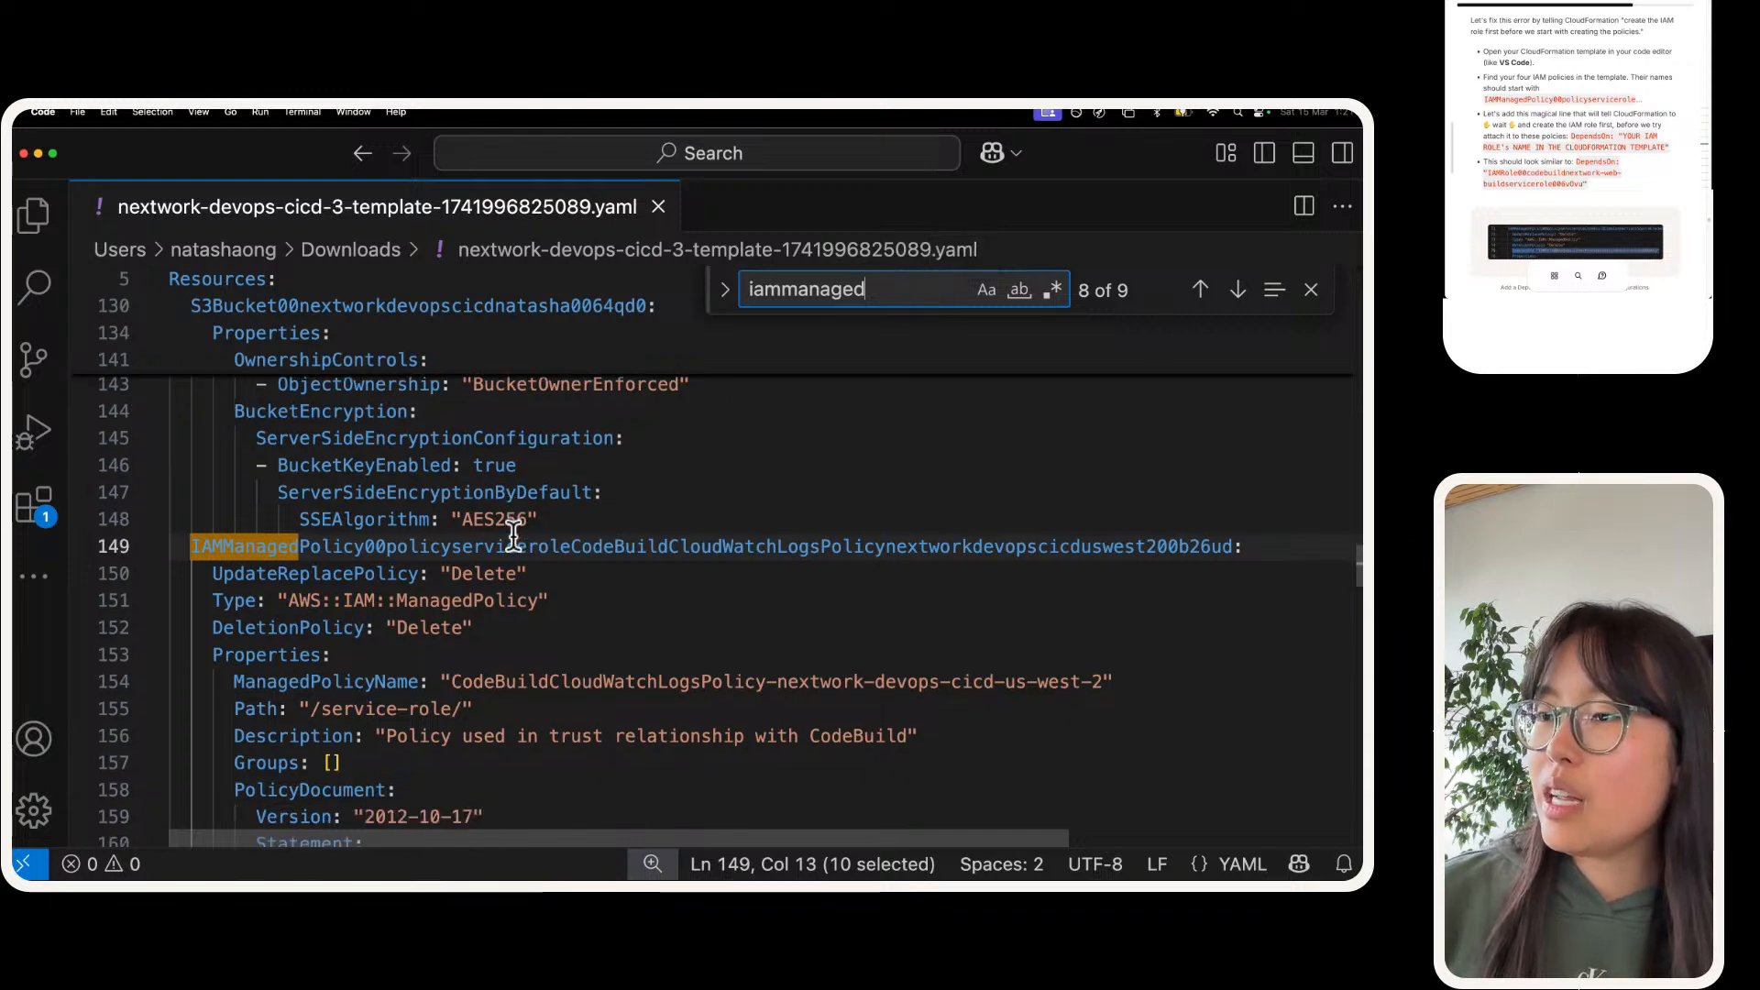
click(547, 599)
key(Return)
text(DependsOn: "IAMRole00codebuildnextworkdevopscicdservicerole000scv6")
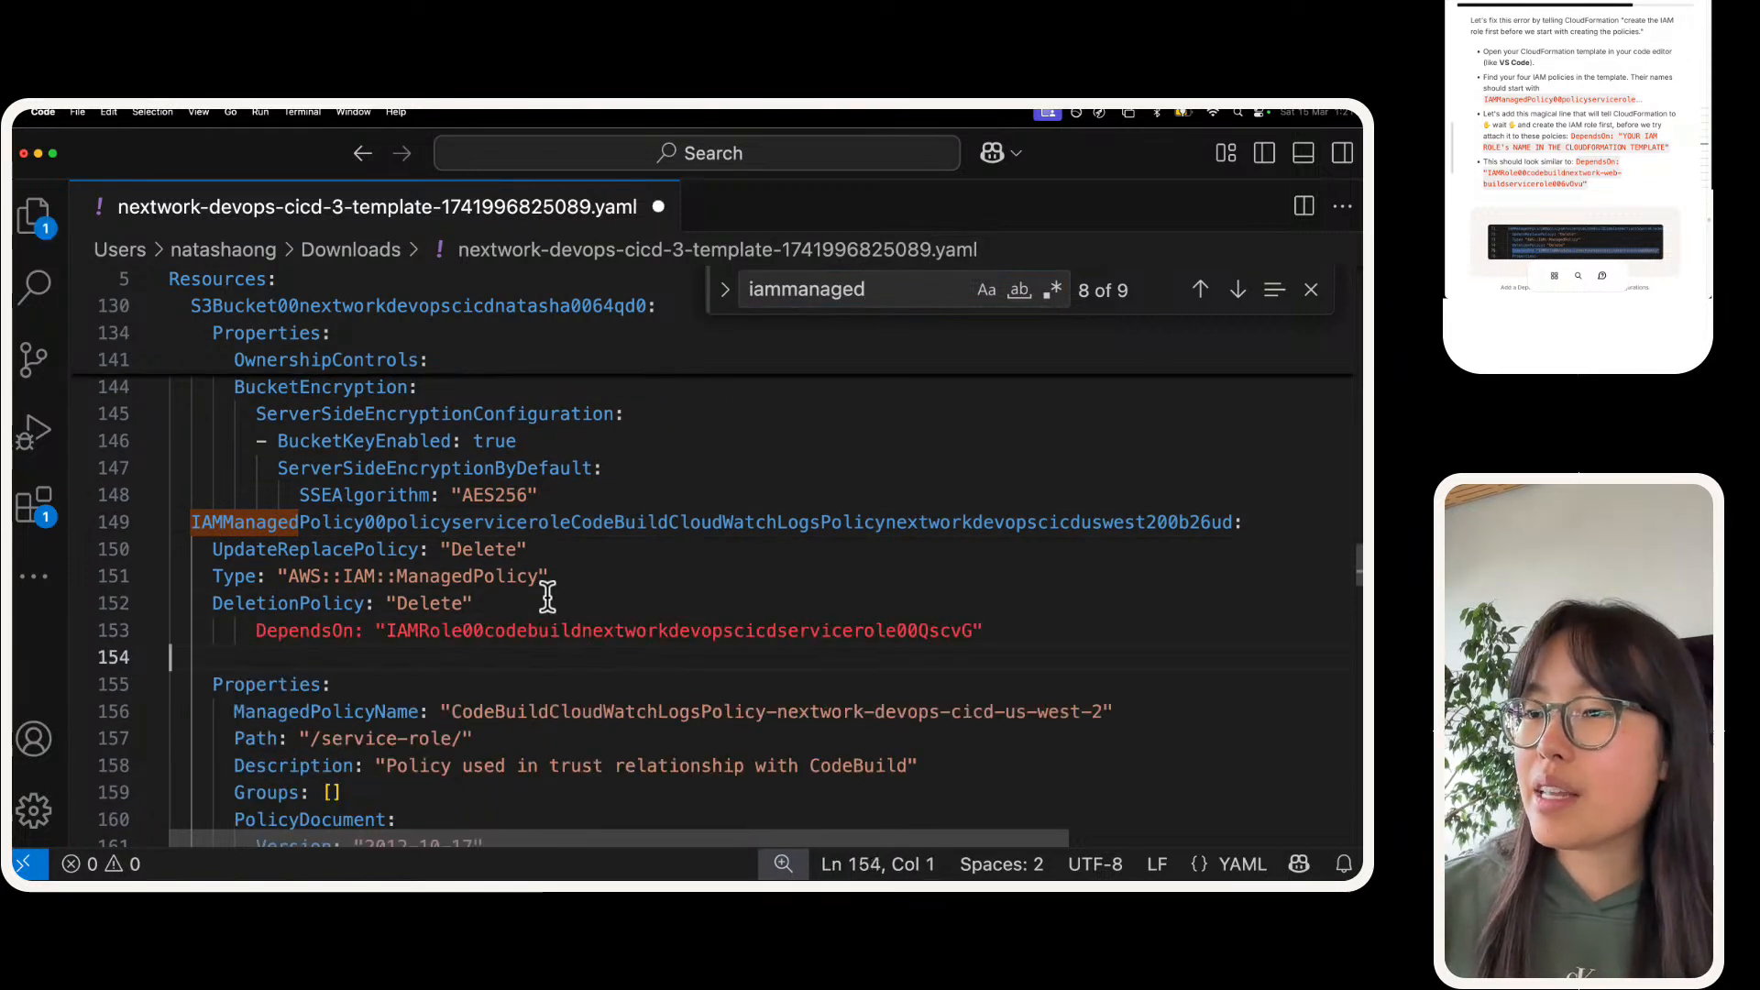
key(super+z)
triple_click(513, 630)
key(super+v)
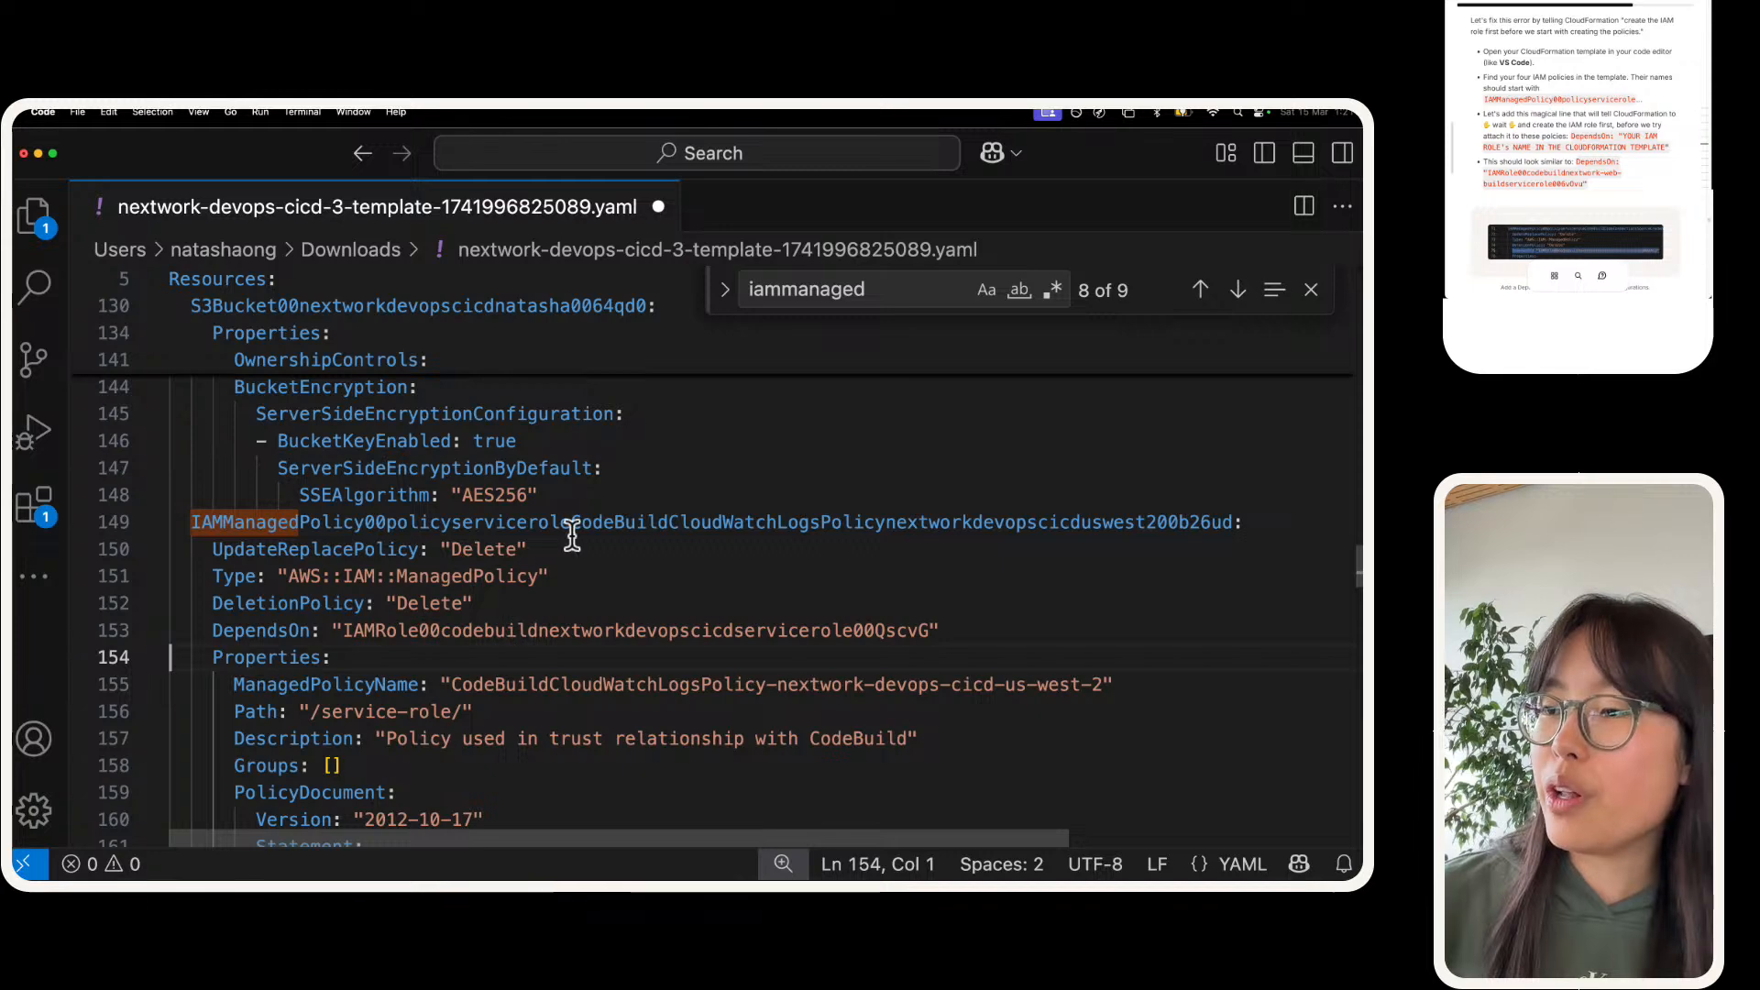
Step: Search for "dependson" to check the policies' DependsOn lines, close the search, and save the template
double_click(841, 286)
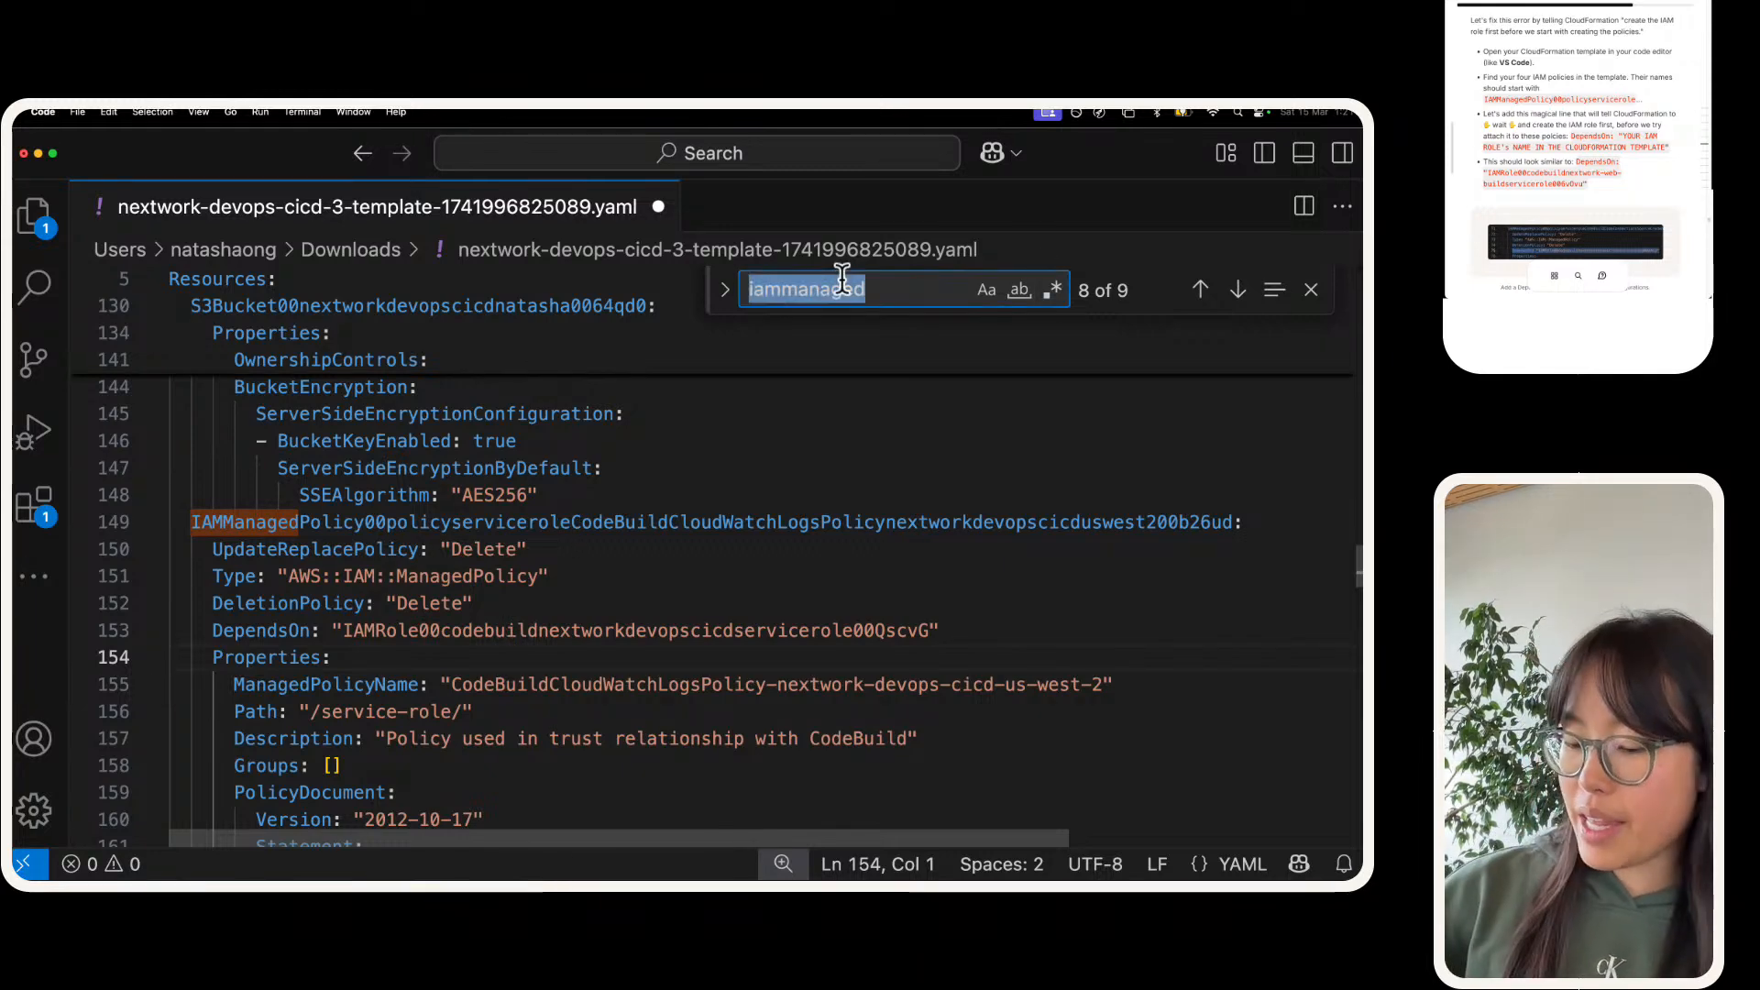
text(dependson)
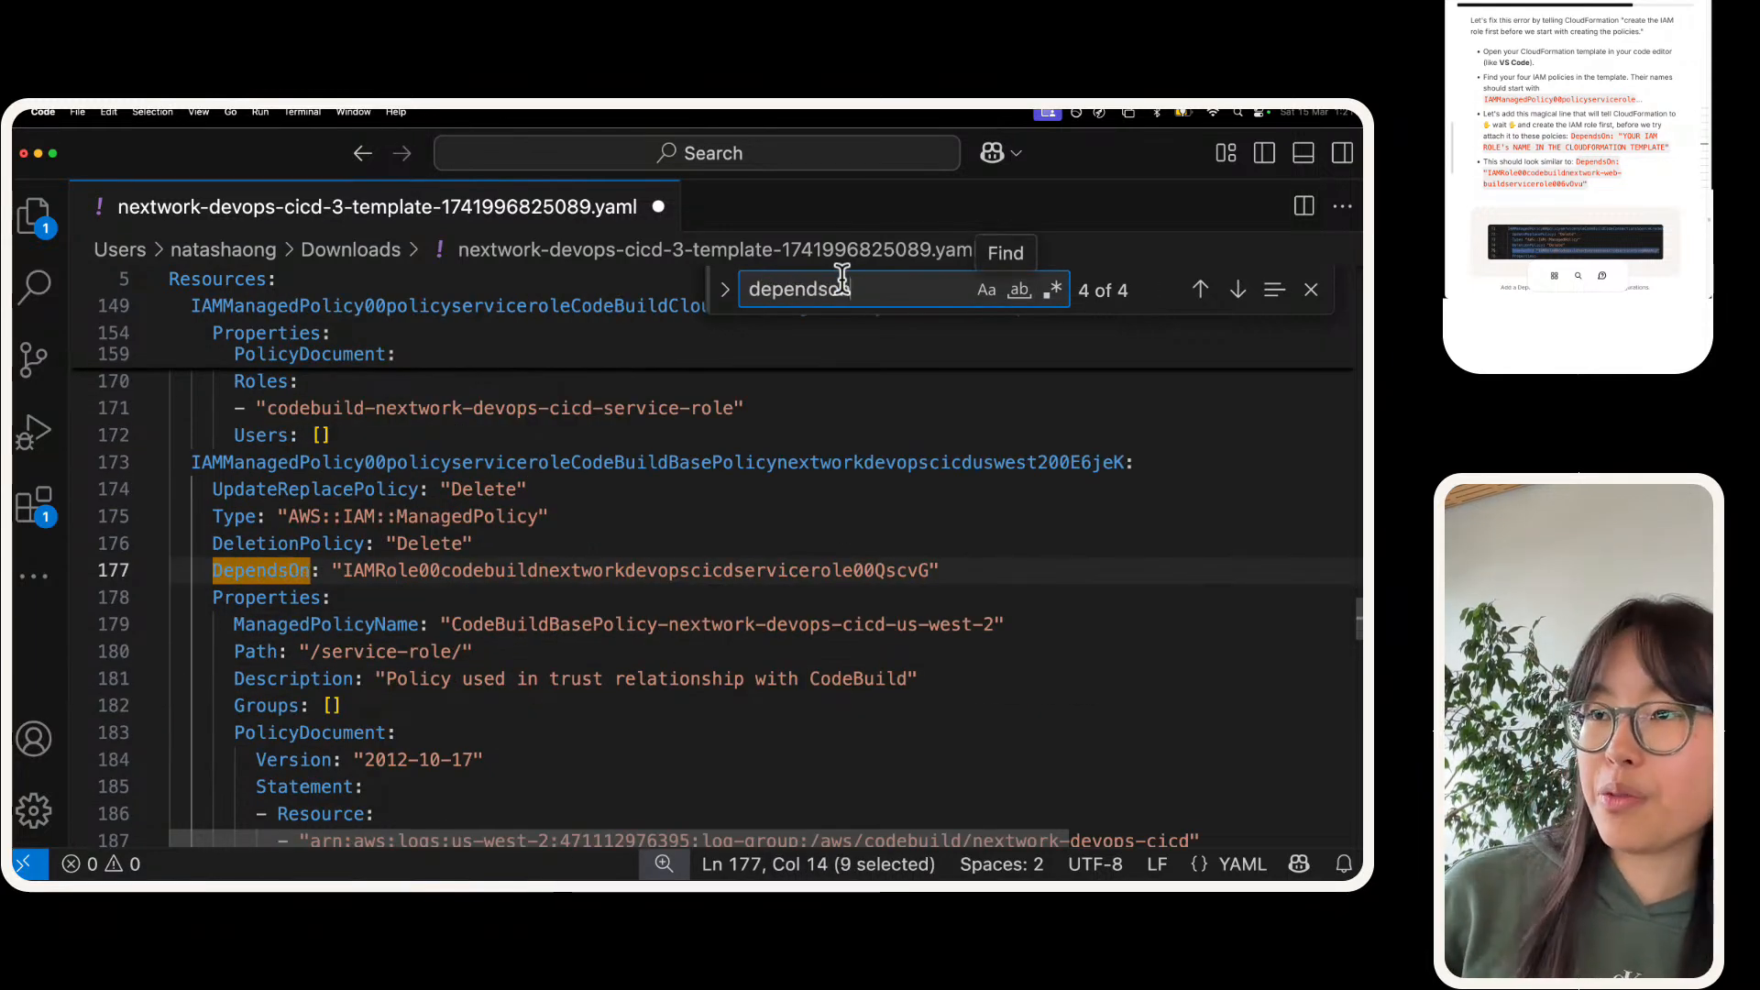
key(Return)
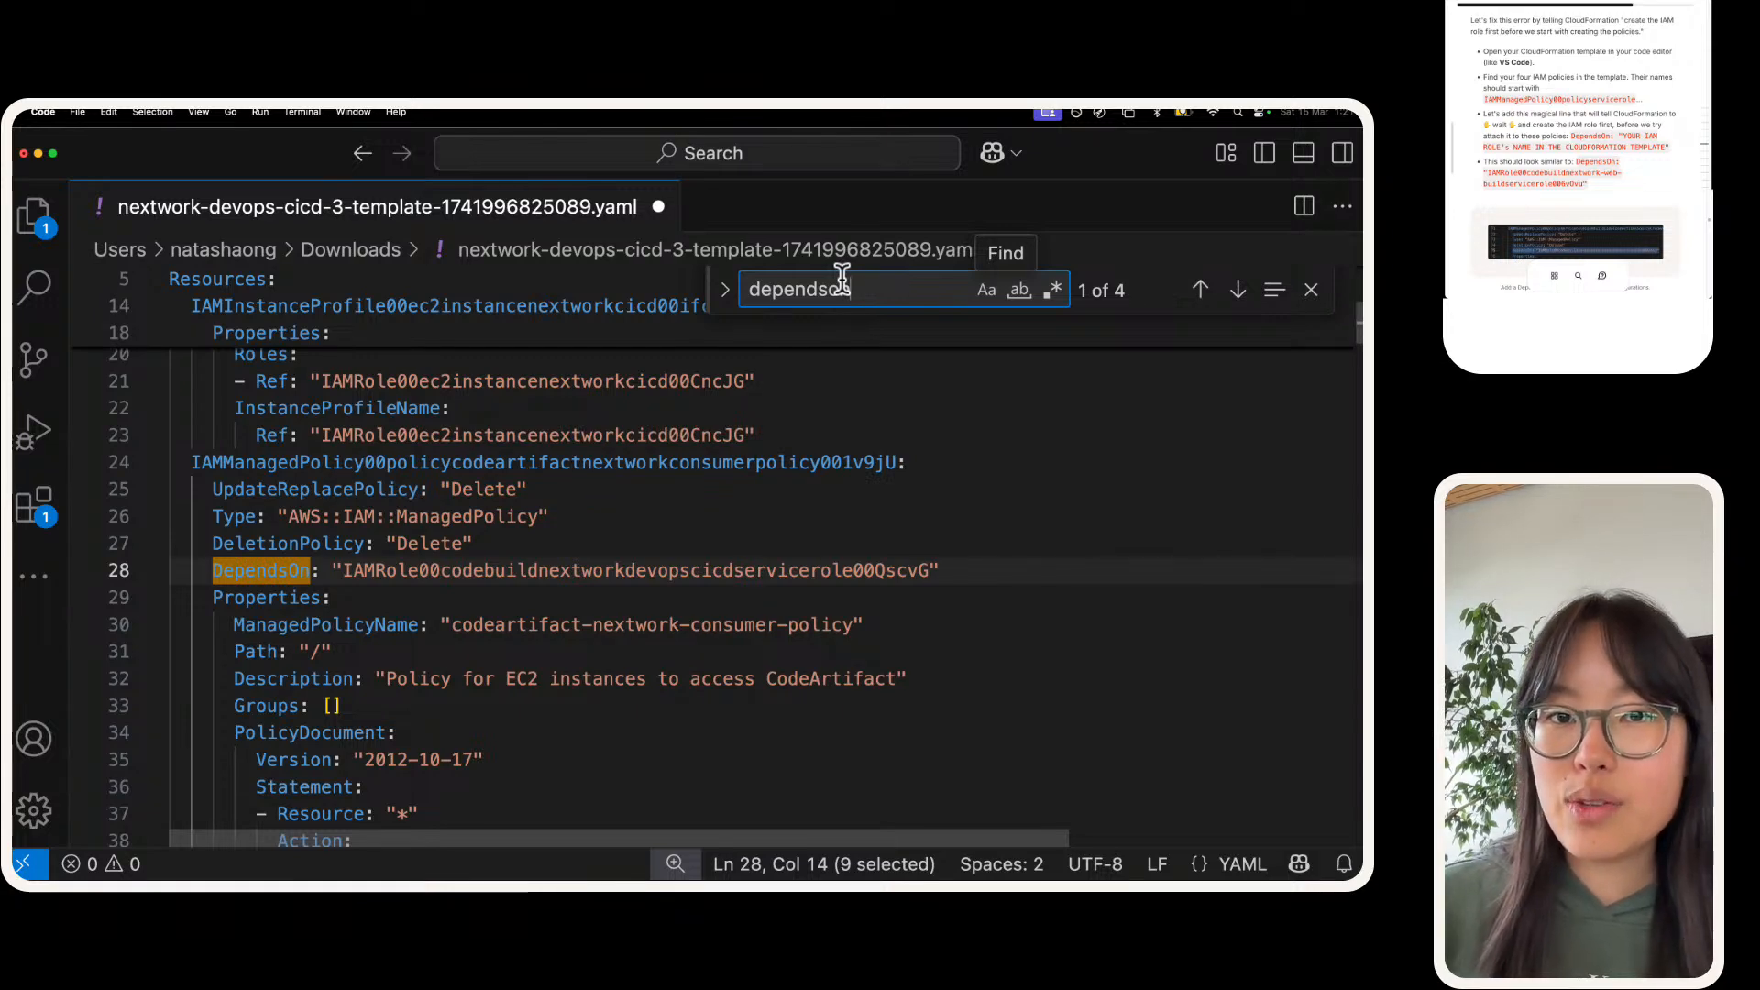
key(Return)
key(Return)
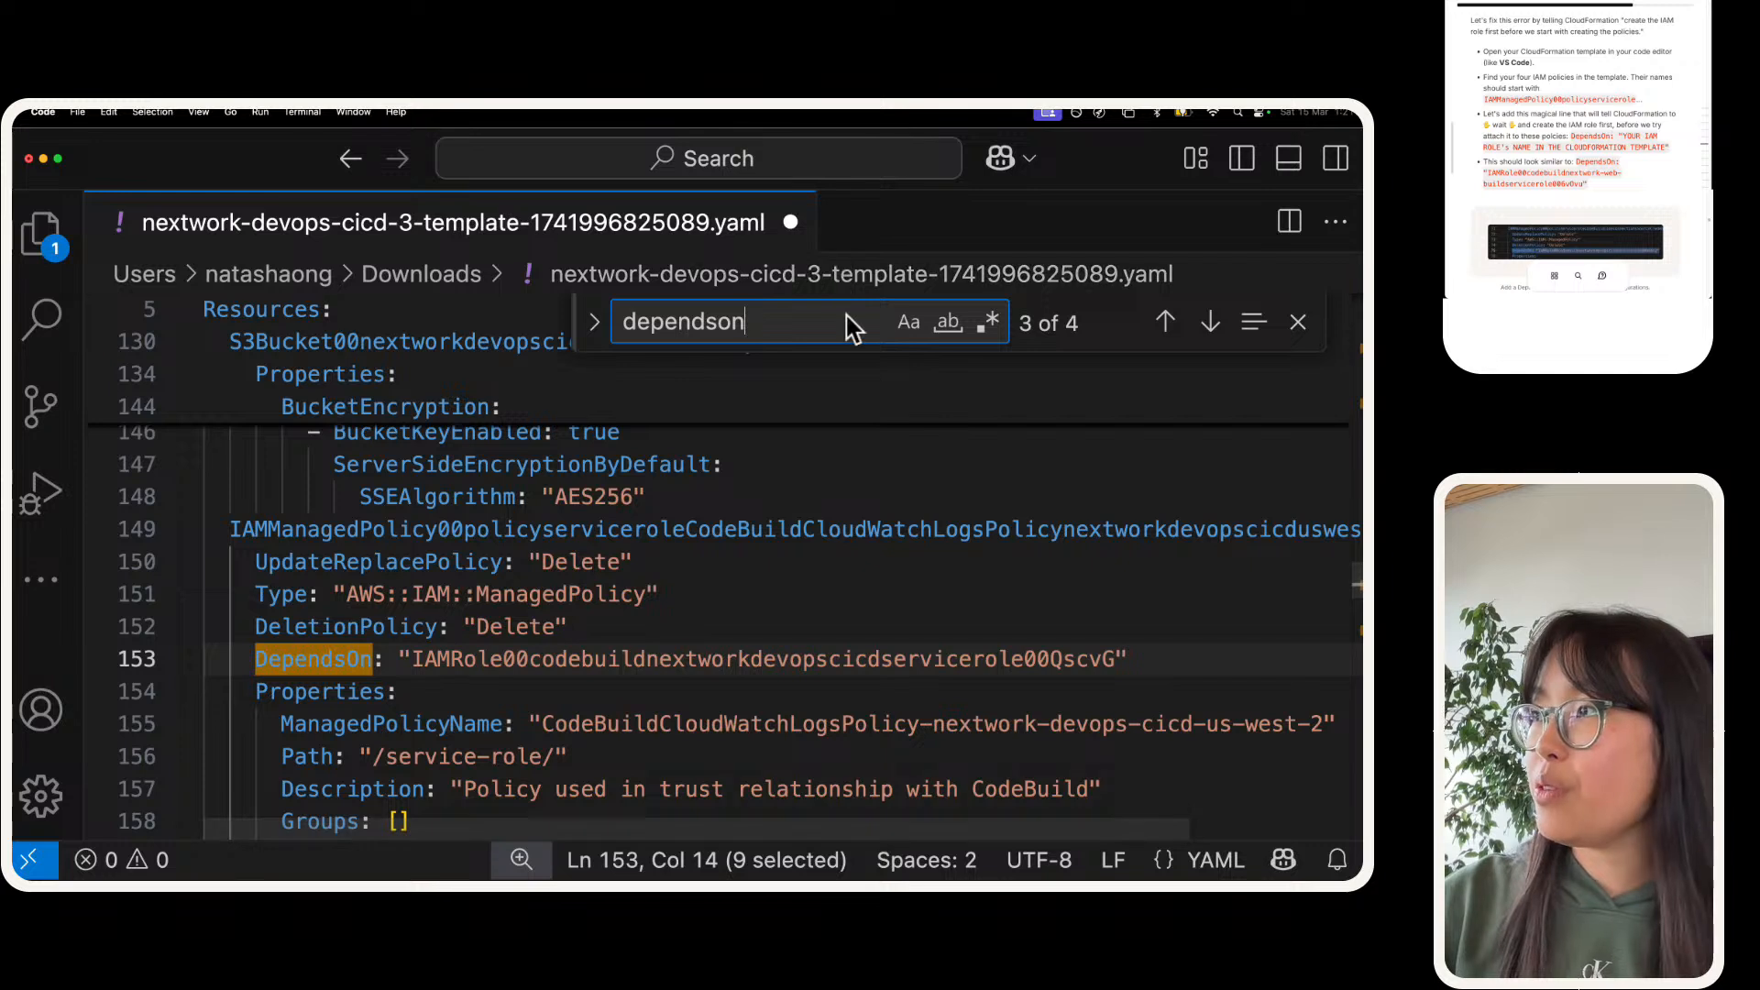
click(812, 444)
key(Escape)
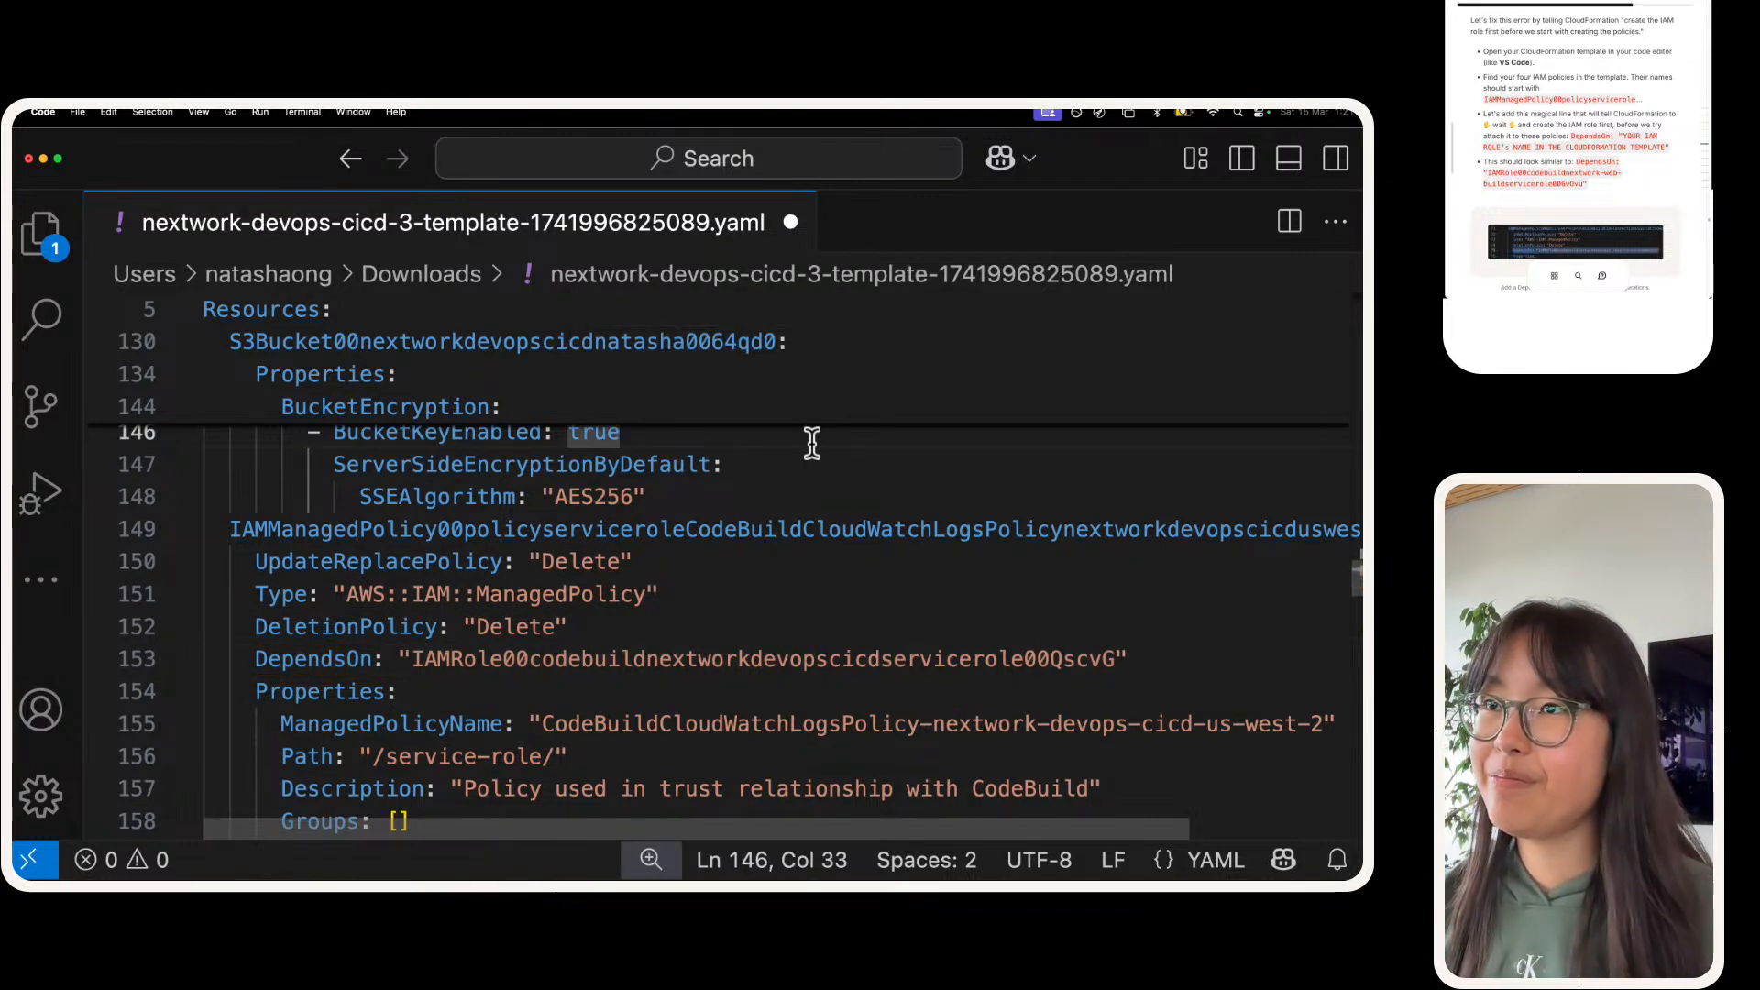
key(super+s)
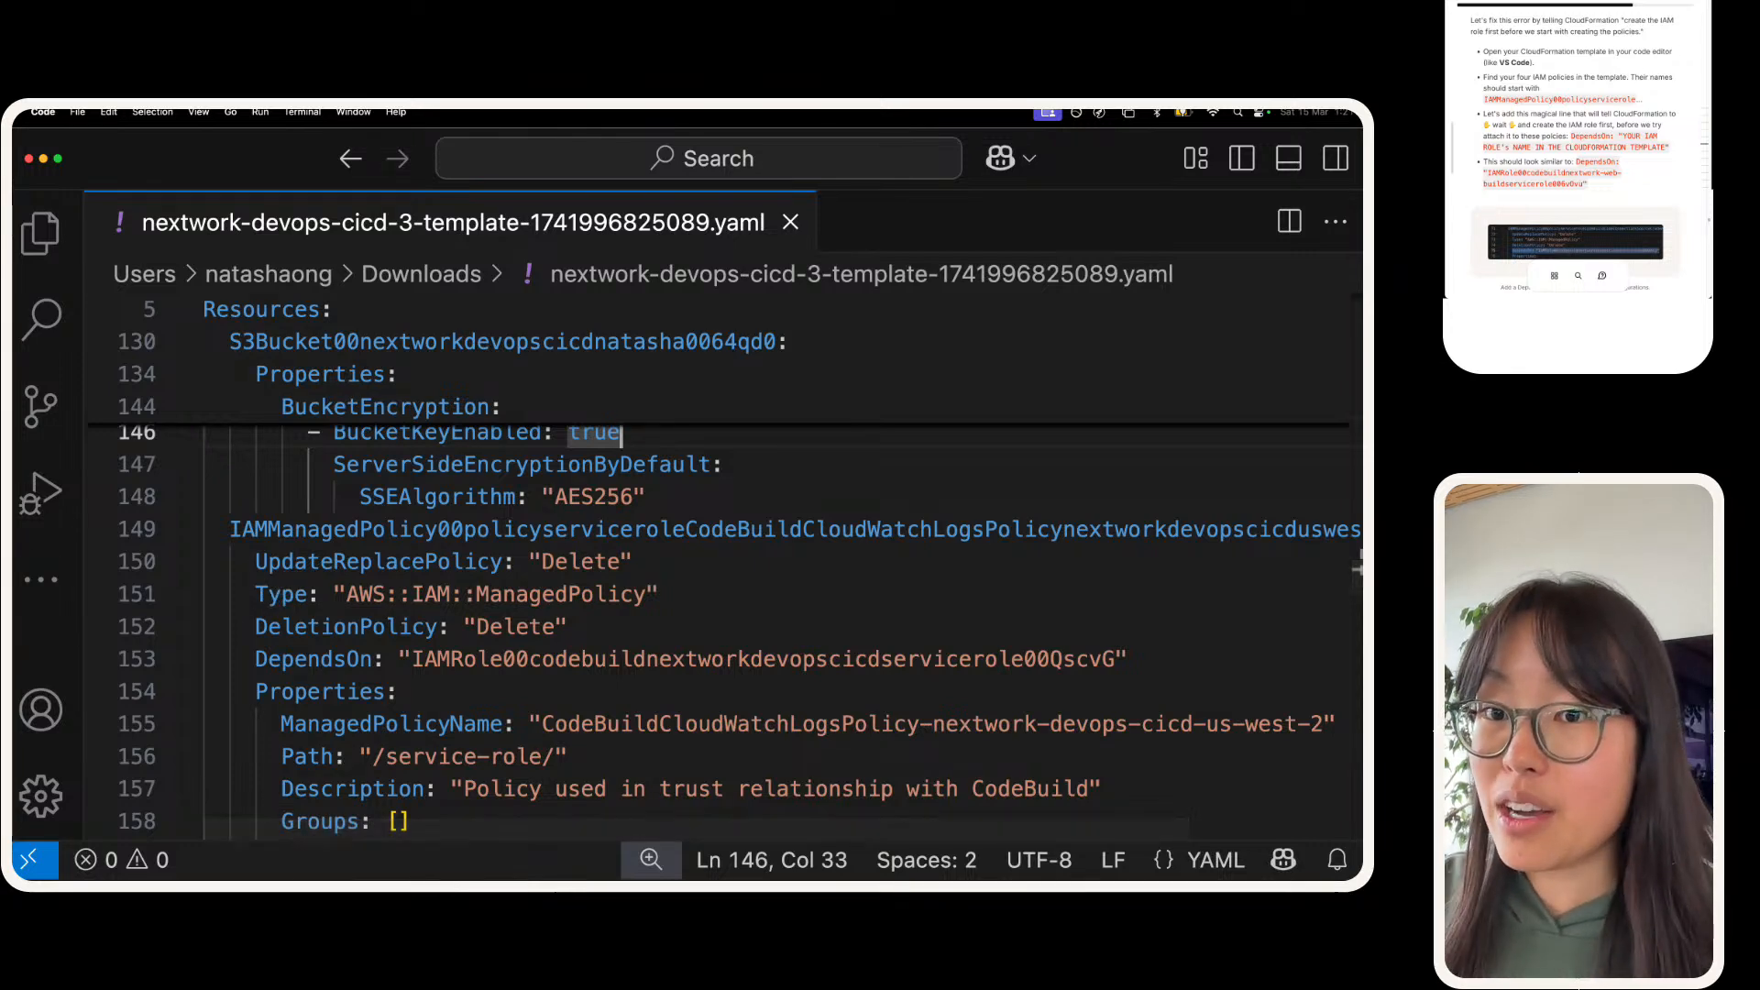
Step: In the project guide, review the DependsOn instructions and find the task asking for a screenshot of the added line
click(1693, 70)
scroll(1591, 106, up, 5)
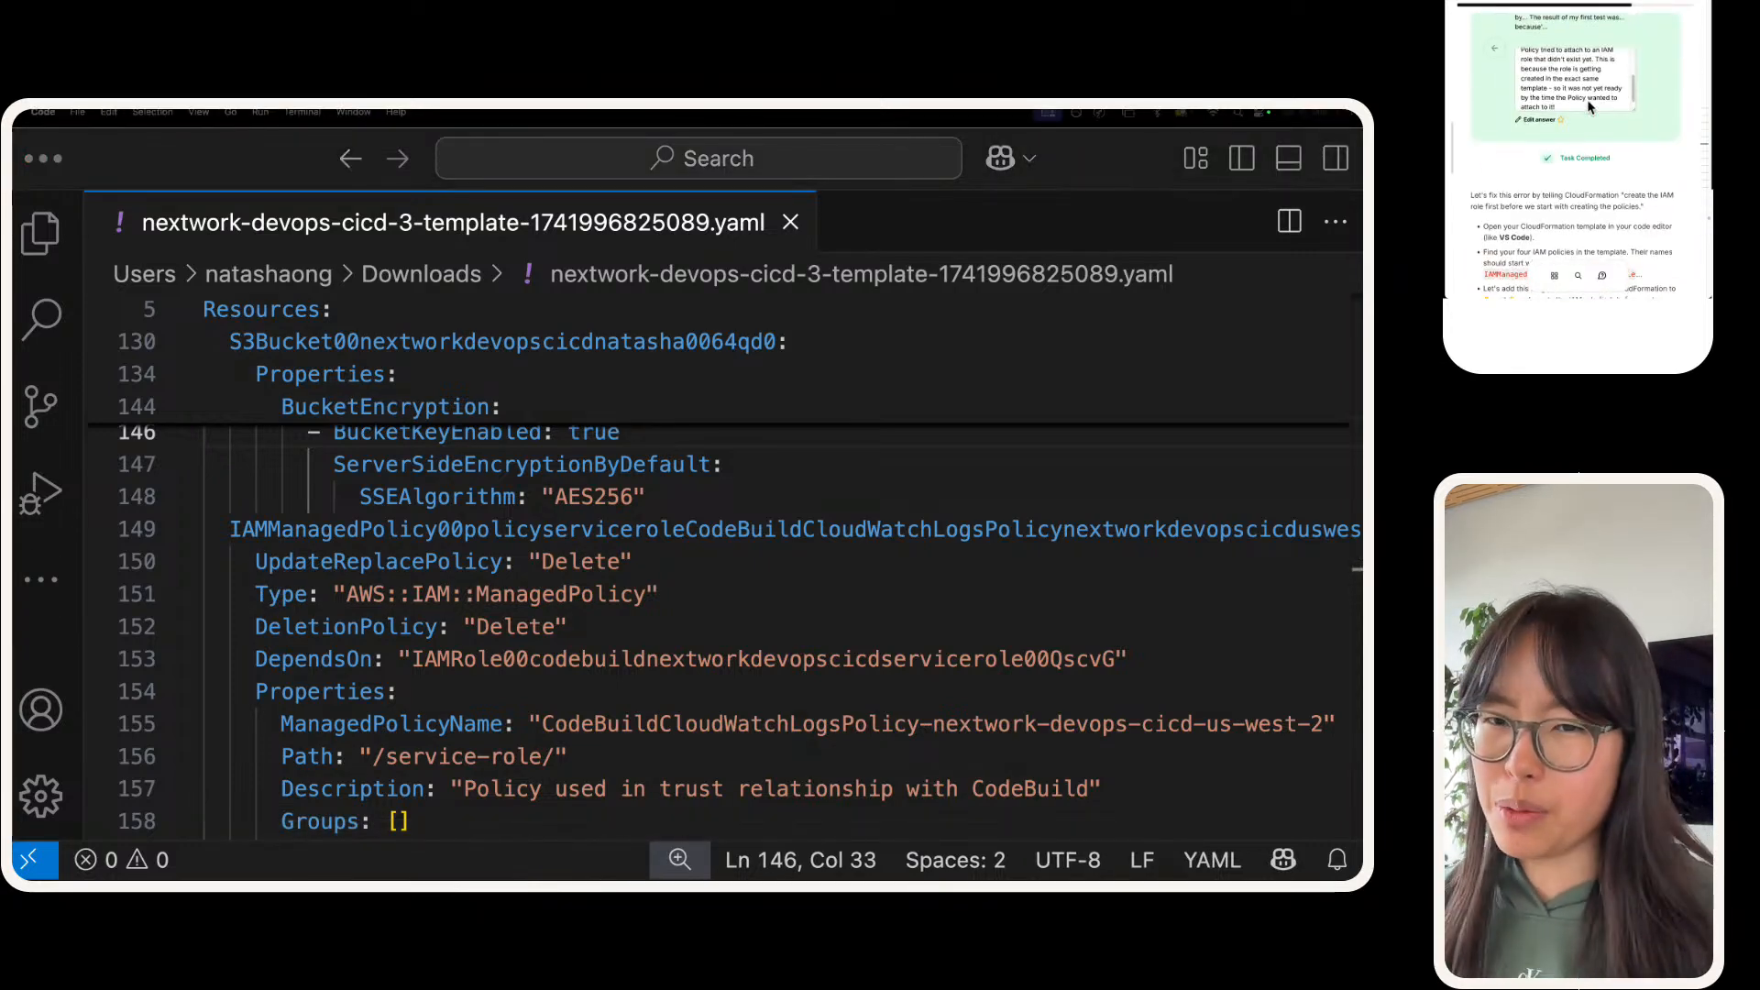
scroll(1591, 107, down, 6)
scroll(1589, 104, down, 5)
scroll(1586, 99, up, 5)
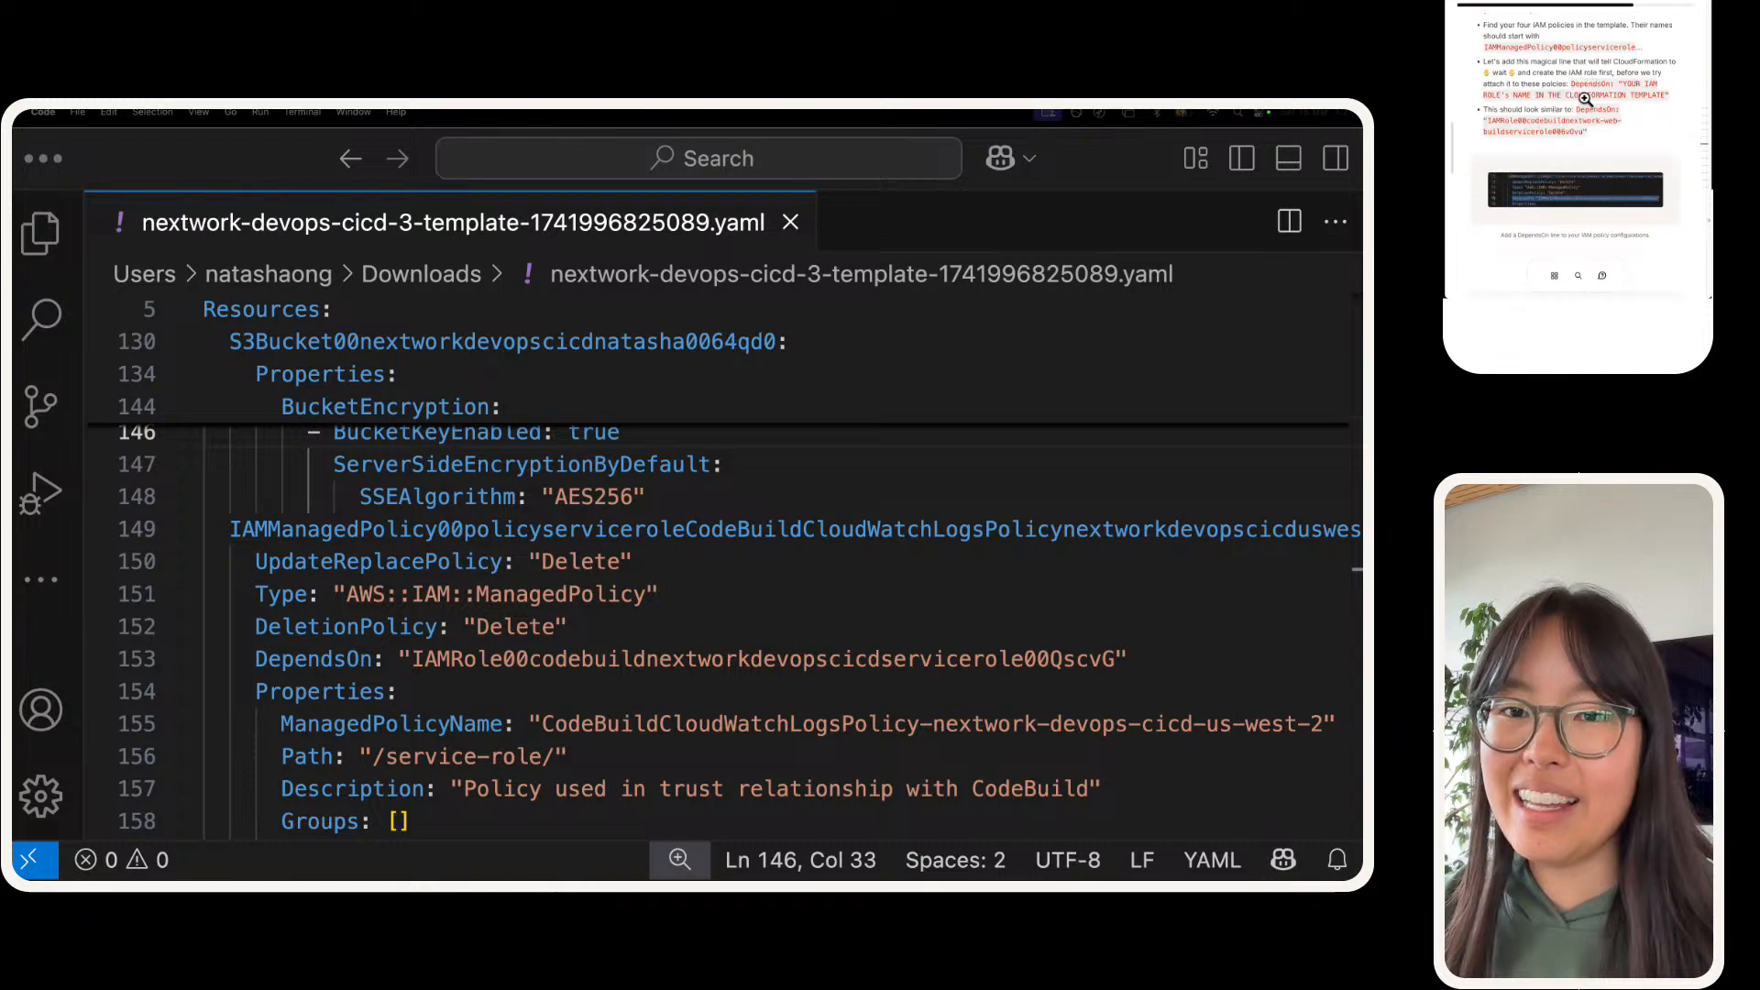
scroll(1510, 110, down, 3)
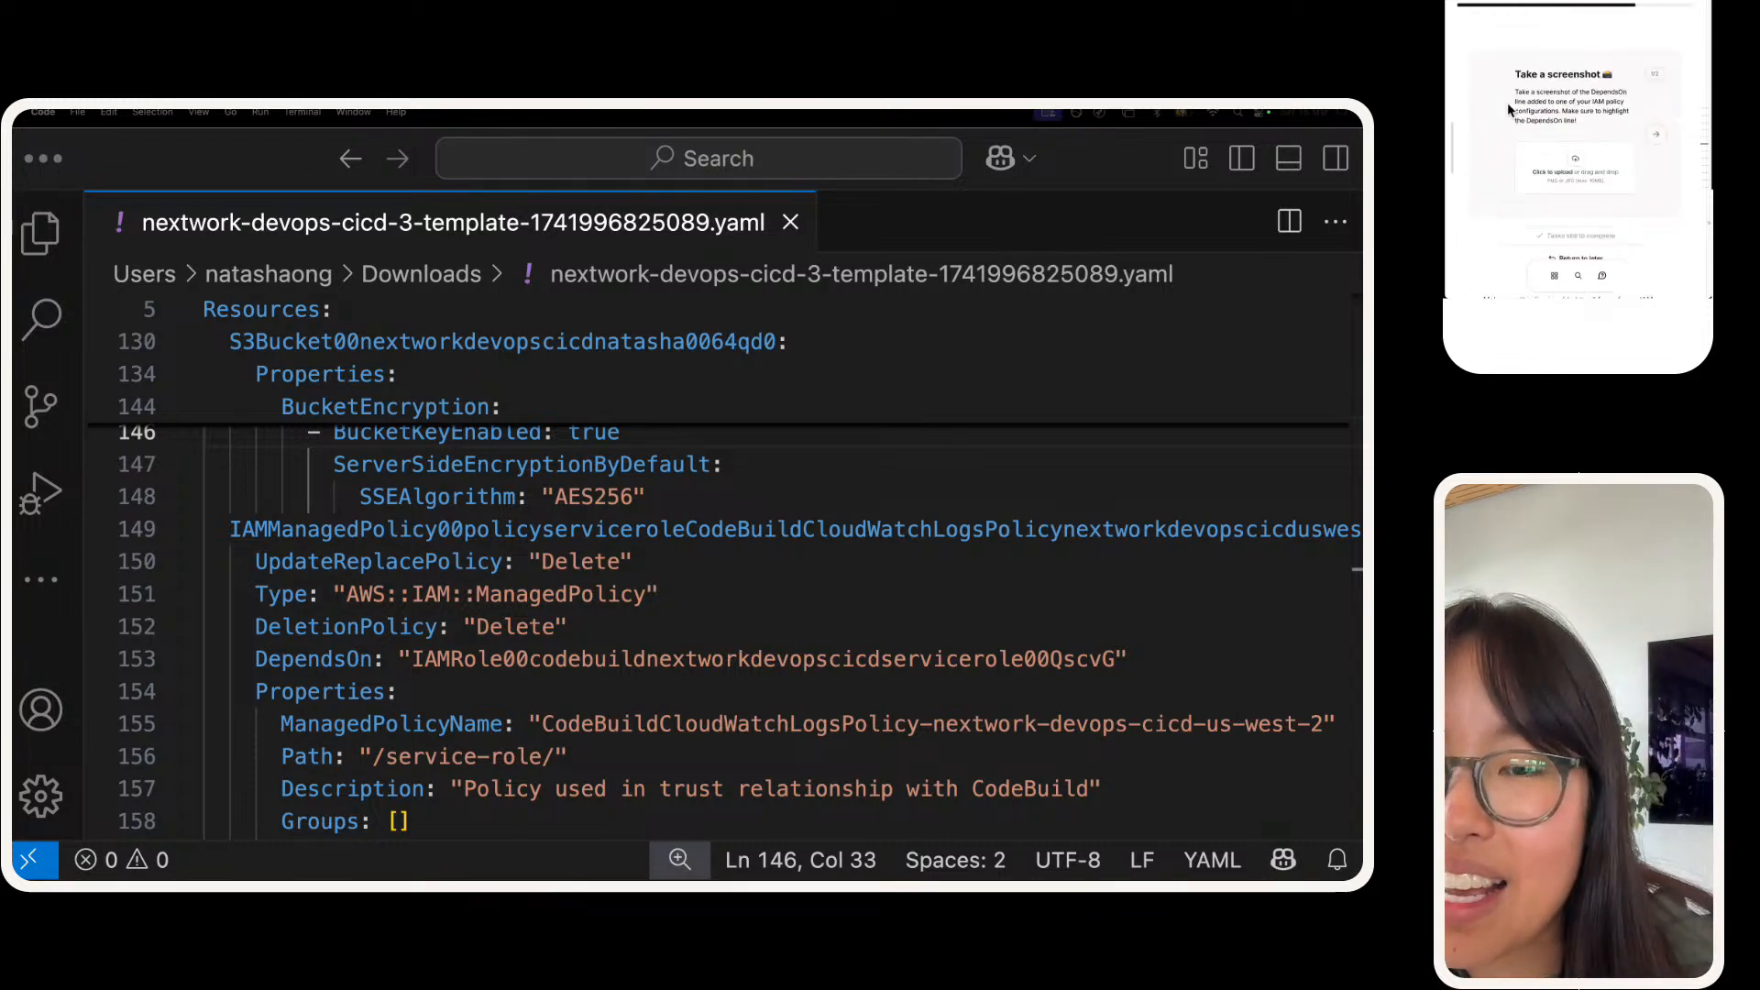
Step: Highlight the CloudWatchLogsPolicy's DependsOn line in VS Code and capture a screenshot of that policy's opening lines
scroll(424, 584, down, 1)
scroll(422, 586, down, 1)
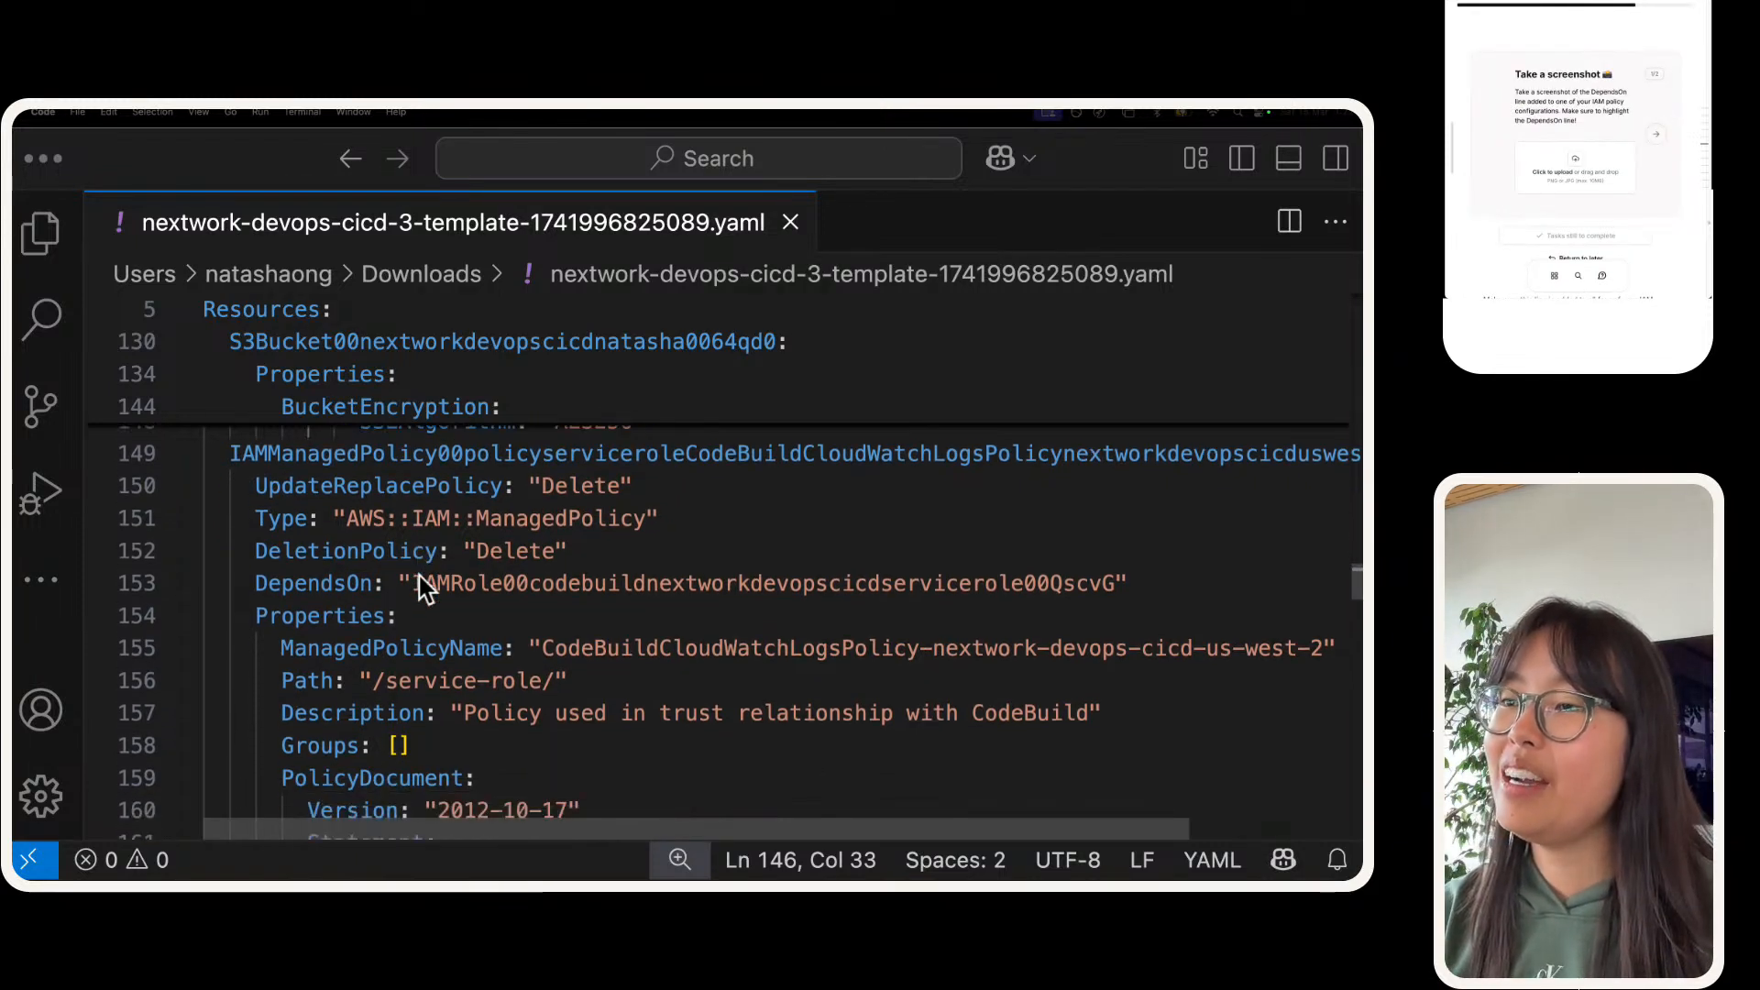
scroll(422, 586, down, 1)
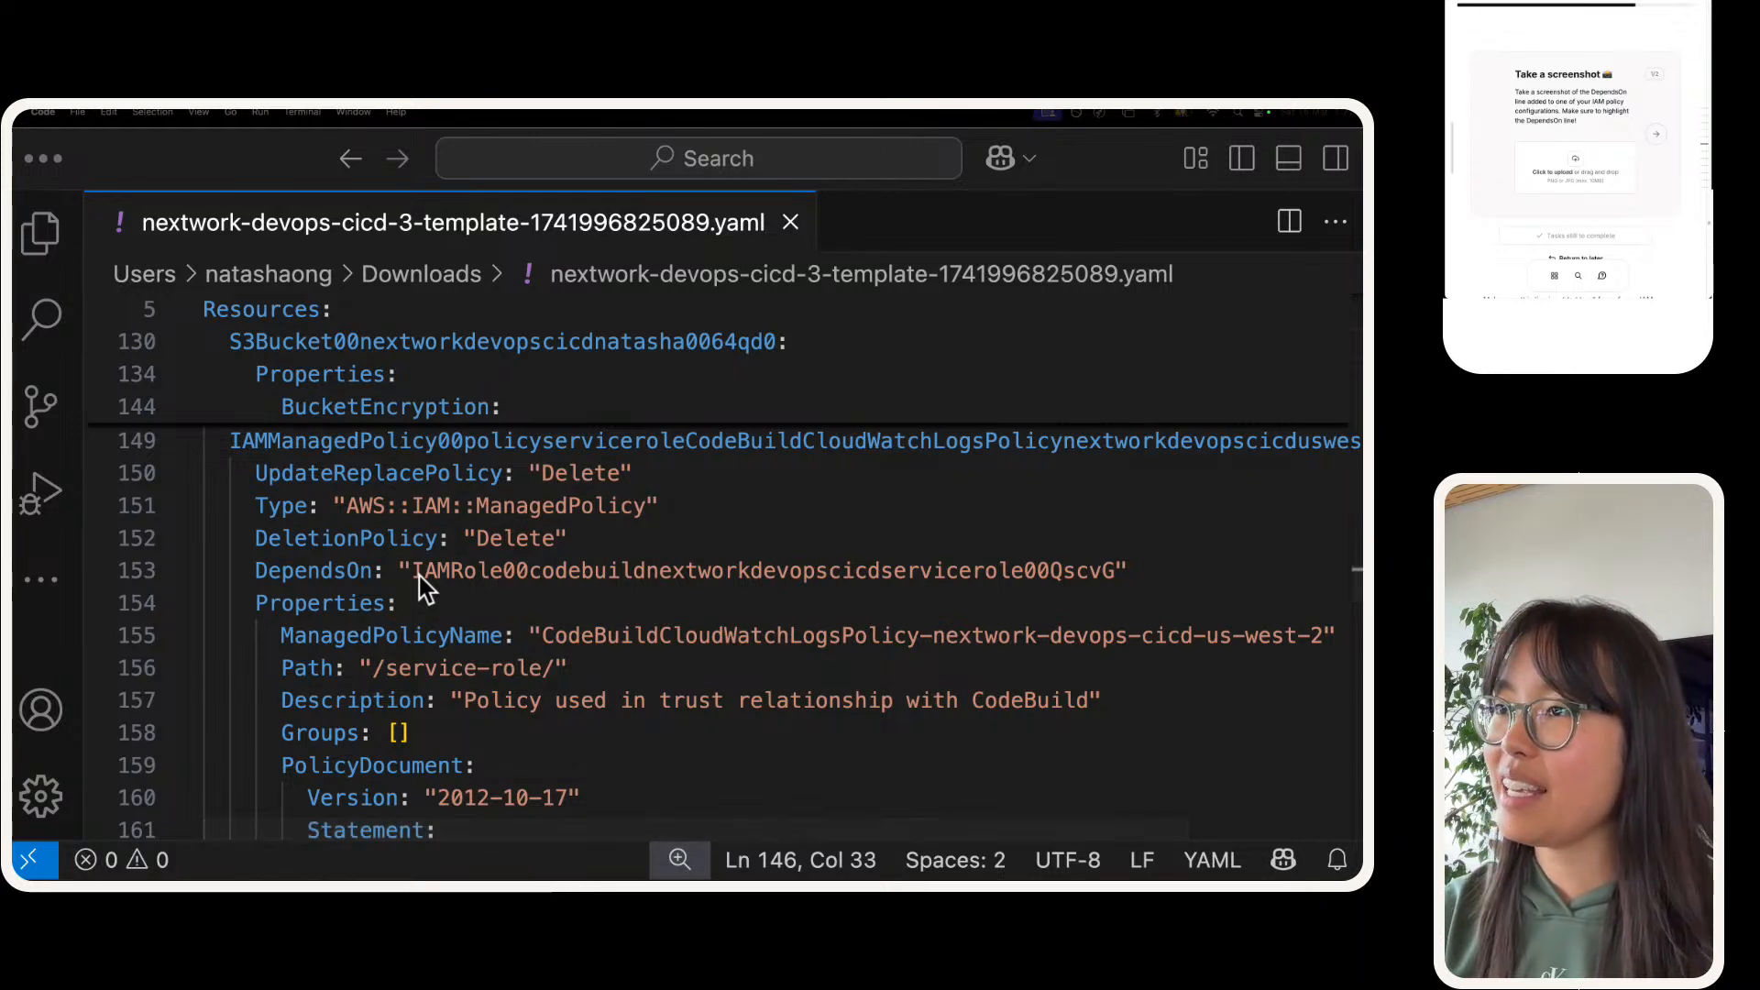
triple_click(420, 575)
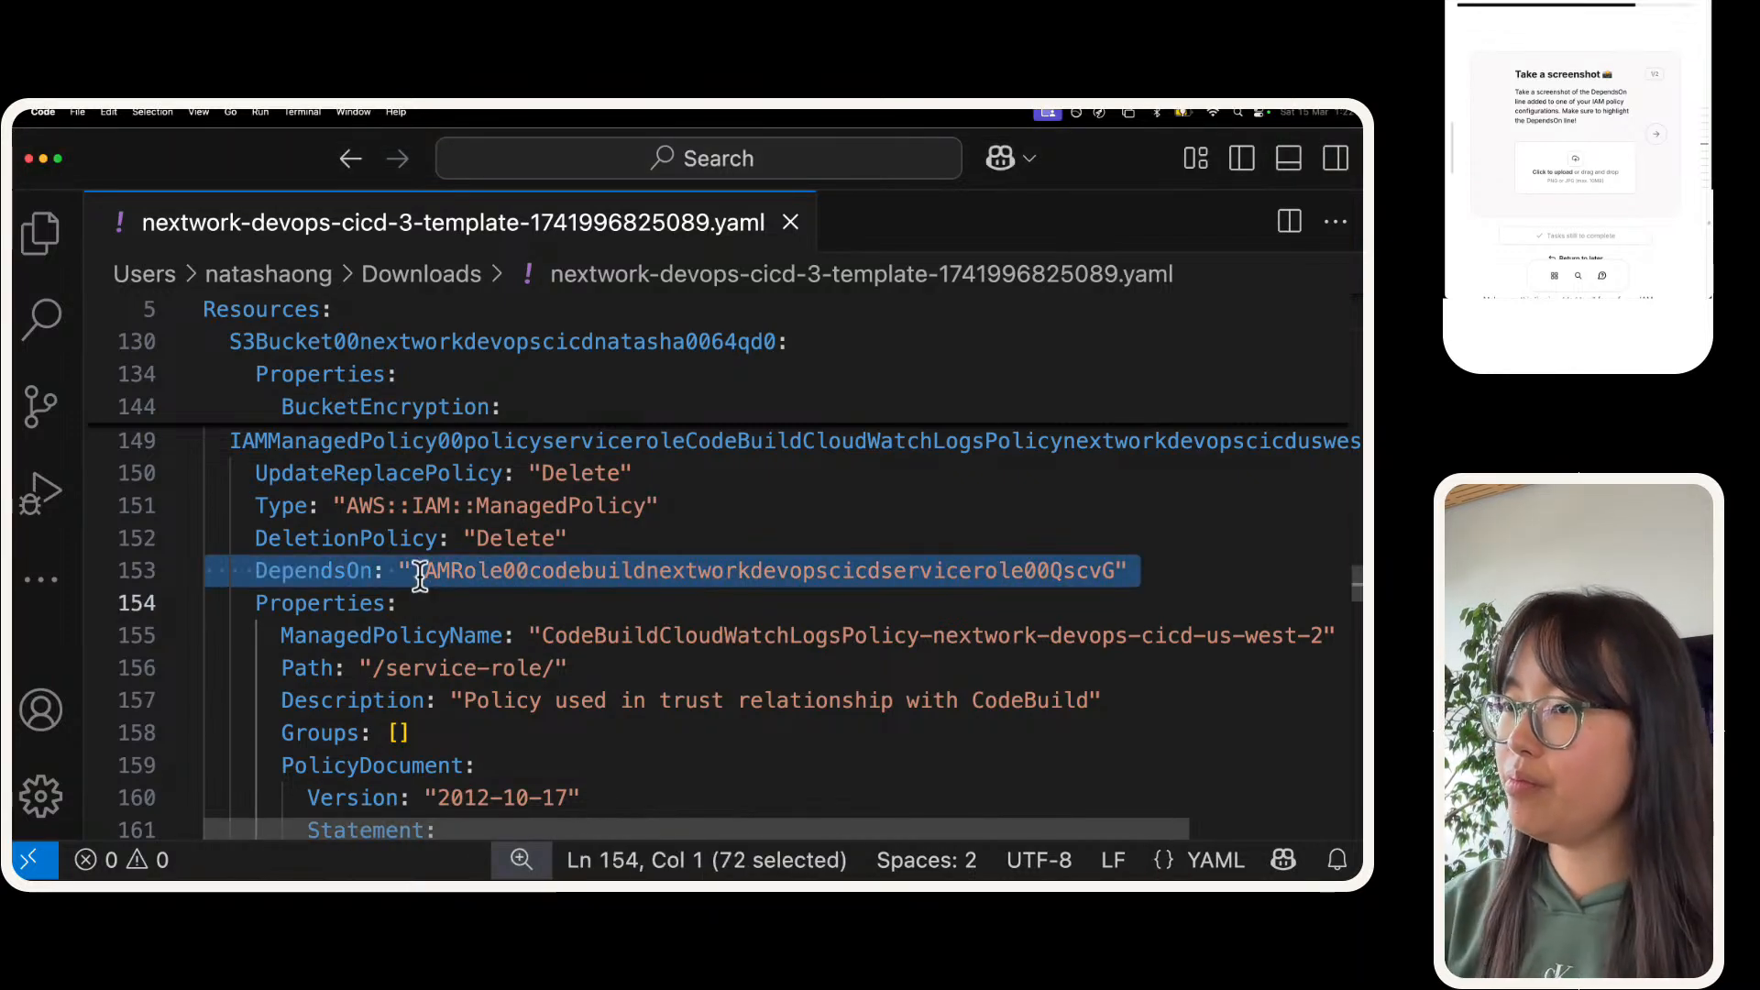
key(super+shift+4)
key(Escape)
scroll(211, 451, up, 1)
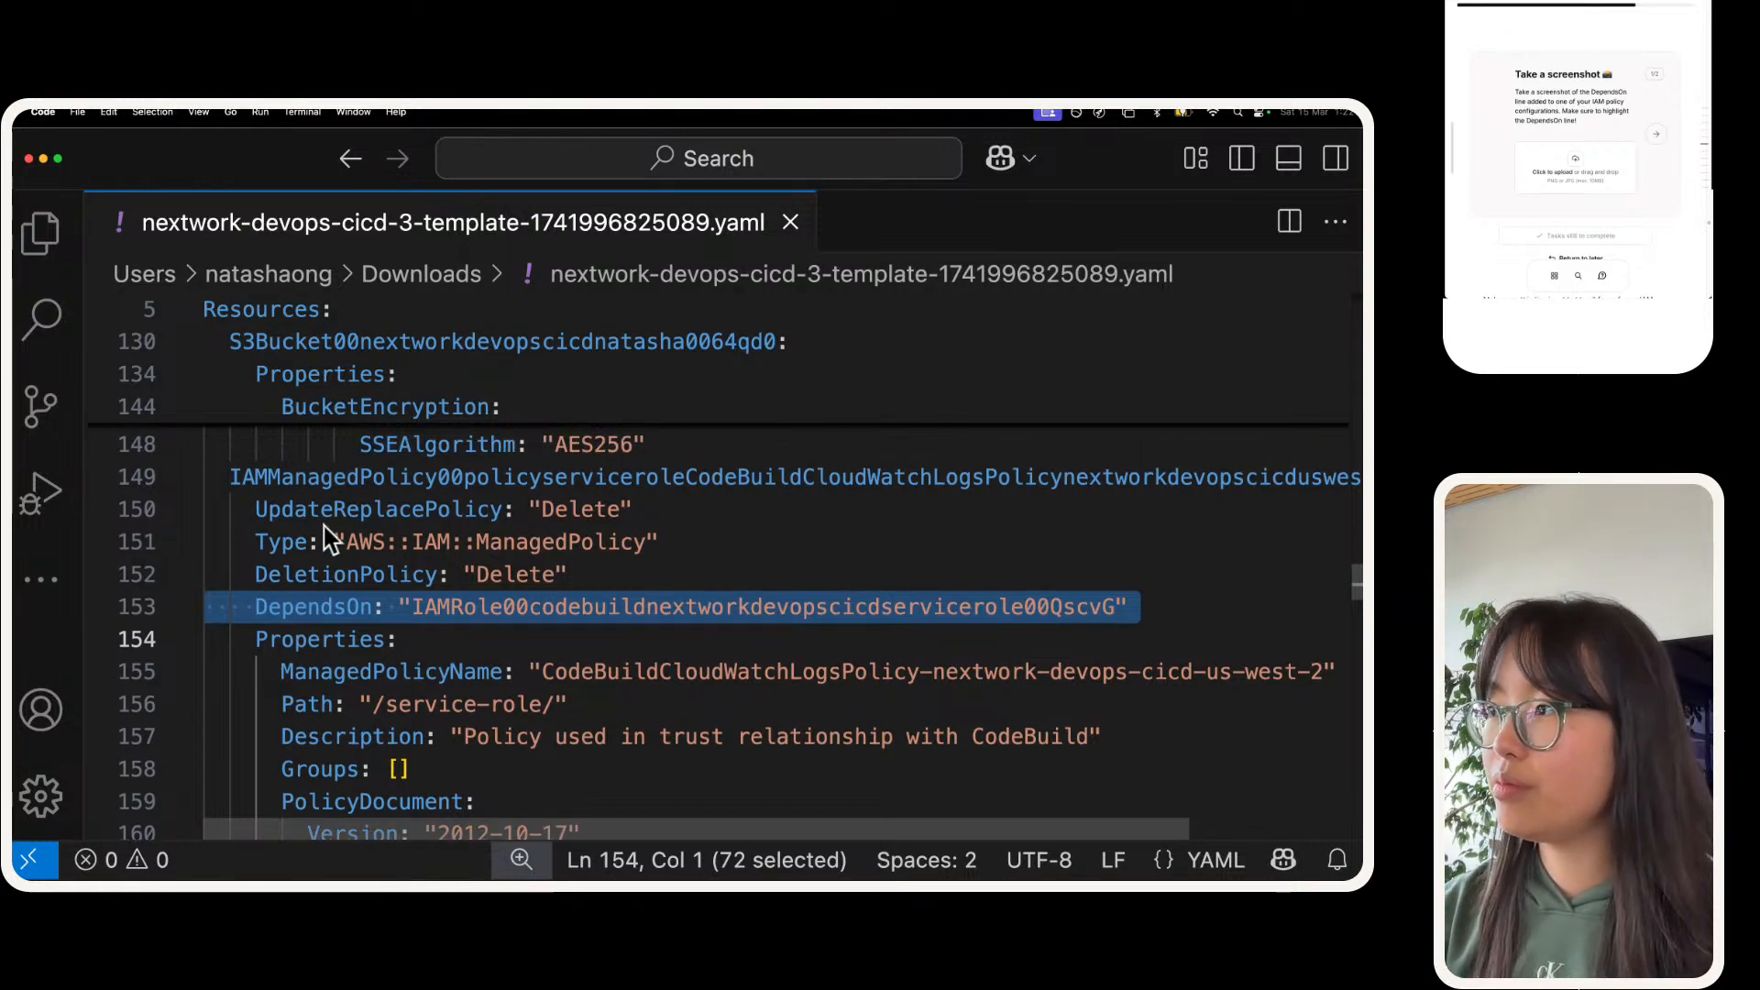
scroll(323, 526, up, 1)
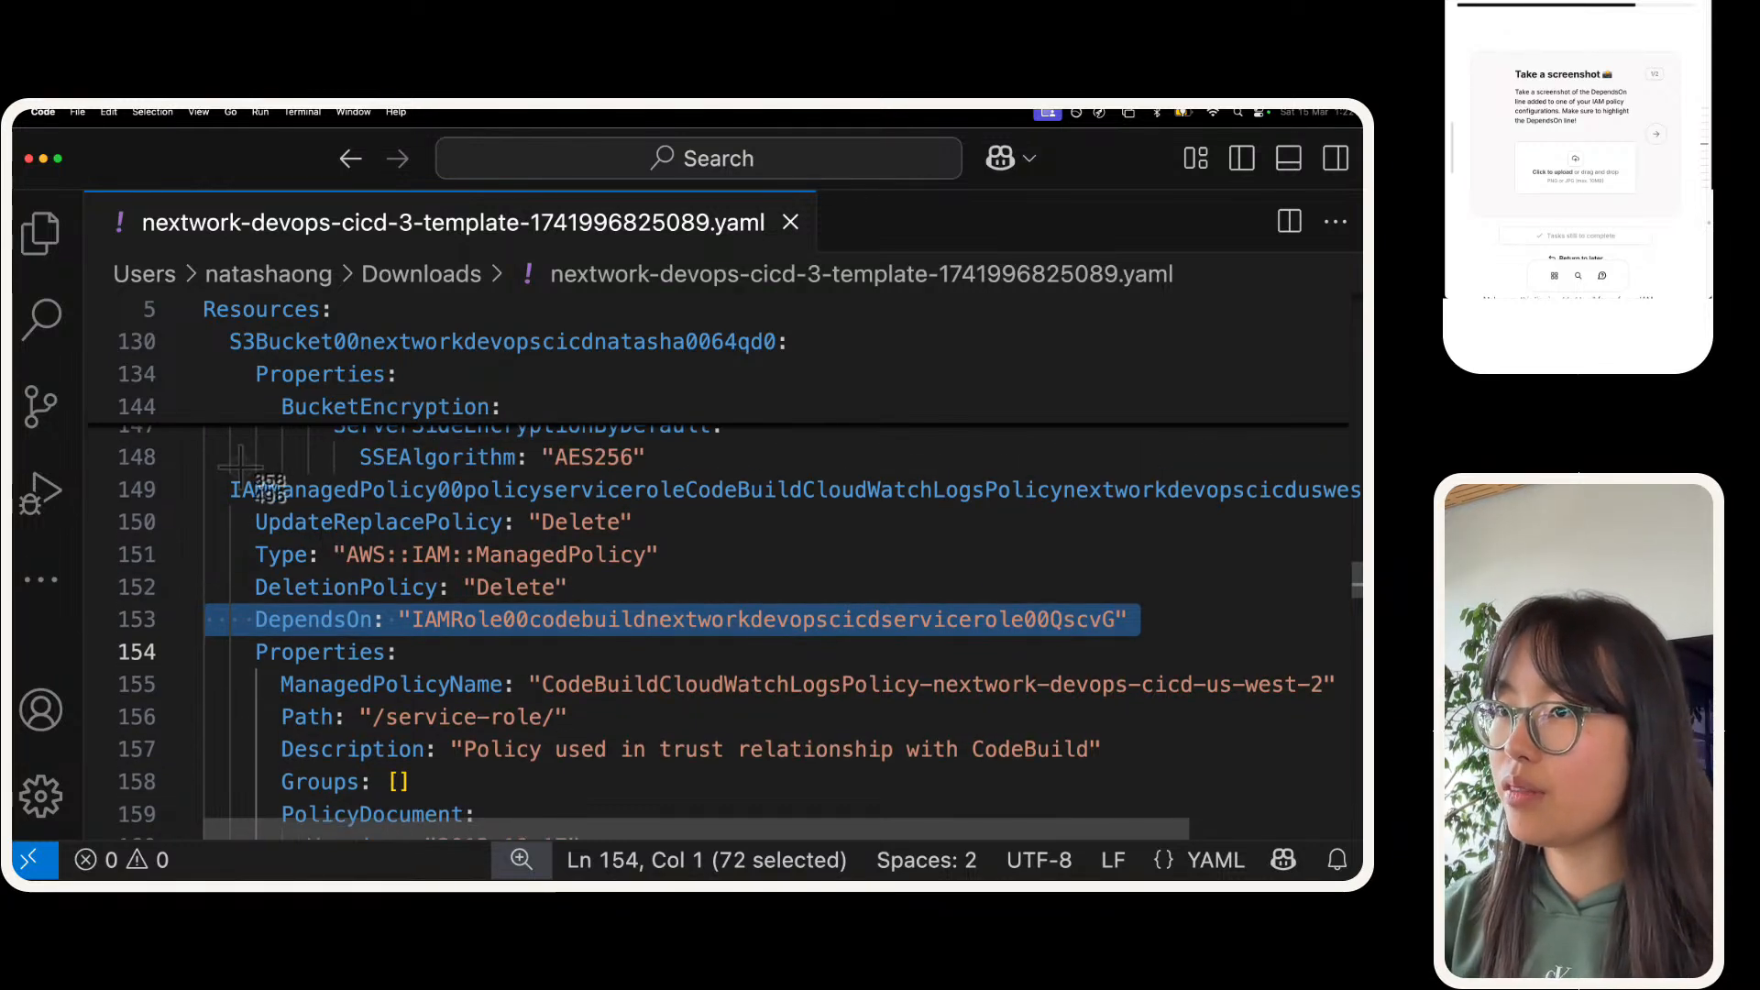
key(super+shift+4)
drag(223, 470, 1355, 672)
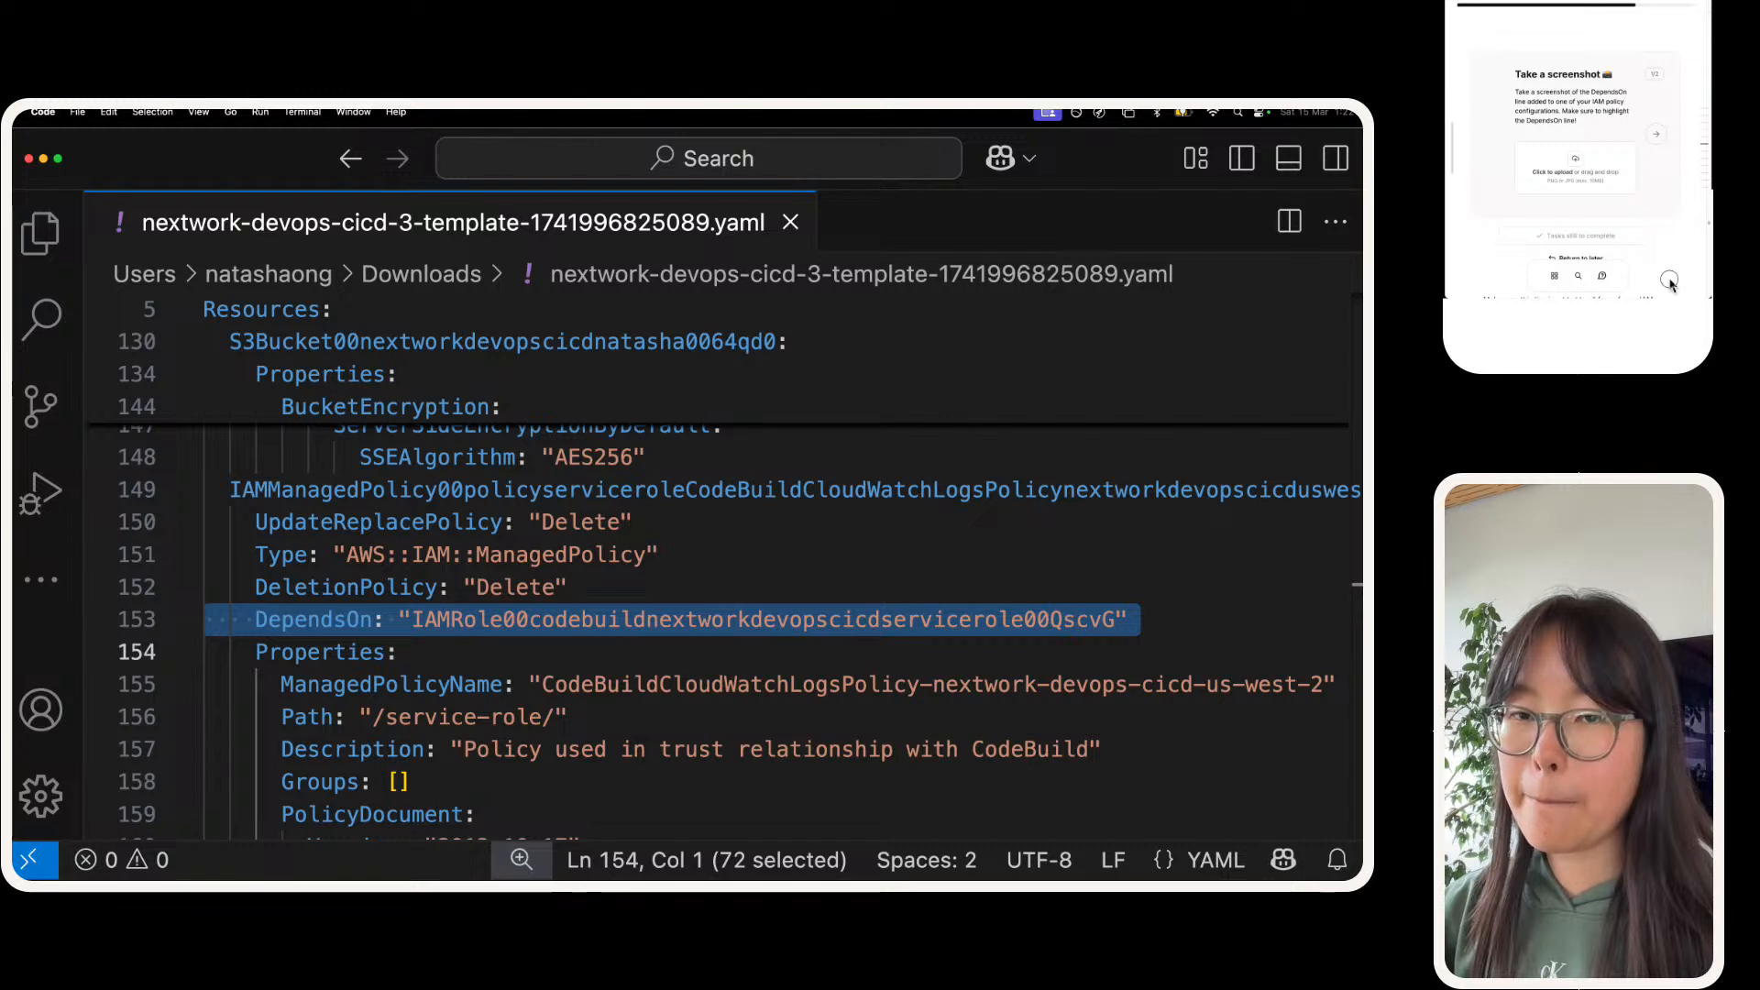
Step: Upload the captured screenshot to the project guide's screenshot task and go on to the question about the DependsOn attribute's effect
click(1581, 166)
key(super+v)
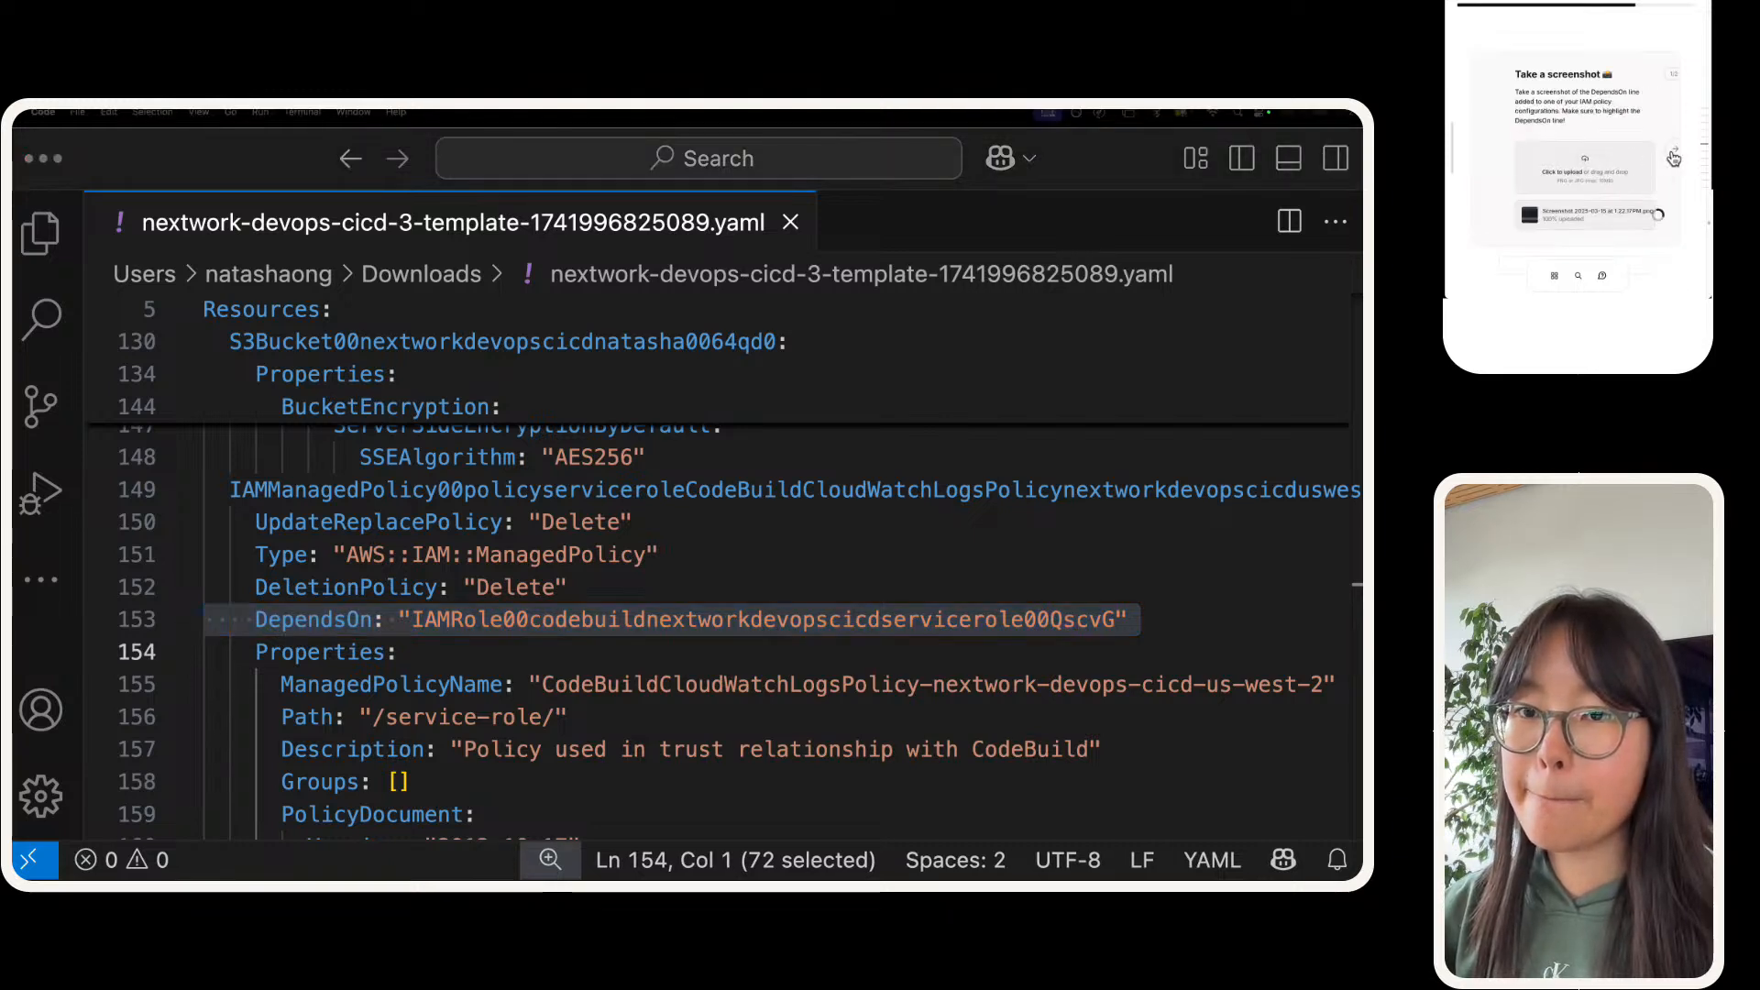
click(1664, 155)
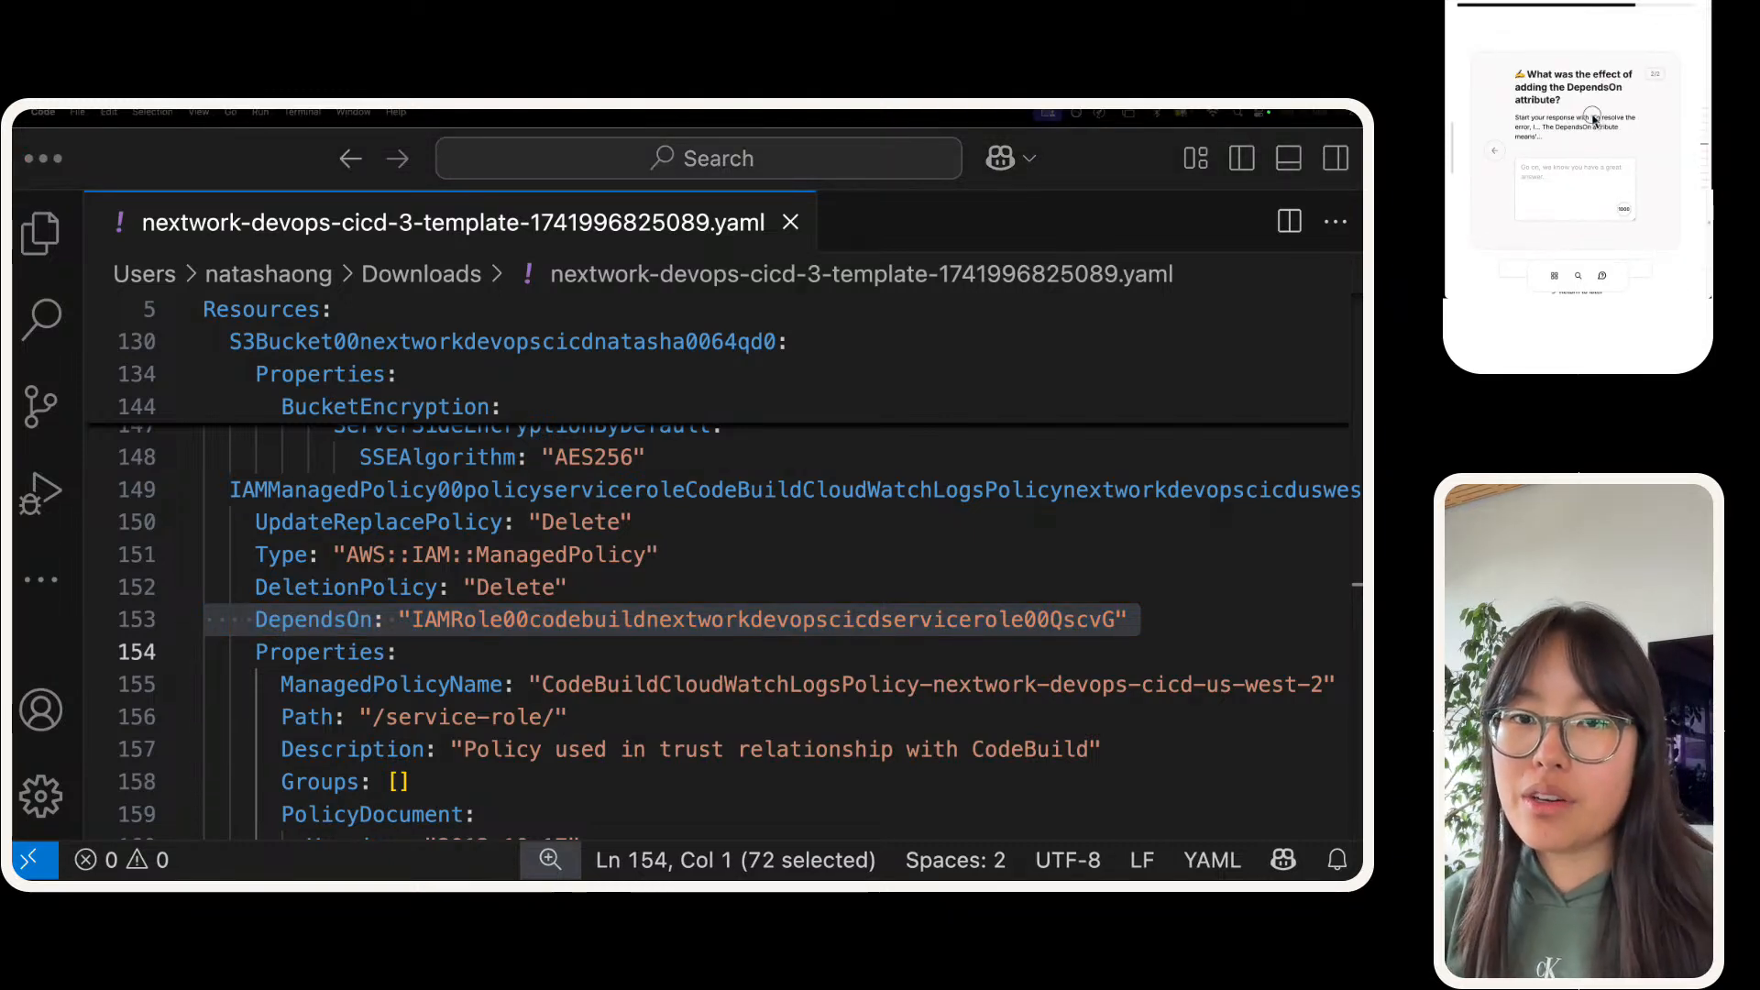
Step: Copy the suggested response opening, "To resolve the error, I... The DependsOn attribute means", into the answer field
drag(1593, 117, 1535, 134)
key(super+c)
click(1556, 180)
key(super+v)
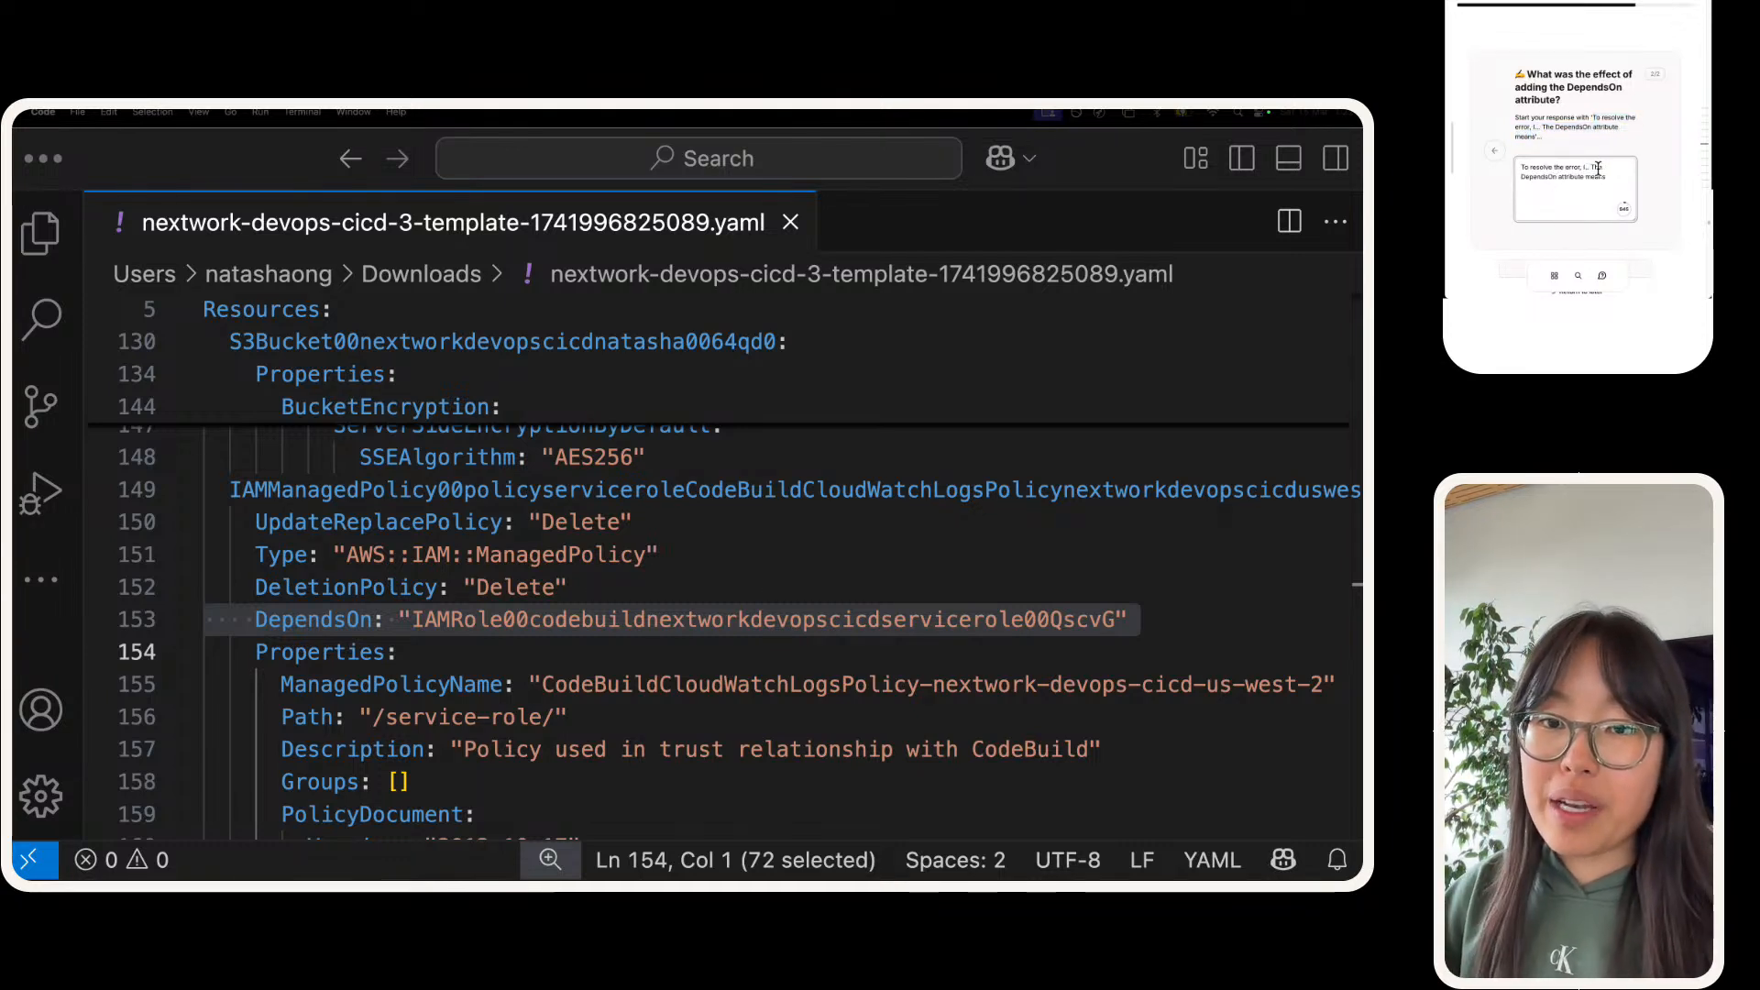
Step: Complete the answer's first sentence with "we opened up our template in a code editor to update the template manually!"
key(BackSpace)
key(BackSpace)
text(we opened ou)
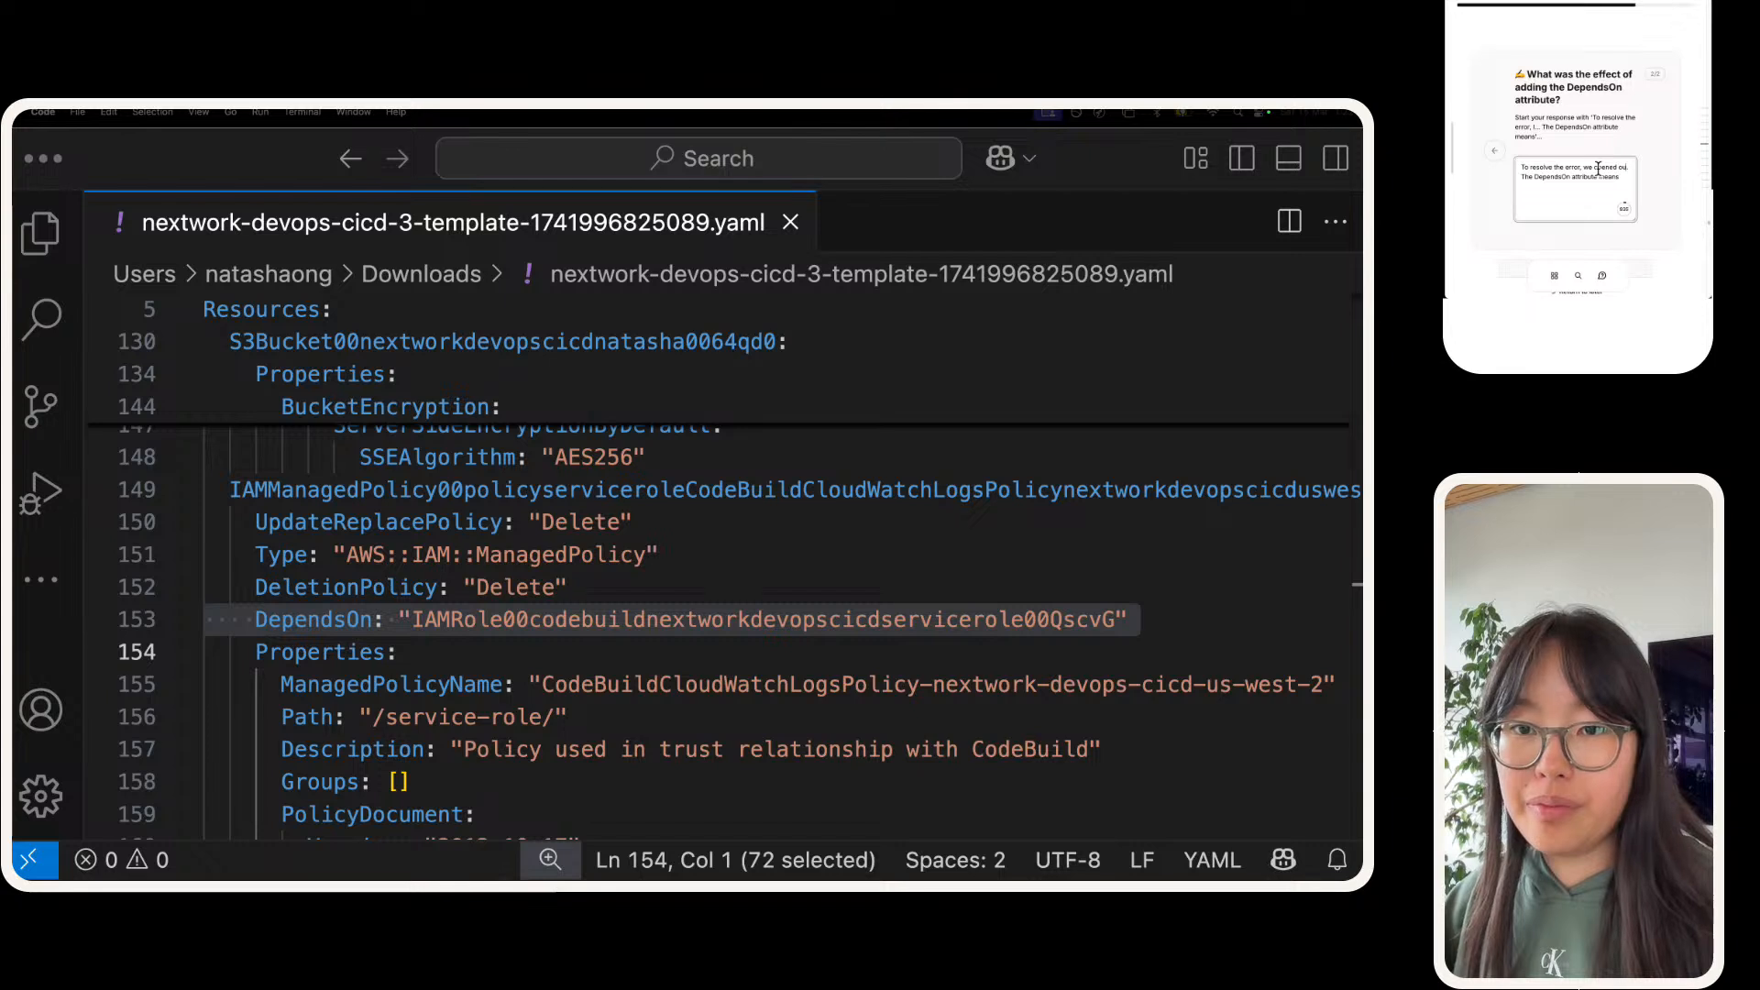
text( our template in)
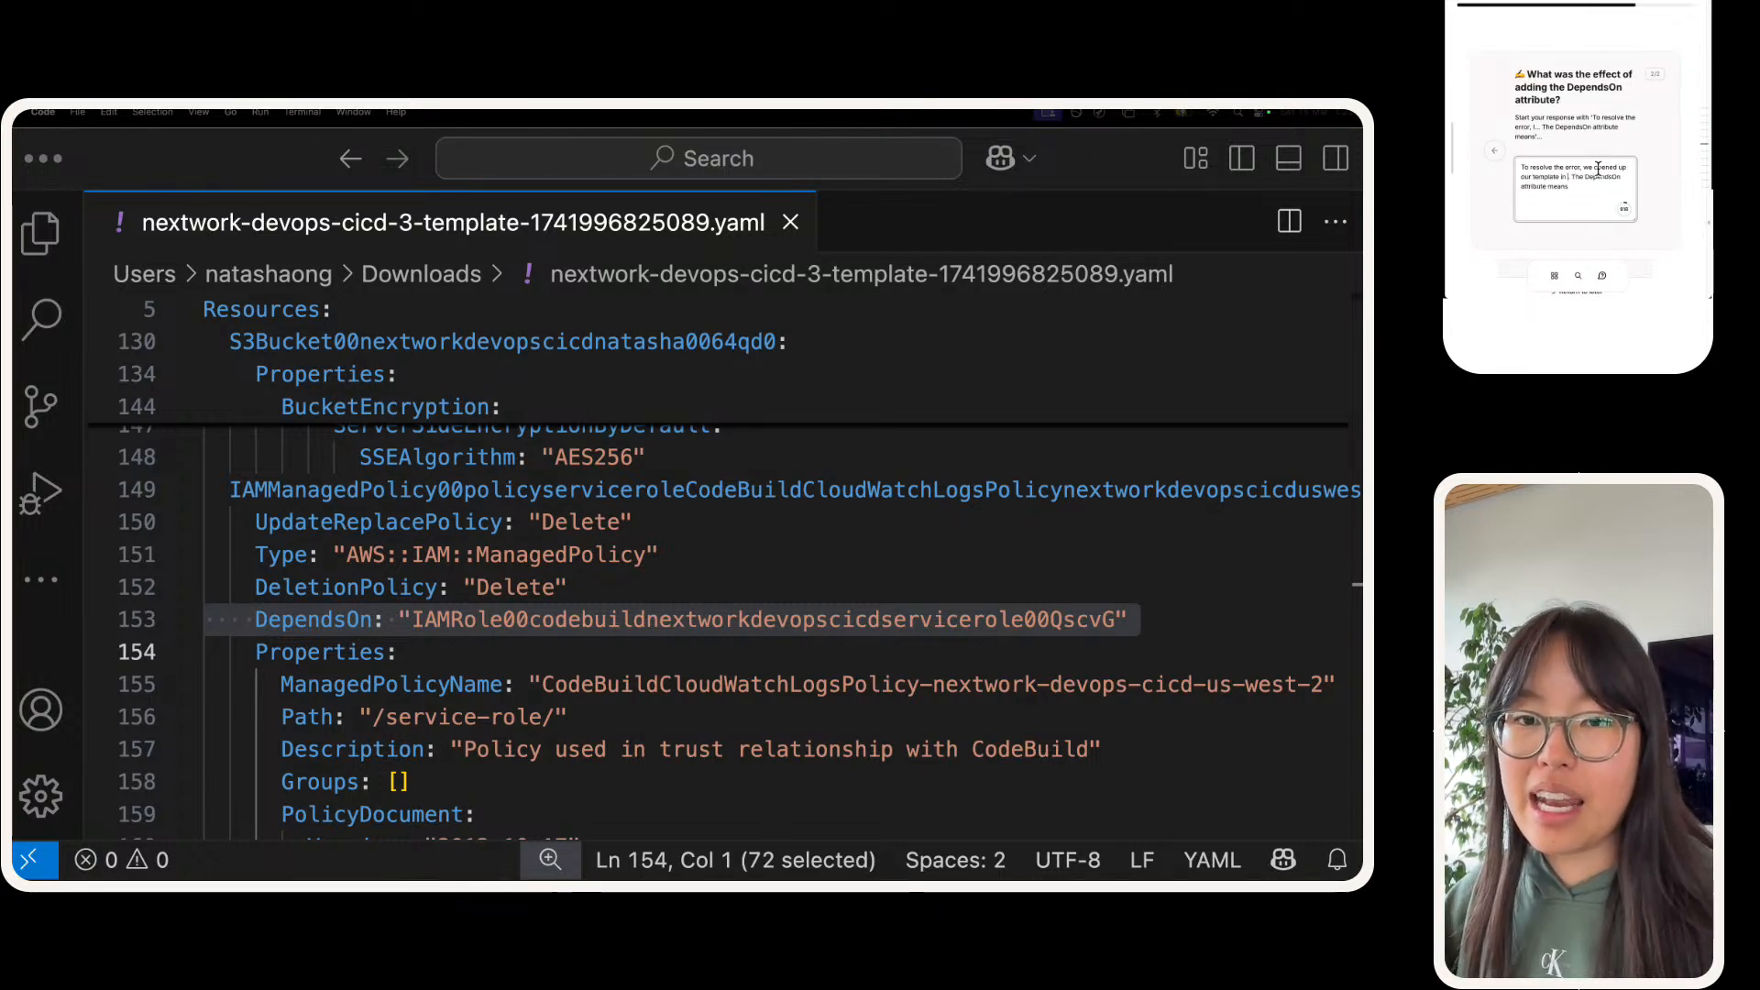
text( a code editor to try)
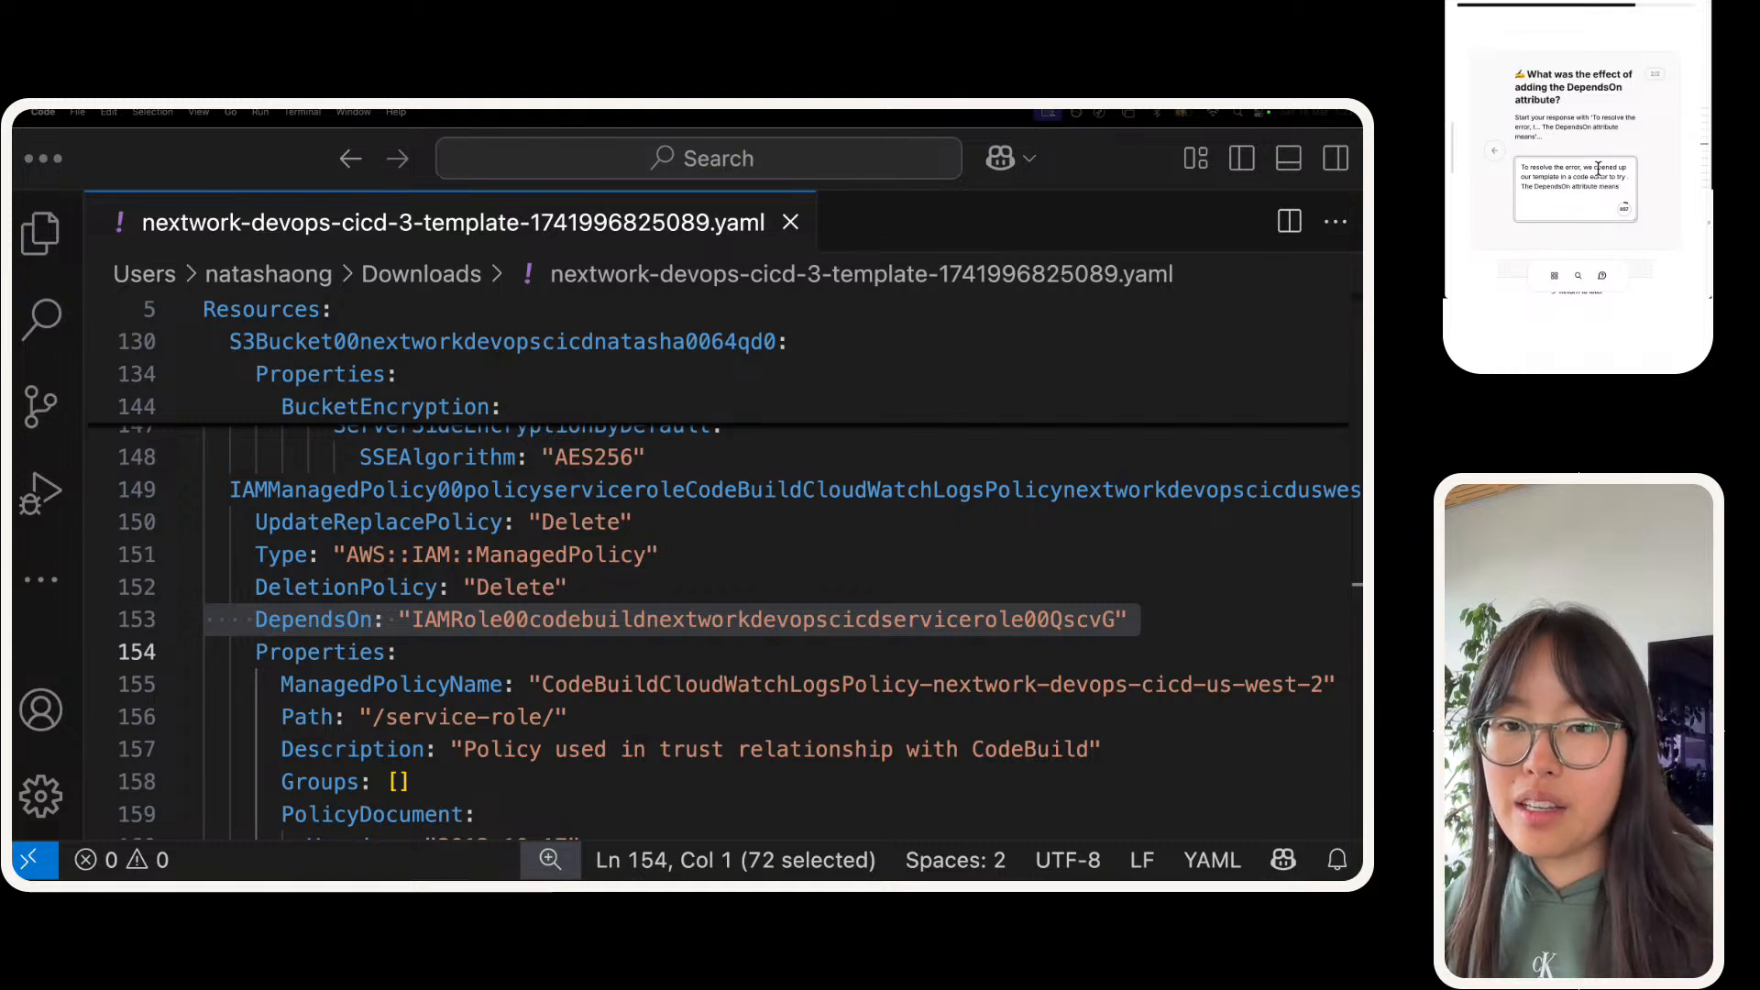
text(up)
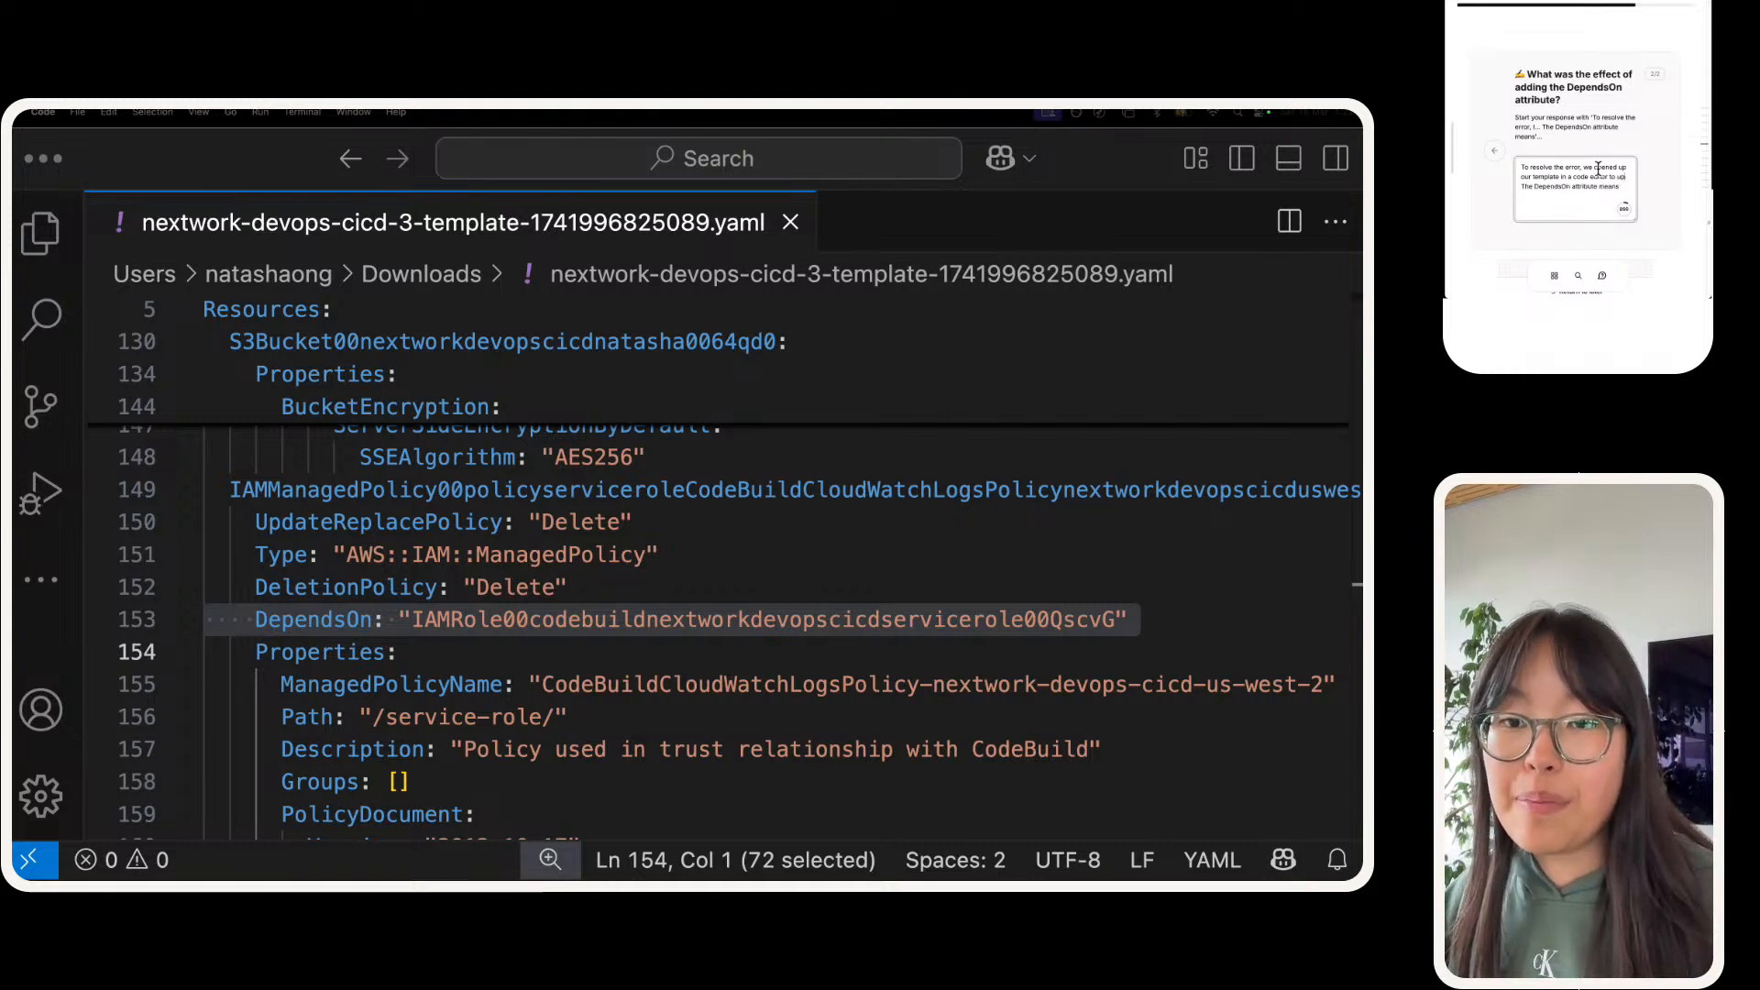
text(date the template manually!)
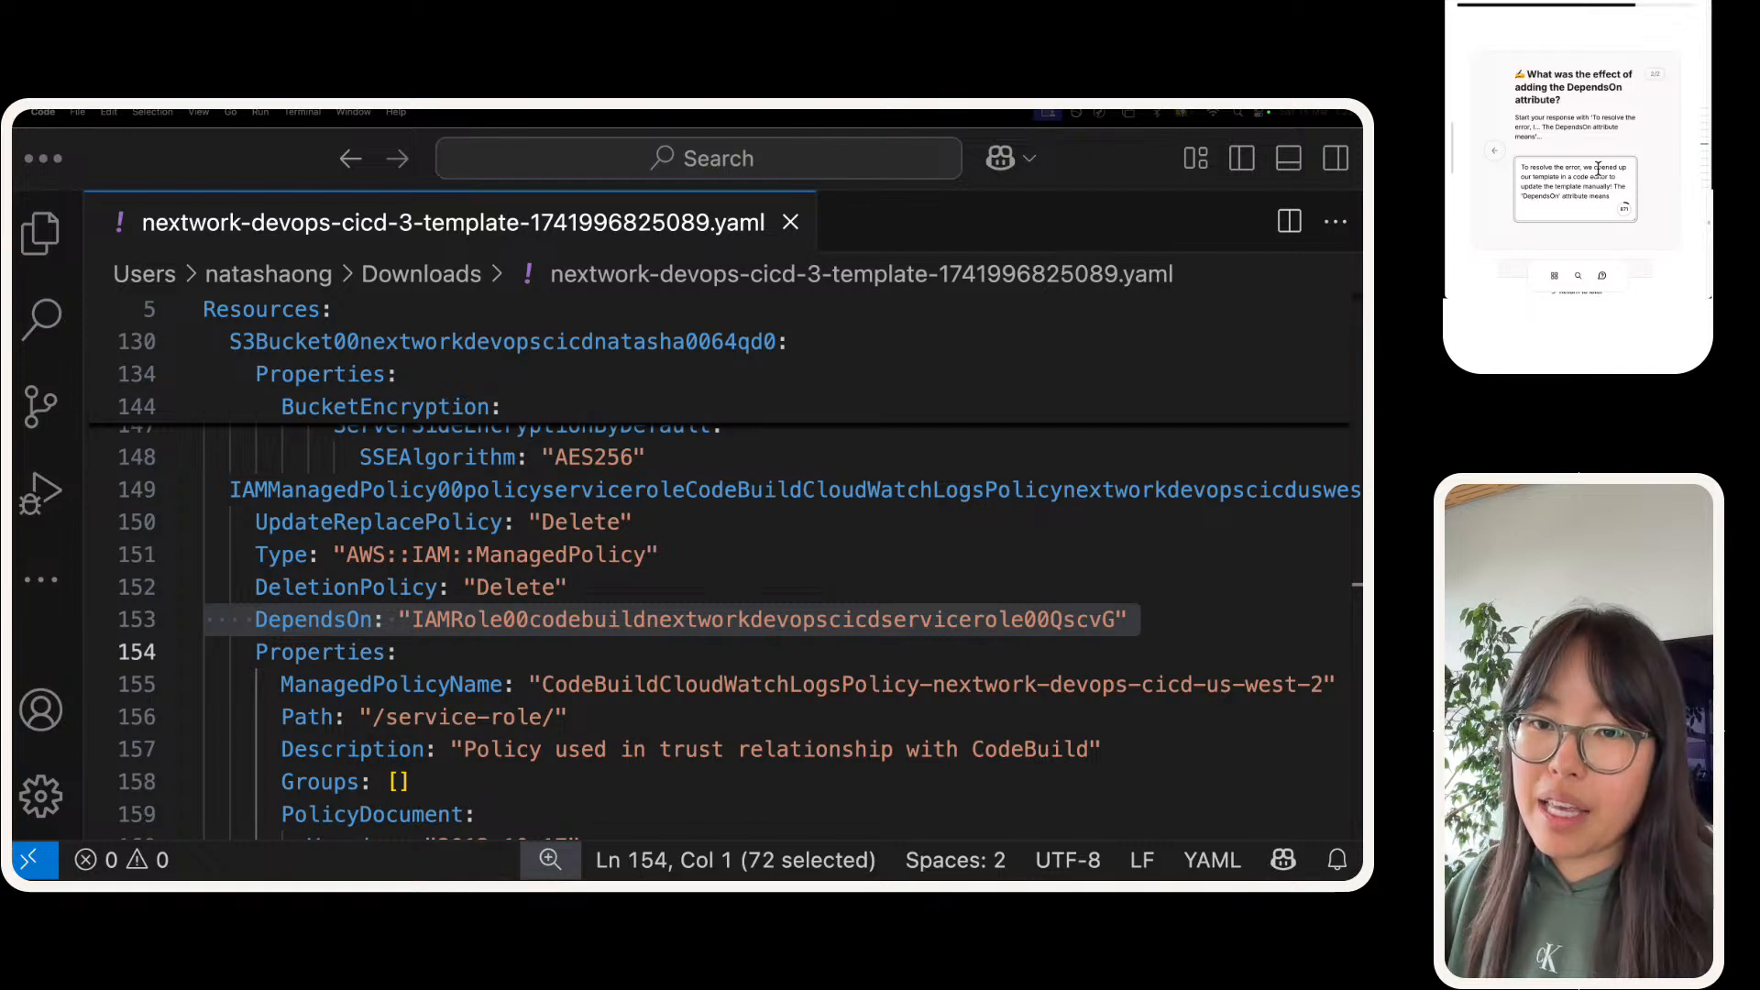
Step: Finish the answer's DependsOn sentence with "a resource needs to wait for another resource in the same template to be created first" and mark the task done
key(BackSpace)
key(BackSpace)
key(BackSpace)
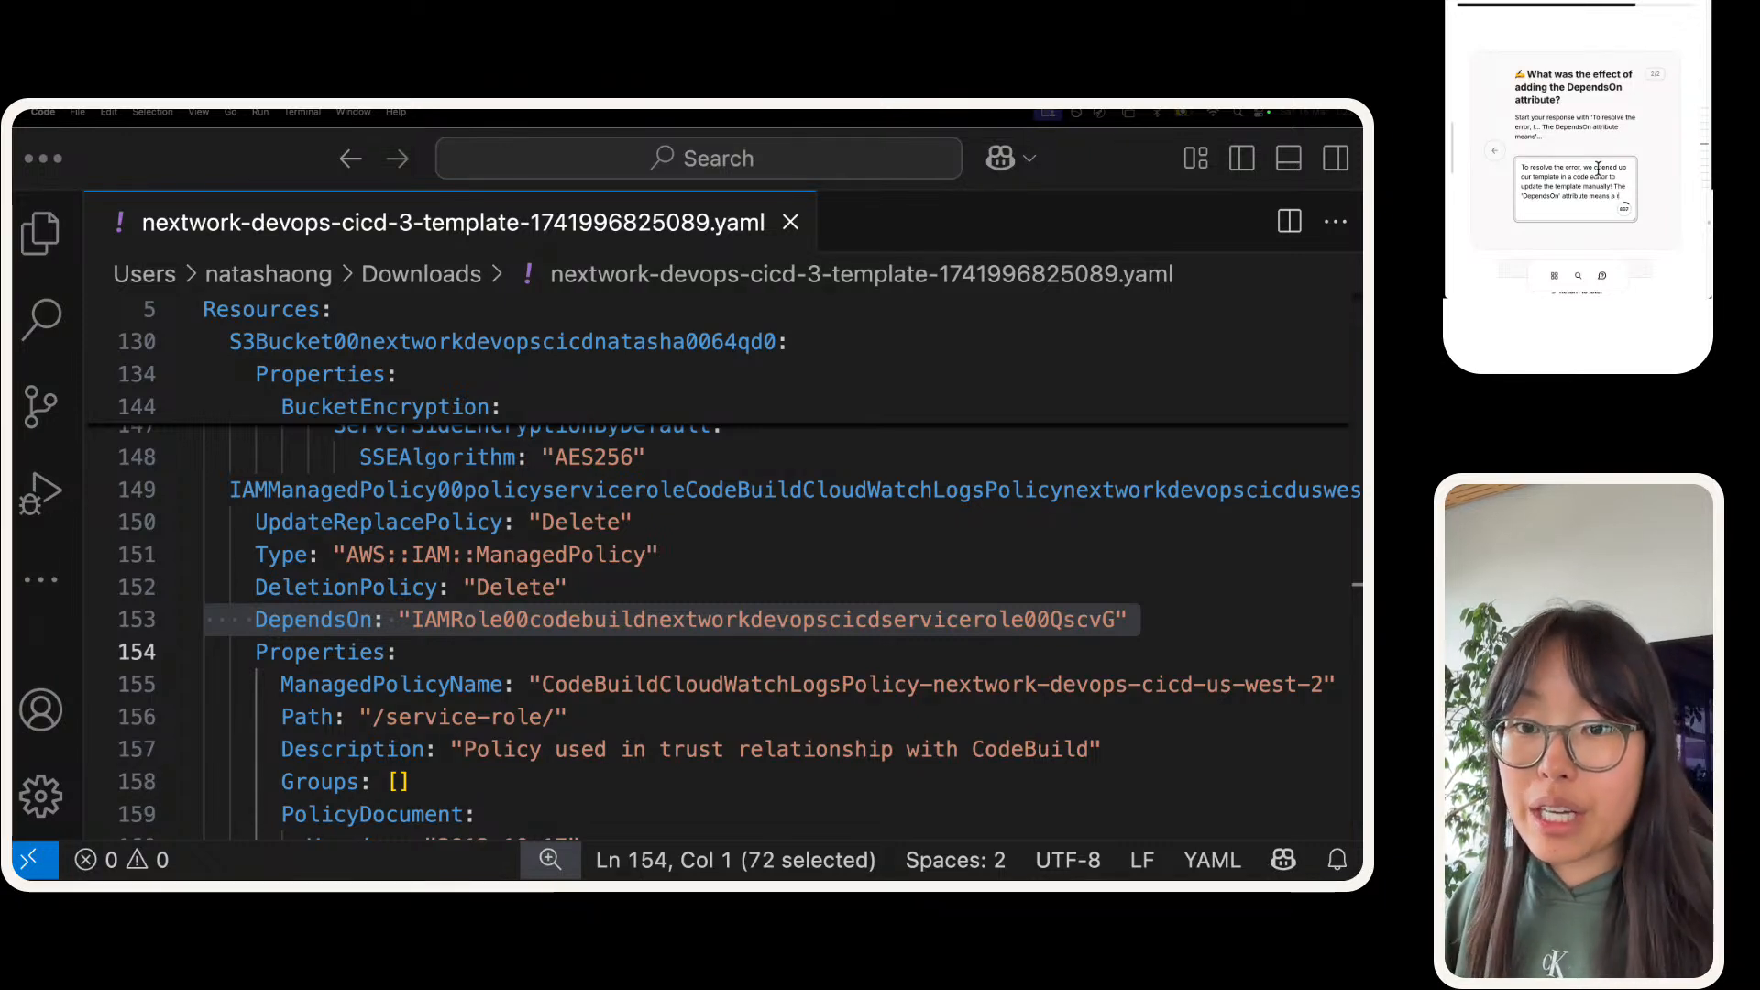
key(BackSpace)
key(BackSpace)
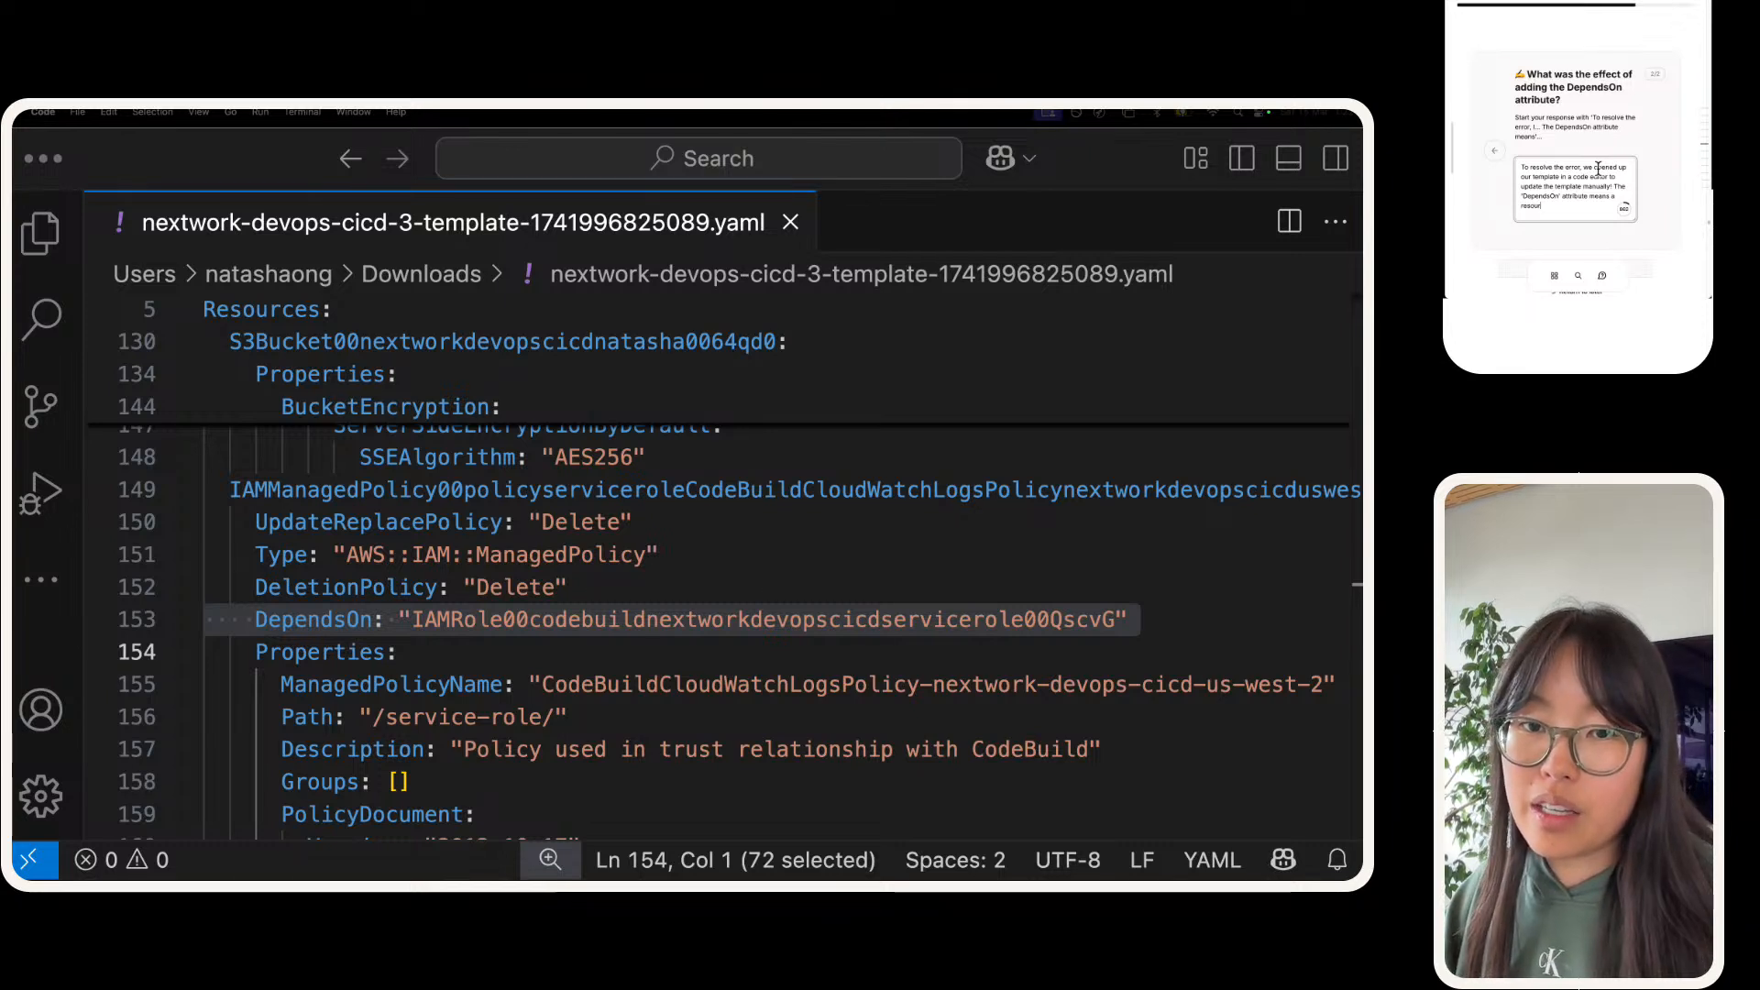
text(ce needs to wait)
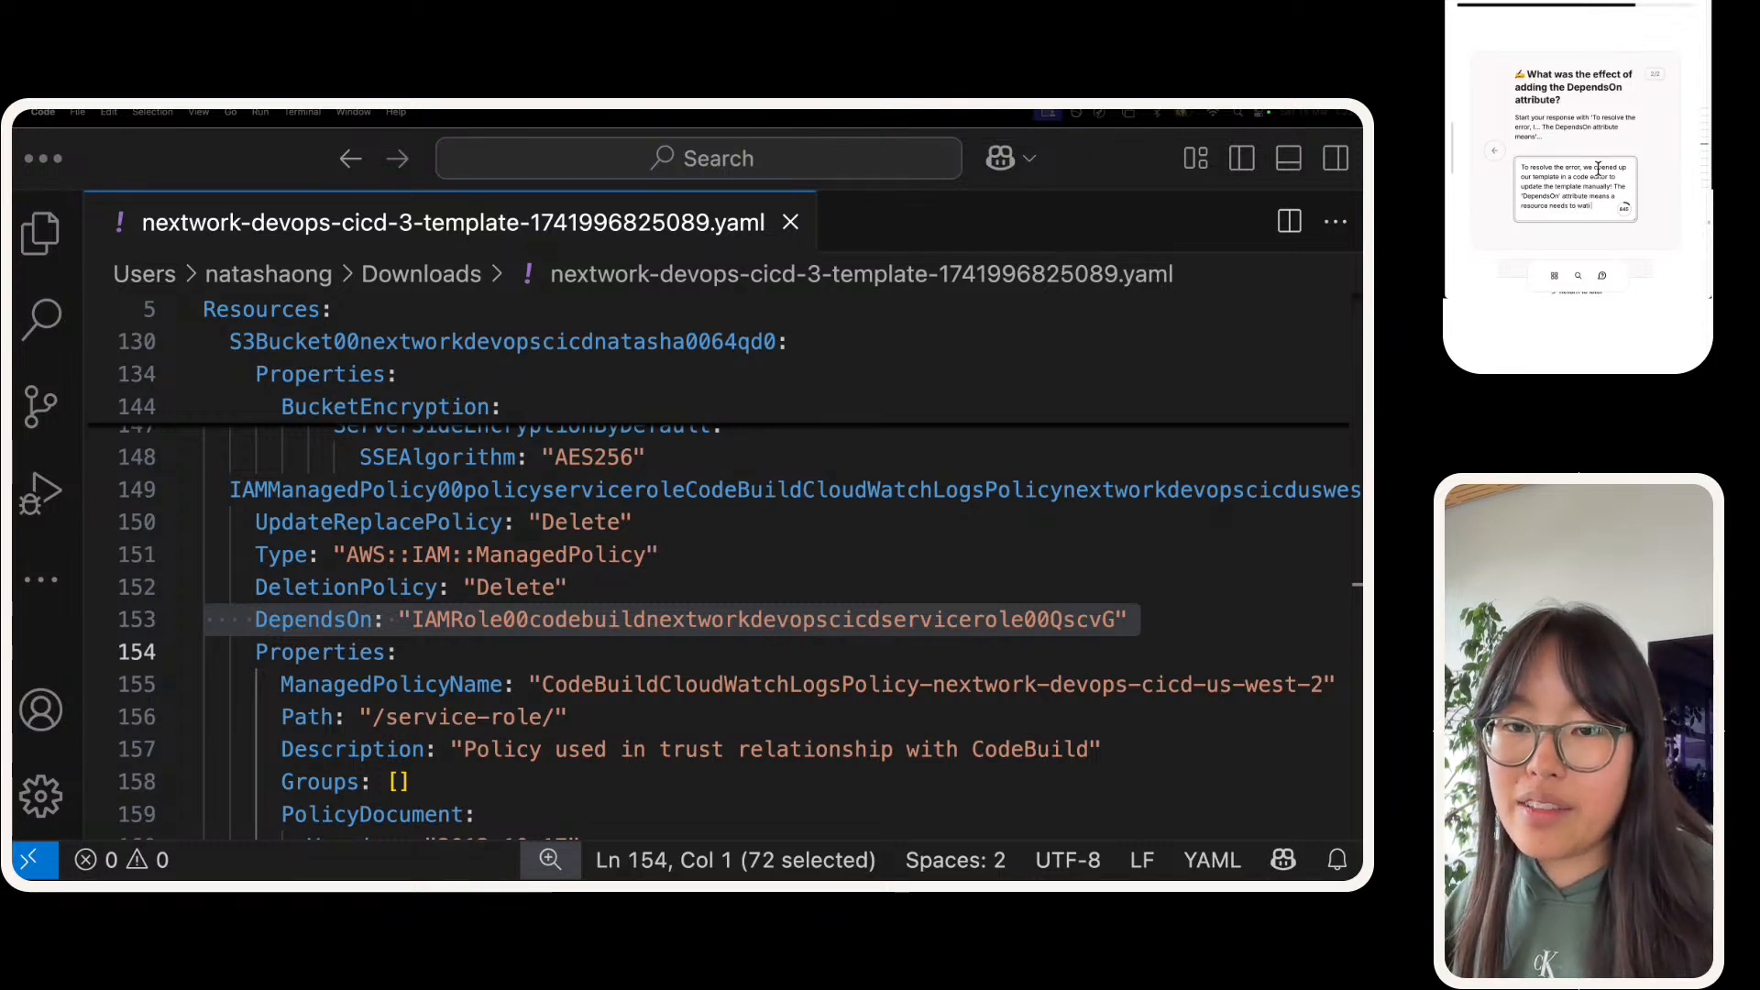
text( for another re)
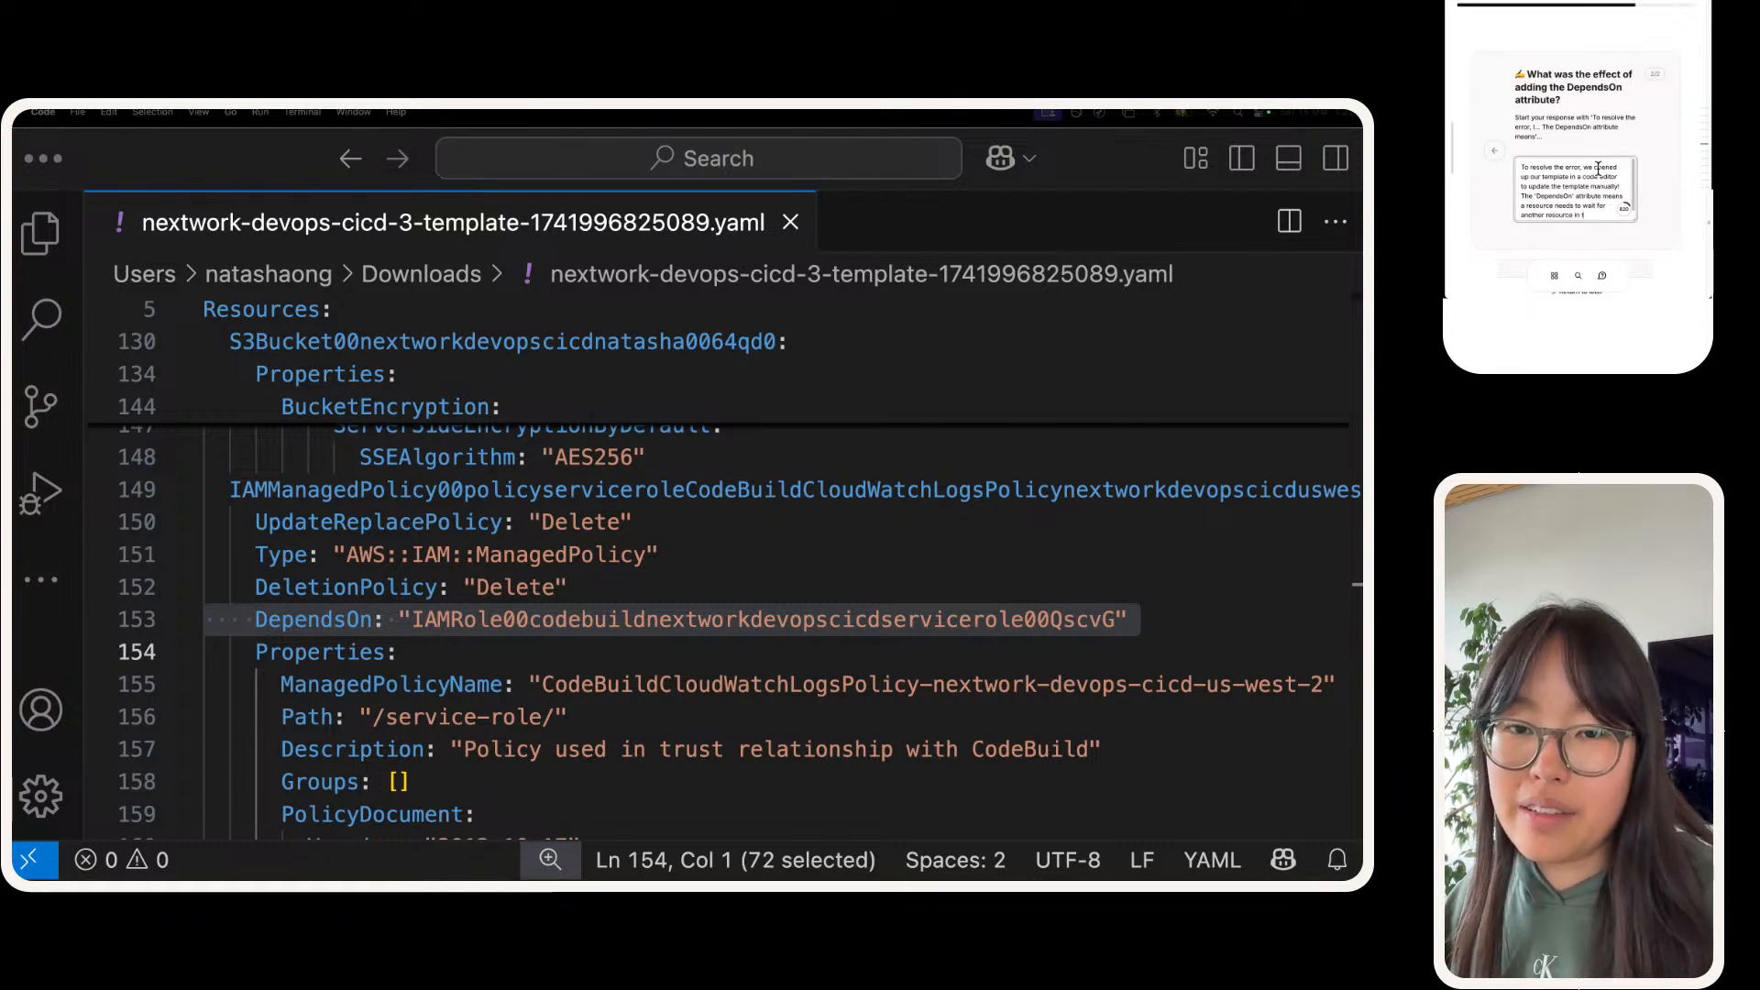
text(source in the)
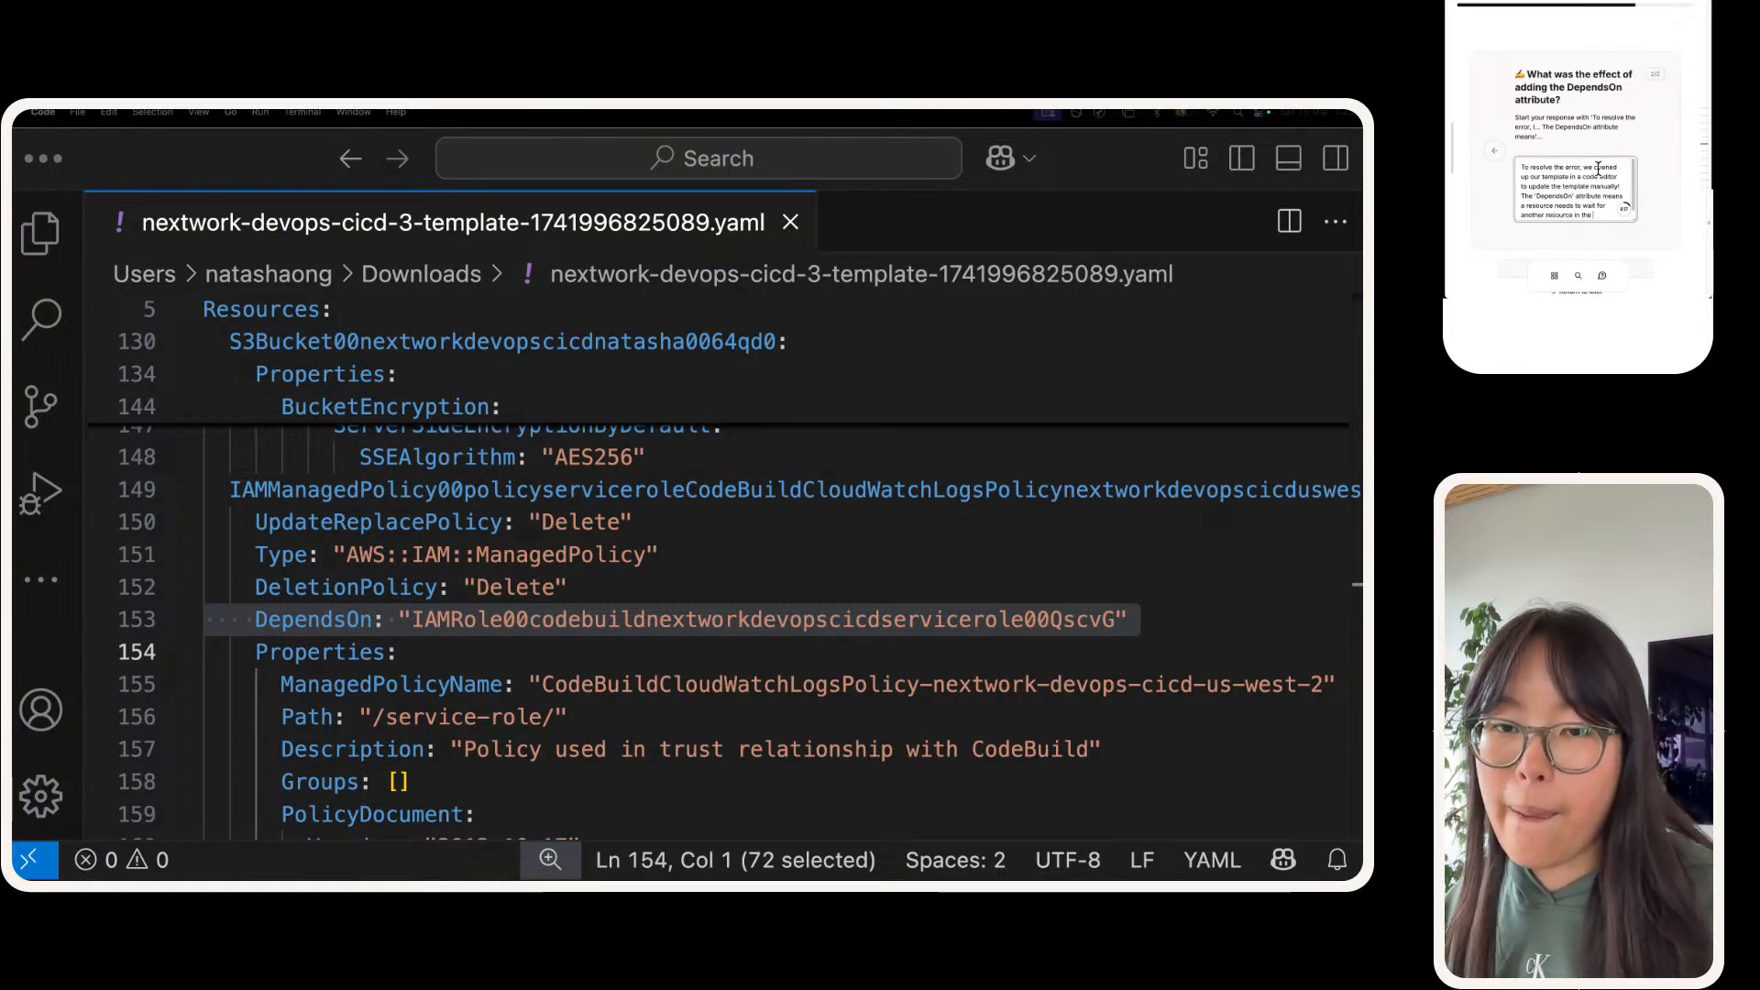
text( same templ)
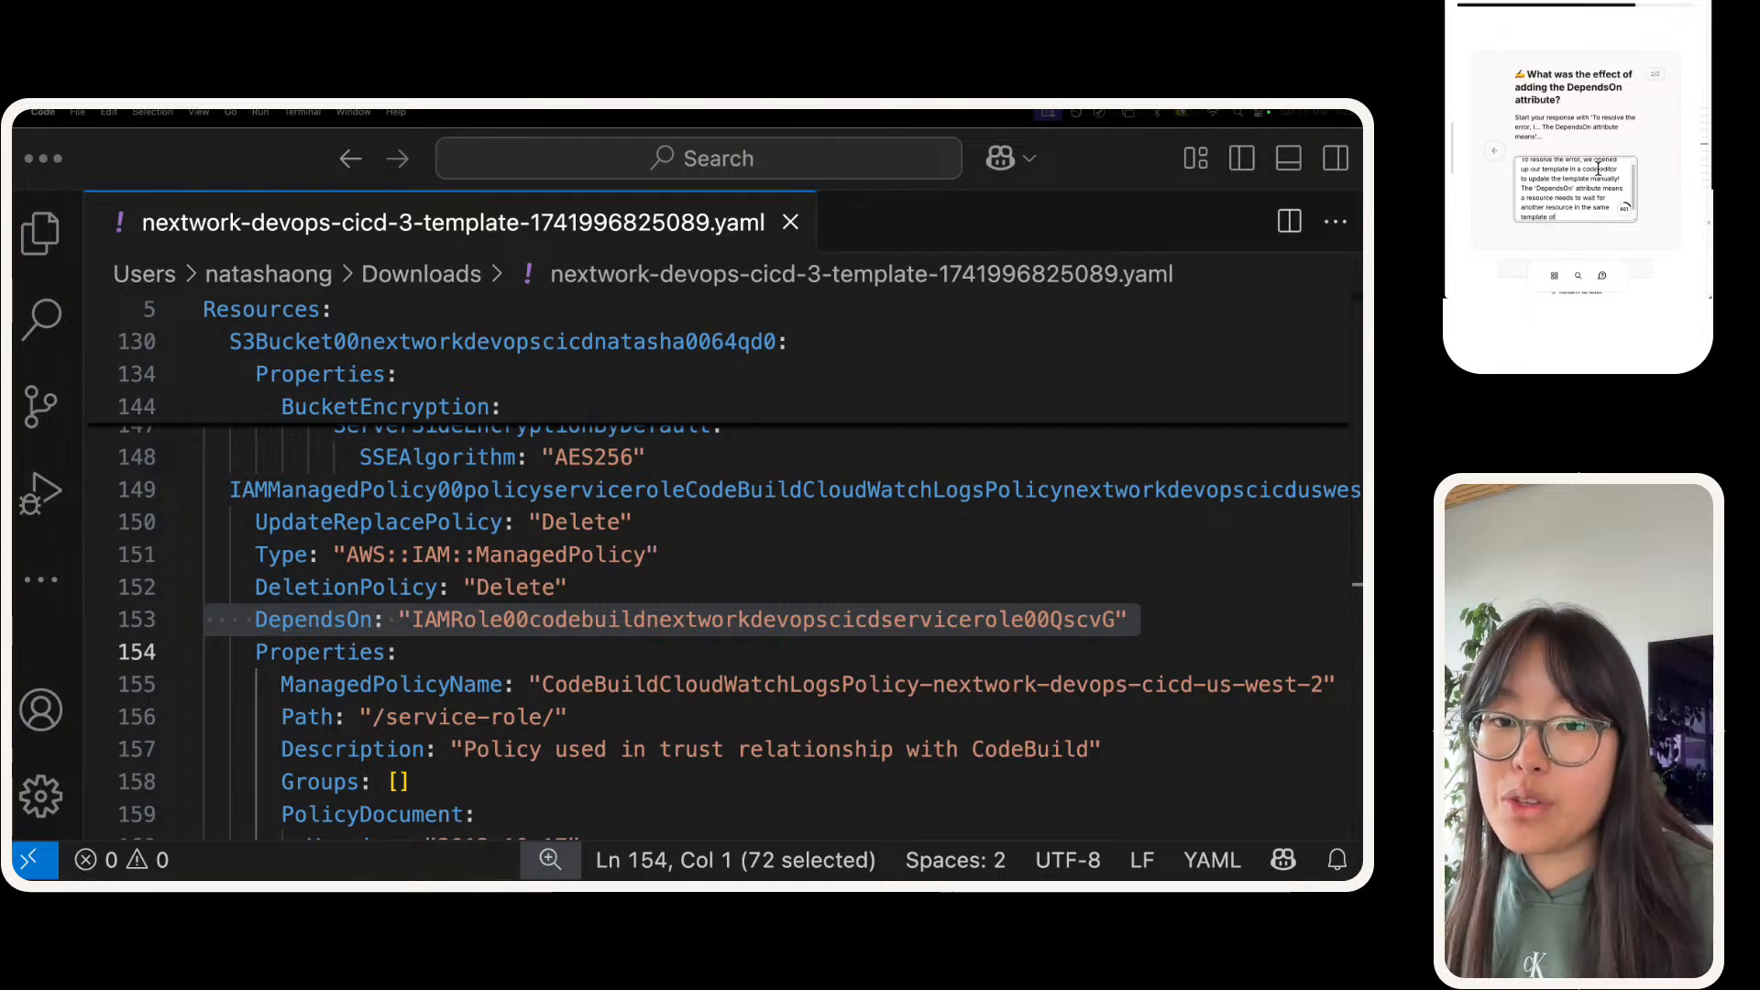
text(ate to be created first.)
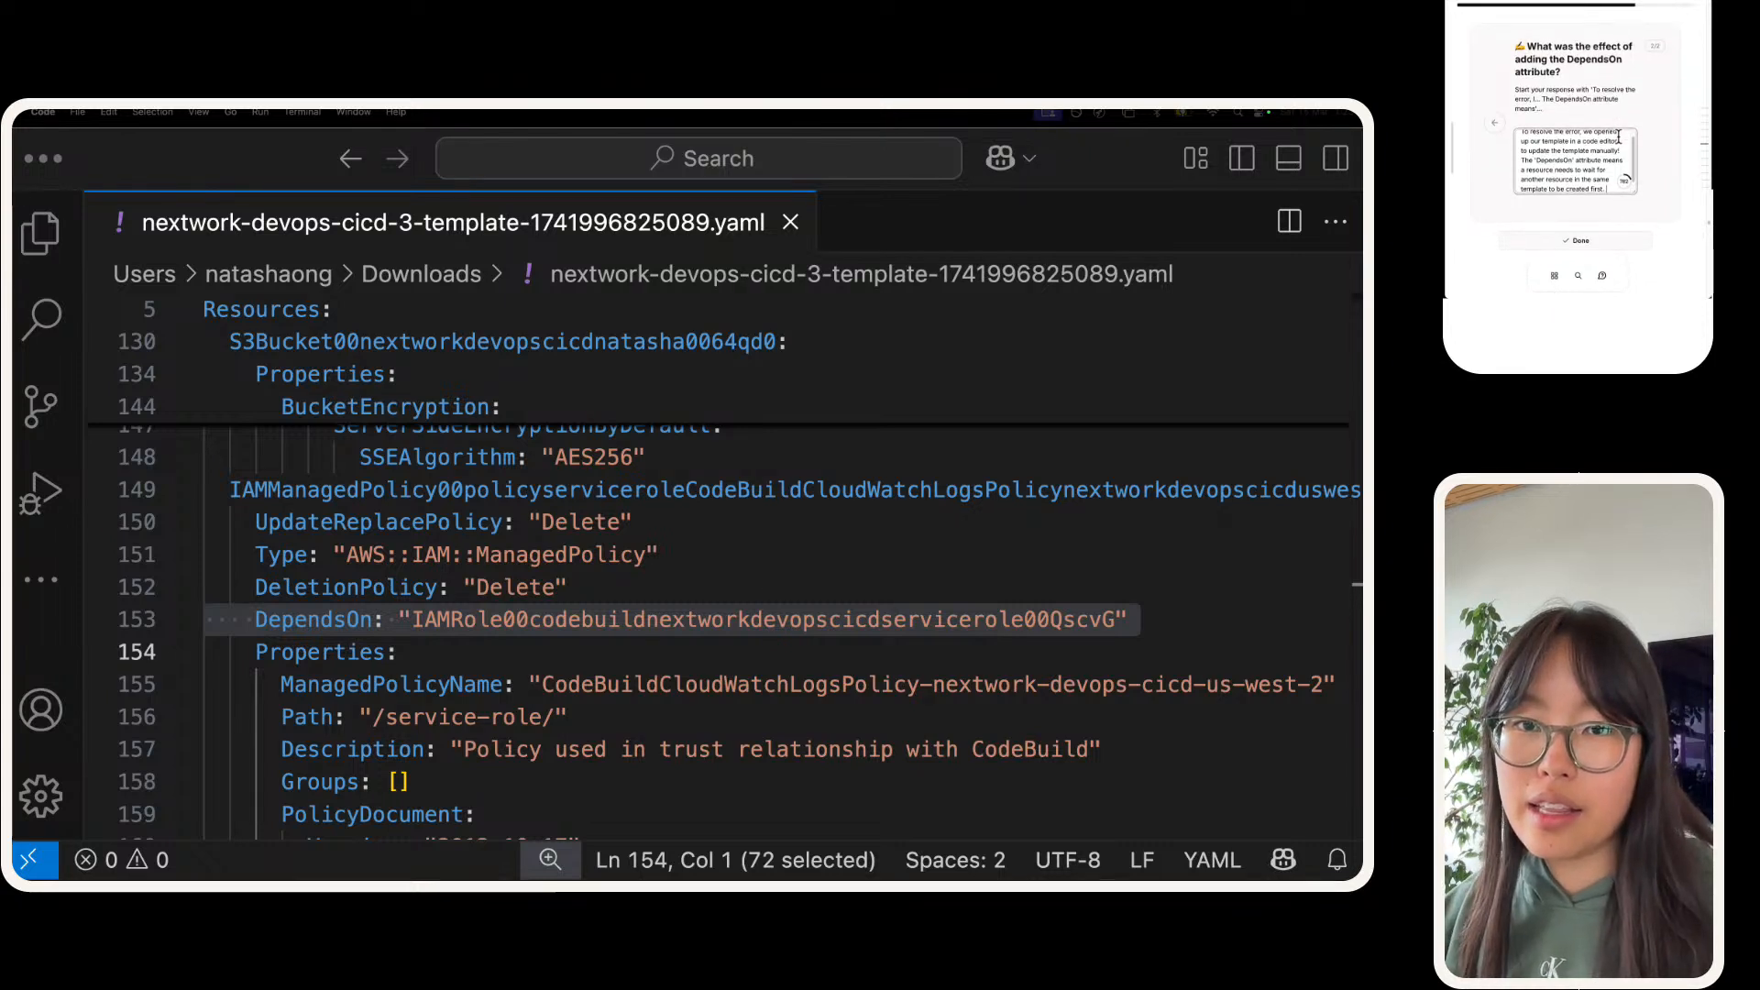
scroll(1617, 174, down, 2)
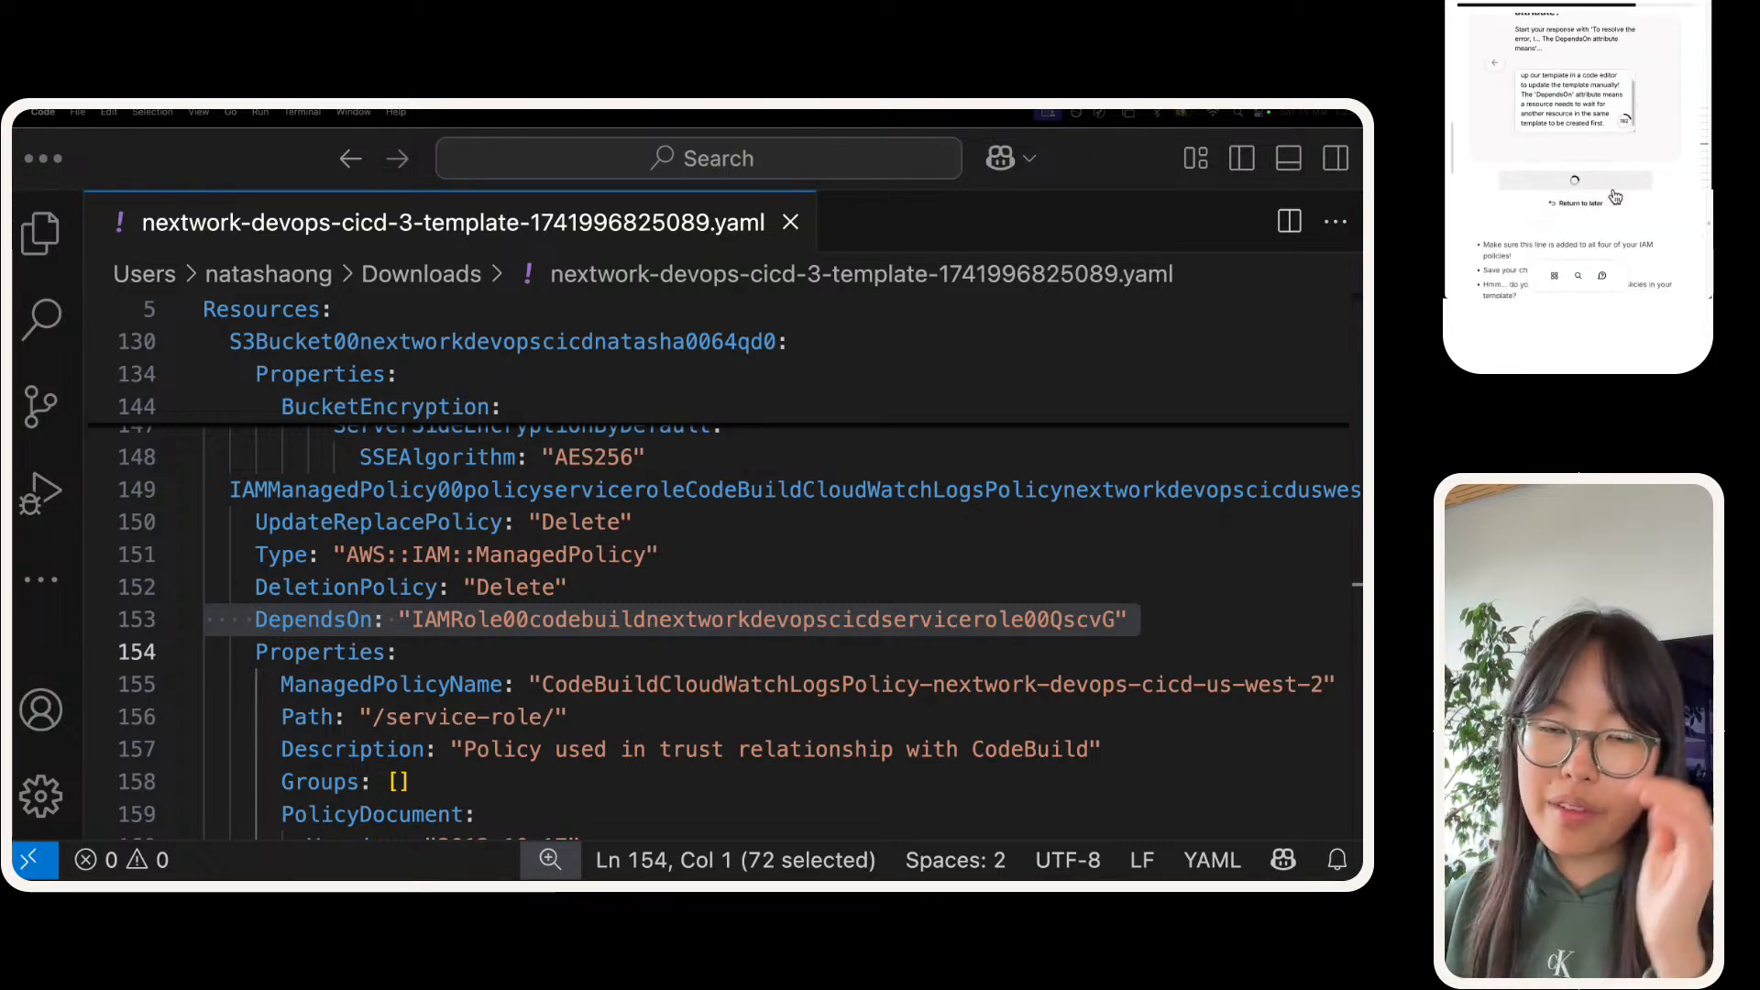
click(1617, 180)
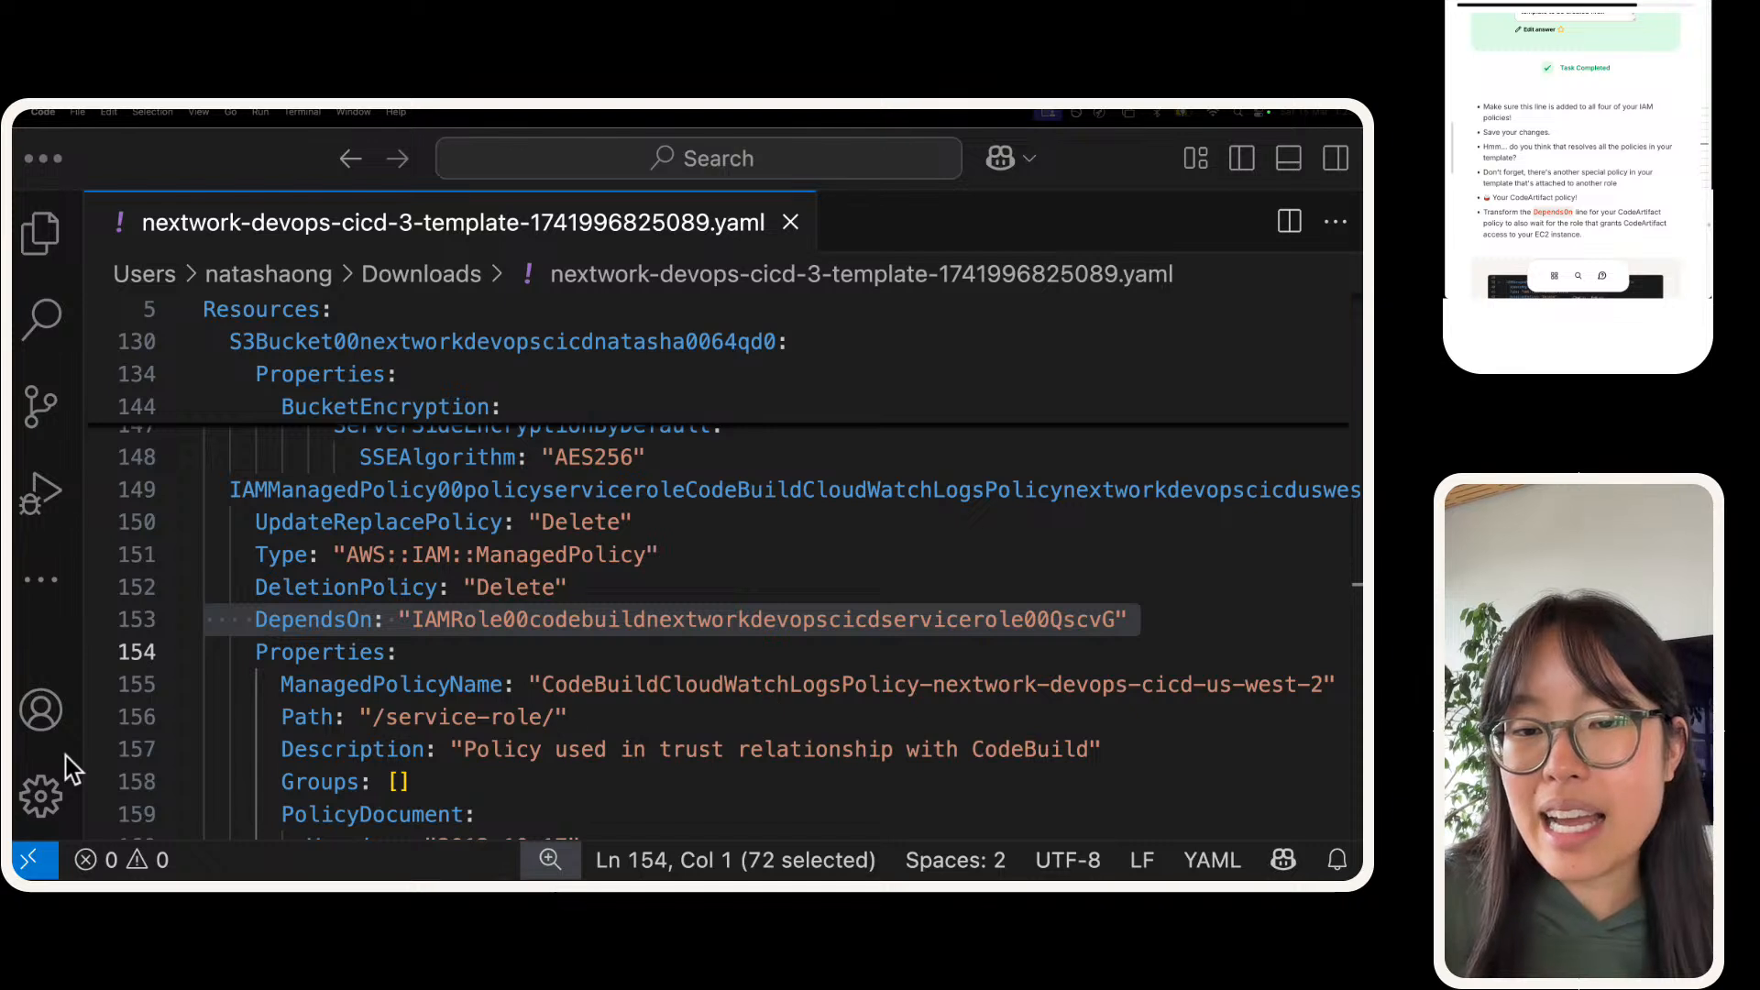
Step: Try to find the CodeArtifact policy named in the guide by searching the VS Code template for "codeartifact"
scroll(1611, 122, down, 1)
scroll(1611, 122, down, 3)
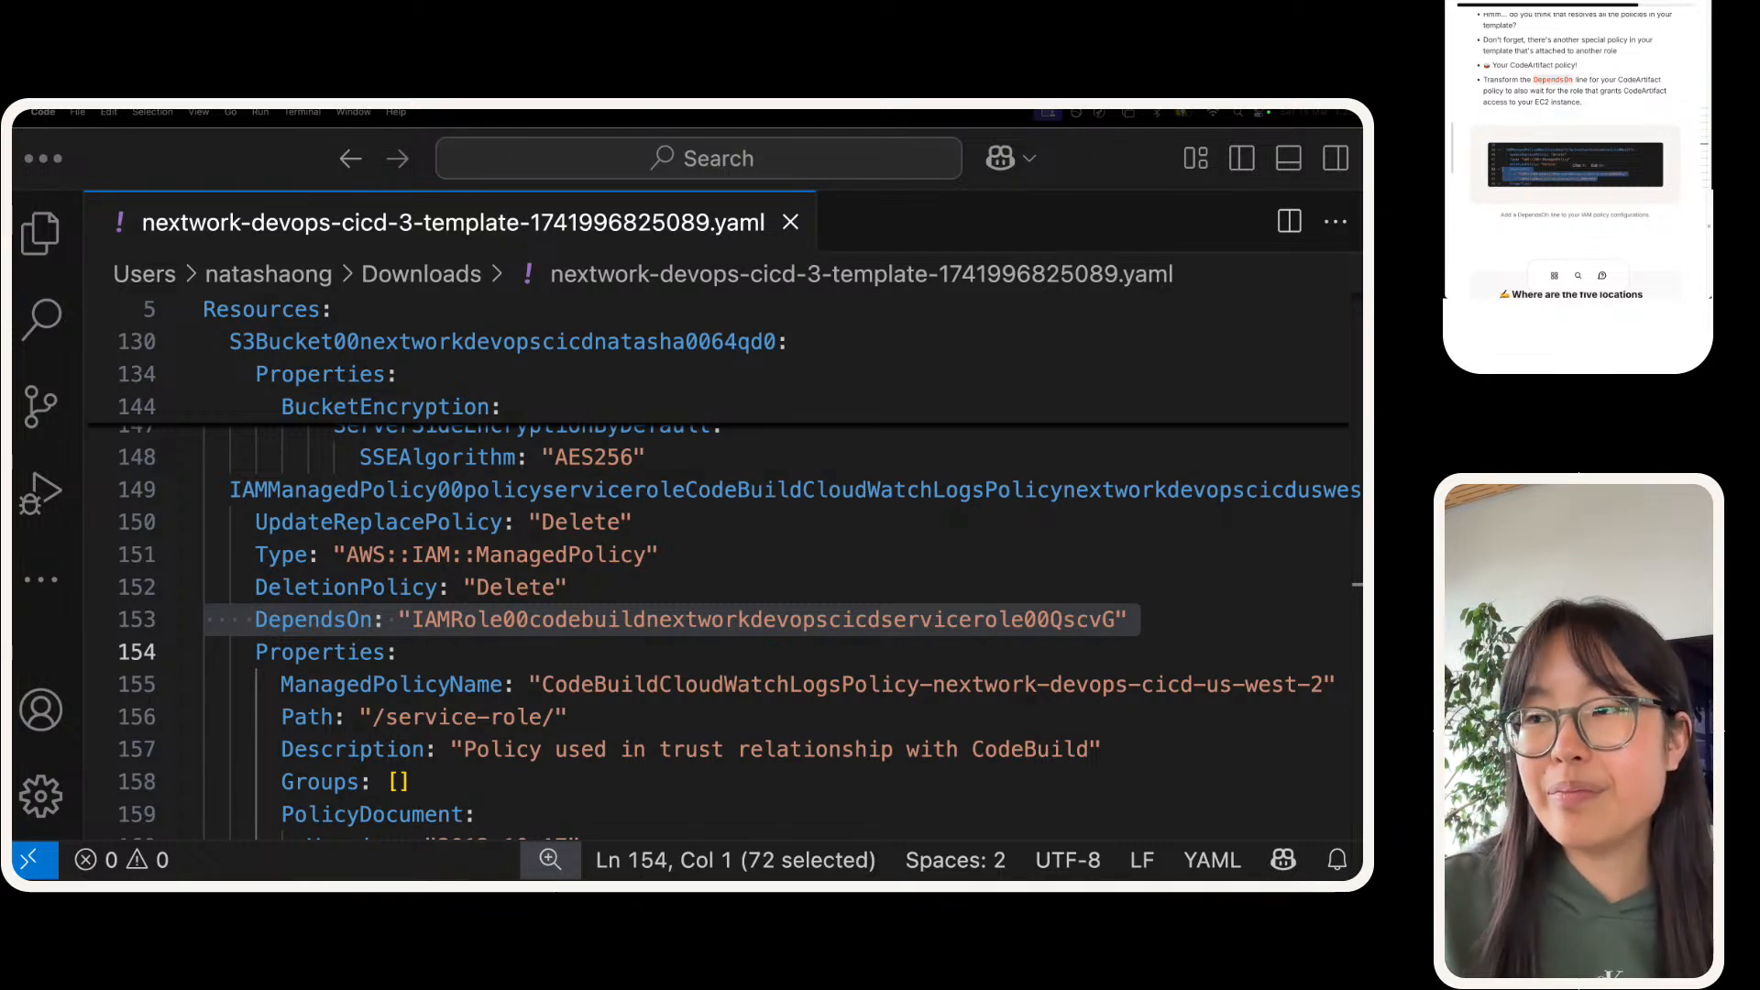
drag(411, 586, 424, 586)
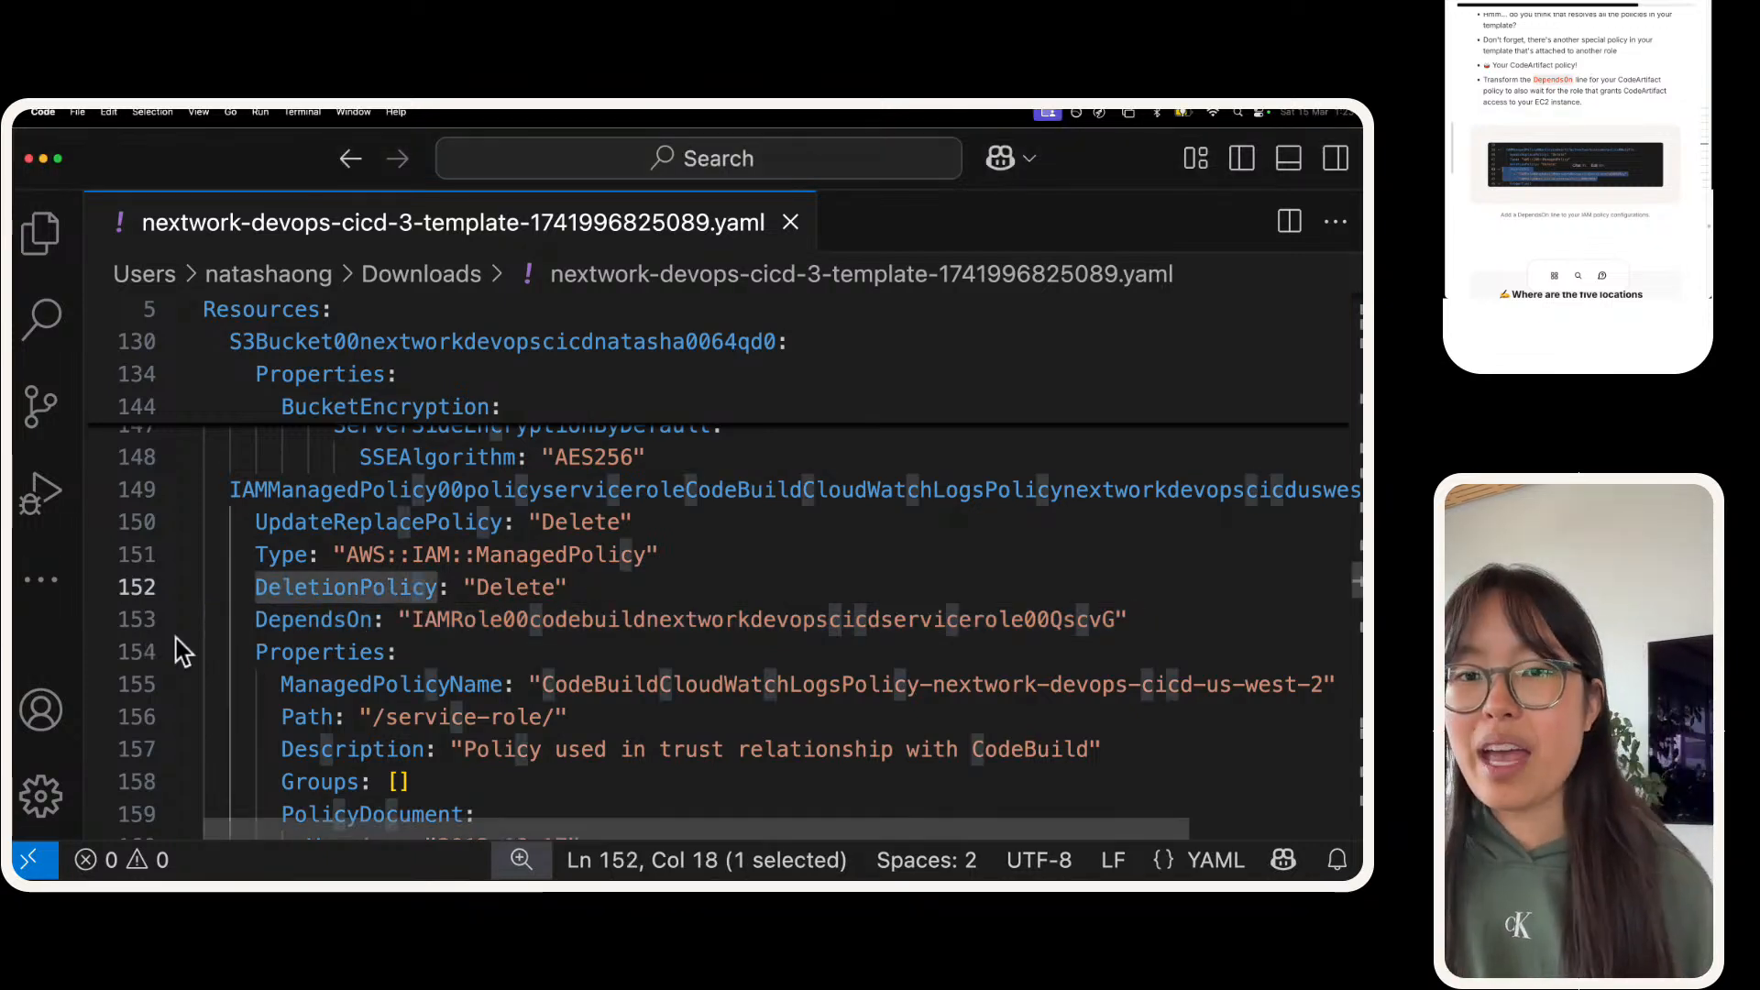
click(310, 594)
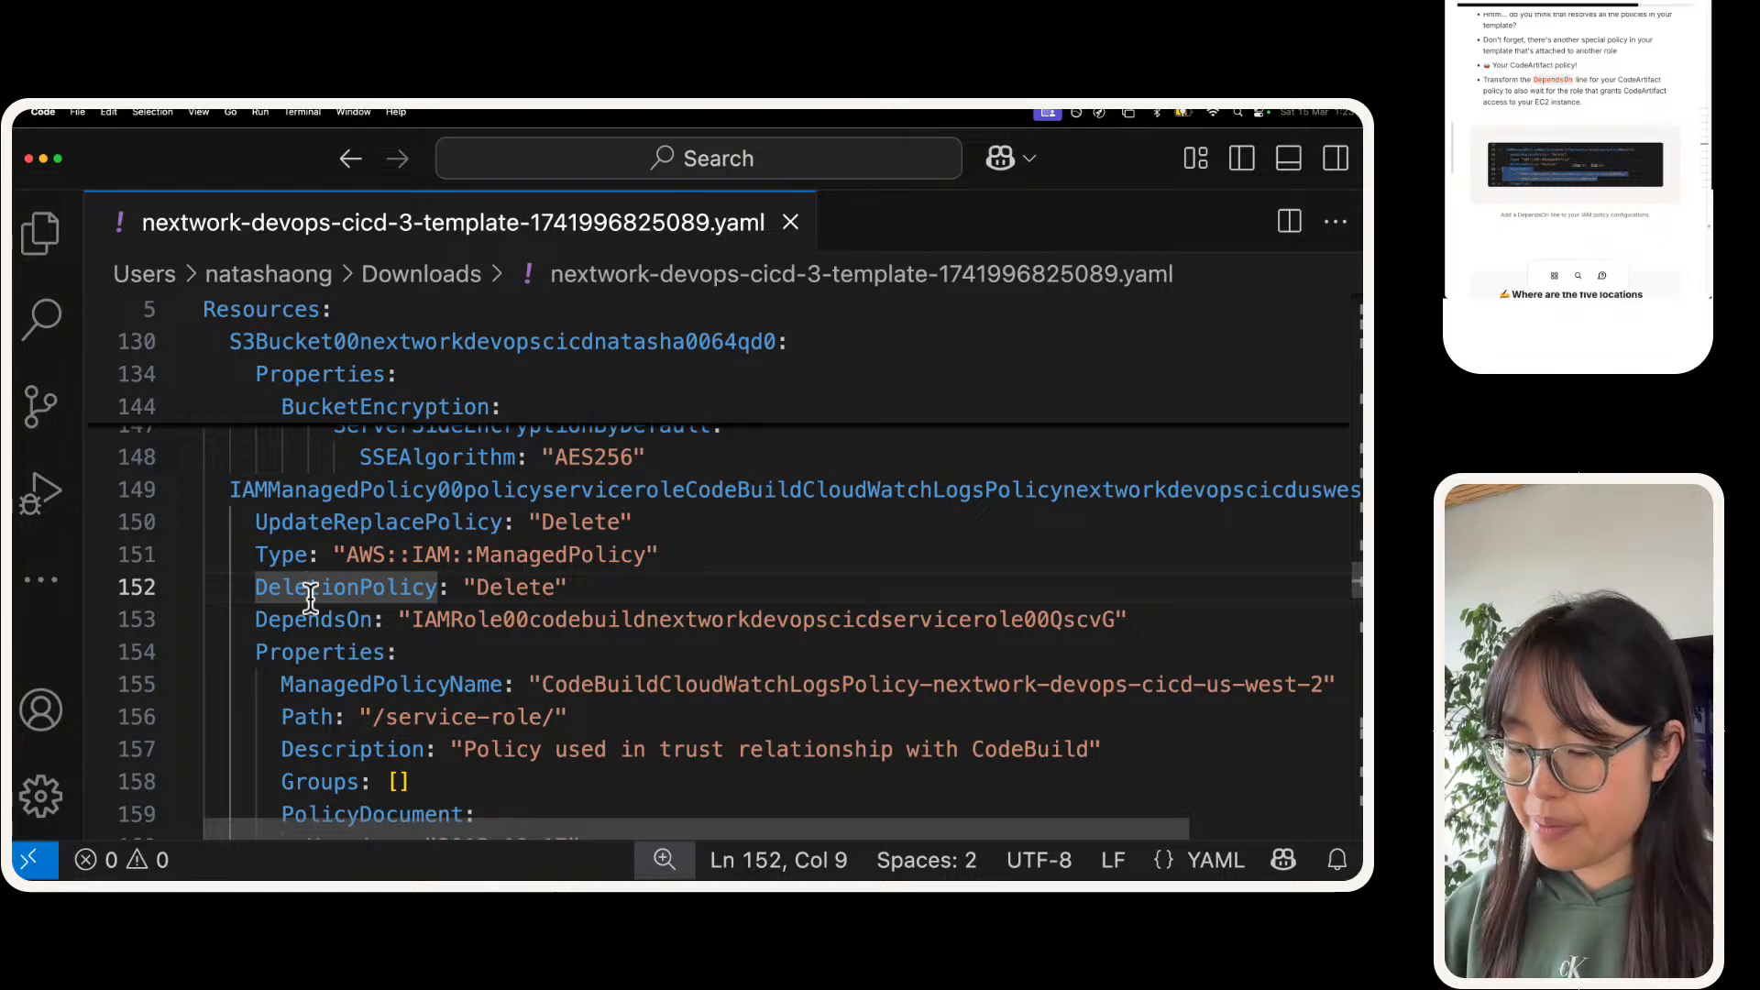
key(ctrl+f)
text(codeartifact)
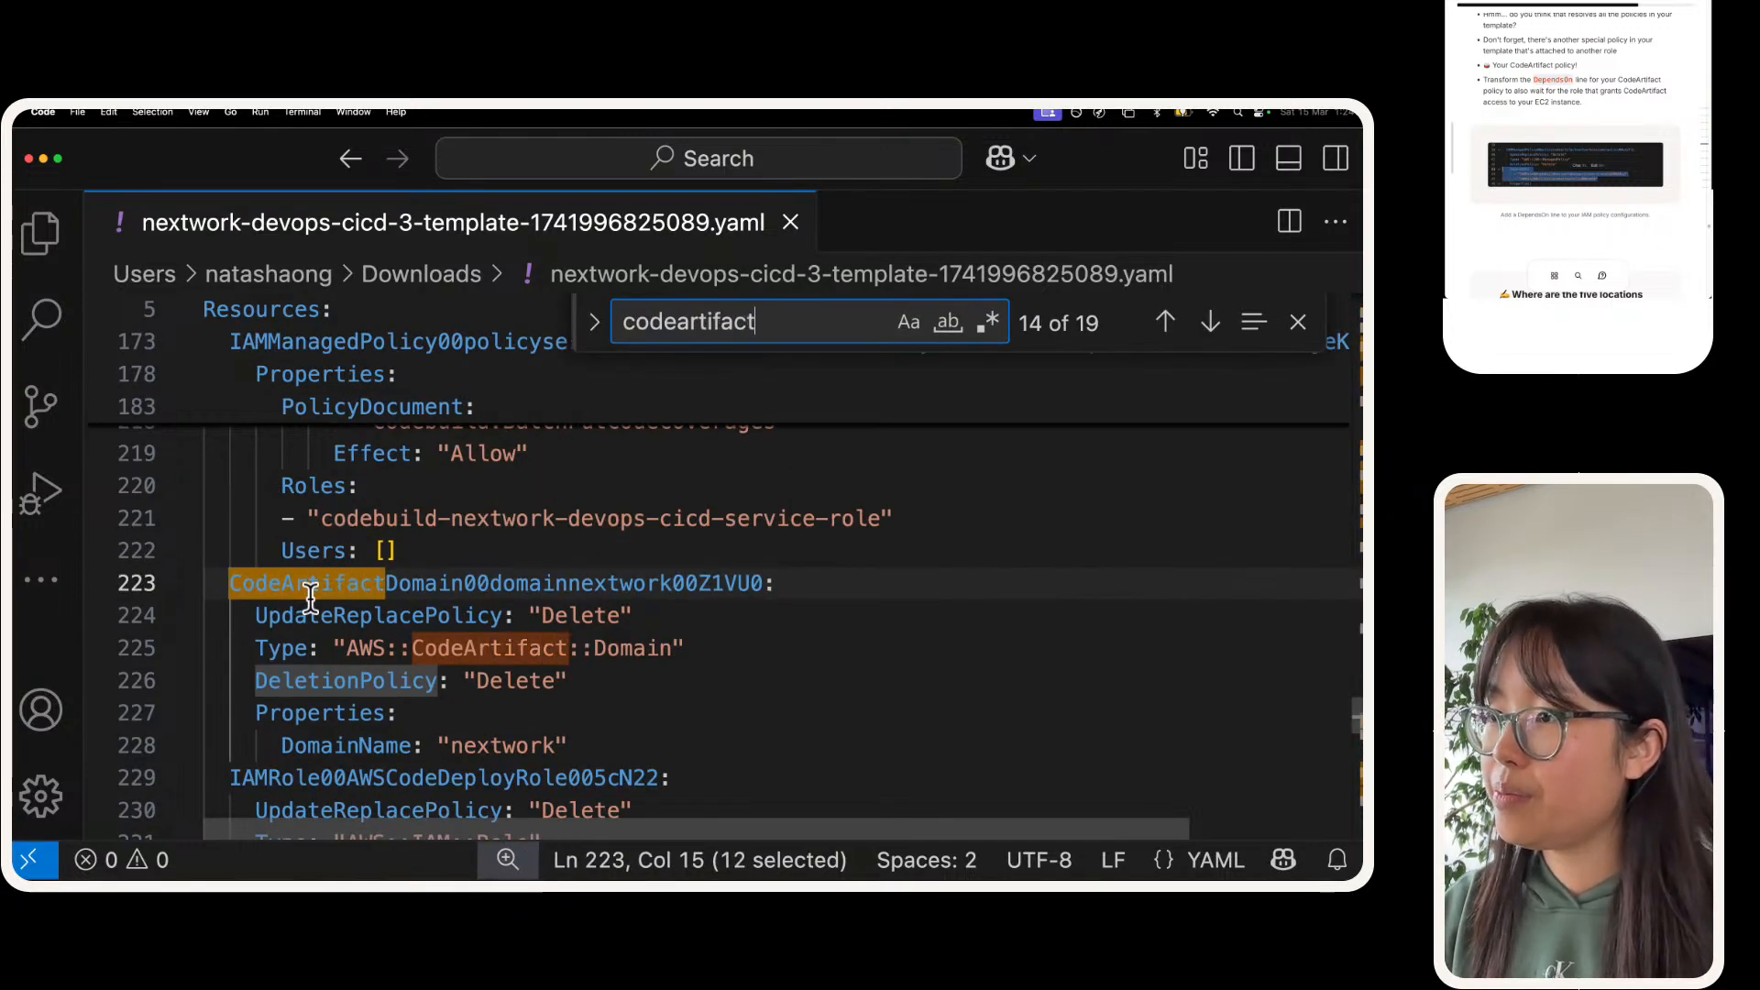
text(p)
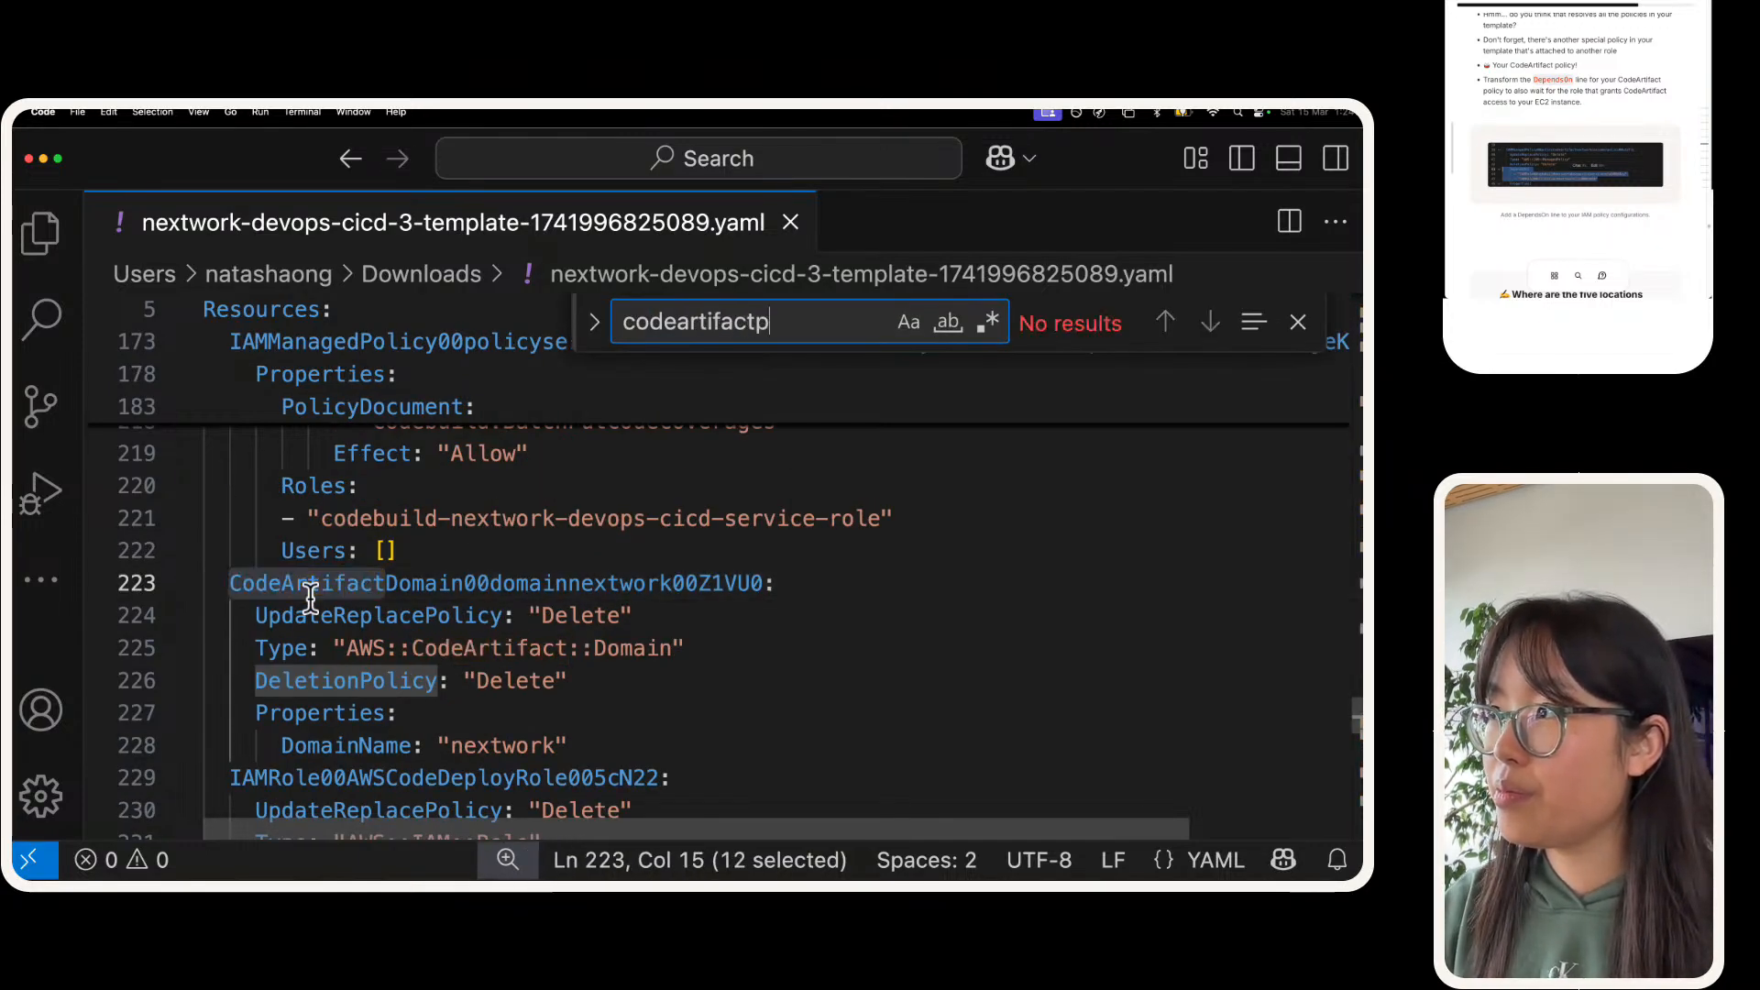
key(BackSpace)
key(BackSpace)
key(BackSpace)
text(x)
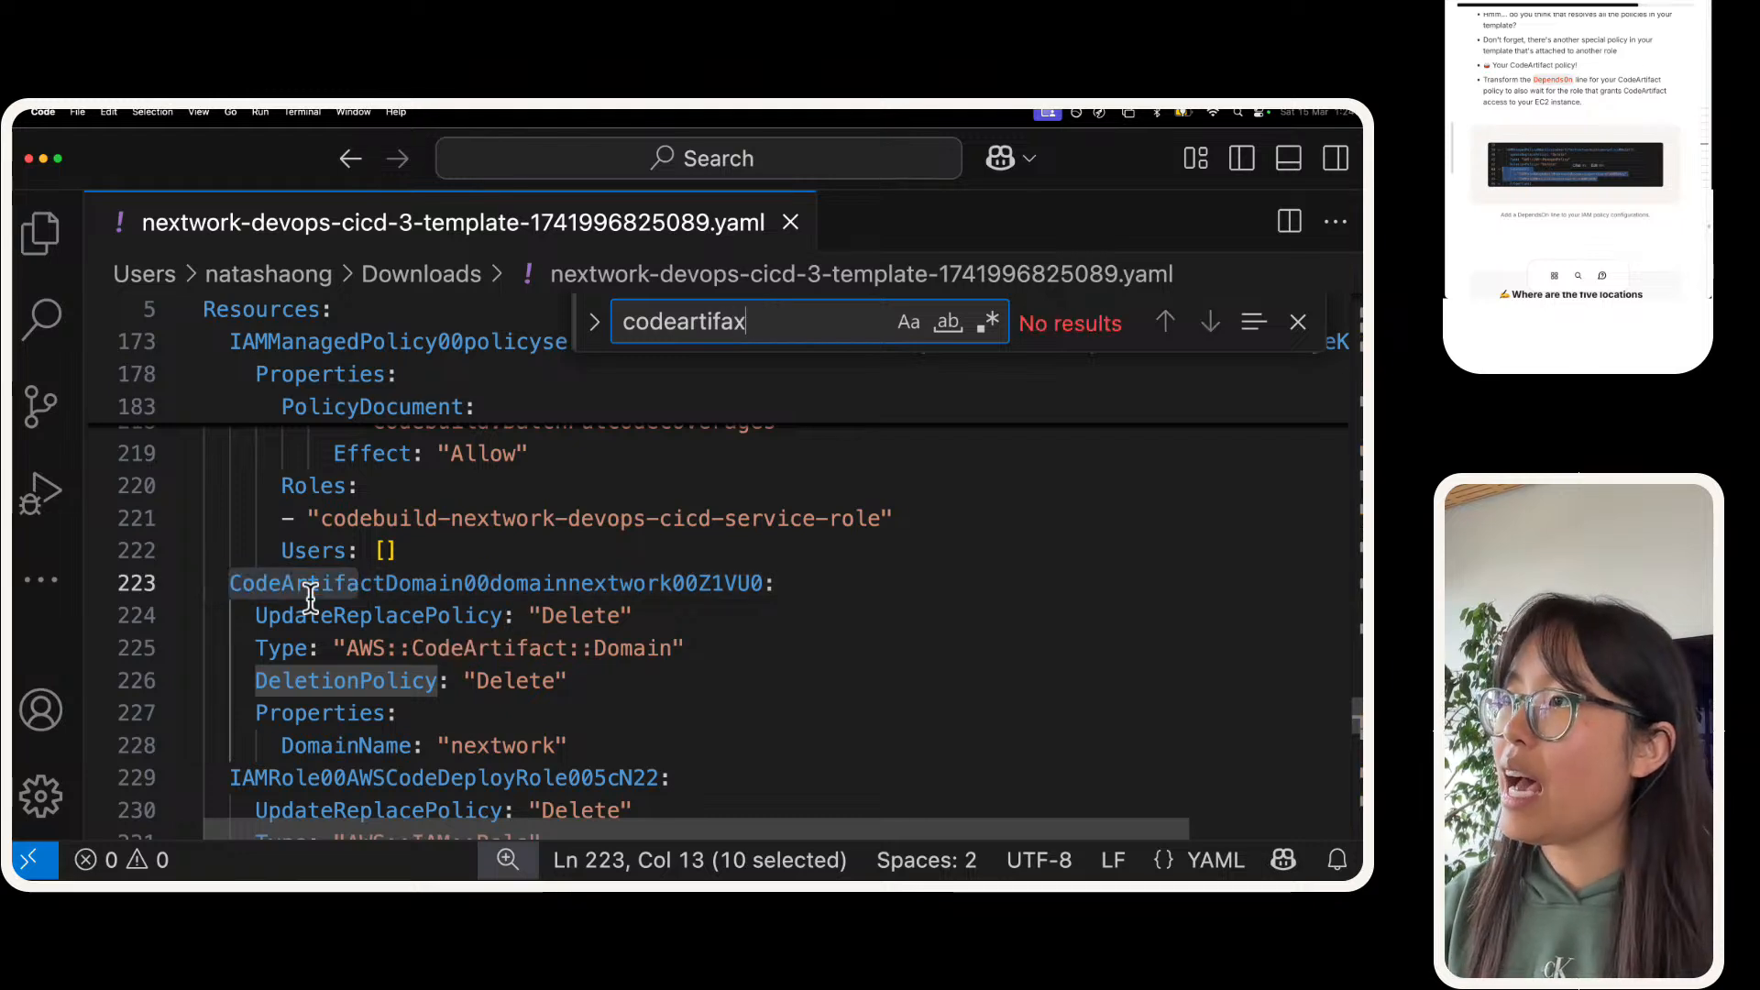
key(BackSpace)
text(ctc)
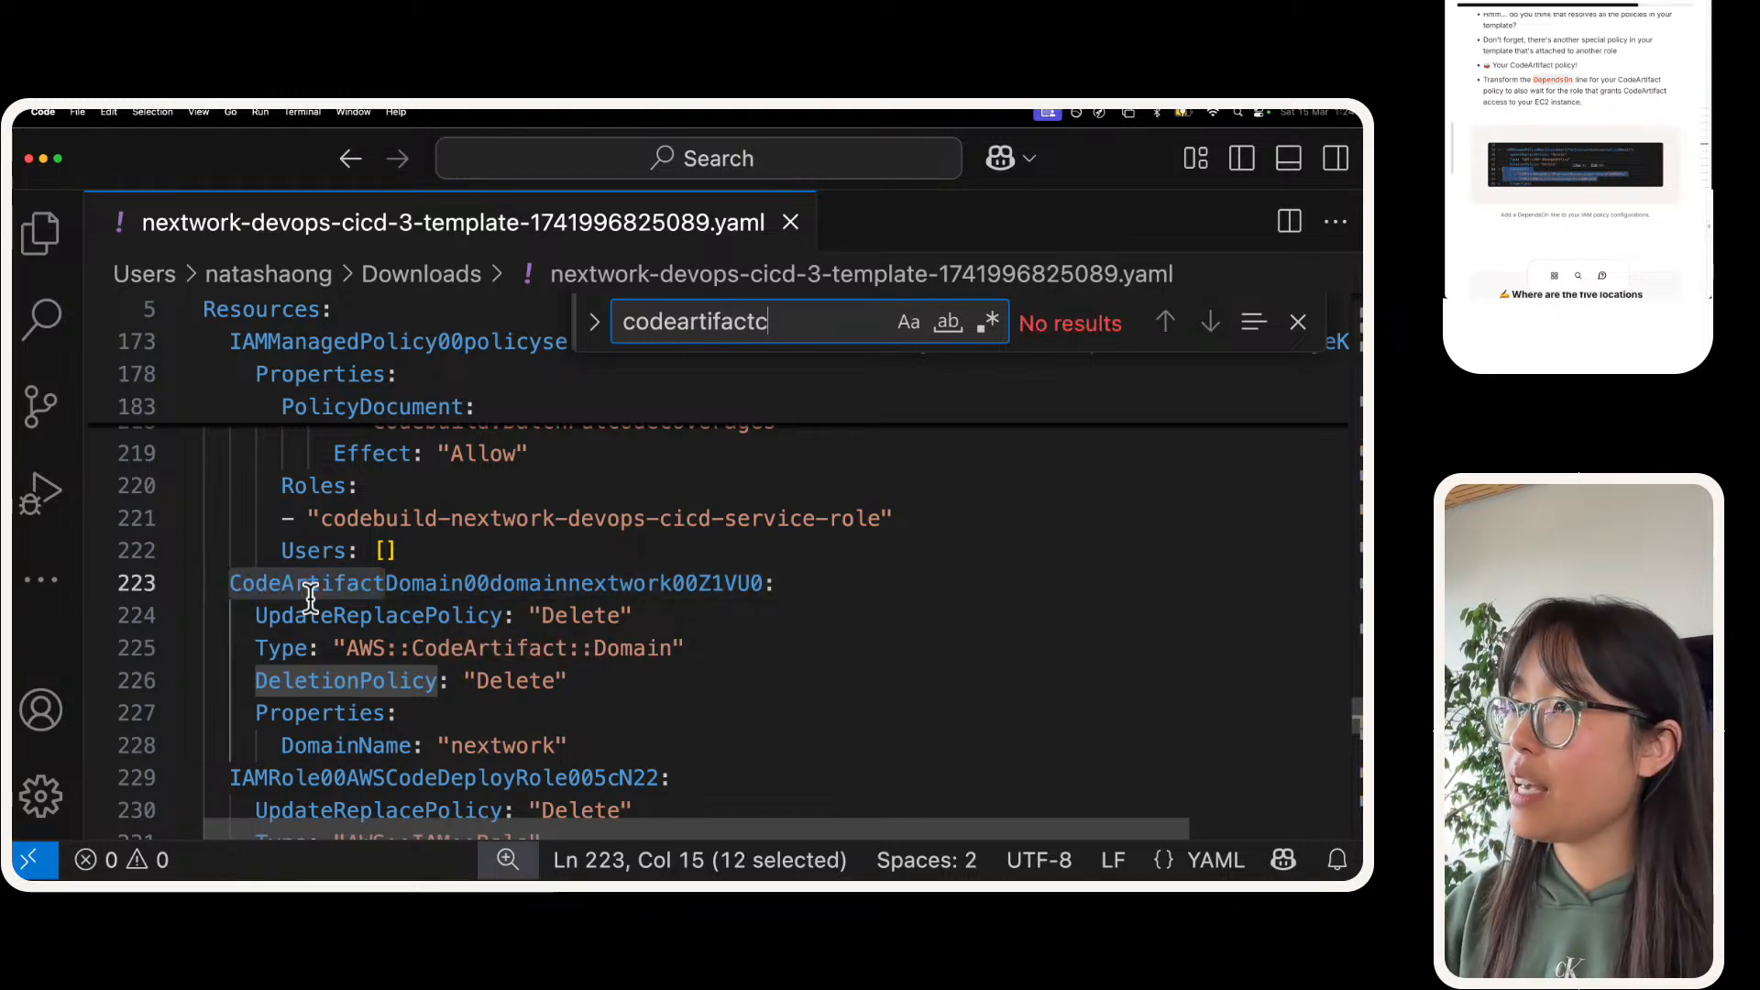
key(super+a)
key(BackSpace)
Step: Switch to the browser and look up the CodeArtifact policy's logical ID in the NextWorkDevOpsProject5 stack events
key(super+Tab)
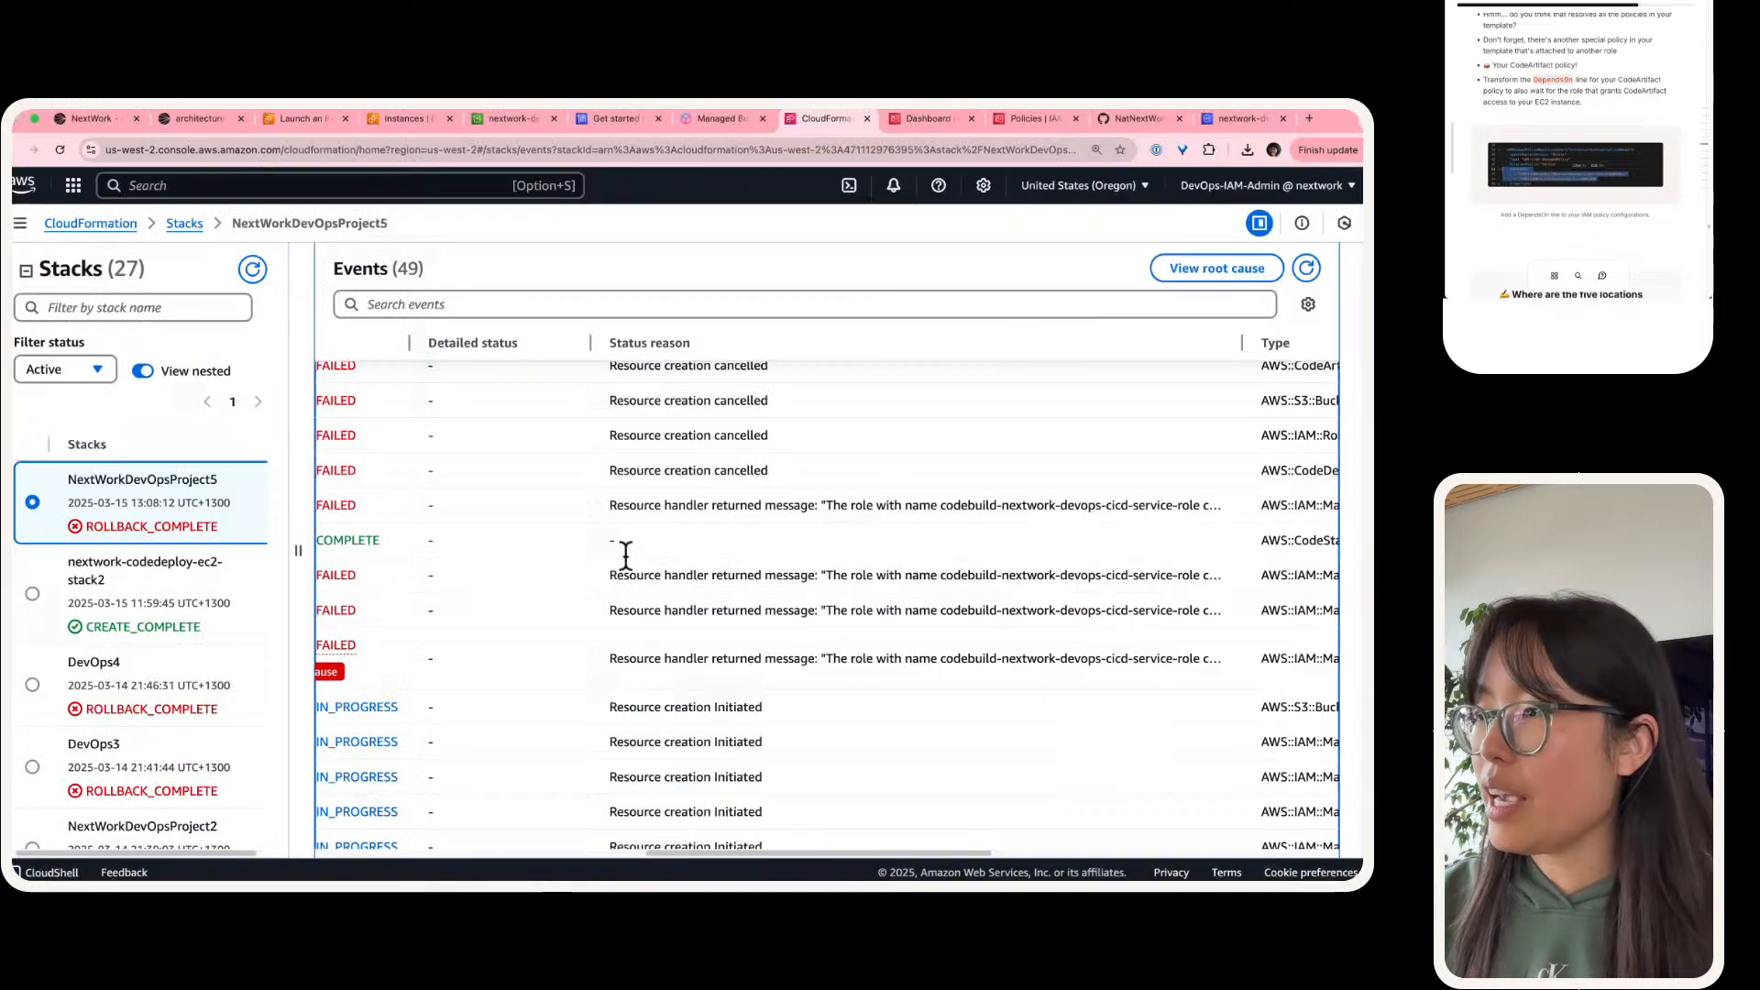
scroll(623, 550, left, 6)
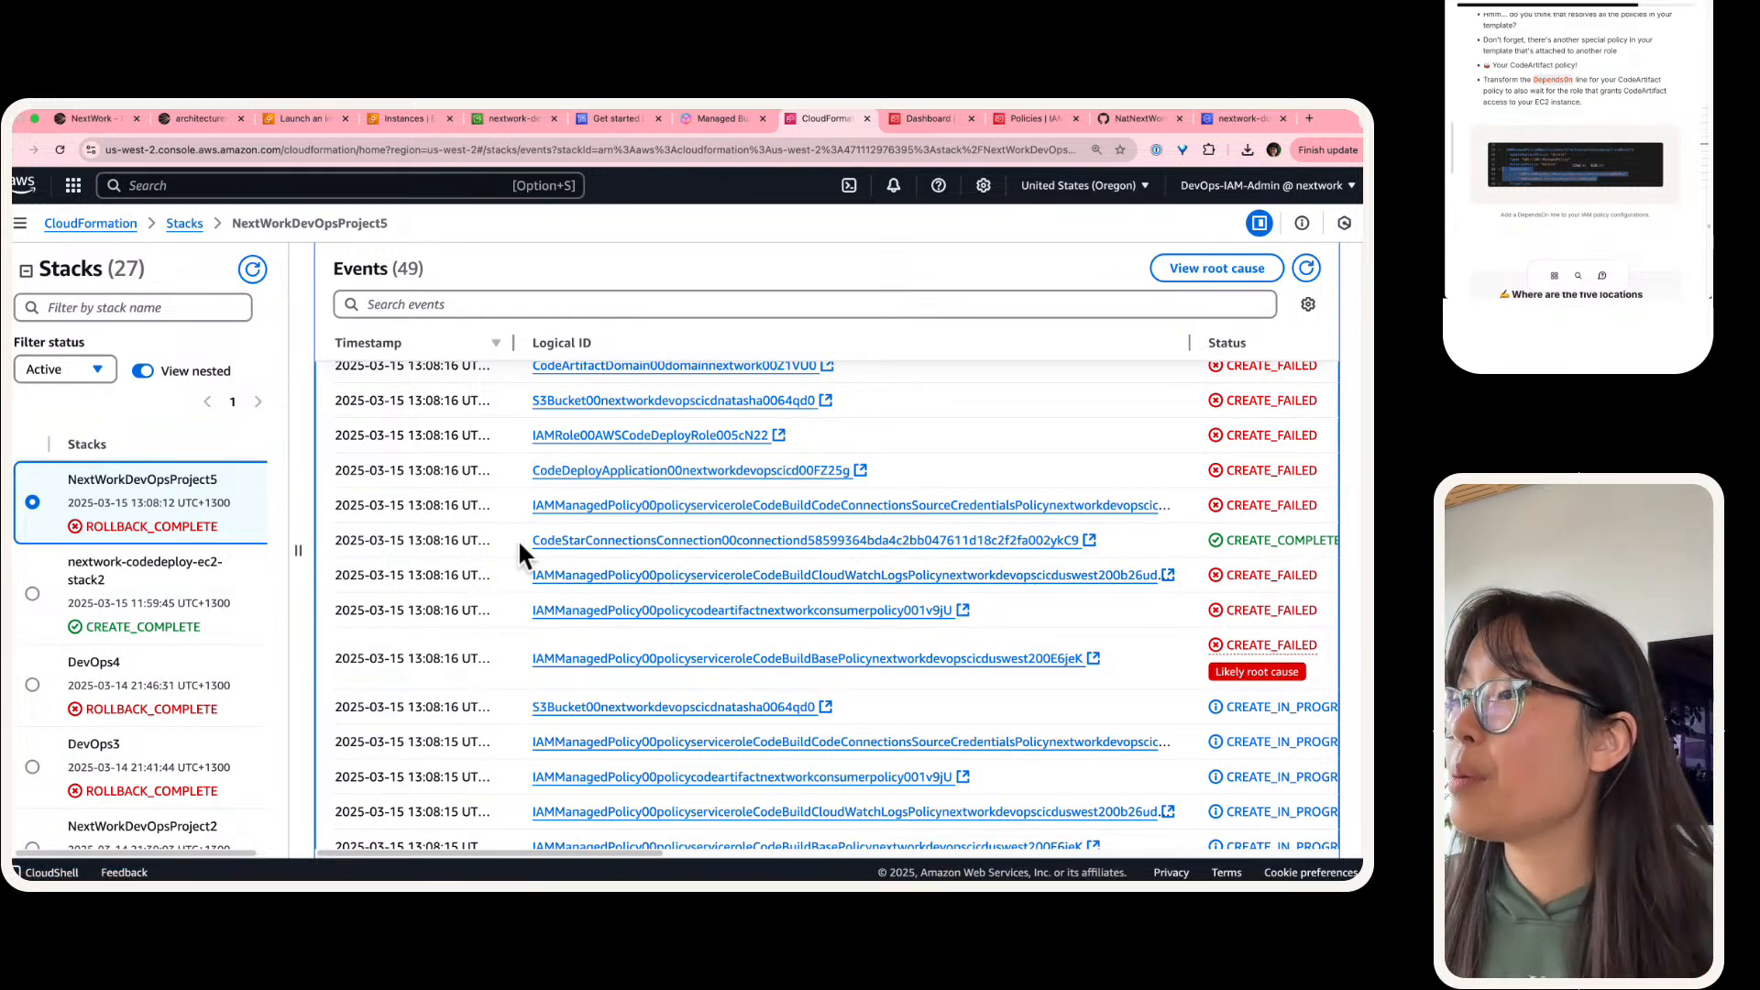
scroll(570, 591, up, 1)
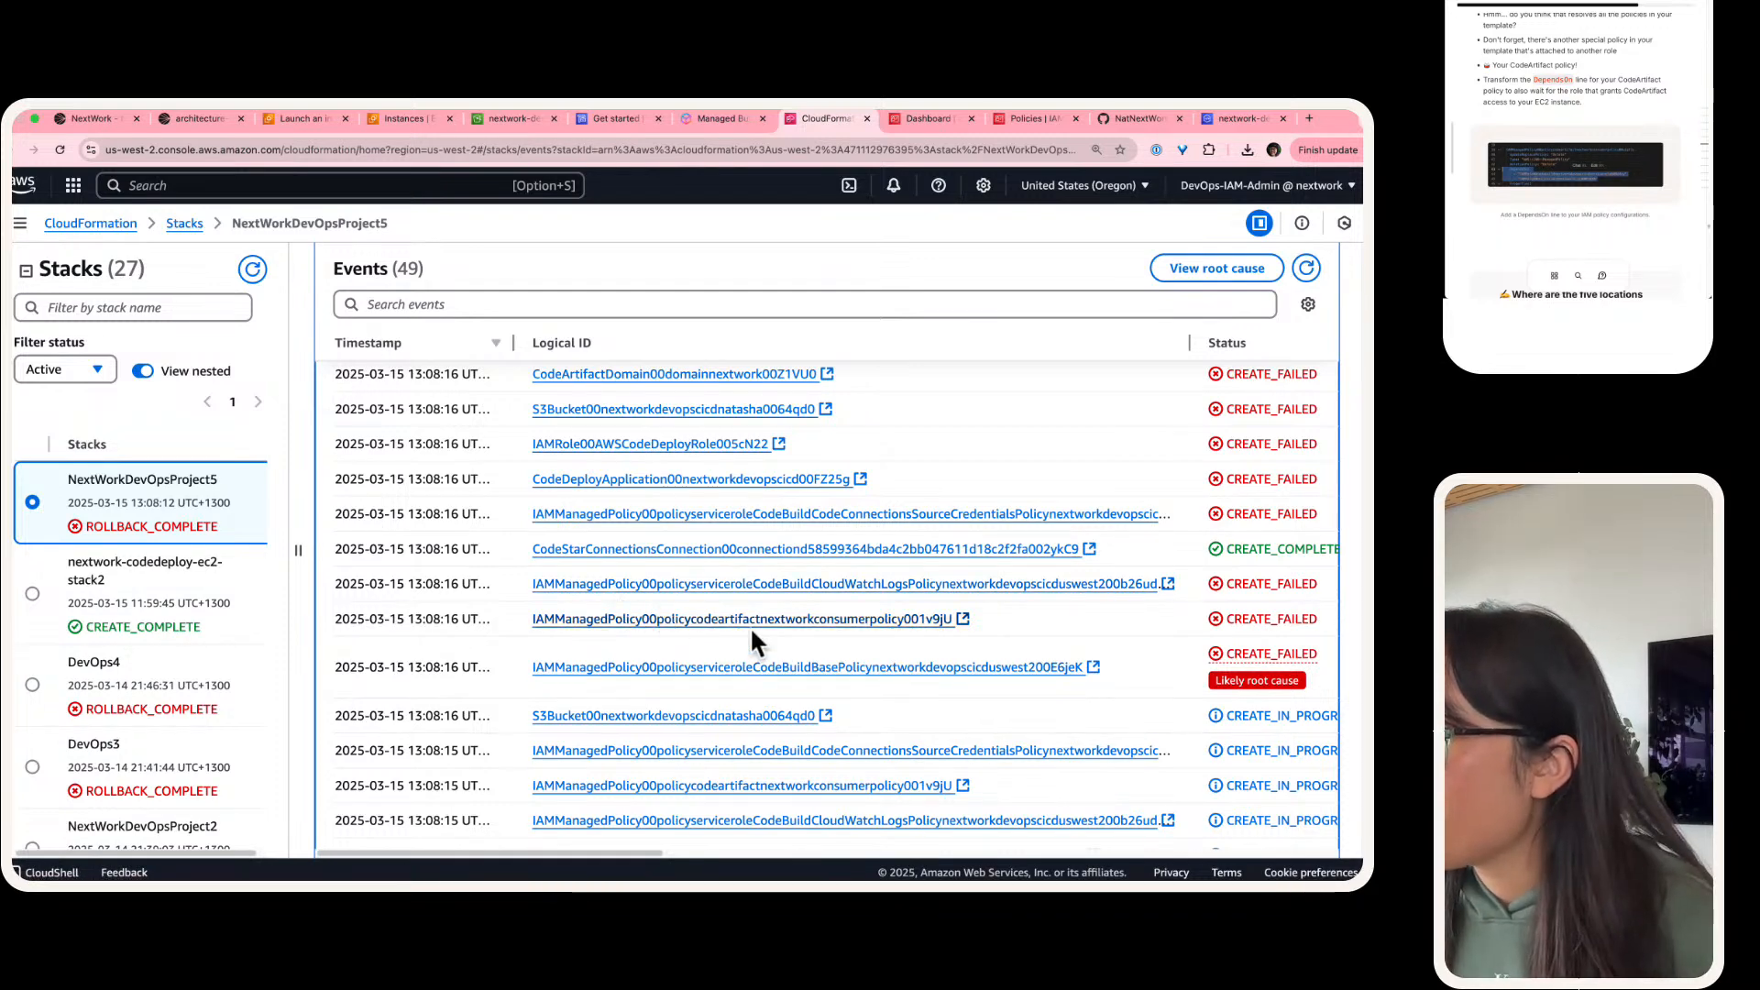
scroll(794, 628, up, 5)
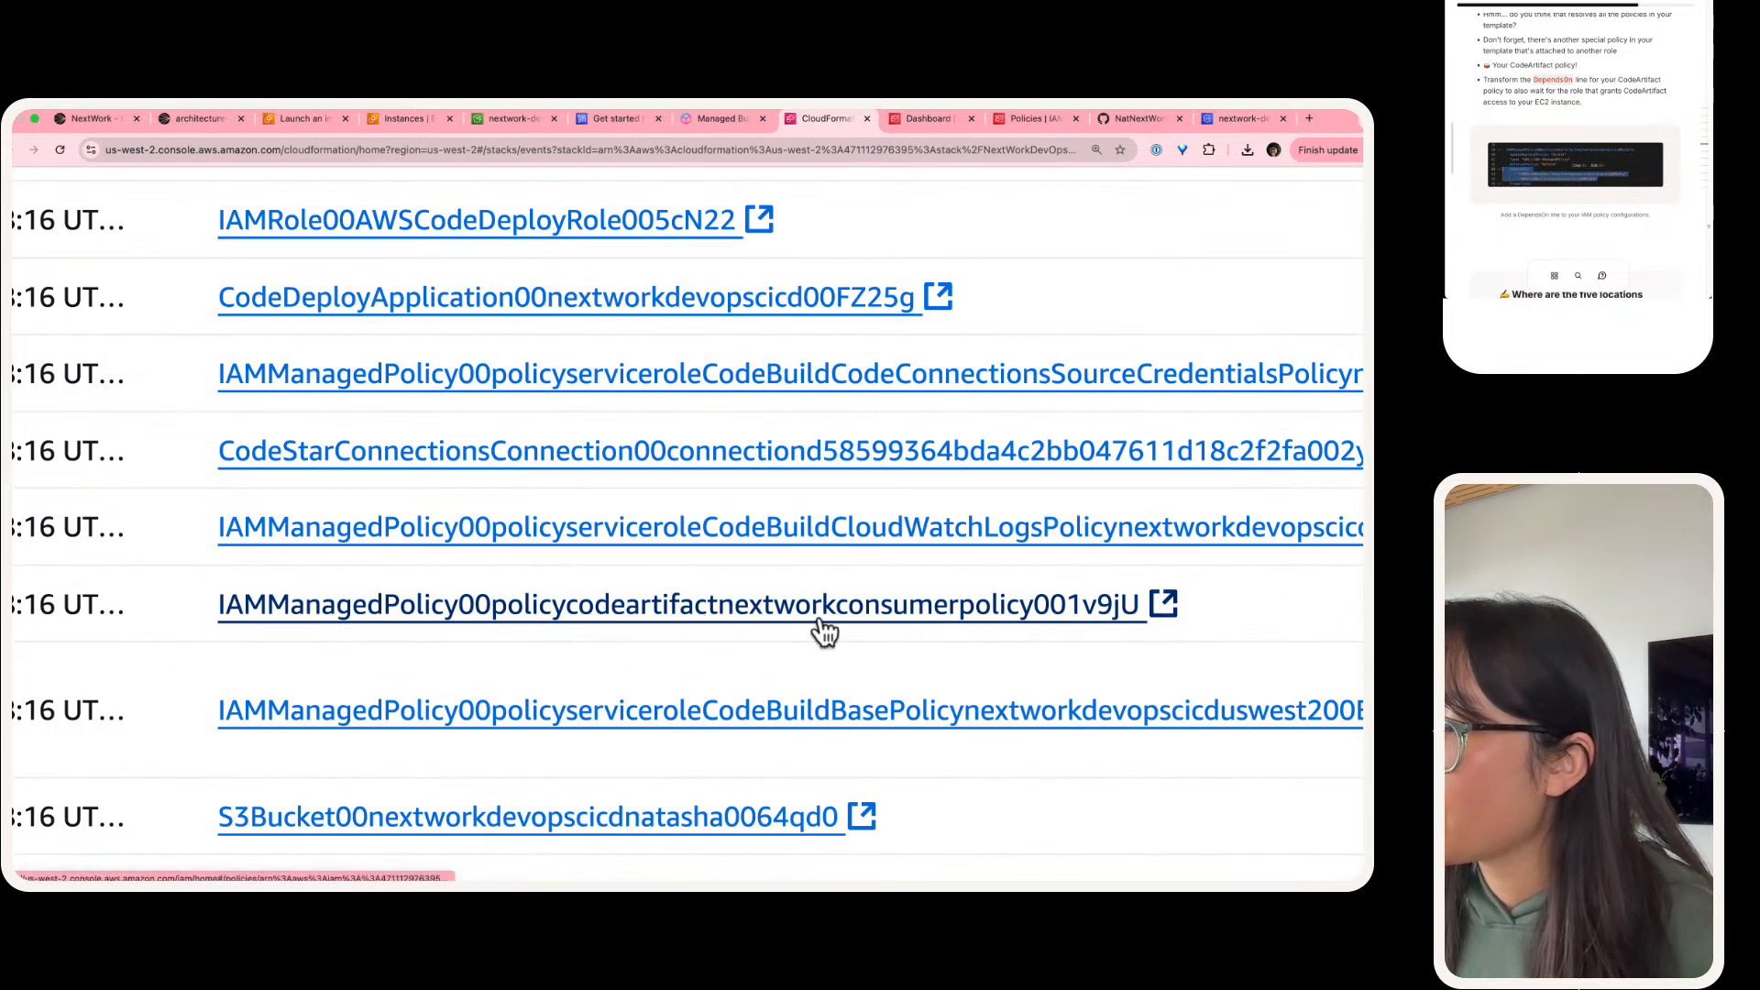
Step: Switch back to VS Code, search the template for "consumer" and highlight the CodeArtifact consumer policy's name line
key(super+Tab)
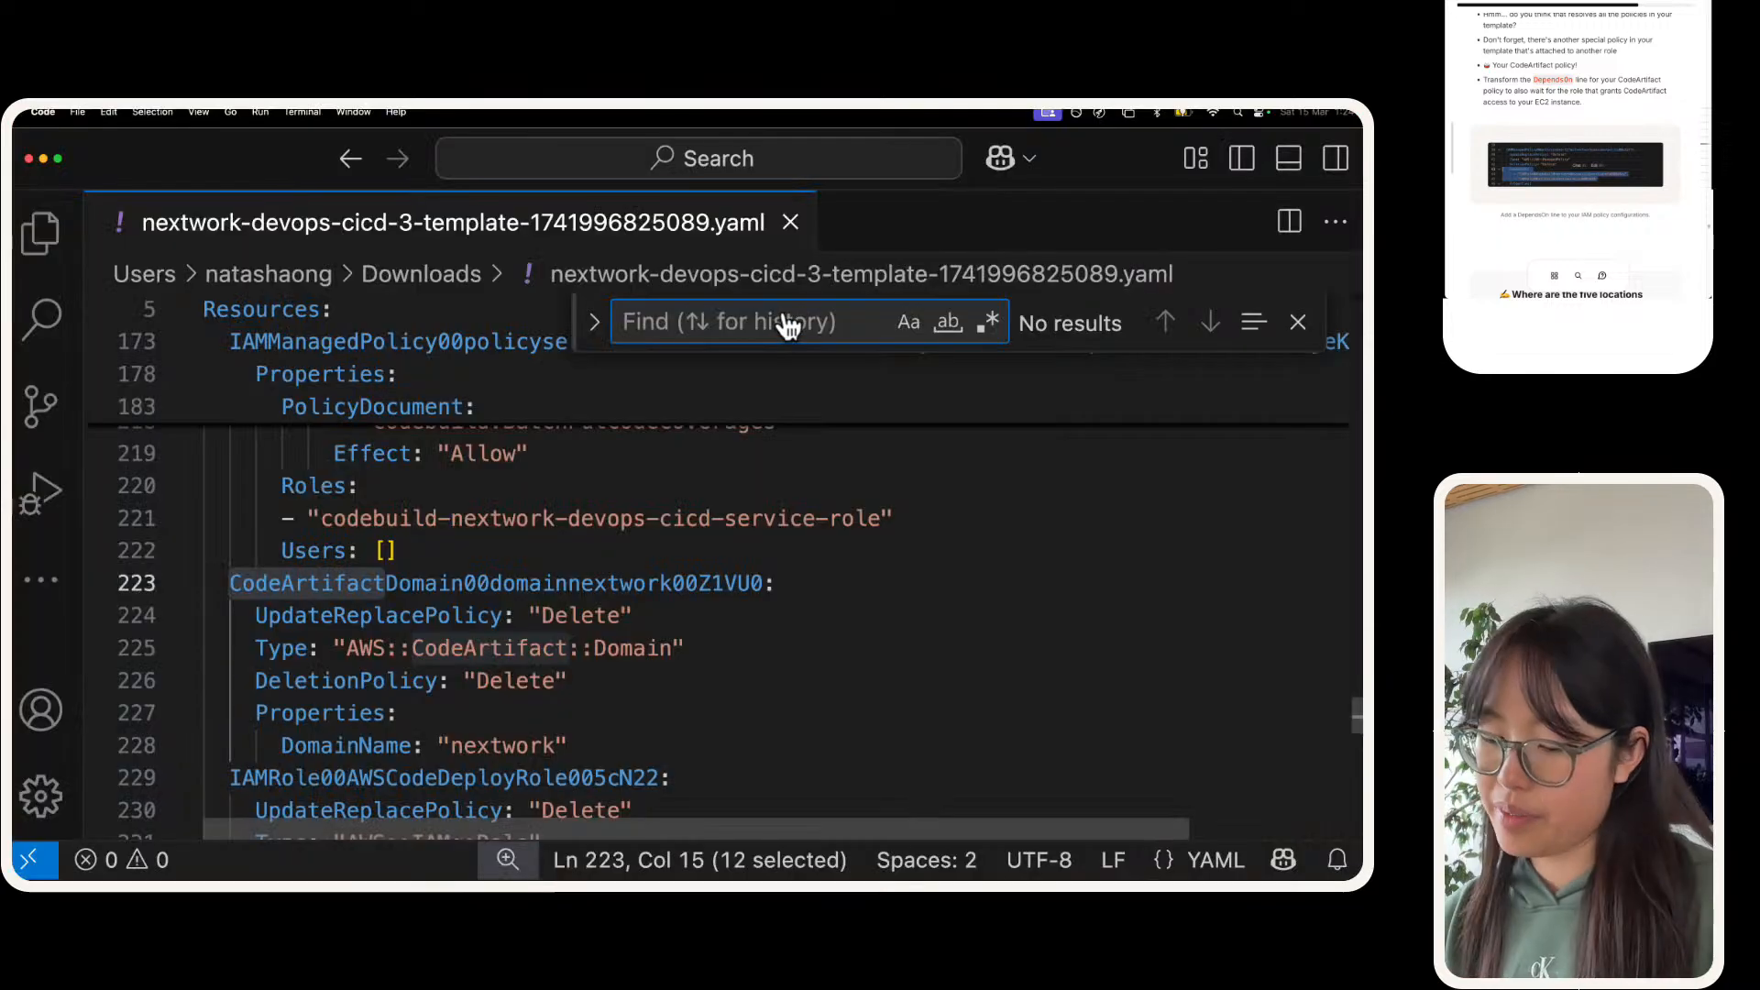
text(codeartifactconsu)
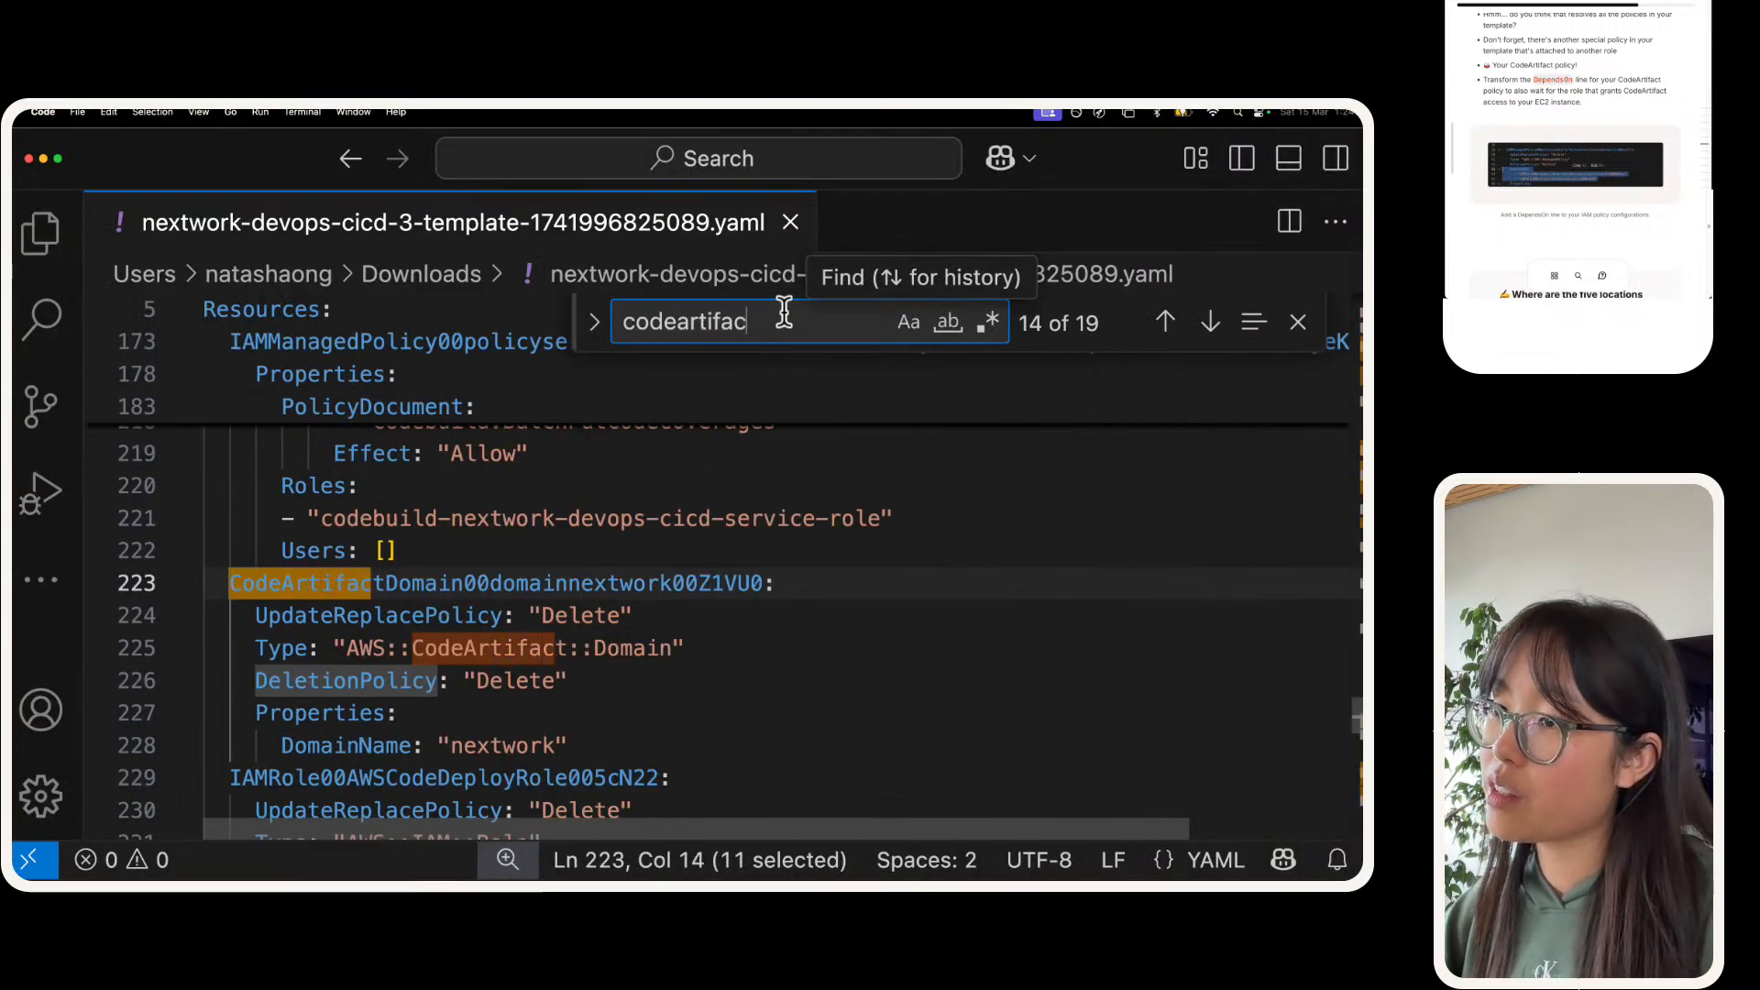
text(consumer)
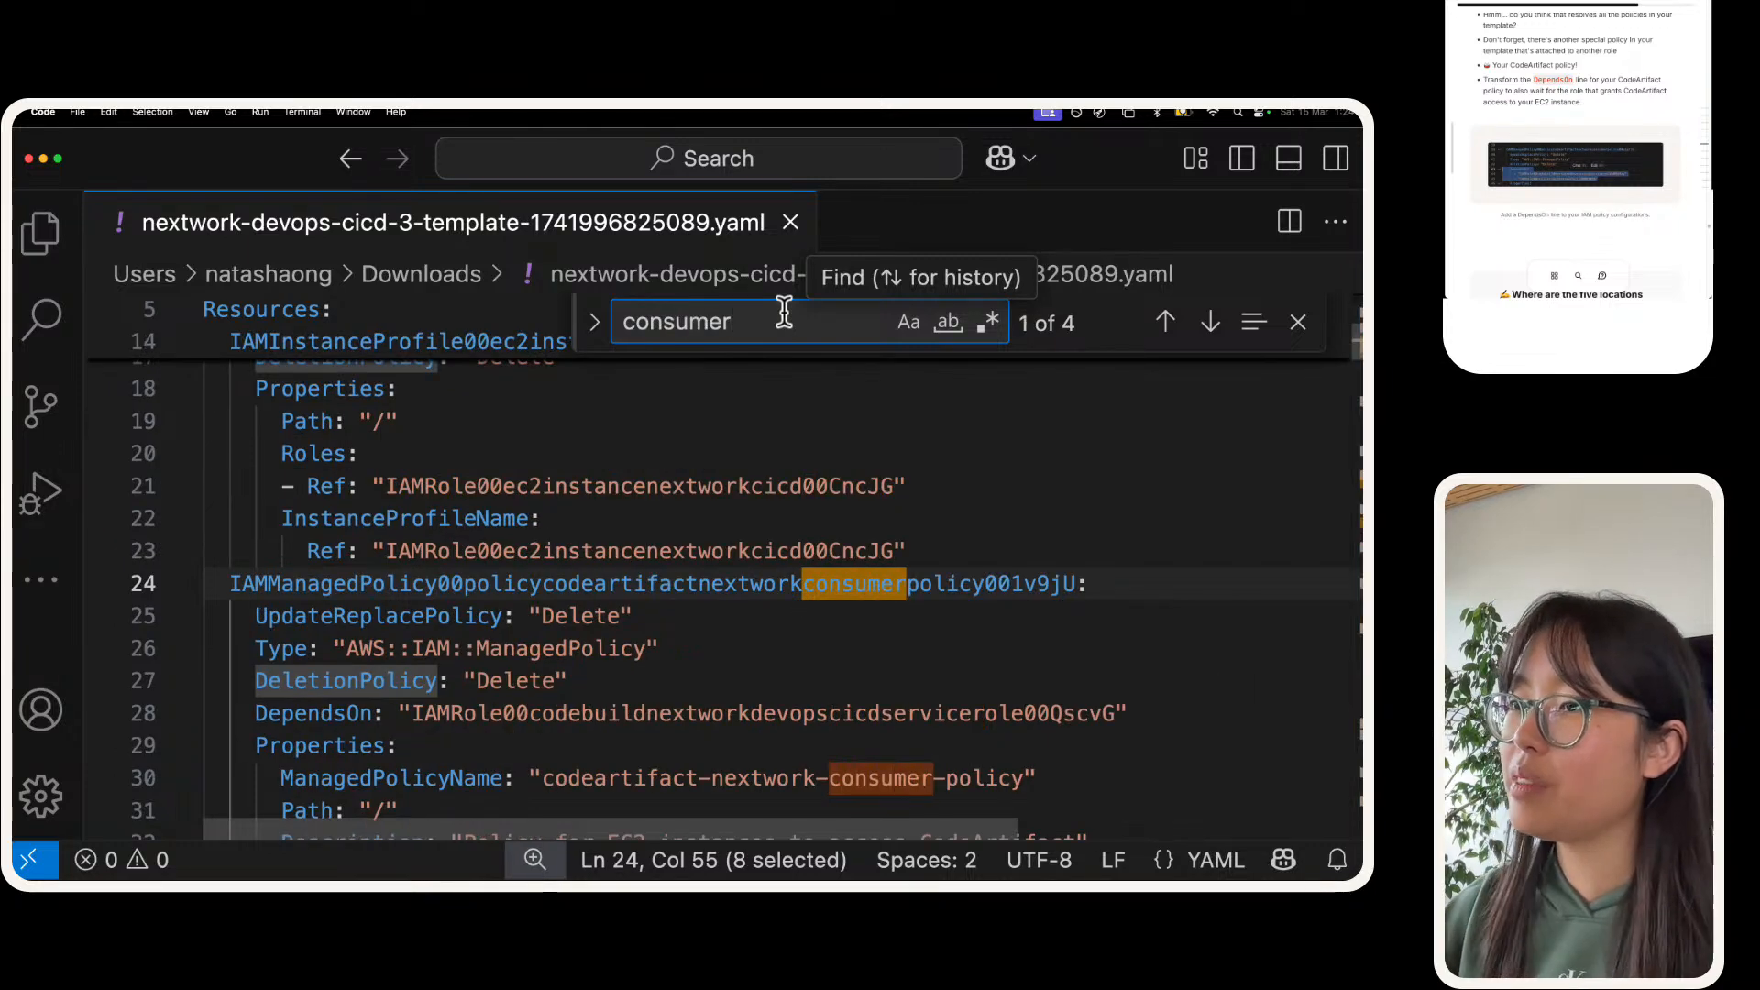
scroll(825, 431, down, 3)
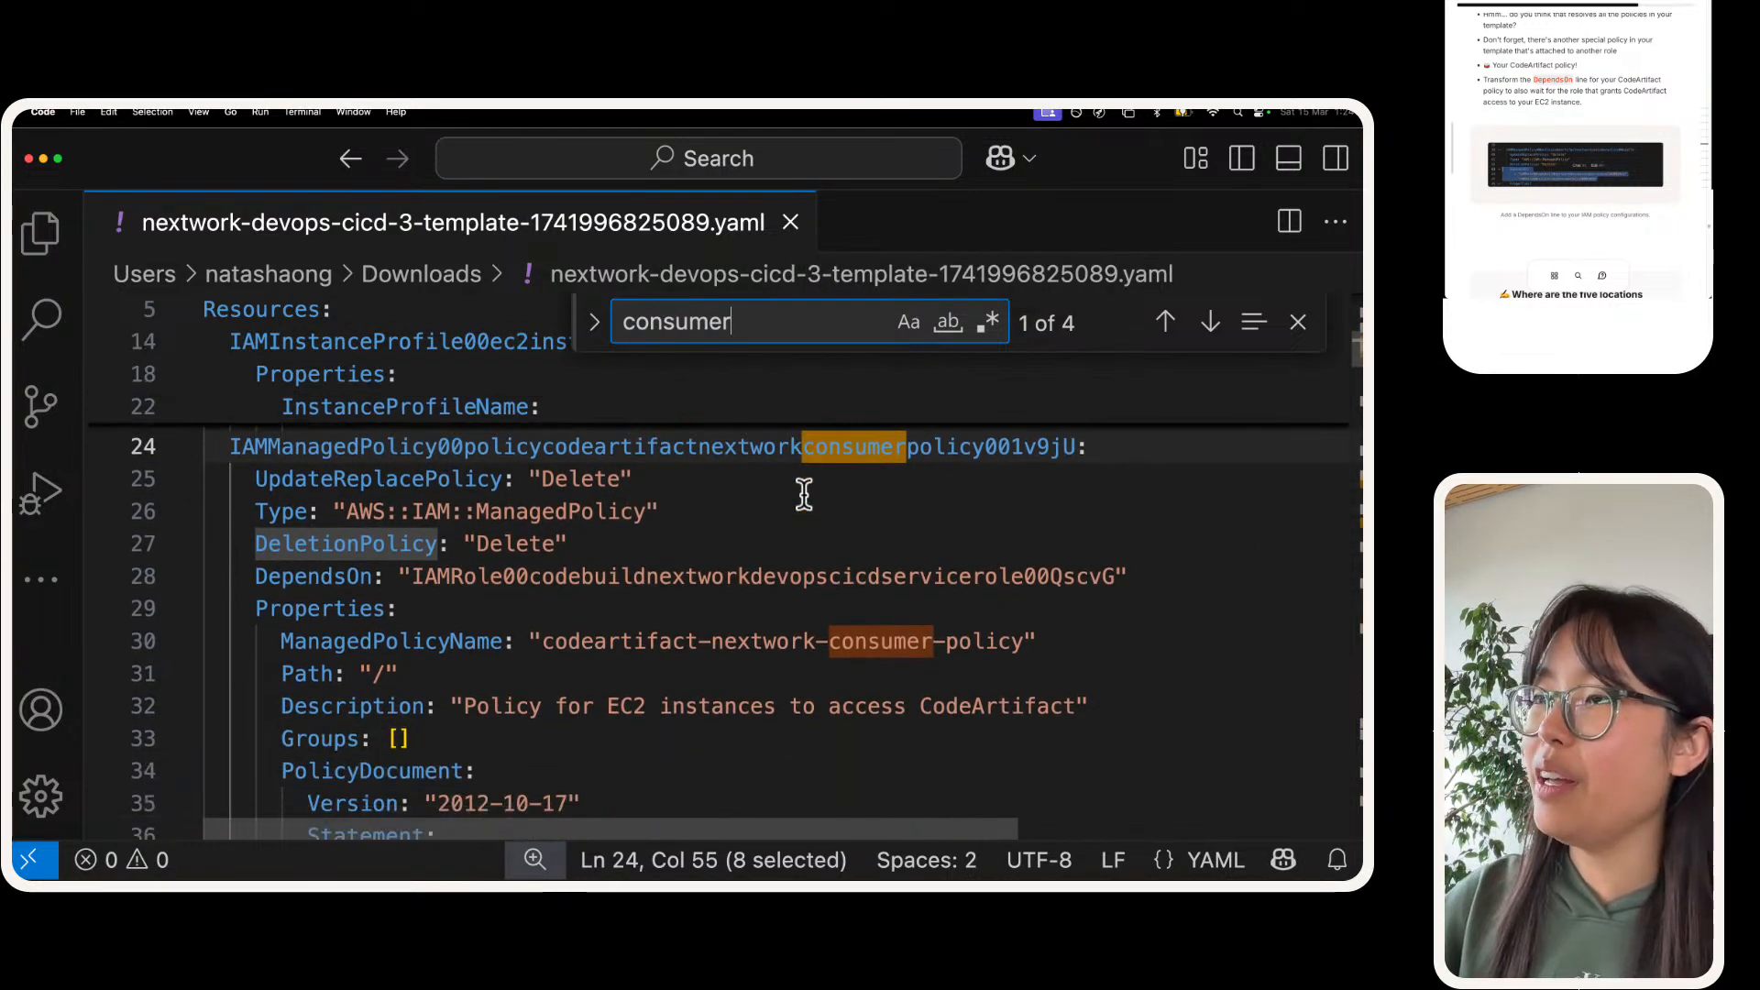
triple_click(783, 458)
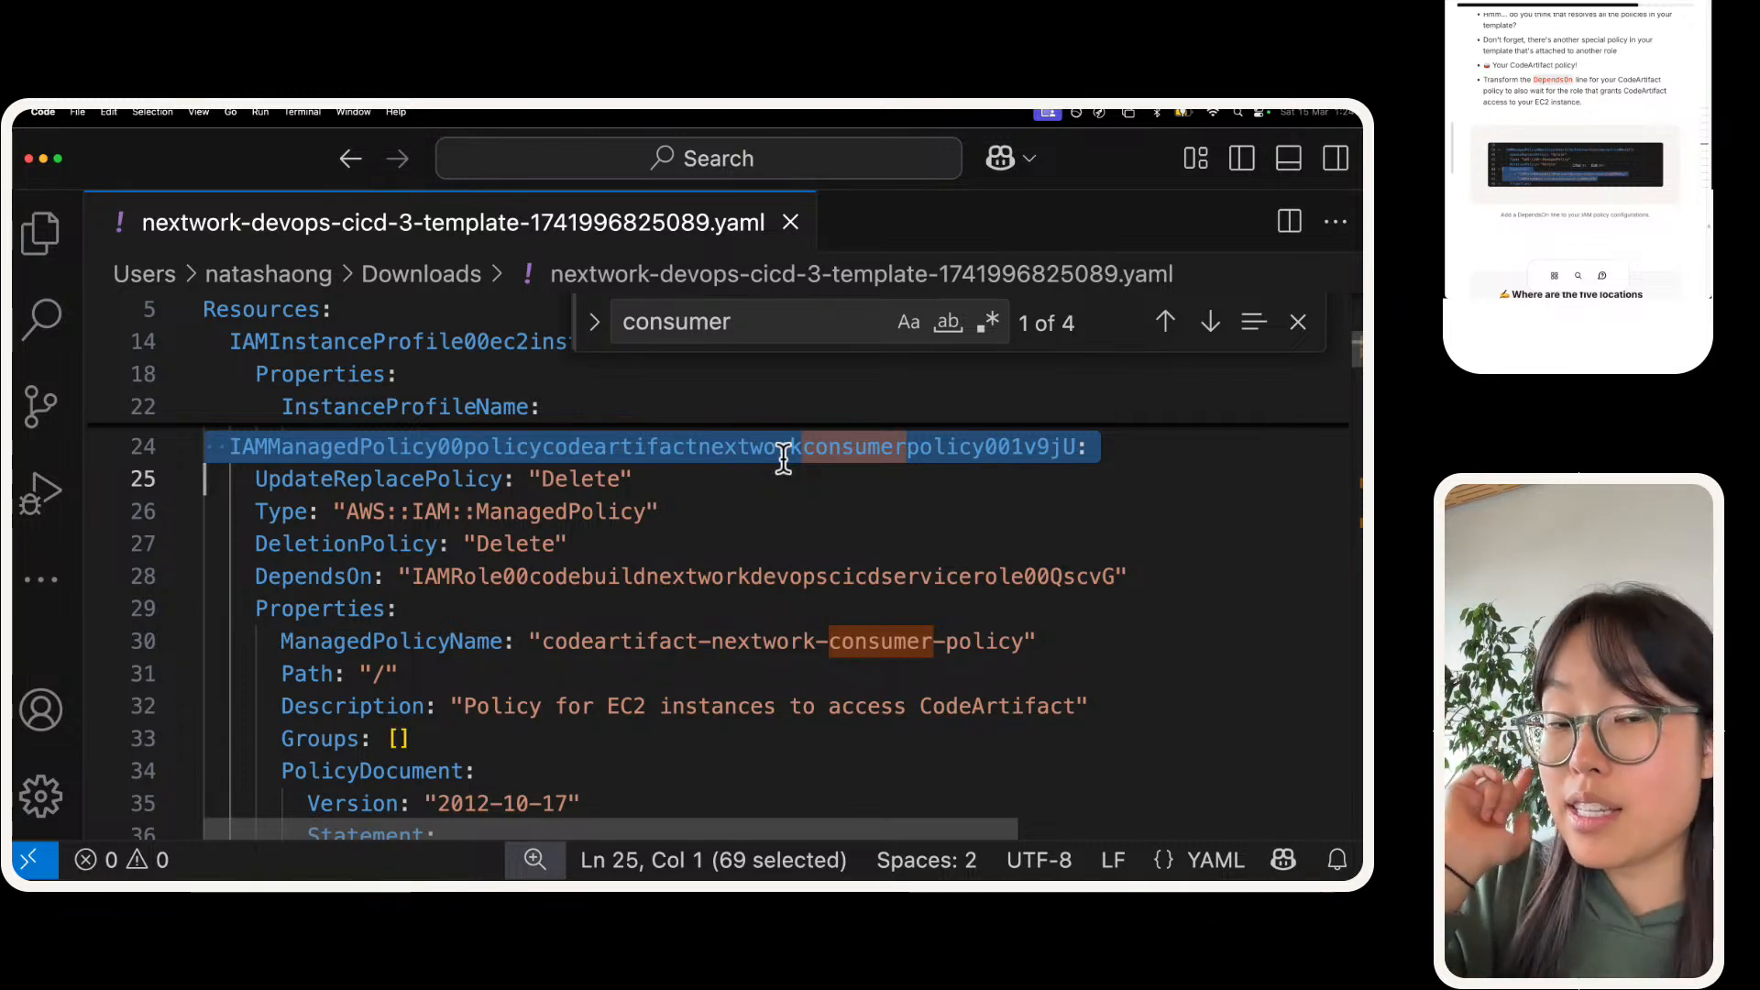
Step: Turn the CodeArtifact consumer policy's DependsOn value into a list with the existing CodeBuild service role and a second, empty quoted entry
click(398, 576)
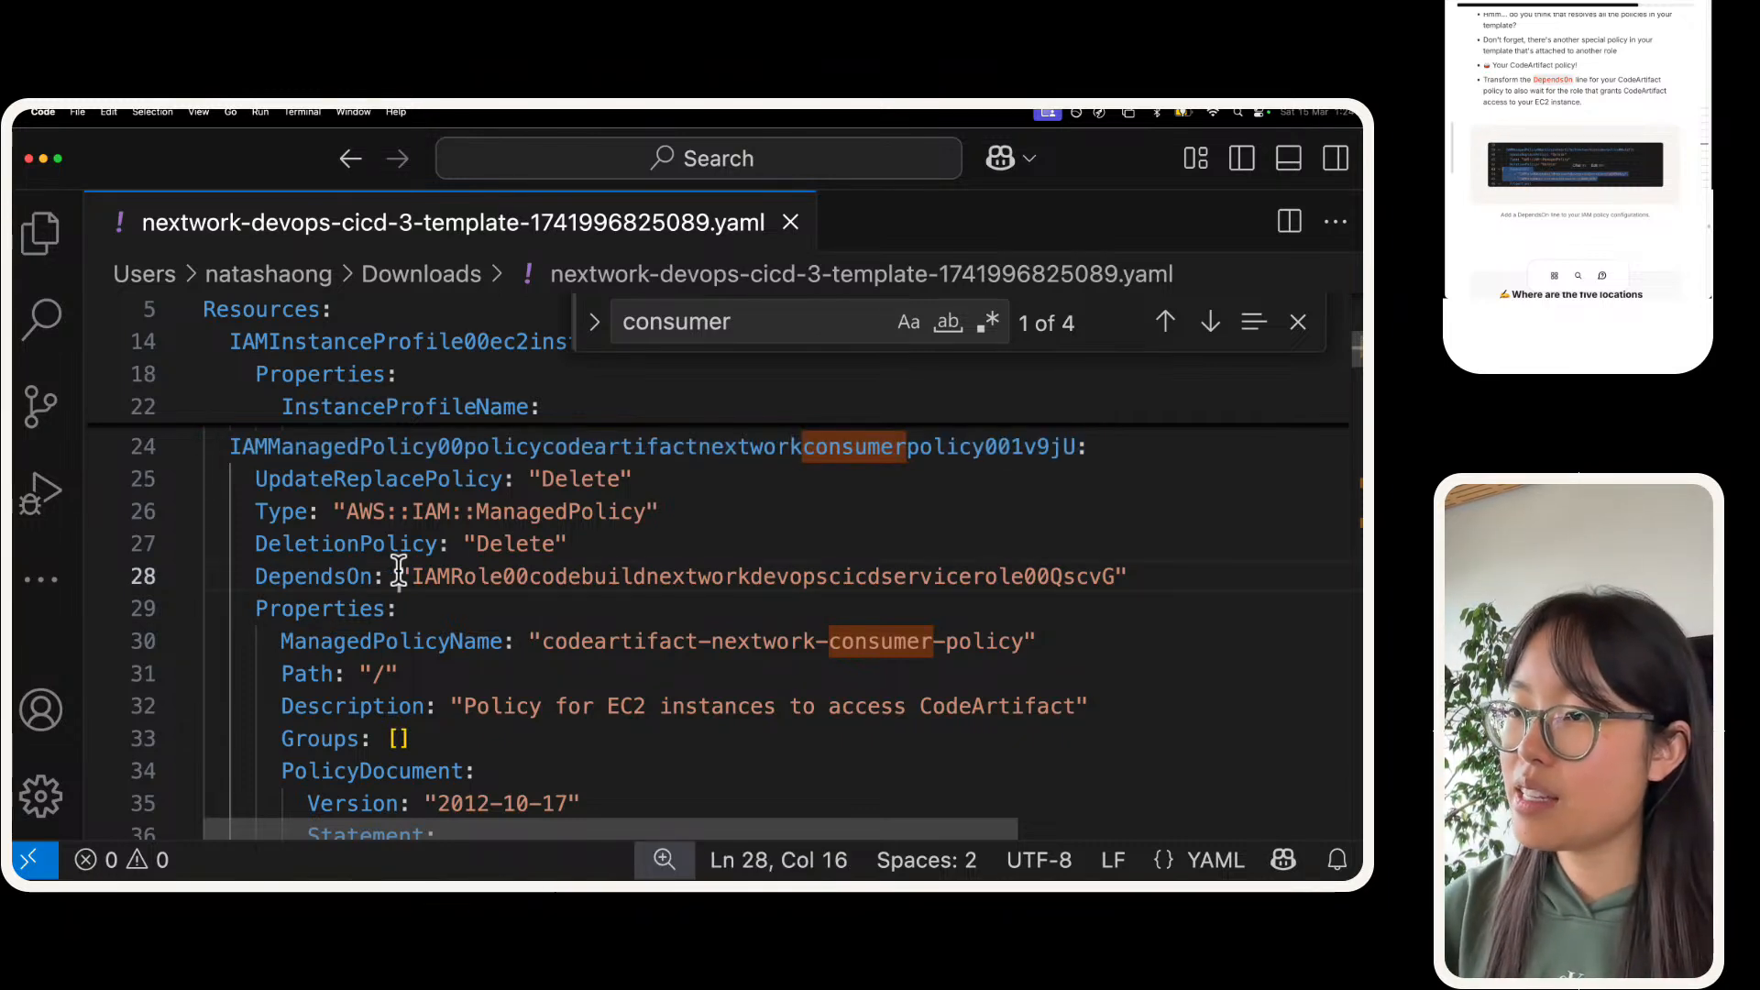
key(Return)
key(Tab)
text(-)
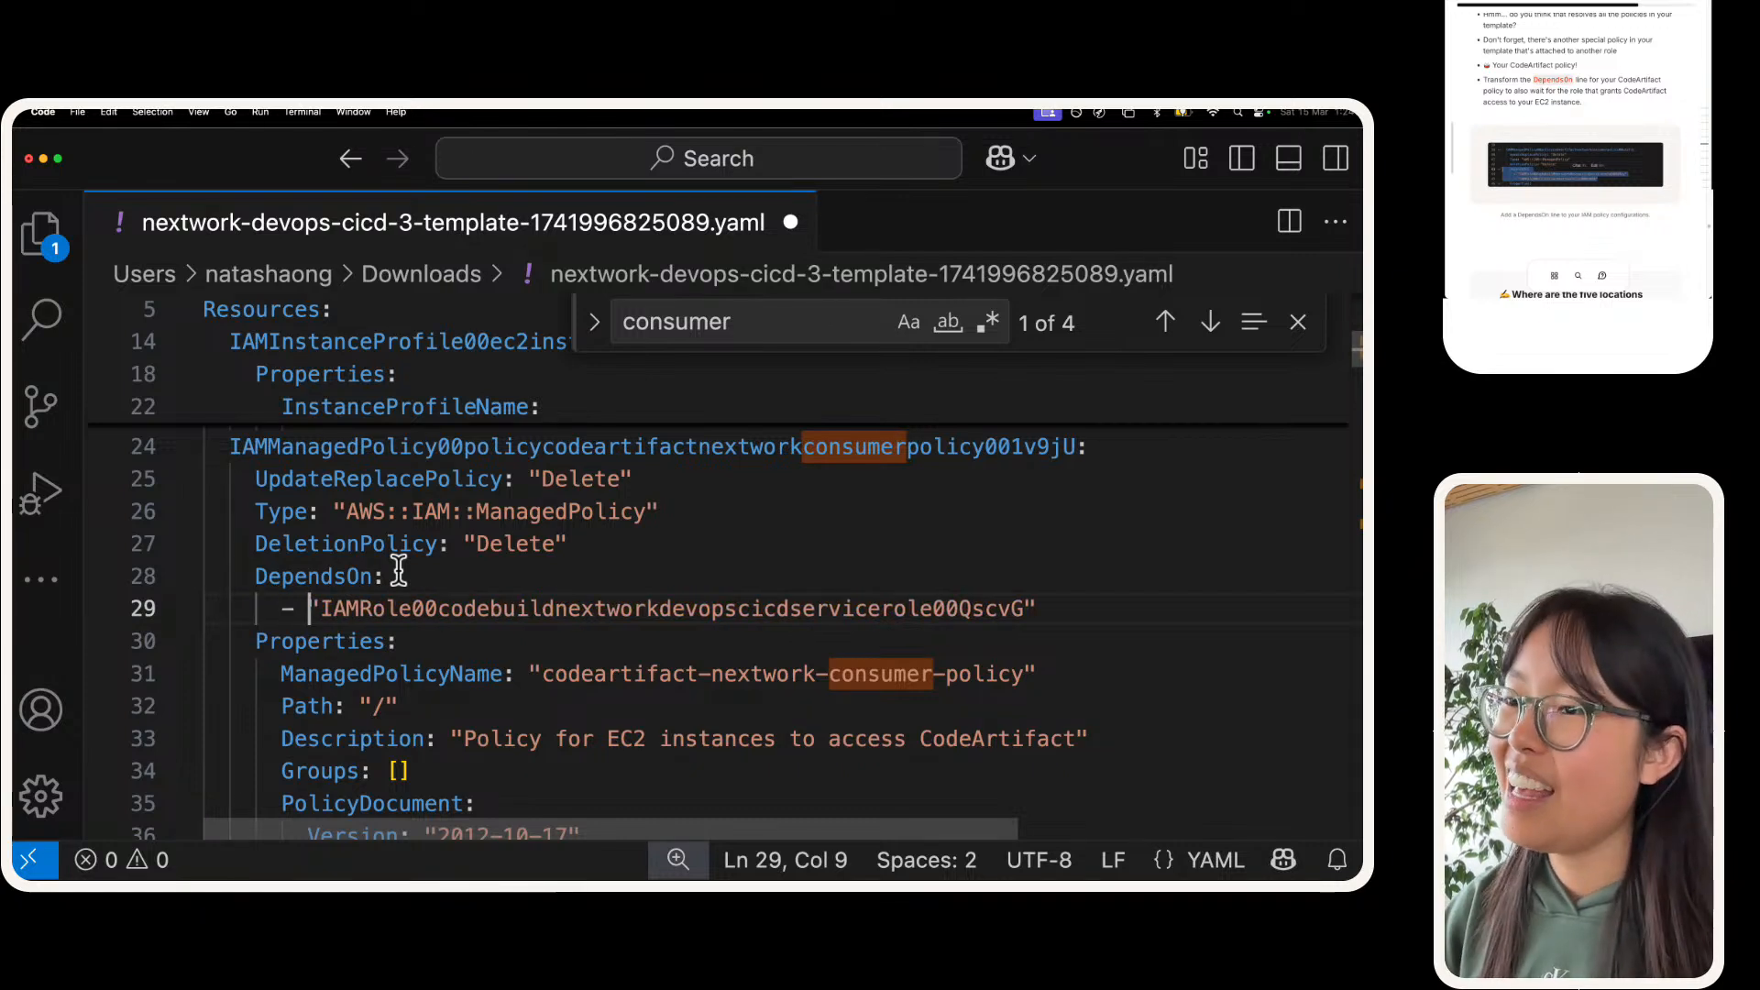
key(alt+shift+Down)
key(Right)
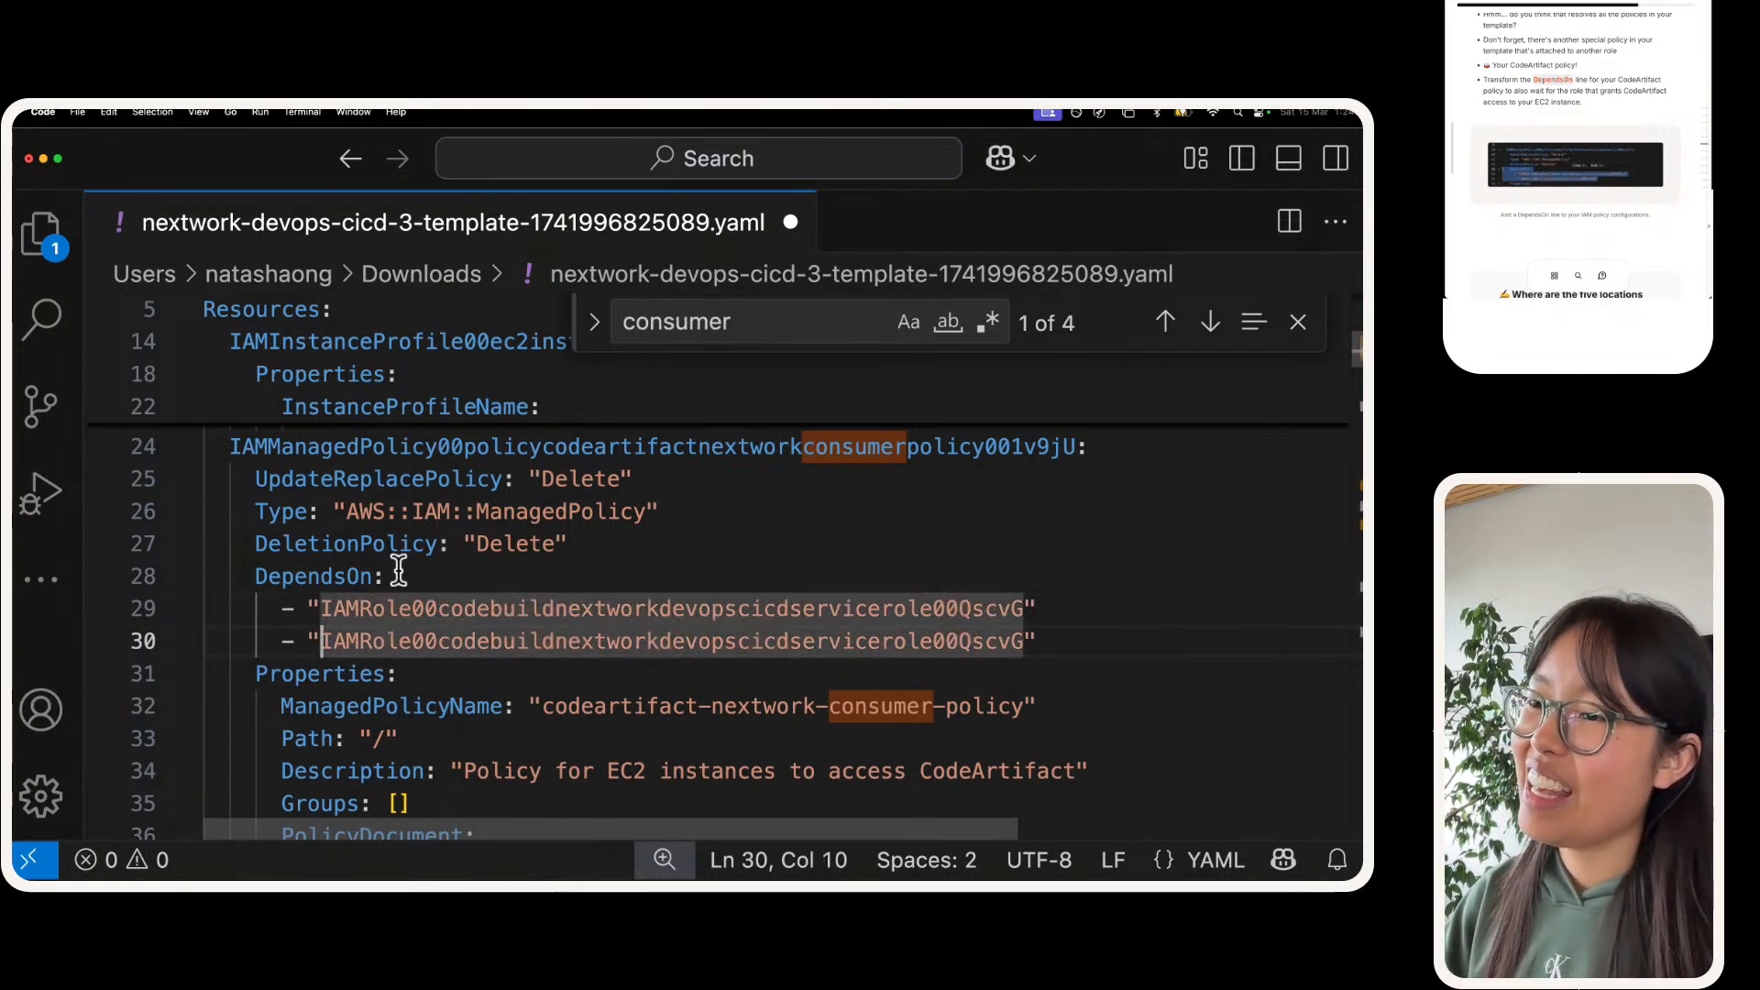
key(alt+shift+Right)
key(BackSpace)
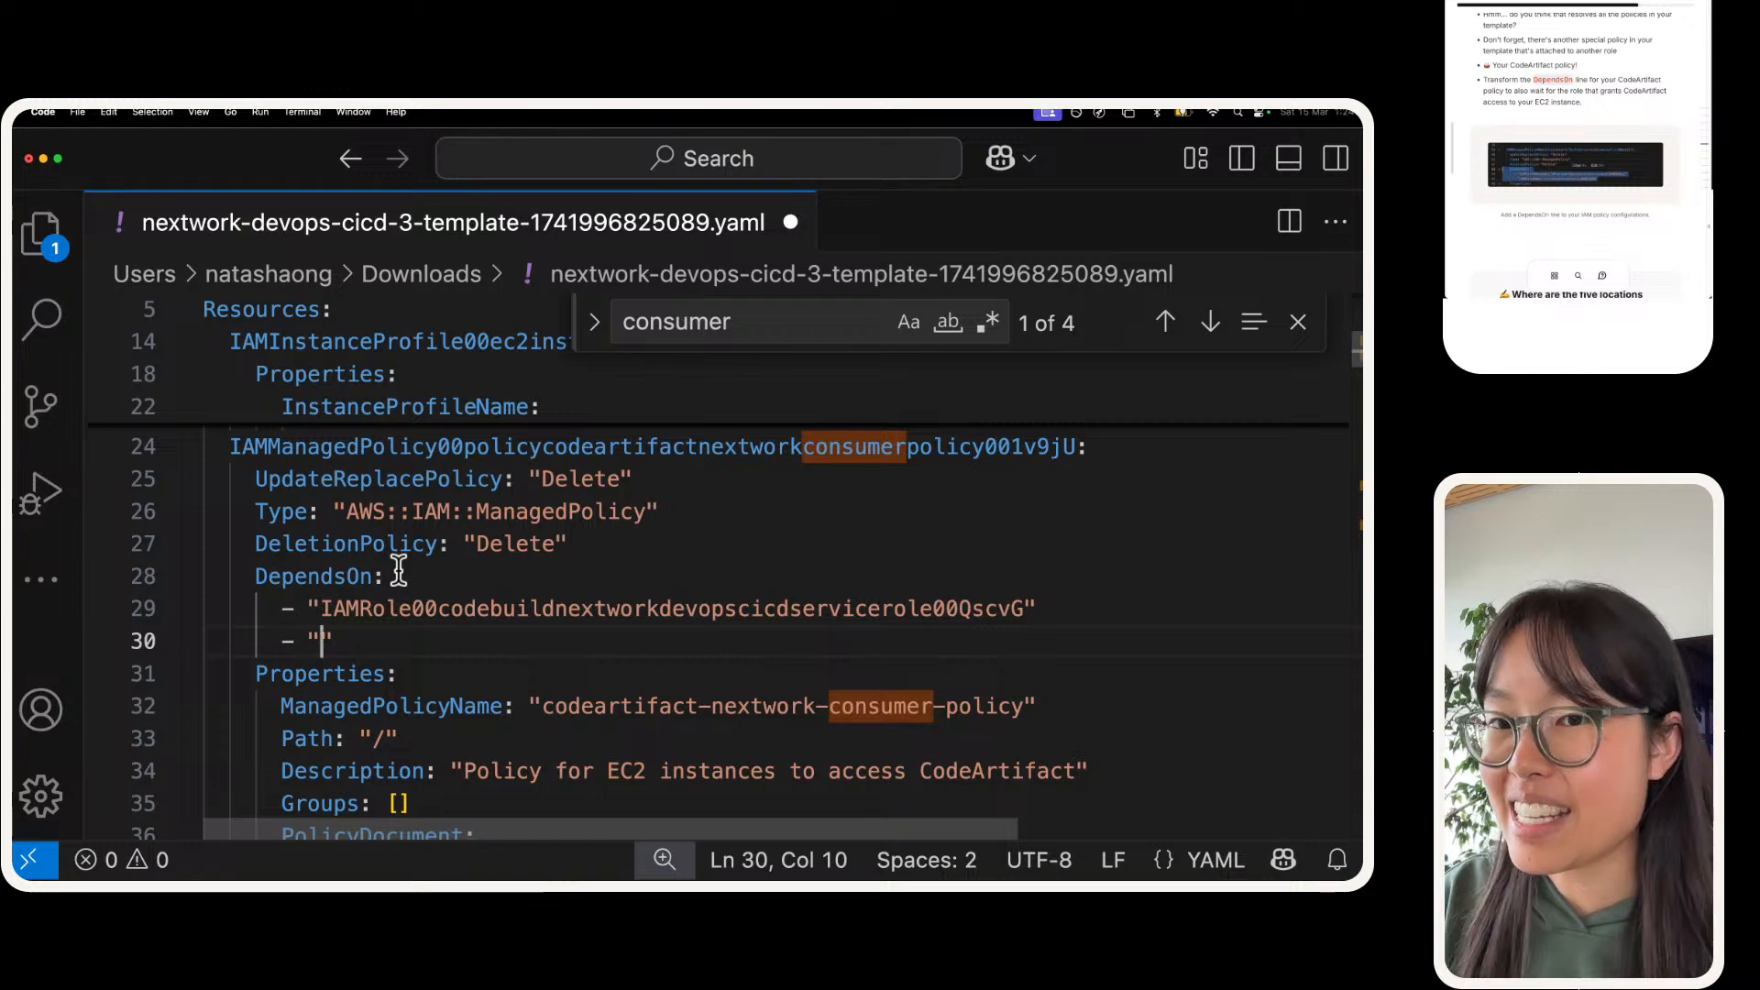
Step: Search the template for "iam::role" and select the EC2 instance role's logical ID, IAMRole00ec2instancenextworkcicd00CncJG
key(ctrl+Right)
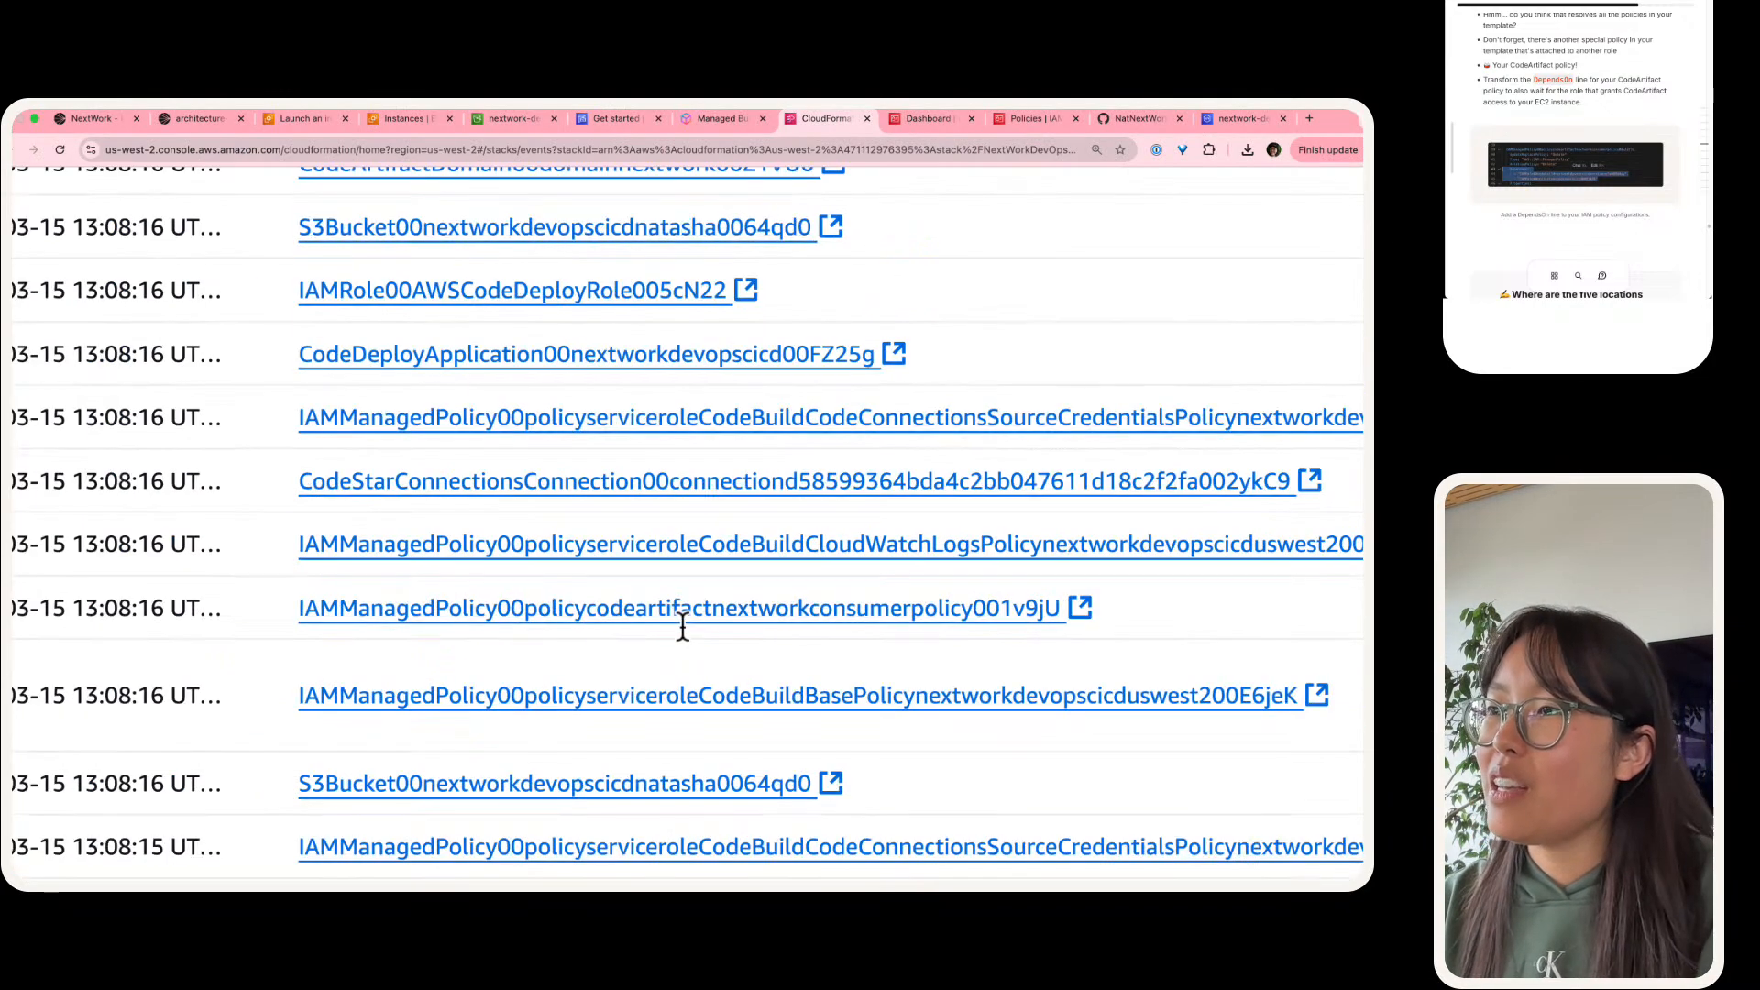
scroll(683, 627, down, 5)
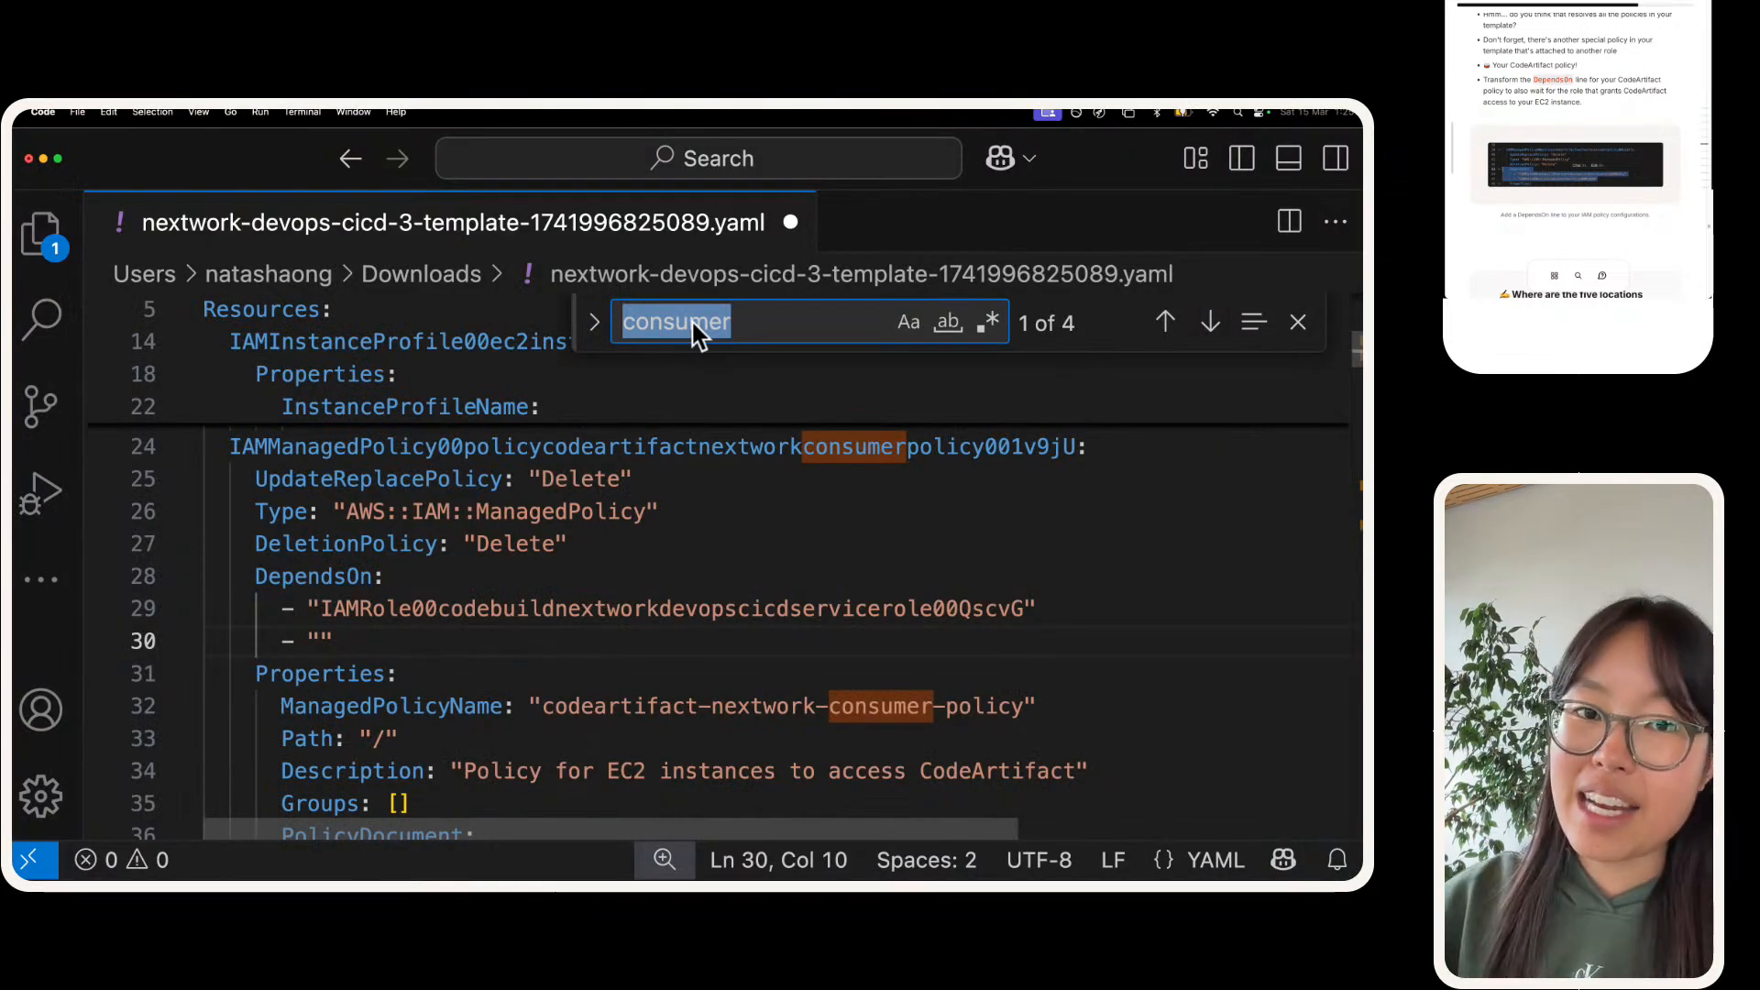
text(iam)
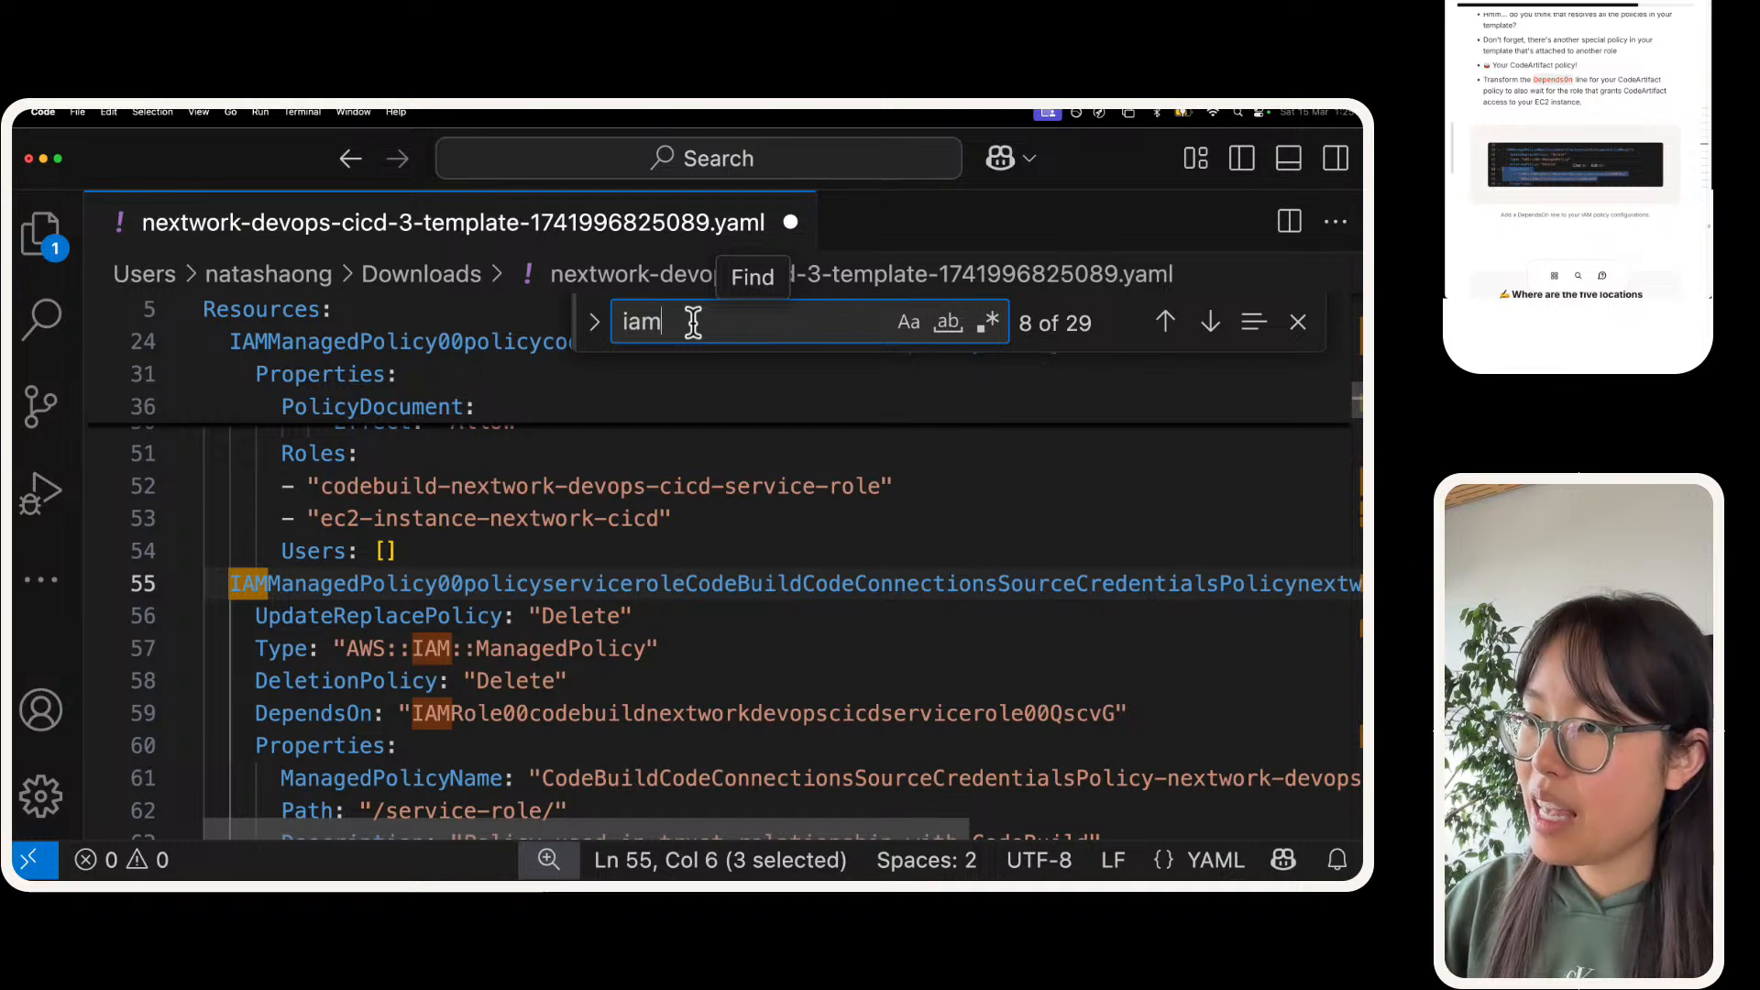
text(::role)
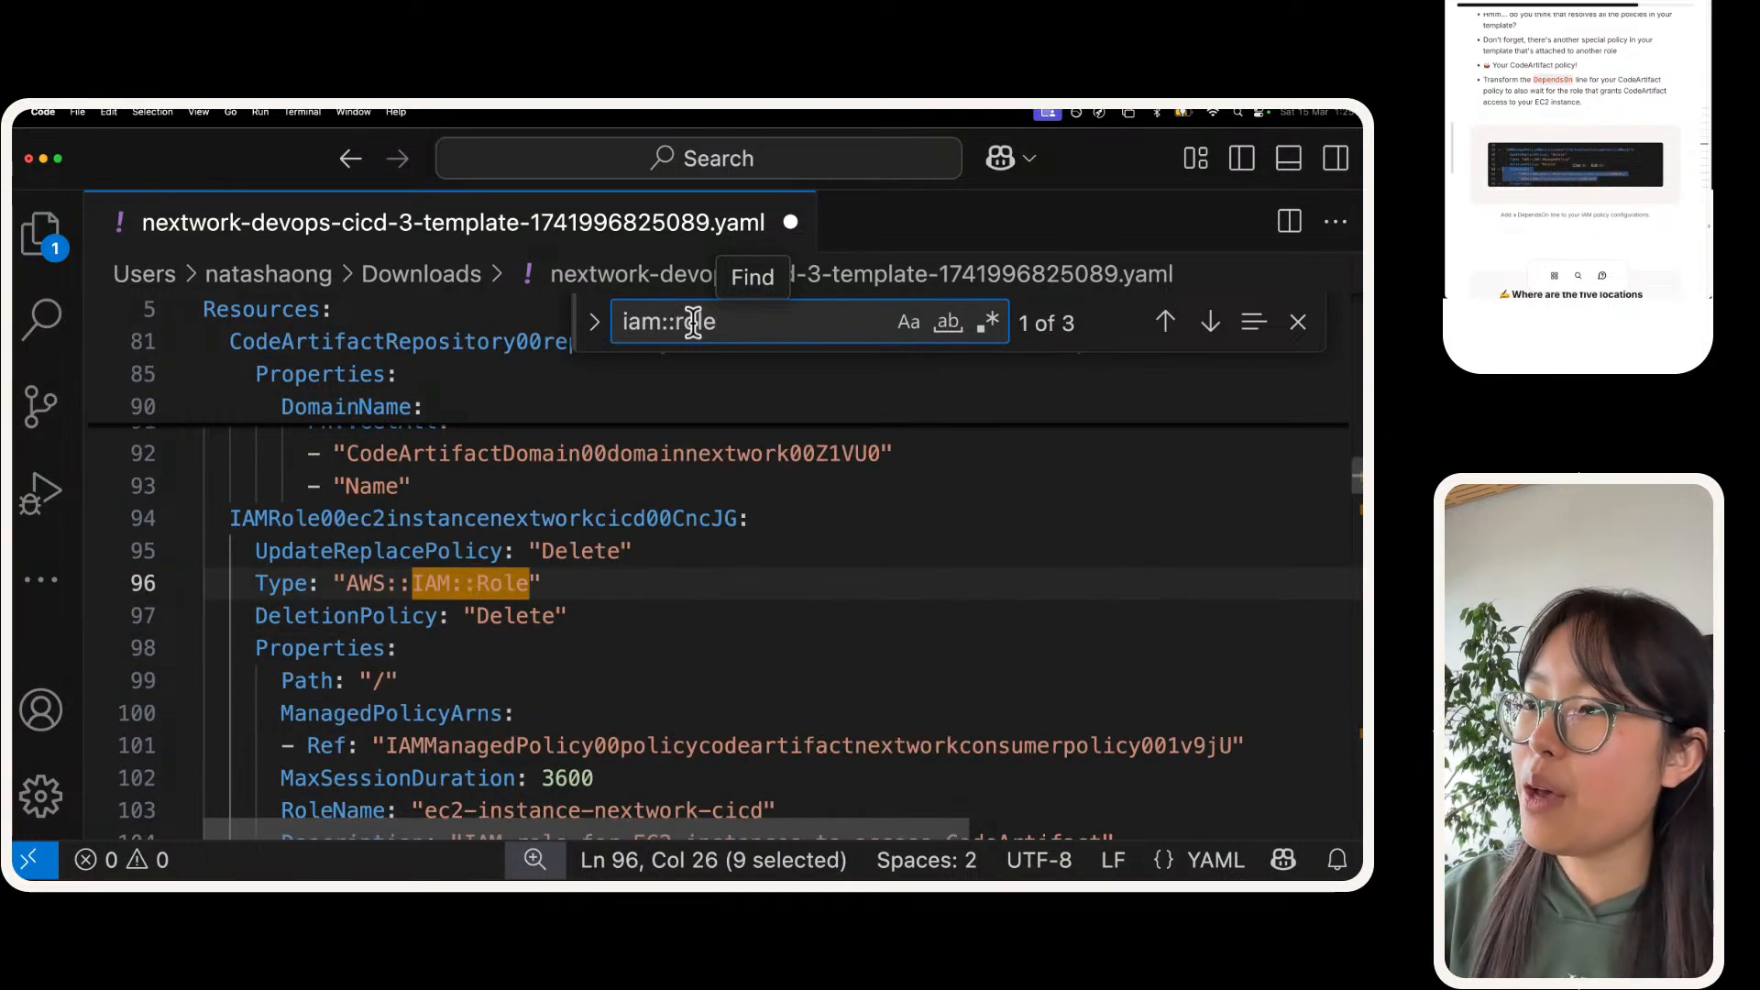
click(507, 529)
double_click(479, 530)
click(465, 529)
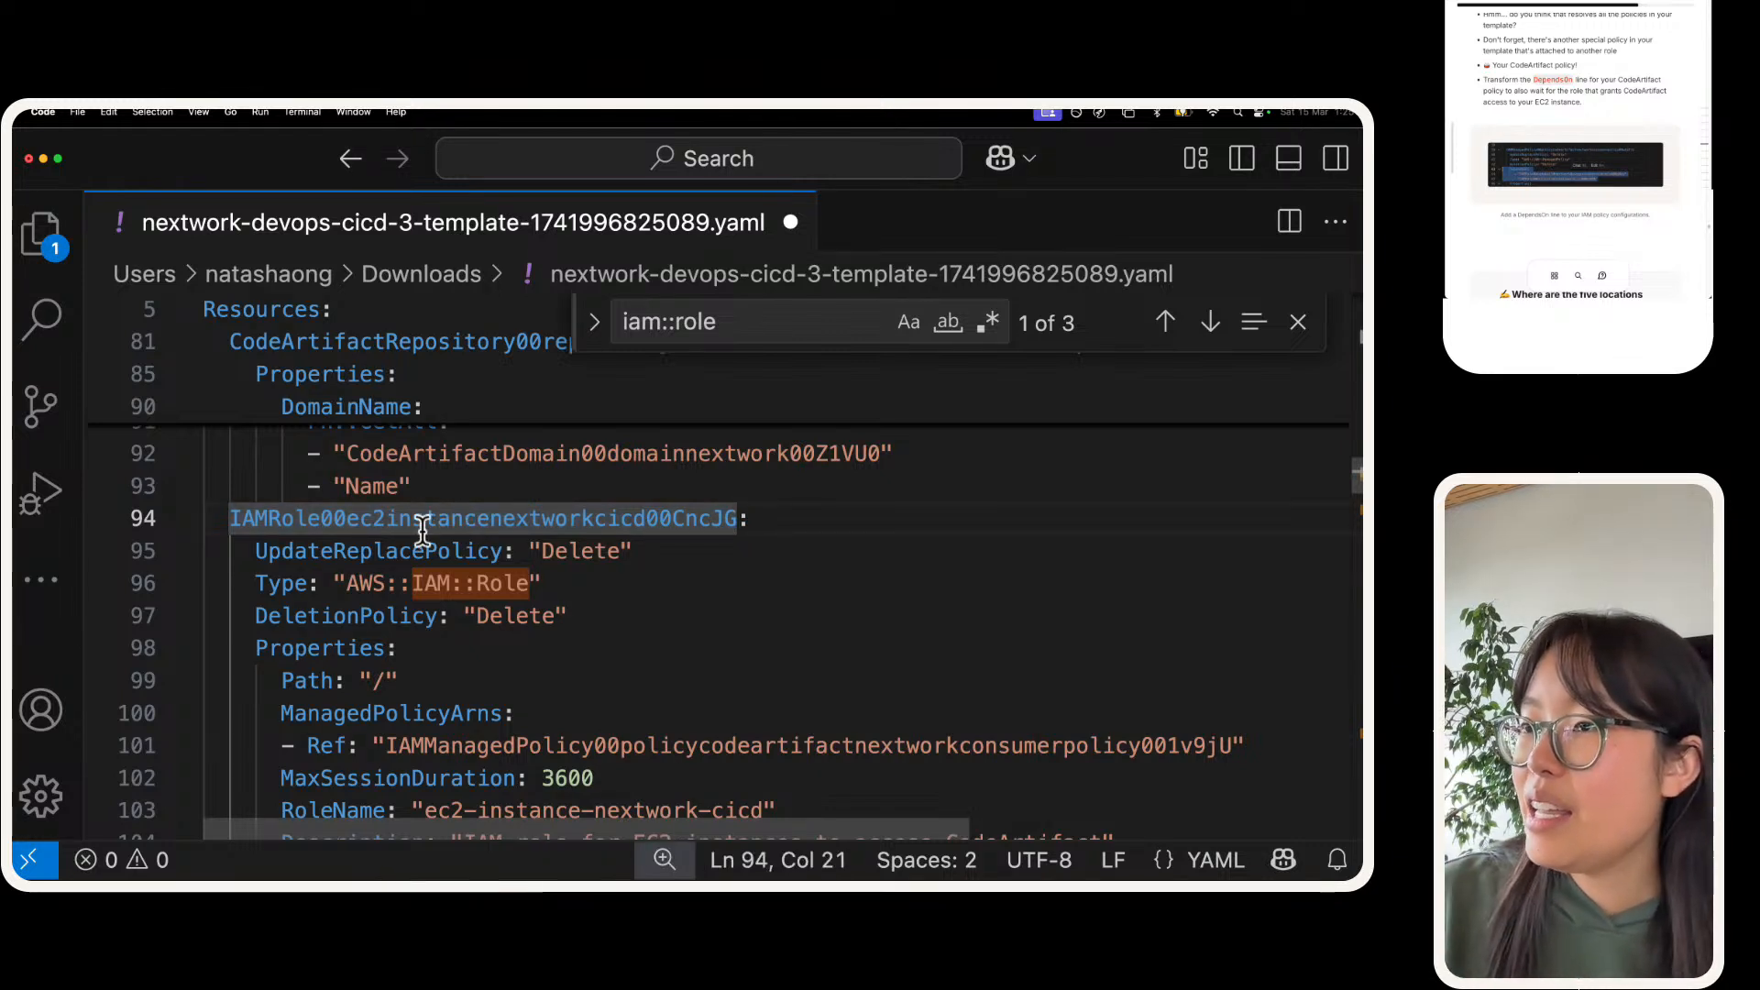
drag(346, 521, 647, 524)
double_click(648, 518)
key(super+c)
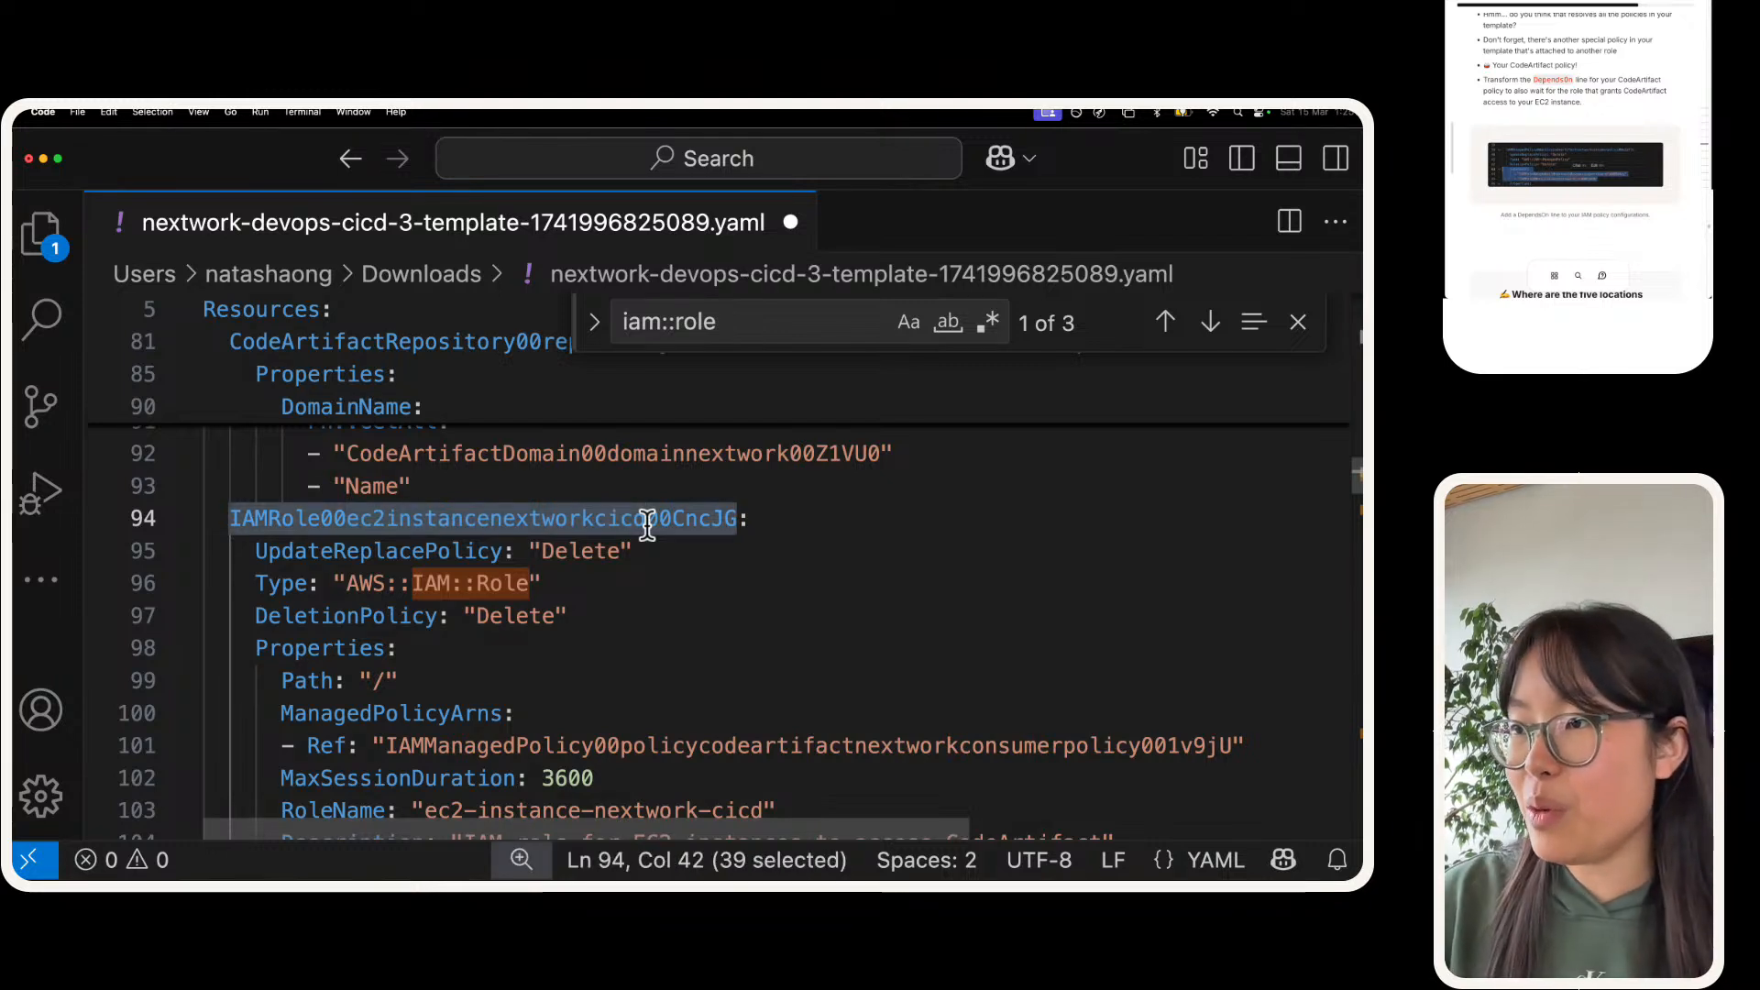
Step: Search the template for "consumerpolicy" and go through its occurrences
triple_click(796, 328)
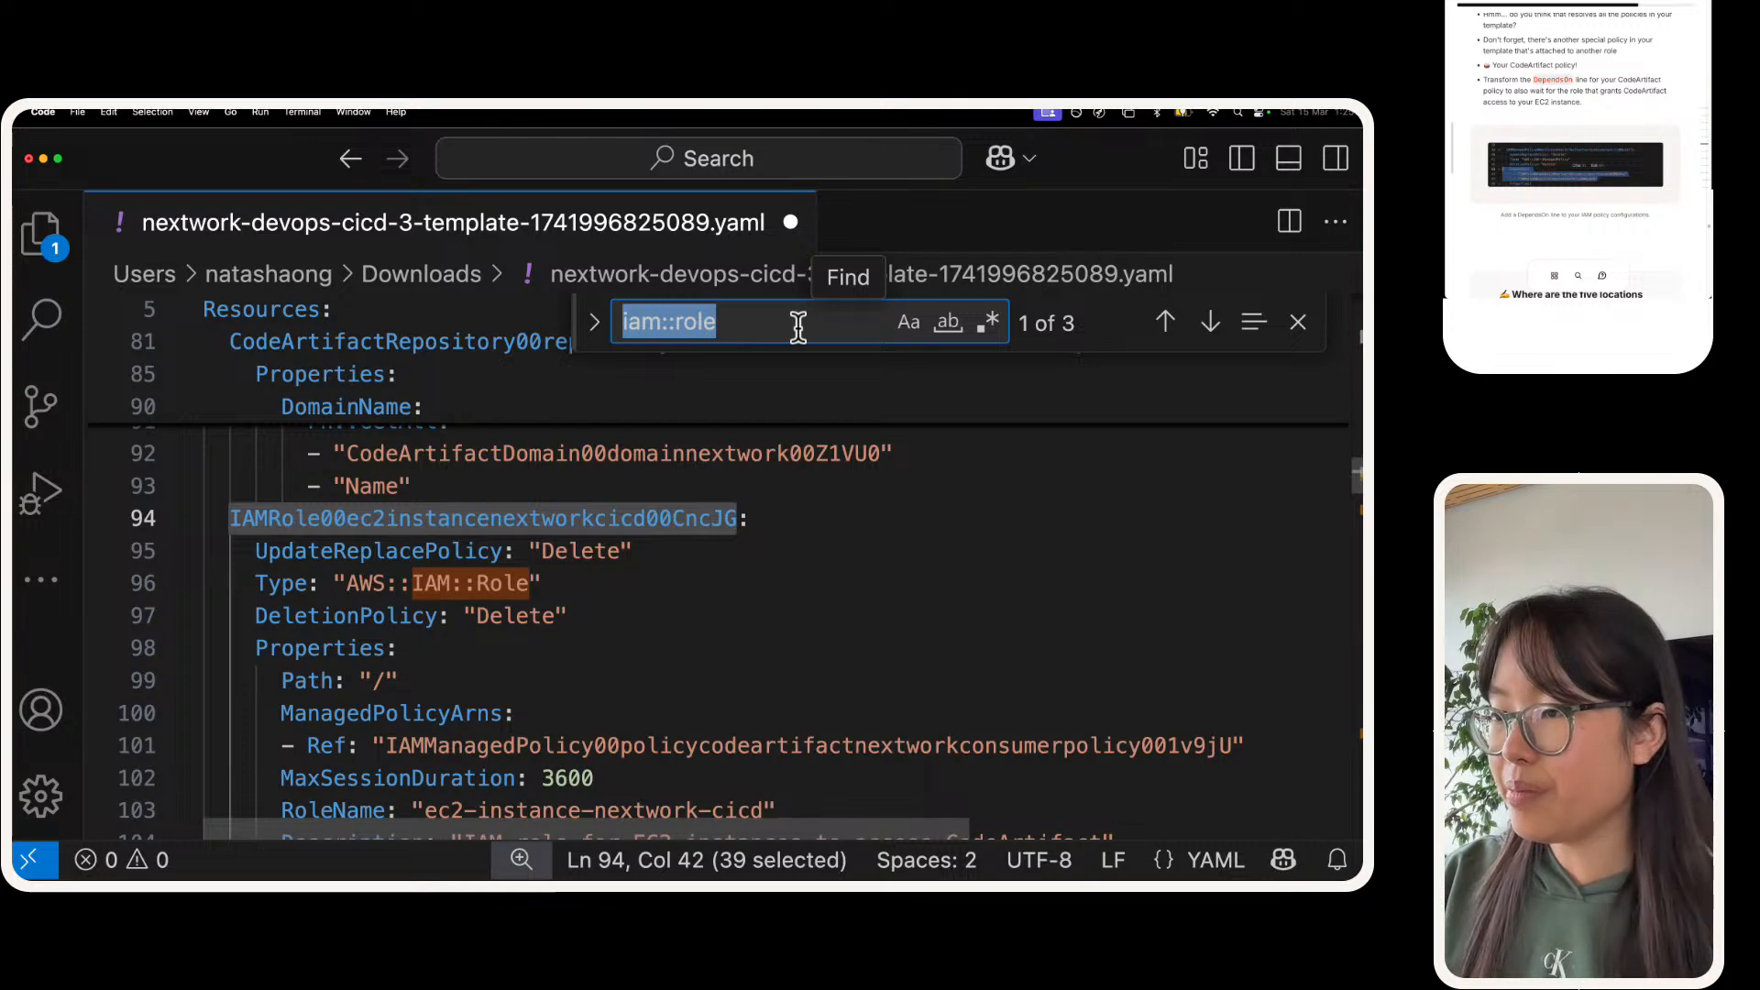
key(BackSpace)
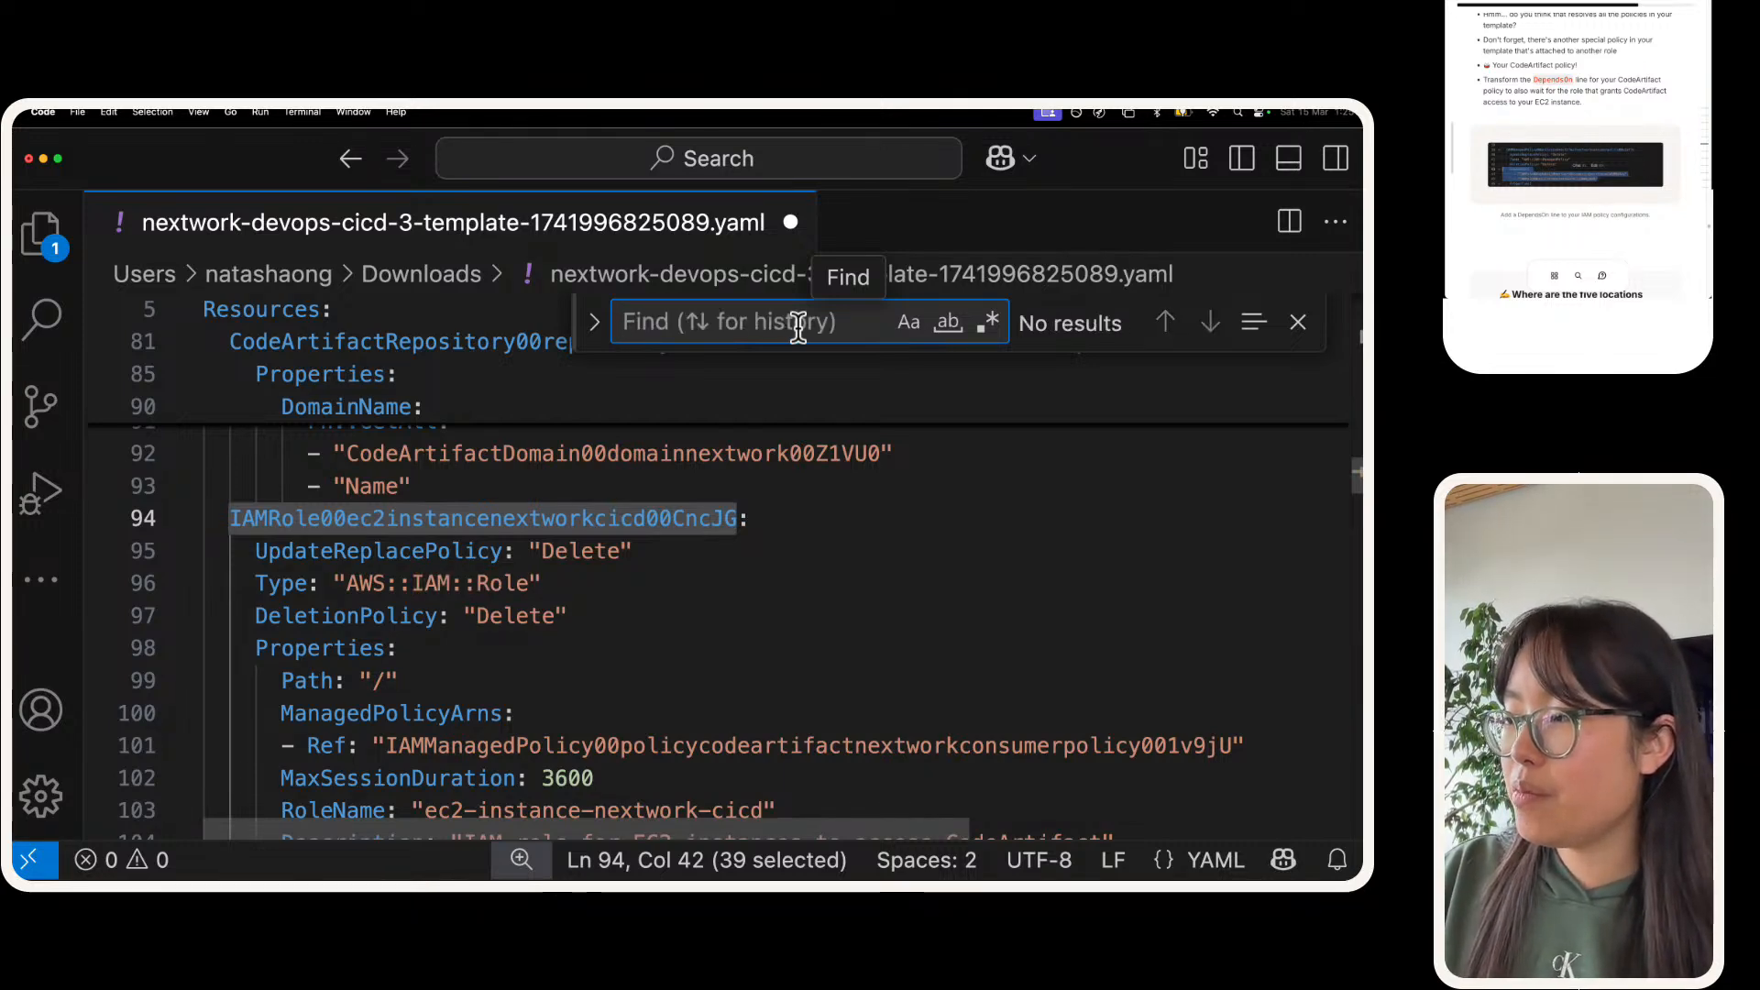
text(conus)
key(BackSpace)
key(BackSpace)
text(su)
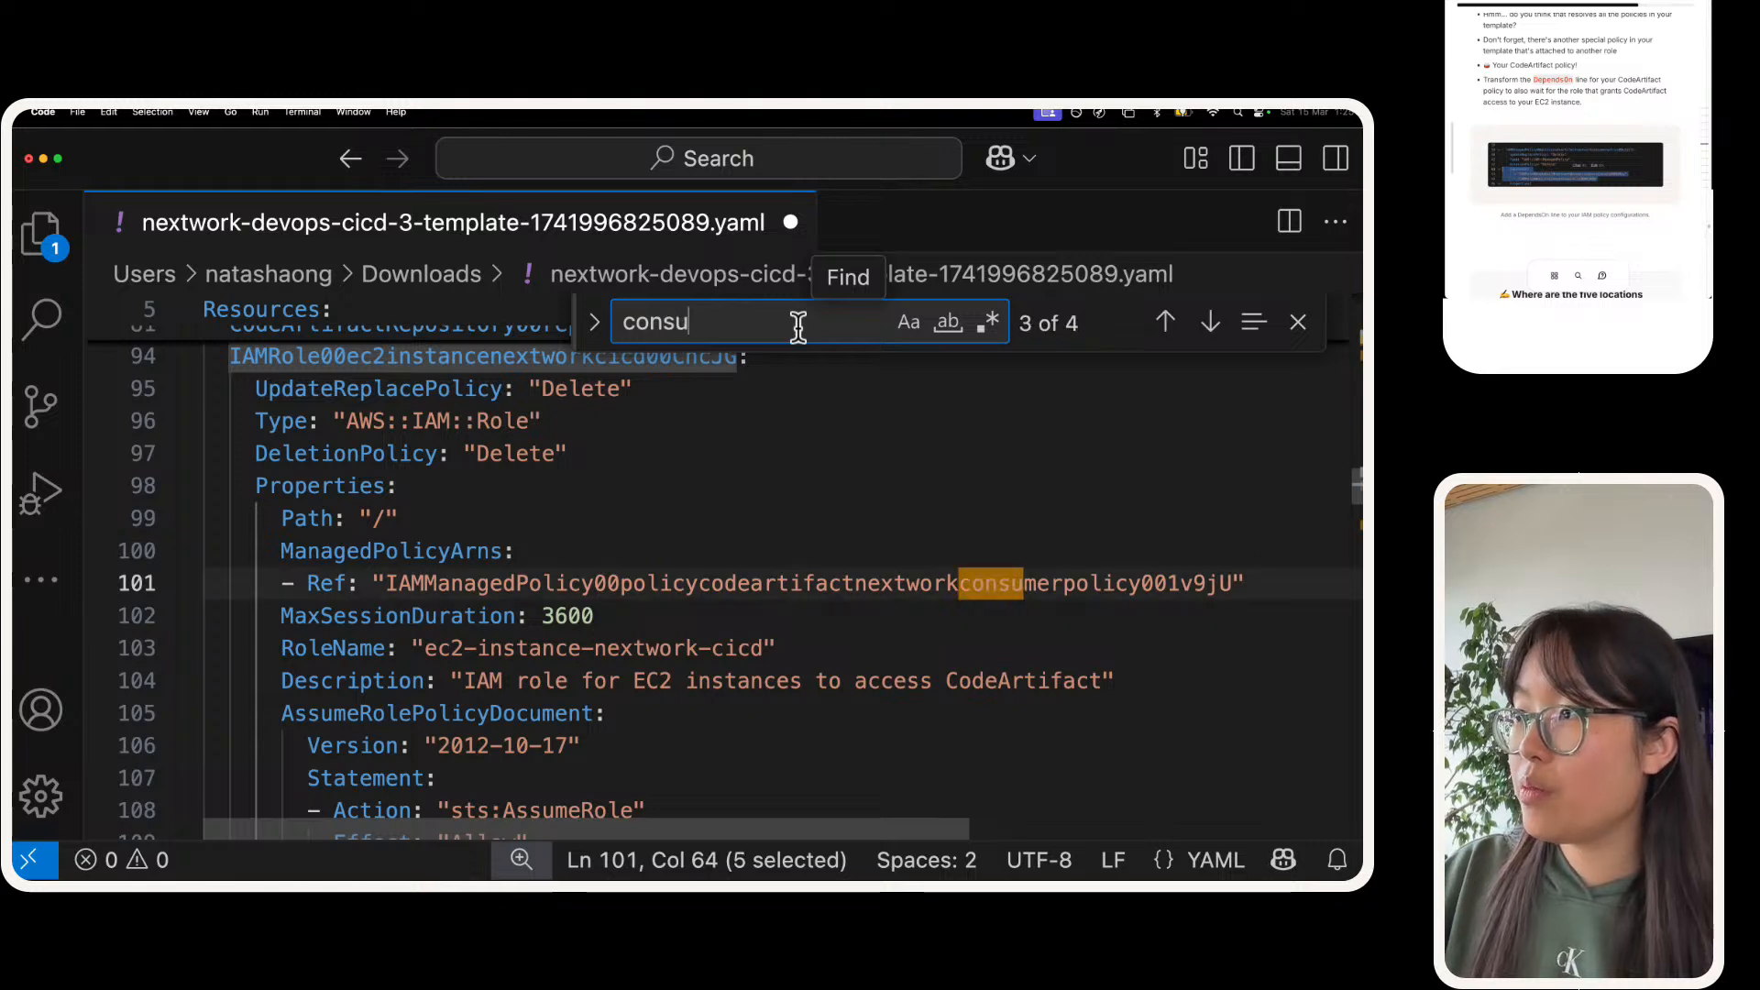
text(mer policy)
key(BackSpace)
key(BackSpace)
key(BackSpace)
key(BackSpace)
key(BackSpace)
key(BackSpace)
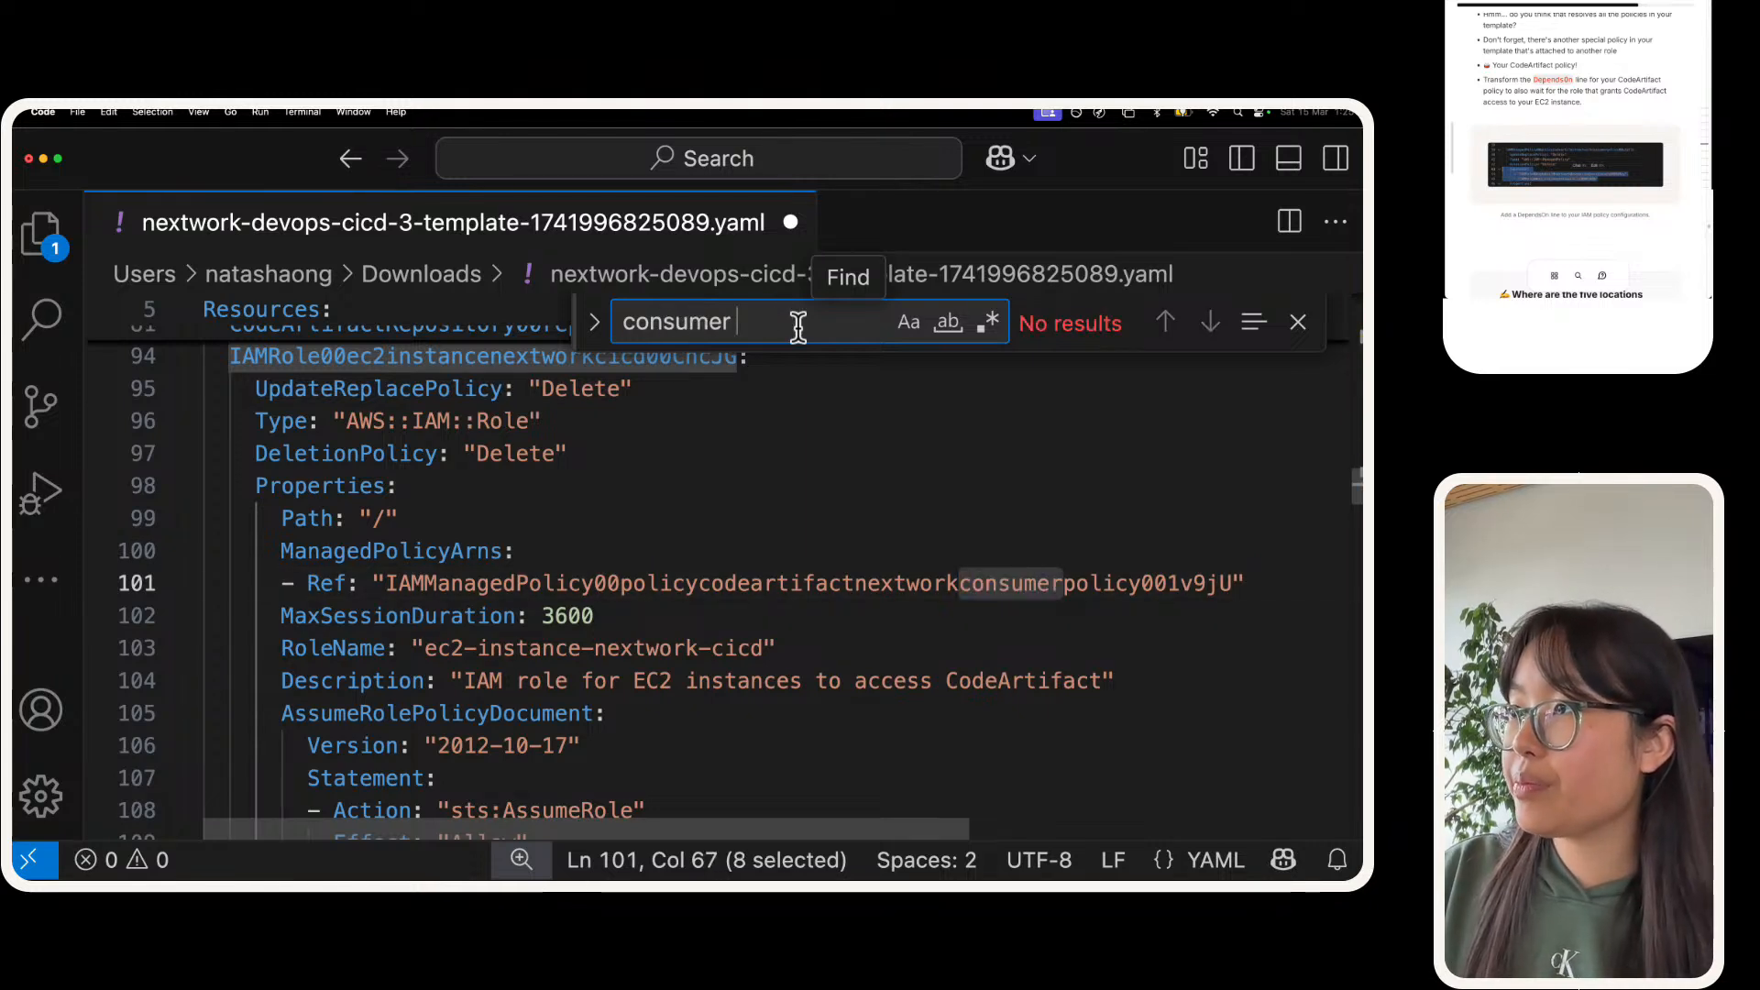
key(BackSpace)
text(policy)
key(Return)
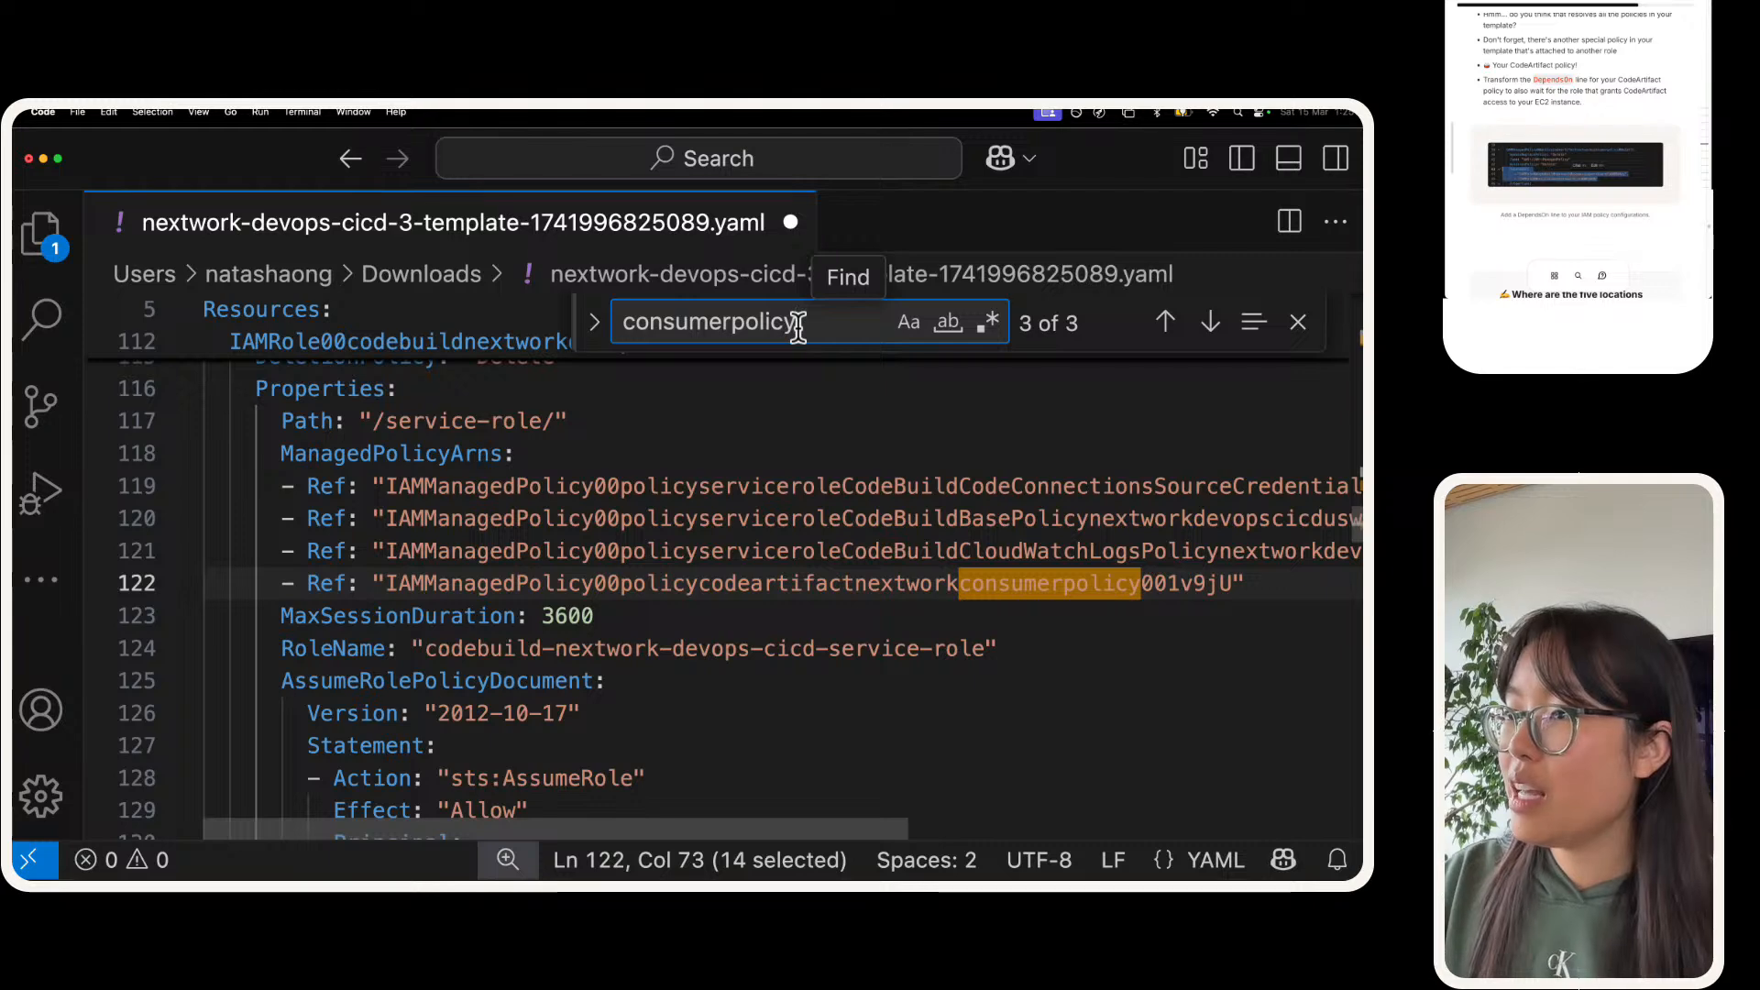
key(Return)
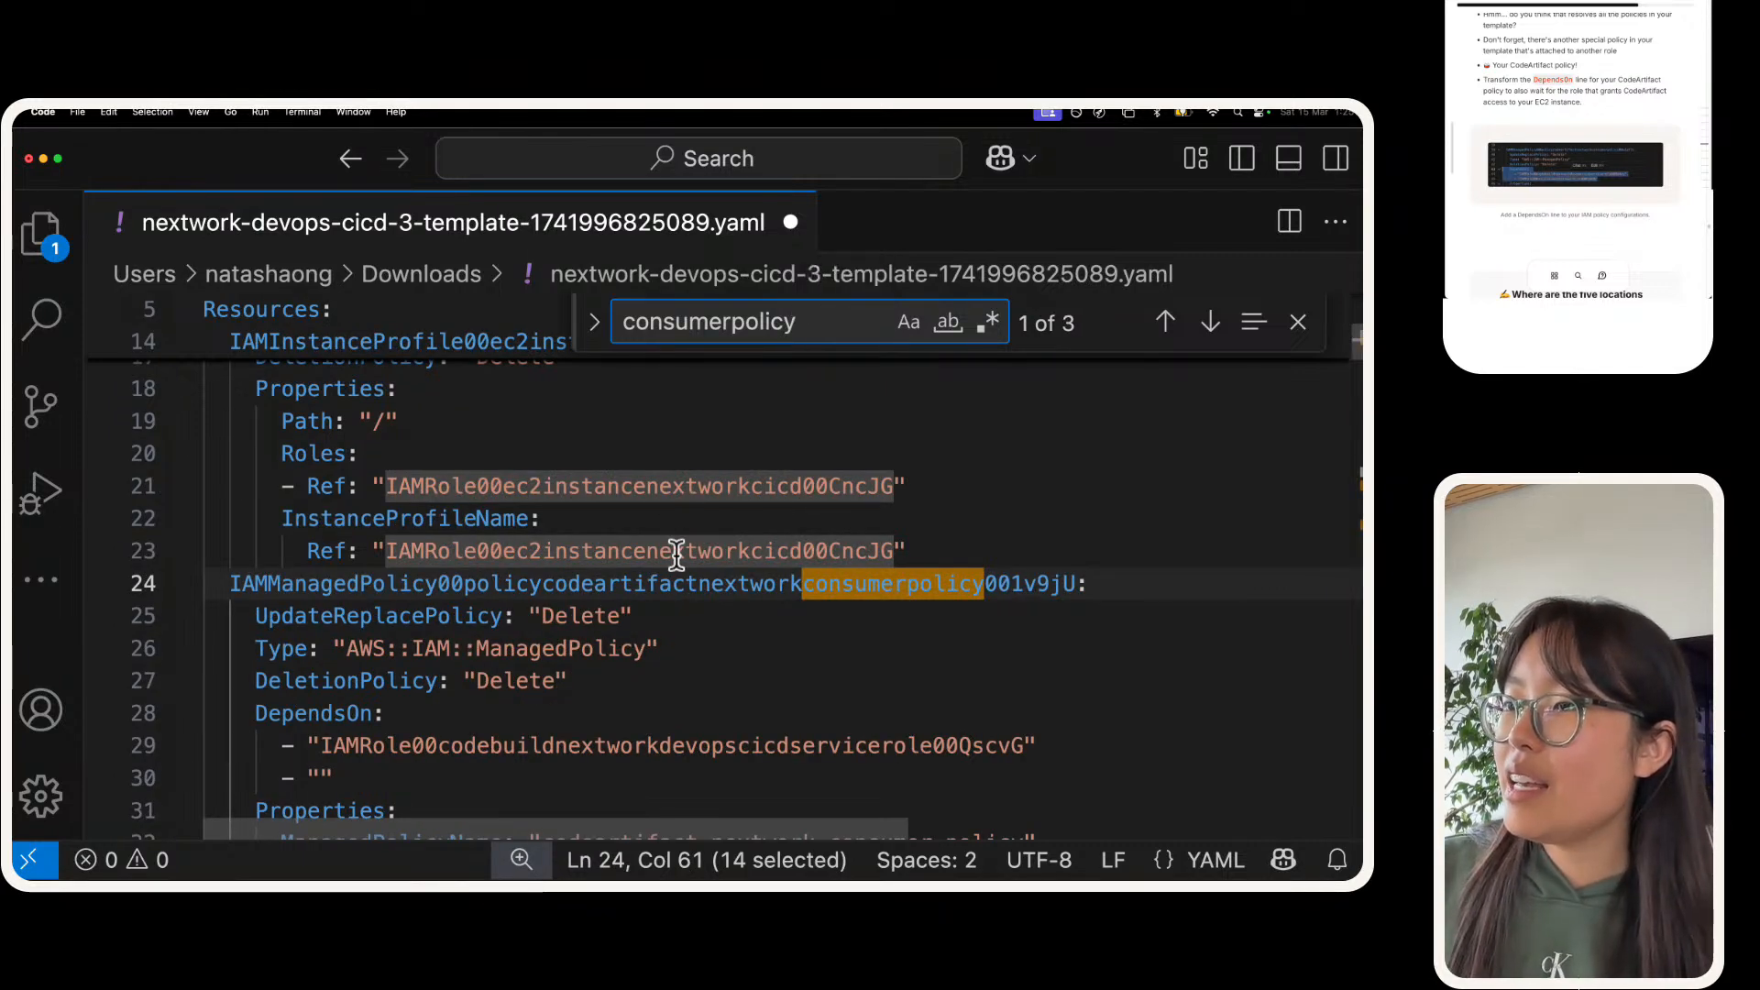
key(Return)
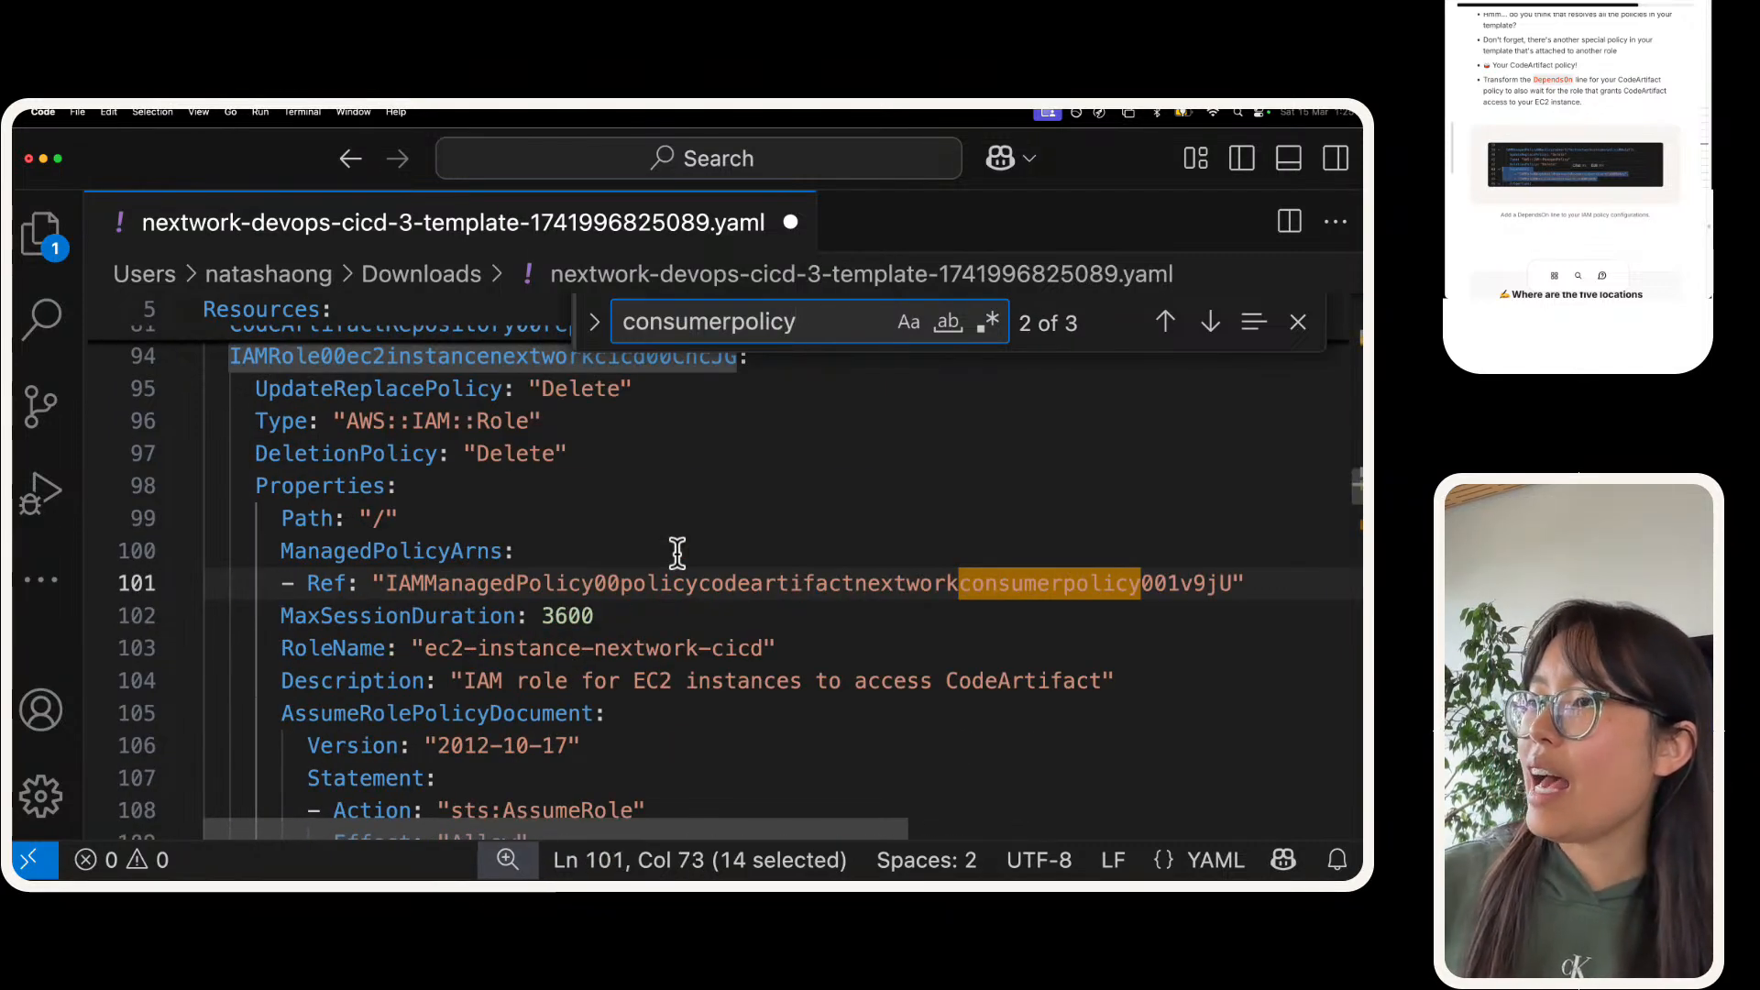
key(super+f)
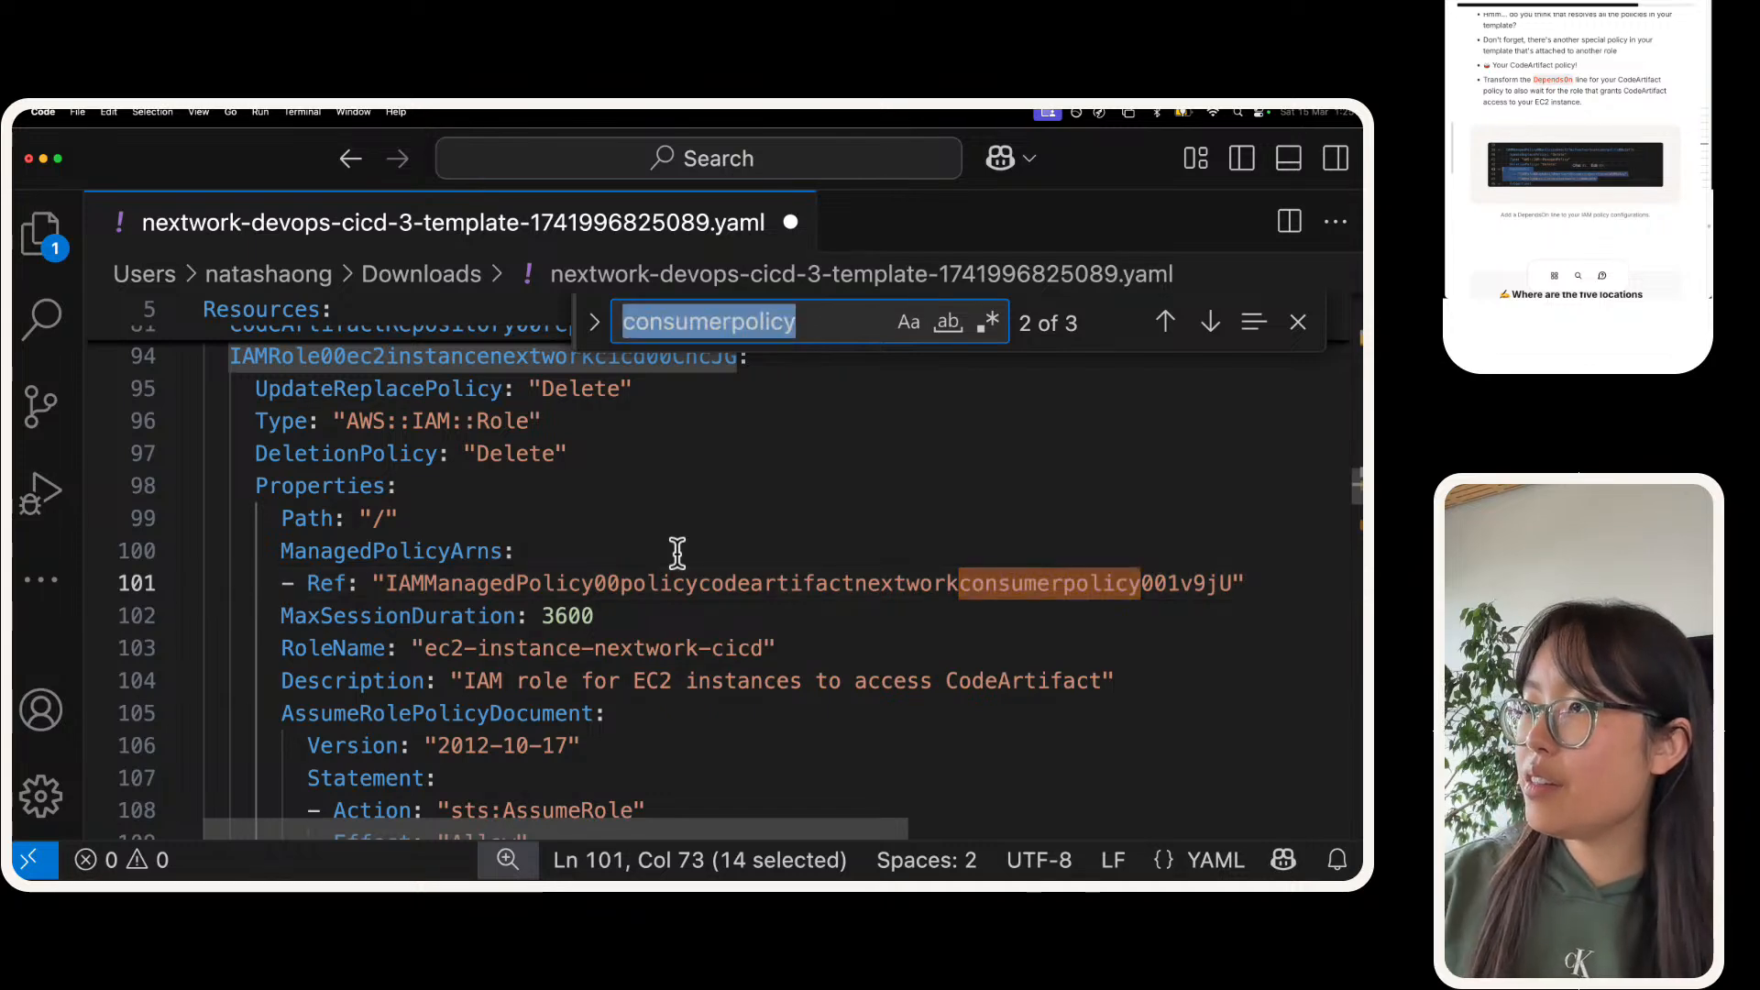
key(BackSpace)
text(x)
key(BackSpace)
text(d)
key(BackSpace)
scroll(678, 554, down, 2)
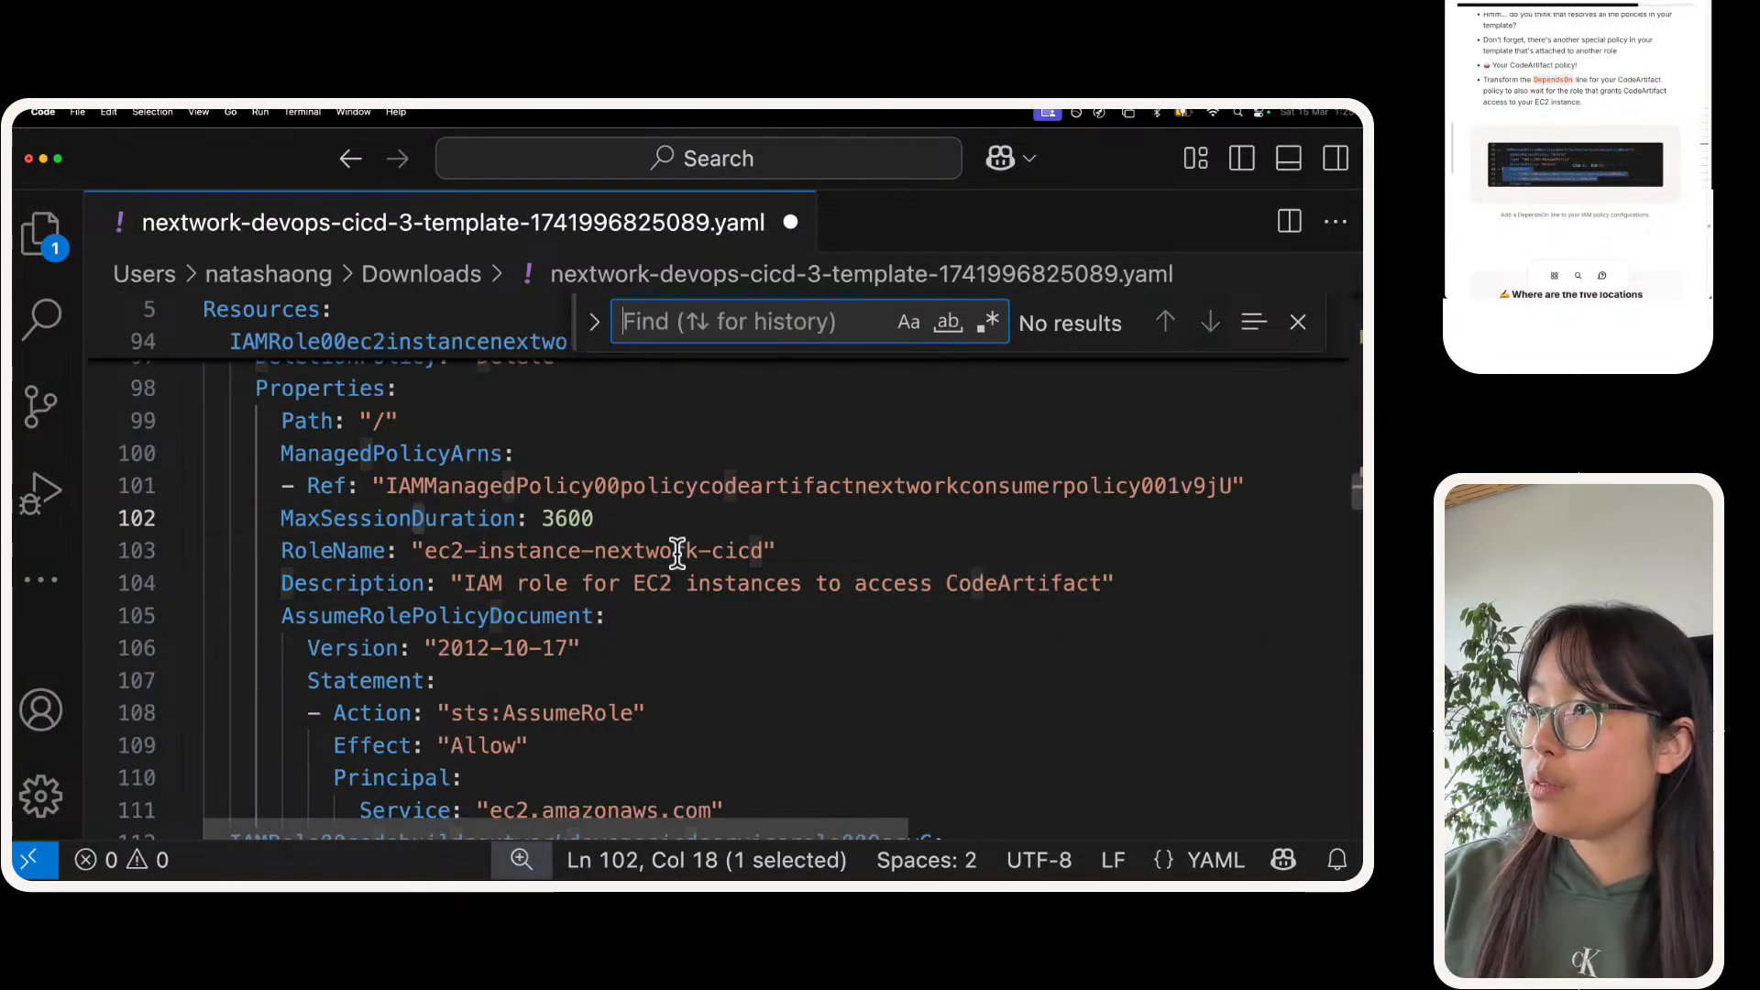
text(cp)
key(BackSpace)
key(BackSpace)
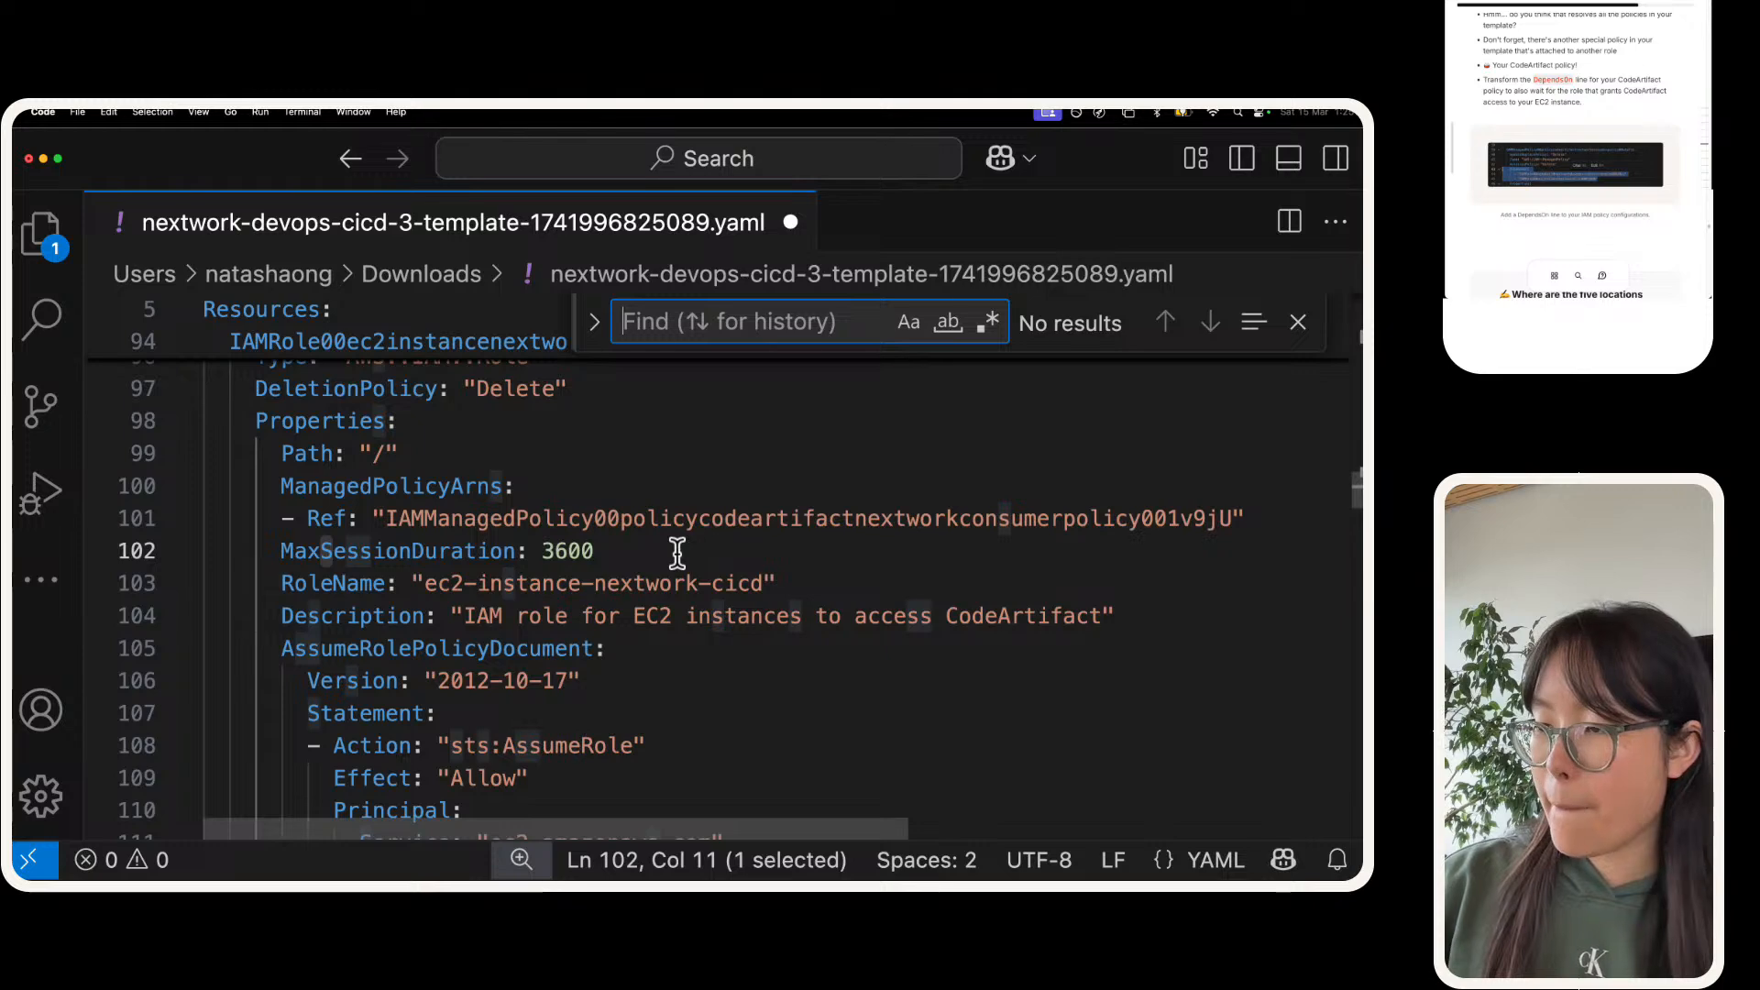
text(c)
key(BackSpace)
Step: Find the CodeArtifact policy's definition by searching for "consumerpolicy" and highlight its logical ID line
text(consu)
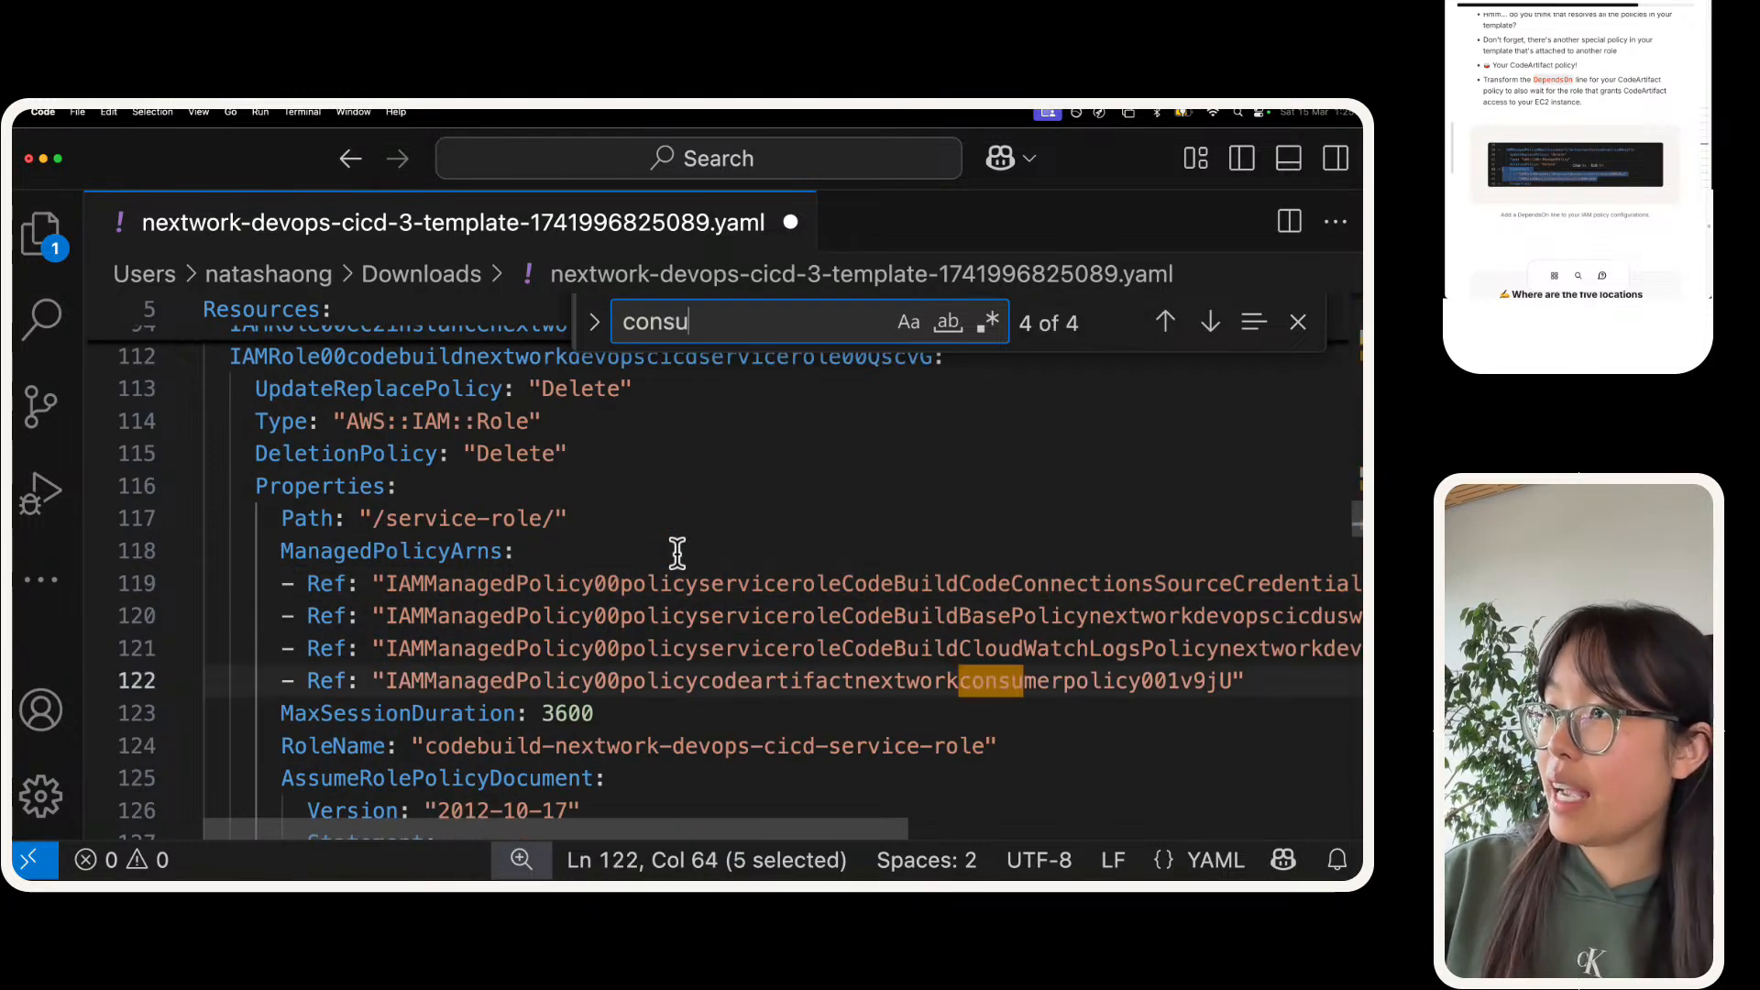
text(merpolicy)
key(Return)
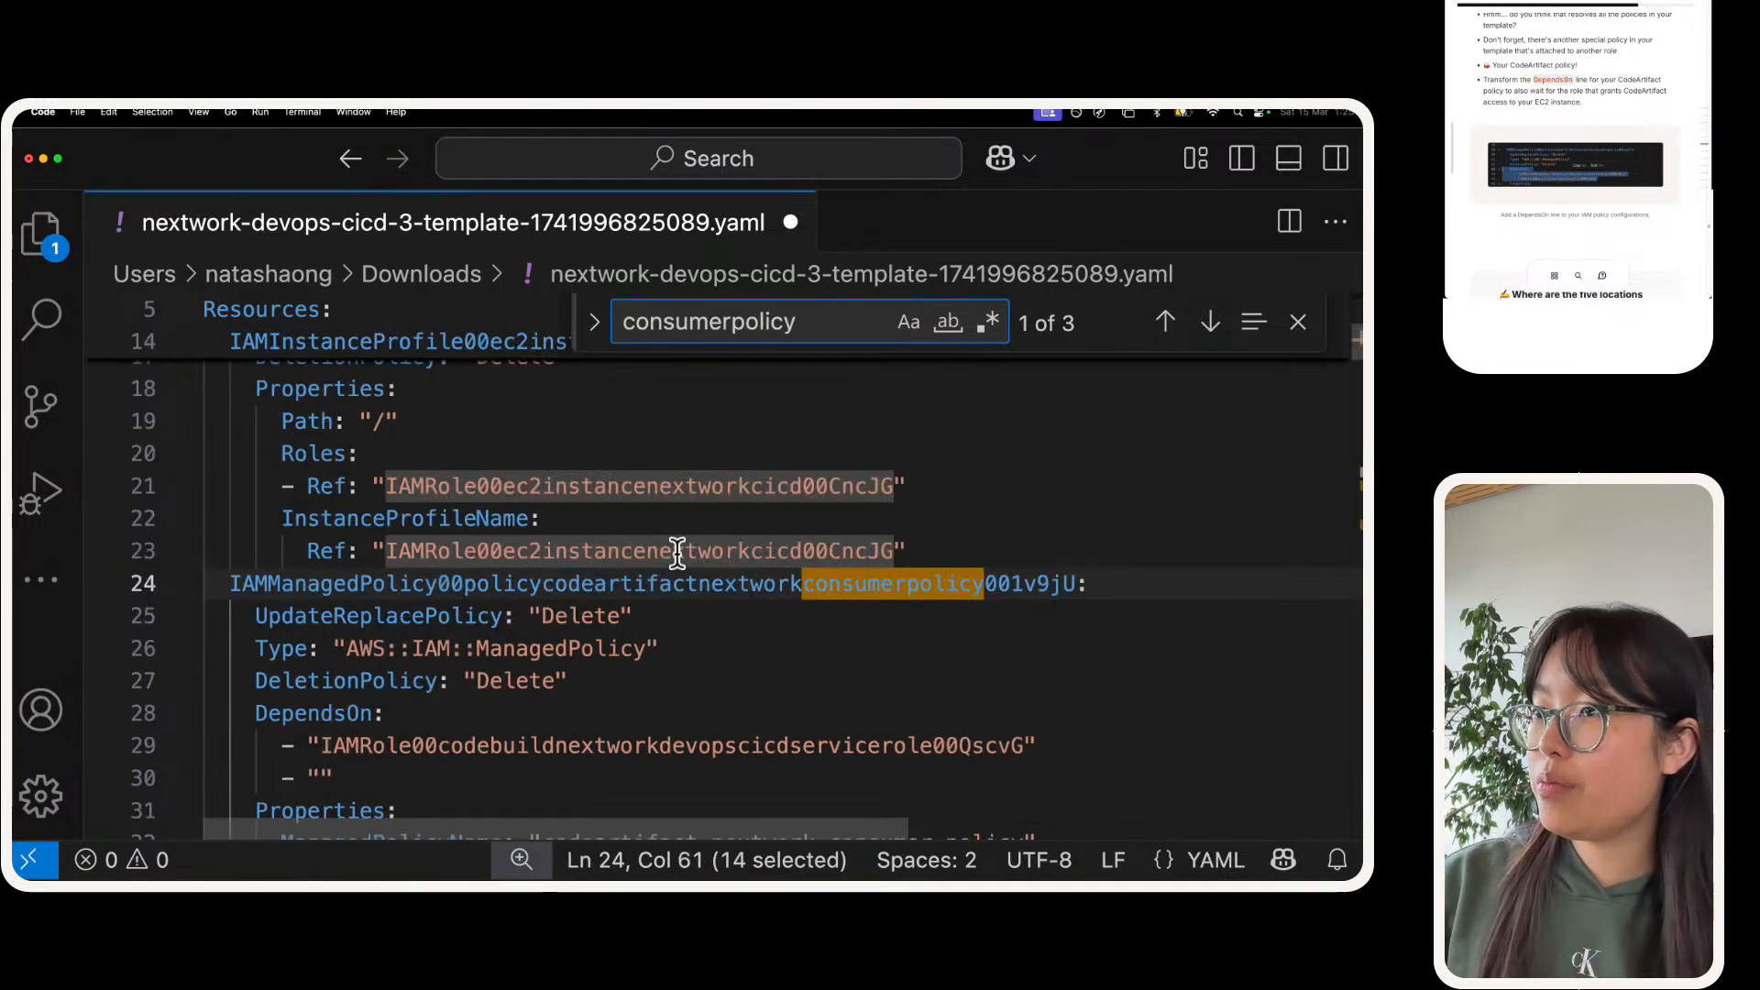
scroll(505, 671, down, 1)
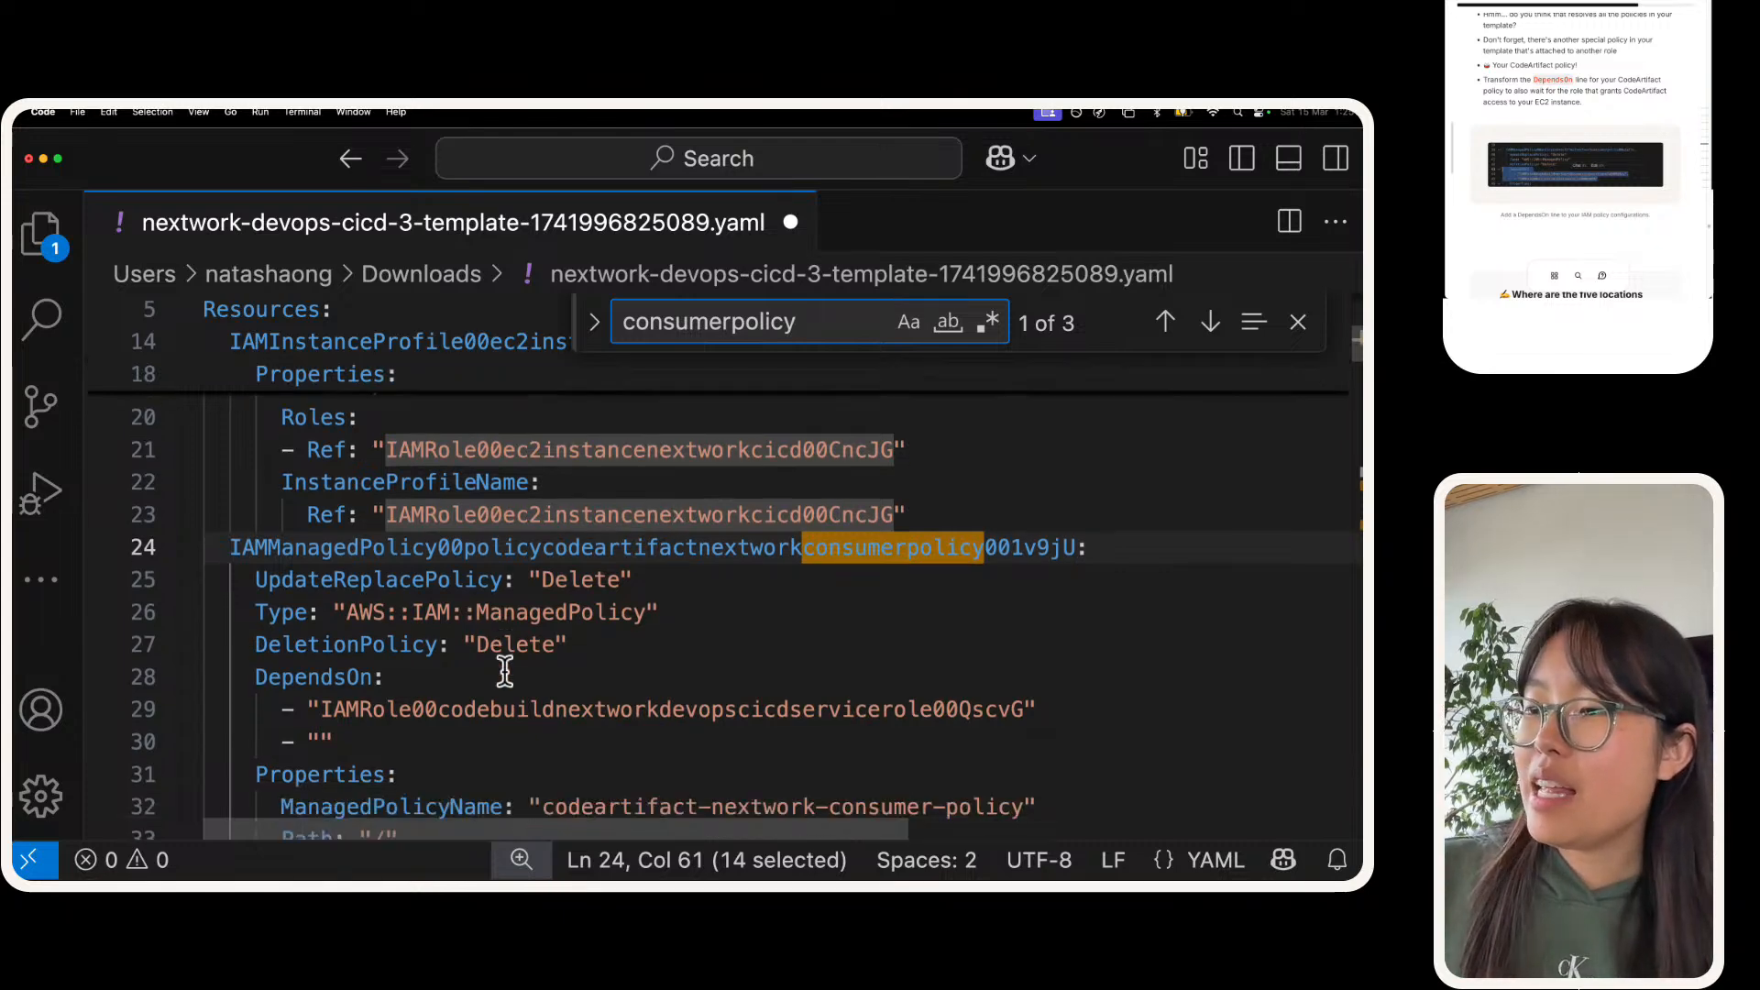
click(421, 689)
scroll(421, 688, down, 1)
click(229, 494)
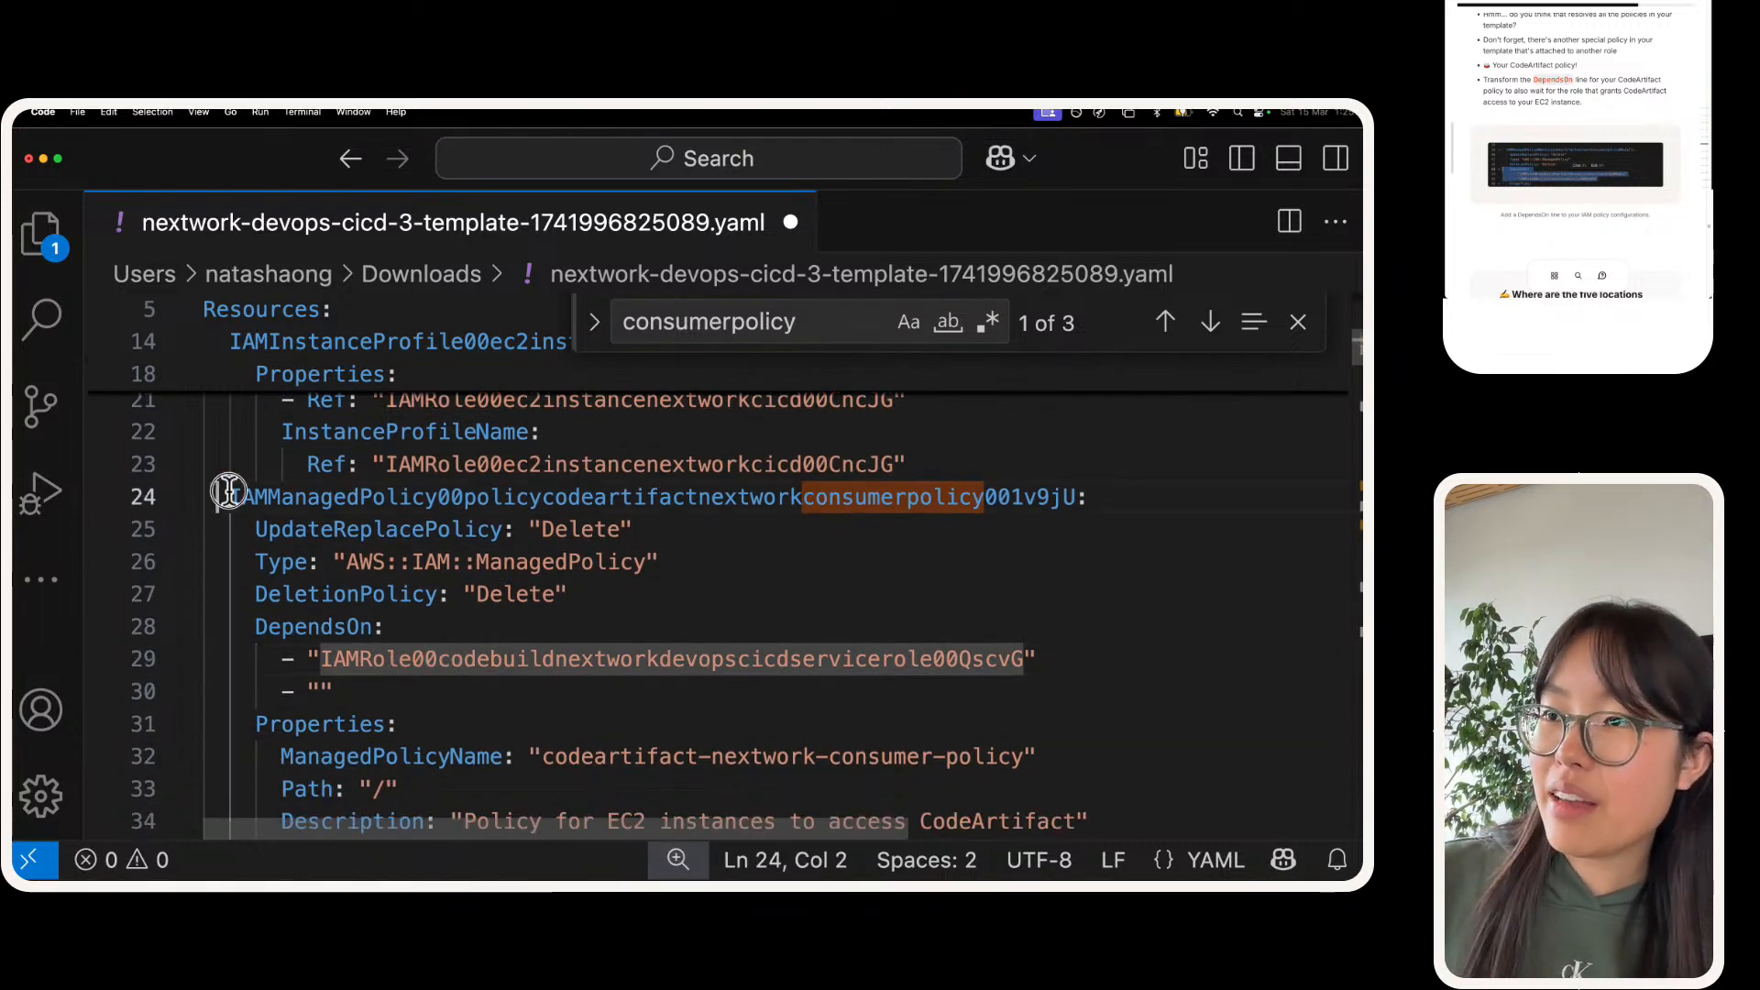
drag(228, 494, 1078, 492)
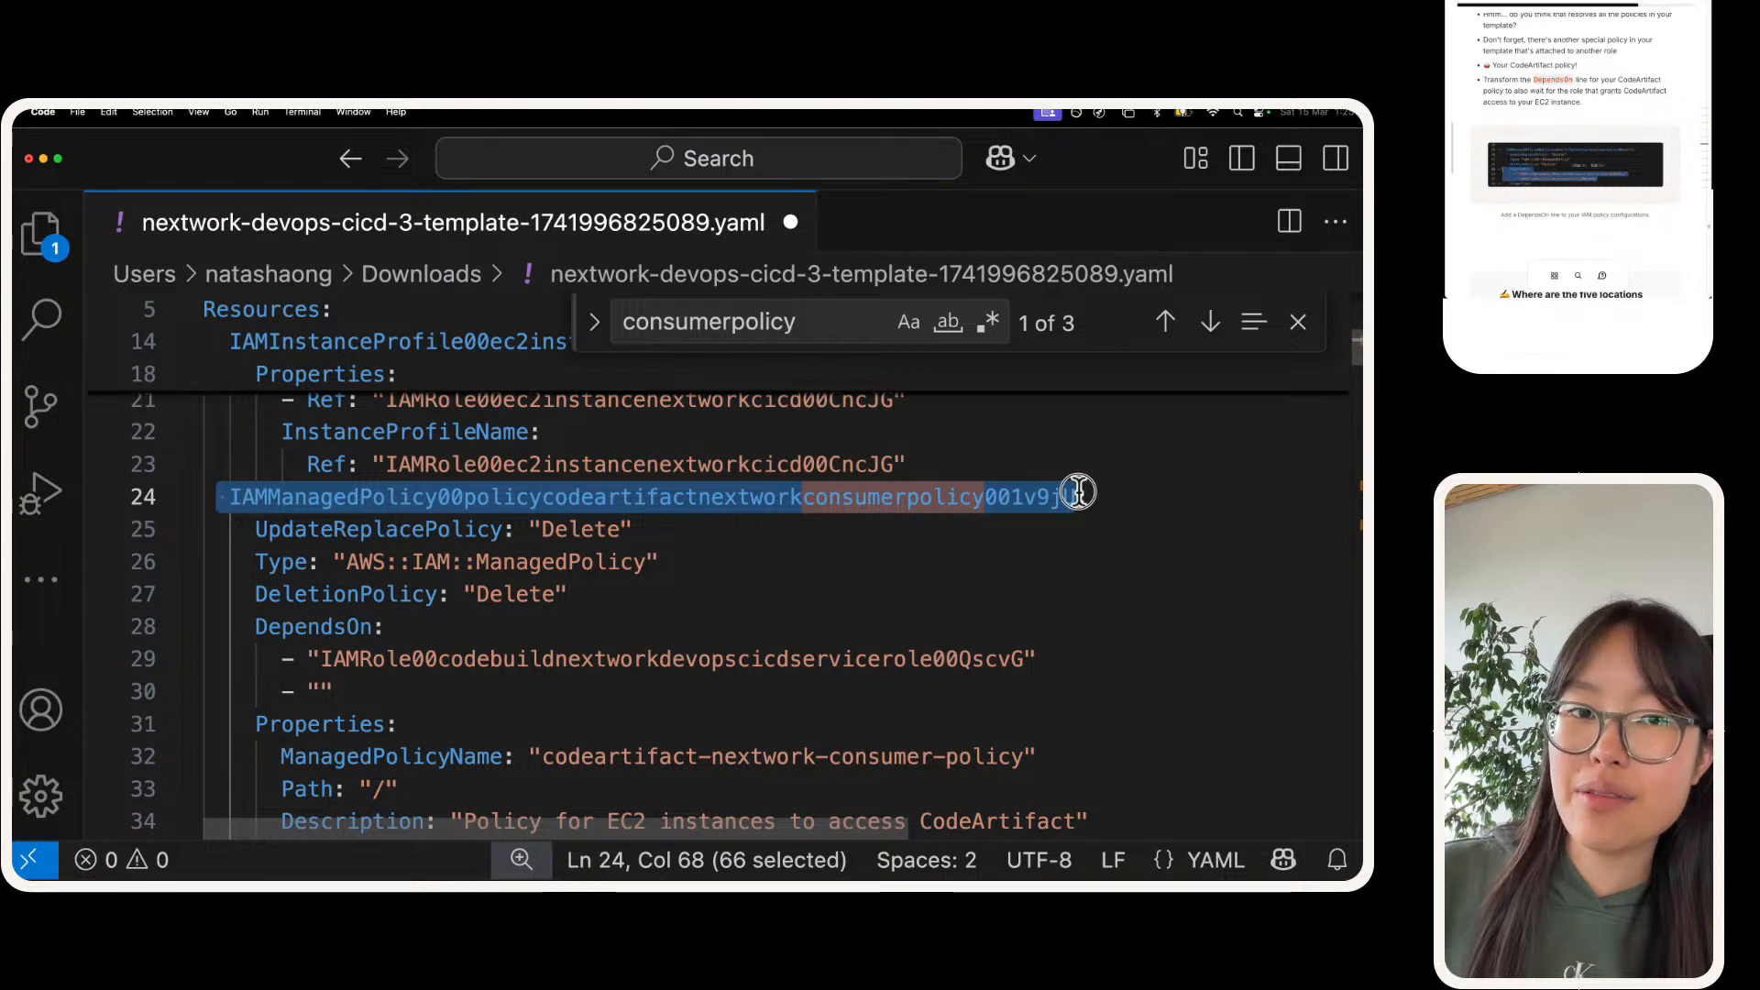
Step: Paste the EC2 role ID IAMRole00ec2instancenextworkcicd00CncJG into the empty second DependsOn entry of the CodeArtifact policy and save the template
scroll(1079, 492, down, 2)
click(409, 617)
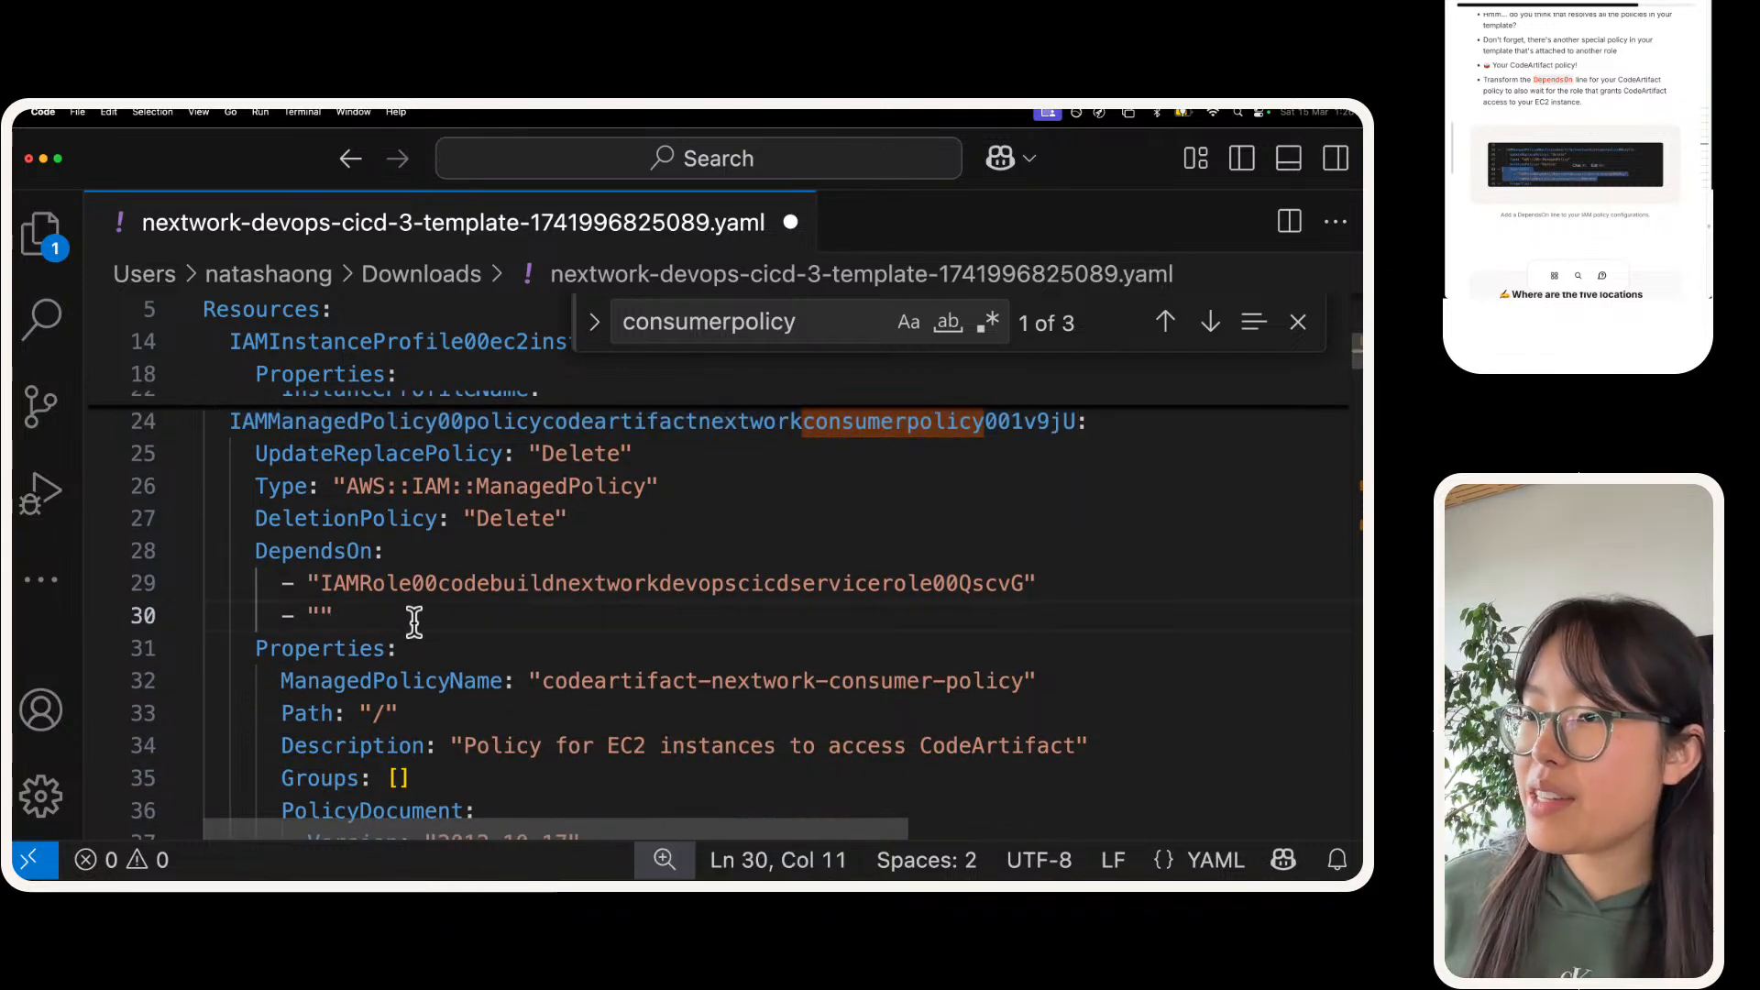
key(Left)
key(super+v)
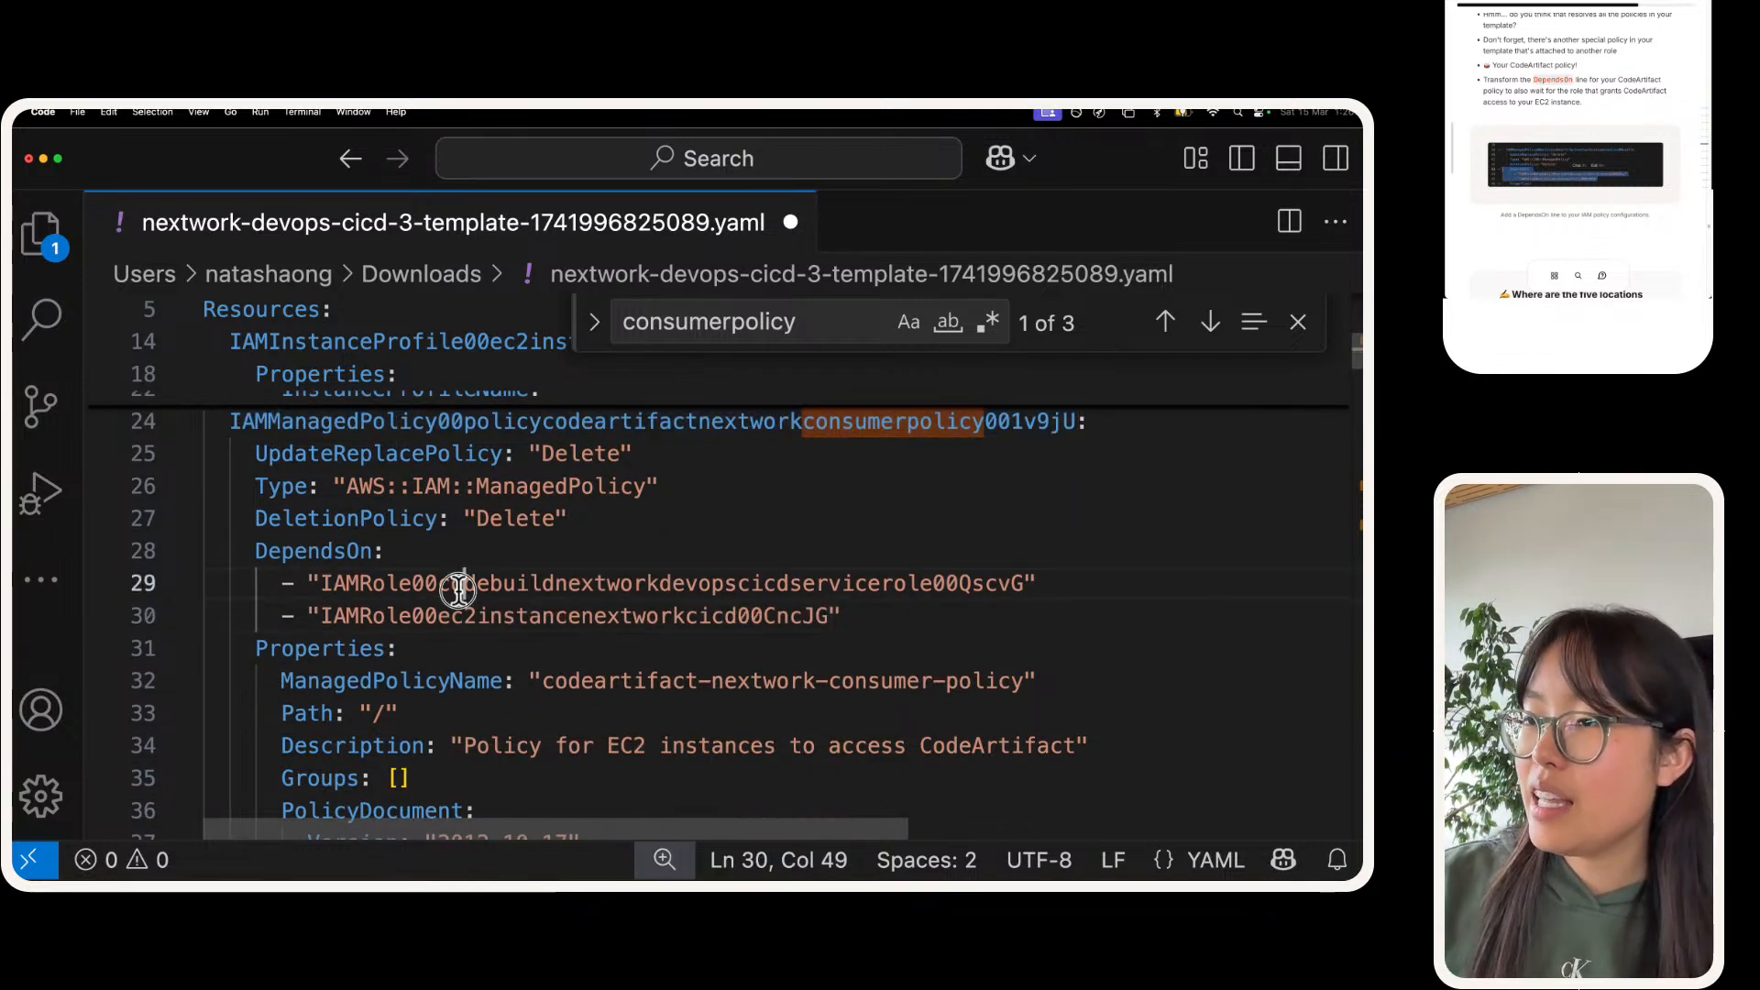
double_click(458, 607)
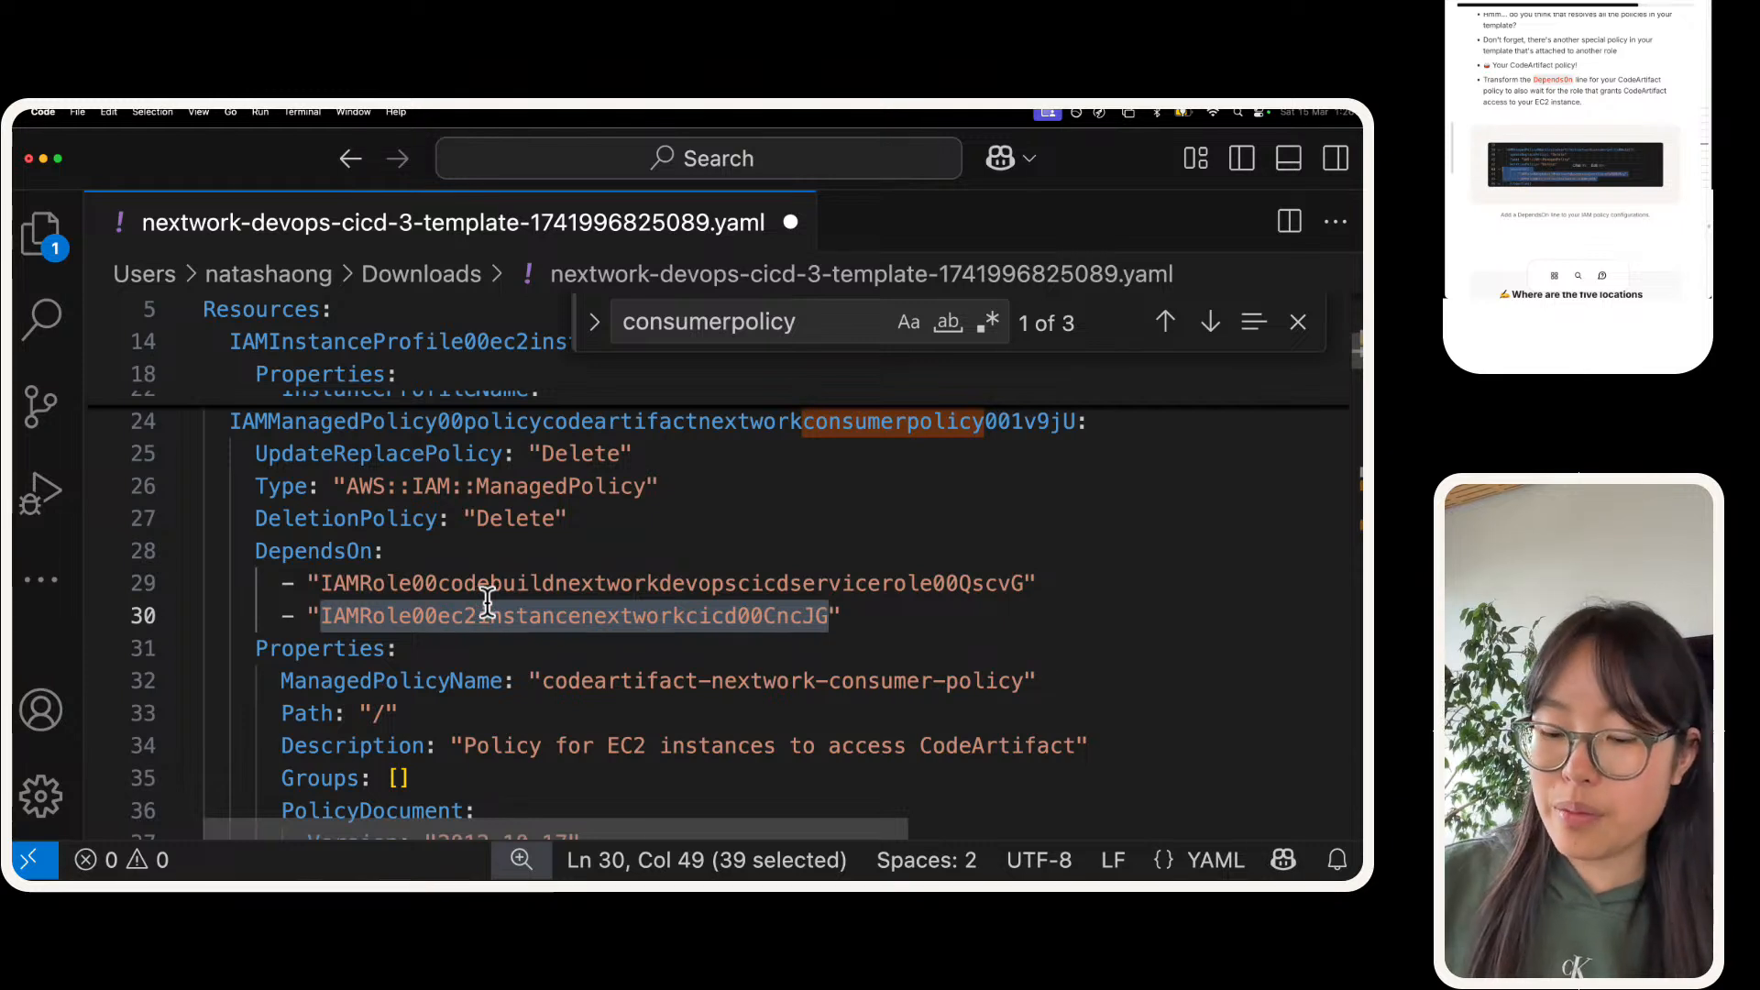
key(super+s)
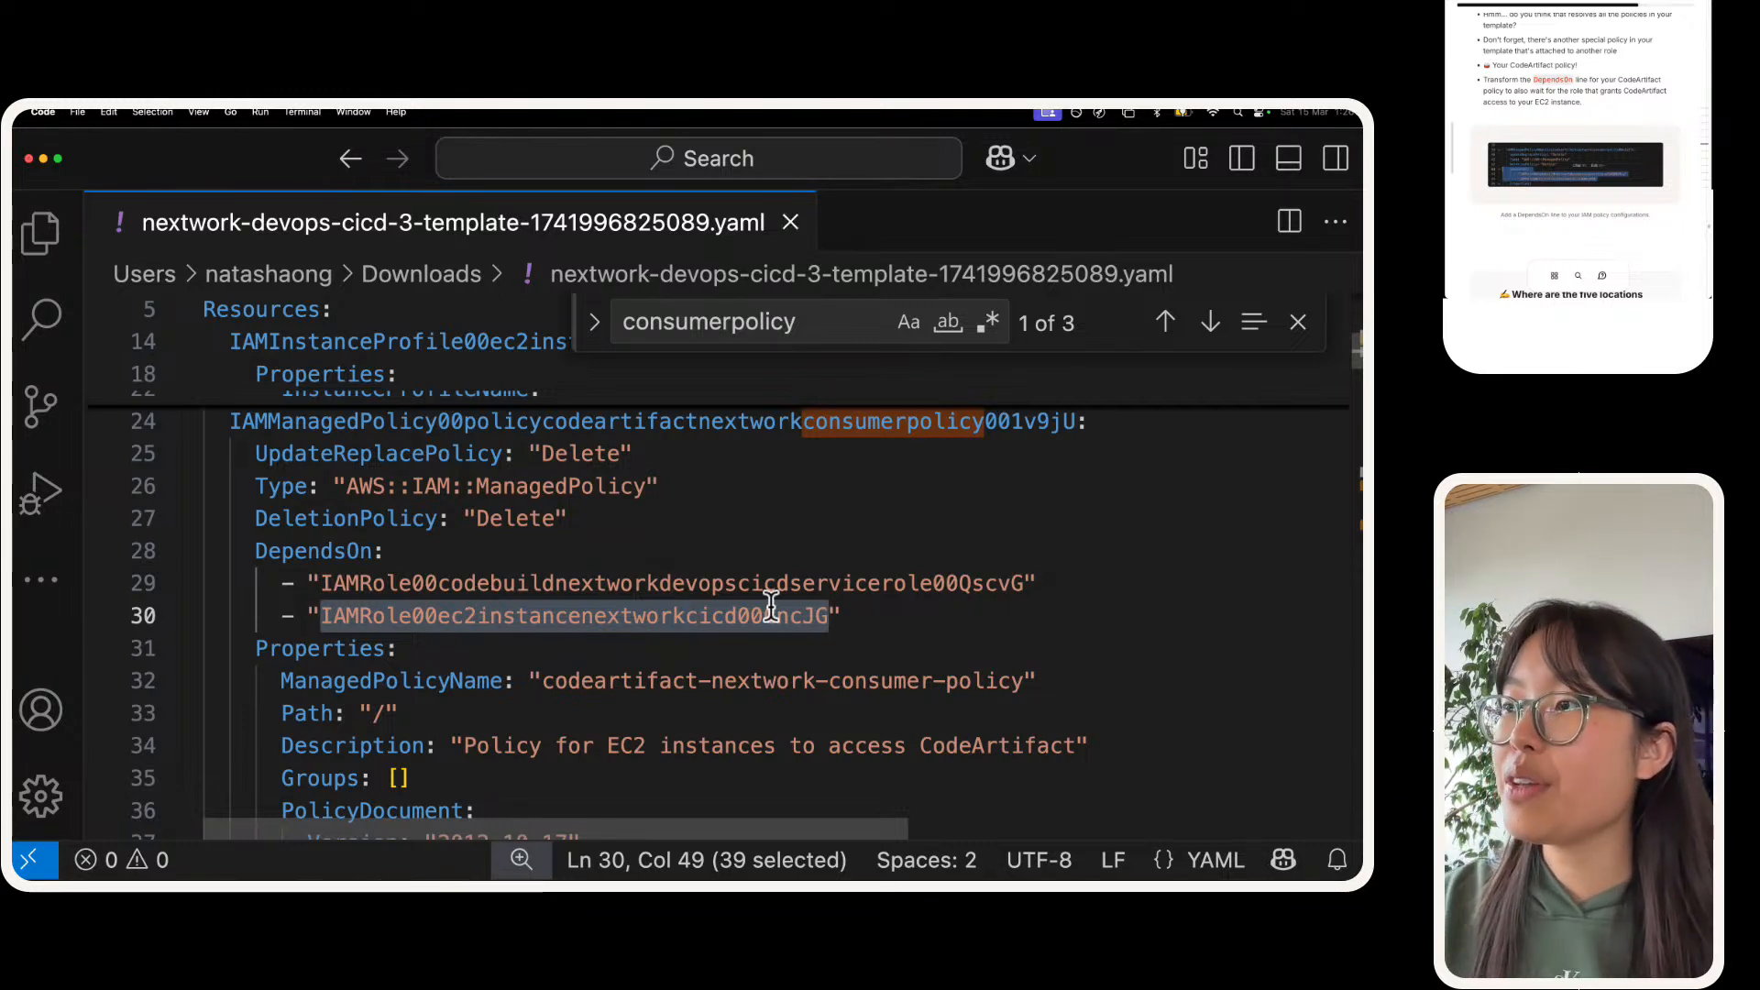
Step: Highlight the CodeArtifact policy block down to its DependsOn list and review the EC2 role entry
drag(923, 621, 200, 423)
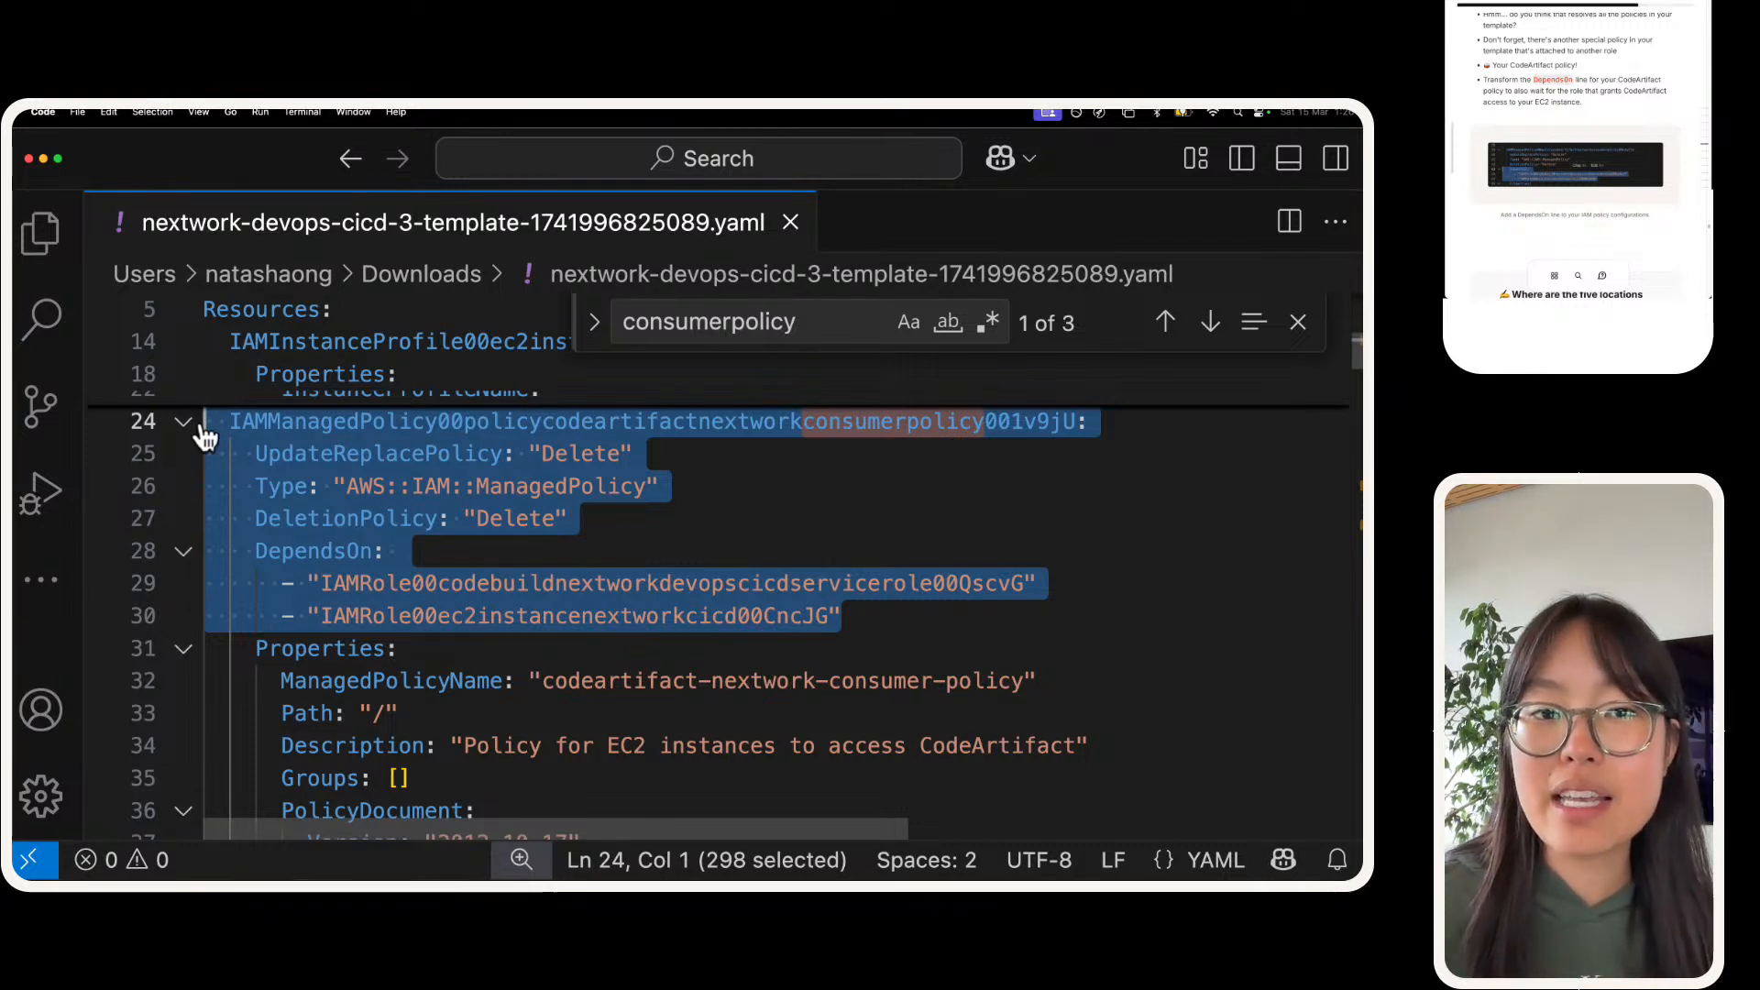
click(541, 582)
double_click(568, 616)
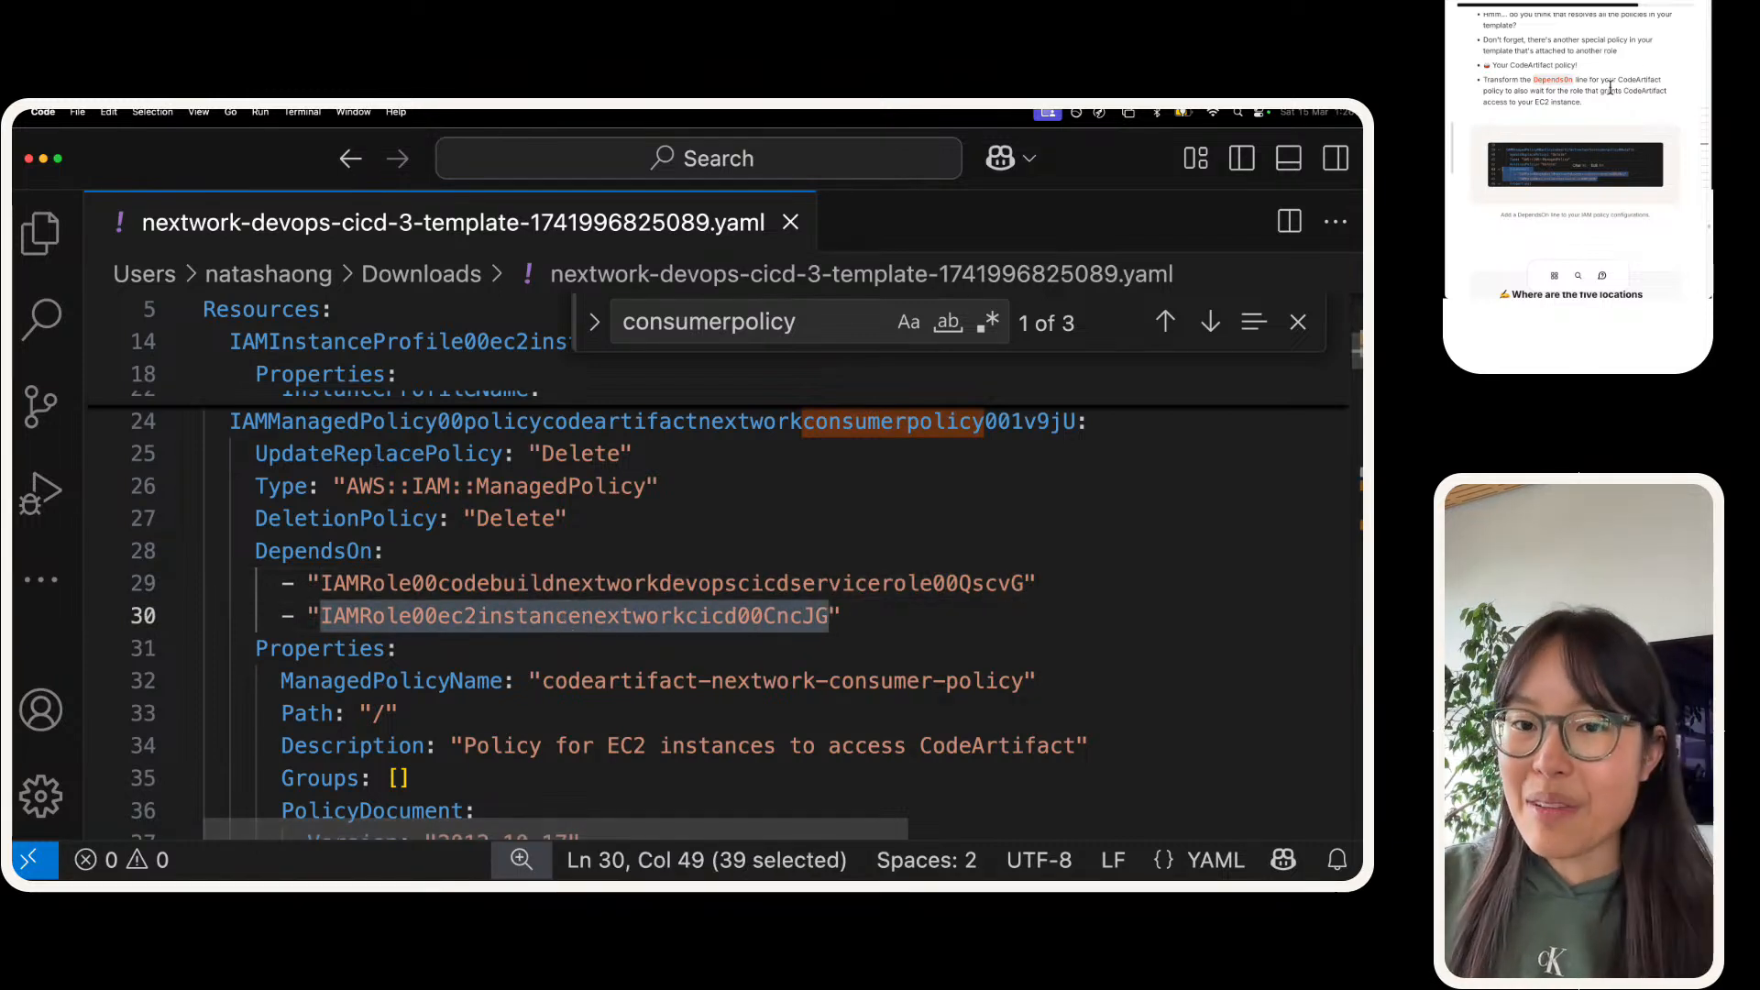
Step: Copy the guide's sample response into the answer to the five DependsOn locations question, restoring the leading "T" in "The"
scroll(1557, 114, down, 3)
scroll(1555, 118, down, 2)
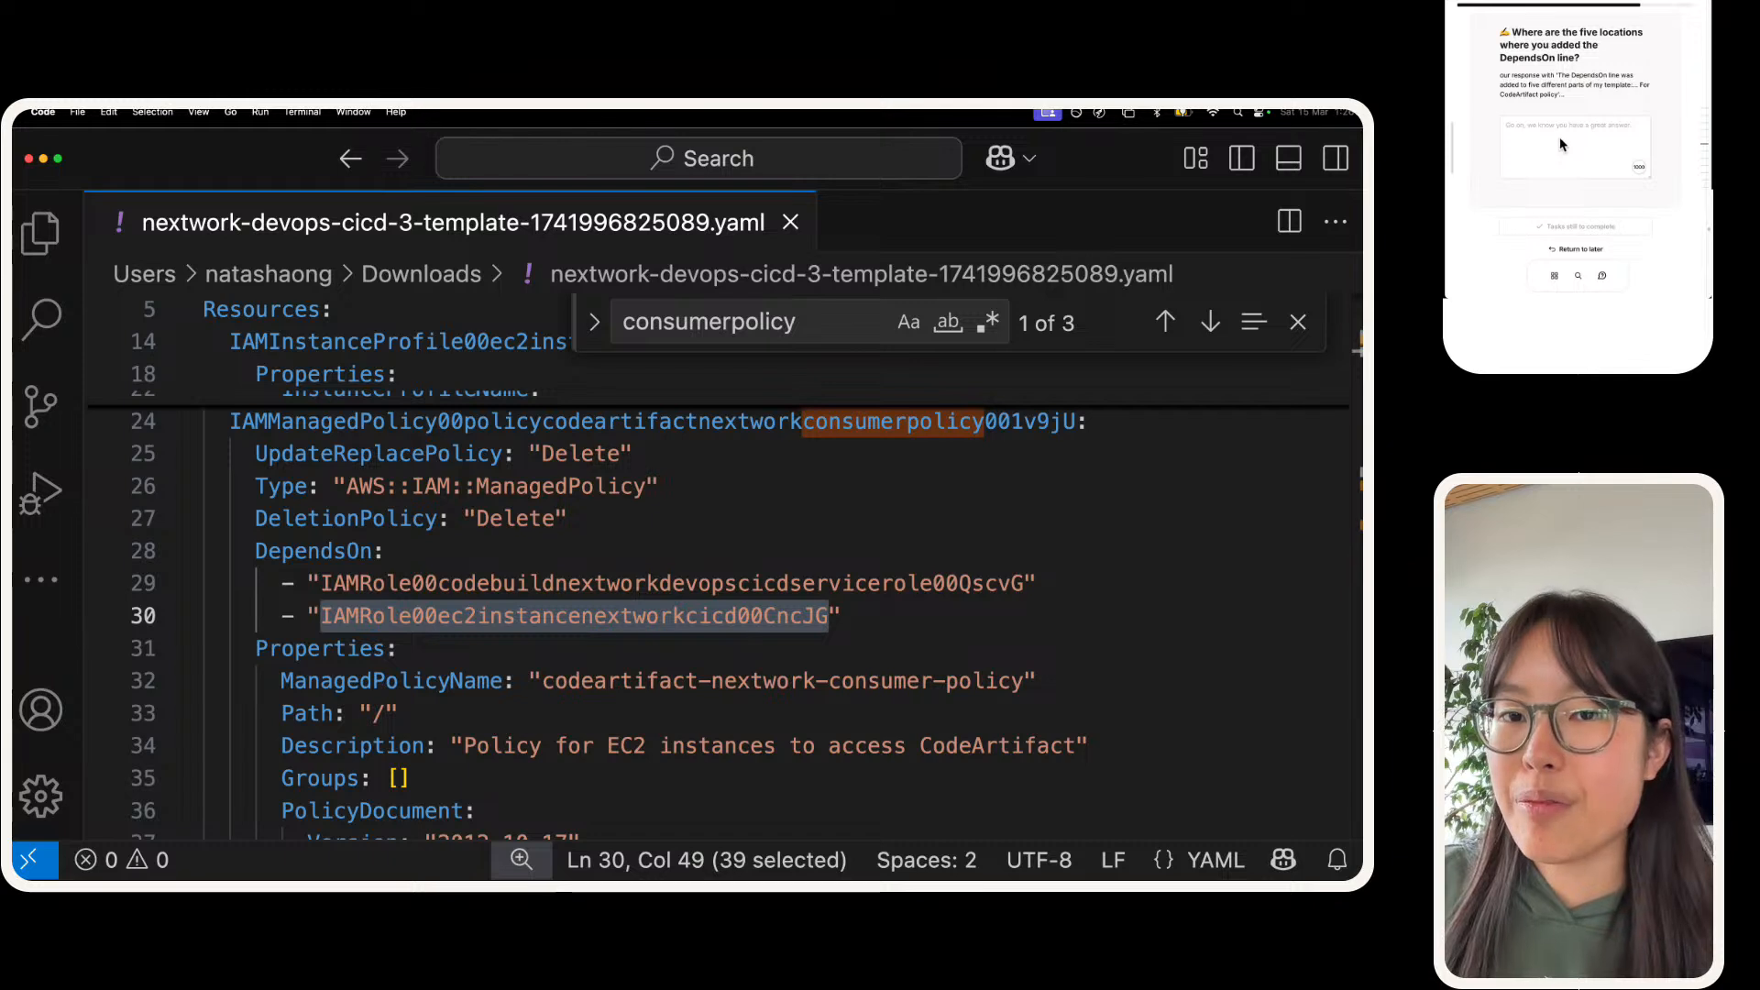
click(1559, 136)
scroll(1553, 130, up, 1)
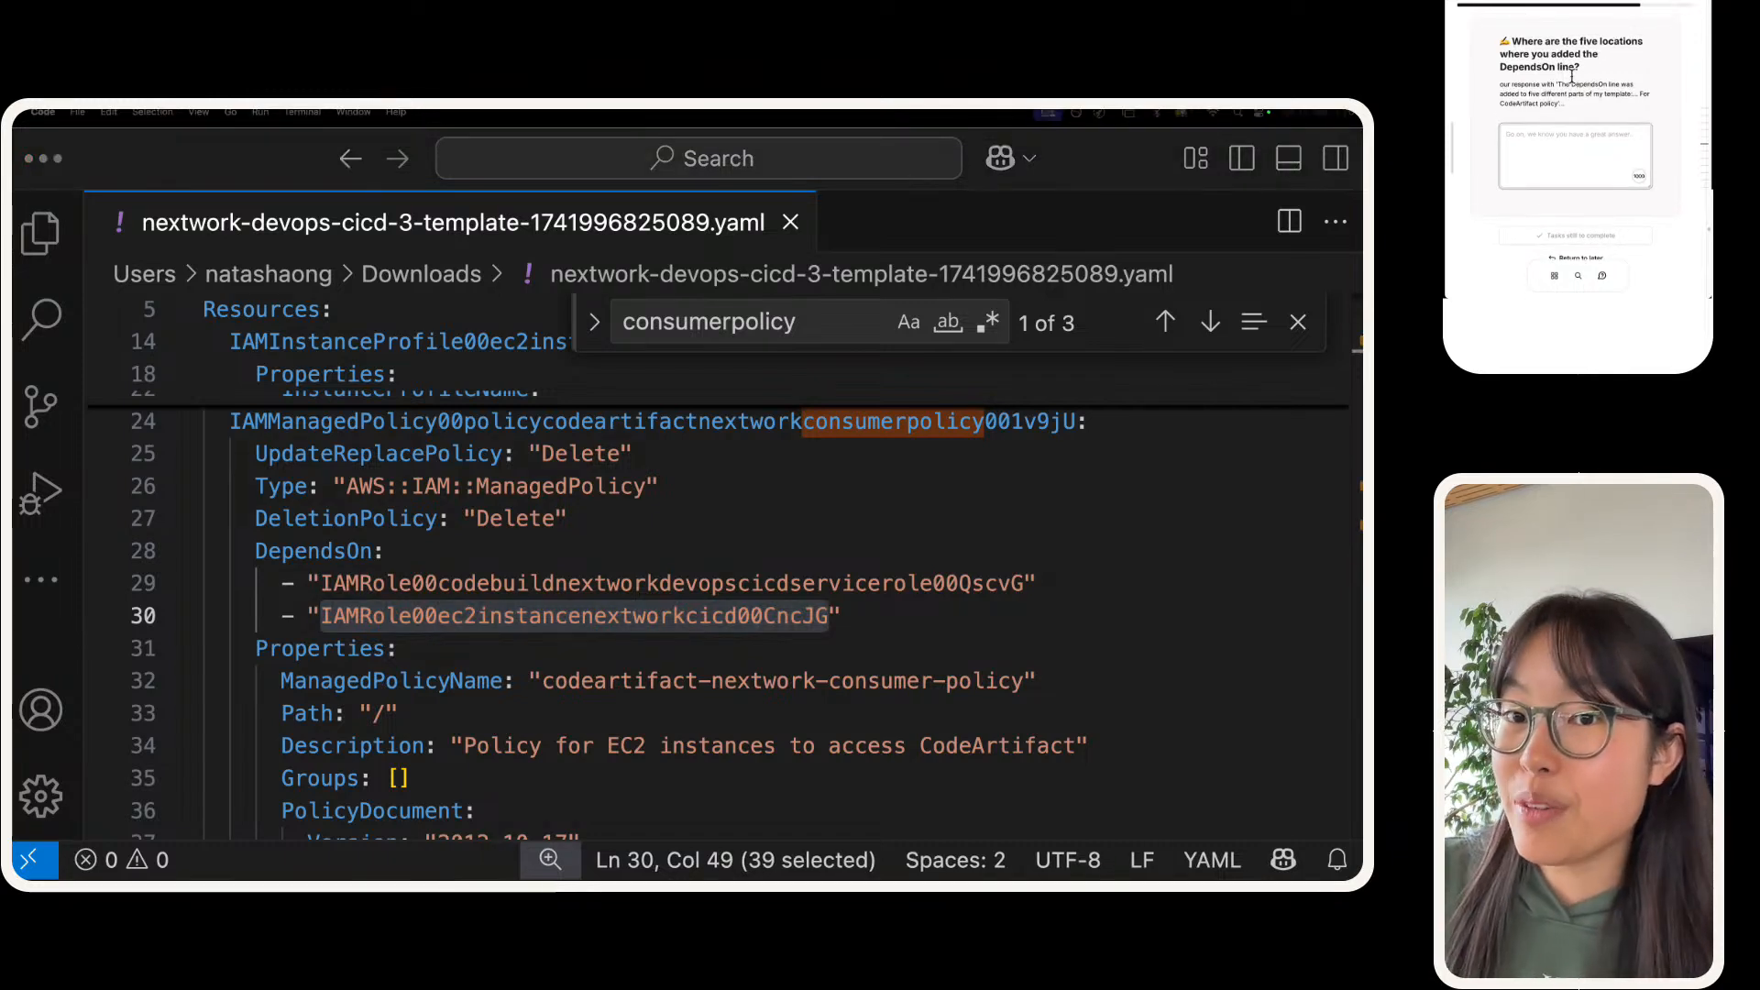
click(1556, 81)
drag(1559, 85, 1568, 137)
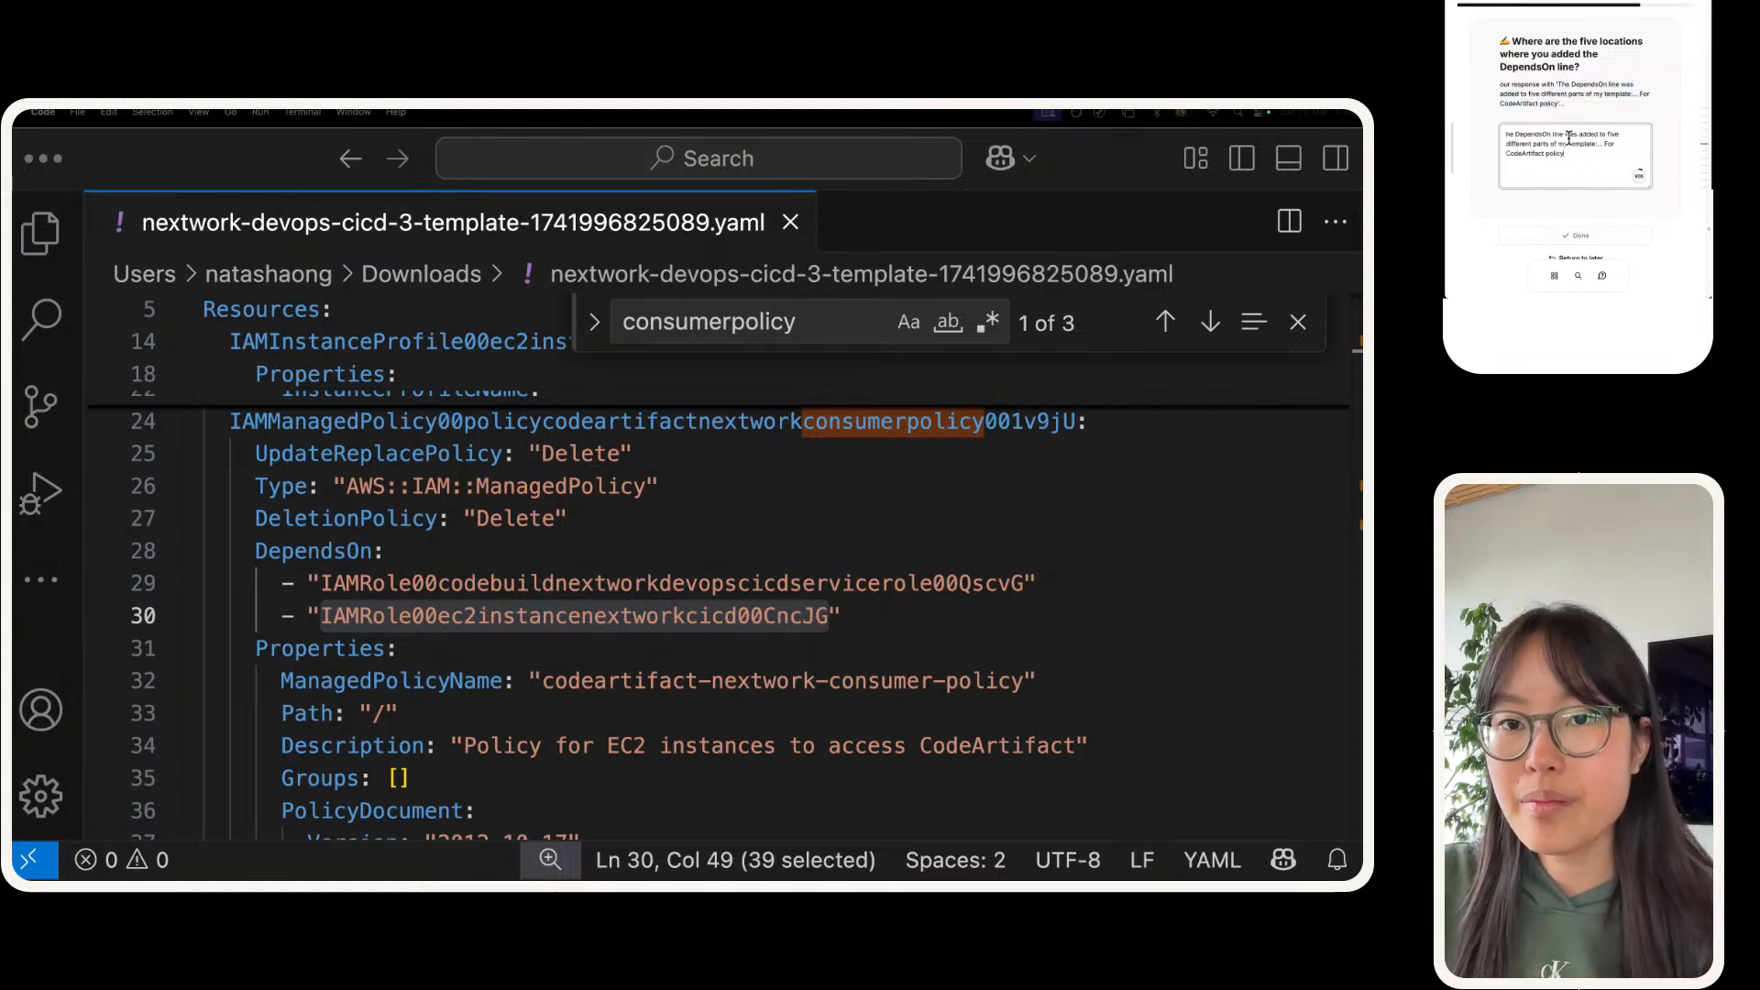
text(T)
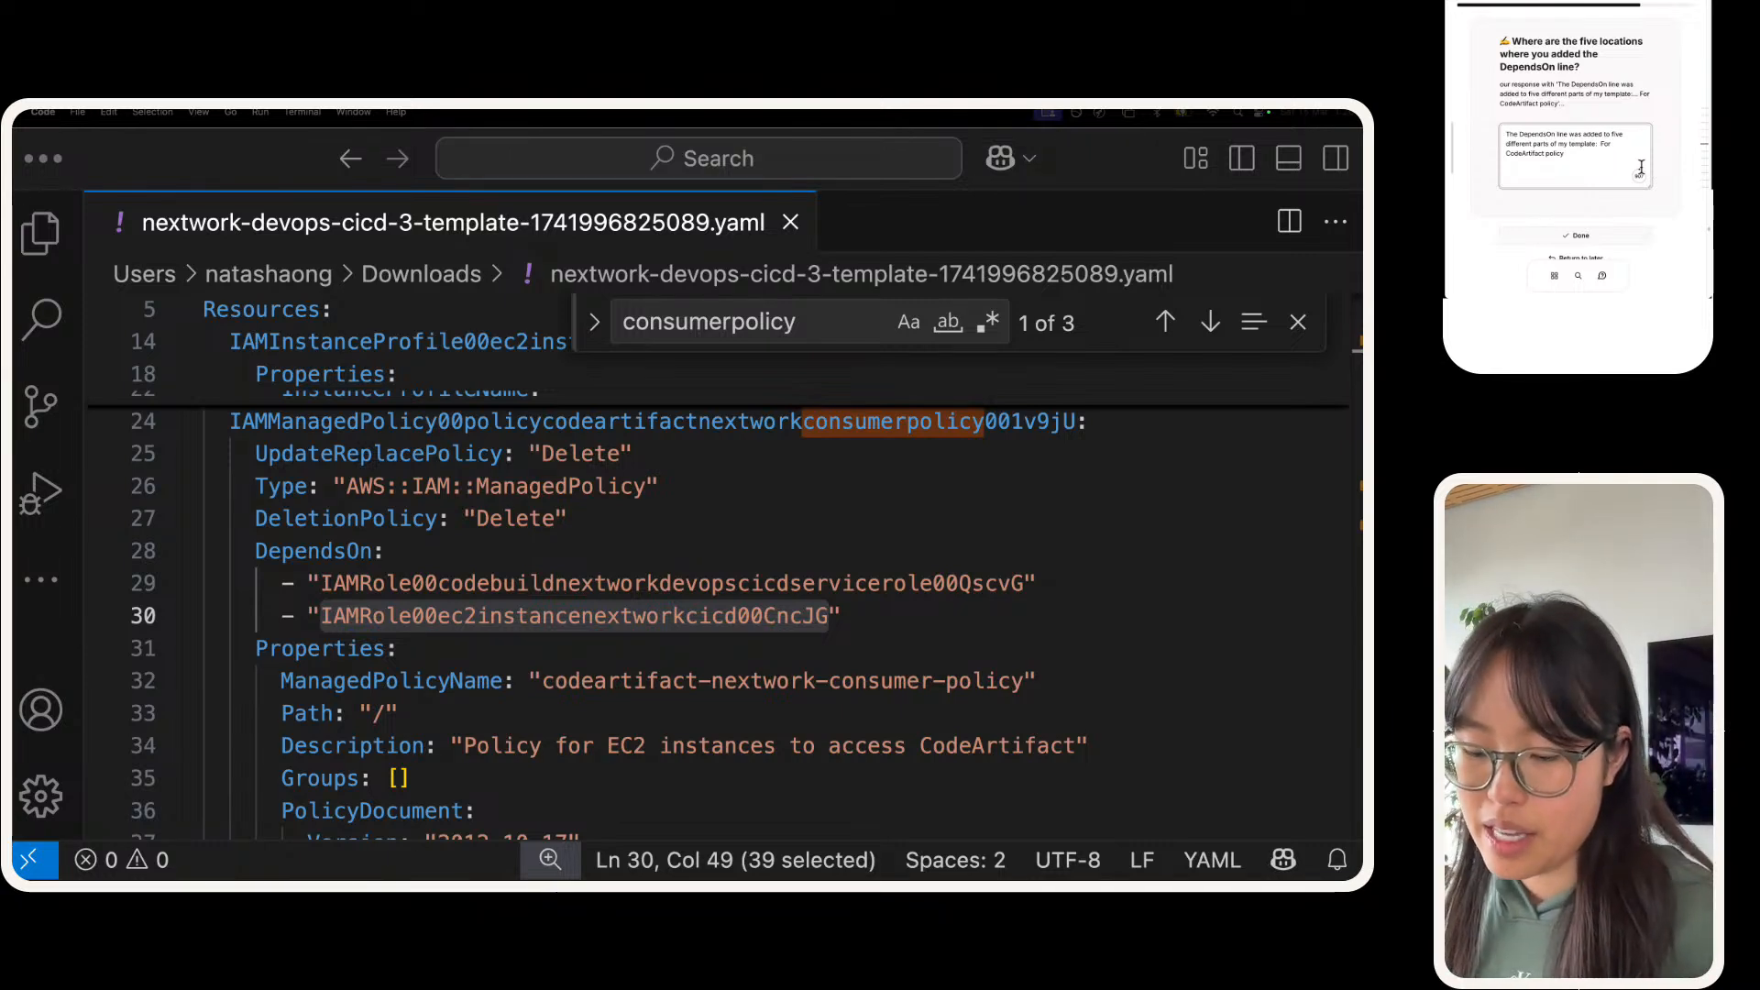
Step: Edit the answer to say "four different parts of my template" and specify "all four policies for codebuild,"
text(four)
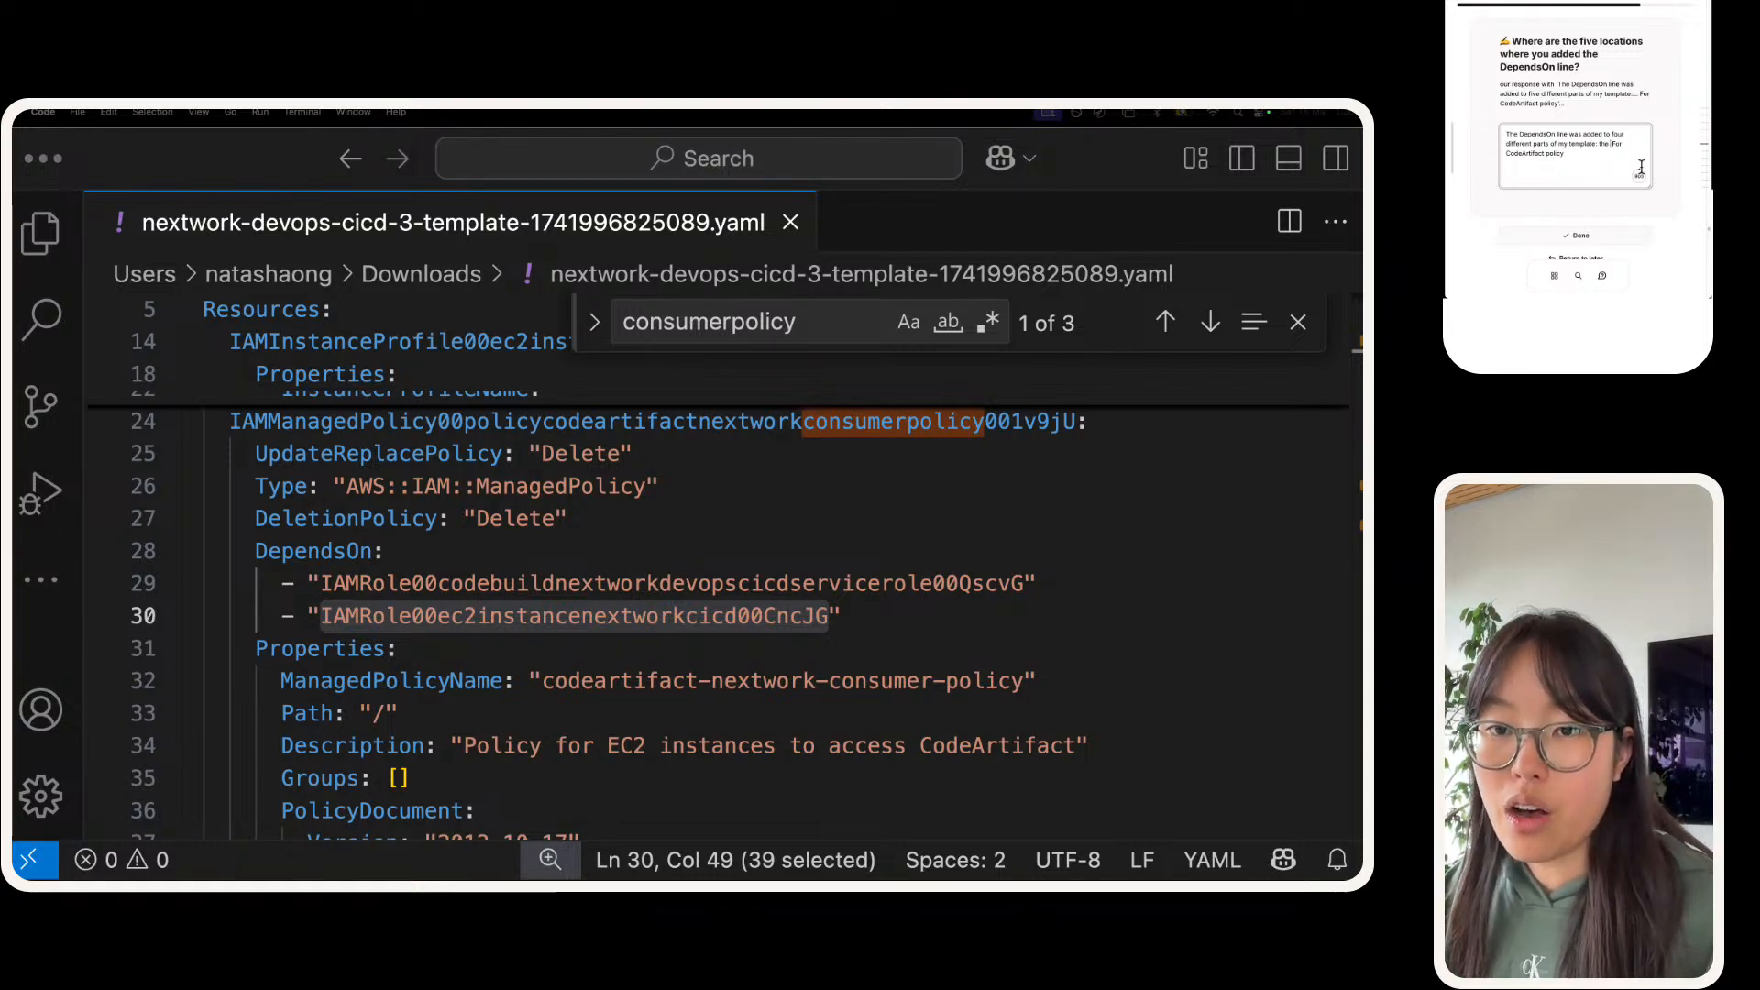
text(pol )
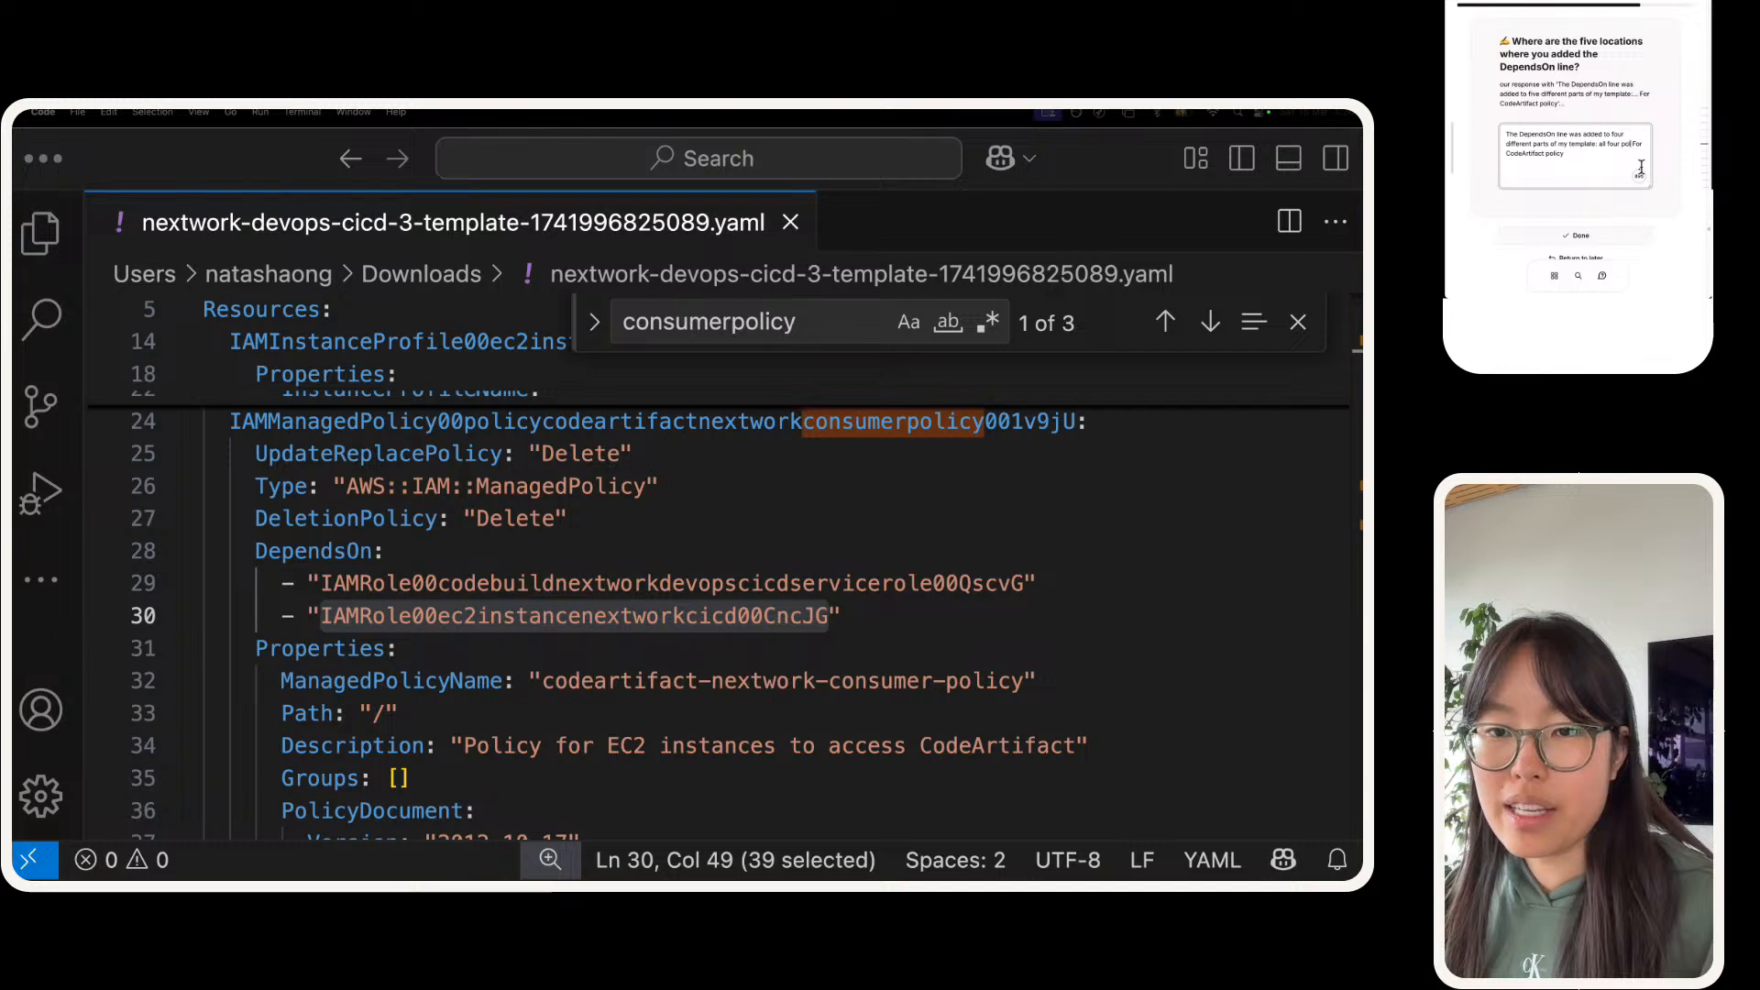
text(icies for codebuild)
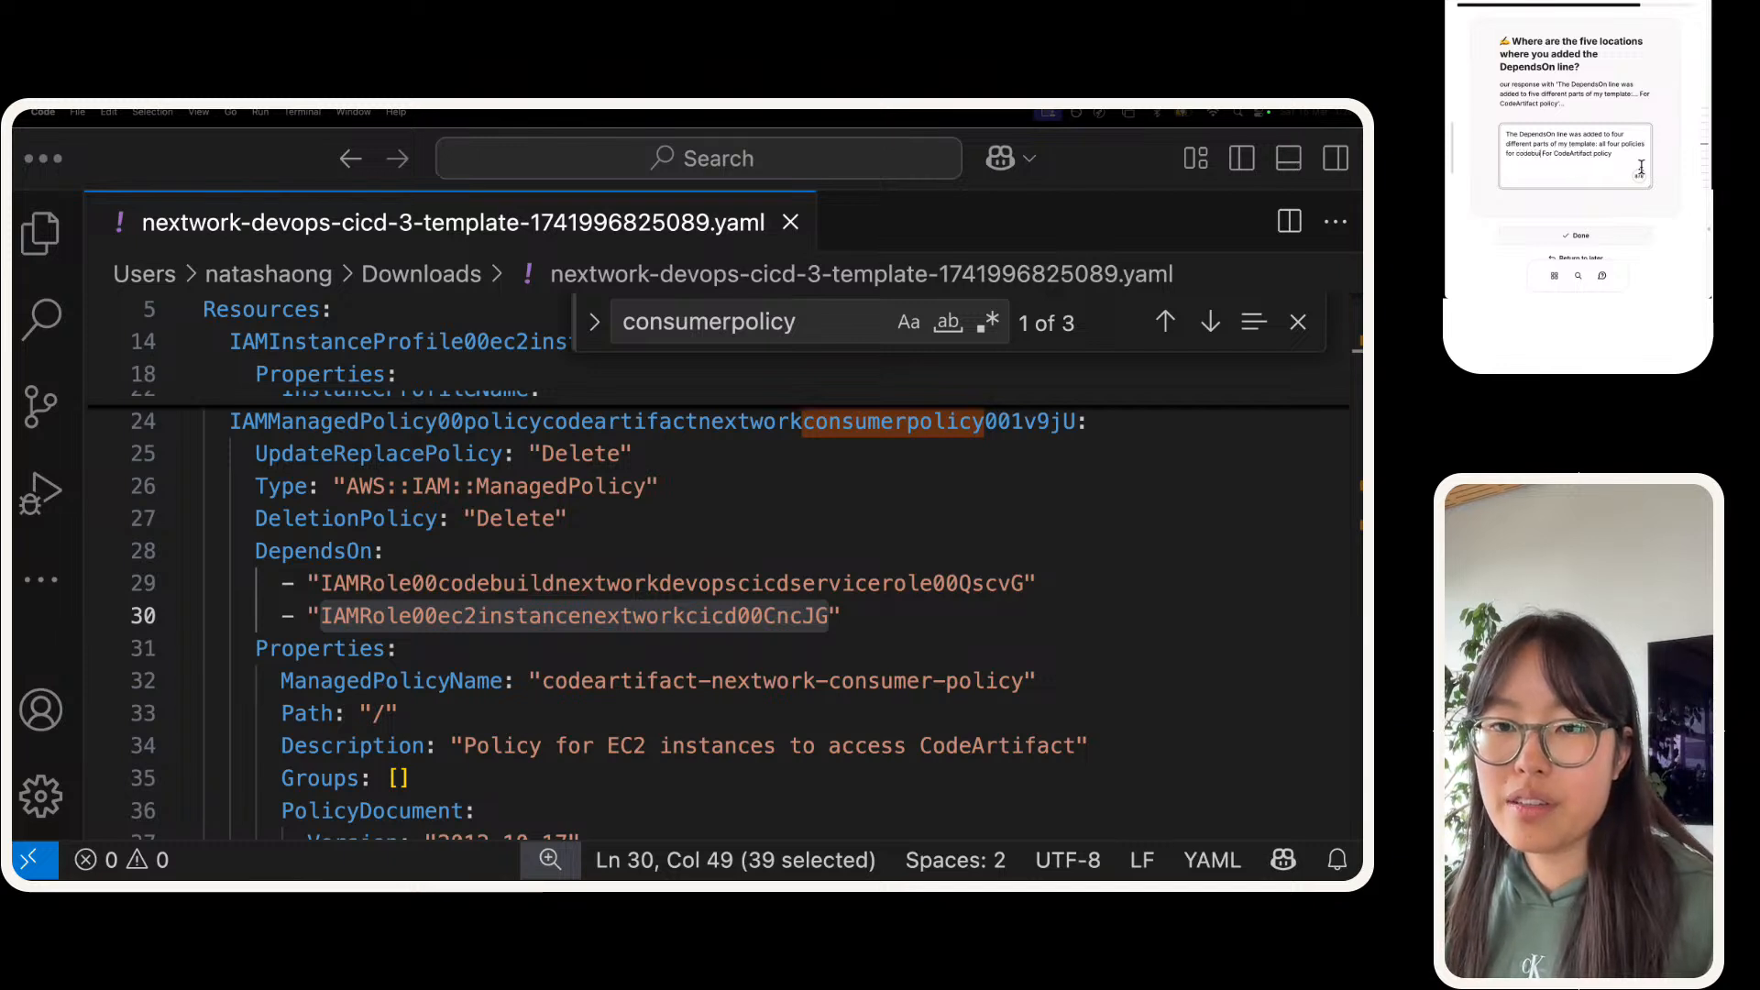
text(,)
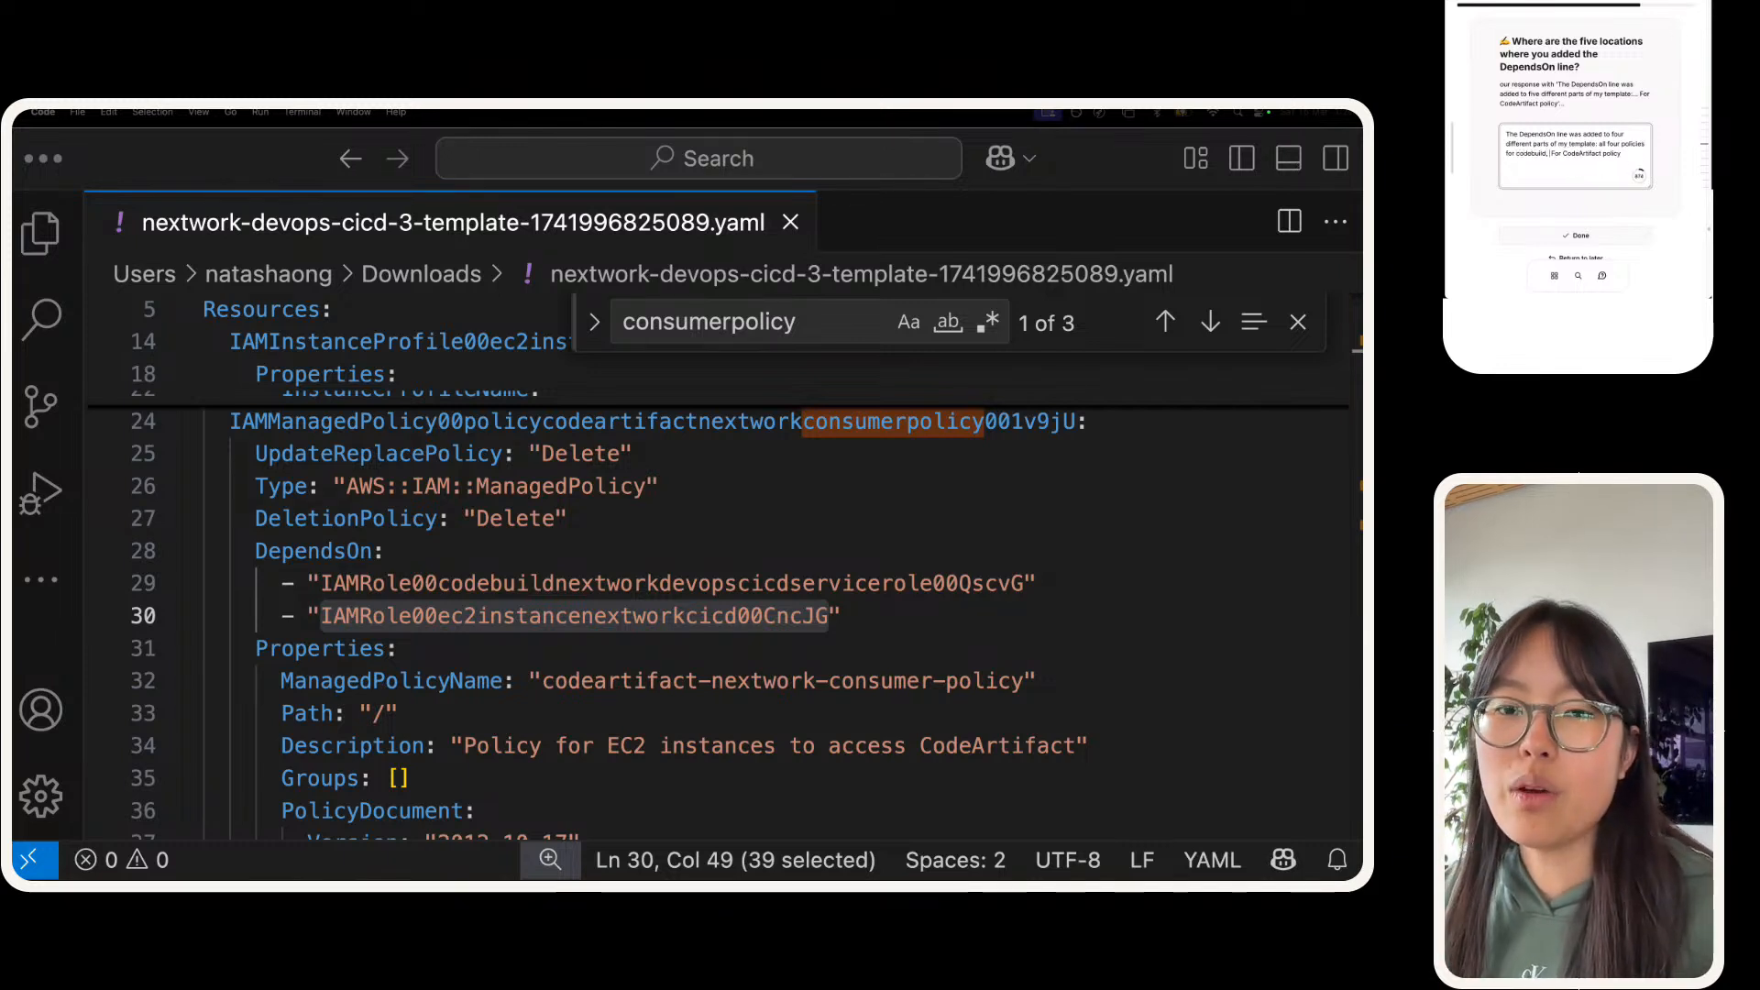
Step: Try replacing "four" with "five" in the answer's count of template parts and undo the edit
double_click(1619, 135)
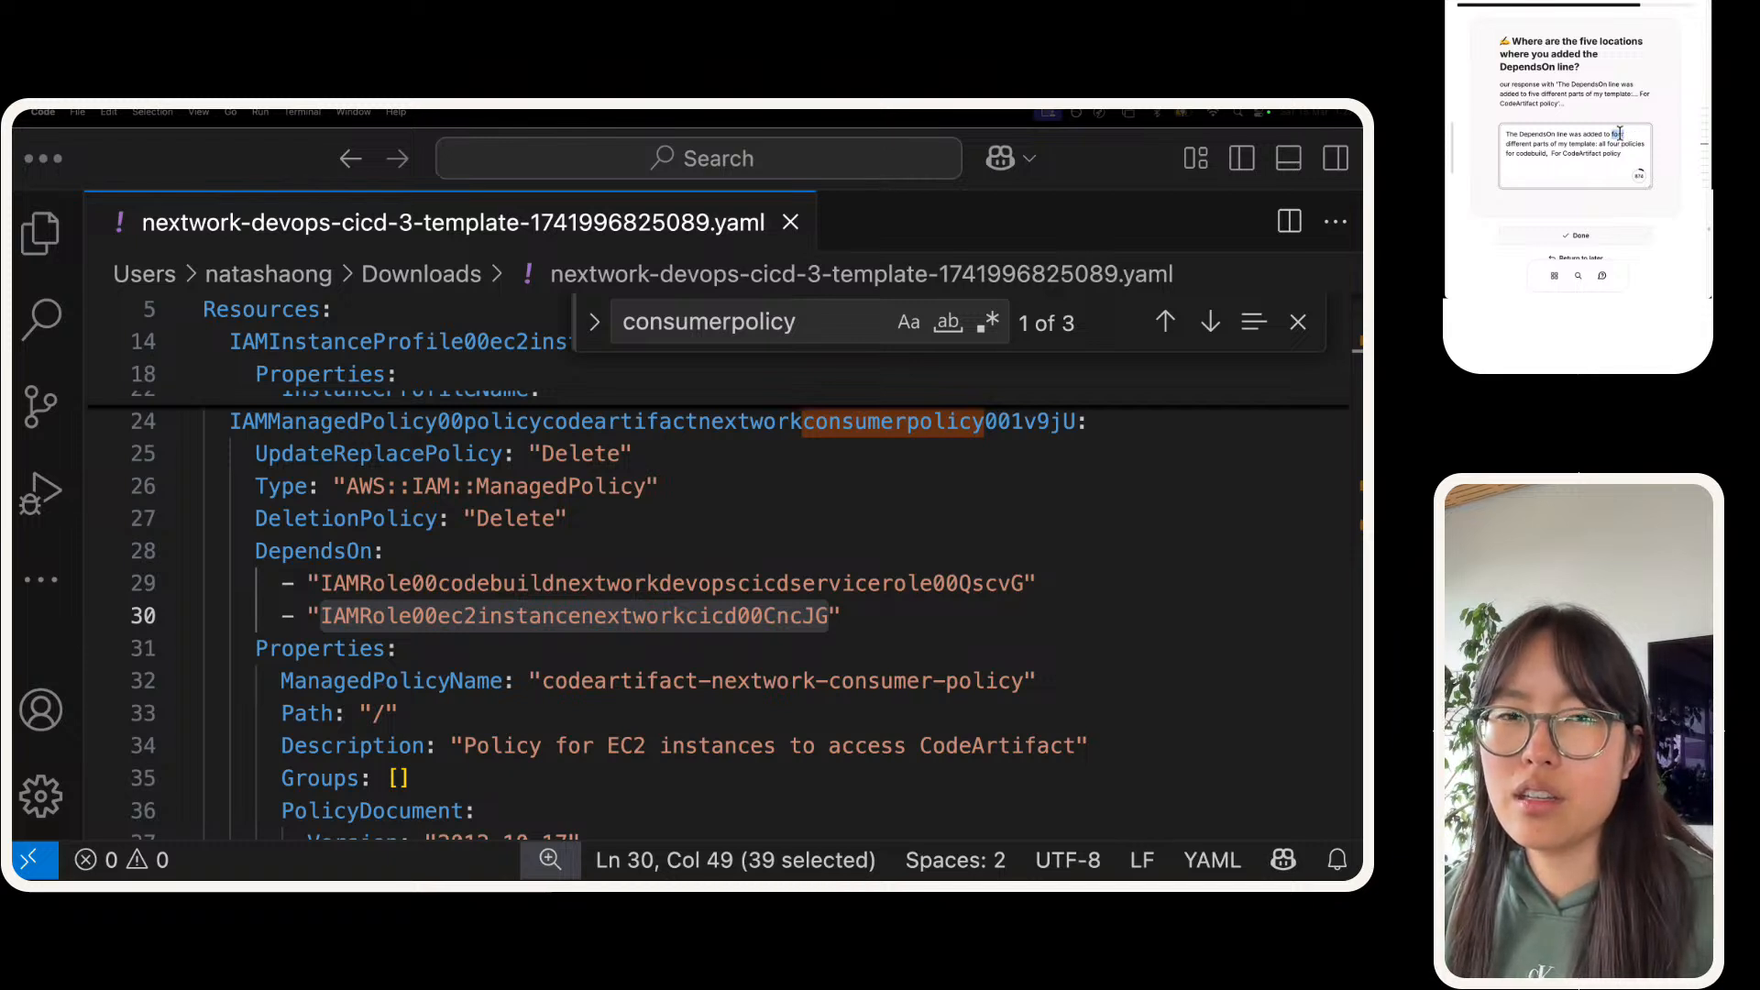
text(fiv)
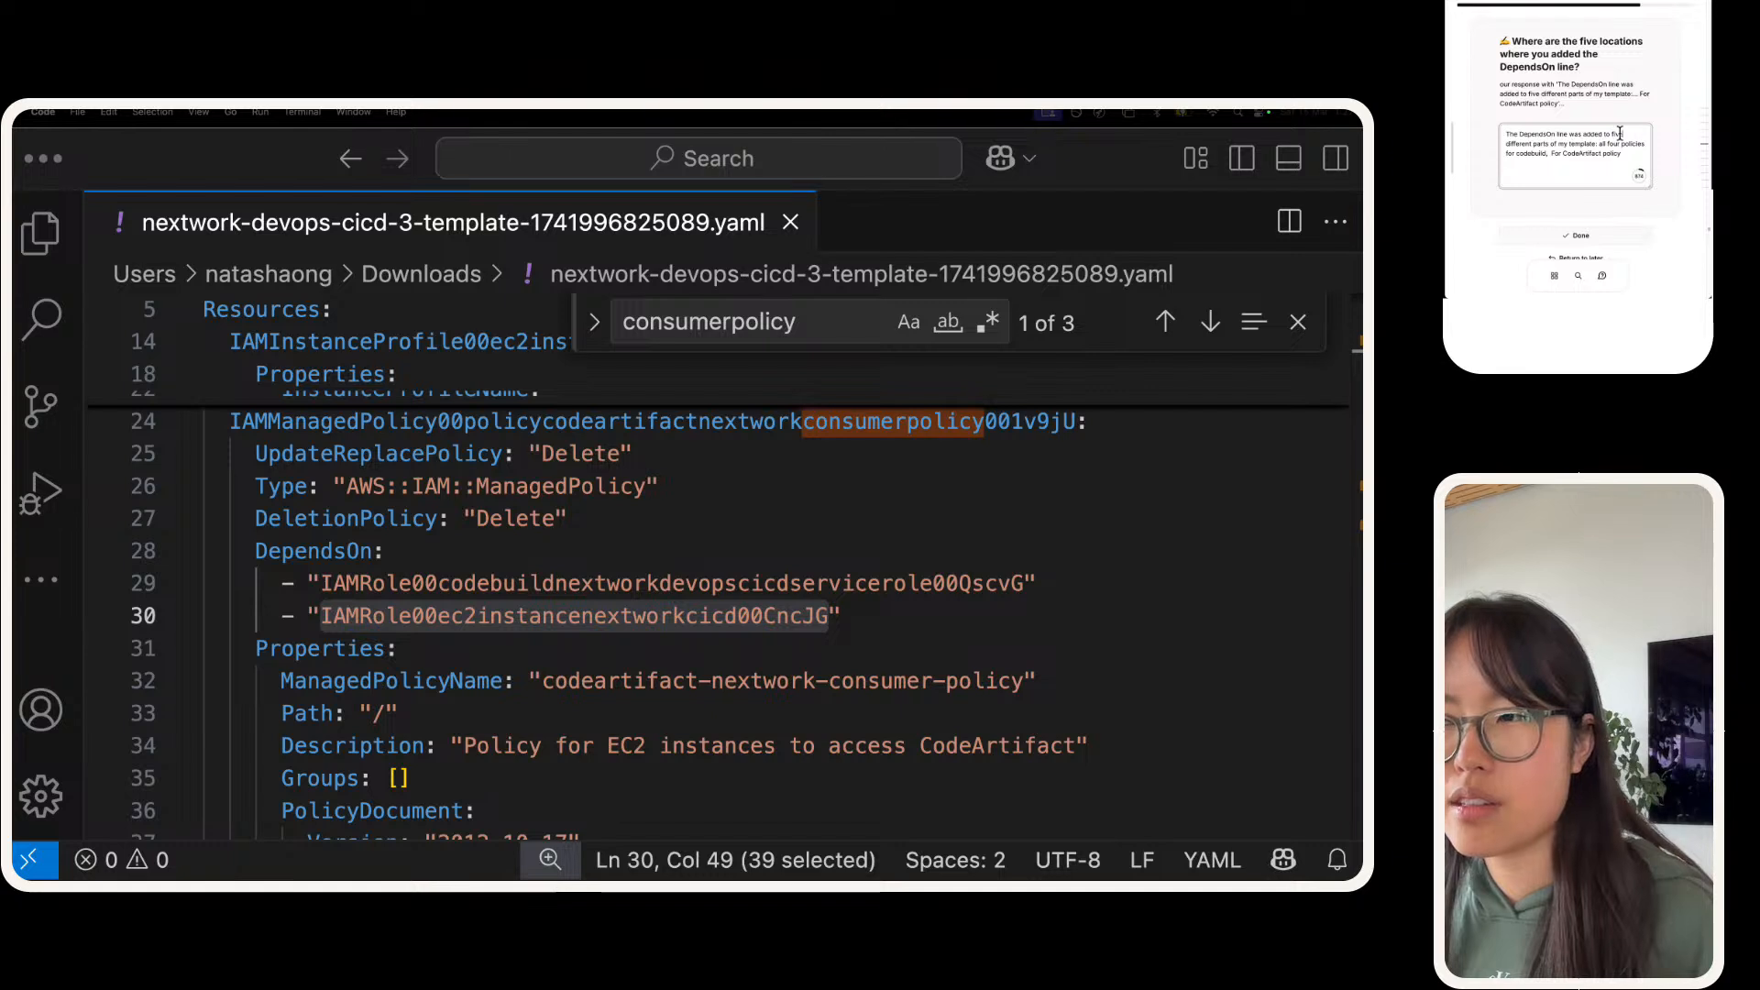
key(BackSpace)
key(BackSpace)
key(BackSpace)
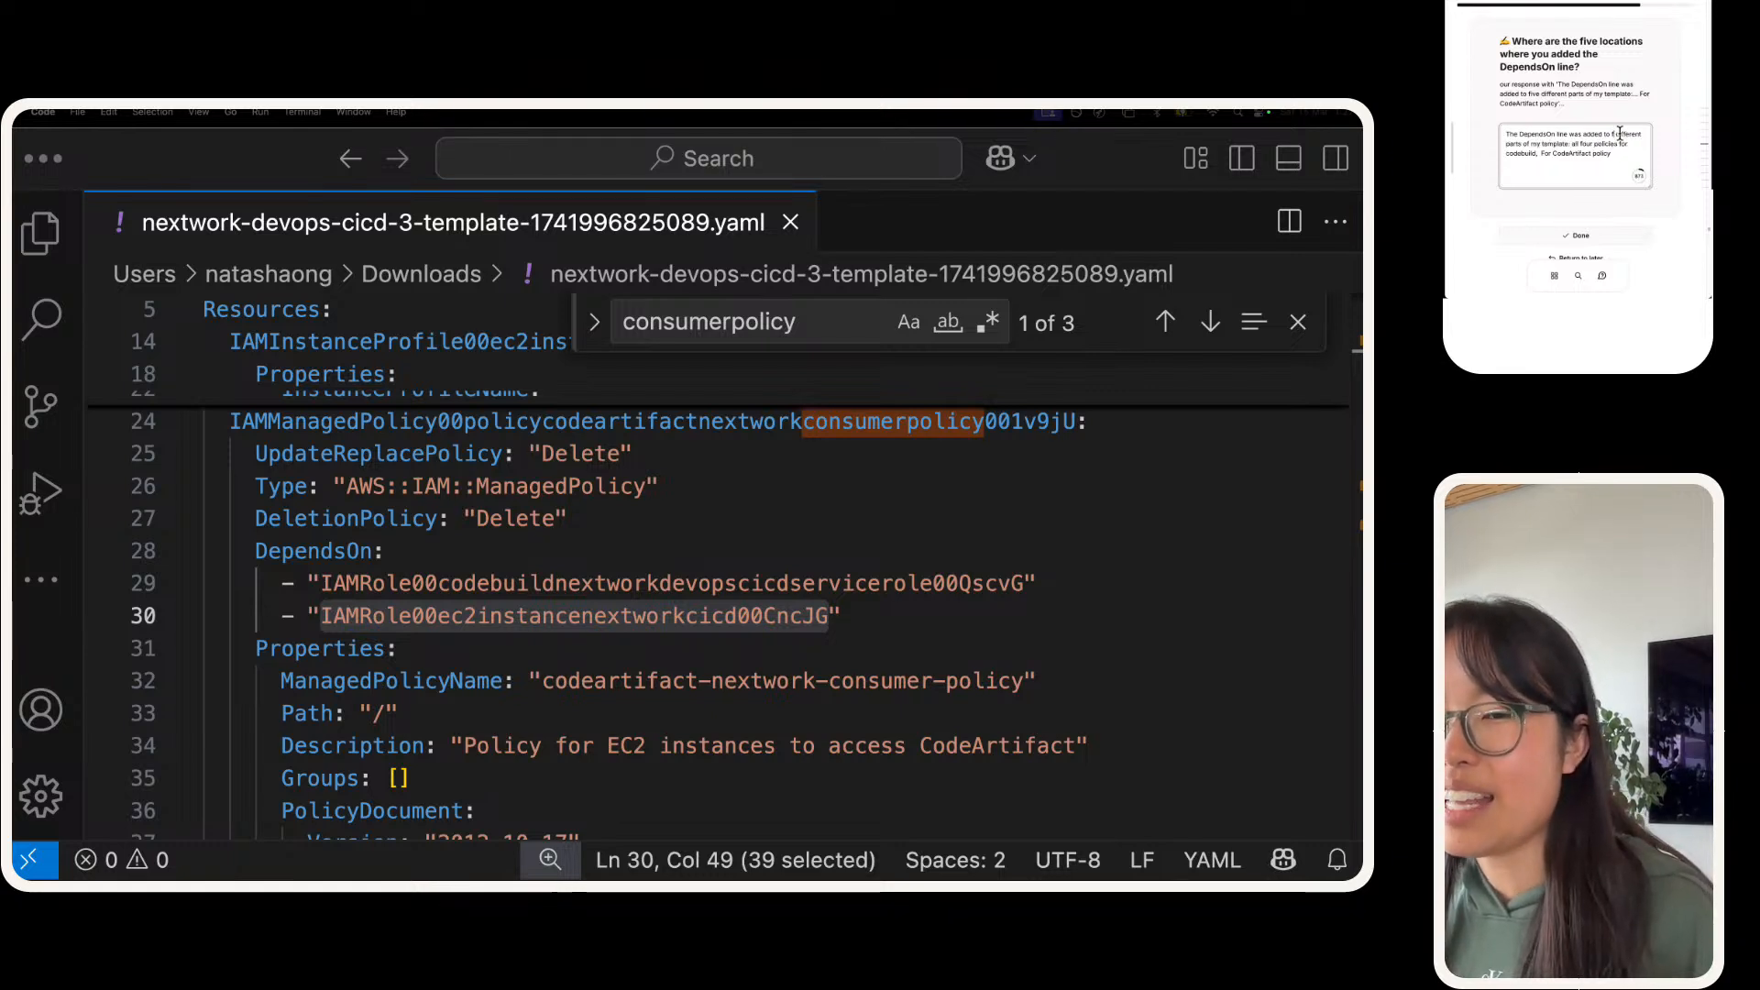
key(super+z)
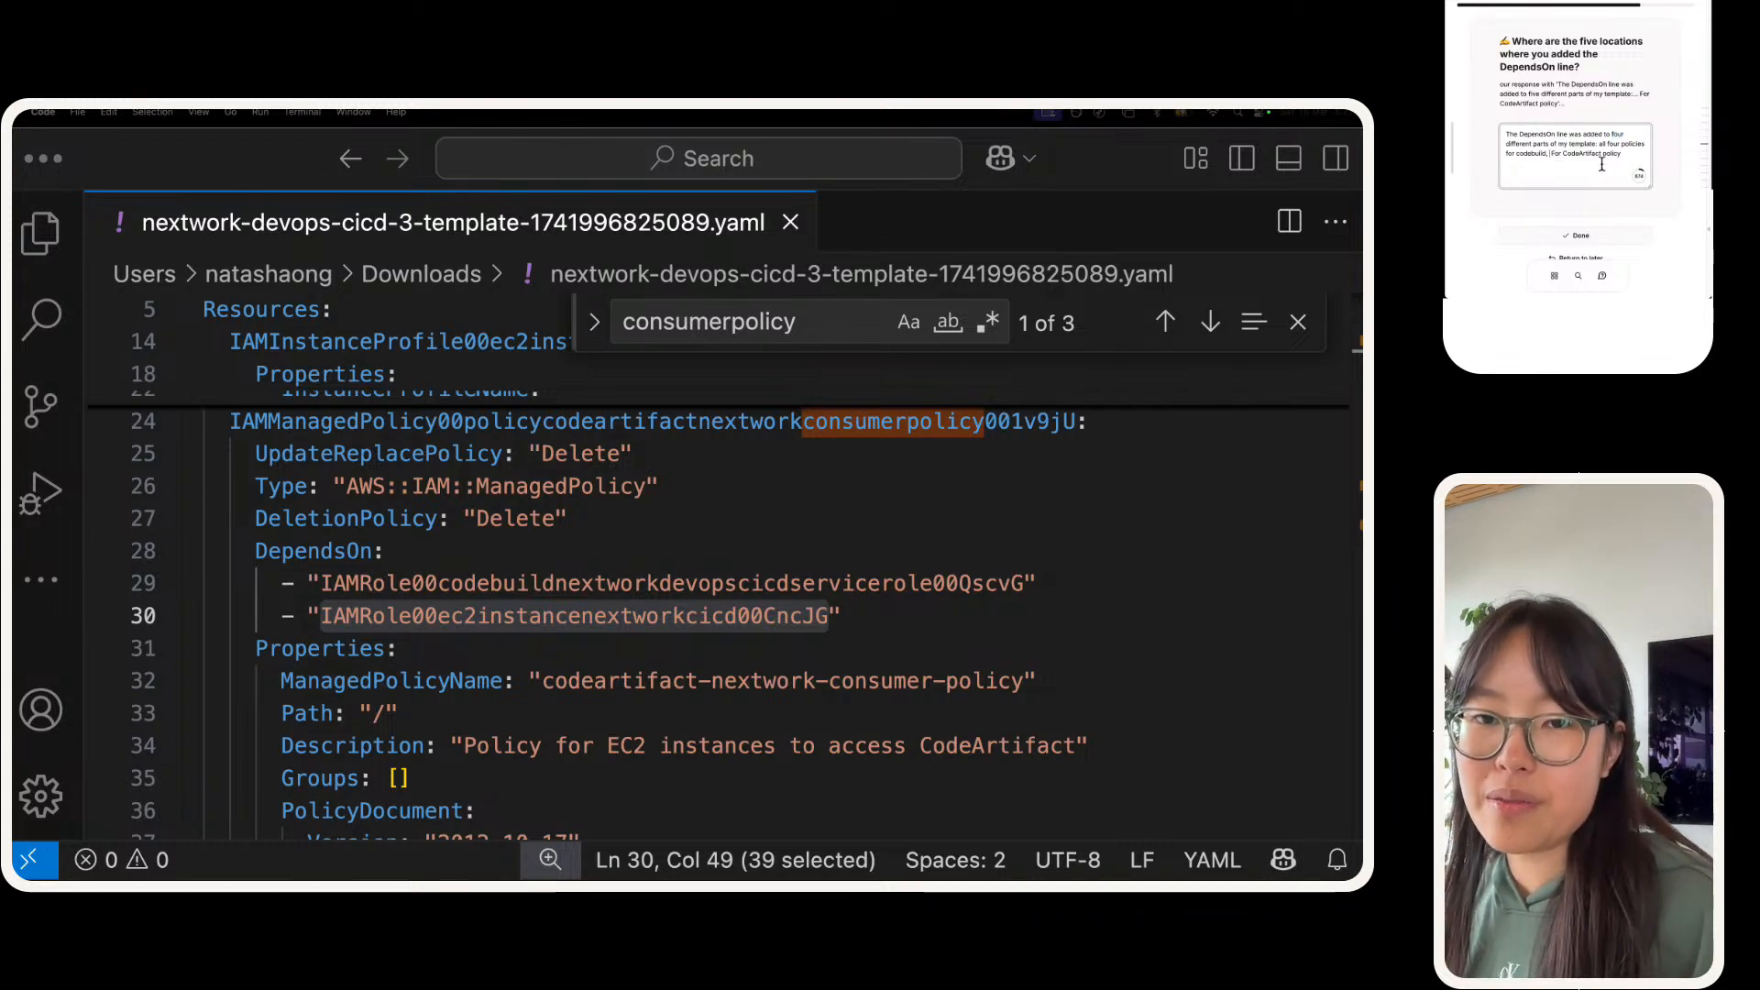
Step: Extend the DependsOn answer's codebuild clause with "which are policies that allow access to CodeArtifact,"
text(which rawe)
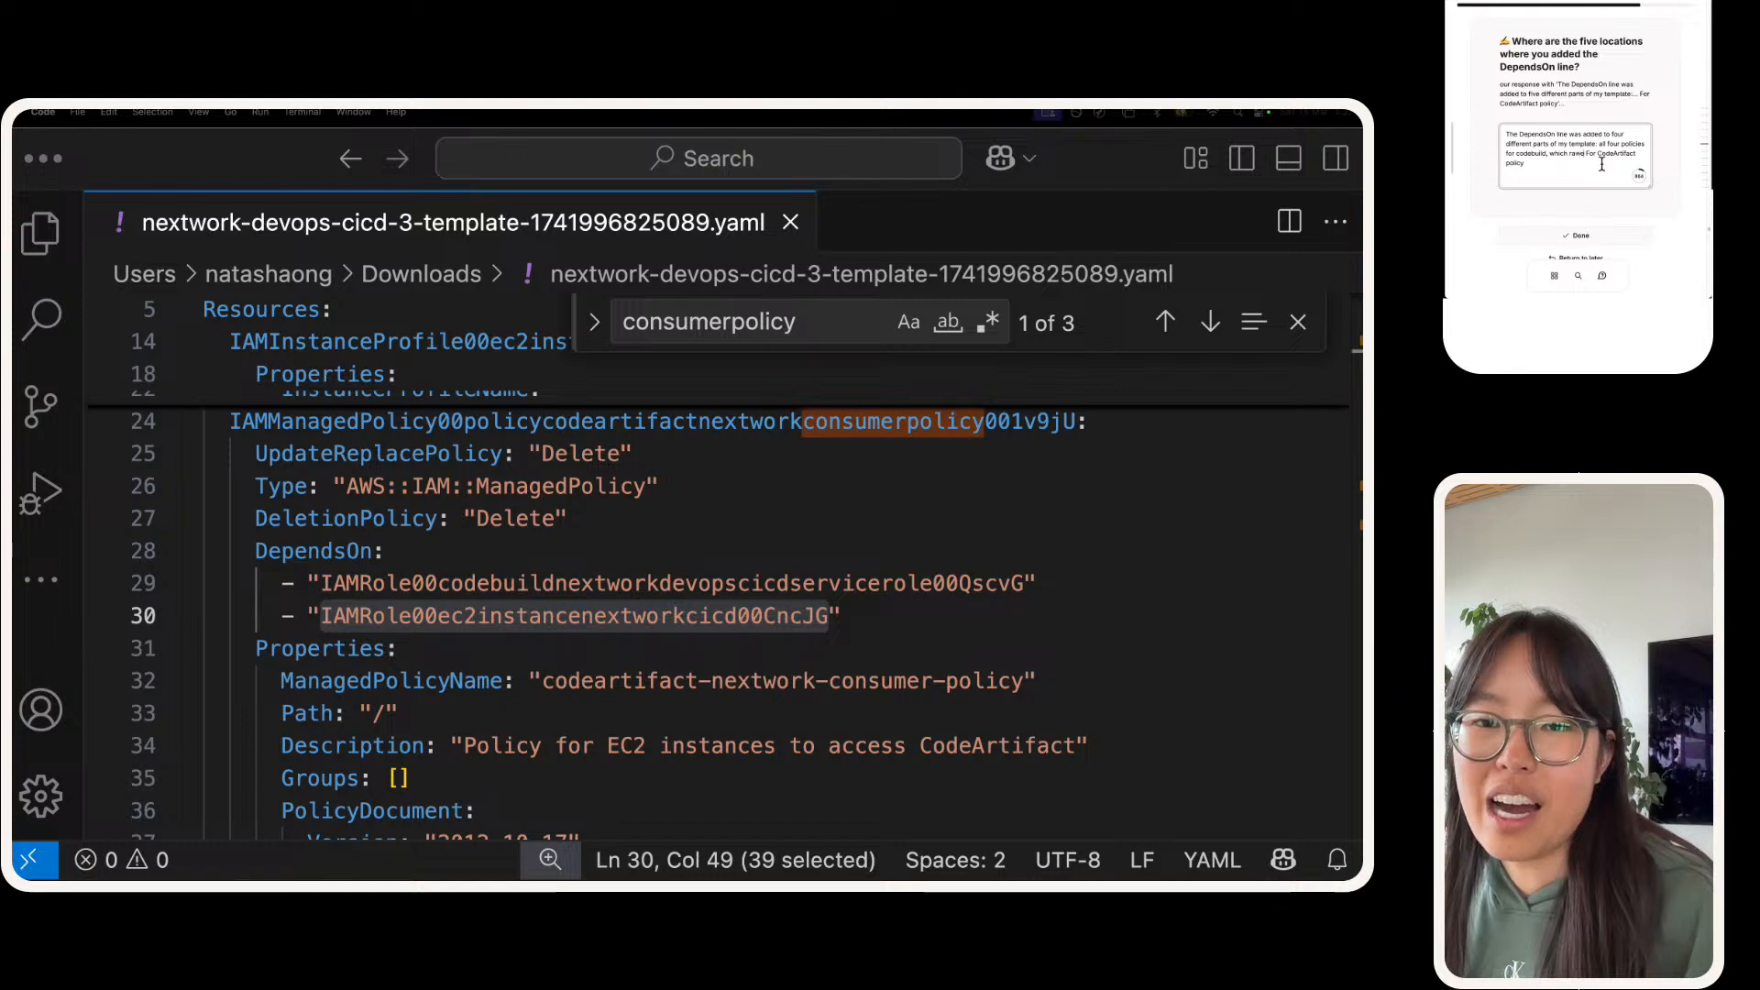
key(BackSpace)
key(BackSpace)
key(BackSpace)
key(BackSpace)
text(are pol )
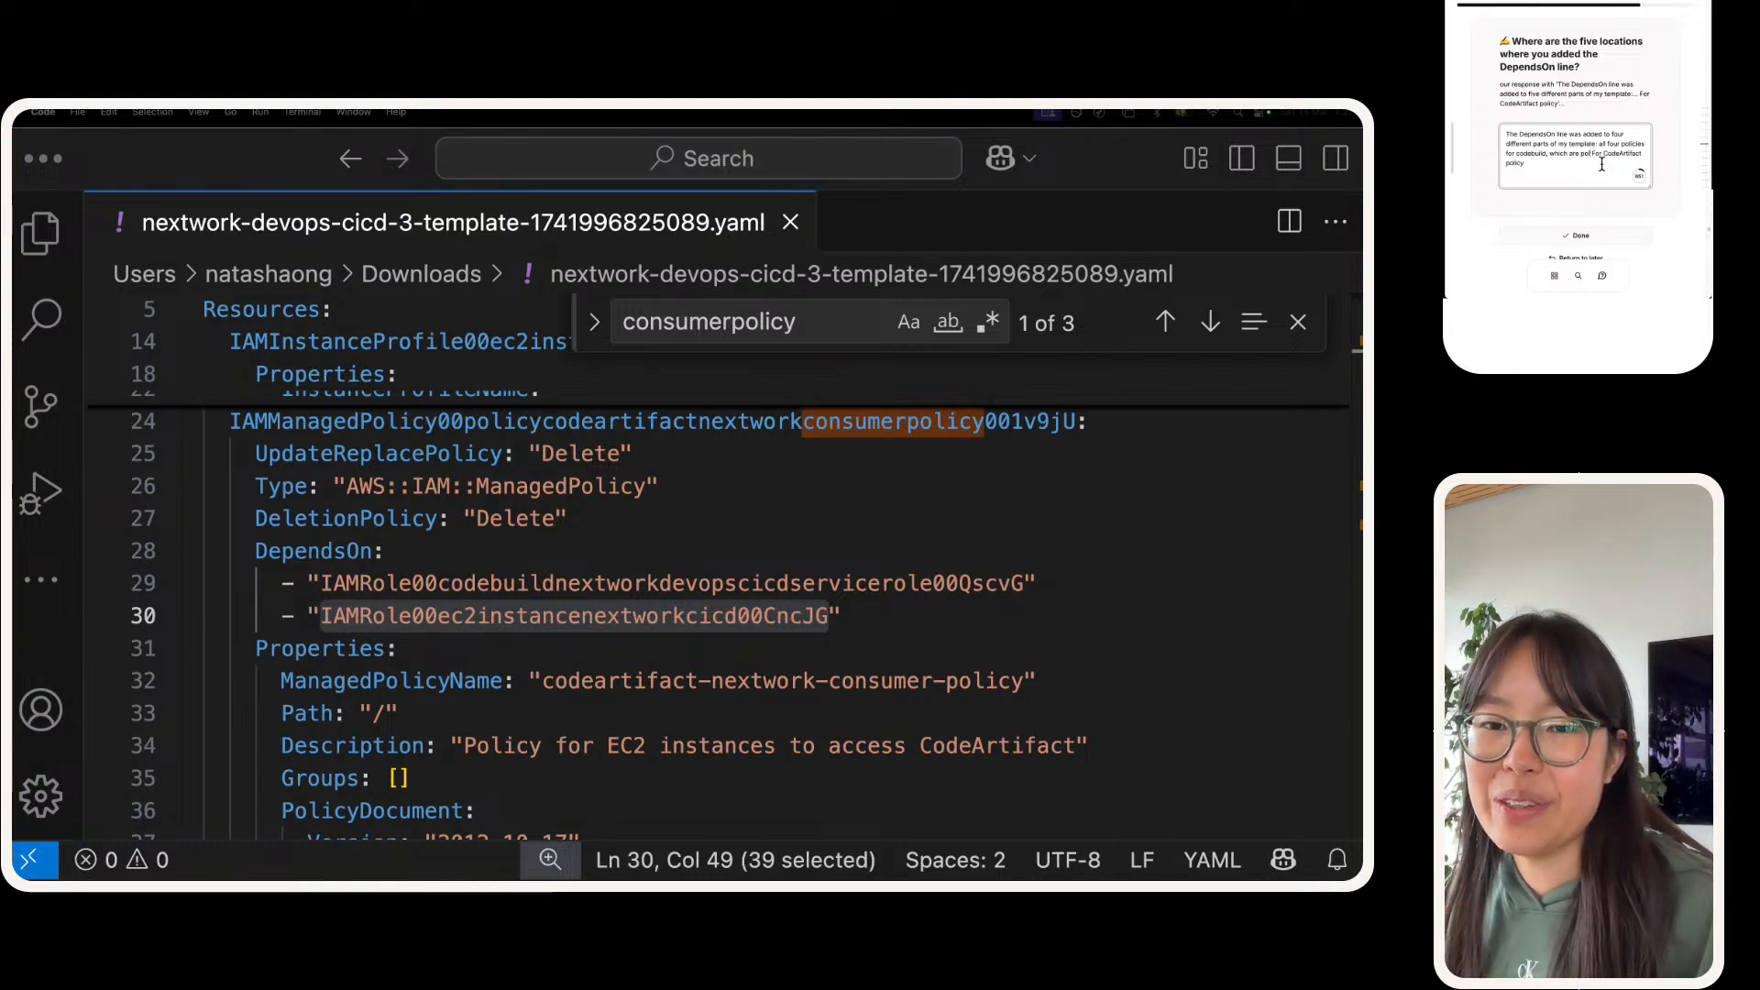
text(icies that a)
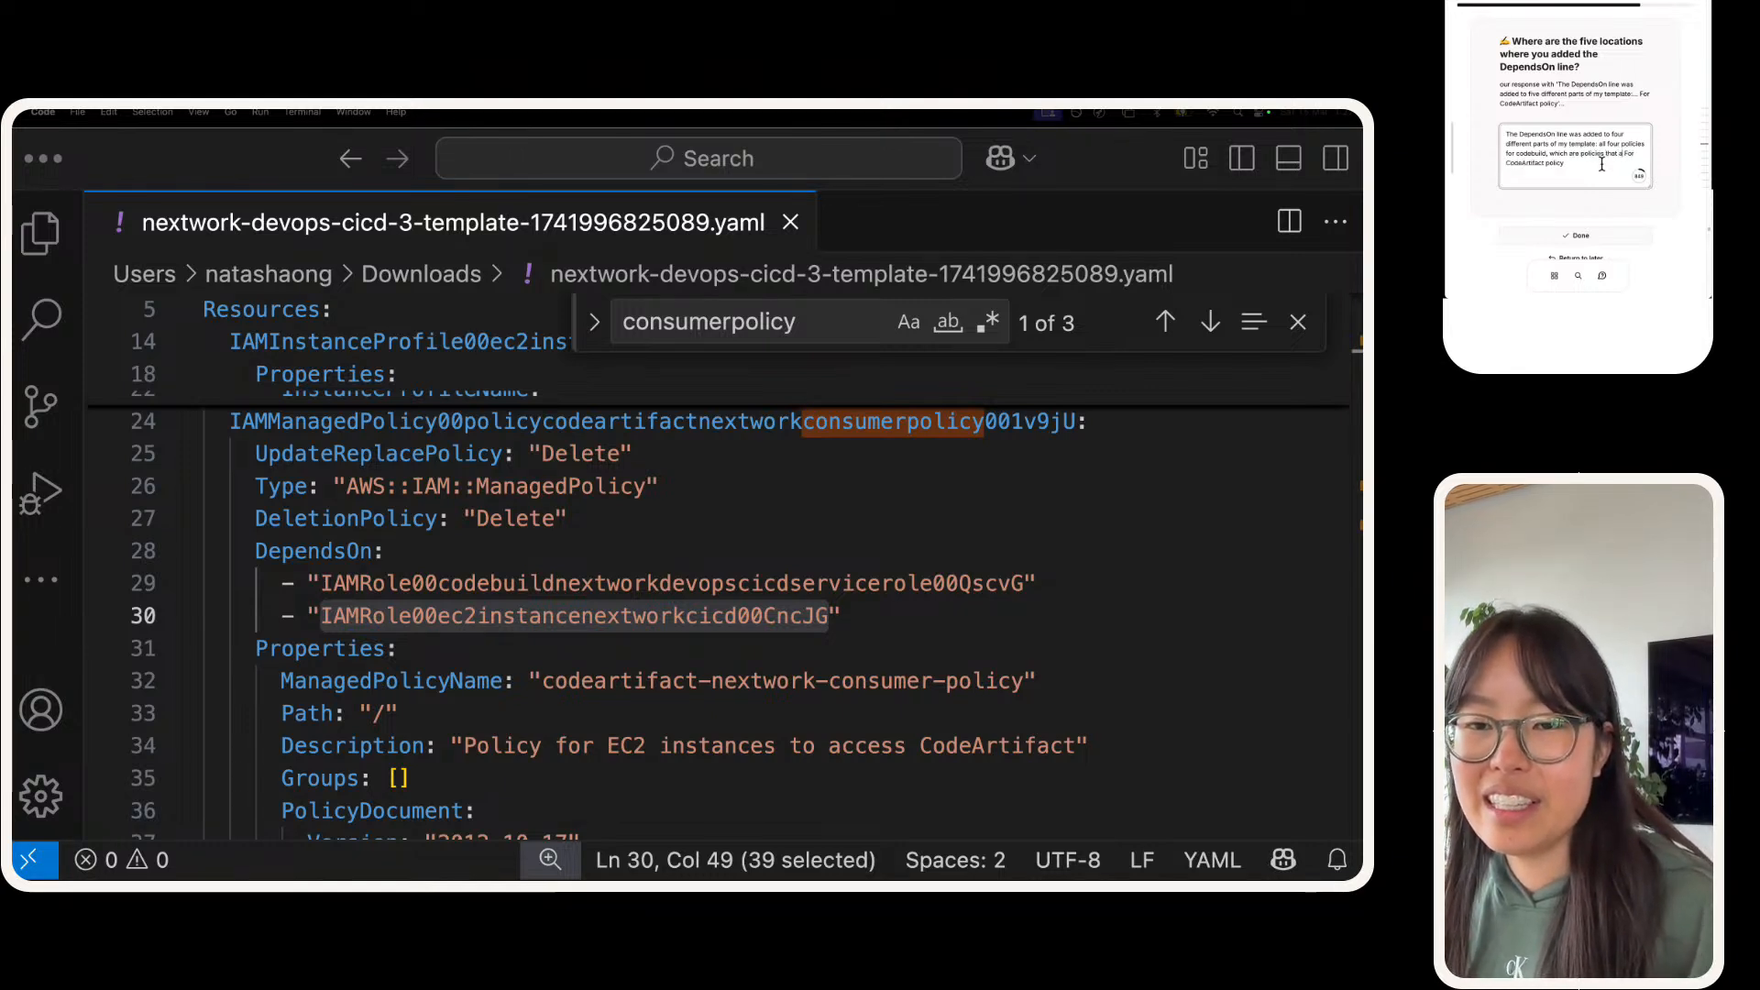
text(llow access to)
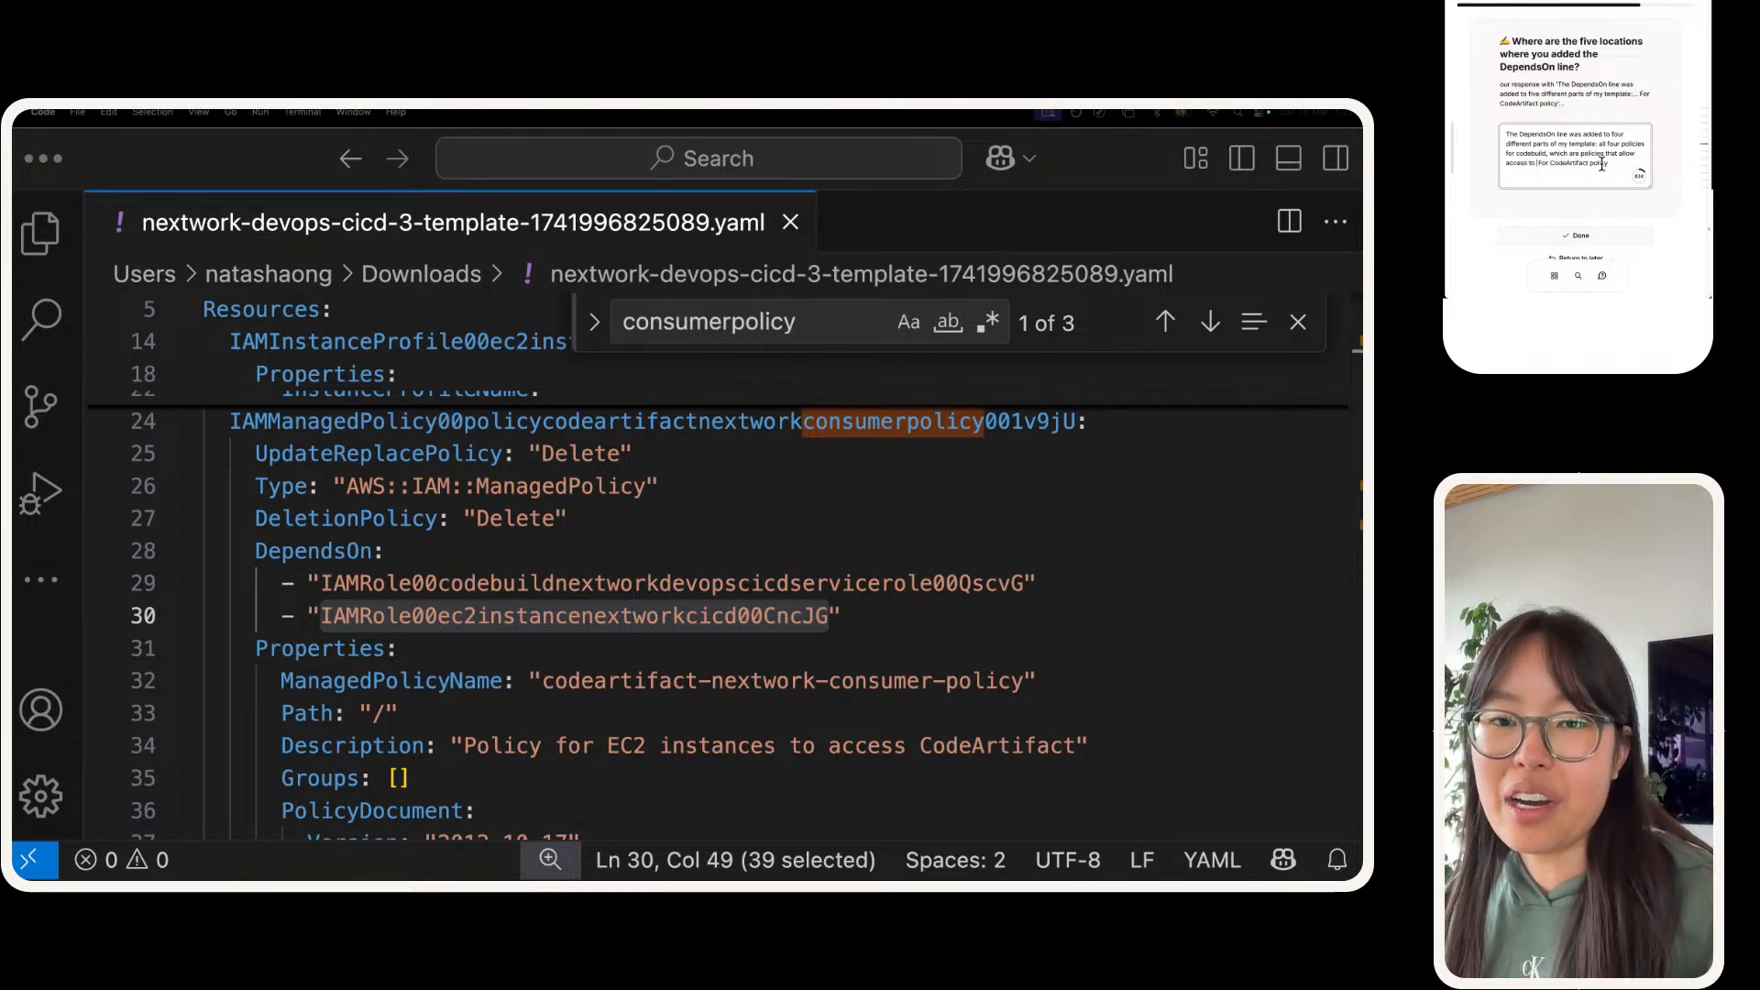
text( CodeArtifact.)
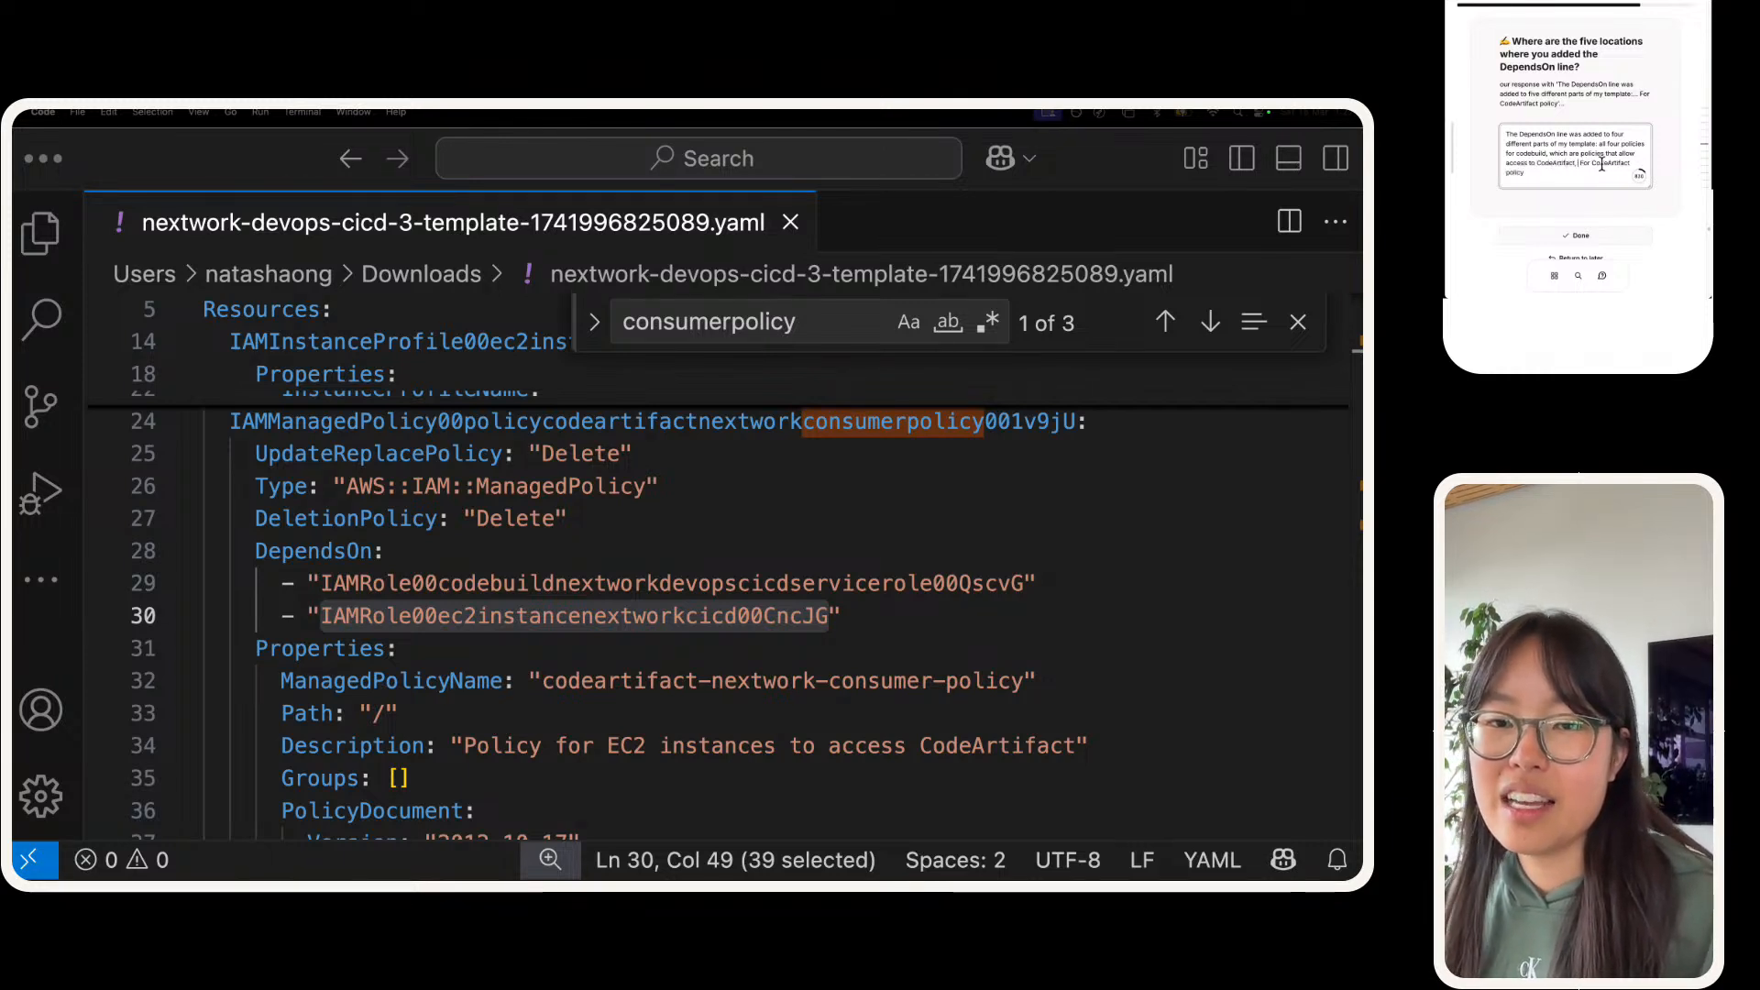
text( CodeConnection, C )
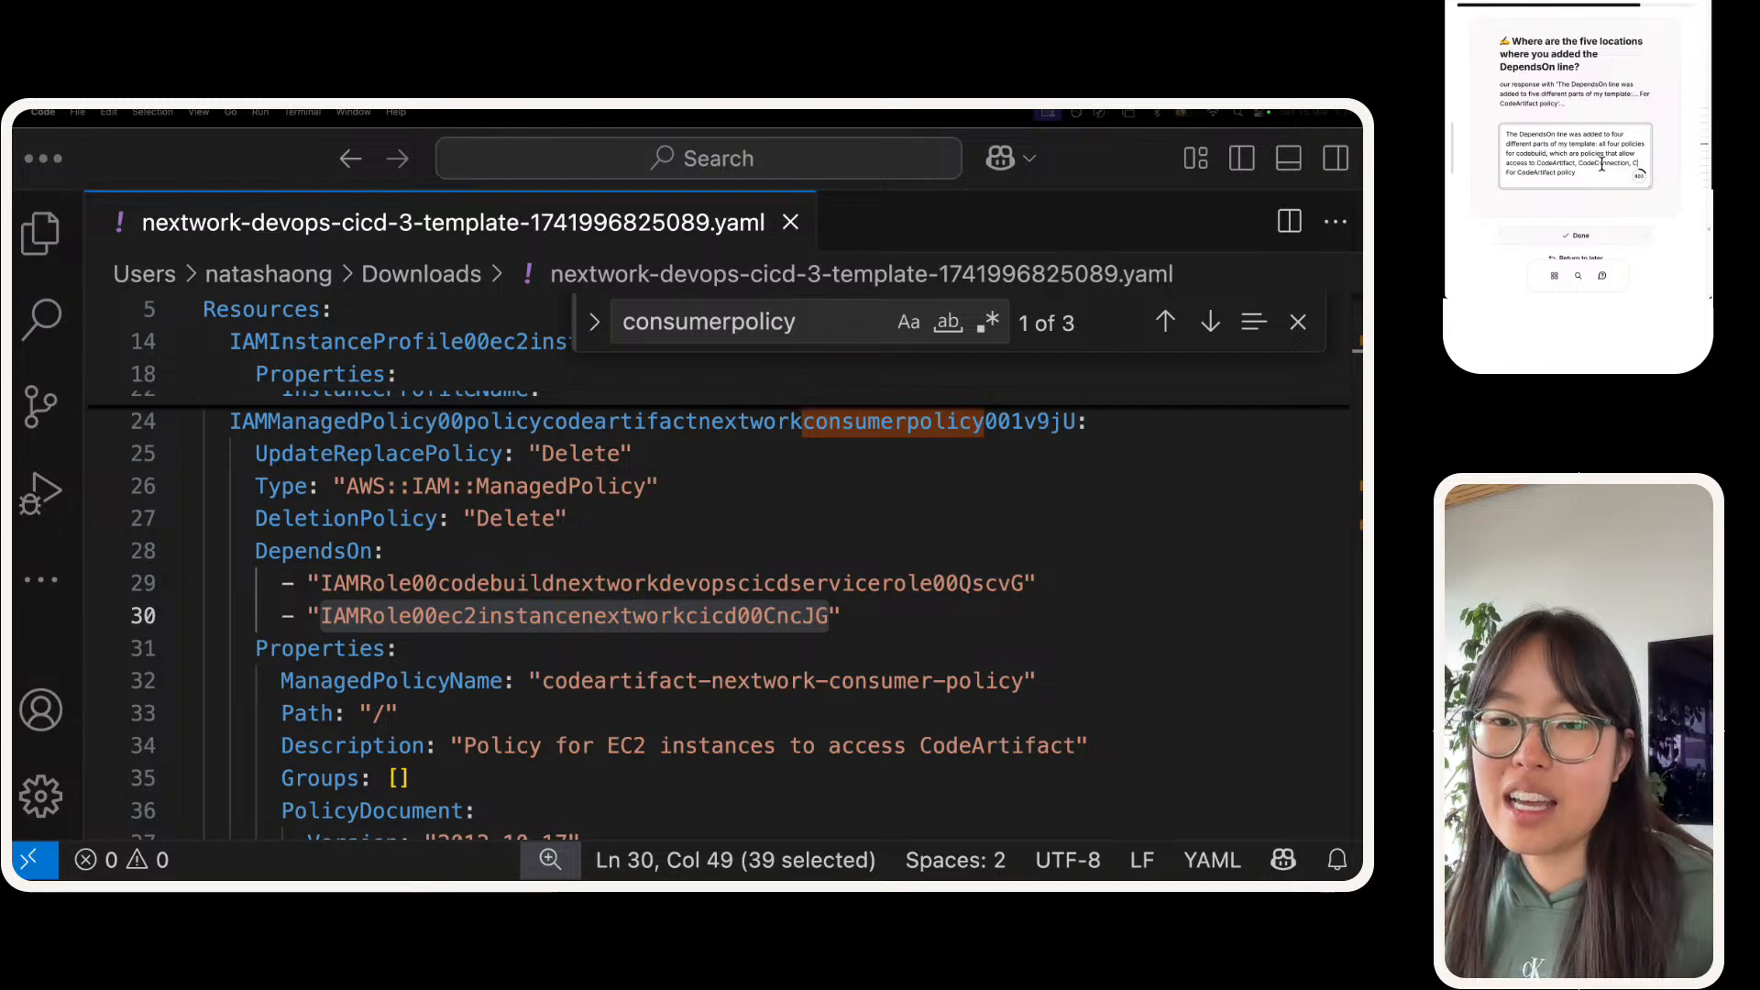
text(loudWatch, )
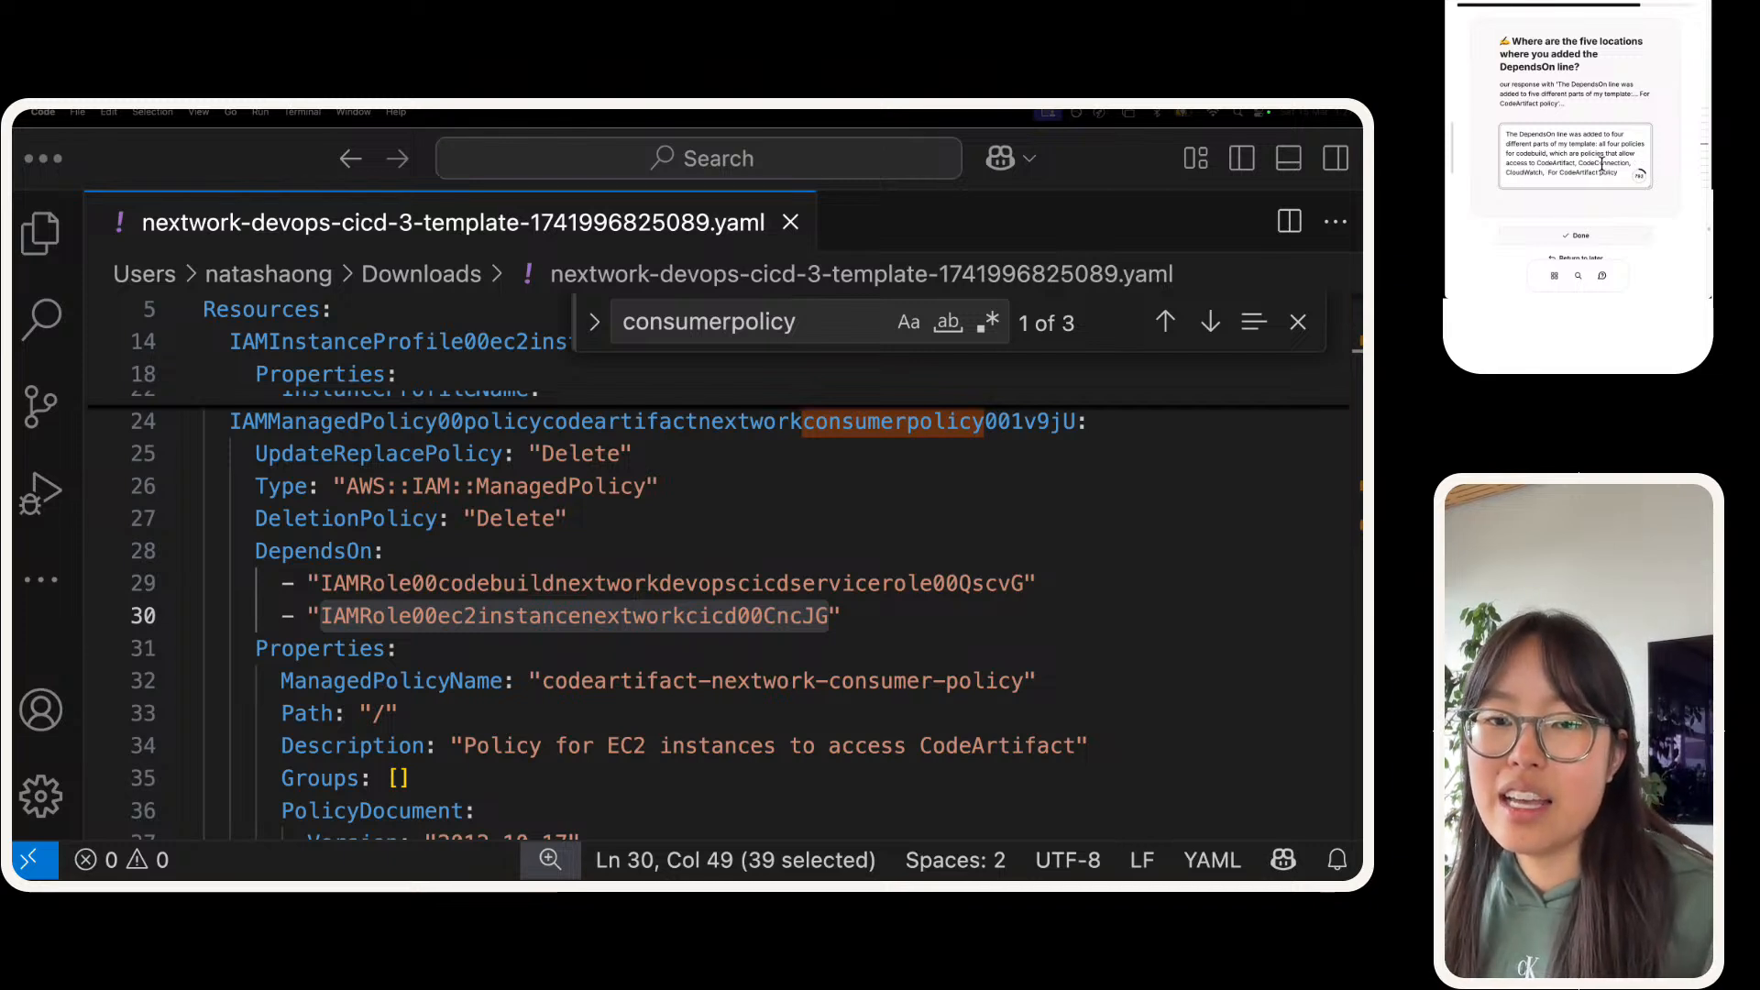
text(and E)
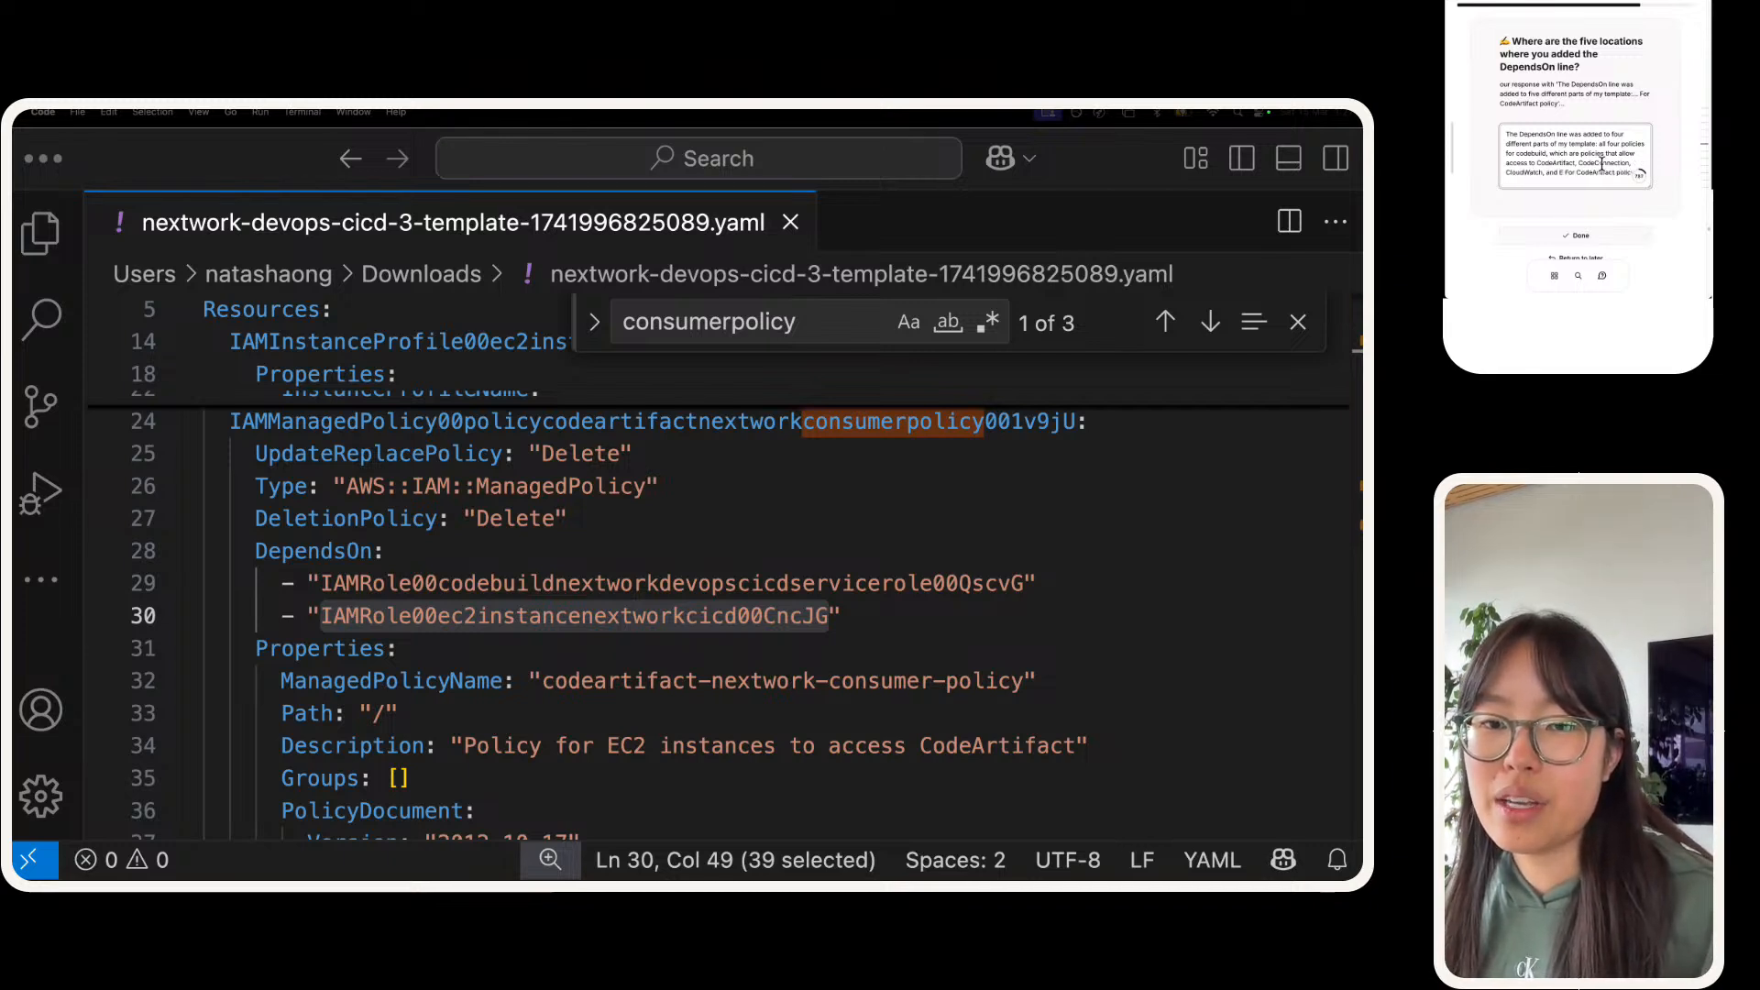
text(C2 instances)
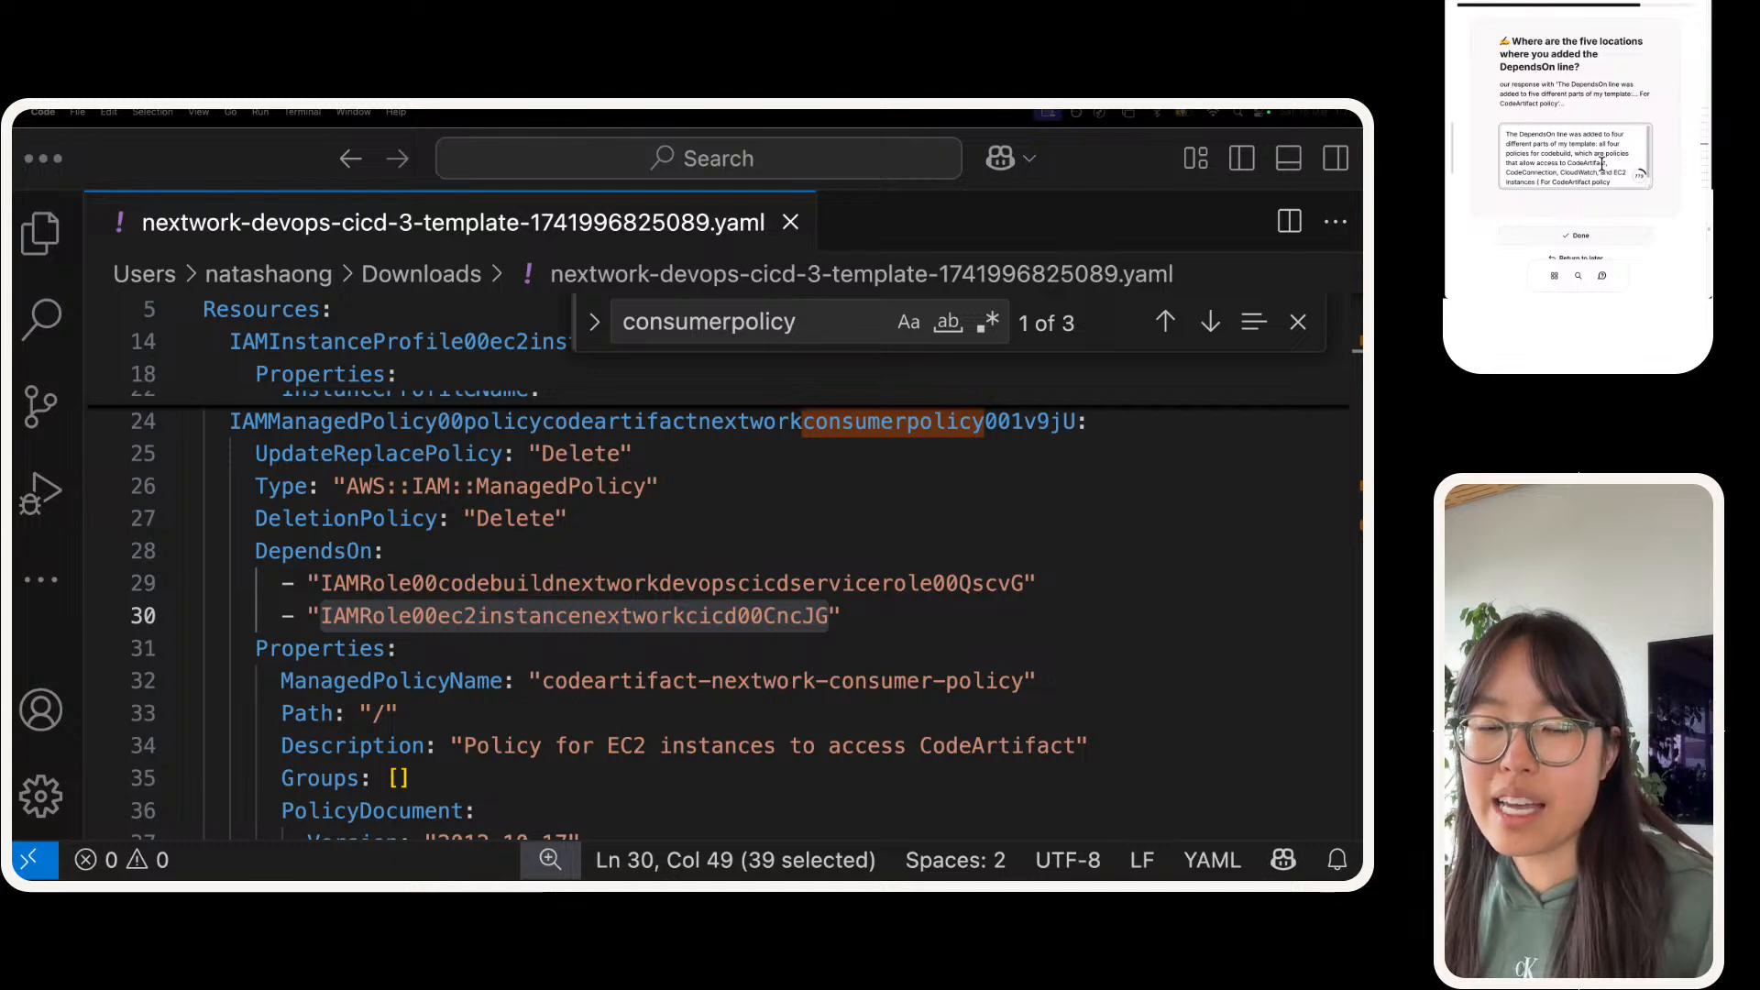
text( (CodeBuild's)
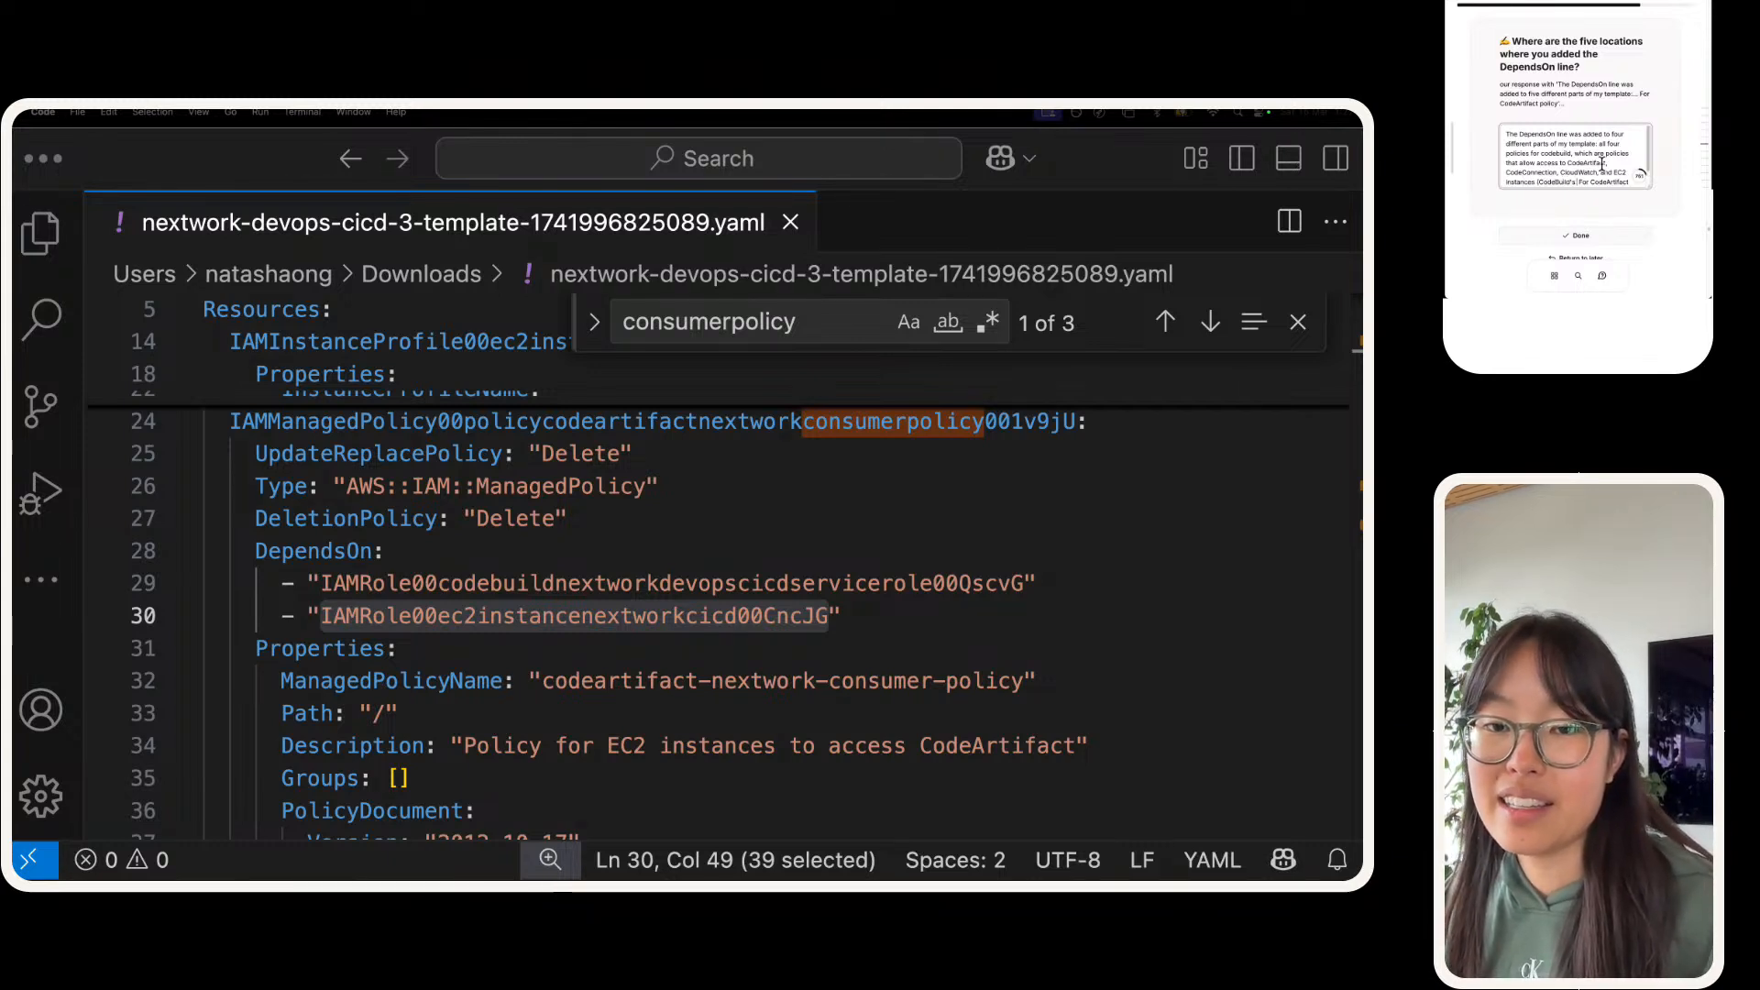
text( base policy).)
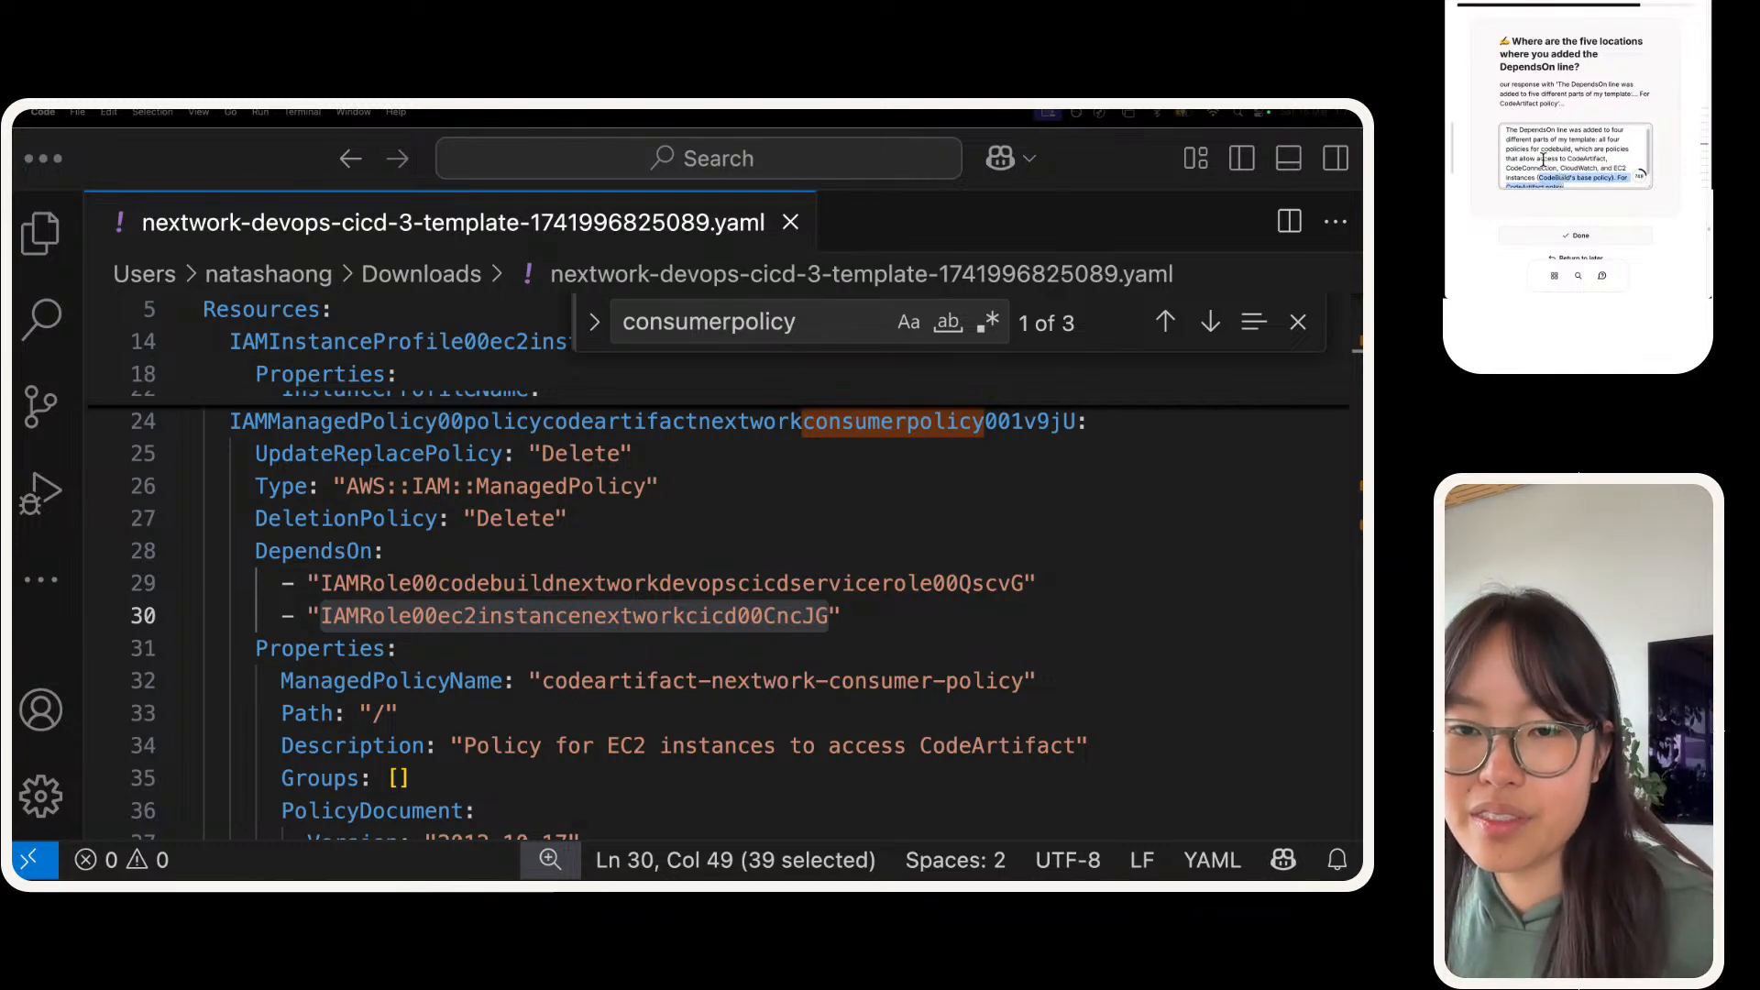
Step: Replace "codebuild" with "CodeBuild" in the answer's "all four policies" phrase, without the possessive ending
double_click(1563, 181)
key(super+c)
double_click(1546, 150)
key(super+v)
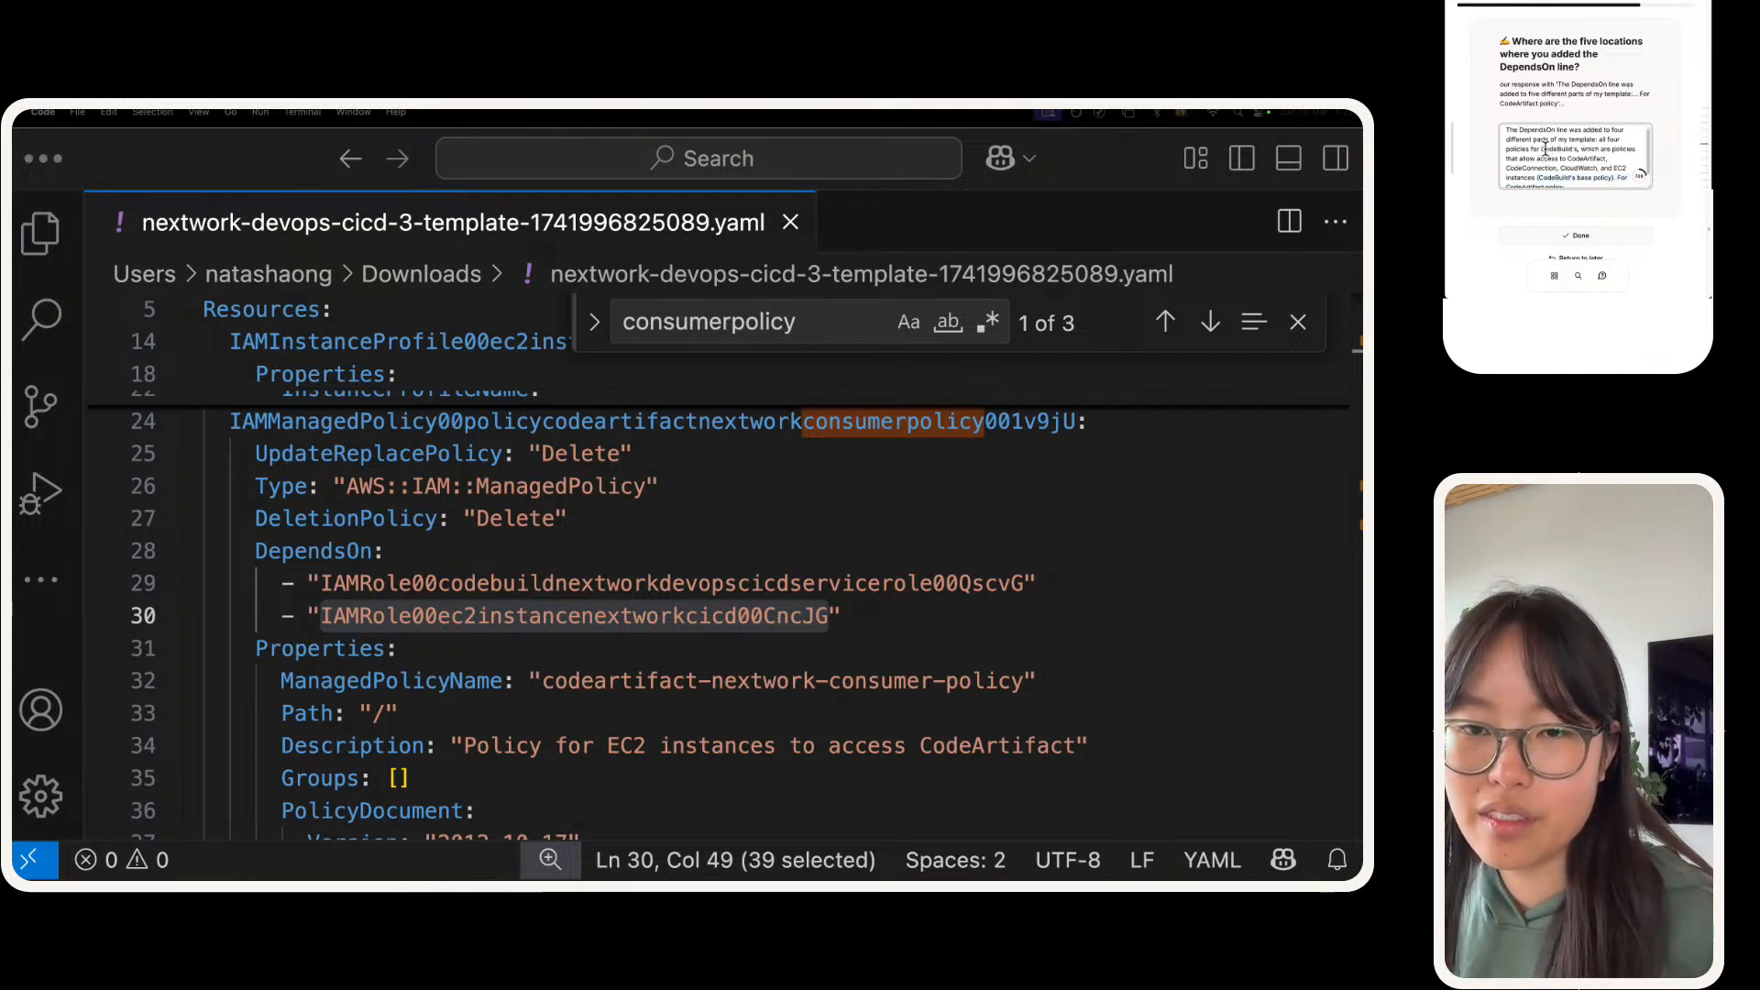
key(BackSpace)
key(BackSpace)
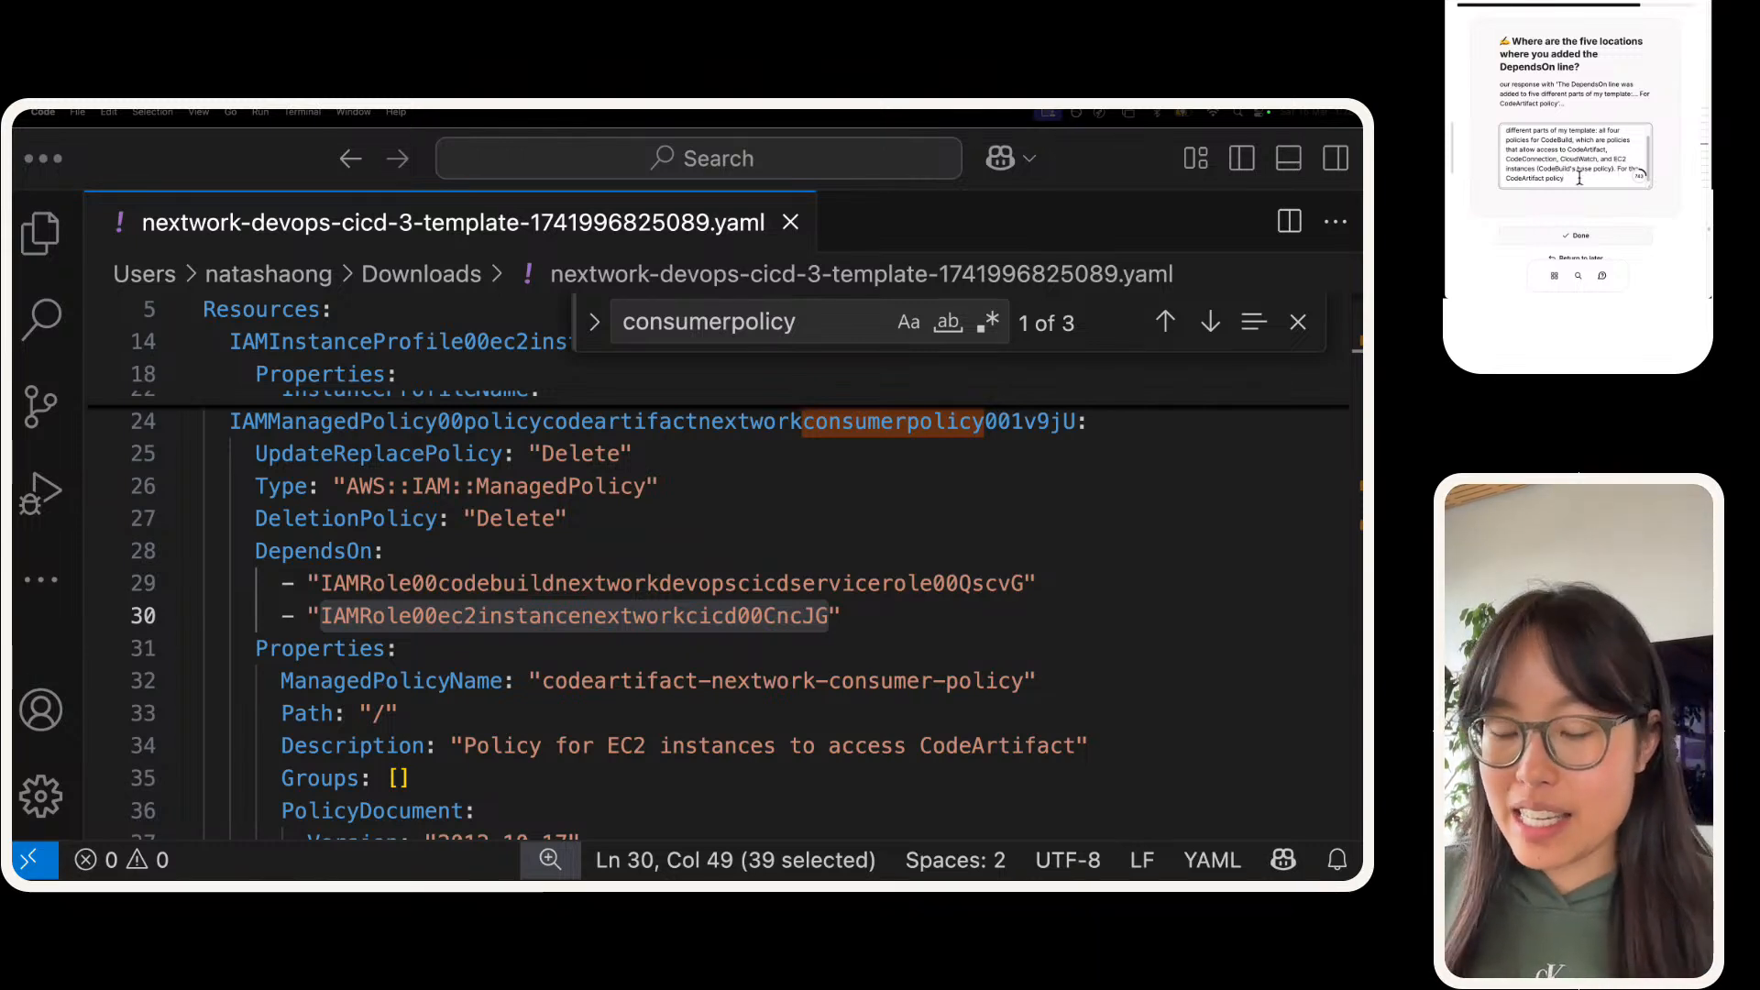
Step: Continue the sentence about the CodeArtifact policy with ", we had to add TWO roles that it depends on -"
text(, we)
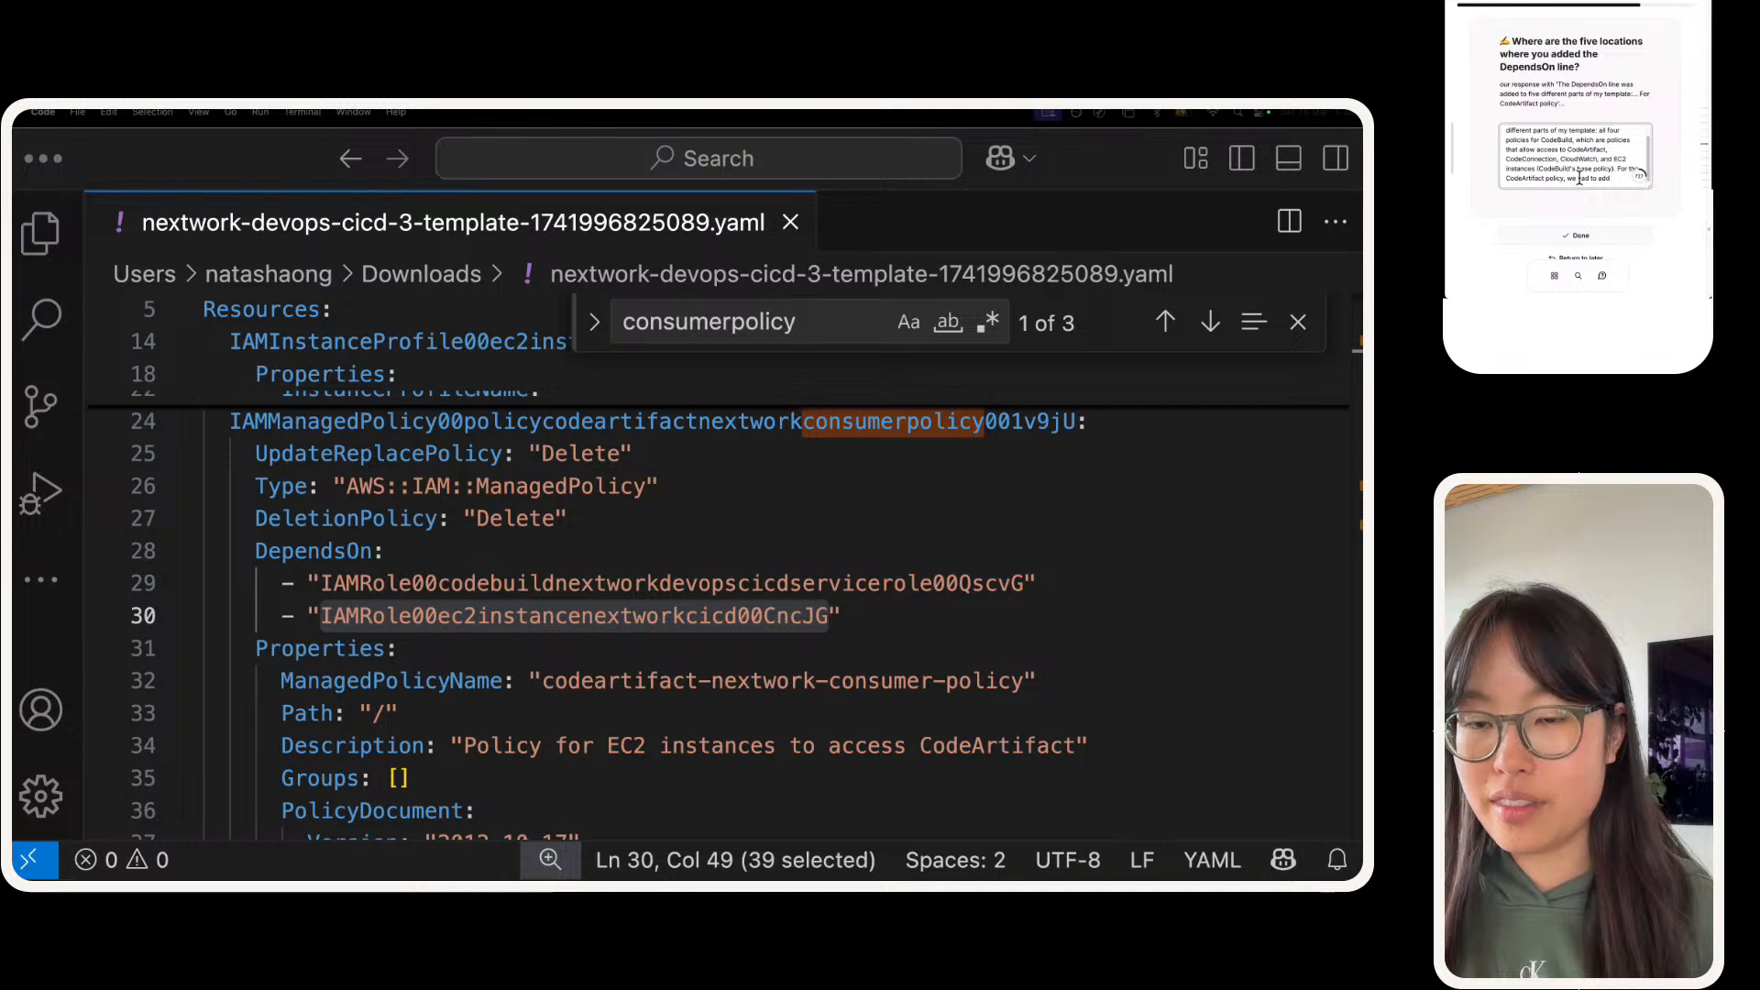
text(had to add TWO)
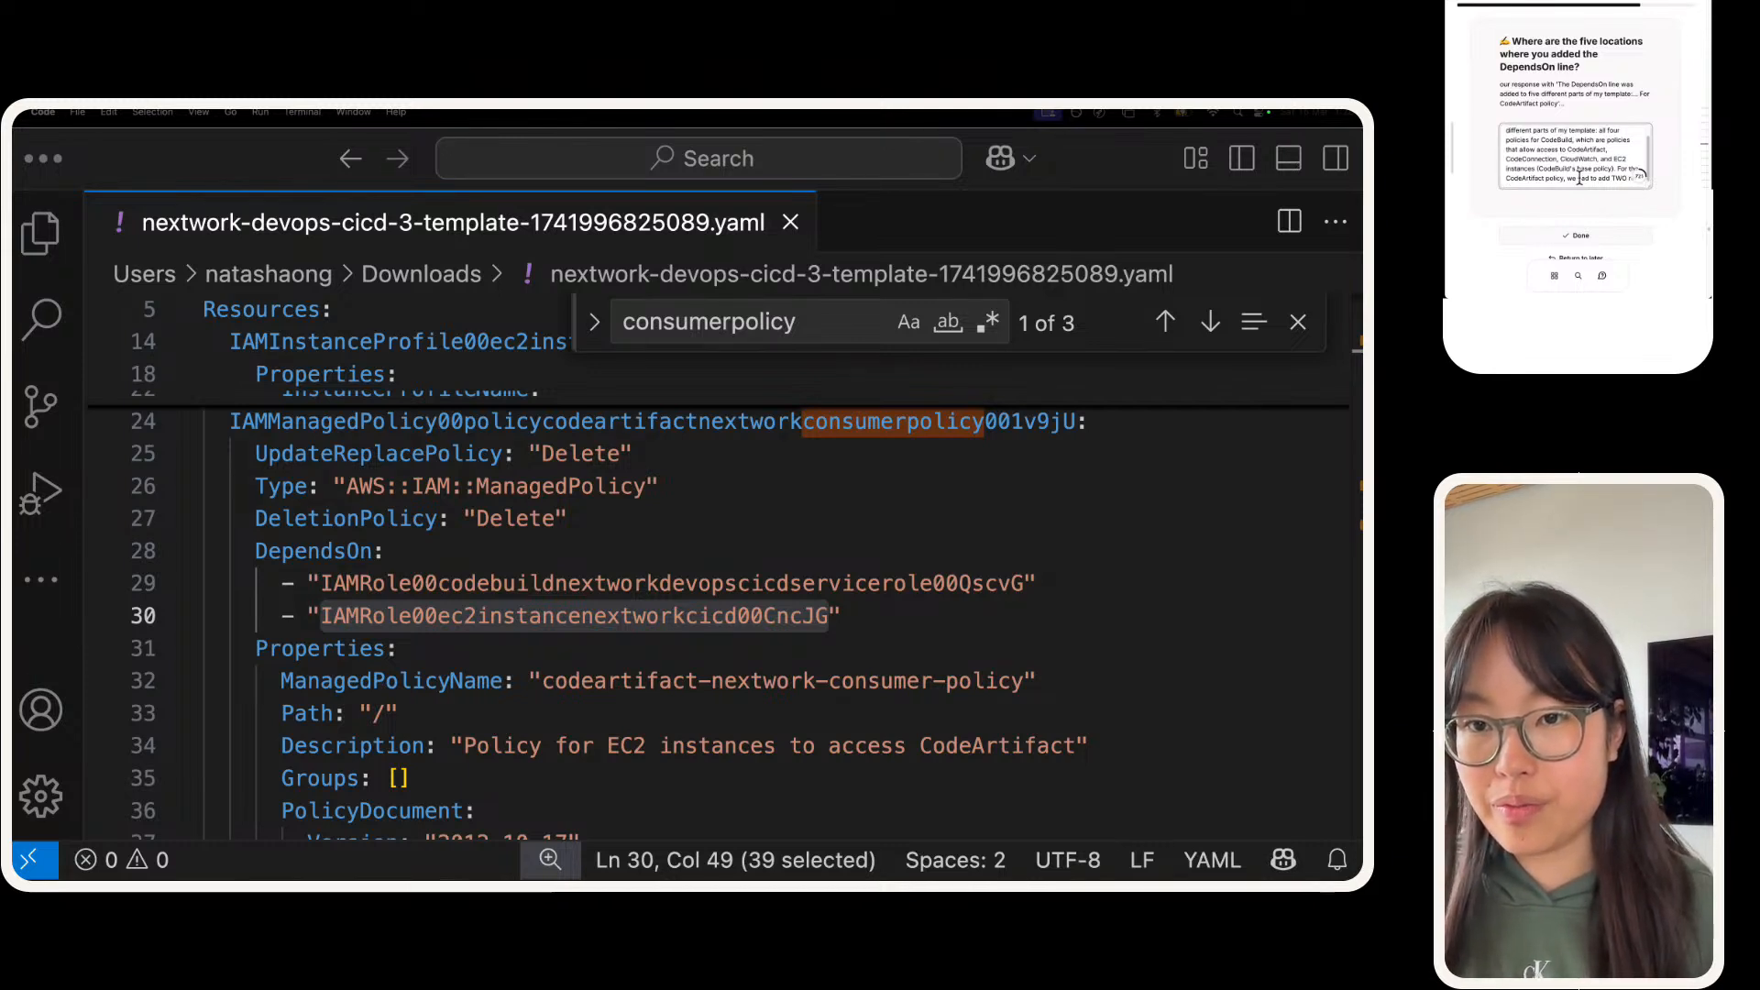
text( roles that it depends)
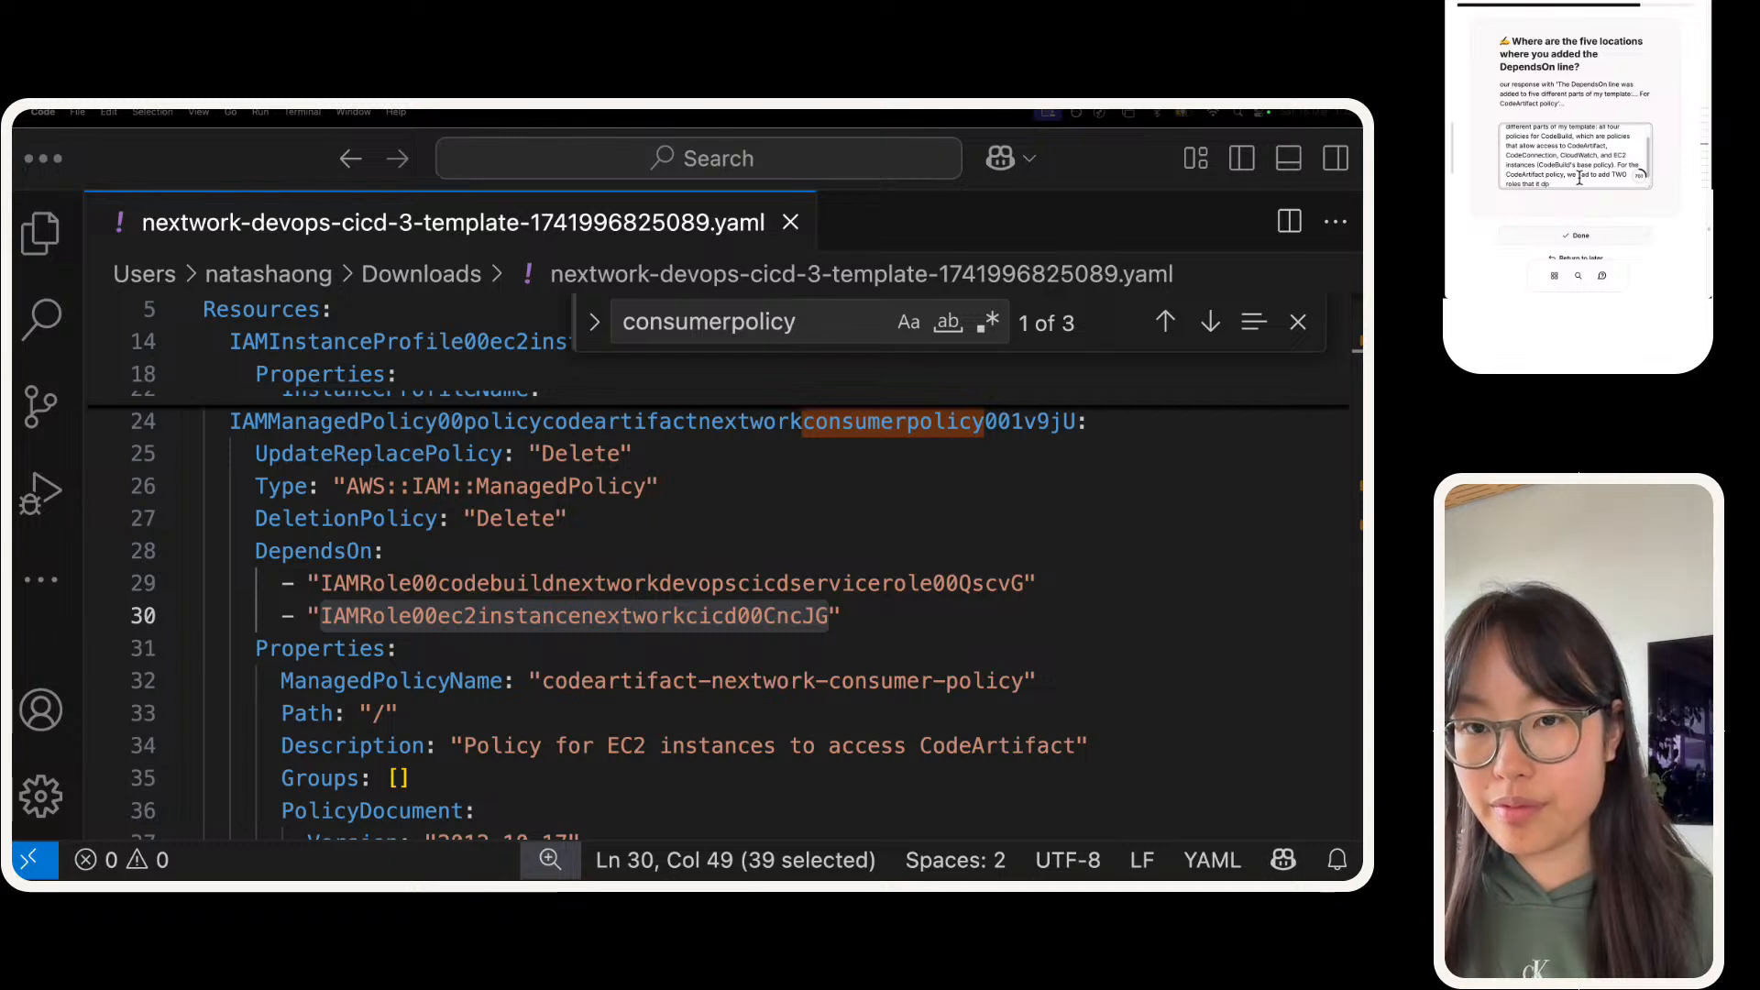
text( on -)
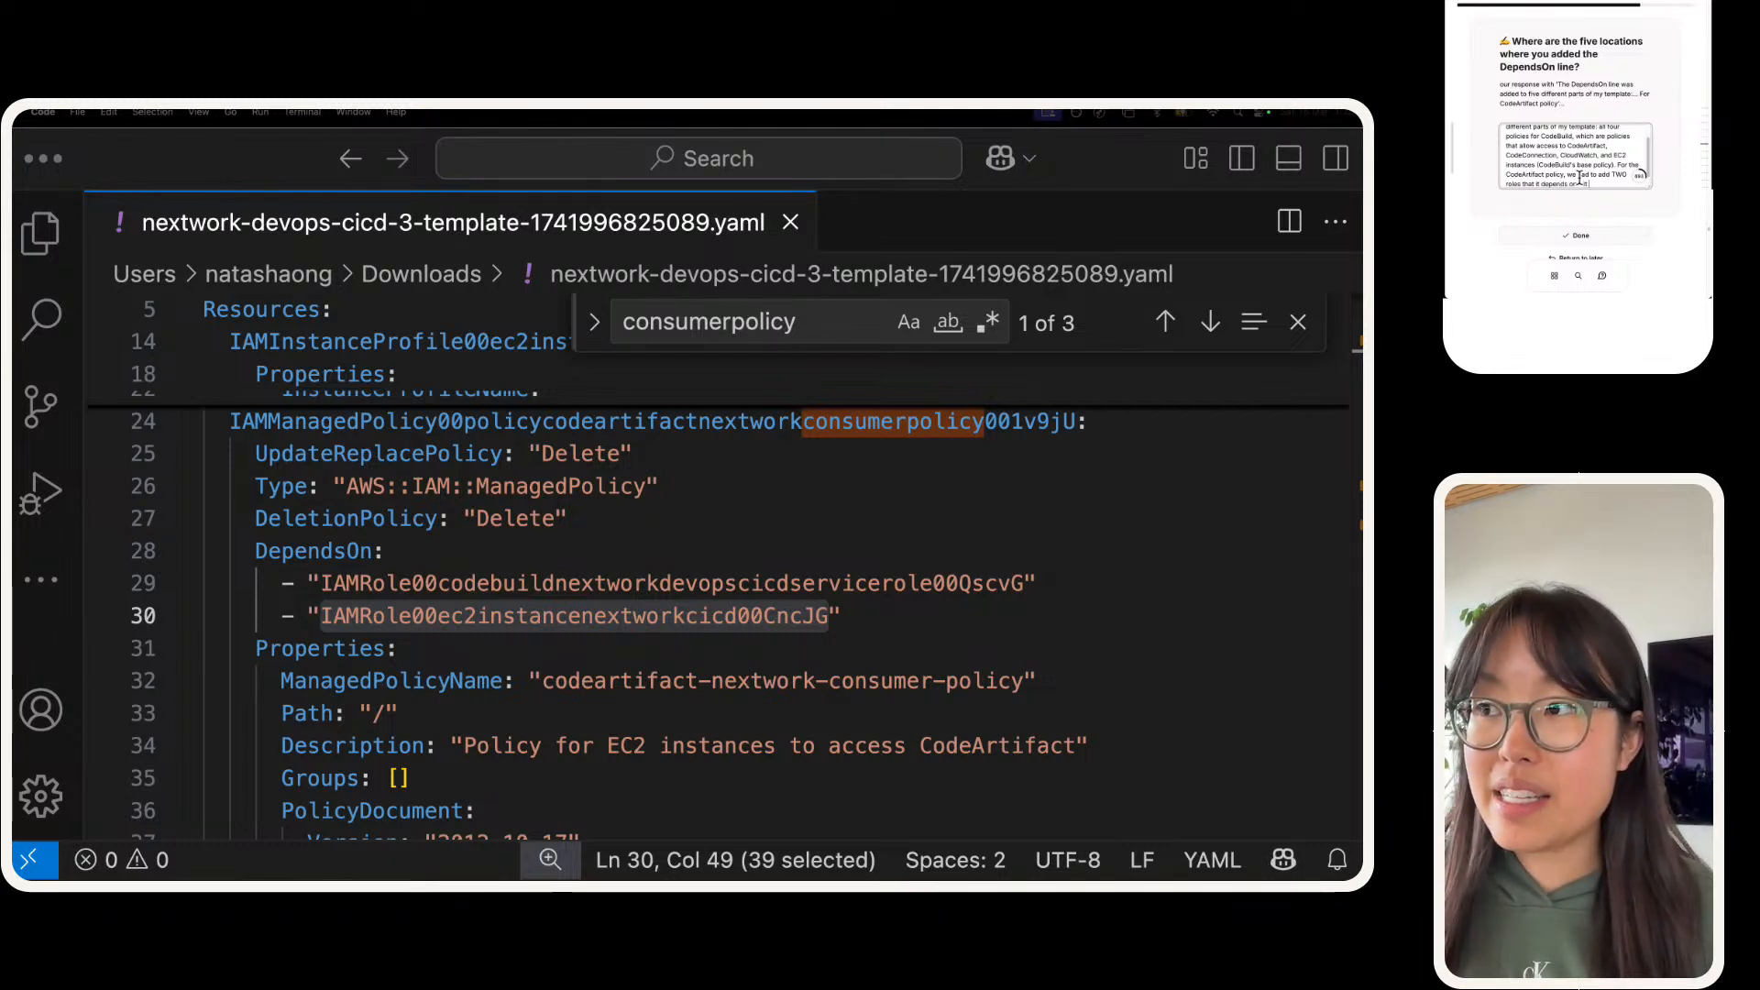
text( it)
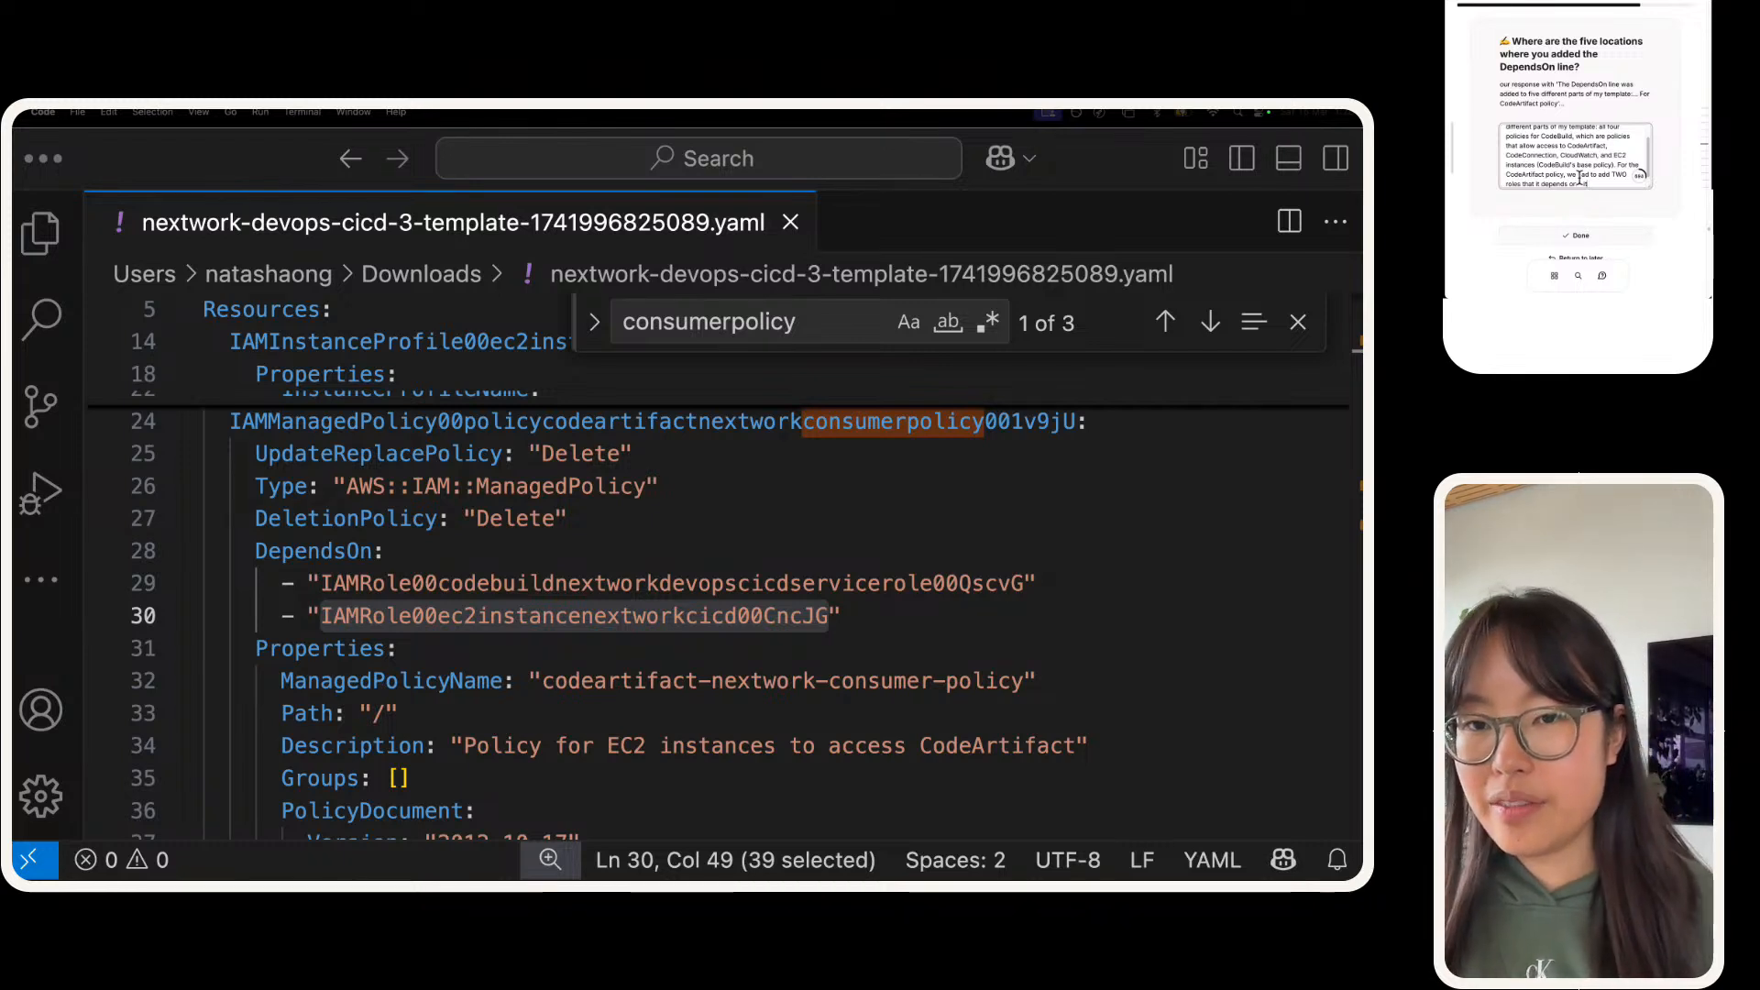
key(BackSpace)
key(BackSpace)
Step: Finish the answer with "the CodeBuild service role, AND the EC2 instance's role." and mark it as done
text(the co)
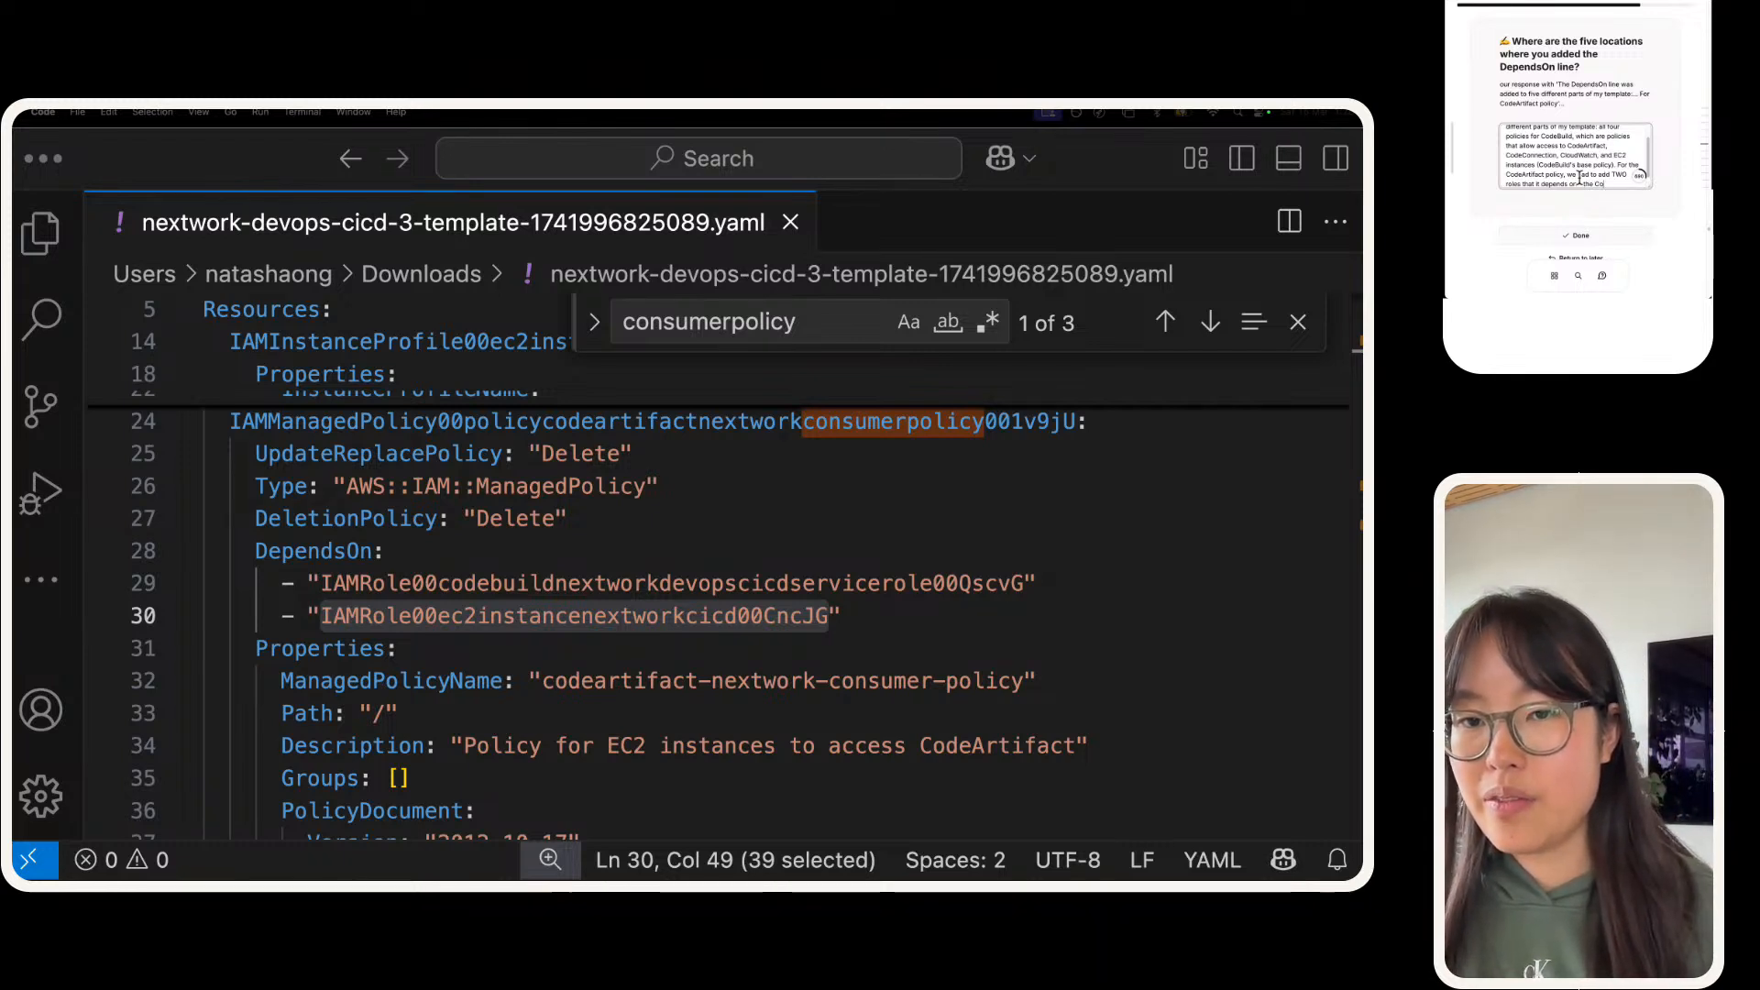
text(deBuild)
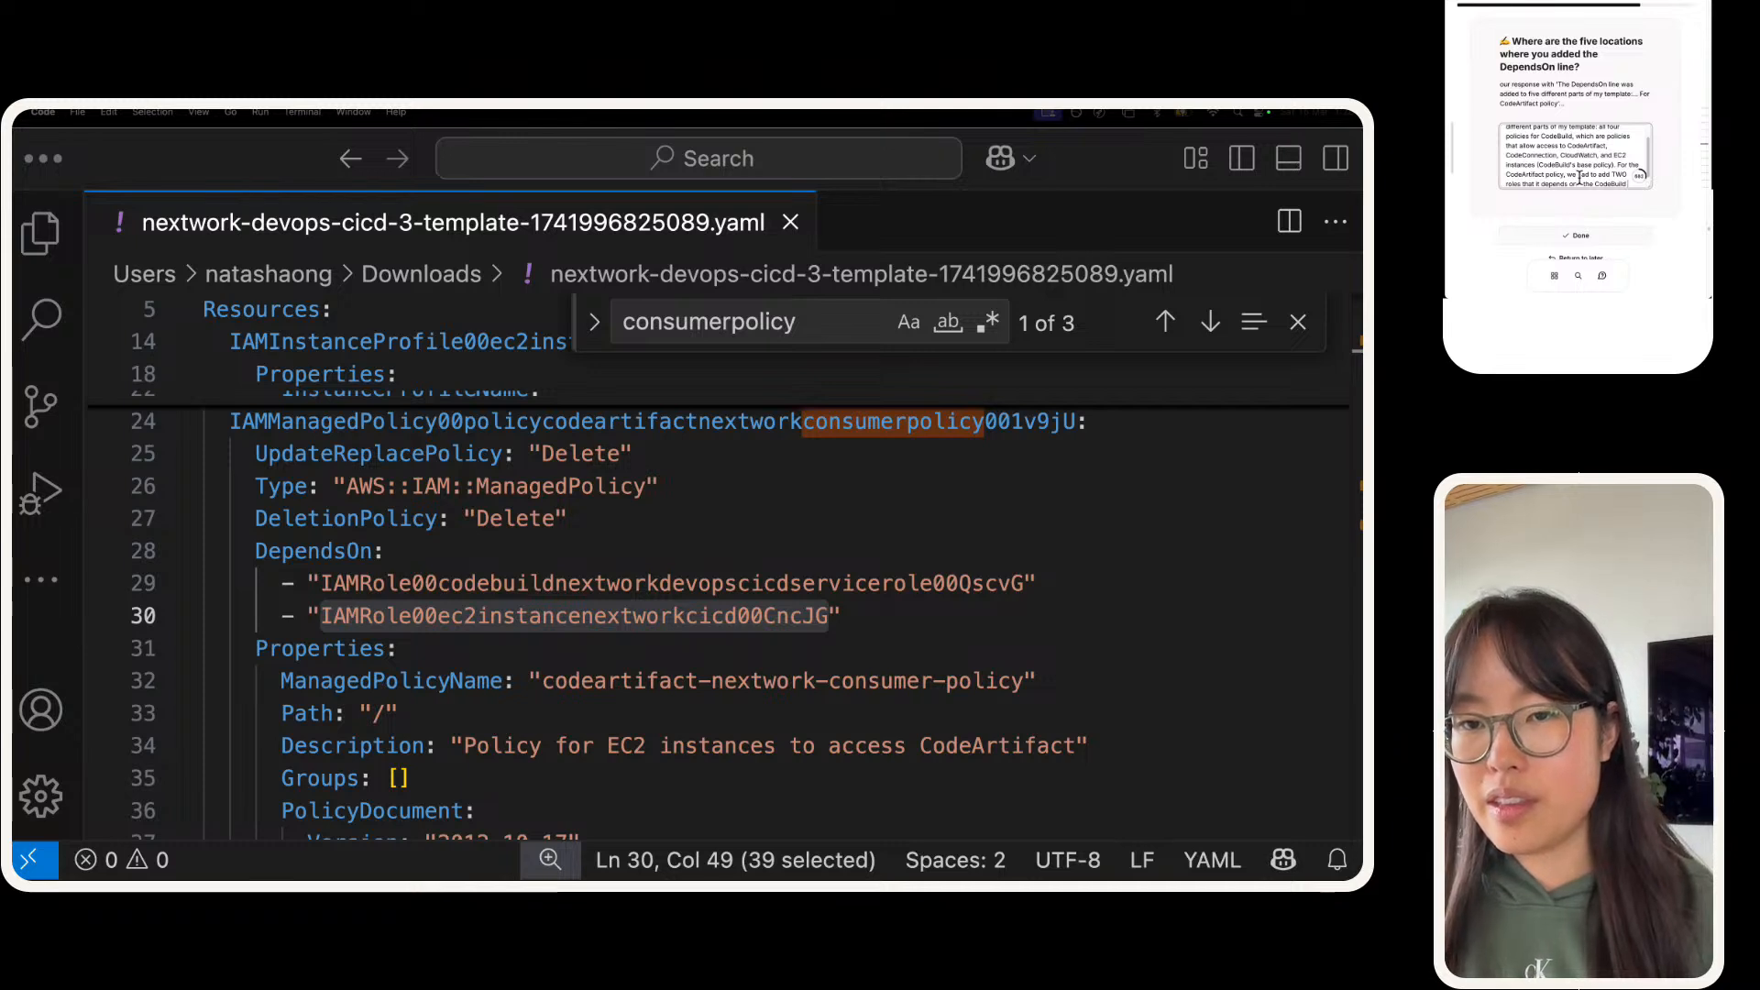
text( service role,)
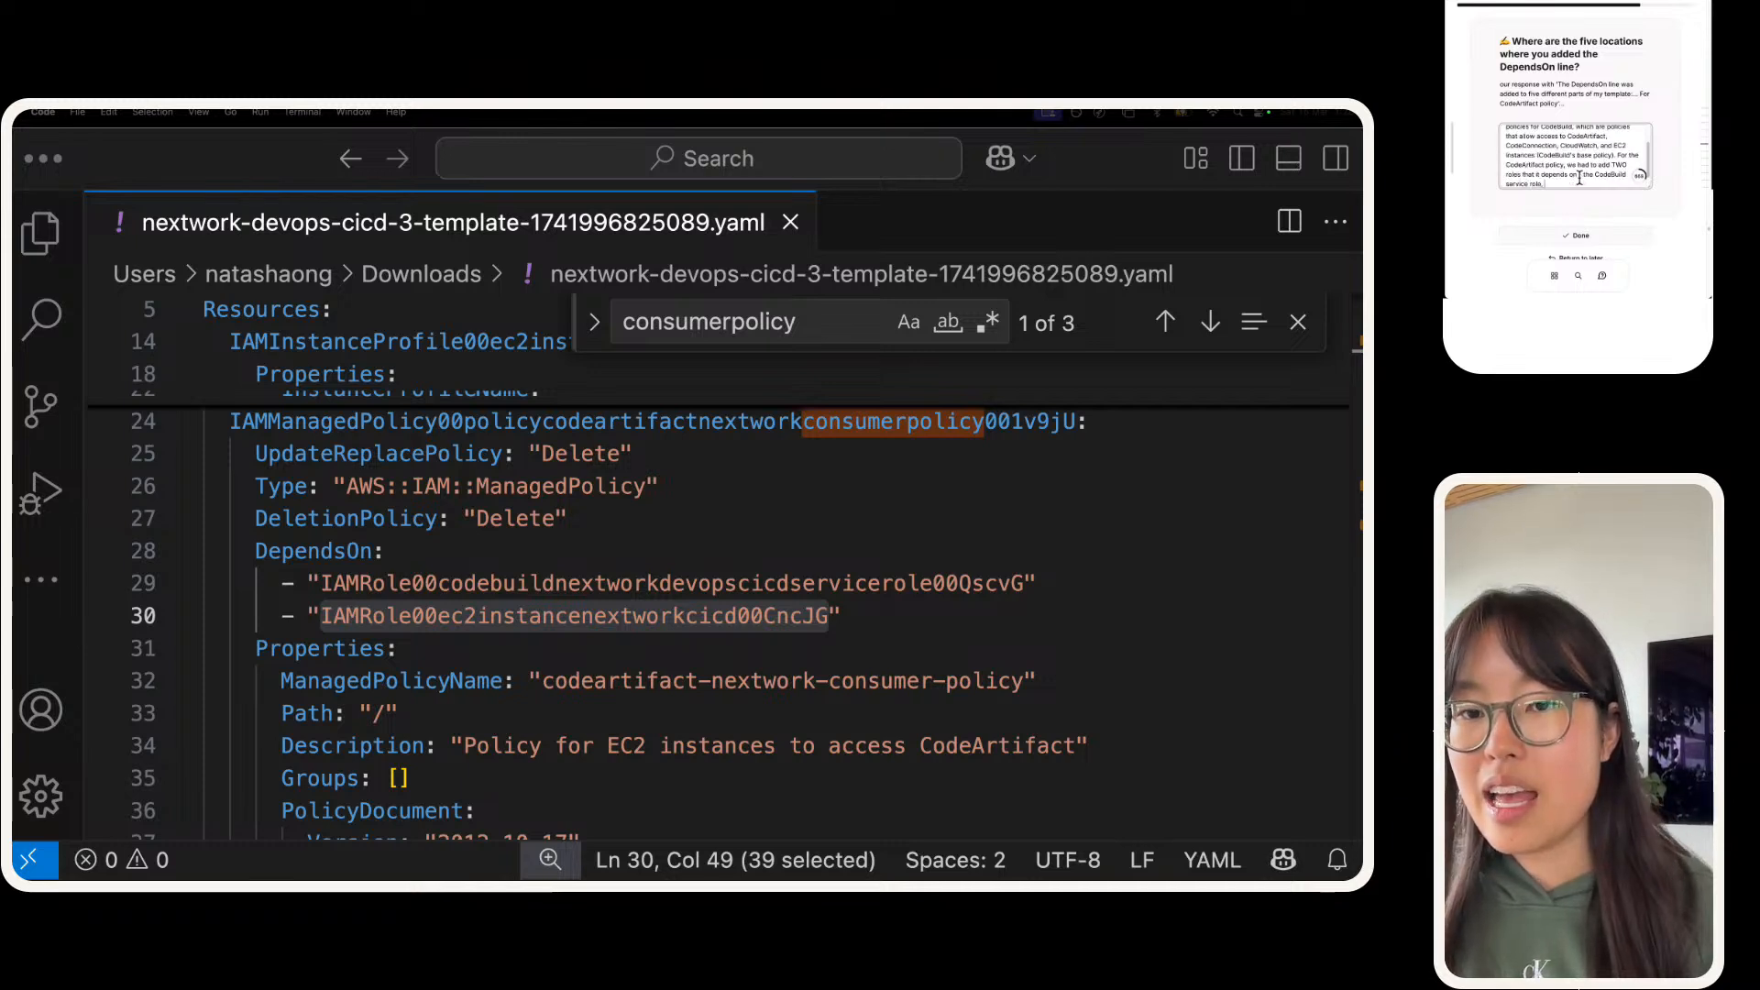
text( AND)
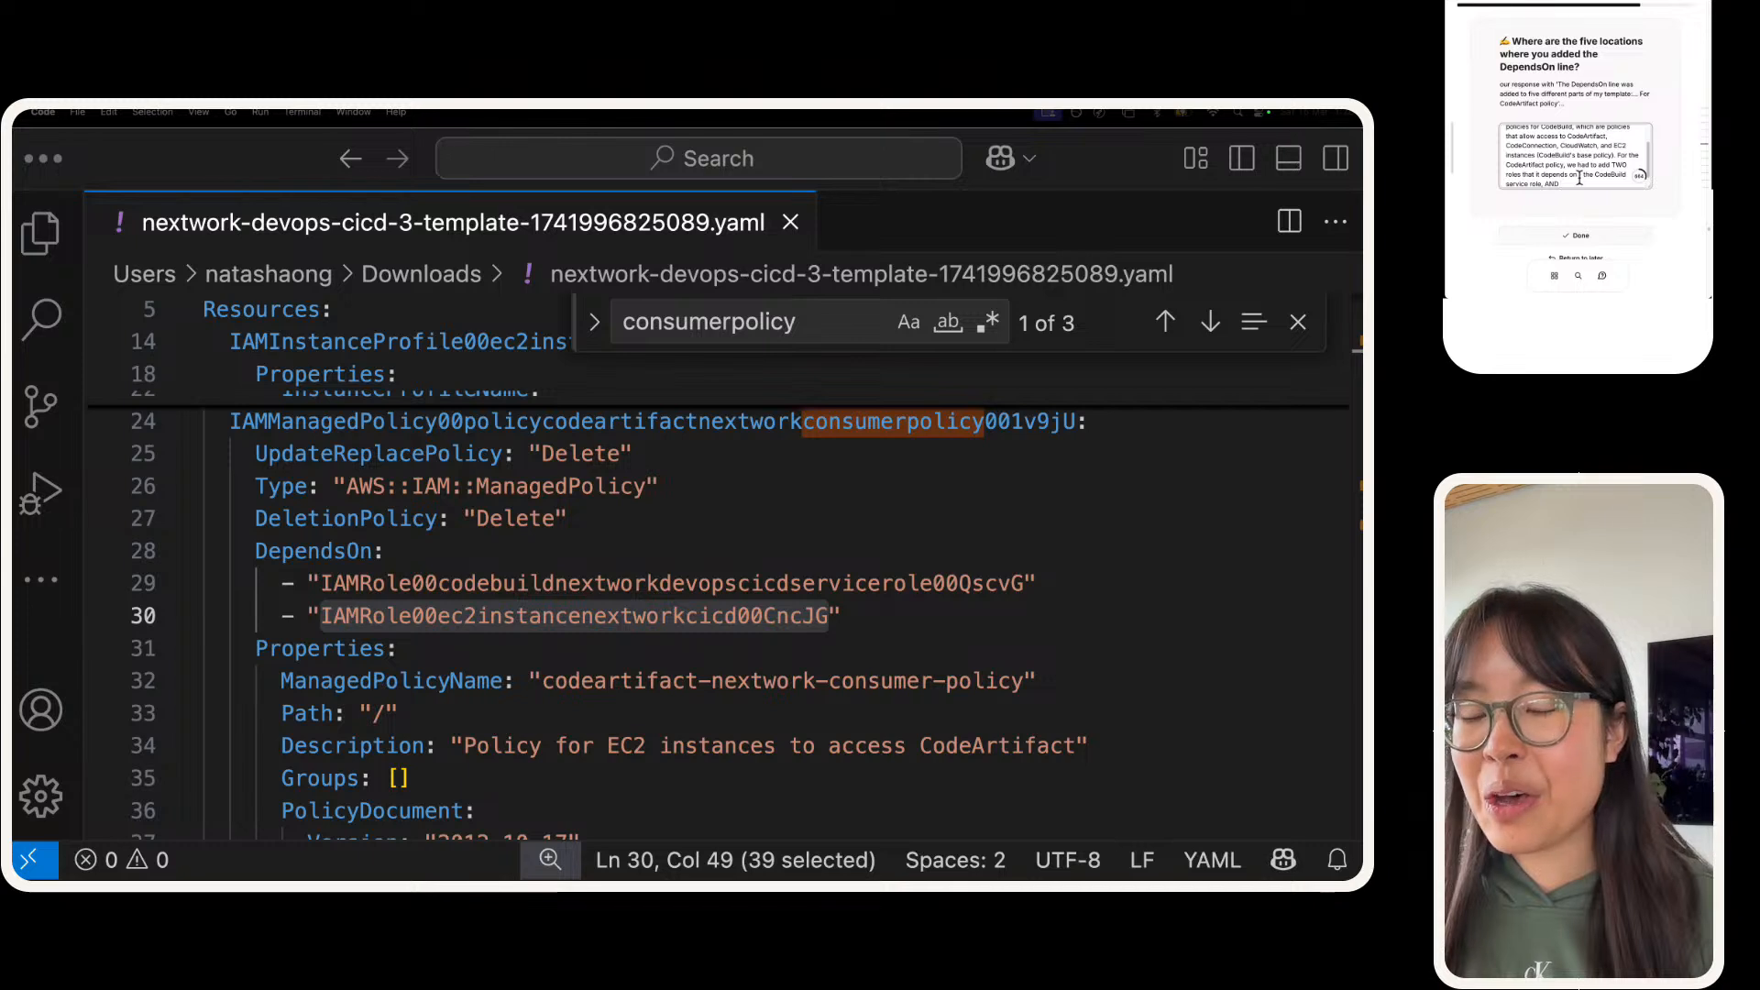
text( the E)
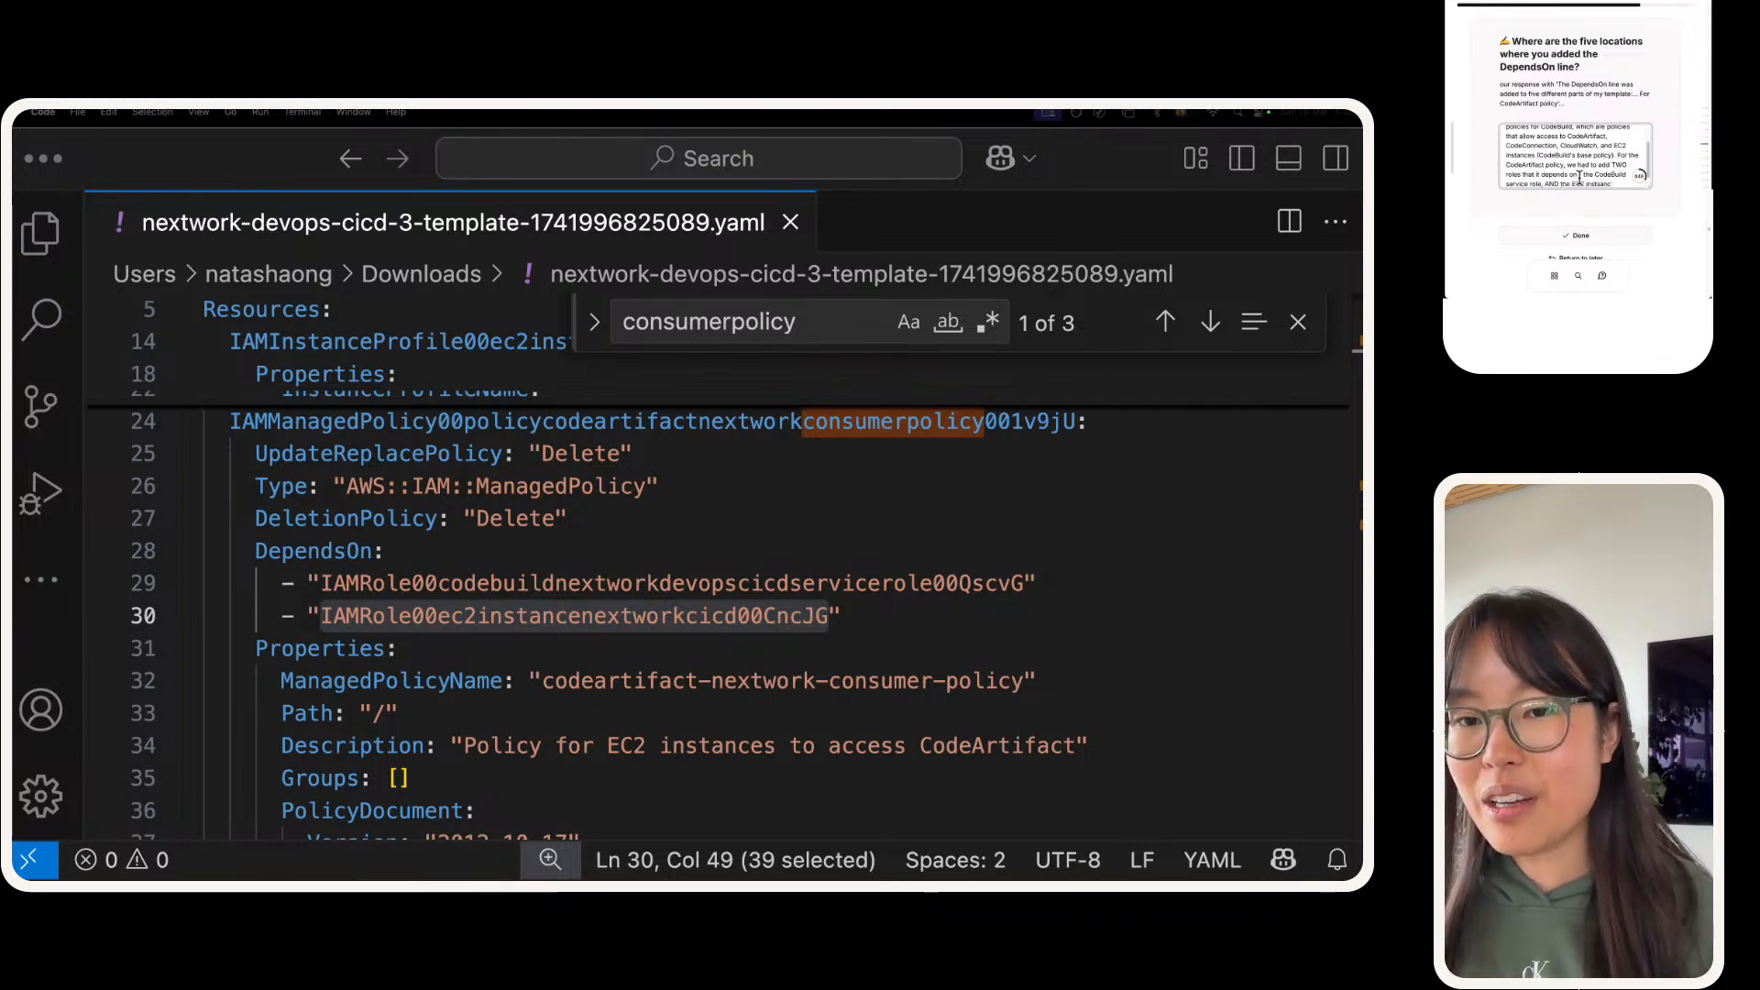
text(C2 insts)
key(BackSpace)
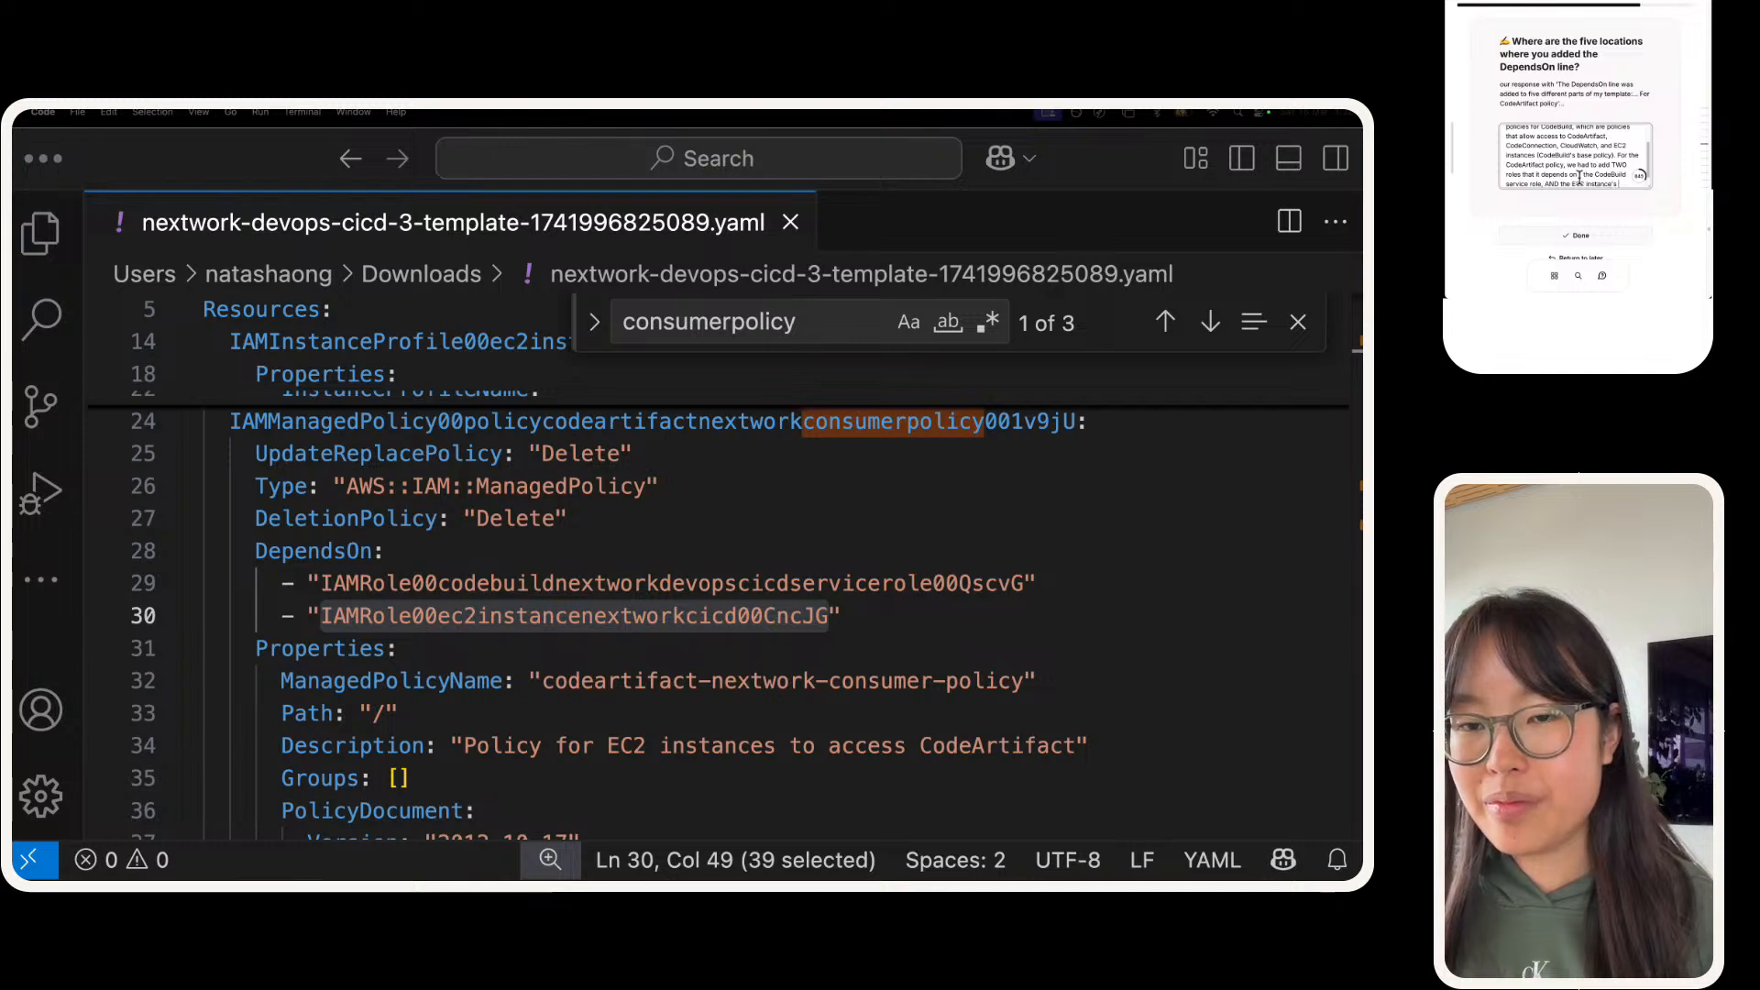
text(ance's rp)
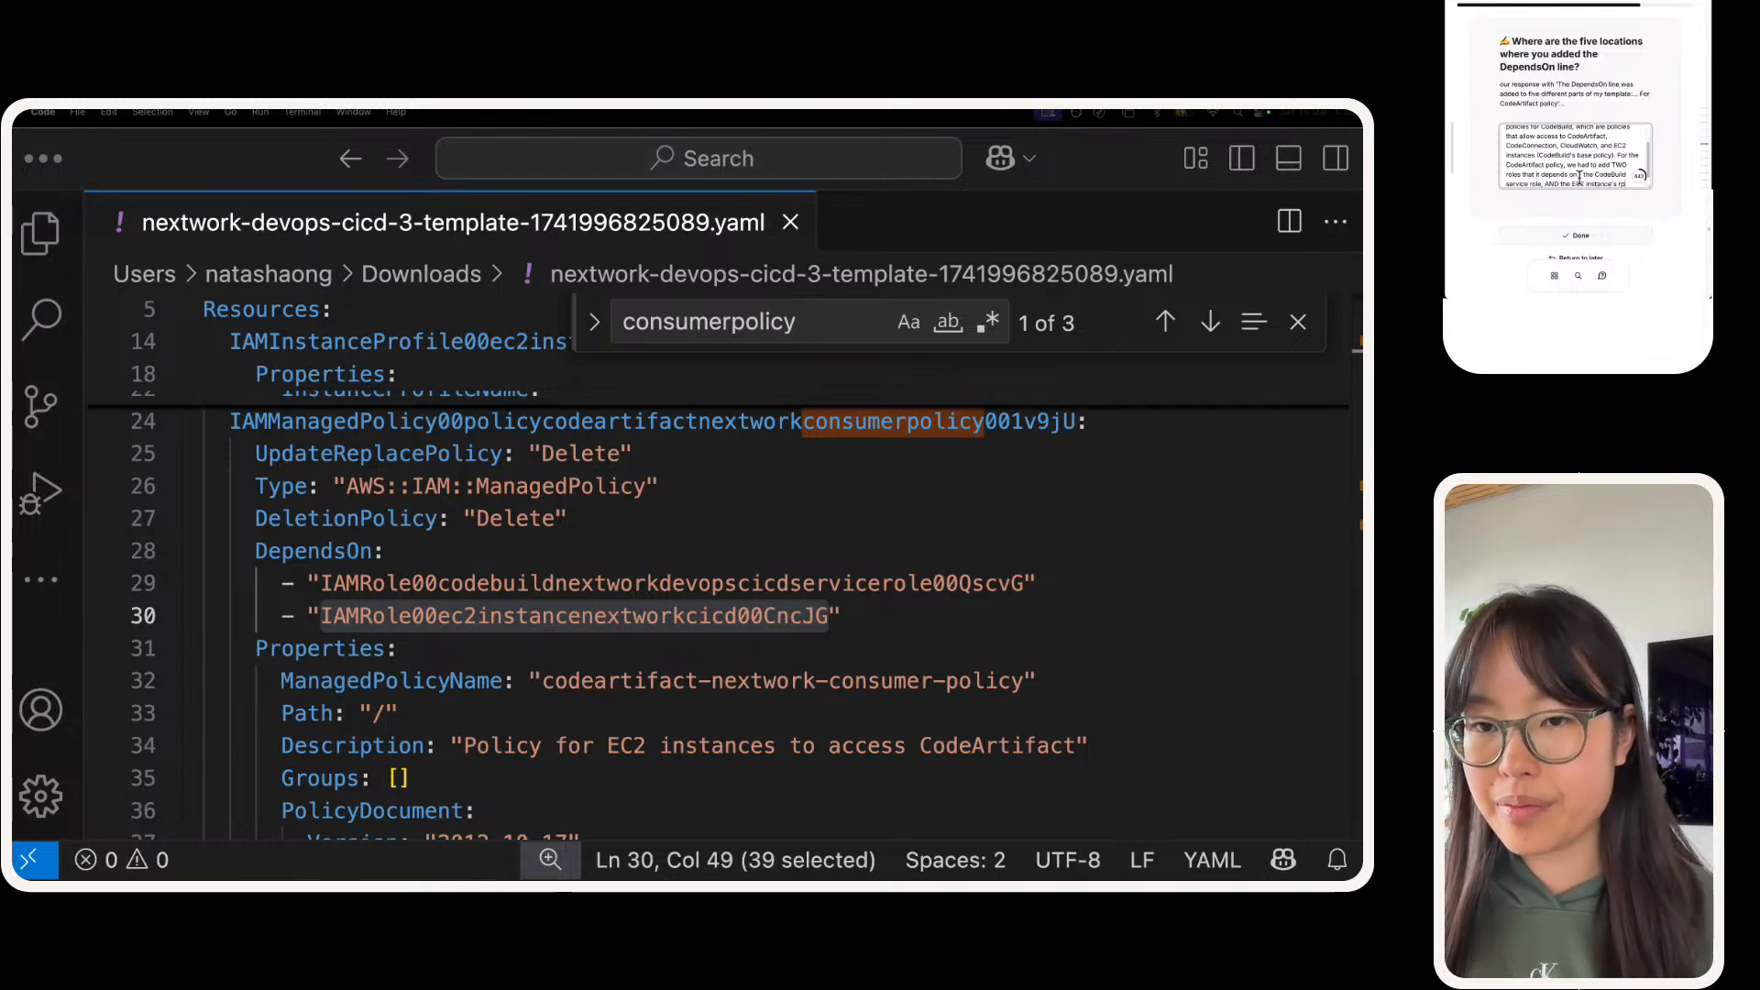
key(BackSpace)
text(ole.)
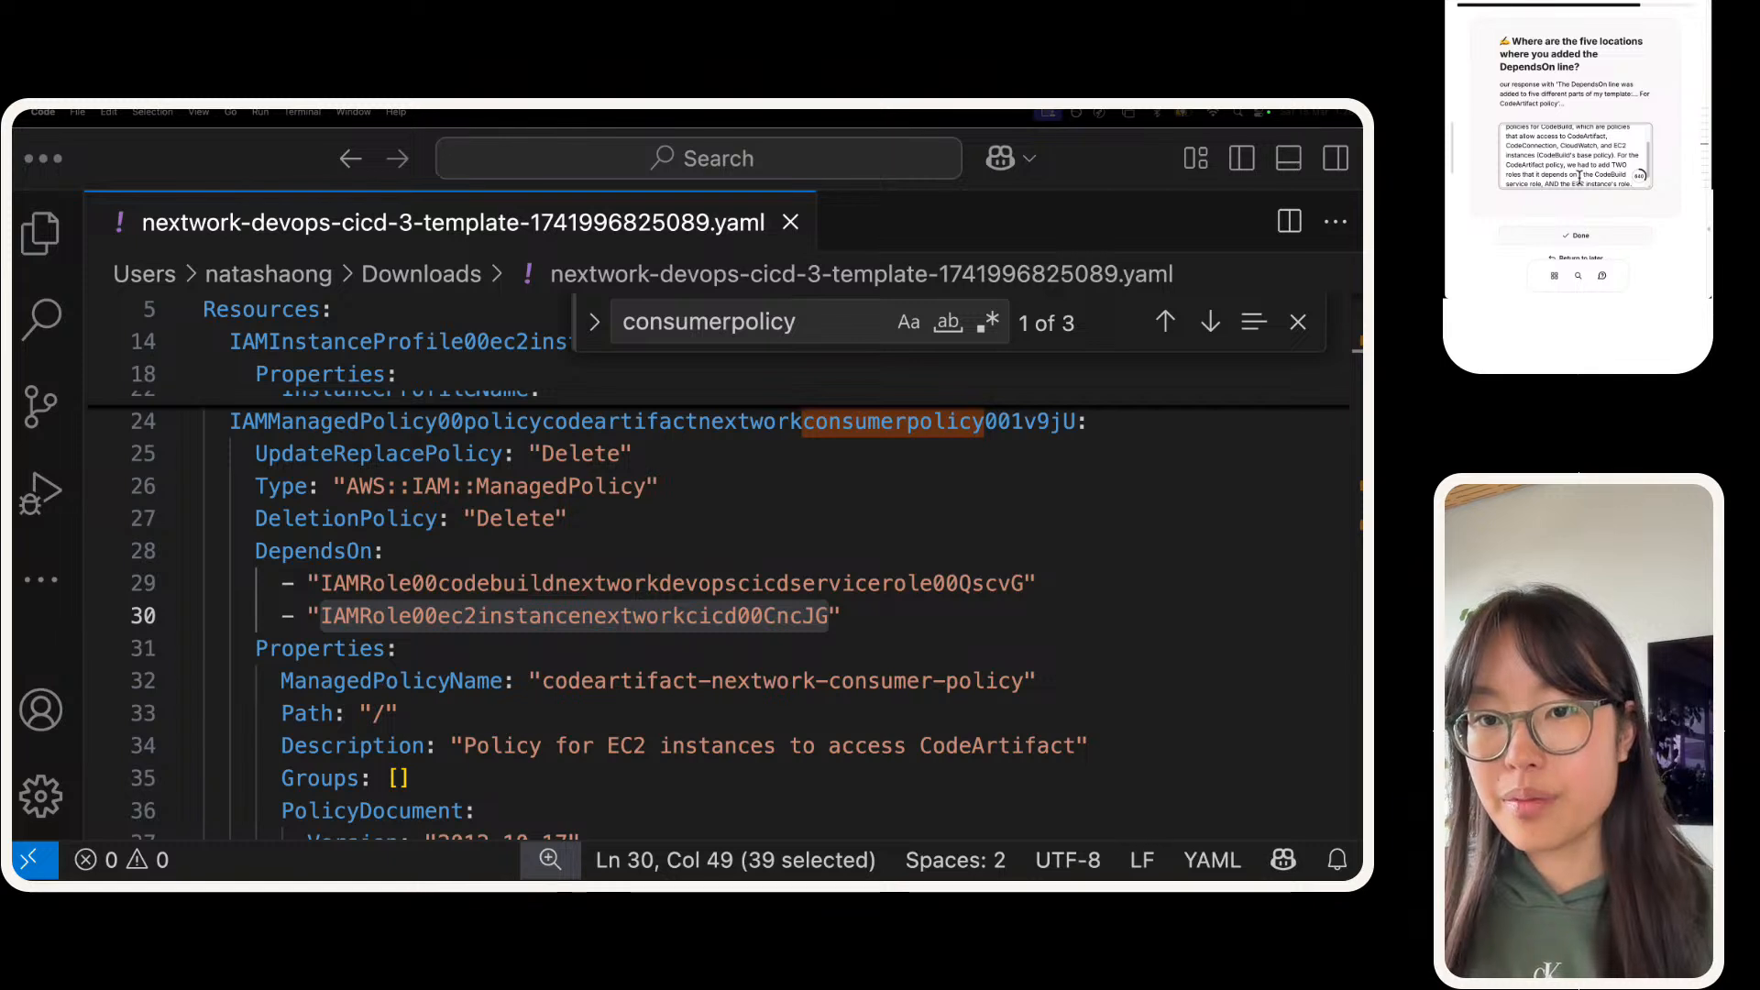
click(1577, 236)
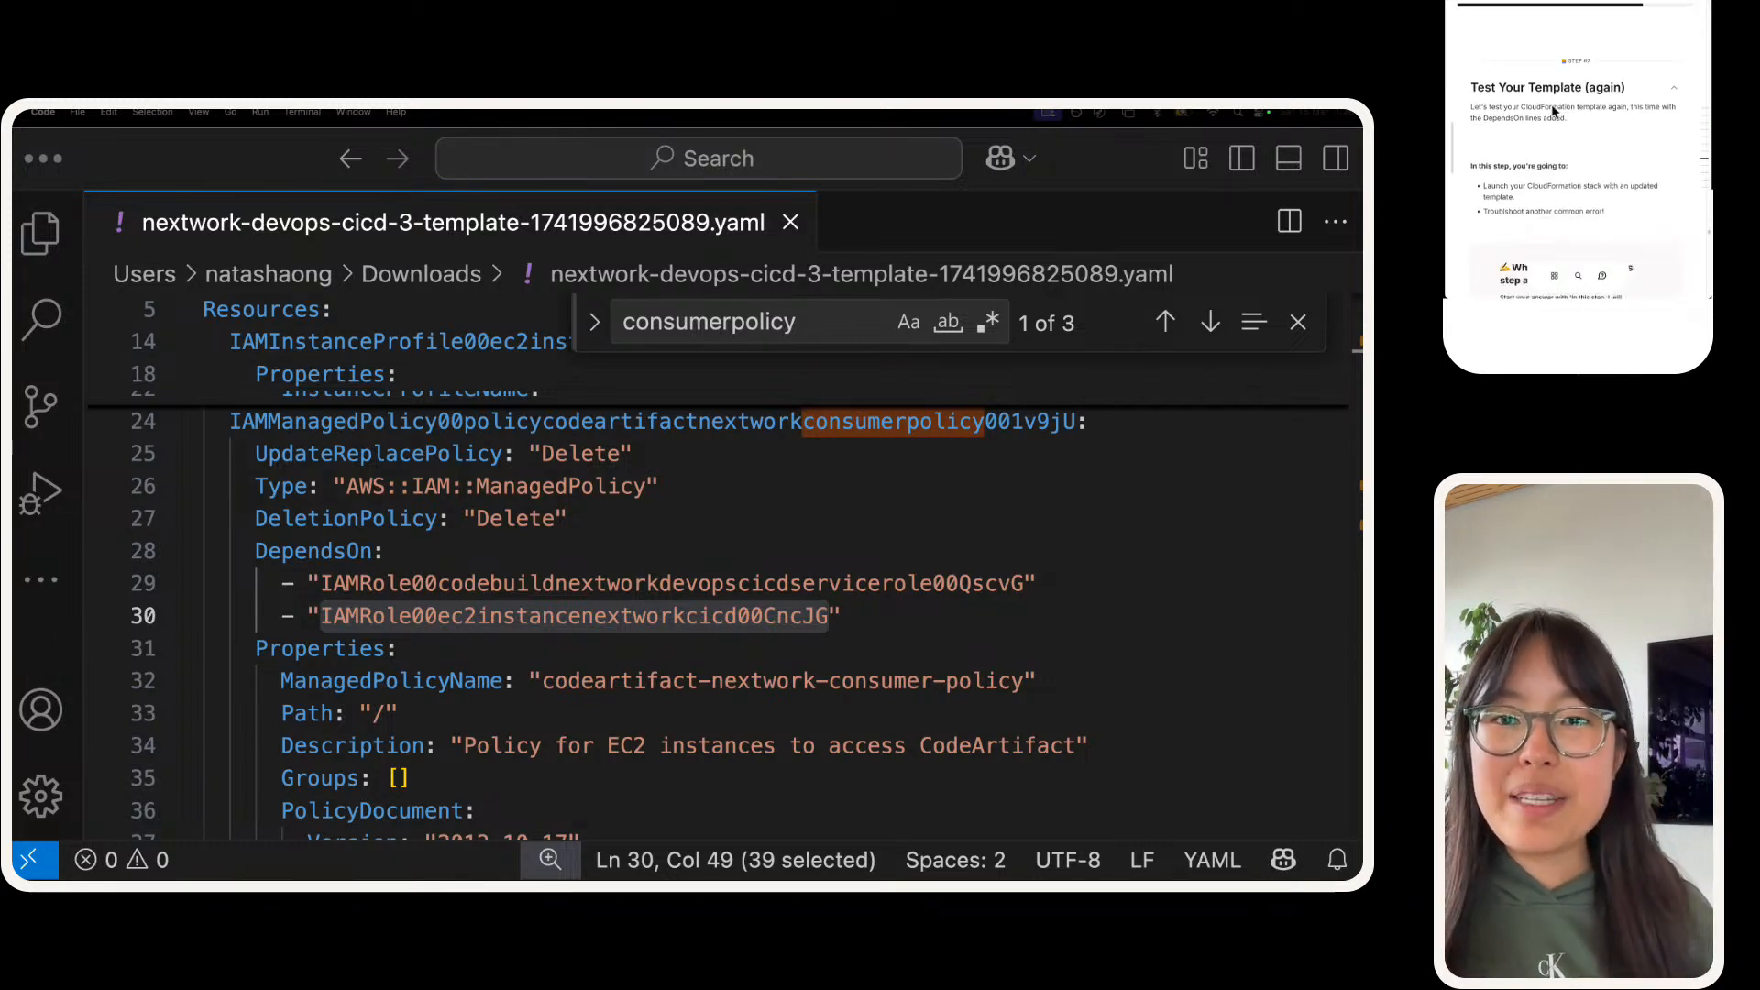
Step: Answer the new step's question with "In this step, we will test our template again, now that we've updated it to resolve the 'role does not exist error'"
scroll(1558, 138, down, 3)
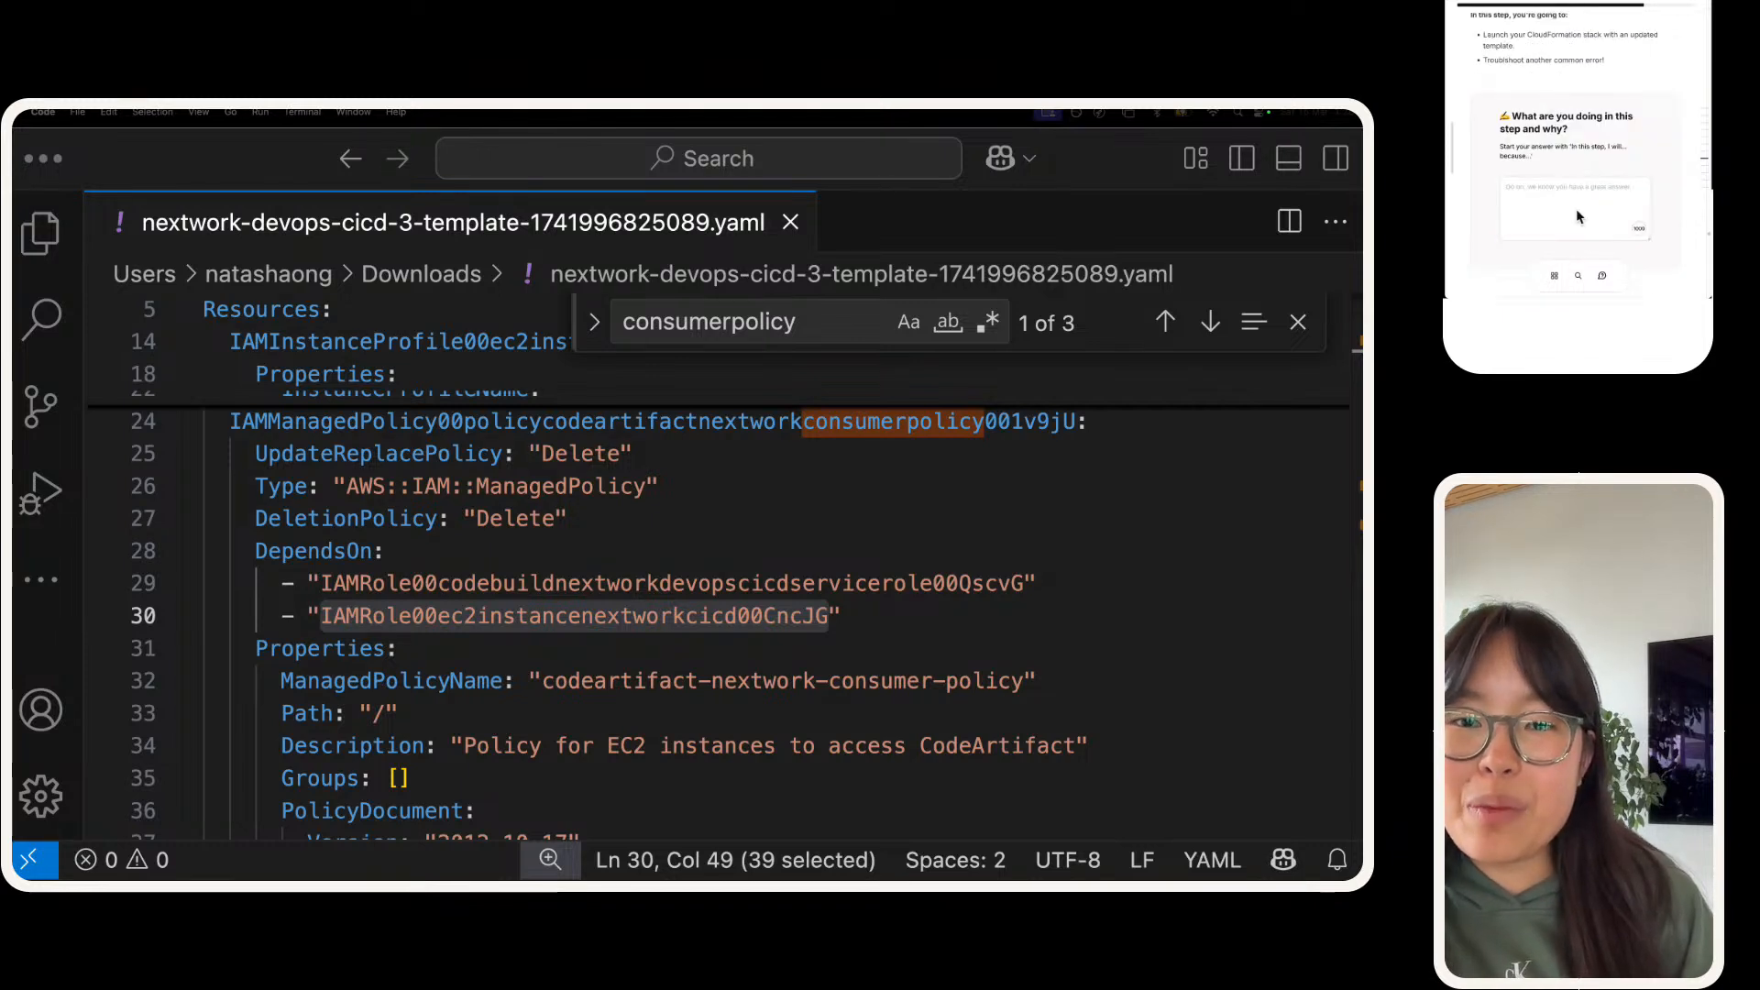
click(1576, 215)
text(In this s)
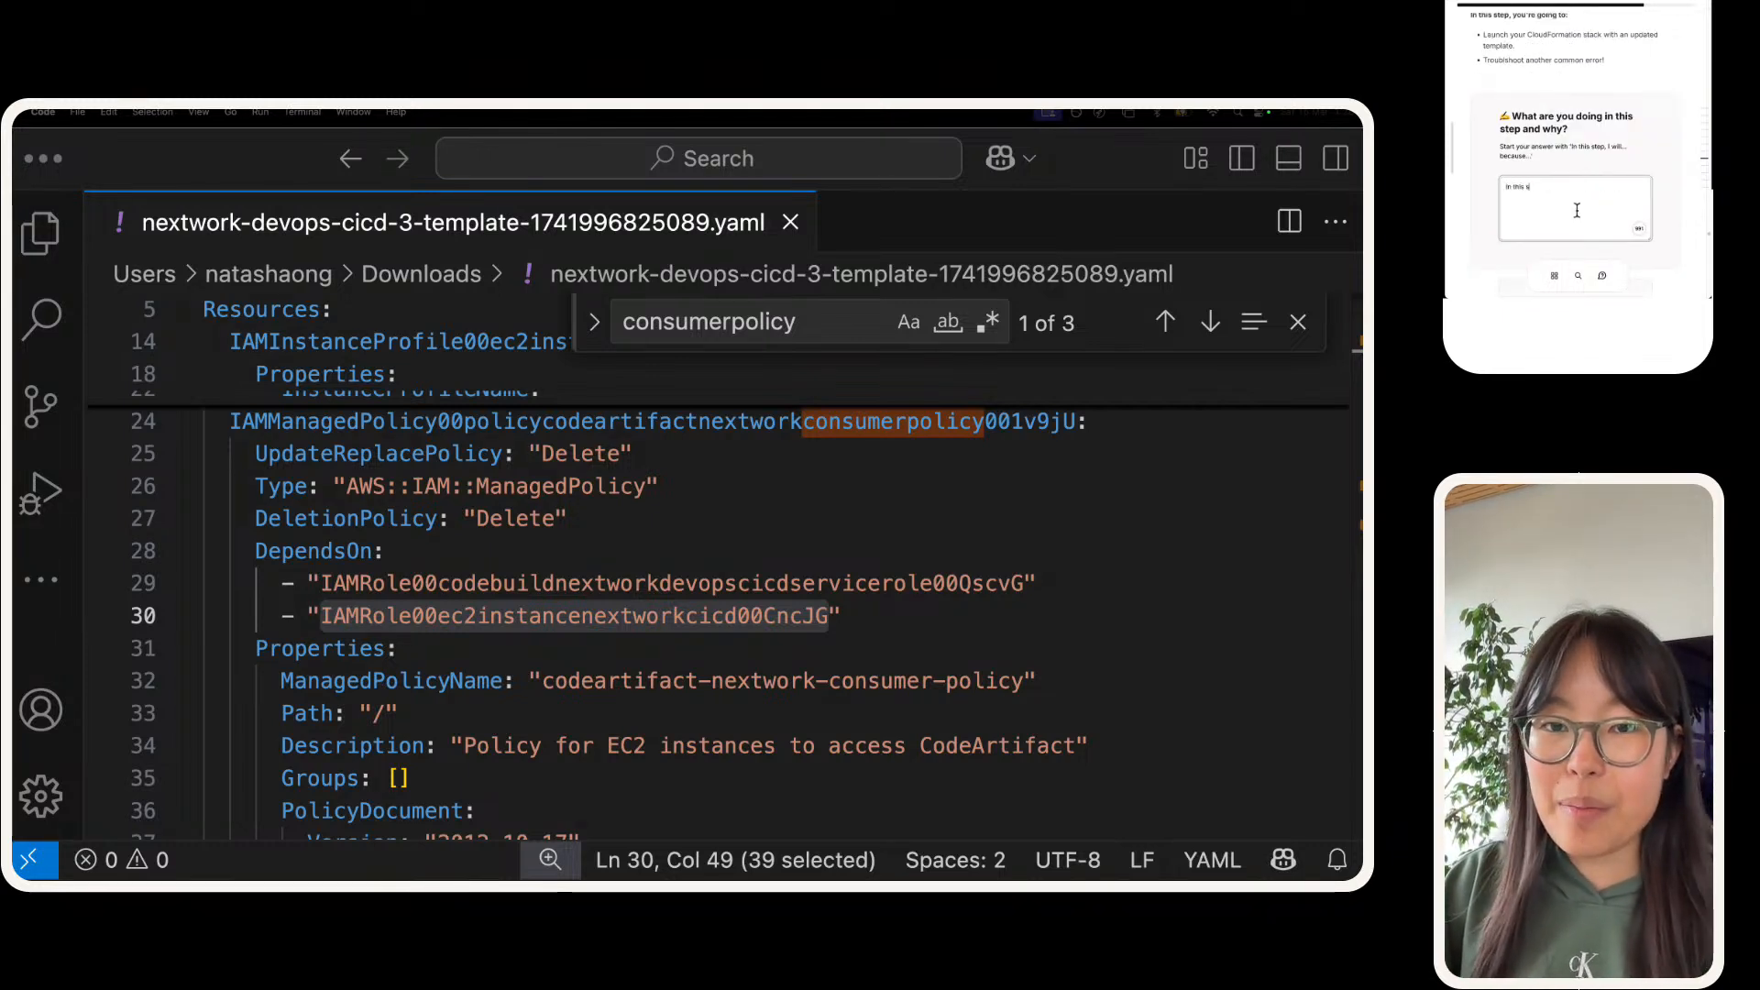
text(tep, we will test)
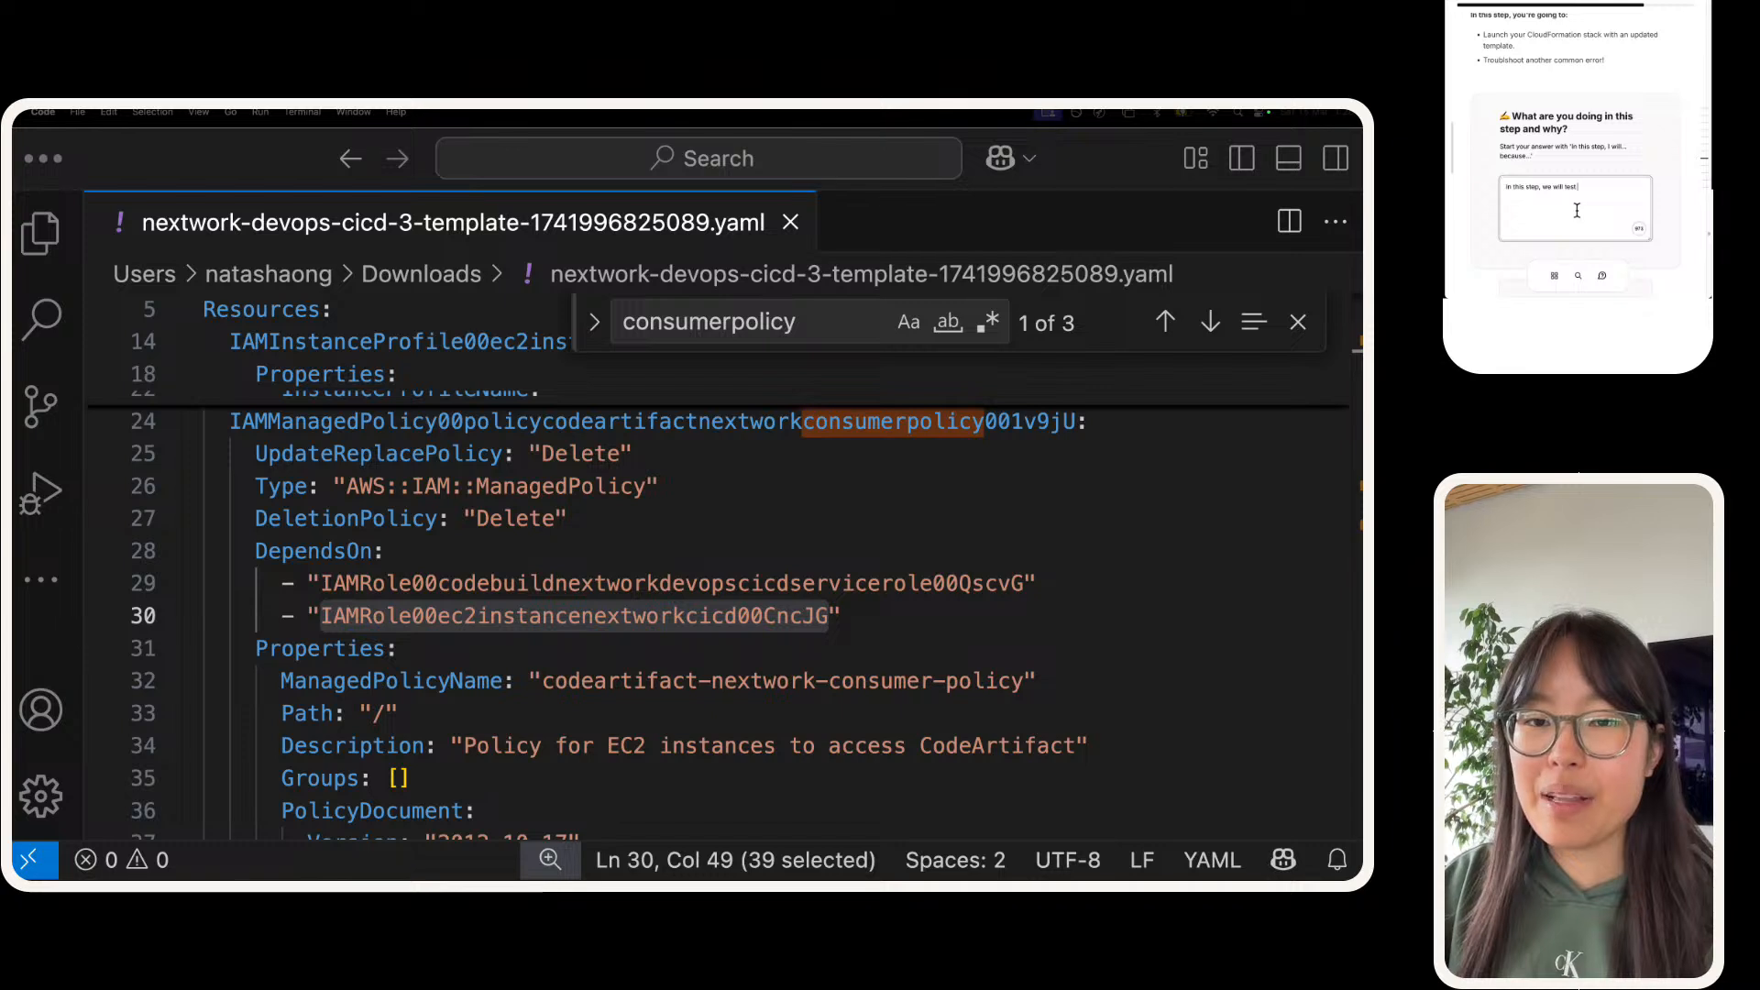
text( outr templat)
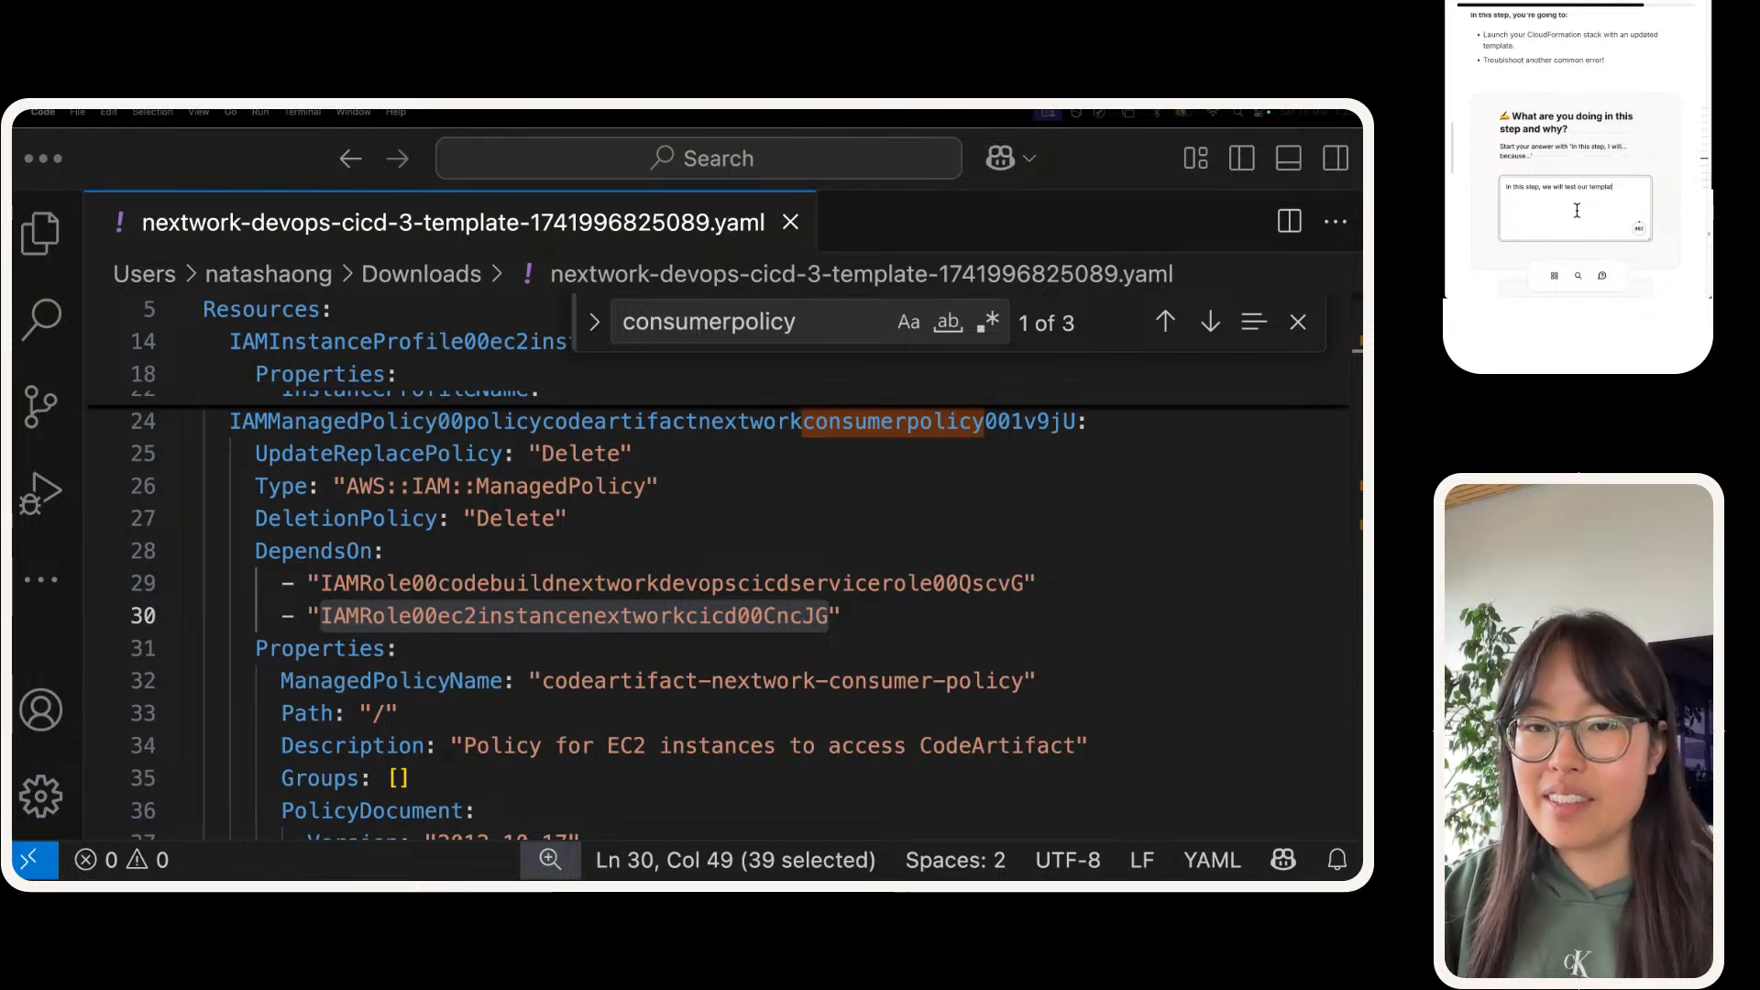
text(e again, now that w)
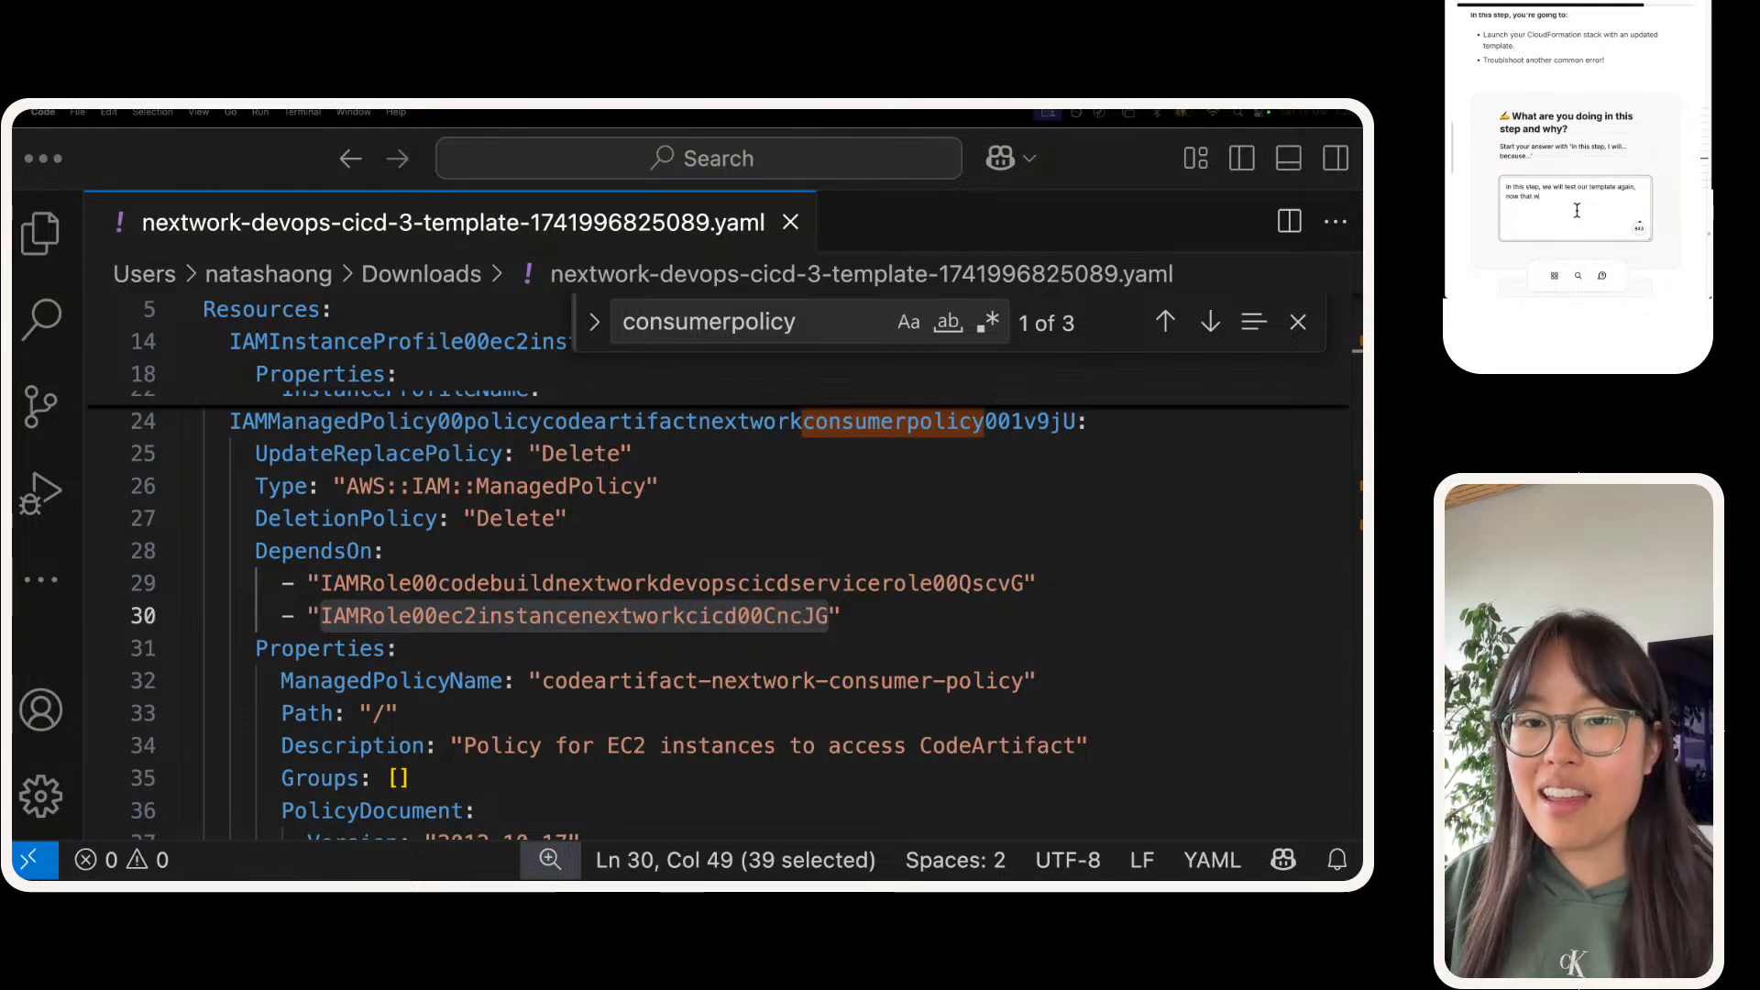
text(e've updated it to resolve the)
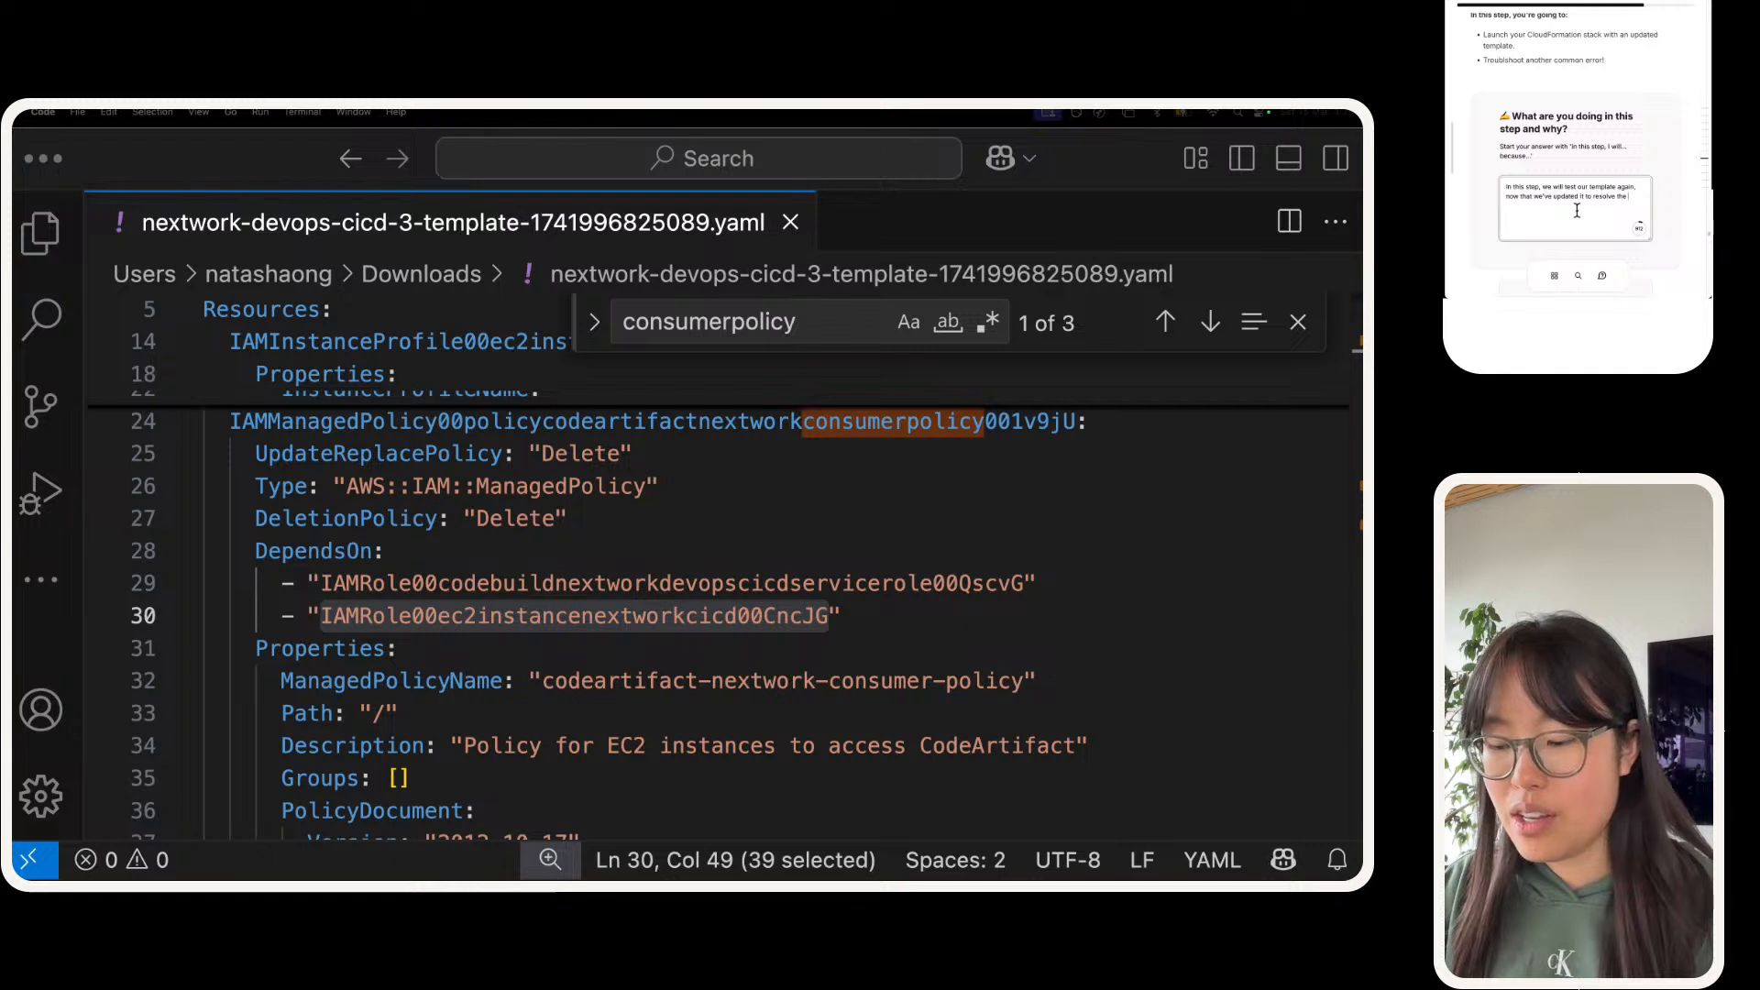
text('role does not e)
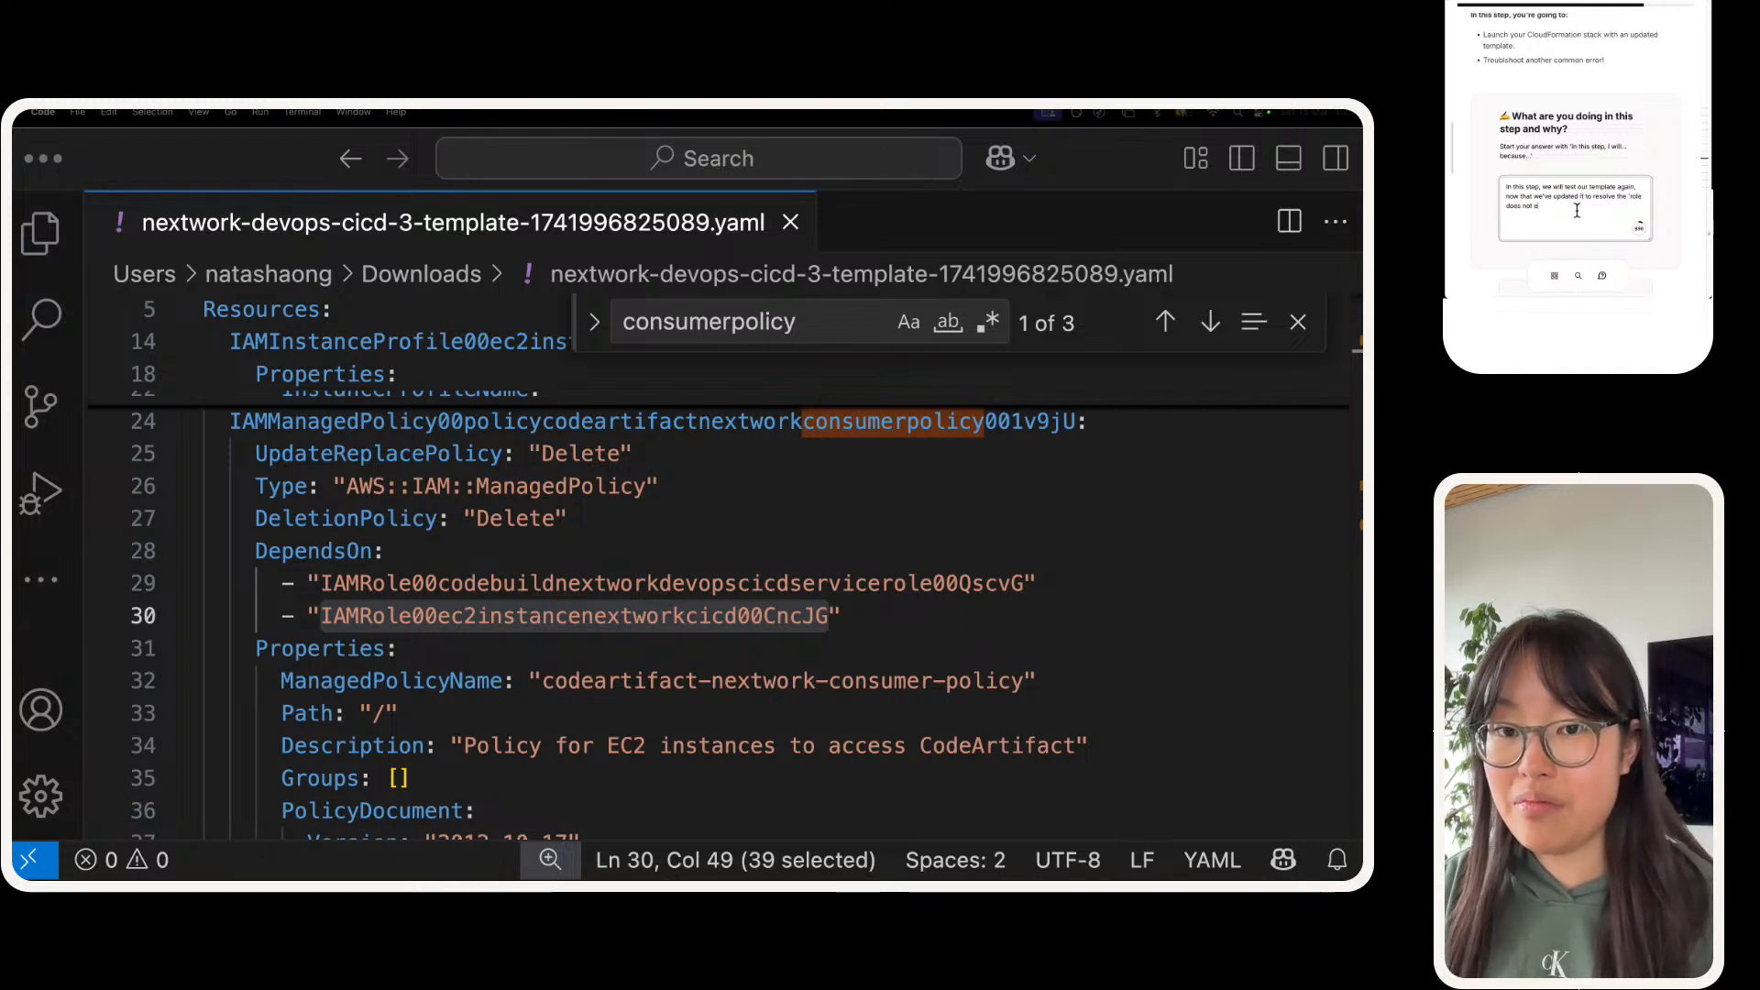
text(xist error')
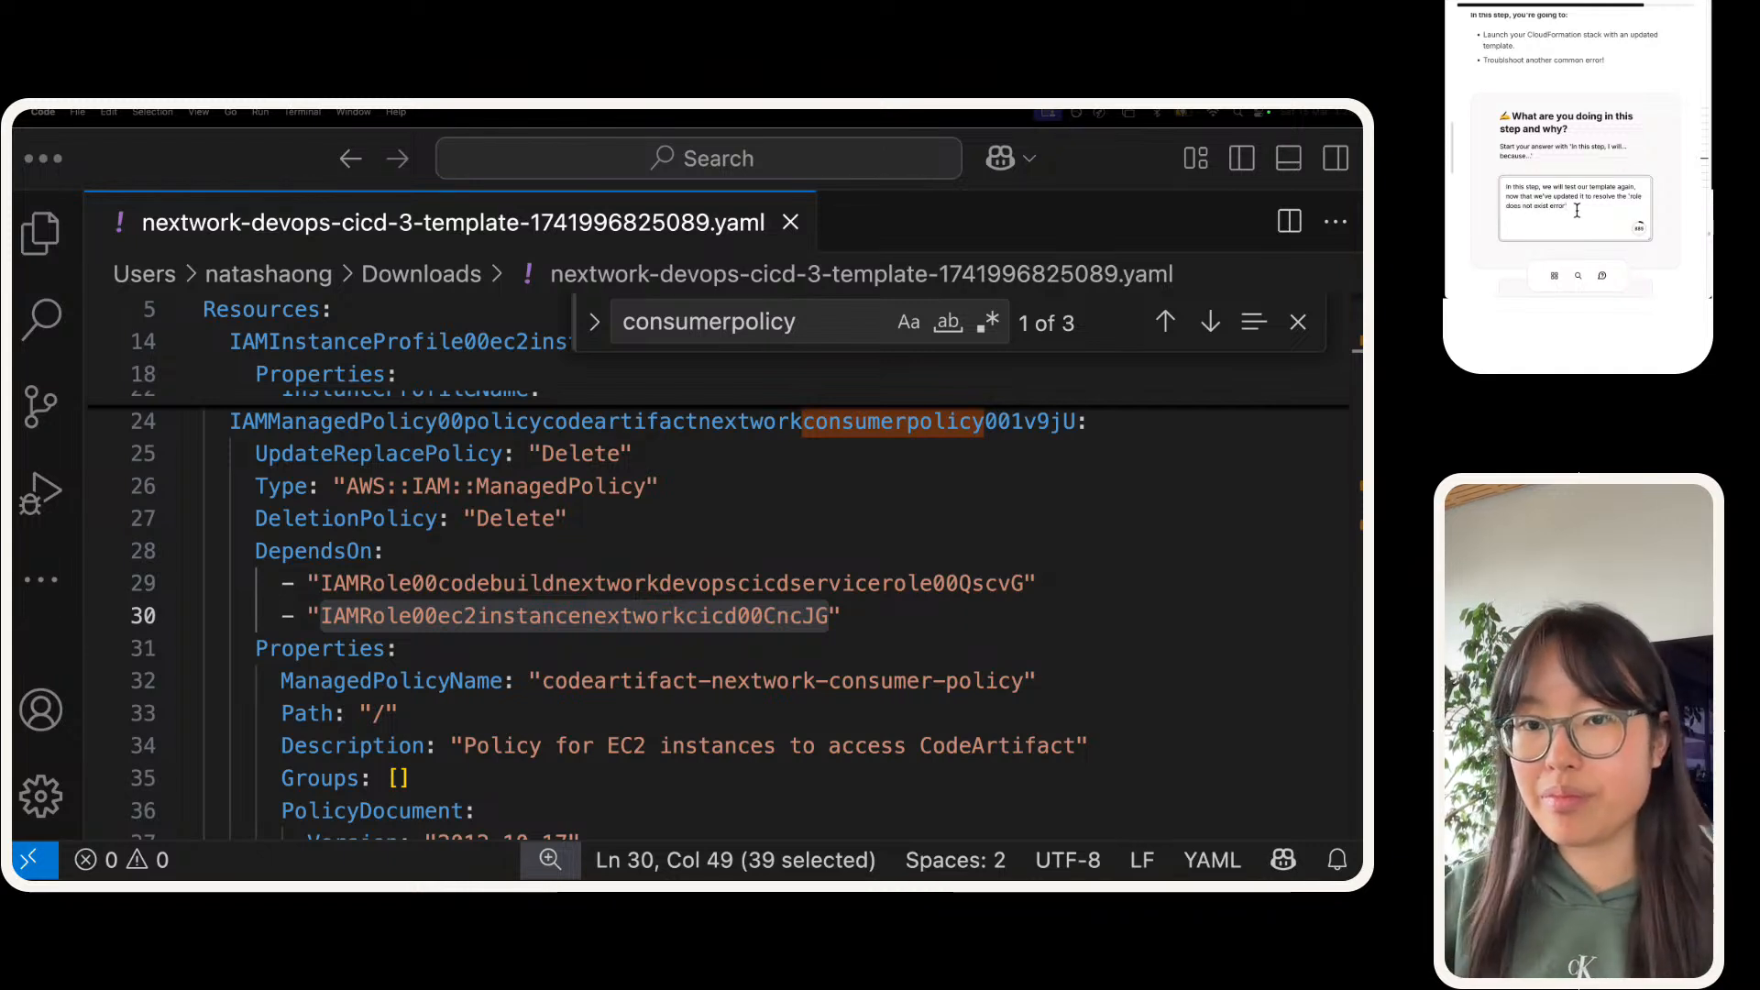
Step: Mark the answer in the guide as done and bring up its instructions for creating the stack
scroll(1583, 172, down, 4)
click(1583, 112)
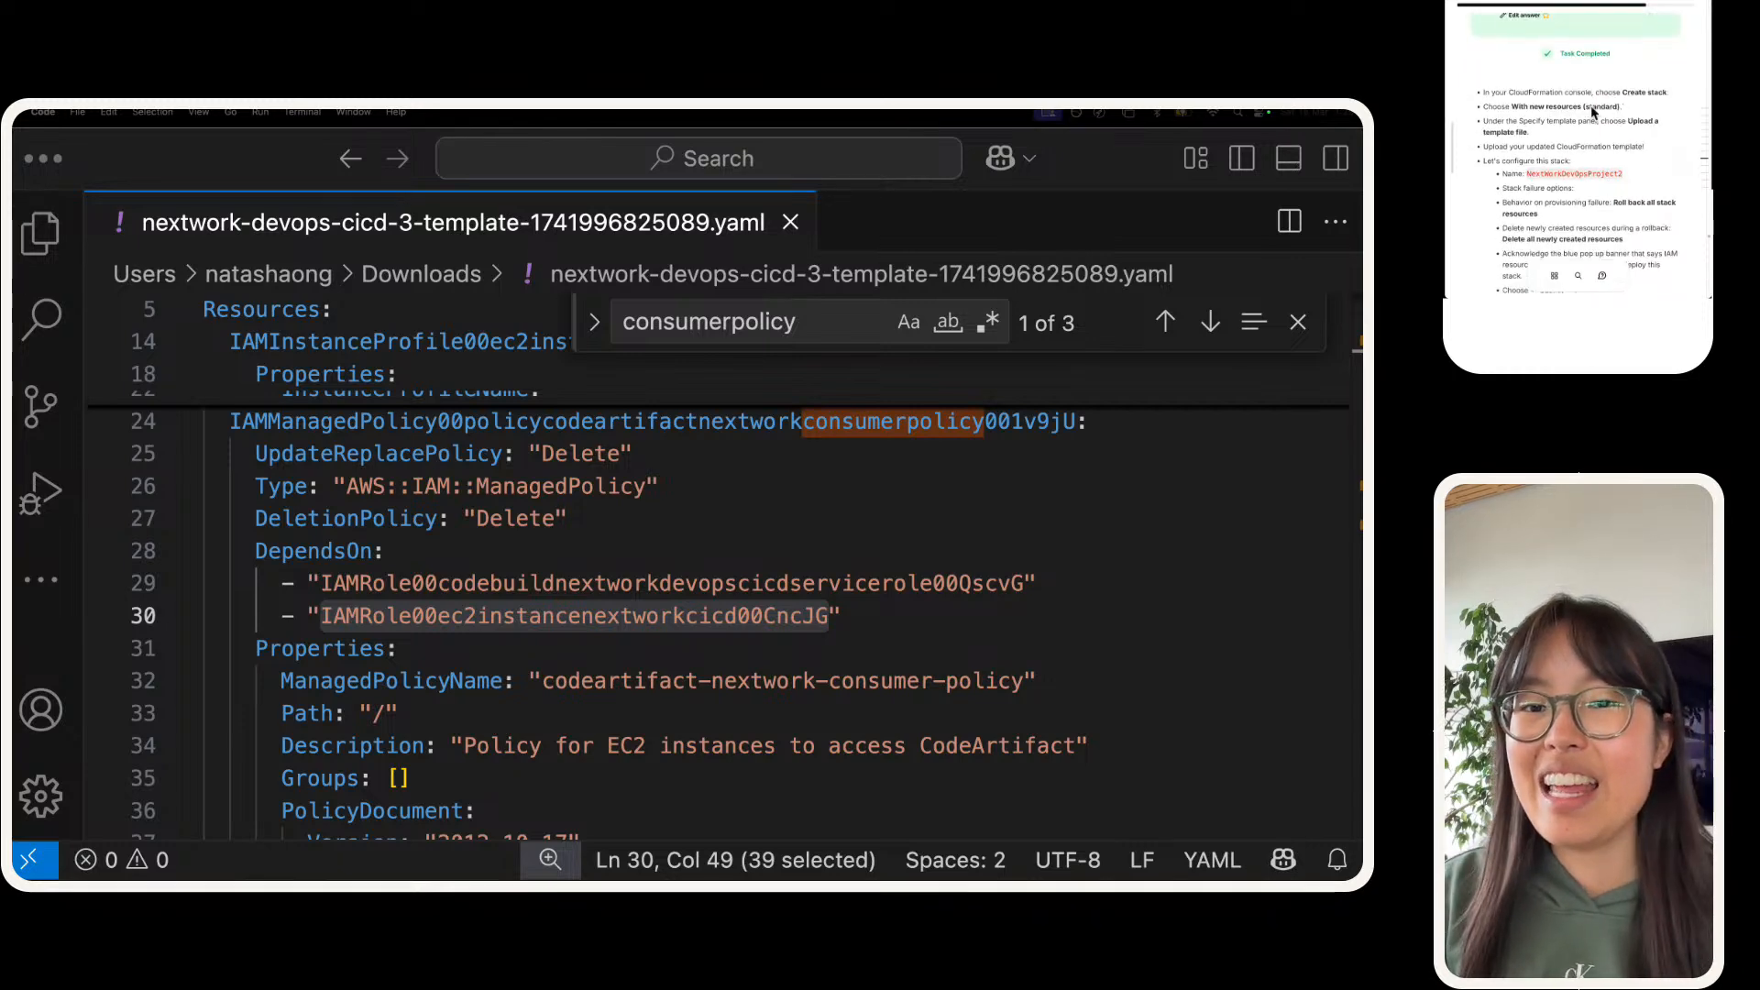
scroll(1593, 112, down, 2)
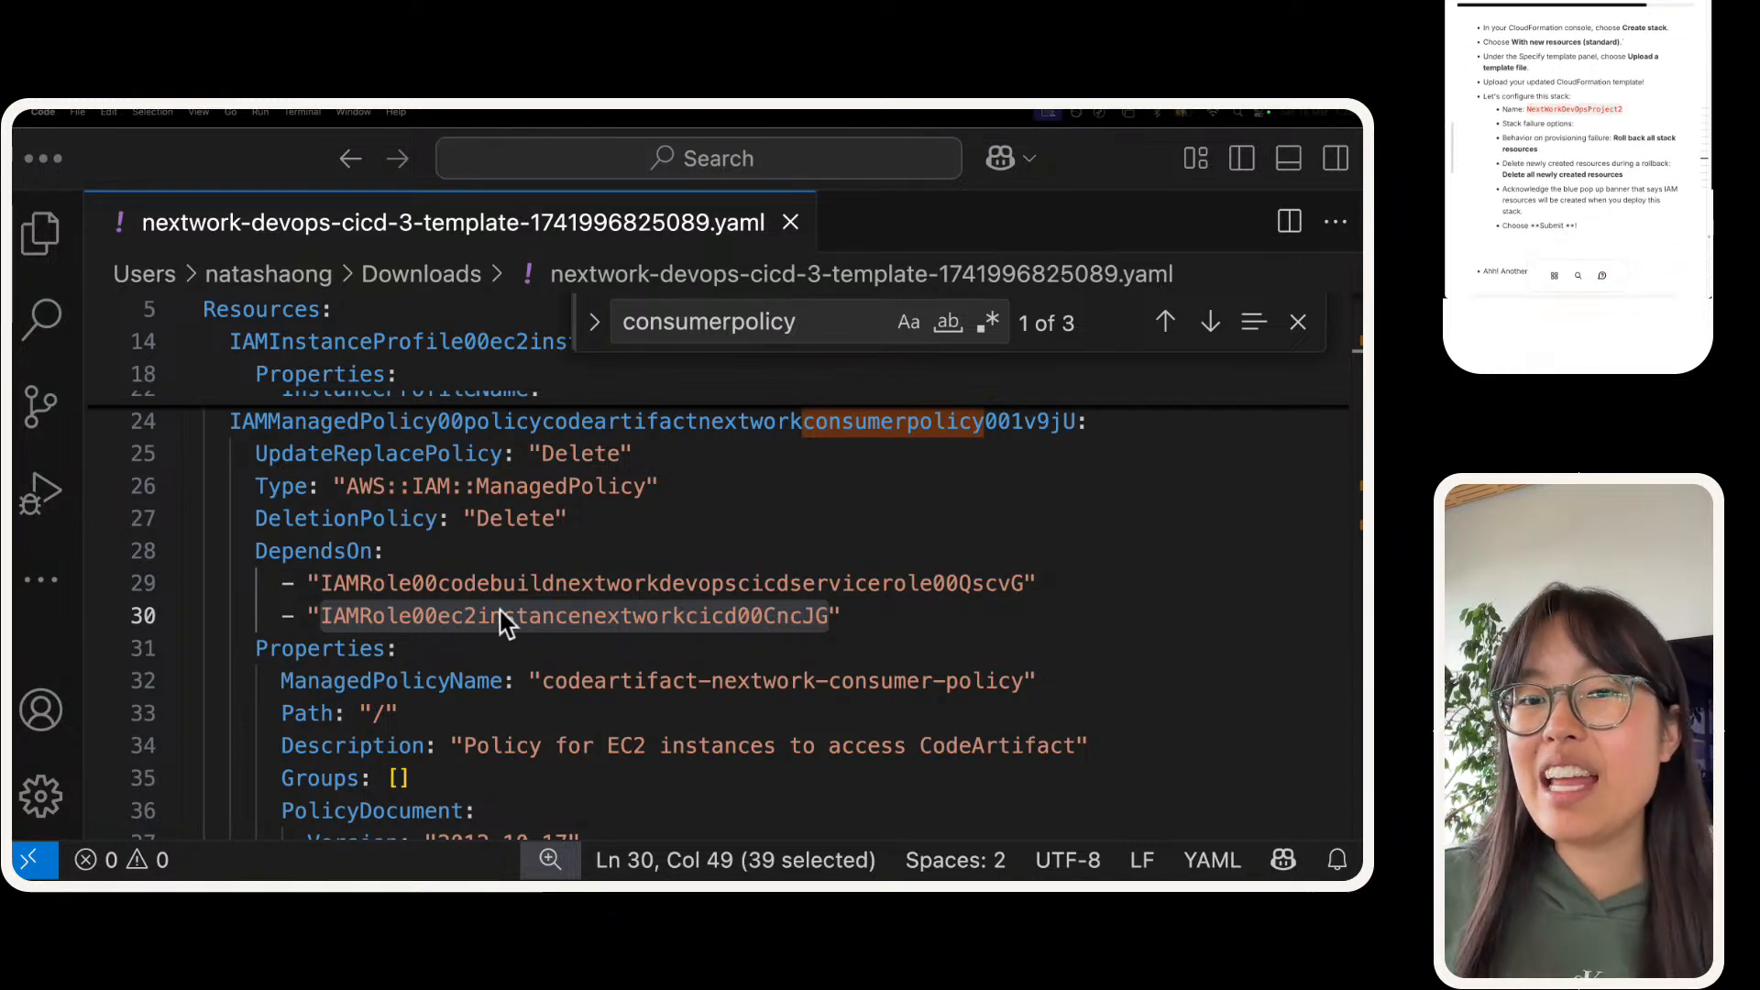
Step: Switch to the CloudFormation console and start a stack with new resources (standard), using an uploaded template file as source
key(super+Tab)
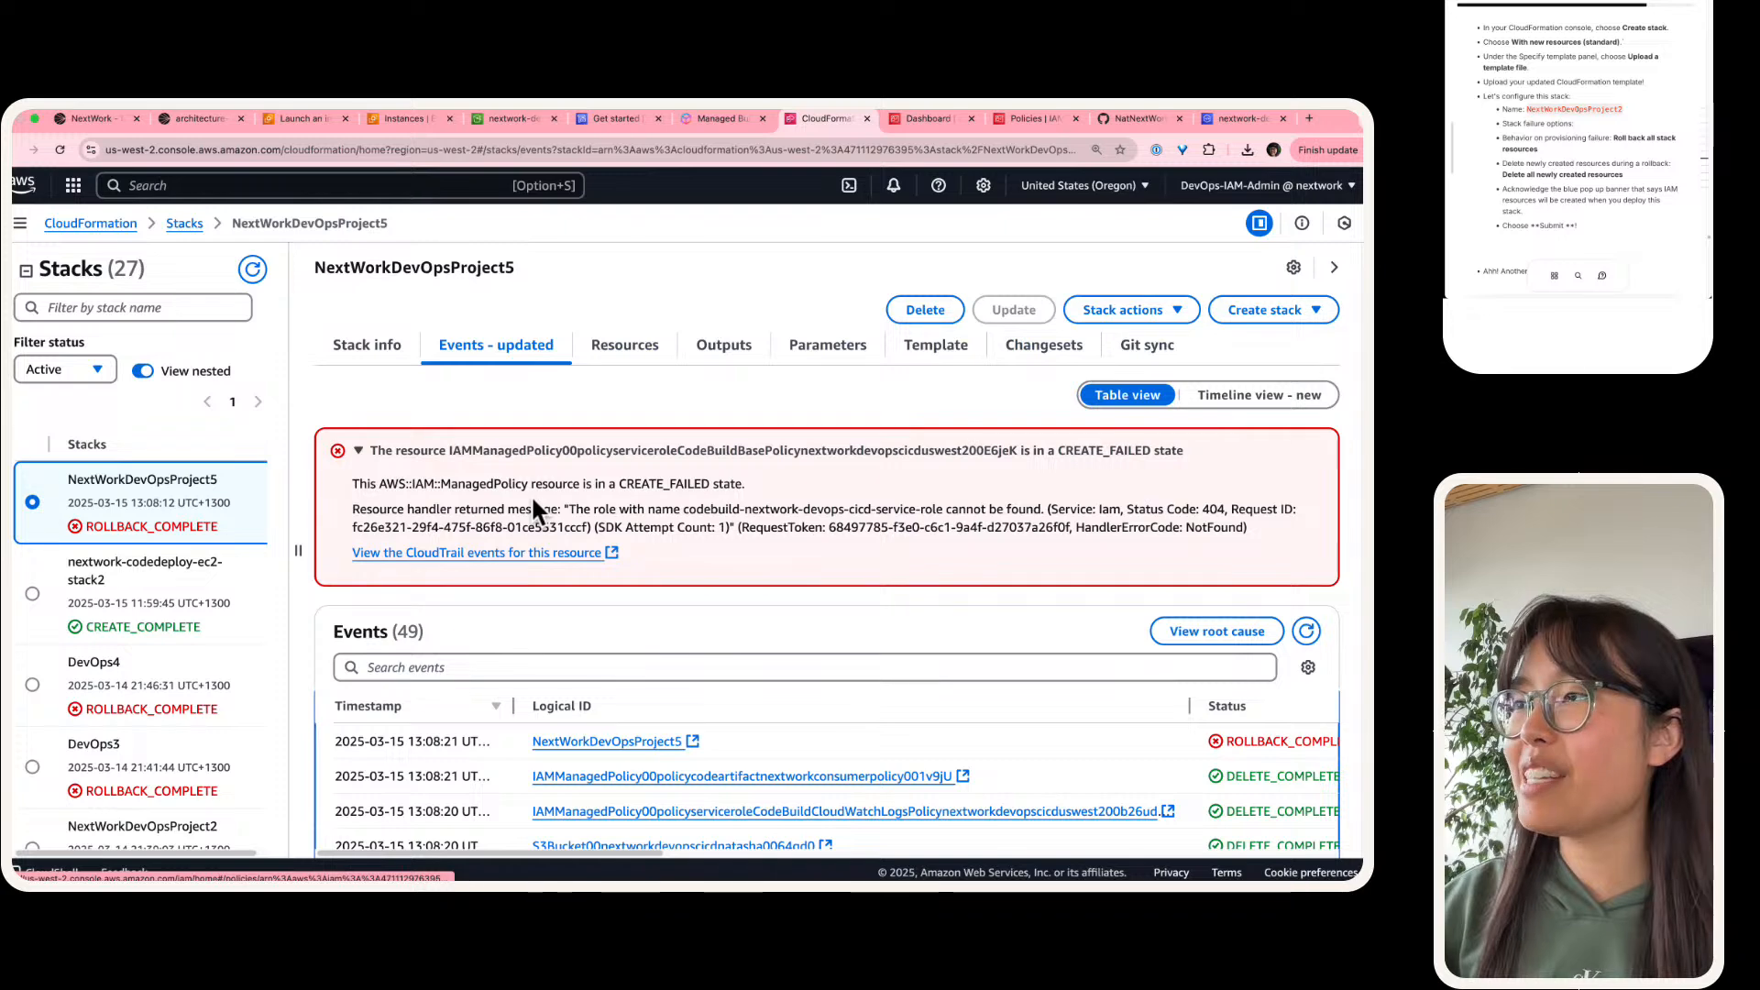
click(1261, 310)
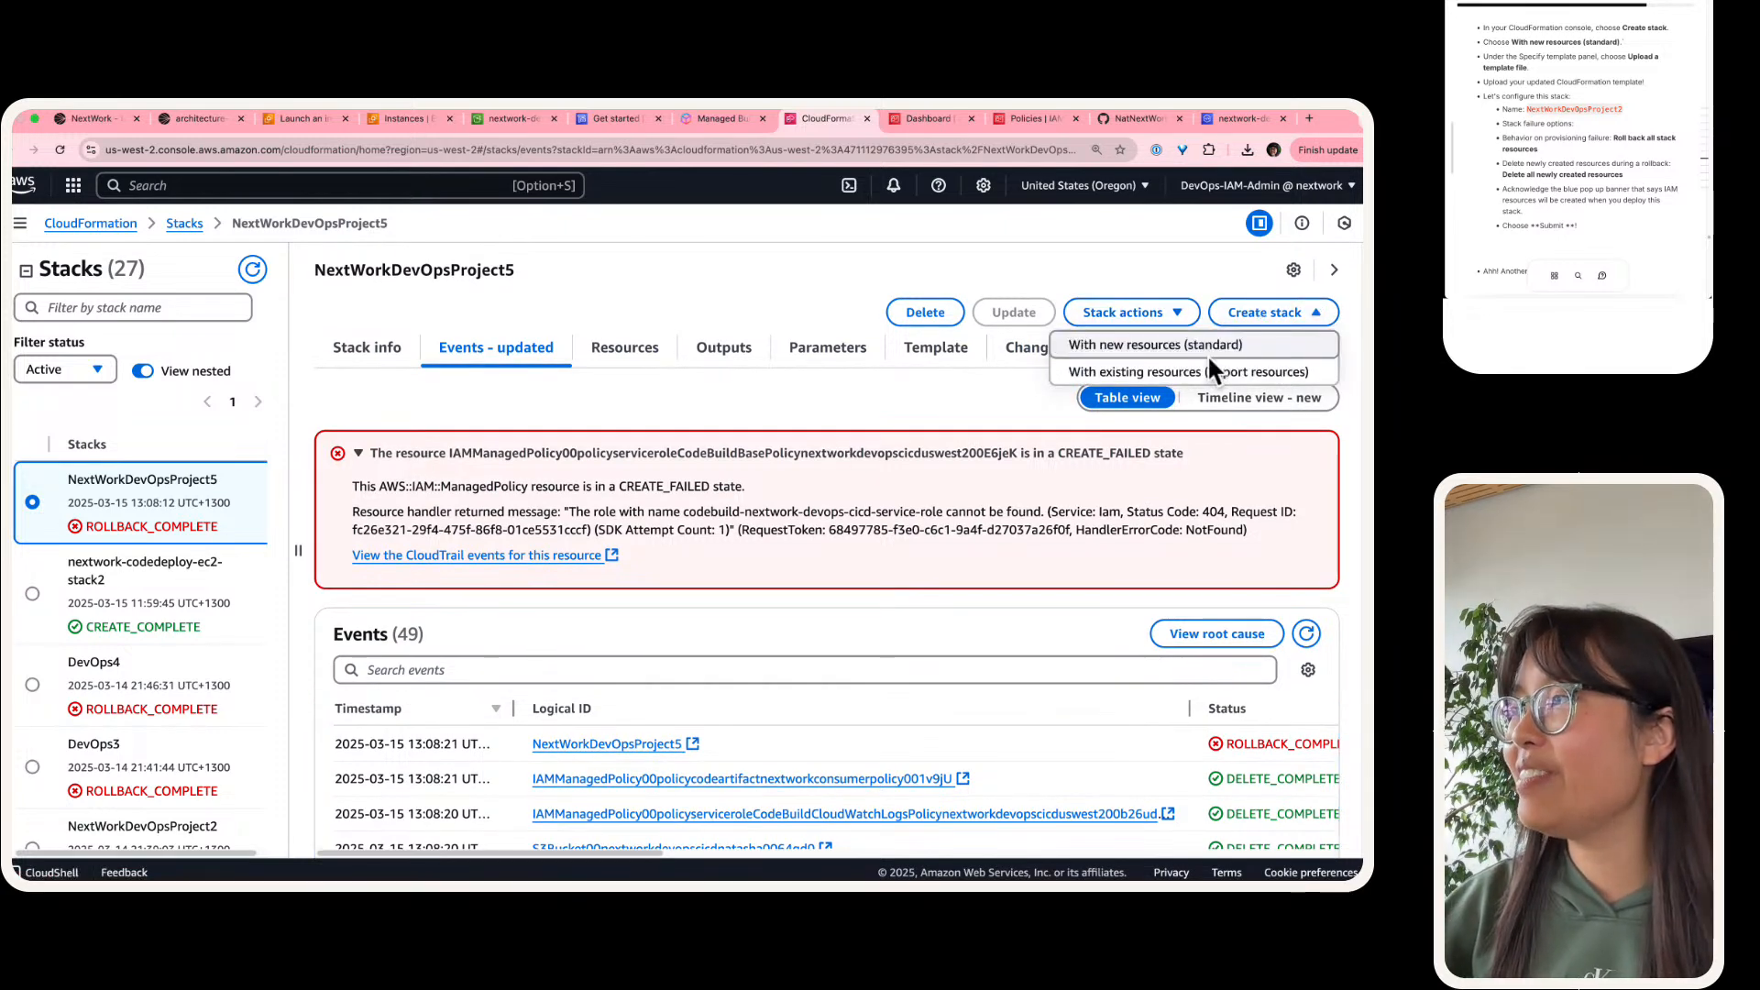
click(1186, 343)
click(720, 646)
scroll(702, 592, down, 1)
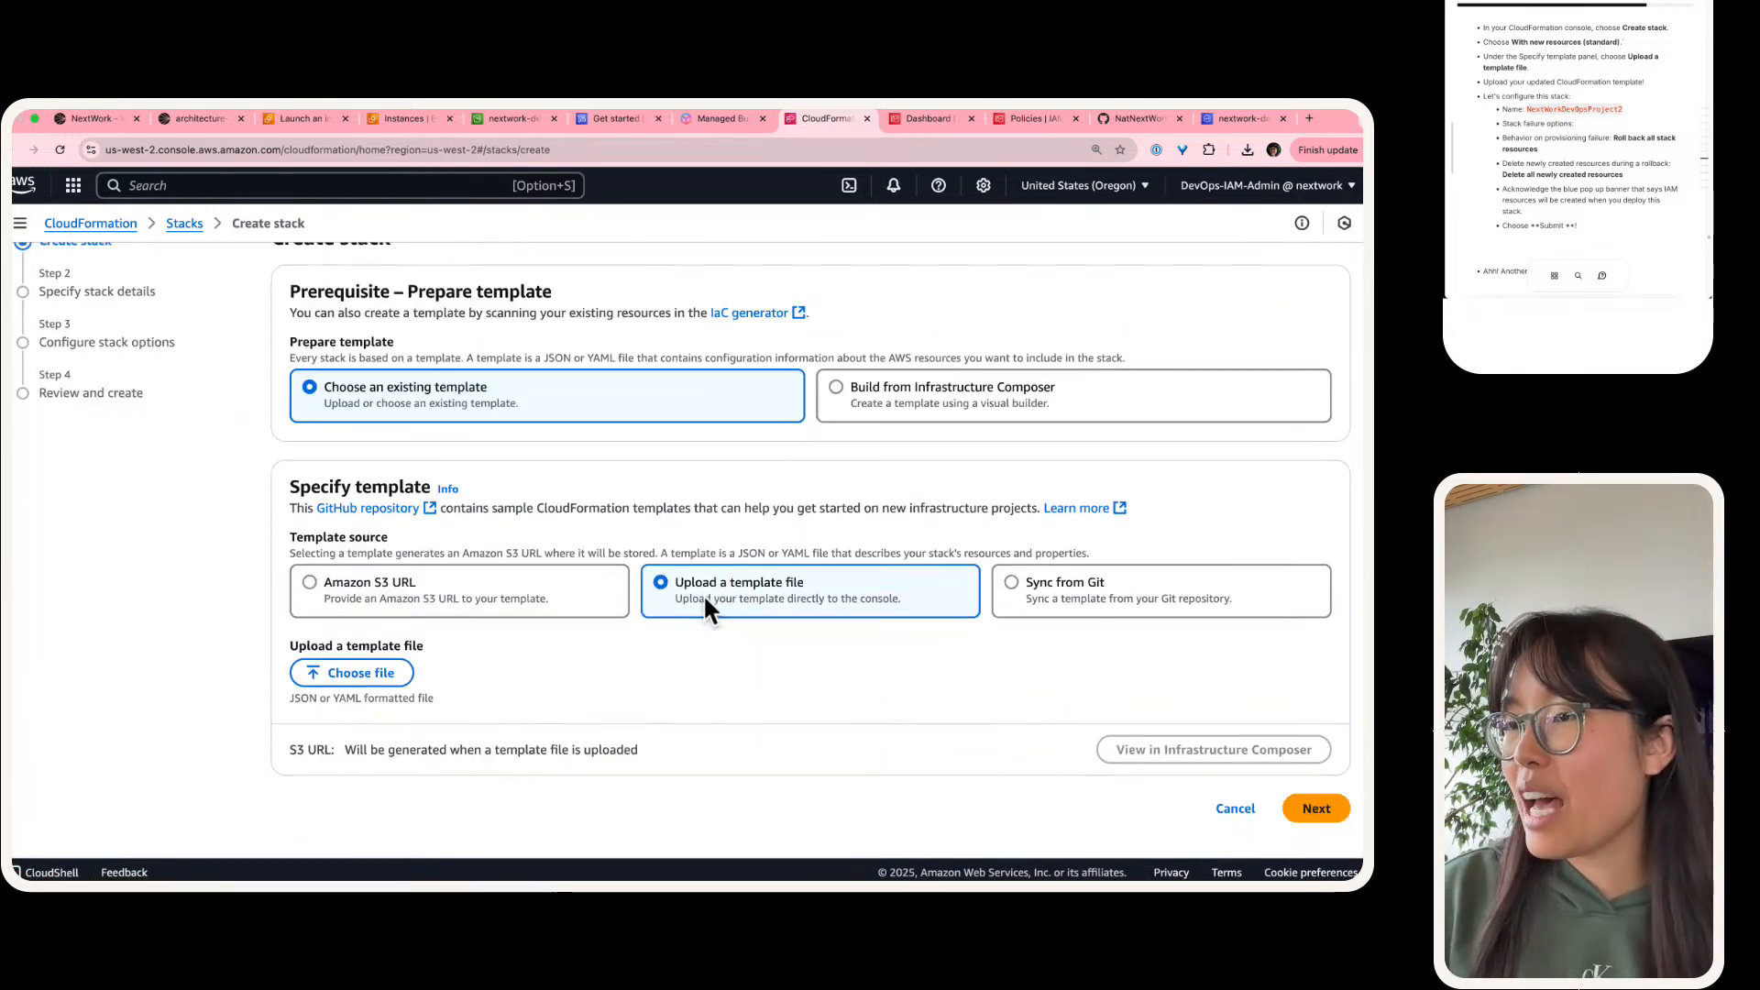
Step: Upload nextwork-devops-cicd-3-template-1741996825089.yaml from Downloads as the template and submit it for validation
click(367, 670)
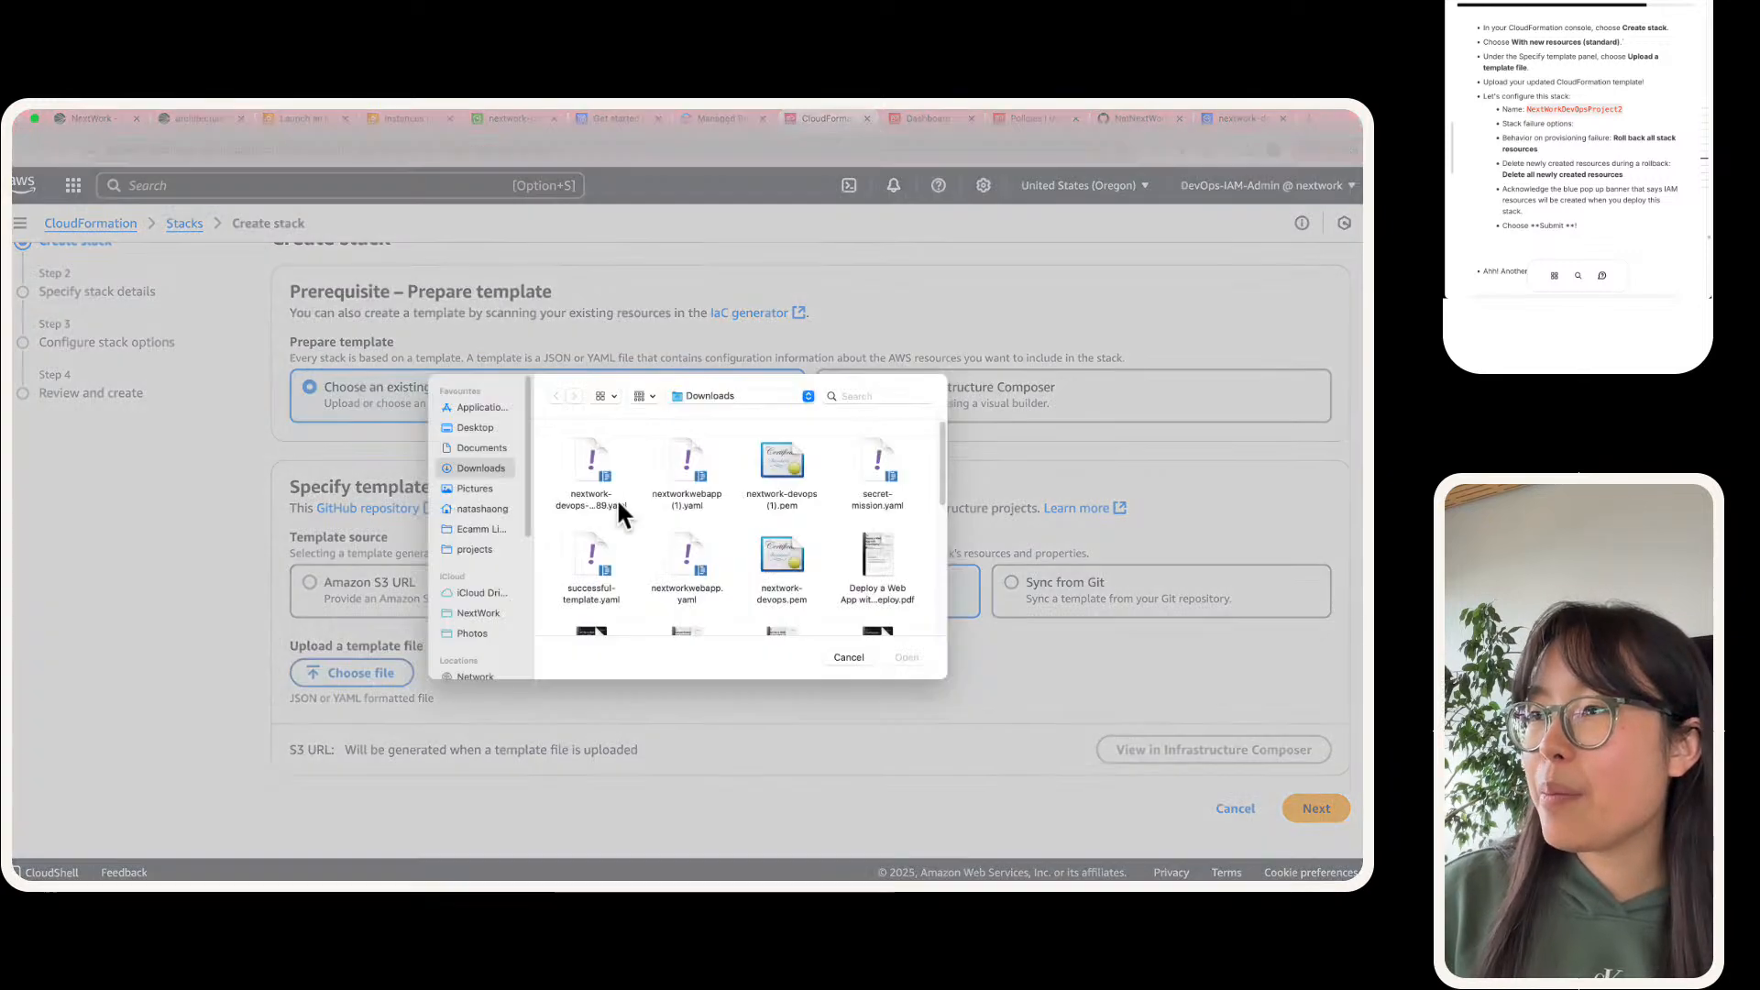
double_click(591, 491)
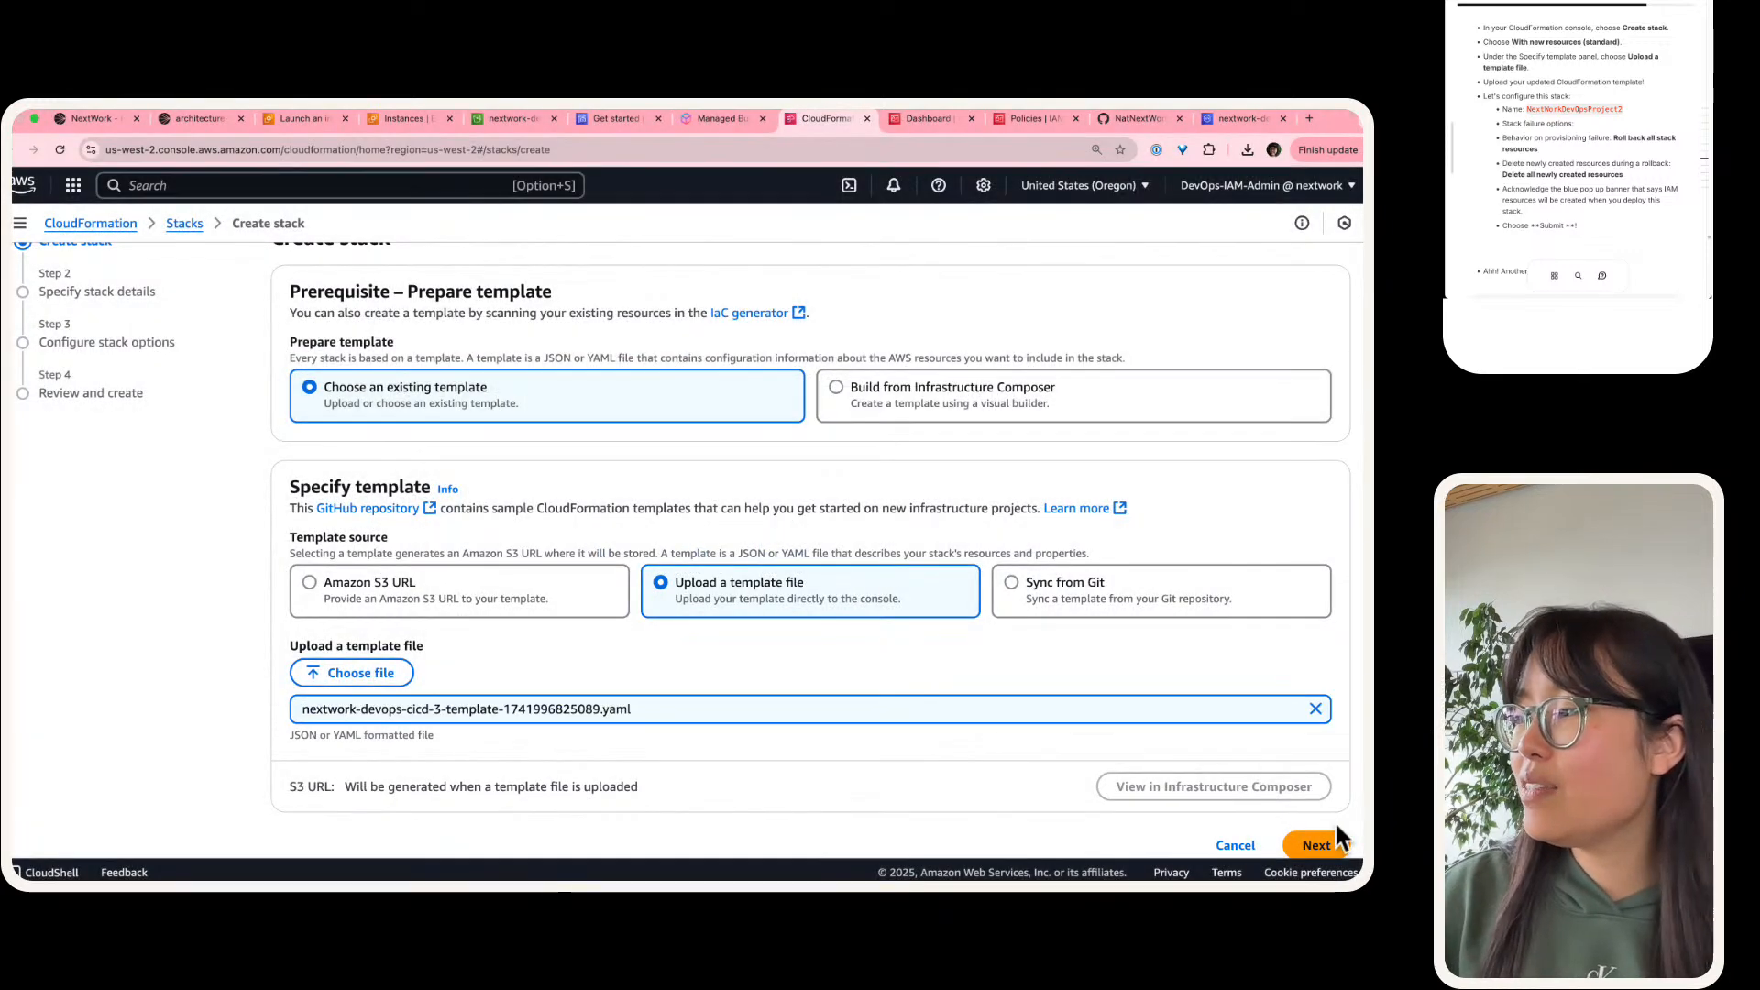
click(1331, 844)
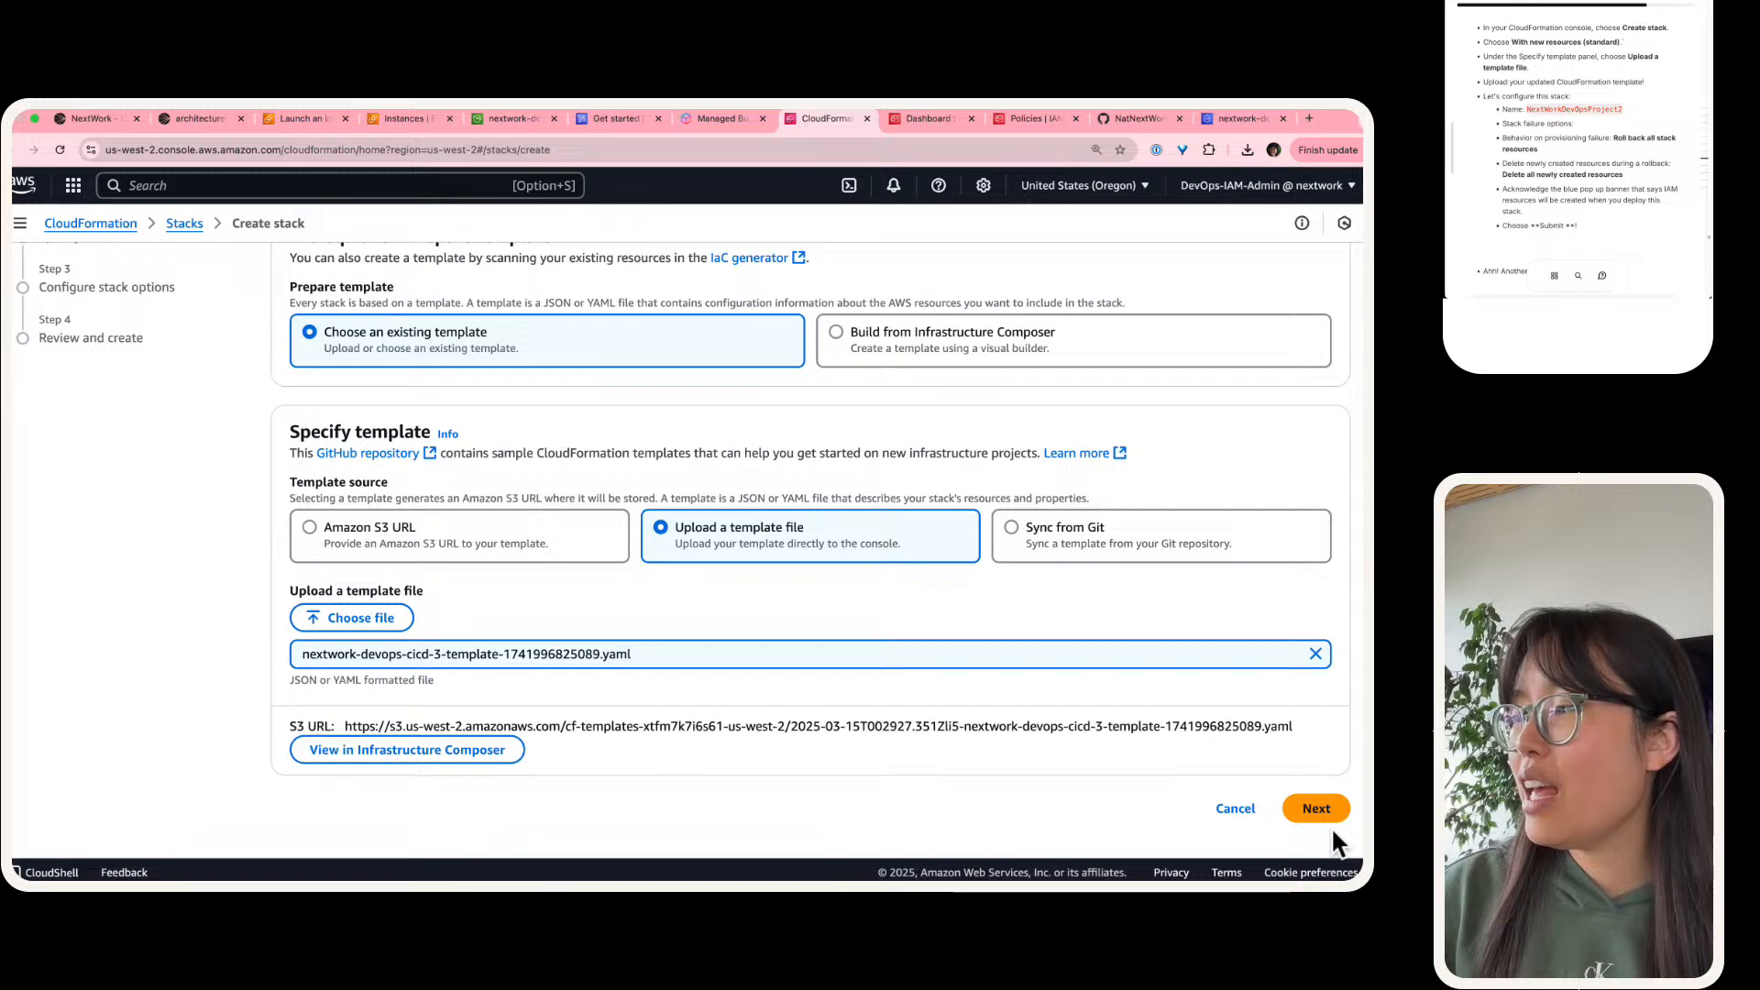
scroll(344, 460, down, 2)
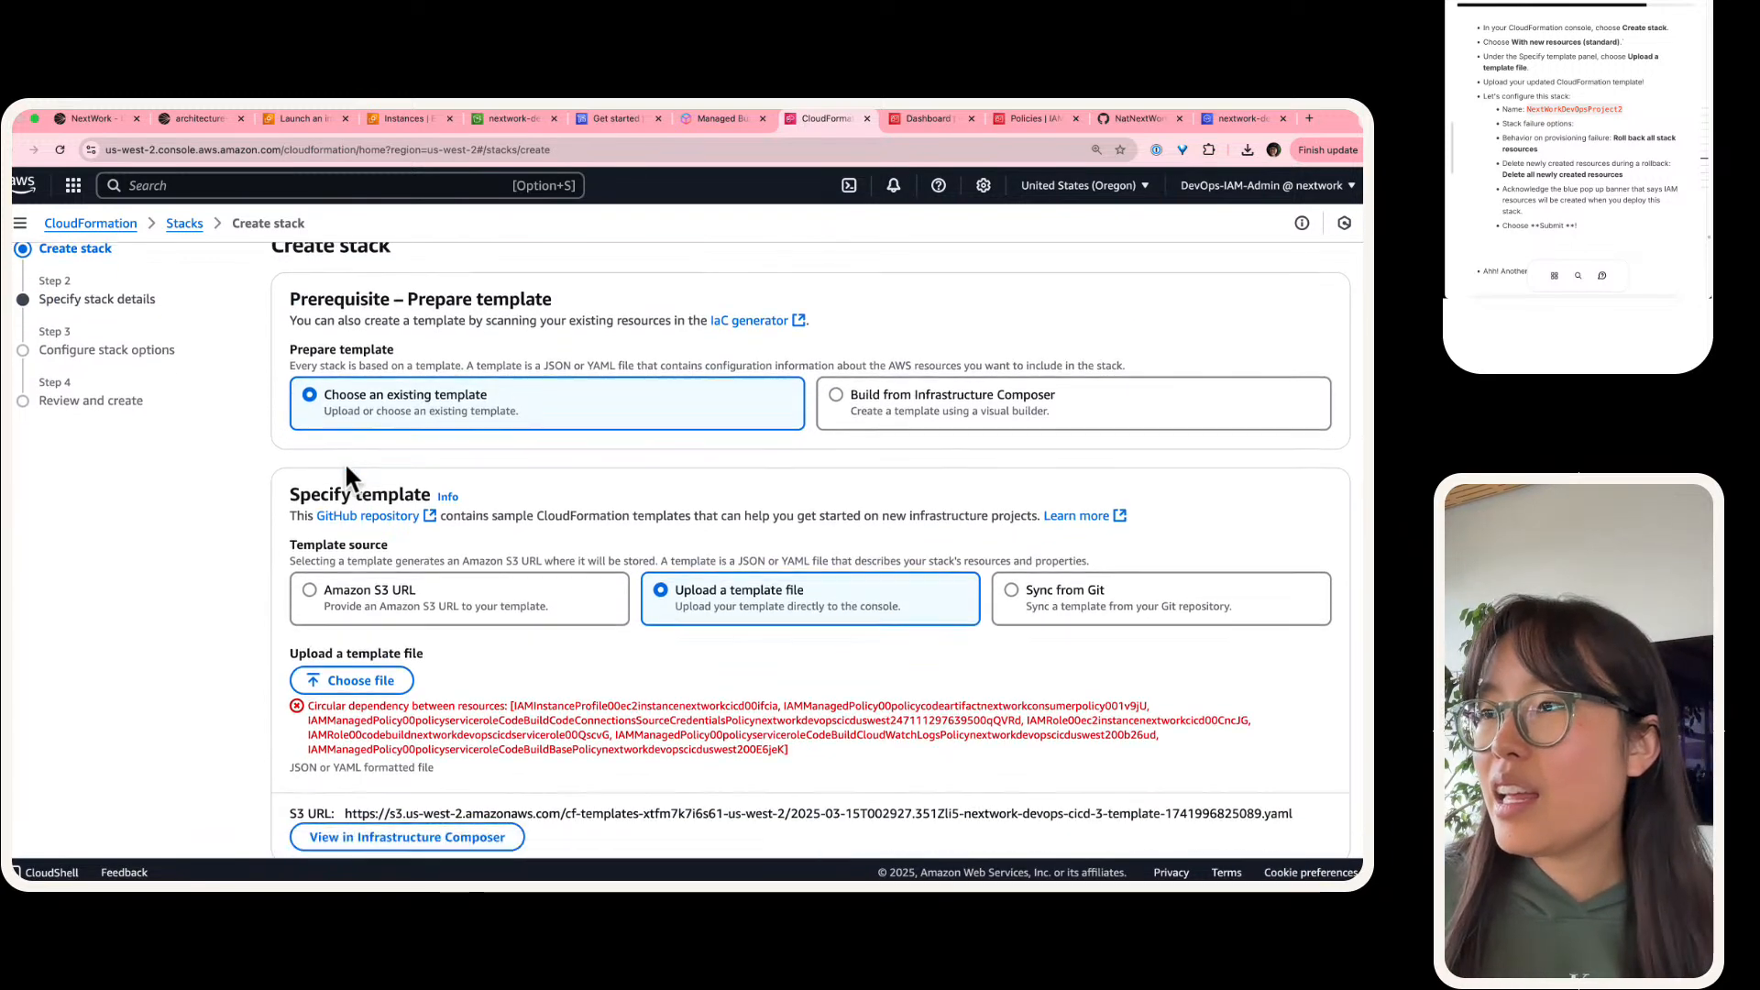
scroll(345, 462, down, 4)
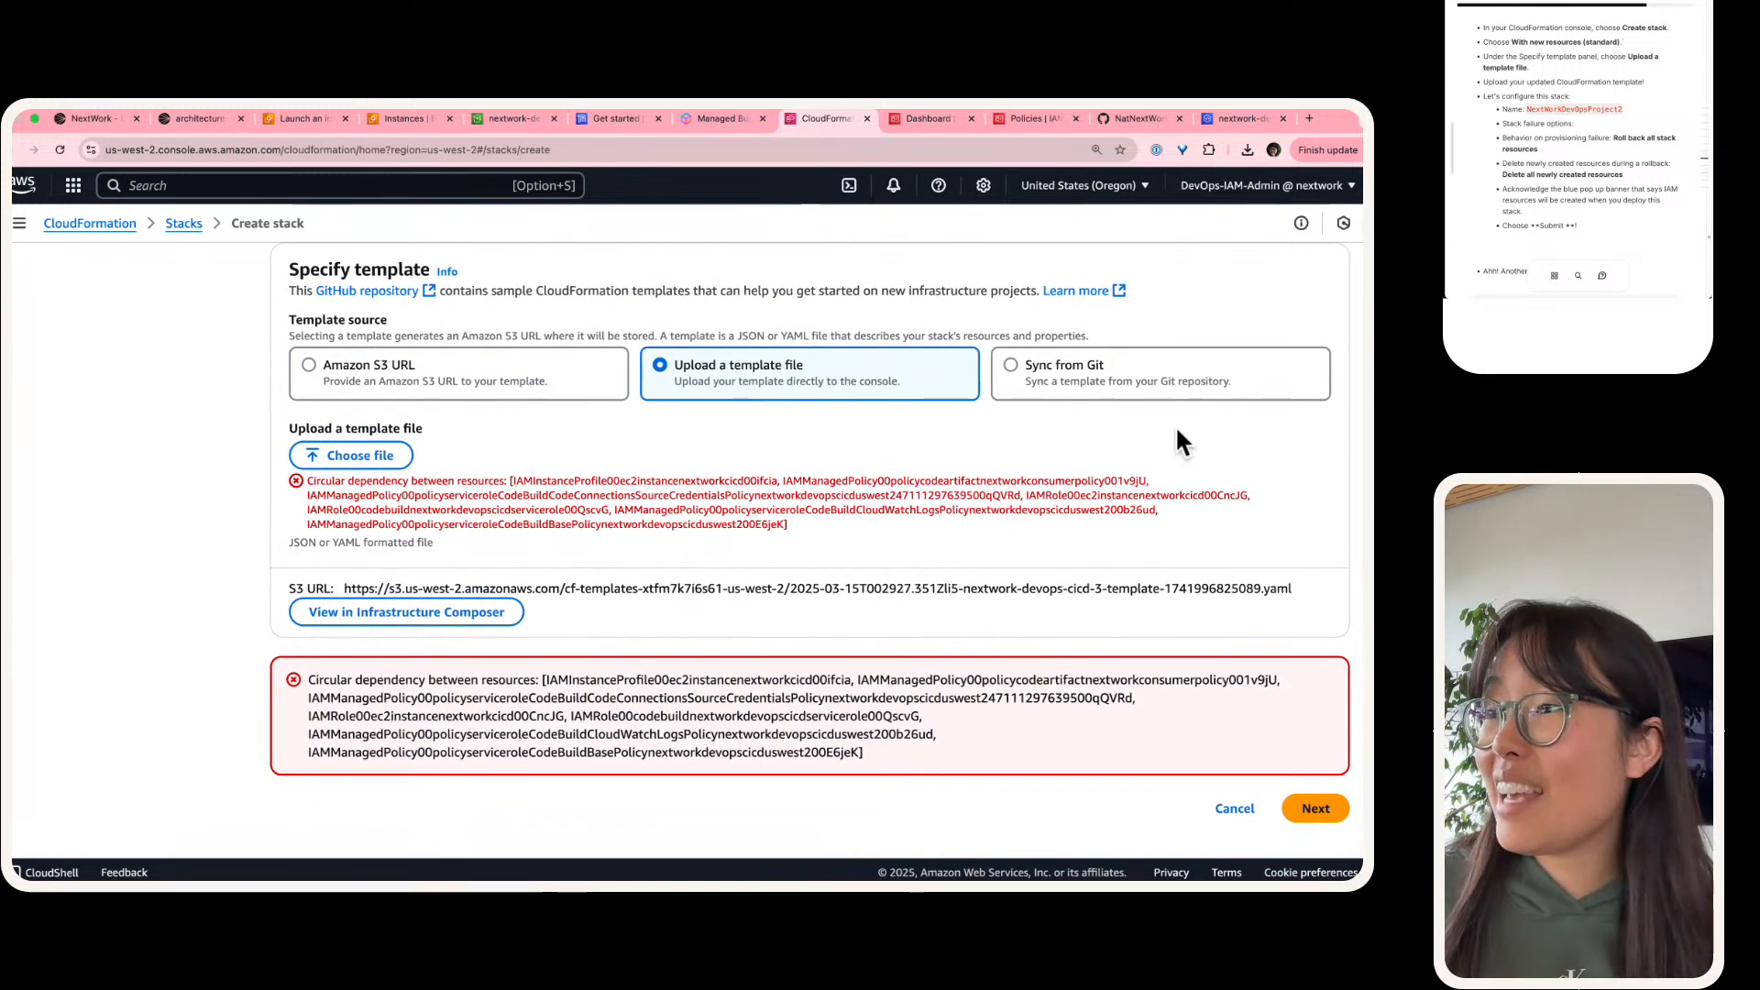
scroll(1093, 400, up, 2)
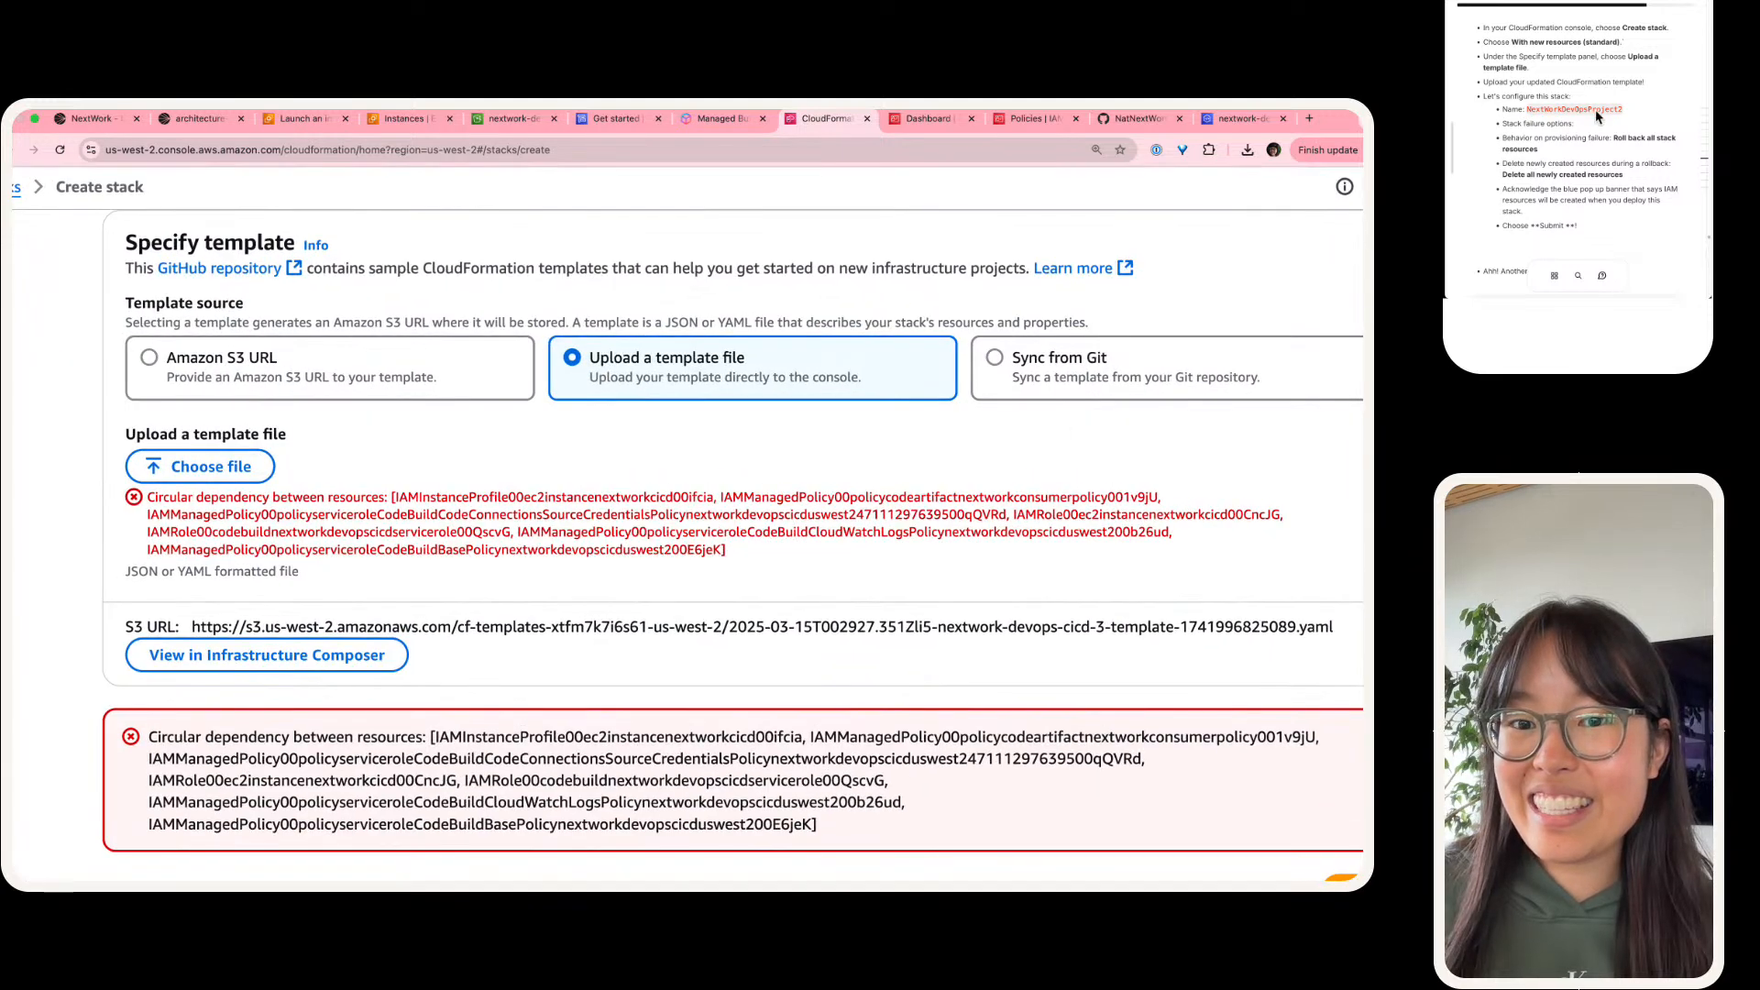
Step: Examine the circular dependency error on the template upload, going through each IAM resource it lists
scroll(1595, 108, down, 1)
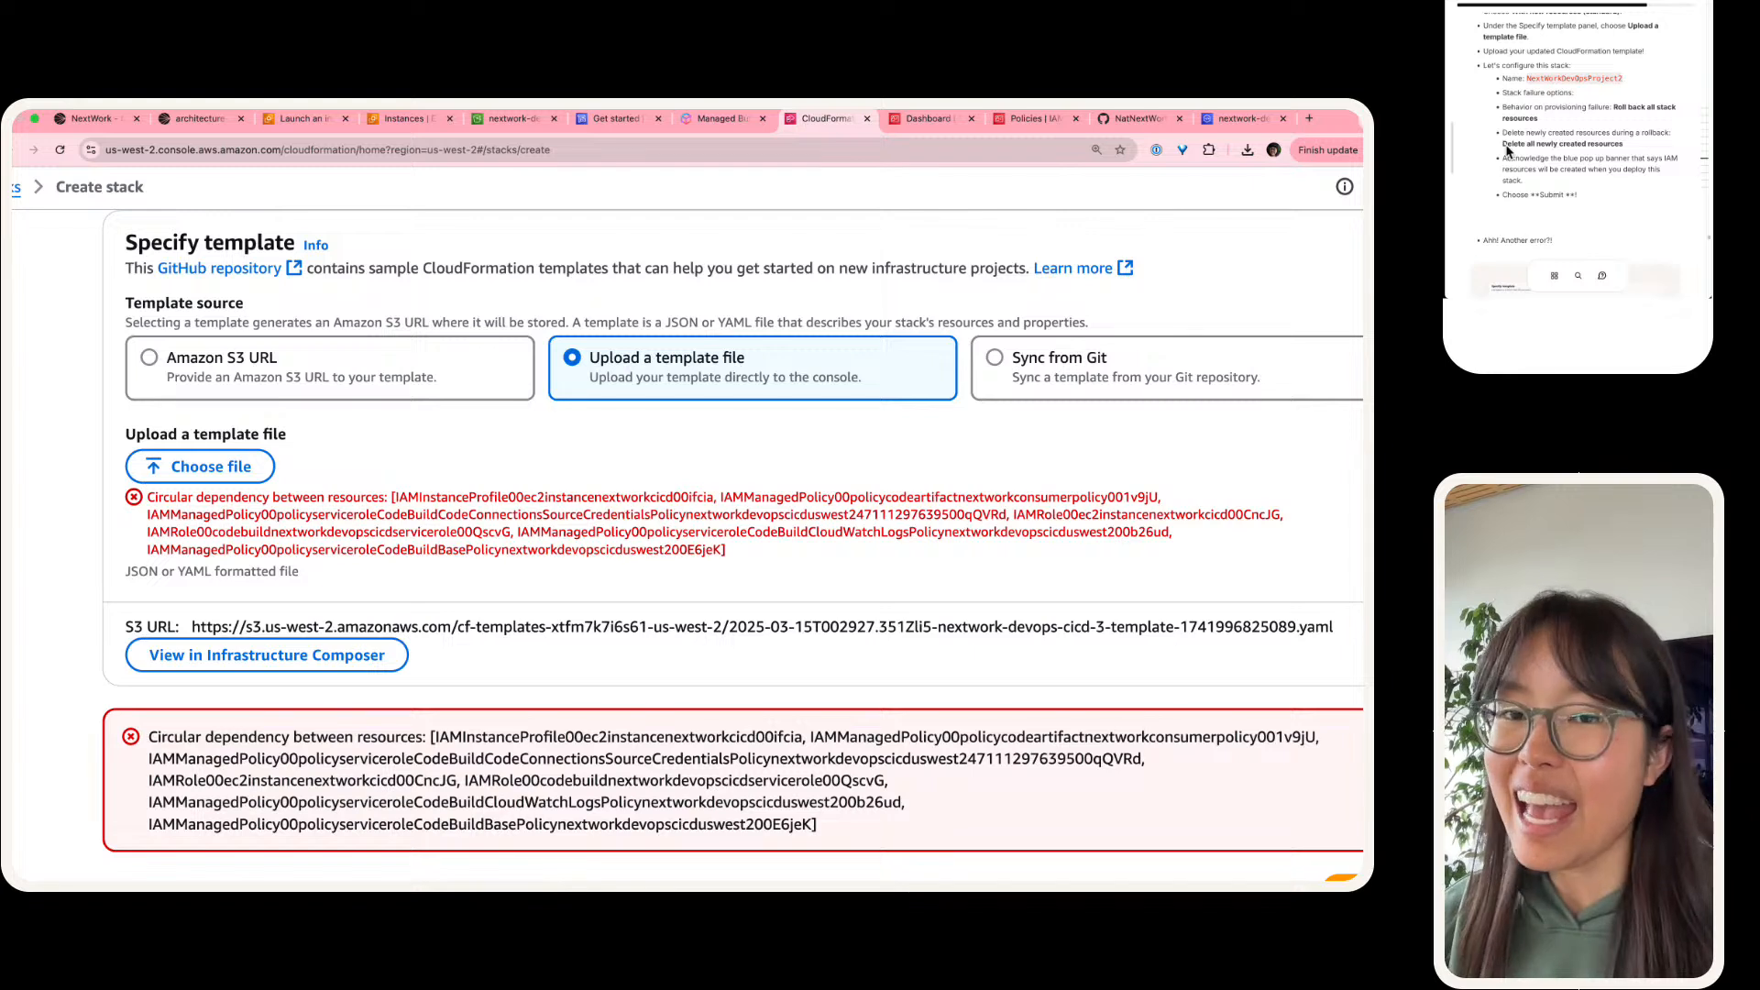
scroll(1595, 107, down, 5)
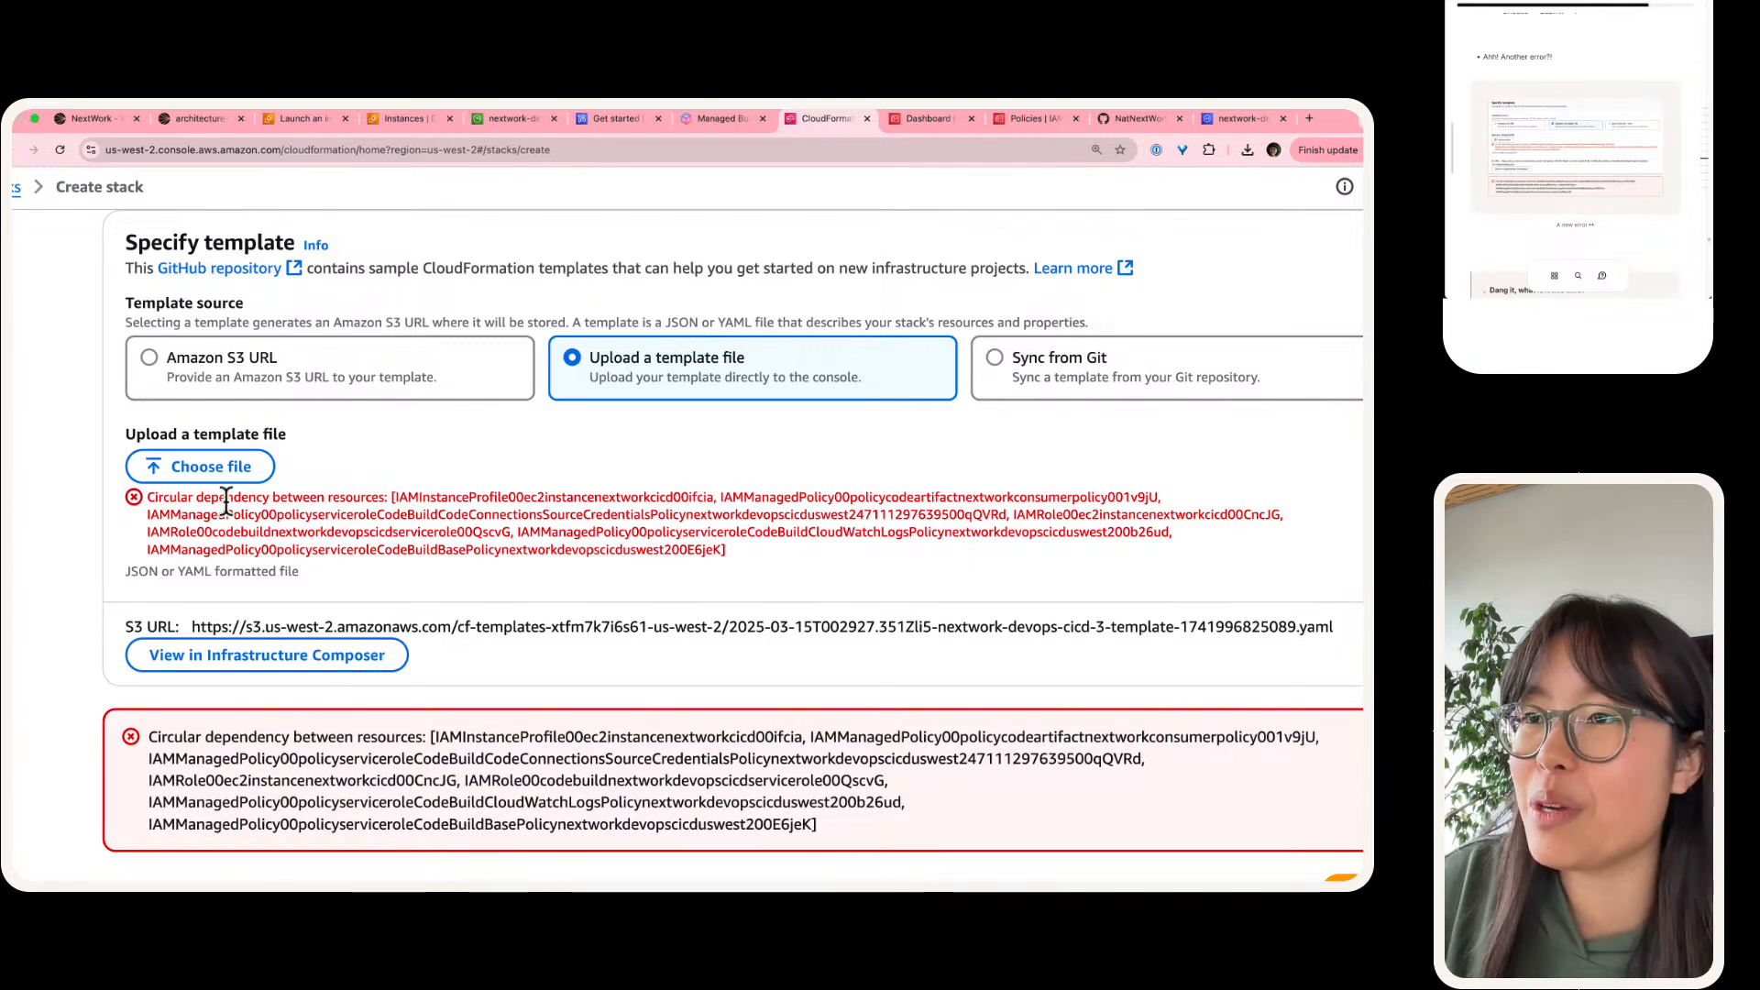
drag(142, 496, 273, 499)
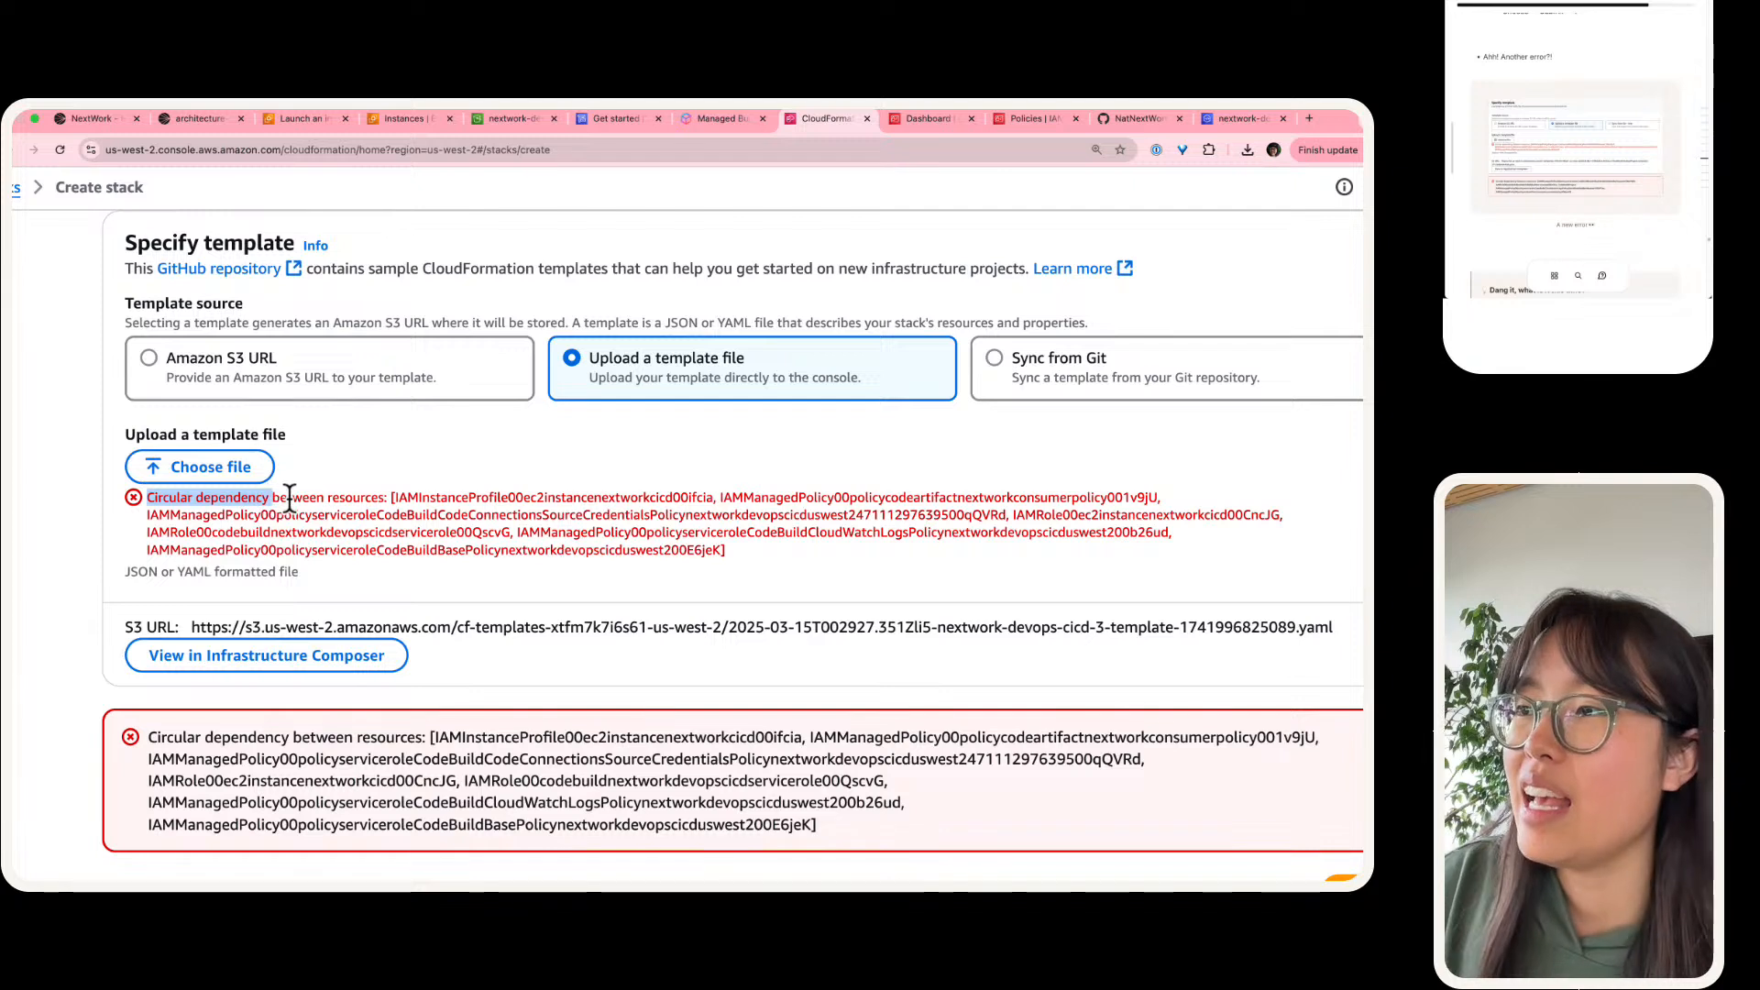
double_click(472, 497)
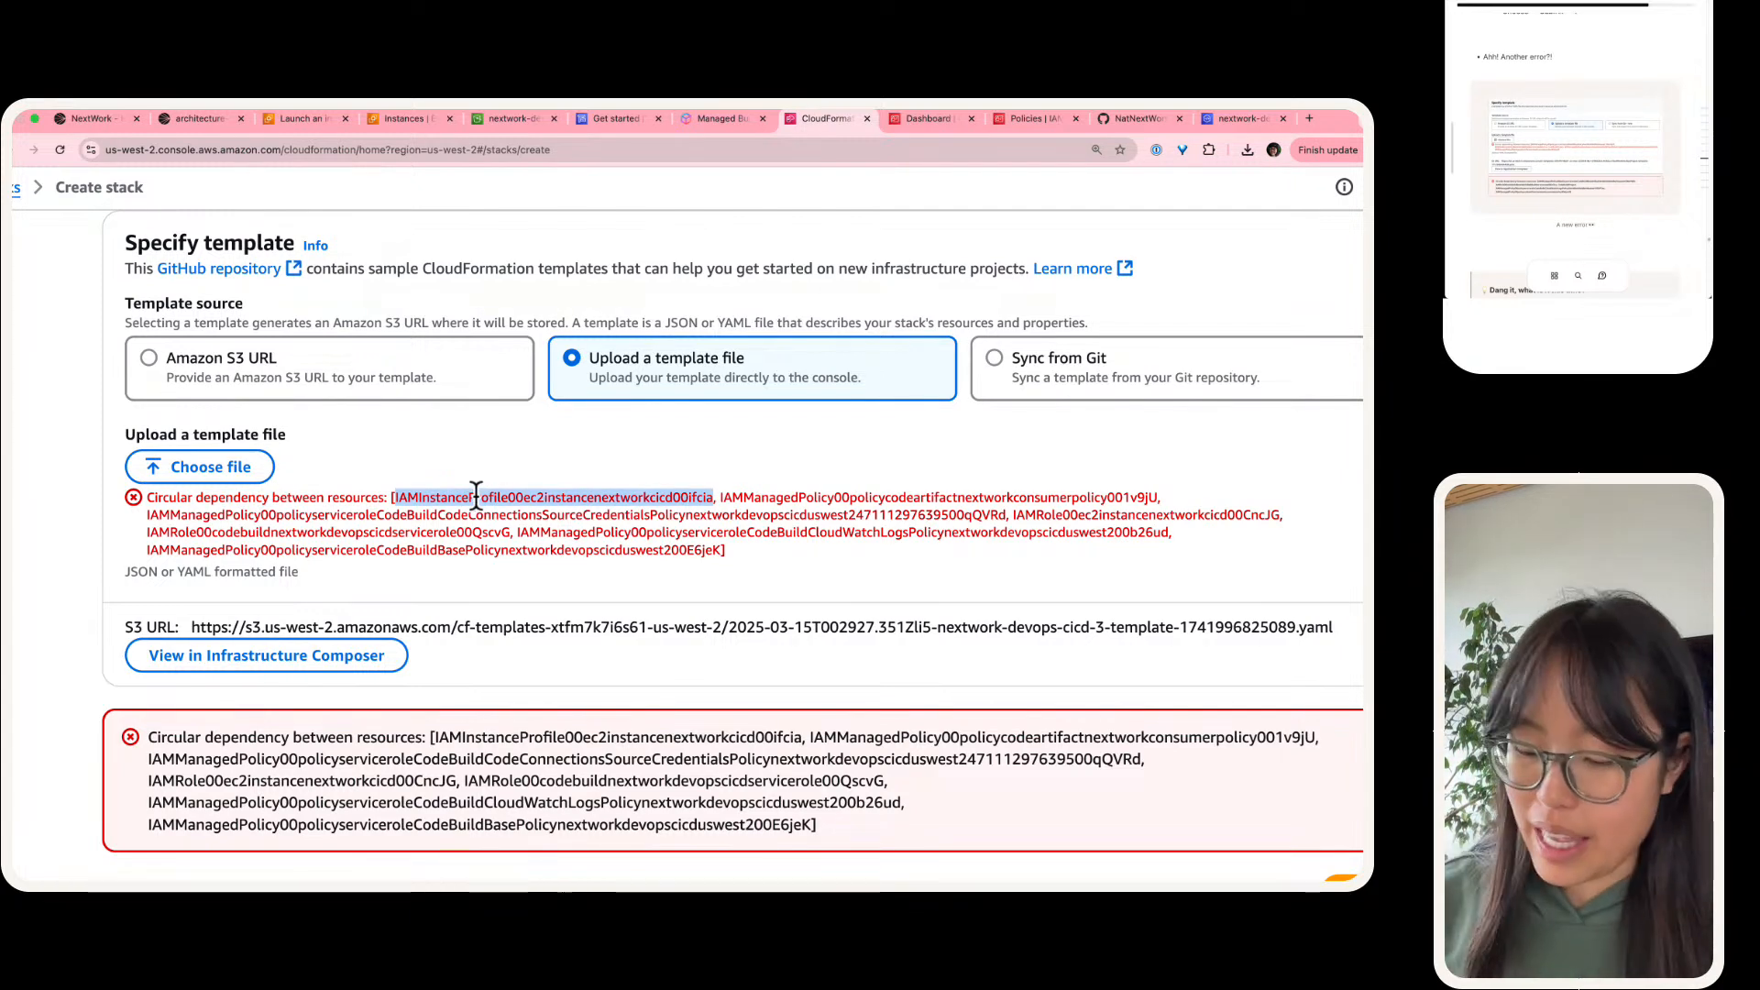
key(super+equal)
key(super+equal)
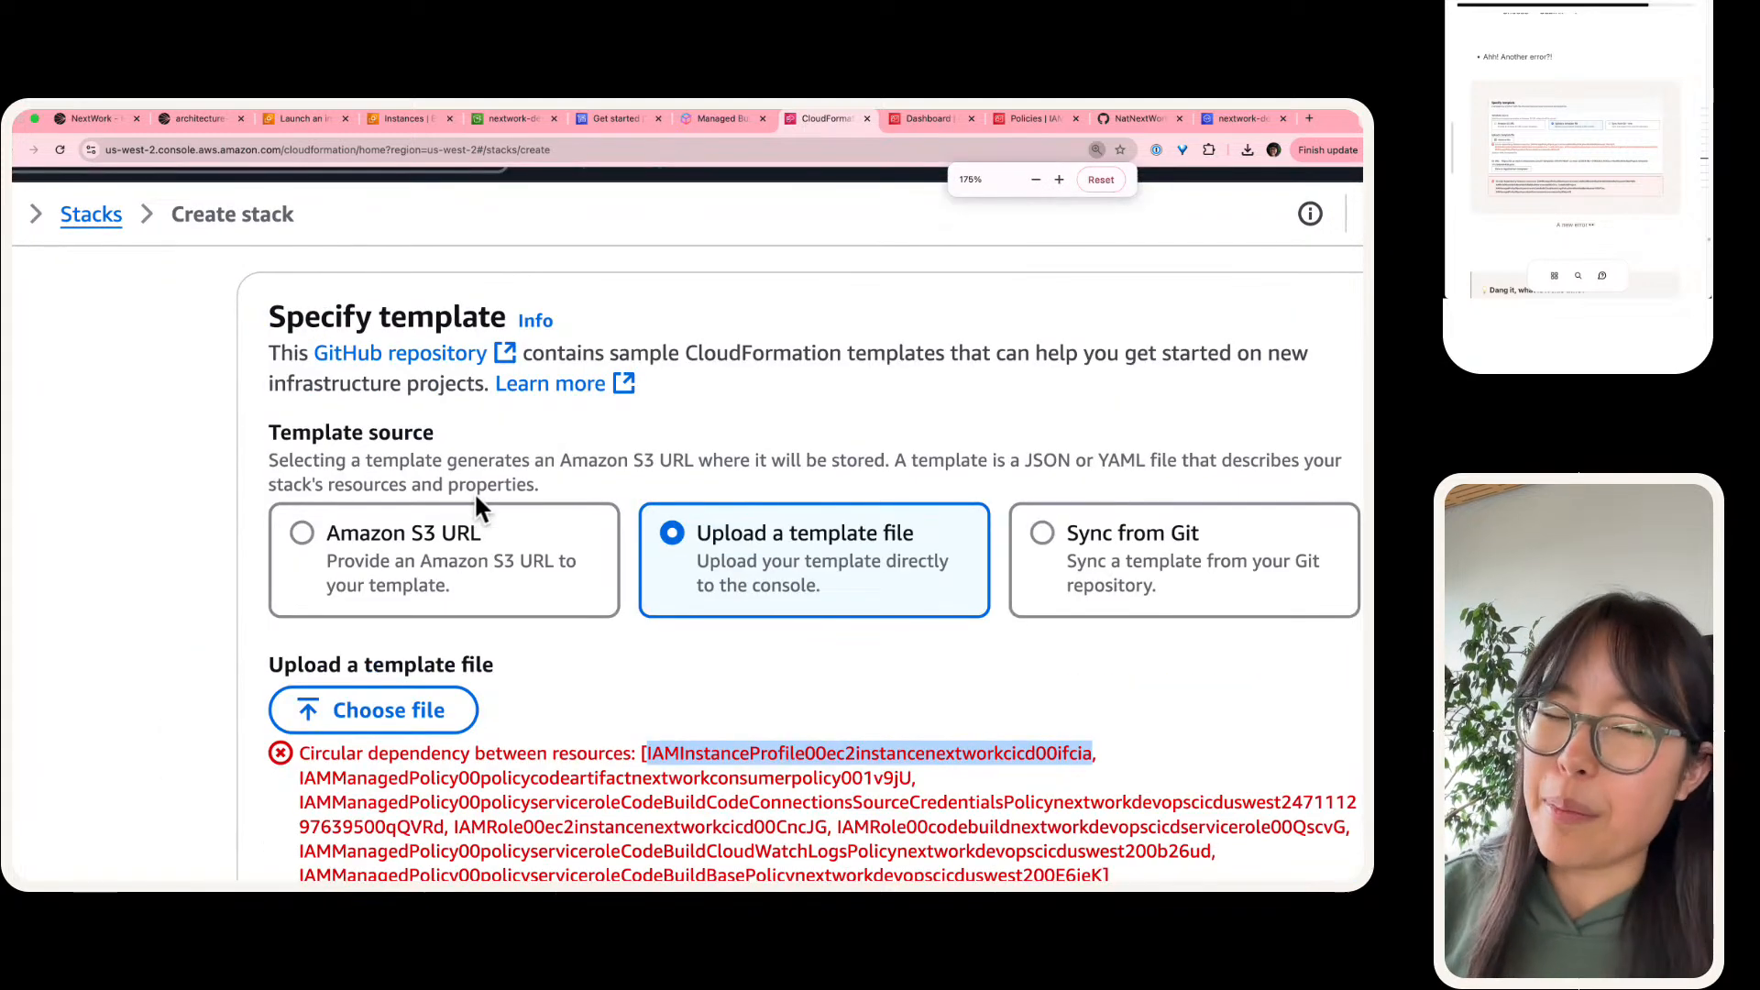
scroll(475, 491, down, 3)
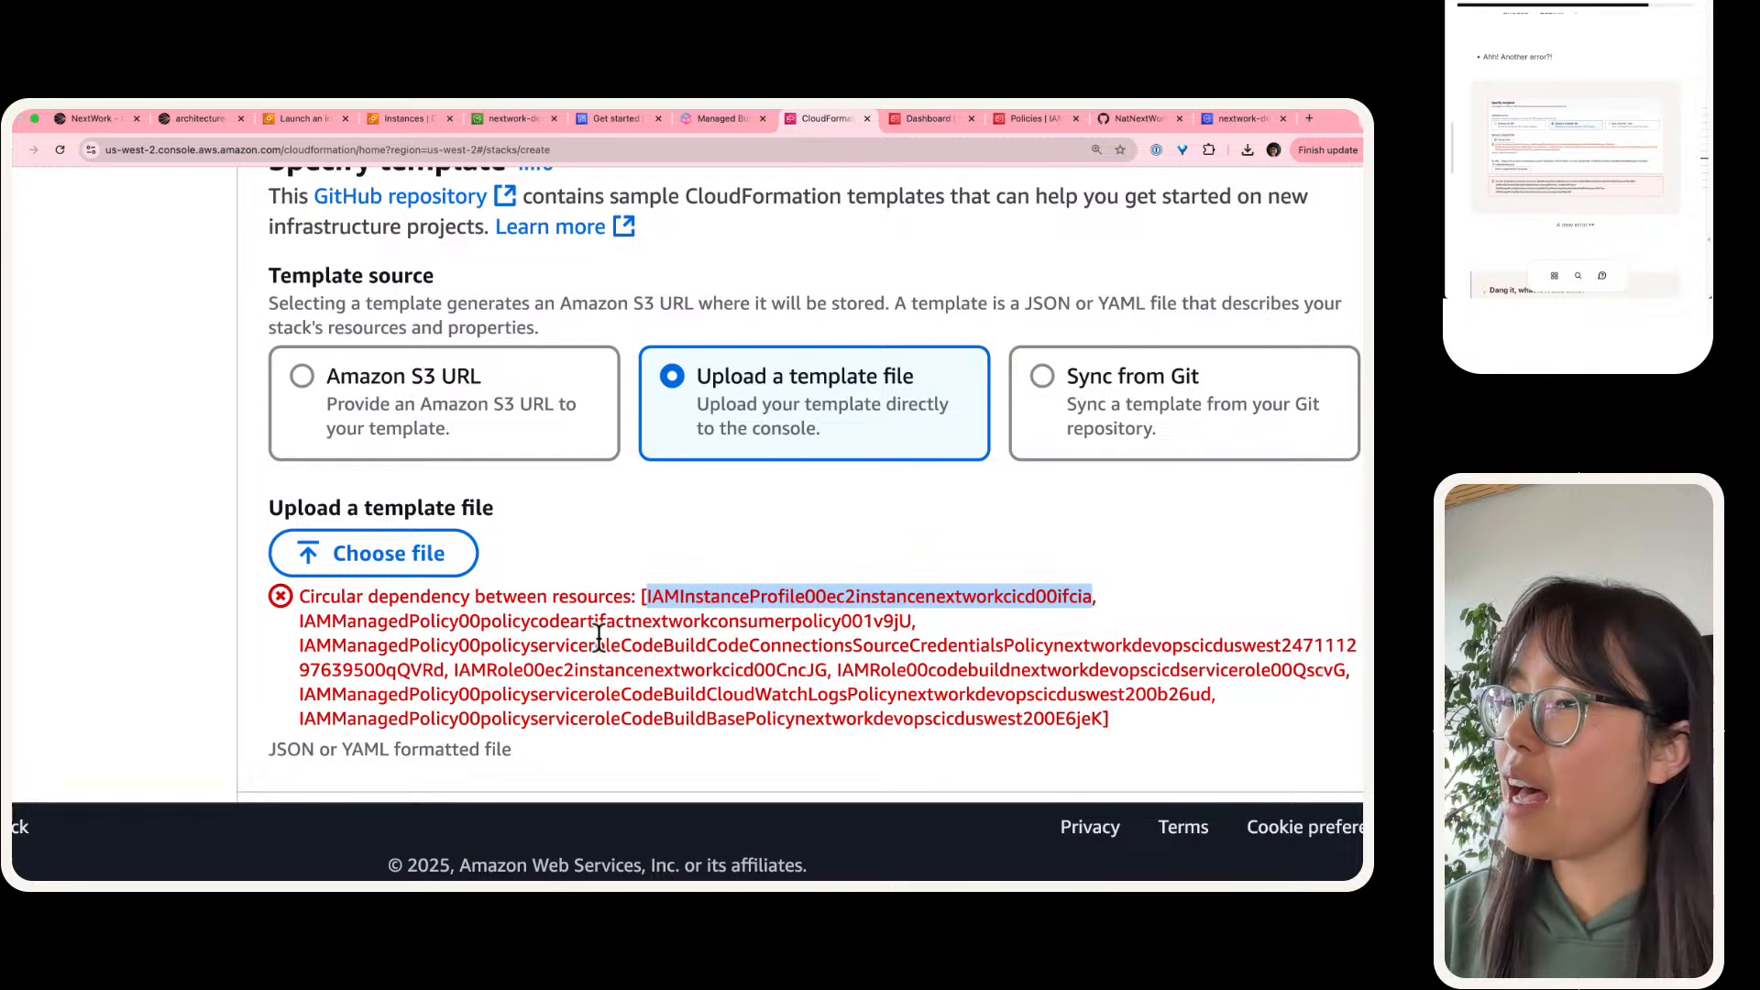
double_click(463, 623)
double_click(463, 646)
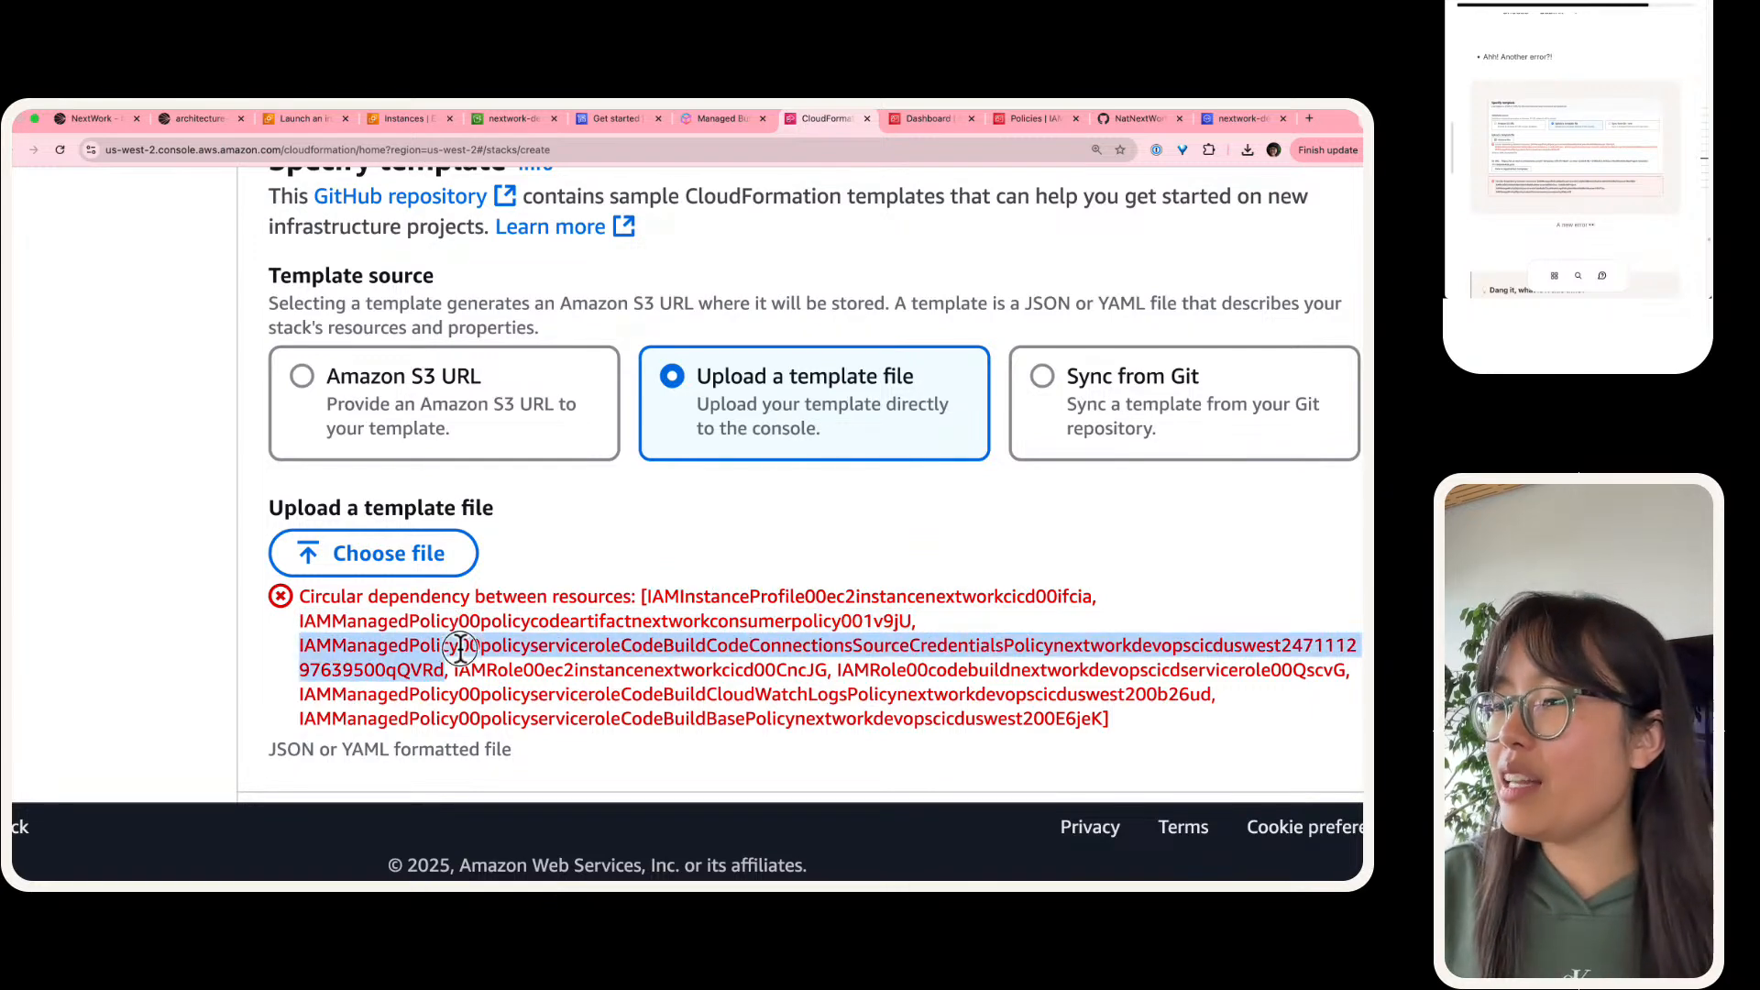
double_click(538, 670)
double_click(1063, 670)
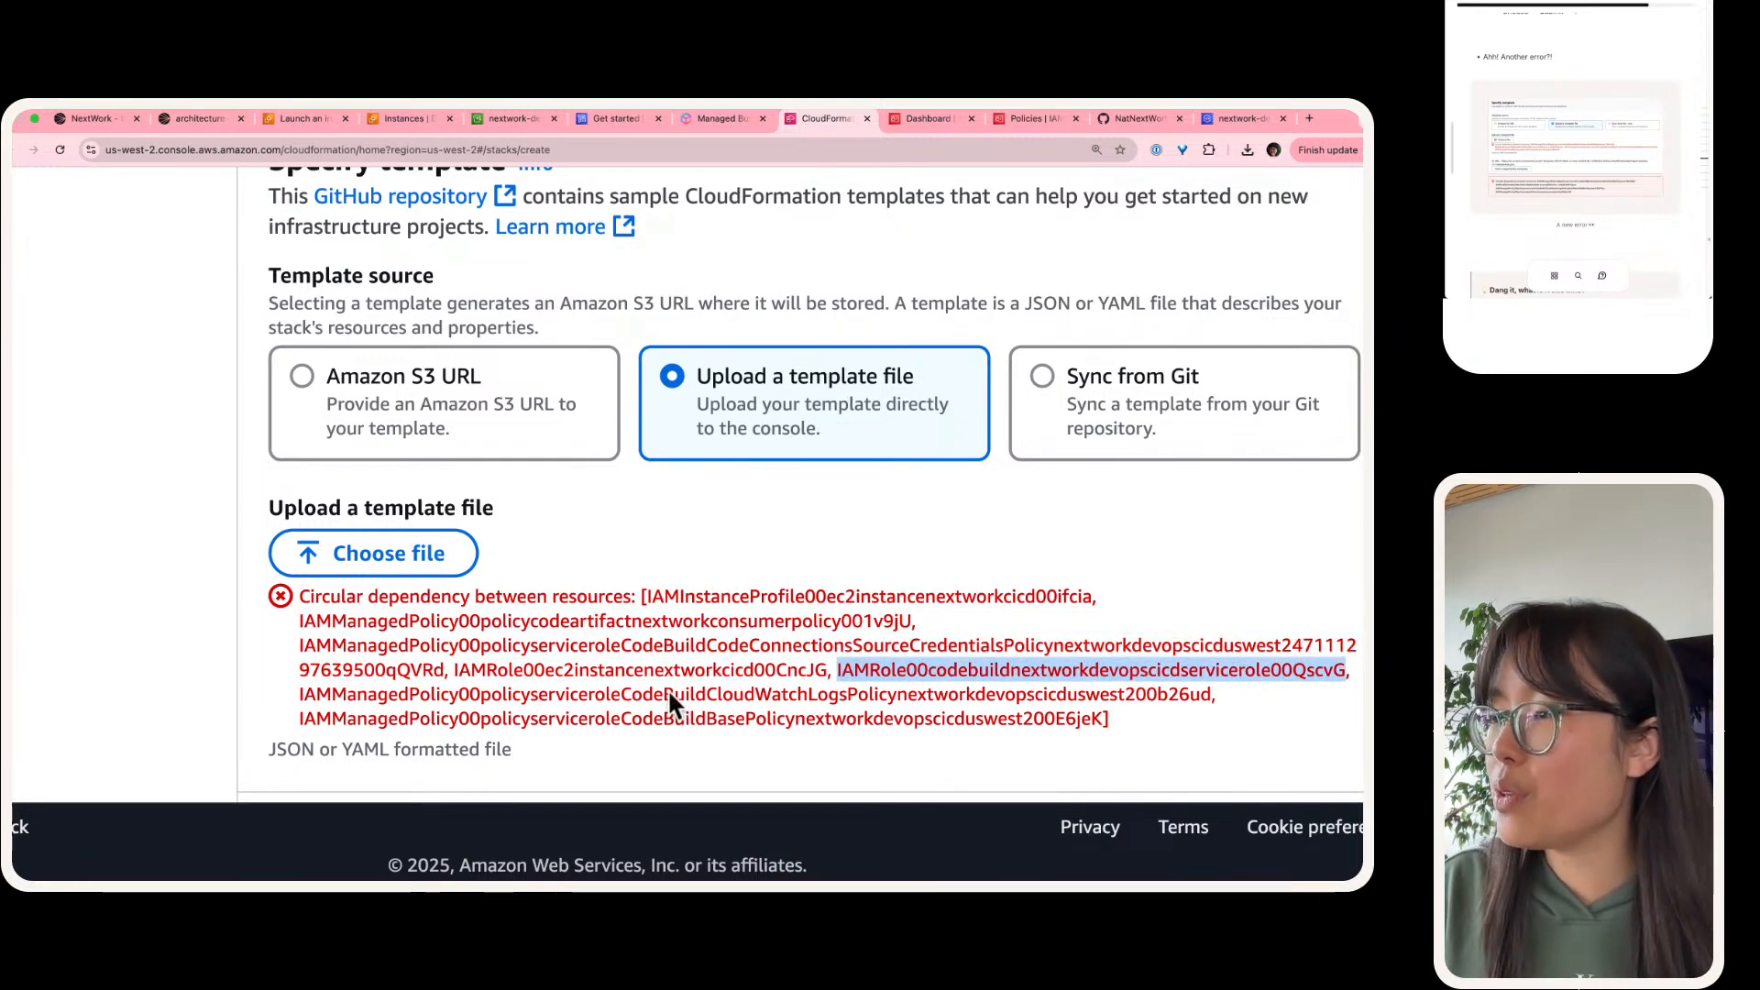
double_click(587, 695)
double_click(792, 719)
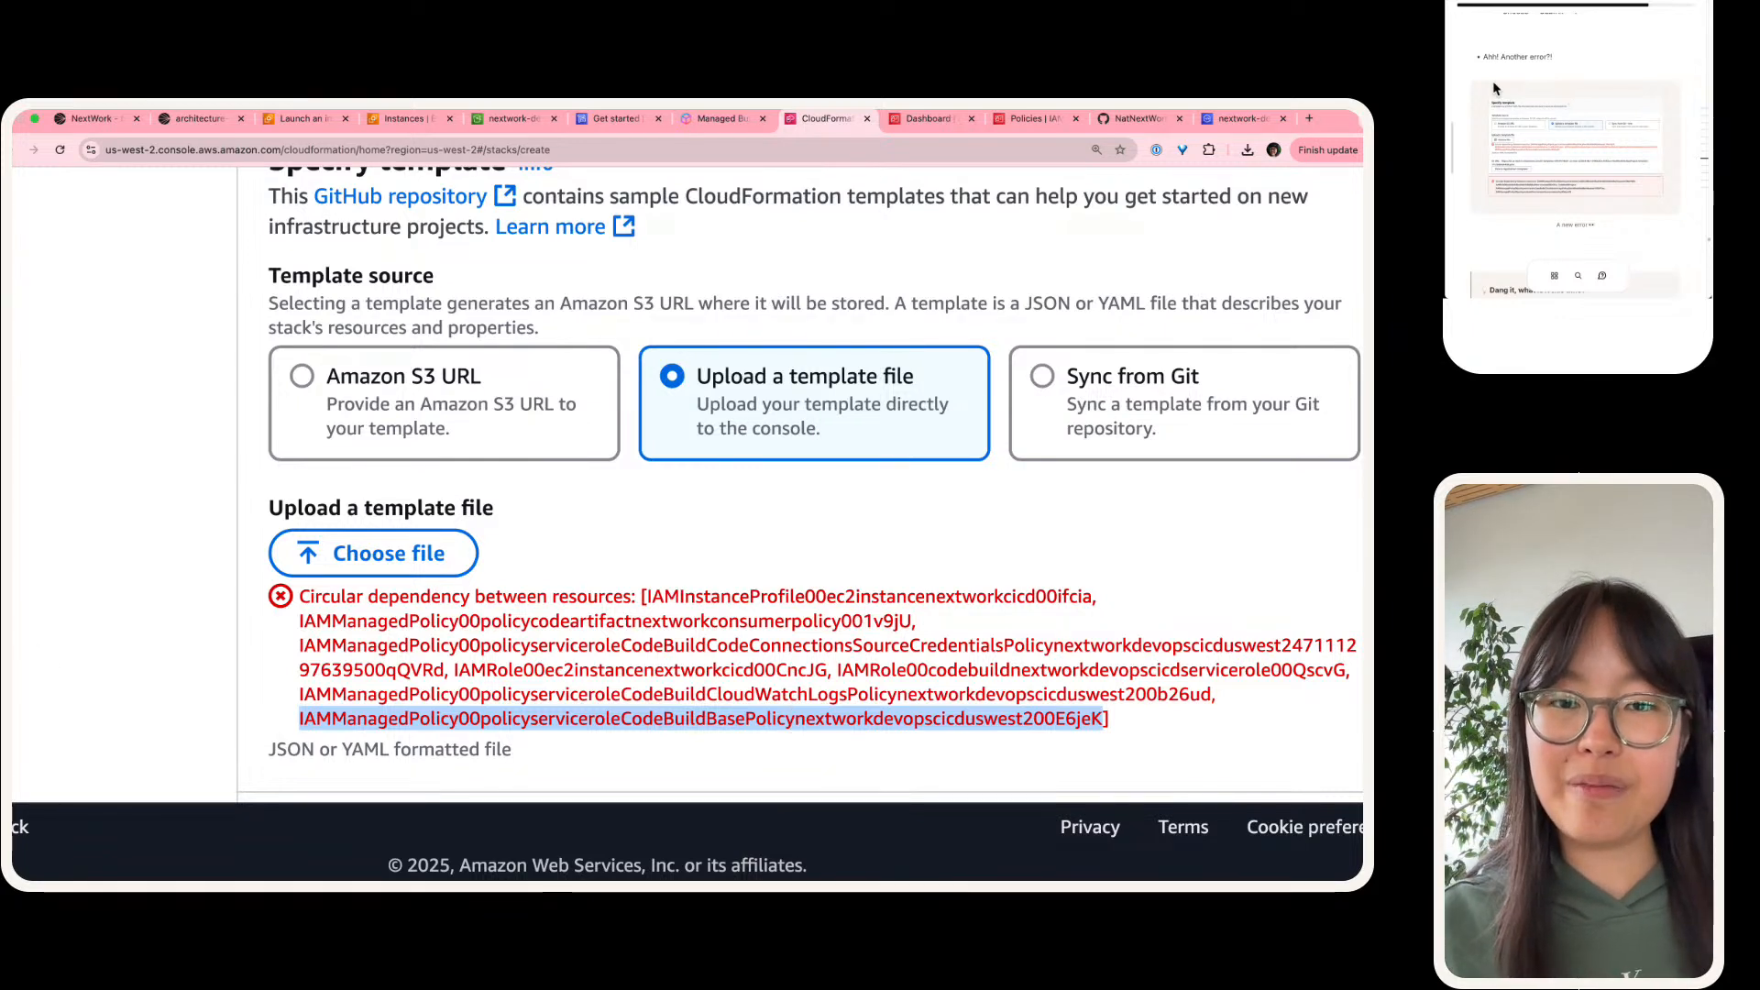
Step: Read the guide's explanation of the circular dependency error and its chicken-and-egg comparison
scroll(1505, 85, down, 3)
scroll(1505, 89, down, 1)
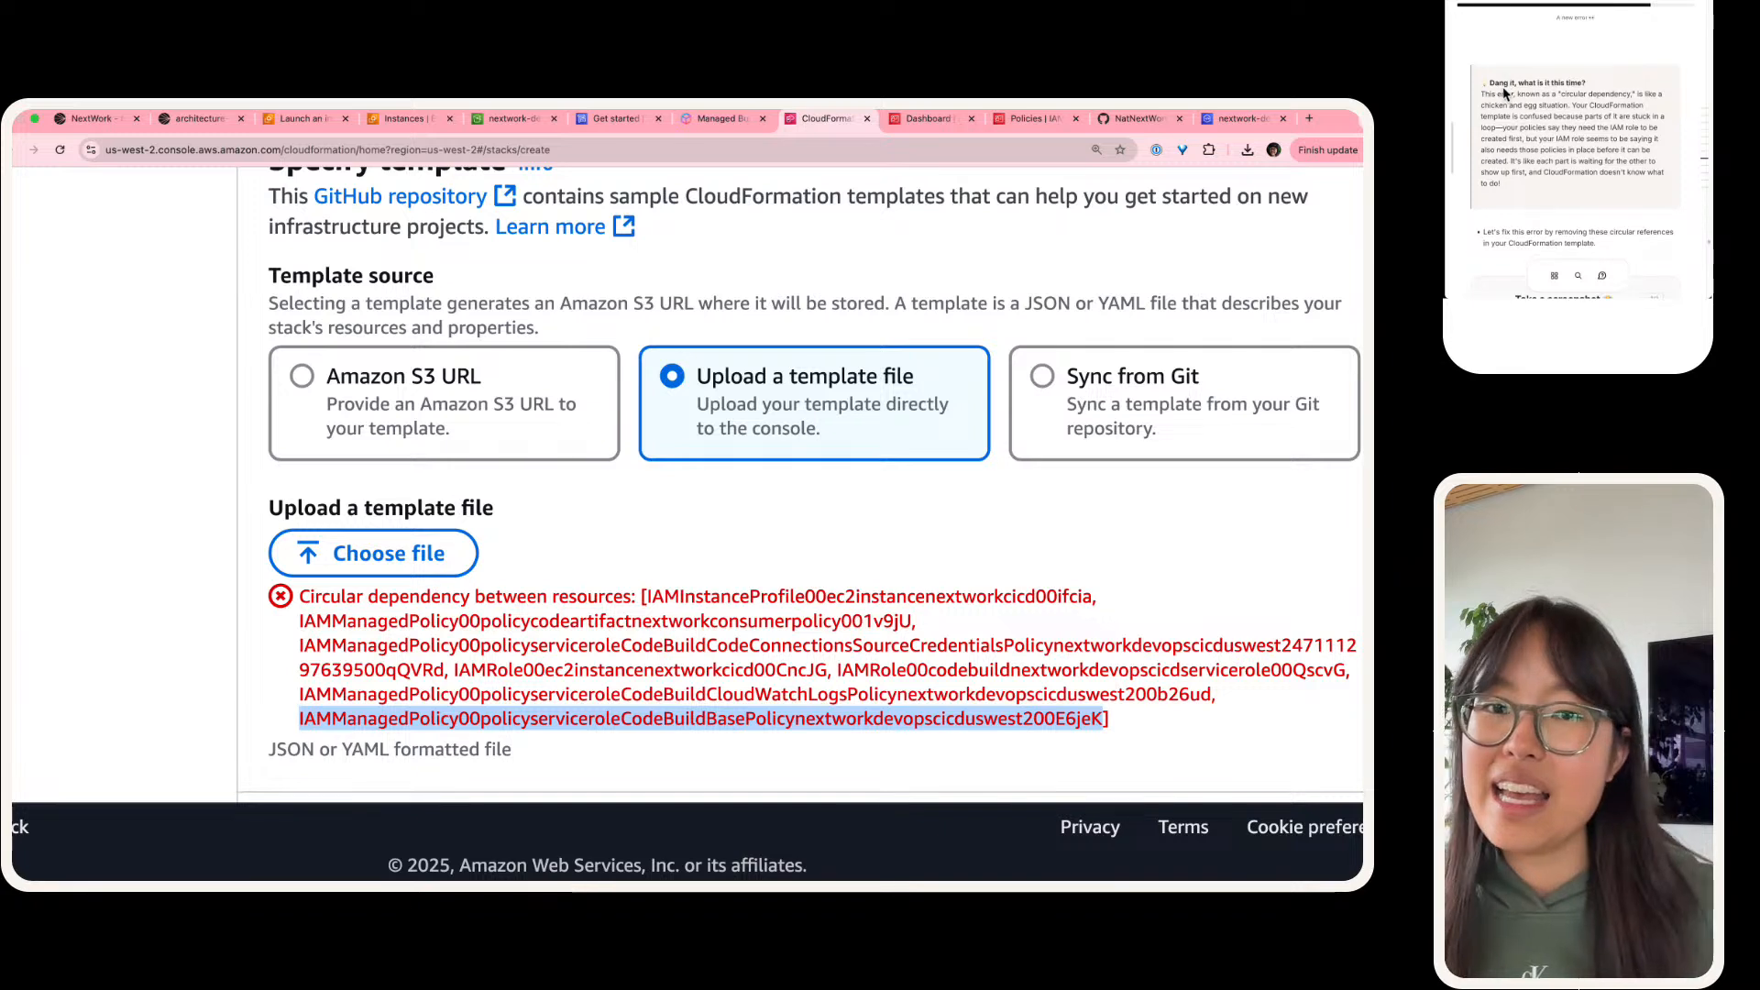
click(1571, 111)
drag(1570, 111, 1481, 90)
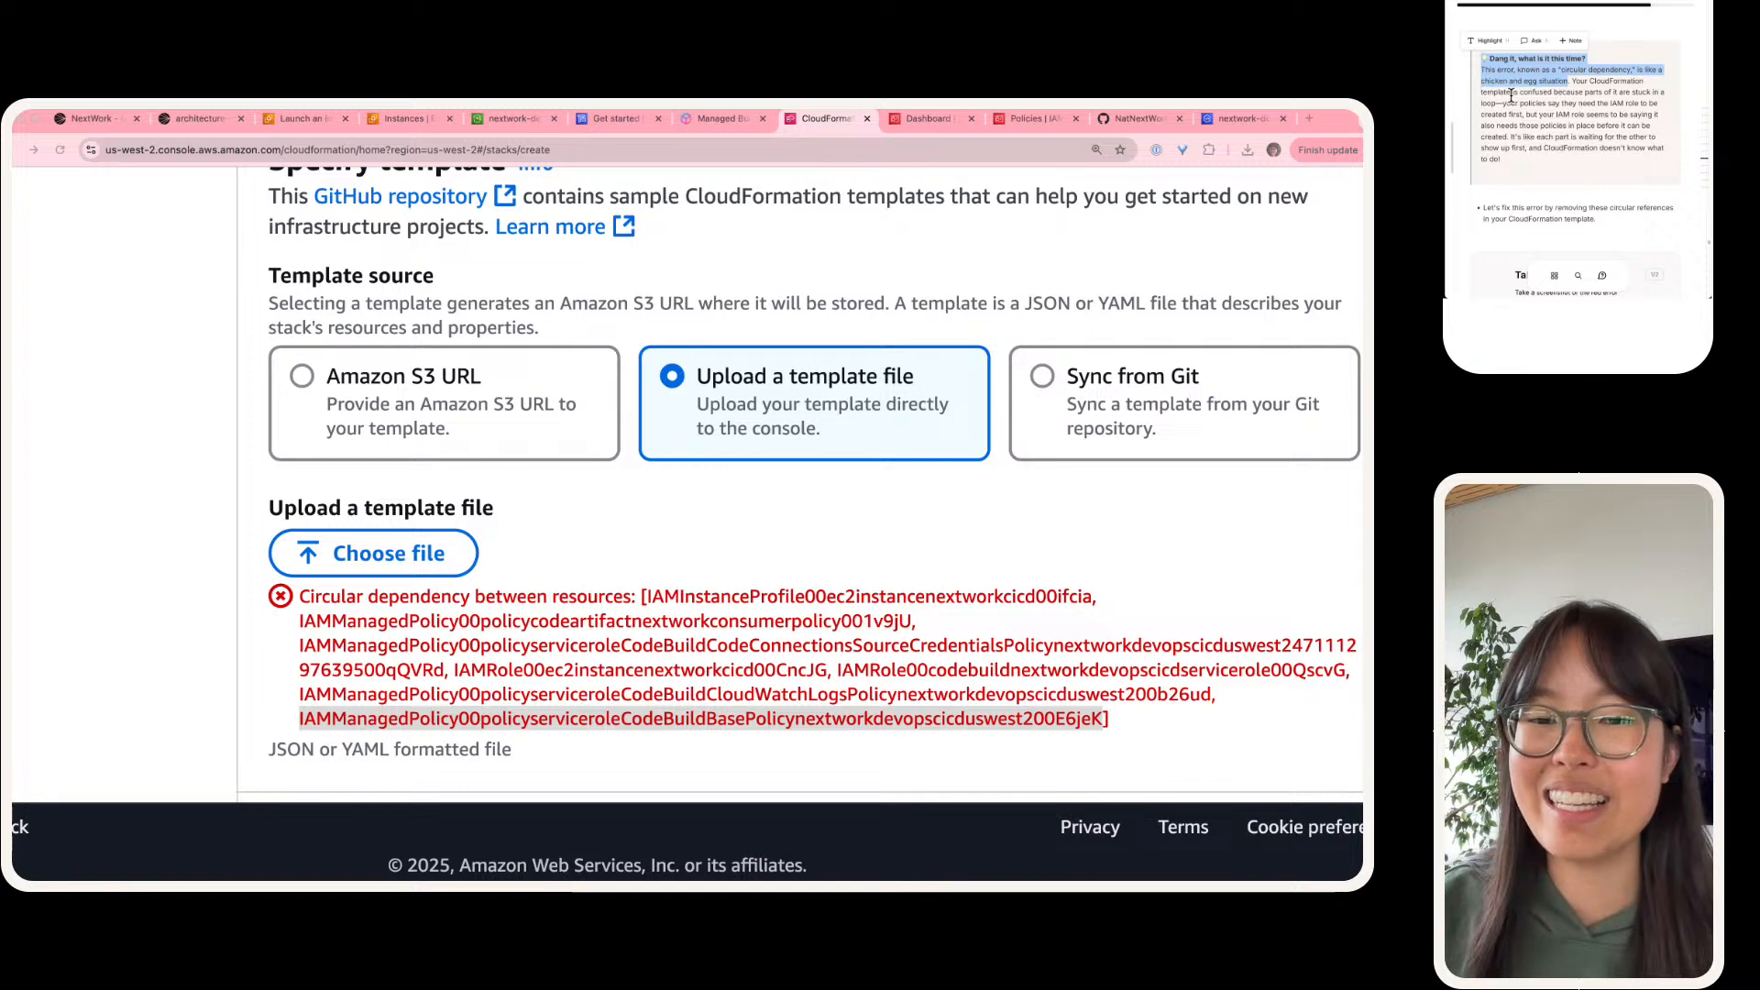
Step: Capture a screenshot of the red circular dependency error and add it to the guide's screenshot task
scroll(1630, 100, down, 4)
scroll(1629, 101, down, 1)
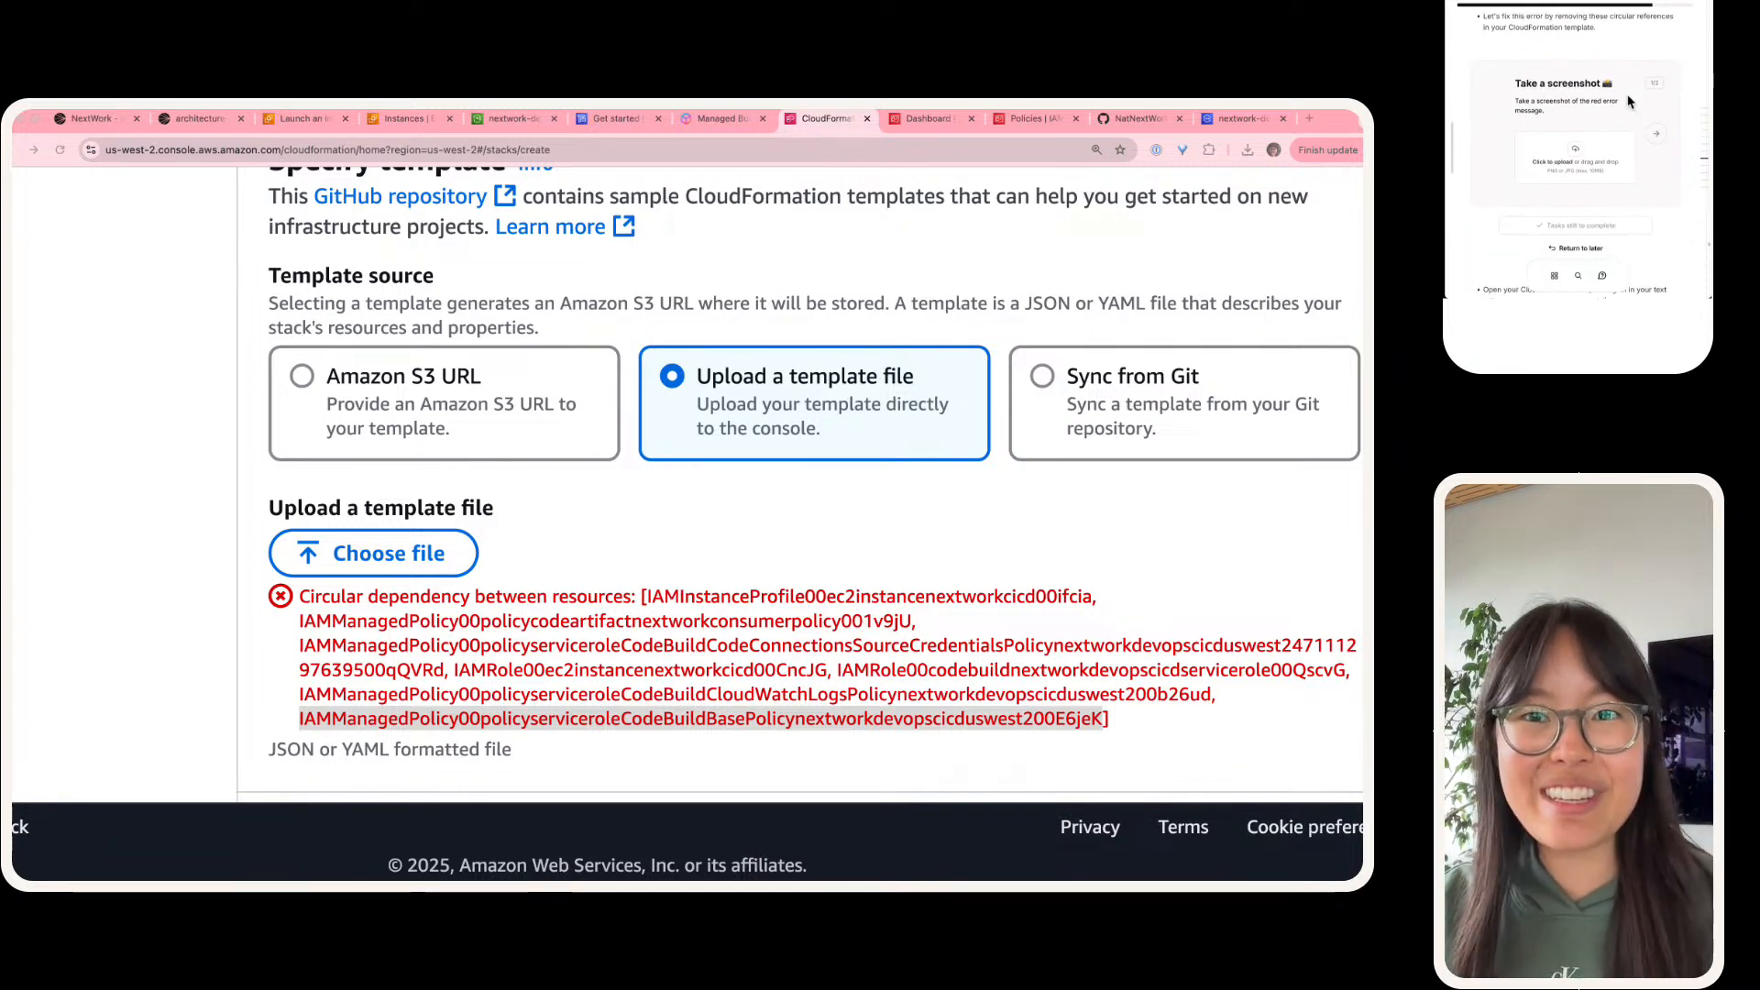
click(404, 653)
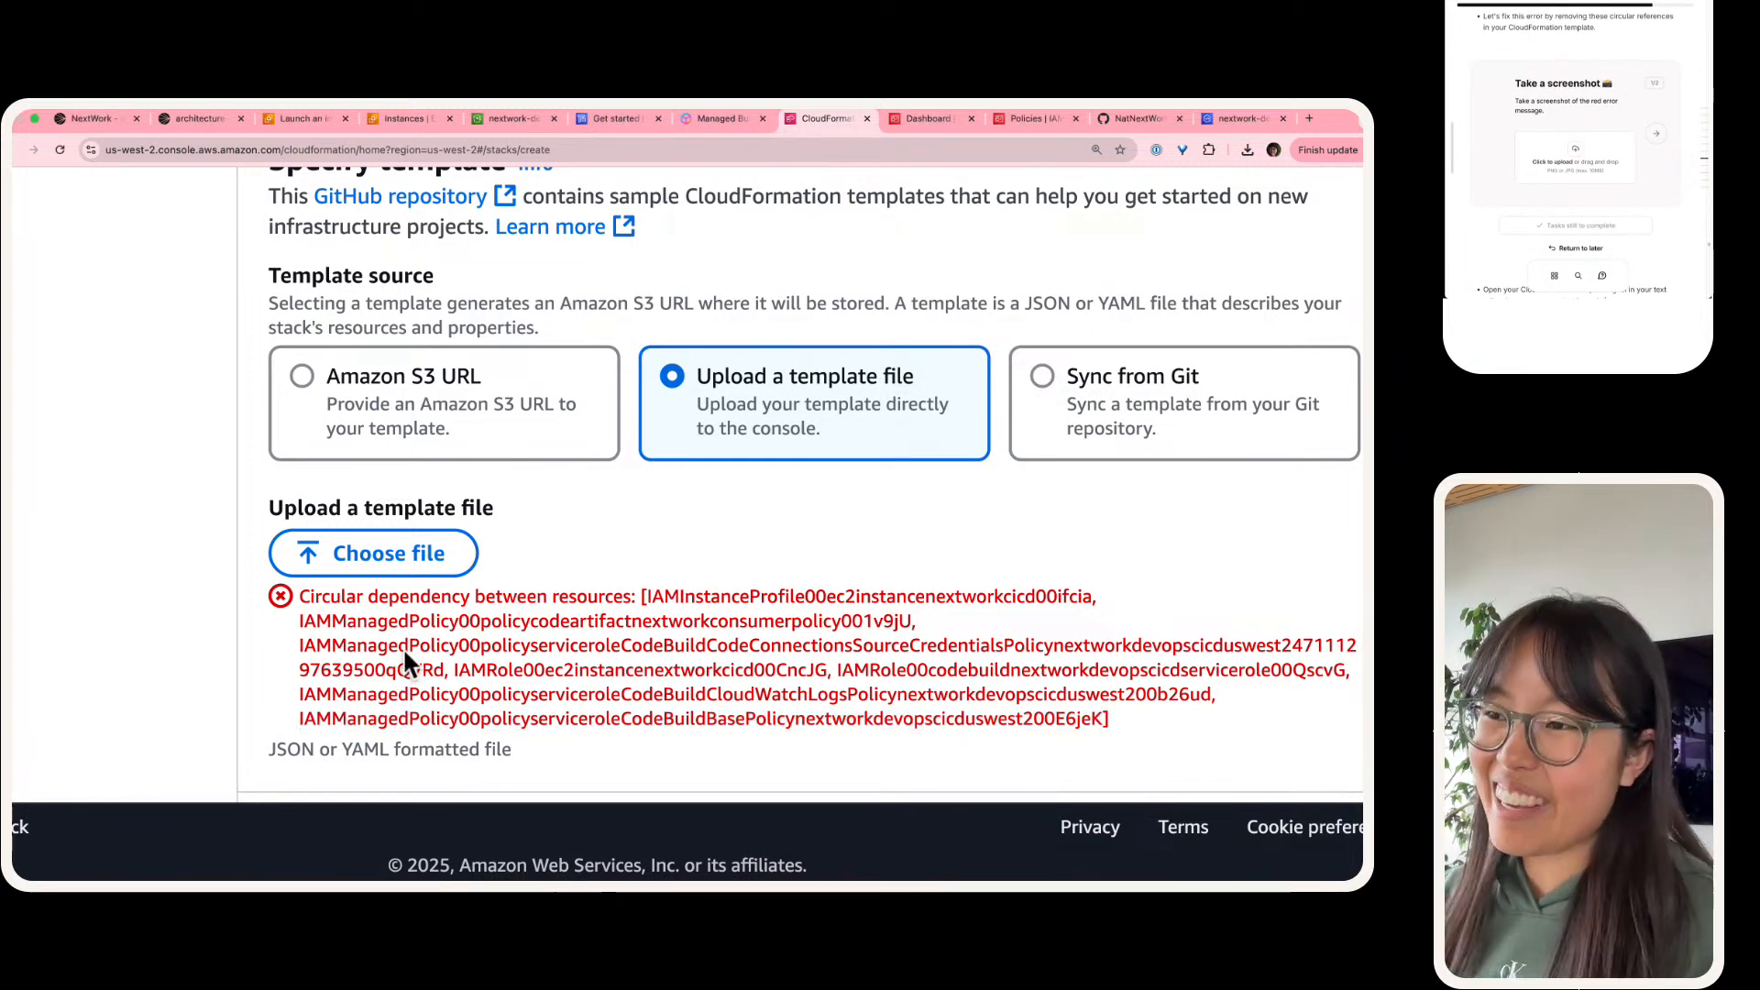
key(super+shift+4)
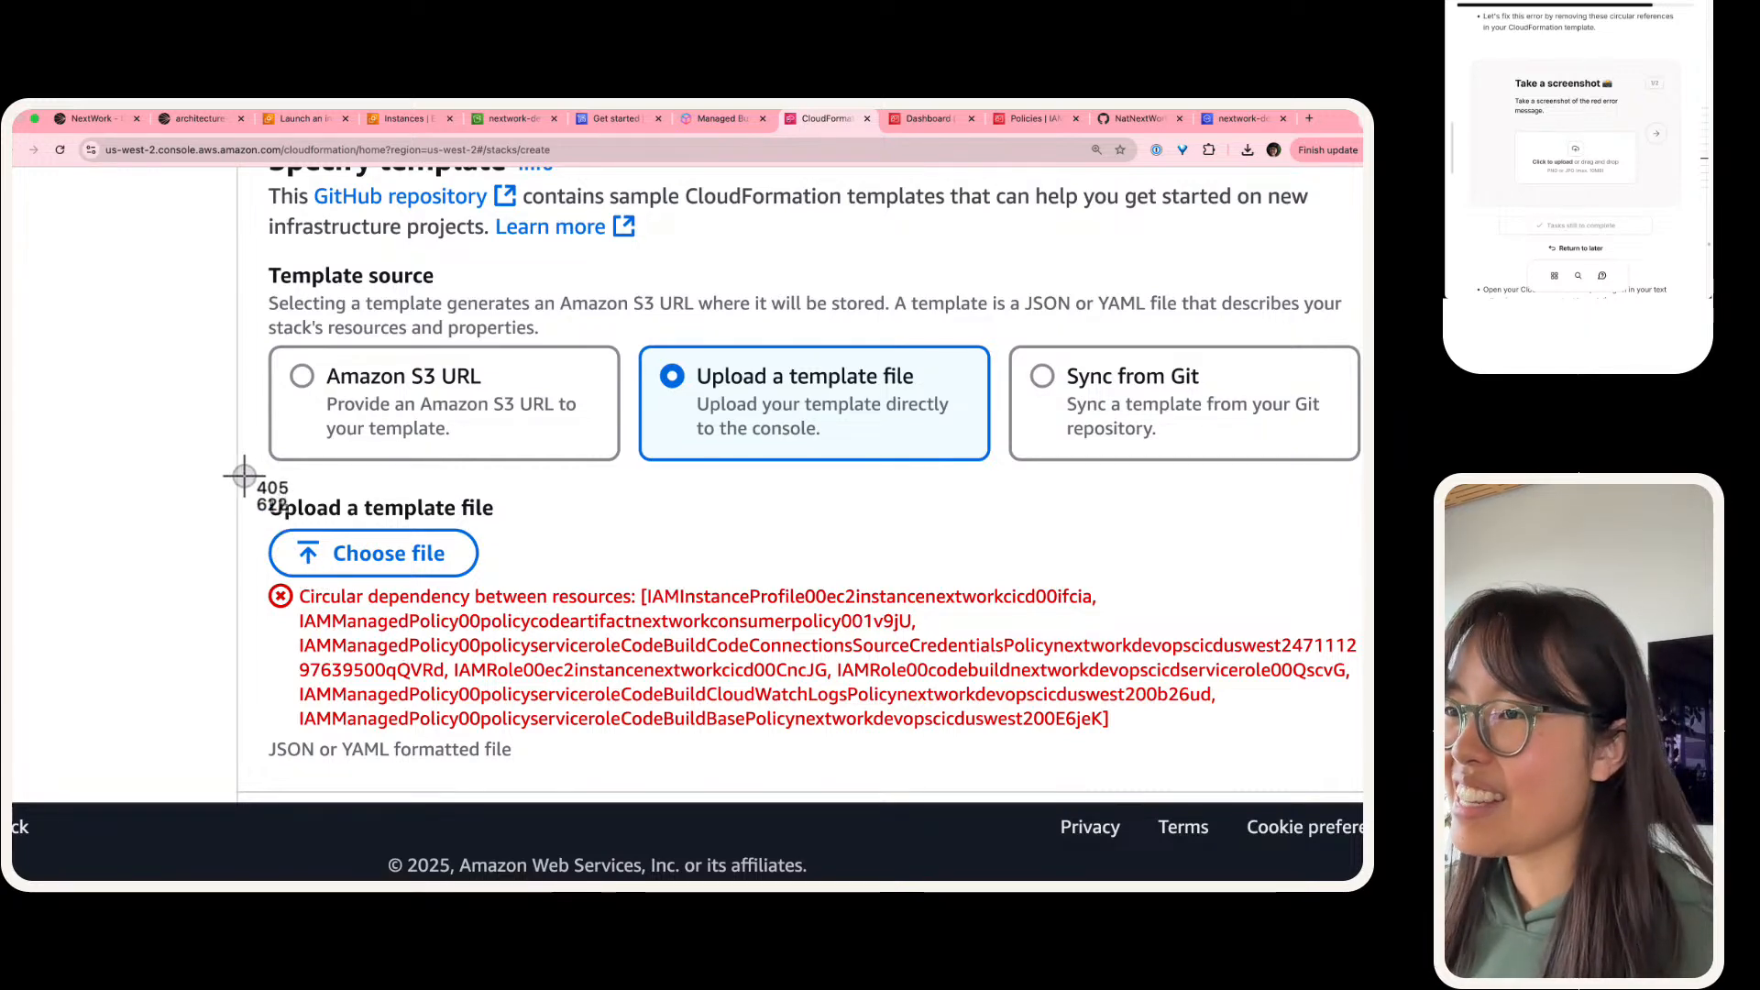
drag(245, 476, 1359, 785)
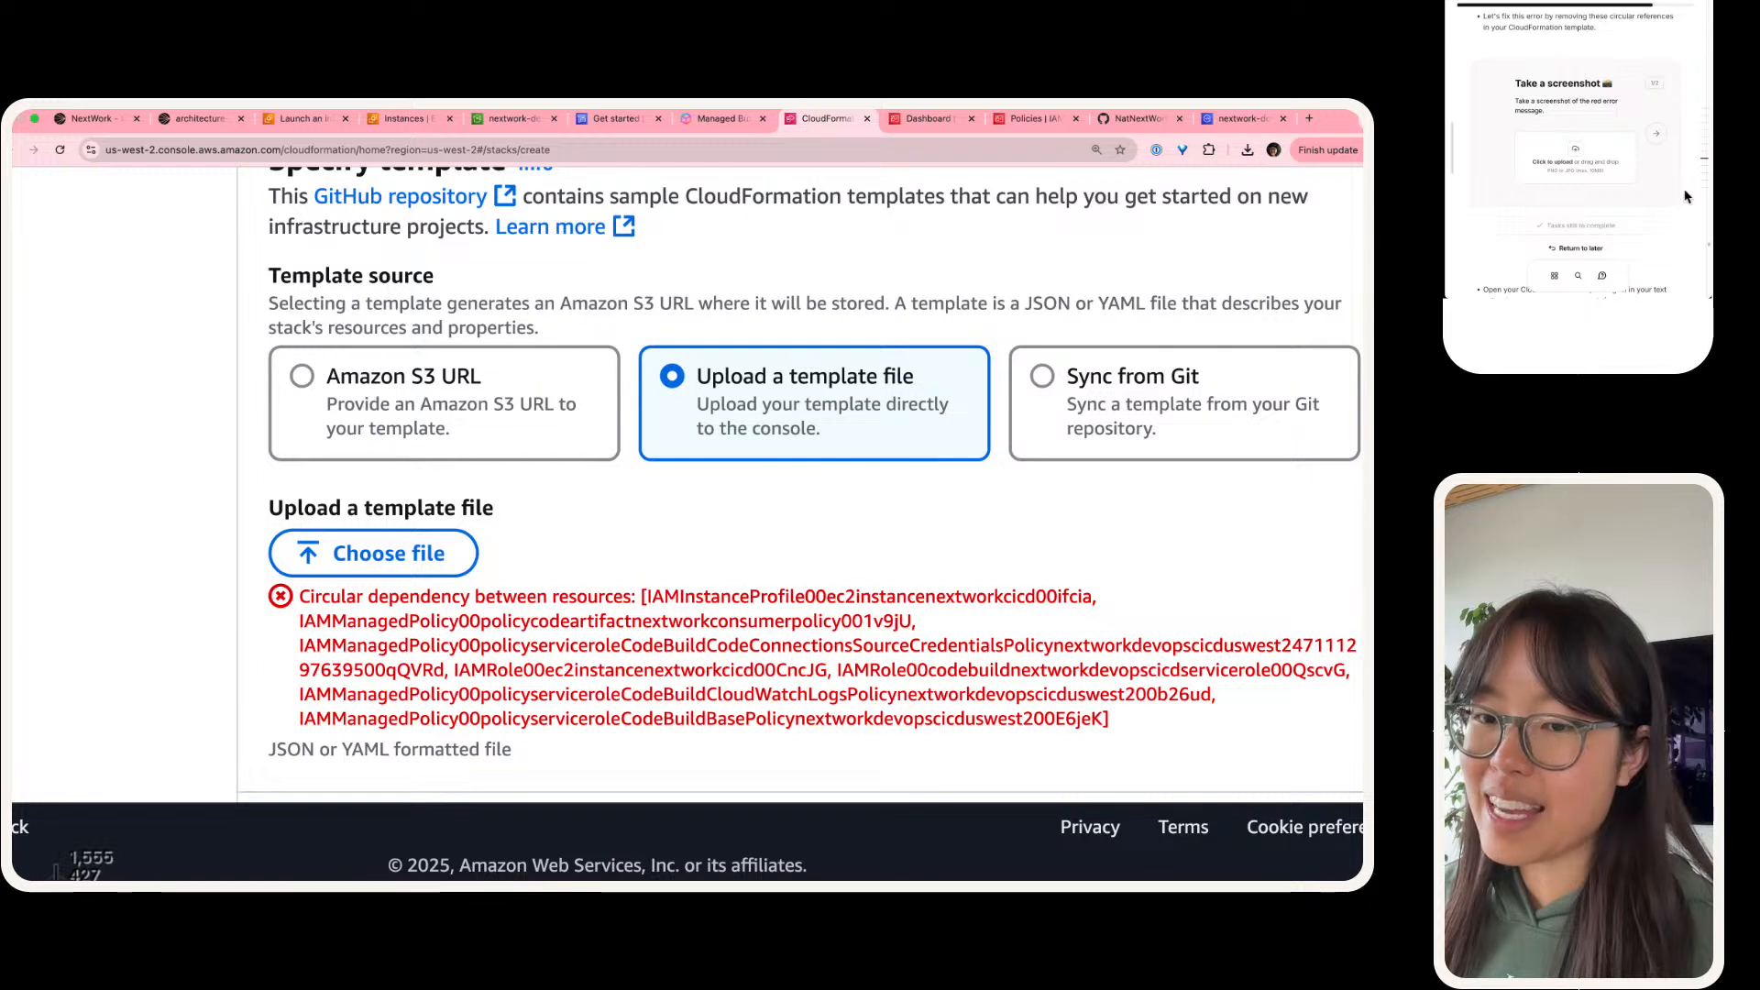
drag(1611, 166, 1611, 166)
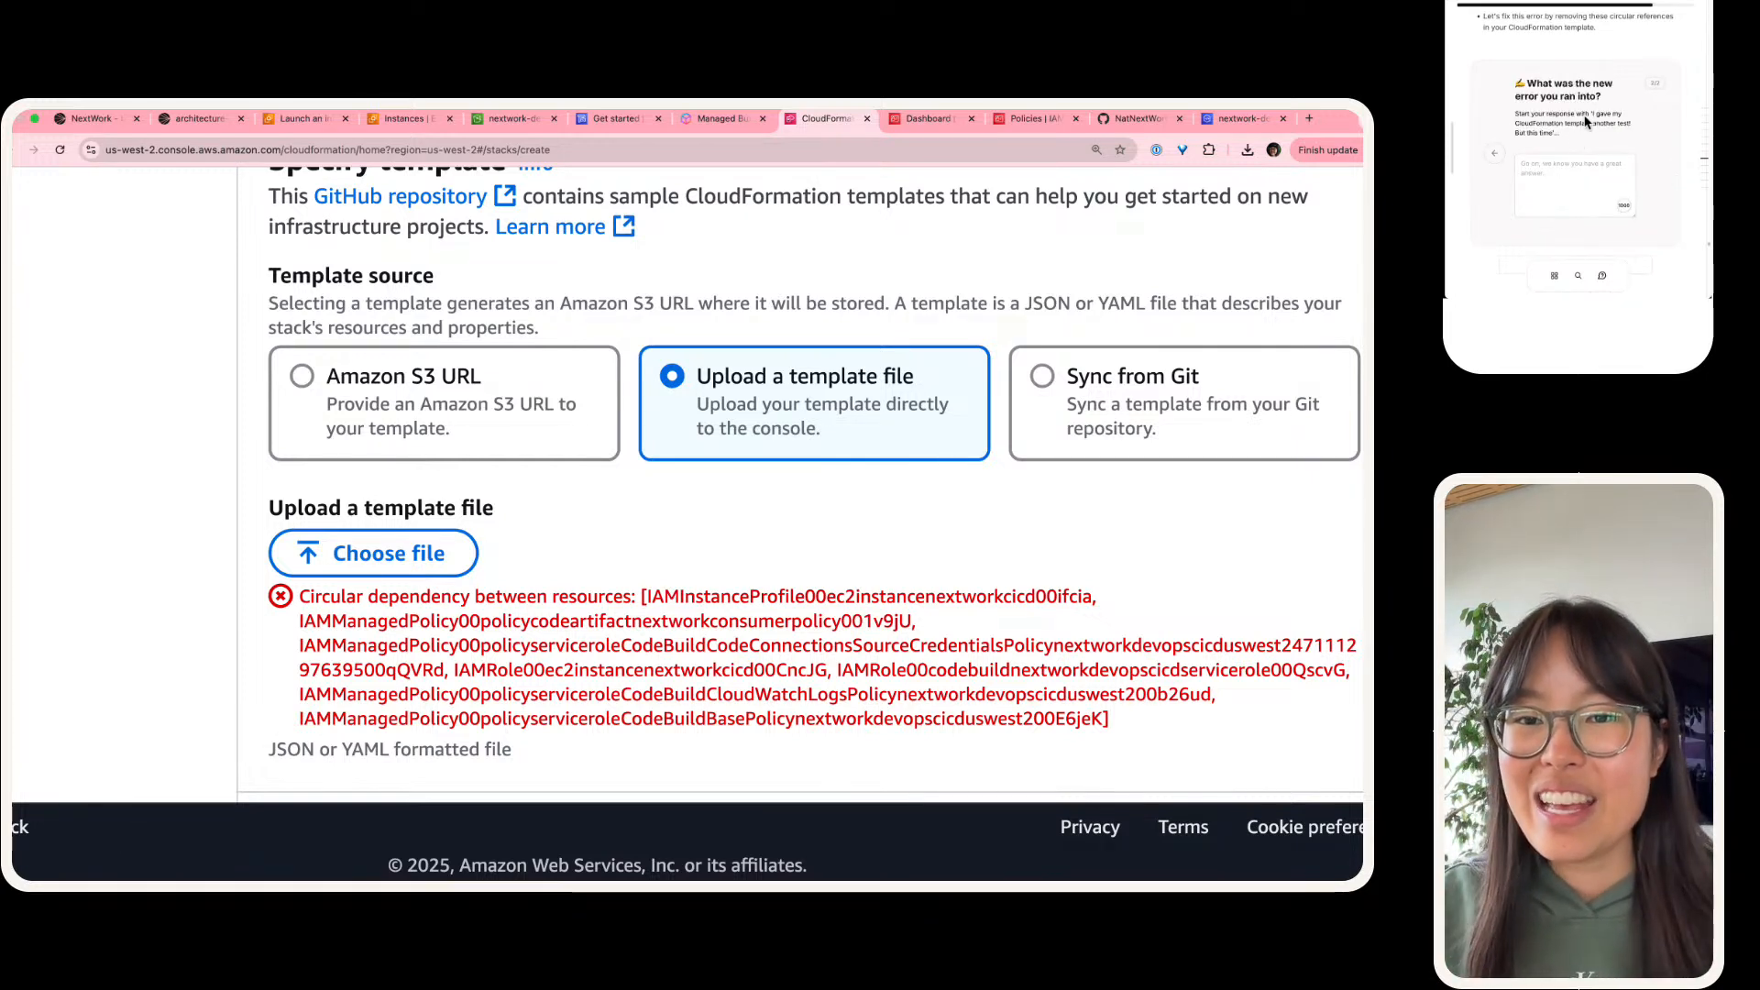
Step: Copy the suggested opening "I gave my CloudFormation template another test! But this time" into the answer about the new error
drag(1593, 114, 1553, 132)
key(super+c)
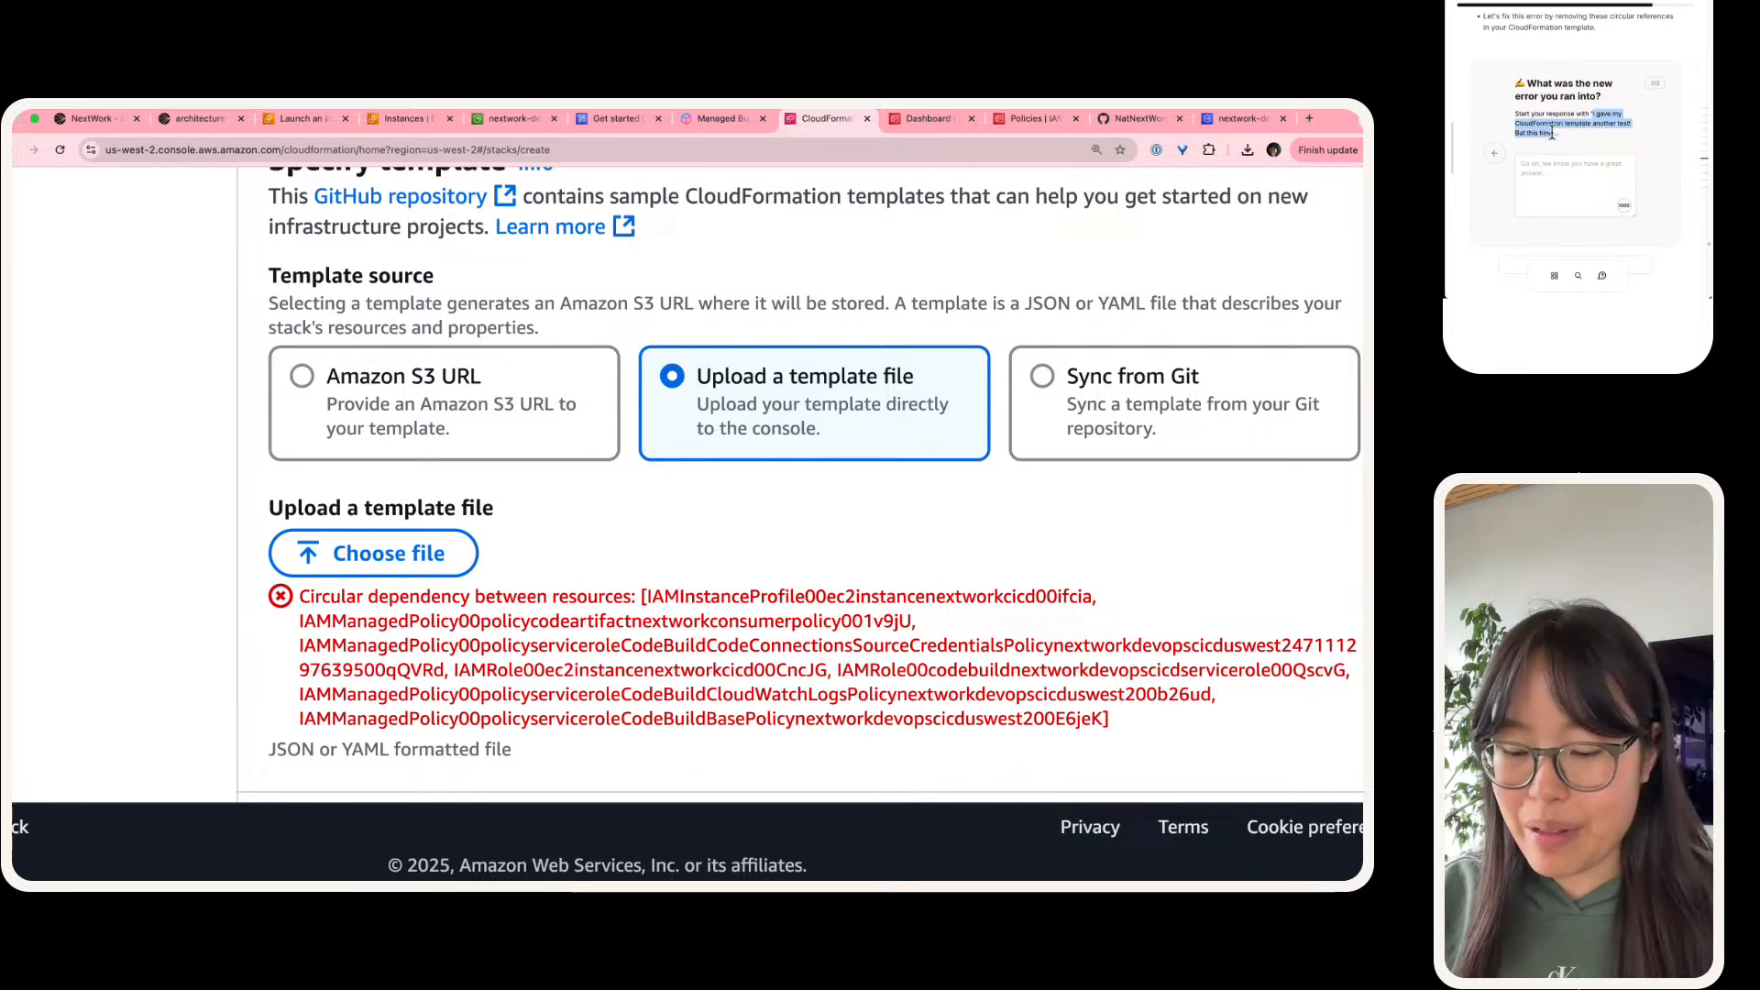
click(1548, 165)
key(super+v)
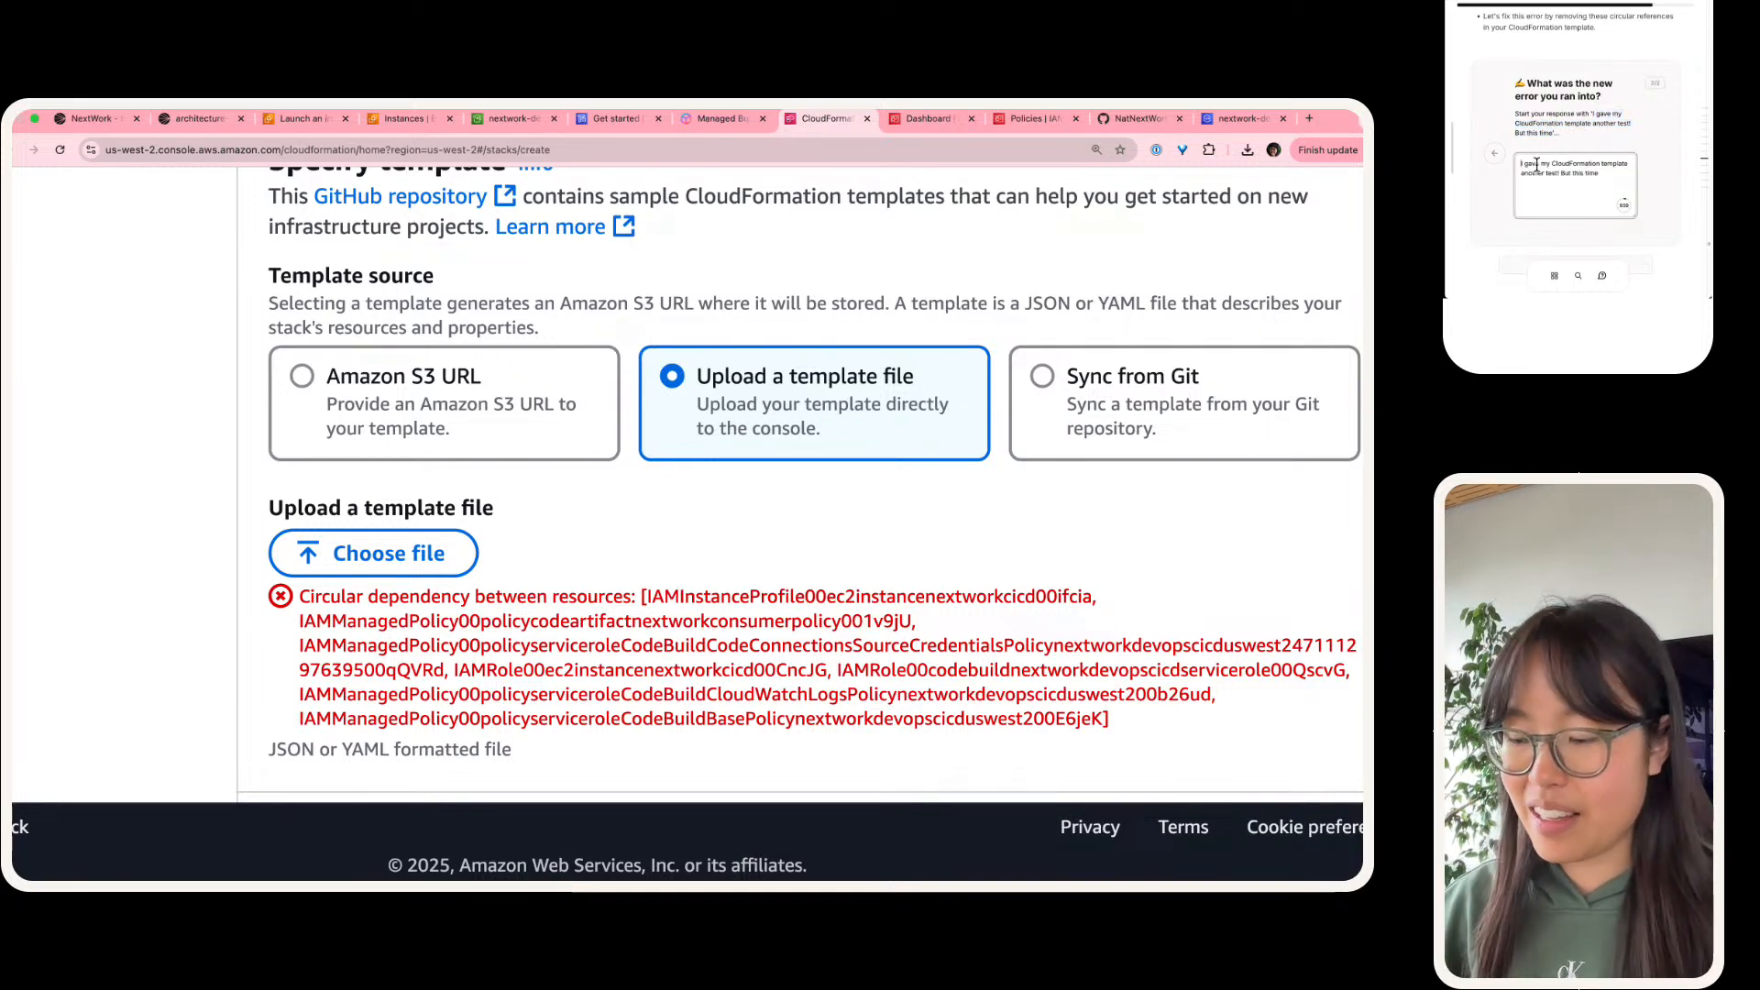
Step: Reword the answer's opening to "We gave our CloudFormation template another test!", replacing "I" and "my"
key(BackSpace)
text(We)
key(alt+Right)
key(alt+Right)
key(BackSpace)
key(BackSpace)
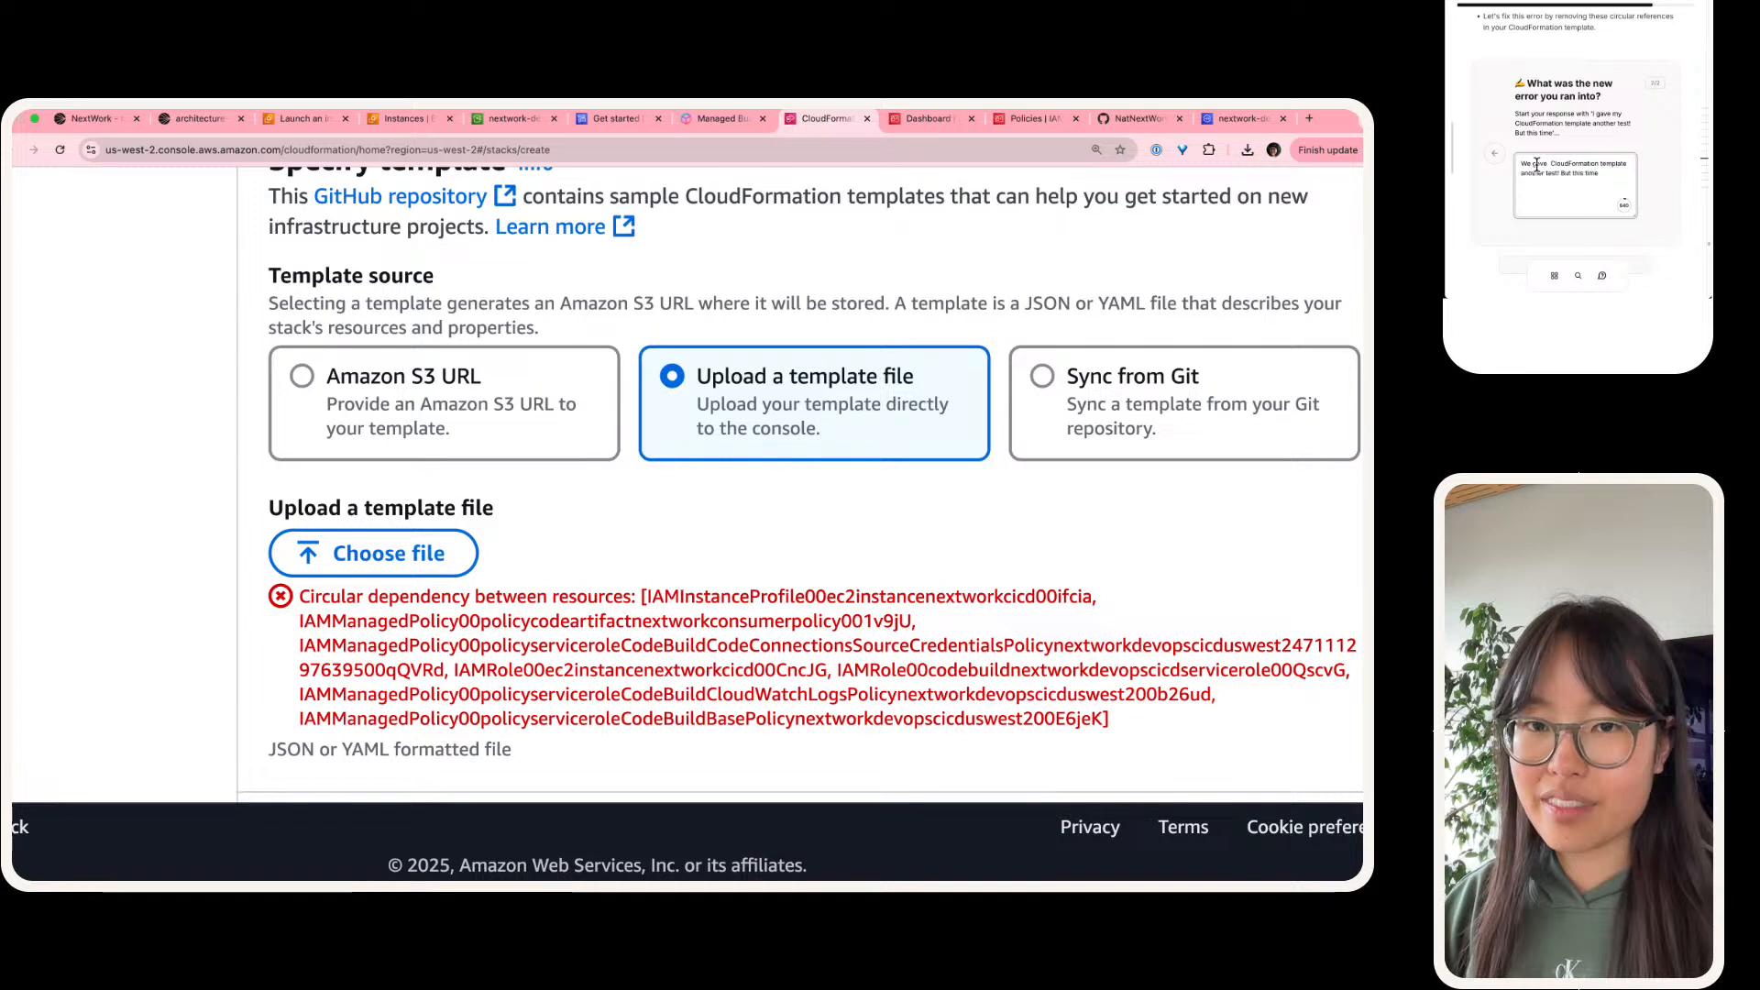
text(our)
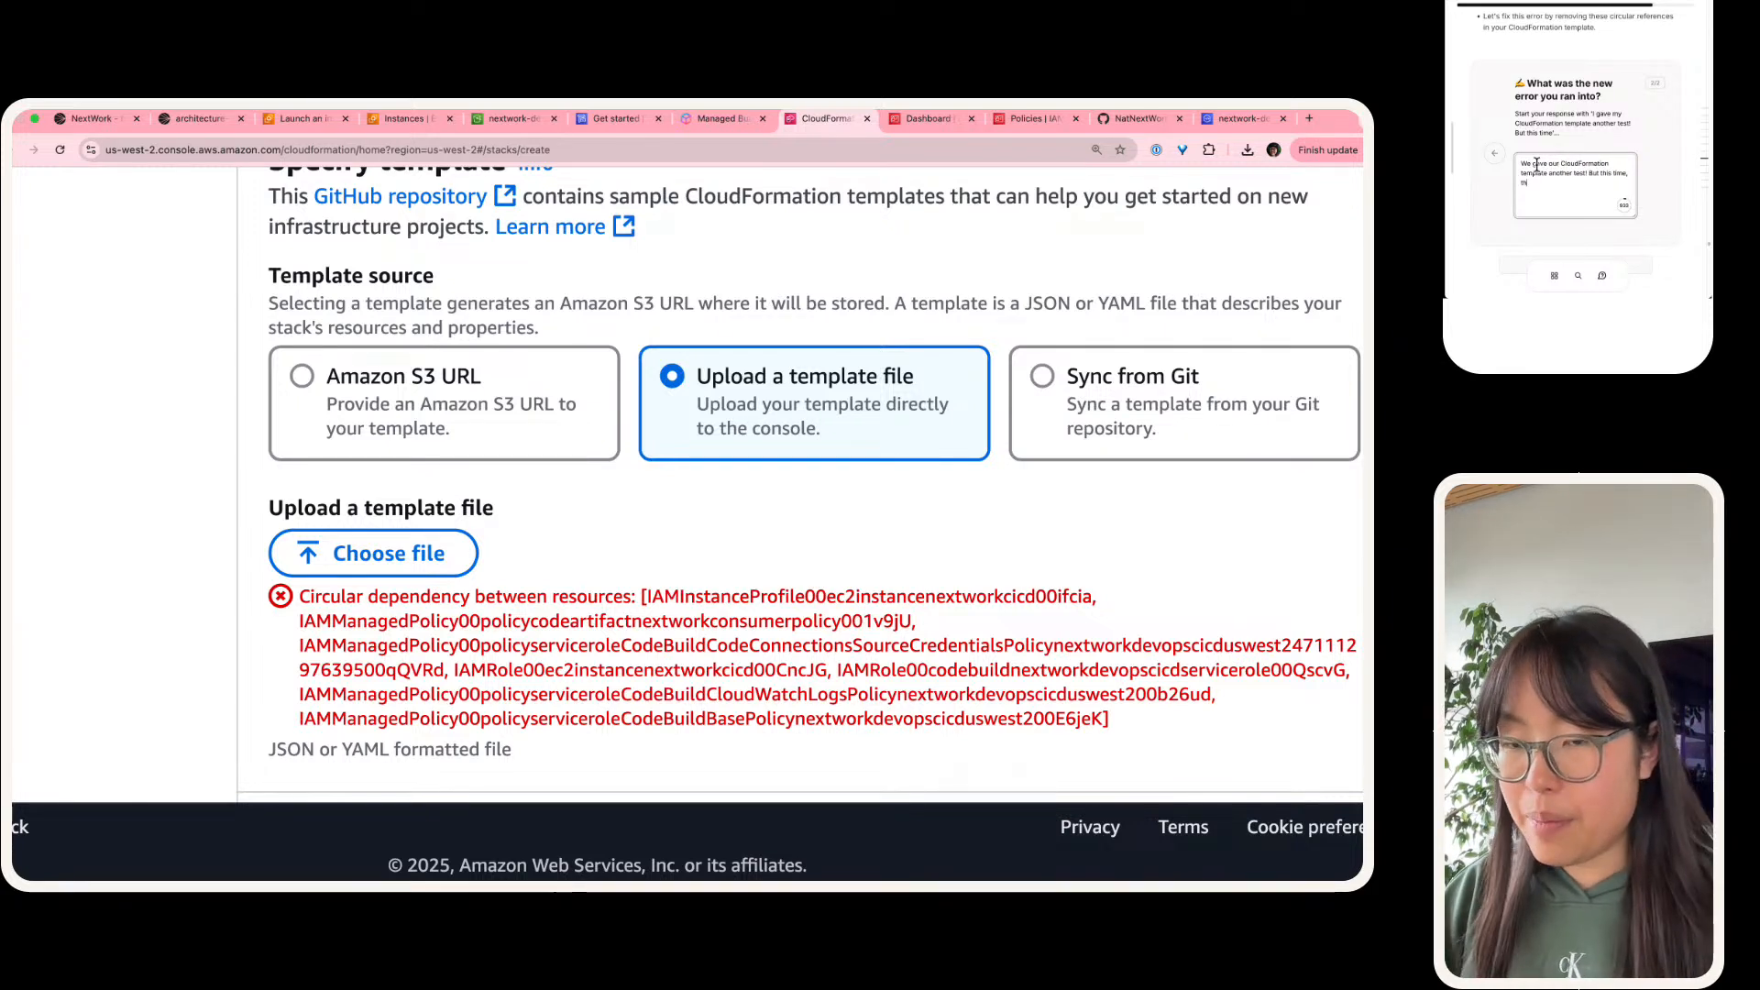
text(, there wa a)
text(s new )
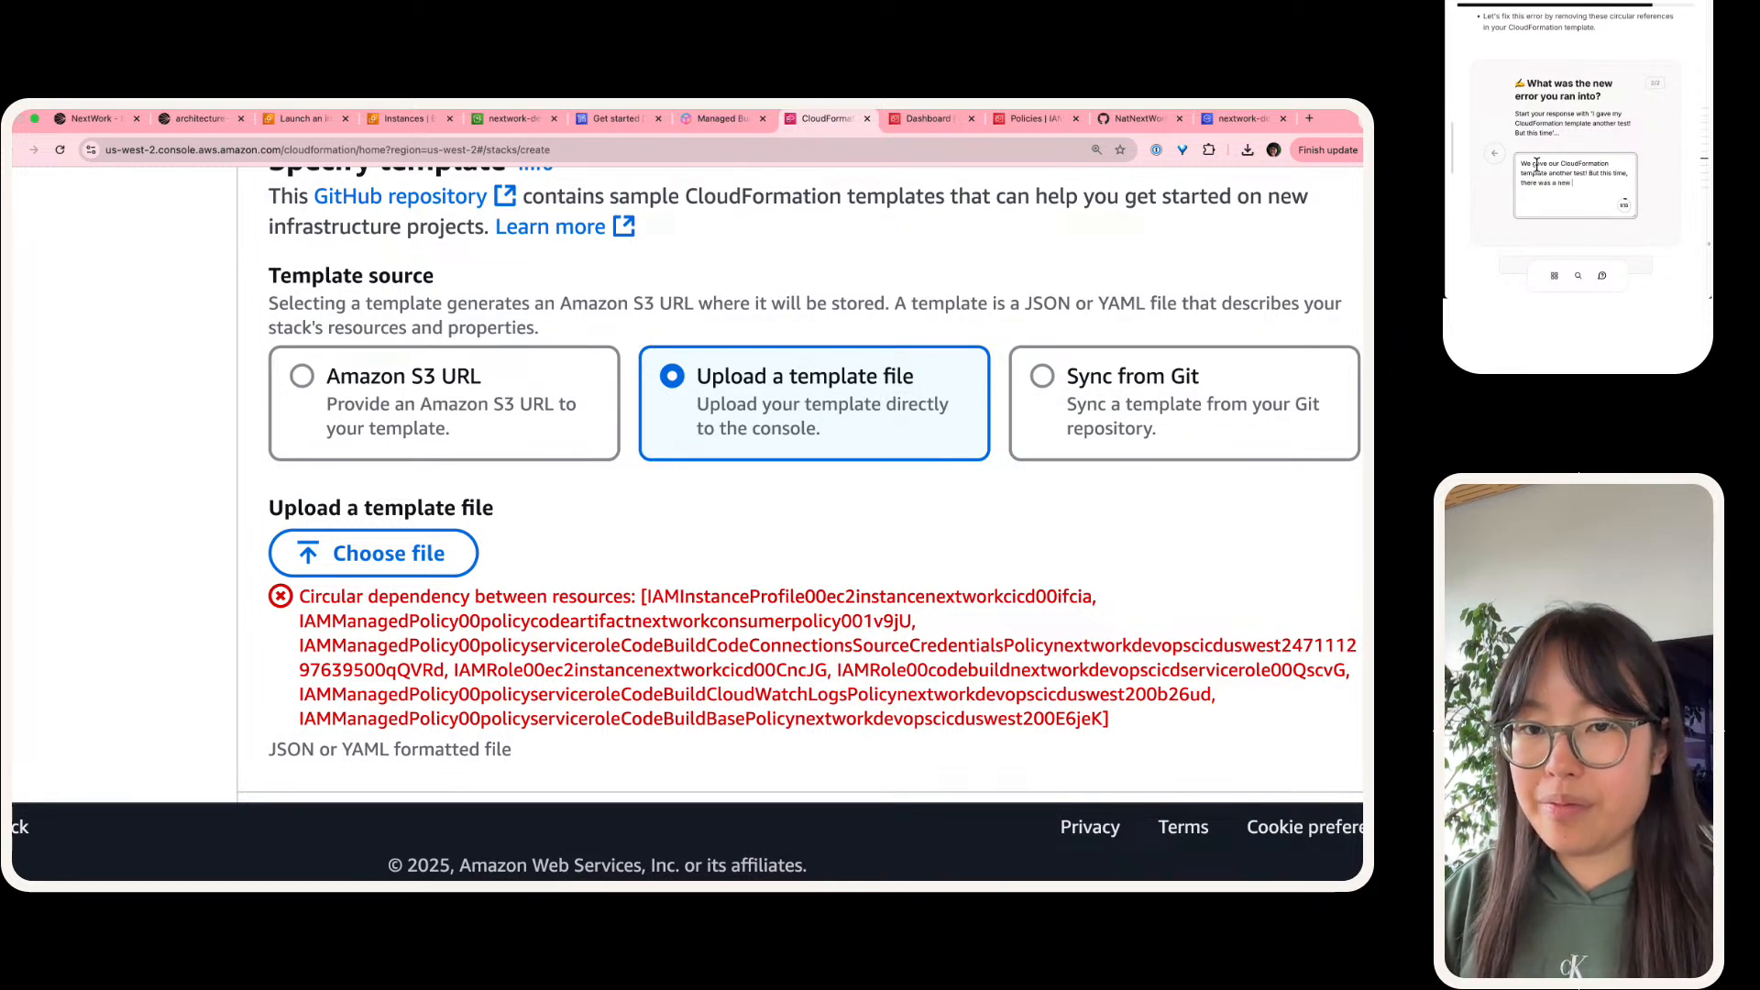
text(error - circ)
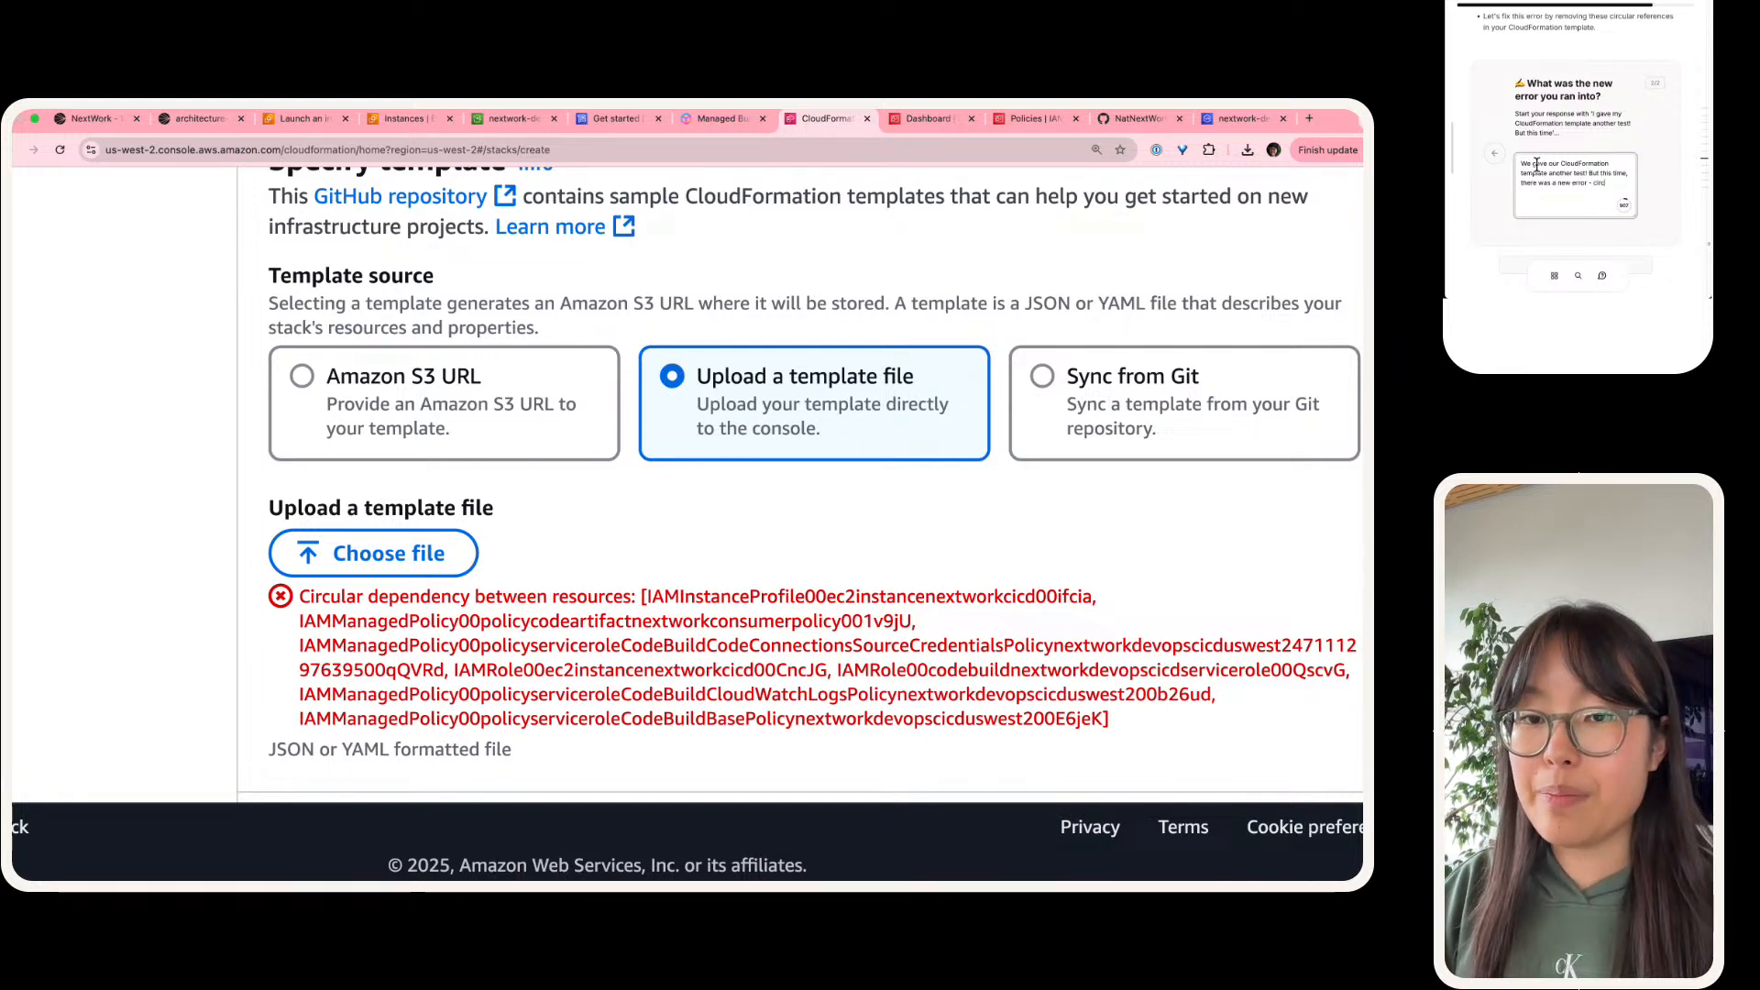
text(ular dependen)
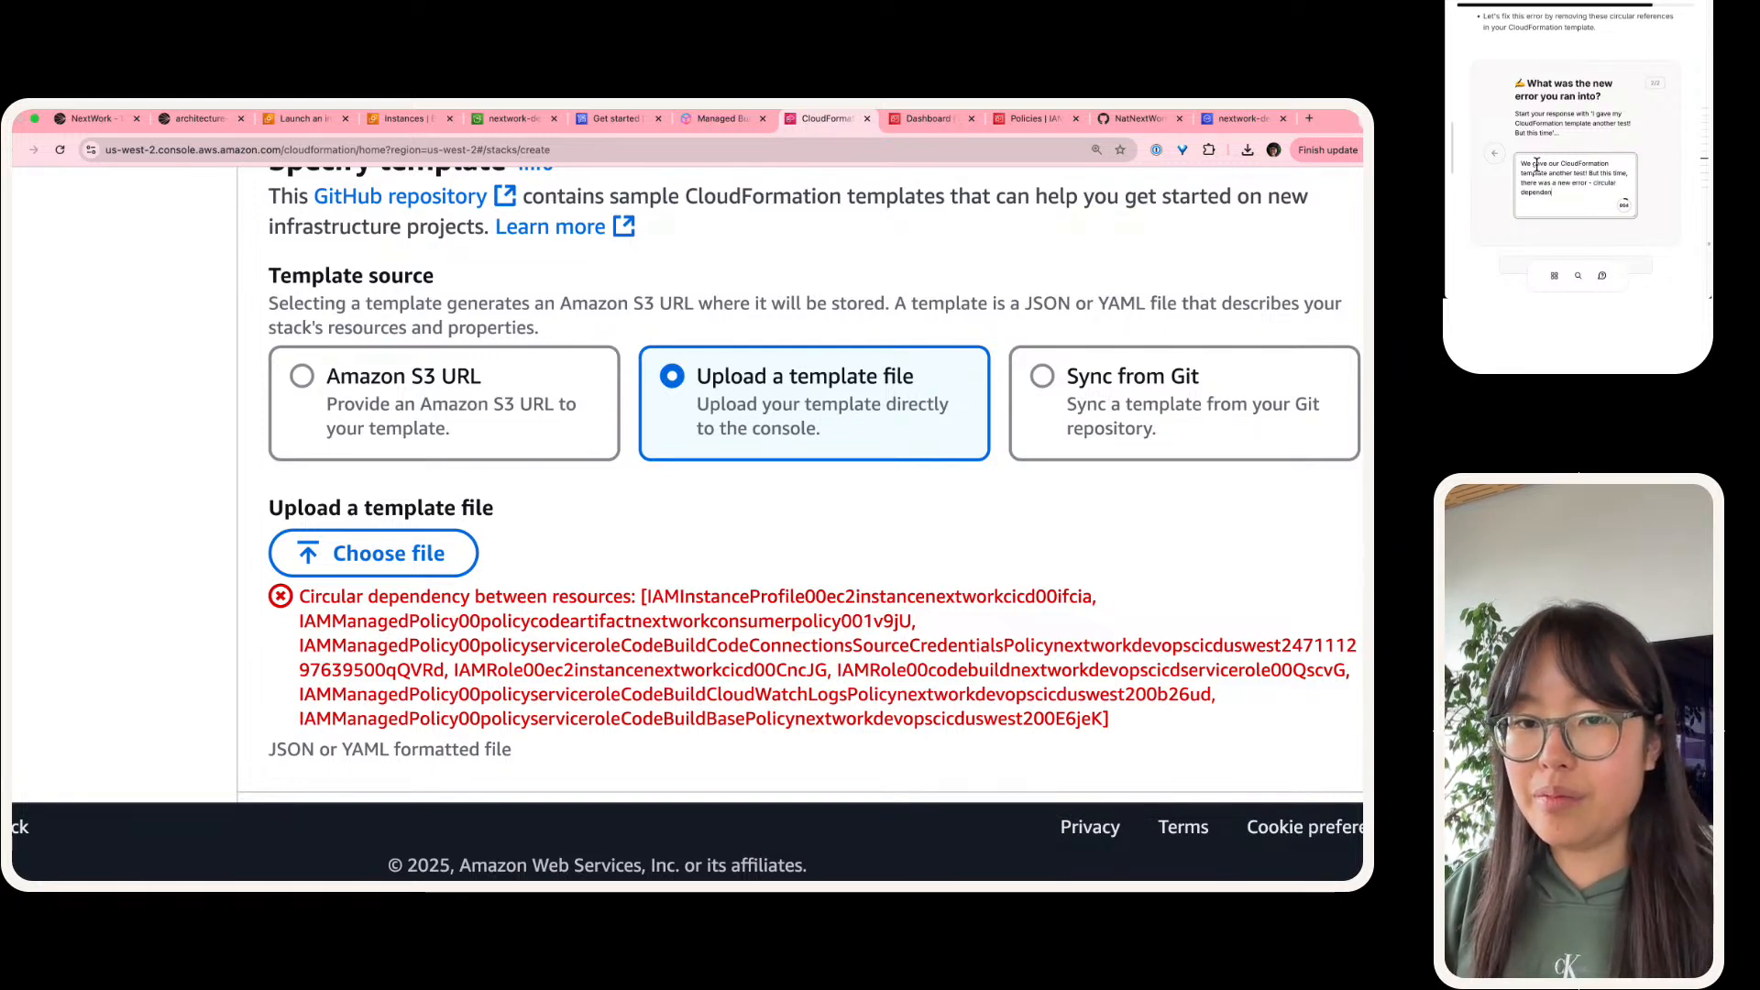
text(cies. O)
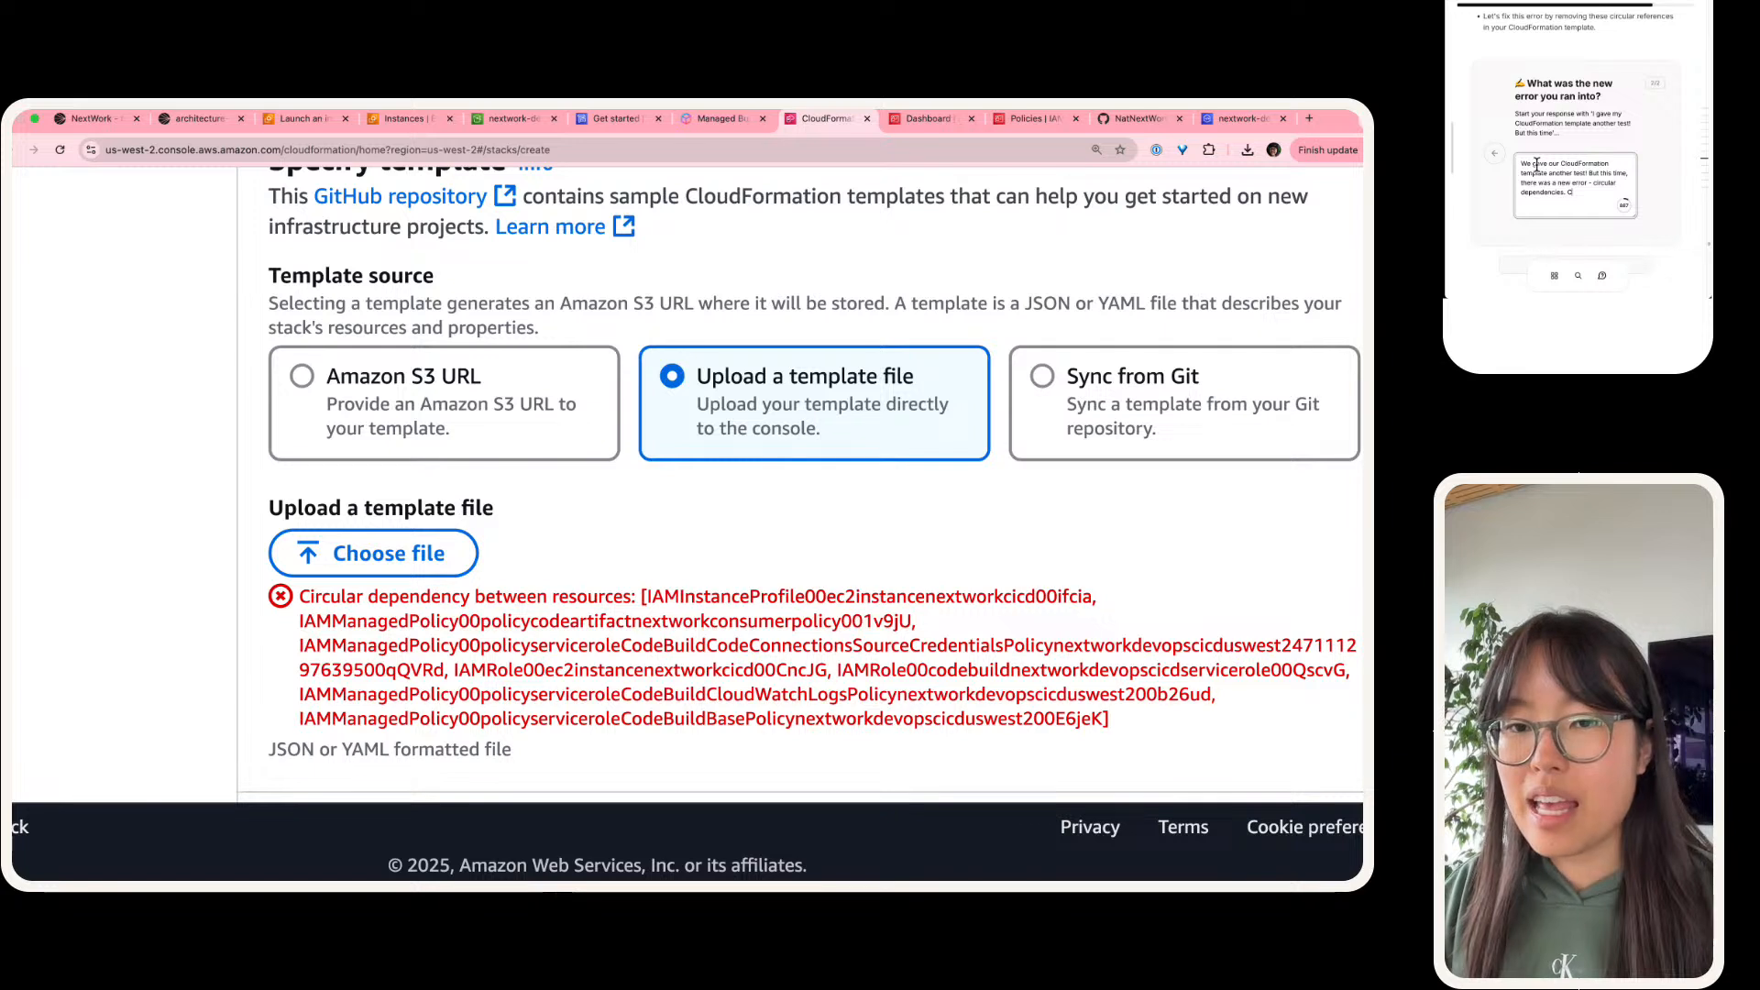
key(BackSpace)
text(This err)
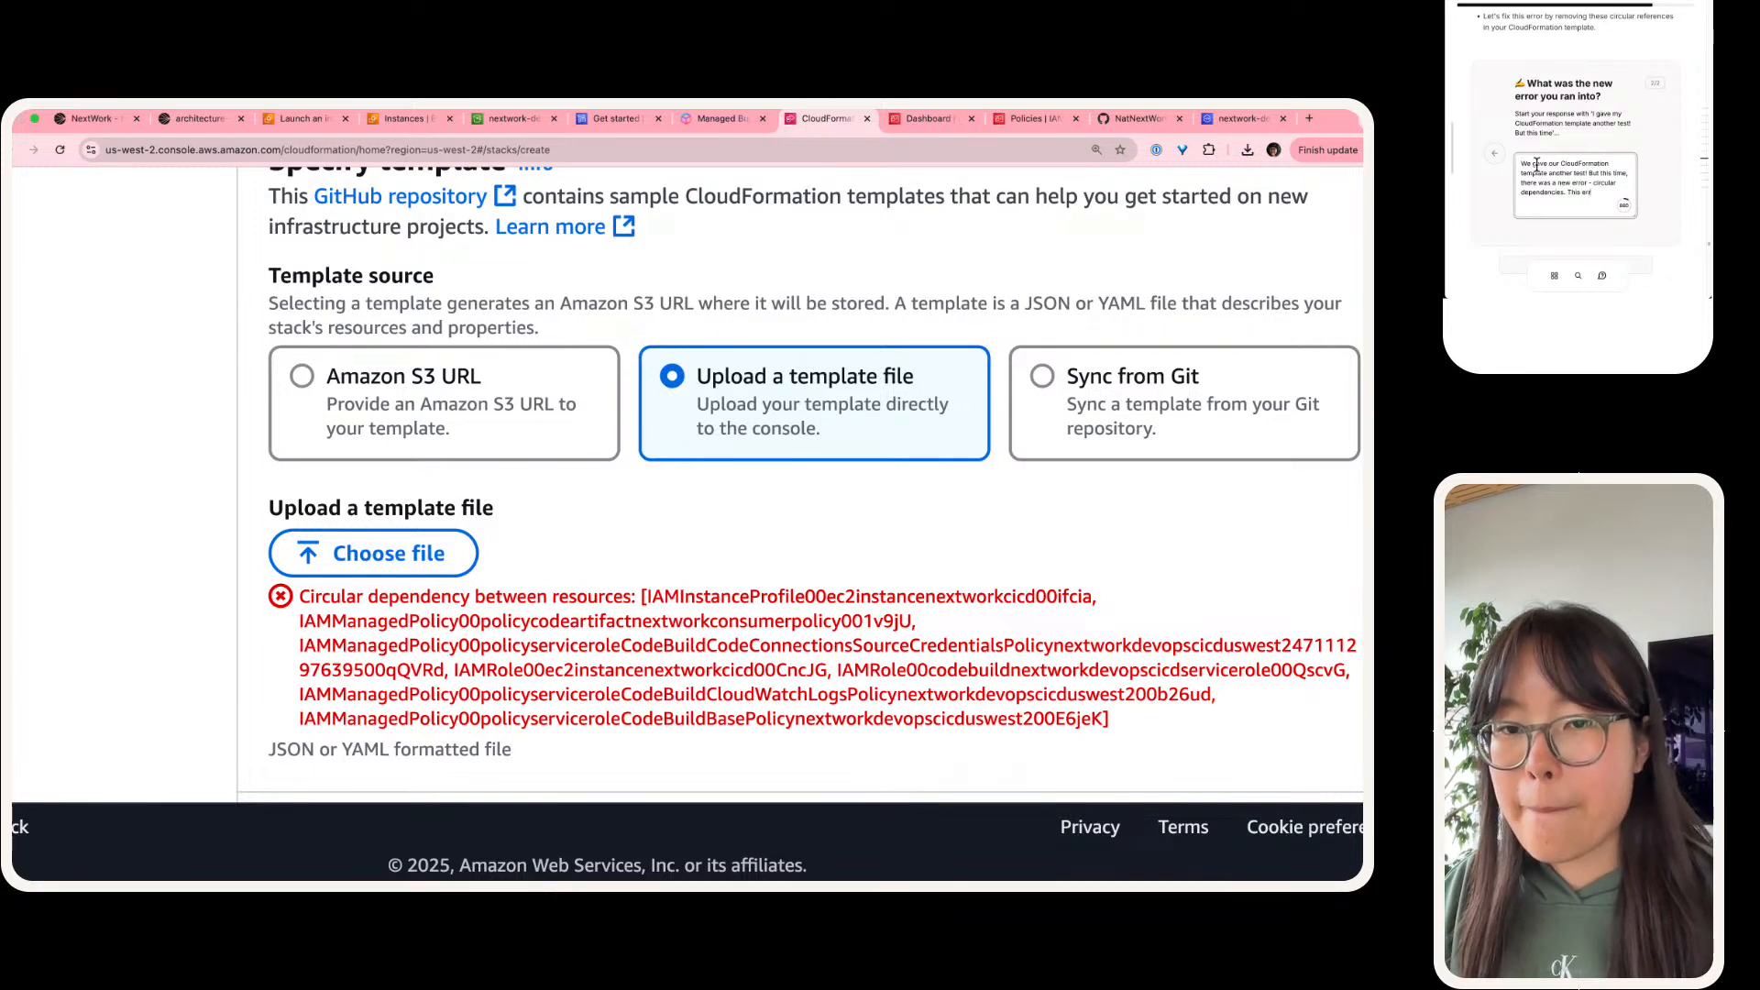
text(or tells u)
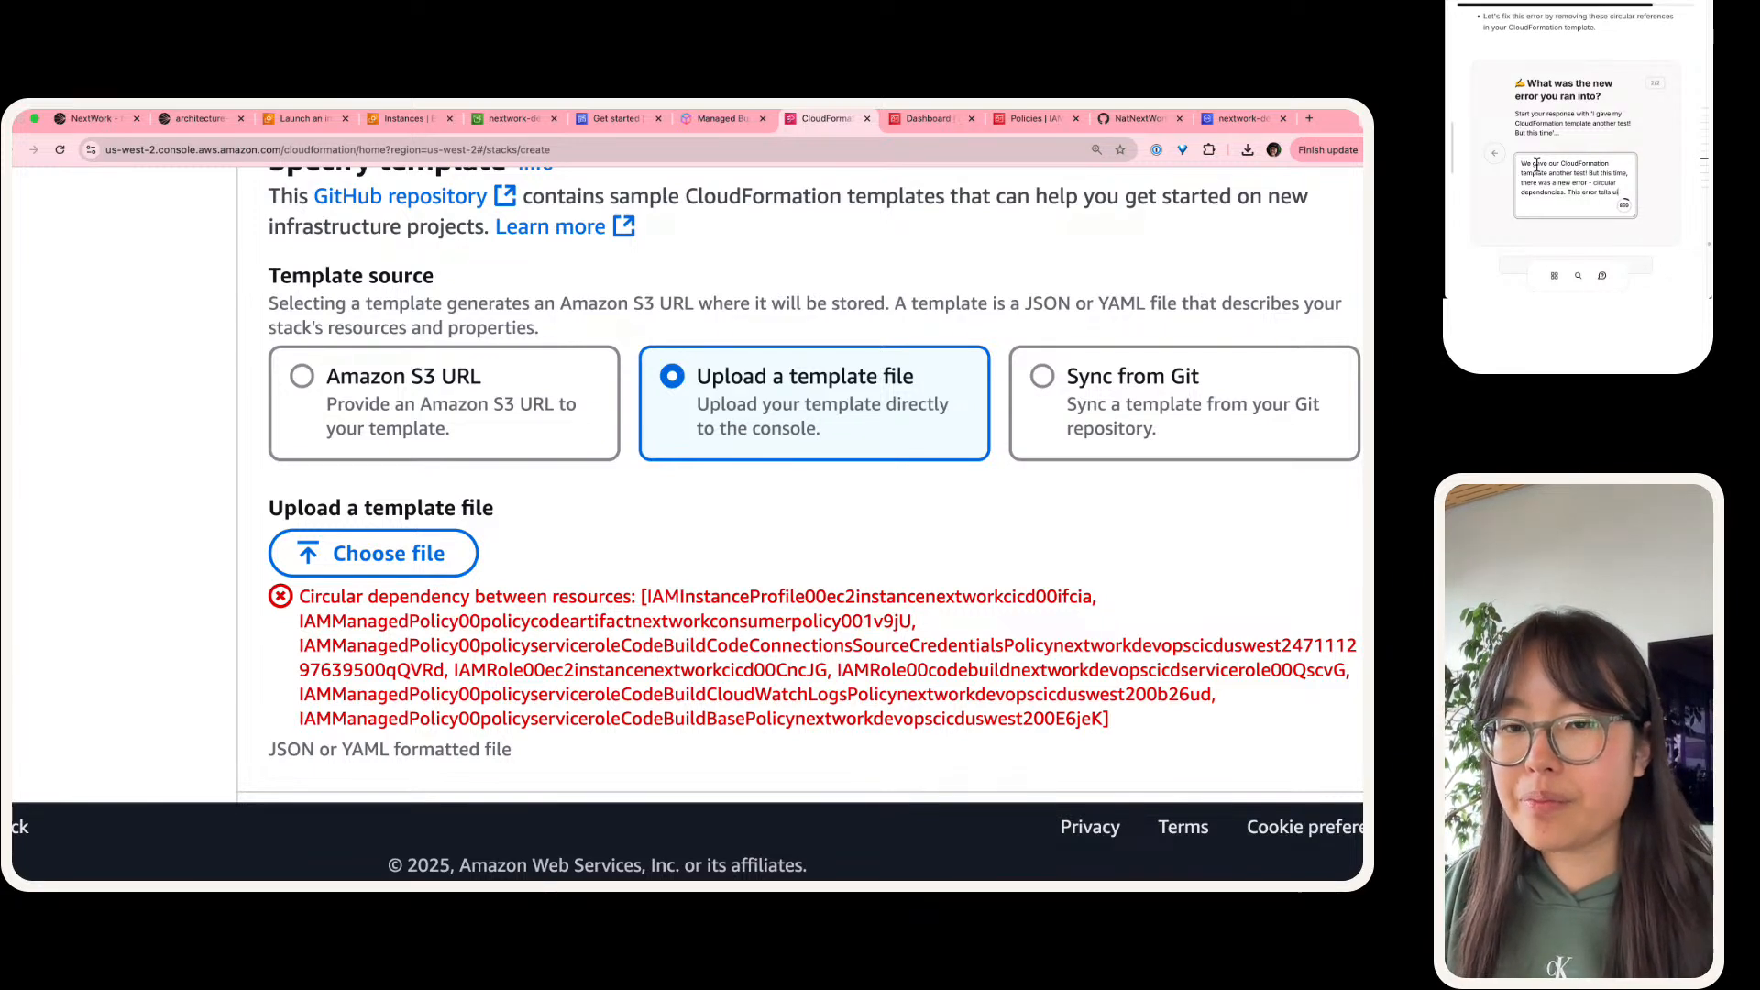
text(is)
Step: Add to the answer "This error tells us that CloudFormation doesn't know what resource it should deploy first"
key(BackSpace)
key(BackSpace)
key(BackSpace)
text(s thzat)
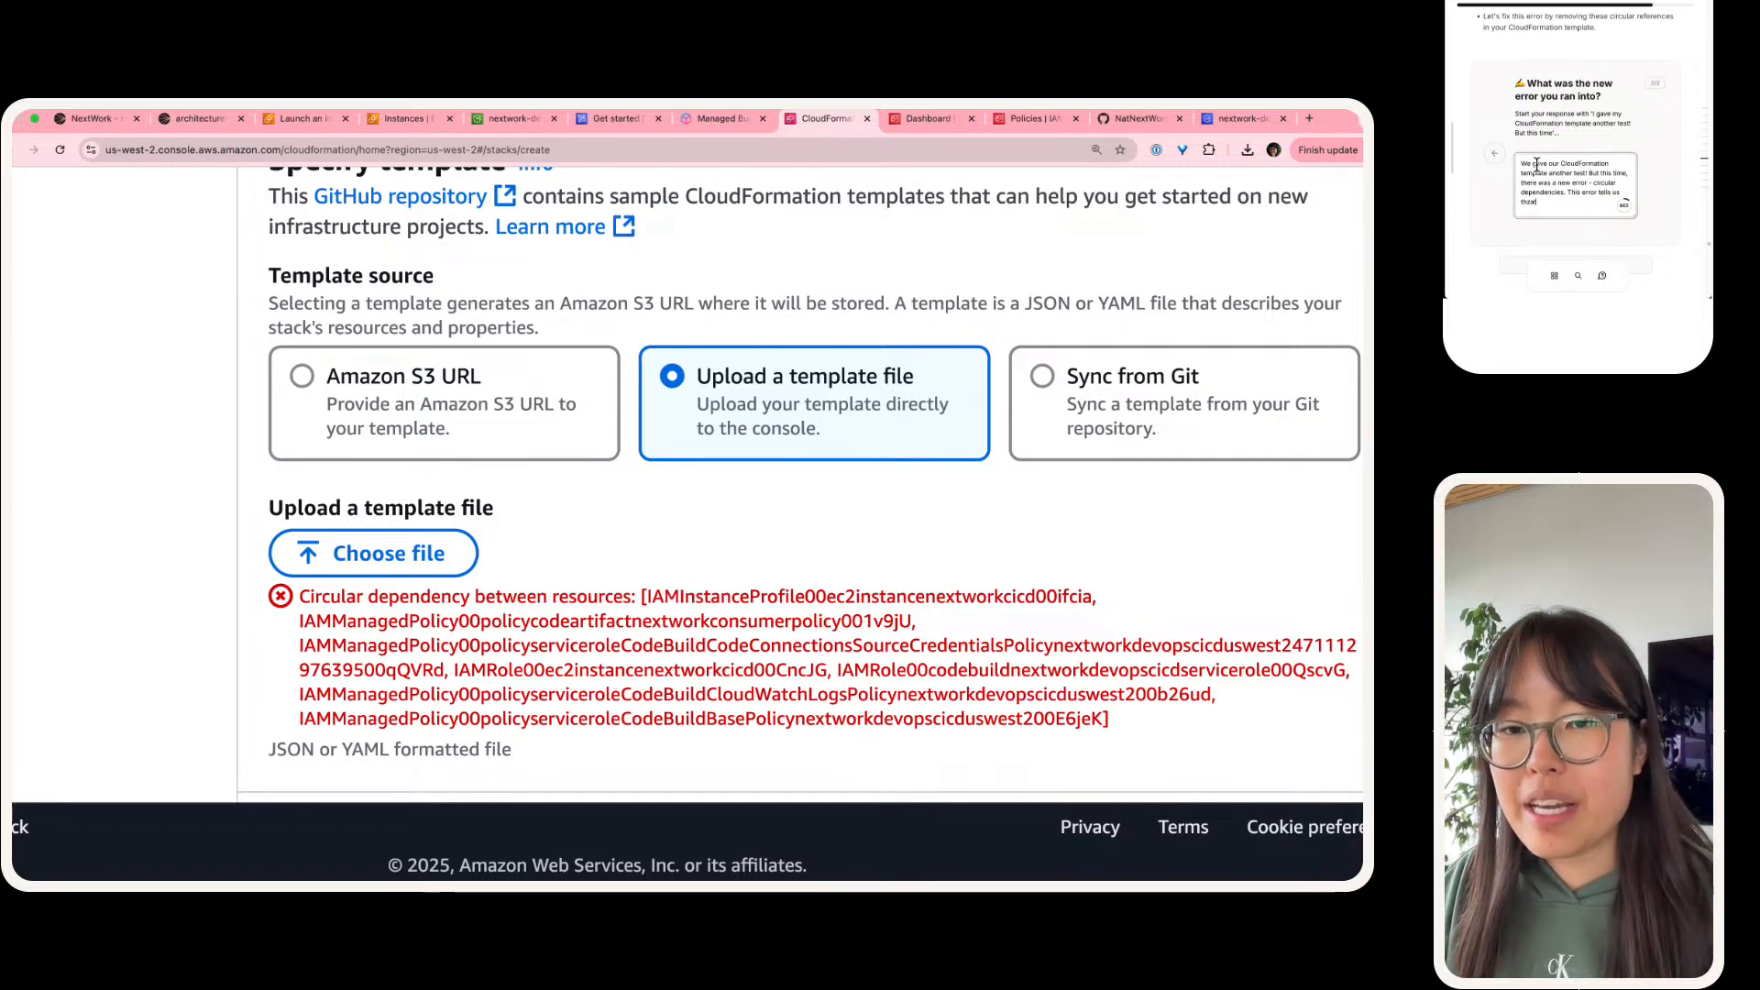
key(BackSpace)
text(at CloudForma)
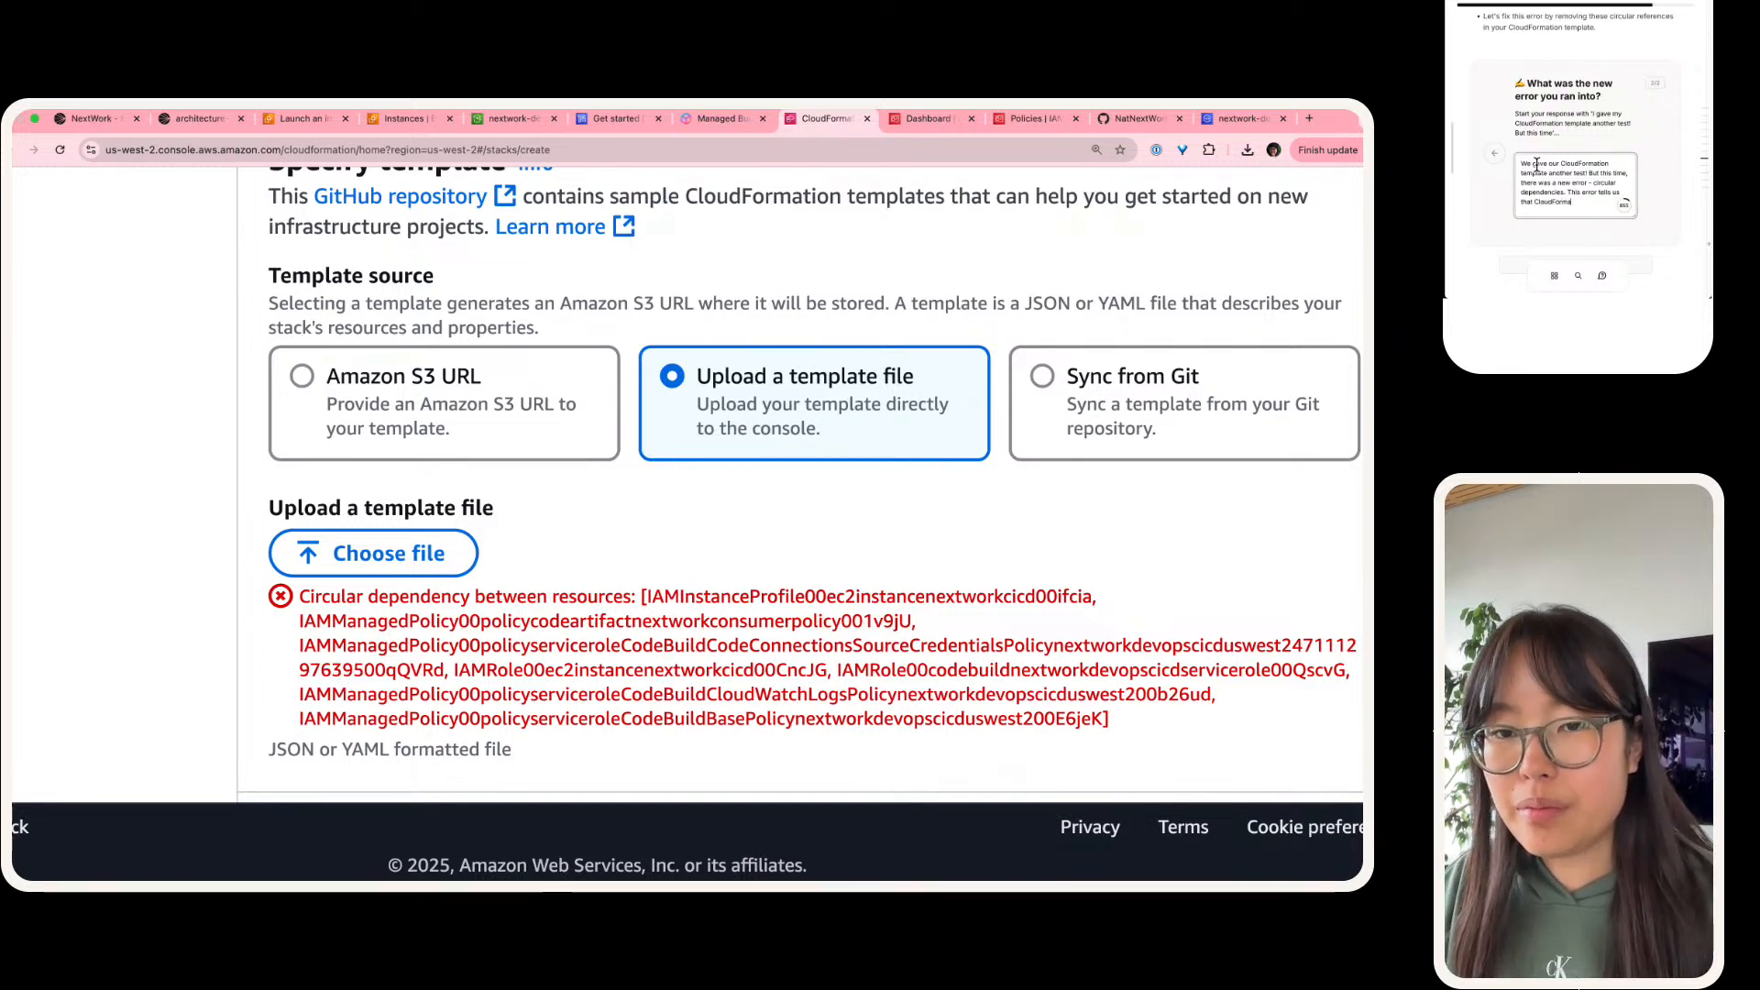
text(tion coesn't kn)
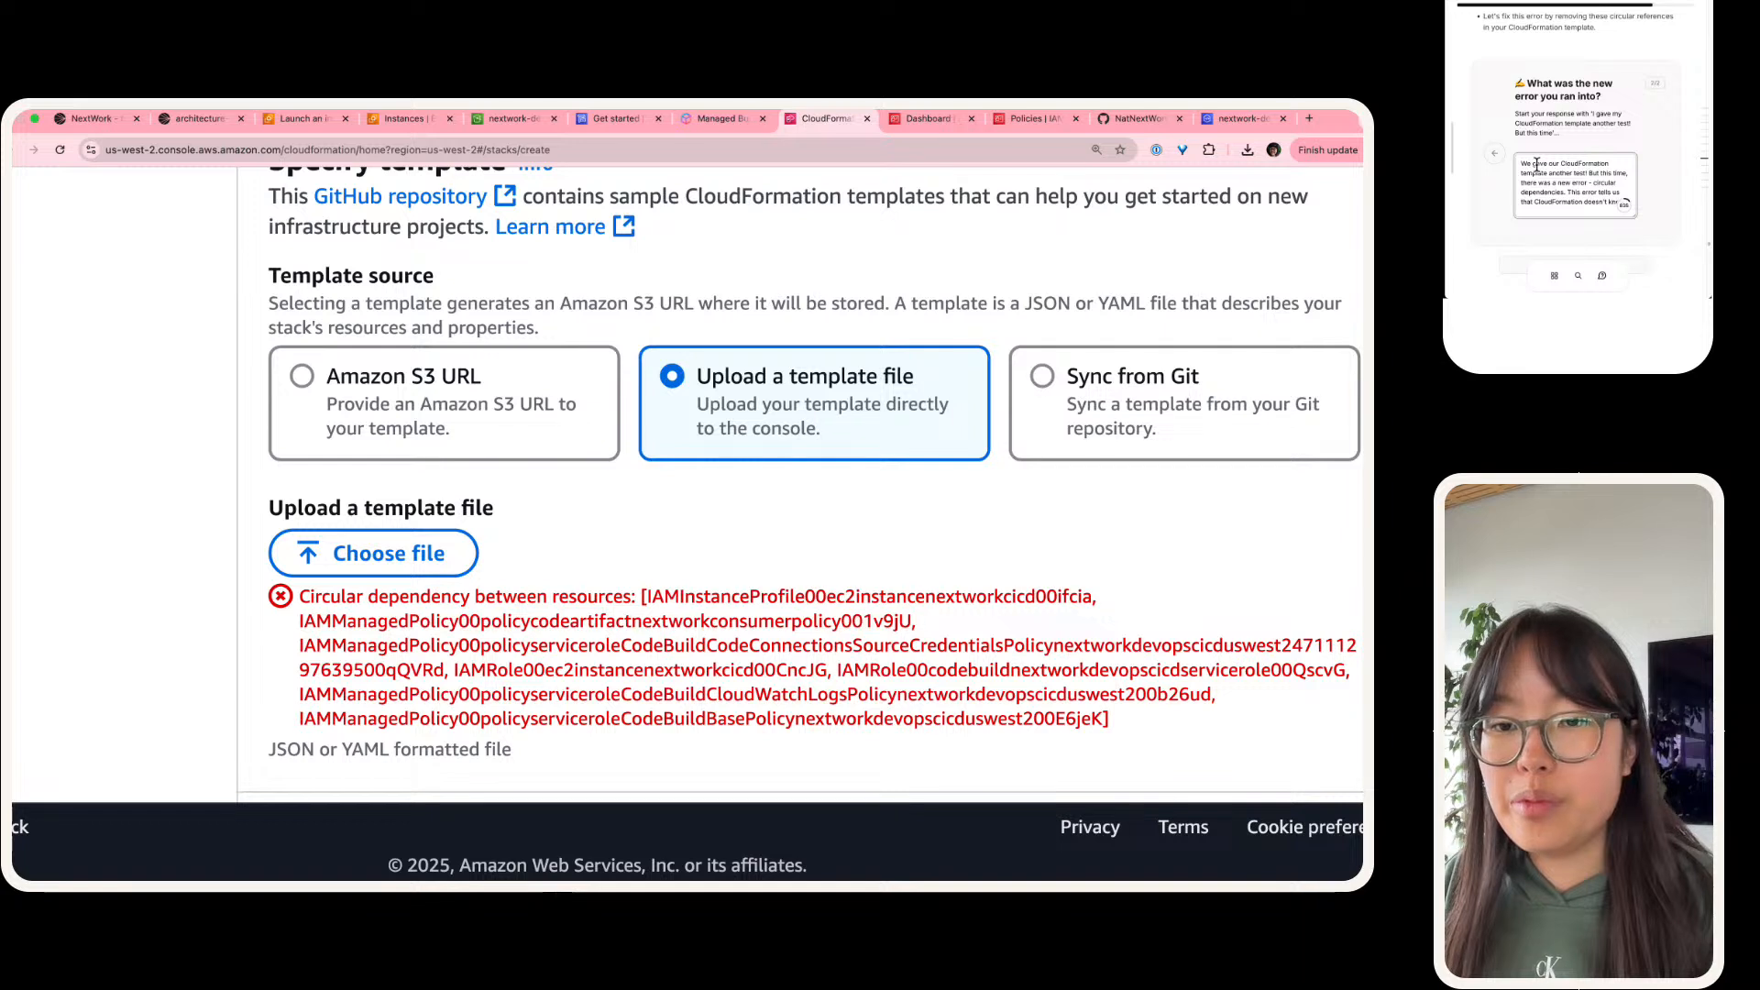
text(ow what resource s)
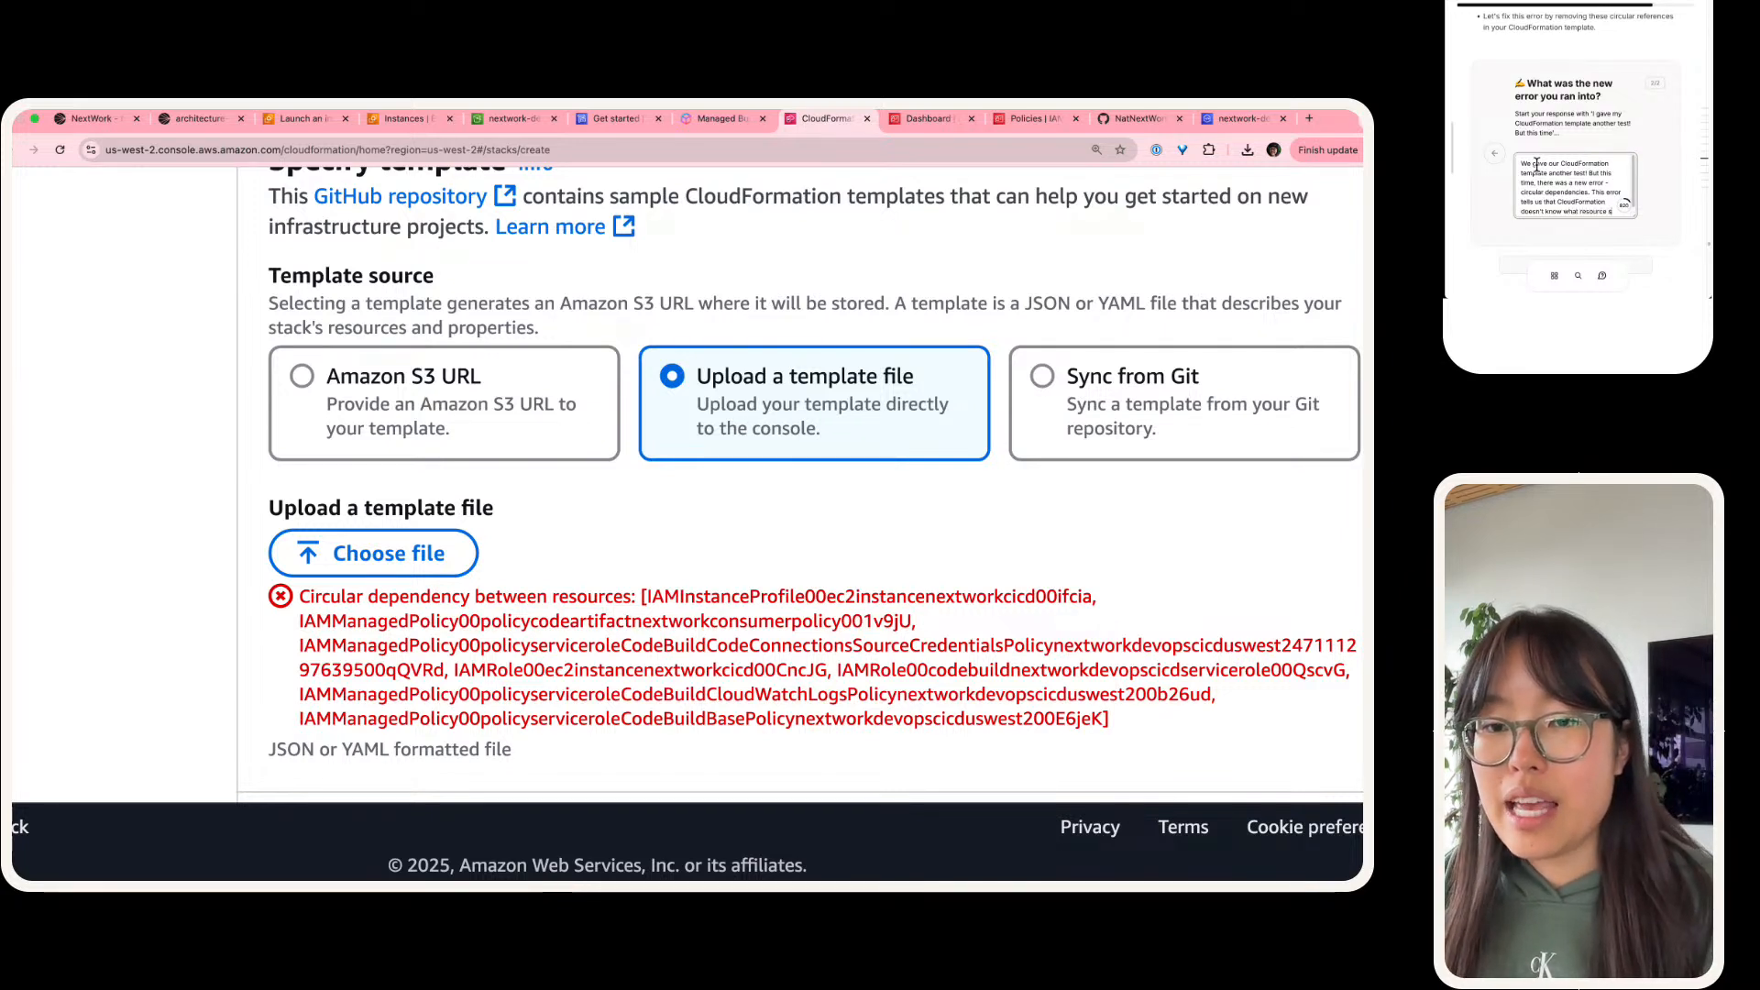
key(BackSpace)
text(it should d)
text(eploy first )
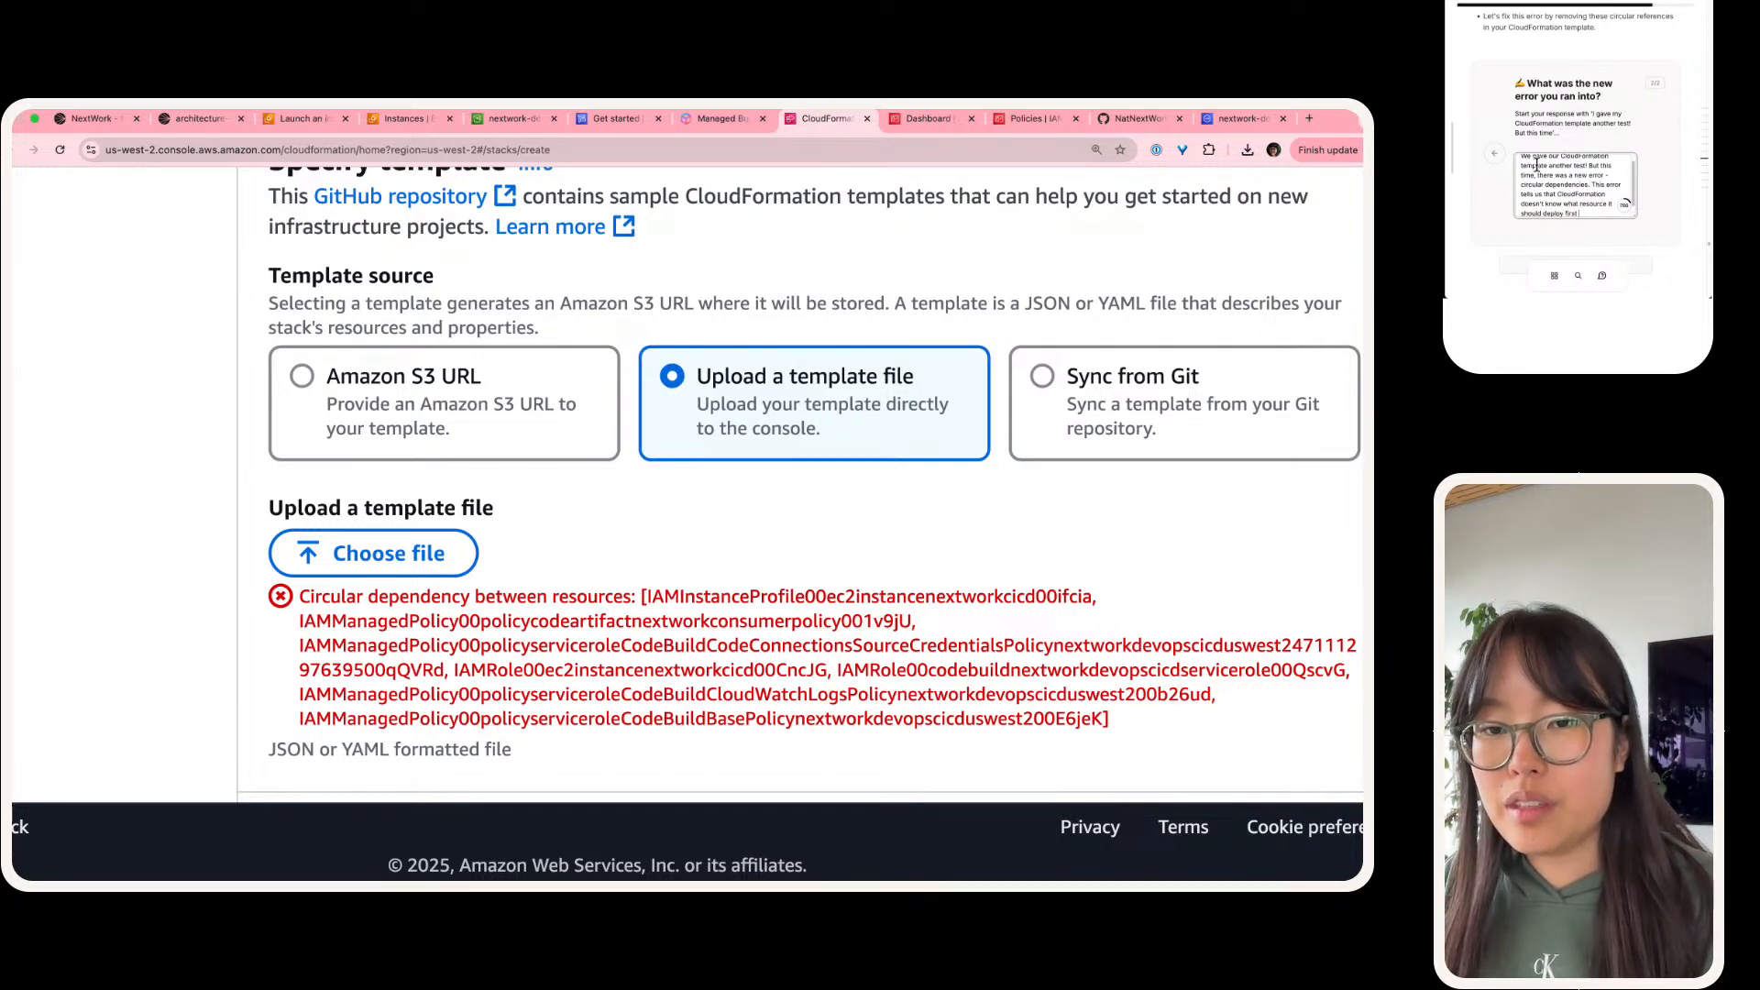
text(- as it r)
text(urns o)
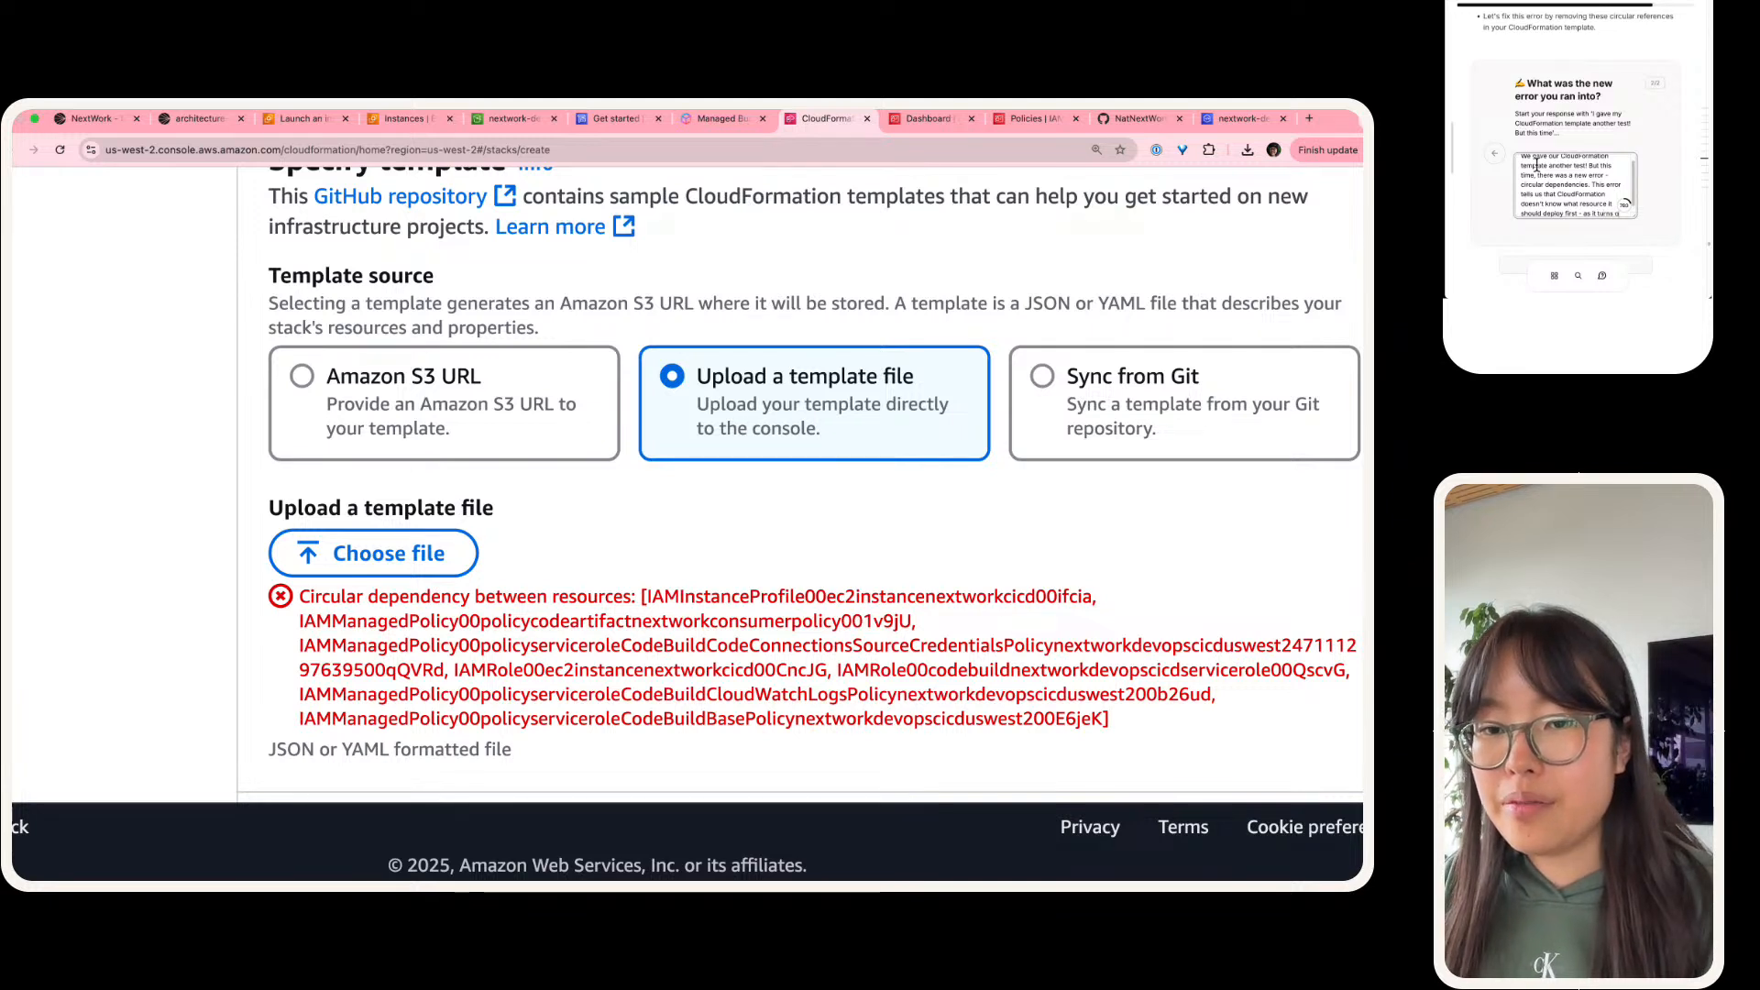
text(u)
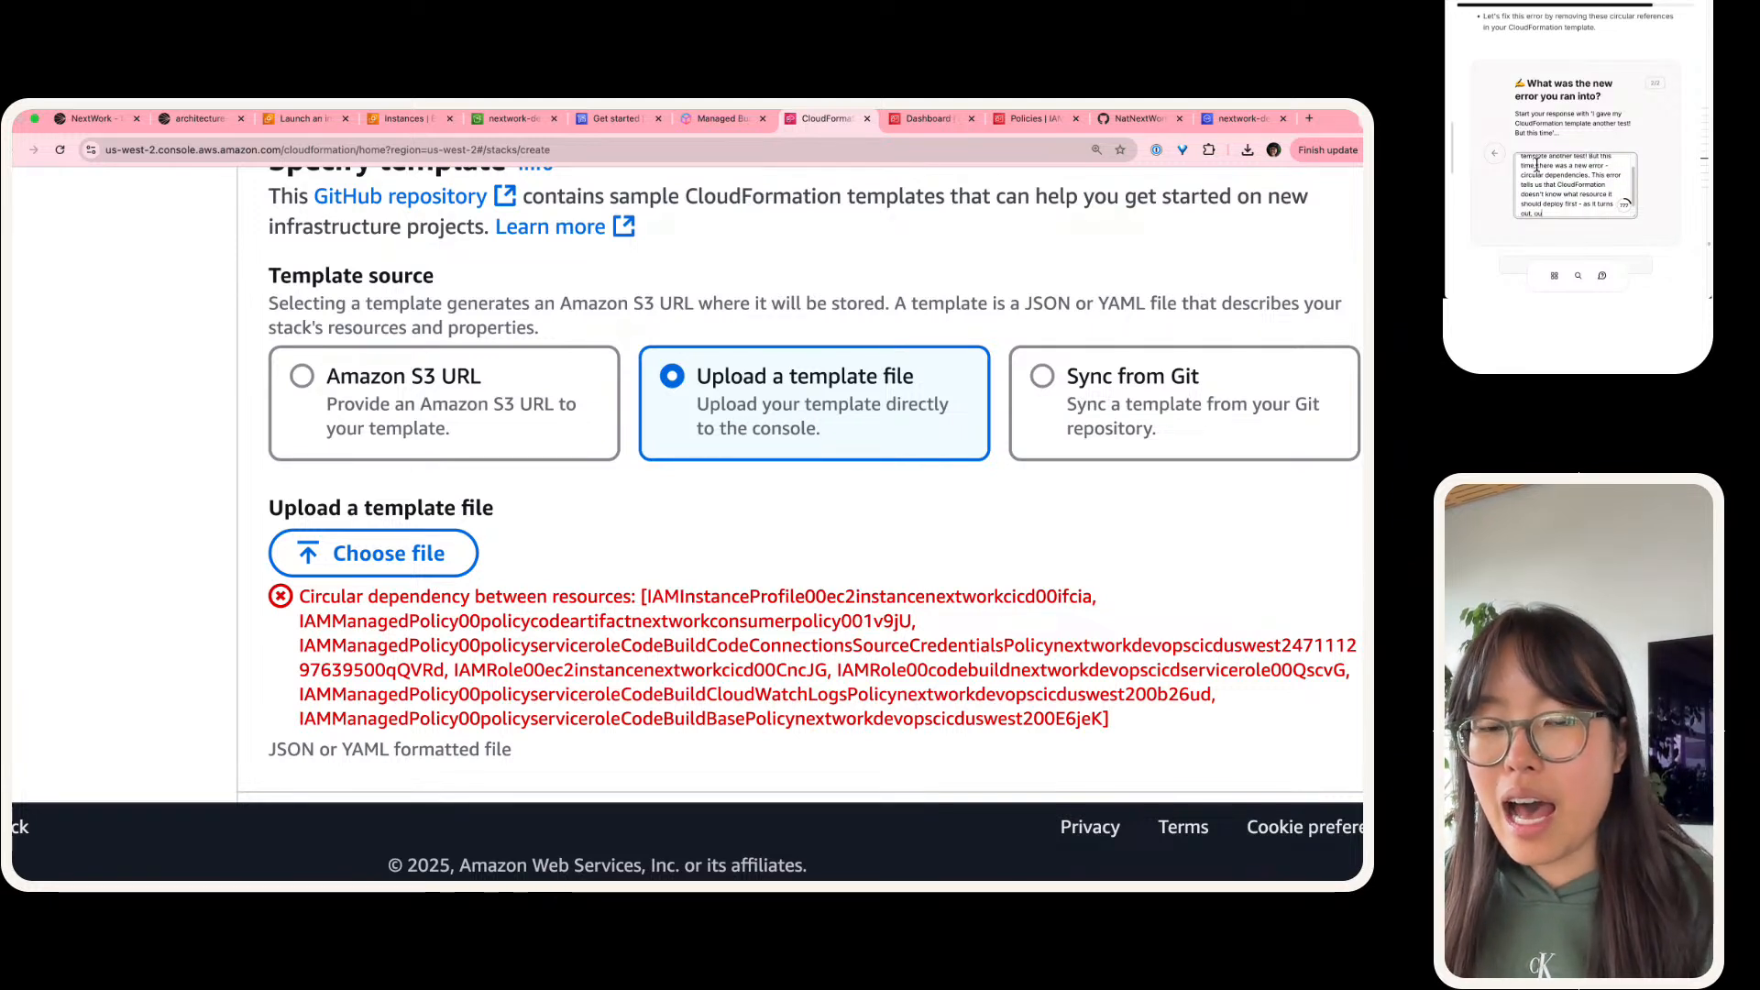
text(t, Iour Policies dp)
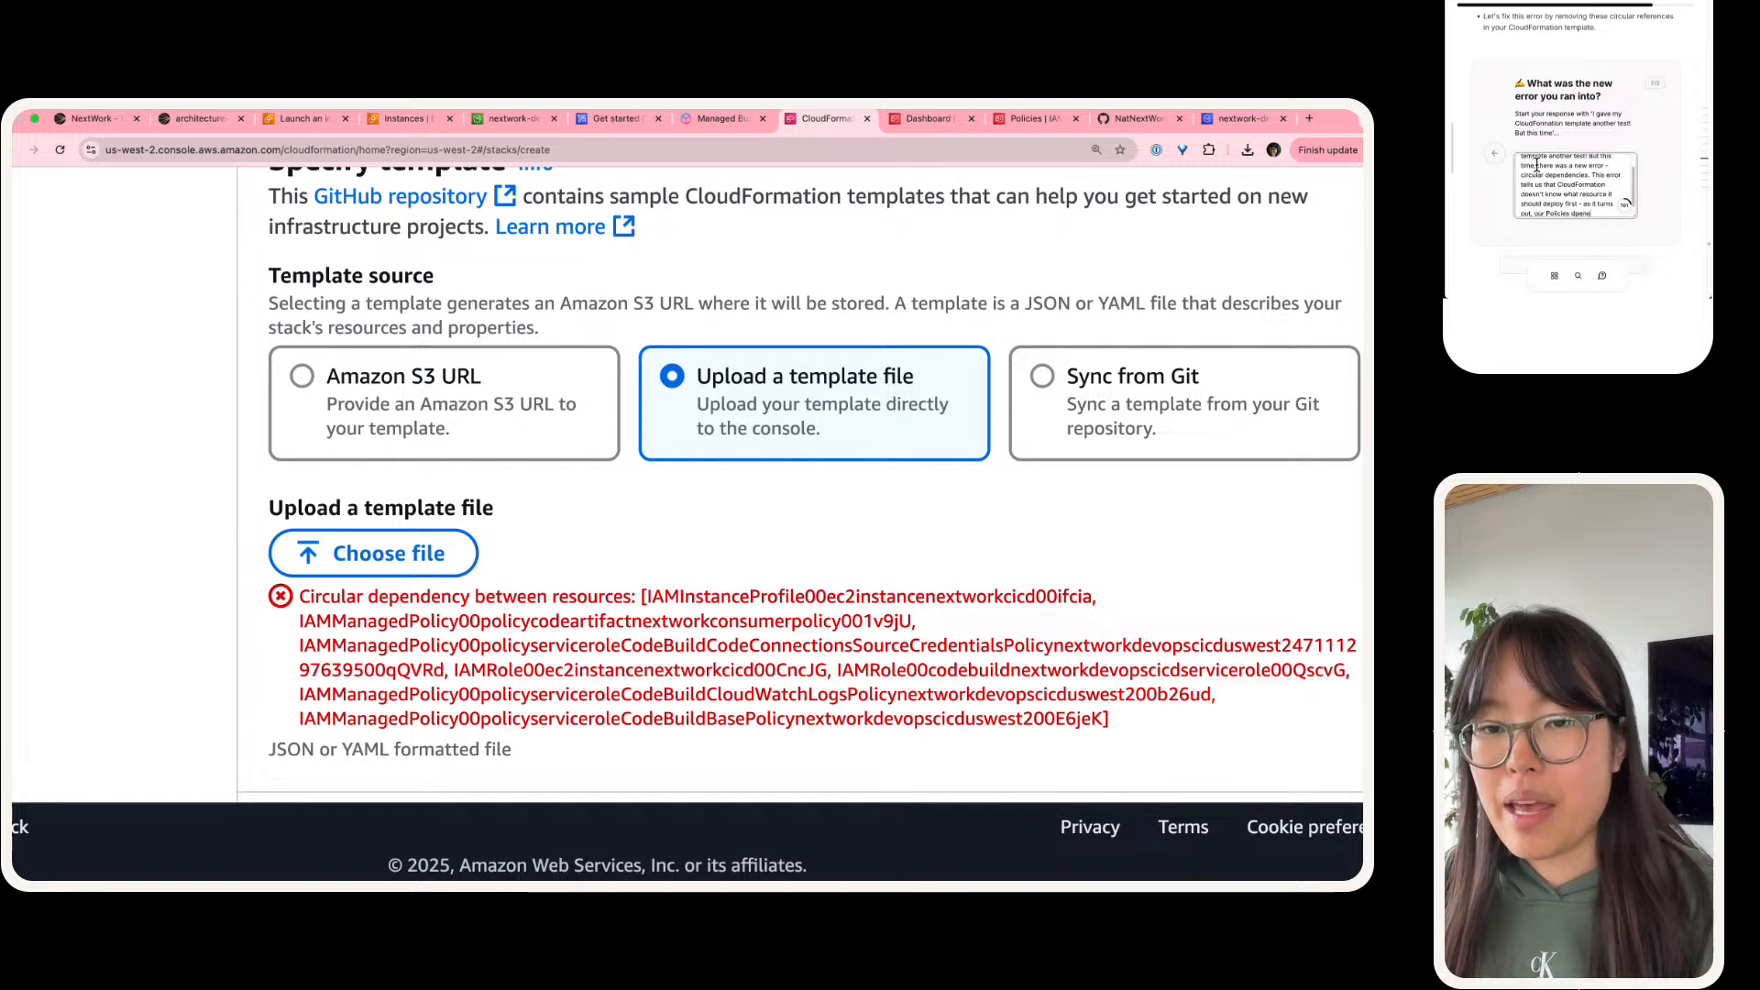
text(pend)
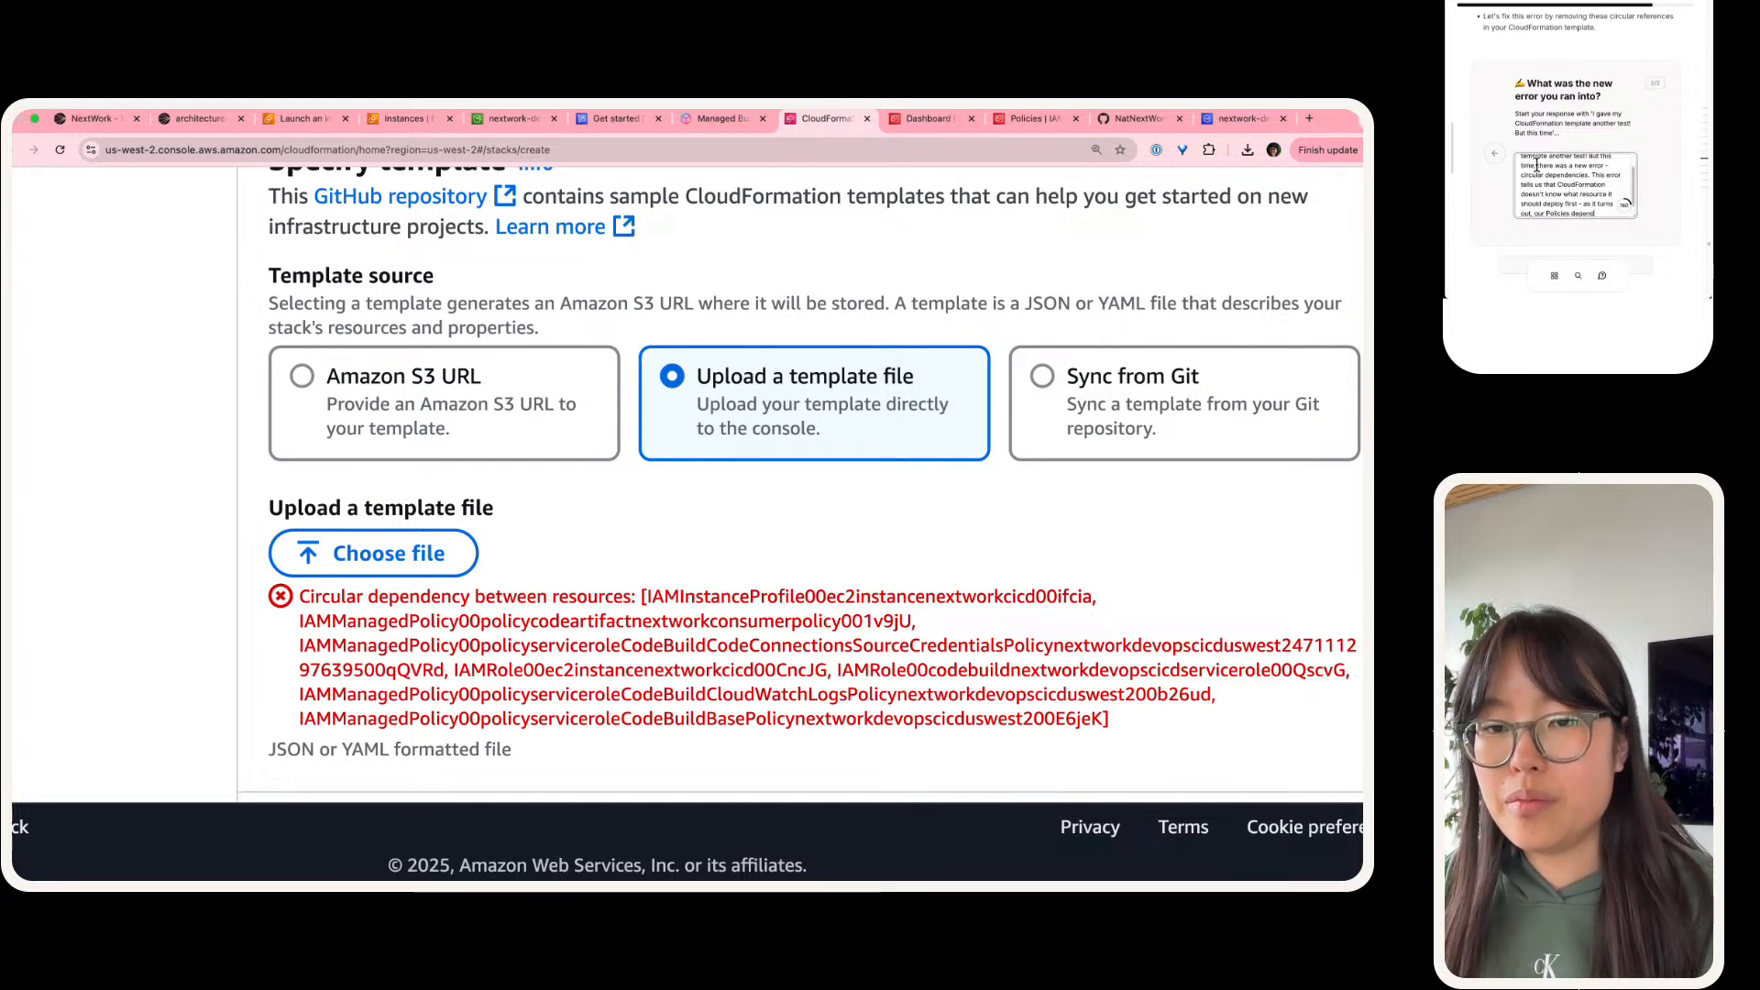
text( on the roles. but the)
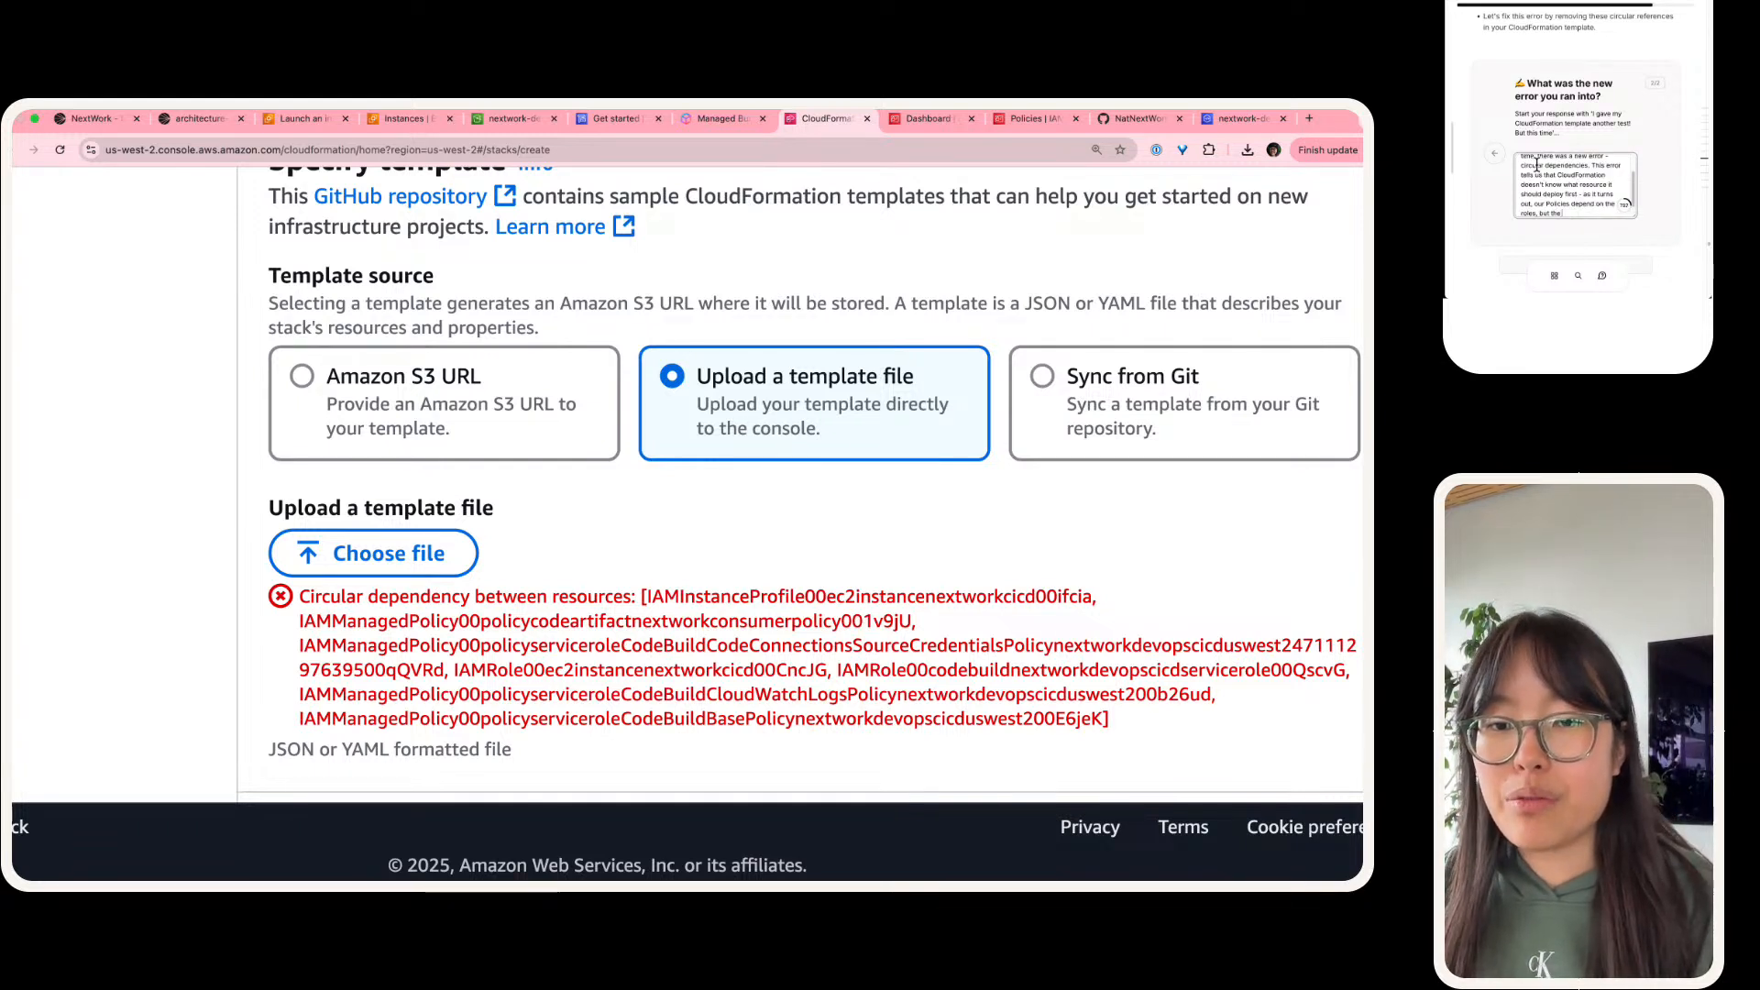
text( Roles depend on the)
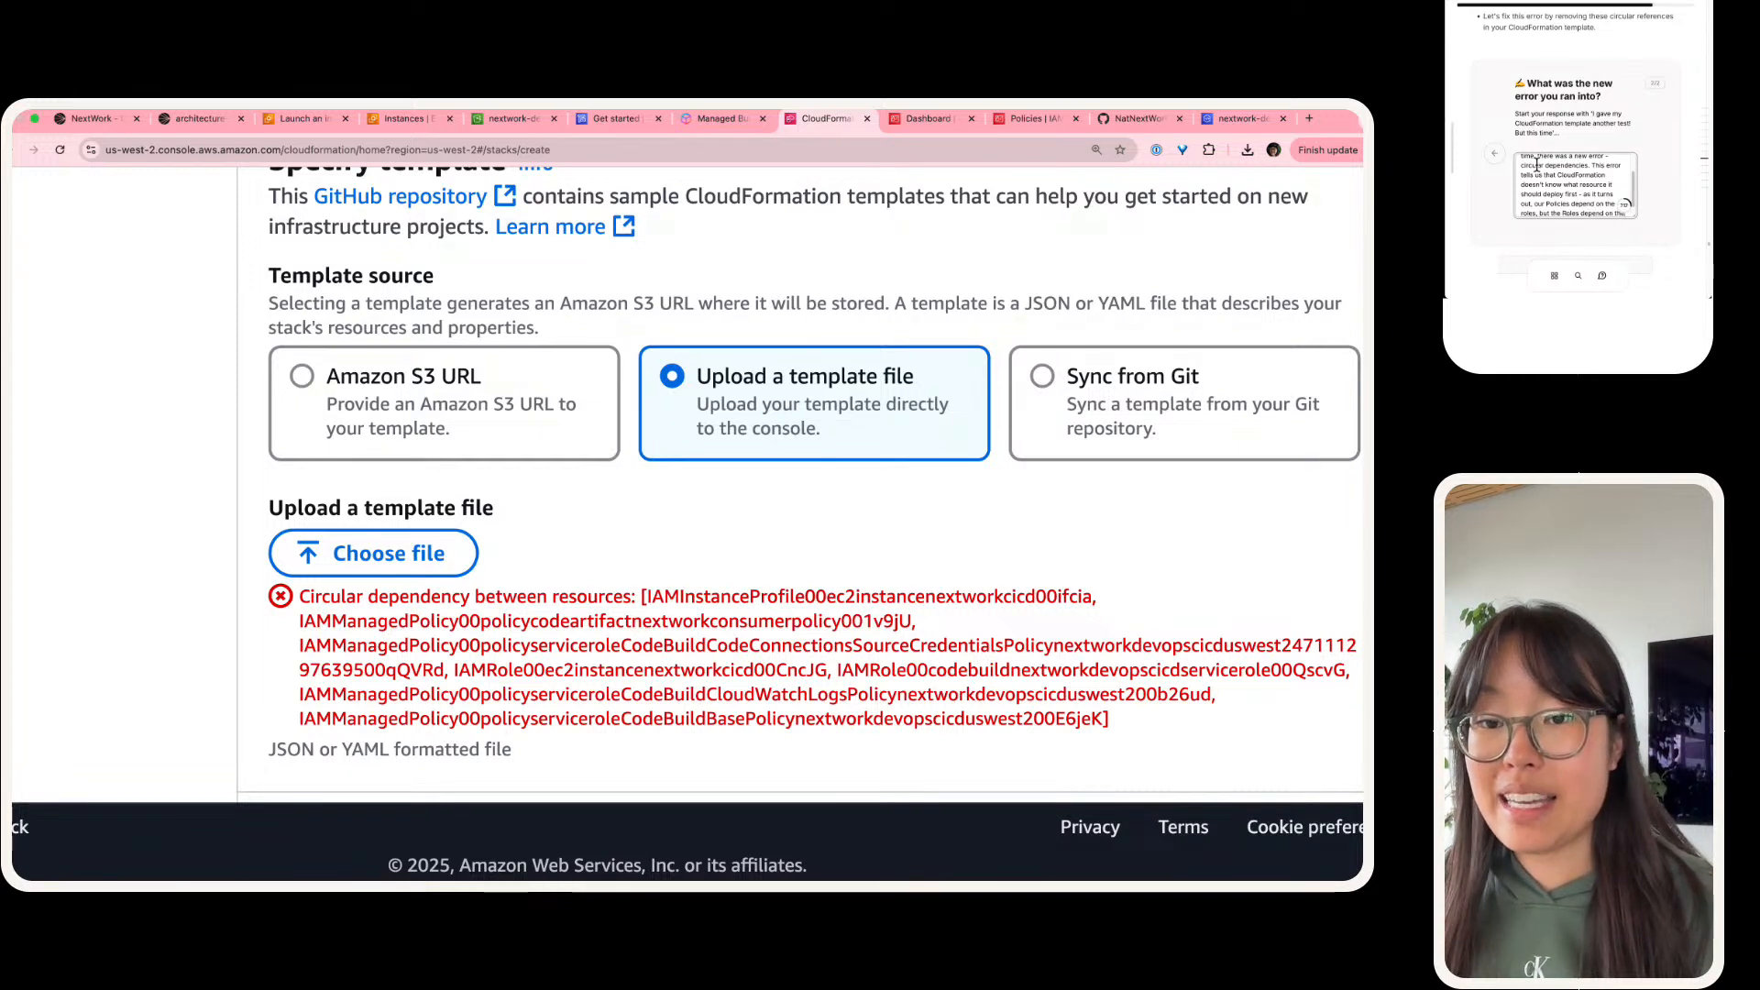
text( Pol)
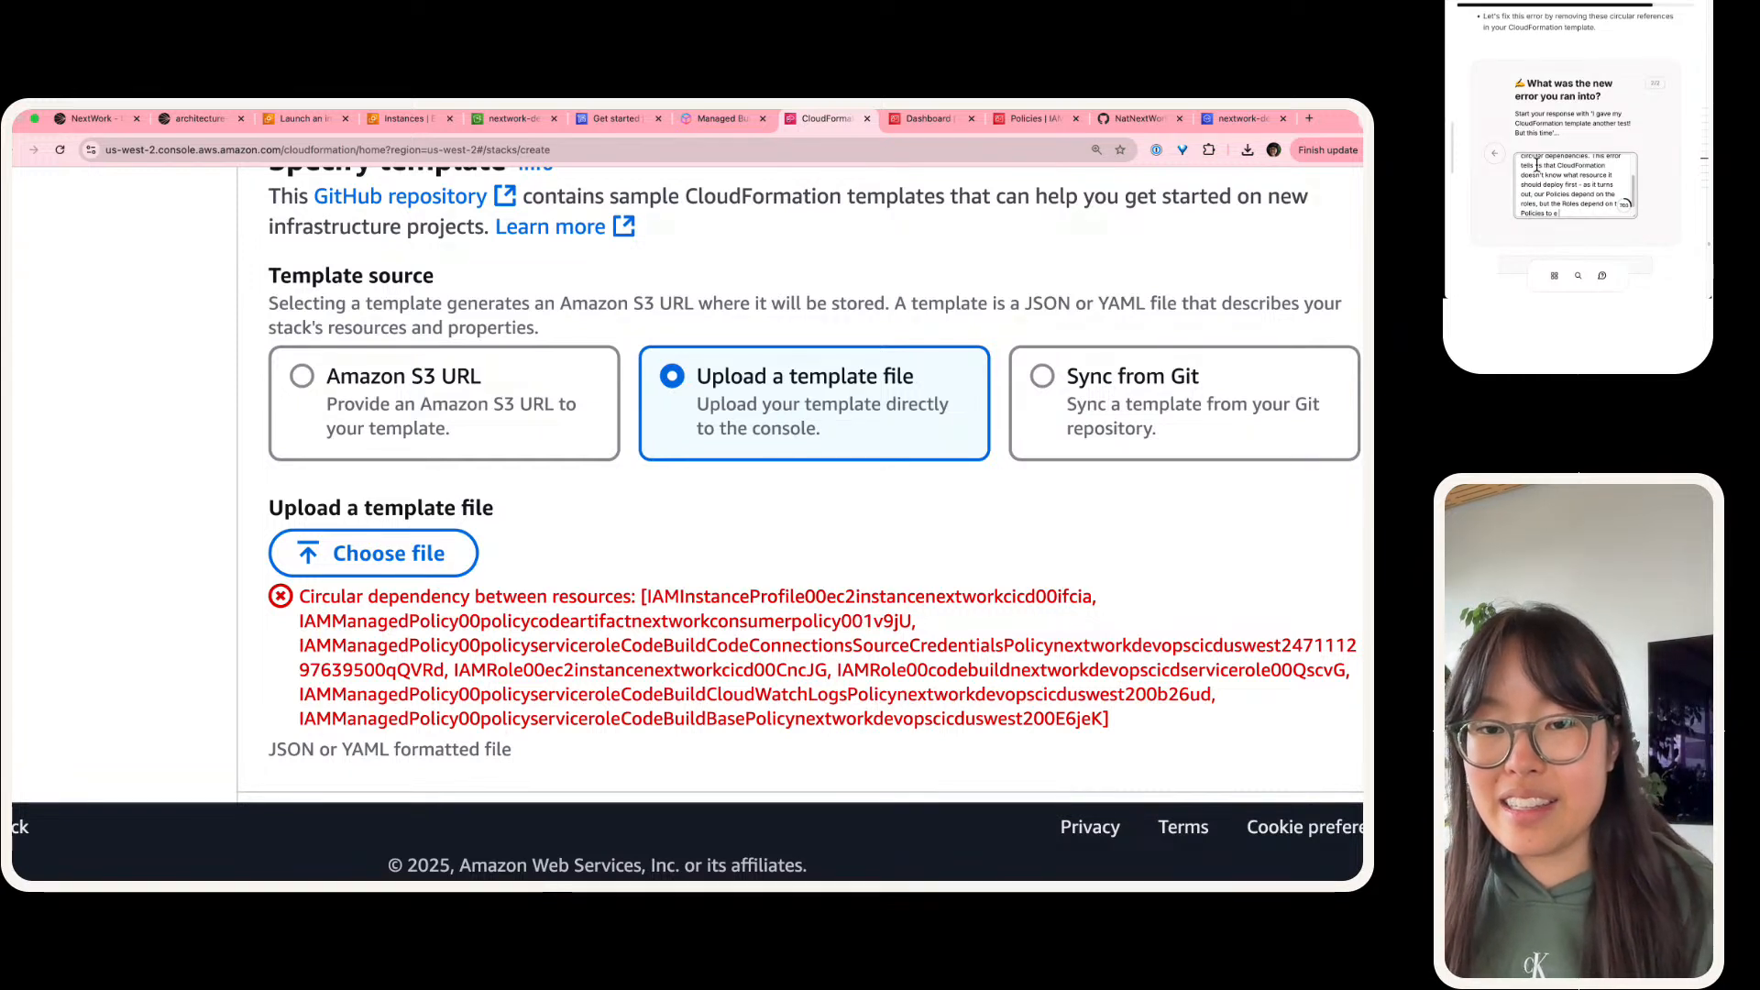
text(icies to be created first)
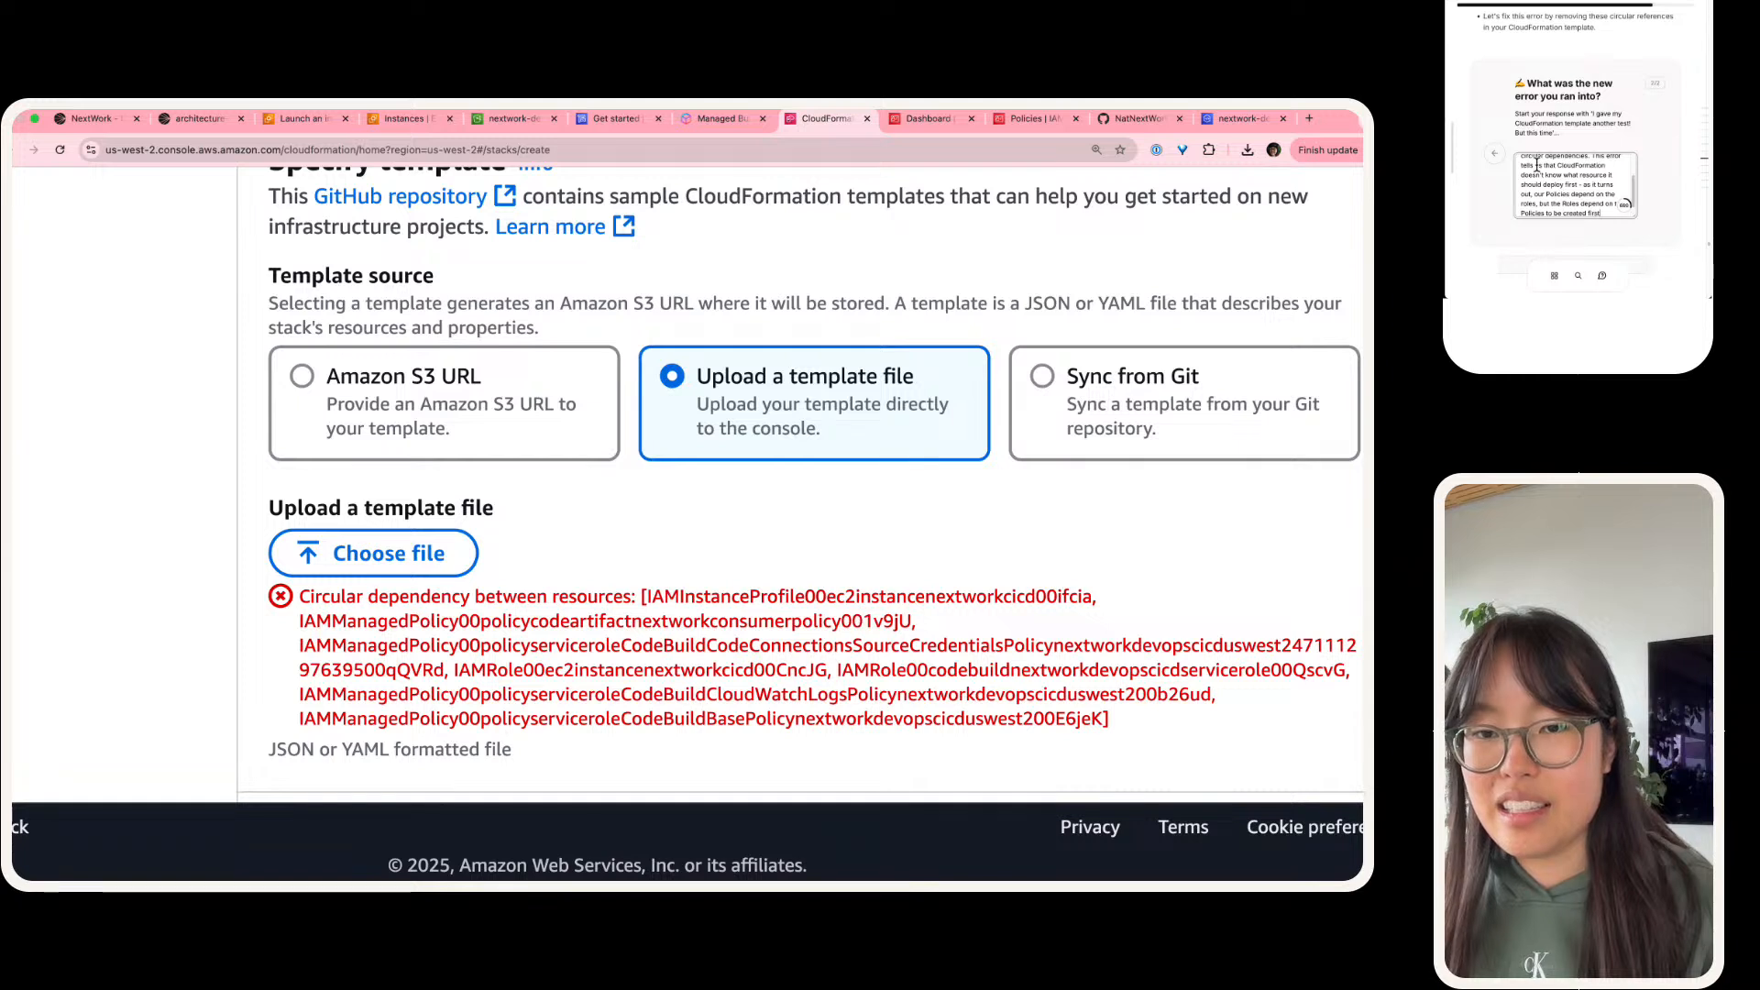
text(.)
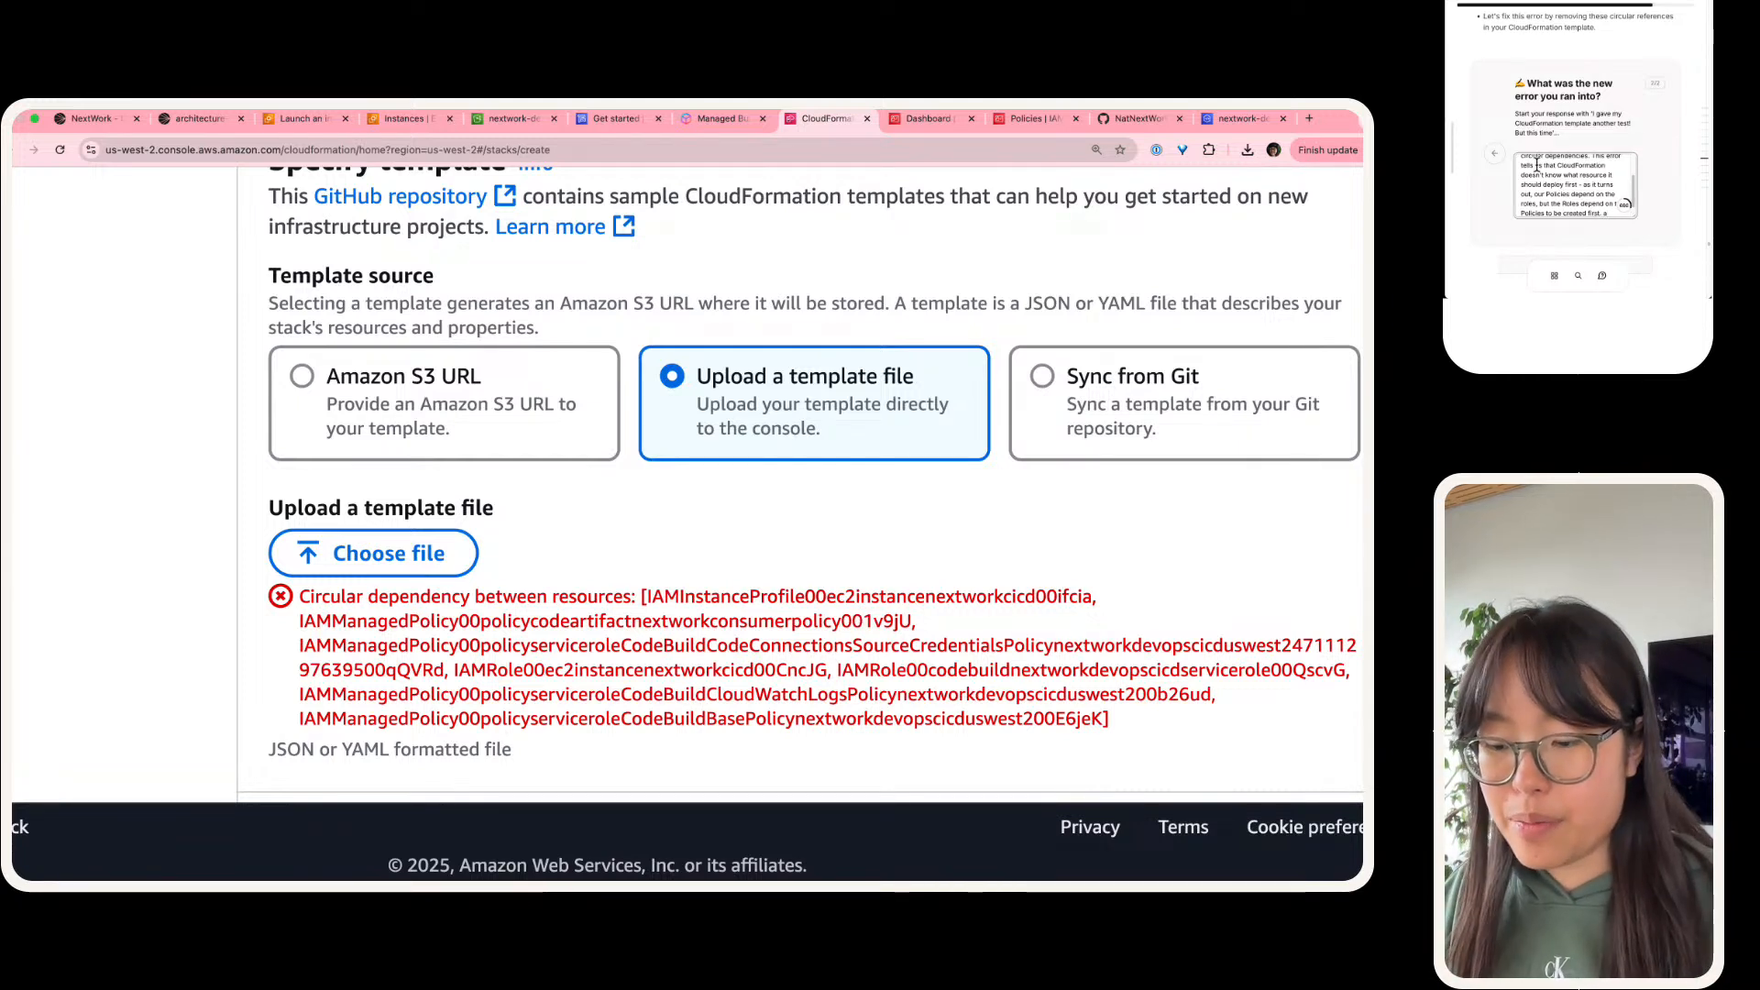
text( THIS)
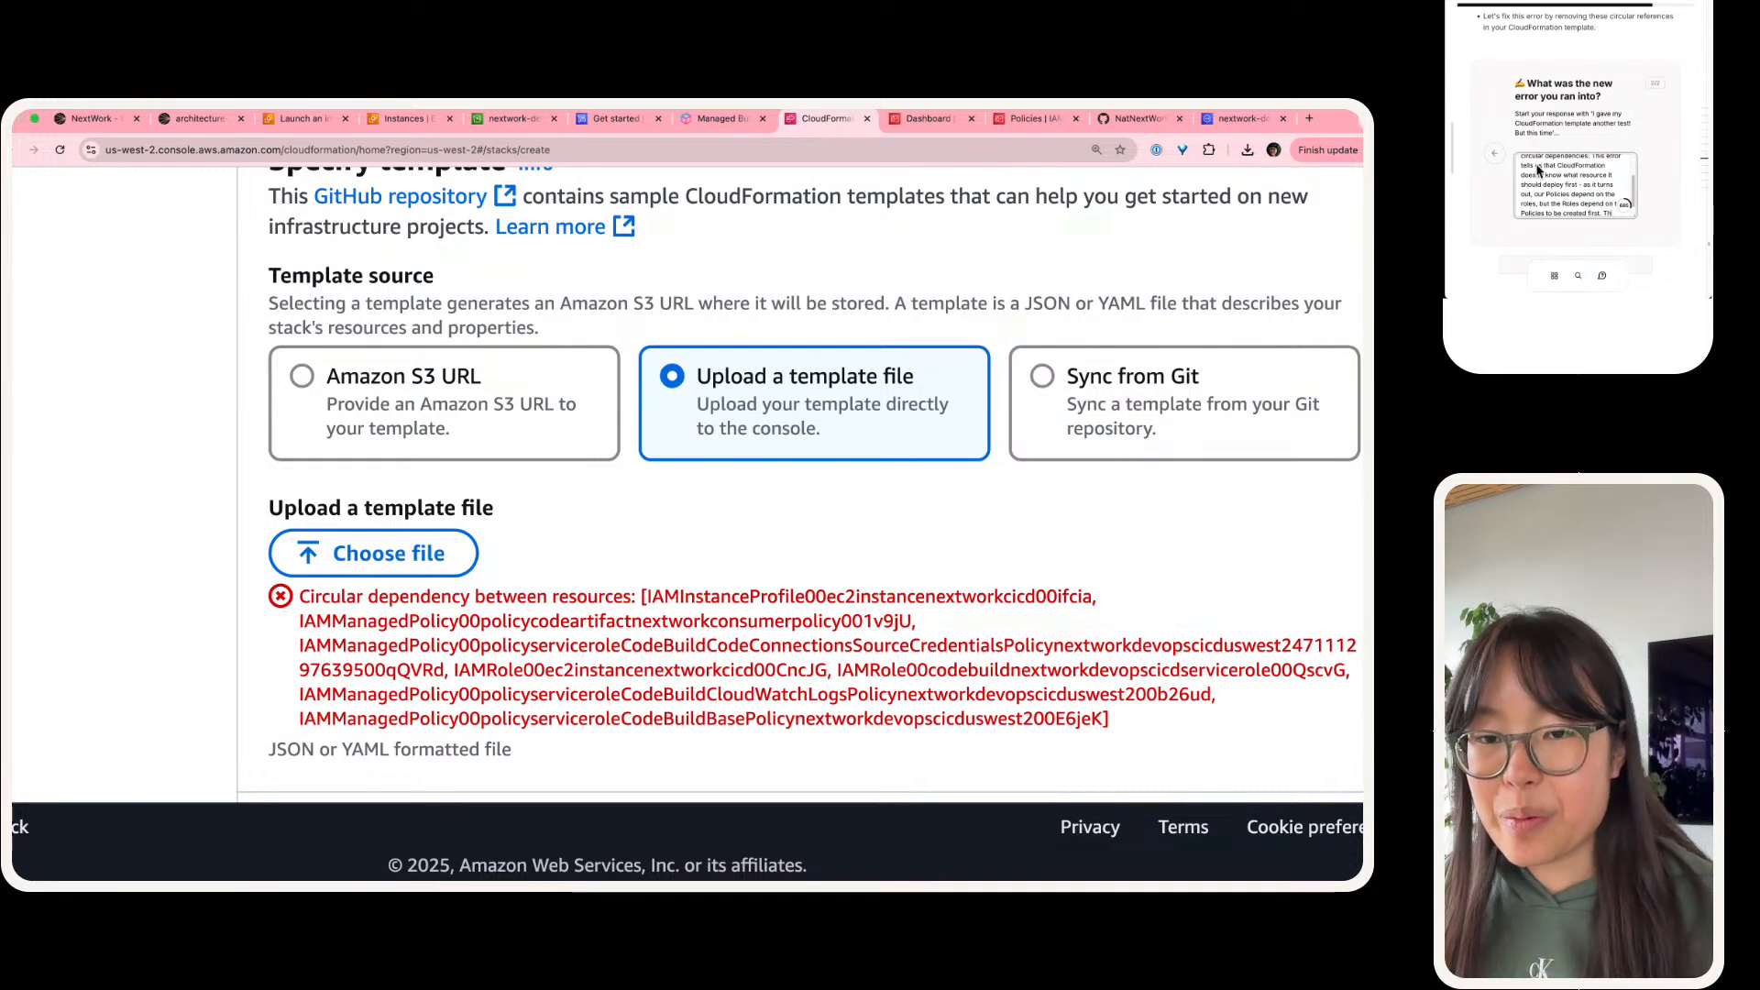
text( puts Clo)
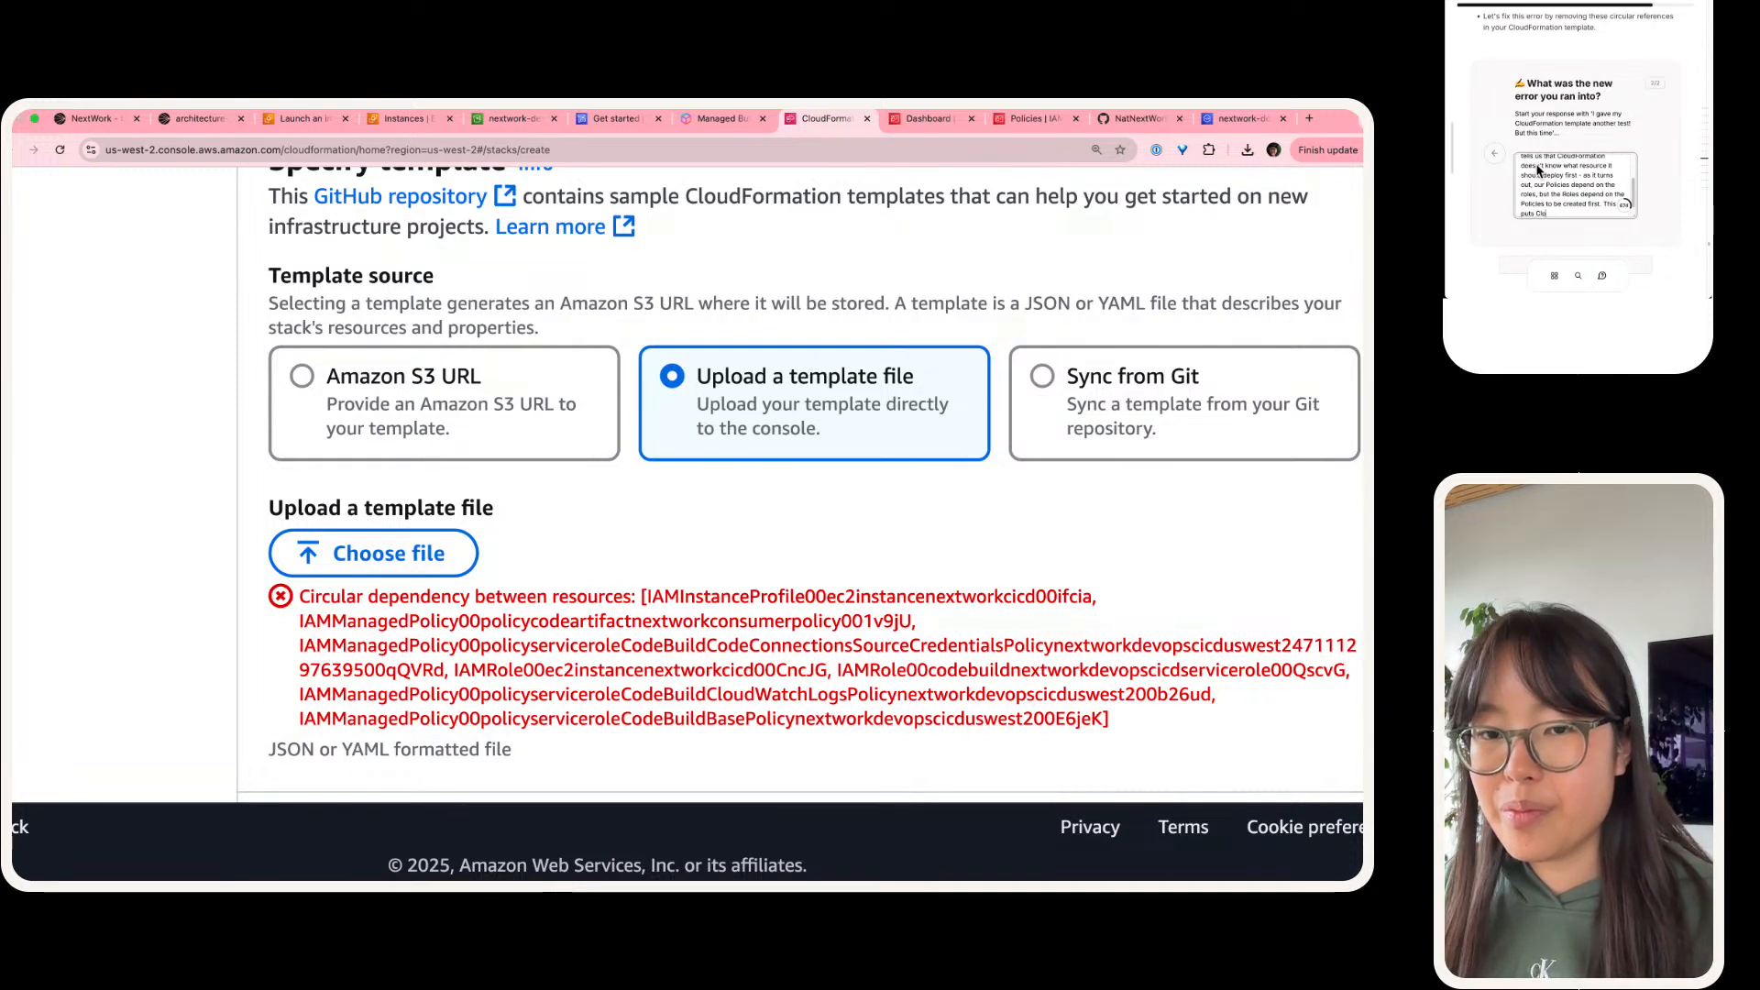
text(udFormation in a loop)
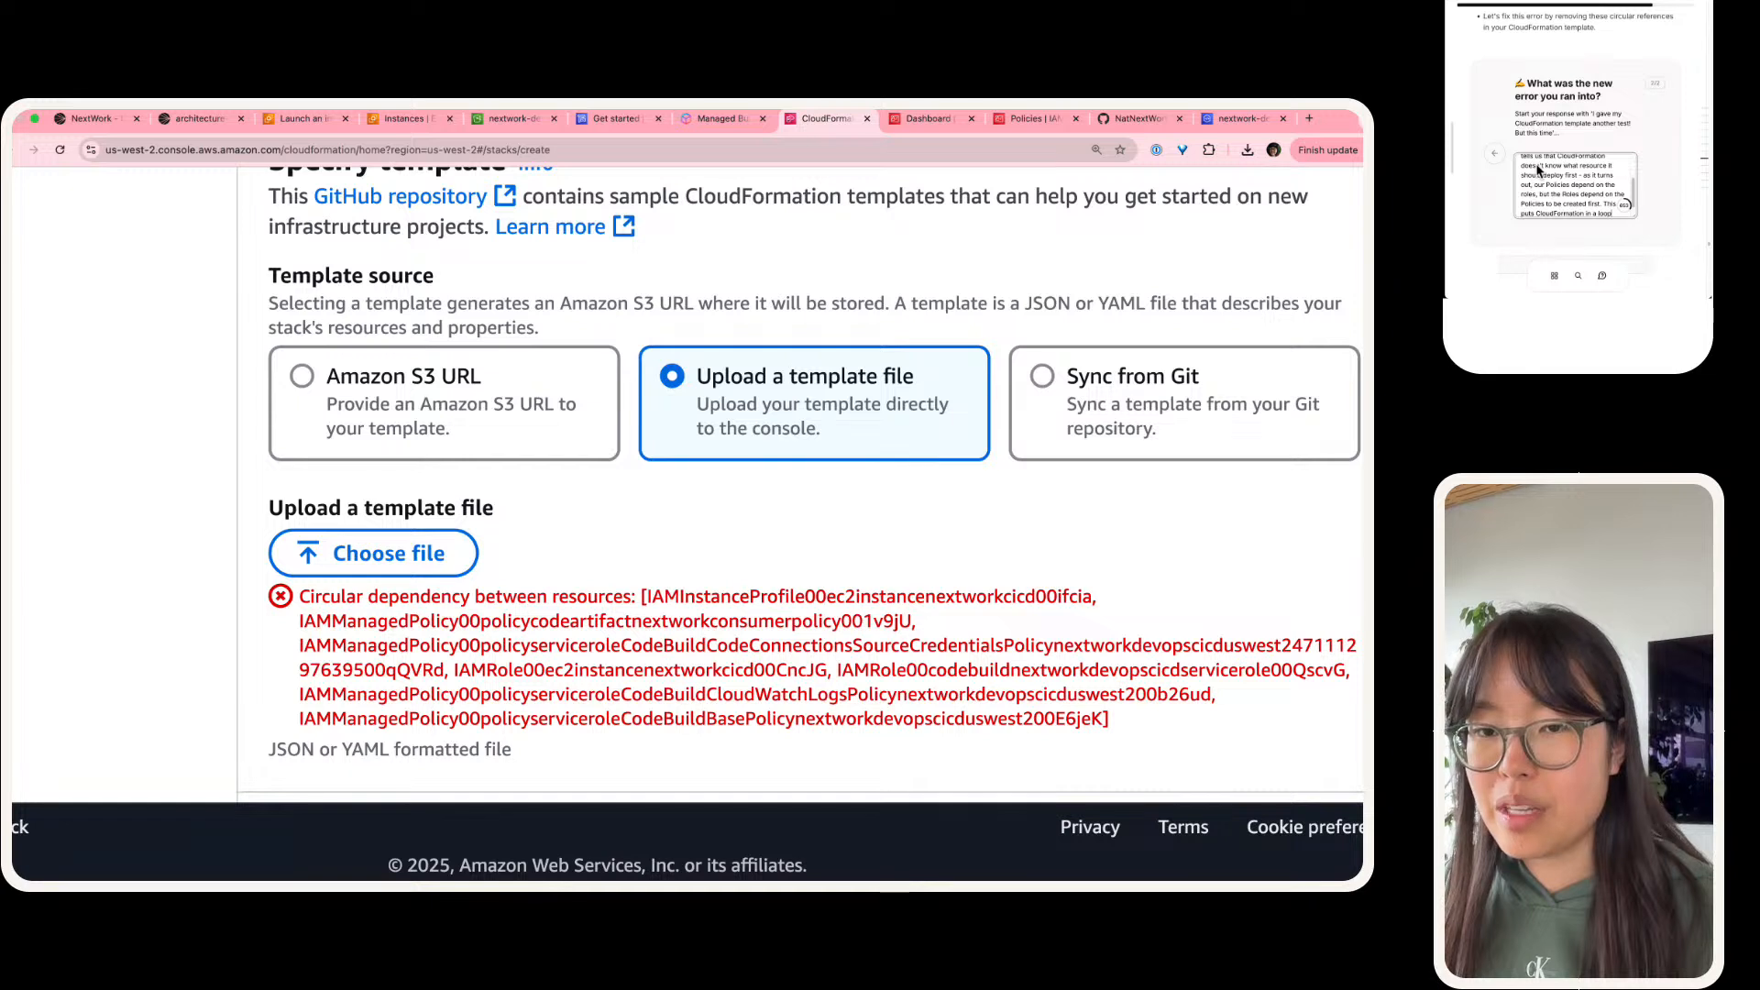
text(, so our template is un)
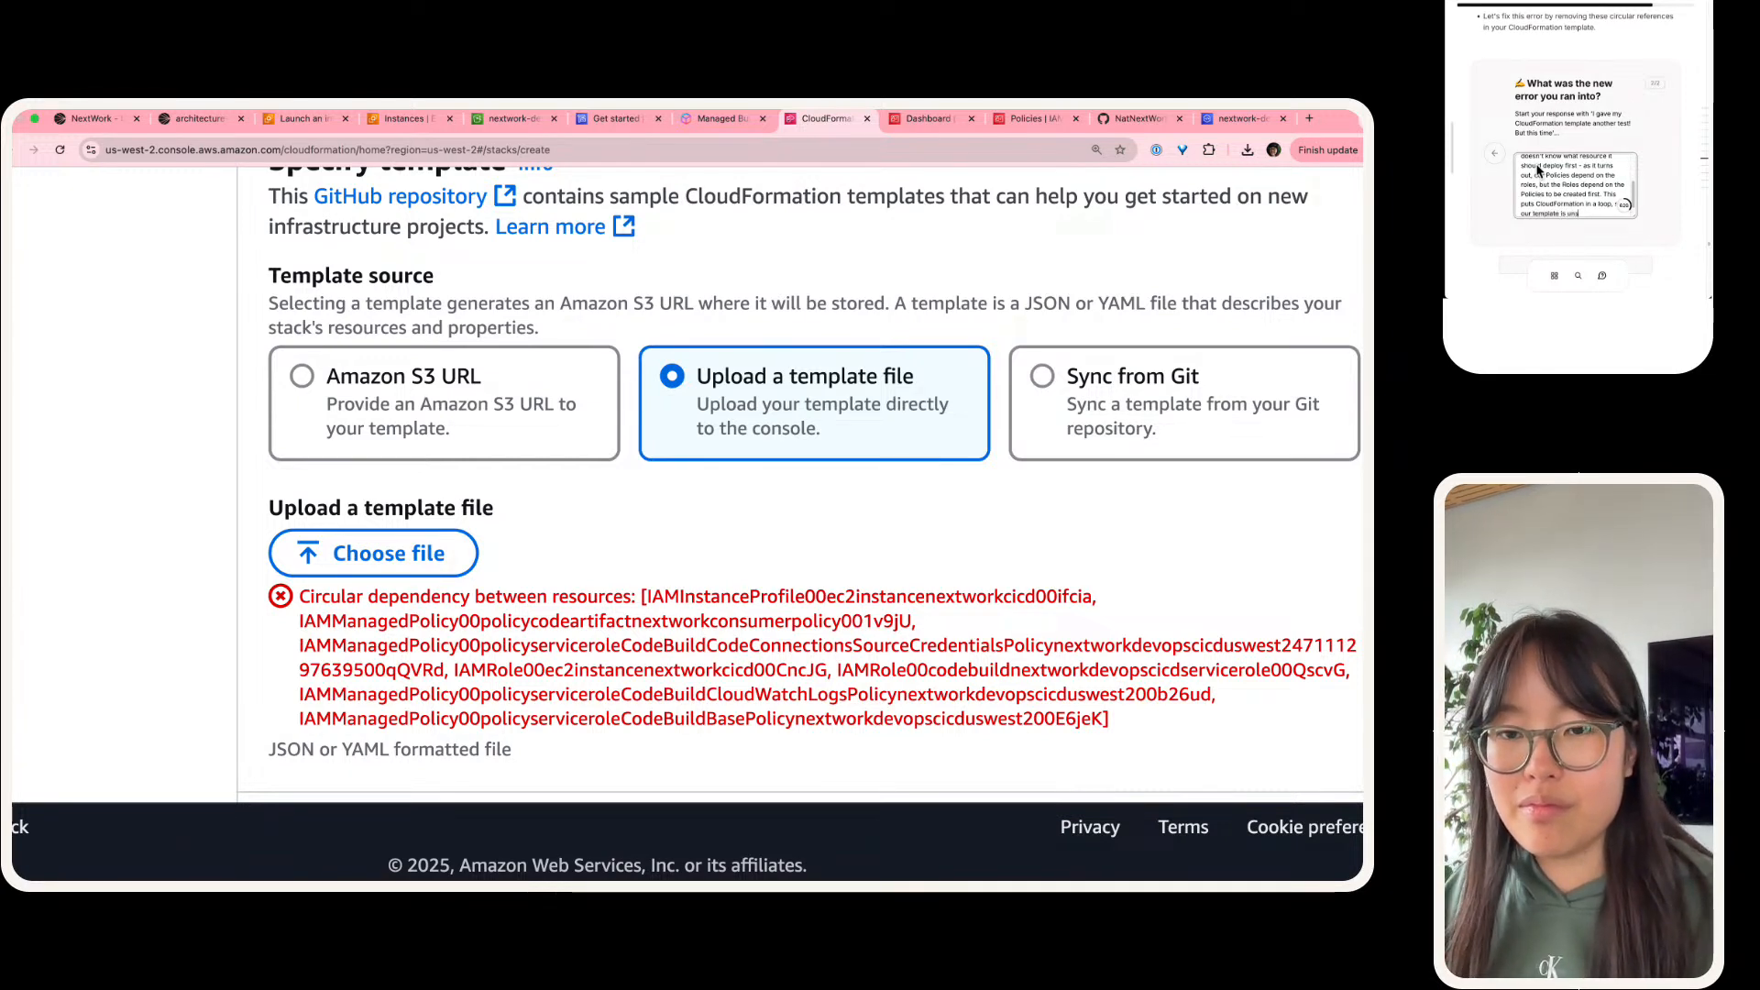
Step: Finish the answer with "This puts CloudFormation in a loop, so our template is unusable!"
key(BackSpace)
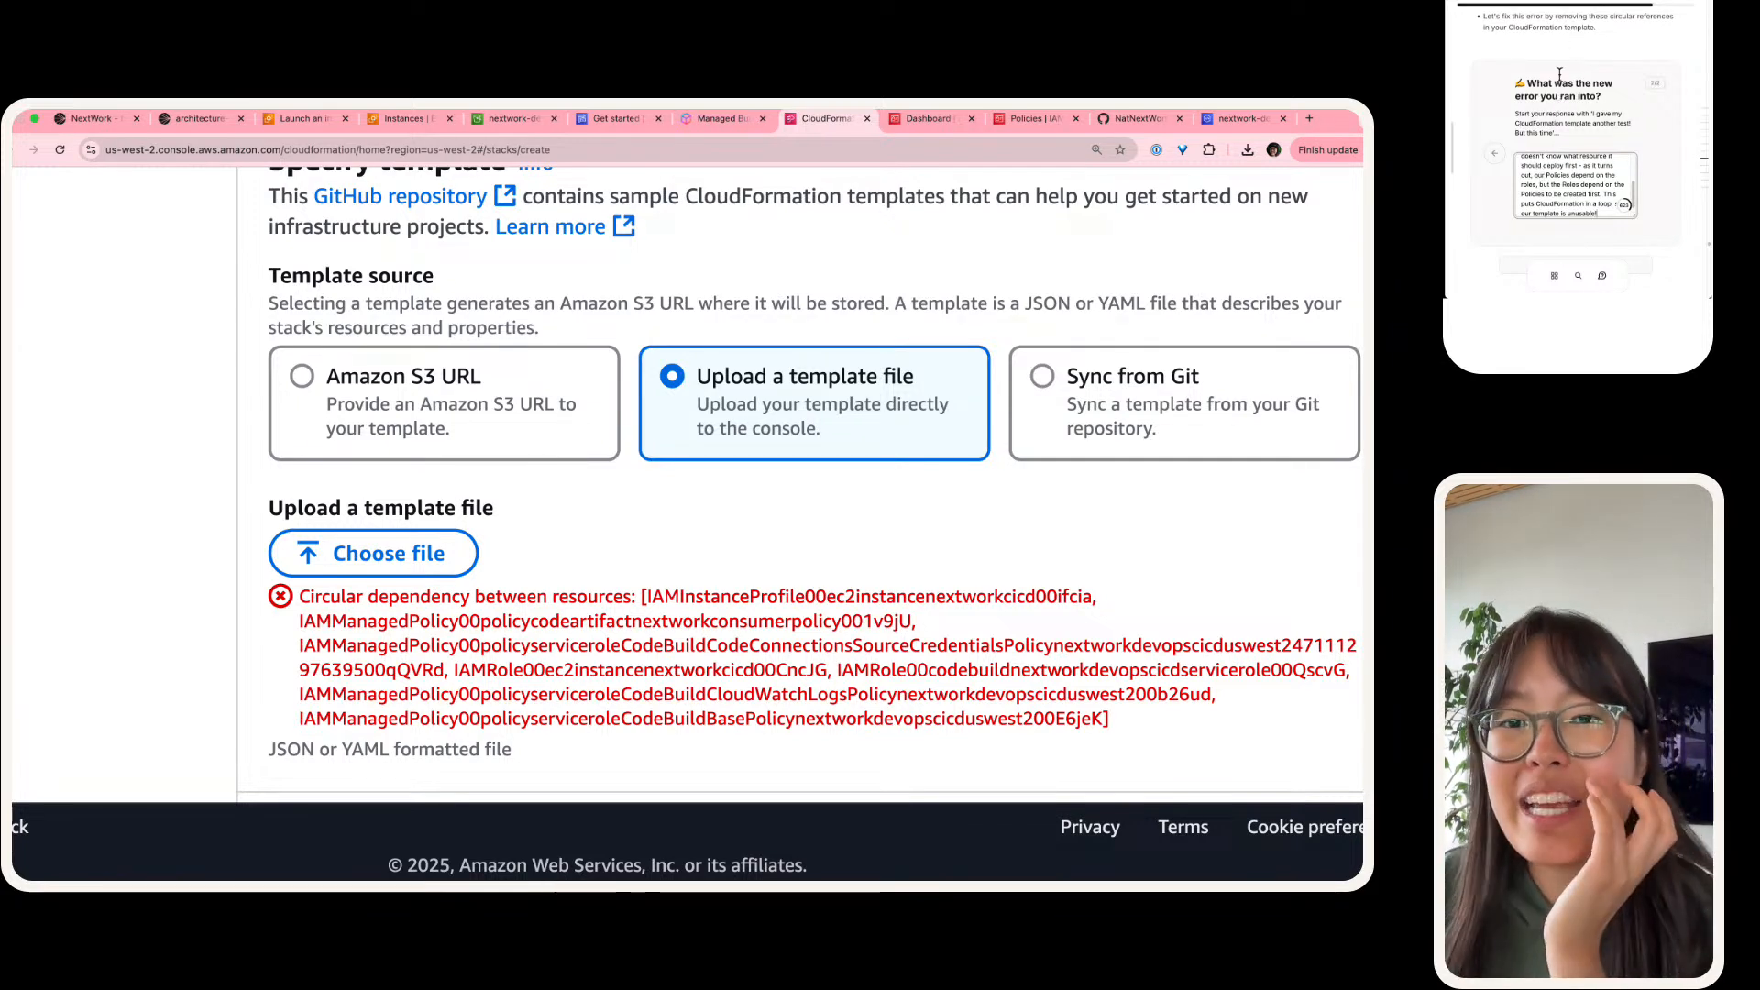
Step: Submit the answer about the new error by marking the guide's task as done
scroll(1561, 75, down, 2)
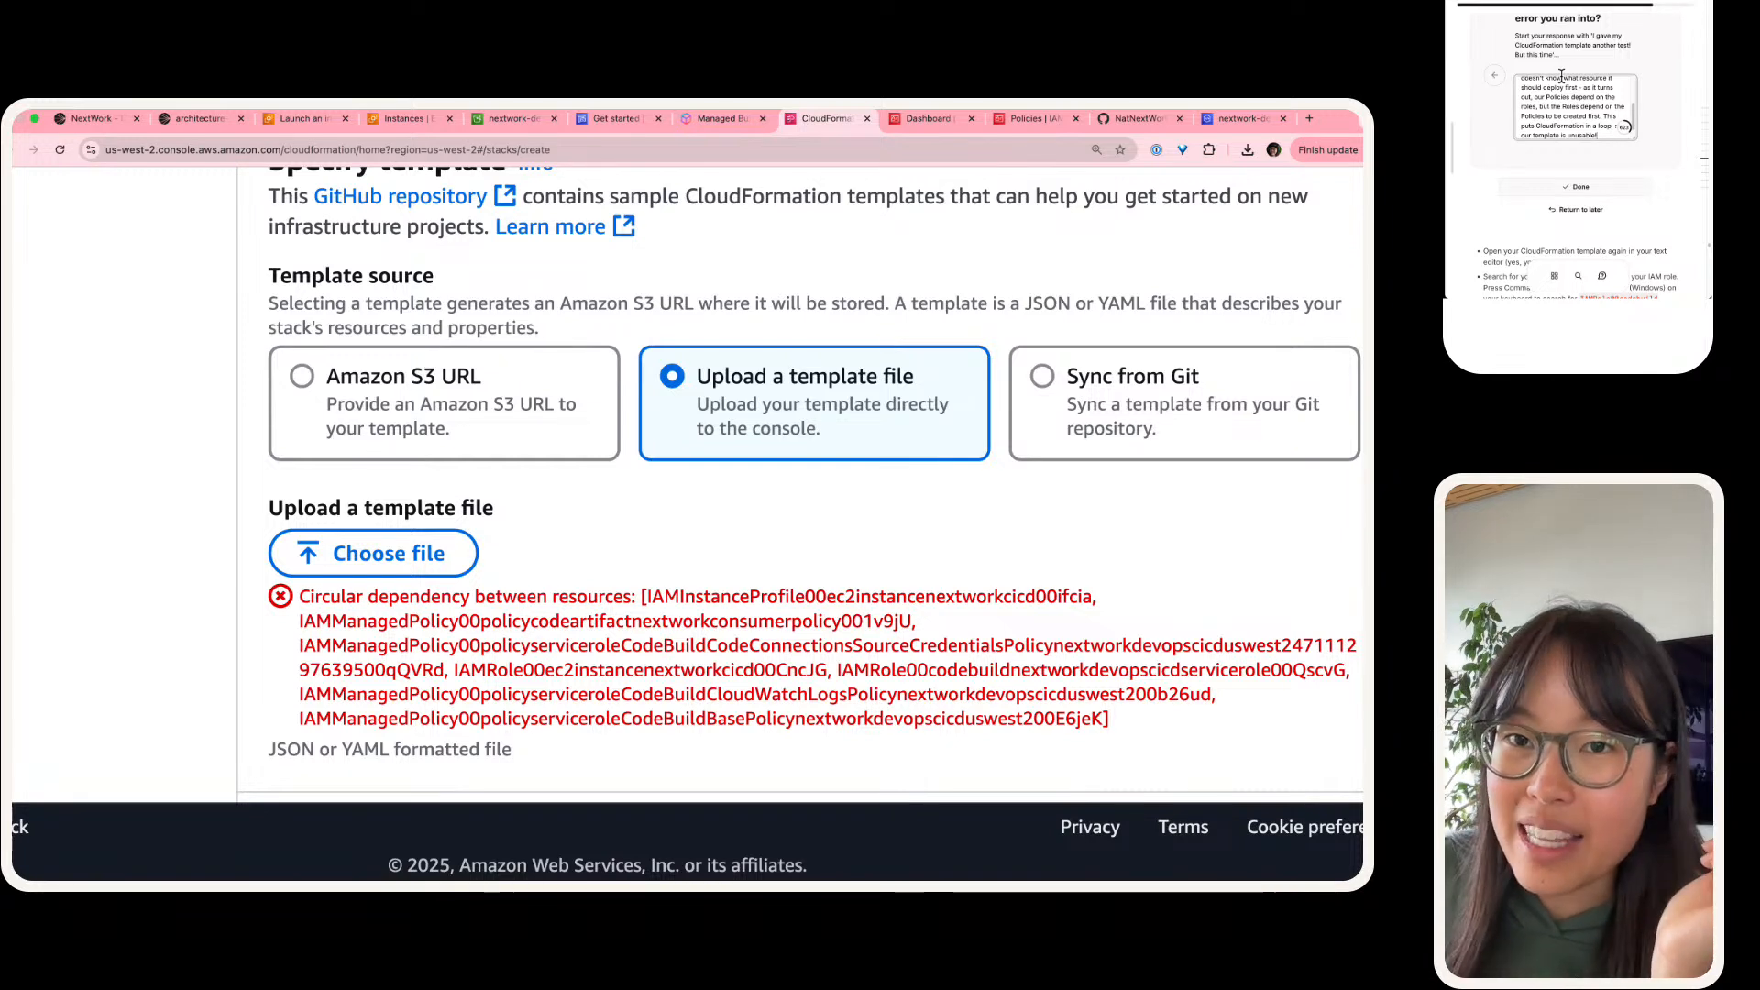
scroll(1561, 75, down, 1)
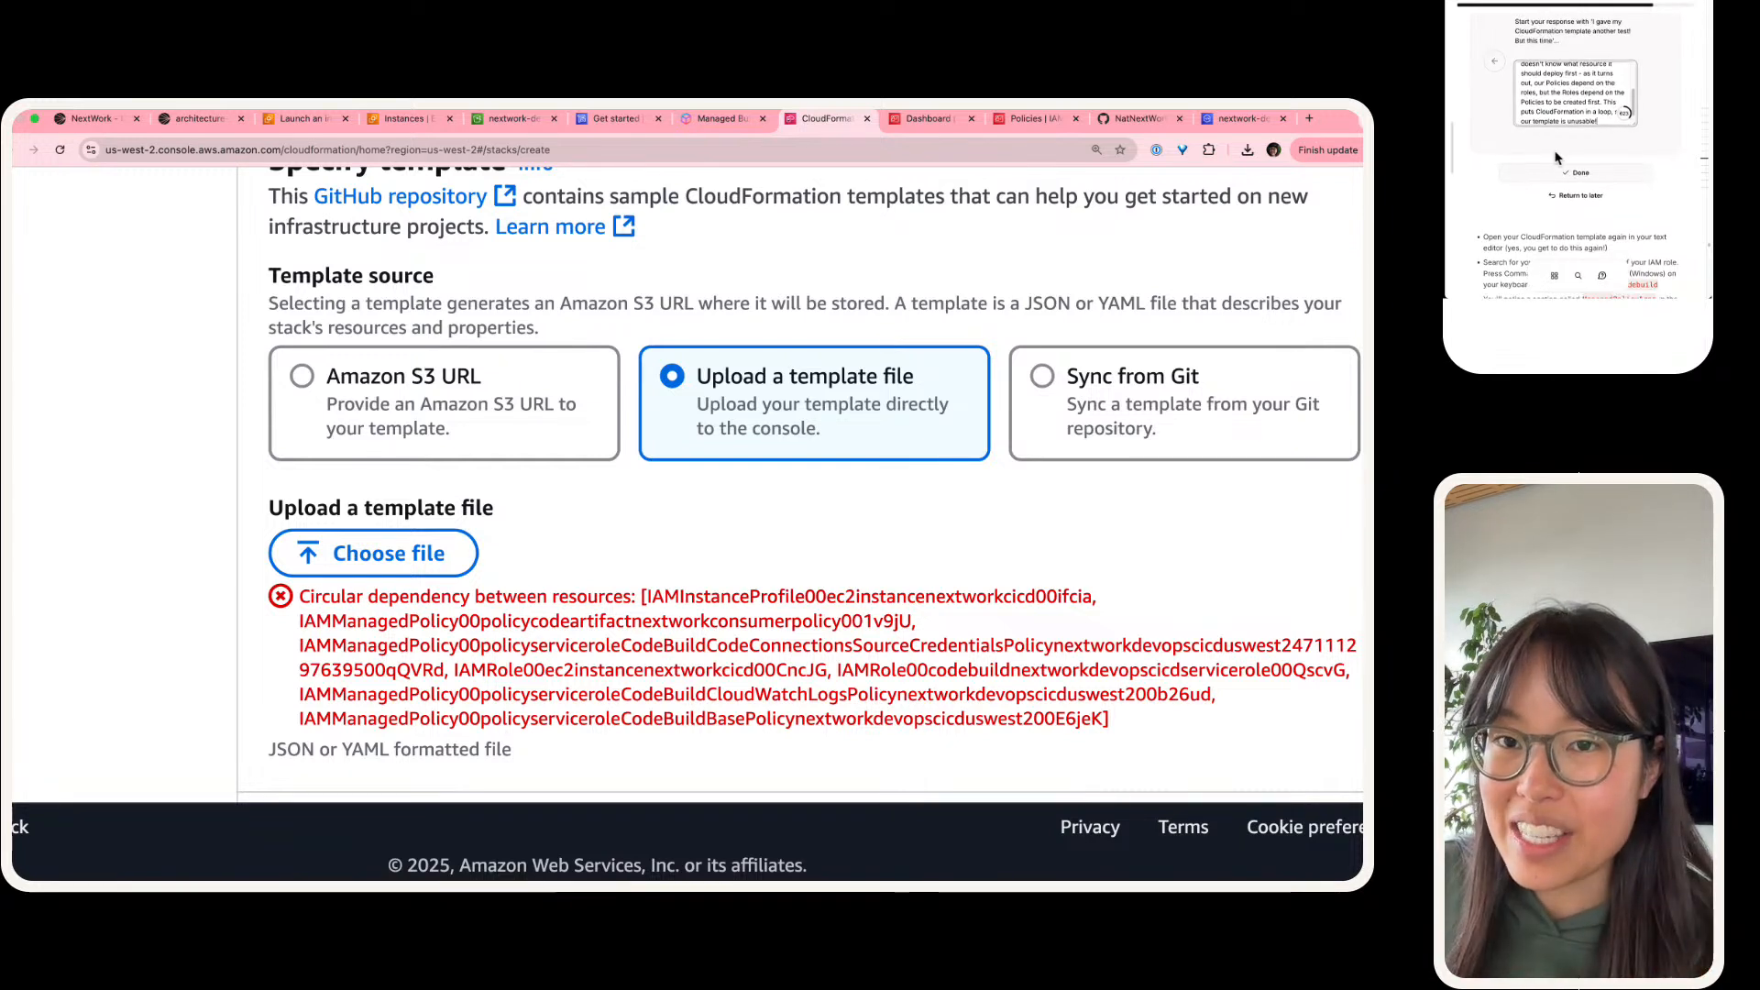
click(1559, 174)
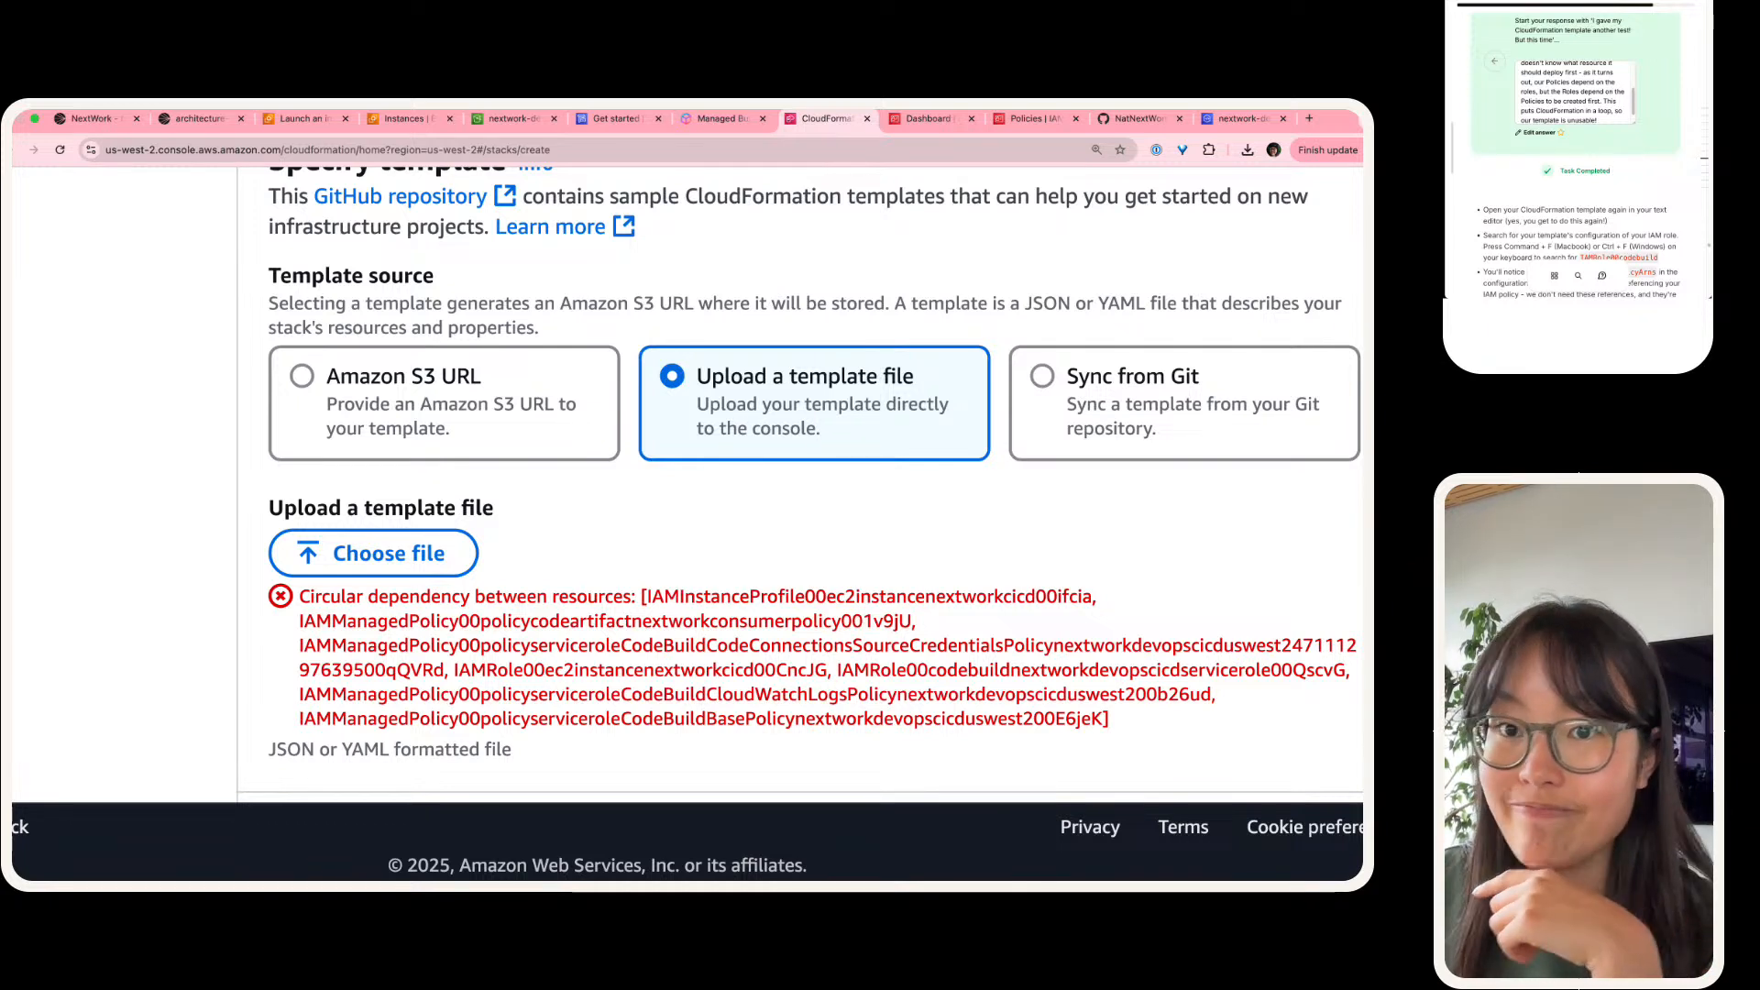
Step: Read the guide's instructions for deleting the ManagedPolicyArns references, and switch to VS Code at the start of the CloudFormation template
scroll(982, 664, down, 2)
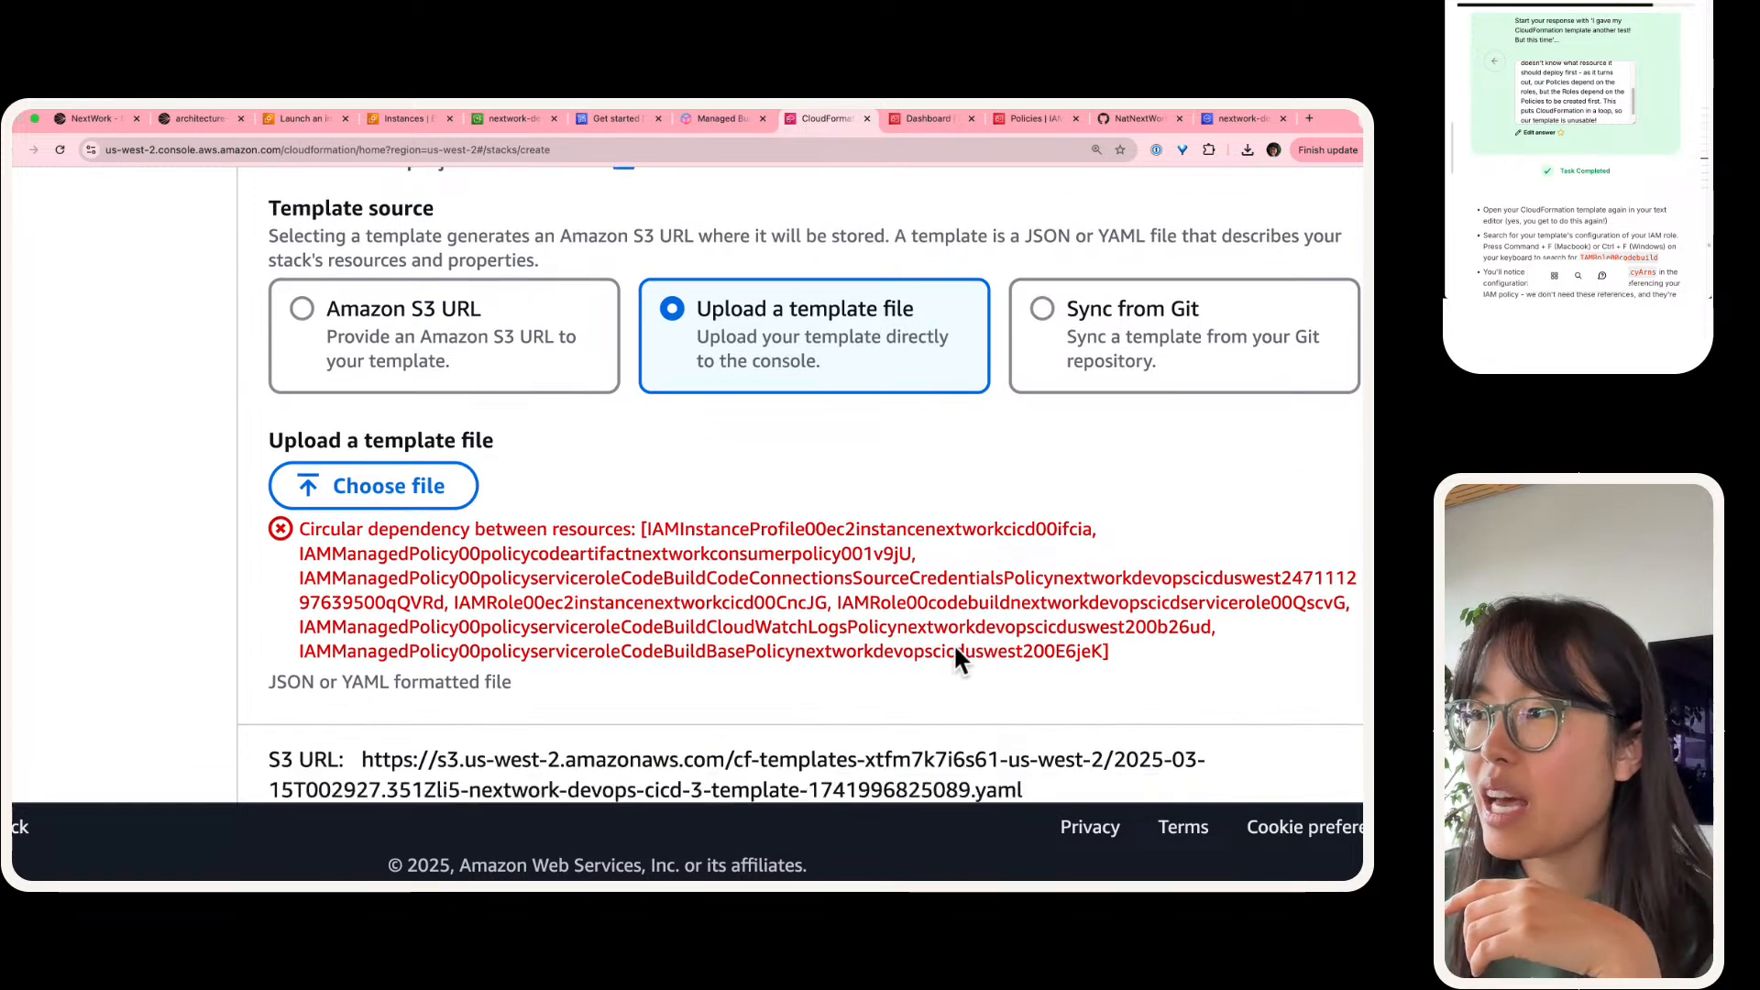
scroll(1660, 101, down, 3)
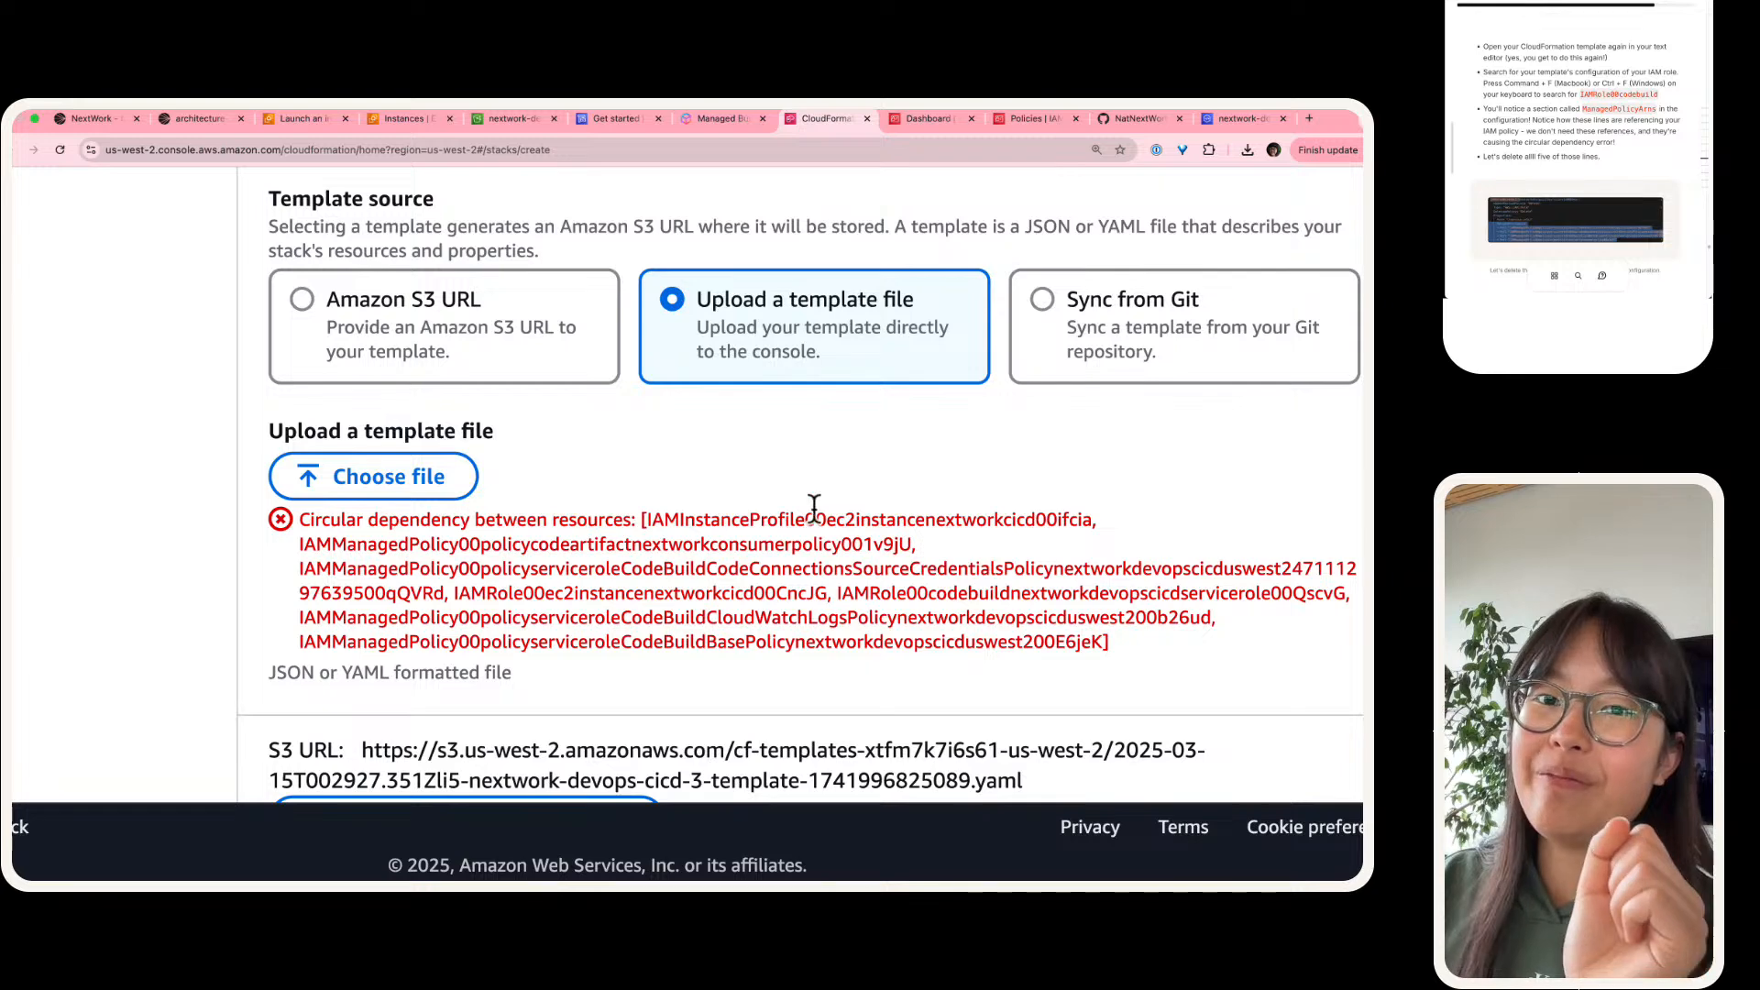
key(ctrl+Left)
key(super+Tab)
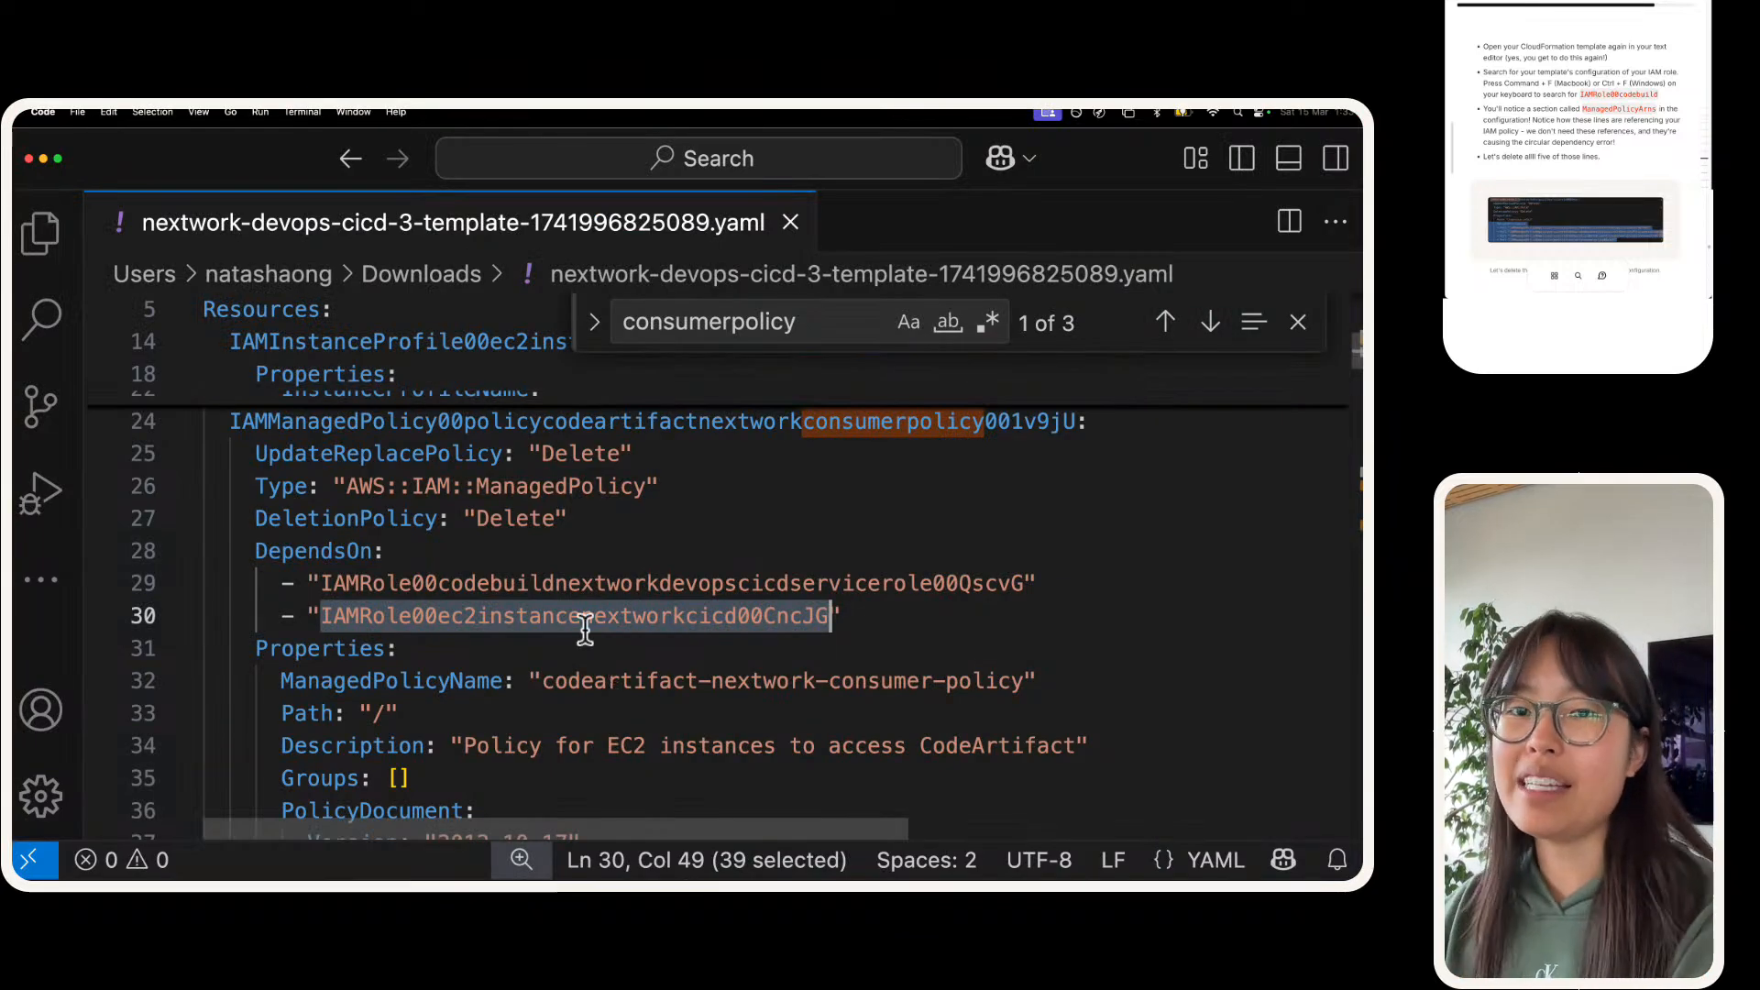
scroll(577, 605, up, 10)
click(540, 567)
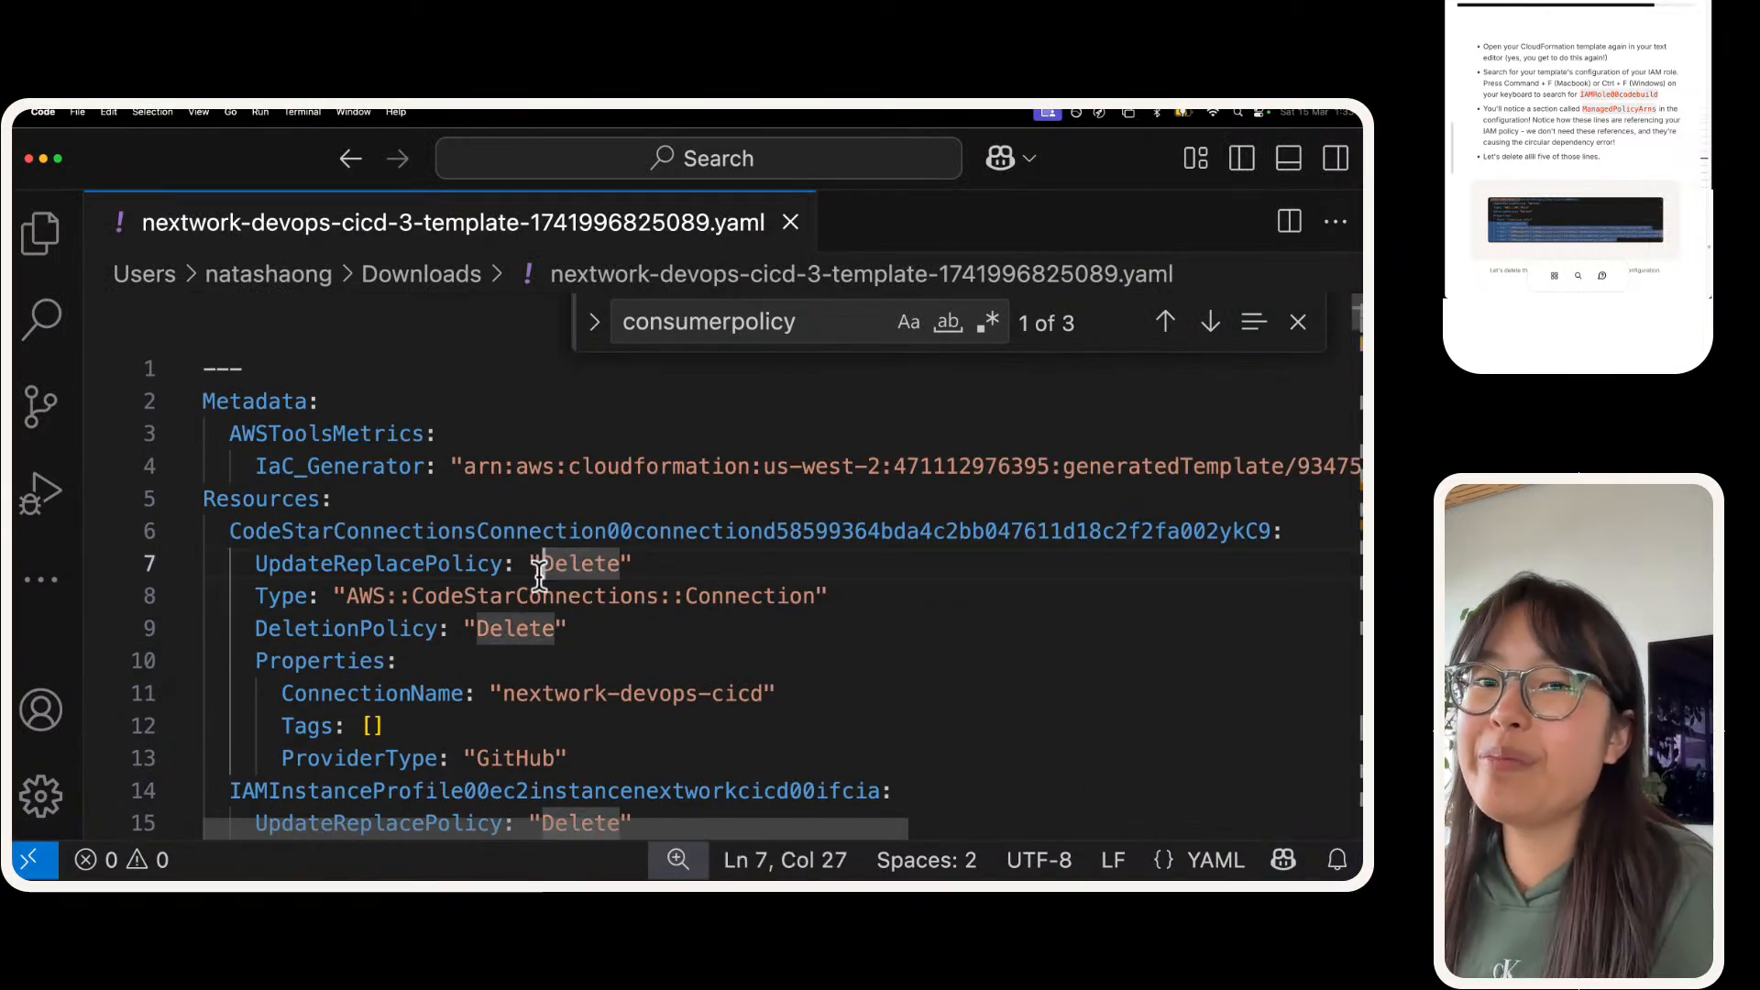
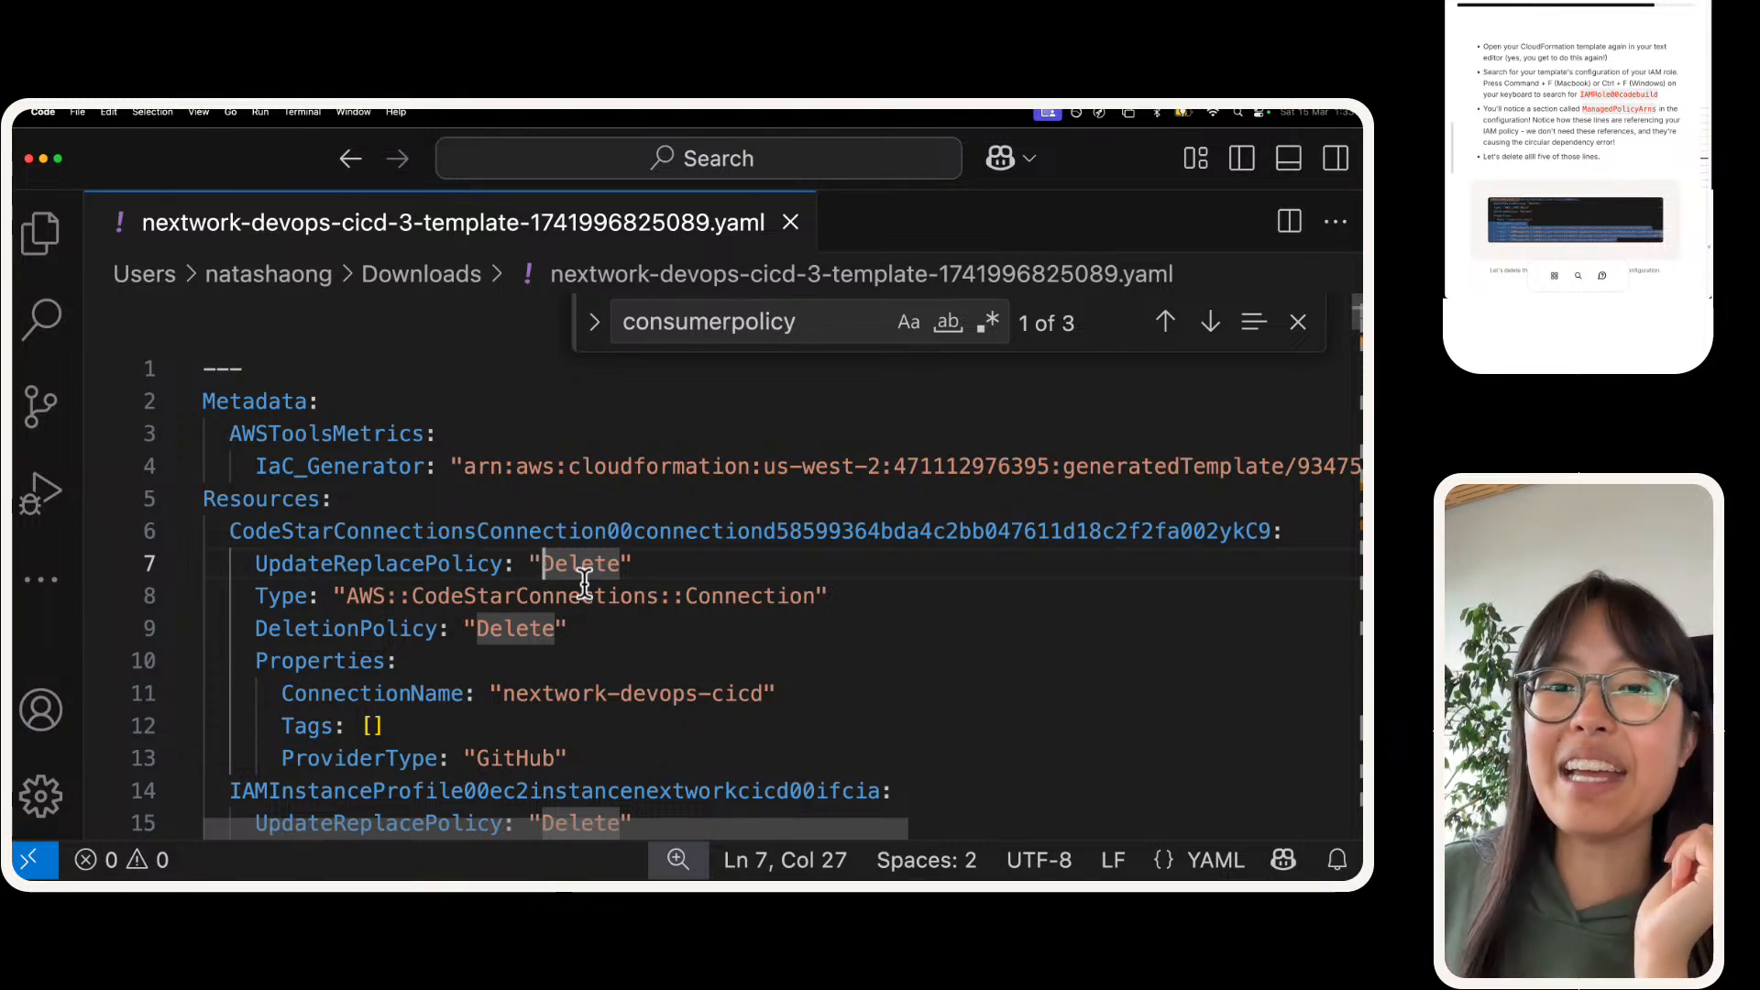
Step: Search the YAML template for IAMRole00codebuild, copied from the instructions, and go to the CodeBuild service role's definition
click(1644, 95)
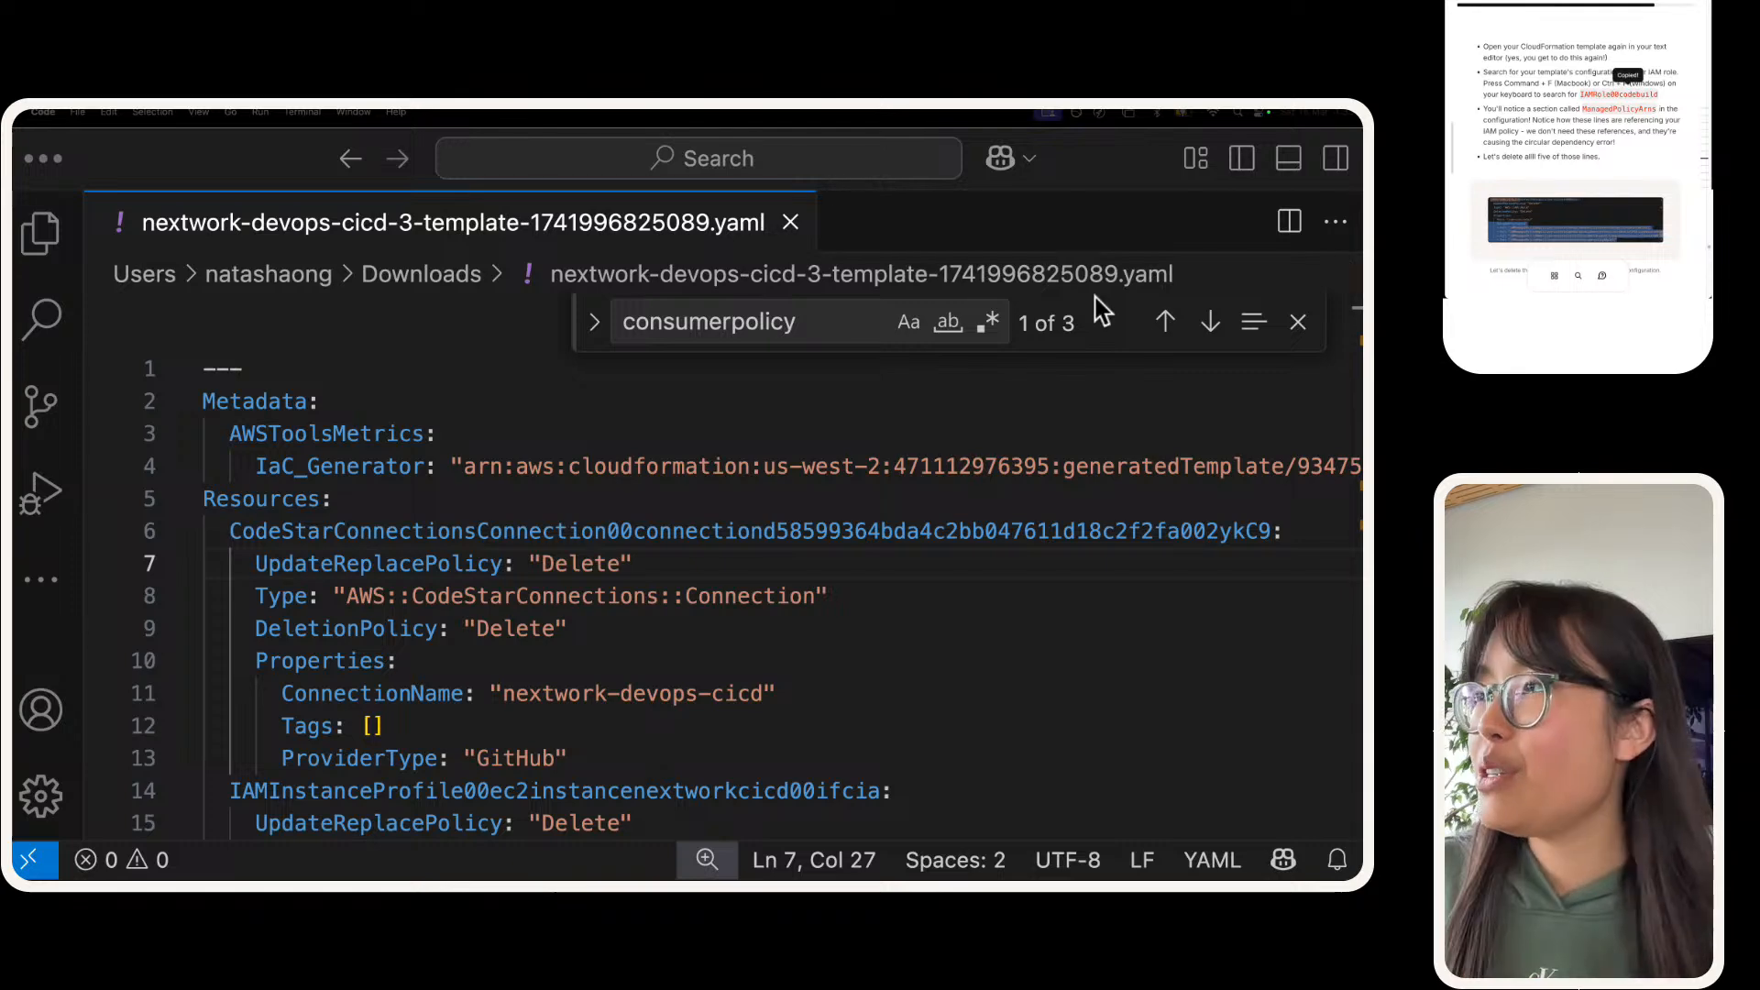
click(700, 323)
key(super+v)
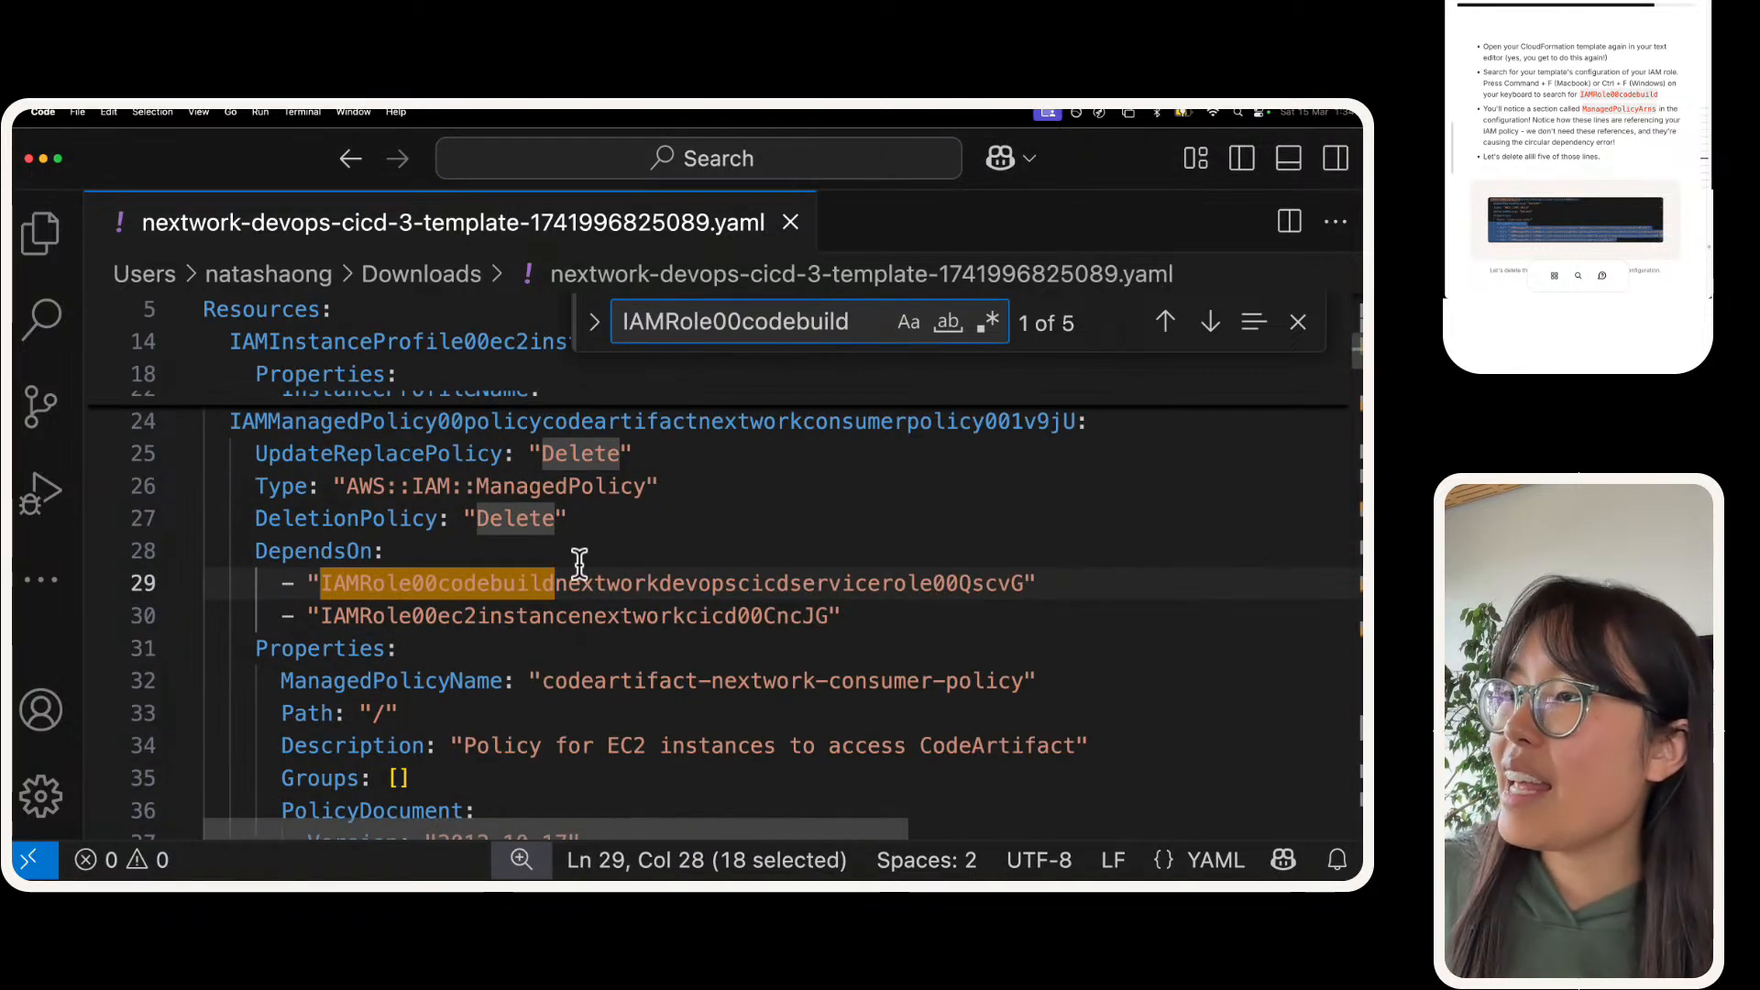
key(Return)
key(Return)
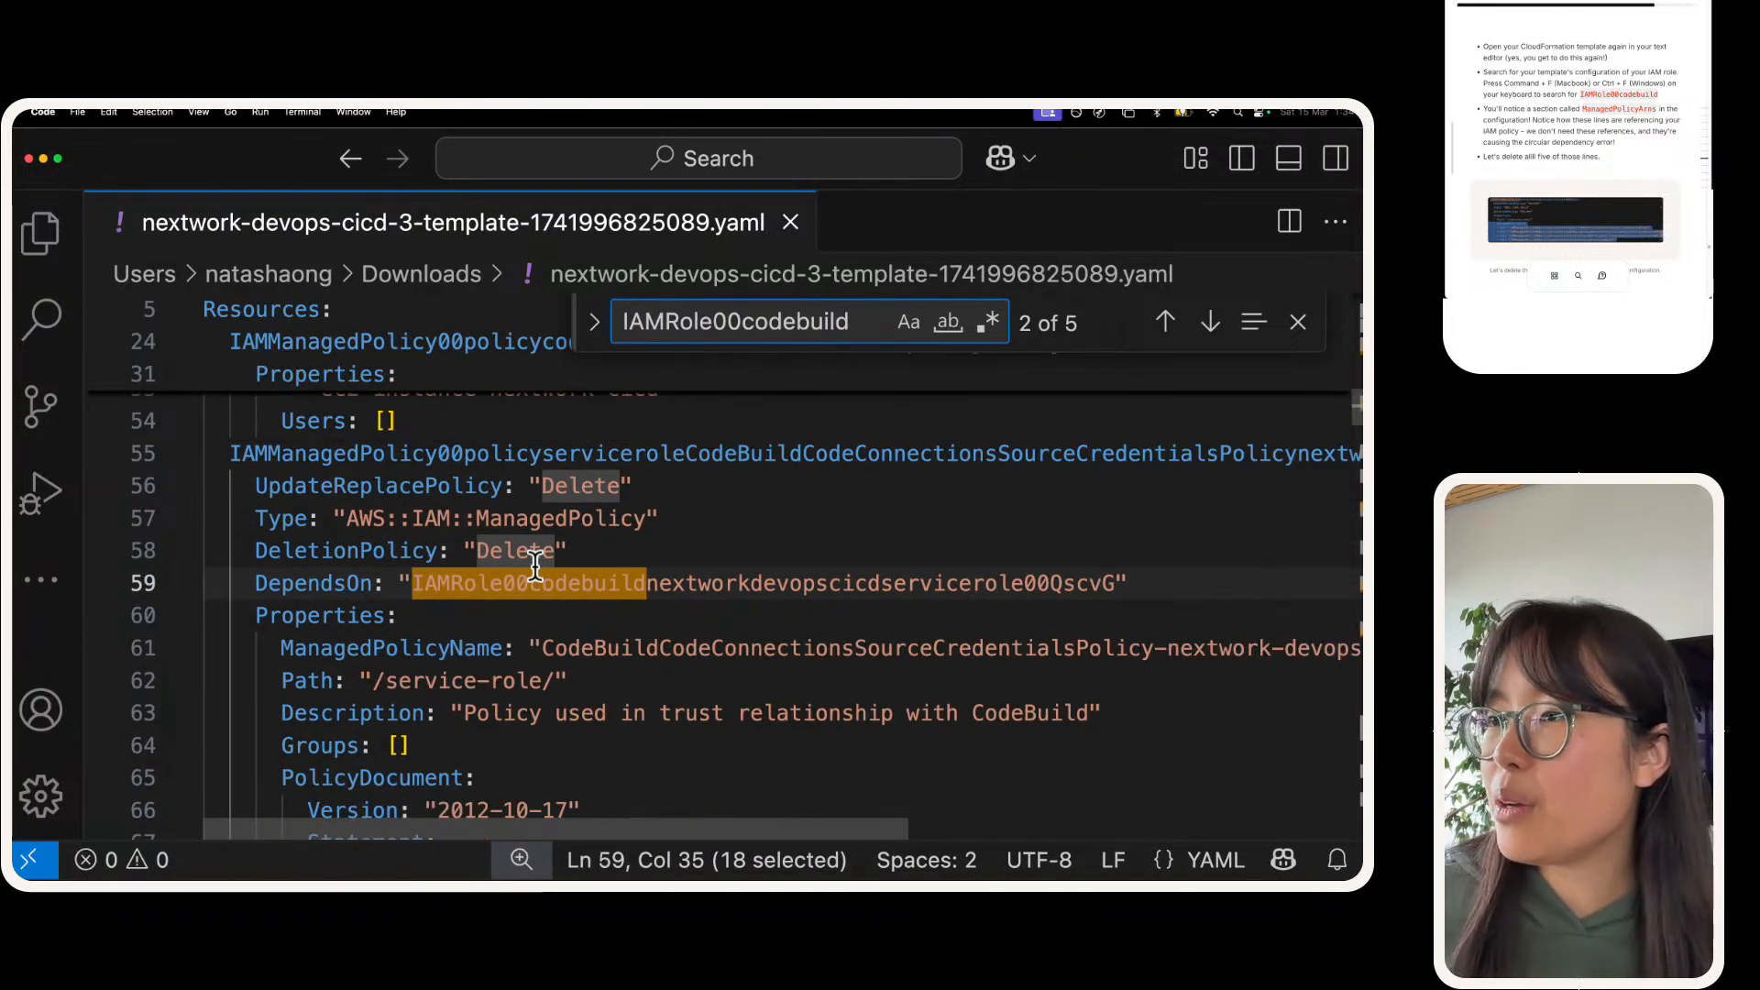
key(Return)
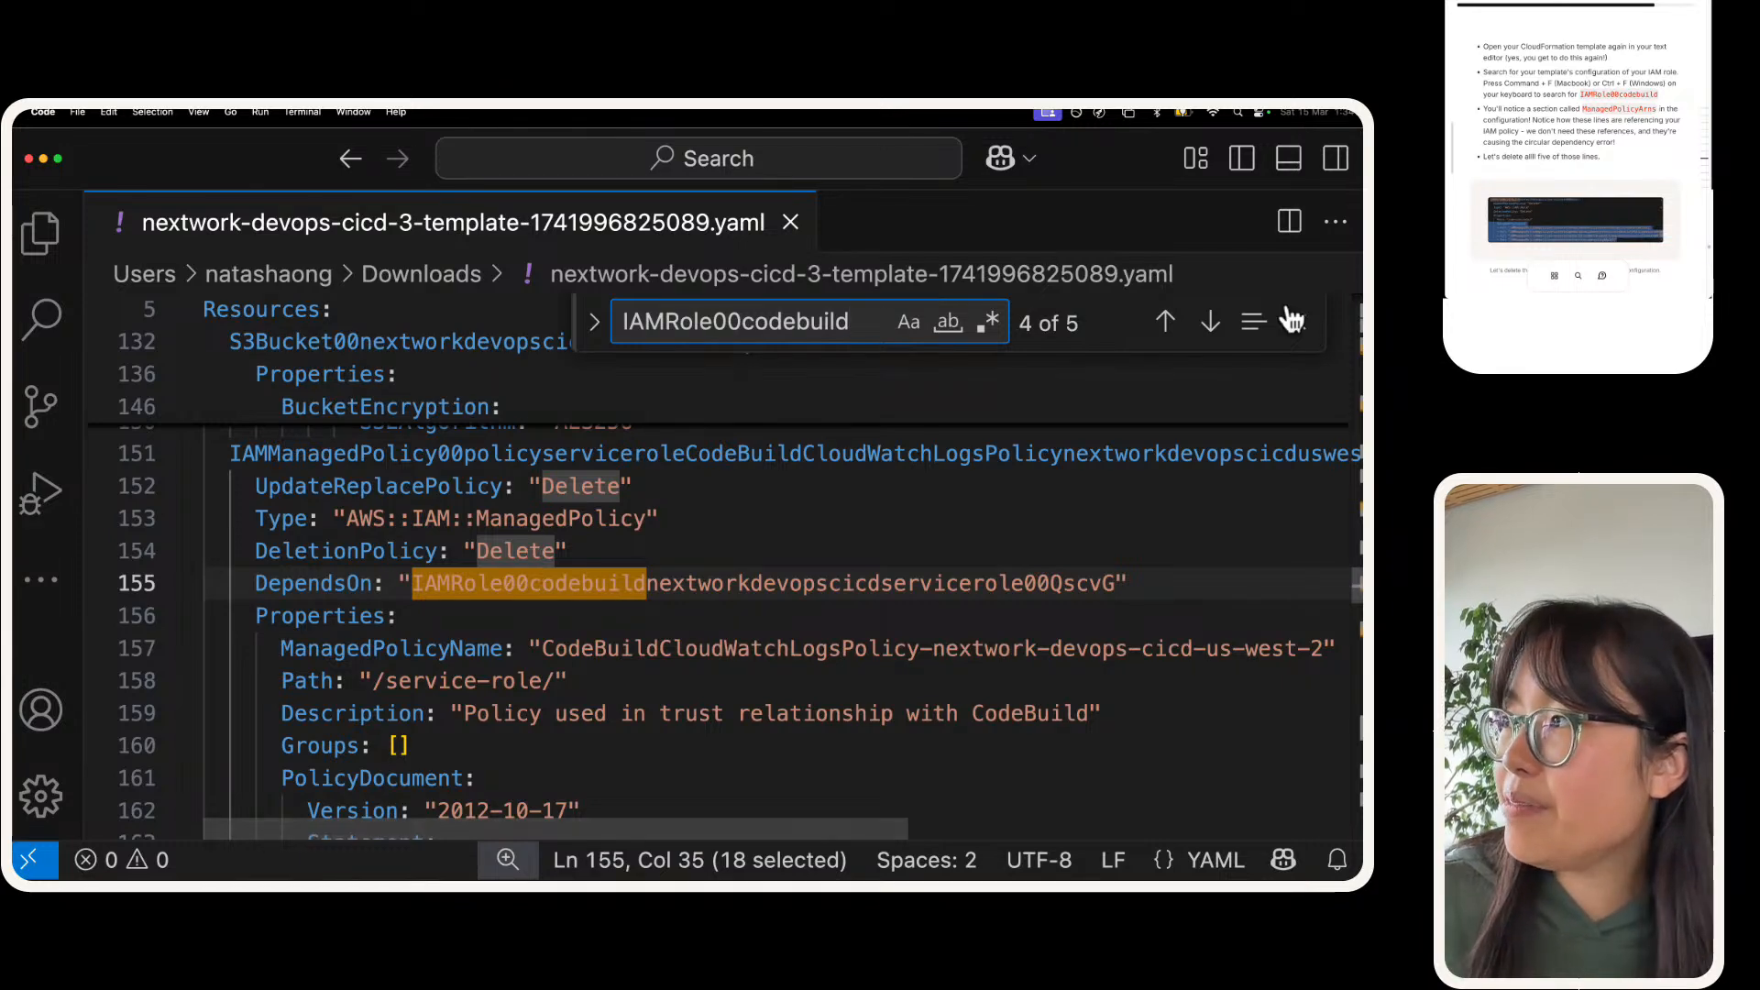
click(1166, 322)
scroll(412, 620, down, 5)
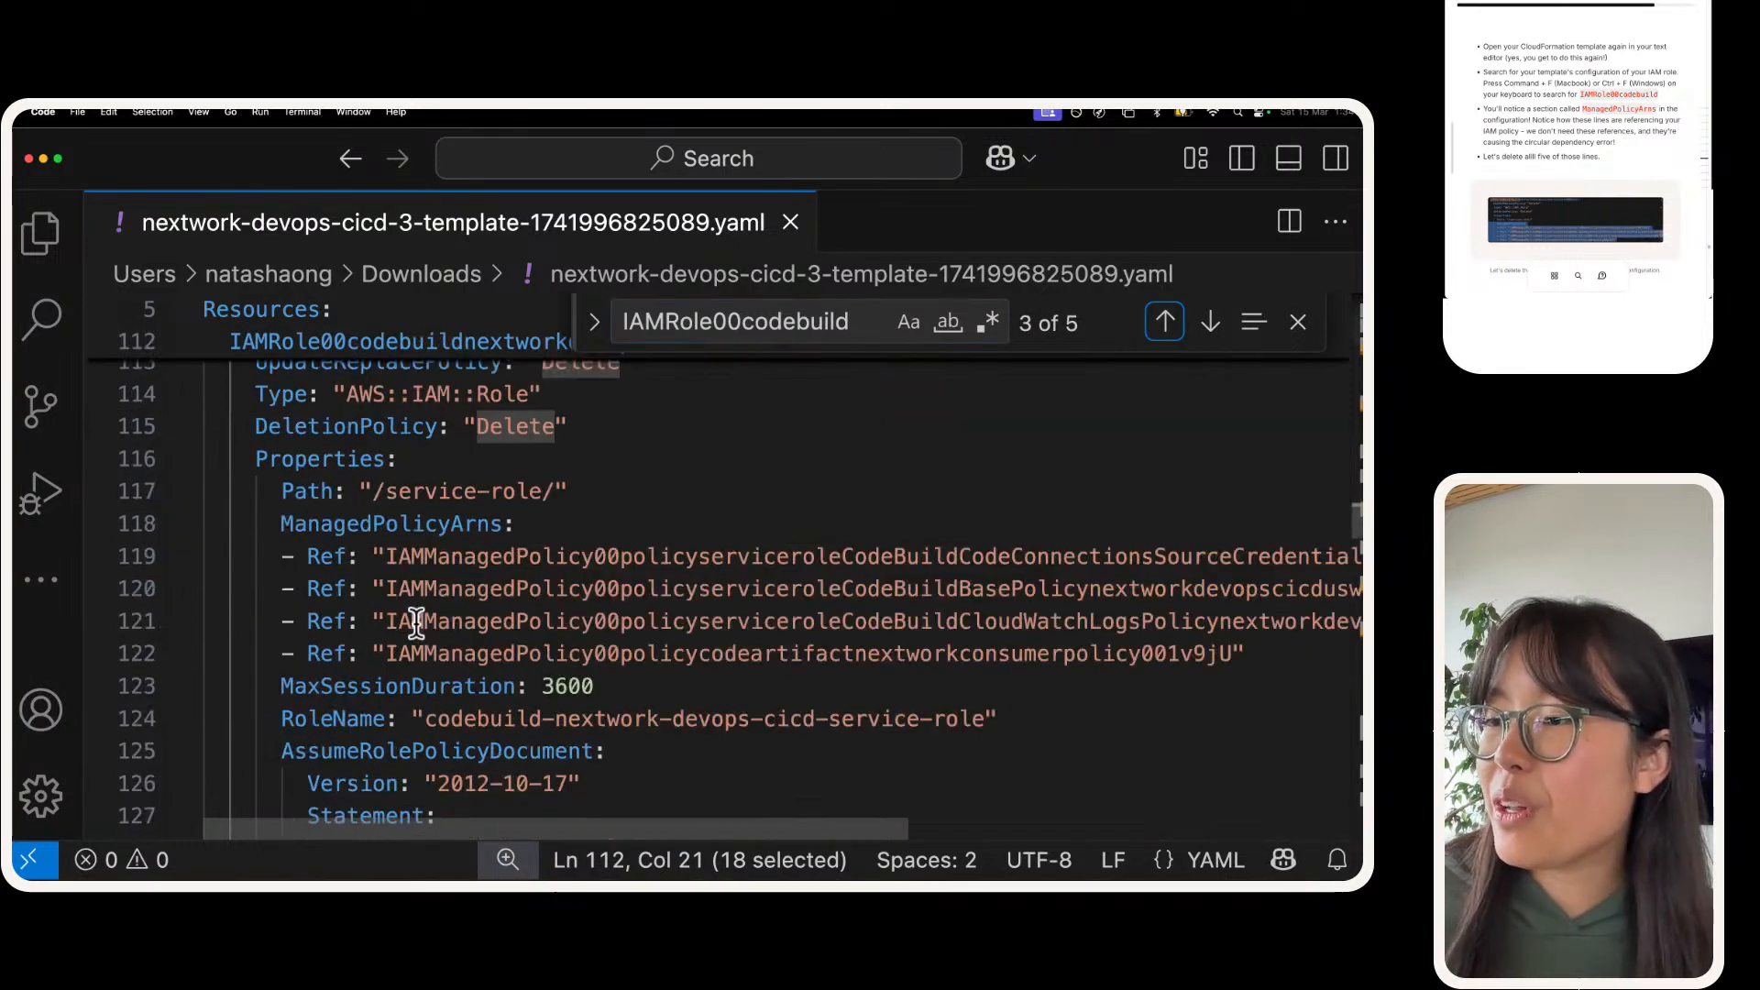
scroll(416, 624, up, 1)
Step: Delete the ManagedPolicyArns section with all four of its Ref entries from the CodeBuild service role's properties
click(531, 627)
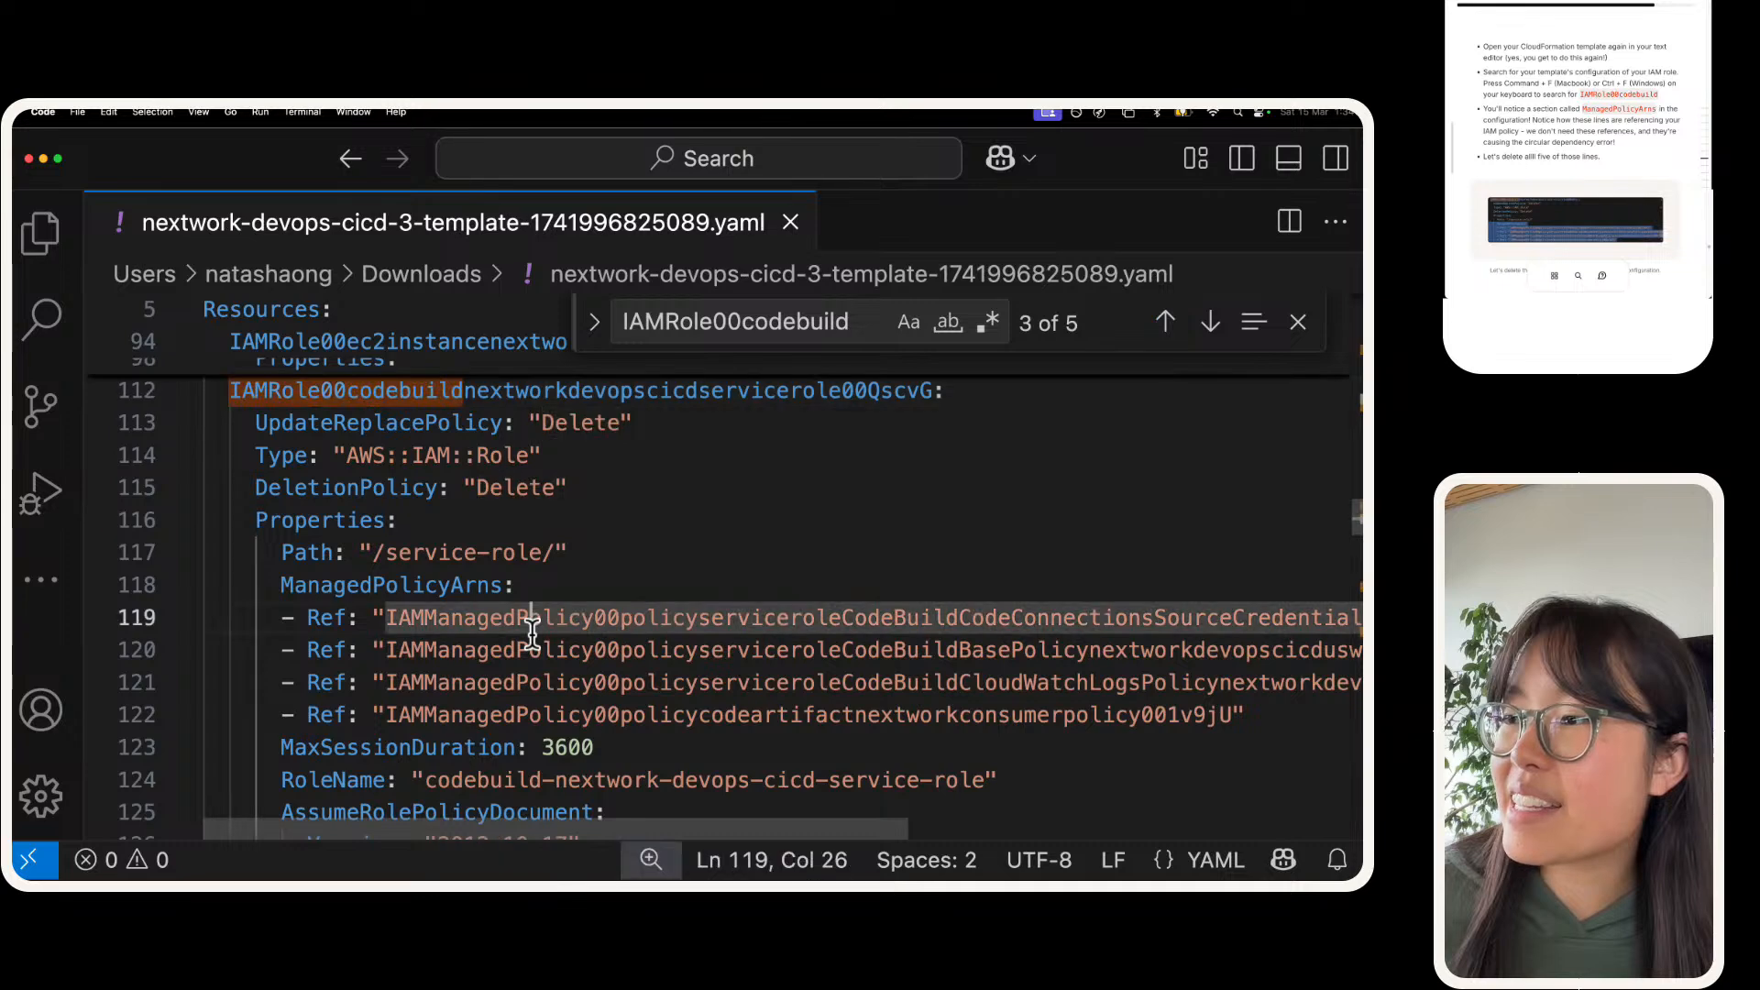
scroll(531, 627, right, 10)
click(531, 627)
triple_click(529, 653)
scroll(528, 660, left, 10)
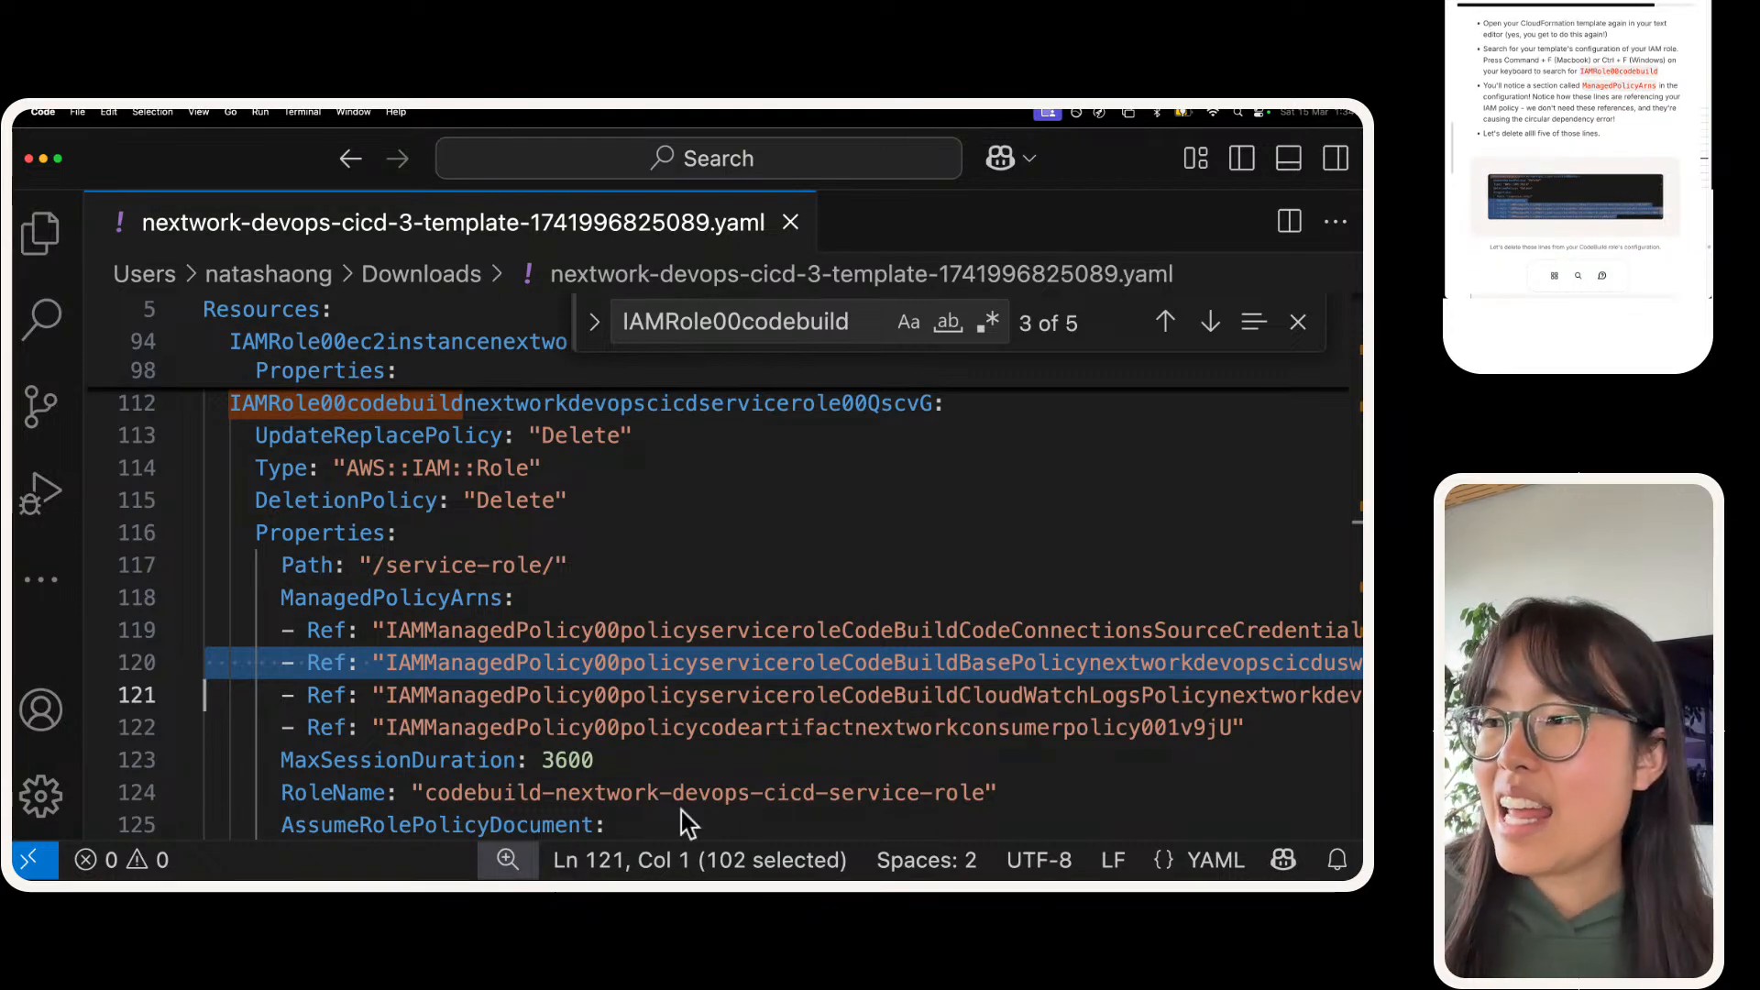
double_click(617, 630)
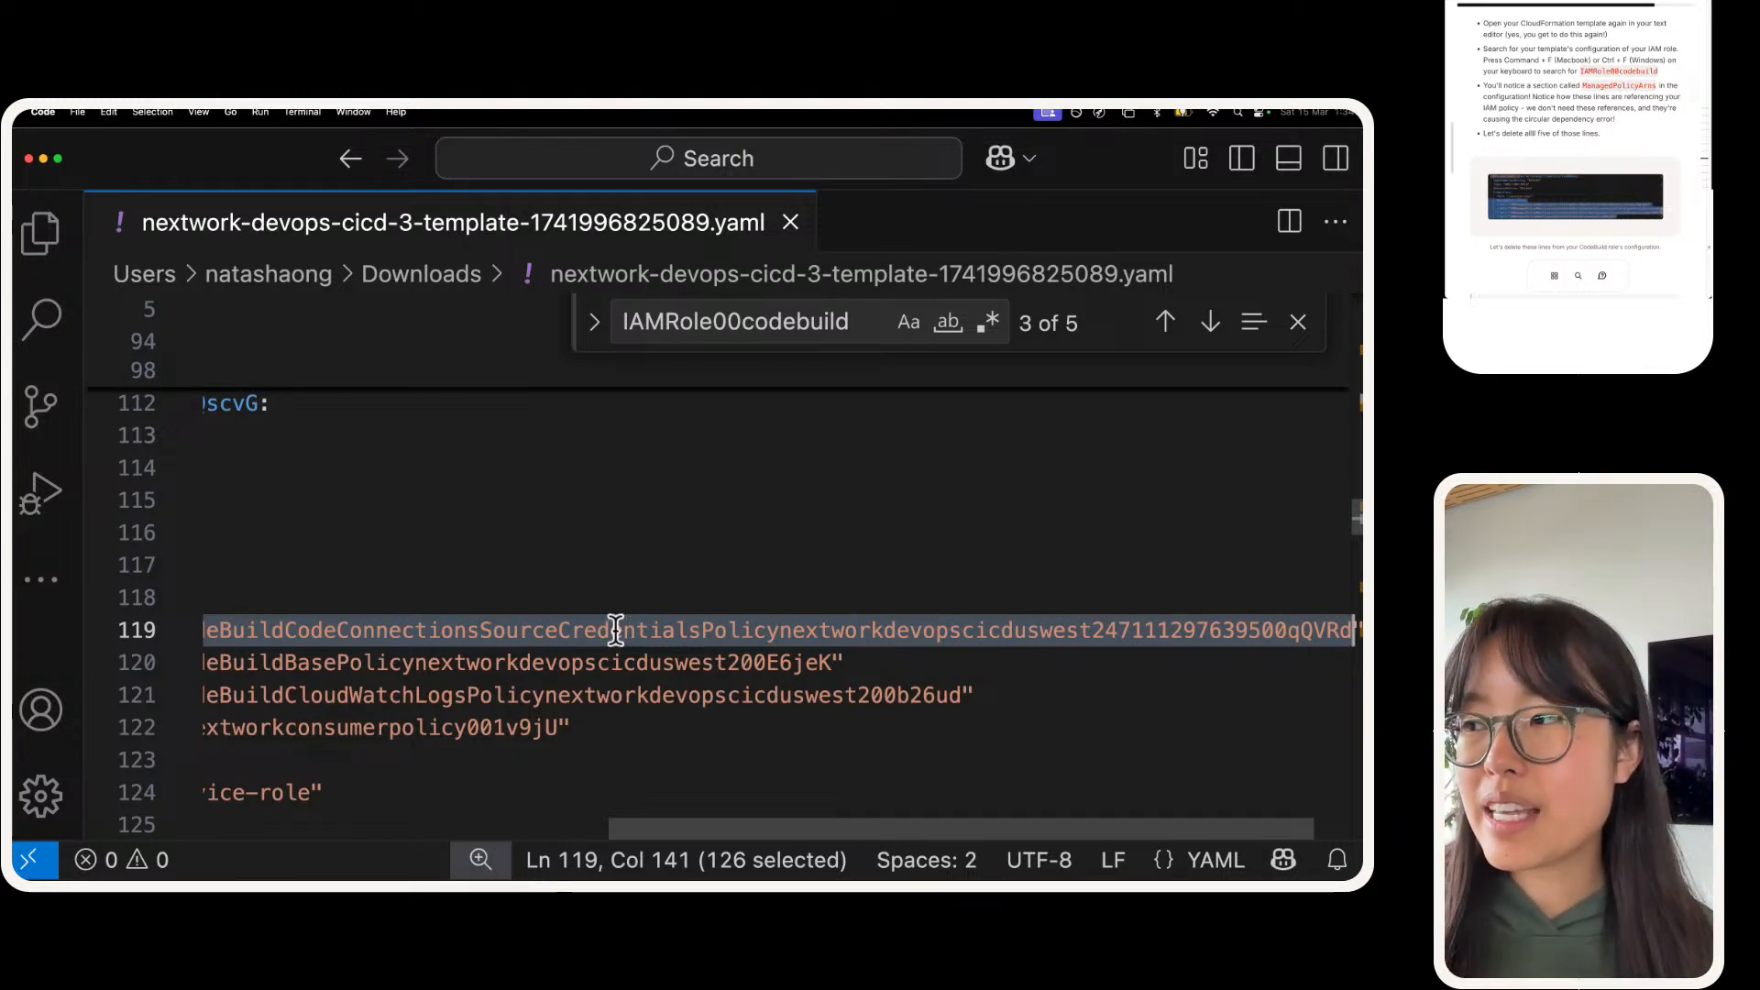
scroll(587, 664, left, 10)
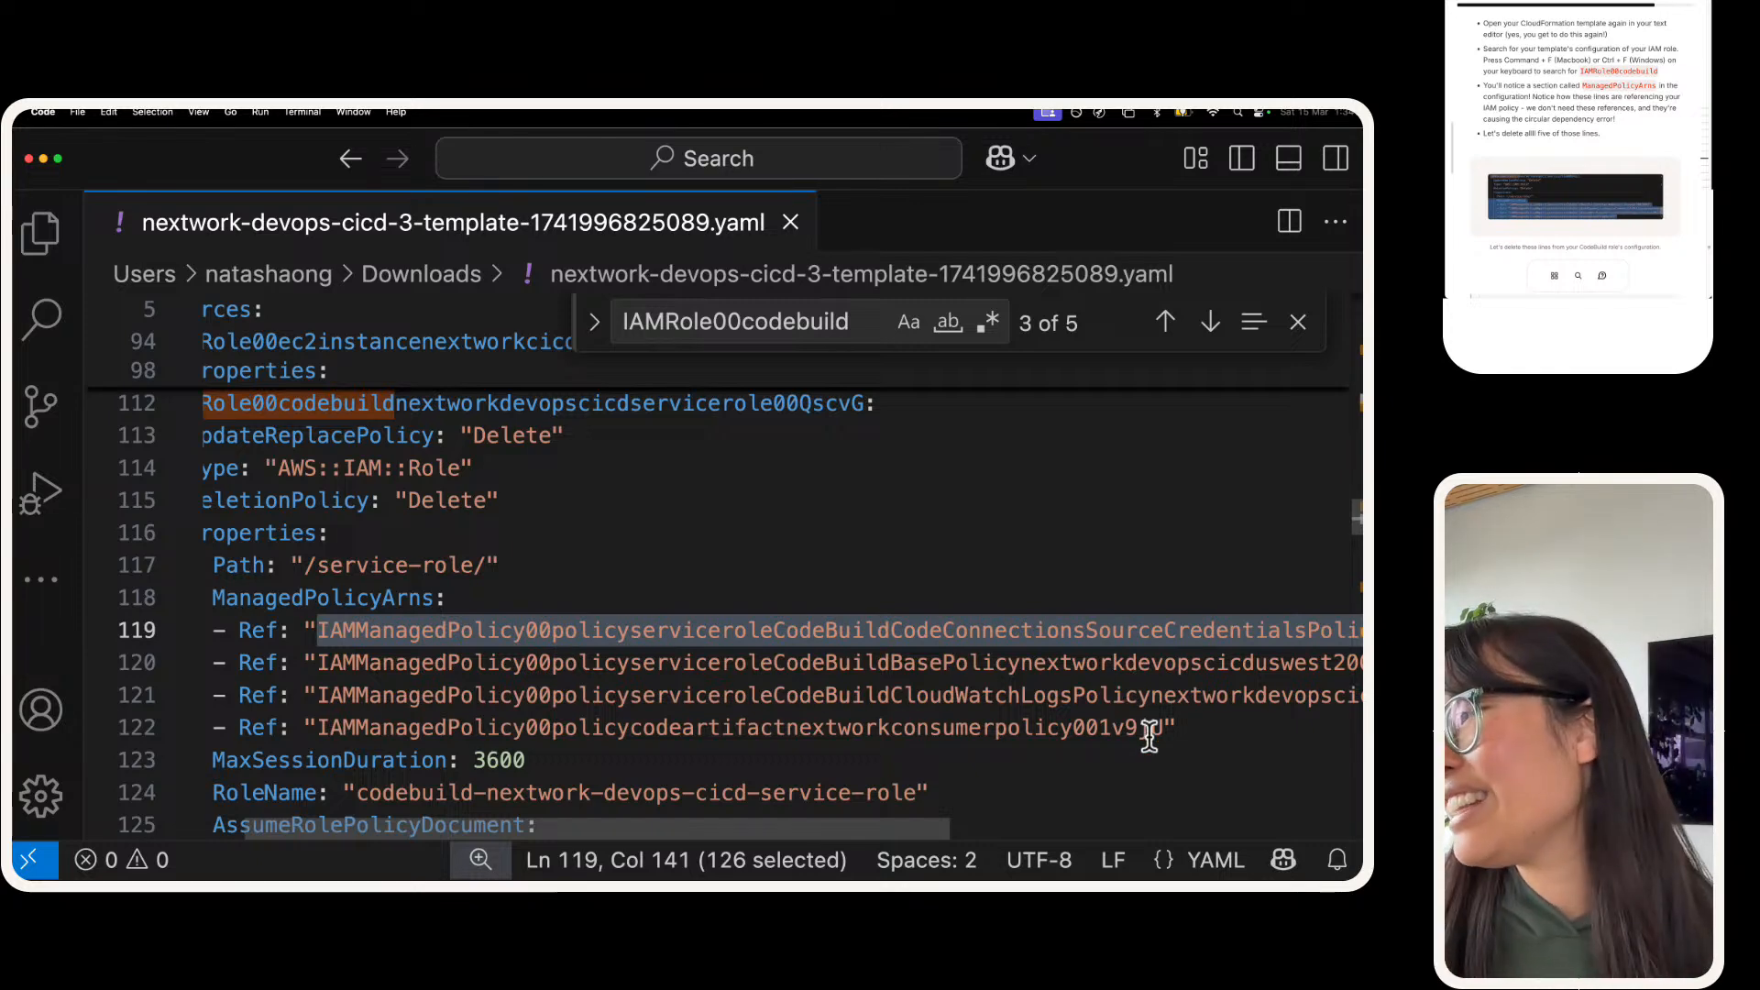
scroll(1169, 727, left, 2)
drag(1329, 728, 203, 598)
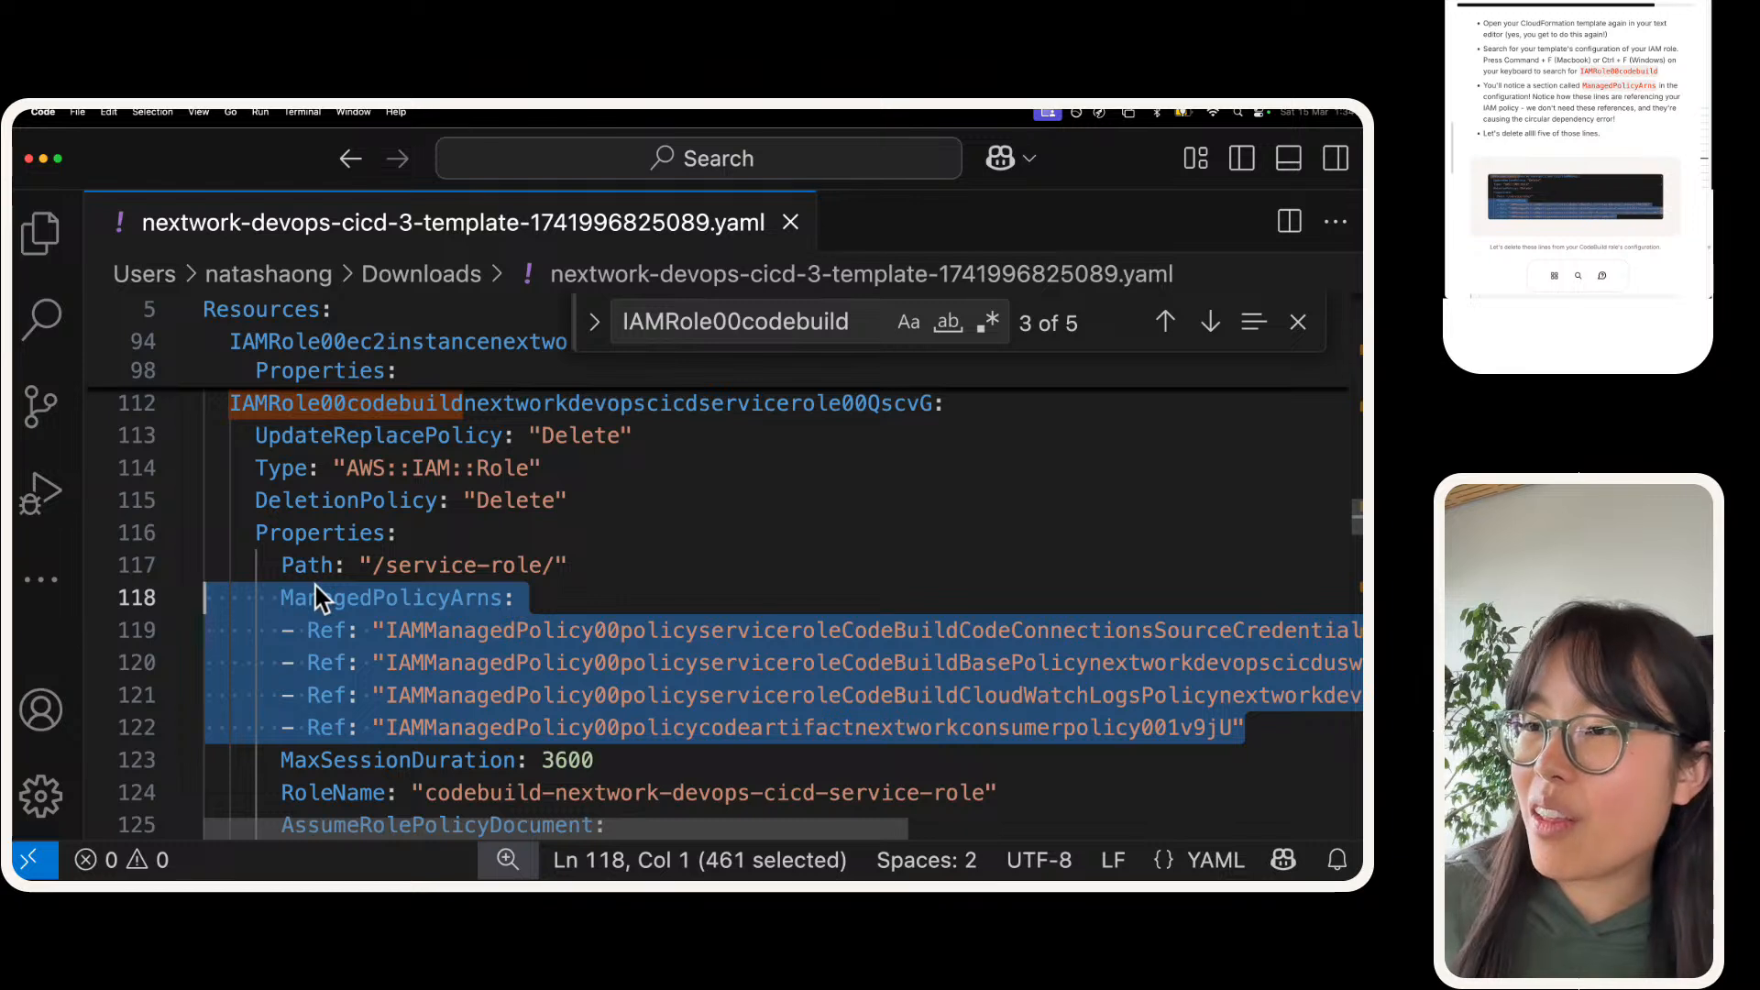
key(BackSpace)
key(BackSpace)
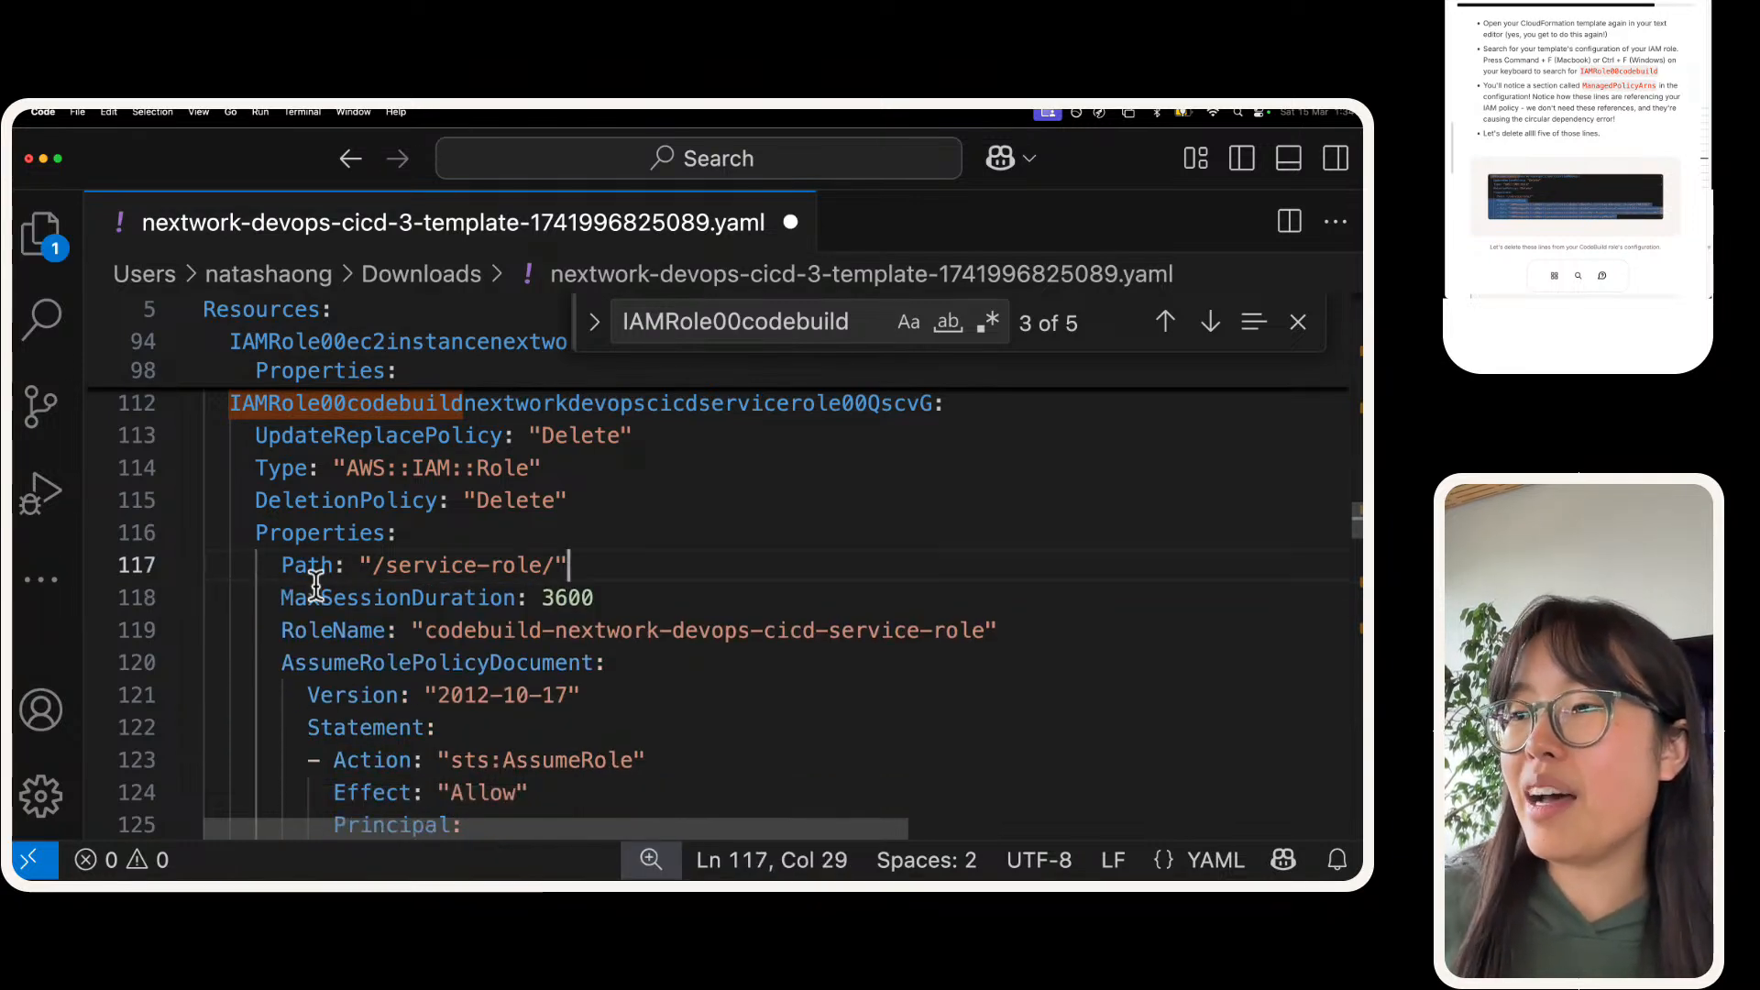
Step: Step through every occurrence of IAMRole00codebuild in the template and return to the role's own definition
scroll(385, 578, up, 1)
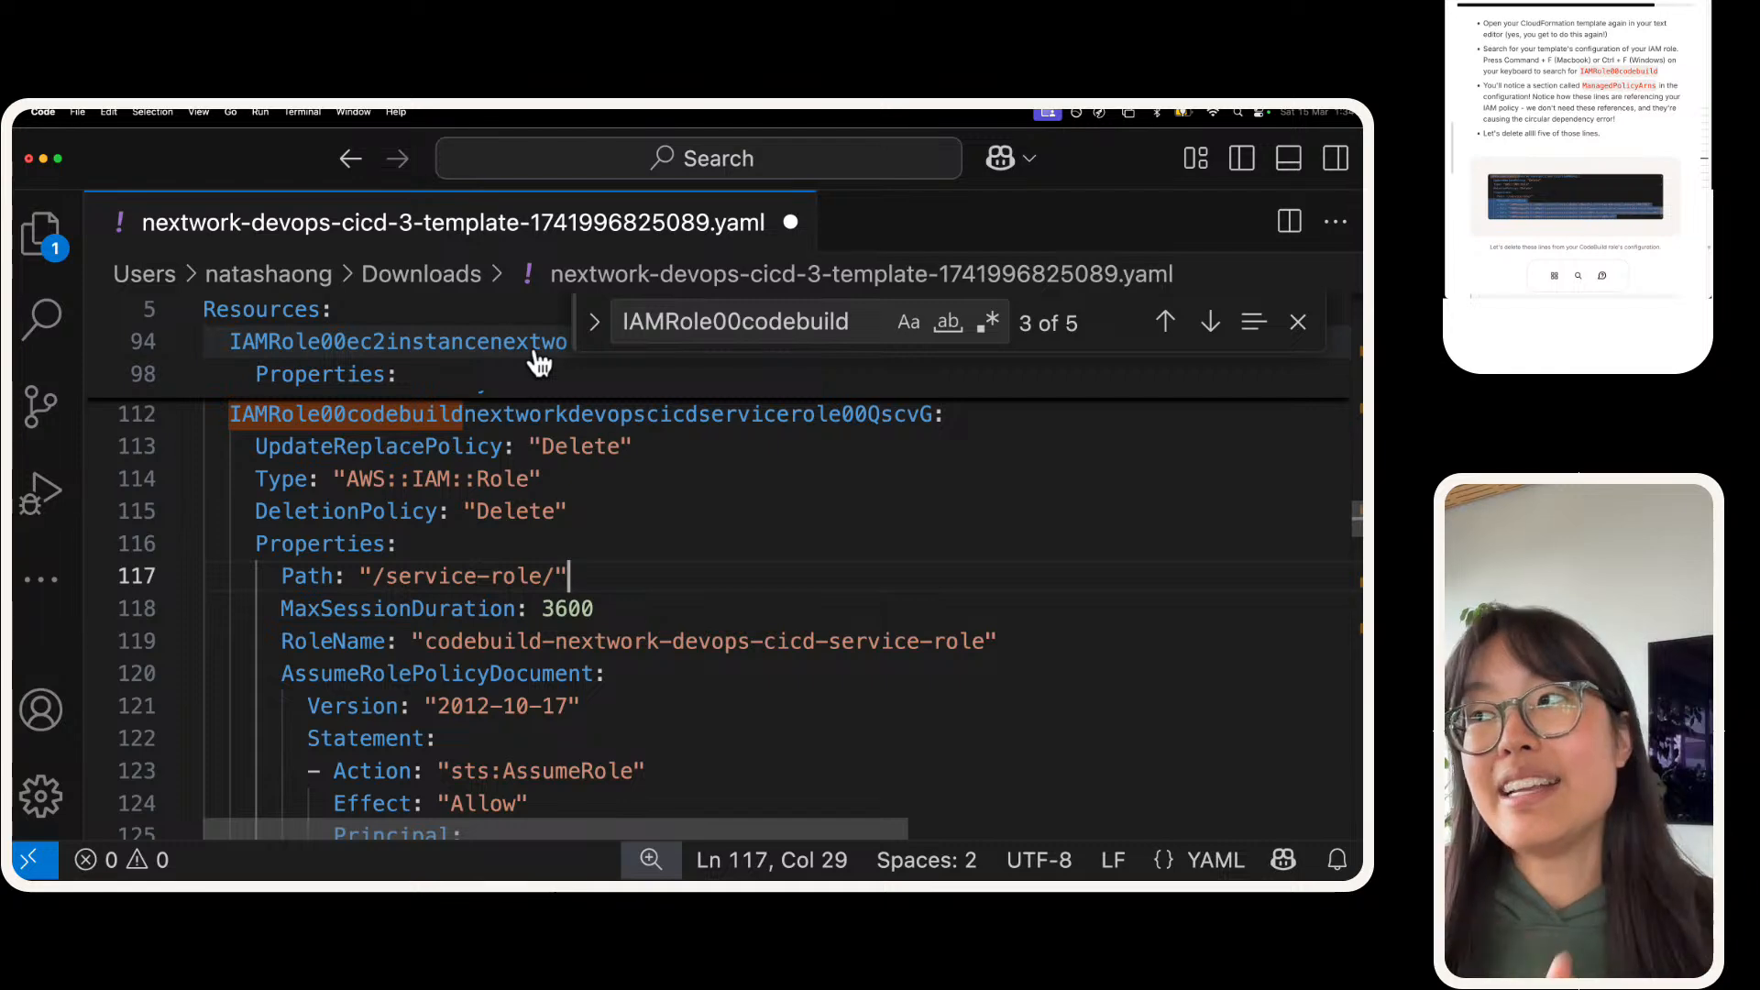
click(667, 326)
key(Return)
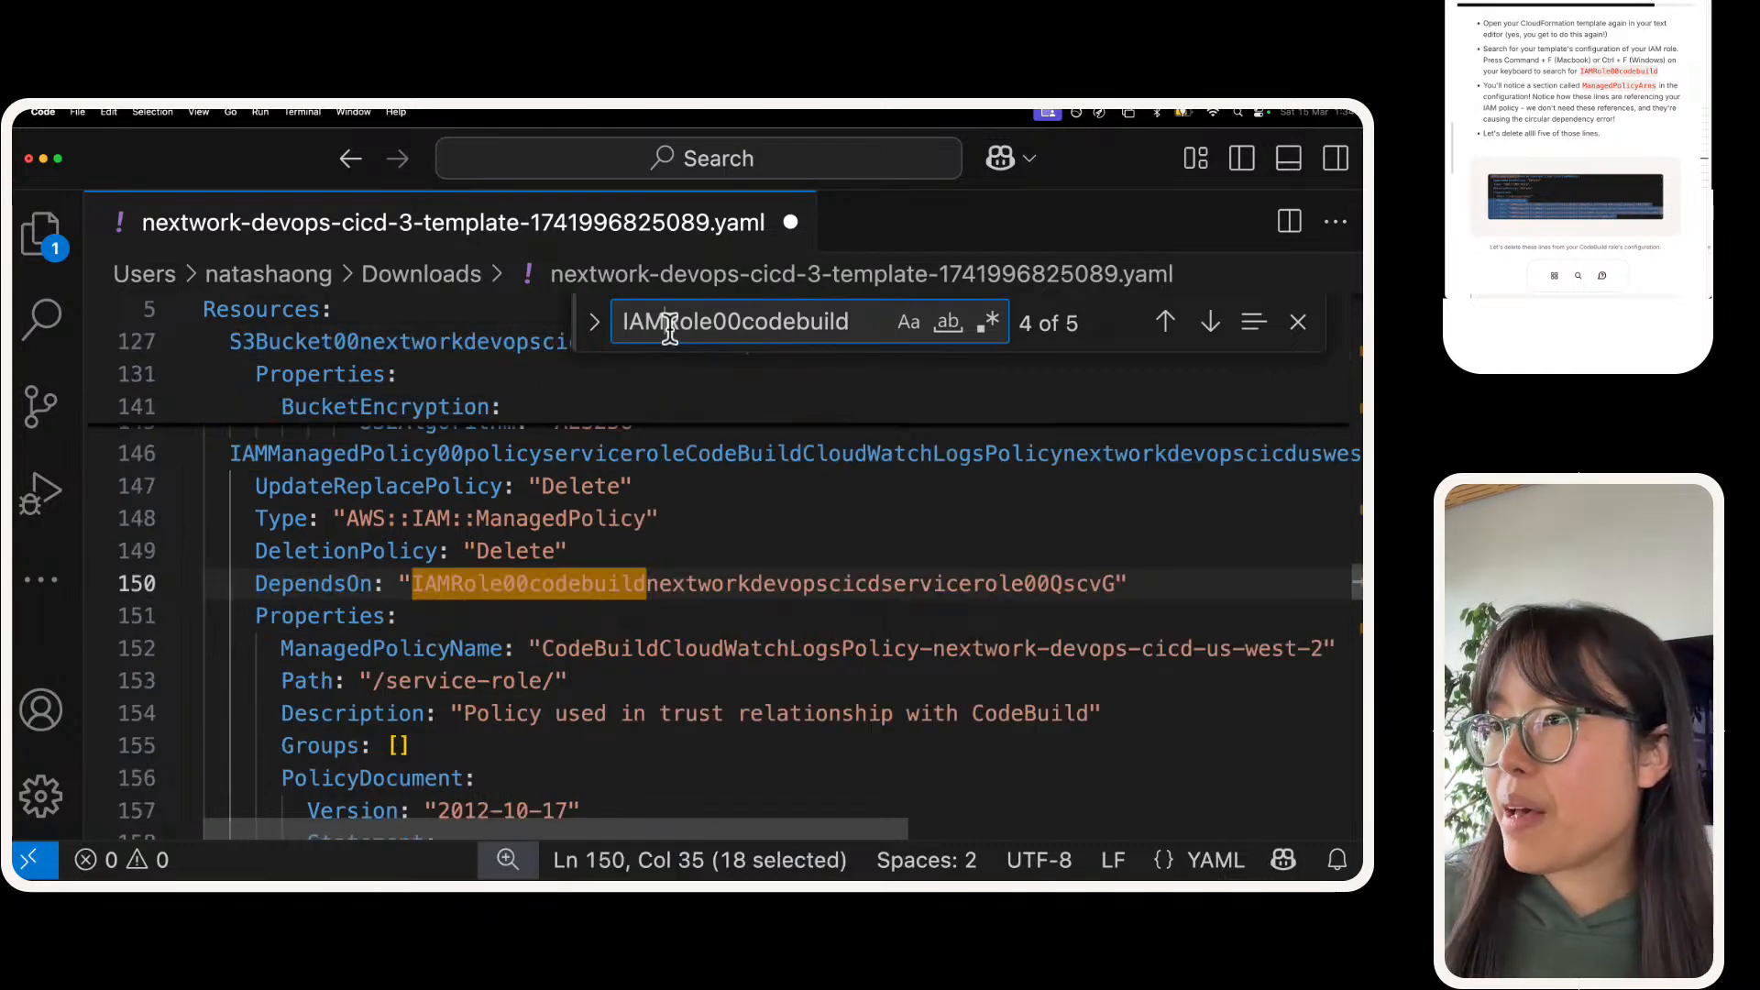
key(Return)
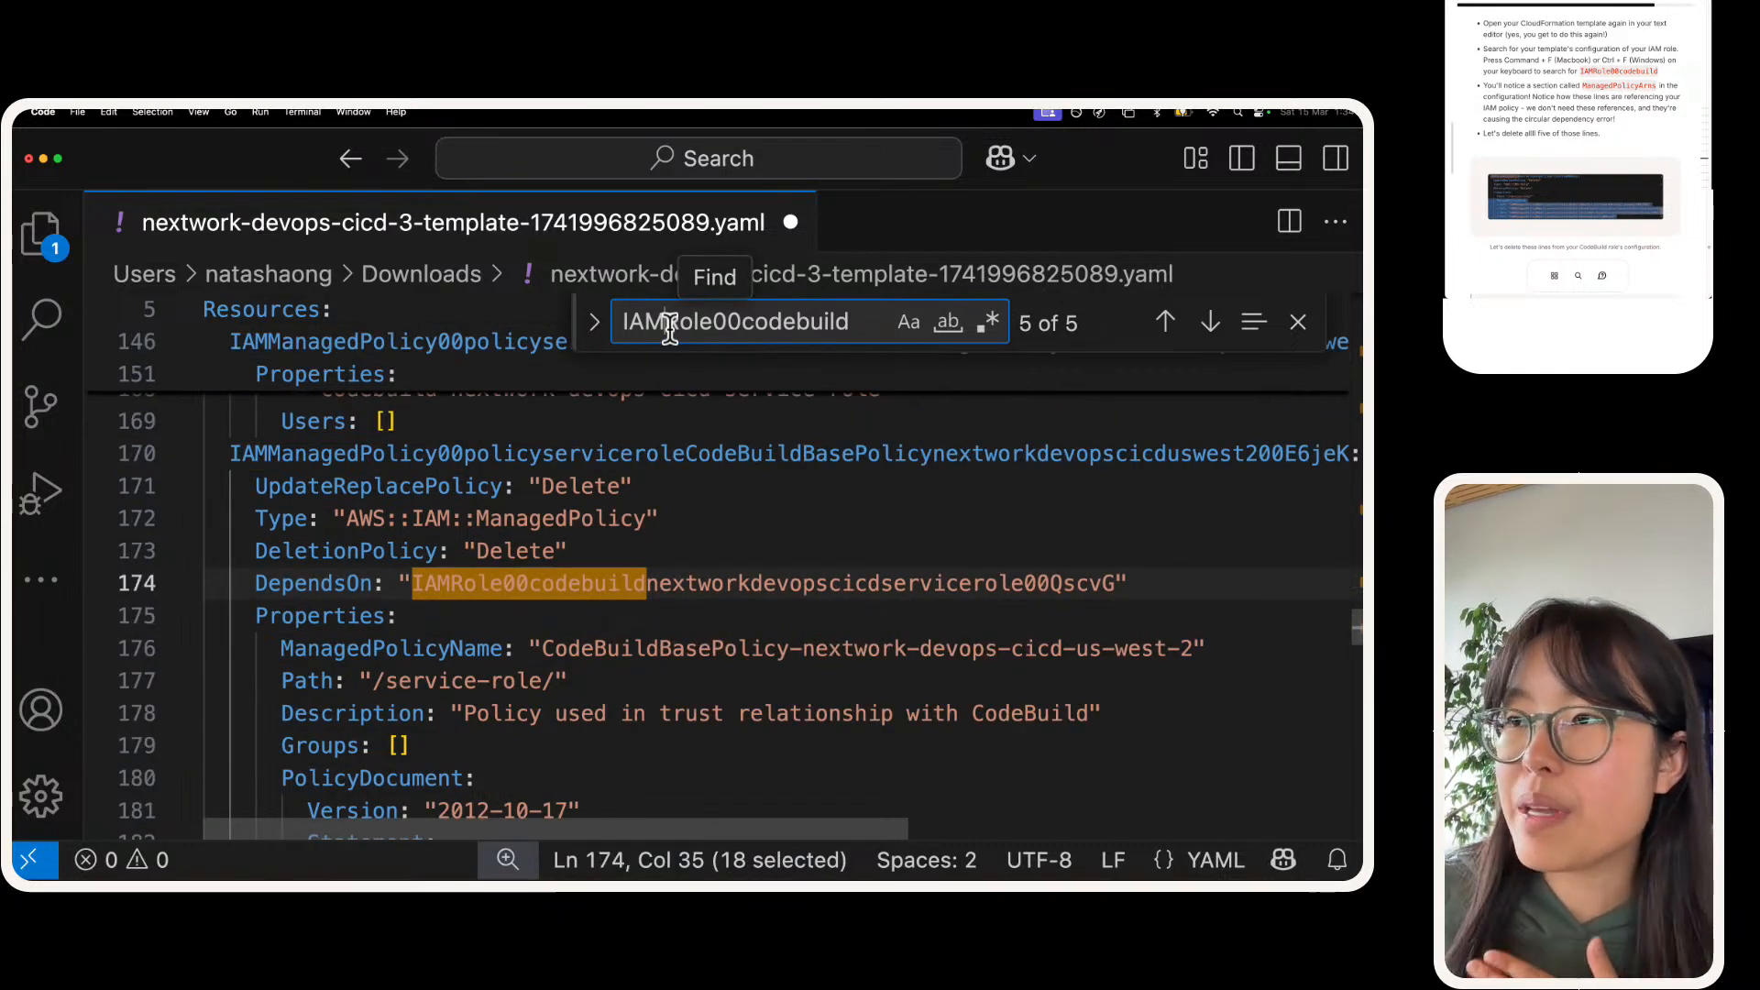
key(Return)
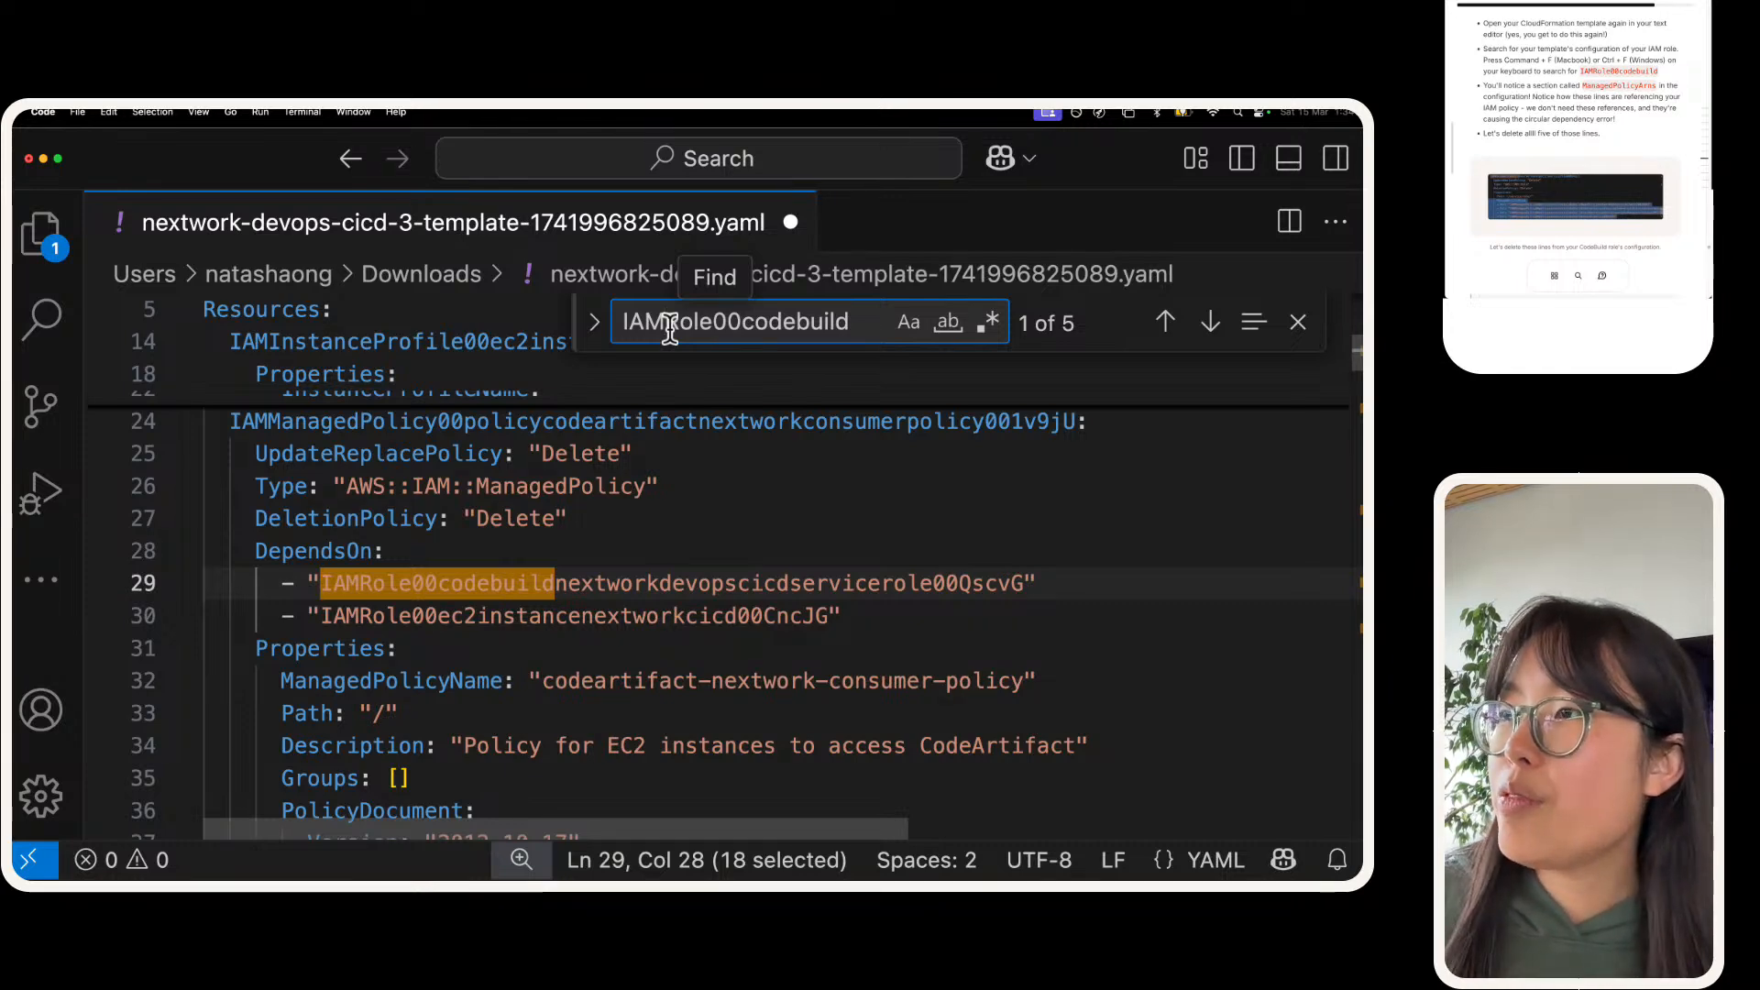
key(Return)
key(Return)
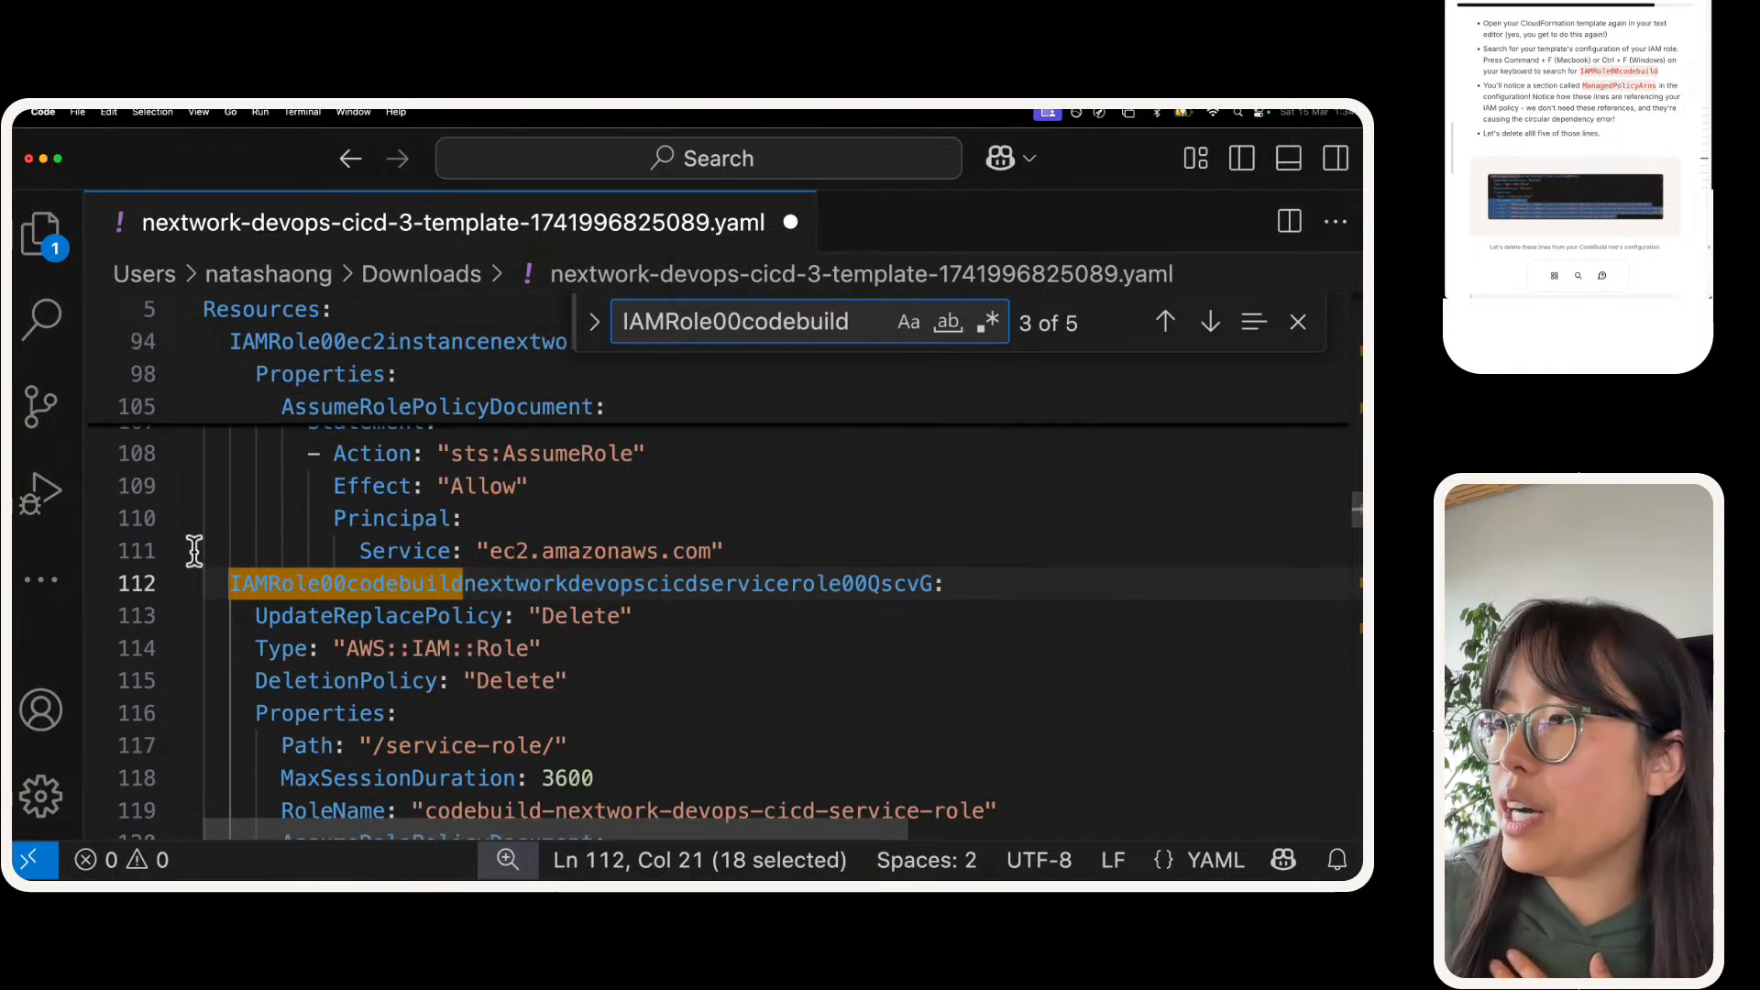
scroll(229, 546, down, 3)
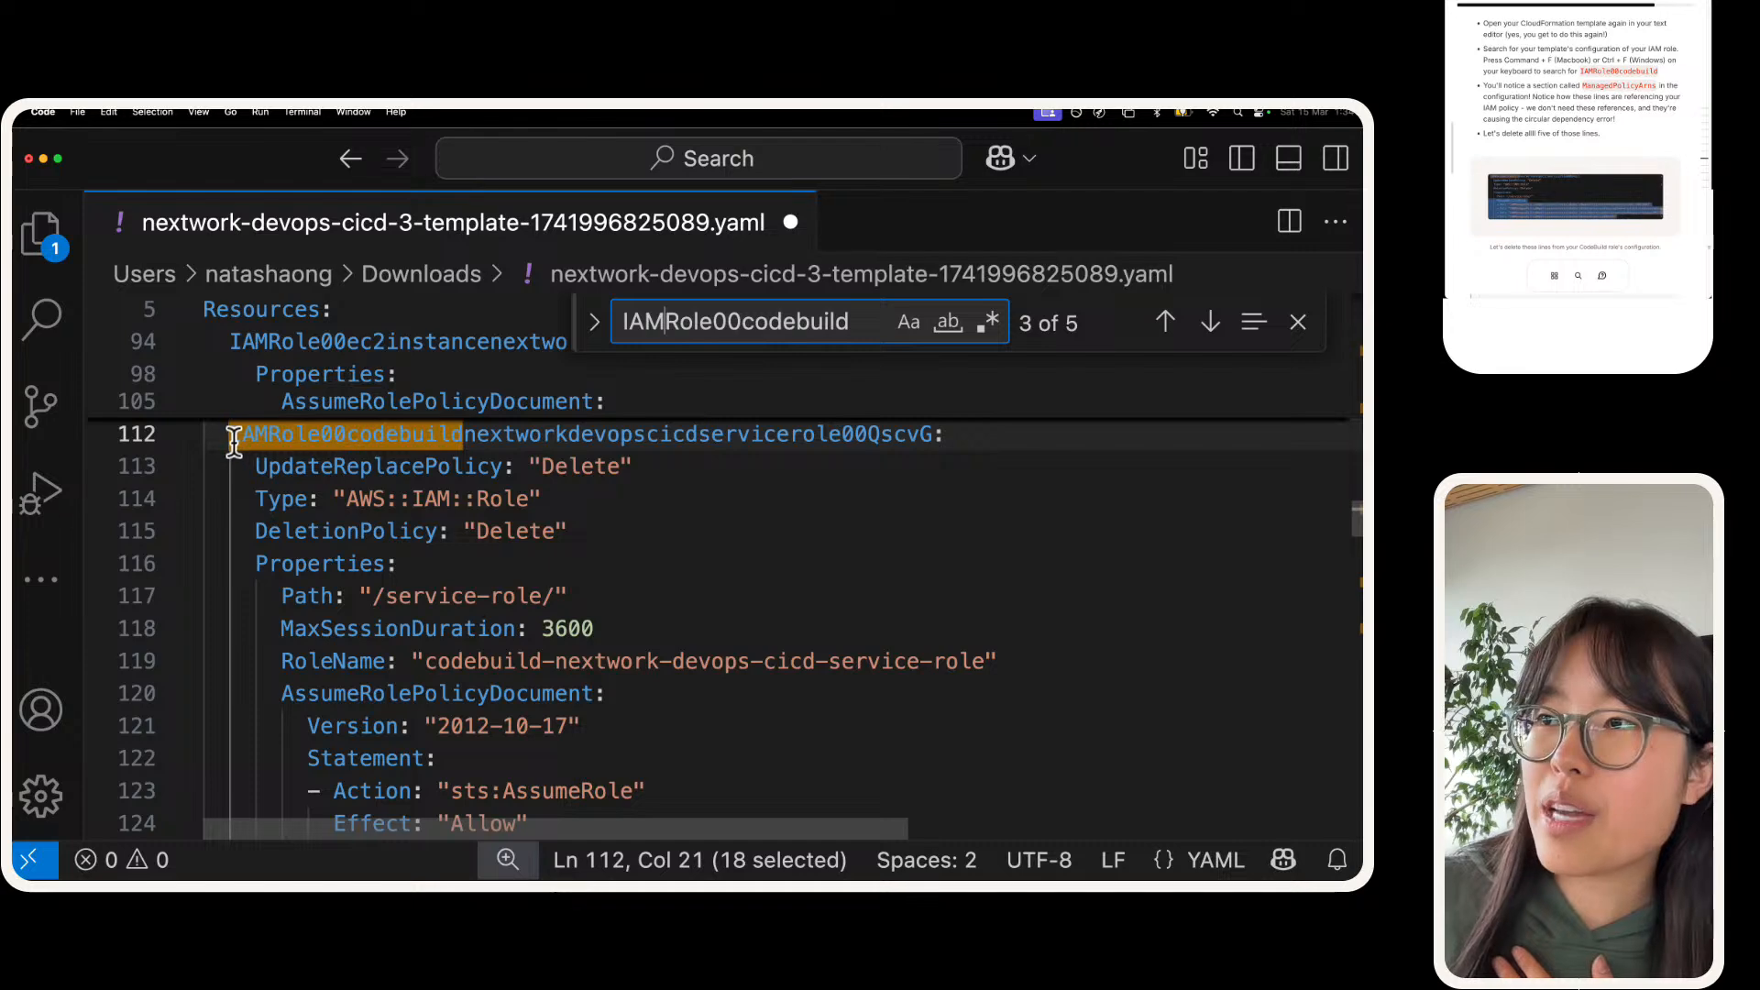
Step: Broaden the search to IAMRole00 and go to the EC2 instance role reference in the instance profile
click(702, 376)
click(763, 333)
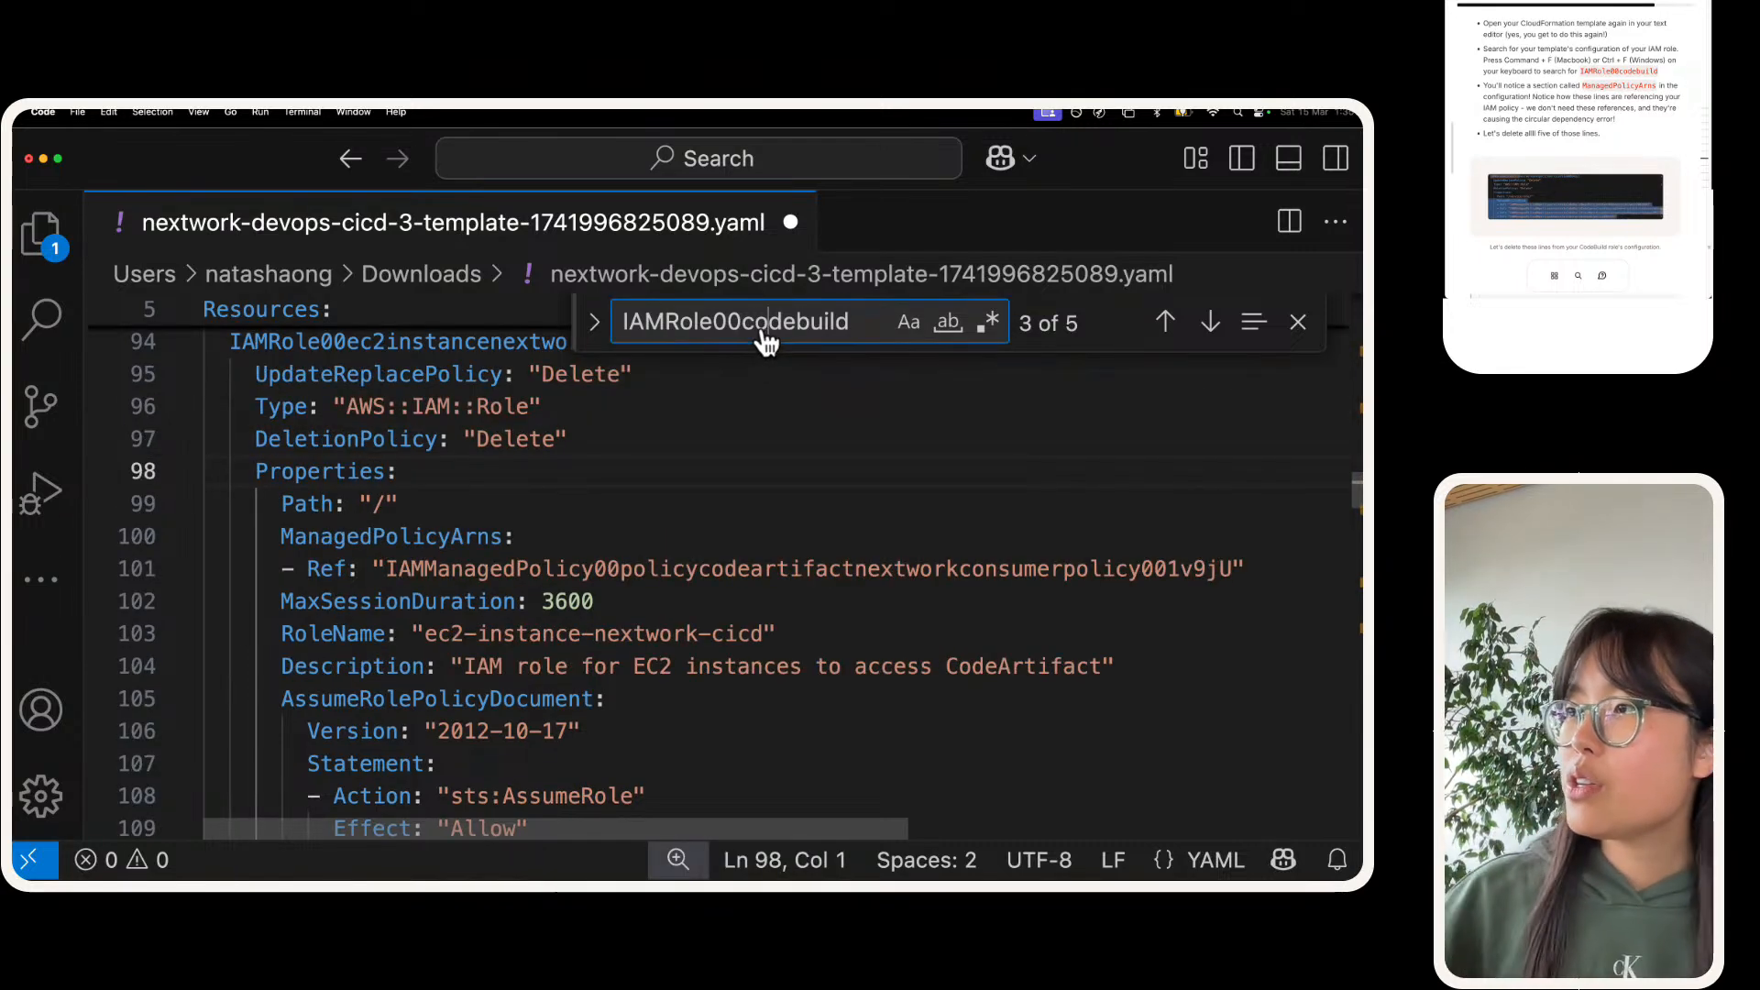
double_click(762, 329)
key(BackSpace)
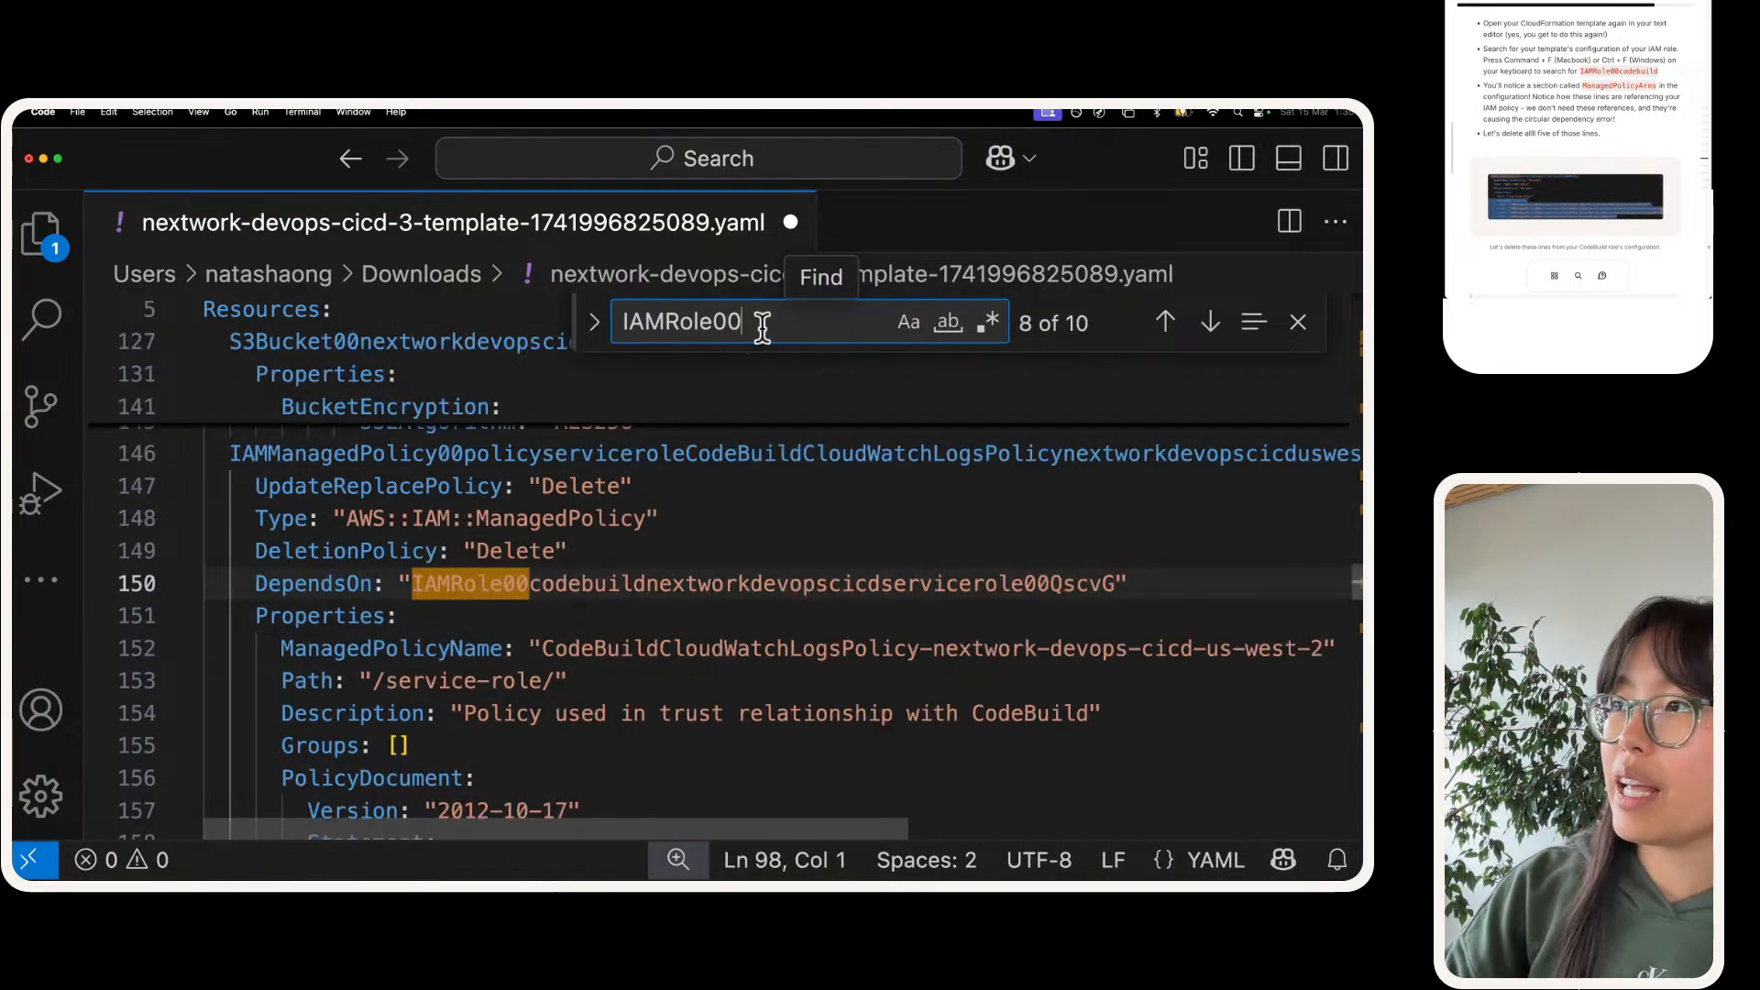
key(Return)
key(Return)
key(Return)
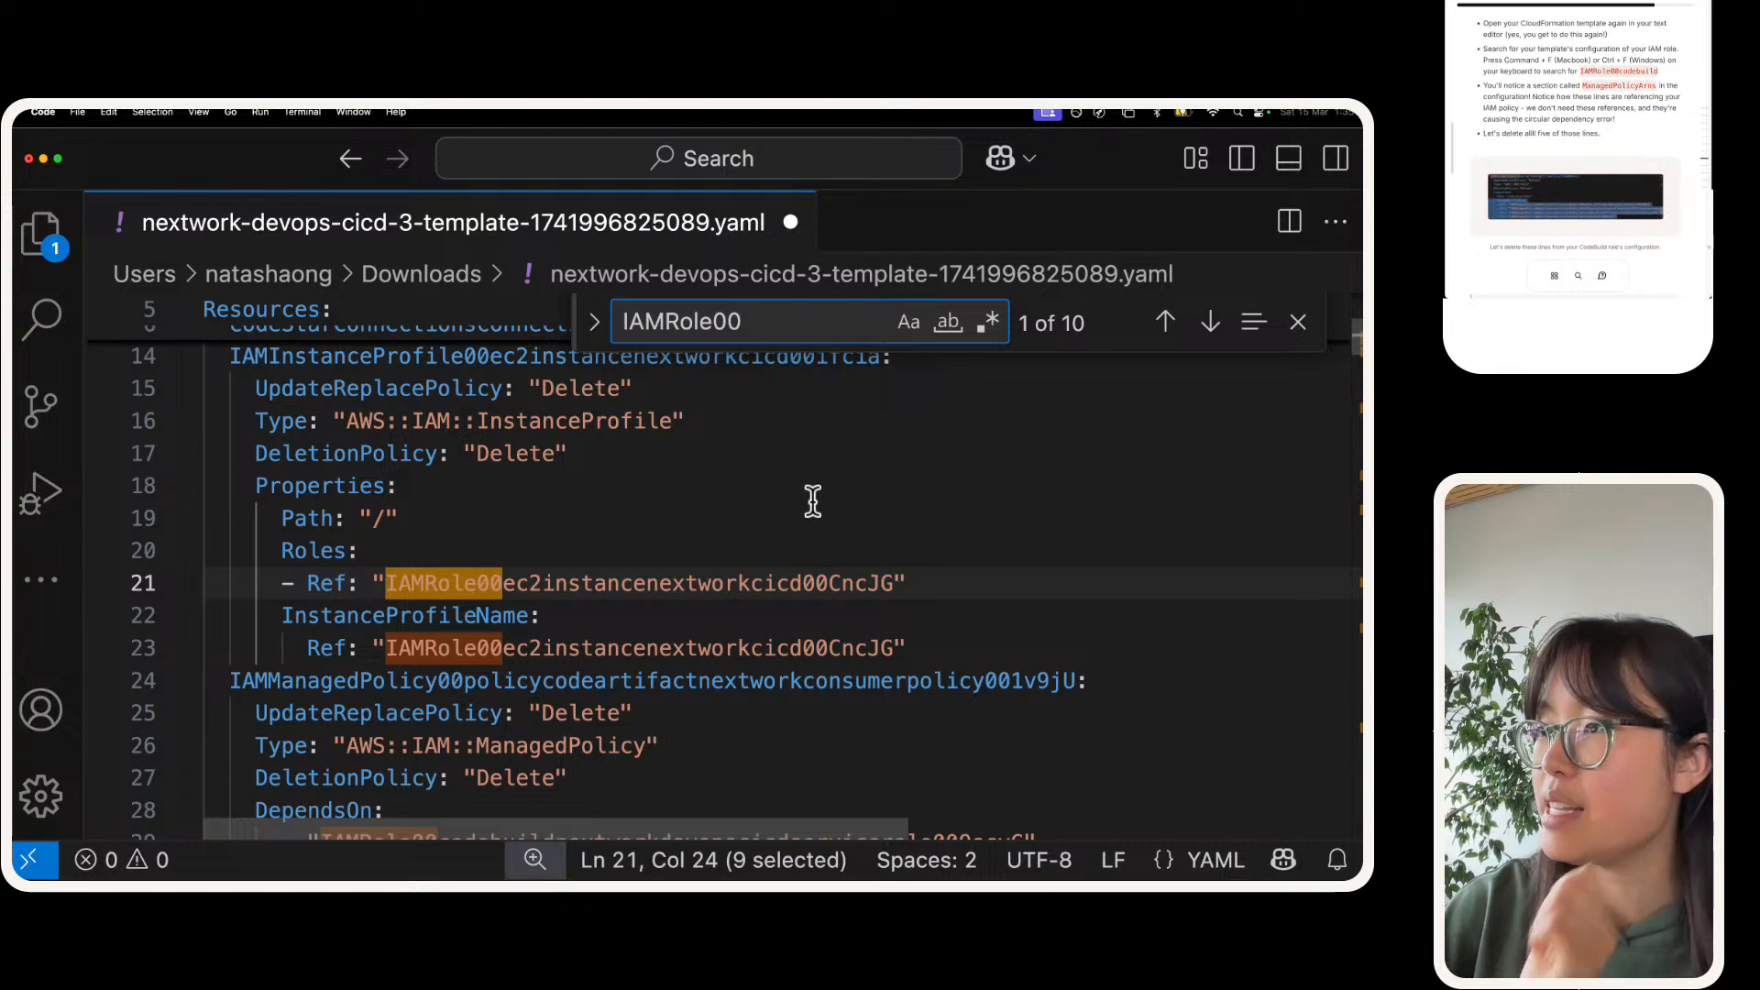
Step: Search for the full role name IAMRole00ec2instancenextworkcicd00CncJG and go to that EC2 role's definition
key(shift+Right)
key(shift+Right)
key(shift+Right)
key(shift+Right)
key(shift+Right)
key(shift+Right)
key(shift+Right)
key(shift+Right)
key(shift+Right)
key(shift+Right)
key(shift+Right)
key(shift+Right)
key(shift+Right)
key(shift+Right)
key(shift+Right)
key(shift+Right)
key(shift+Right)
key(shift+Right)
key(shift+Right)
key(shift+Right)
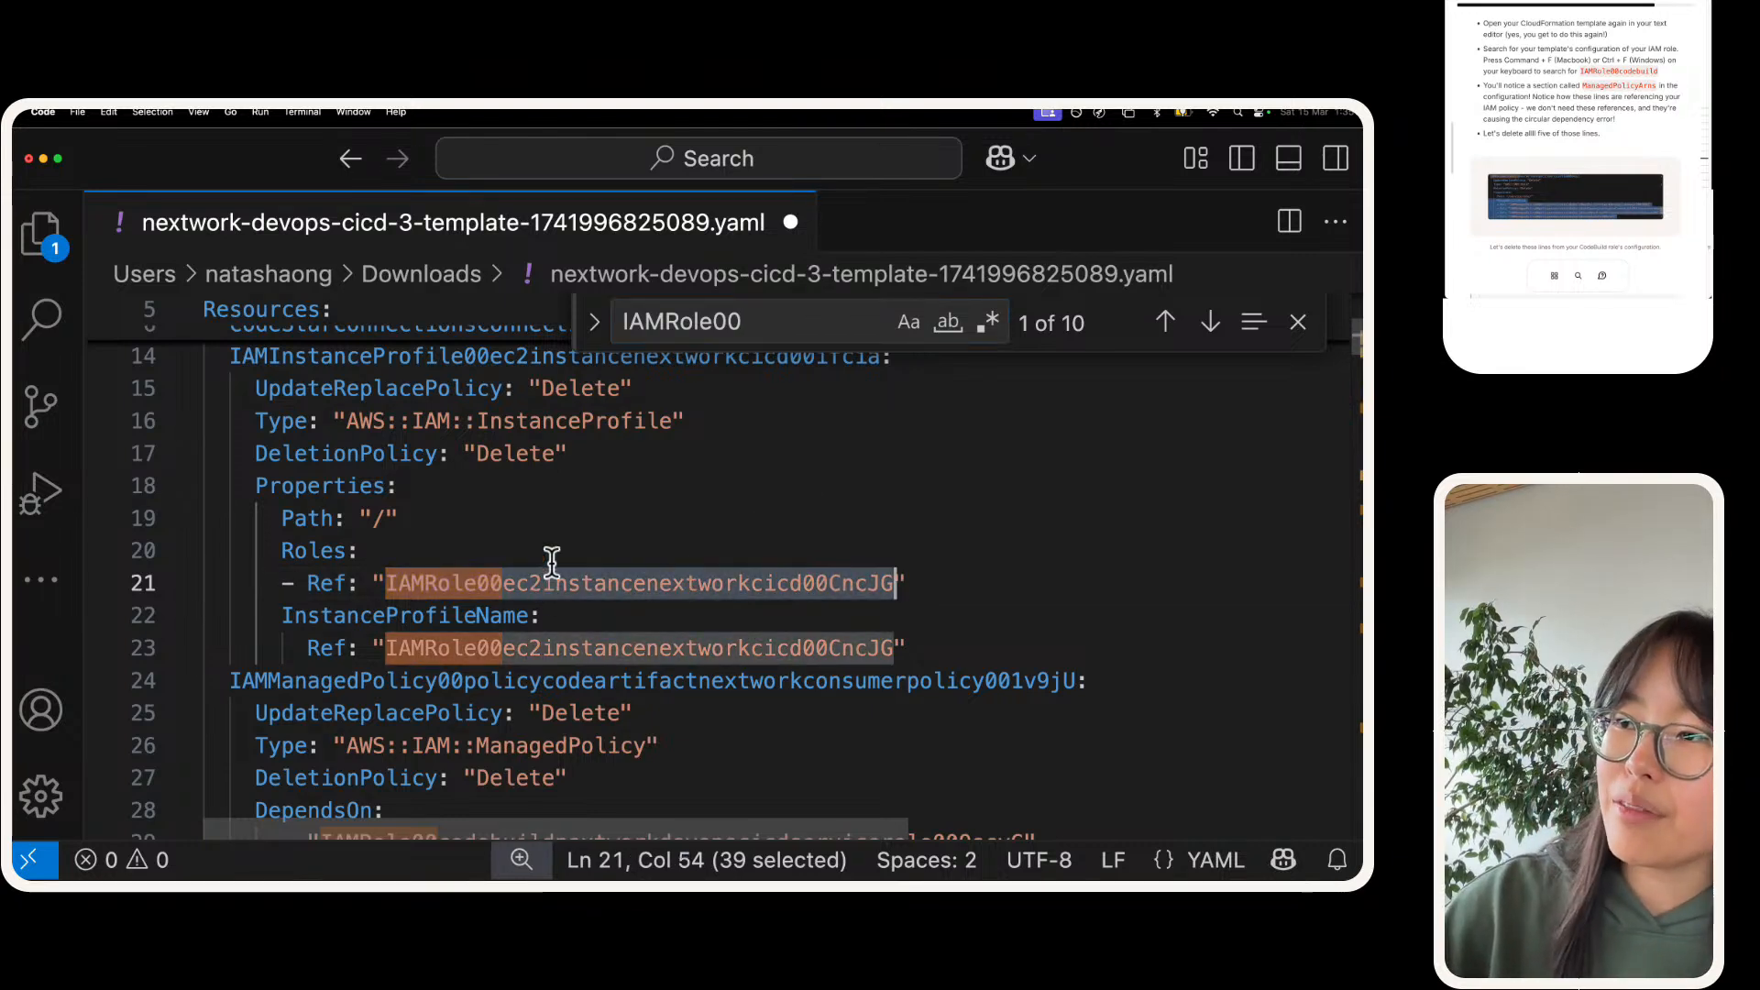
double_click(749, 321)
key(super+v)
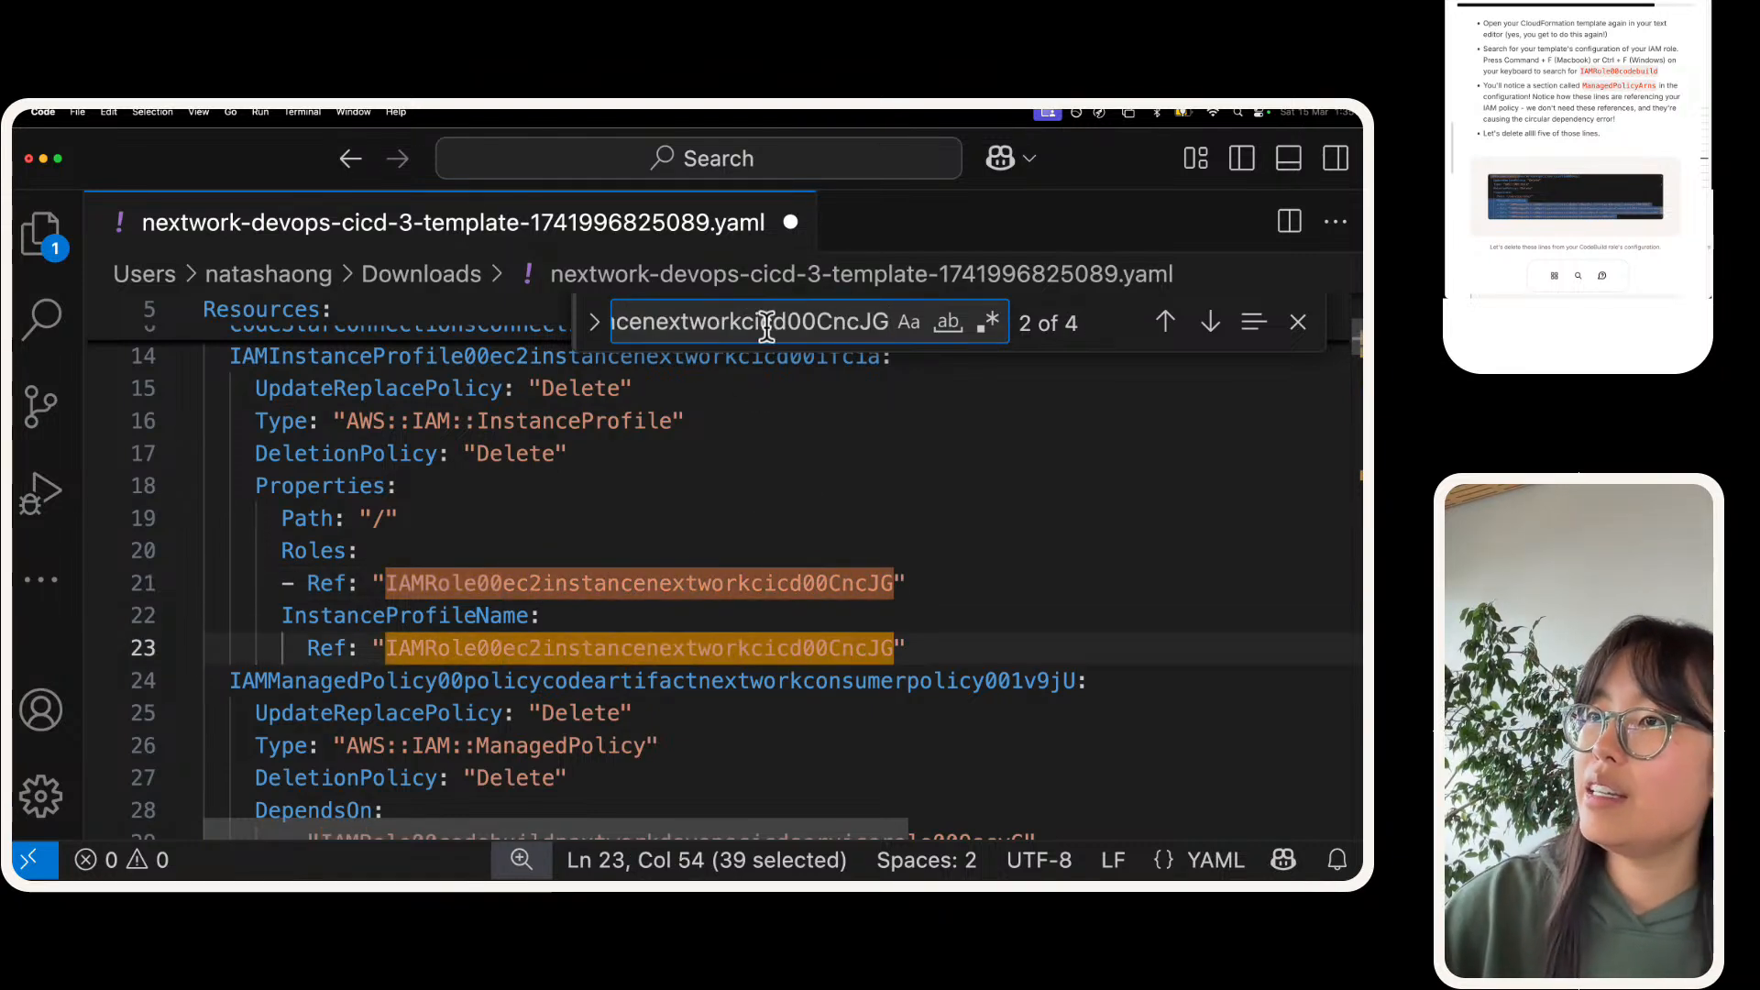
key(Return)
key(Return)
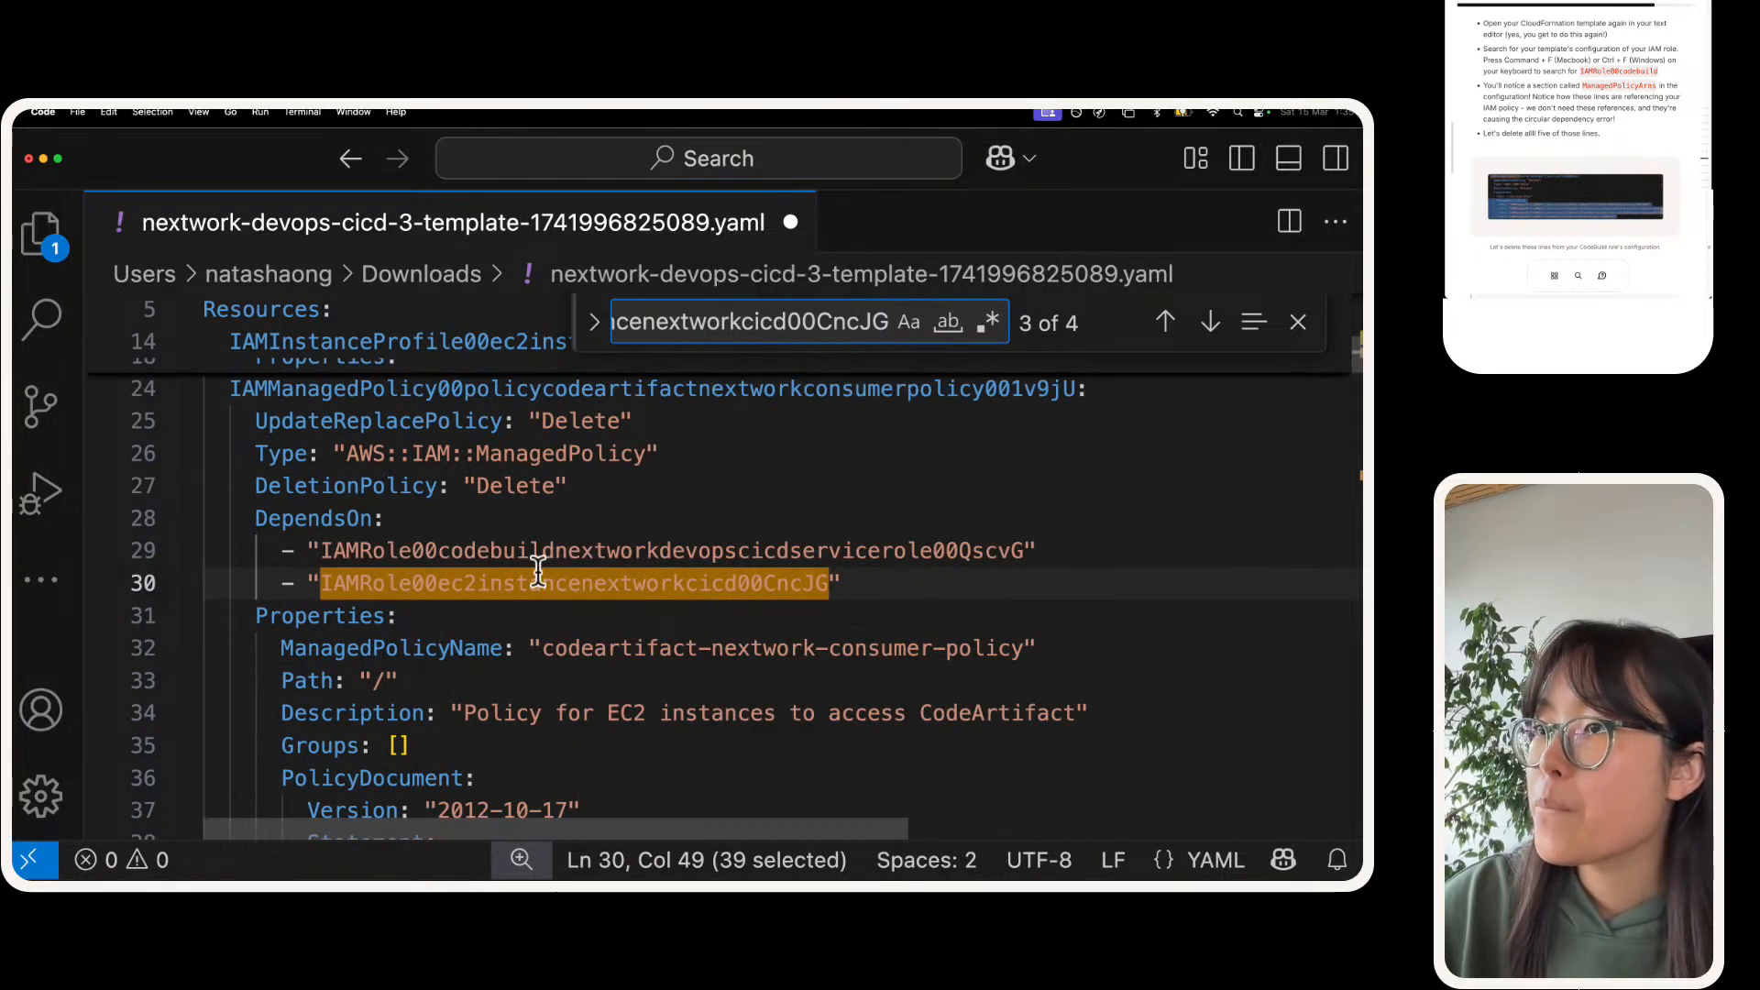
scroll(440, 570, down, 3)
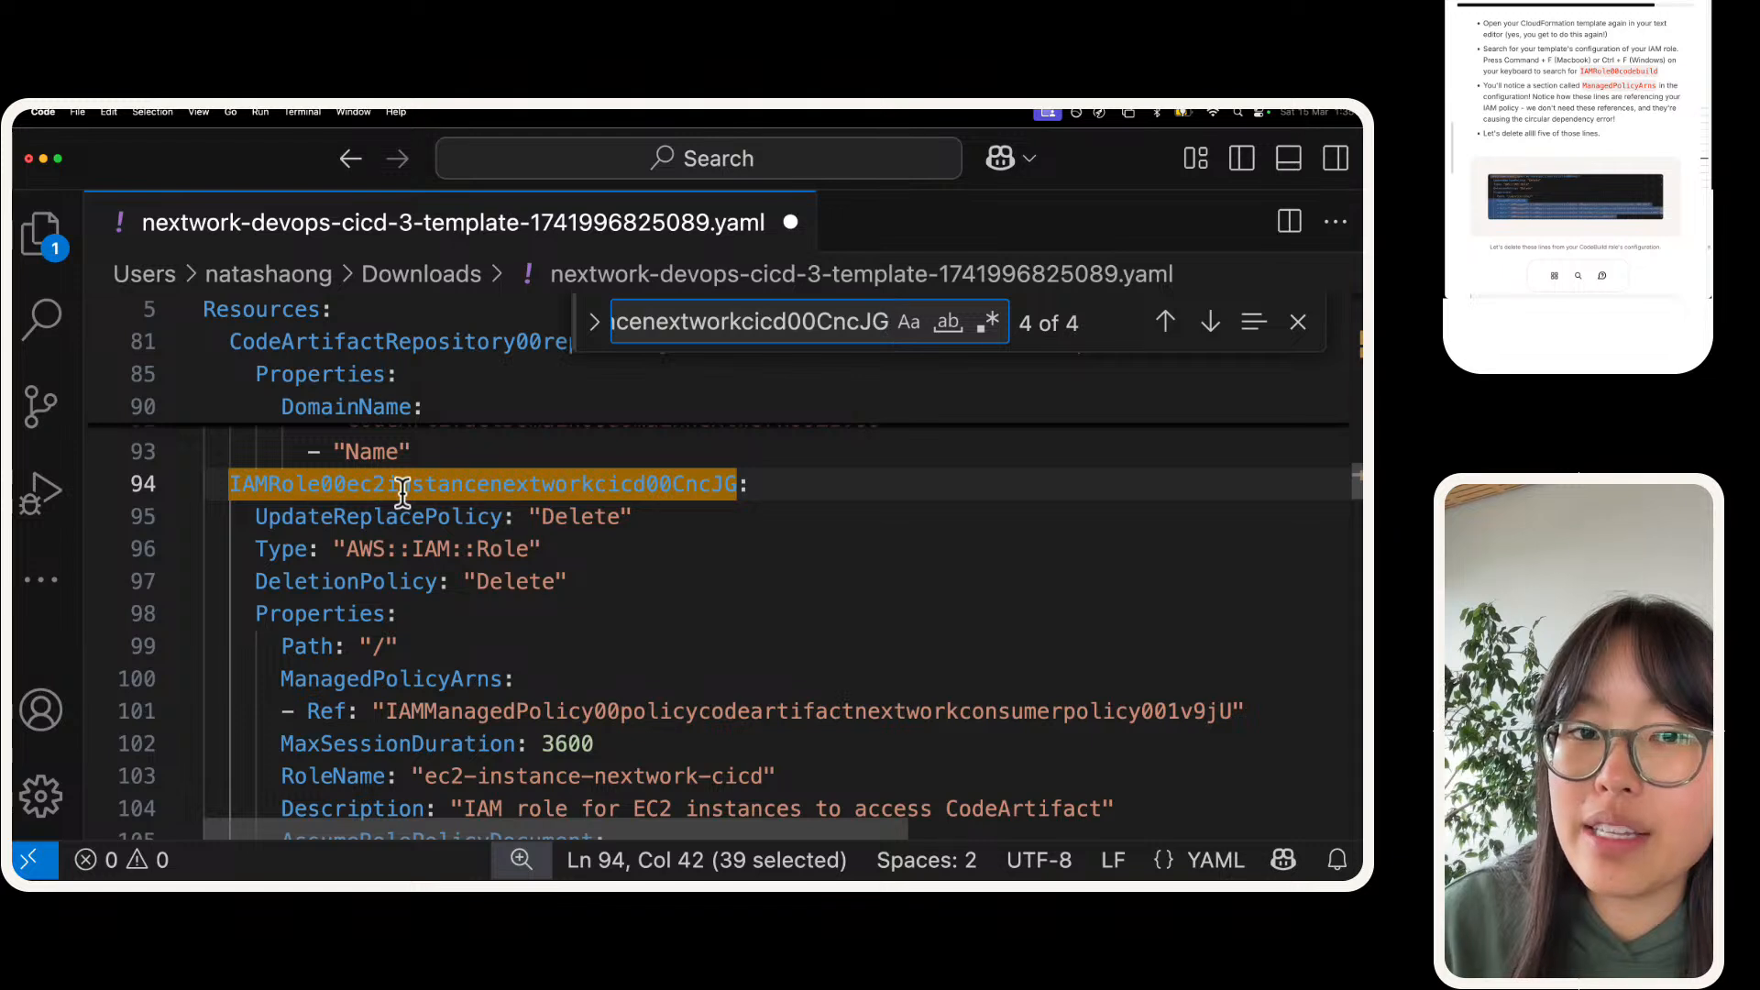
Step: Delete the ManagedPolicyArns section and its single Ref entry from the EC2 instance role, and save the template
scroll(403, 492, down, 2)
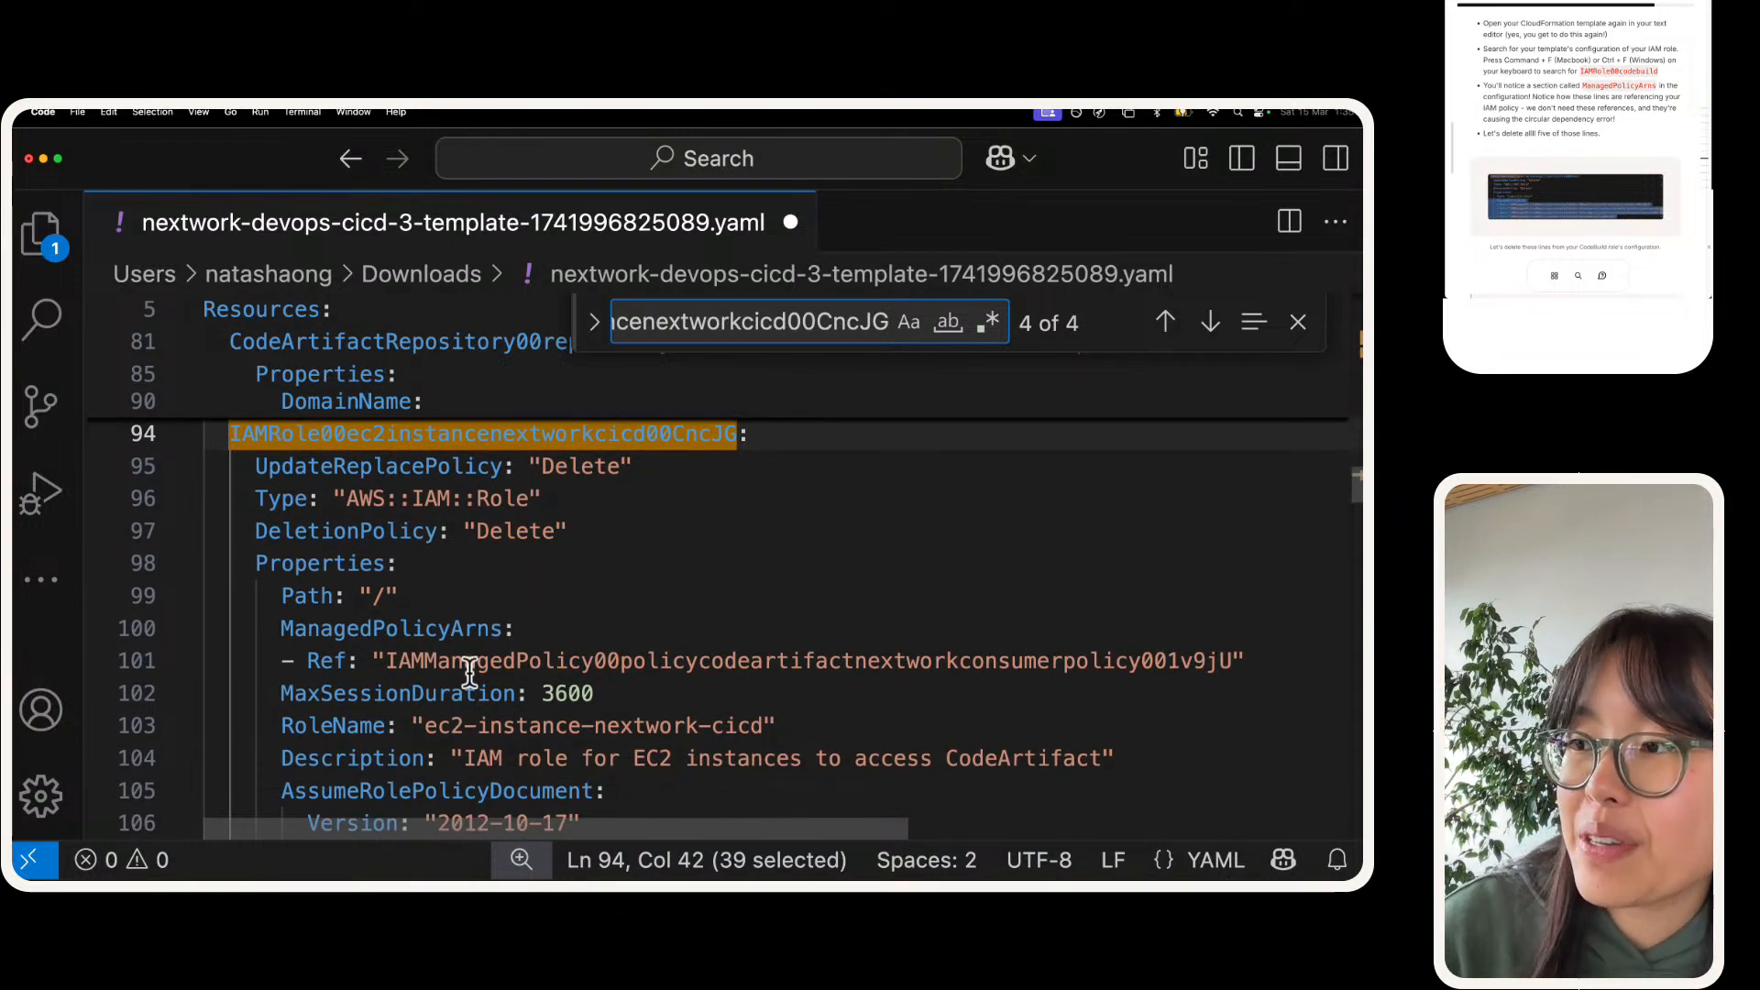
click(1242, 660)
drag(1242, 660, 203, 628)
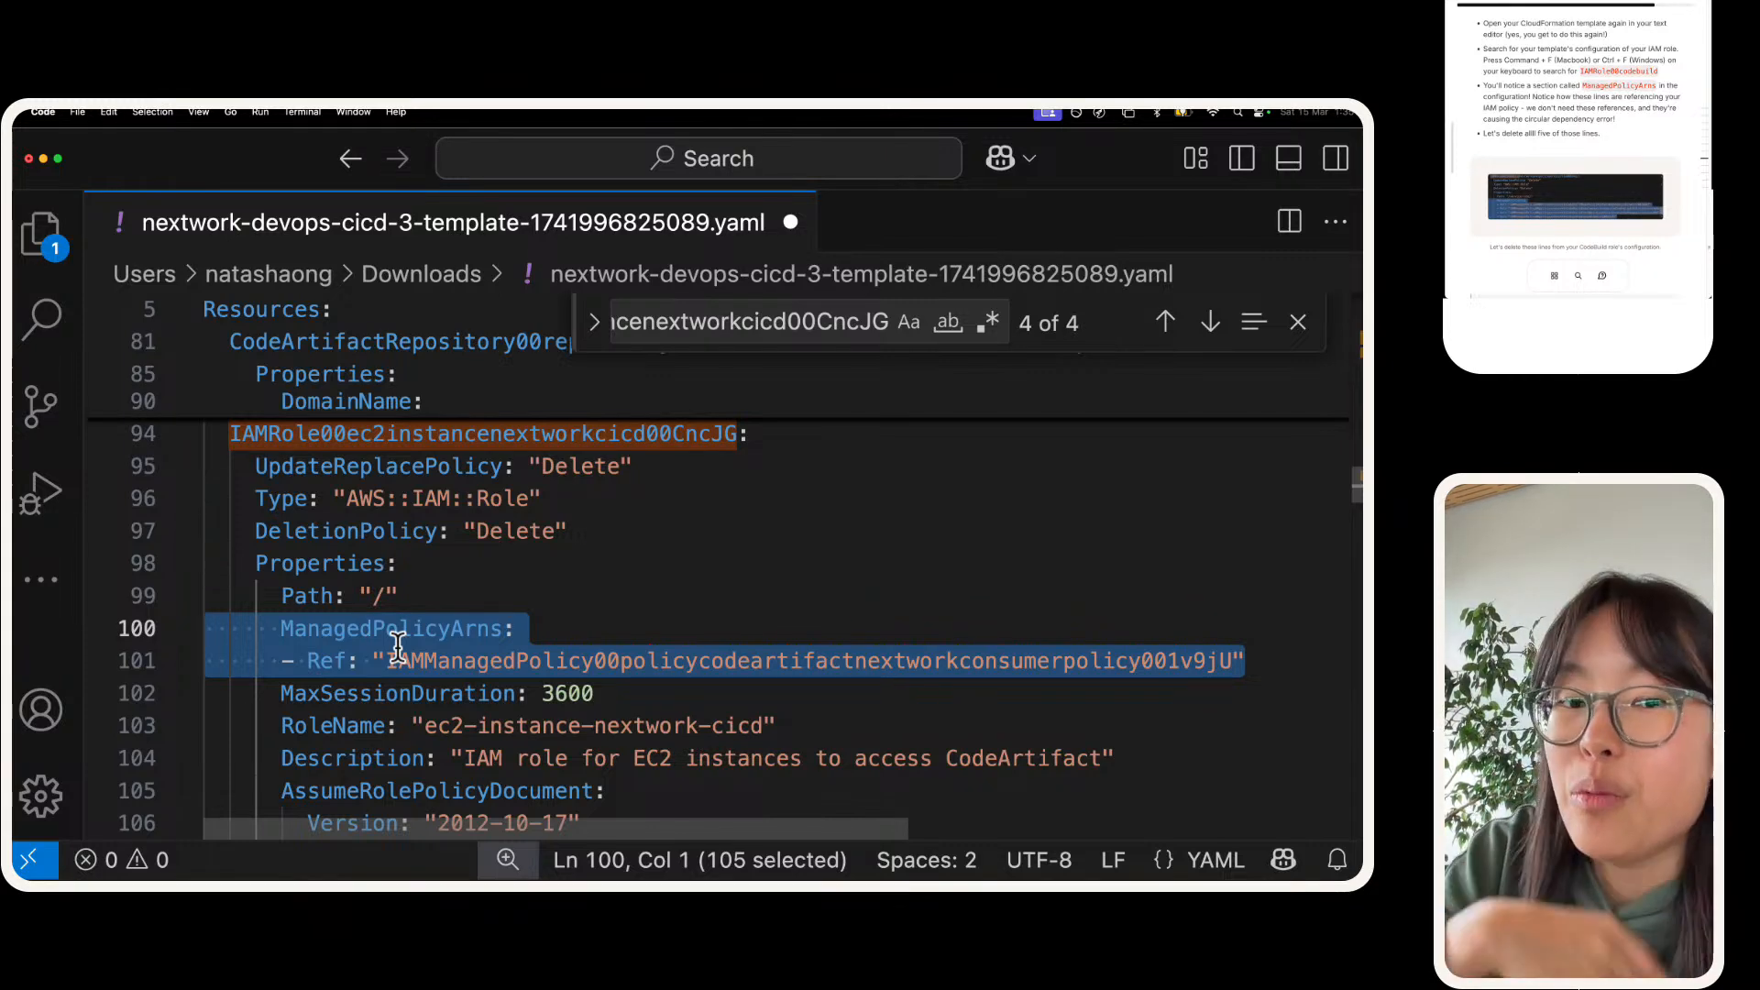
key(BackSpace)
key(BackSpace)
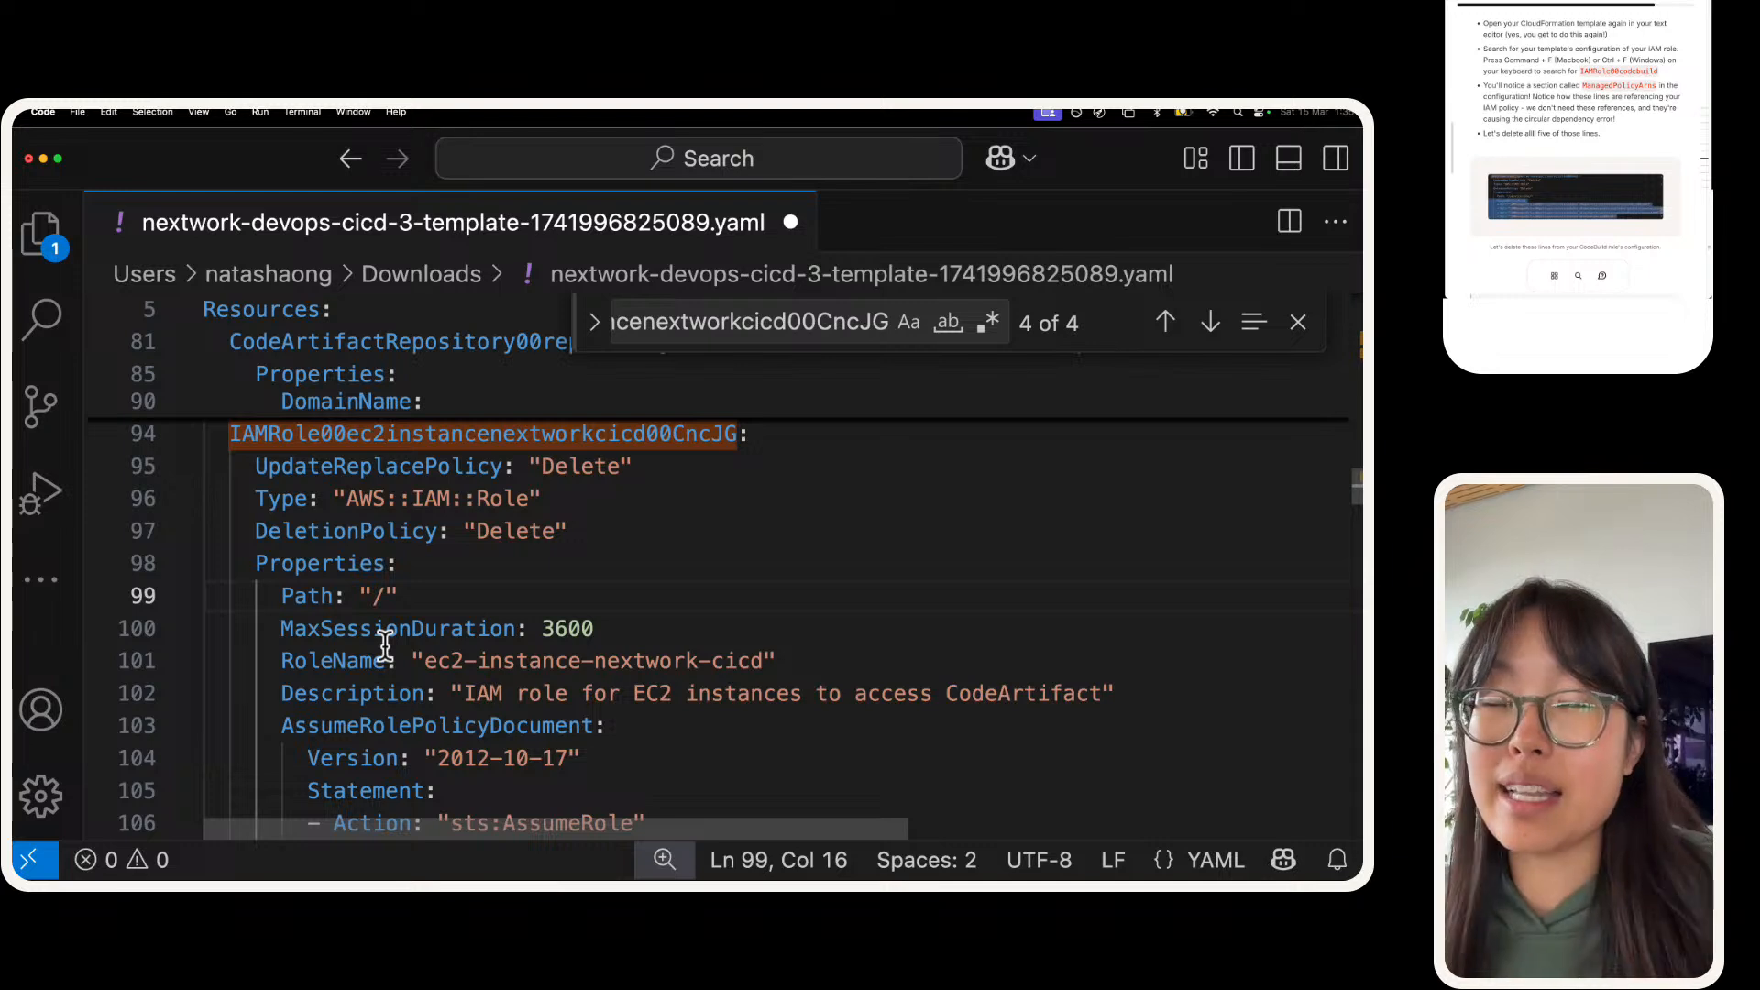
key(super+s)
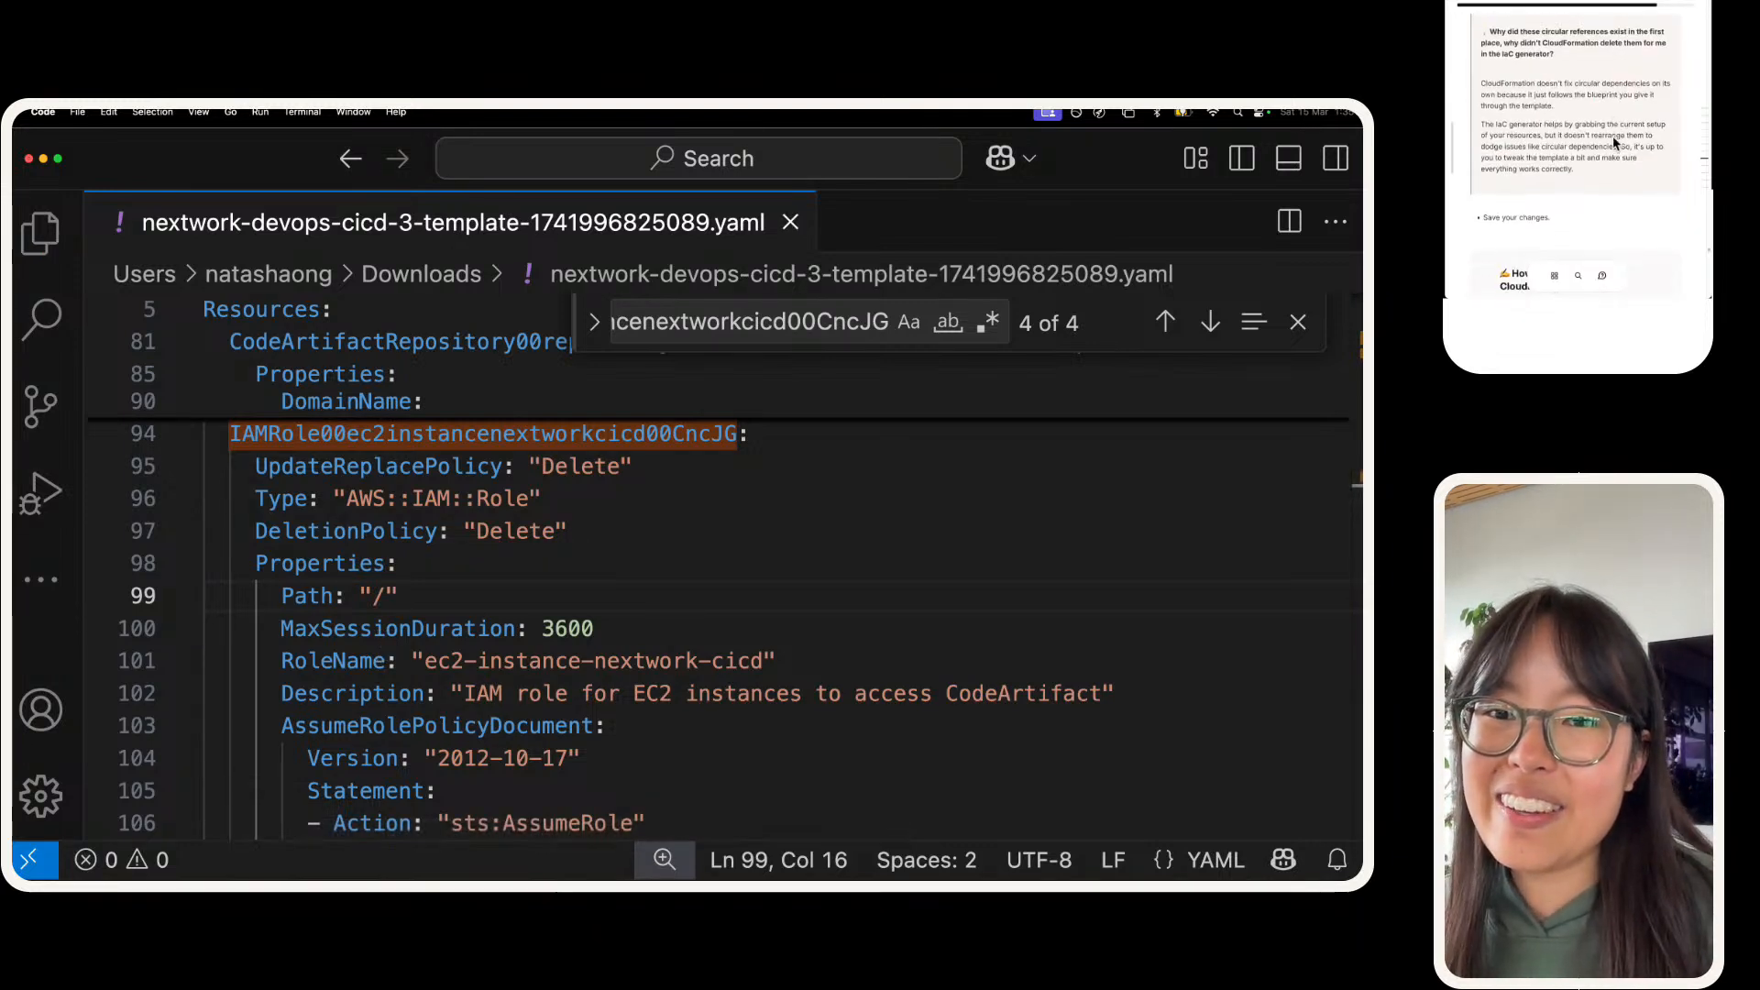
Step: On the NextWork project page, begin the answer on how the CloudFormation template was fixed with "To fix the error, we re-visited our template and"
click(1570, 142)
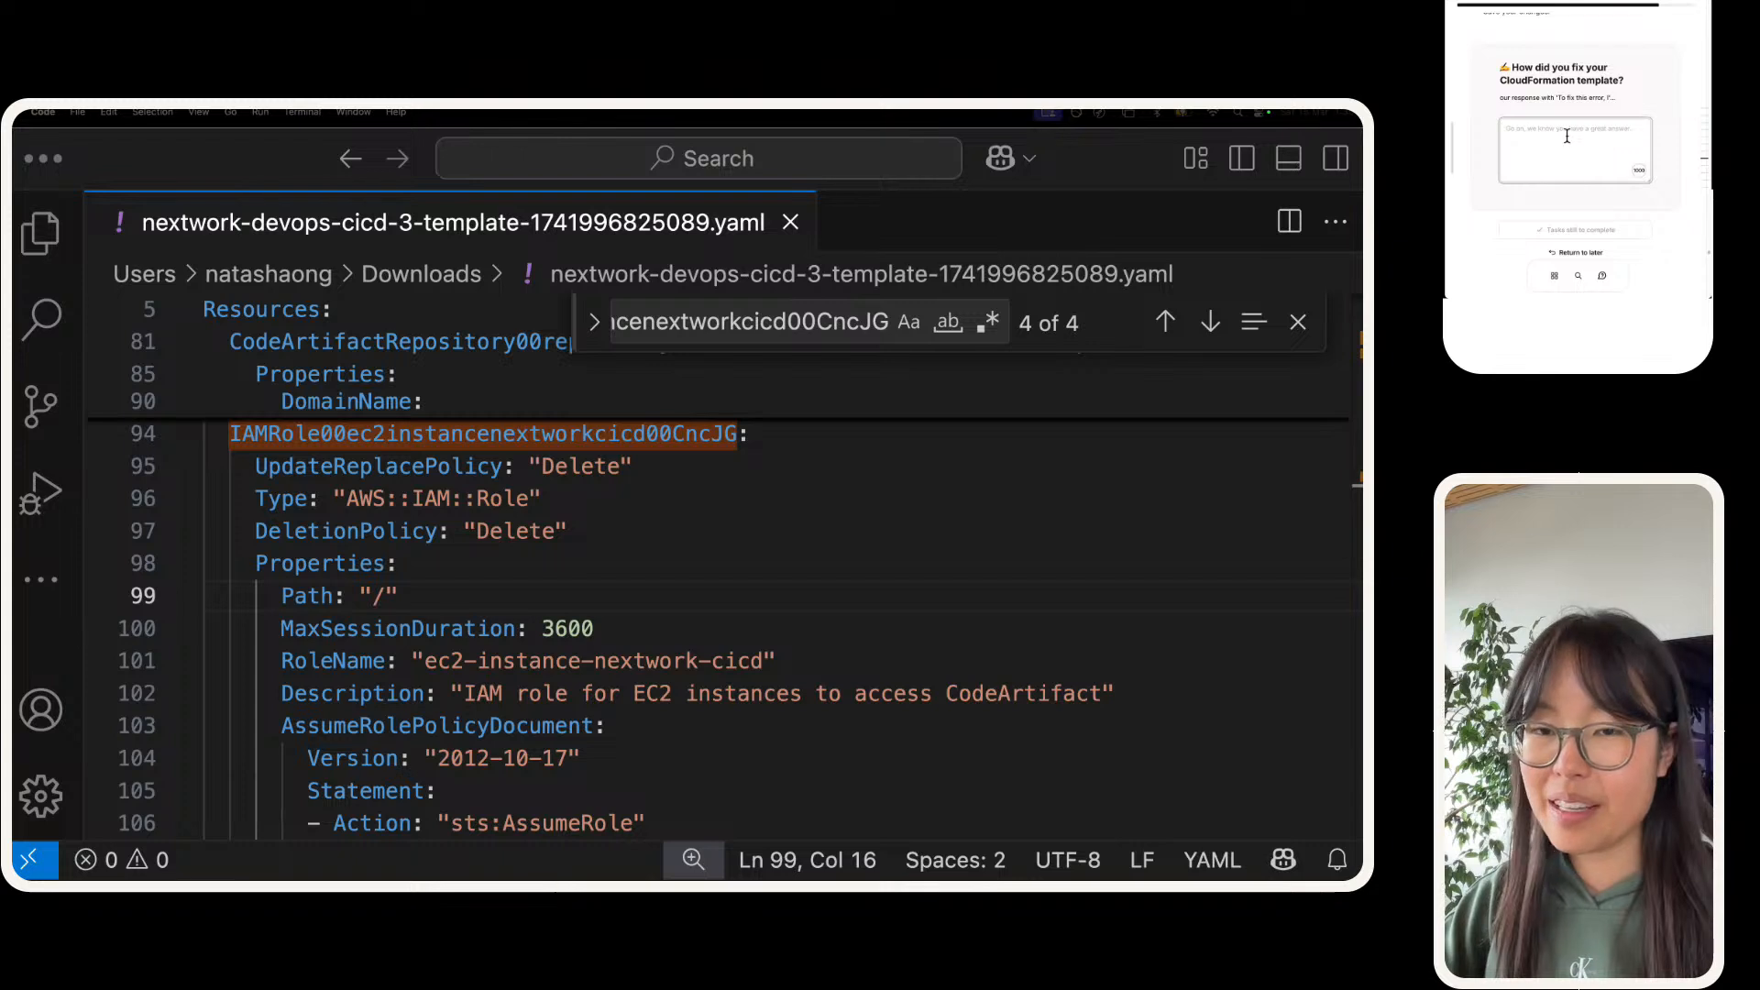
text(To fi)
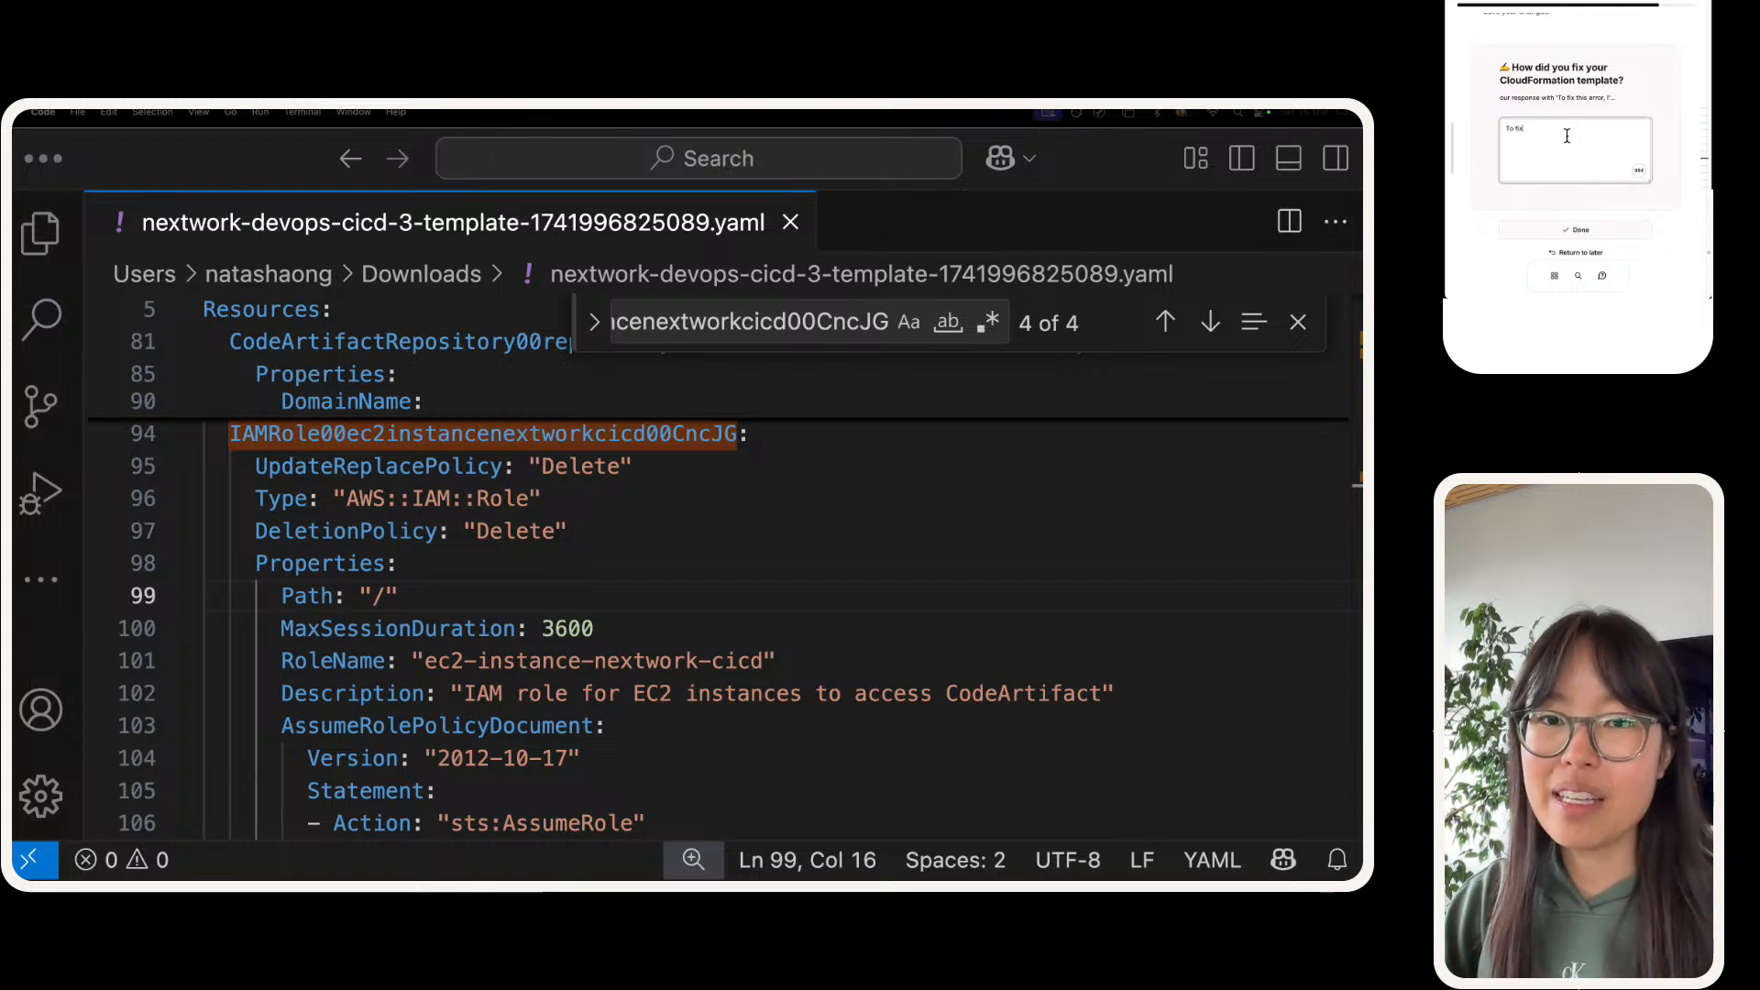
text(x the error)
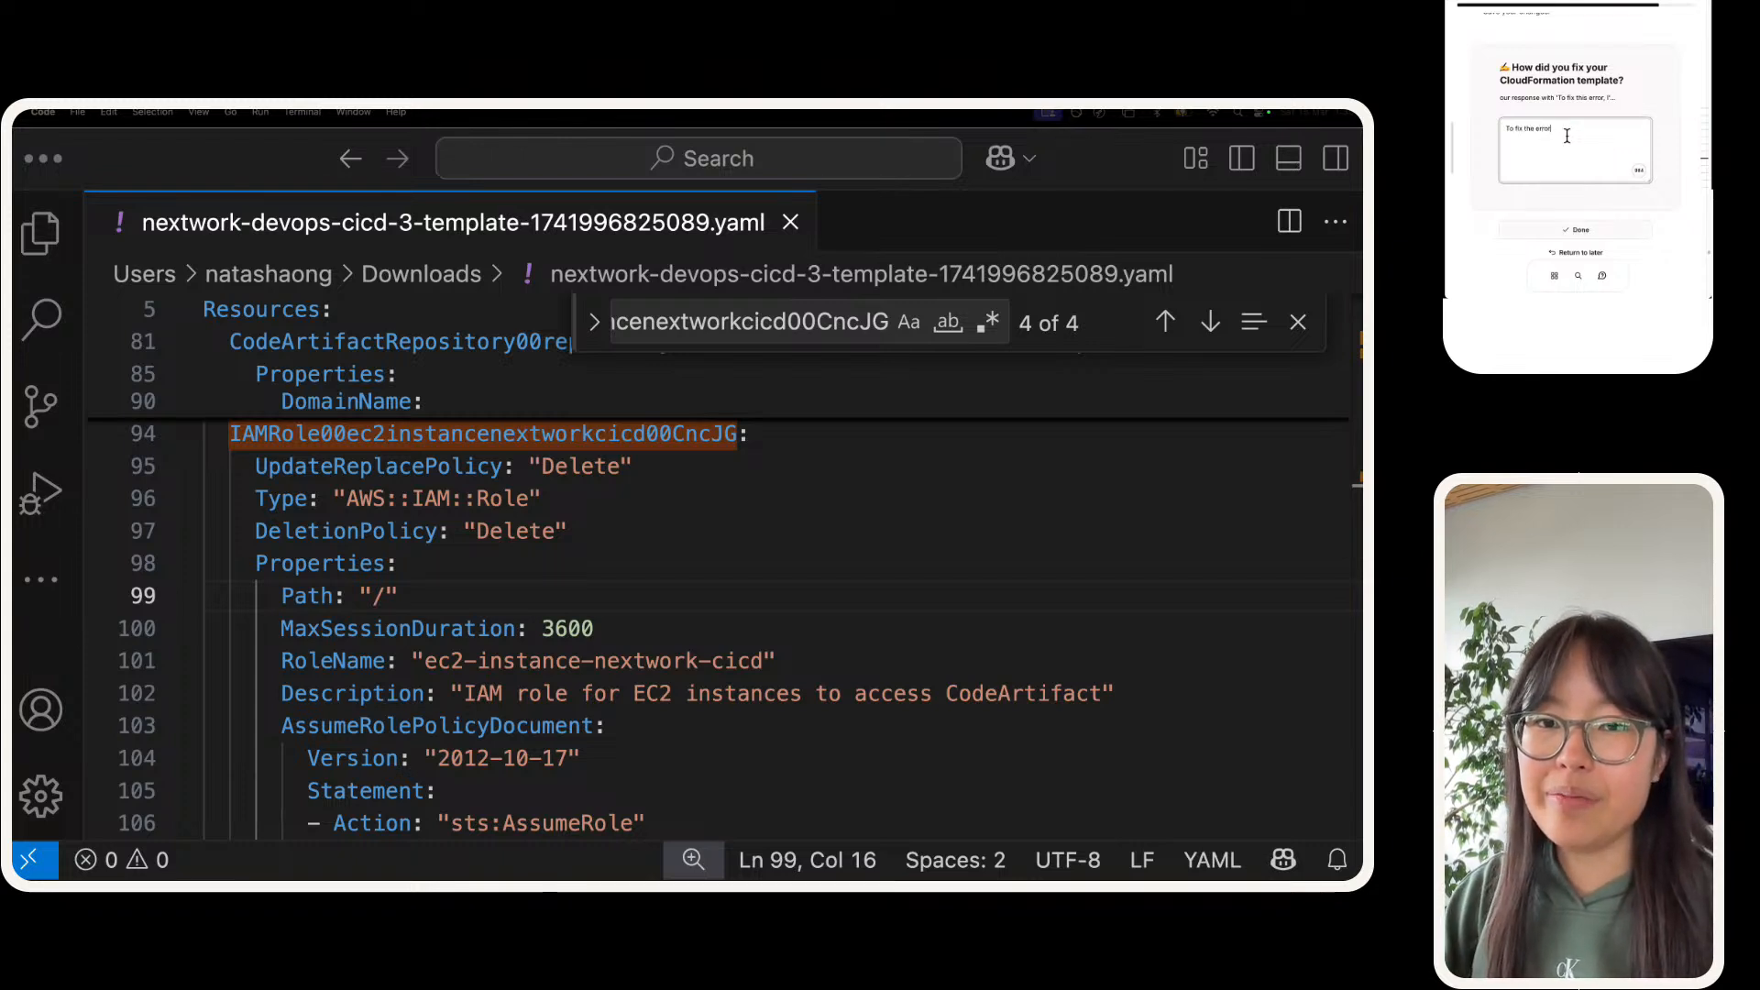
text(, we)
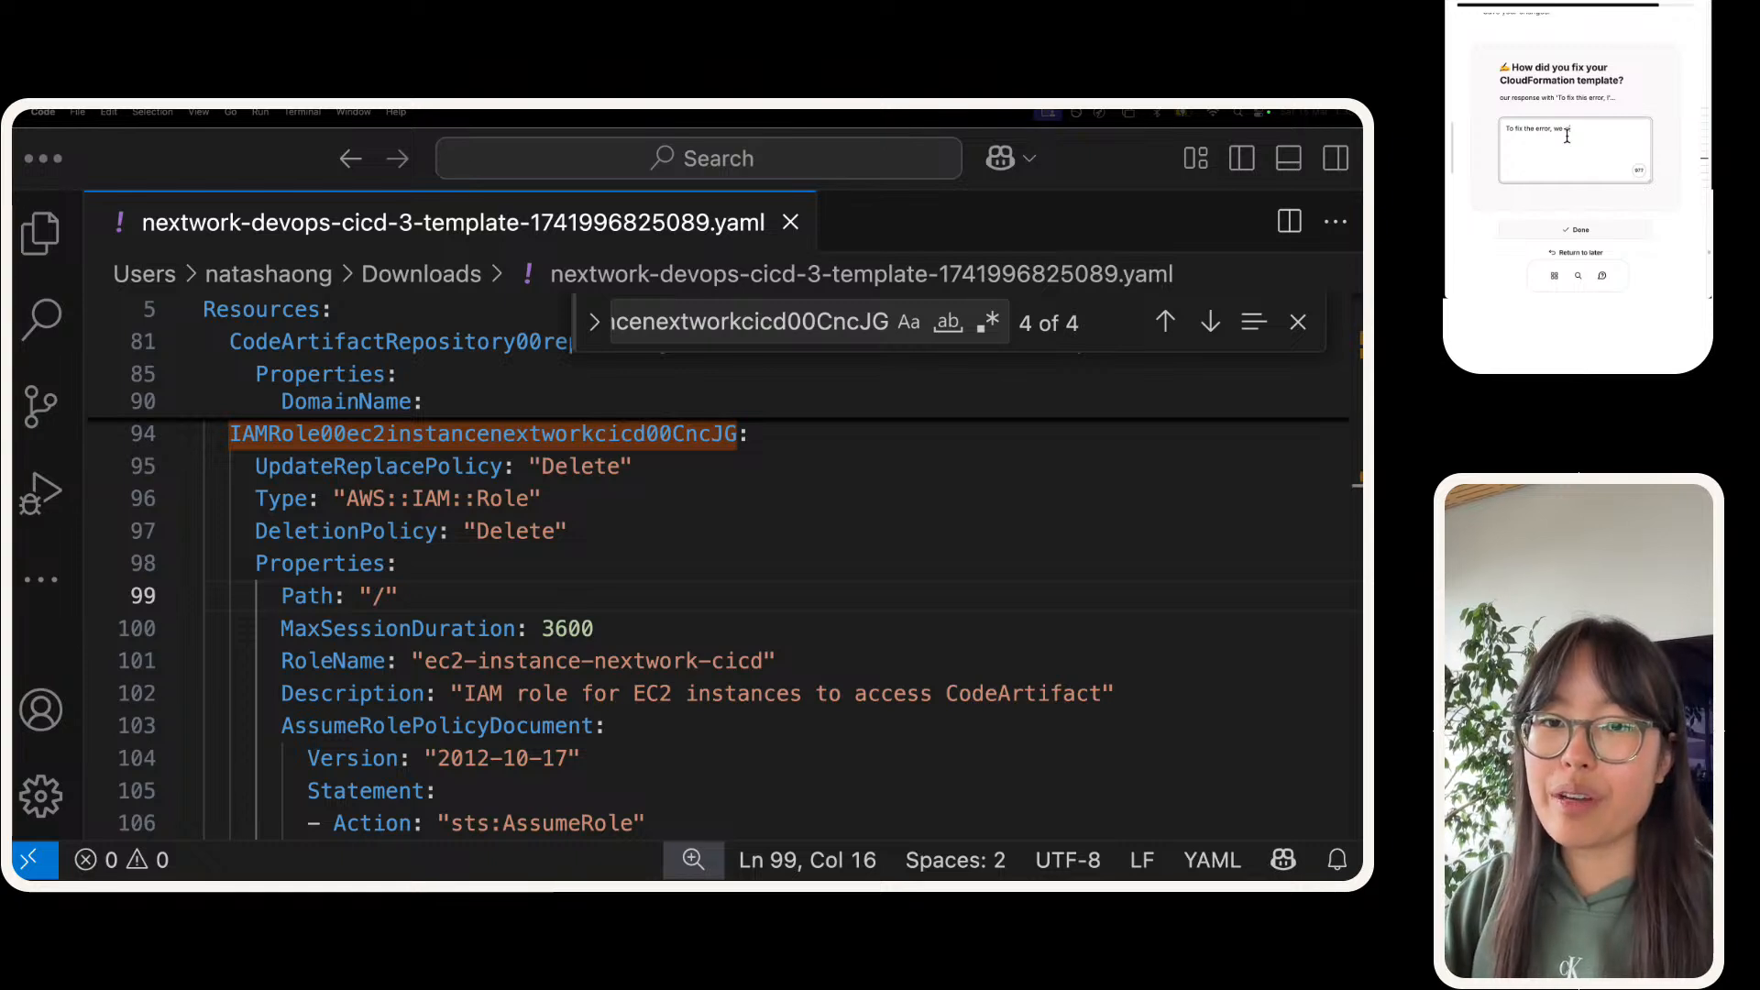
text( visited)
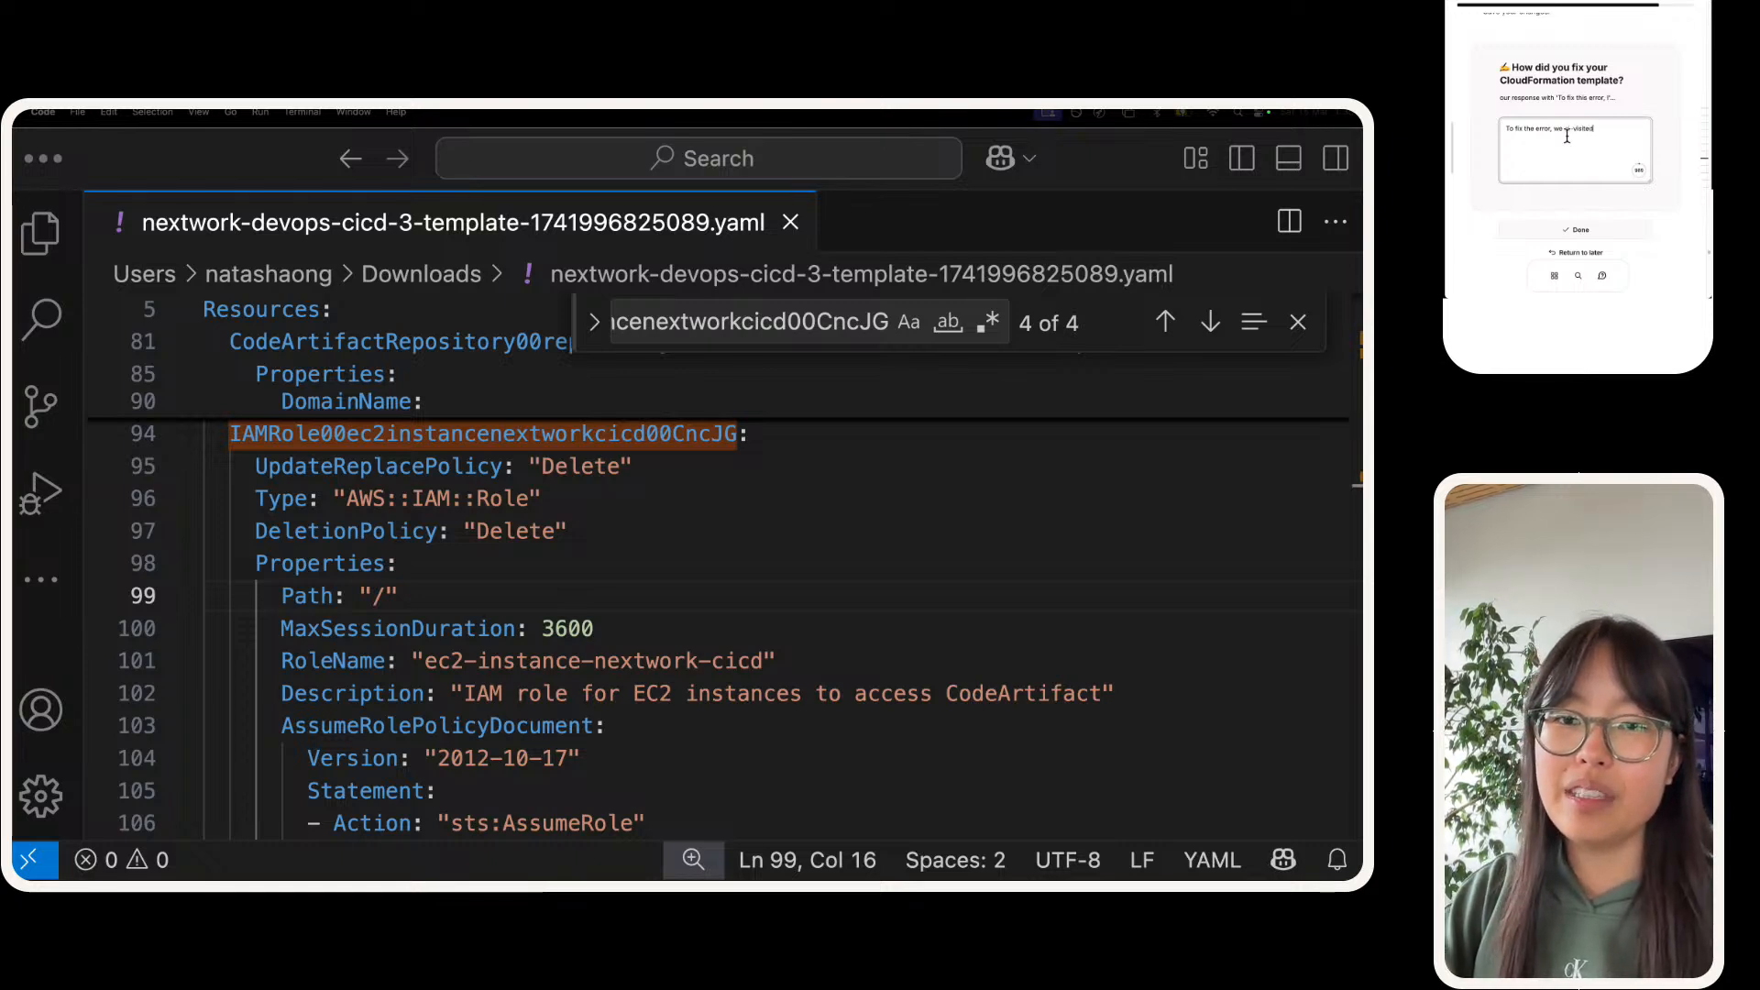
text( ur template and)
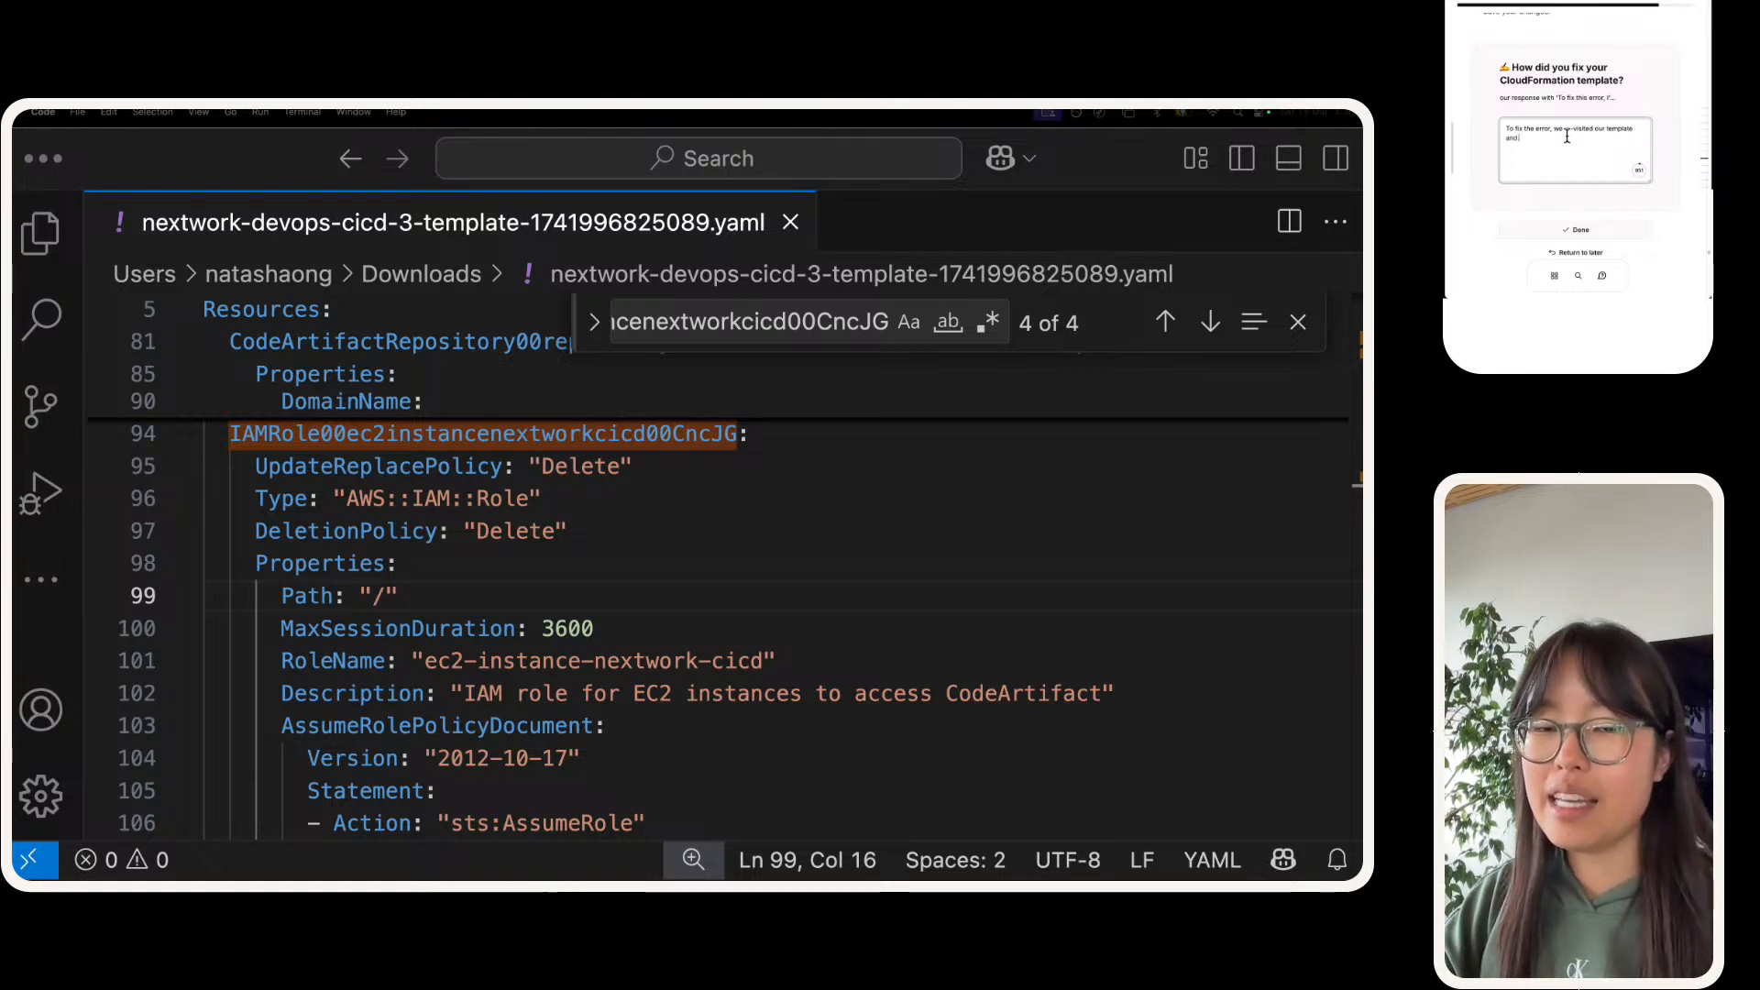
text( triedr)
text(tried to)
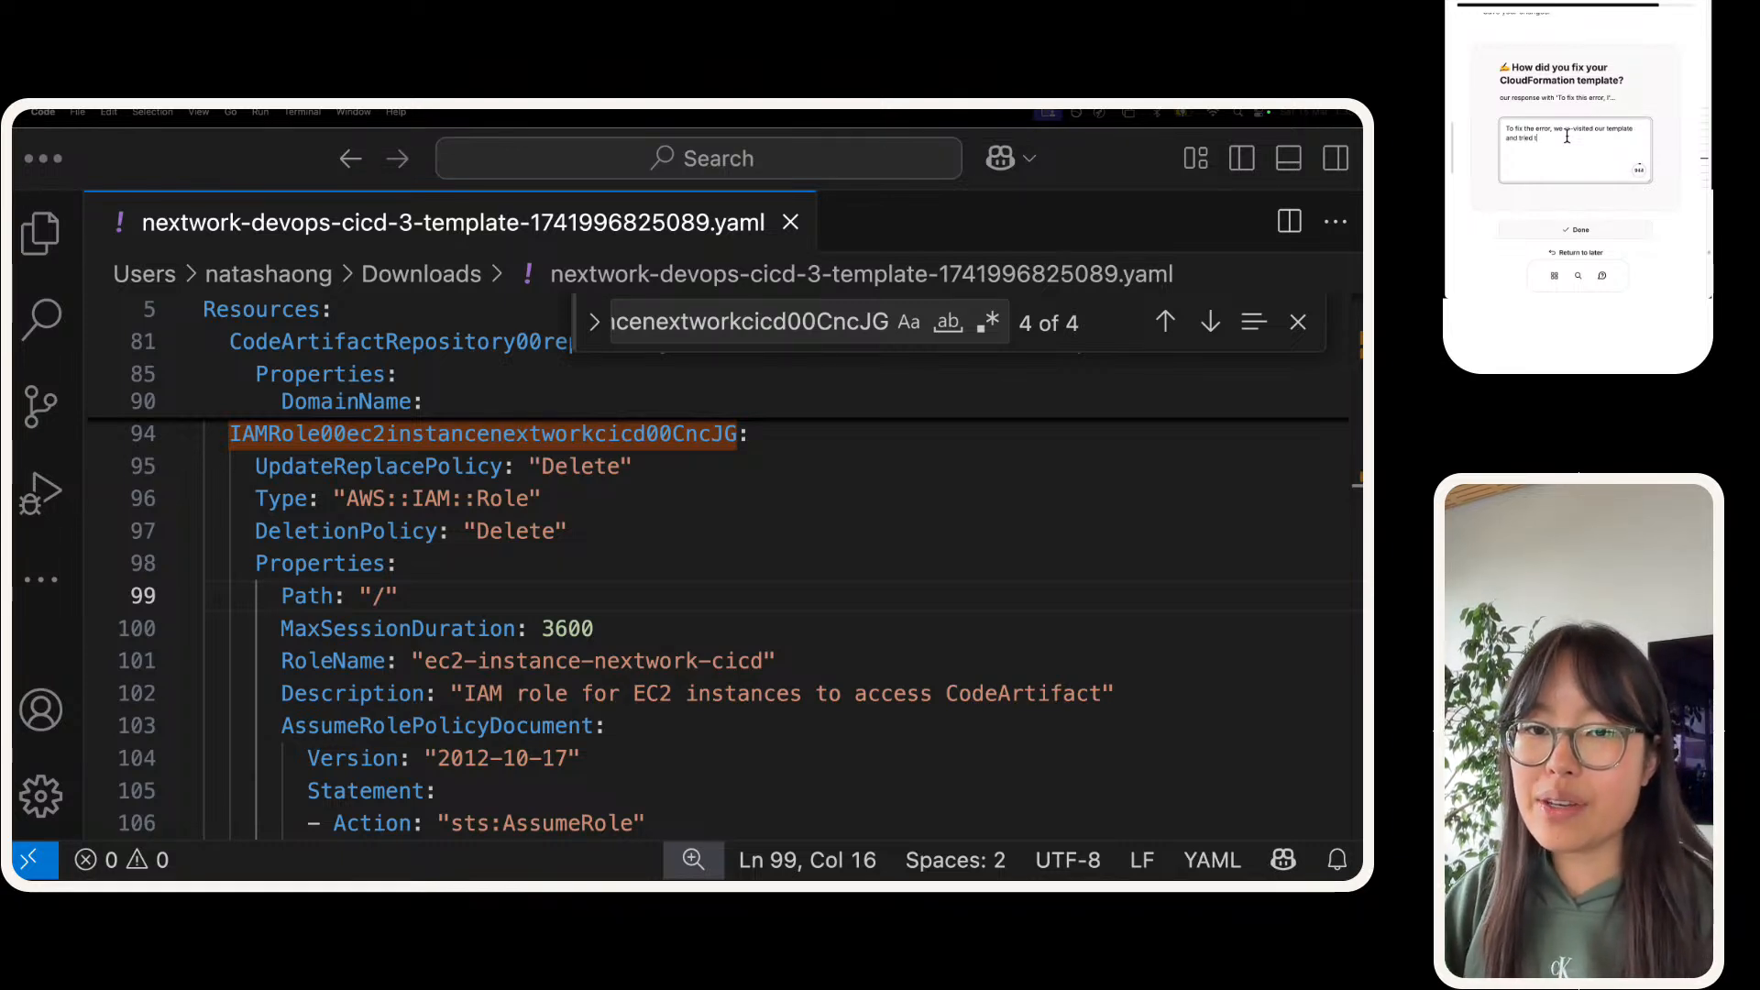
text( understand)
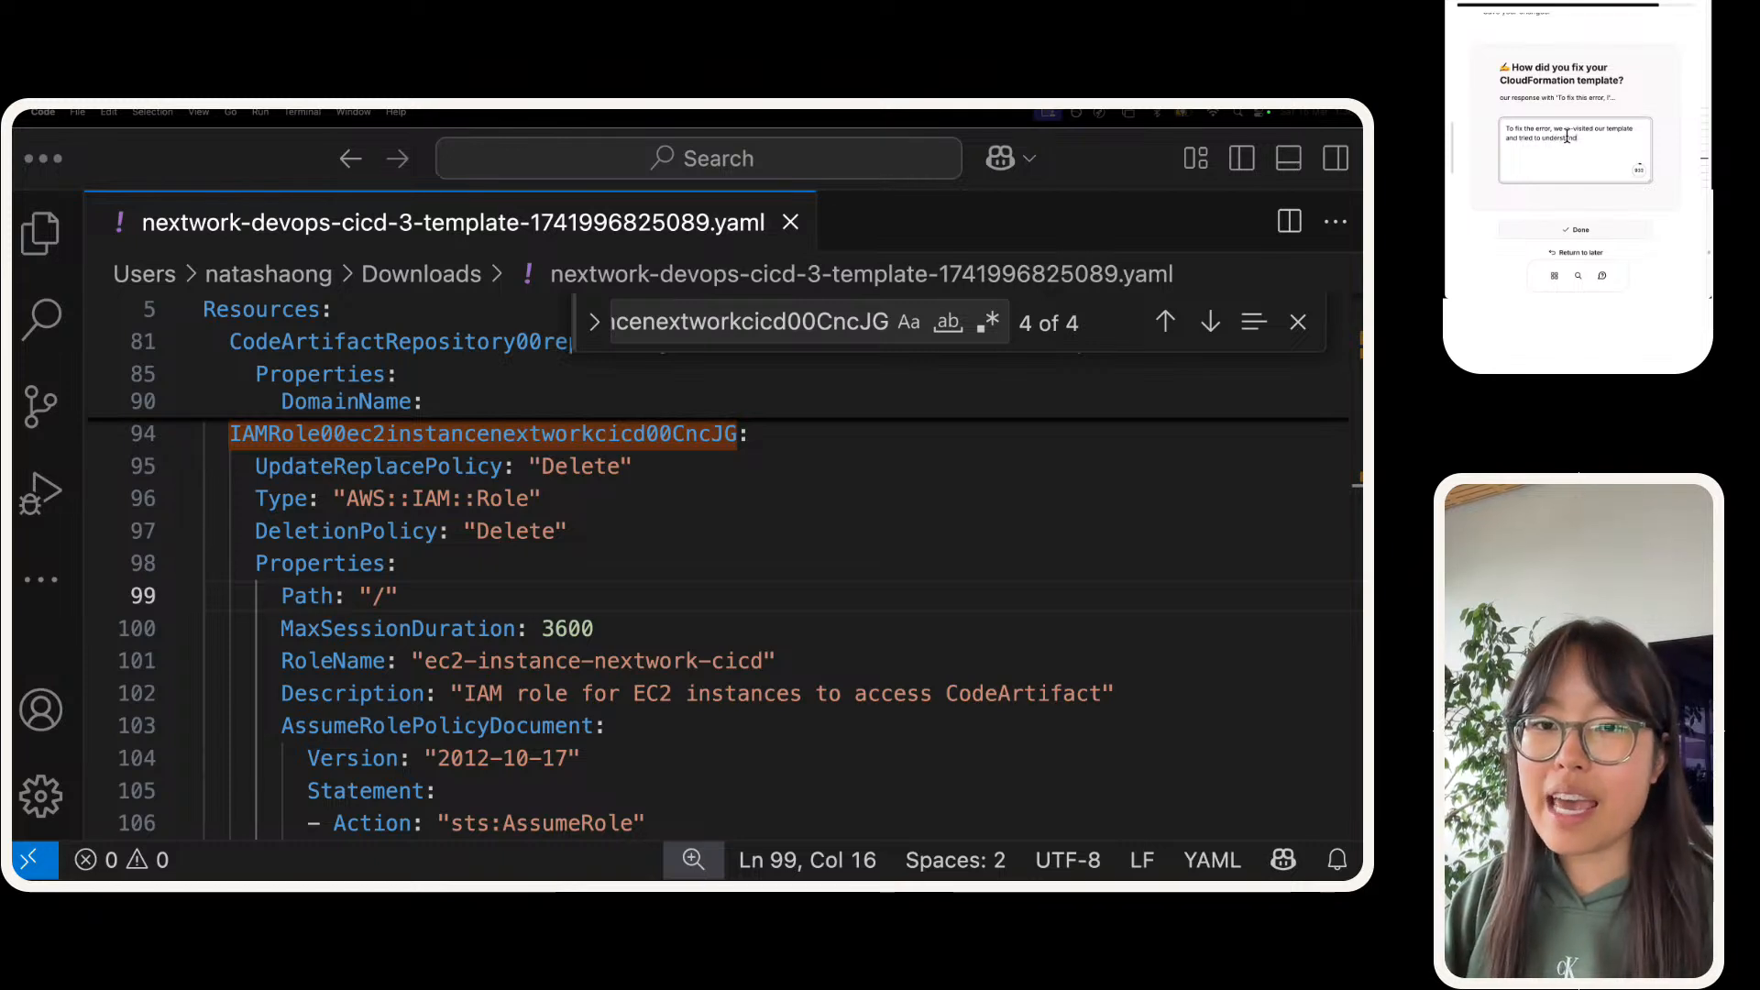
text( why)
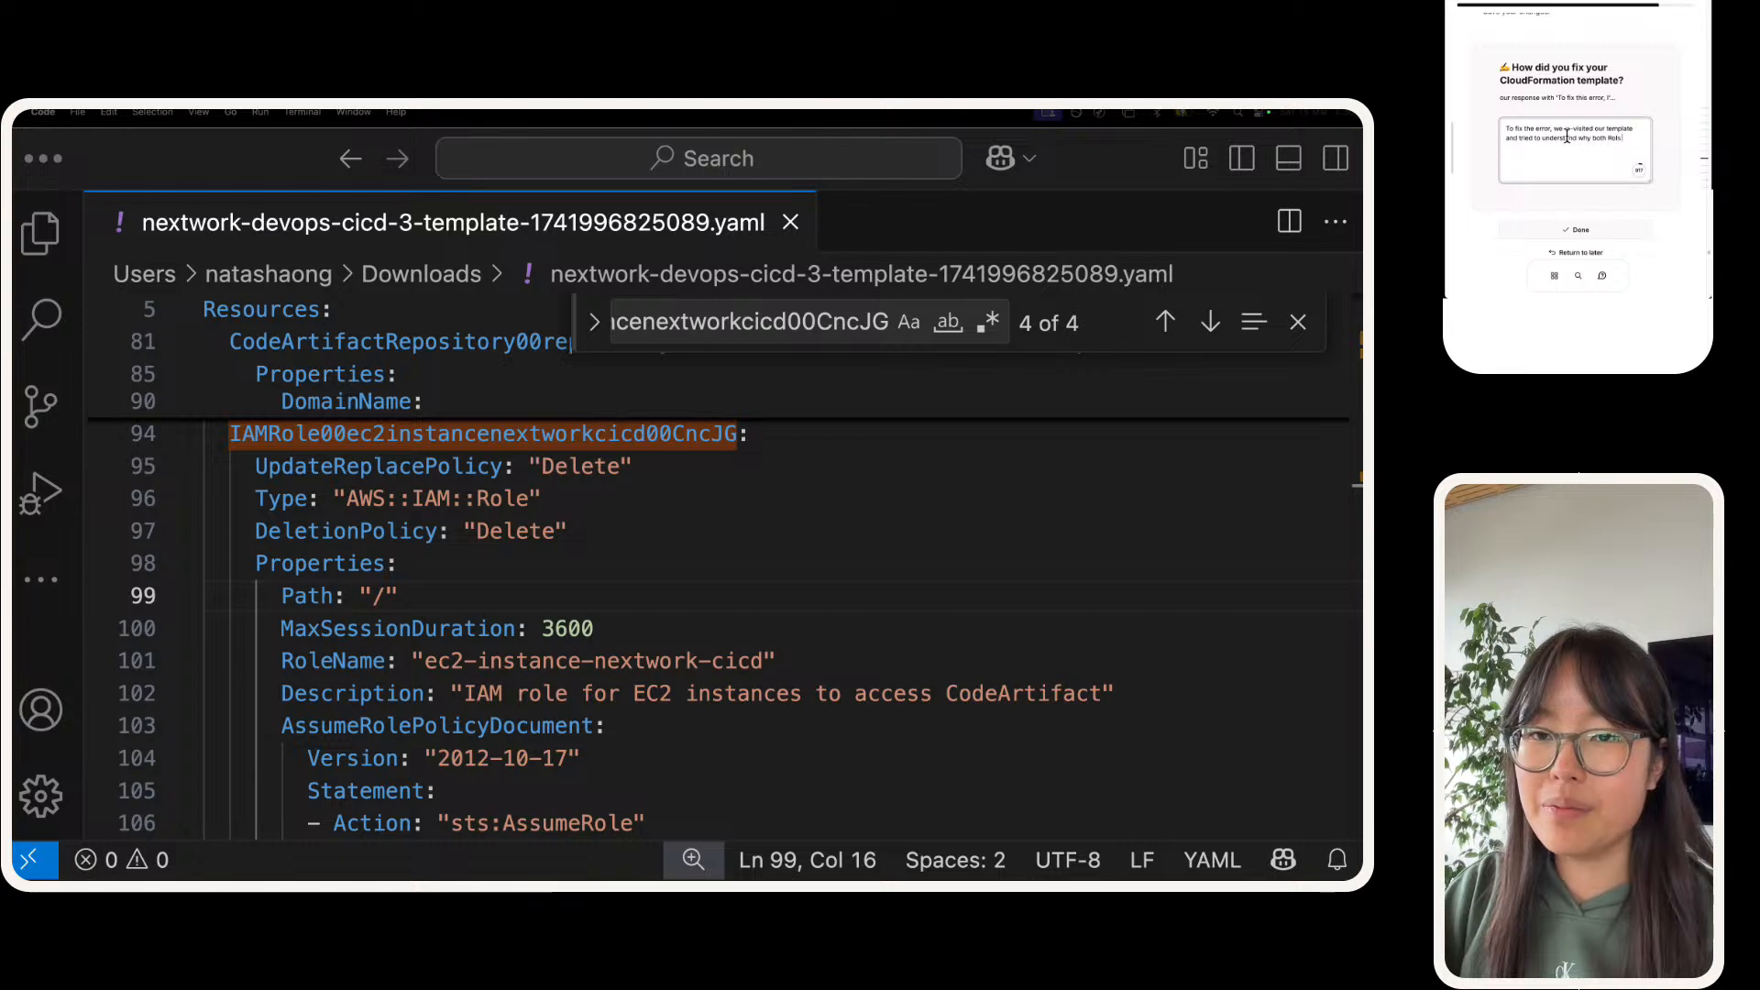
text( both Roles and Policies are)
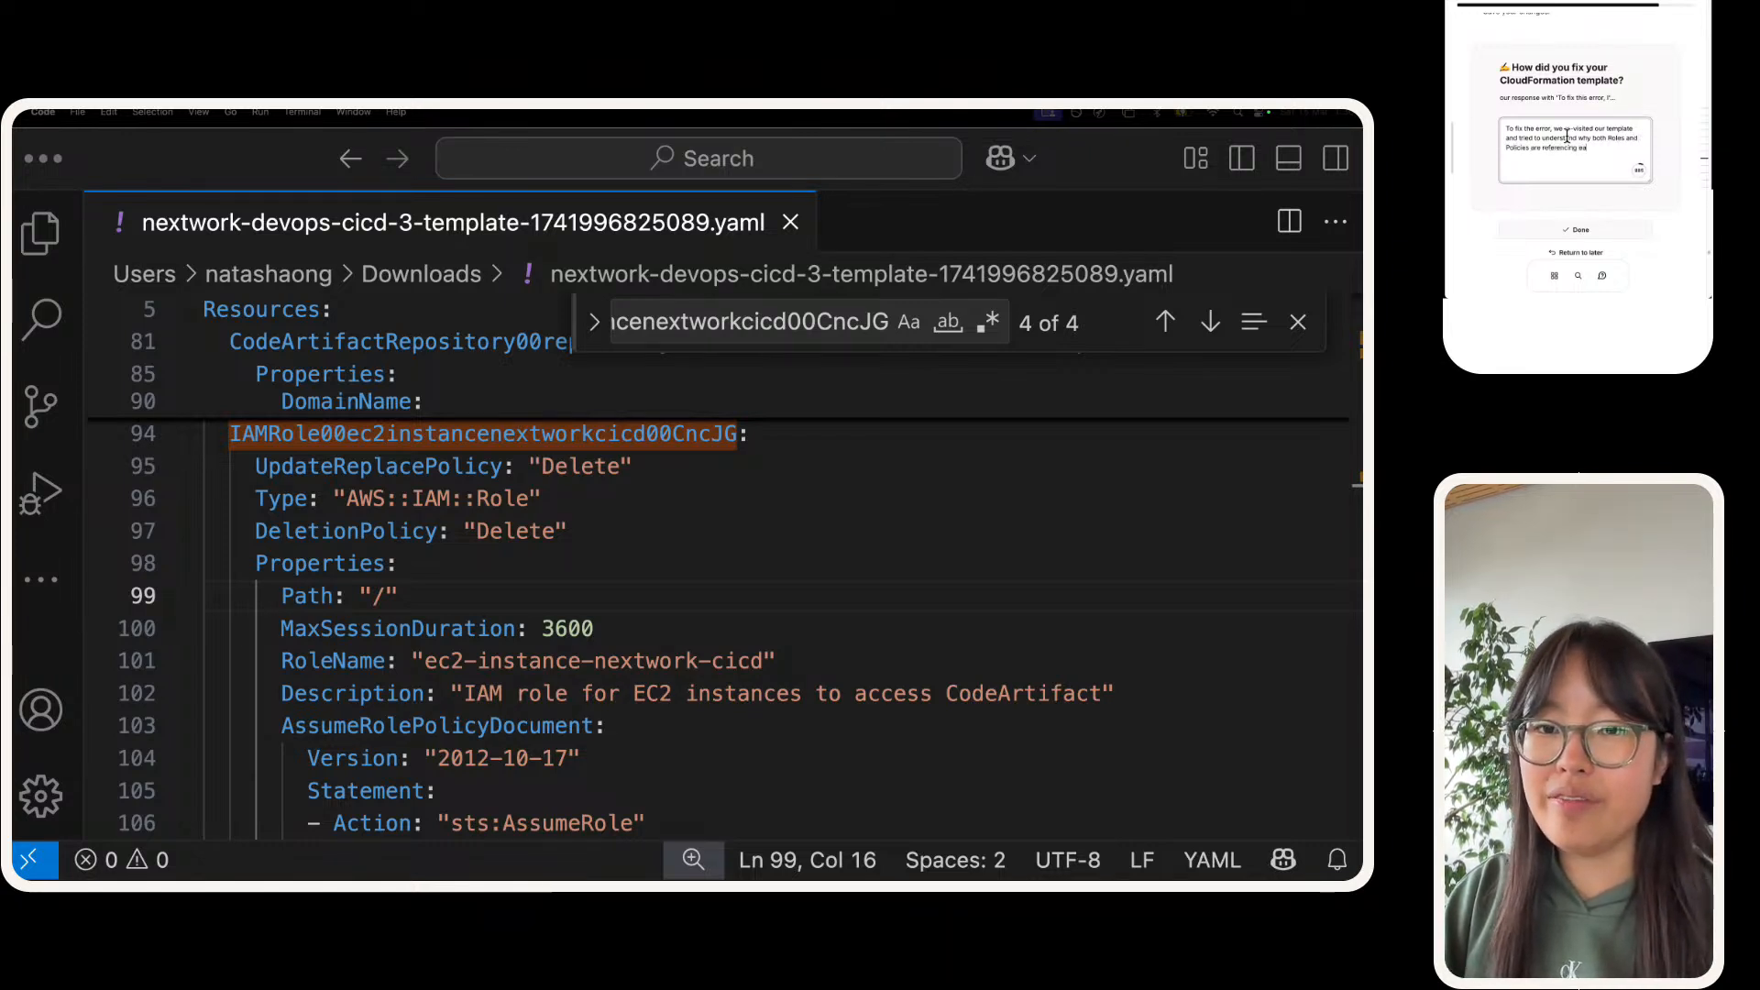
text( referencing each other in)
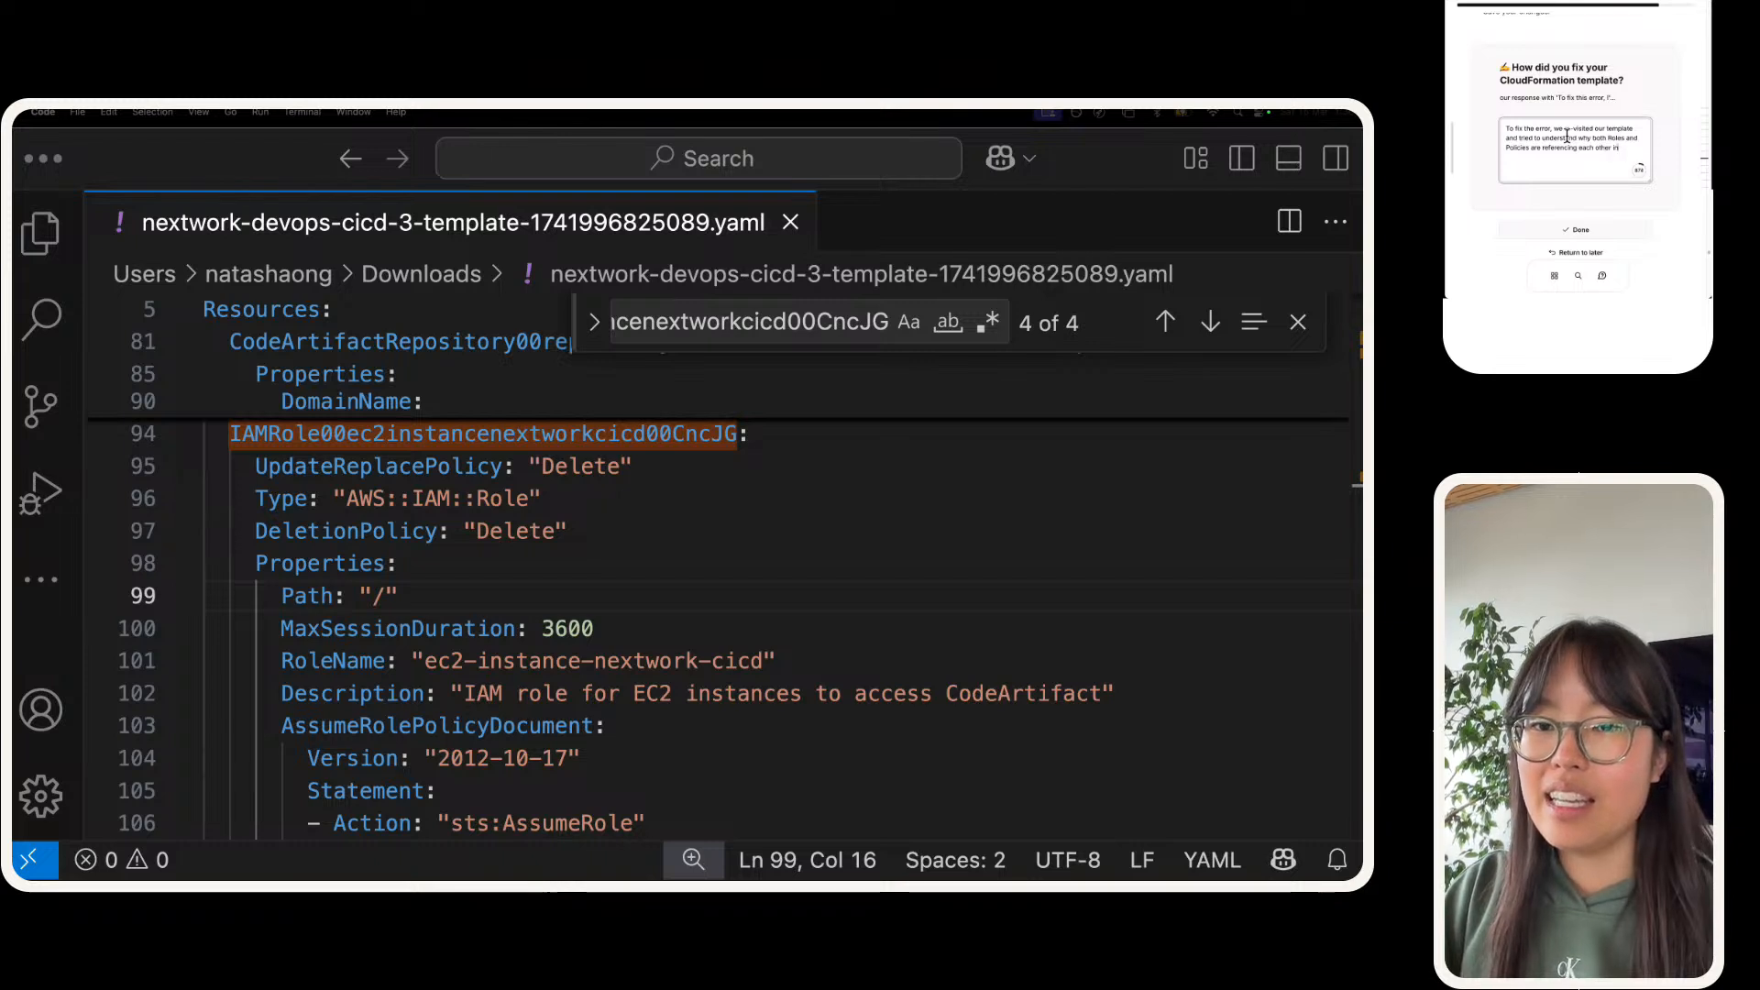
text( the template. AS)
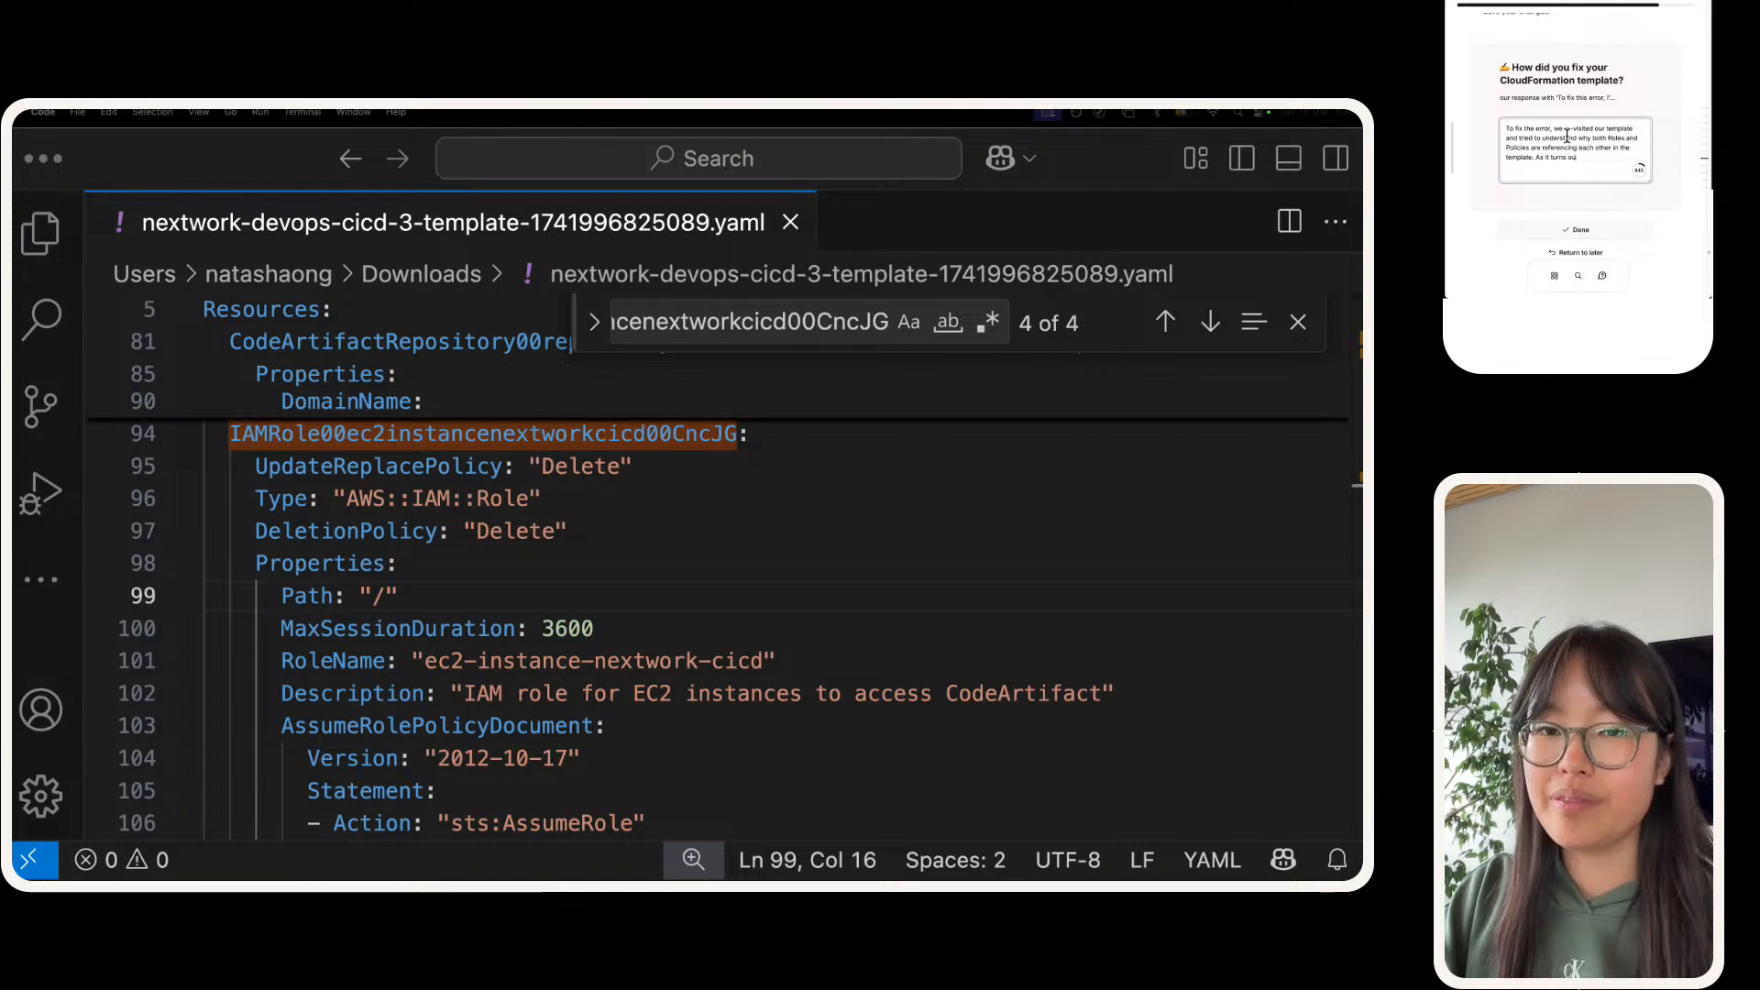
text( it turns out, the Ro)
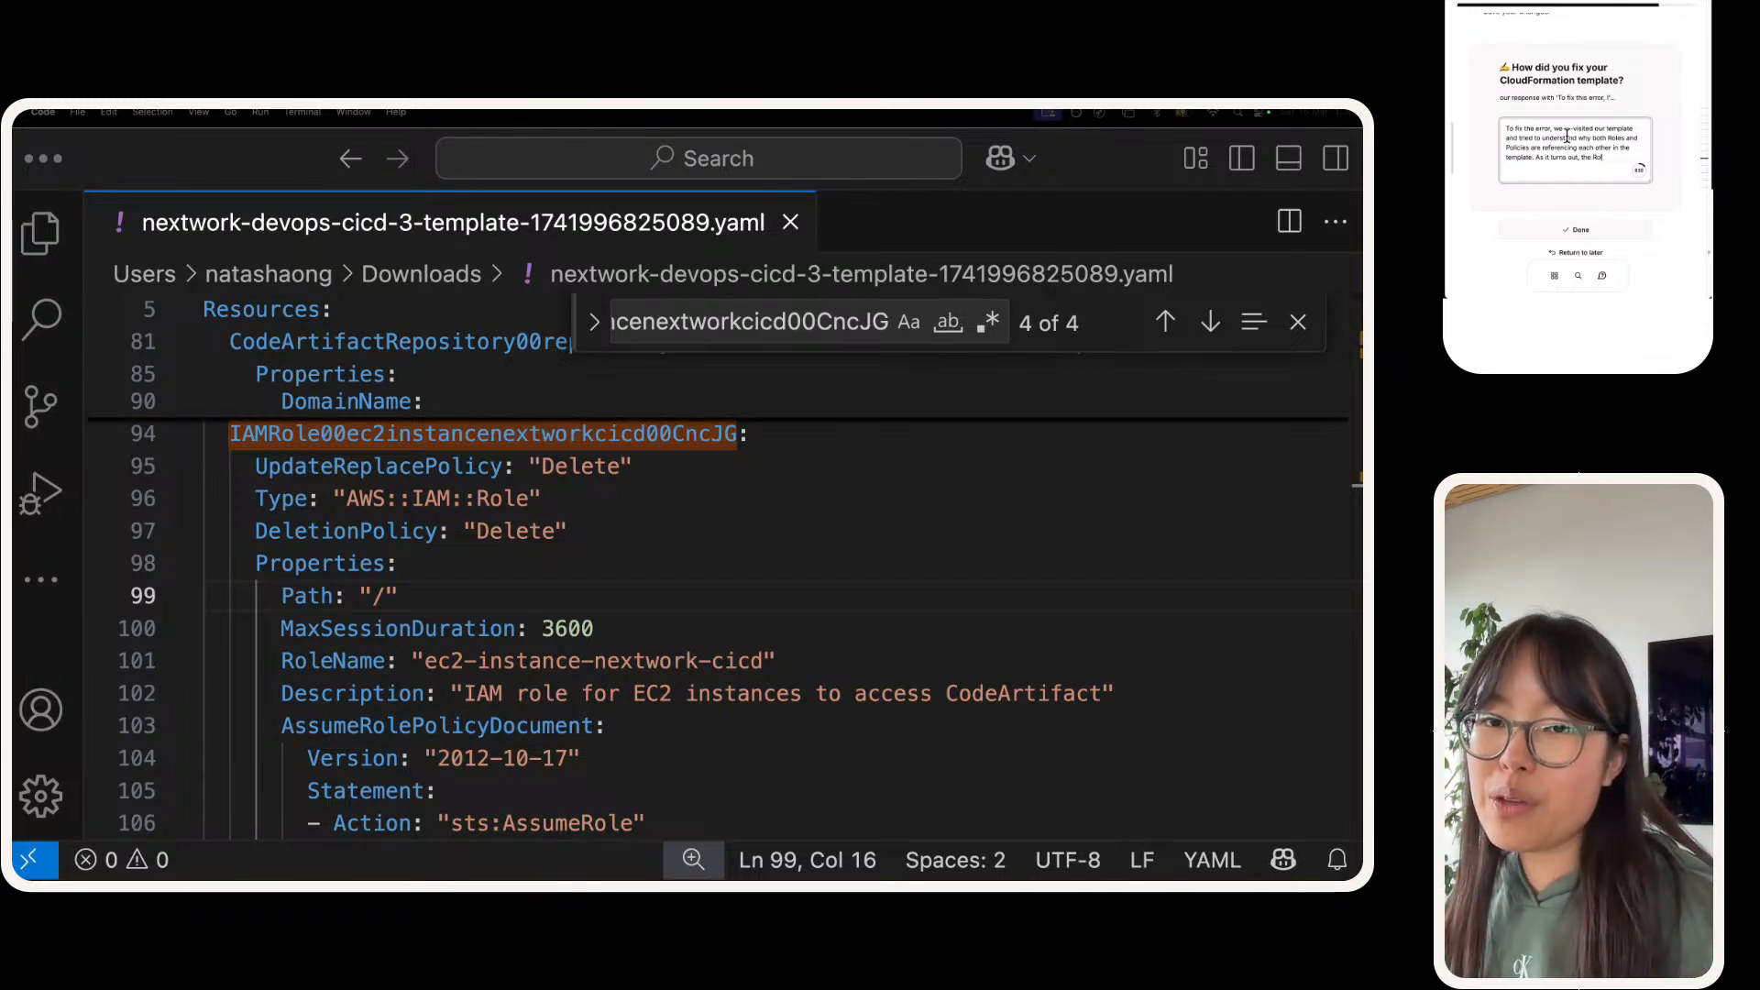
text(les have a)
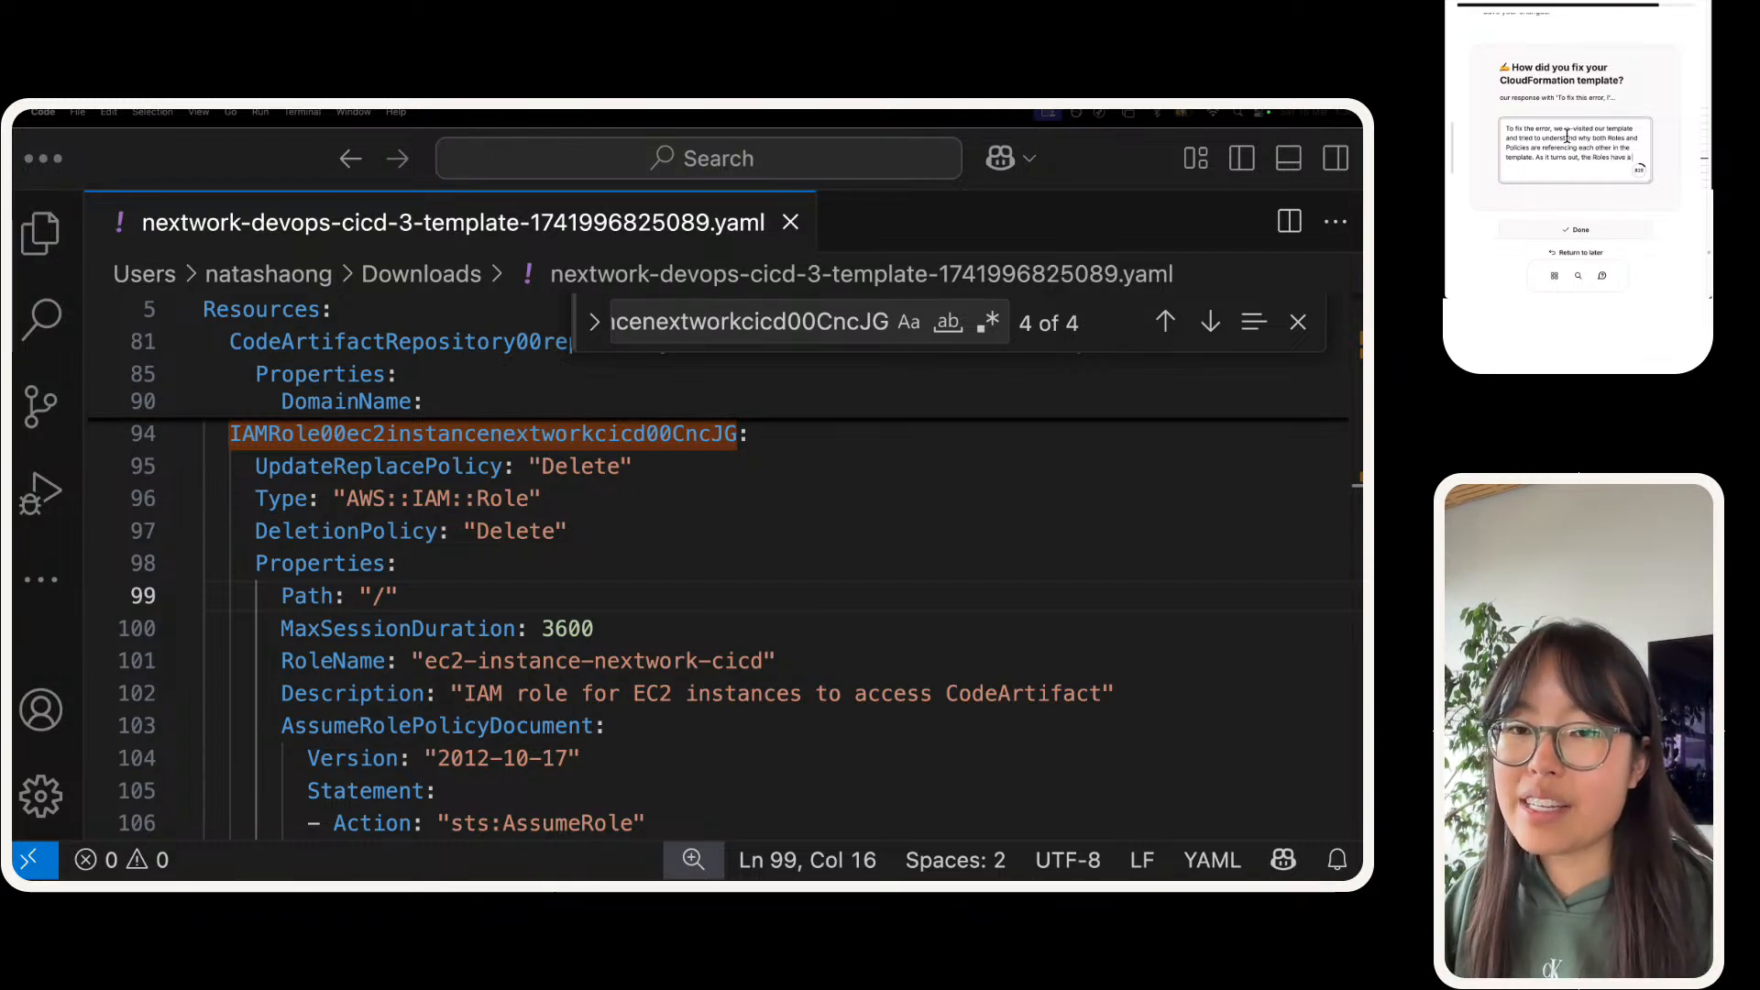
text( secti)
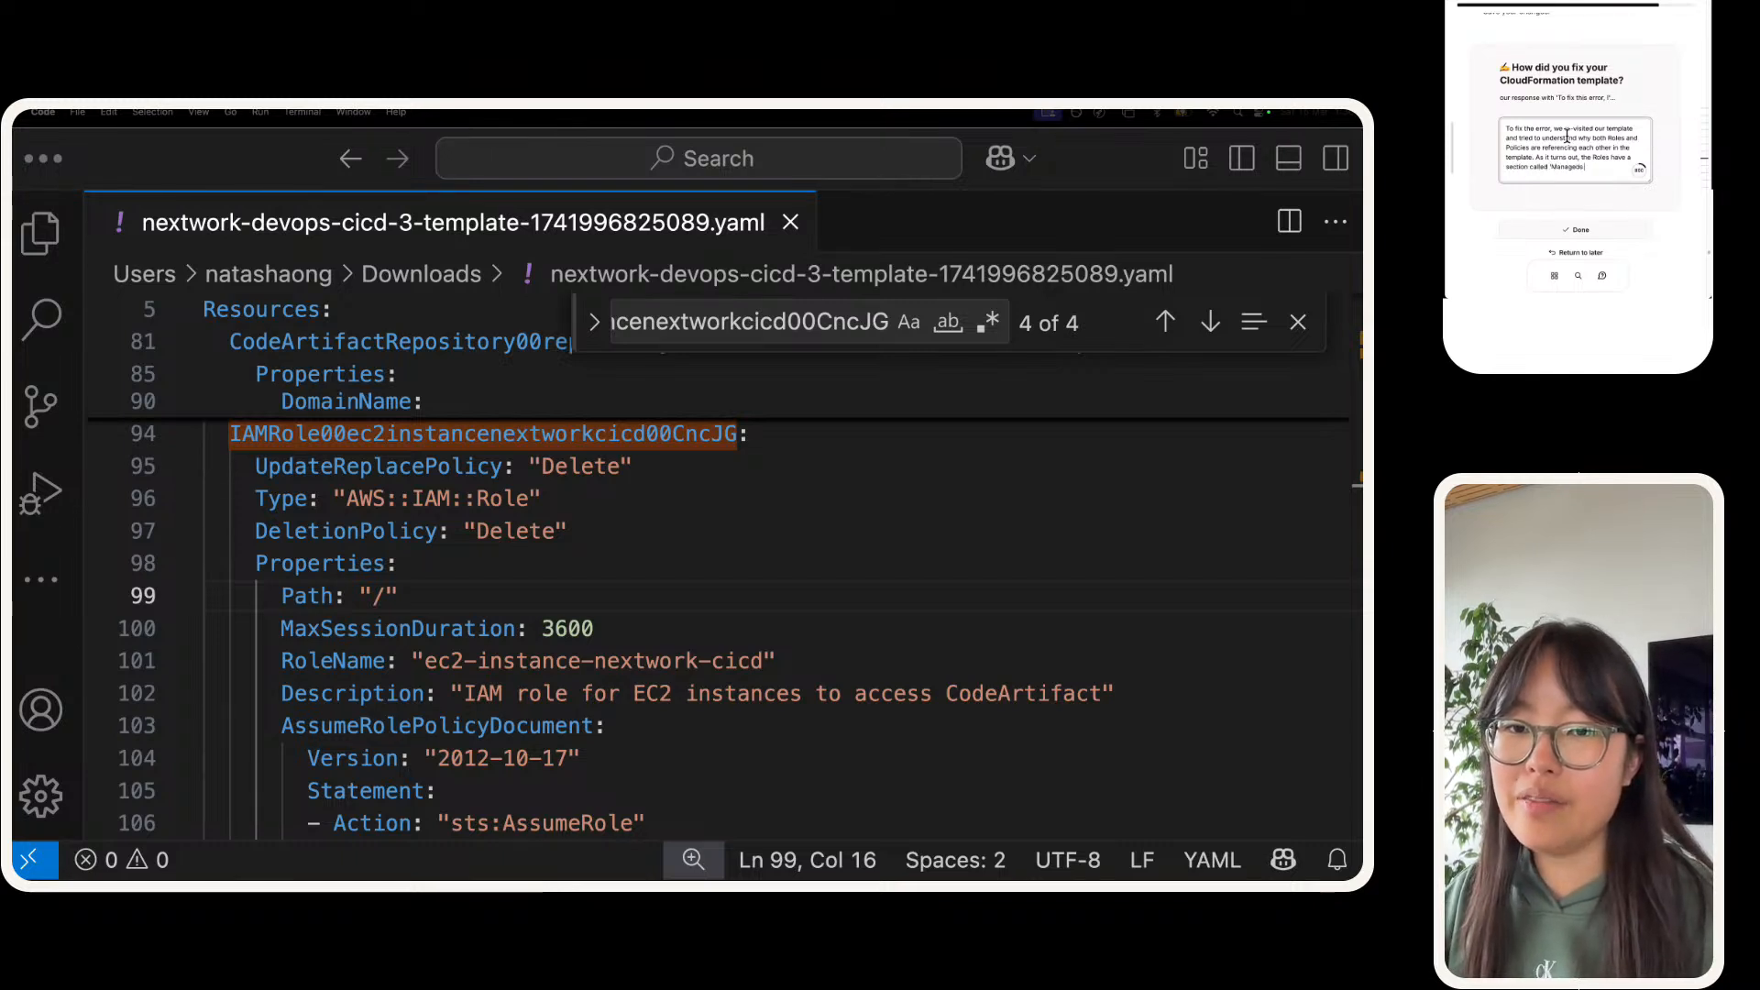
Step: Add to the answer "As it turns out, the Roles have a section called 'ManagedPolicyArn' that references the policies they use."
text(on called 'ManagedPolicy)
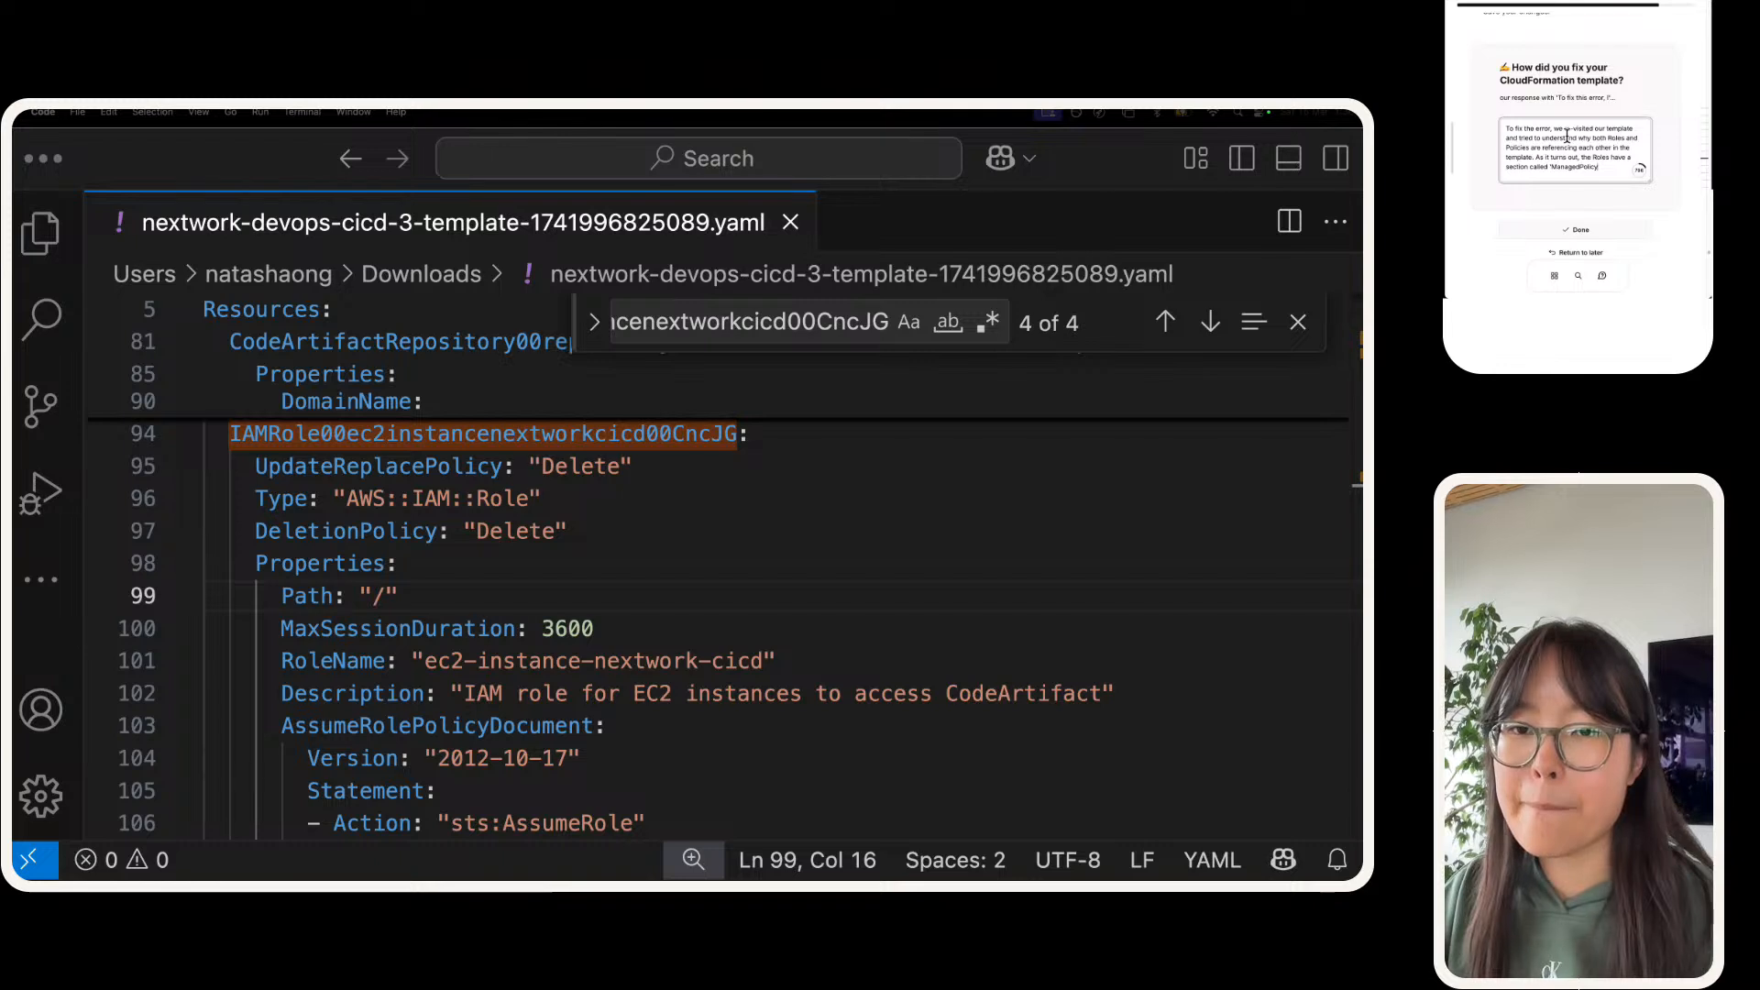
text(Arn' whe)
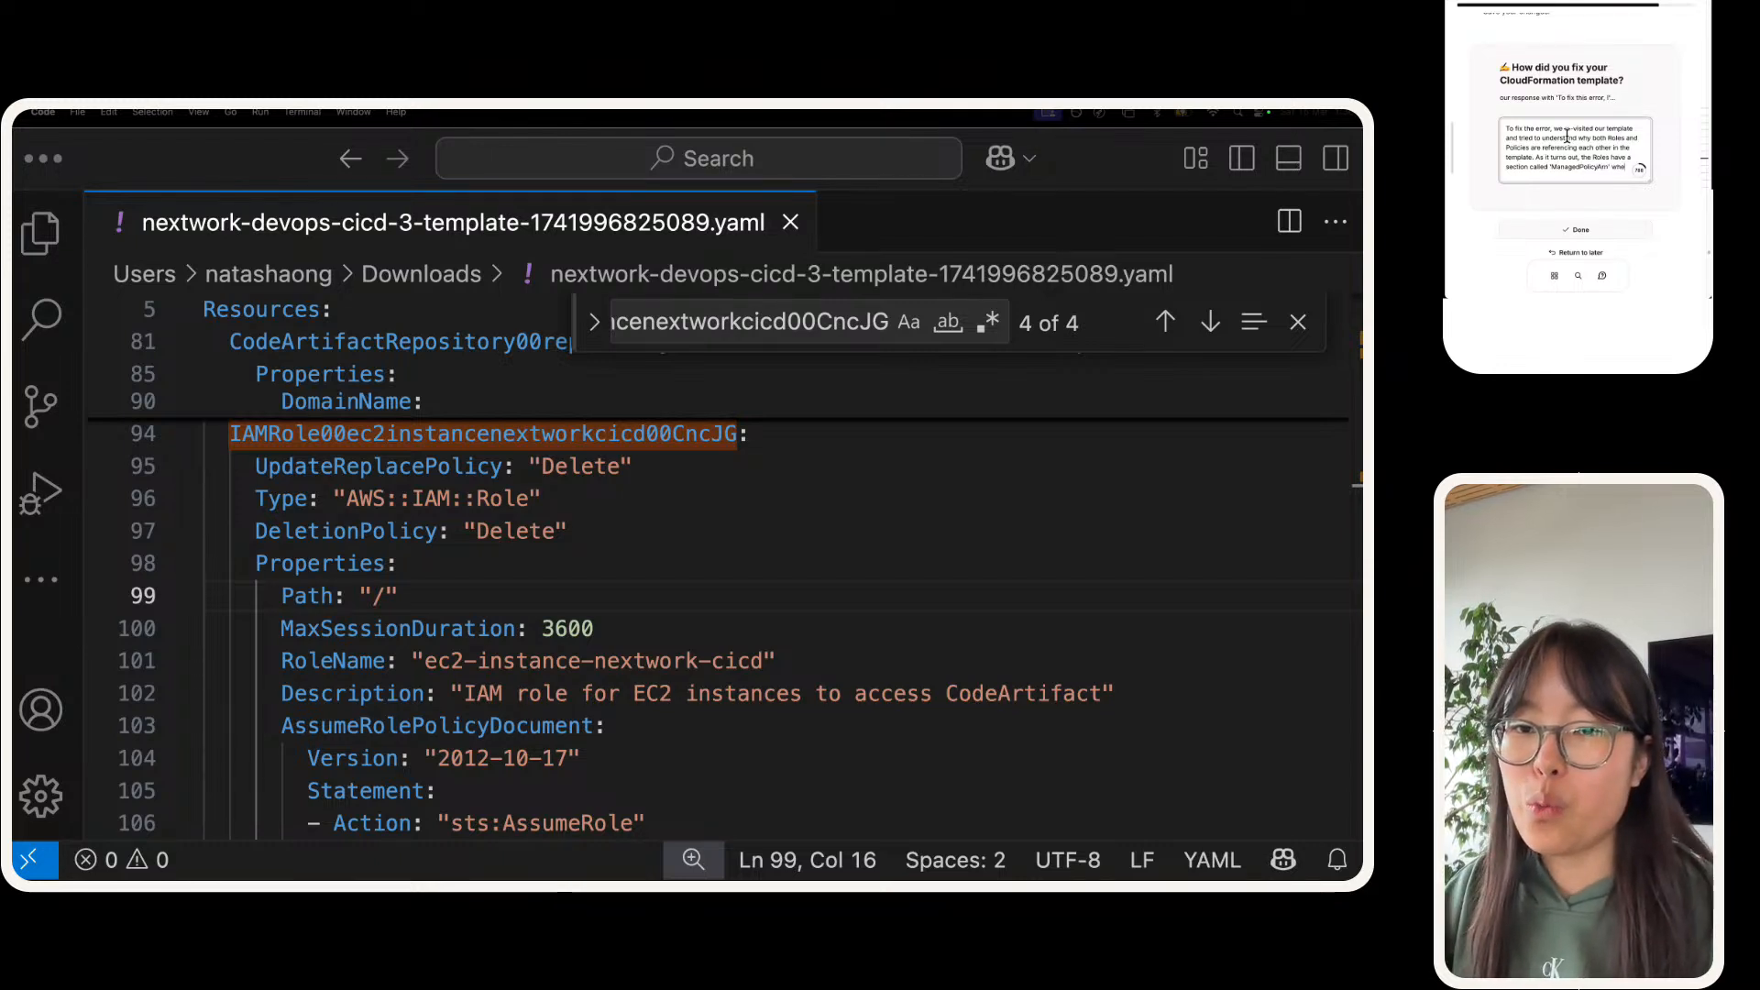
text(that)
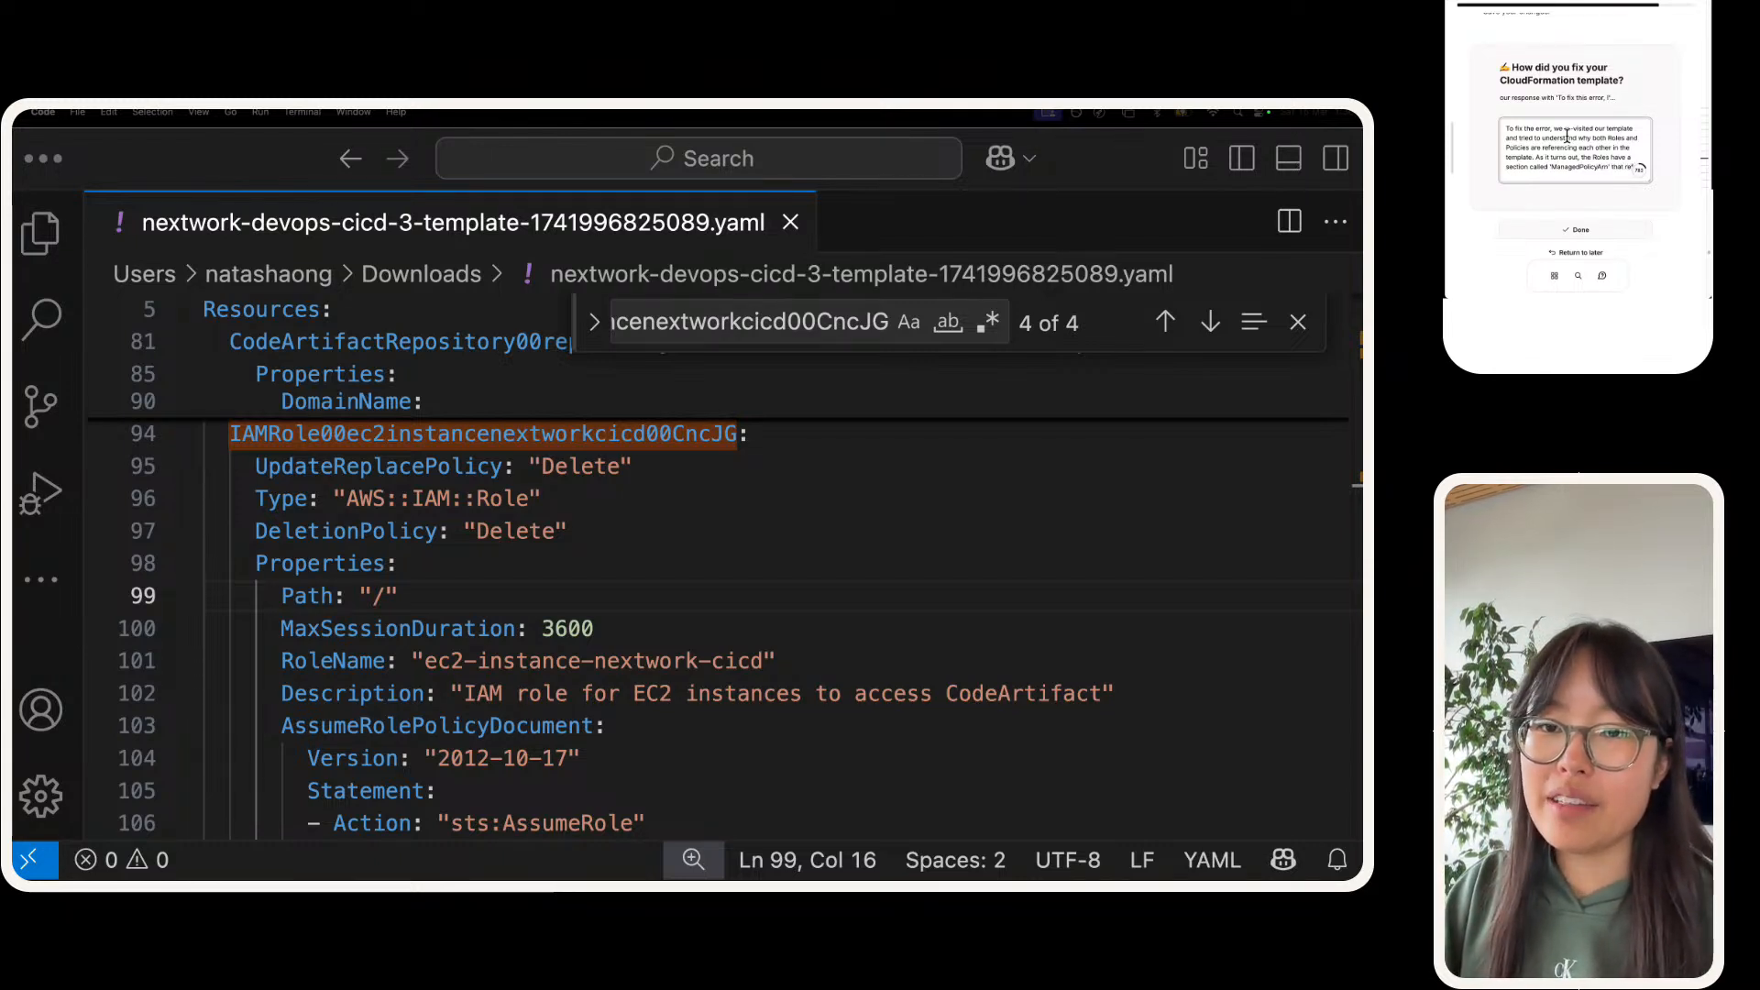
text( references the po)
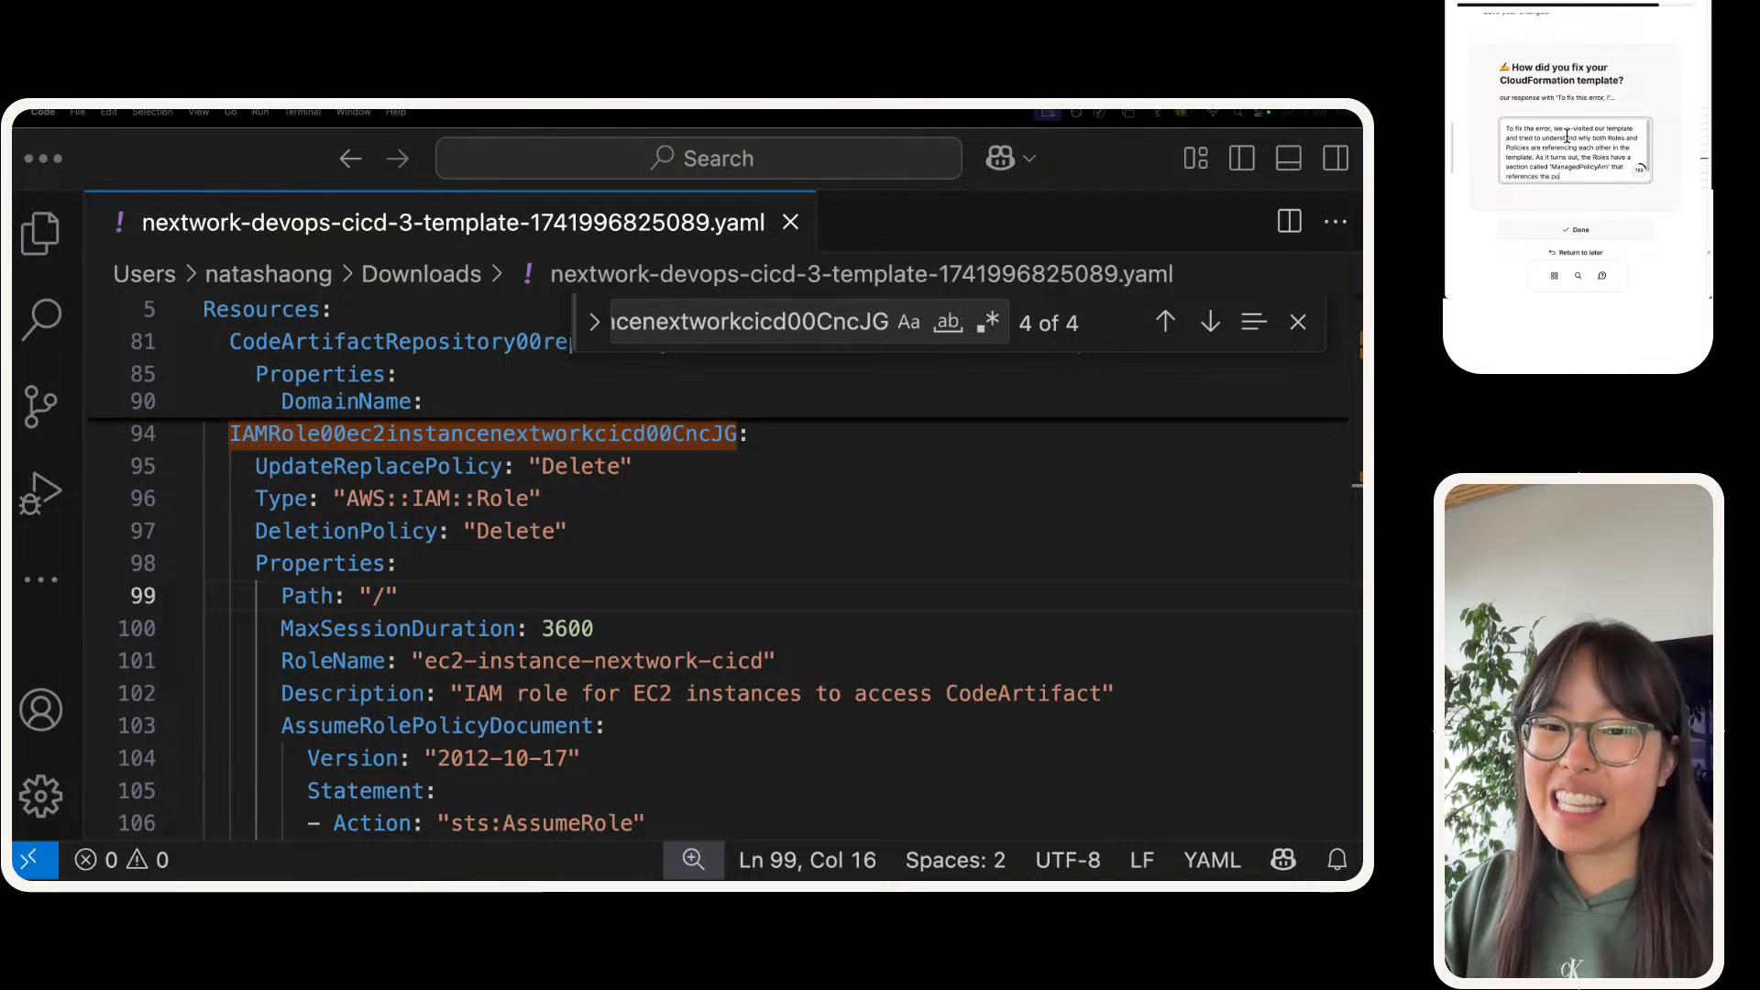
text( use. Then)
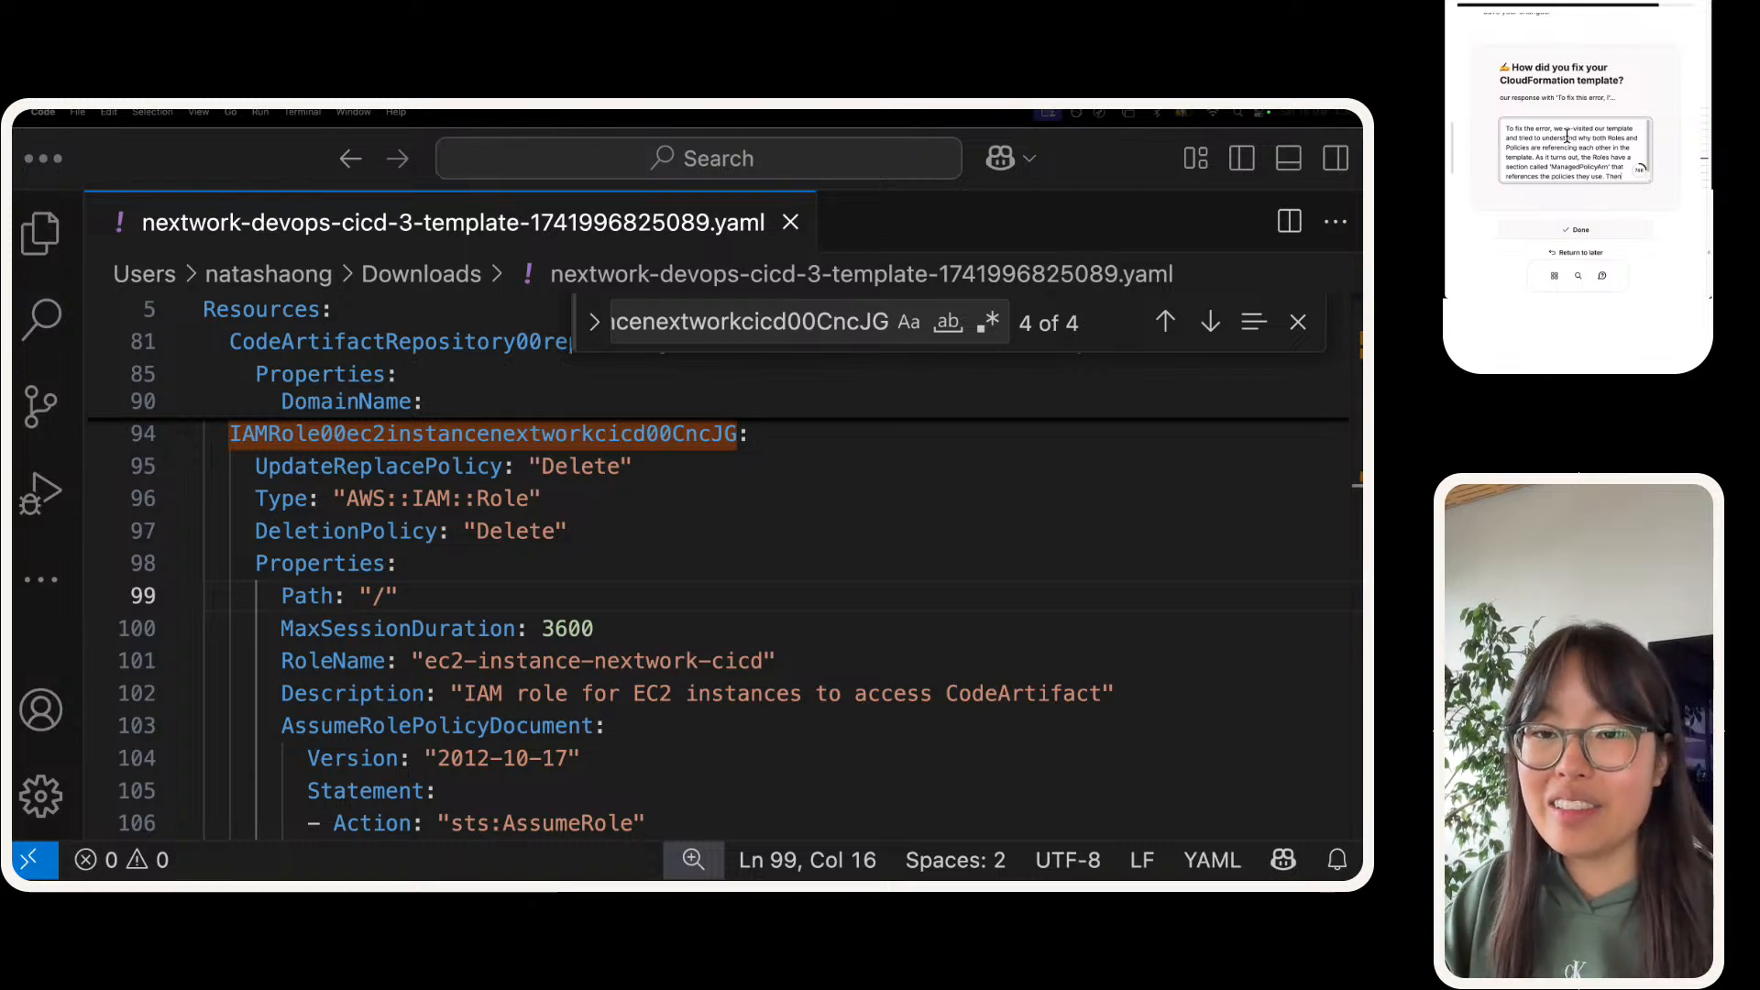
text(, the de)
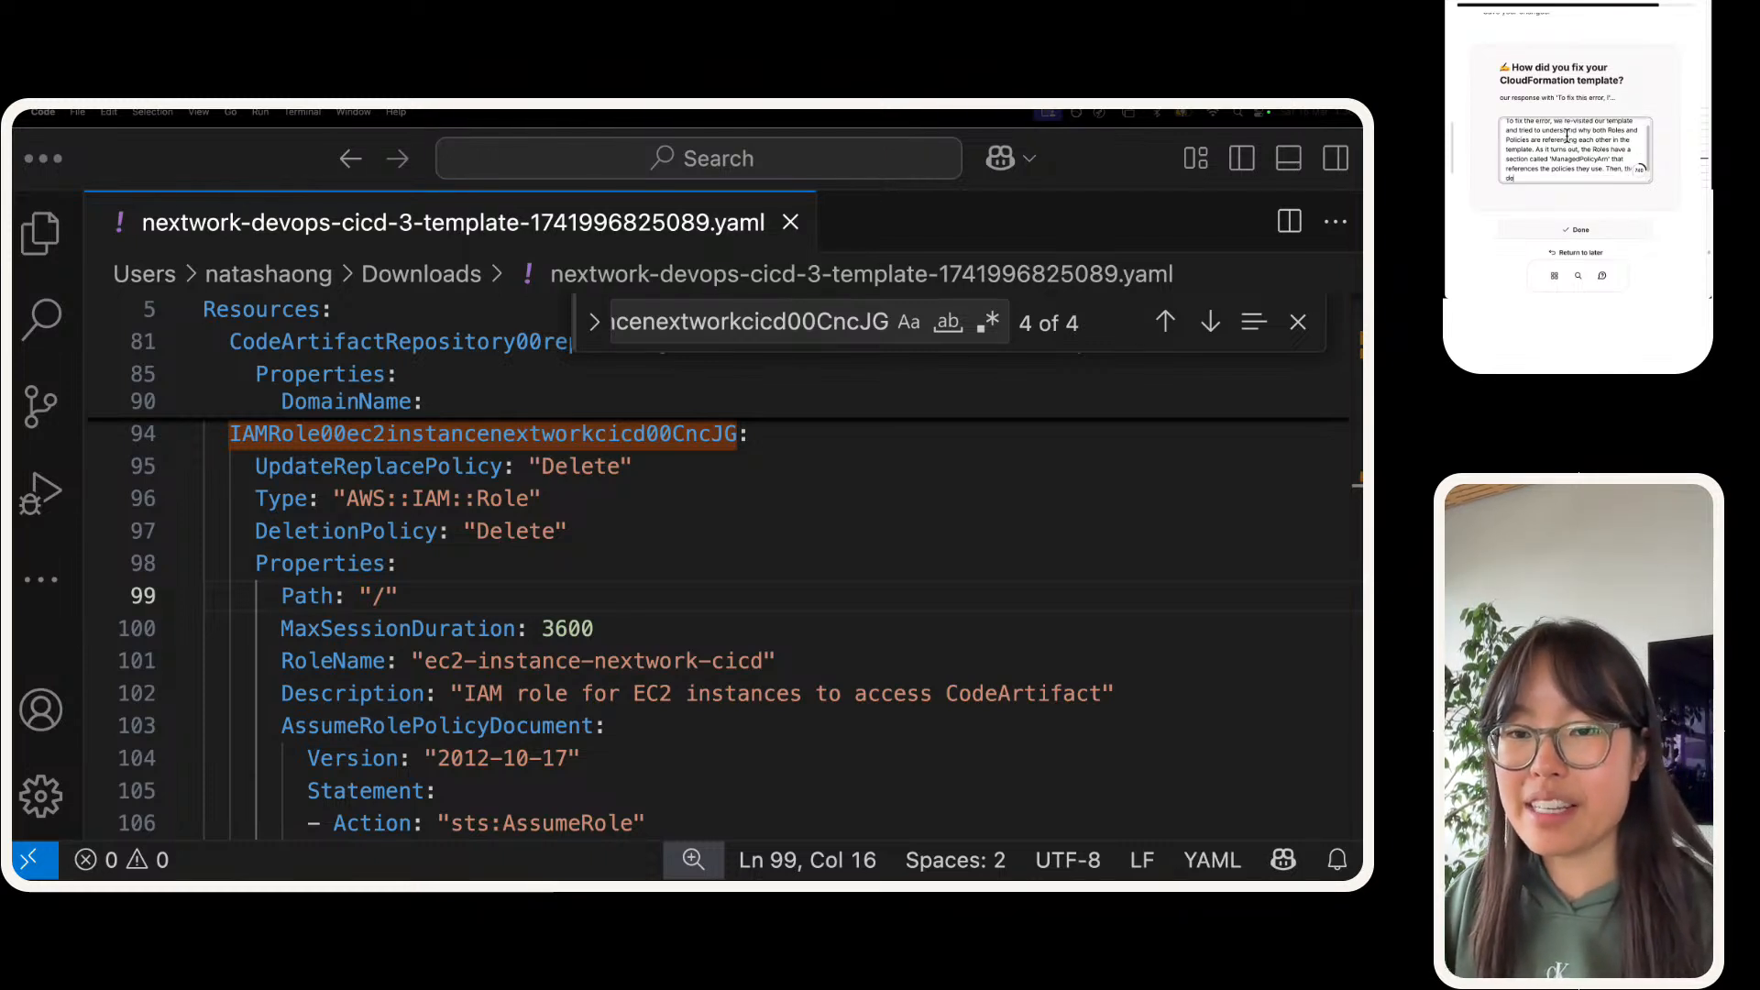
Step: Add the sentence "Then, the Policy definitions have the 'DependsOn' section that asks for the roles to be created first."
key(BackSpace)
text(Poli)
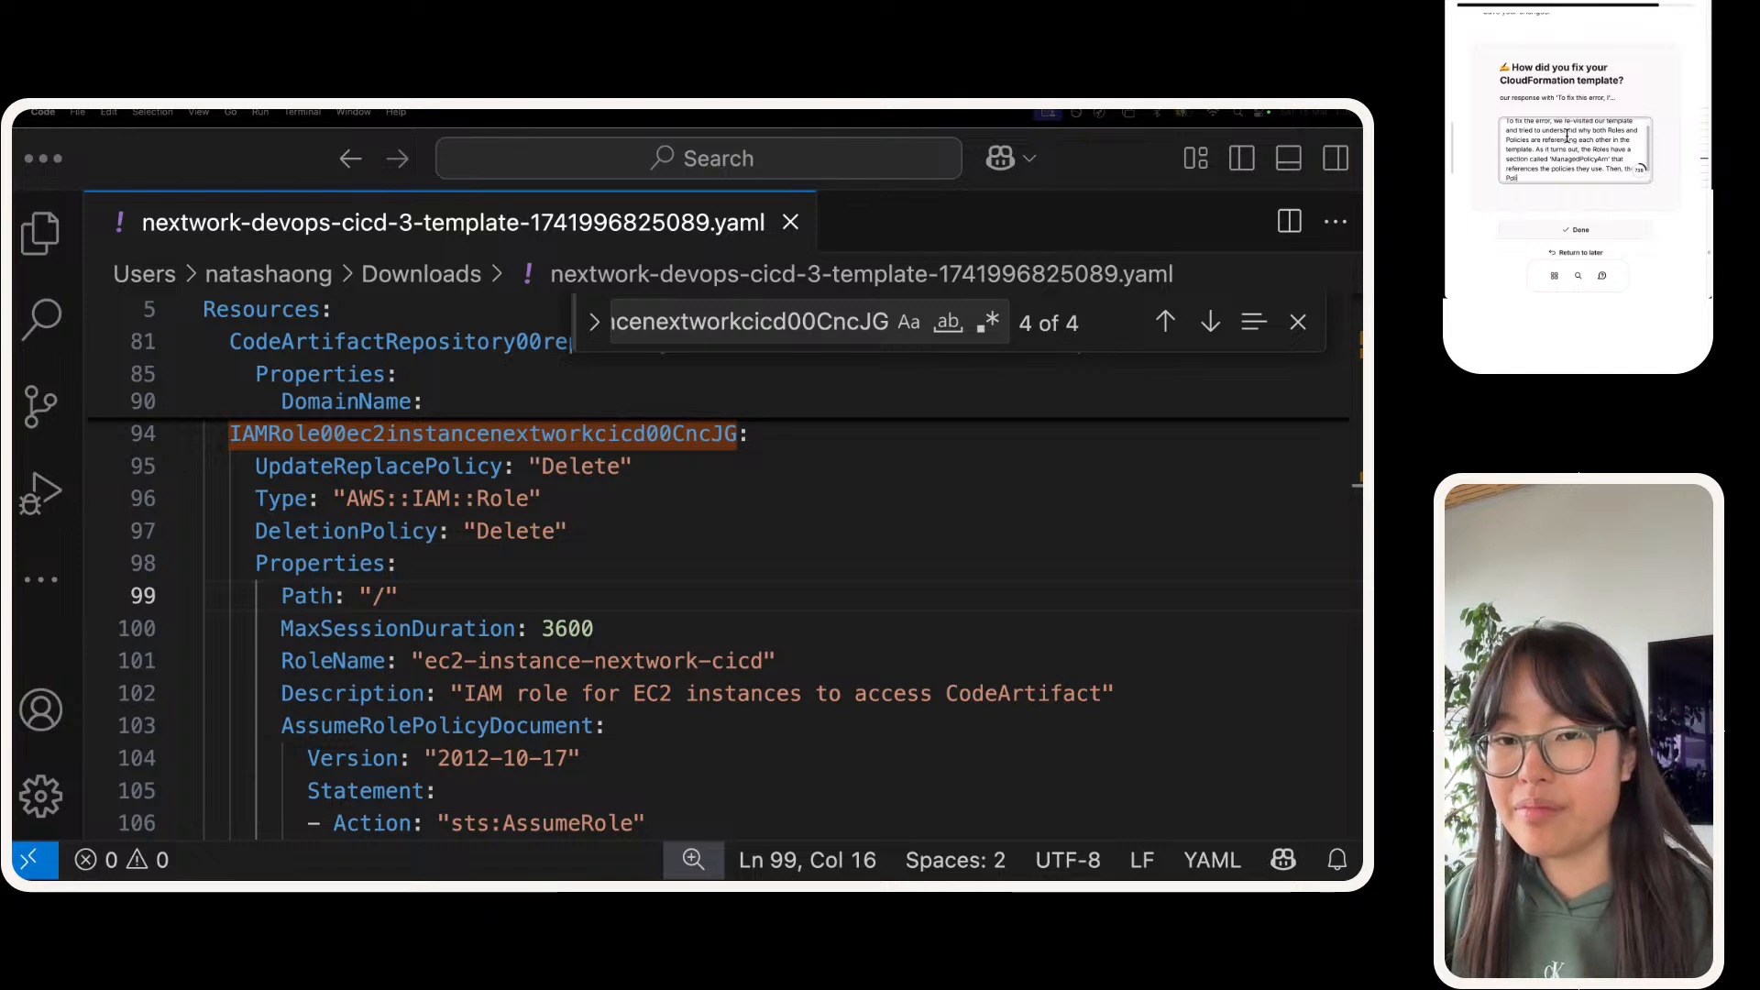
text(cy definit)
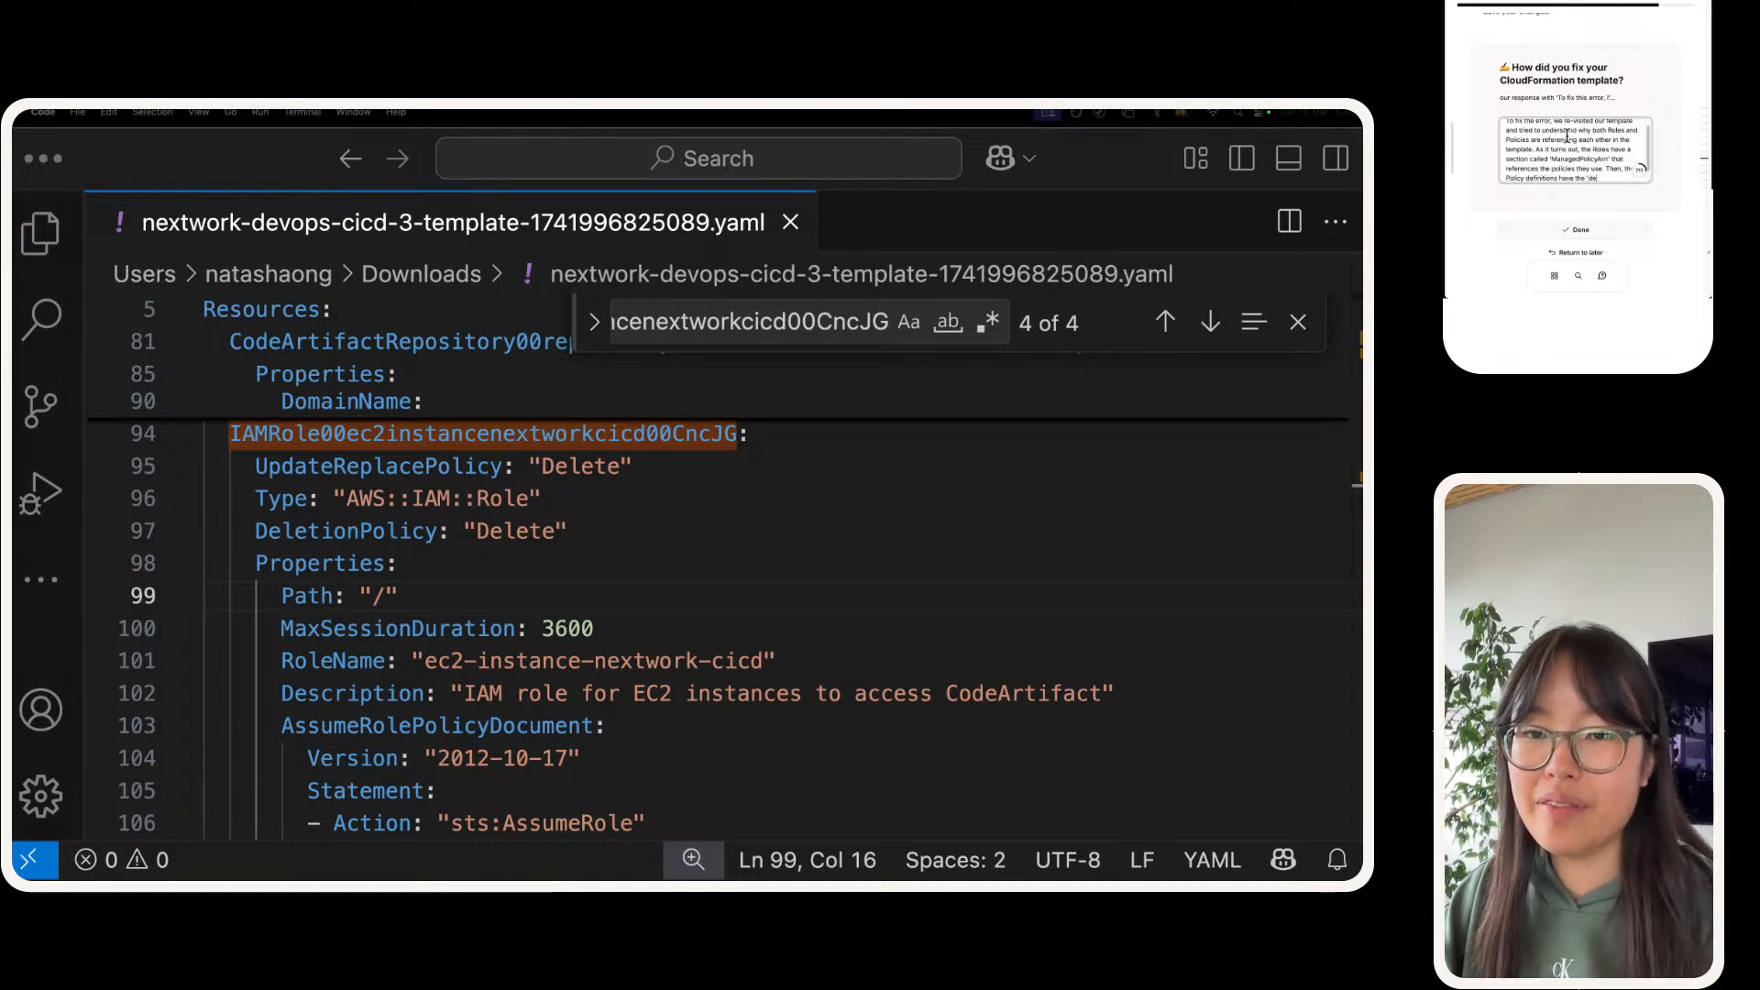
text(ions have the 'DependsOn)
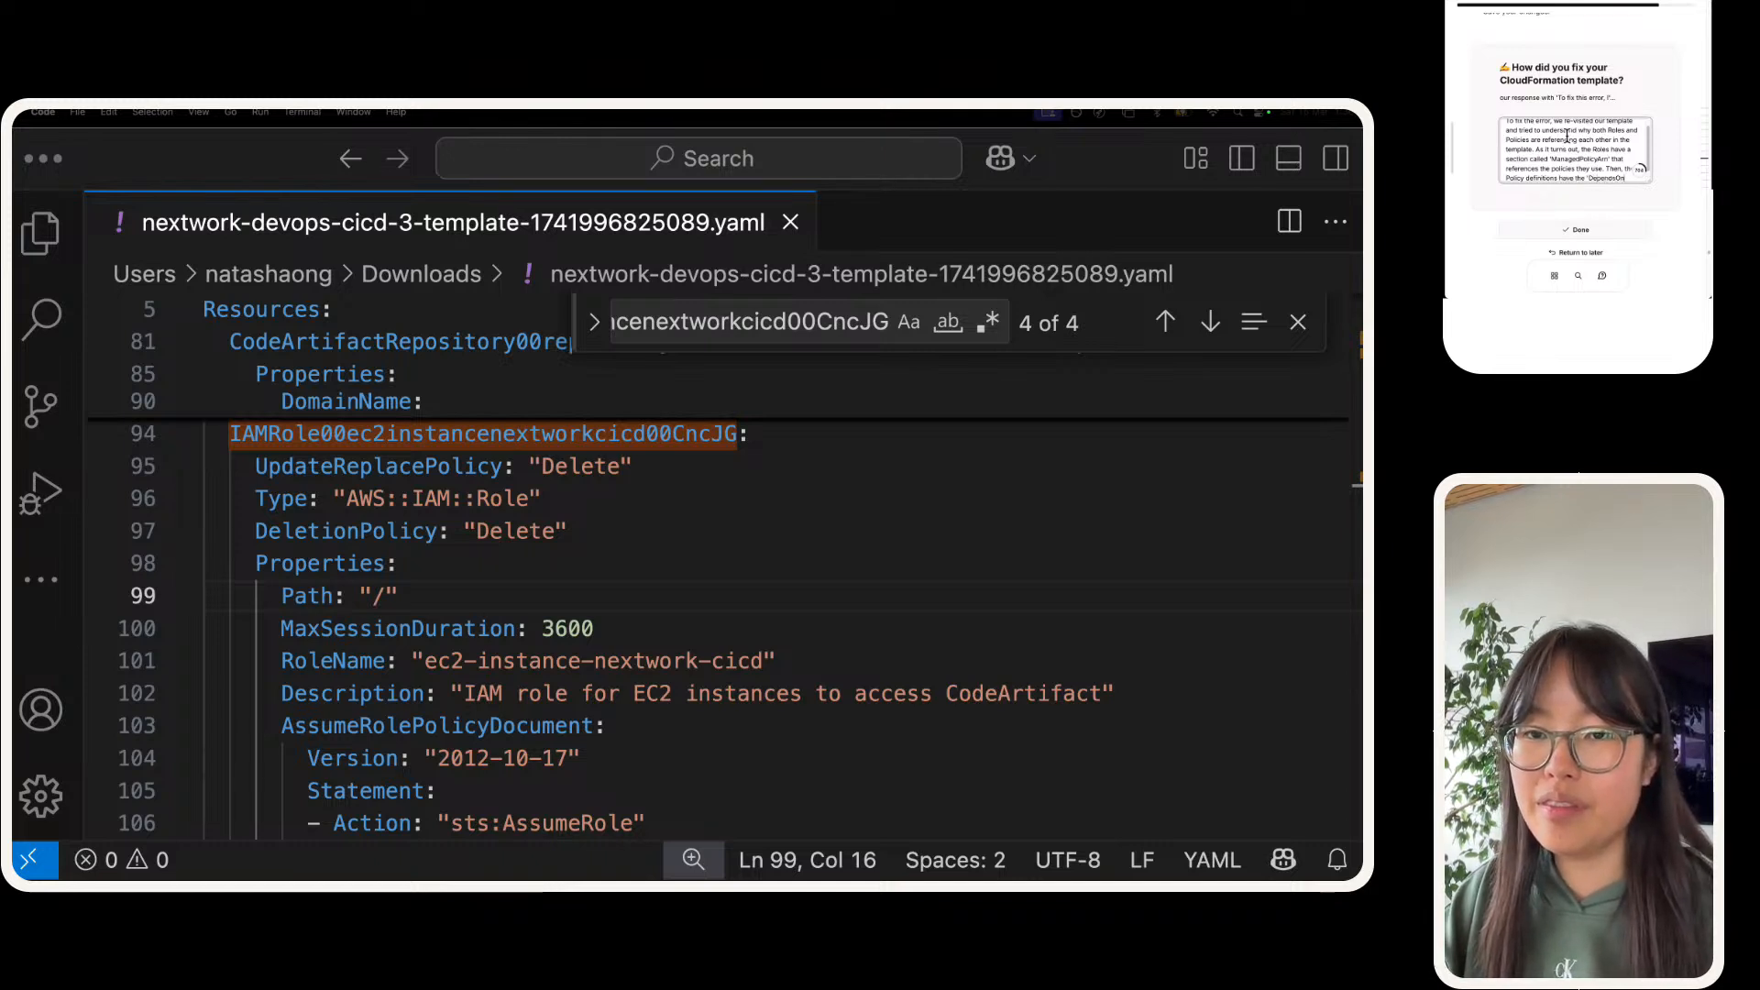
text(' section that asks)
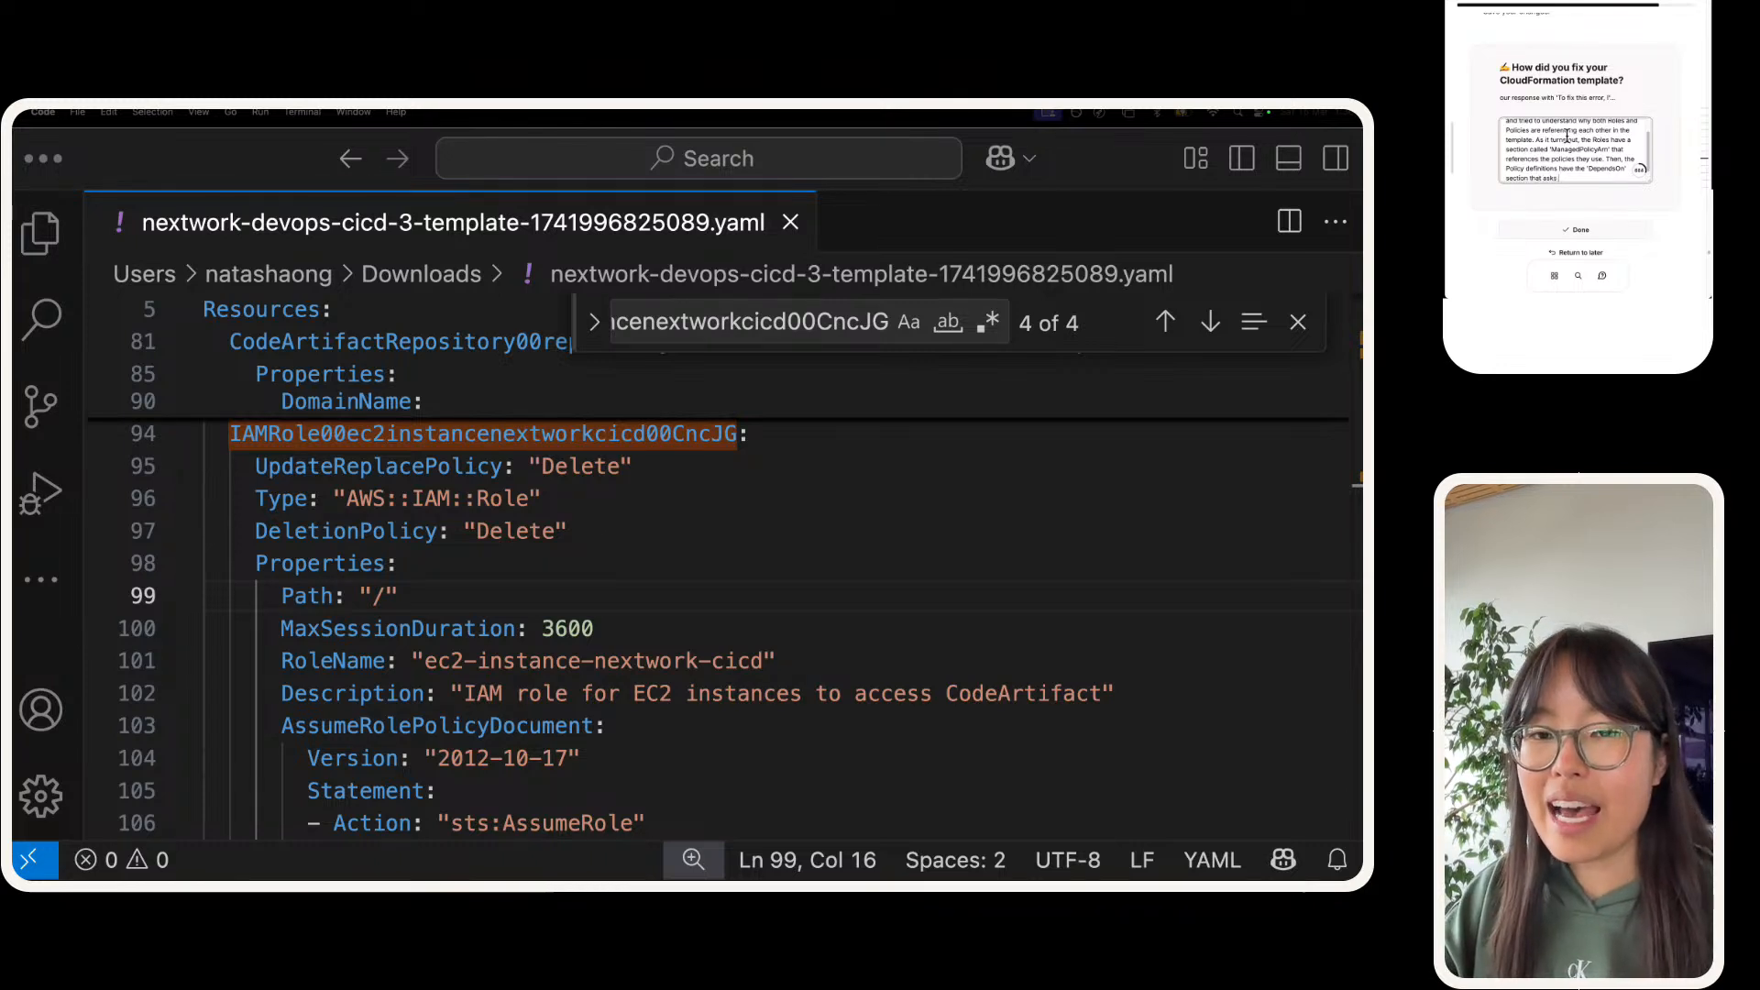
text(askk)
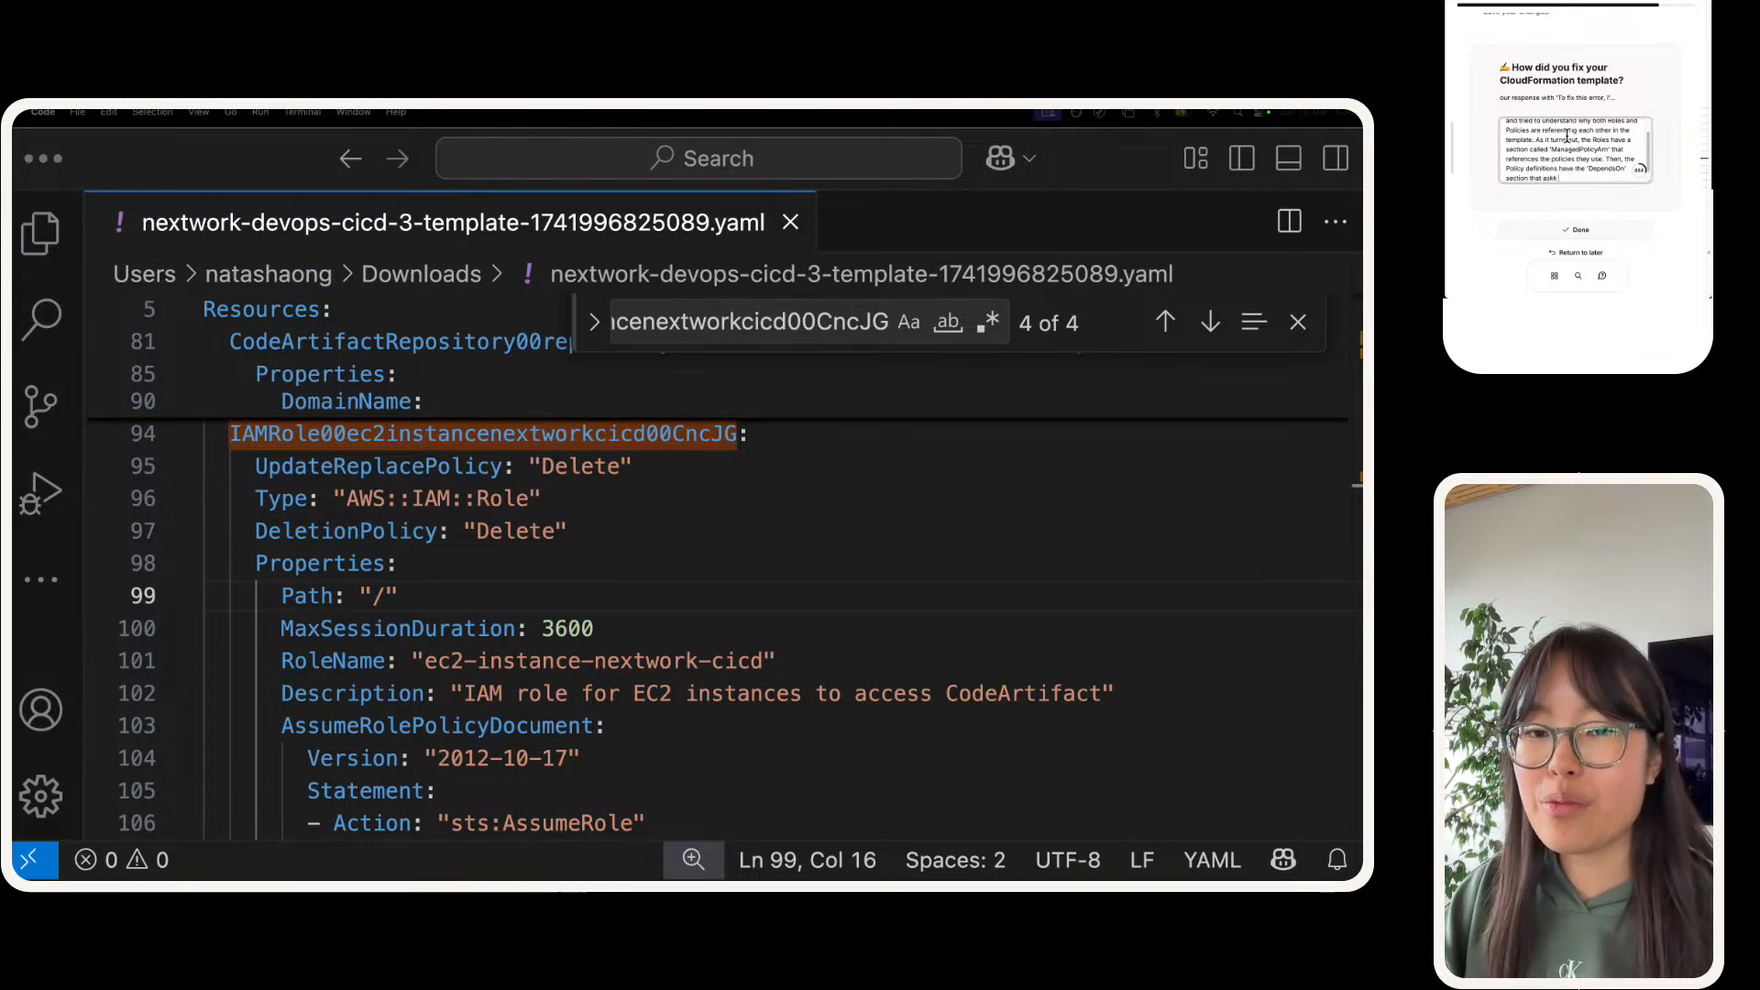
key(BackSpace)
text(s for the roles to be)
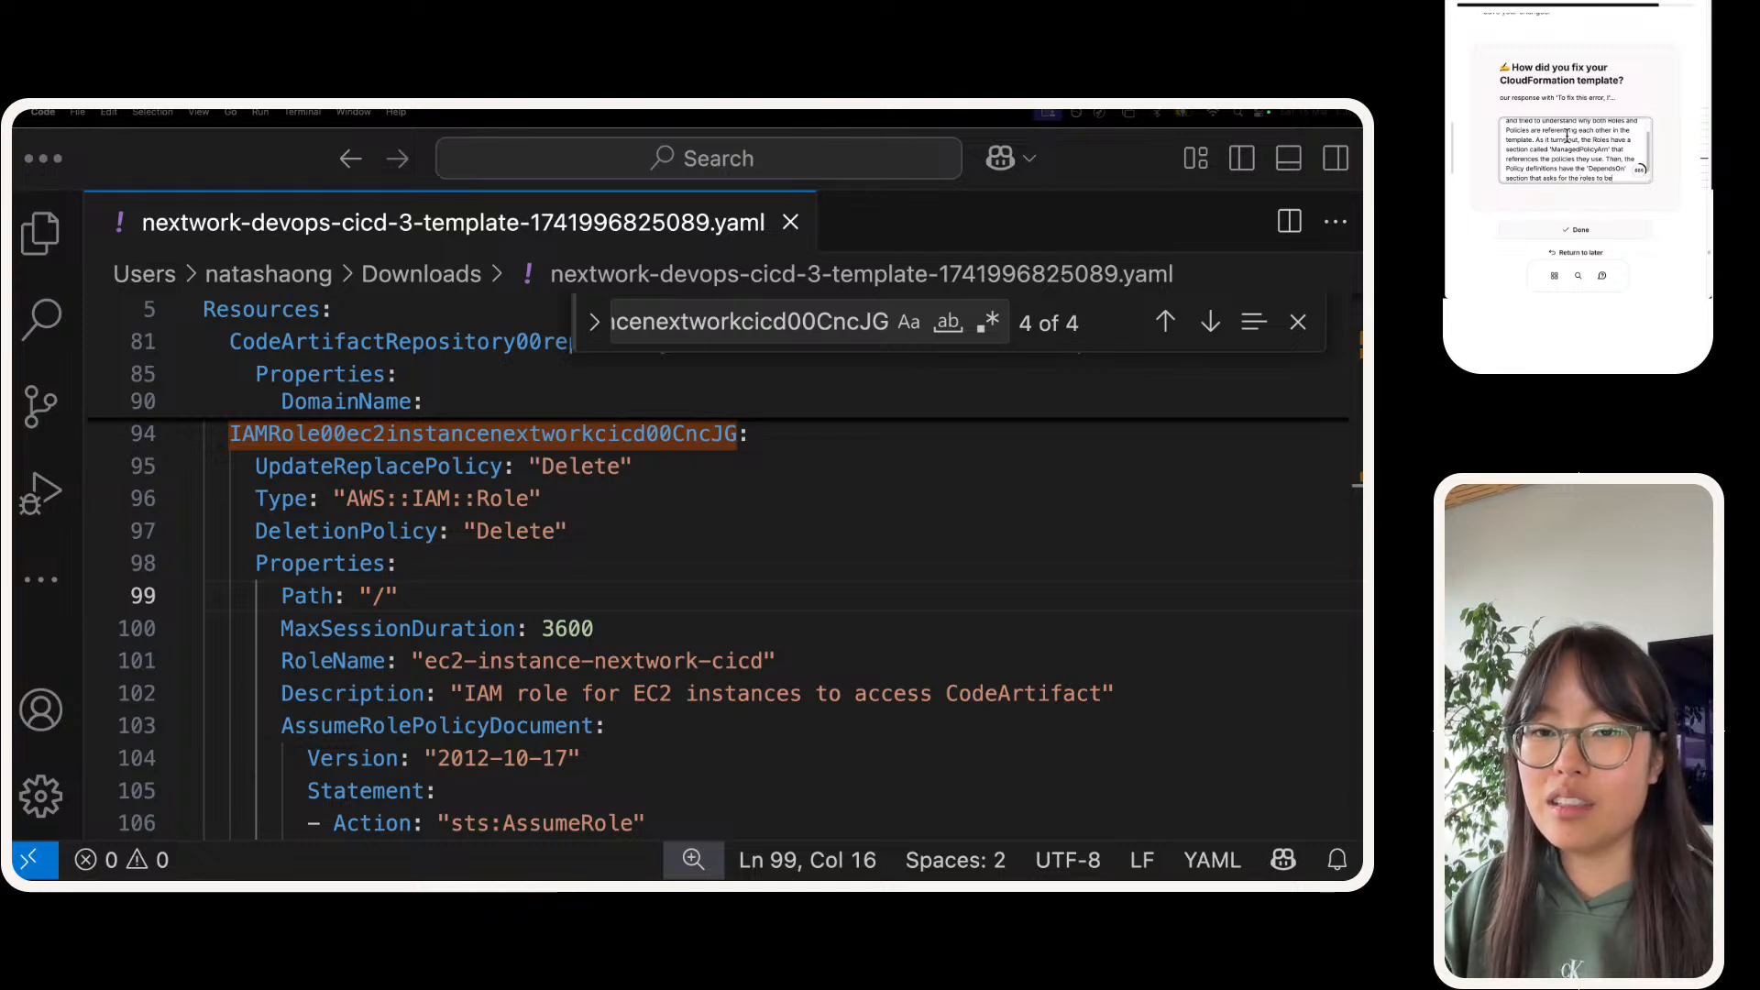
text( first)
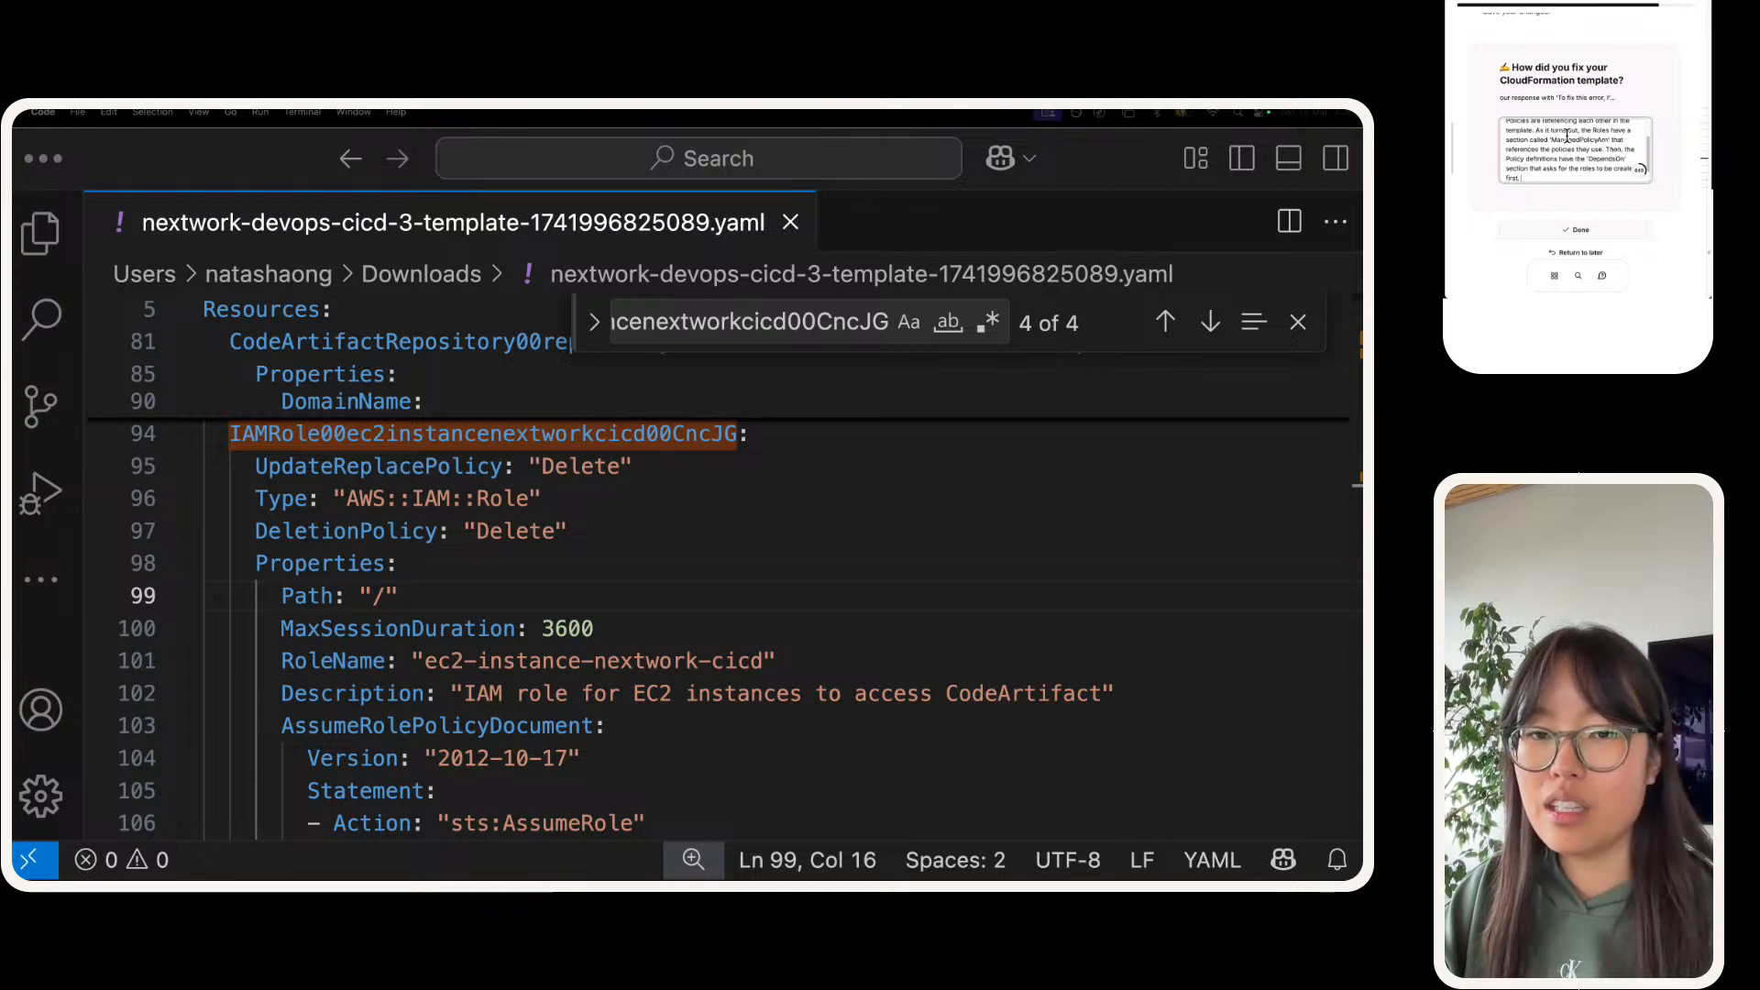
text(. To resolv)
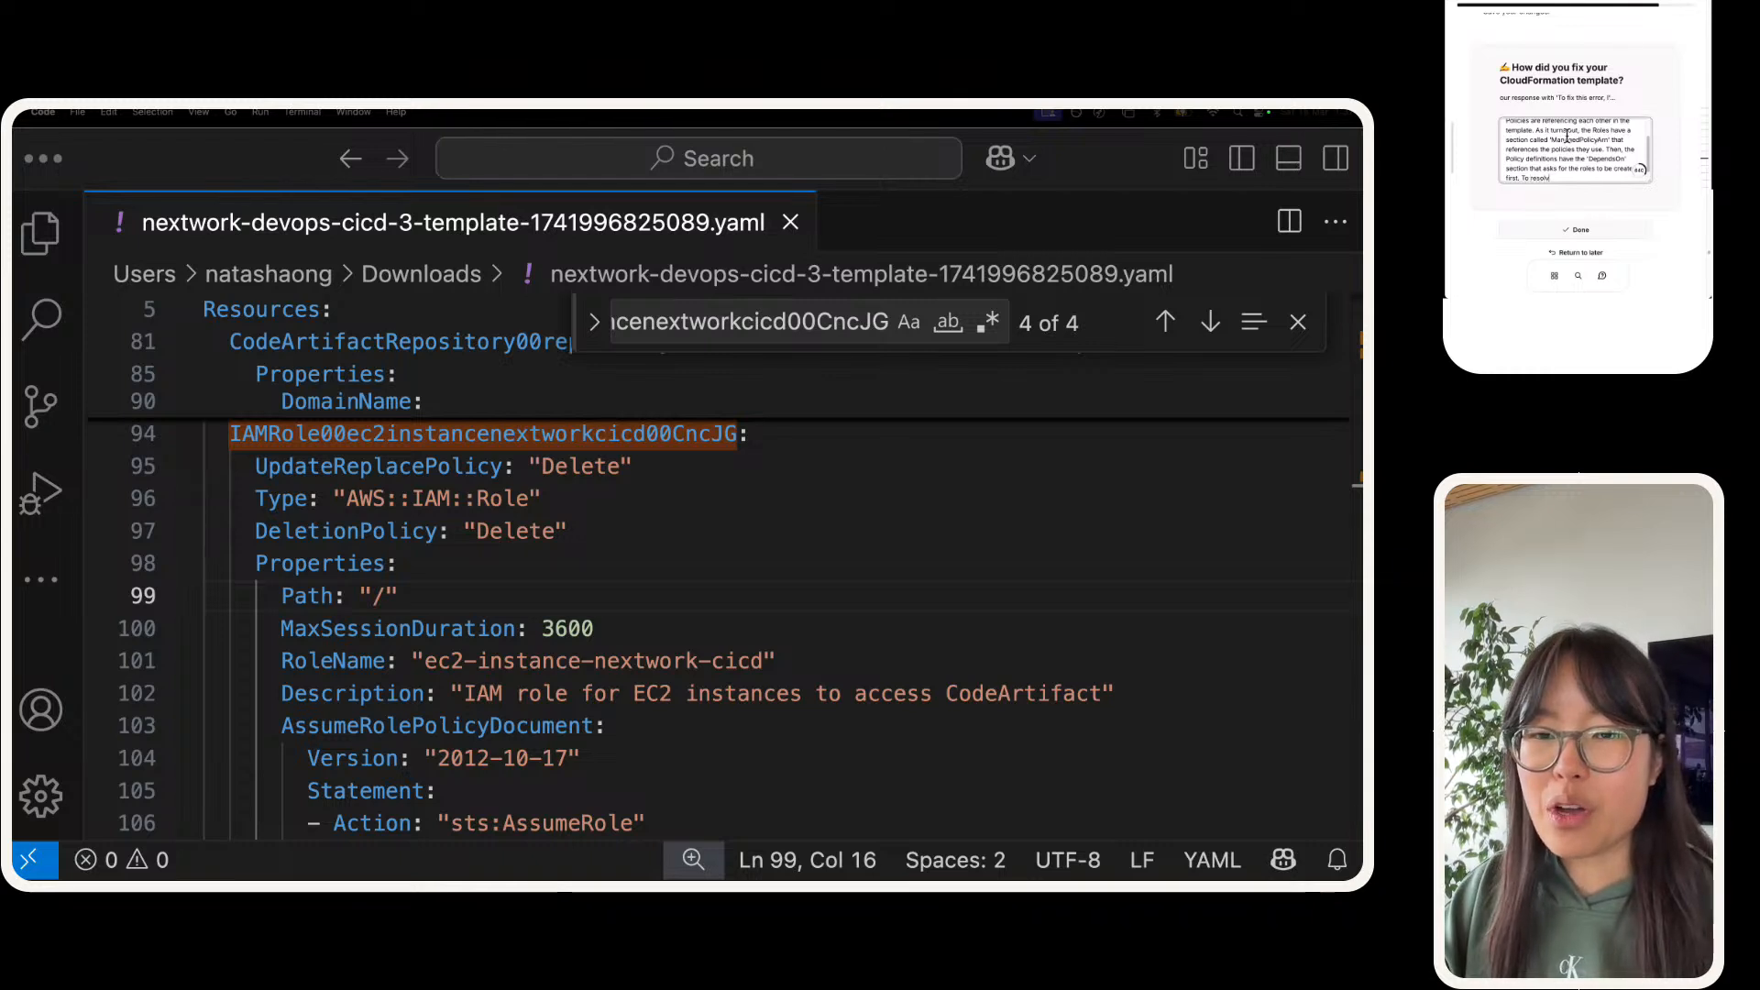
text(e this ip, we simply had to)
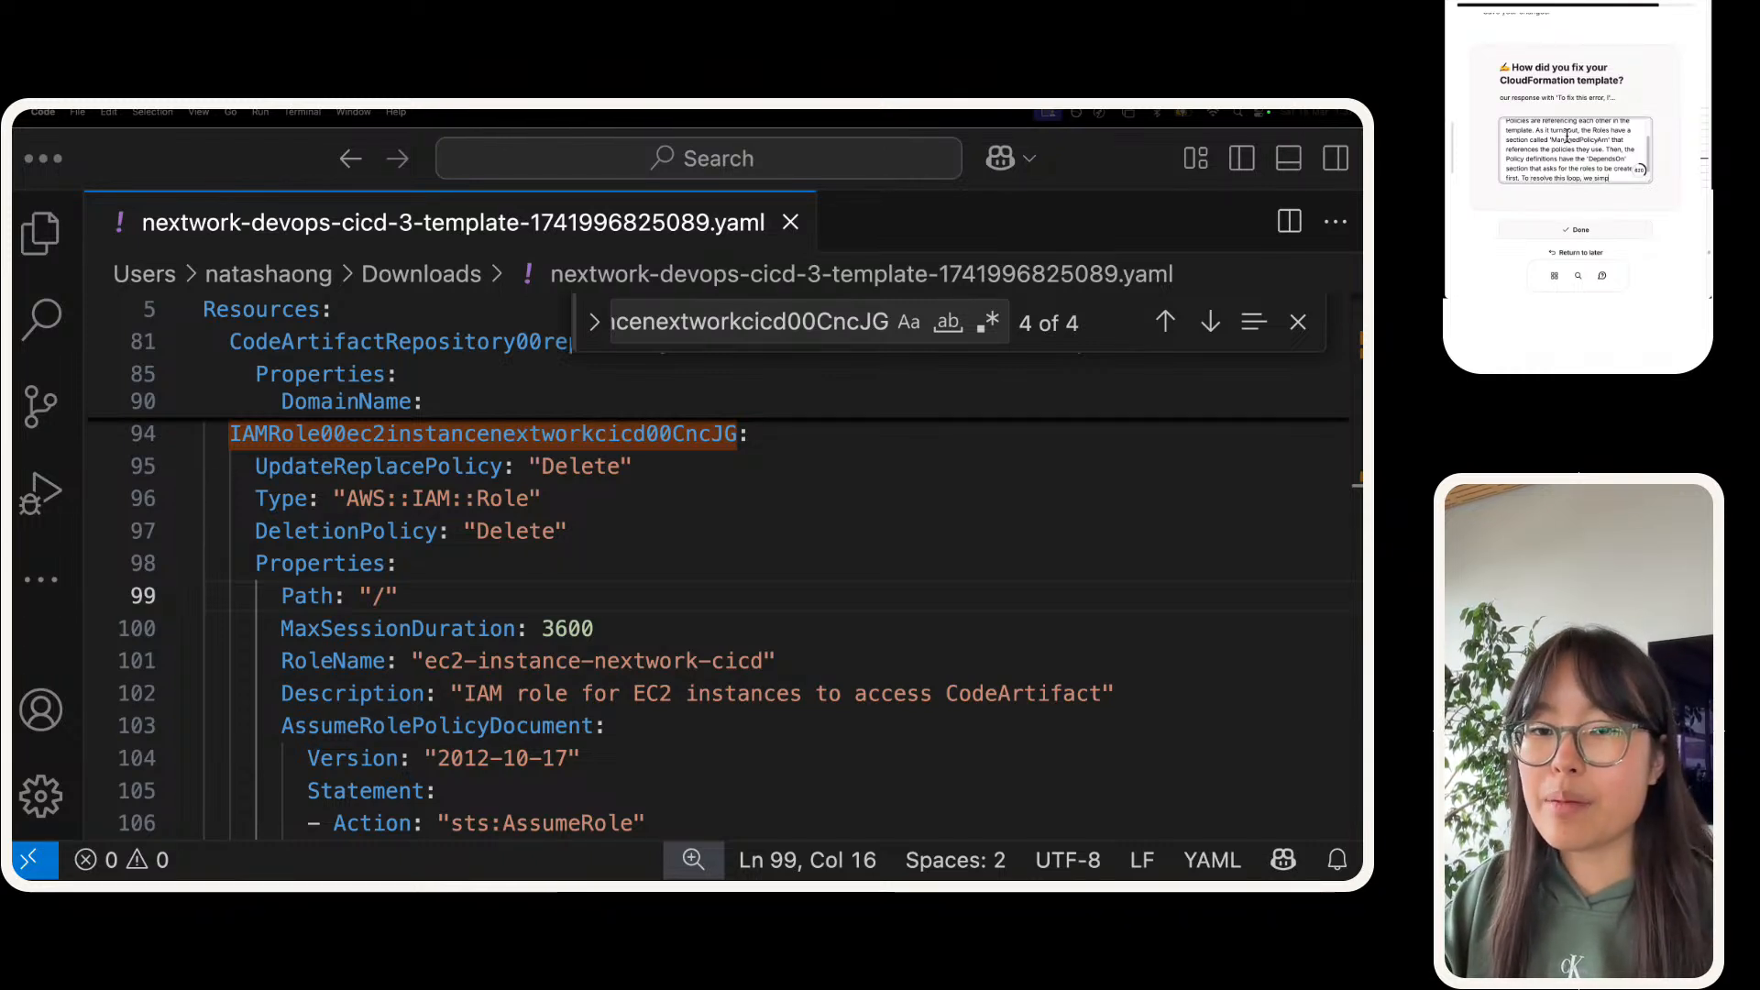
text( delete all o)
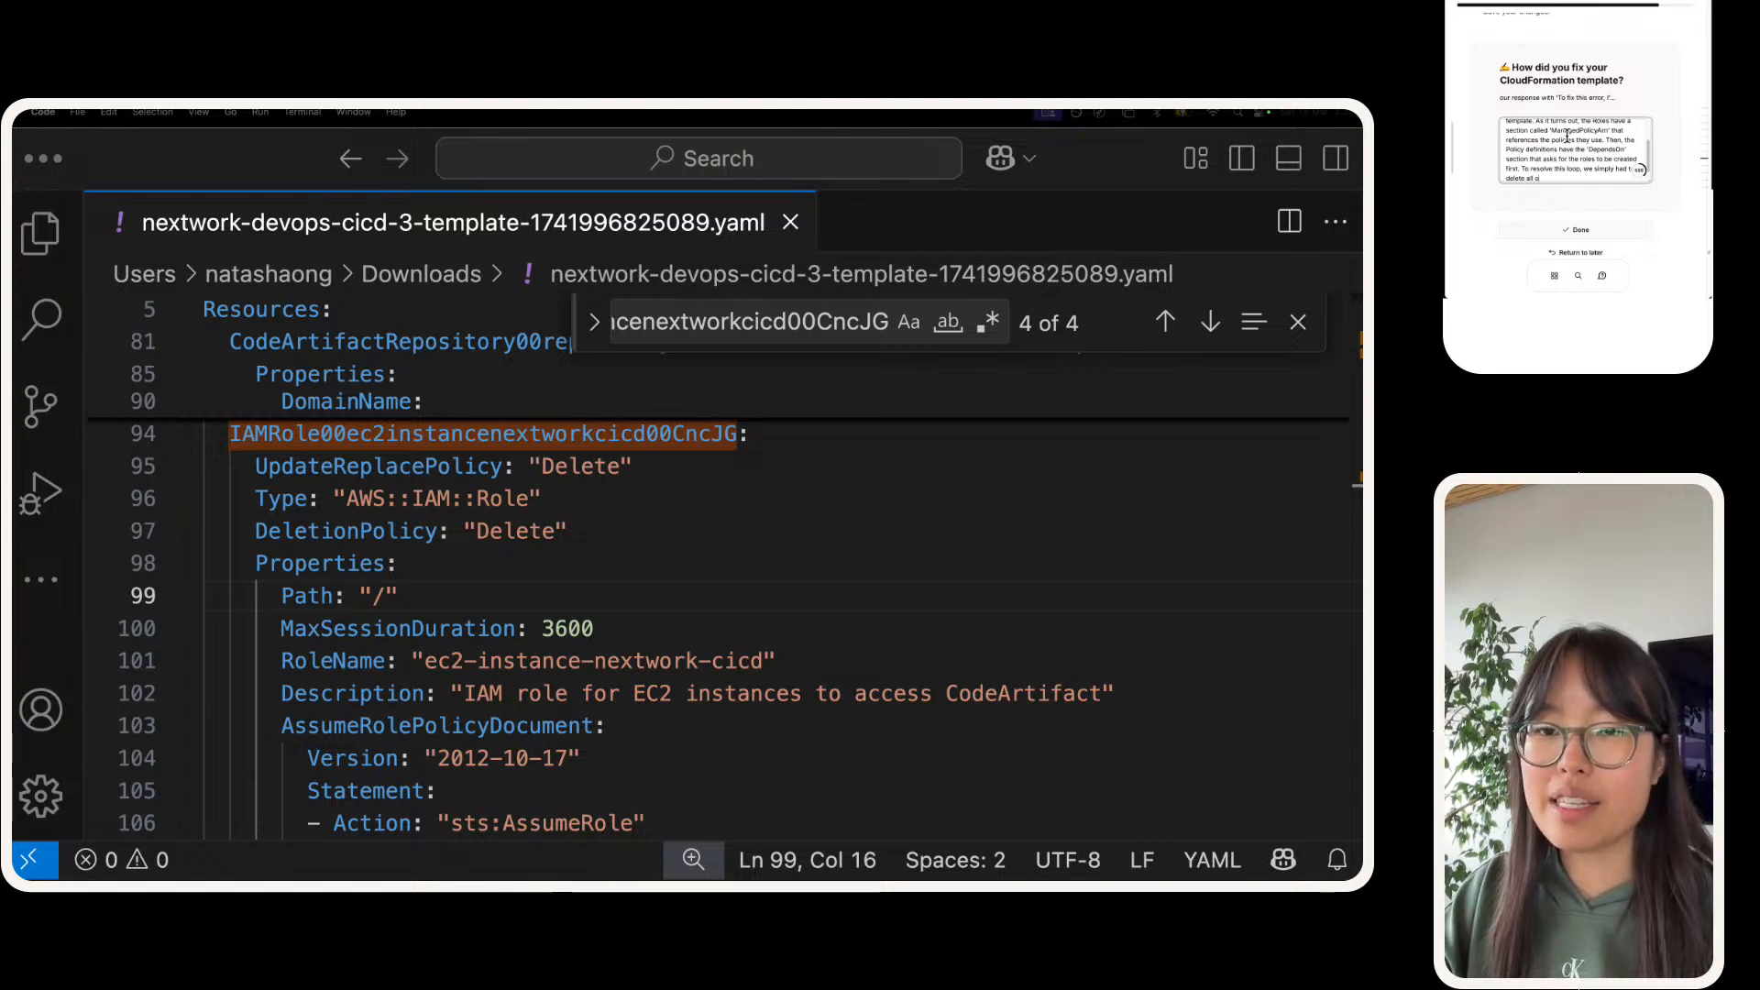
text(f the 'Managed P)
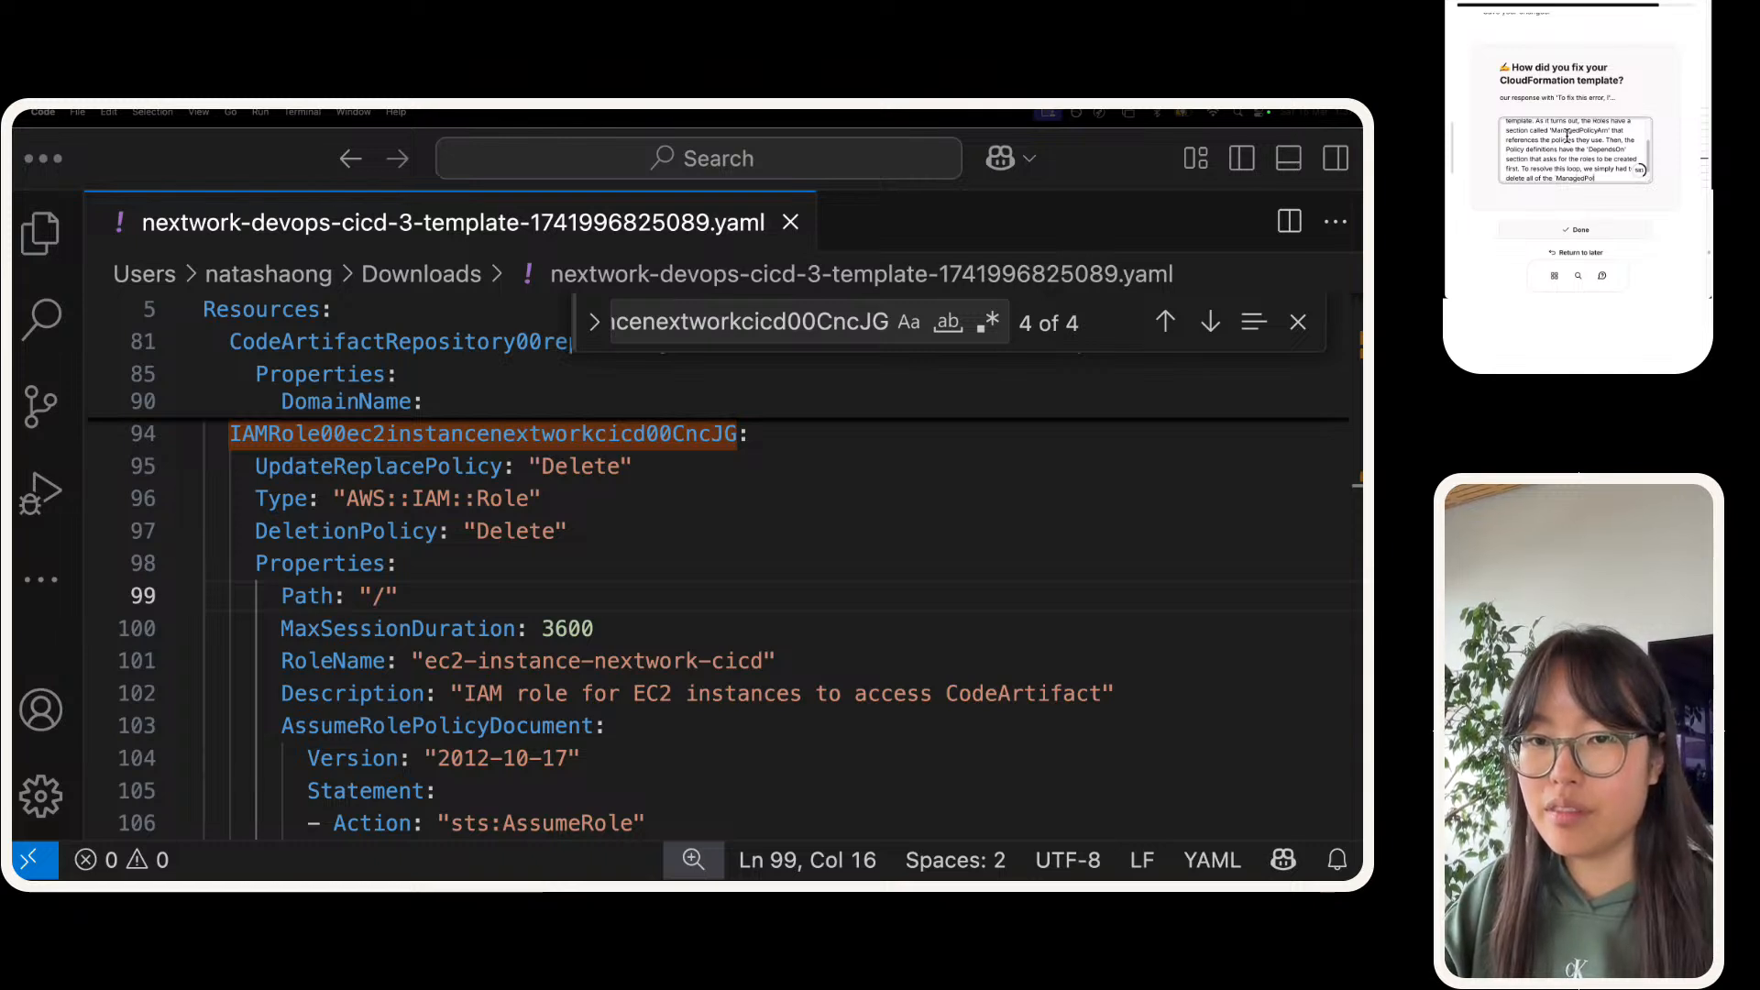
text(olicyArn)
Step: Add to the answer "To resolve this loop, we simply had to delete all of the 'ManagedPolicyArn" and submit it
click(1577, 229)
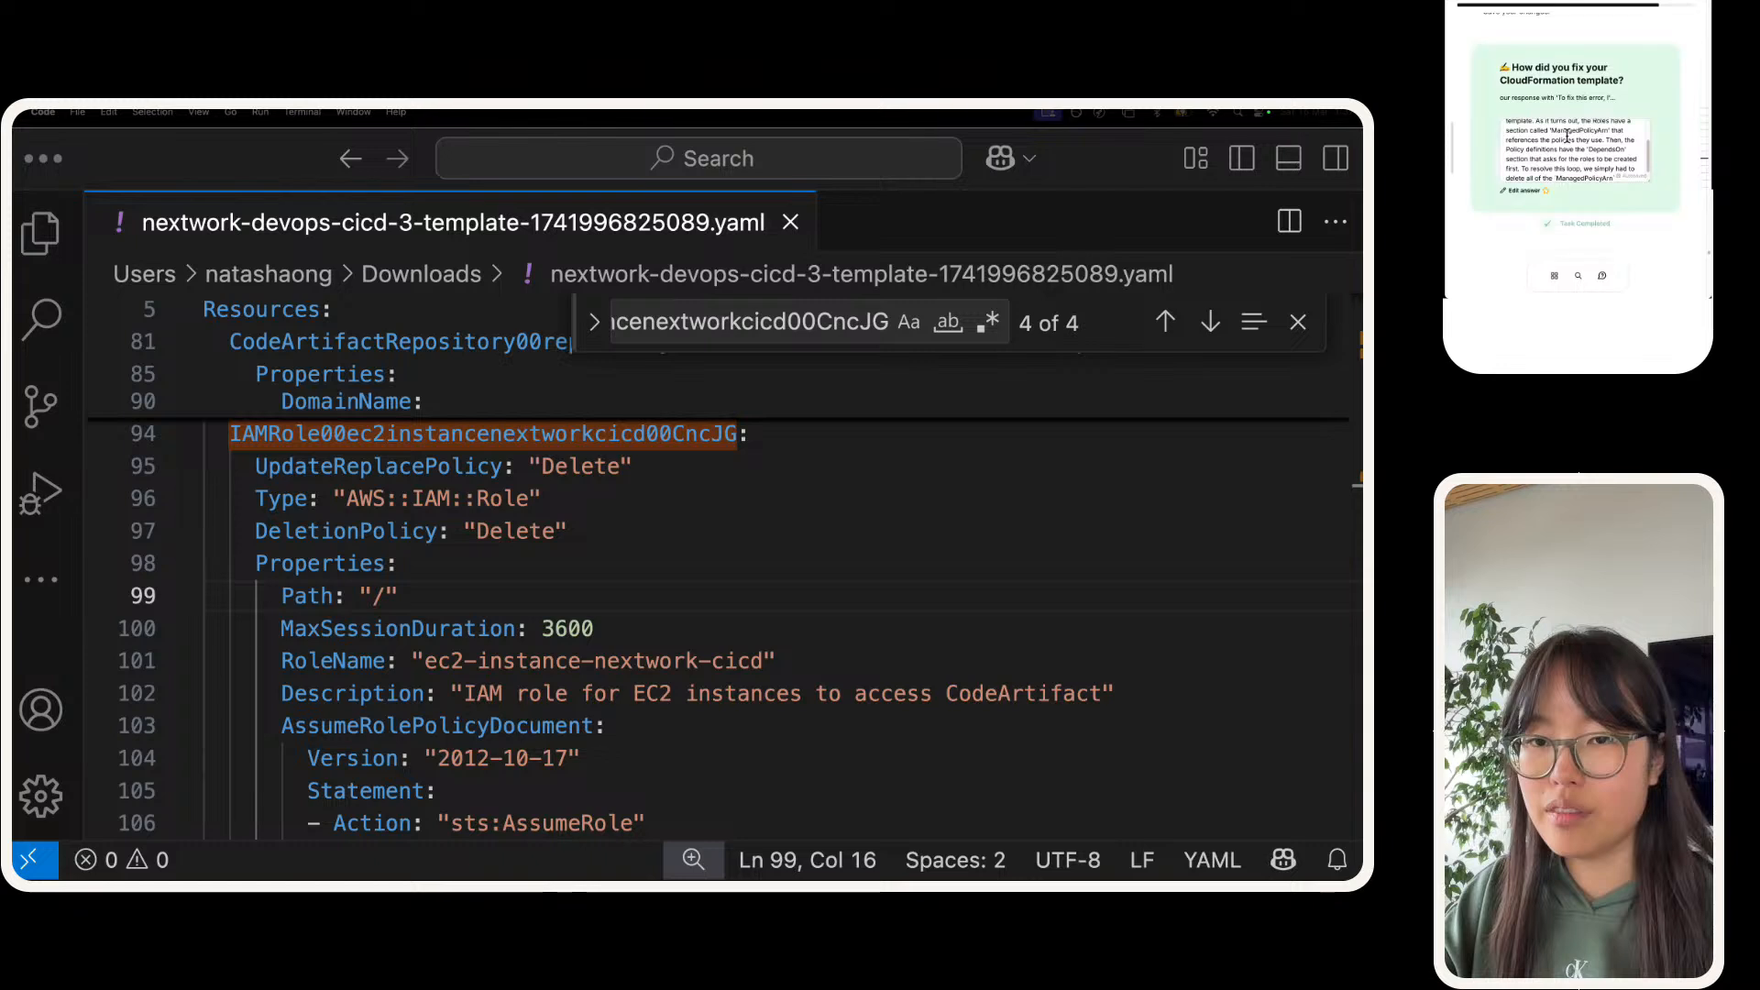
Step: Reopen the submitted answer, complete its last sentence with "' sections off of our roles." and mark the task done
click(1621, 177)
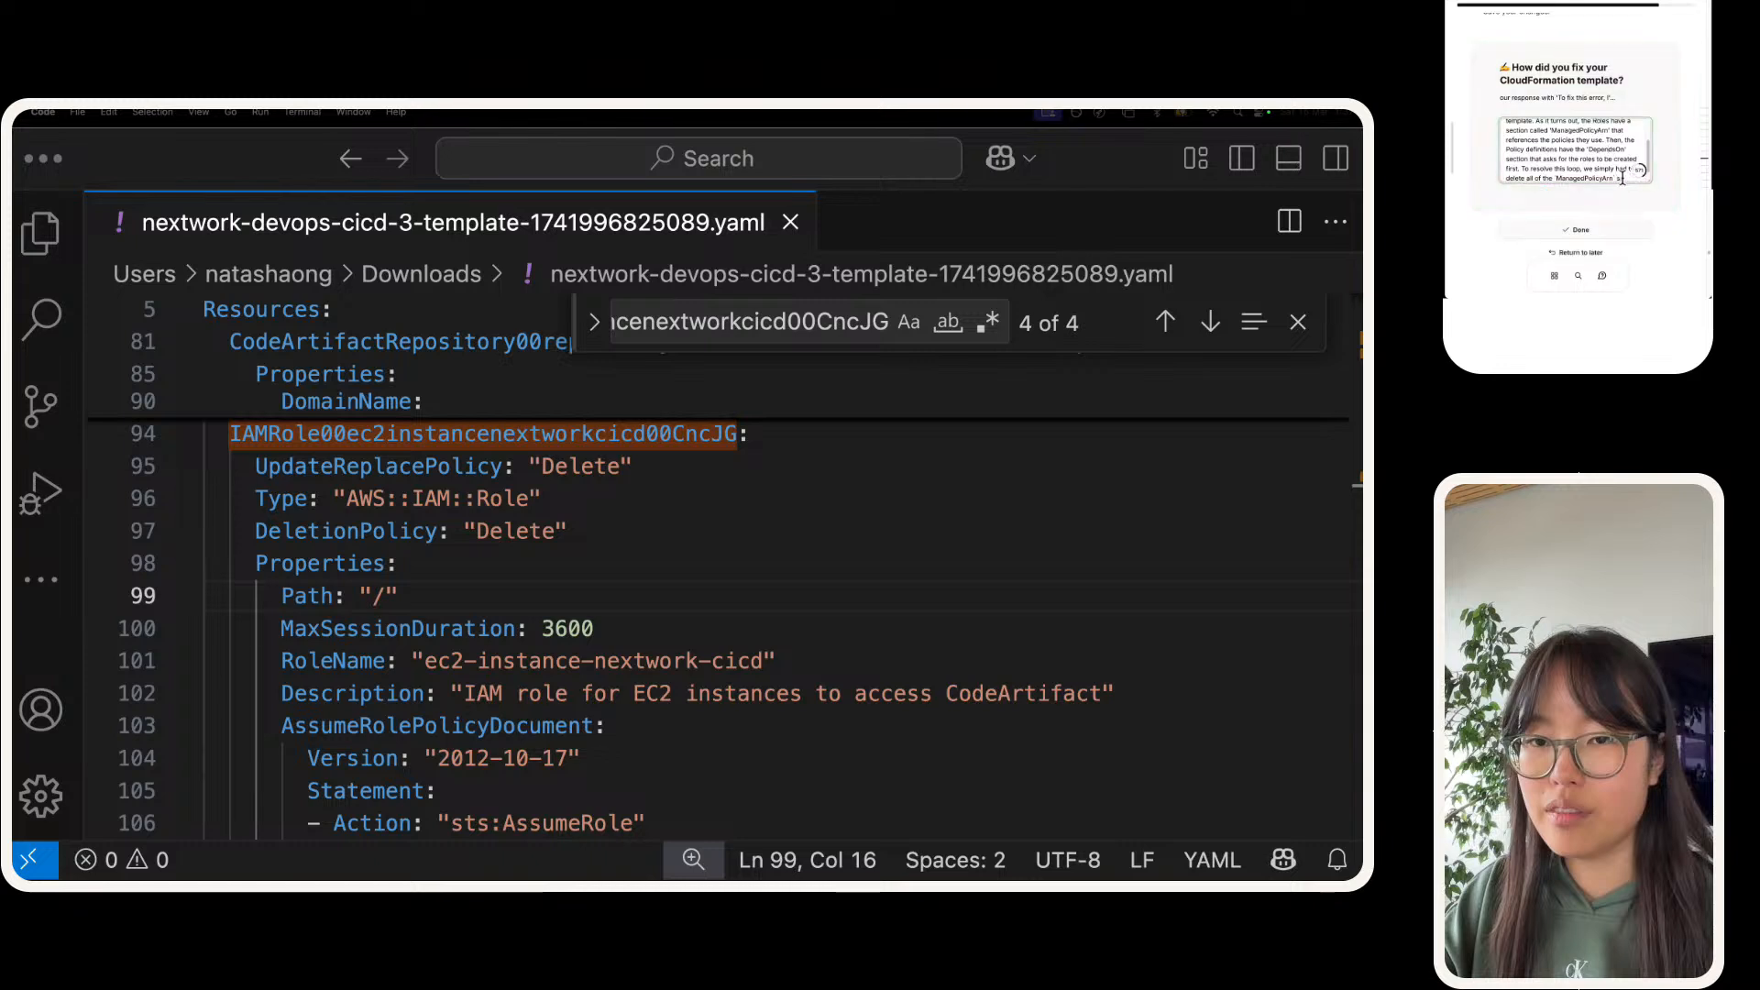
text(' sections)
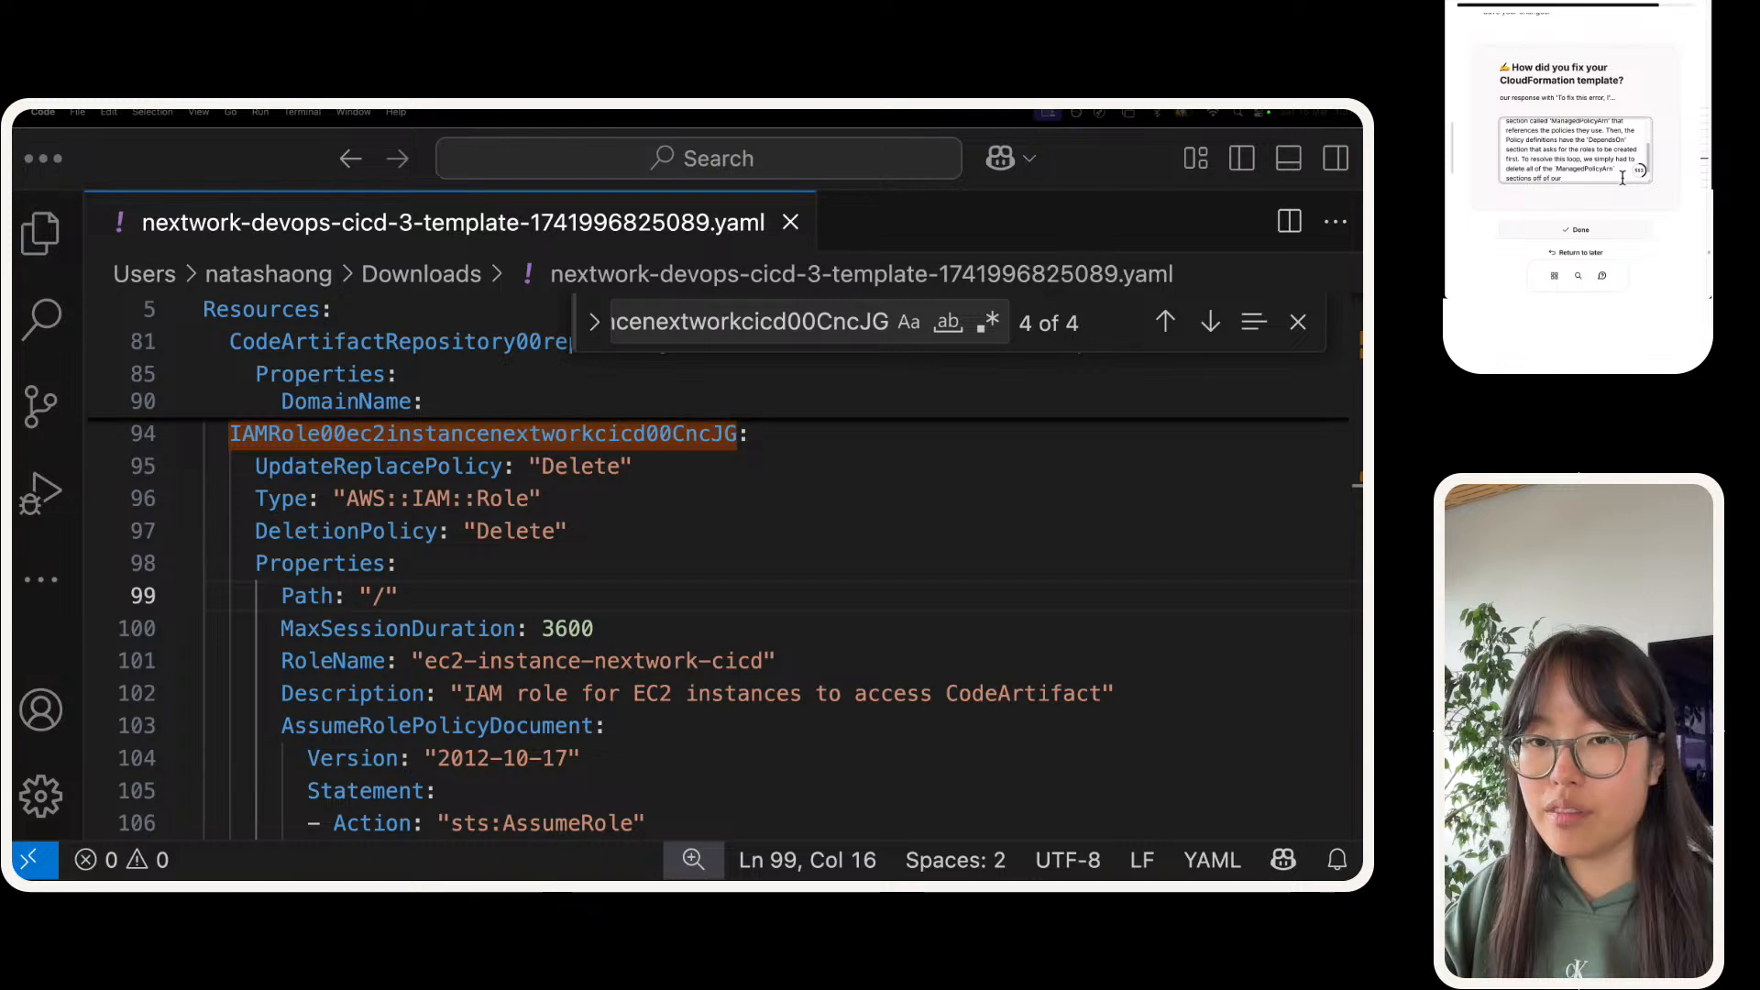
text( off of our role)
key(BackSpace)
text(les.)
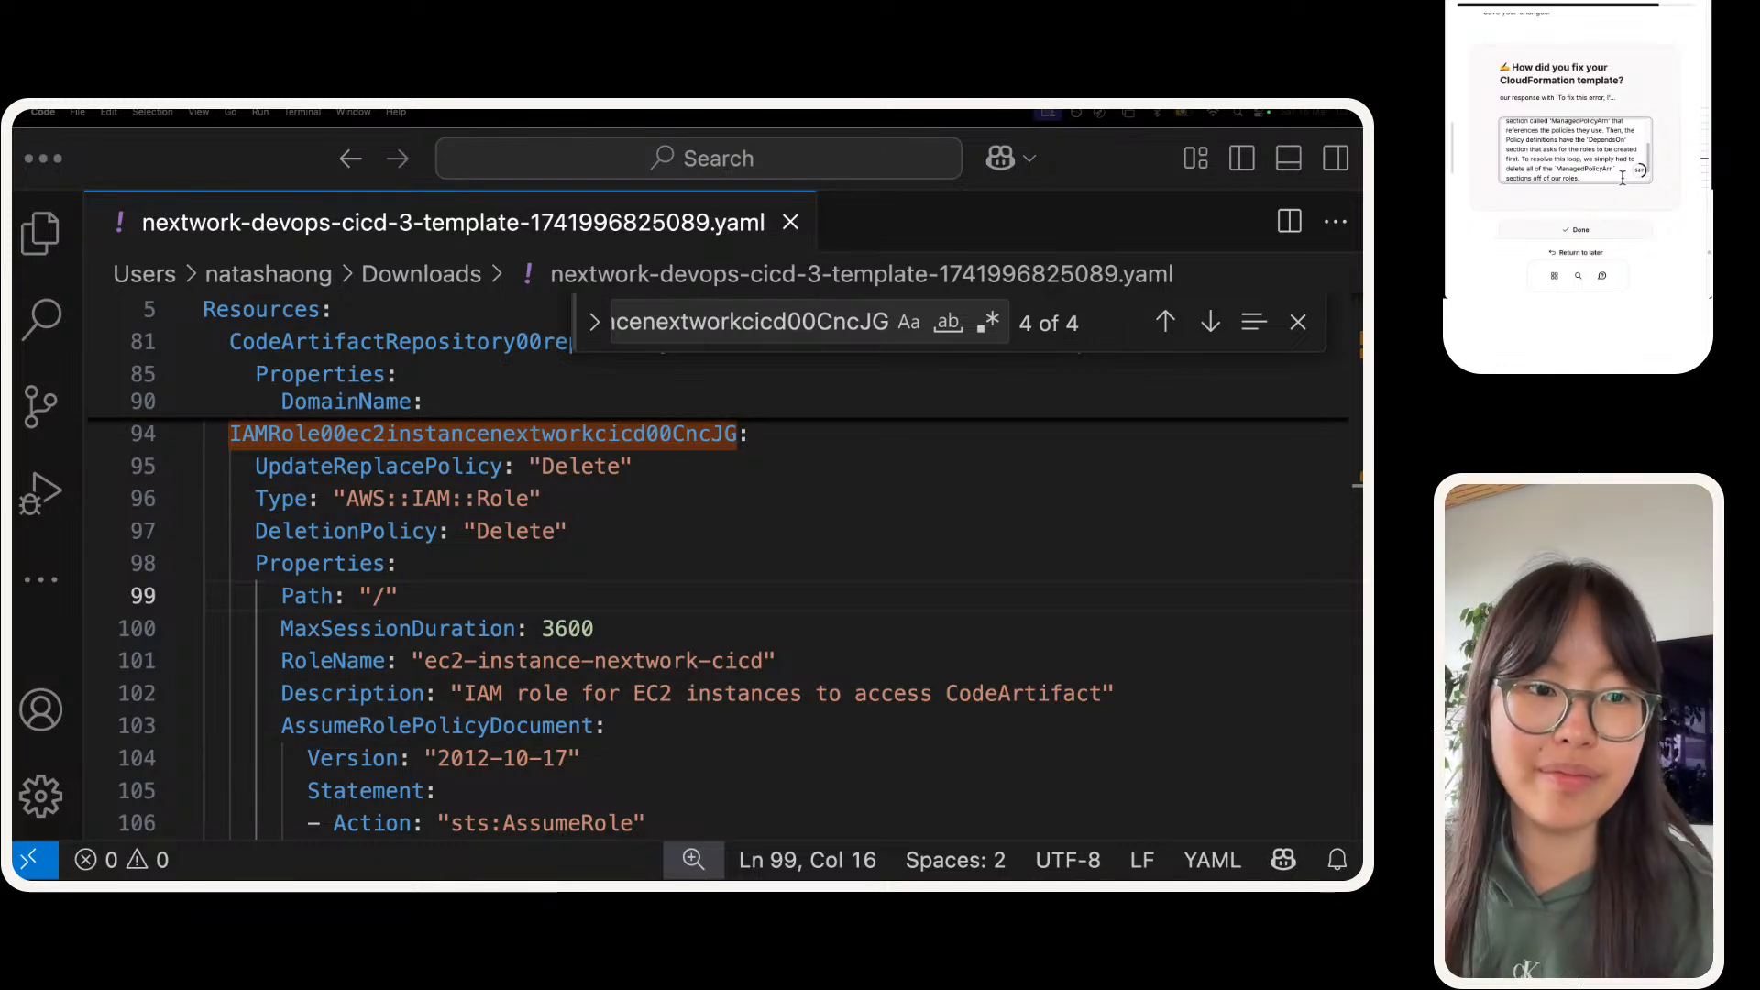
scroll(1553, 150, down, 1)
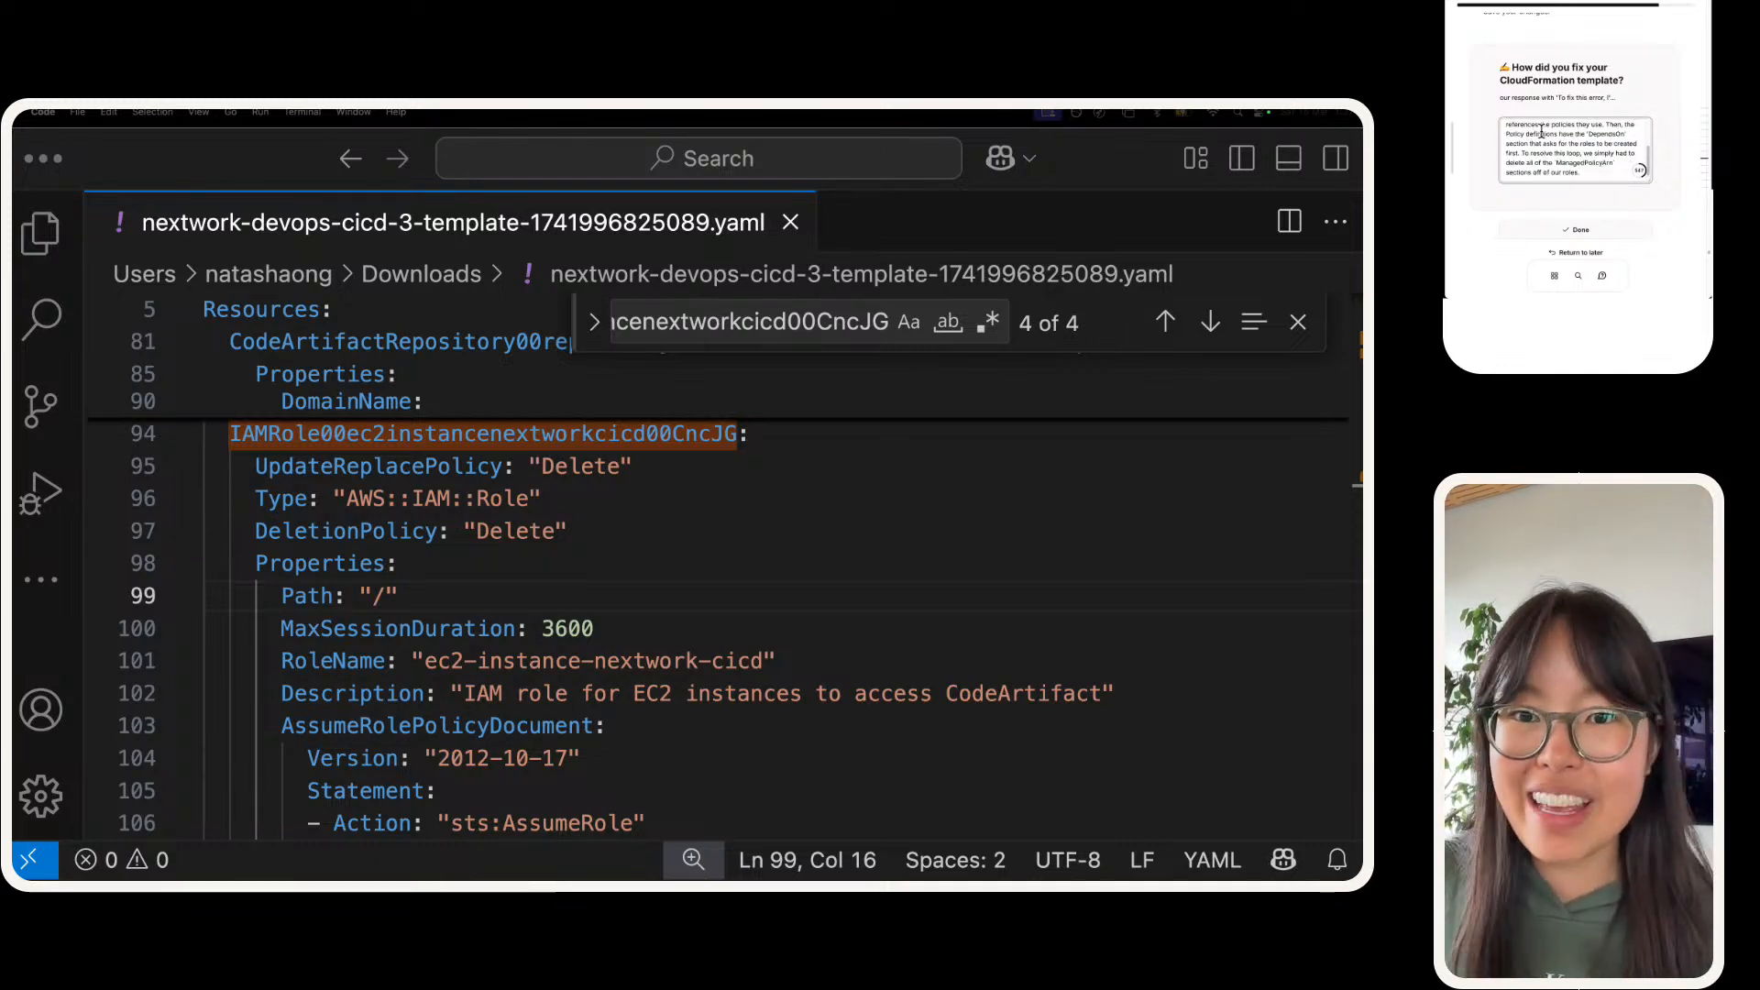
click(1576, 215)
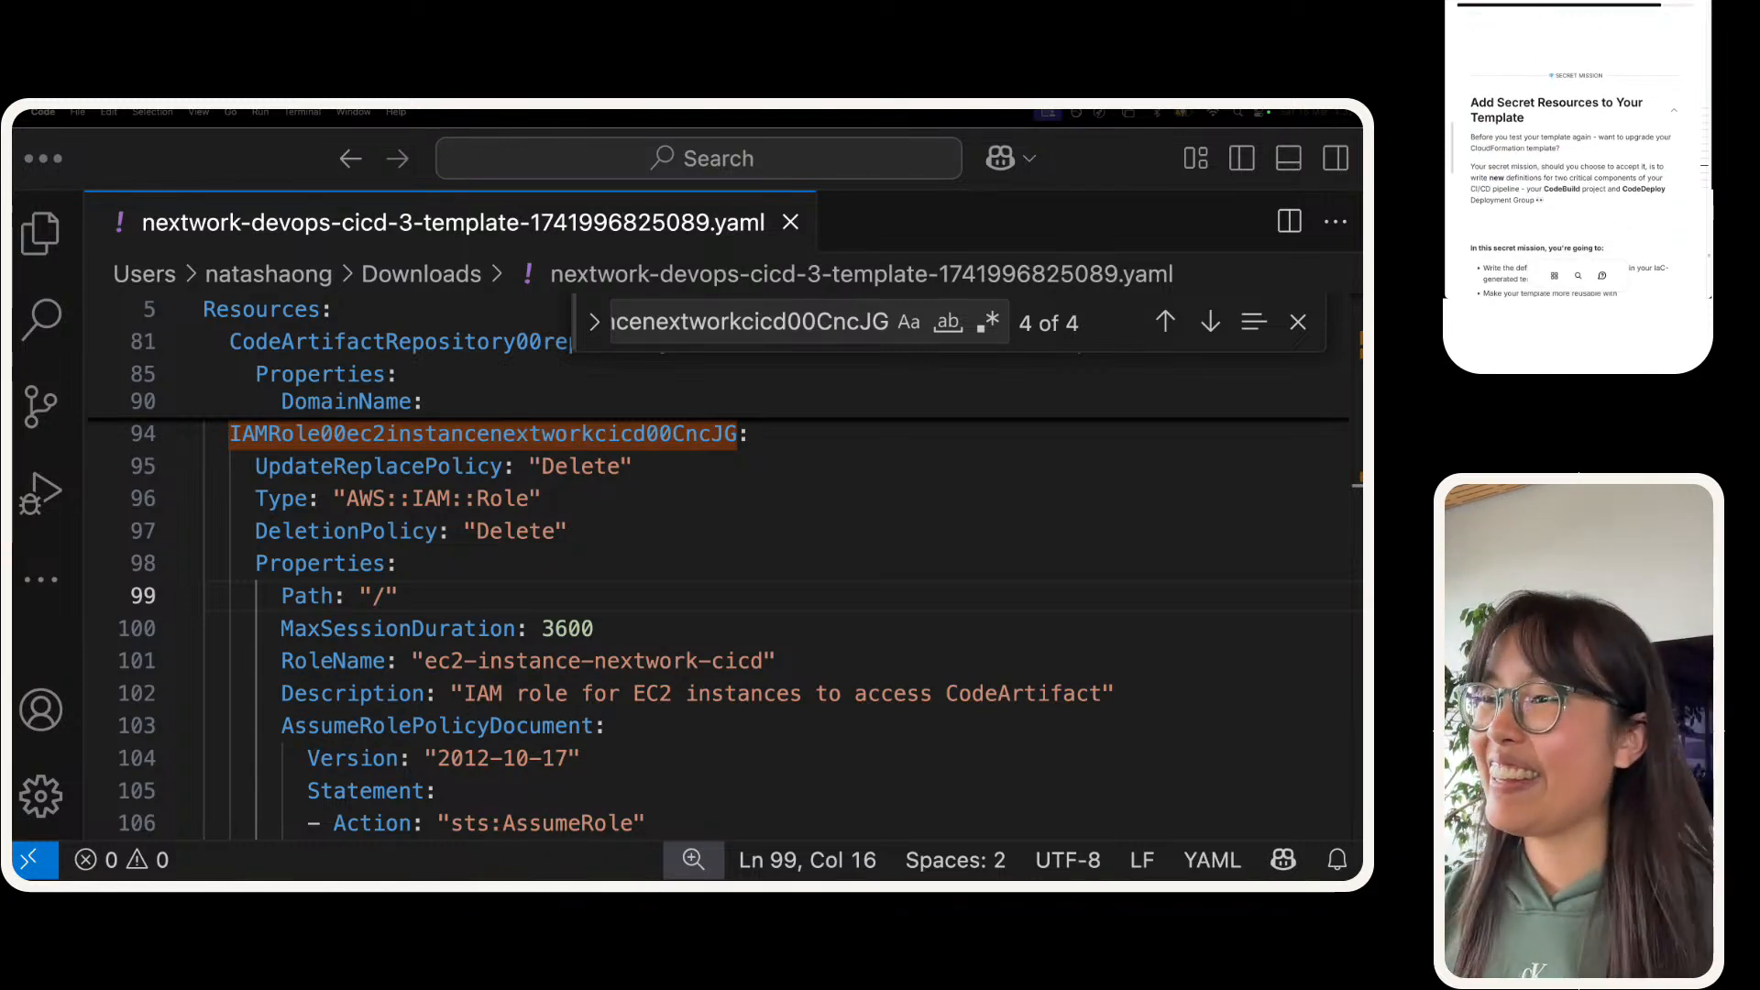
Step: Read the introduction and goals of the secret mission "Add Secret Resources to Your Template" on the NextWork project page
click(708, 572)
scroll(708, 583, up, 1)
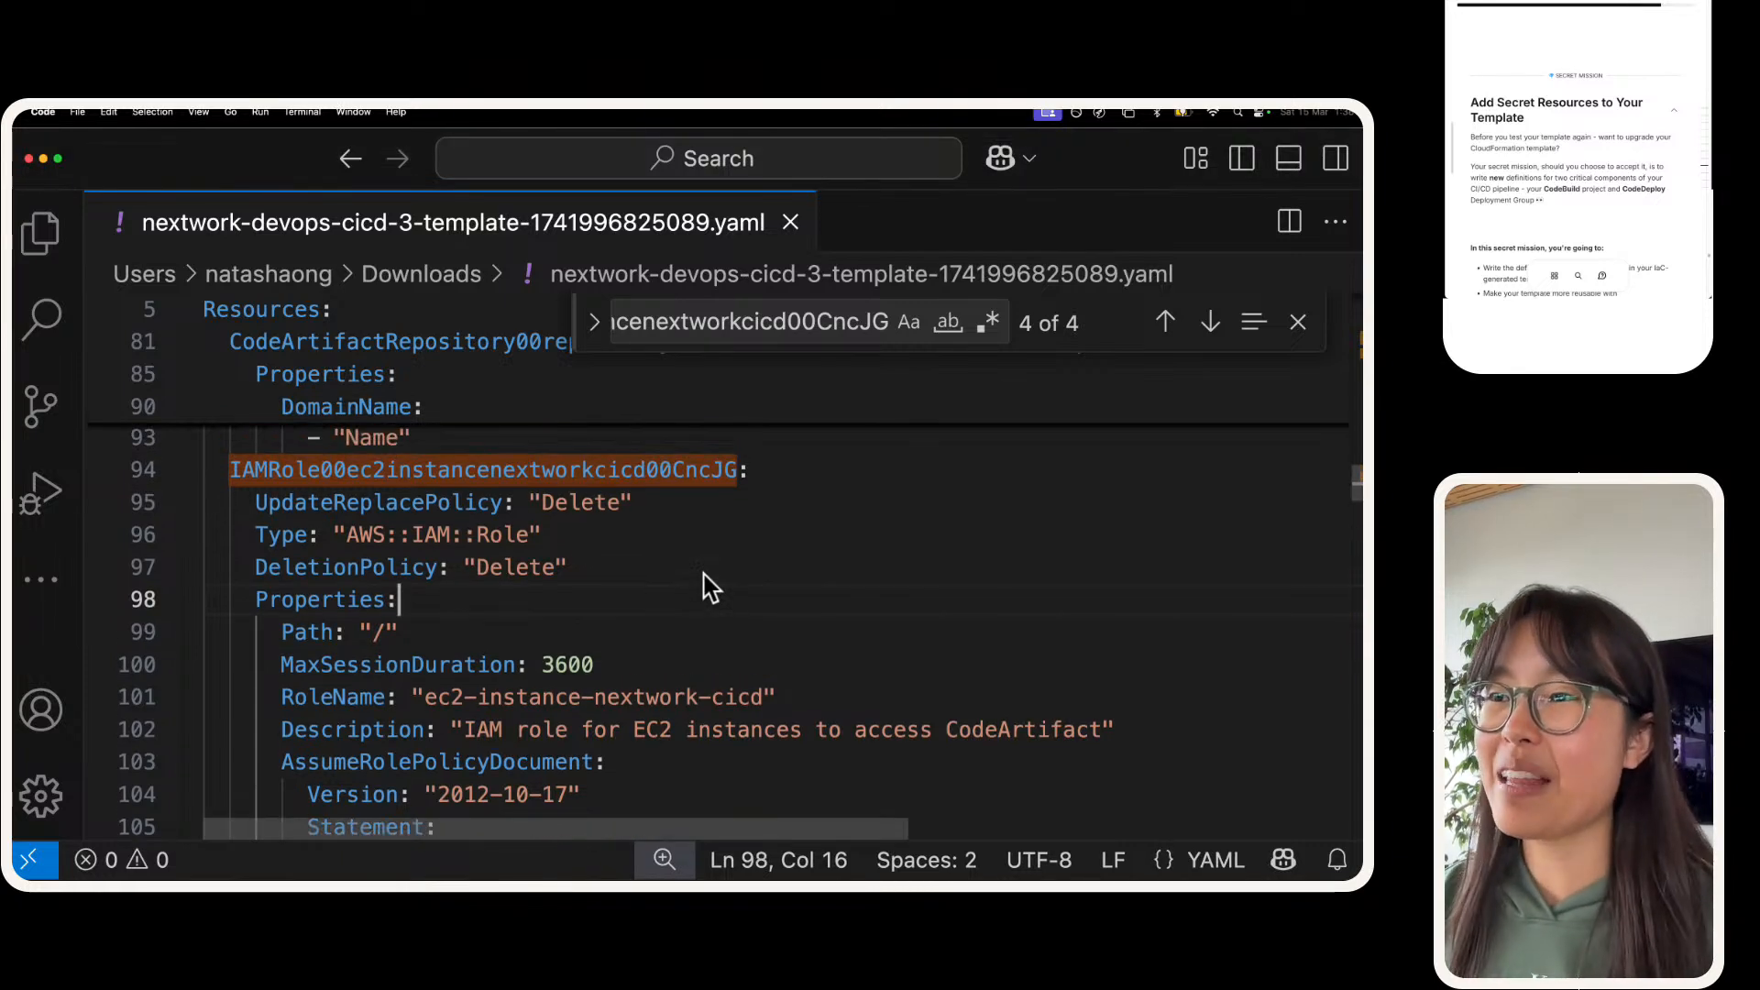
scroll(706, 580, up, 1)
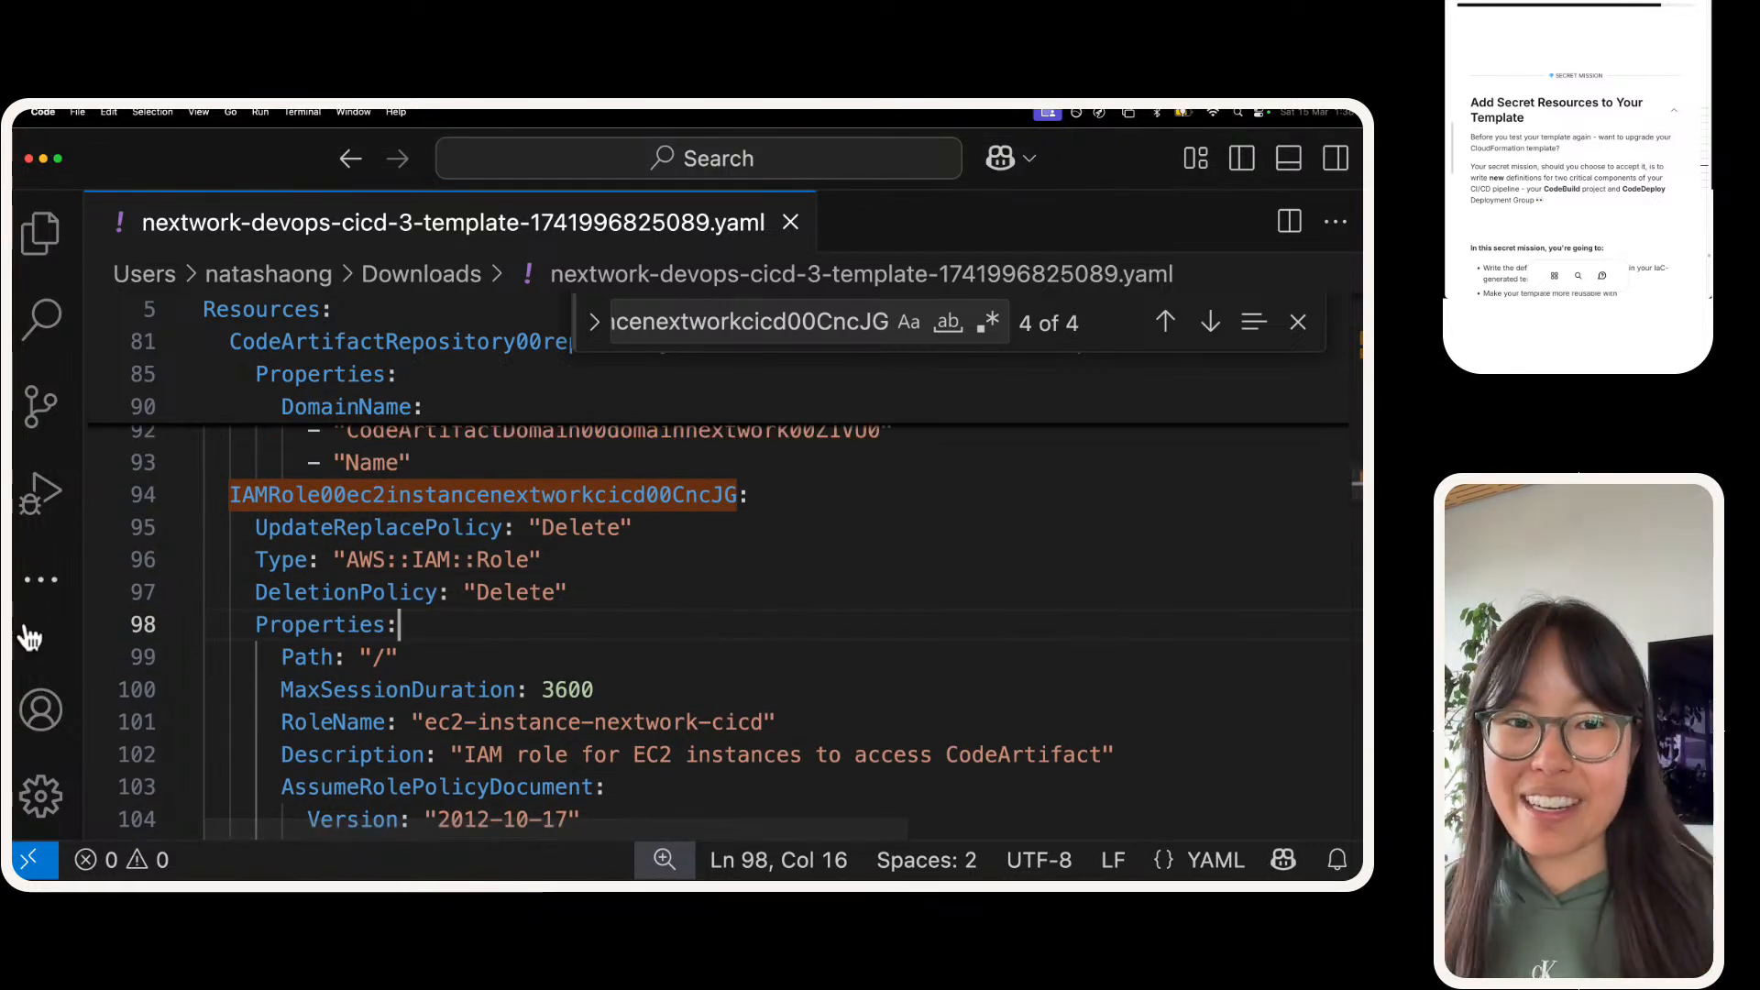
click(1573, 91)
scroll(1573, 91, down, 2)
scroll(1573, 91, up, 1)
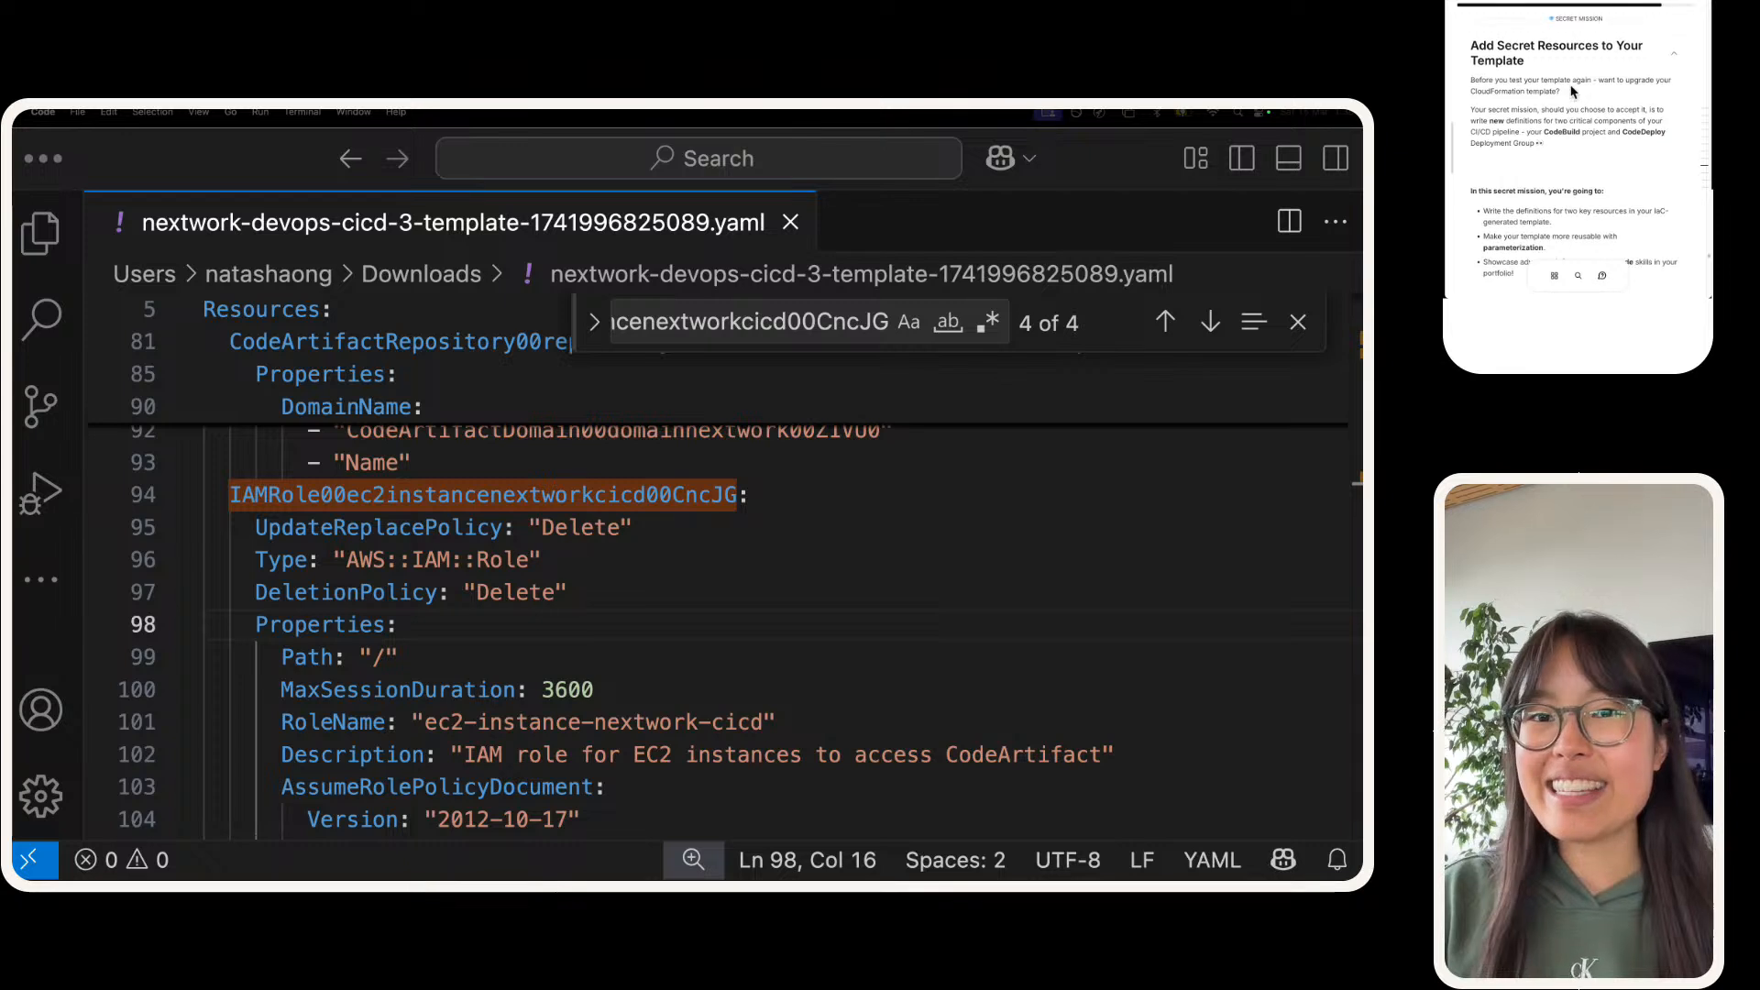
scroll(1573, 90, down, 3)
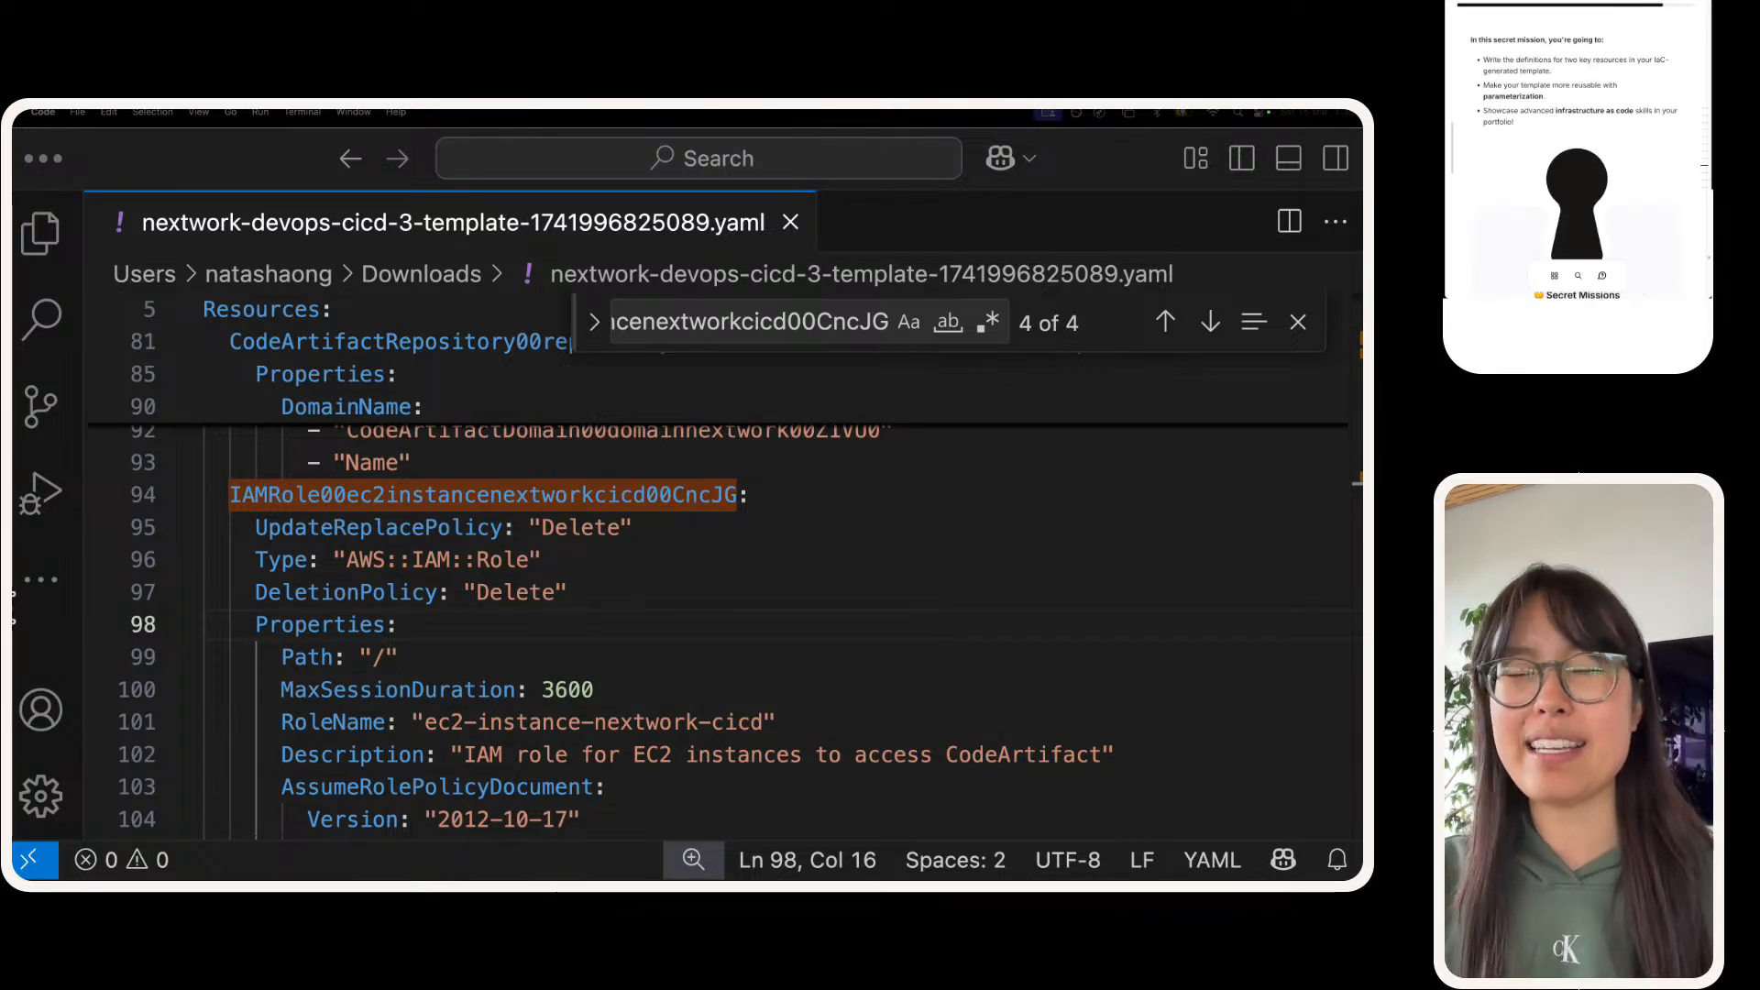
scroll(669, 630, up, 5)
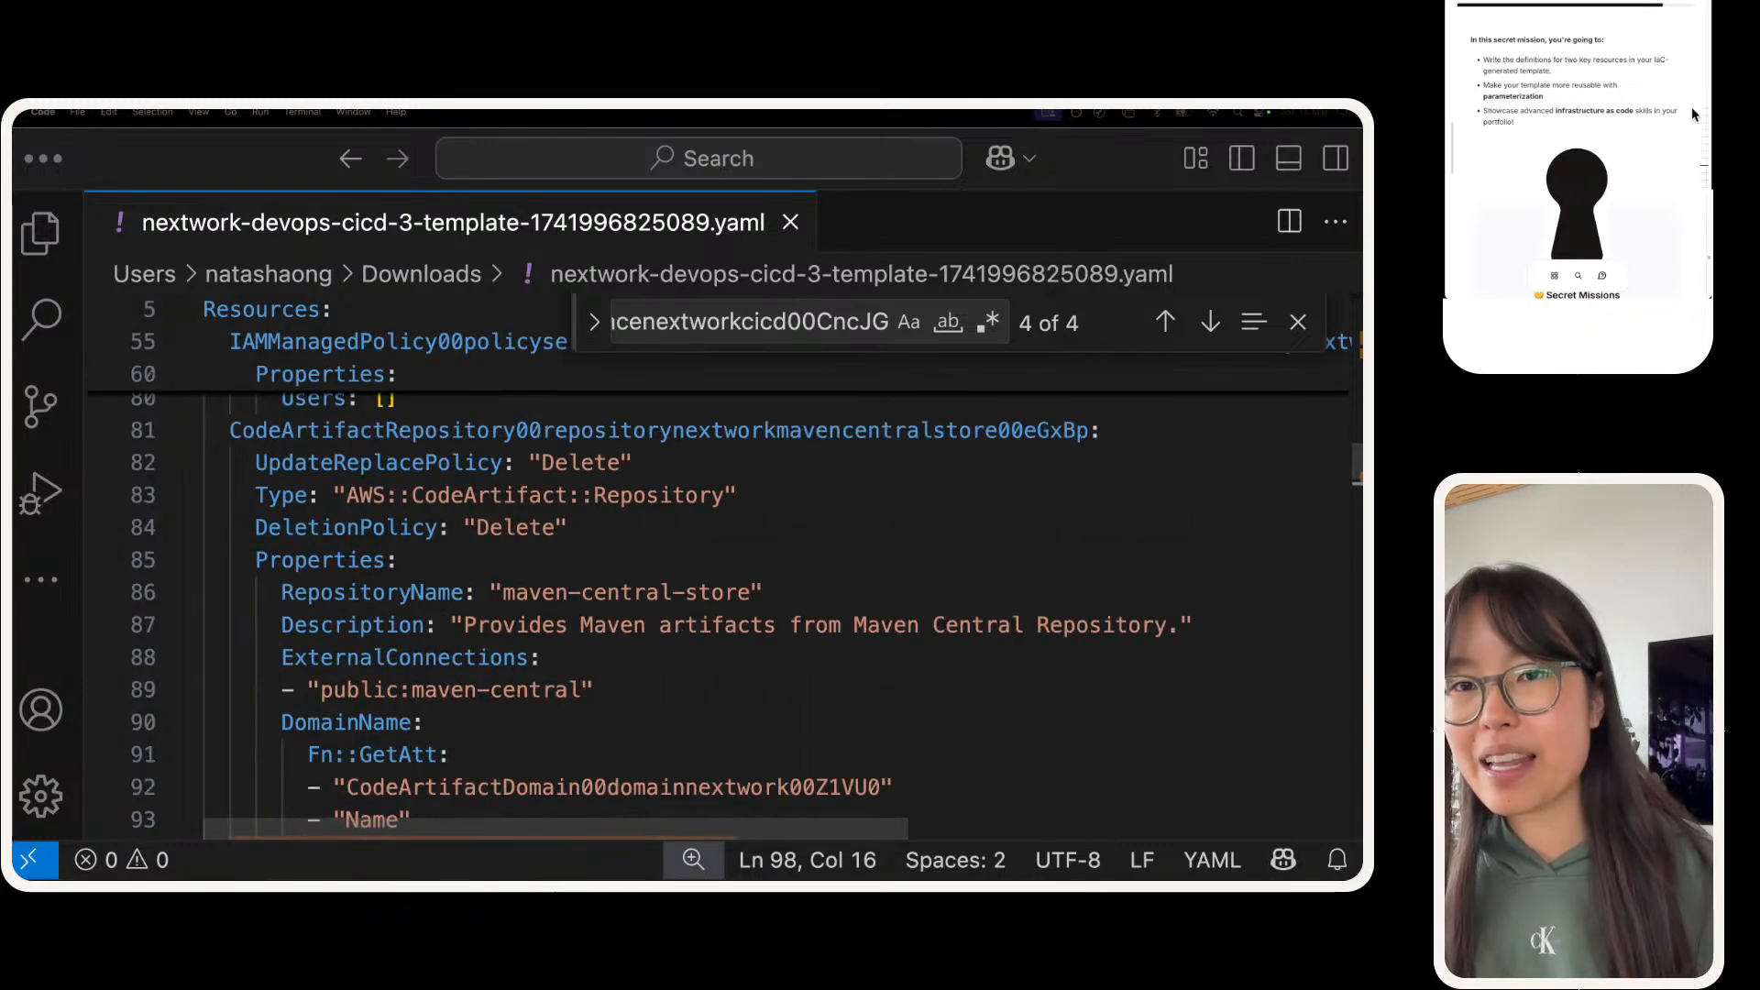
scroll(1565, 117, up, 3)
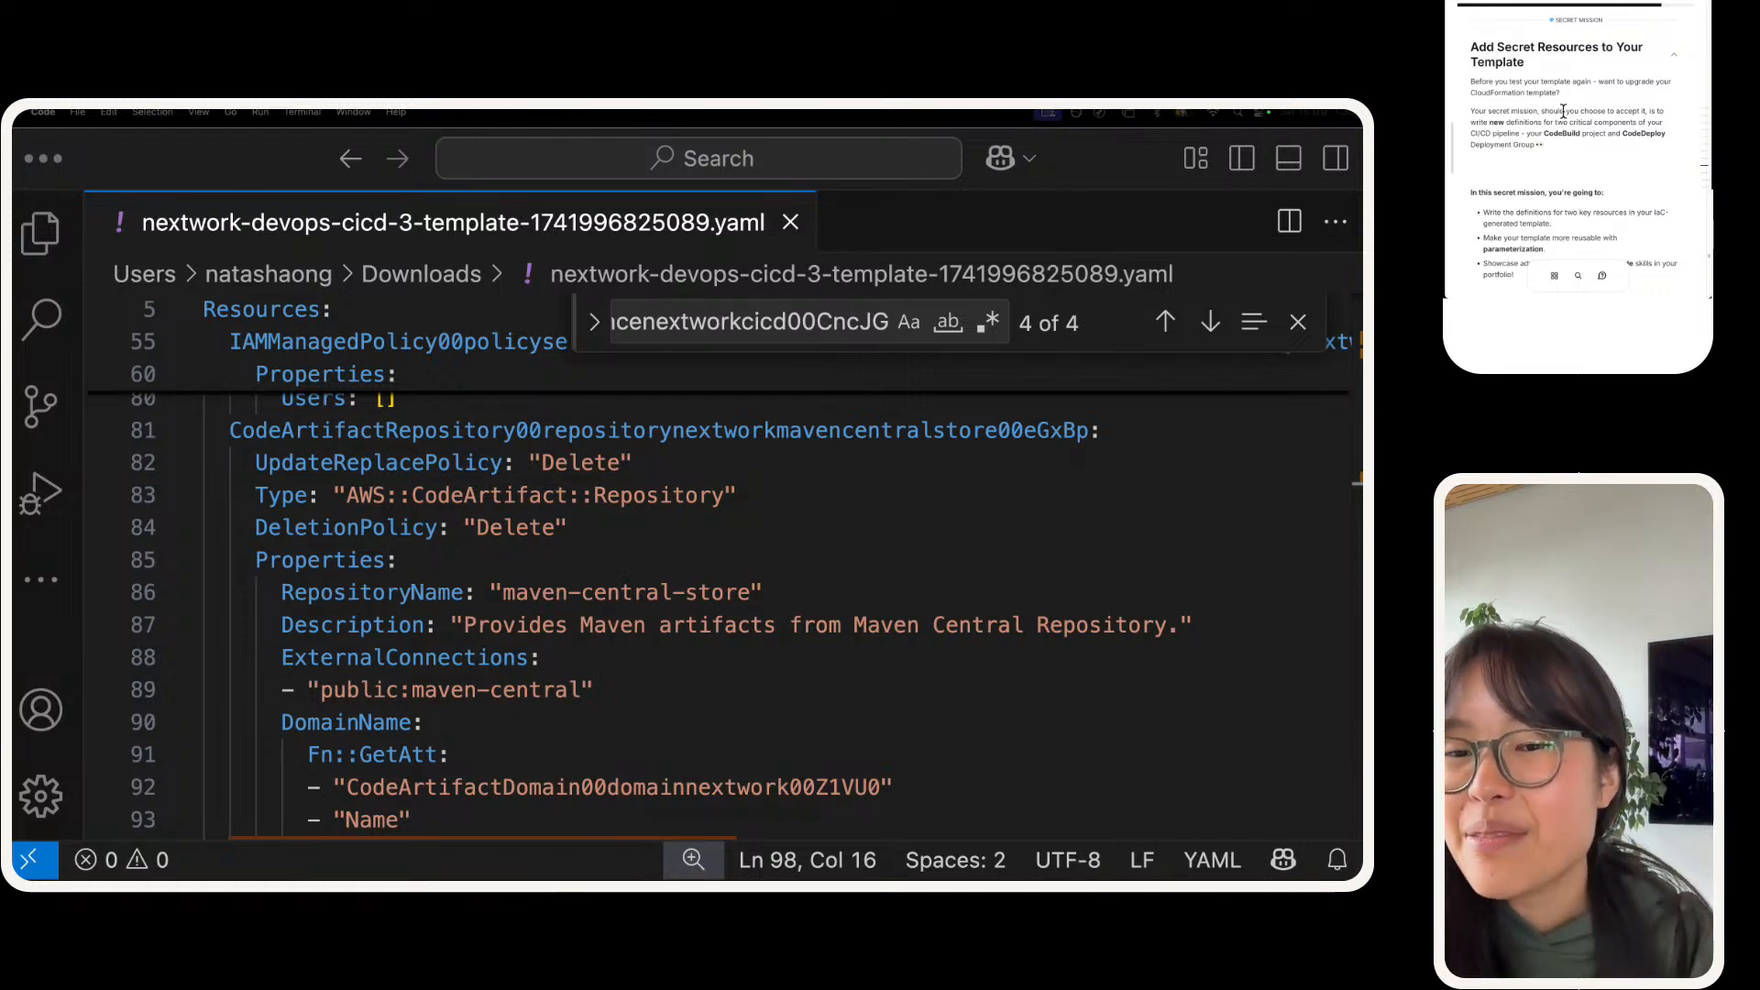
scroll(1536, 135, down, 3)
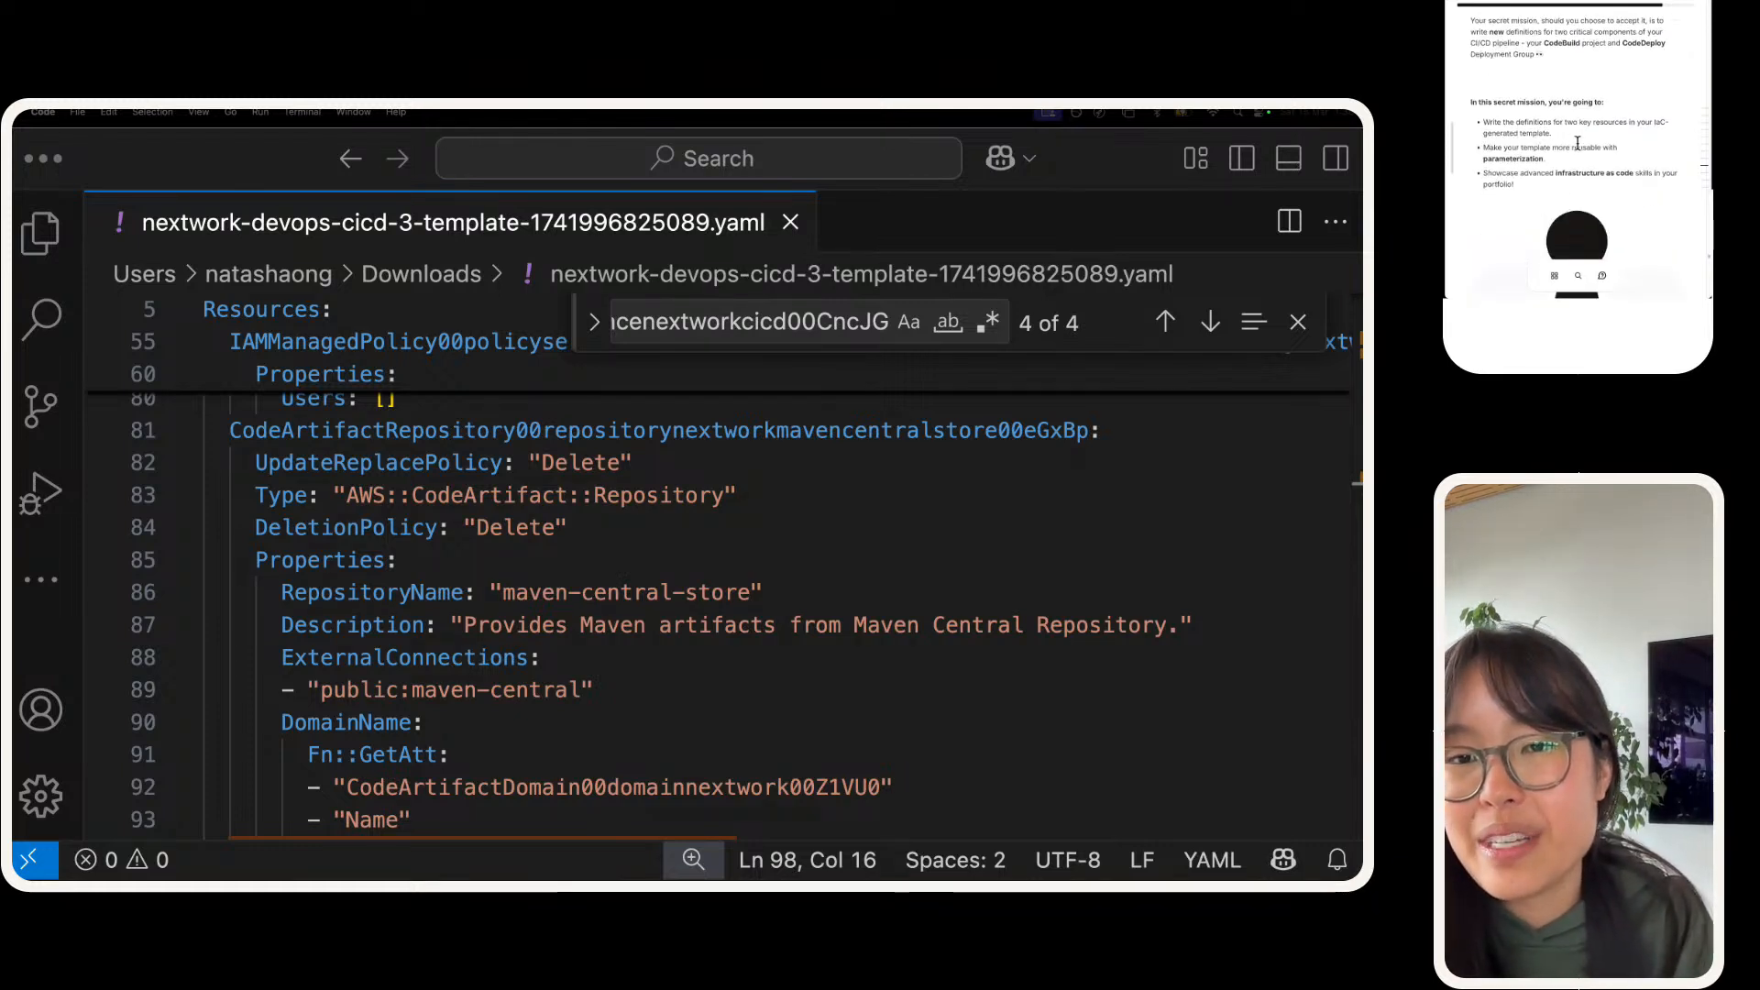
drag(1547, 125, 1498, 150)
click(1520, 140)
click(1493, 150)
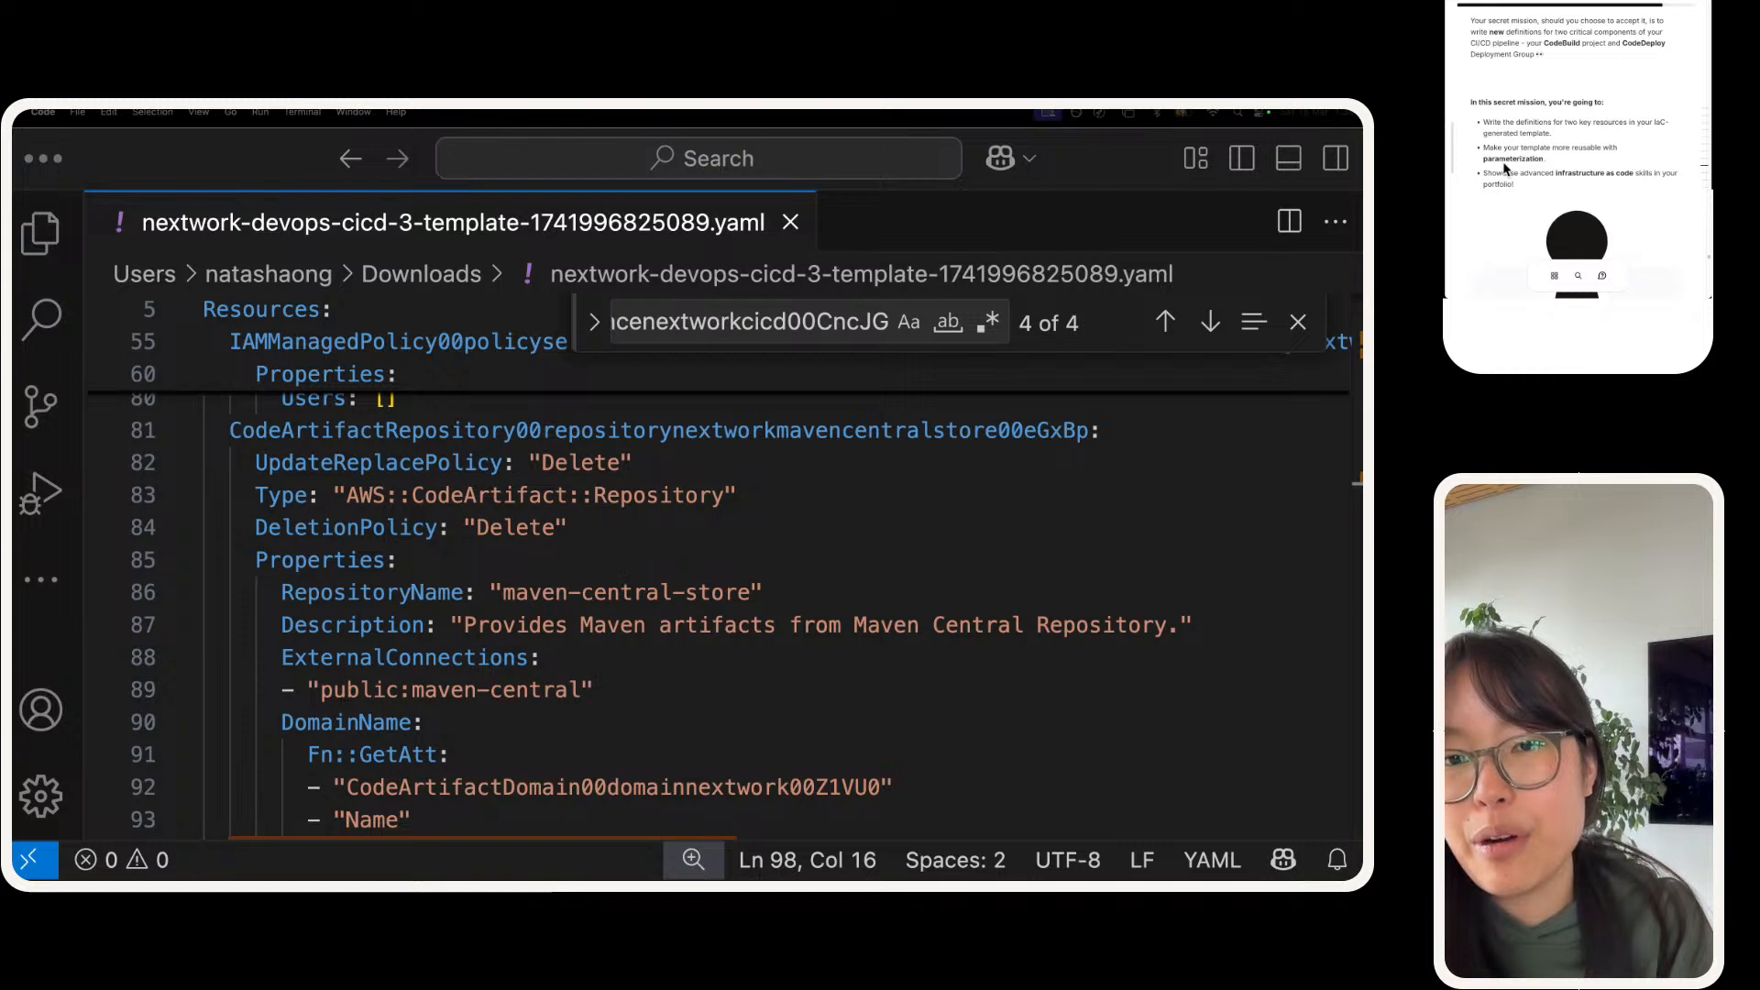
double_click(1501, 163)
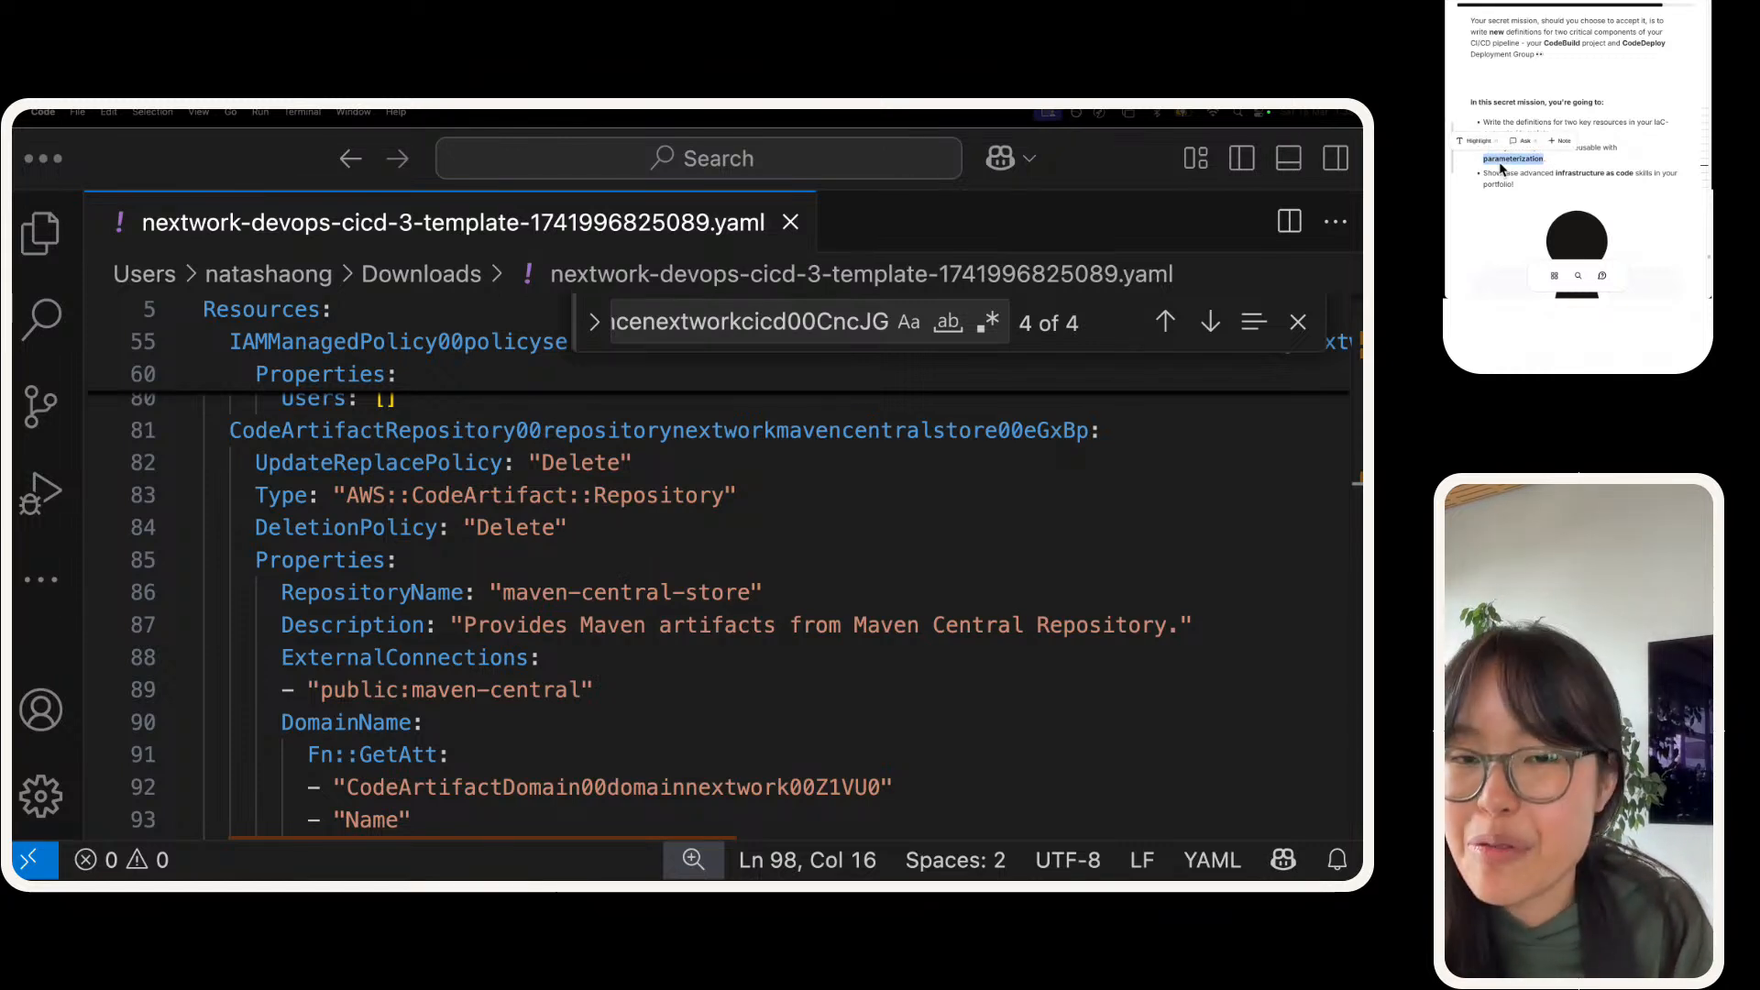
drag(1524, 188, 1473, 98)
click(1477, 108)
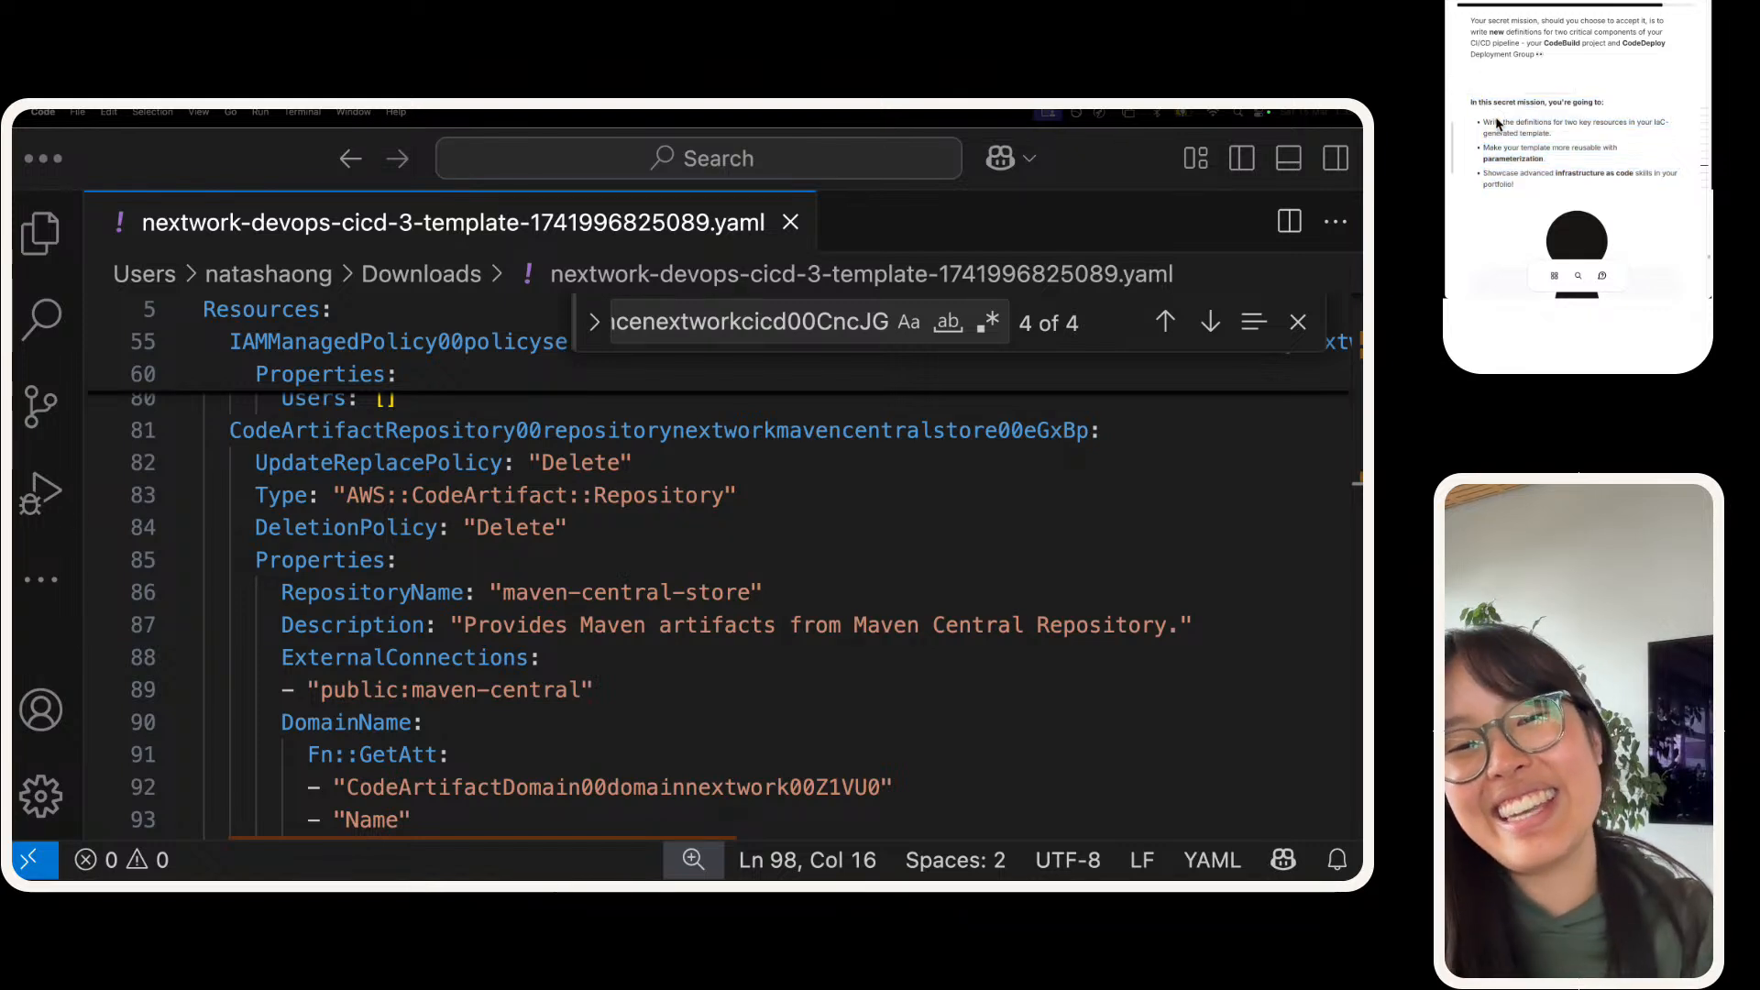
scroll(1498, 124, up, 1)
scroll(1512, 128, down, 5)
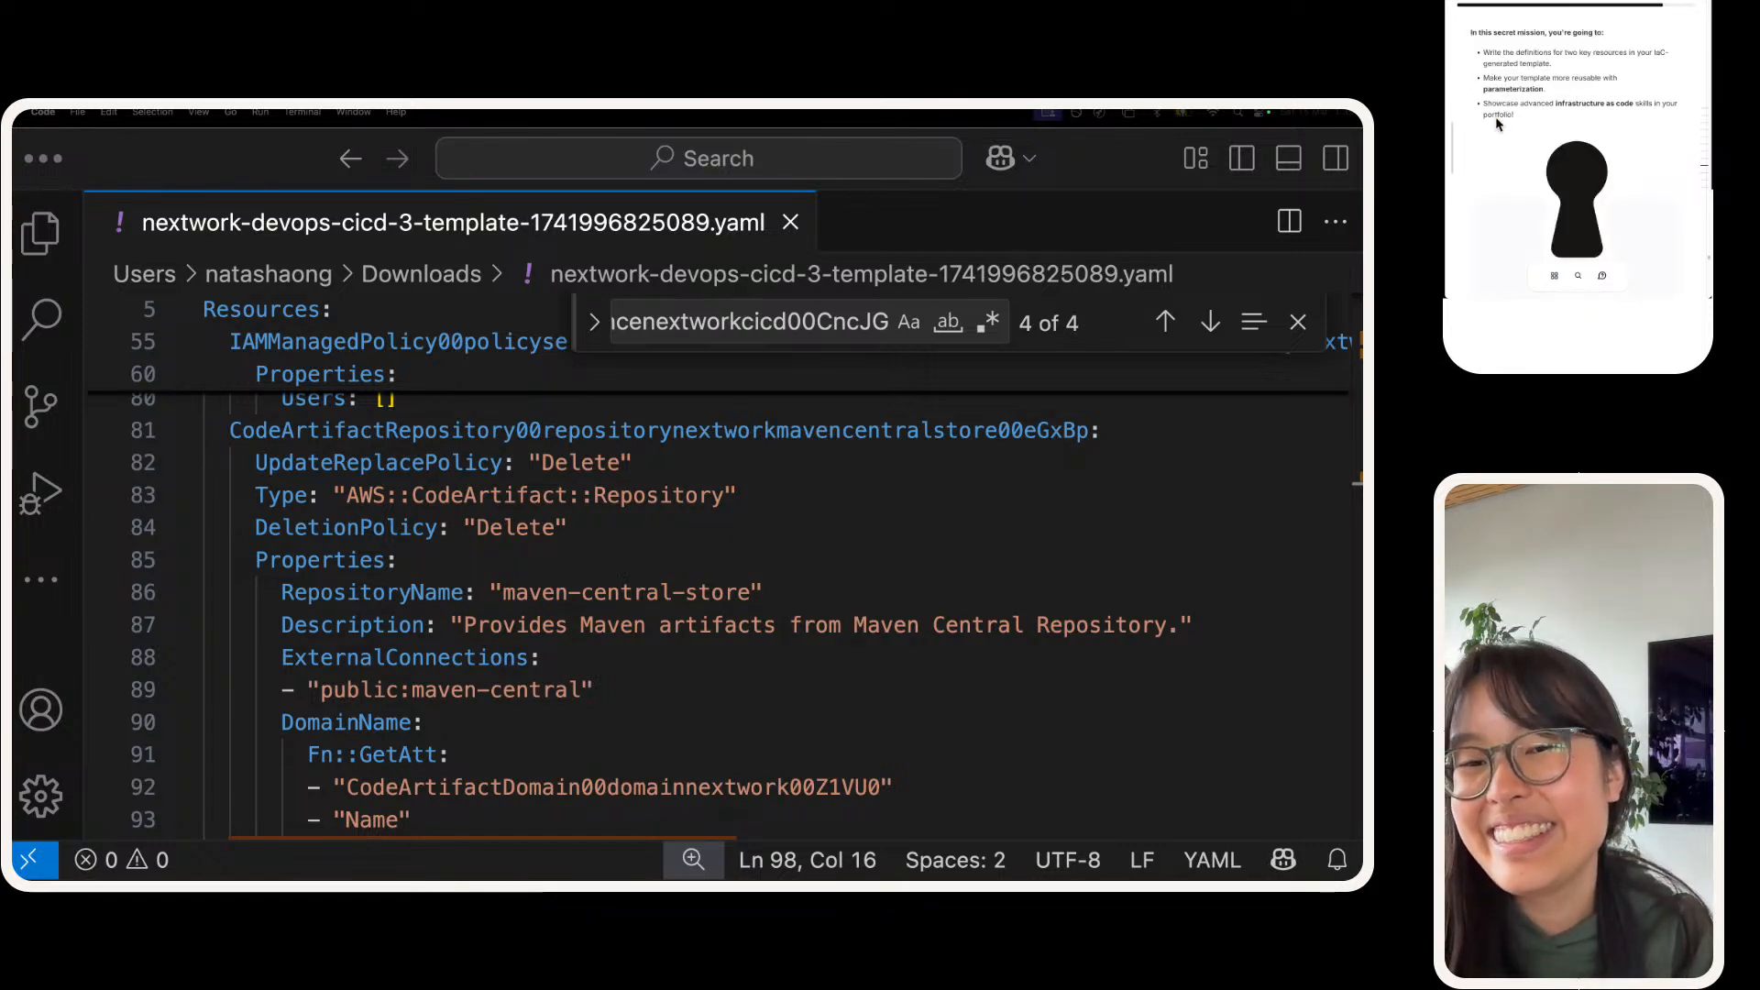
Step: Unlock the secret mission and return to its section of the project guide
click(1555, 133)
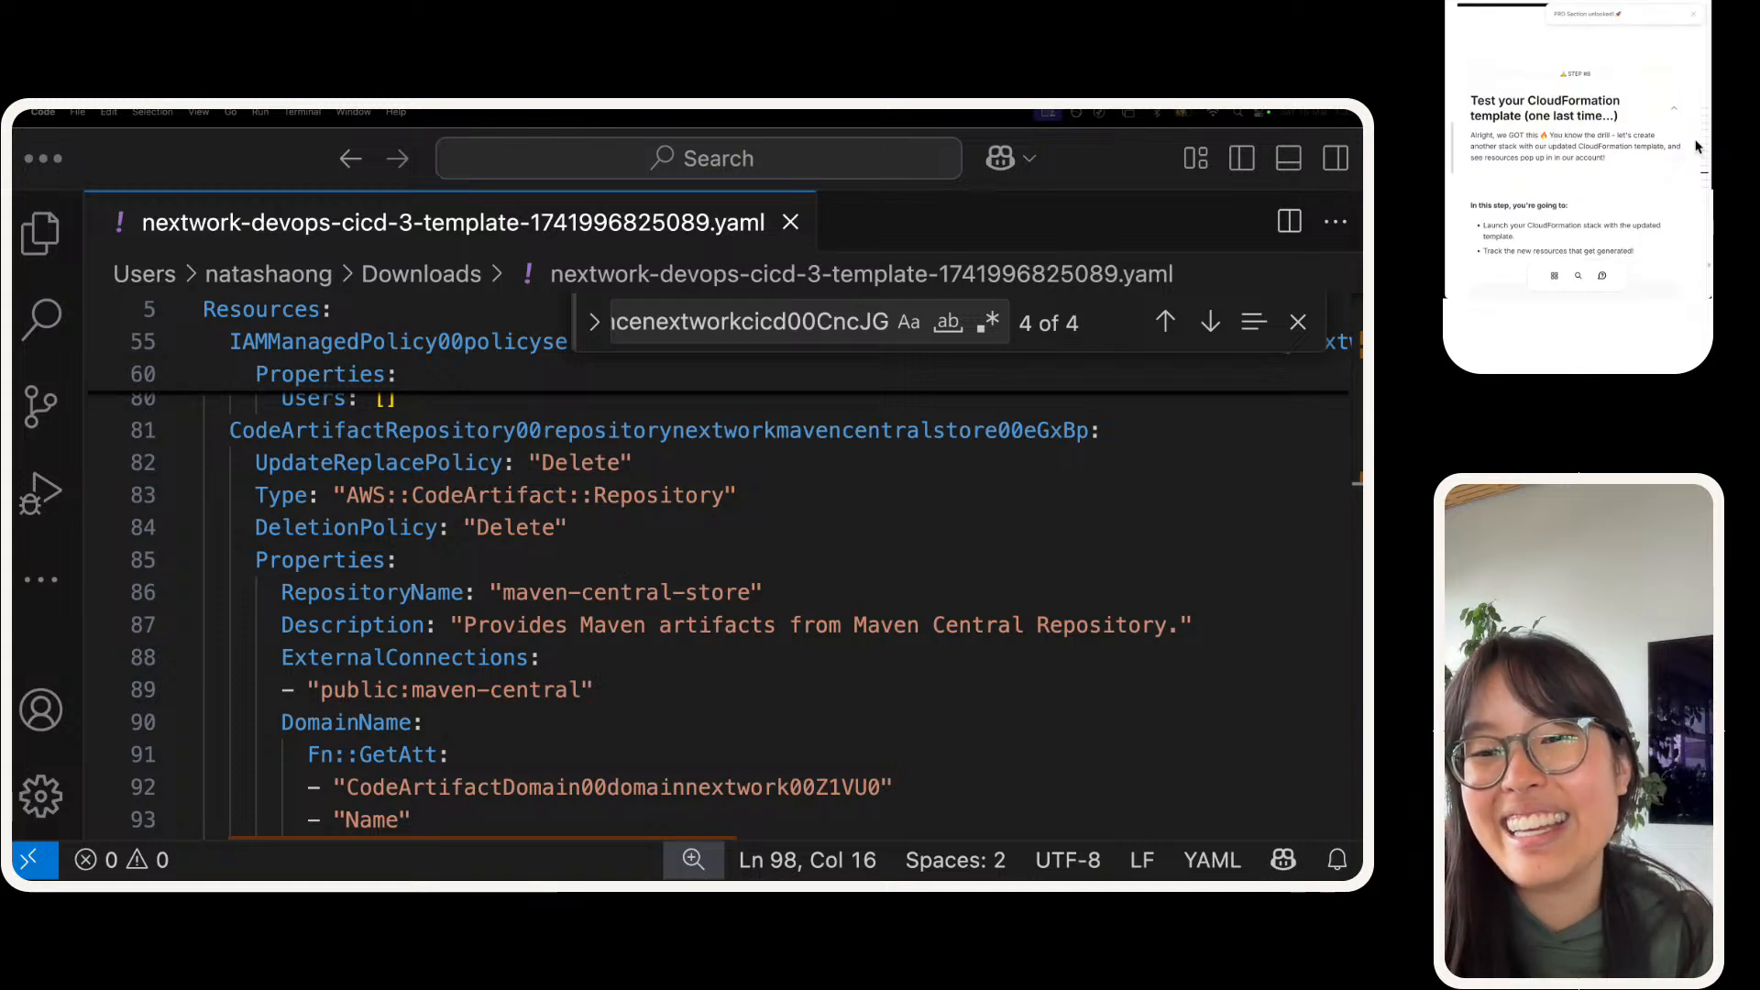
mouse_move(1696, 147)
click(1673, 194)
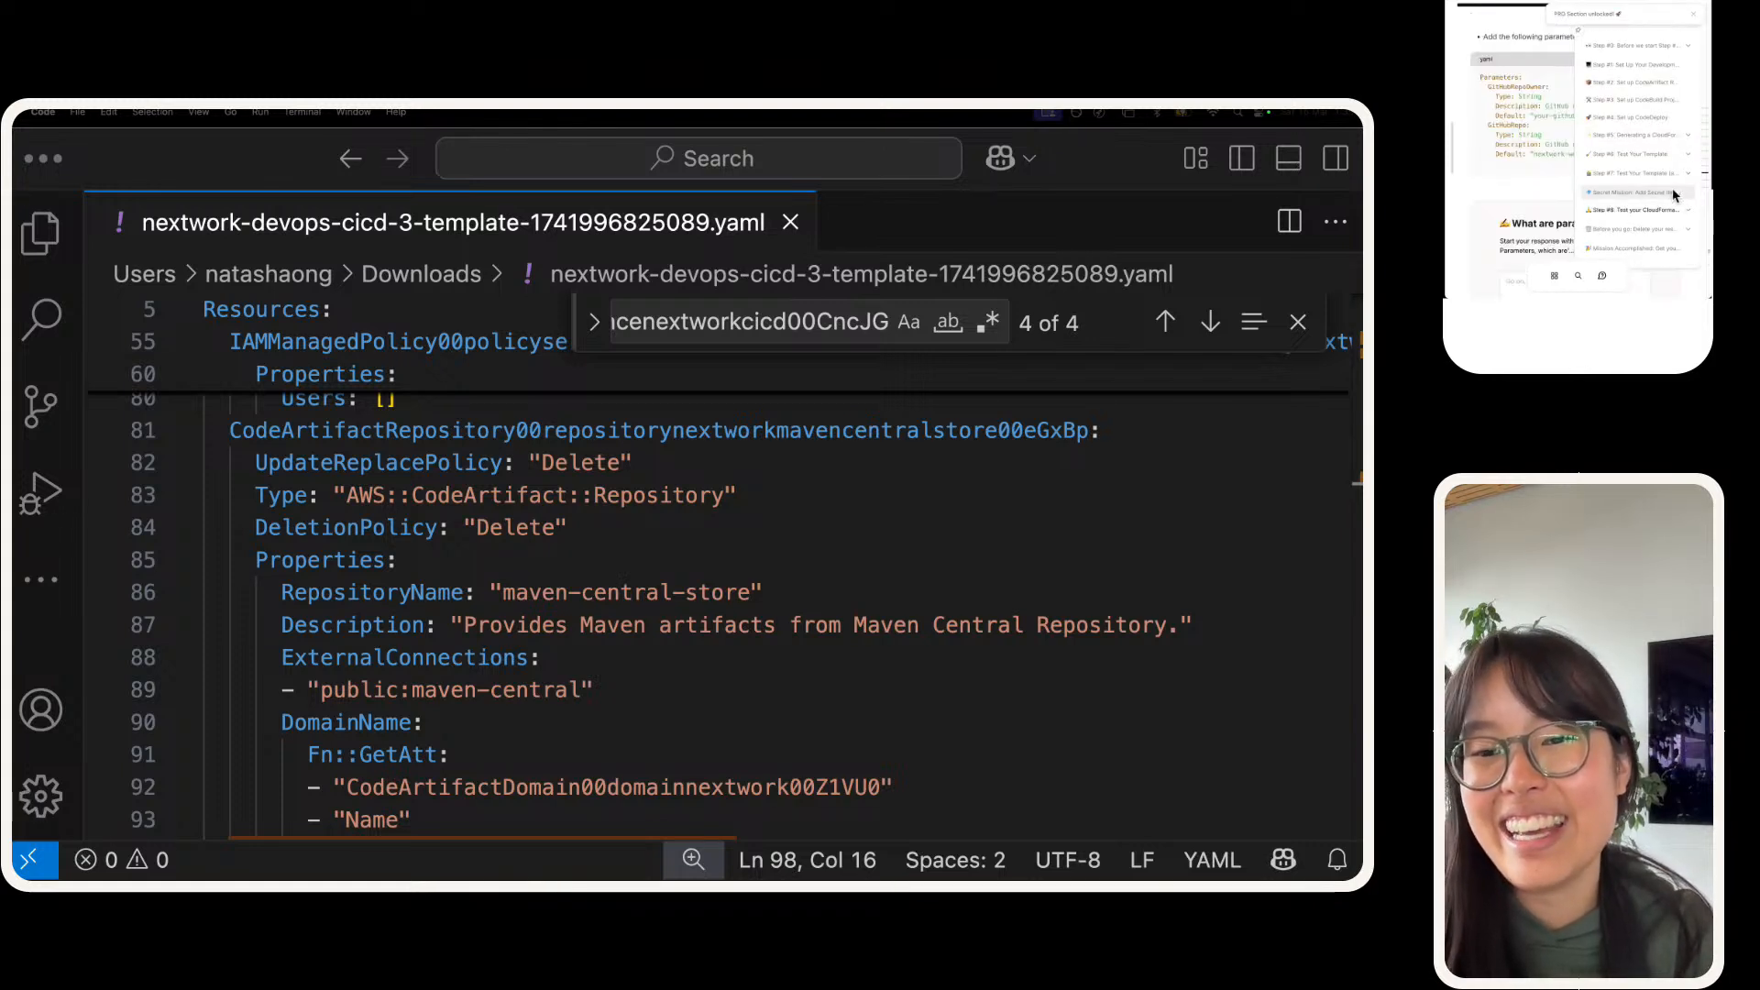
Step: Read the secret mission's instructions from its goals through to "Enhance Template with CodeBuild Project"
scroll(1513, 120, down, 3)
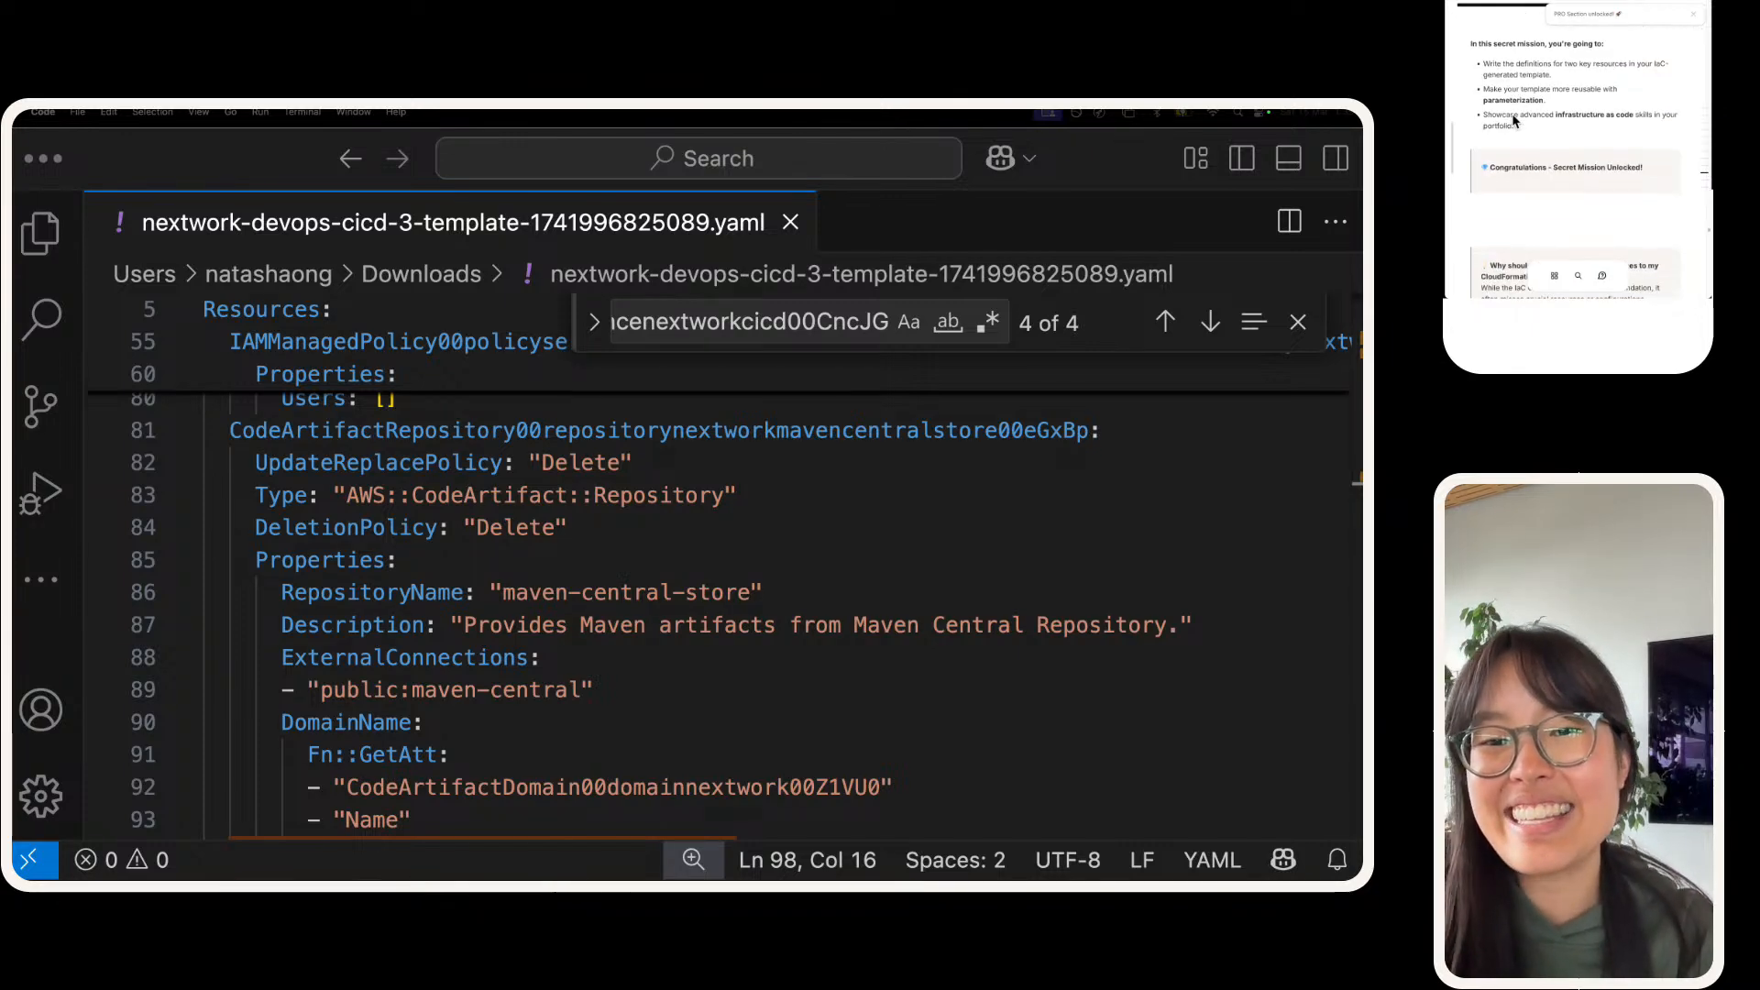
scroll(1514, 120, down, 5)
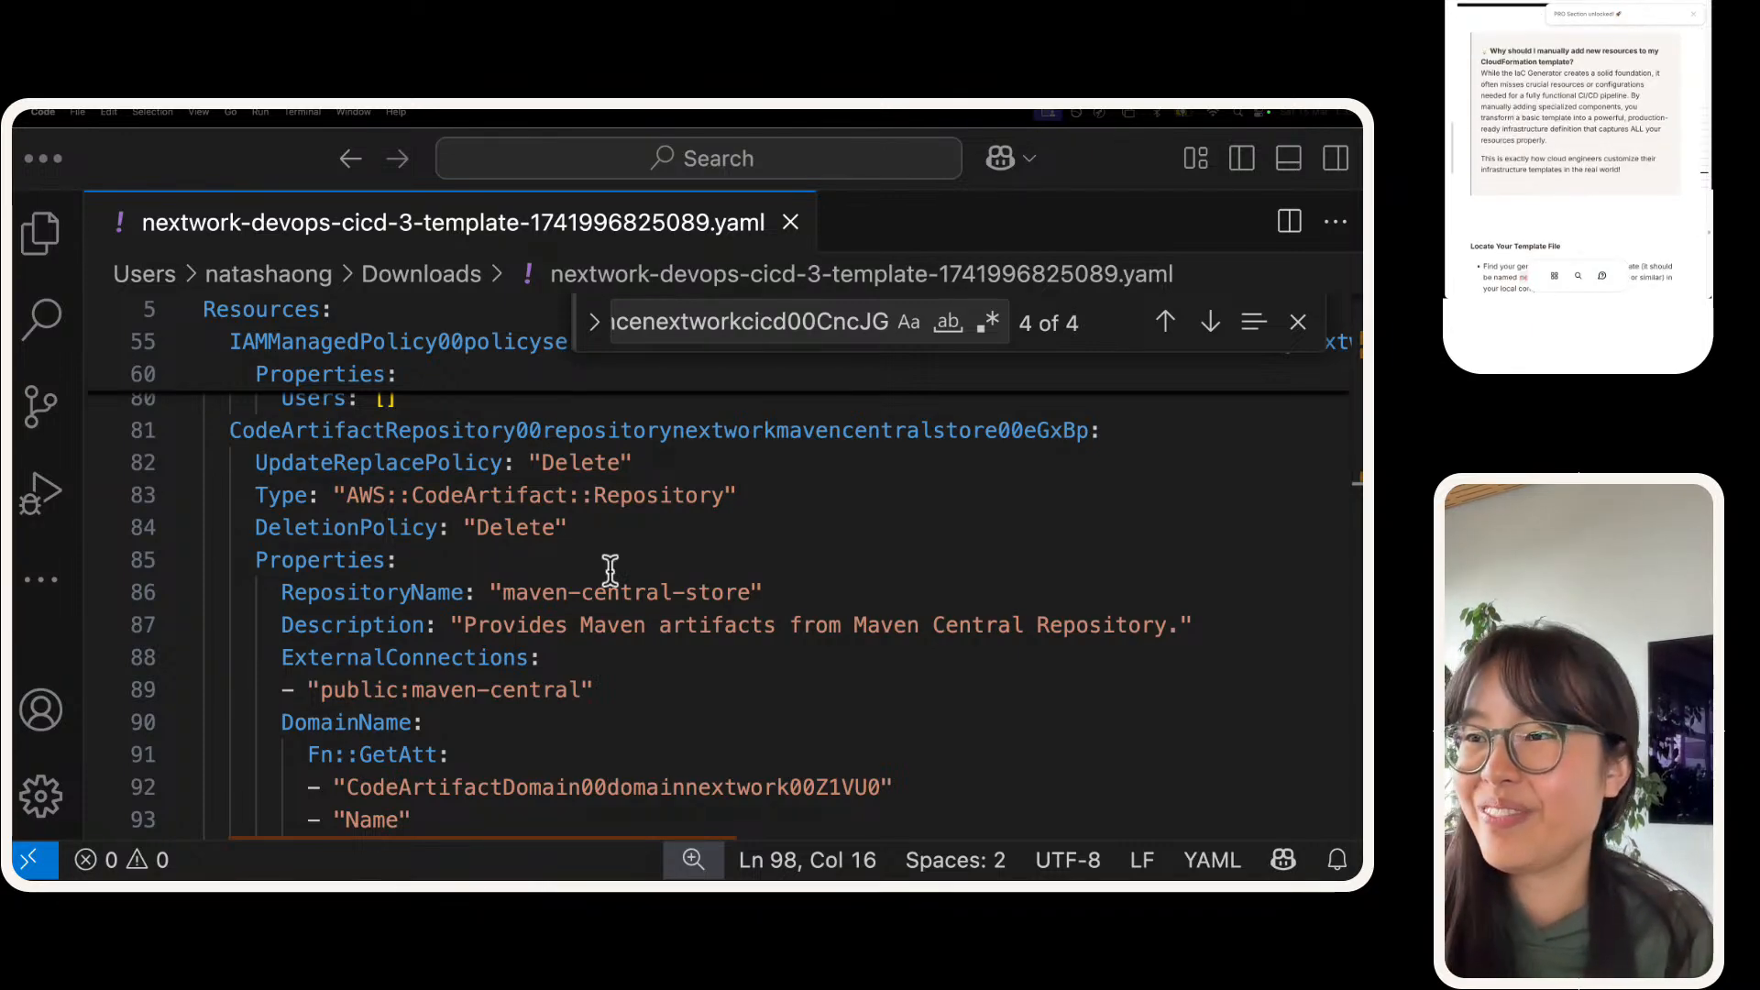
scroll(609, 570, down, 2)
scroll(609, 570, up, 20)
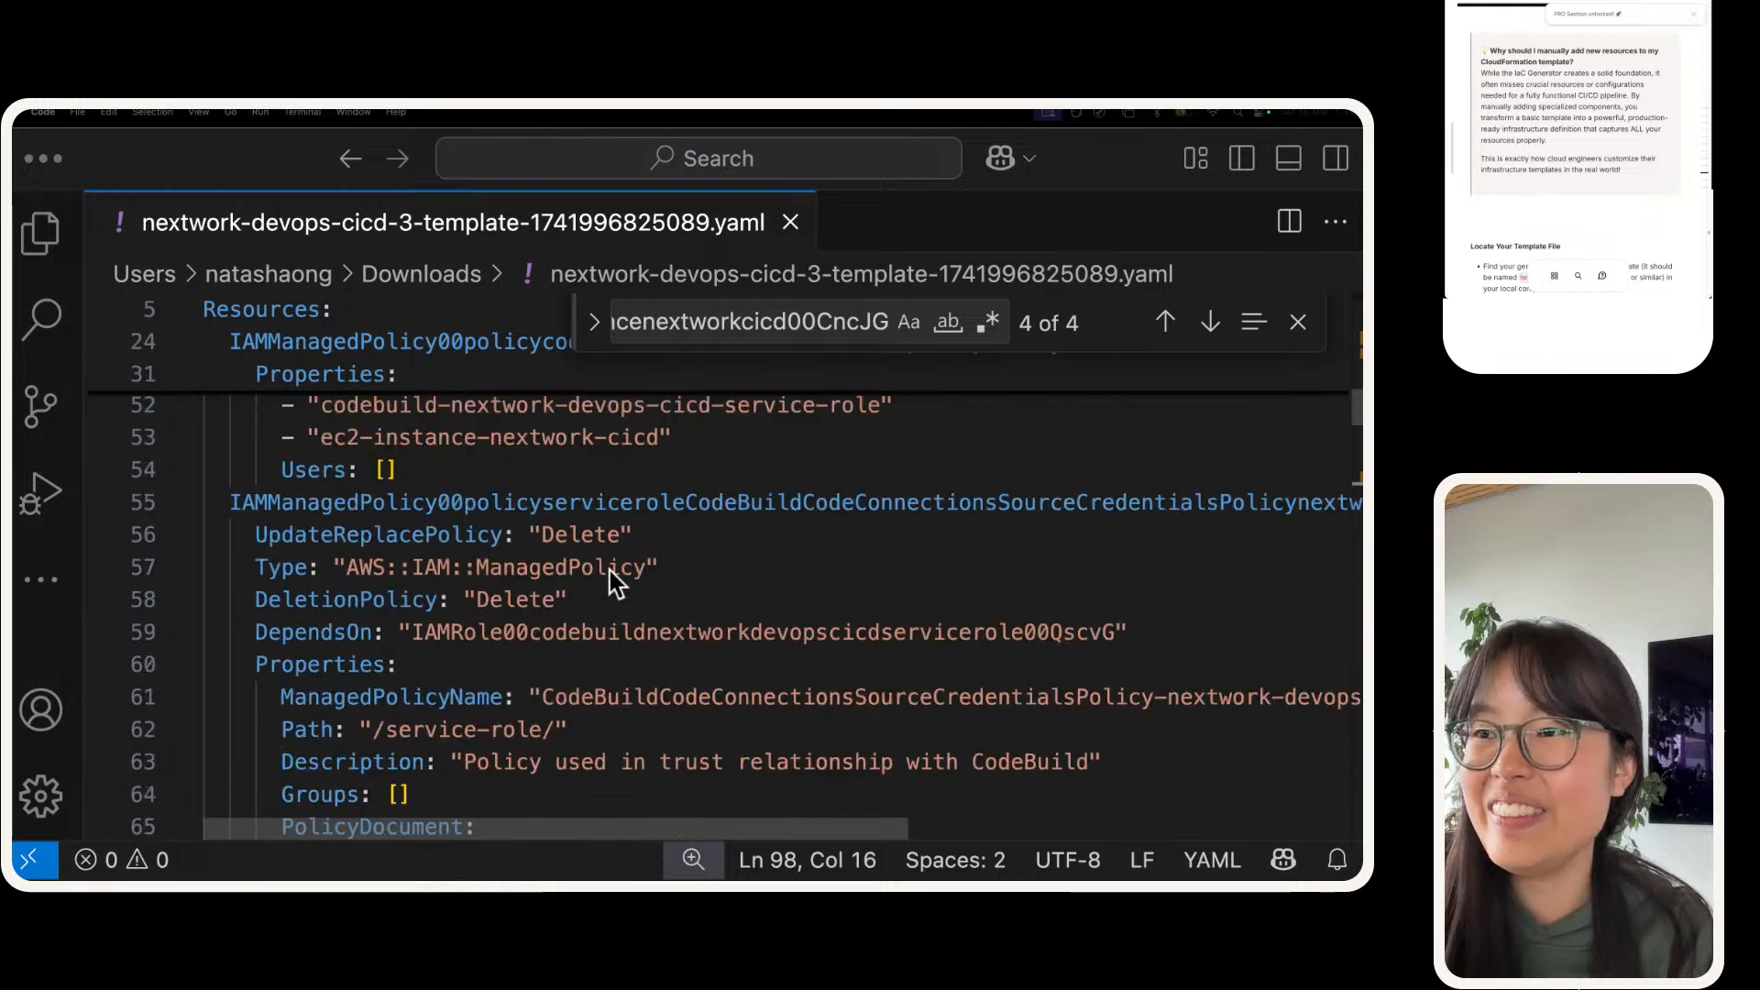
scroll(1621, 215, down, 2)
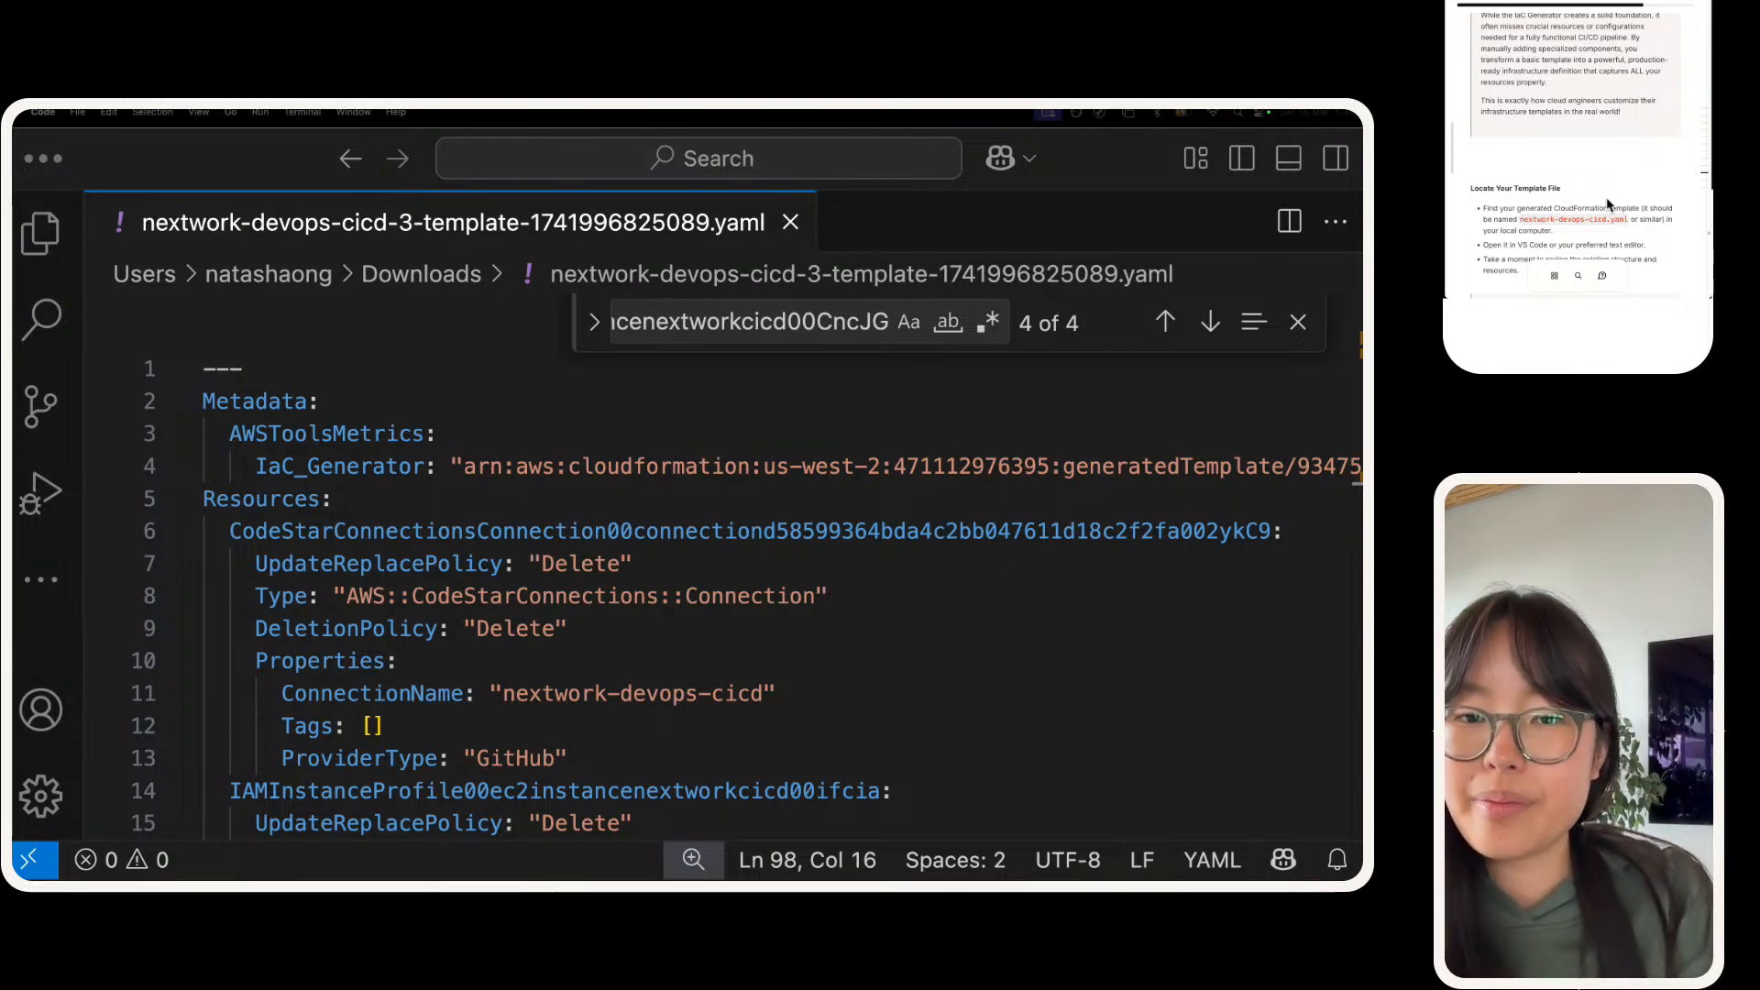
scroll(1606, 204, down, 5)
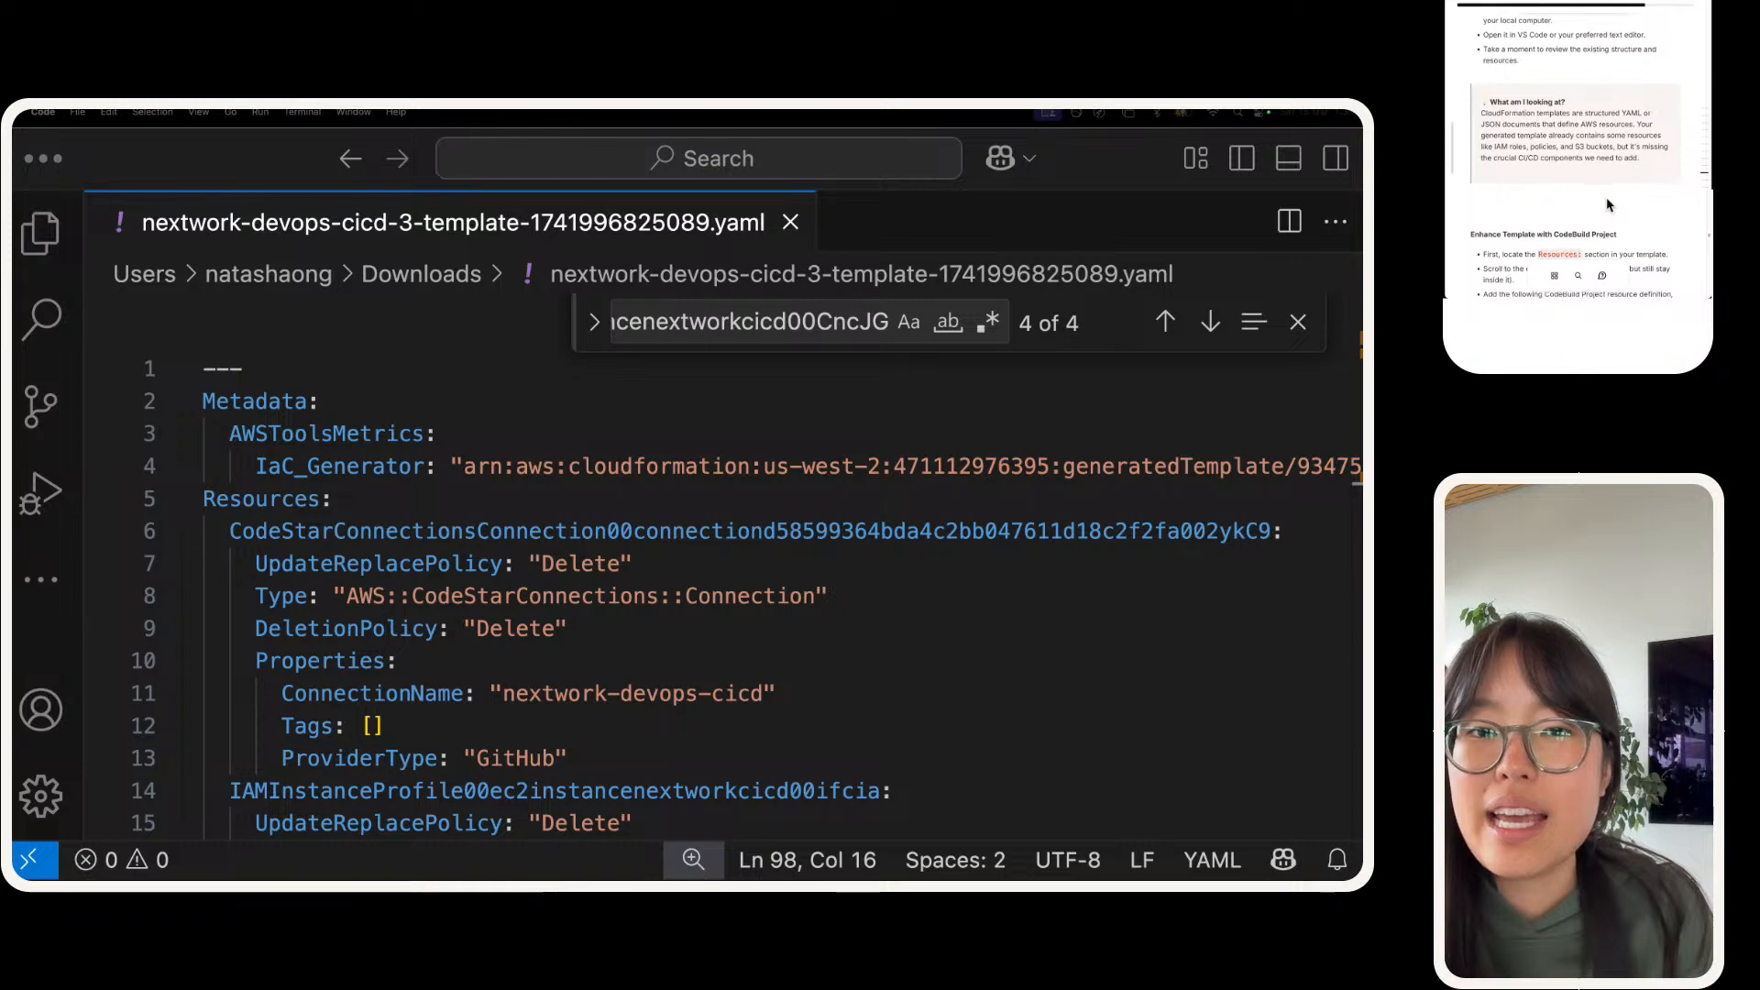
scroll(1607, 203, down, 4)
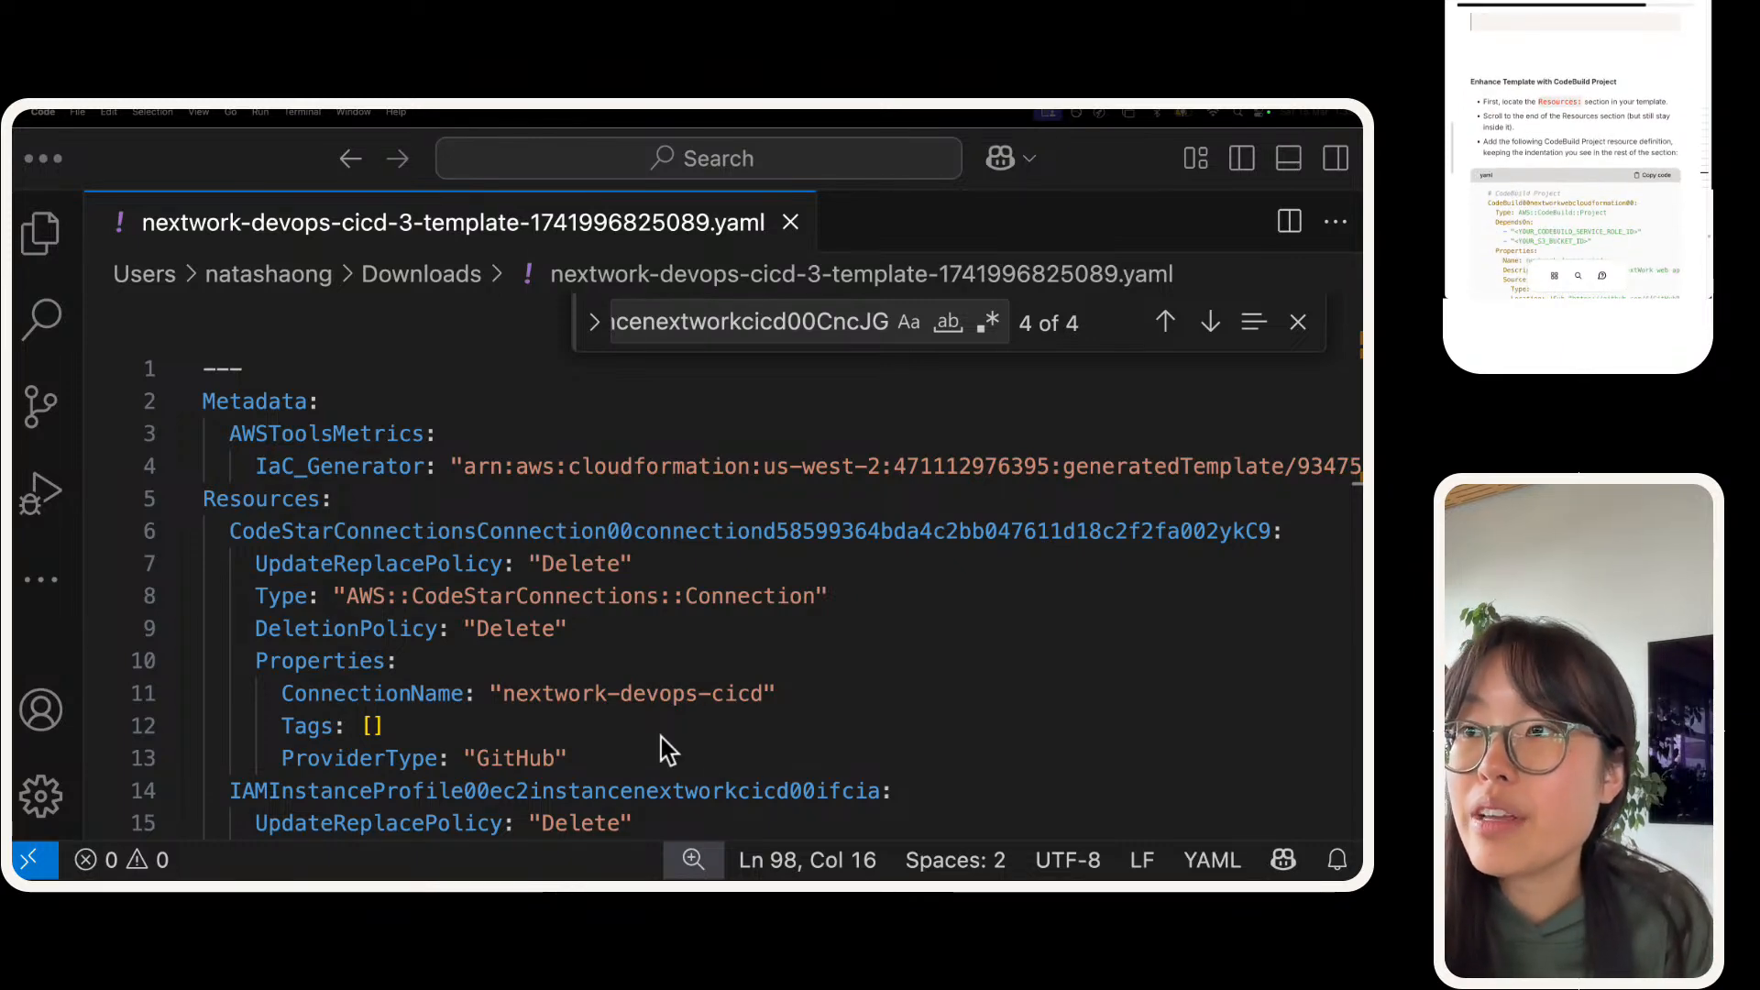
Step: Look through the template's Resources section from its first resource to the empty line at the end of the file
scroll(711, 779, down, 12)
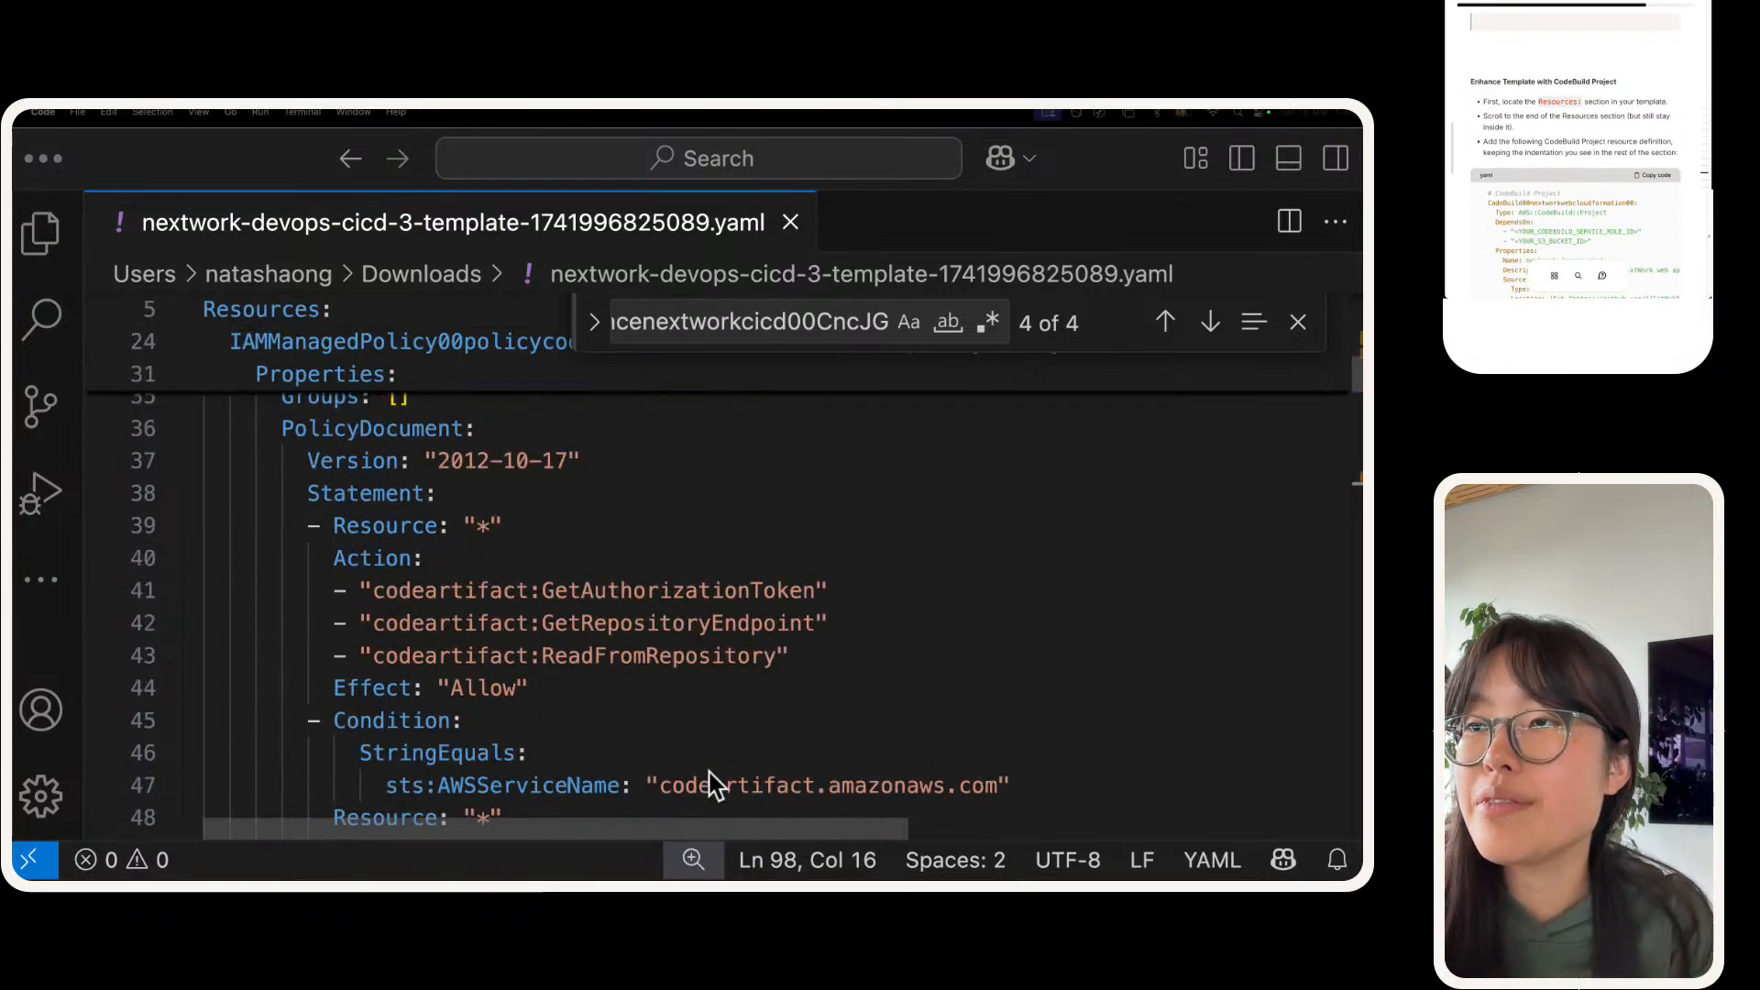
scroll(711, 783, down, 2)
scroll(712, 784, up, 10)
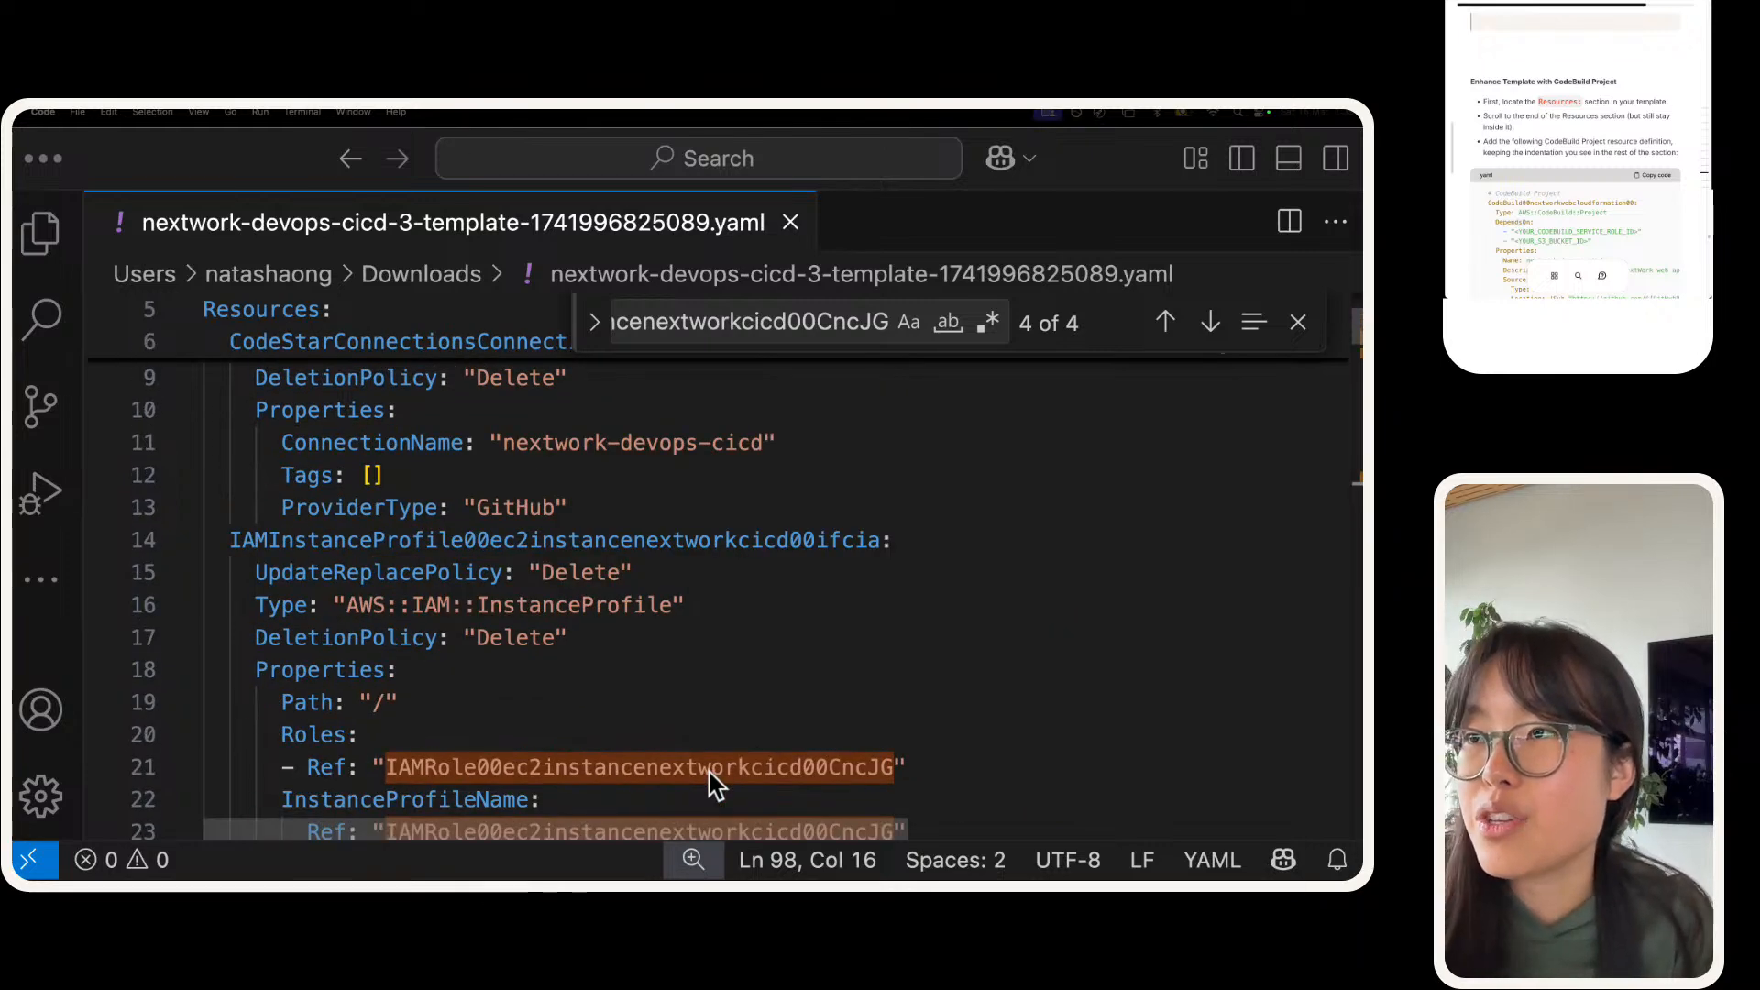
scroll(711, 782, up, 3)
double_click(246, 483)
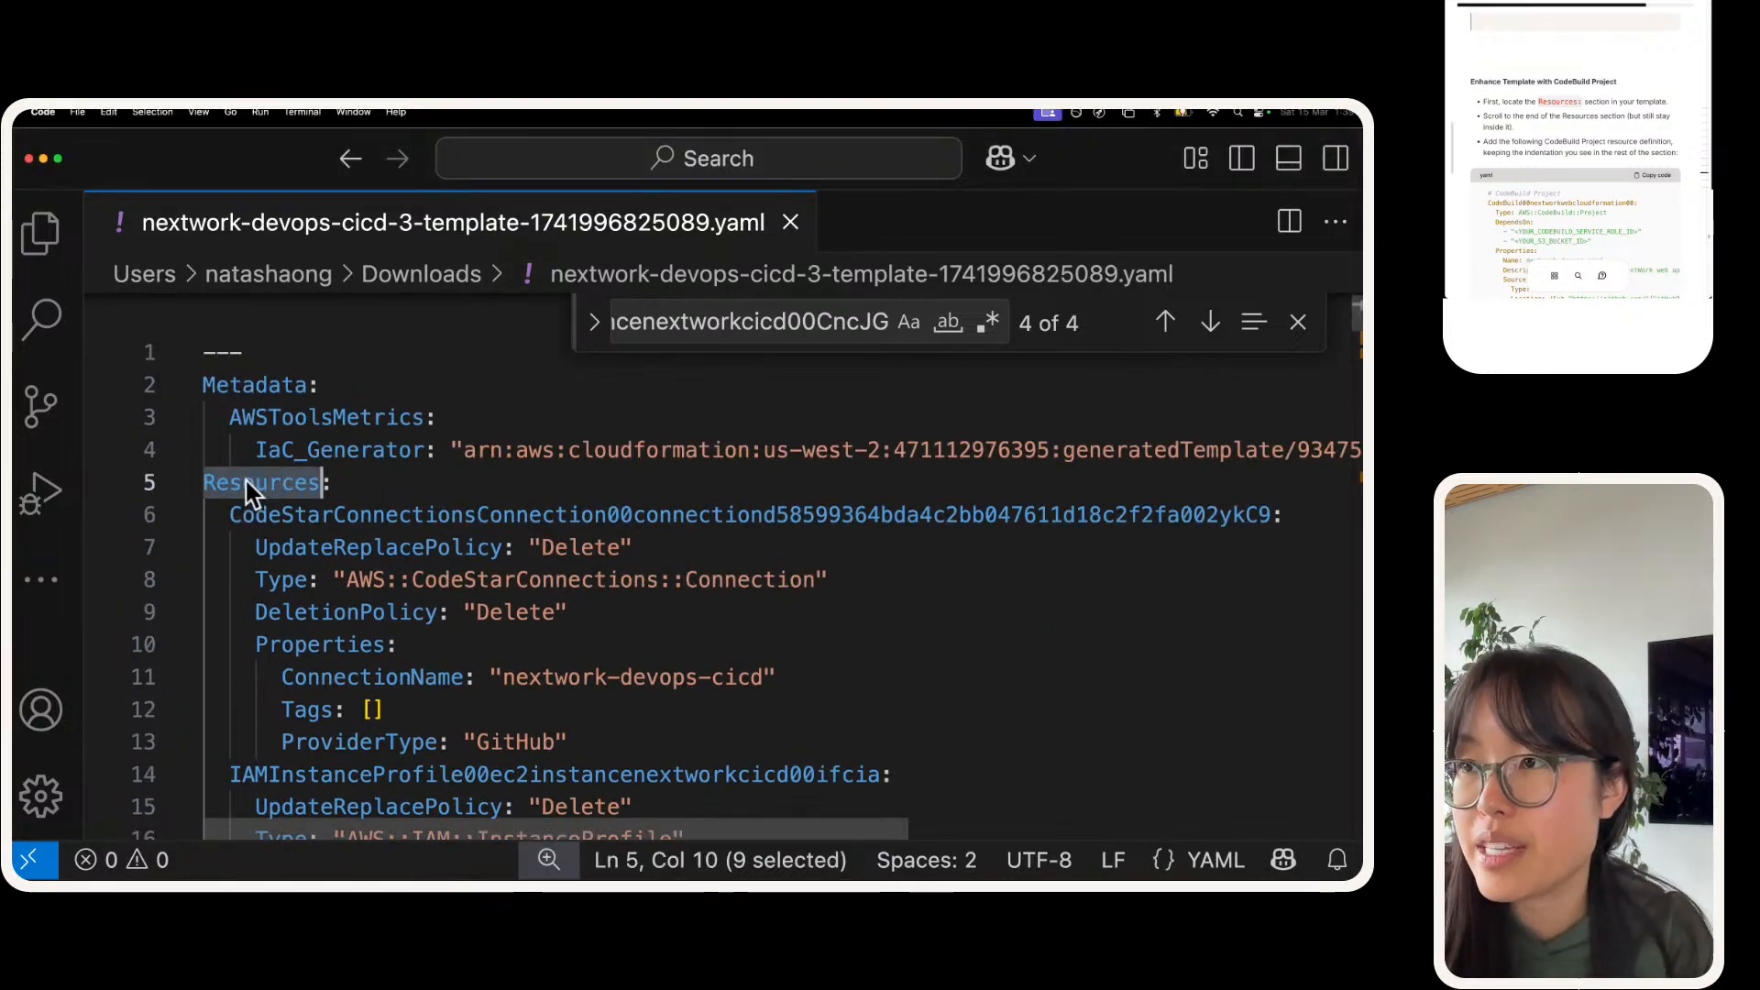
double_click(252, 513)
scroll(256, 506, down, 5)
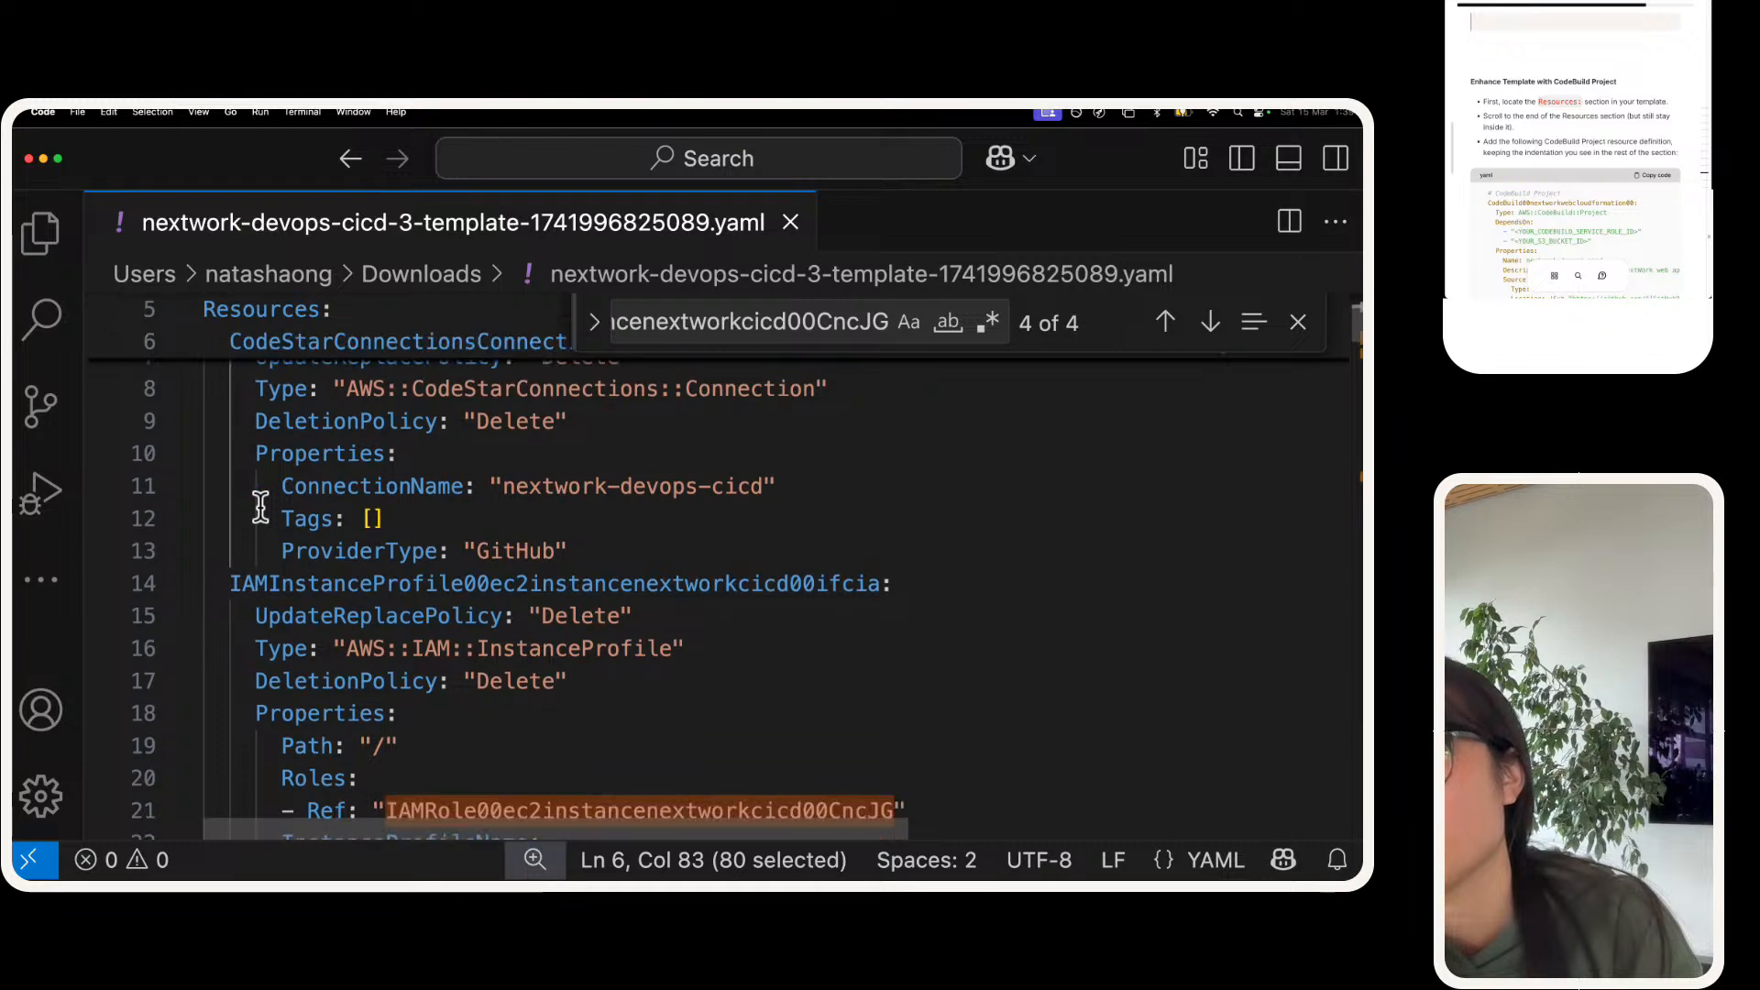
scroll(259, 503, down, 2)
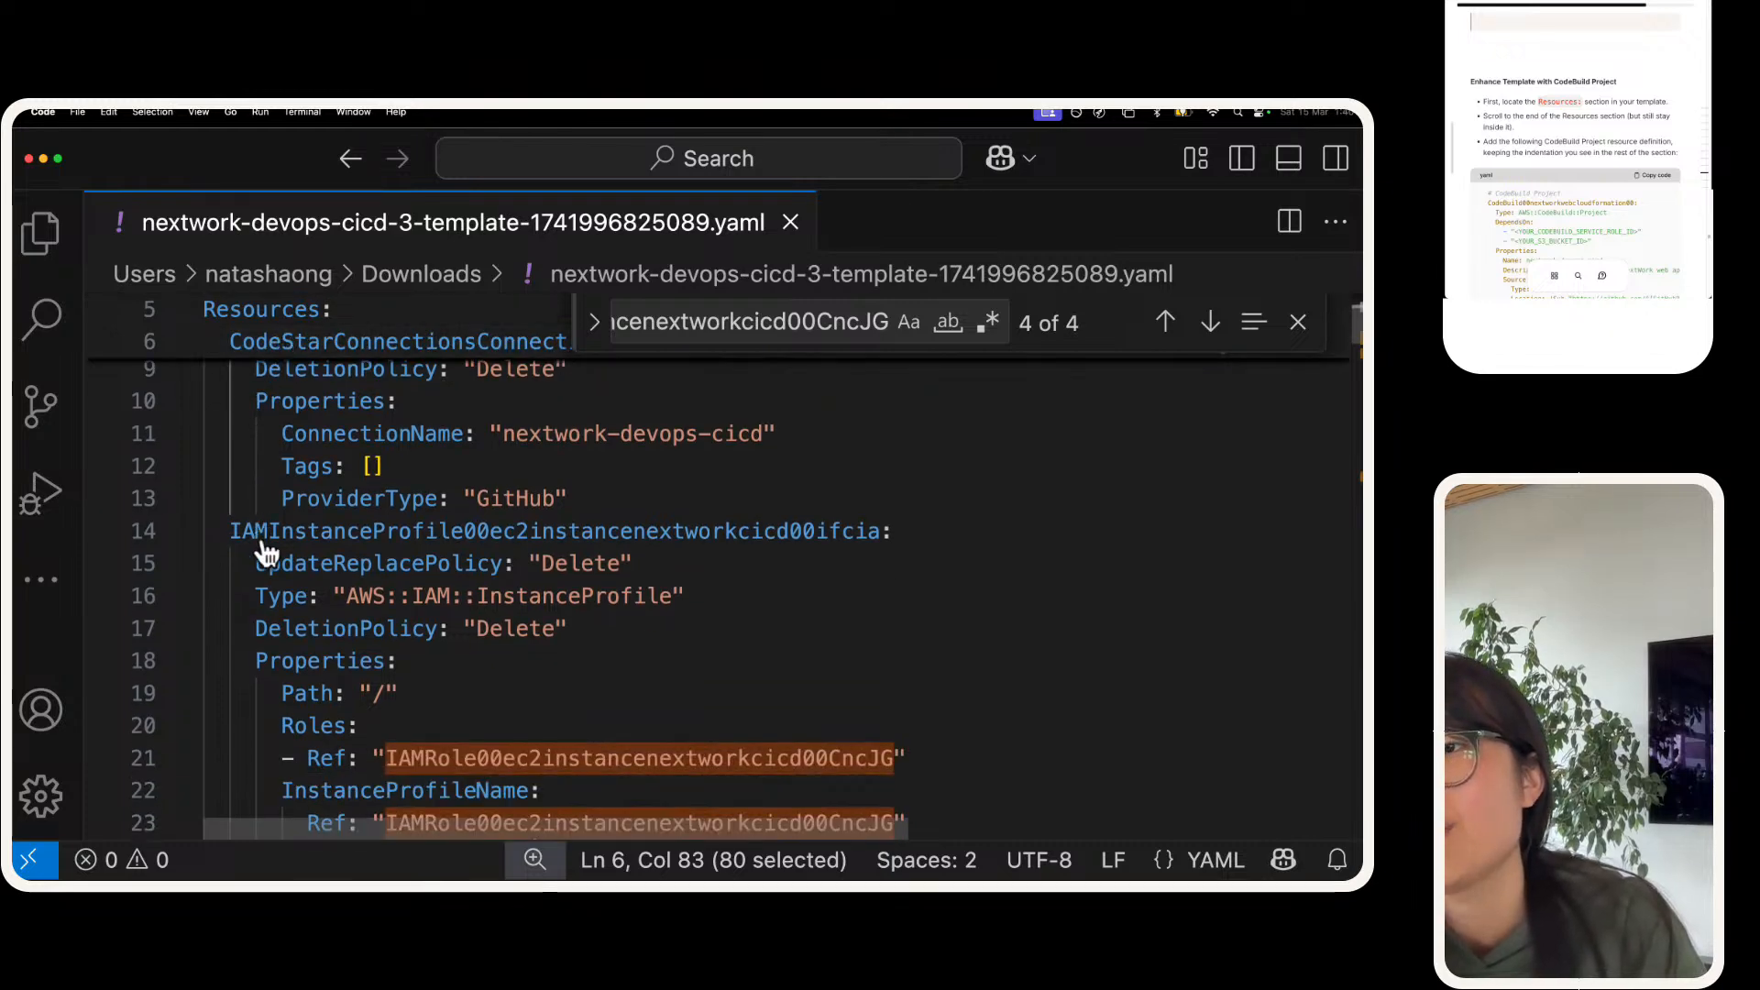
scroll(257, 541, down, 5)
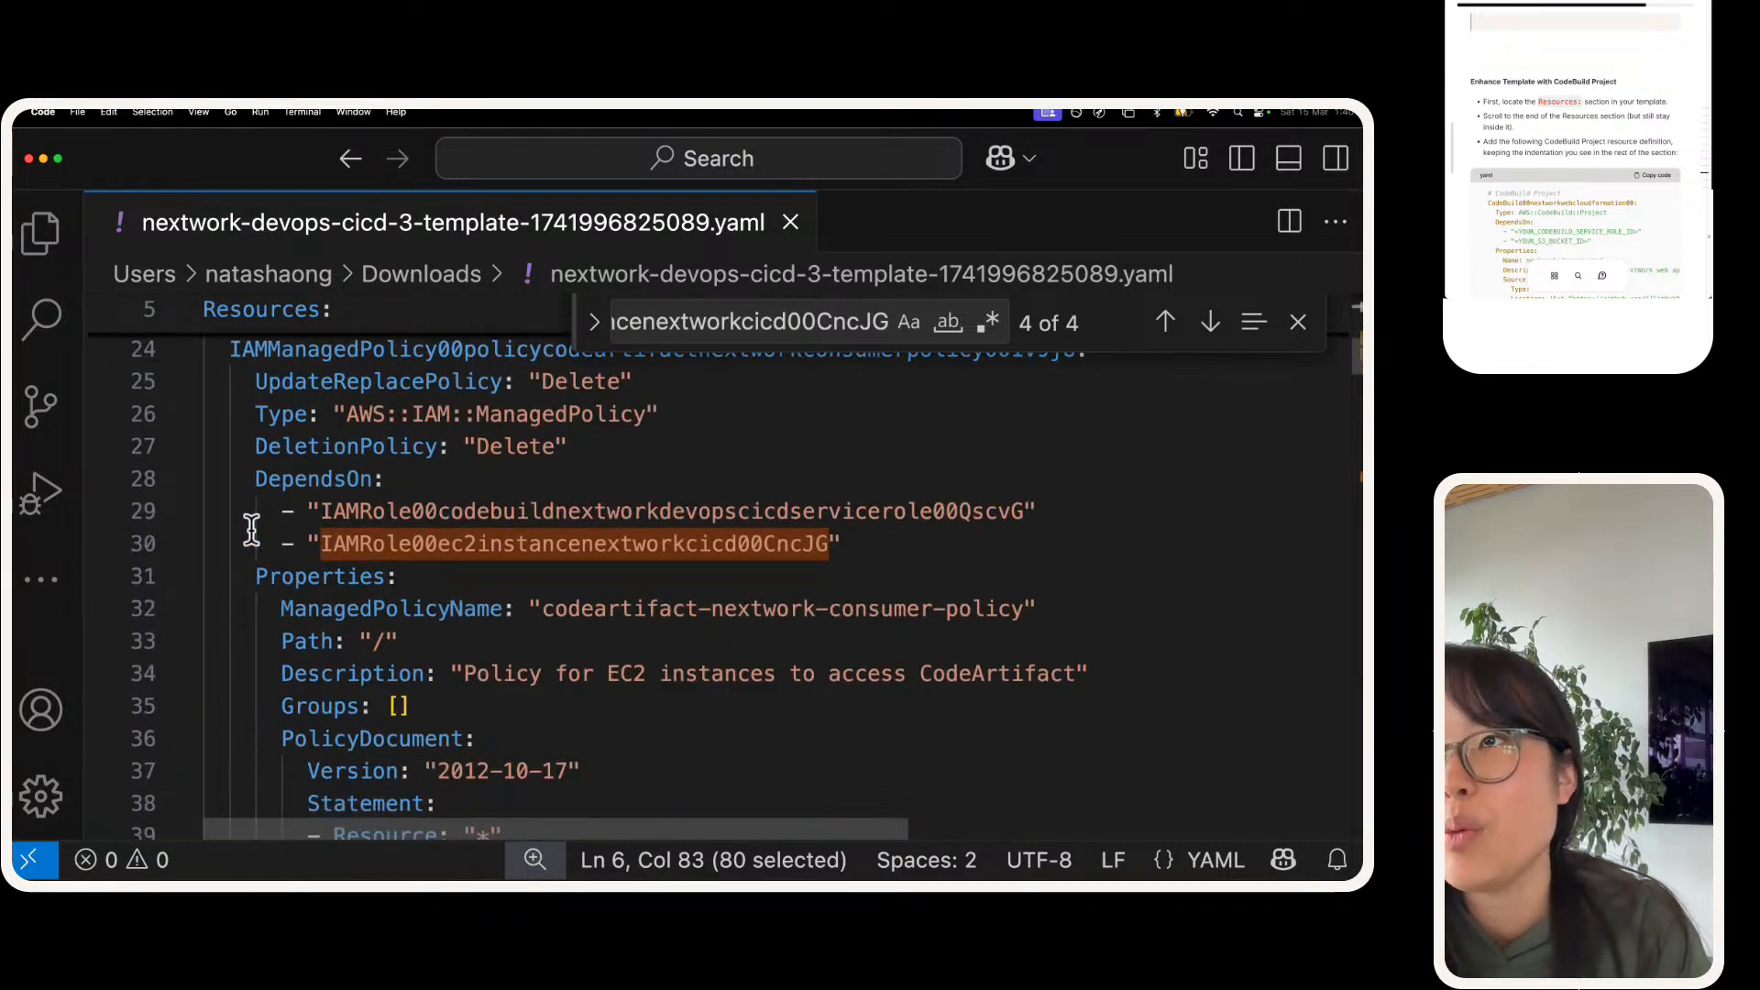
scroll(251, 530, down, 10)
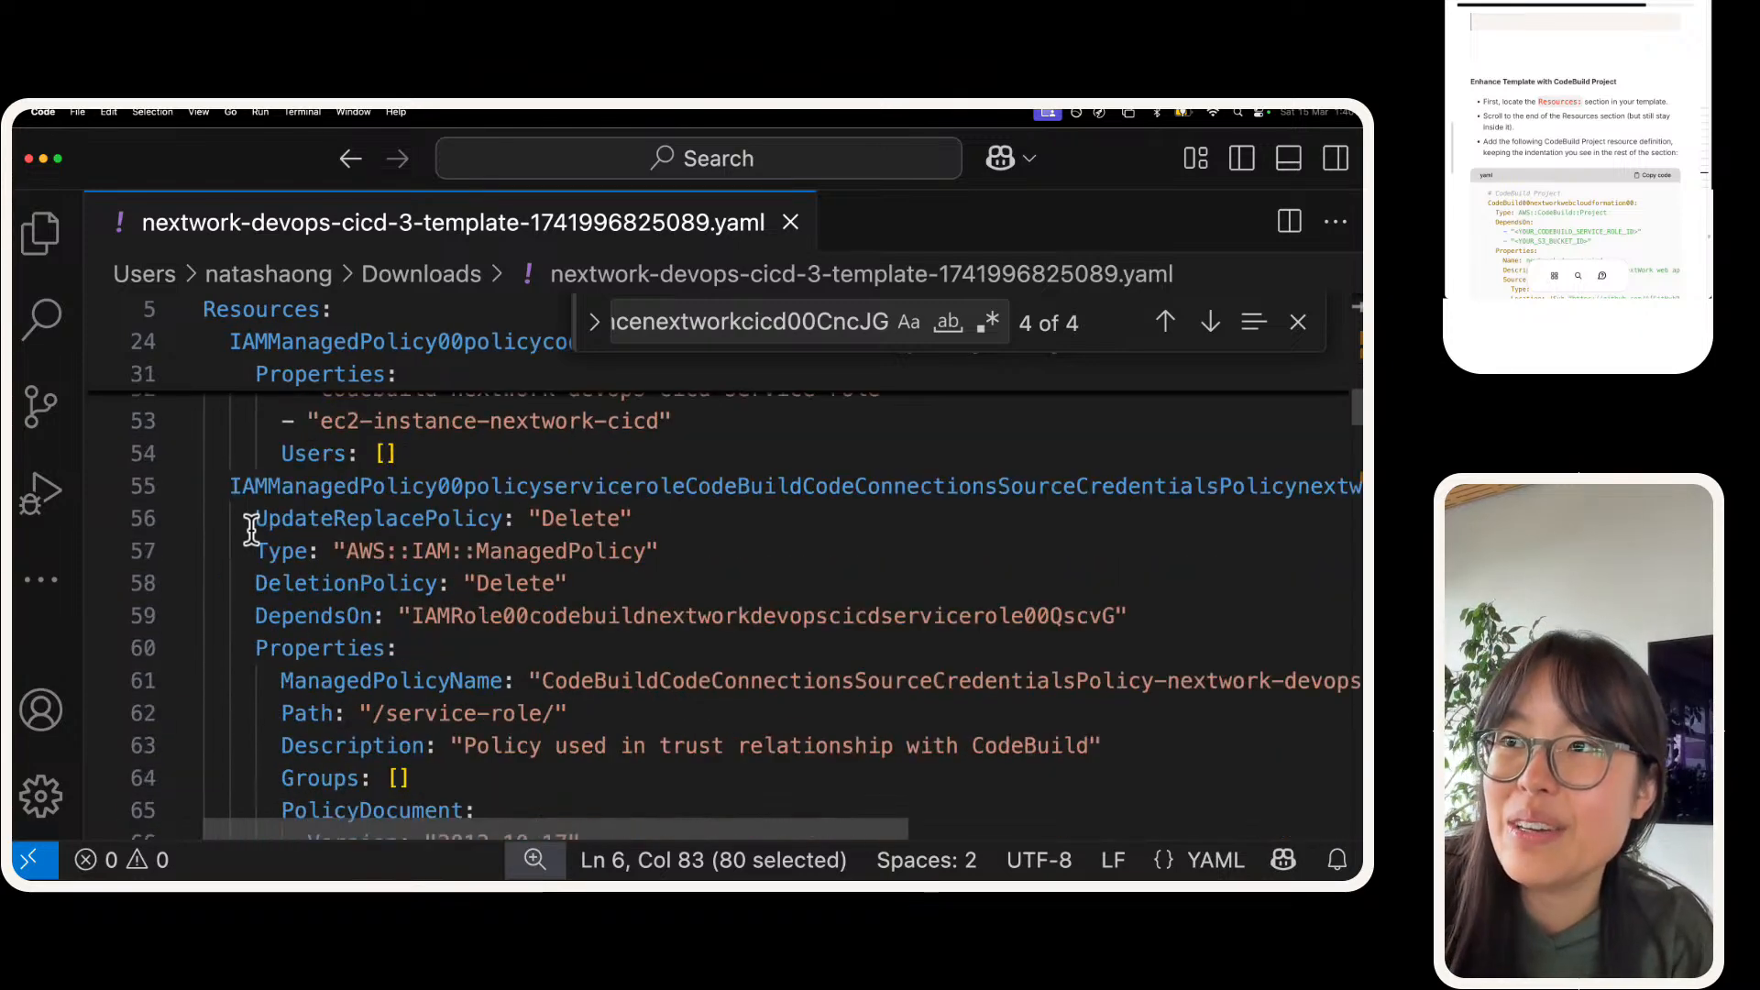
scroll(251, 529, down, 3)
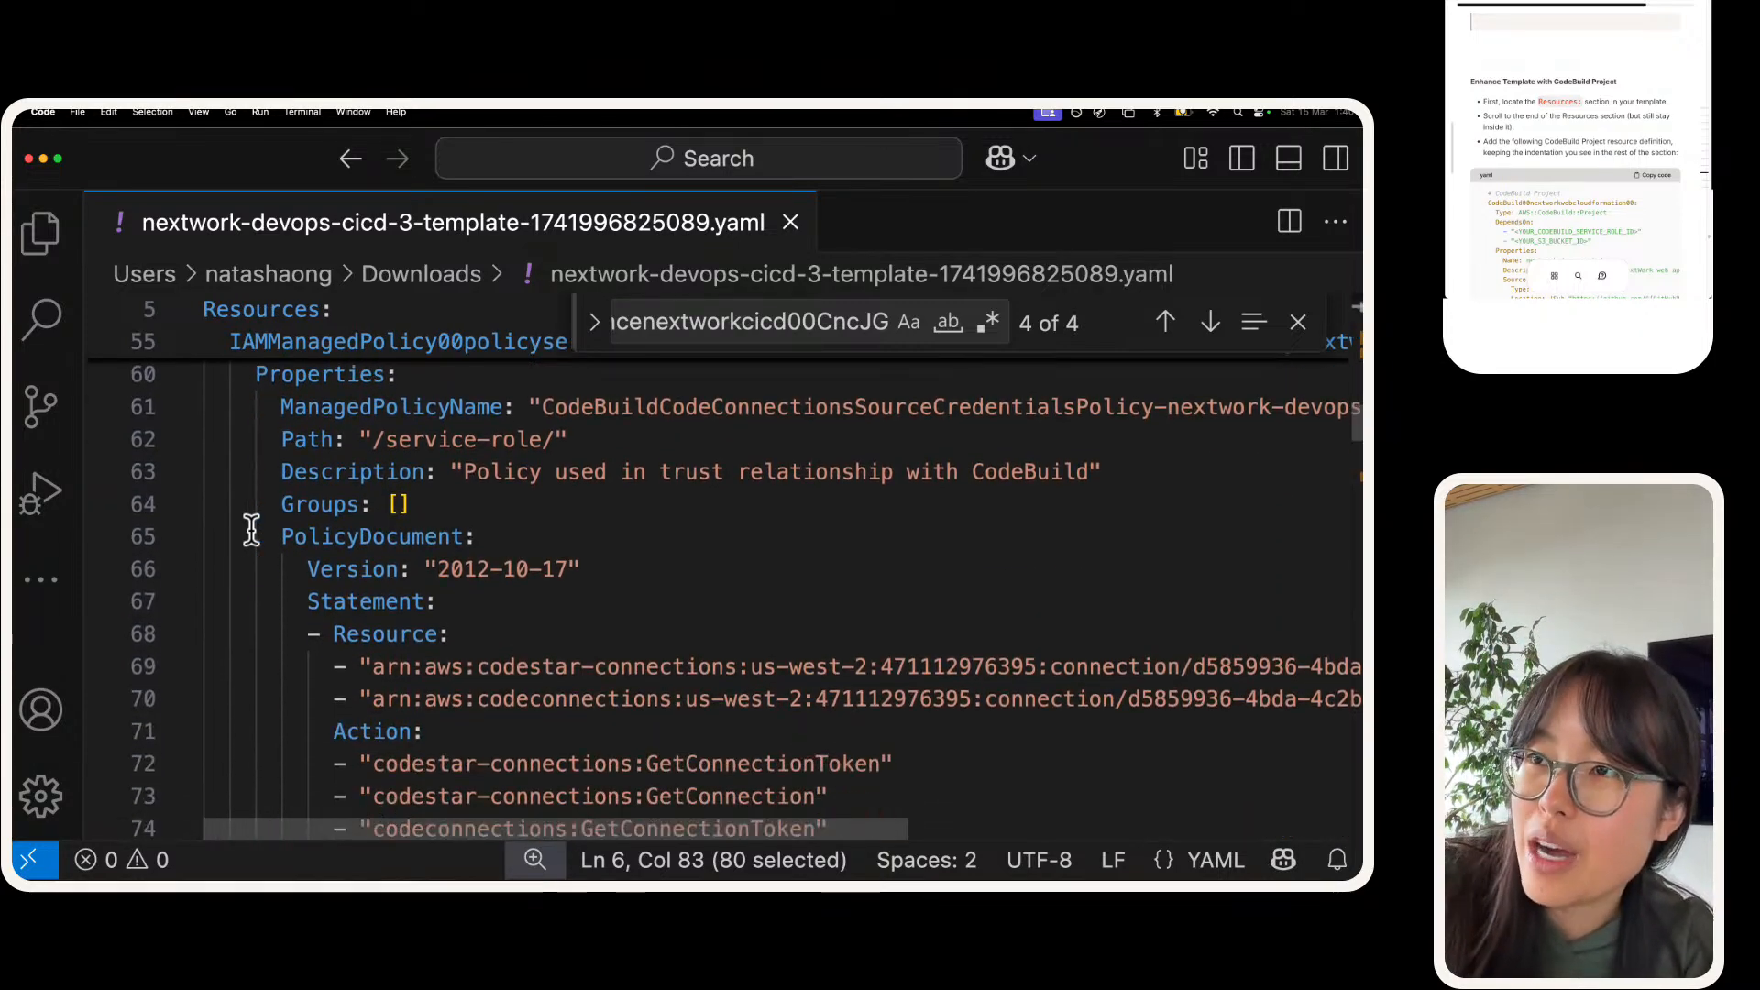
scroll(251, 530, down, 12)
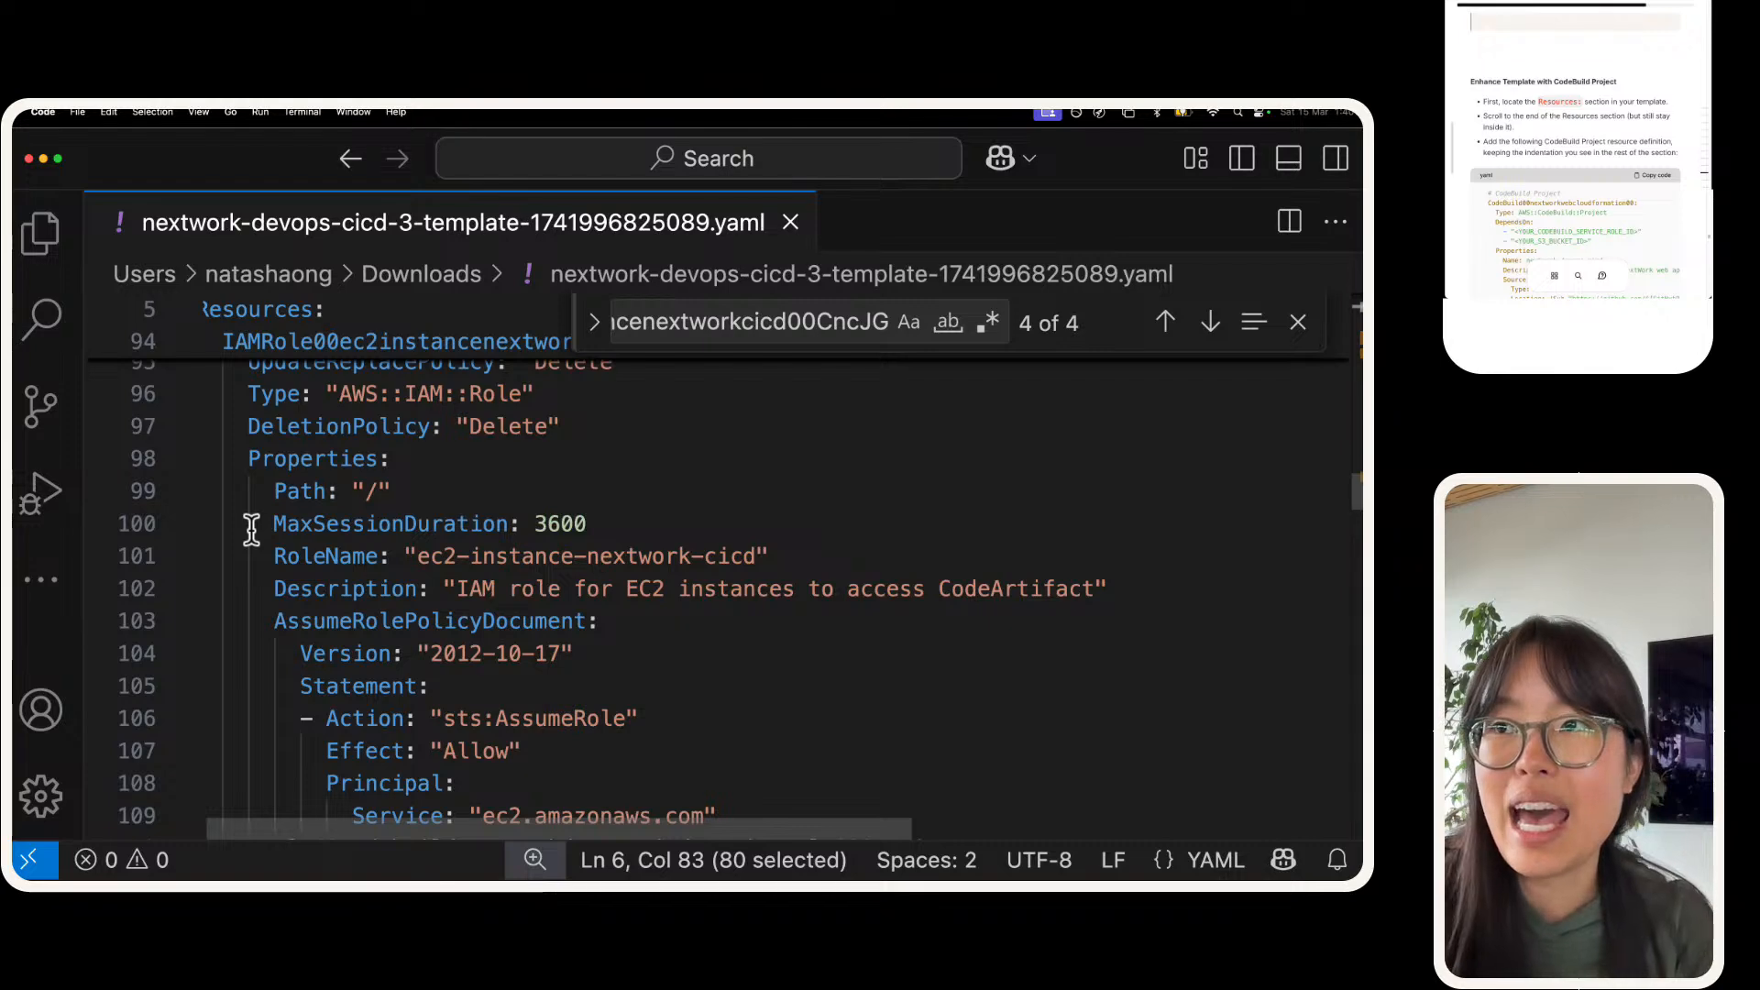
scroll(251, 530, left, 1)
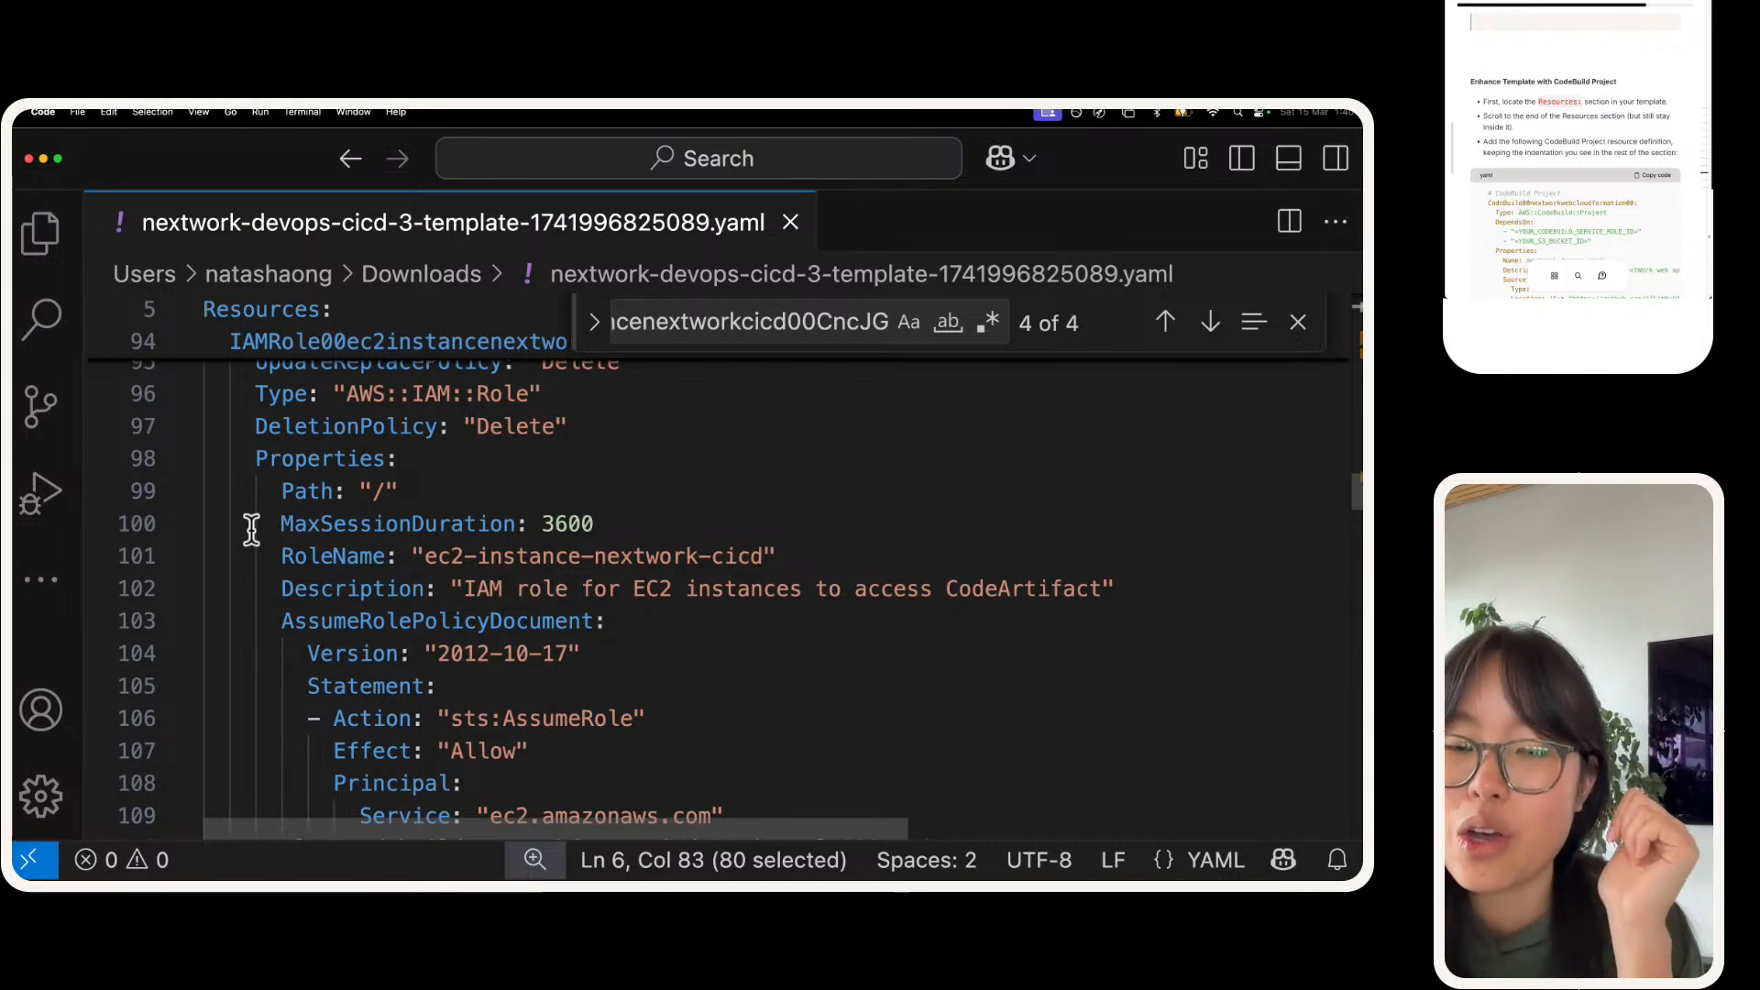
scroll(251, 530, down, 20)
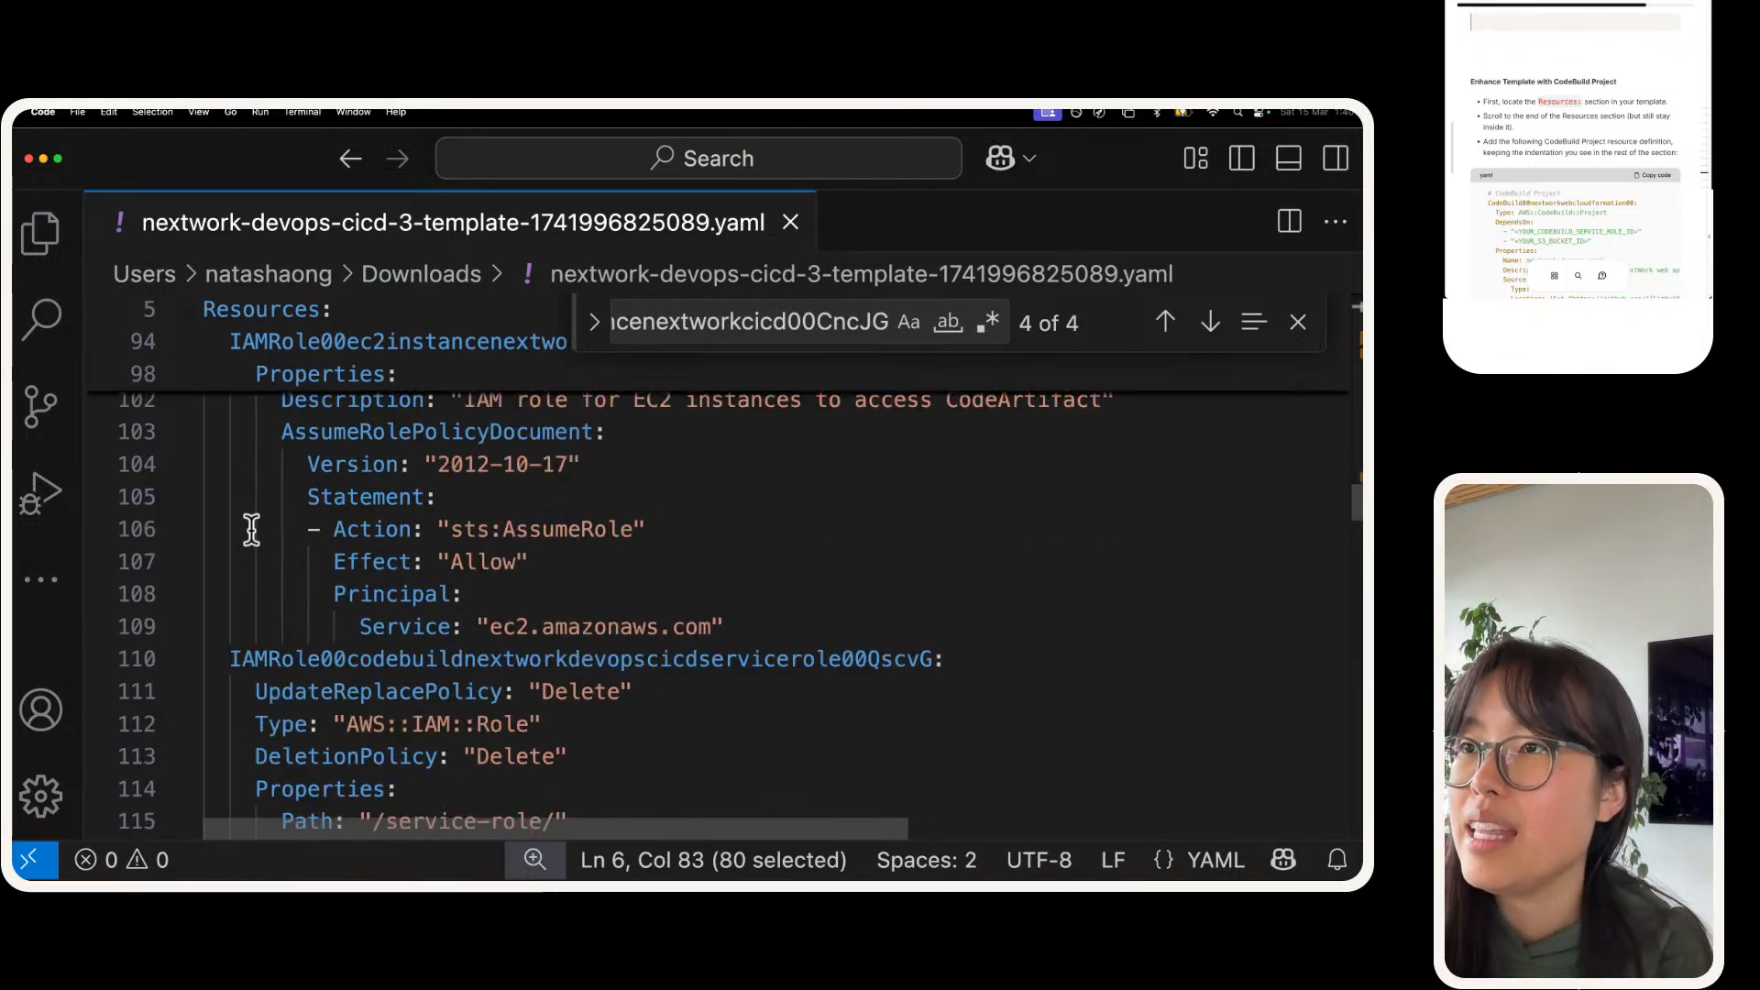
scroll(252, 530, down, 15)
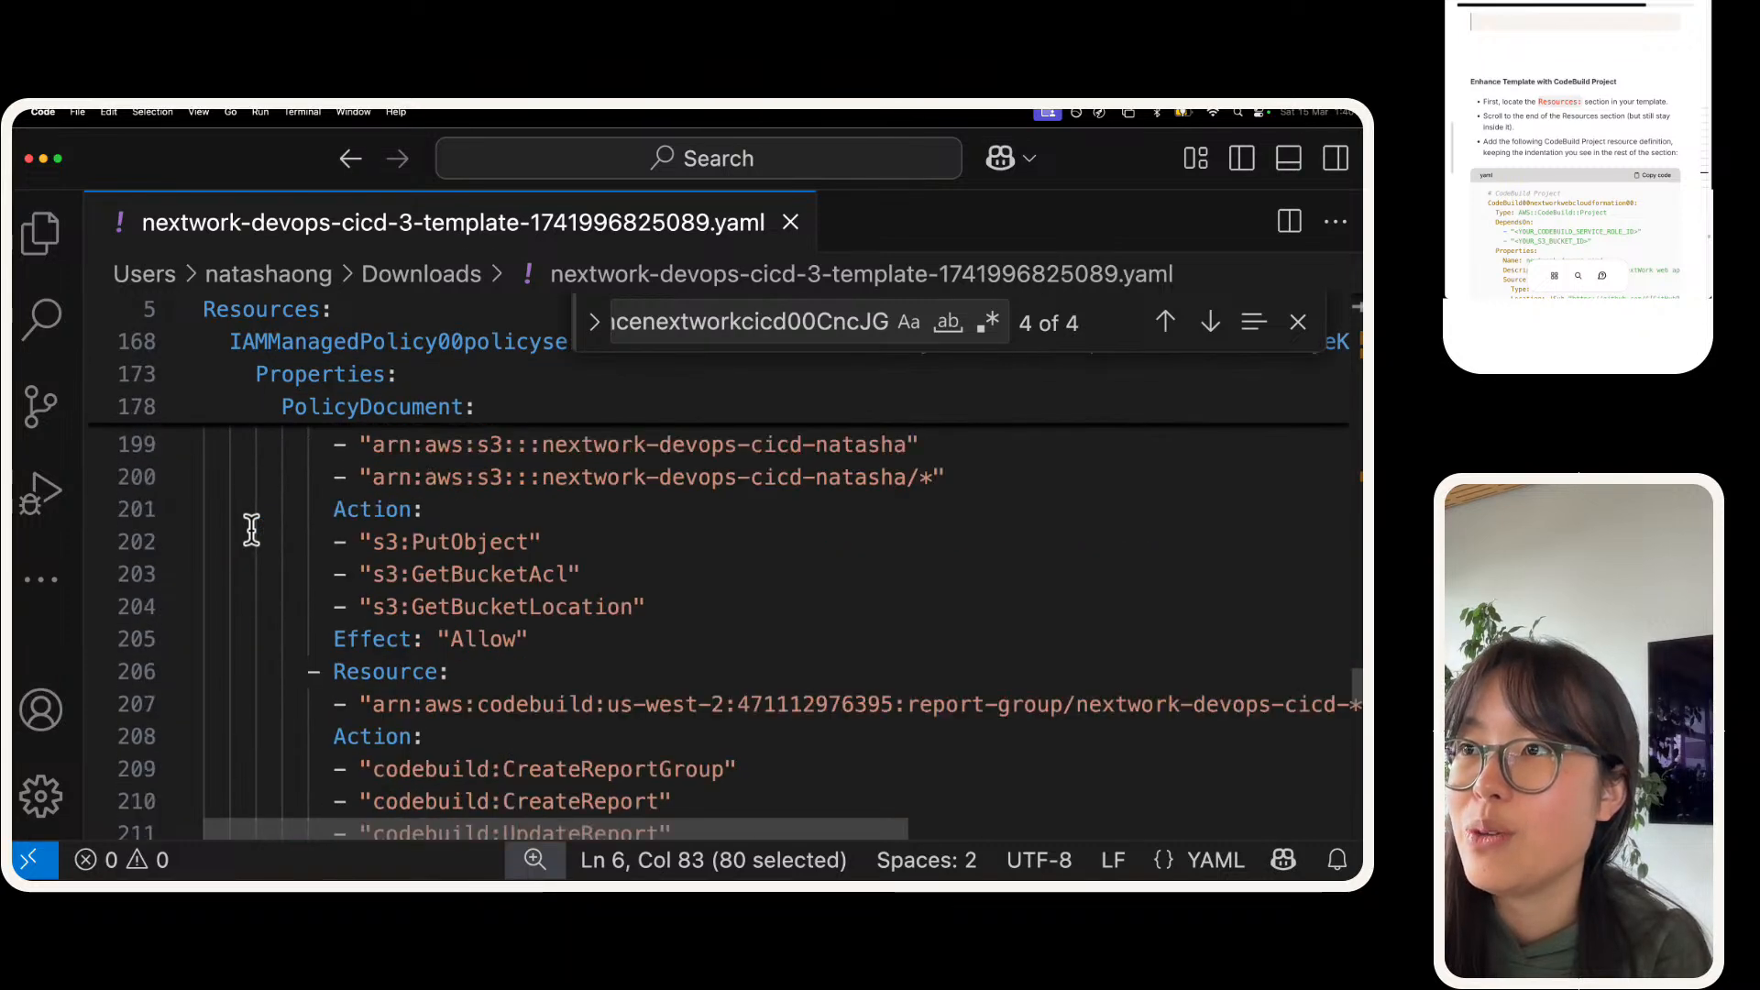
scroll(251, 530, down, 8)
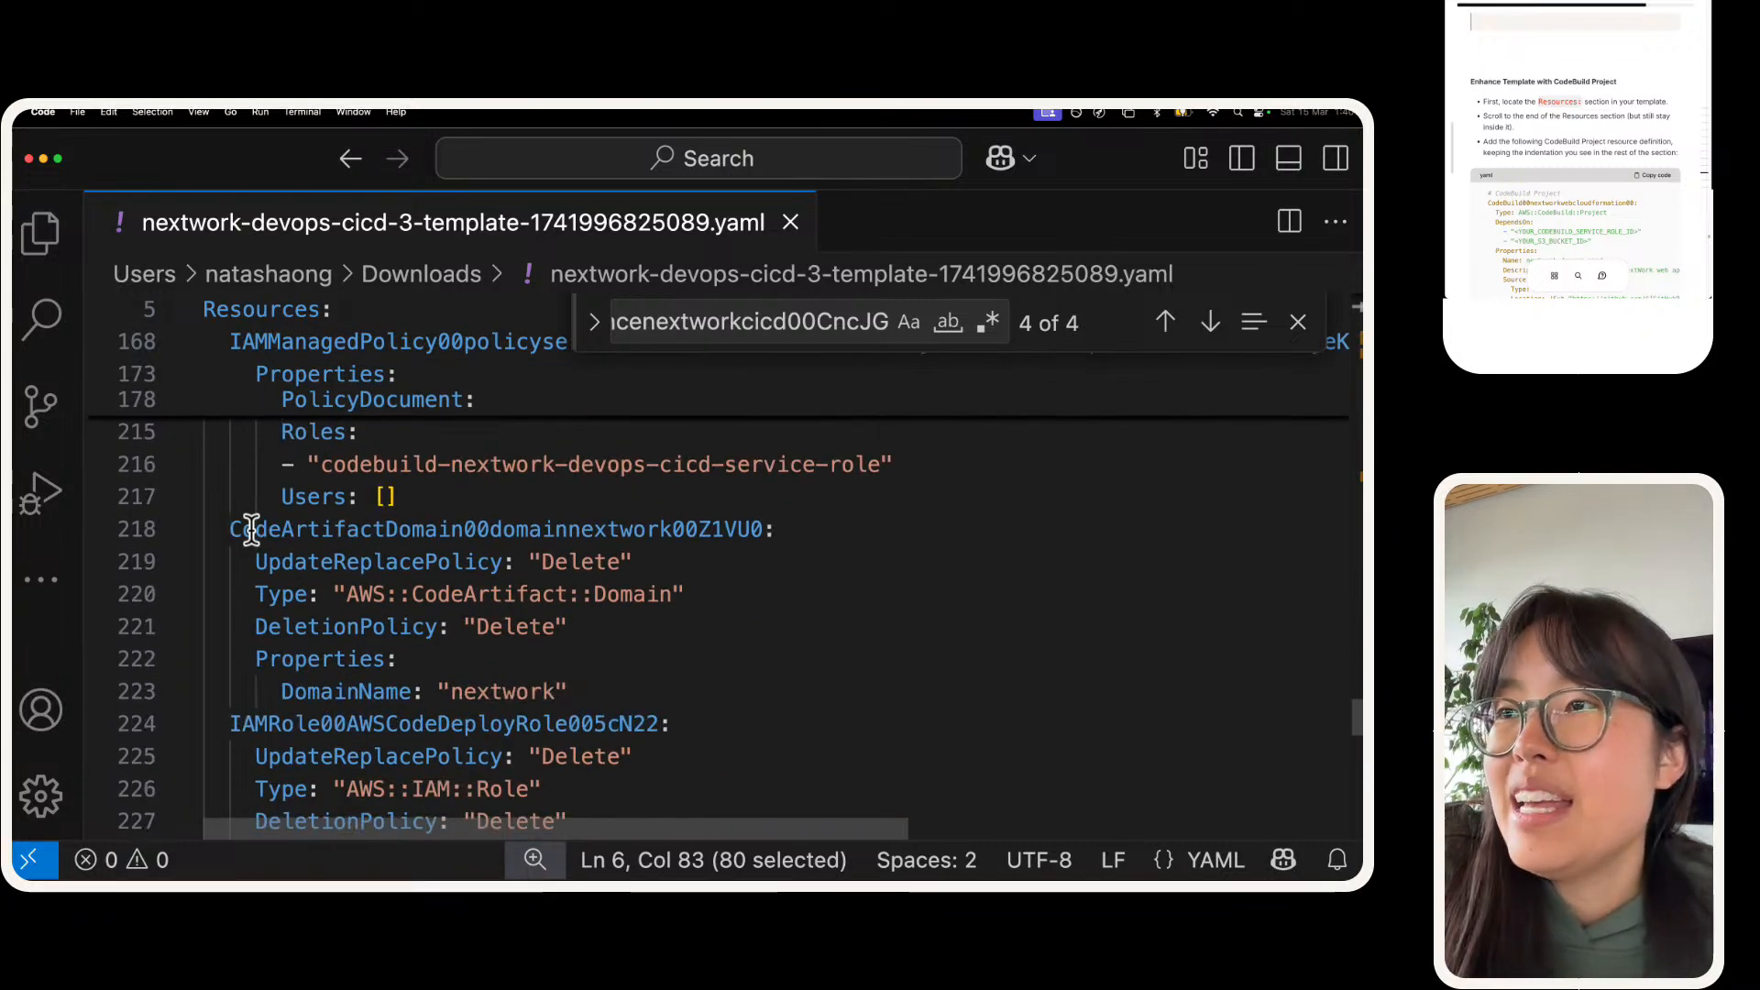
scroll(251, 530, down, 7)
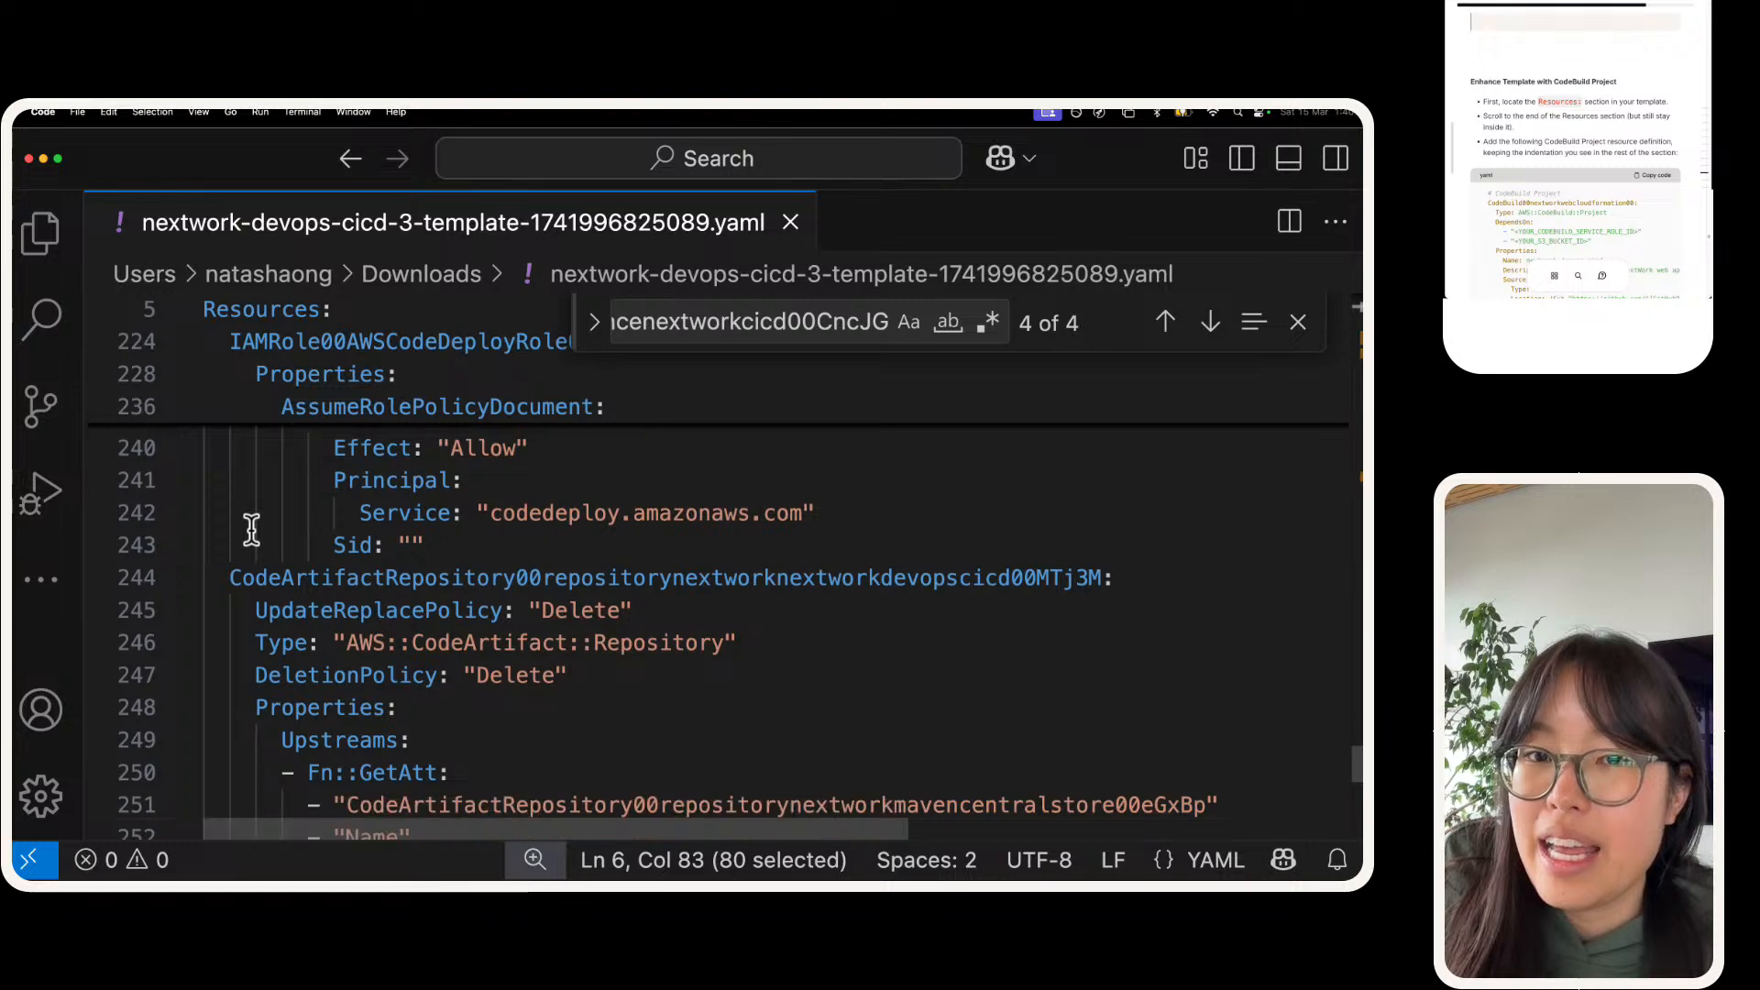
click(253, 633)
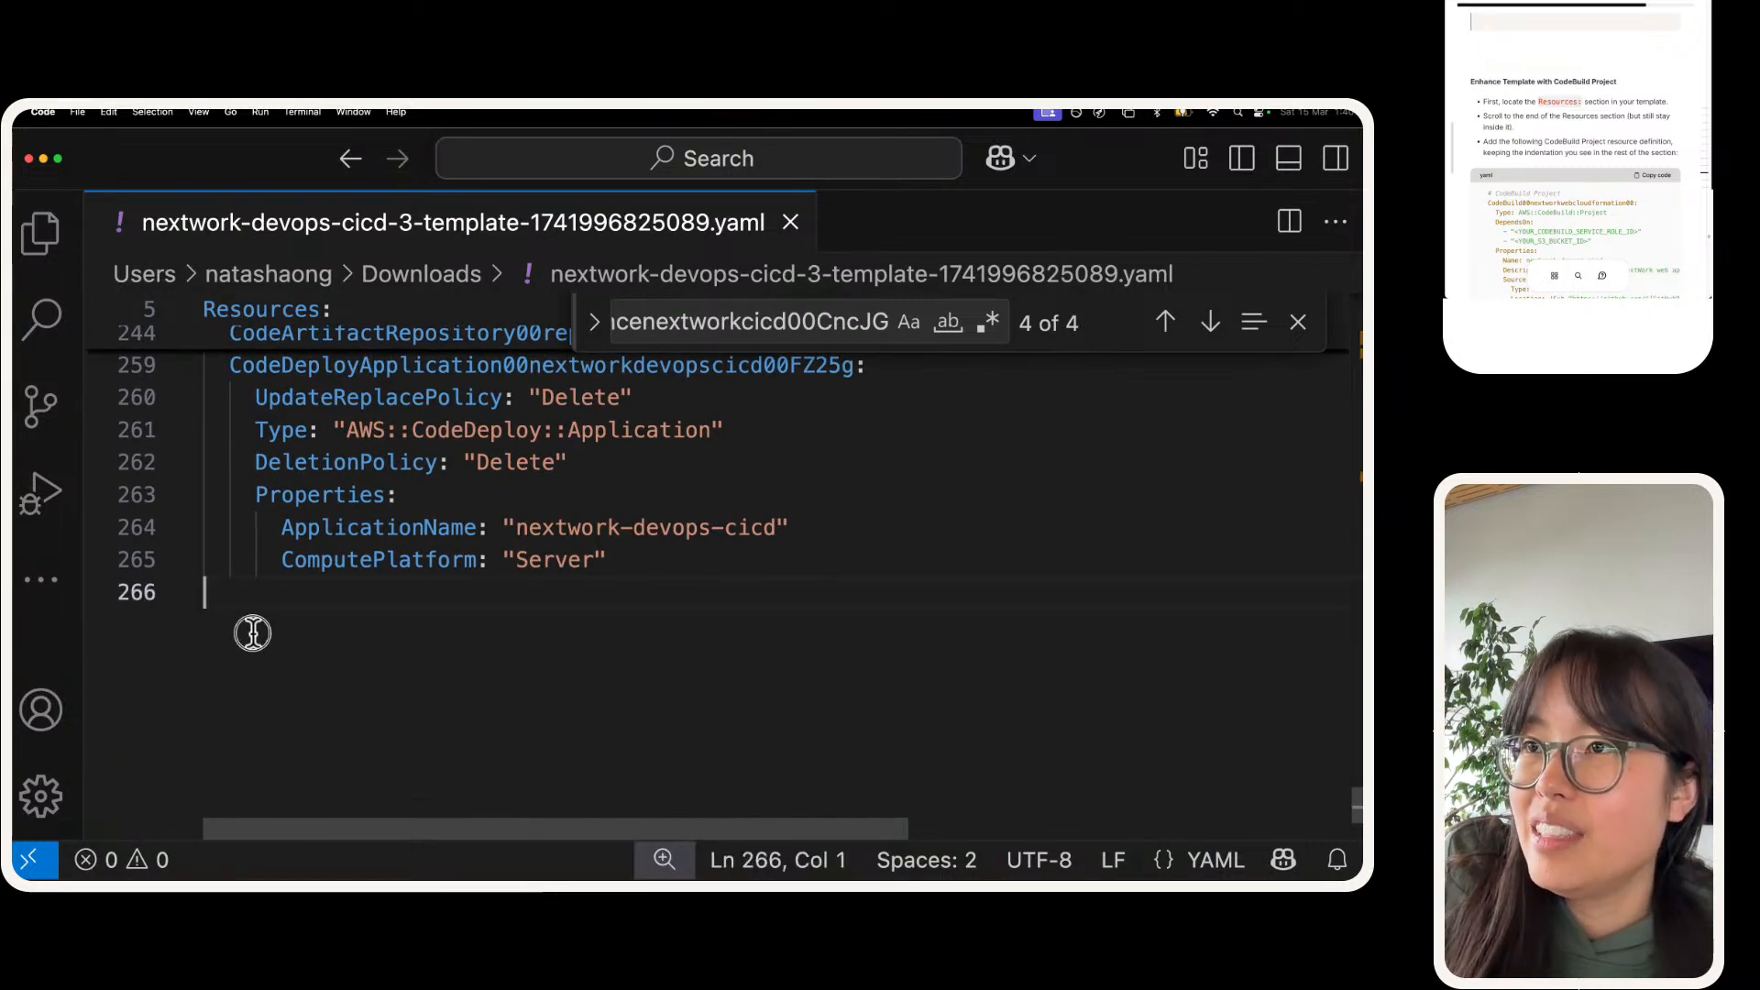
scroll(270, 587, up, 2)
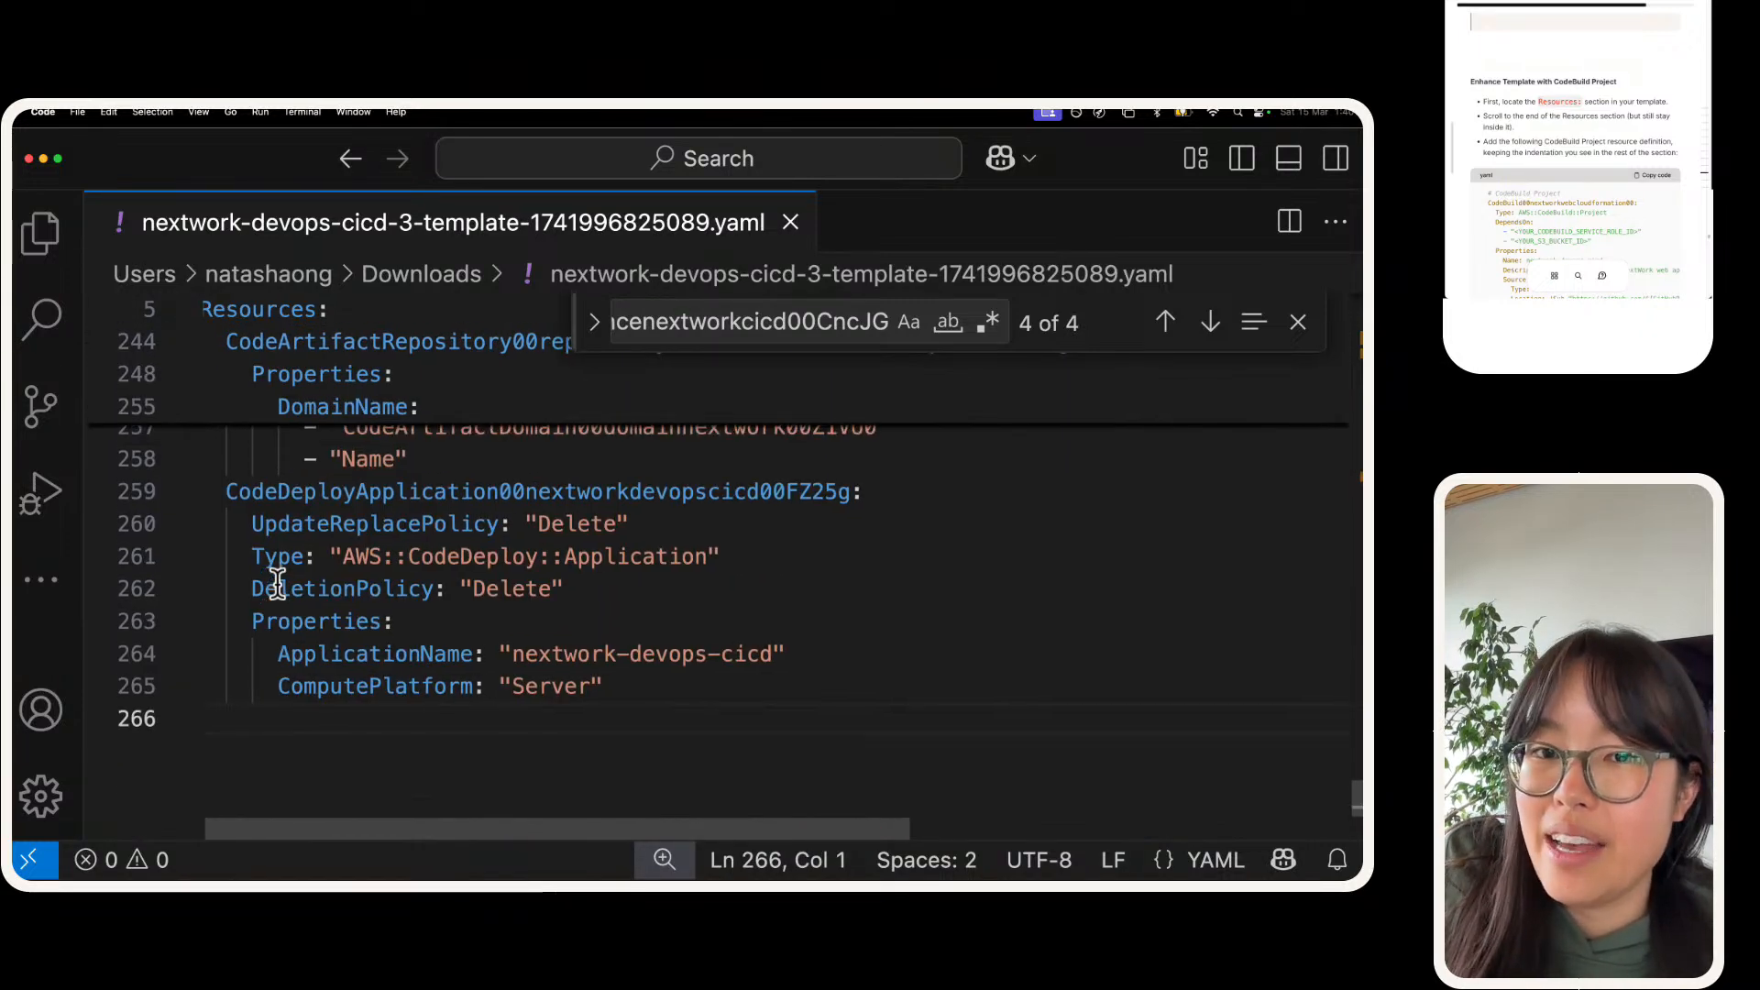
scroll(276, 582, left, 1)
Step: Copy the CodeBuild project definition from the NextWork guide and paste it at the end of the template's Resources section, starting on line 266
scroll(1608, 111, down, 2)
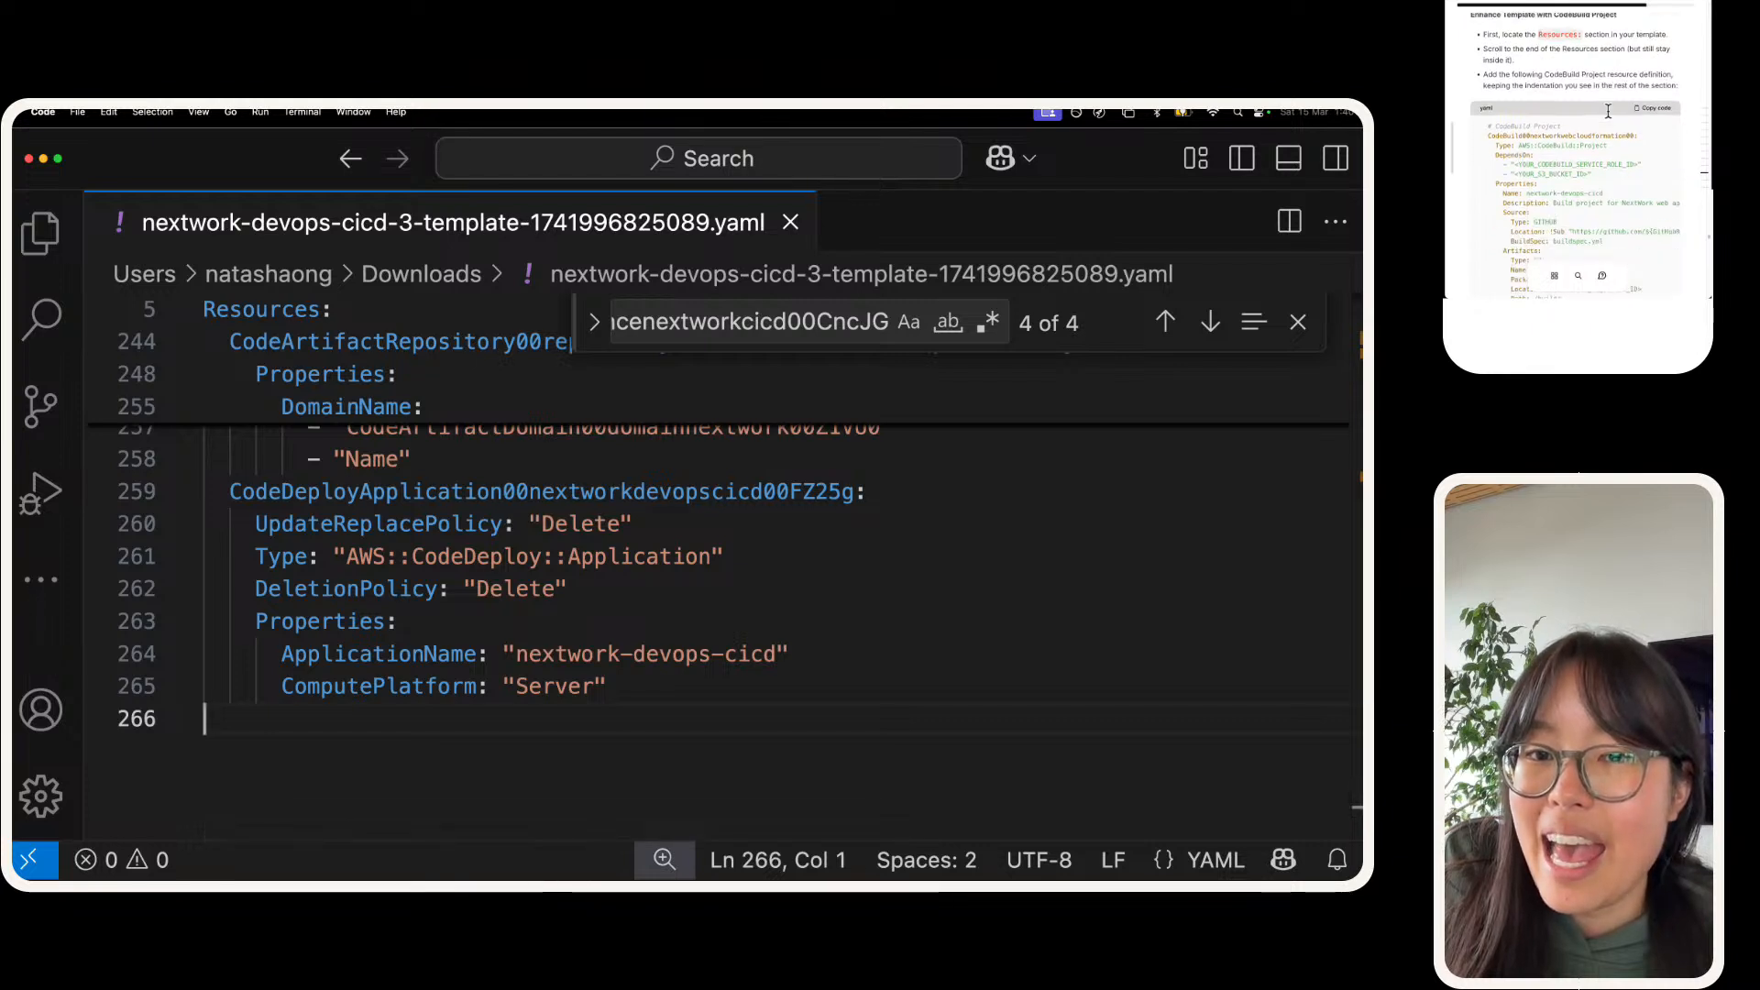
scroll(1607, 110, down, 3)
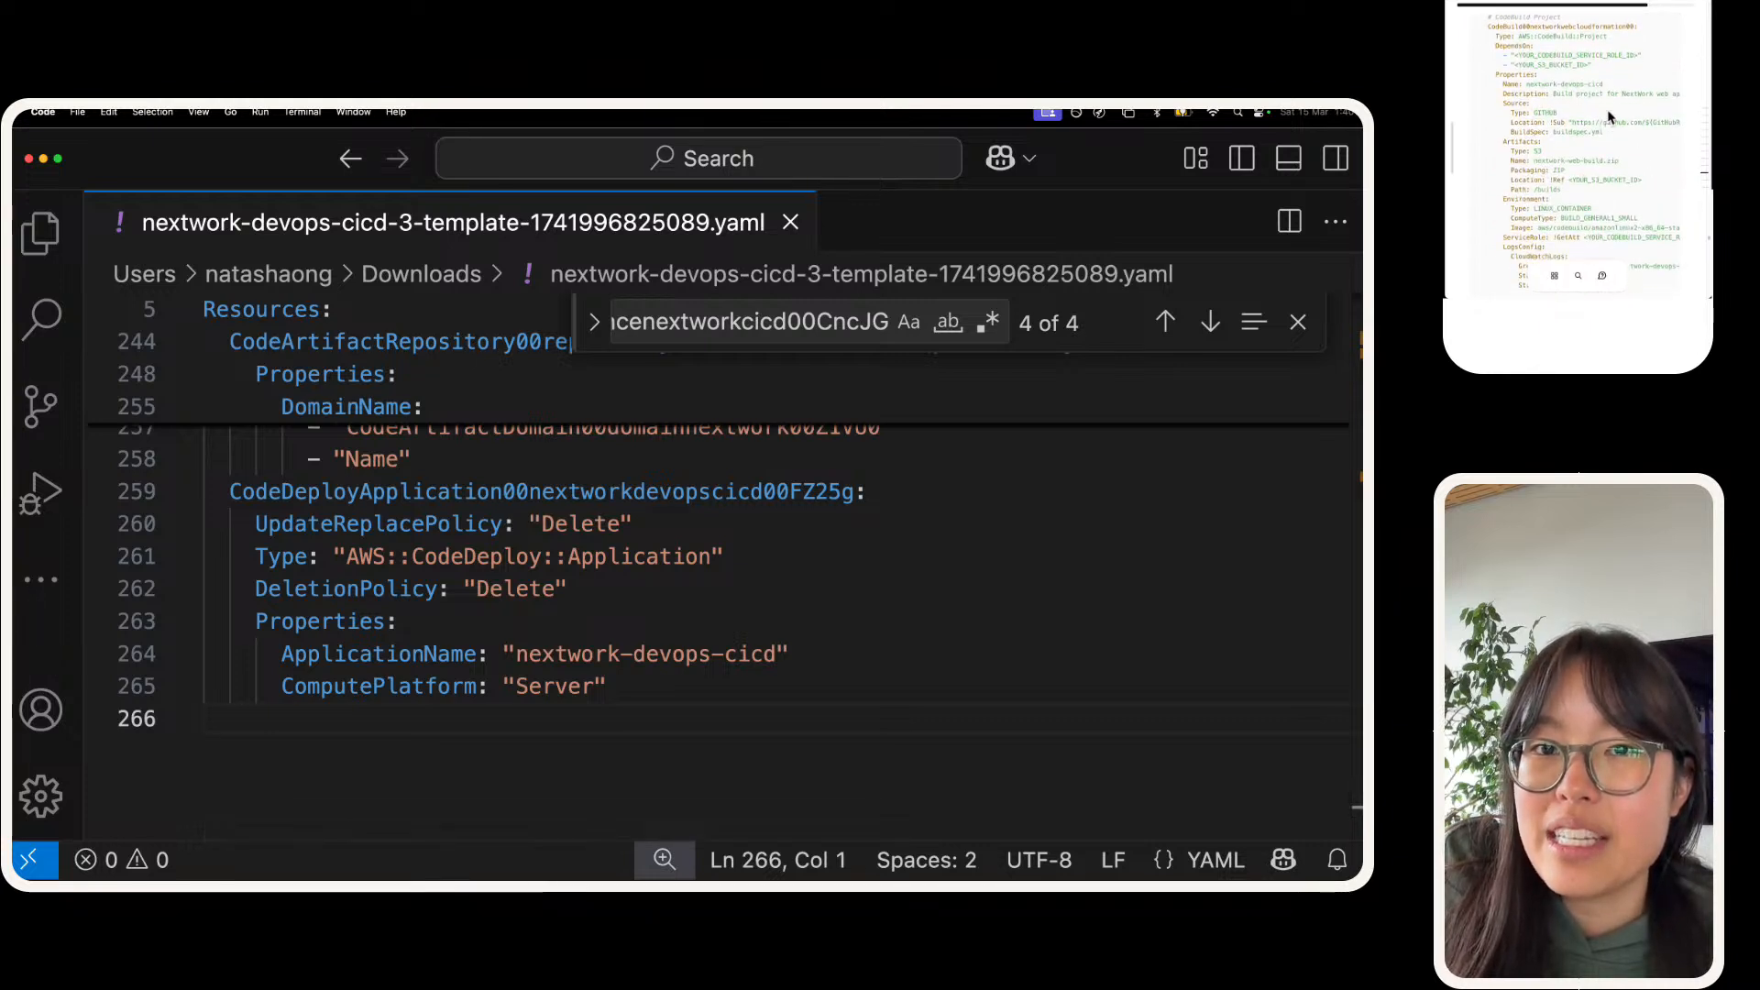
scroll(1608, 111, up, 1)
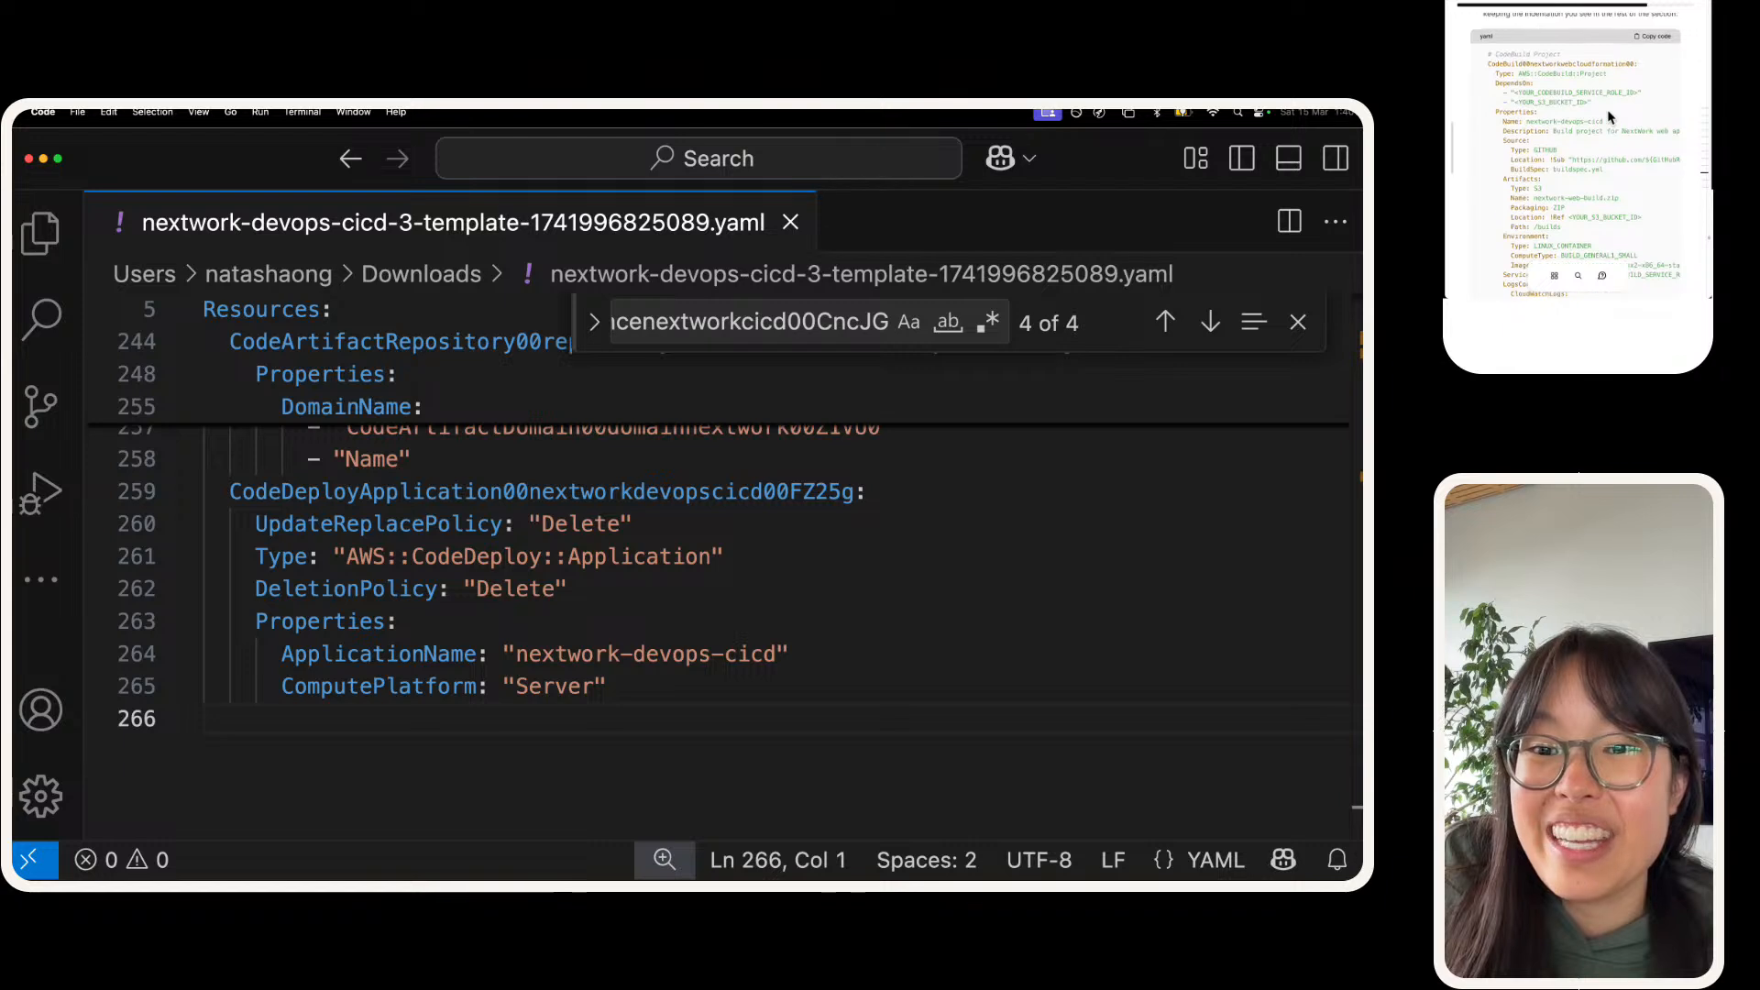
scroll(1608, 116, right, 2)
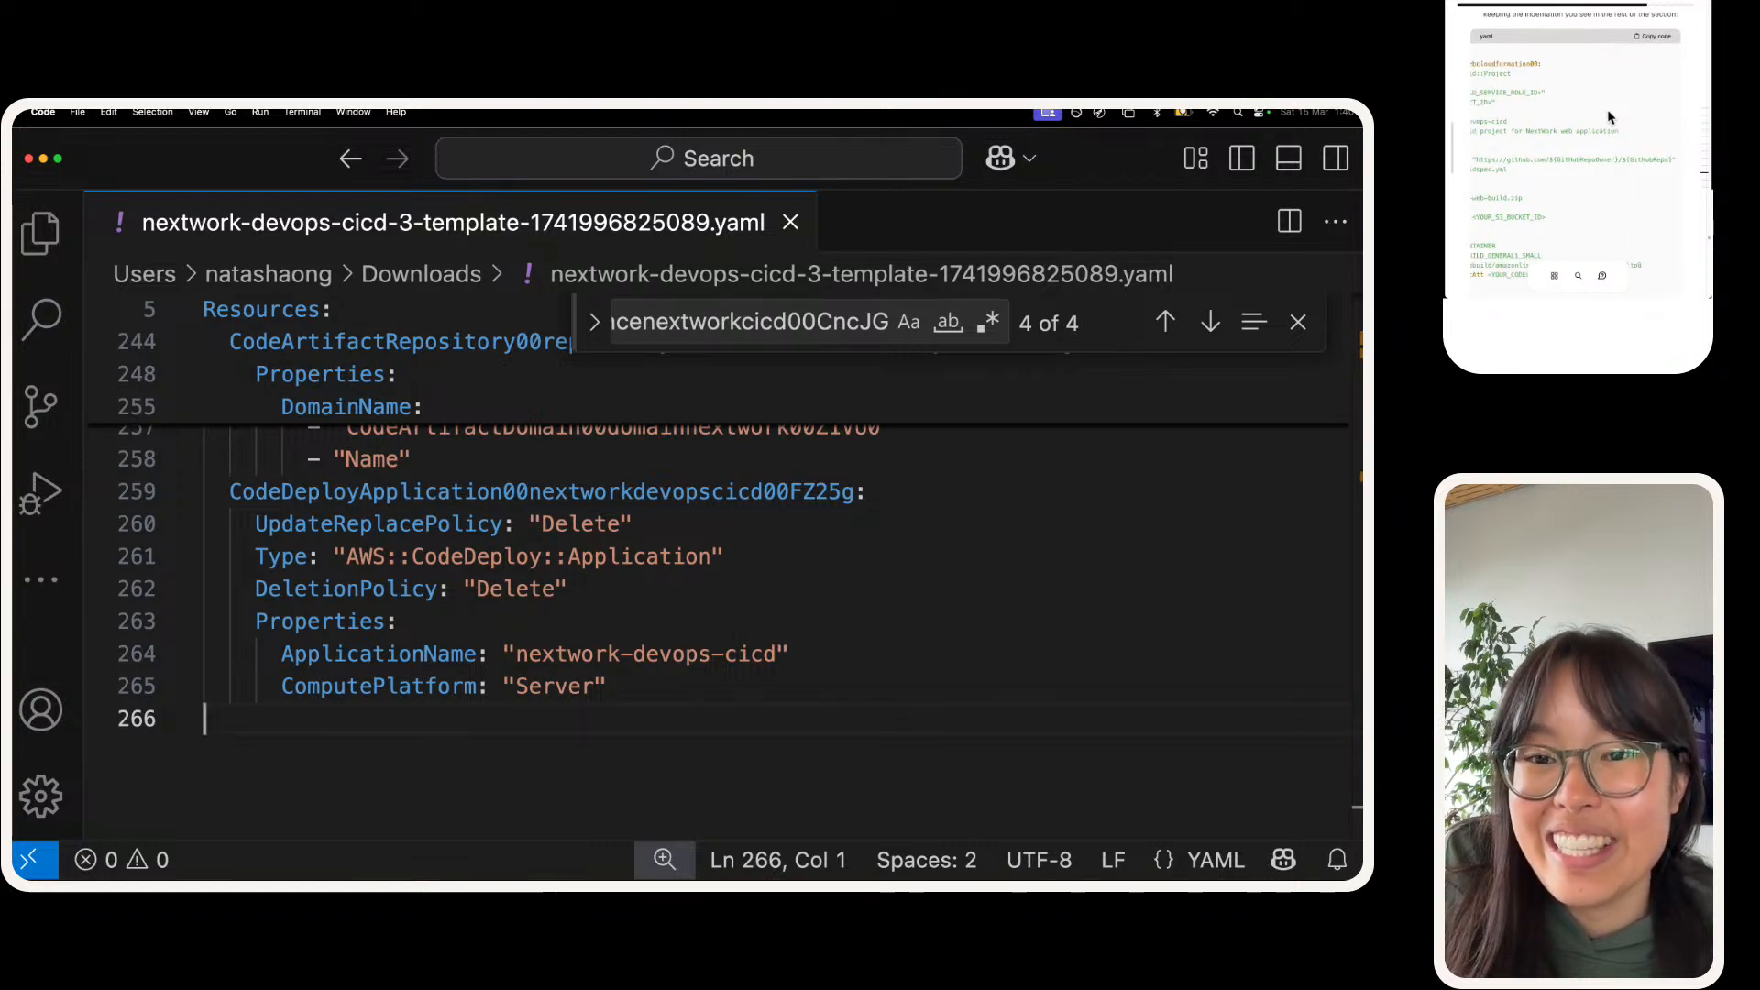
scroll(1607, 116, left, 2)
scroll(1608, 116, up, 2)
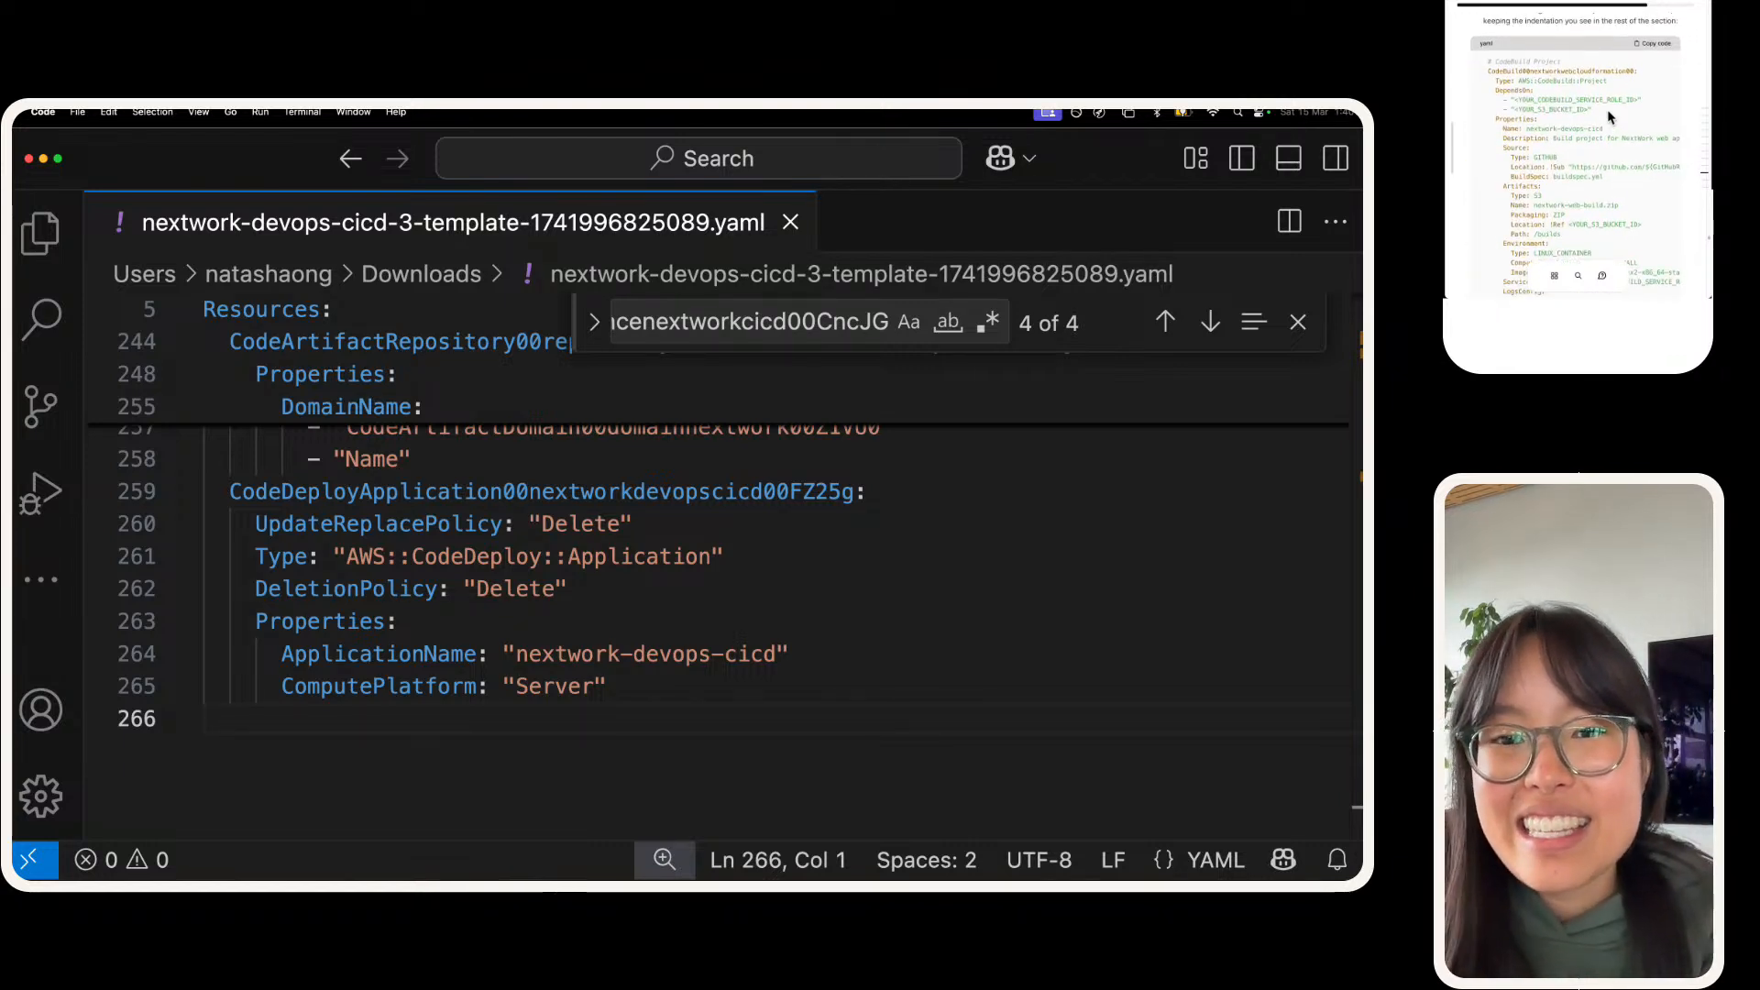
scroll(1610, 116, up, 2)
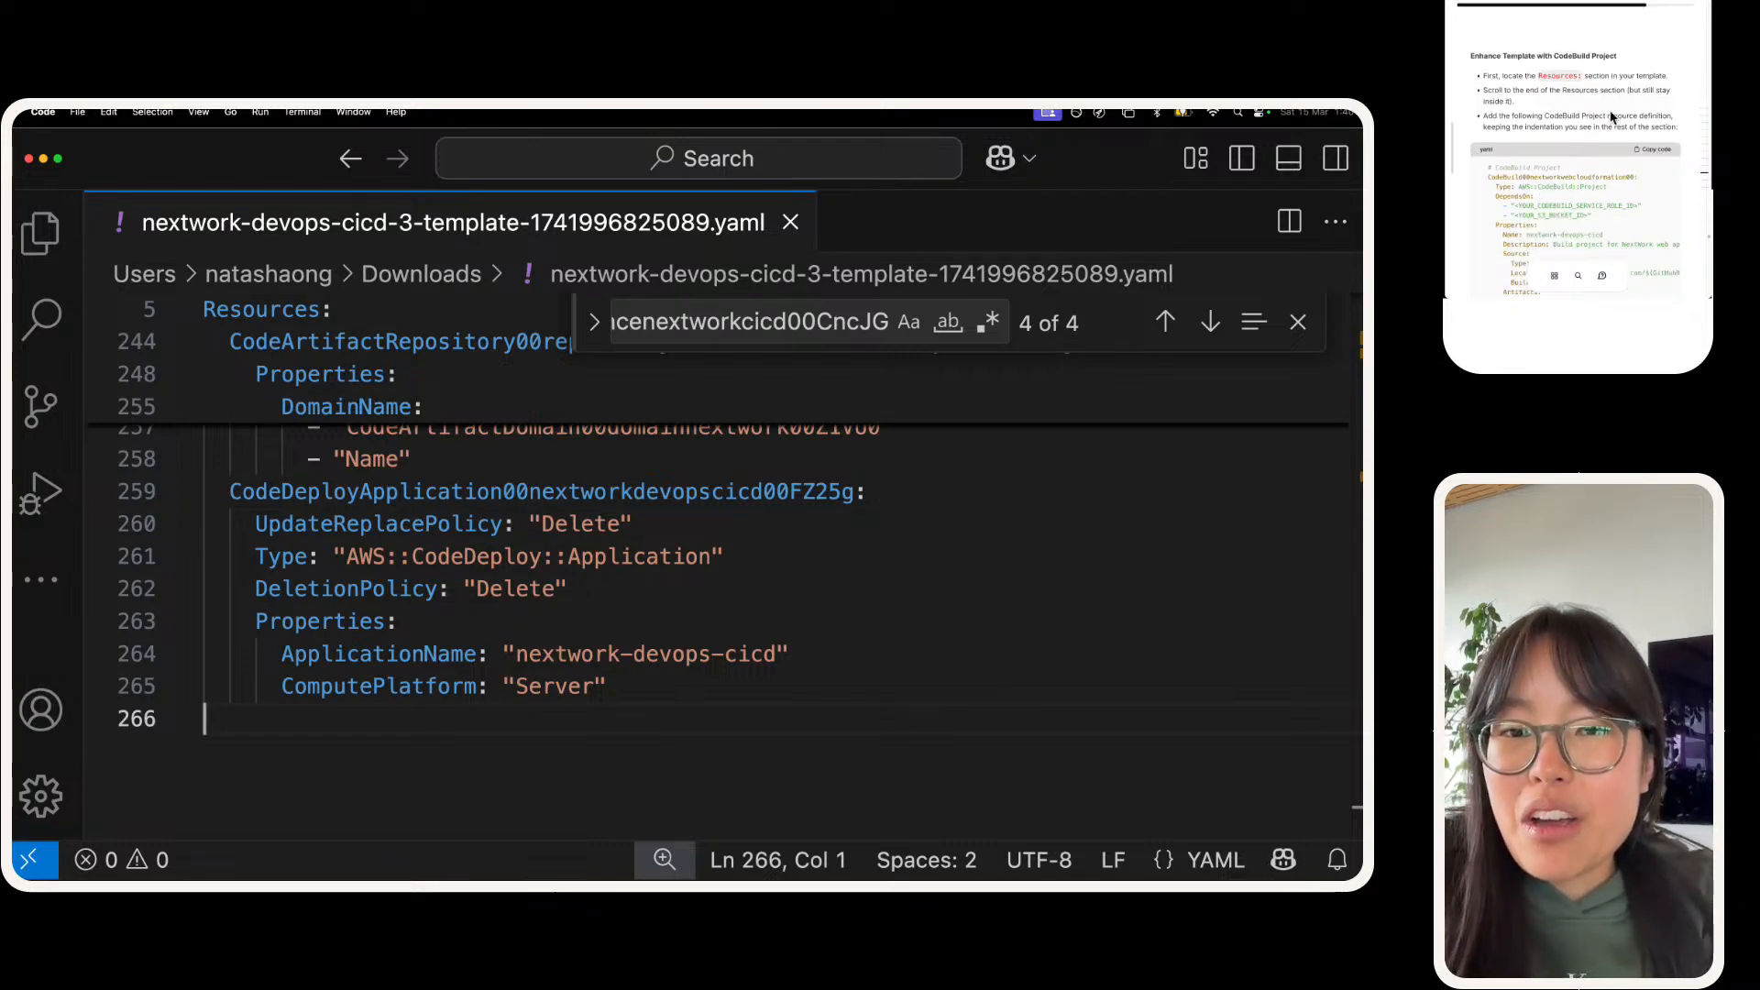
click(1657, 149)
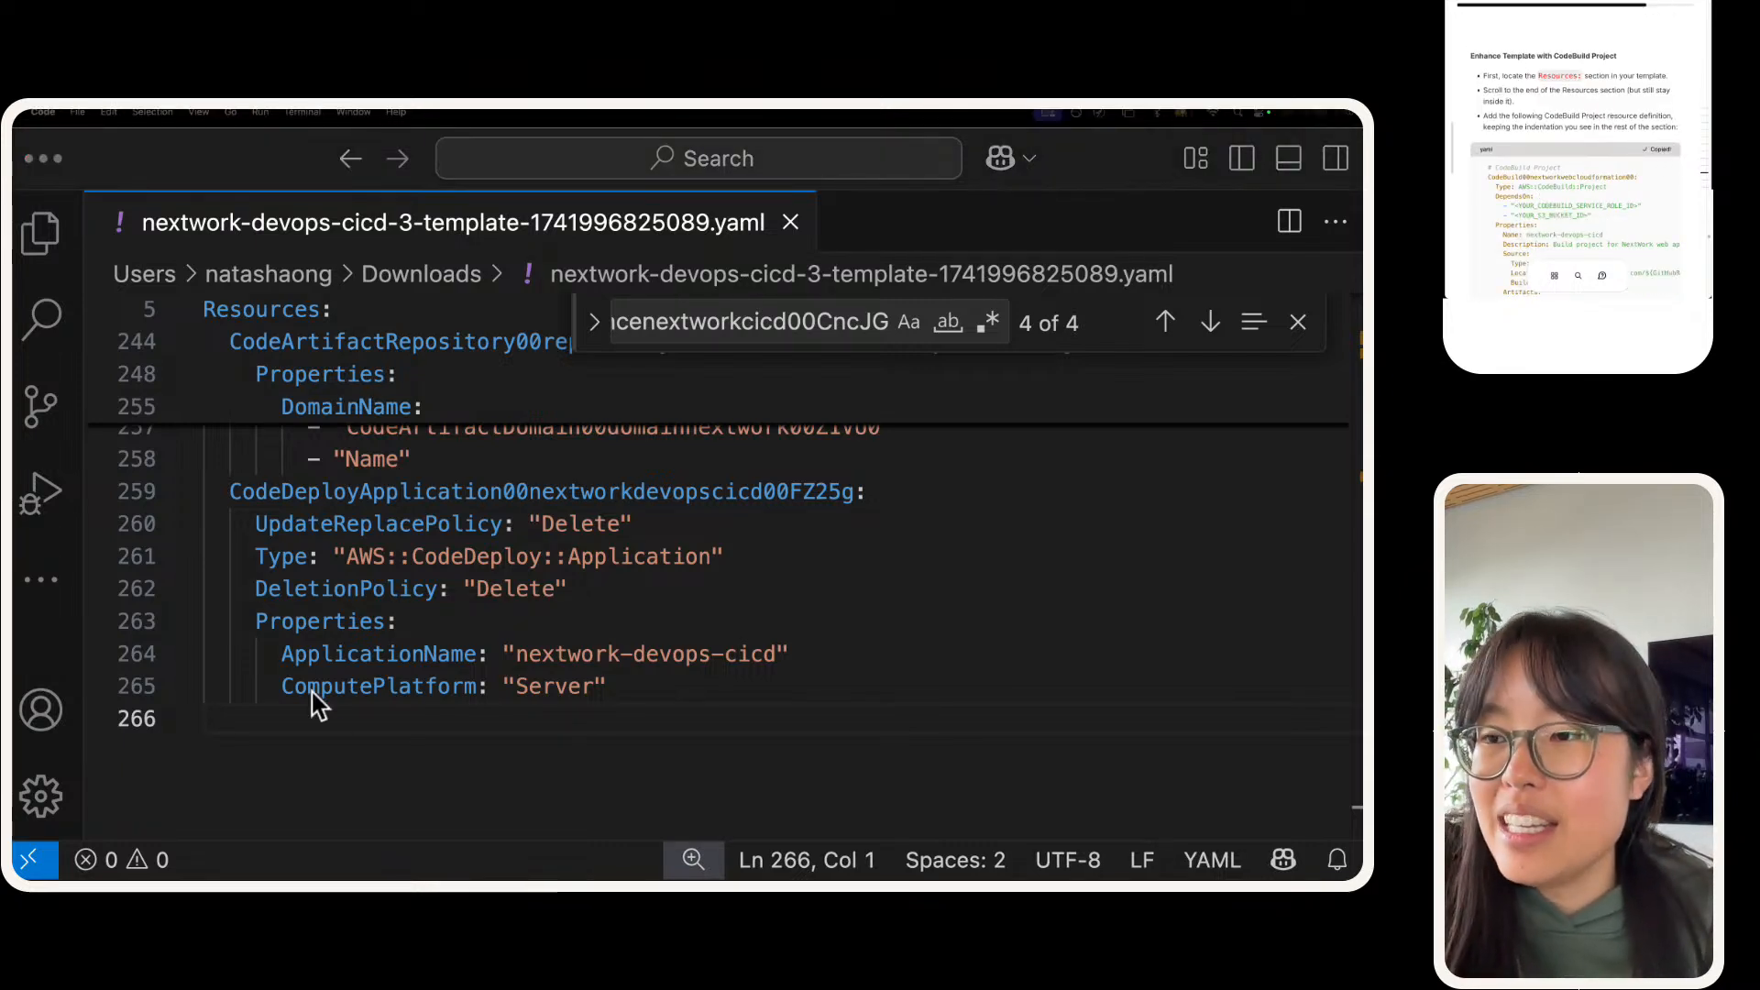
click(328, 729)
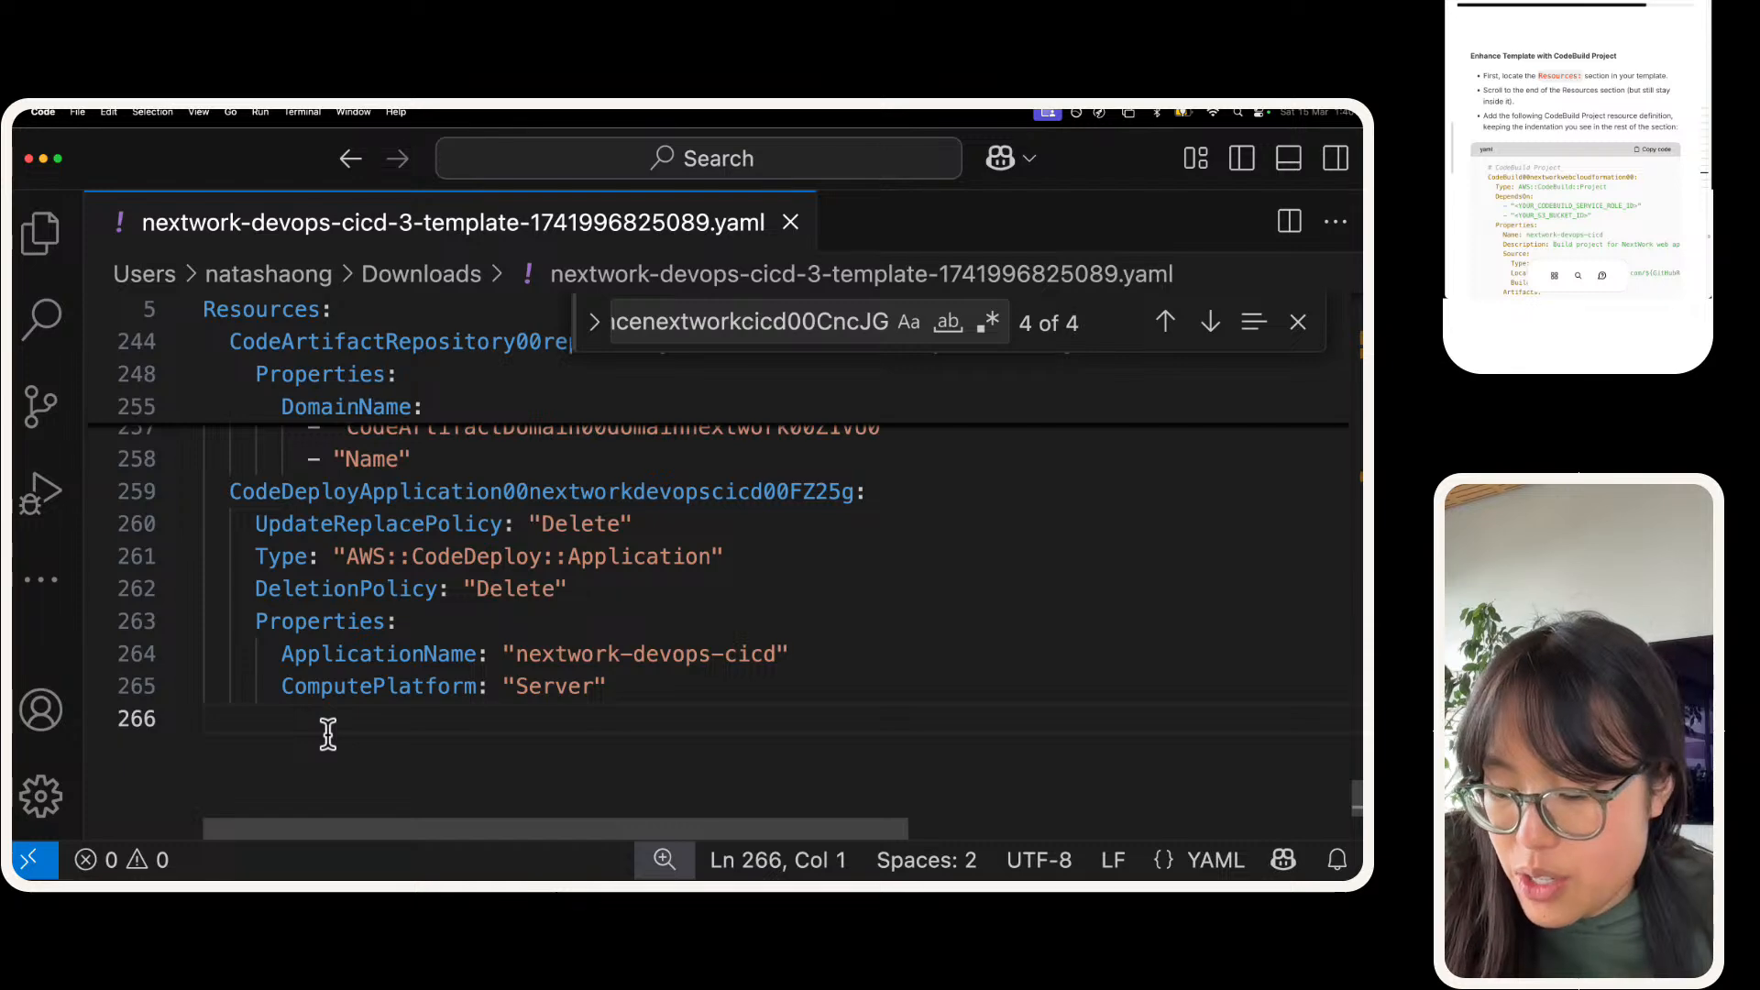
key(super+v)
drag(629, 656, 187, 516)
scroll(346, 581, up, 10)
scroll(294, 554, up, 2)
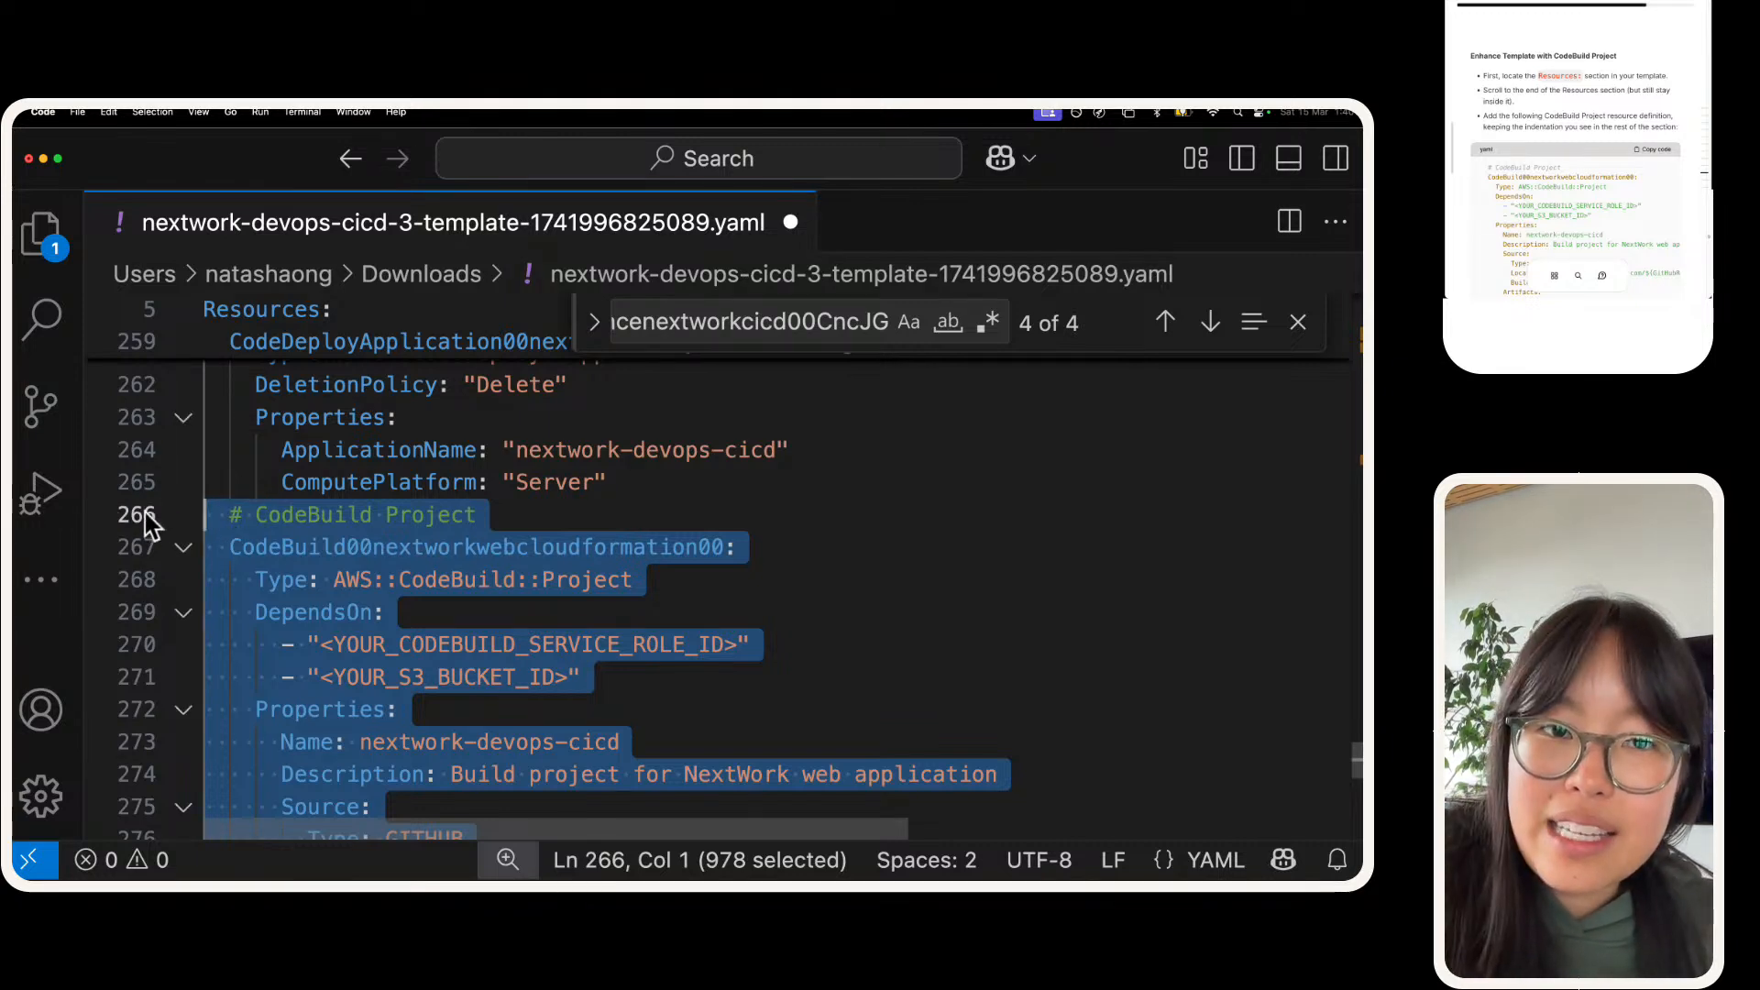
Step: Insert a blank line above the "# CodeBuild Project" comment to separate it from the CodeDeploy application resource
click(242, 546)
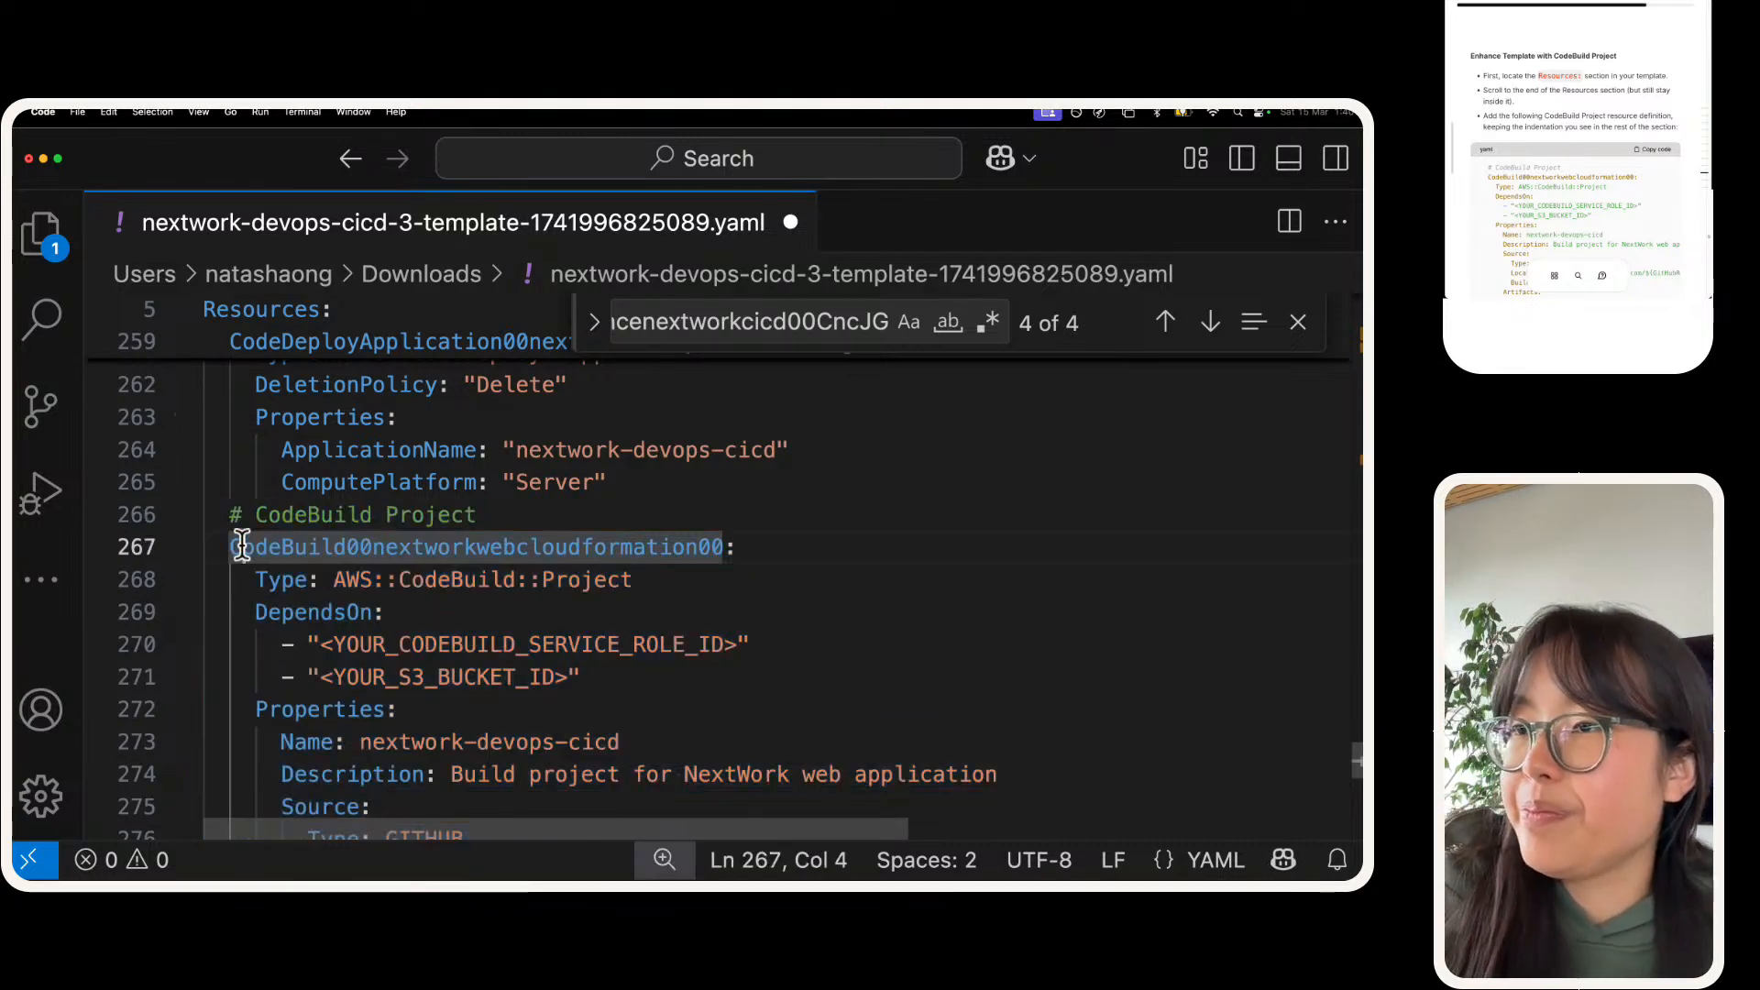
click(231, 515)
key(Return)
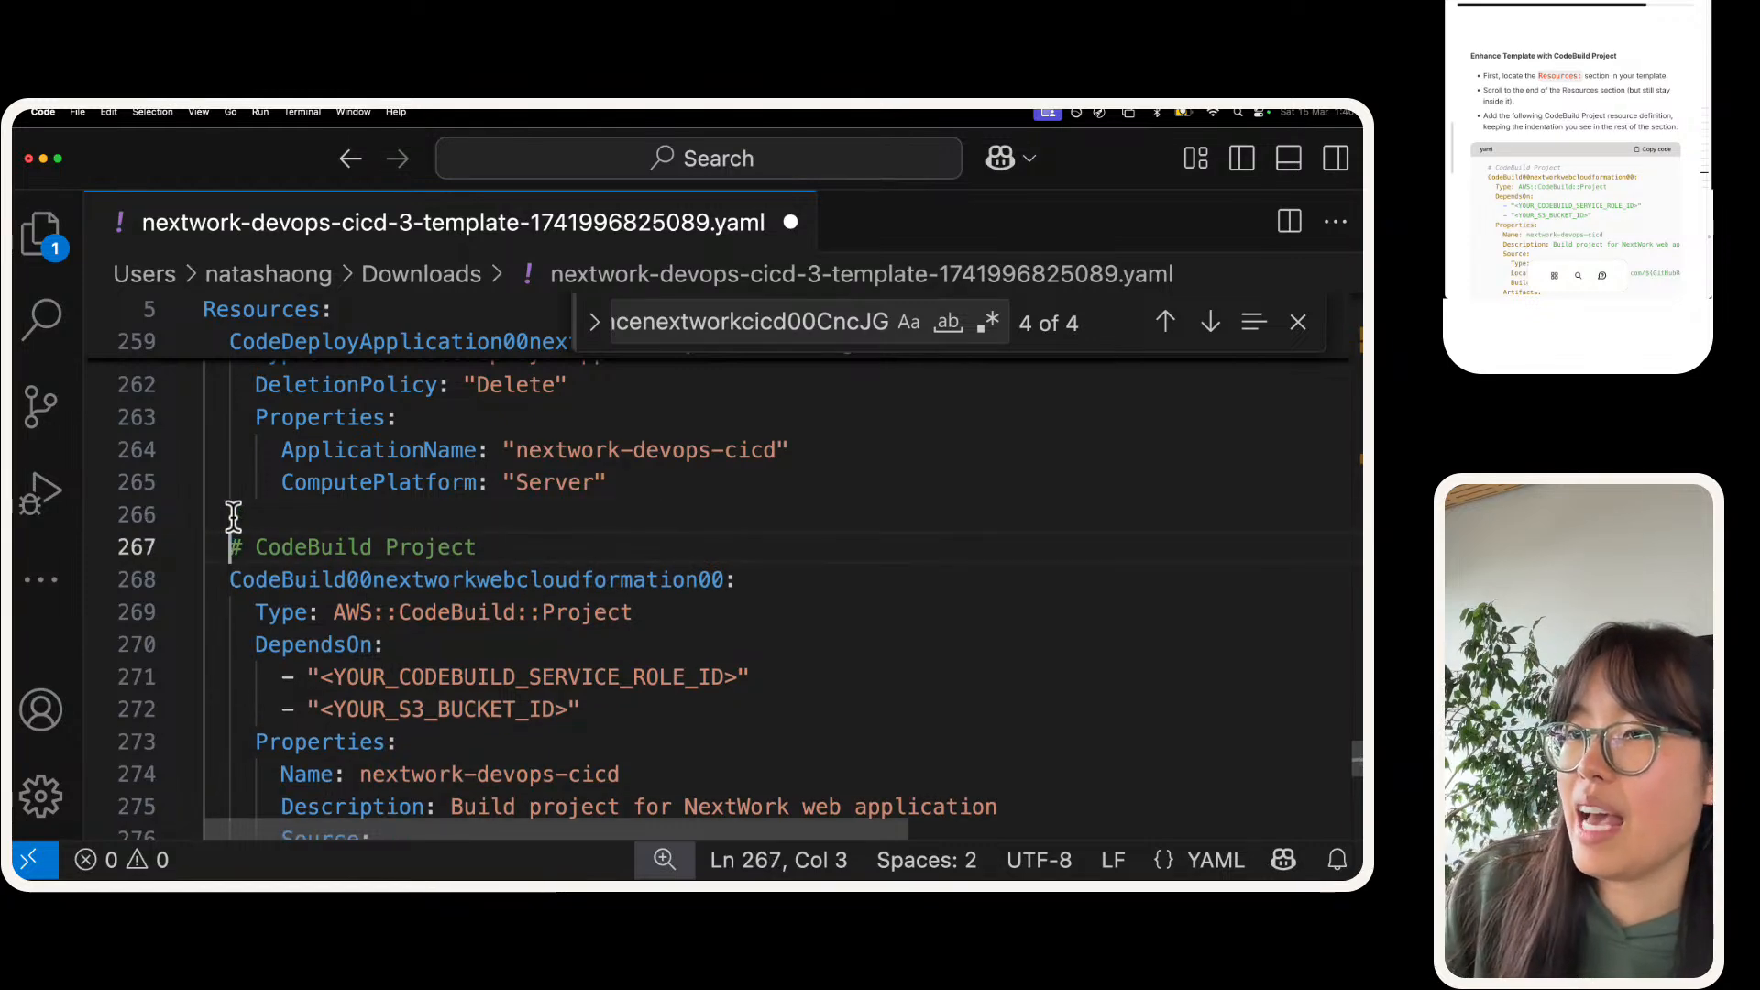
key(Up)
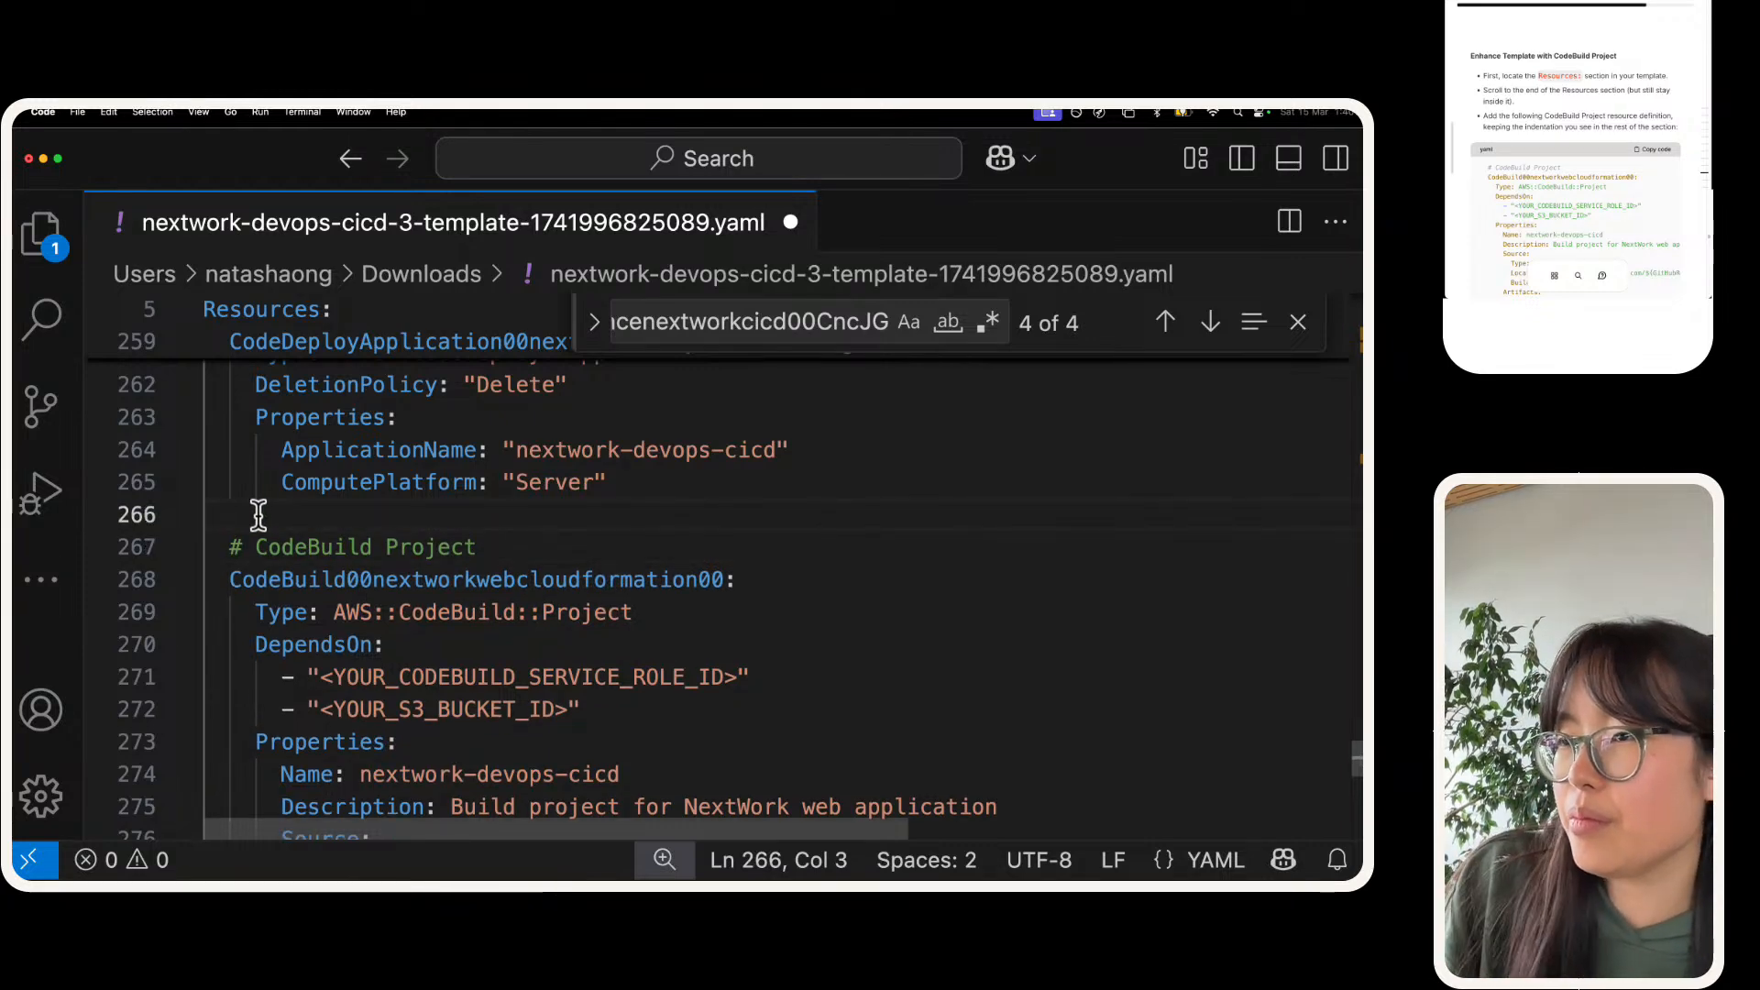
Step: Examine the service role, S3 bucket, GitHubRepoOwner and GitHubRepo placeholders in the new CodeBuild project definition
scroll(258, 515, up, 6)
scroll(258, 515, down, 7)
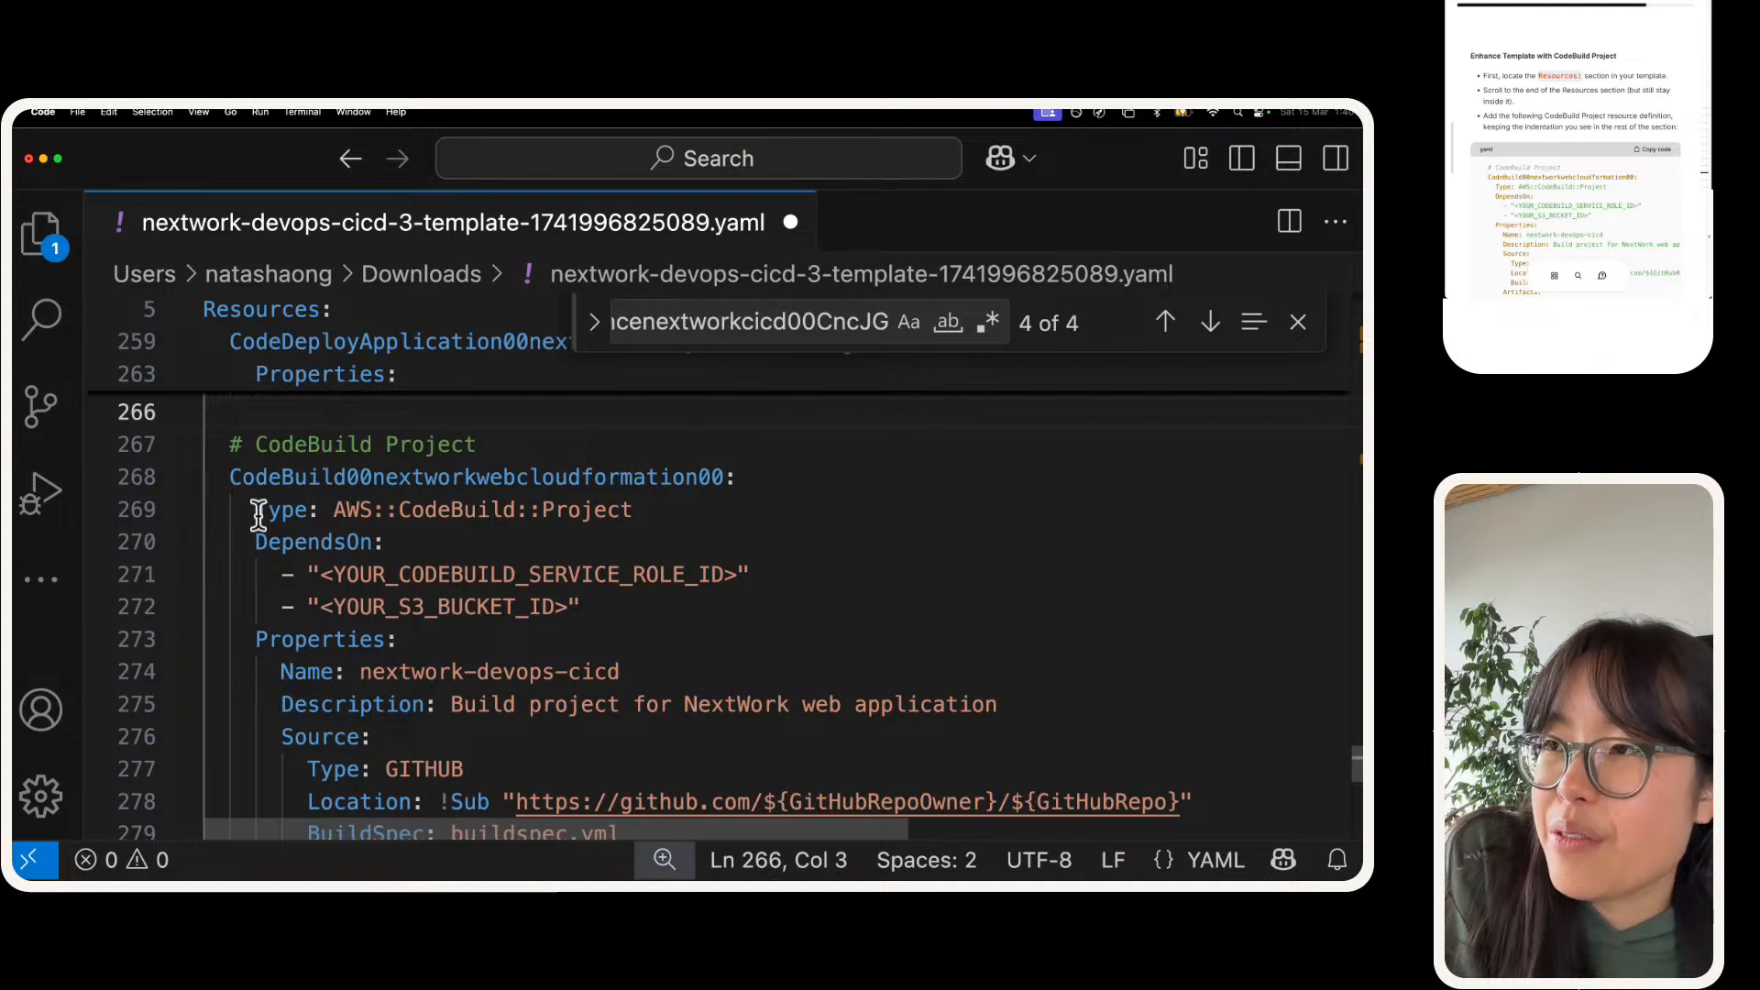
scroll(261, 513, down, 1)
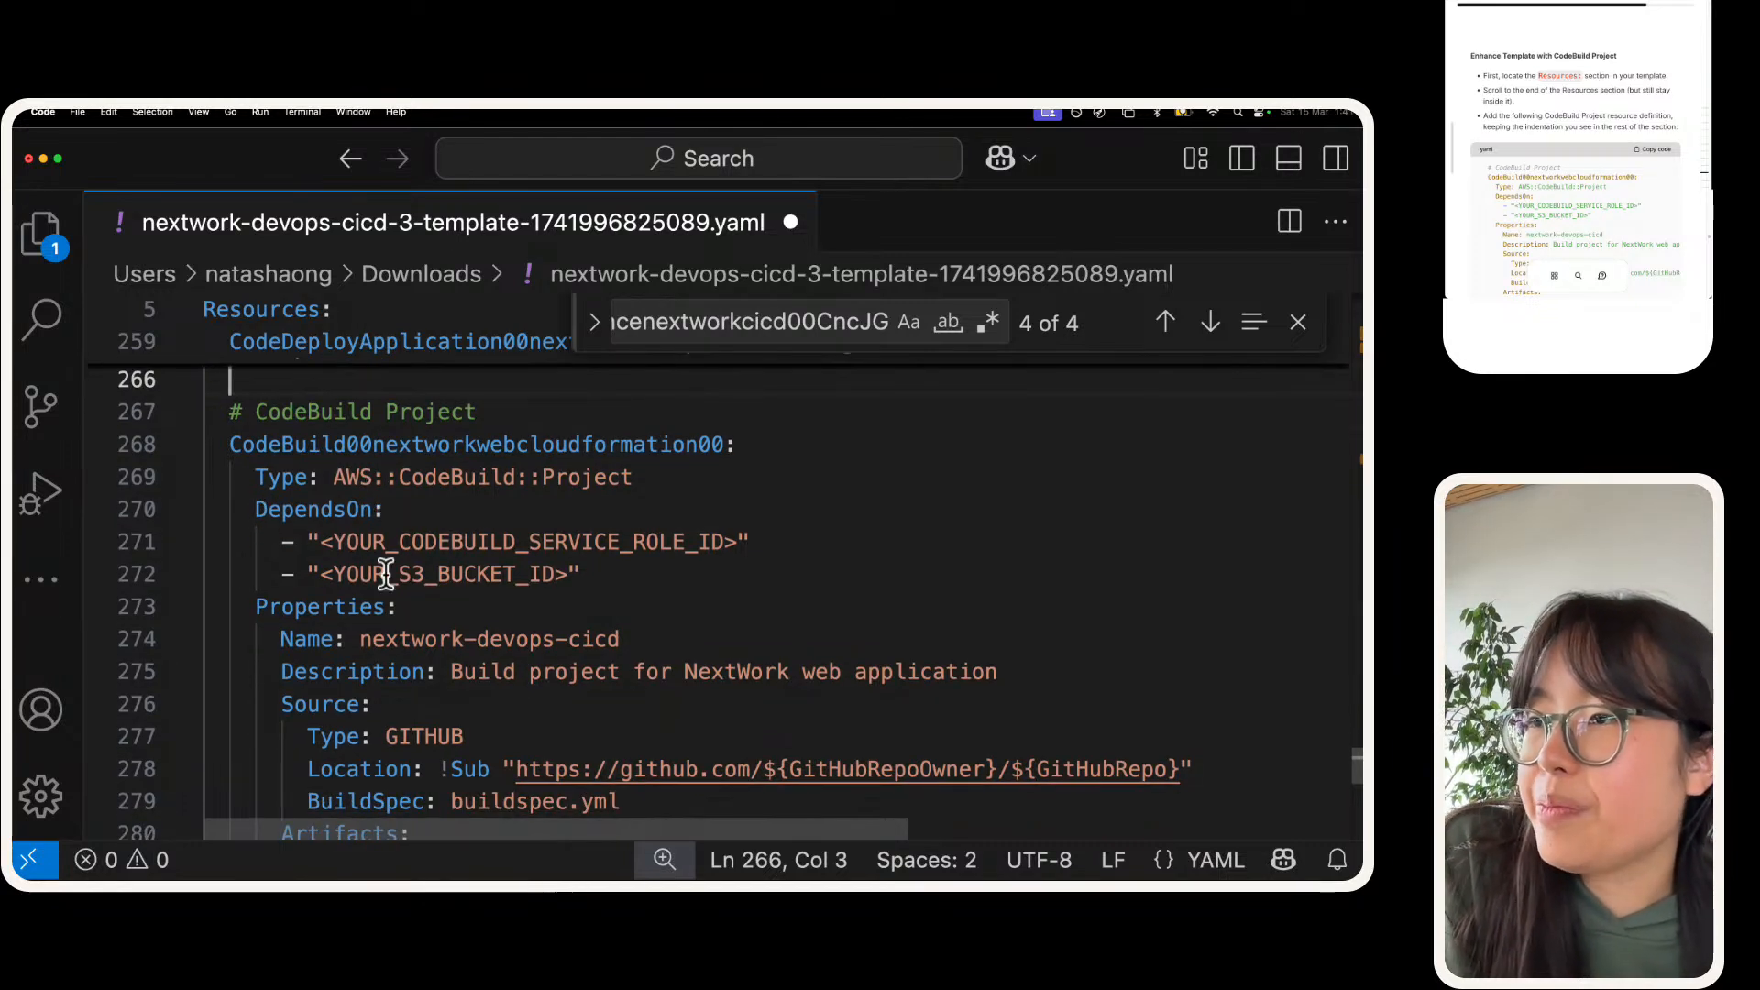
double_click(425, 544)
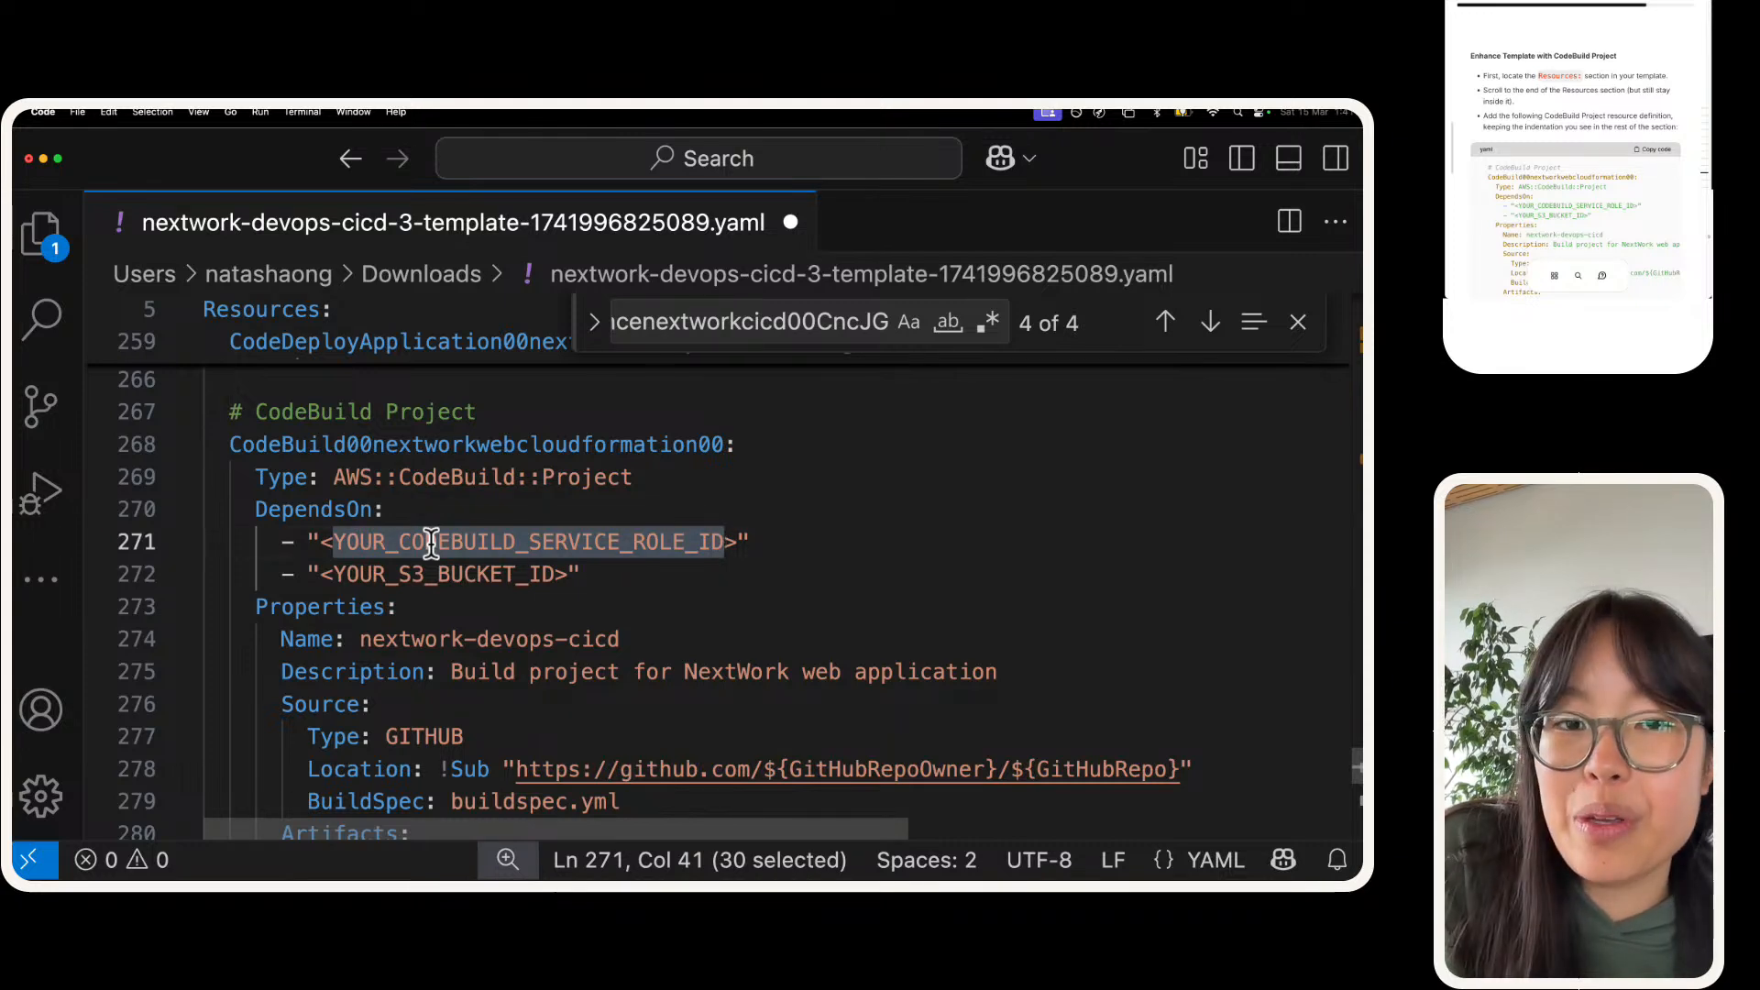
double_click(431, 574)
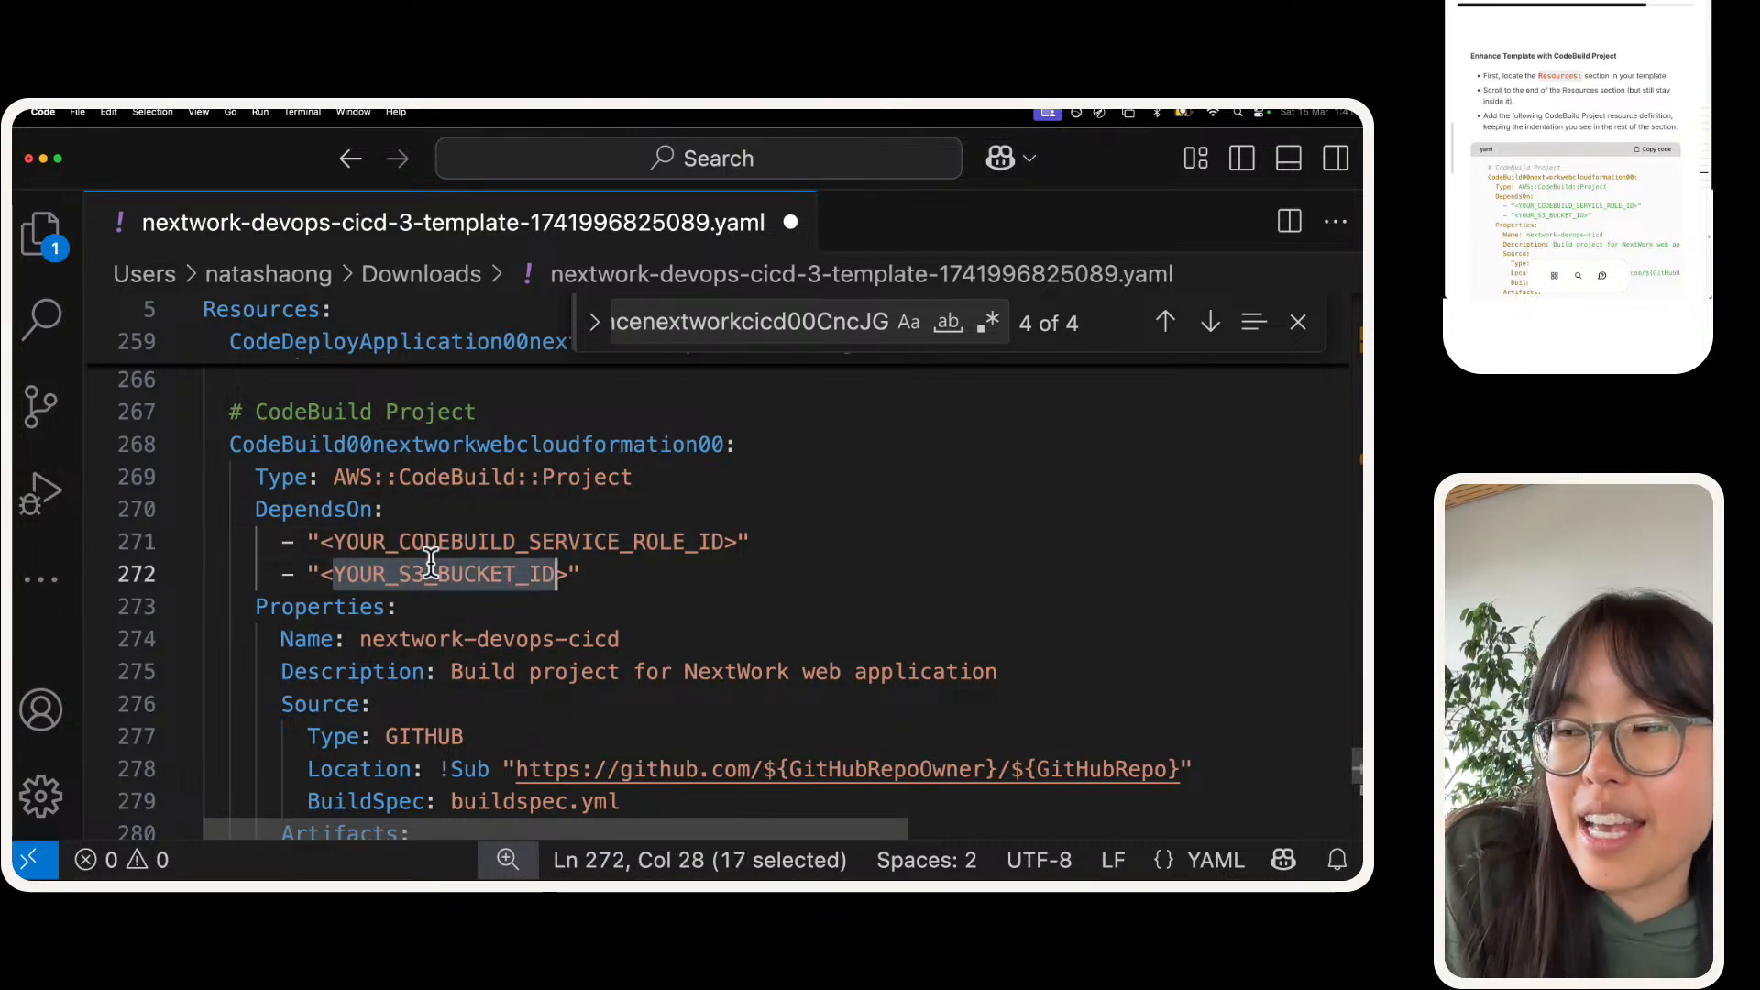
scroll(431, 561, down, 1)
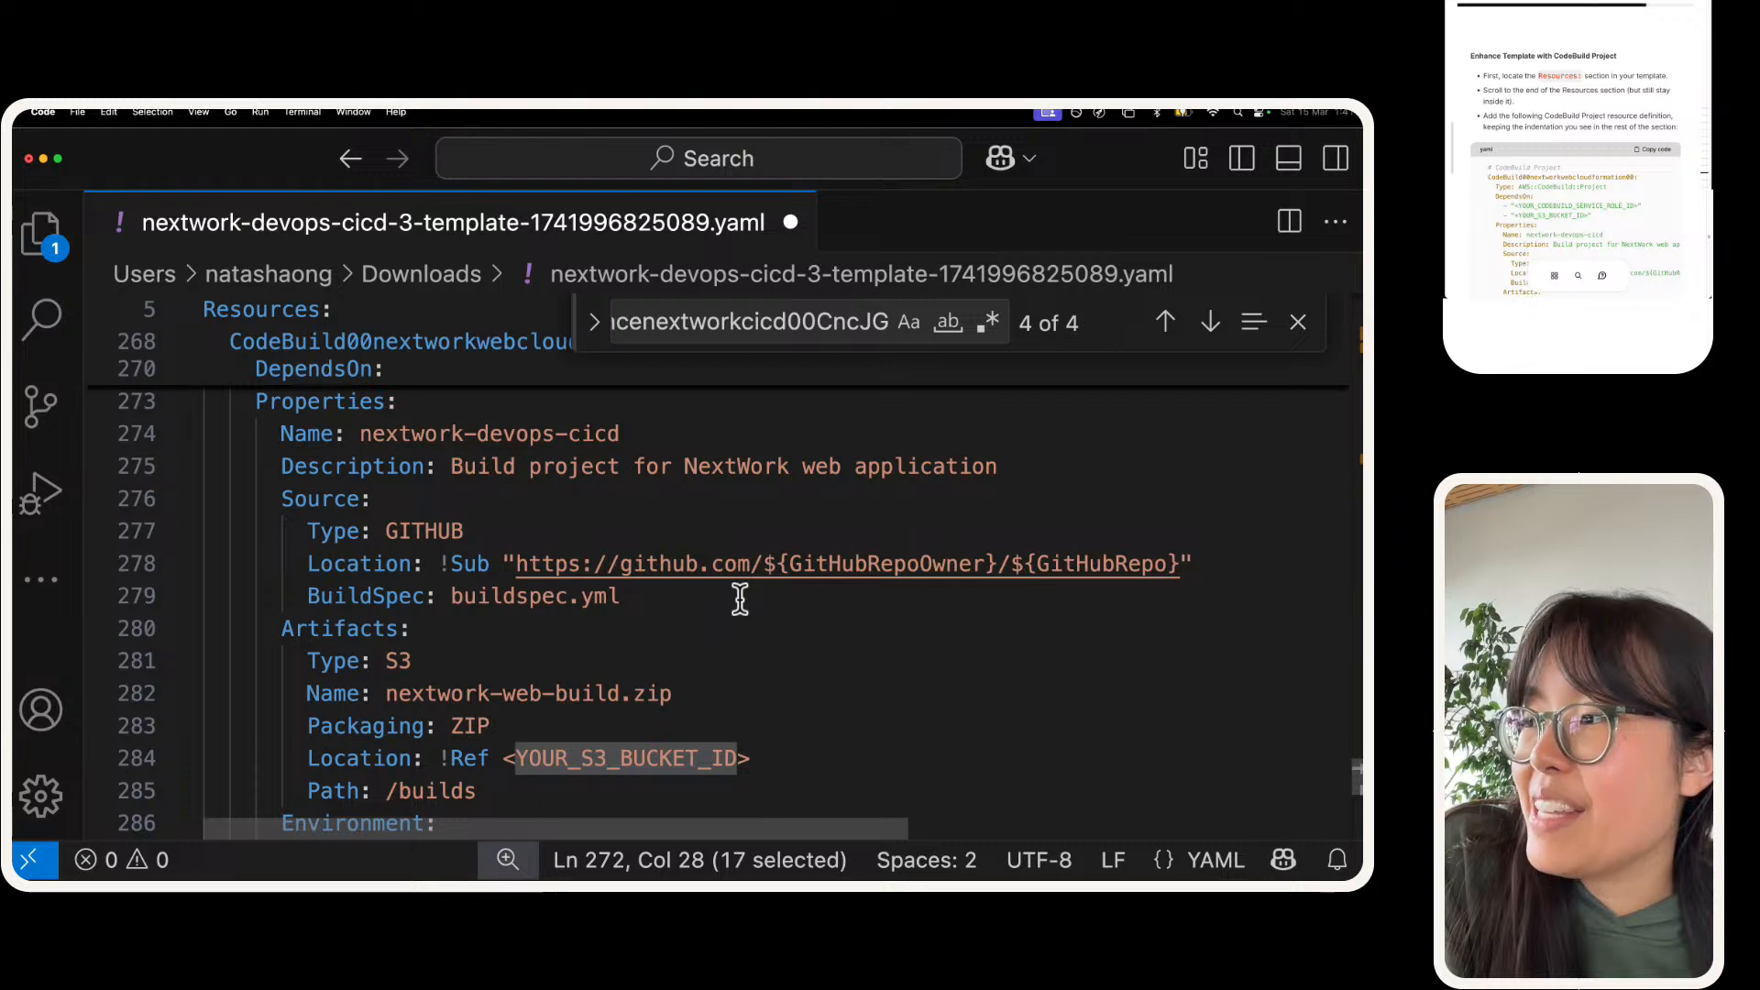
double_click(857, 581)
double_click(862, 563)
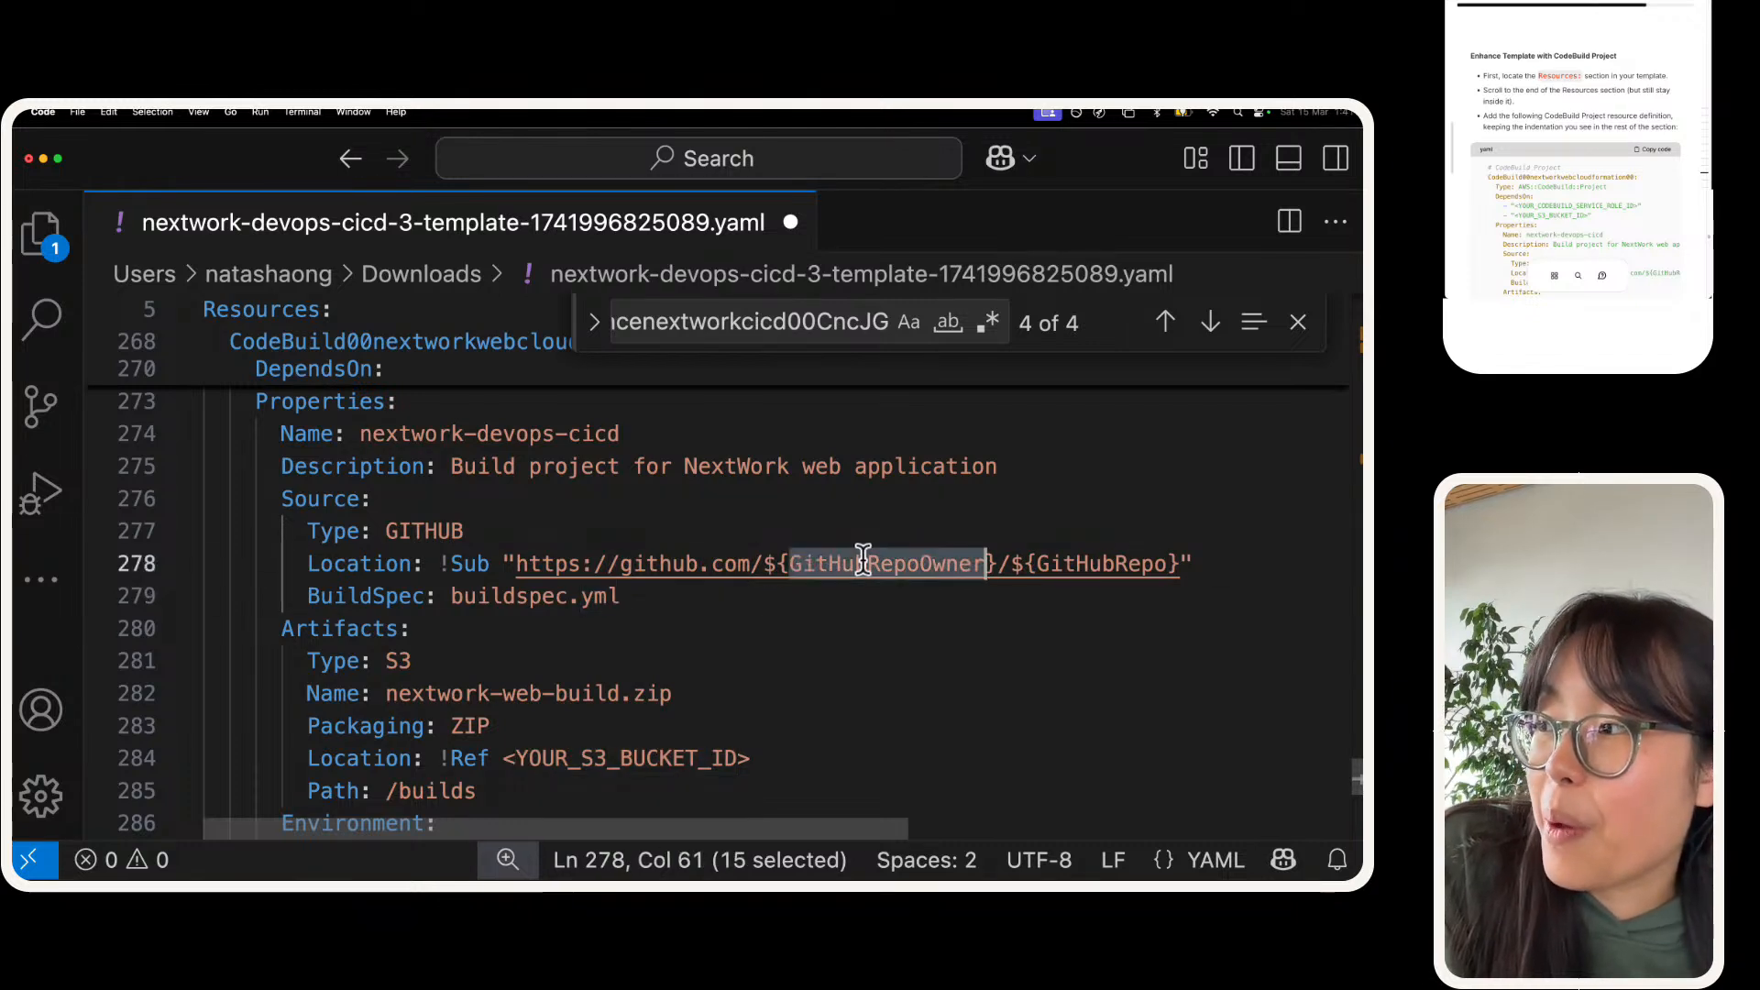
click(1080, 565)
double_click(1080, 565)
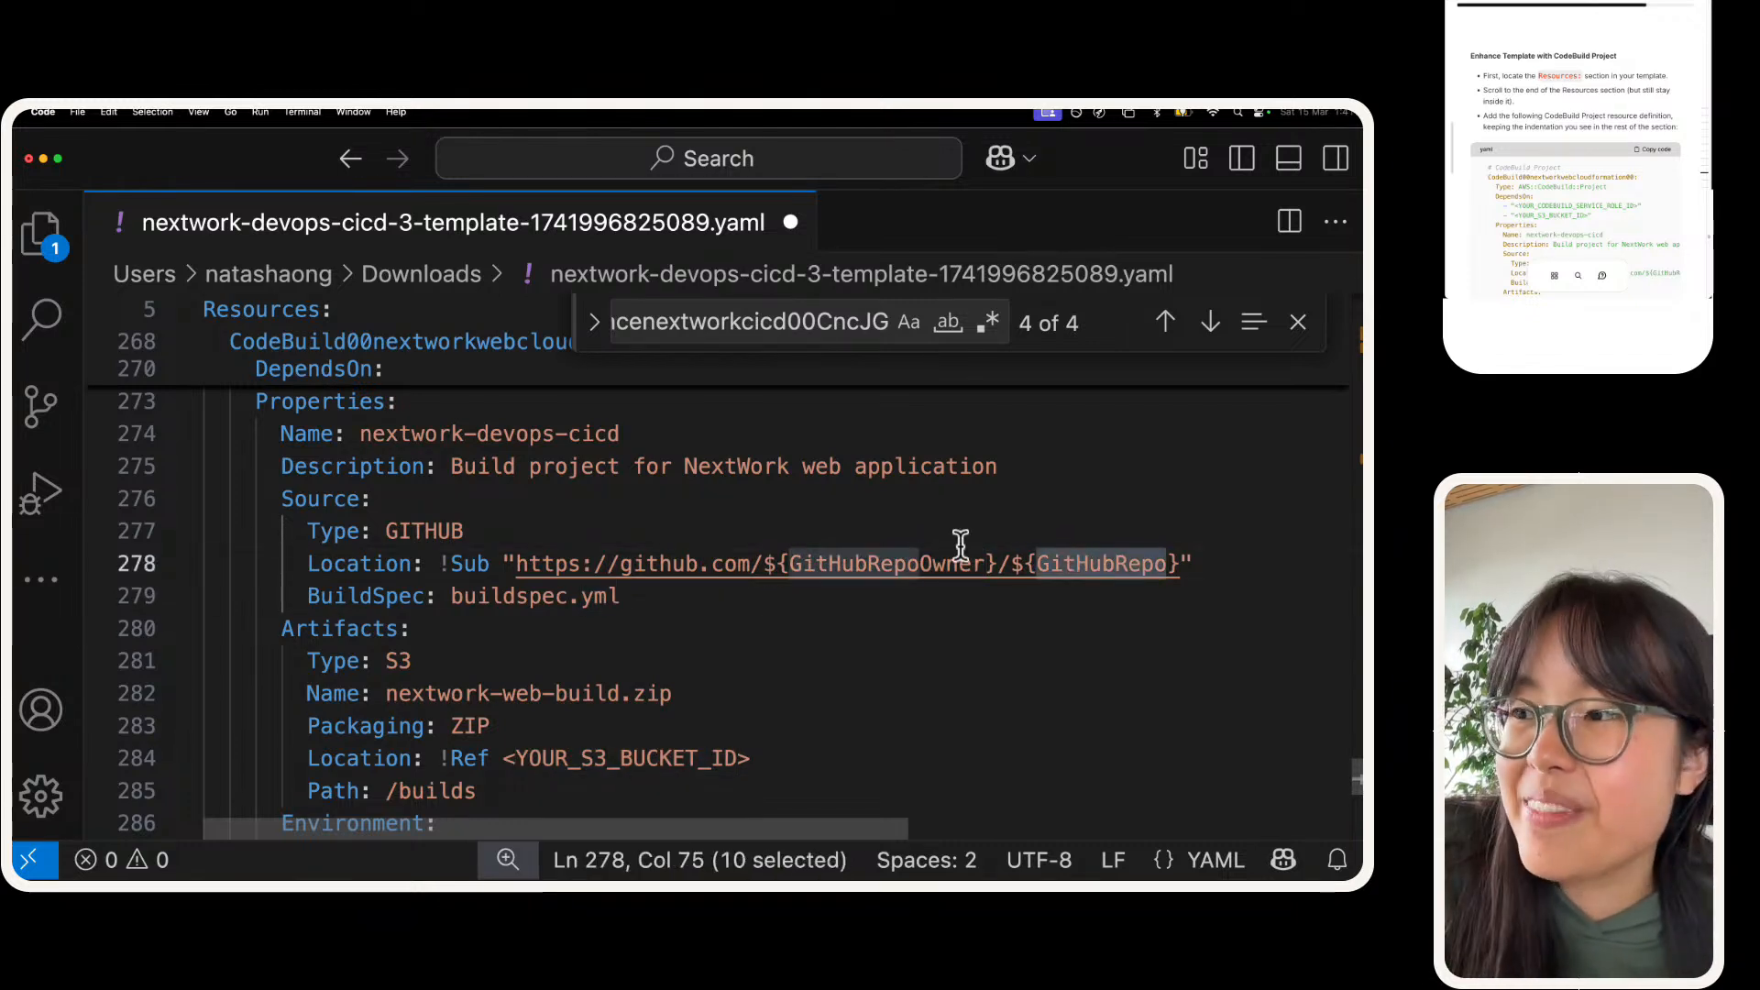
Step: Examine the S3 bucket placeholder under Artifacts, the ServiceRole placeholder, and the rest of the new CodeBuild project definition
scroll(959, 544, down, 3)
click(667, 513)
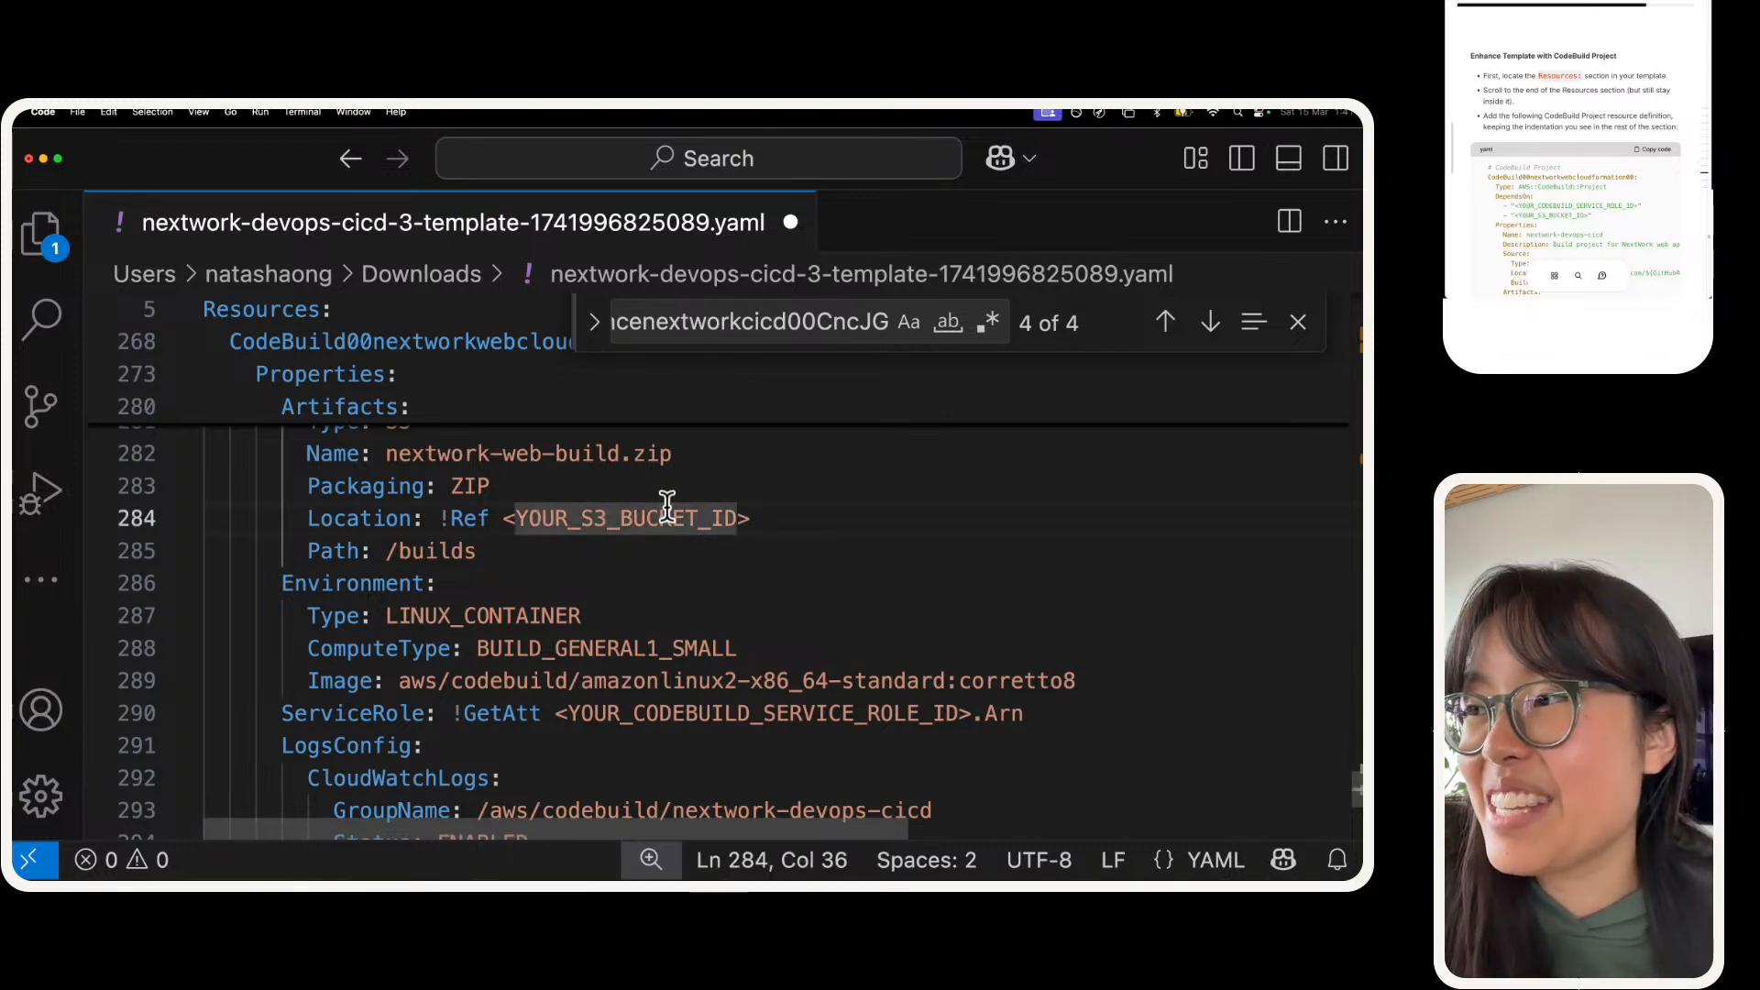
double_click(666, 513)
click(660, 713)
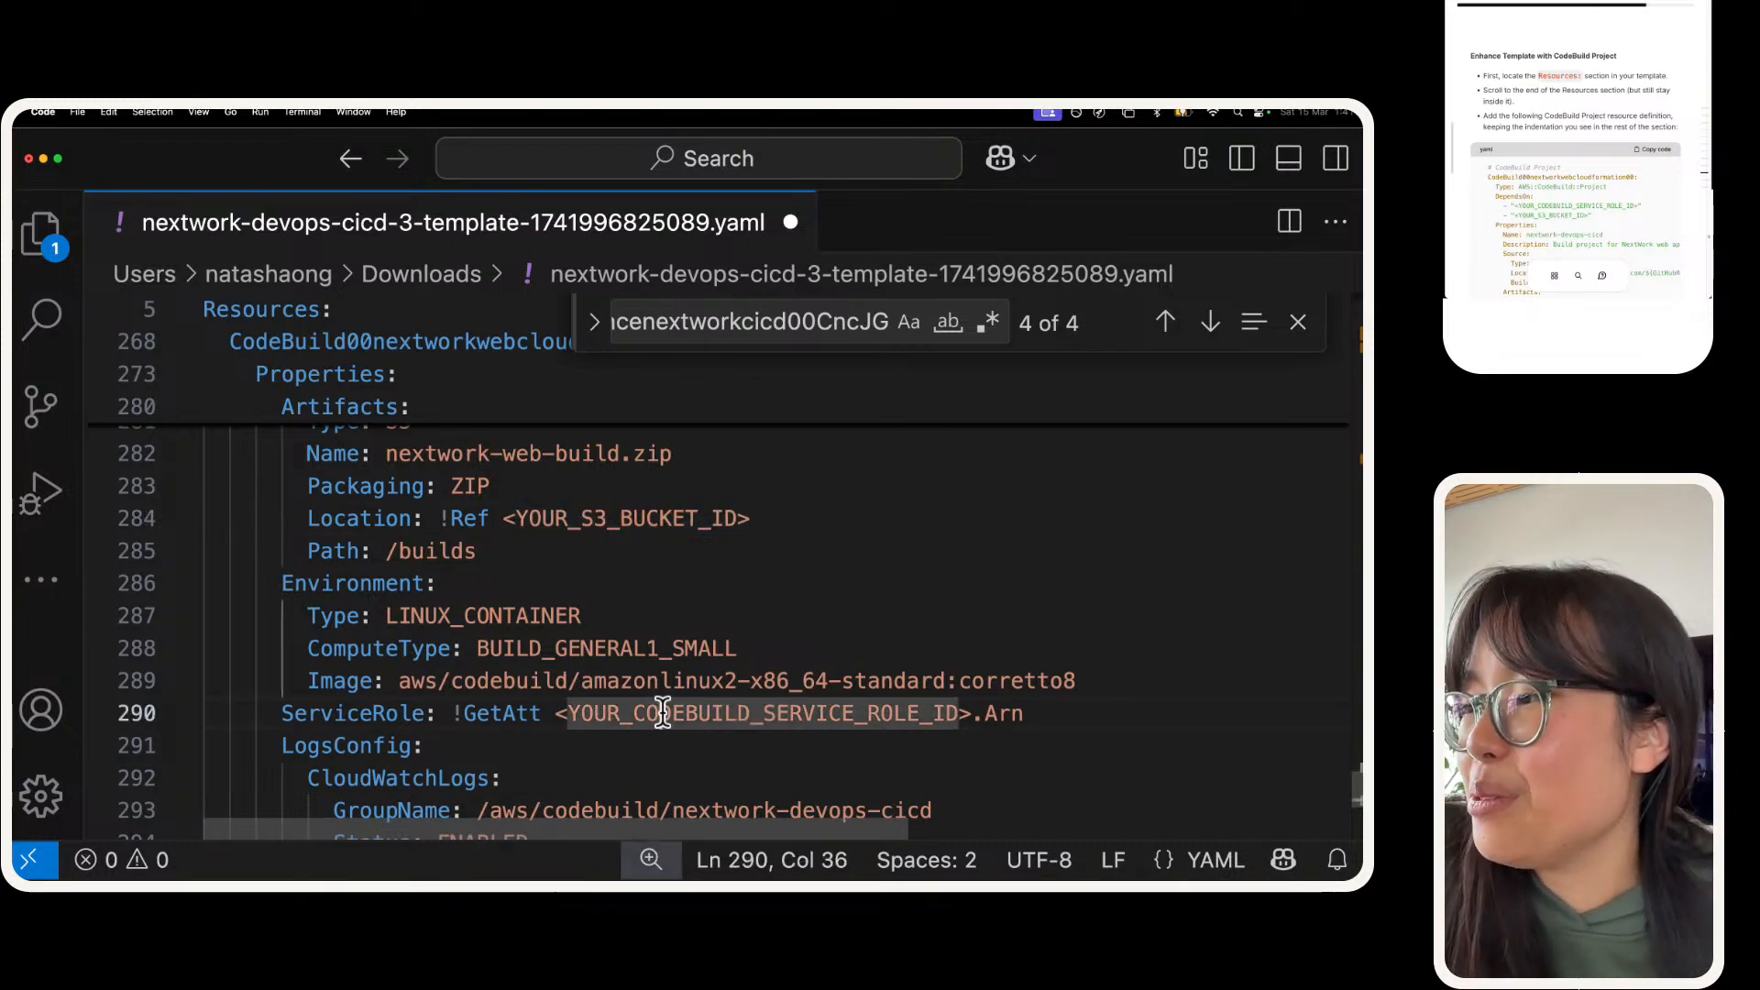
double_click(660, 713)
scroll(663, 713, down, 1)
scroll(663, 713, down, 1)
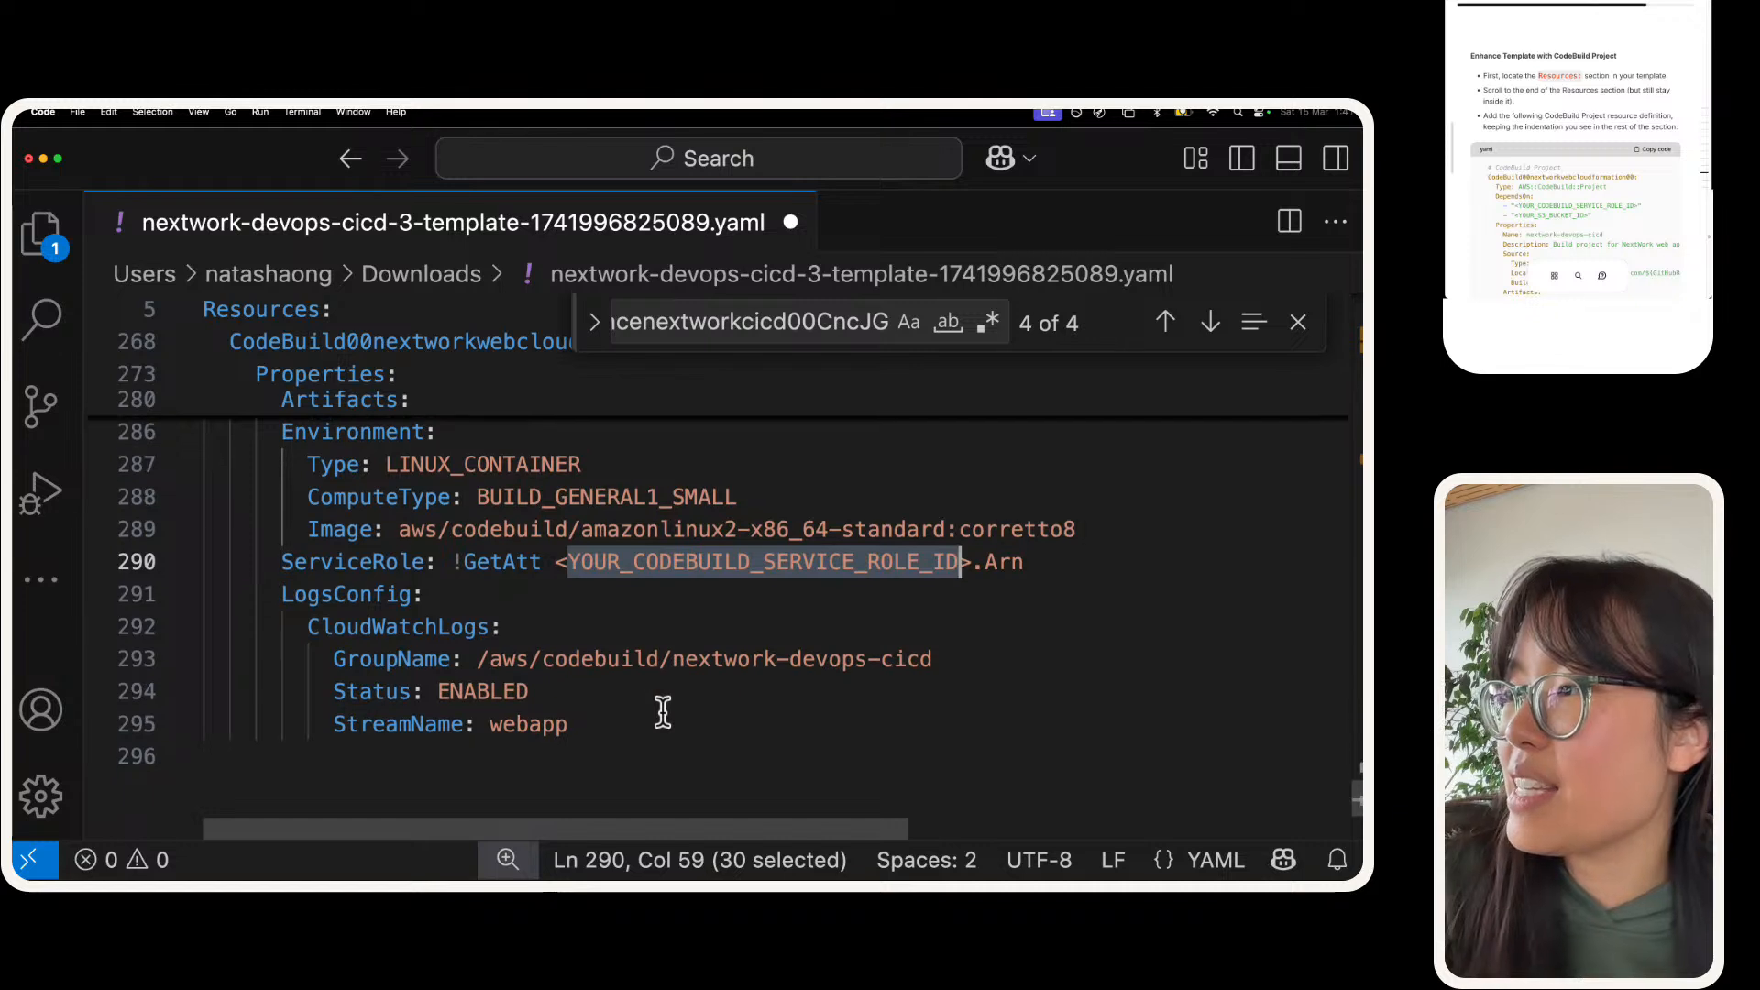
scroll(663, 713, down, 1)
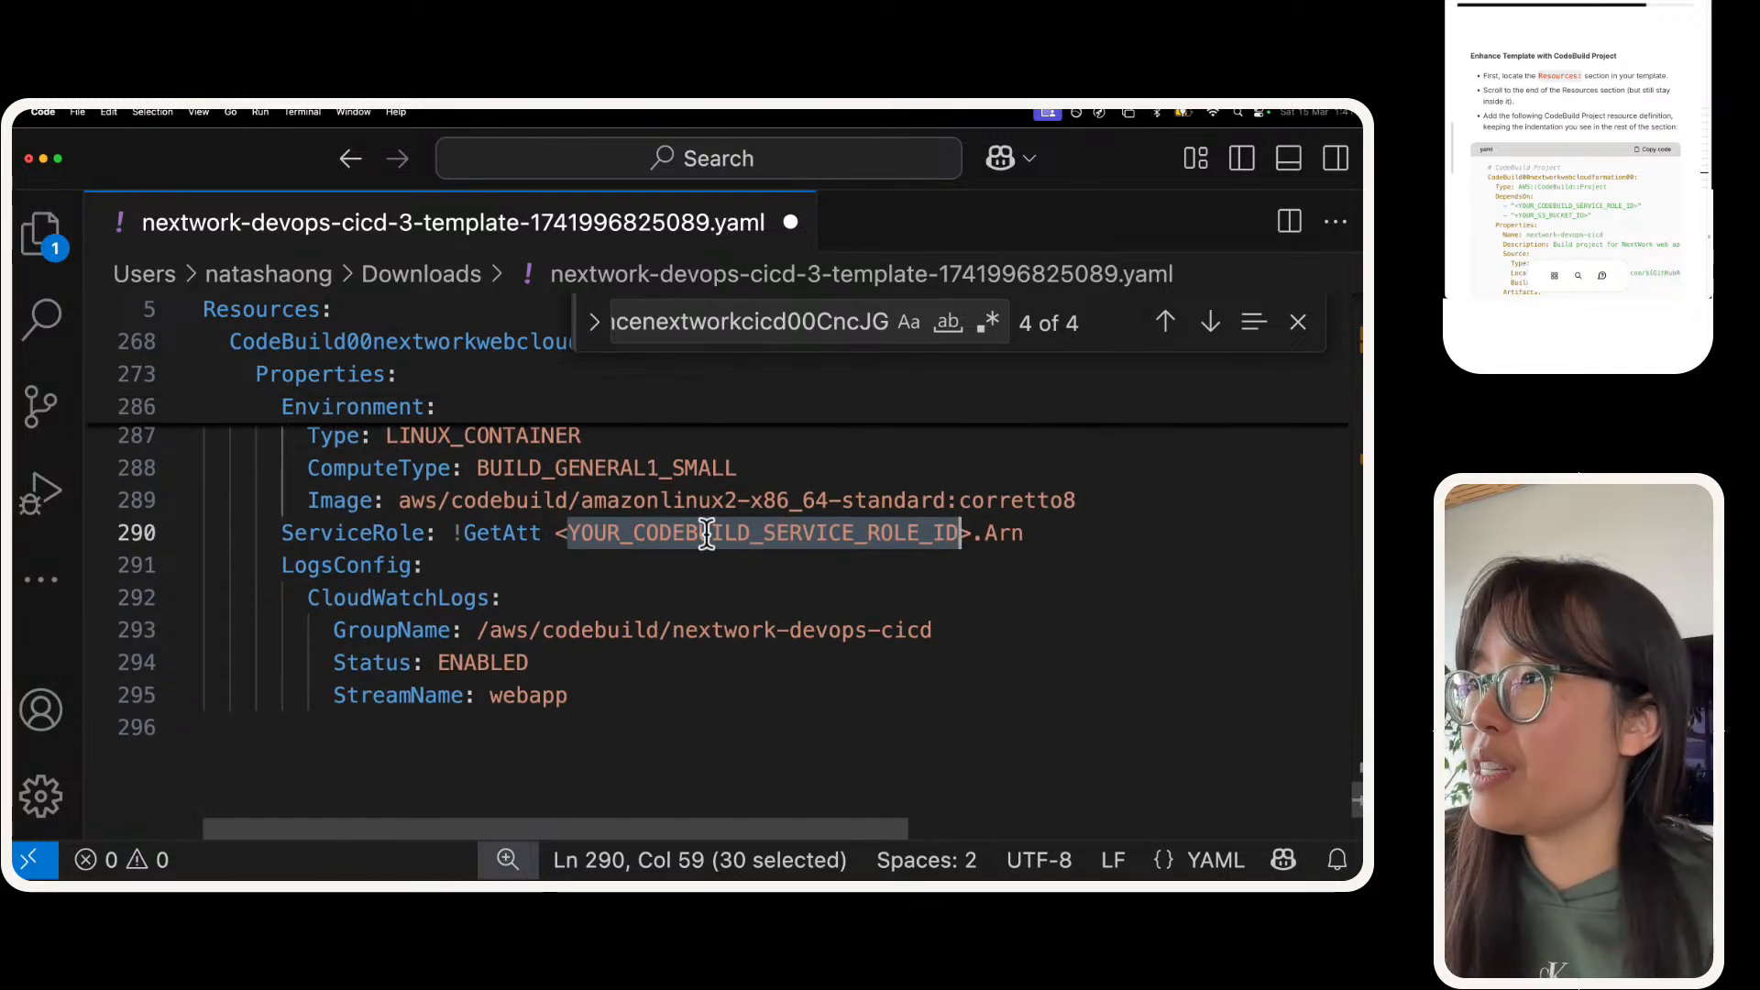
scroll(707, 533, down, 1)
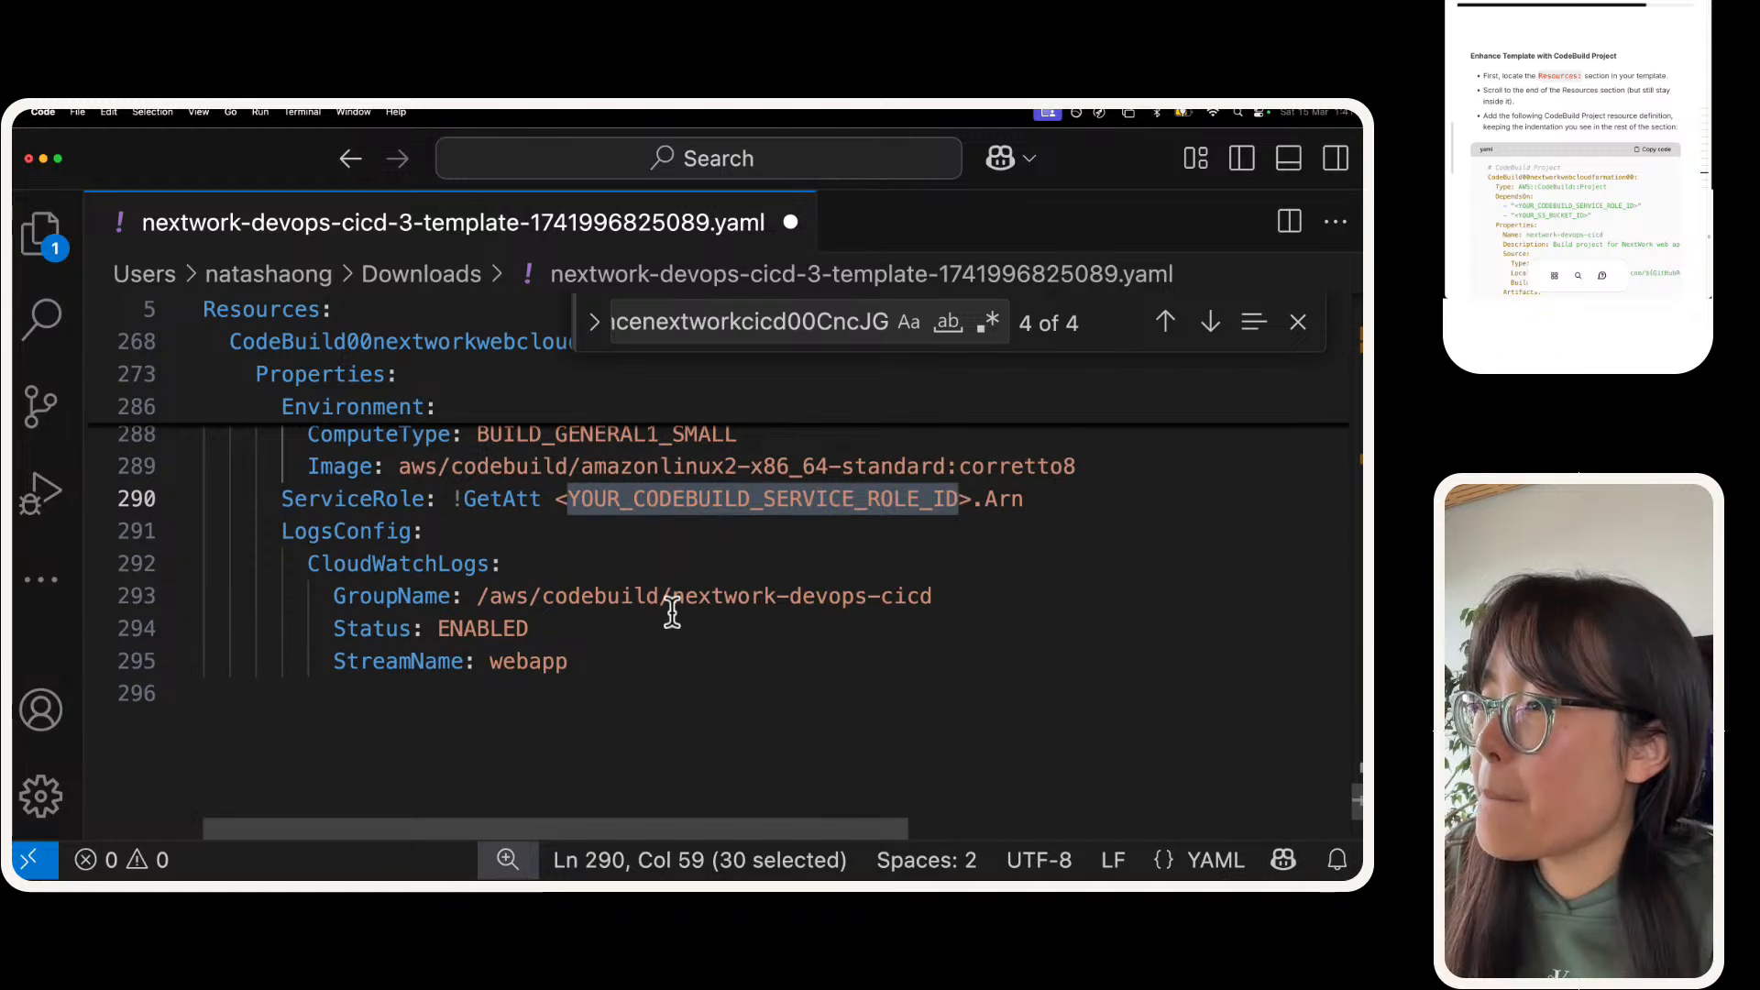
scroll(672, 612, up, 10)
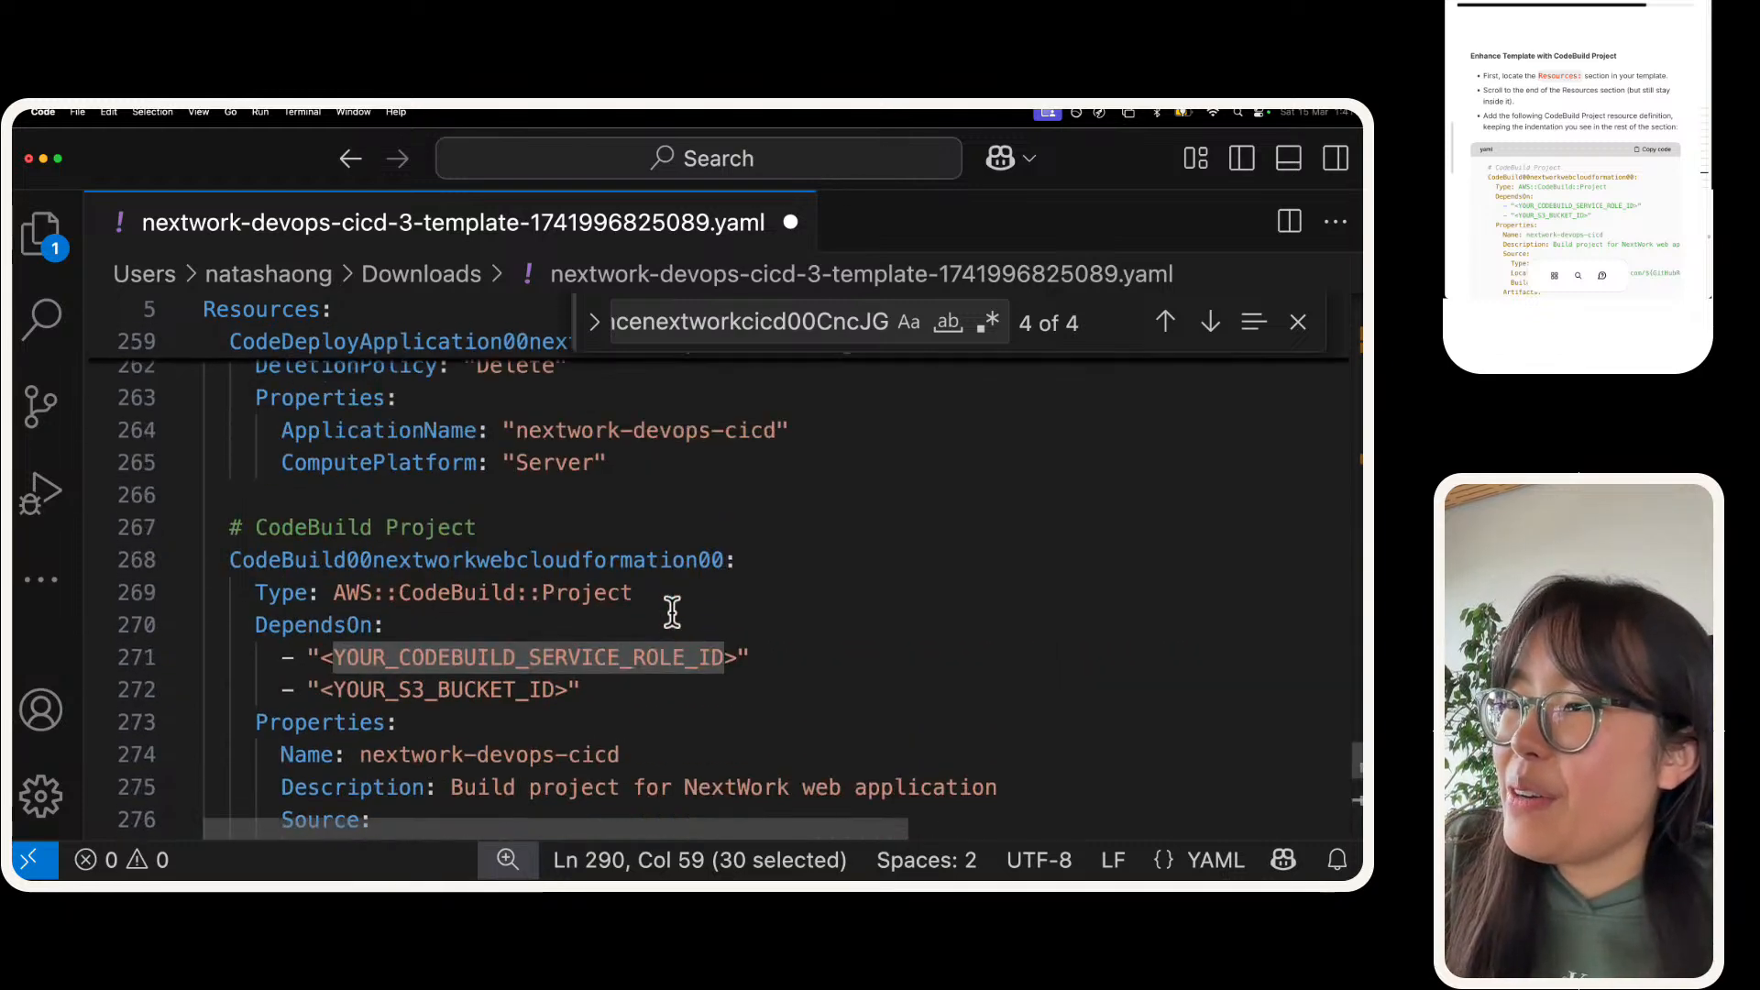
scroll(672, 612, up, 3)
scroll(671, 612, down, 5)
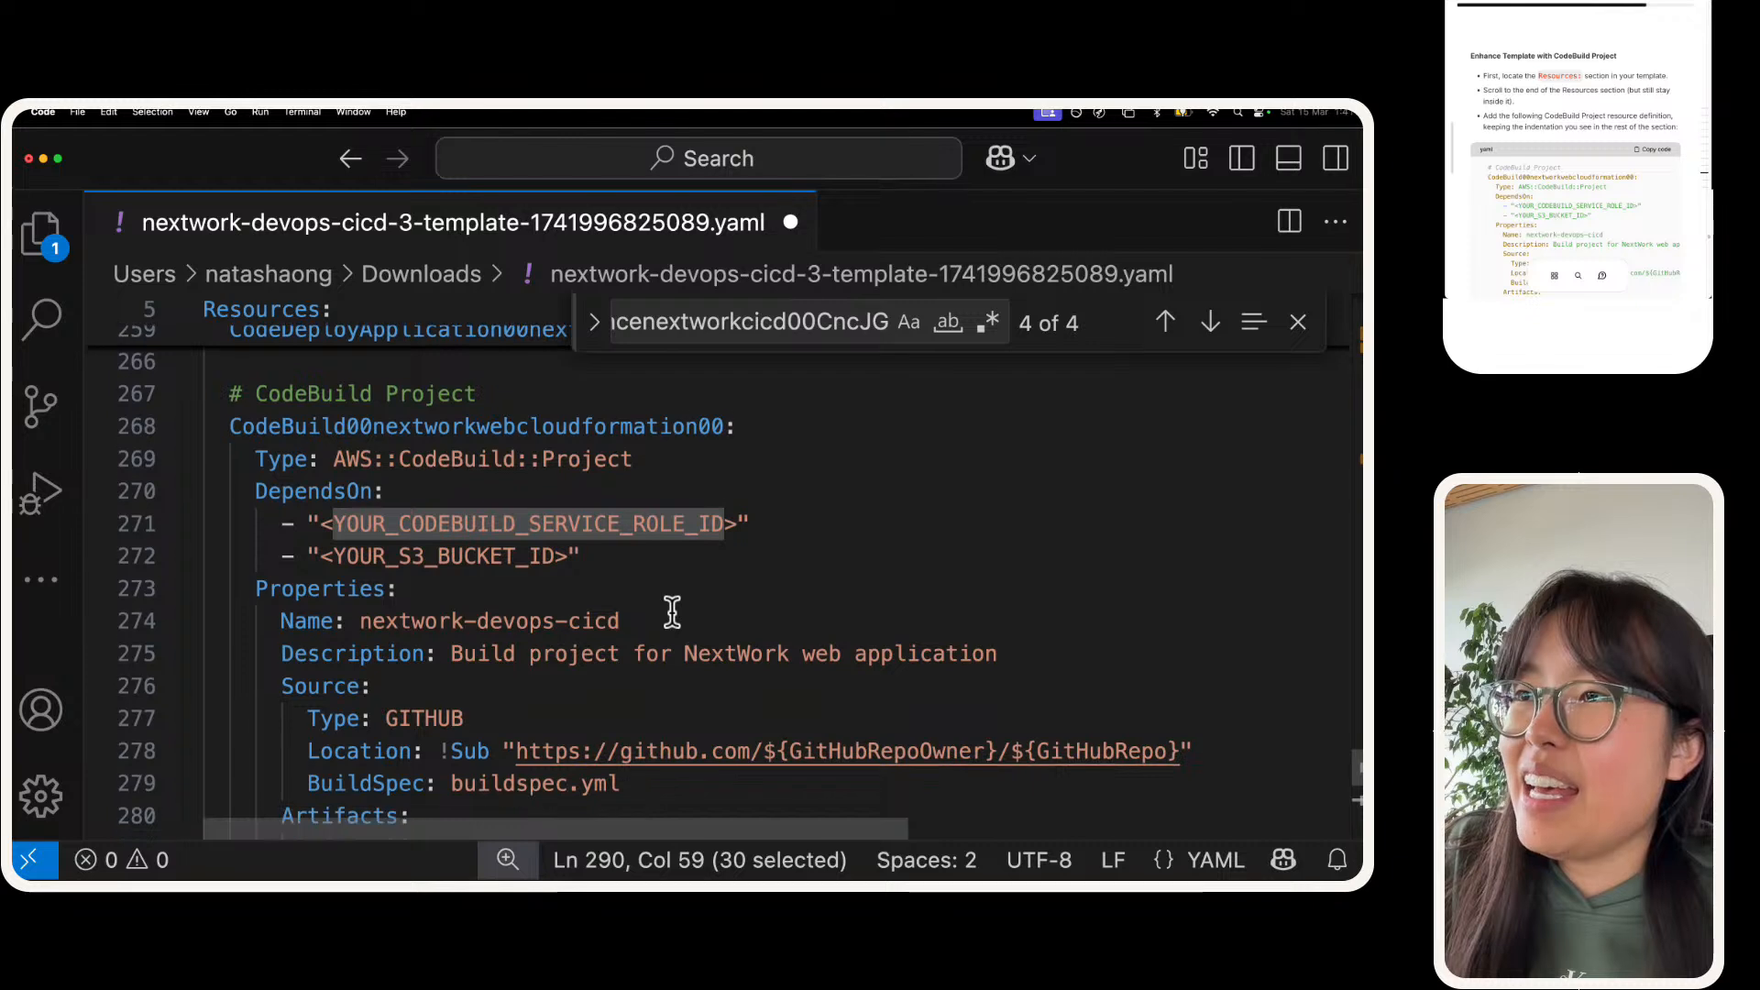
scroll(672, 612, down, 1)
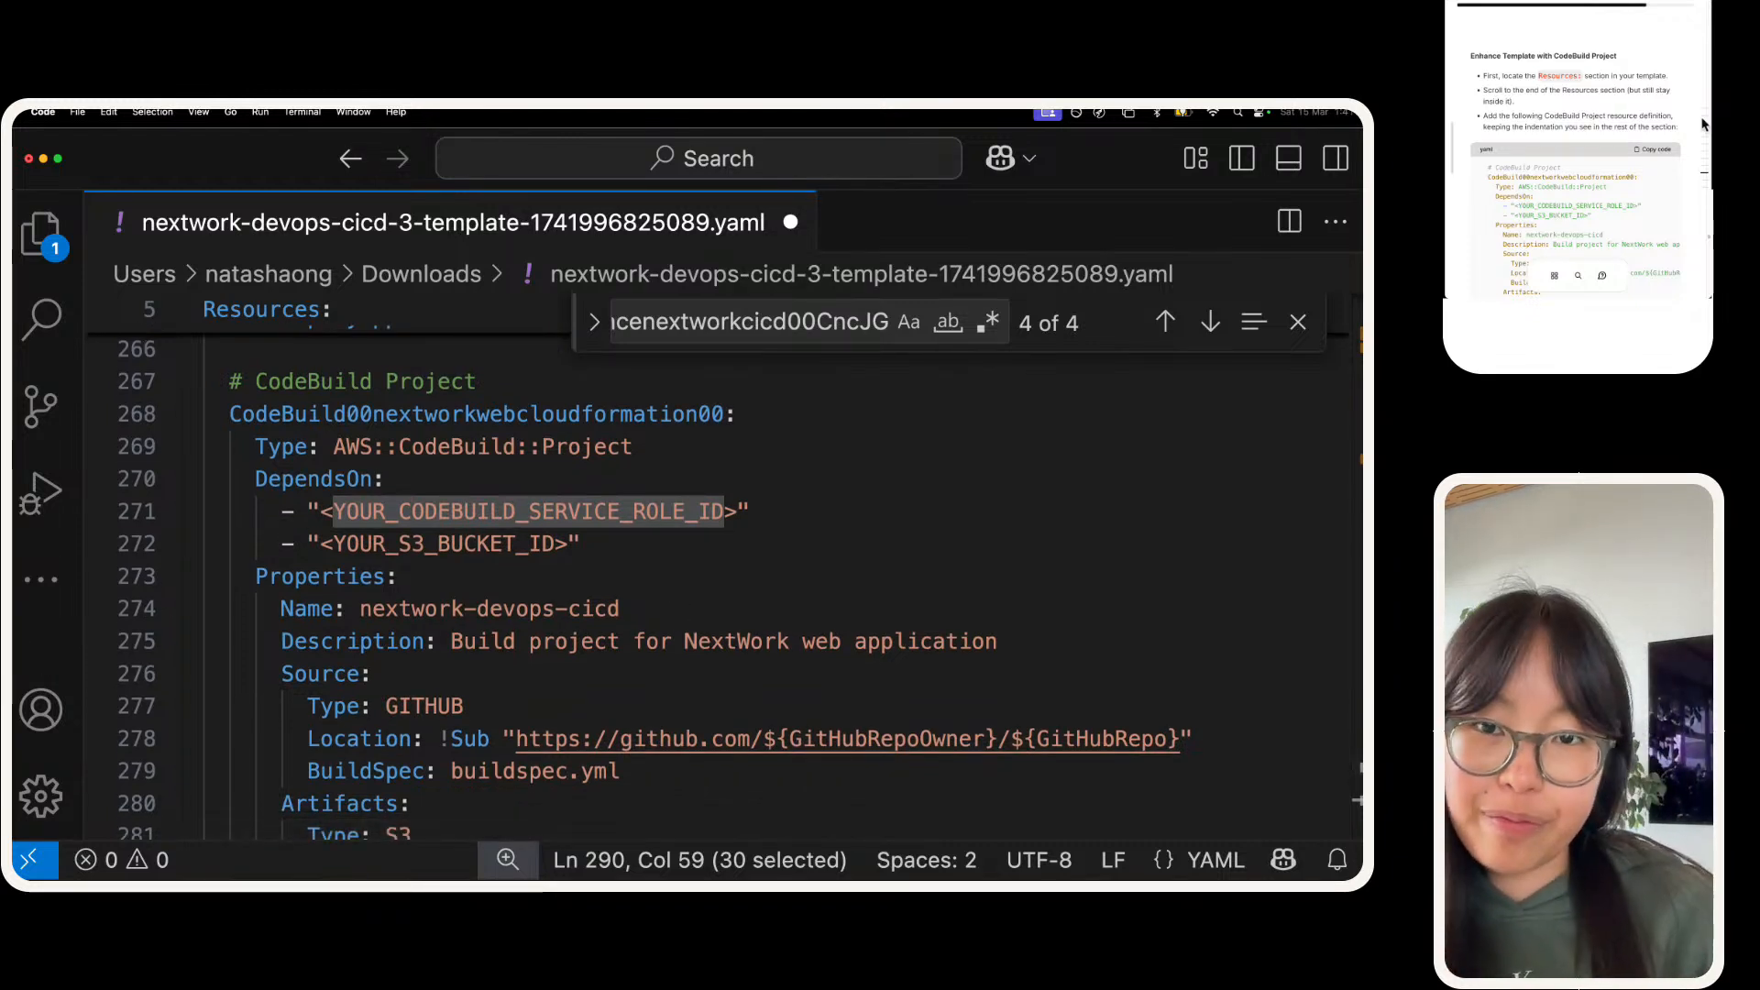
scroll(1543, 117, down, 5)
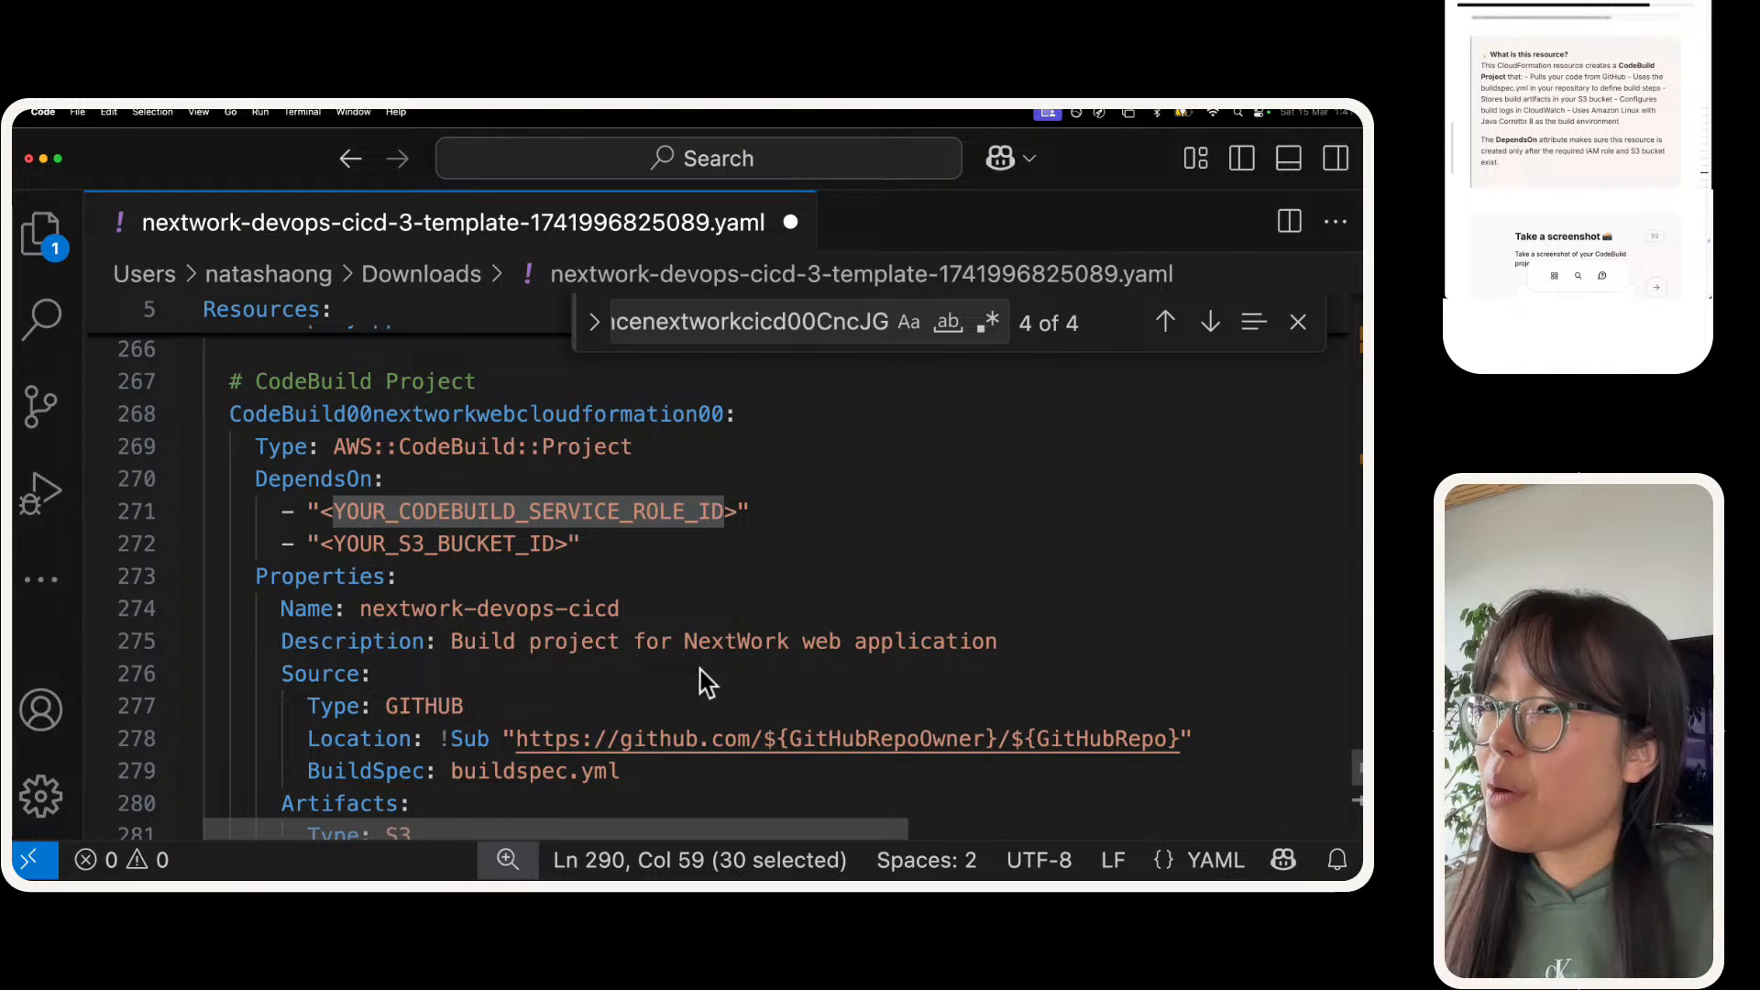
Step: Look through the resources above the CodeBuild project, from the CodeDeploy IAM role to the CodeDeploy application, to see how resource IDs are written
scroll(697, 674, up, 5)
scroll(692, 670, up, 5)
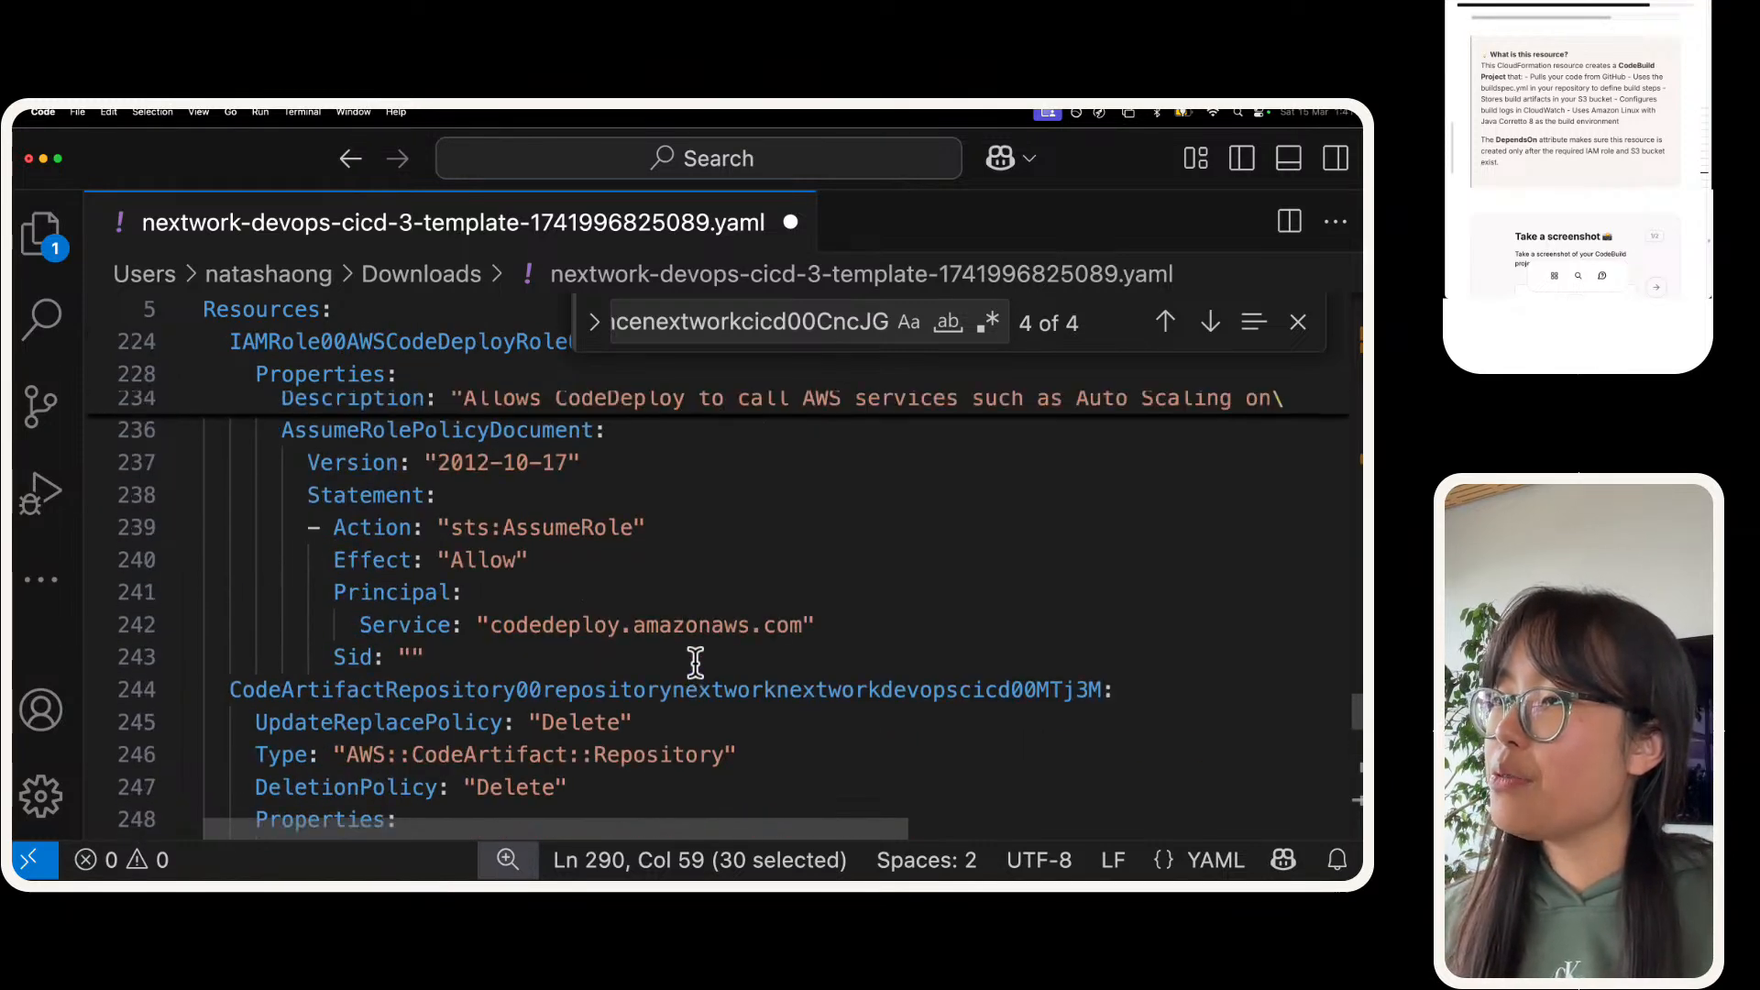
scroll(696, 661, up, 3)
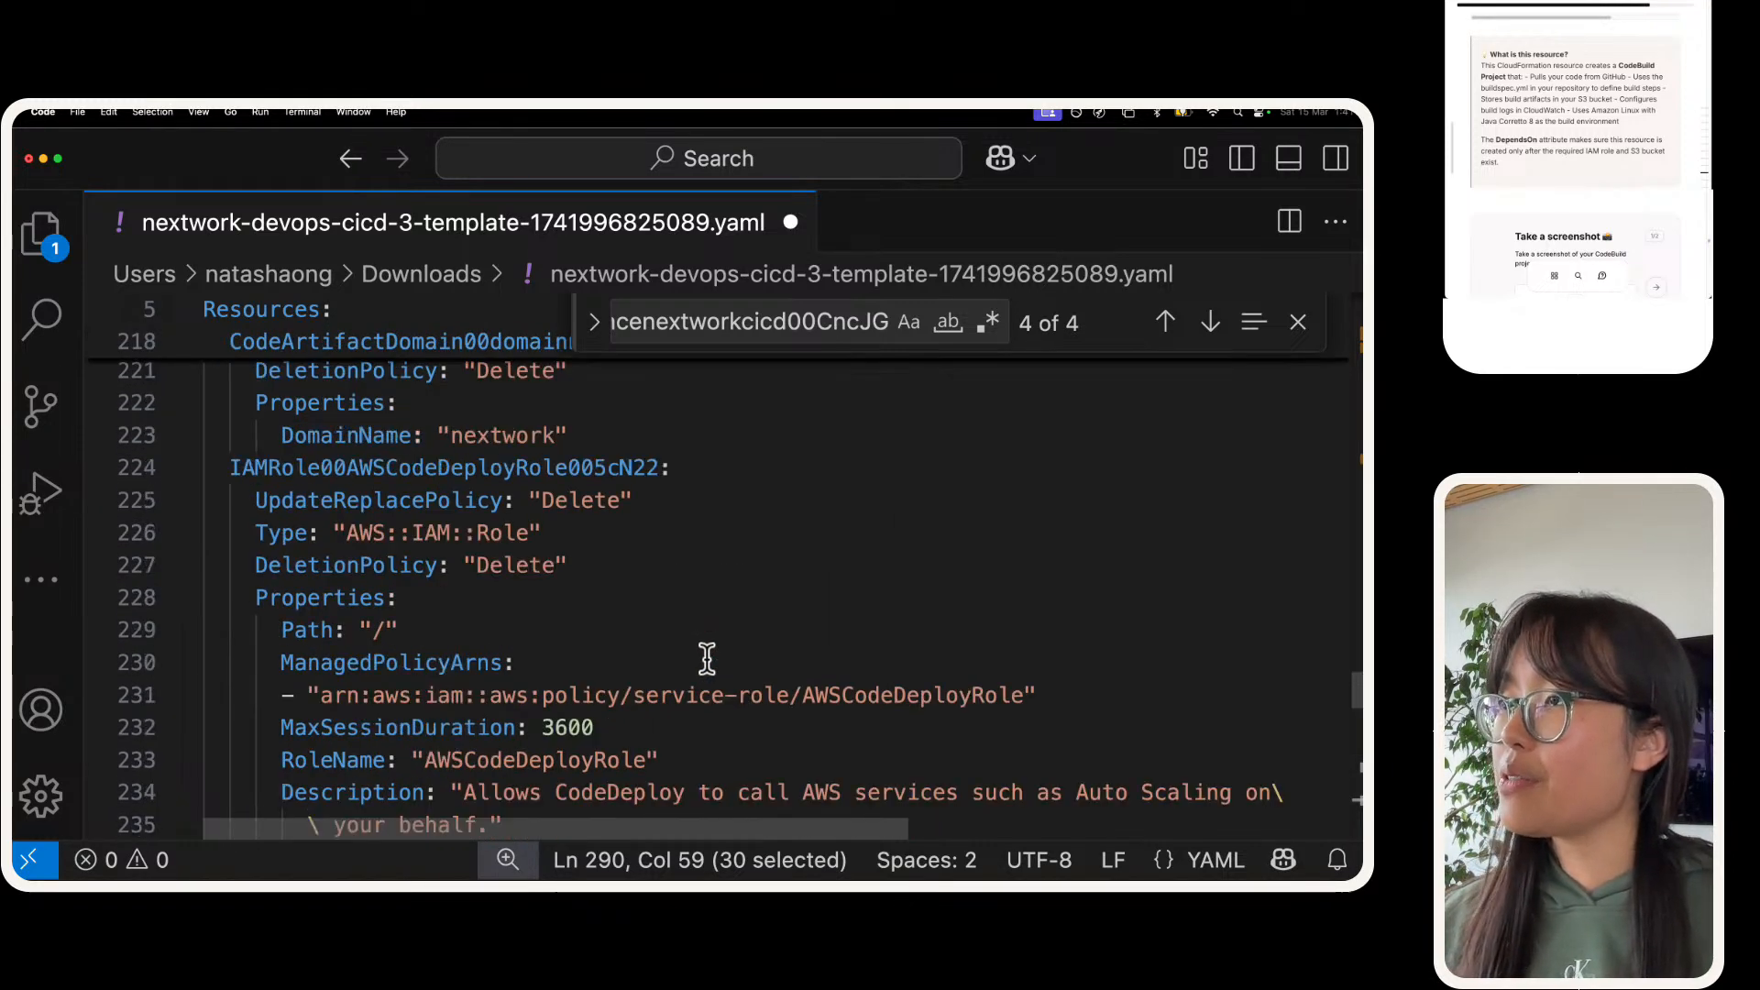
scroll(709, 658, down, 8)
scroll(708, 658, up, 2)
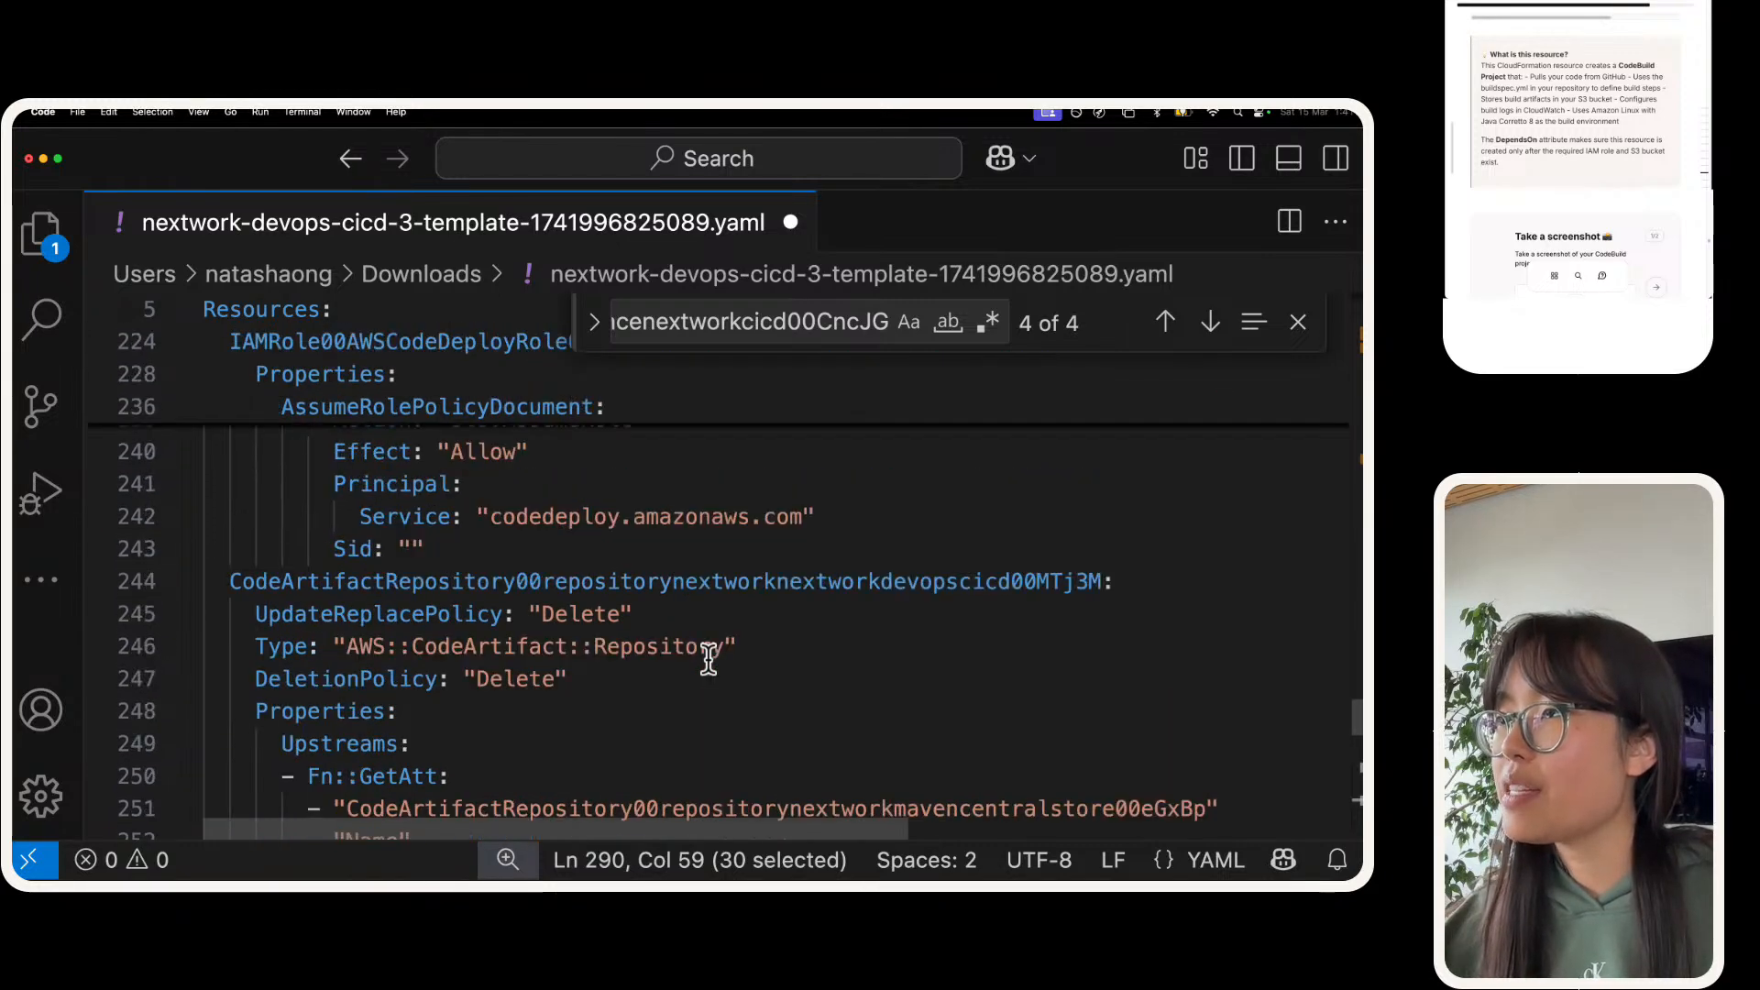
scroll(708, 658, down, 2)
scroll(709, 658, down, 3)
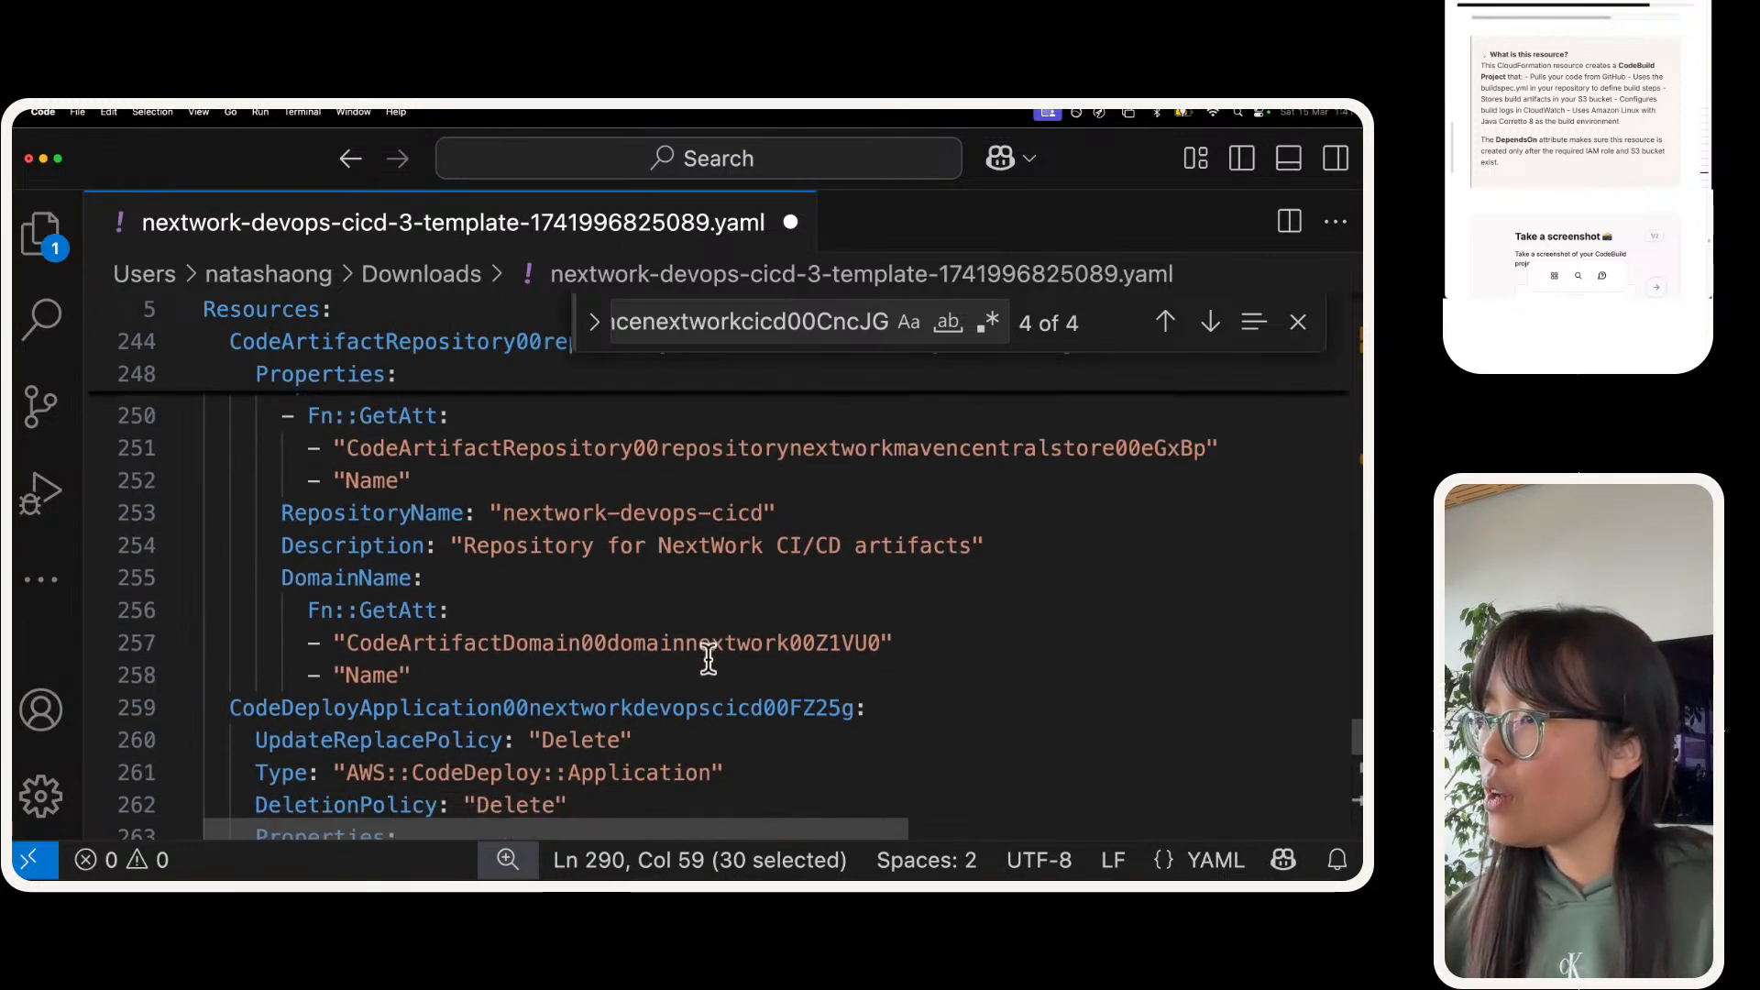
scroll(708, 658, down, 1)
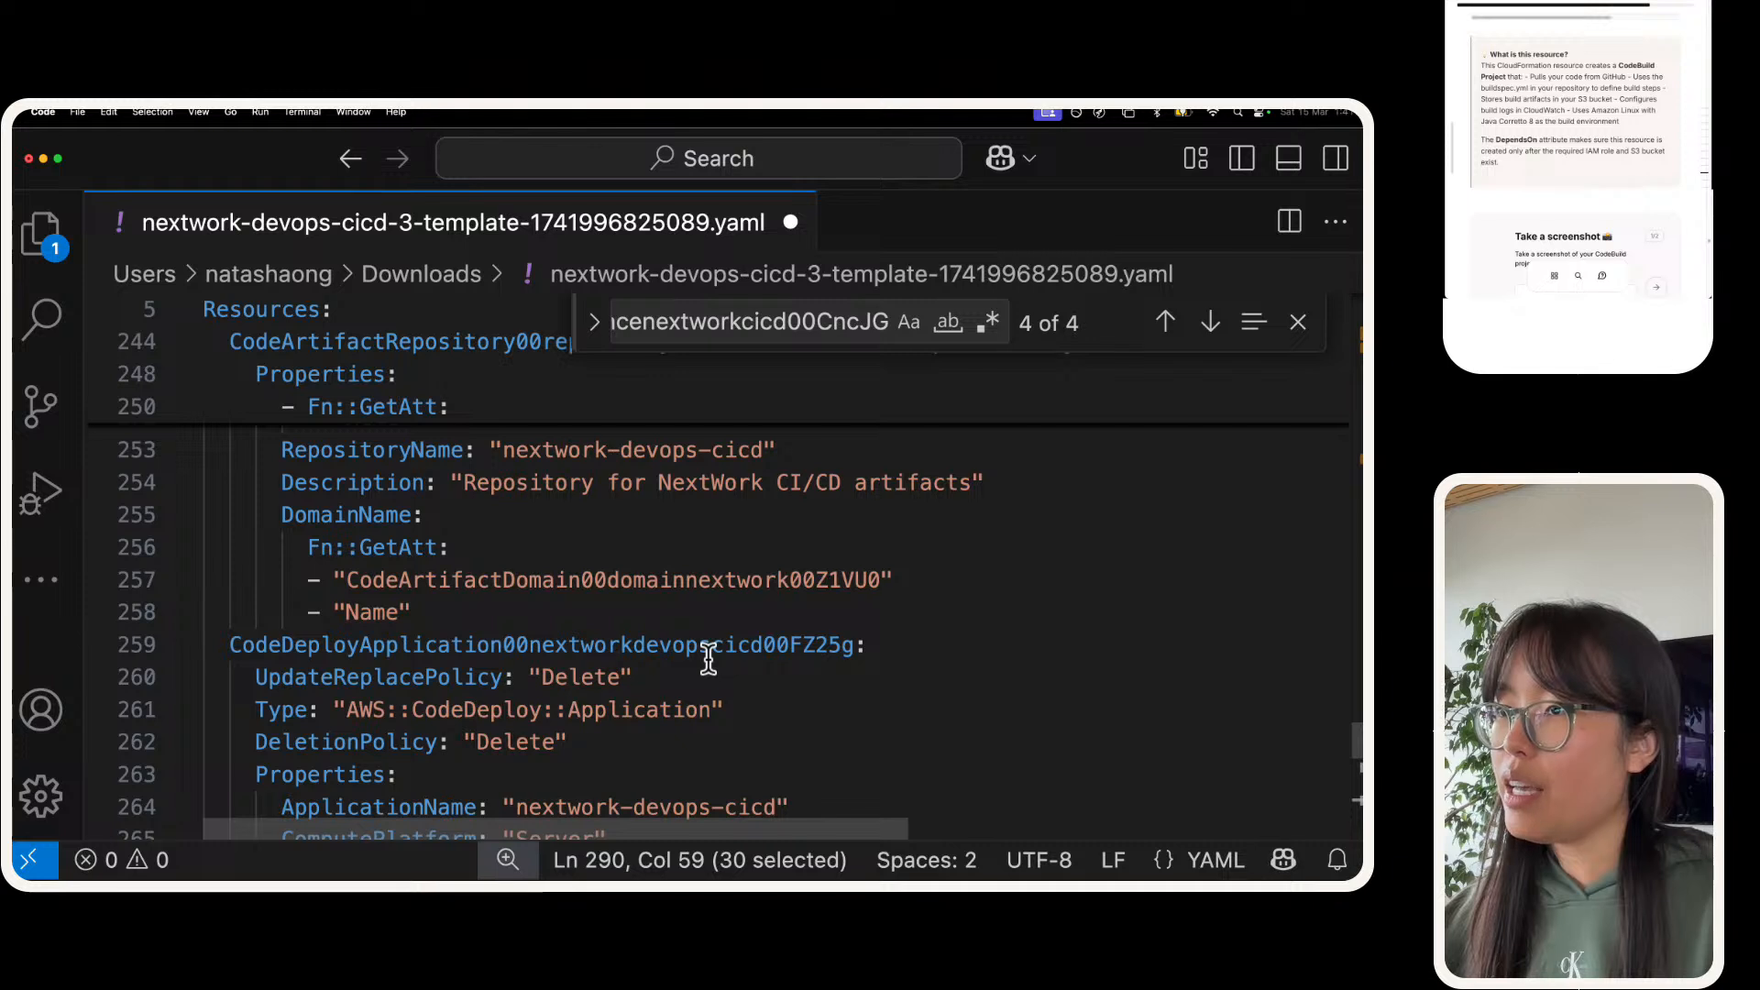
scroll(709, 658, down, 1)
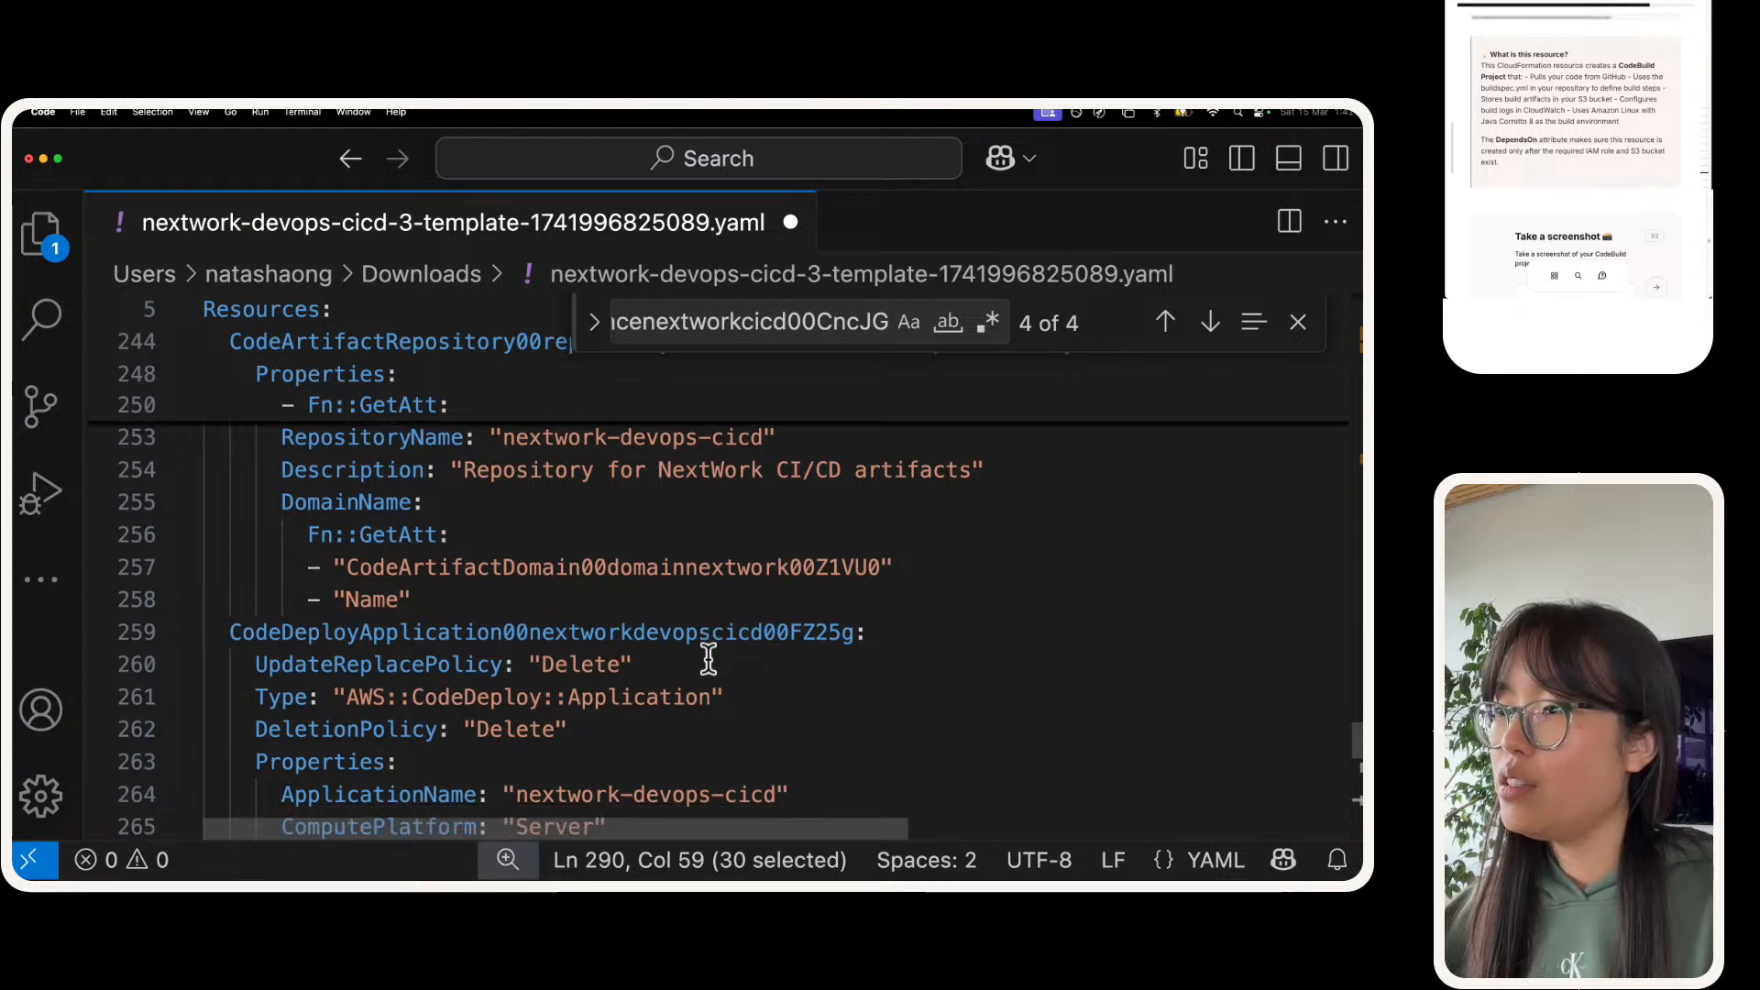
scroll(708, 658, down, 1)
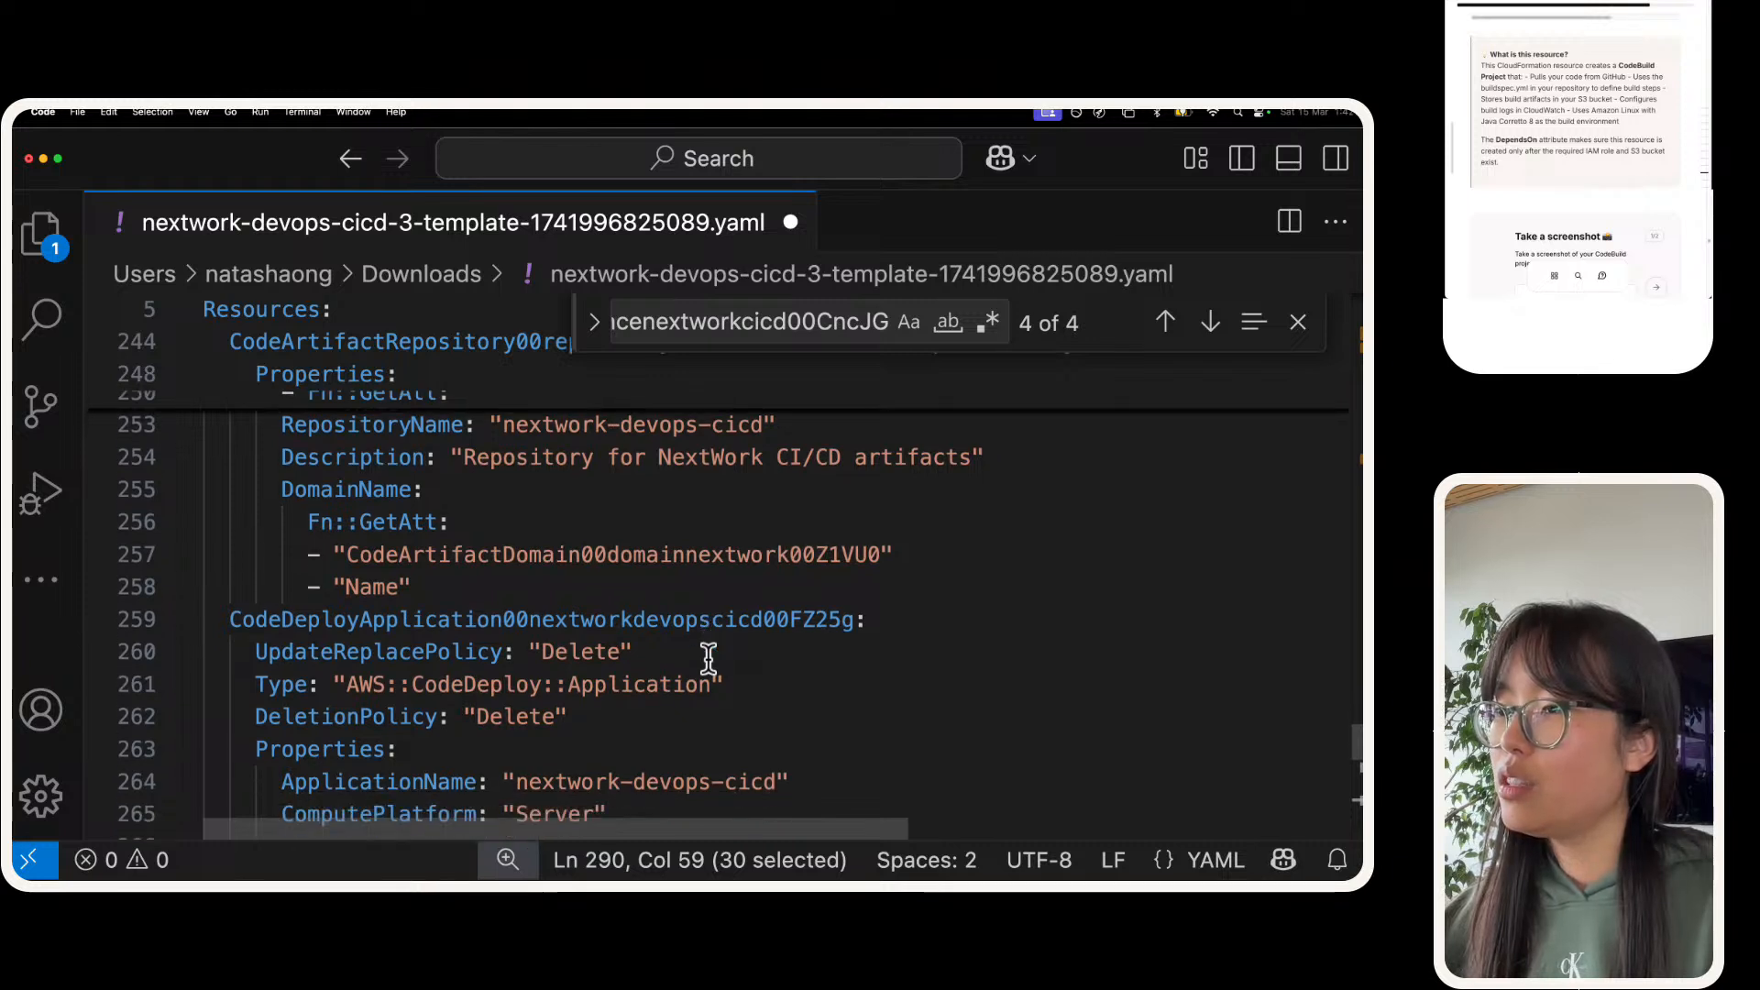
scroll(709, 658, up, 3)
scroll(709, 659, up, 2)
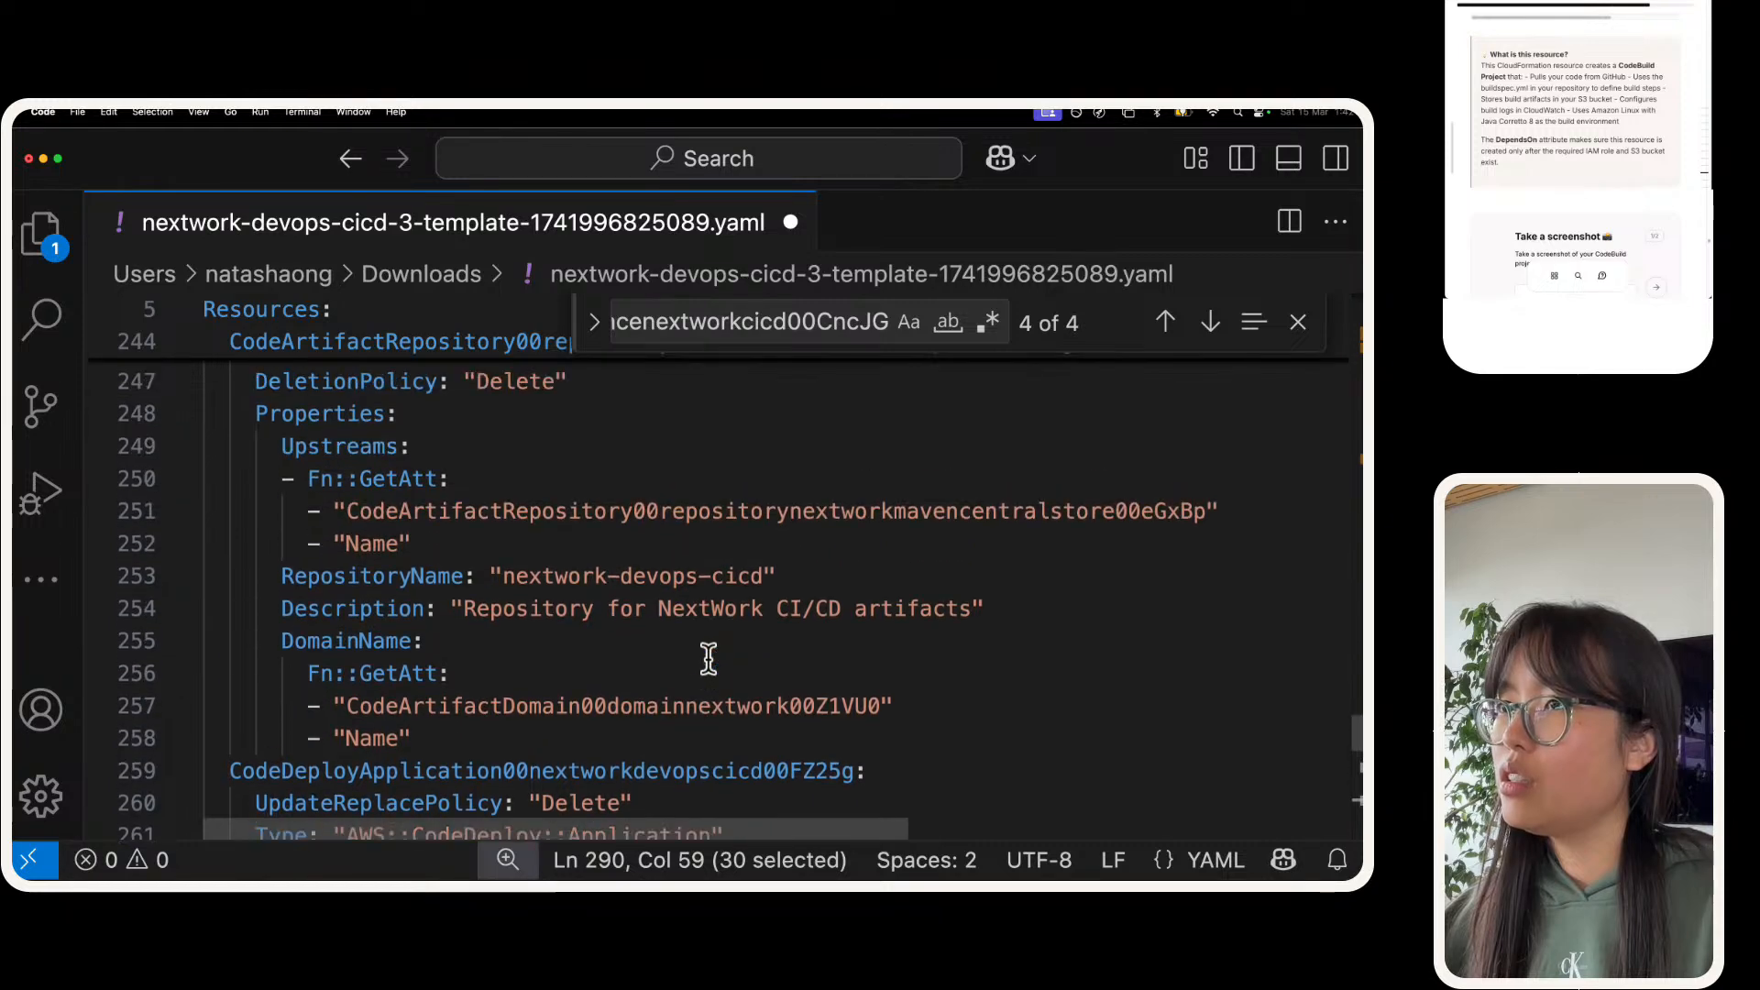
scroll(708, 658, down, 10)
scroll(709, 658, up, 5)
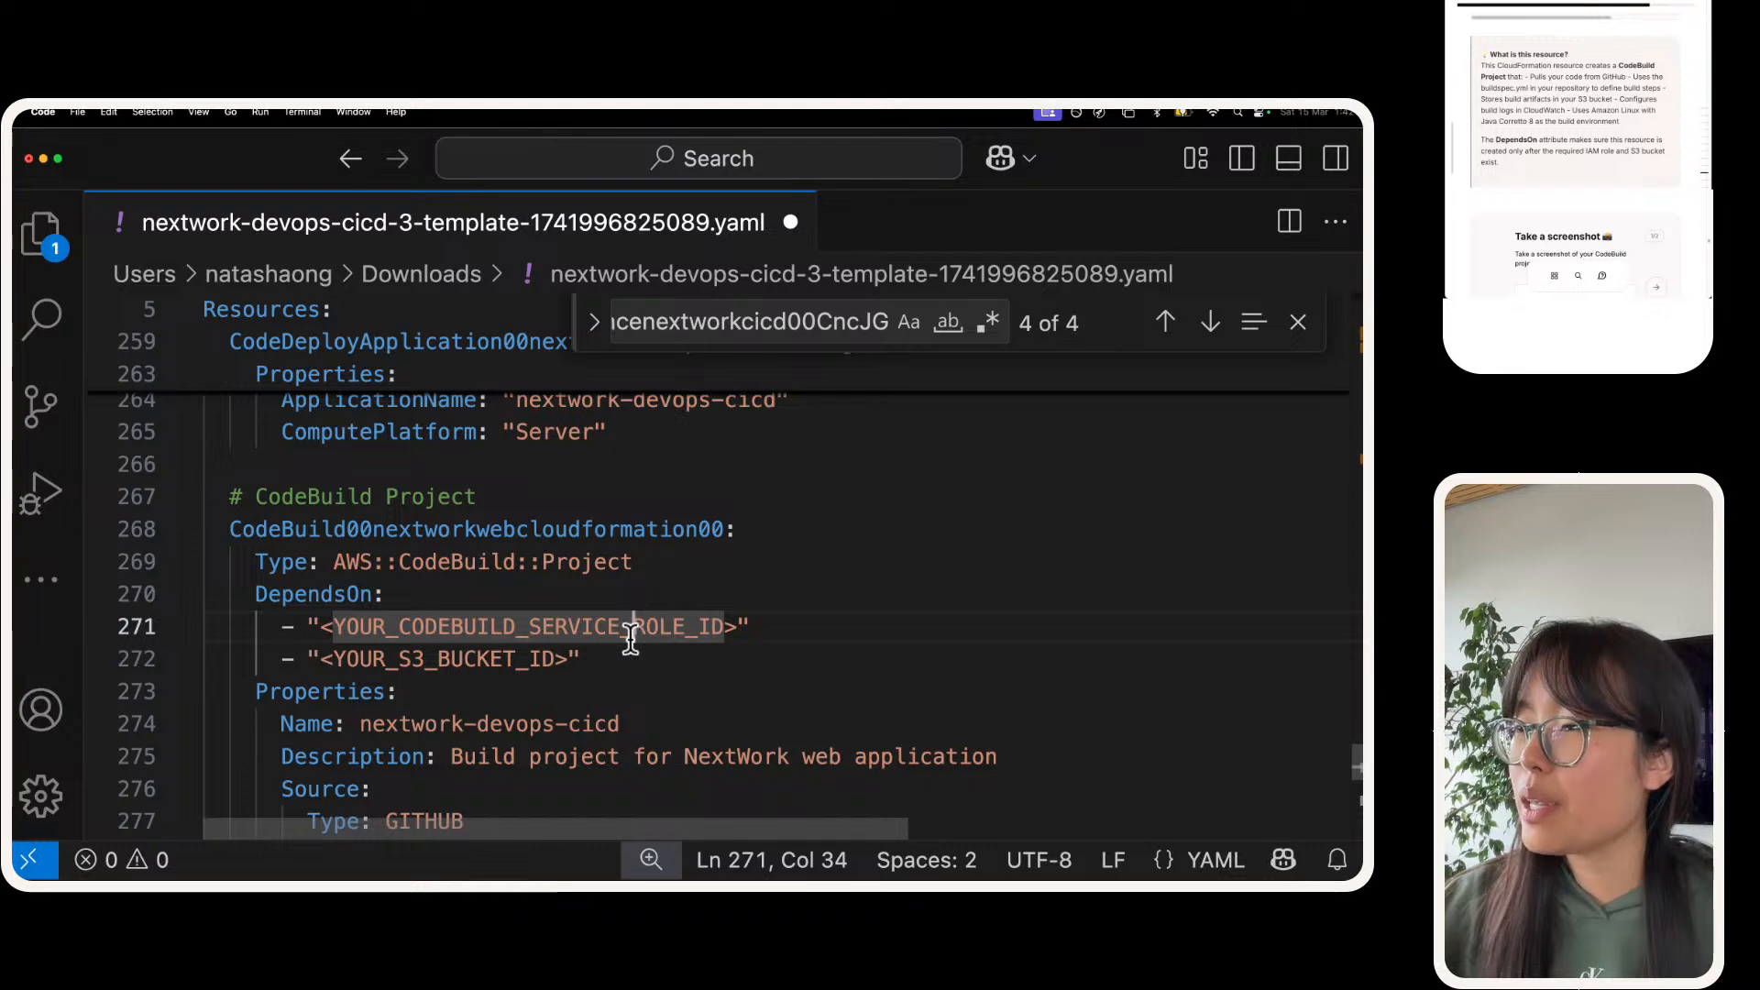
Step: Search the template for "codebuild-" to locate the service role needed for the first DependsOn placeholder
double_click(631, 628)
click(761, 334)
double_click(762, 335)
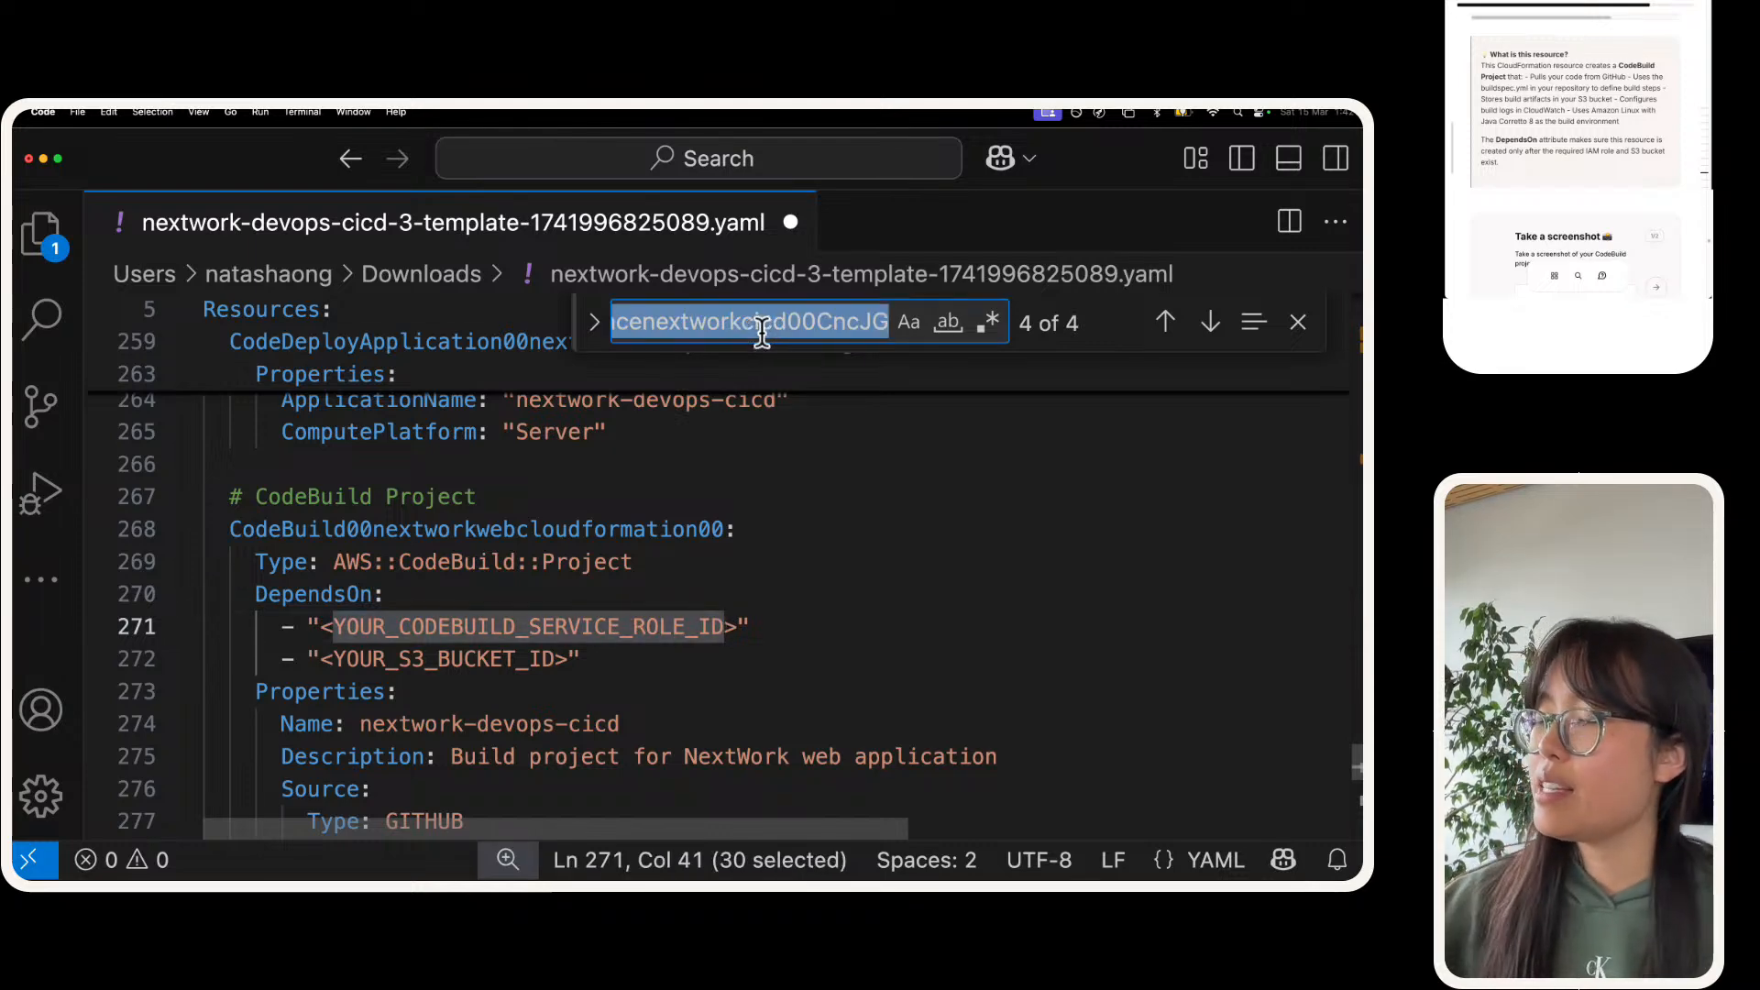
text(codebuilds)
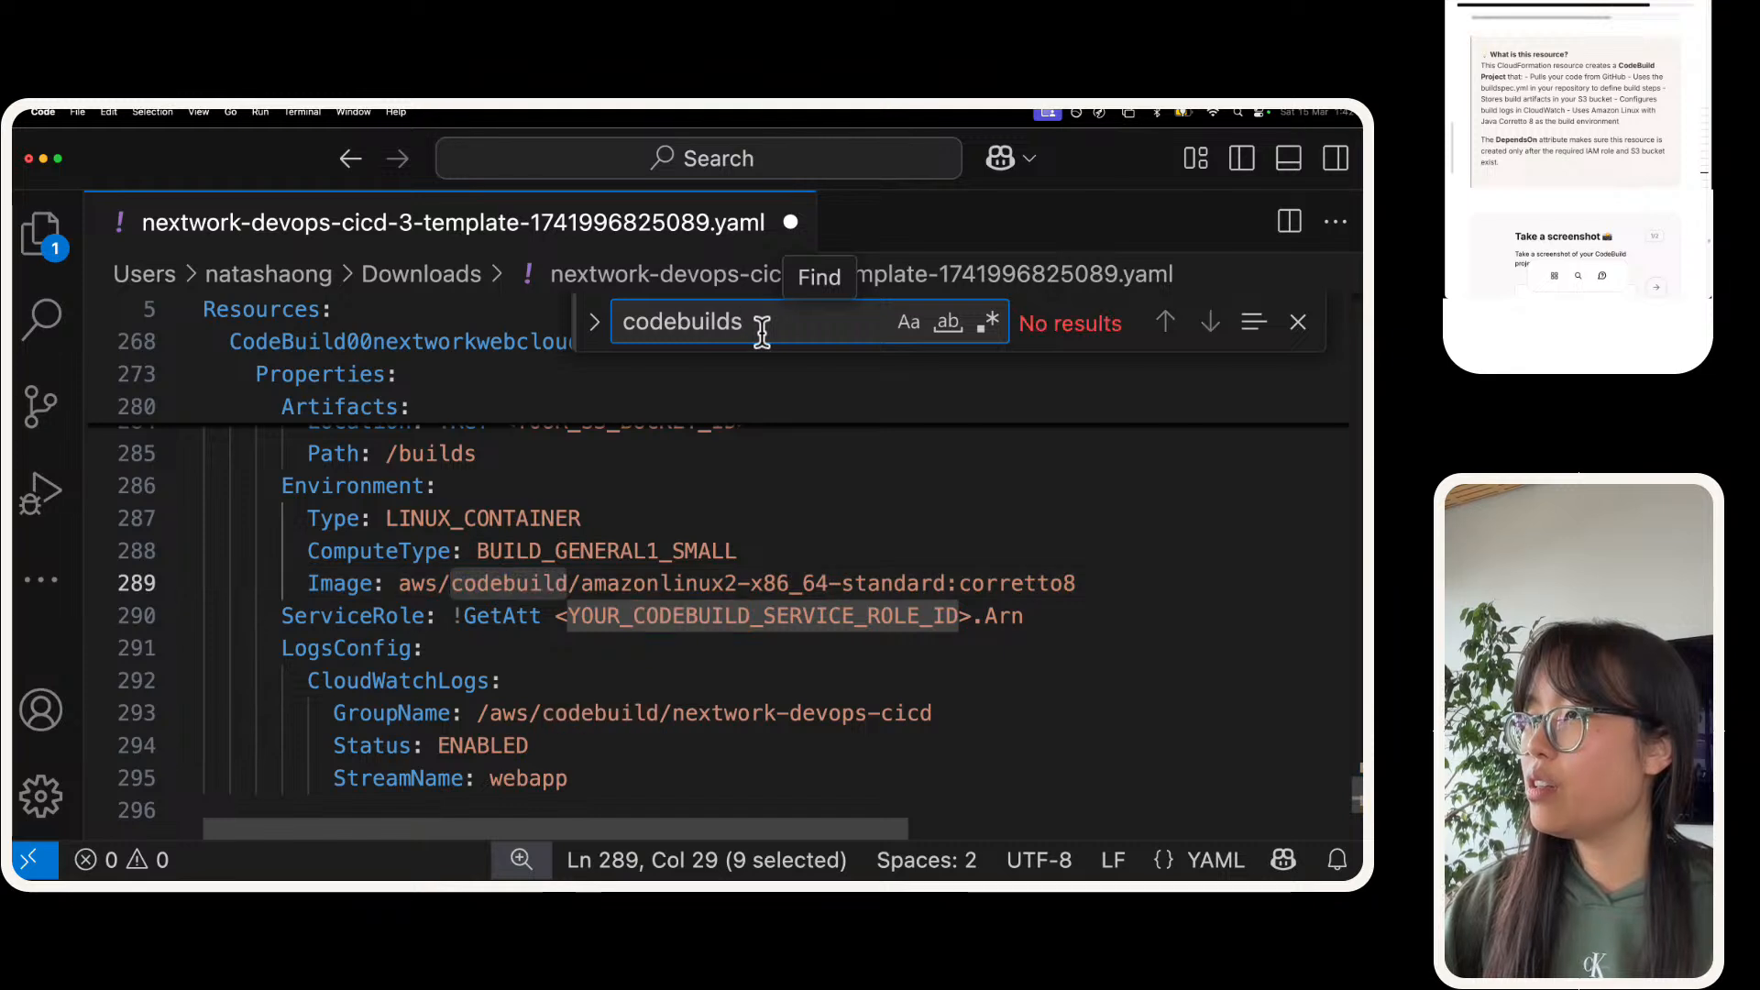
key(BackSpace)
text(-)
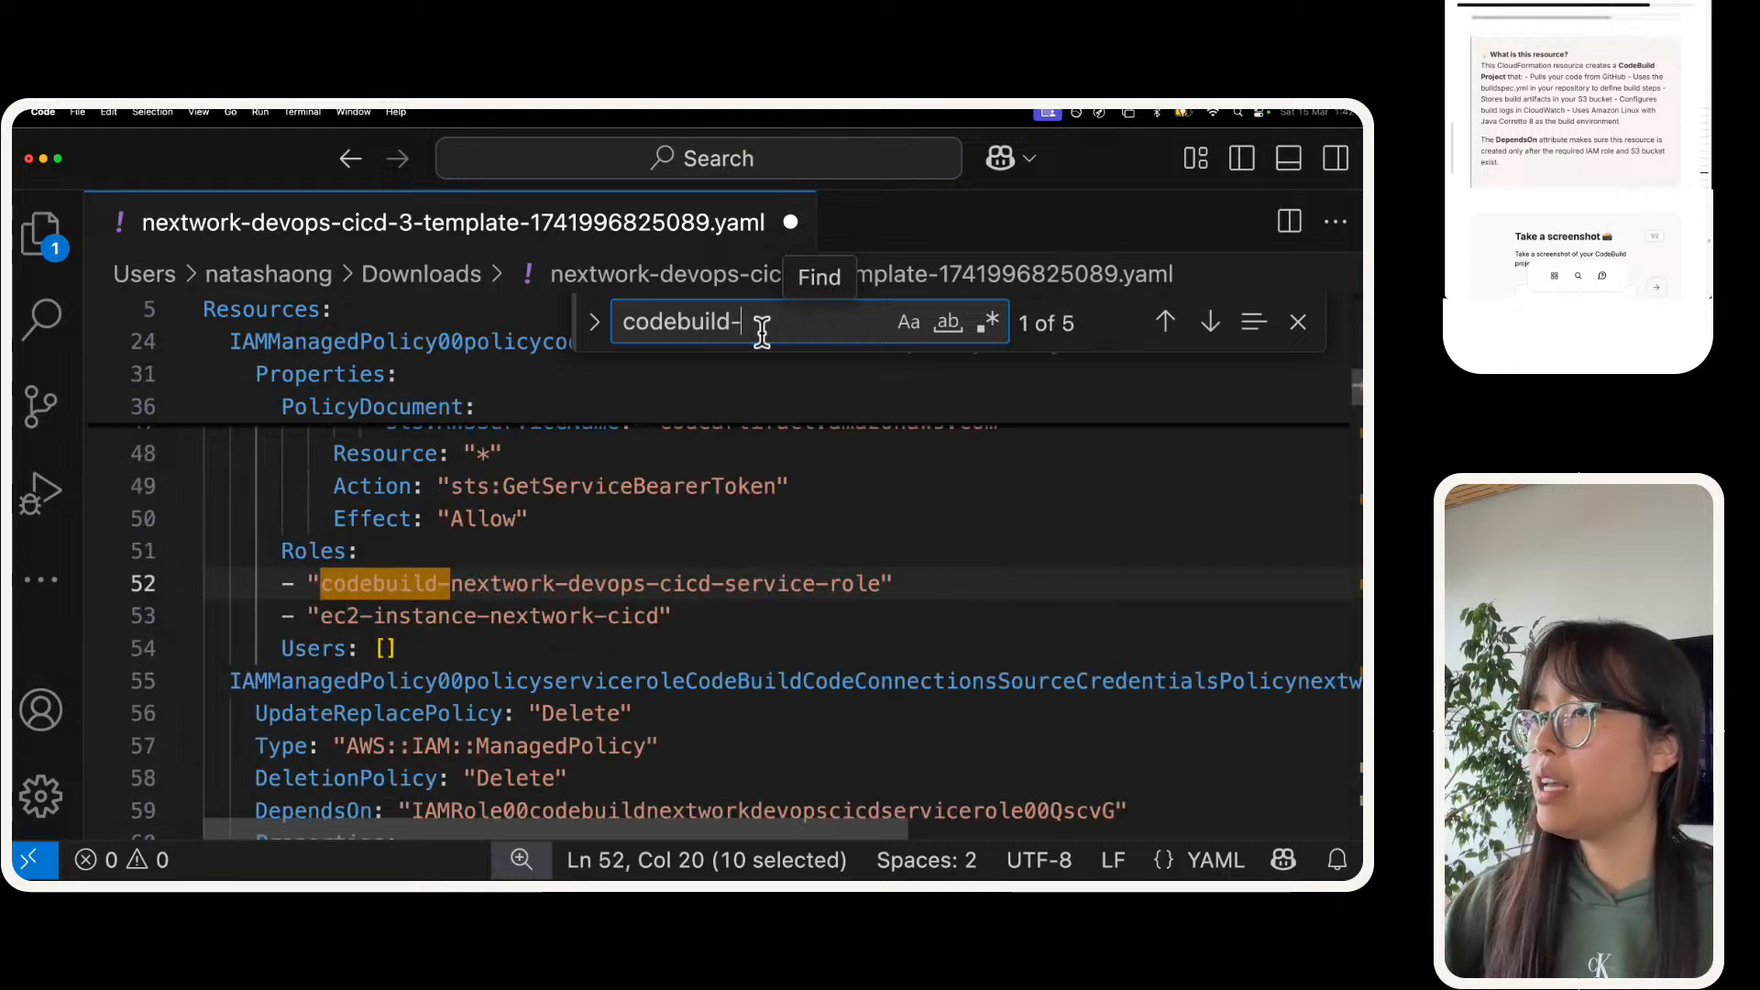
Step: Search for the full role name "codebuild-nextwork-devops-cicd-service-role" and go to the RoleName entry in its IAM role resource
triple_click(660, 583)
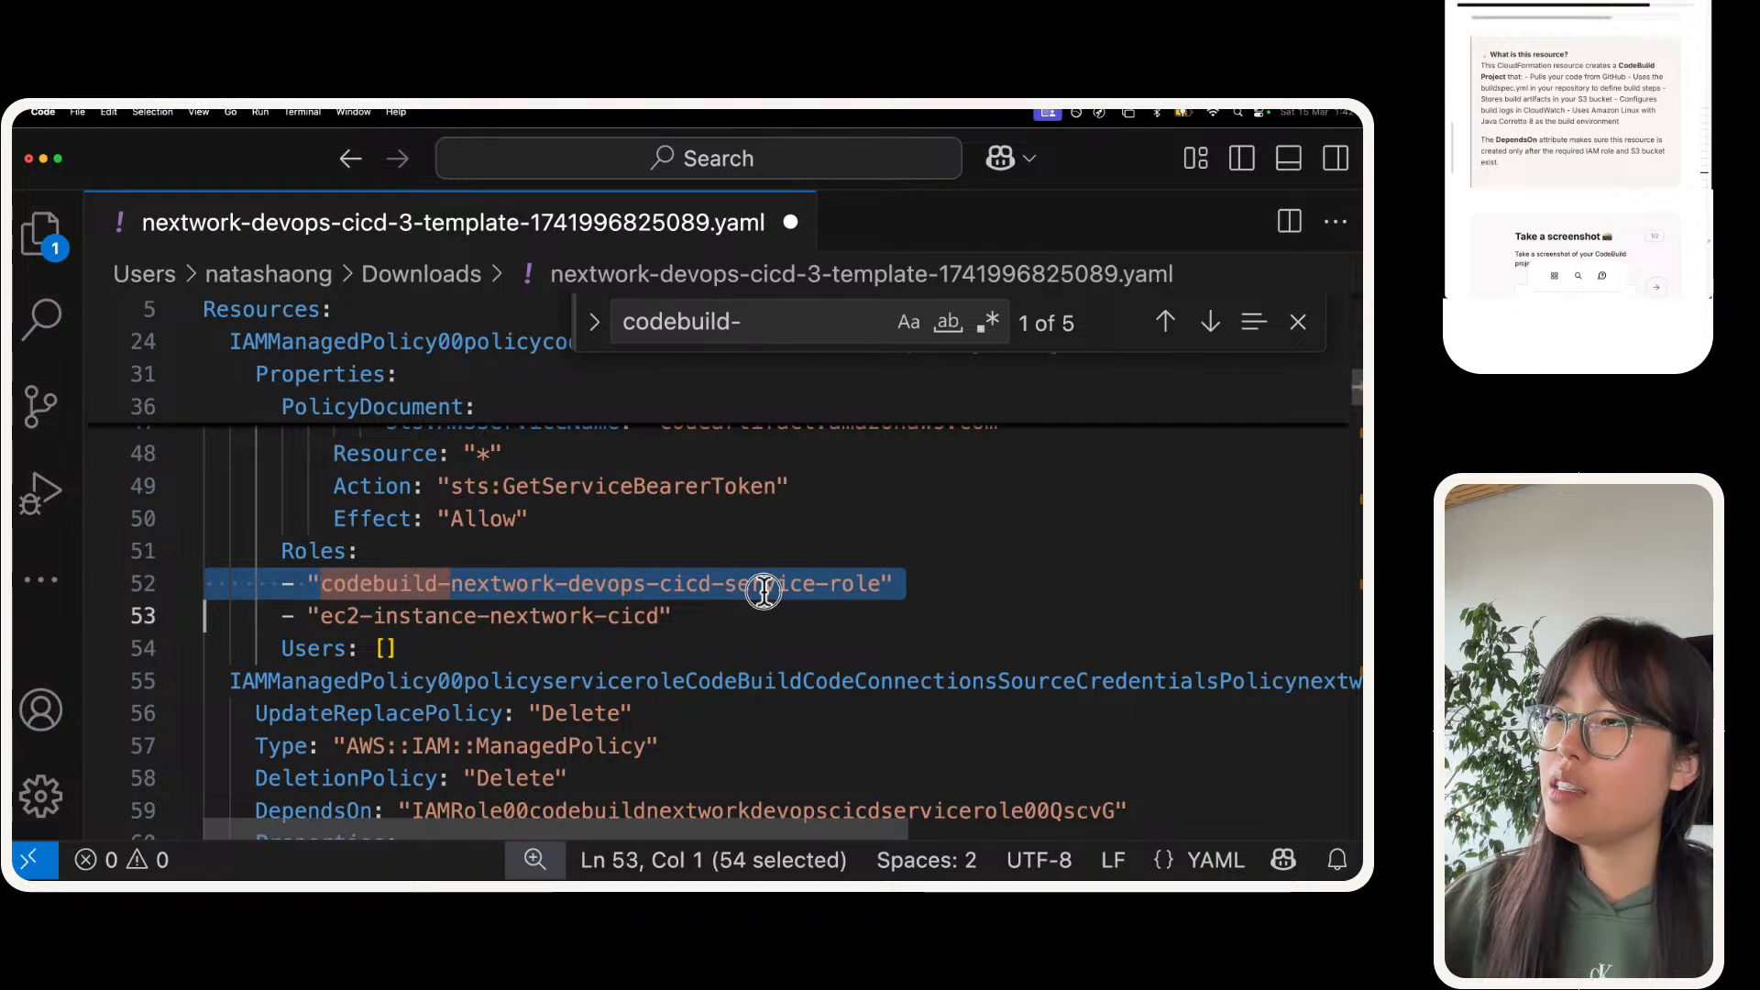
click(478, 583)
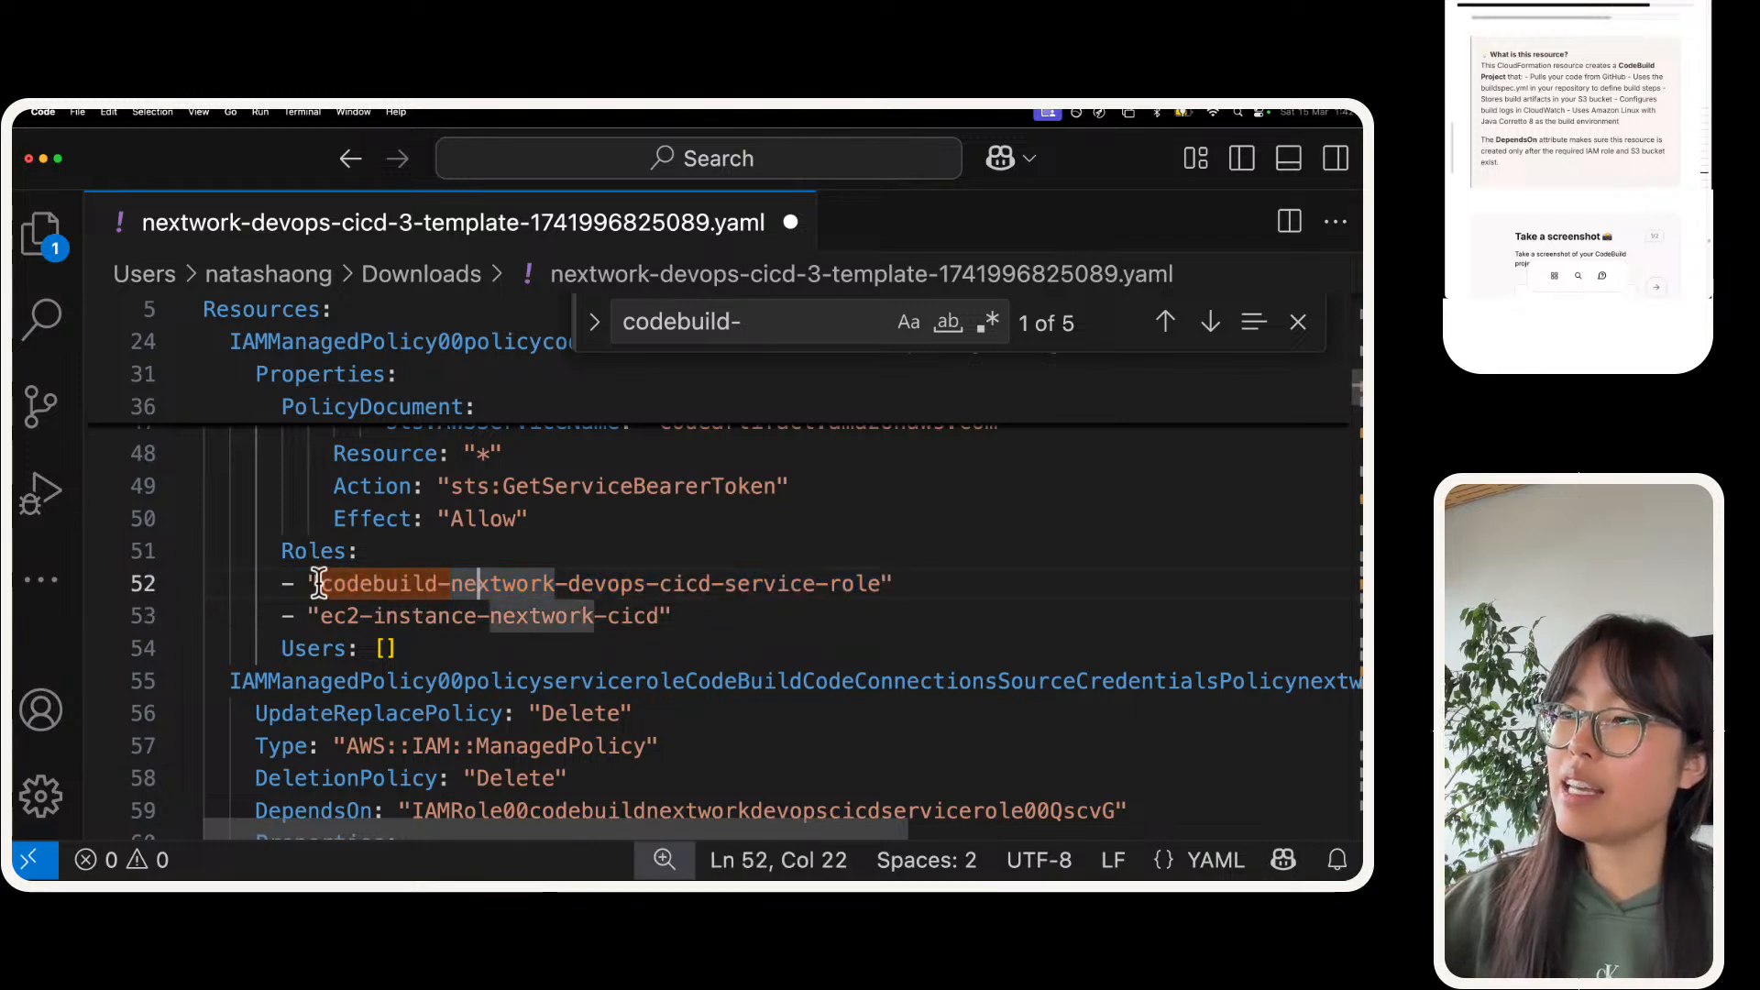
drag(319, 583, 875, 580)
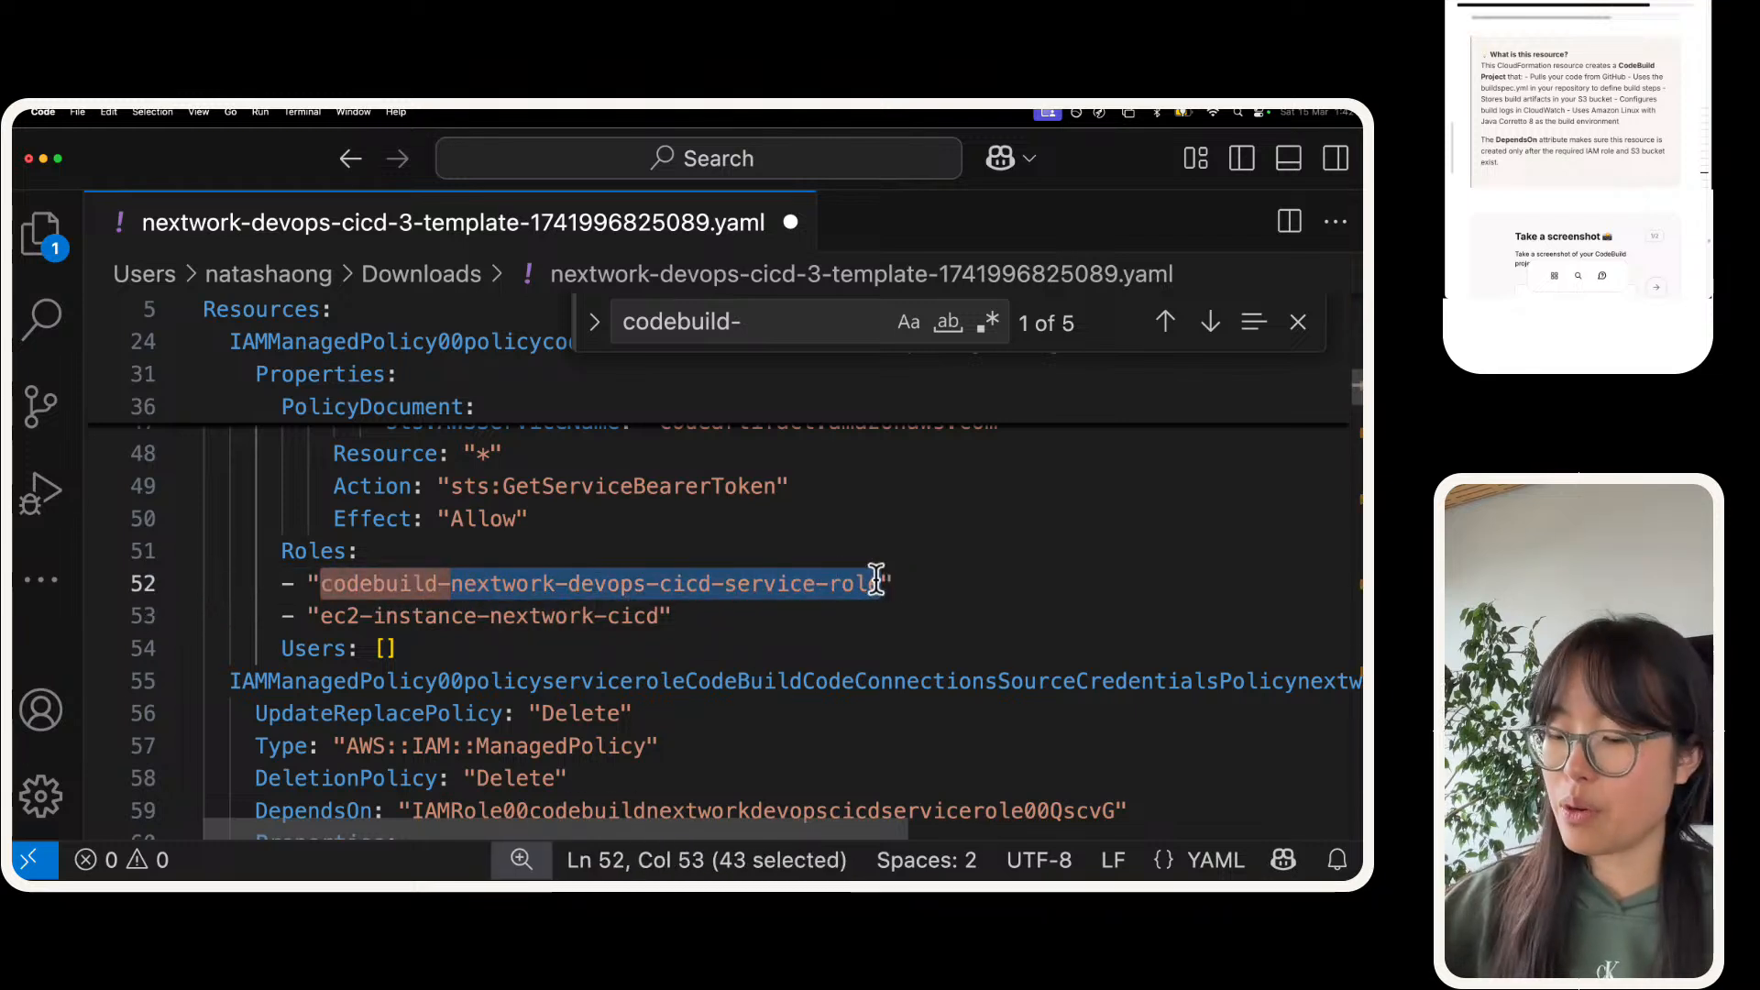
key(super+f)
key(Return)
key(Return)
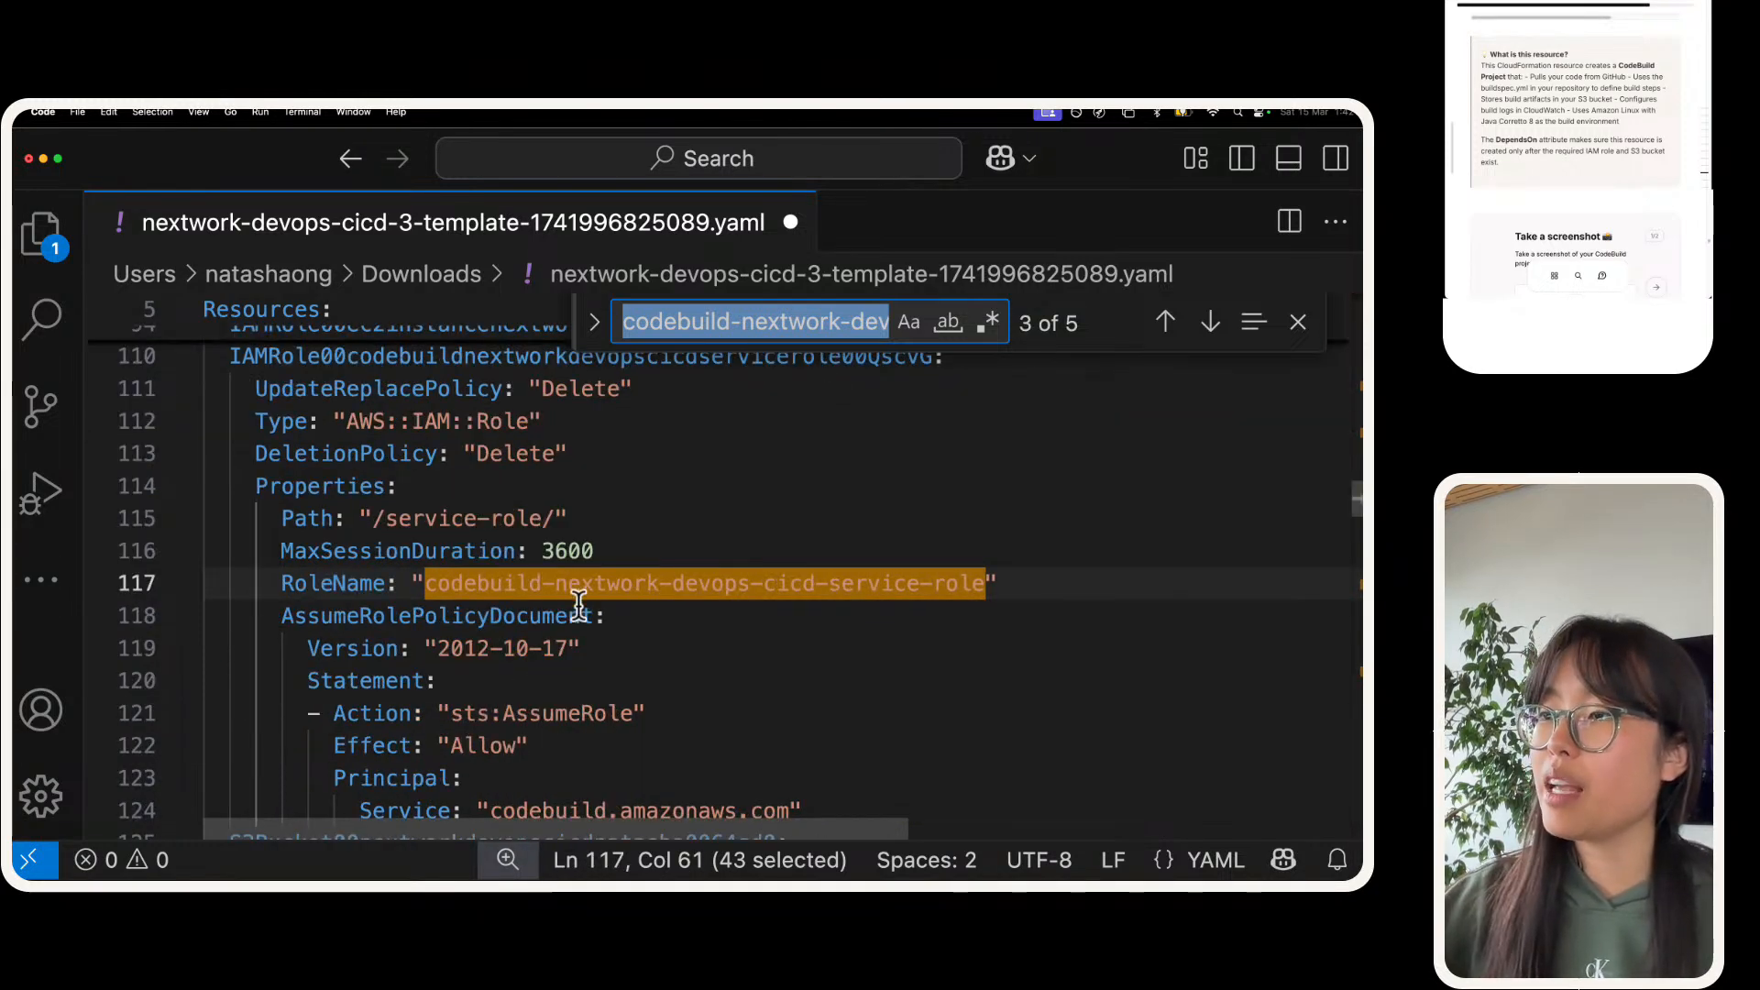
Step: Copy the resource ID IAMRole00codebuildnextworkdevopscicdservicerole00QscvG and replace the <YOUR_CODEBUILD_SERVICE_ROLE_ID> placeholder with it, including the angle brackets, under the CodeBuild project's DependsOn
scroll(579, 605, up, 2)
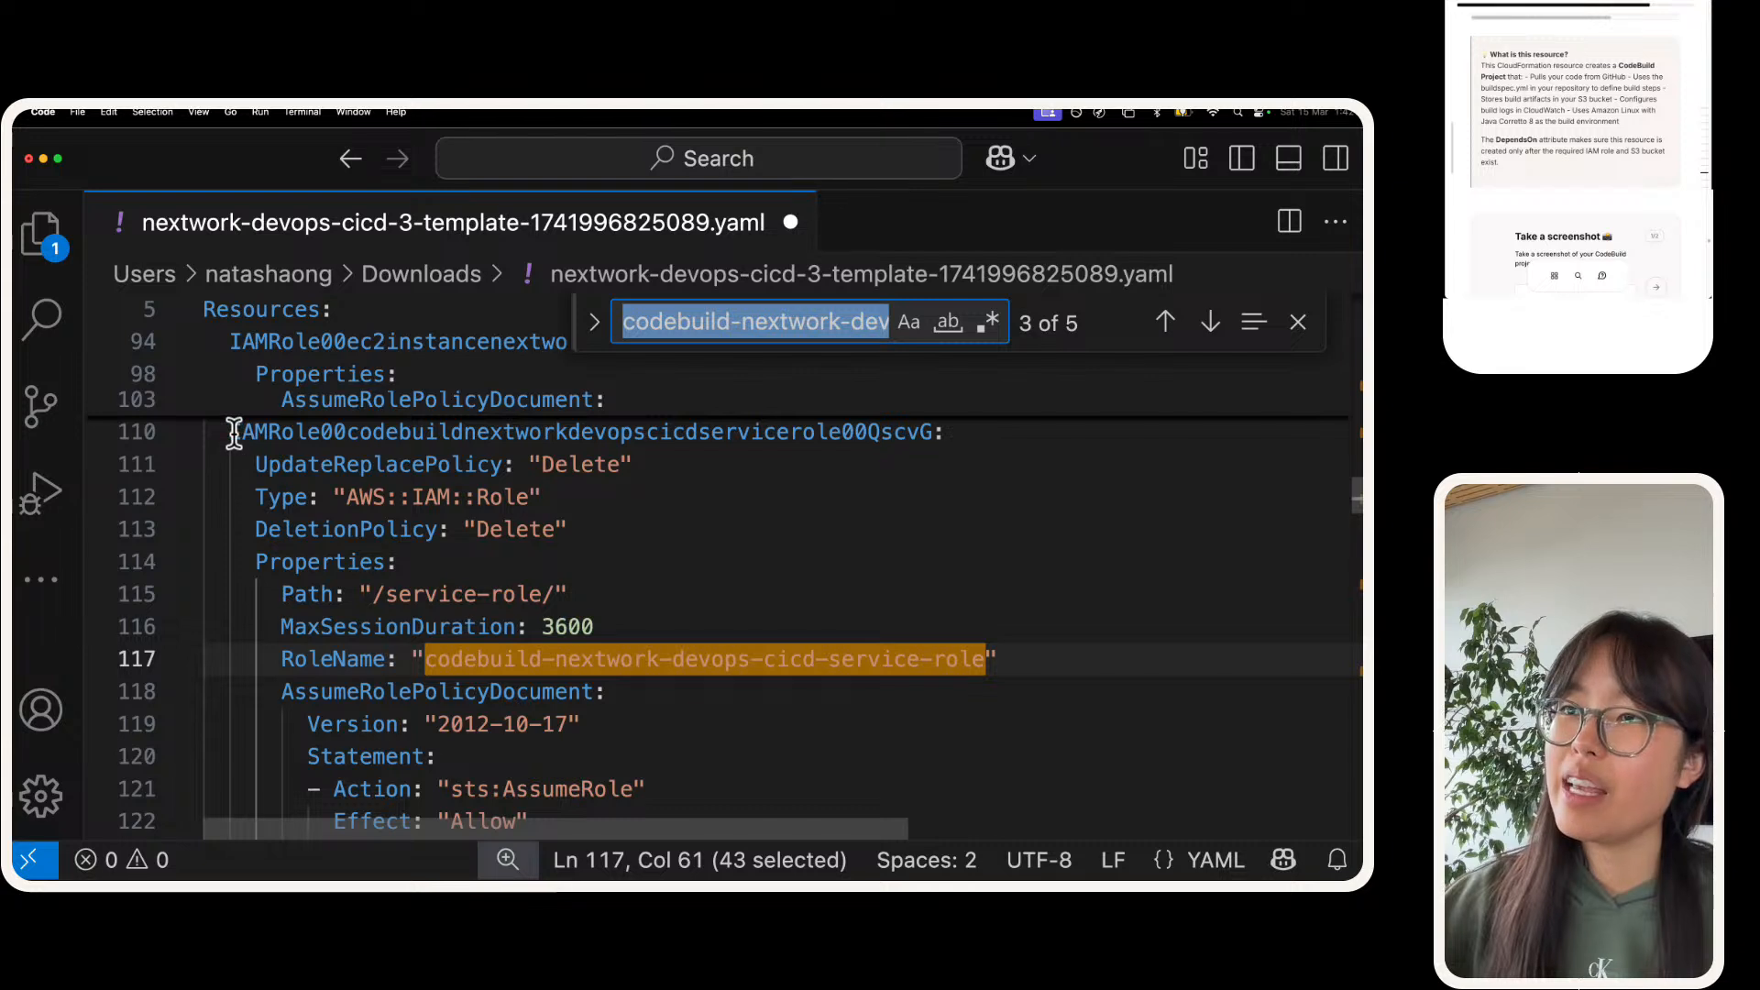
drag(234, 433, 928, 430)
key(super+c)
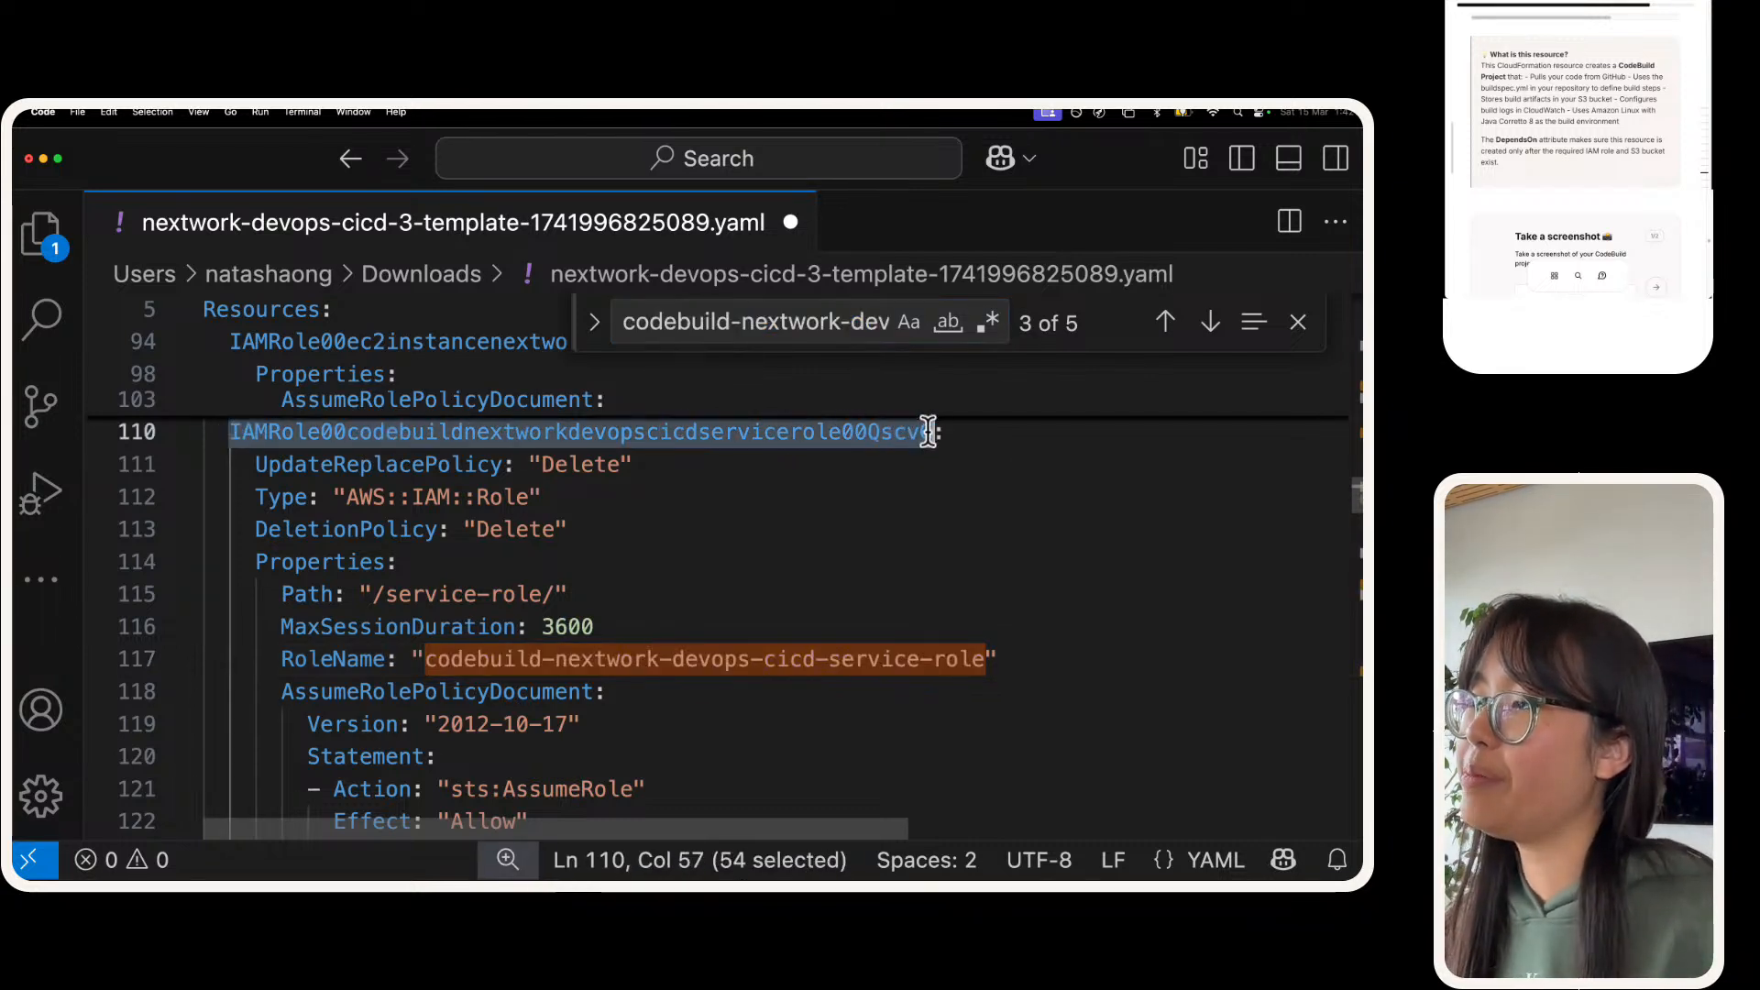
scroll(865, 519, down, 20)
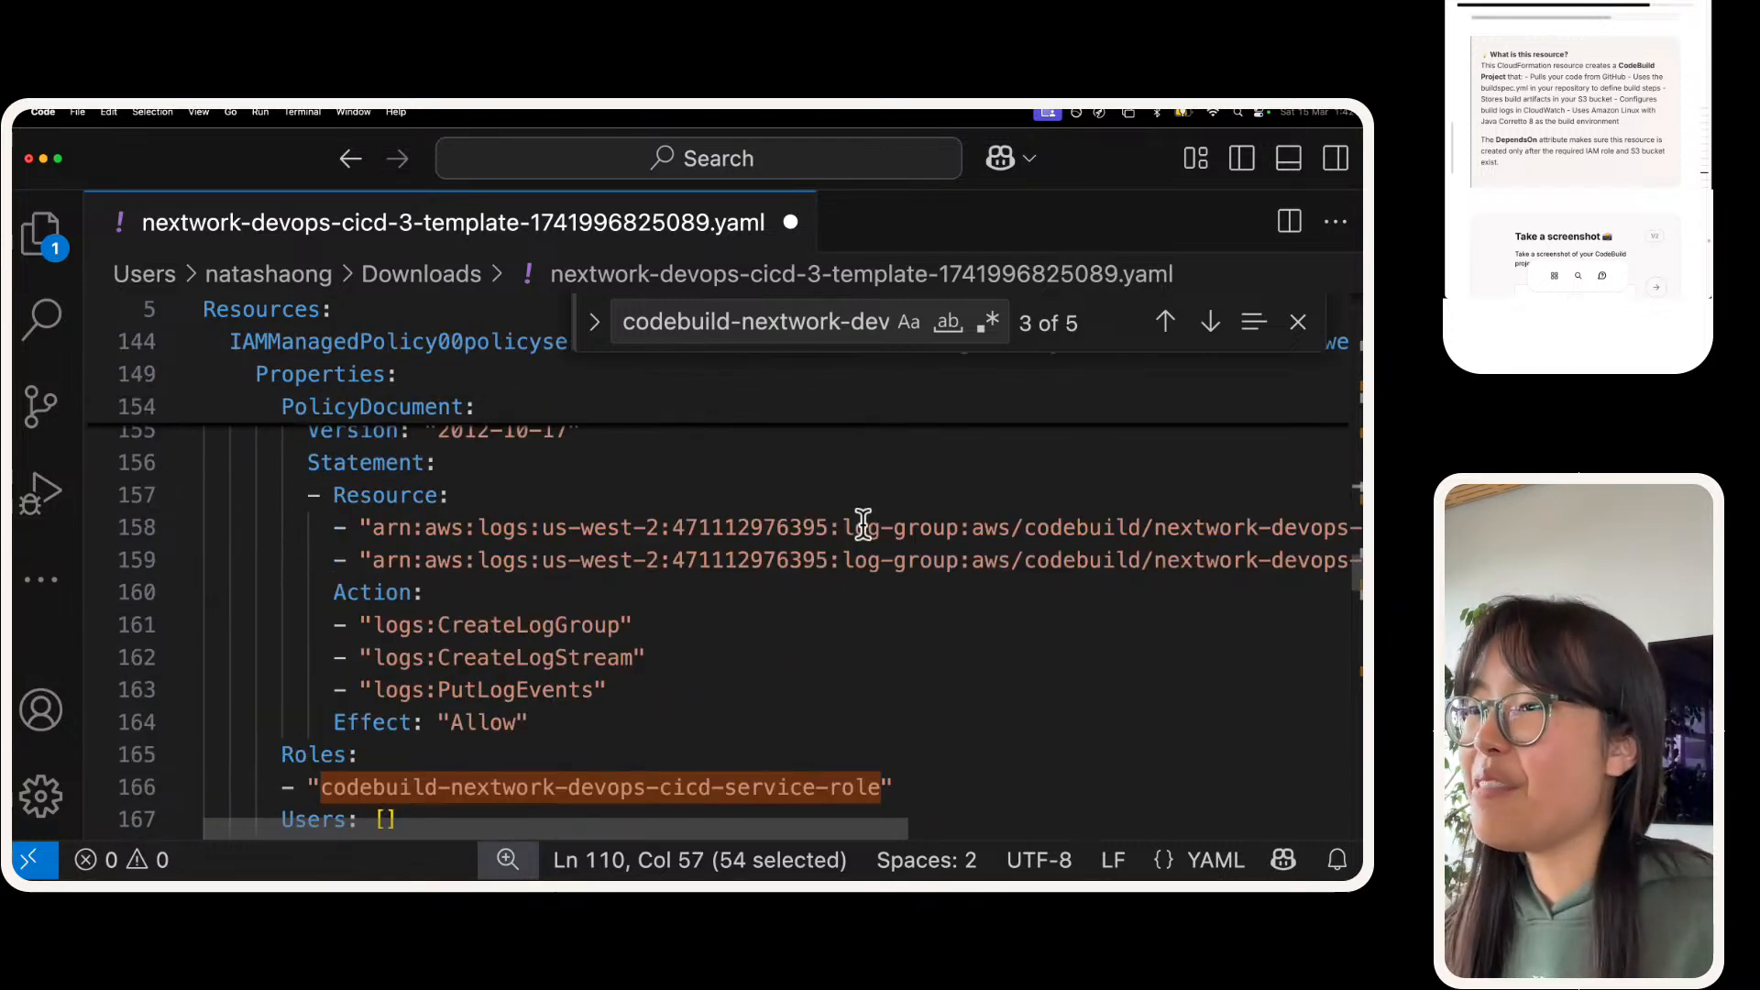
scroll(848, 529, down, 10)
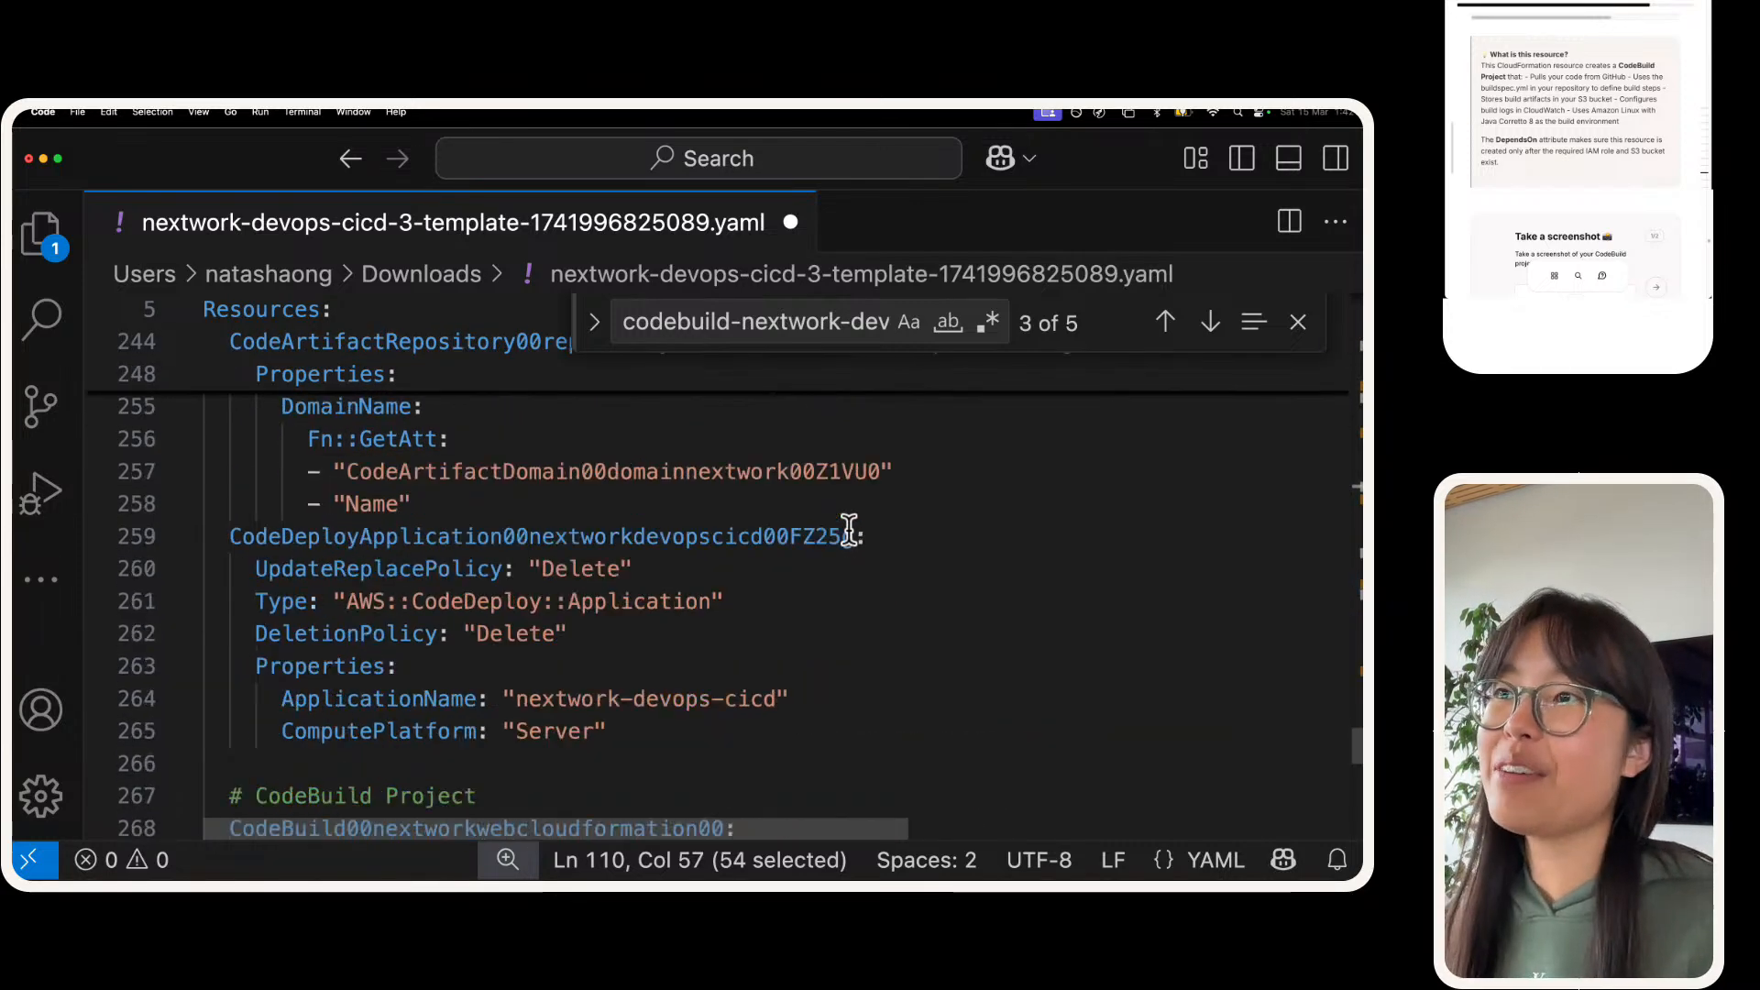
scroll(597, 538, up, 6)
scroll(501, 582, up, 1)
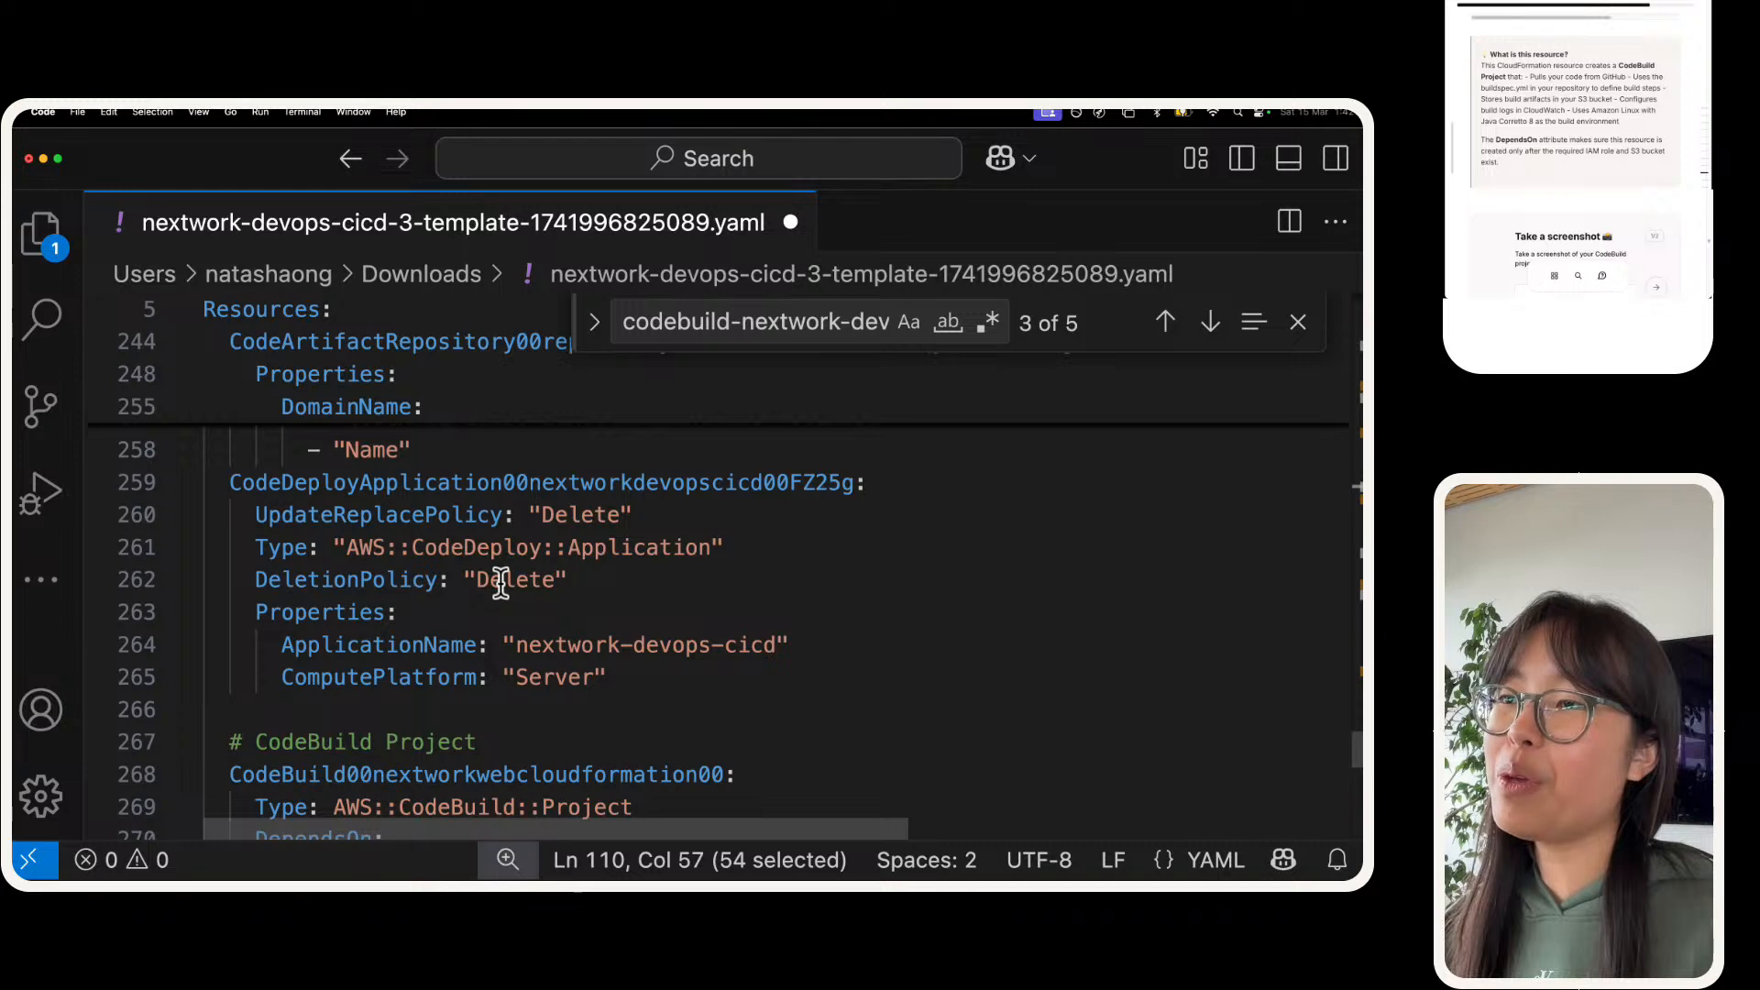
scroll(500, 583, down, 4)
scroll(500, 582, down, 1)
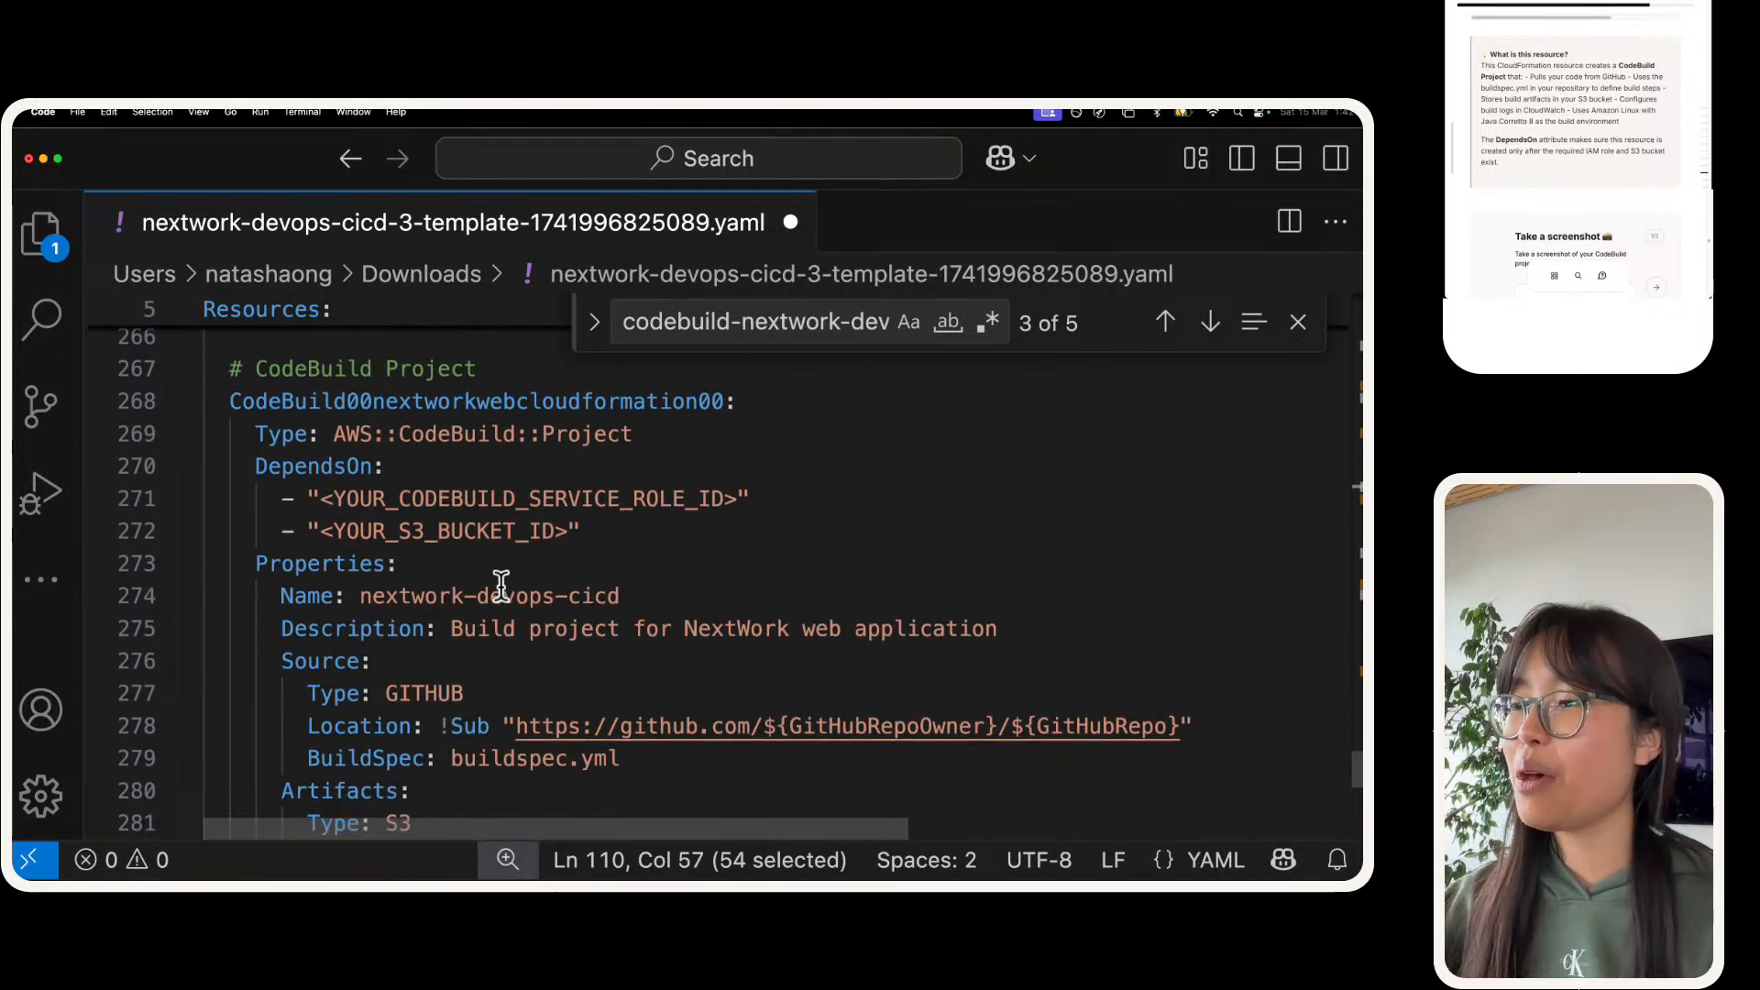
double_click(475, 486)
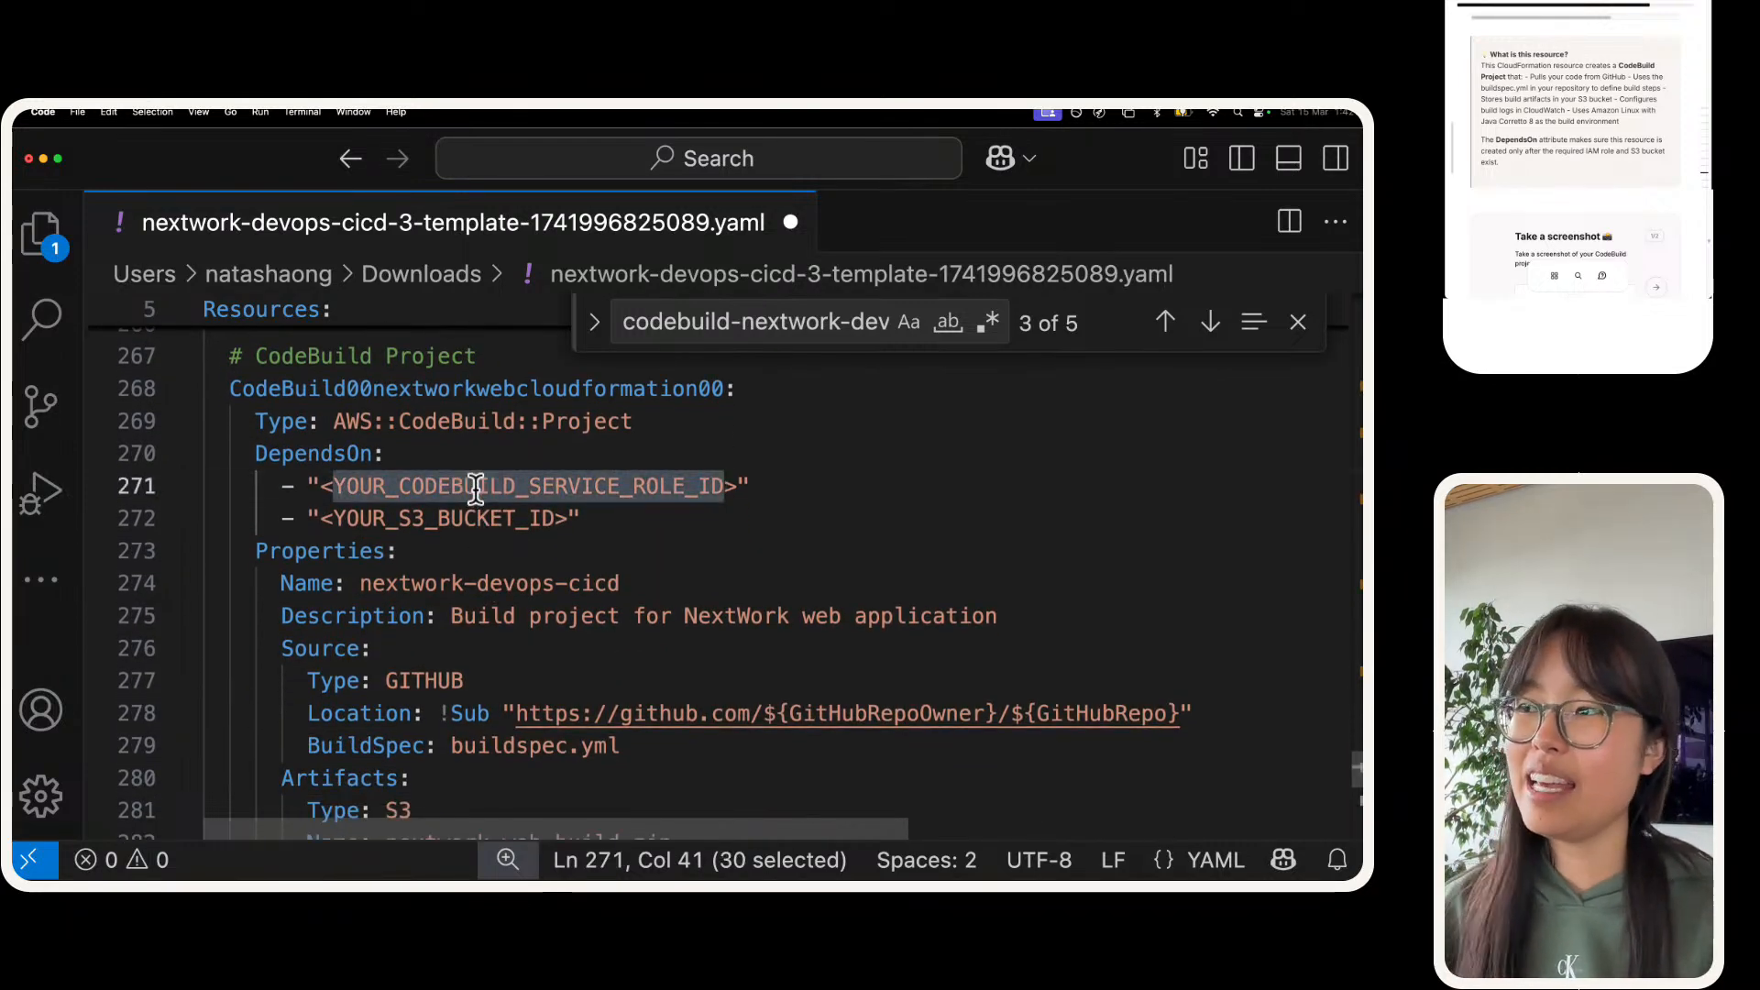
key(BackSpace)
key(Delete)
key(BackSpace)
key(super+v)
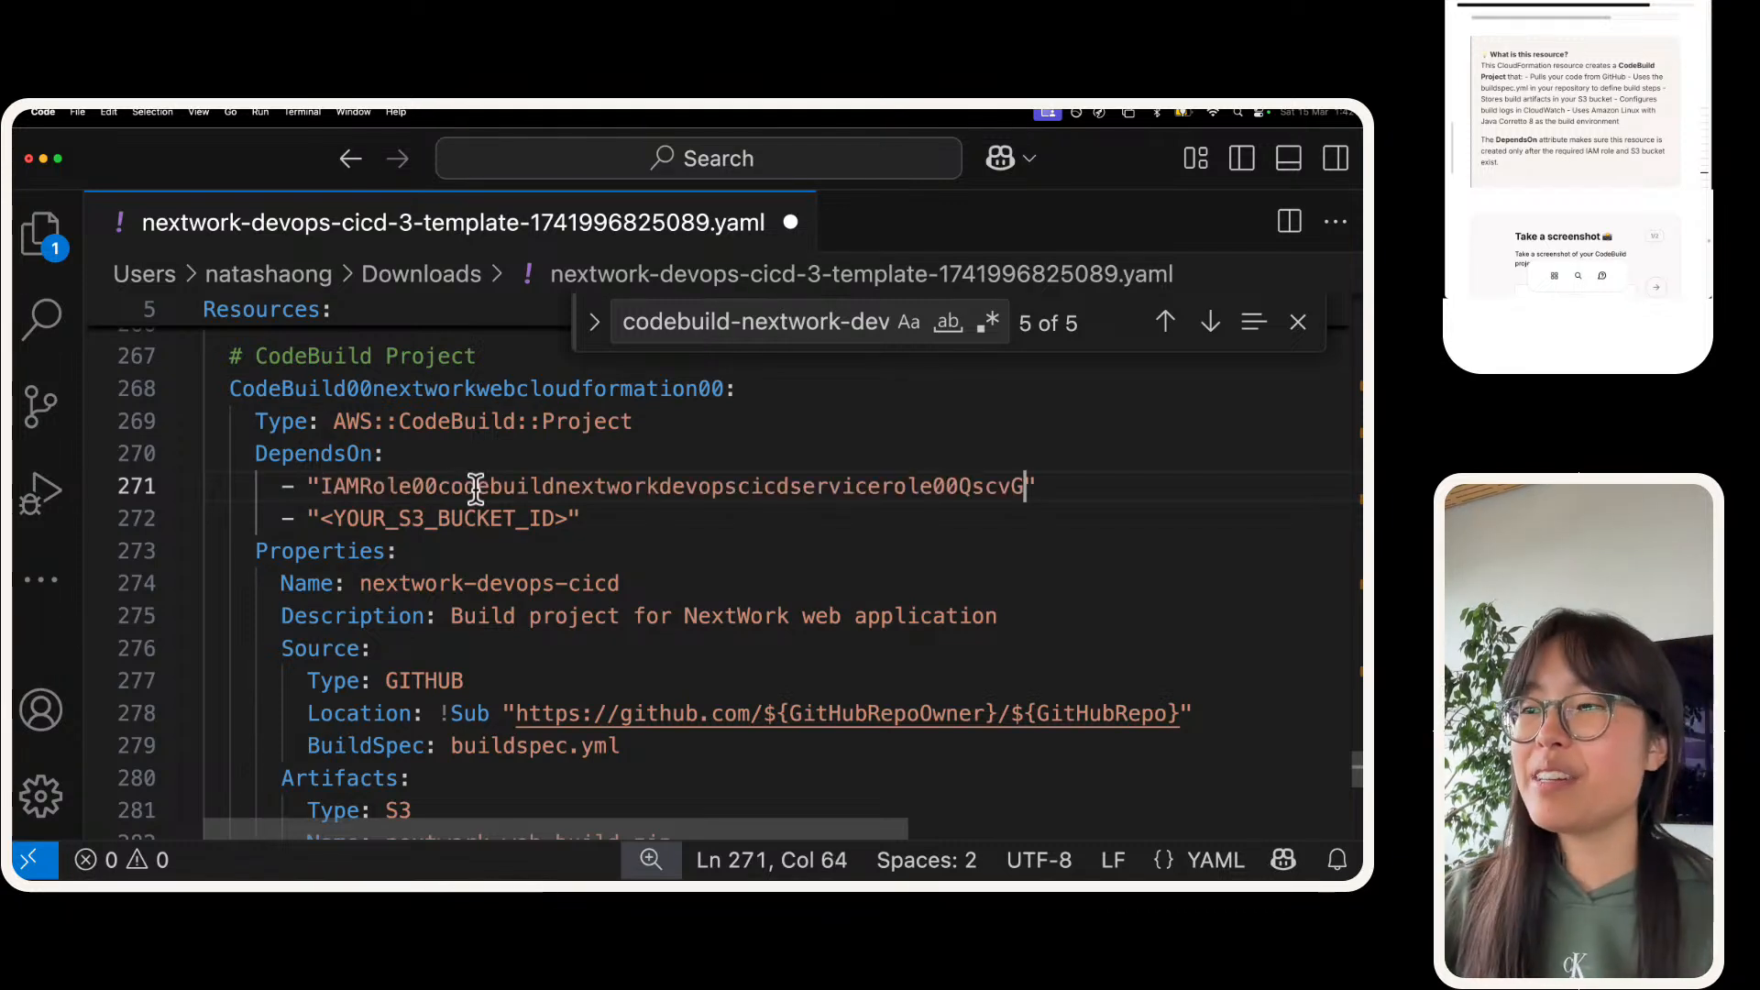
Step: Search the template for "s3::" to find the S3 bucket resource needed for the <YOUR_S3_BUCKET_ID> placeholder
double_click(459, 530)
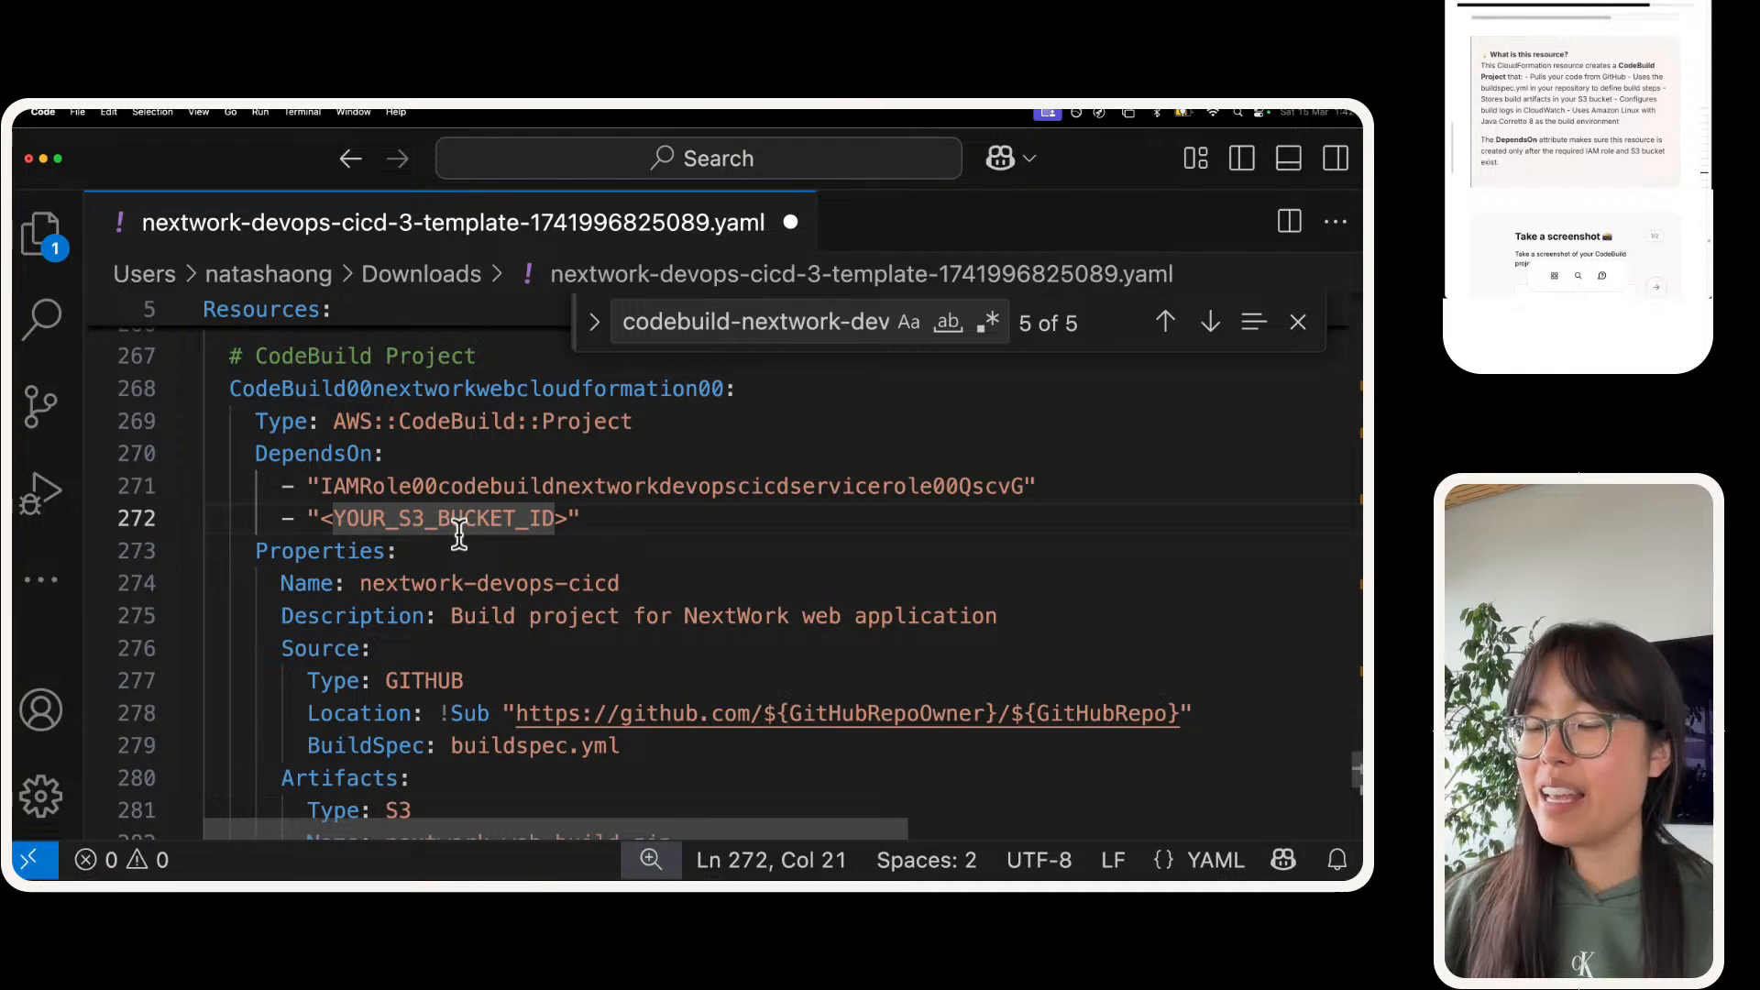
key(super+f)
text(s3)
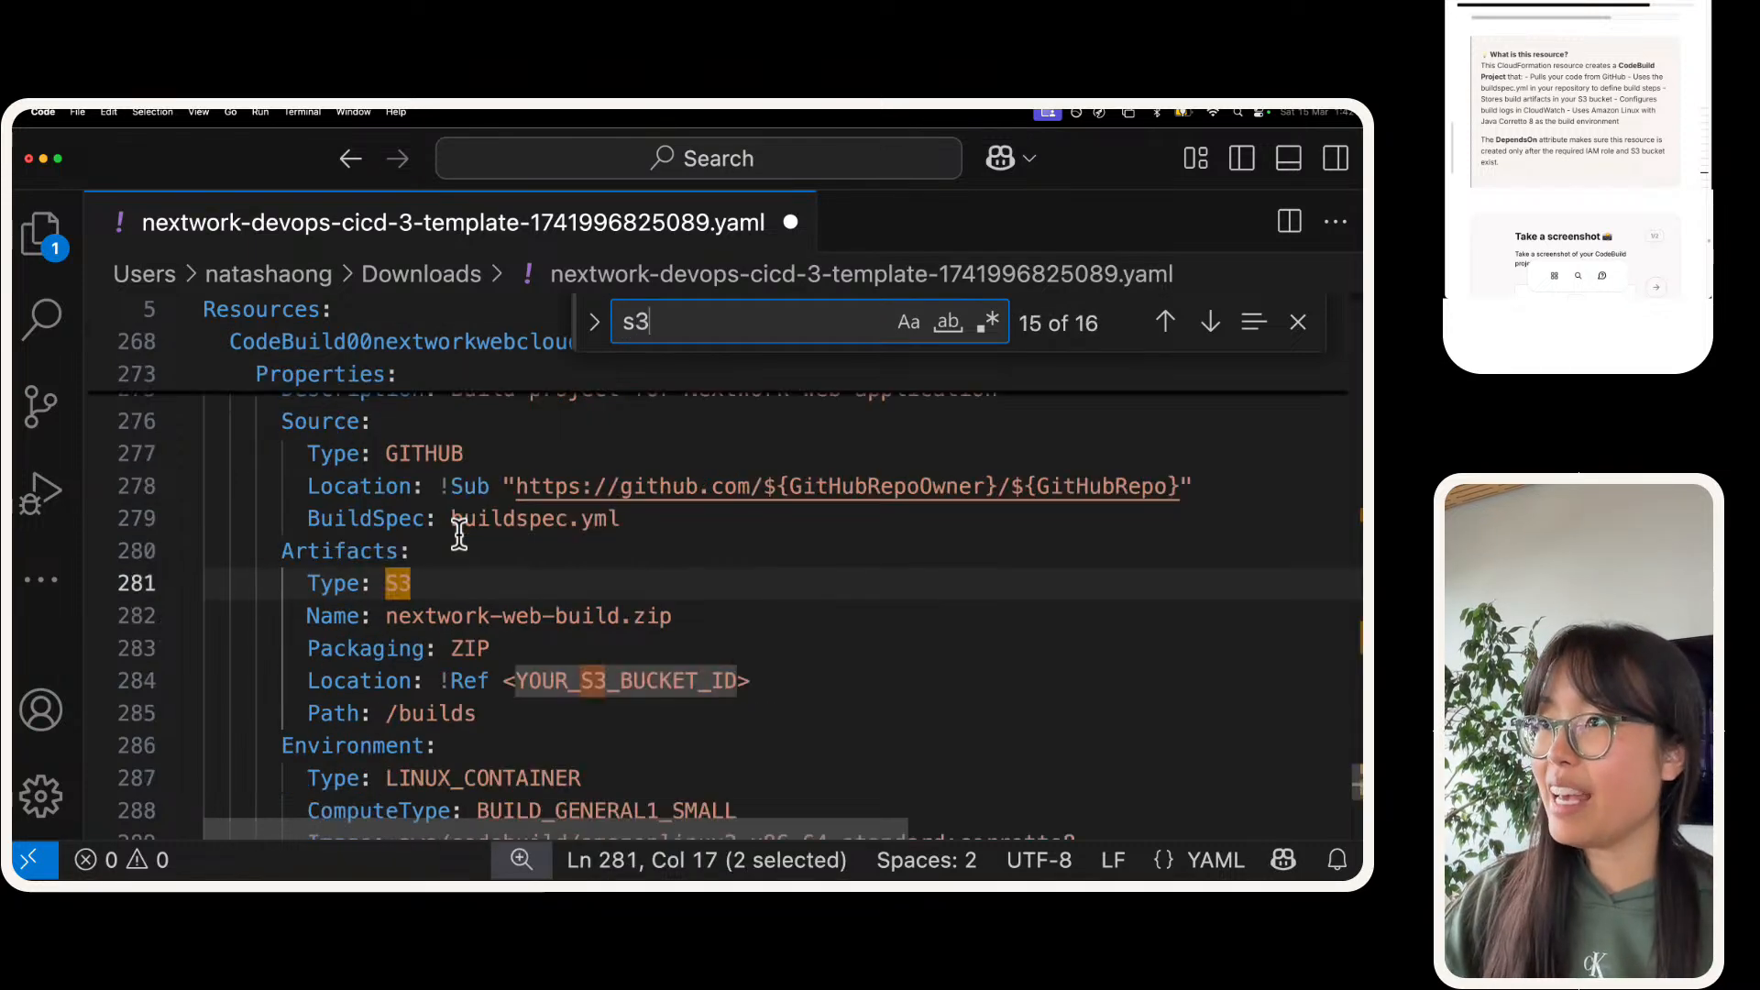
text(::)
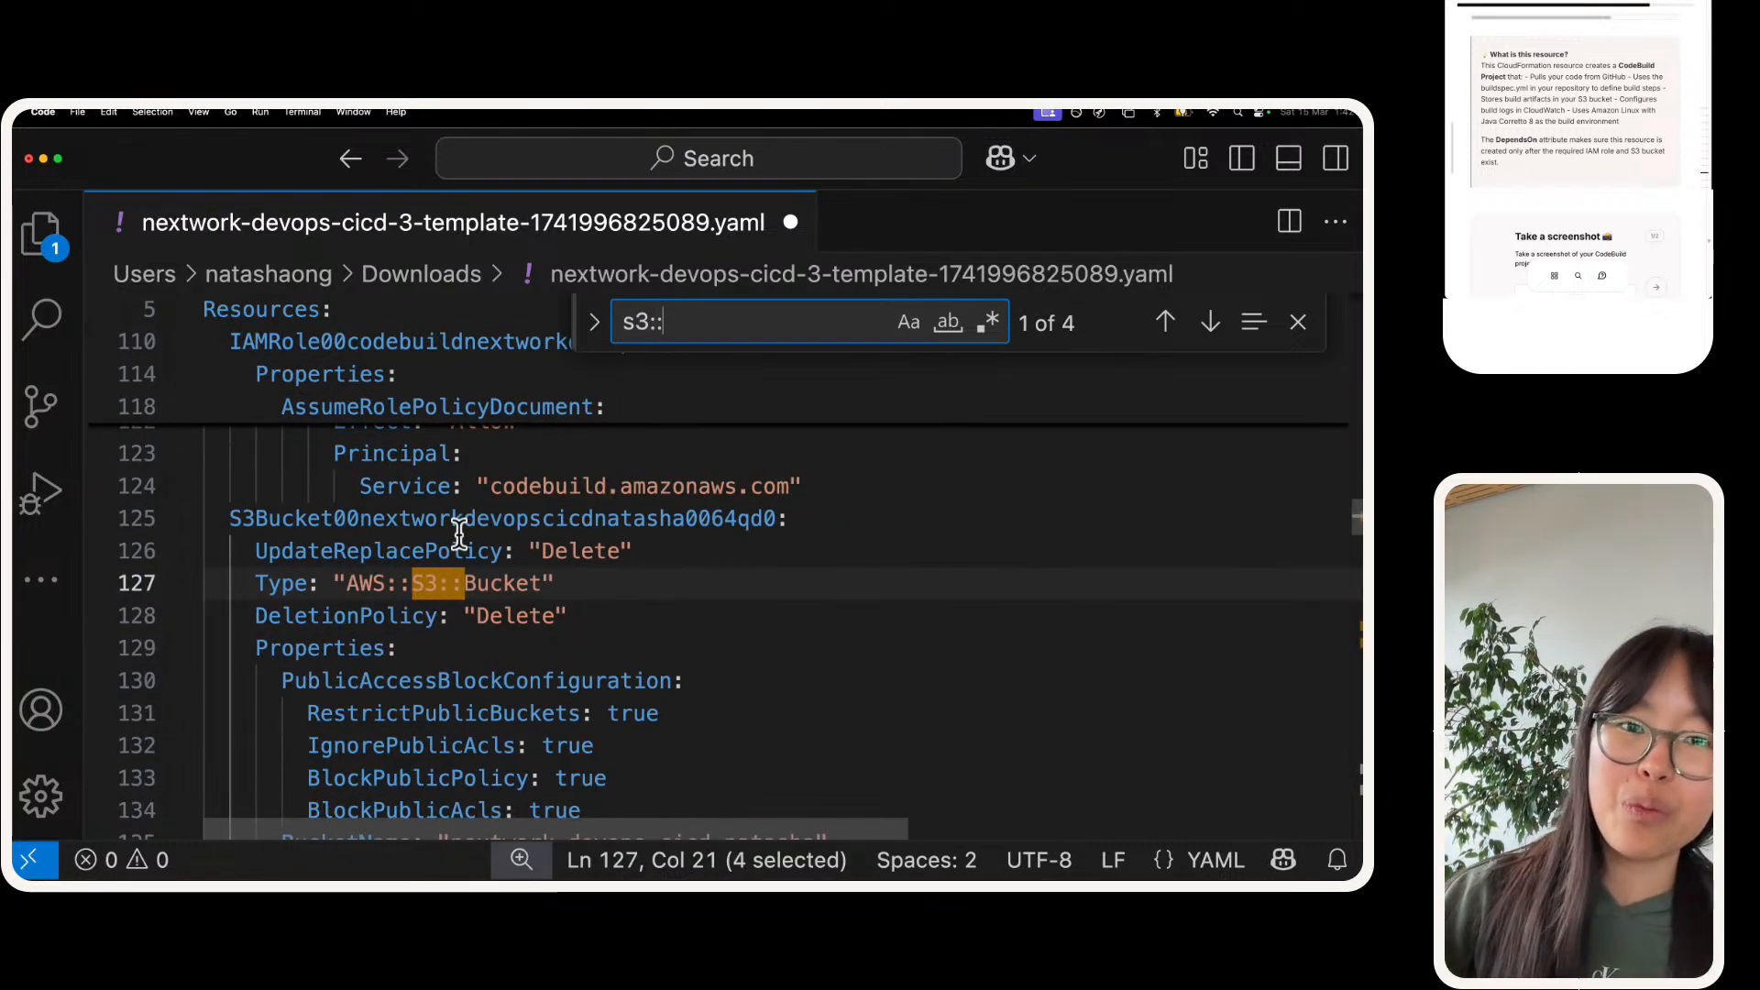
triple_click(648, 325)
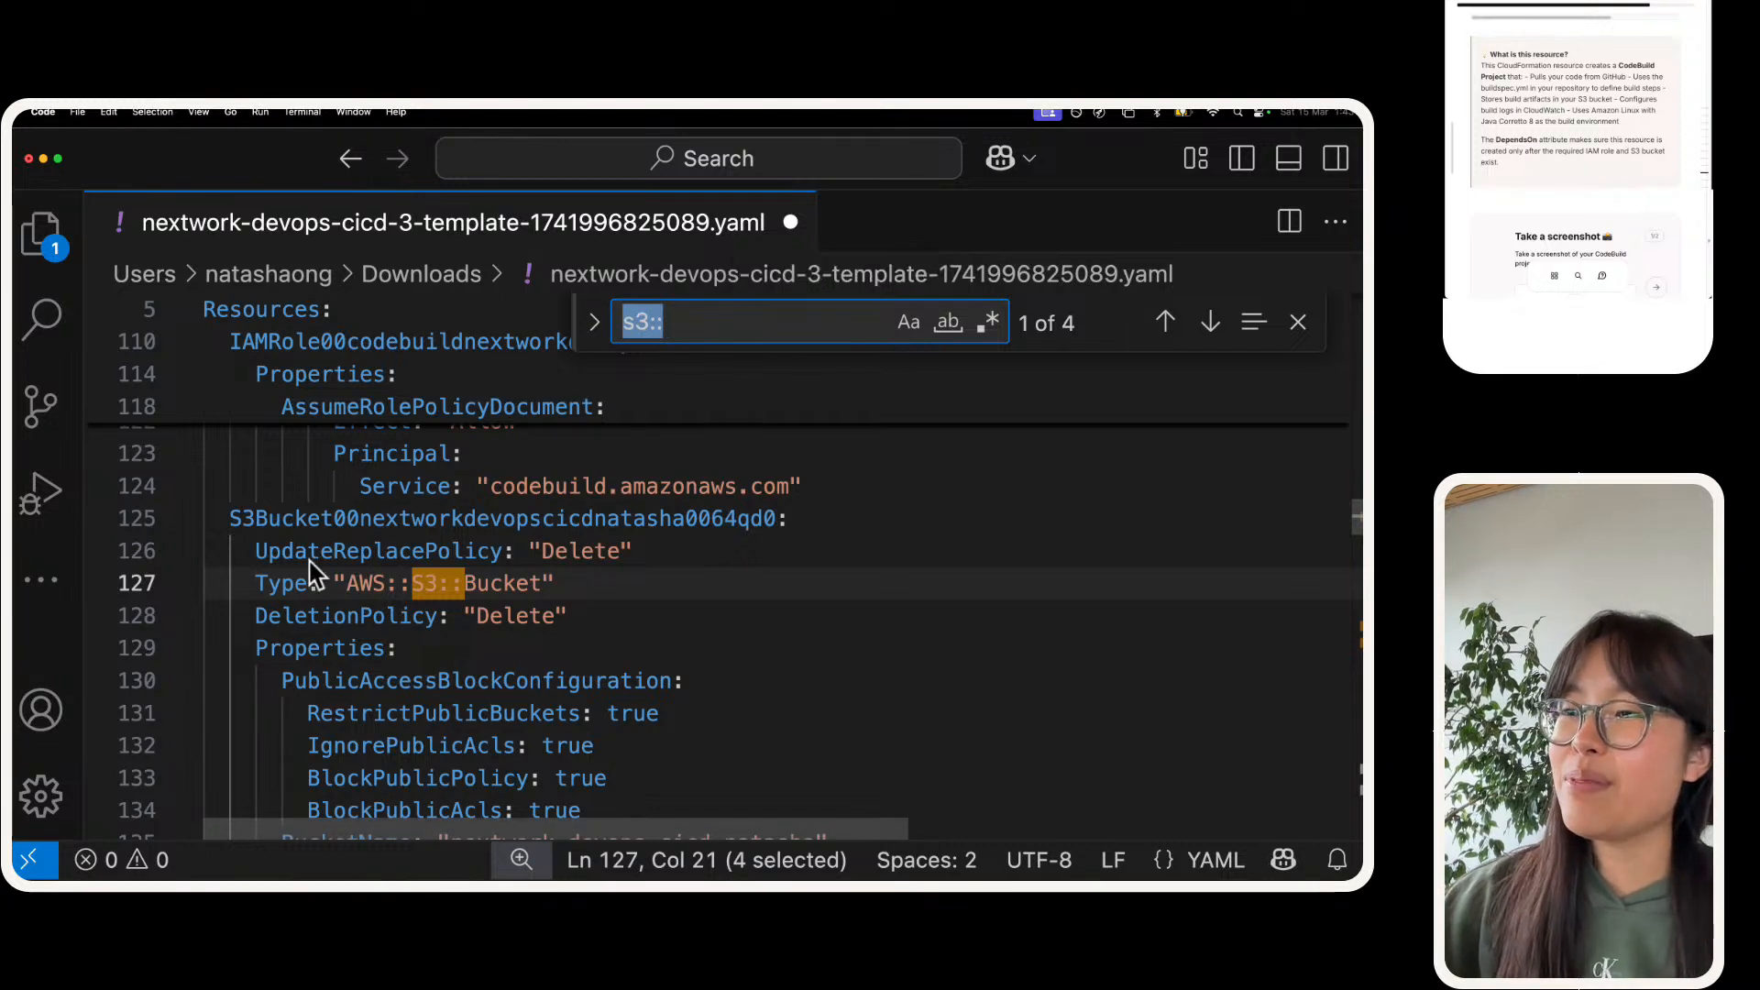
drag(224, 519, 957, 748)
click(794, 655)
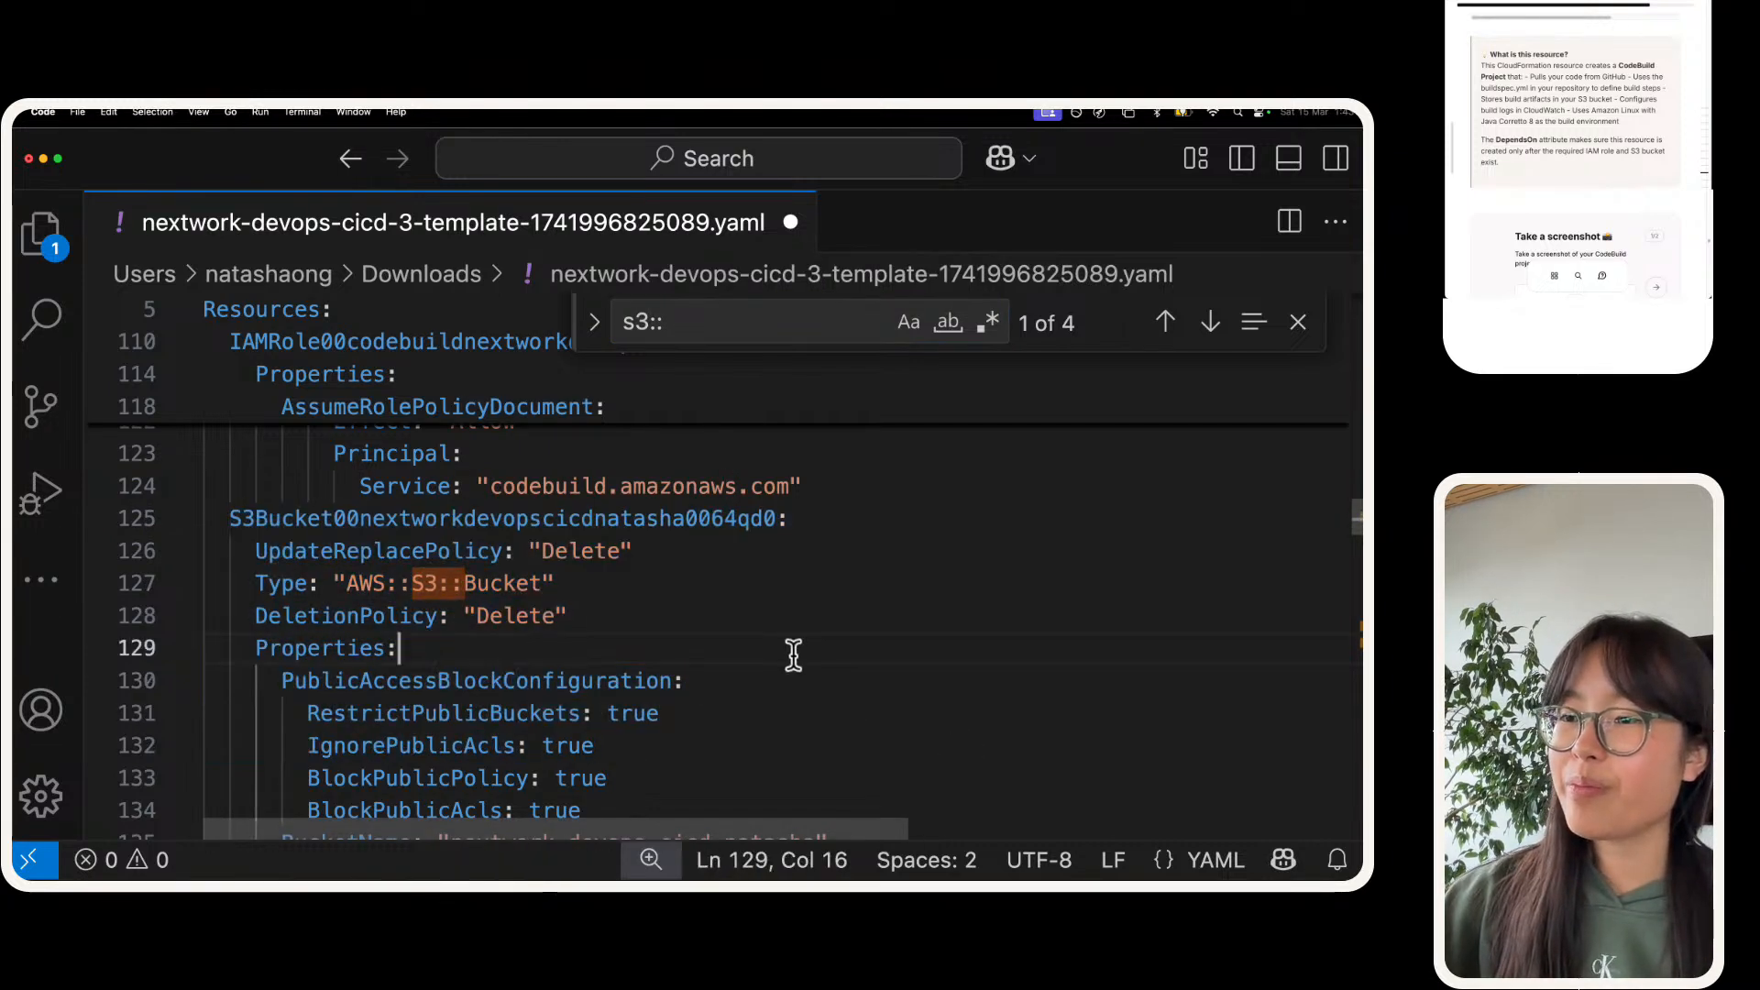
Step: Copy the S3 bucket's resource ID and replace <YOUR_S3_BUCKET_ID>, including the angle brackets, with it under the CodeBuild project's DependsOn
double_click(569, 518)
key(super+c)
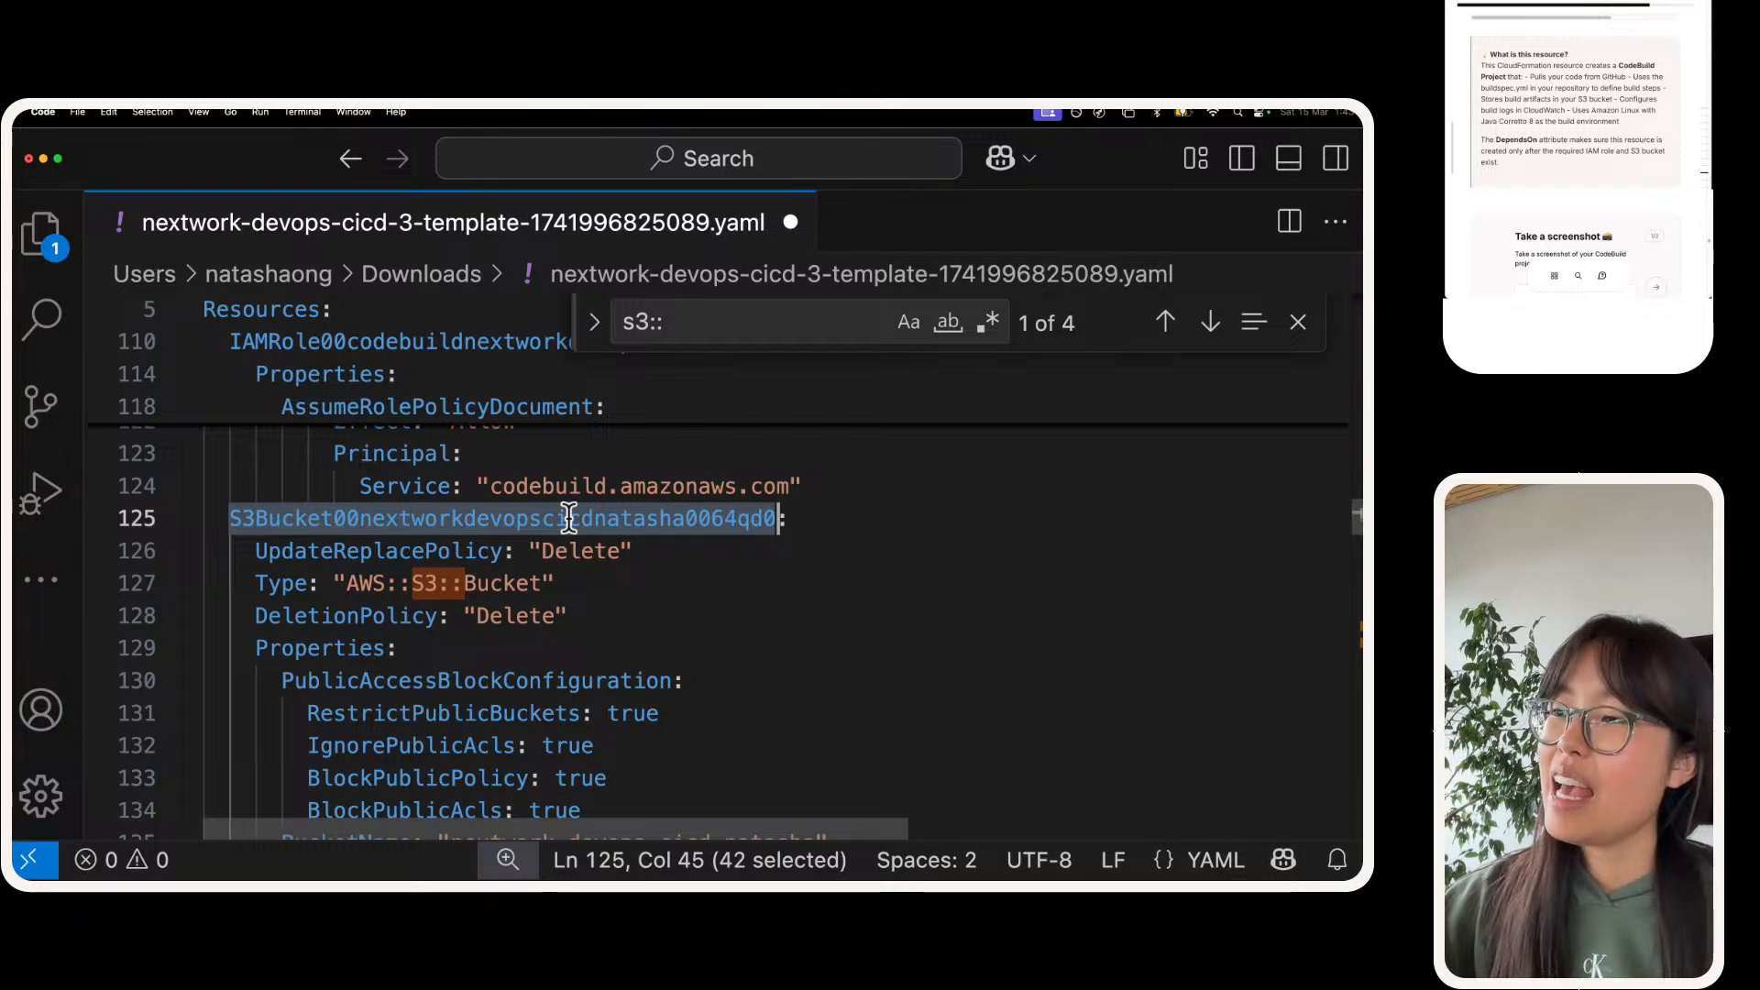
click(568, 518)
key(super+Down)
scroll(597, 538, up, 5)
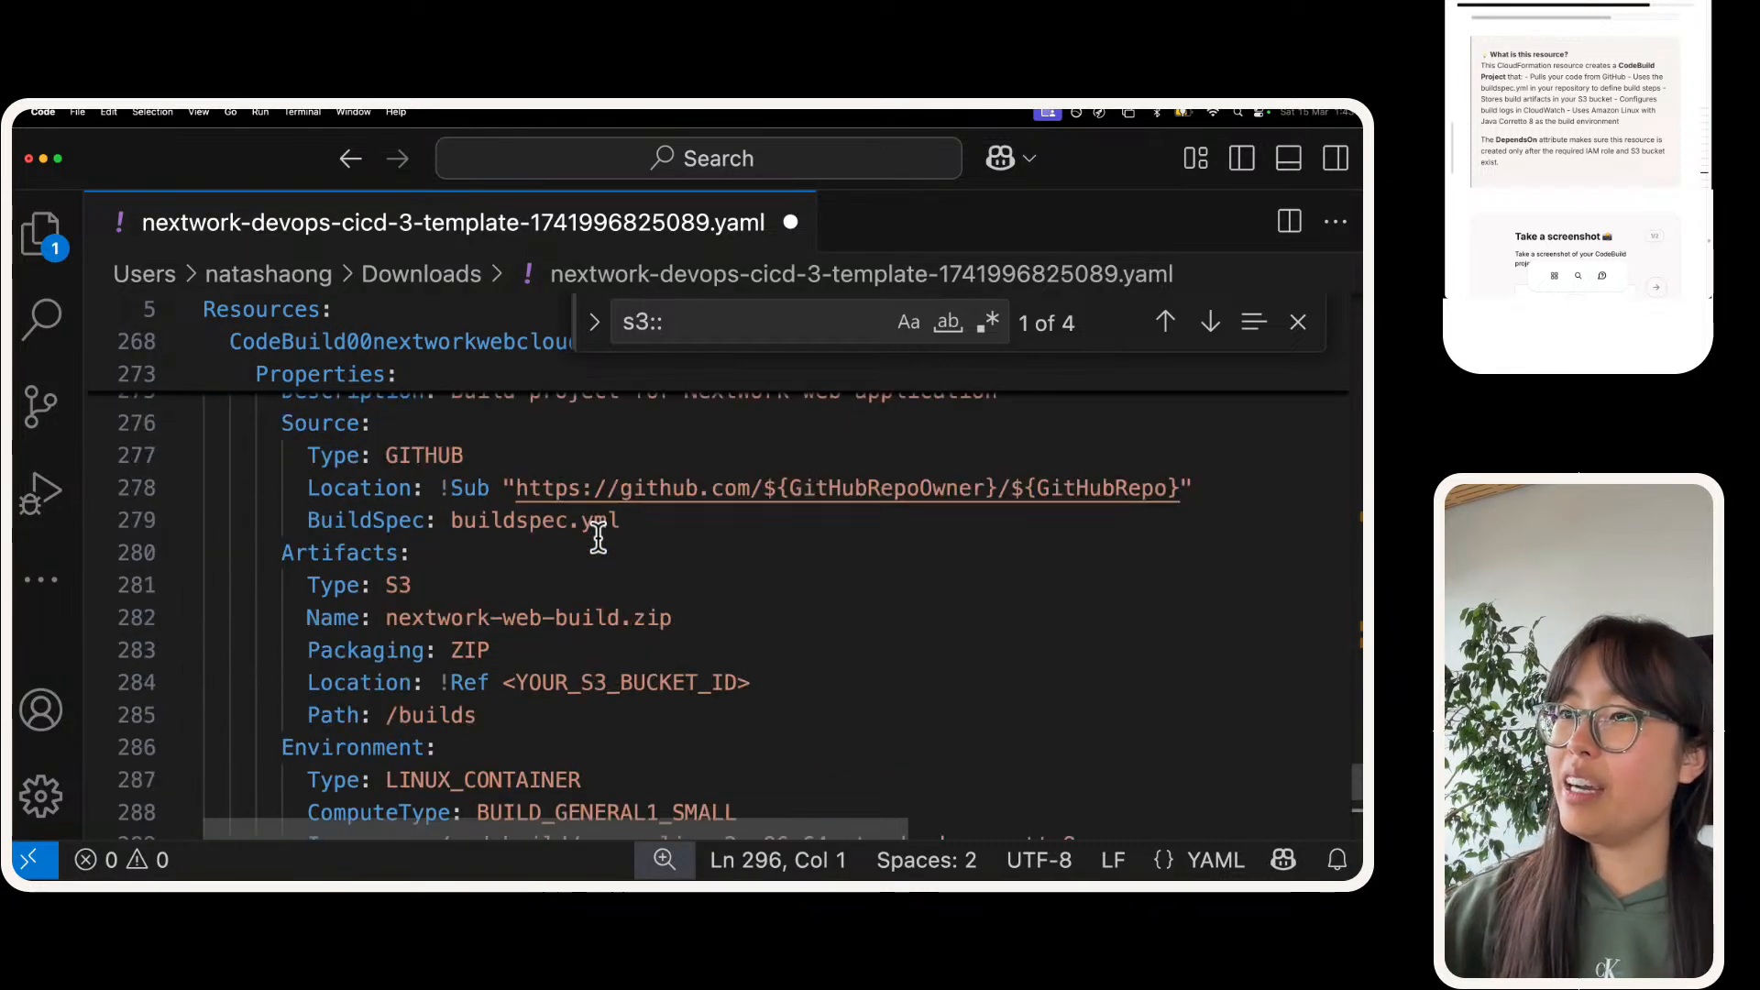
scroll(597, 538, up, 5)
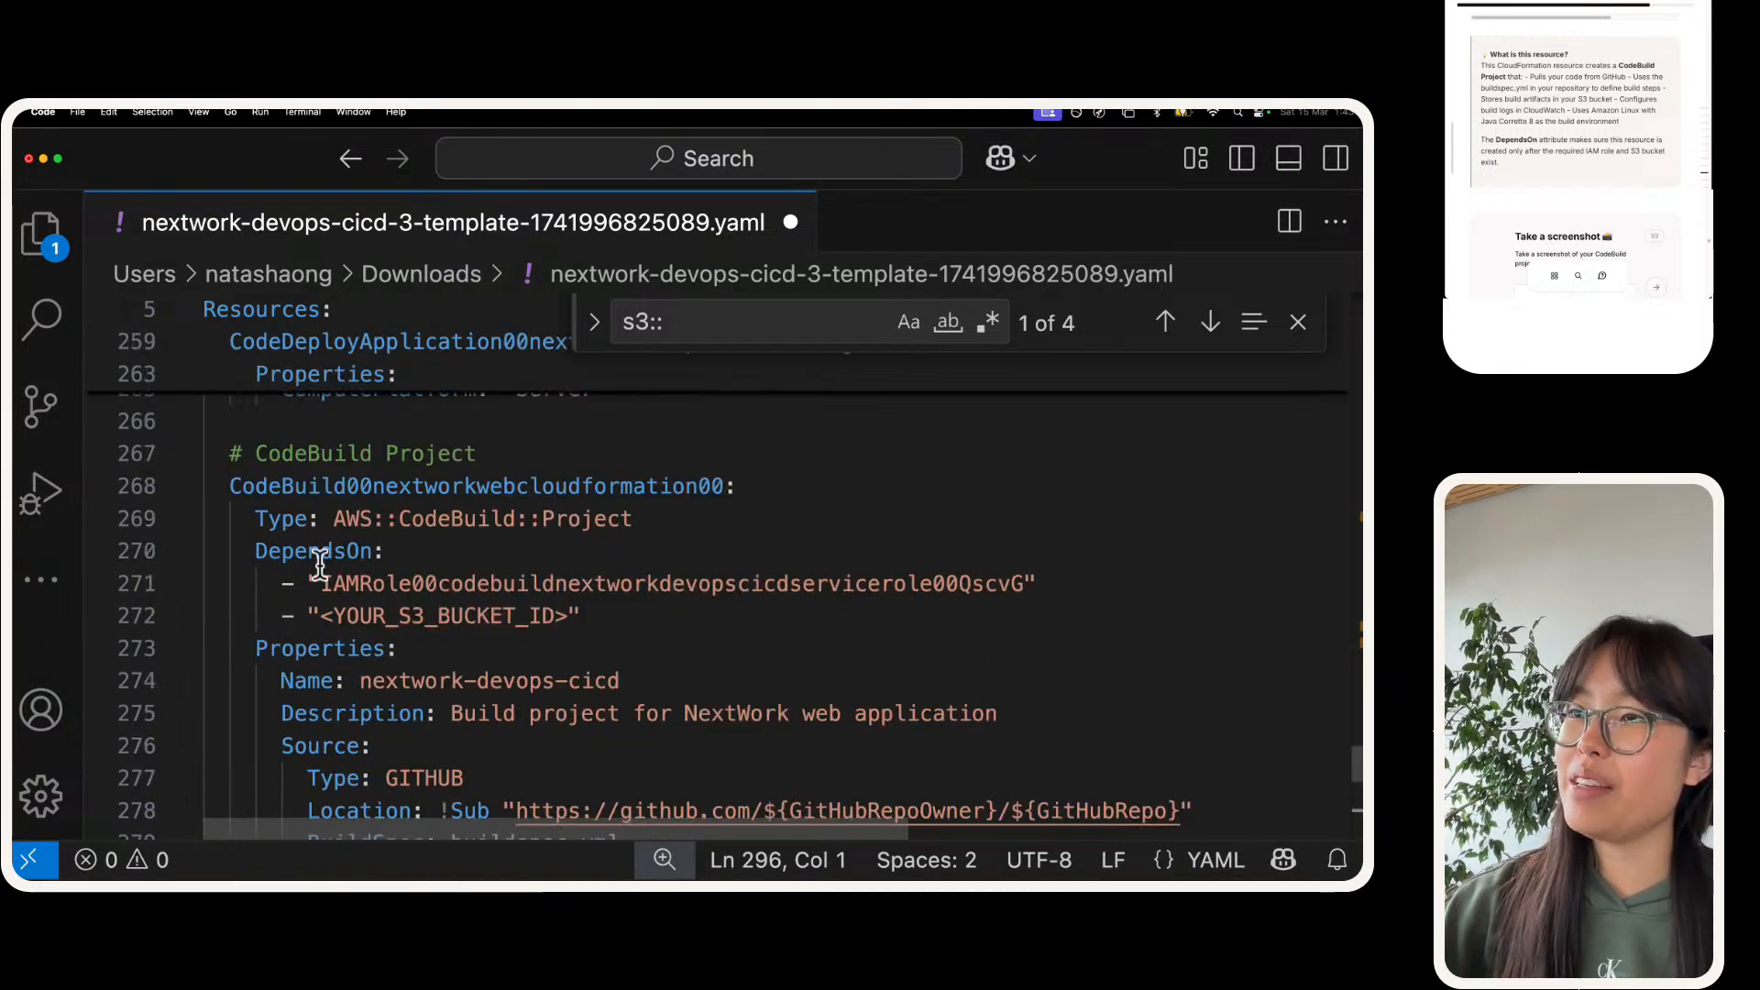
double_click(496, 603)
key(BackSpace)
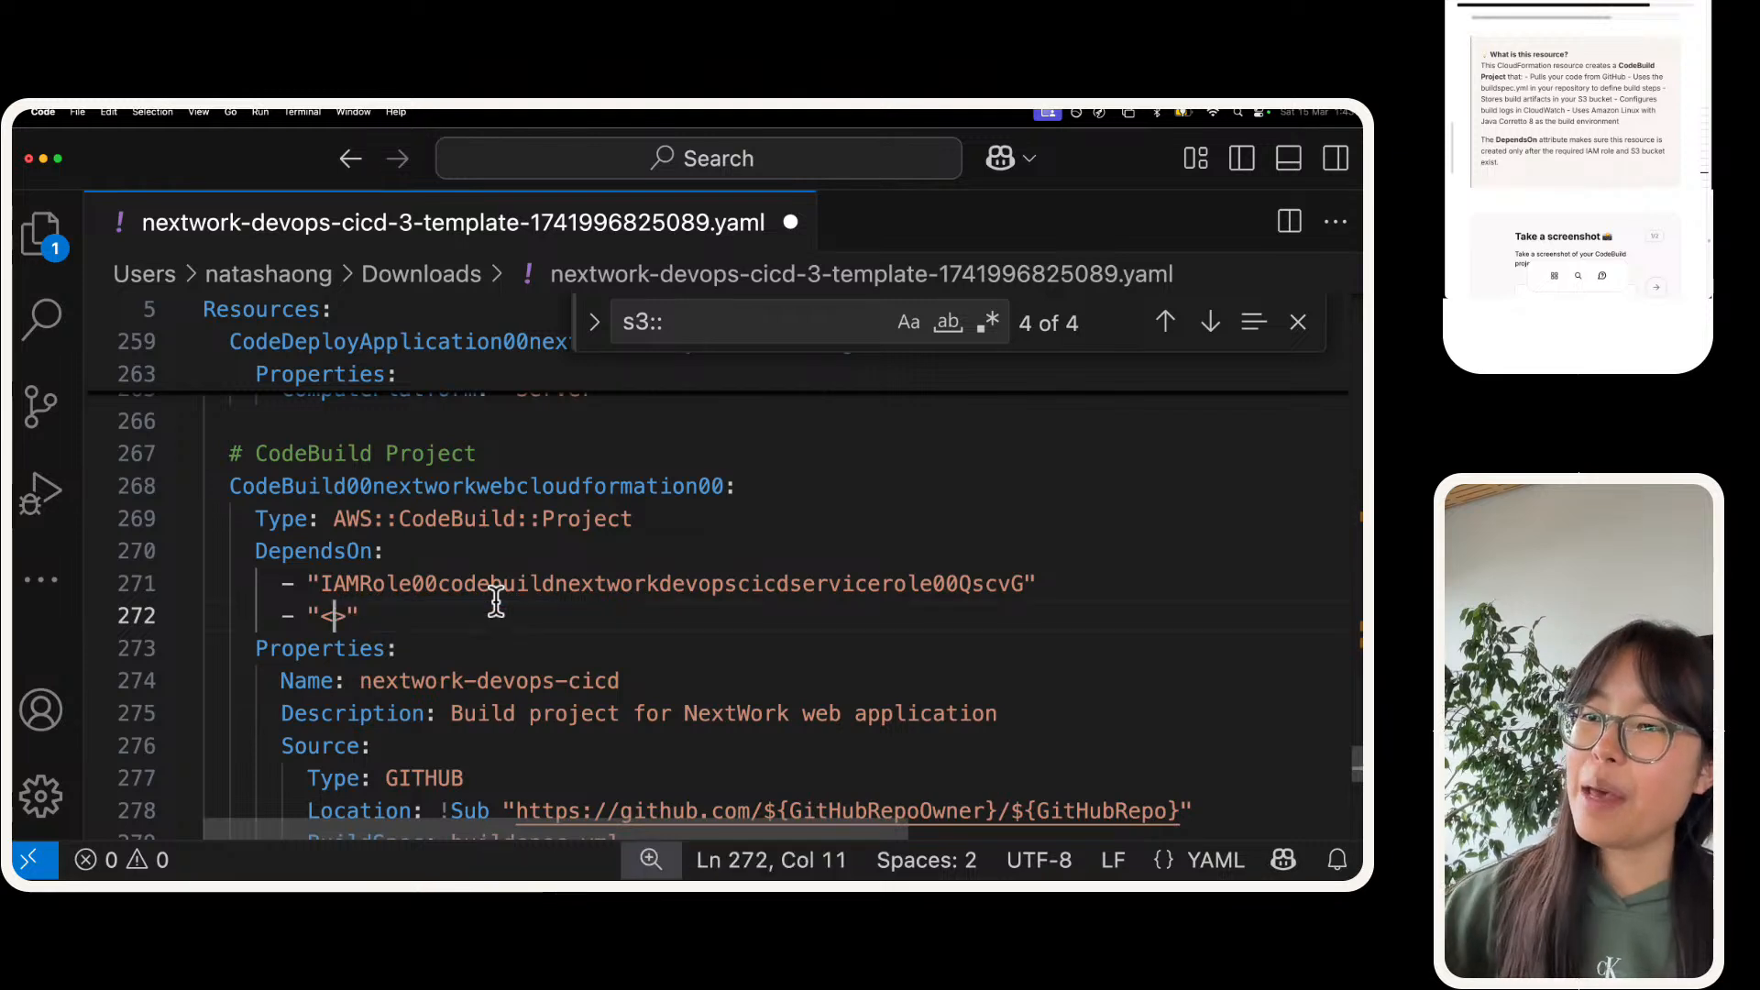
key(super+v)
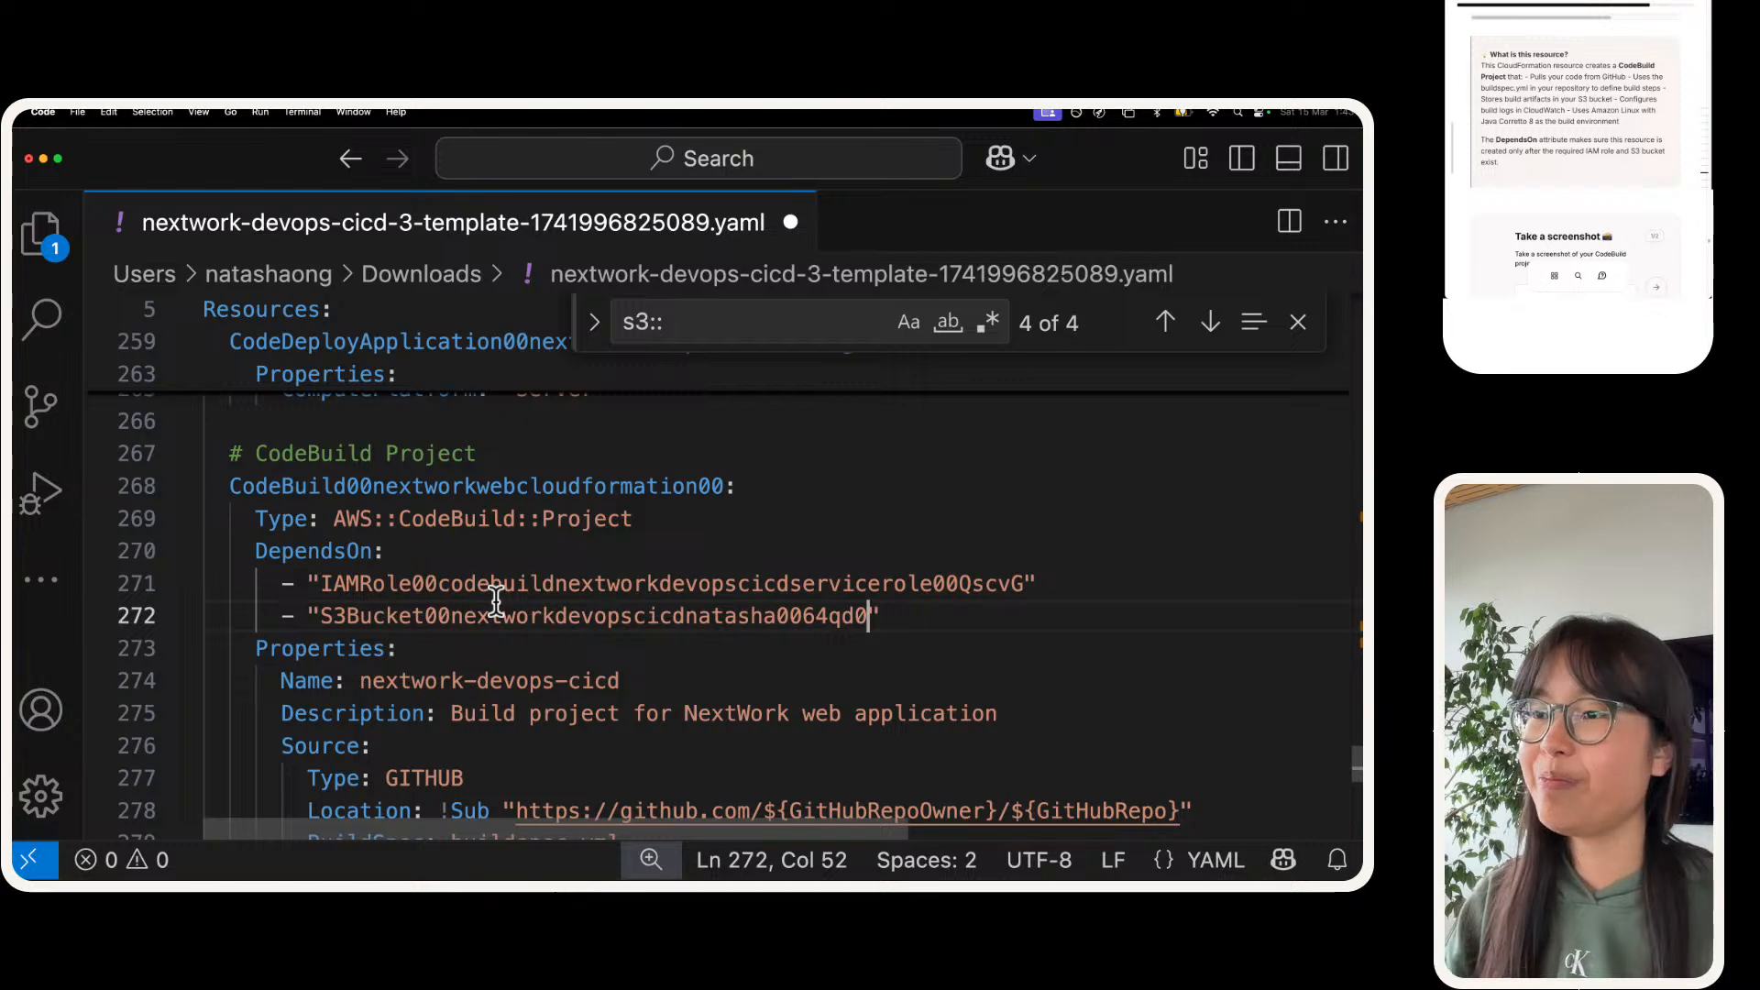
Step: Replace the <YOUR_S3_BUCKET_ID> placeholder in the Artifacts Location of the CodeBuild project with the copied S3 bucket resource ID
scroll(641, 589, down, 5)
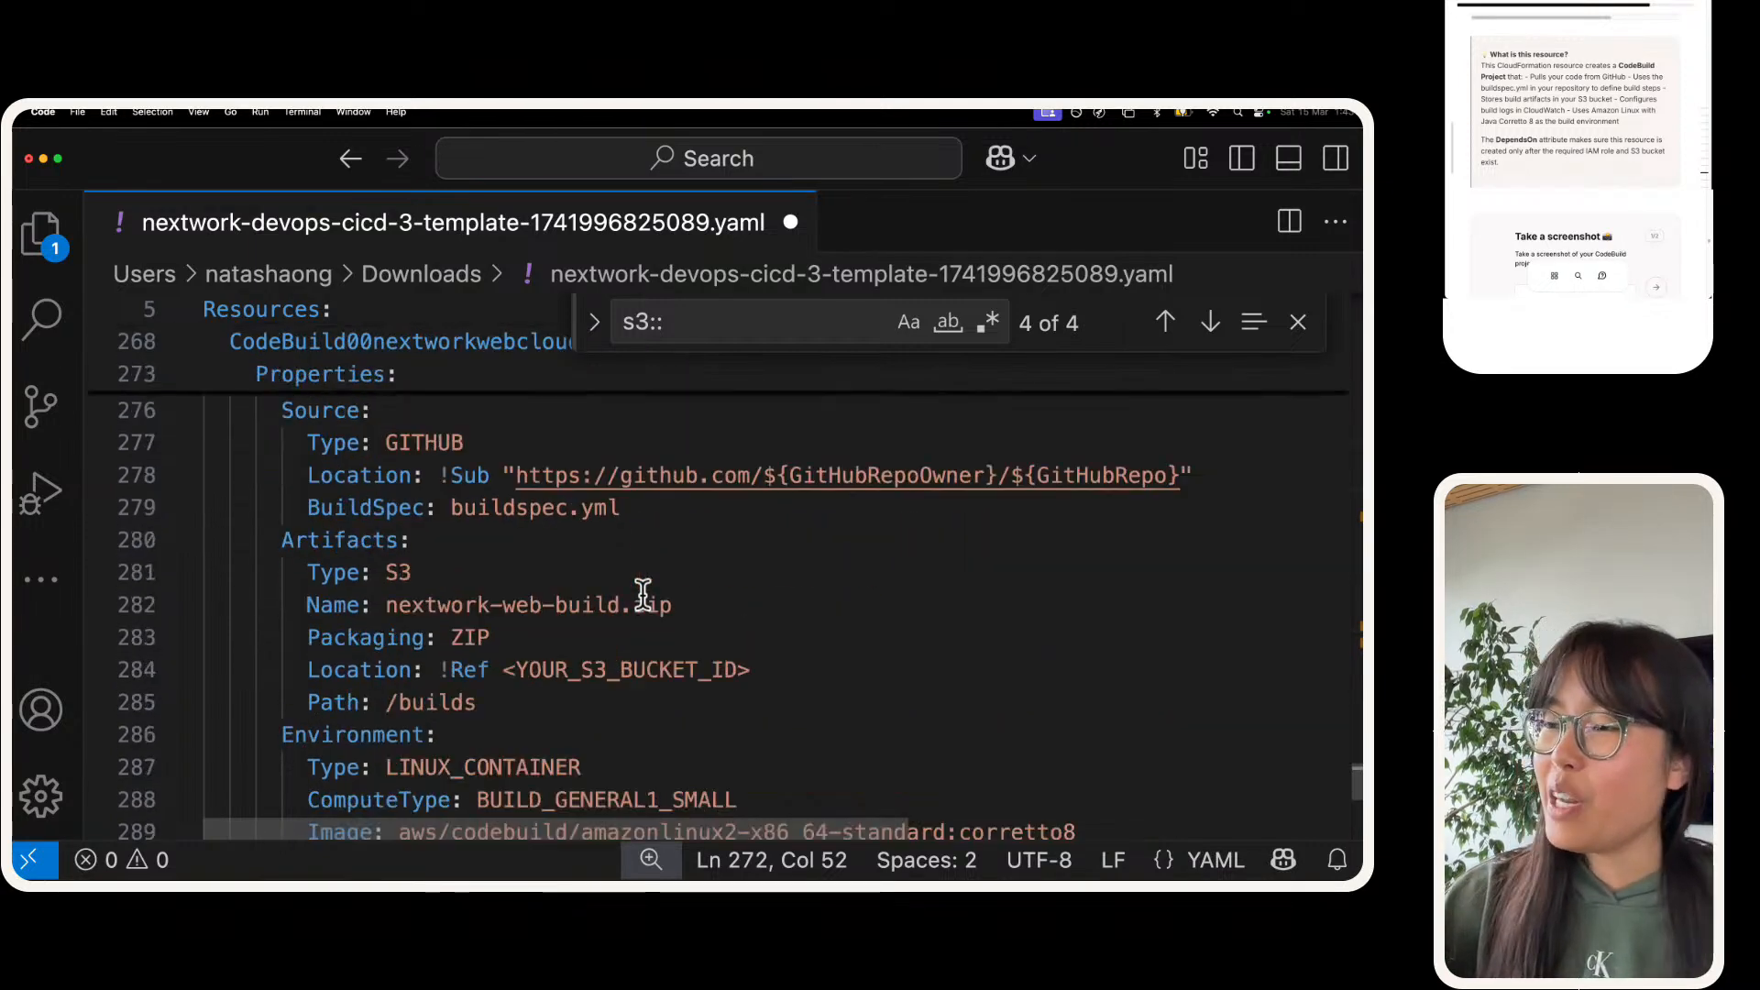
scroll(642, 593, down, 3)
drag(504, 570, 750, 565)
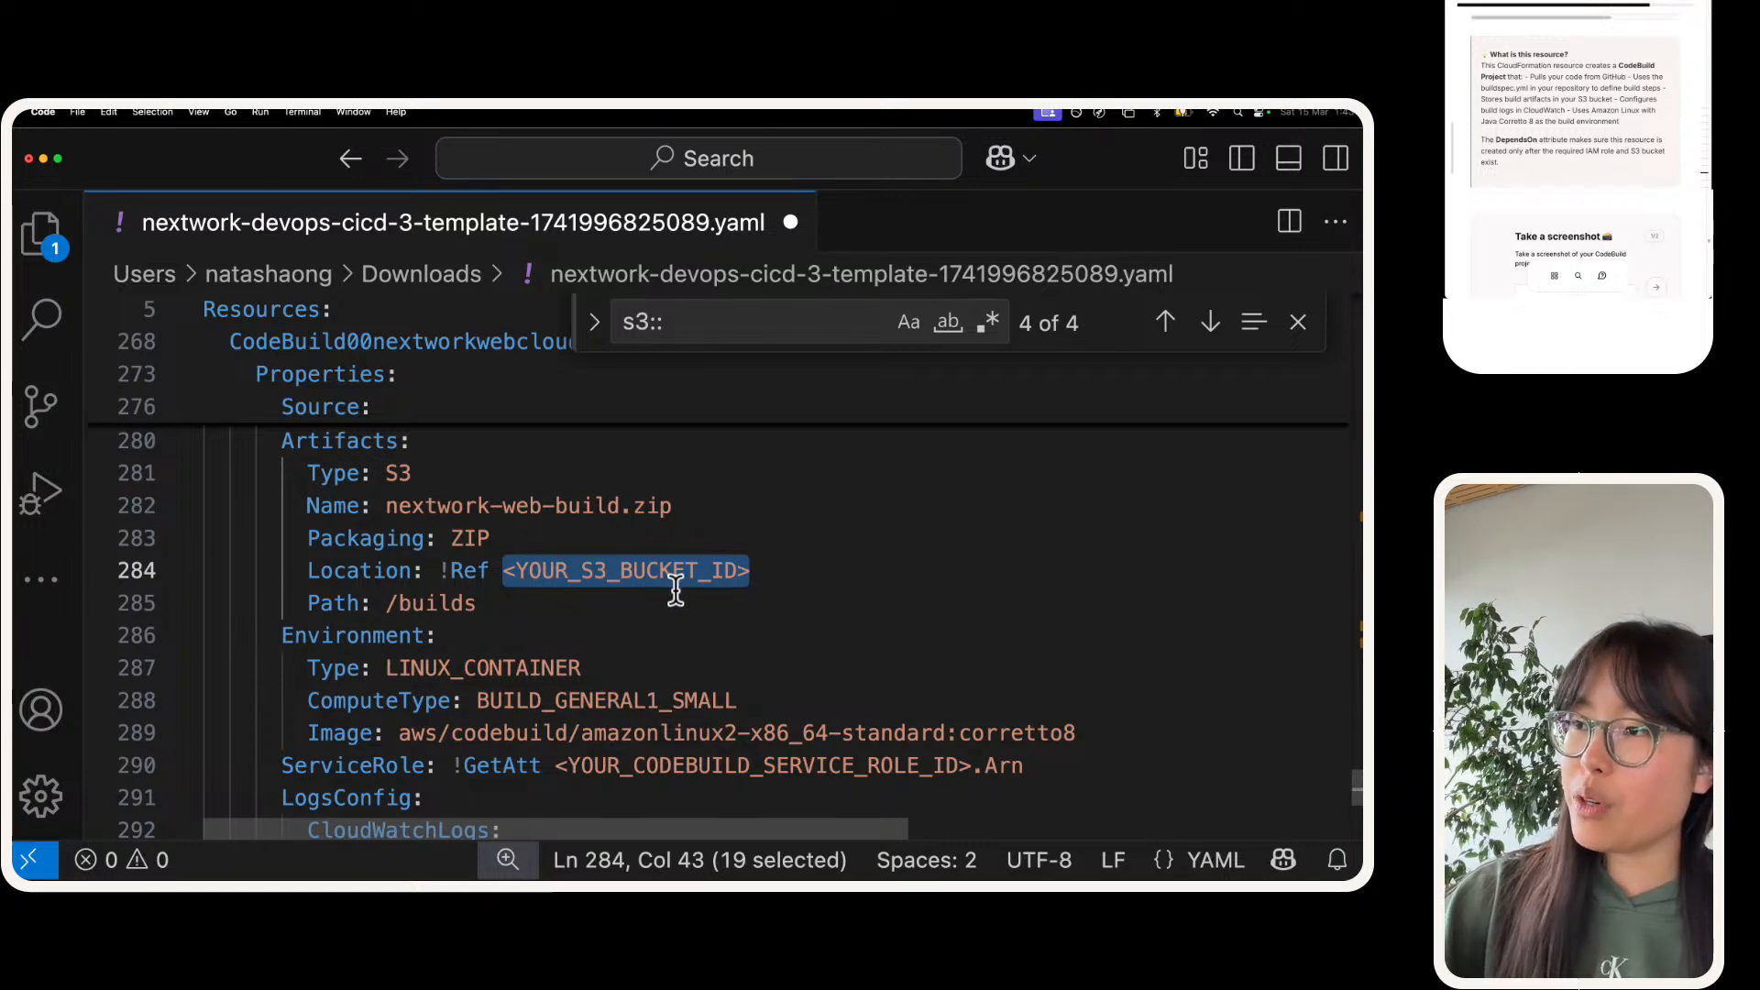
key(super+v)
Step: Copy IAMRole00codebuildnextworkdevopscicdservicerole00QscvG from DependsOn and replace <YOUR_CODEBUILD_SERVICE_ROLE_ID> with it in the ServiceRole property, keeping the .Arn ending
scroll(466, 647, up, 5)
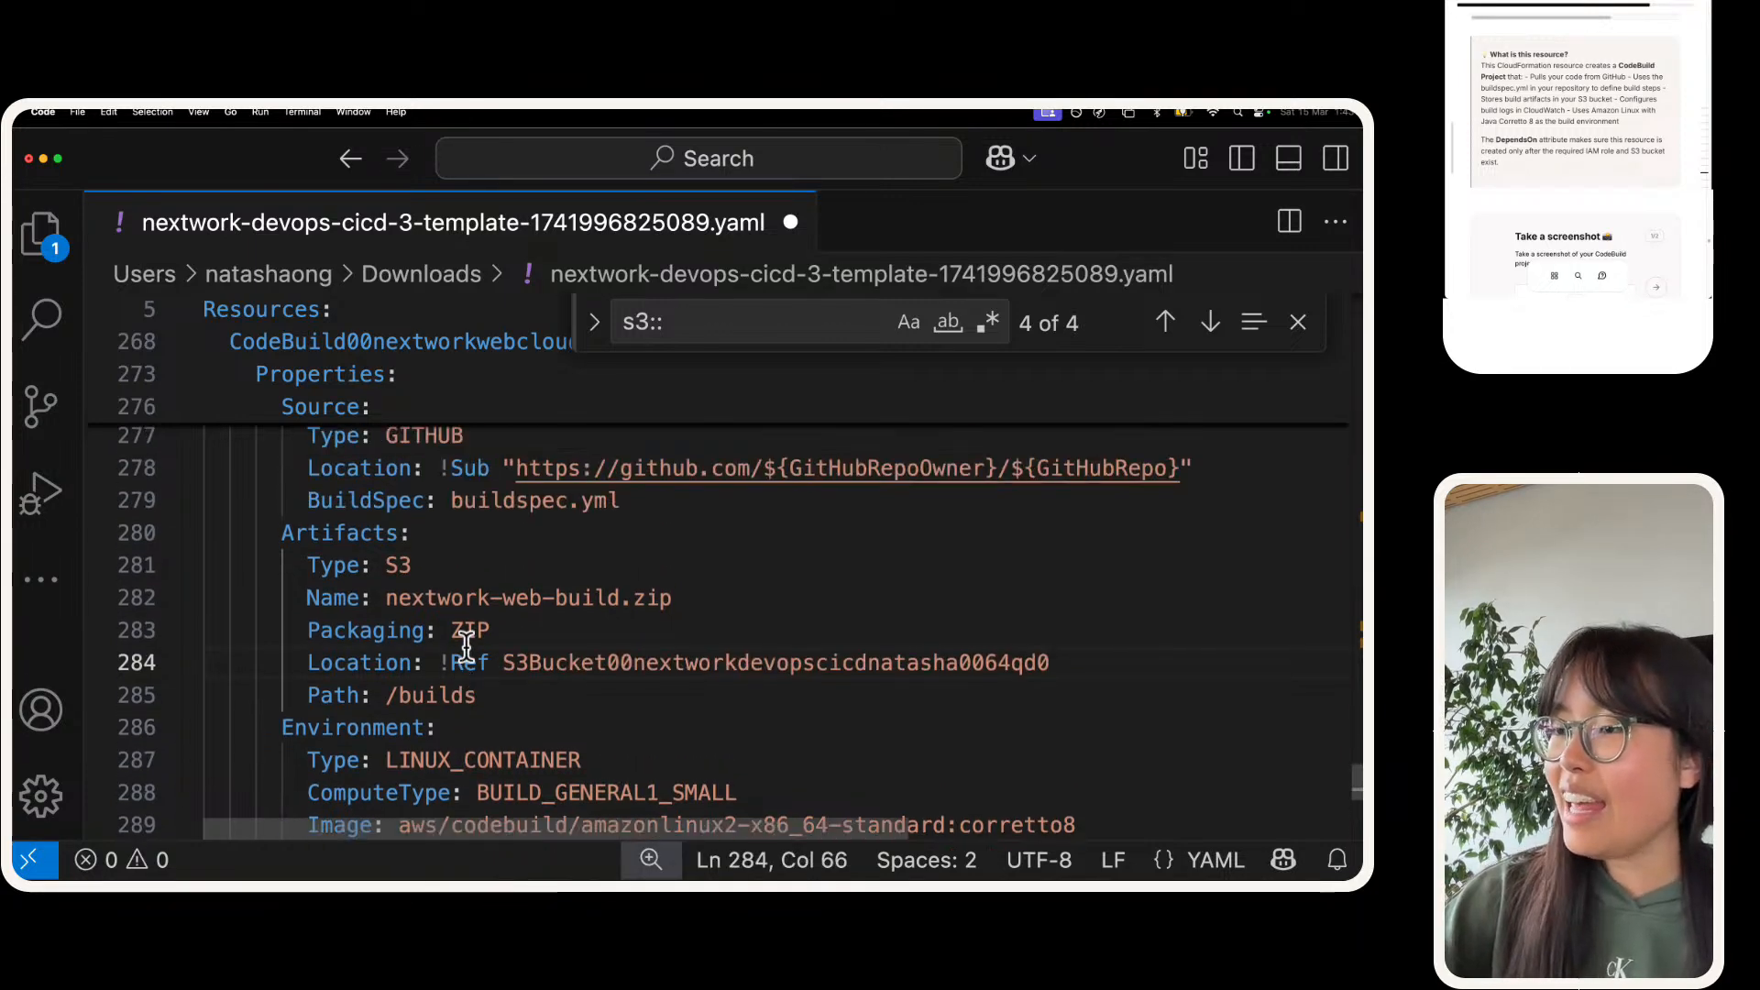
drag(323, 528, 1019, 523)
key(super+c)
scroll(916, 587, down, 8)
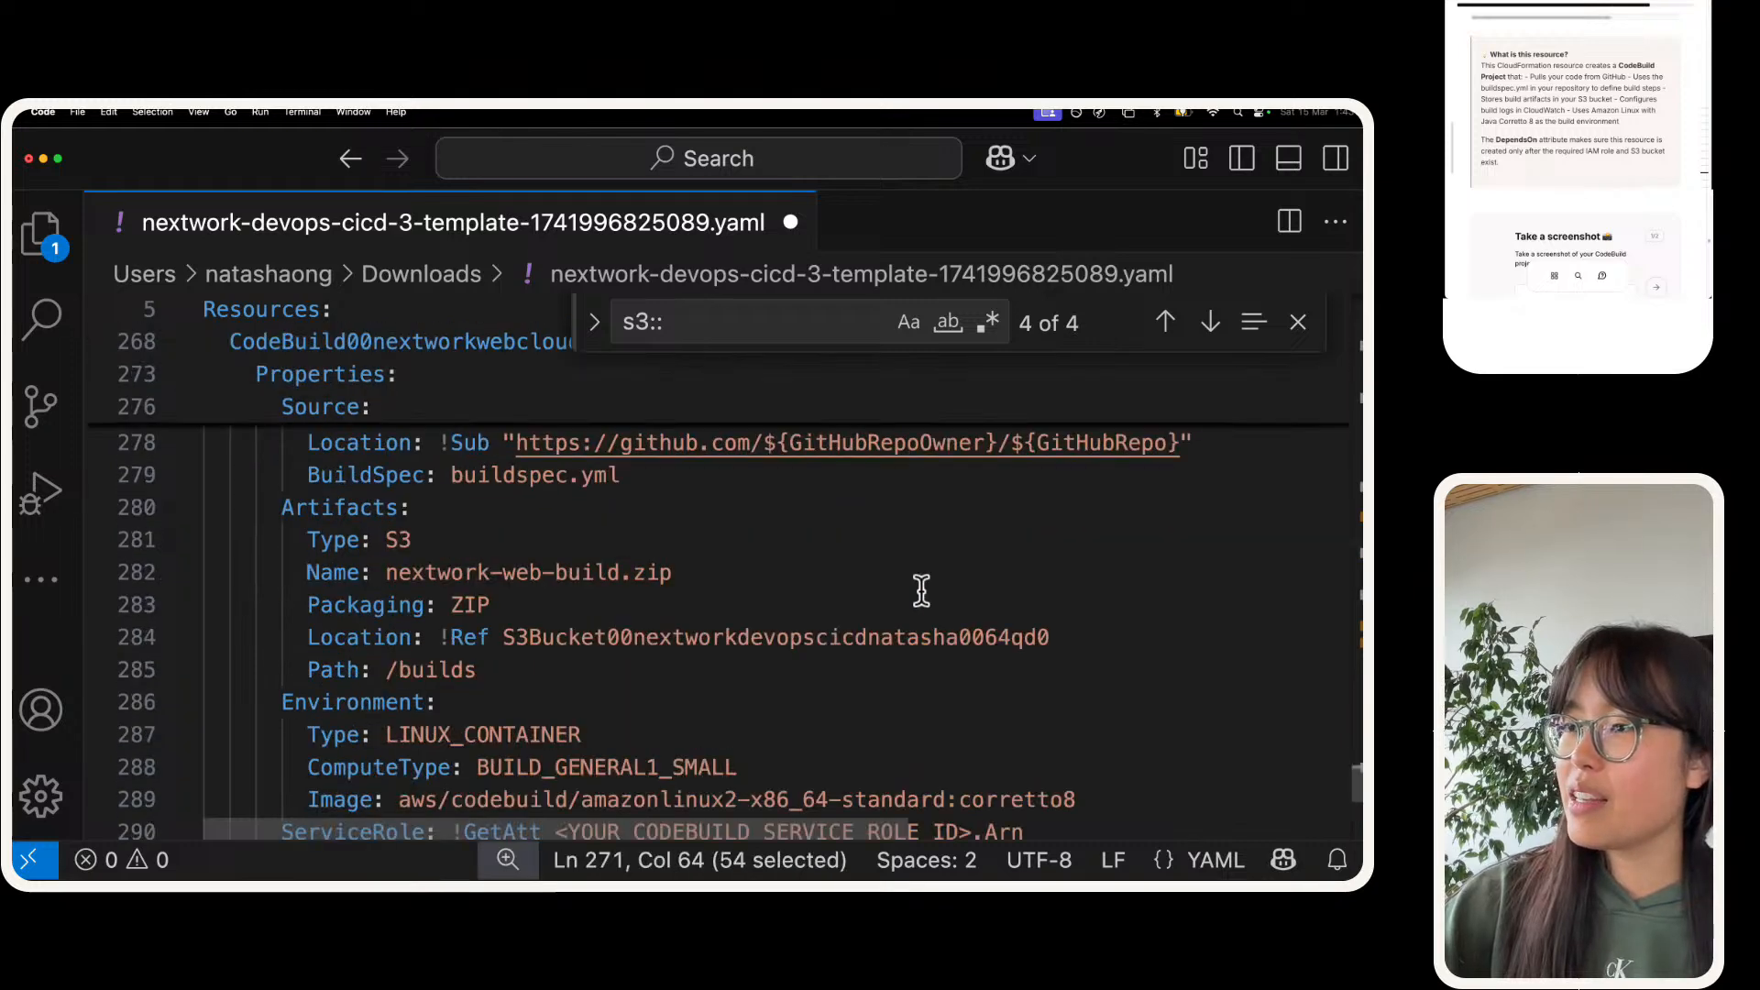
drag(555, 458, 966, 452)
key(super+v)
click(881, 578)
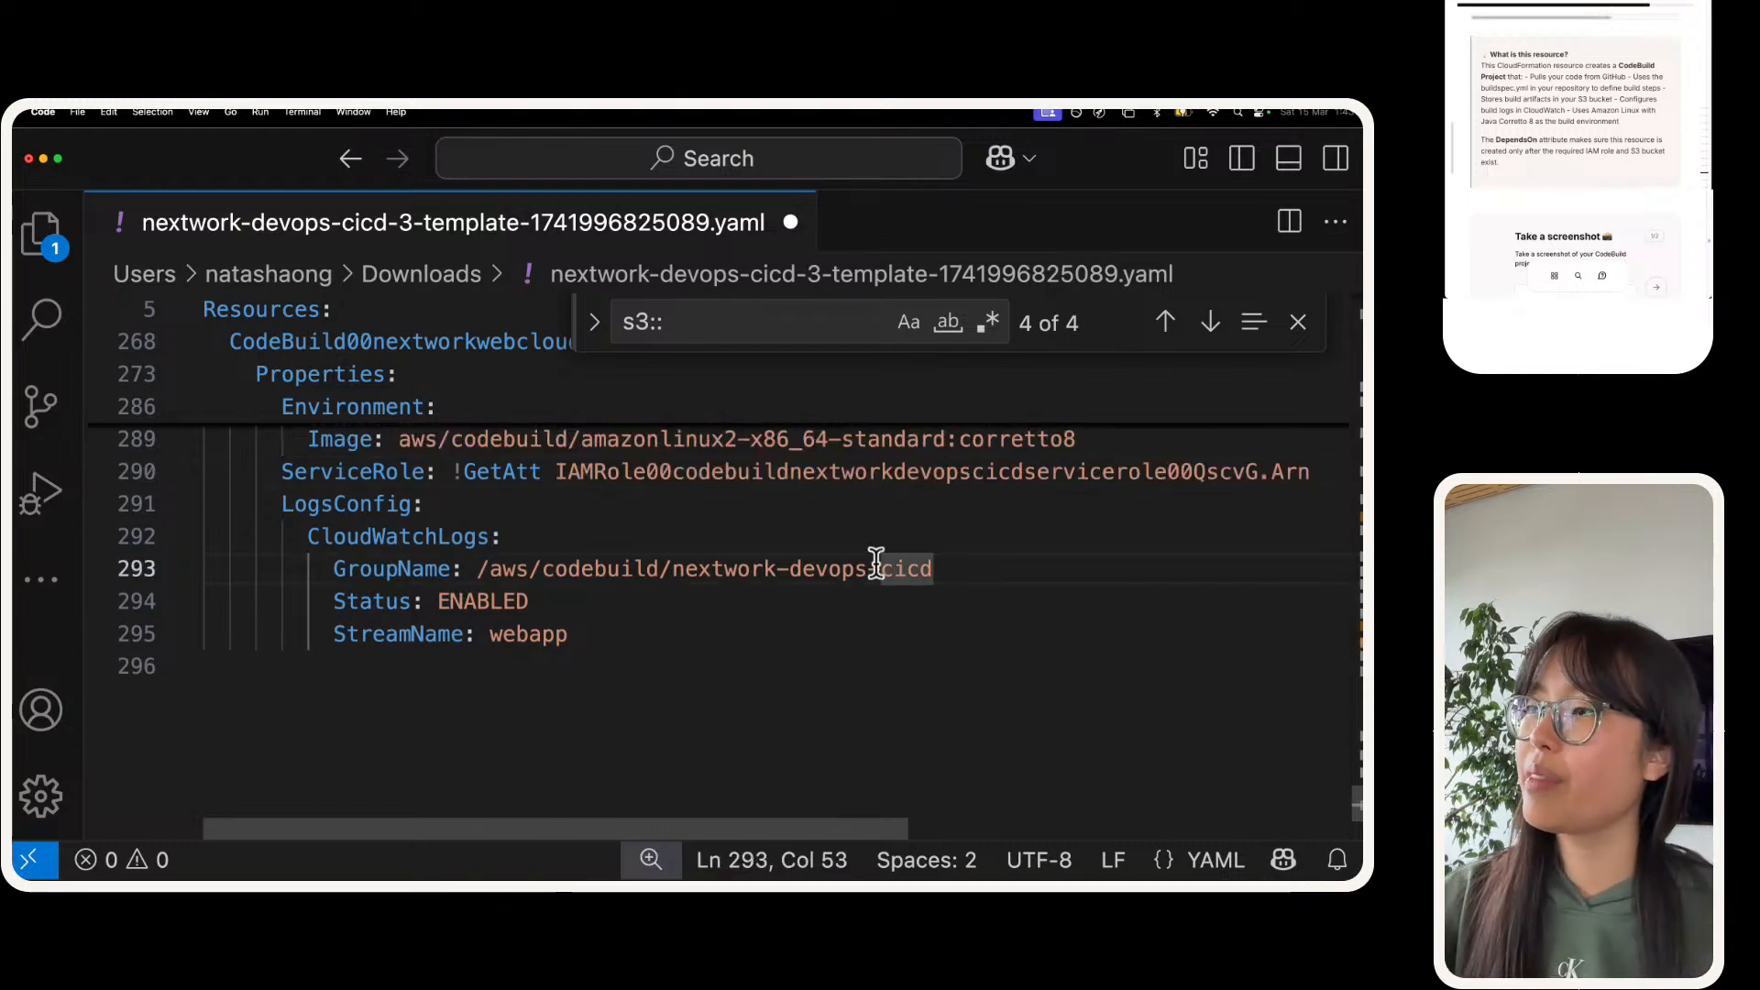
Step: Save the template and review the CodeBuild project from its DependsOn entries to its log settings
scroll(856, 510, up, 1)
click(856, 509)
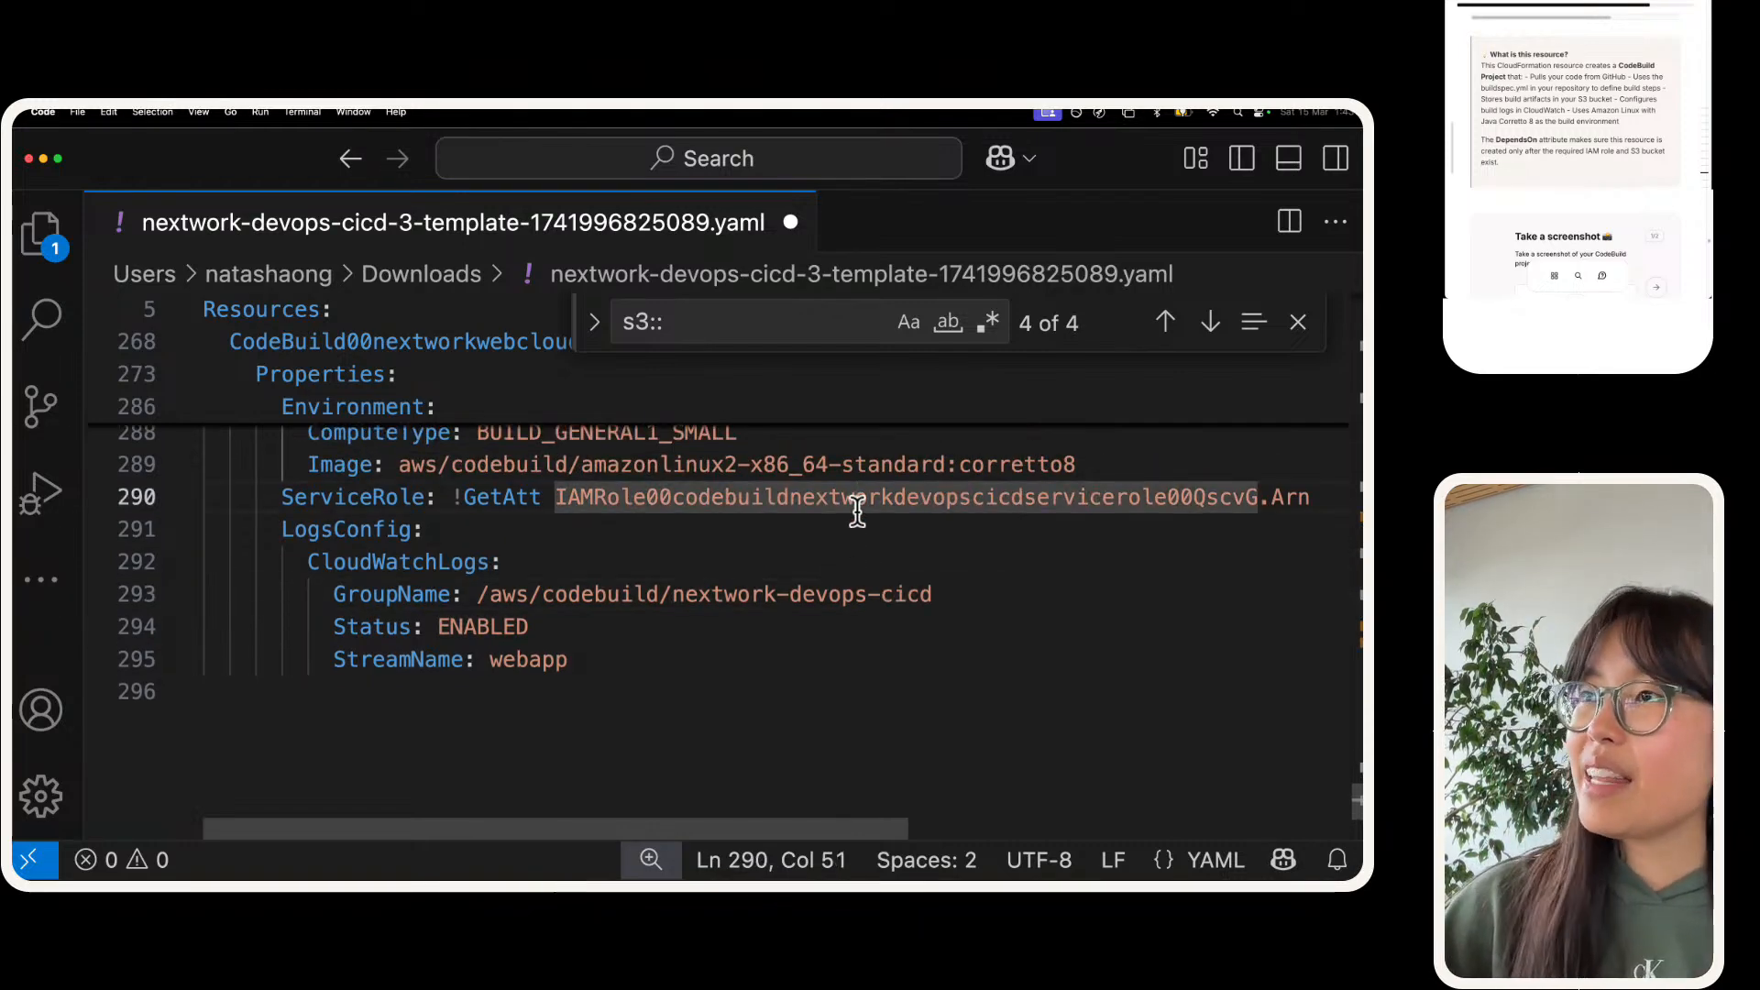
key(super+s)
scroll(856, 509, up, 5)
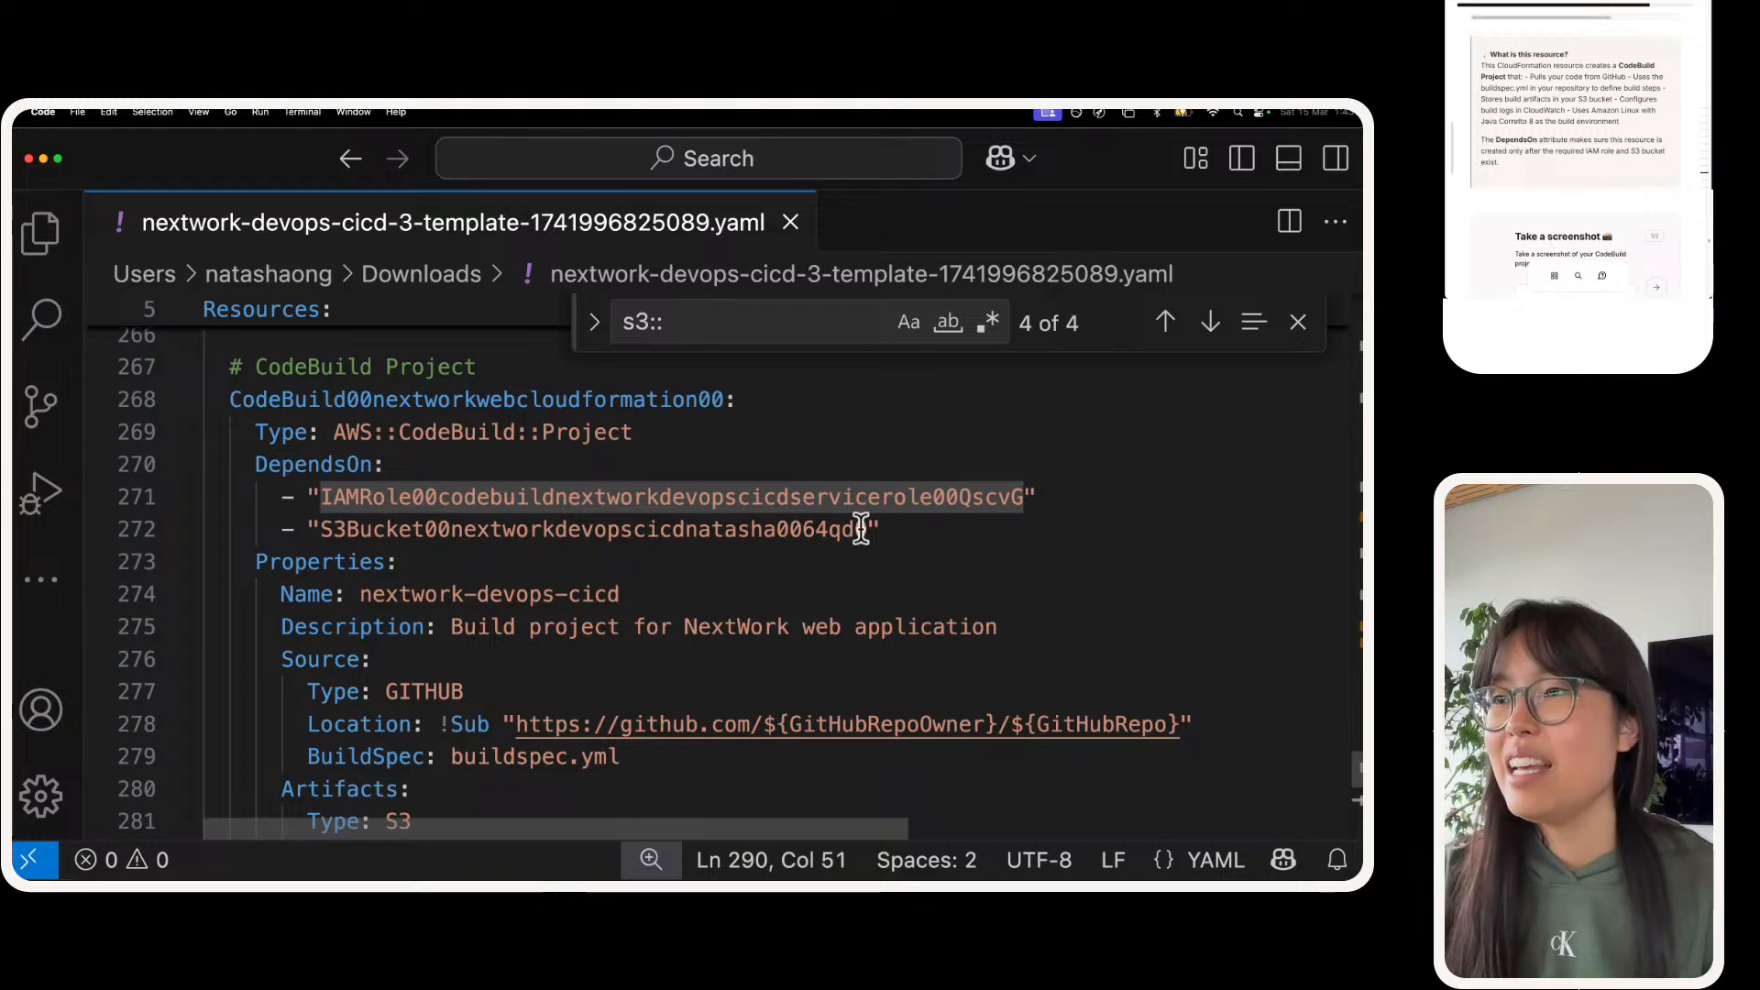
scroll(852, 515, down, 2)
scroll(850, 518, down, 5)
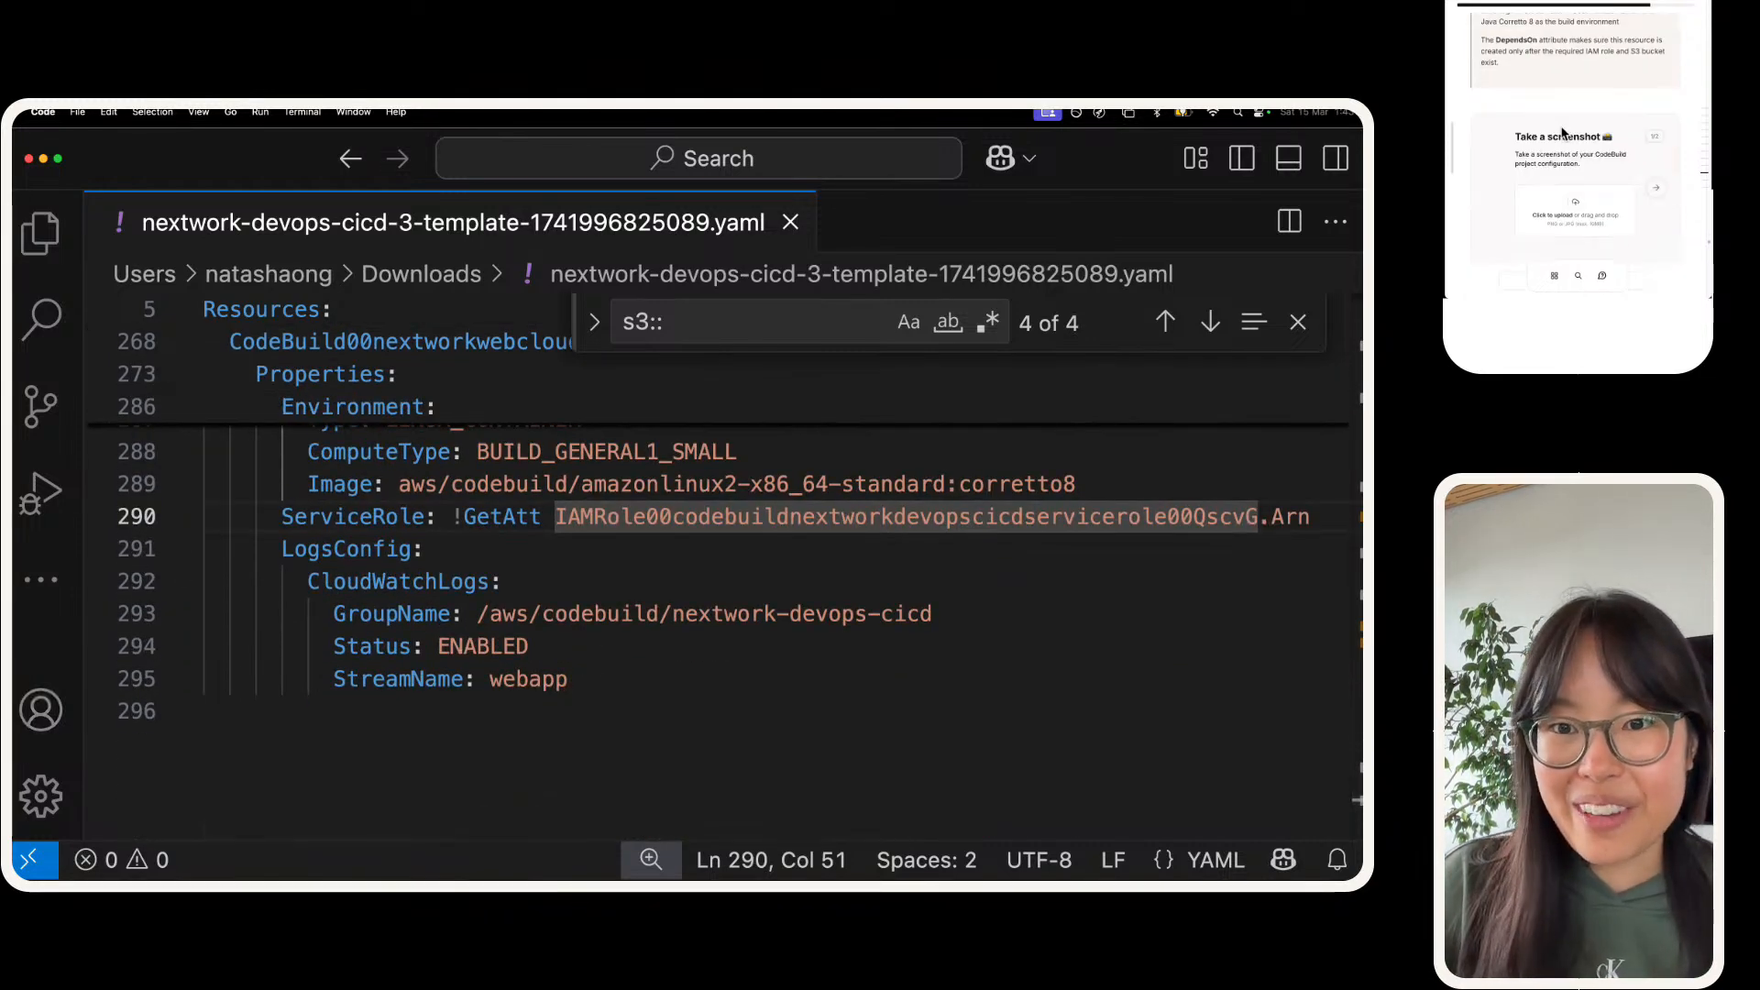
Step: Close the search and capture a screenshot of the CodeBuild project's configuration for the guide's screenshot task
scroll(170, 689, up, 1)
scroll(170, 689, up, 5)
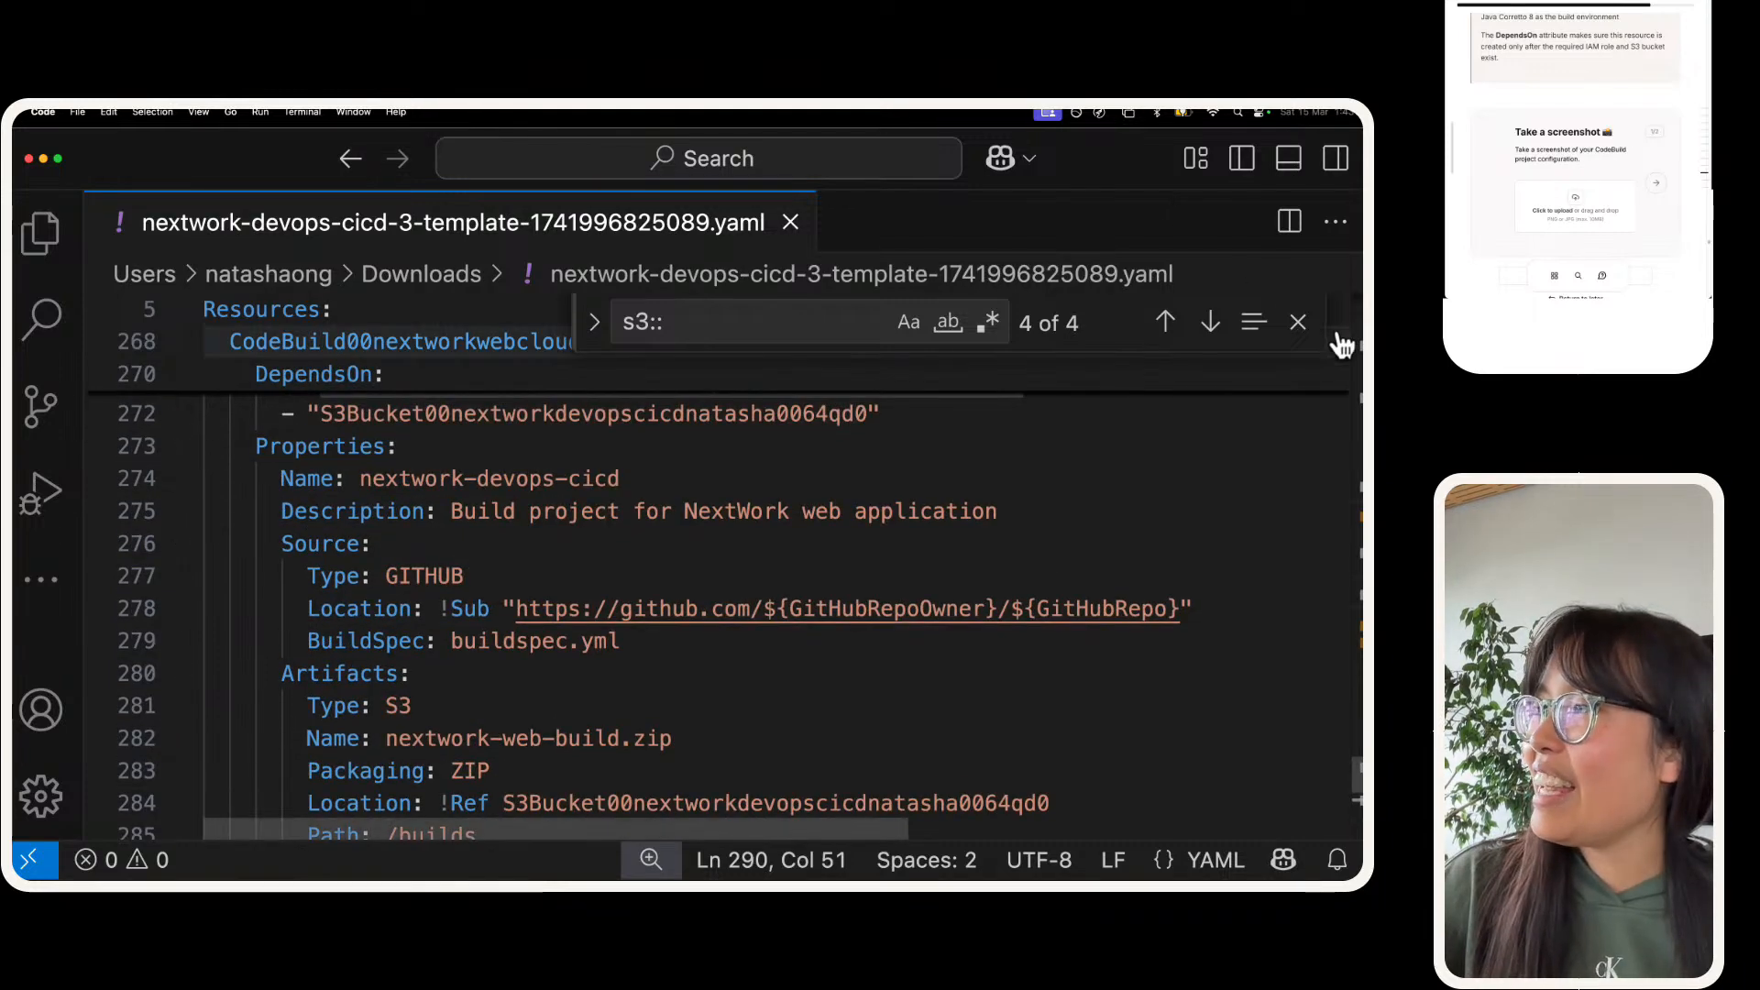
click(1298, 322)
scroll(1078, 483, up, 2)
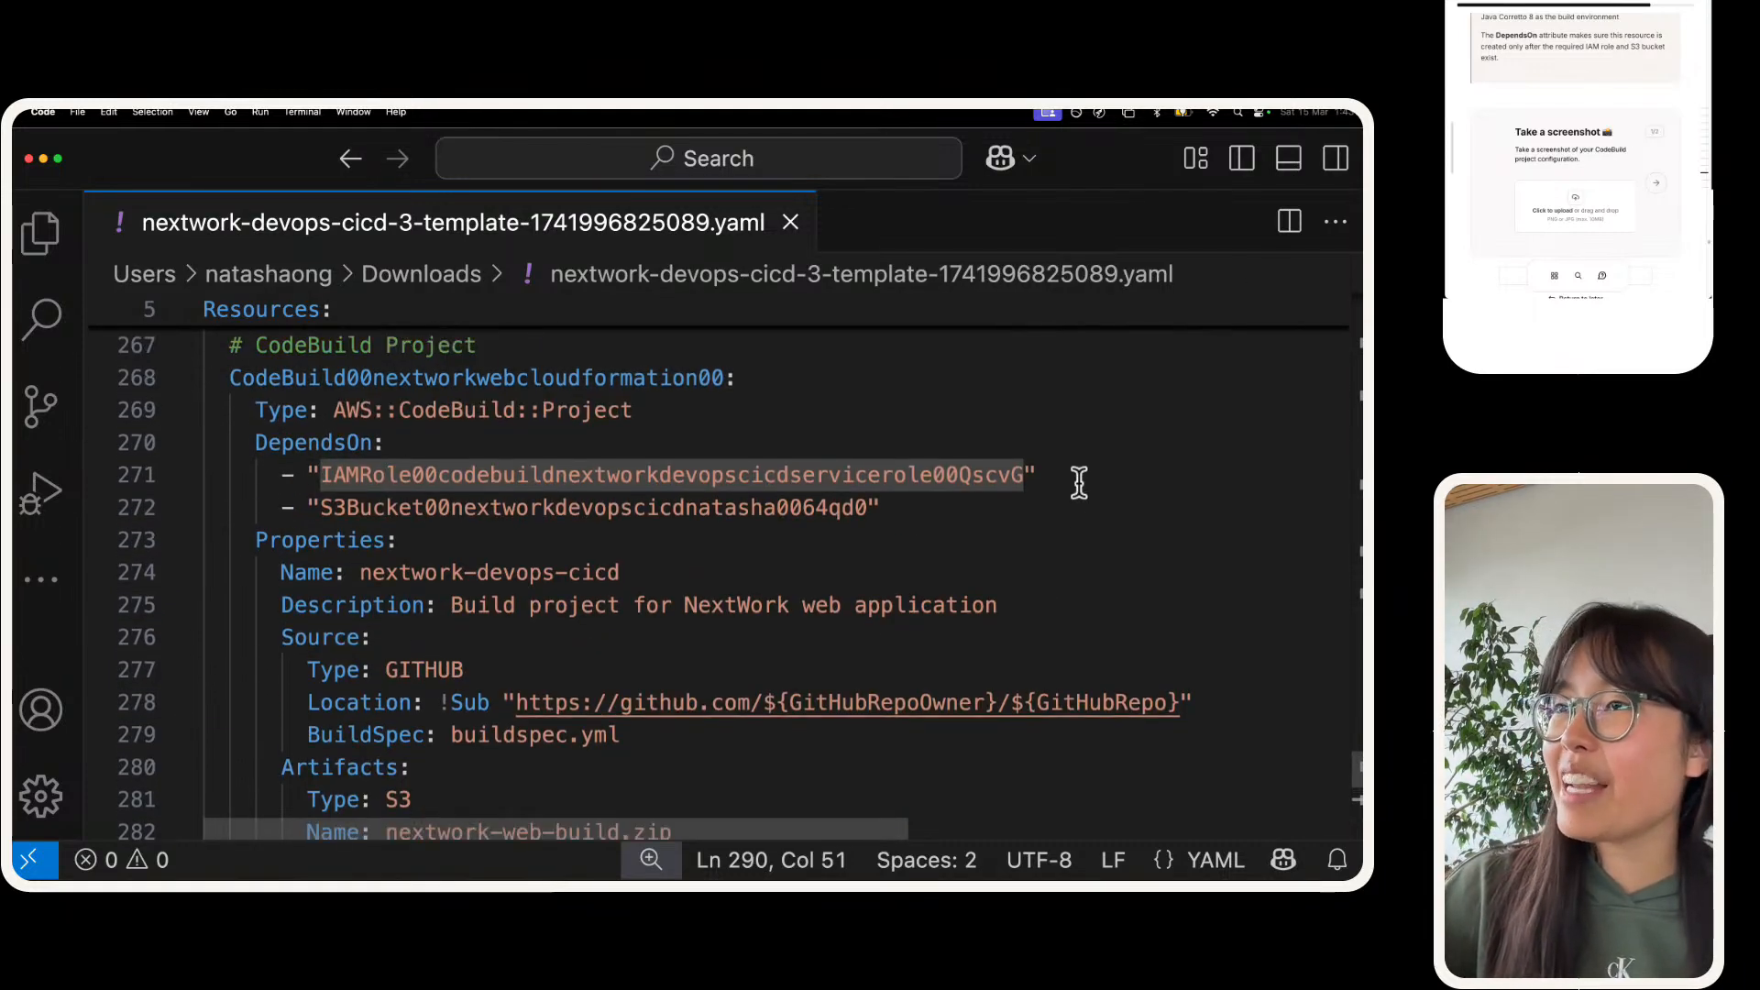
click(1080, 408)
key(super+shift+4)
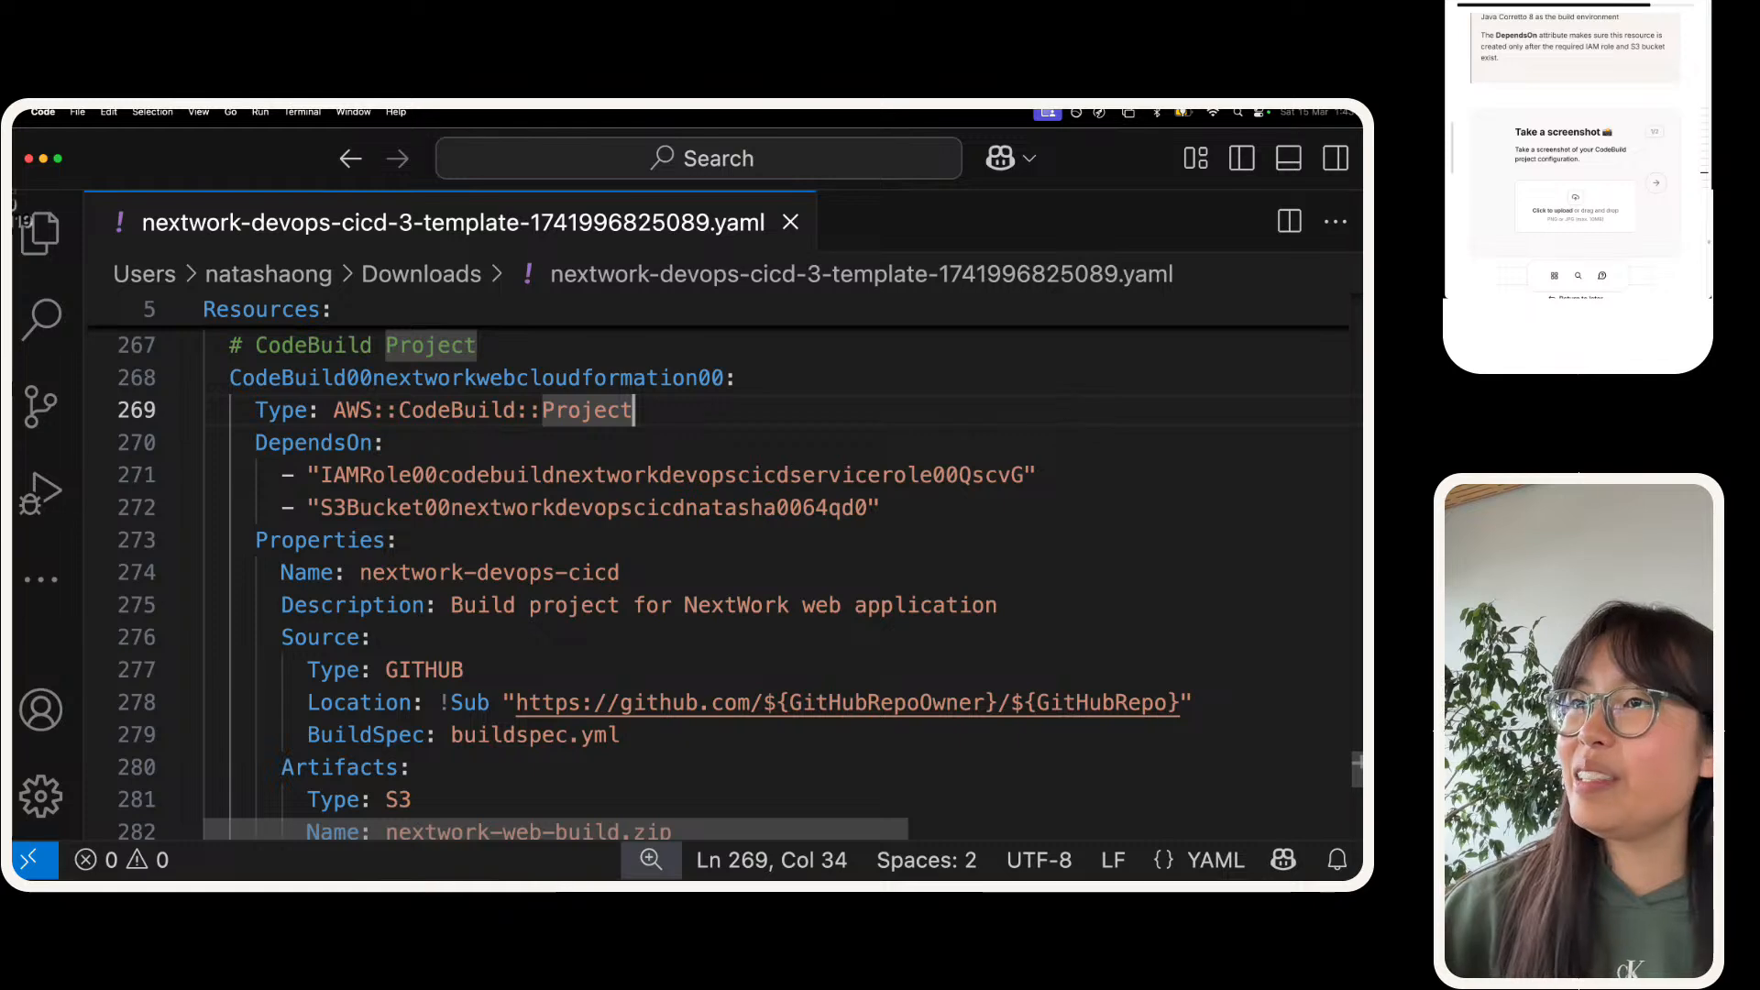
drag(95, 254, 1232, 823)
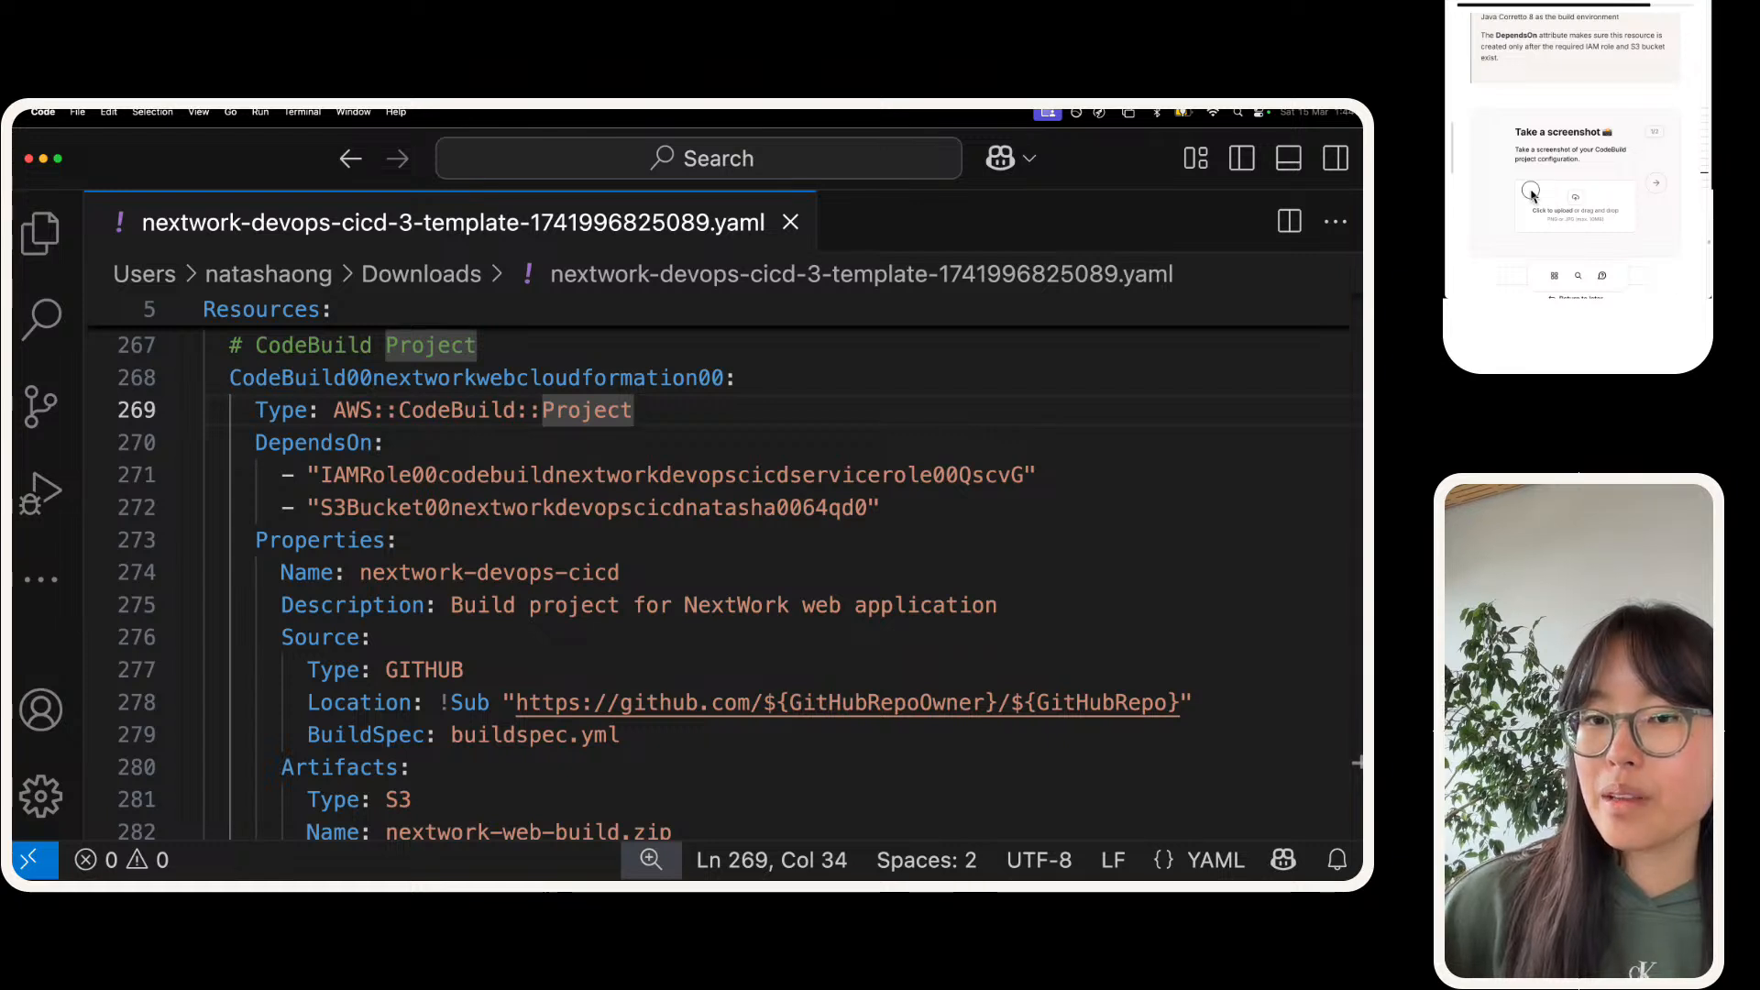
drag(1531, 191, 1531, 192)
Step: Answer the guide's question on the two added resources with its suggested opening sentence, naming a CodeBuild project and a CodeDeploy deployment
click(1674, 158)
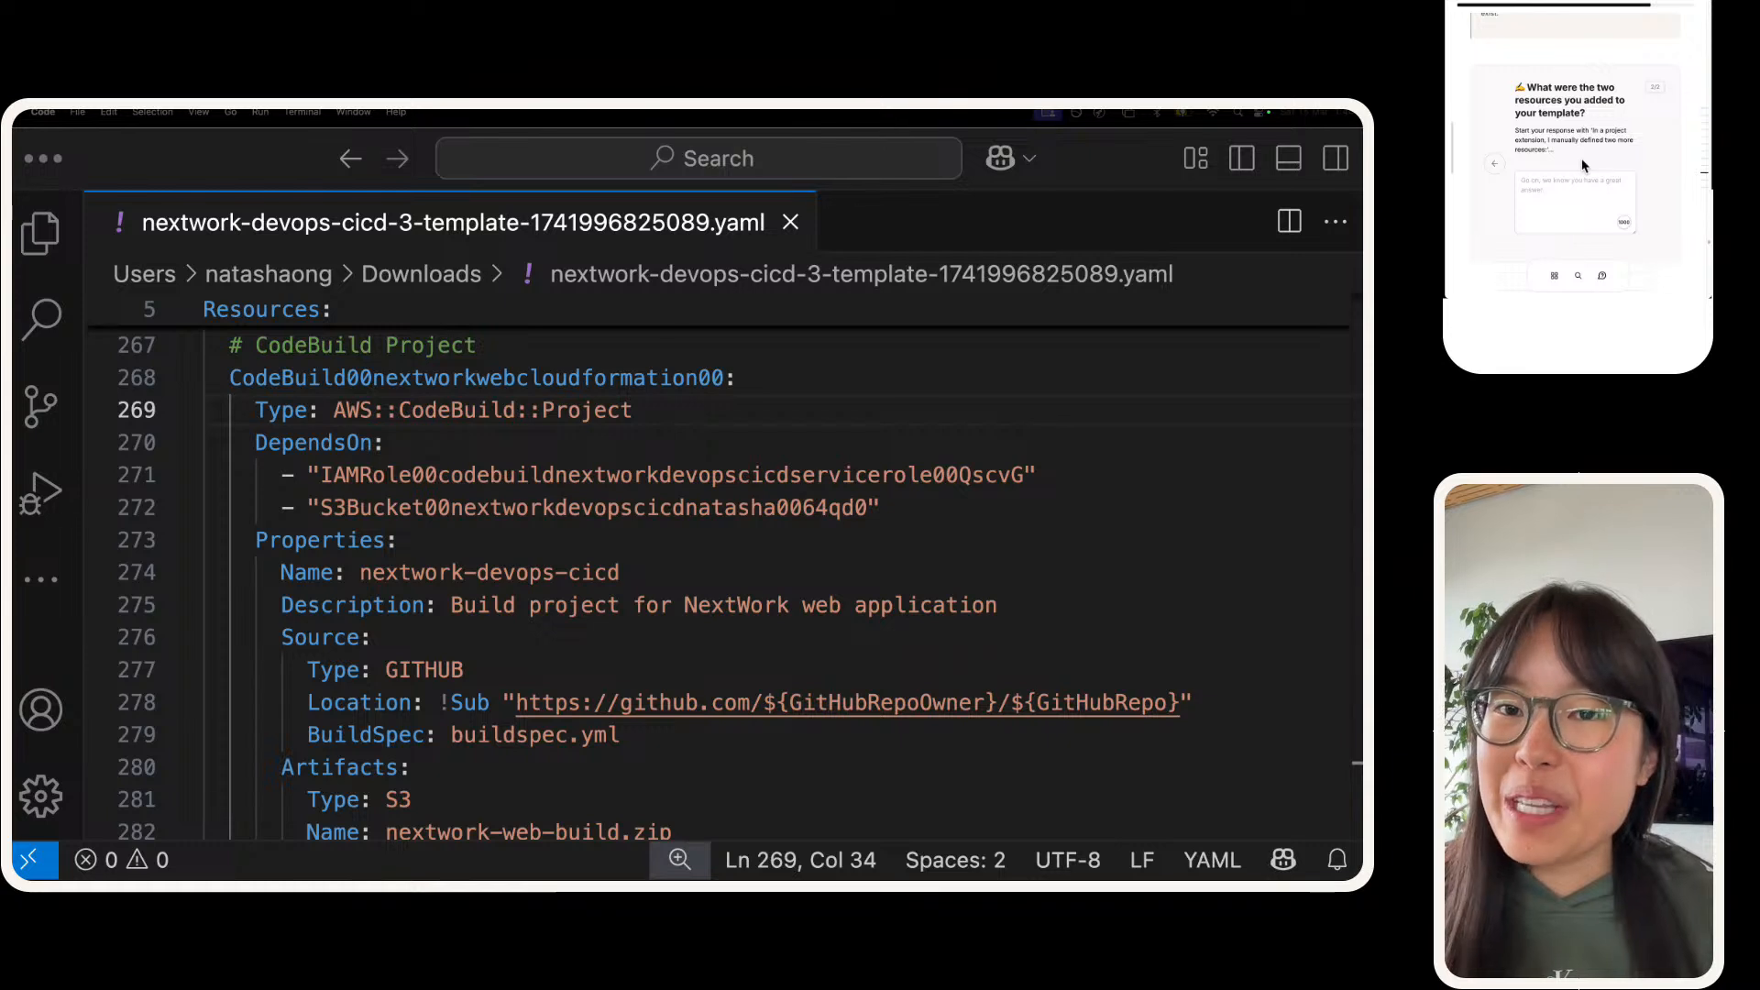
drag(1592, 131, 1535, 158)
key(super+c)
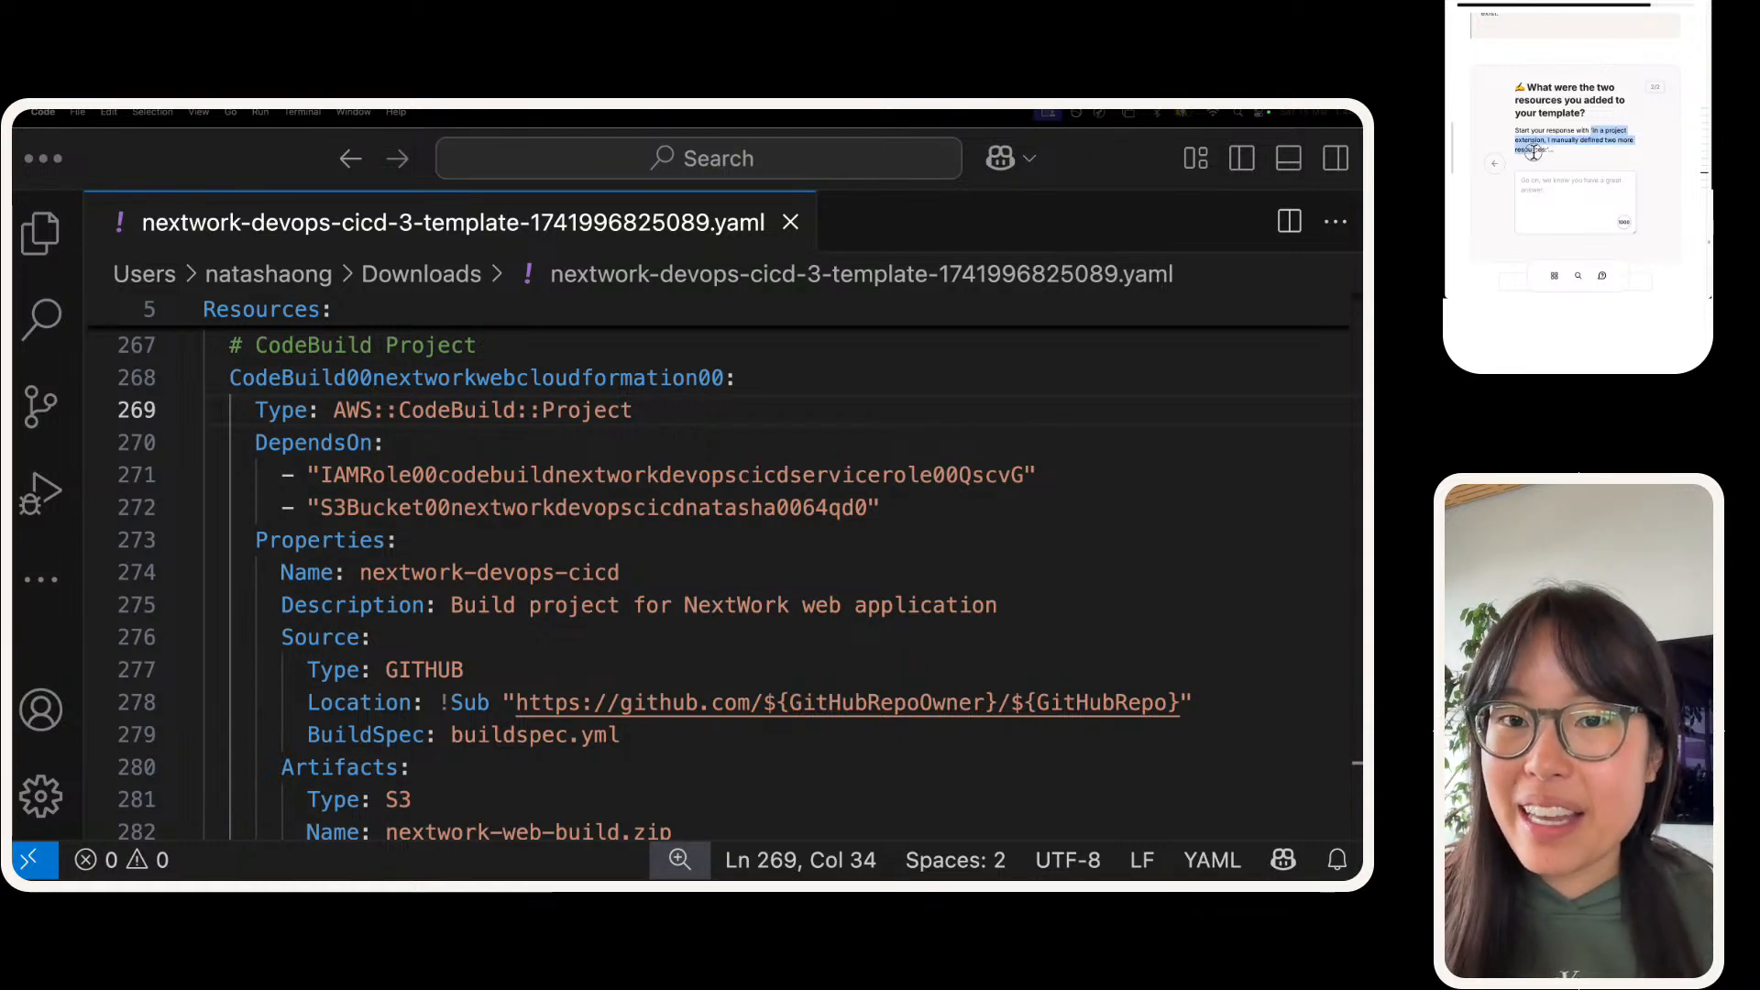
click(1552, 174)
key(super+v)
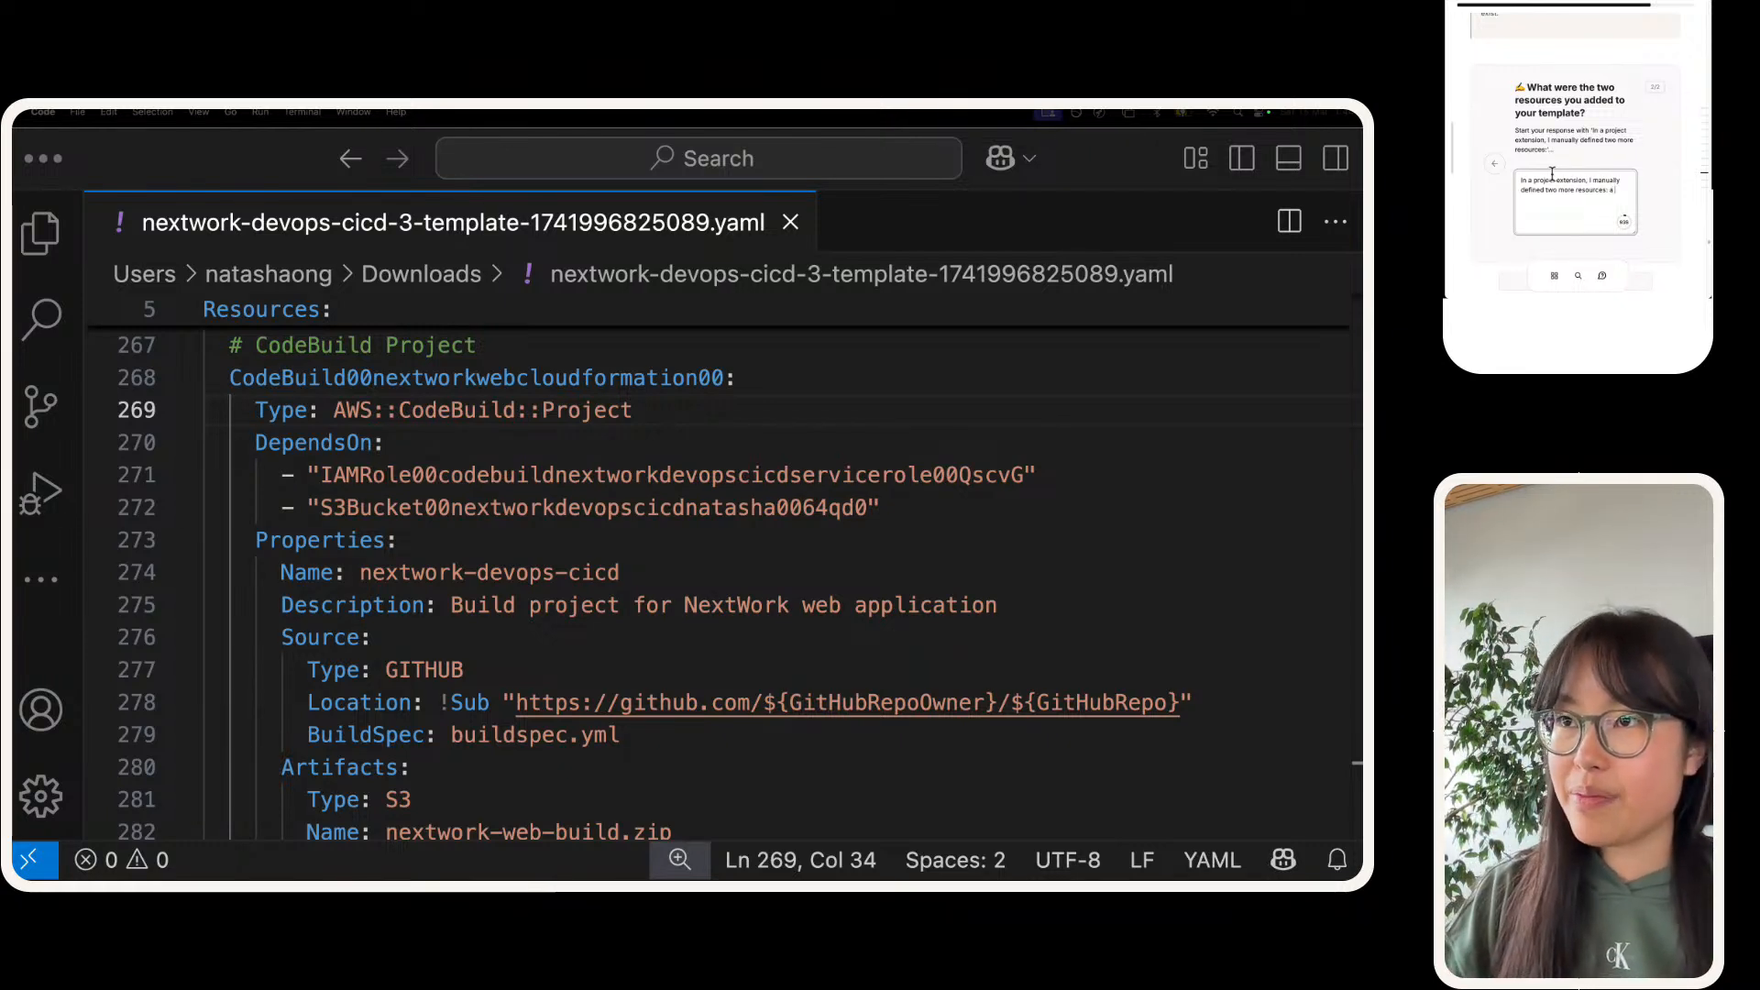
text(a CodeBuild project, and)
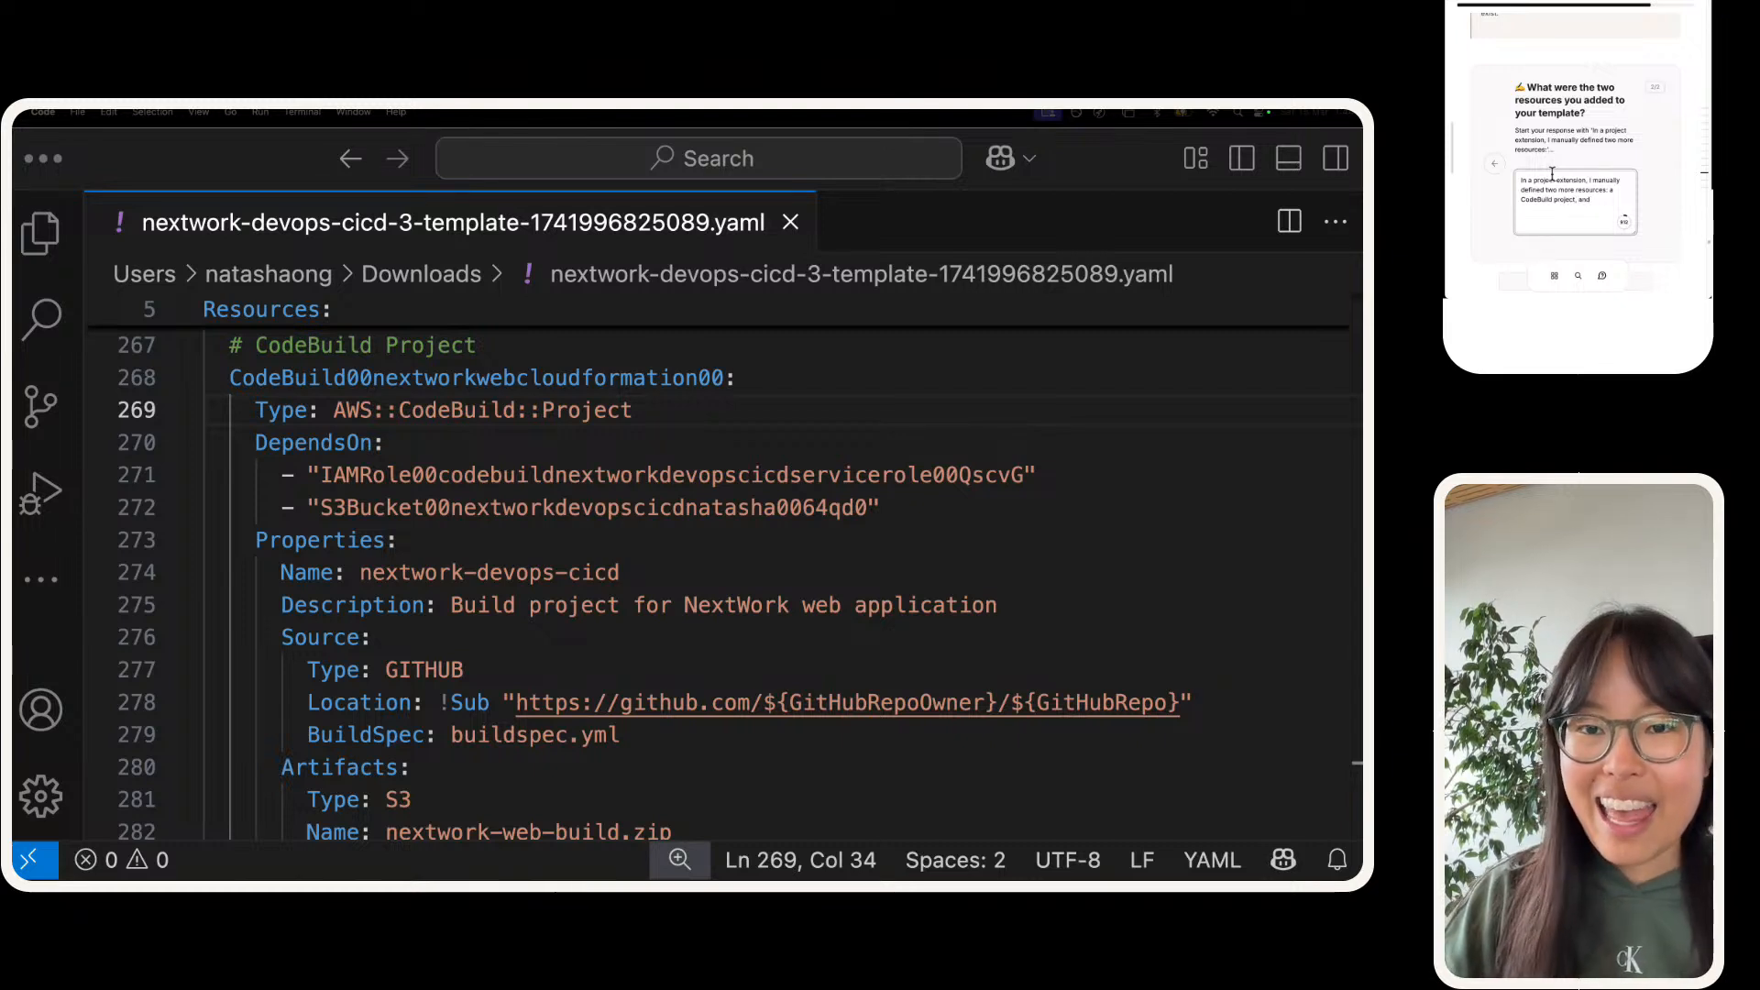
text( a CodeD)
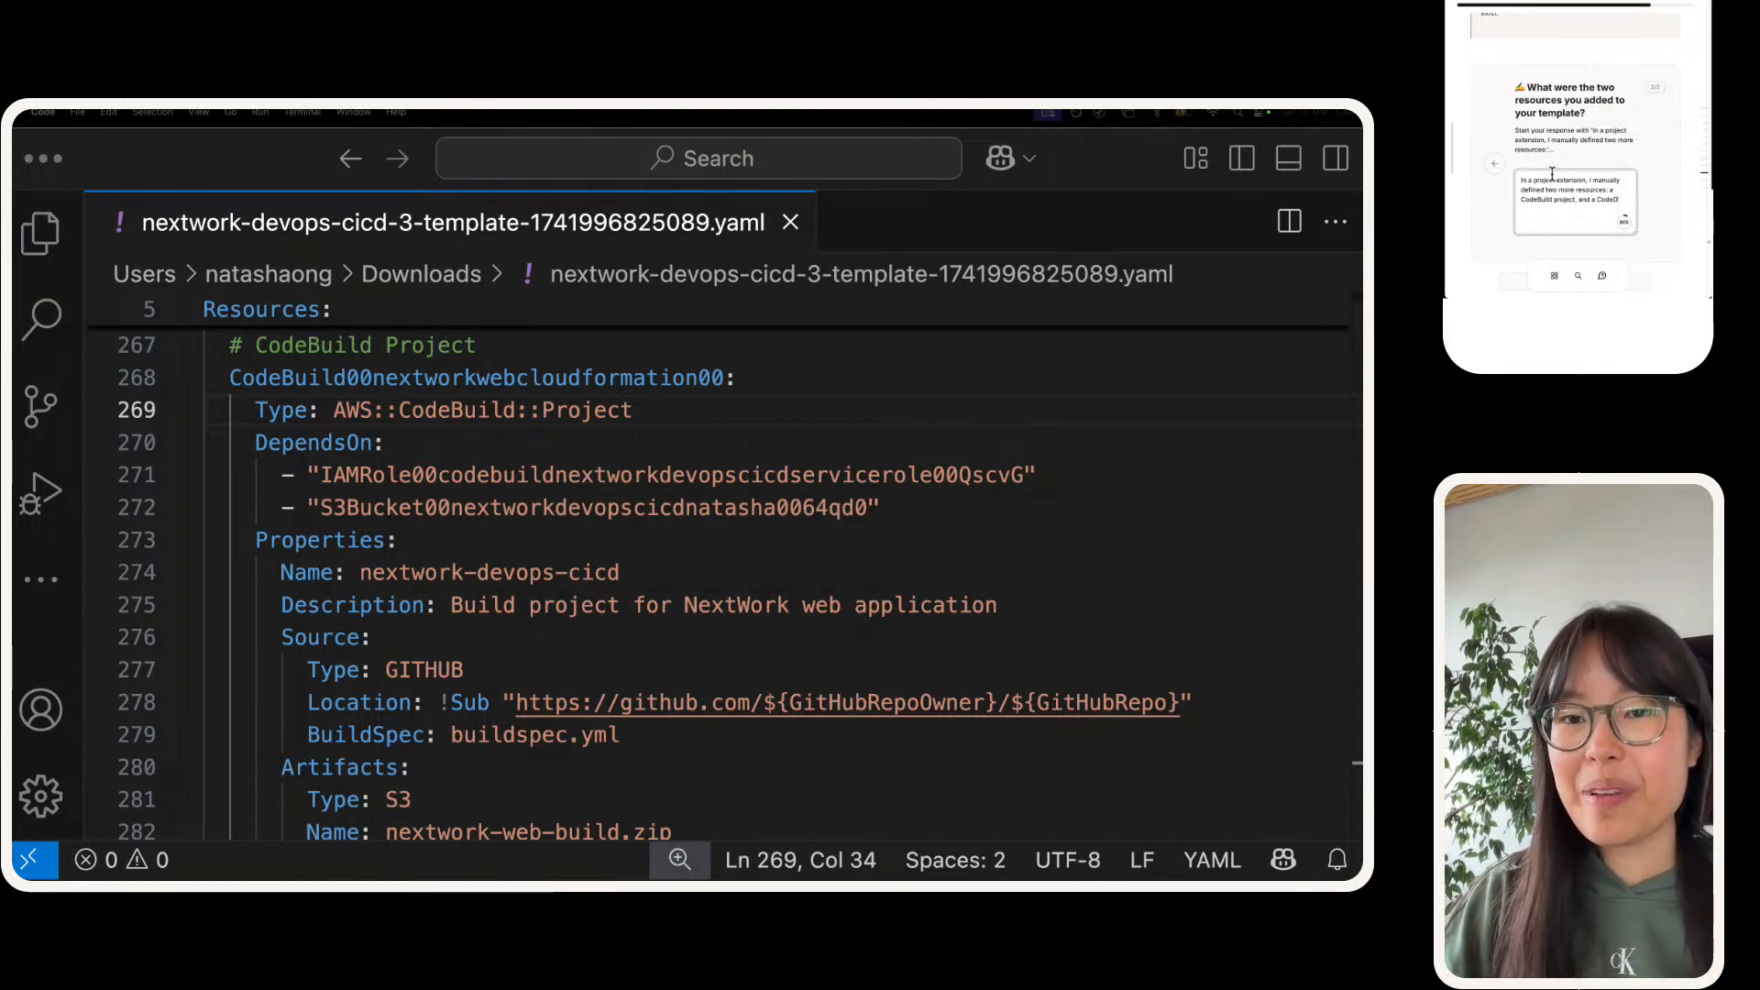
text(eployment deployment)
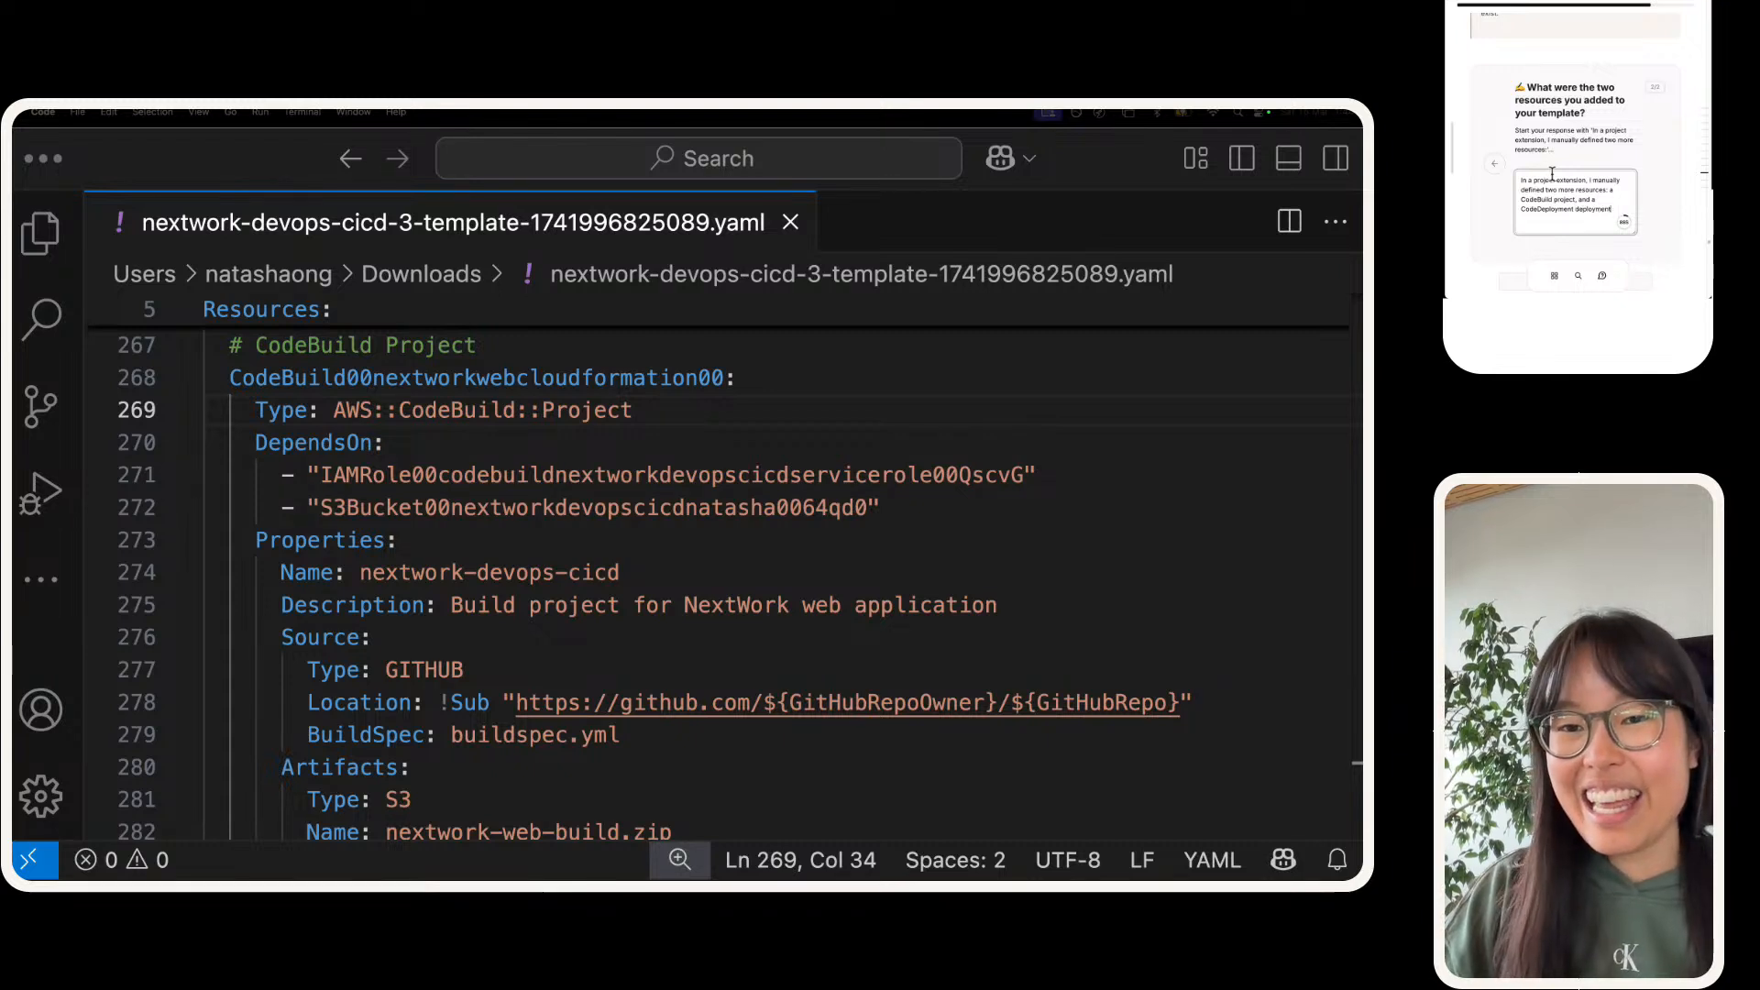
key(BackSpace)
key(BackSpace)
key(BackSpace)
key(BackSpace)
key(BackSpace)
key(BackSpace)
key(BackSpace)
key(BackSpace)
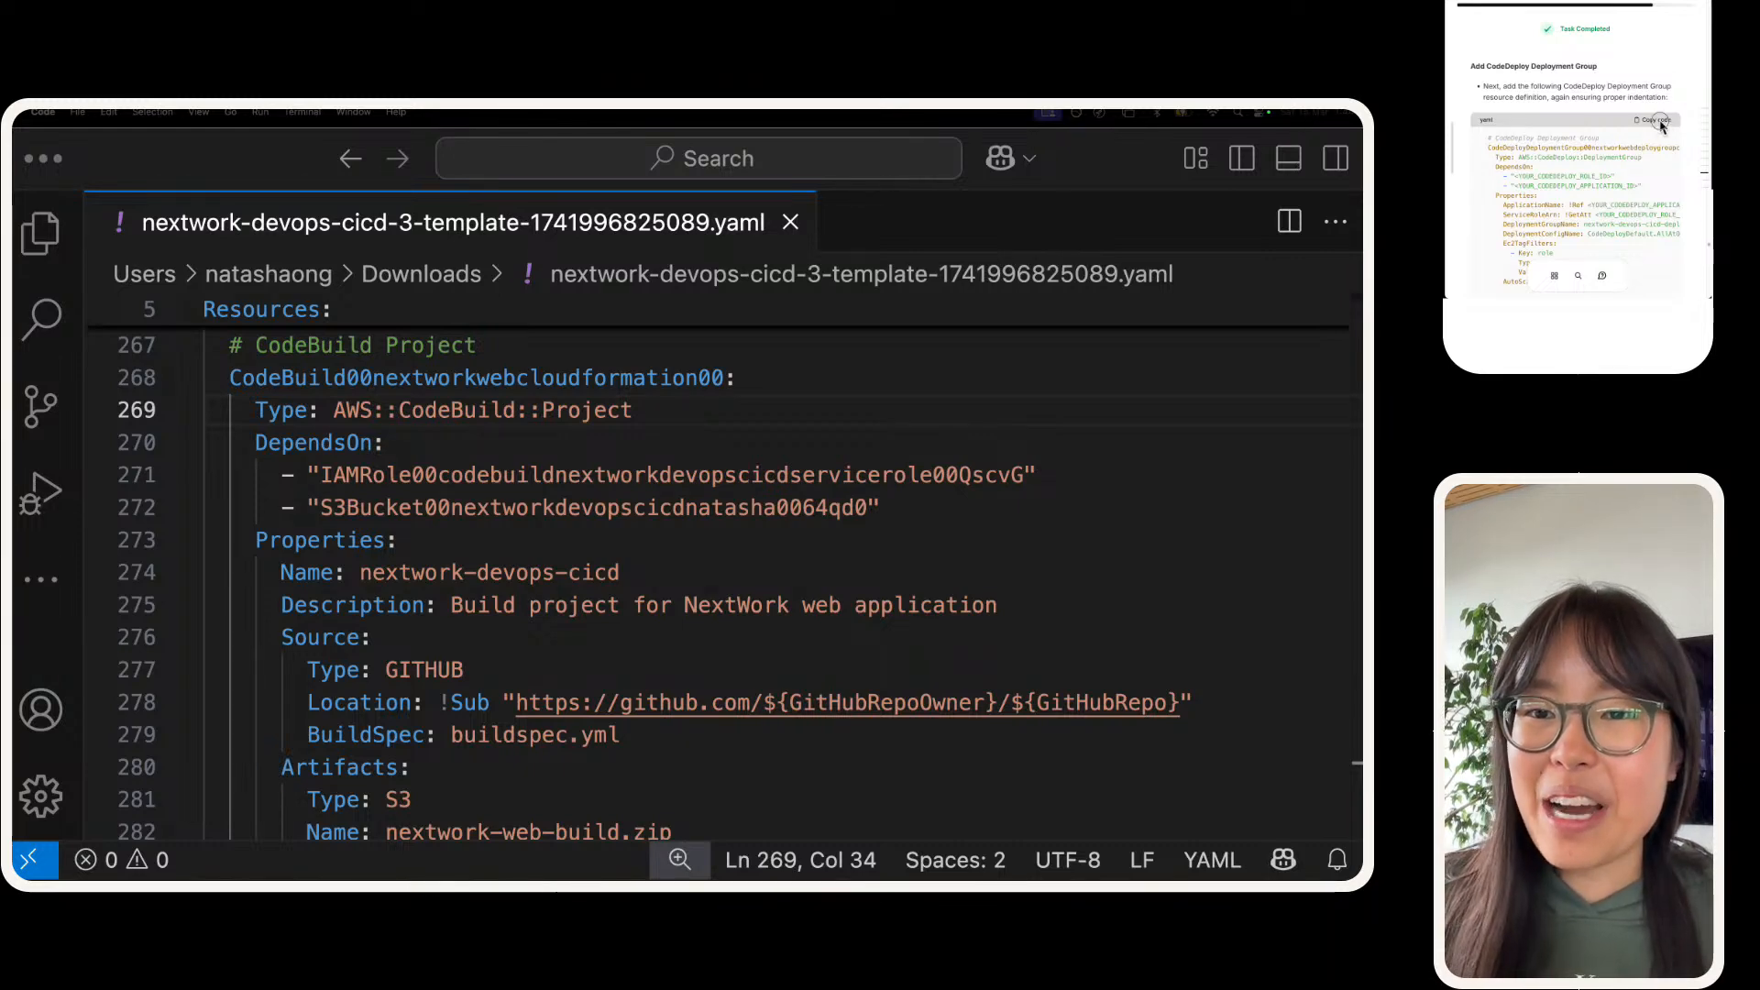
Step: Add the guide's CodeDeploy Deployment Group definition, indented one level, at the end of the template after the CodeBuild project
scroll(321, 697, down, 10)
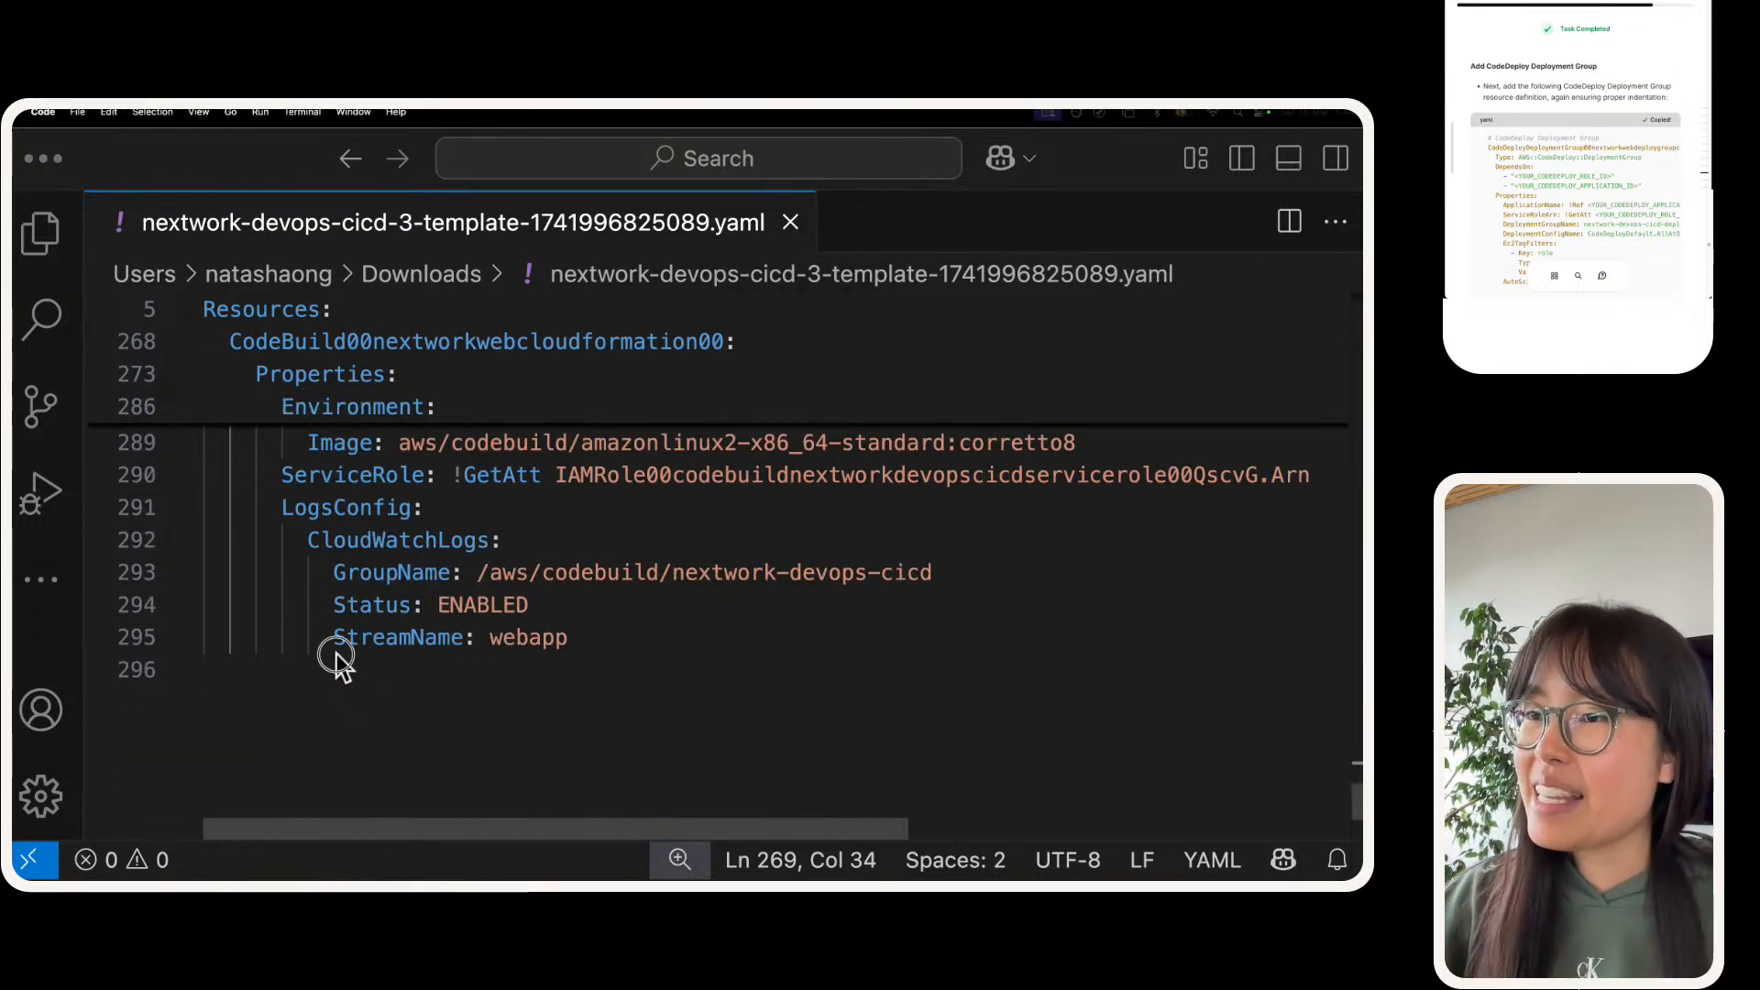
click(346, 672)
key(Tab)
key(super+v)
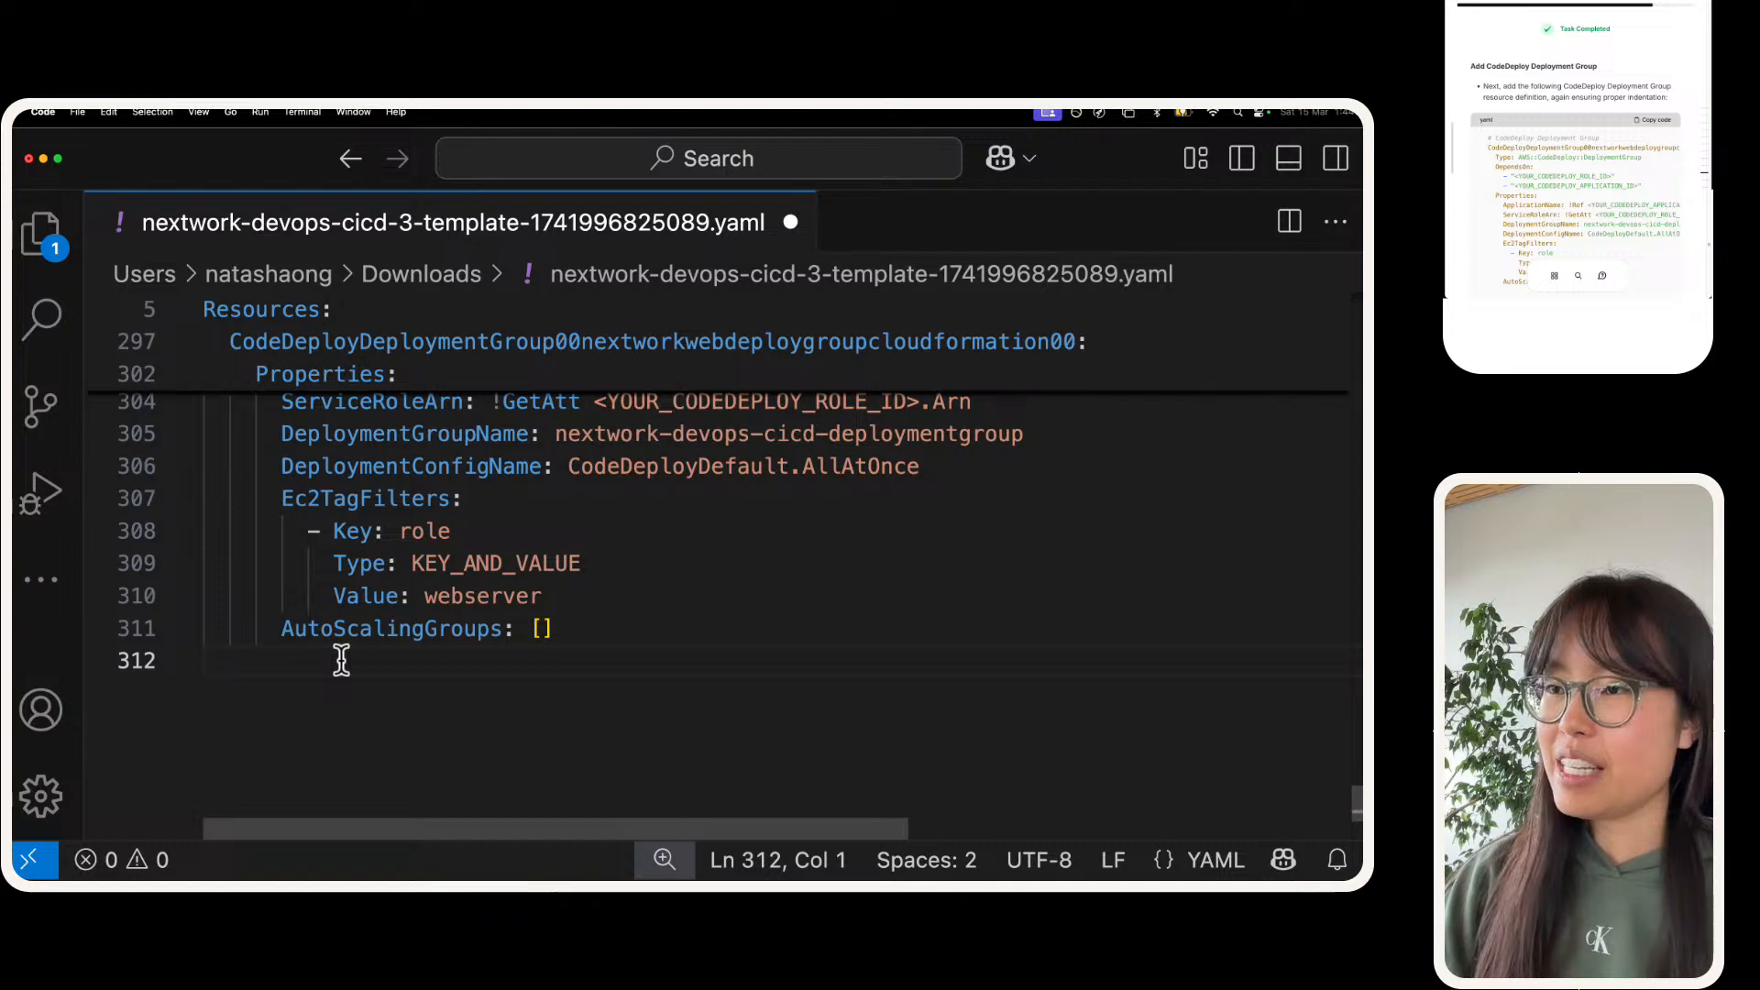
Step: Remove the extra indentation before the "# CodeDeploy Deployment Group" comment so it aligns with the resource name below it
scroll(382, 577, up, 6)
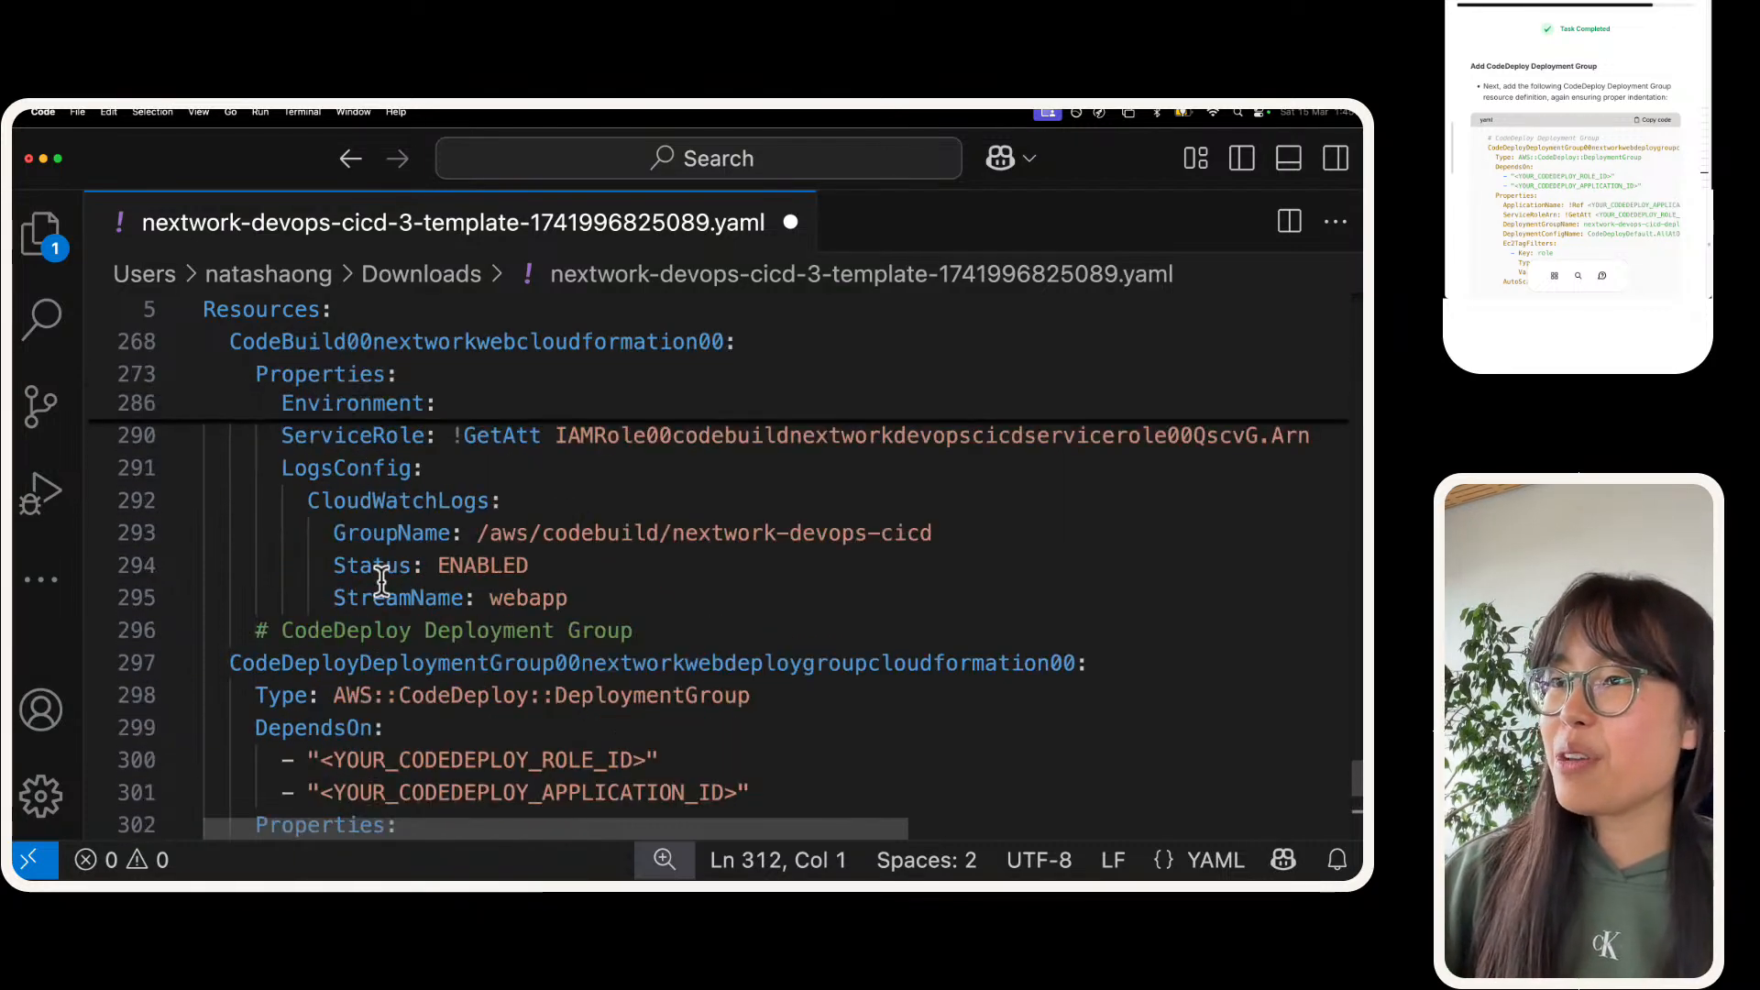
scroll(311, 586, down, 3)
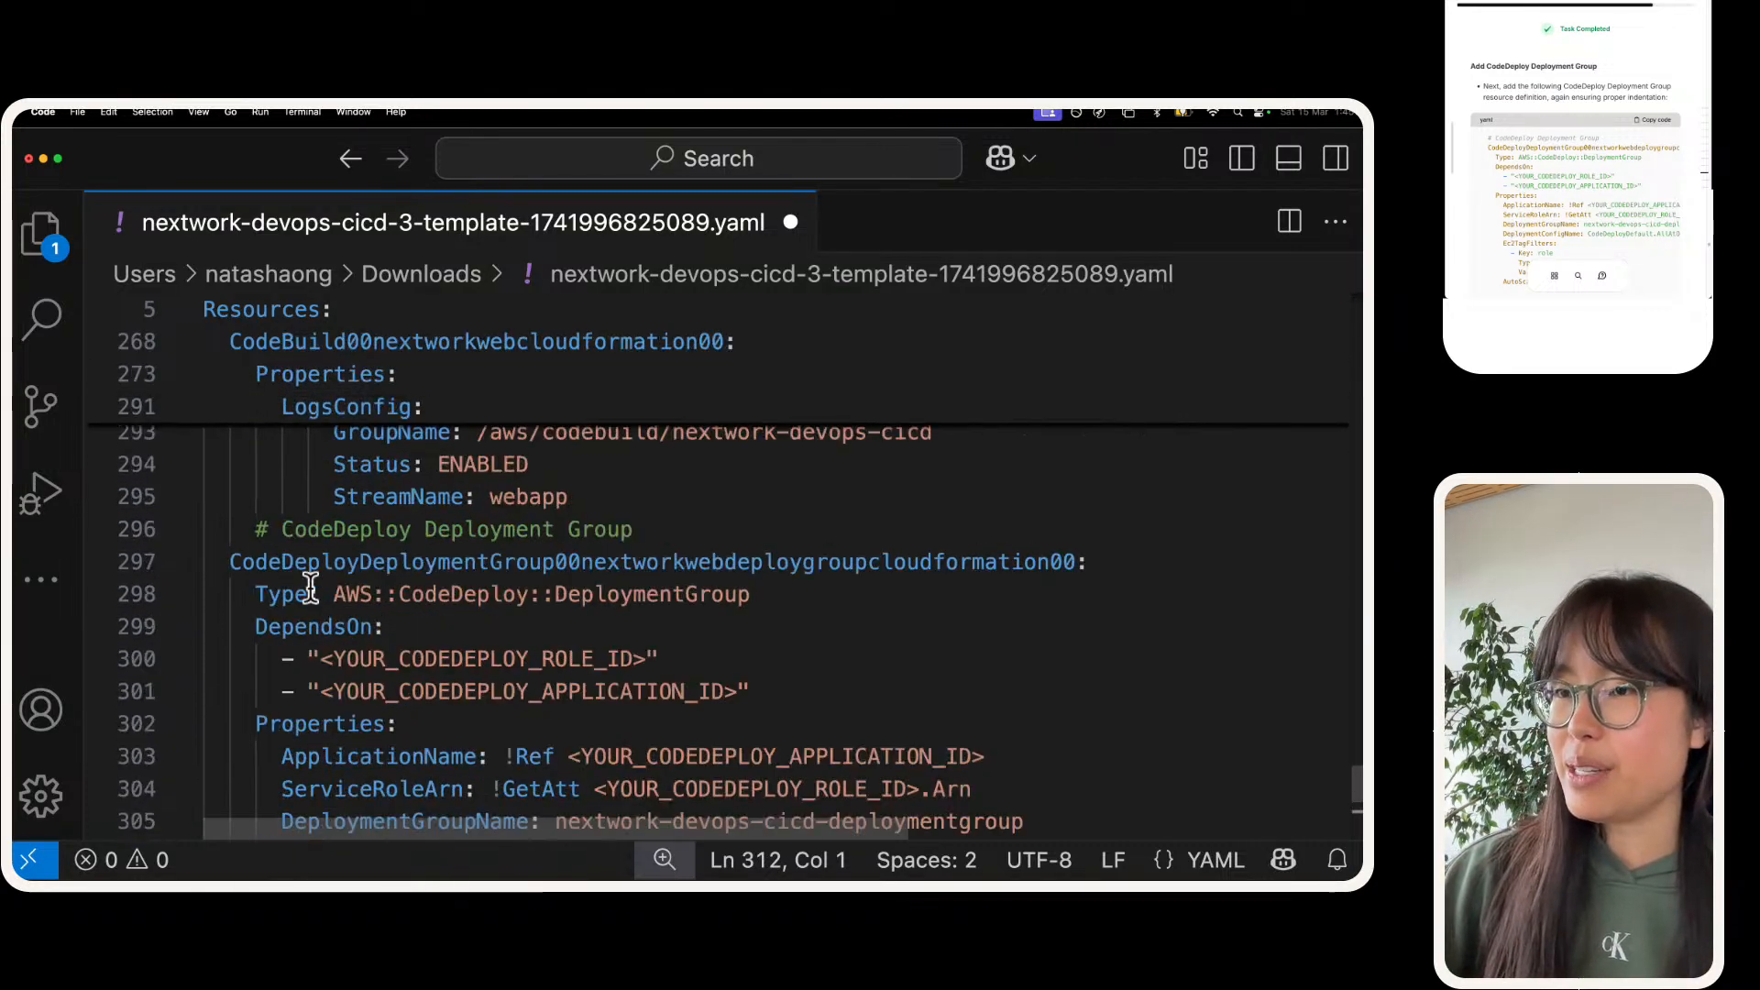
click(247, 529)
click(258, 530)
key(BackSpace)
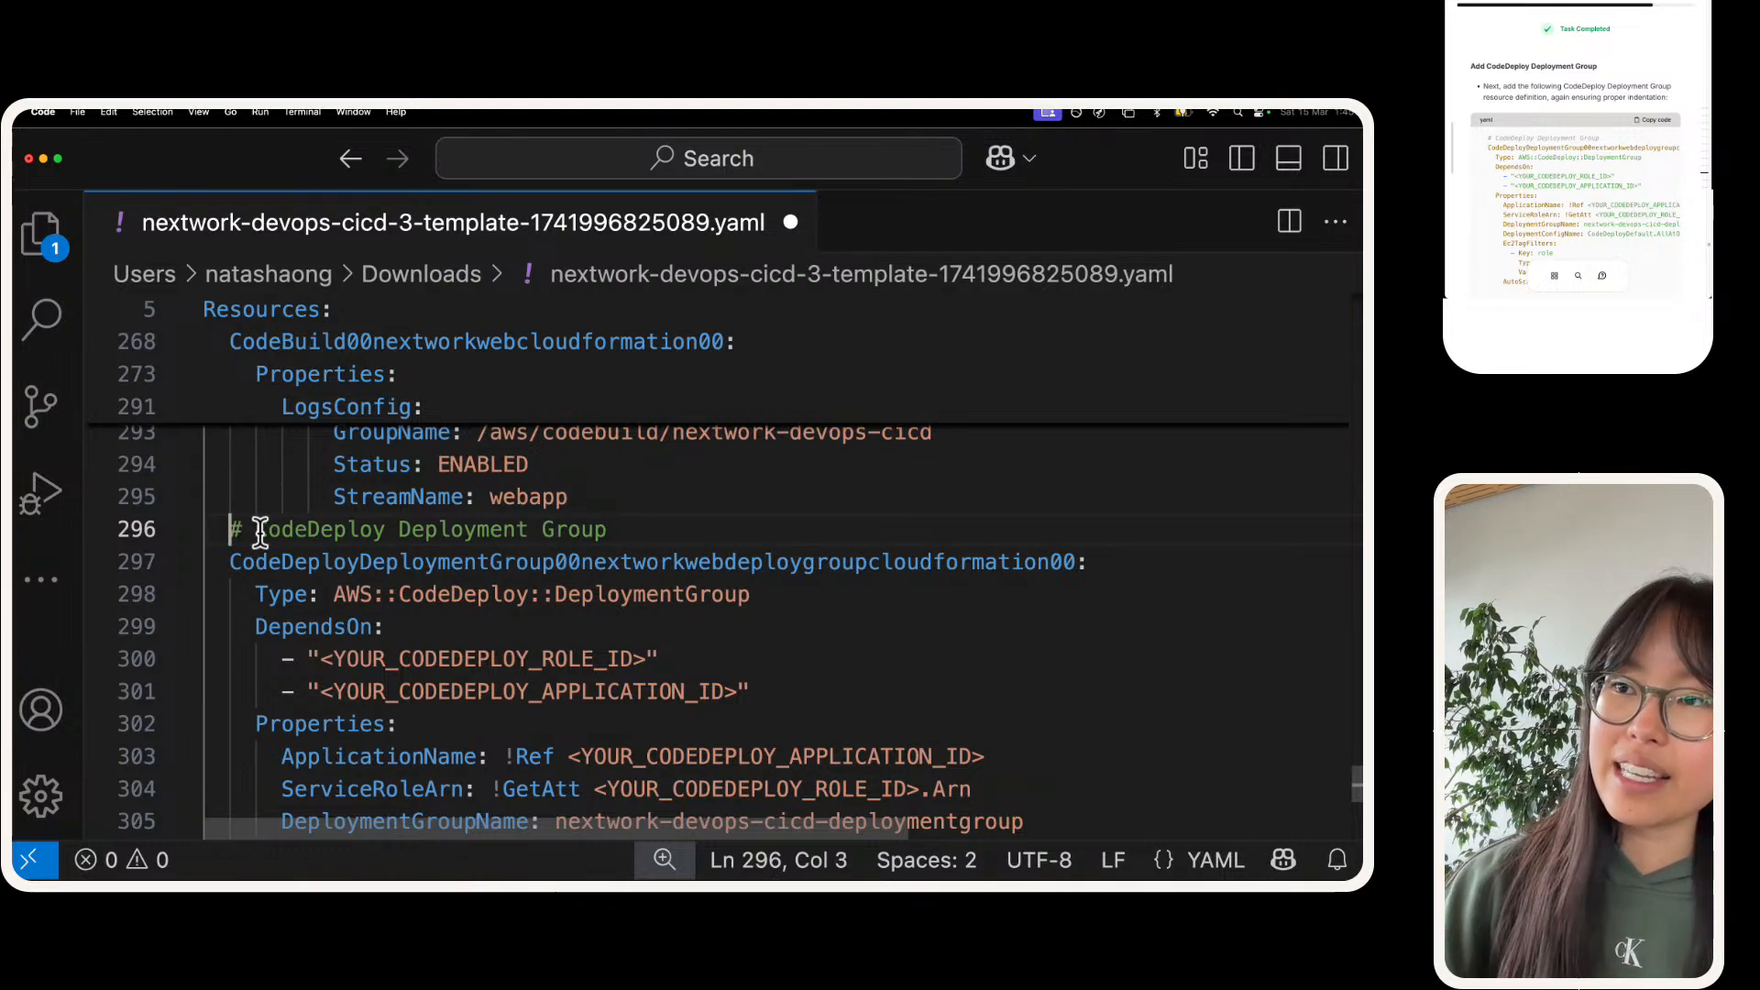
click(207, 559)
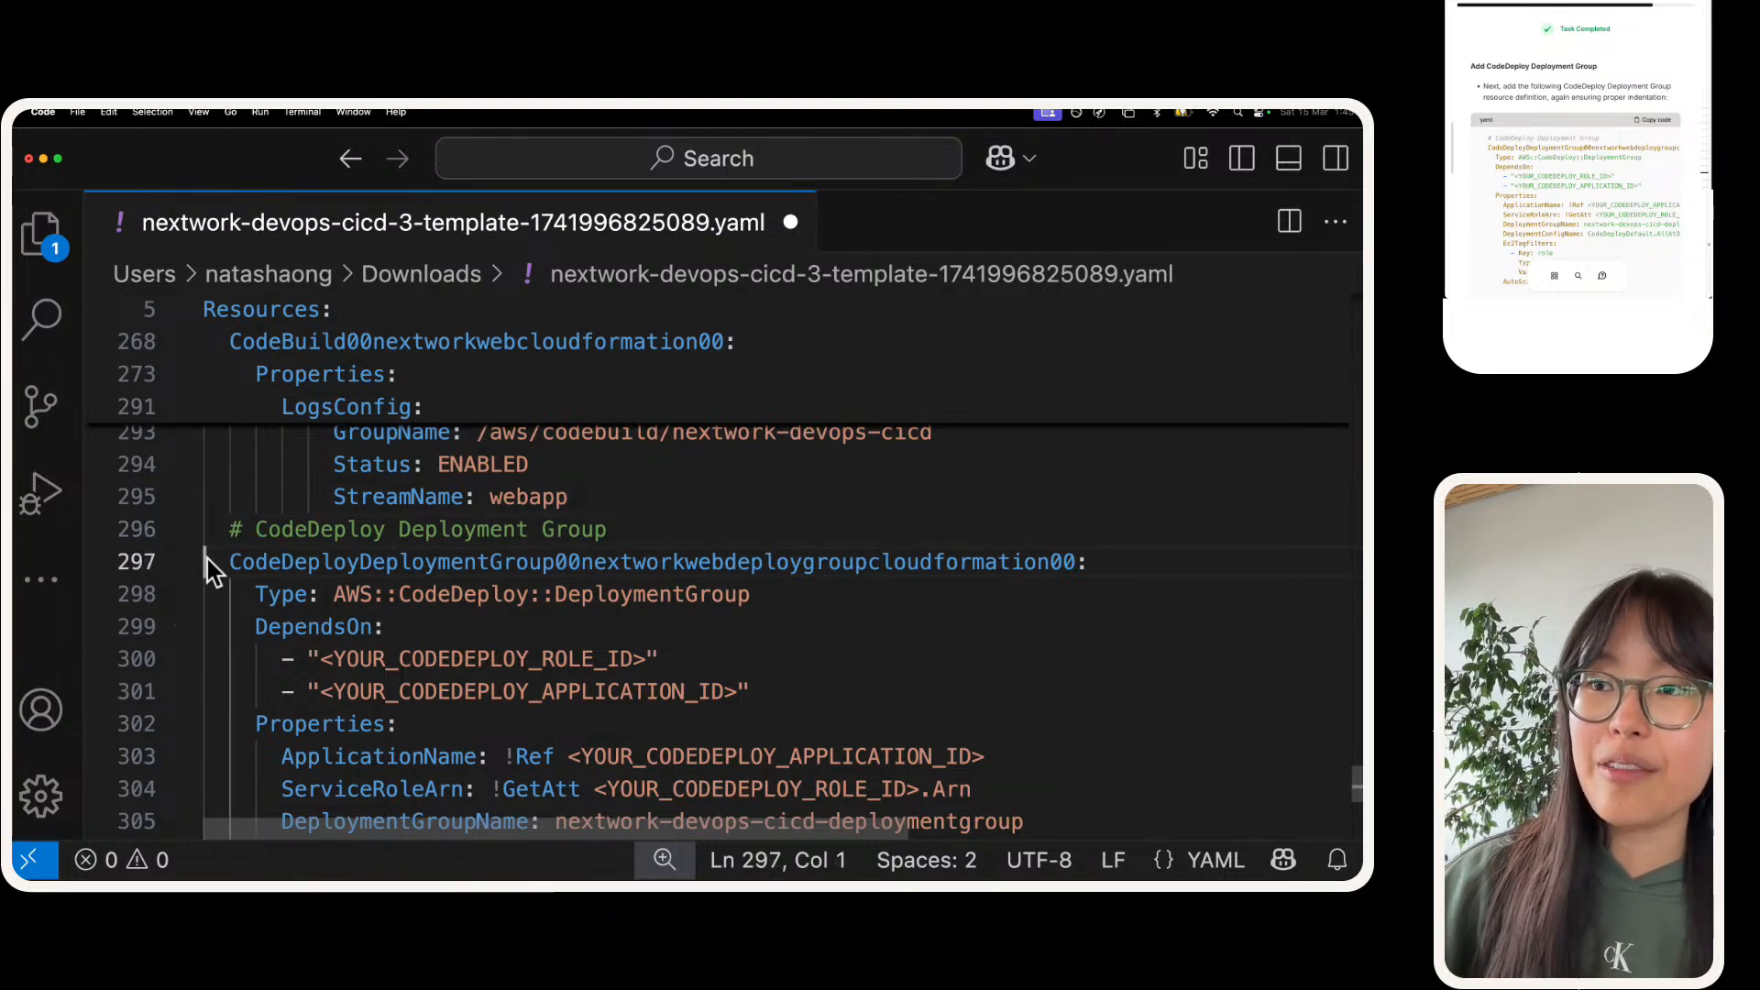
Step: Compare the indentation of the deployment group's comment and resource name with that of the CodeBuild project definition
click(231, 561)
click(238, 530)
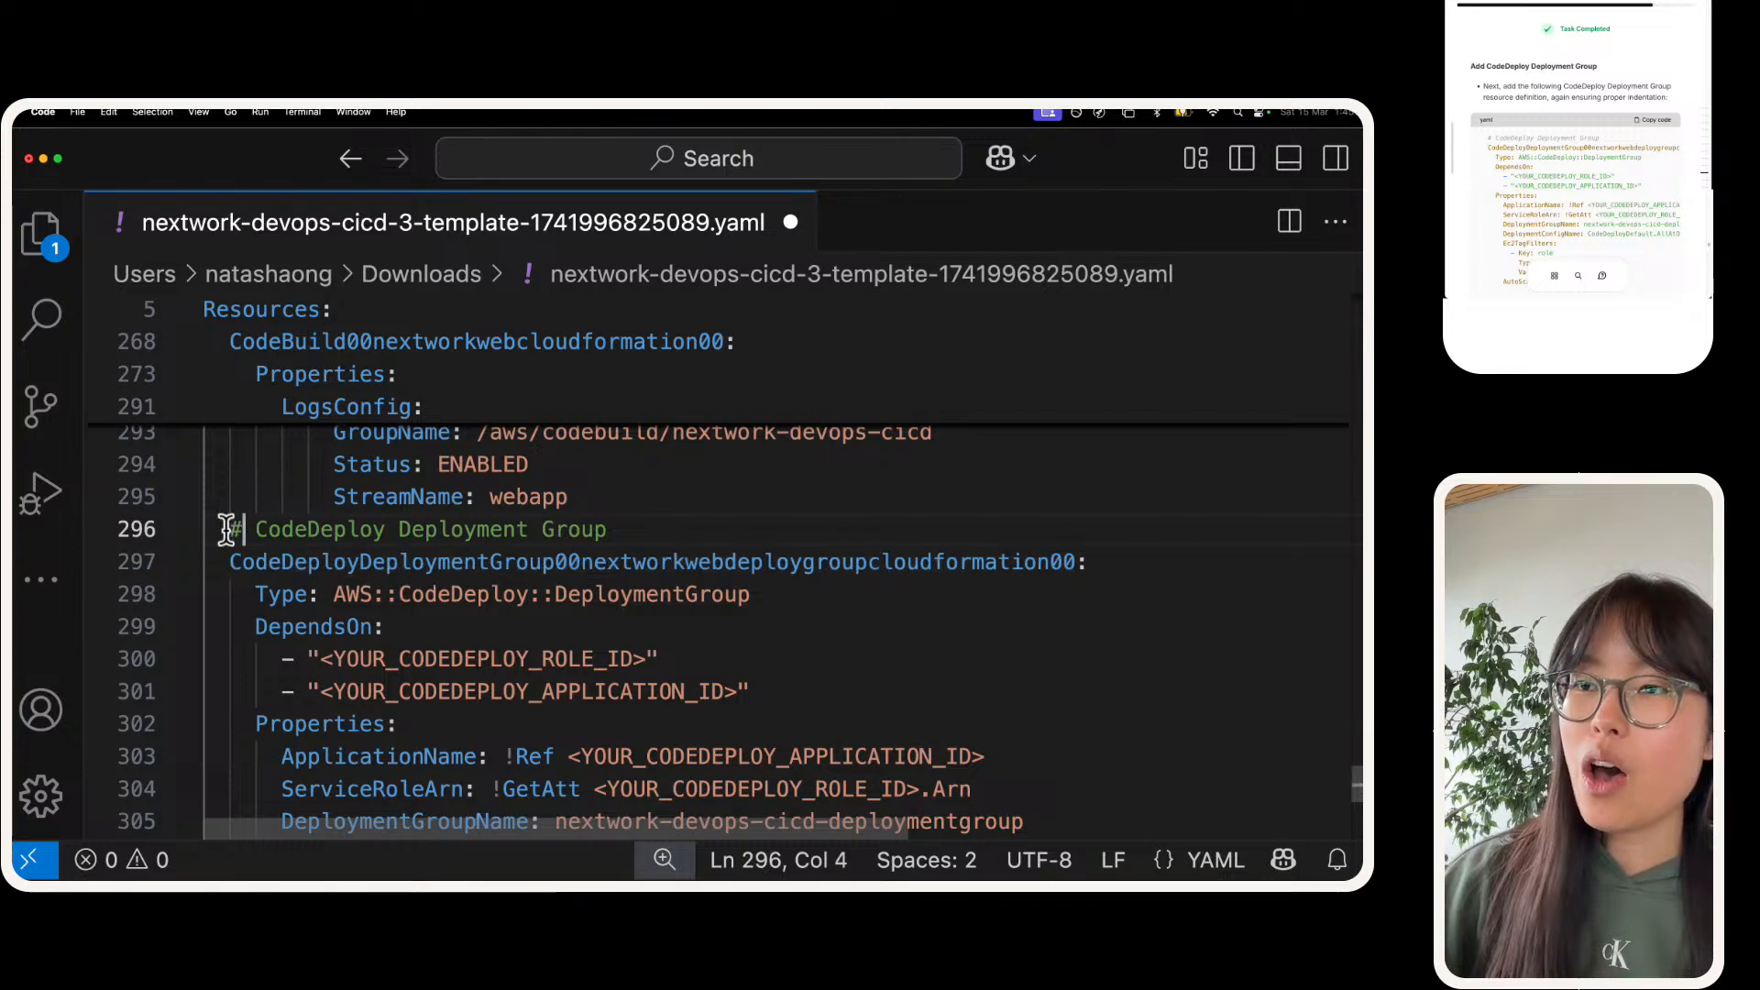
drag(227, 528, 198, 557)
click(235, 558)
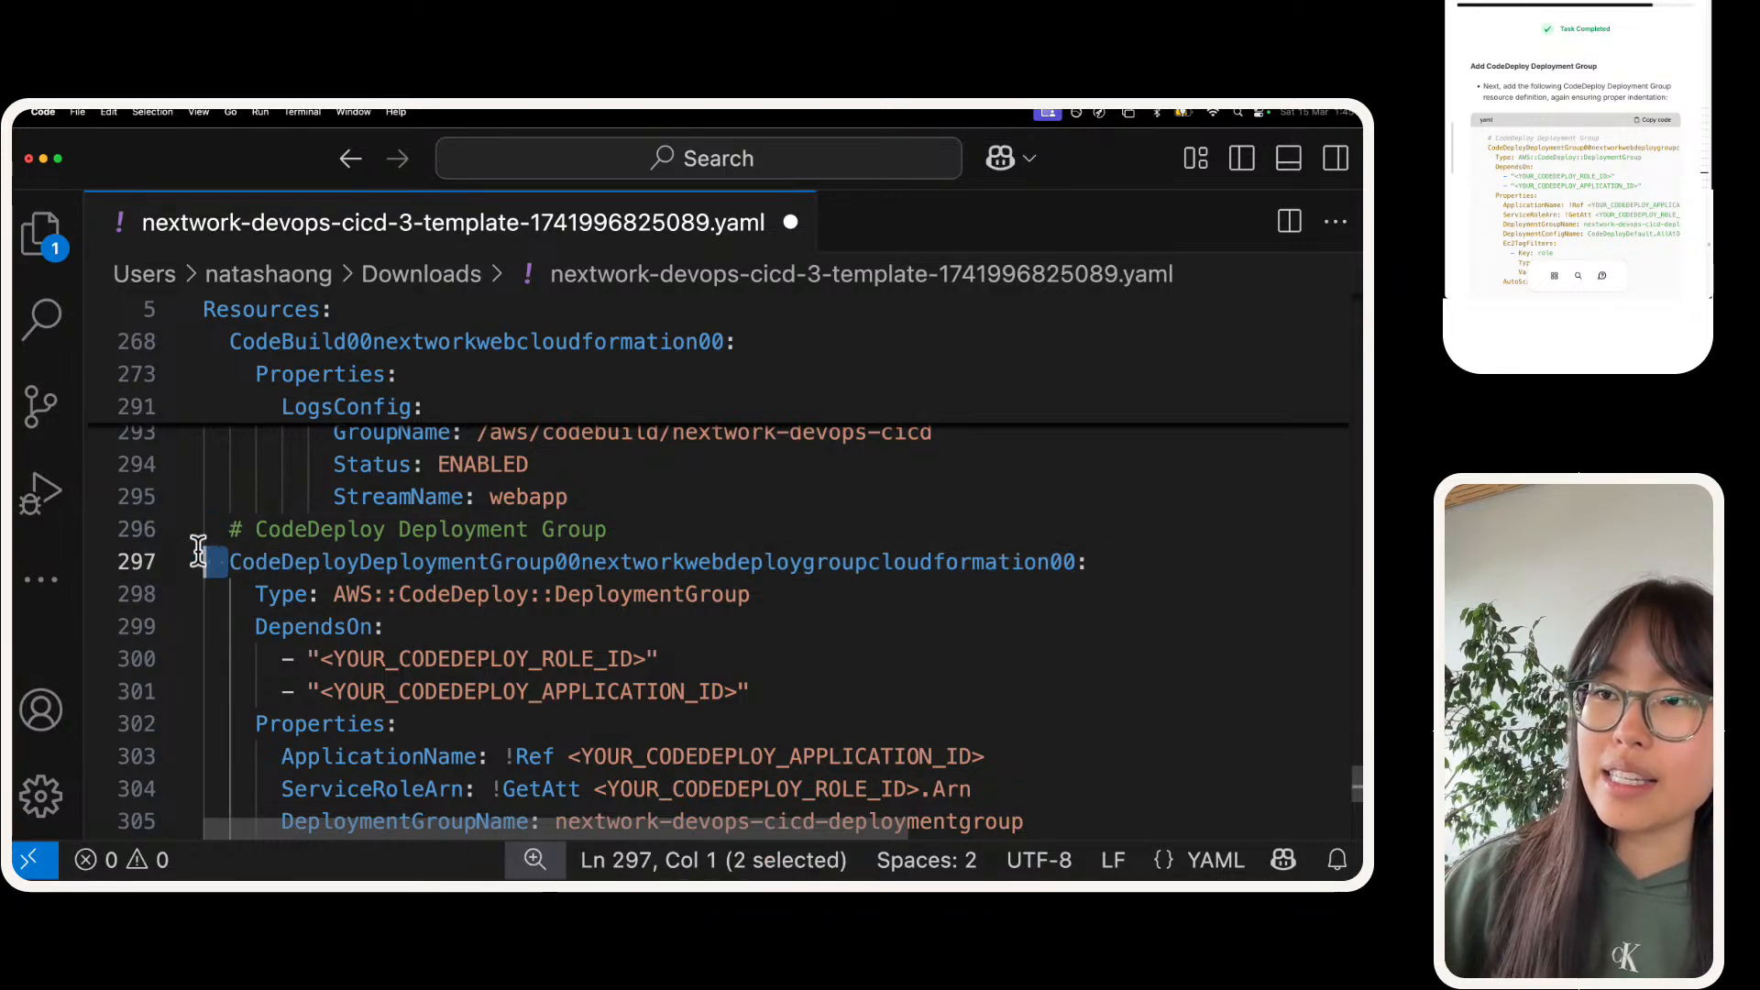
scroll(202, 554, up, 10)
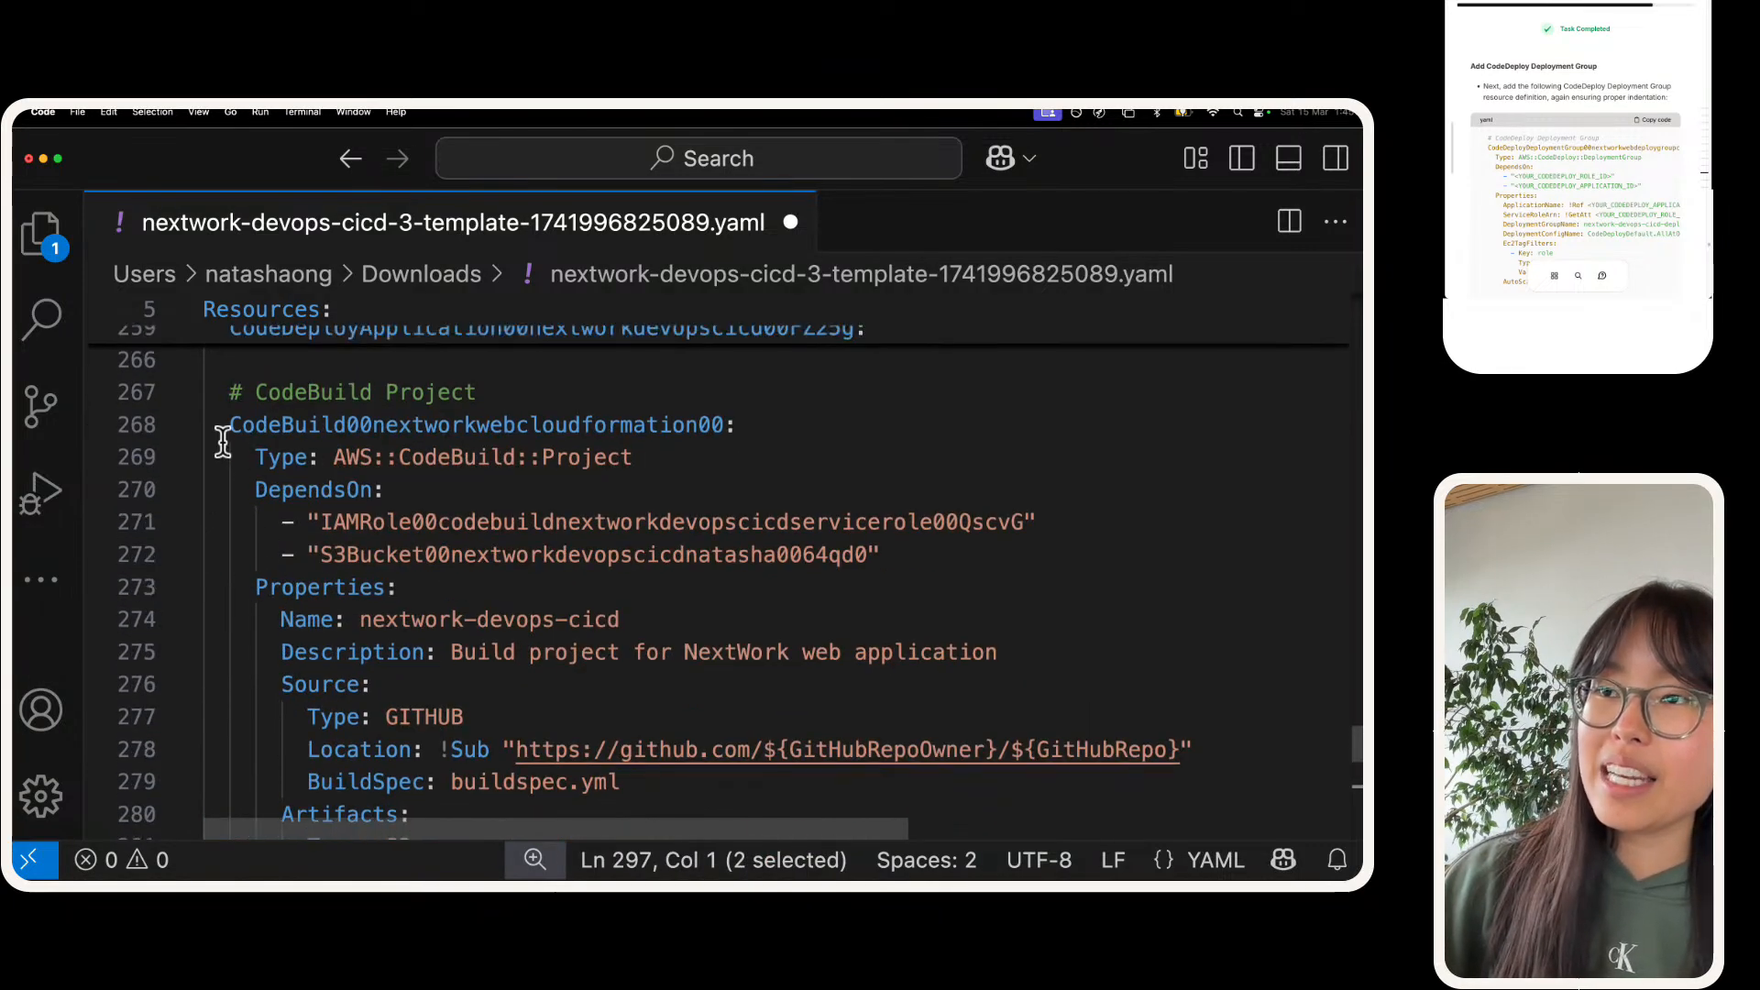
click(225, 425)
drag(225, 425, 198, 422)
scroll(211, 424, up, 1)
scroll(284, 564, down, 10)
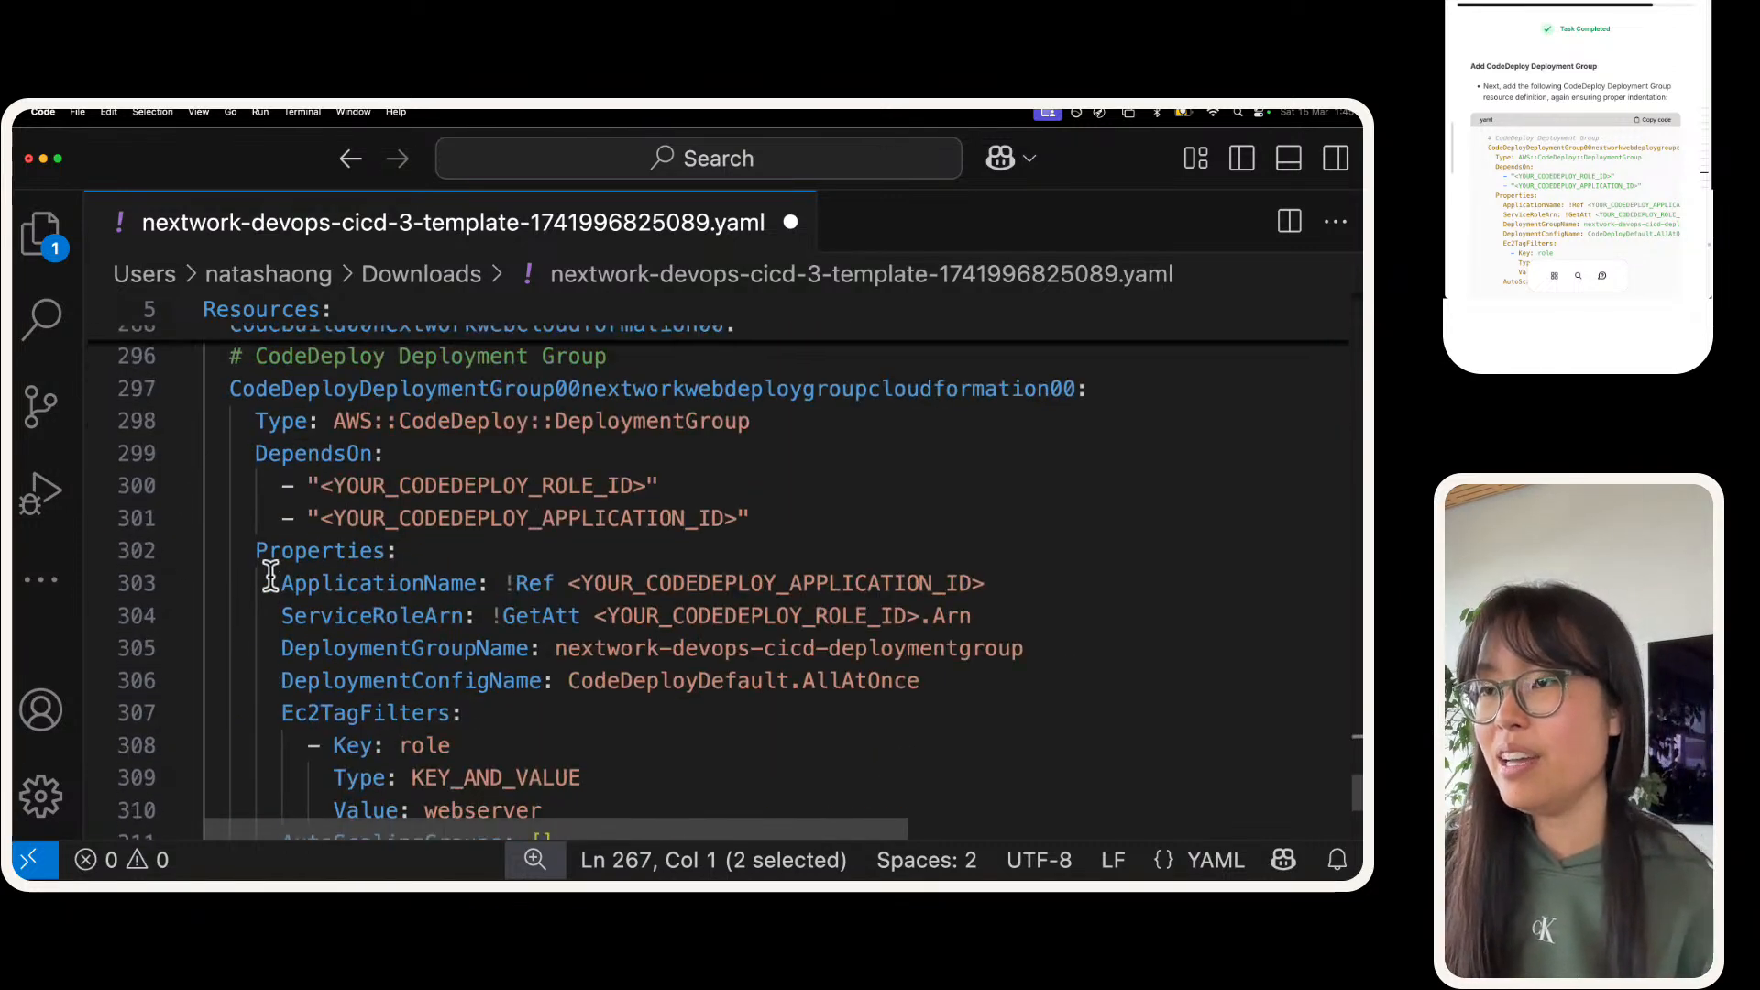
Step: Insert a blank line before the "# CodeDeploy Deployment Group" comment to separate it from the CodeBuild project
scroll(257, 559, up, 1)
click(227, 474)
key(Return)
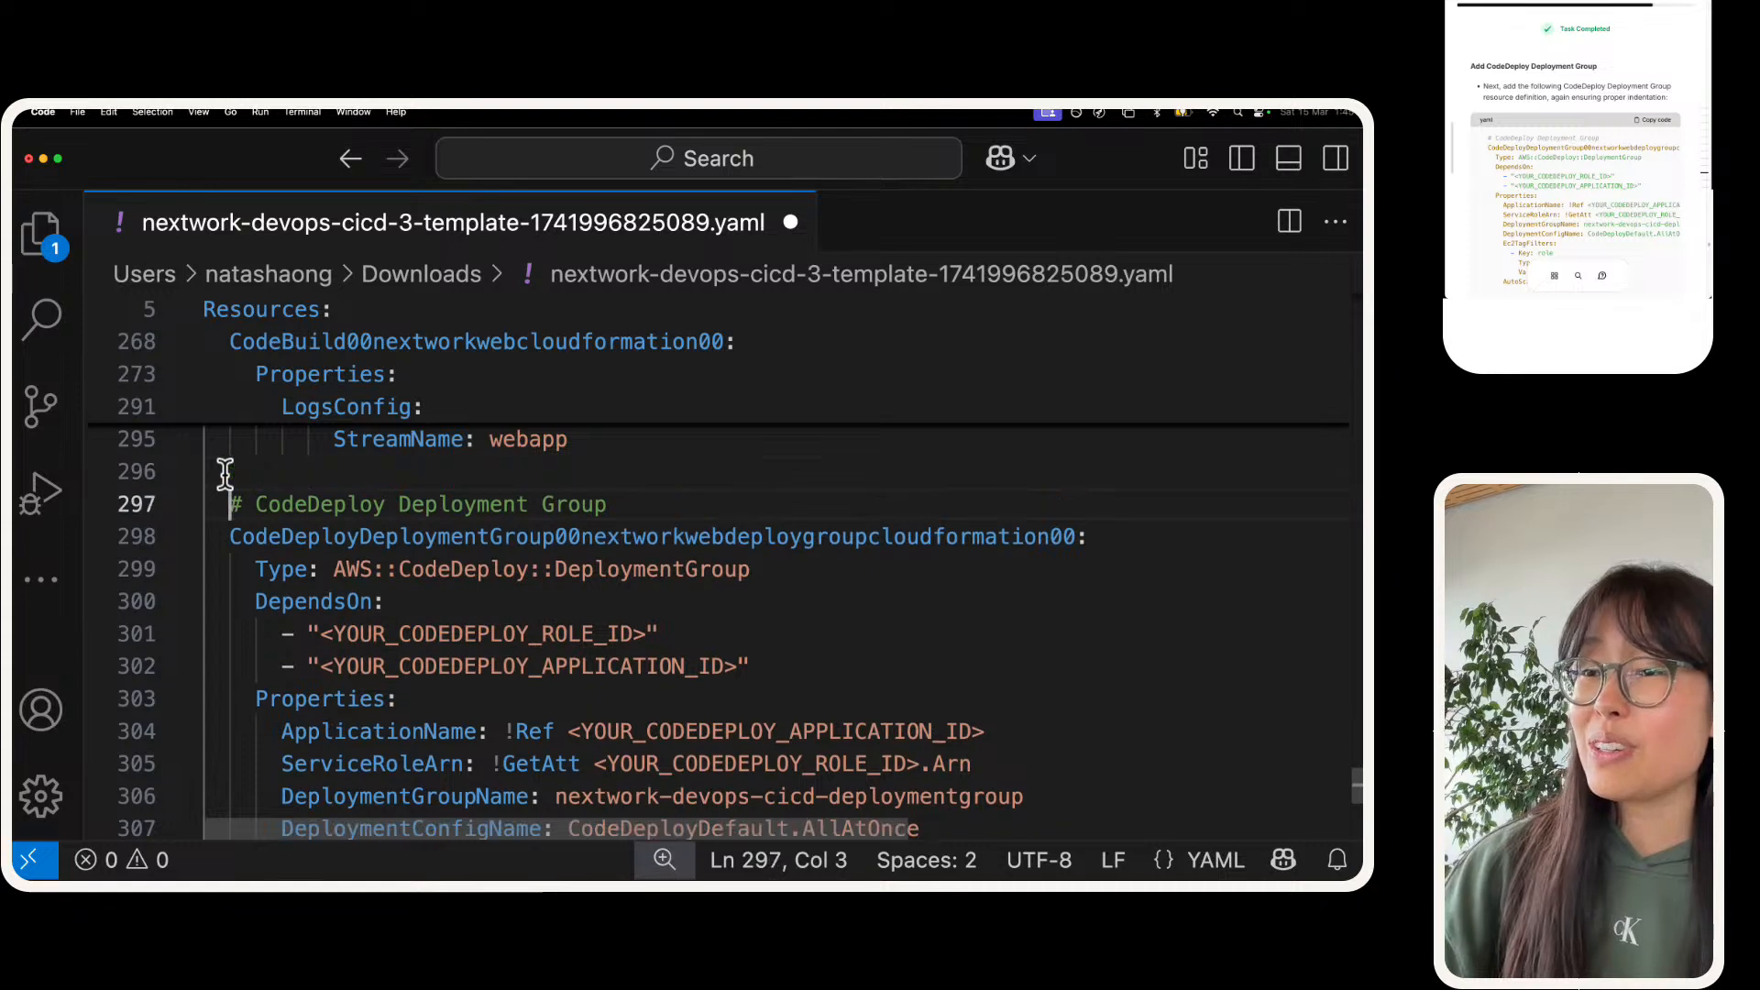
click(224, 467)
Step: Review the deployment group definition for the CodeDeploy role ID and application ID placeholders that need real resource names
scroll(287, 539, down, 1)
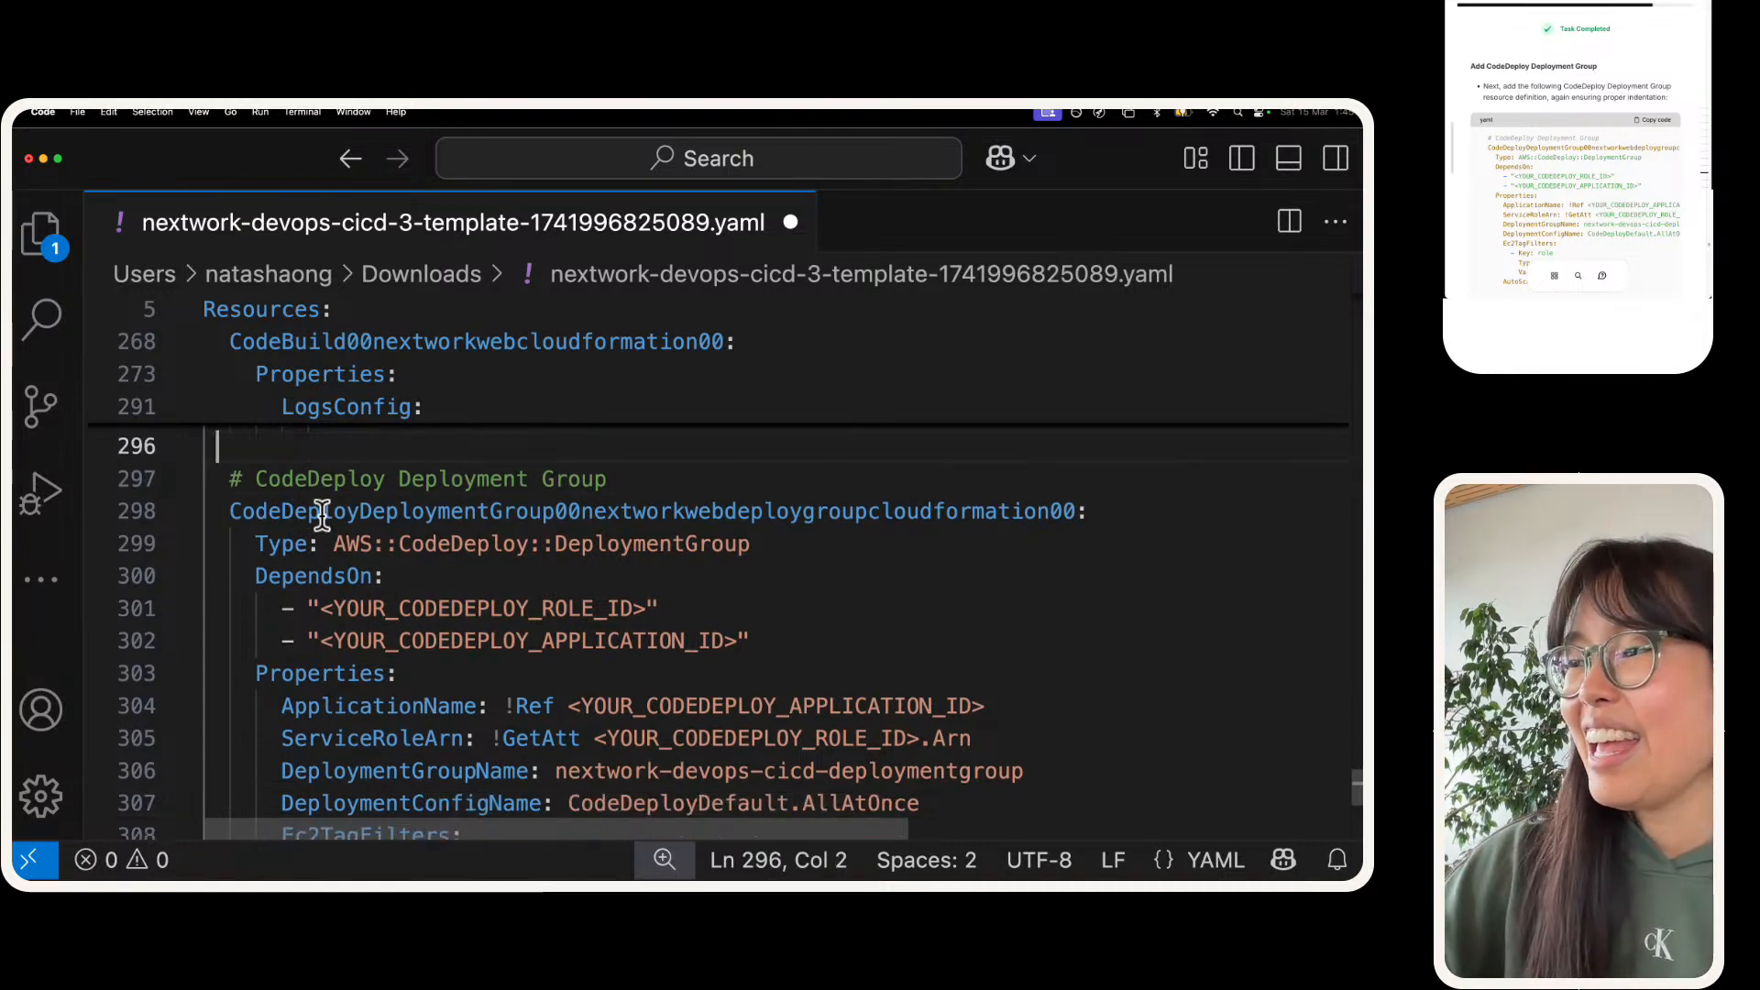
drag(321, 583, 644, 589)
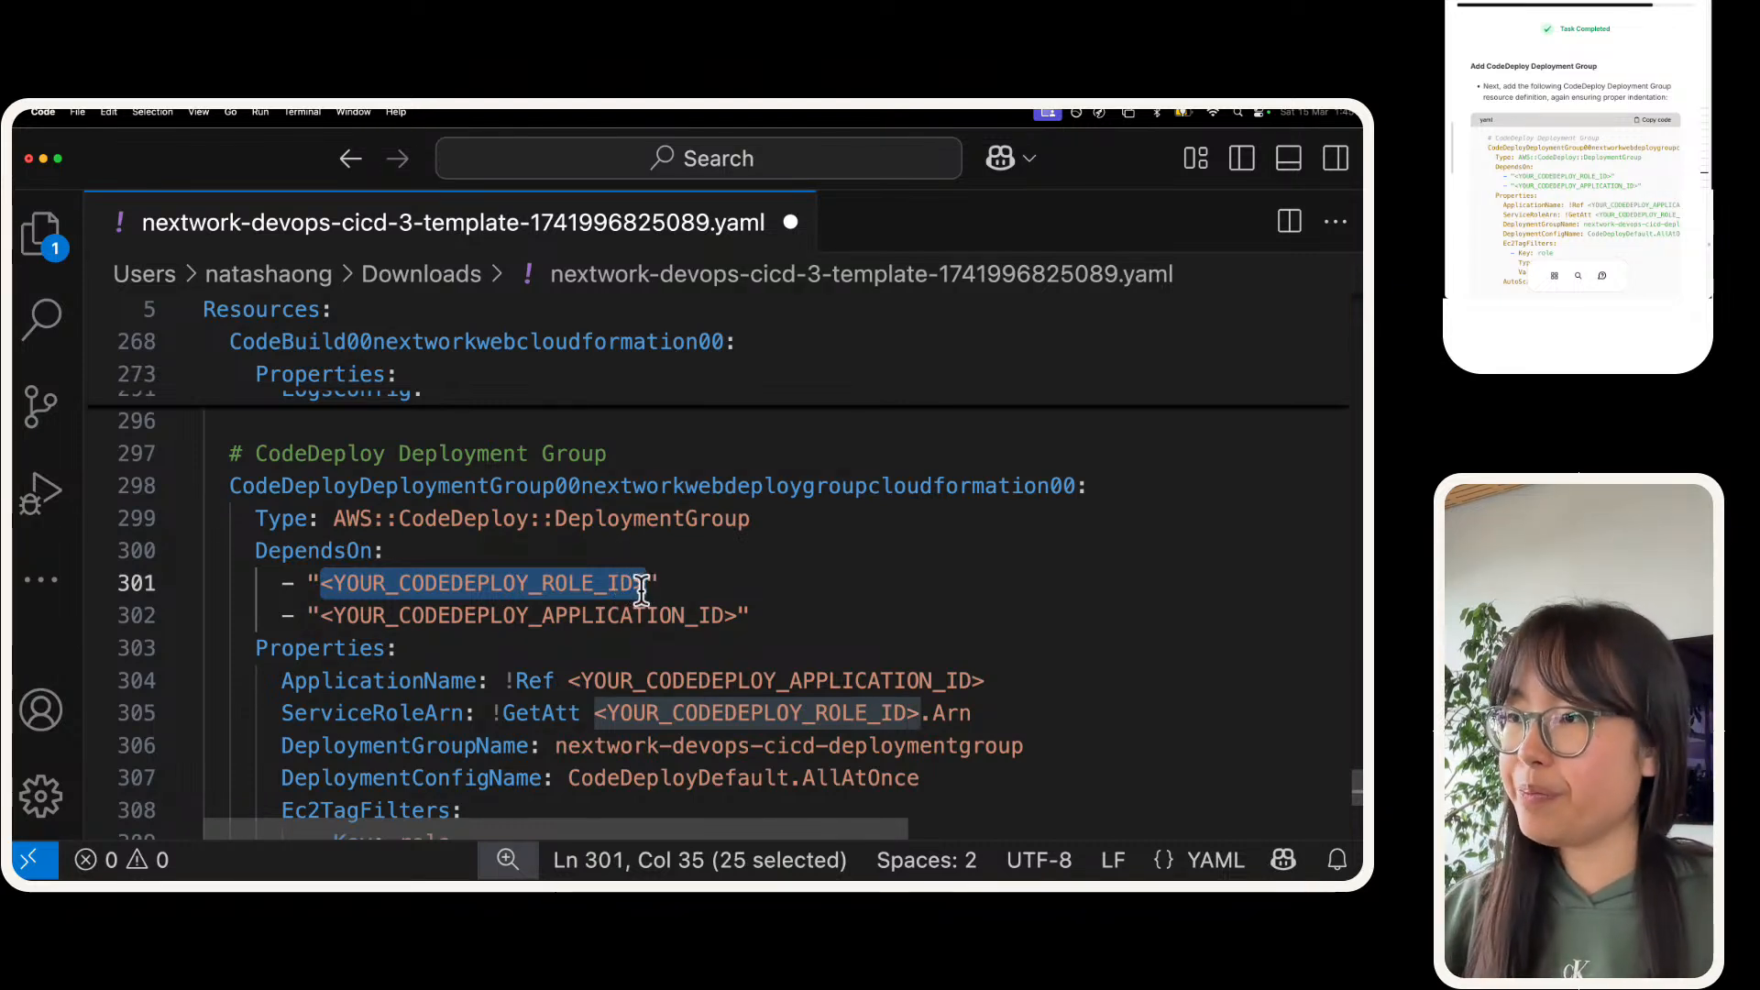
double_click(480, 577)
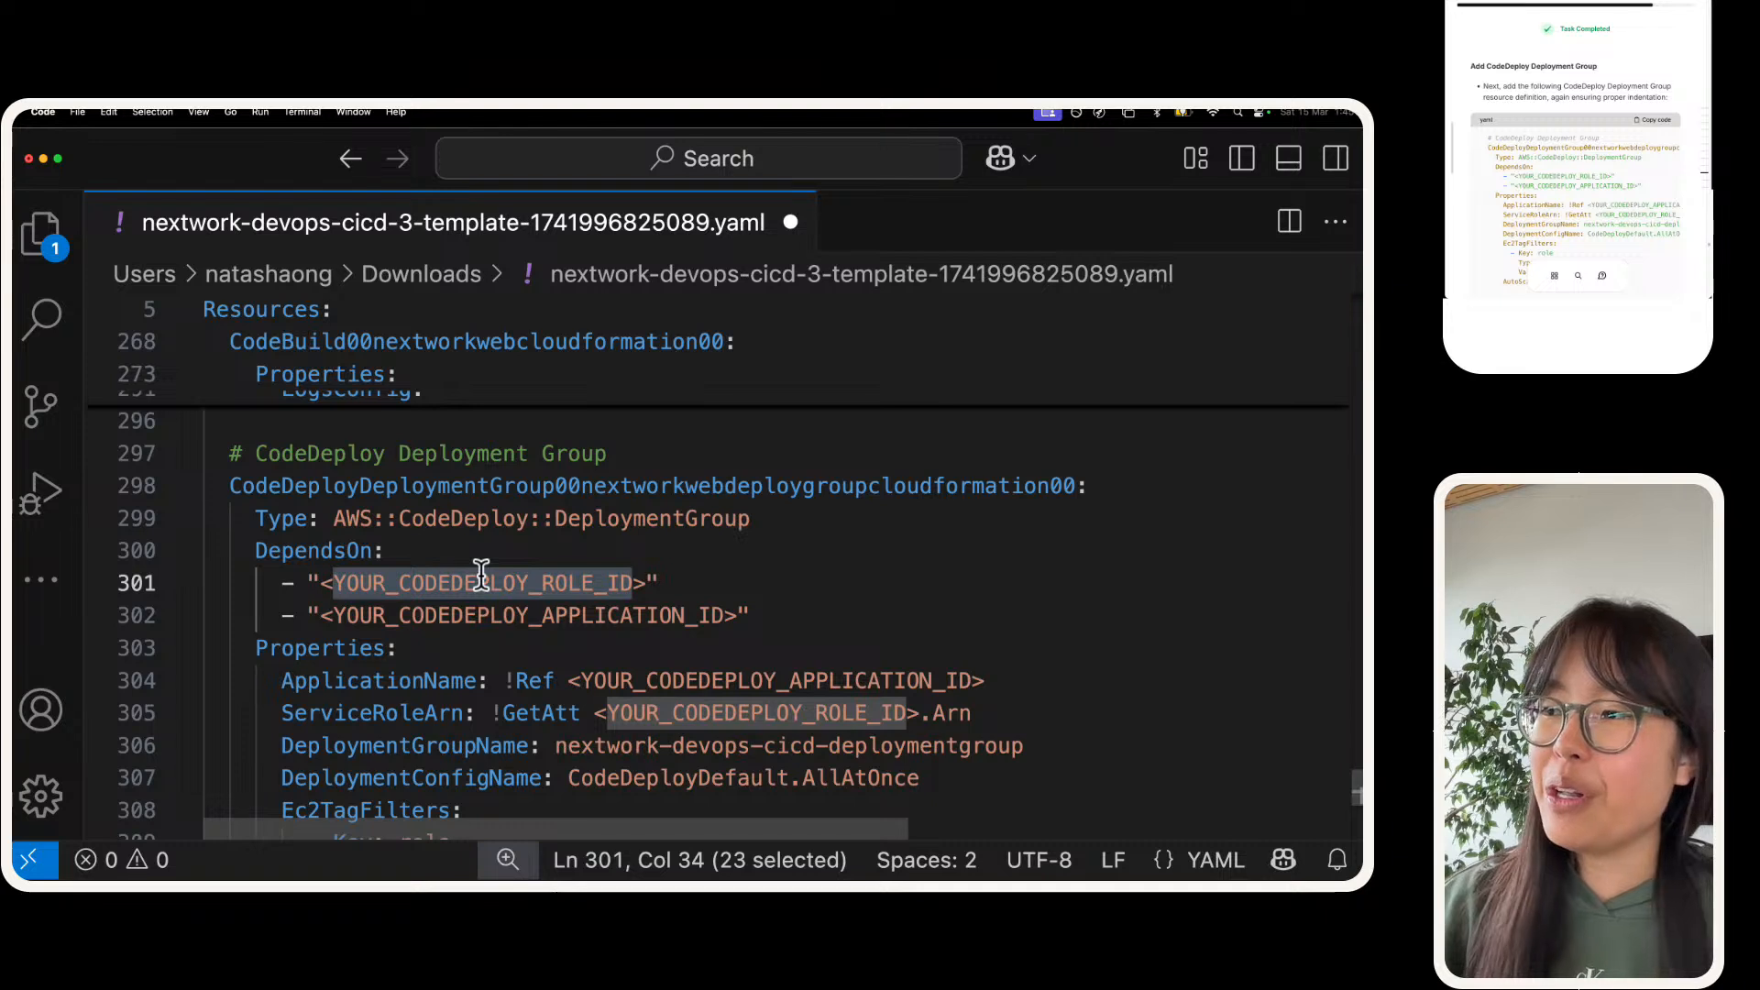
click(400, 578)
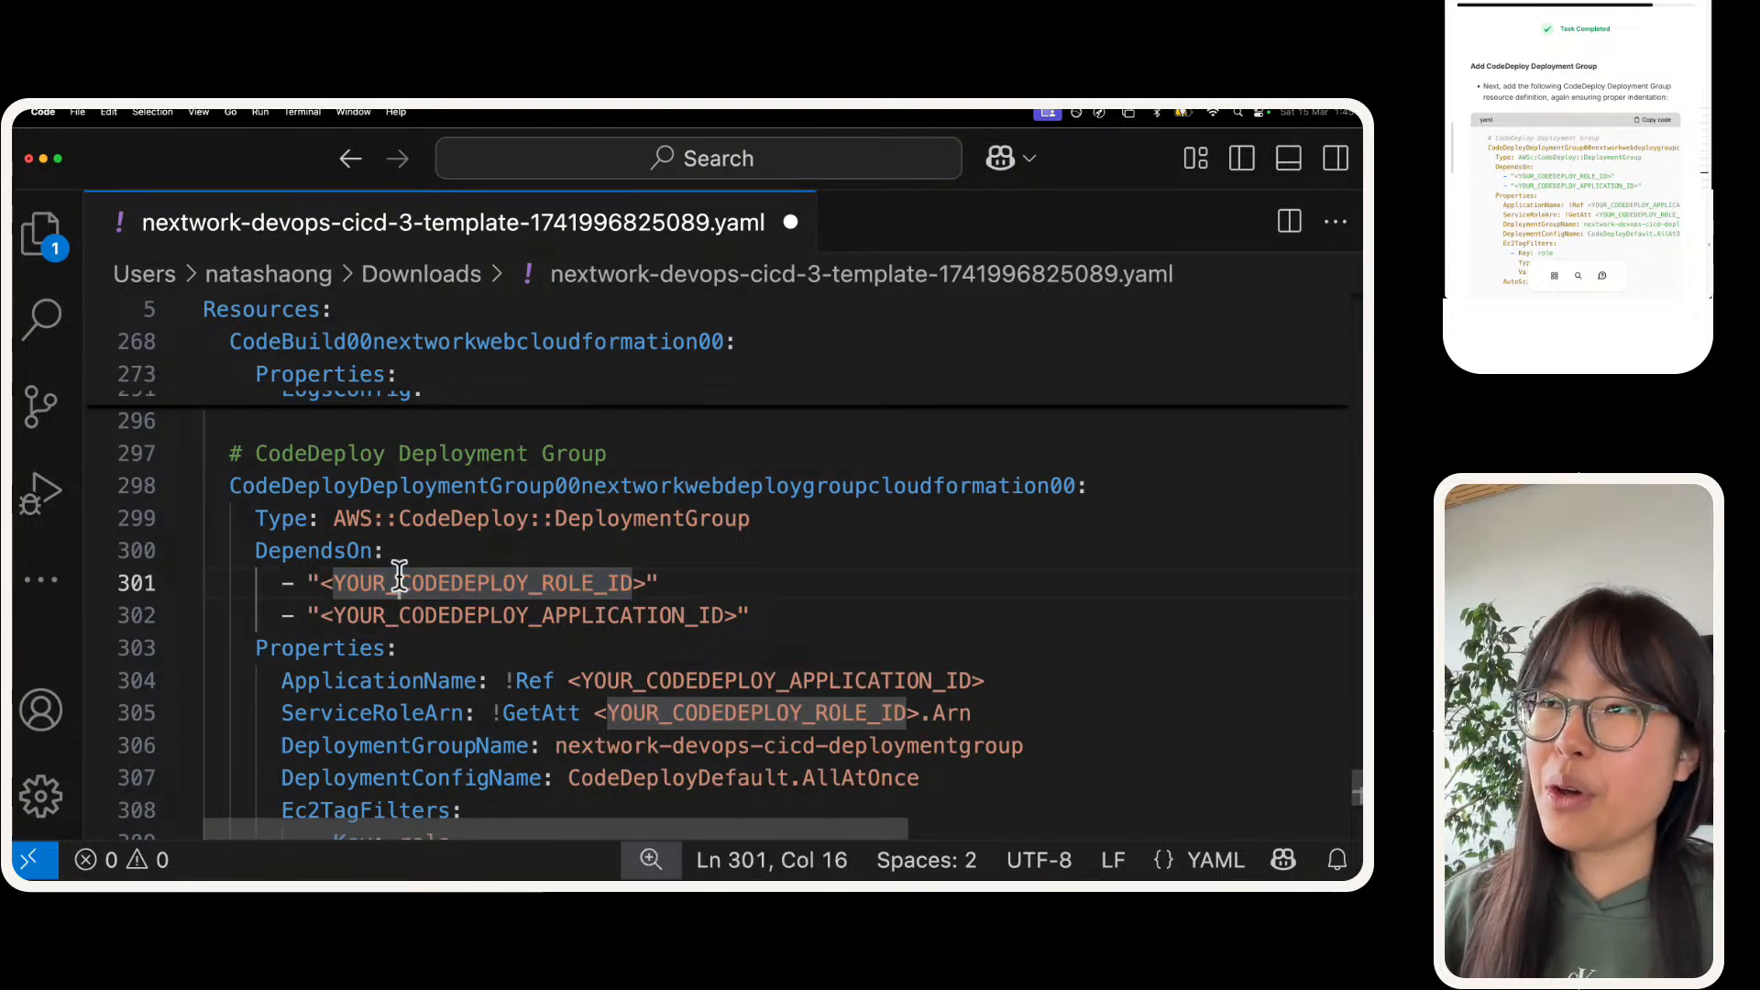
double_click(474, 614)
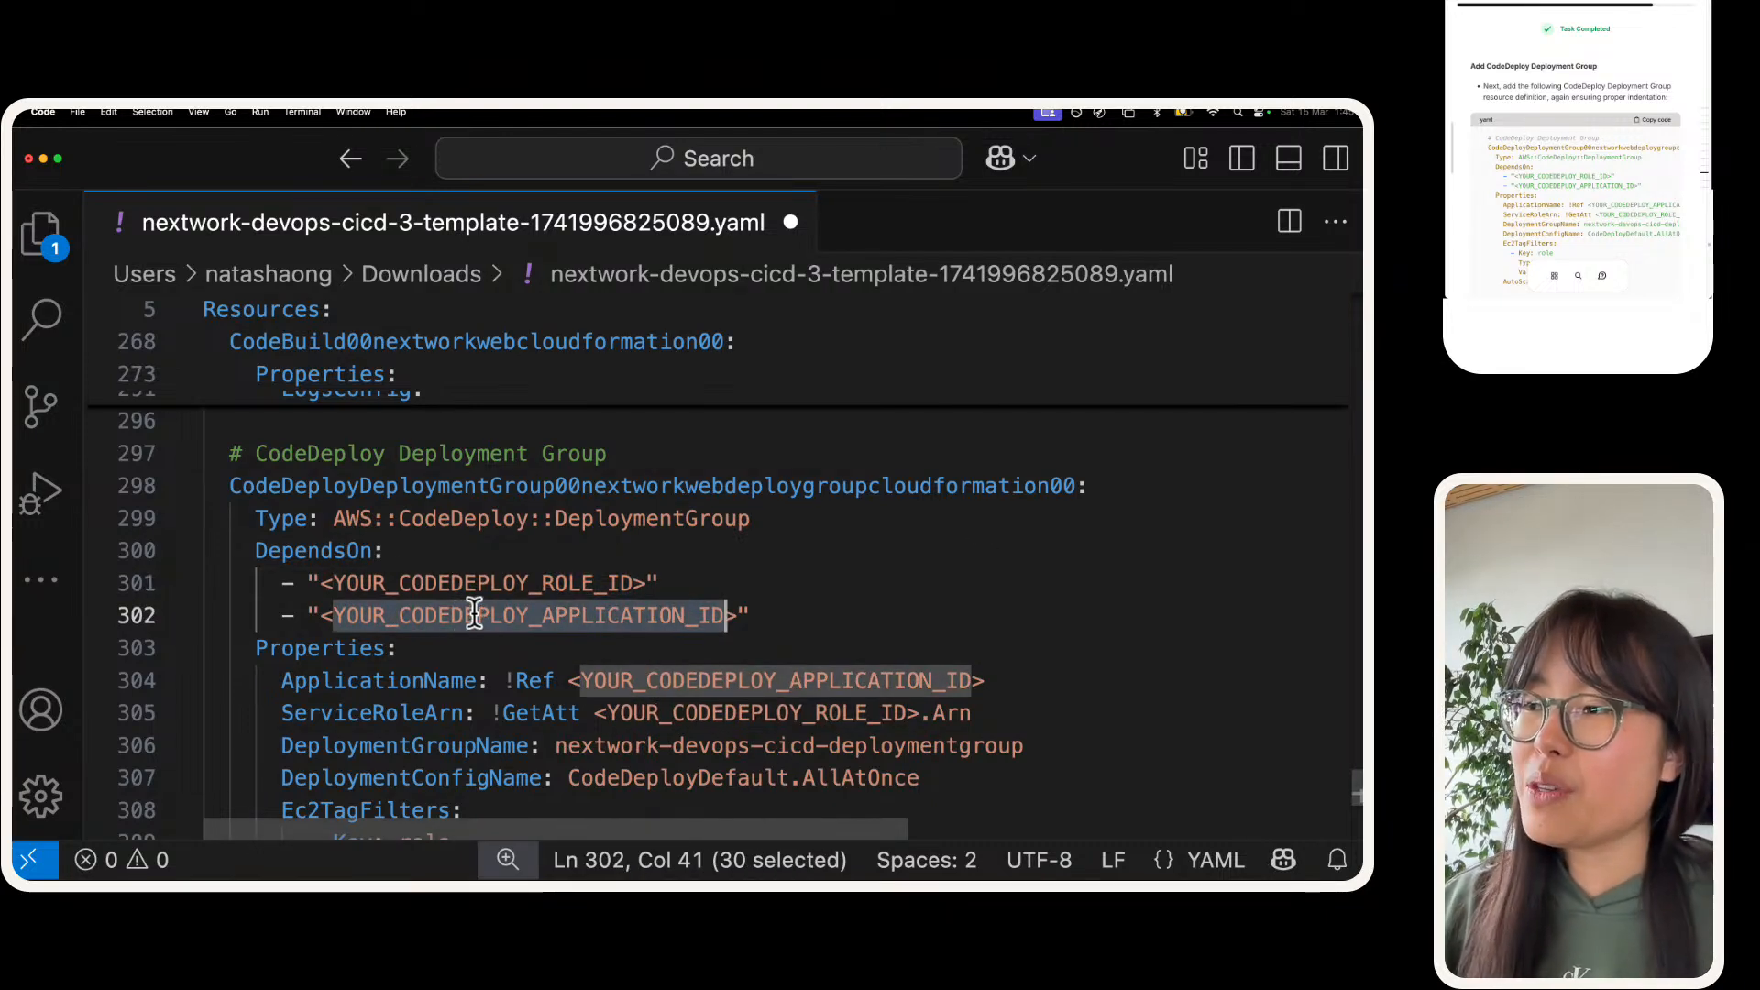
scroll(751, 605, down, 3)
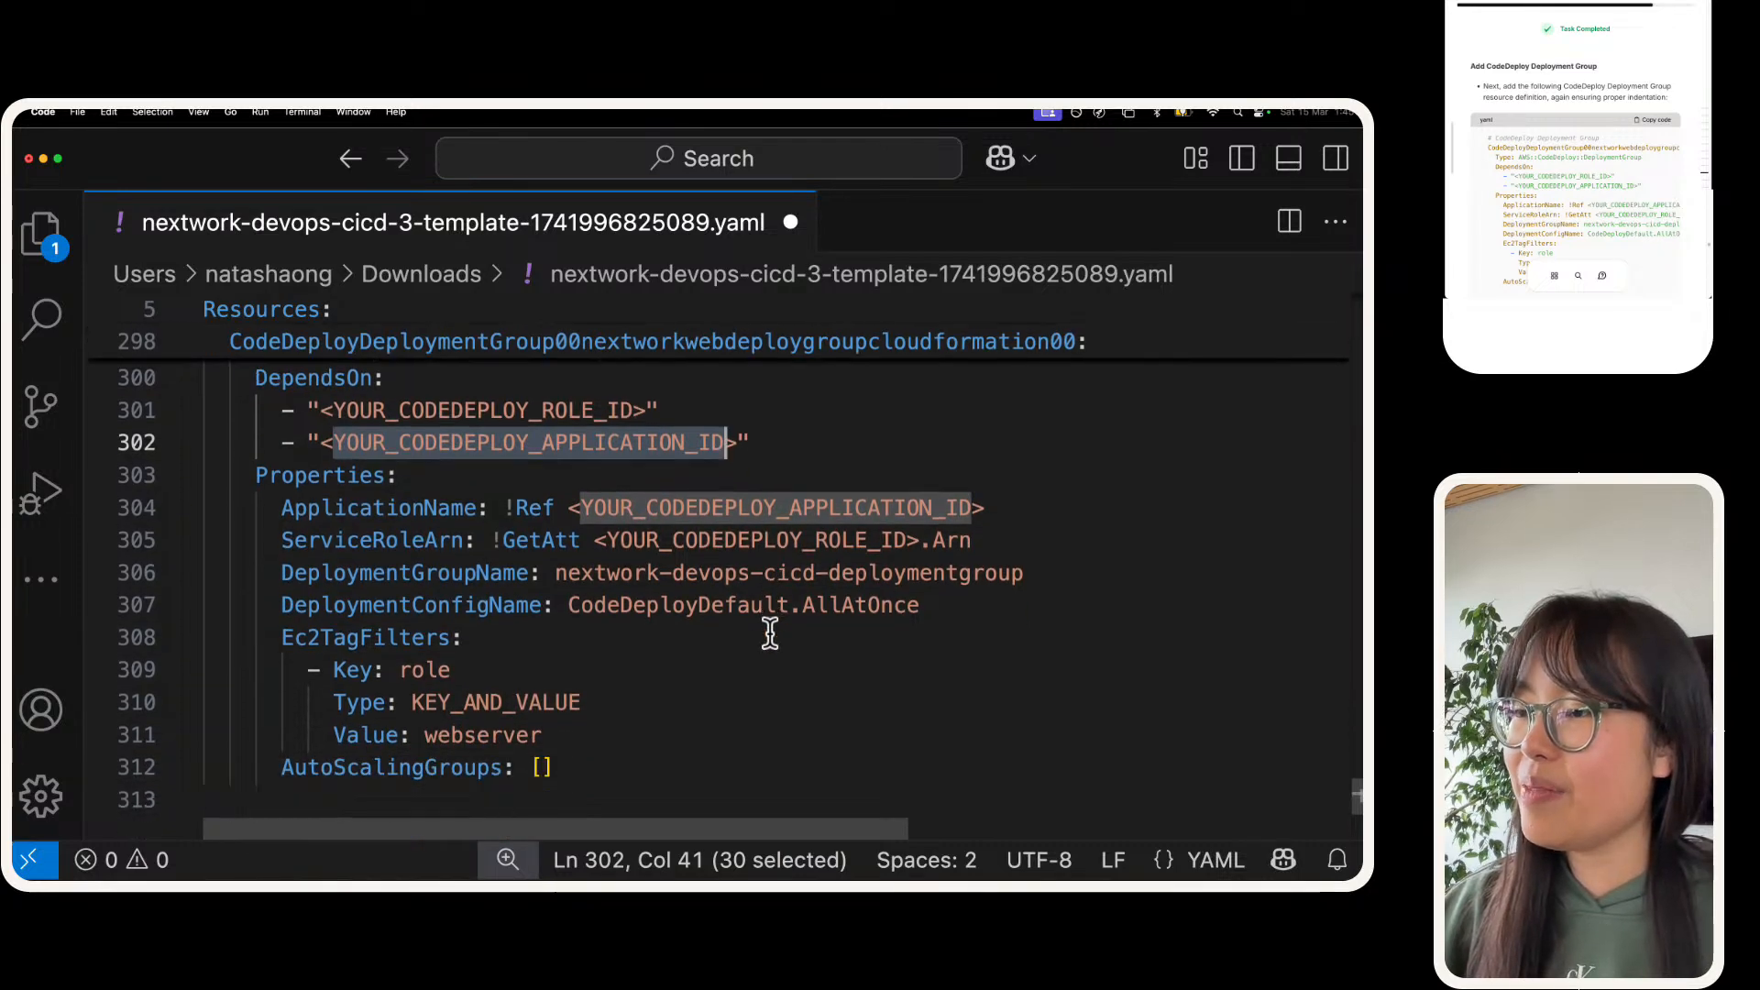
scroll(768, 632, down, 3)
scroll(768, 633, up, 5)
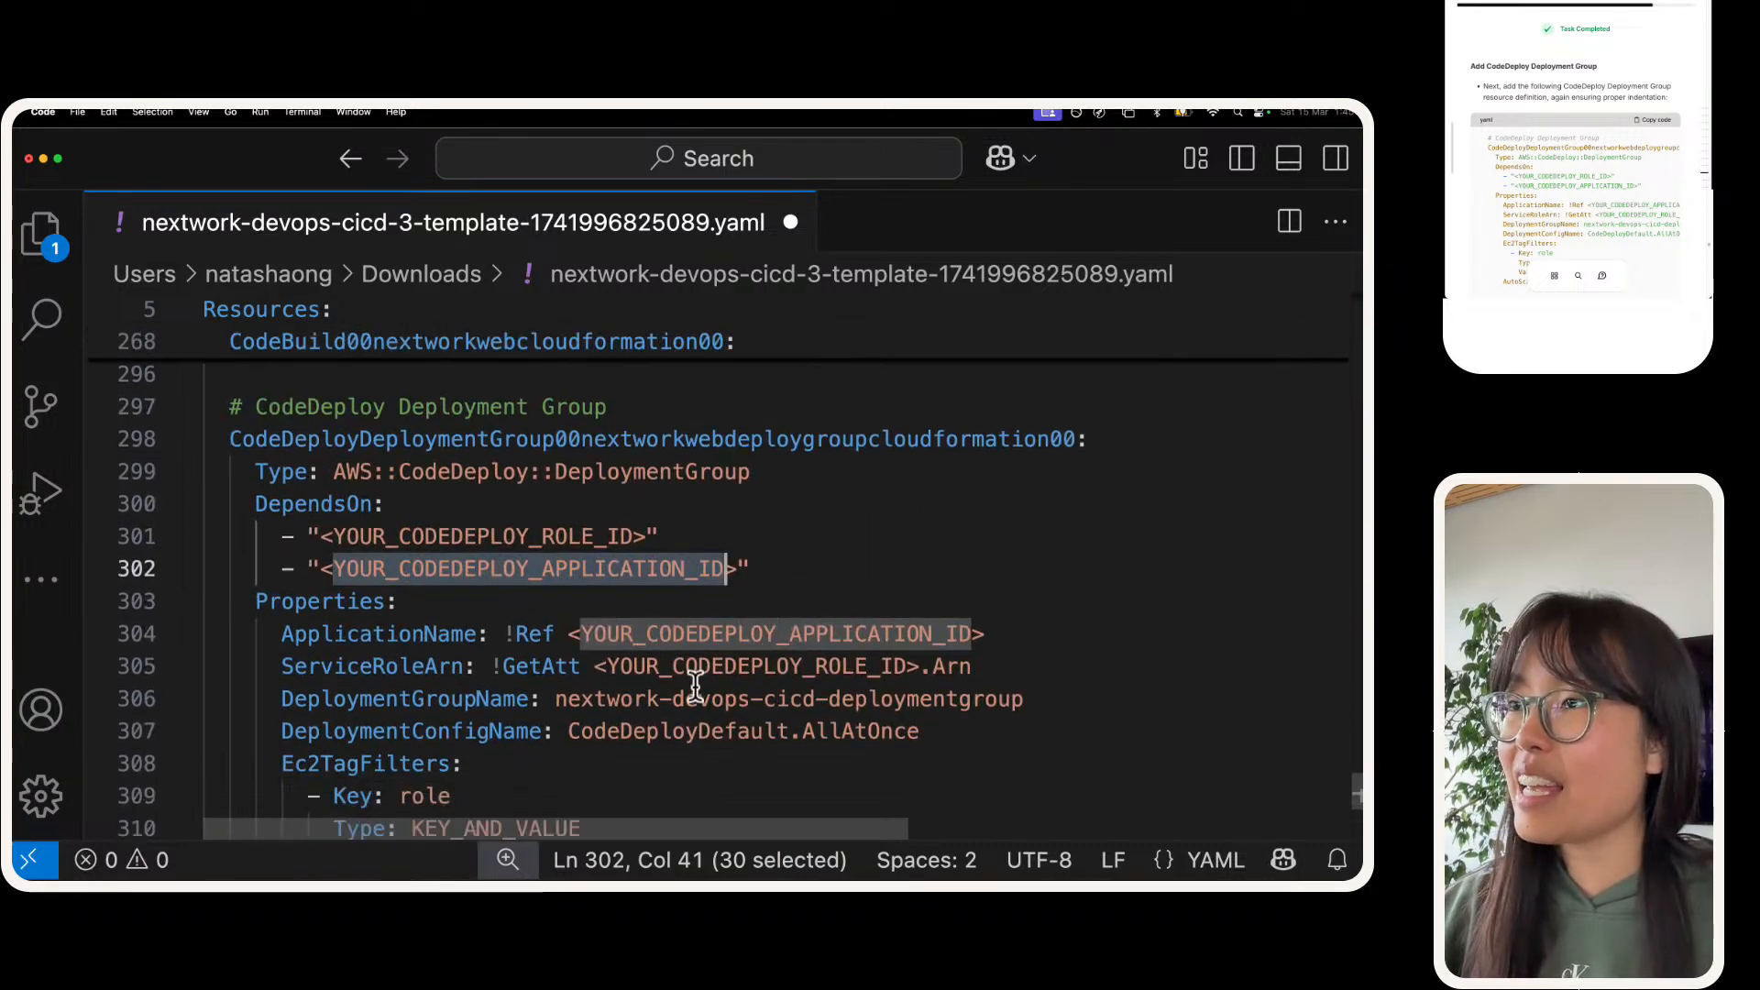
drag(715, 820, 206, 413)
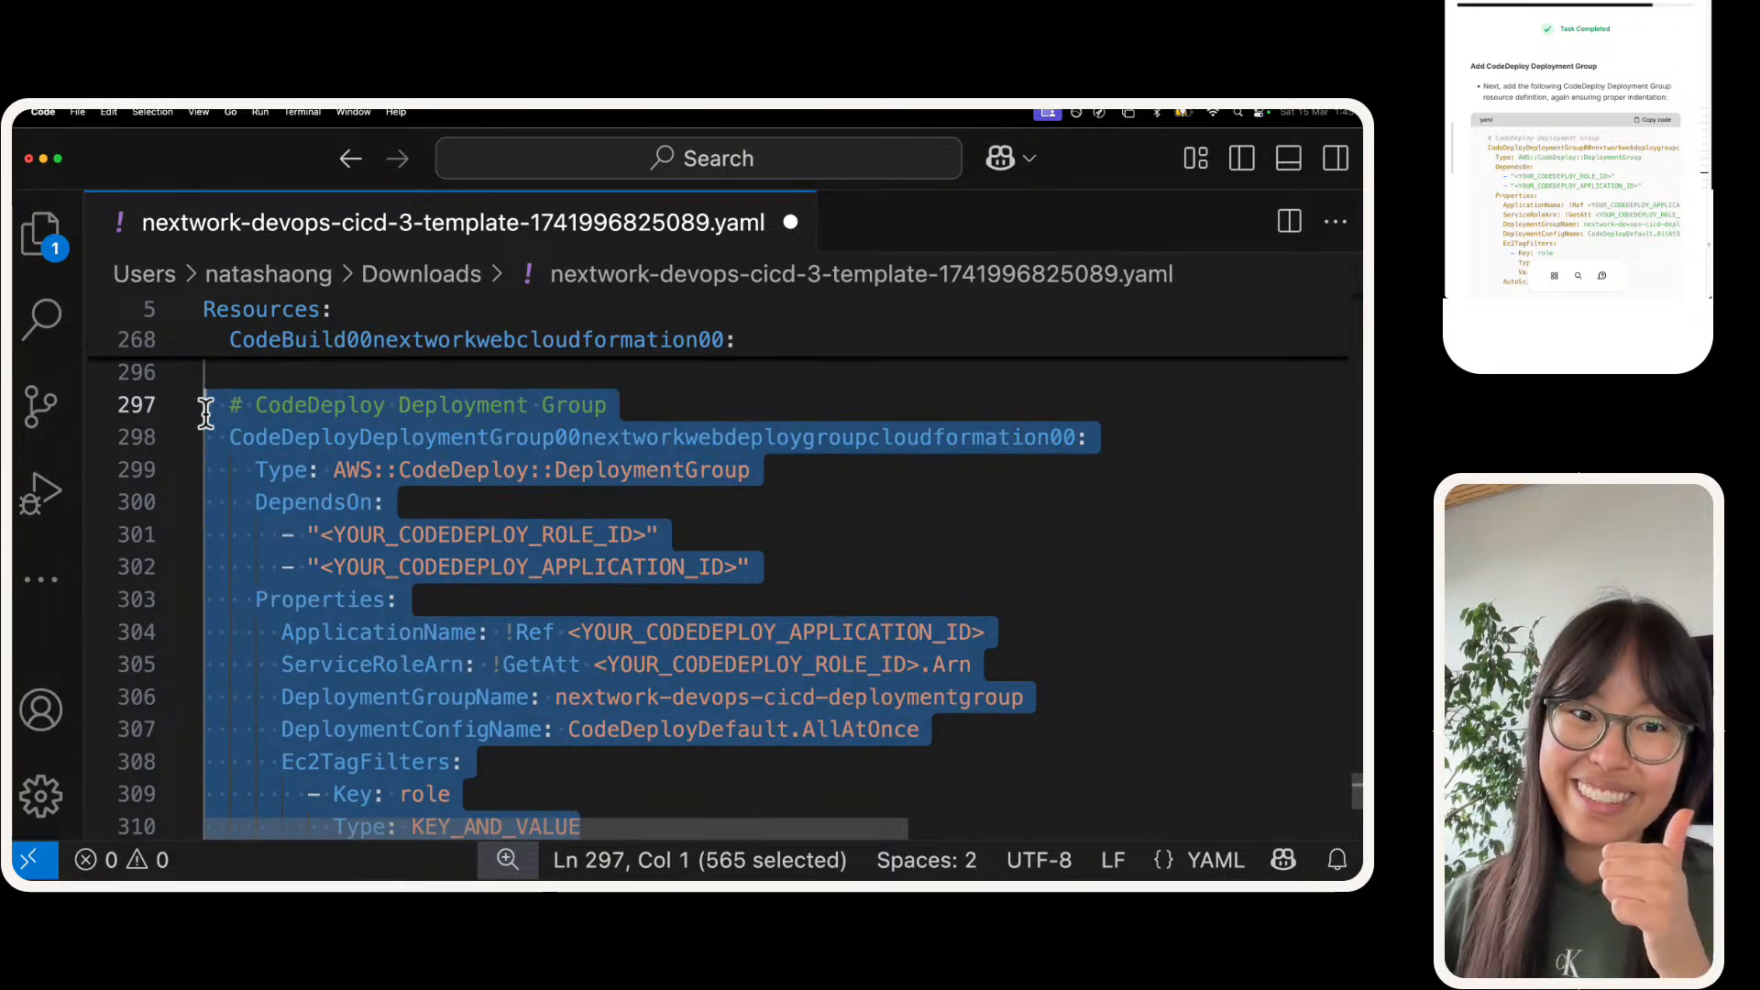
click(662, 559)
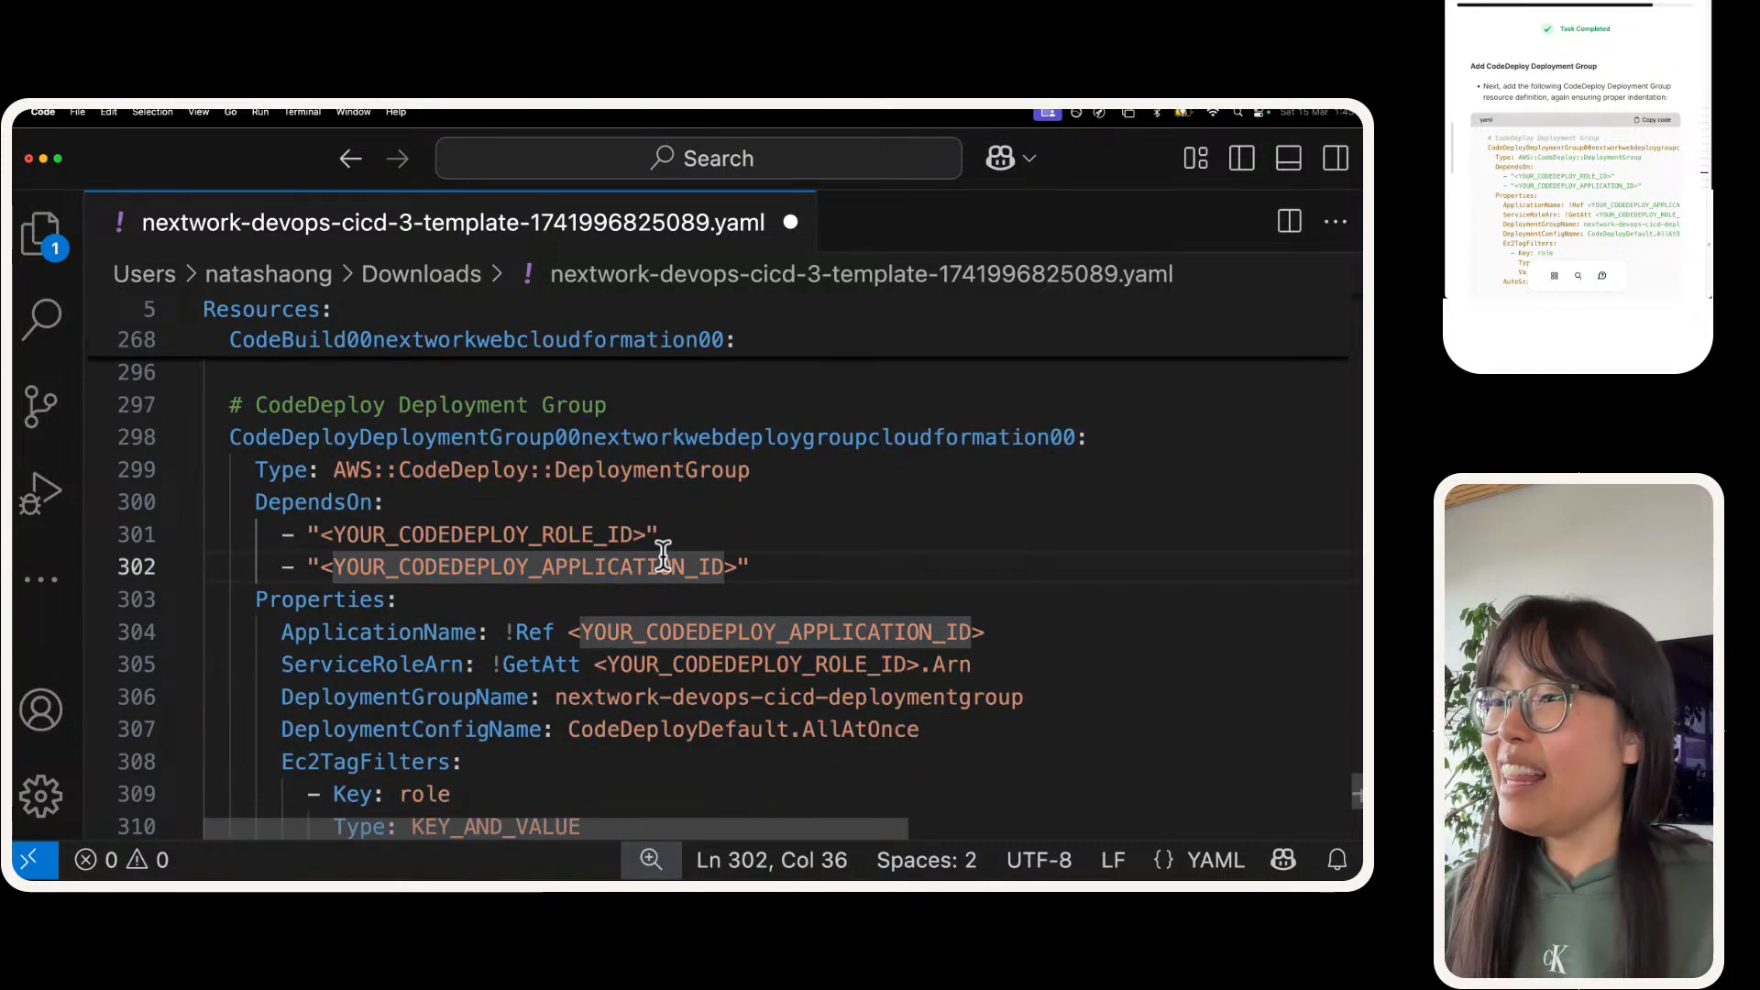
Step: Search the template for "codedeploy::" and copy the CodeDeploy application's resource ID, CodeDeployApplication00nextworkdevopscicd00FZ25g
key(super+f)
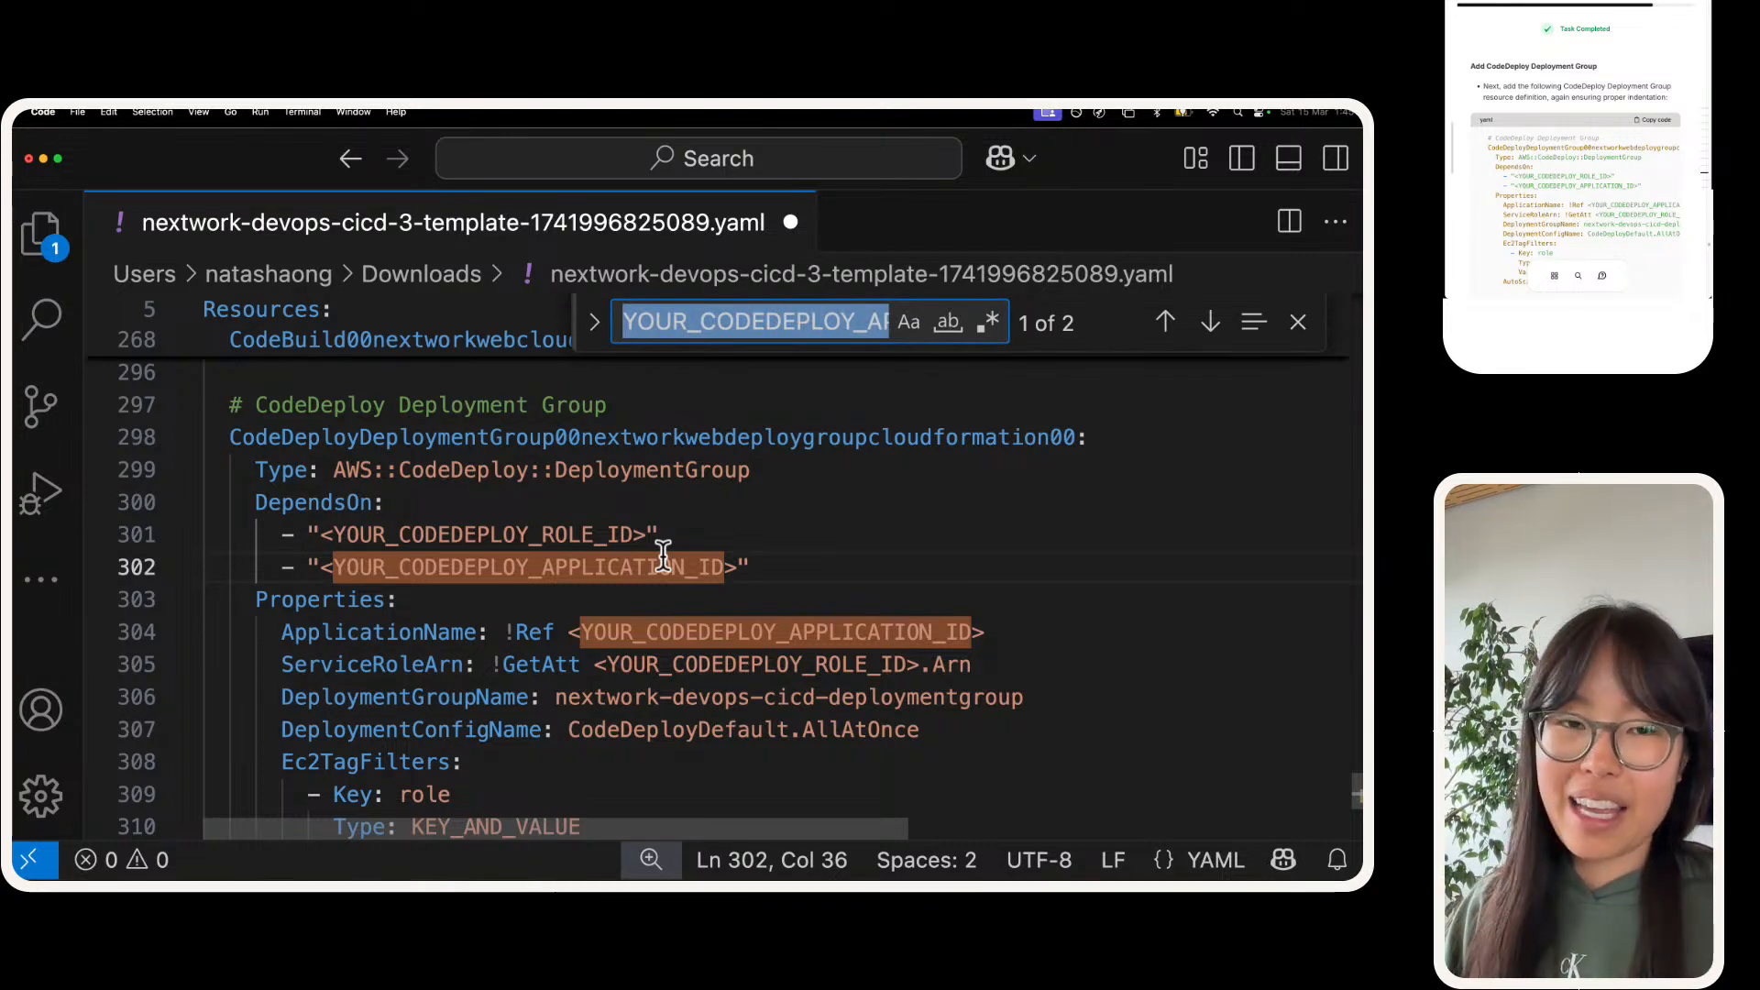
text(code)
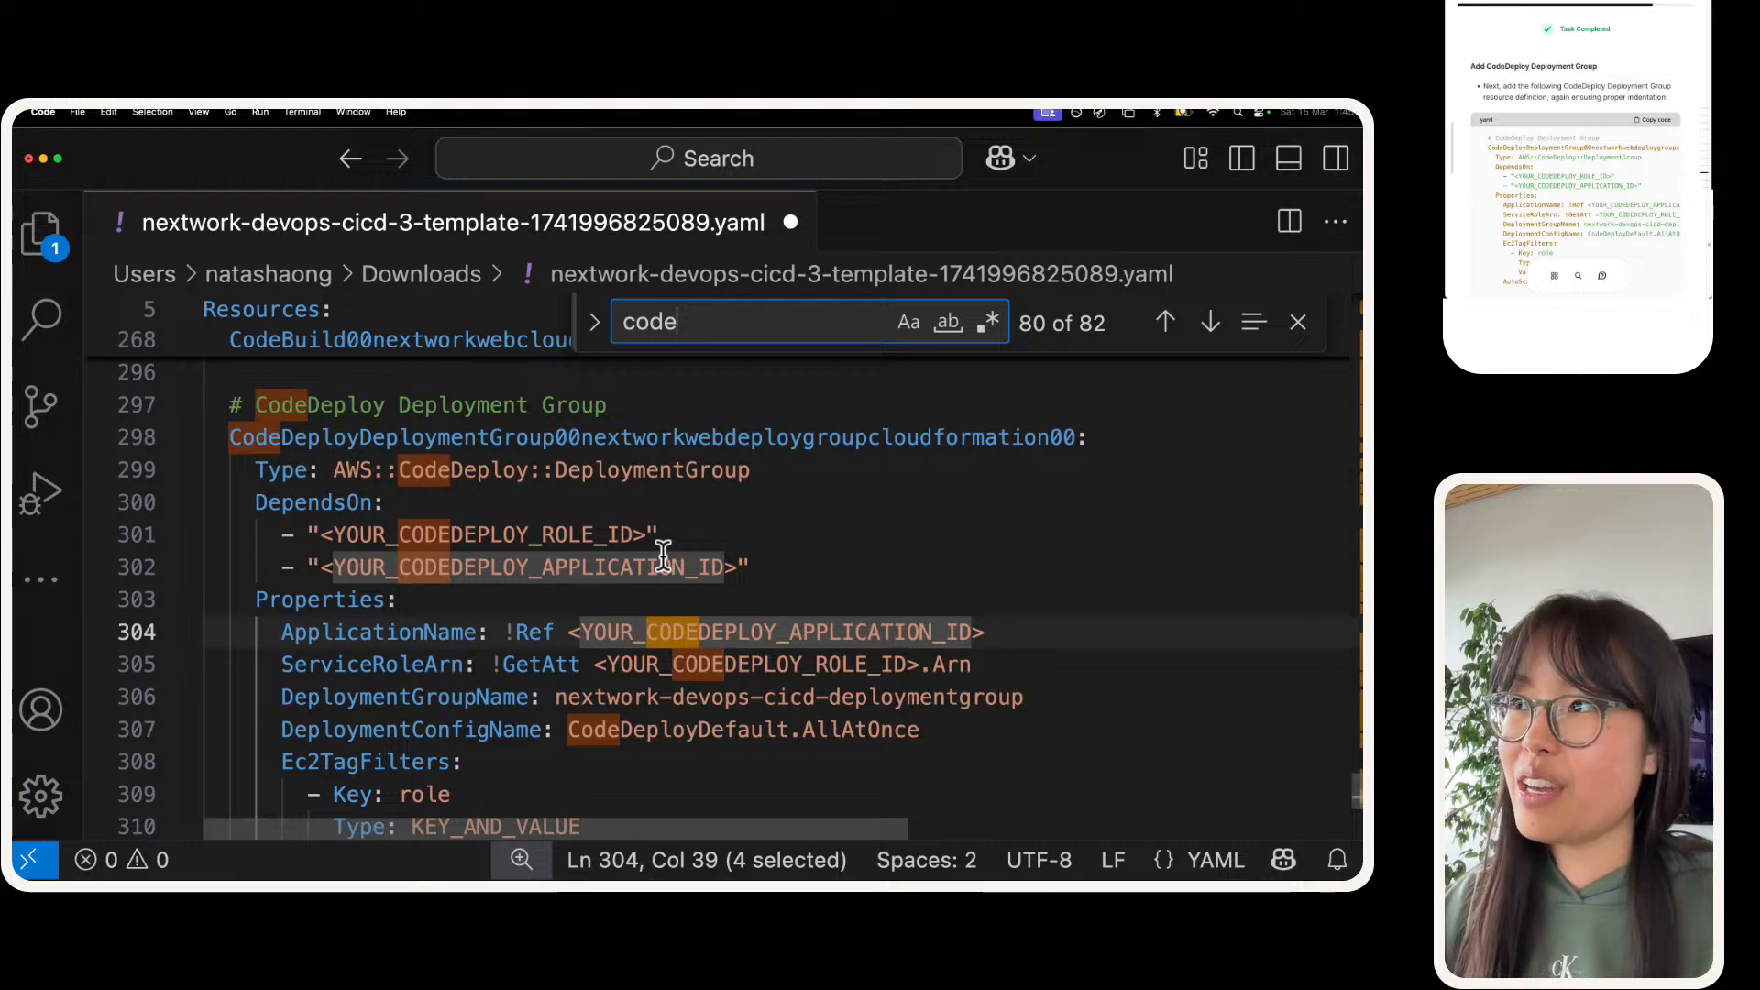
text(deploy::)
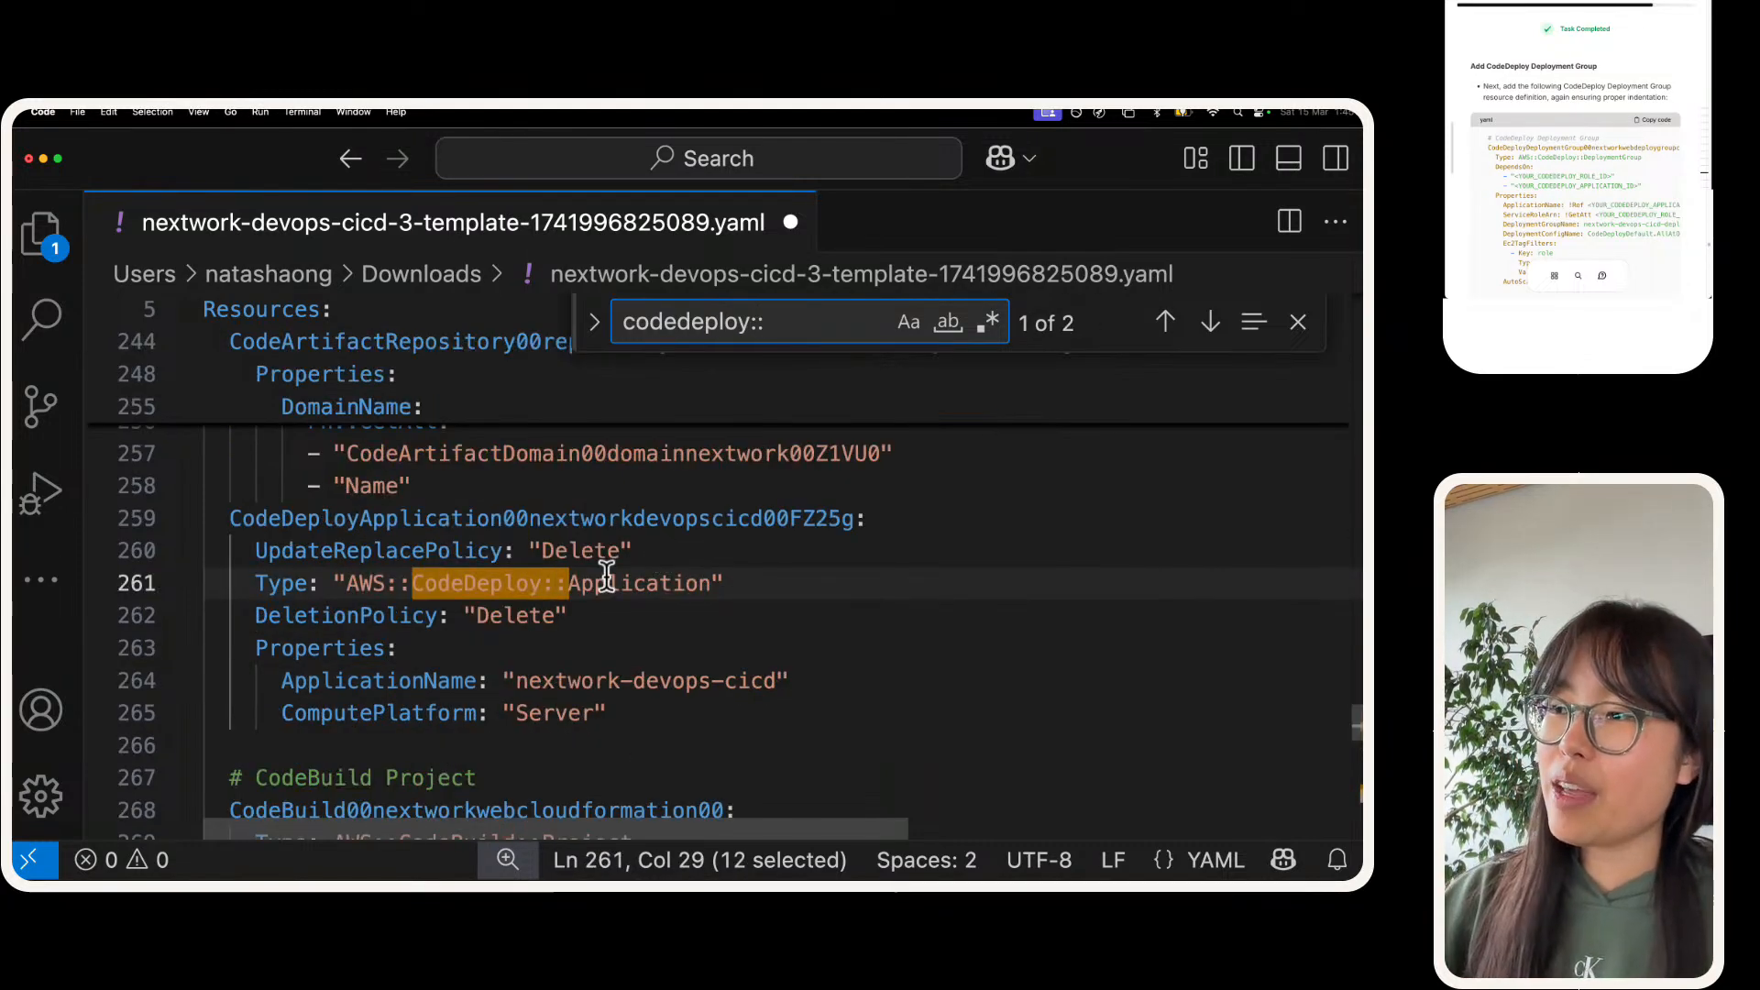
double_click(530, 518)
key(super+c)
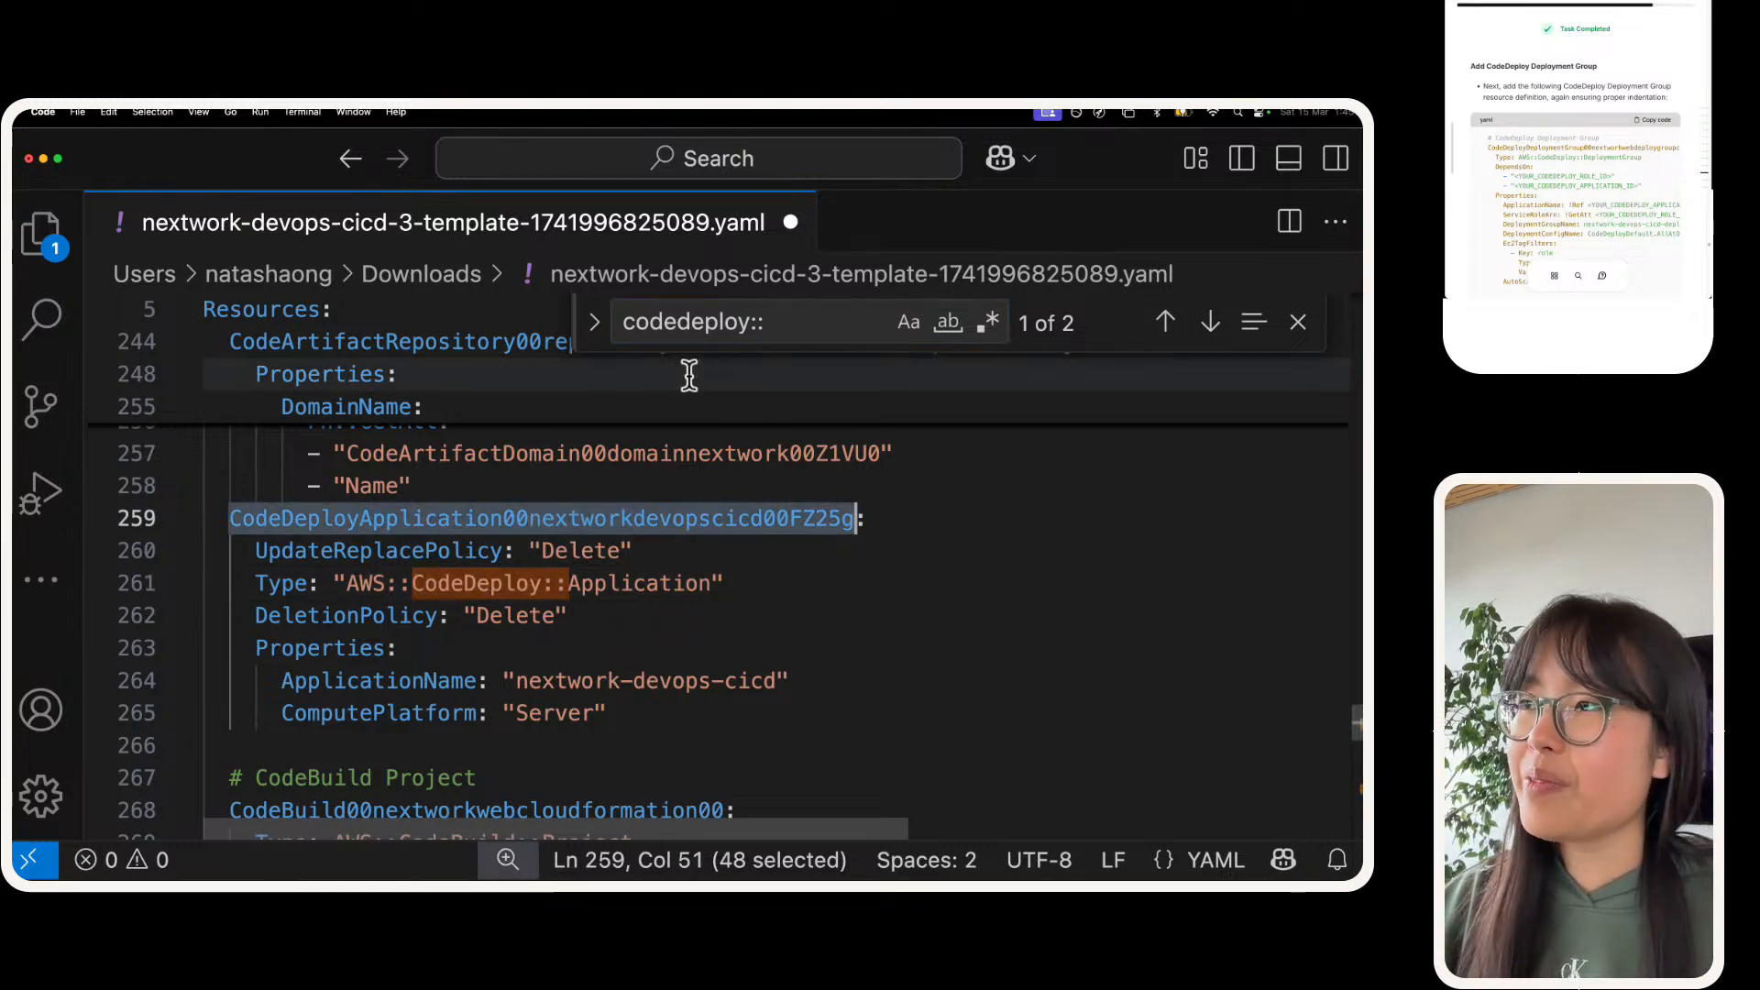
Step: Replace both <YOUR_CODEDEPLOY_APPLICATION_ID> placeholders in the deployment group with CodeDeployApplication00nextworkdevopscicd00FZ25g and save the template
click(800, 321)
key(Return)
key(Return)
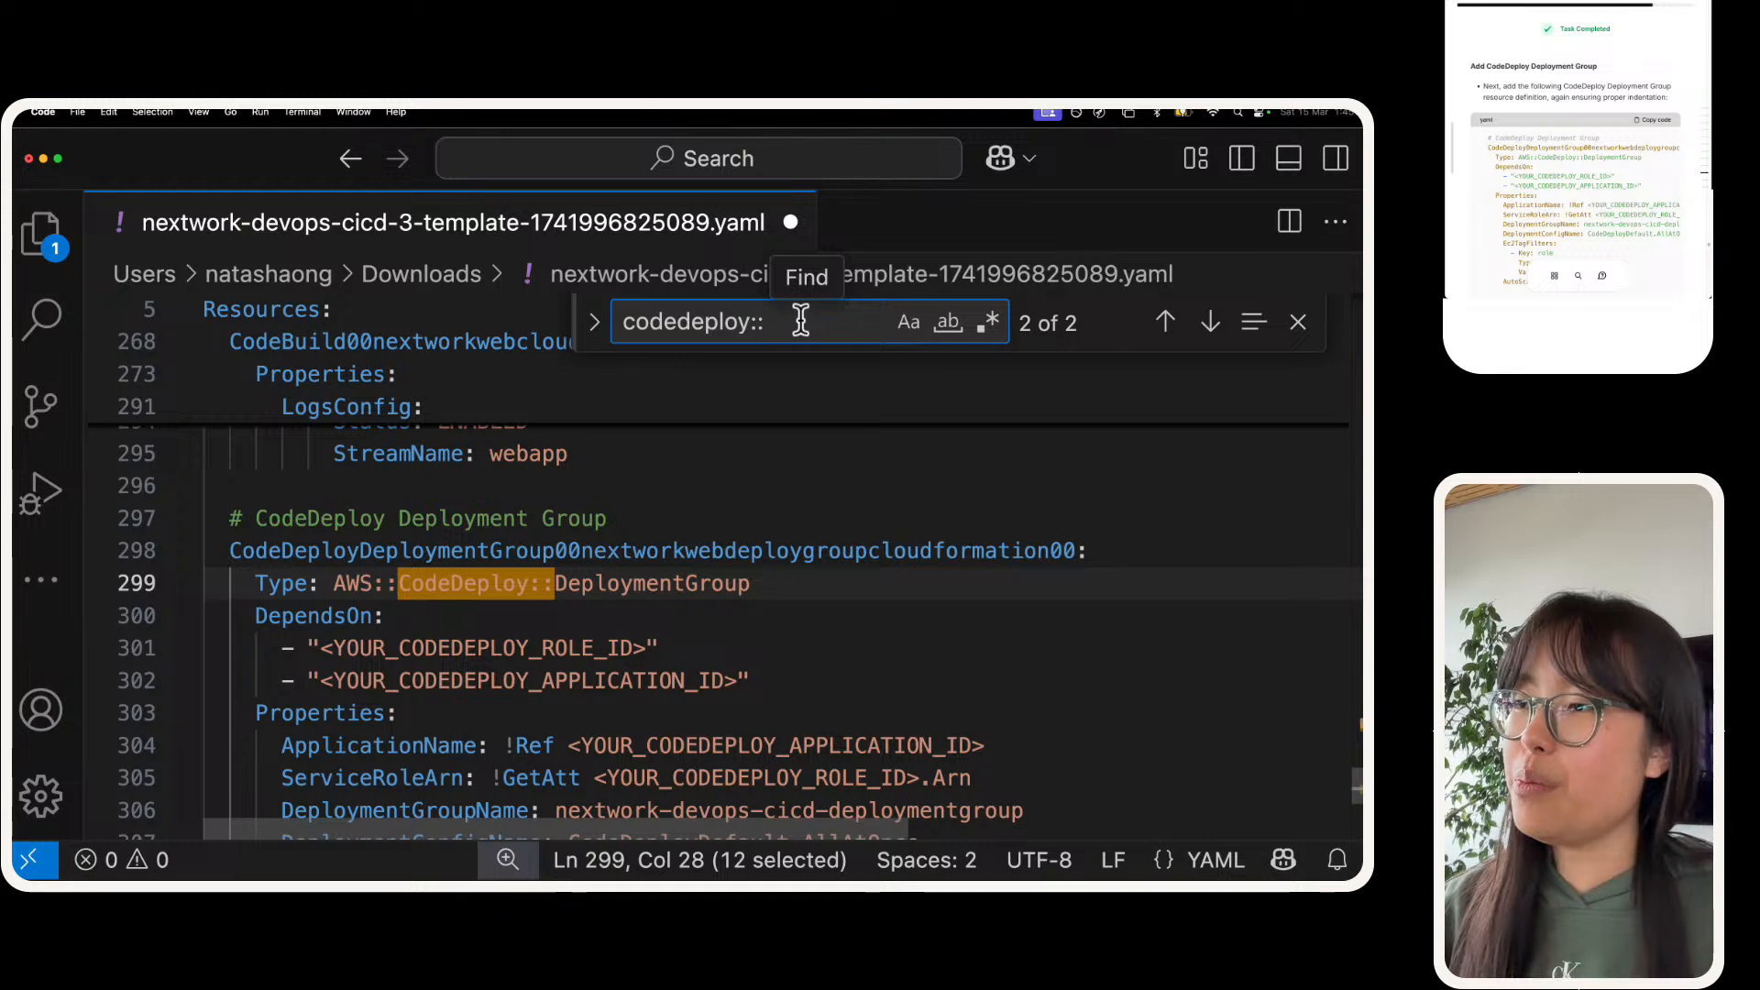
scroll(371, 655, down, 2)
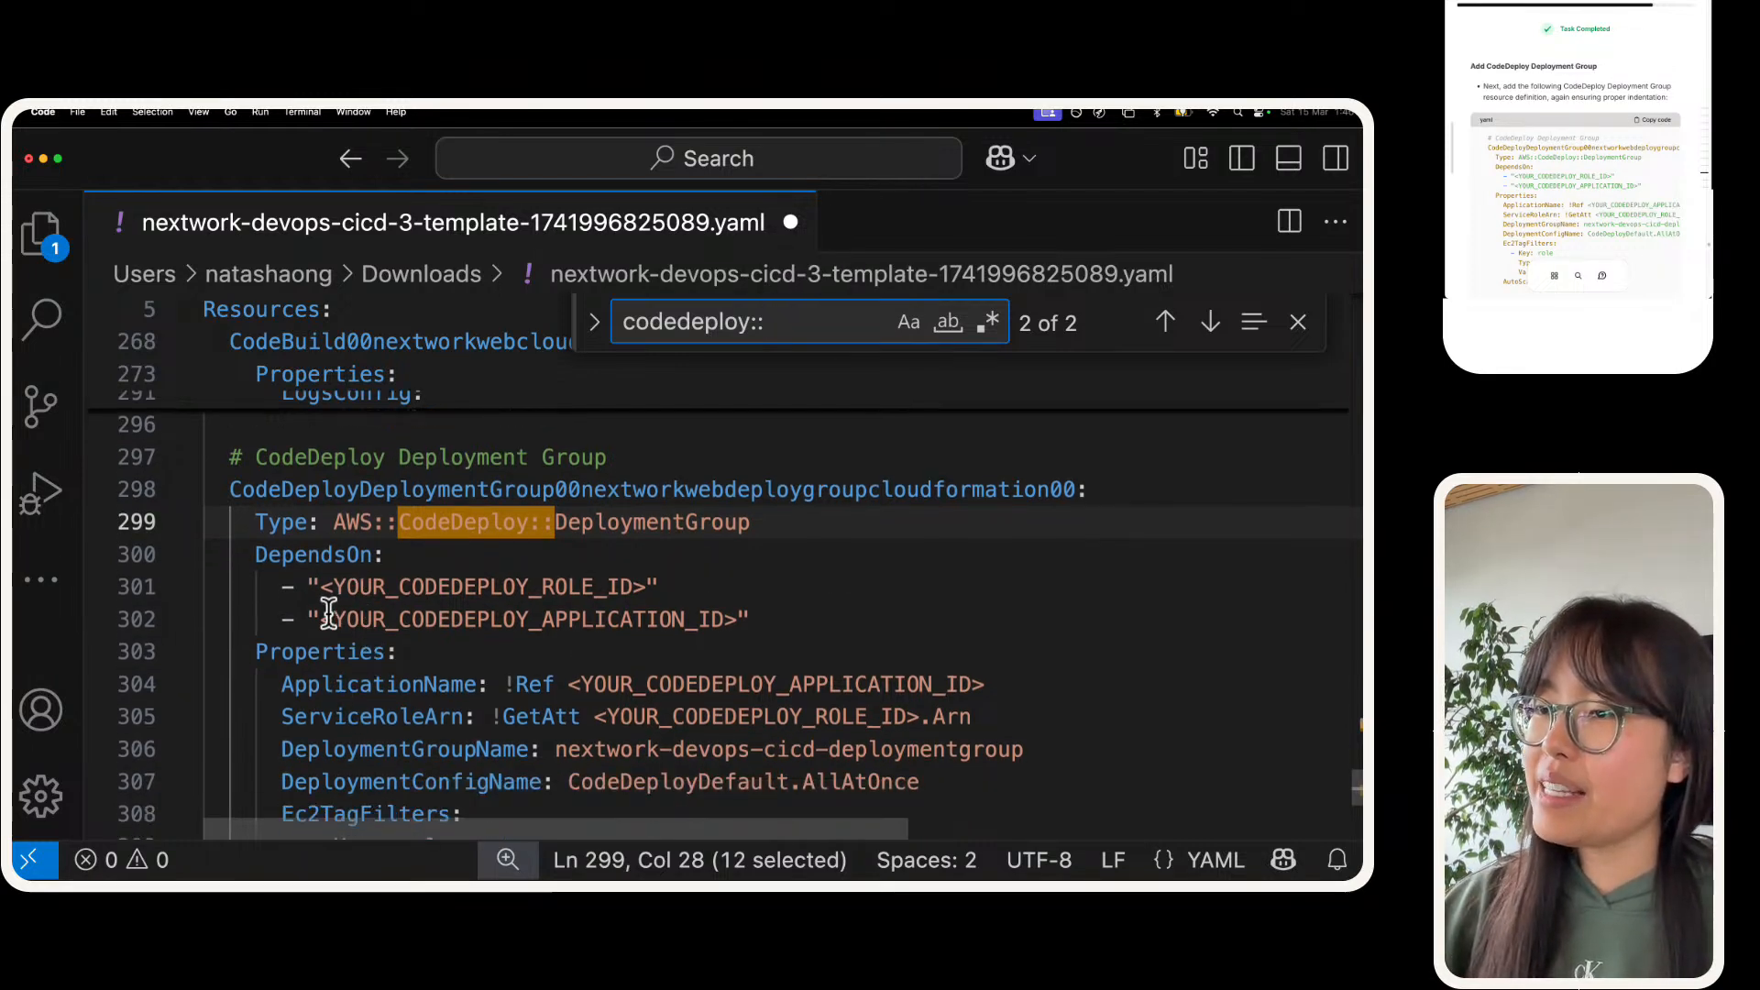
drag(321, 619, 739, 615)
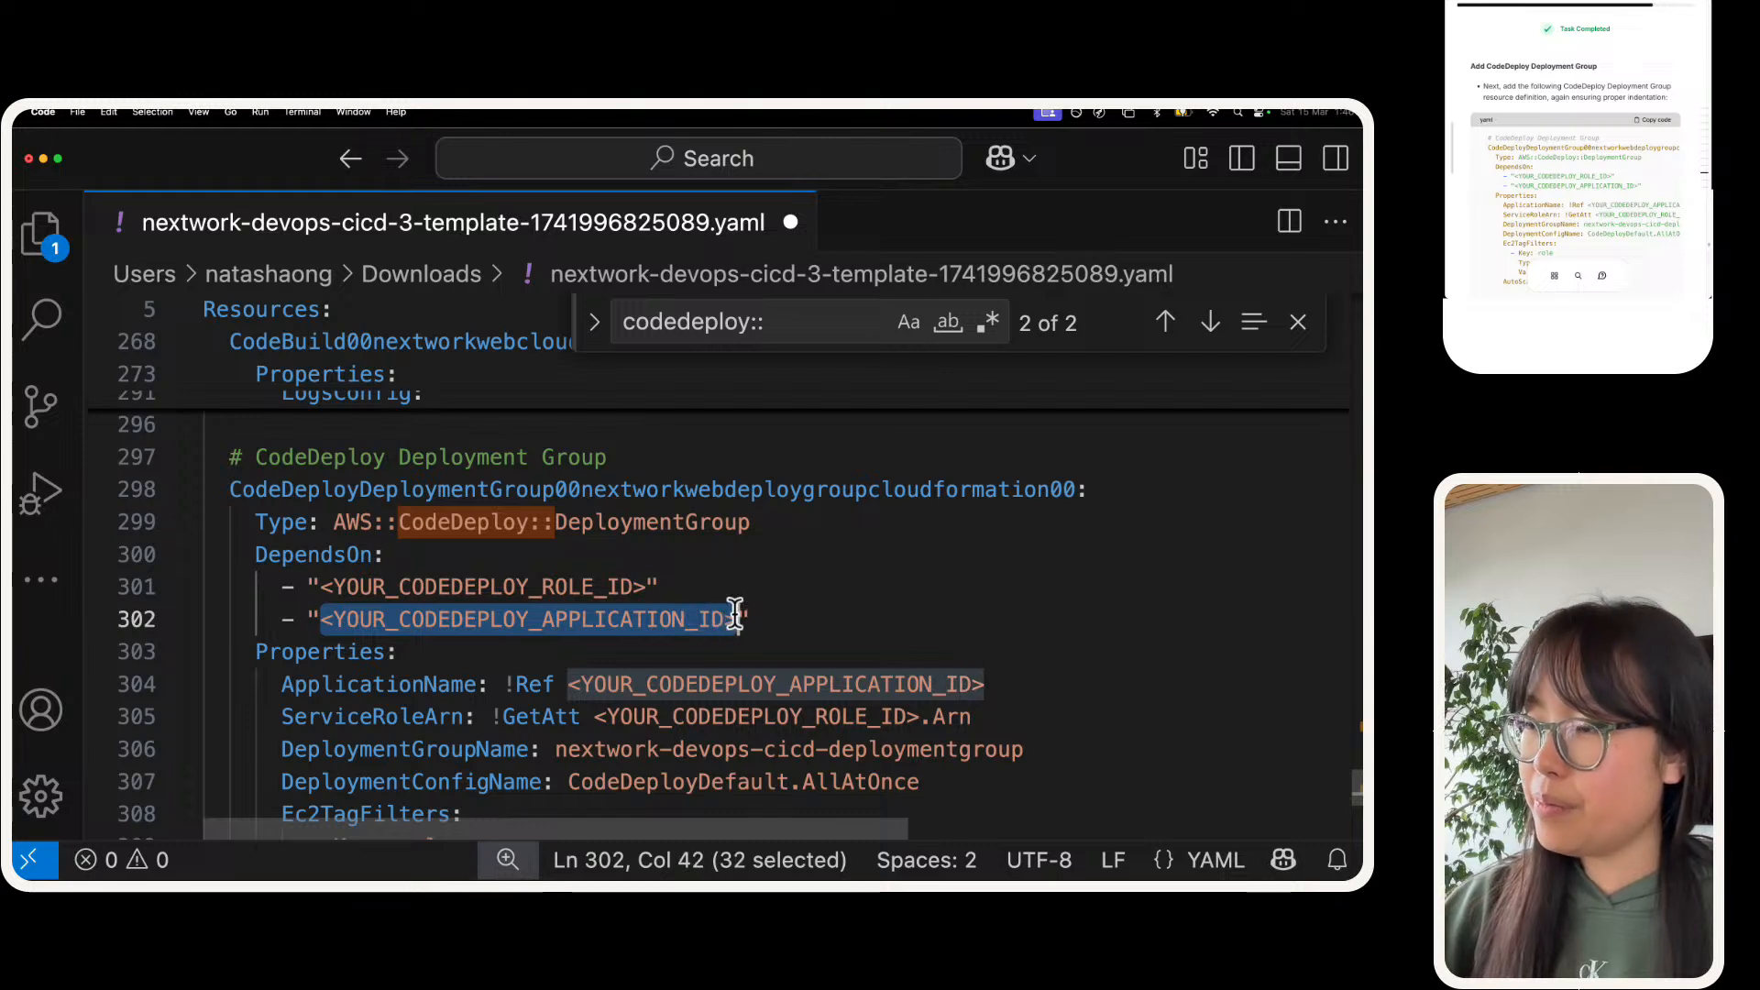
alt+click(573, 684)
drag(573, 684, 993, 675)
key(super+v)
scroll(993, 677, down, 1)
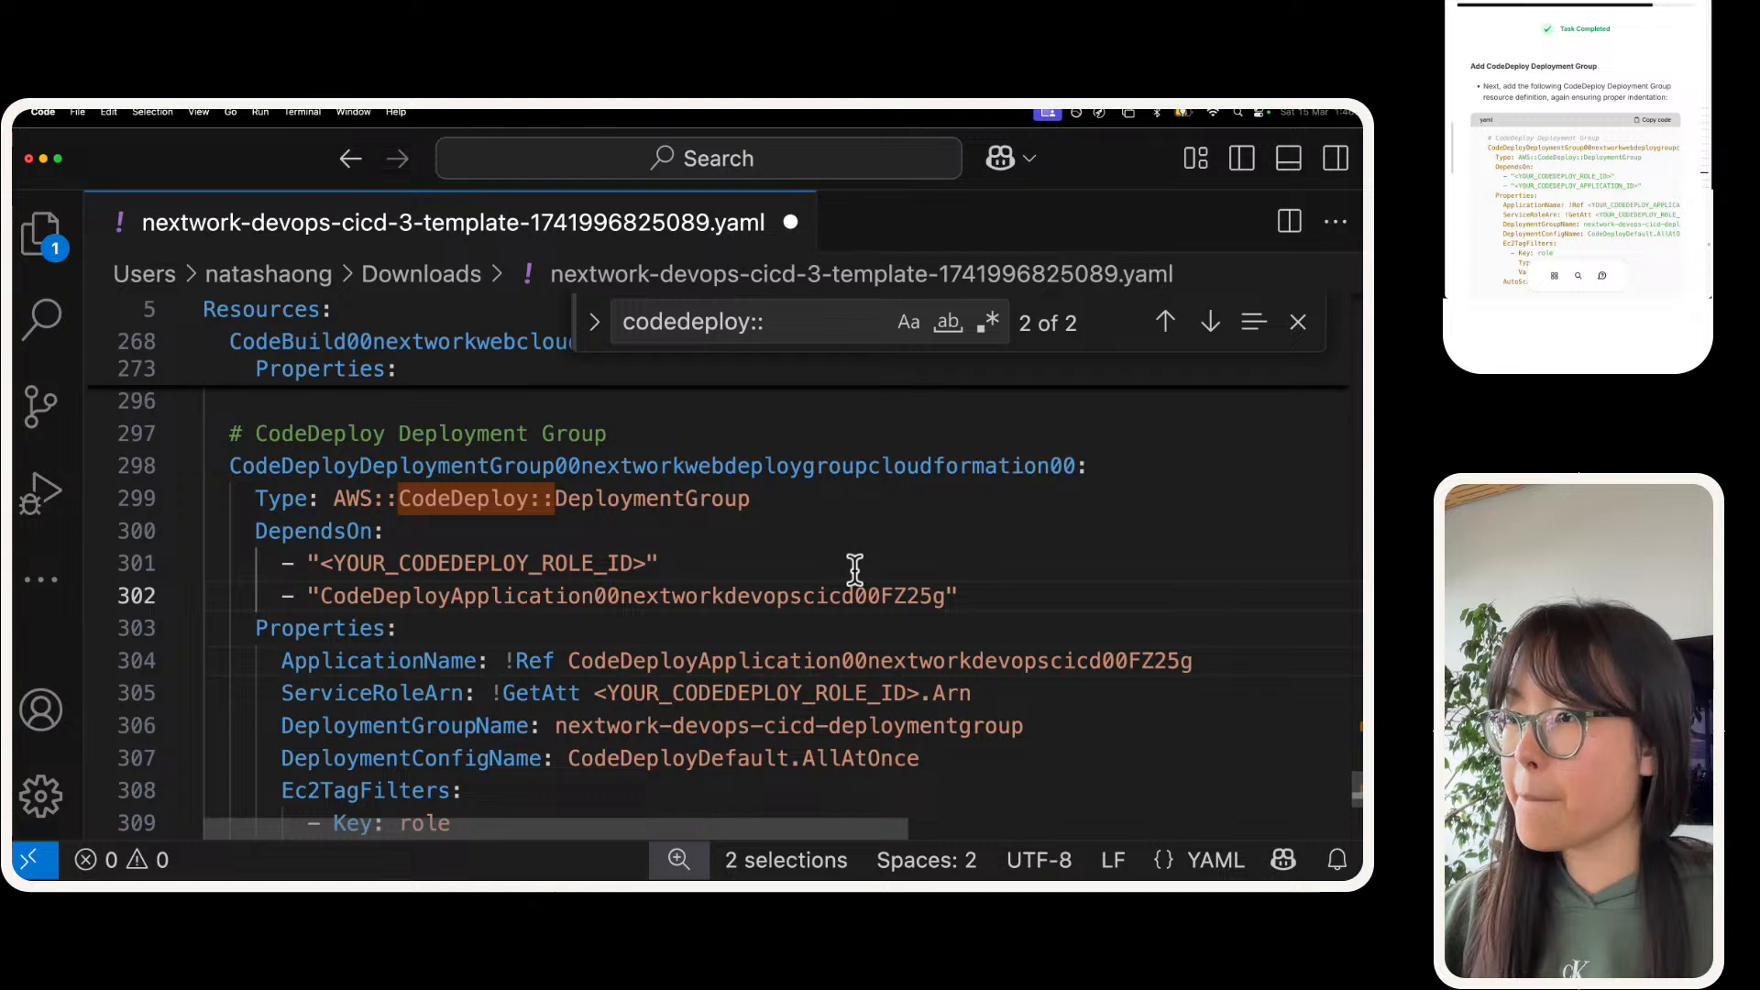
click(854, 565)
key(super+s)
Step: Search the template for "iam::role" to find the CodeDeploy role definition needed for the <YOUR_CODEDEPLOY_ROLE_ID> placeholders
scroll(715, 596, up, 1)
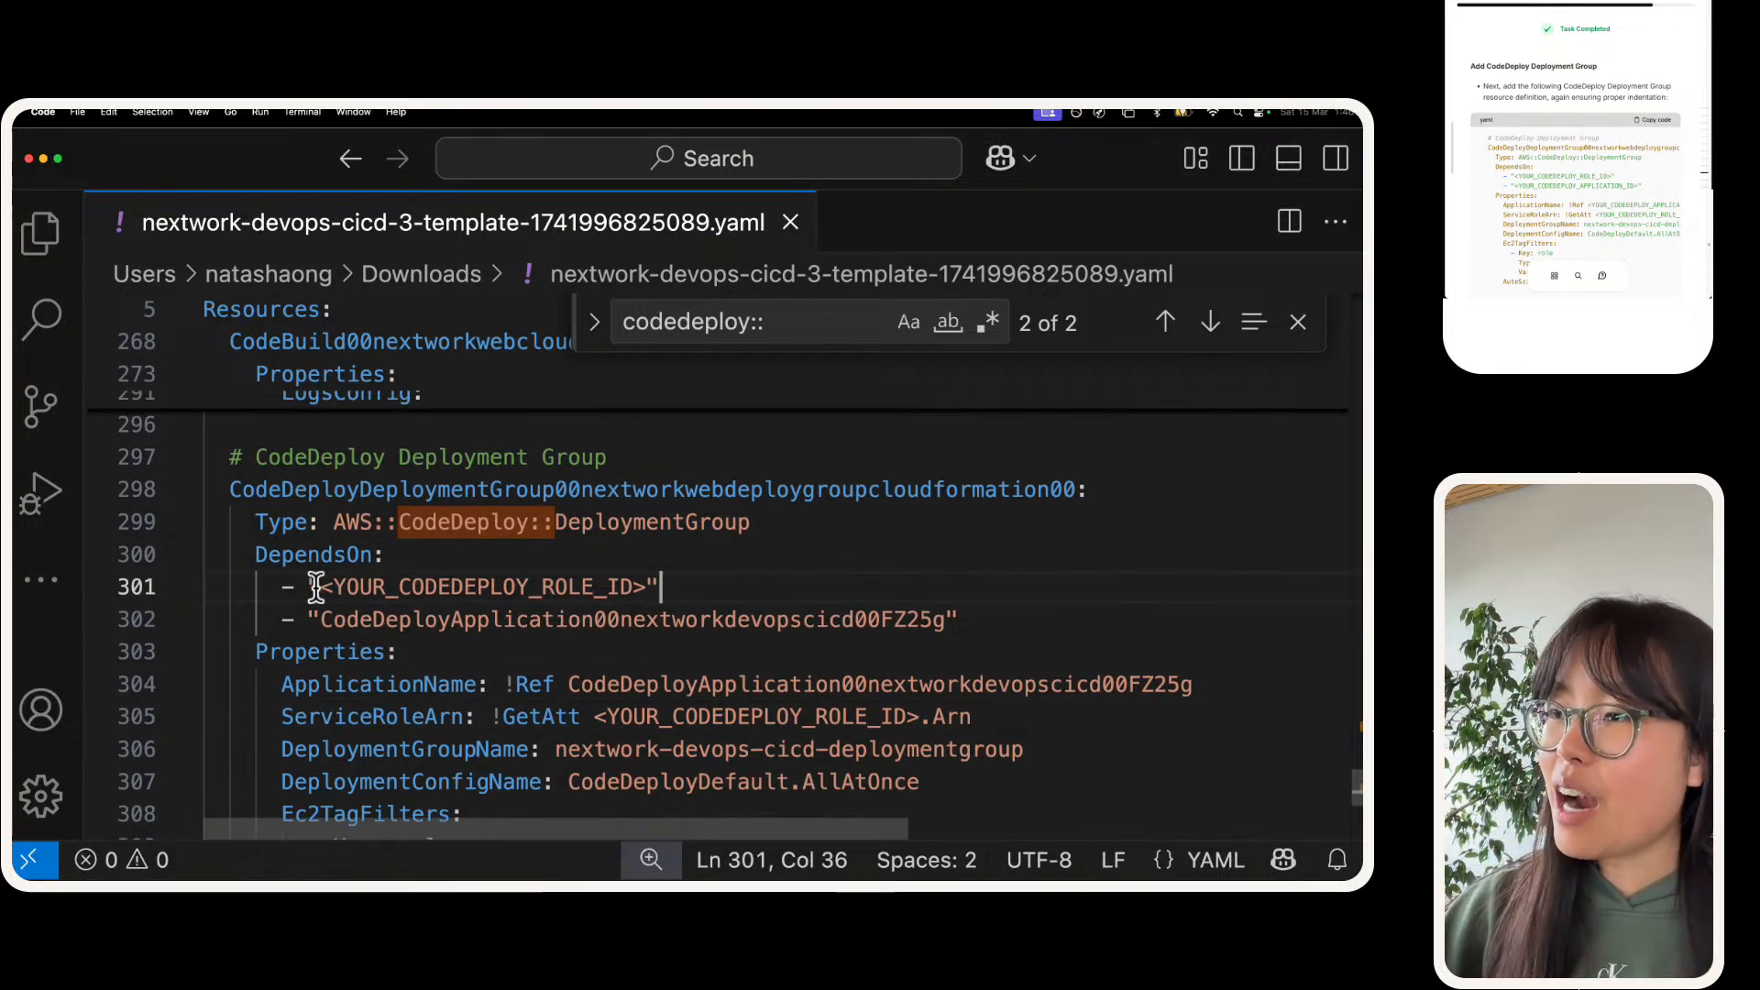
drag(316, 587, 647, 580)
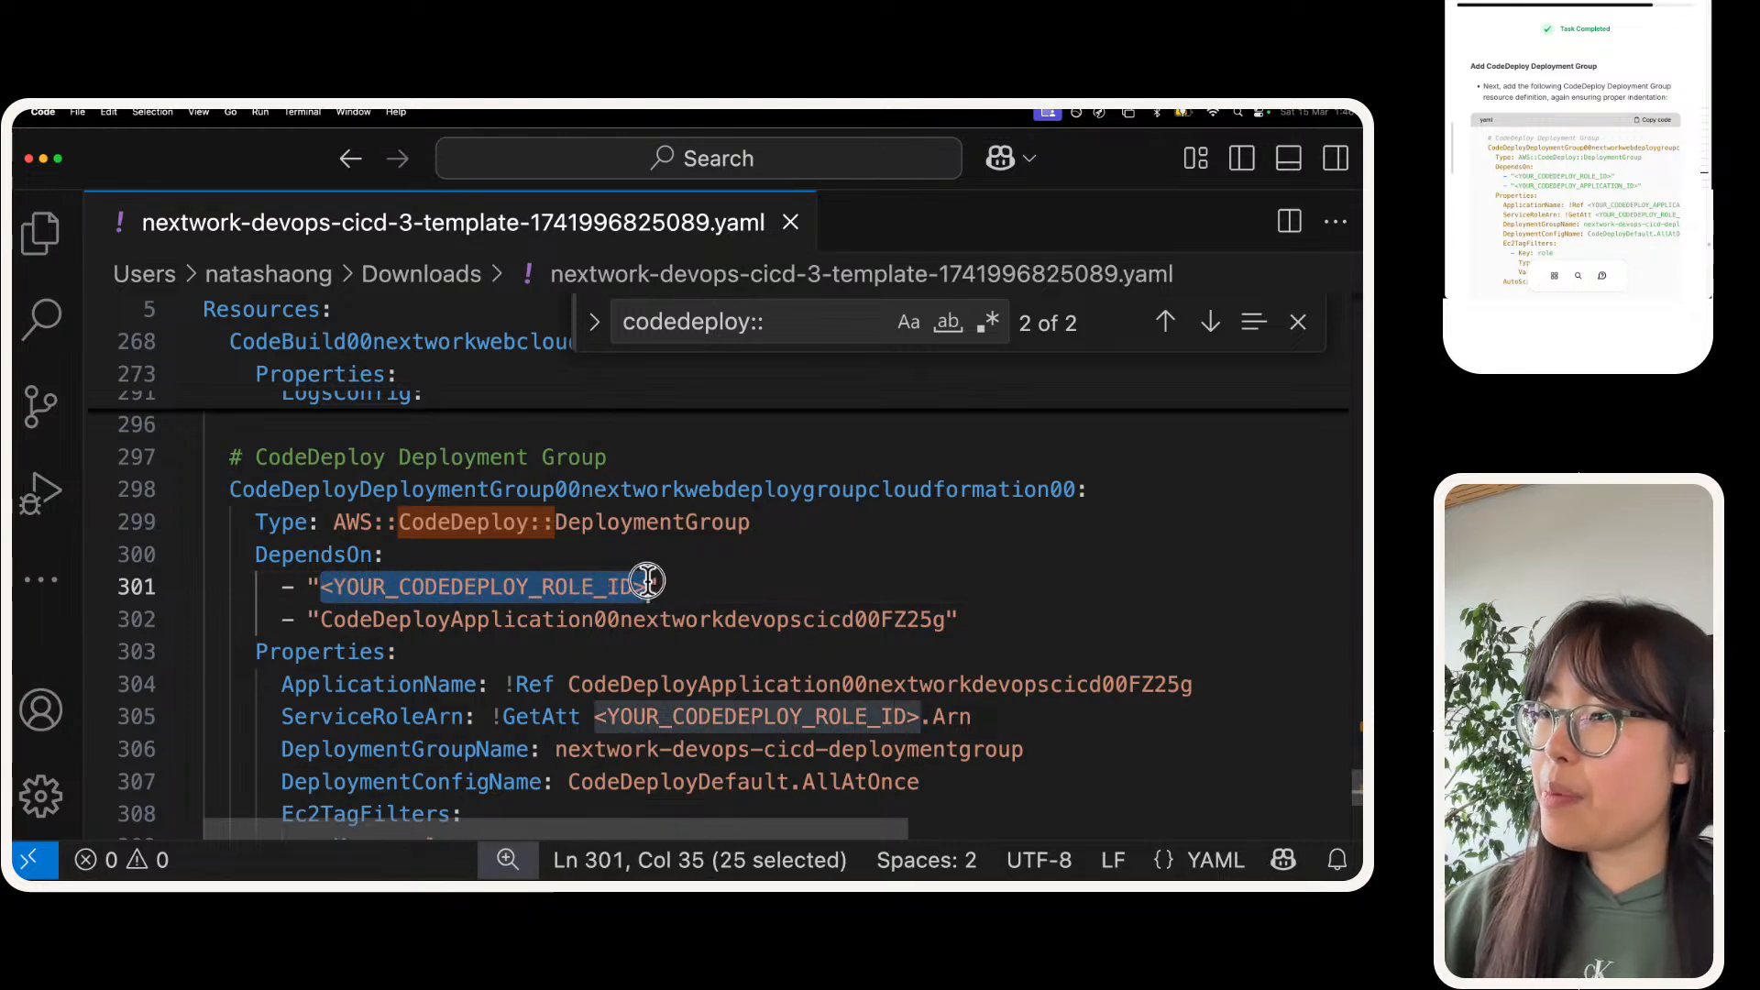
double_click(493, 586)
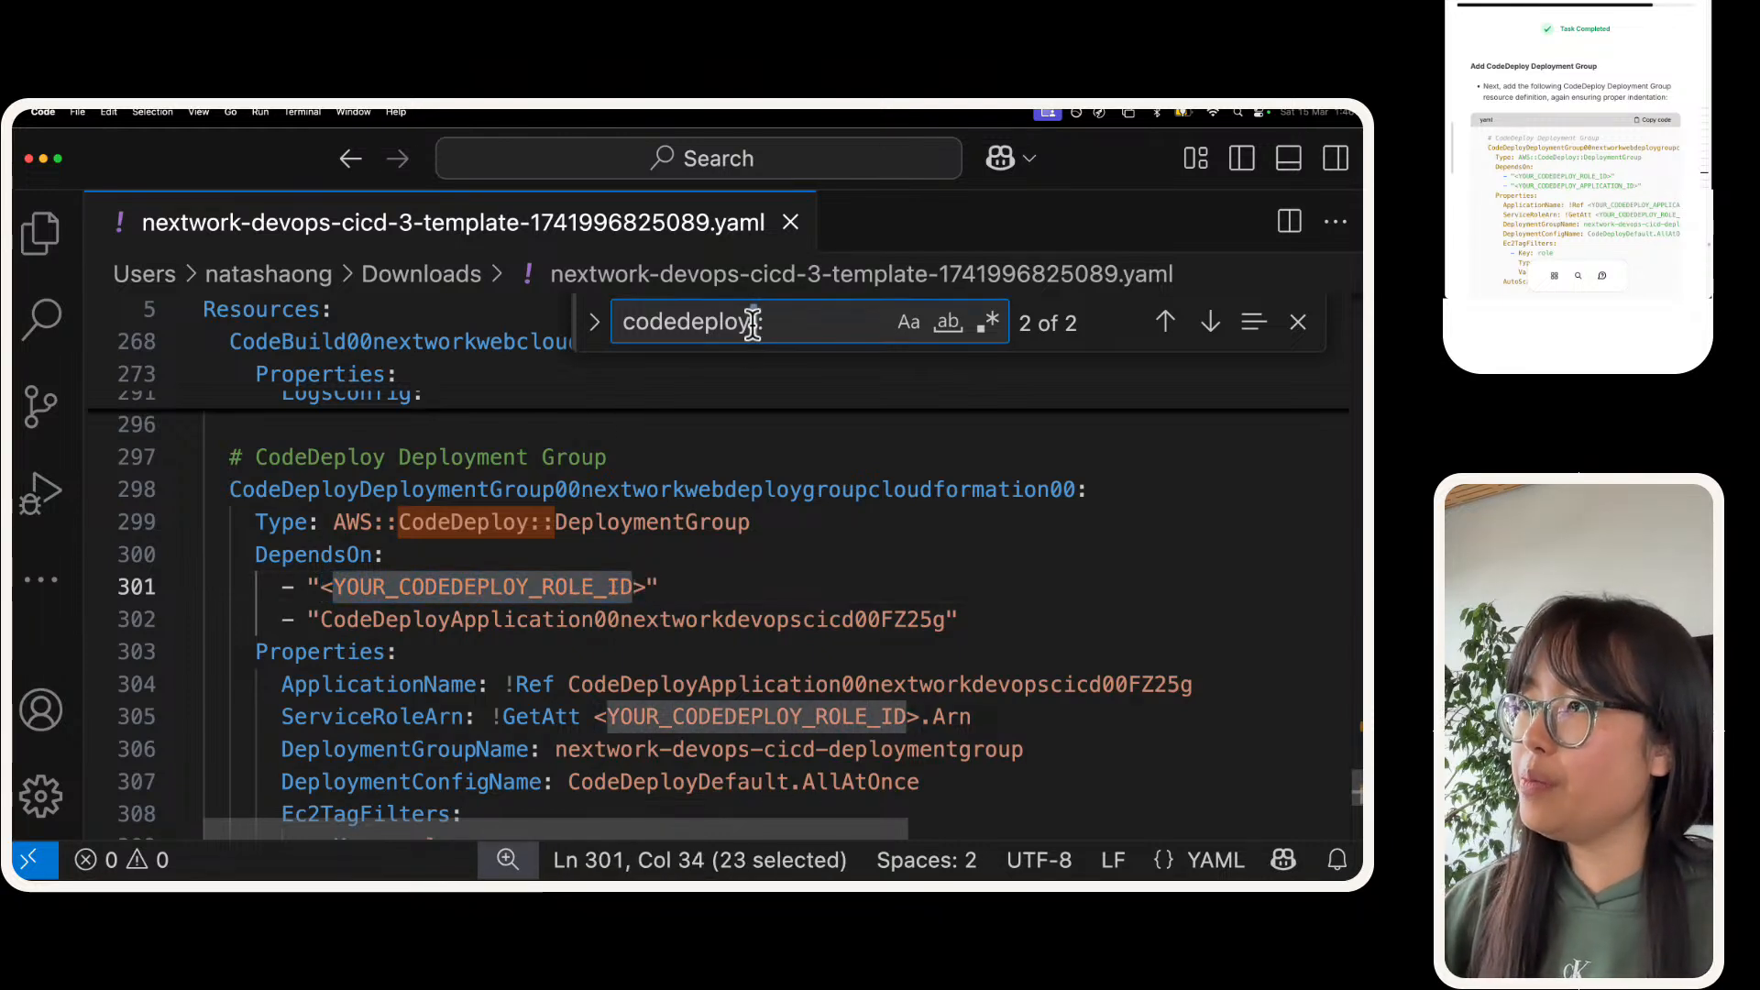
triple_click(752, 322)
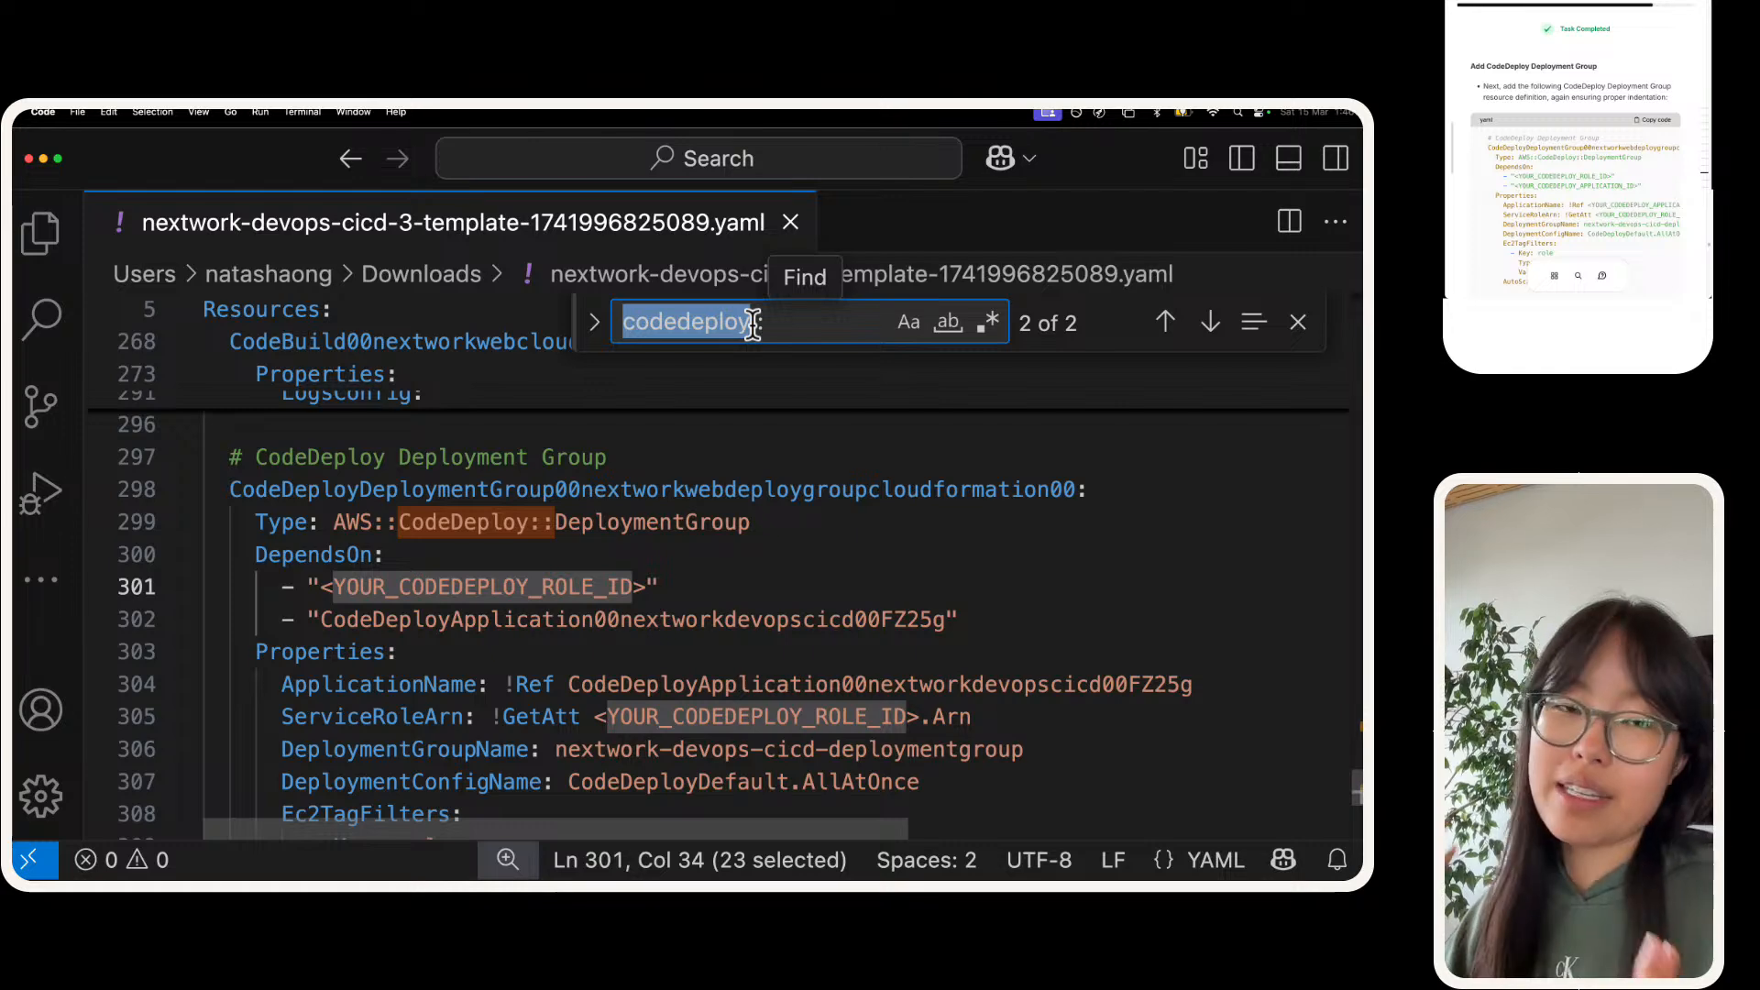
text(iam::)
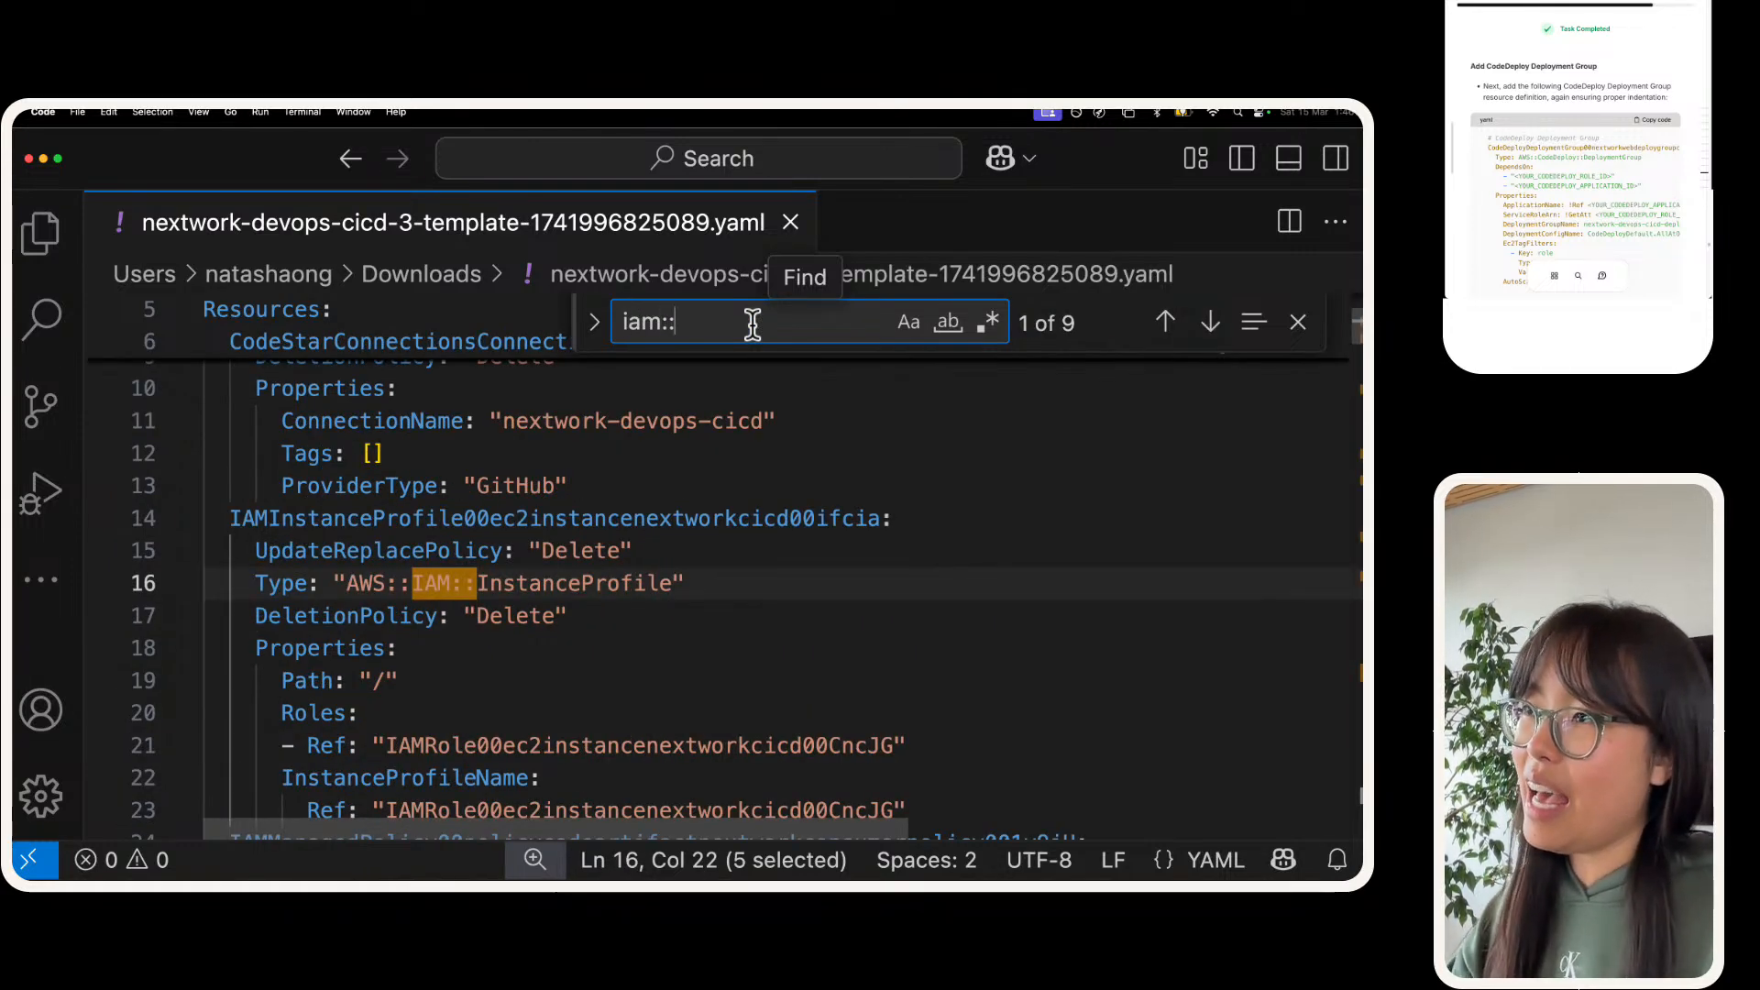
text(role)
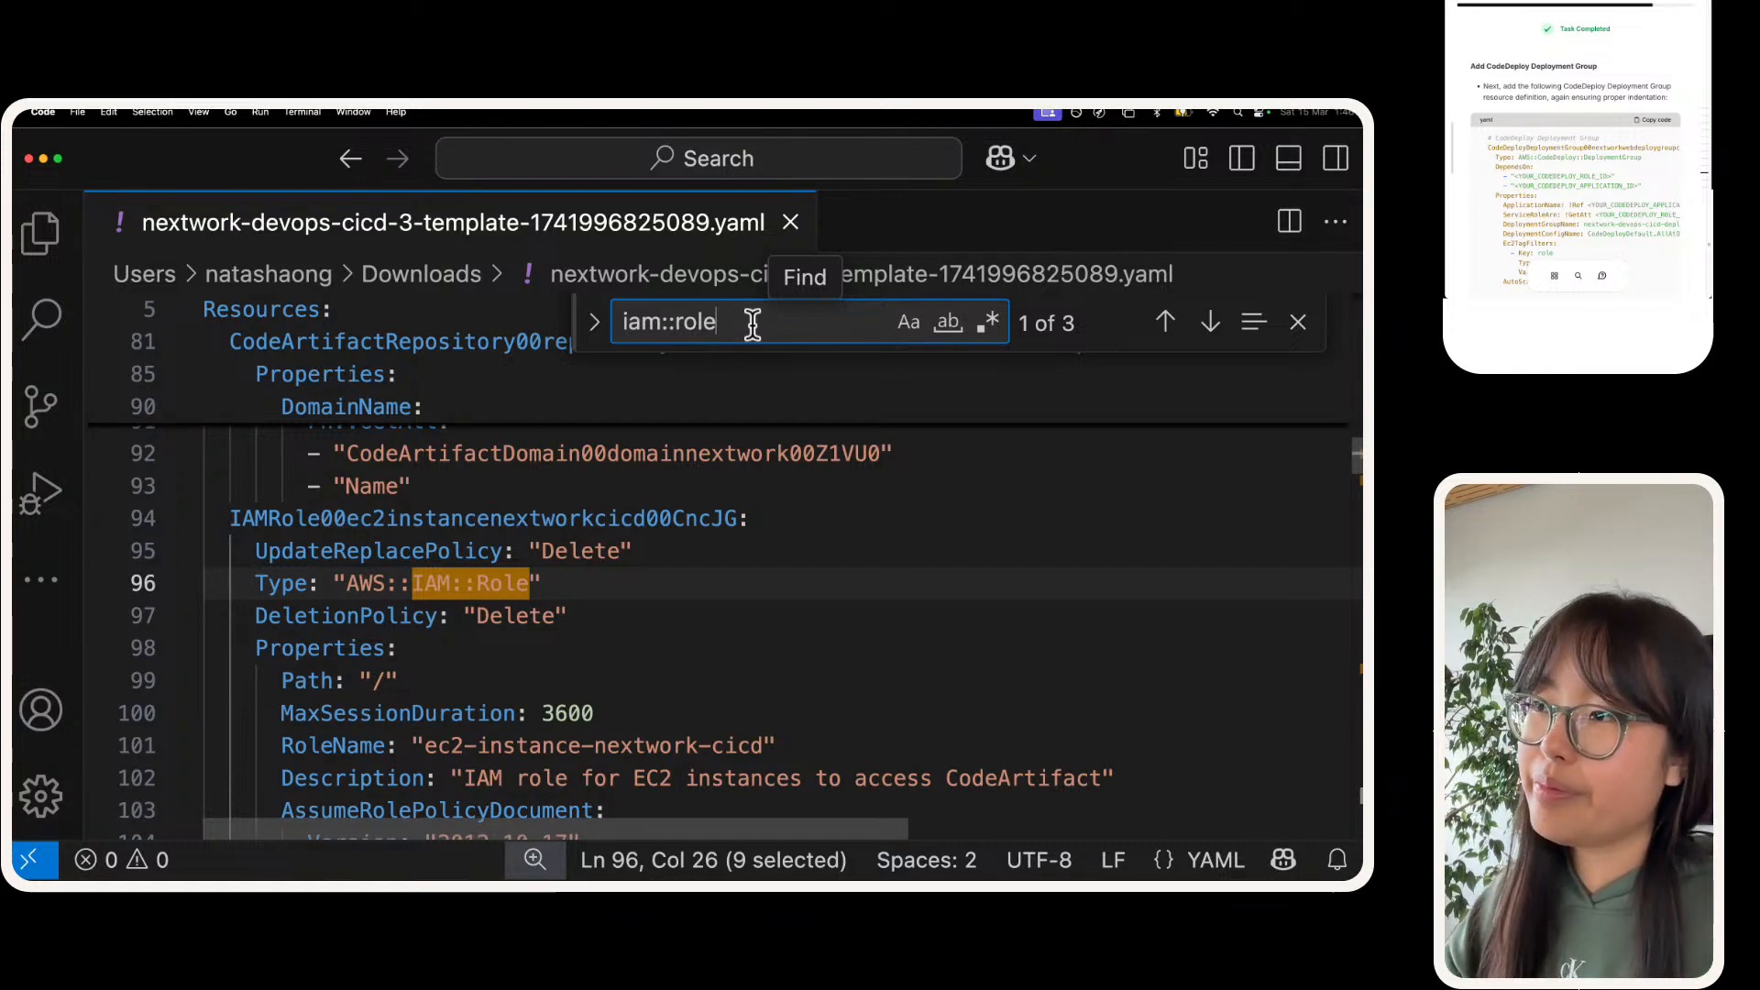
key(Return)
key(Return)
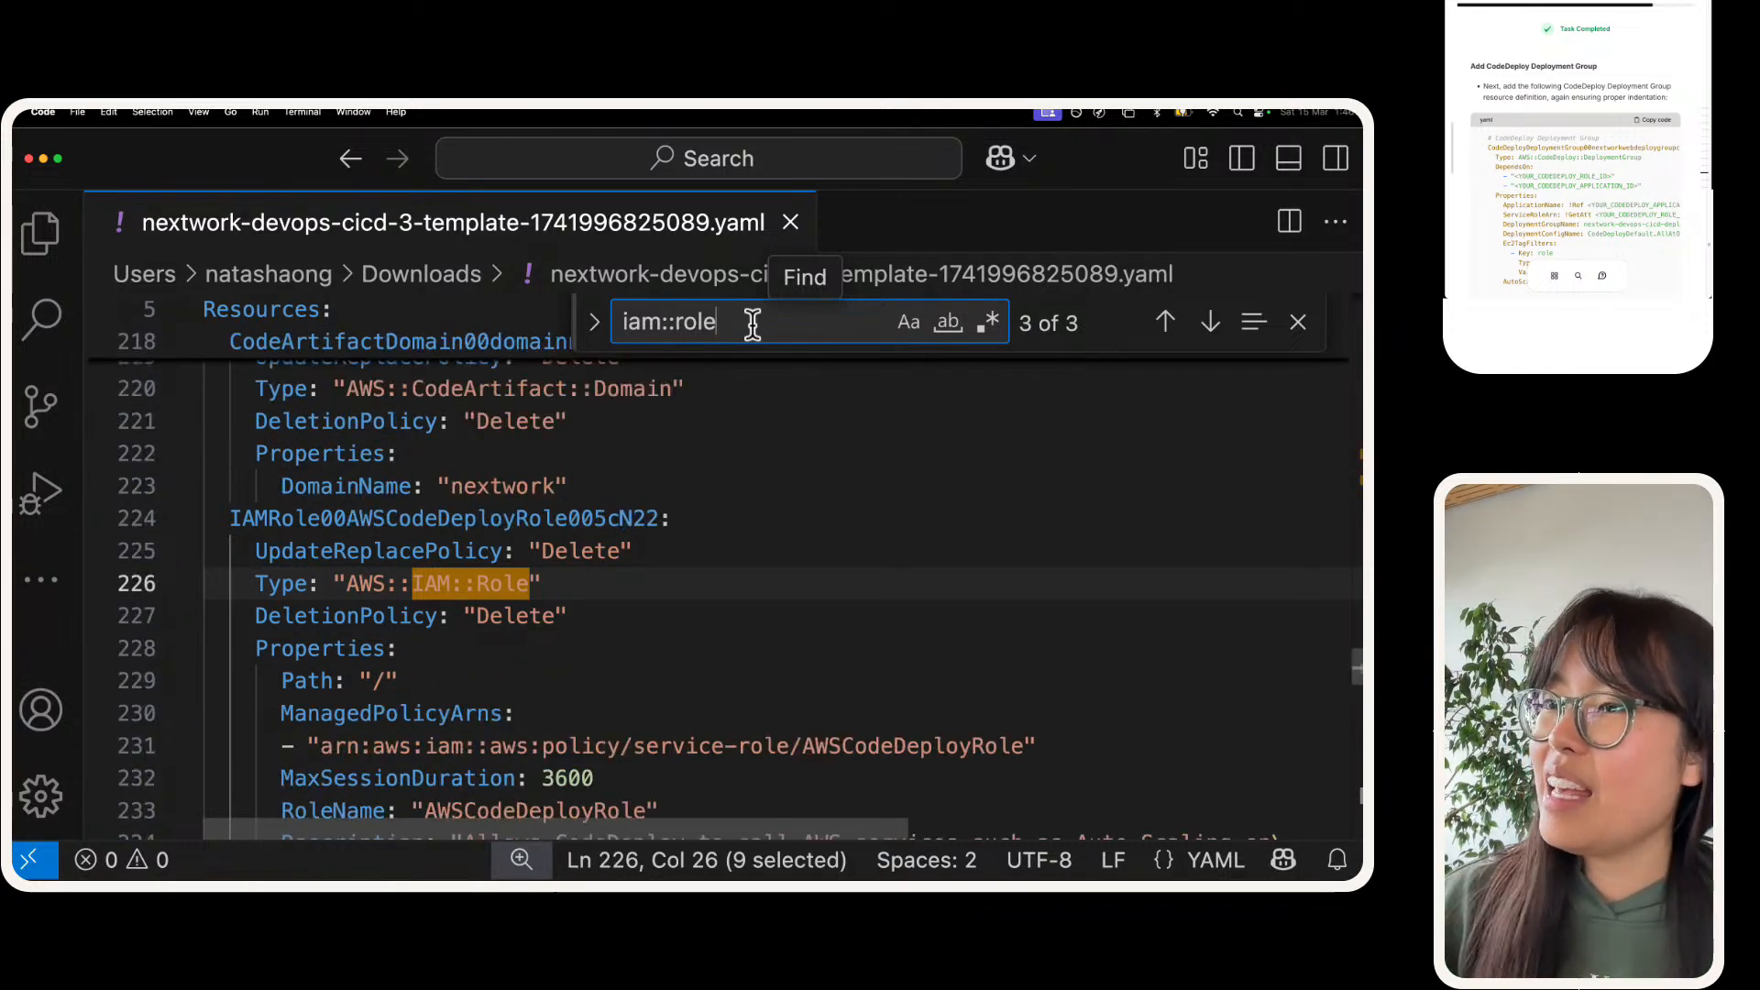
double_click(461, 516)
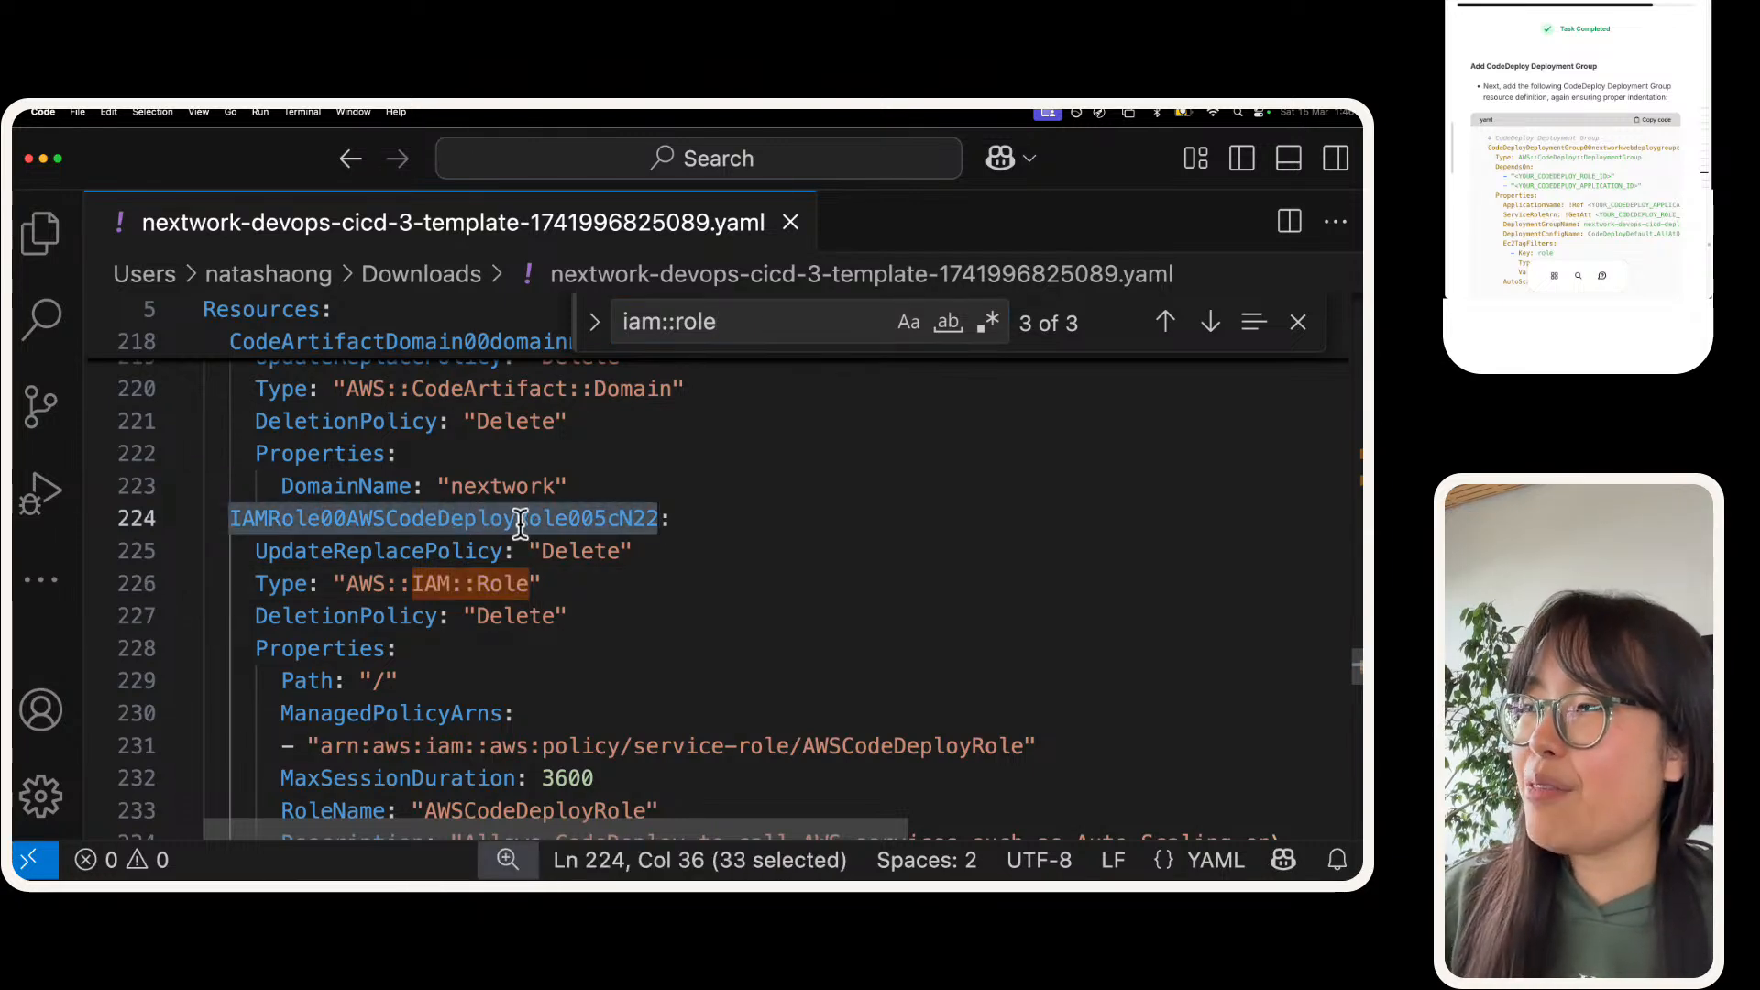
Step: Check the RoleName in the CodeDeploy role definition and copy its resource ID, IAMRole00AWSCodeDeployRole005cN22
triple_click(717, 307)
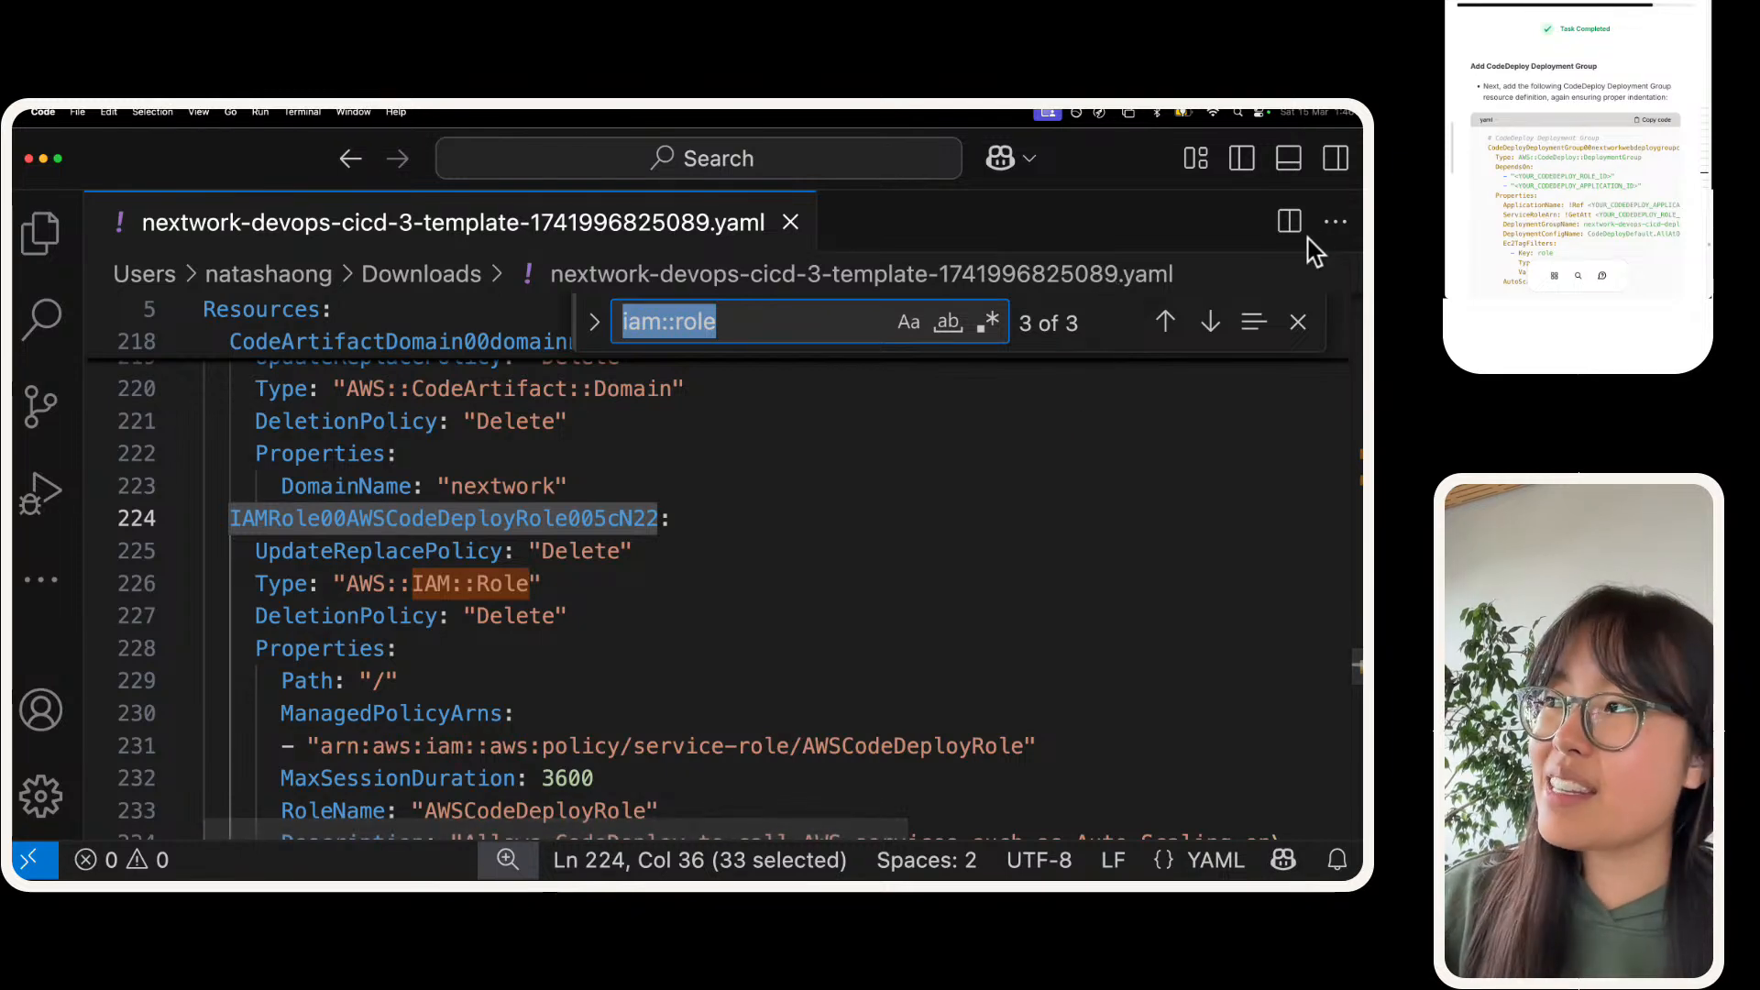
click(383, 549)
drag(386, 518, 561, 516)
scroll(562, 522, down, 1)
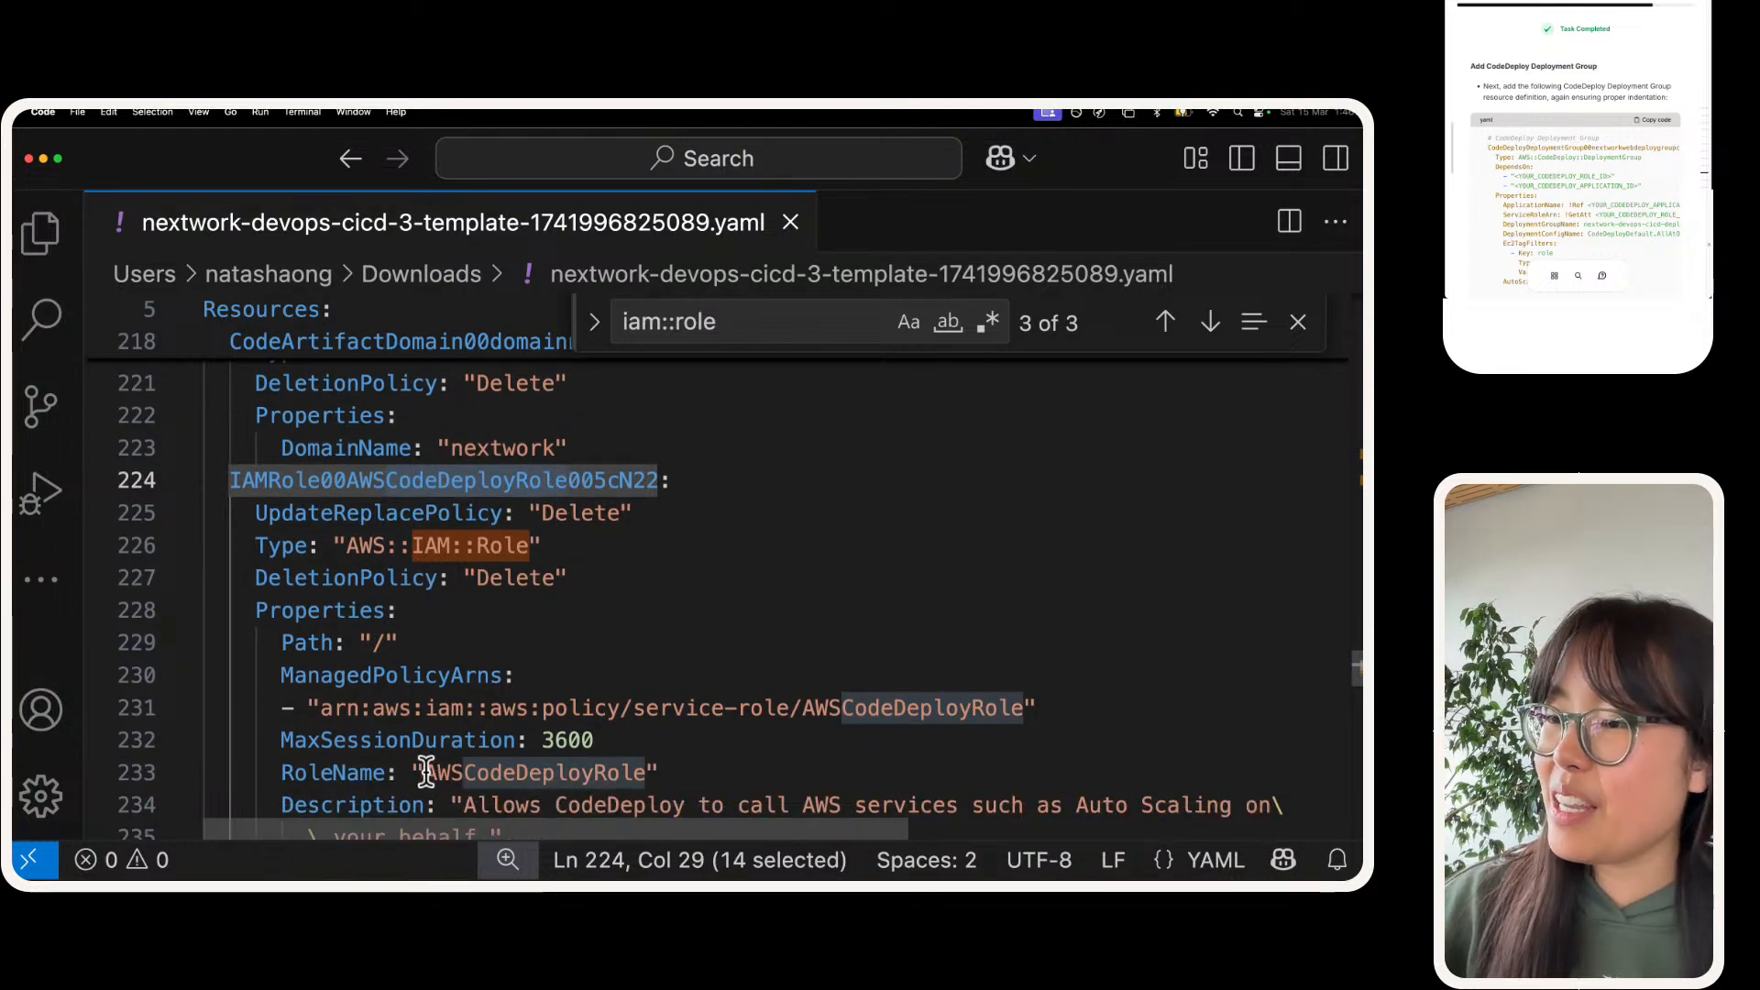
drag(419, 773, 679, 773)
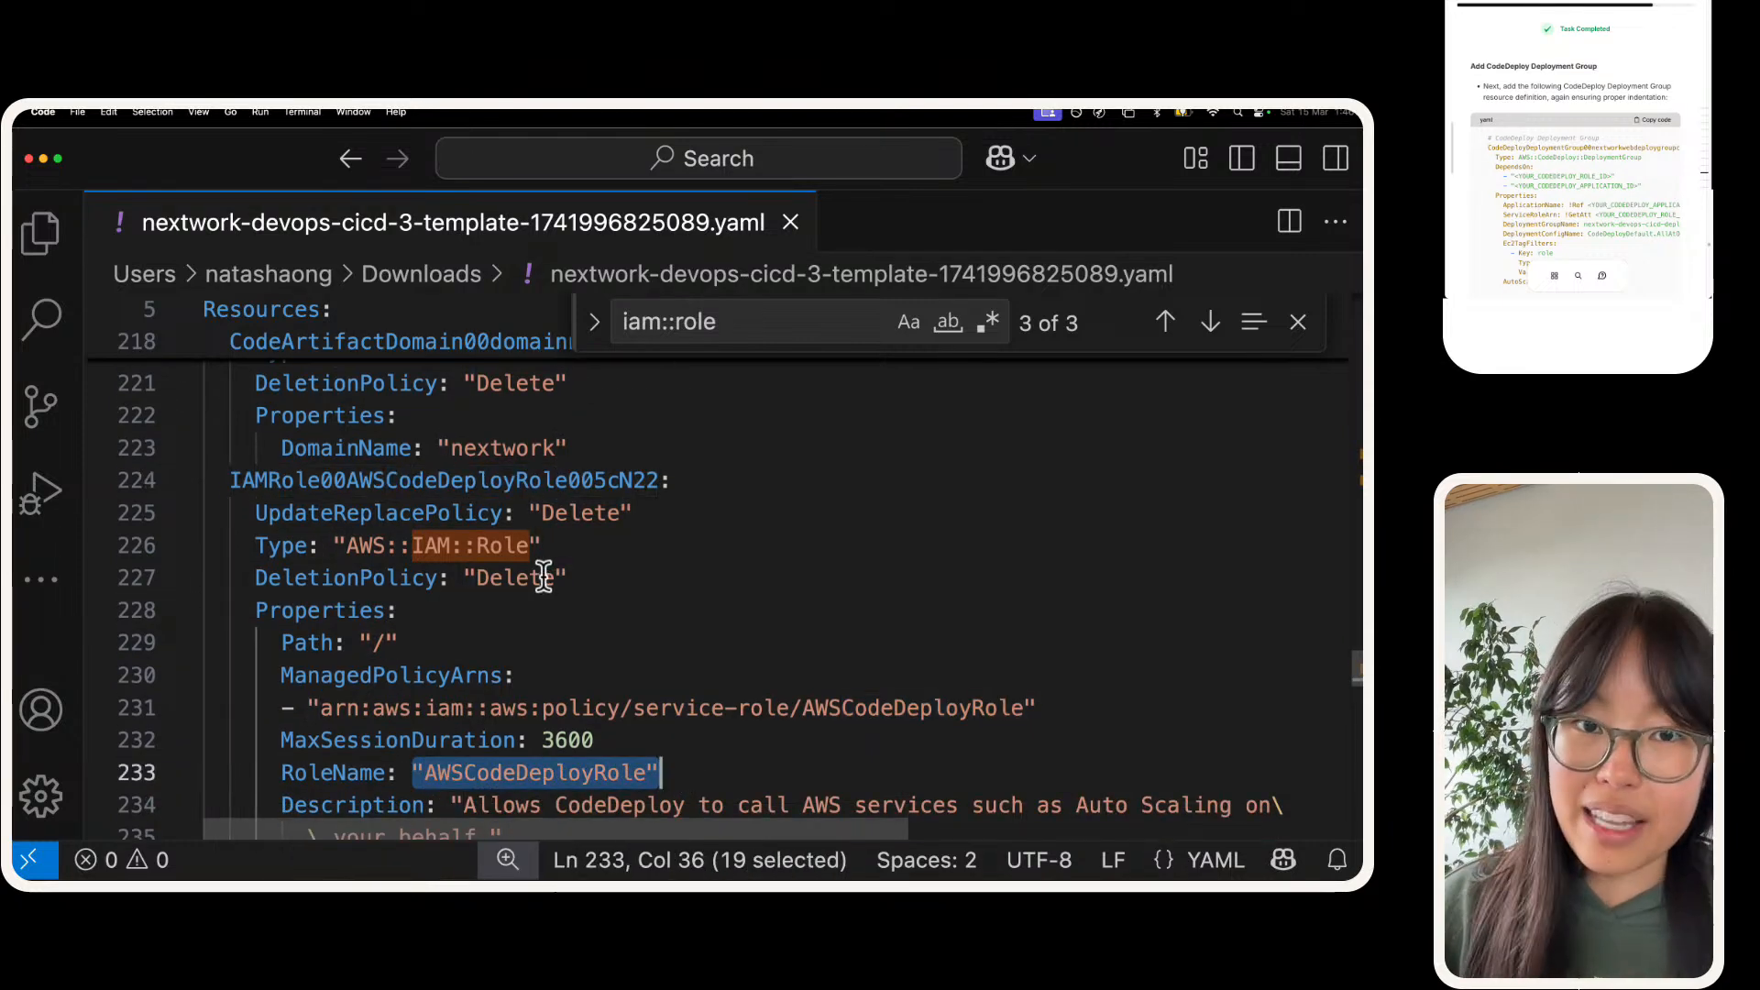
scroll(543, 576, up, 1)
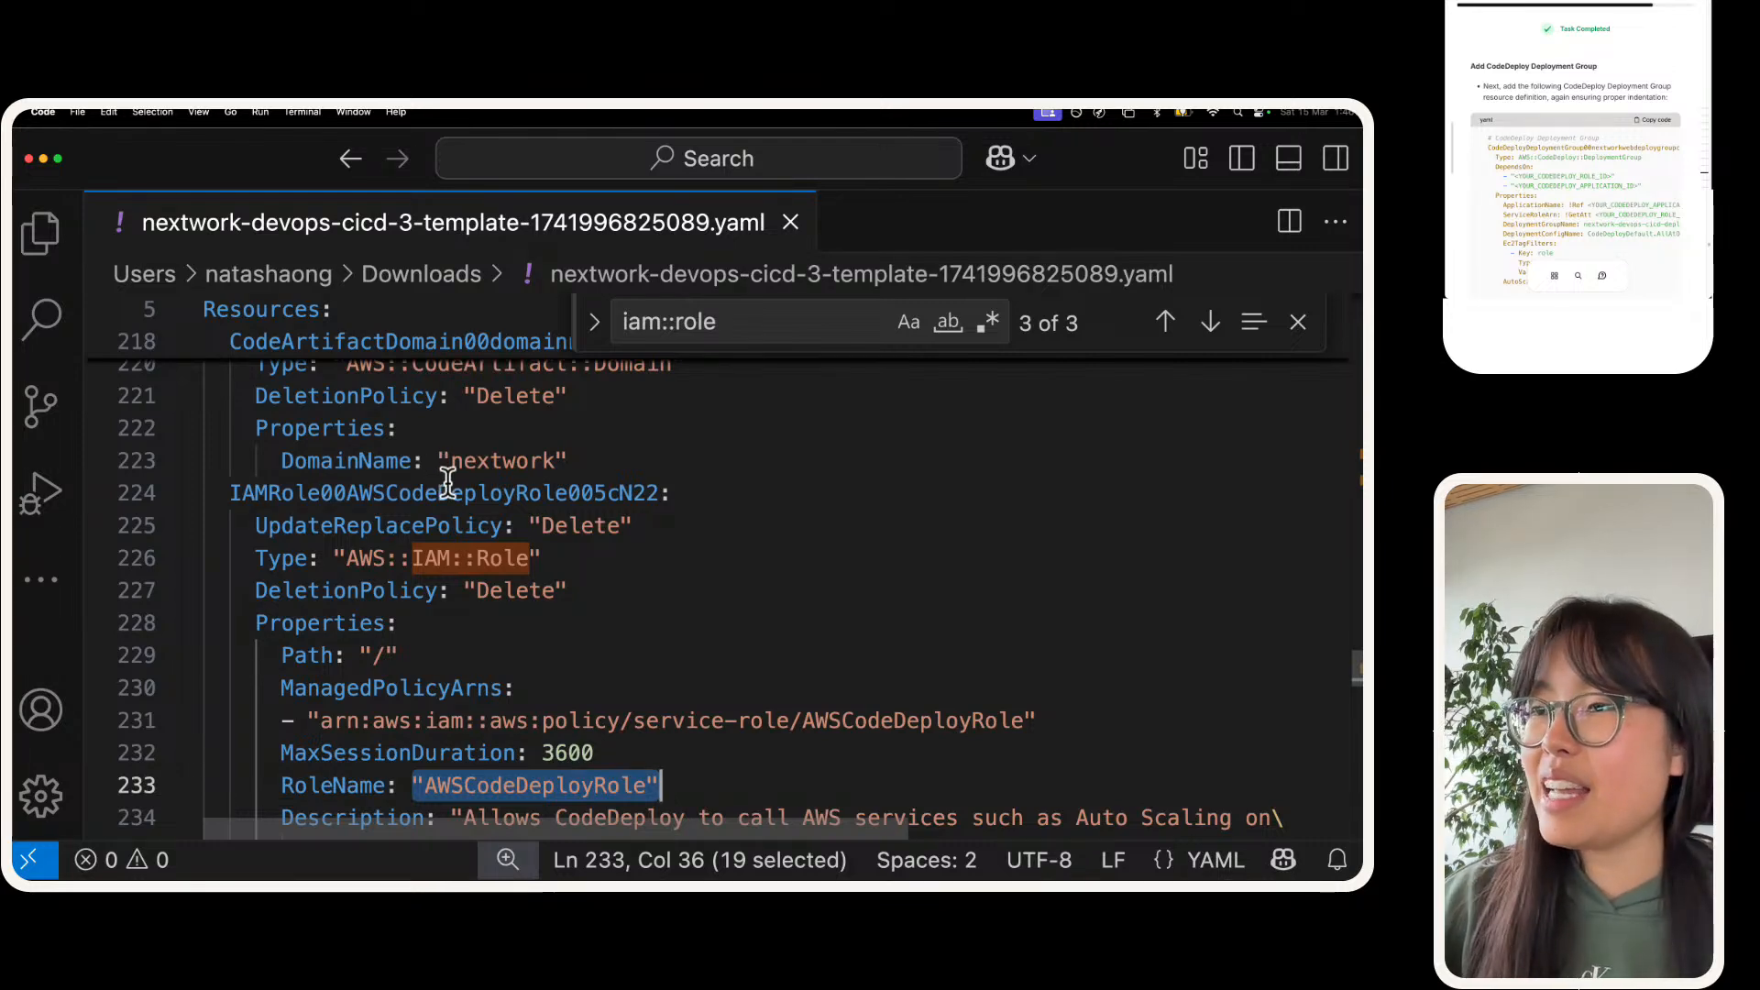
double_click(449, 482)
key(super+c)
Step: Clear the search term and replace both <YOUR_CODEDEPLOY_ROLE_ID> placeholders in the deployment group with IAMRole00AWSCodeDeployRole005cN22
triple_click(702, 323)
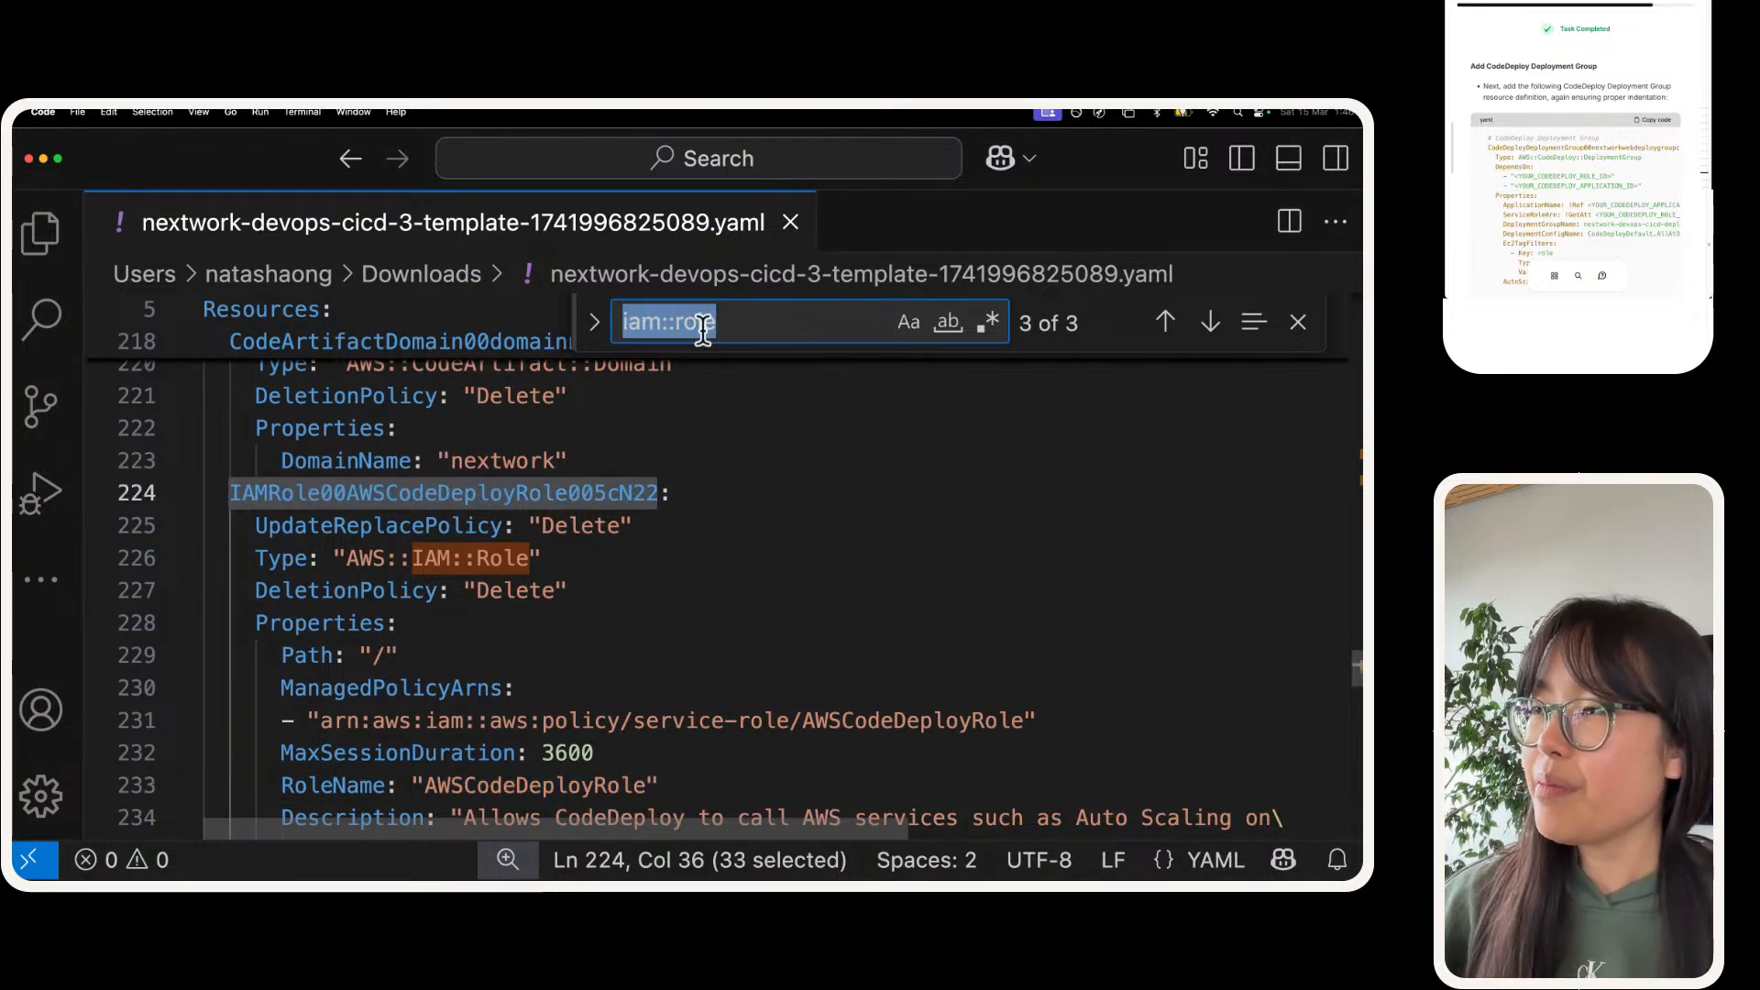
key(BackSpace)
click(746, 444)
key(super+a)
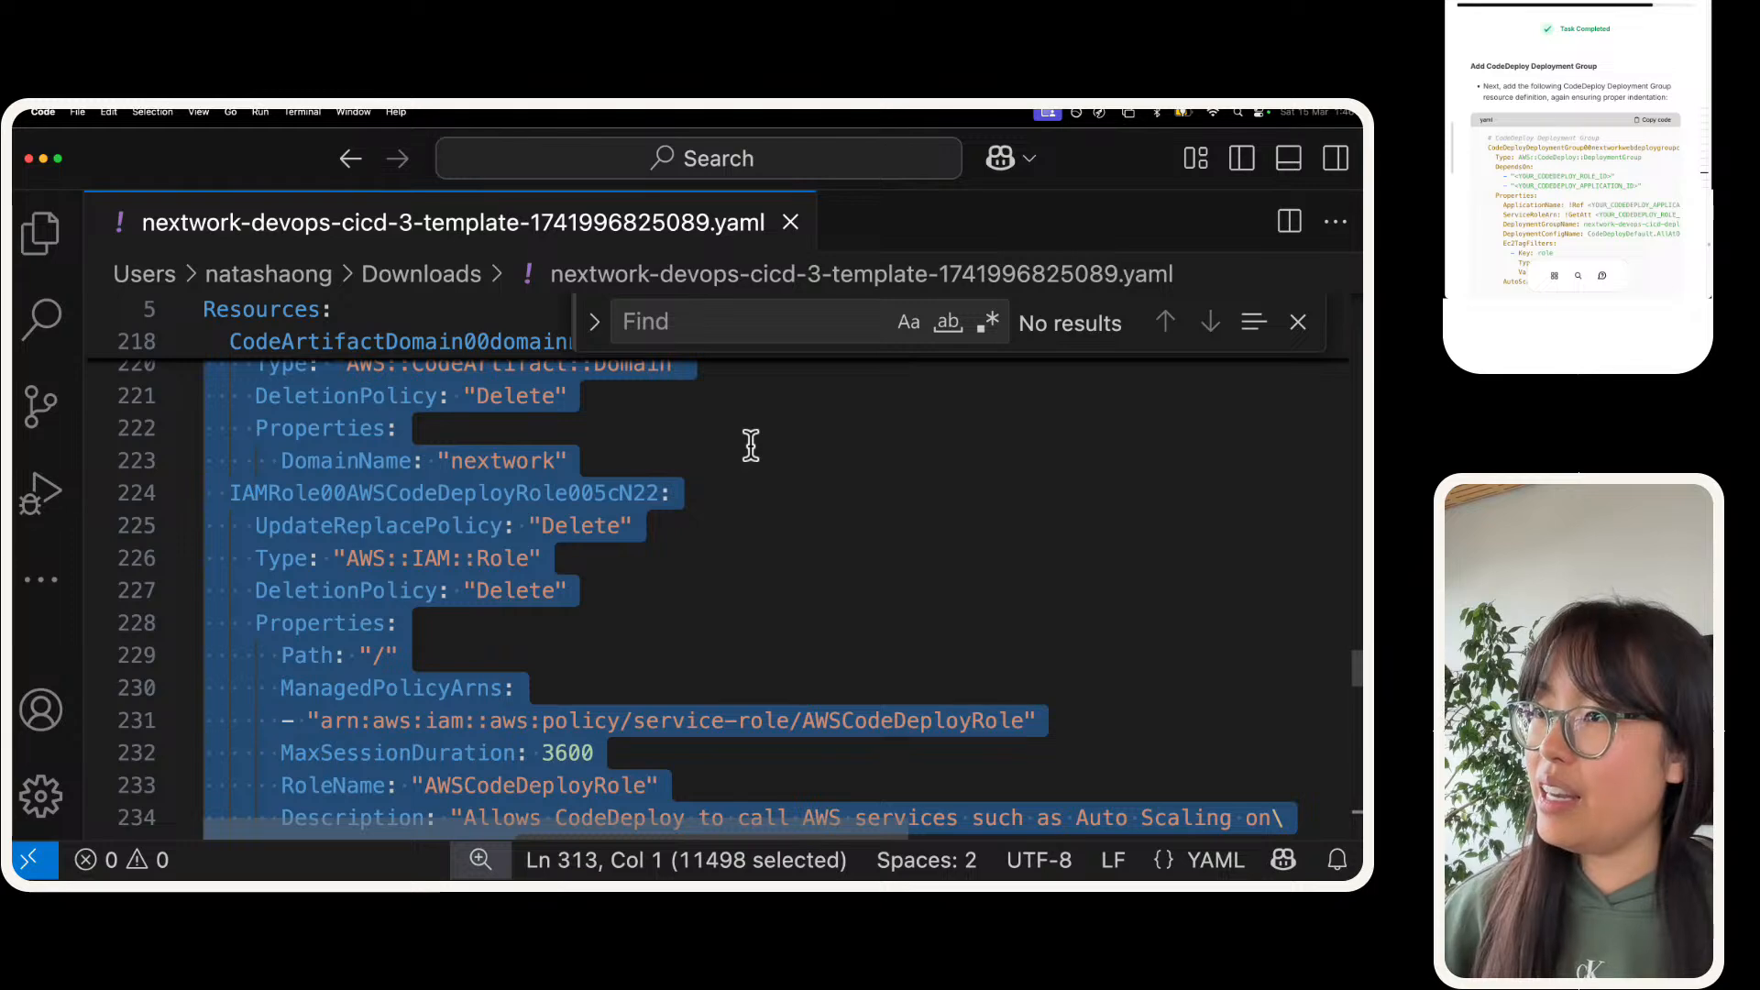
key(Right)
scroll(750, 446, up, 3)
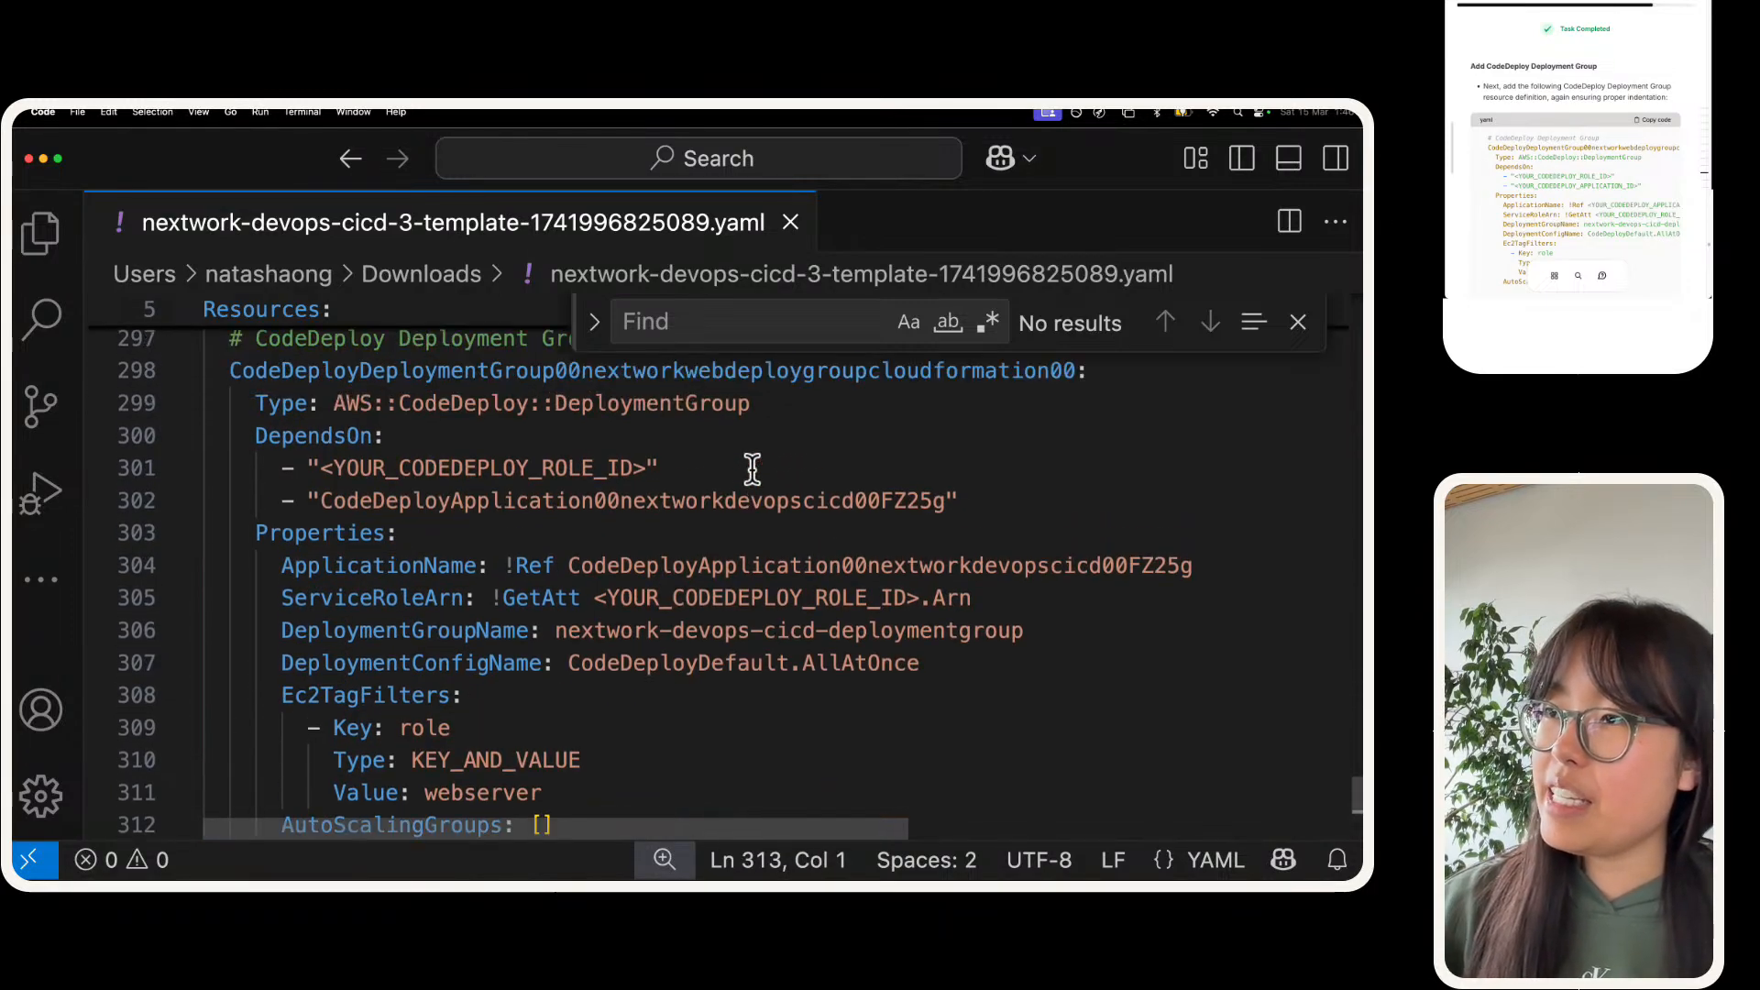
drag(321, 468, 649, 469)
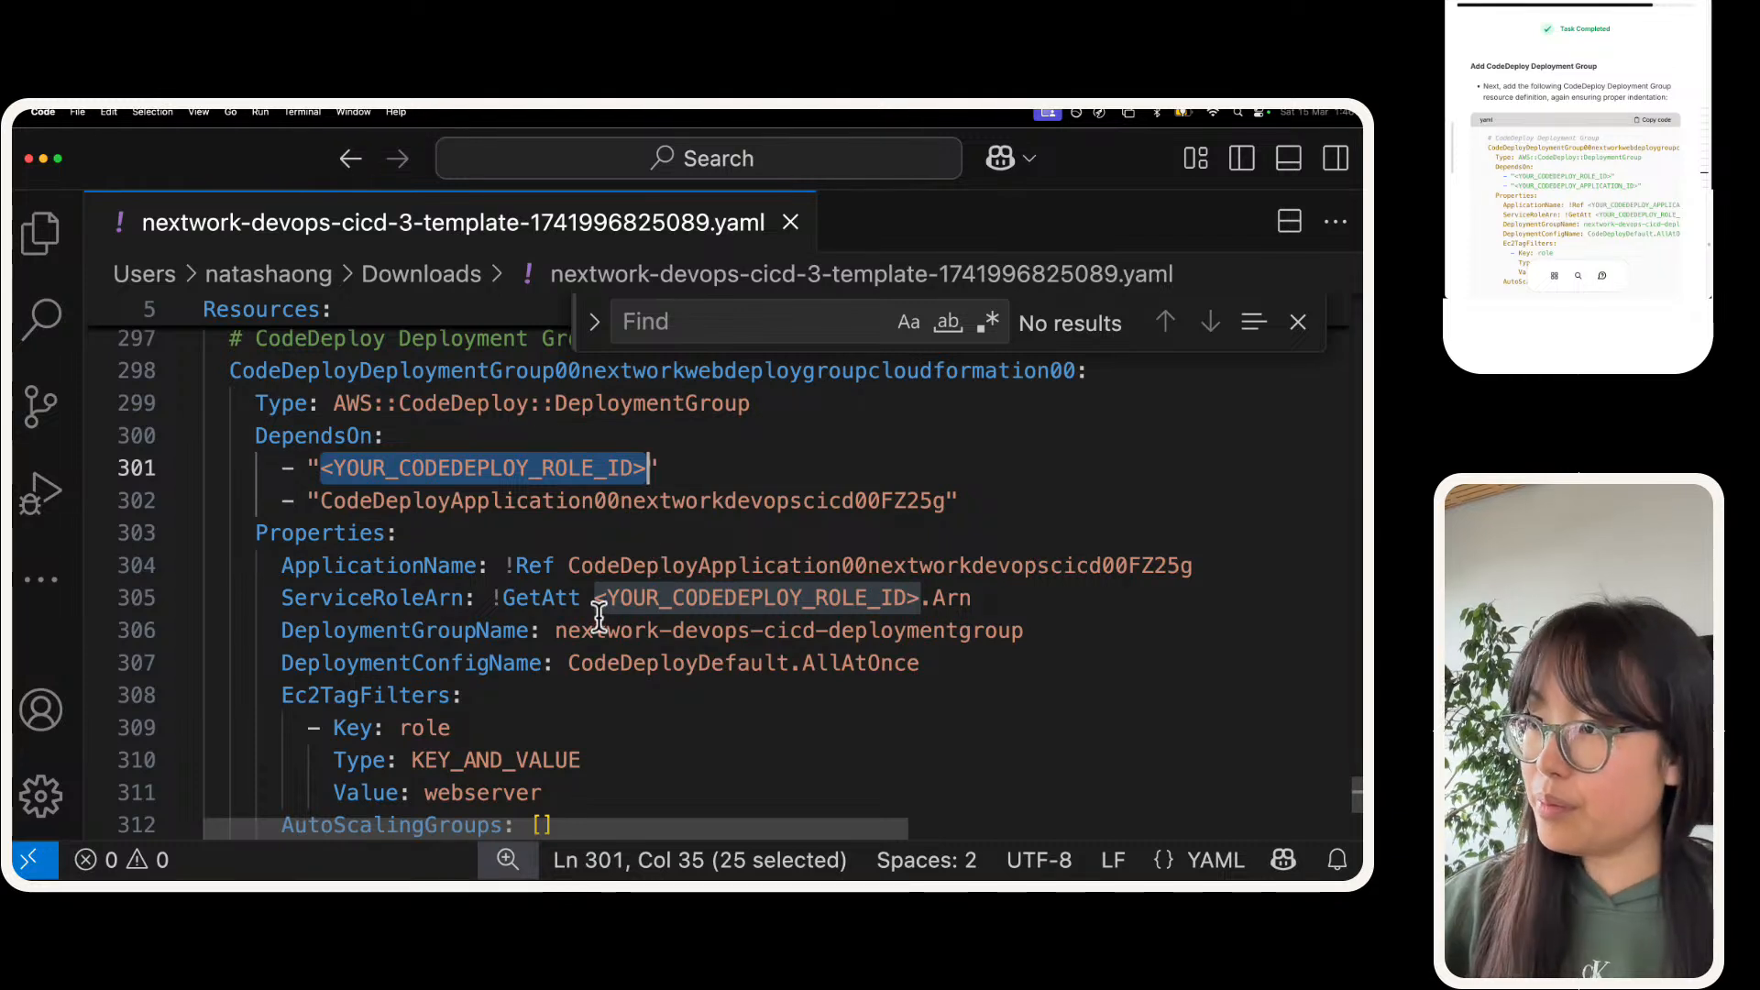
key(super+d)
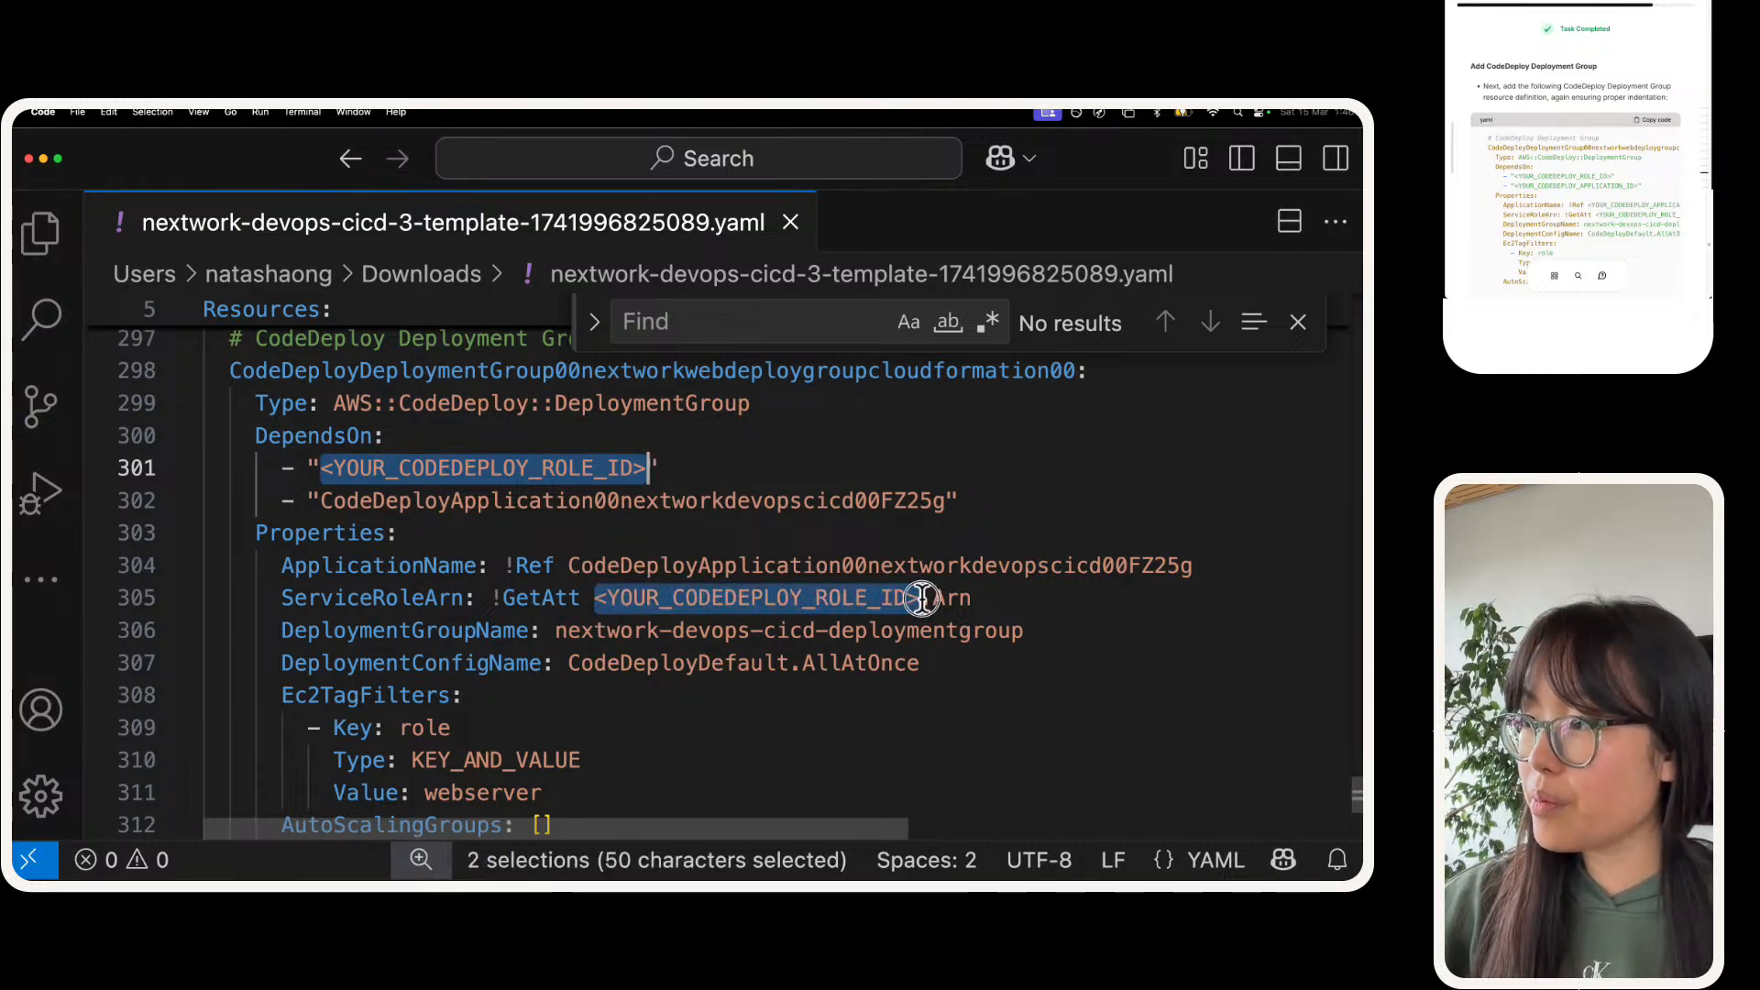
key(super+v)
click(839, 504)
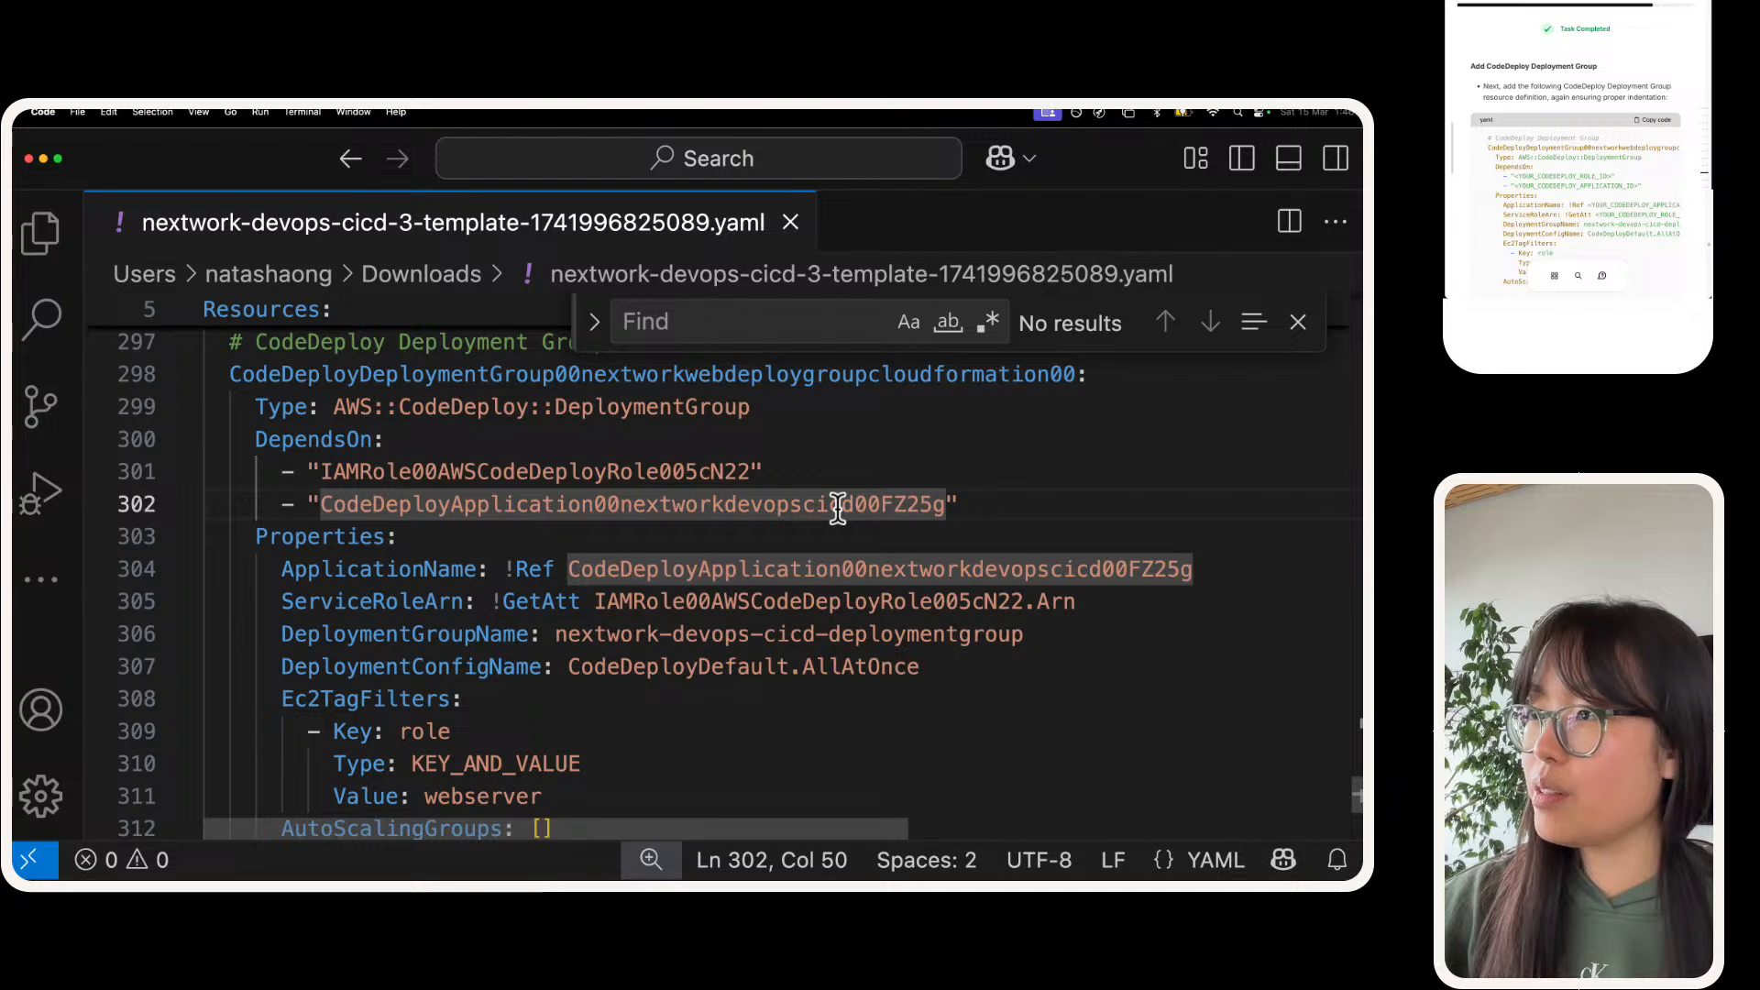
Step: Read the project guide through to the Add Parameters Section instructions and review the deployment group's properties in the template
scroll(839, 504, up, 1)
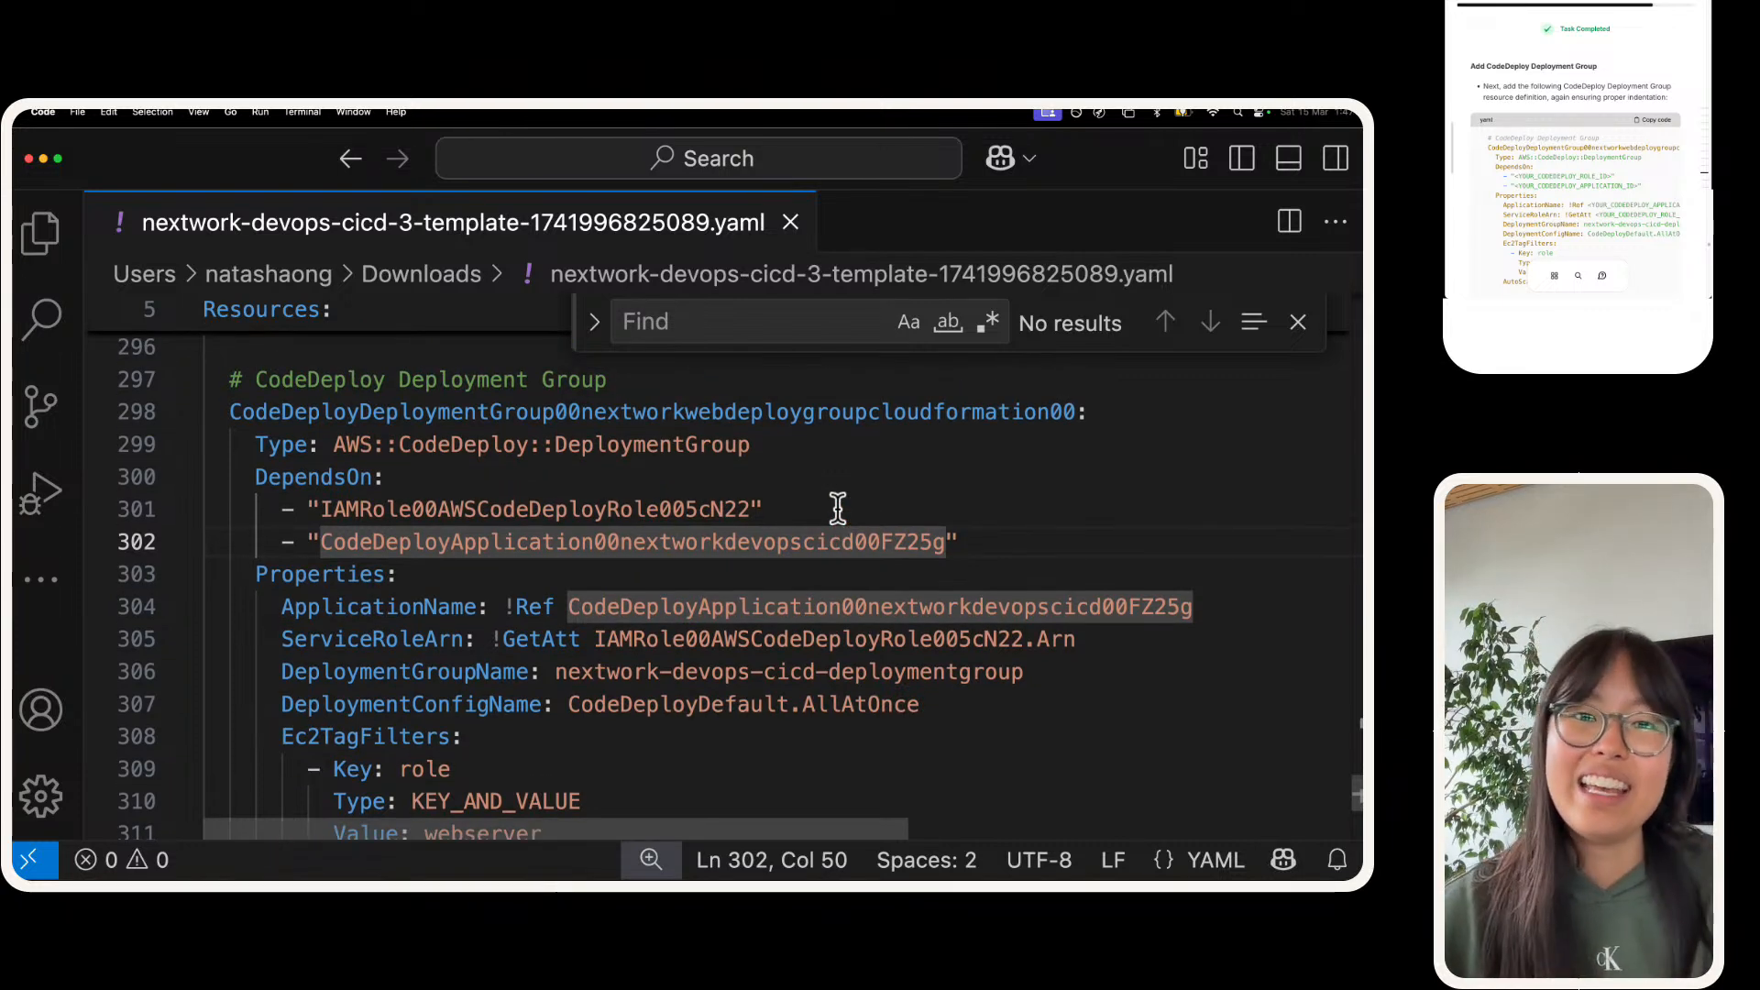
scroll(1532, 97, down, 2)
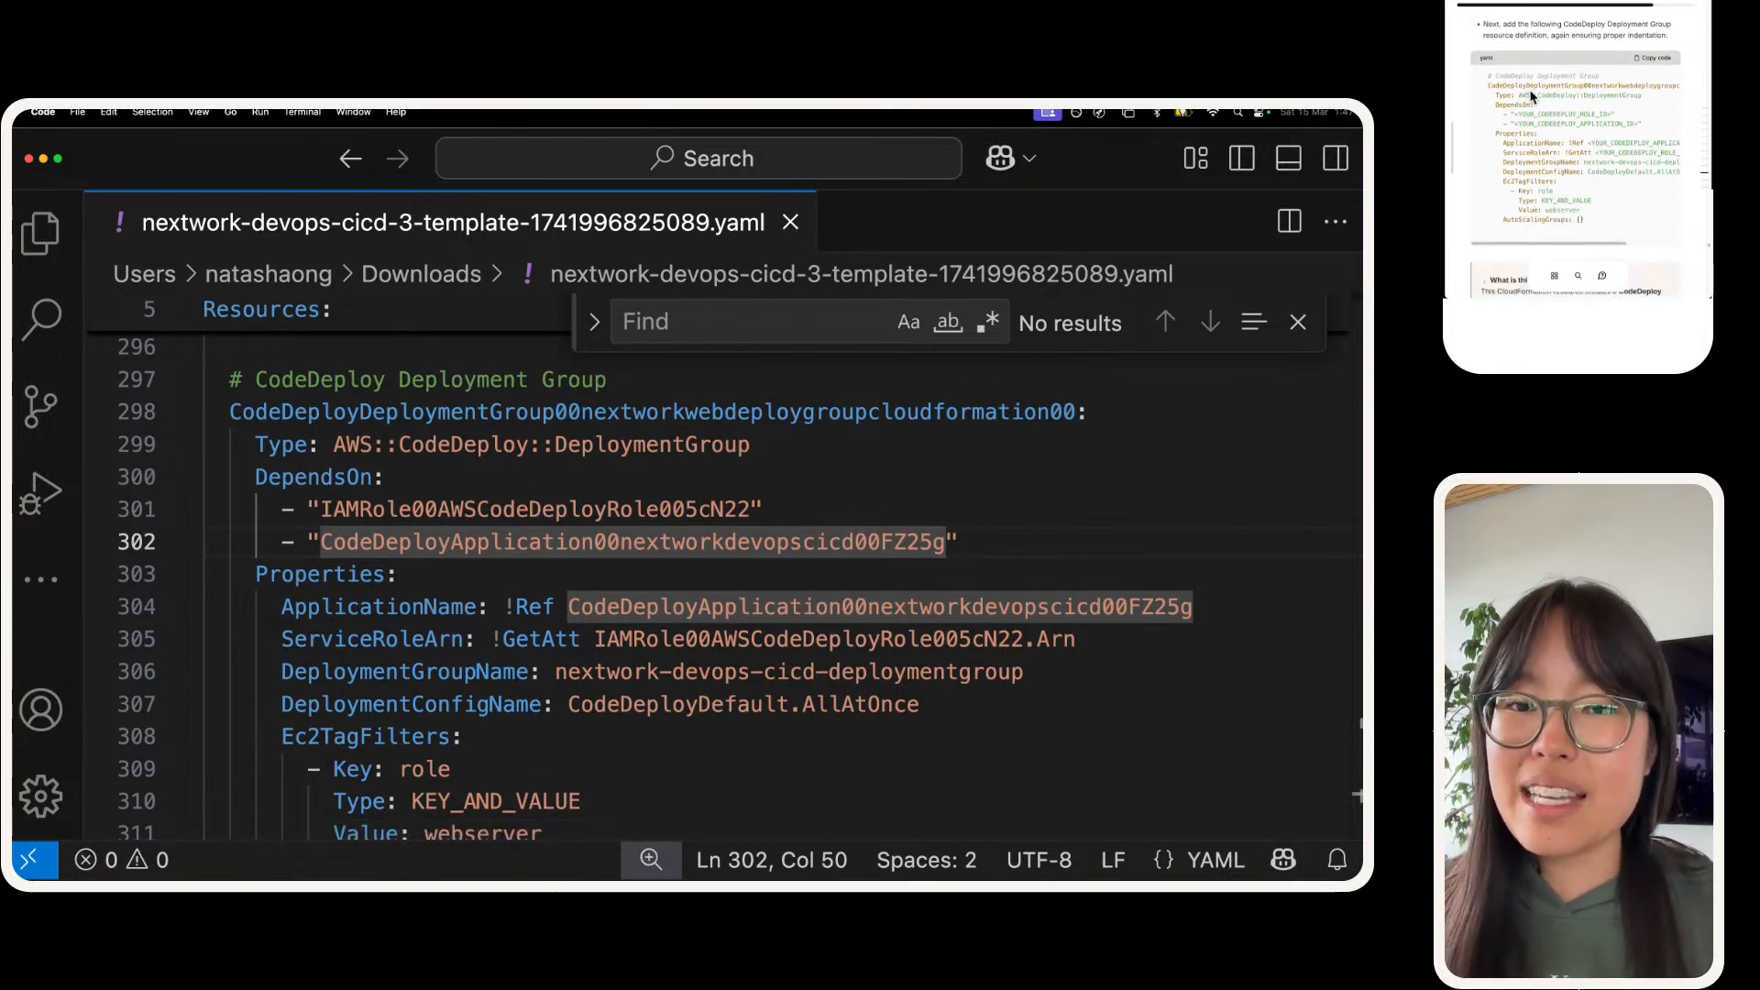
scroll(1533, 96, down, 5)
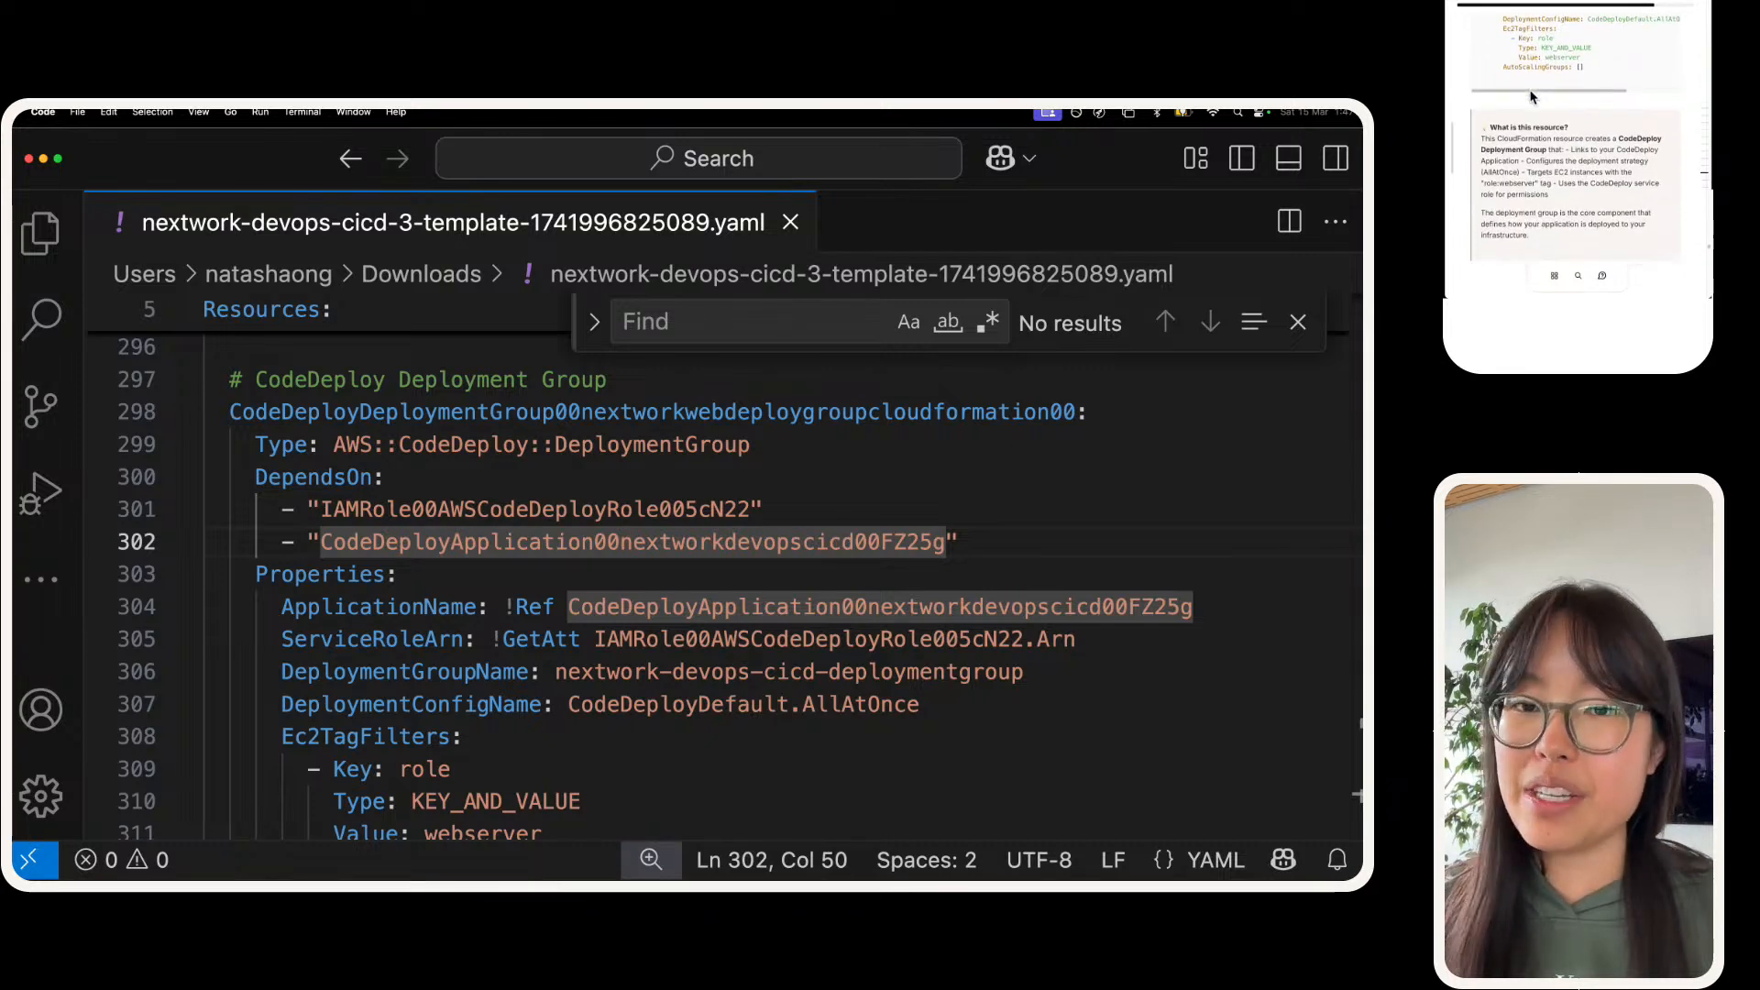
scroll(1530, 96, down, 1)
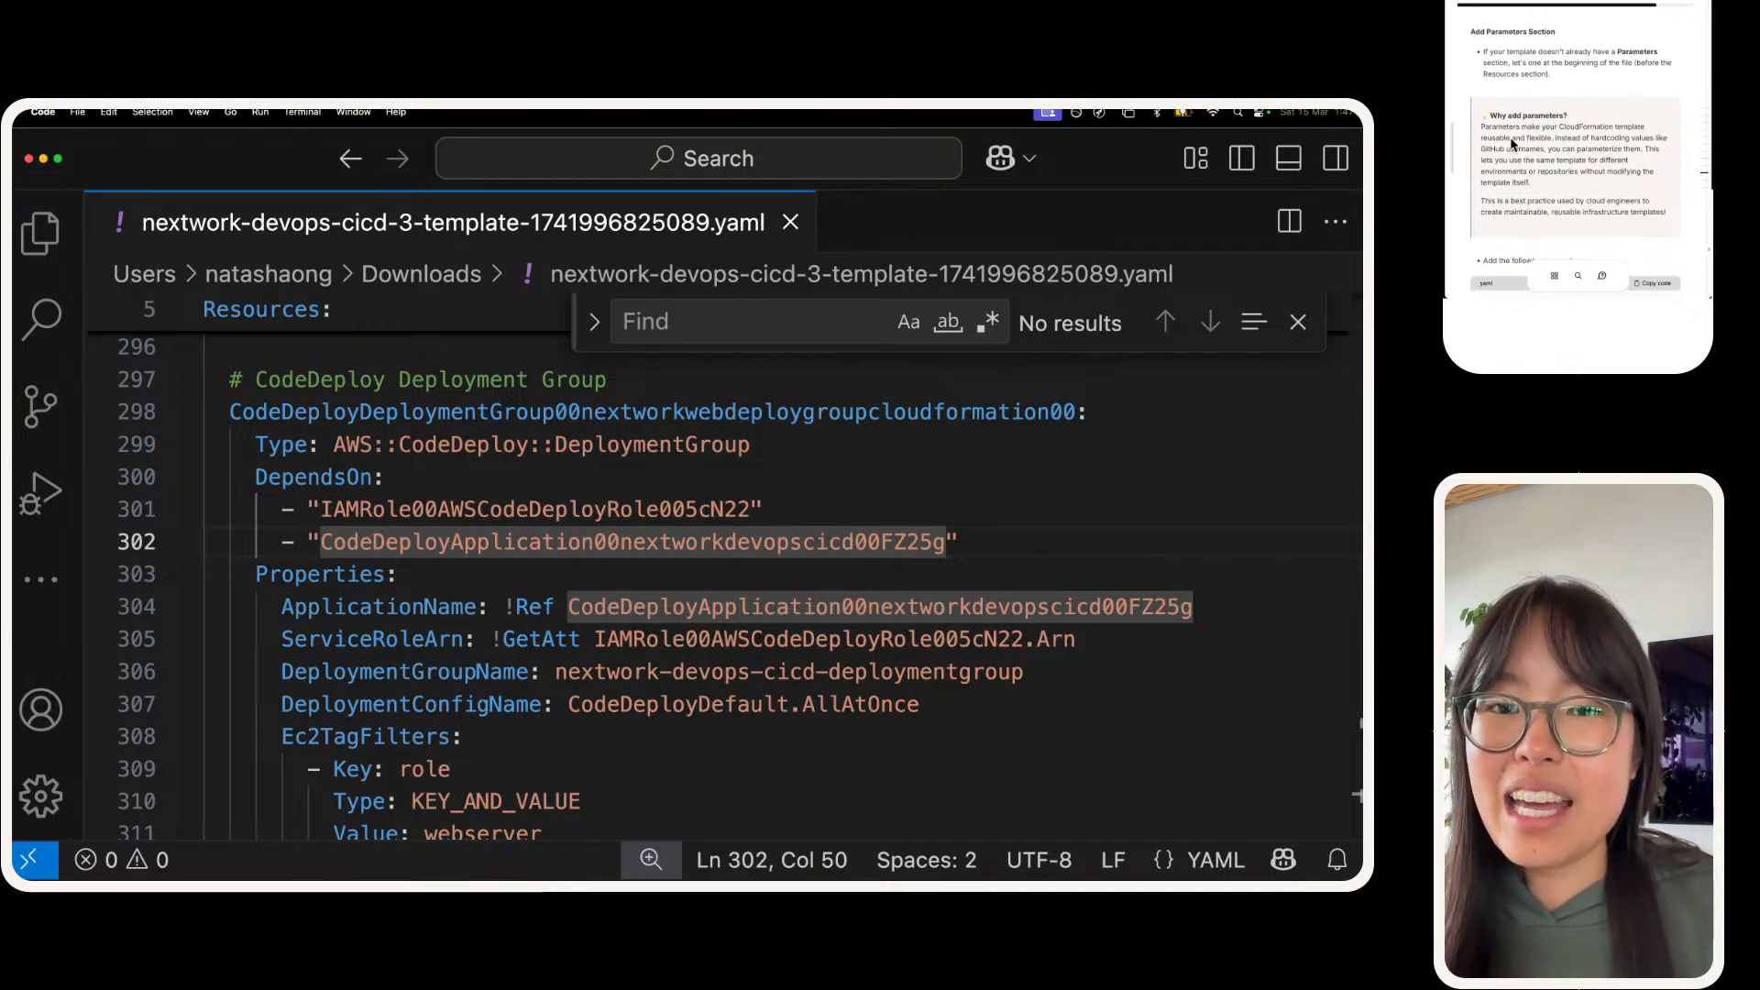
click(491, 577)
scroll(493, 578, down, 3)
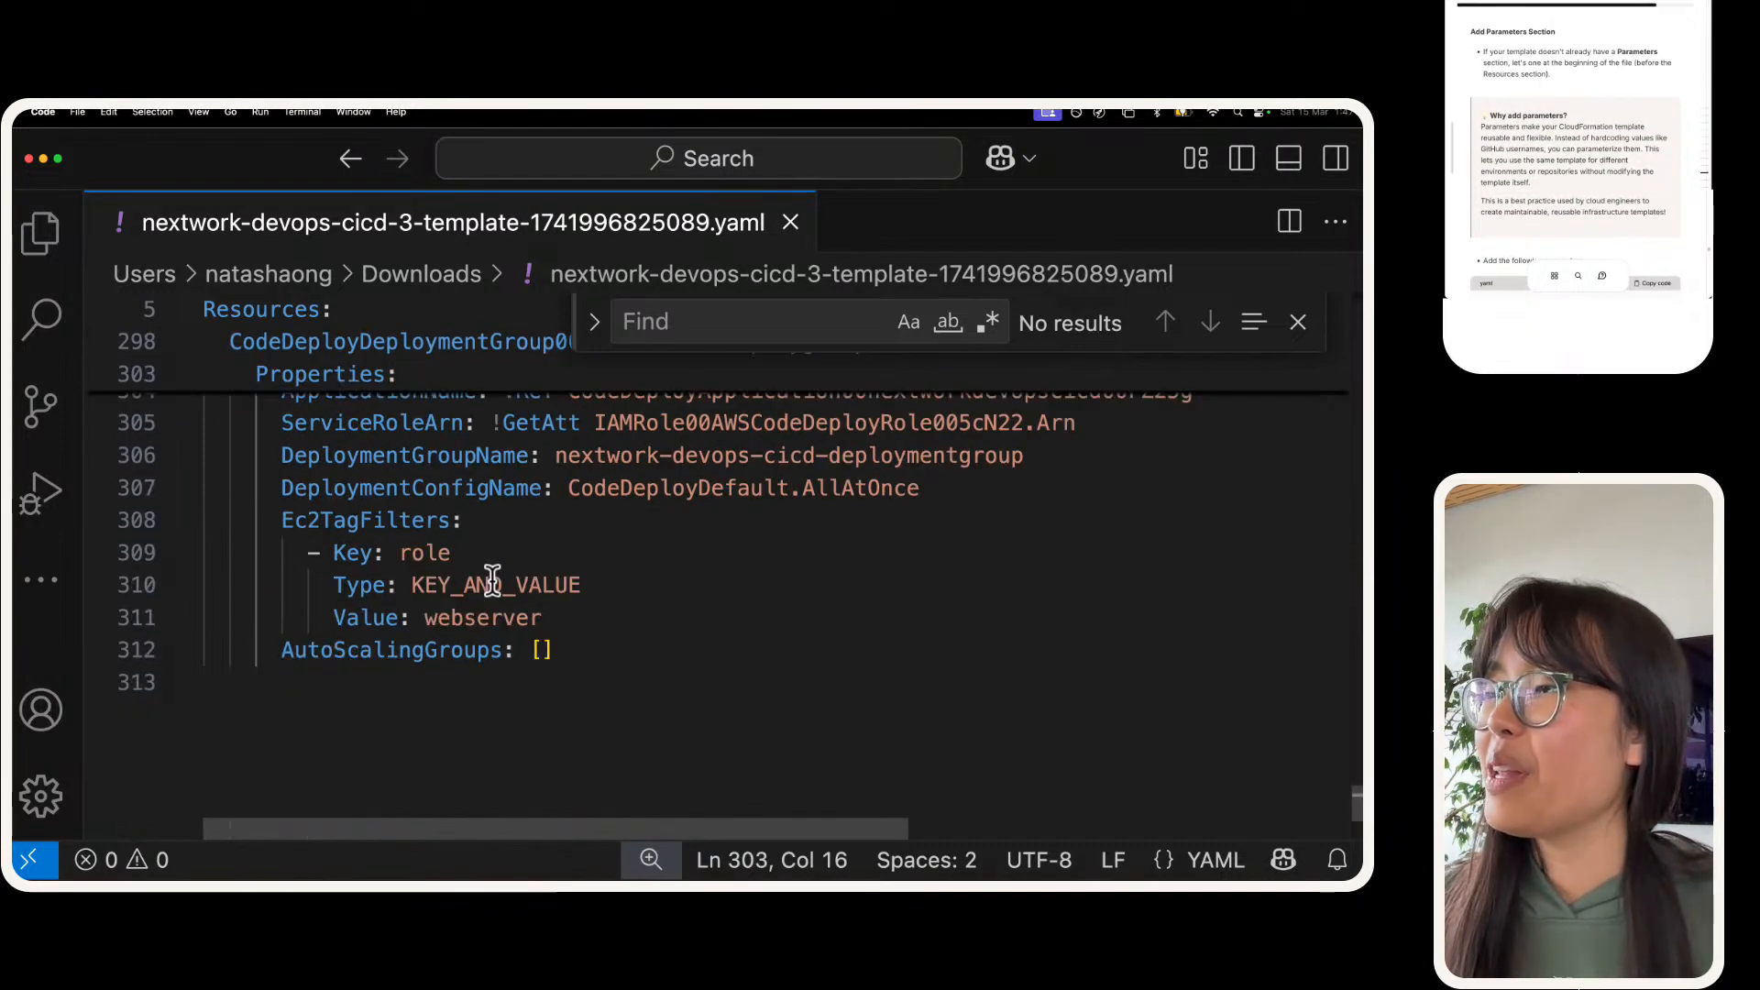
scroll(459, 535, up, 2)
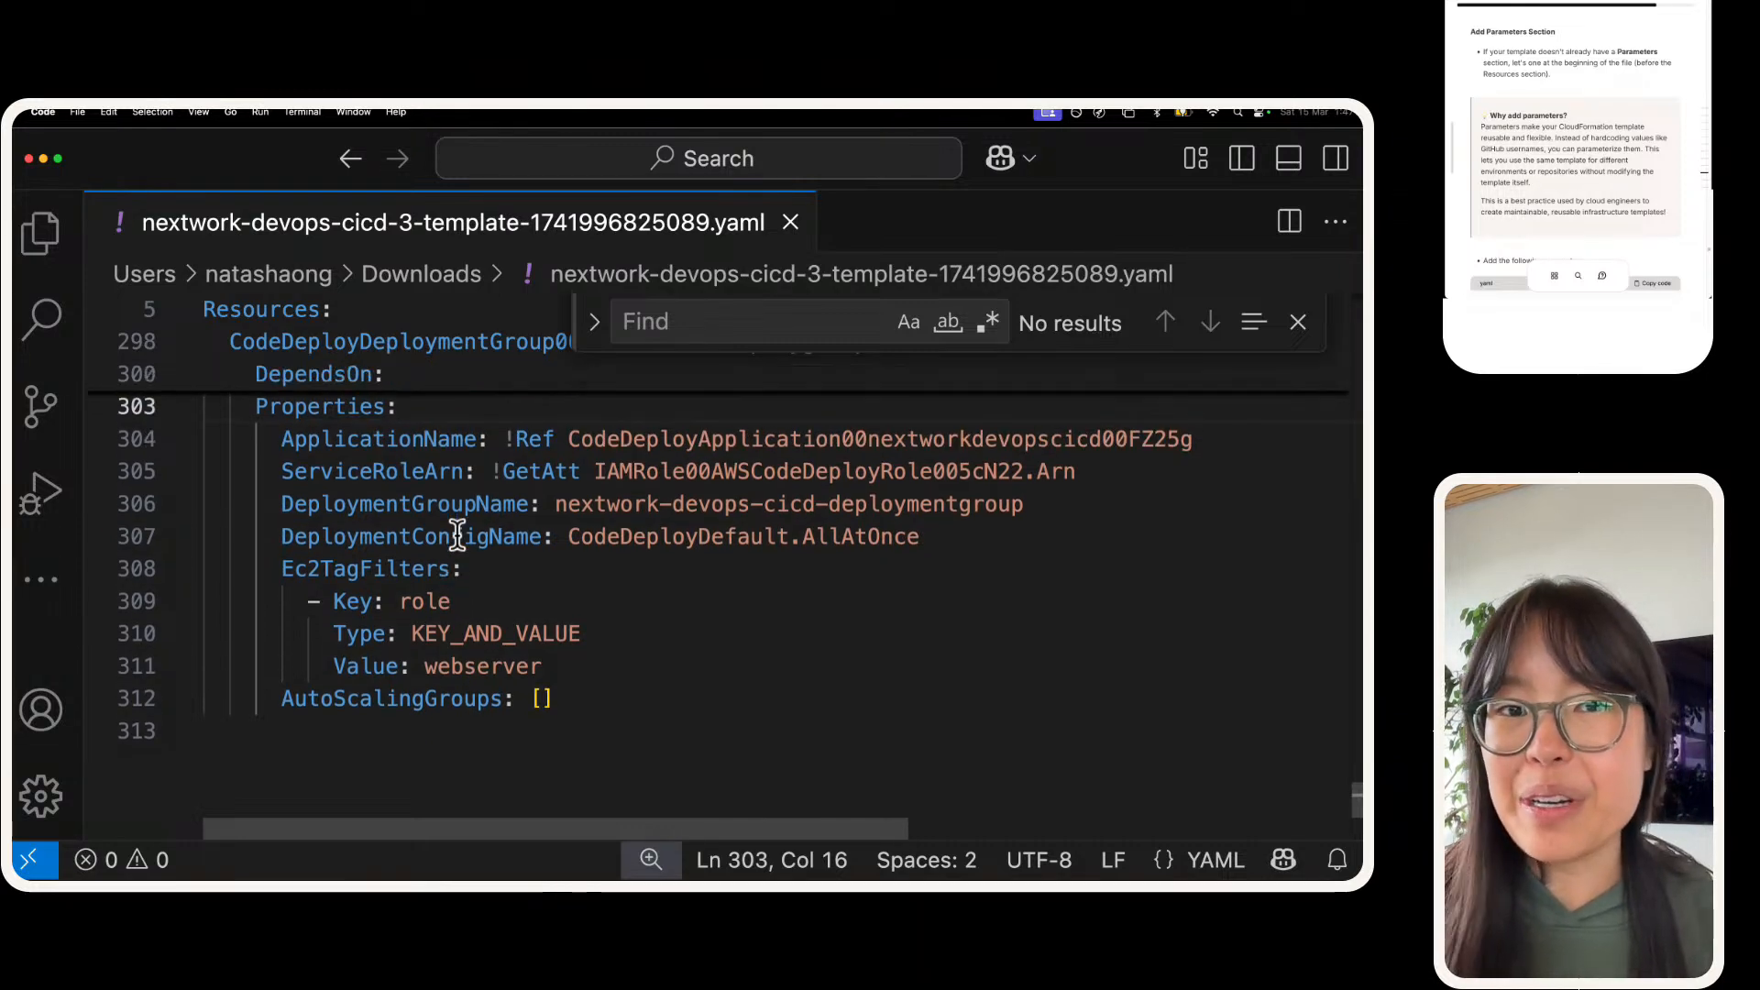
scroll(457, 534, up, 1)
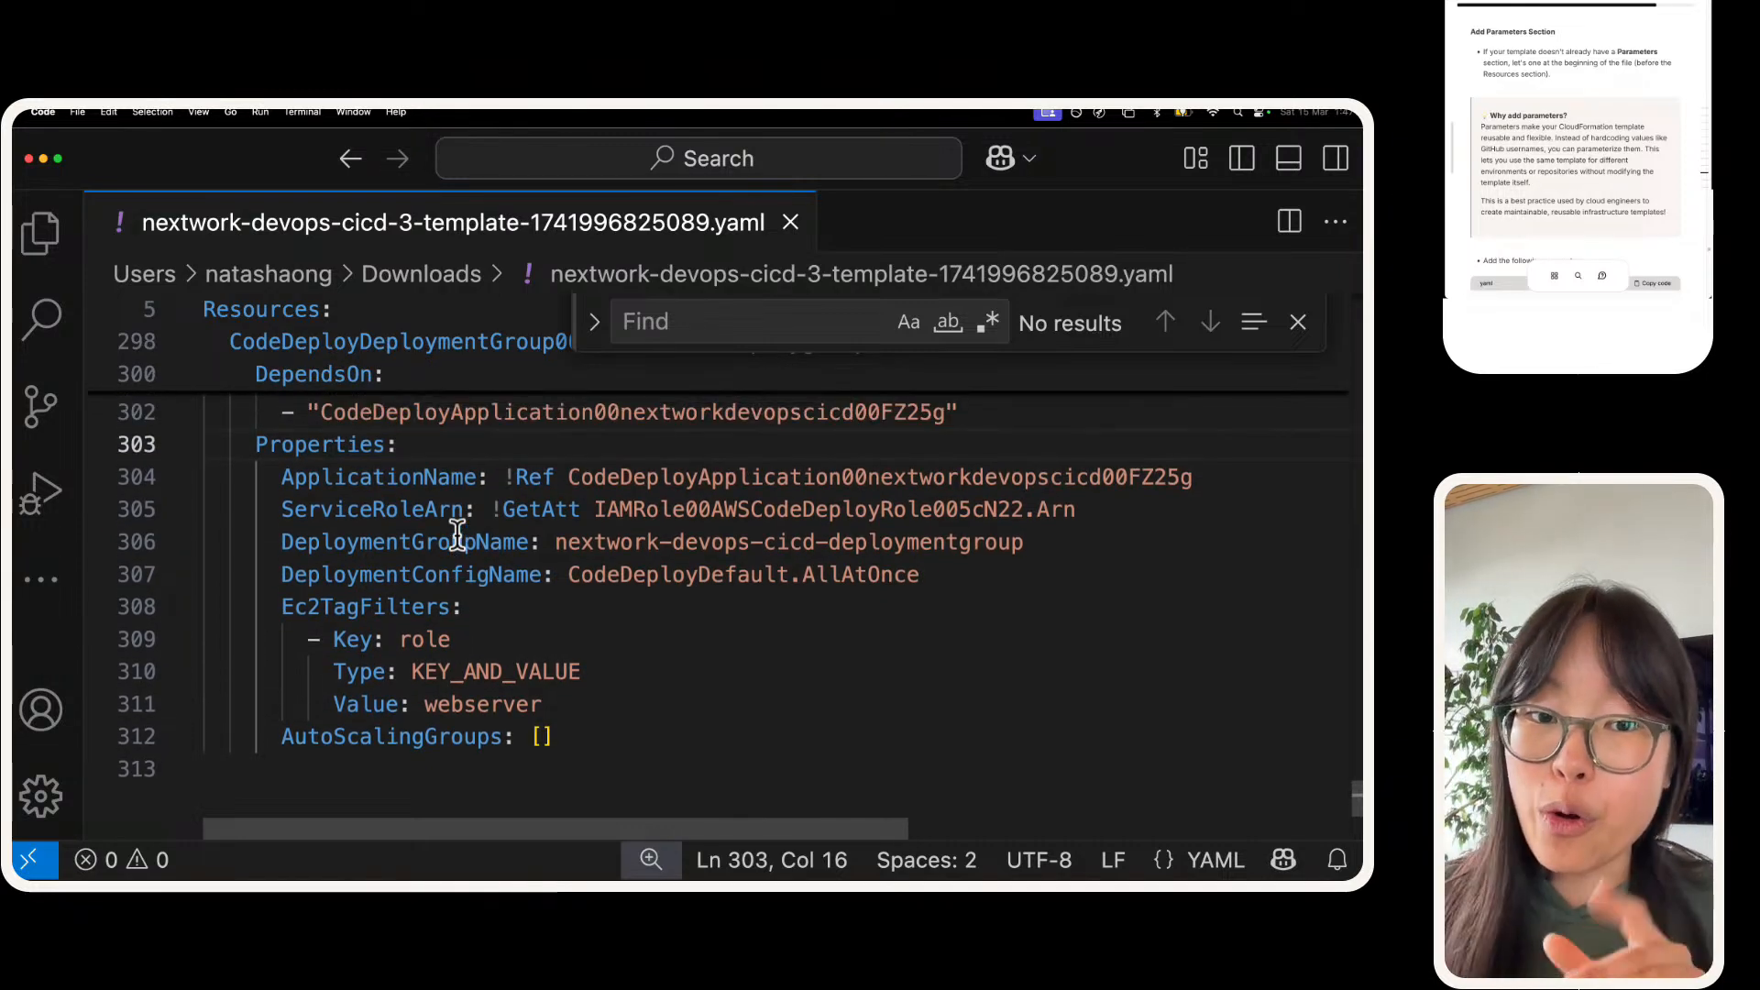
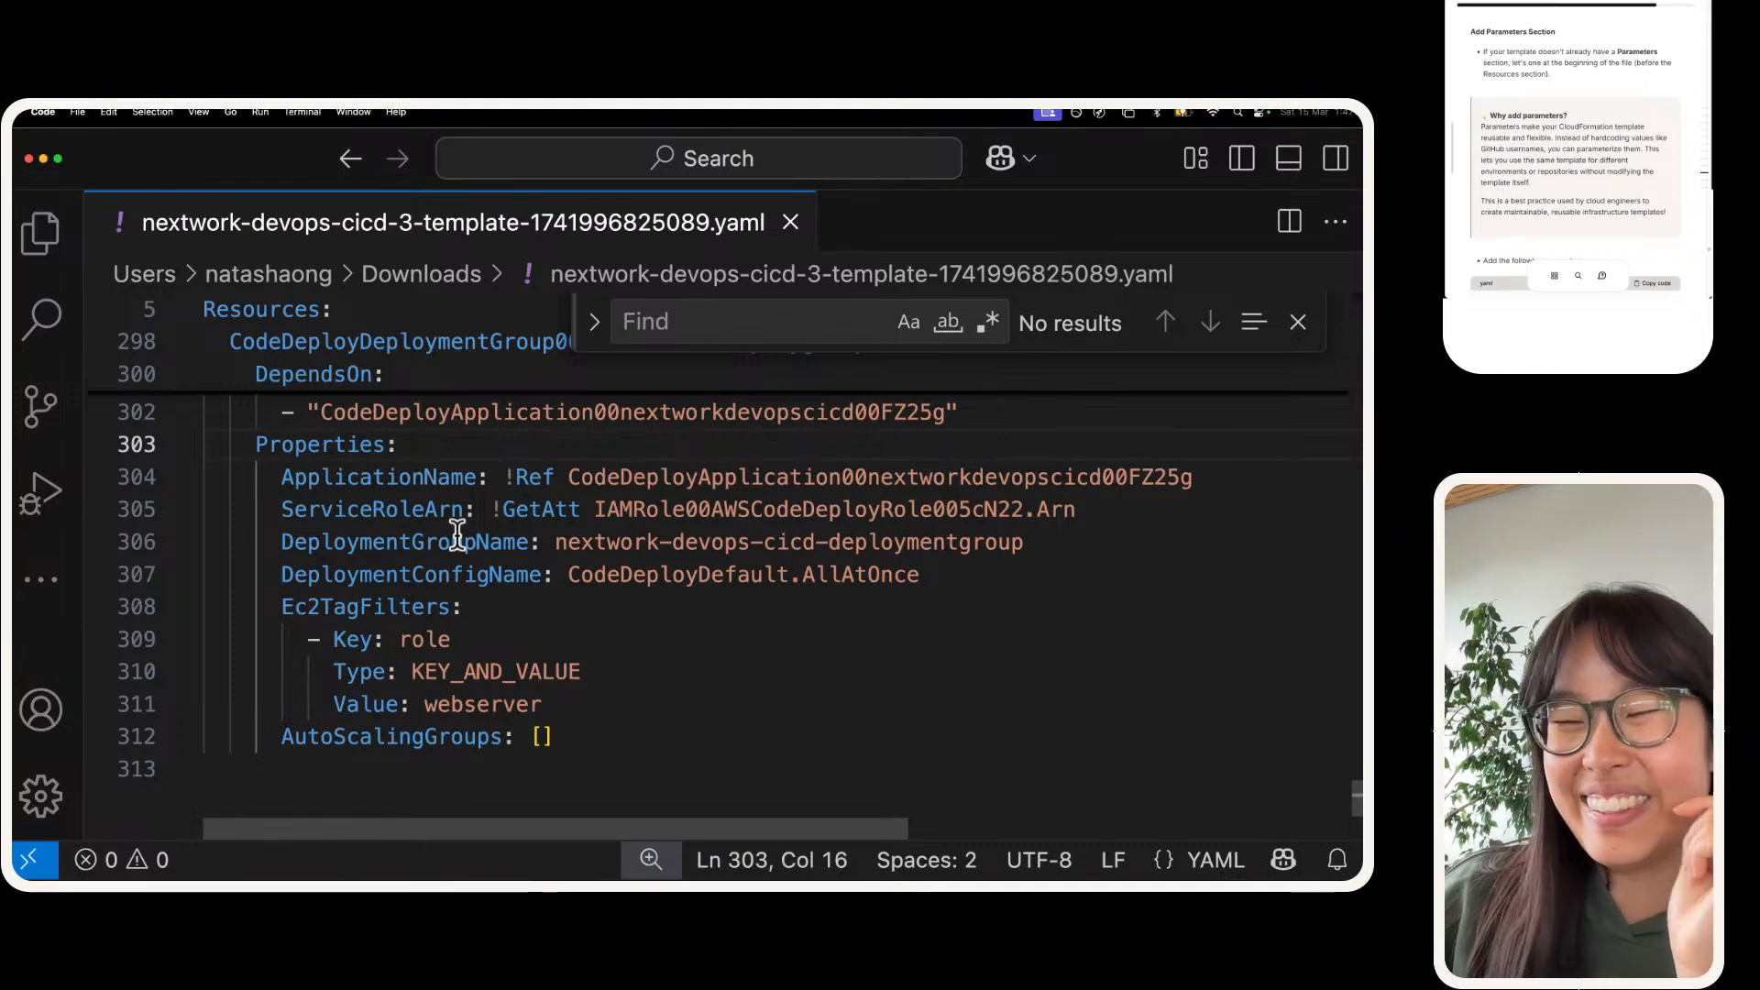
Step: Examine the GitHubRepoOwner and GitHubRepo variables in the source location URL of the template's CodeBuild project
scroll(456, 534, up, 4)
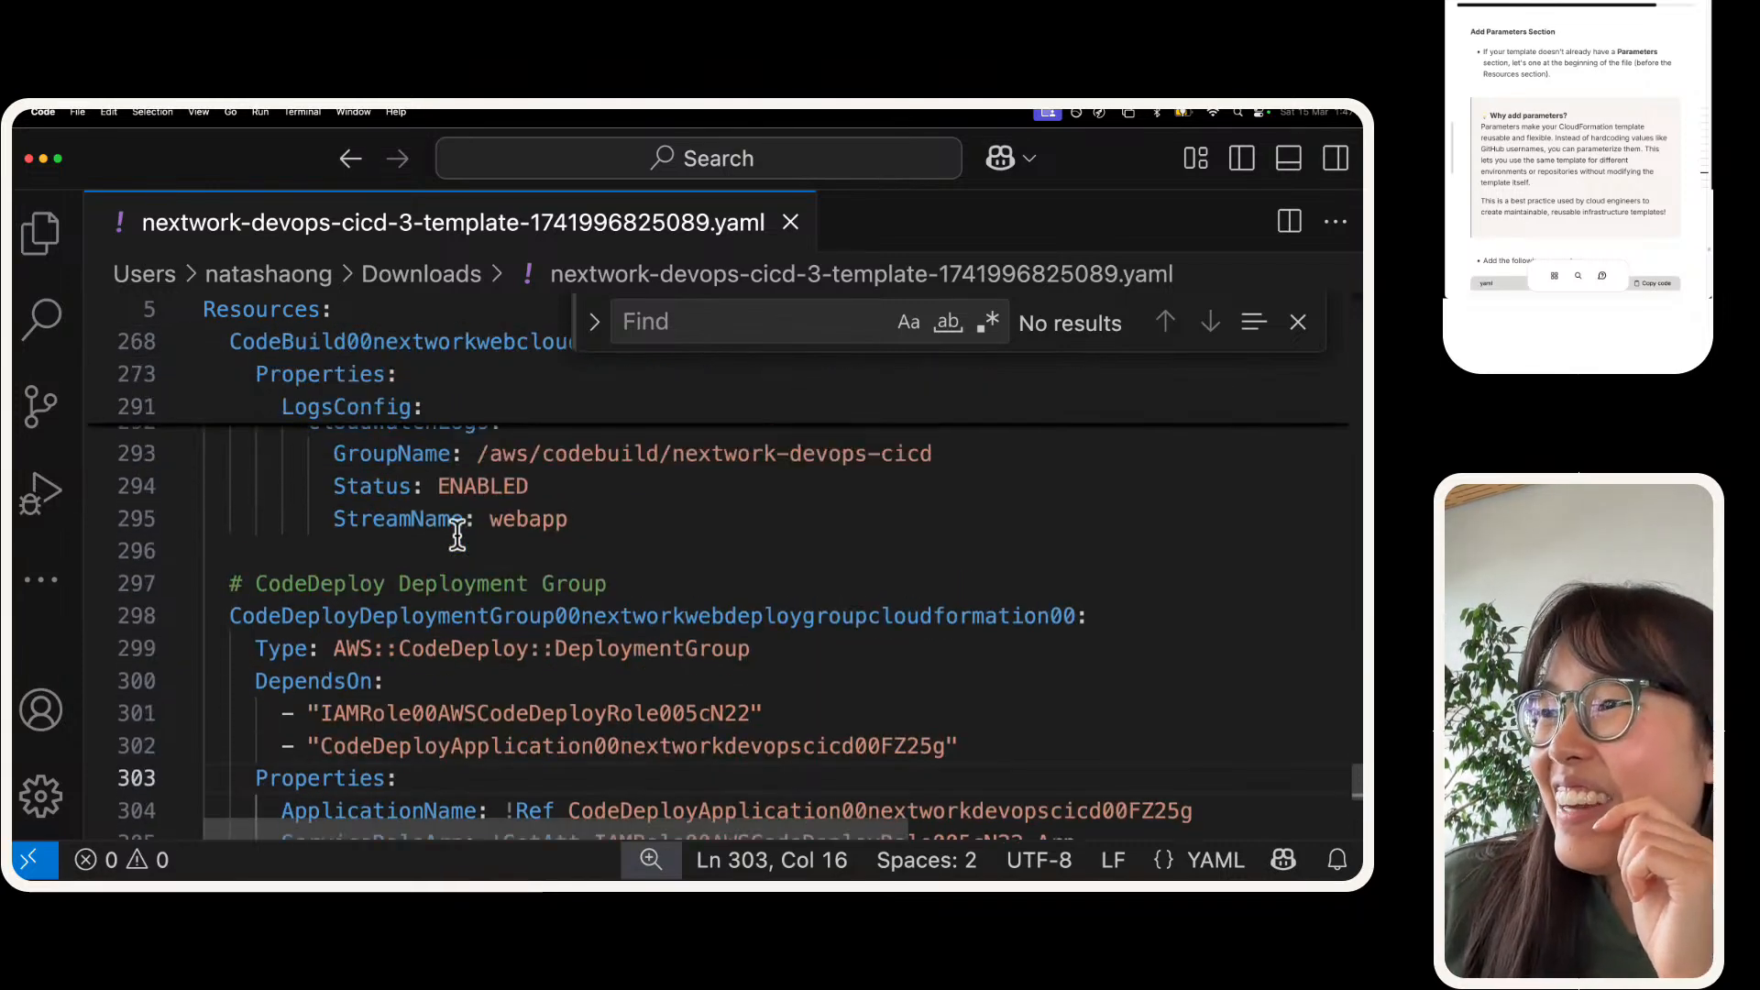
scroll(456, 535, up, 3)
scroll(457, 535, up, 5)
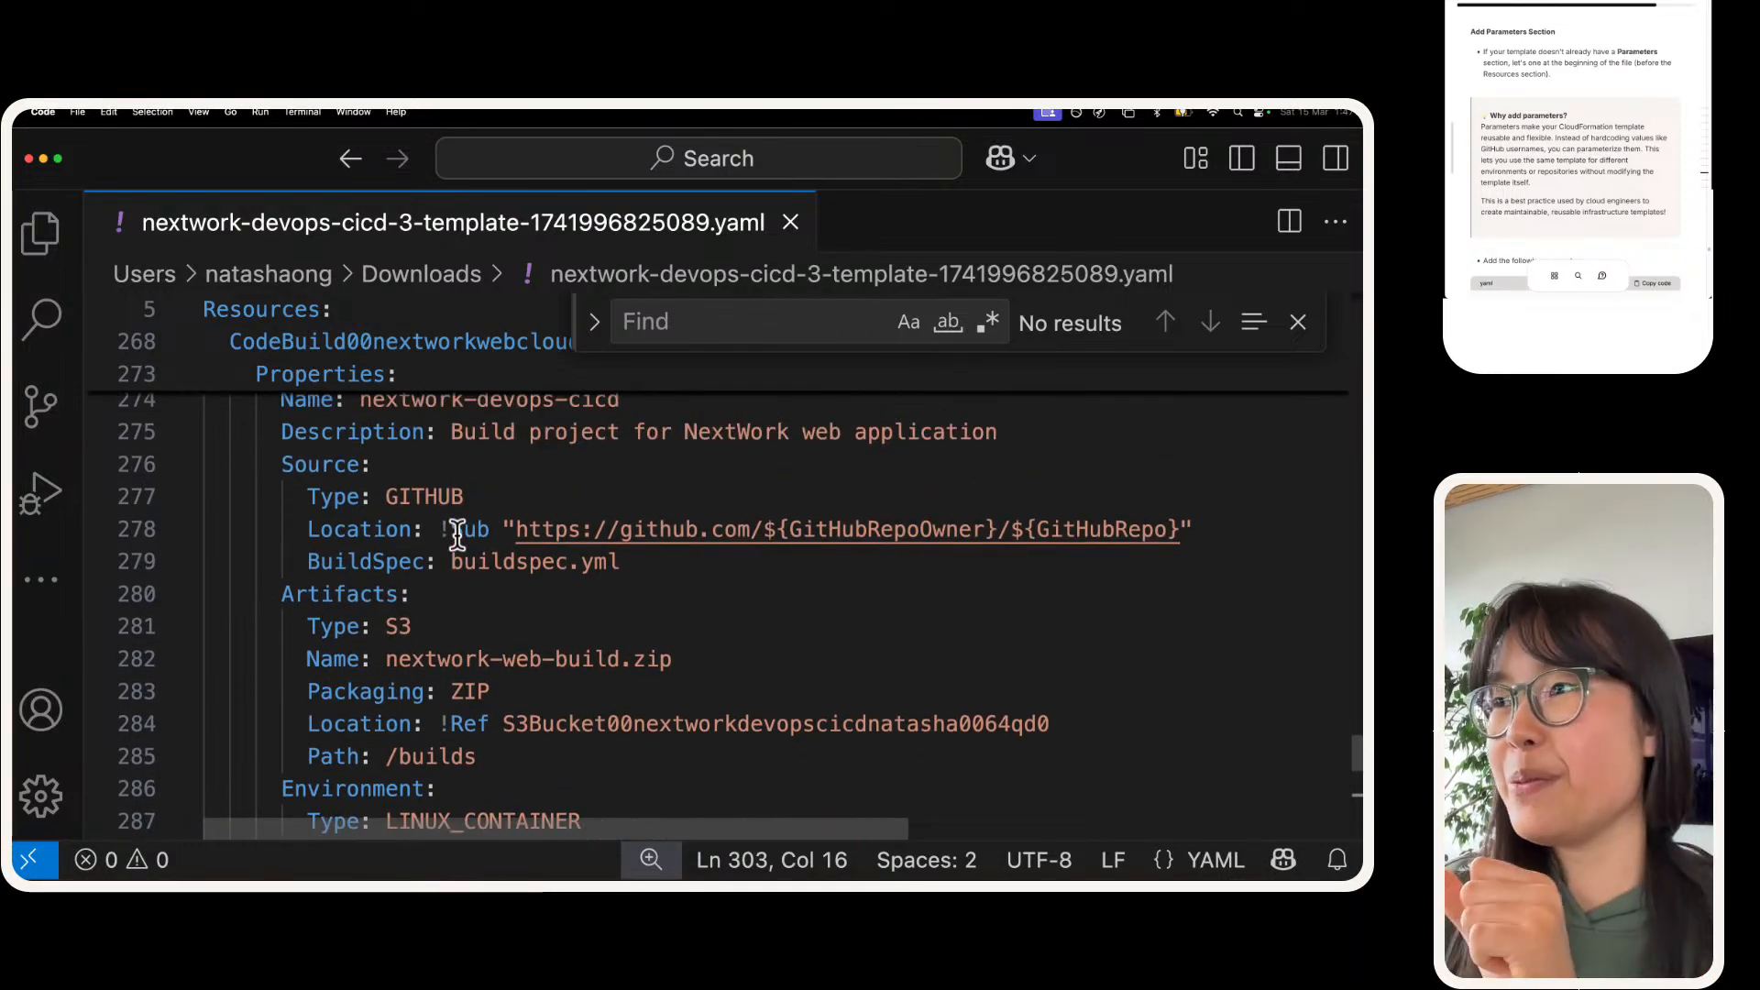
scroll(456, 534, up, 3)
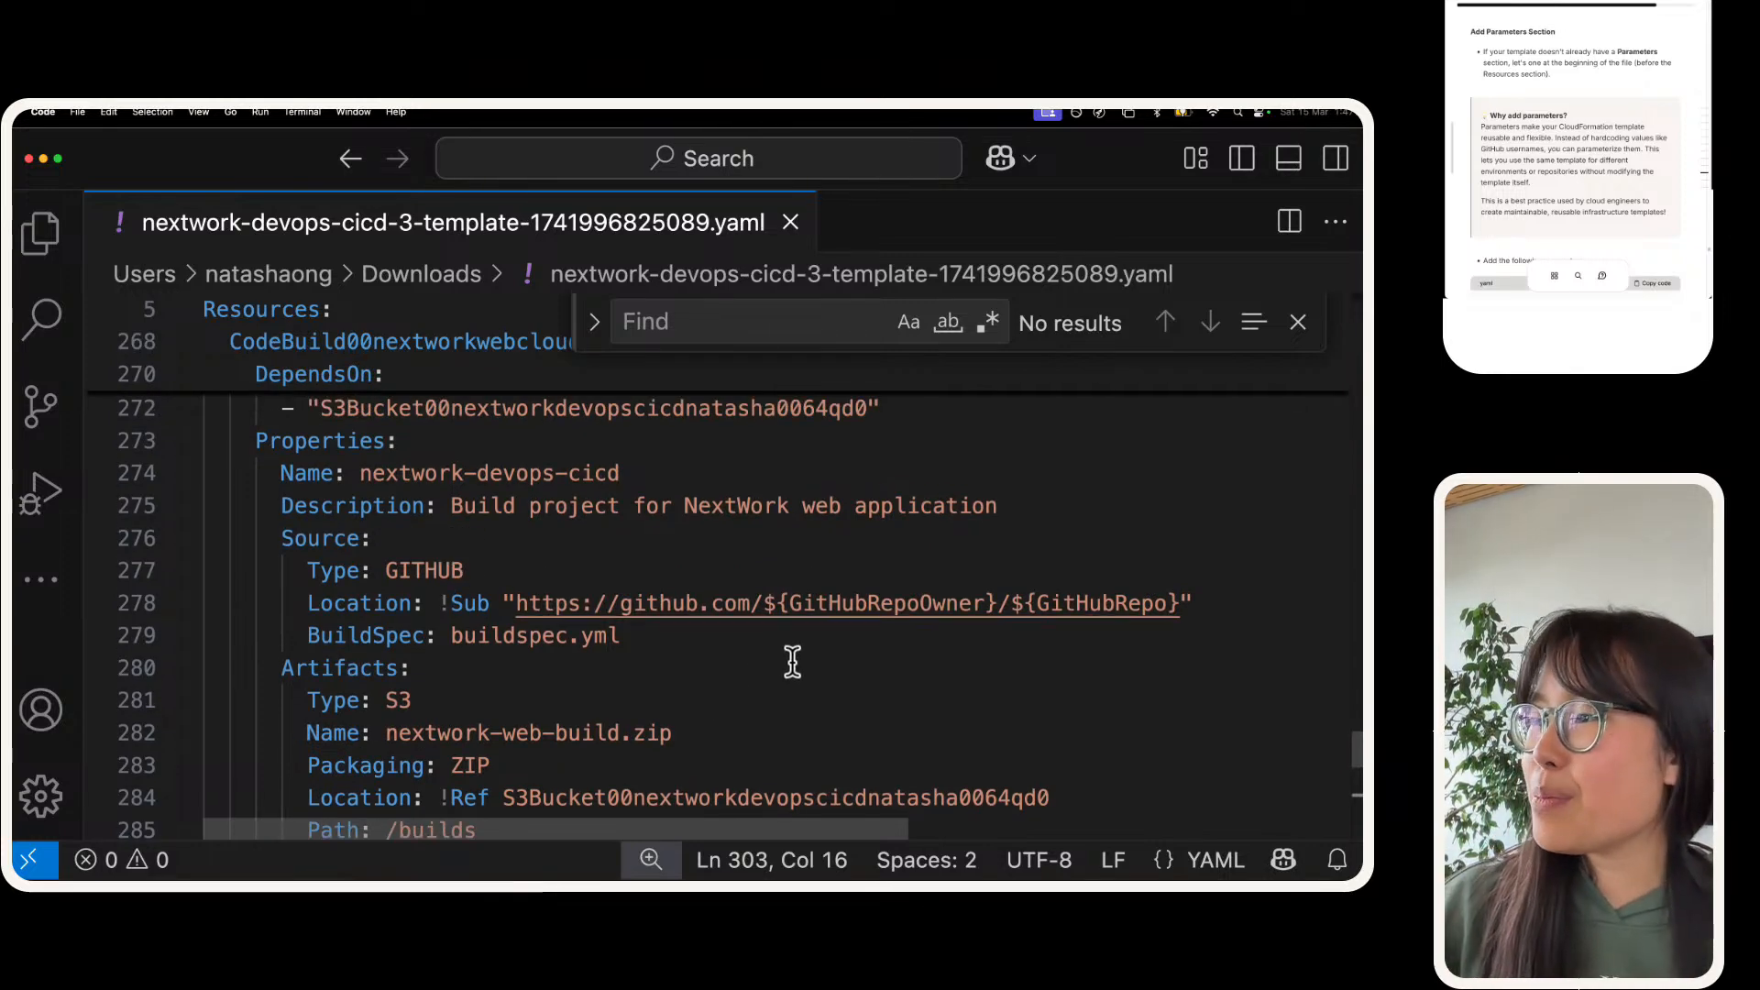
double_click(837, 602)
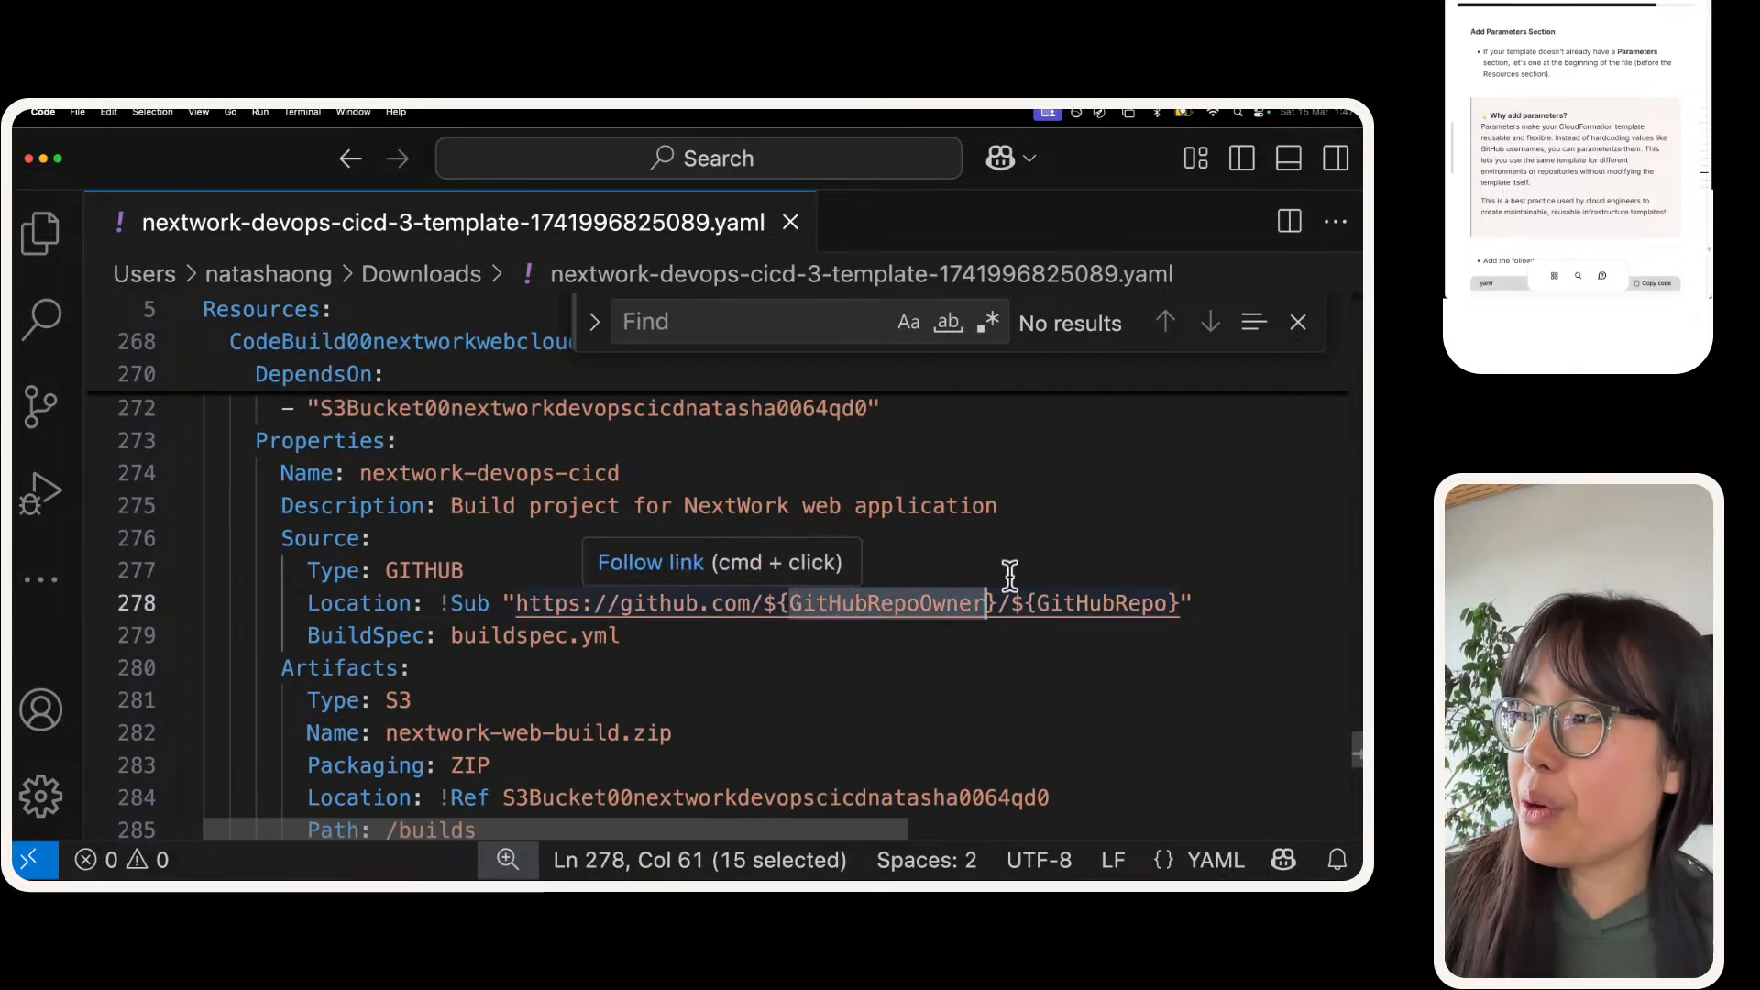
triple_click(1054, 603)
key(super+a)
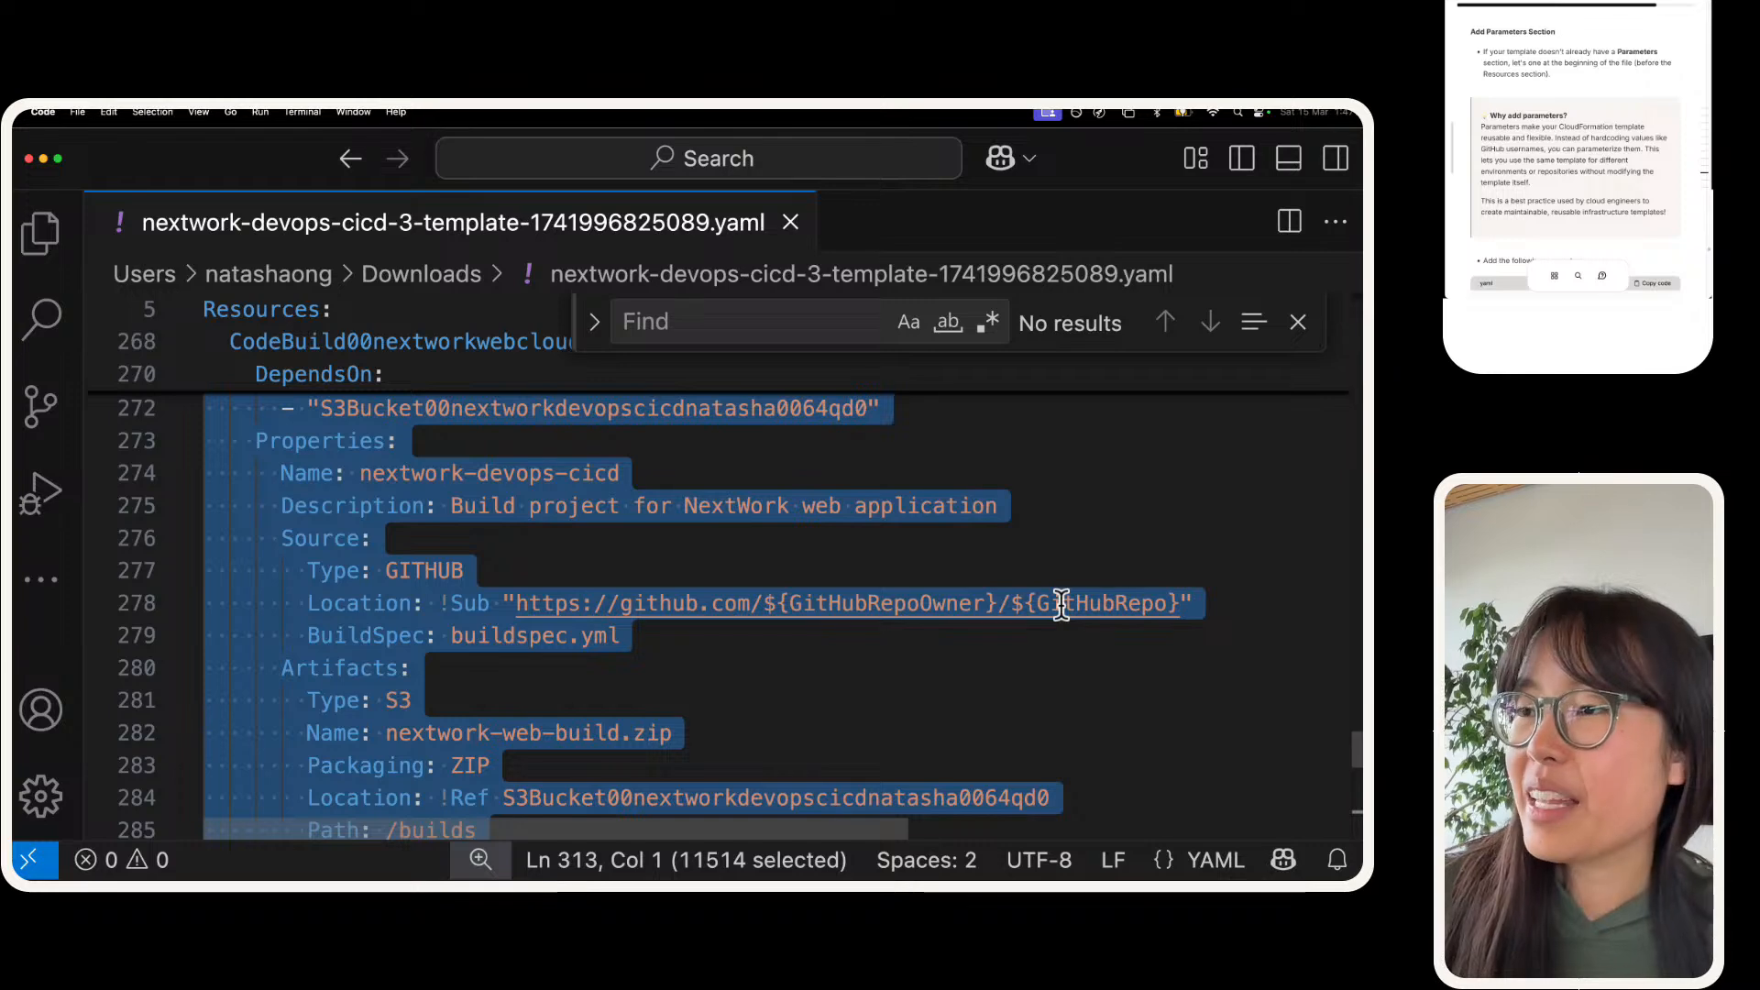
triple_click(1061, 604)
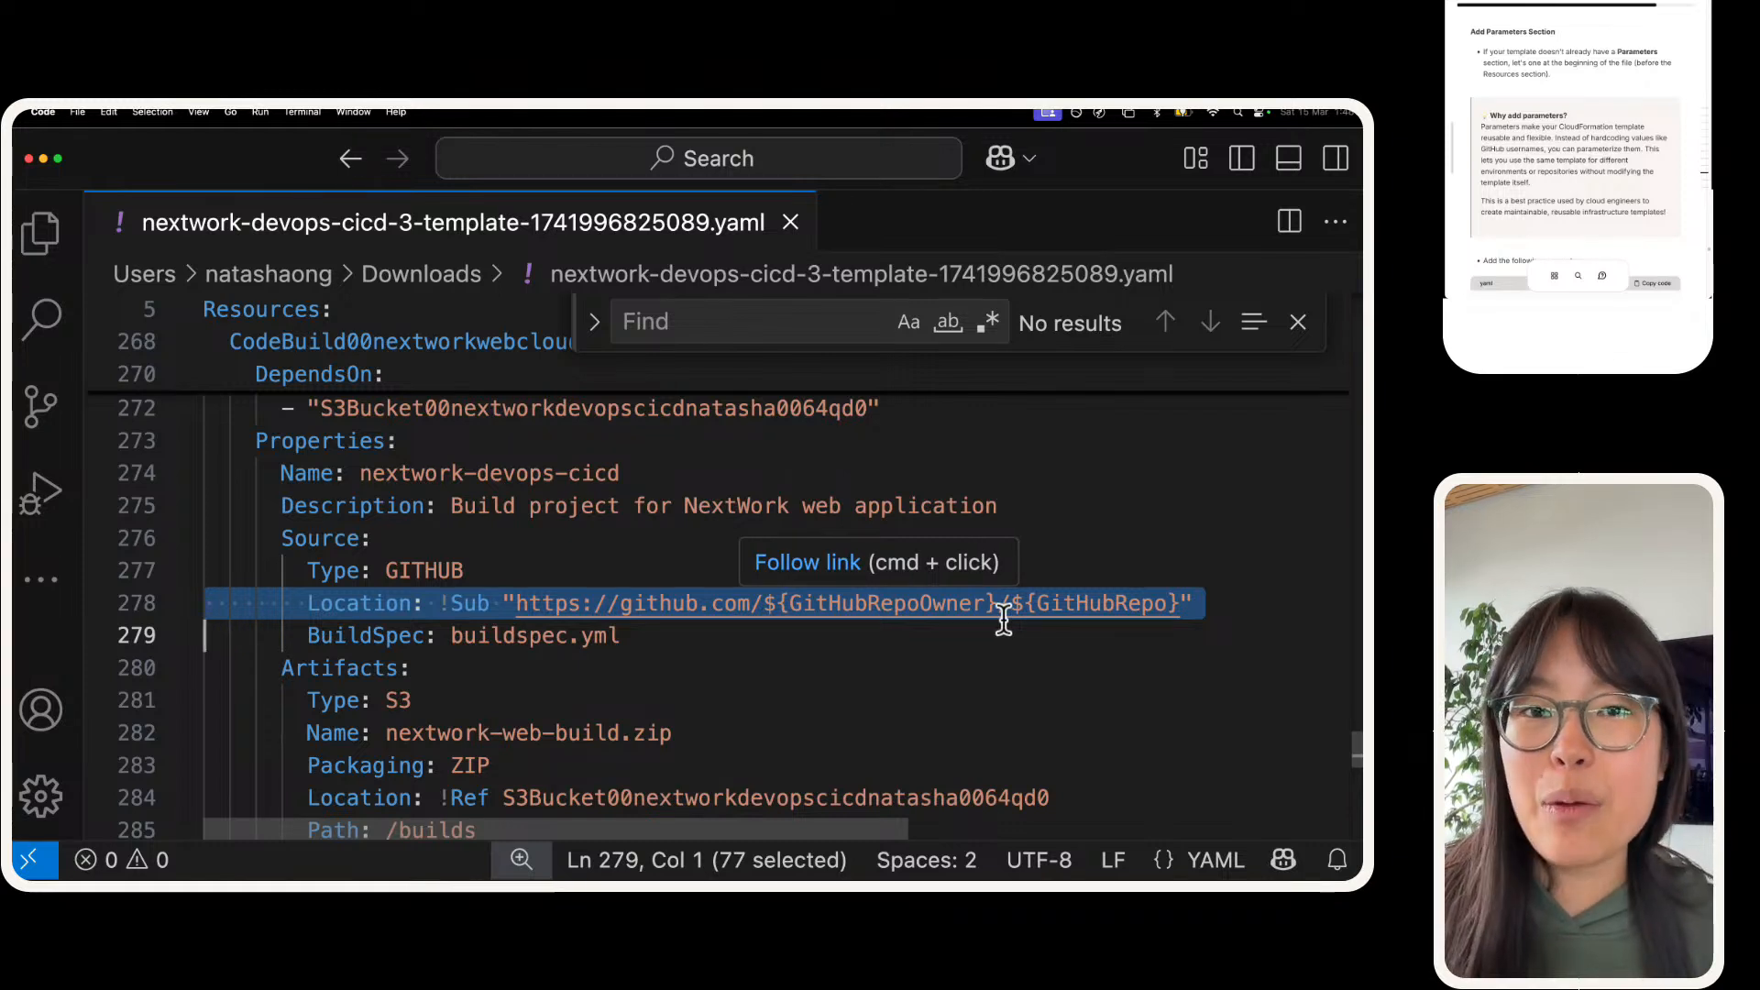
Step: Copy the Parameters YAML snippet from the project guide's Add Parameters Section instructions
scroll(1471, 126, down, 3)
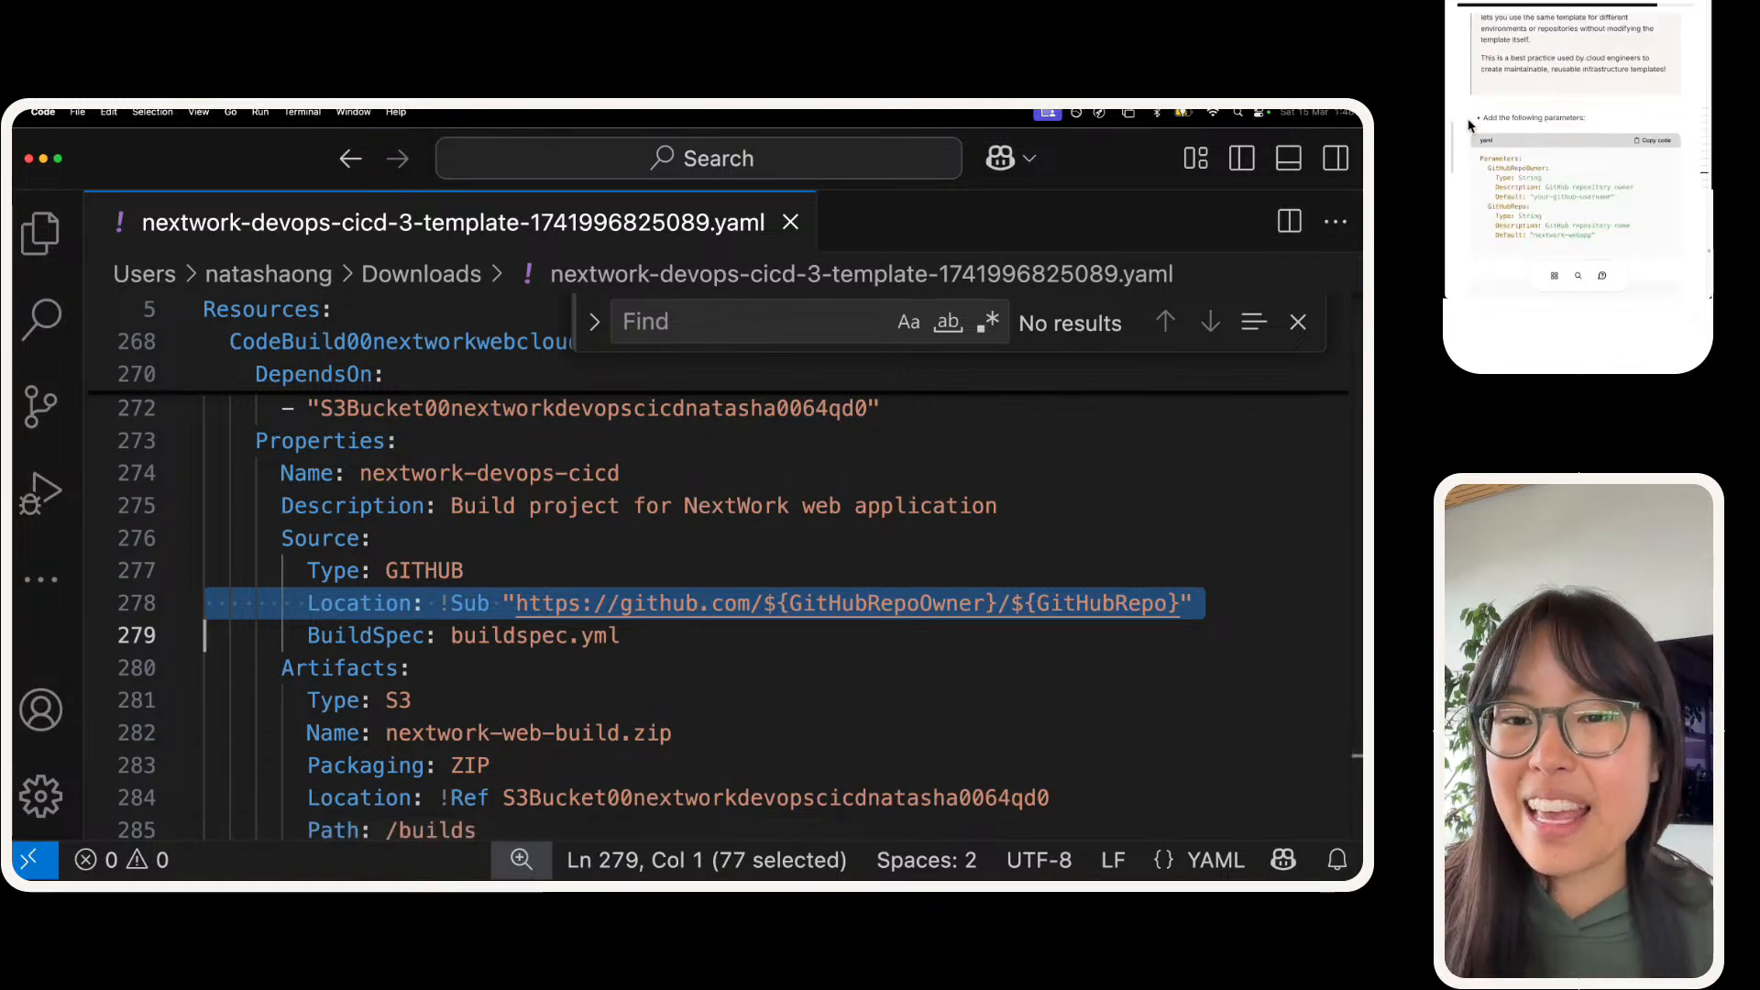
scroll(1471, 123, down, 1)
click(1650, 119)
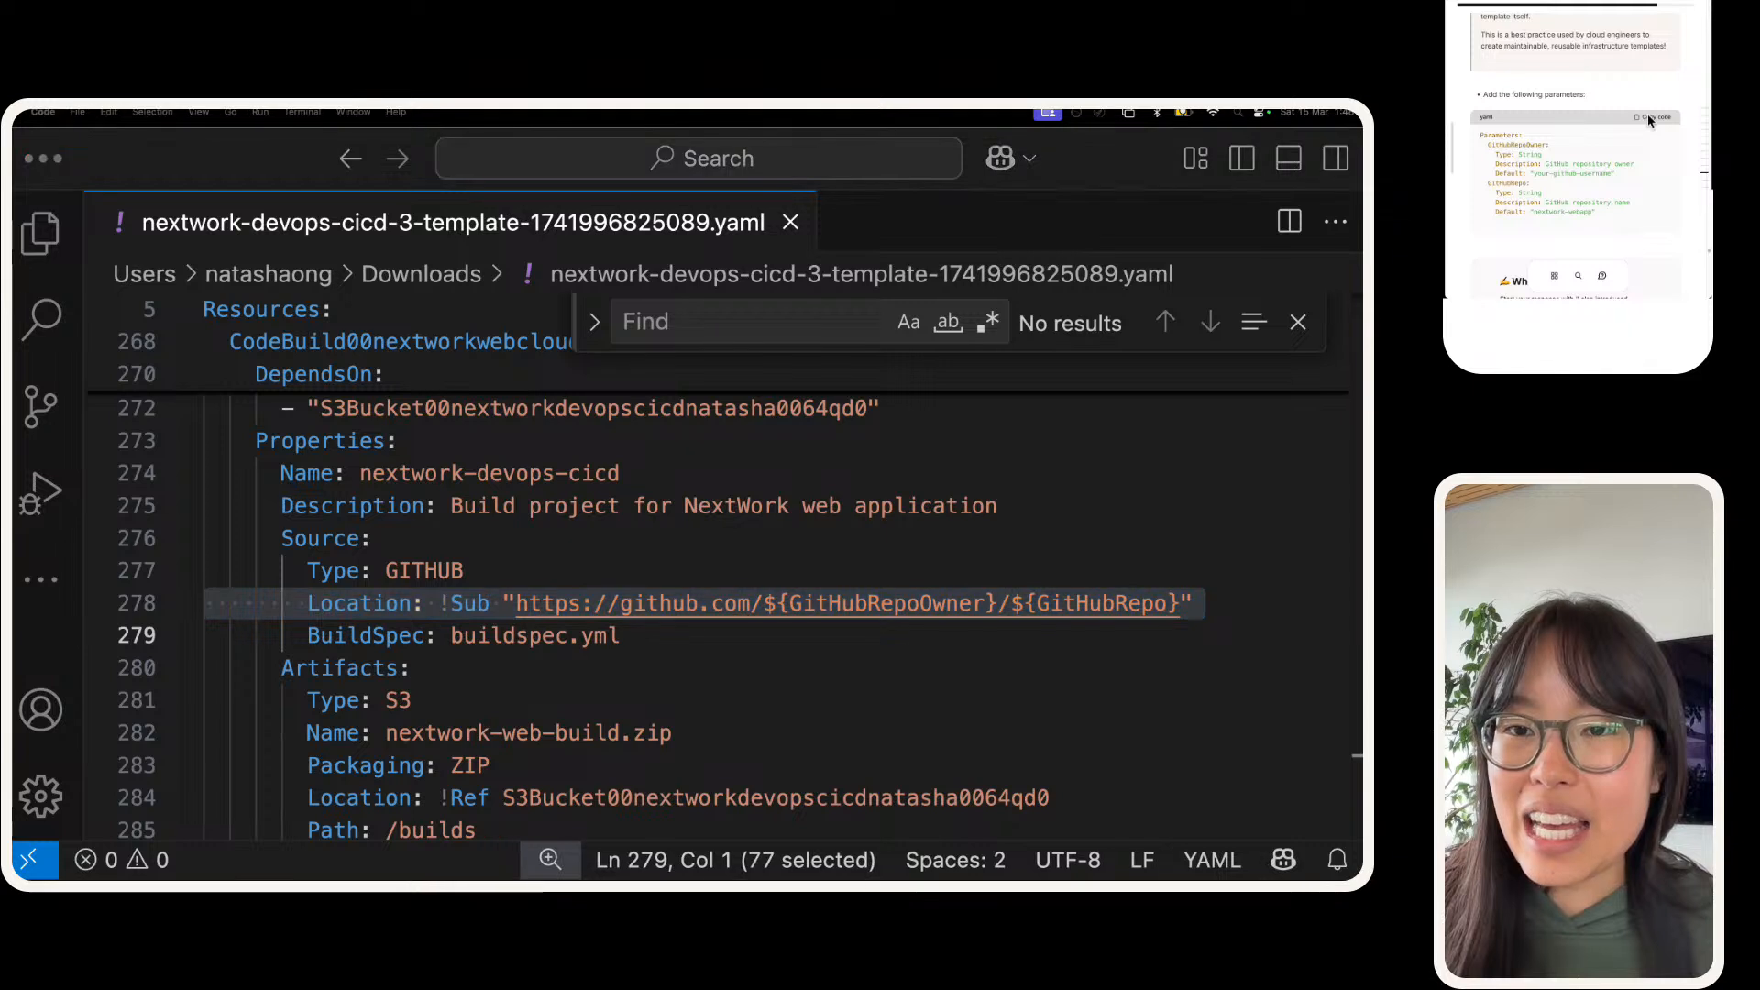
click(1650, 119)
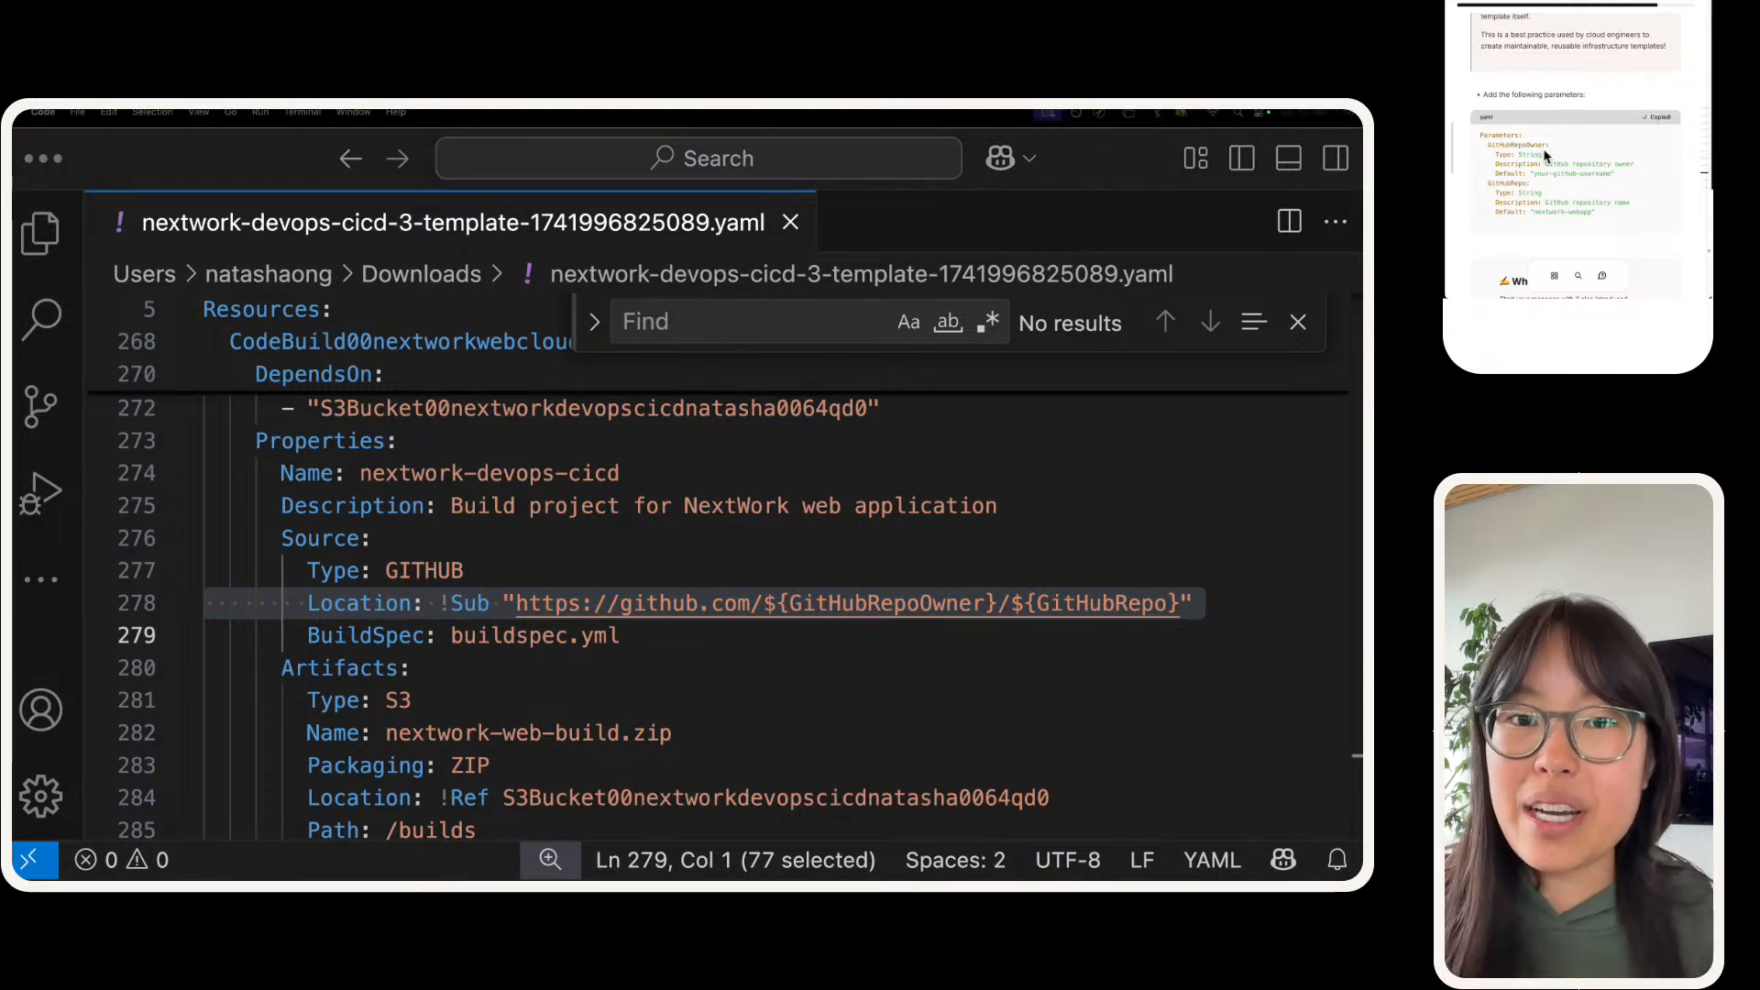
scroll(1547, 156, down, 3)
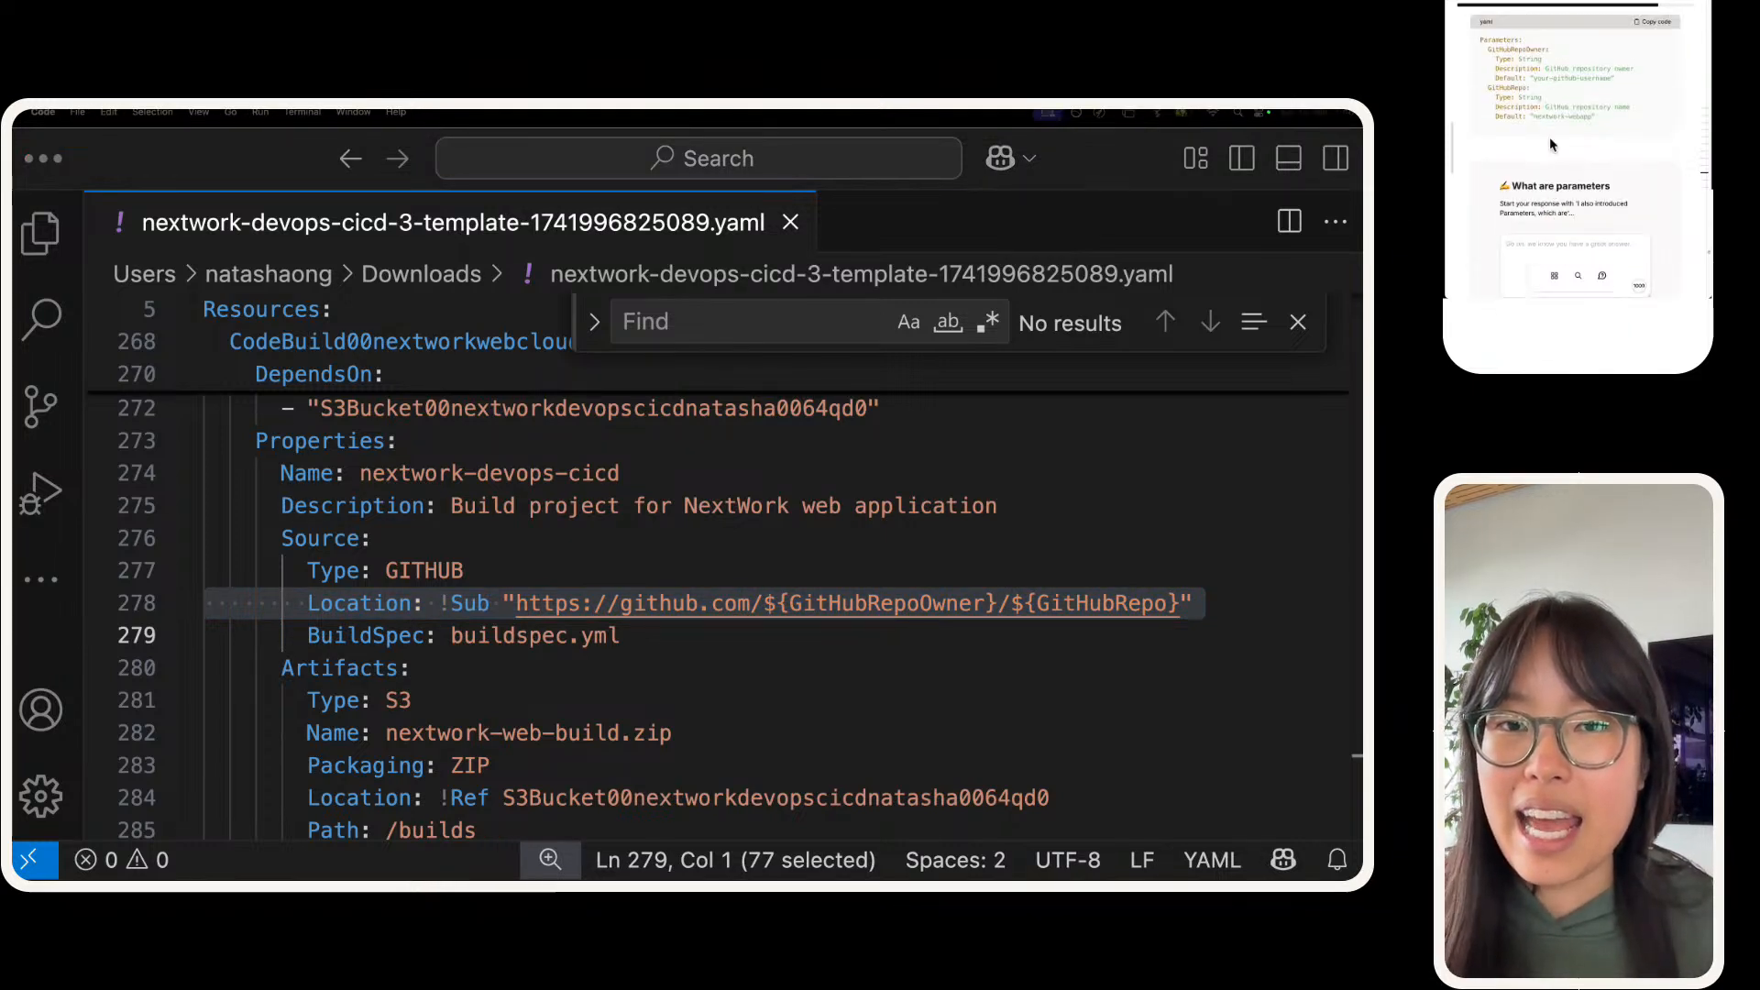
scroll(1550, 143, up, 2)
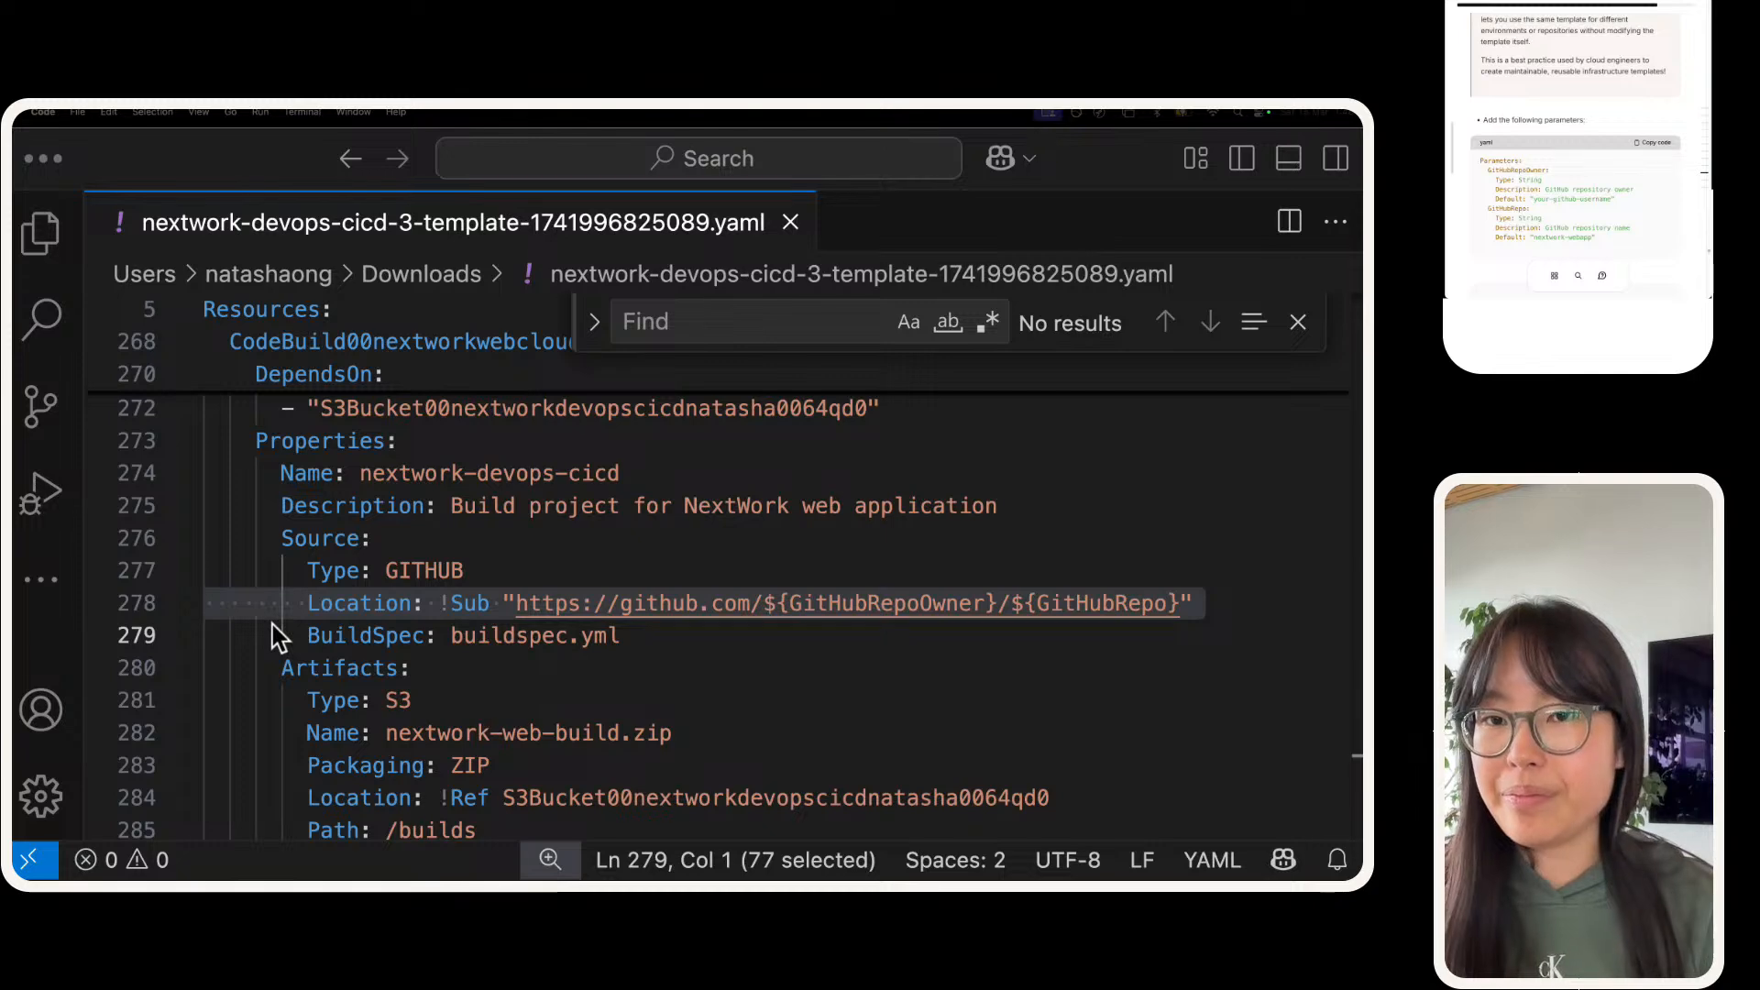
Step: Insert the copied Parameters block with GitHubRepoOwner and GitHubRepo directly above the Resources section of the template
click(308, 570)
scroll(316, 565, up, 1)
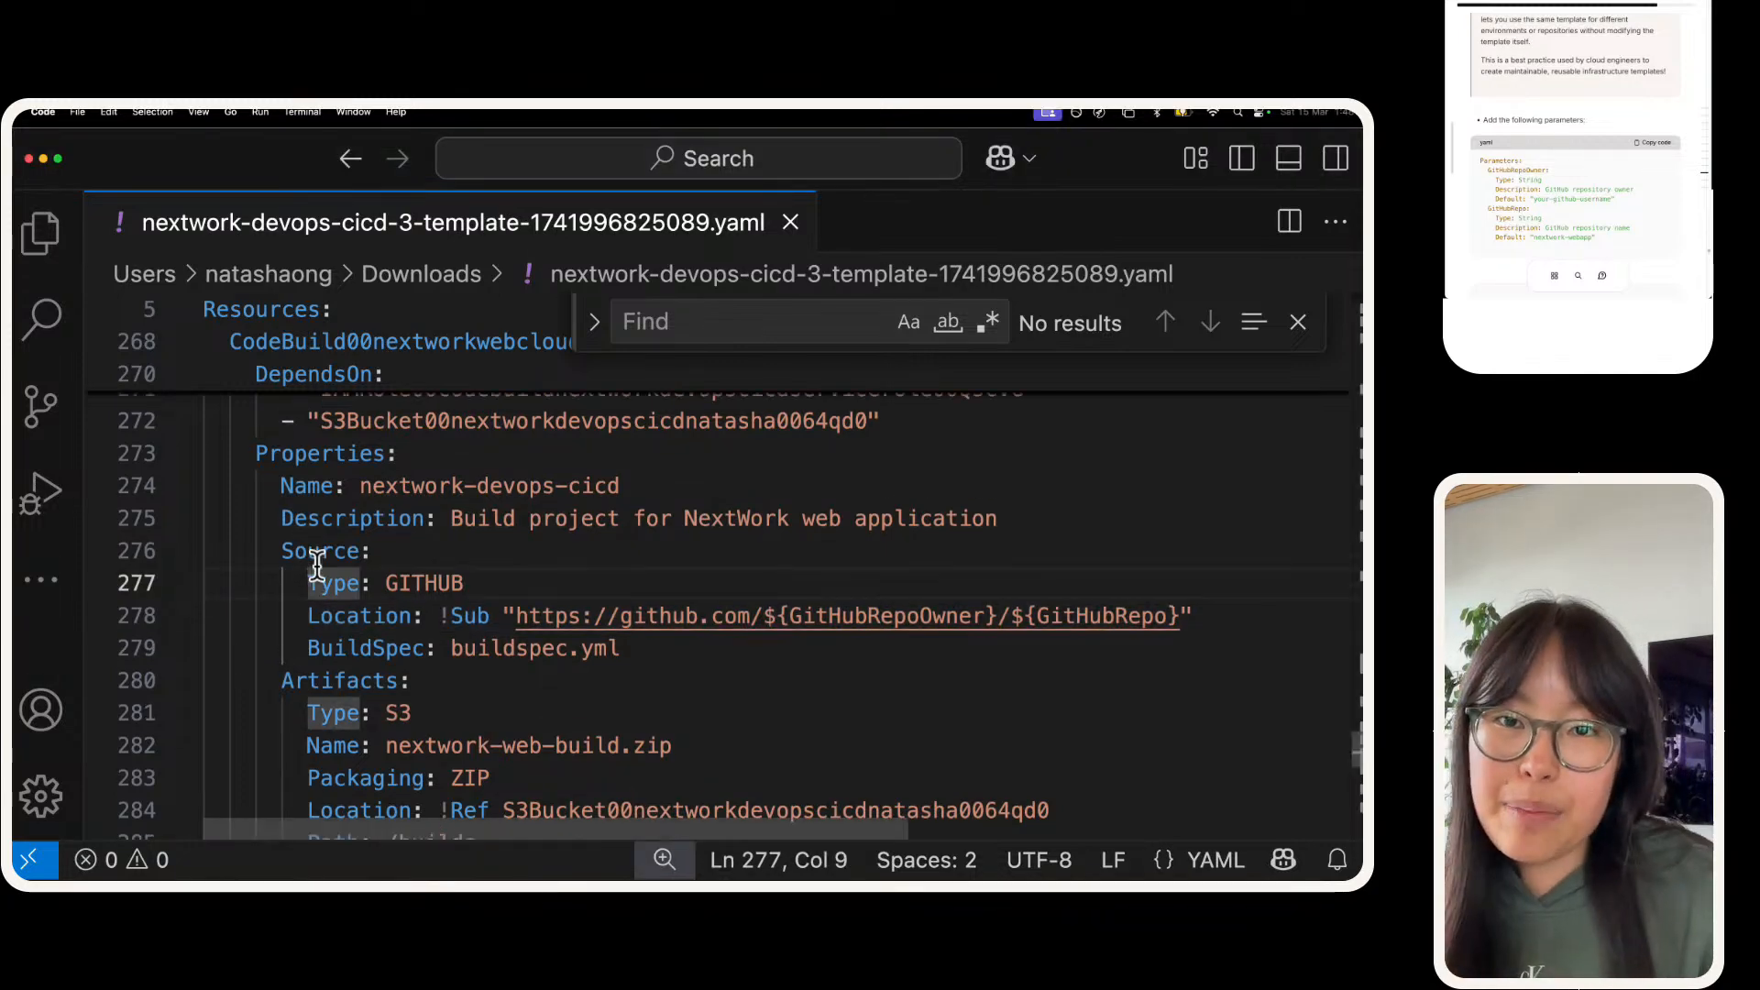
scroll(316, 566, up, 15)
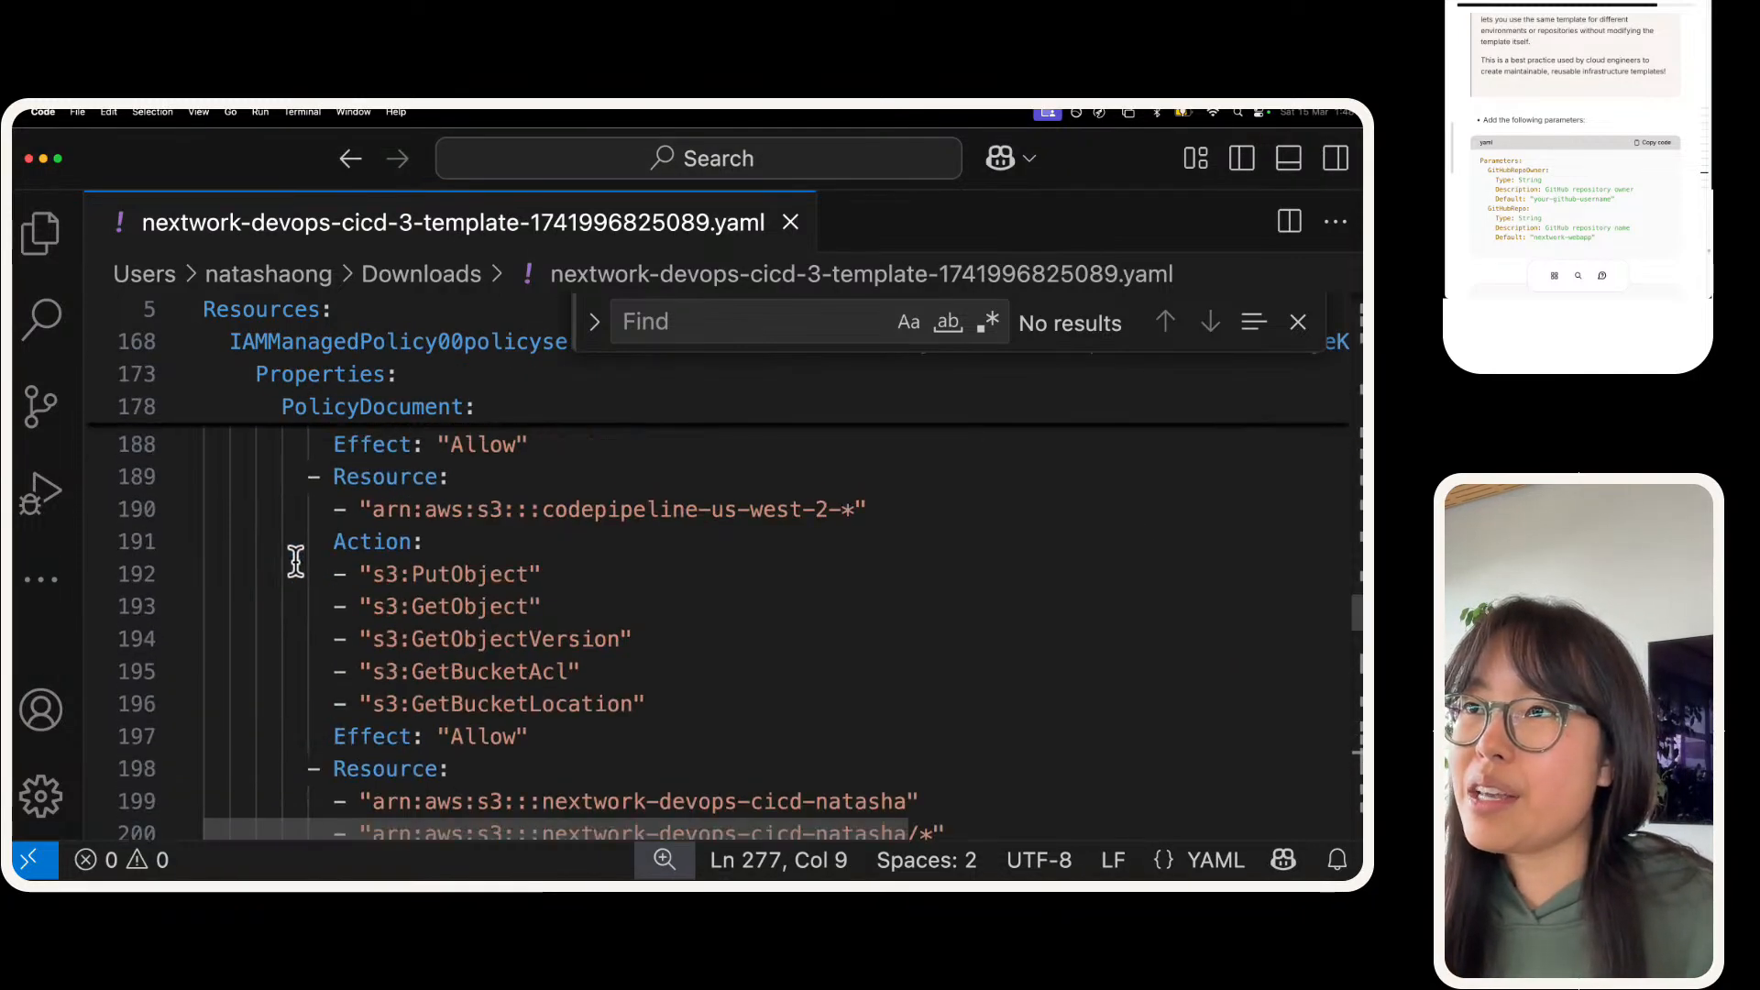
scroll(295, 561, up, 20)
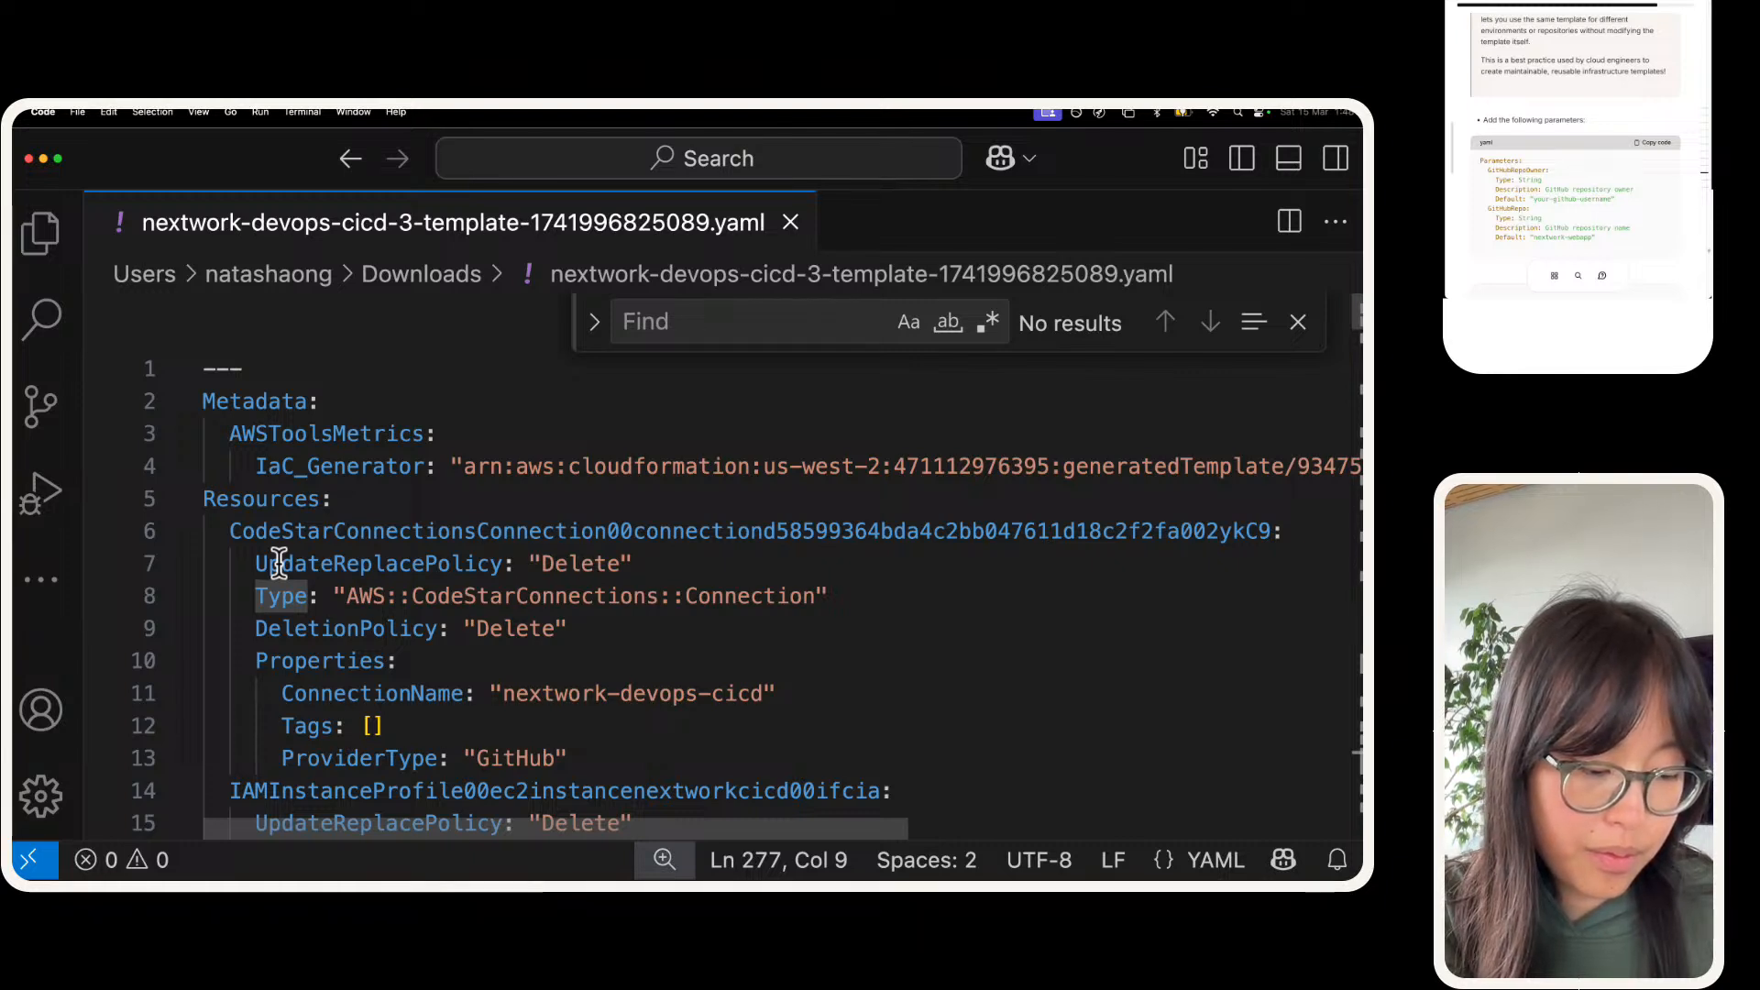
click(204, 497)
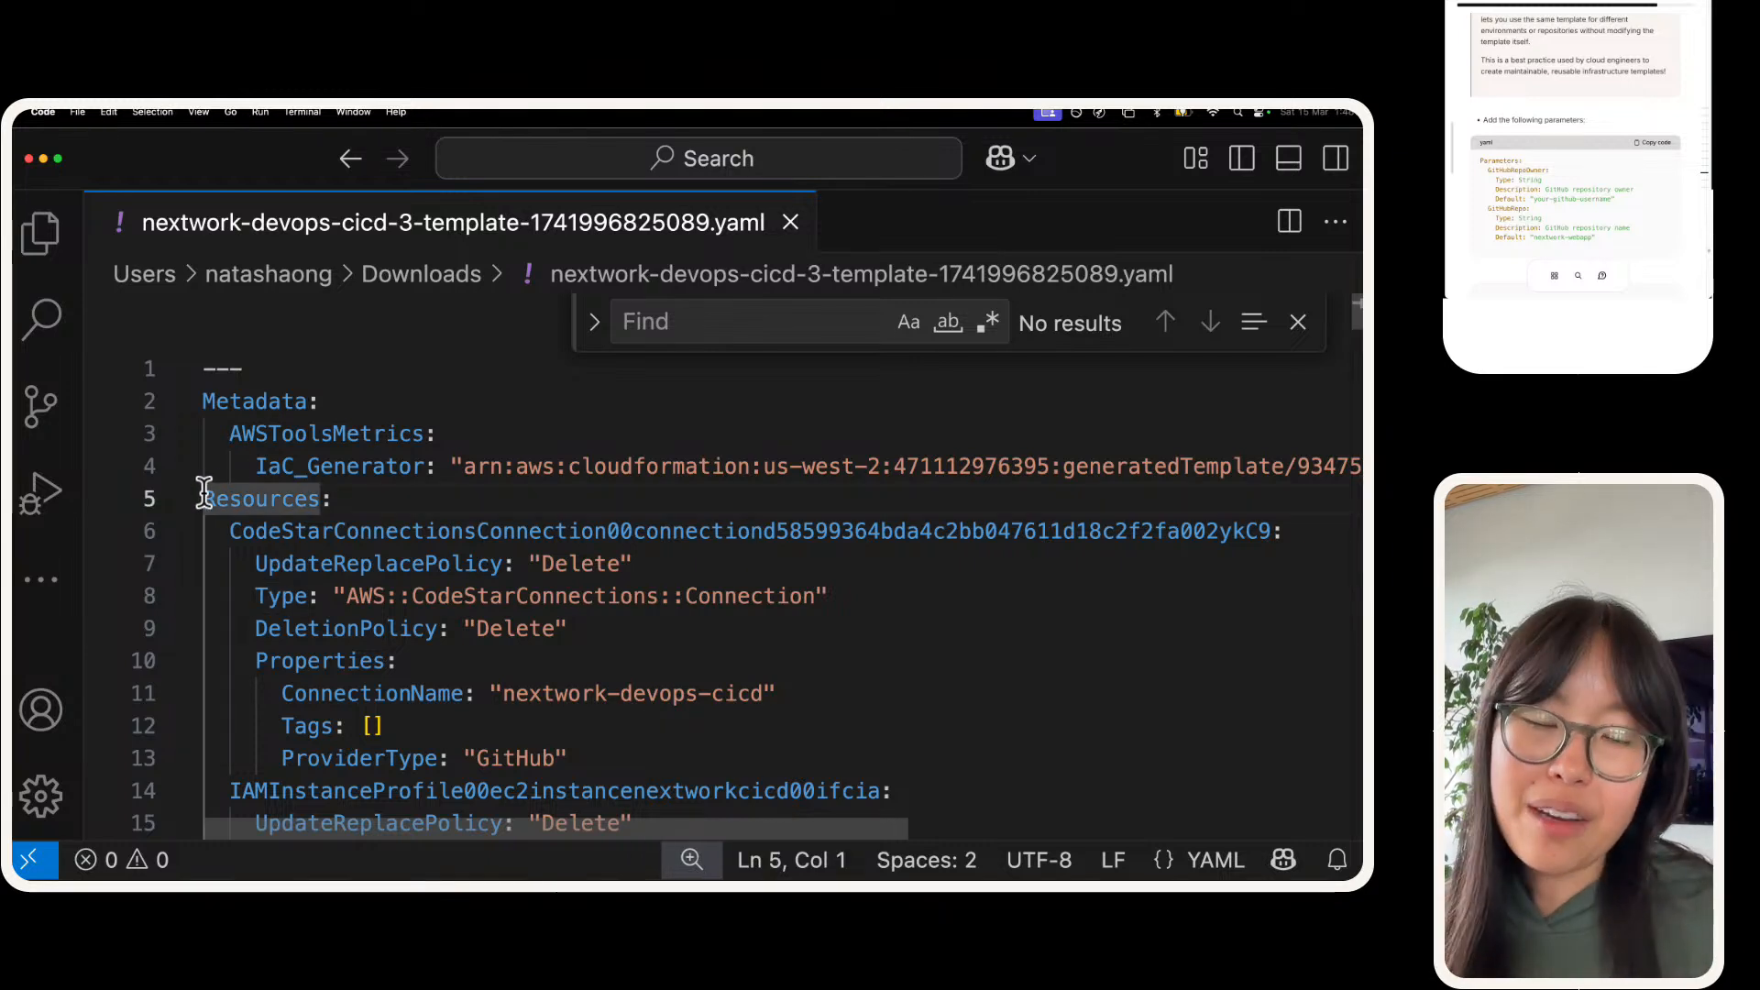
key(Return)
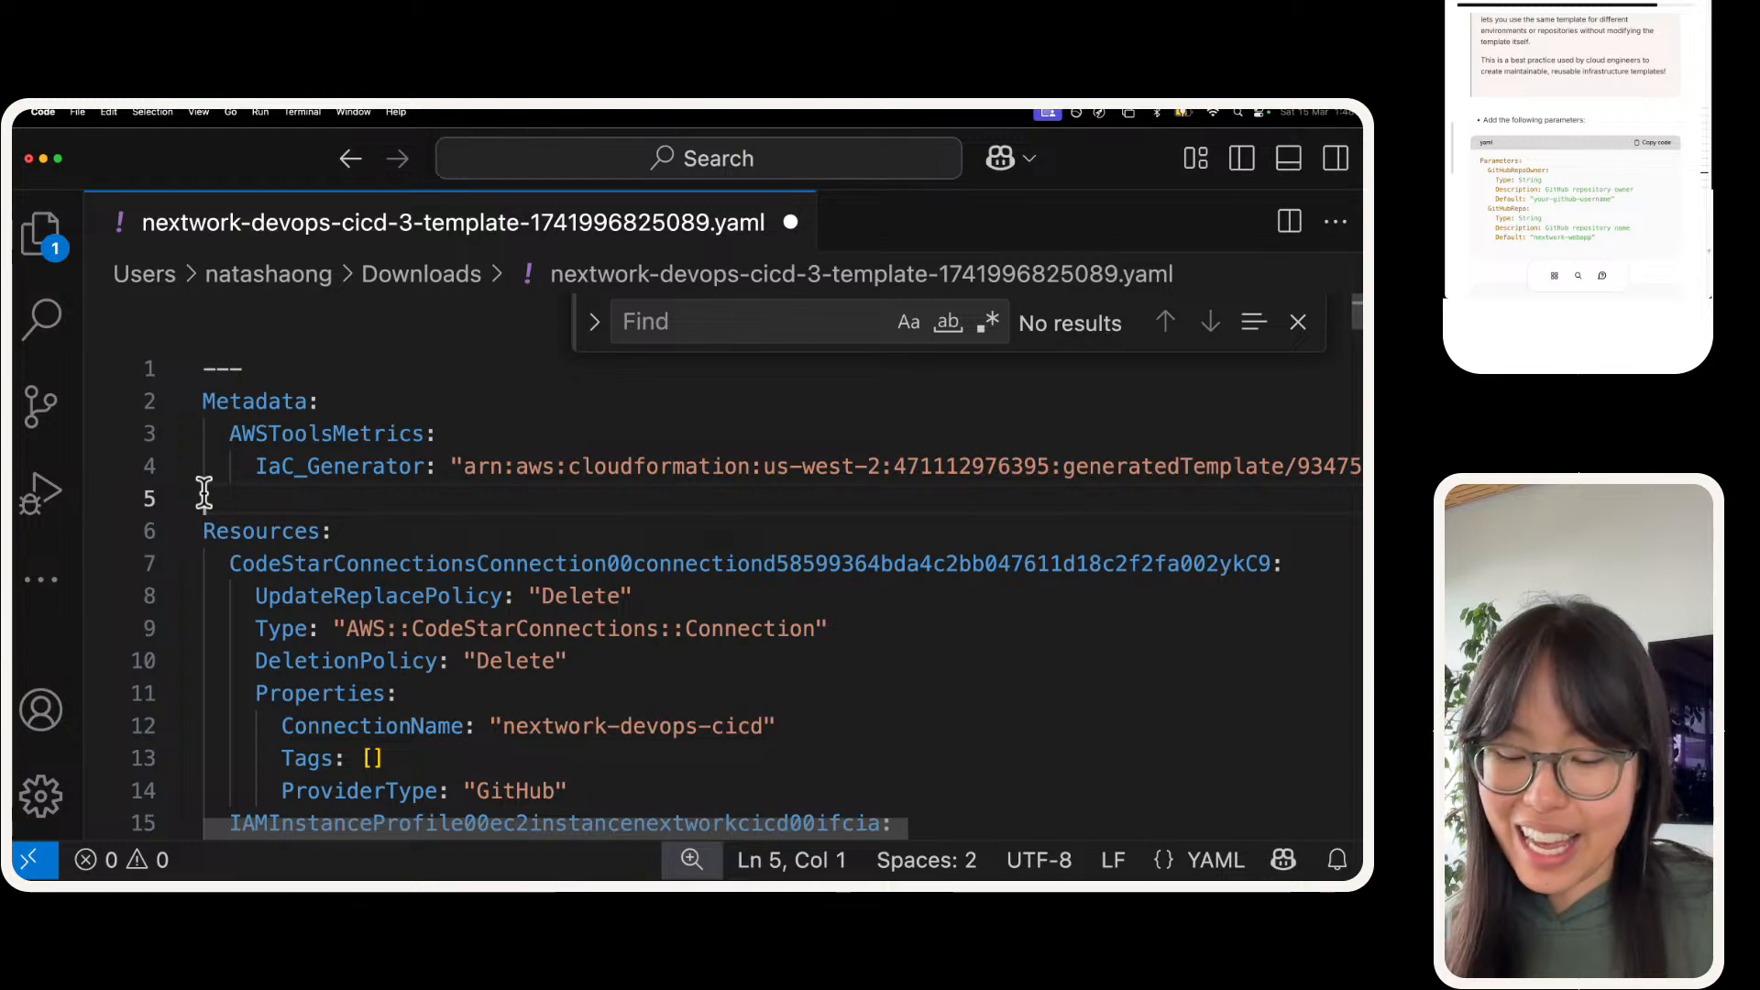
key(super+v)
key(BackSpace)
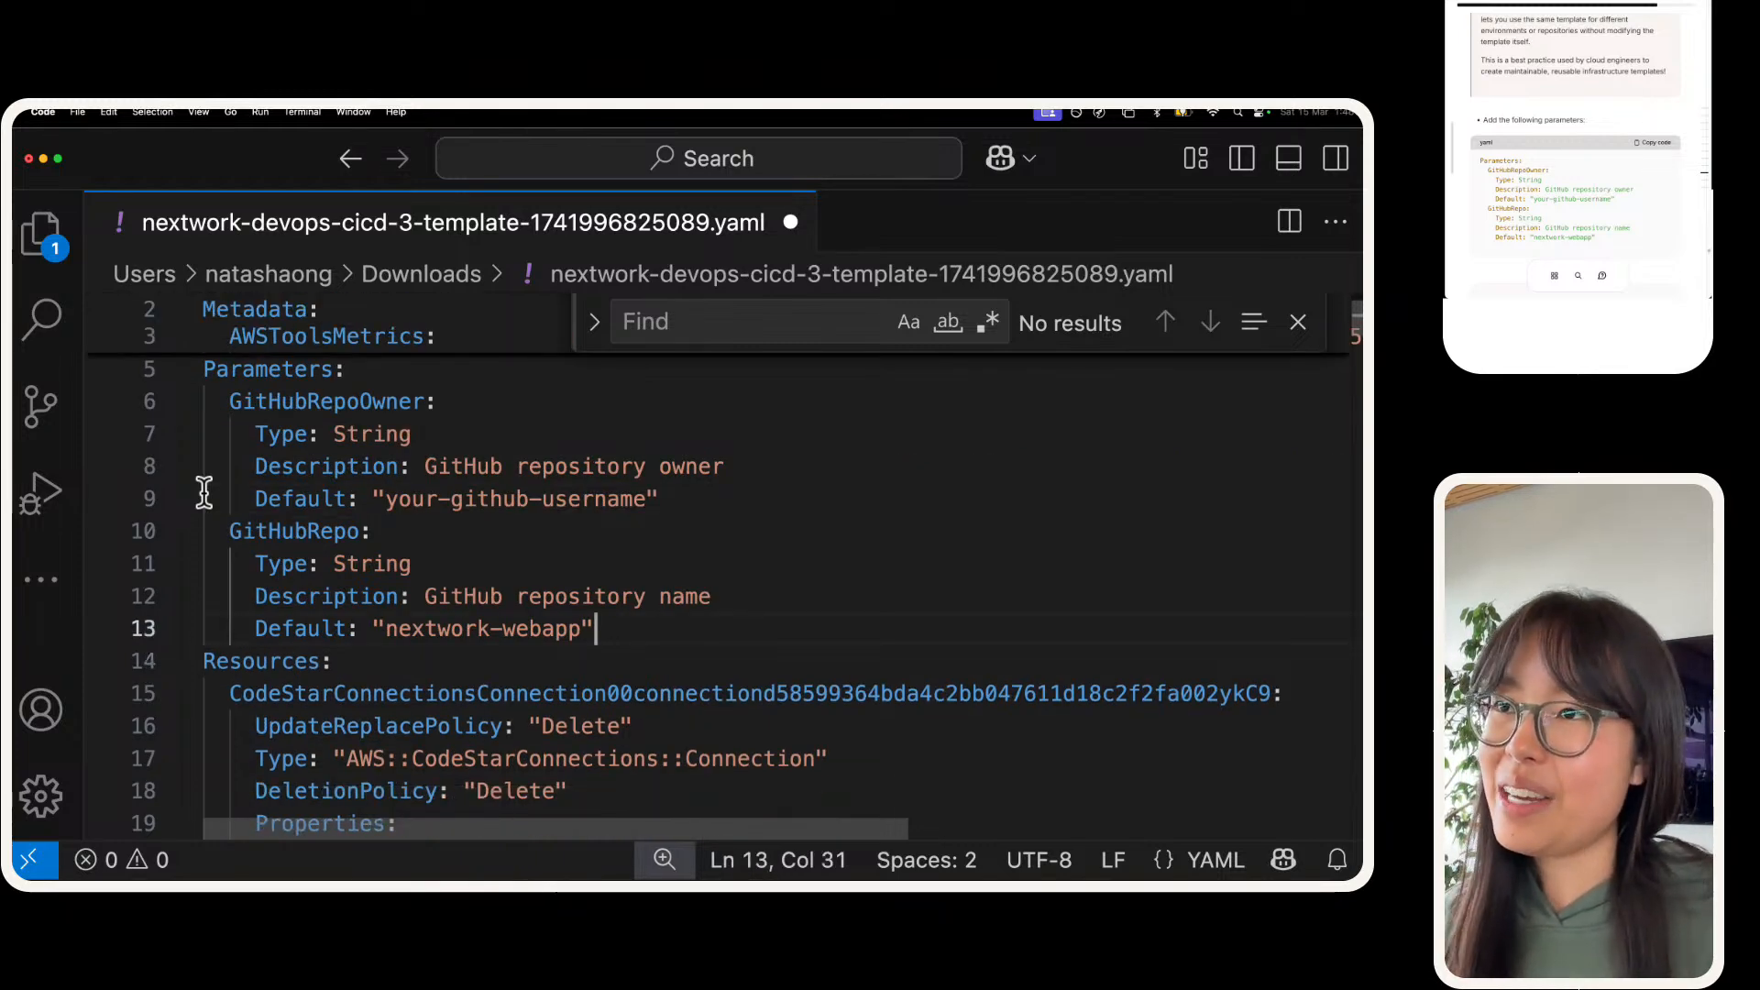
scroll(203, 492, up, 3)
scroll(203, 495, down, 4)
scroll(204, 495, up, 3)
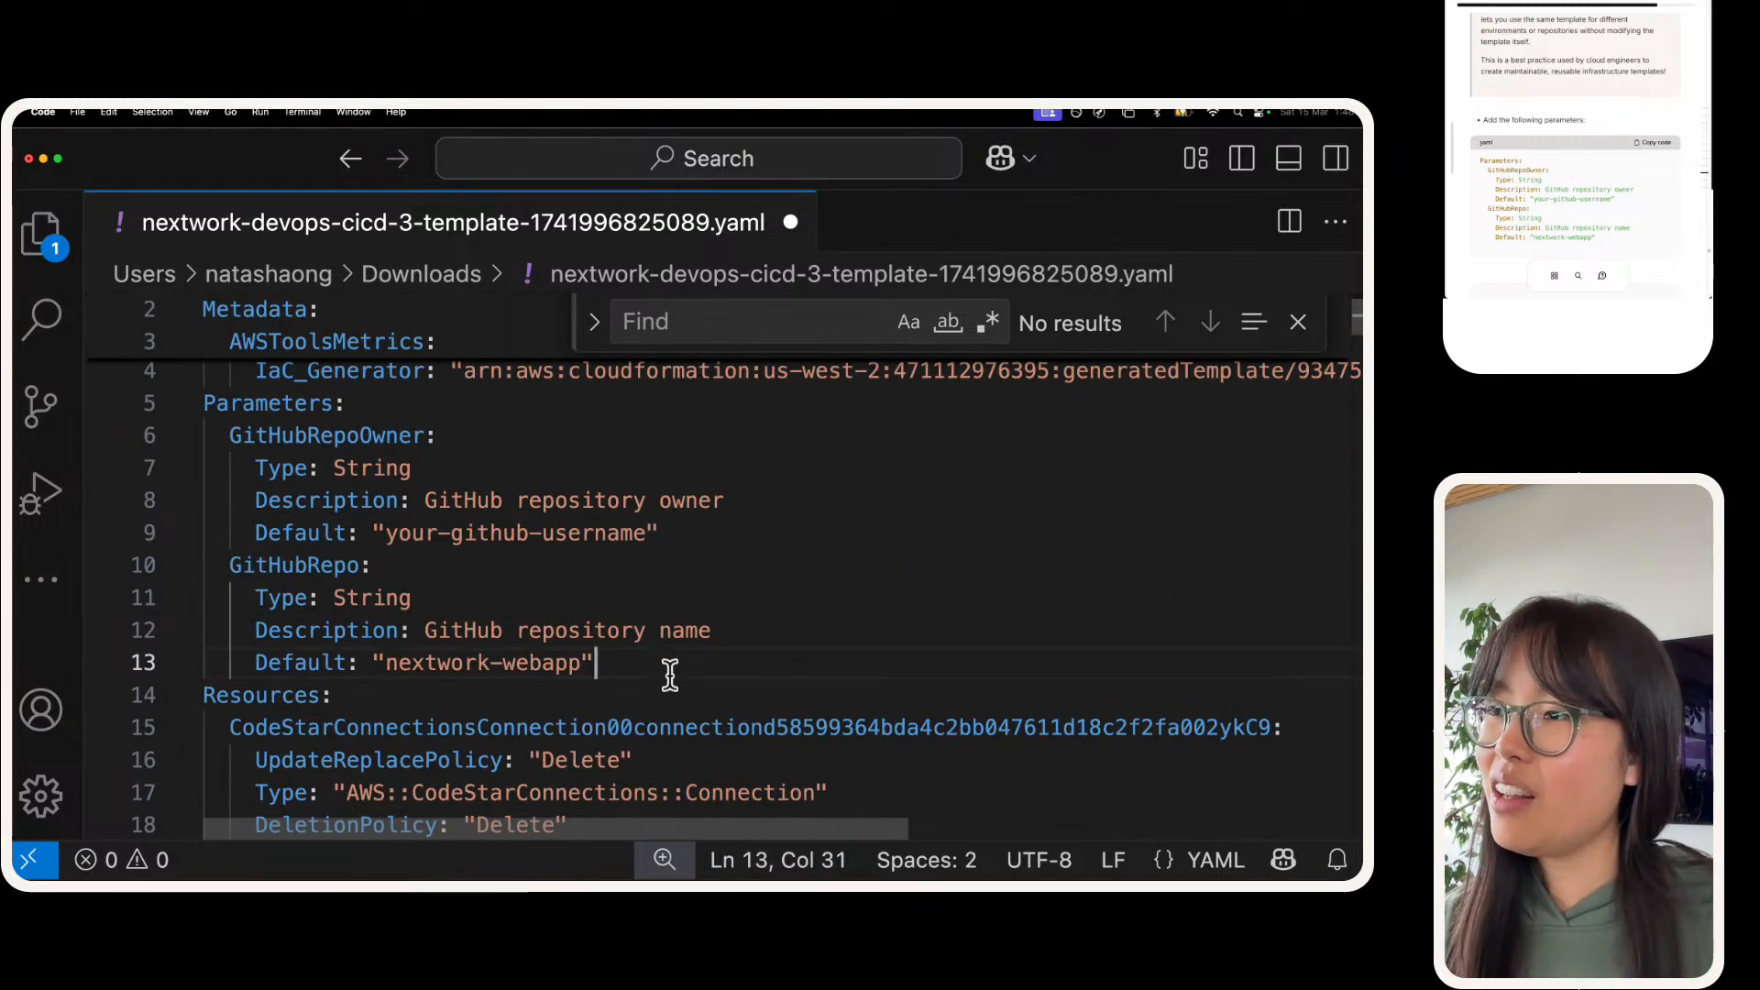
drag(668, 667, 169, 403)
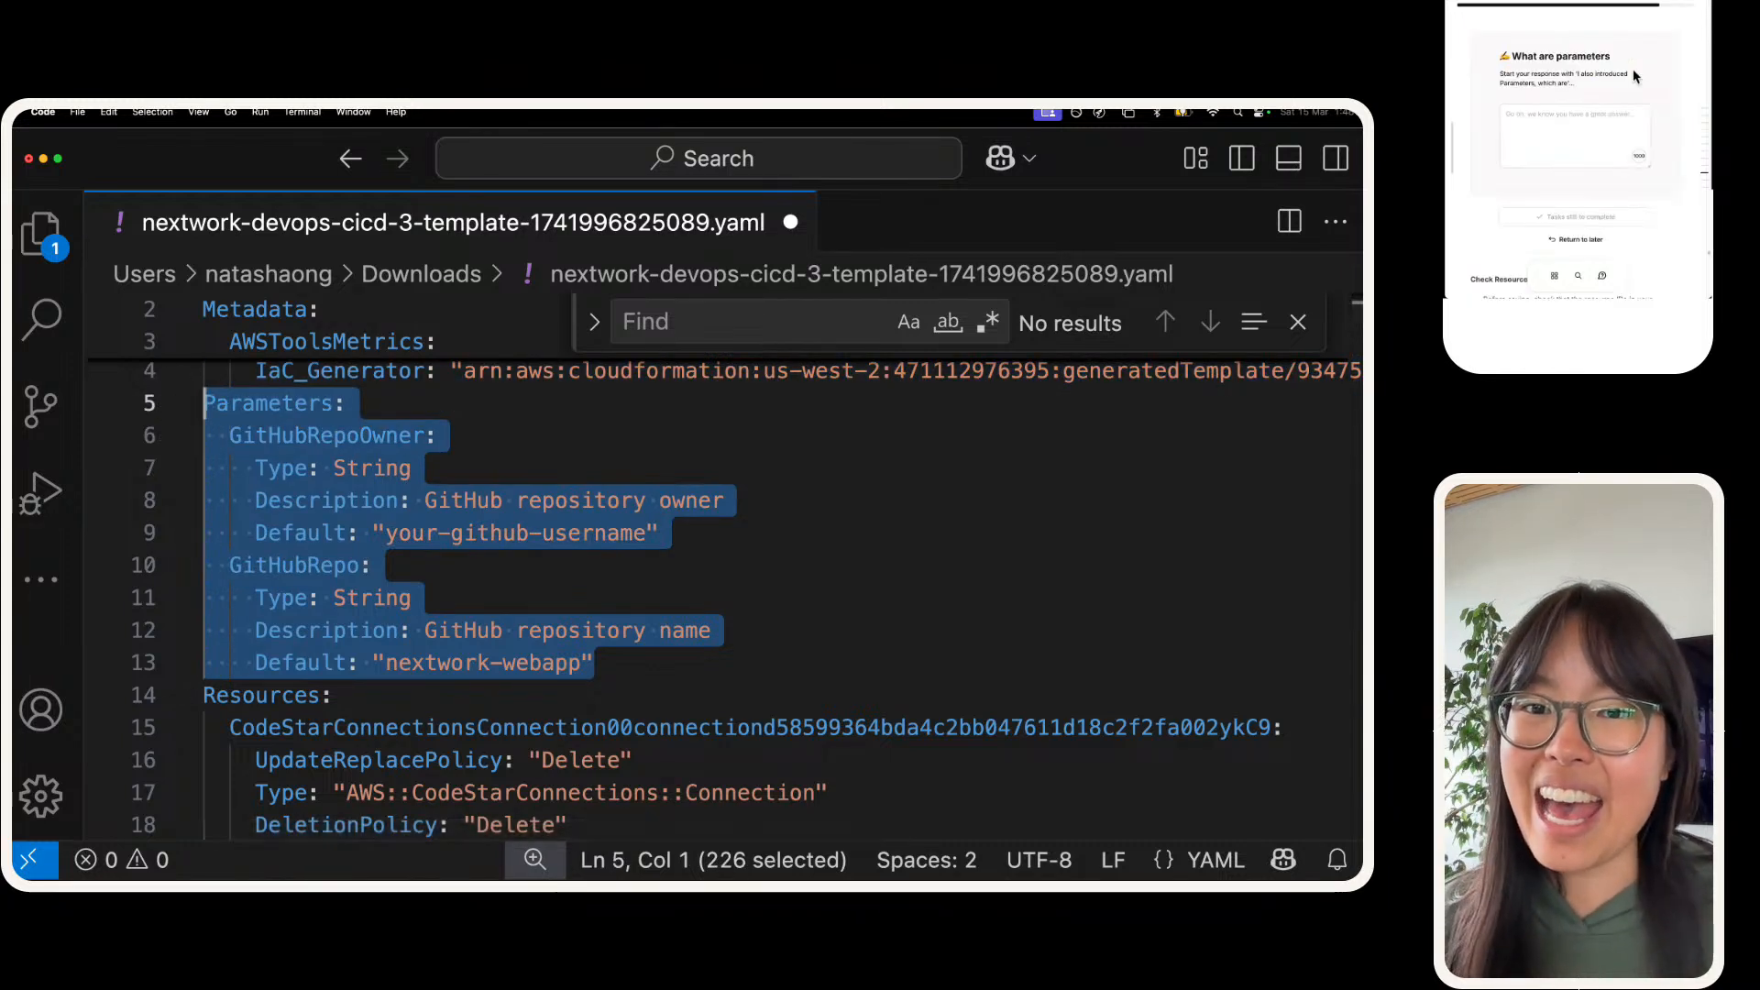
Step: Replace the GitHubRepoOwner parameter's default placeholder with the repository owner's GitHub username
click(323, 565)
double_click(407, 532)
key(alt+shift+Right)
key(alt+shift+Right)
key(alt+shift+Right)
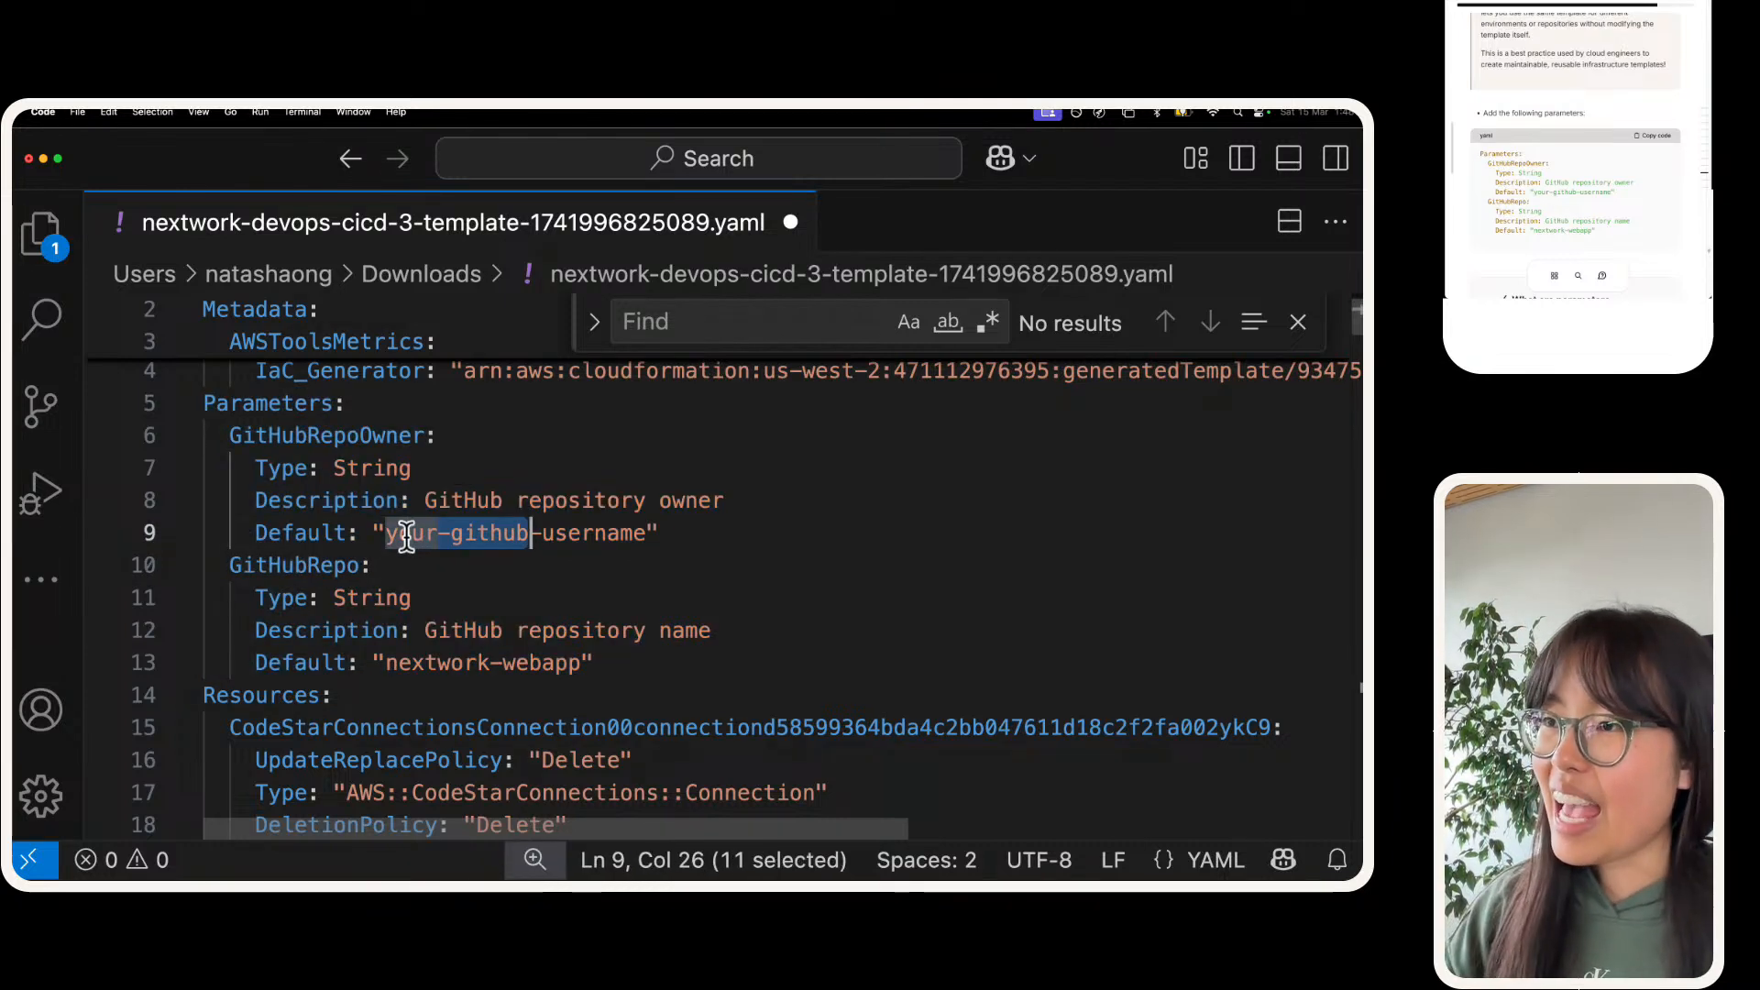
key(alt+shift+Left)
key(alt+shift+Left)
key(alt+shift+Right)
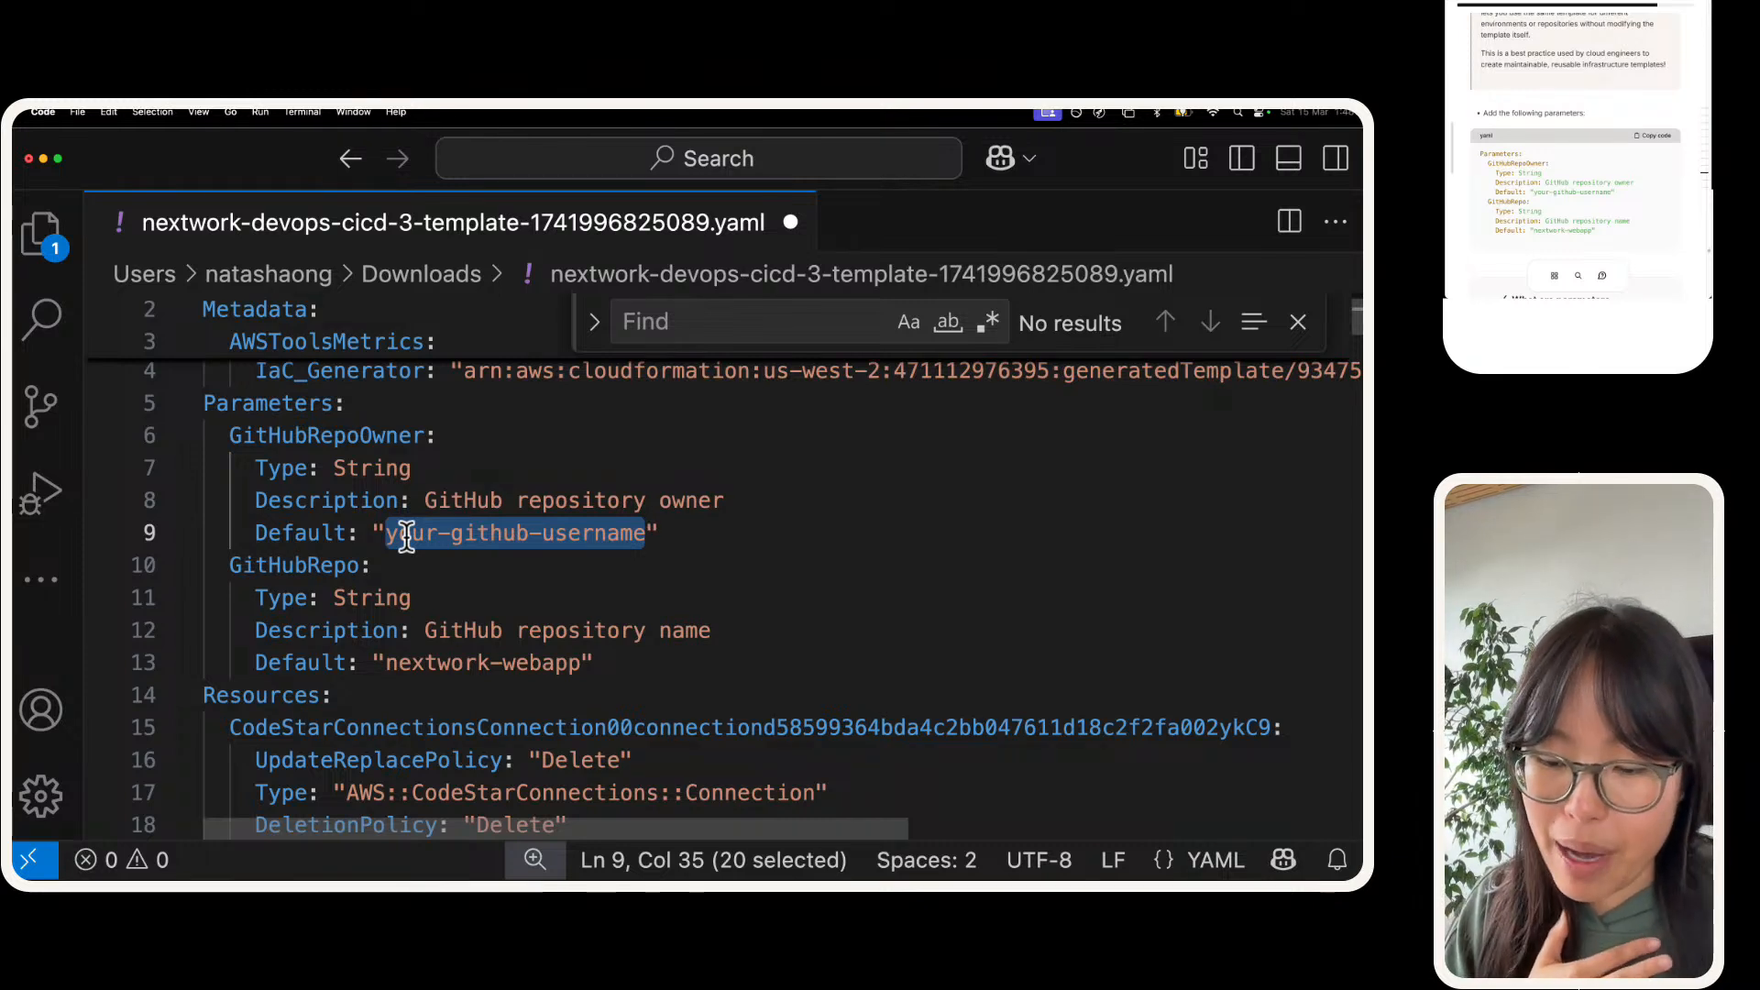
key(BackSpace)
text(NatNext)
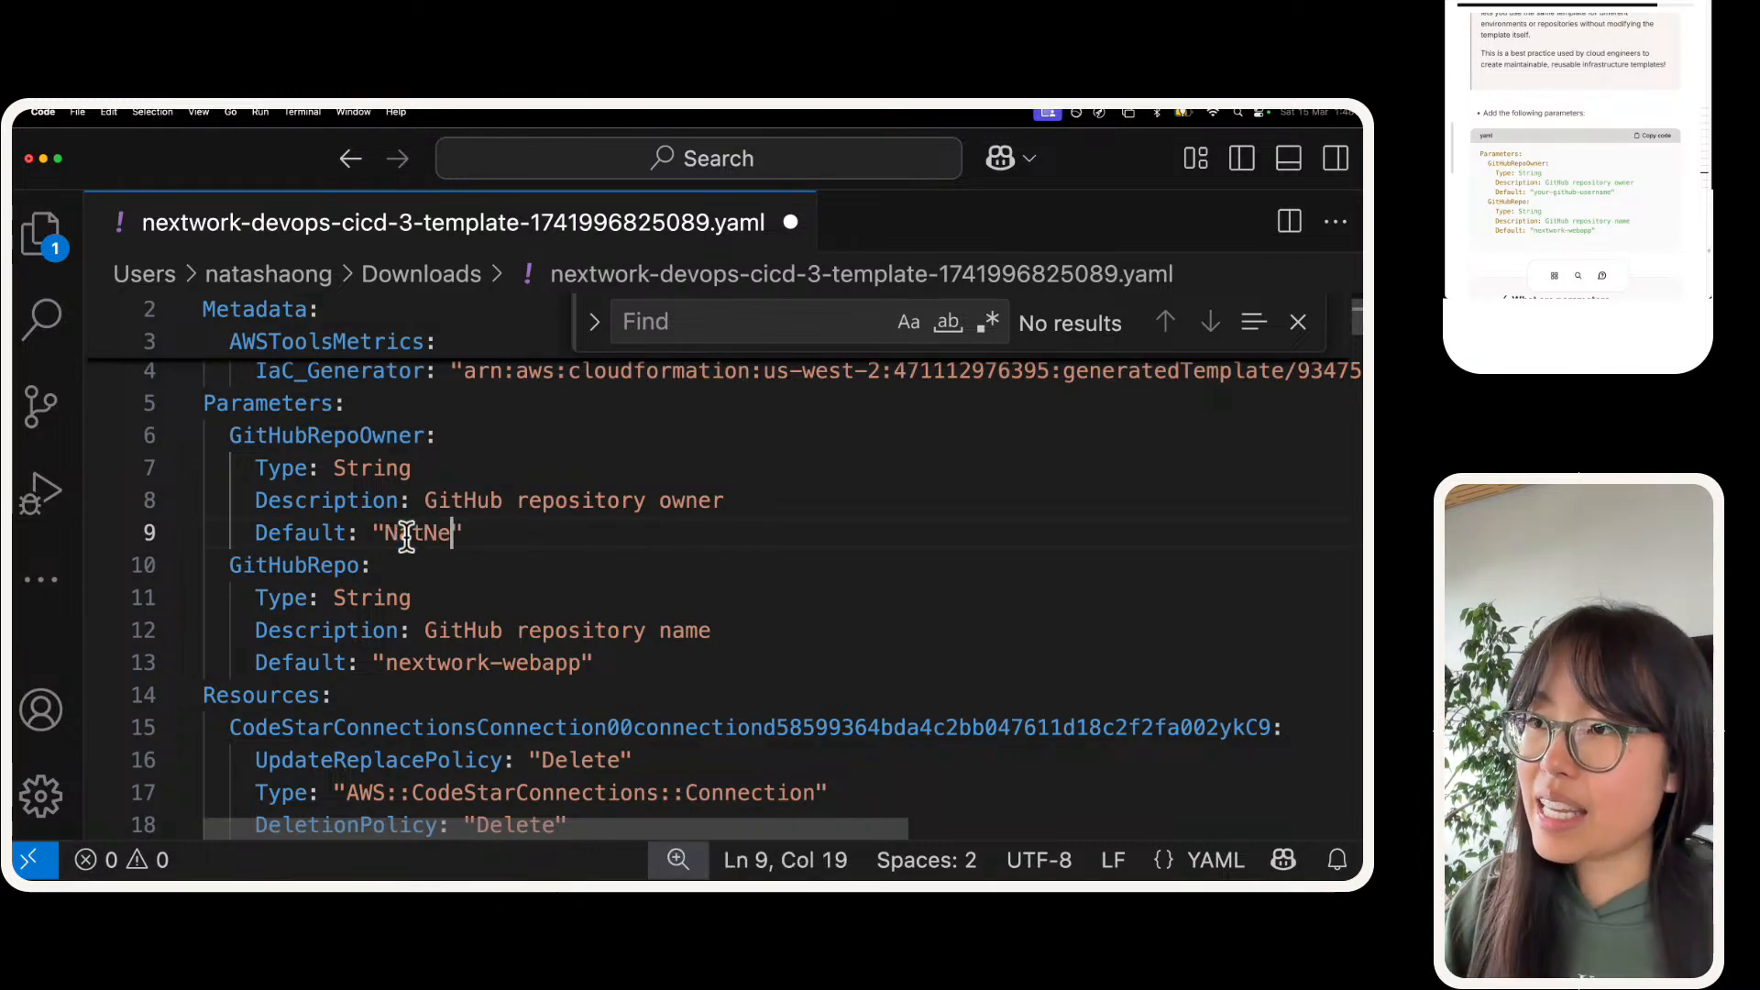
text(Work!)
key(BackSpace)
text(1)
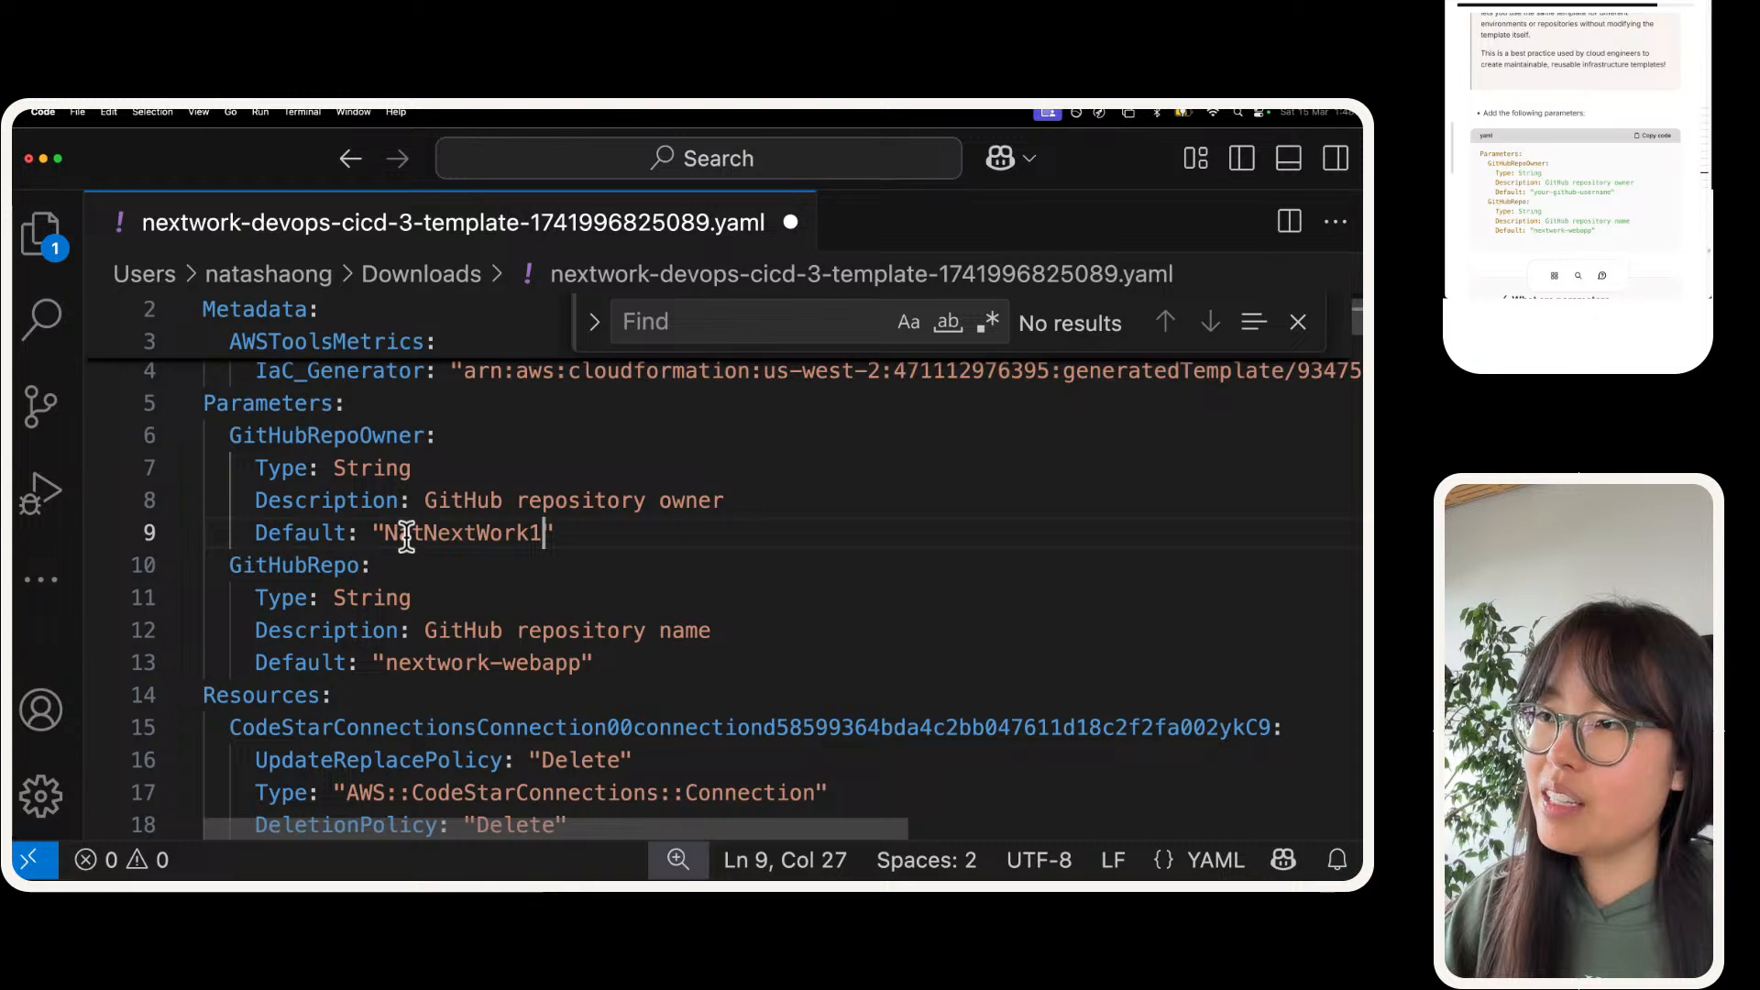
Step: Set the GitHubRepo parameter's default value to "nextwork-web-project"
double_click(420, 662)
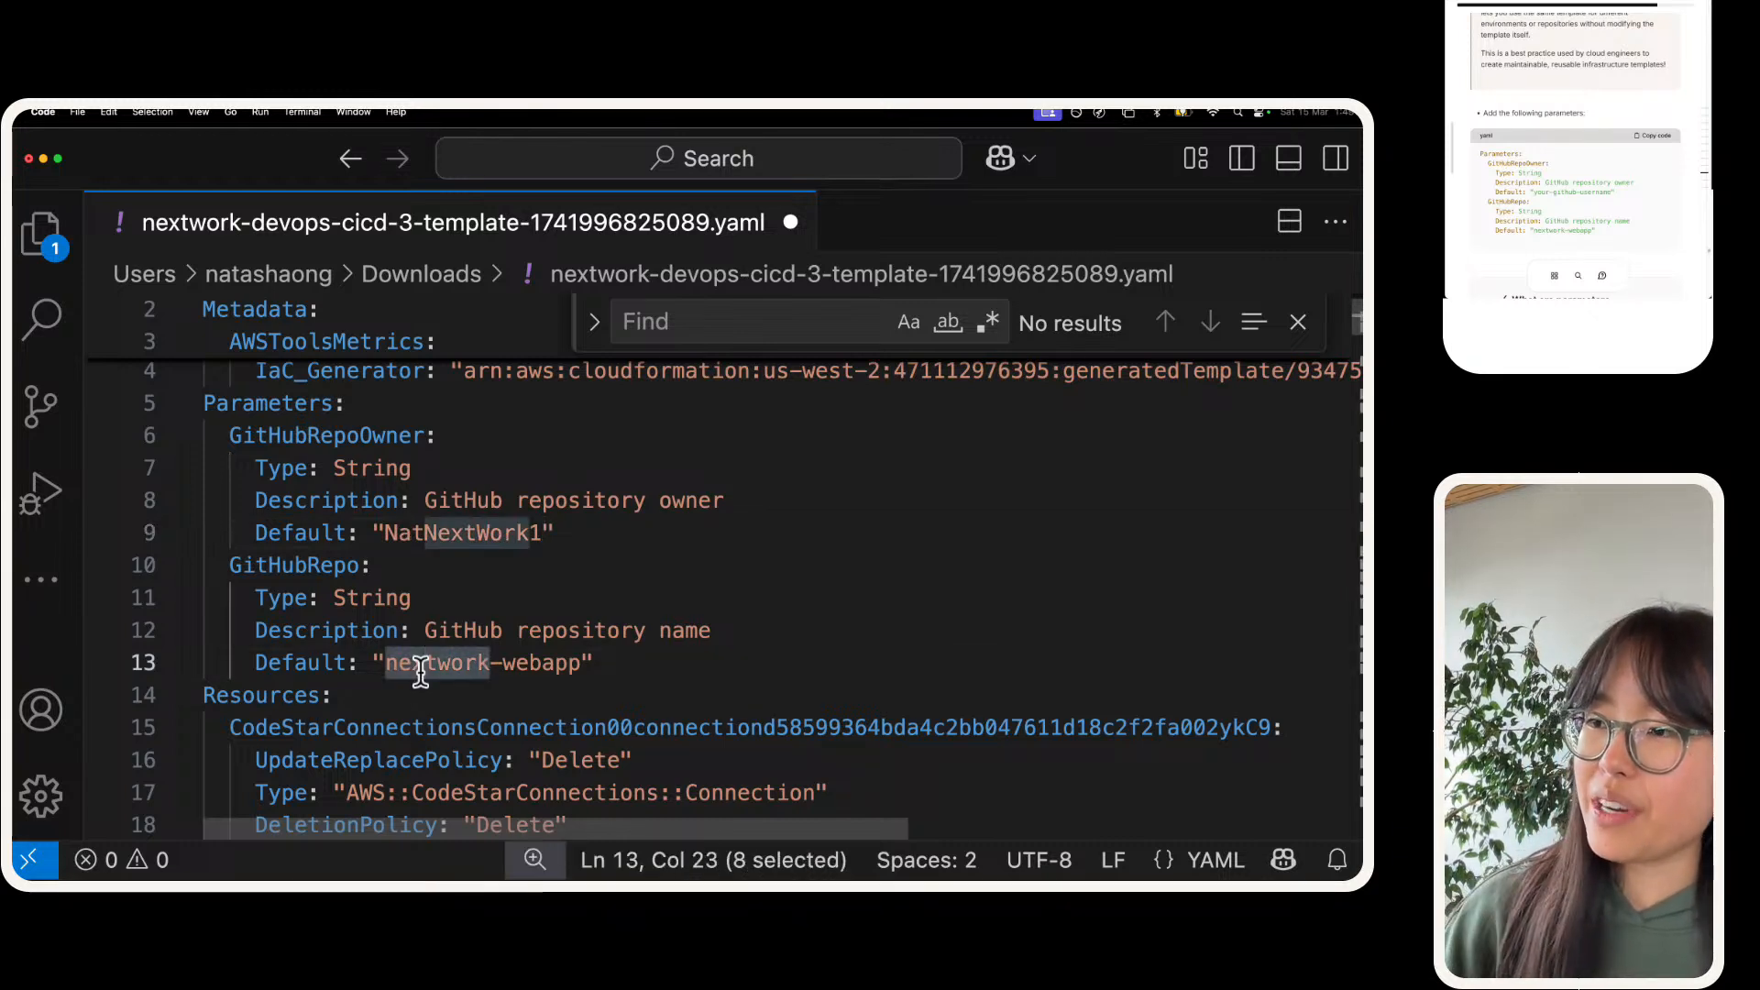
key(alt+shift+Right)
text(nextwork-web-p)
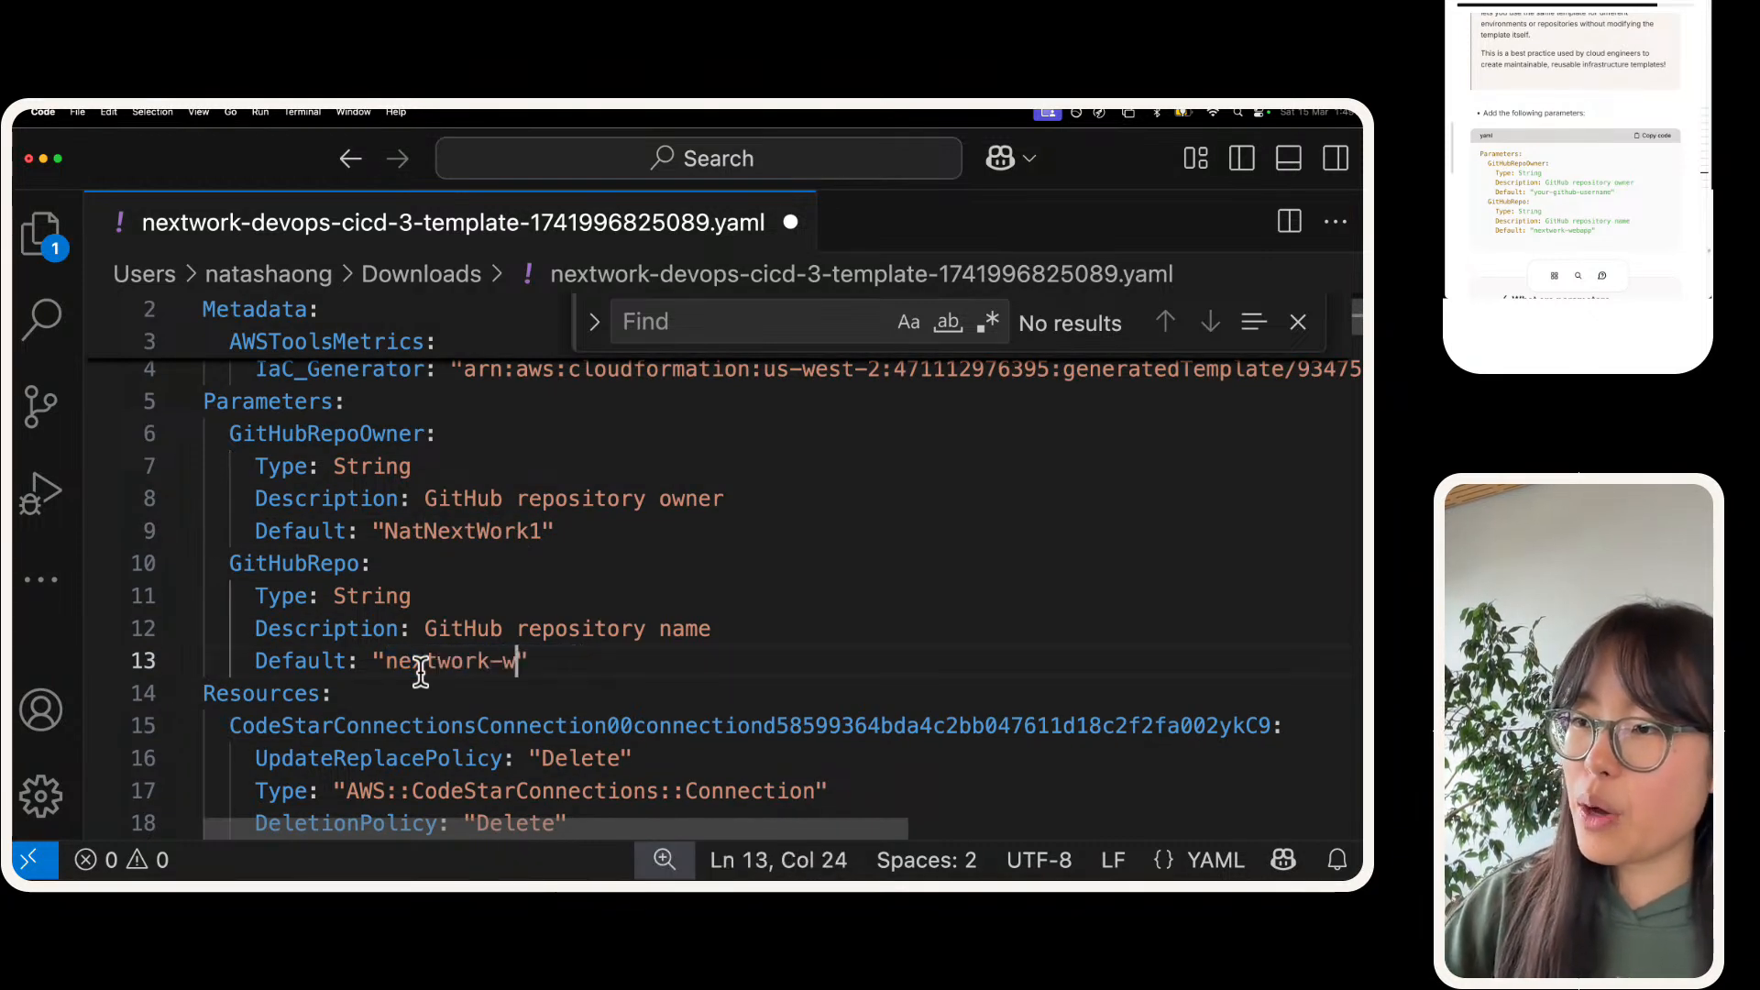
text(roject)
key(BackSpace)
key(BackSpace)
key(BackSpace)
key(BackSpace)
key(BackSpace)
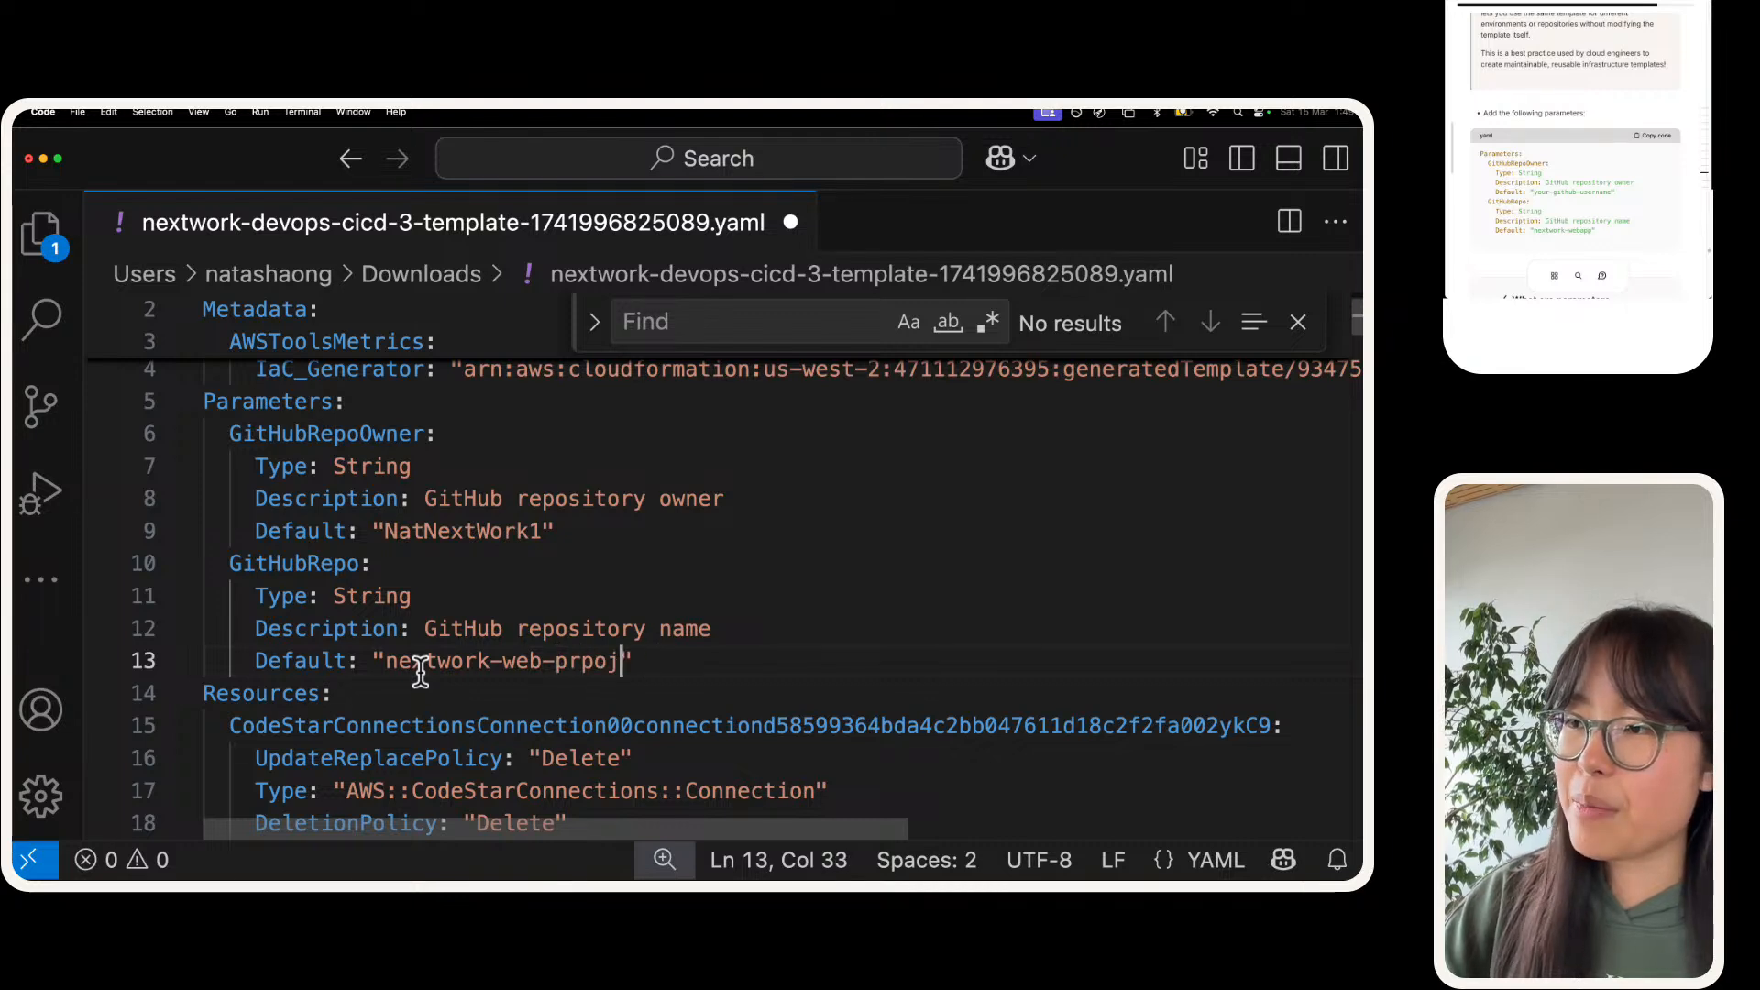
text(oject)
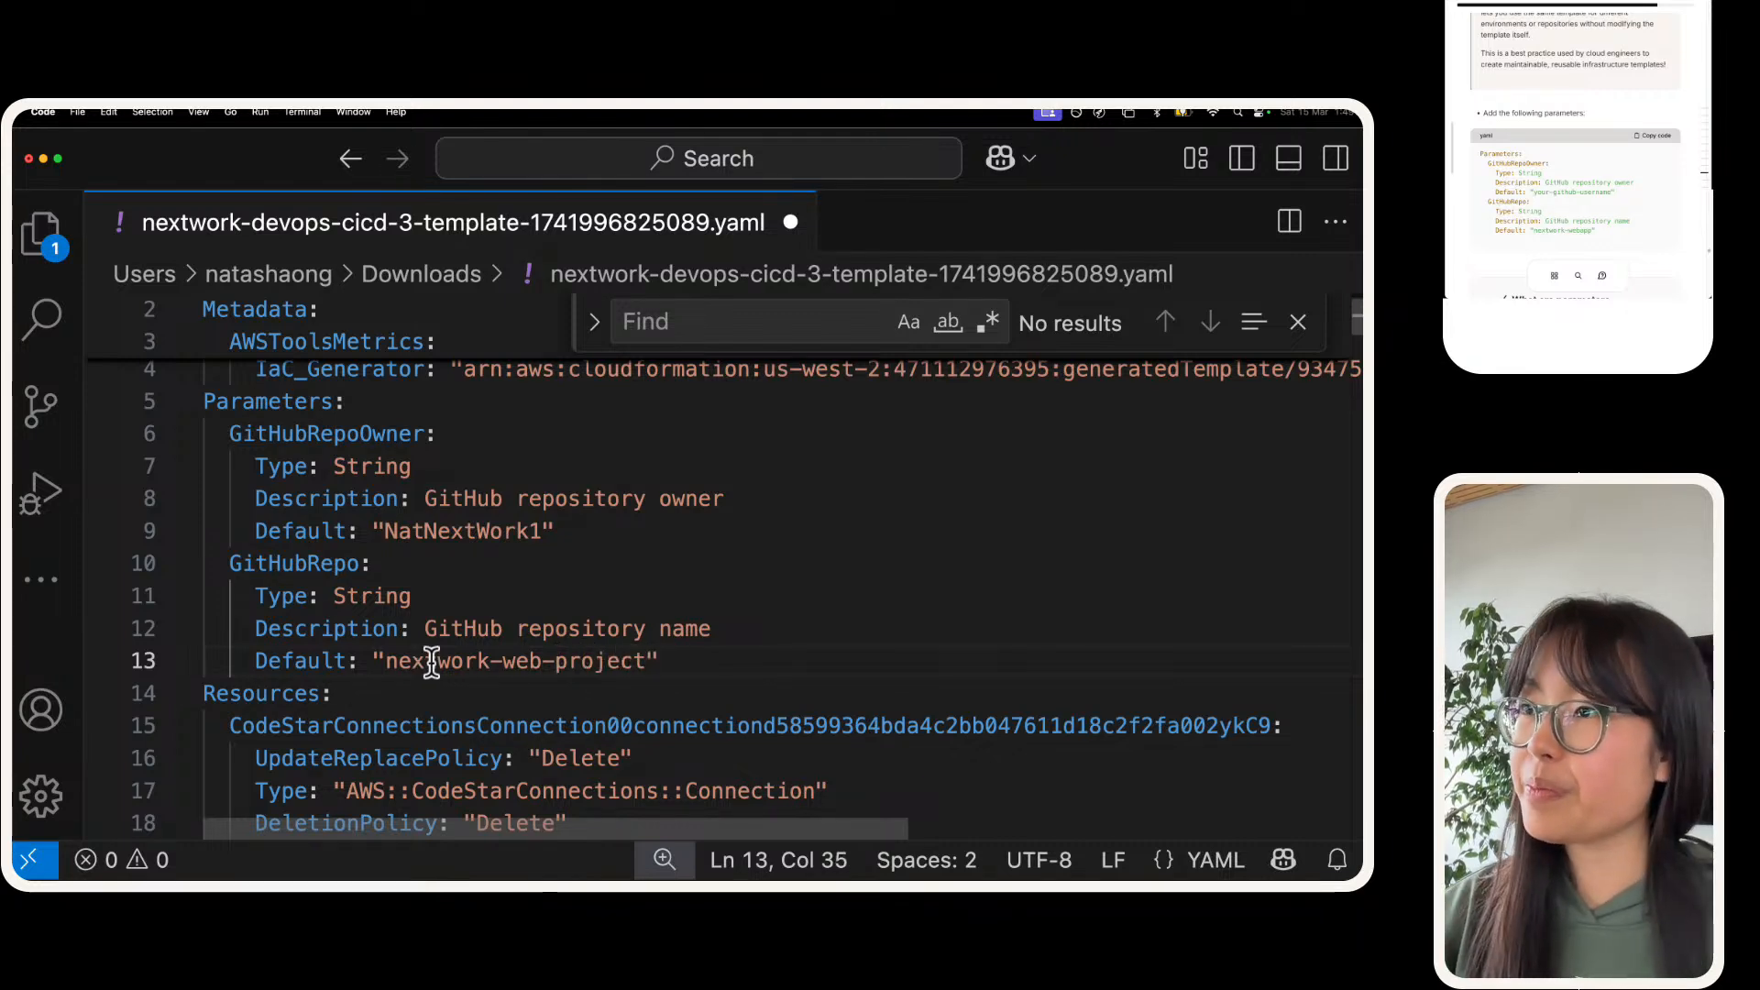
Step: Review the default values in the Parameters section and save the template file
click(605, 629)
scroll(603, 636, up, 1)
scroll(603, 635, up, 1)
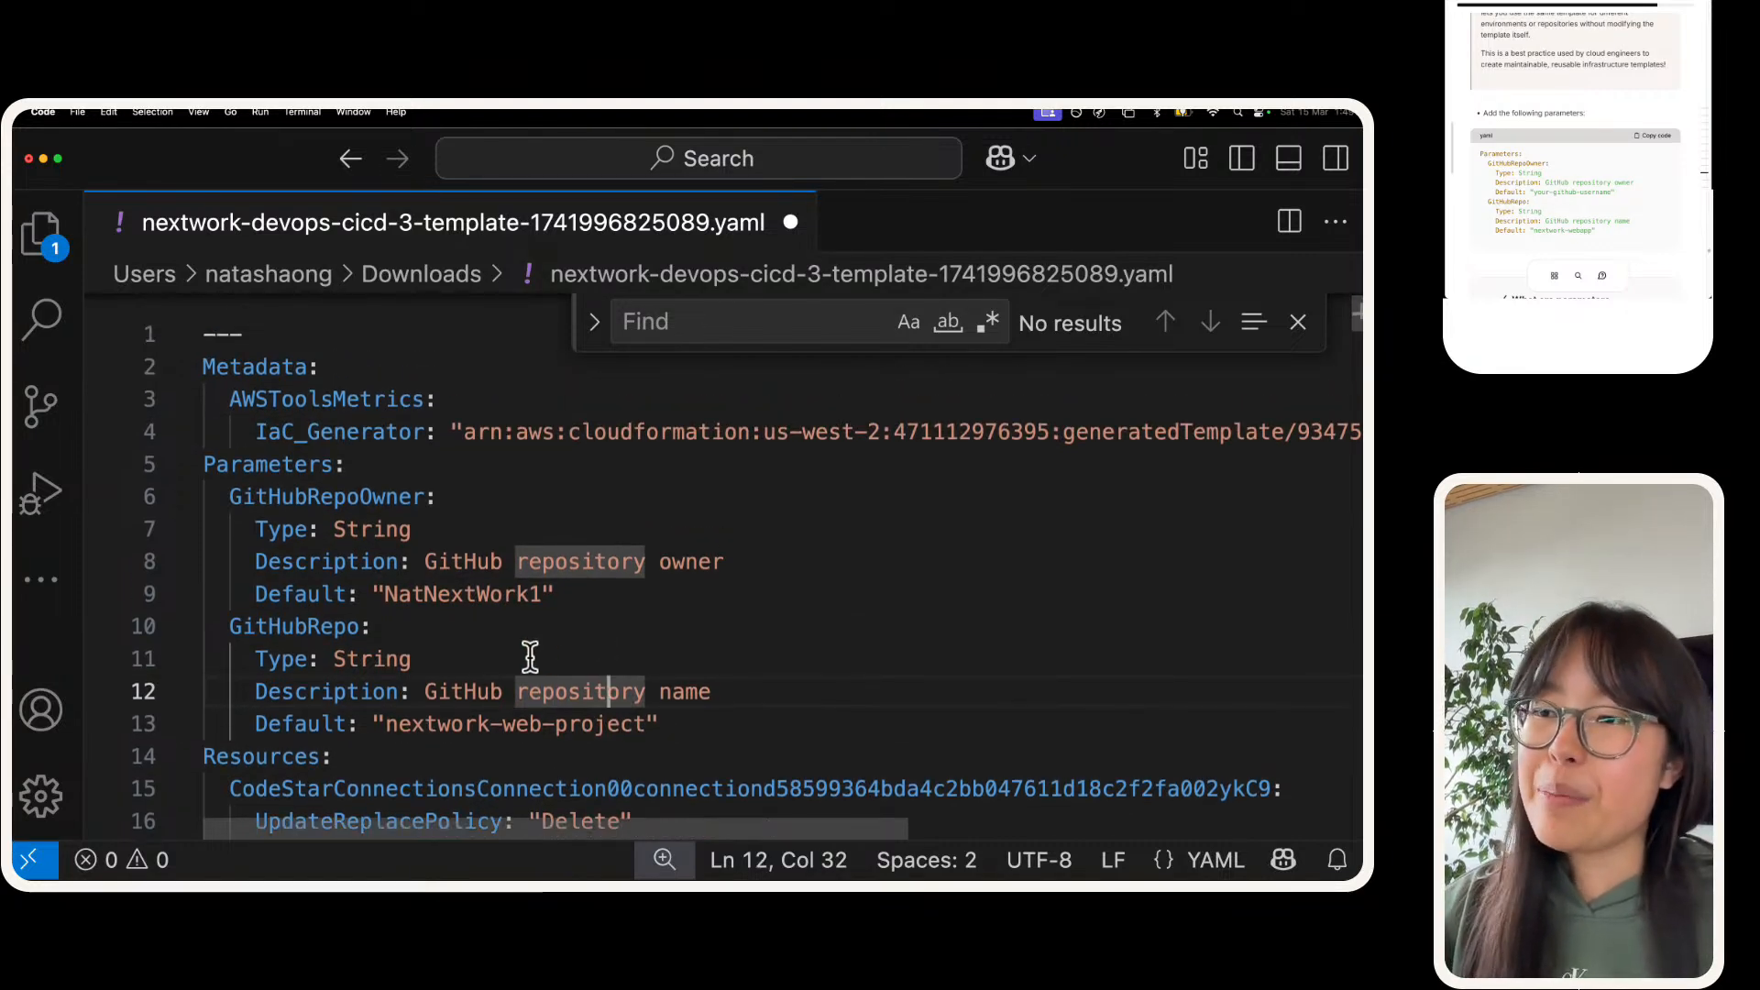
double_click(310, 595)
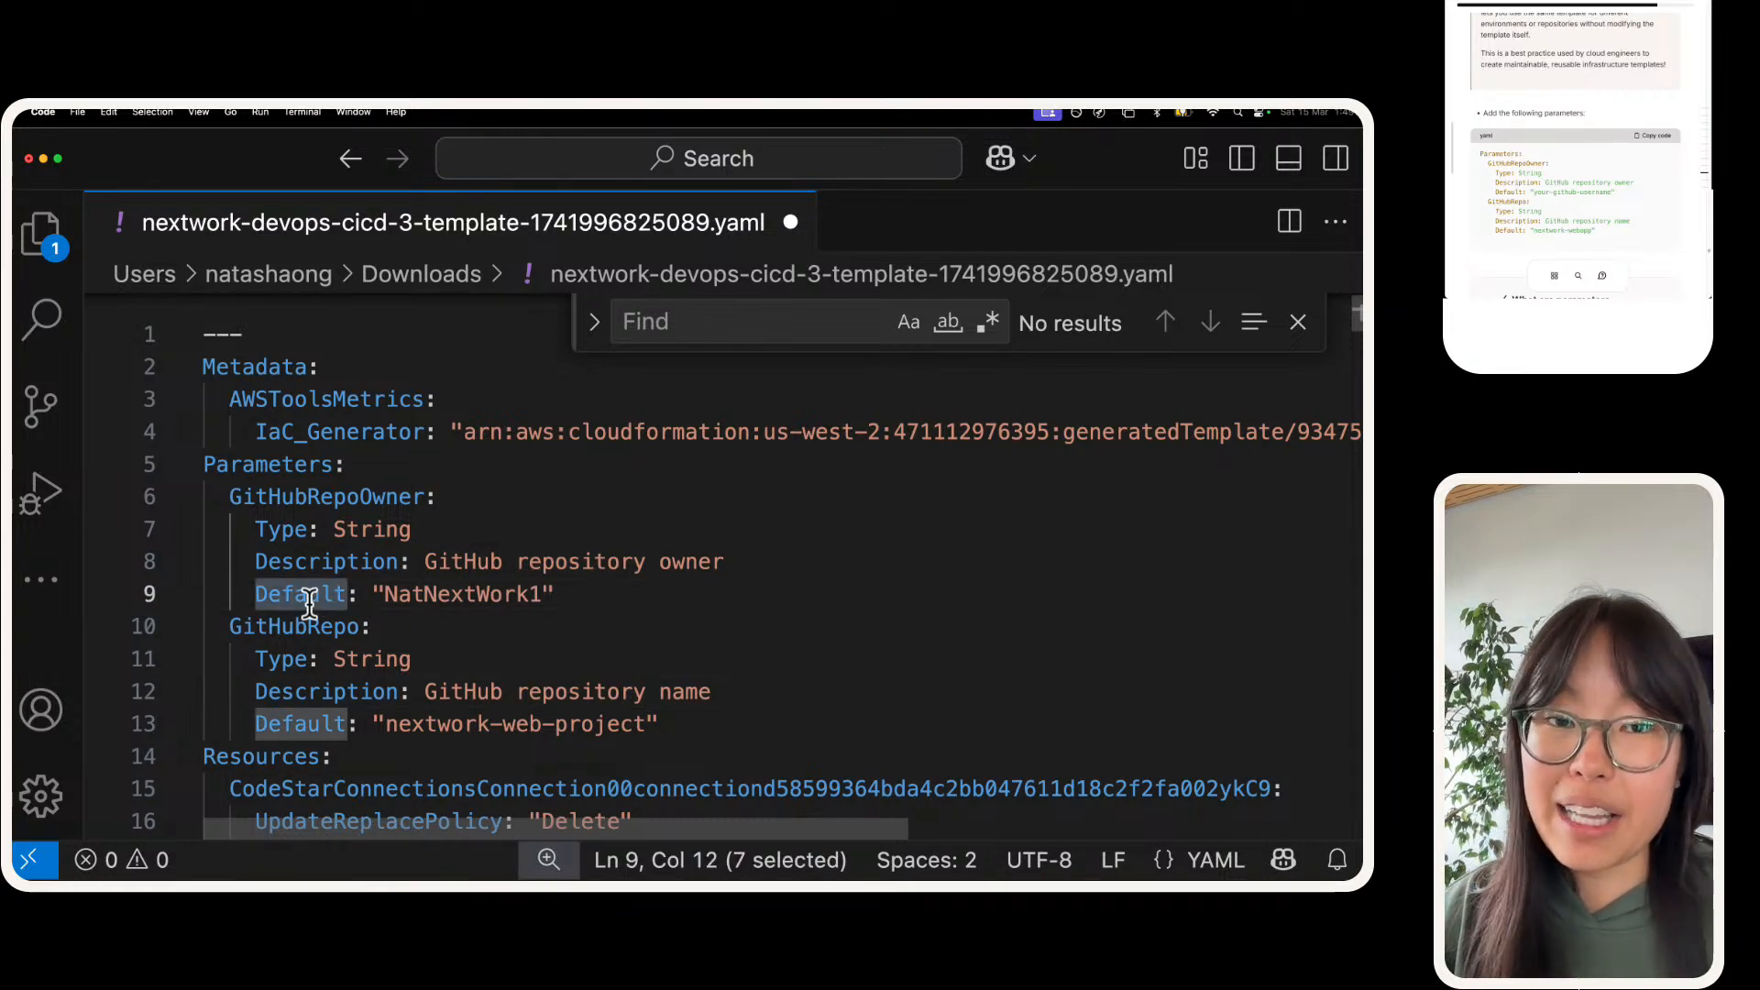
key(super+Tab)
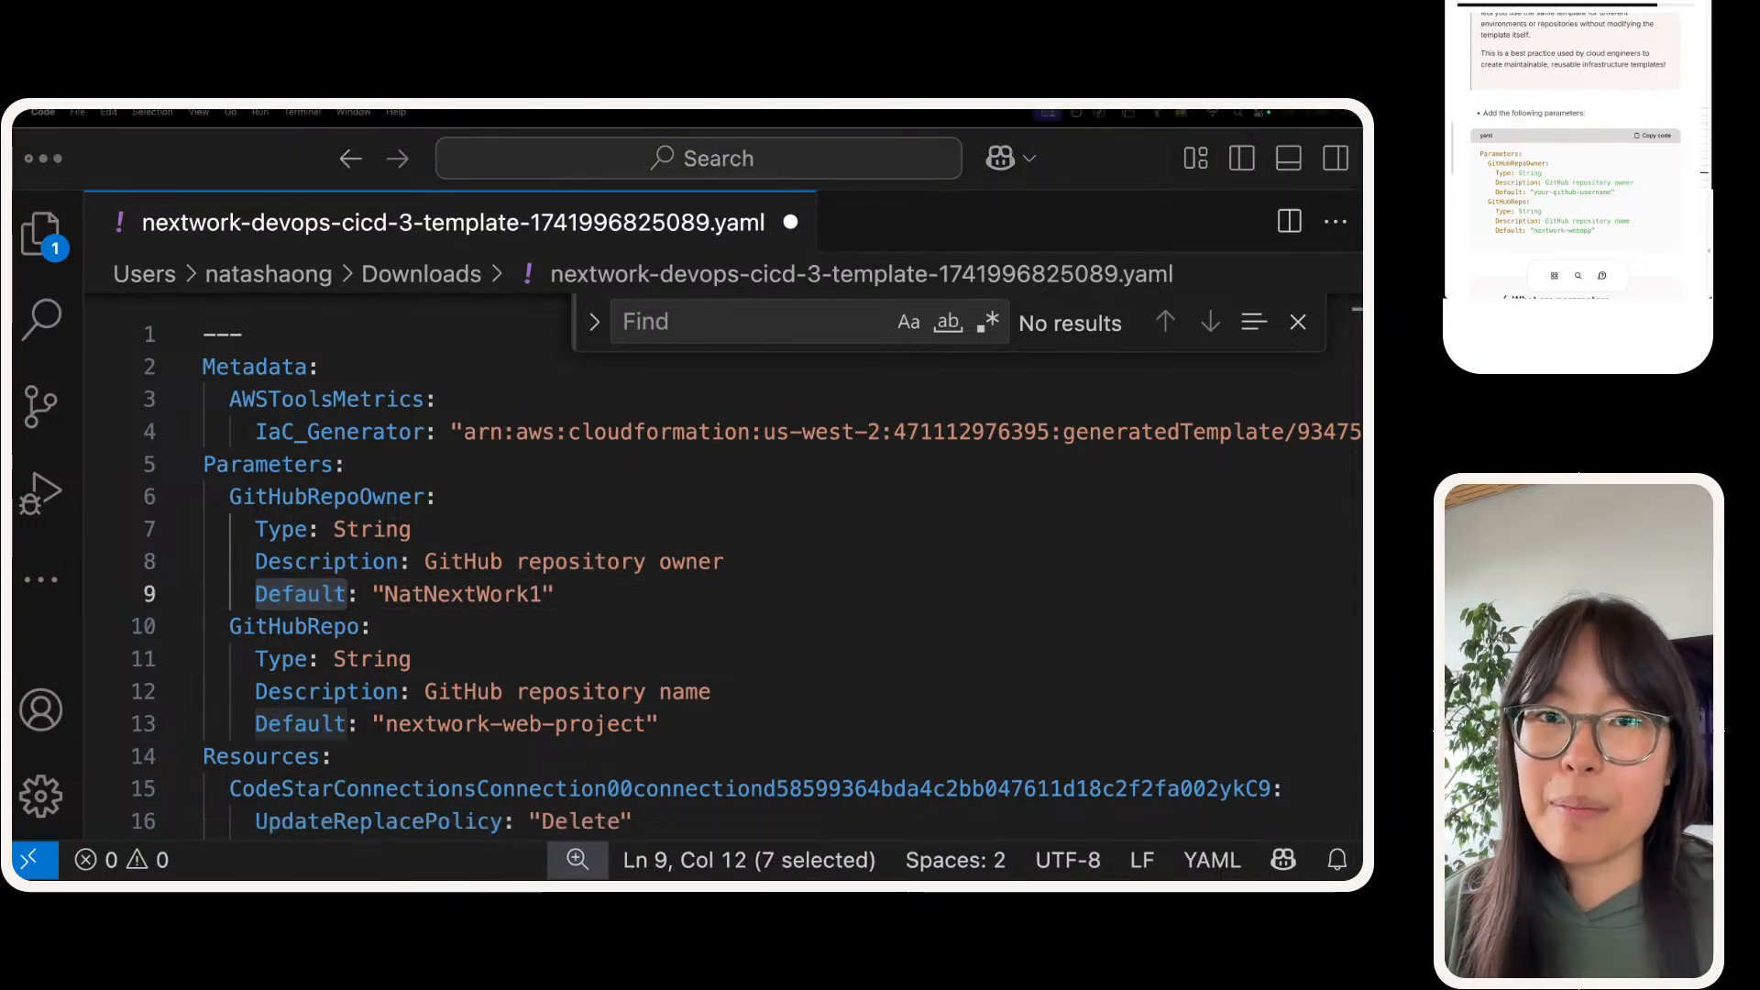
triple_click(441, 595)
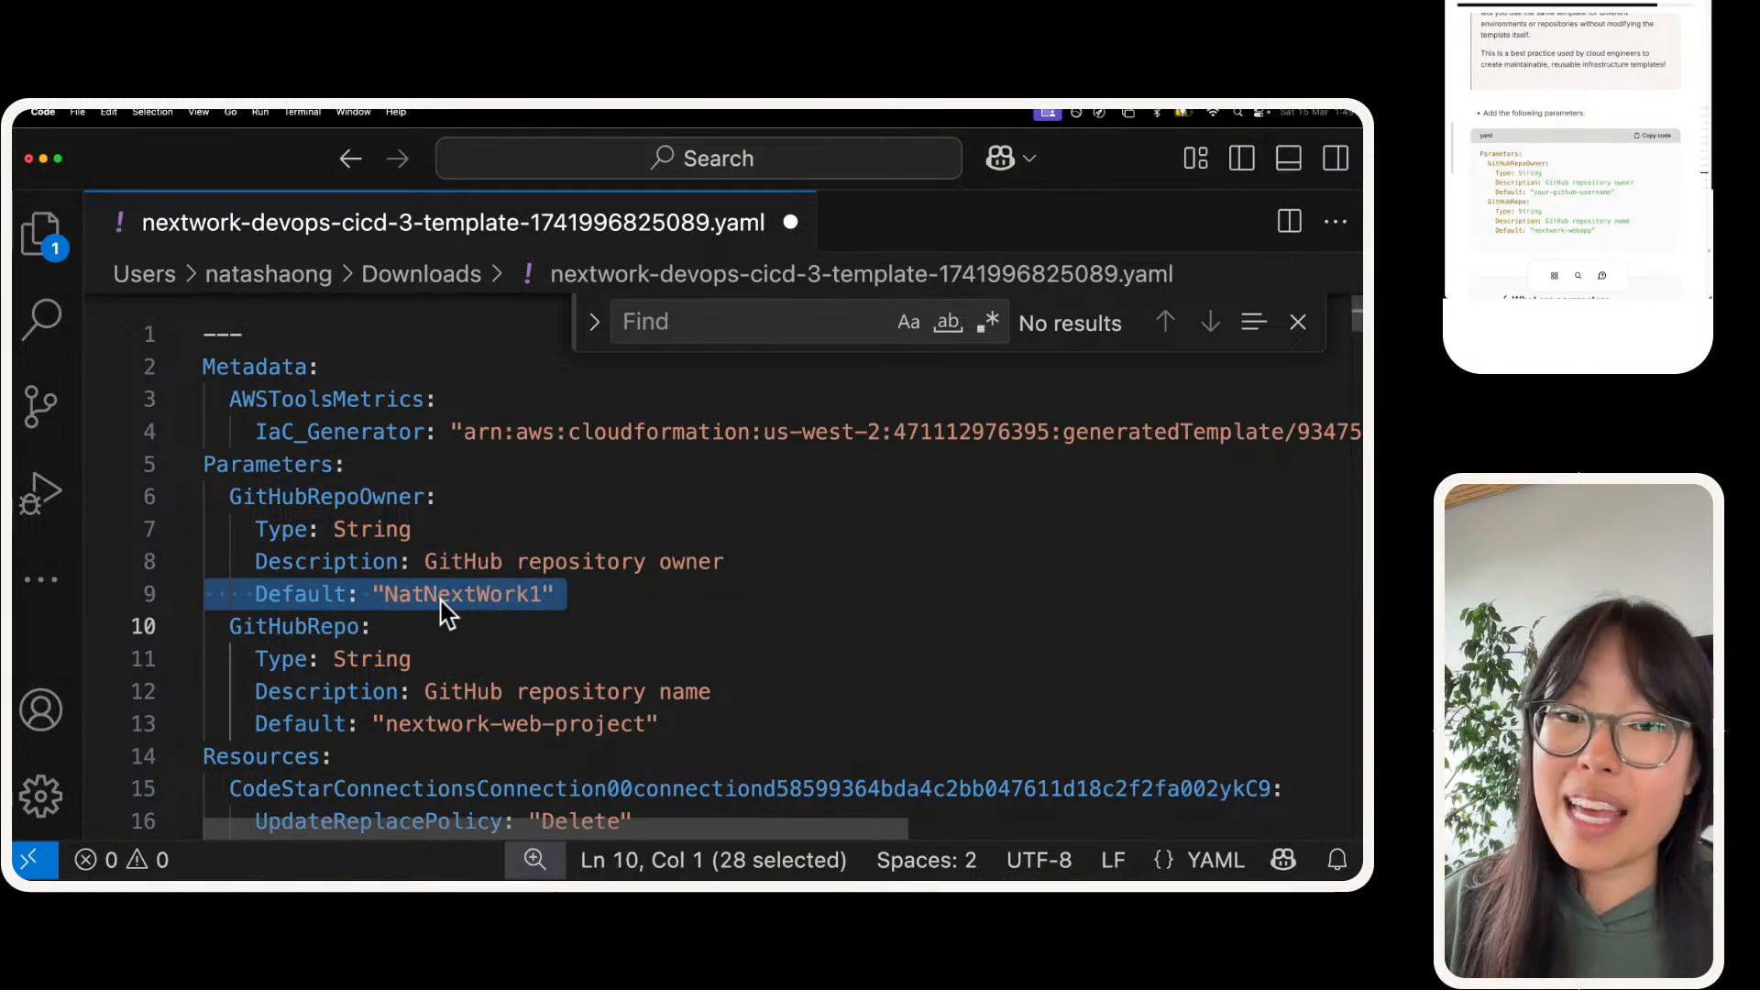
triple_click(441, 598)
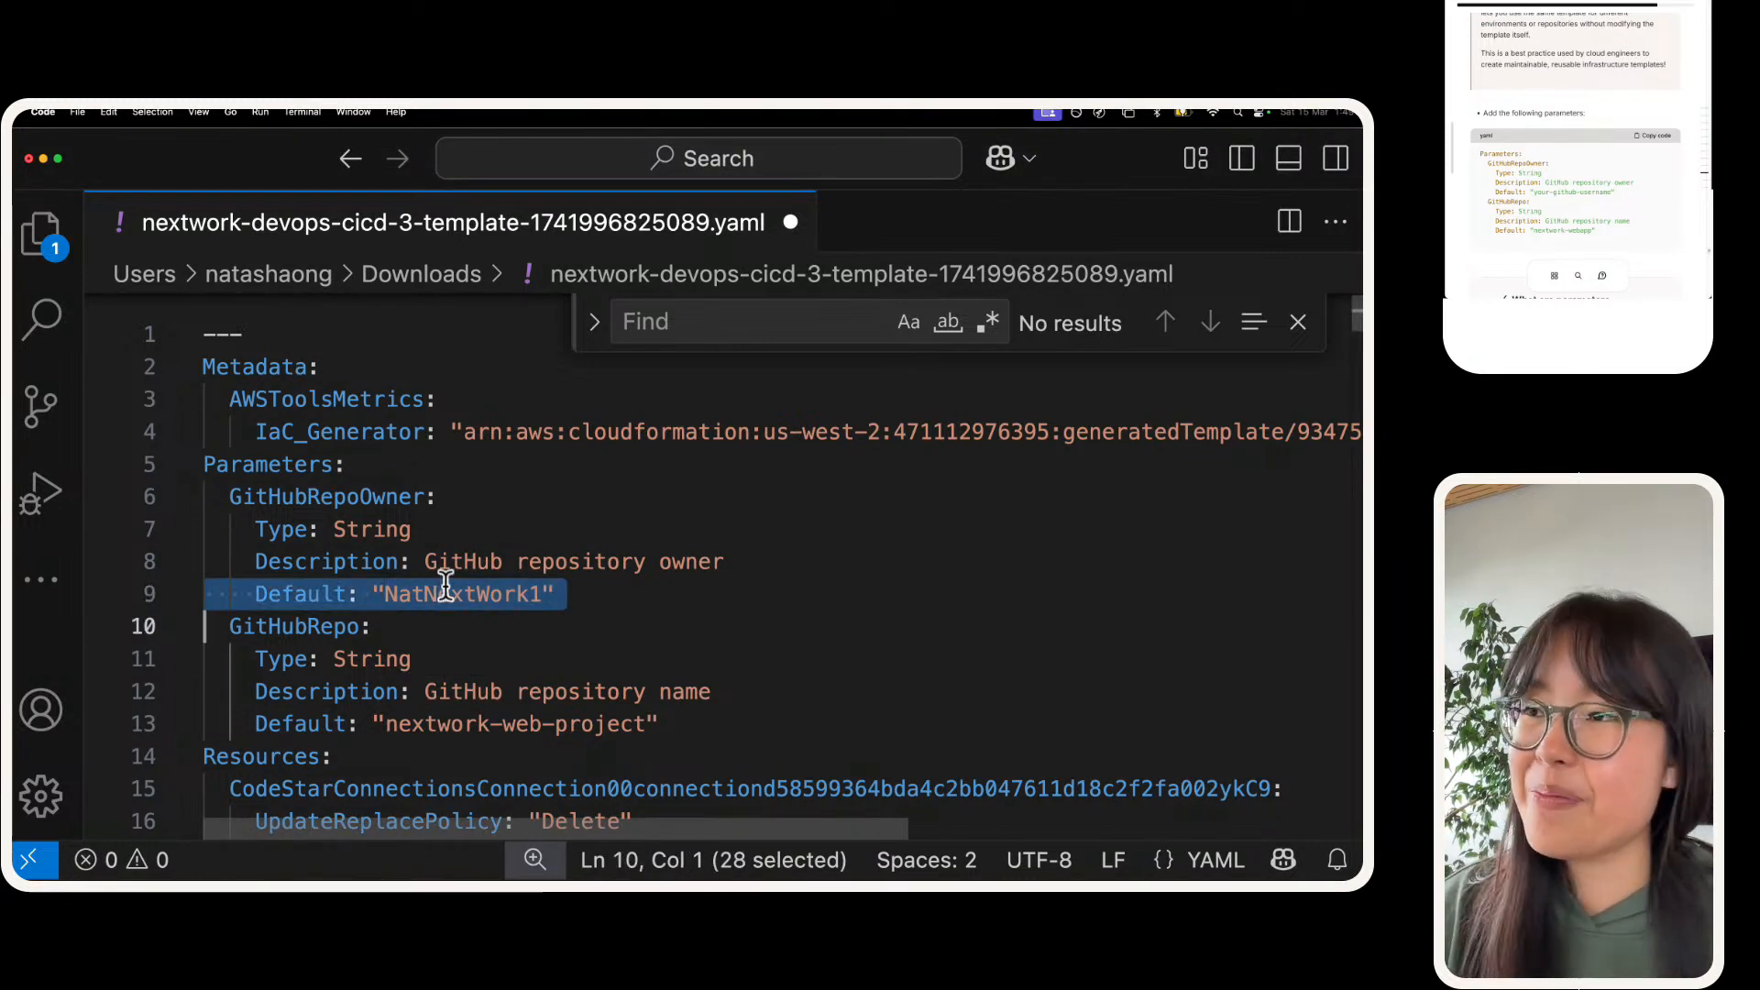
click(447, 594)
key(super+s)
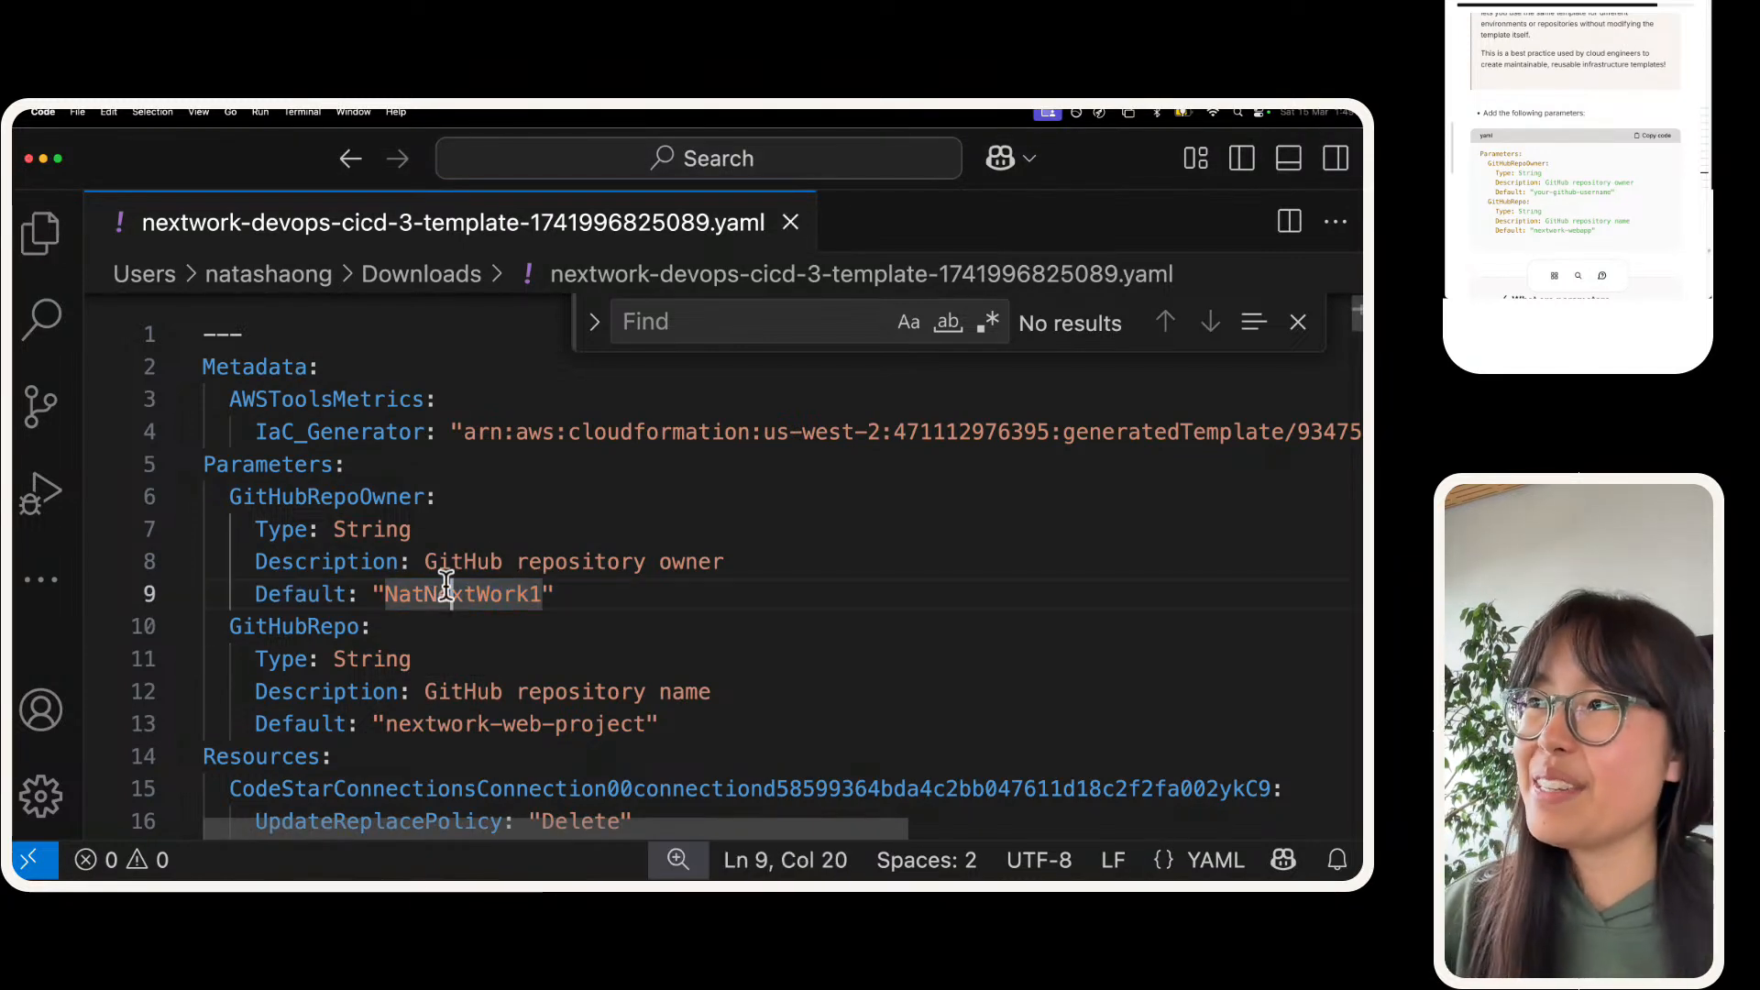
Step: Read the "What are parameters" question that follows the Parameters snippet in the project guide
click(1681, 57)
scroll(1661, 63, down, 5)
scroll(1542, 85, down, 1)
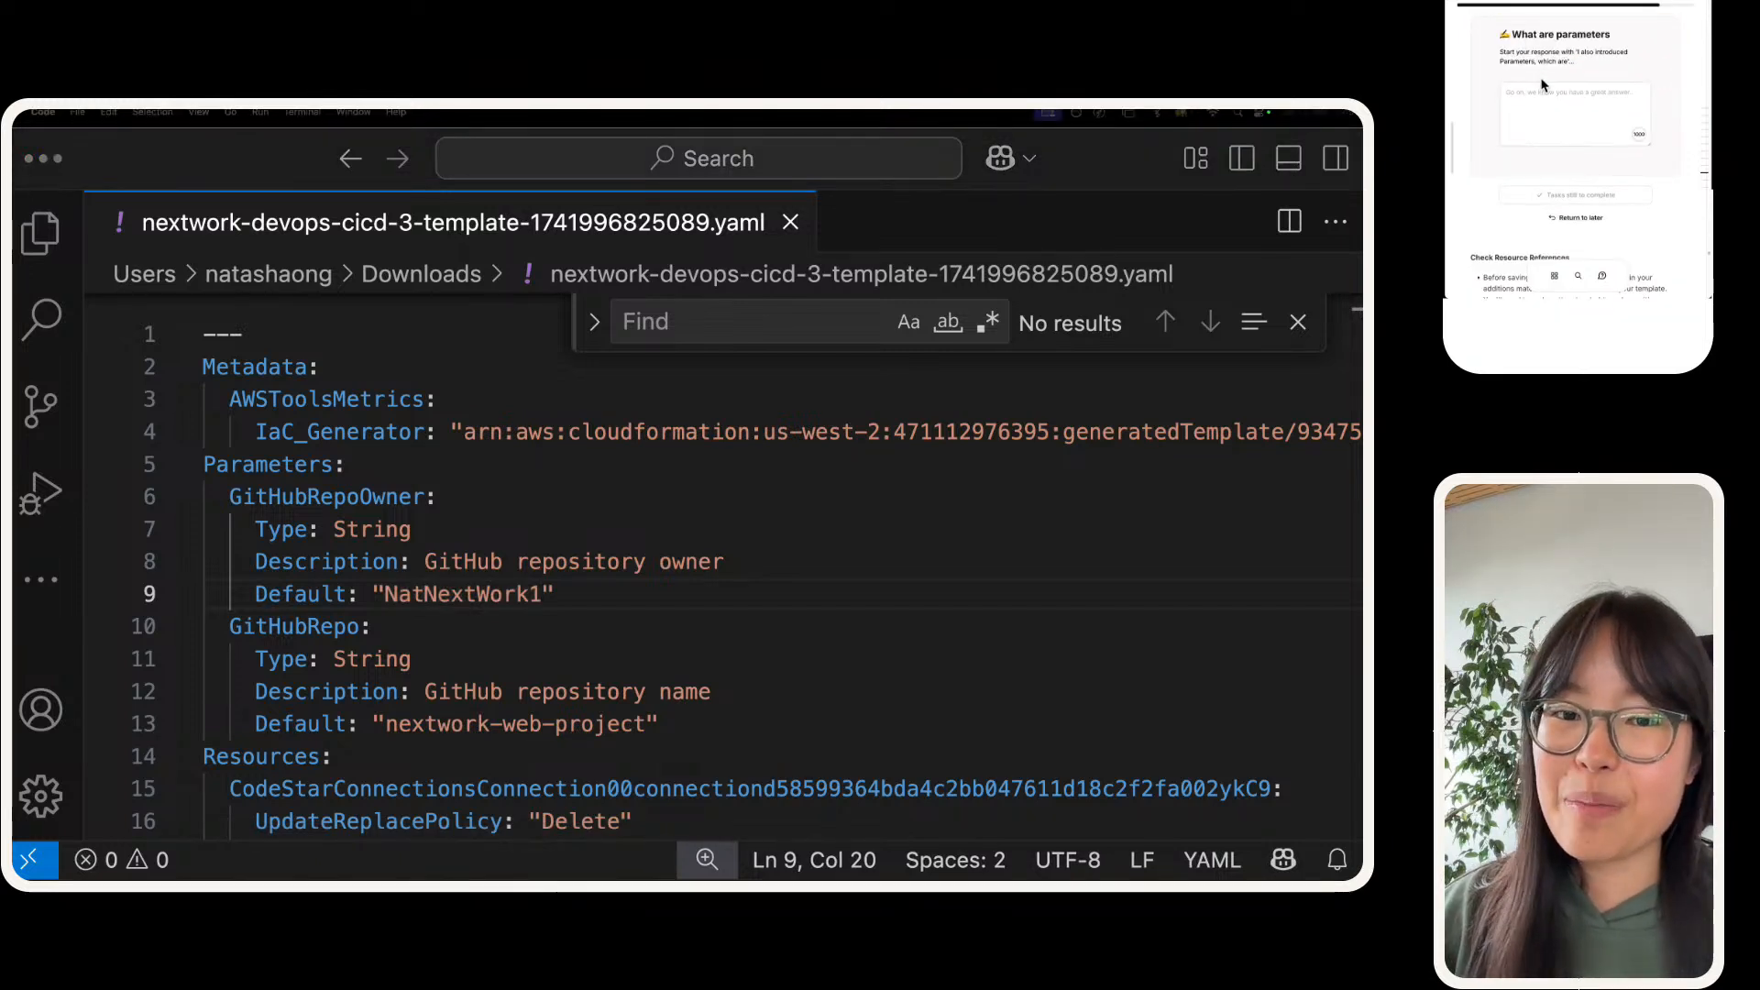
scroll(1542, 79, up, 1)
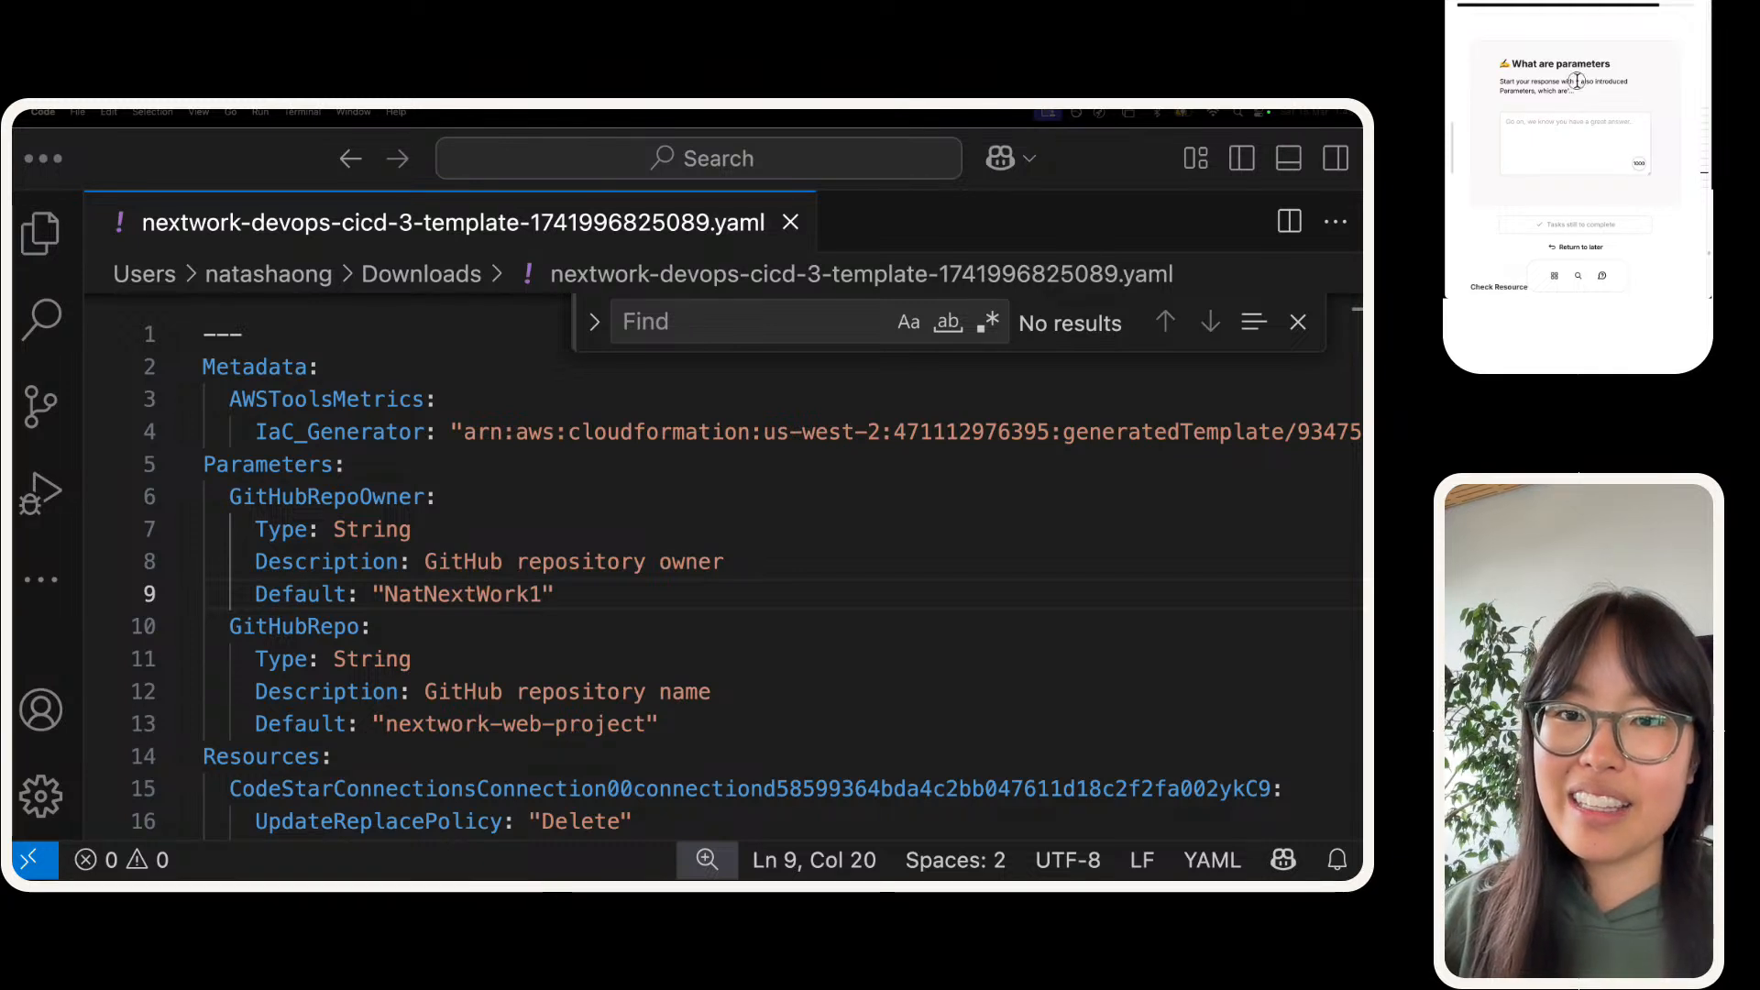
Step: Begin the parameters answer with "We also introduced Parameters, which are like form fields in a CloudFormation template"
drag(1576, 83, 1561, 119)
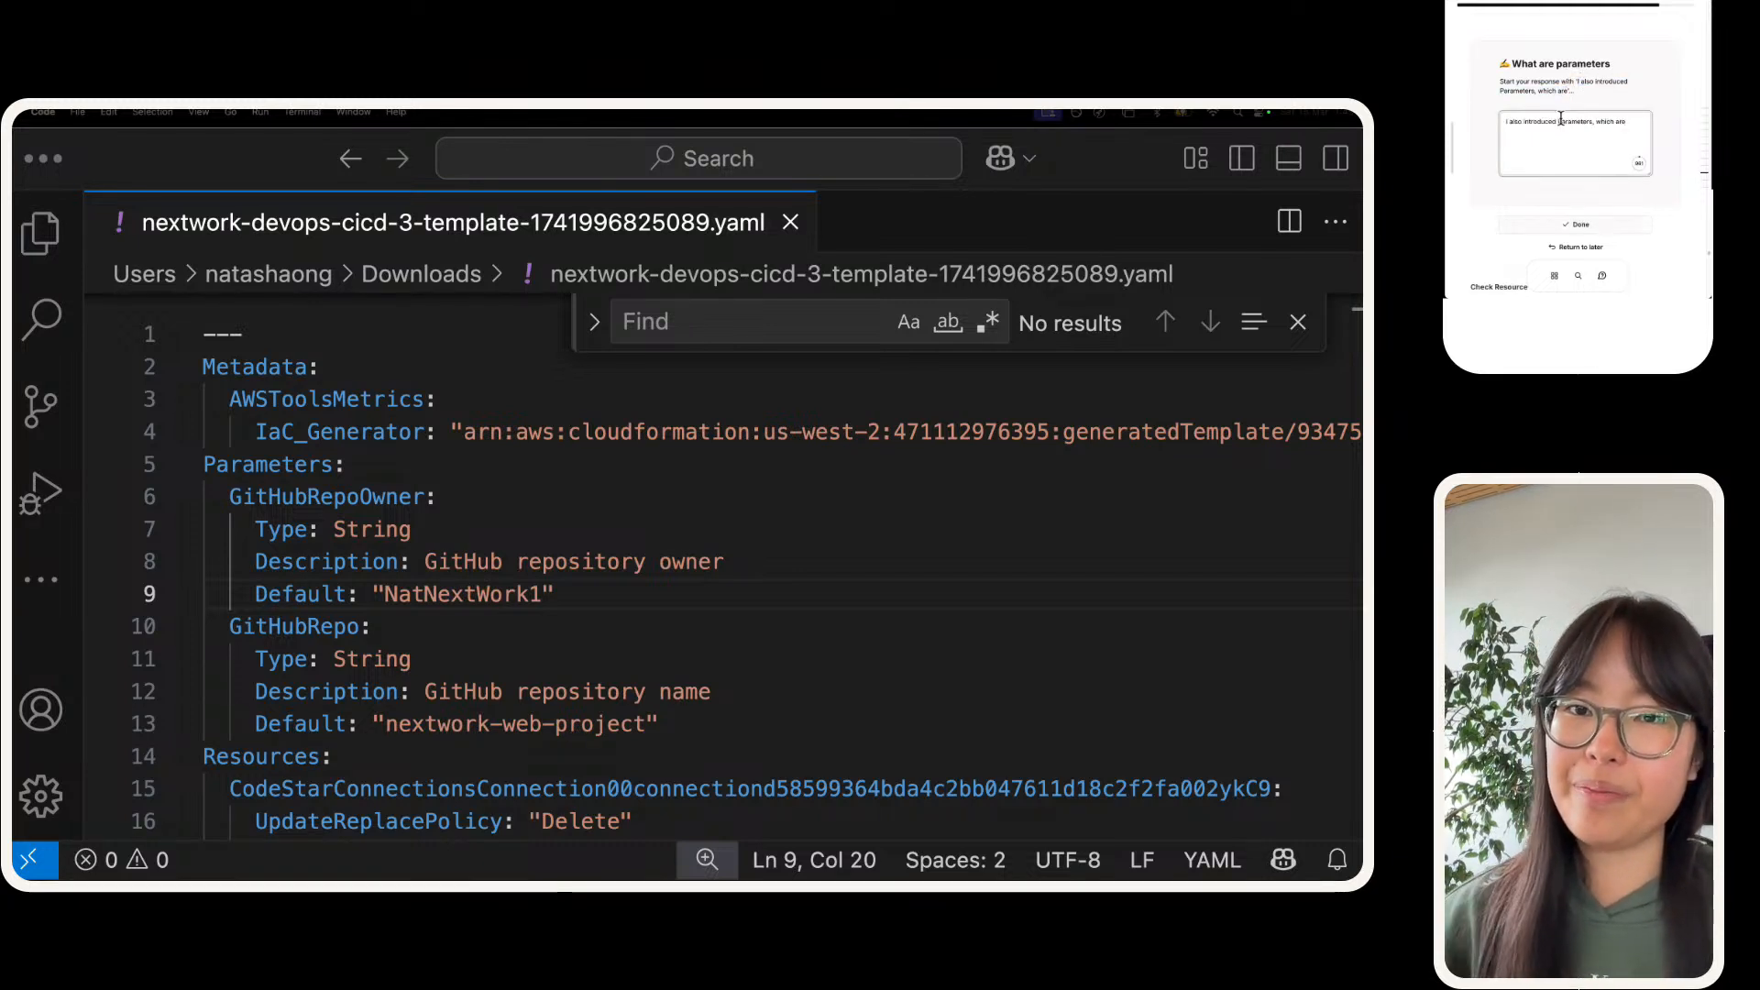
key(BackSpace)
text(We)
key(super+Right)
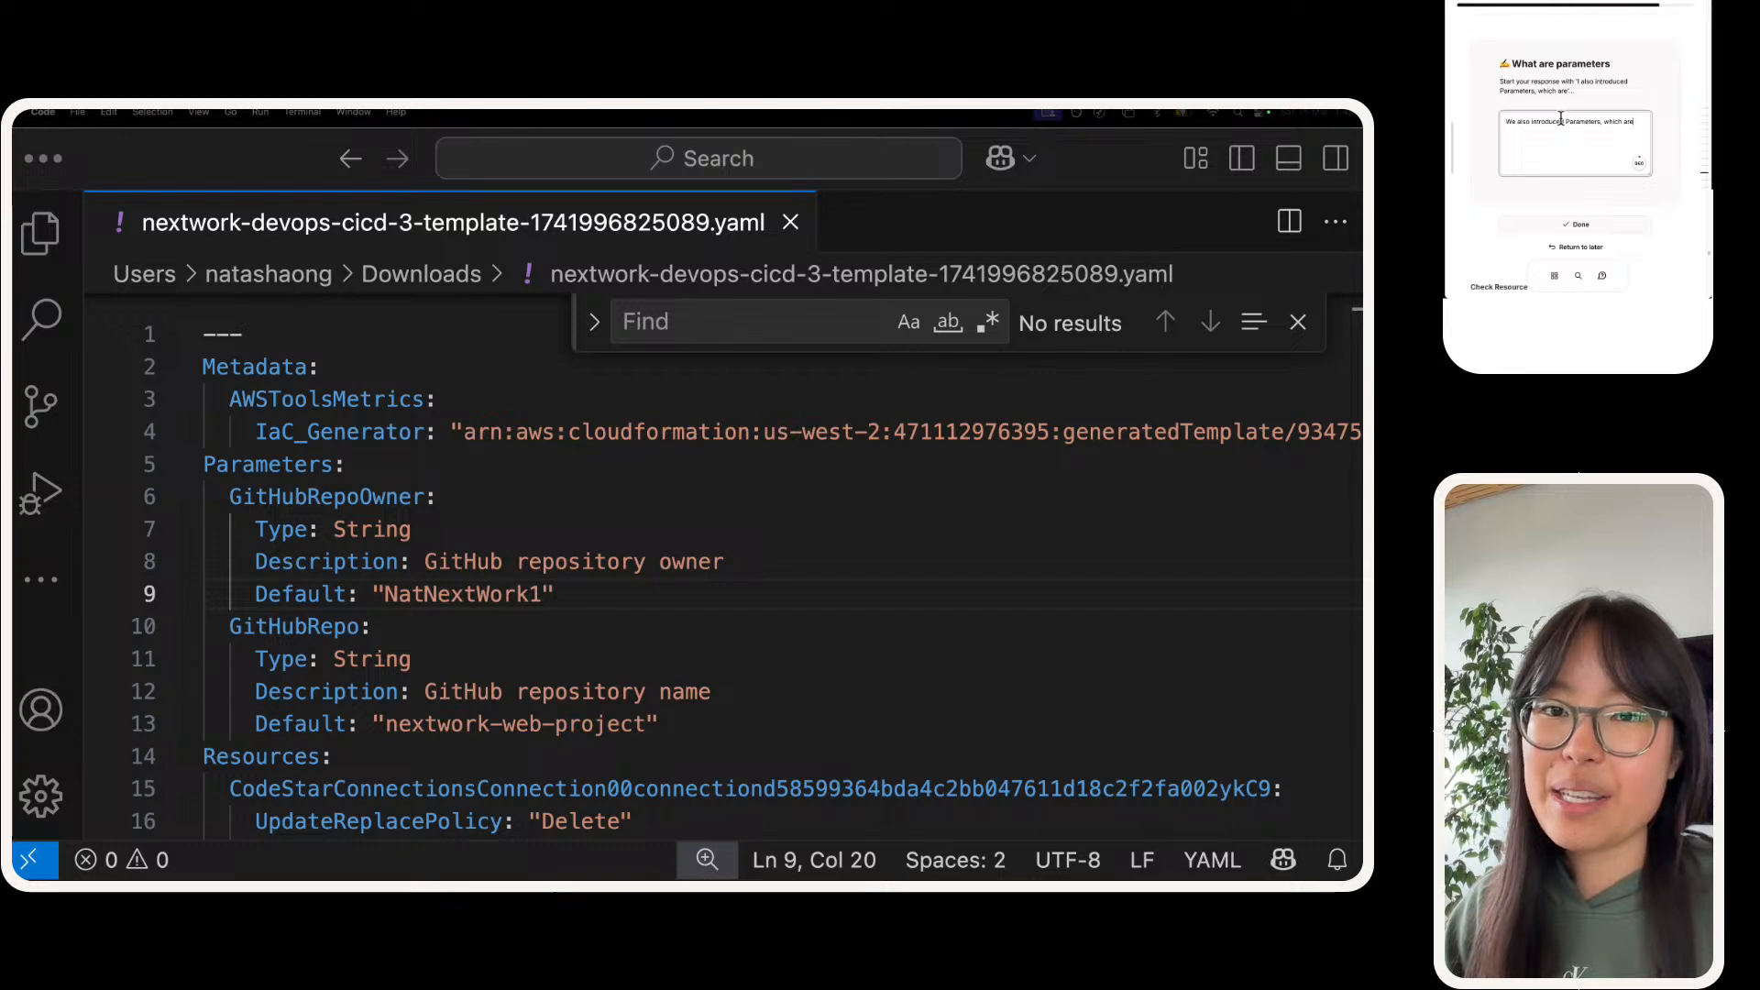
text(are)
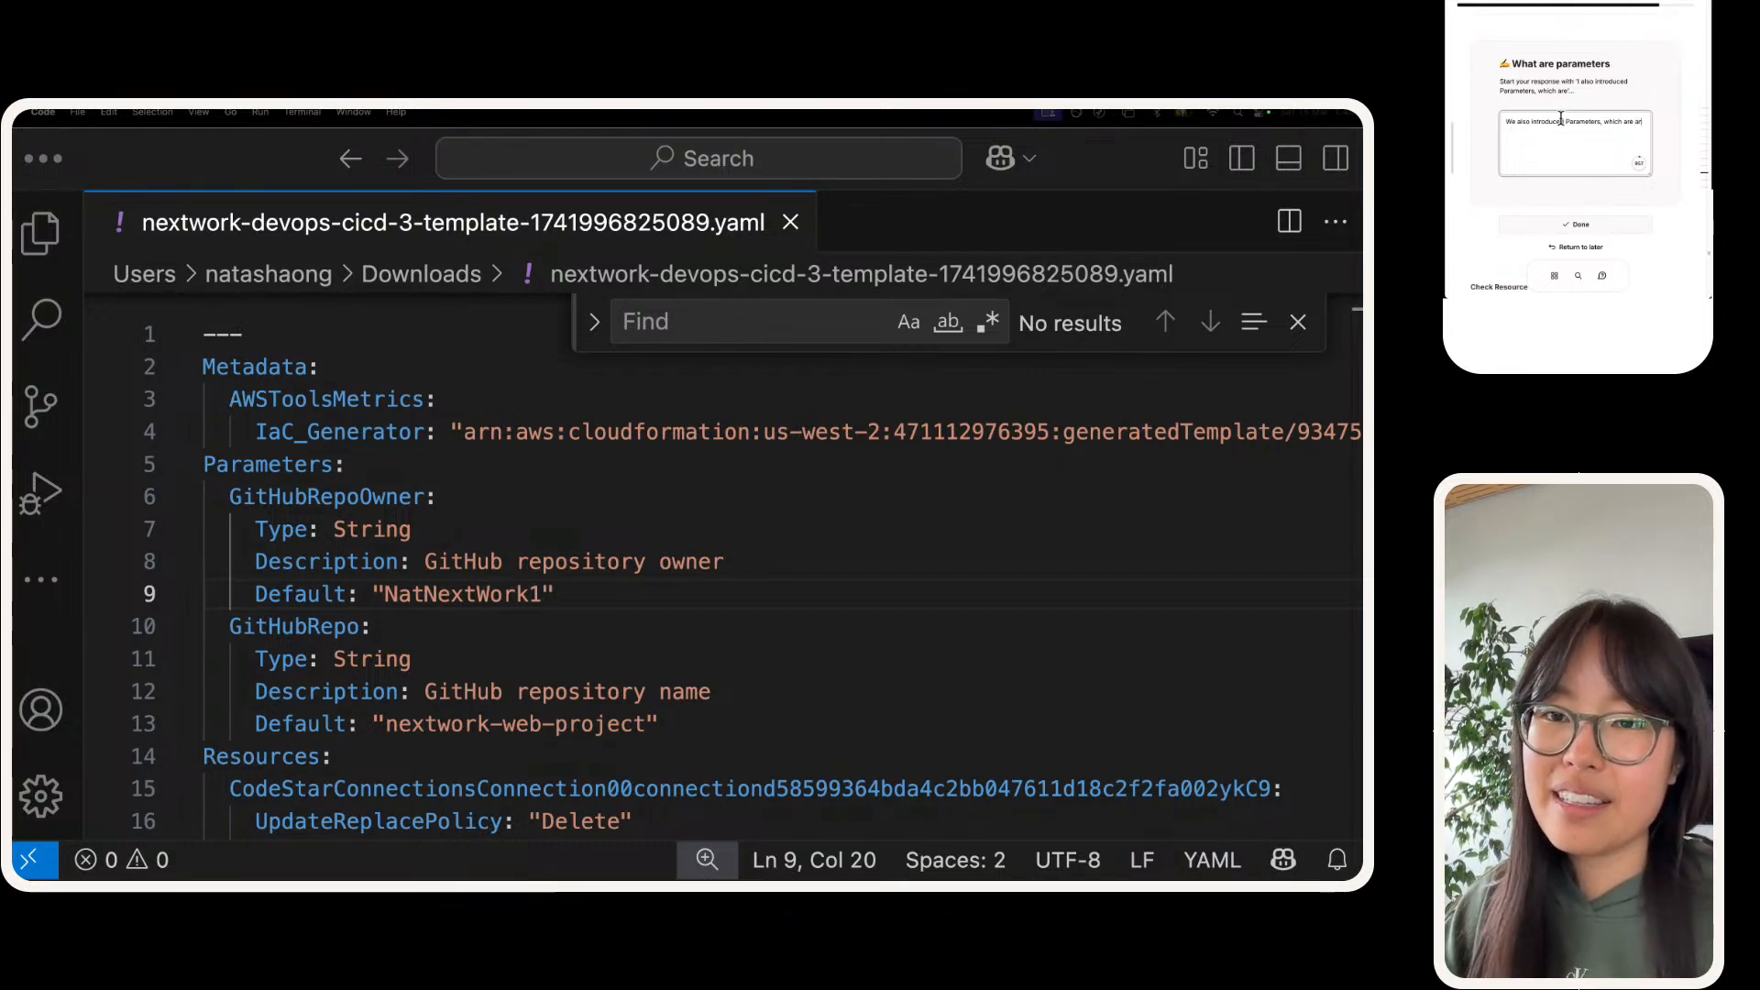
key(BackSpace)
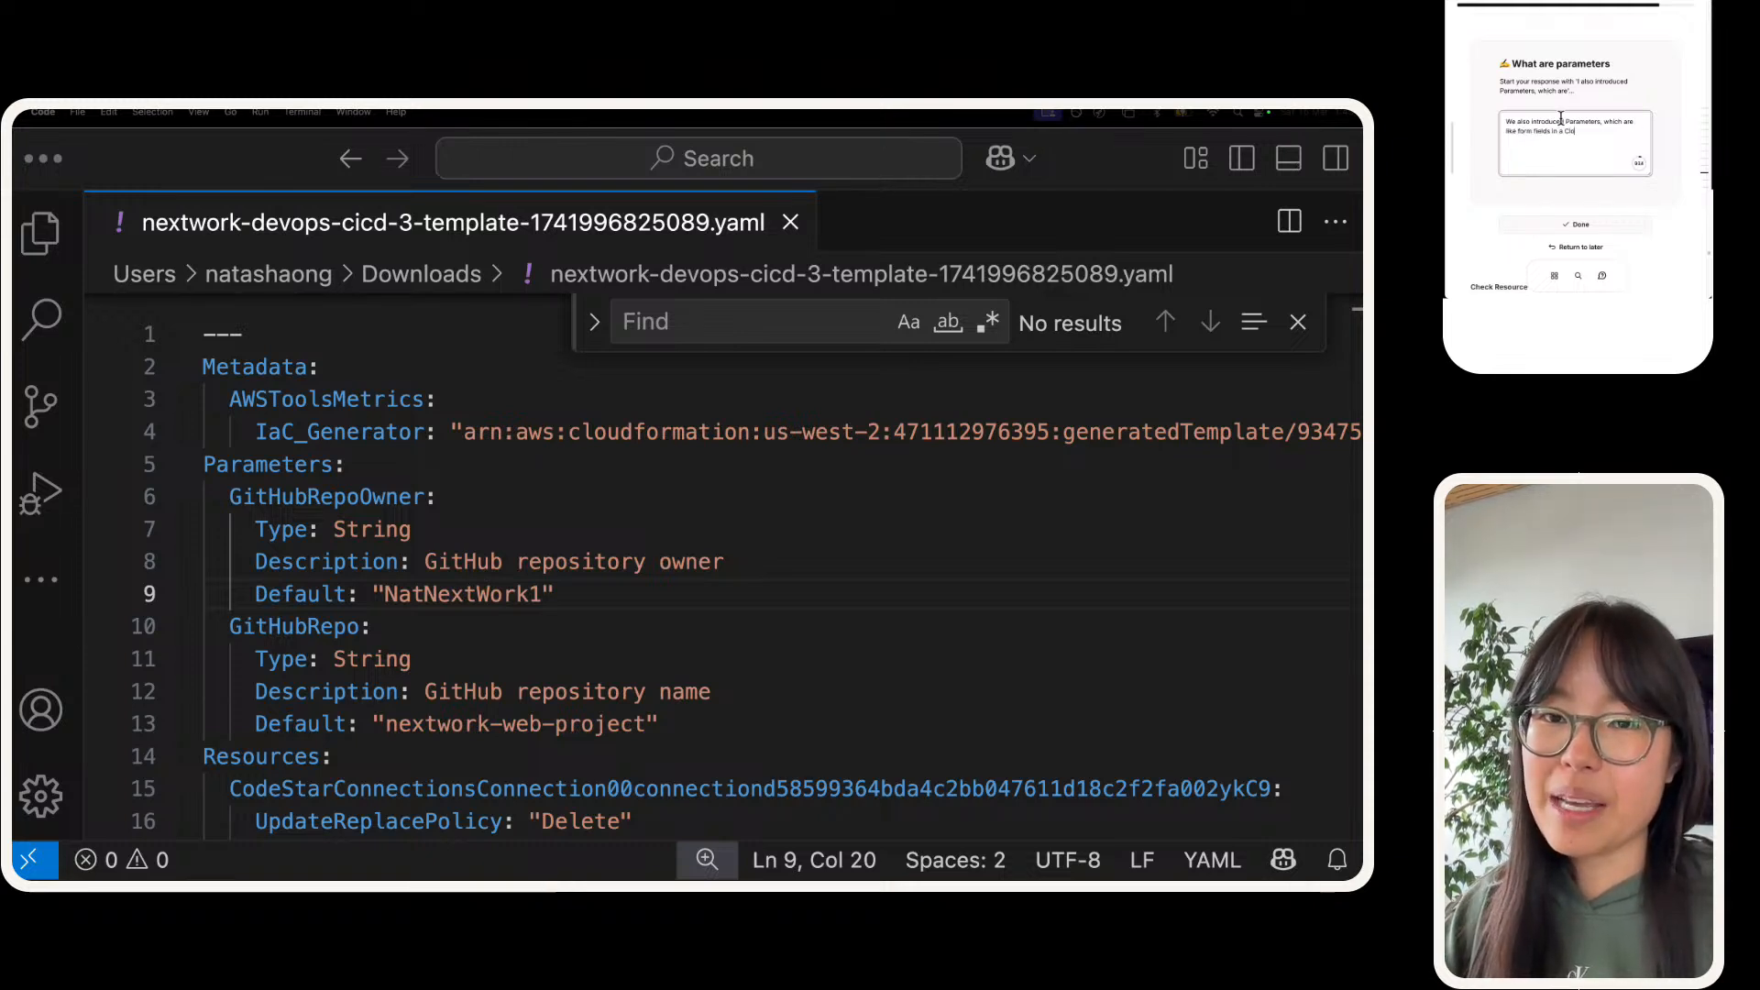
key(BackSpace)
key(BackSpace)
text(ormation)
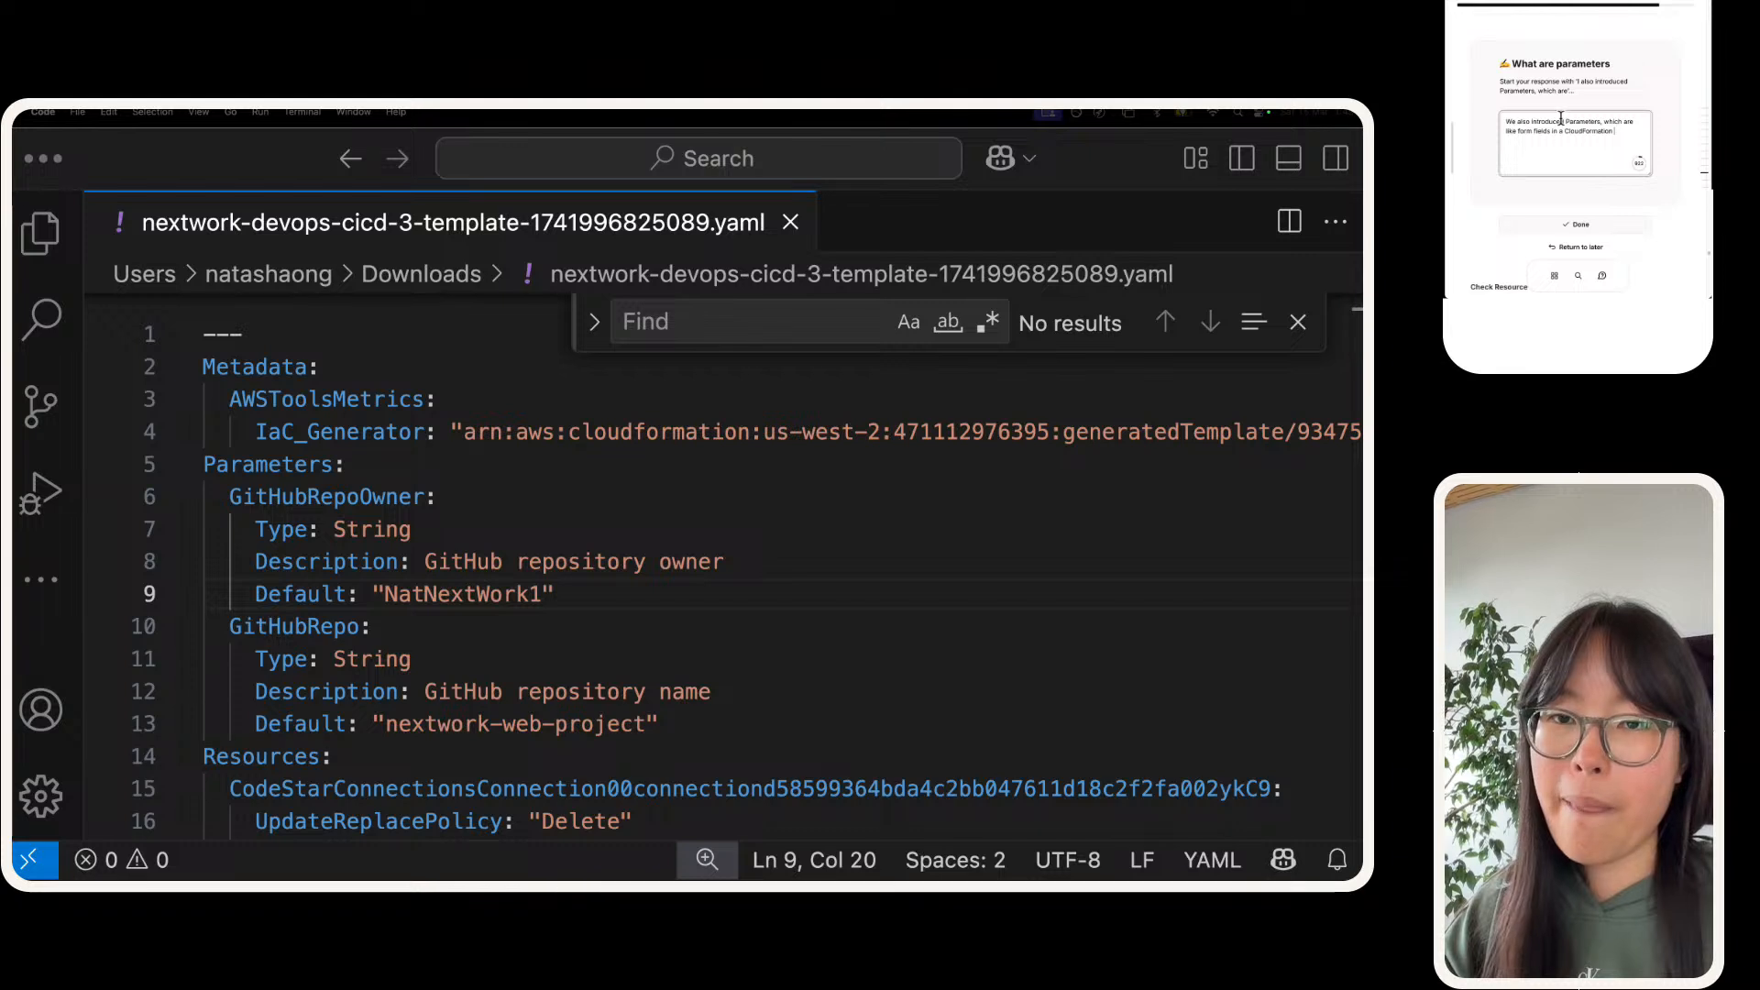
text( template - instead)
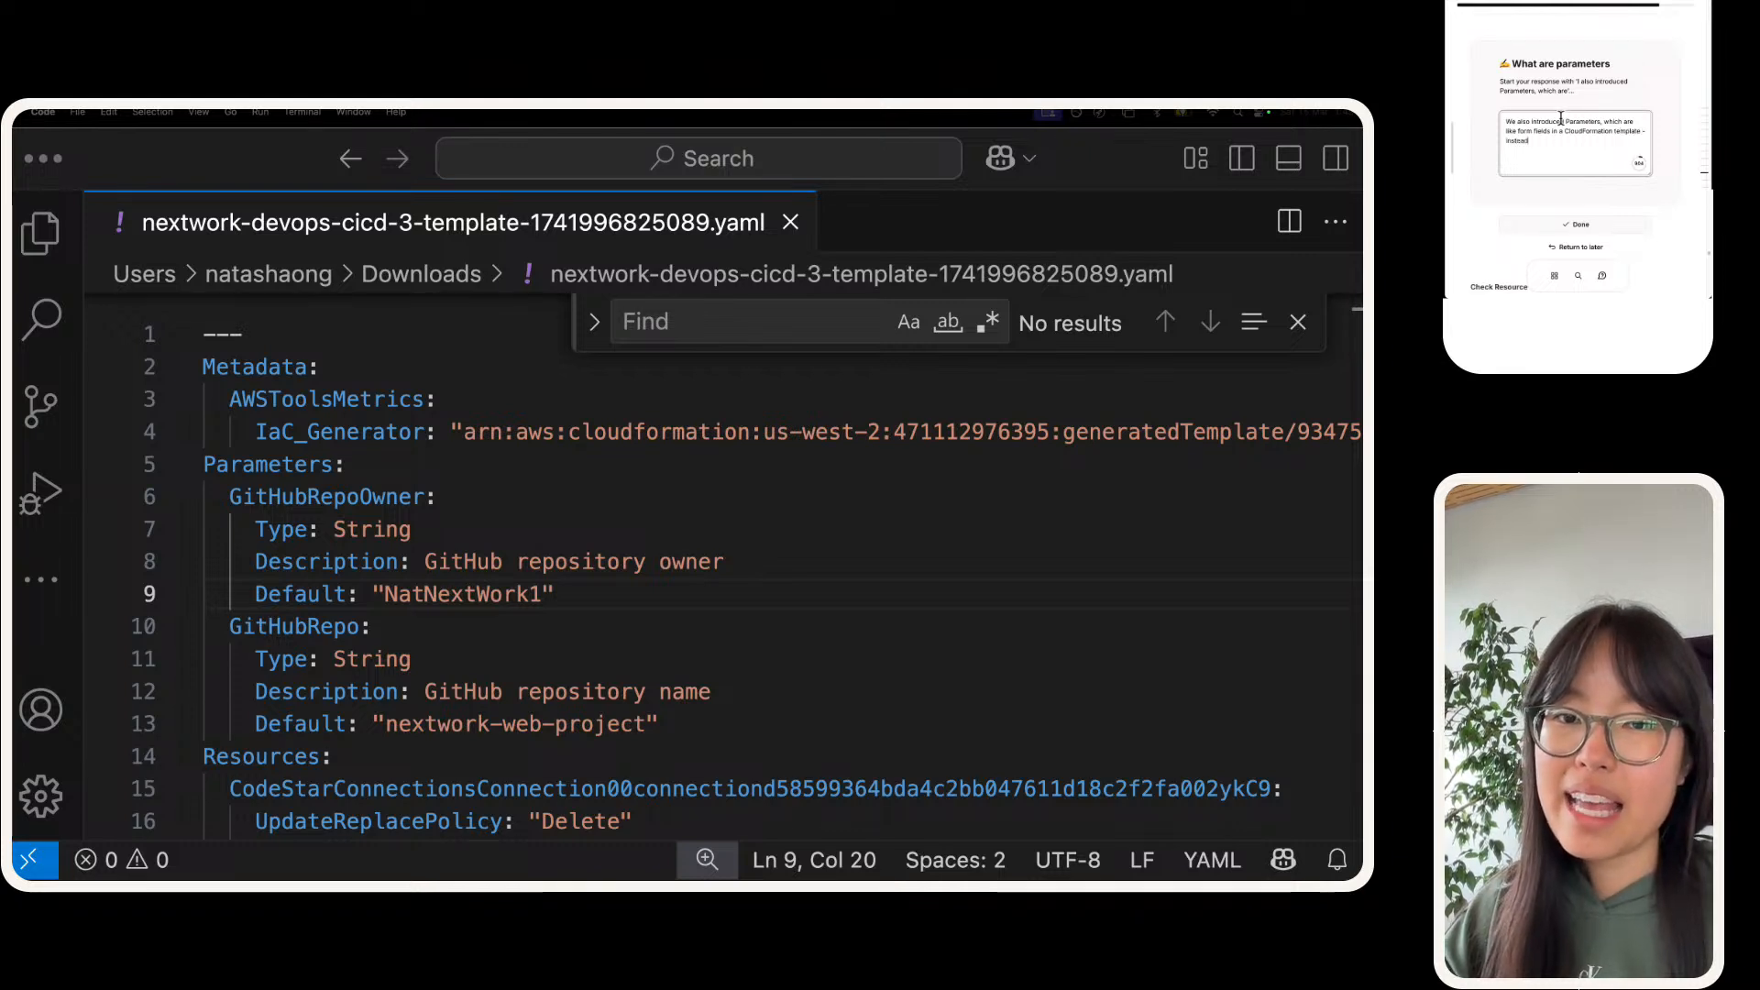
text( of hardcoding a value in)
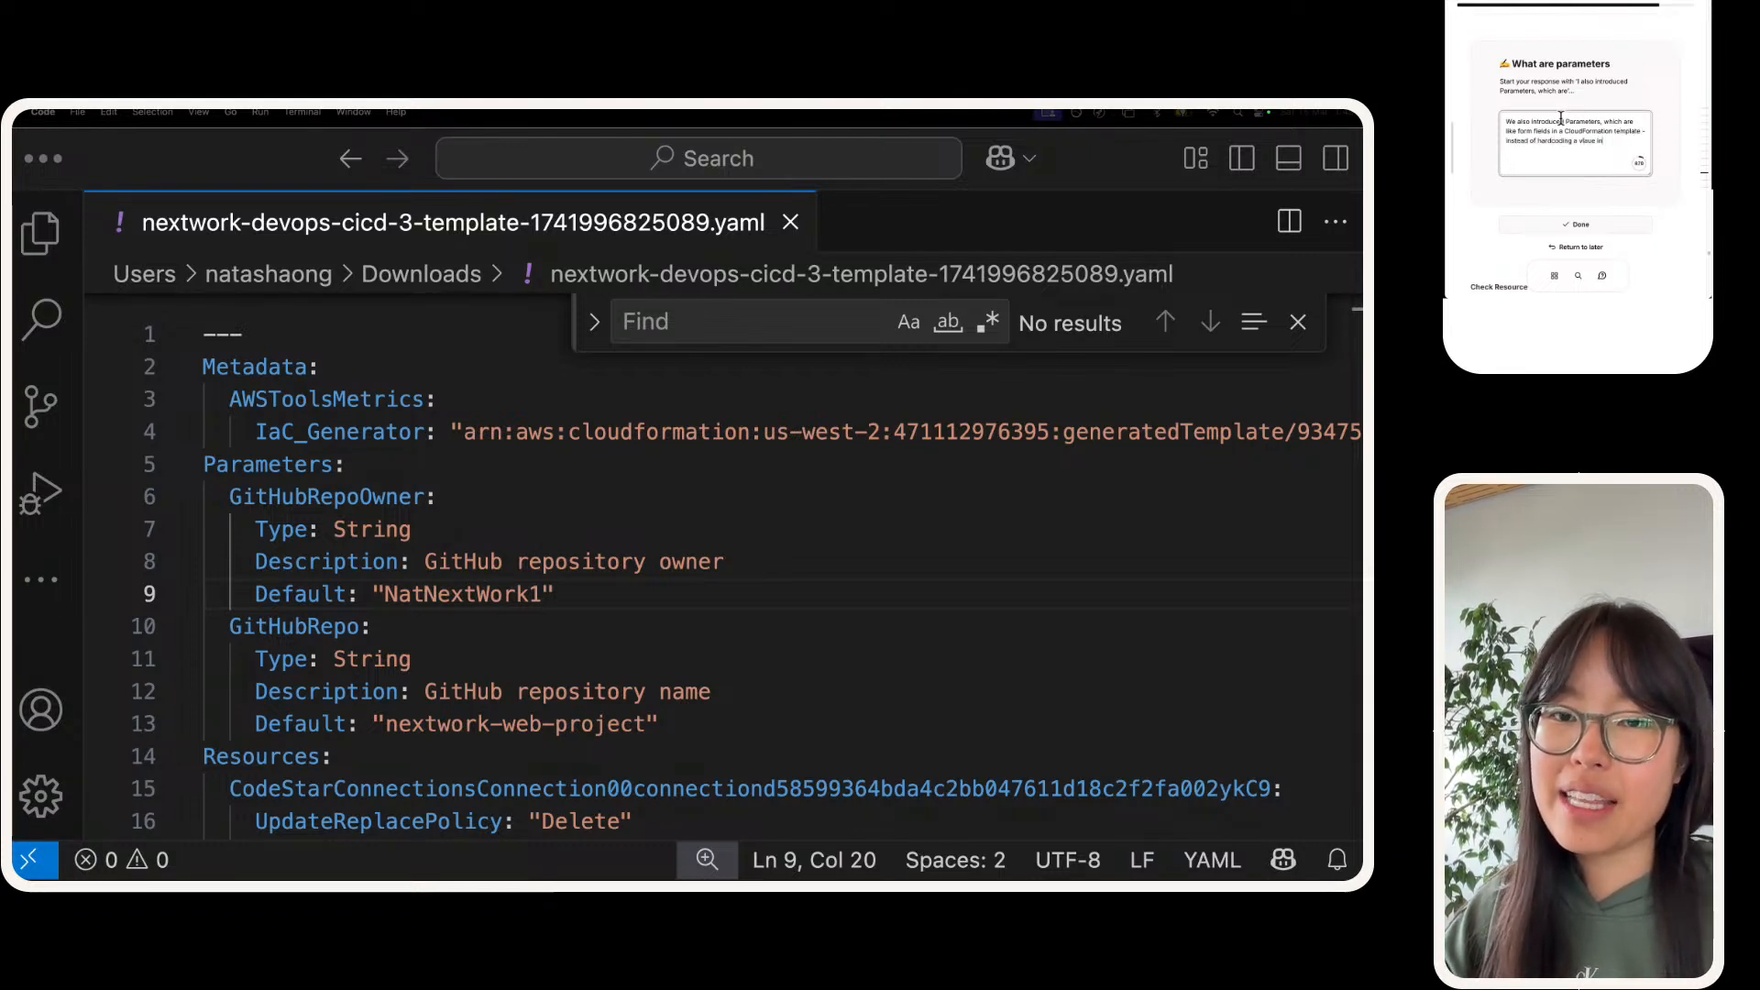
text(side)
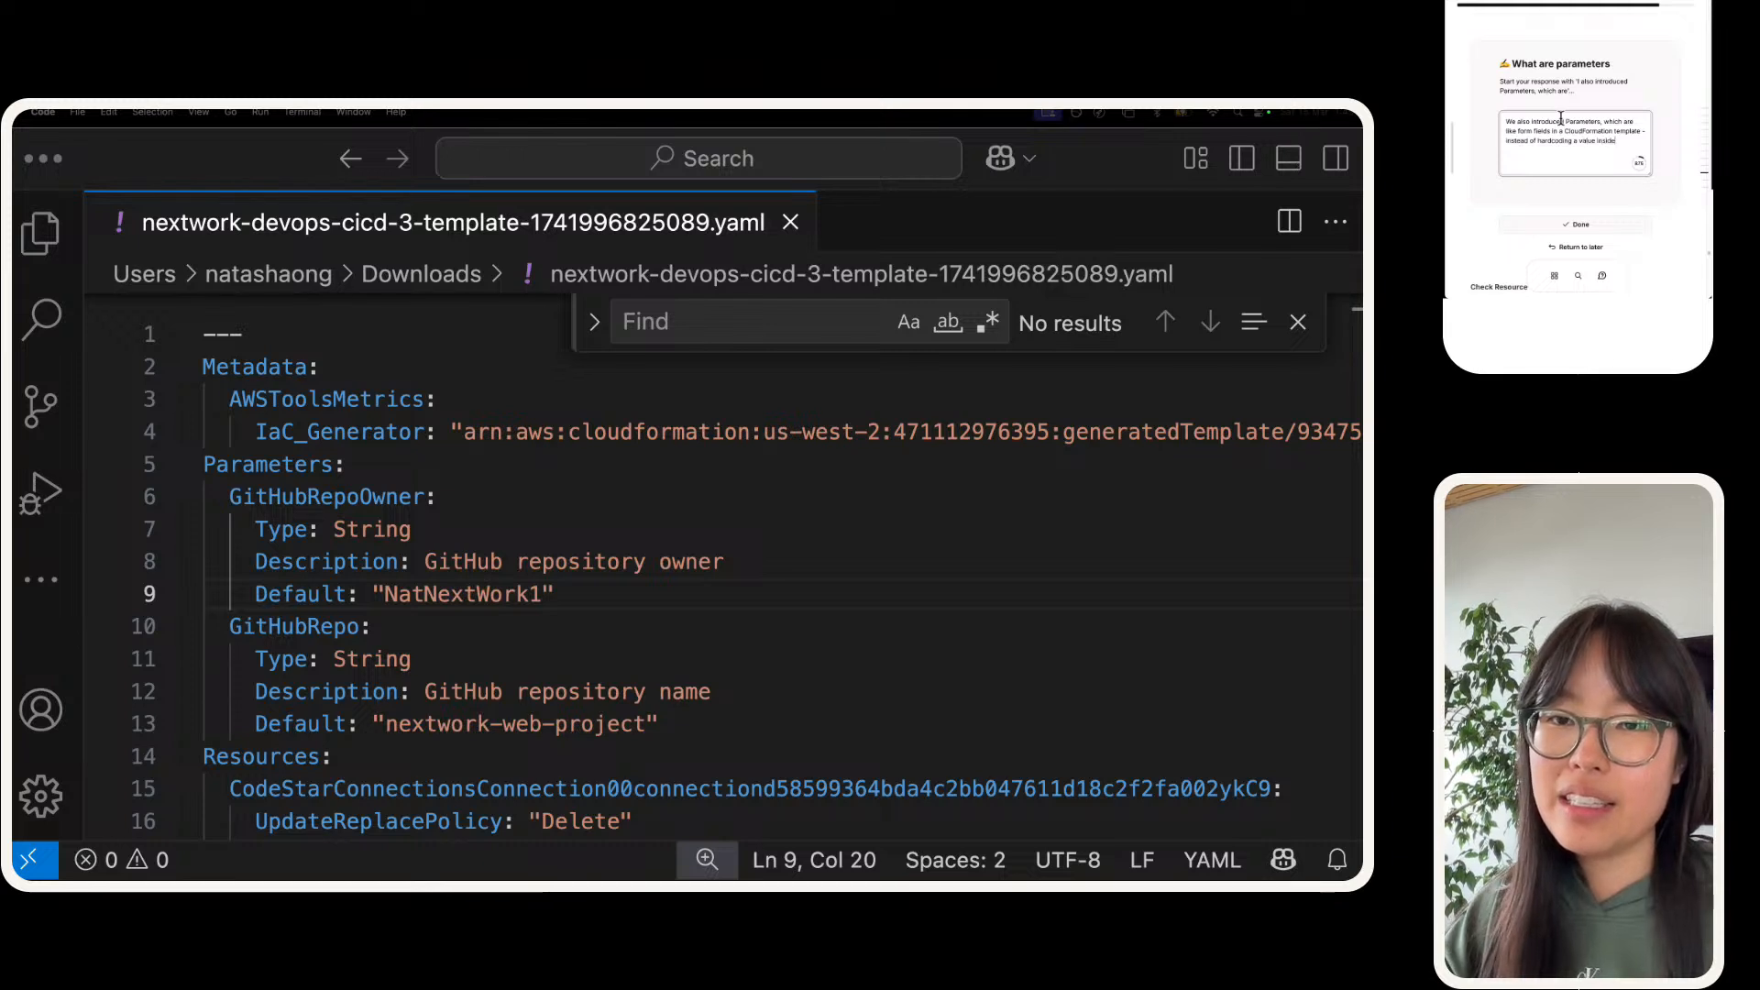
text( the template, we can get the)
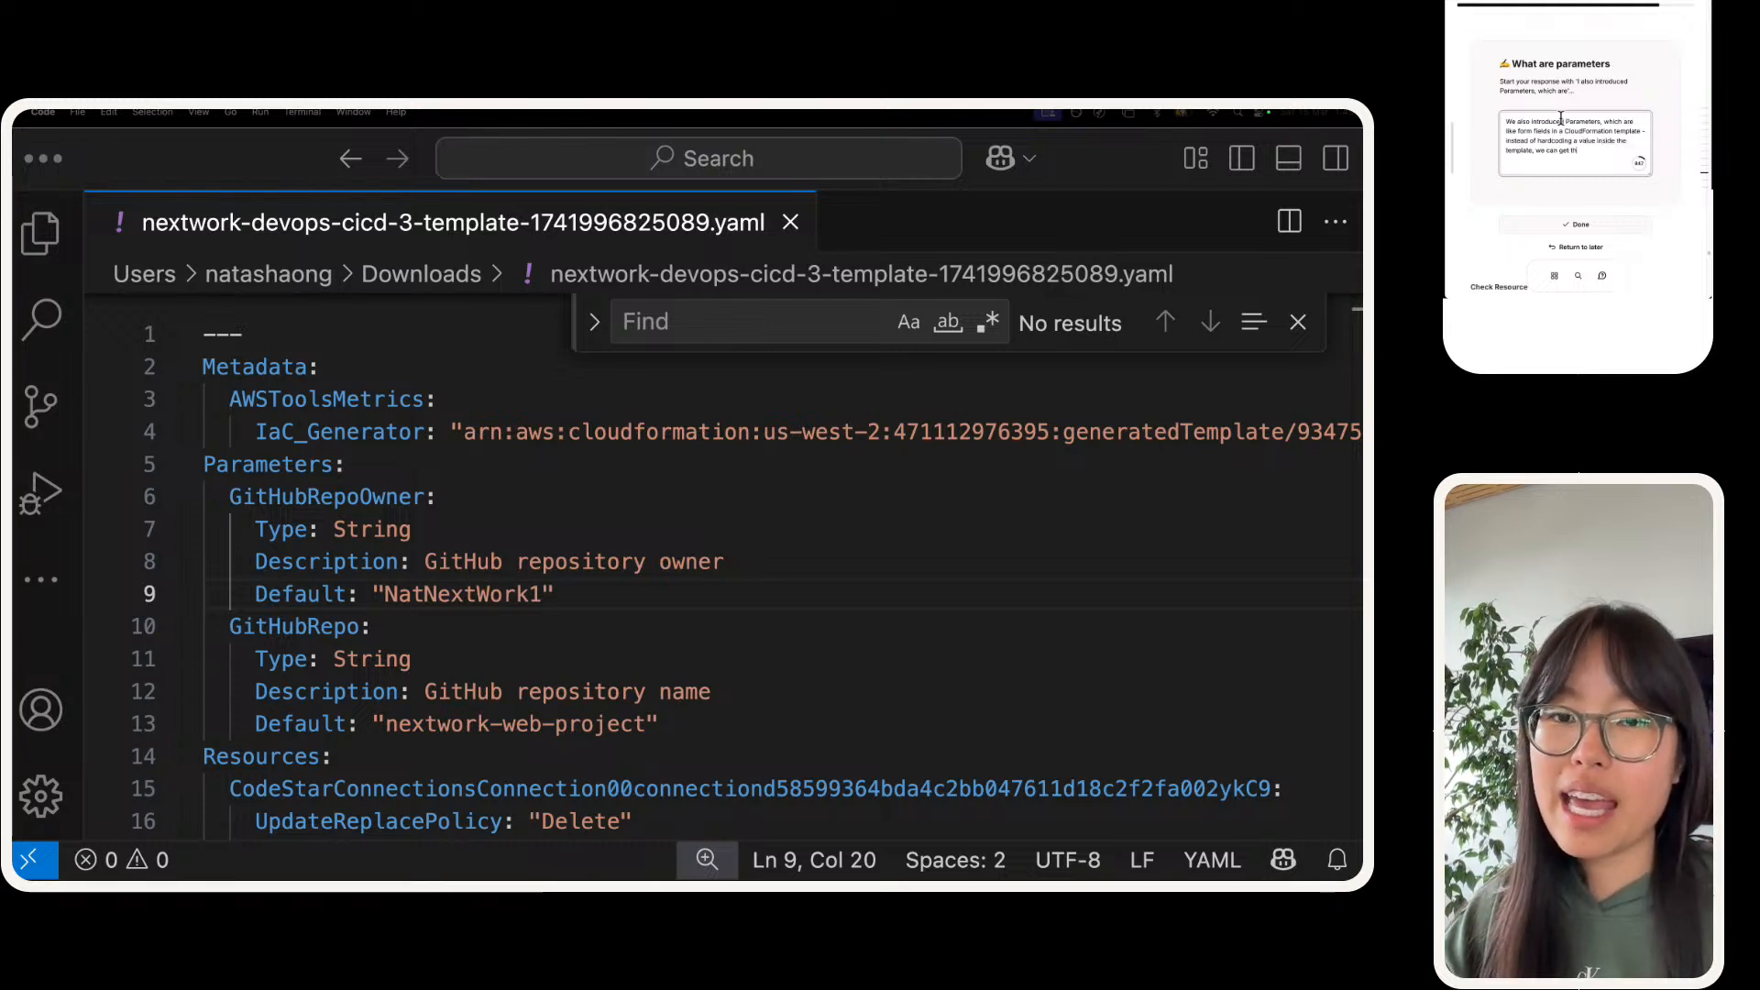
text( CF stack to ask th)
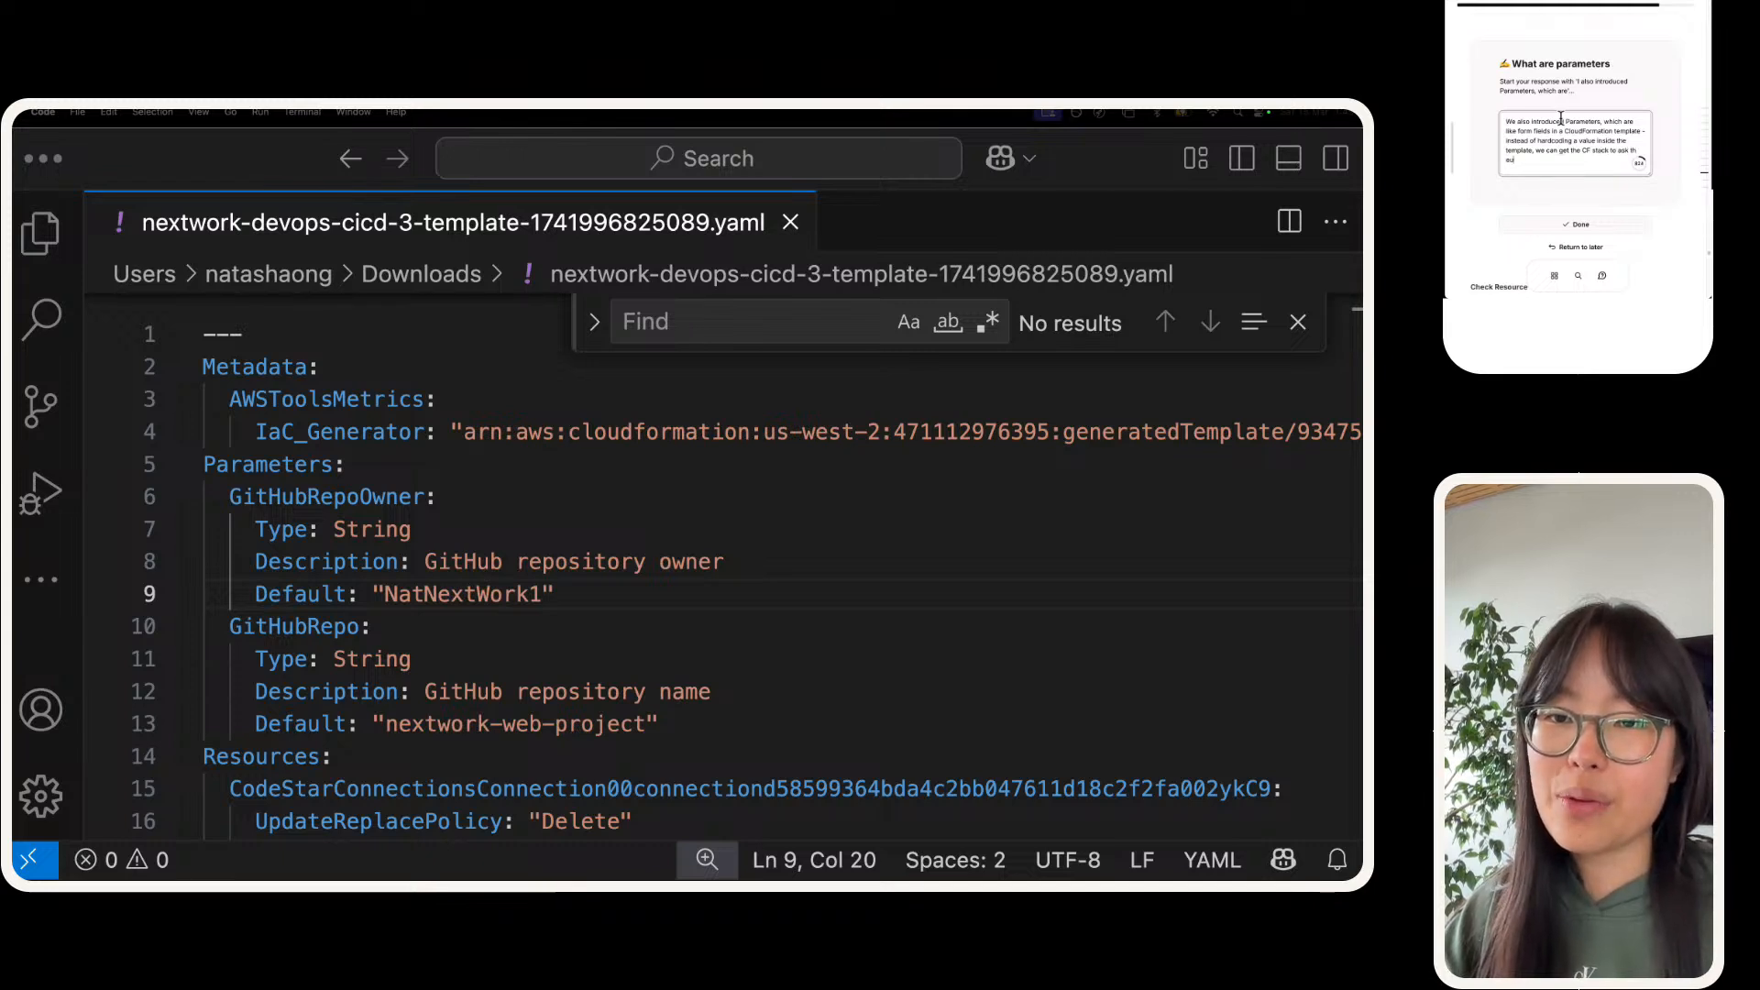
text(e user the value of xyz)
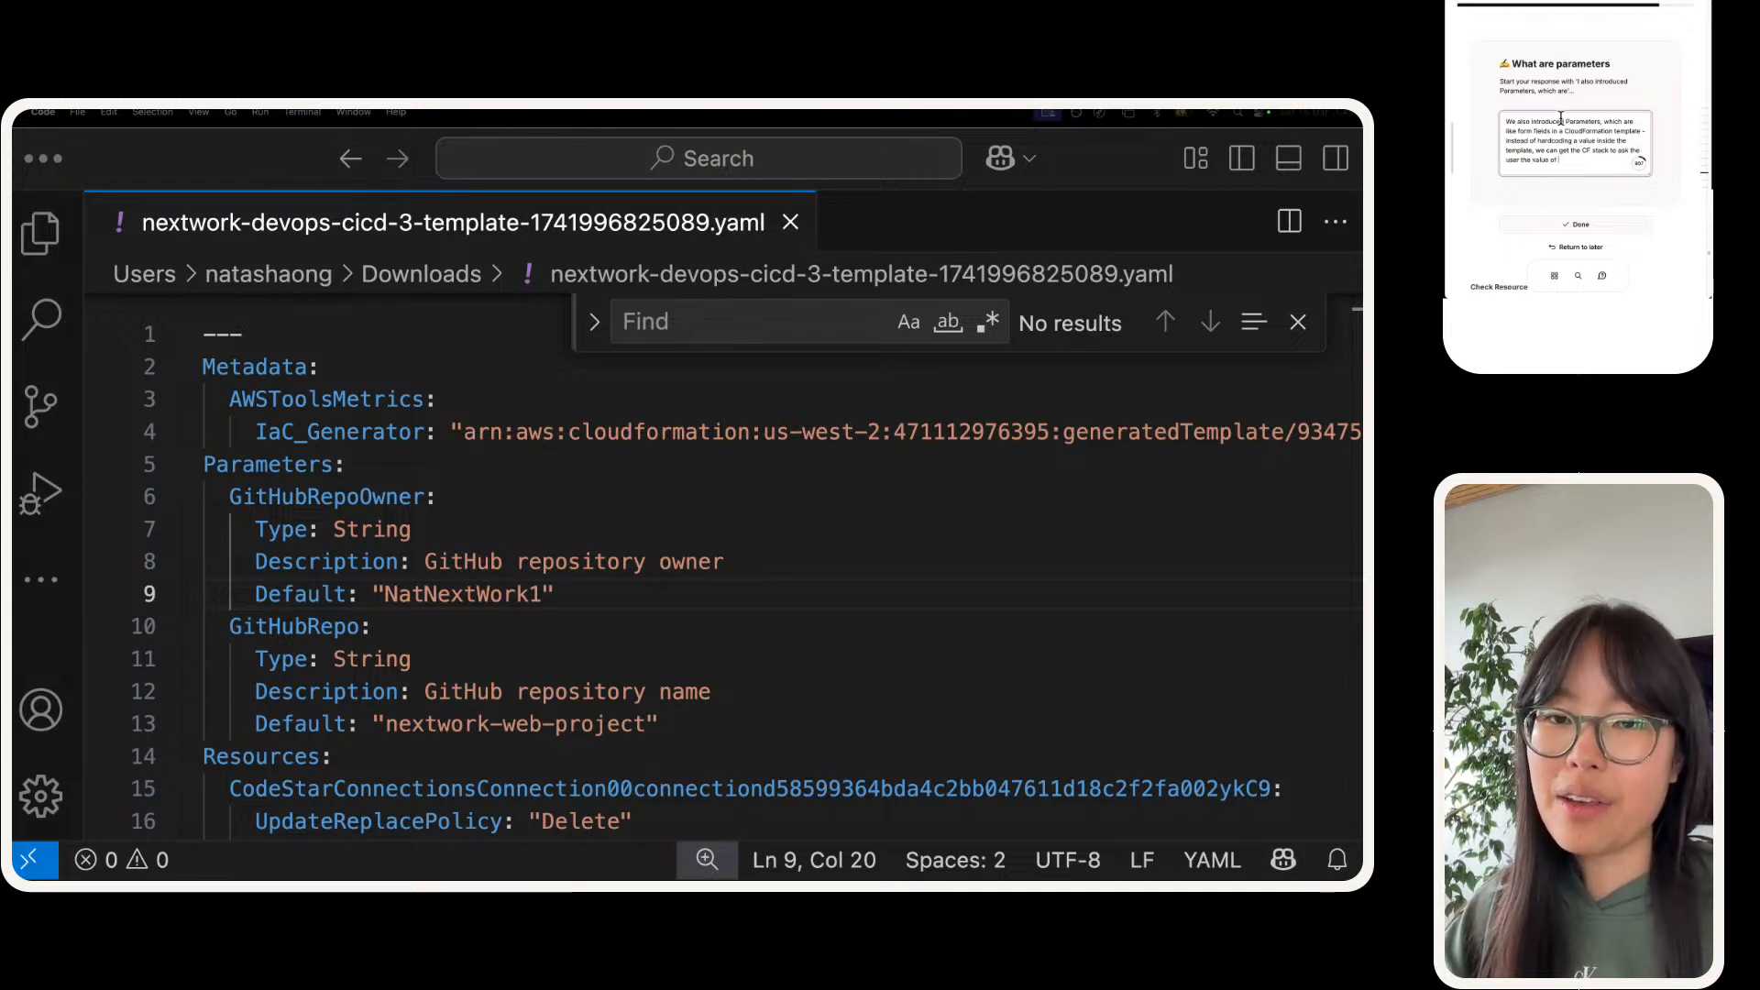
text( w)
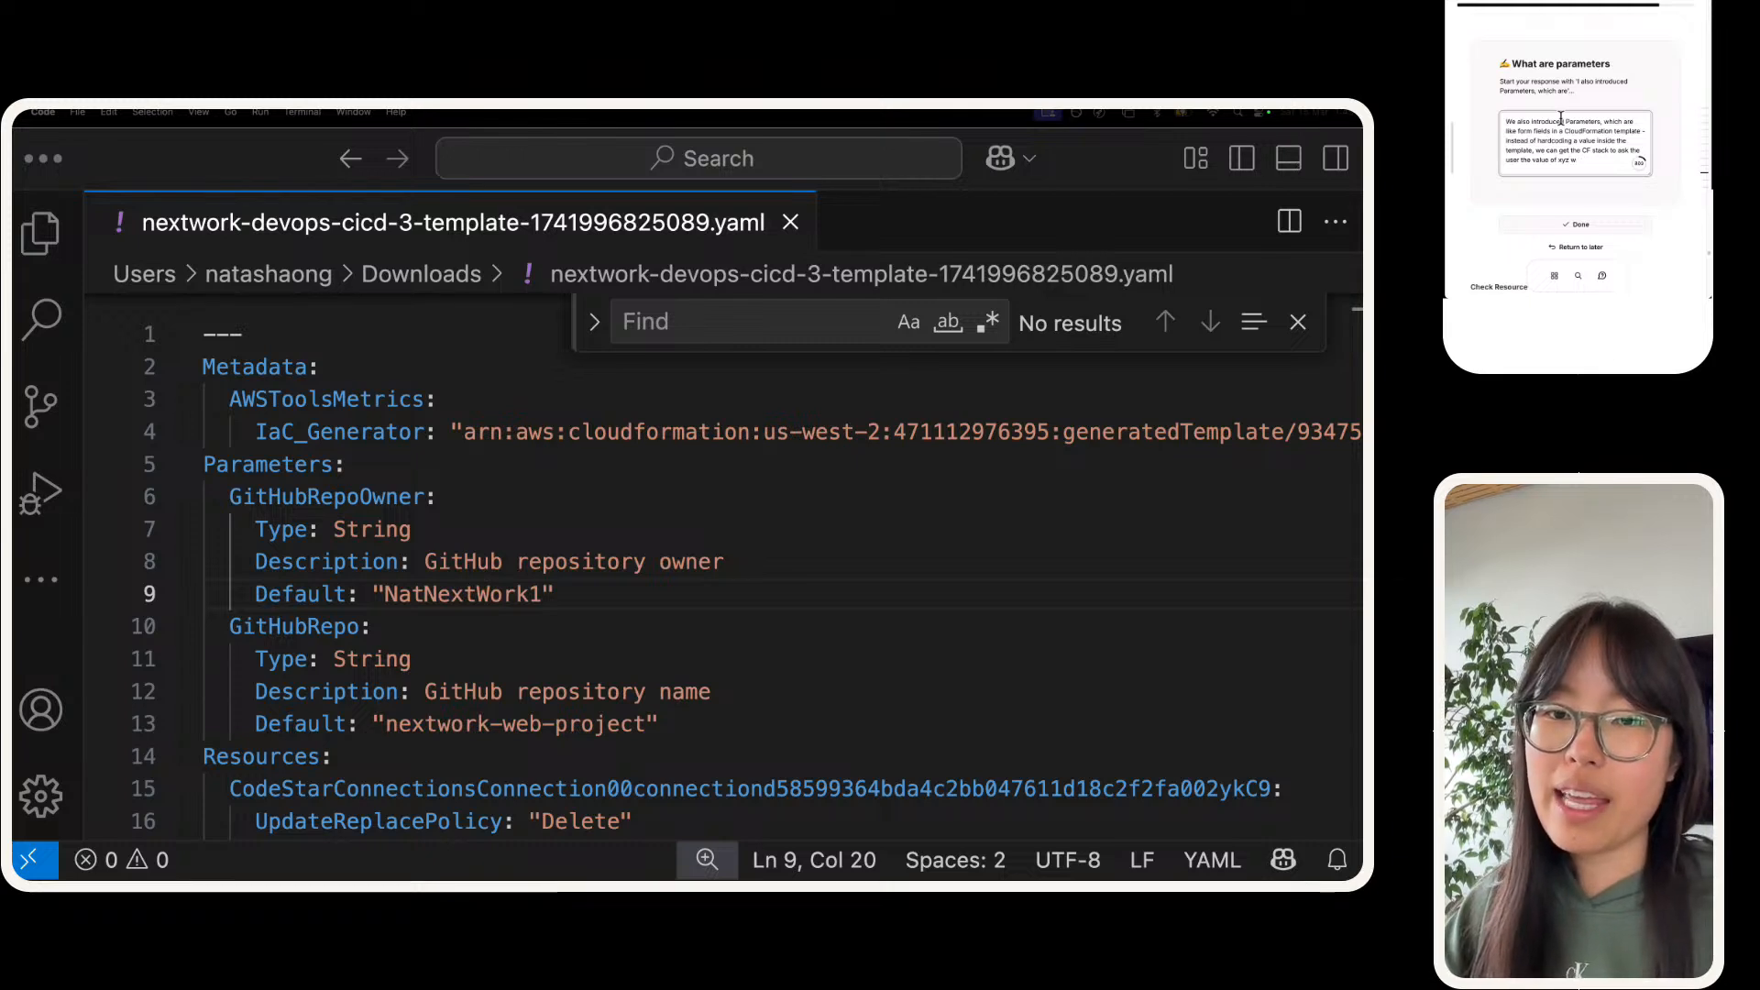
text(enhen they launch)
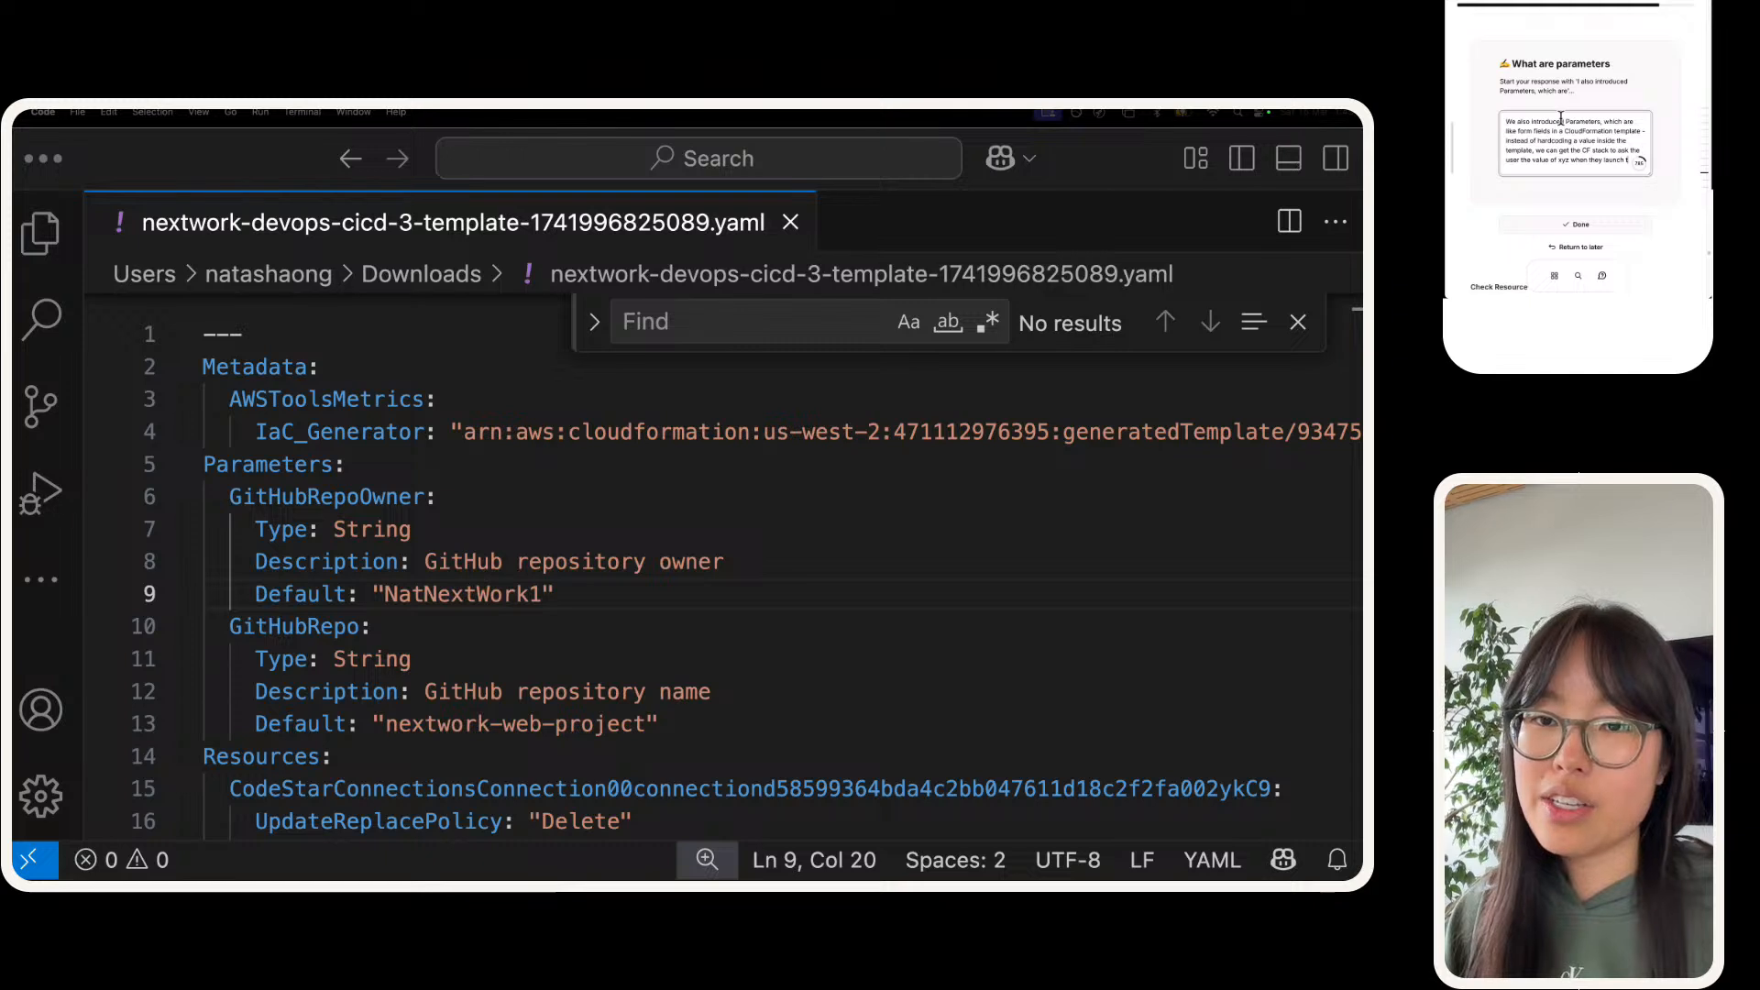
text( th)
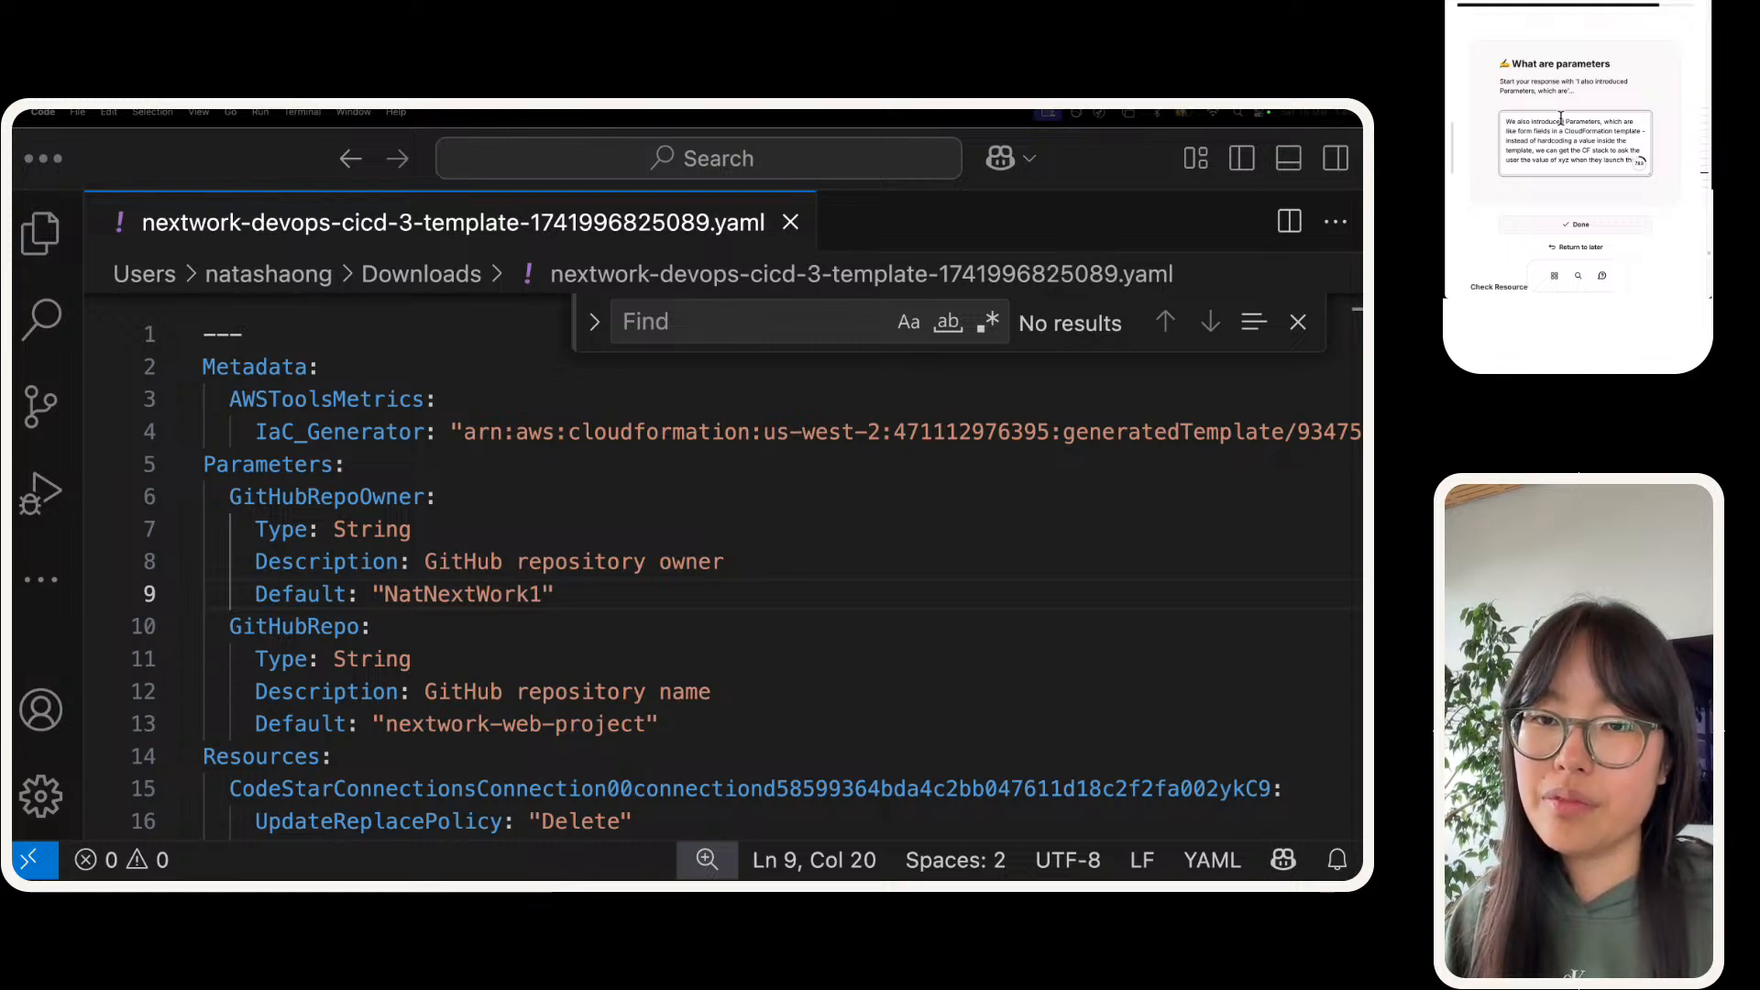
text(e resources)
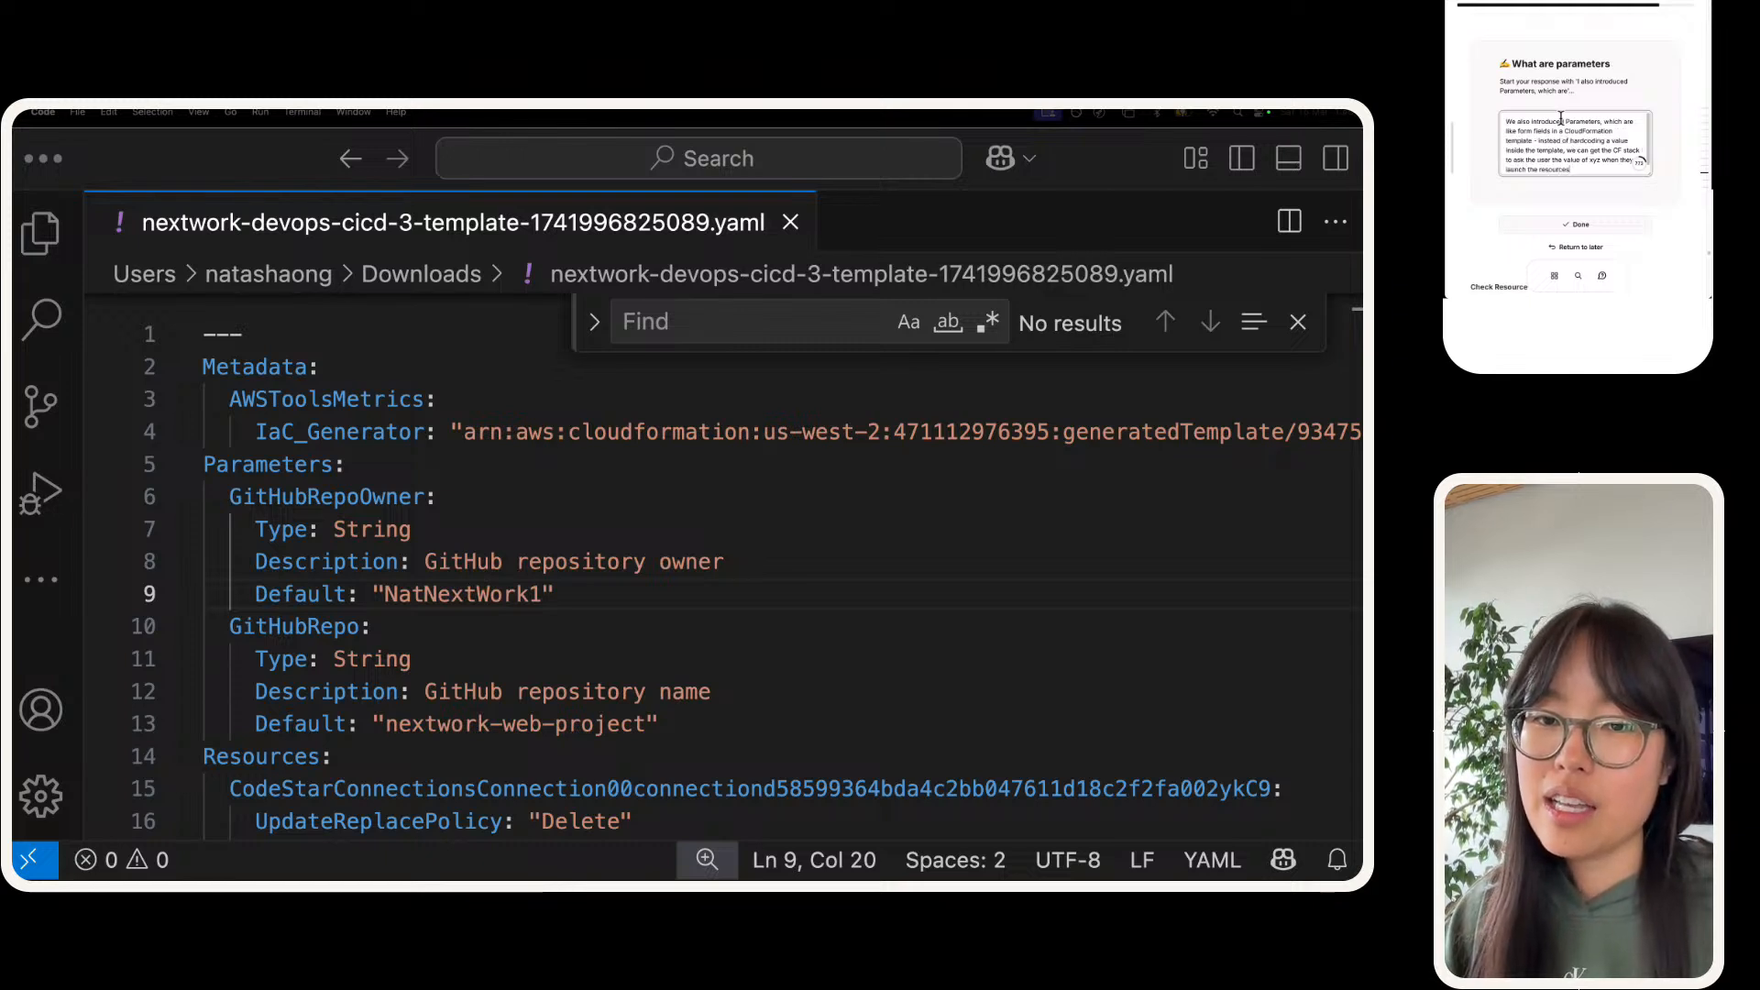
text(. In)
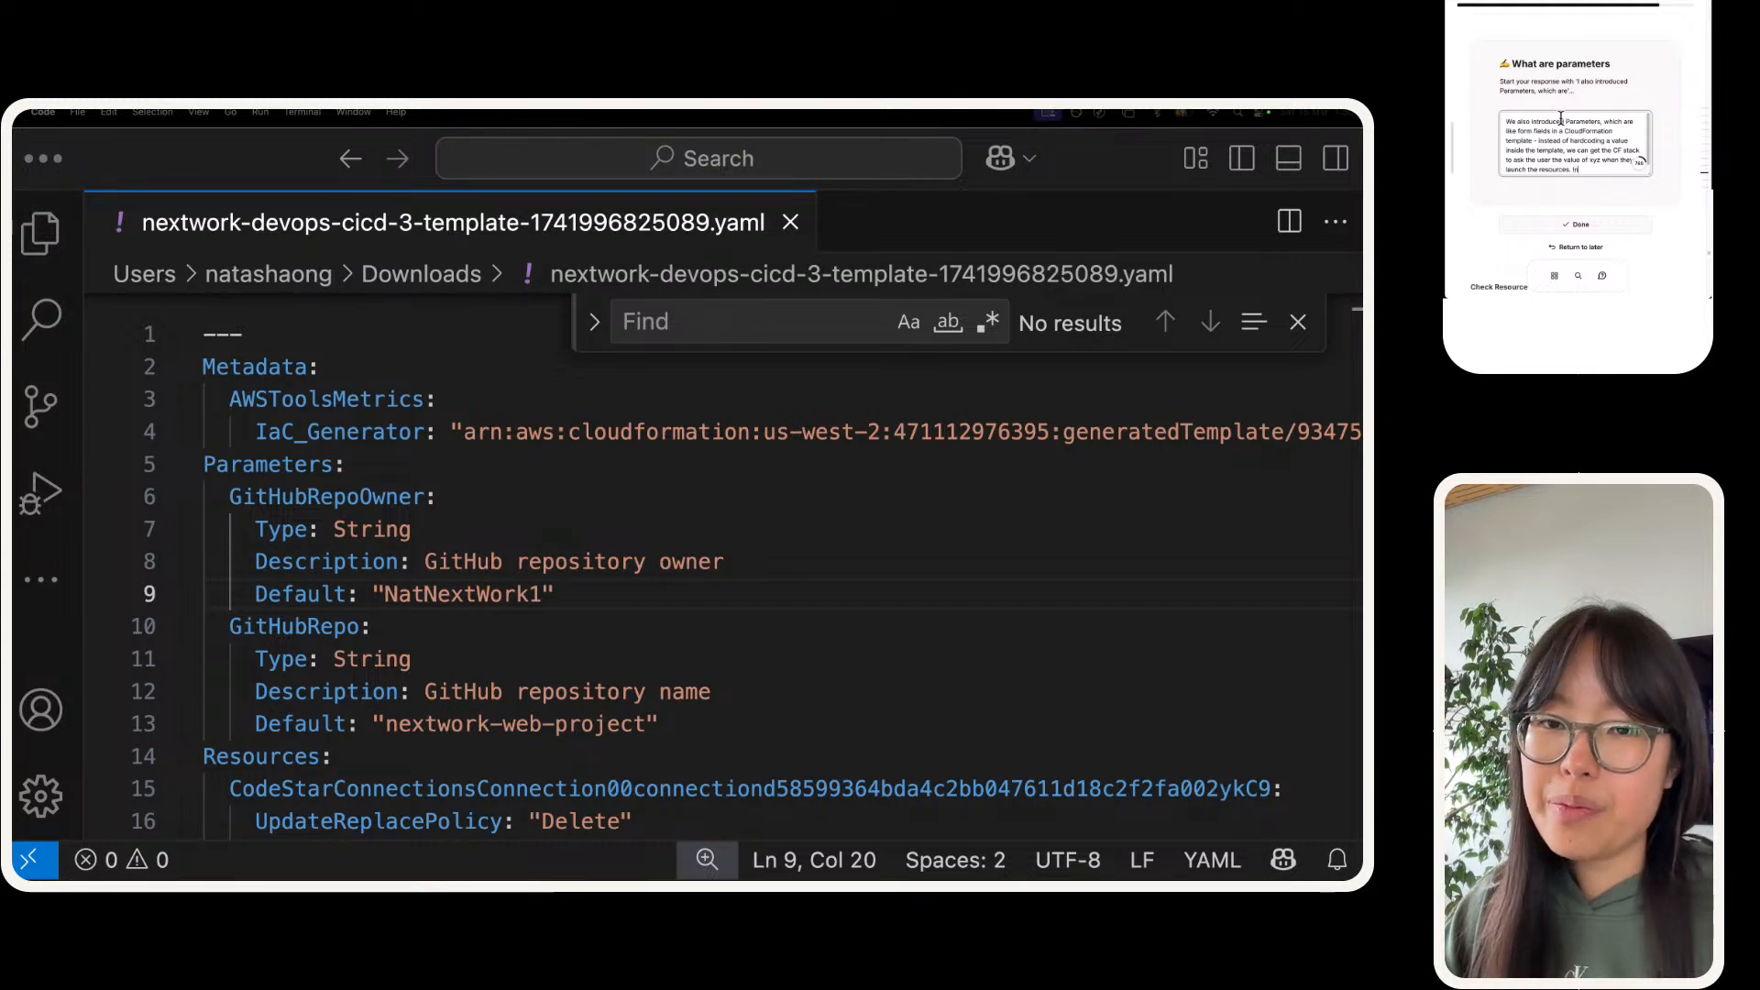
text( this exm)
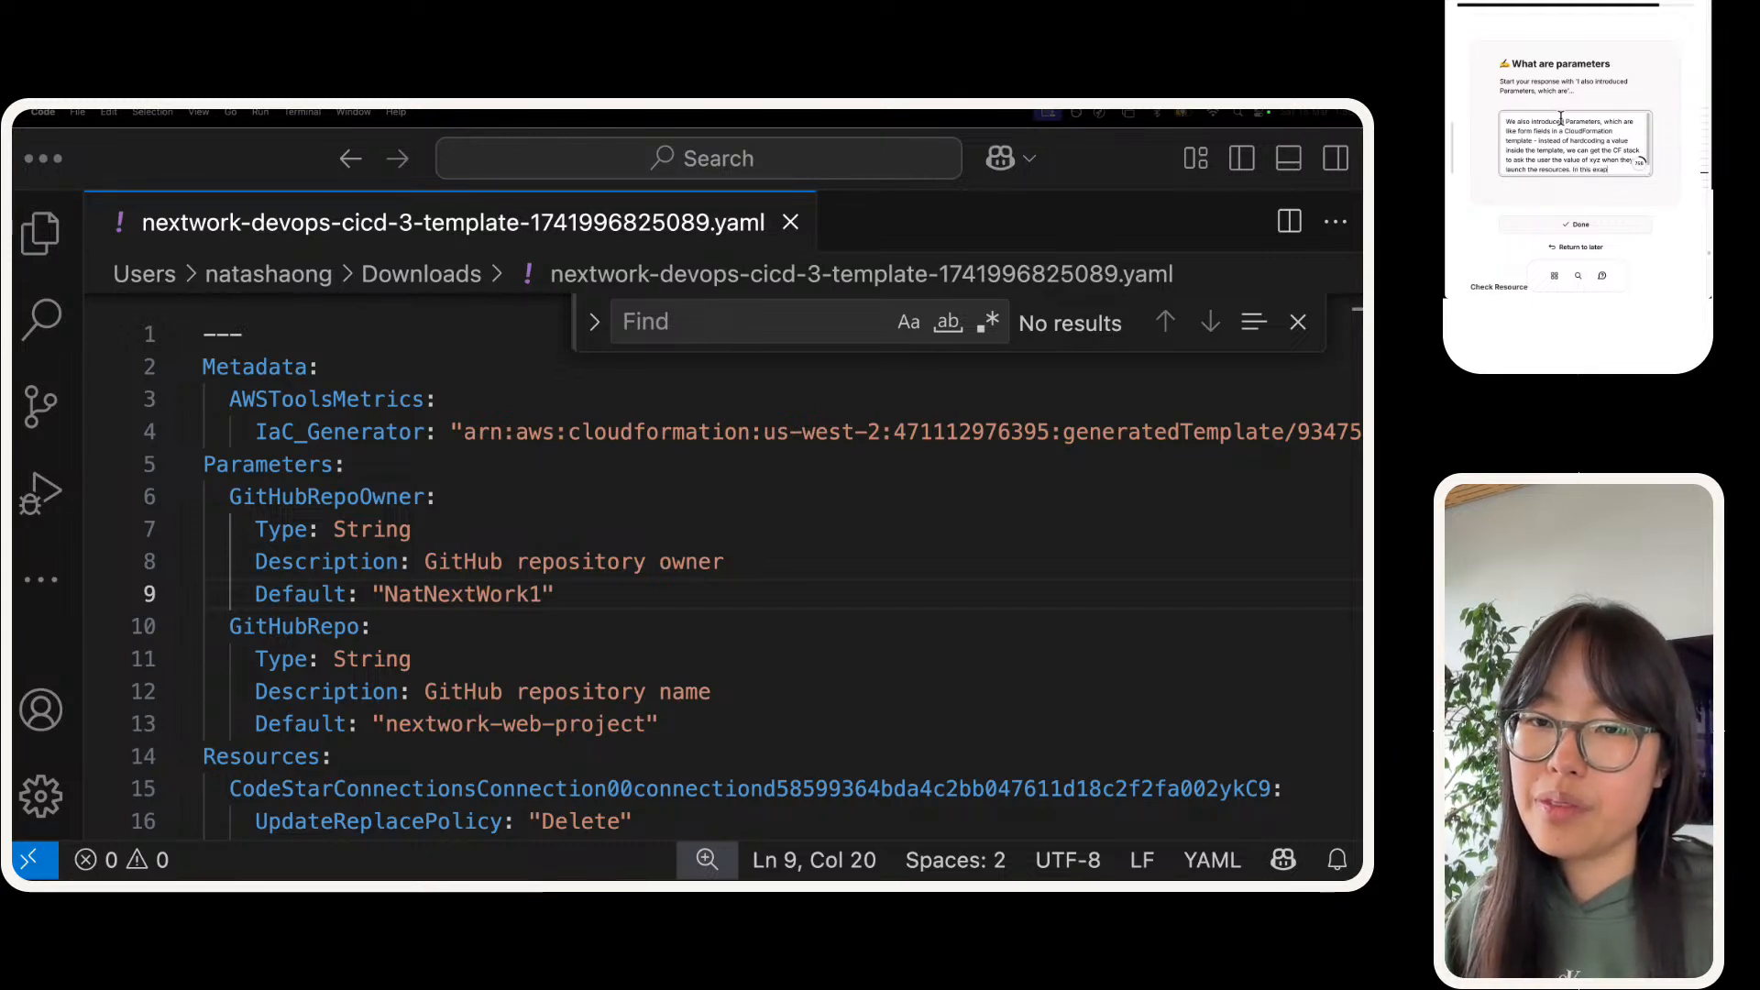
text( crea)
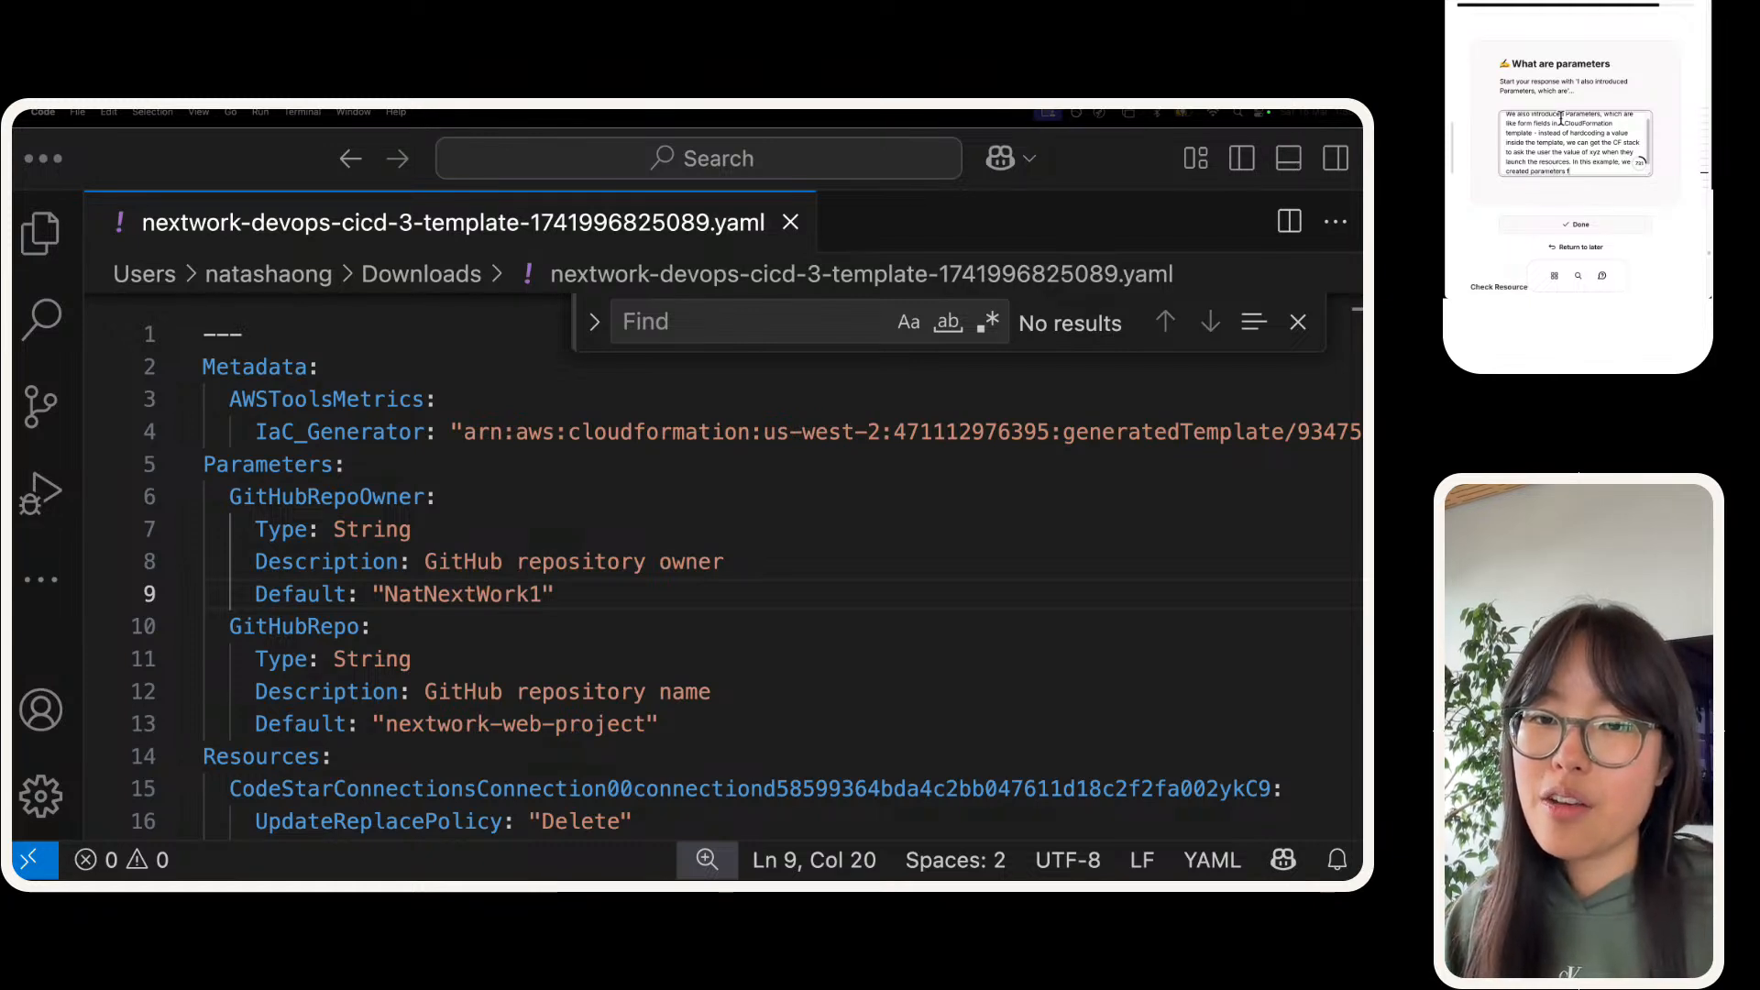
text( GitHub ac)
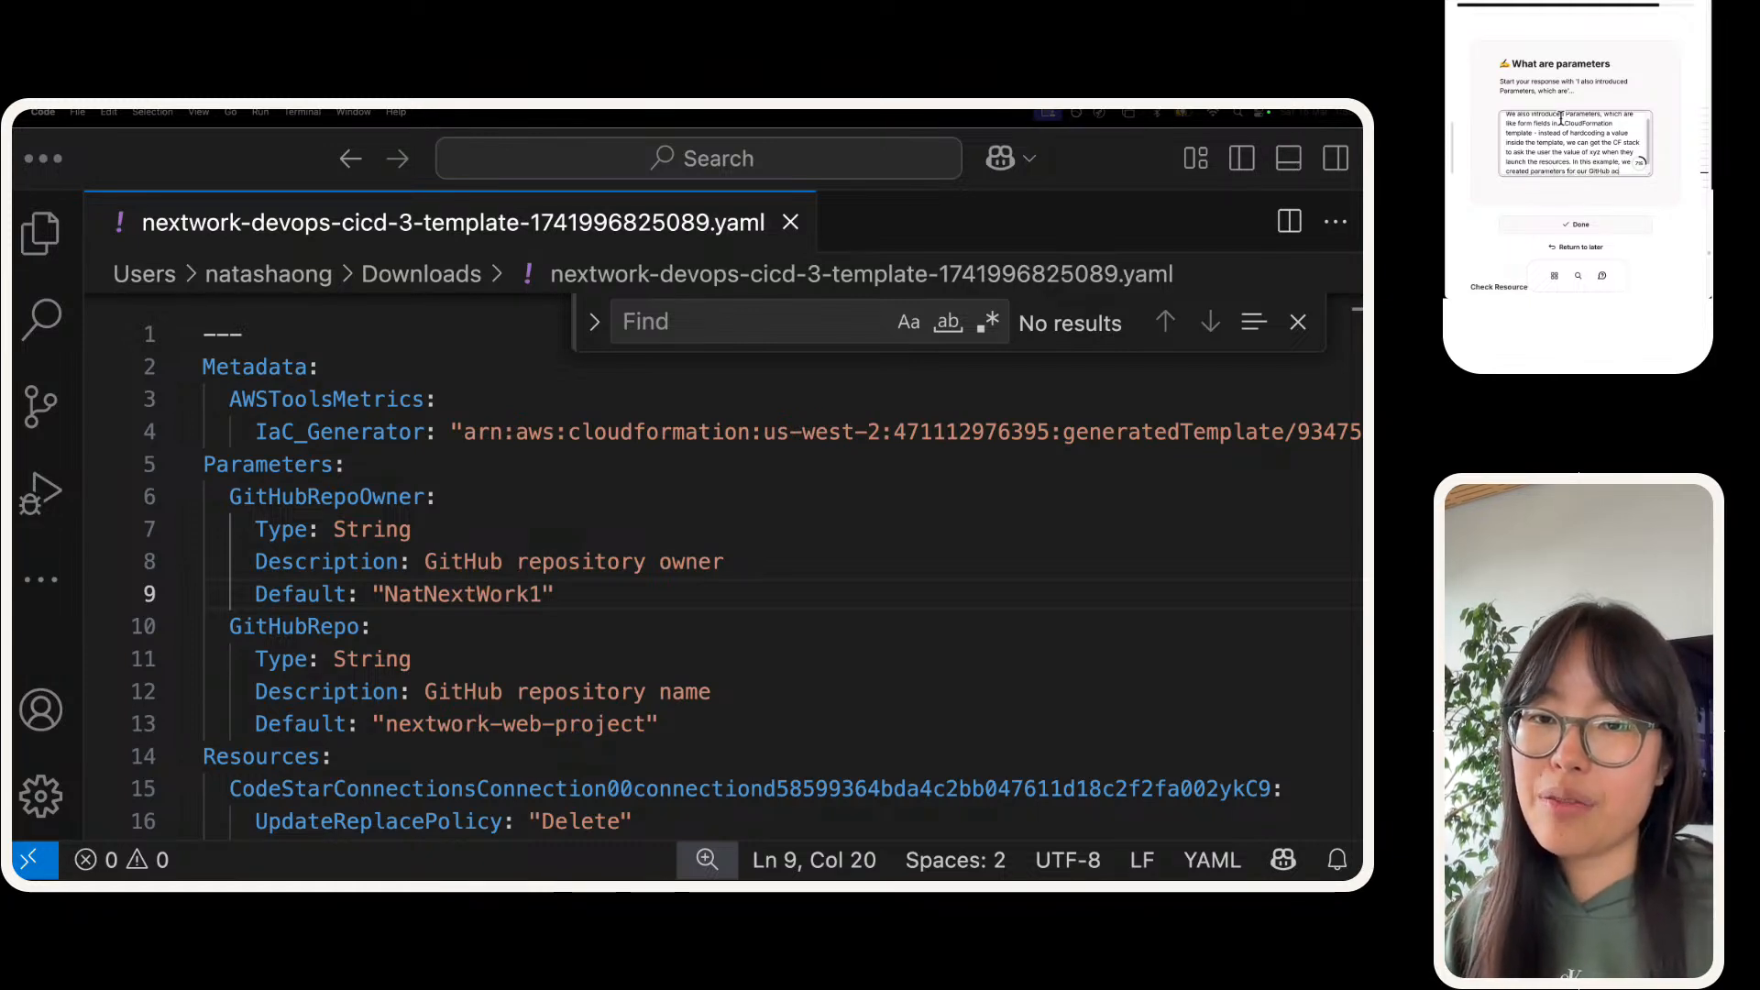
text(count infro)
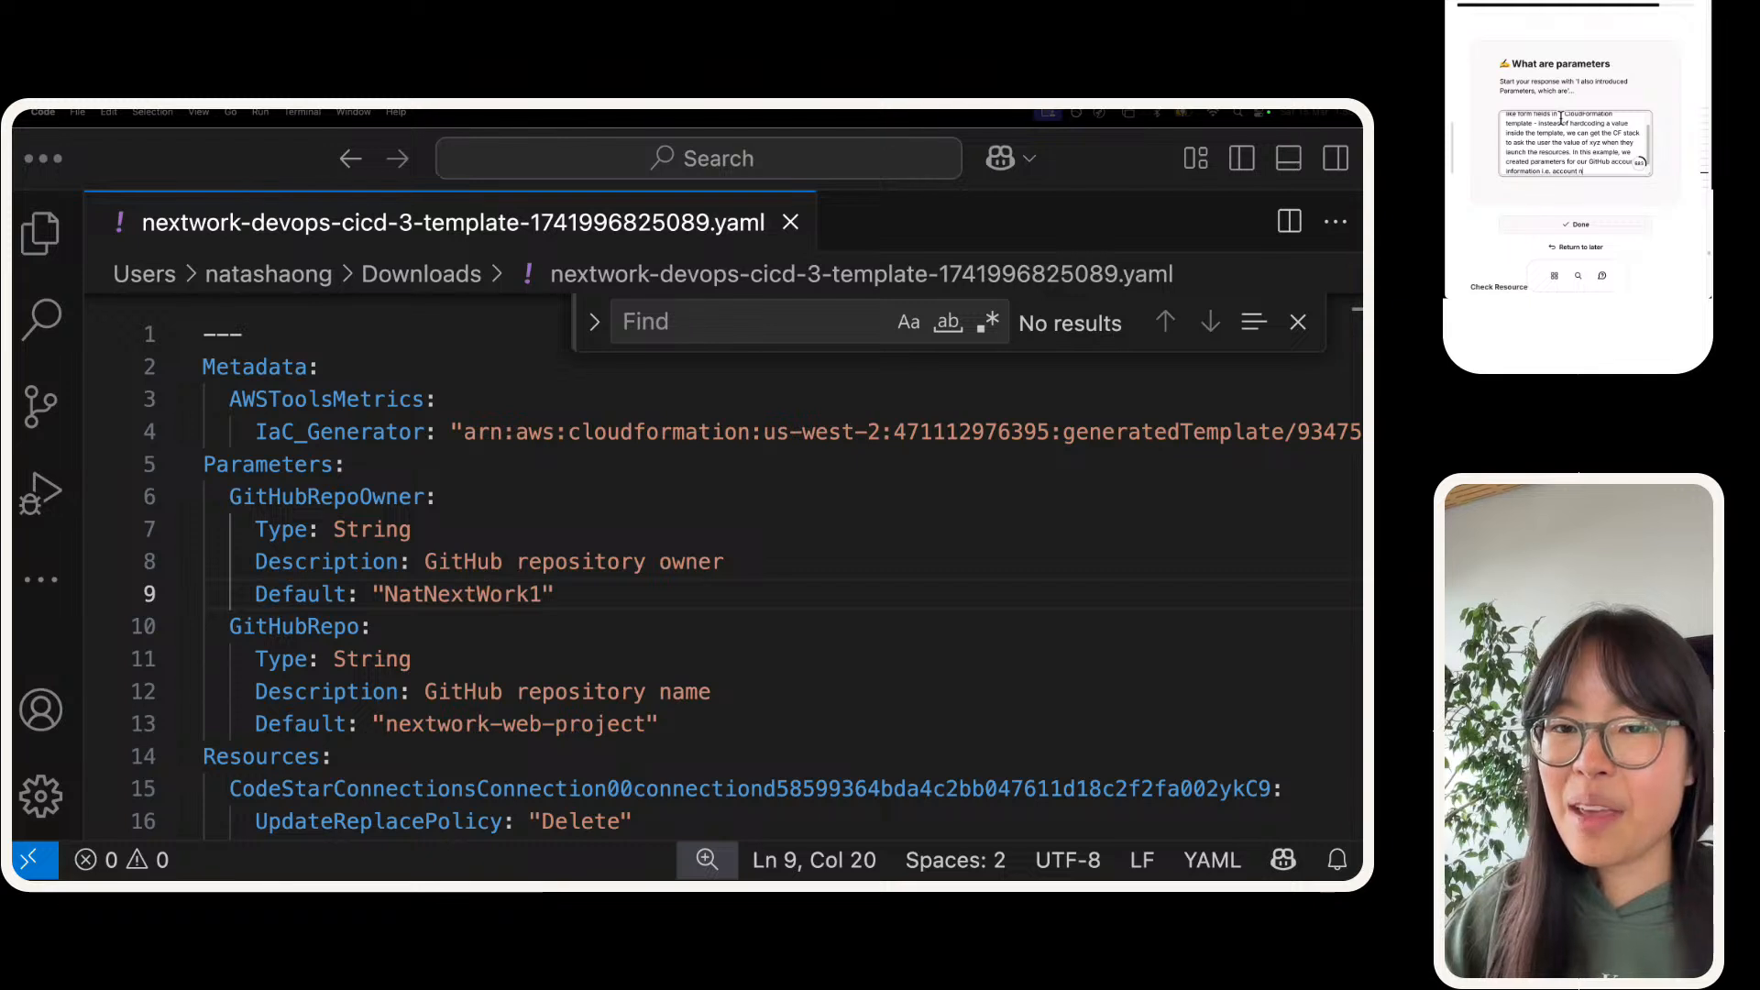
Step: Finish the answer with "In this example, we created parameters for our GitHub account information i.e. account name and repo name" and mark it done
text(and repo name)
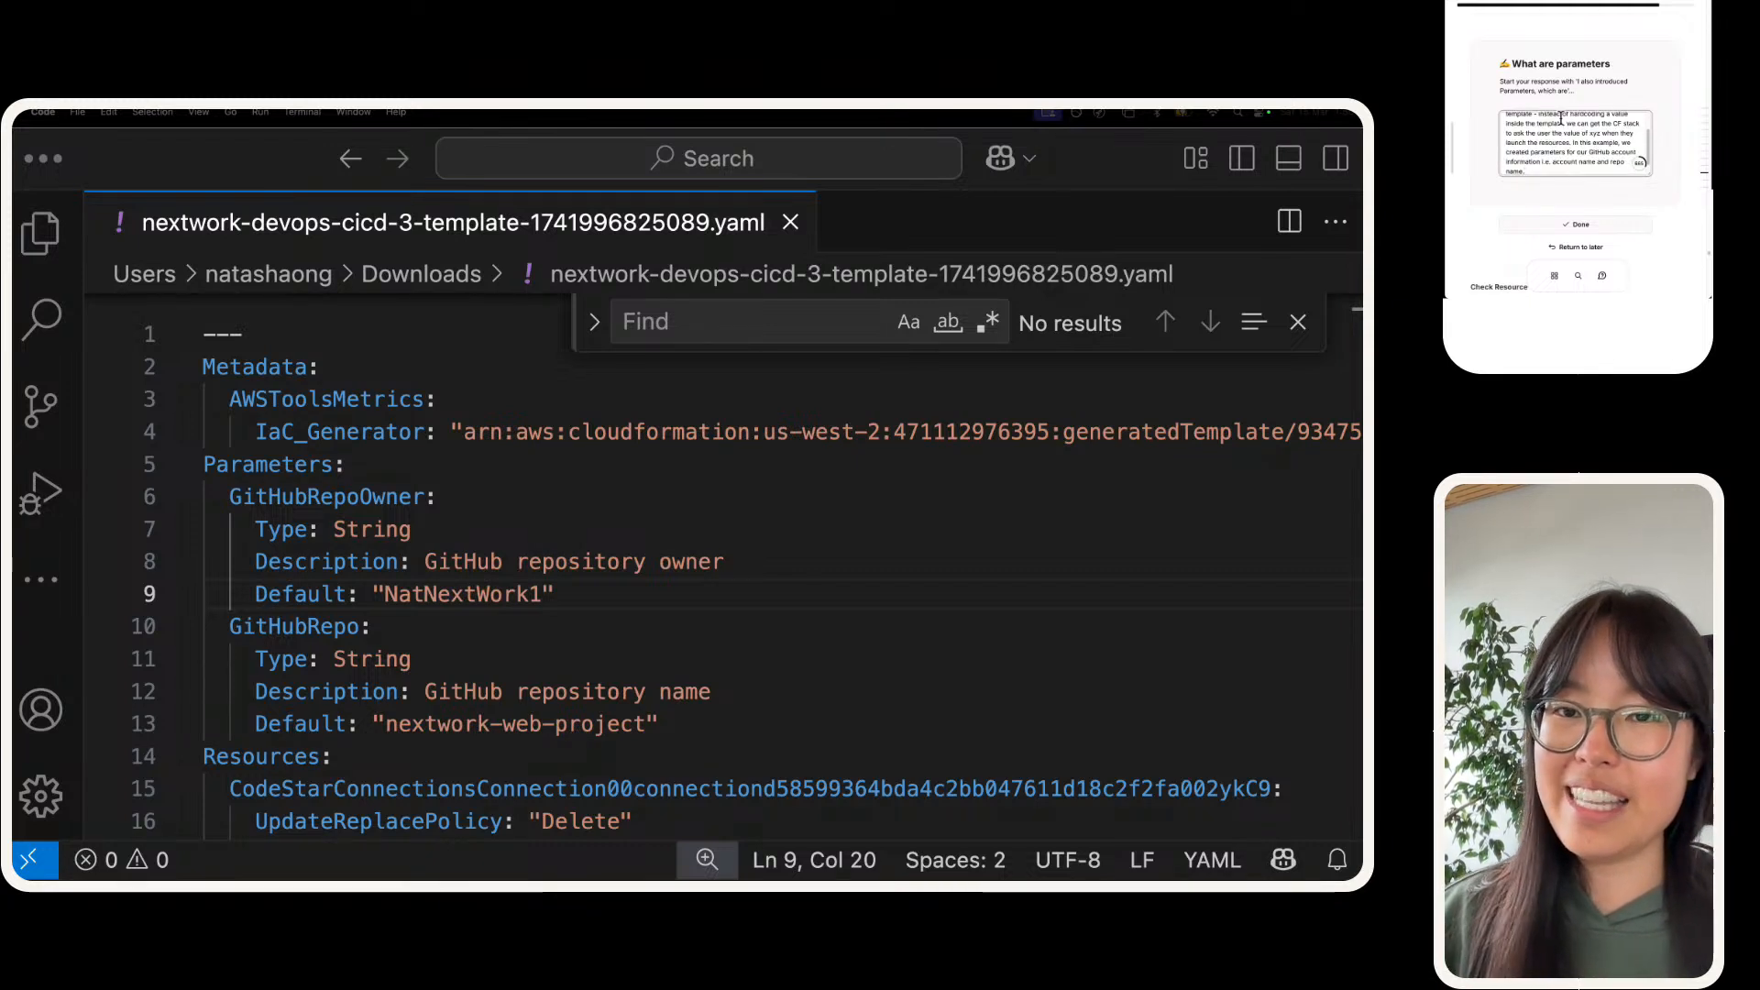
scroll(1564, 122, down, 1)
scroll(1619, 180, down, 1)
click(1615, 199)
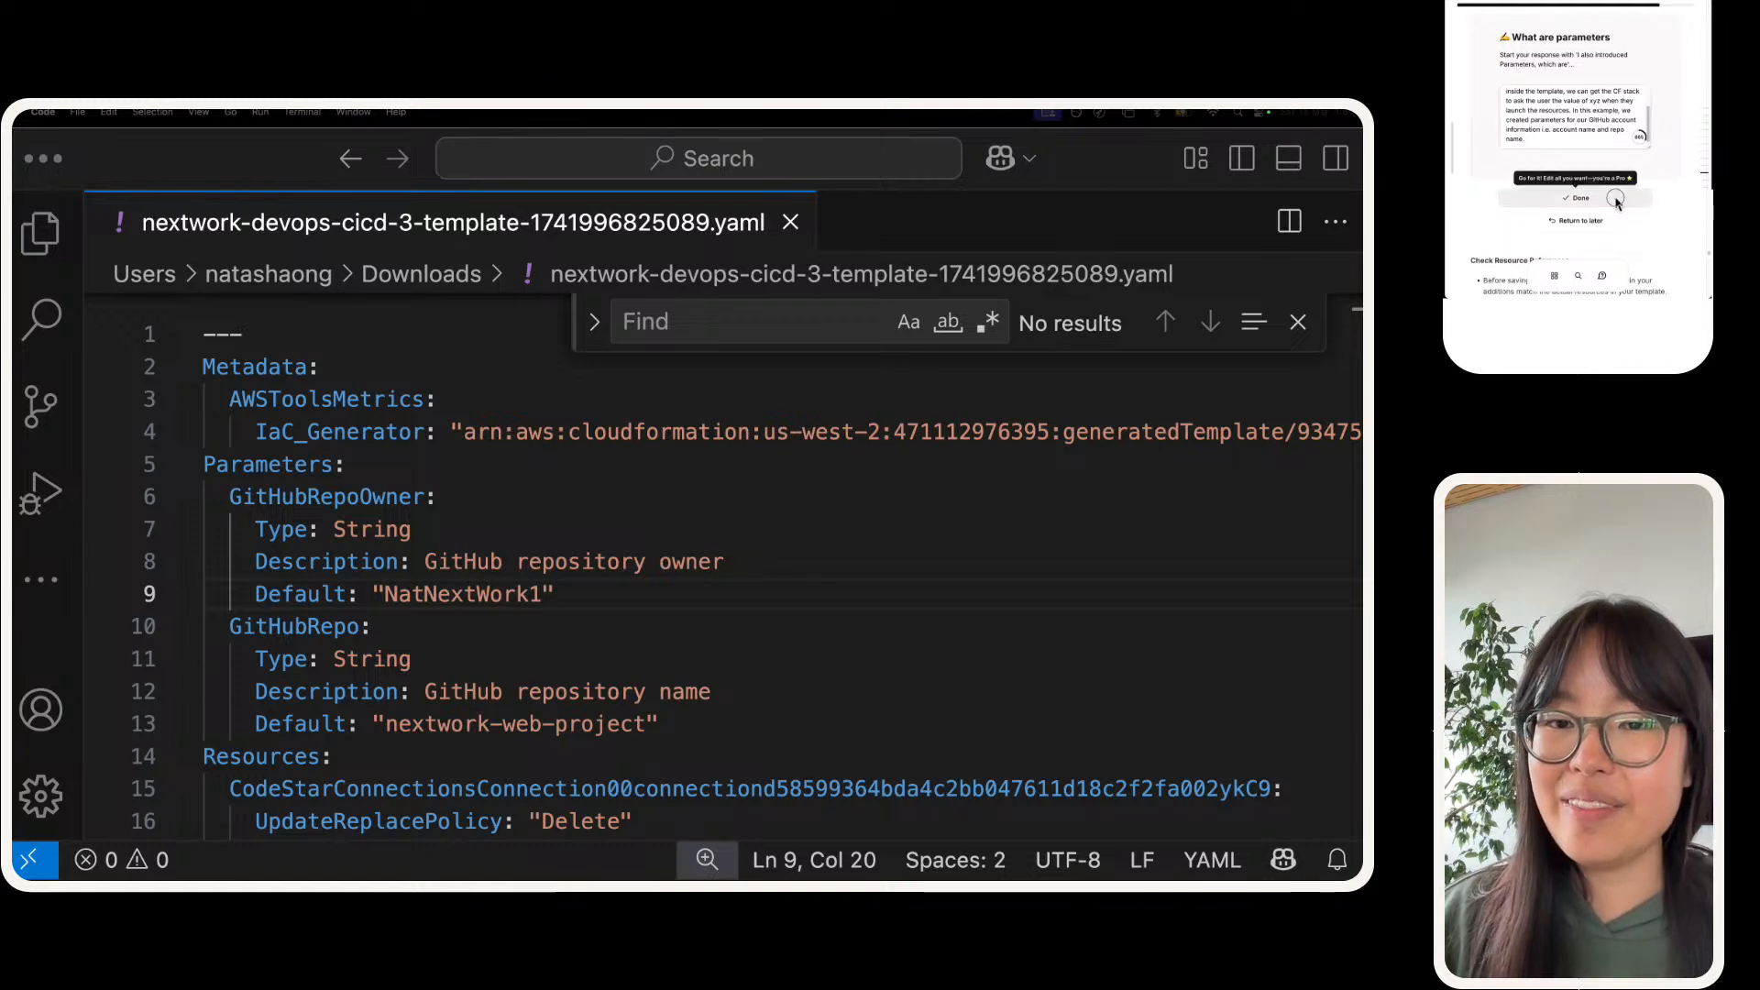
Step: Read the guide's Check Resource References section and its list of placeholder IDs to replace
scroll(1604, 165, down, 3)
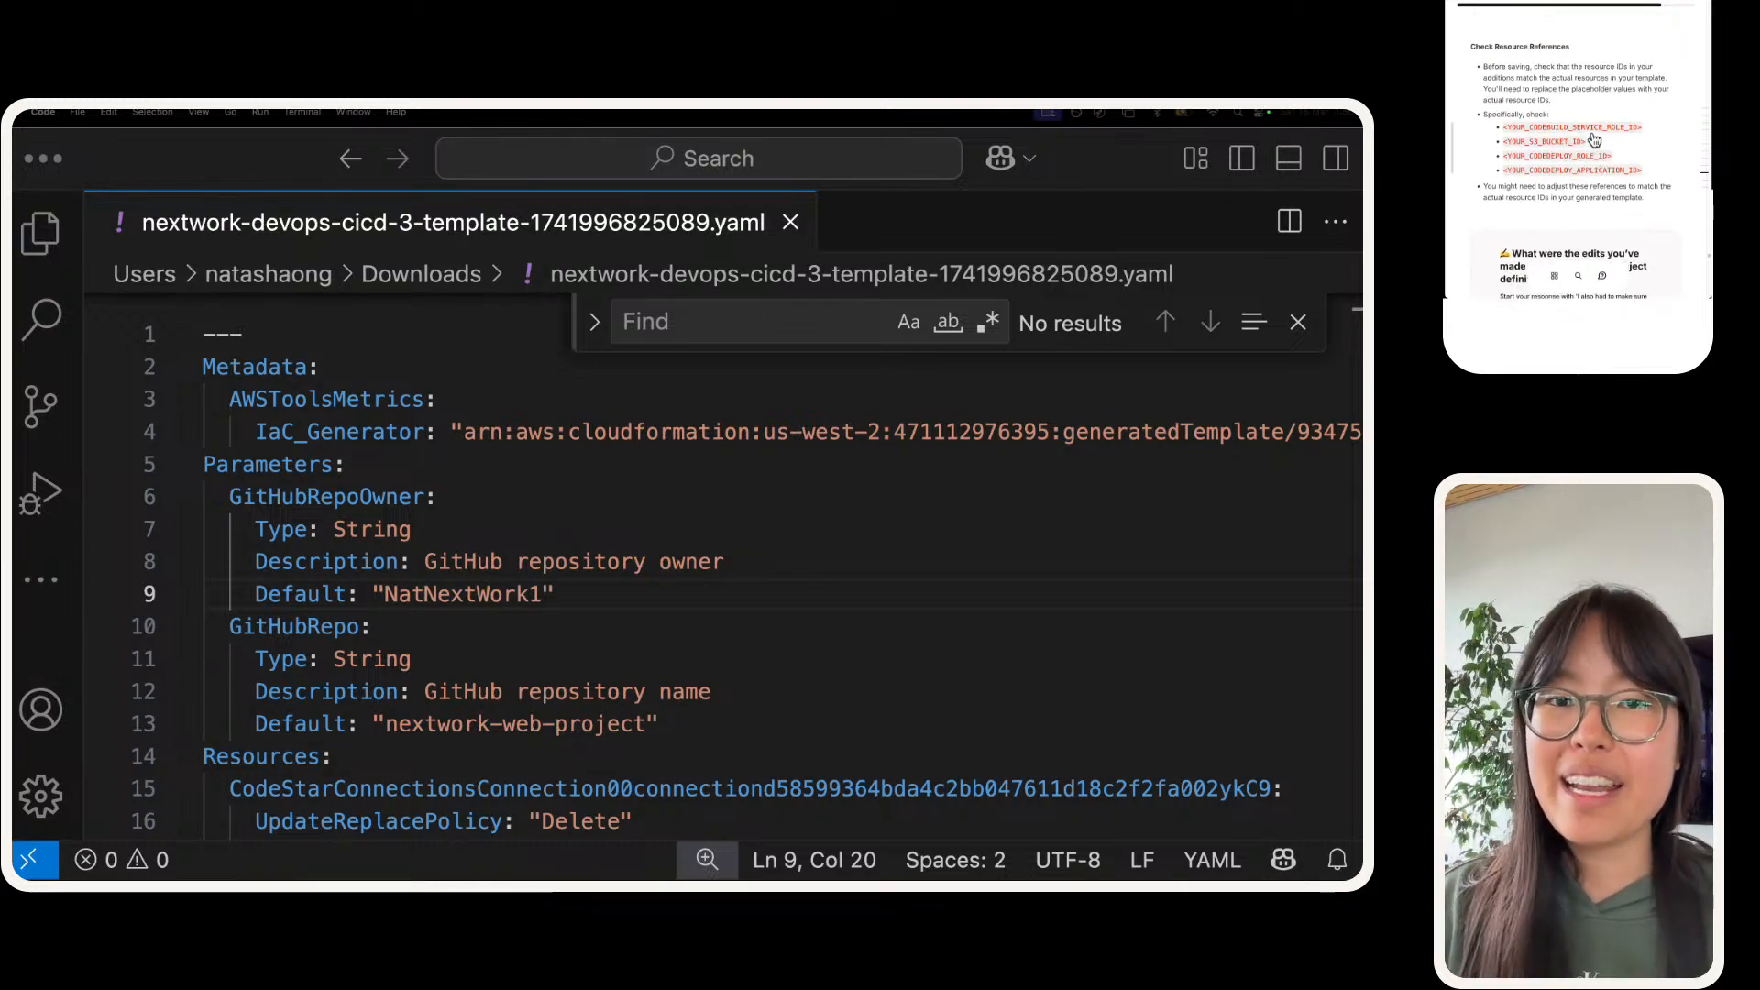
drag(1469, 46, 1515, 23)
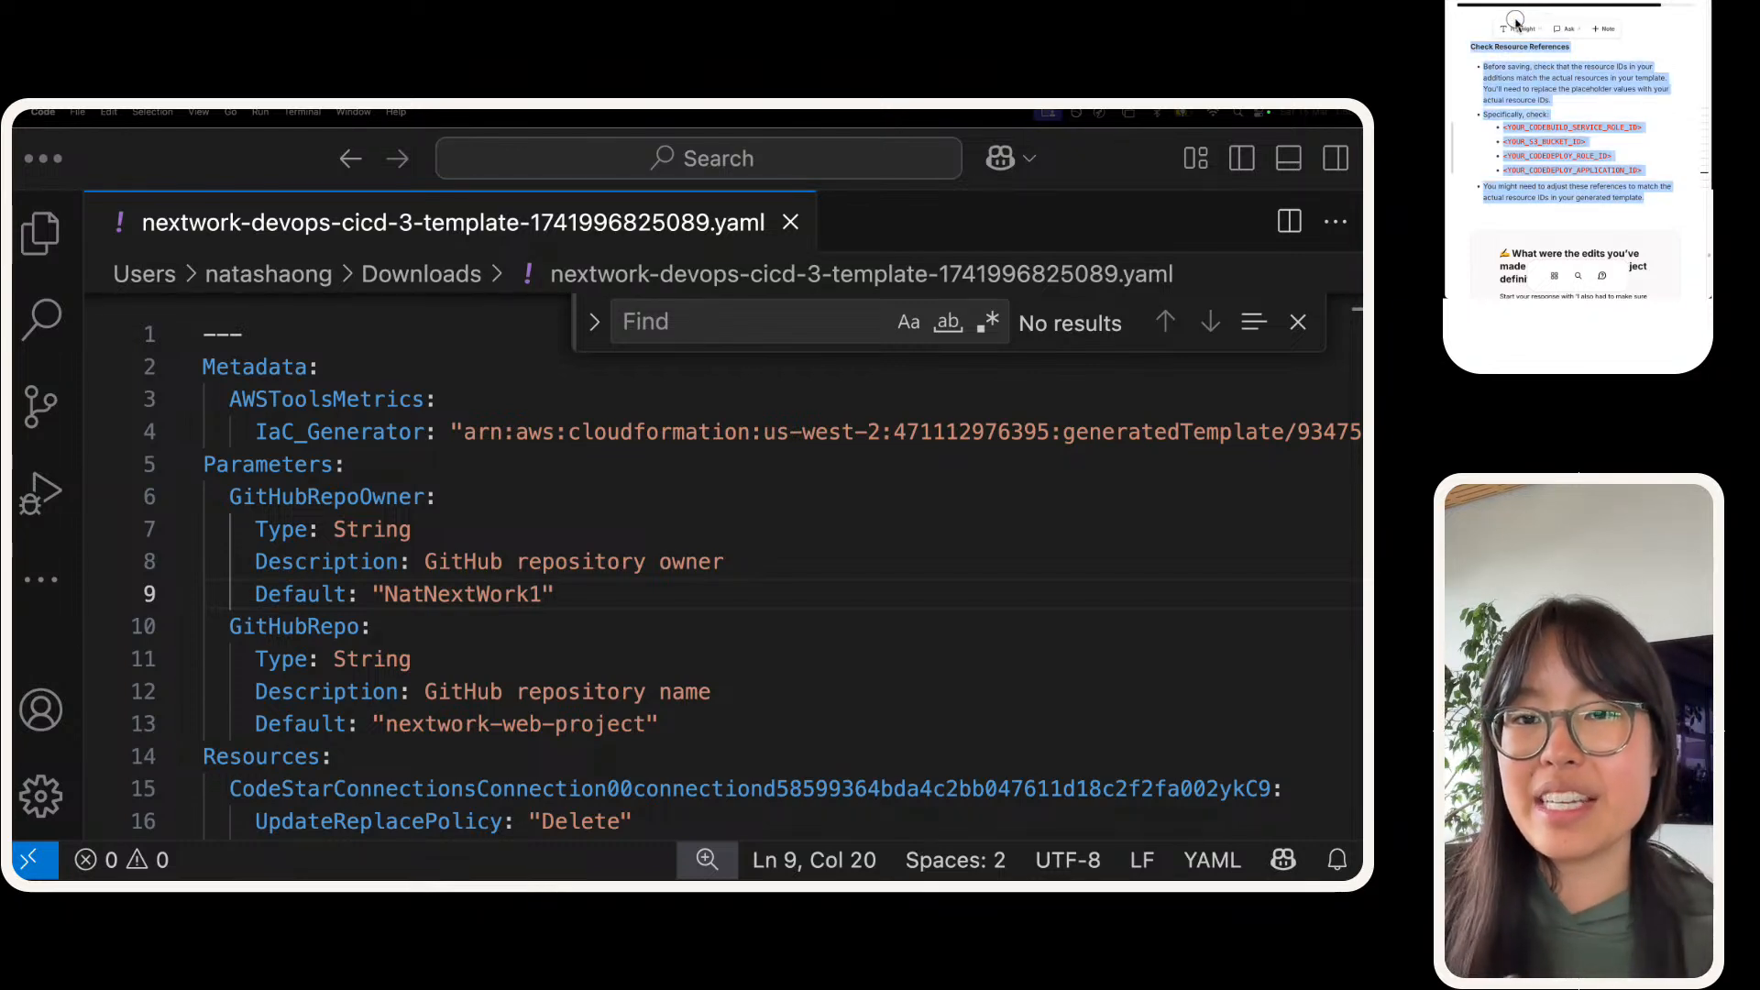
click(1544, 98)
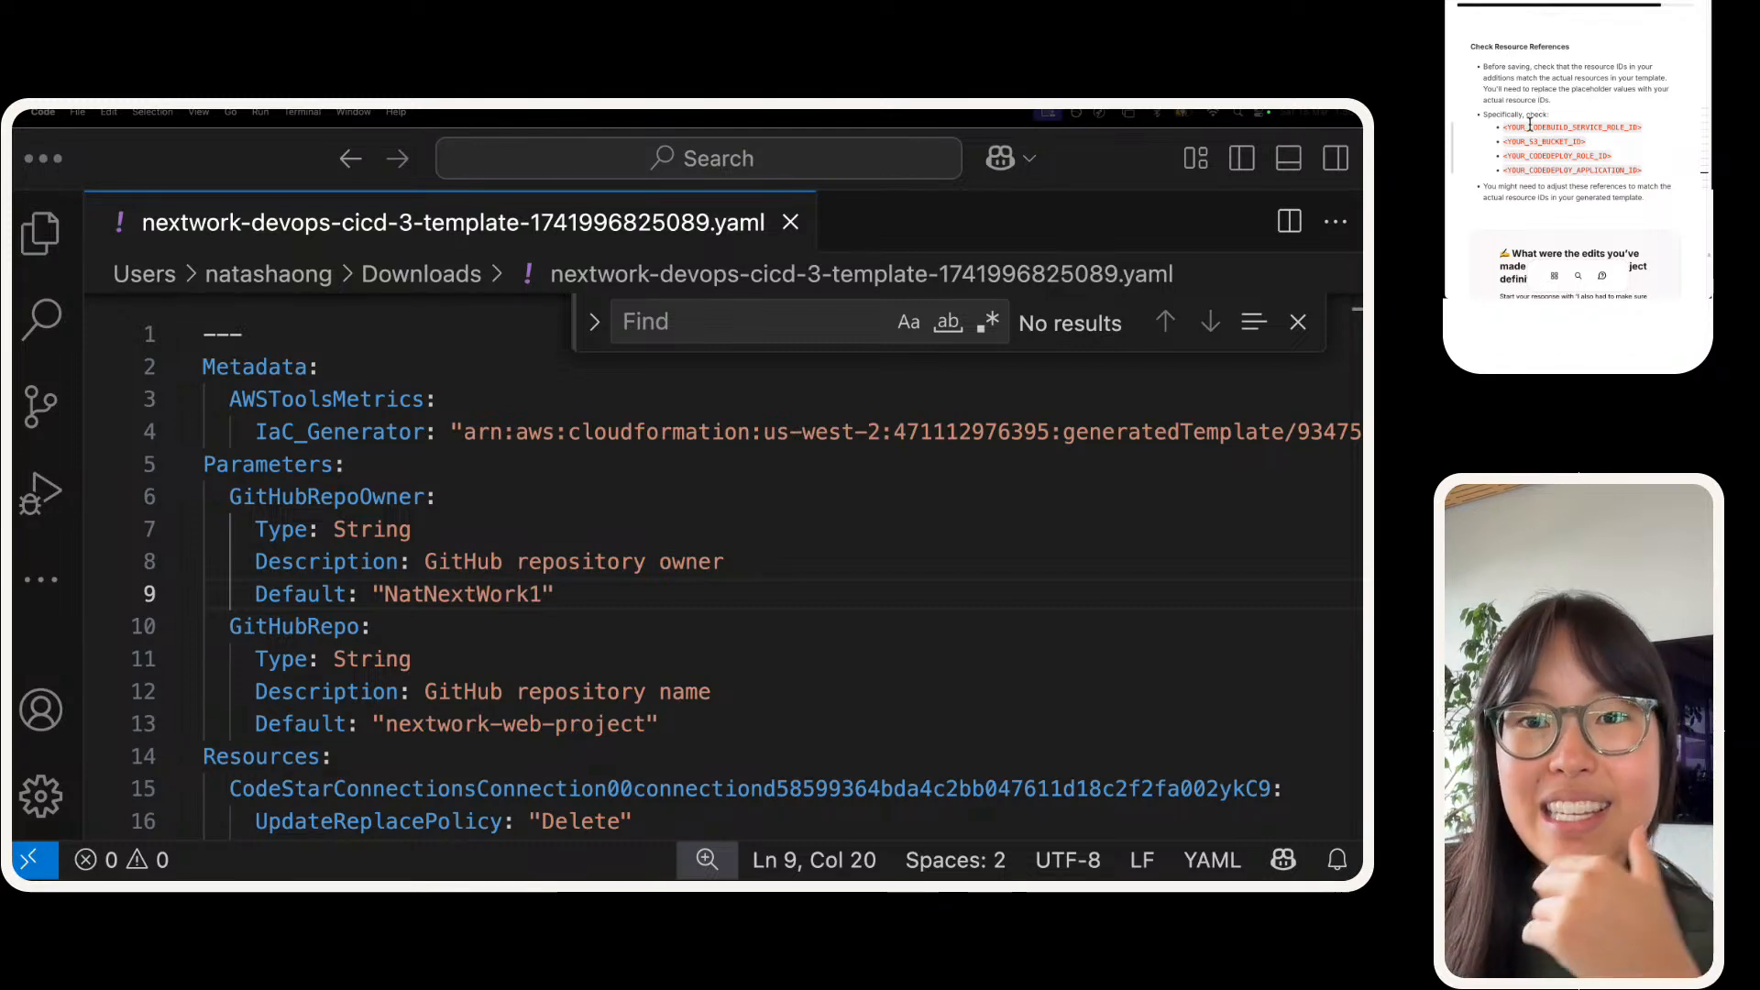
Step: Examine the CodeStar connection's resource ID, the first entry under Resources in the template, as an example of a resource ID
scroll(331, 563, down, 1)
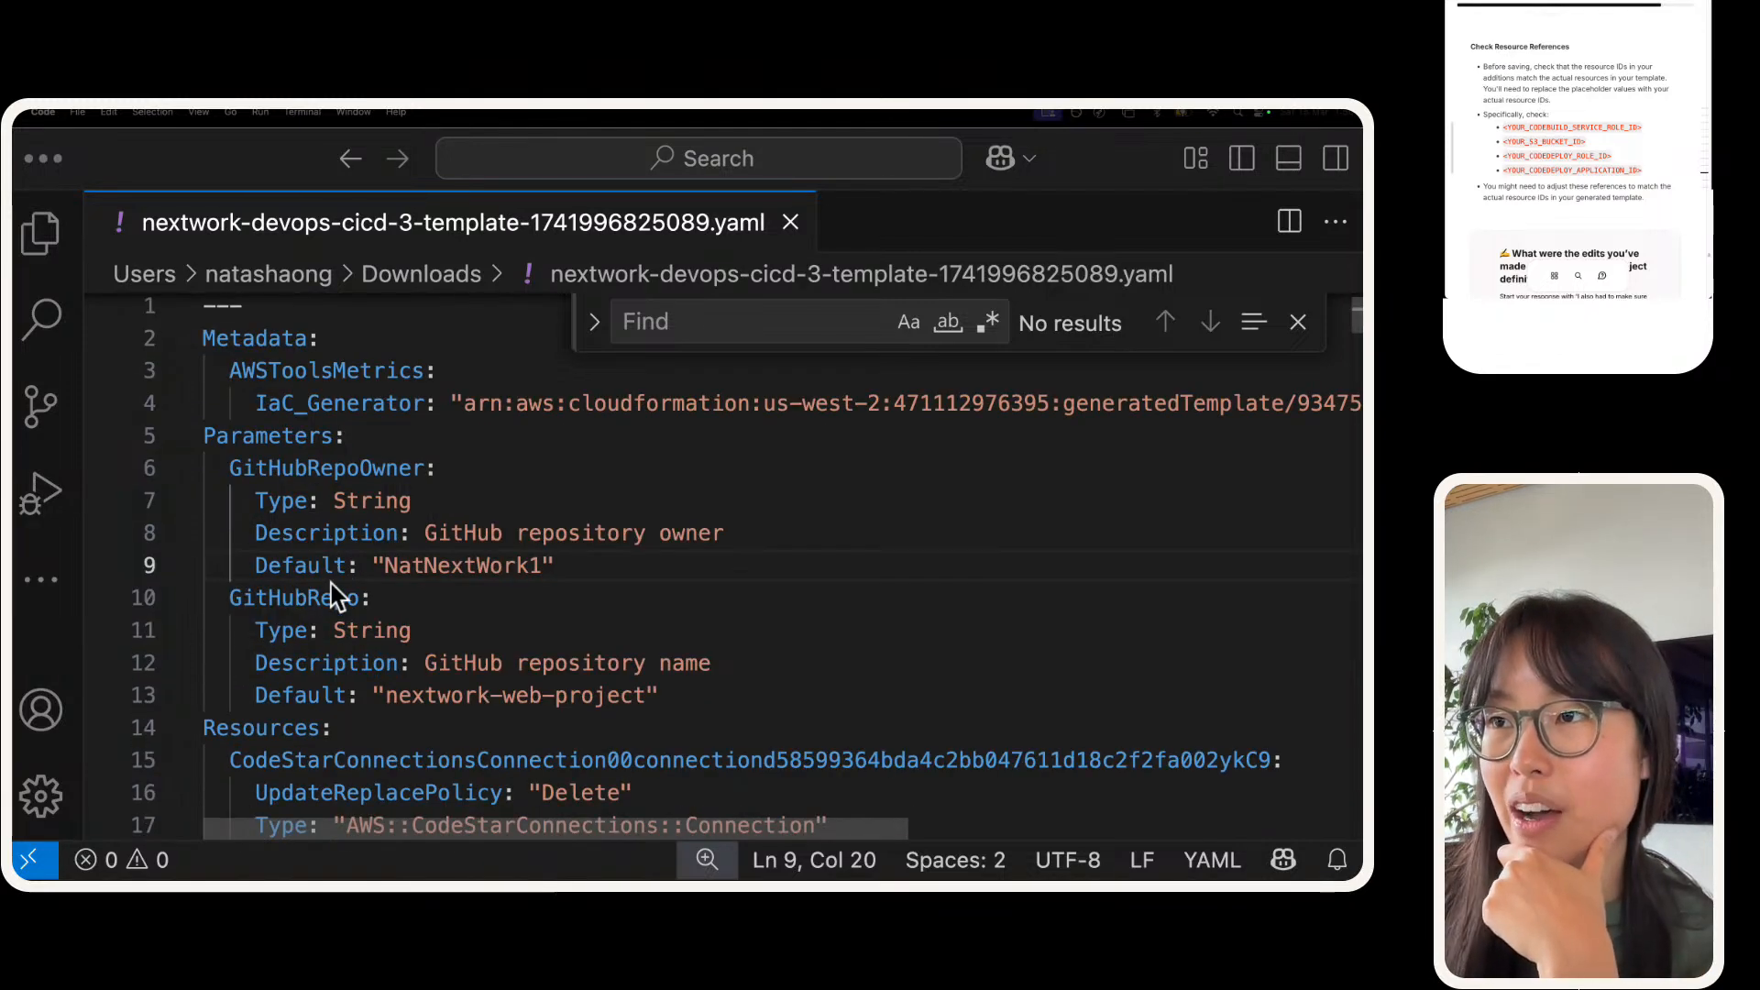
click(346, 724)
scroll(345, 719, down, 2)
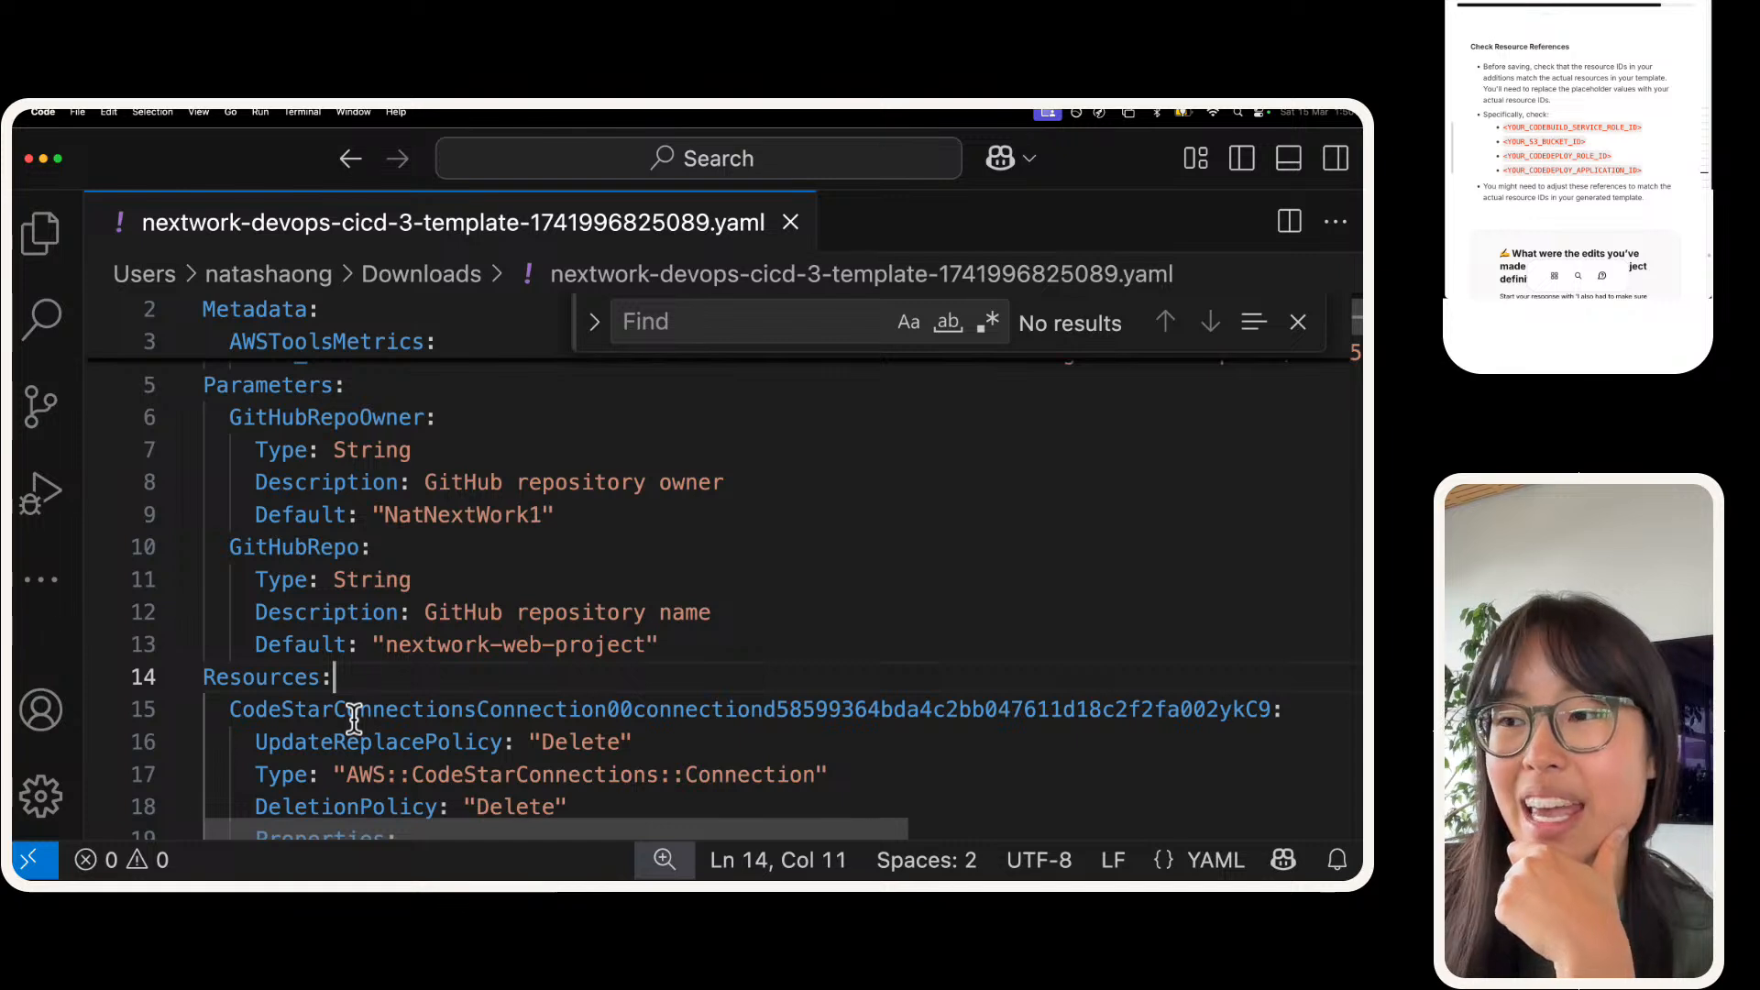
double_click(353, 710)
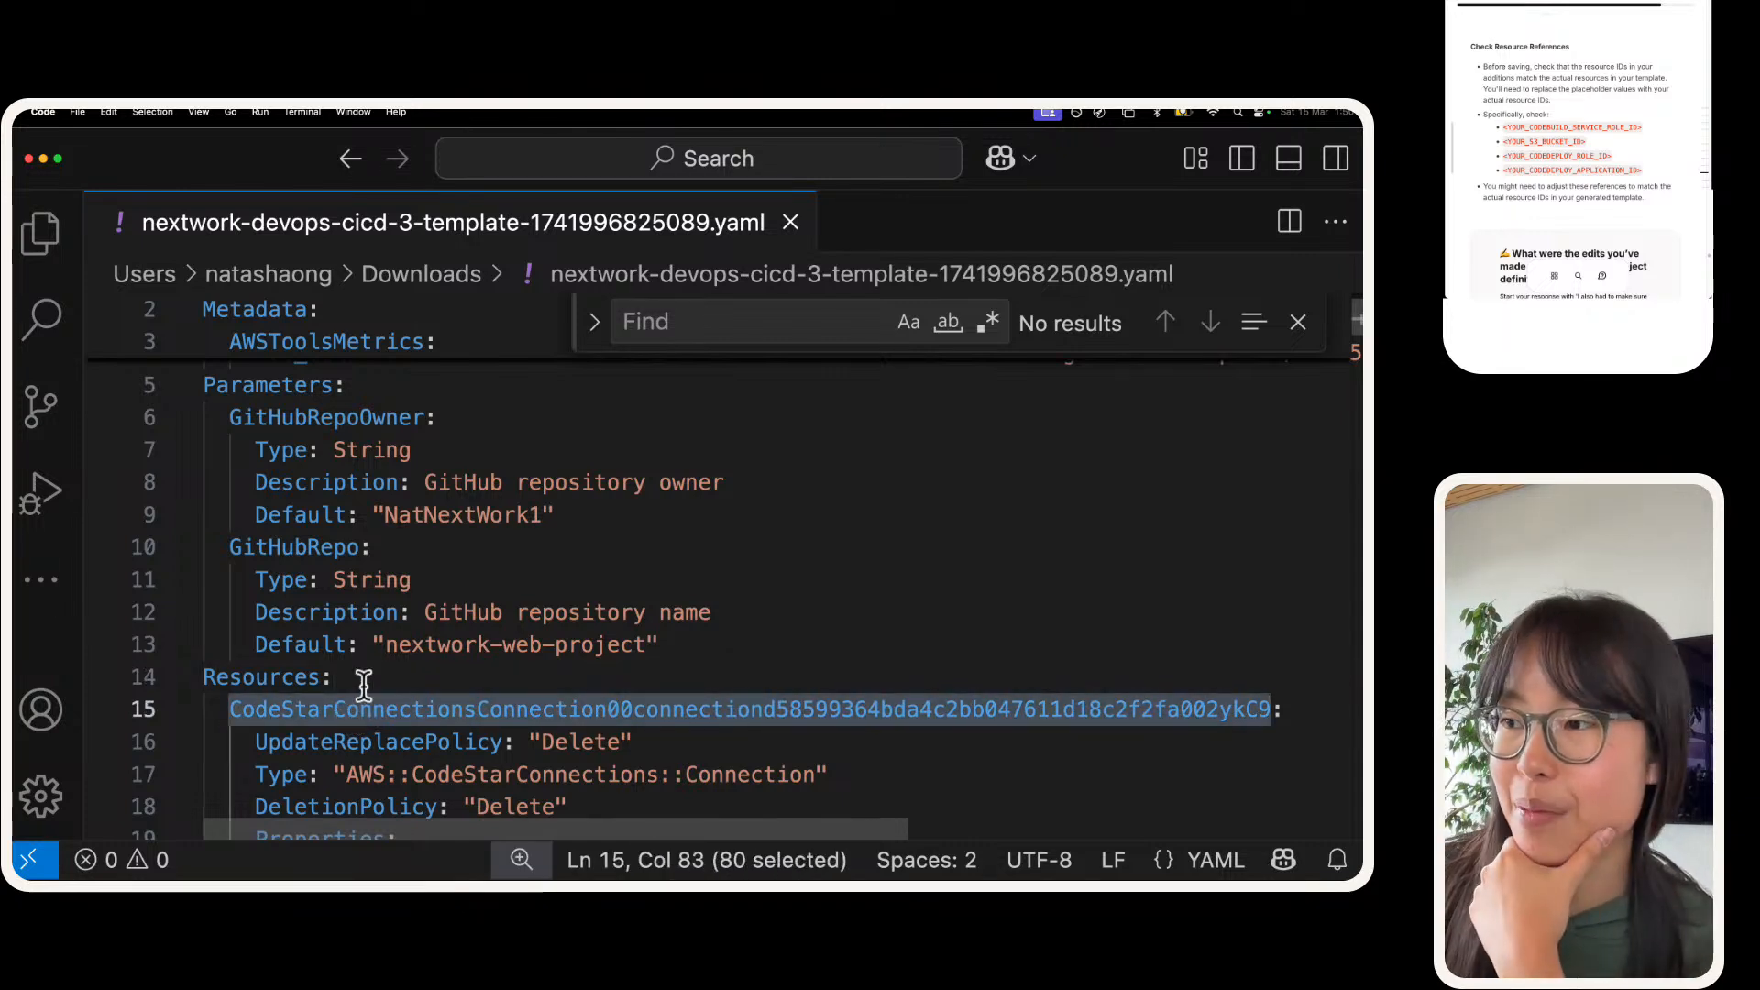
click(372, 807)
click(400, 740)
double_click(399, 712)
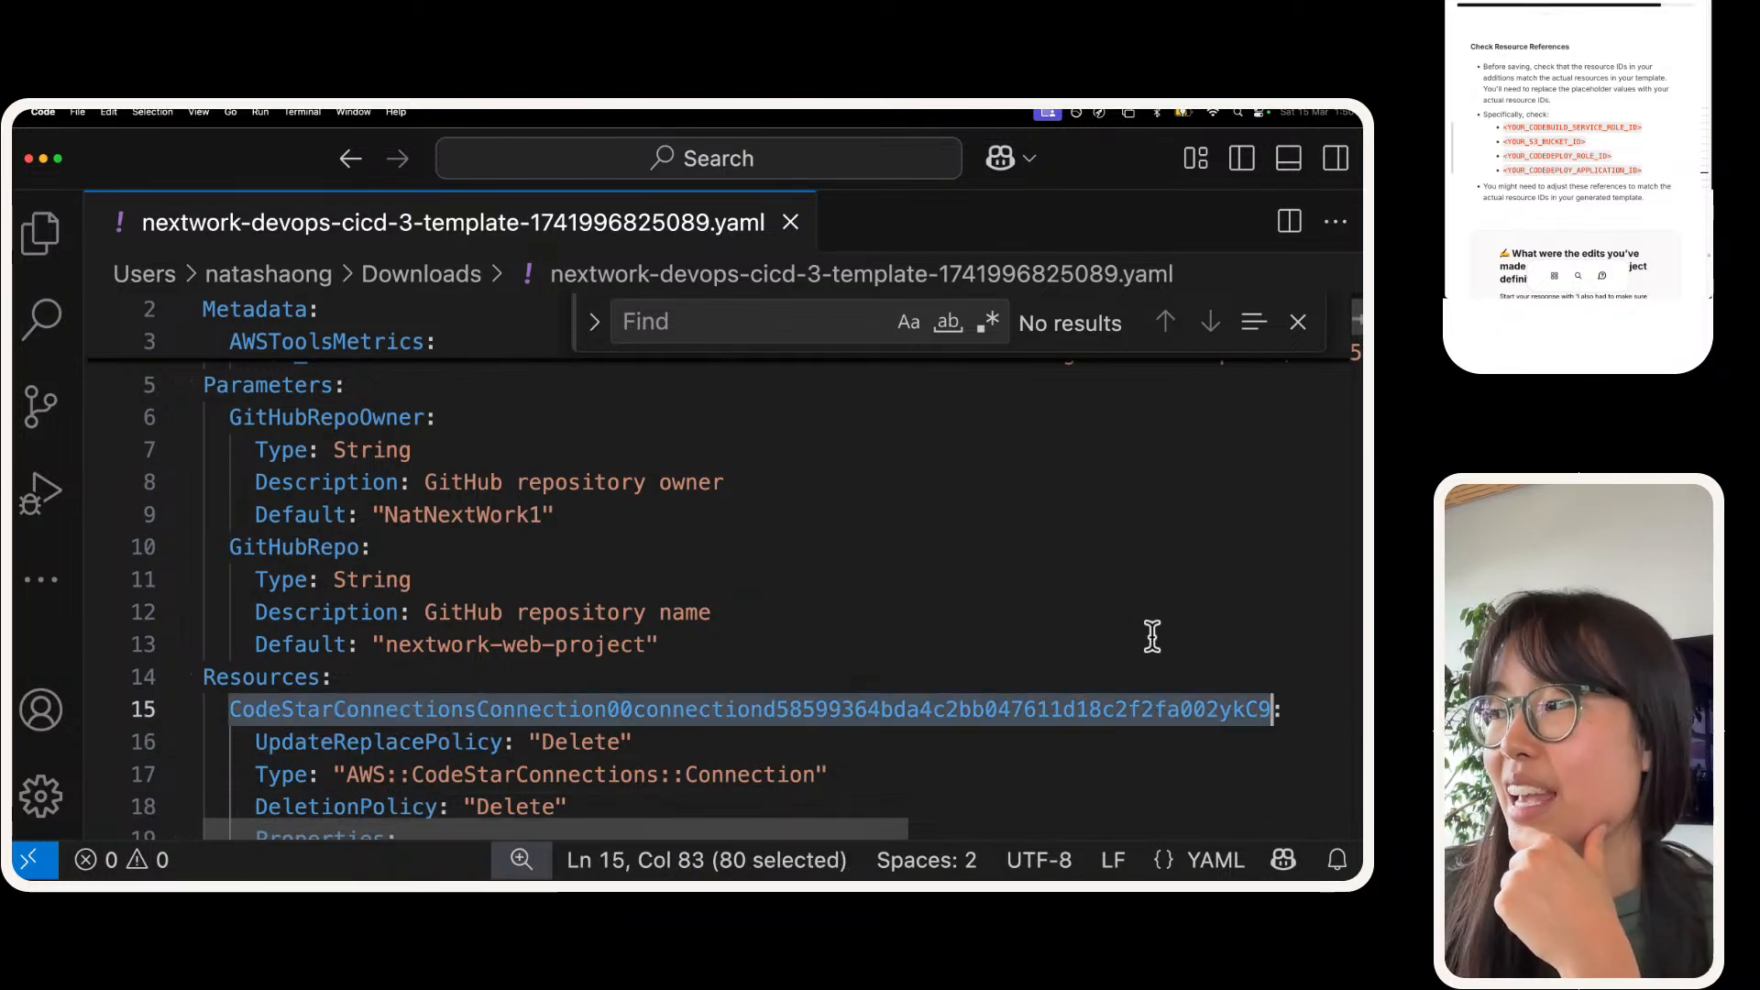
triple_click(954, 715)
click(947, 713)
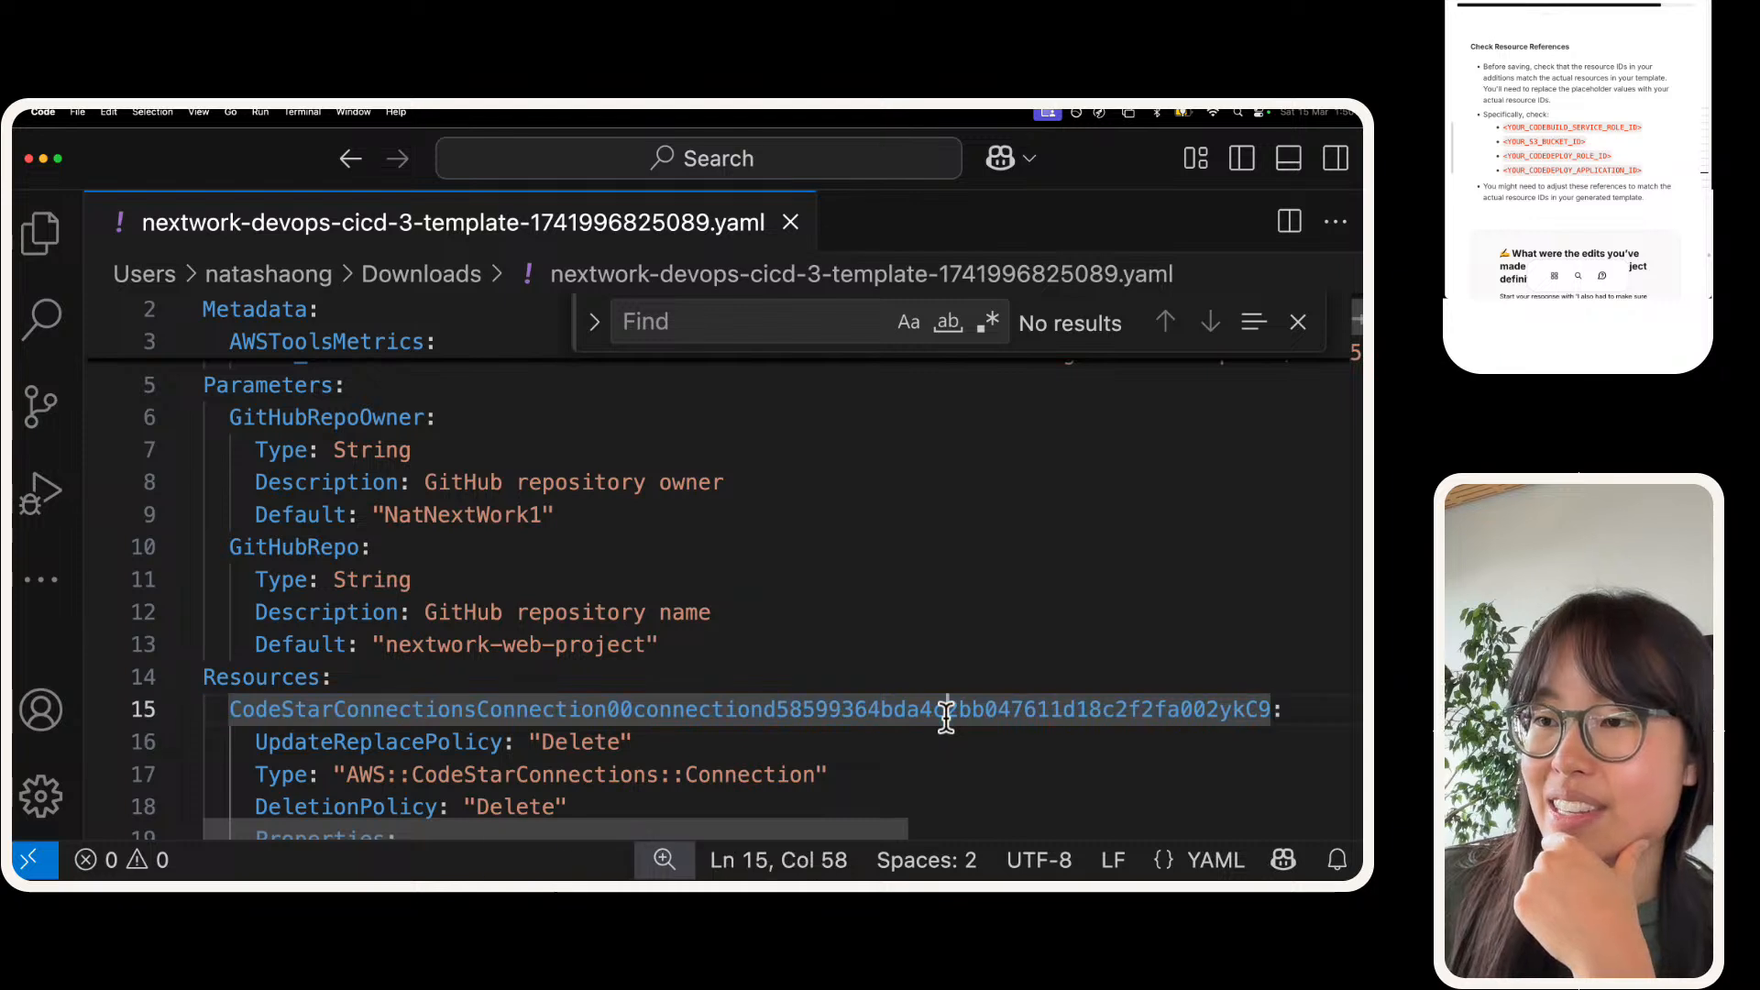
double_click(947, 713)
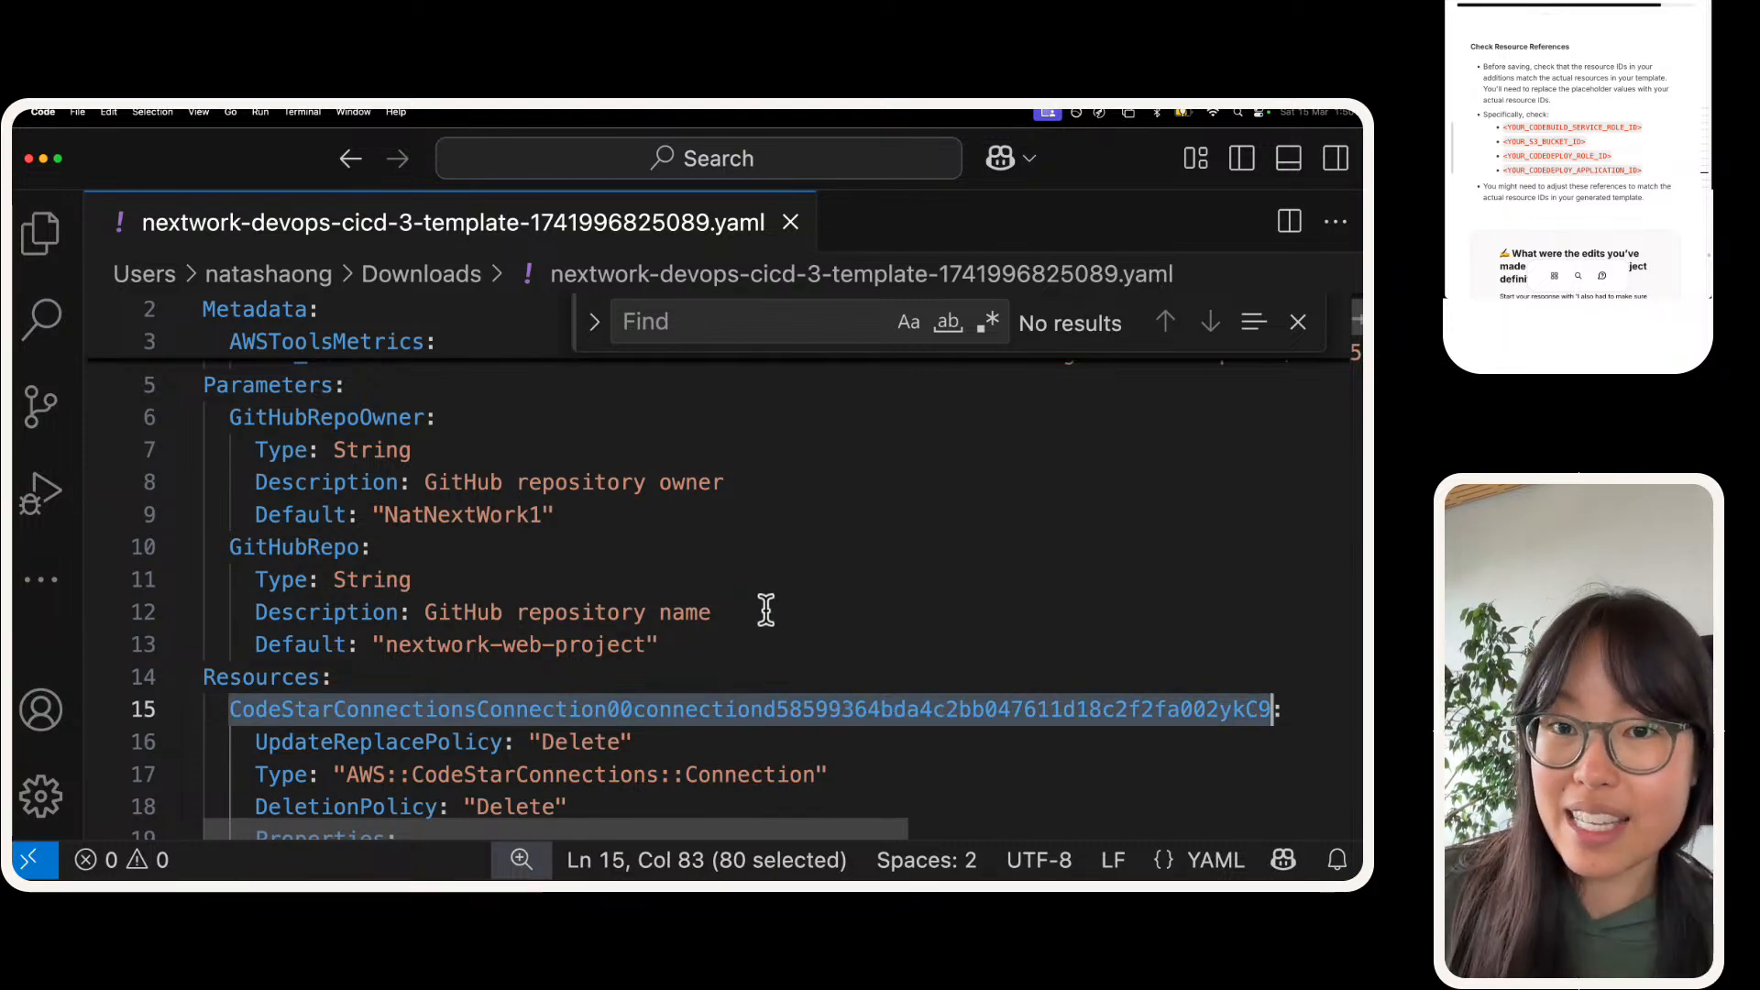
scroll(773, 591, down, 3)
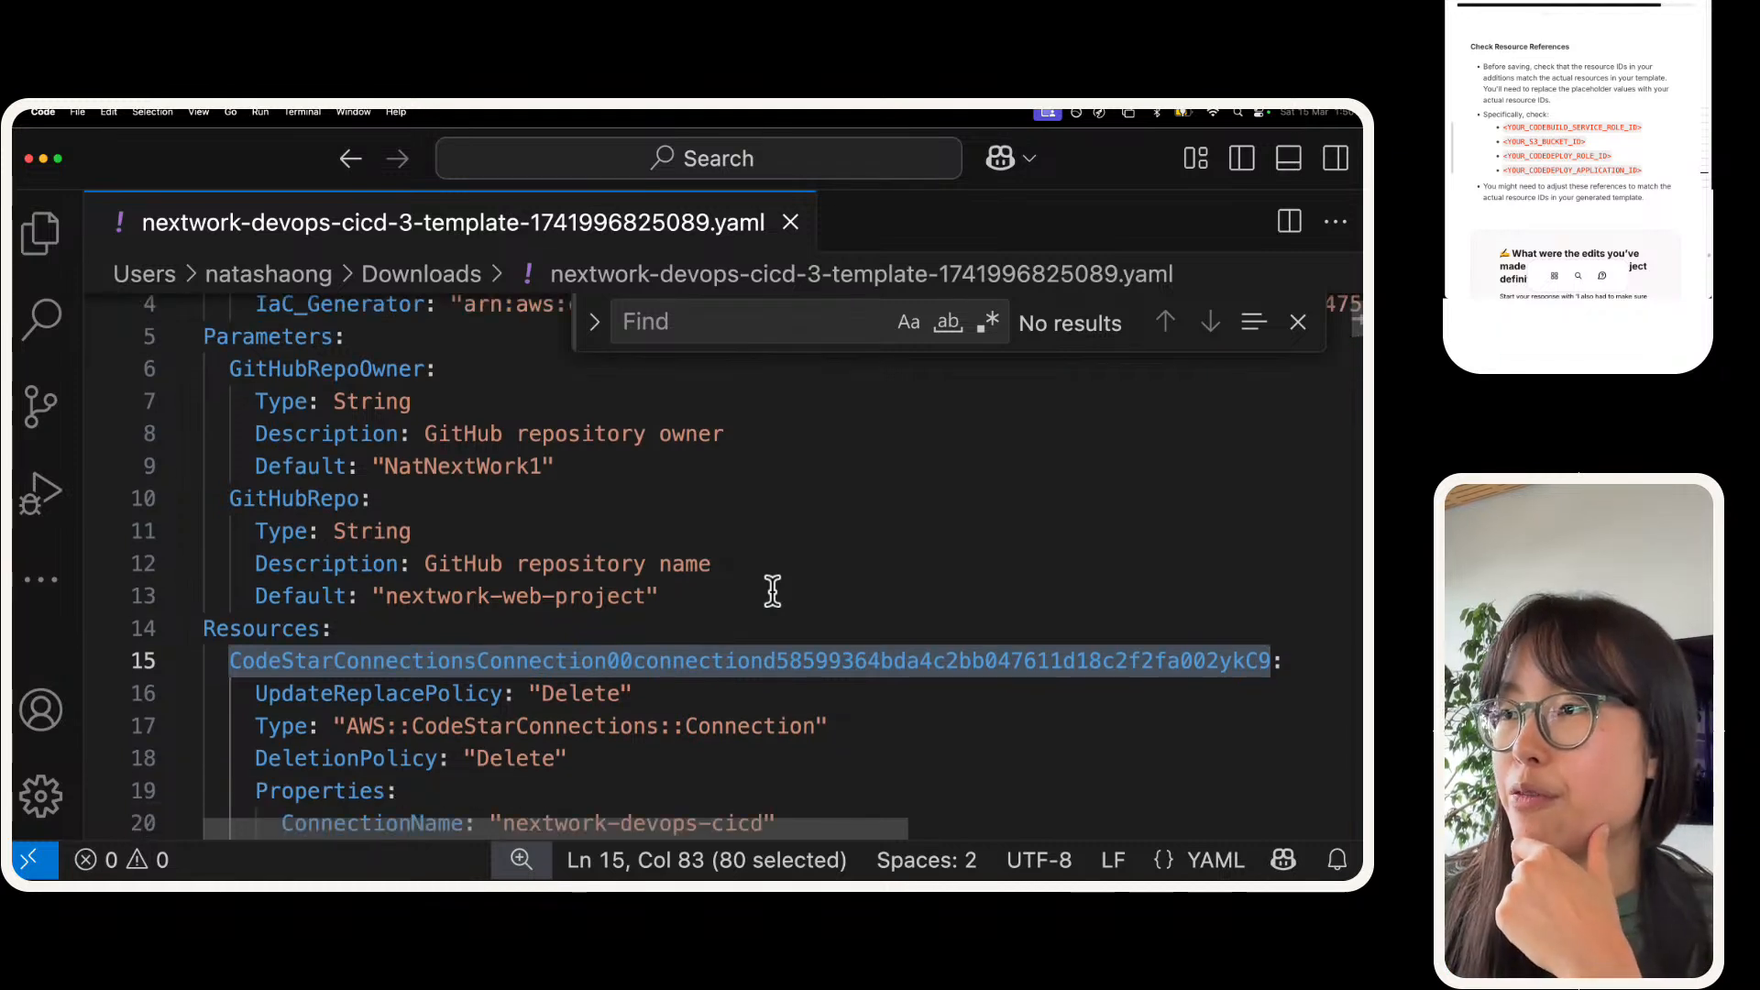
click(420, 621)
key(super+d)
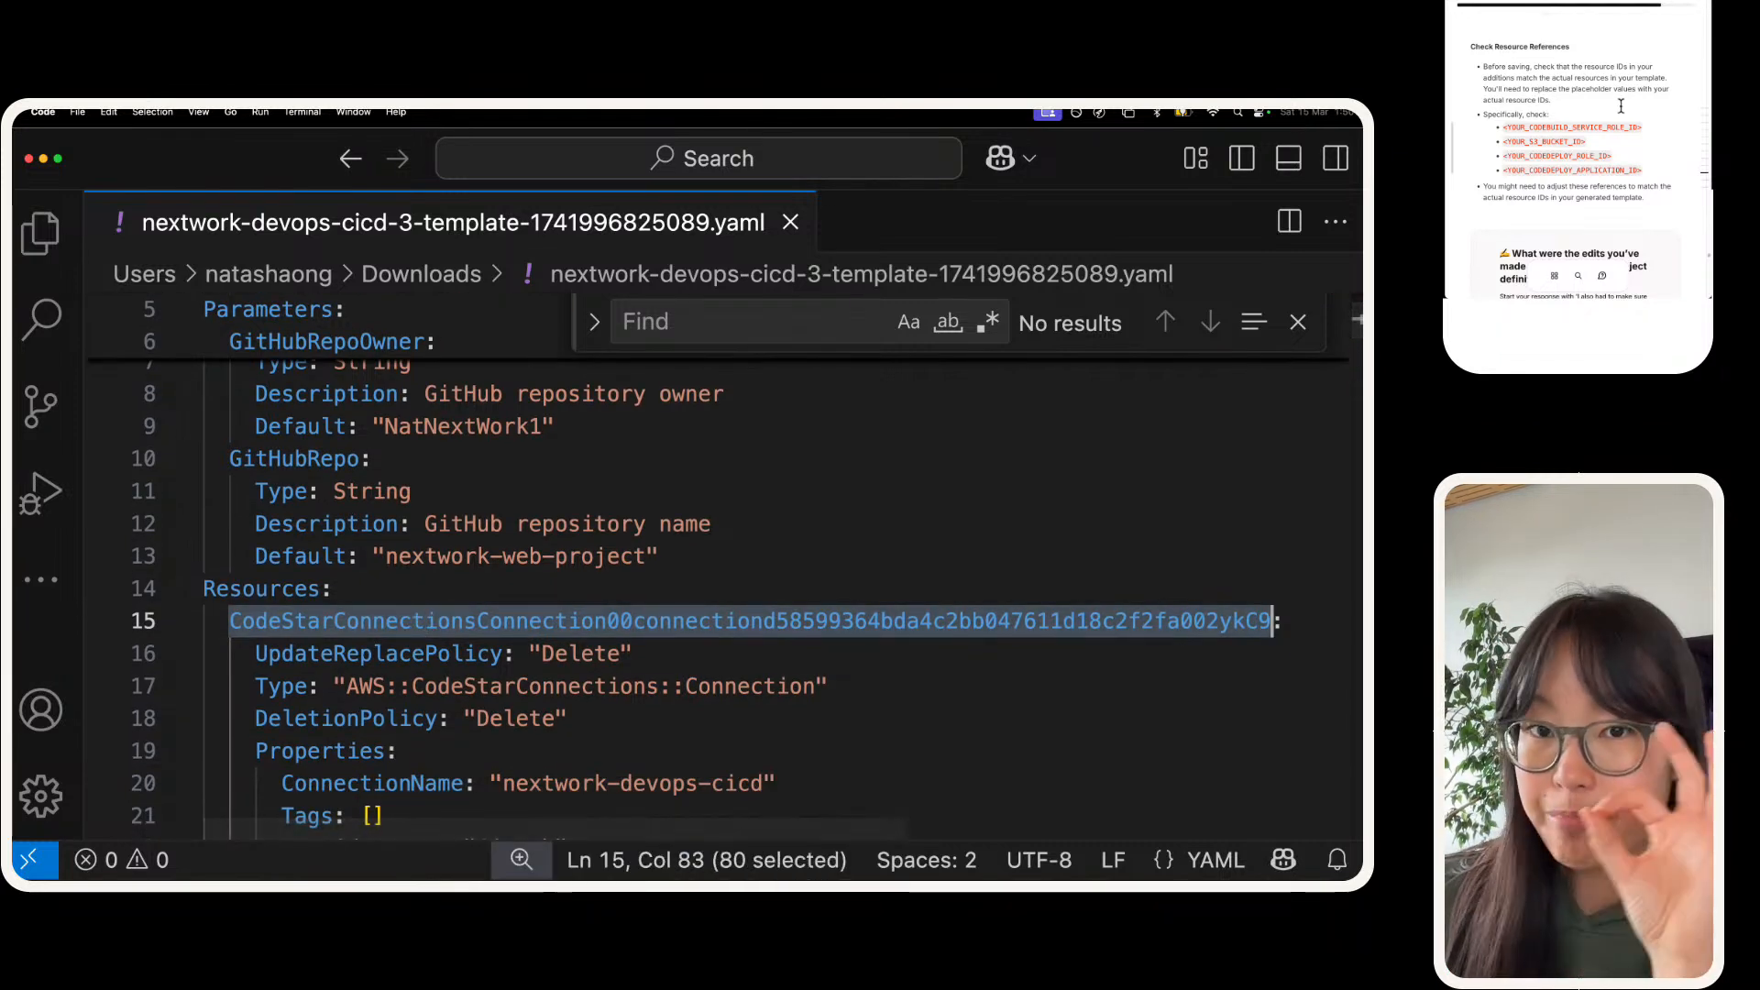
Step: Start the answer about the CodeBuild project edits with the guide's opener "I also had to make sure the references were consistent in this template, so" plus "we"
click(1558, 223)
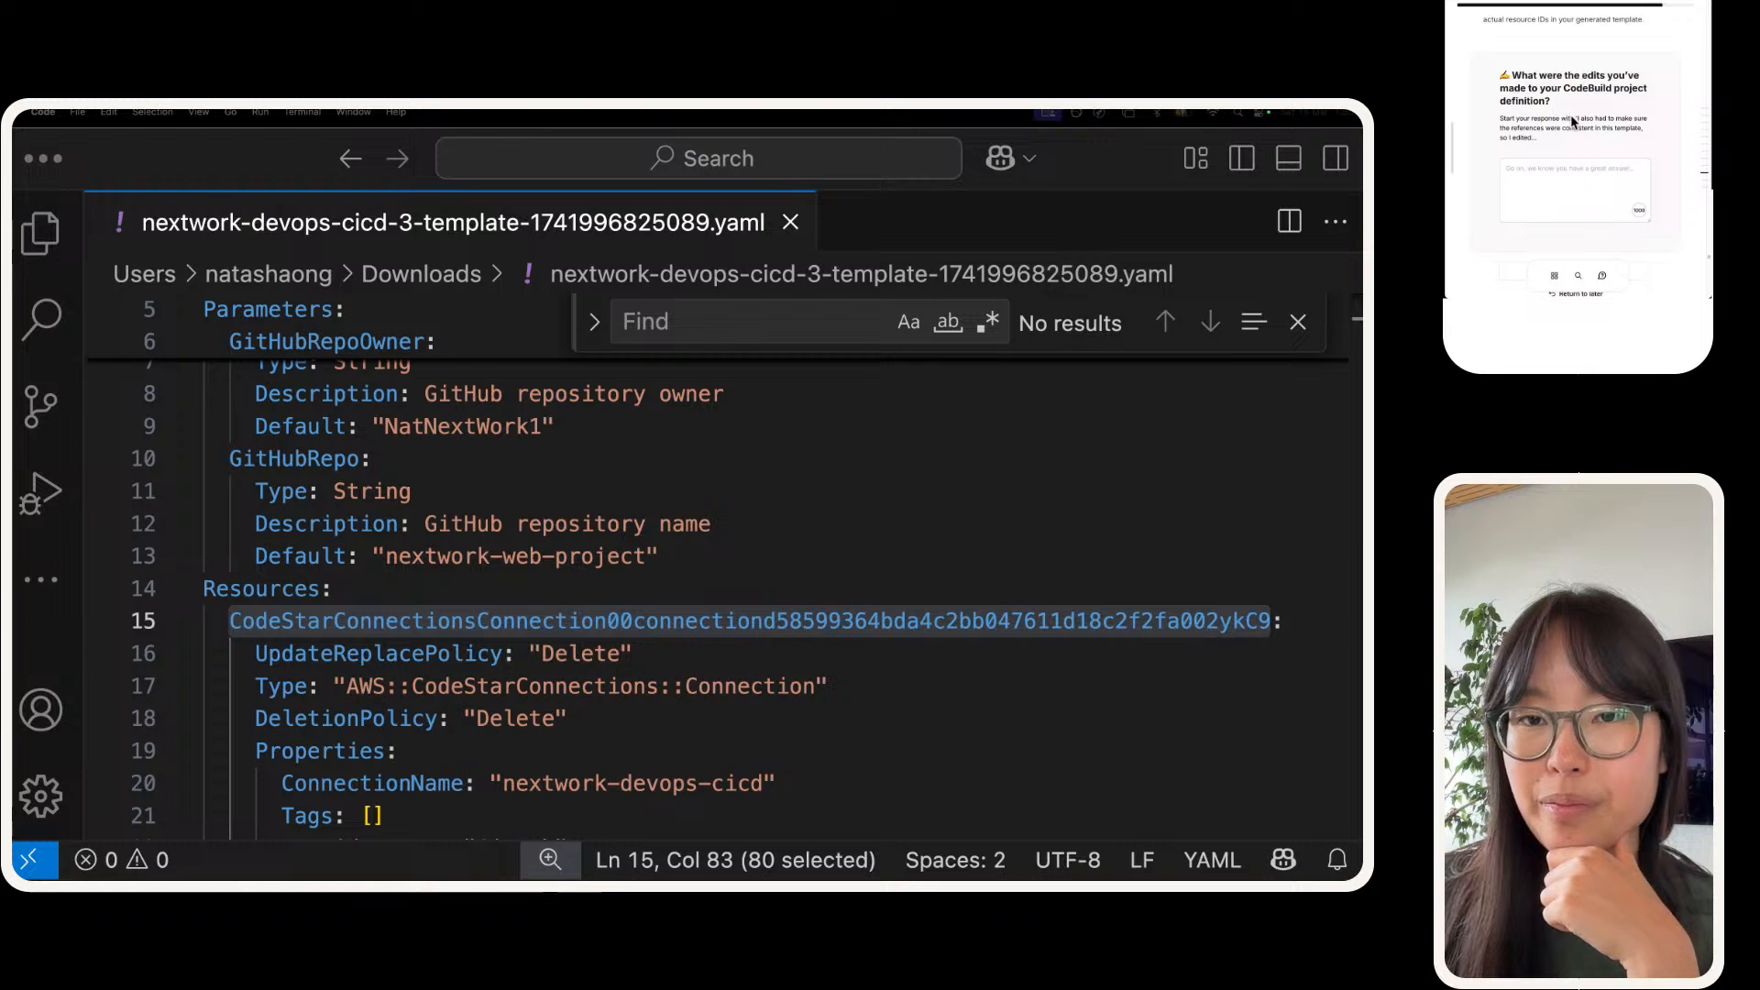
drag(1576, 119, 1534, 144)
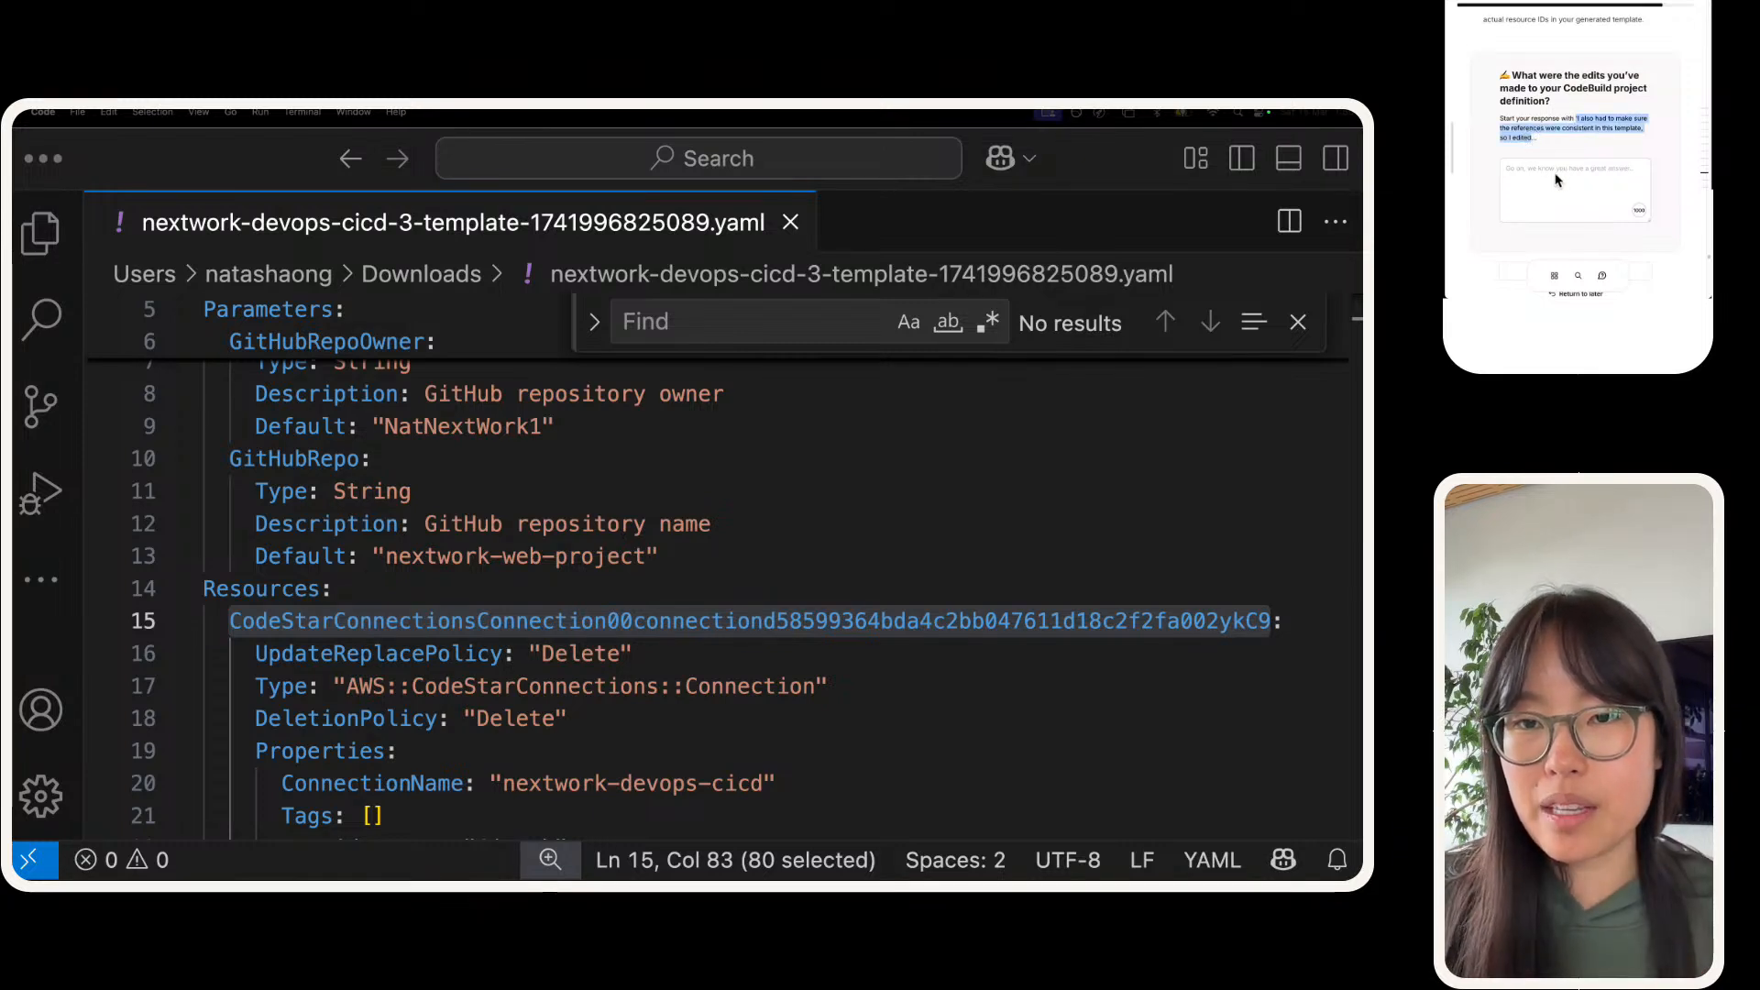
click(1553, 177)
text('I also had to make sure the references were consistent in this template, so I edited)
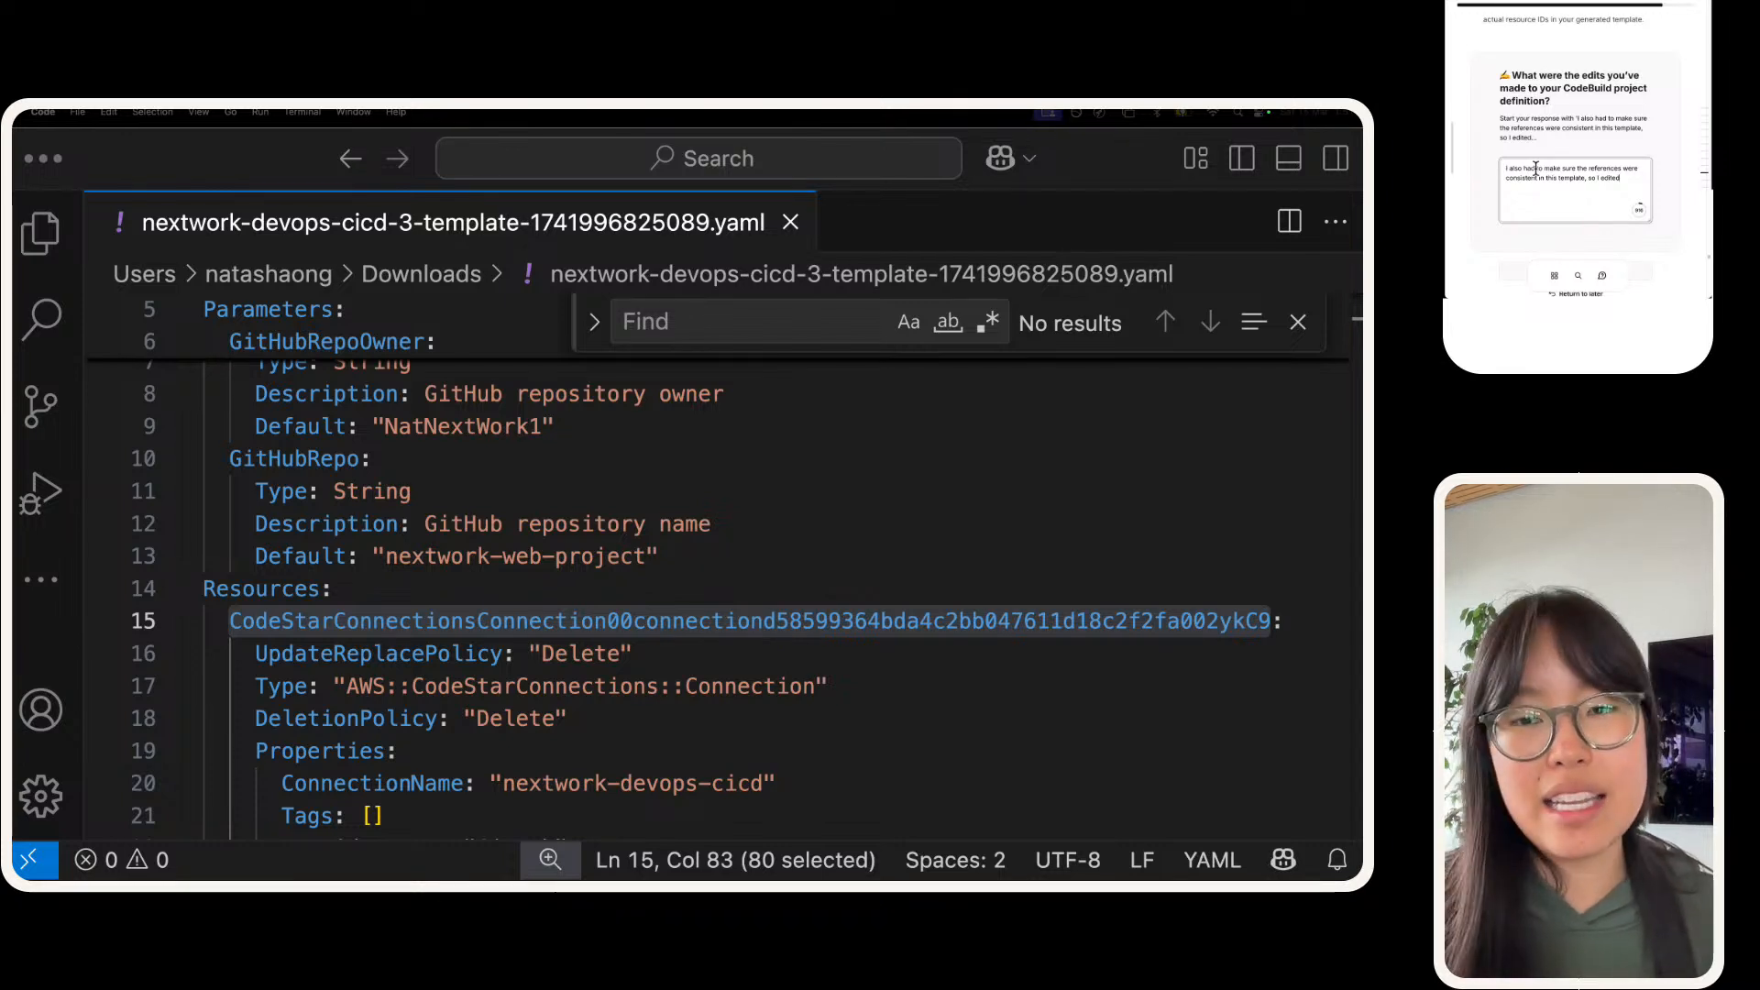
text(we)
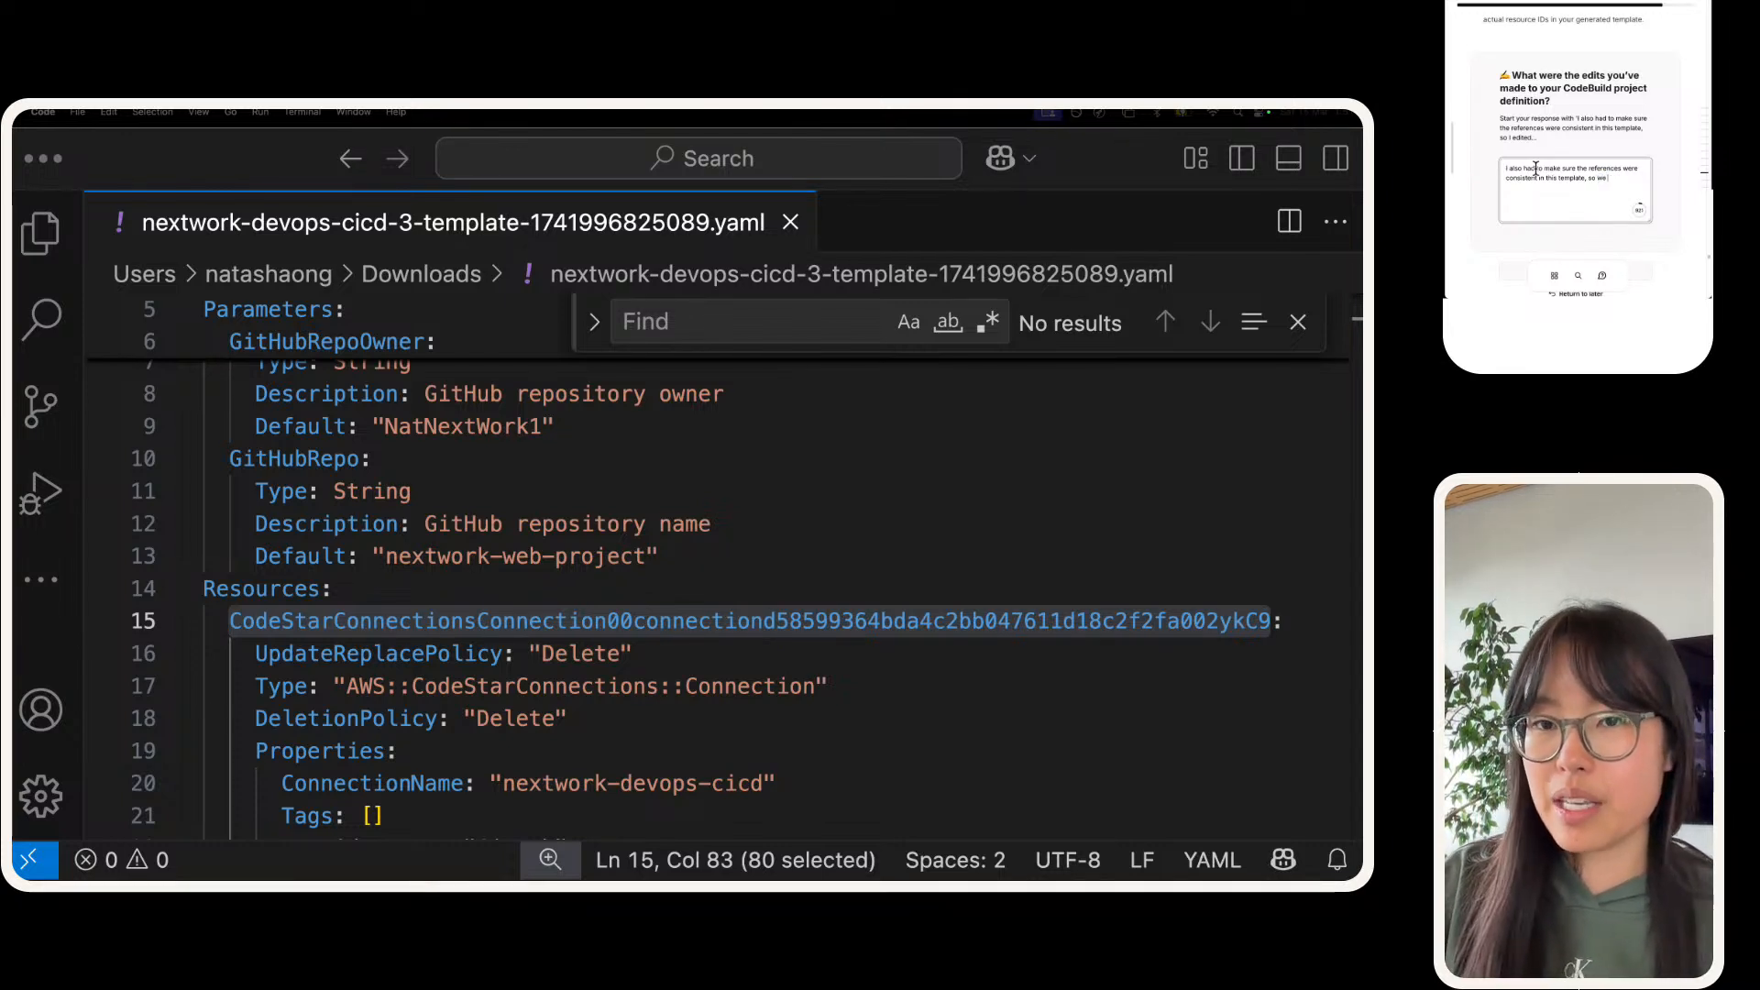
Step: Continue the answer with "edited the values for the S3 bucket ID, CodeDeploy Application ID and IAM service role"
text(the val)
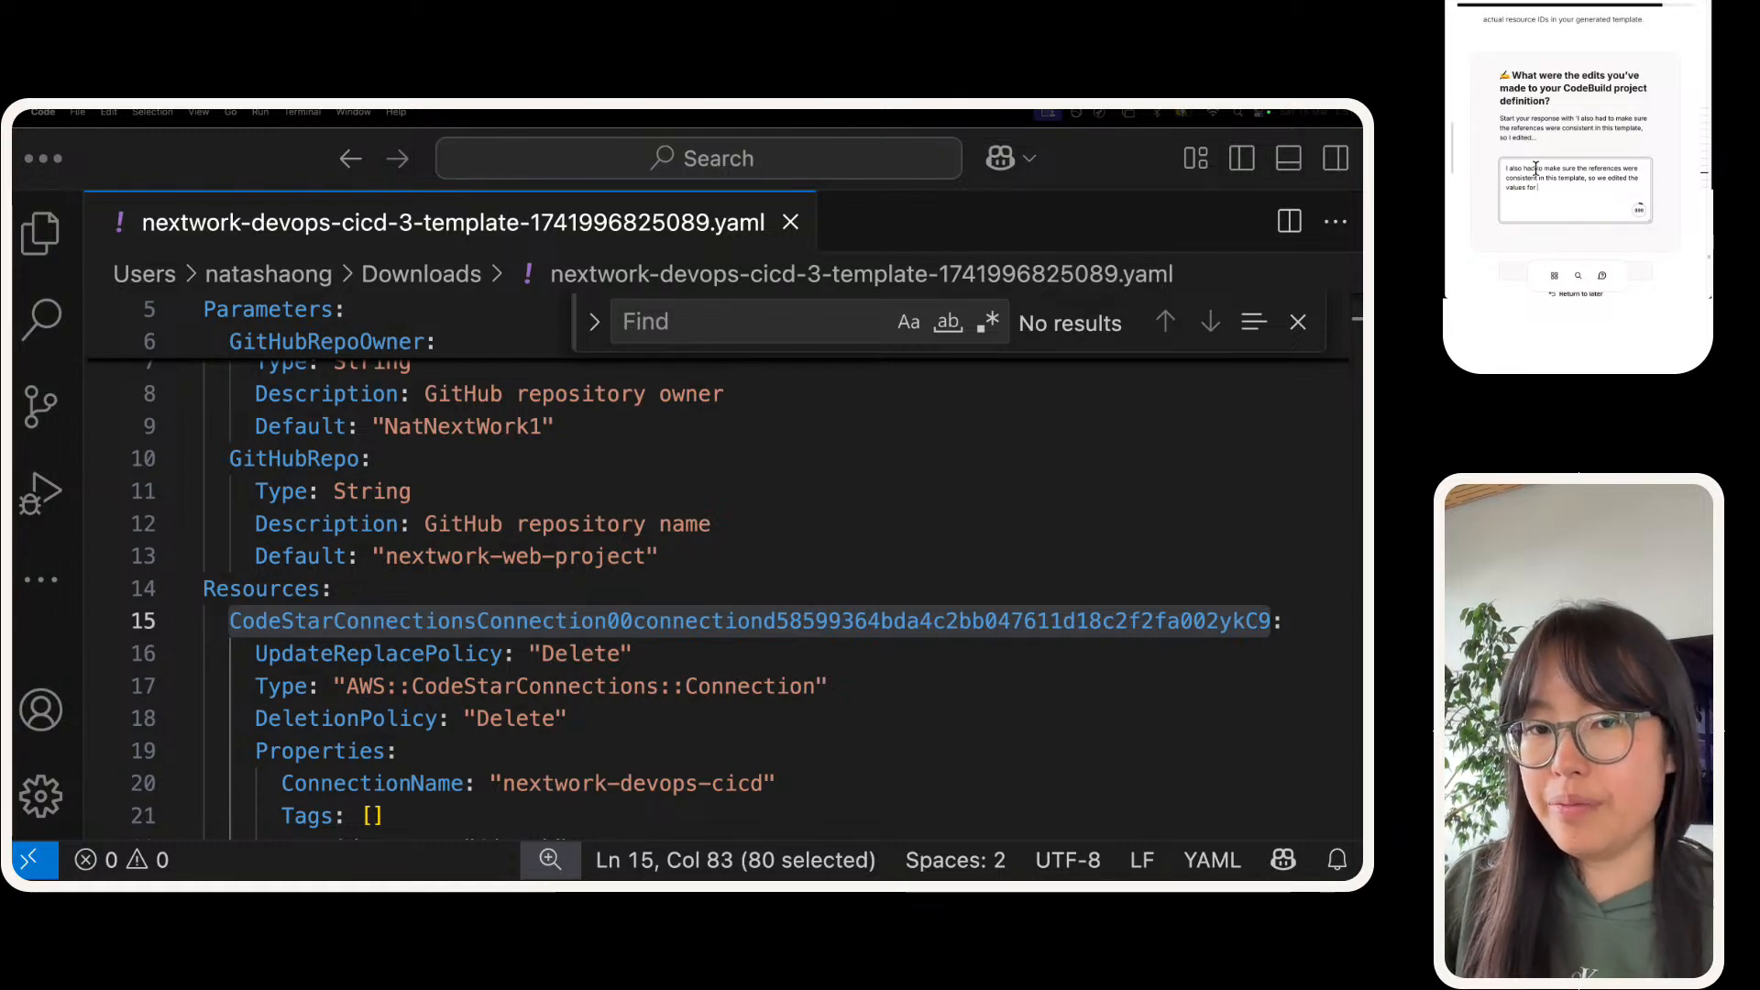
text(ues for the S3 buc)
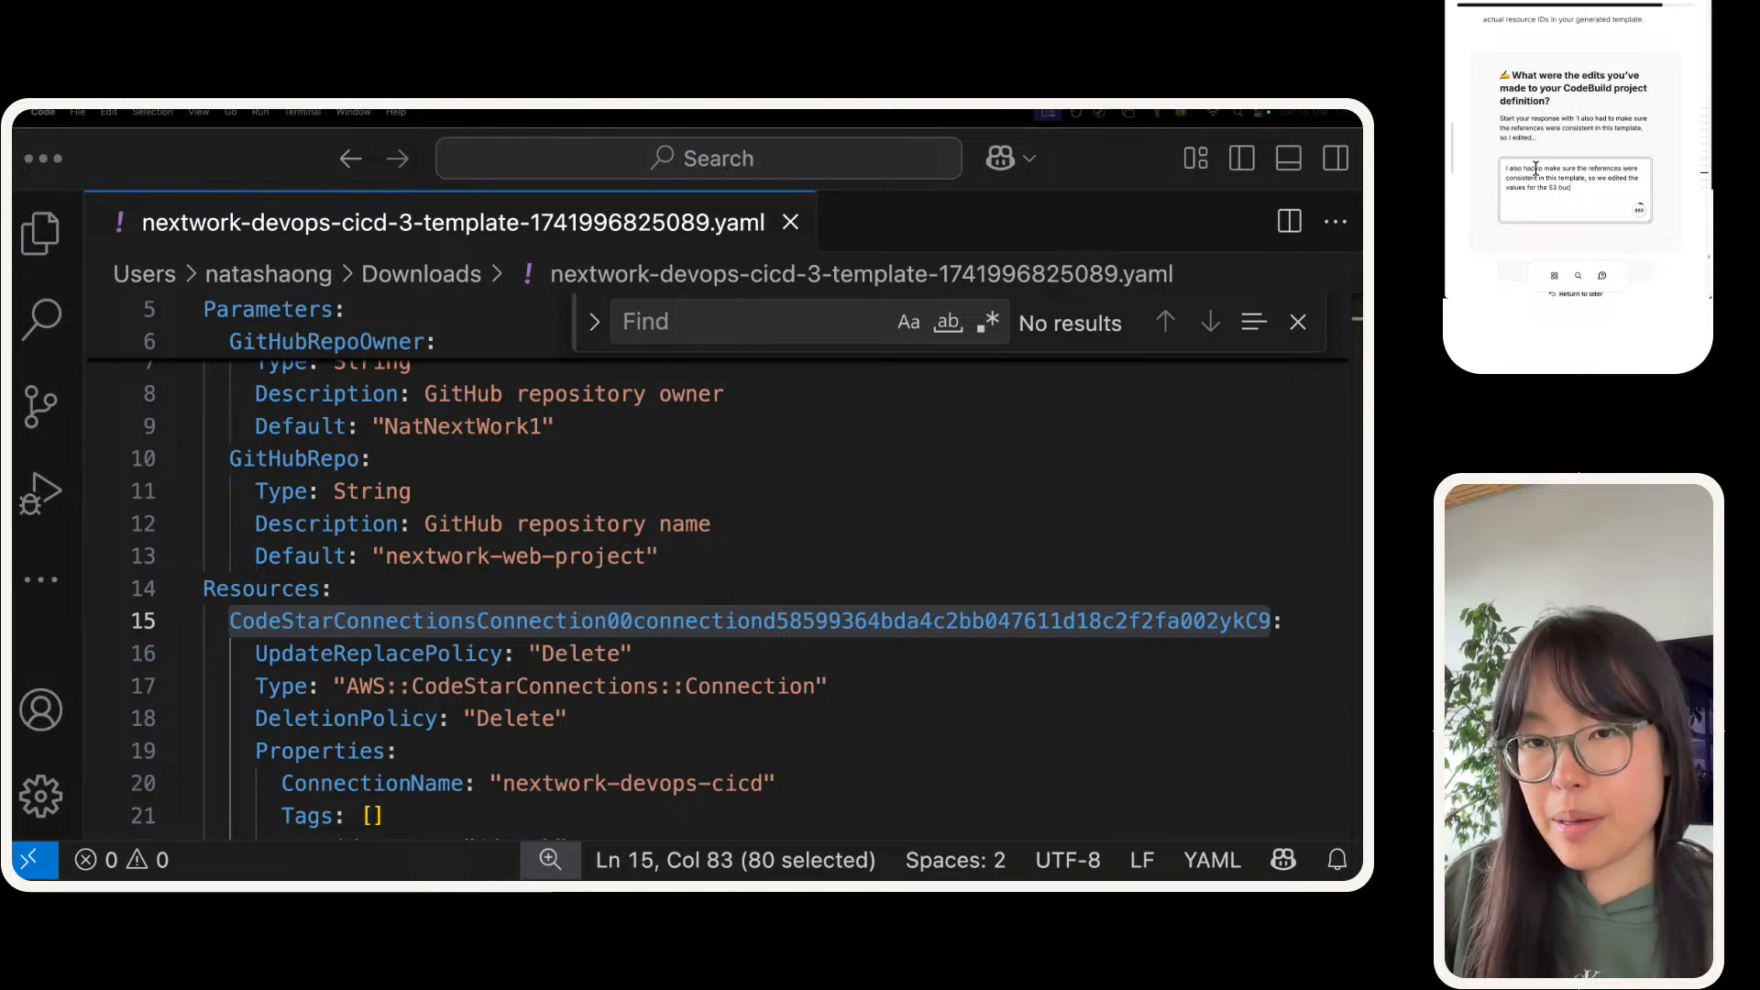
text(ket I)
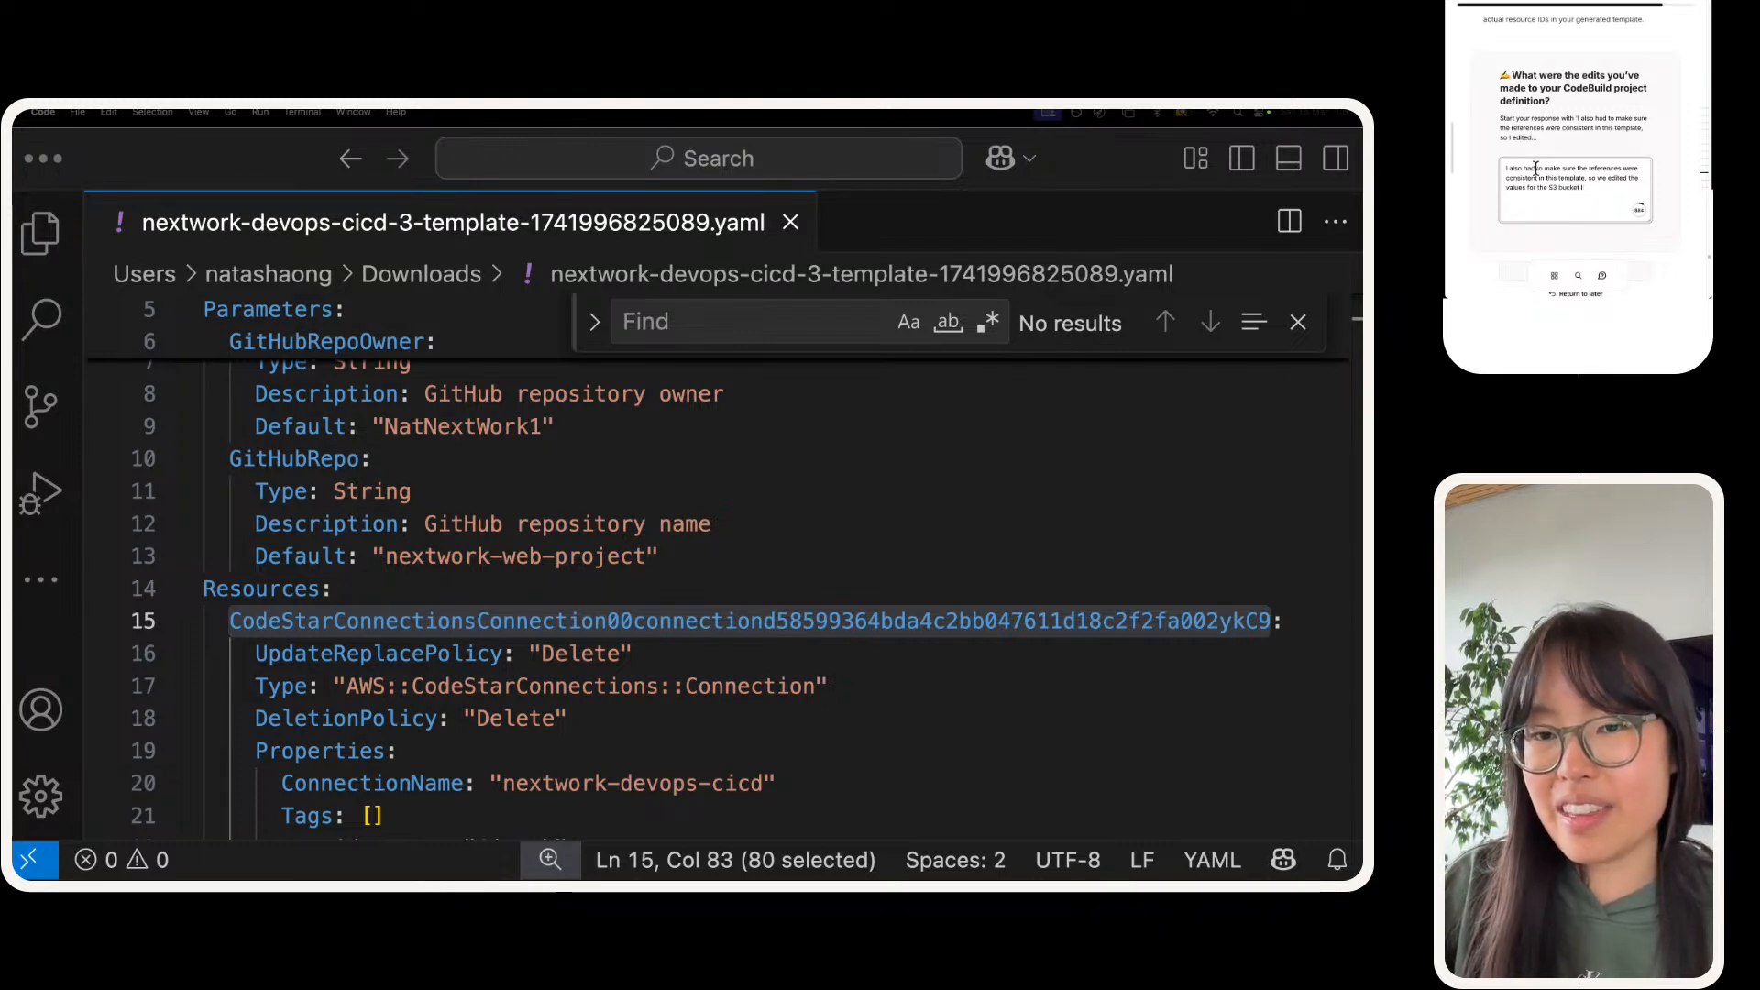
text(D, )
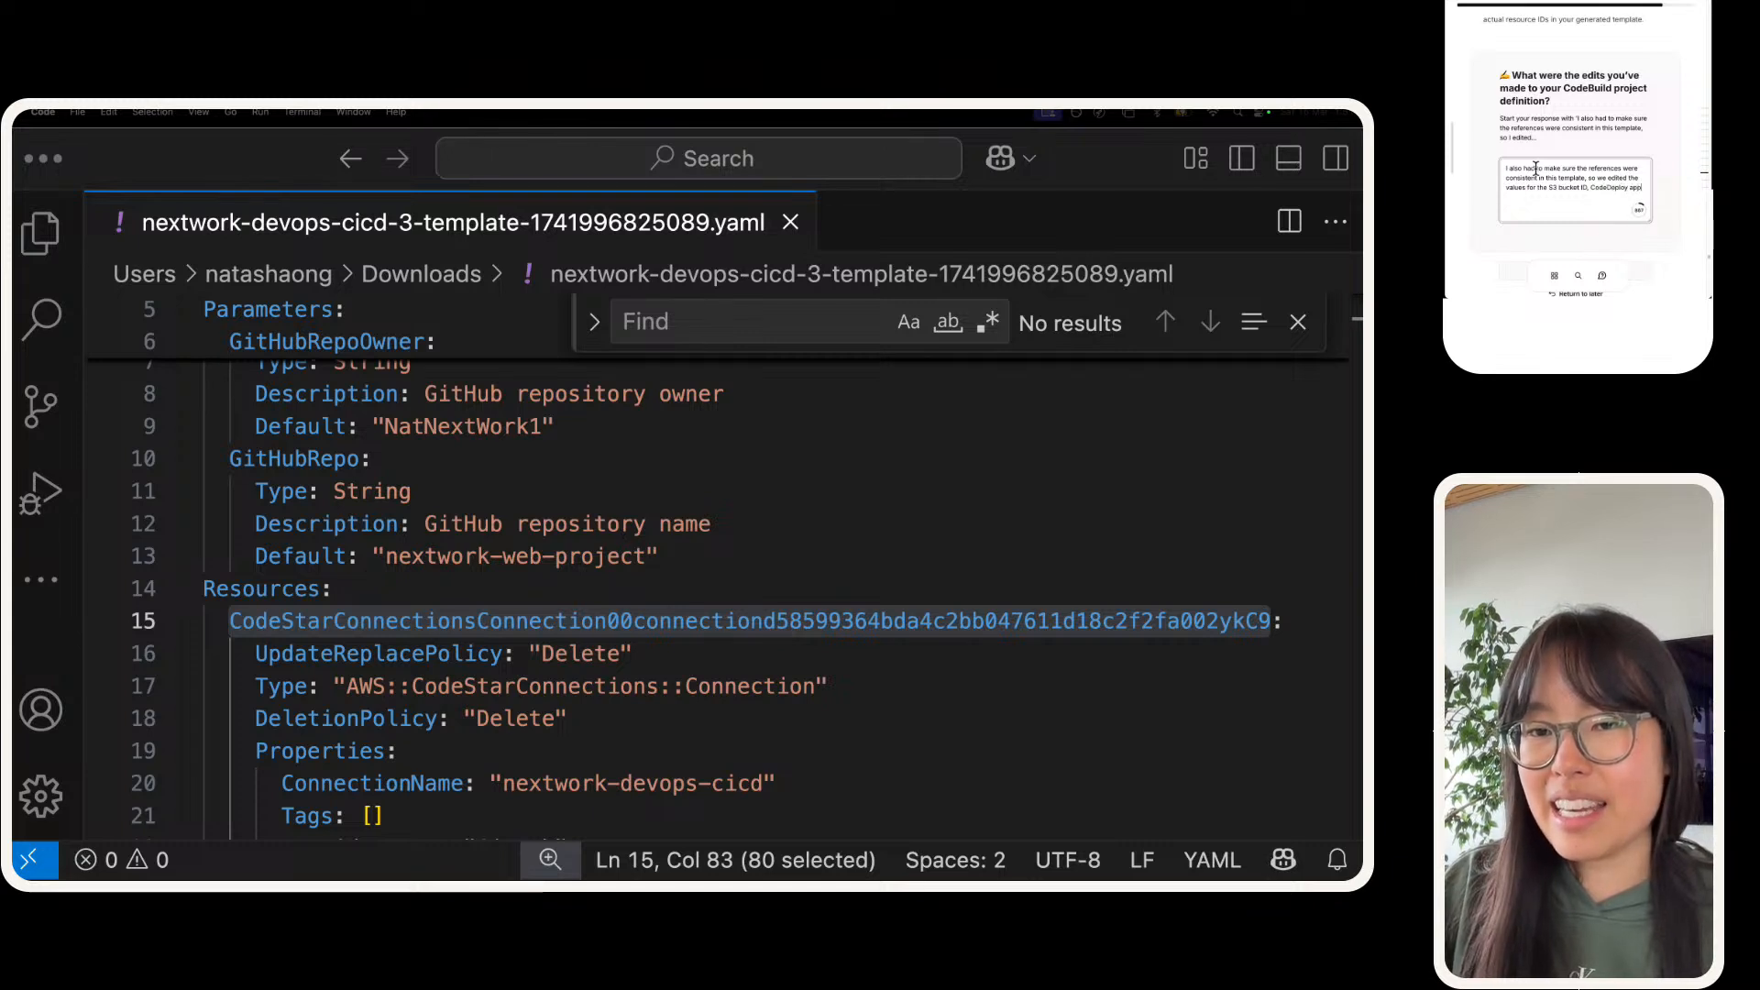
text(CodeDeploy Application ID a)
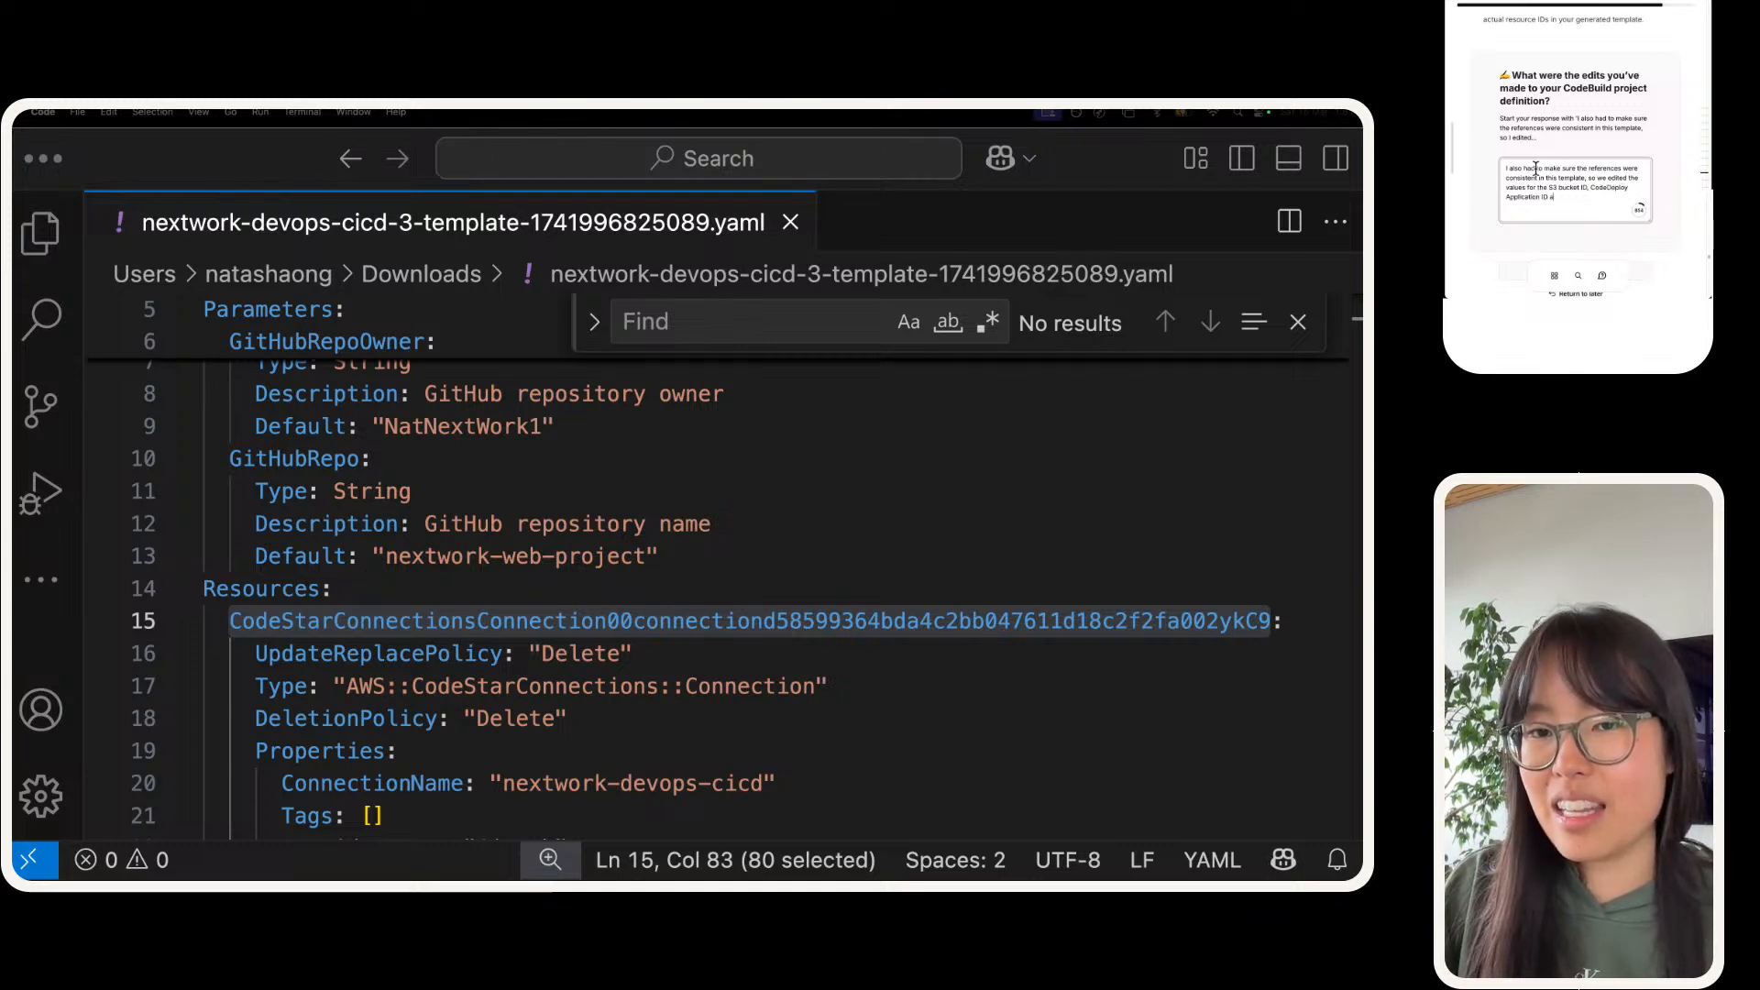
text(nd Servic)
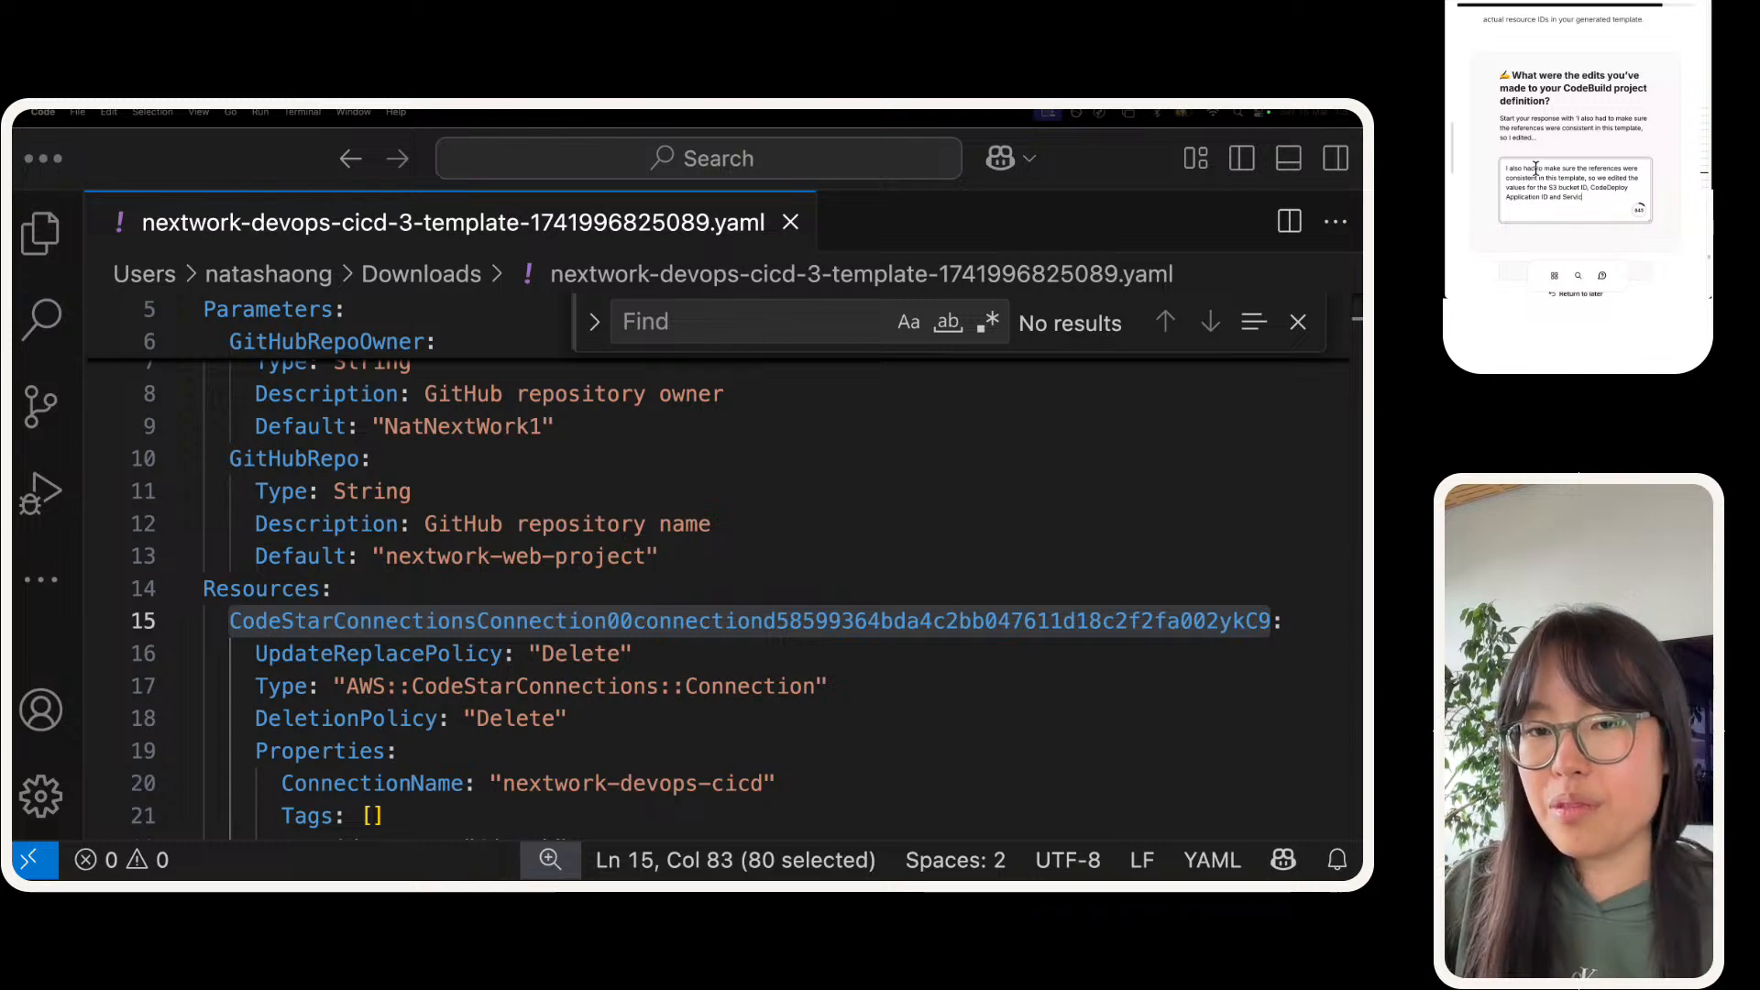
key(shift+alt+Left)
key(shift+alt+Left)
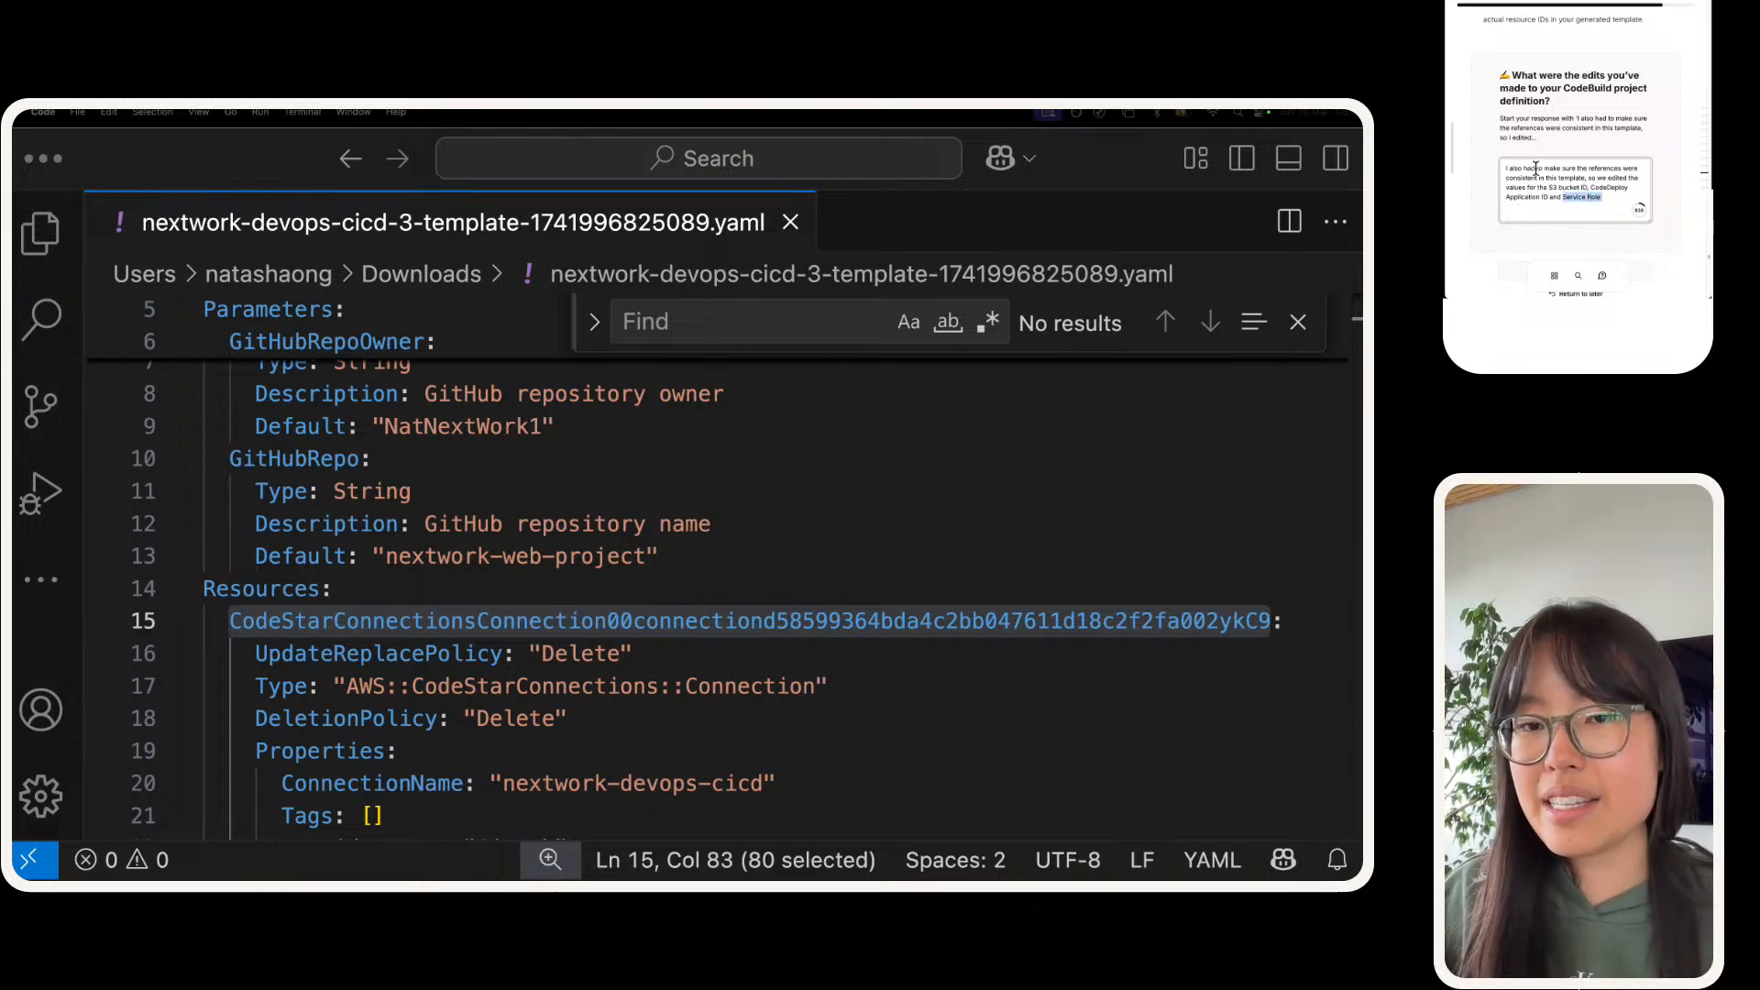
key(BackSpace)
text(IAM service ro)
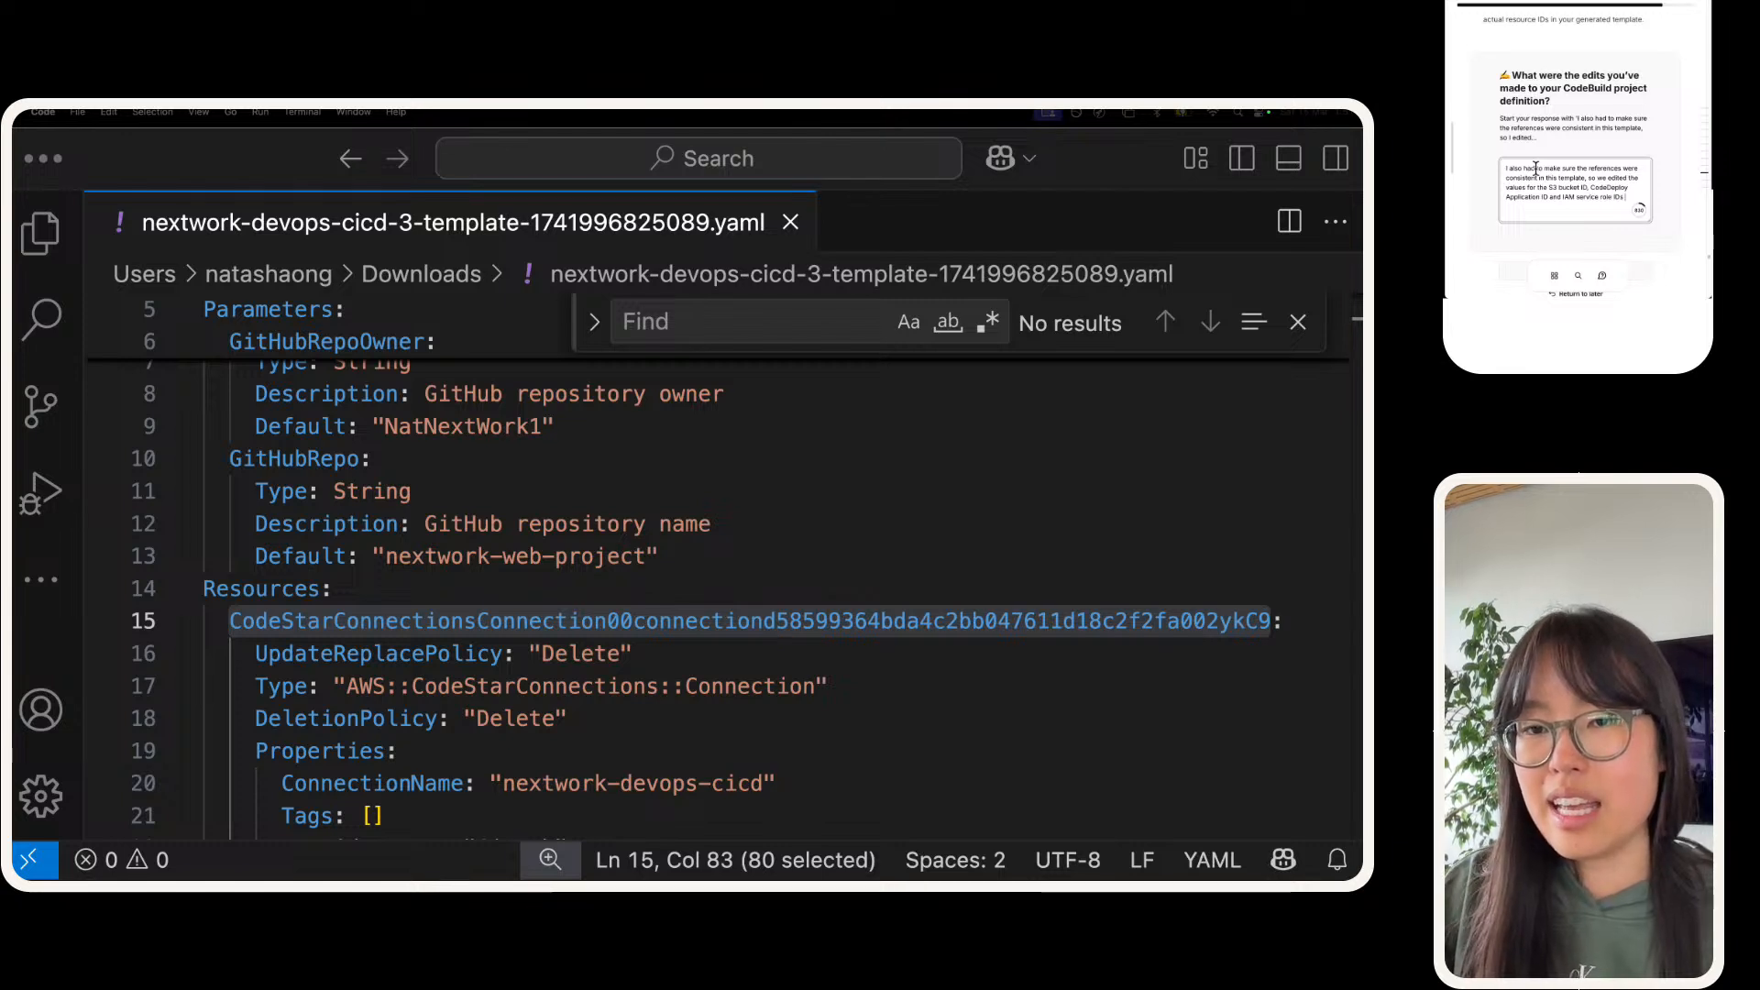
text(le IDs to match )
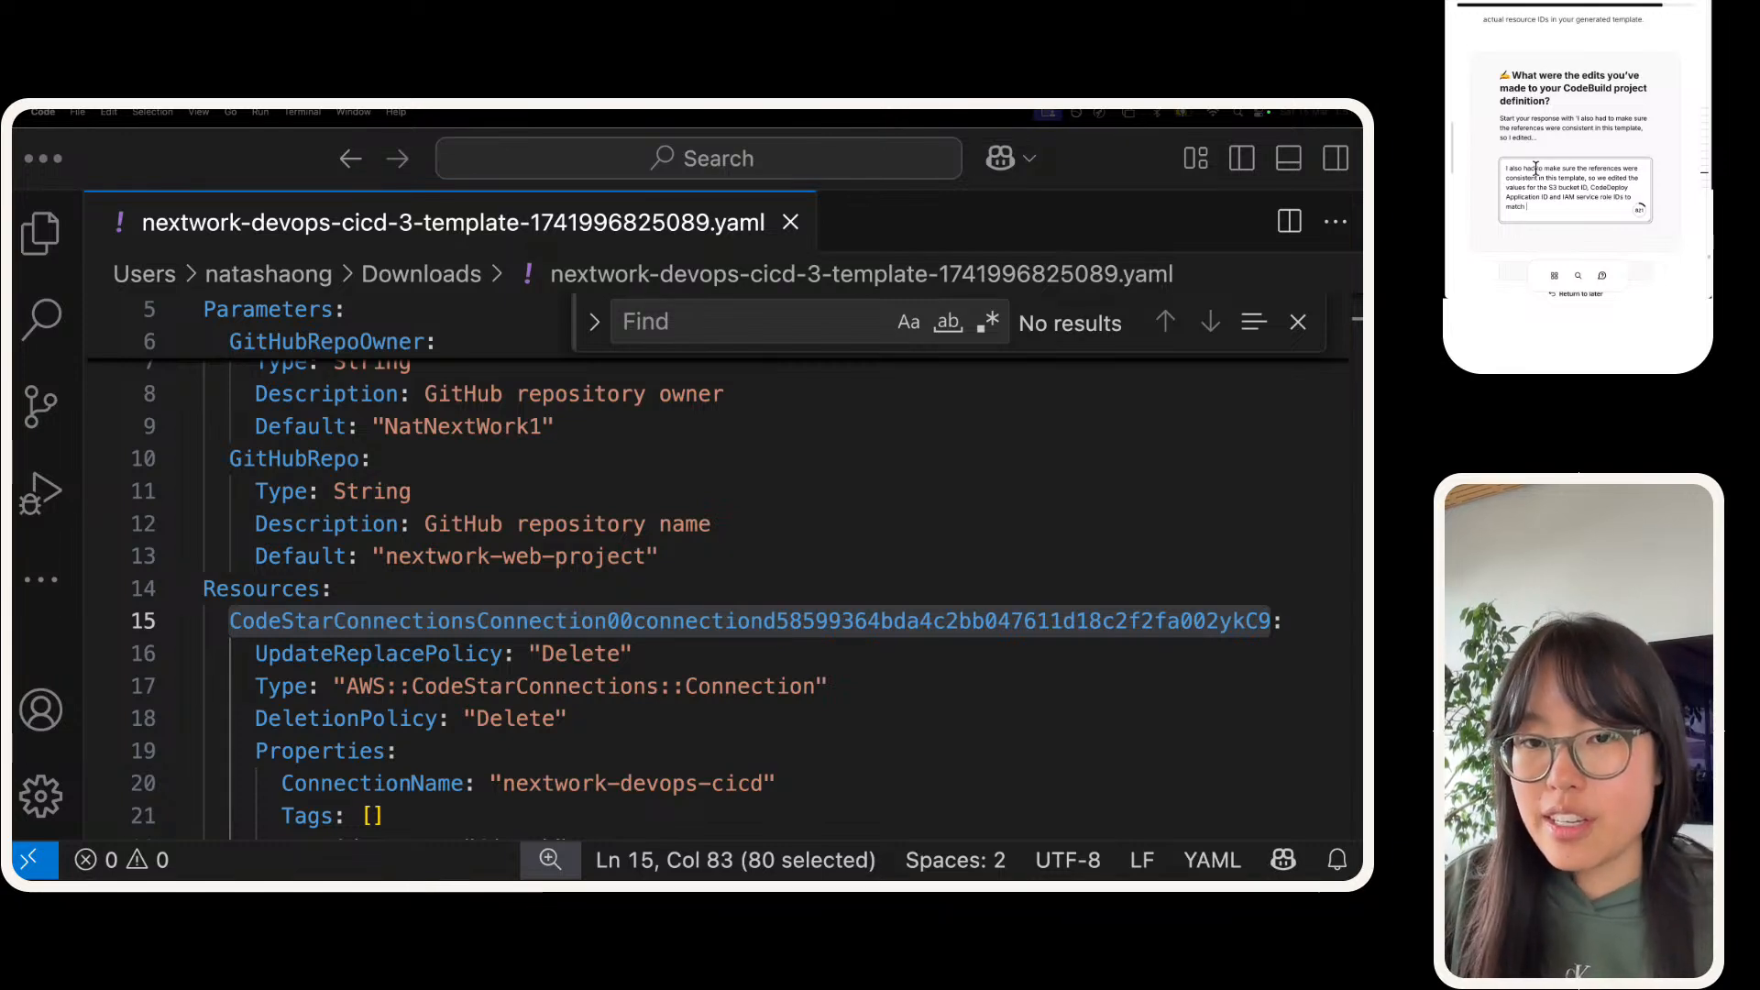
text(the ID of those)
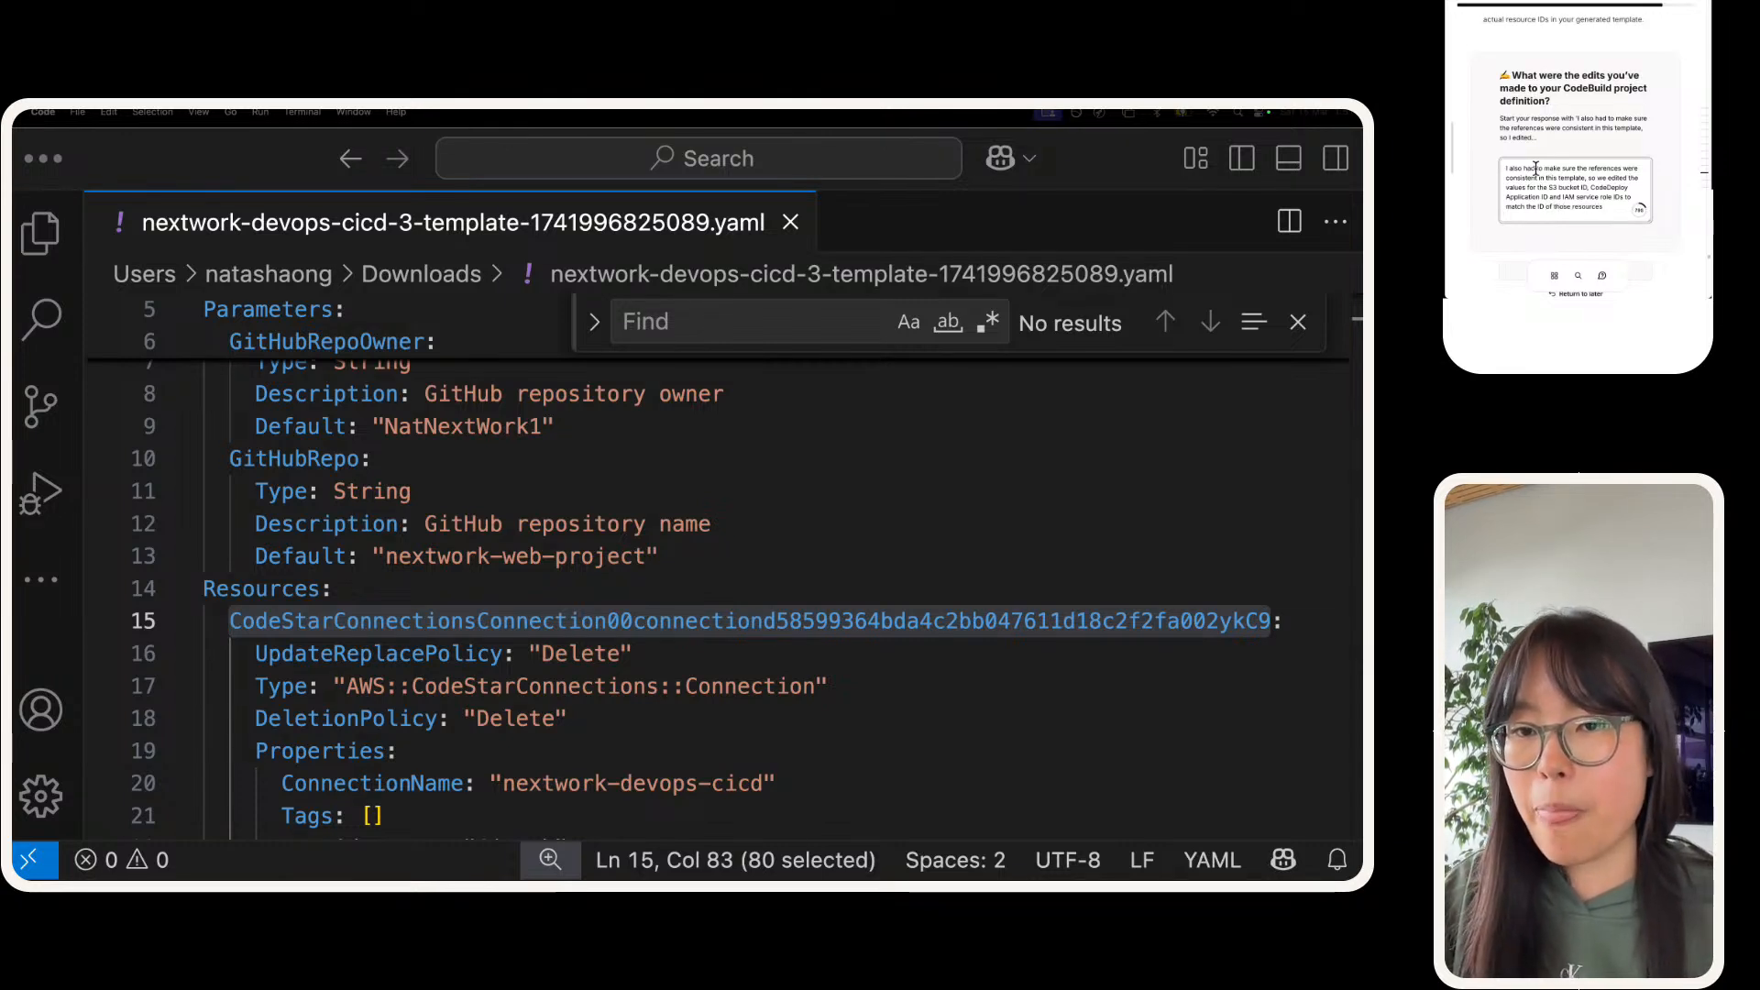
text( resources)
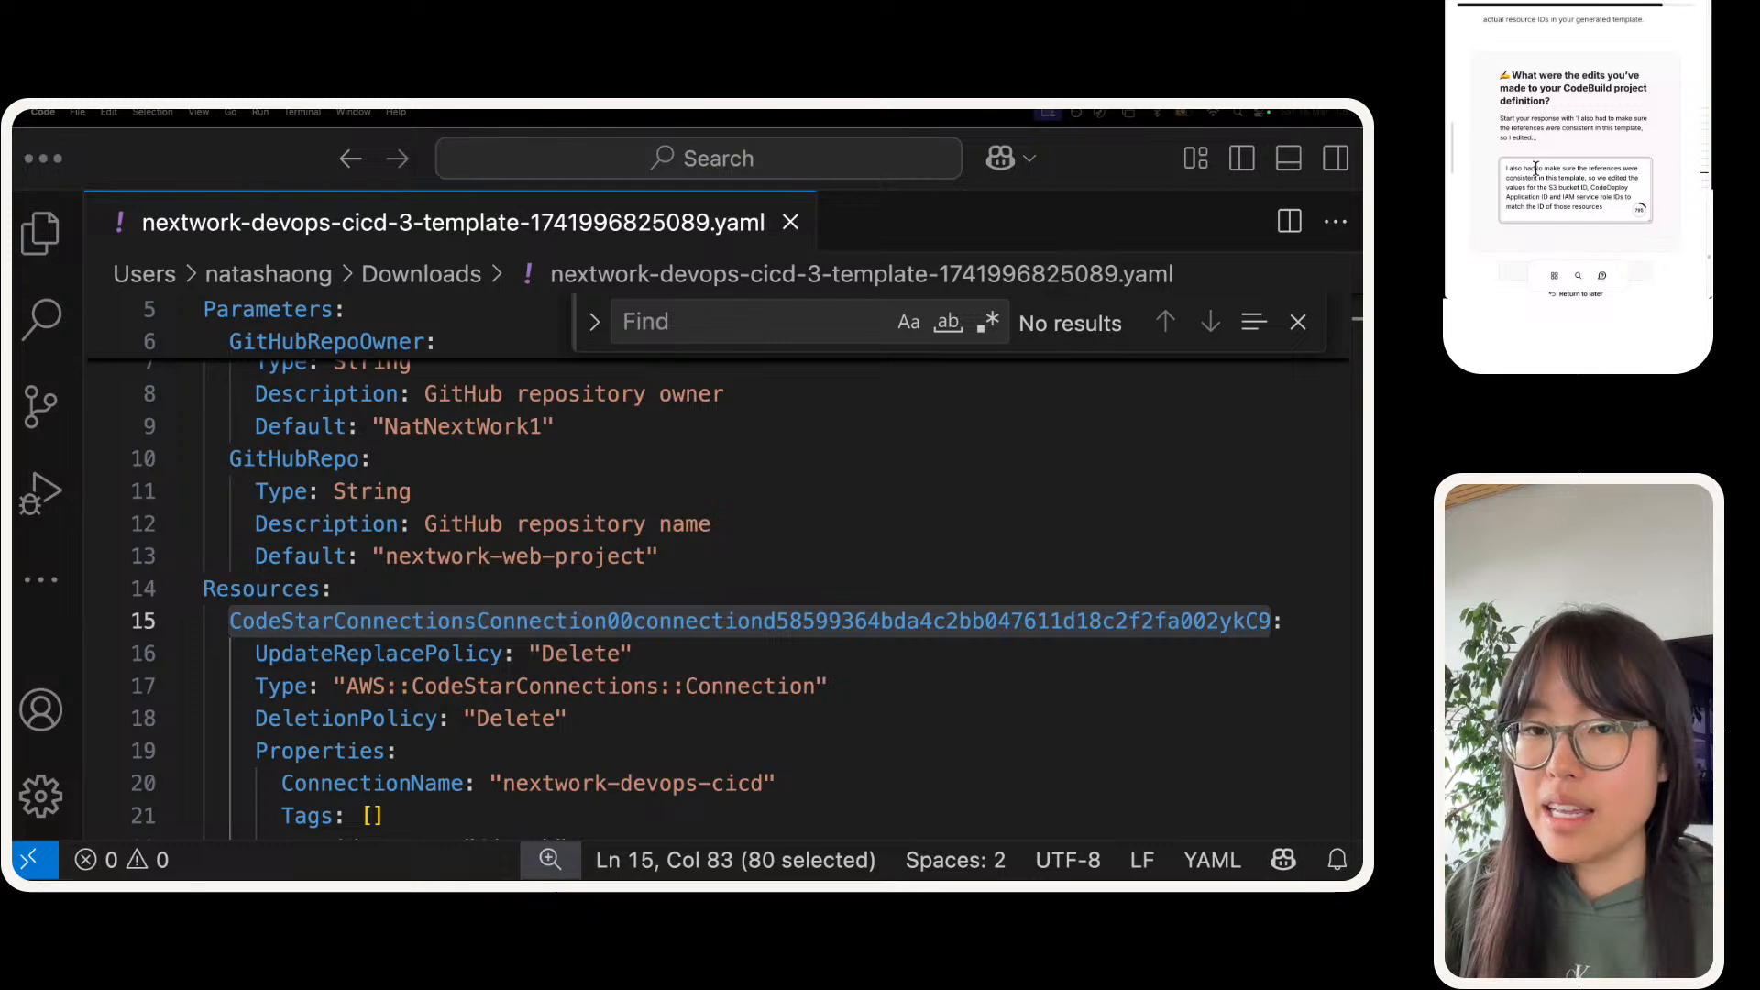
text( in )
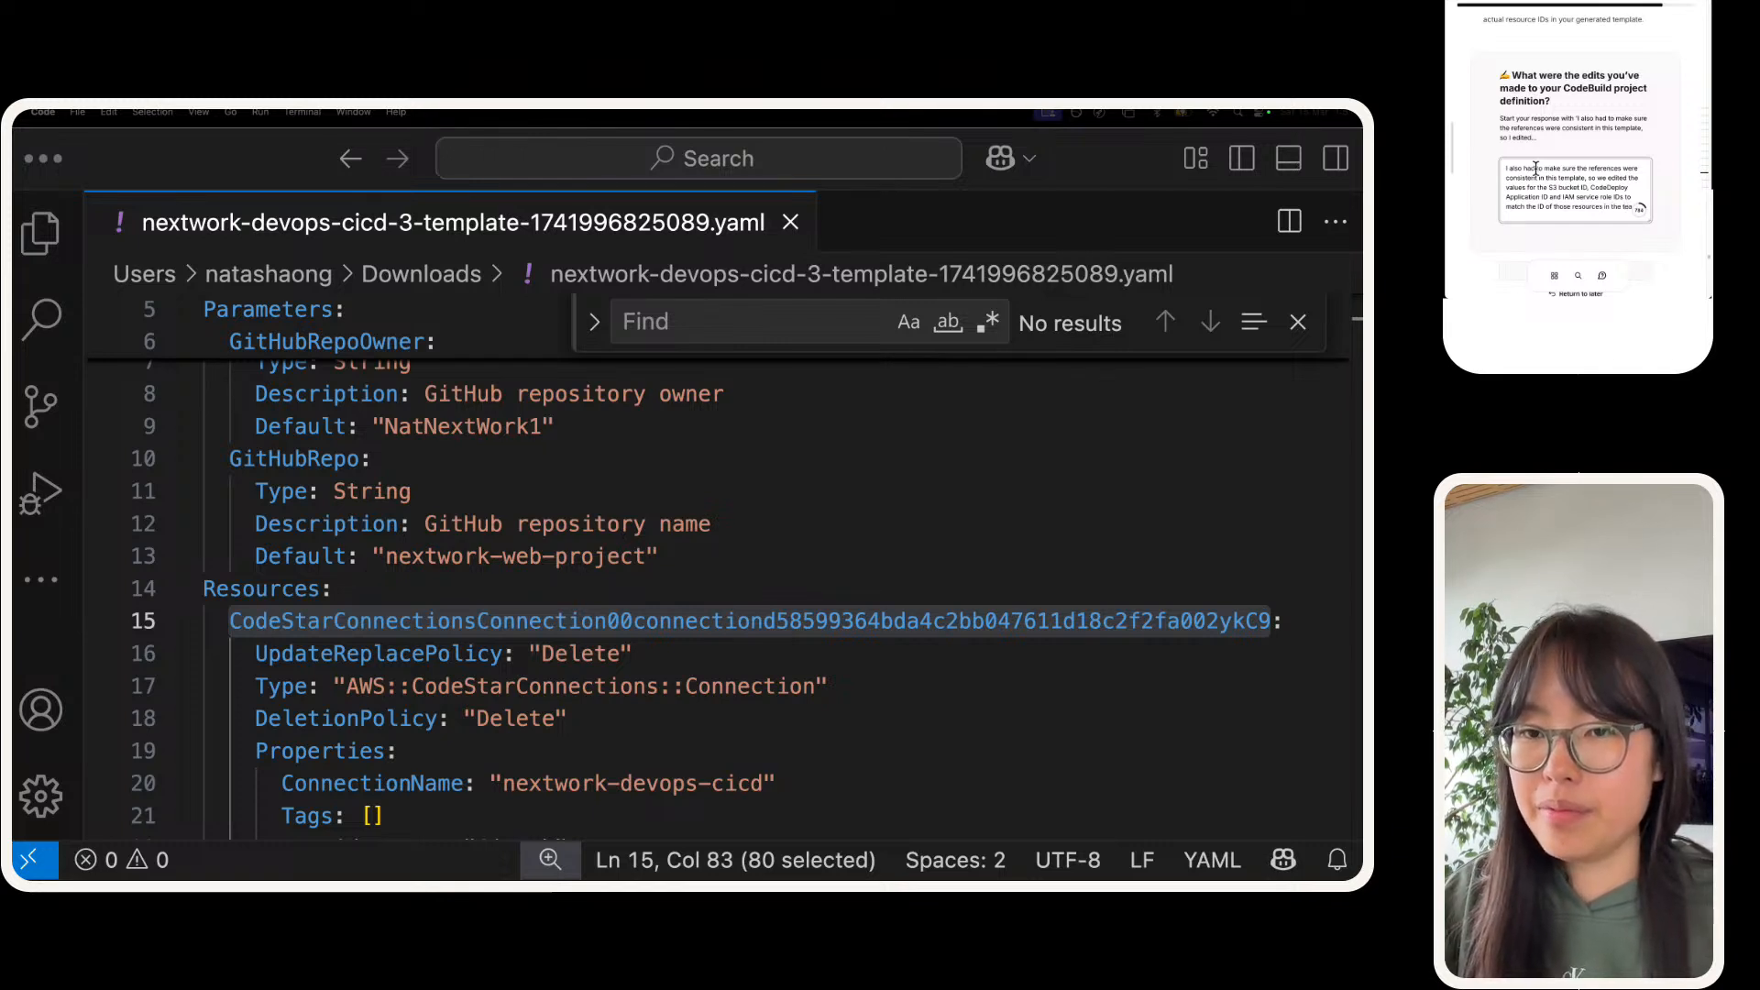
text(the template.)
Step: Finish the answer with "IDs to match the ID of those resources in the template." and mark it done
scroll(1541, 99, down, 2)
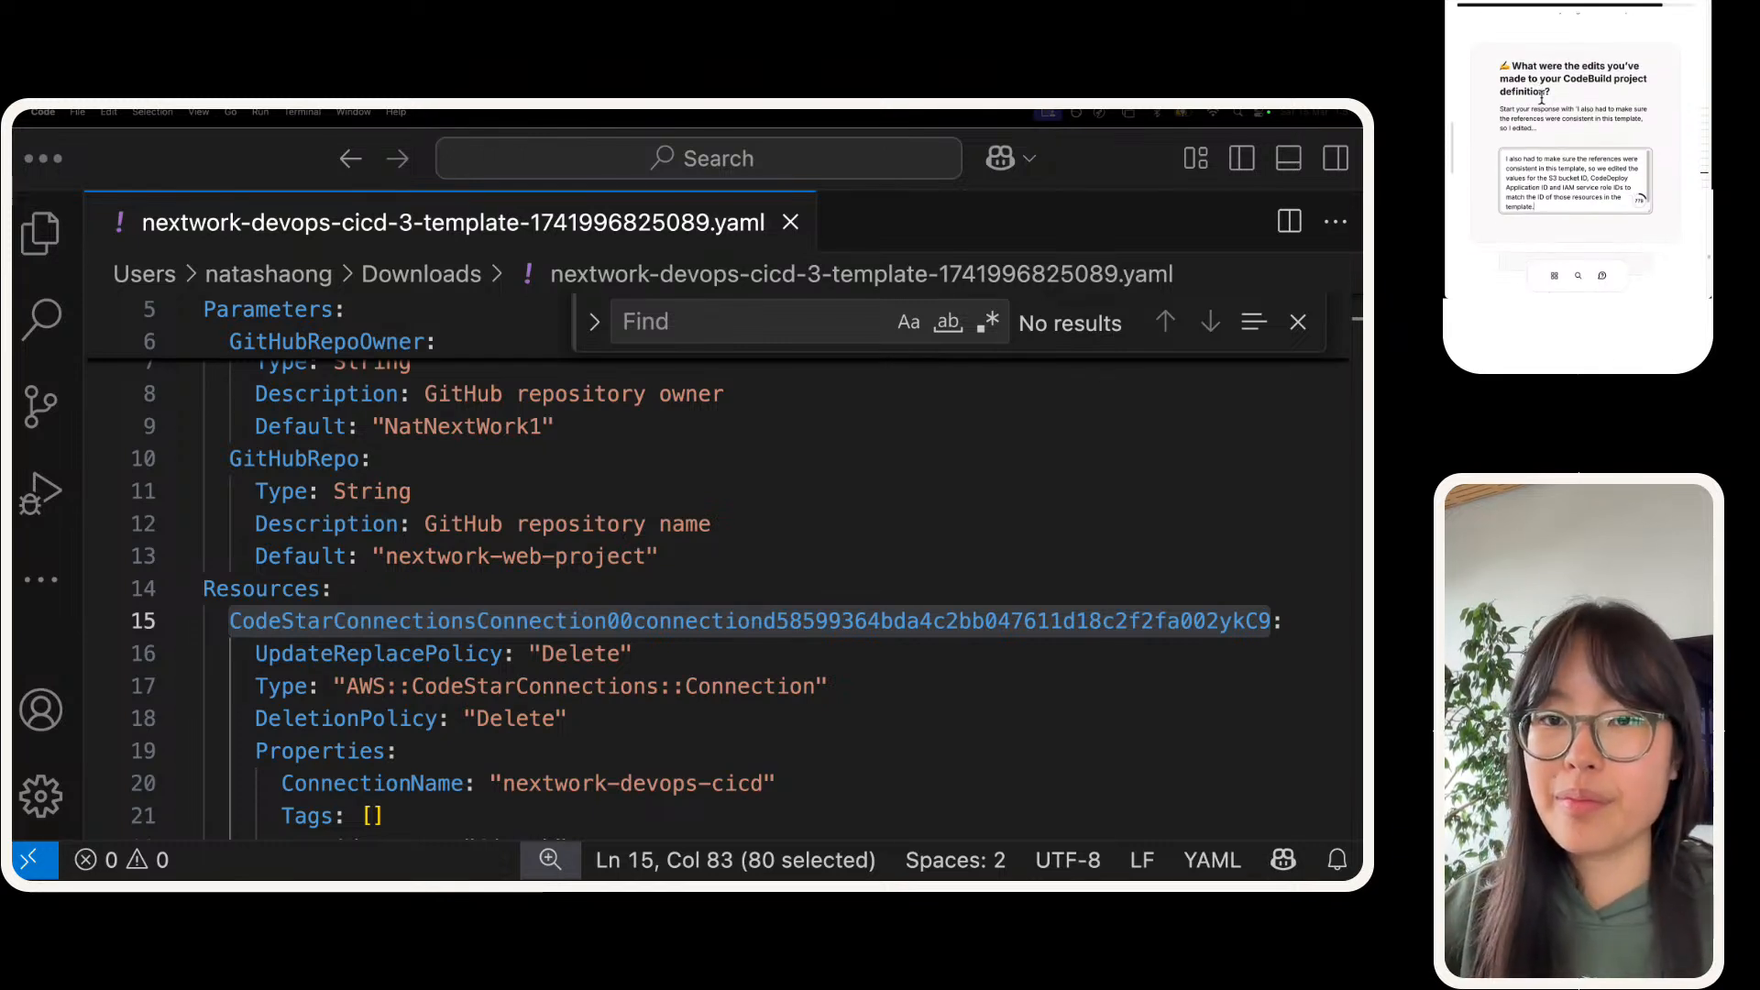
scroll(1570, 136, down, 1)
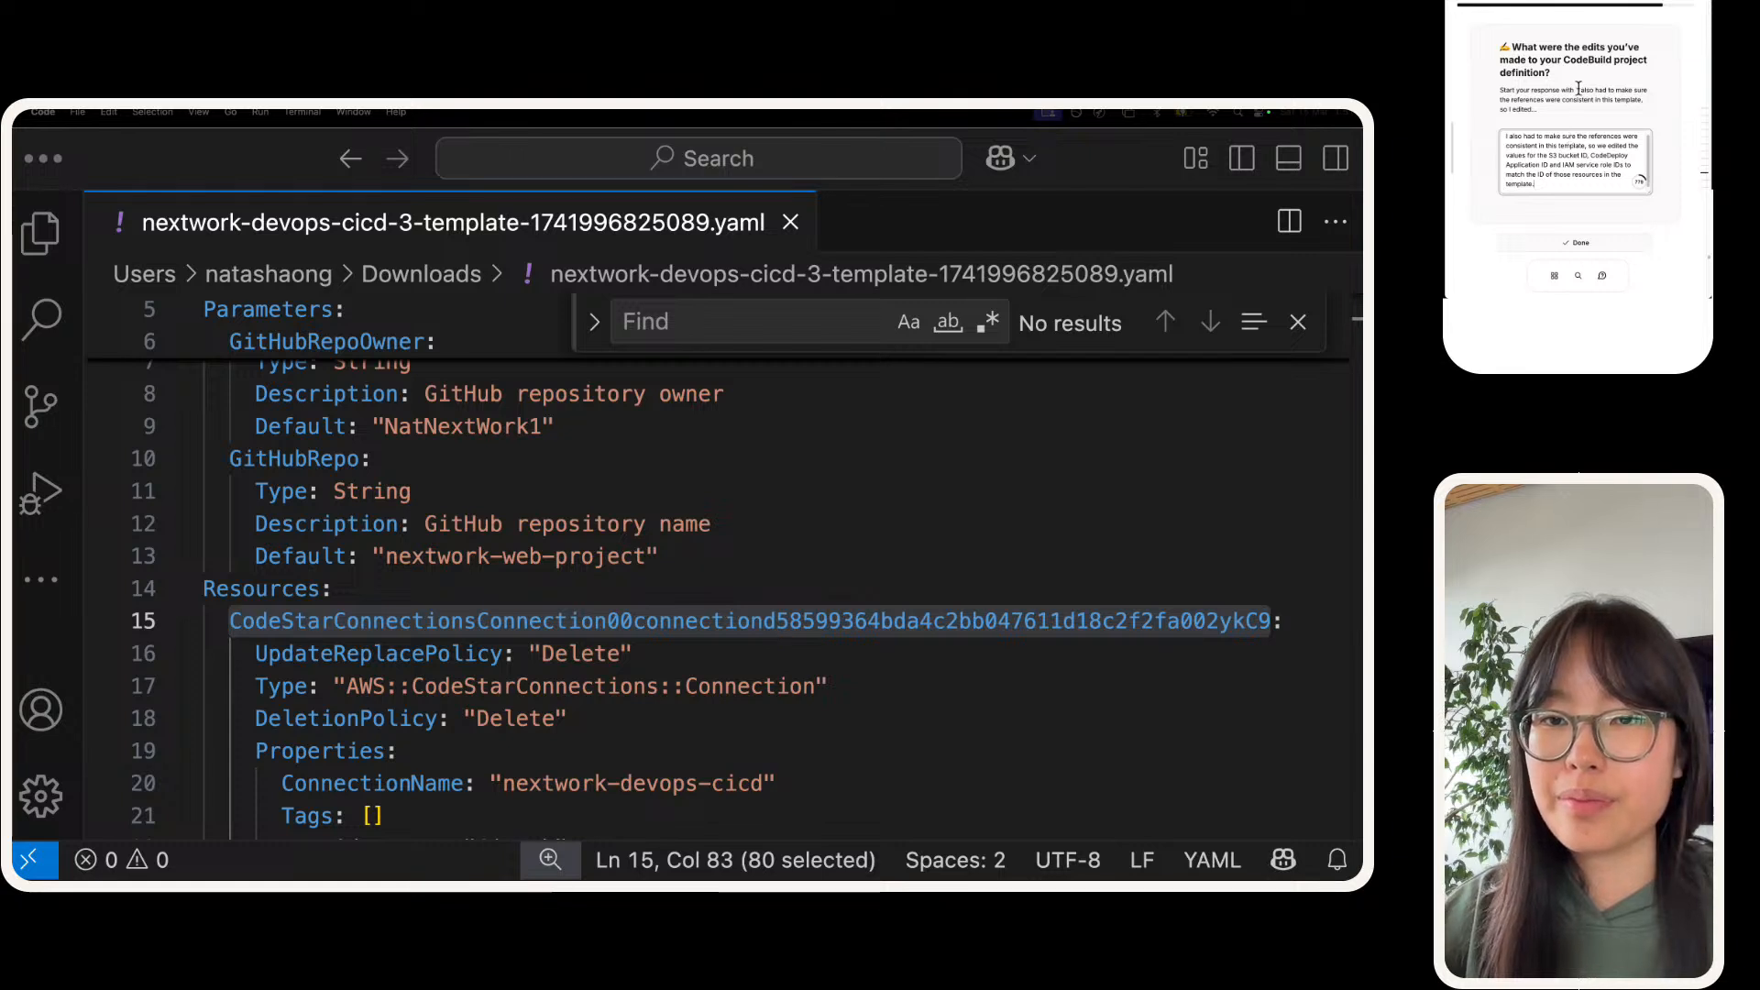
scroll(1579, 89, down, 5)
click(1578, 127)
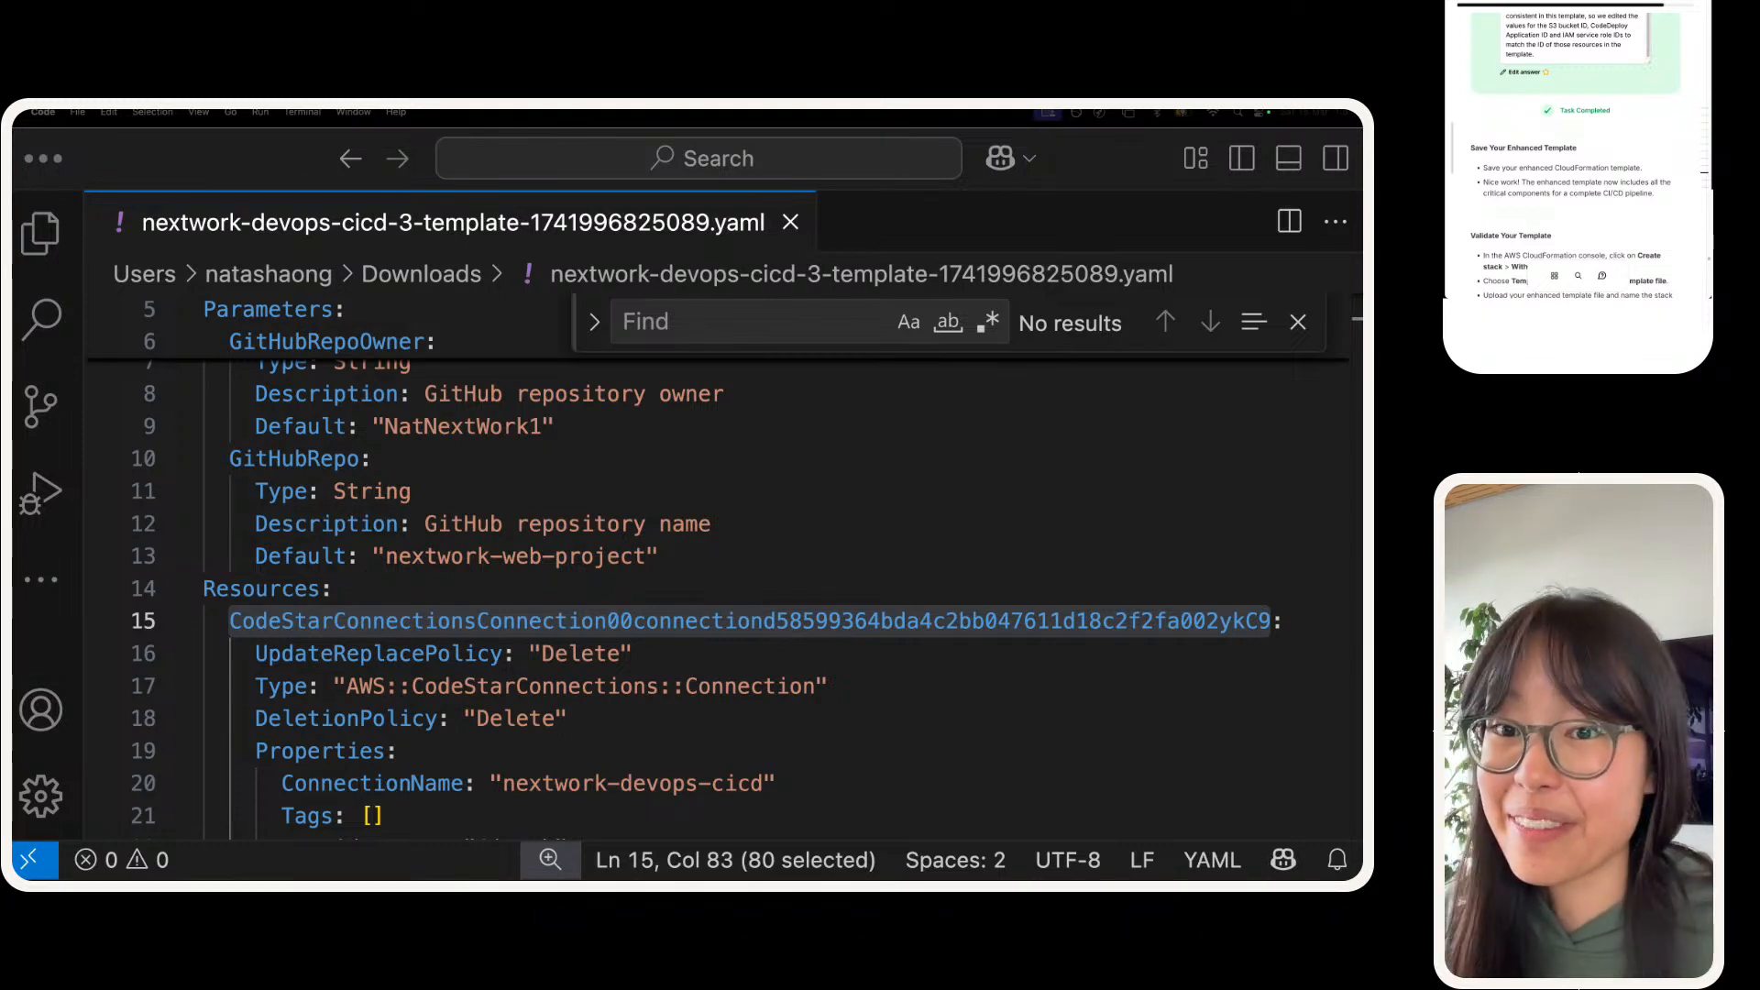
Step: In the CloudFormation console, upload nextwork-devops-cicd-3-template-1741996825089.yaml again as the new stack's template file
scroll(1551, 169, down, 3)
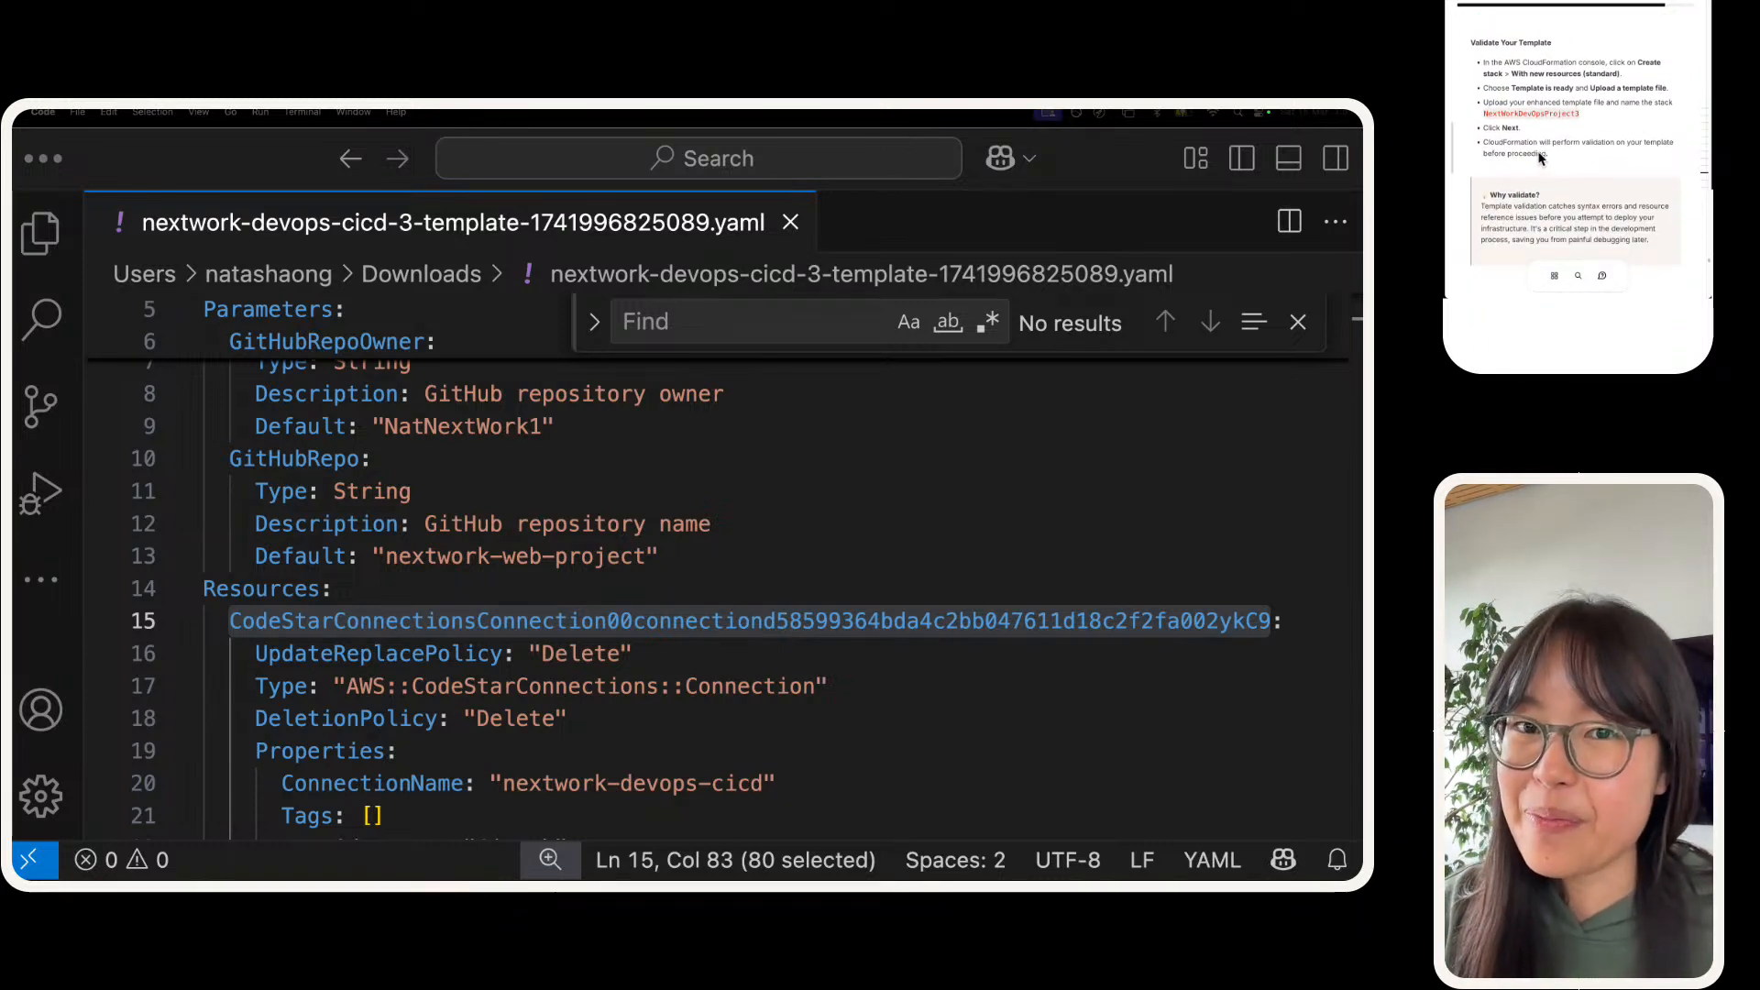
scroll(1637, 120, down, 1)
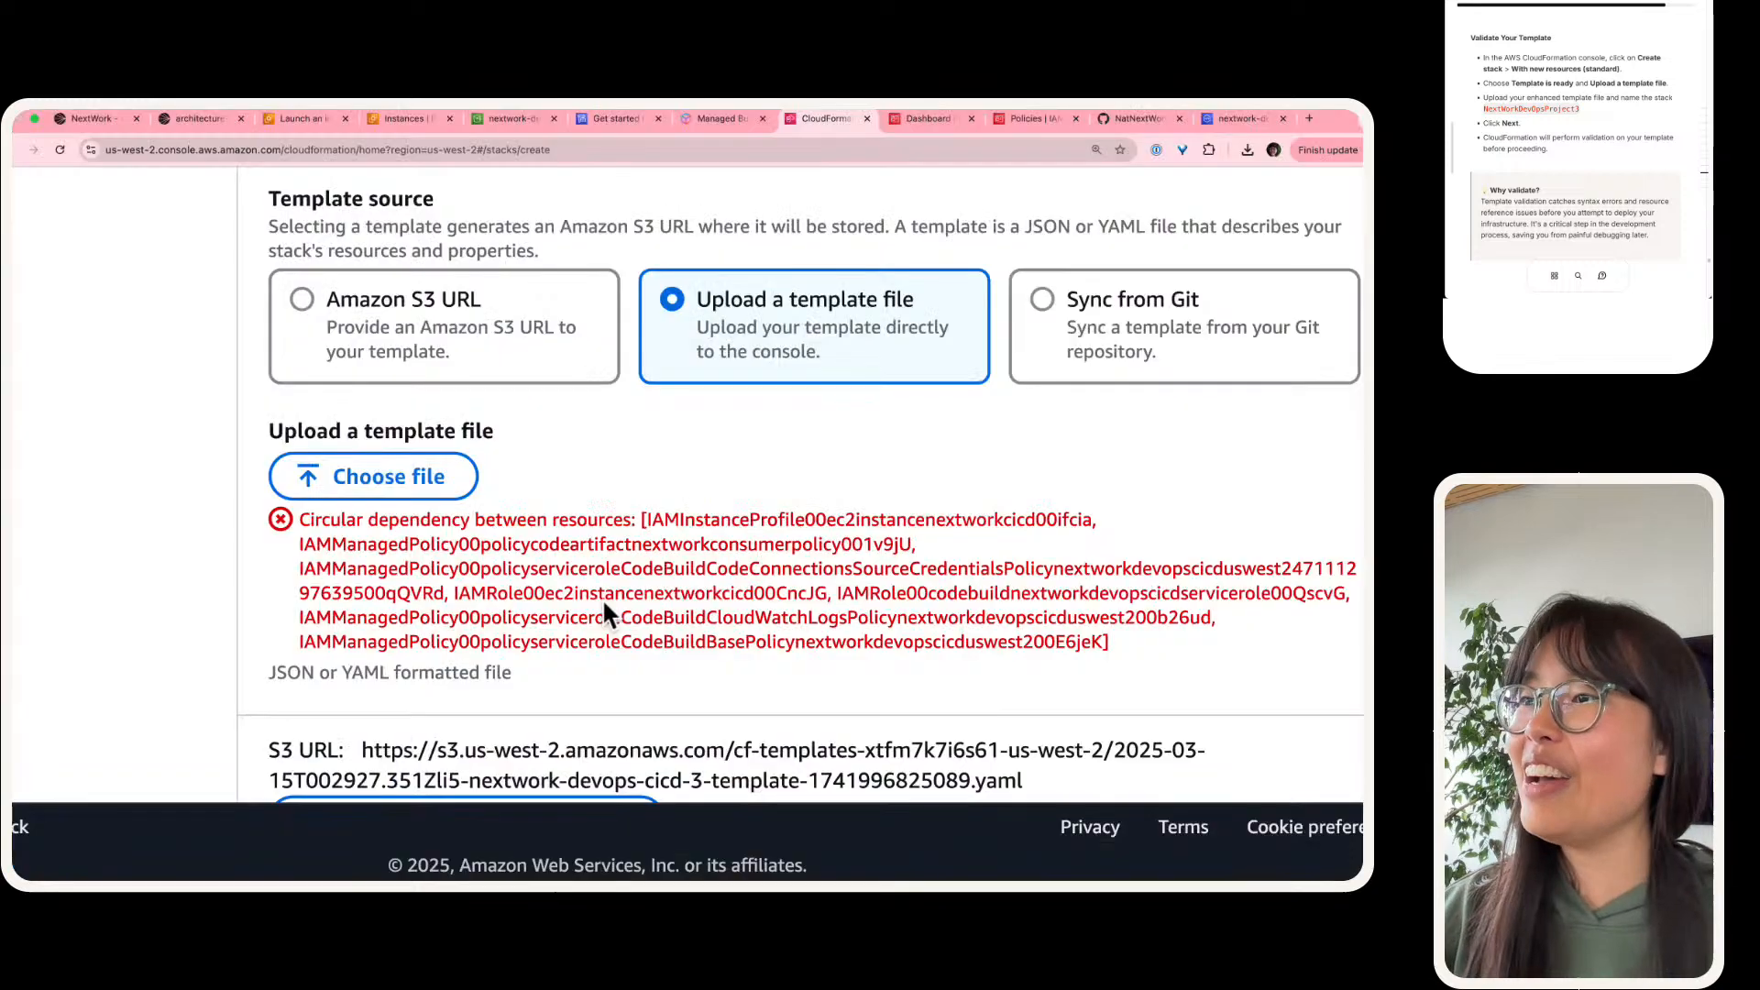
scroll(660, 598, up, 1)
scroll(714, 578, right, 2)
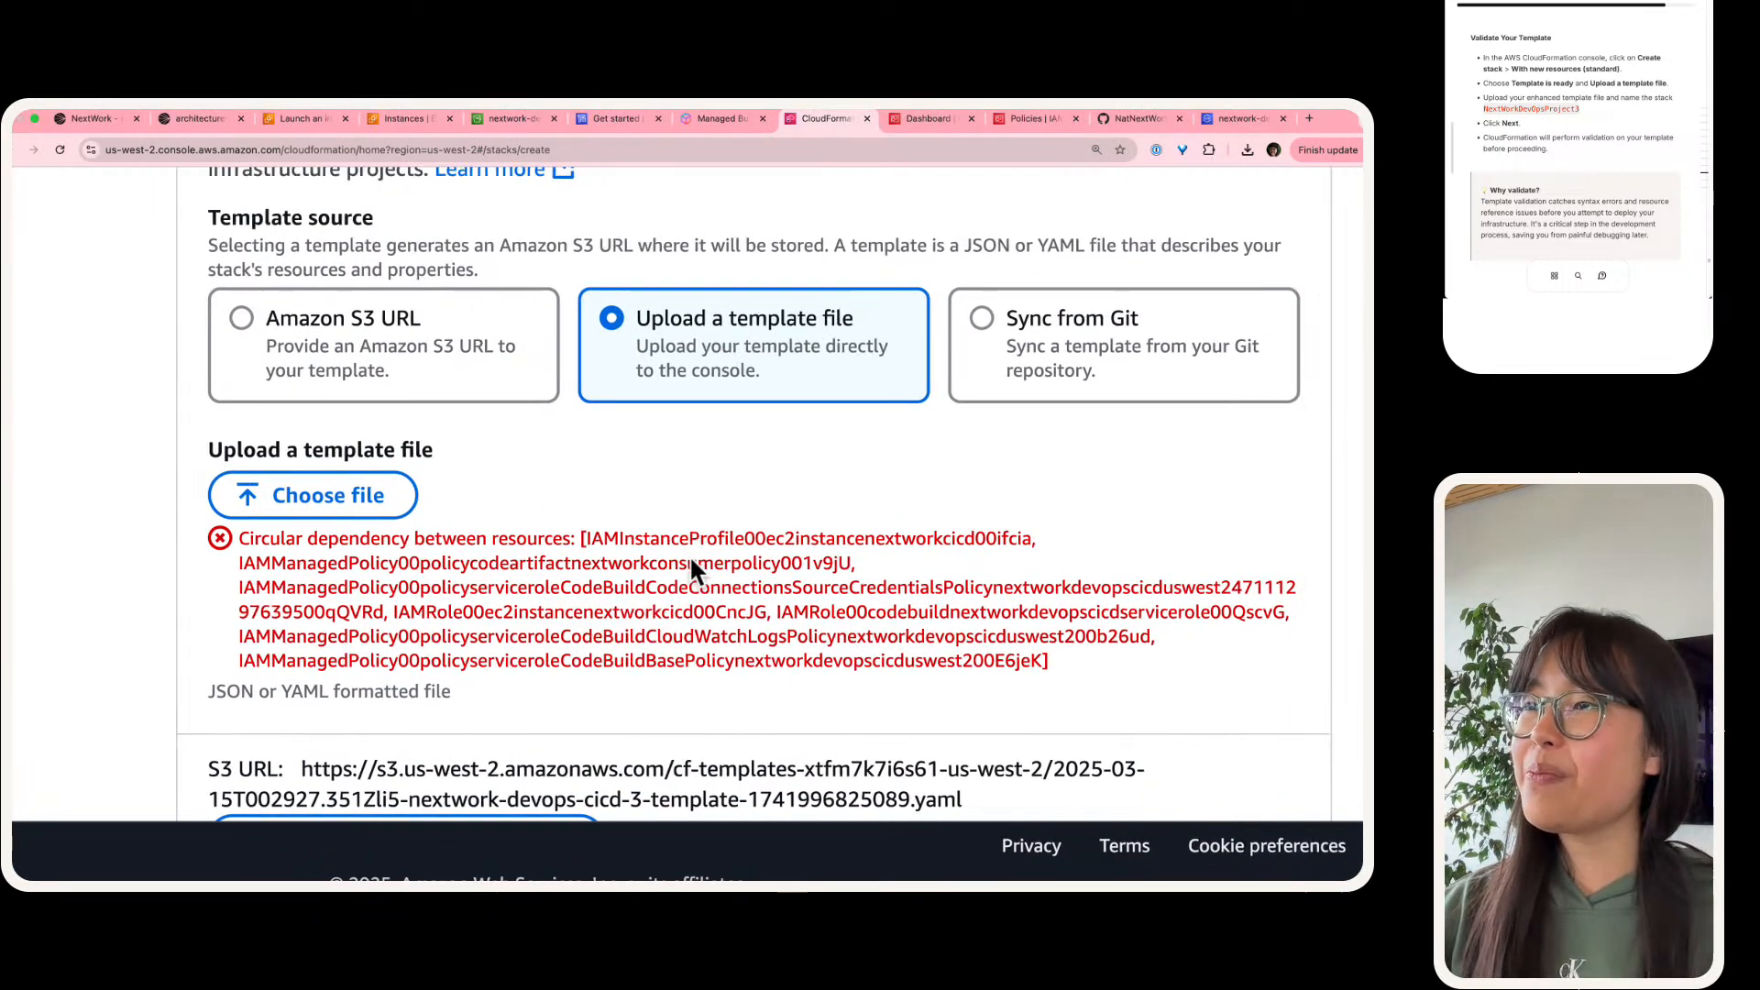
click(349, 495)
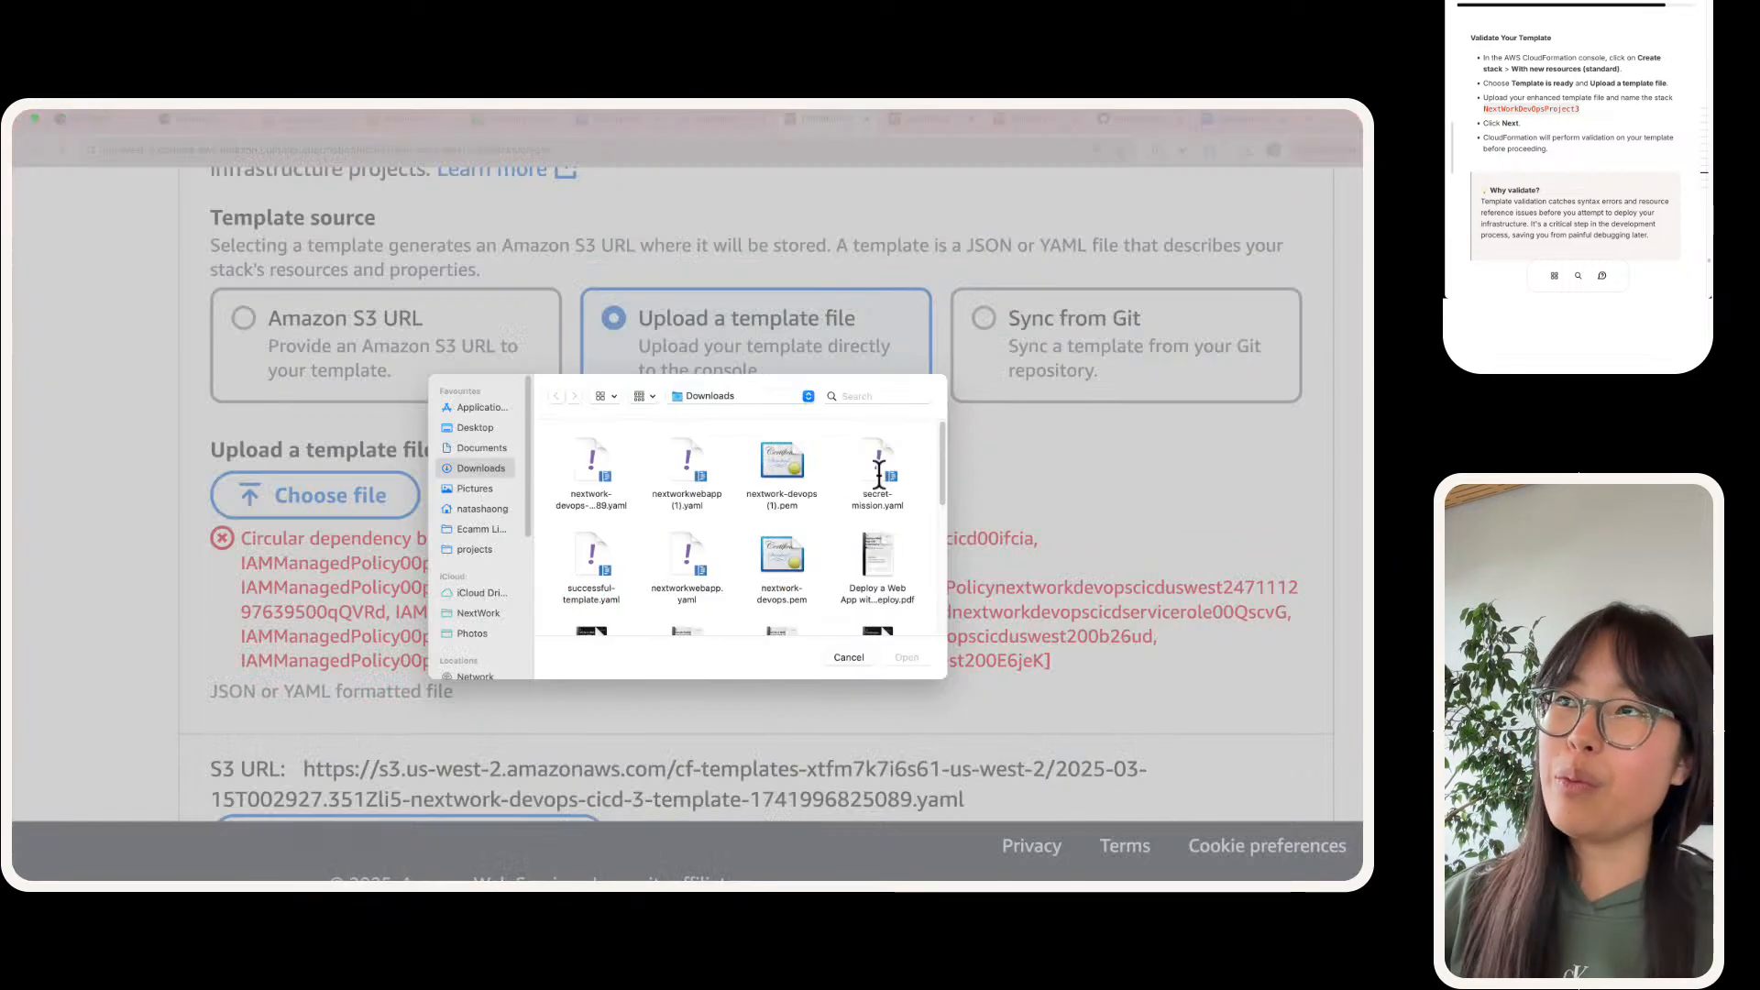
click(583, 450)
double_click(583, 449)
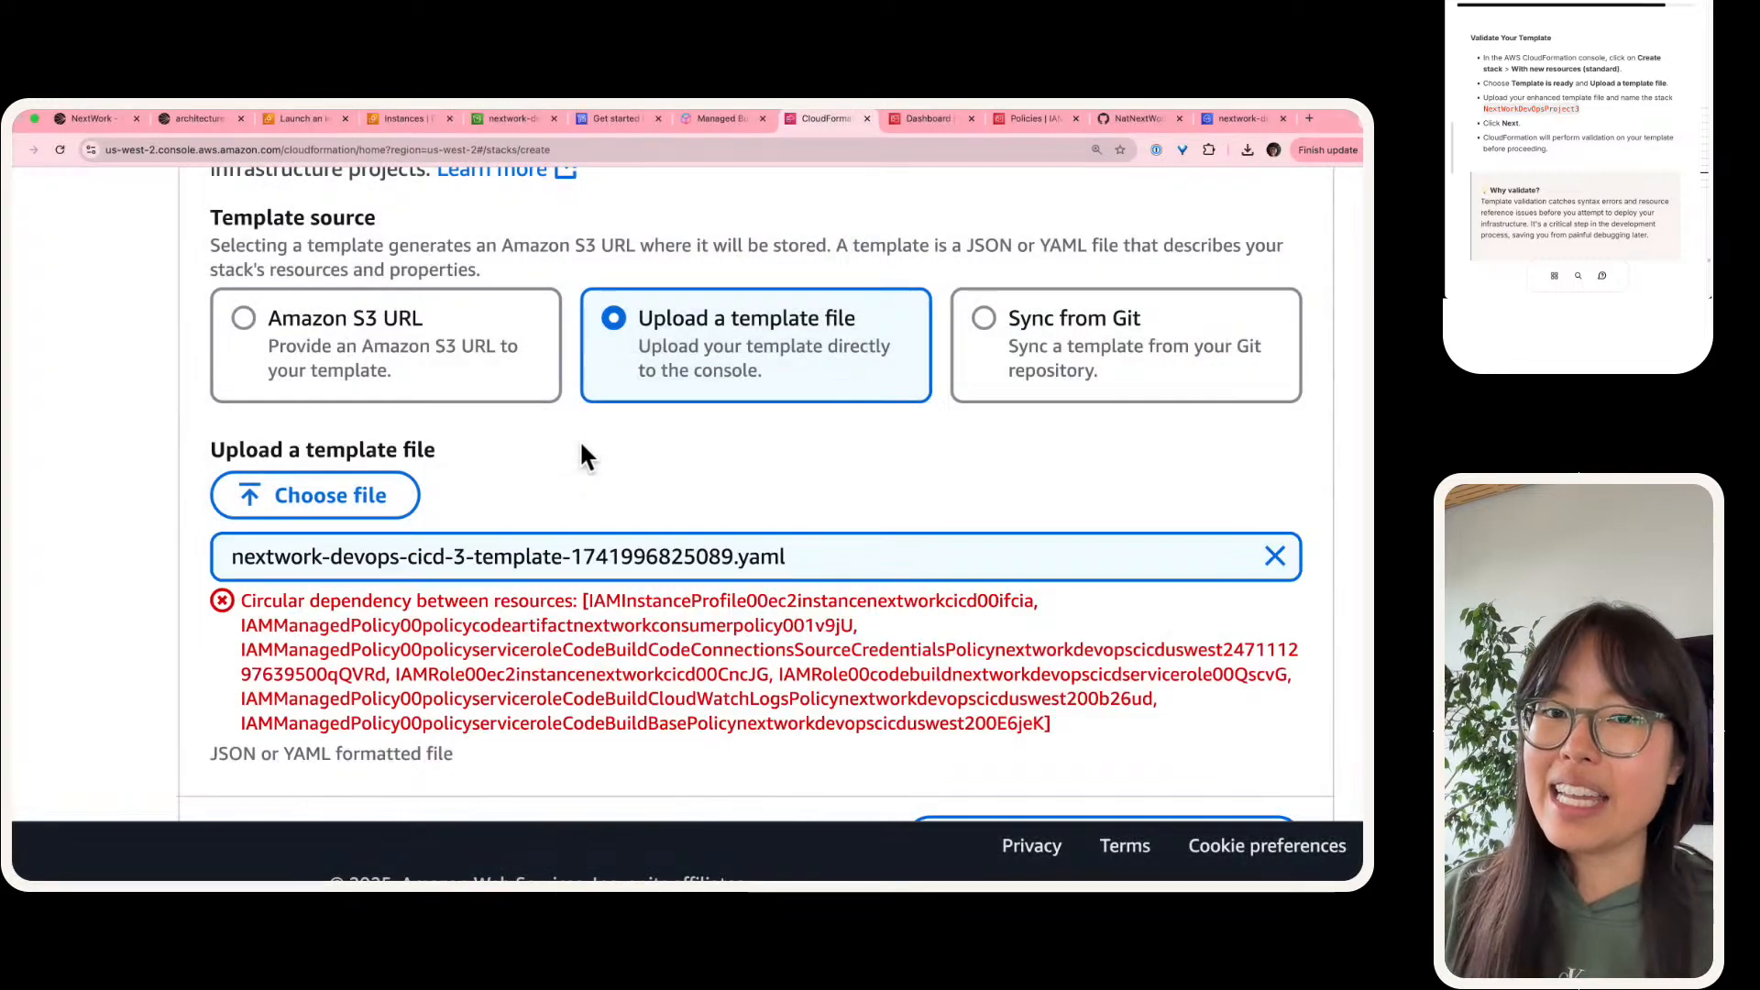
scroll(660, 464, down, 3)
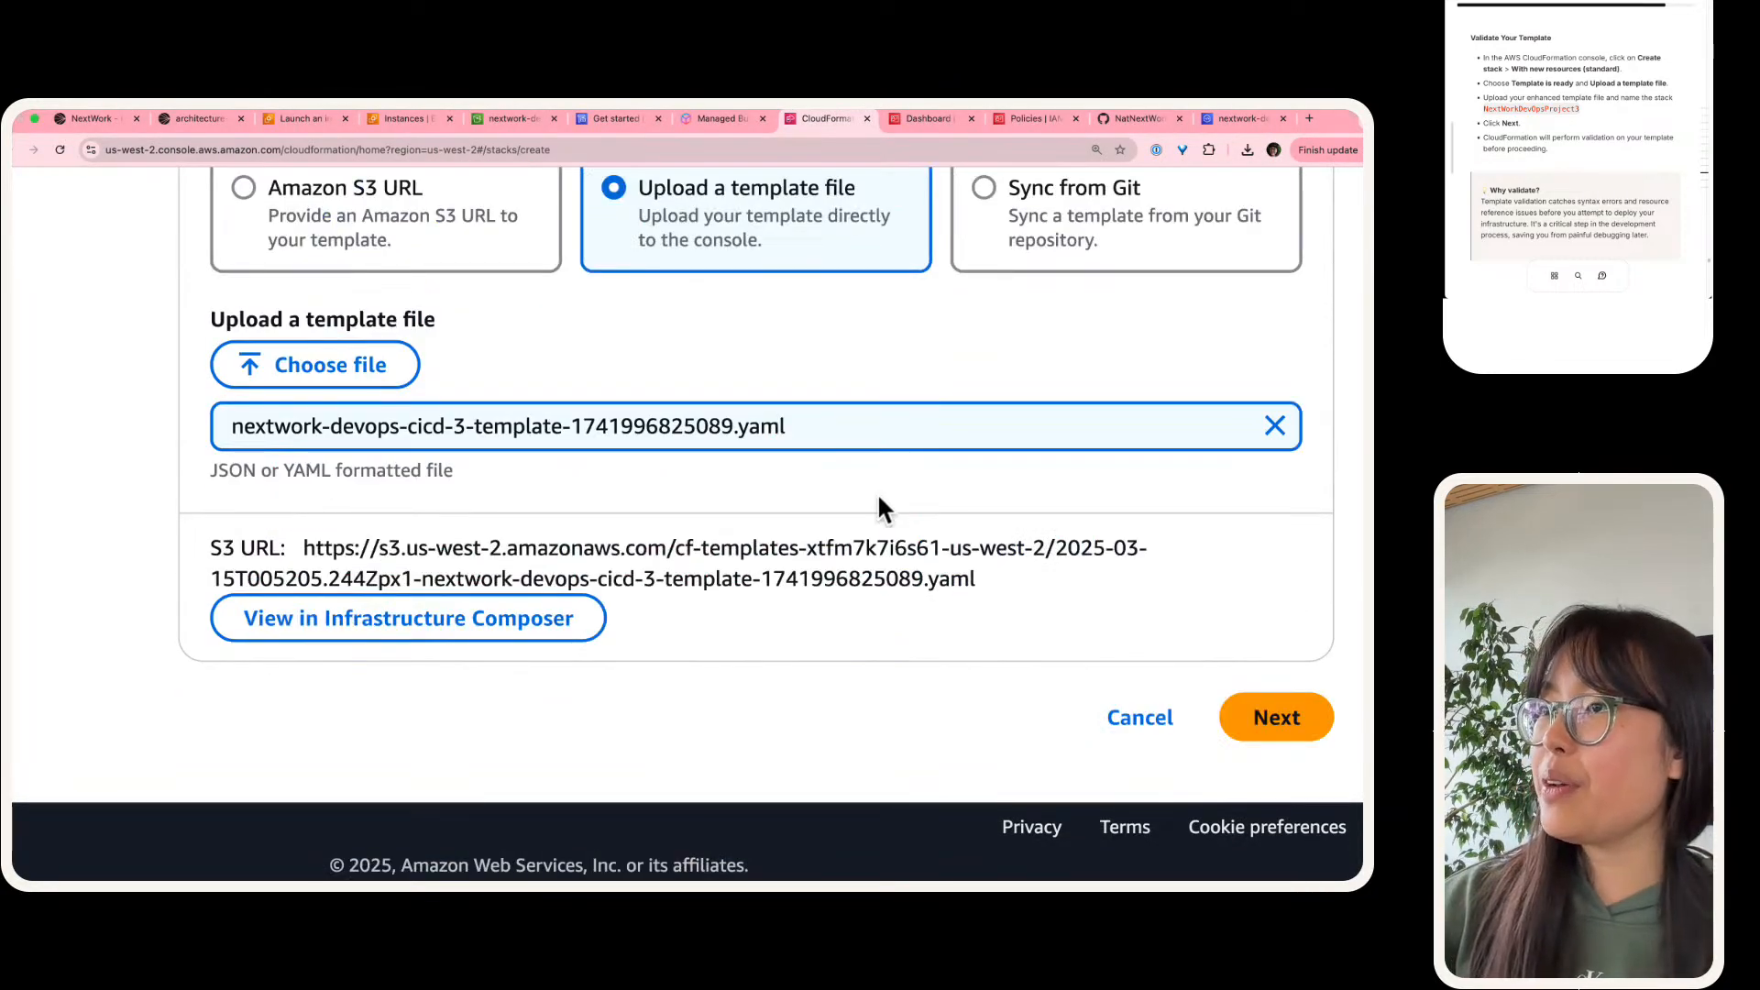
scroll(877, 493, up, 1)
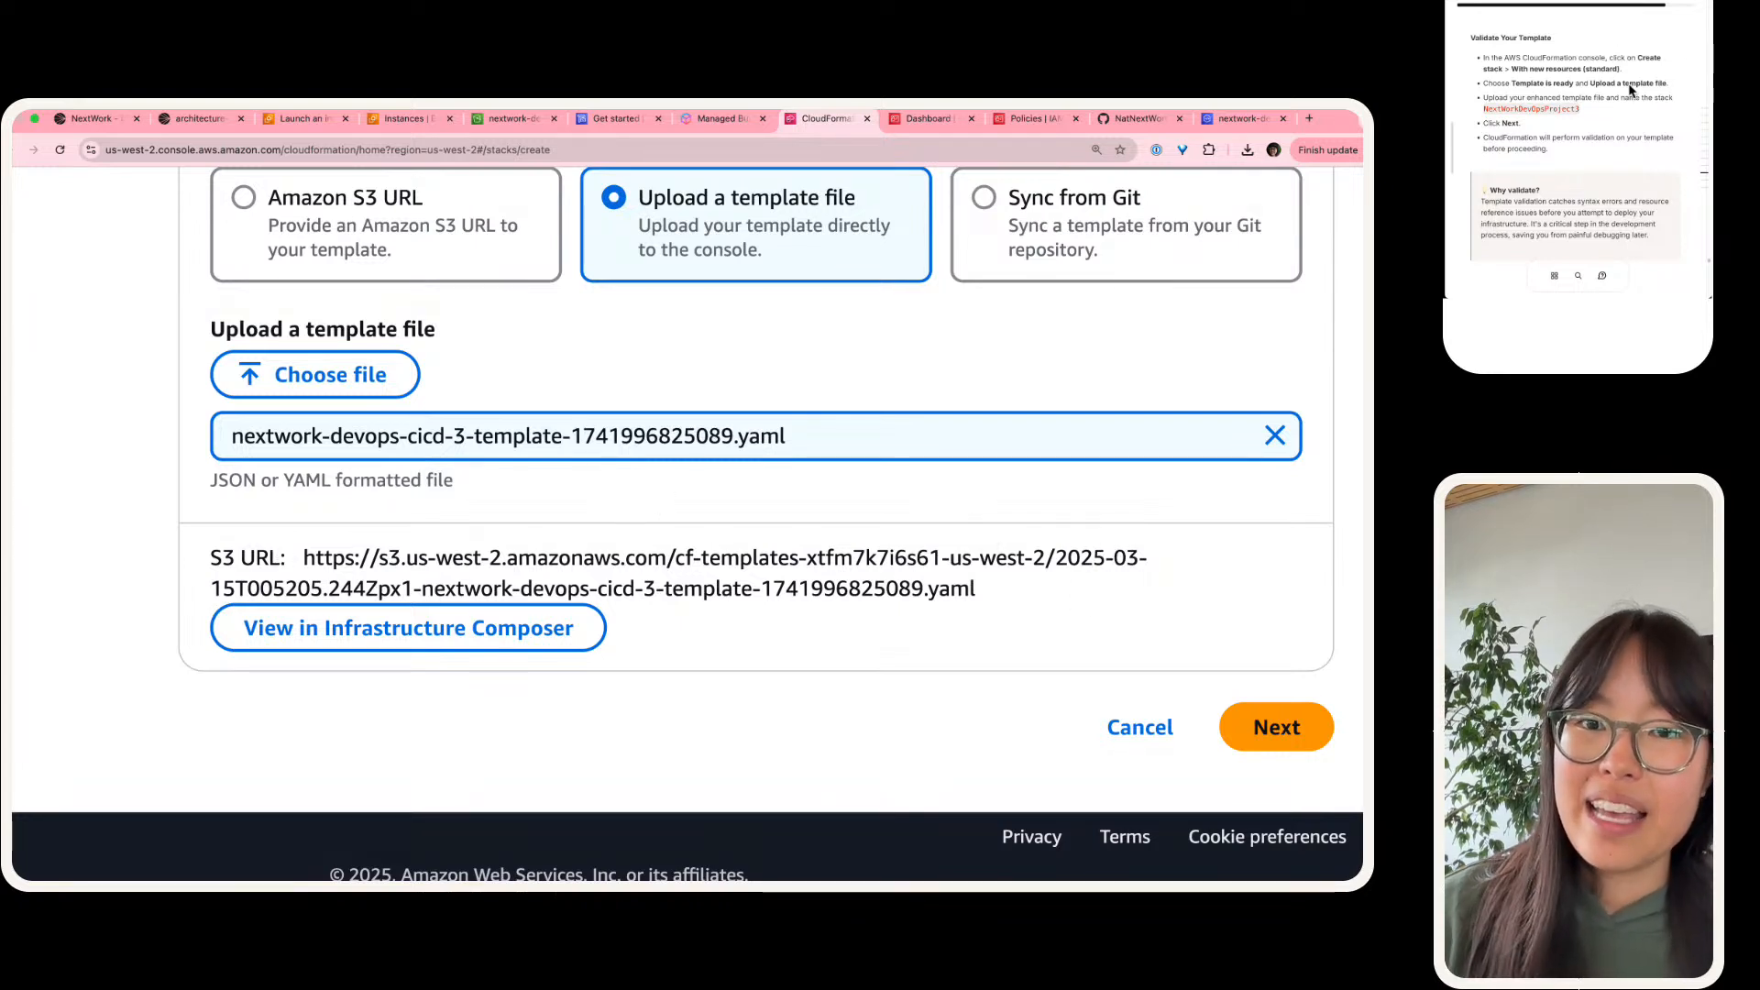
Step: Read the guide's Mission Accomplished section and the introduction to testing the CloudFormation template one last time
scroll(1630, 90, down, 5)
scroll(1630, 90, down, 2)
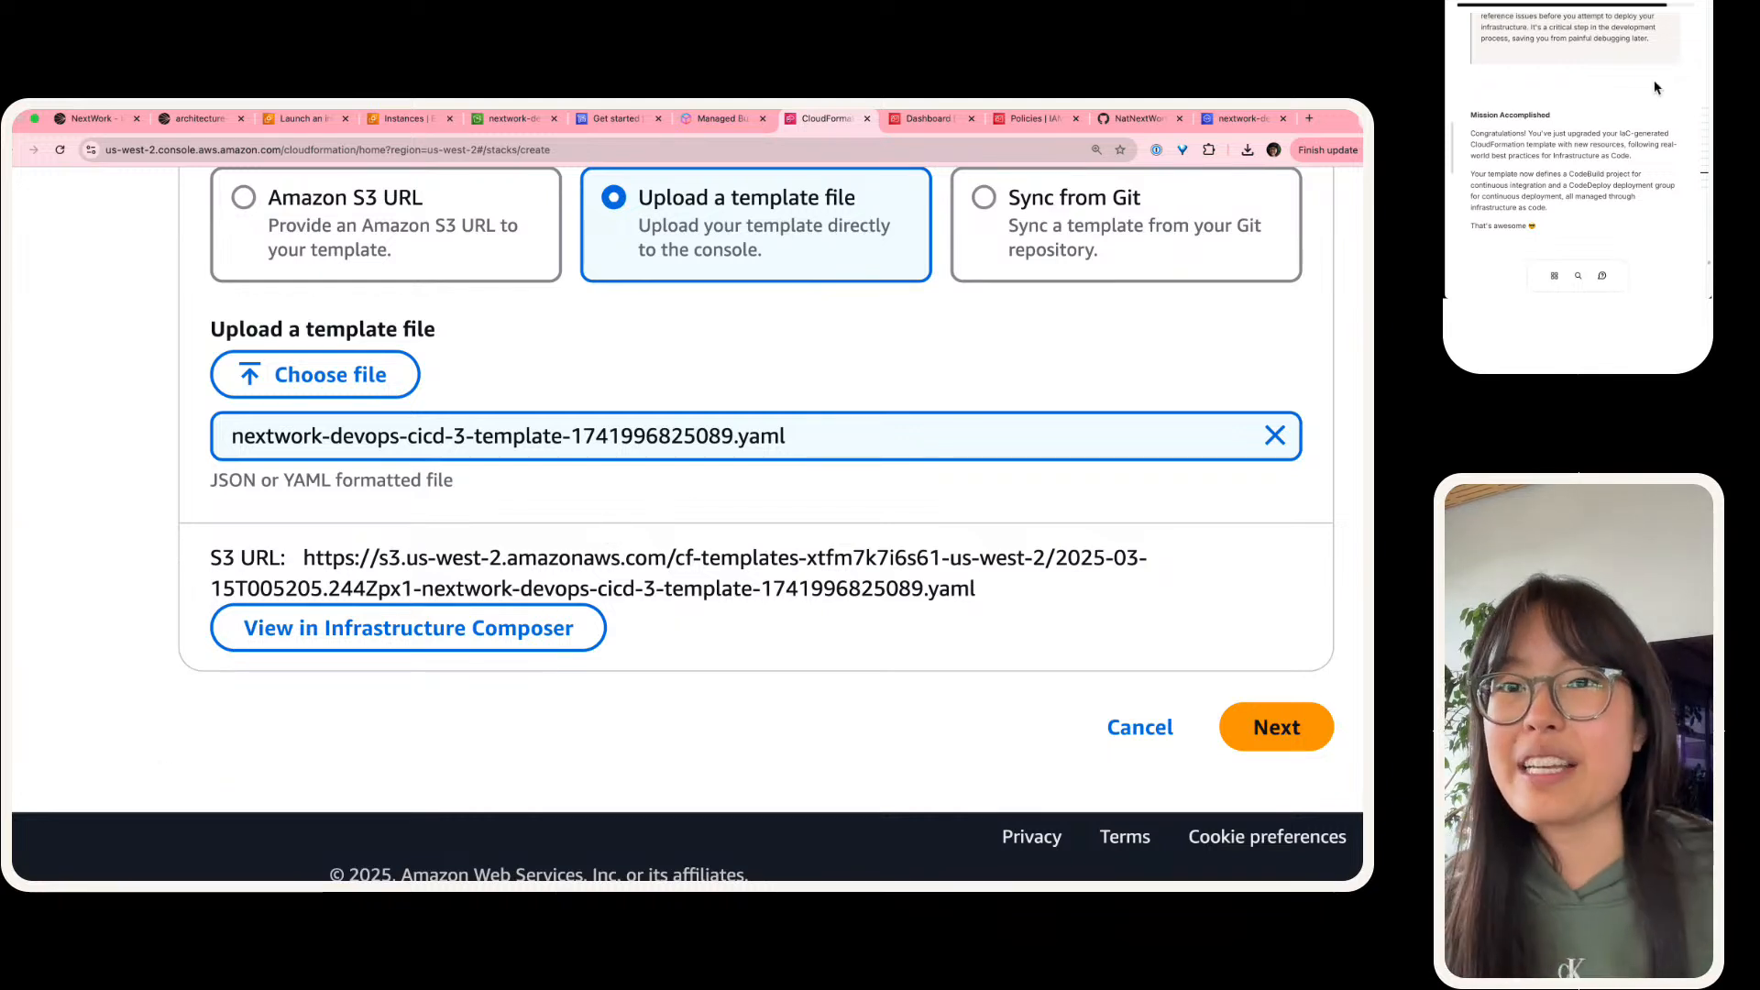
scroll(1611, 123, down, 1)
scroll(1611, 123, down, 1)
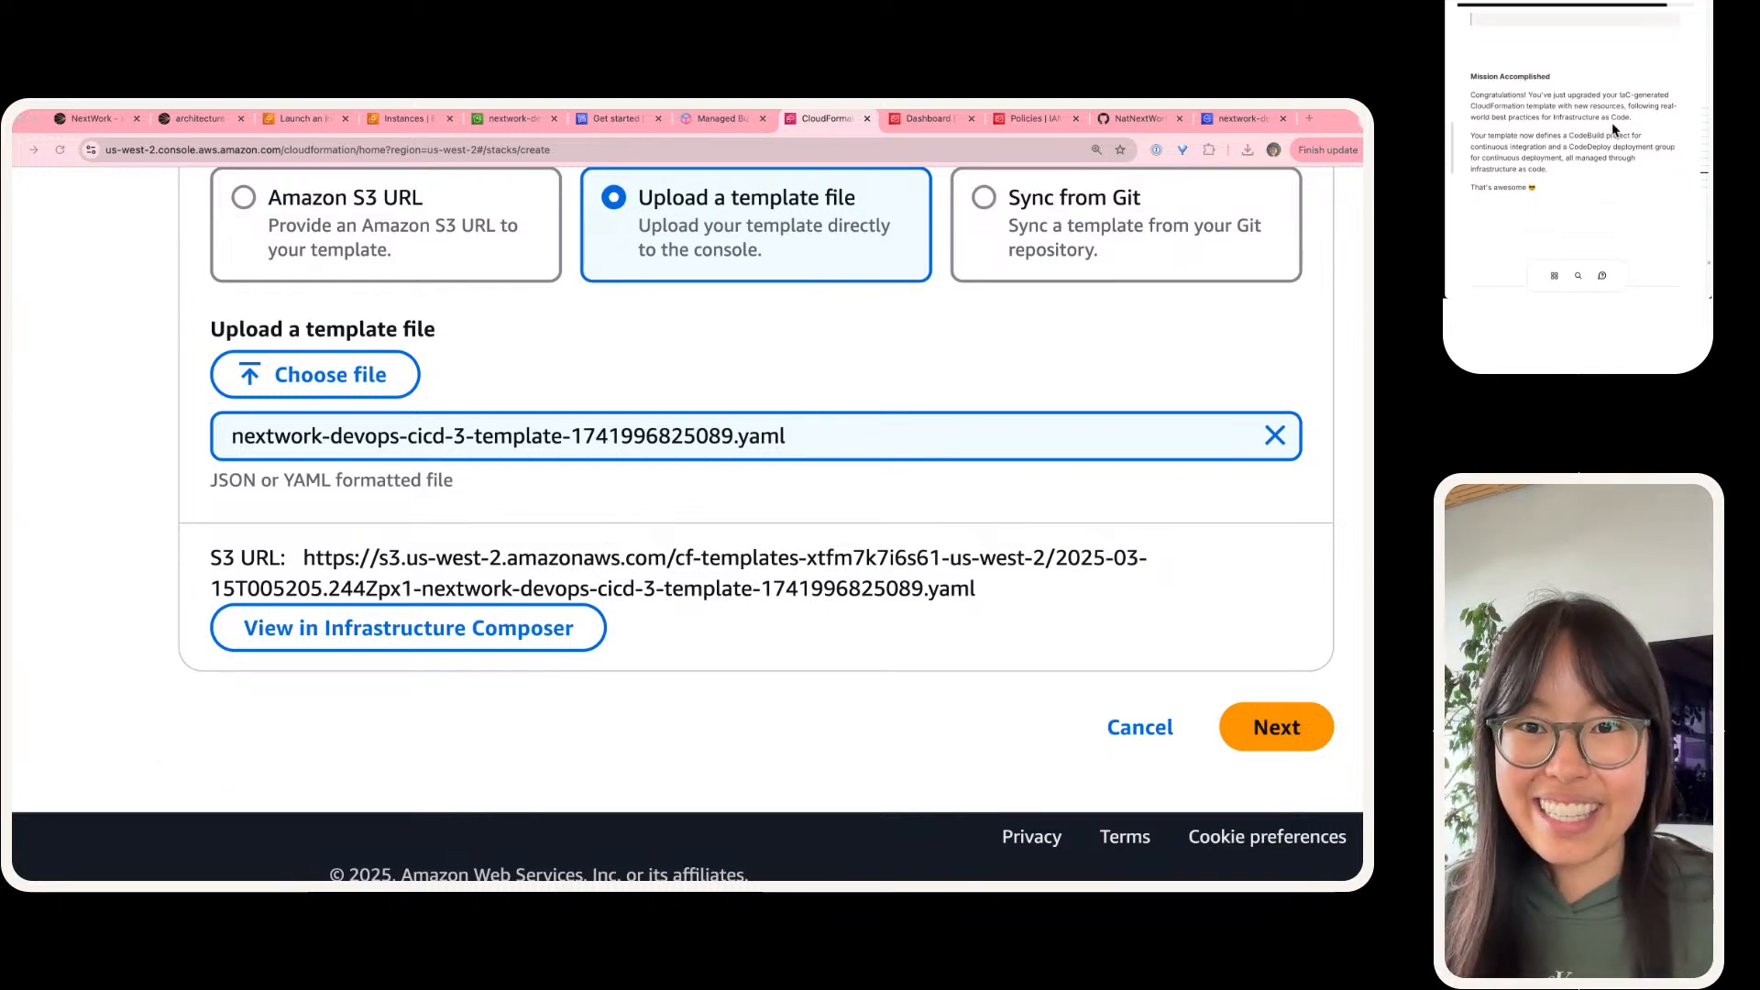
scroll(1611, 123, down, 5)
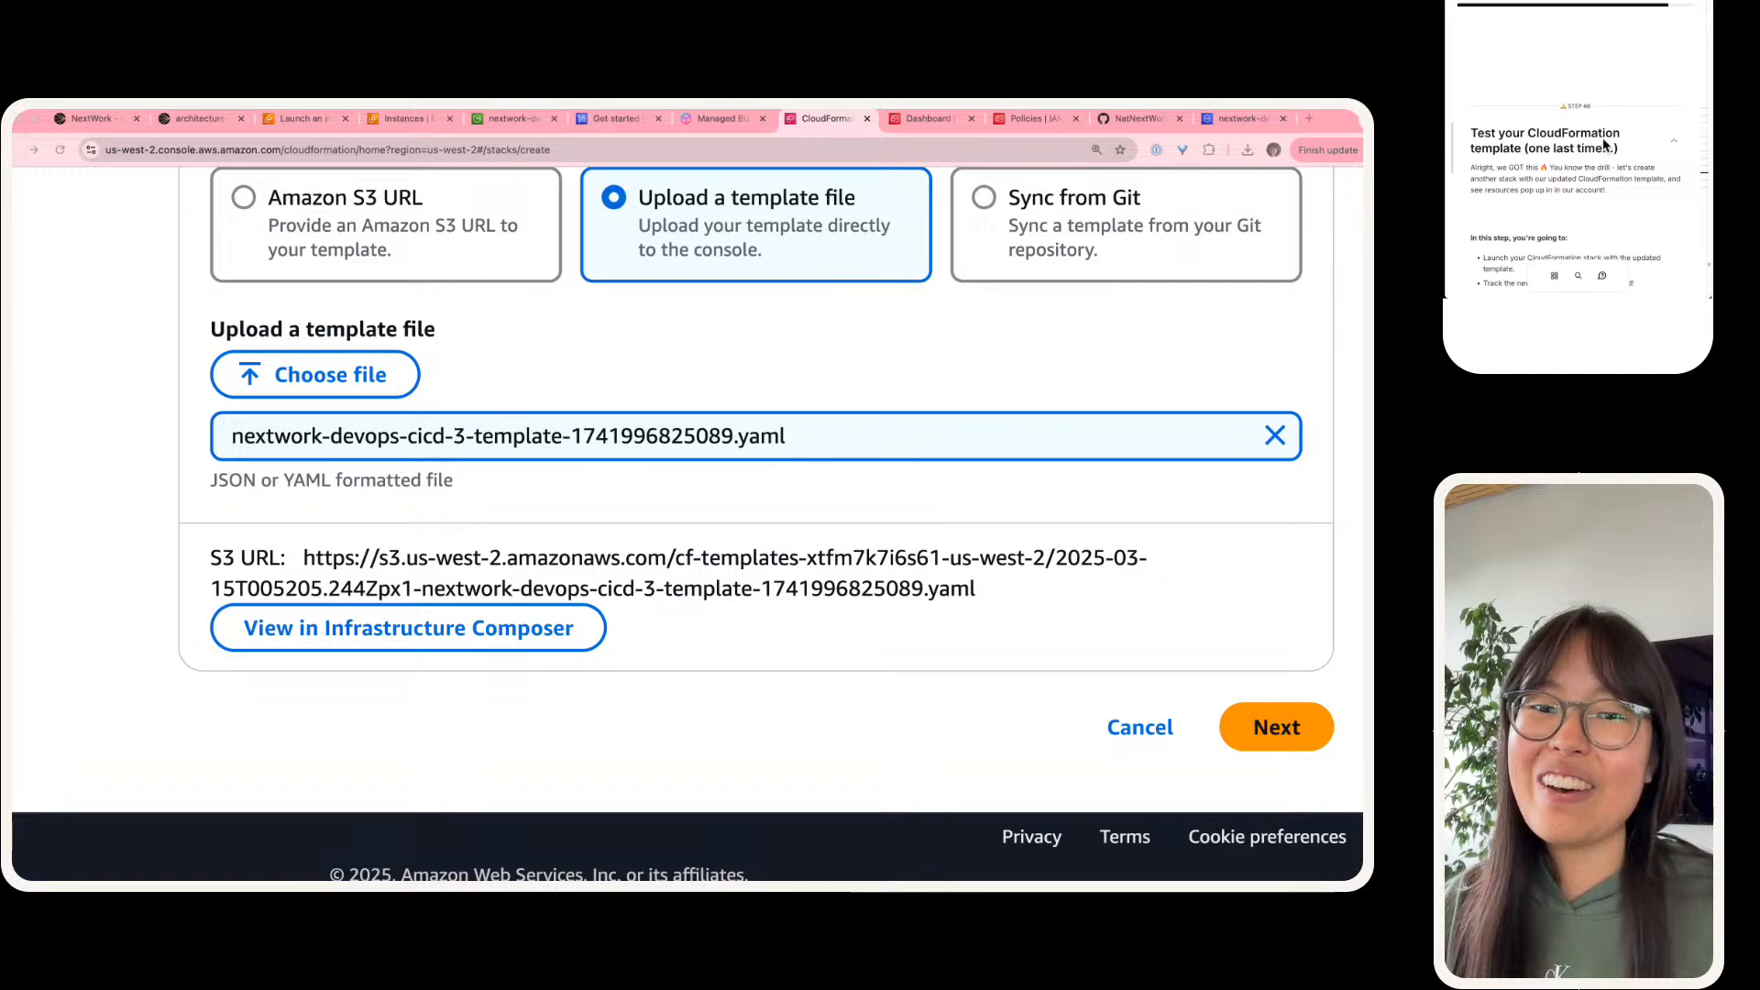
scroll(1600, 128, up, 3)
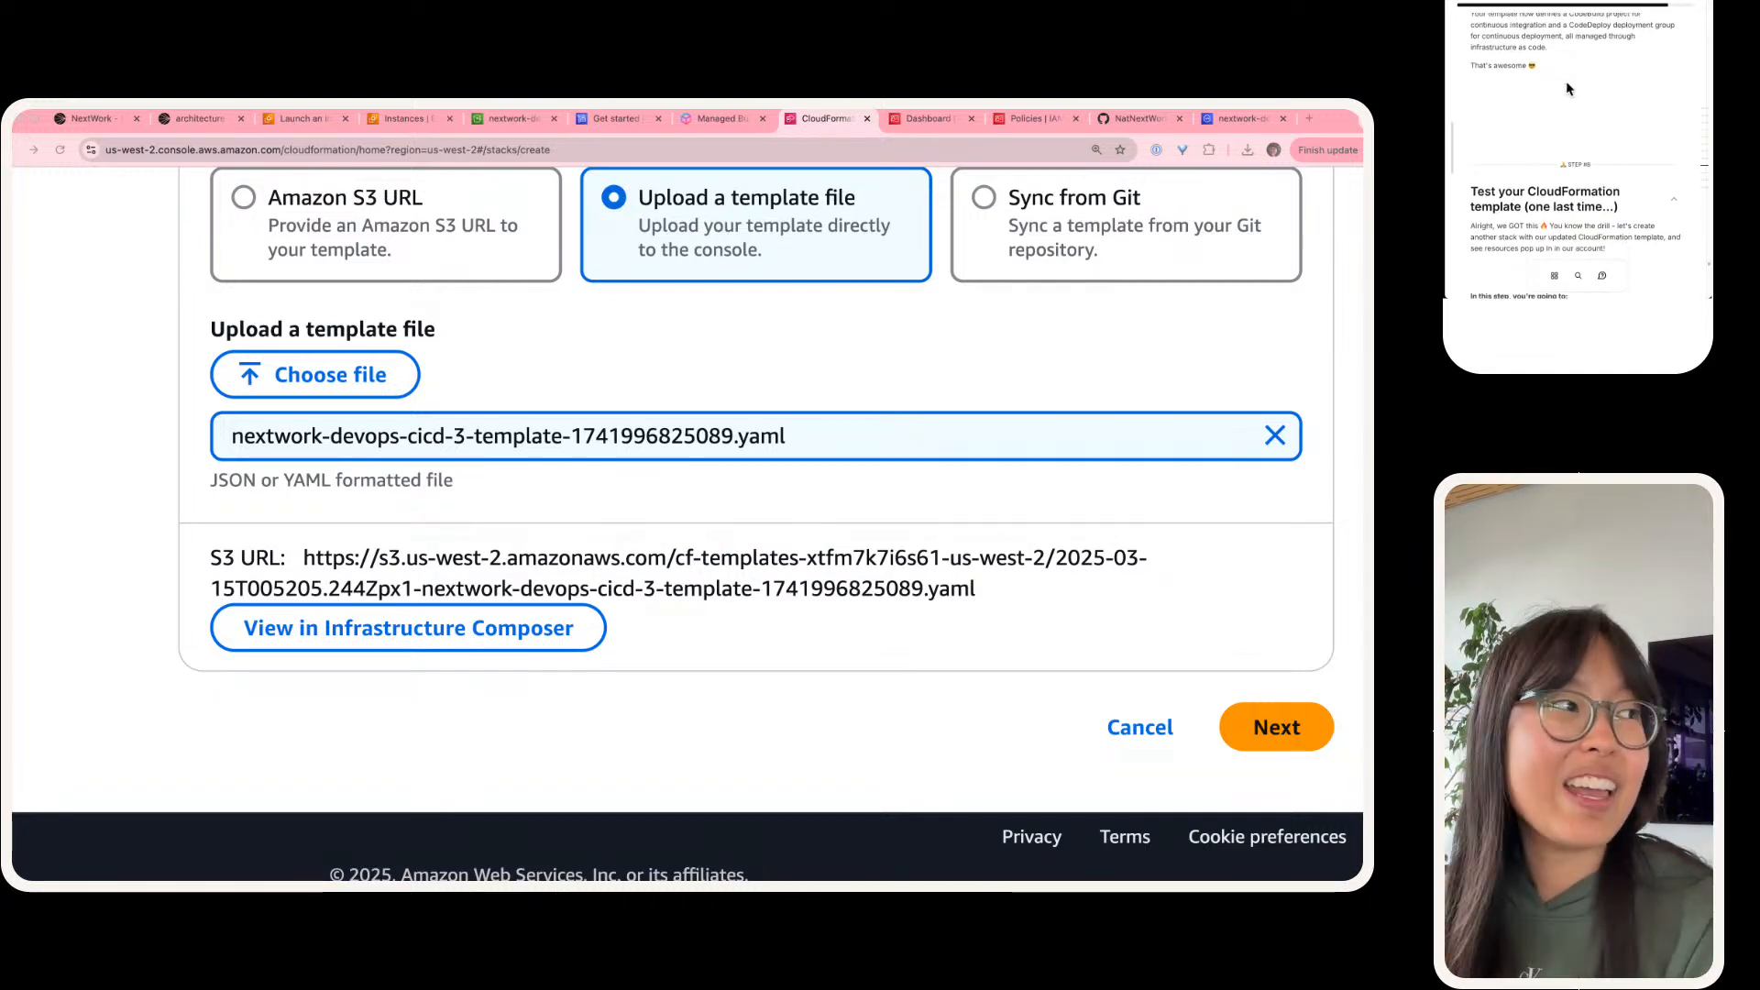
scroll(1566, 80, down, 2)
scroll(1564, 80, down, 1)
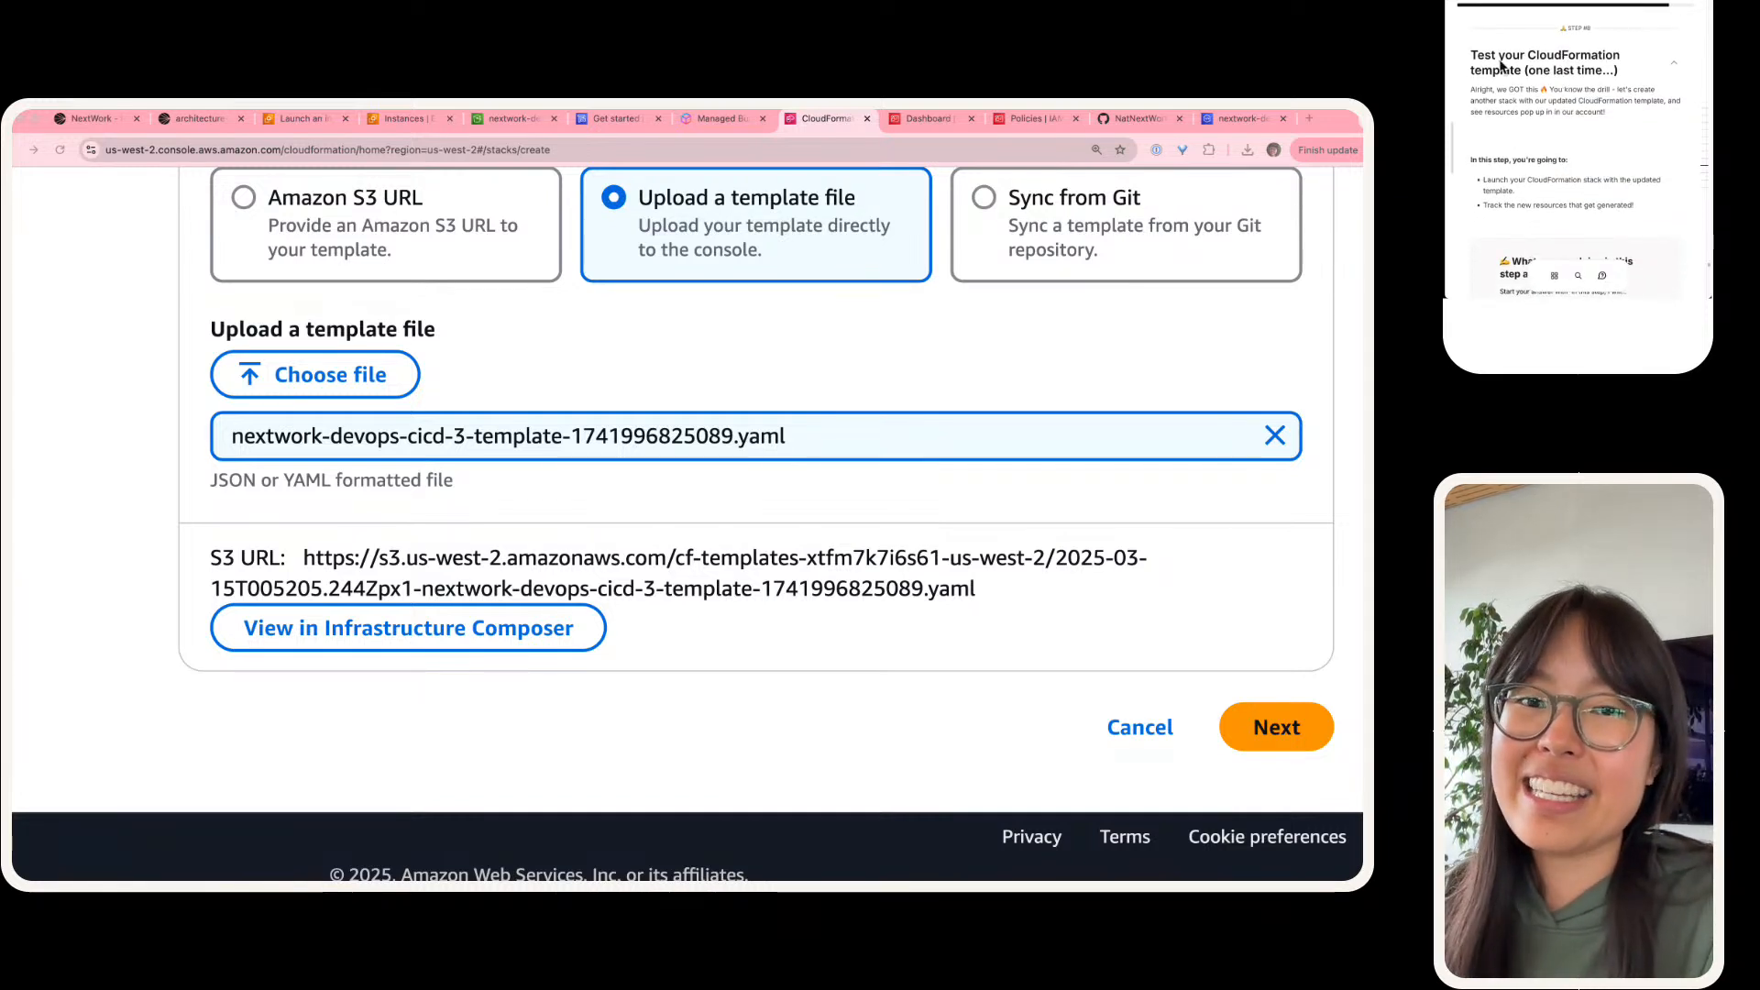
scroll(1580, 101, down, 3)
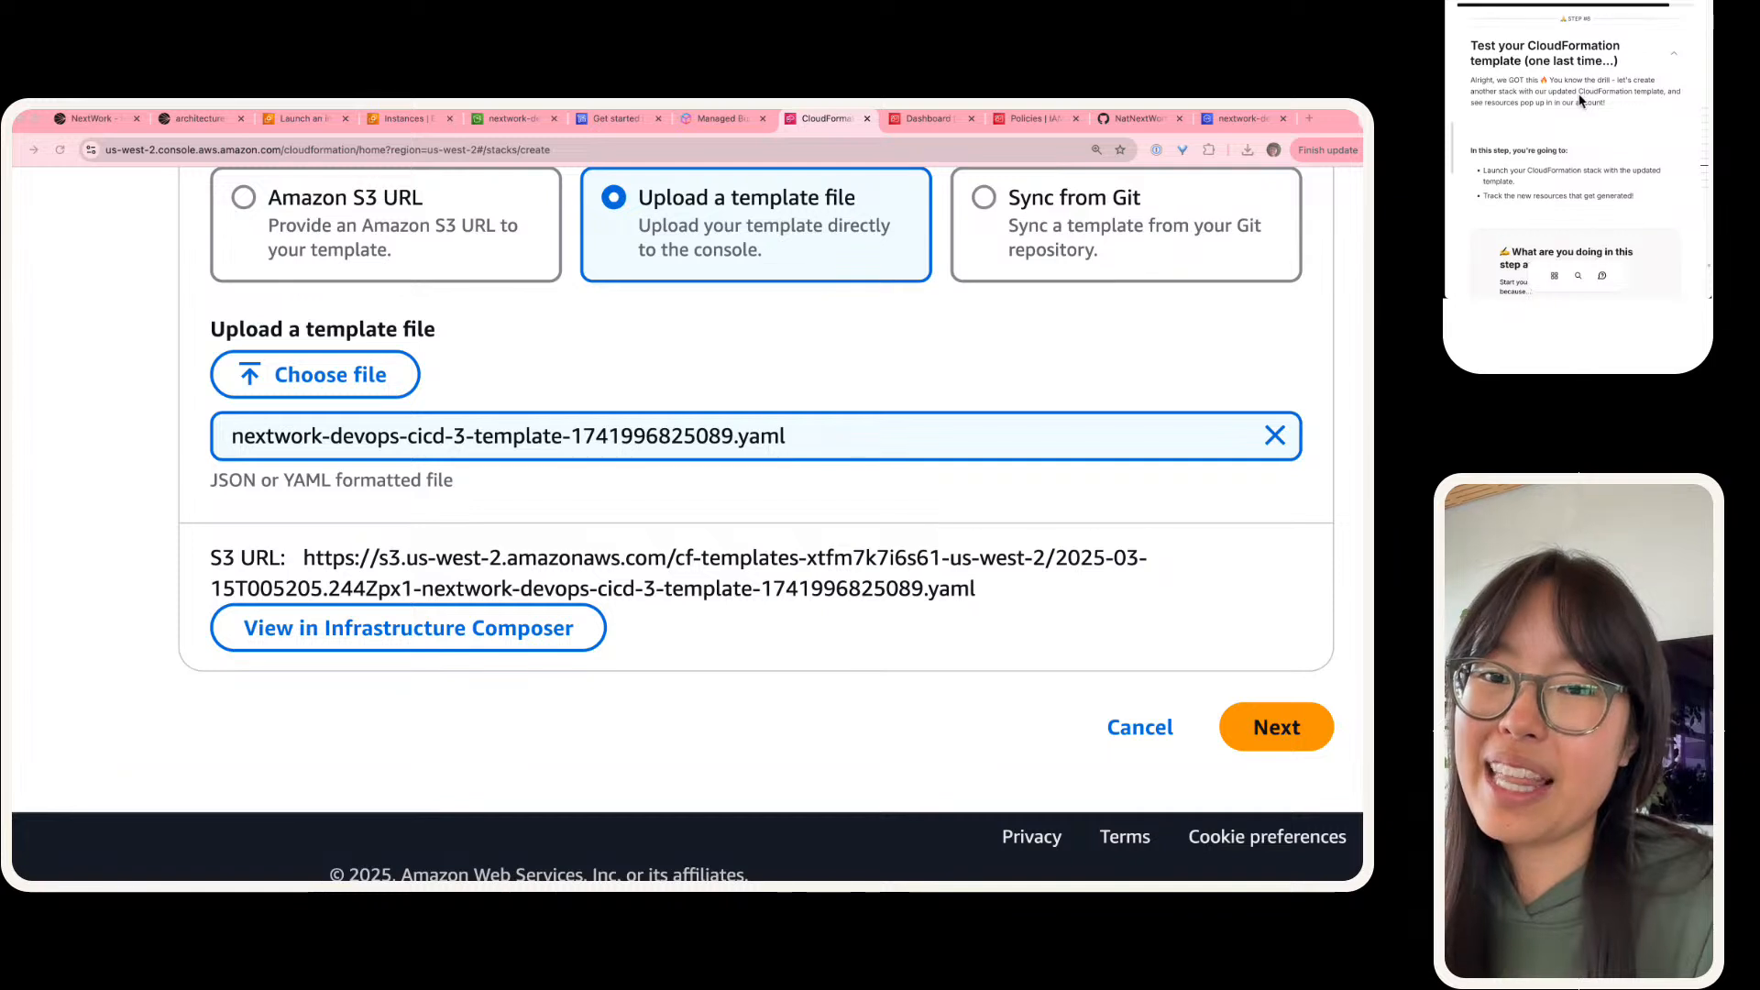
Step: Answer the guide's question on what this step does with "In this step, I will test my cloudformation template one last time"
click(1588, 216)
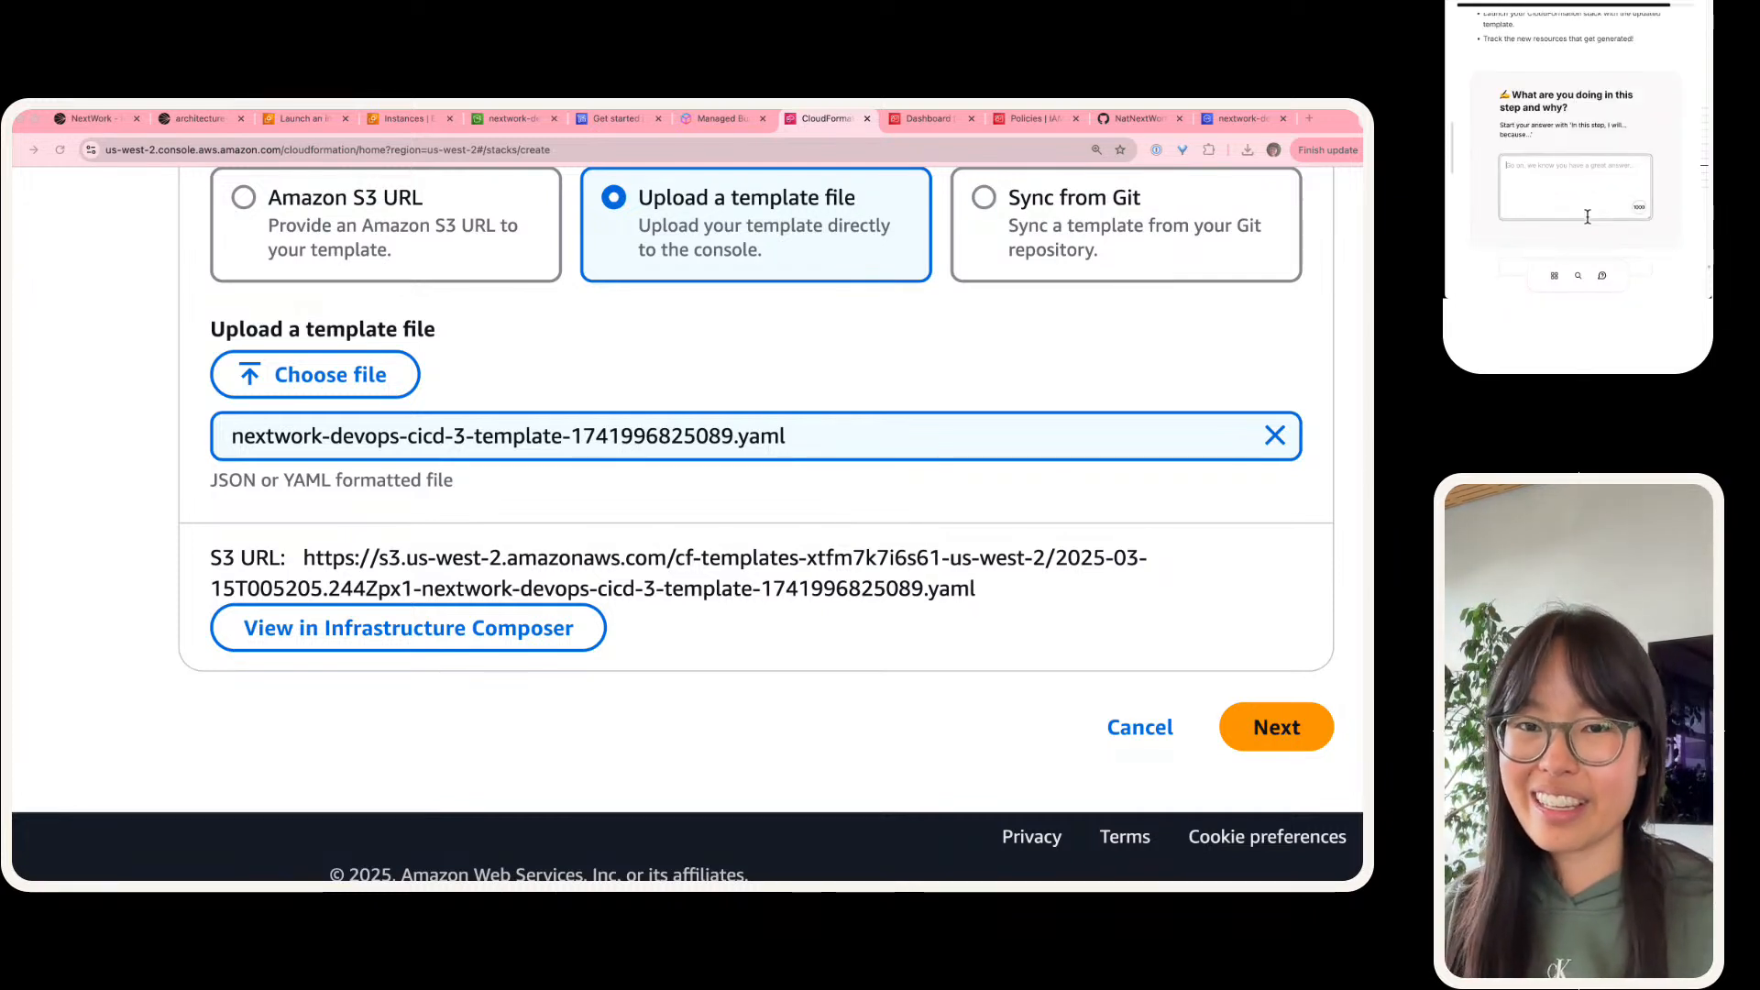
text(In thi)
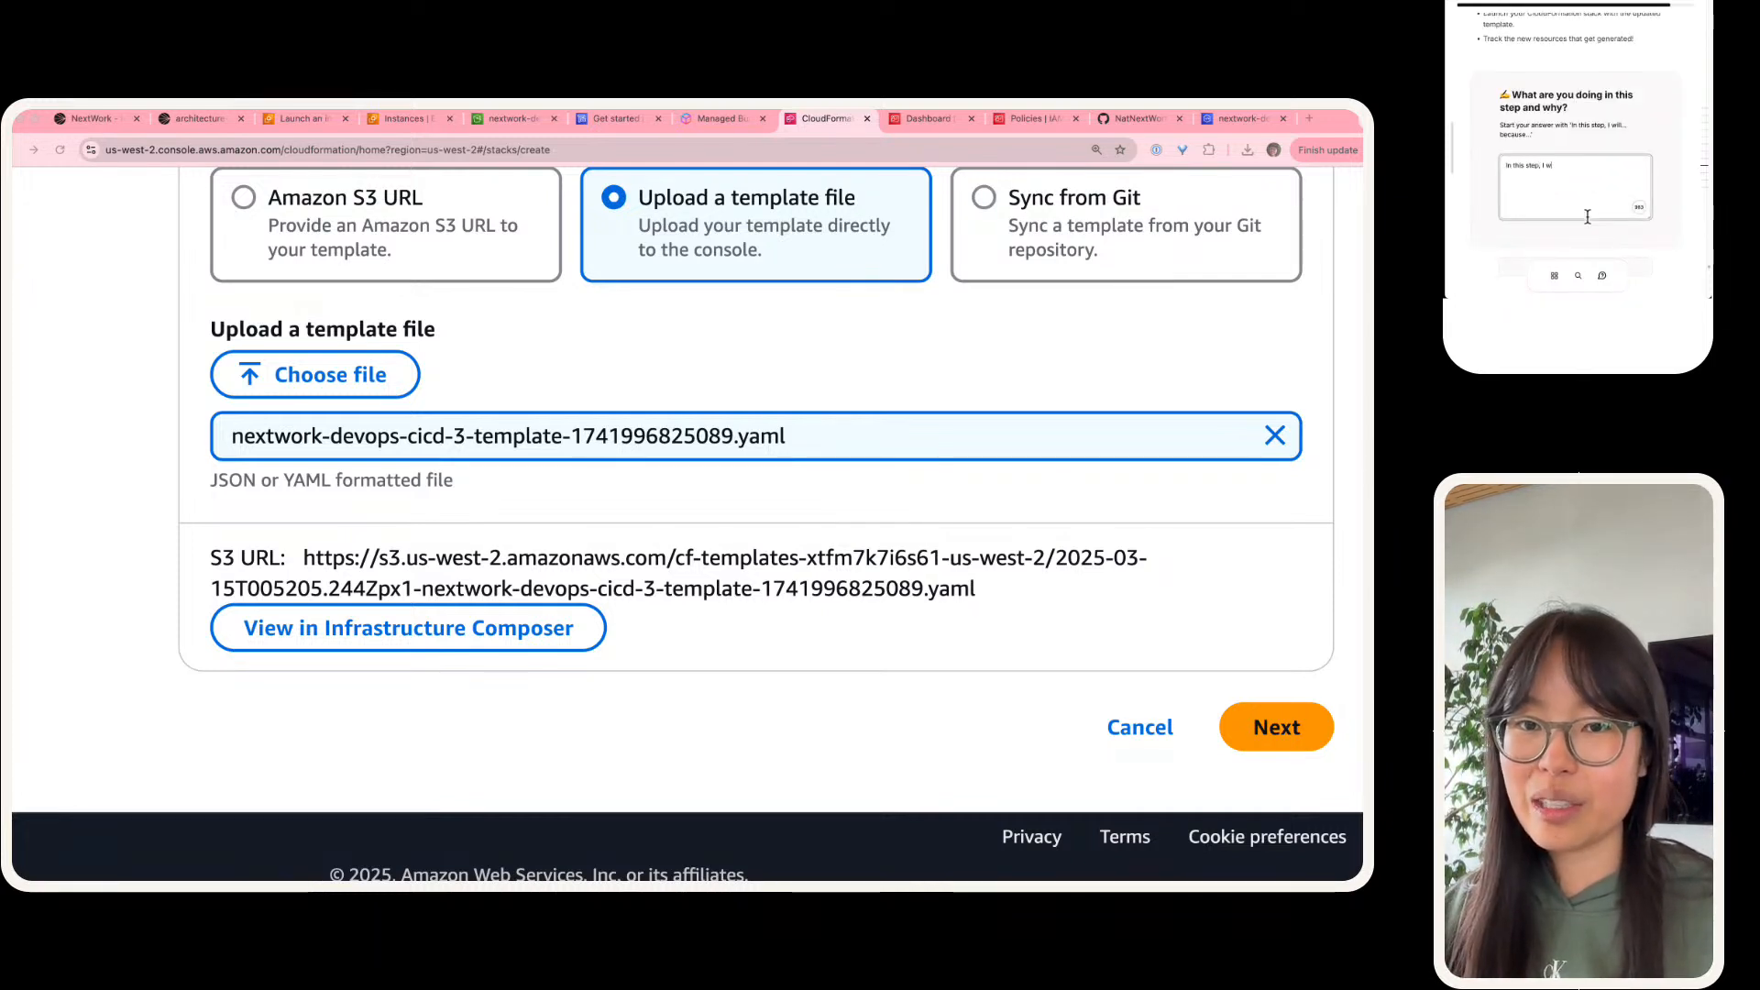
text(s step, I will test my cloudfor)
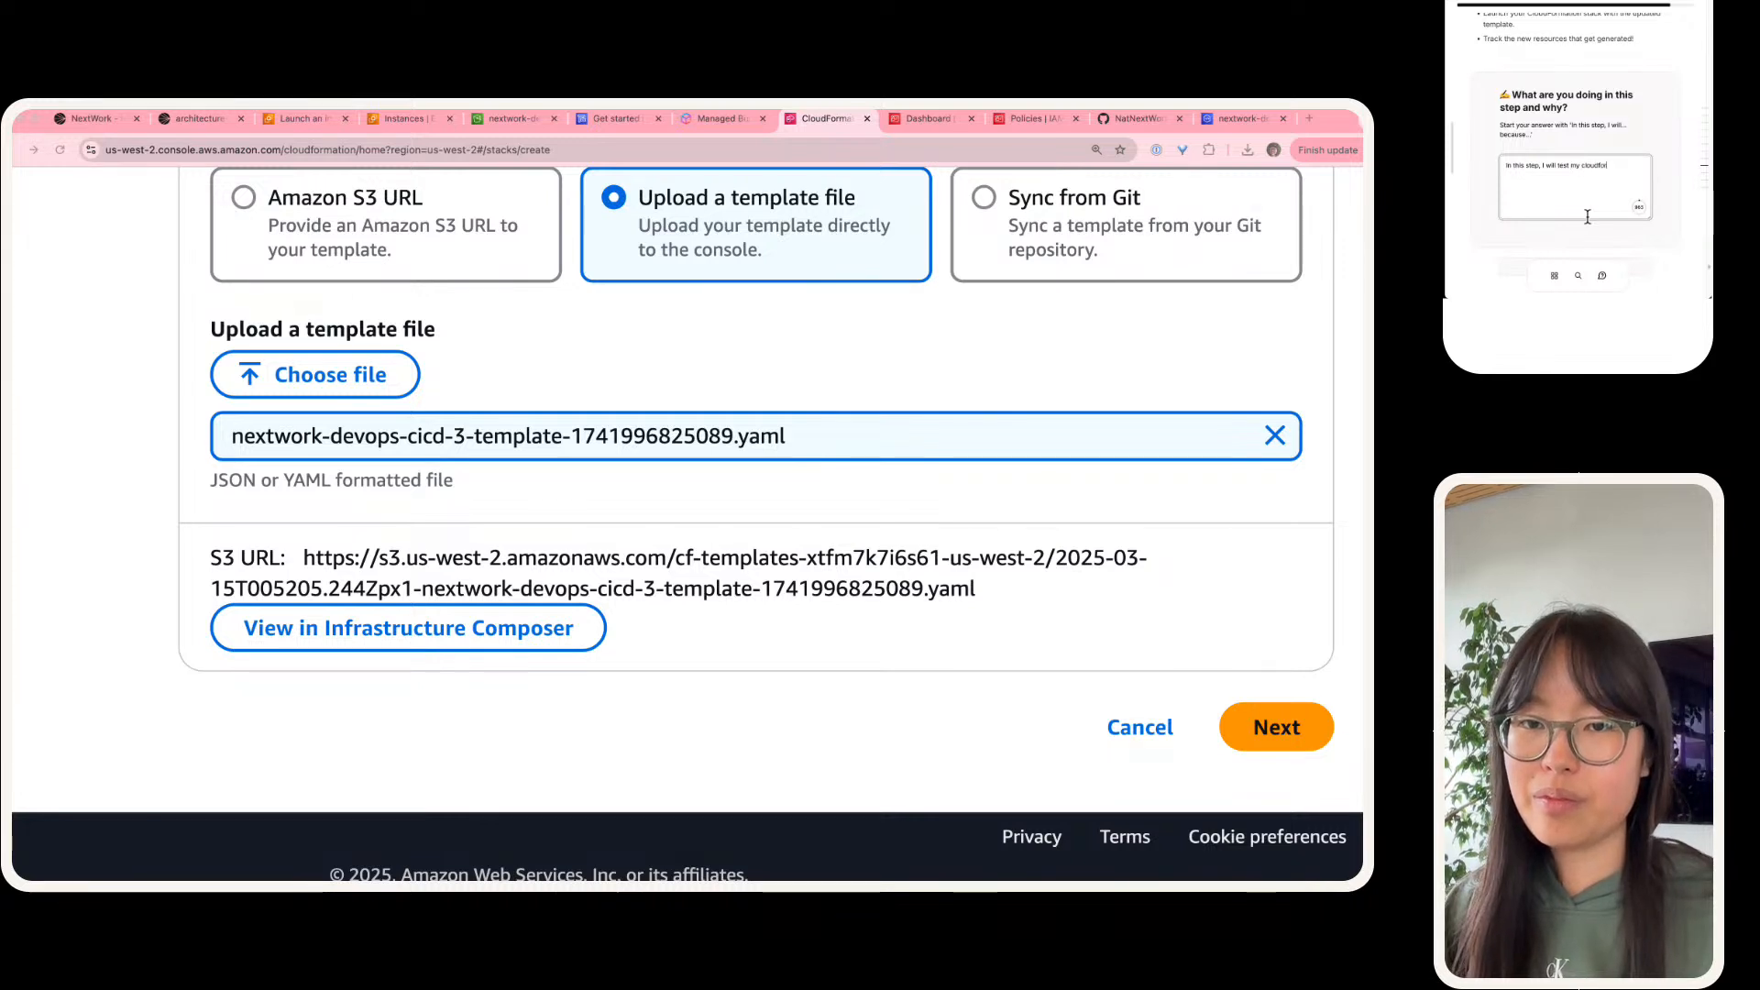
text(mation template)
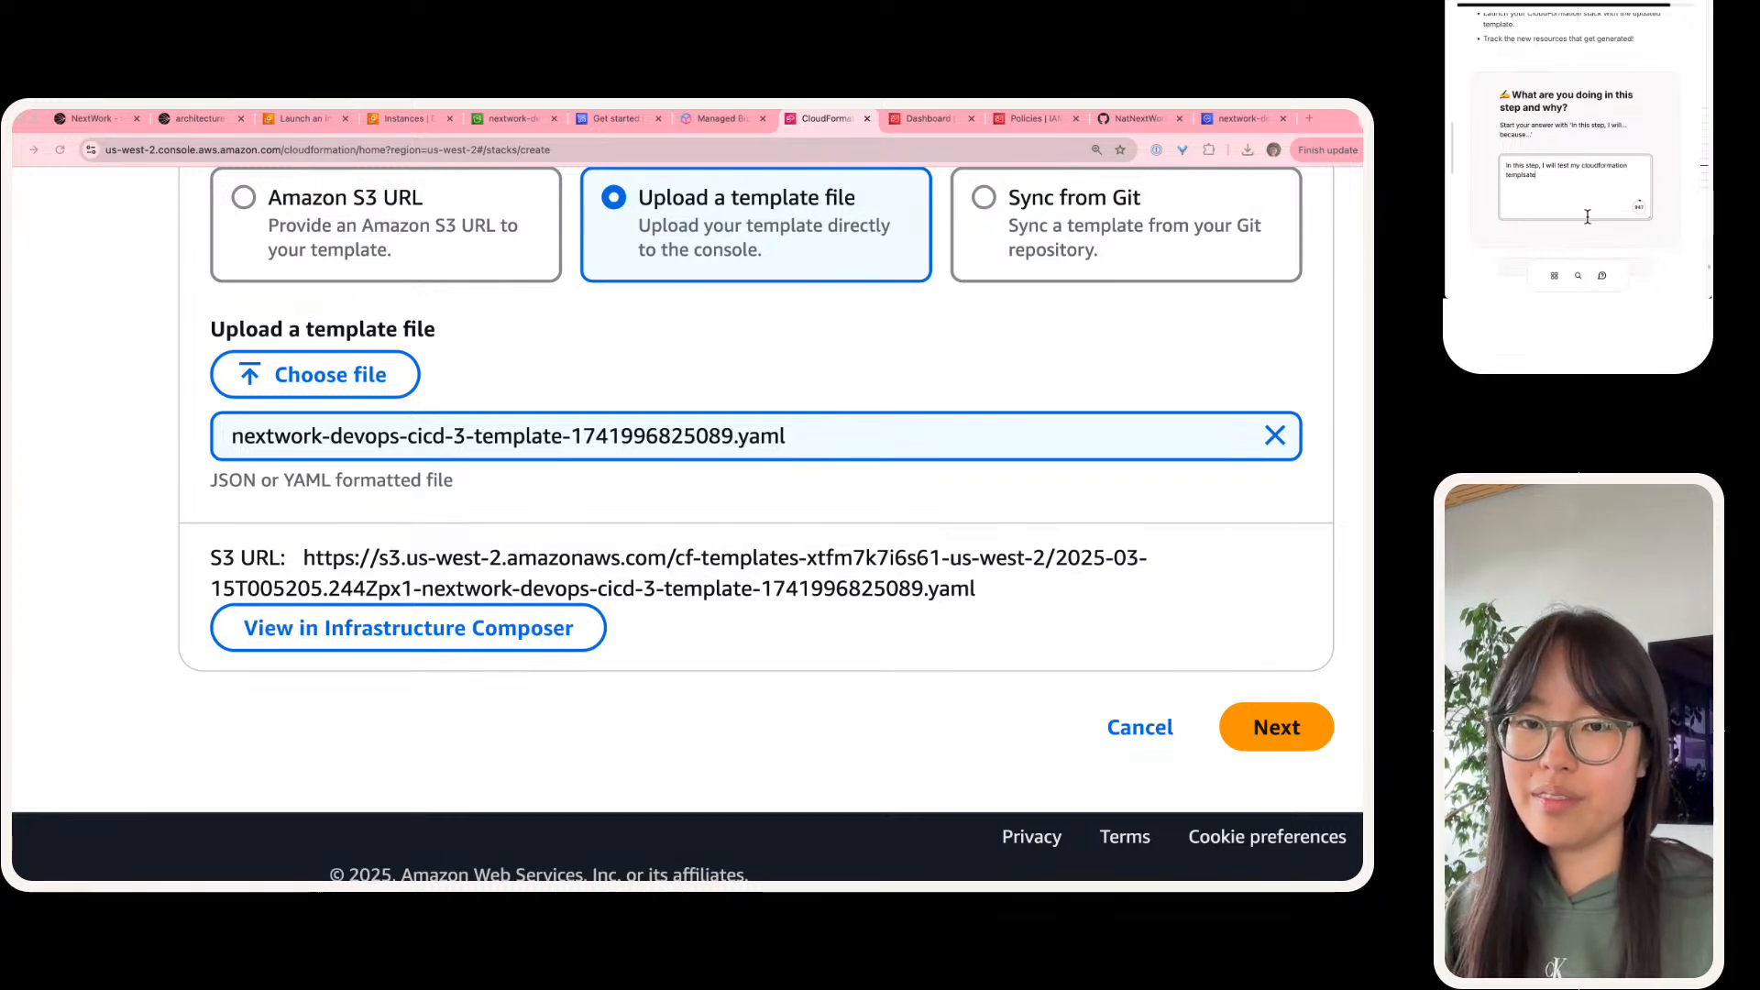
text( one last i)
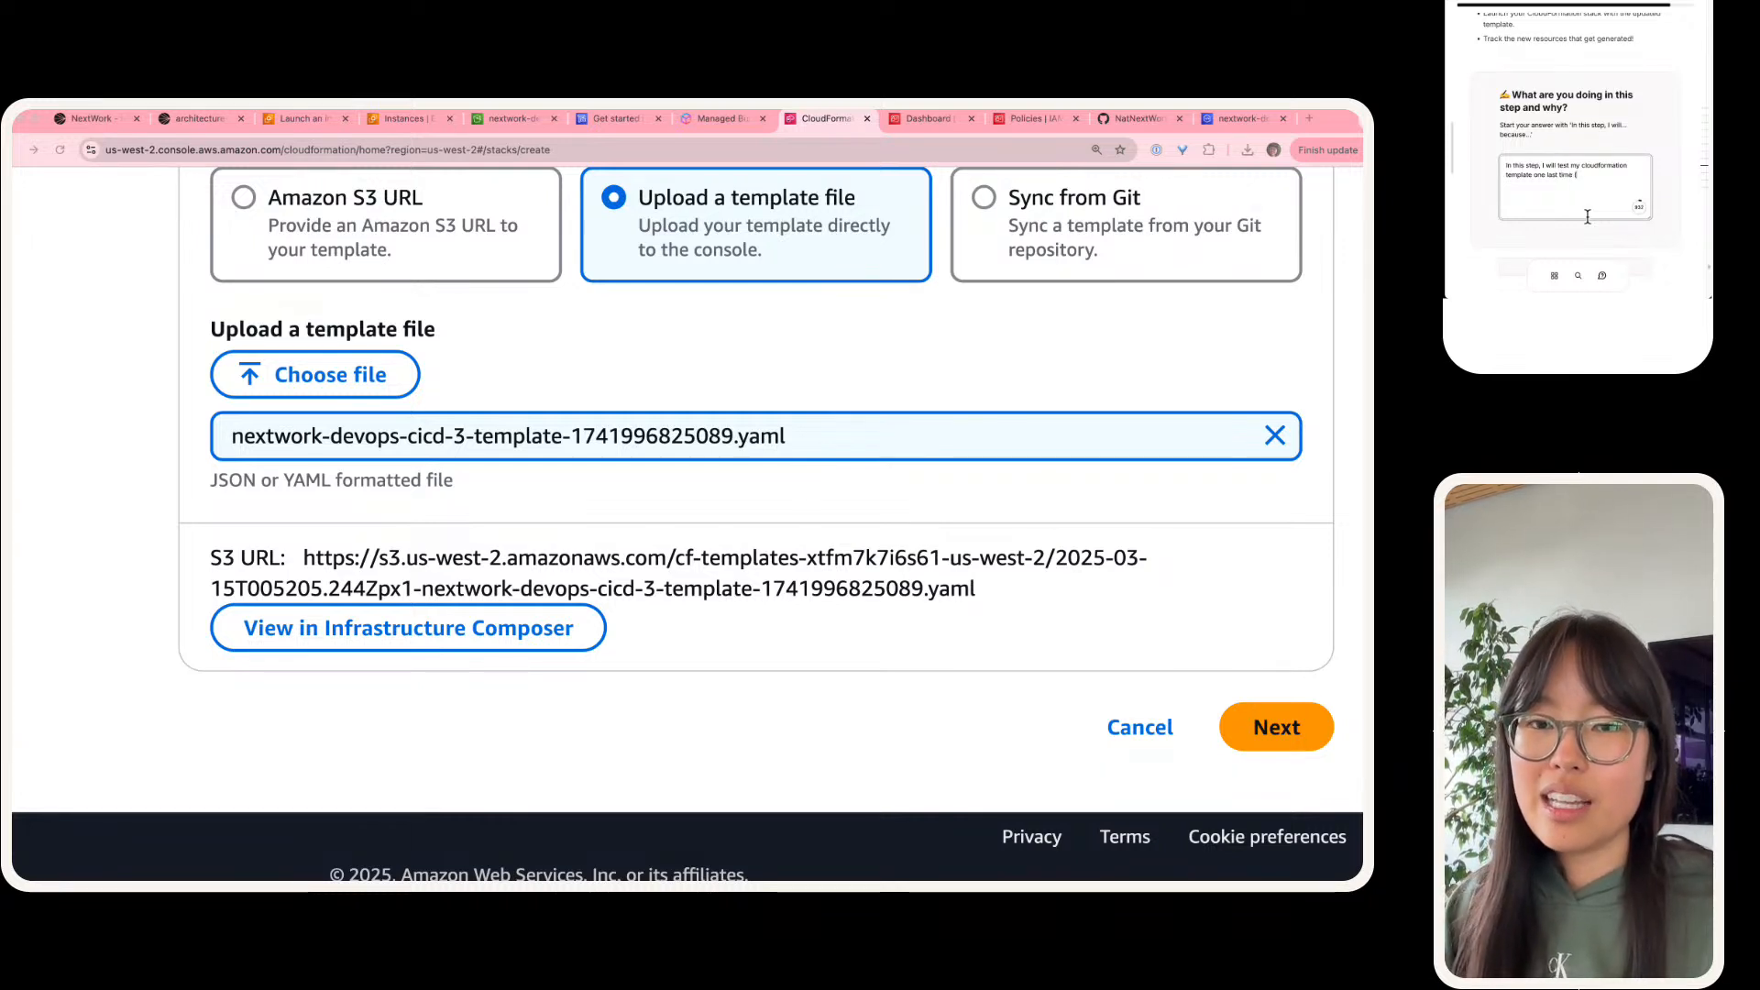
Step: Finish the answer with "(let's GOOOOOOOO)" and mark the task as done
key(BackSpace)
key(BackSpace)
text(t's GOO)
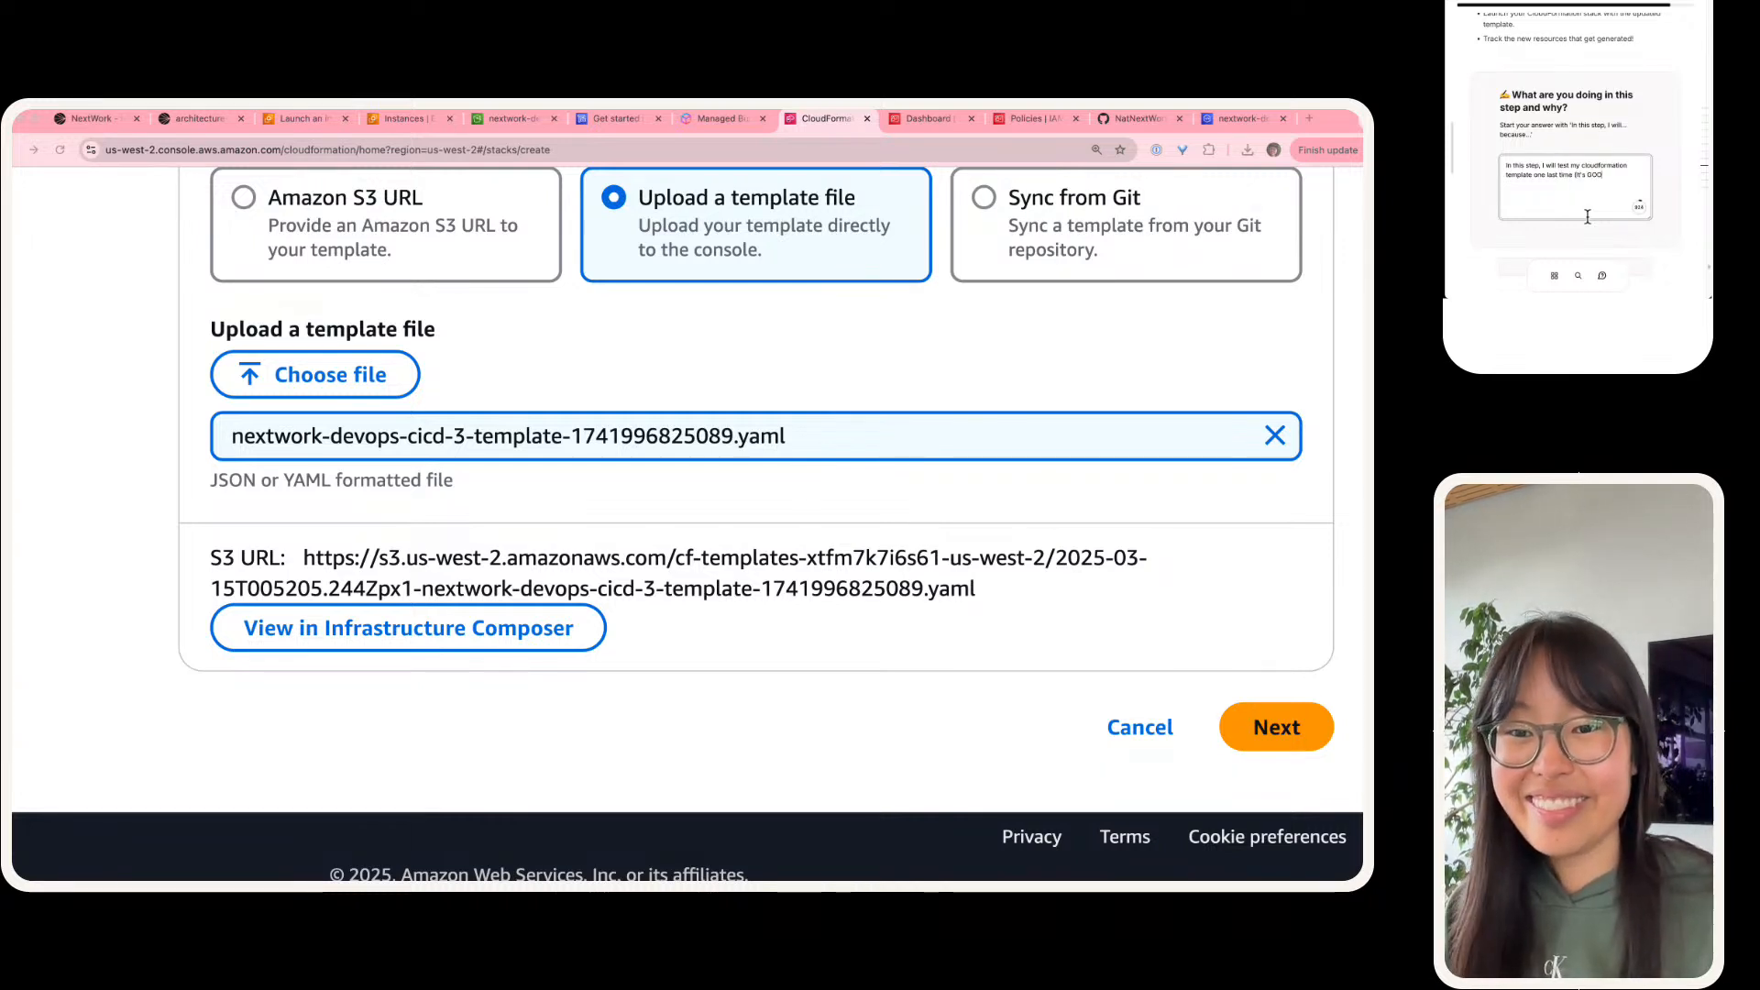
text(OOOOOO))
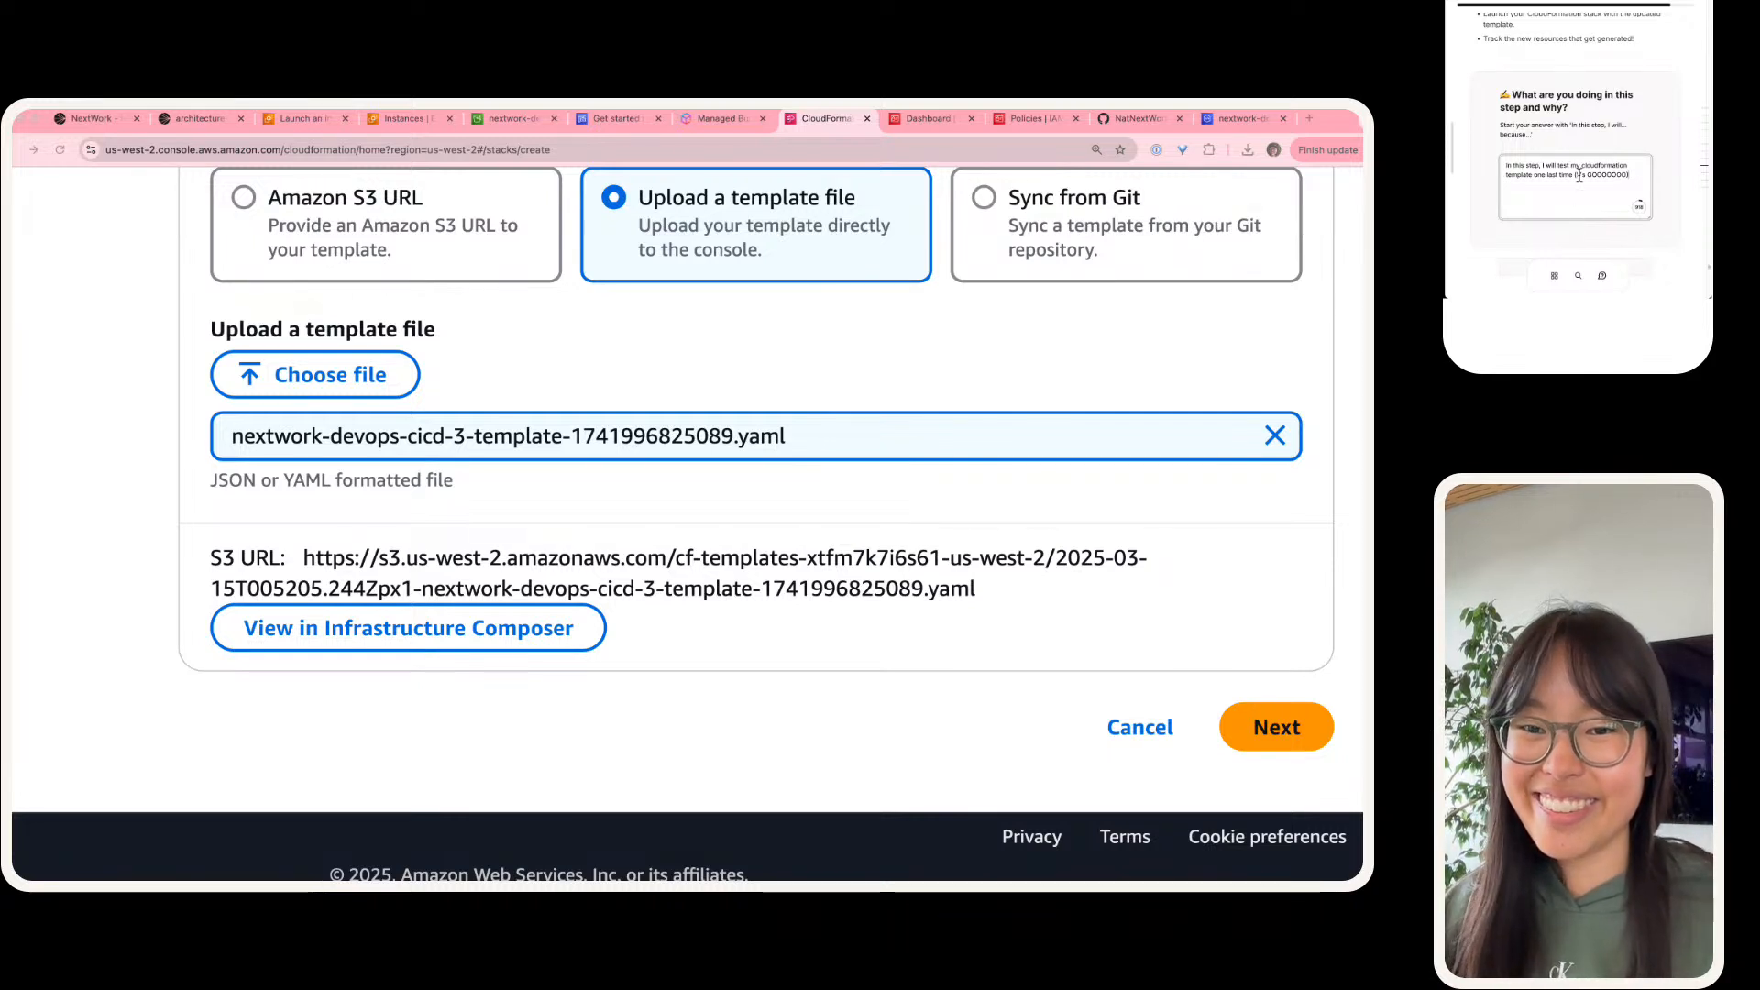
click(1579, 175)
text(e)
scroll(1616, 123, down, 3)
click(1608, 114)
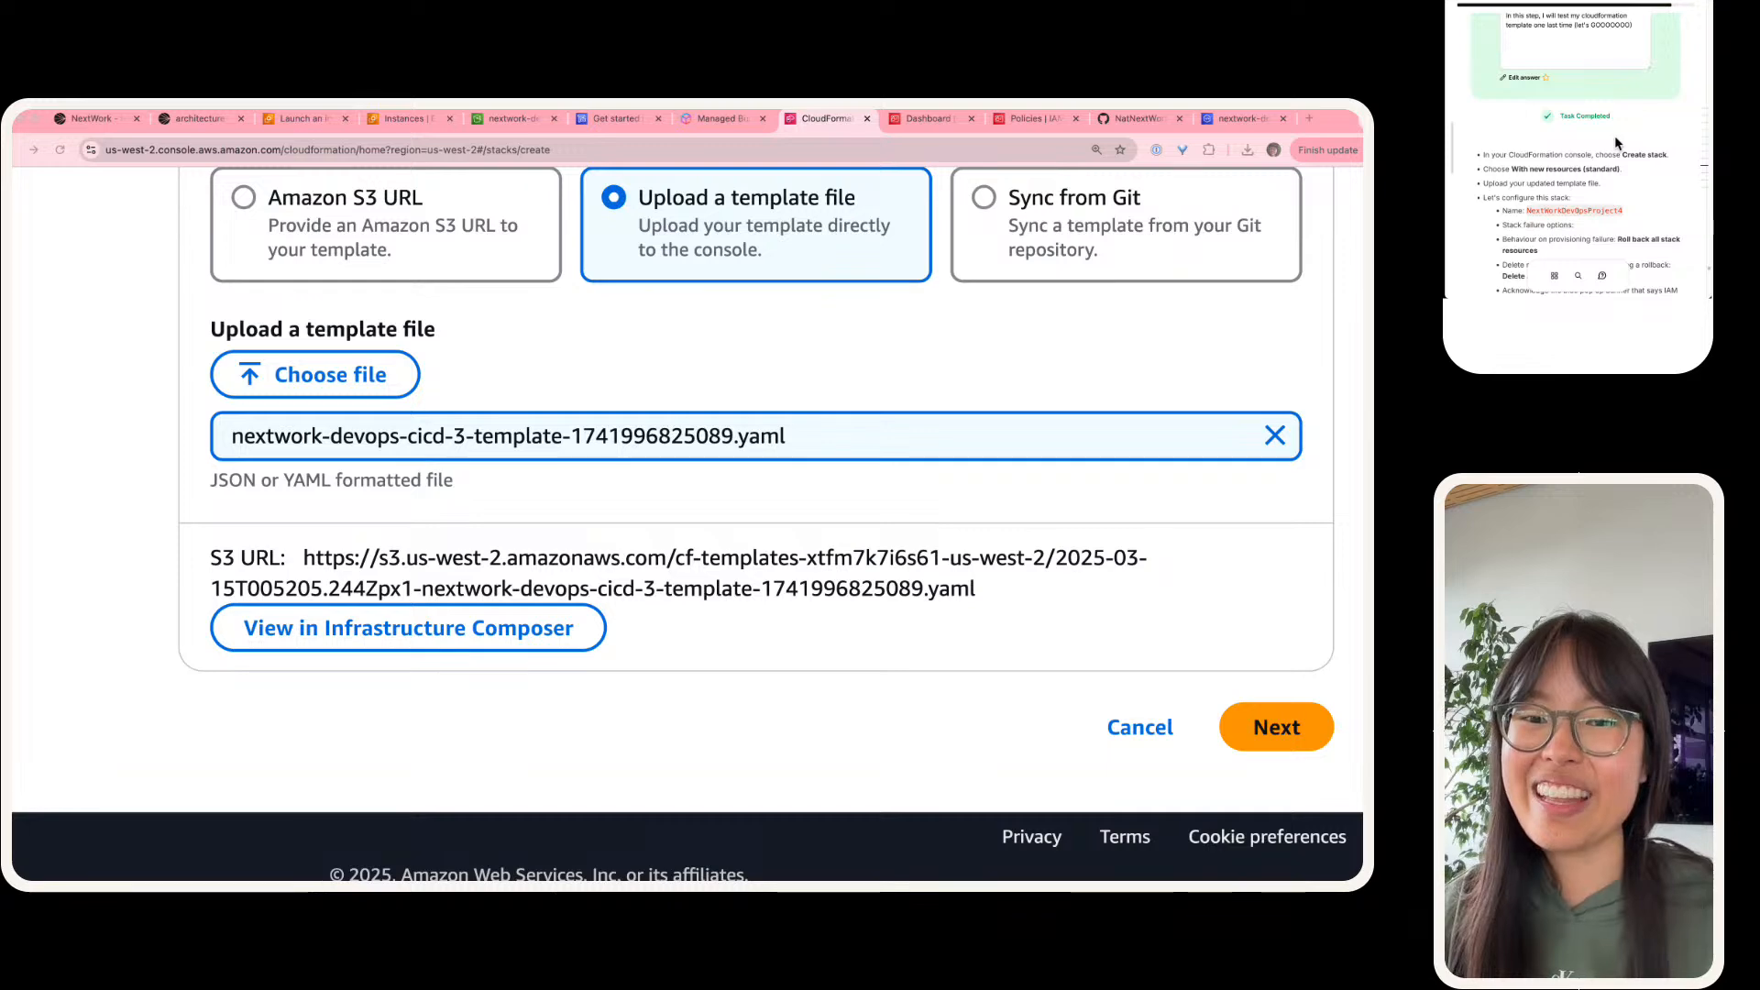
Step: Accept the uploaded template and name the new stack NextWorkDevOpsProject4, as given in the guide
scroll(802, 688, up, 2)
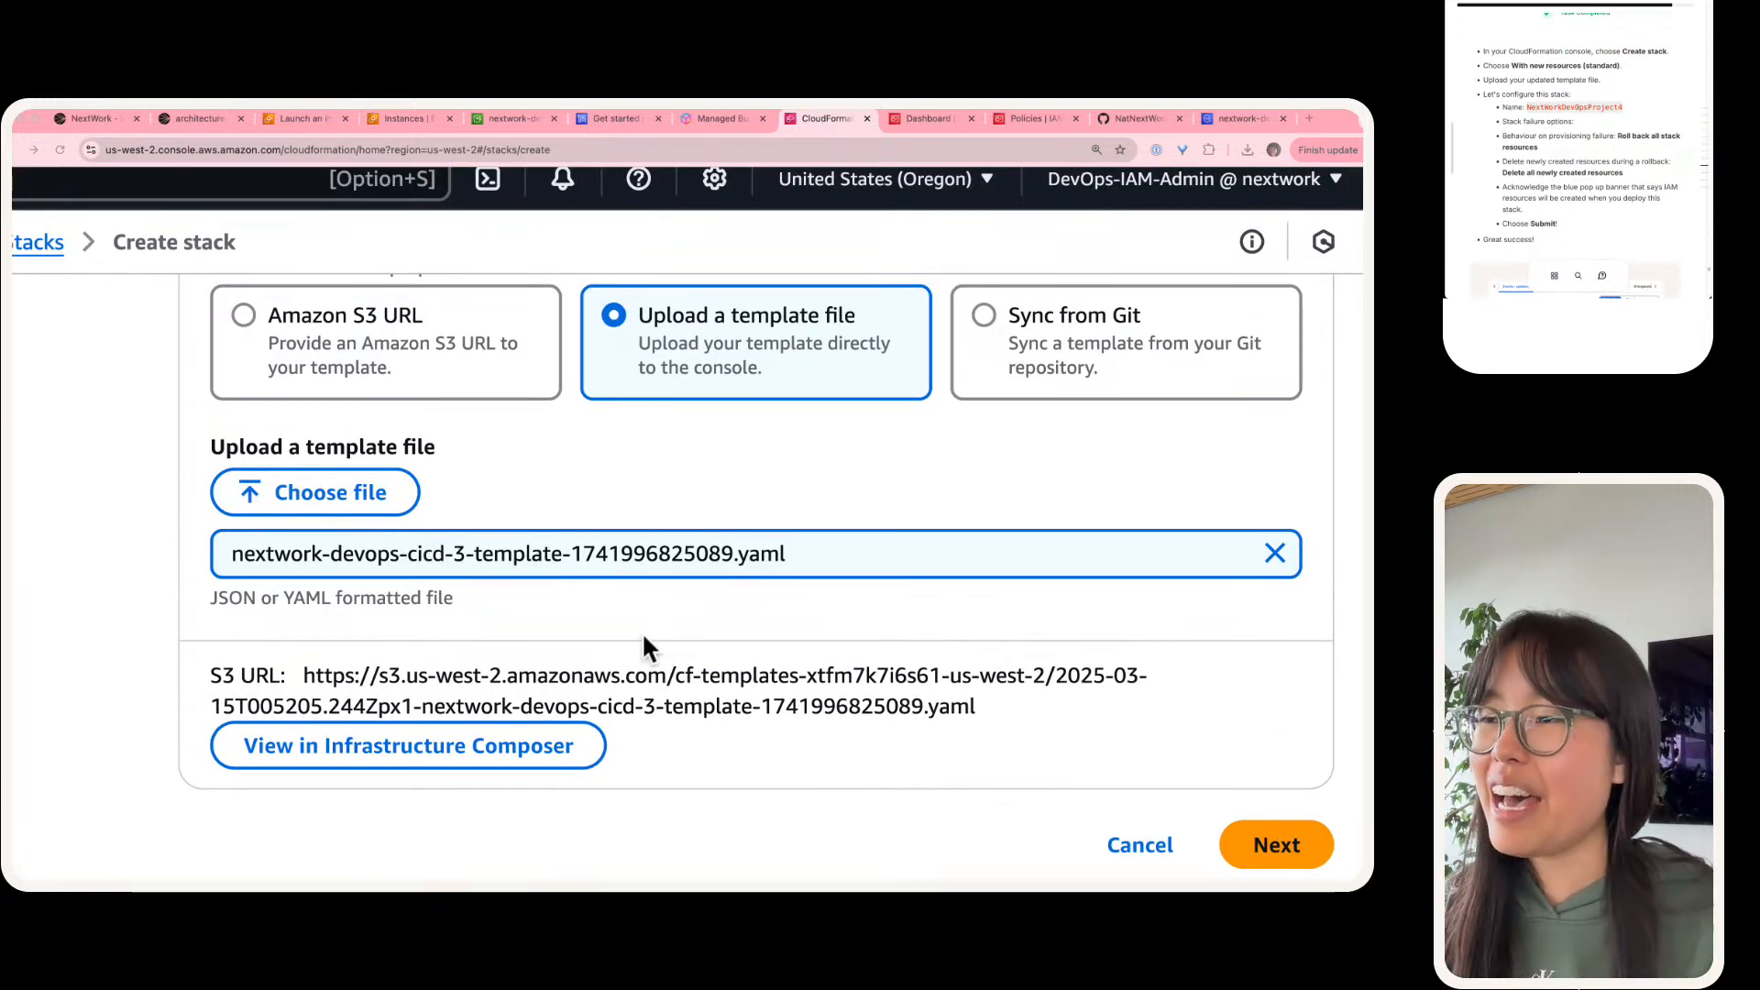
click(1317, 848)
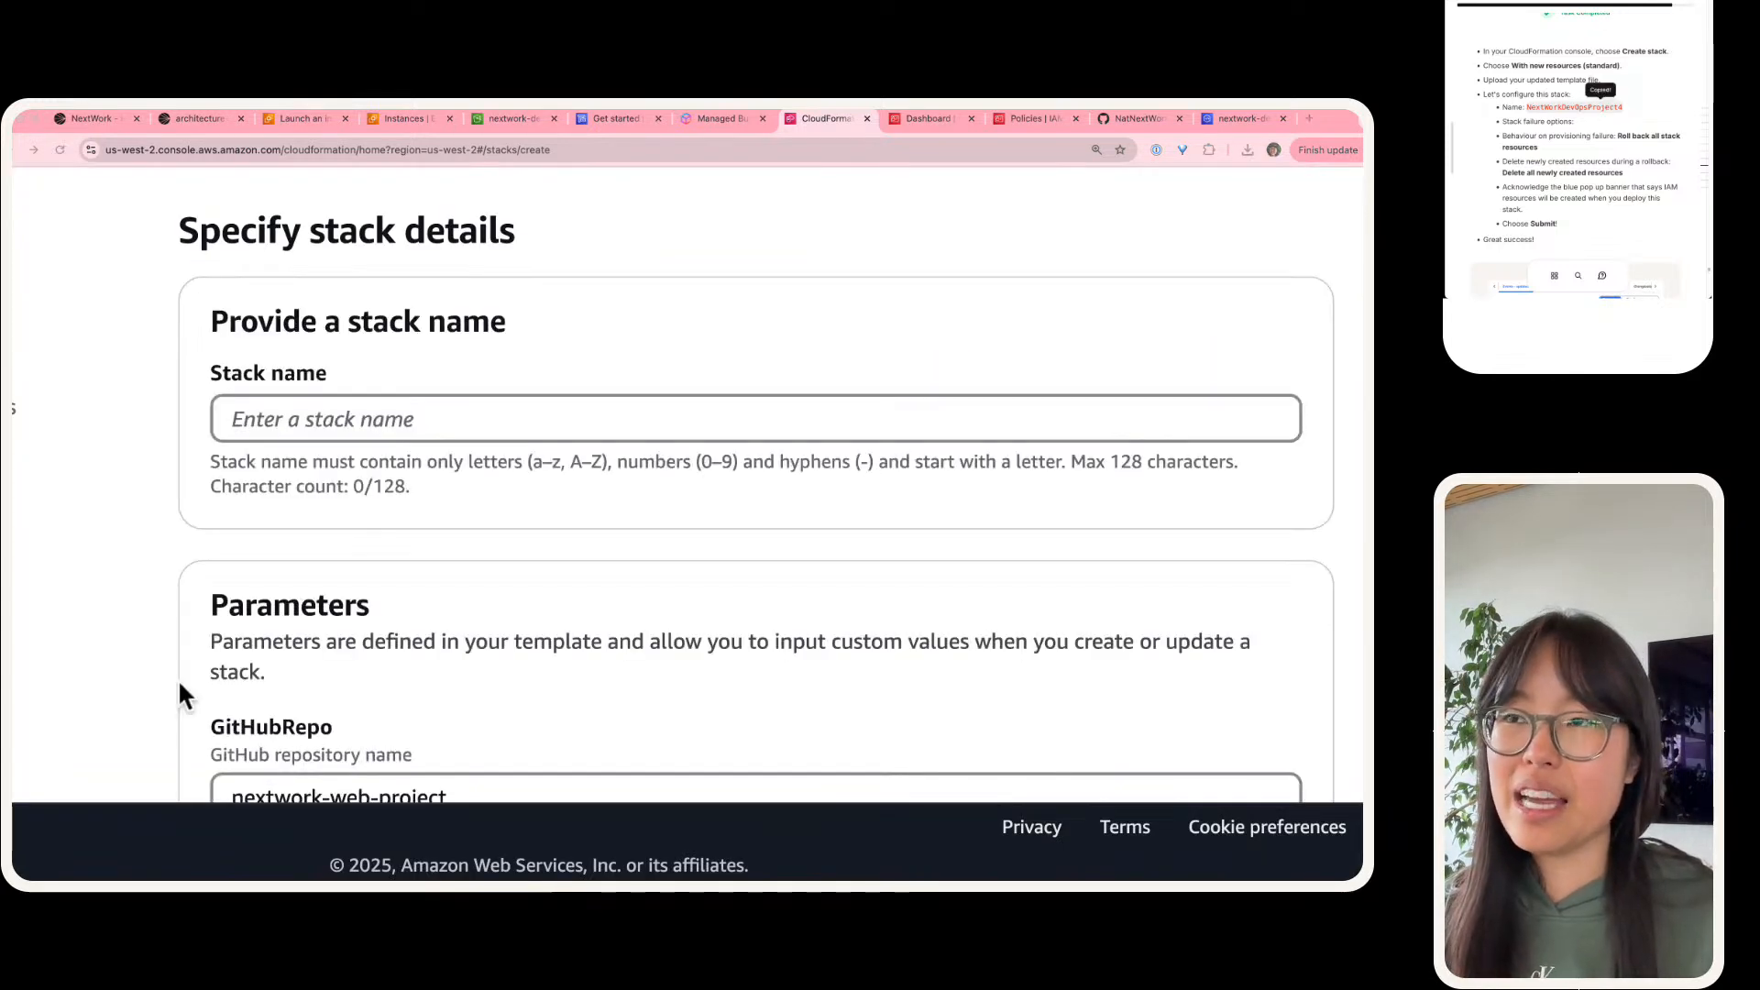
click(636, 433)
text(NextWorkDevOpsProject4)
click(649, 528)
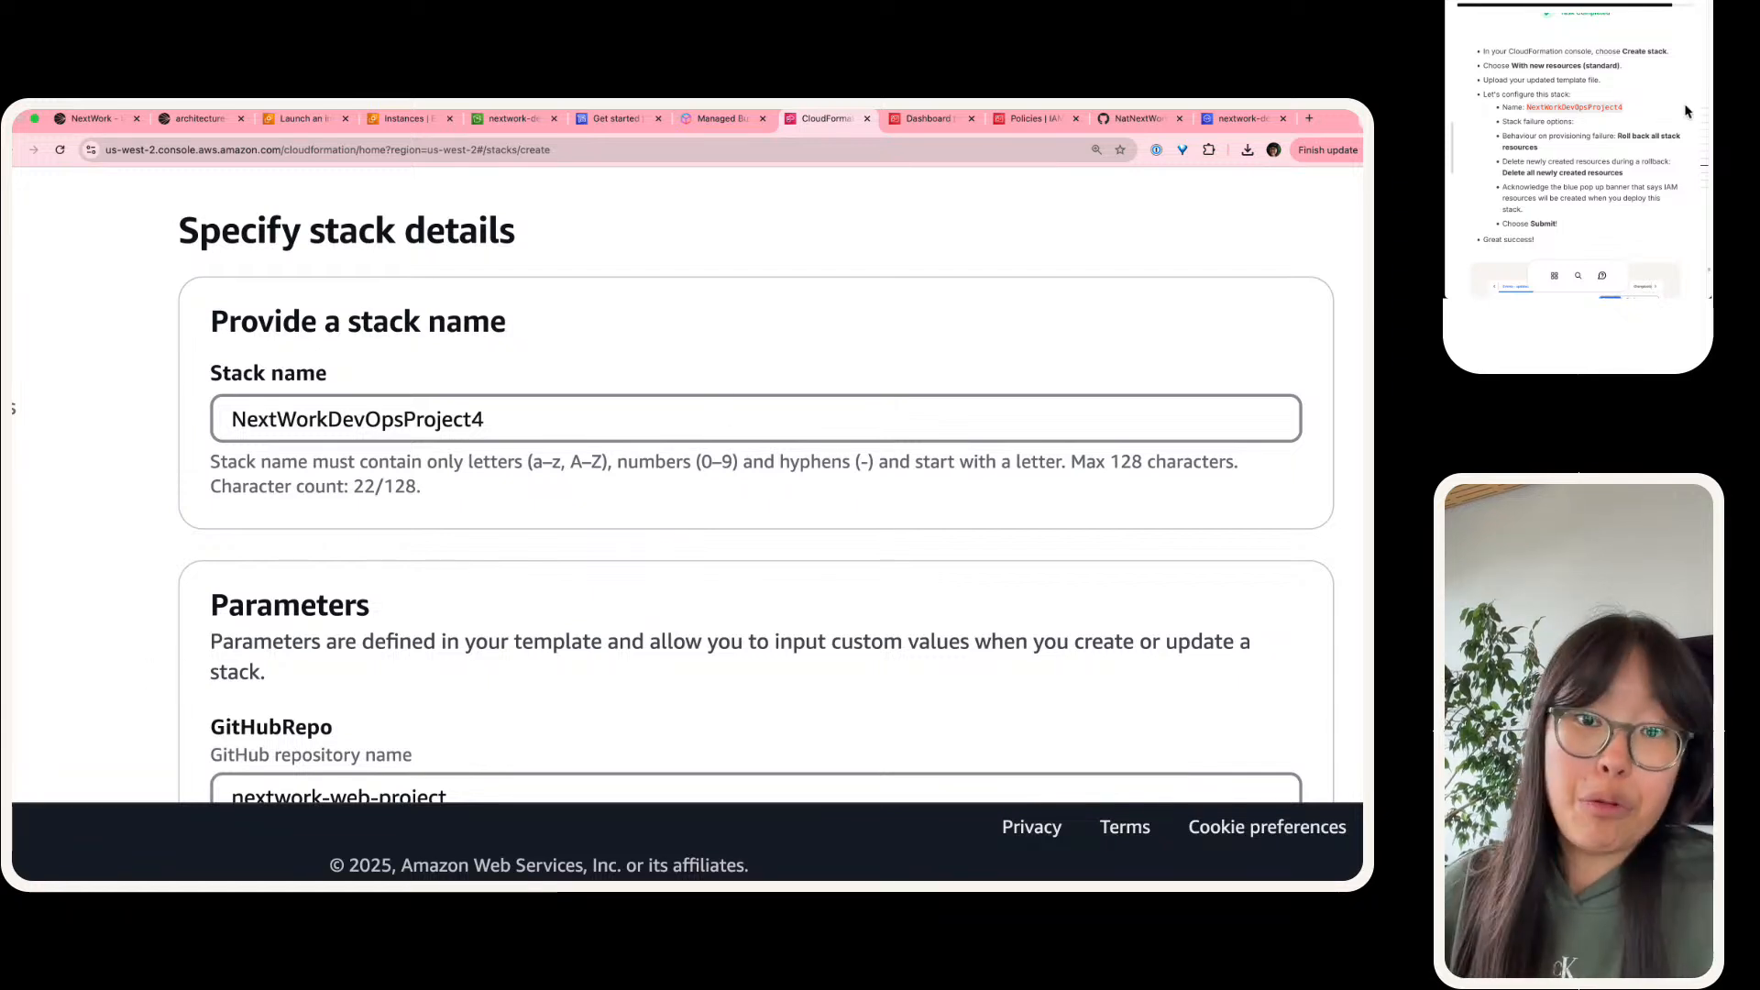
Step: Review the new stack's GitHubRepo and GitHubRepoOwner parameters
scroll(1662, 124, down, 2)
scroll(640, 476, down, 4)
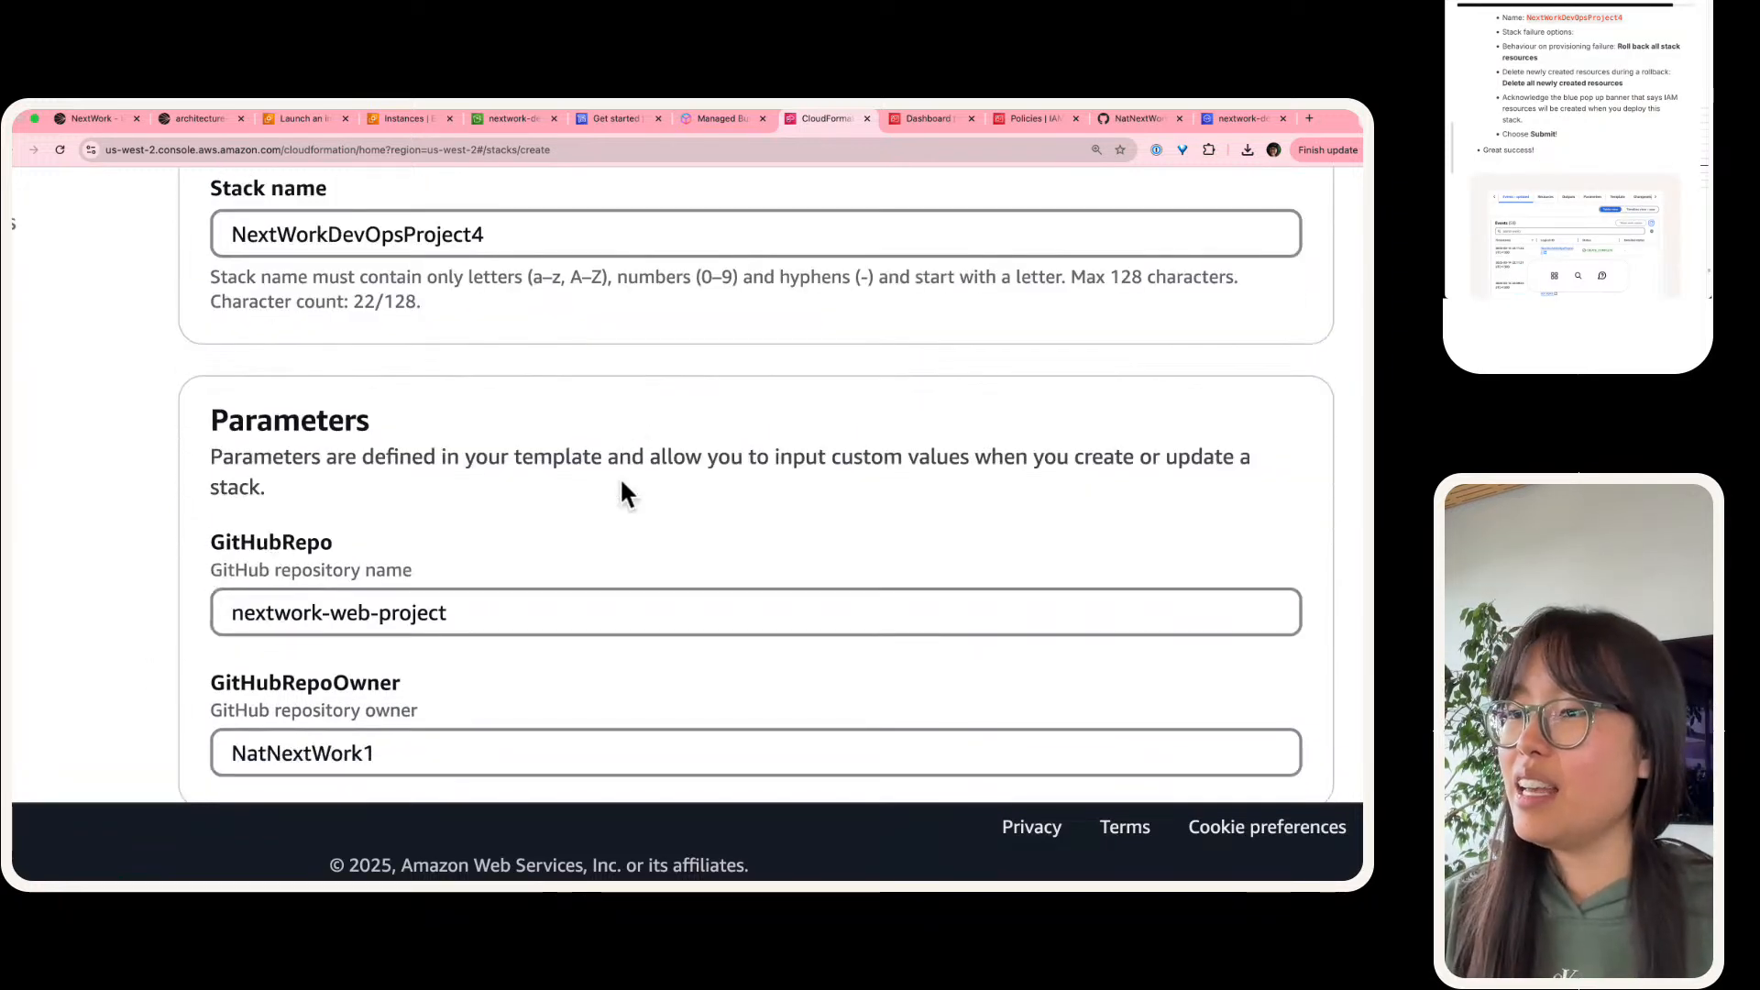
scroll(614, 482, down, 3)
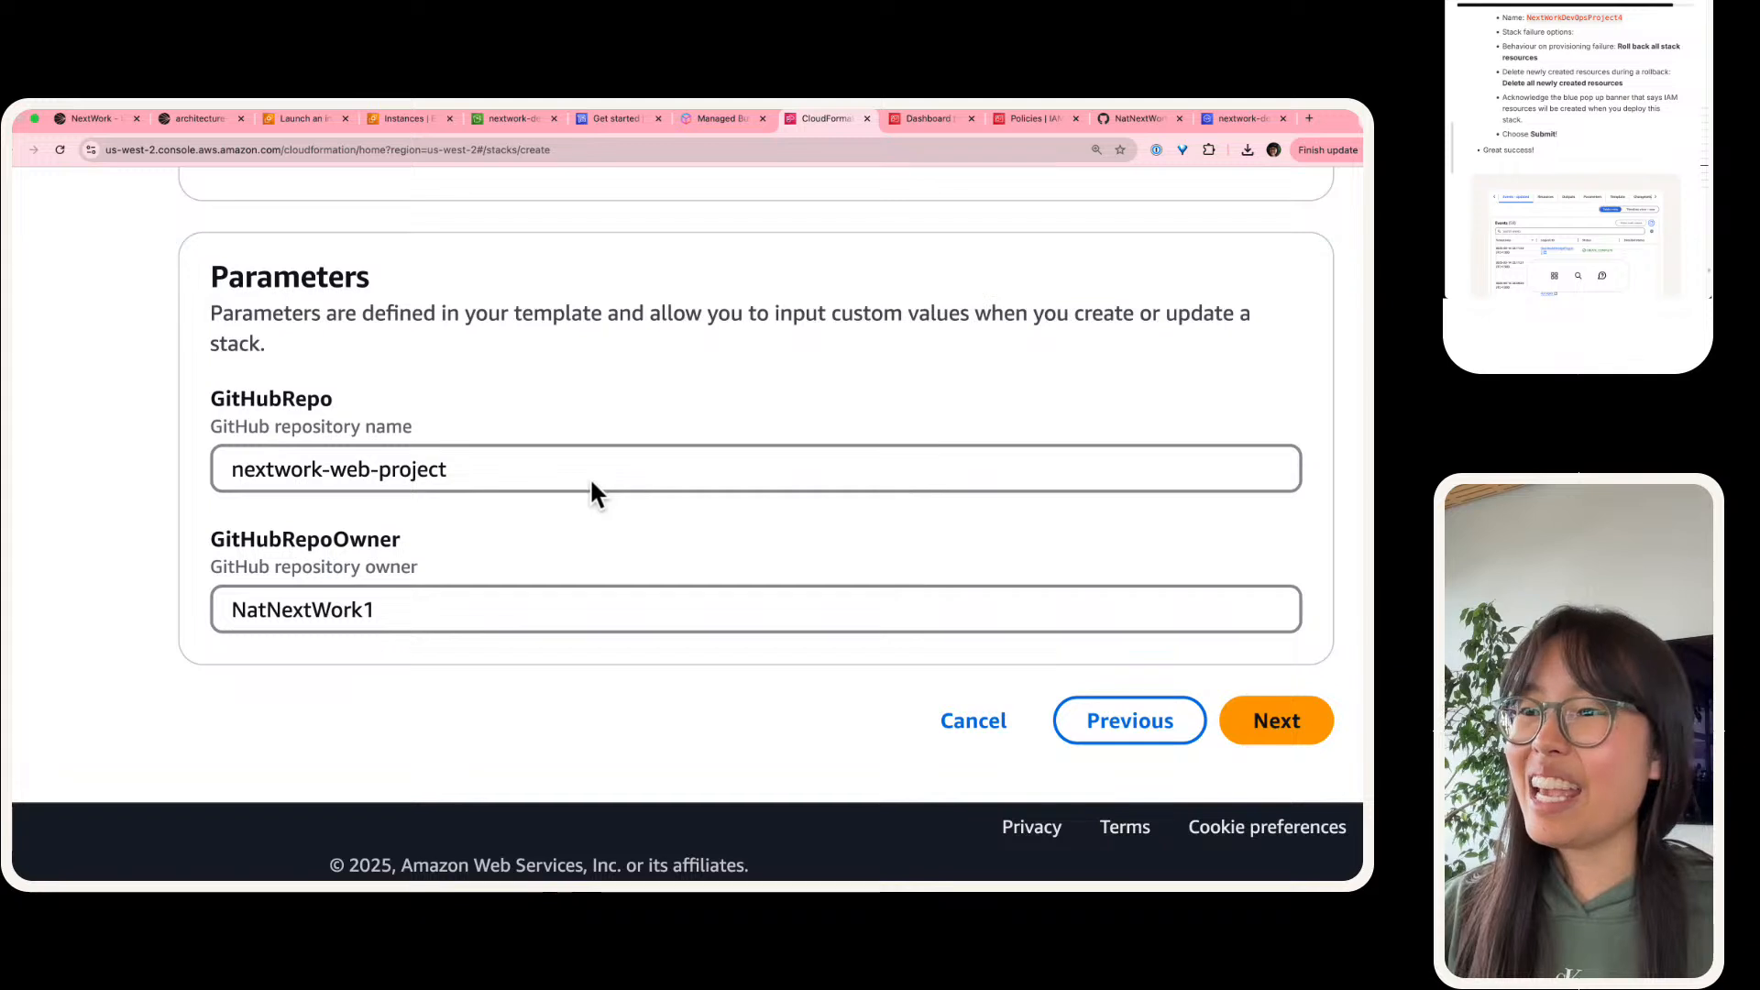
triple_click(442, 464)
double_click(284, 385)
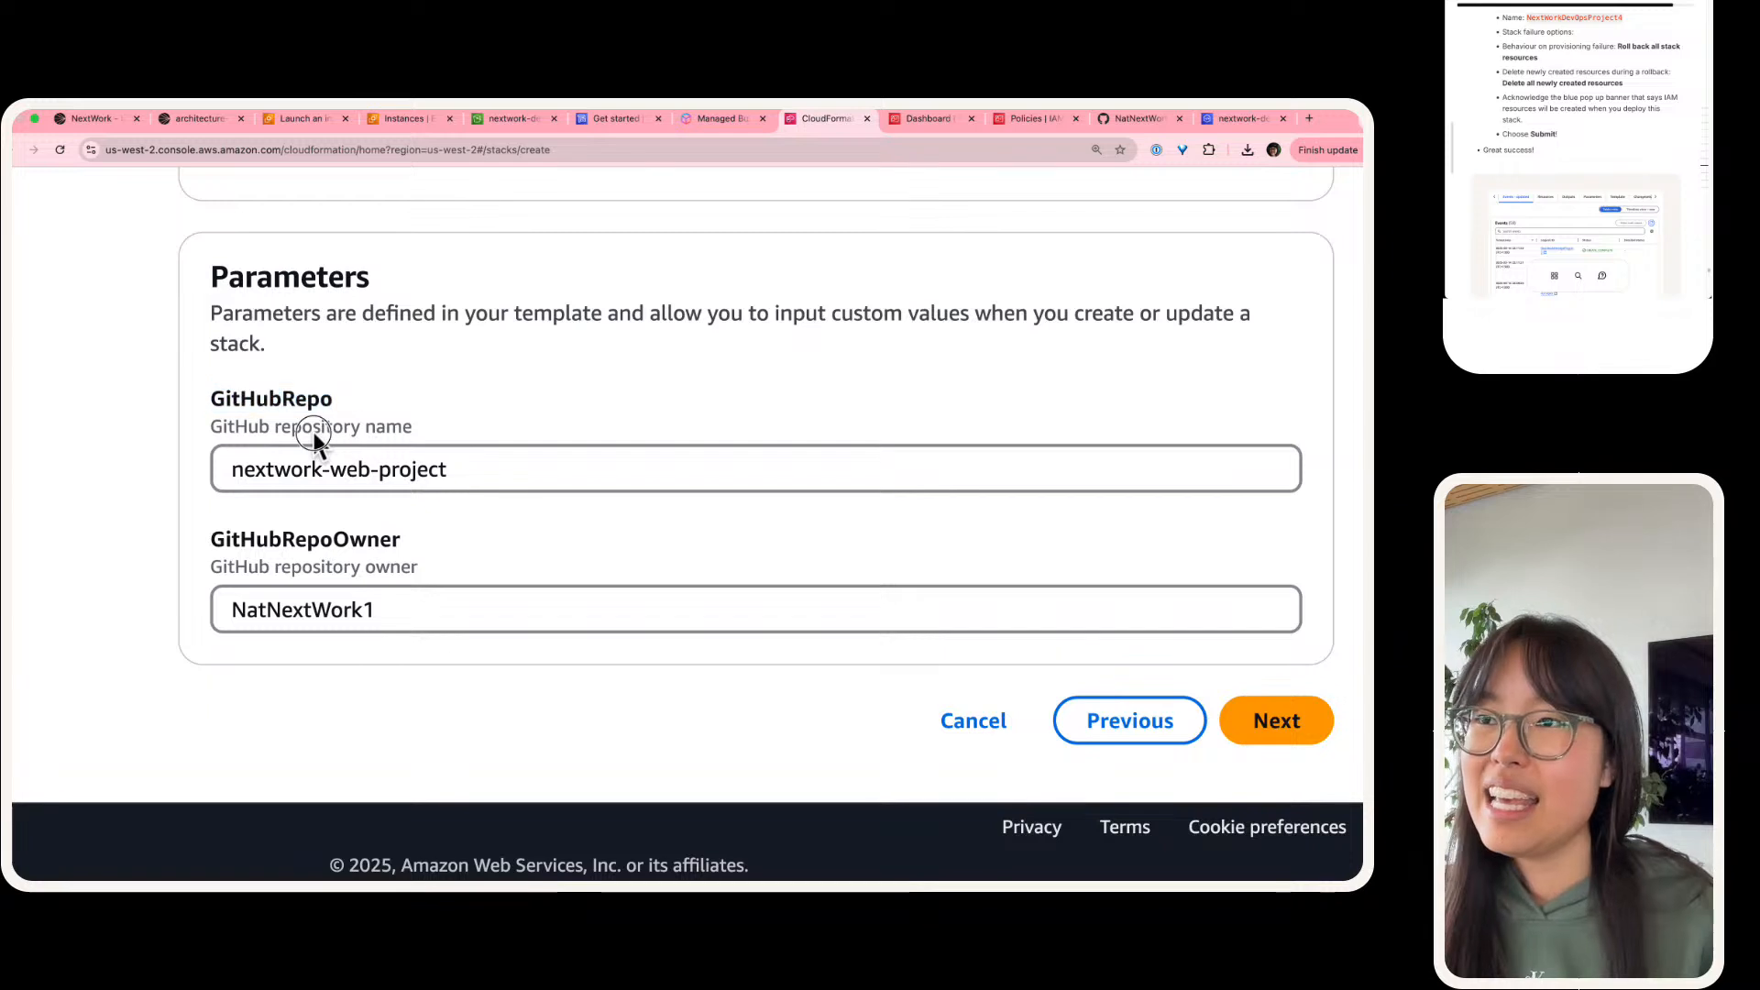
triple_click(316, 429)
triple_click(343, 467)
double_click(344, 540)
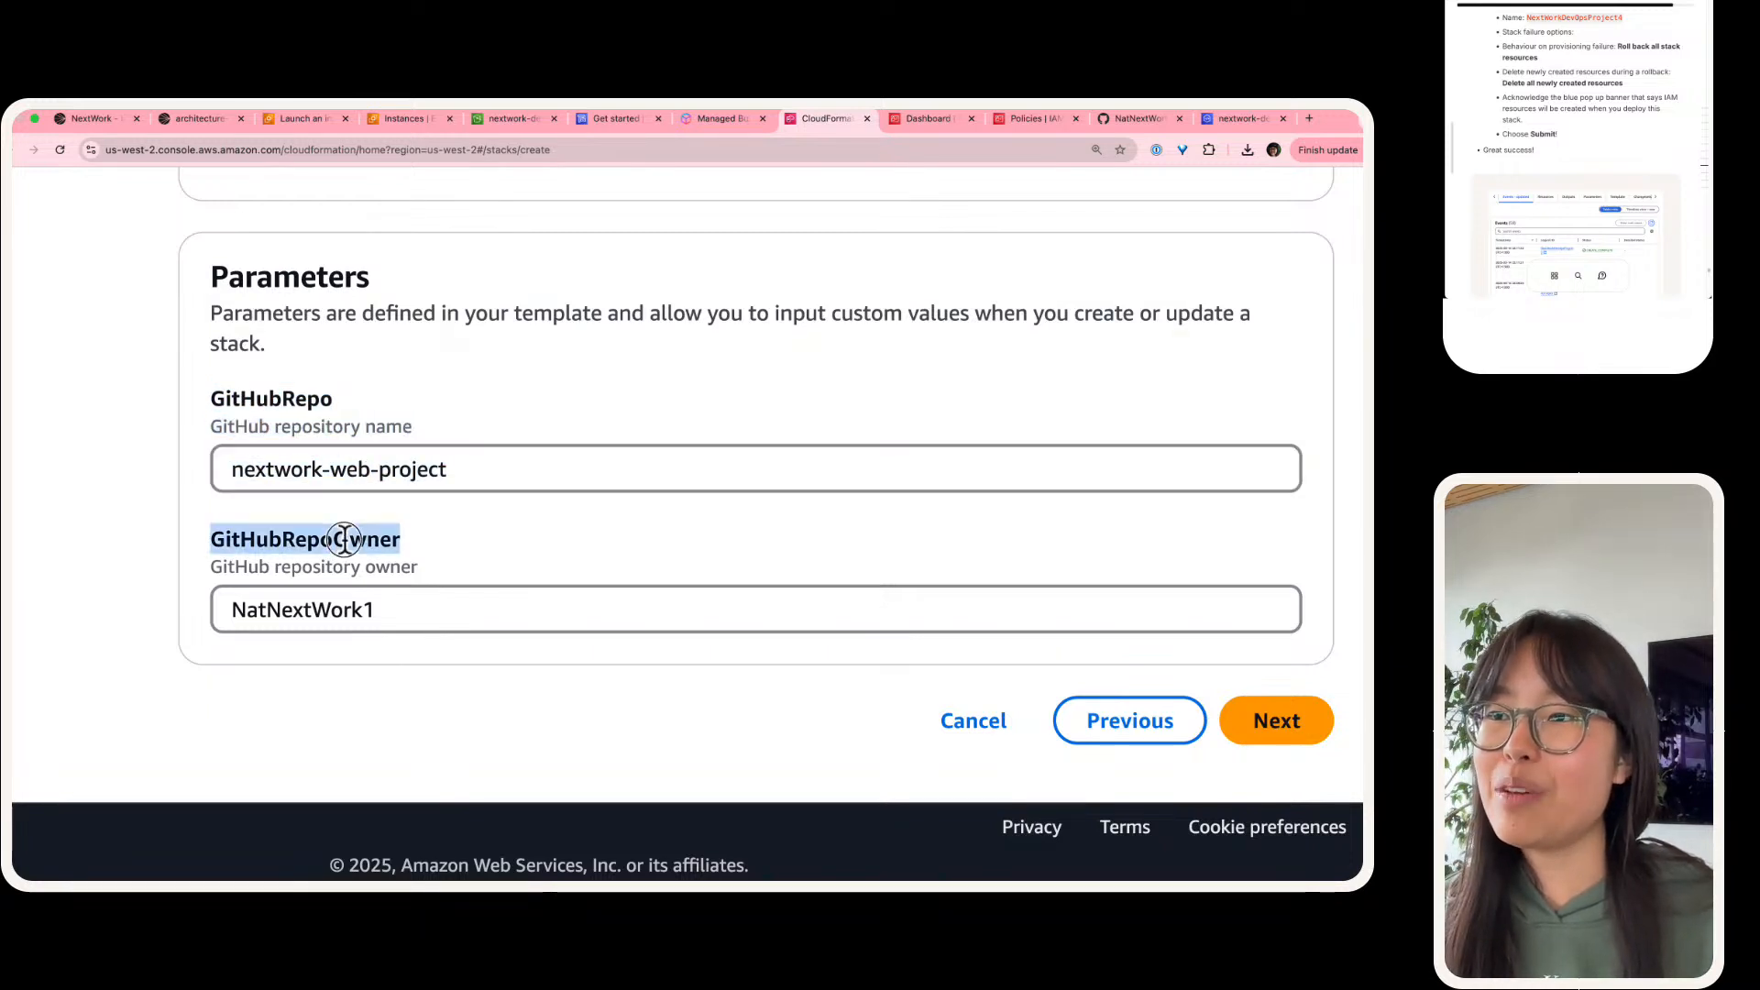
click(361, 558)
click(354, 611)
text(1)
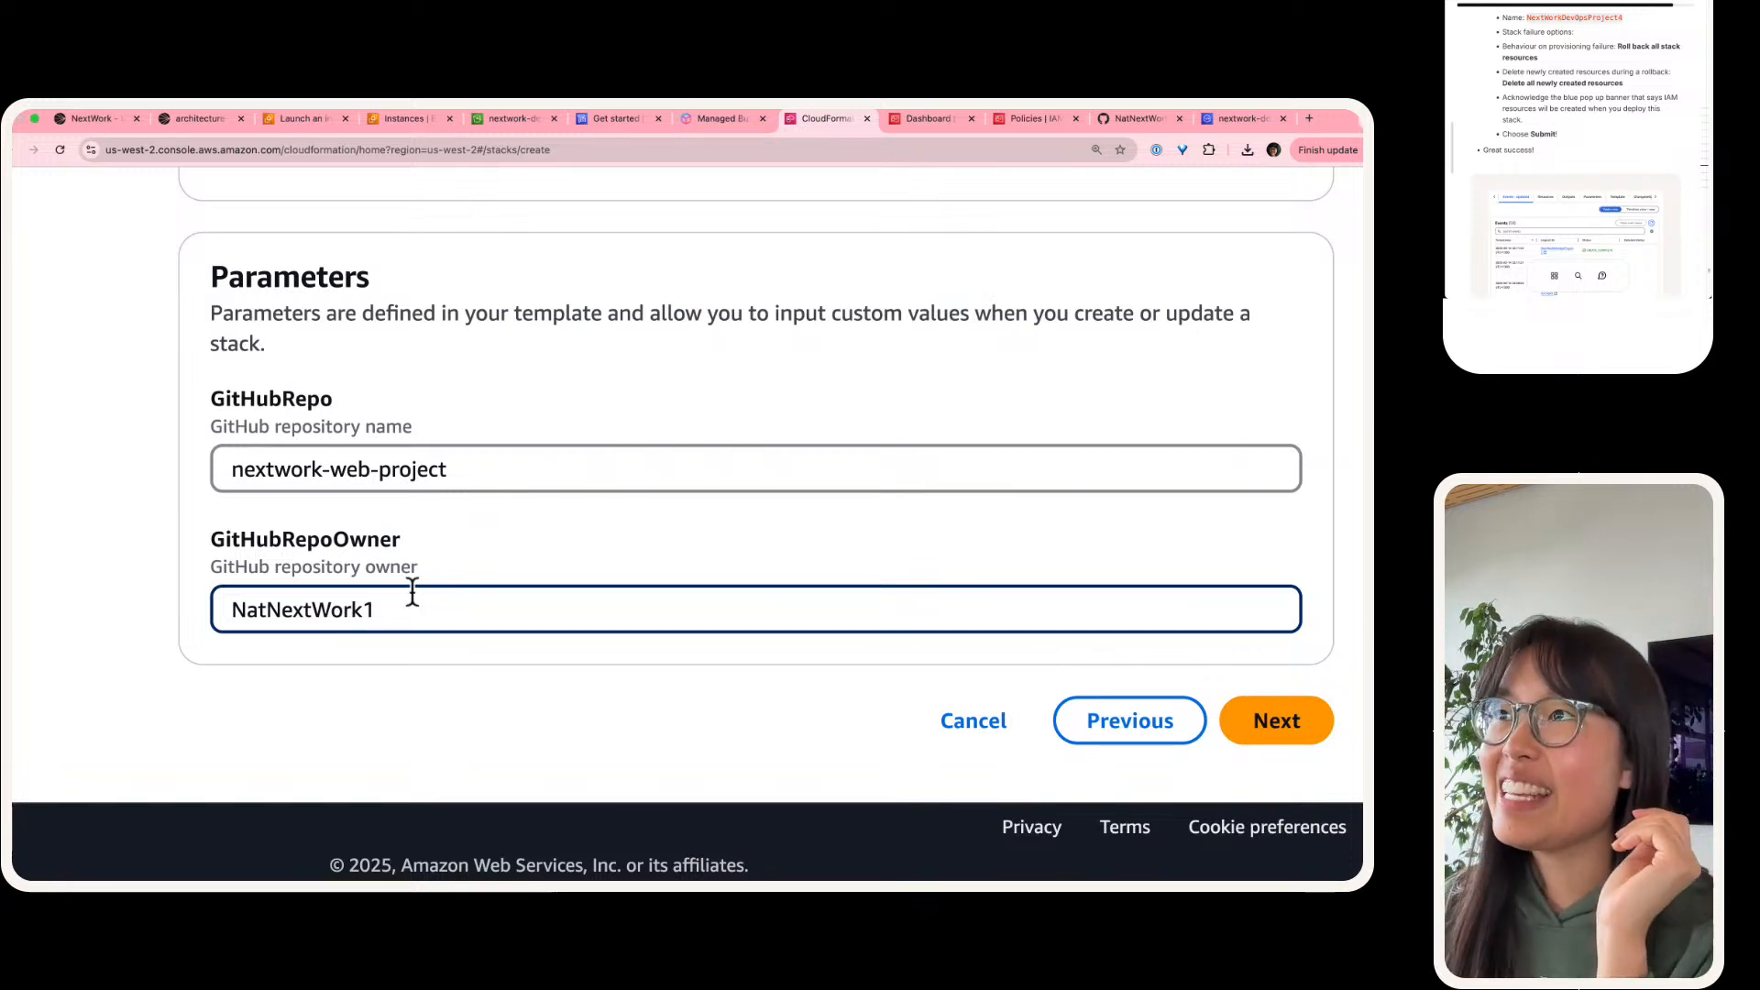
double_click(366, 601)
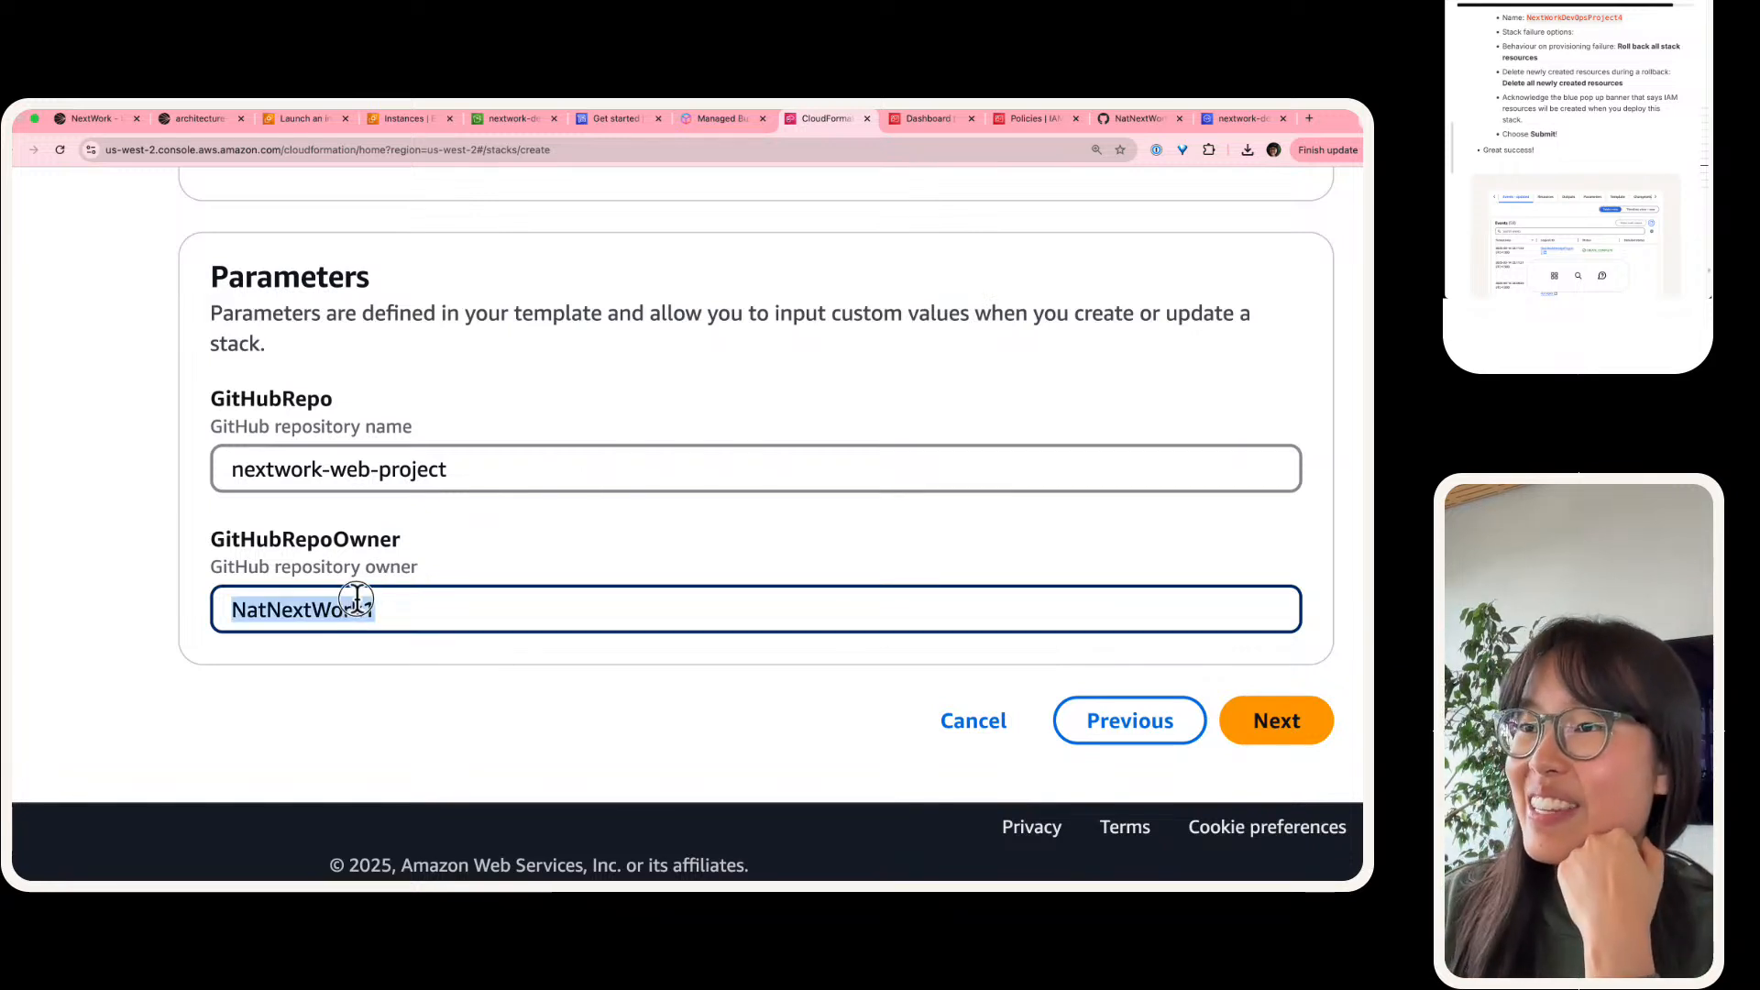
triple_click(381, 485)
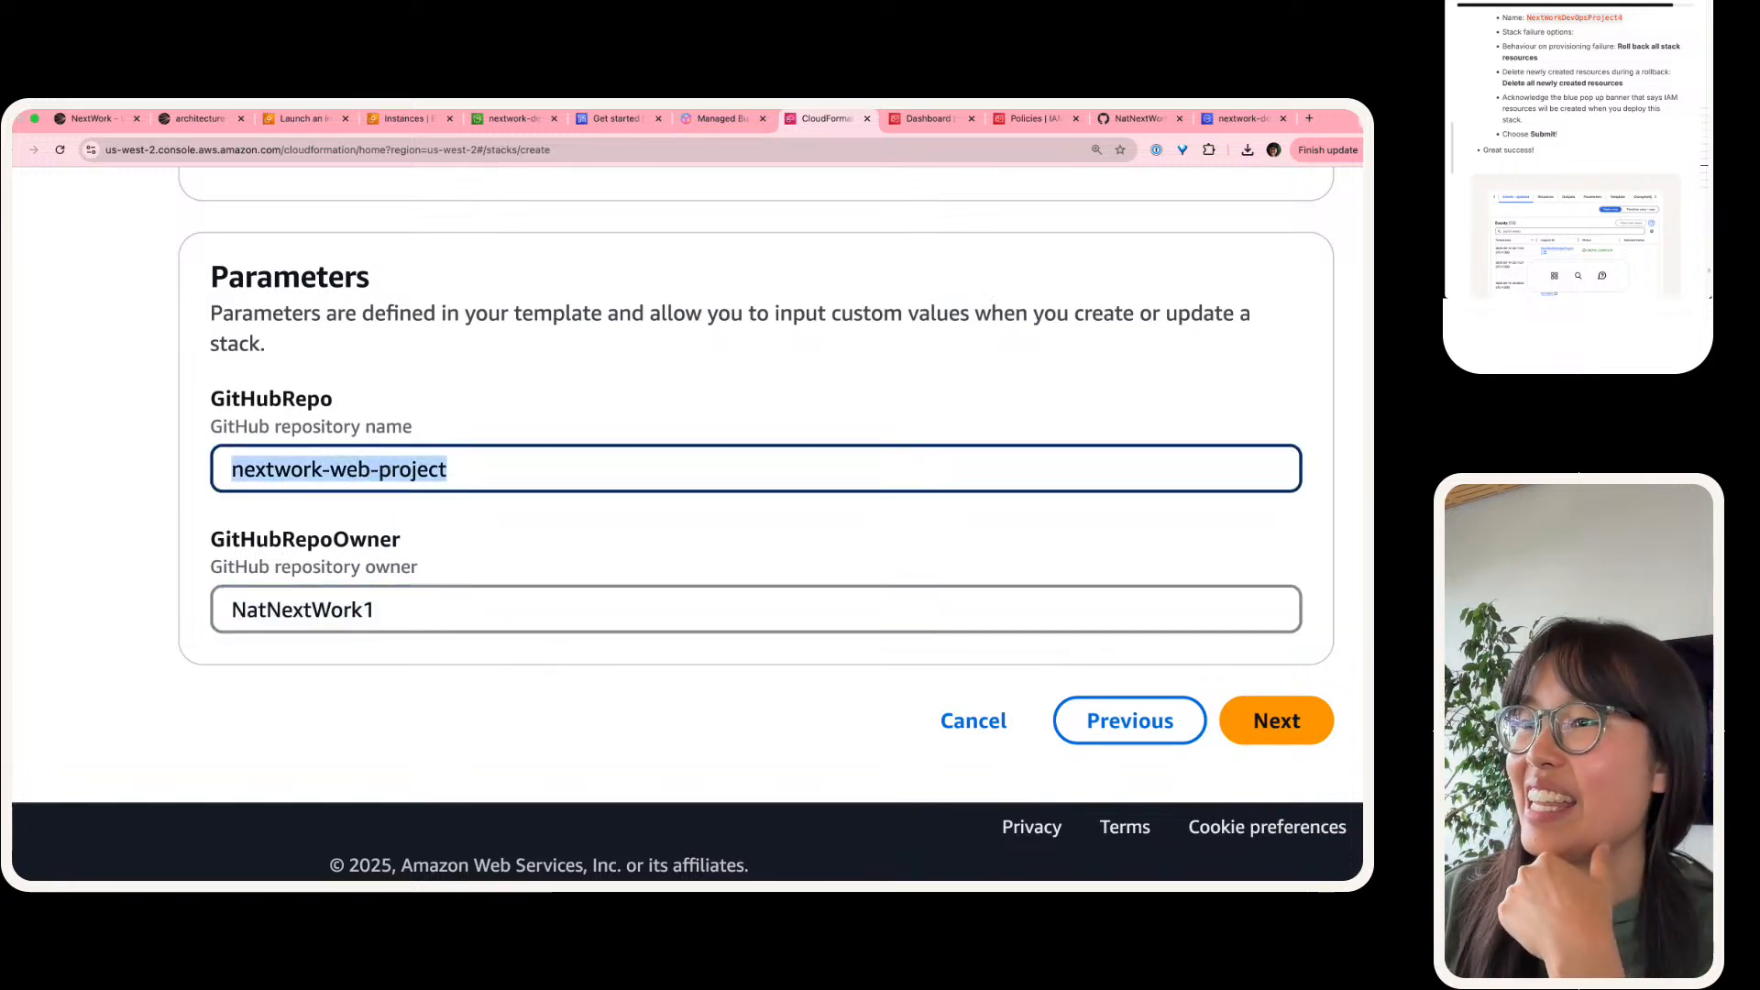
Step: Check the repository's name and owner on its GitHub page against the stack parameters, and return to CloudFormation
click(1146, 124)
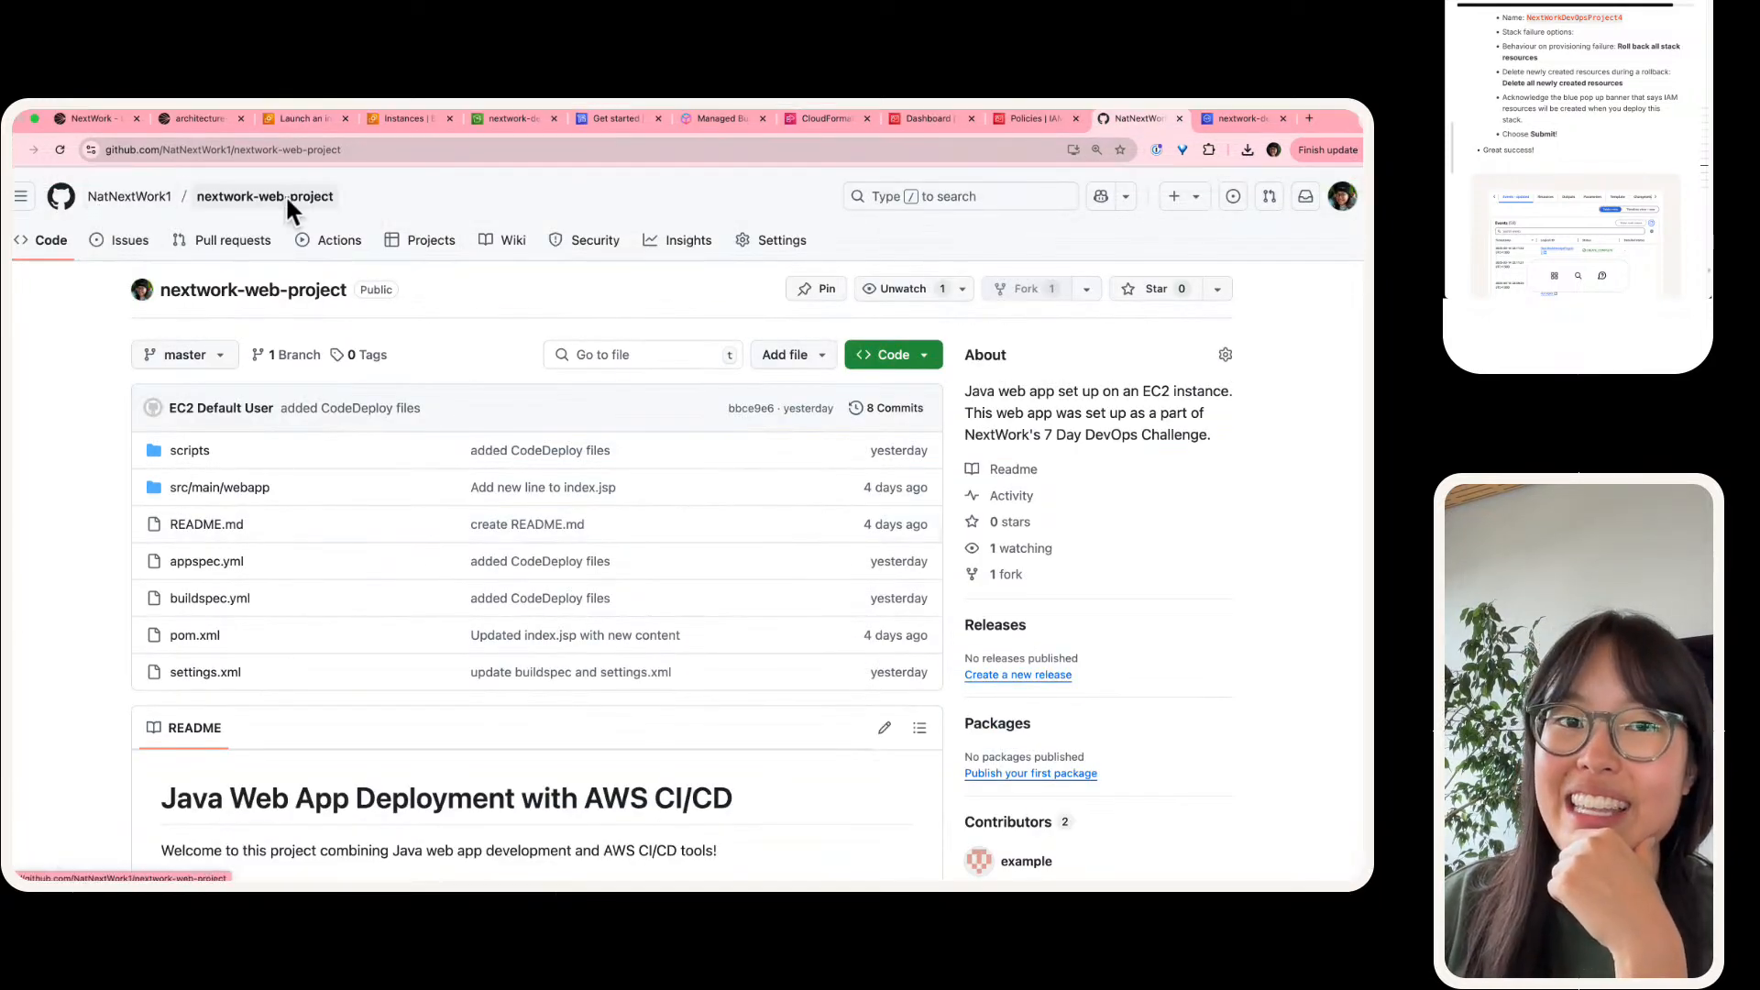
key(super+plus)
key(super+plus)
key(super+plus)
key(super+plus)
key(super+plus)
key(super+plus)
key(super+plus)
key(super+plus)
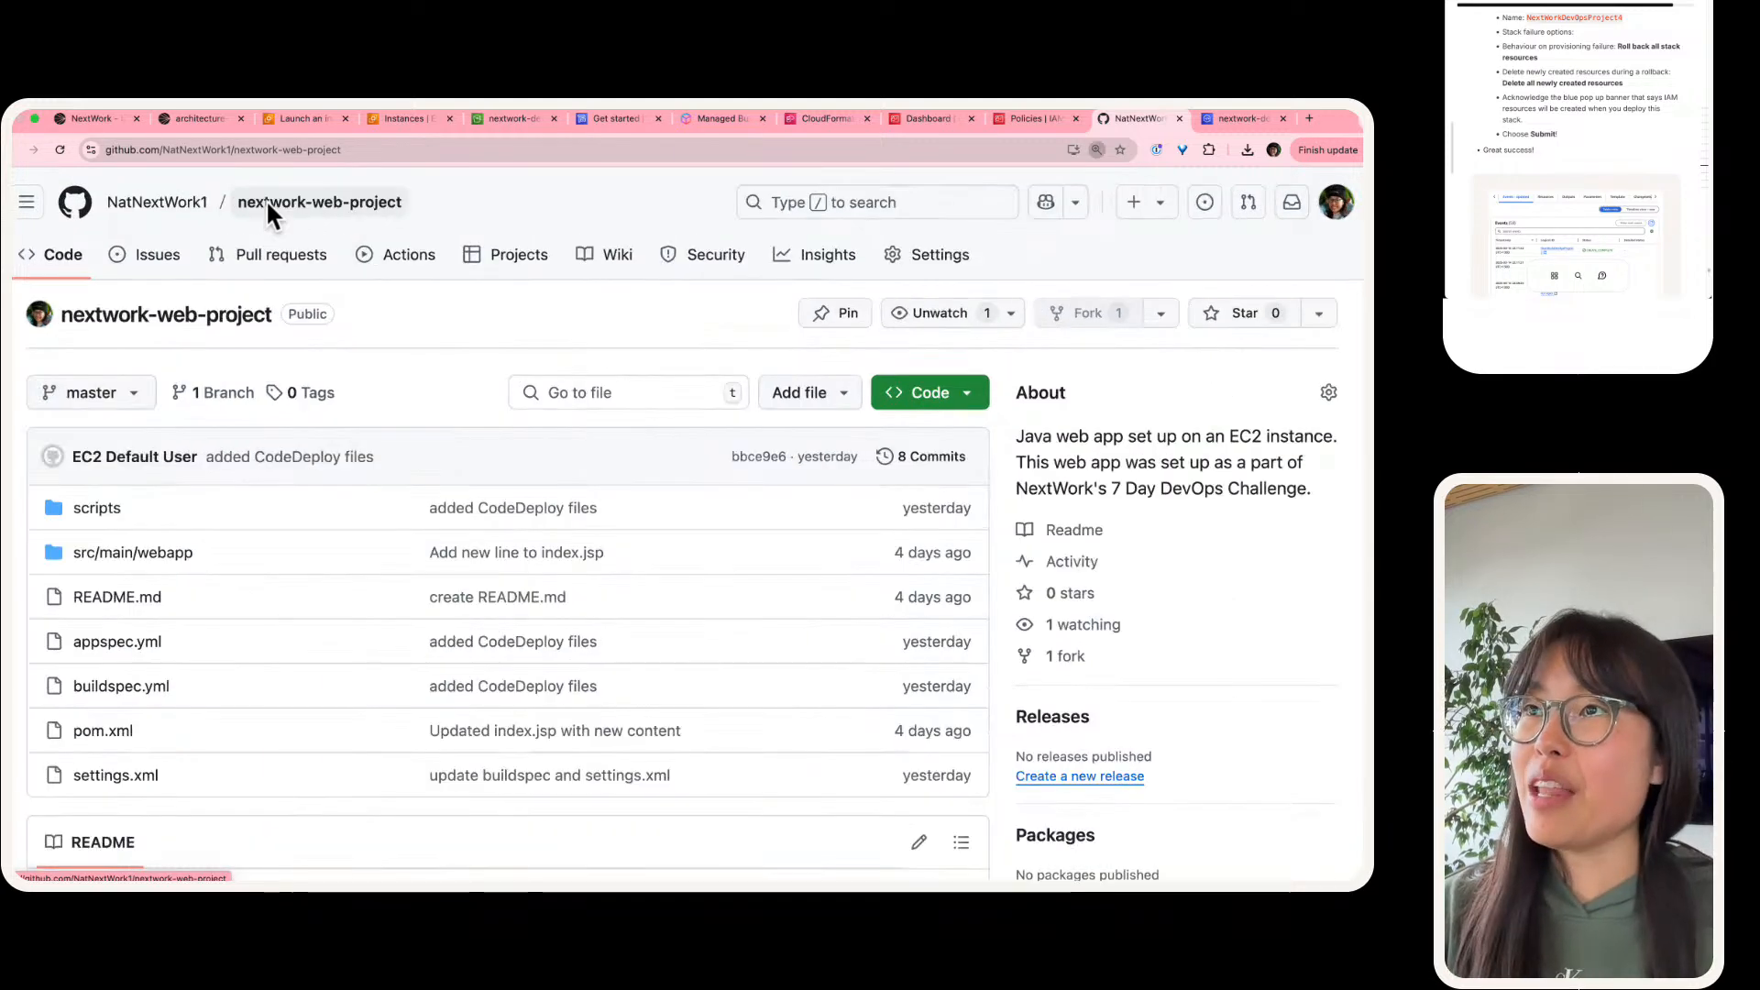
key(super+plus)
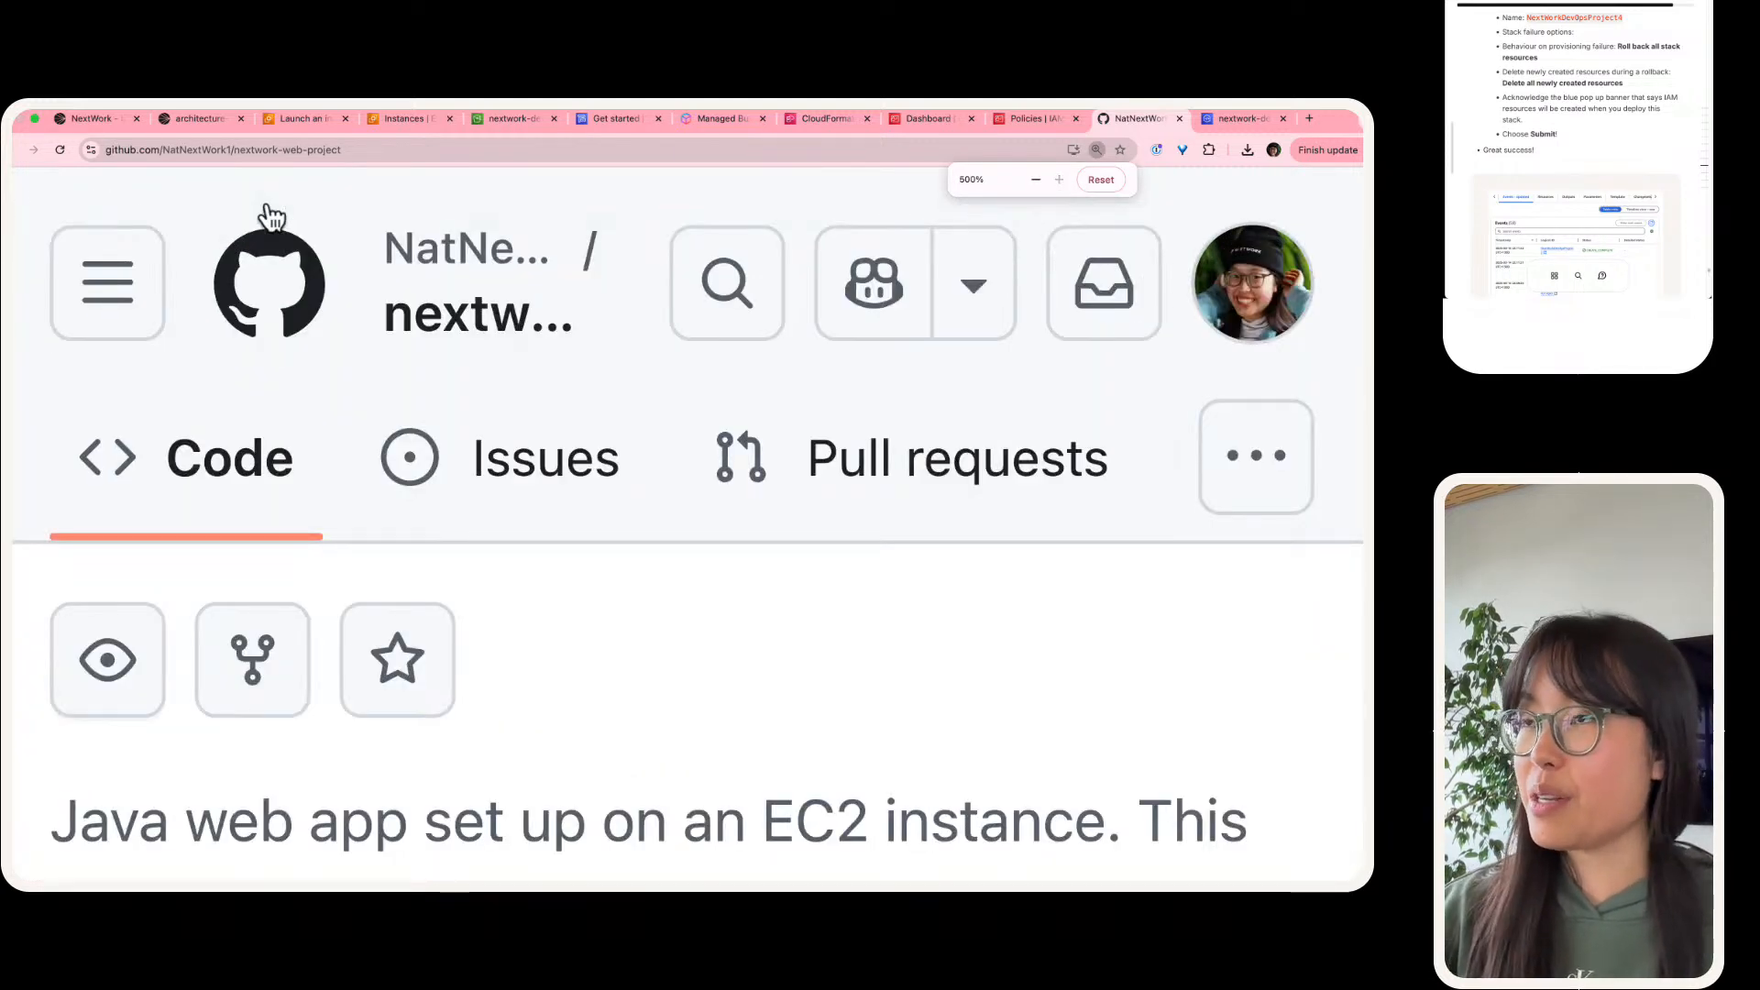
key(super+0)
key(super+plus)
key(super+plus)
key(super+plus)
key(super+plus)
key(super+plus)
key(super+plus)
key(super+plus)
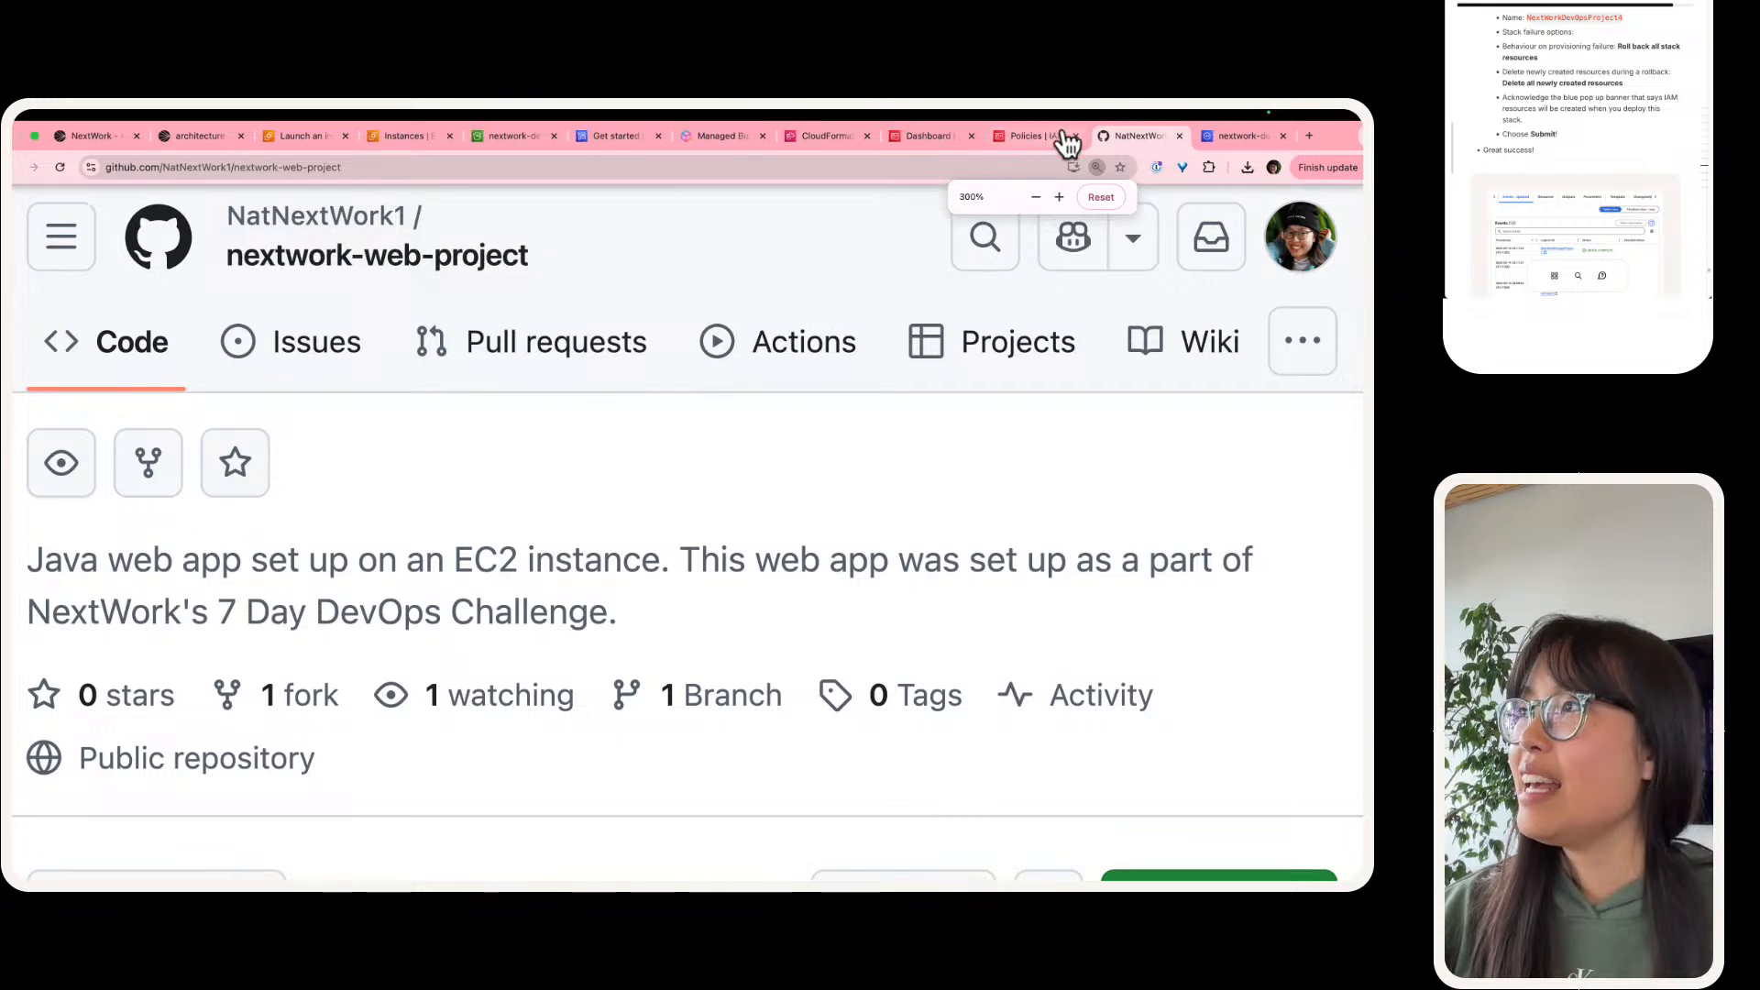
click(829, 125)
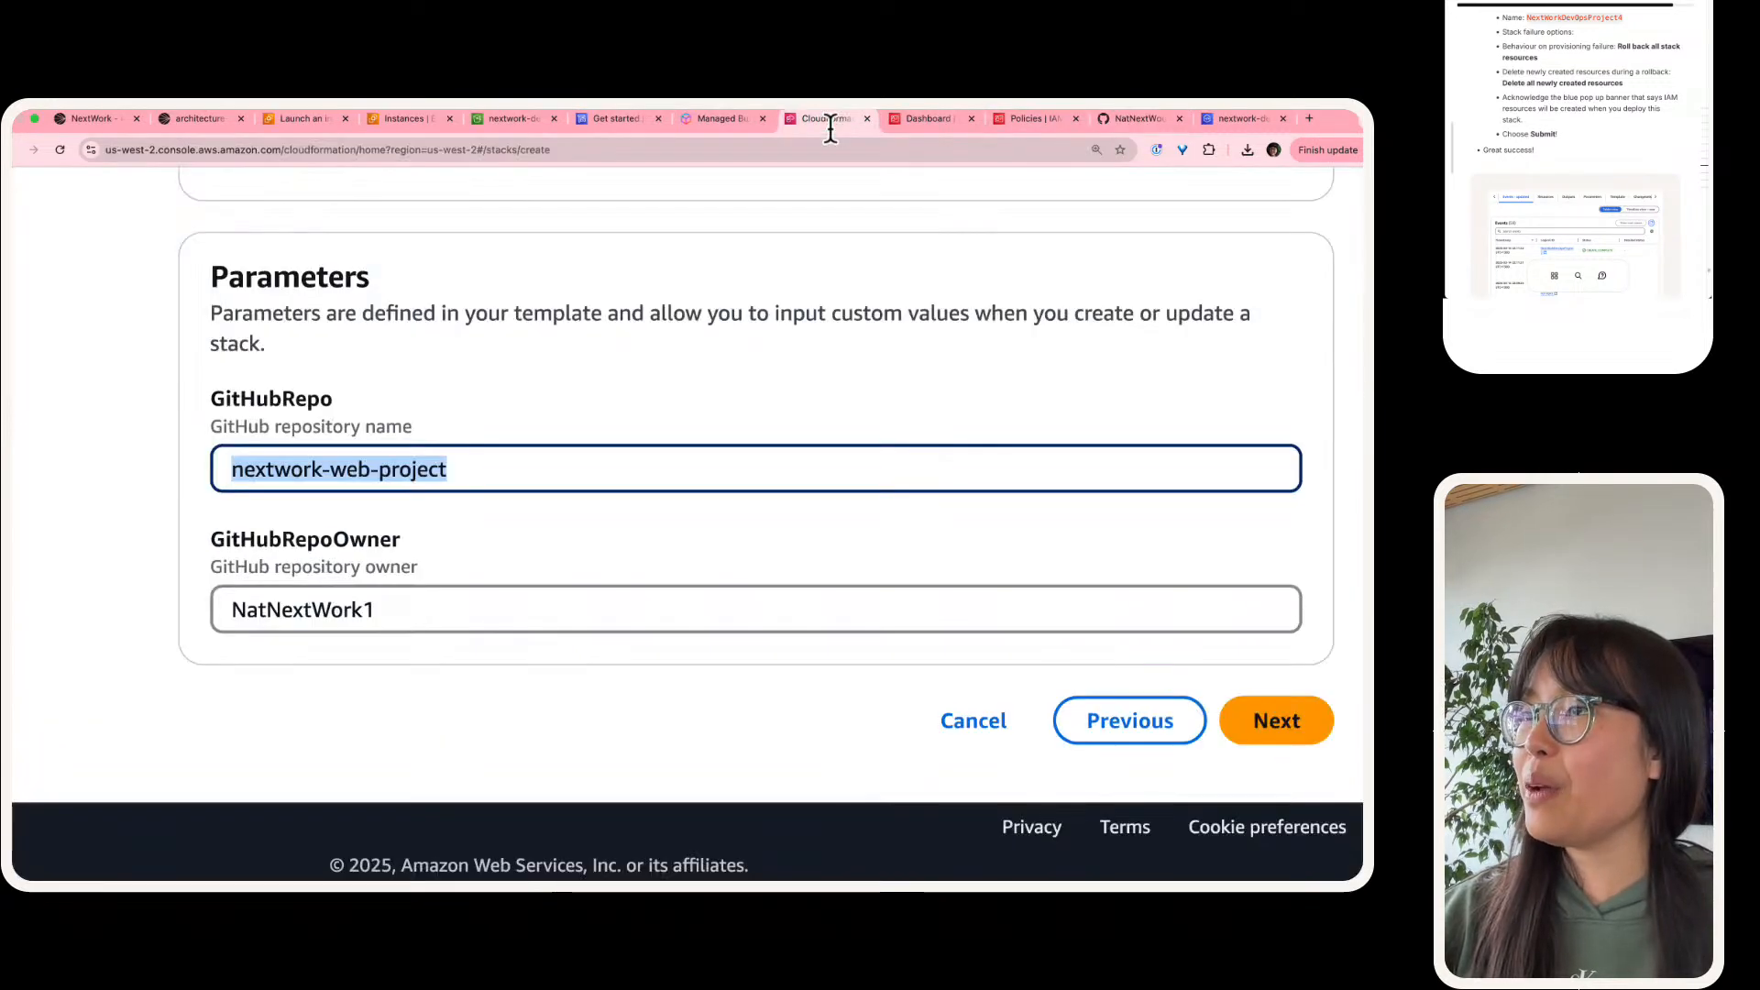
Step: Accept the stack parameters and choose to delete all newly created resources during a rollback
click(1272, 715)
scroll(583, 546, down, 5)
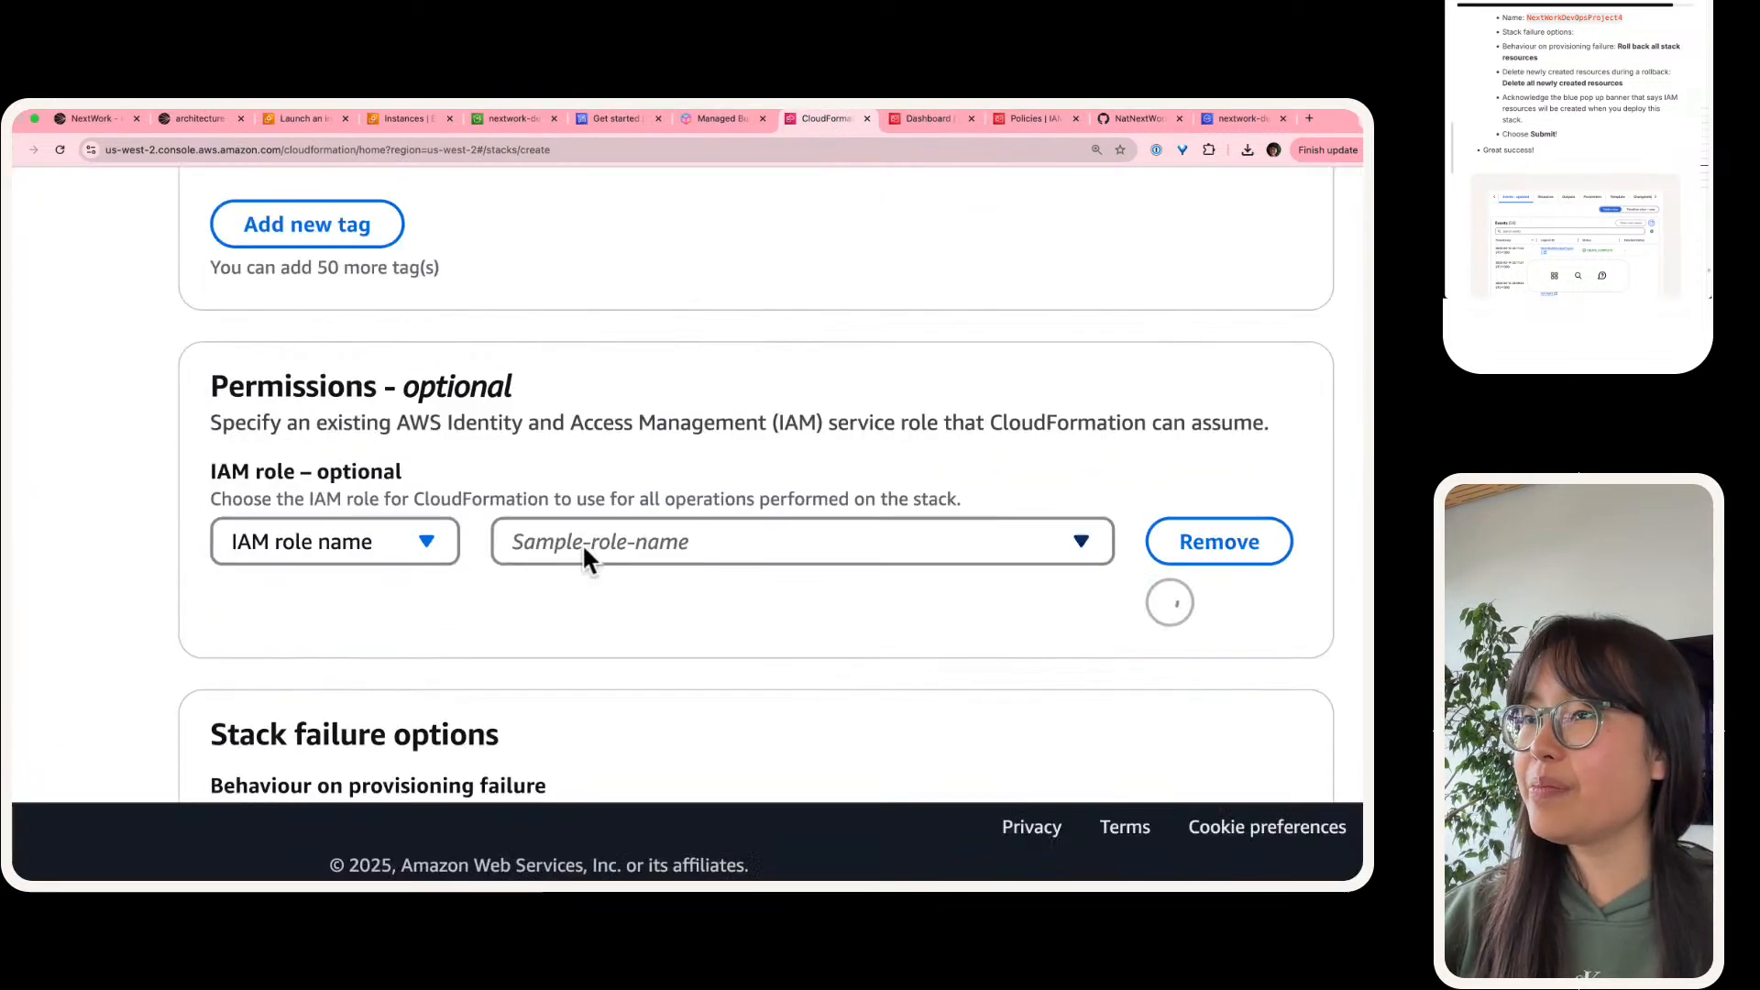
scroll(581, 550, down, 7)
scroll(381, 459, up, 1)
click(459, 609)
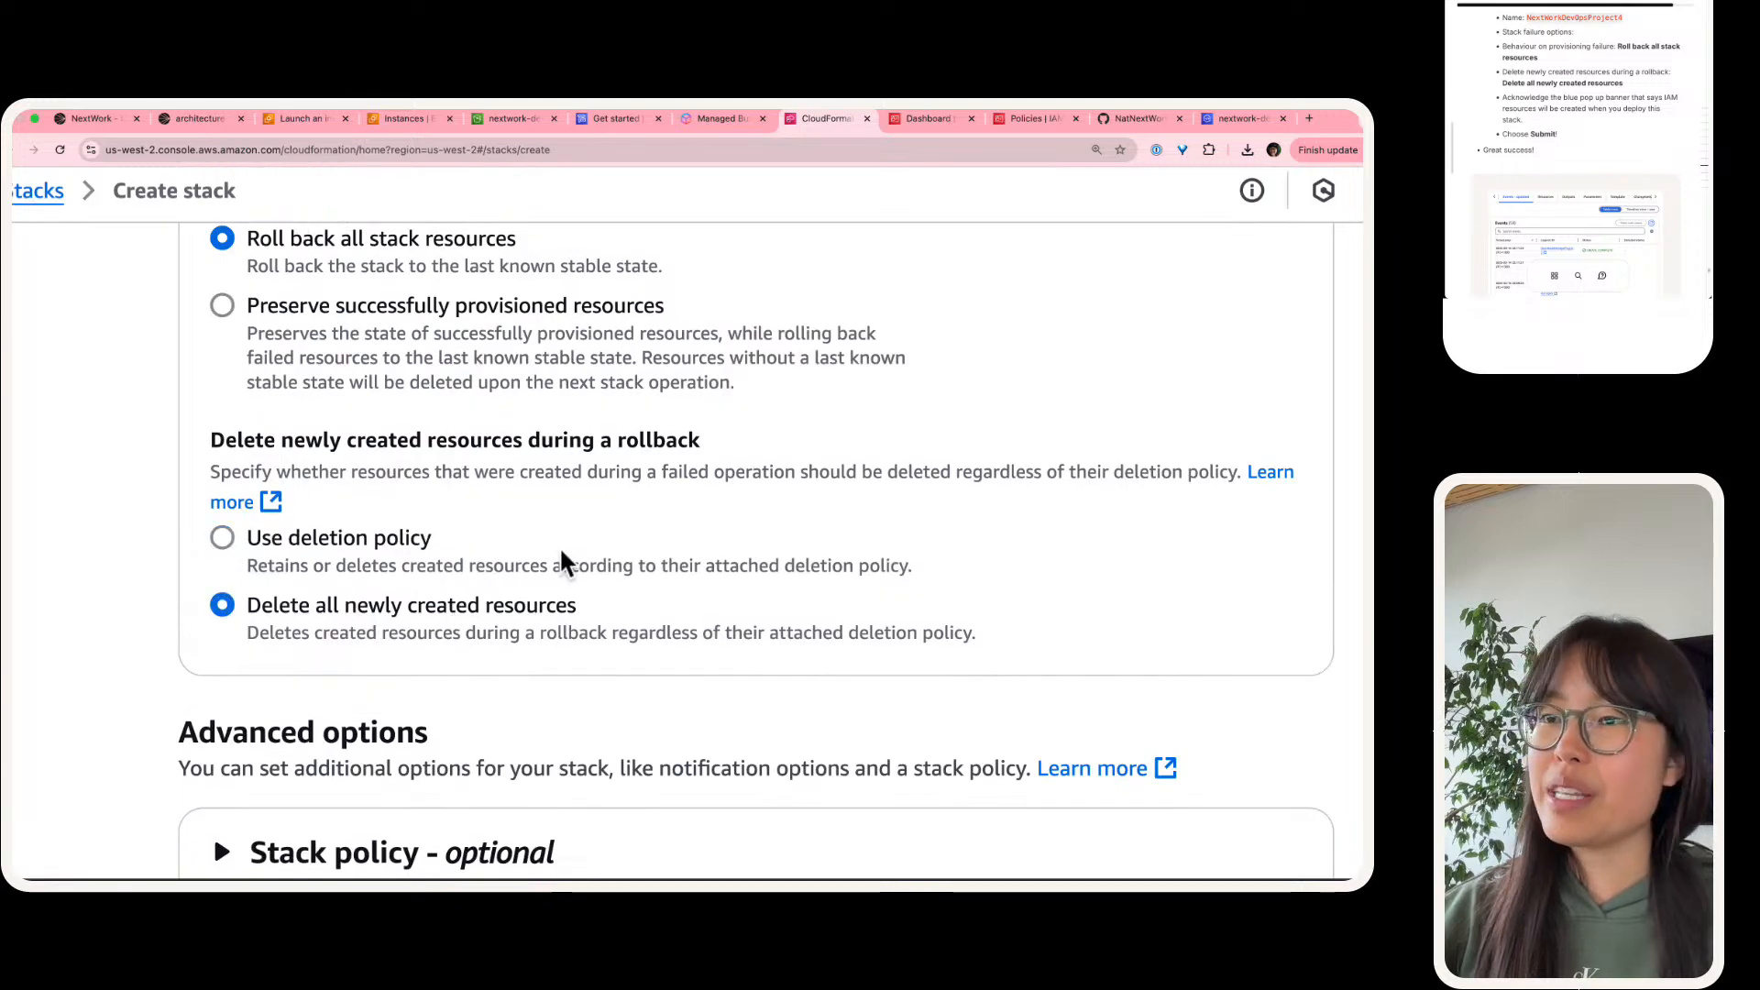
Step: Acknowledge that CloudFormation might create IAM resources with customised names, and submit the reviewed stack
scroll(642, 564, down, 10)
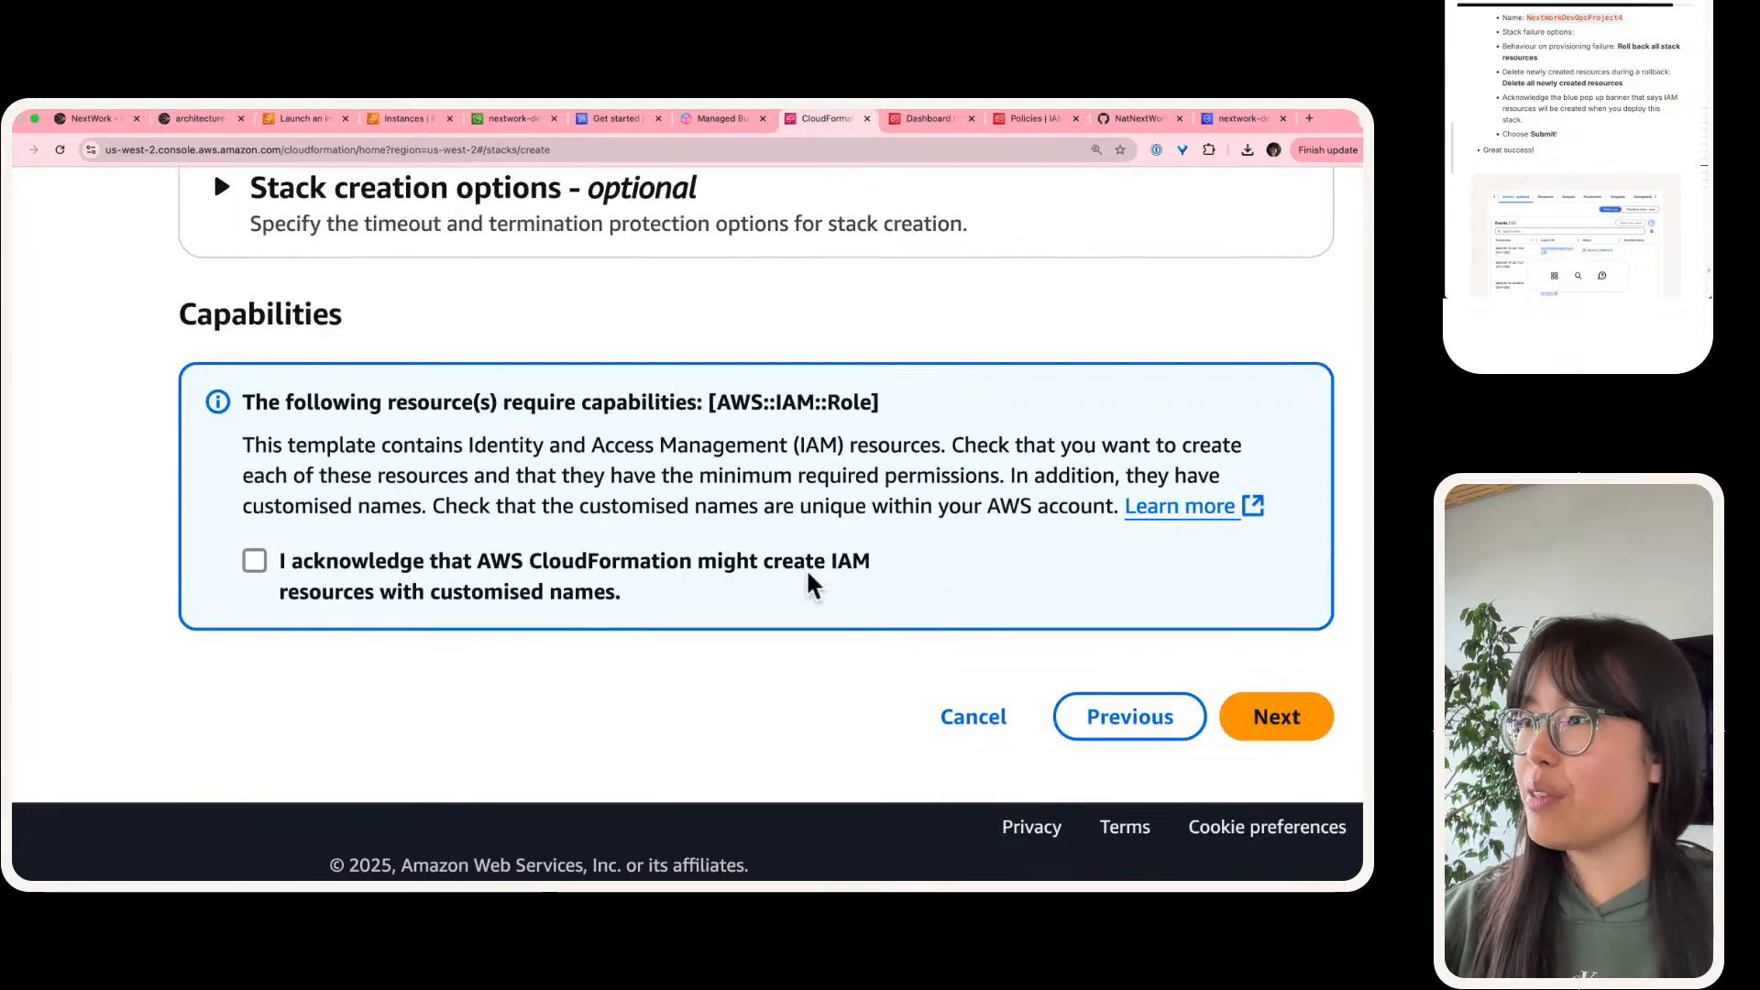
click(484, 579)
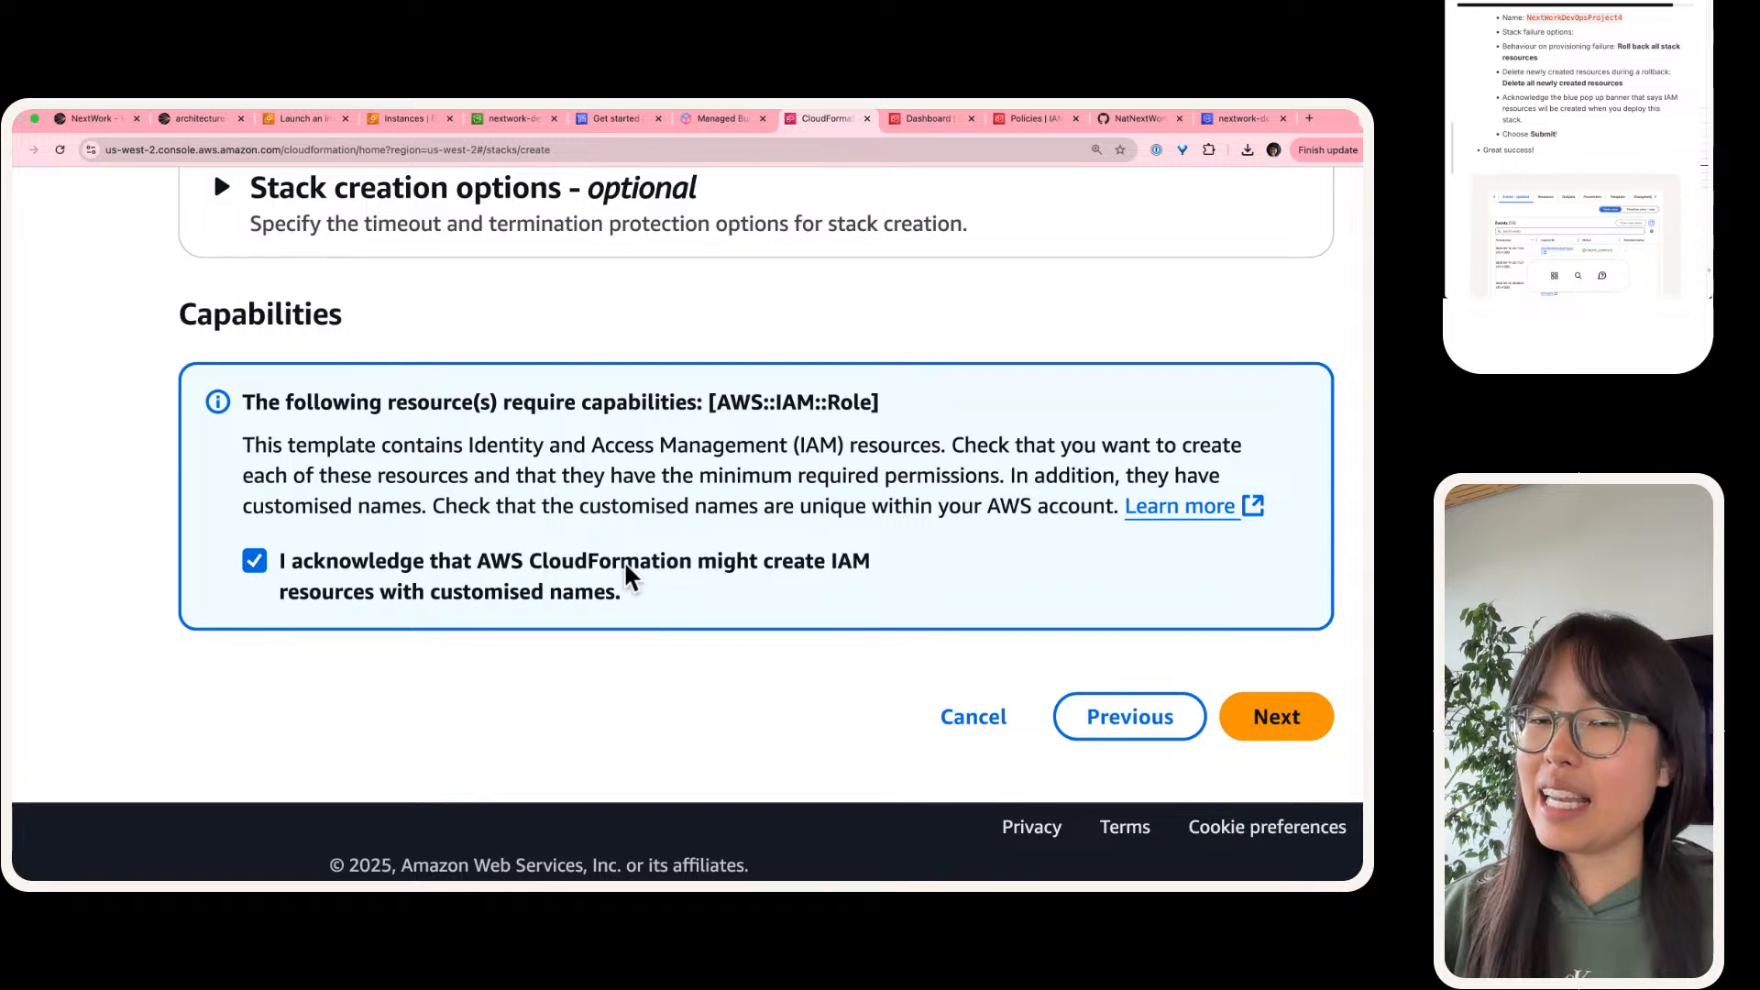
click(1317, 705)
scroll(334, 491, down, 15)
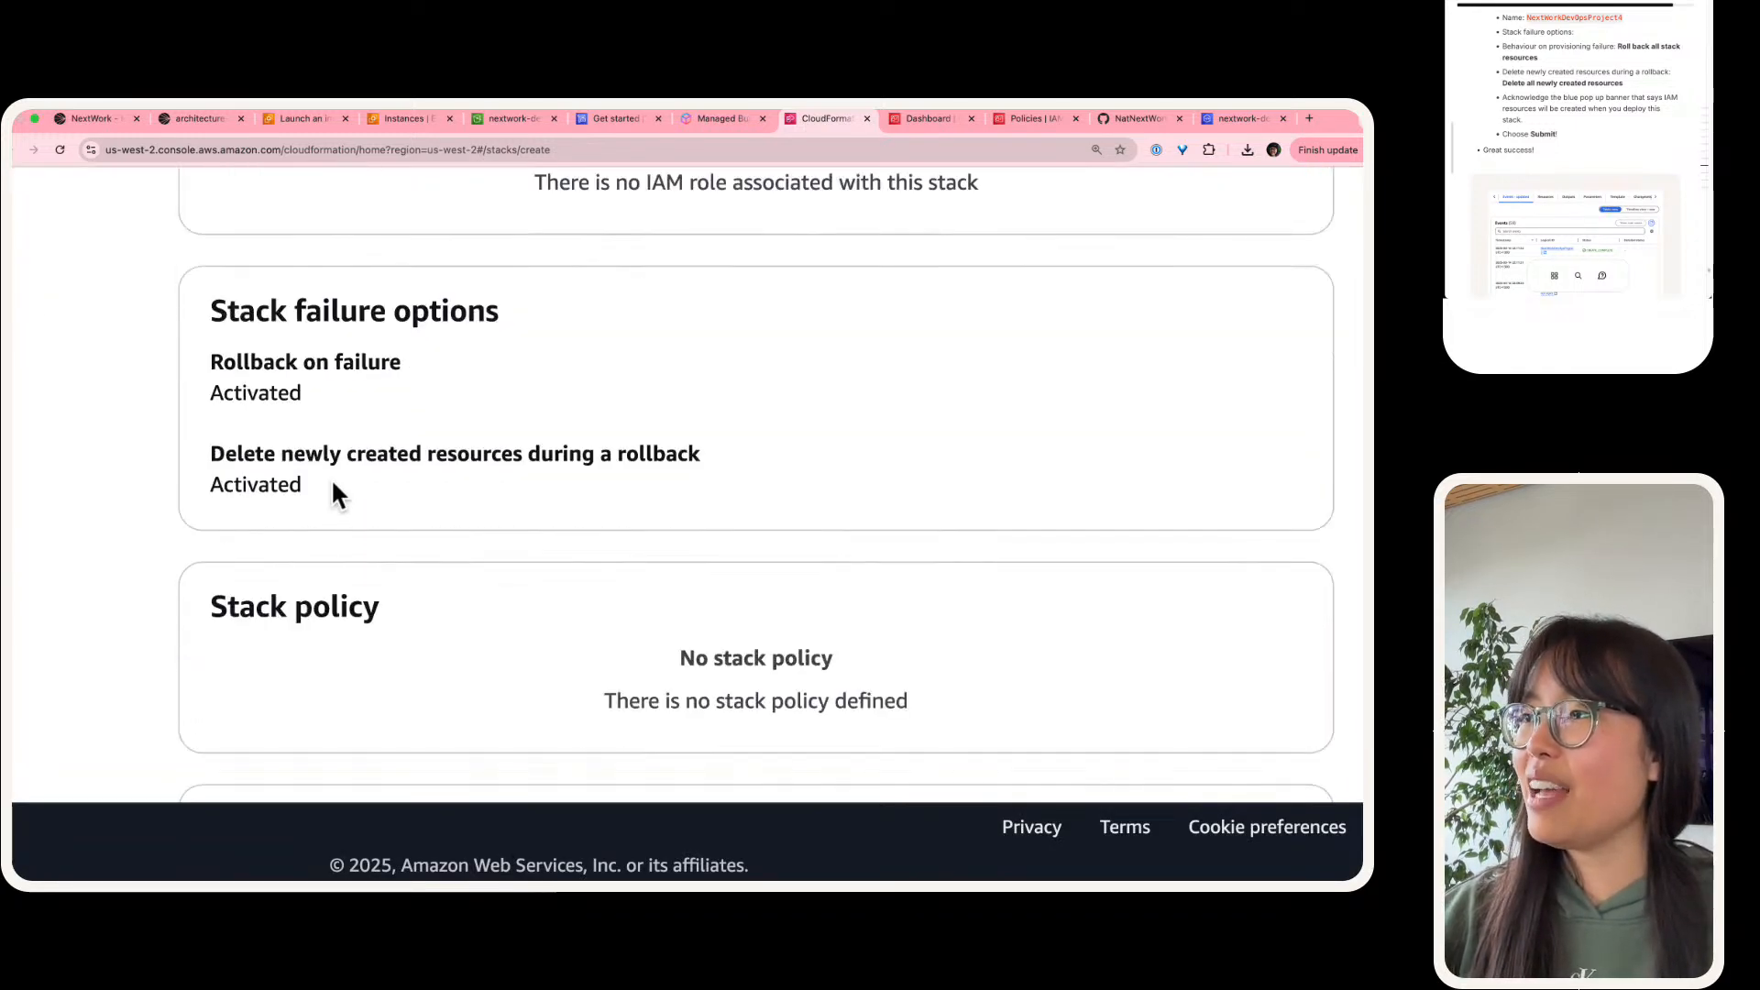
scroll(335, 494, down, 10)
click(1234, 717)
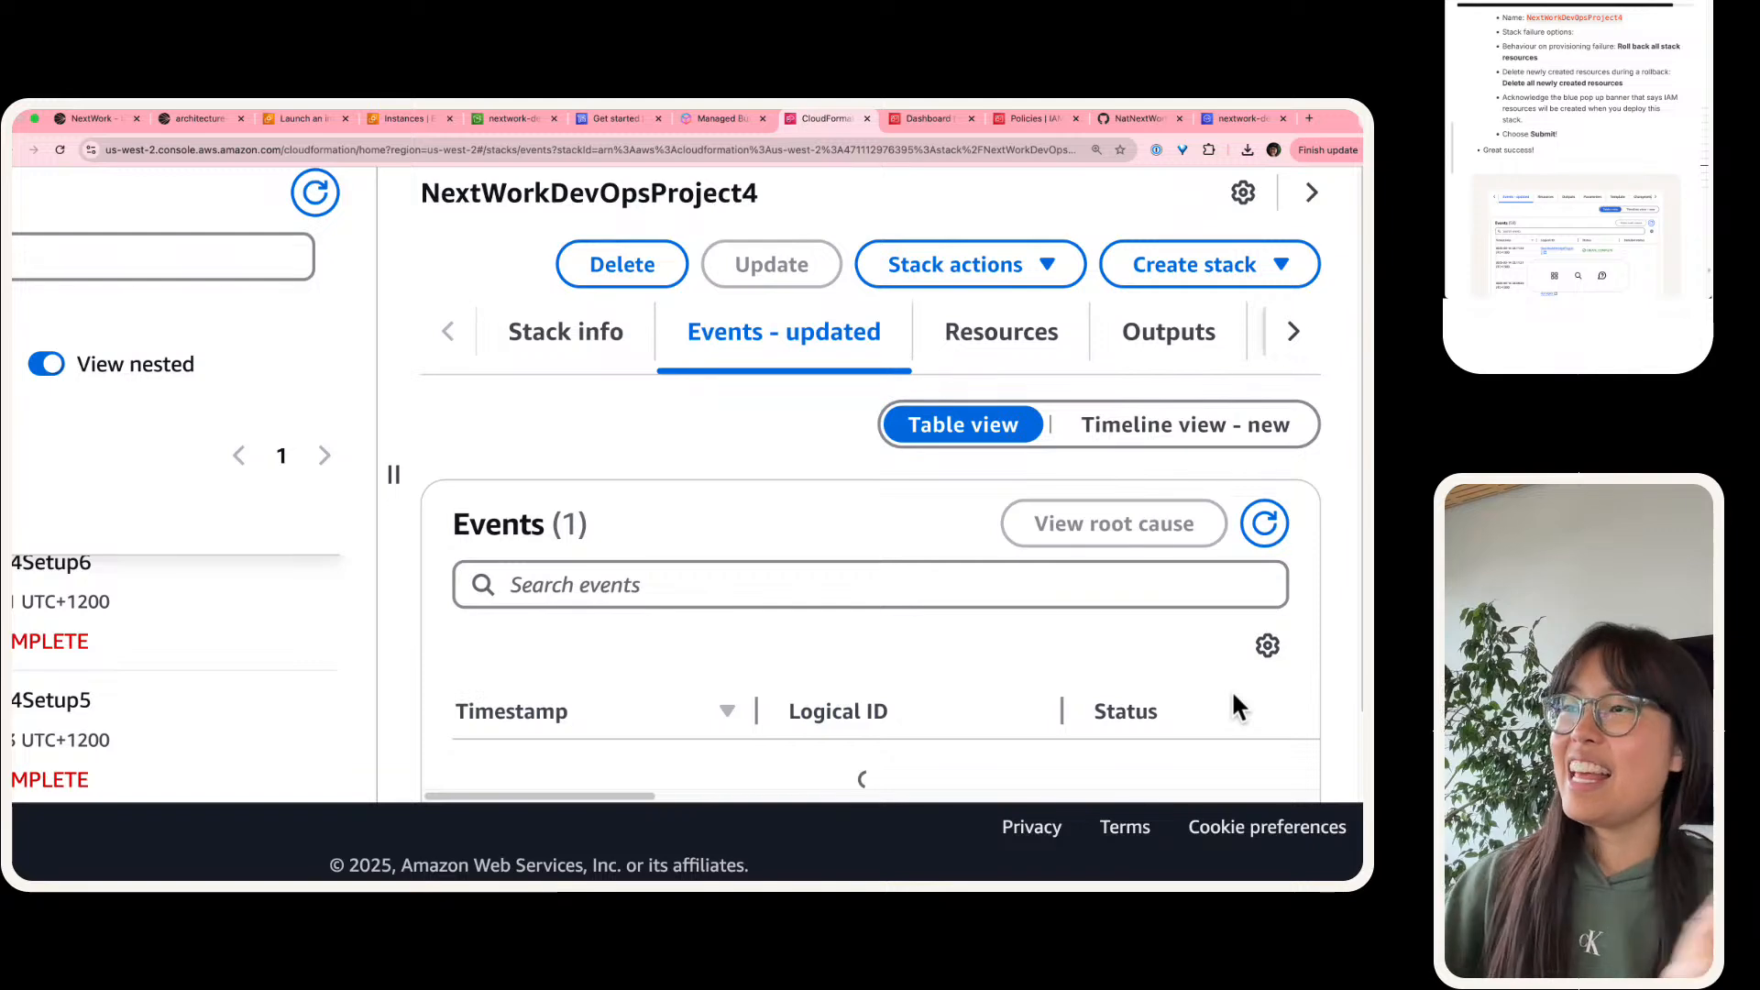
Step: Read the guide's verification instructions and refresh the new stack's events to check its creation progress
scroll(77, 662, up, 10)
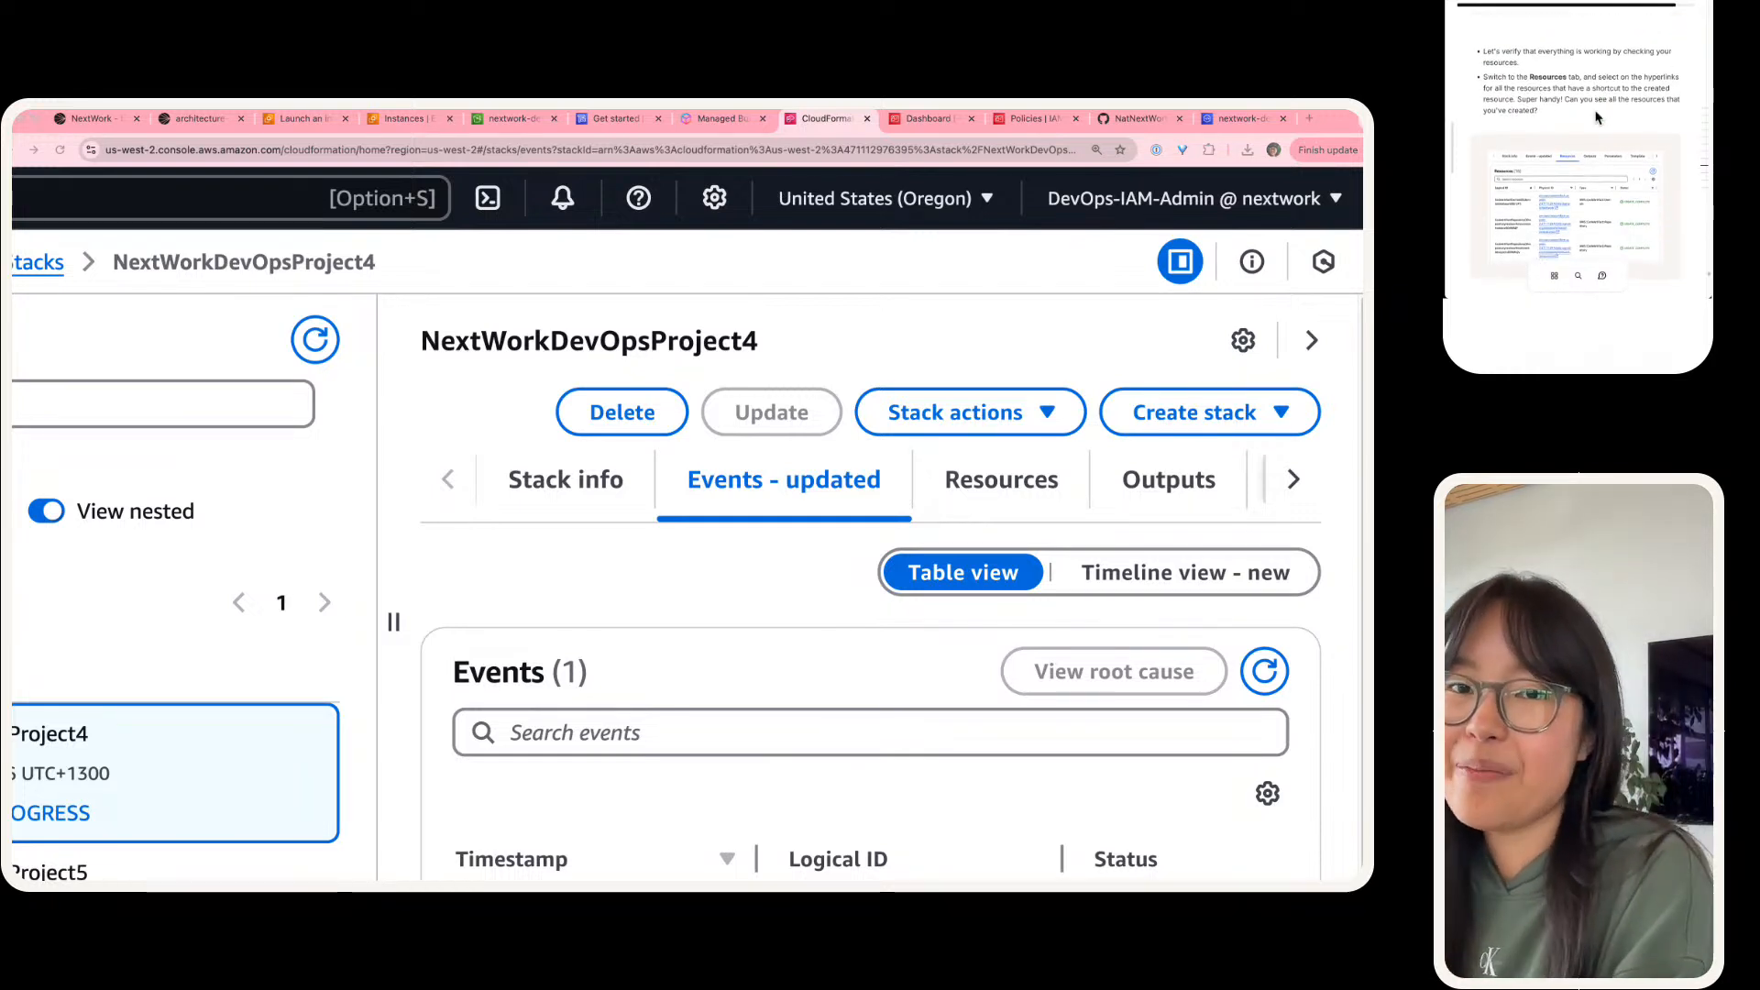
scroll(634, 641, down, 1)
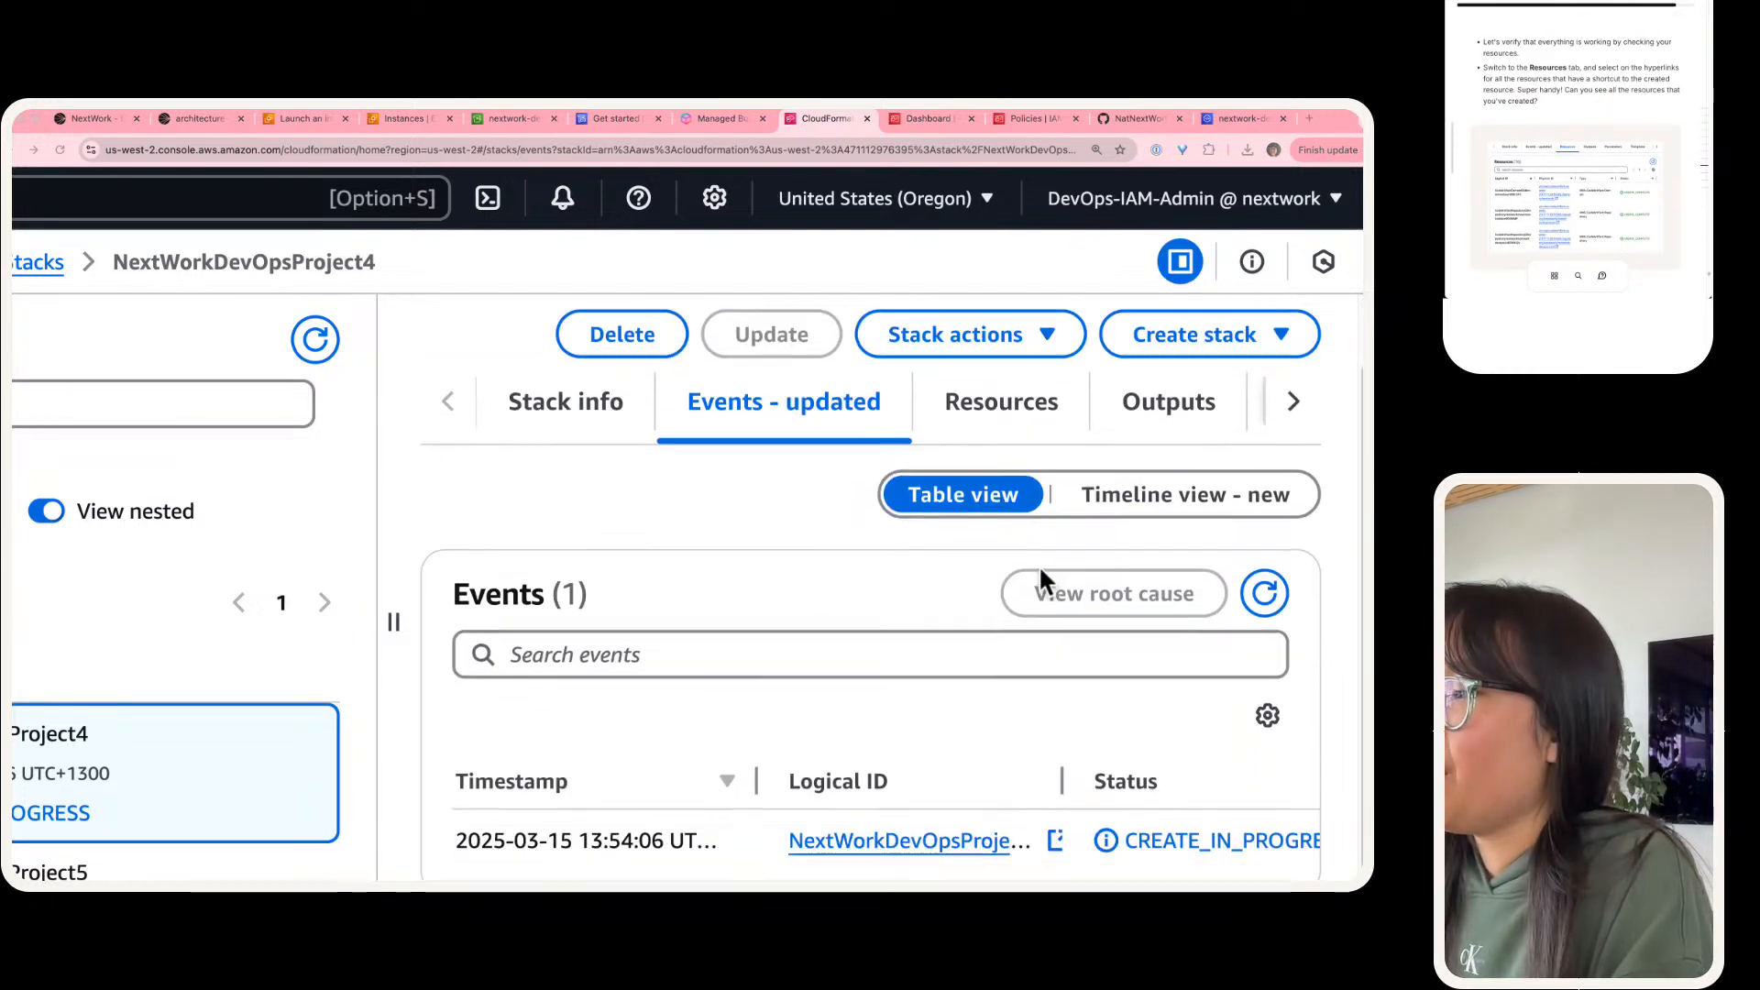
click(1261, 591)
click(1263, 596)
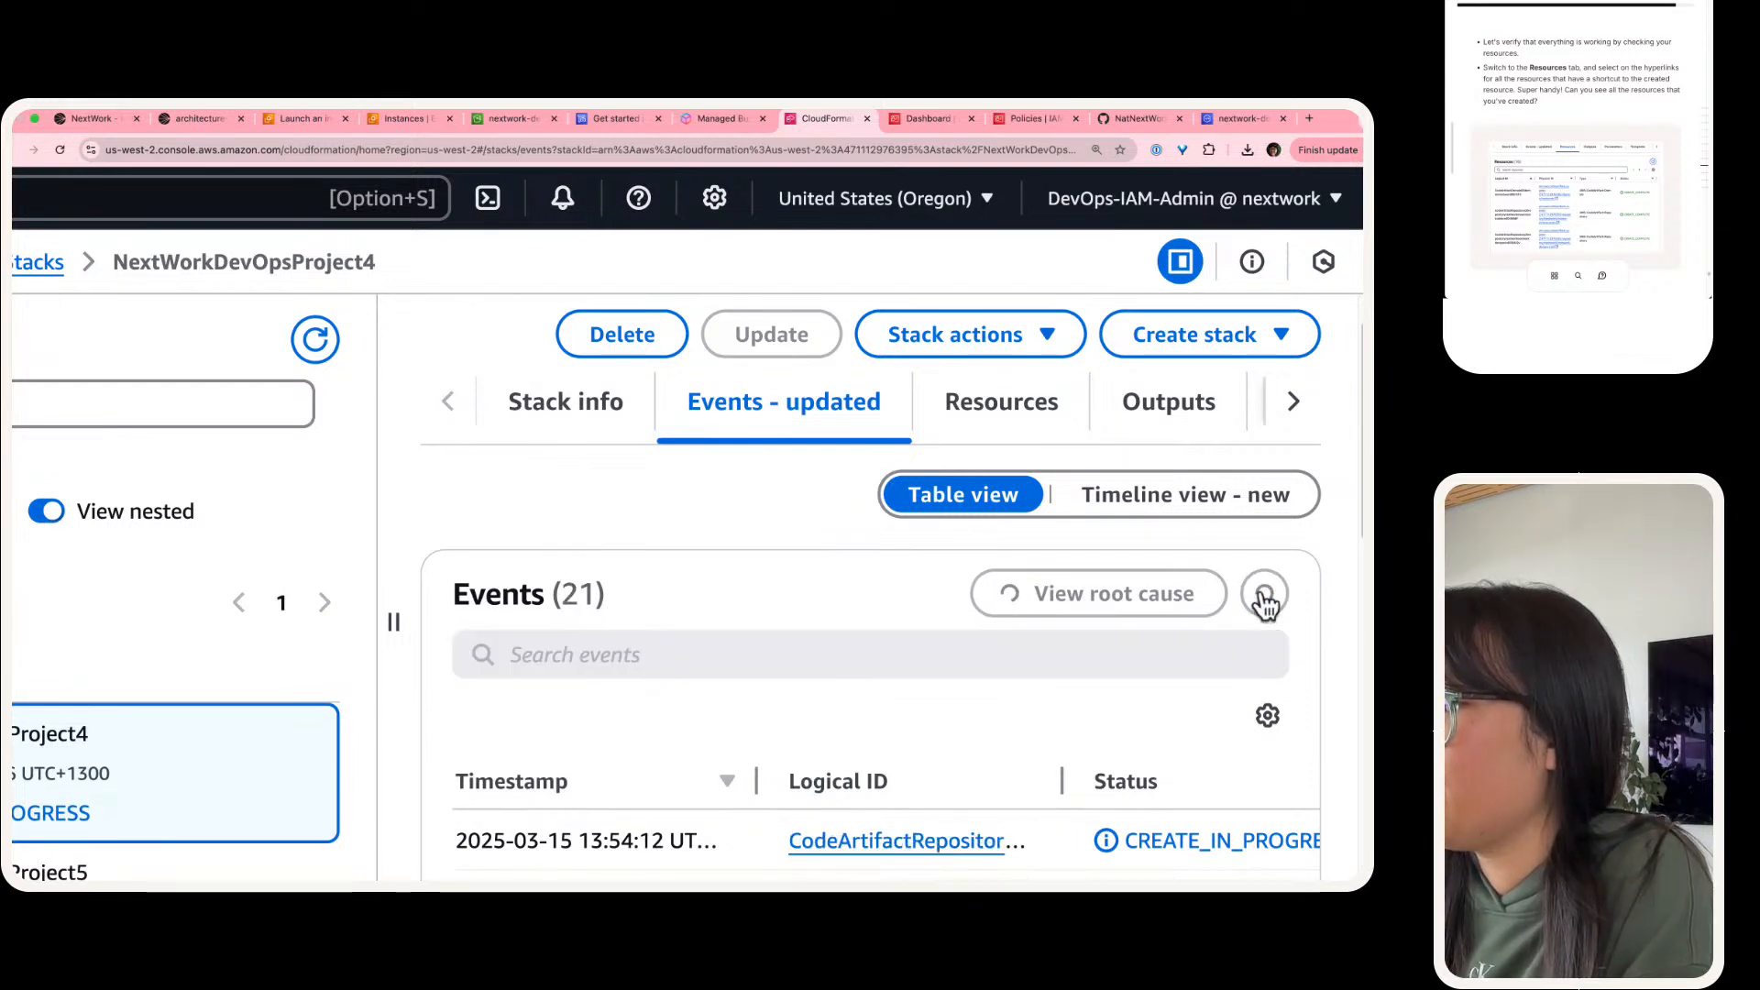
scroll(840, 620, down, 1)
Step: Examine the list of resources created by the NextWorkDevOpsProject4 stack
click(969, 361)
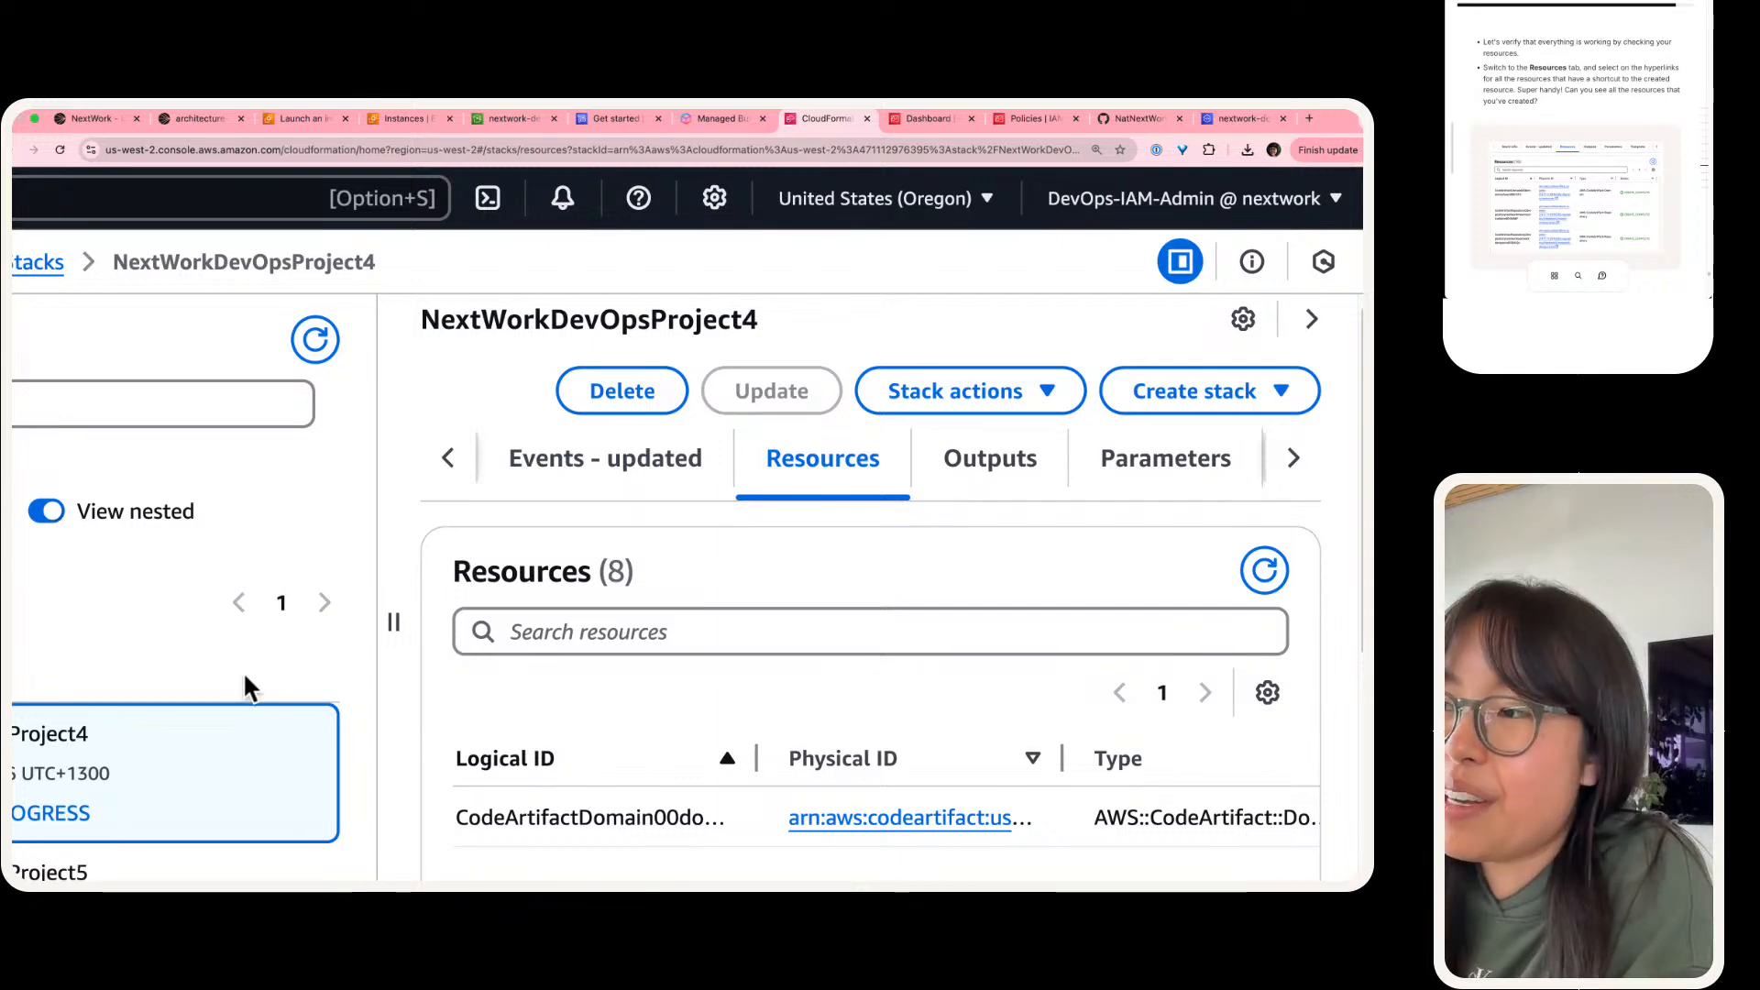
scroll(496, 607, down, 1)
scroll(496, 607, down, 3)
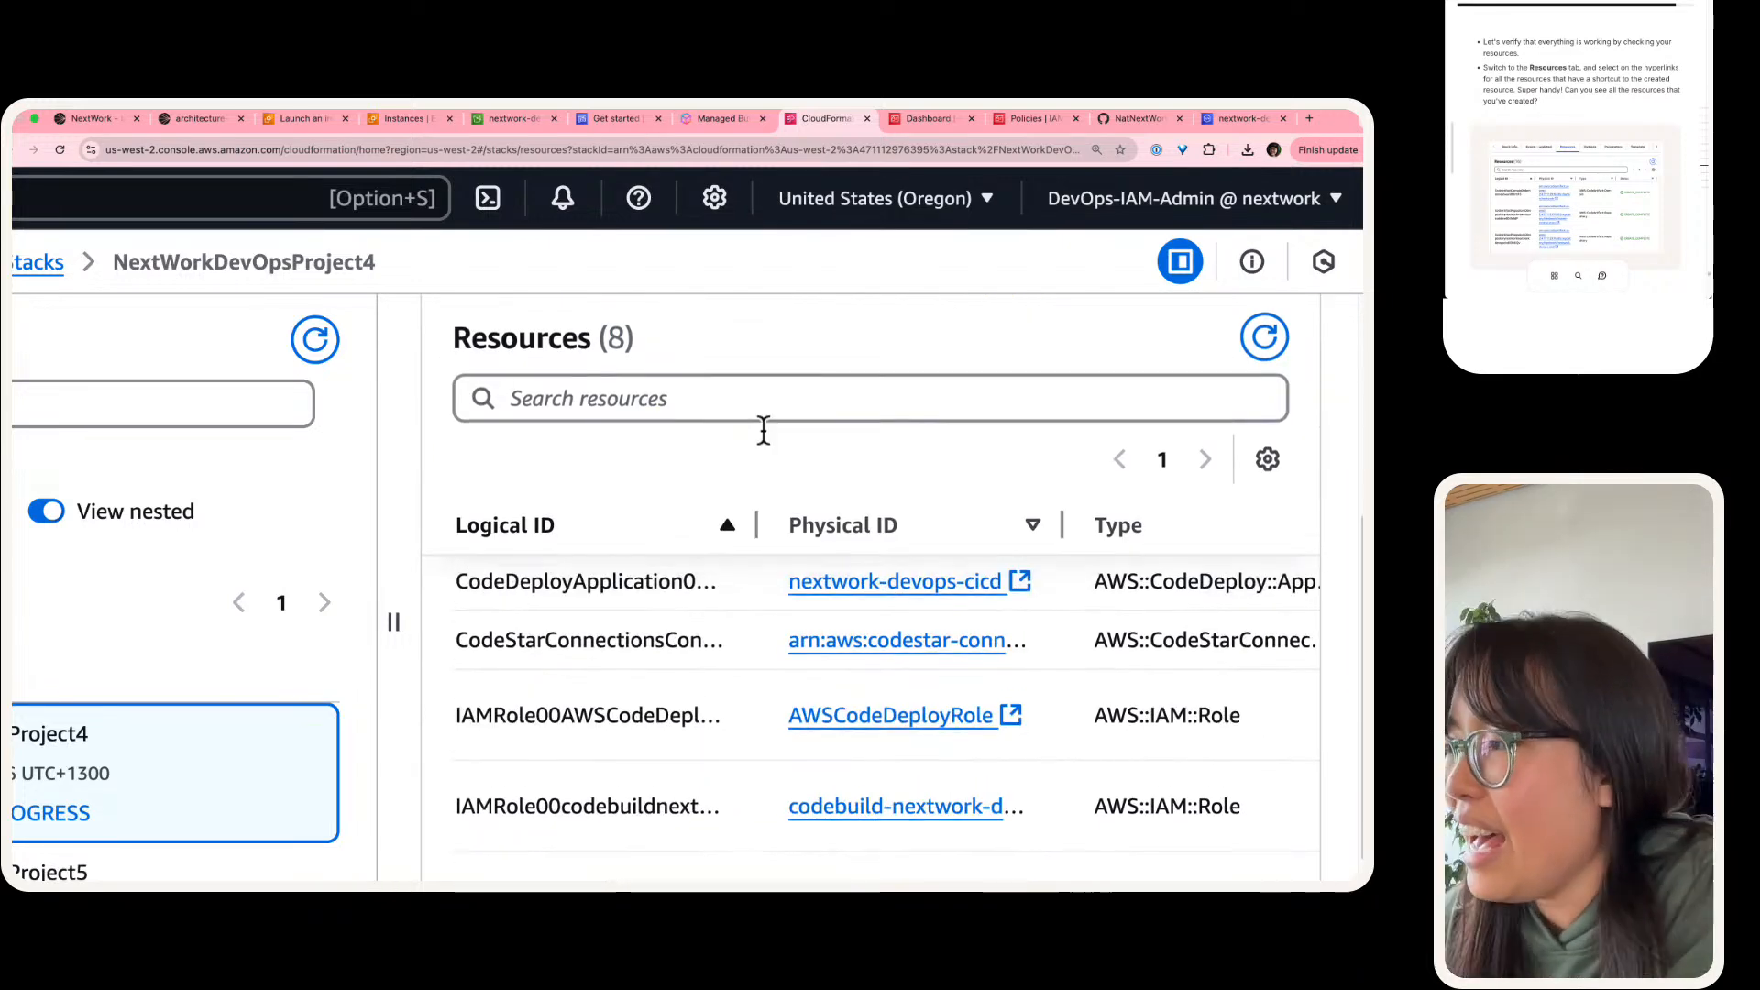
scroll(720, 529, up, 2)
key(super+0)
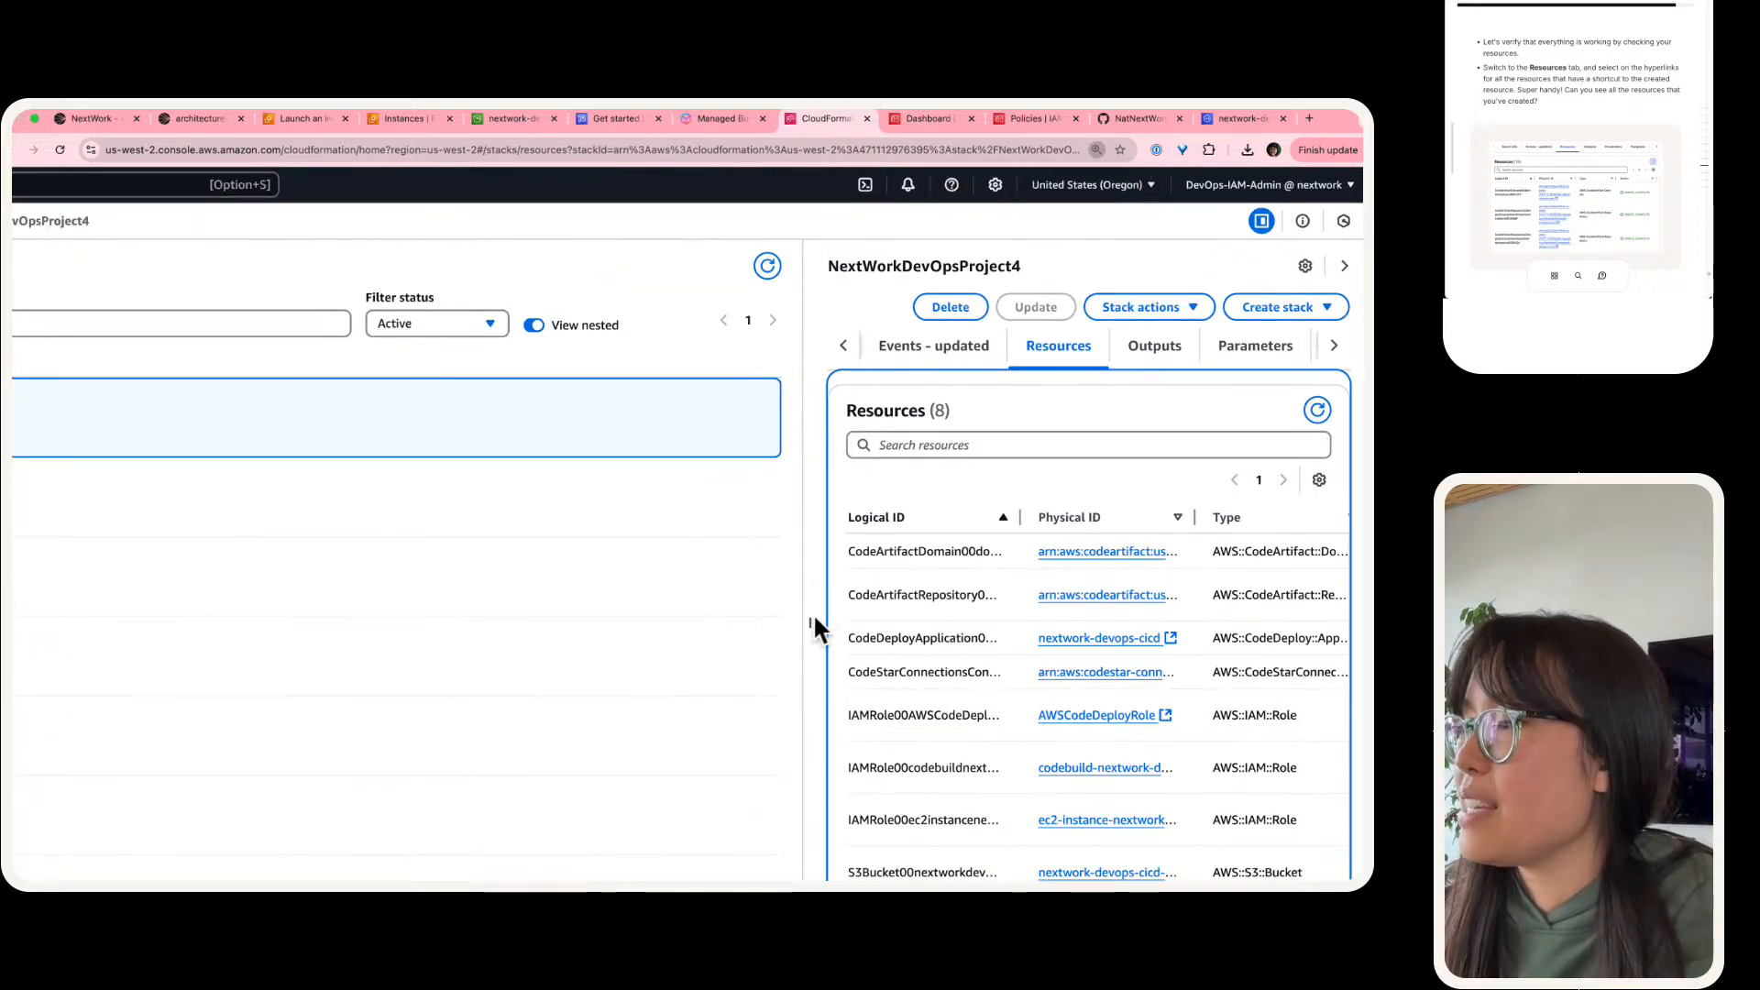
Step: Enlarge the stack details pane and widen the resource table's Type column to show the full resource types
drag(812, 612, 43, 596)
scroll(503, 509, down, 2)
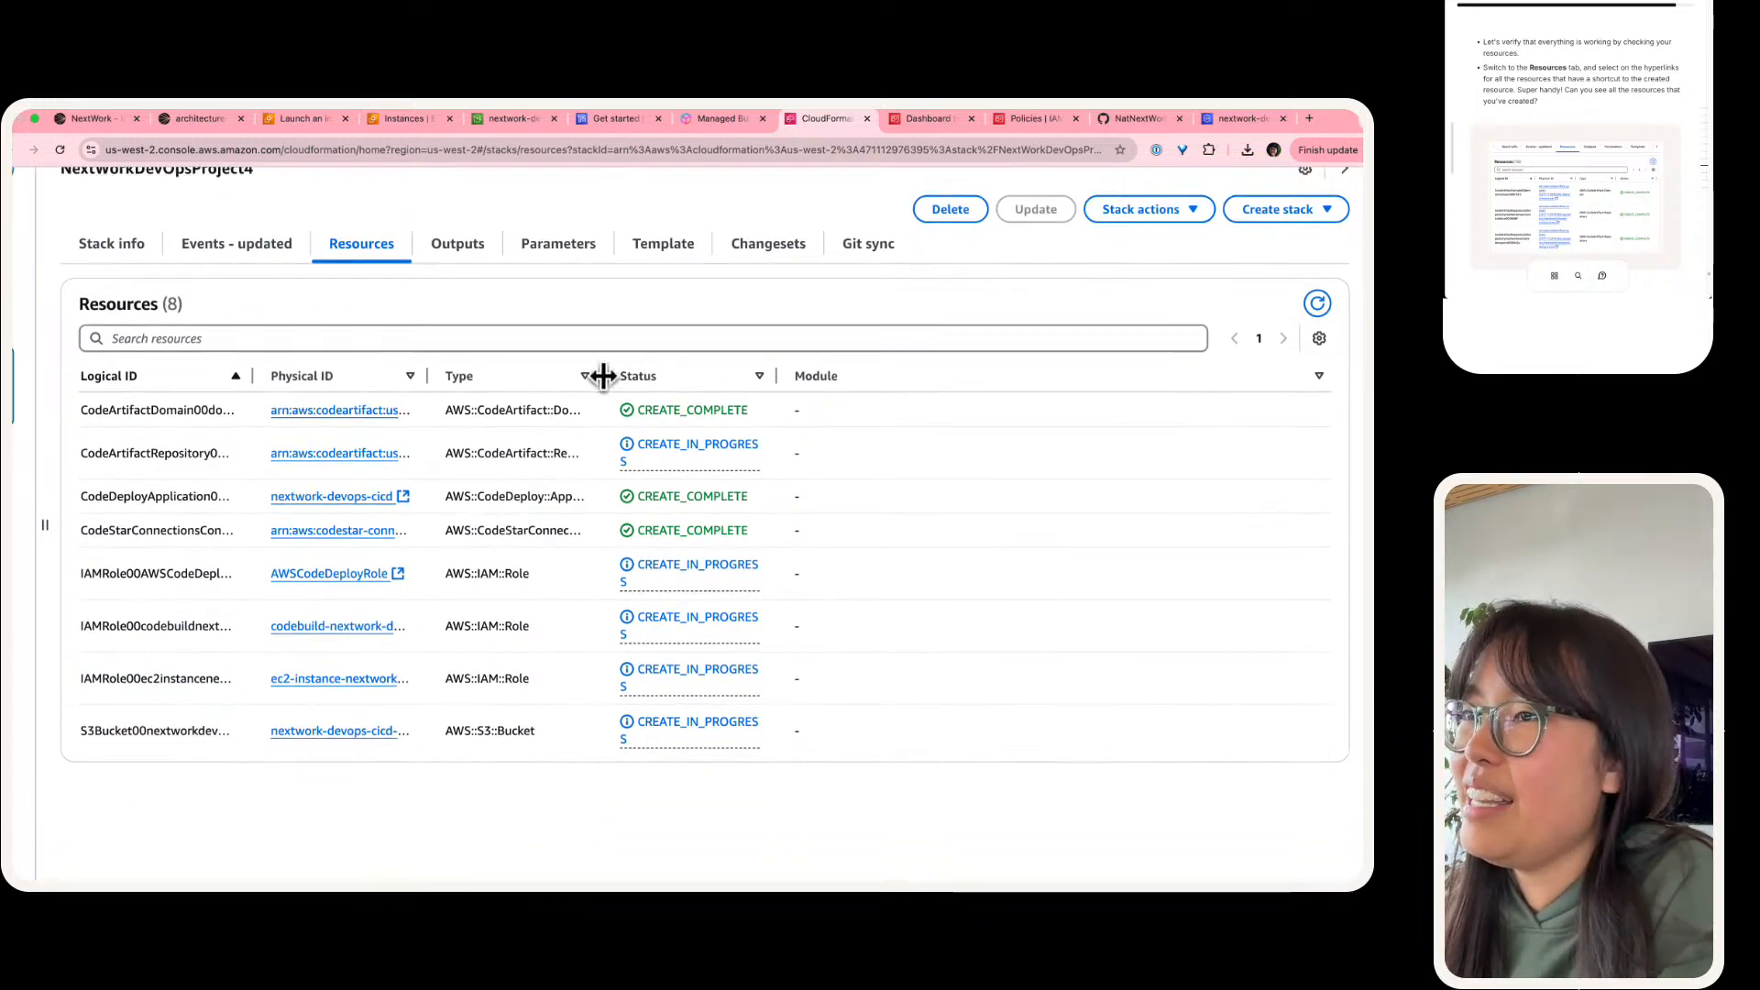
drag(596, 377, 695, 366)
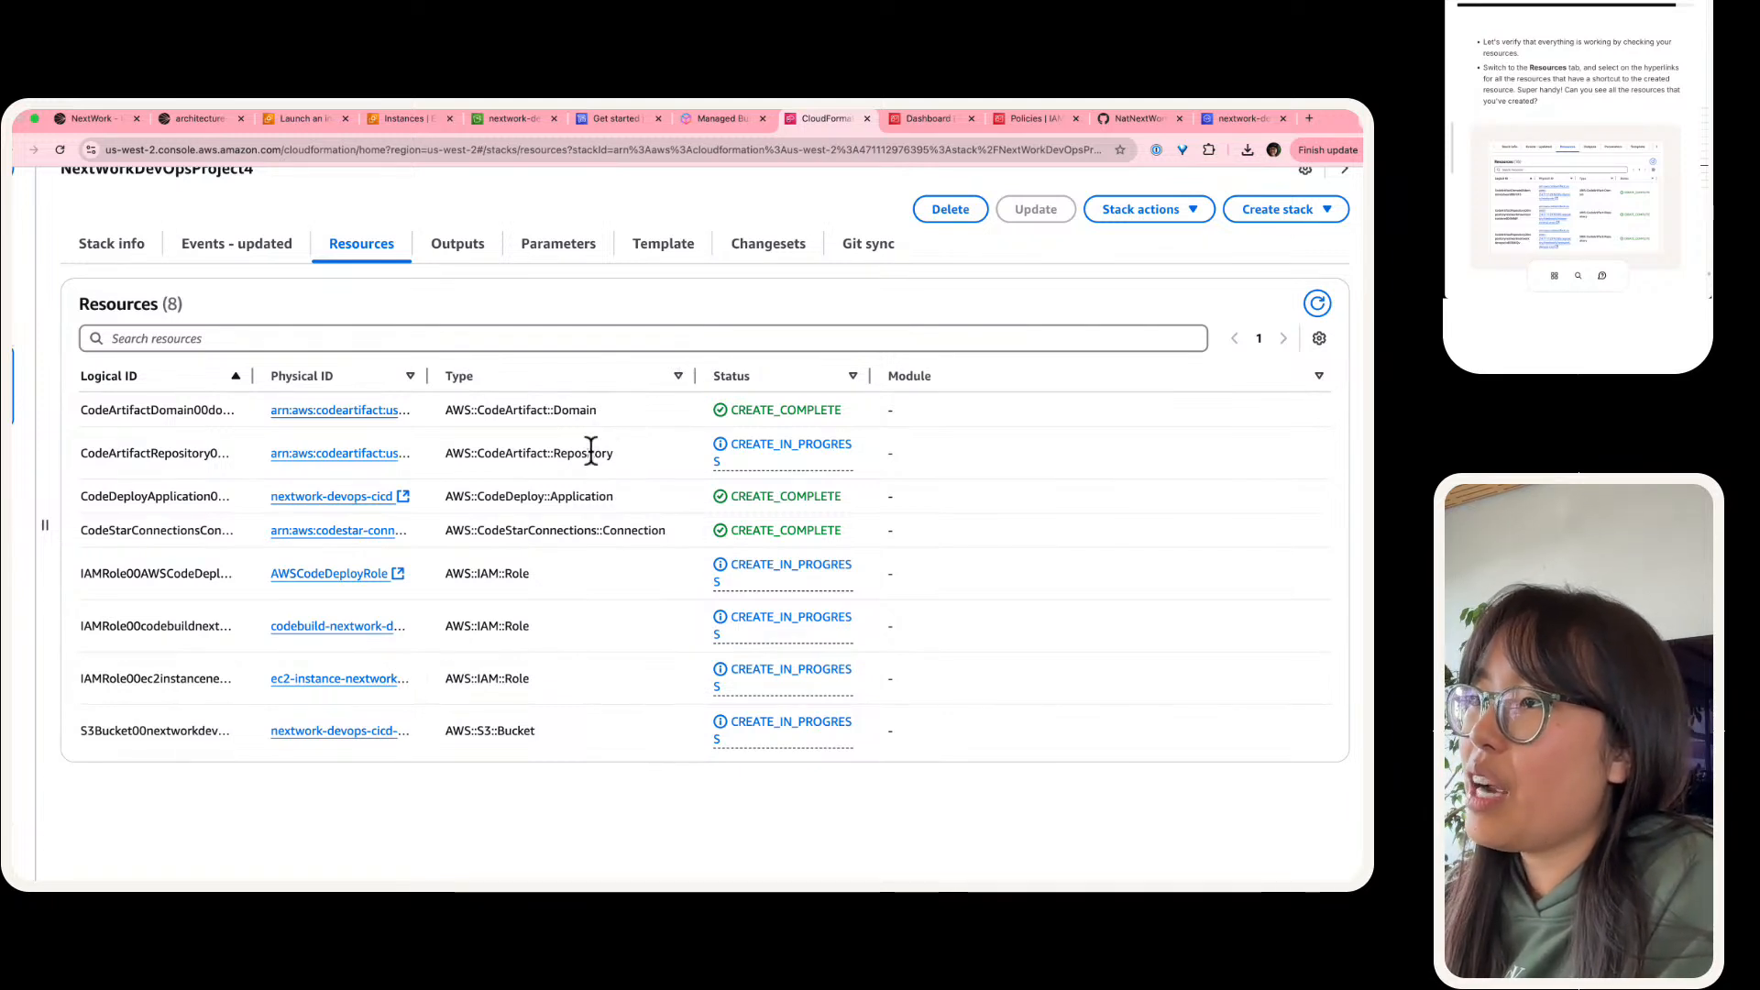
Step: Review the types of the listed stack resources, from the CodeDeploy application and CodeStar connection to the IAM roles
triple_click(592, 494)
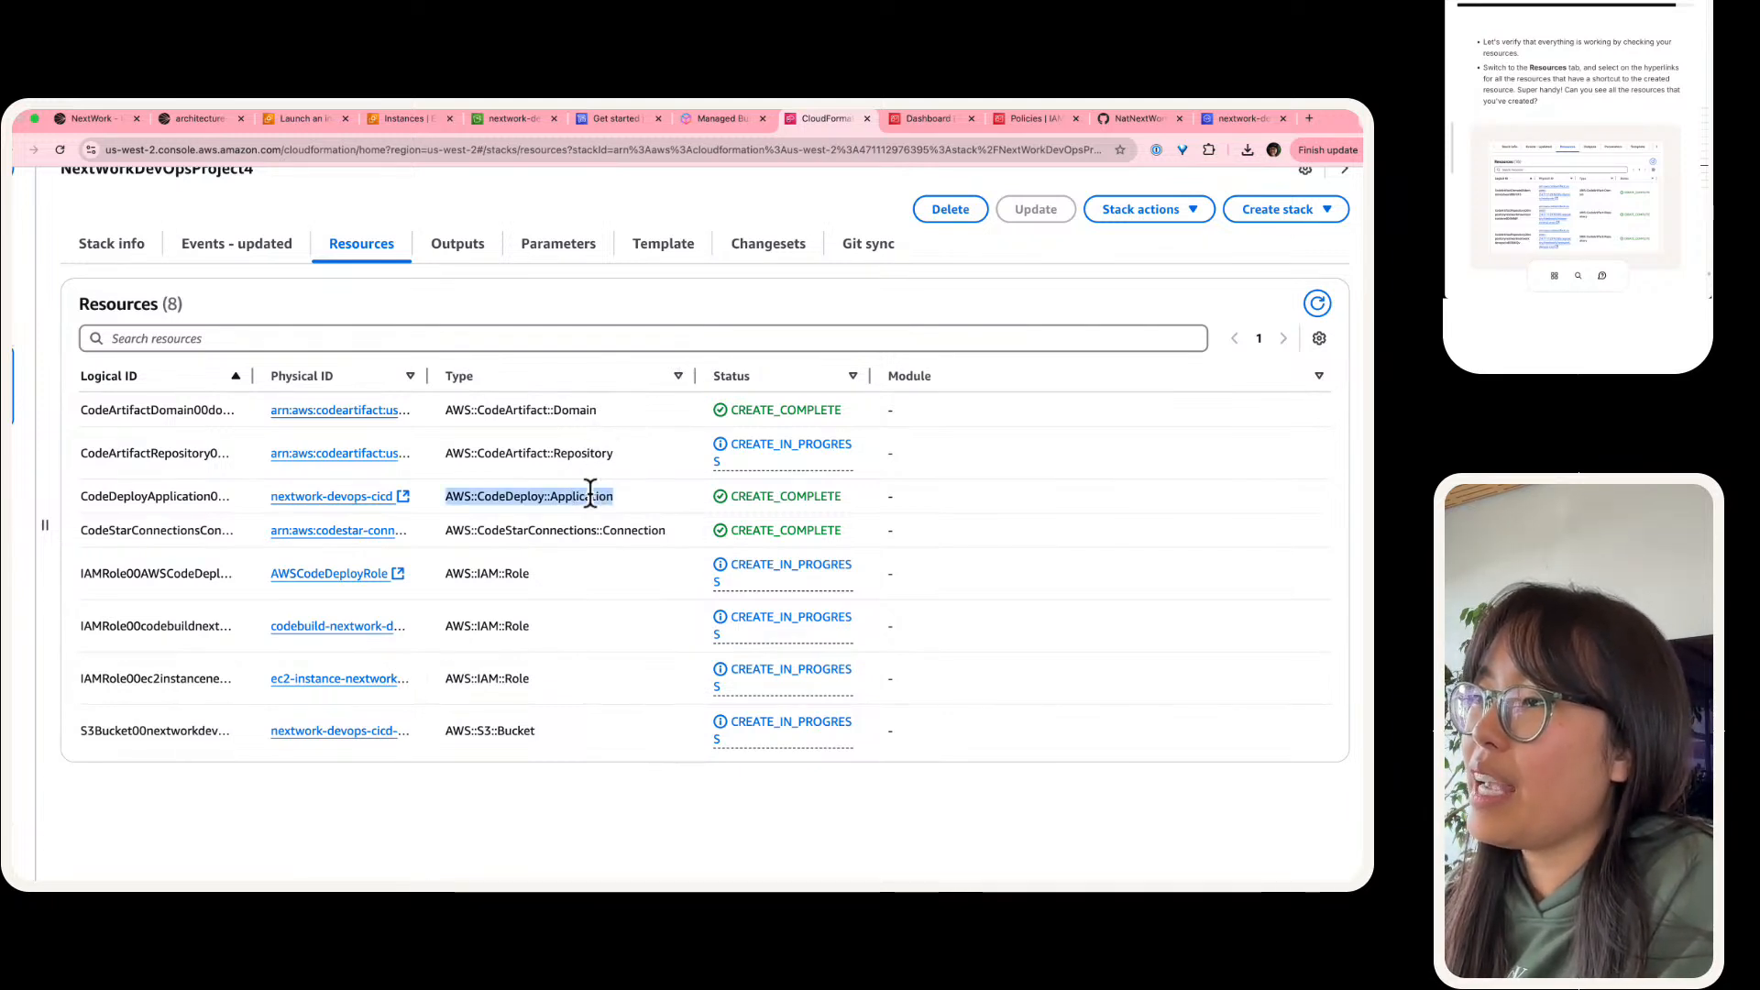
click(611, 542)
triple_click(616, 534)
click(585, 573)
drag(540, 545, 576, 689)
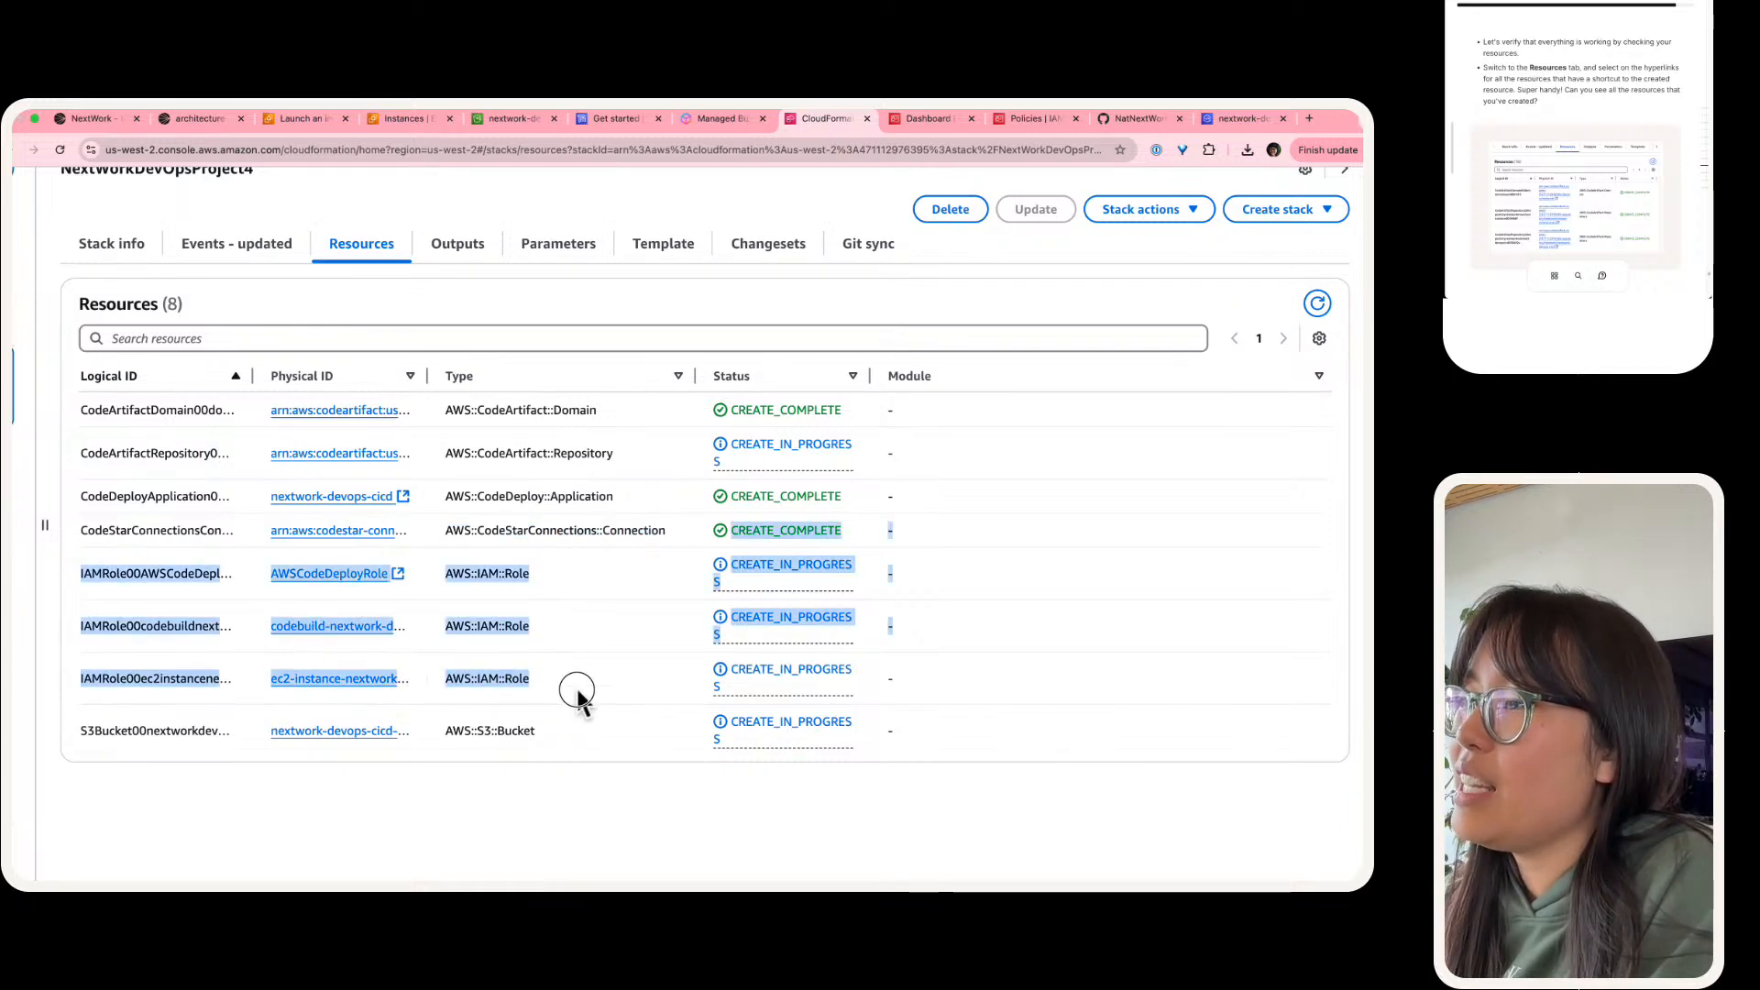
click(558, 653)
scroll(557, 652, down, 1)
scroll(557, 652, up, 1)
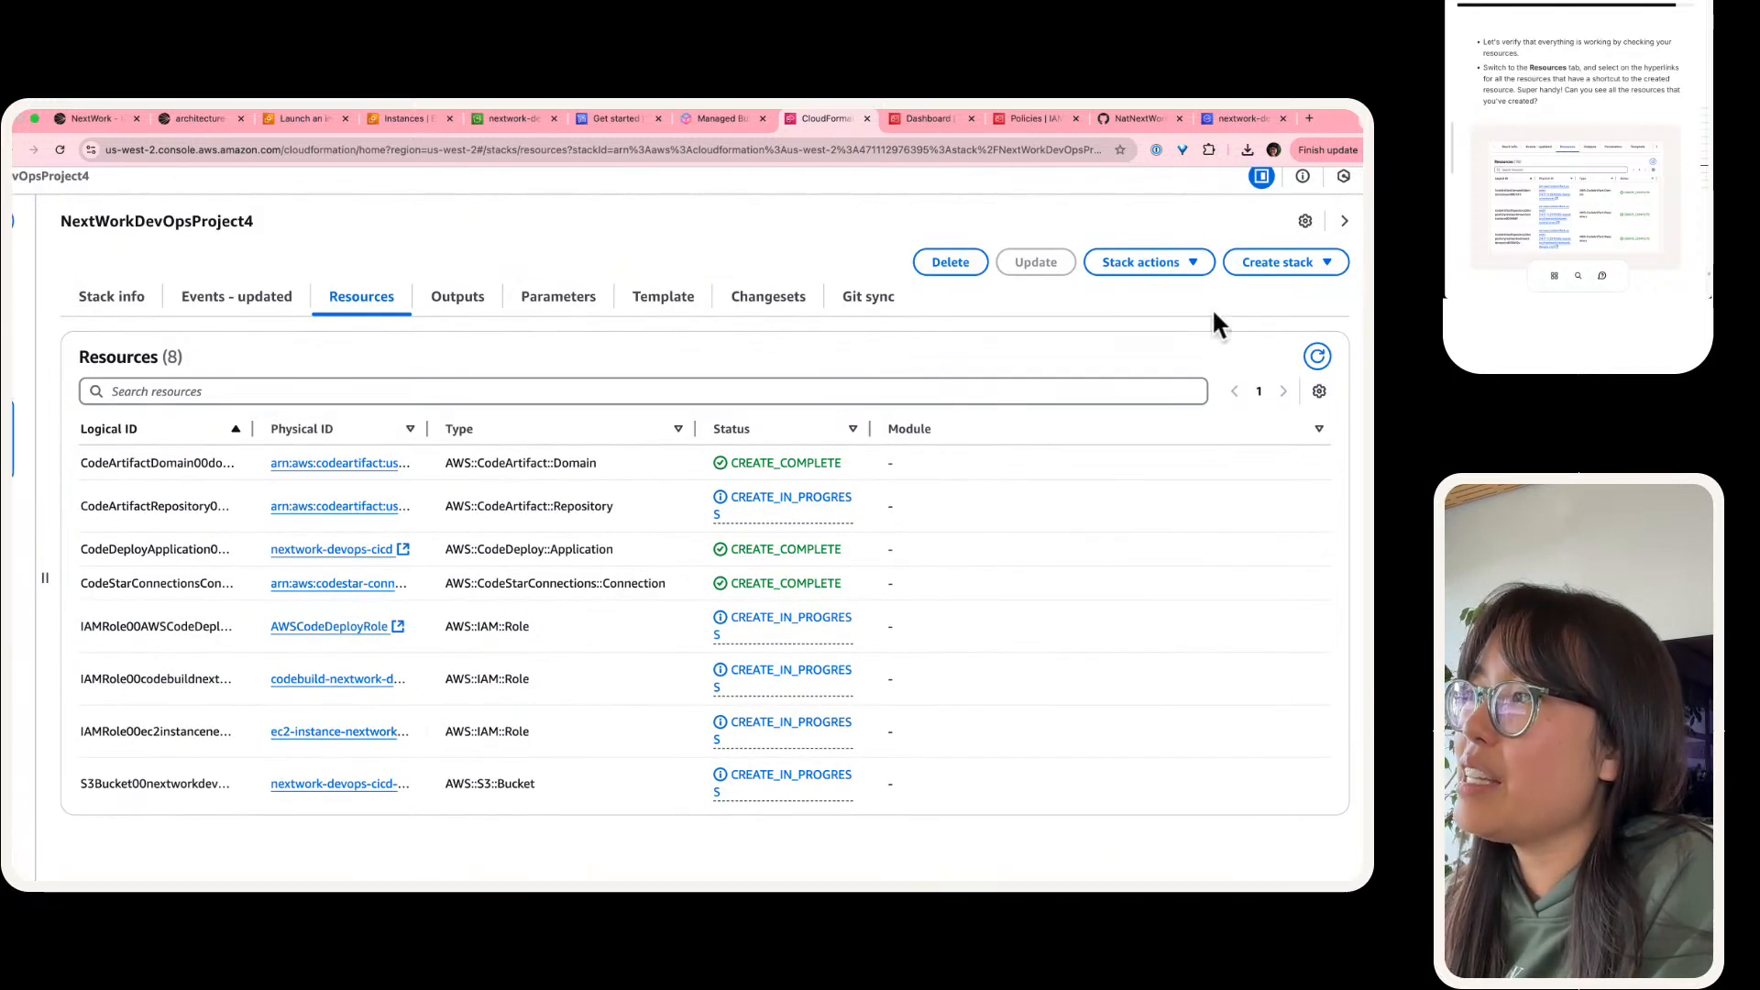
Step: Refresh the stack's resource list and check the creation status of every resource
click(1307, 357)
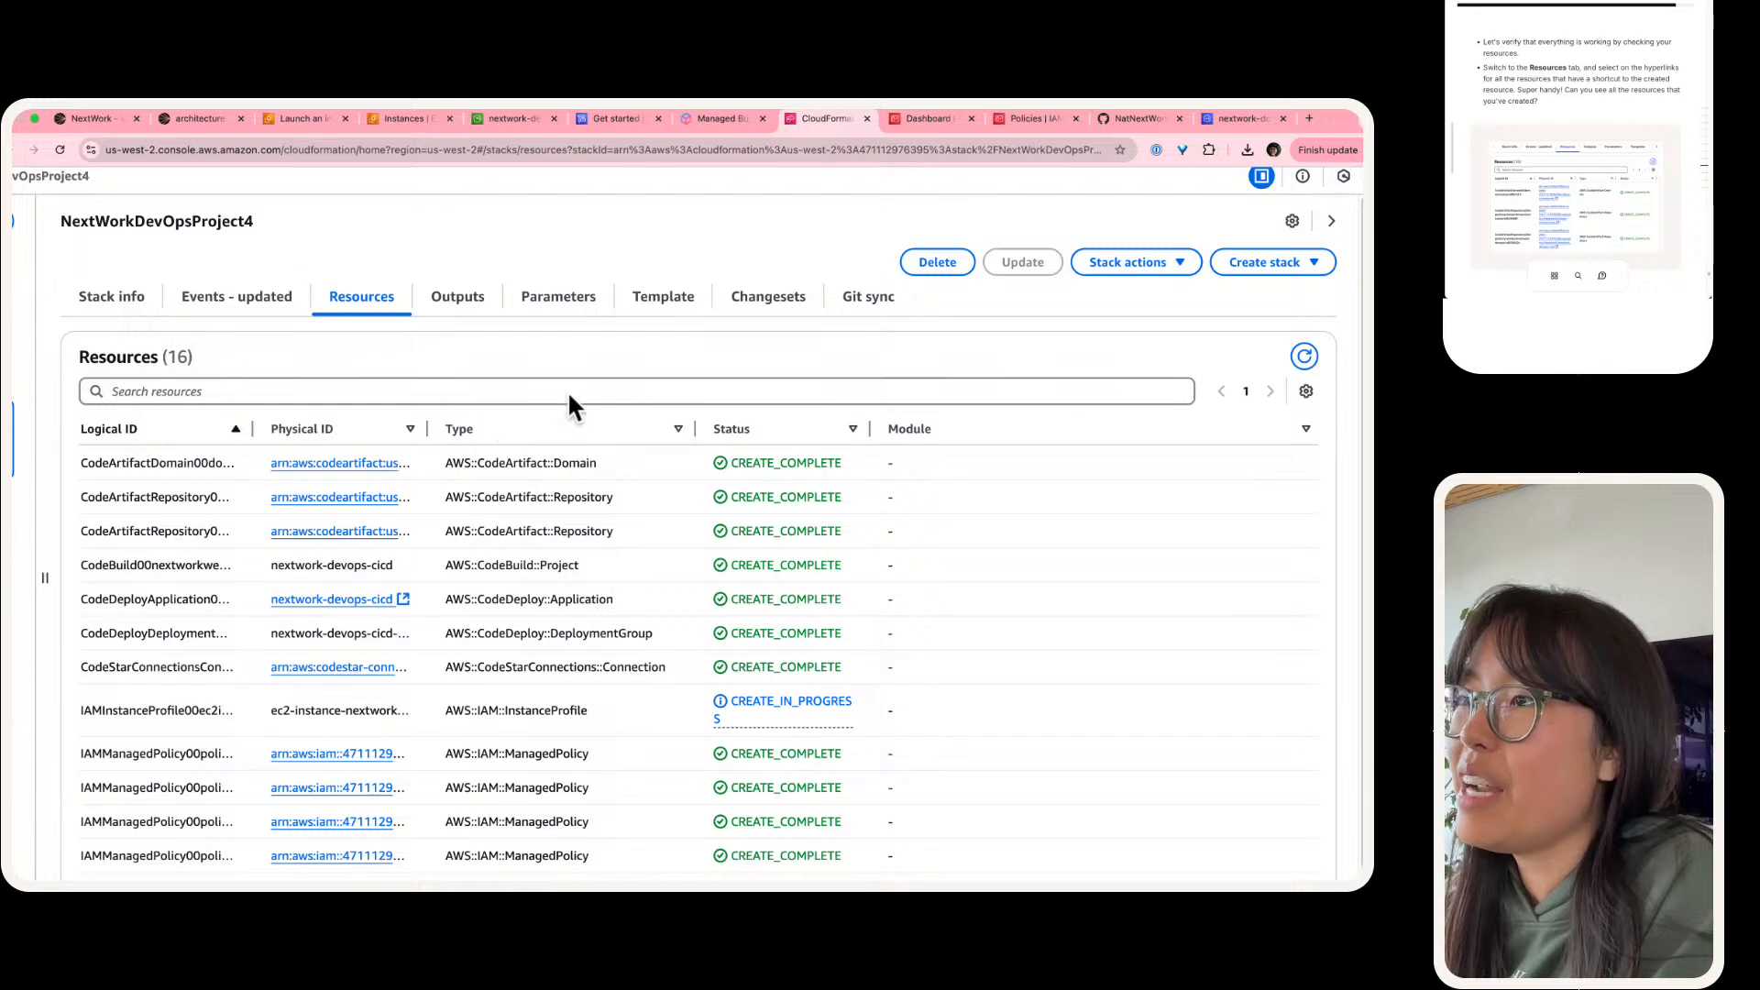
scroll(568, 403, down, 1)
scroll(569, 404, down, 2)
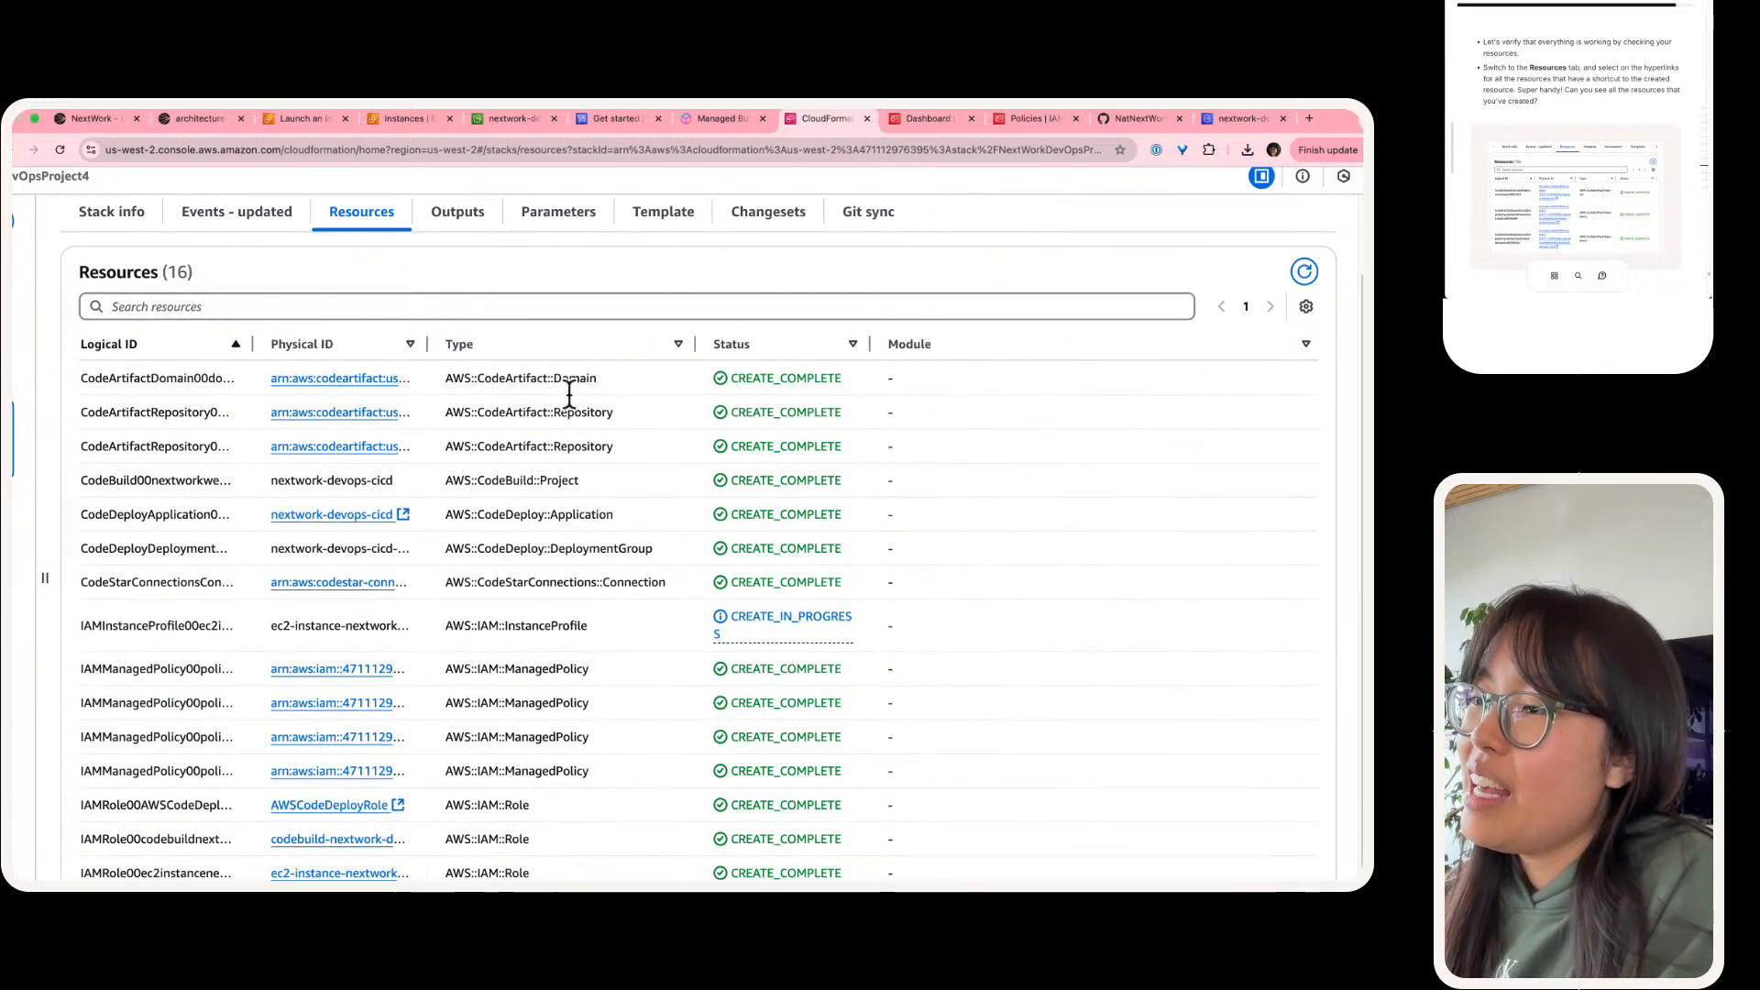
scroll(569, 394, down, 3)
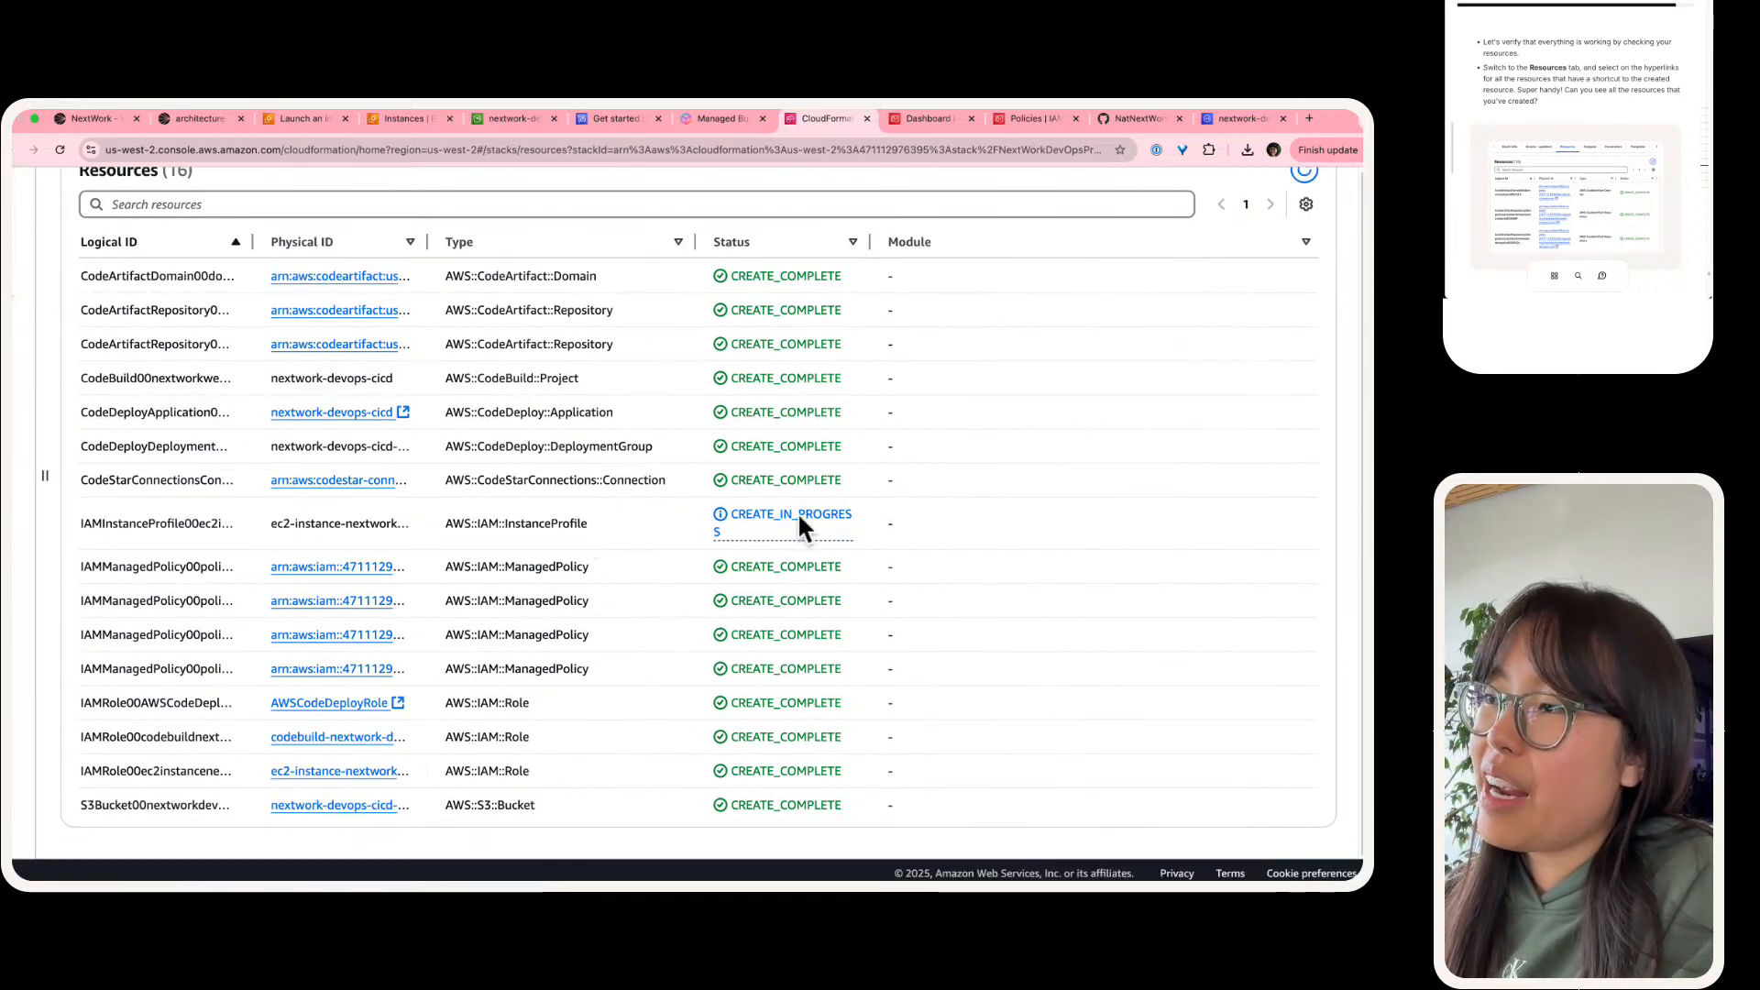
drag(903, 532, 80, 268)
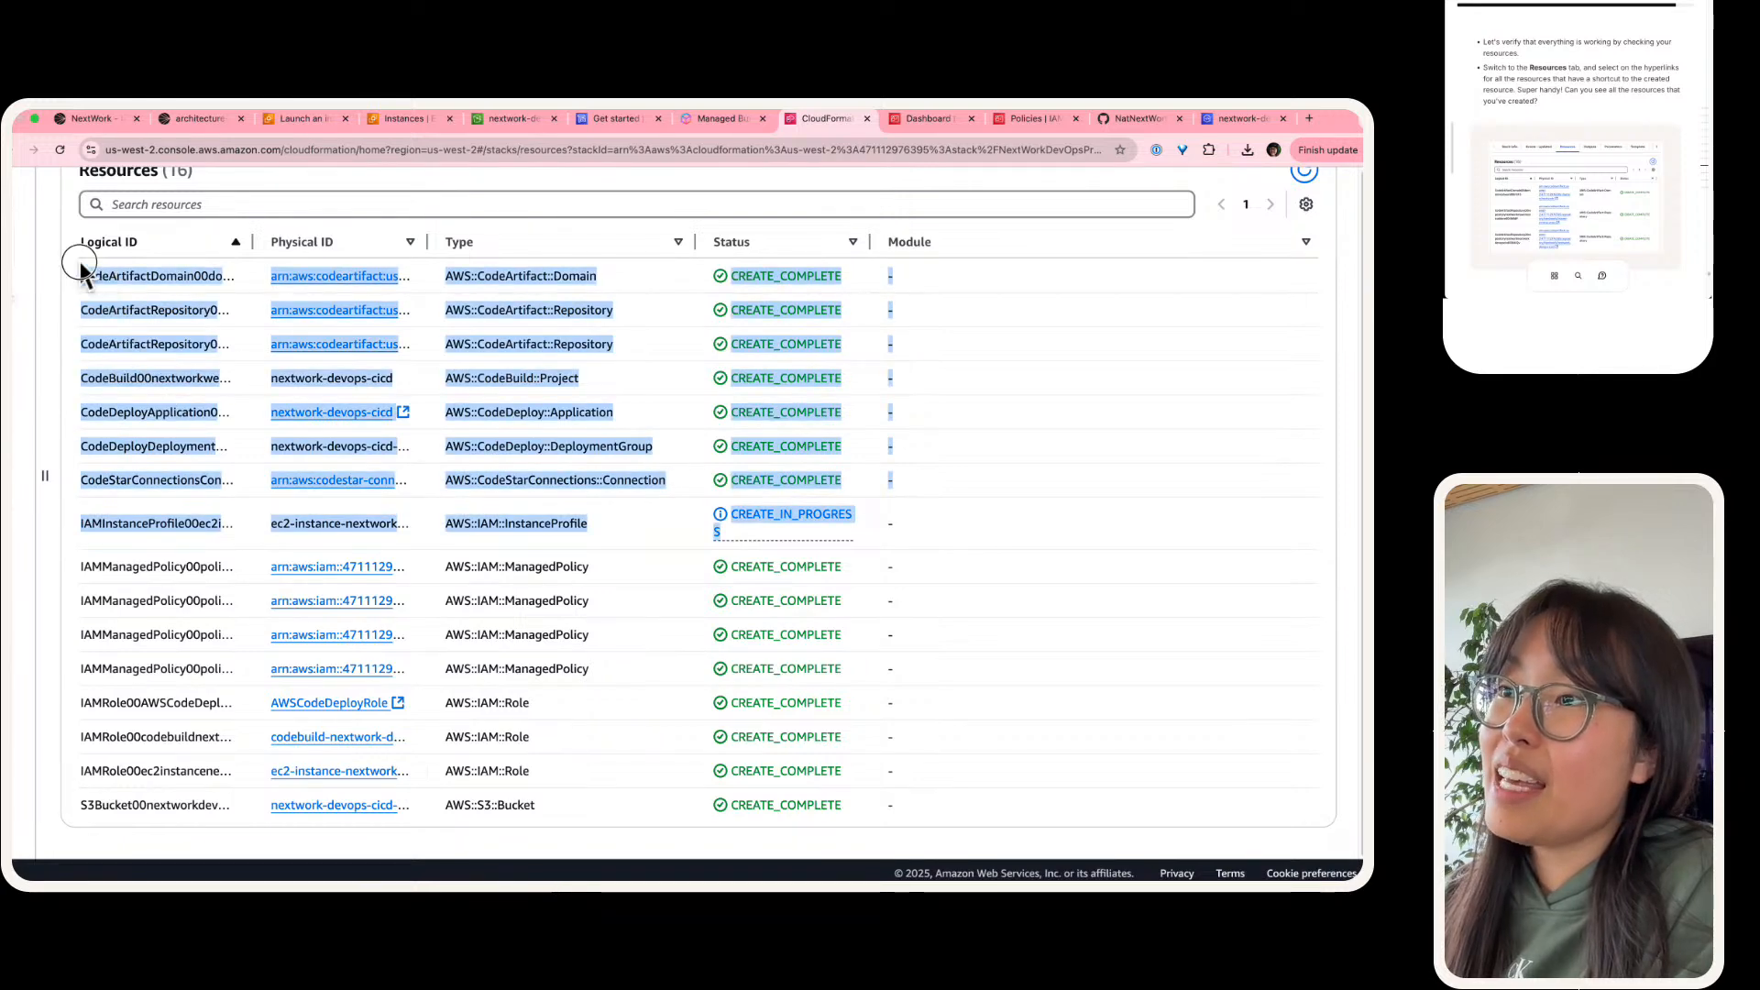
click(758, 438)
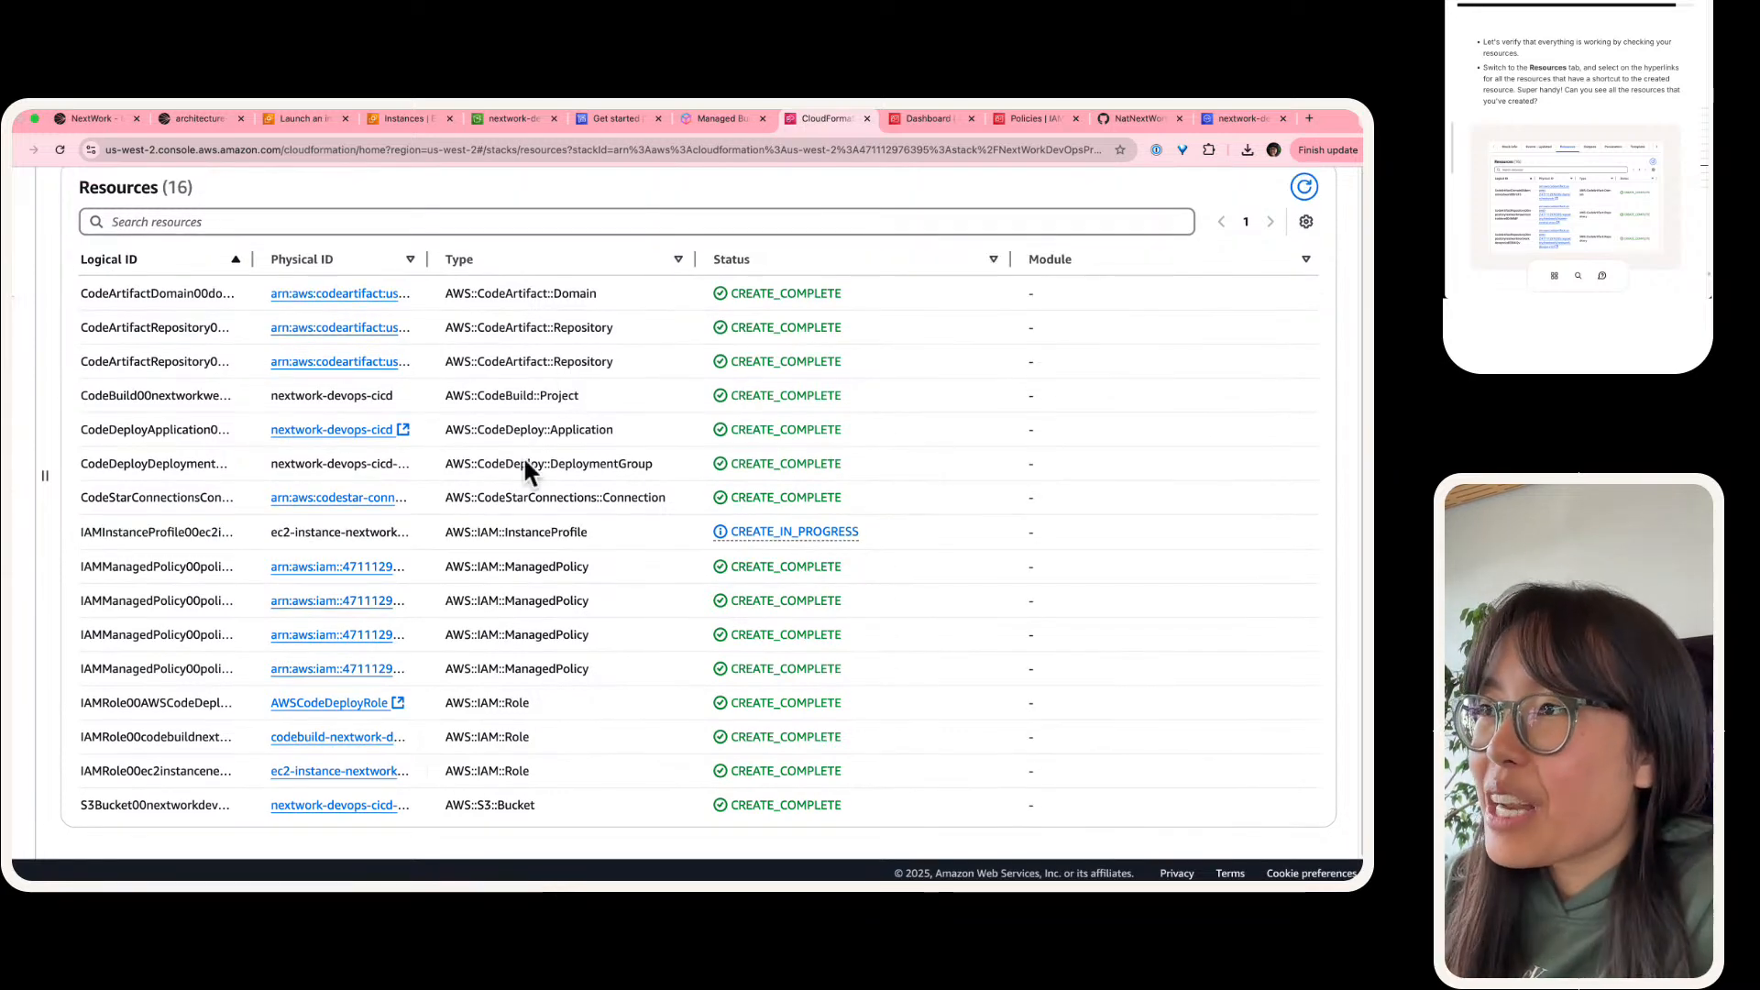
Step: Check the guide's resource verification instructions and widen the Physical ID column to show the full resource identifiers
scroll(1537, 111, down, 5)
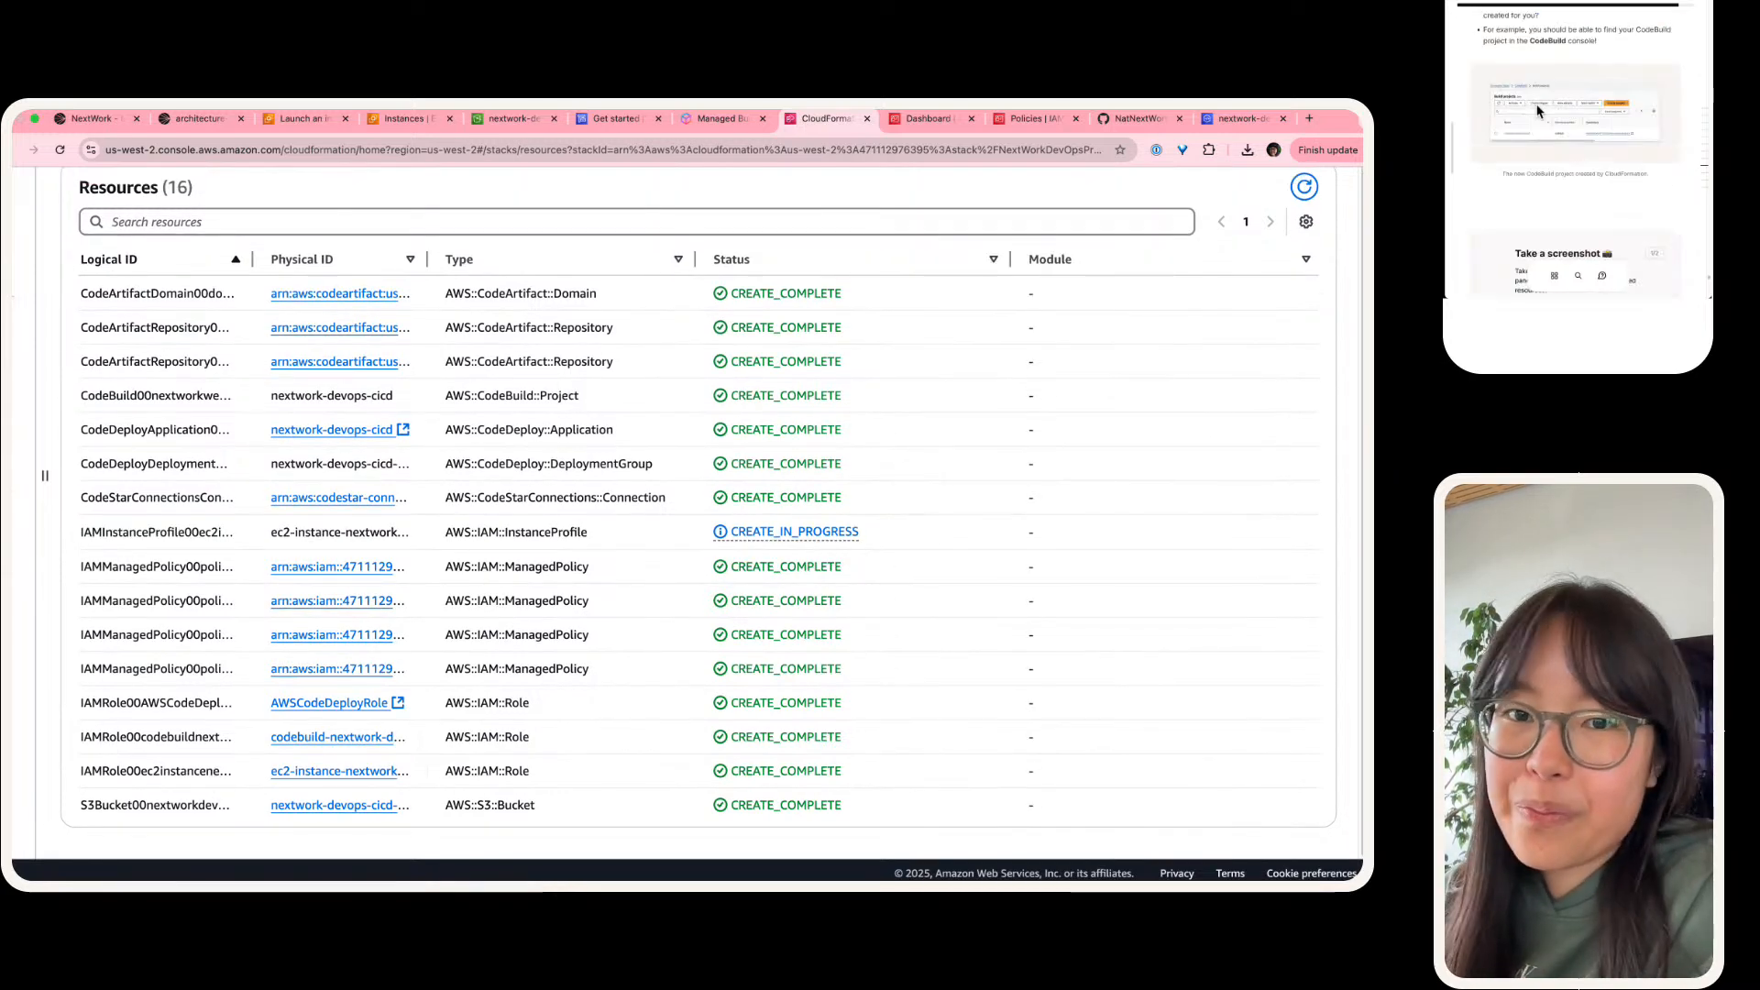
scroll(1537, 111, up, 3)
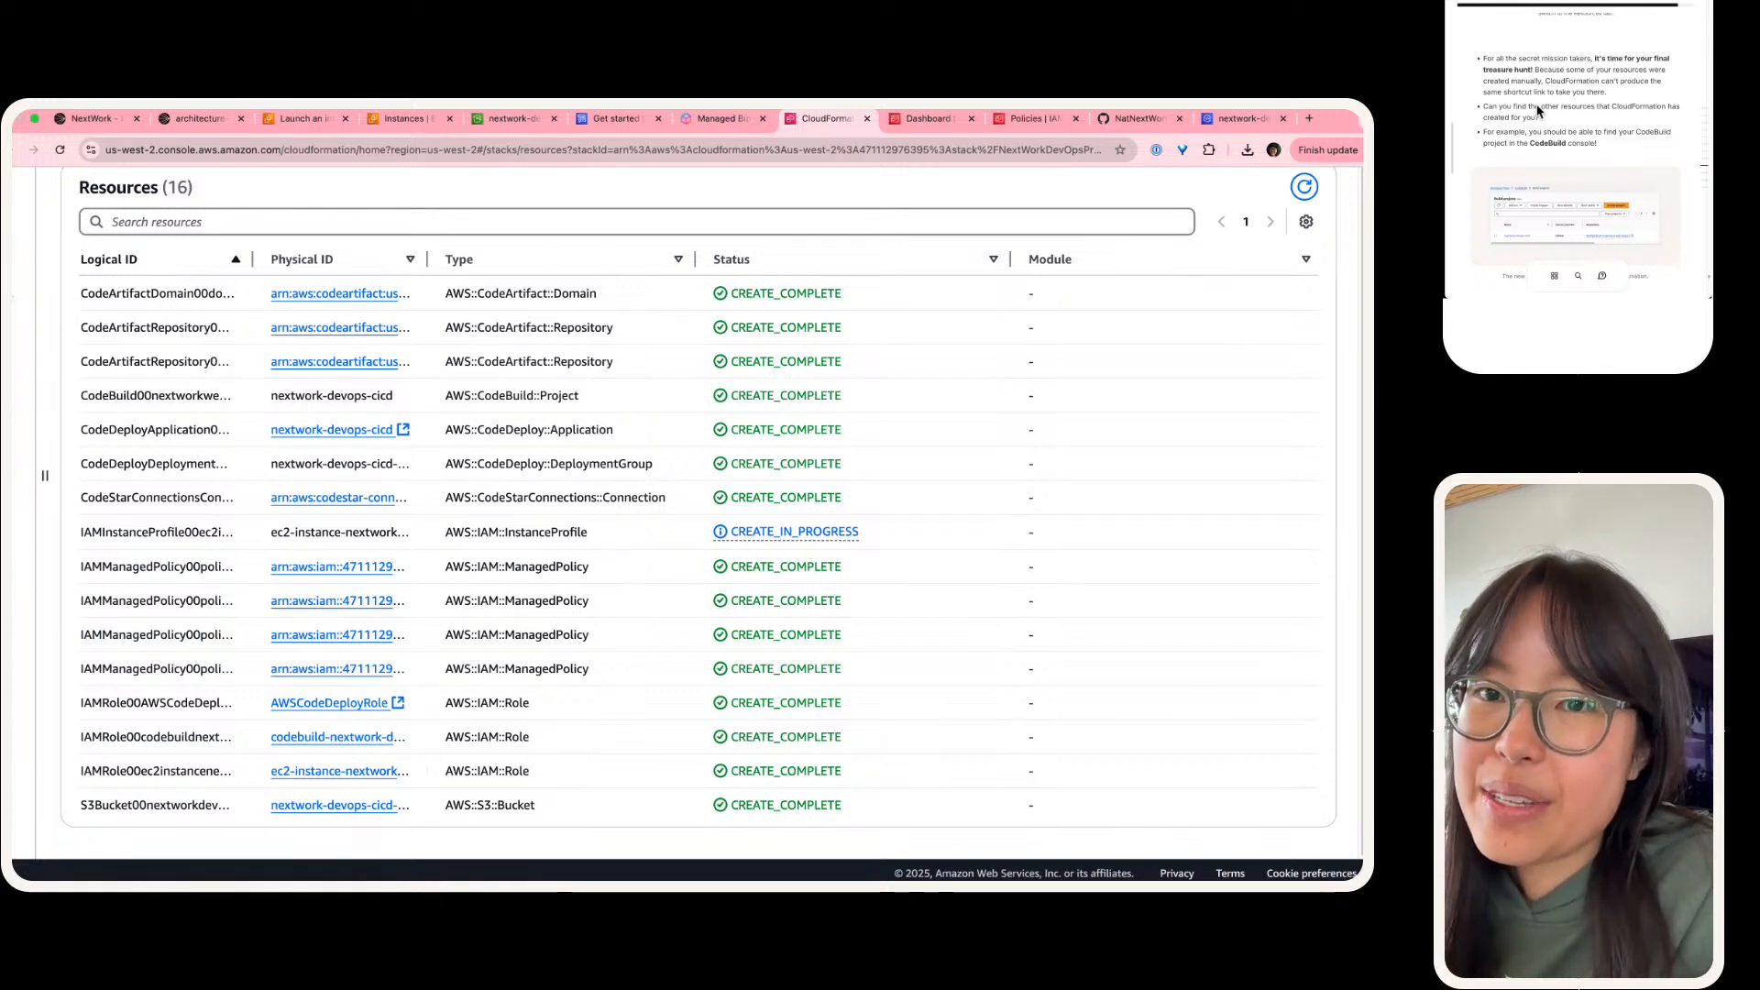
scroll(1537, 111, up, 3)
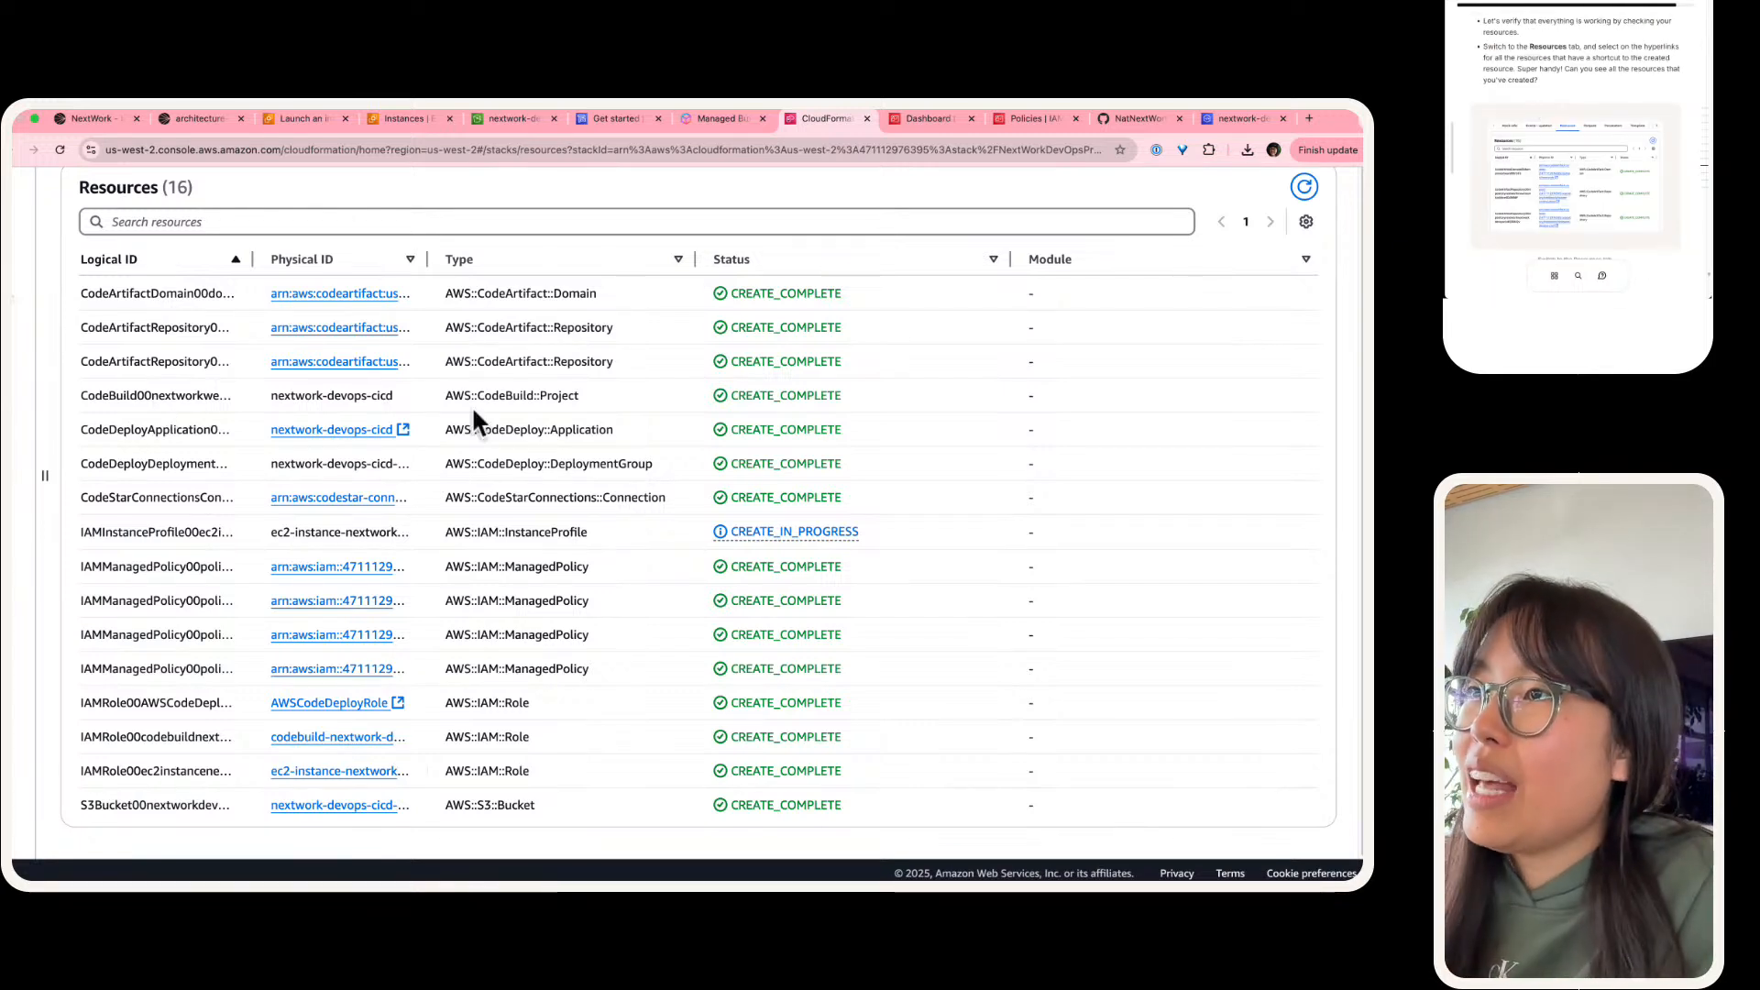
drag(444, 259, 668, 280)
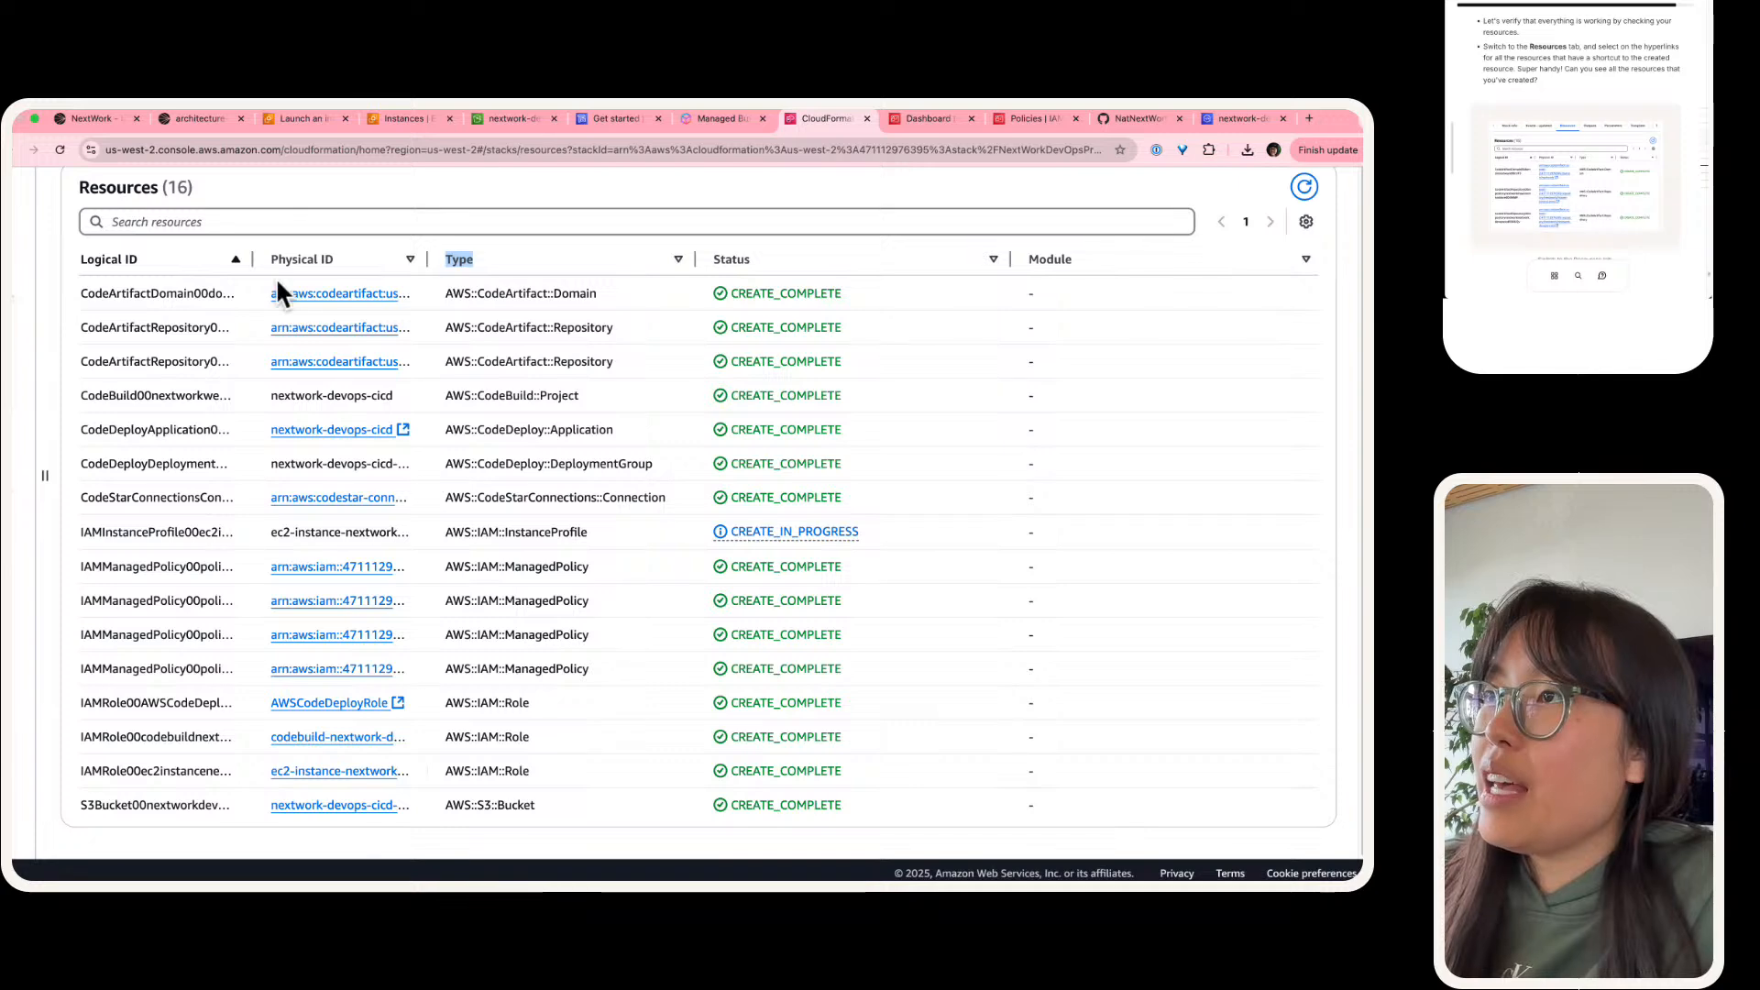
drag(429, 266, 819, 268)
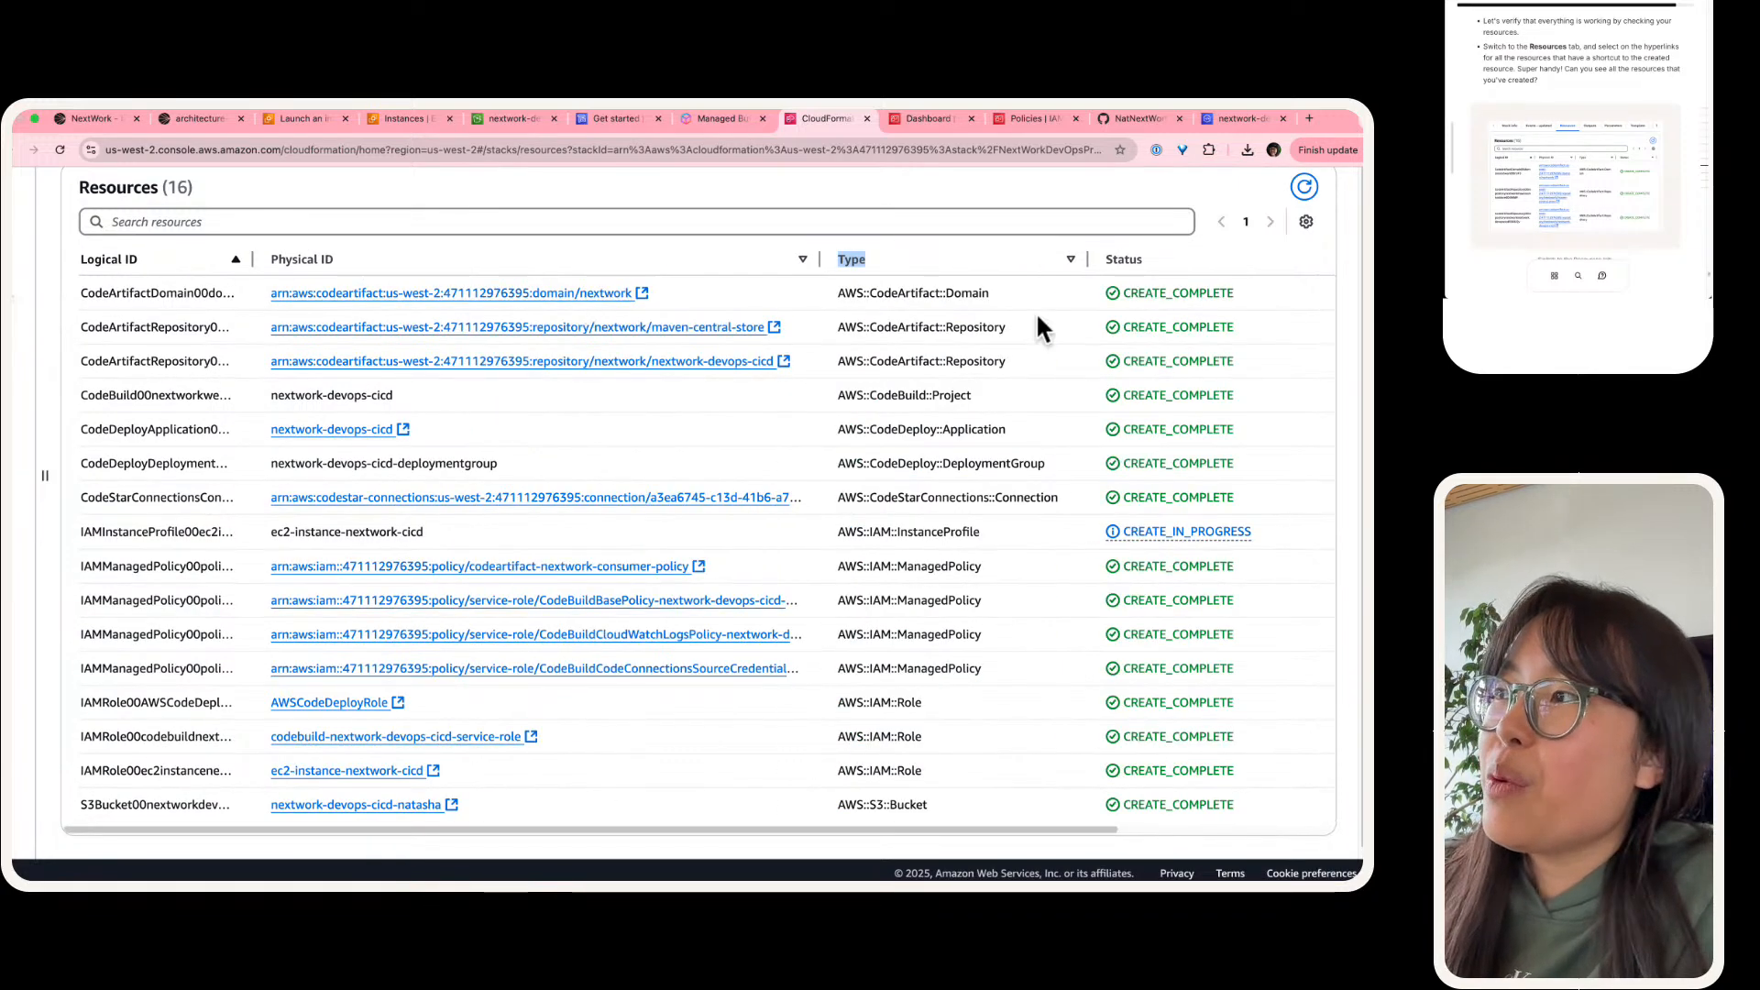
Step: Follow the stack resource's link to the nextwork CodeArtifact domain and inspect its repositories
click(580, 296)
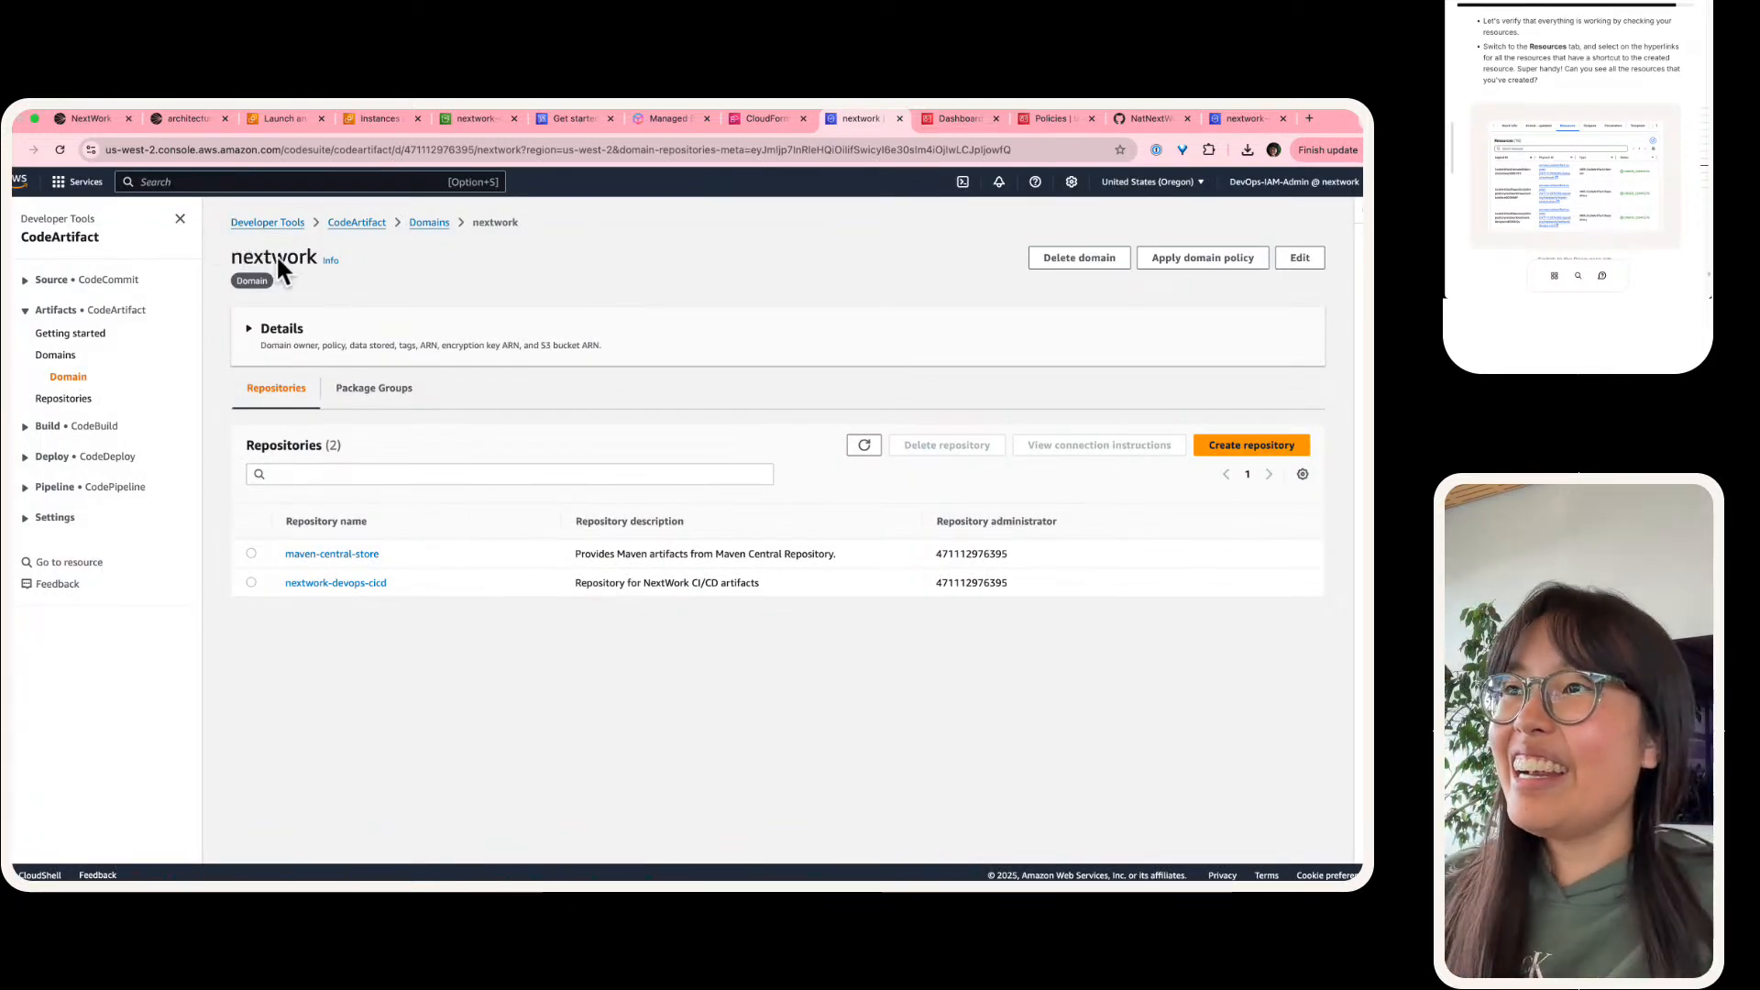
scroll(278, 254, up, 5)
scroll(412, 404, down, 3)
scroll(275, 697, right, 3)
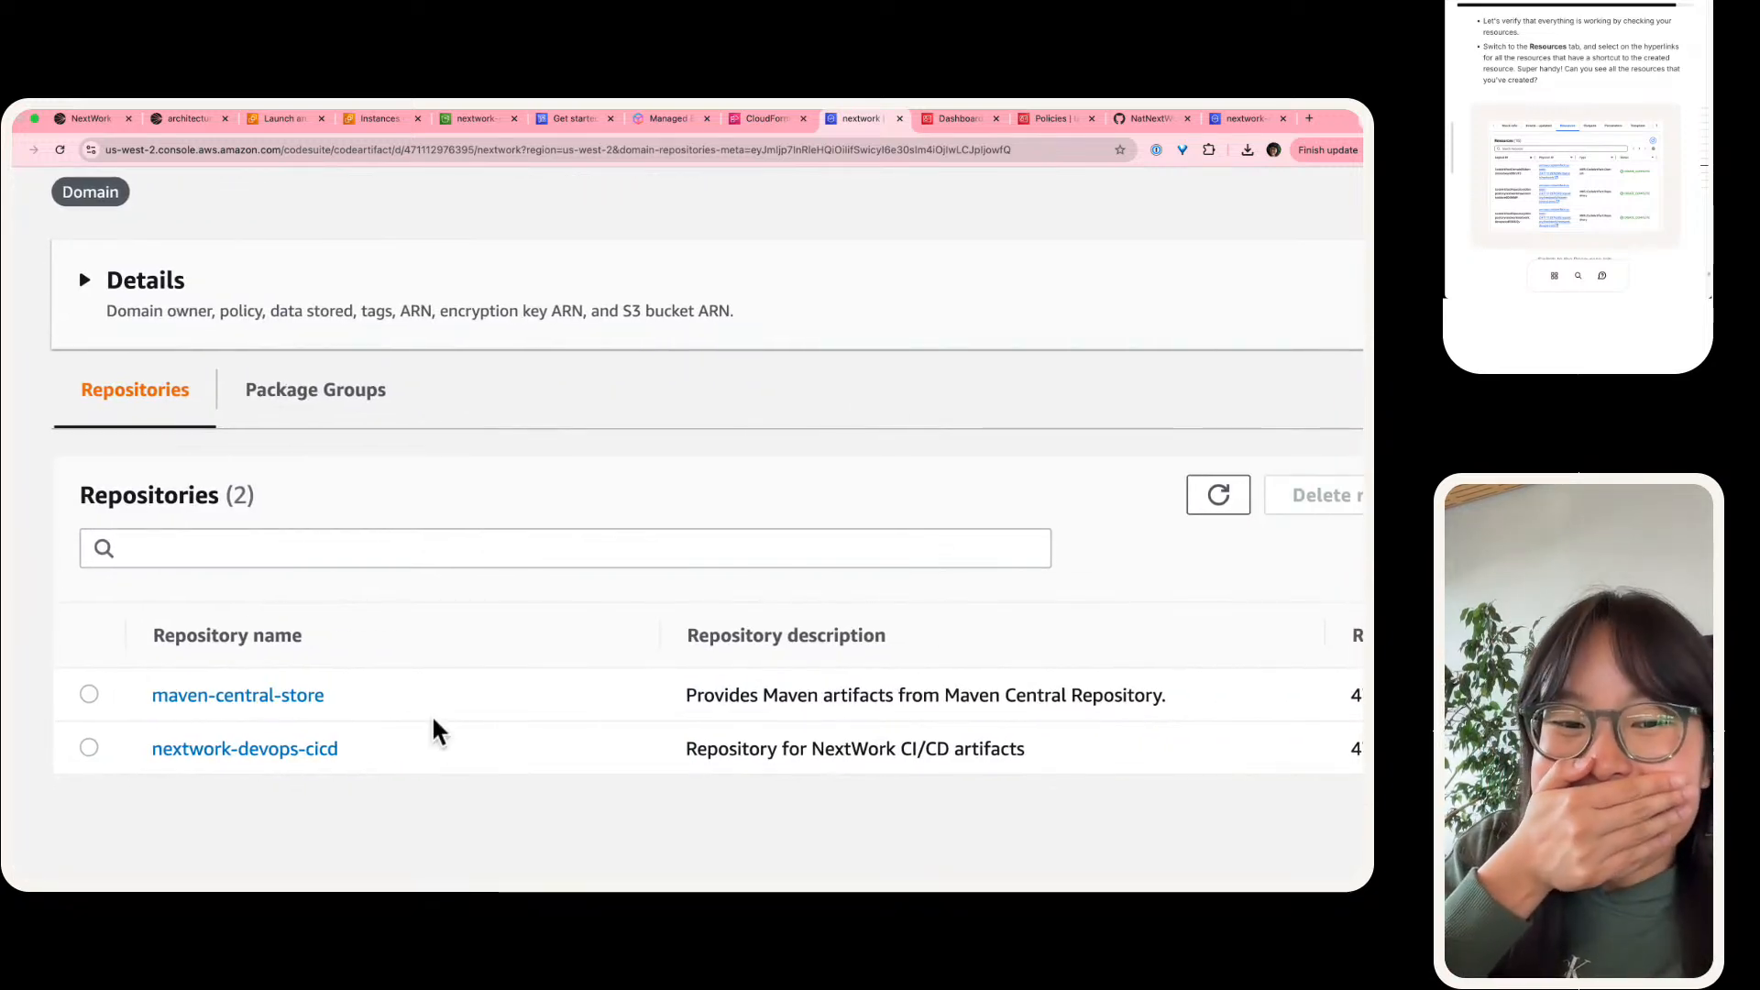
scroll(418, 731, down, 5)
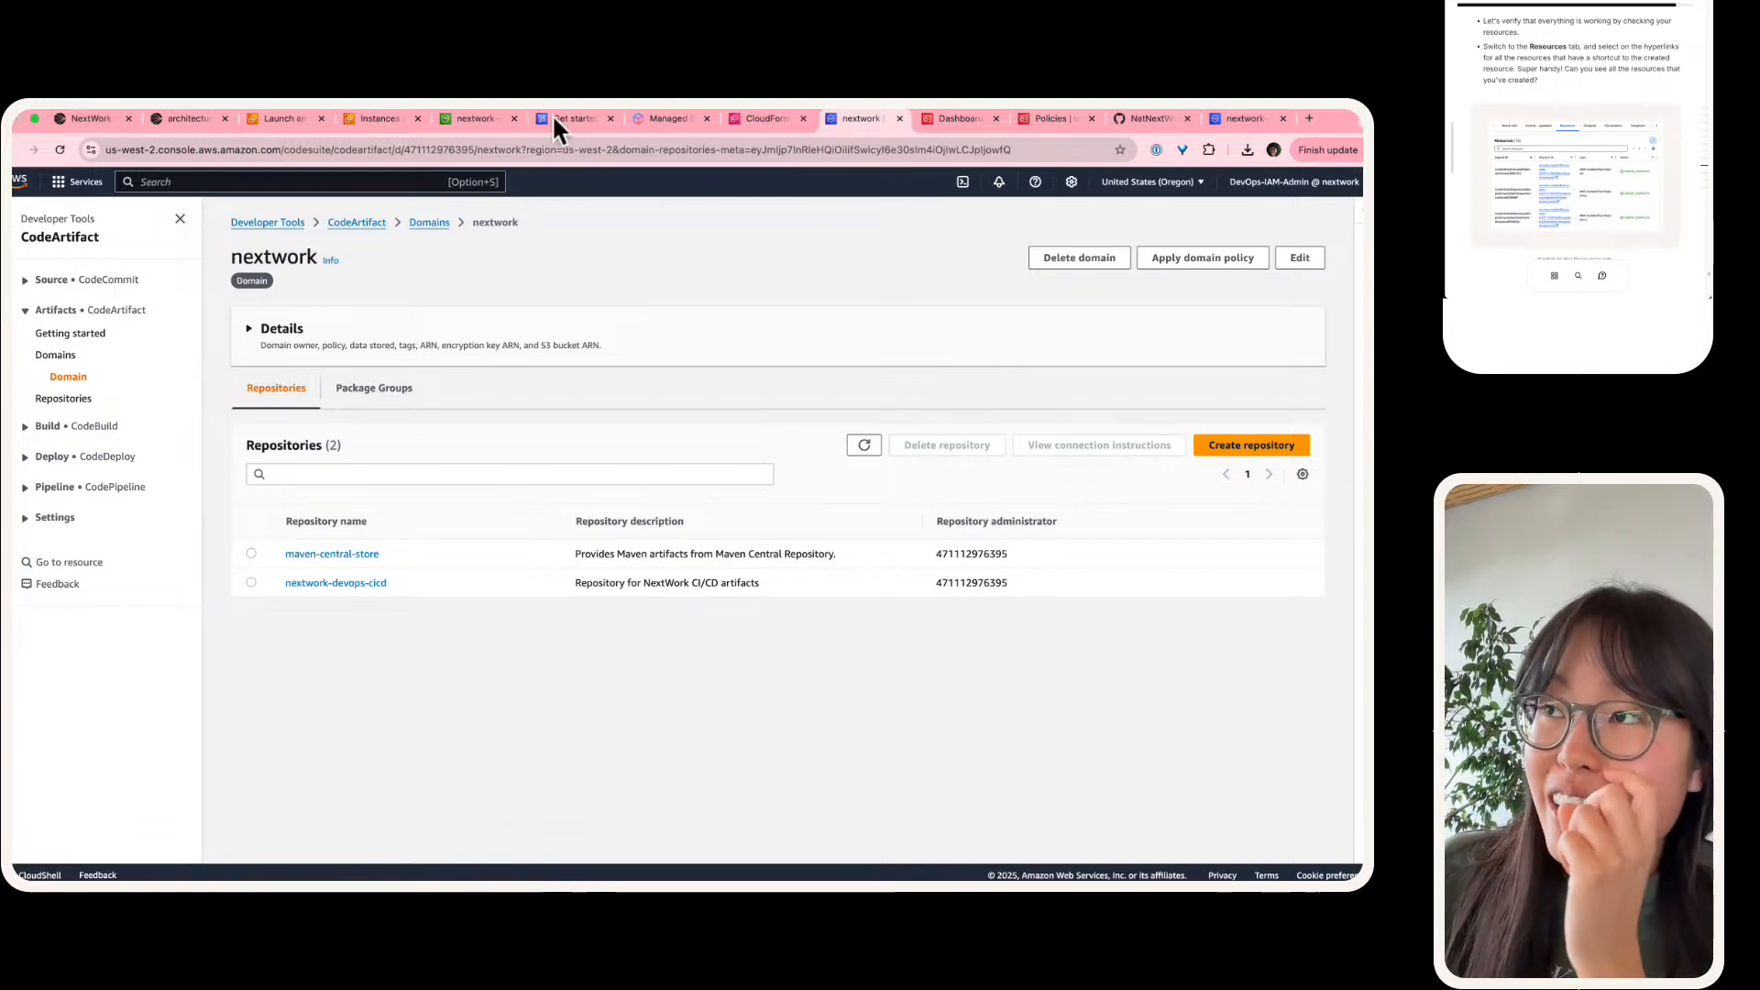
Step: Show the CodeBuild build projects and inspect the nextwork-devops-cicd project's source provider and repository
click(48, 428)
click(69, 470)
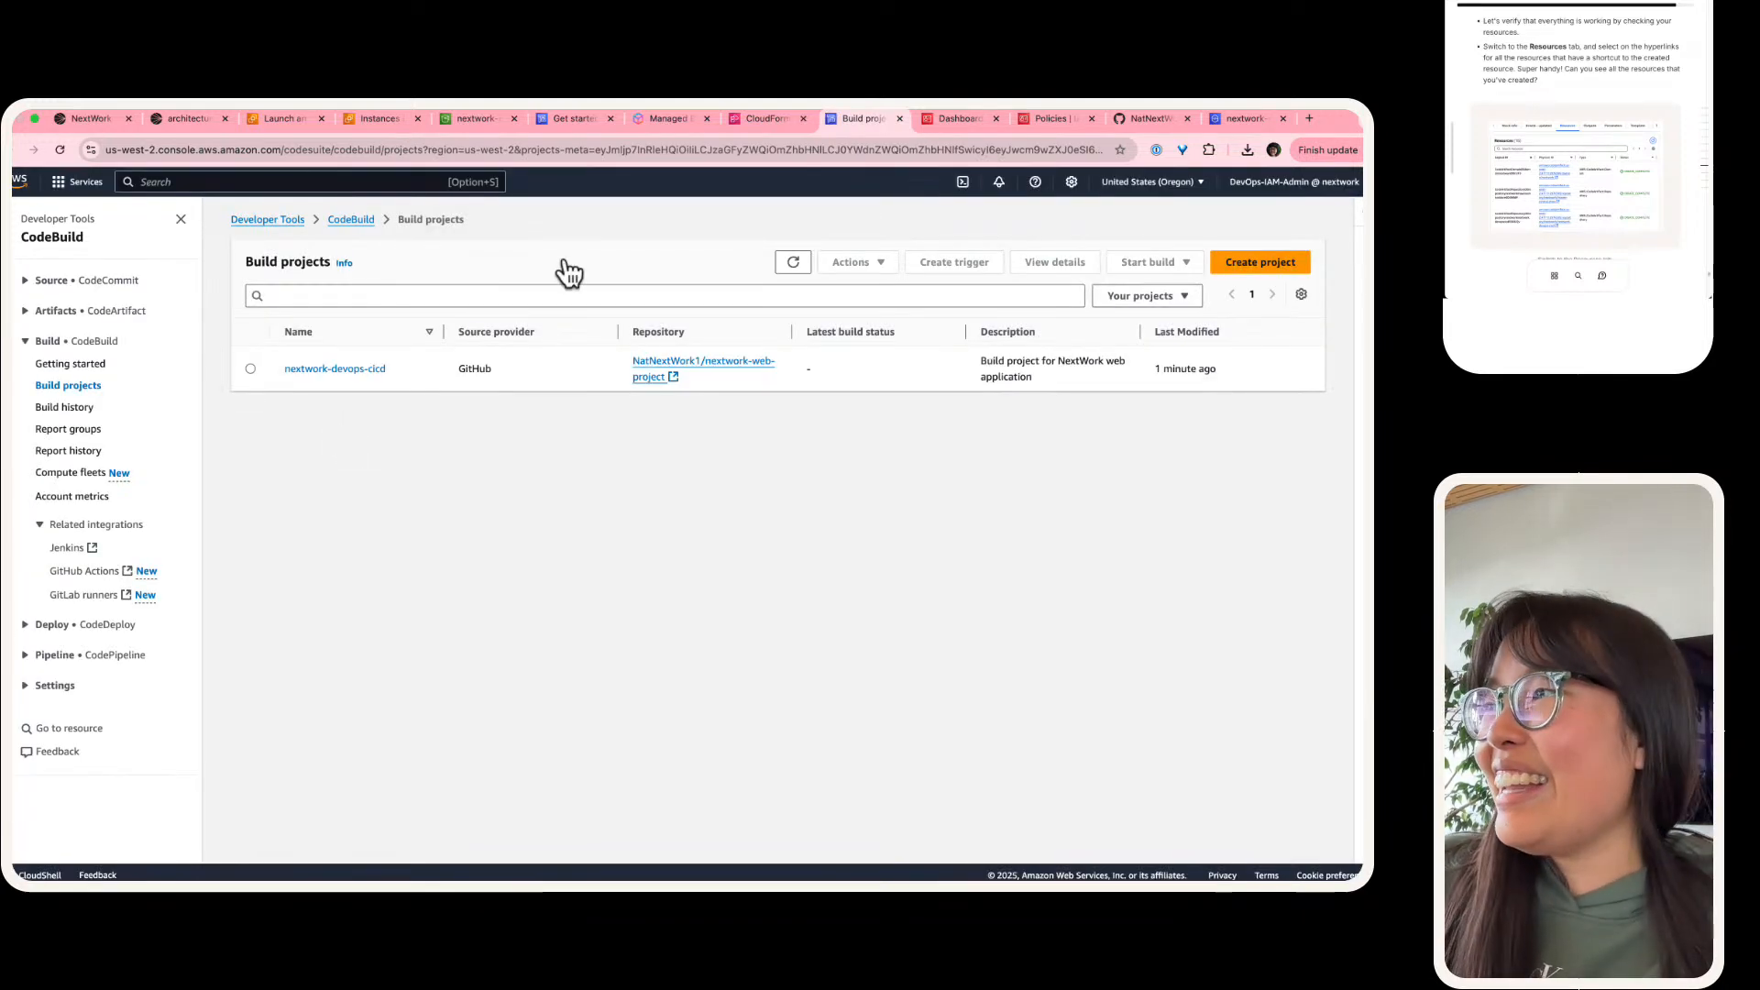
scroll(563, 255, up, 5)
scroll(206, 394, down, 5)
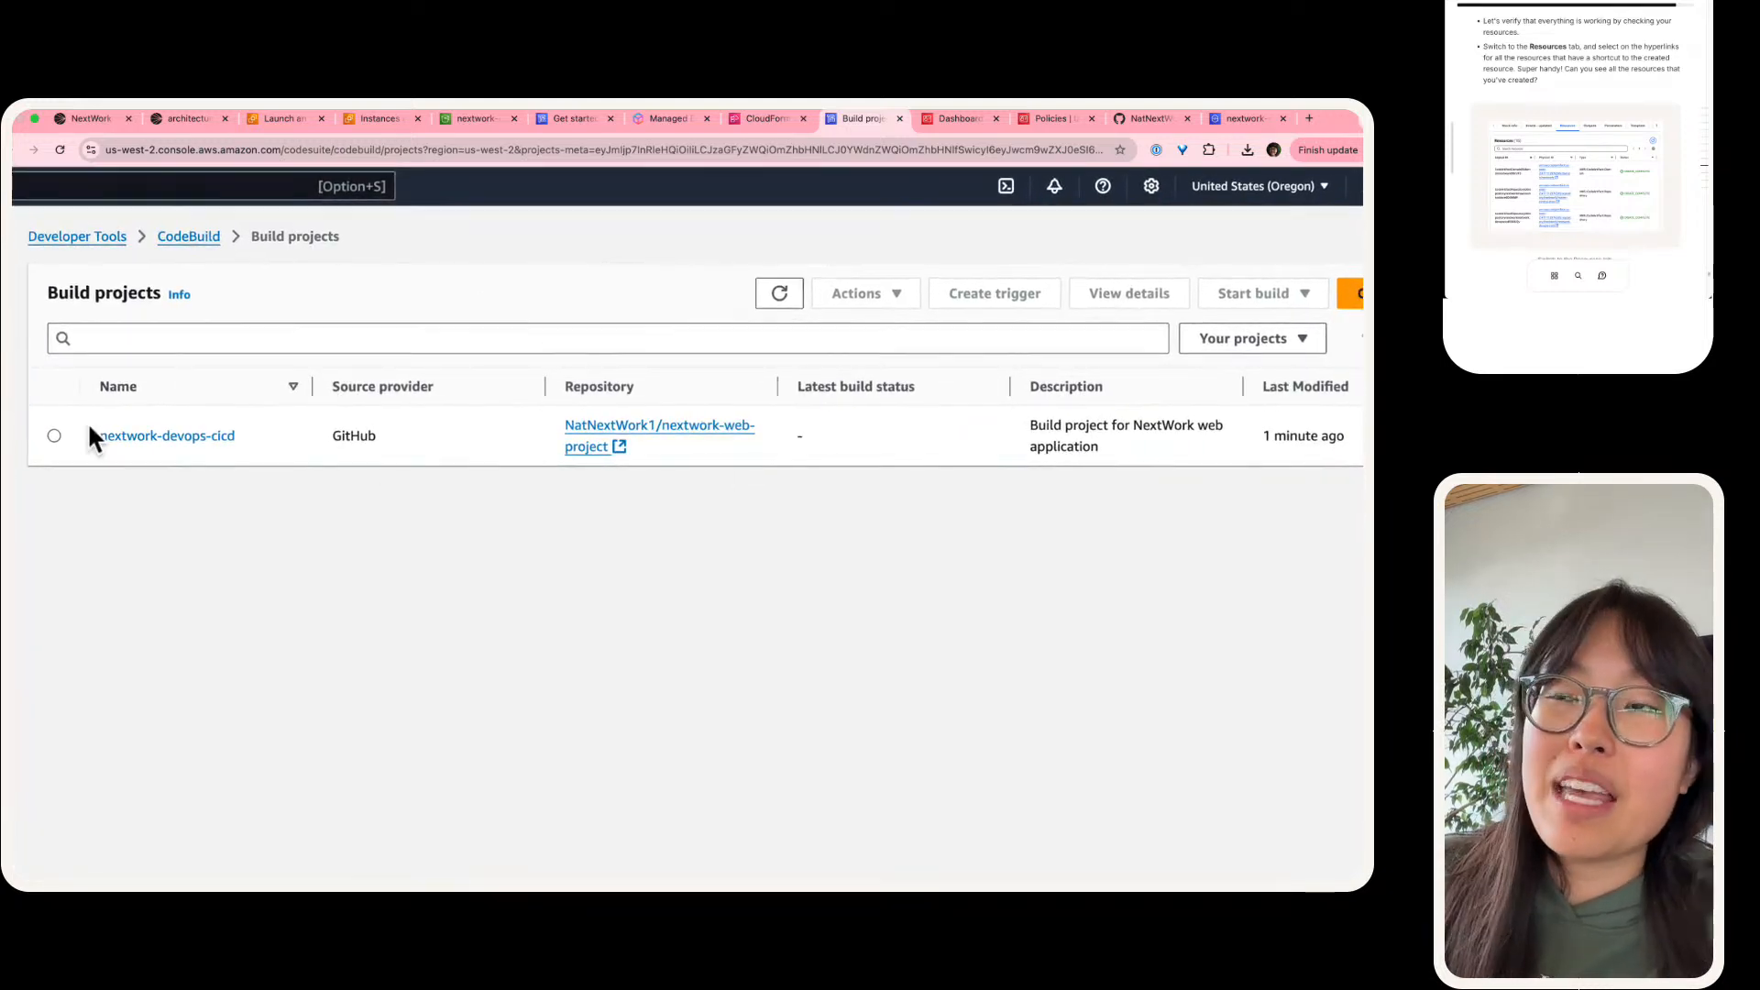
scroll(86, 421, down, 2)
scroll(630, 376, down, 2)
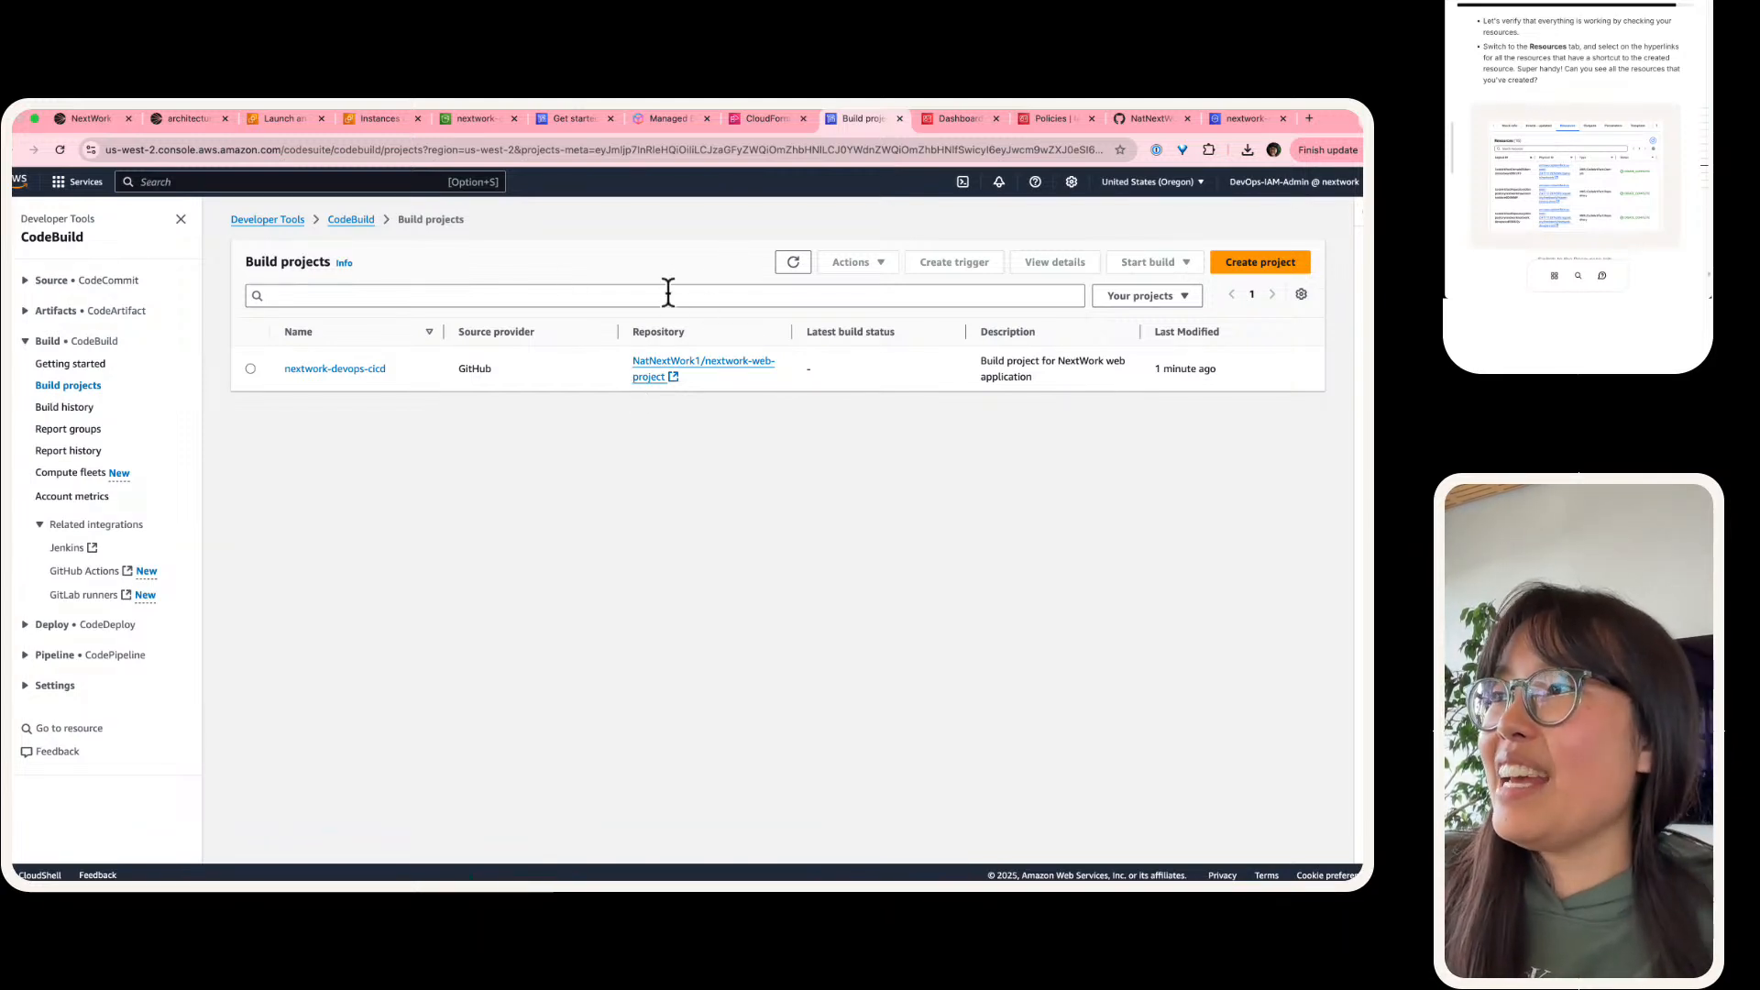
scroll(510, 358, up, 5)
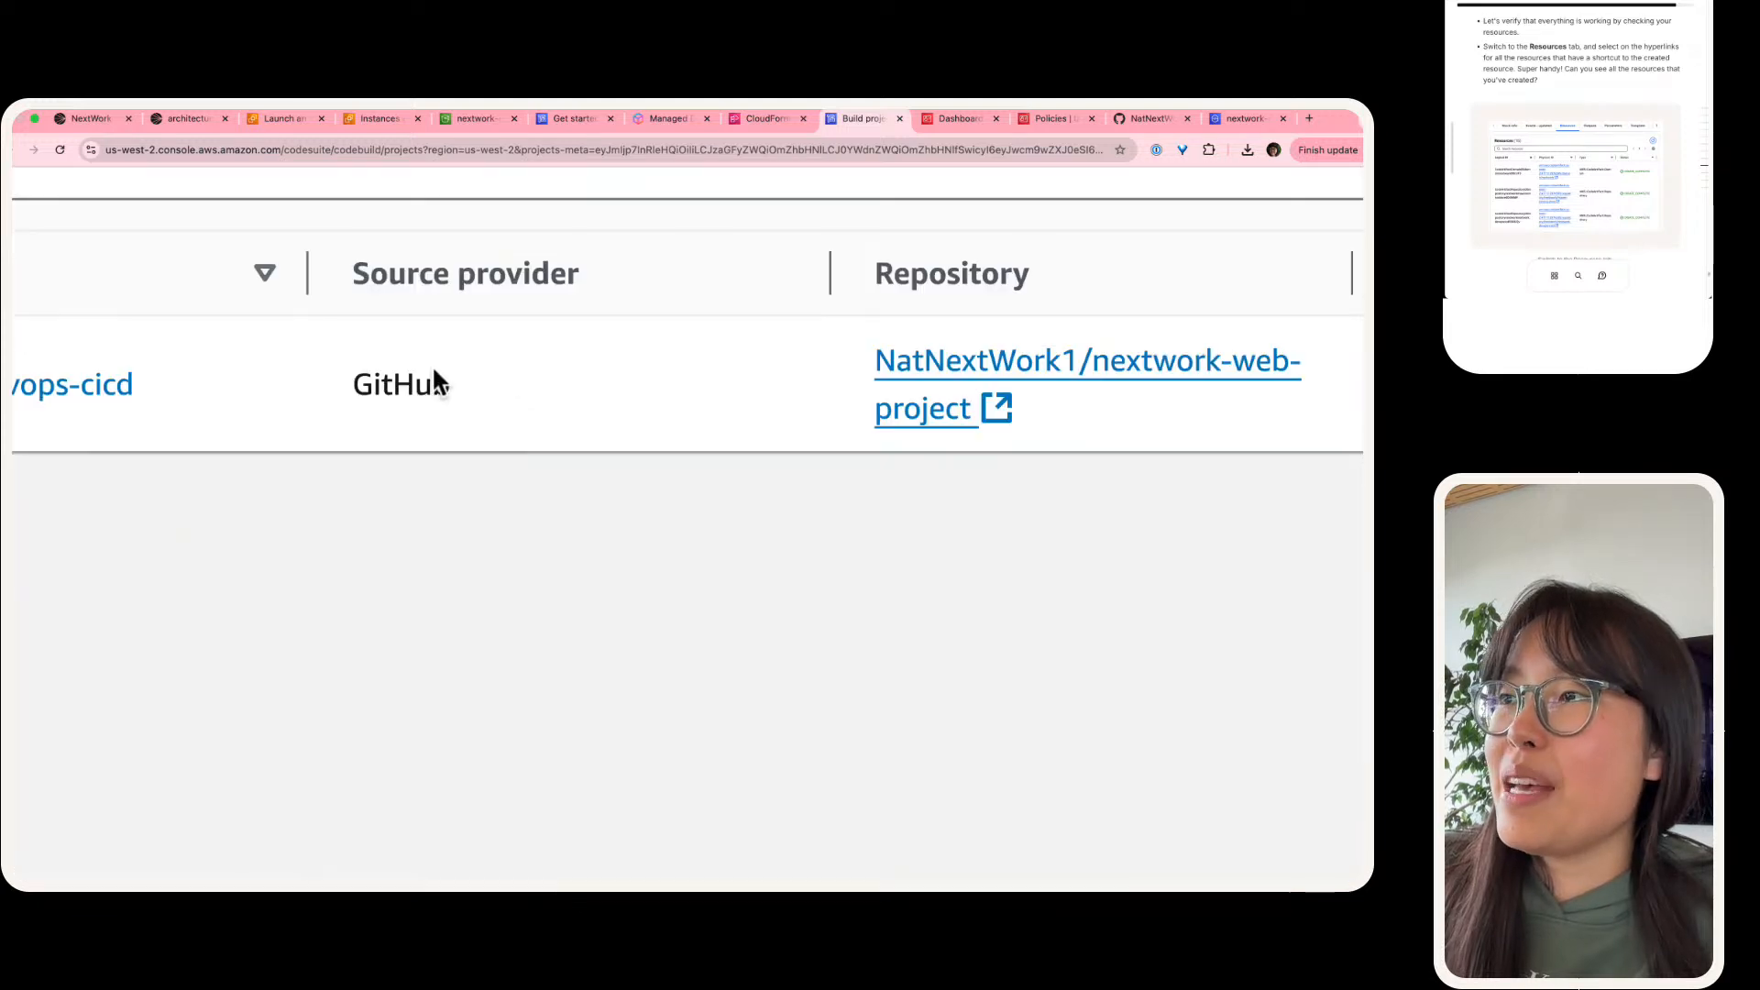
scroll(414, 400, right, 5)
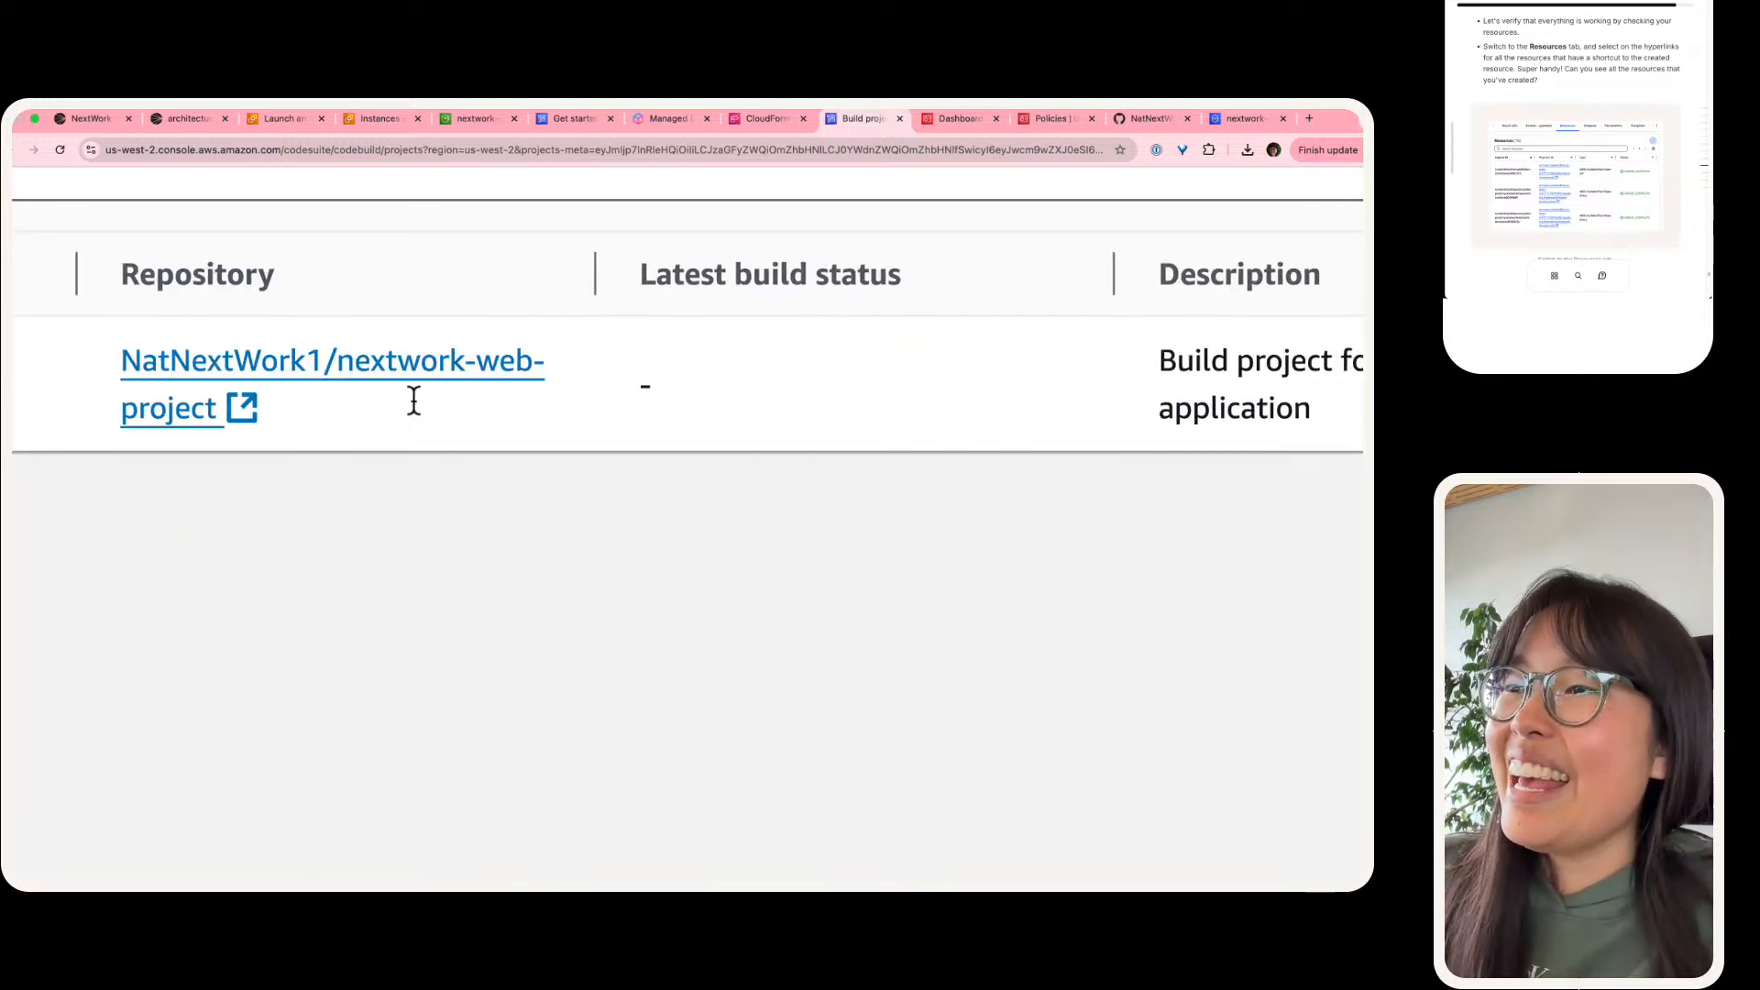
scroll(156, 385, up, 1)
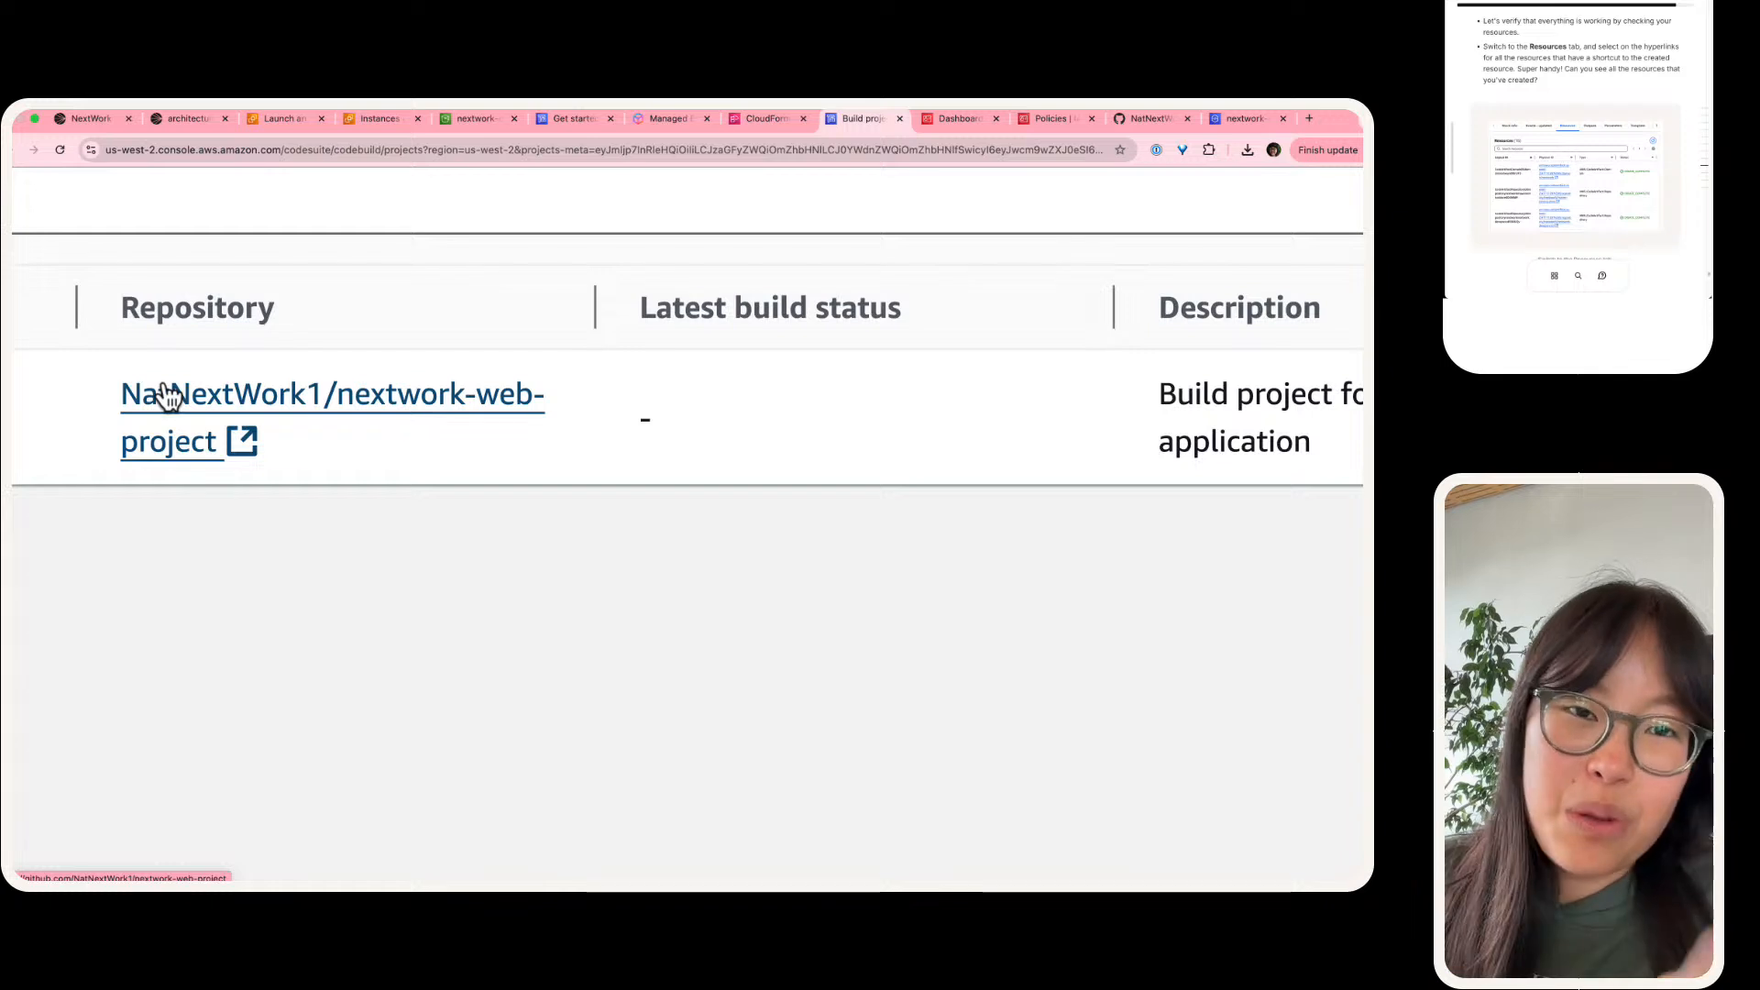
Step: Open the build project's linked GitHub repository, then return to the build projects and check the remaining project columns
click(165, 396)
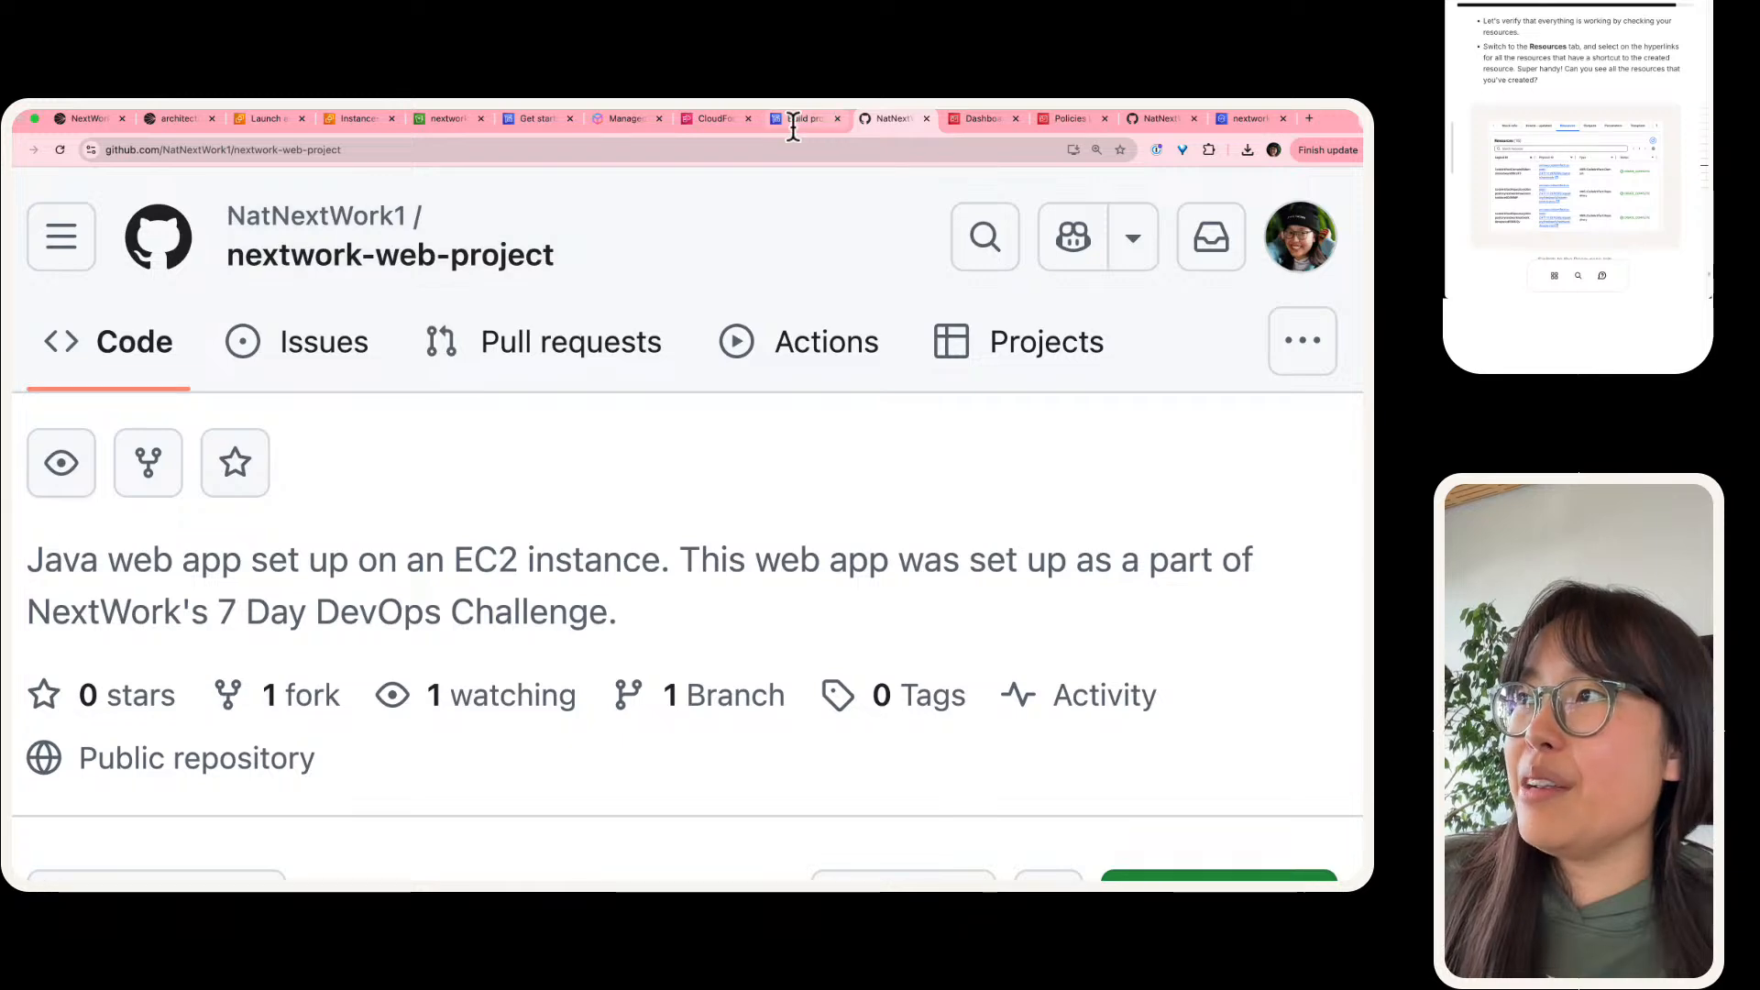
click(794, 119)
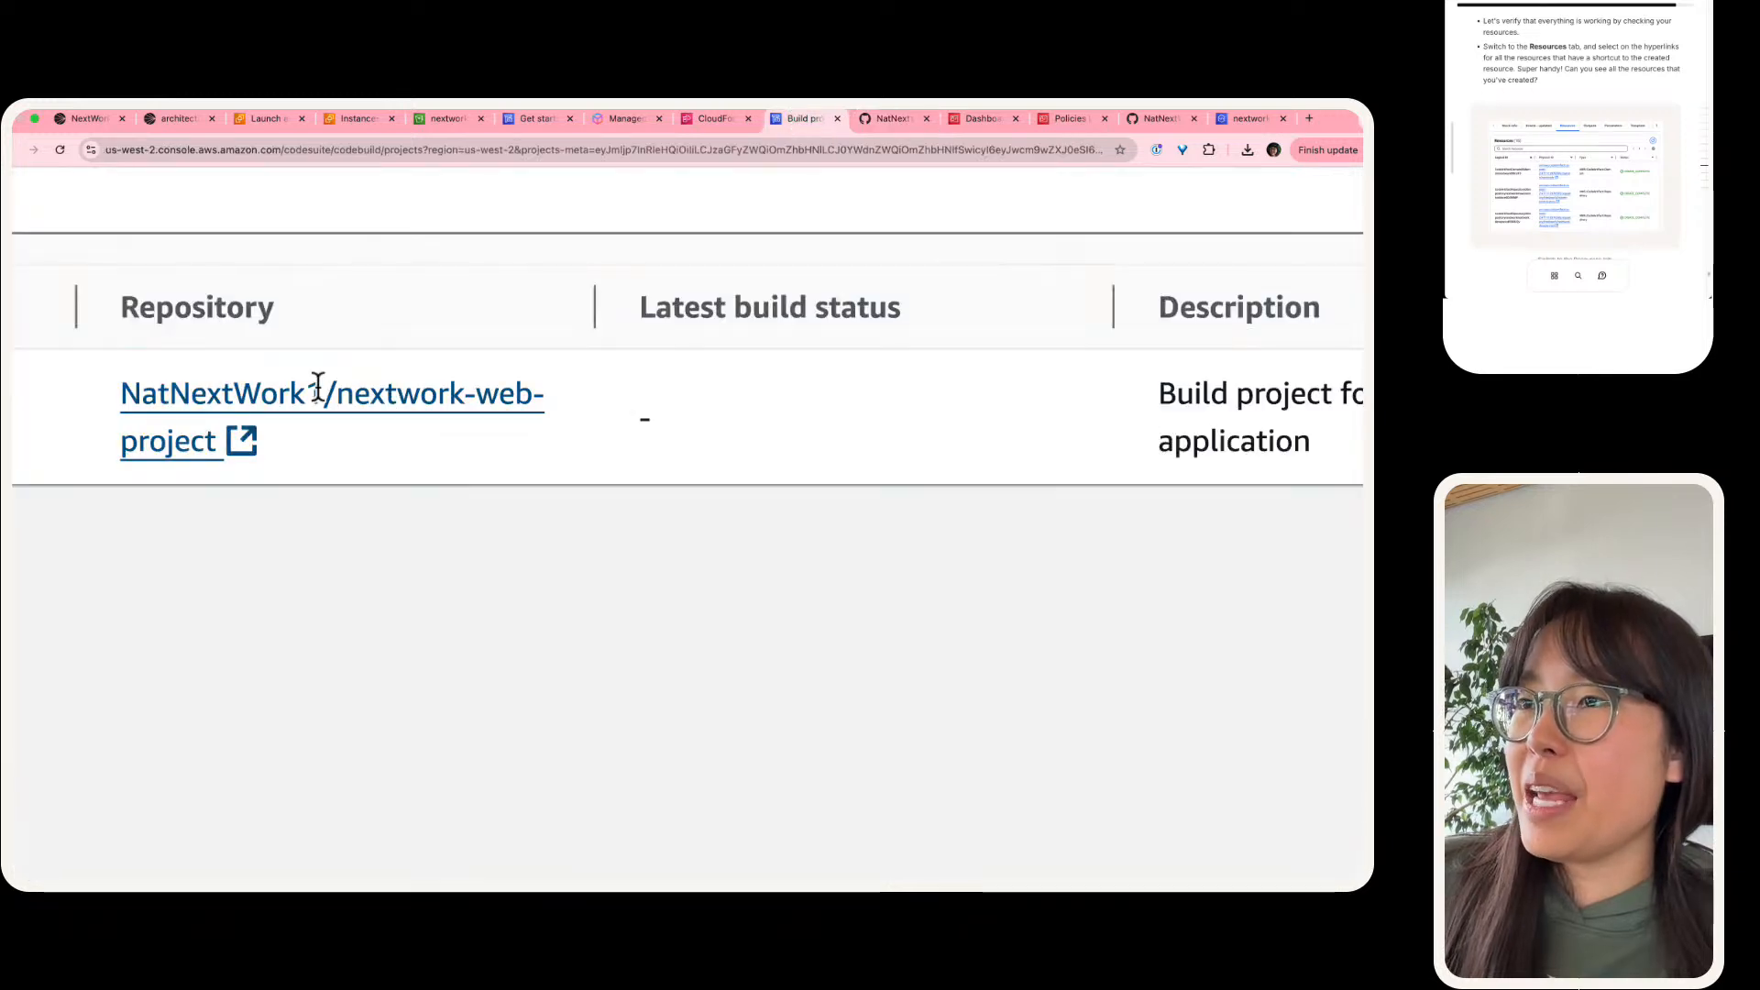
scroll(919, 358, right, 3)
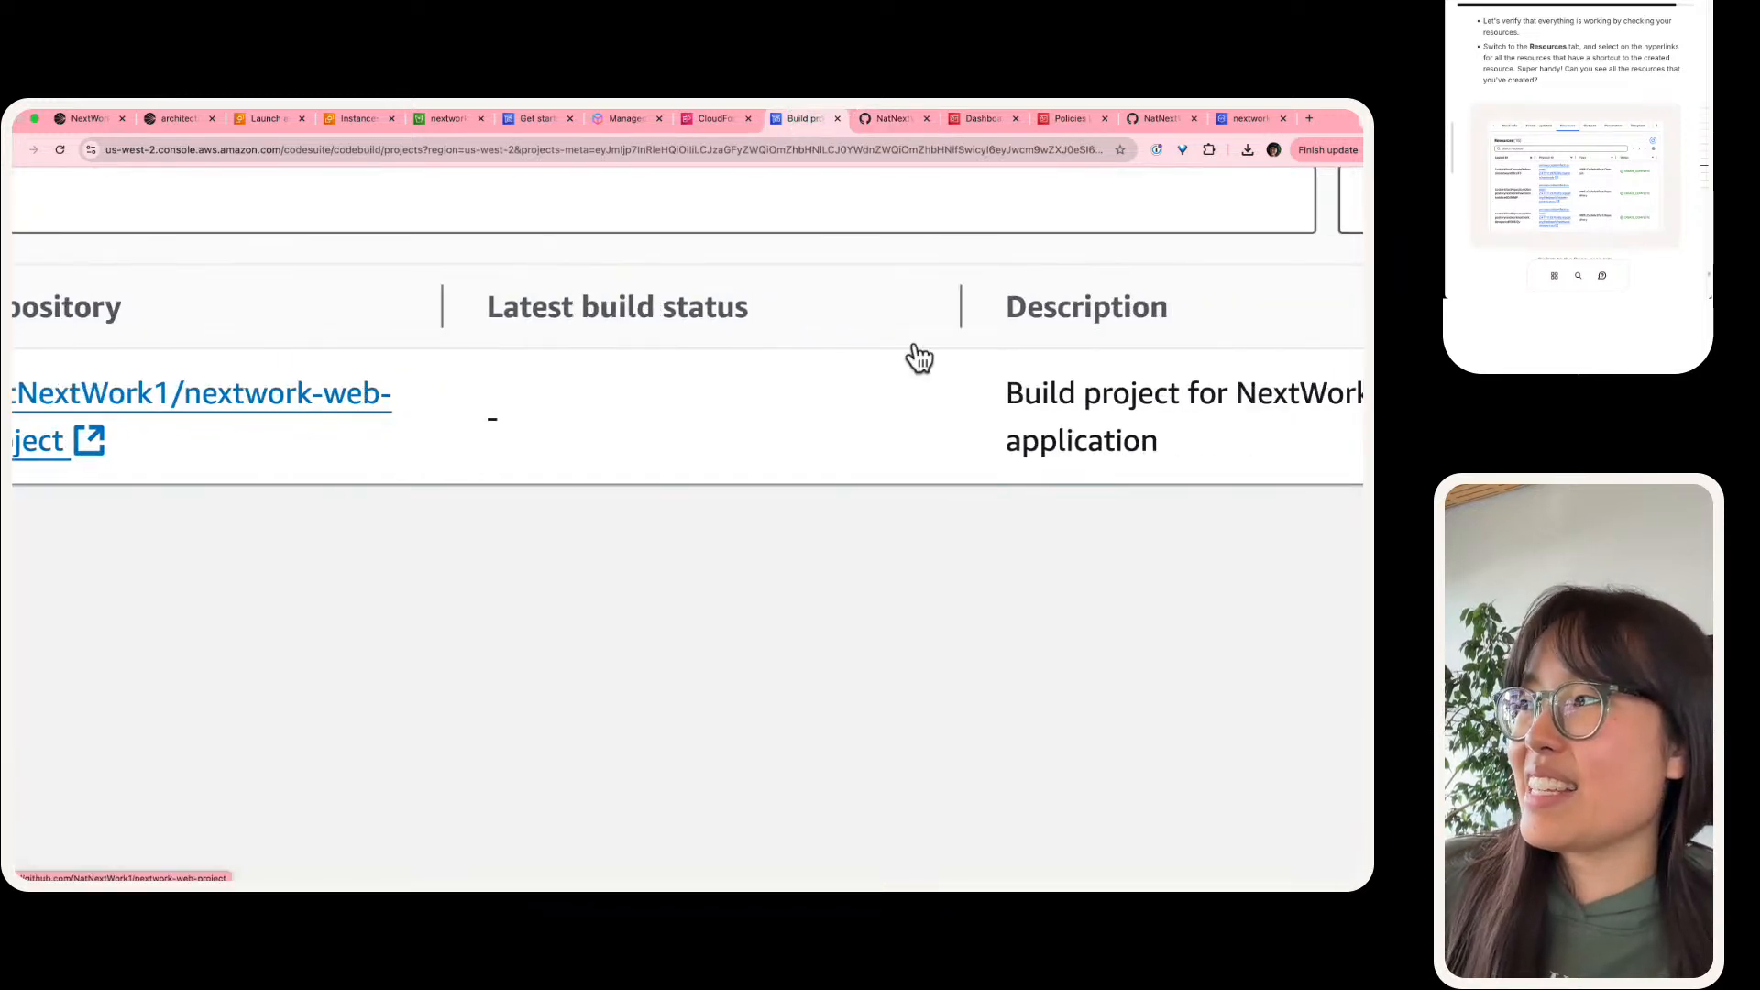
scroll(920, 358, left, 4)
scroll(484, 399, down, 5)
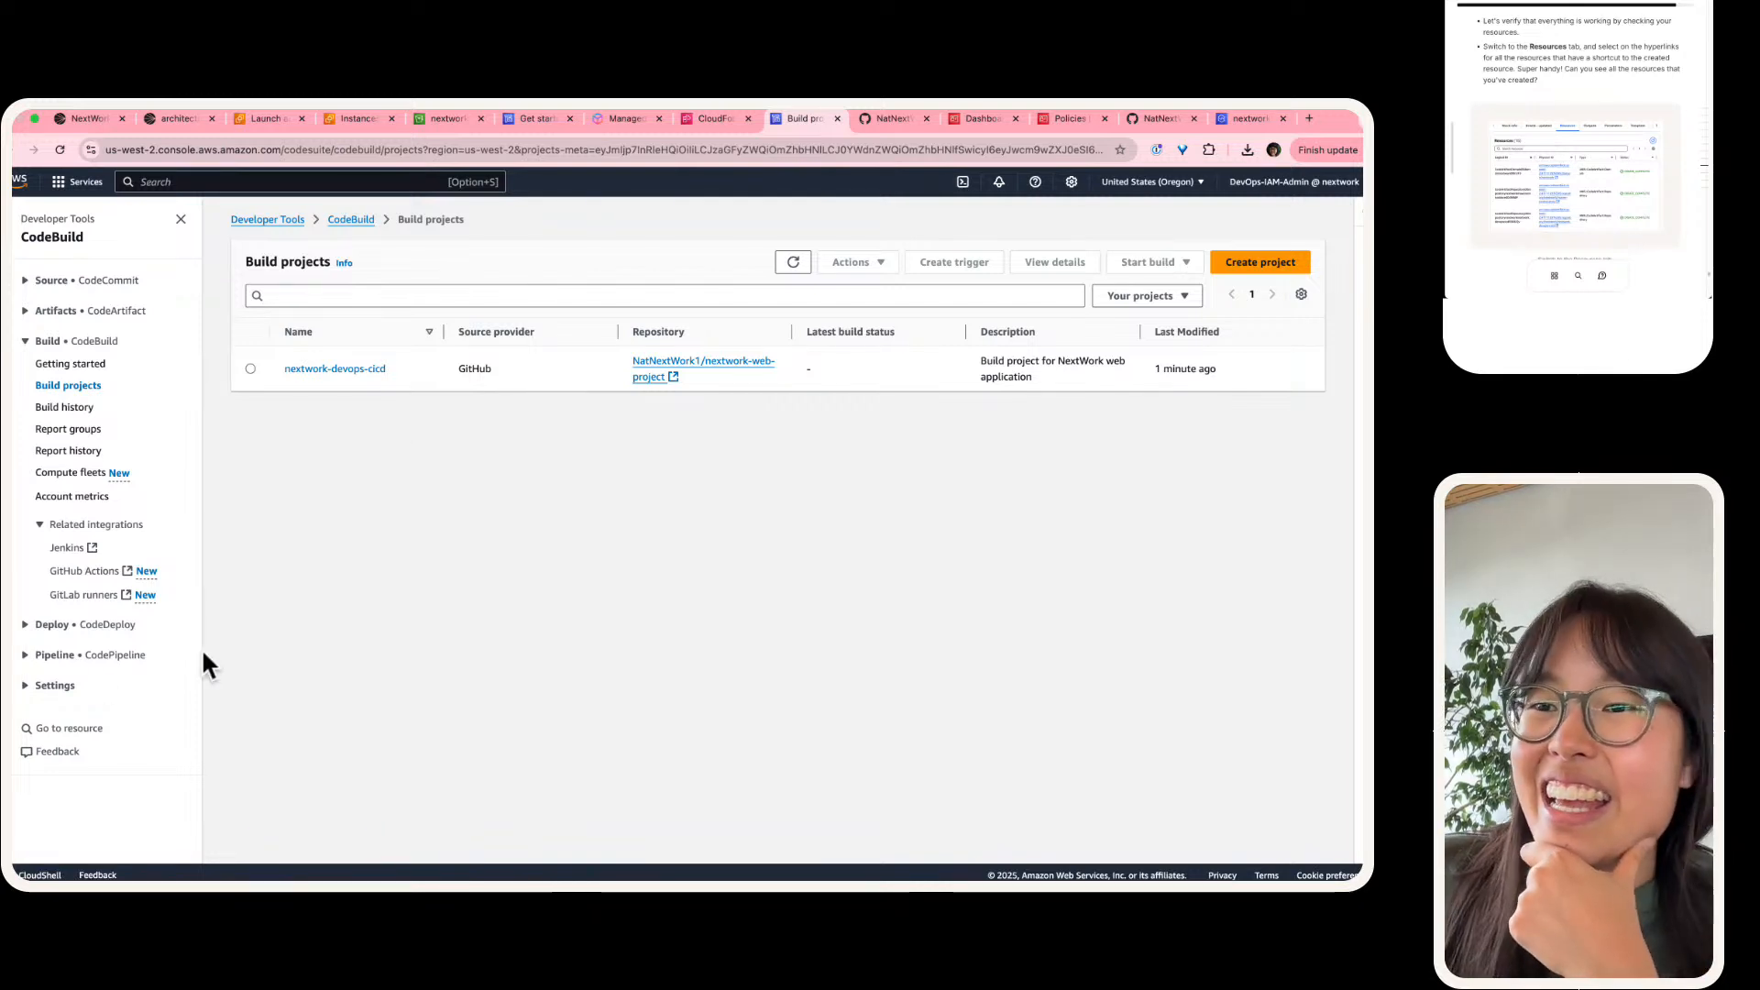
Step: Show the CodeDeploy applications, check when nextwork-devops-cicd was created, and open that application's details
click(81, 627)
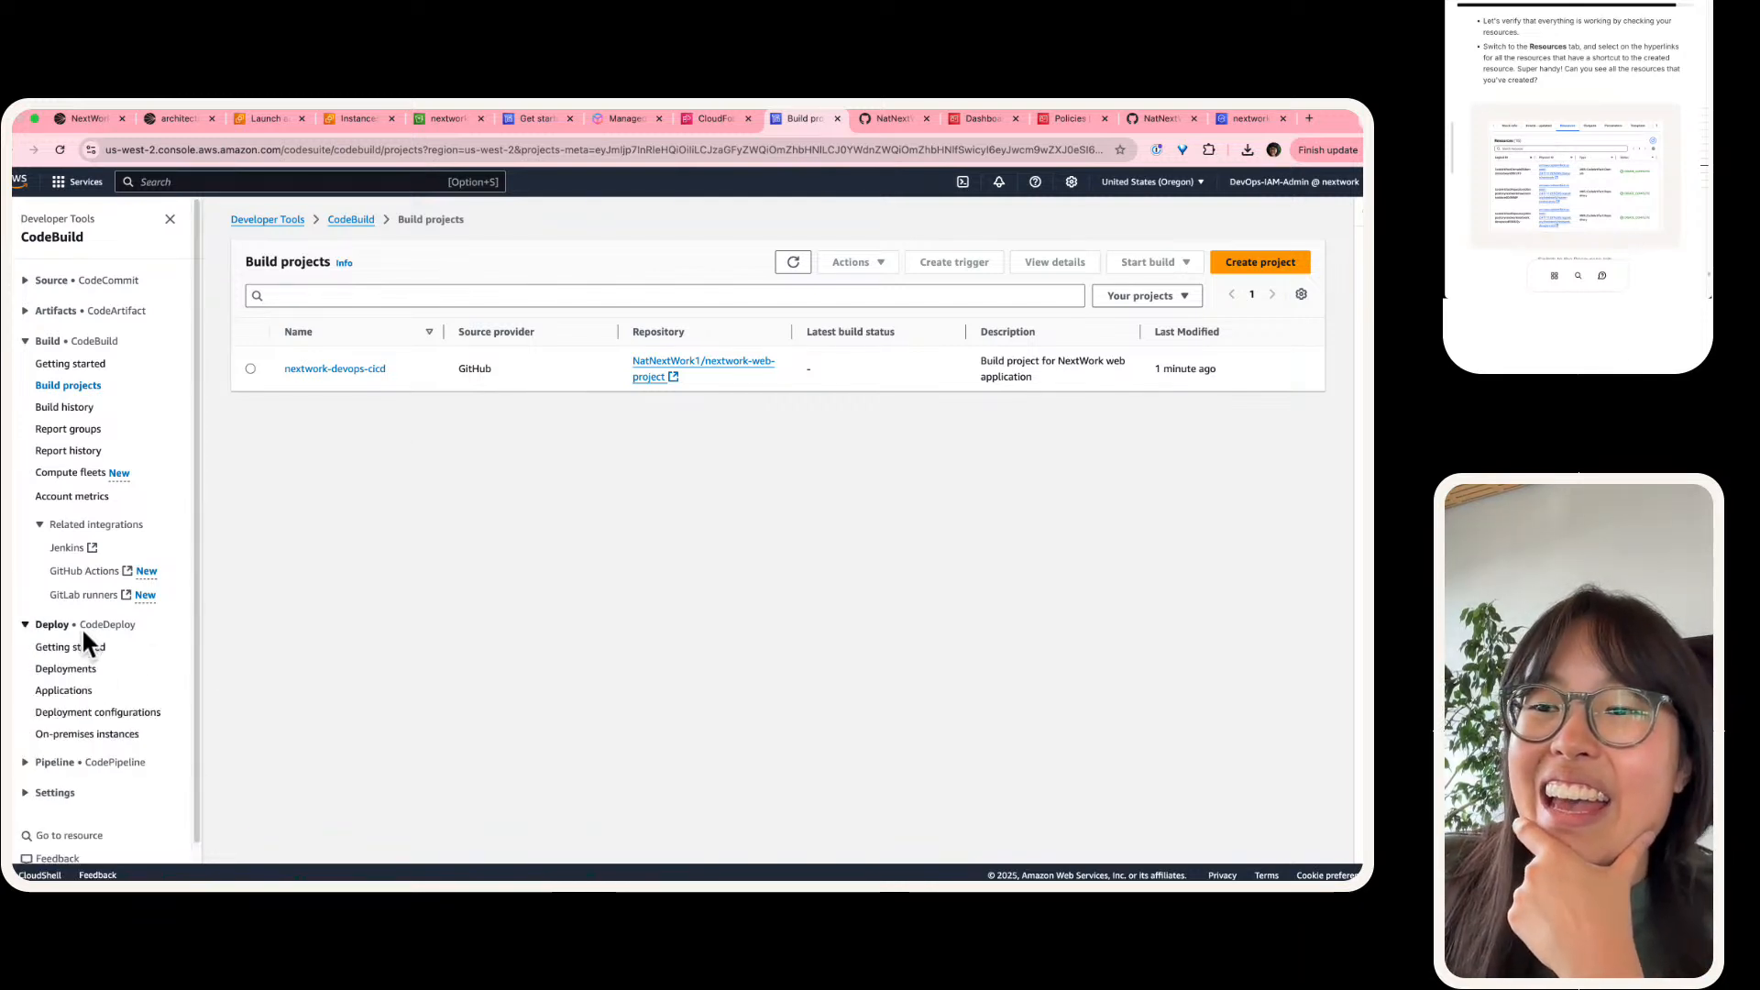
click(81, 697)
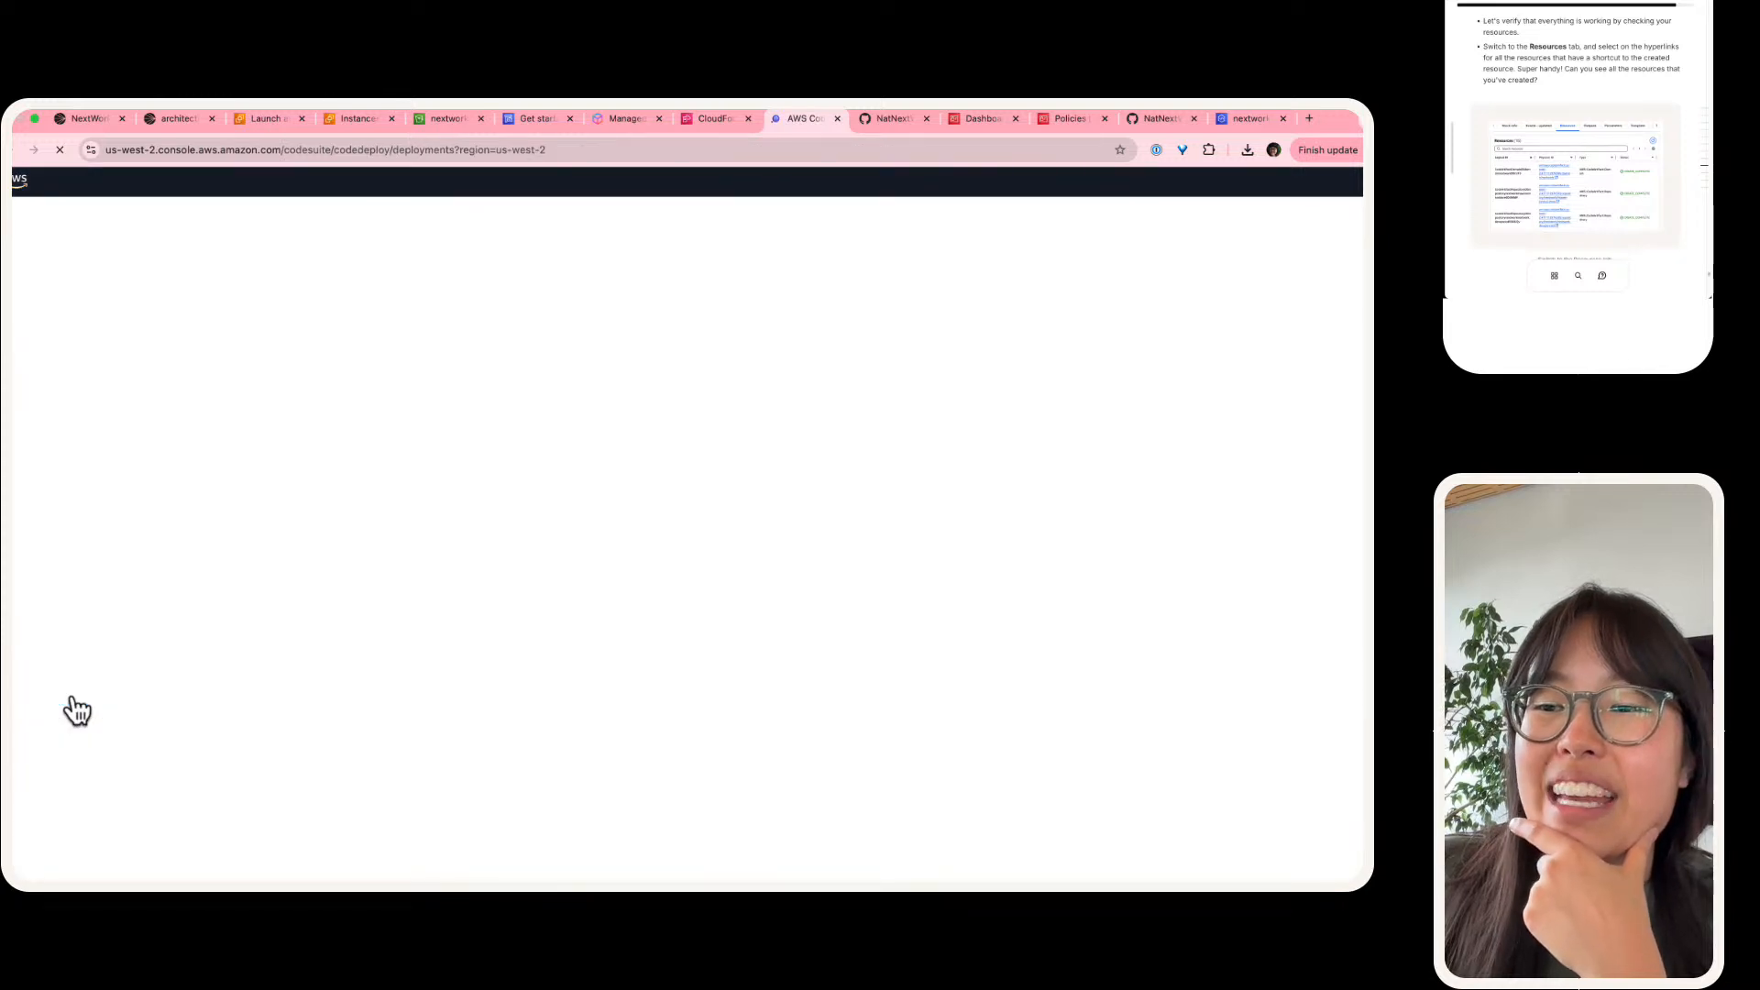
click(82, 441)
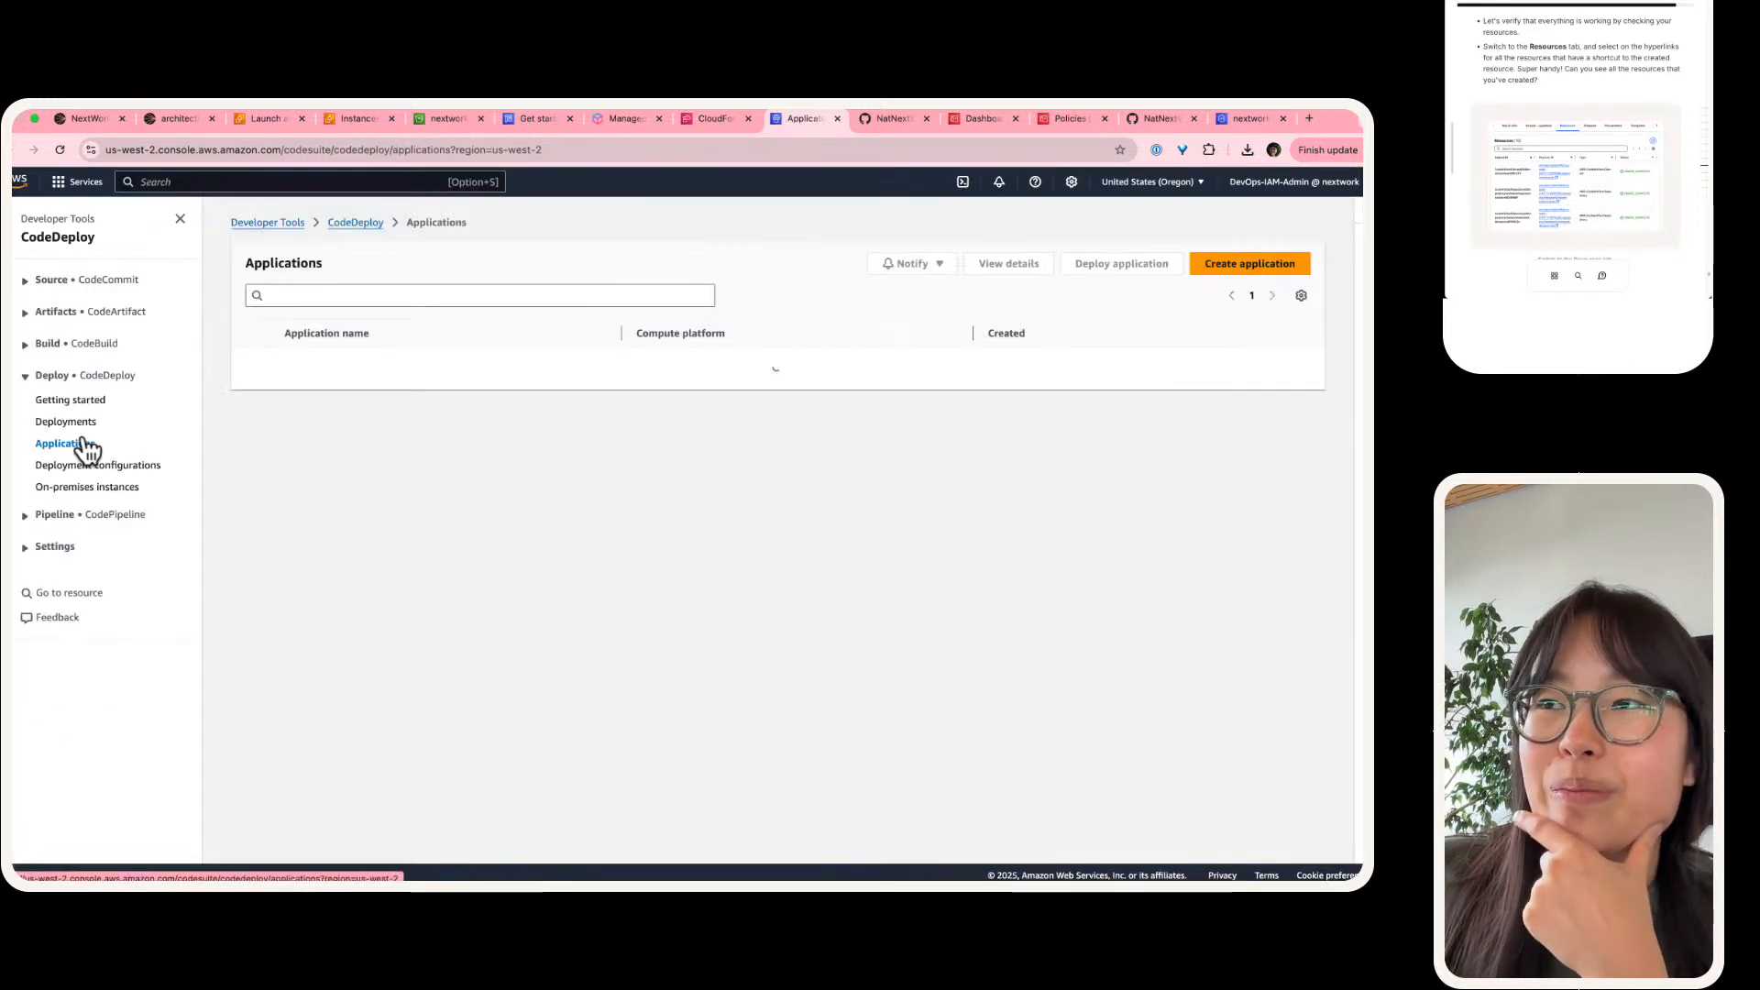
scroll(424, 316, up, 3)
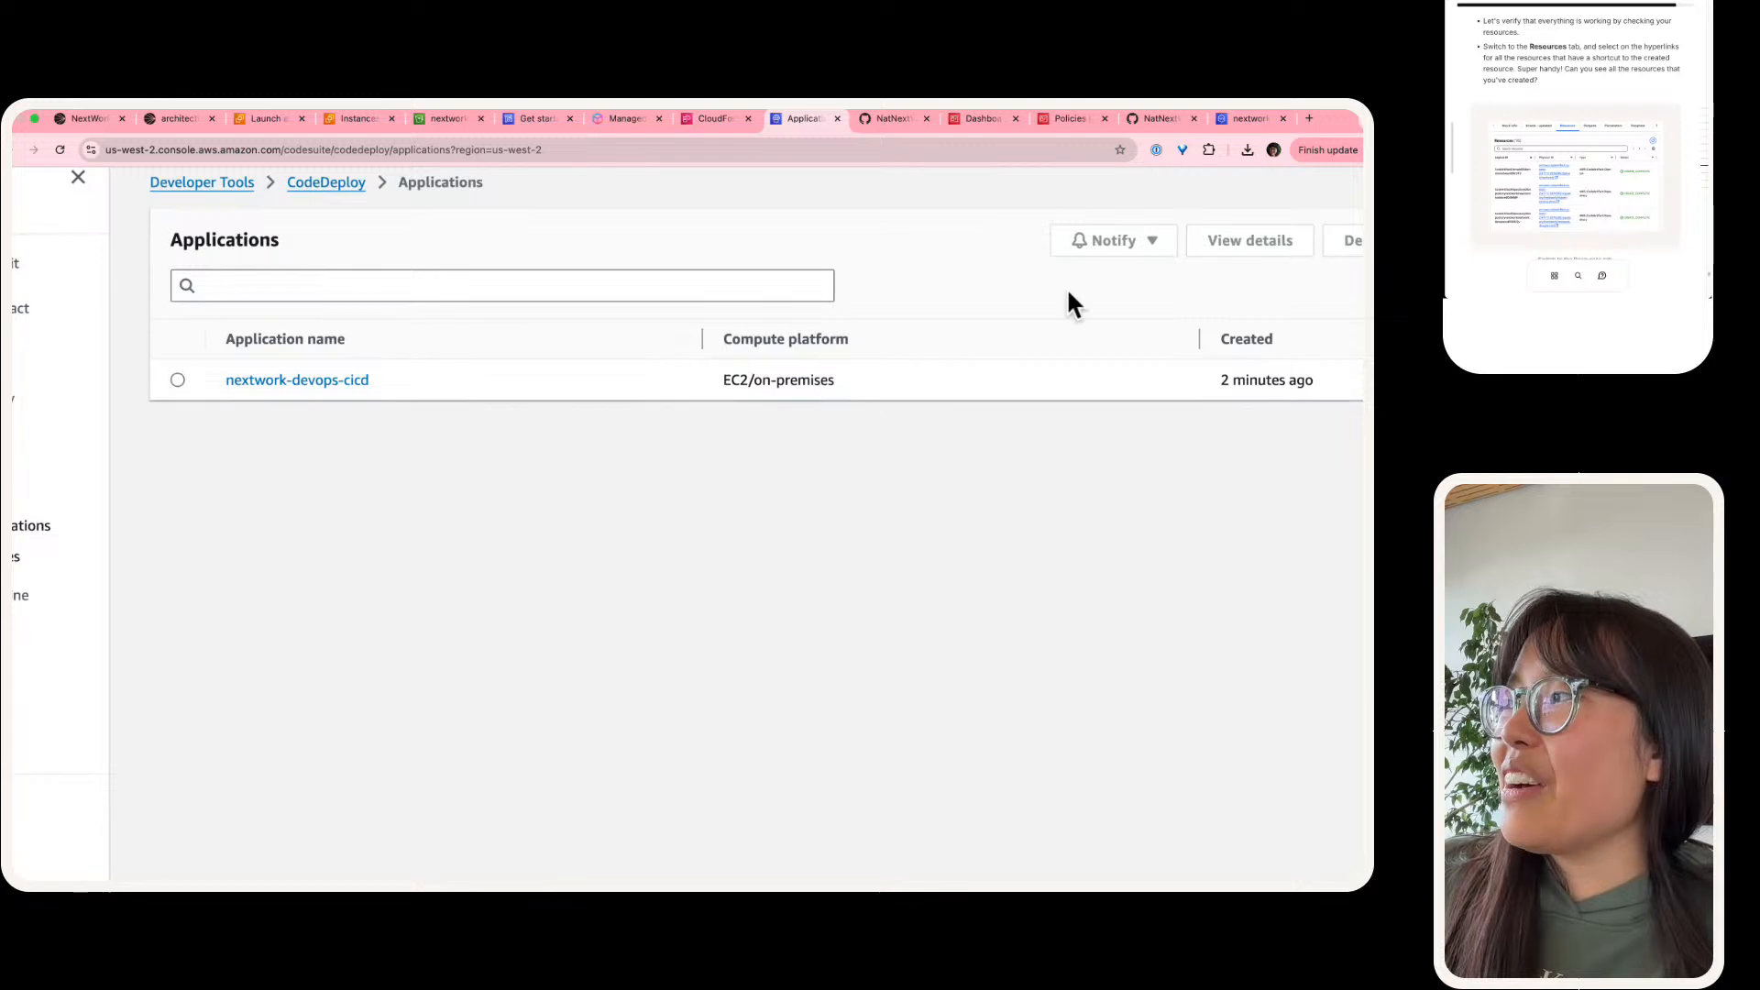
scroll(1065, 287, right, 5)
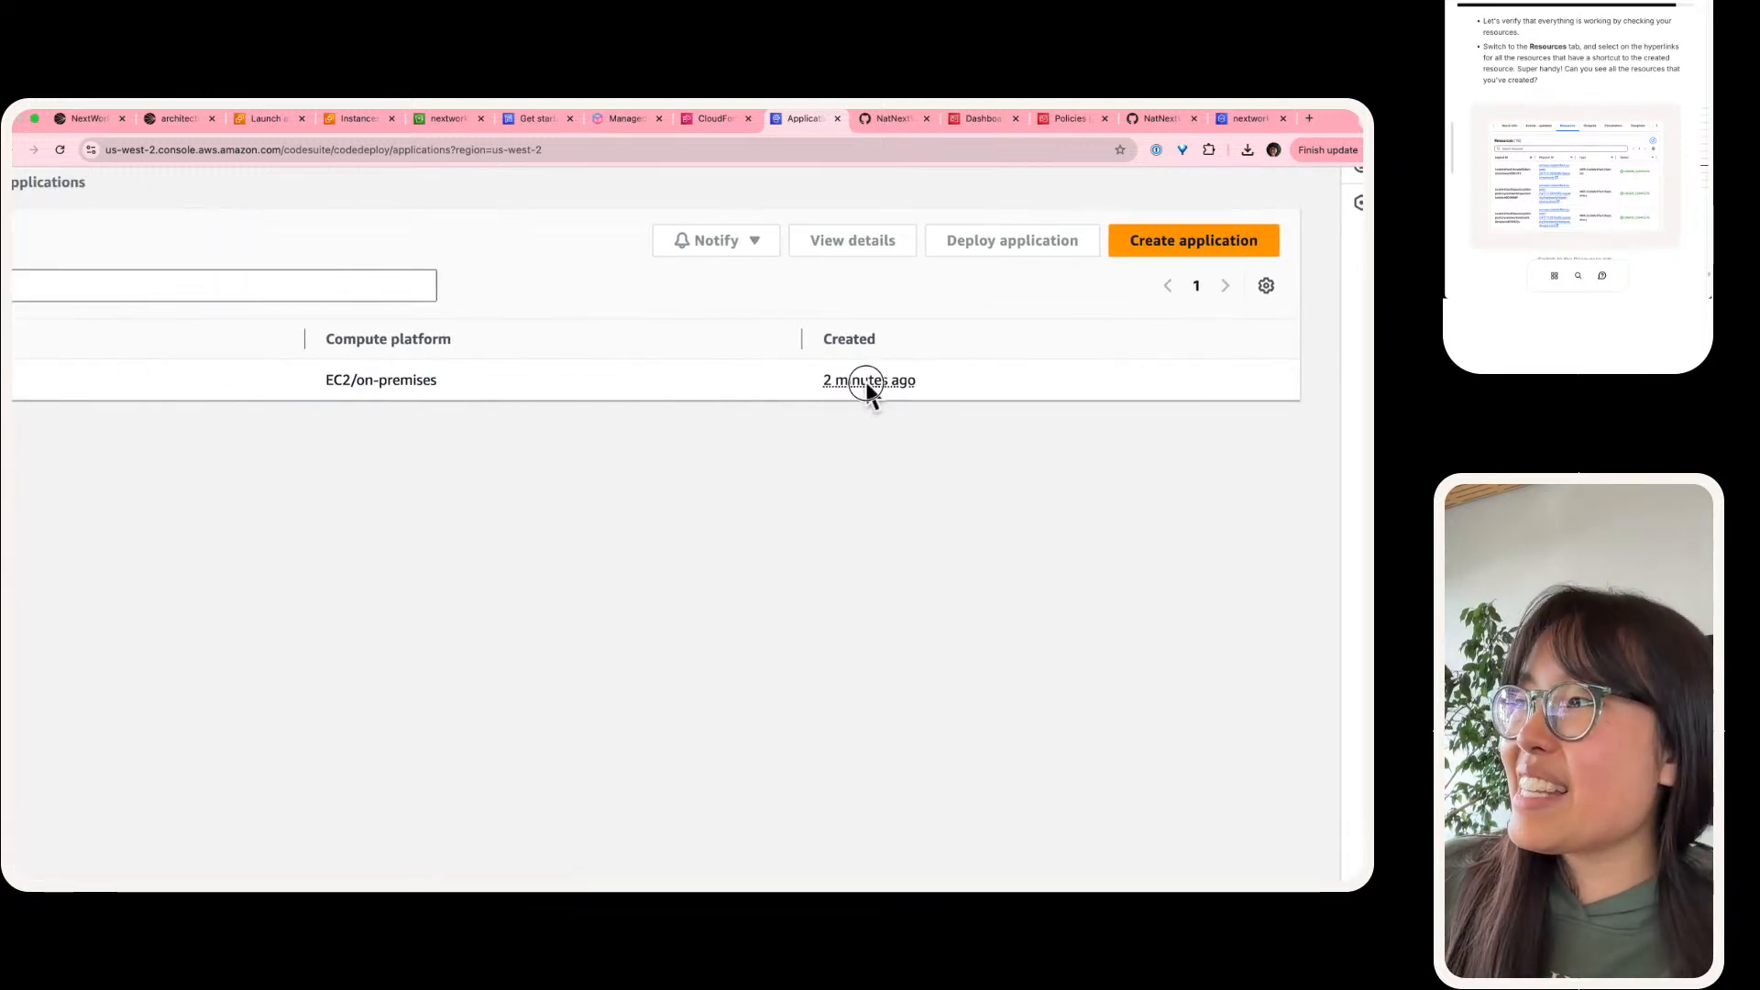
scroll(869, 394, left, 5)
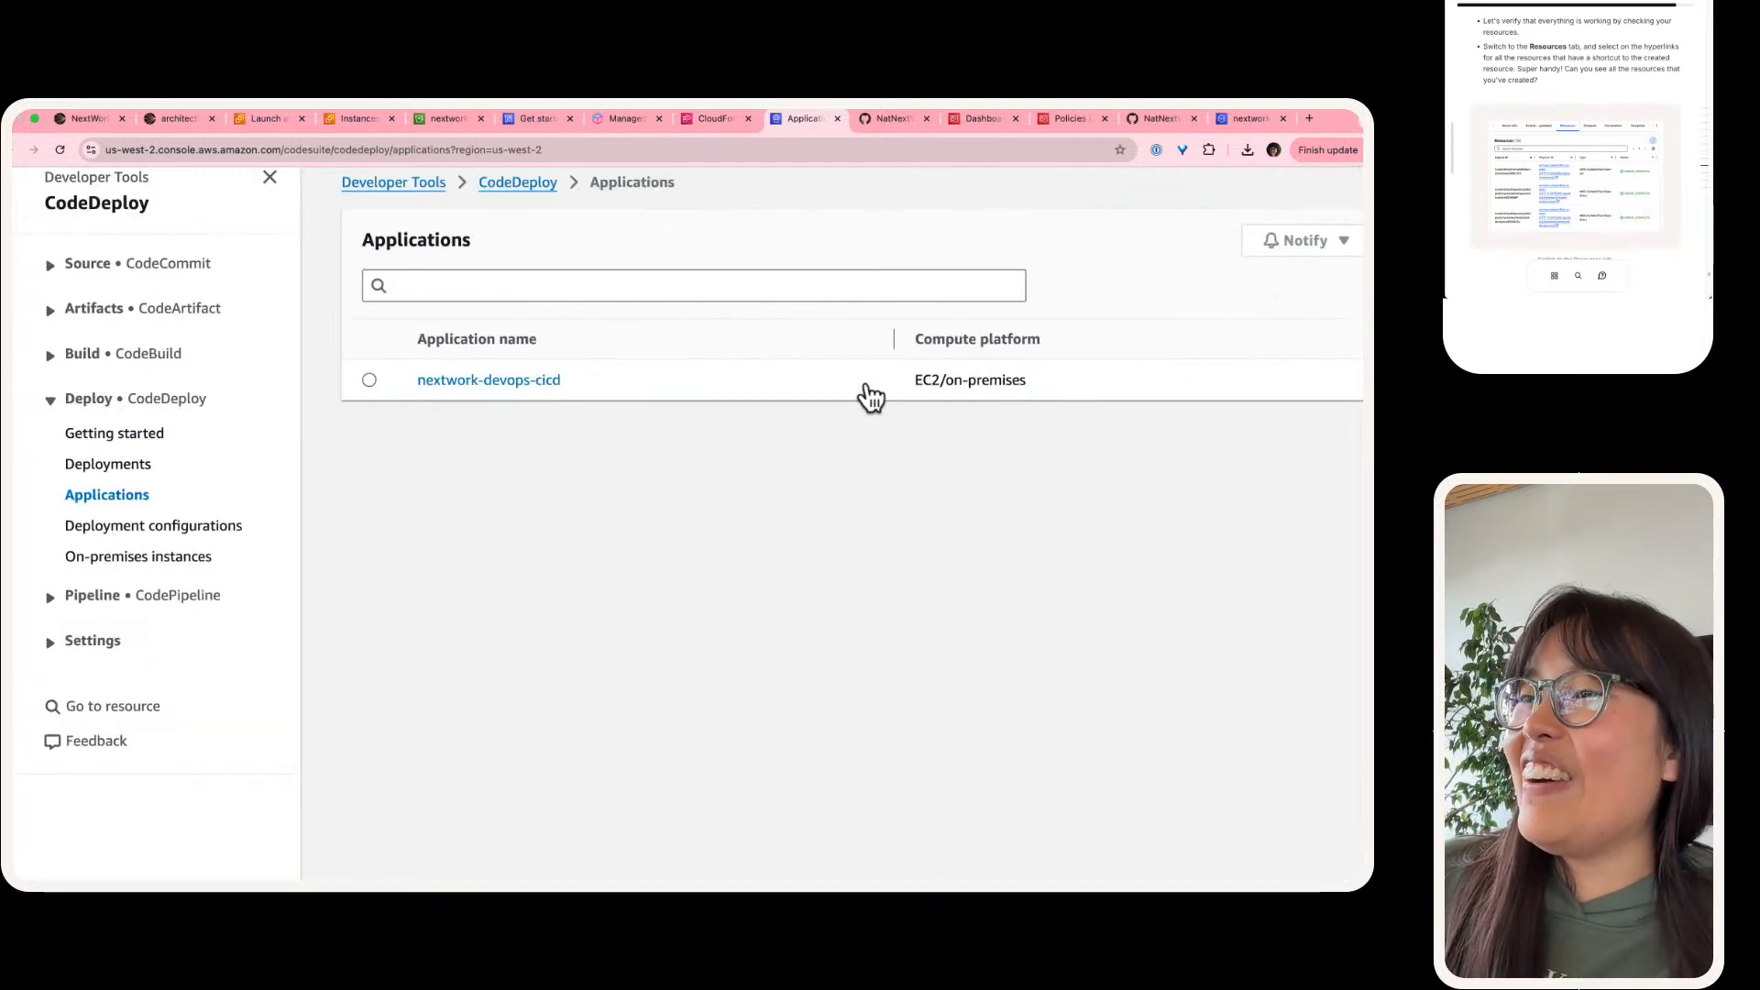
click(502, 379)
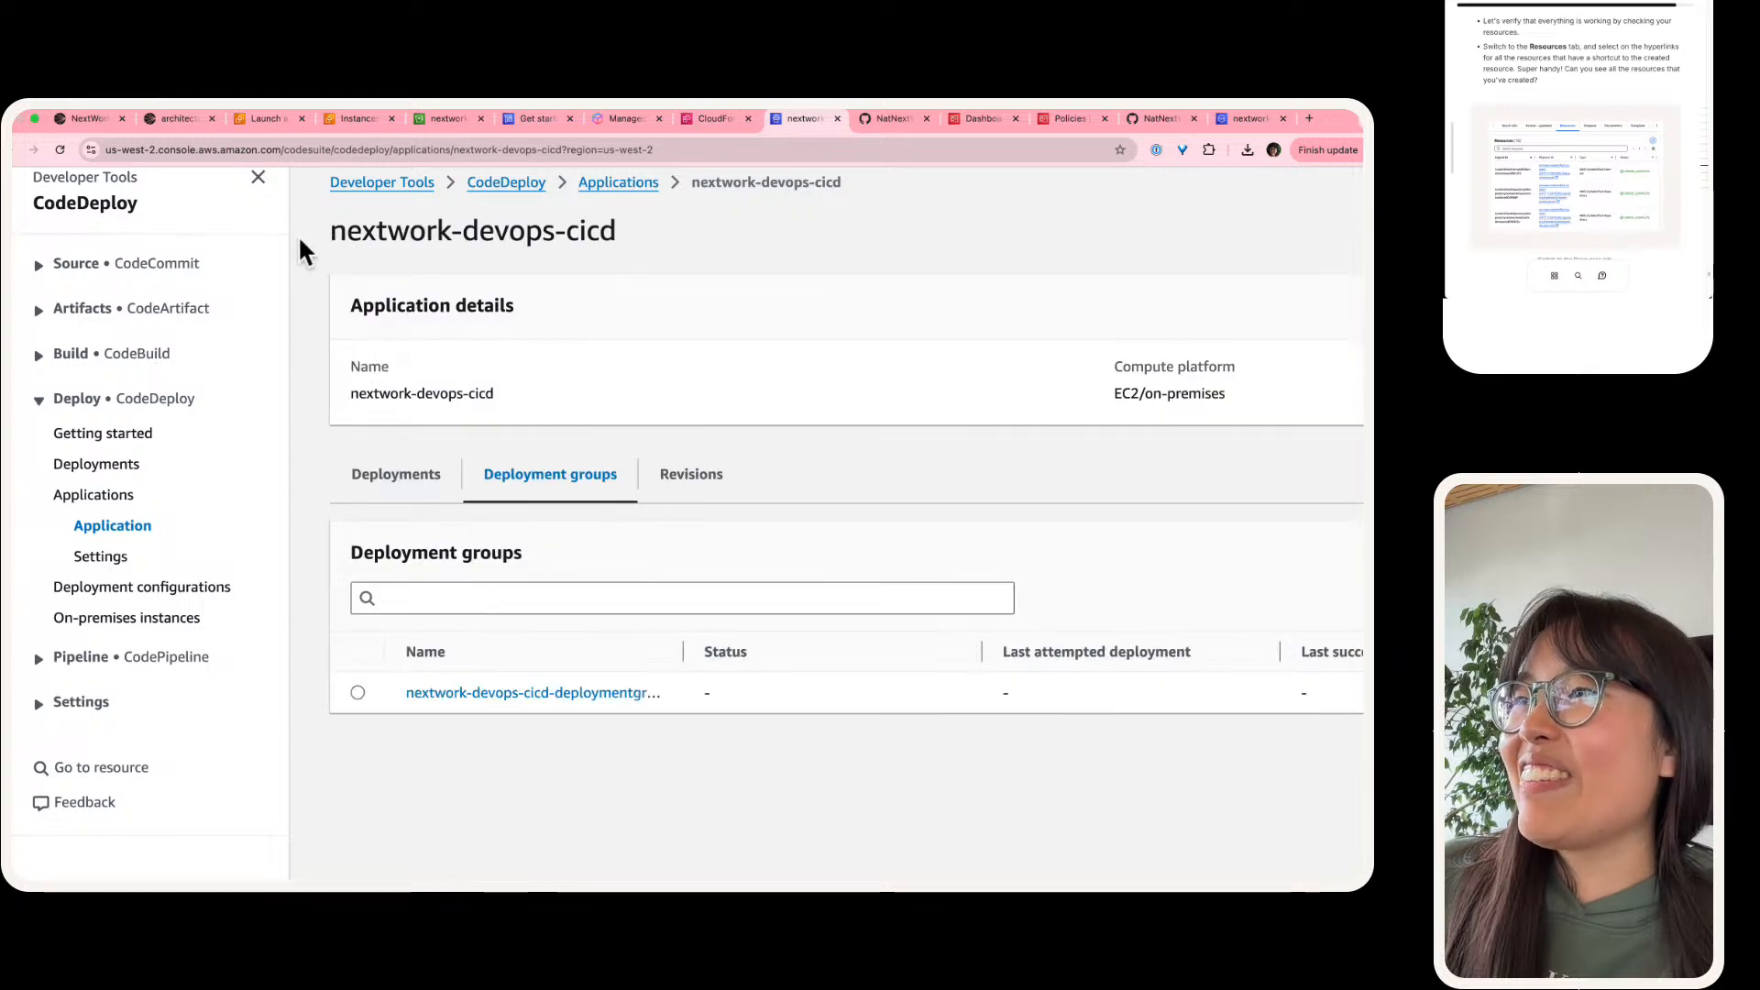
Step: Widen the deployment groups' Name column, open nextwork-devops-cicd-deploymentgroup, and inspect its service role ARN and other details
scroll(299, 235, down, 5)
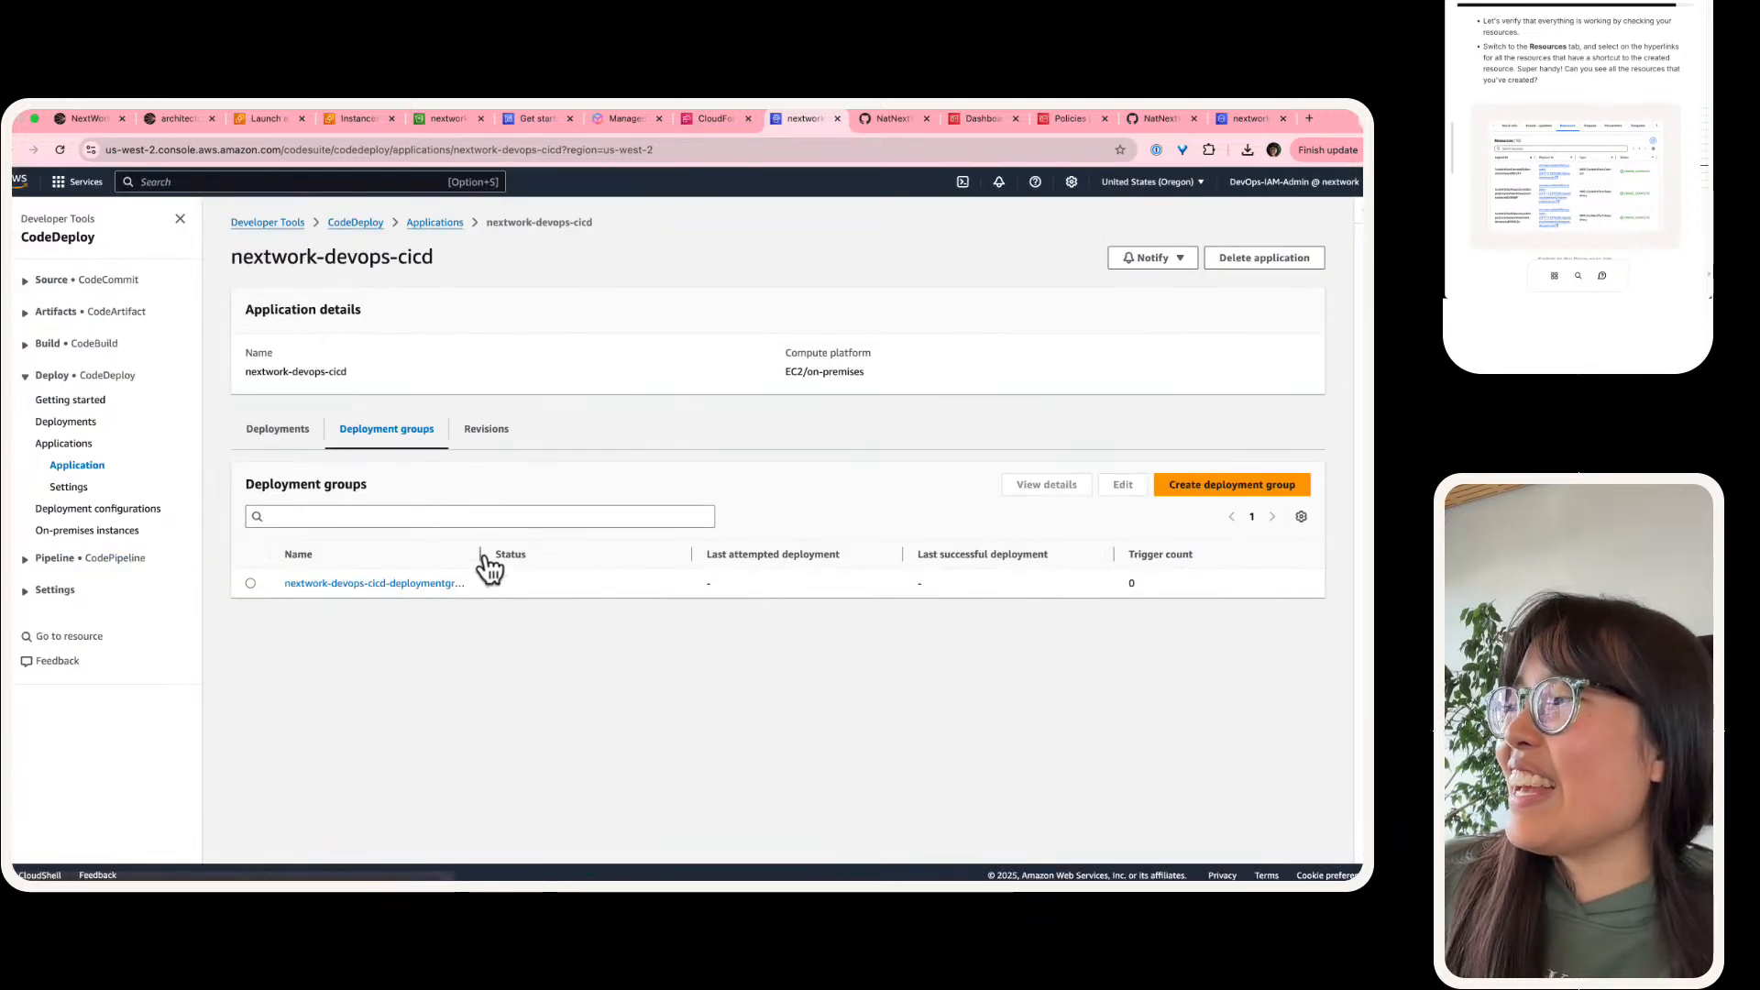
mouse_move(484, 555)
mouse_down()
mouse_move(754, 556)
mouse_move(502, 553)
mouse_up()
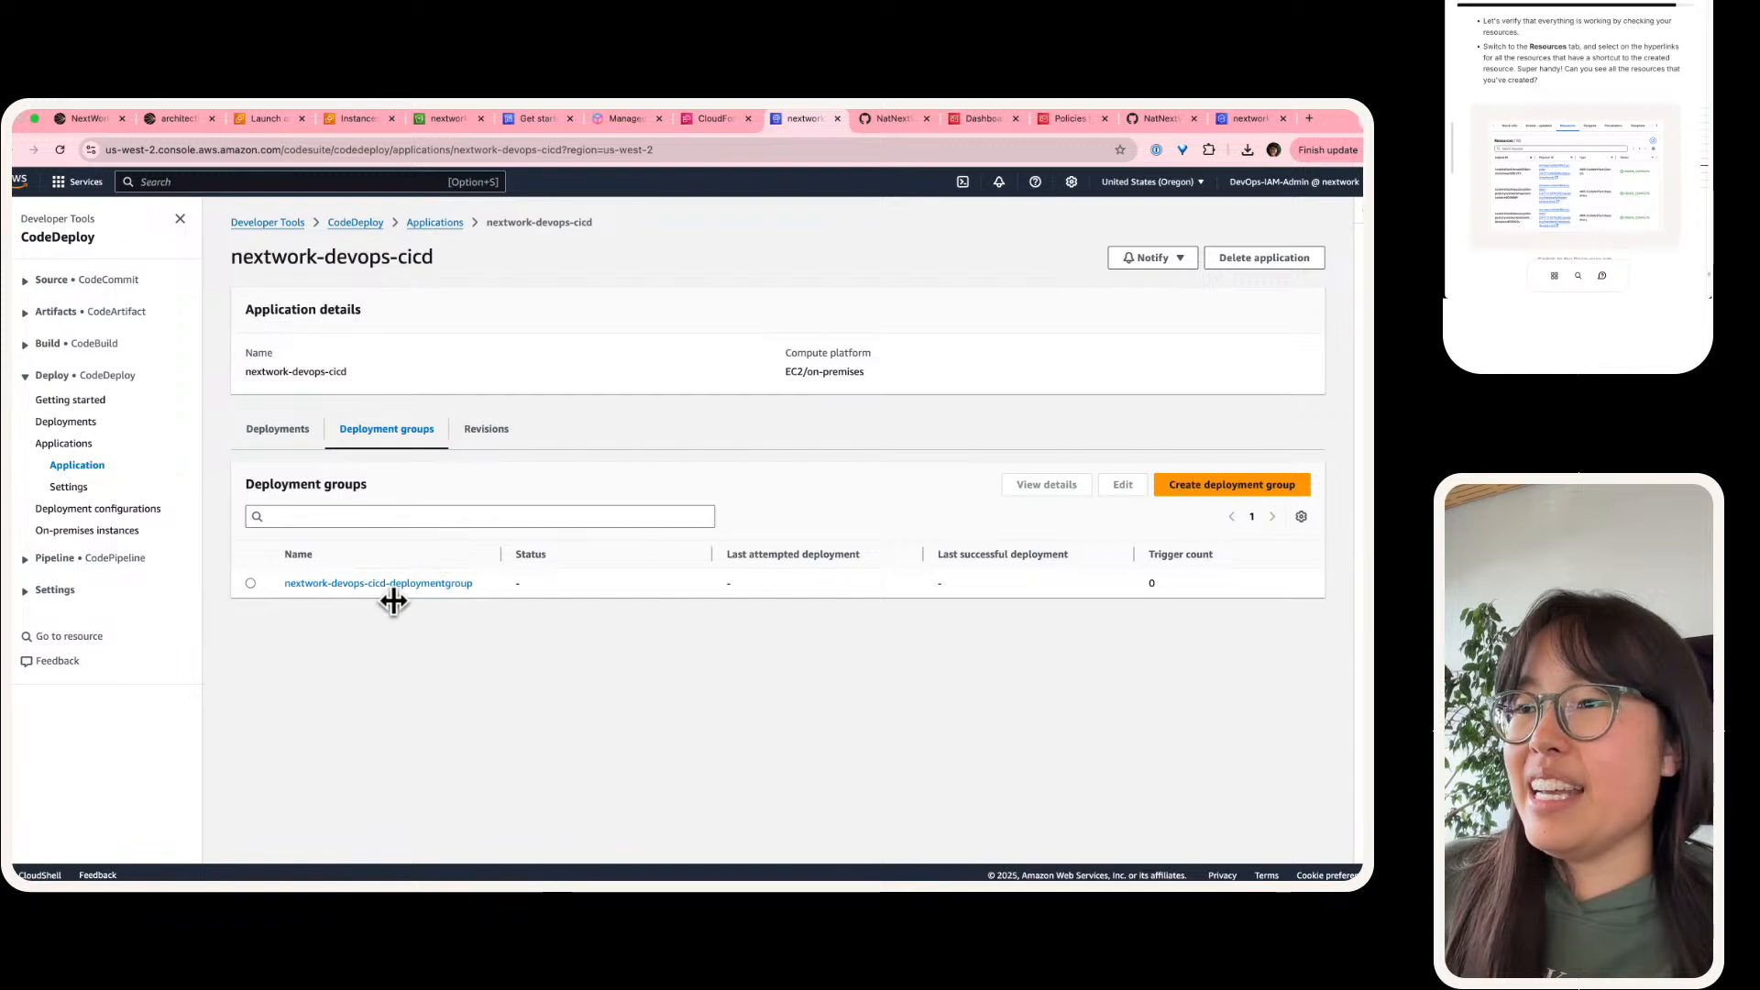
click(364, 582)
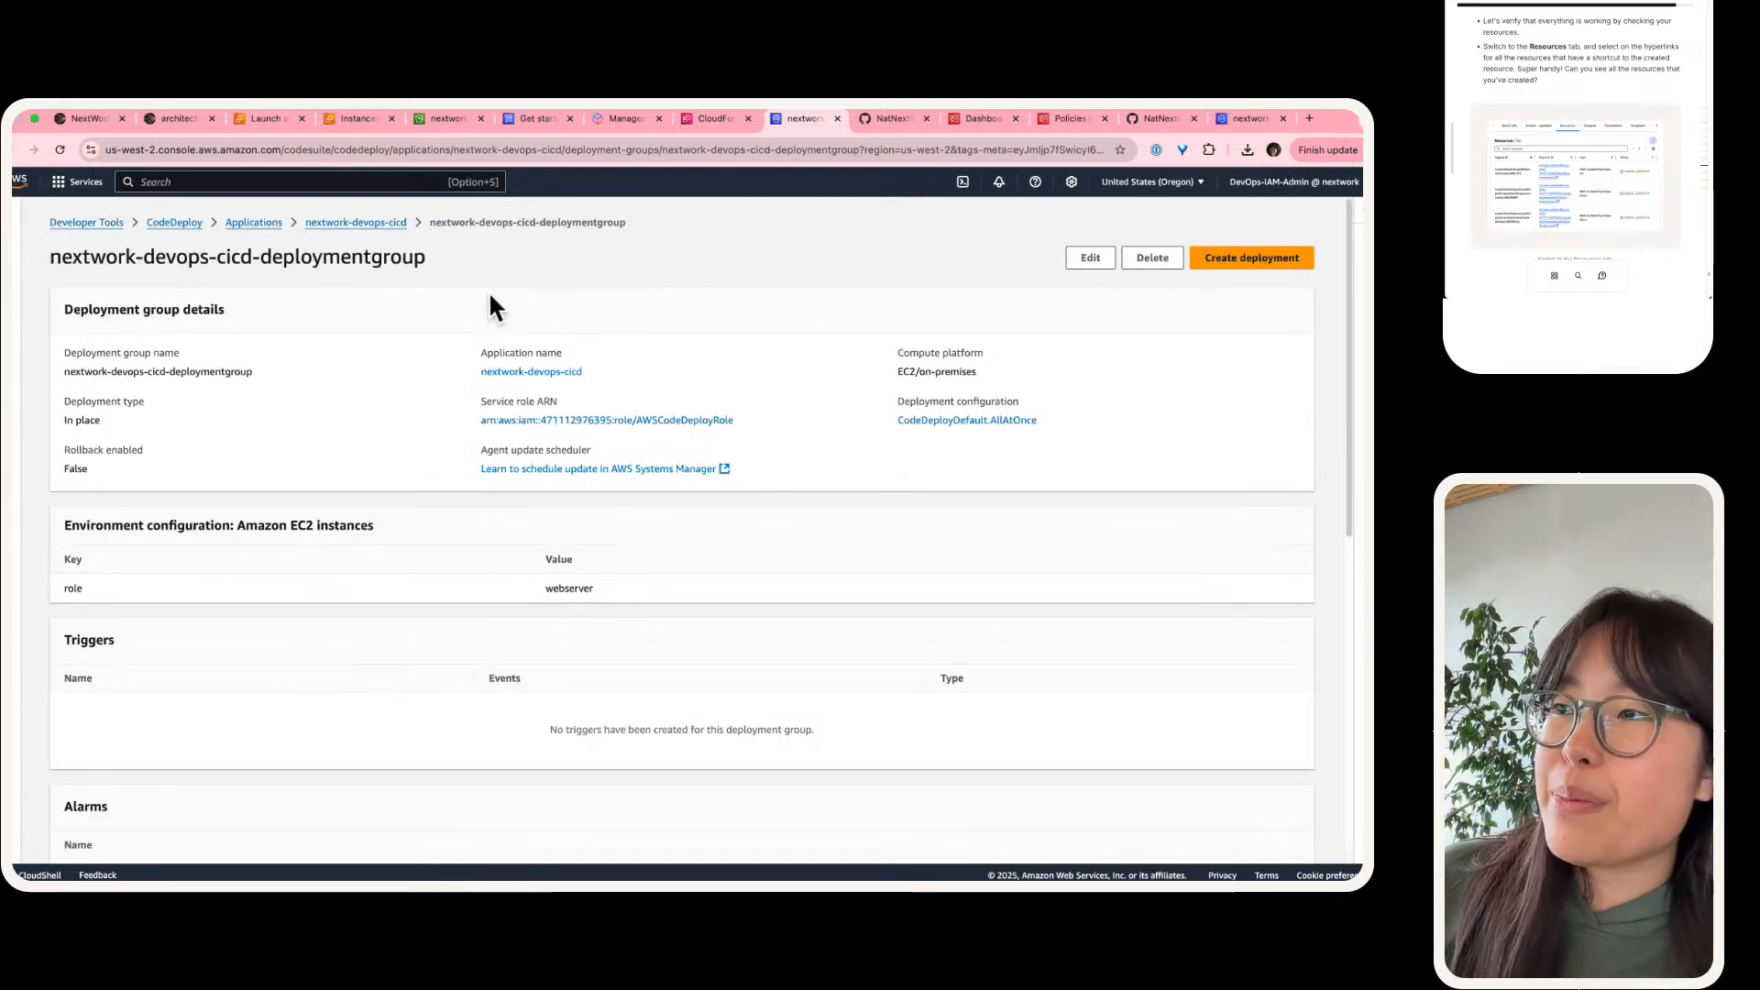
scroll(626, 383, up, 5)
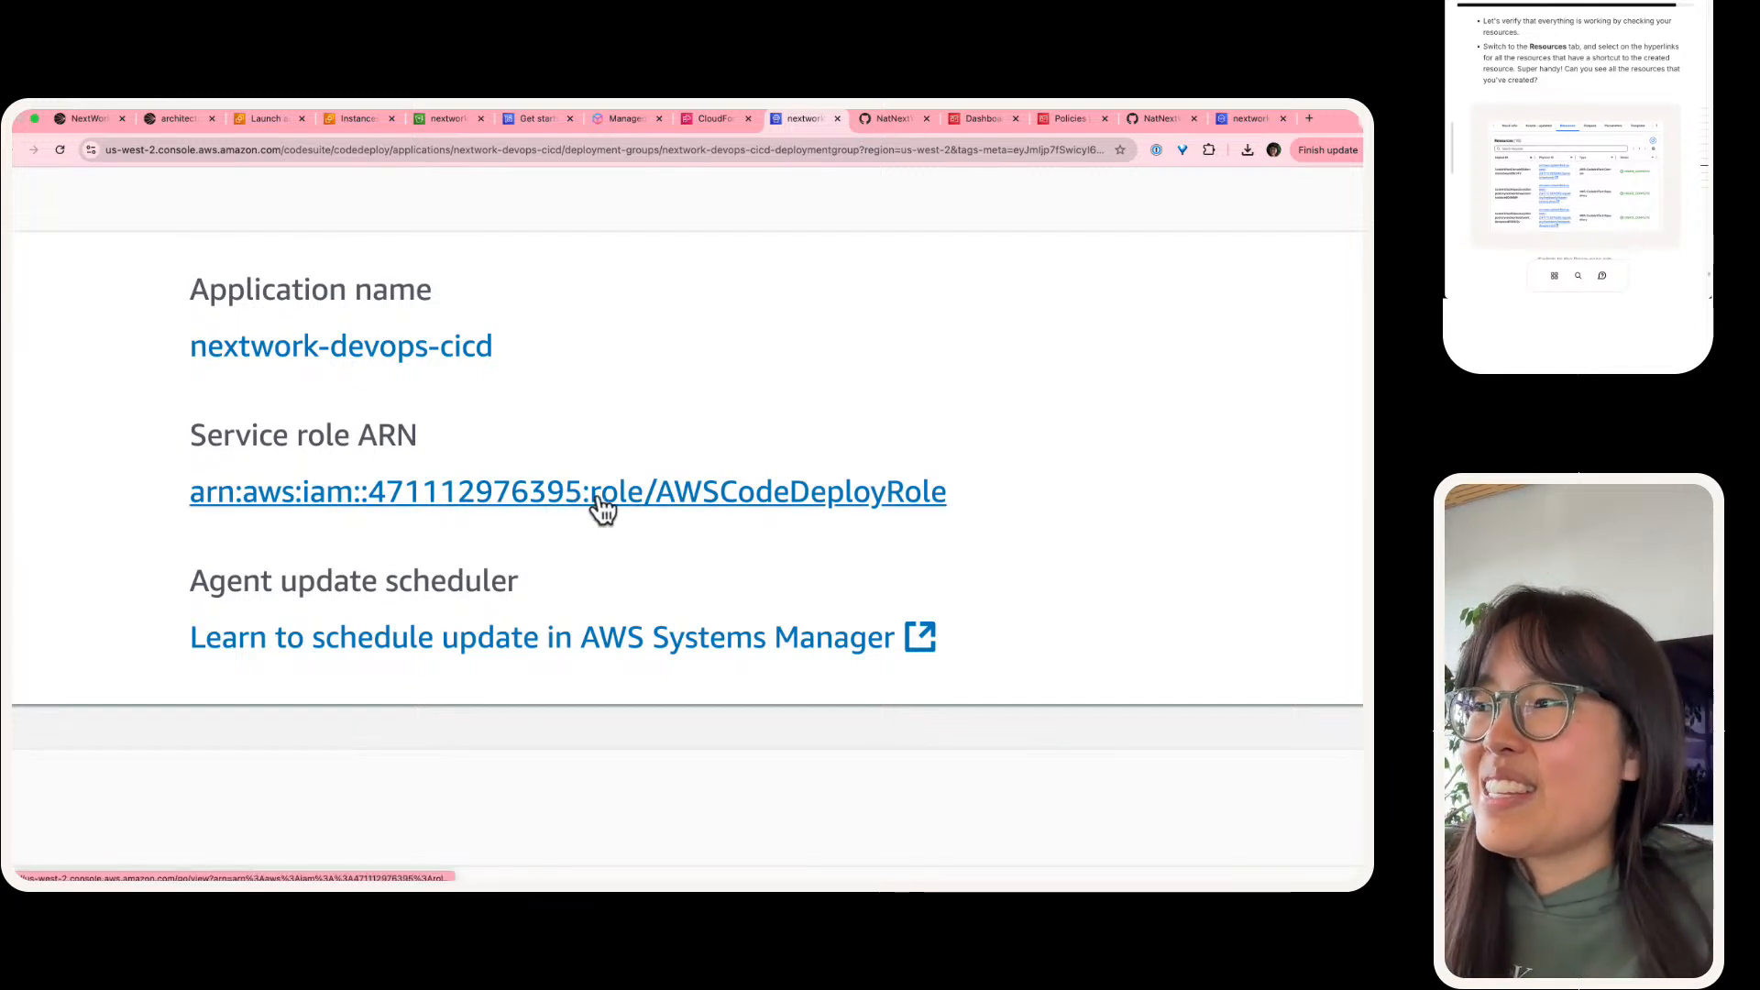
scroll(545, 508, down, 10)
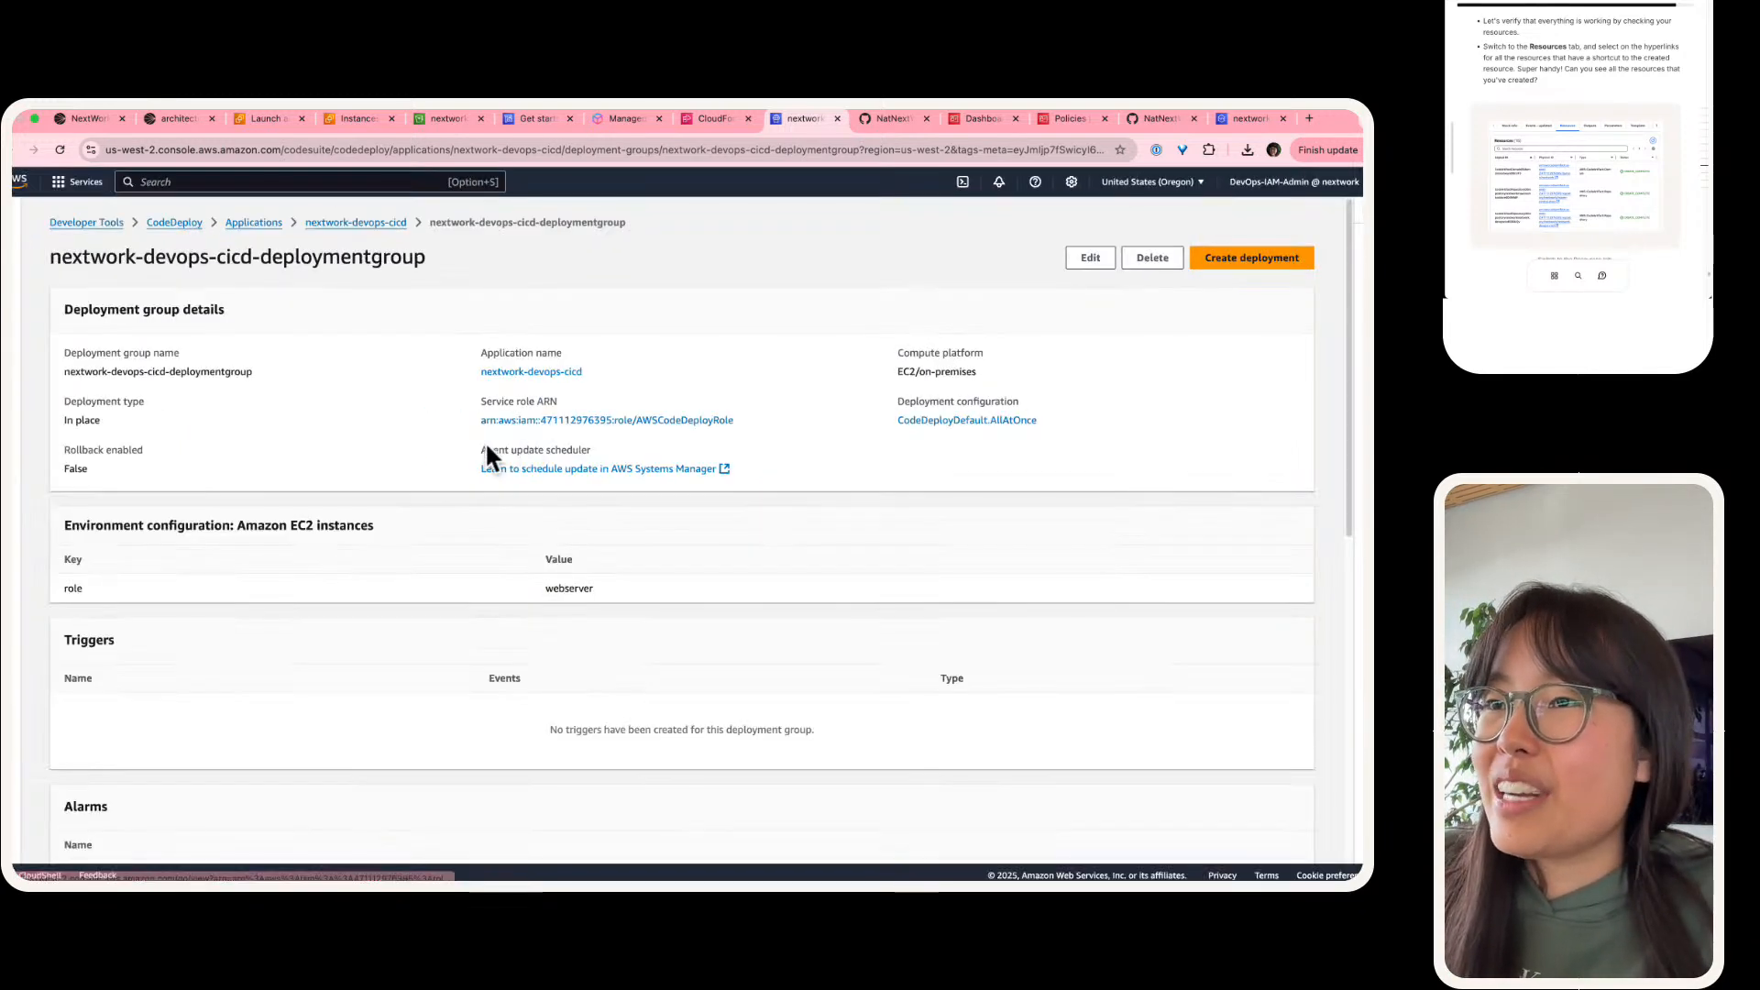
scroll(361, 486, down, 10)
scroll(365, 495, up, 10)
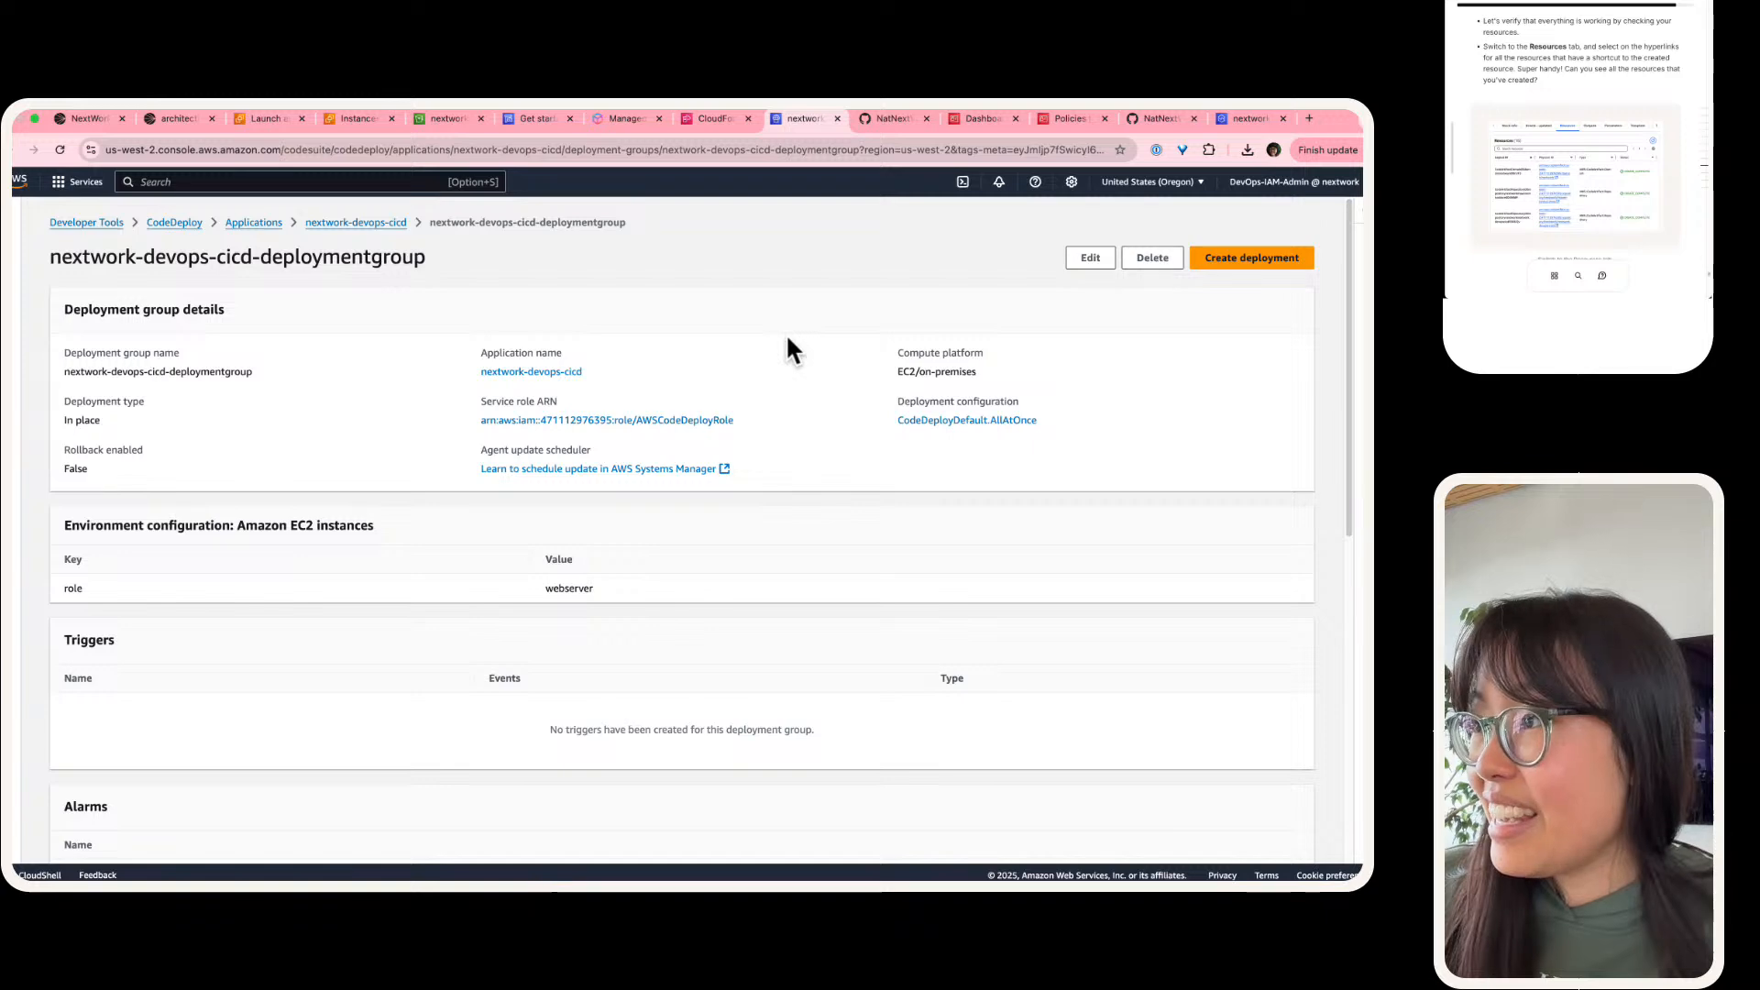
key(super+equal)
key(super+equal)
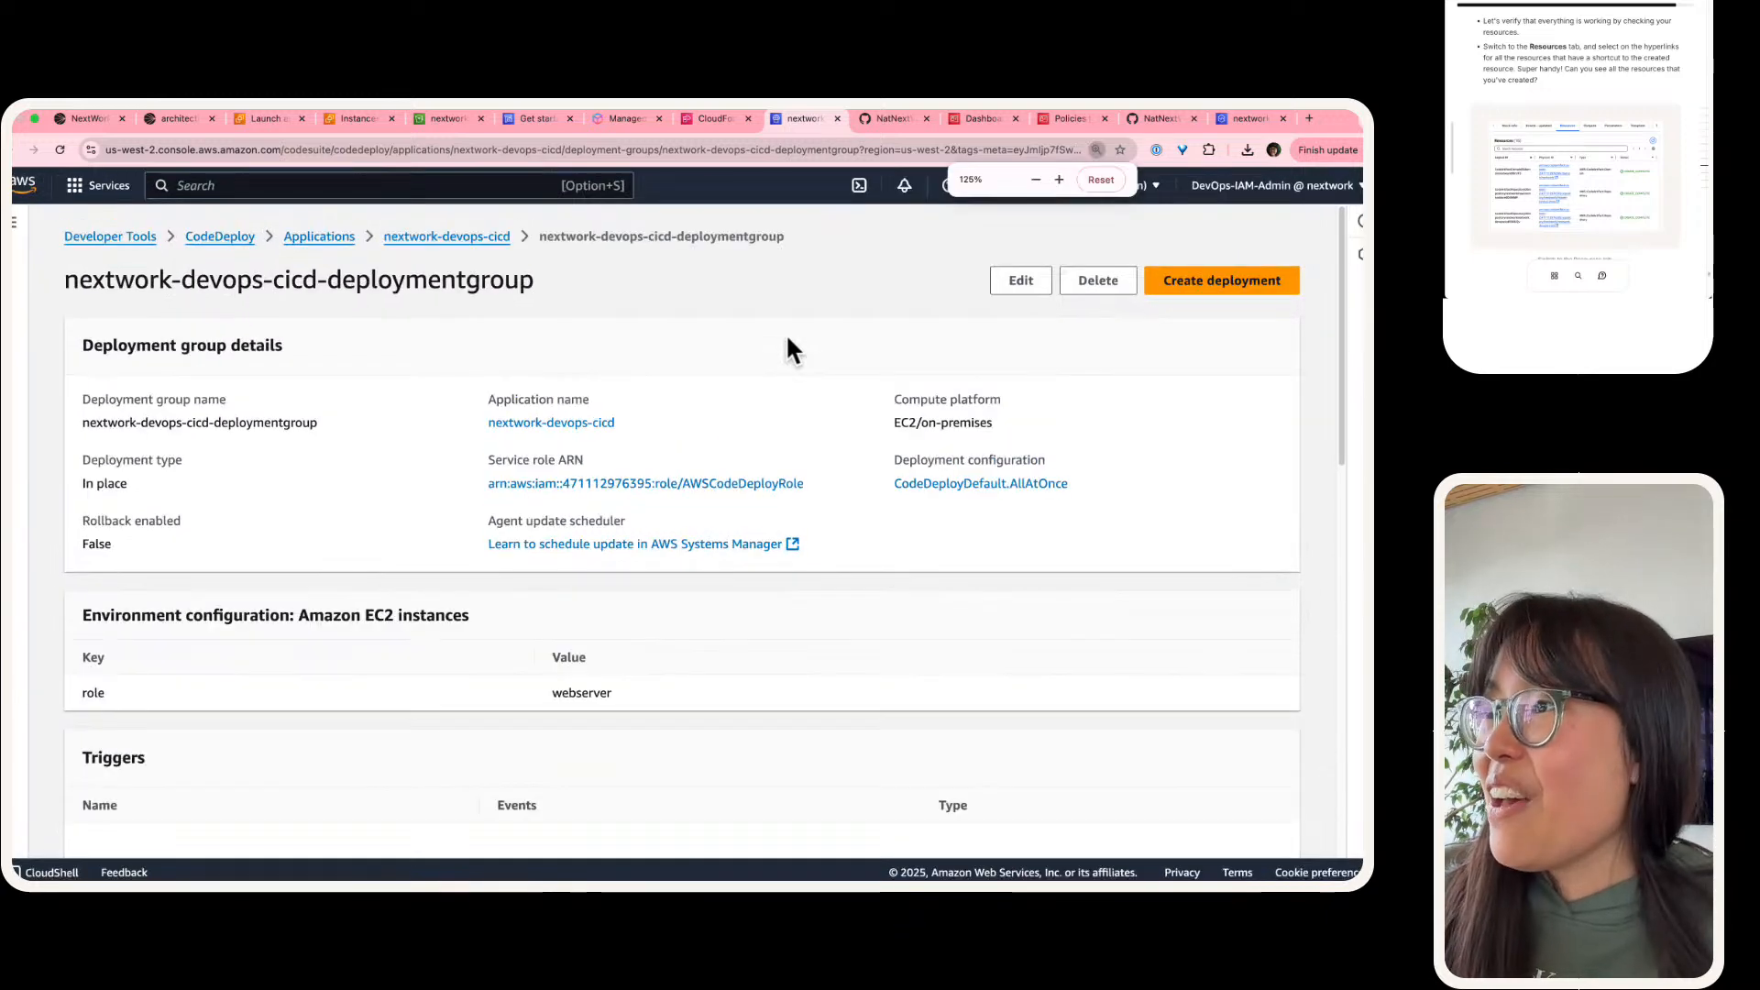
Step: Return to the CloudFormation stack's resources, refresh the list, and review the deployed resources from the CodeArtifact domain to the S3 bucket
click(711, 128)
scroll(550, 357, up, 2)
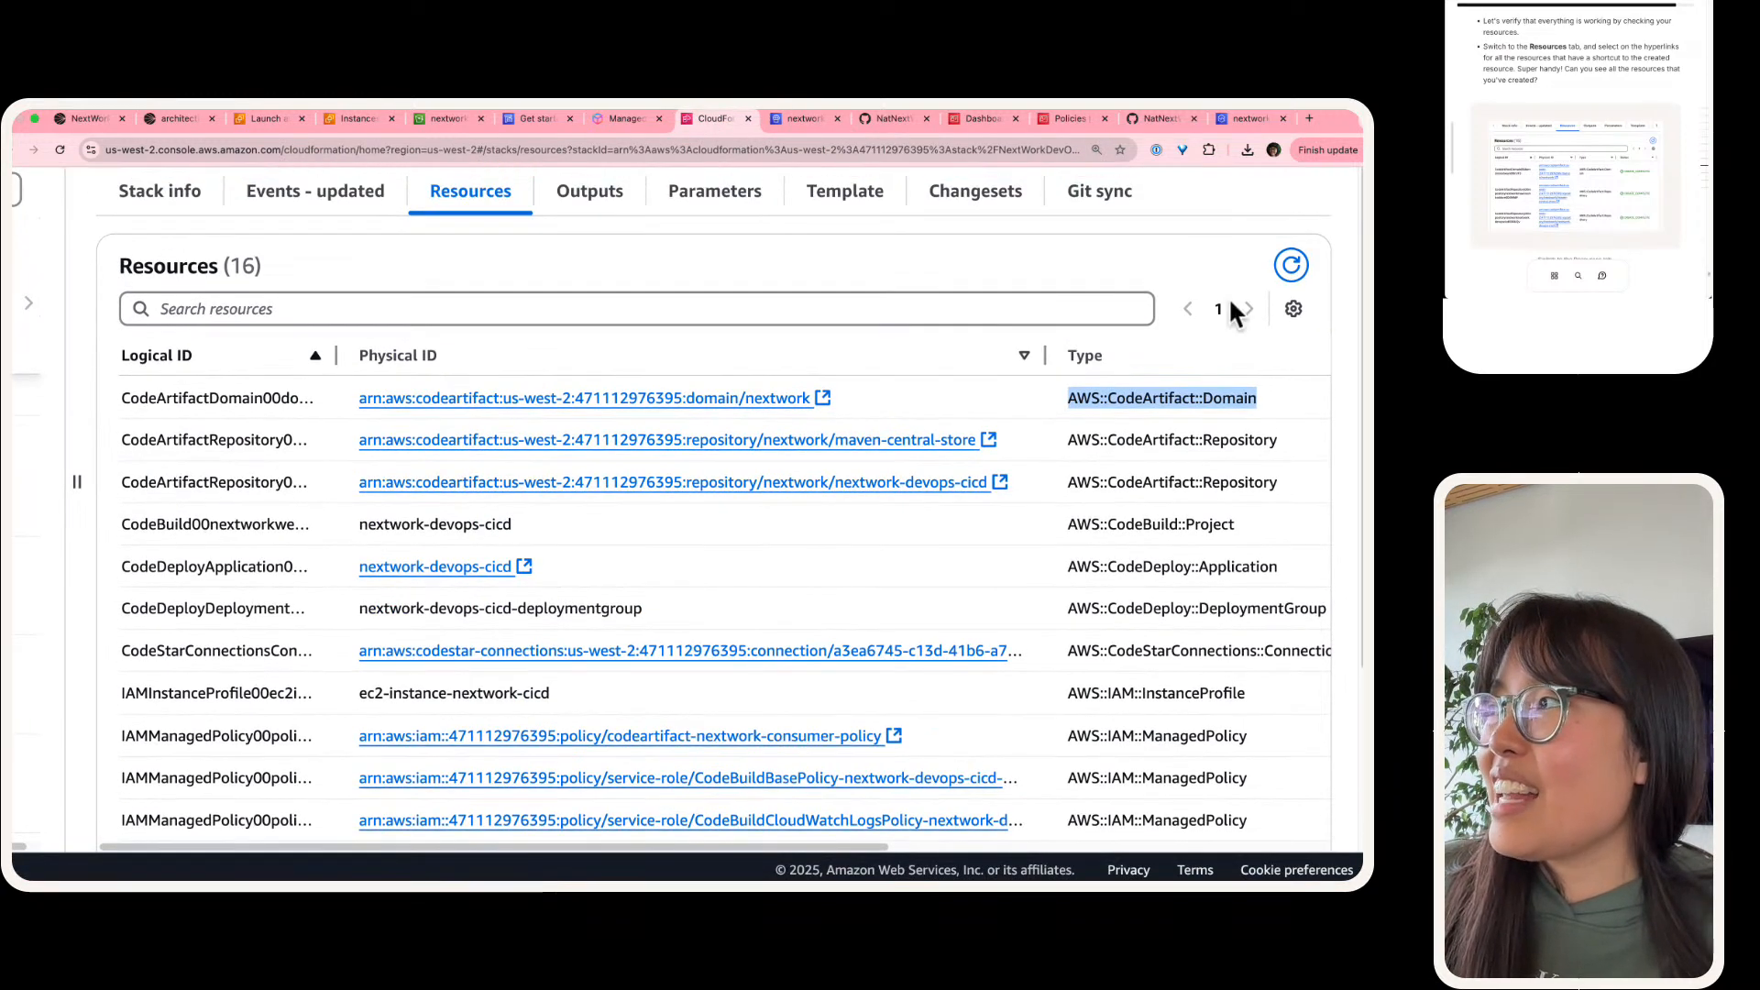
click(1288, 265)
scroll(683, 399, down, 2)
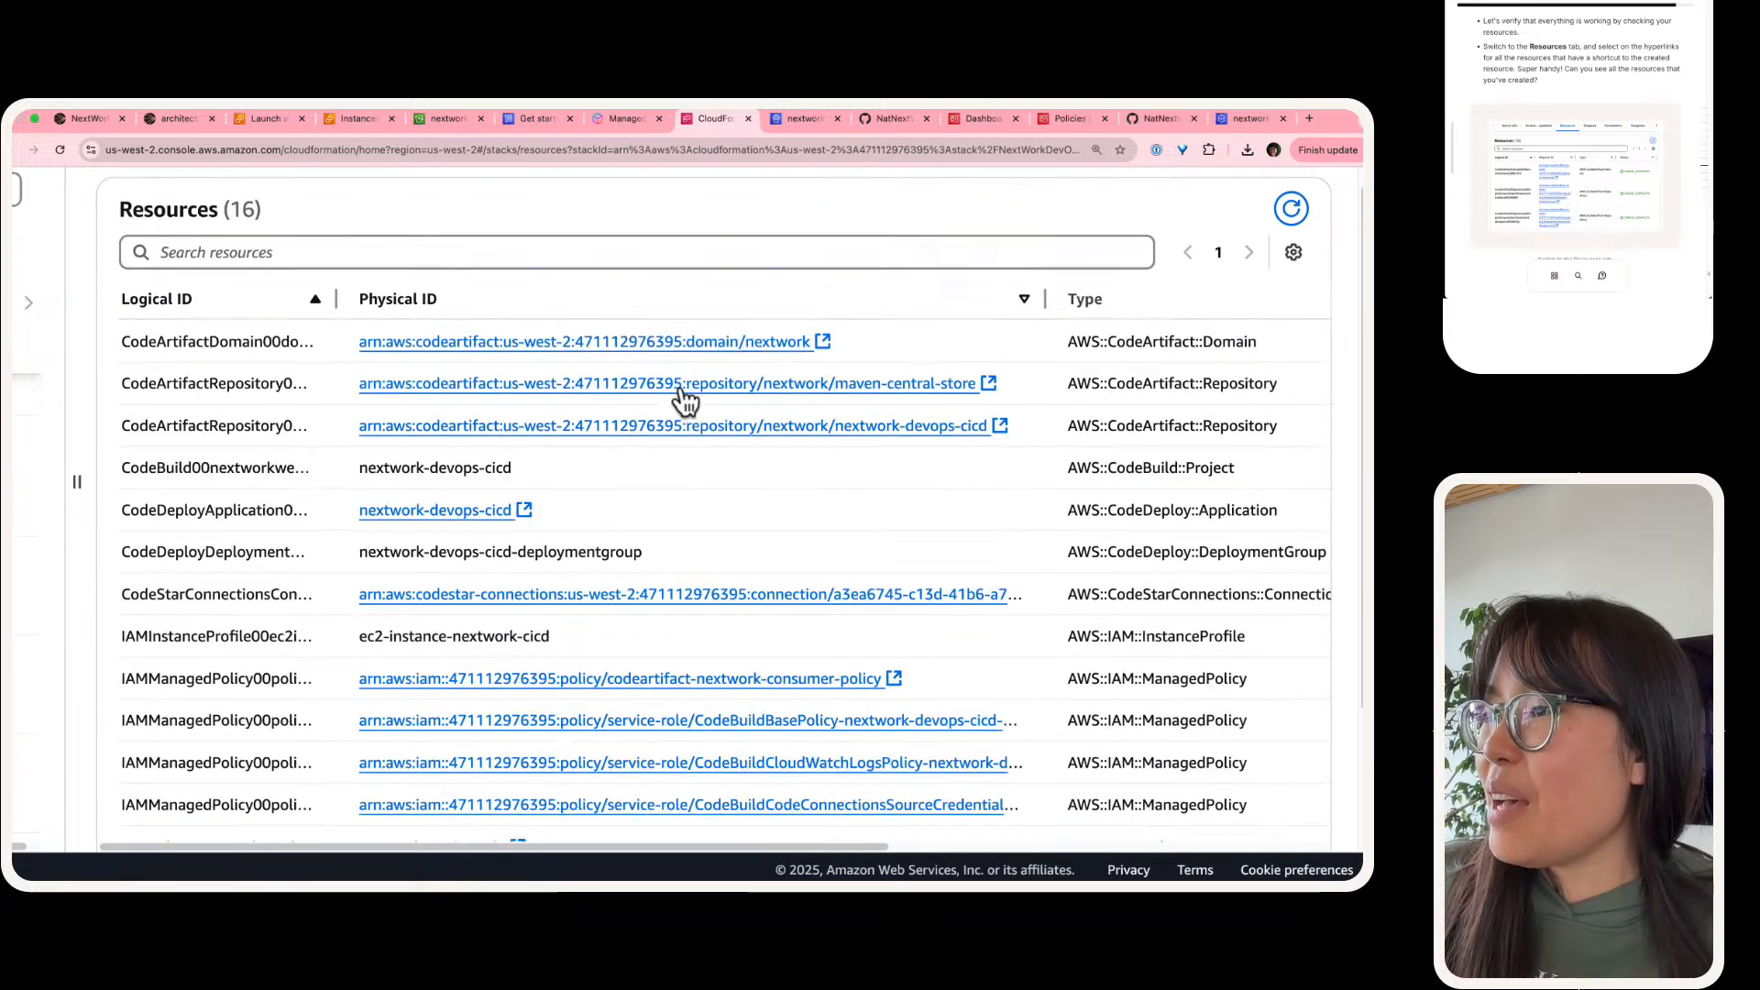
scroll(683, 399, down, 5)
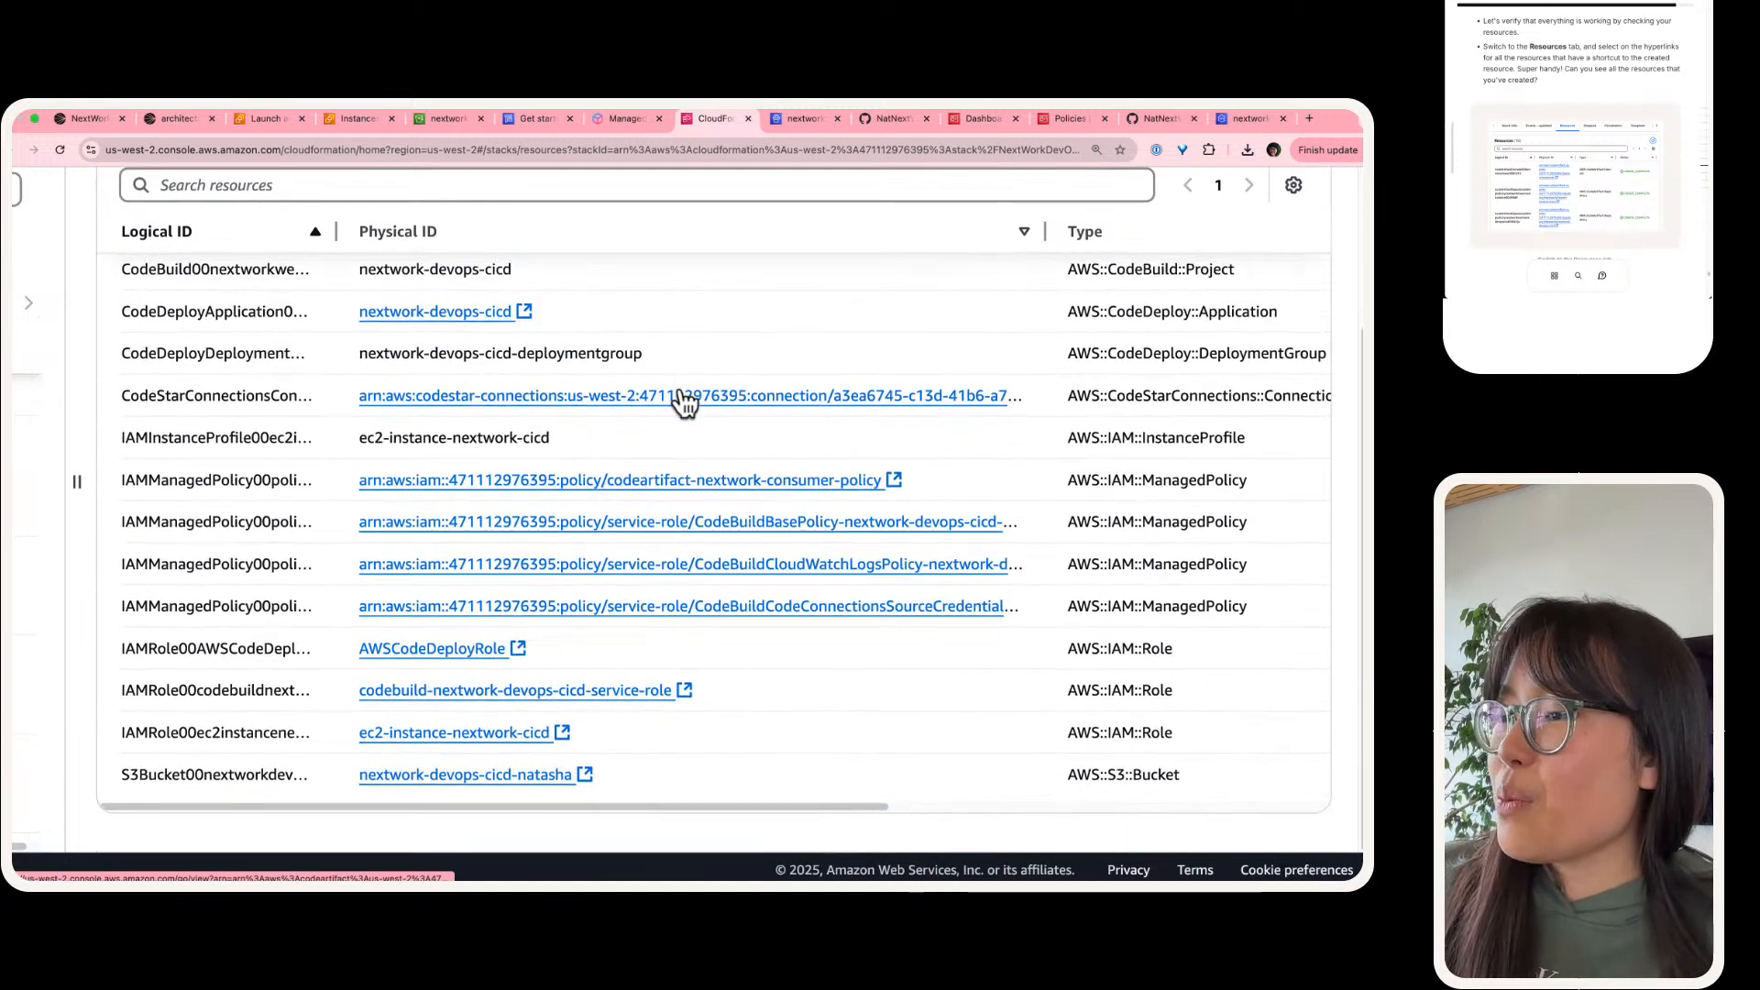
scroll(498, 558, up, 5)
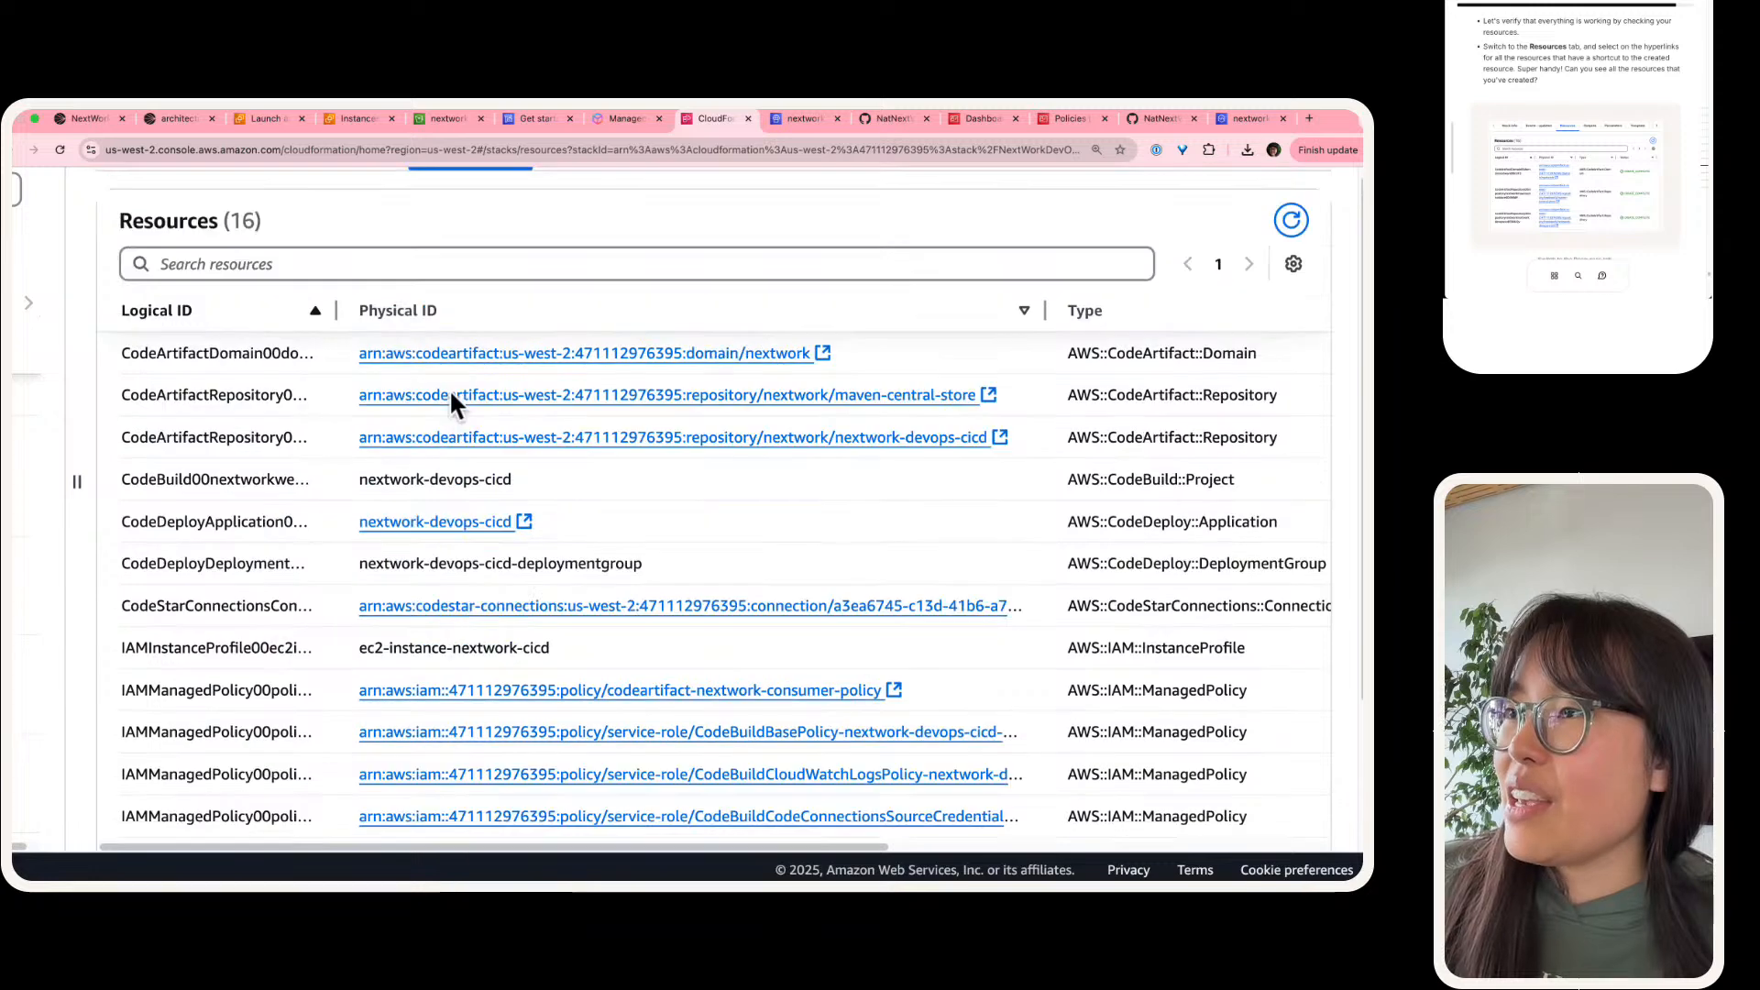
scroll(449, 389, up, 2)
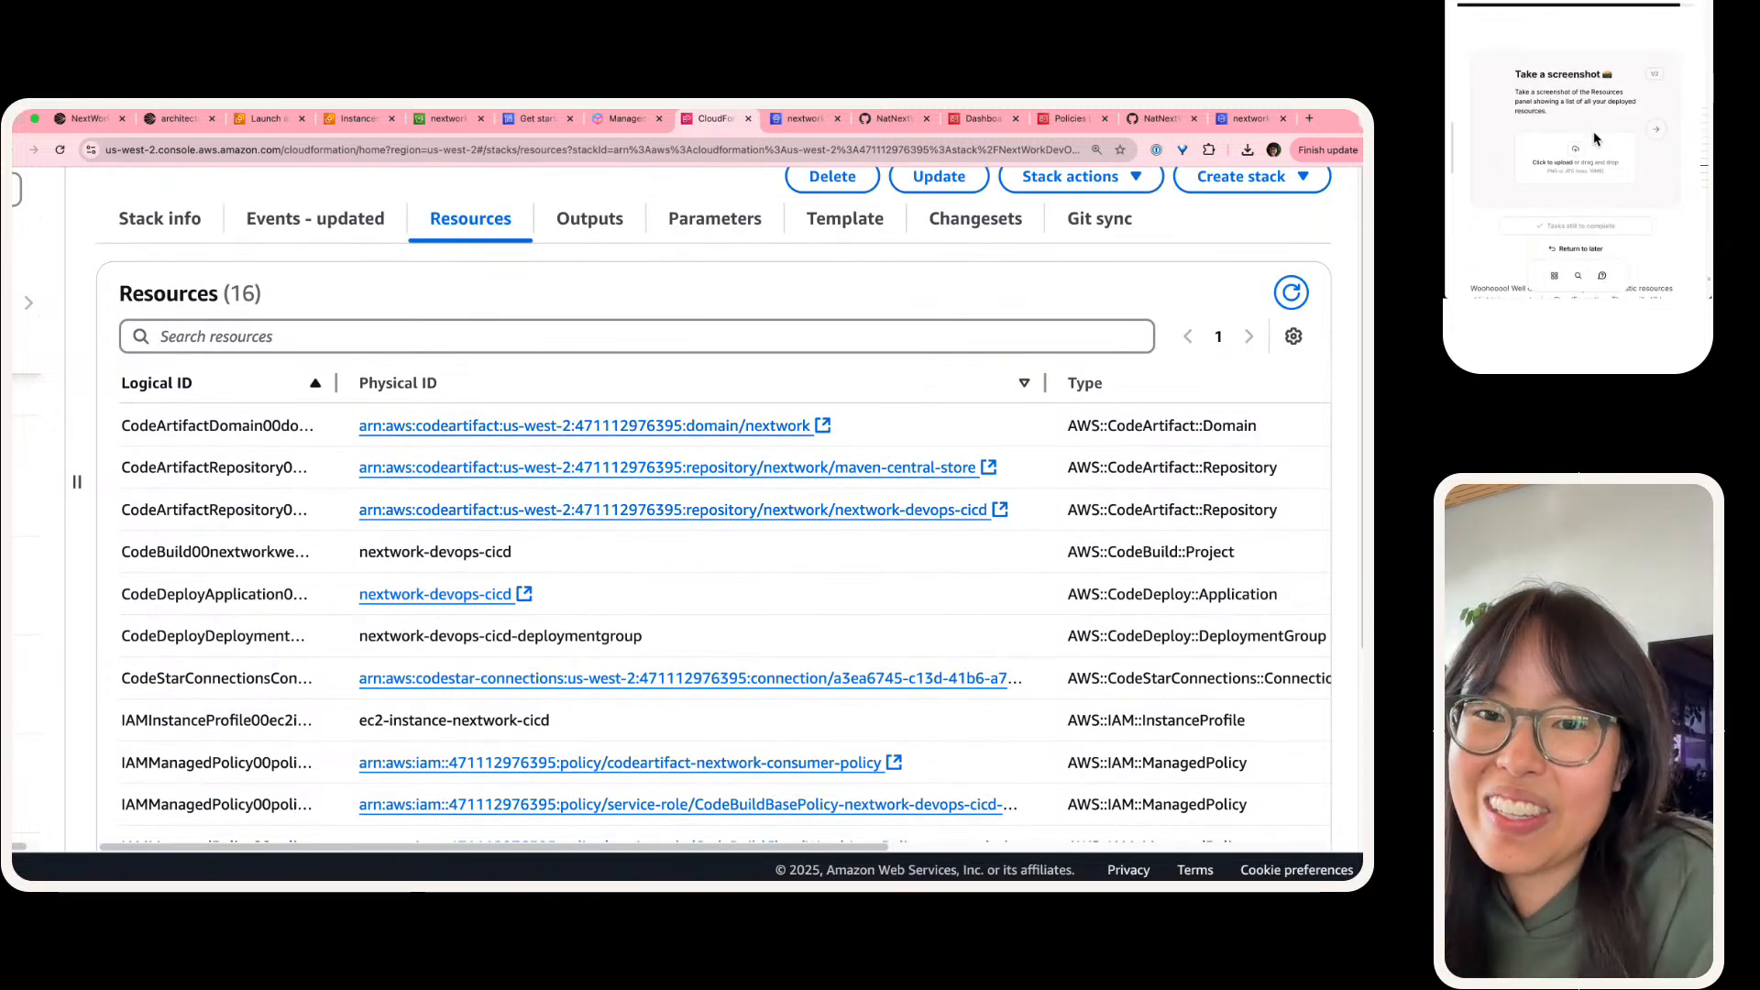
Step: Narrow the Physical ID column to show each resource's status, capture a screenshot of the Resources panel, and upload it to the guide
scroll(220, 633, up, 1)
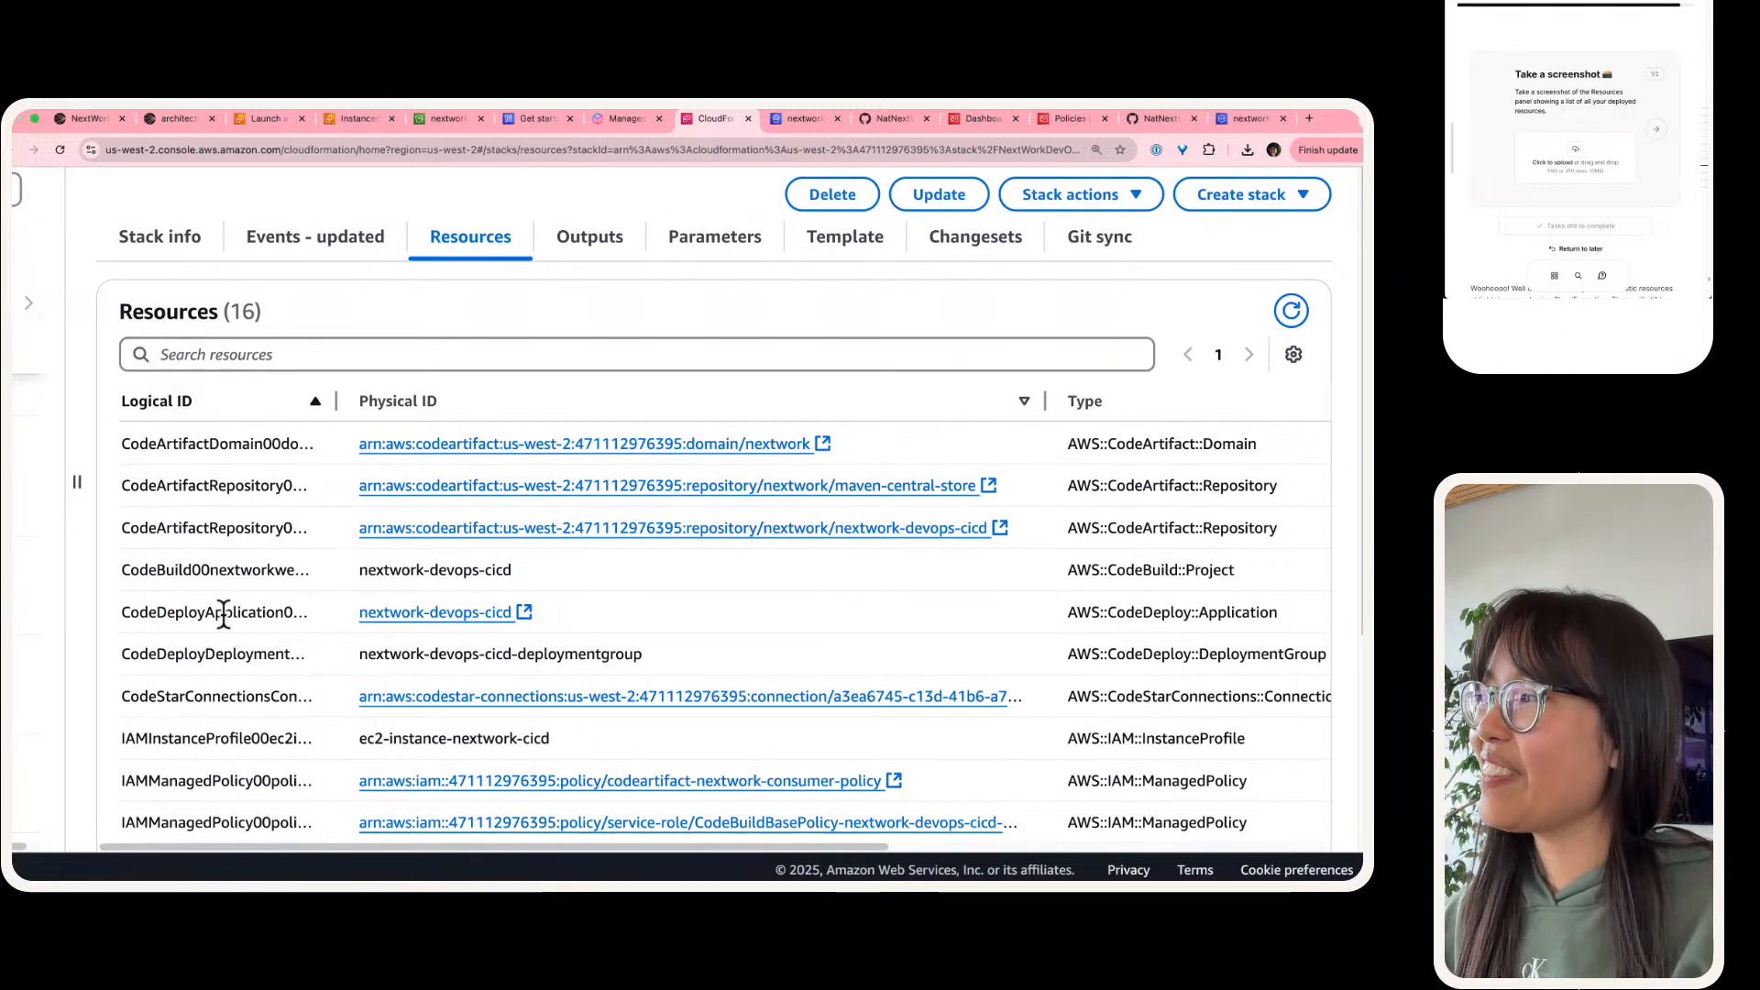
key(super+shift+4)
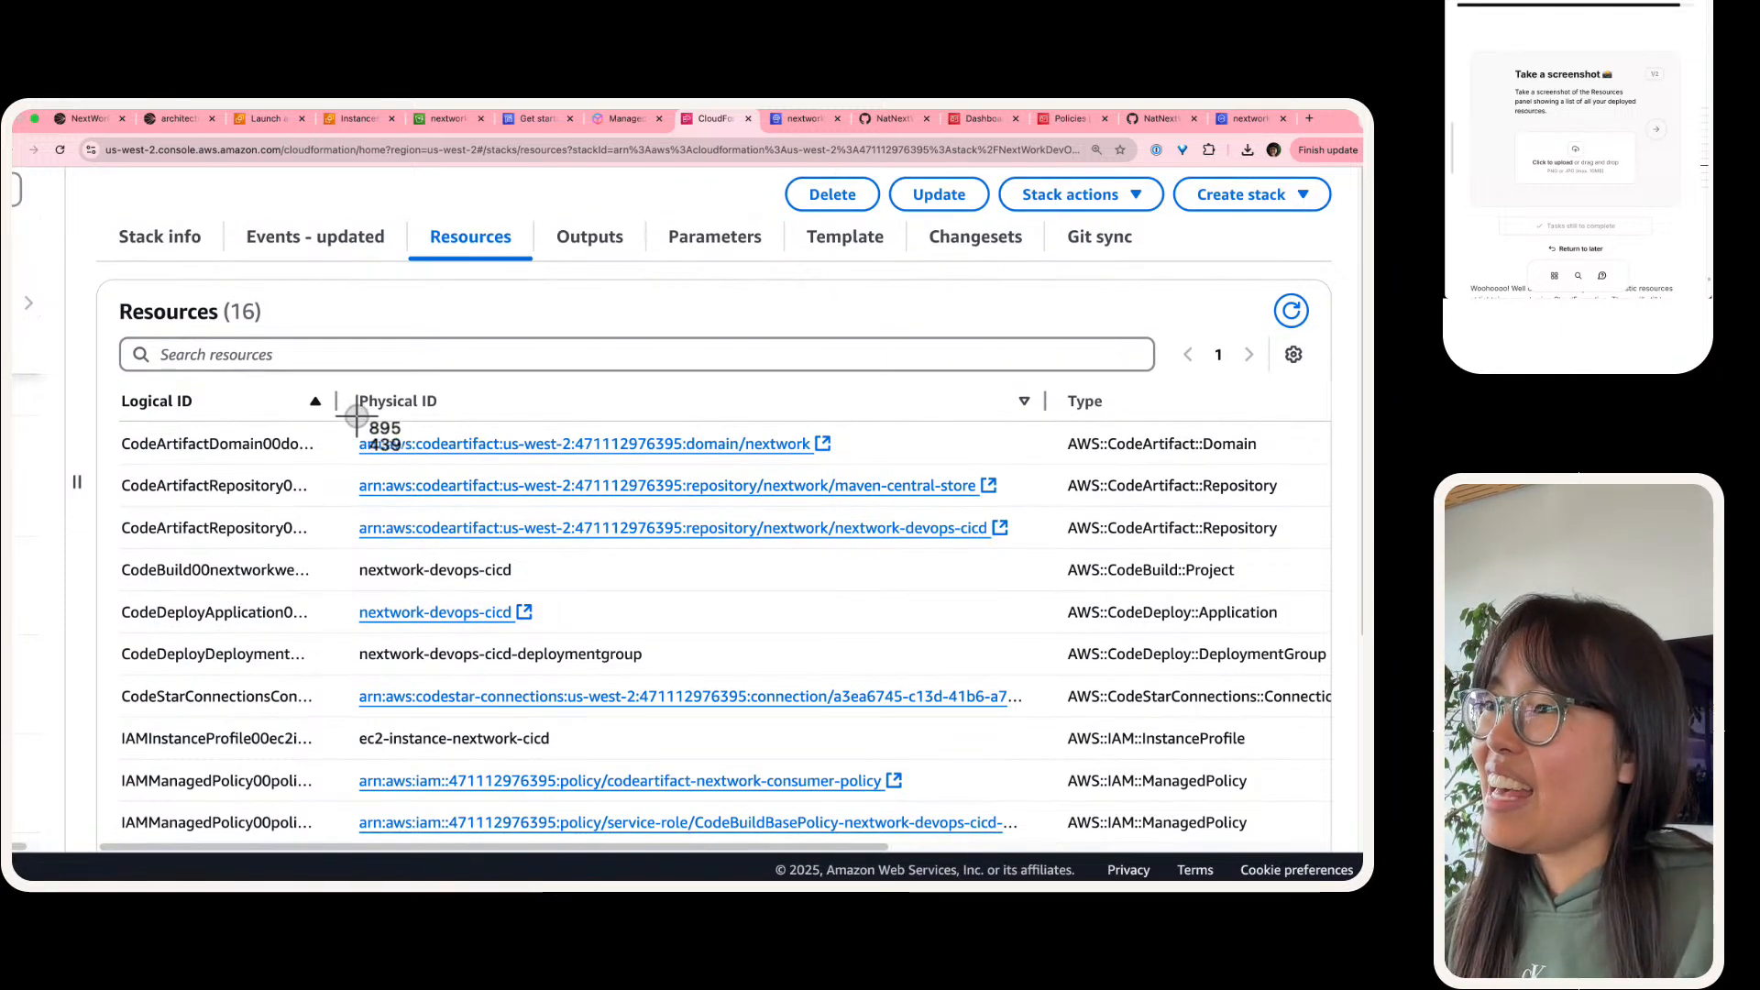
drag(1051, 401, 555, 403)
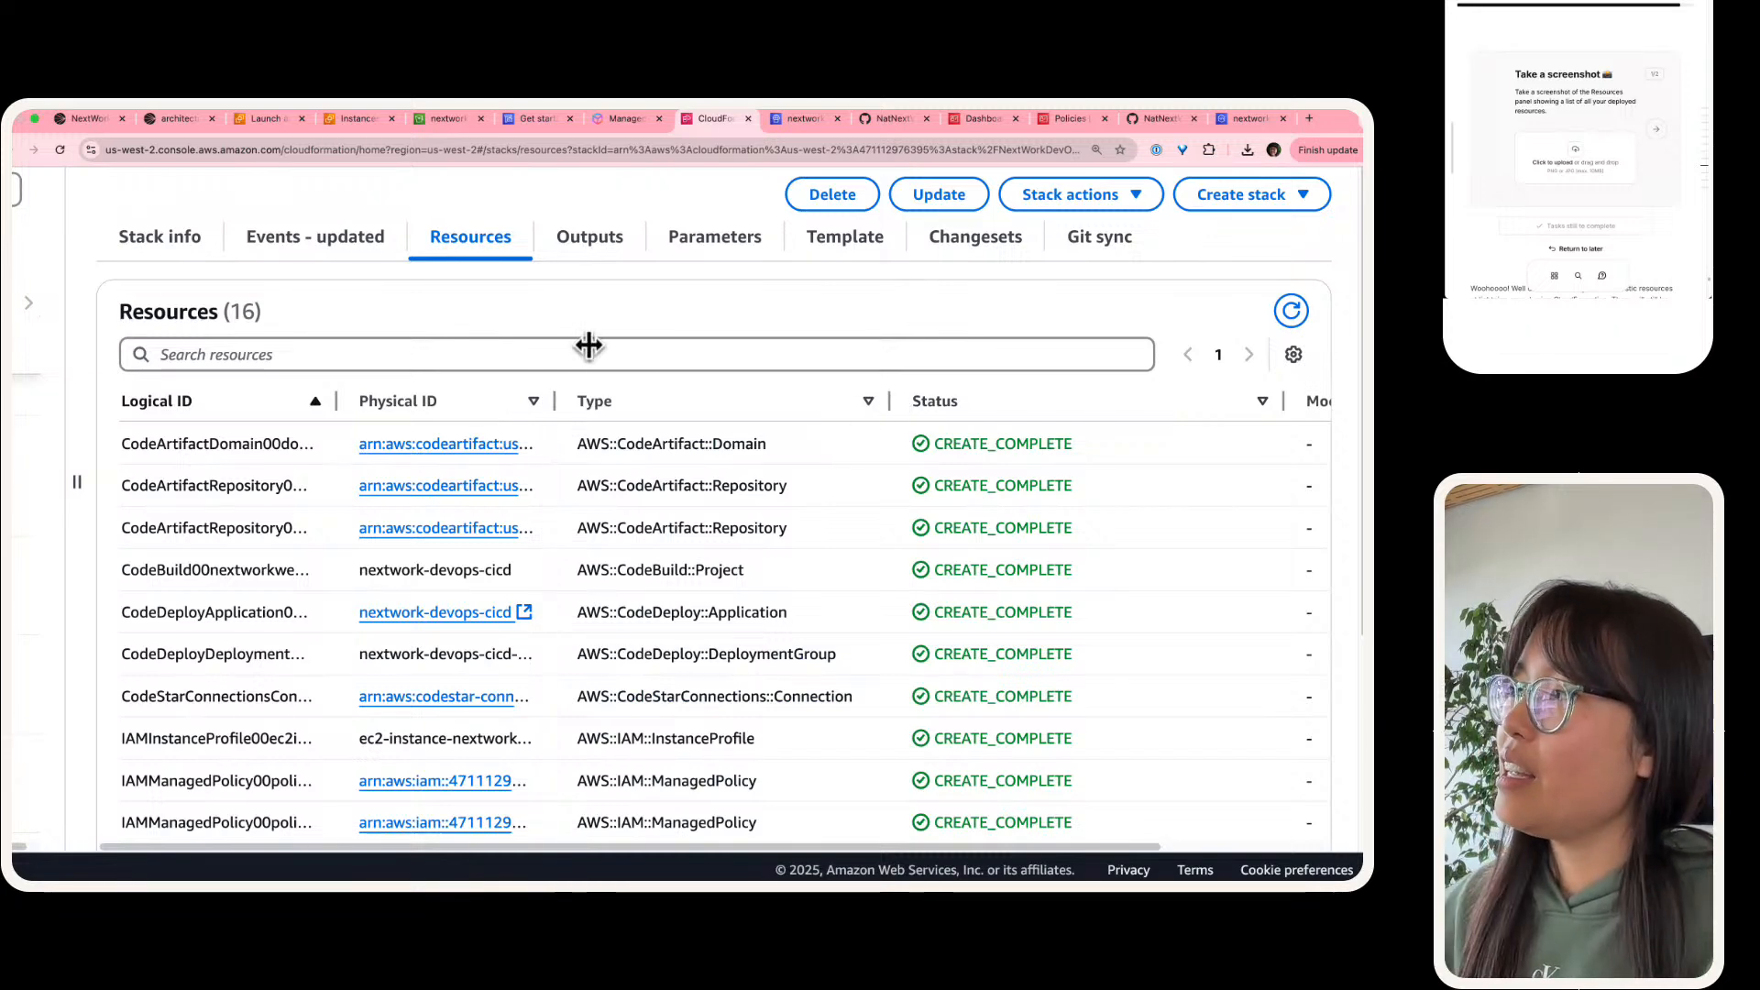
drag(84, 200, 1184, 836)
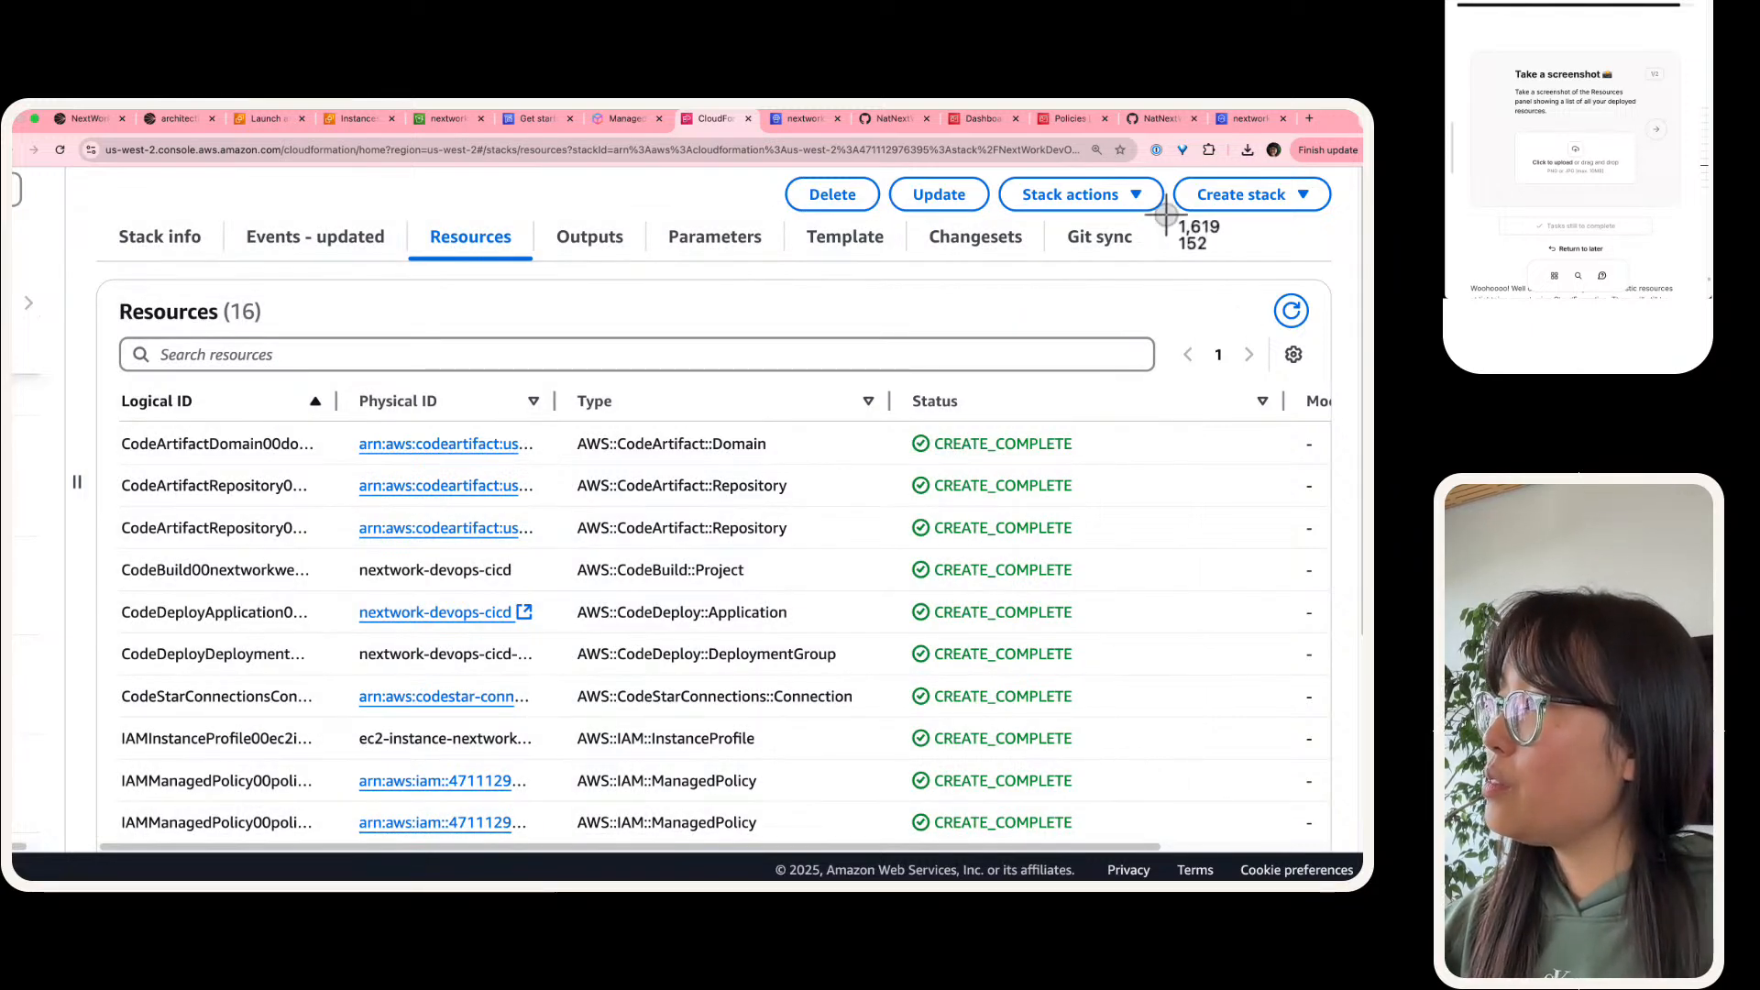
drag(1166, 212, 100, 842)
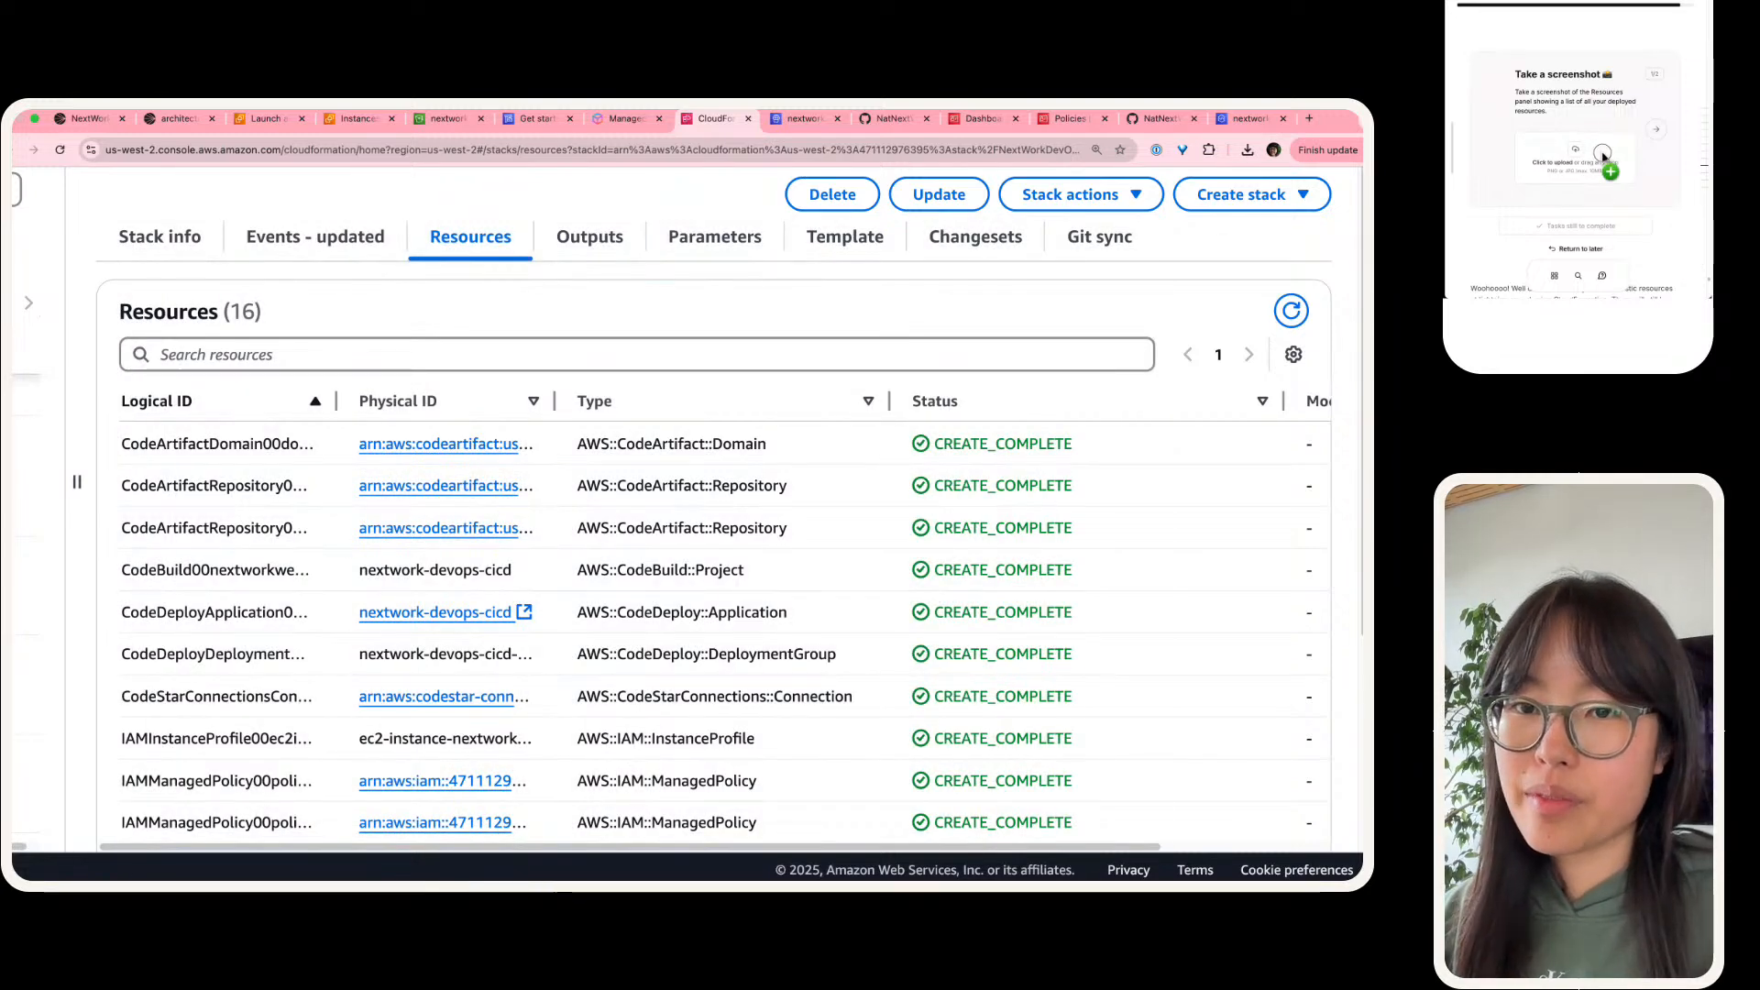
drag(1603, 156, 1605, 146)
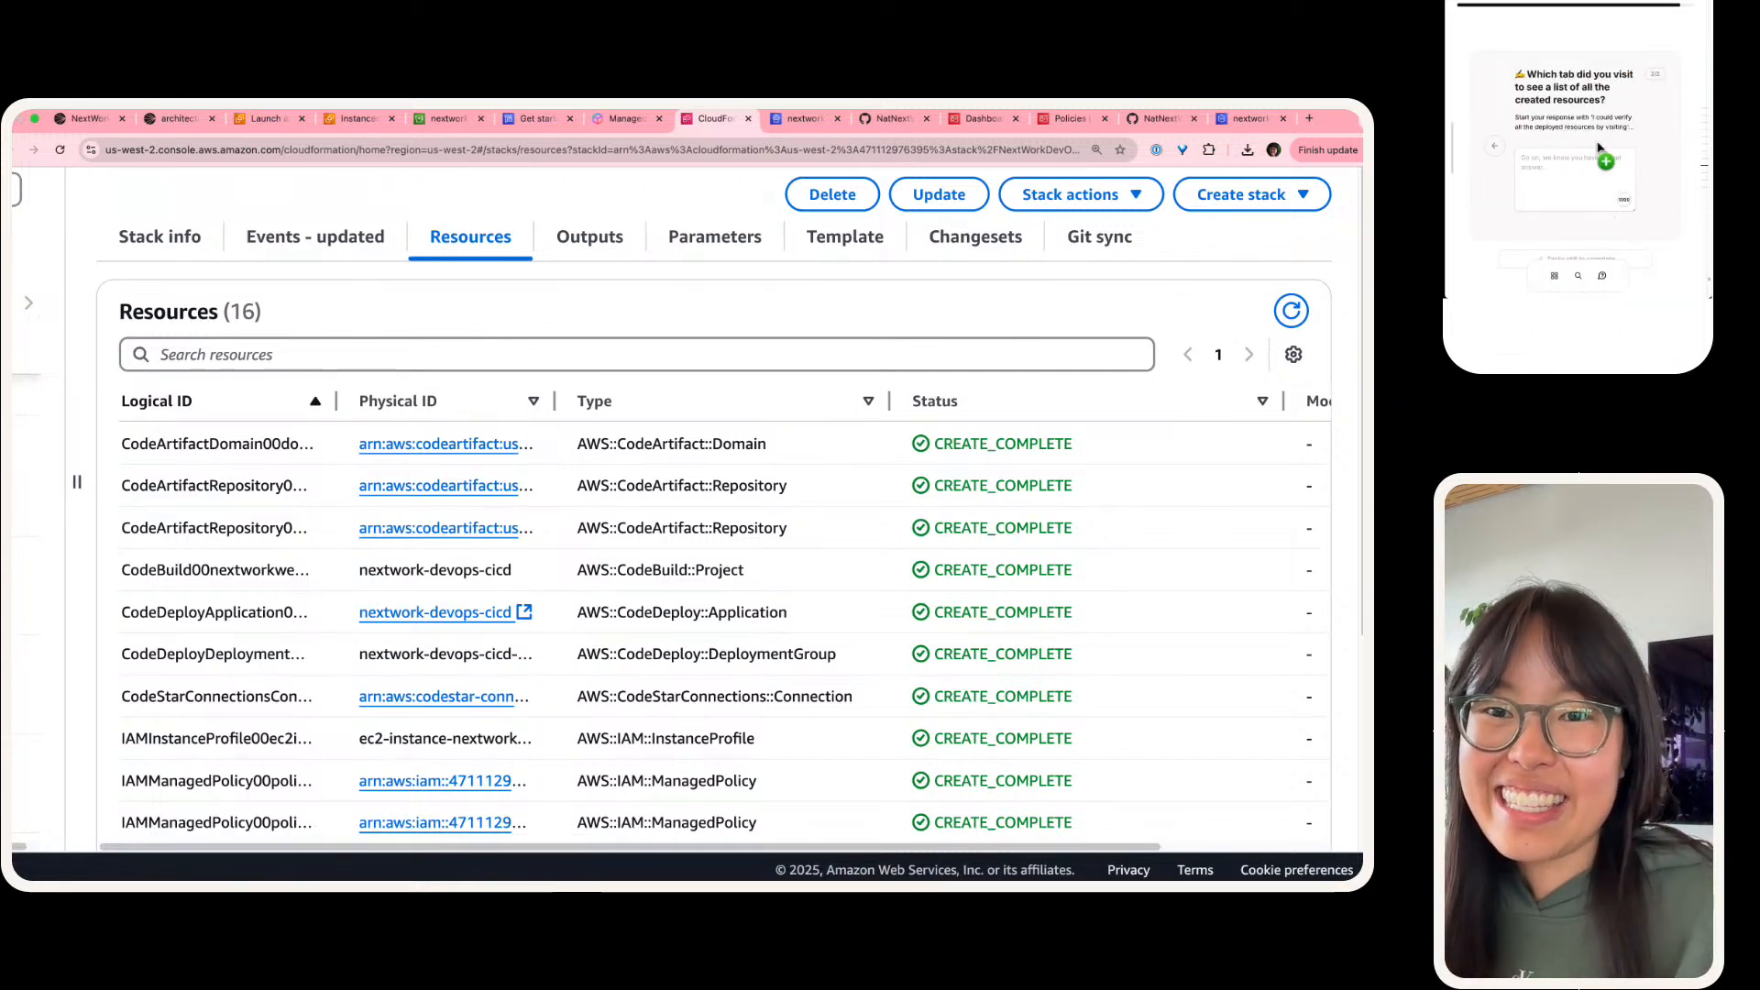
Step: Copy the guide's sentence starter into the created-resources answer and reword it as "We could verify all the deployed resources by visiting"
drag(1593, 117, 1627, 129)
key(super+c)
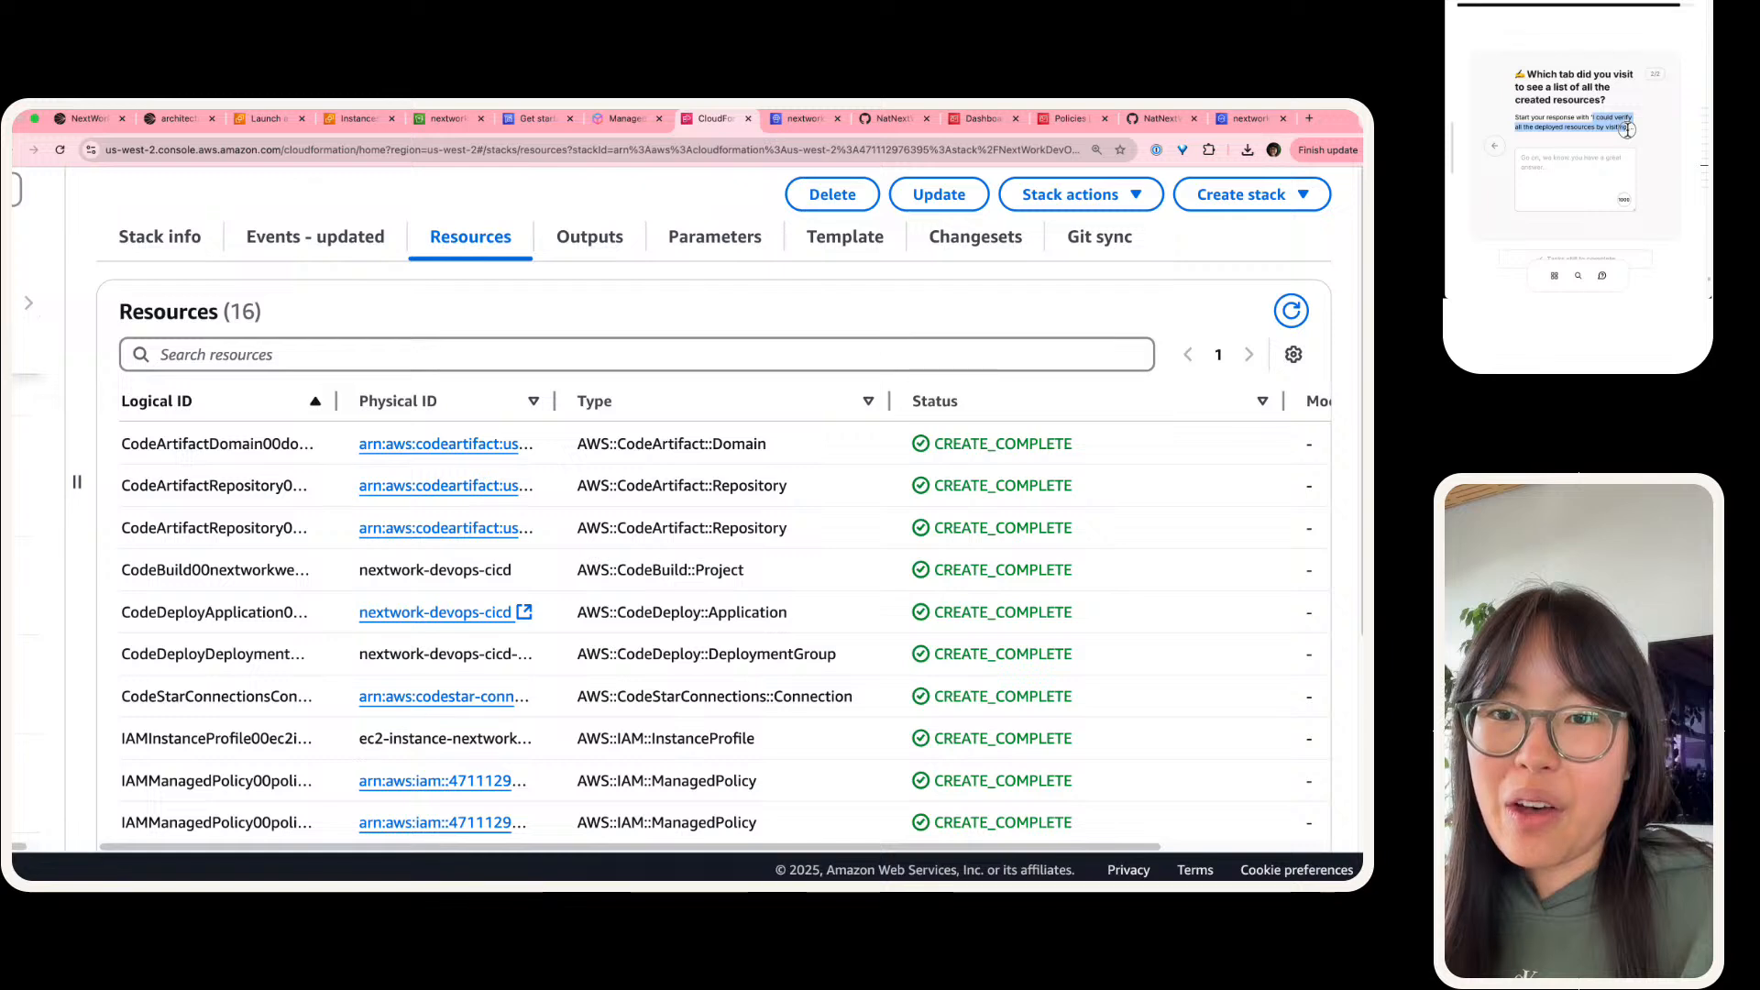
click(1582, 170)
key(super+v)
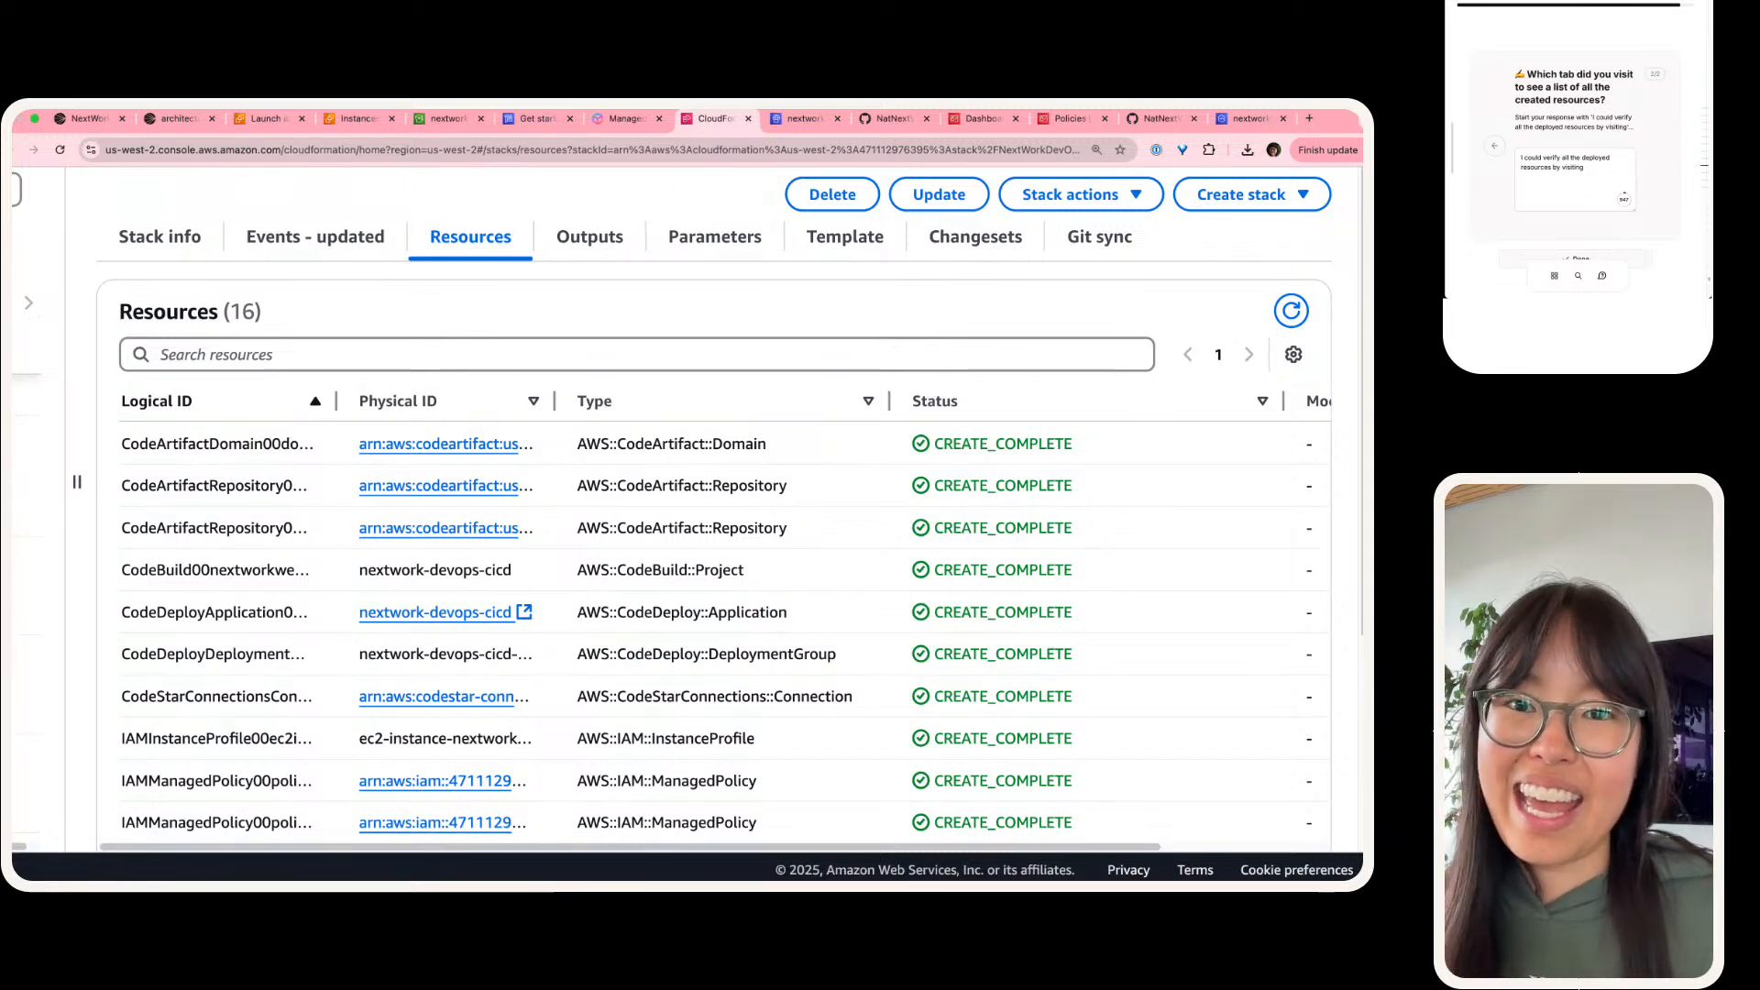
click(1561, 171)
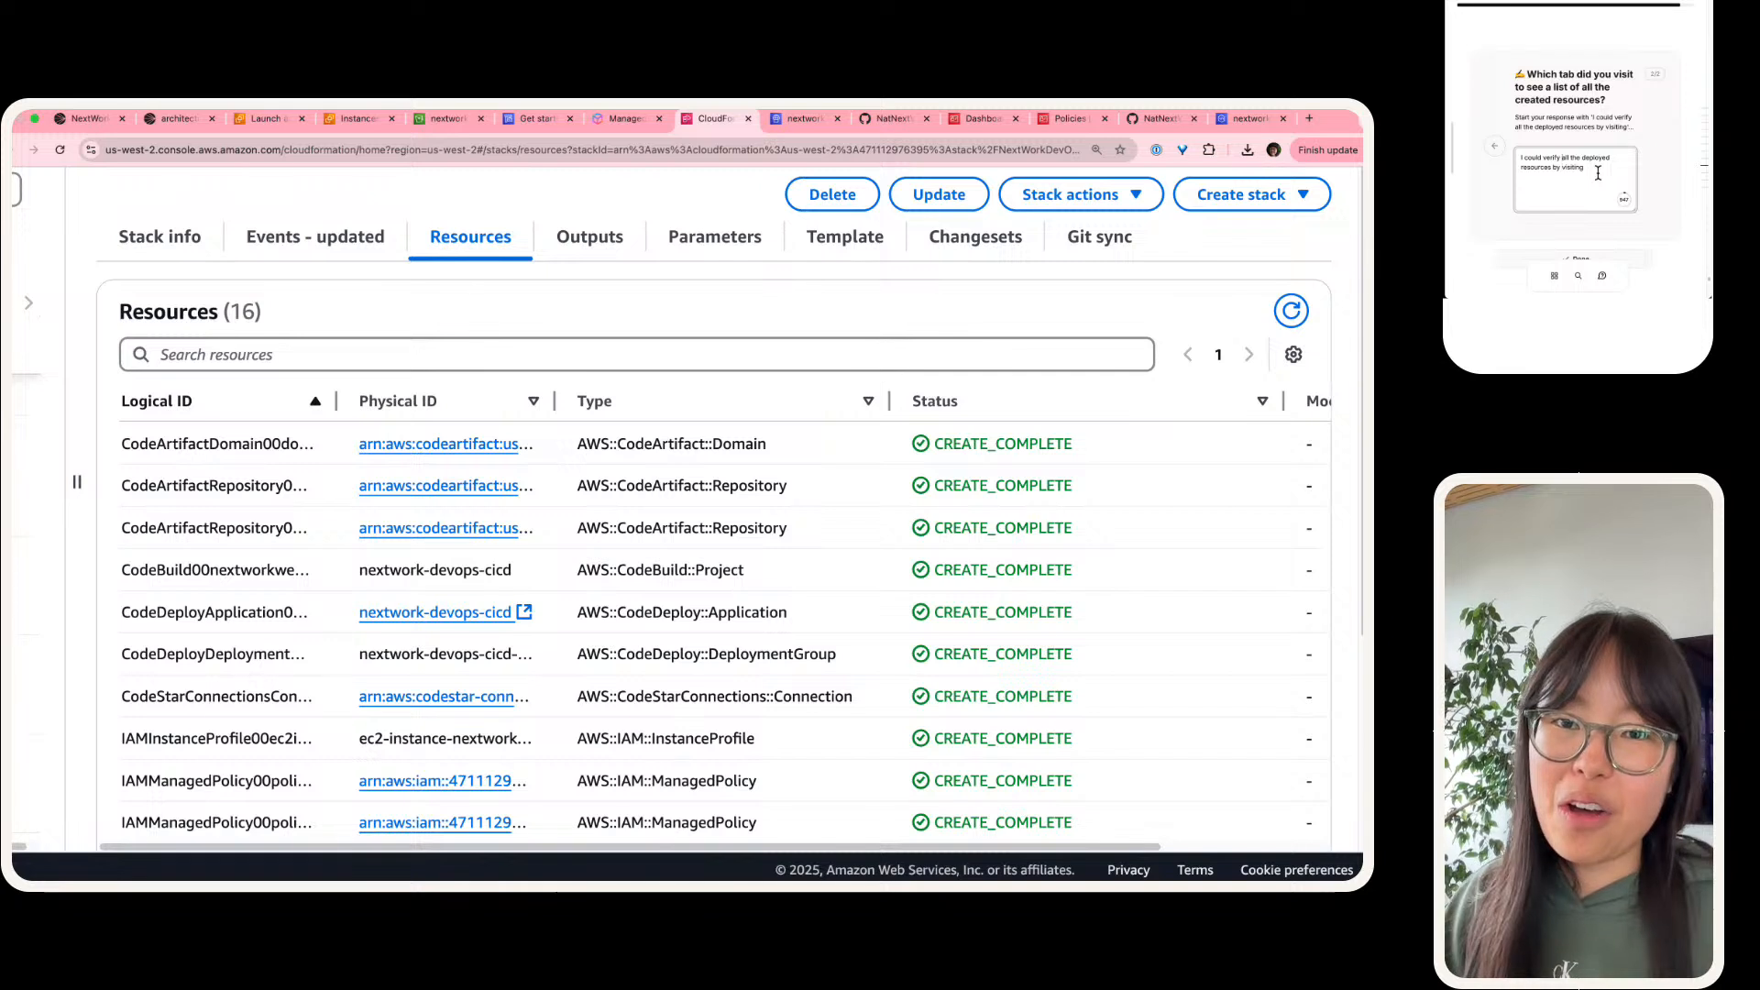
key(Up)
key(BackSpace)
text(Wwe)
key(Down)
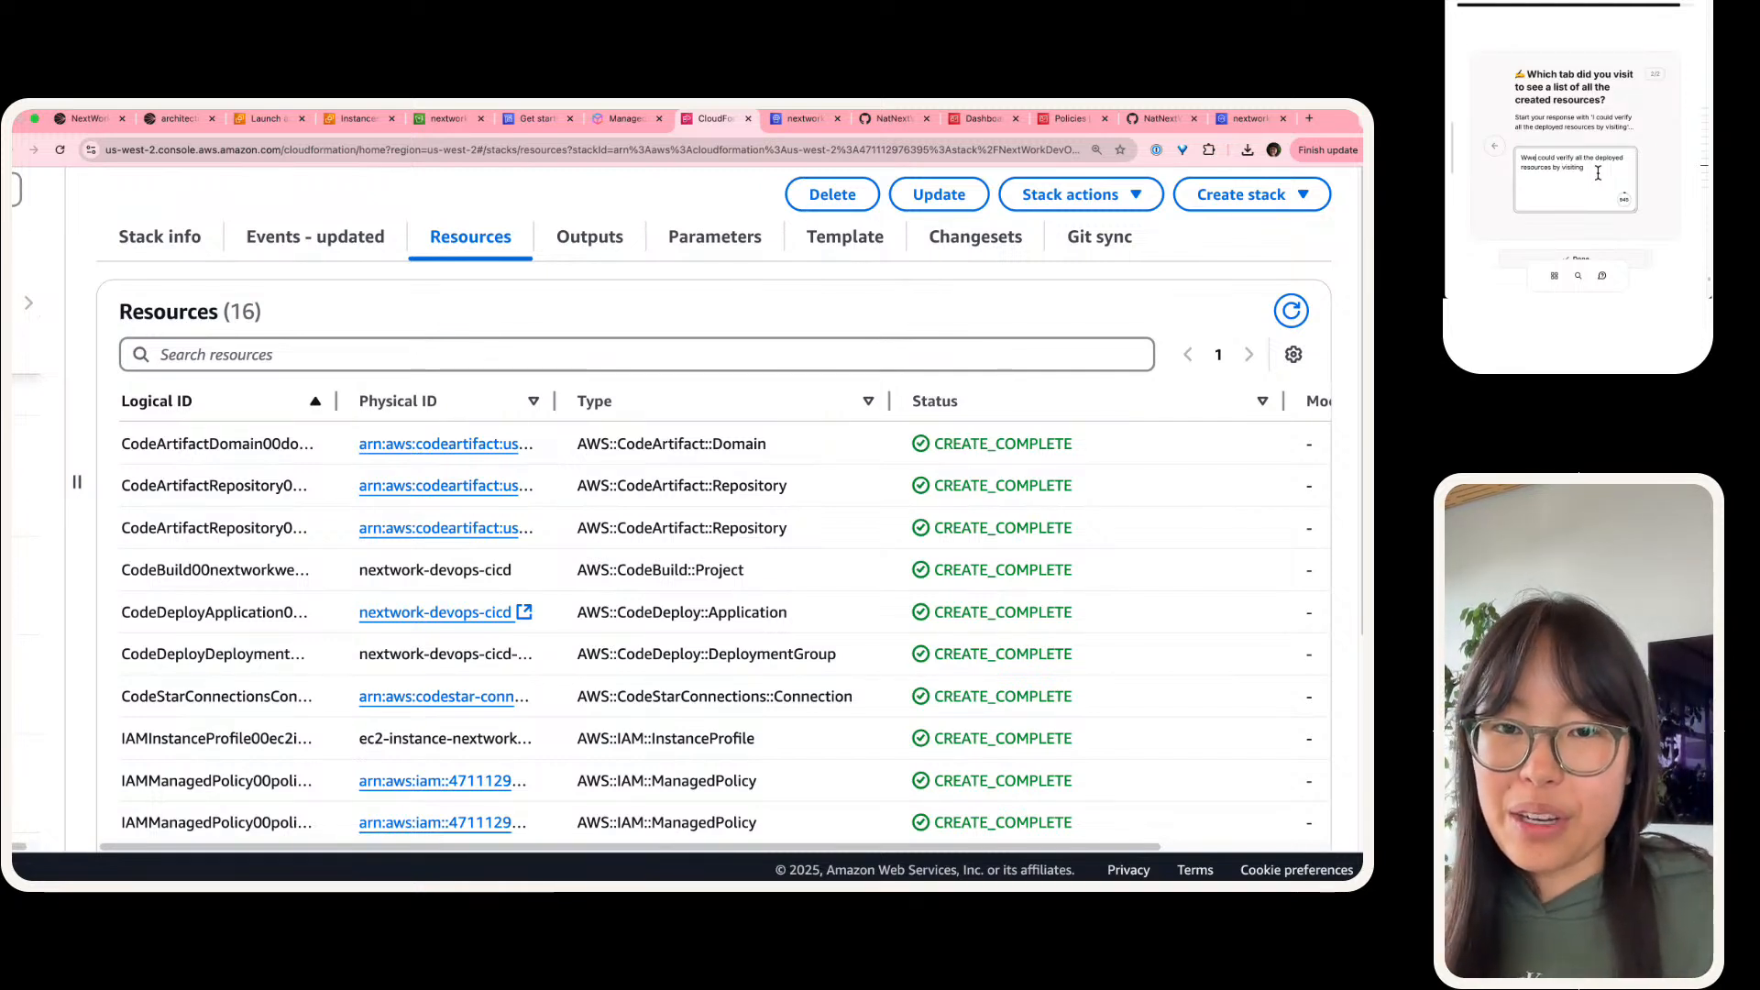
key(Up)
key(BackSpace)
key(BackSpace)
text(e)
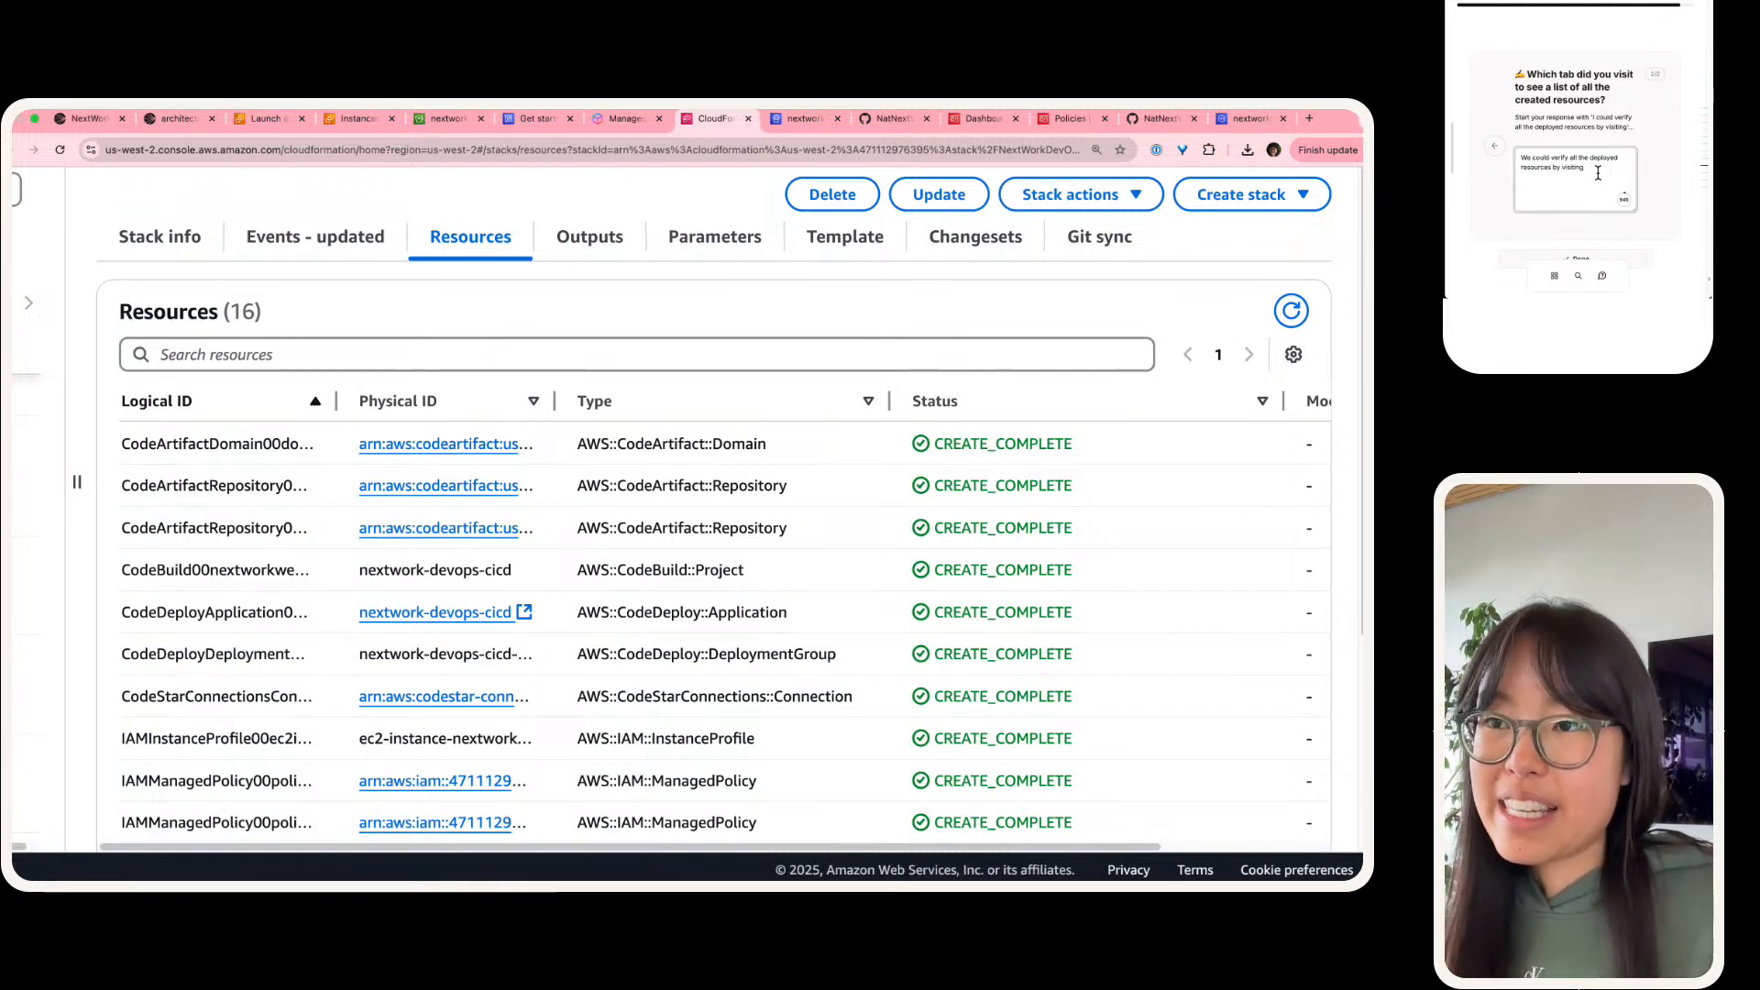
text(he)
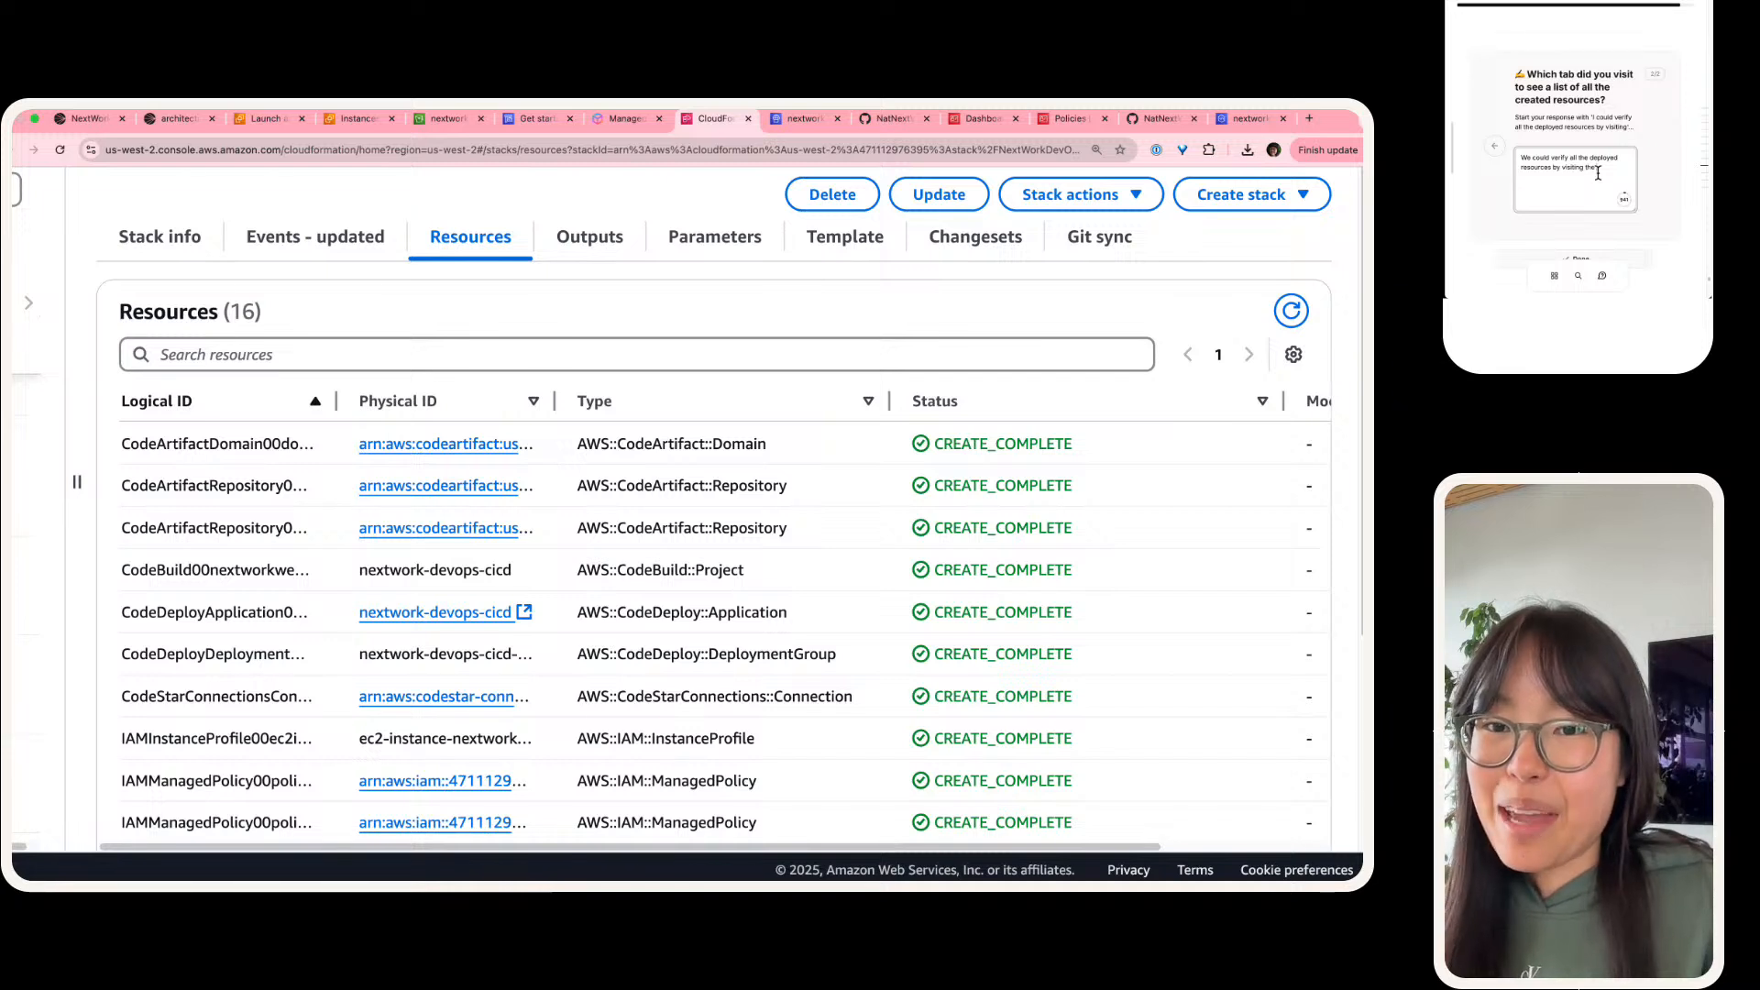
text( typerlinks pro)
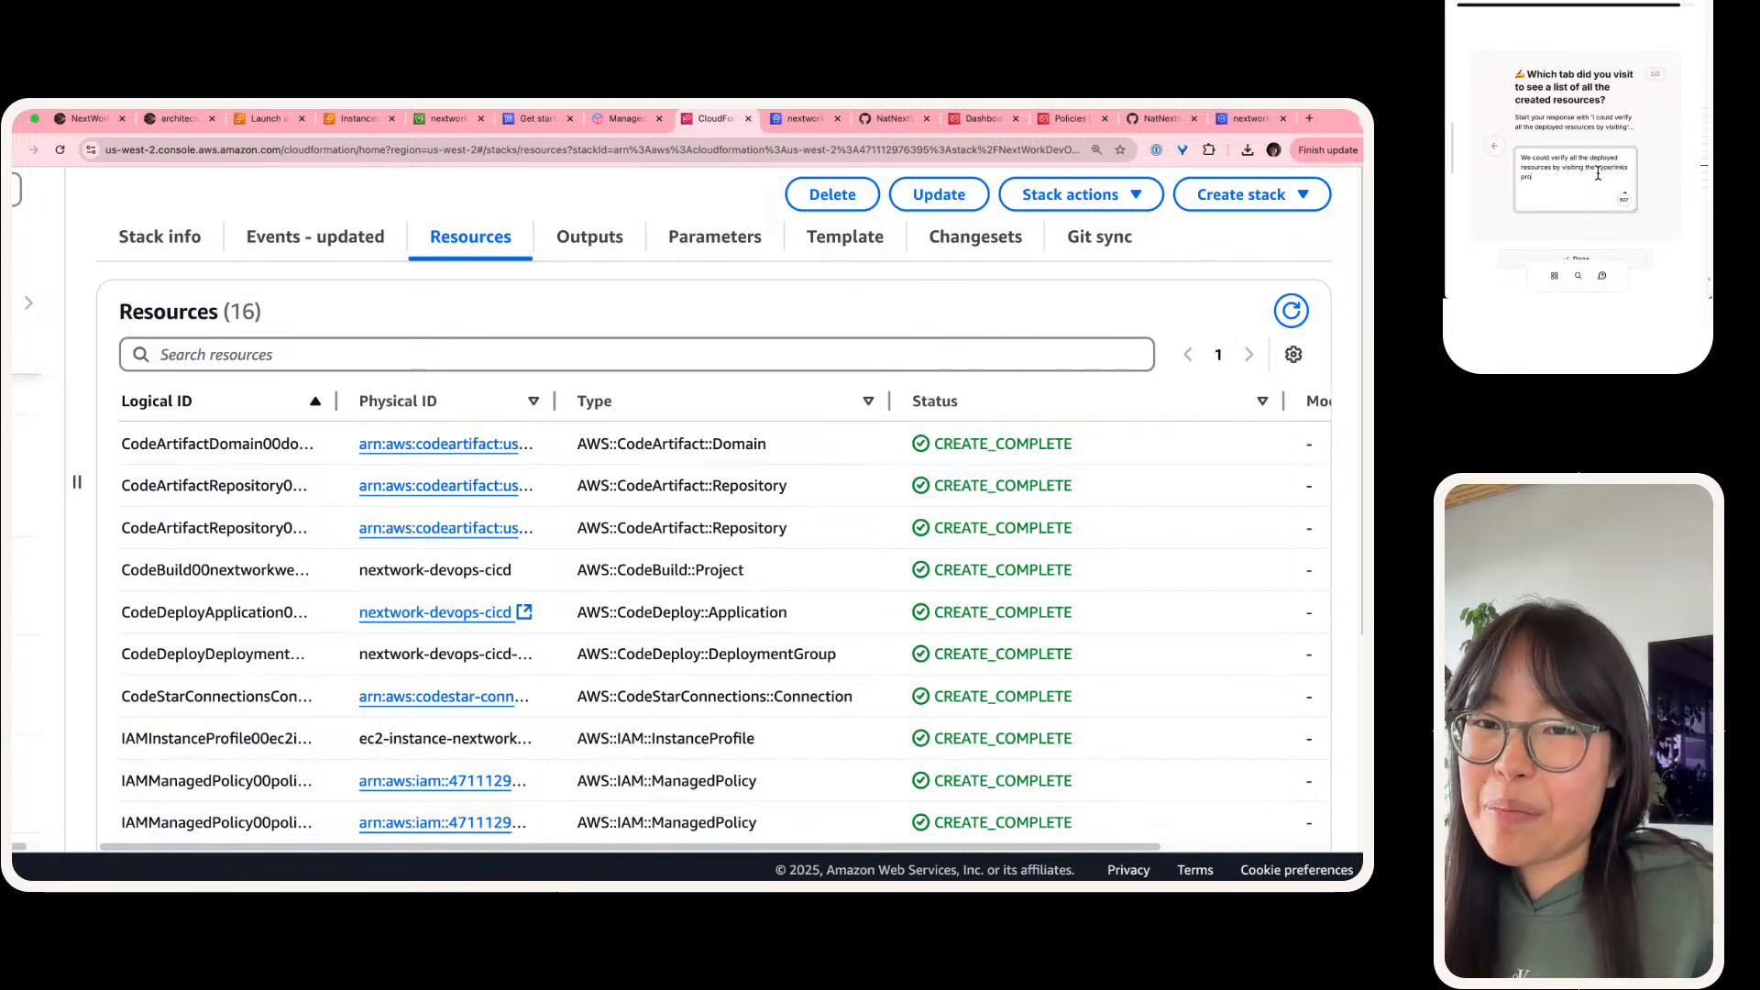
text(vided for ea)
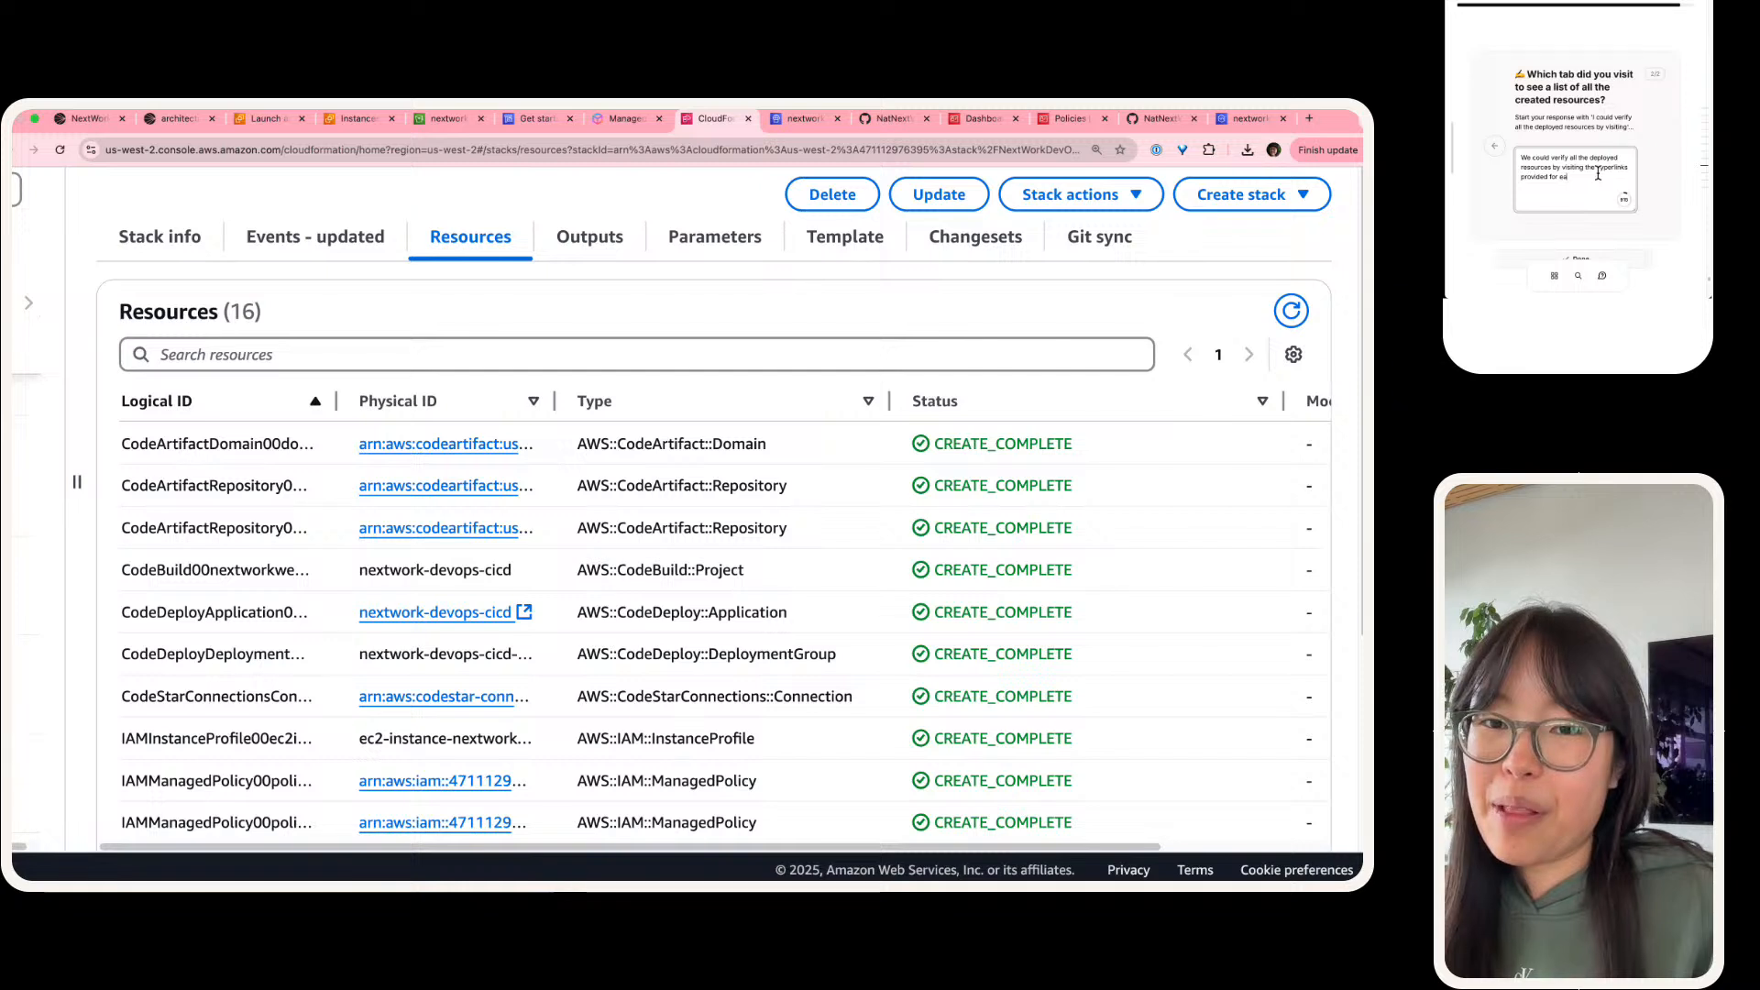
Step: Continue the answer's first sentence with "the hyperlinks provided for each deployed resource"
text(ch deployed)
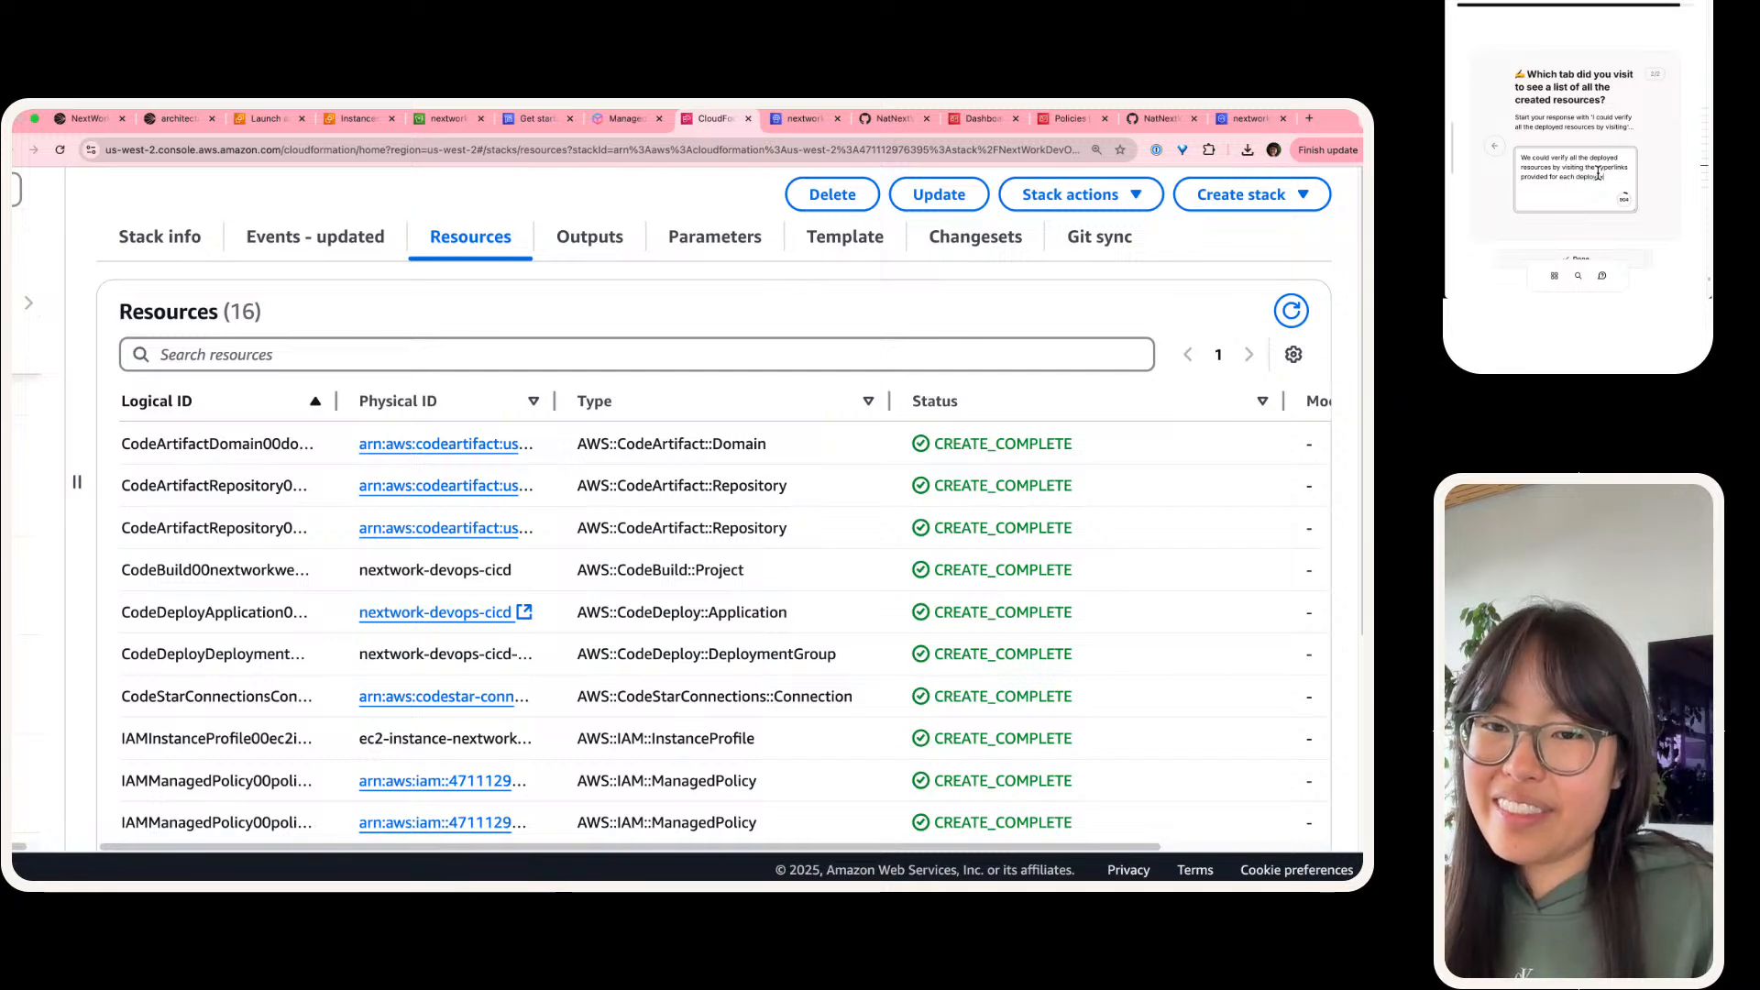
text( resourc)
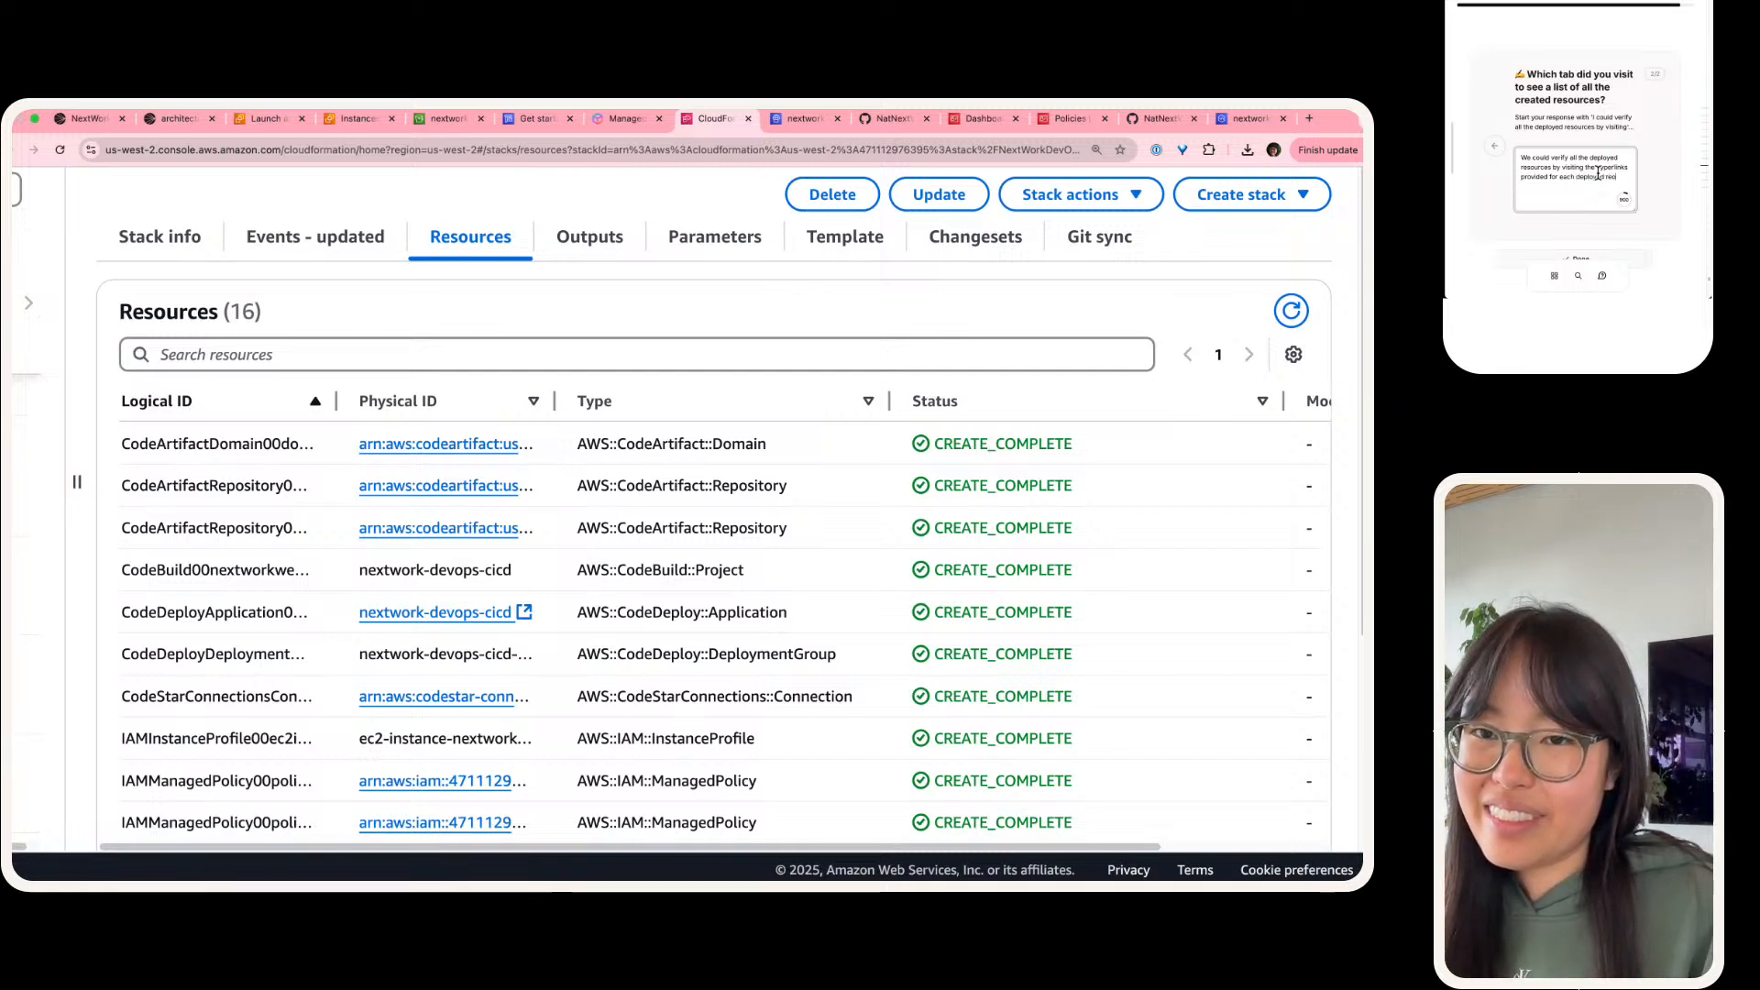
text(e. We could sa)
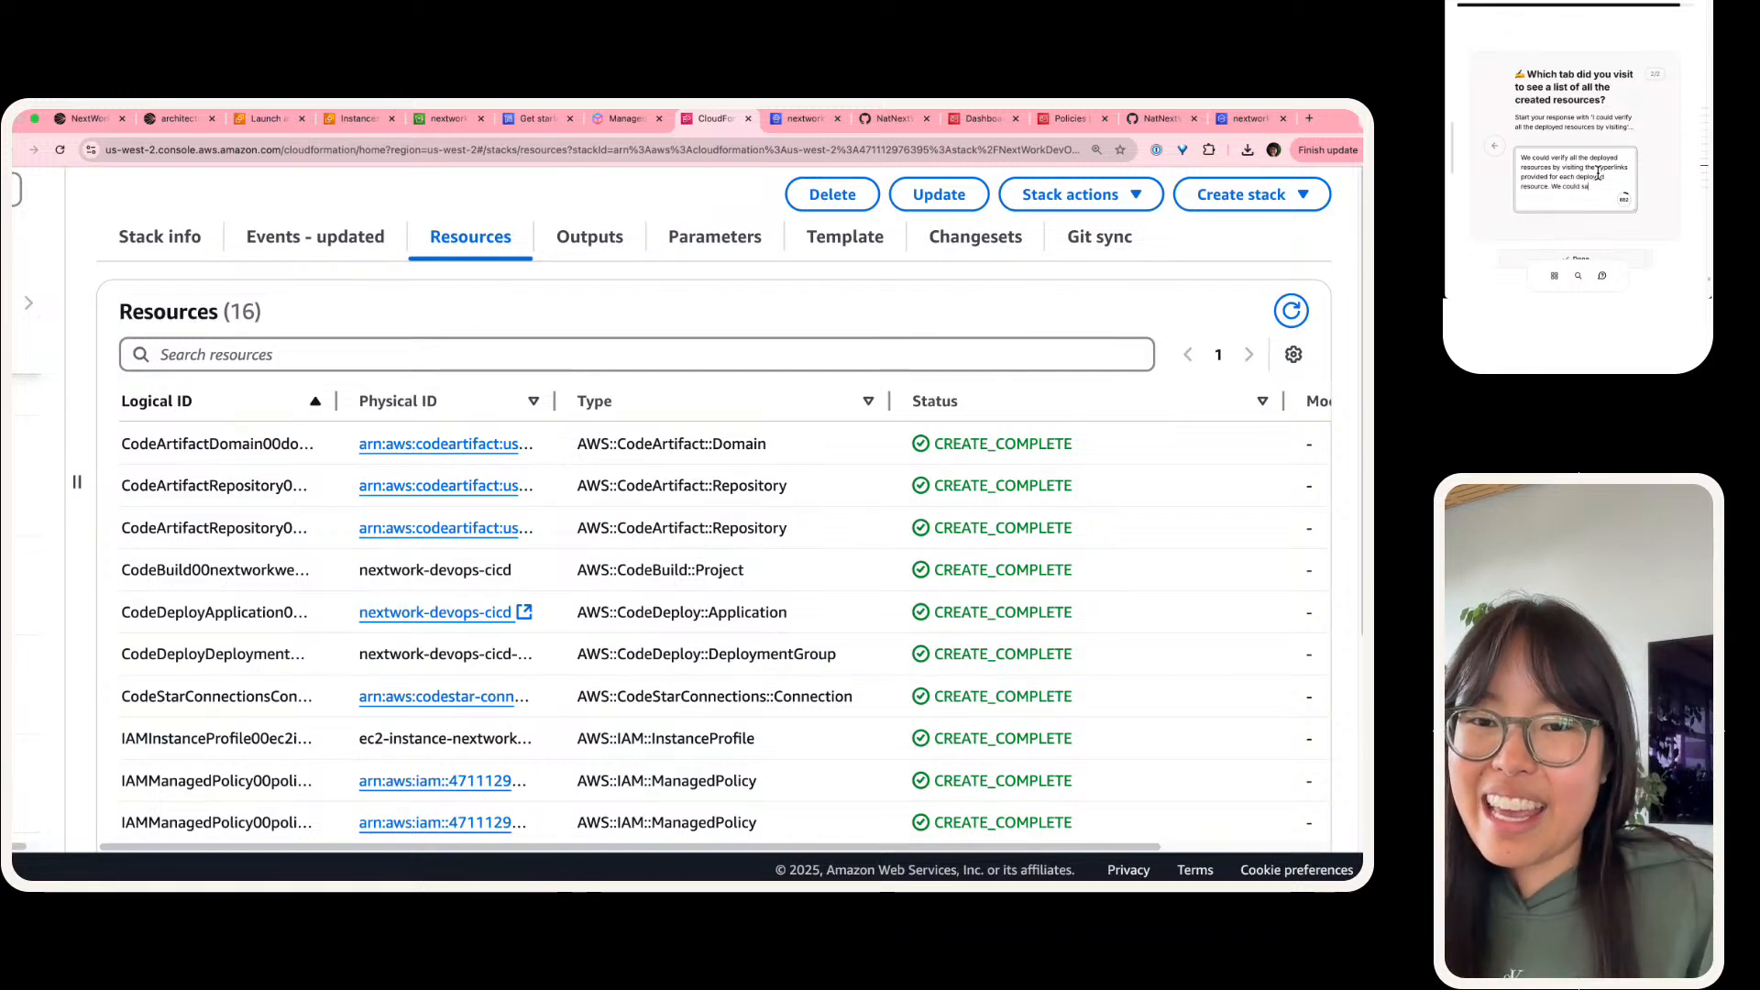
text(ee AL)
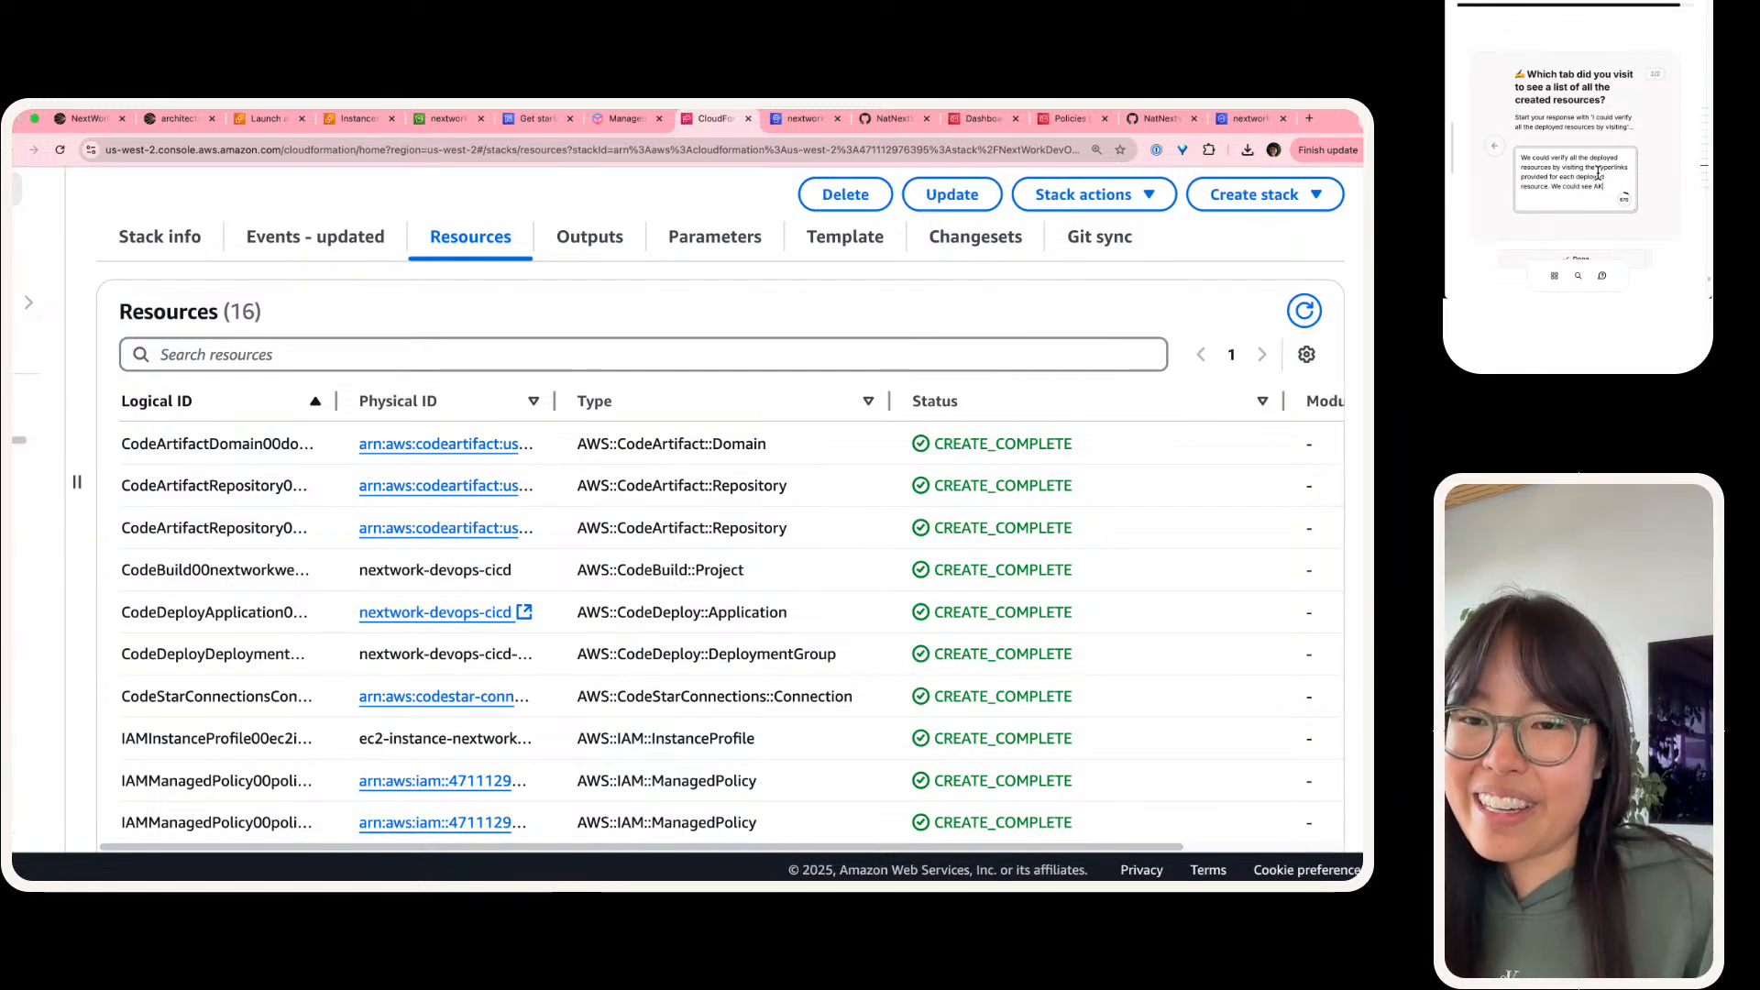
text(L of the resources)
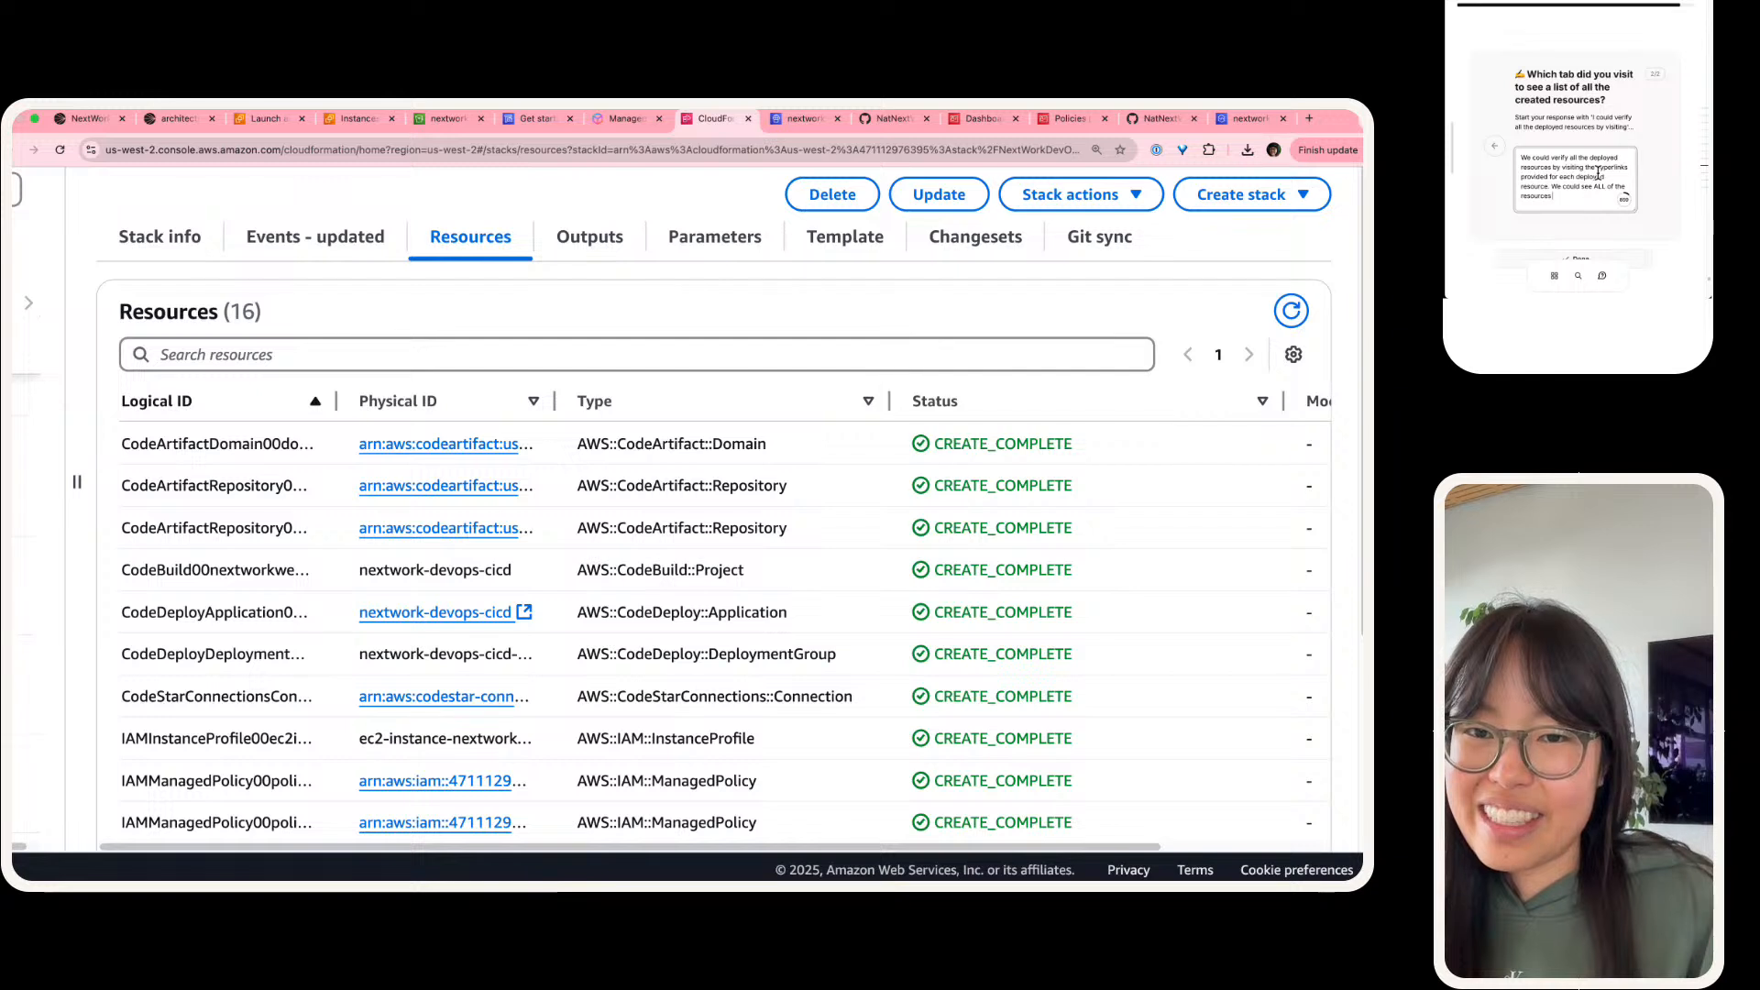
text( defined in the term)
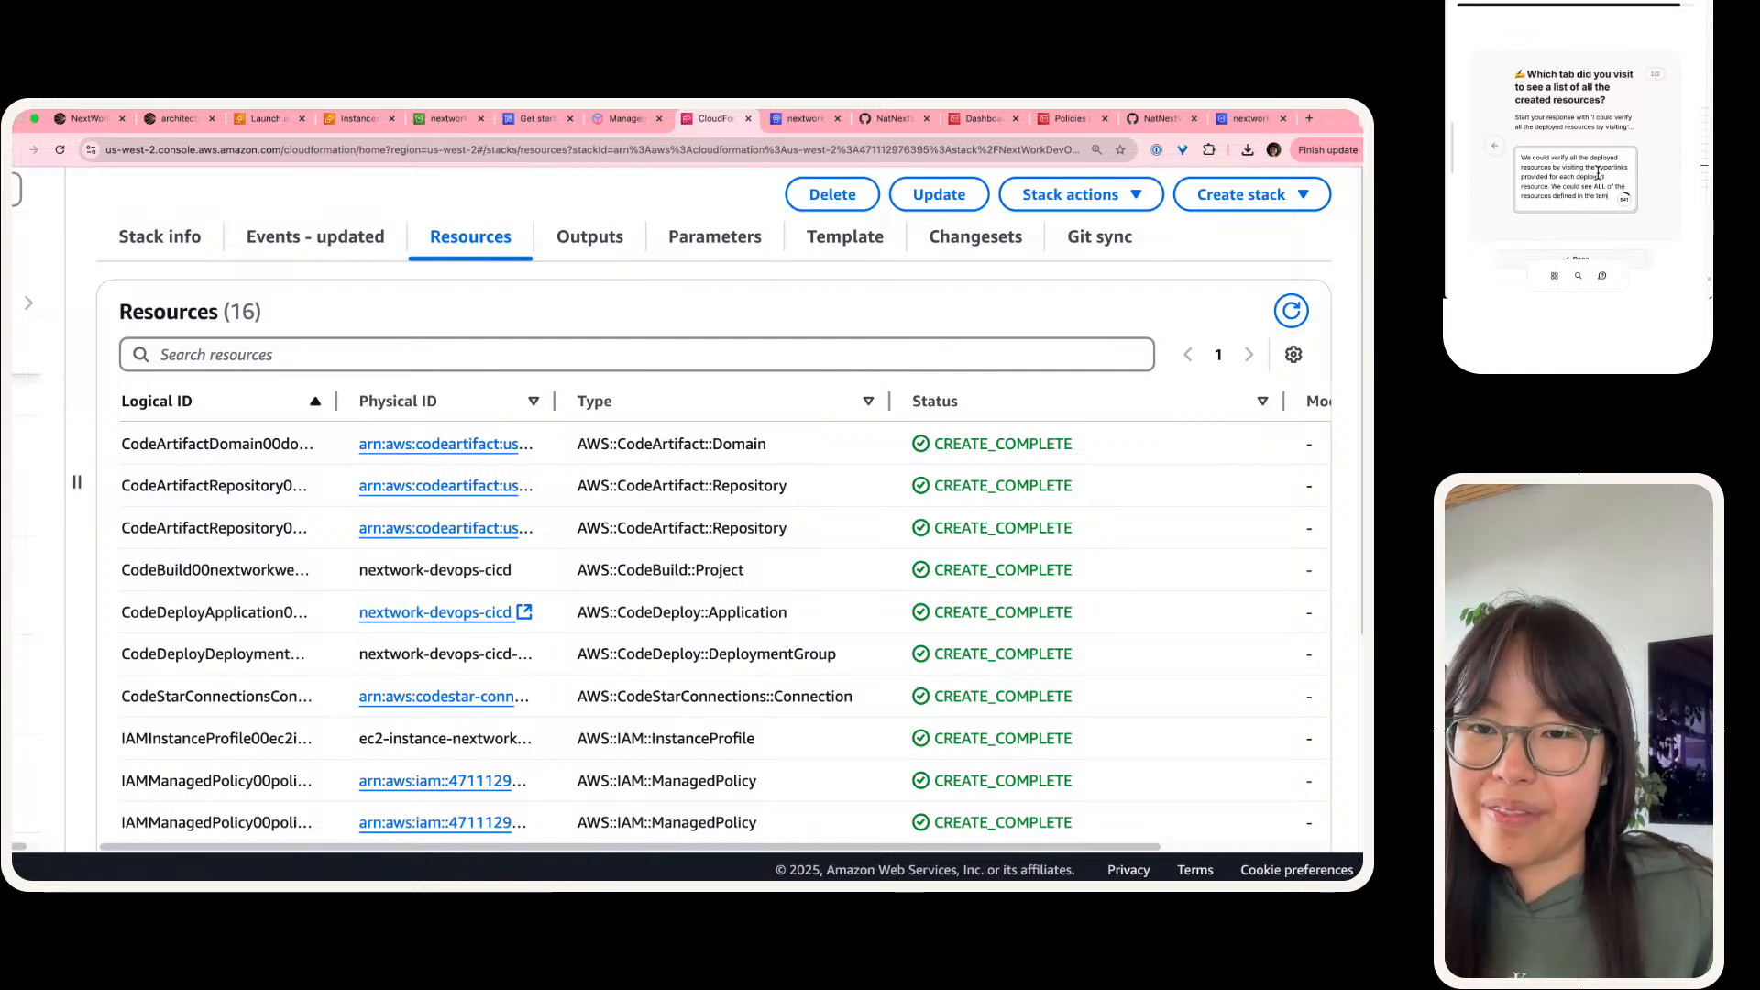
text(la)
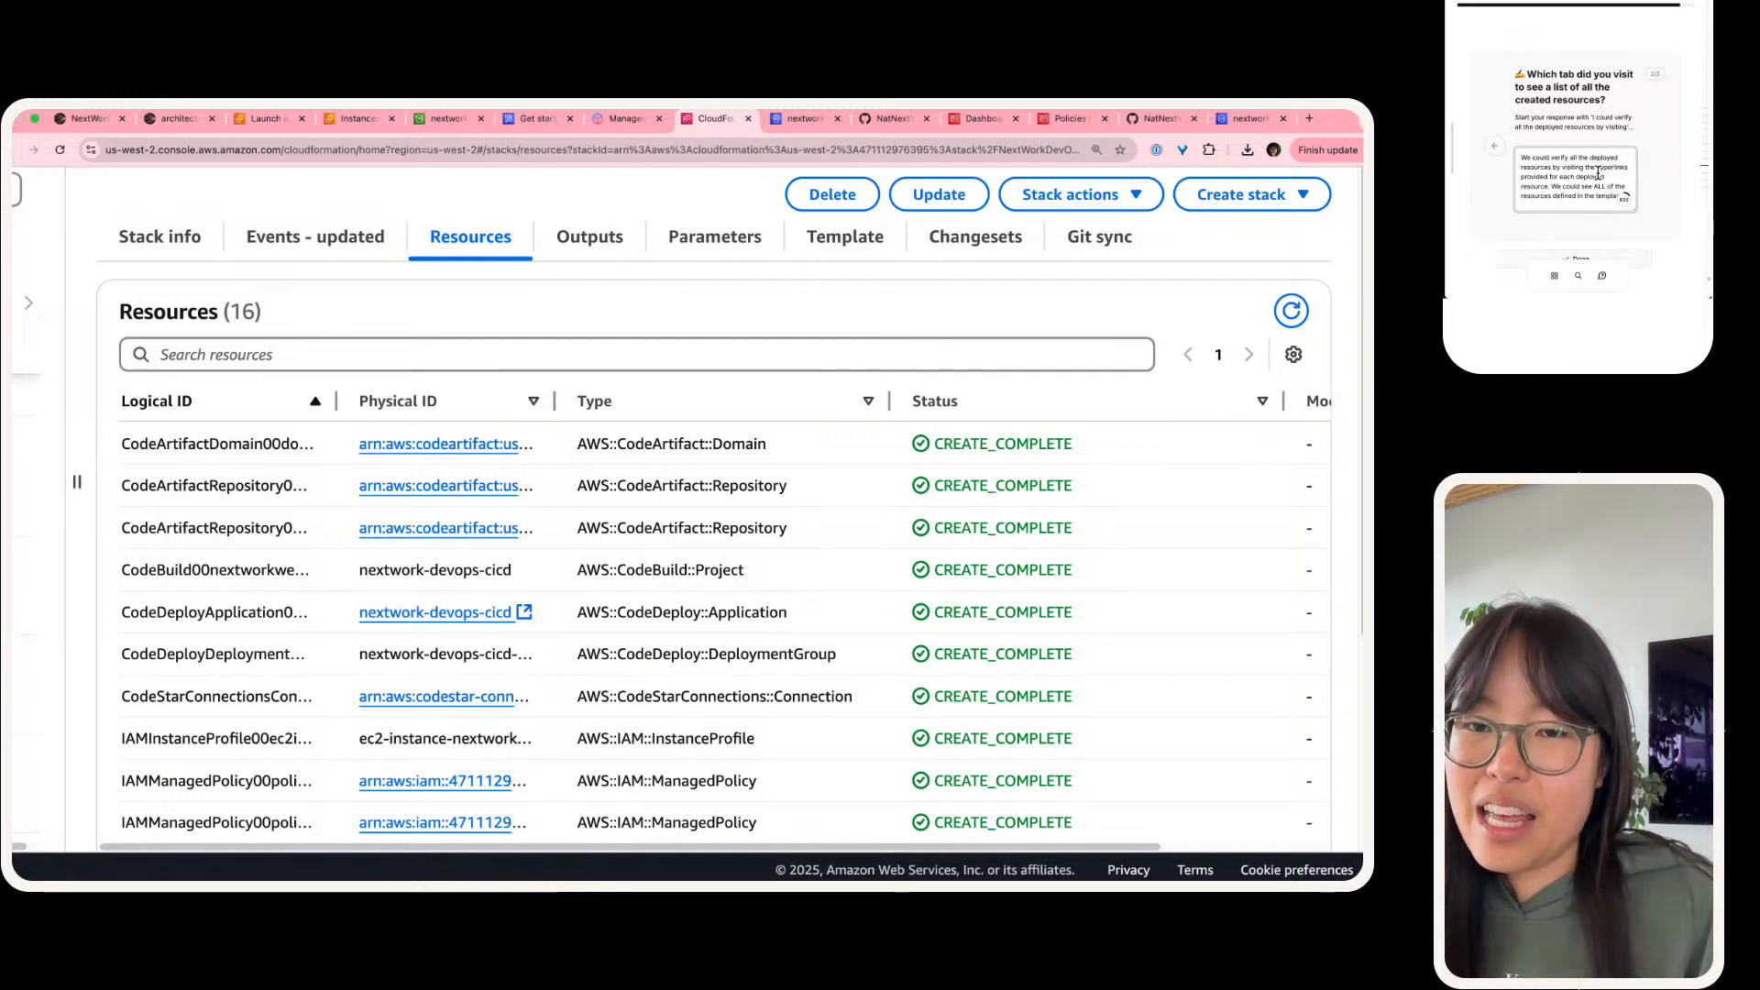
text(te - from IAM p)
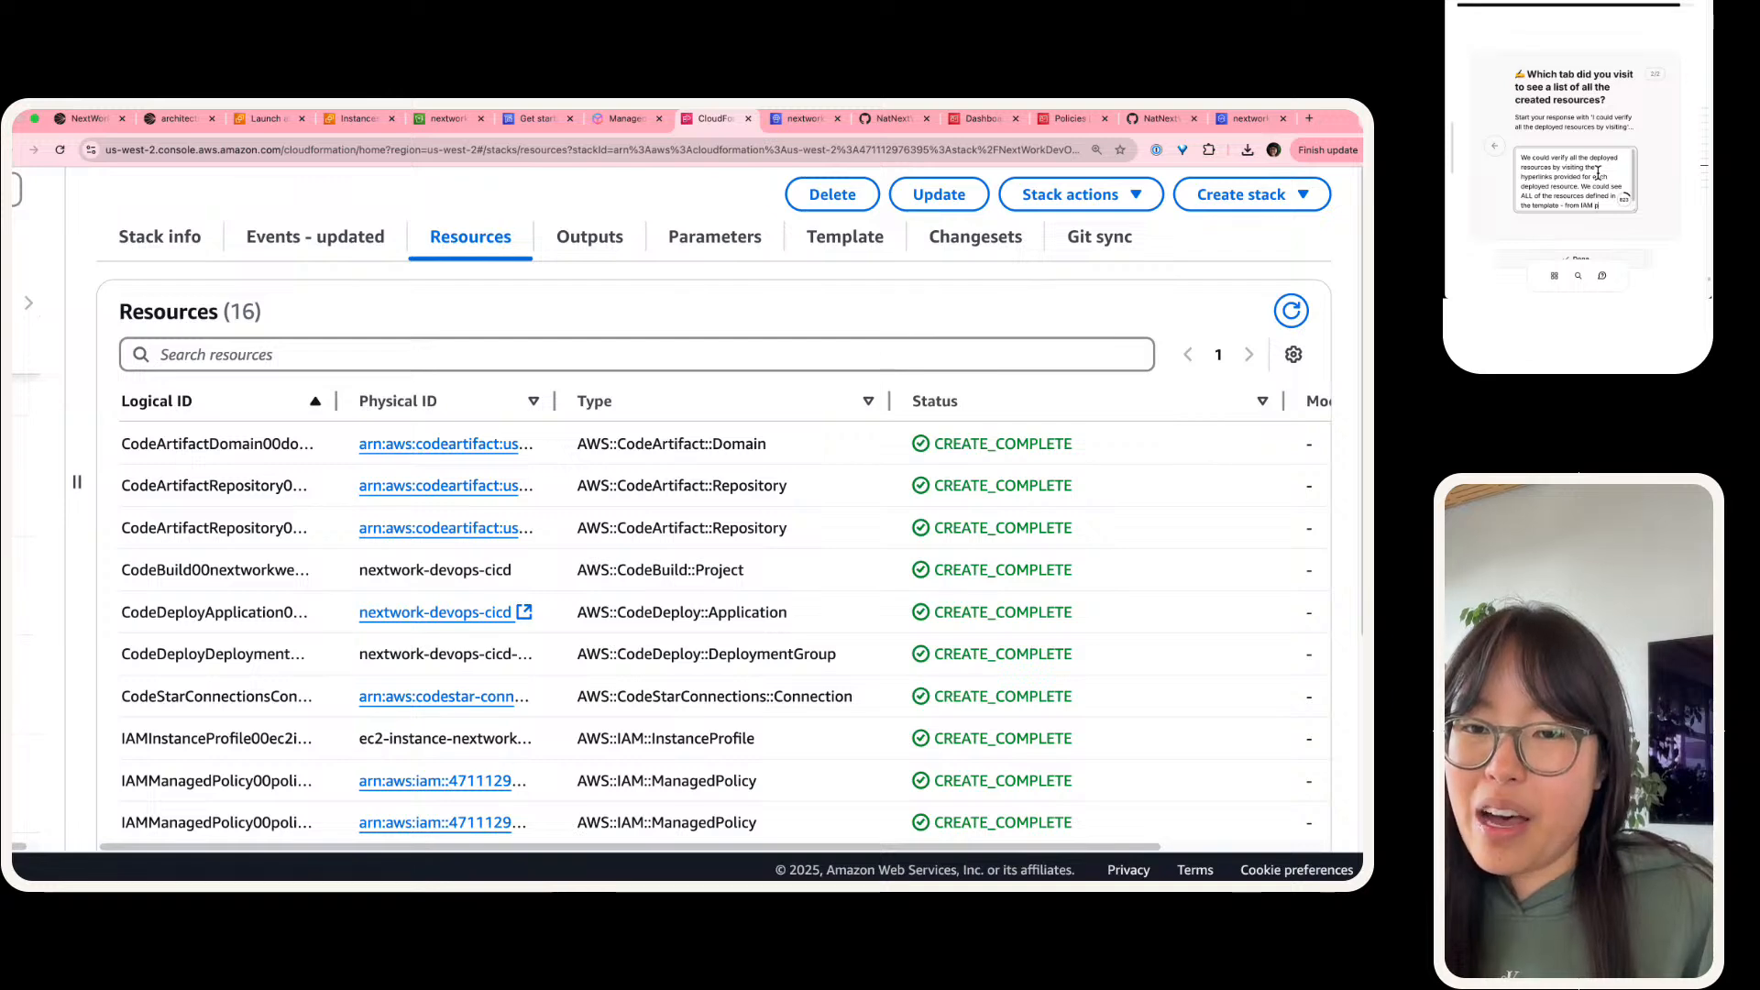
text(licies)
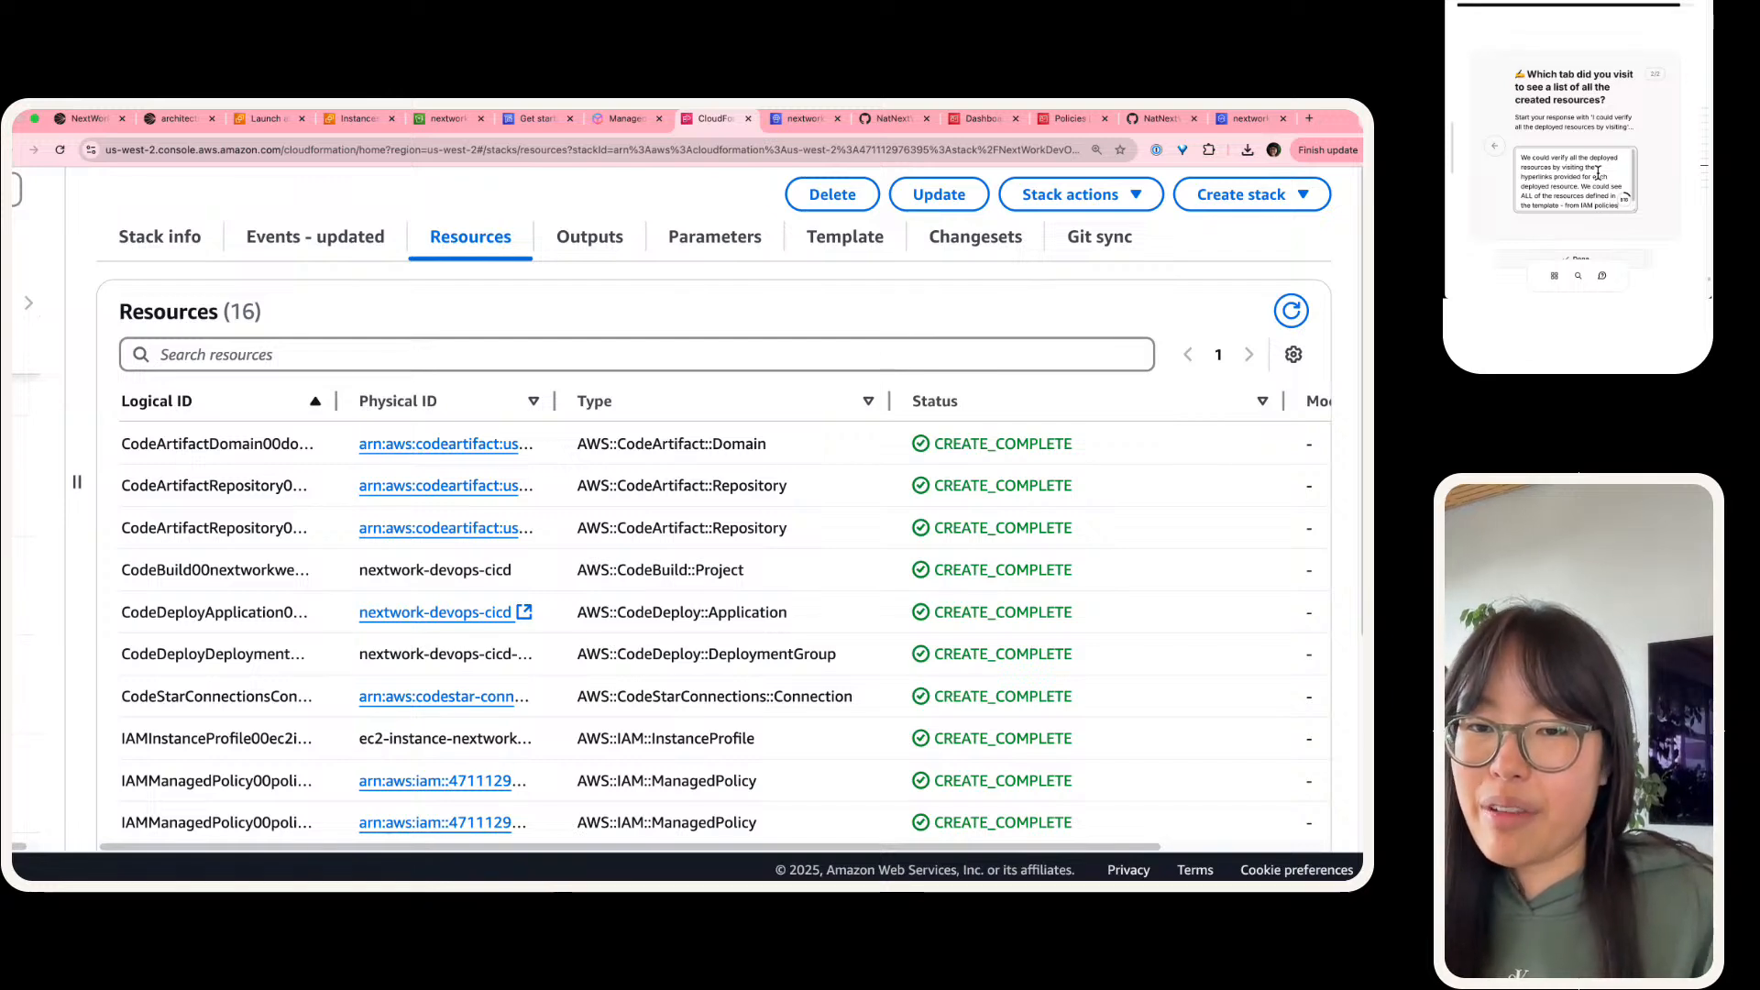
Step: Open the first IAM managed policy from the stack's resources and review its name and policy details
scroll(819, 598, down, 3)
scroll(816, 607, down, 2)
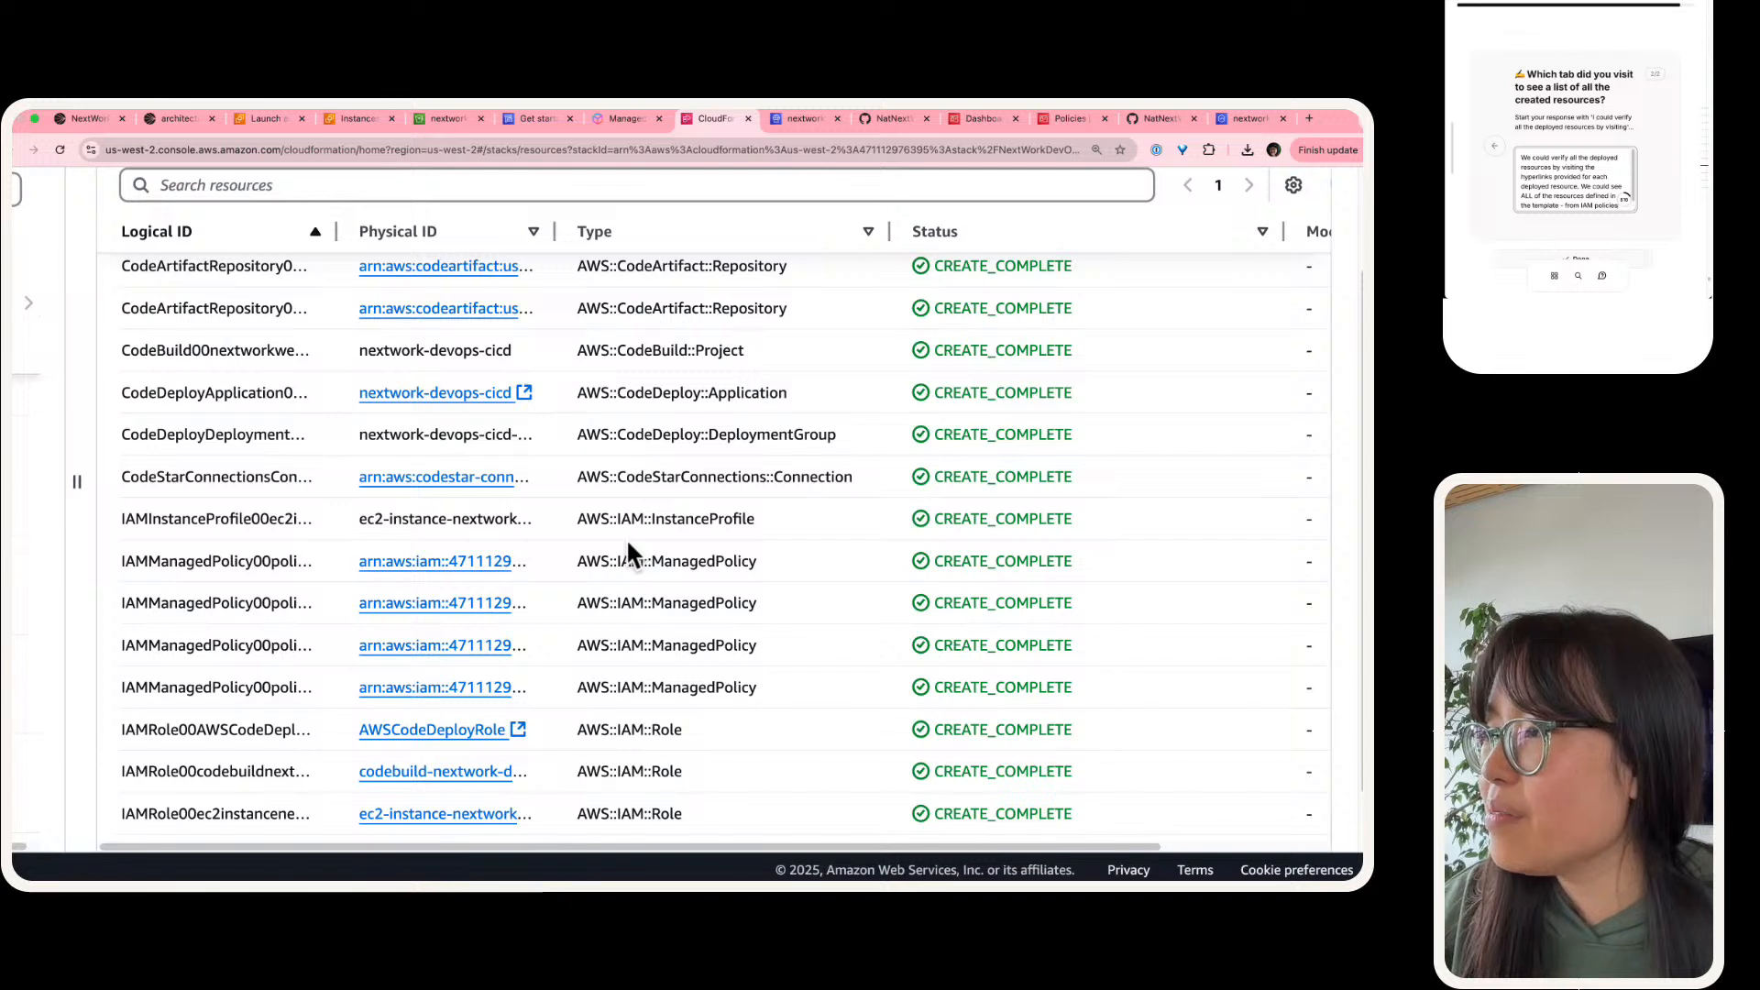
click(476, 562)
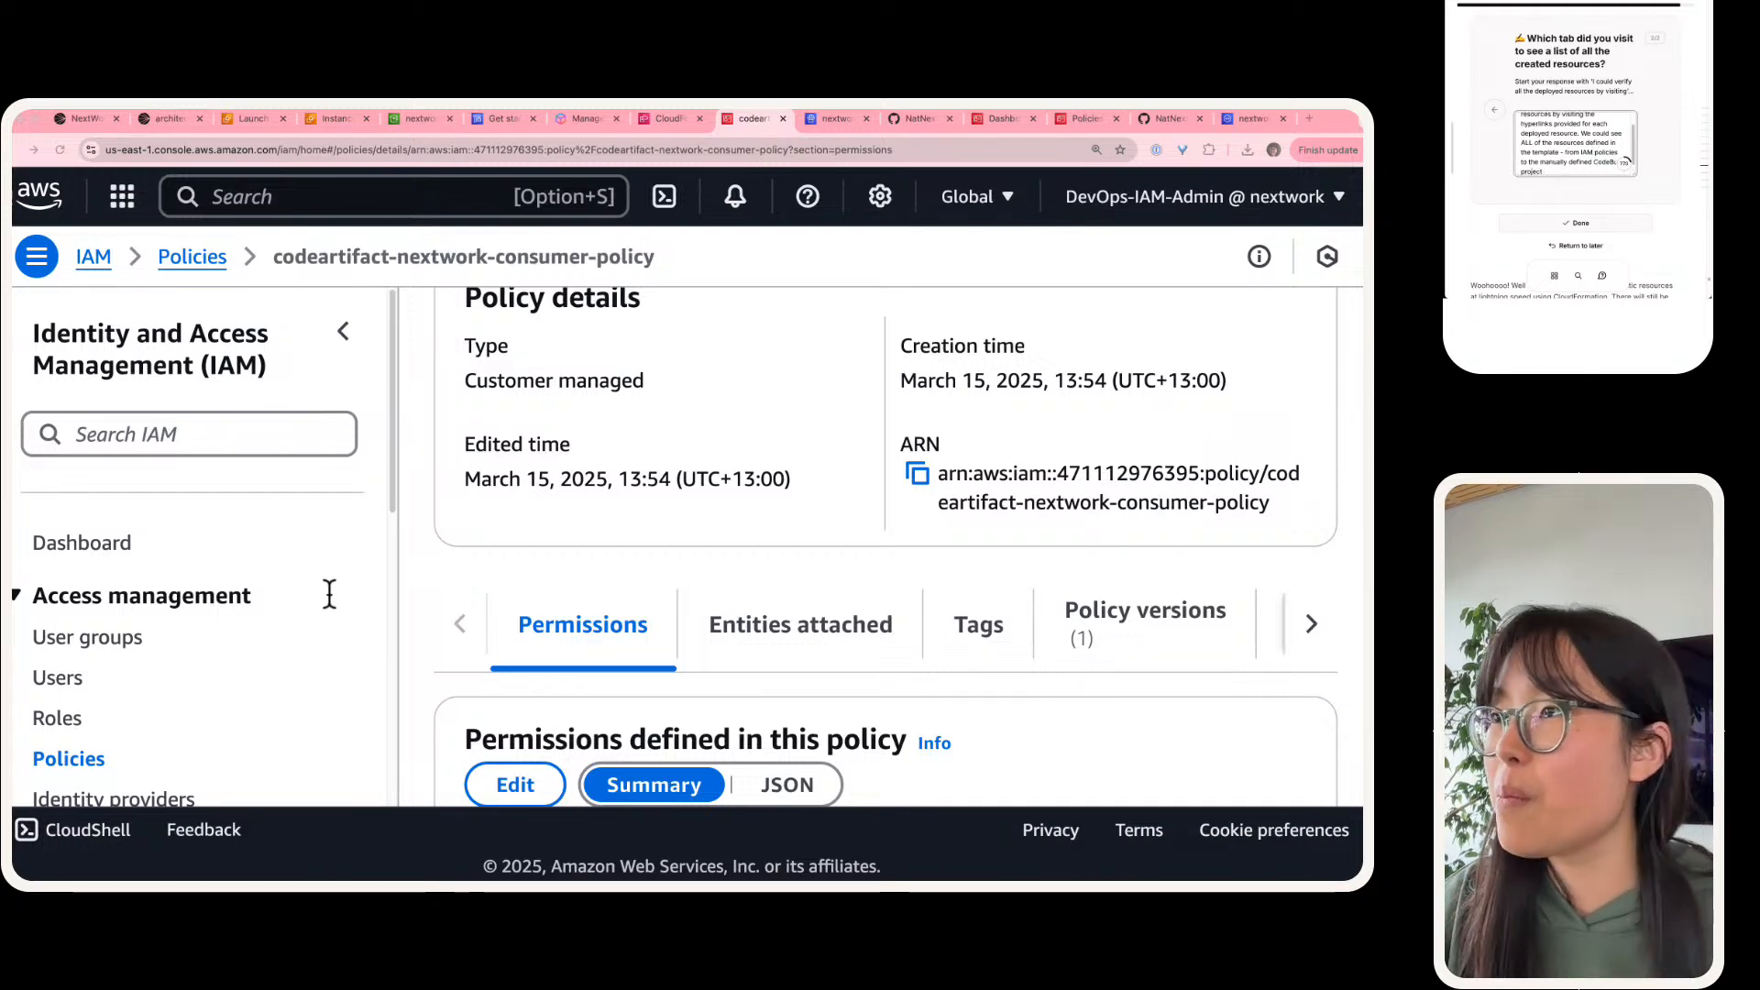
scroll(1315, 644, up, 1)
scroll(1315, 644, up, 2)
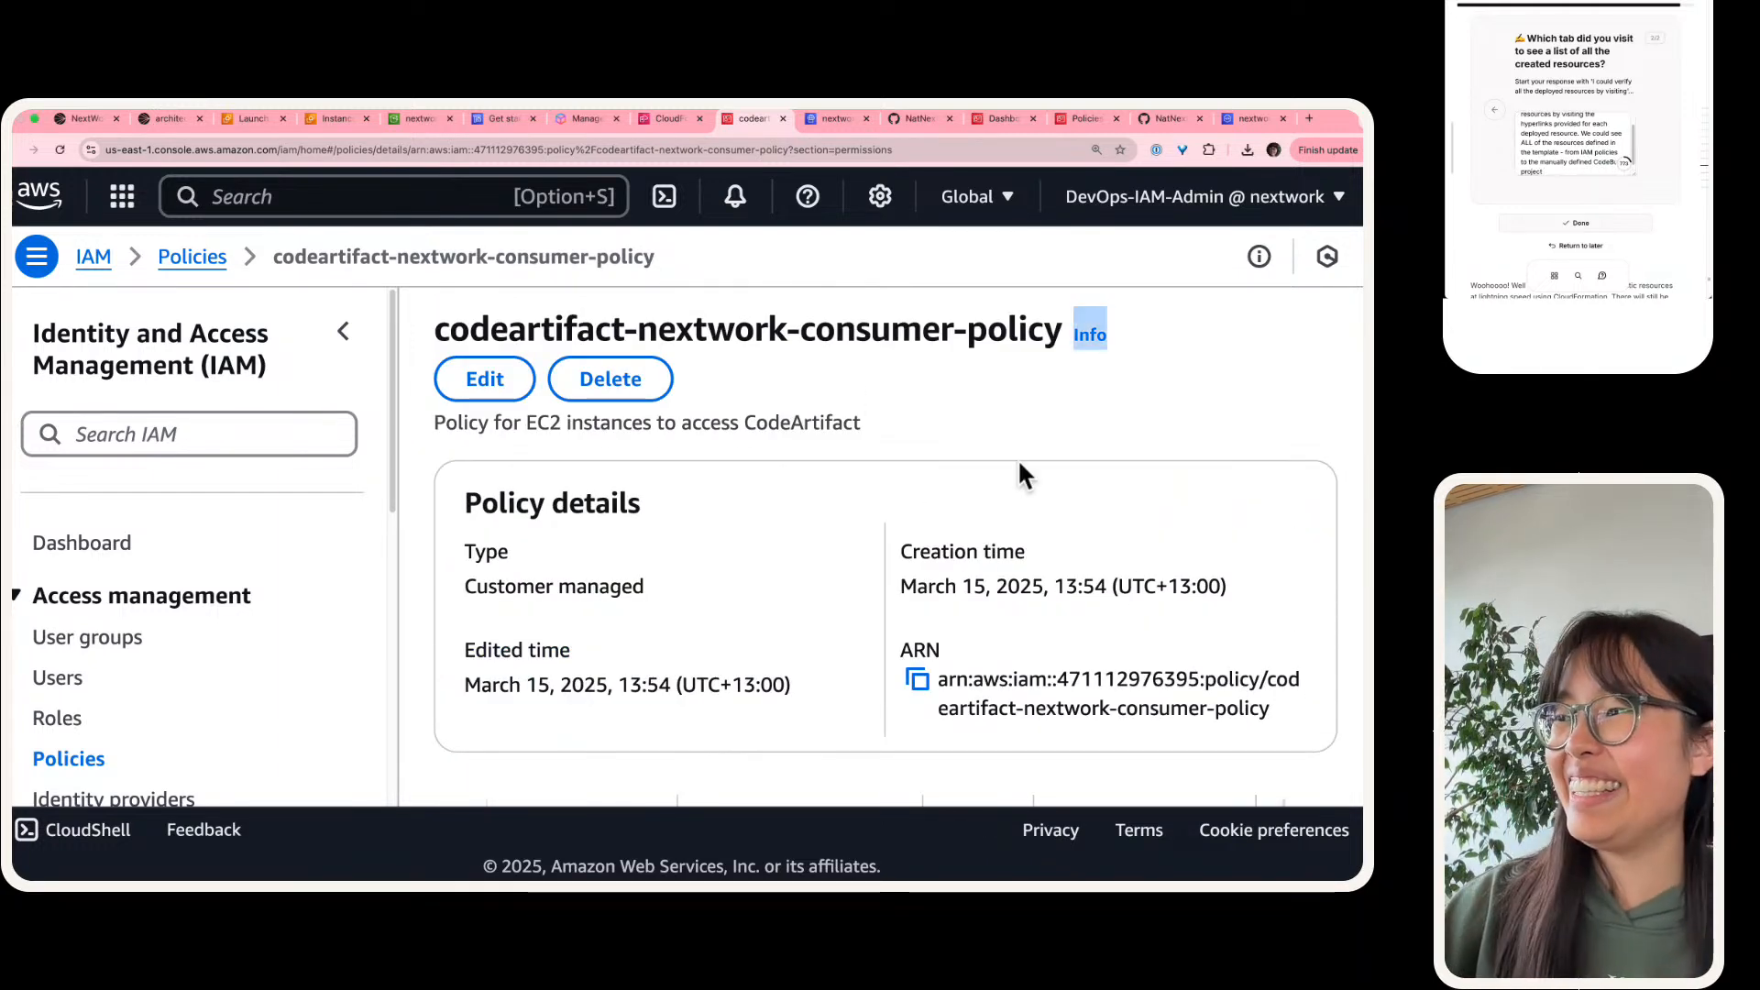
Step: Return to the CloudFormation stack and review the guide's resources-to-delete list and its CloudFormation deletion instructions
click(657, 118)
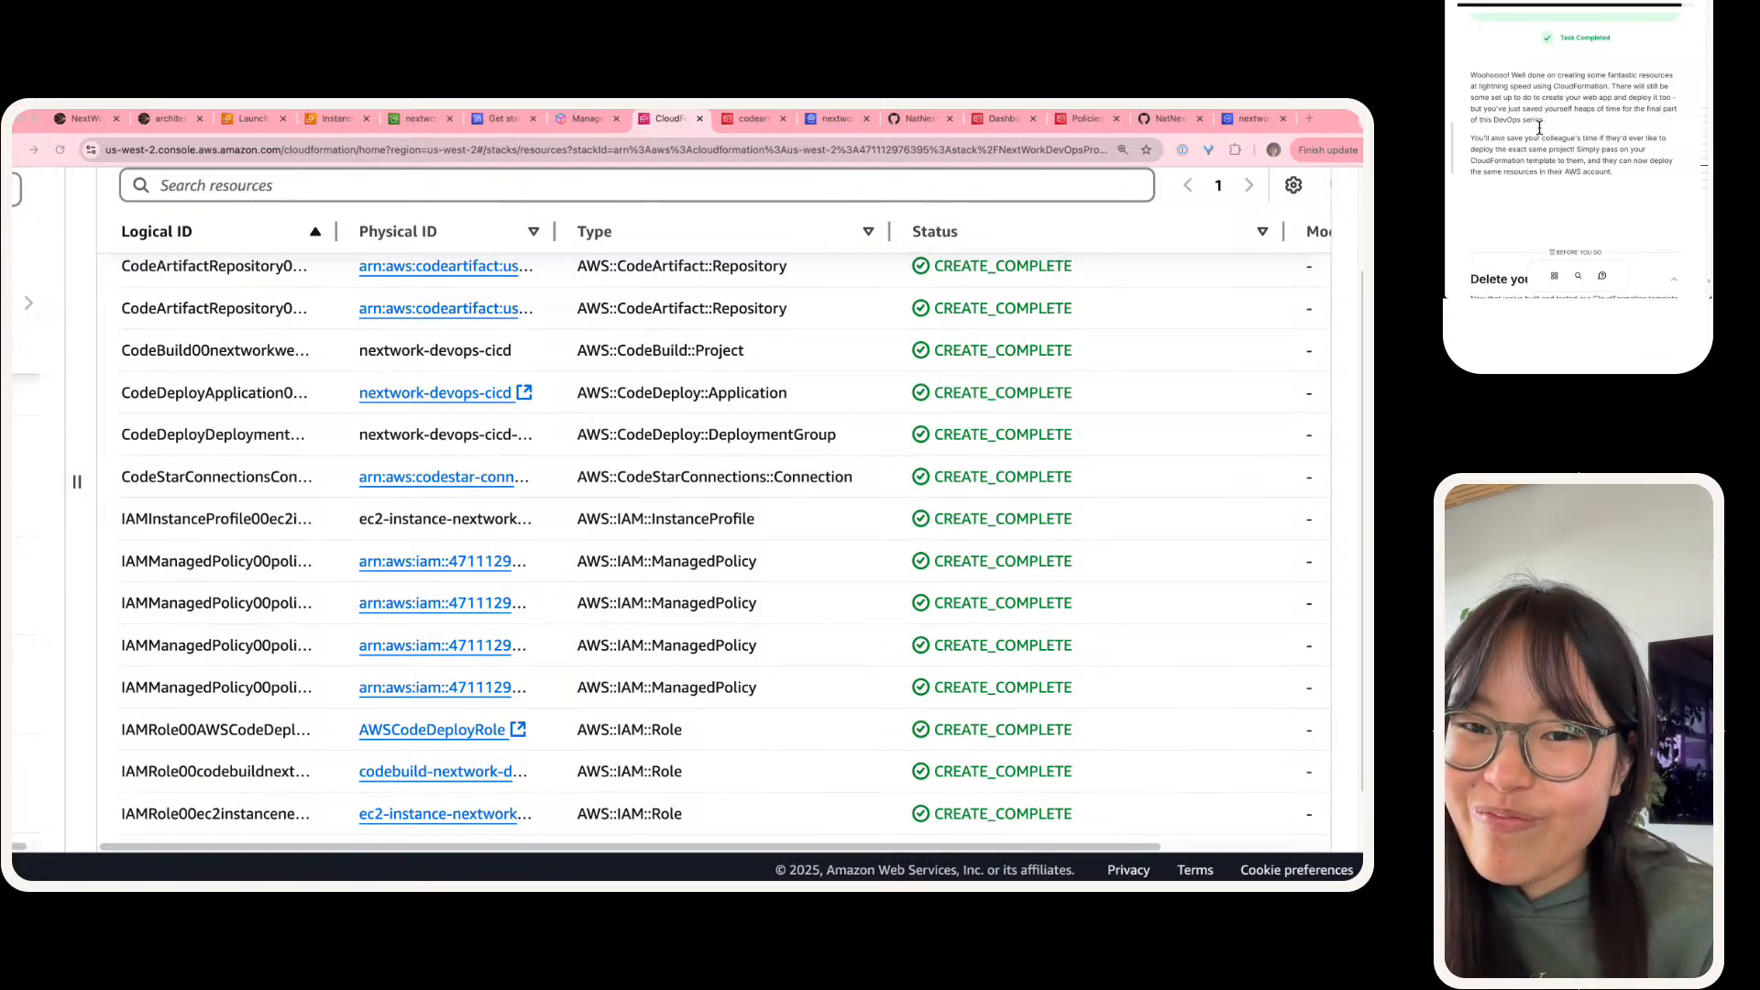
scroll(1539, 127, down, 5)
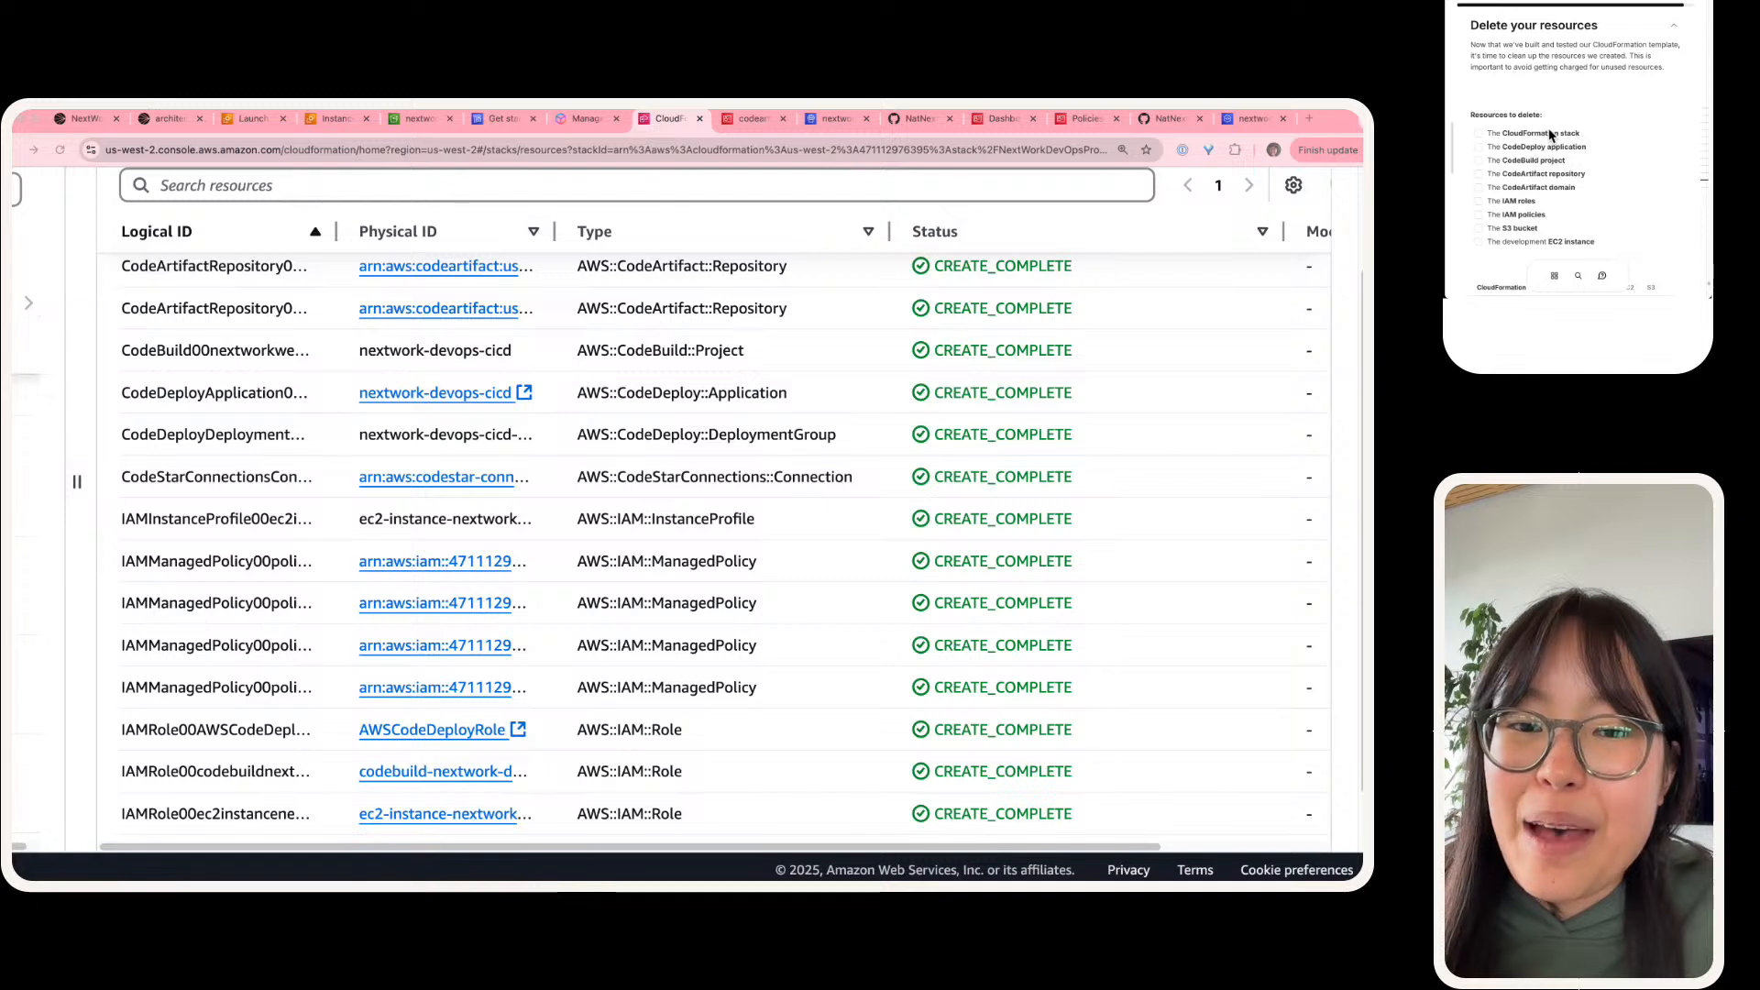
scroll(1550, 136, down, 2)
scroll(1549, 135, down, 3)
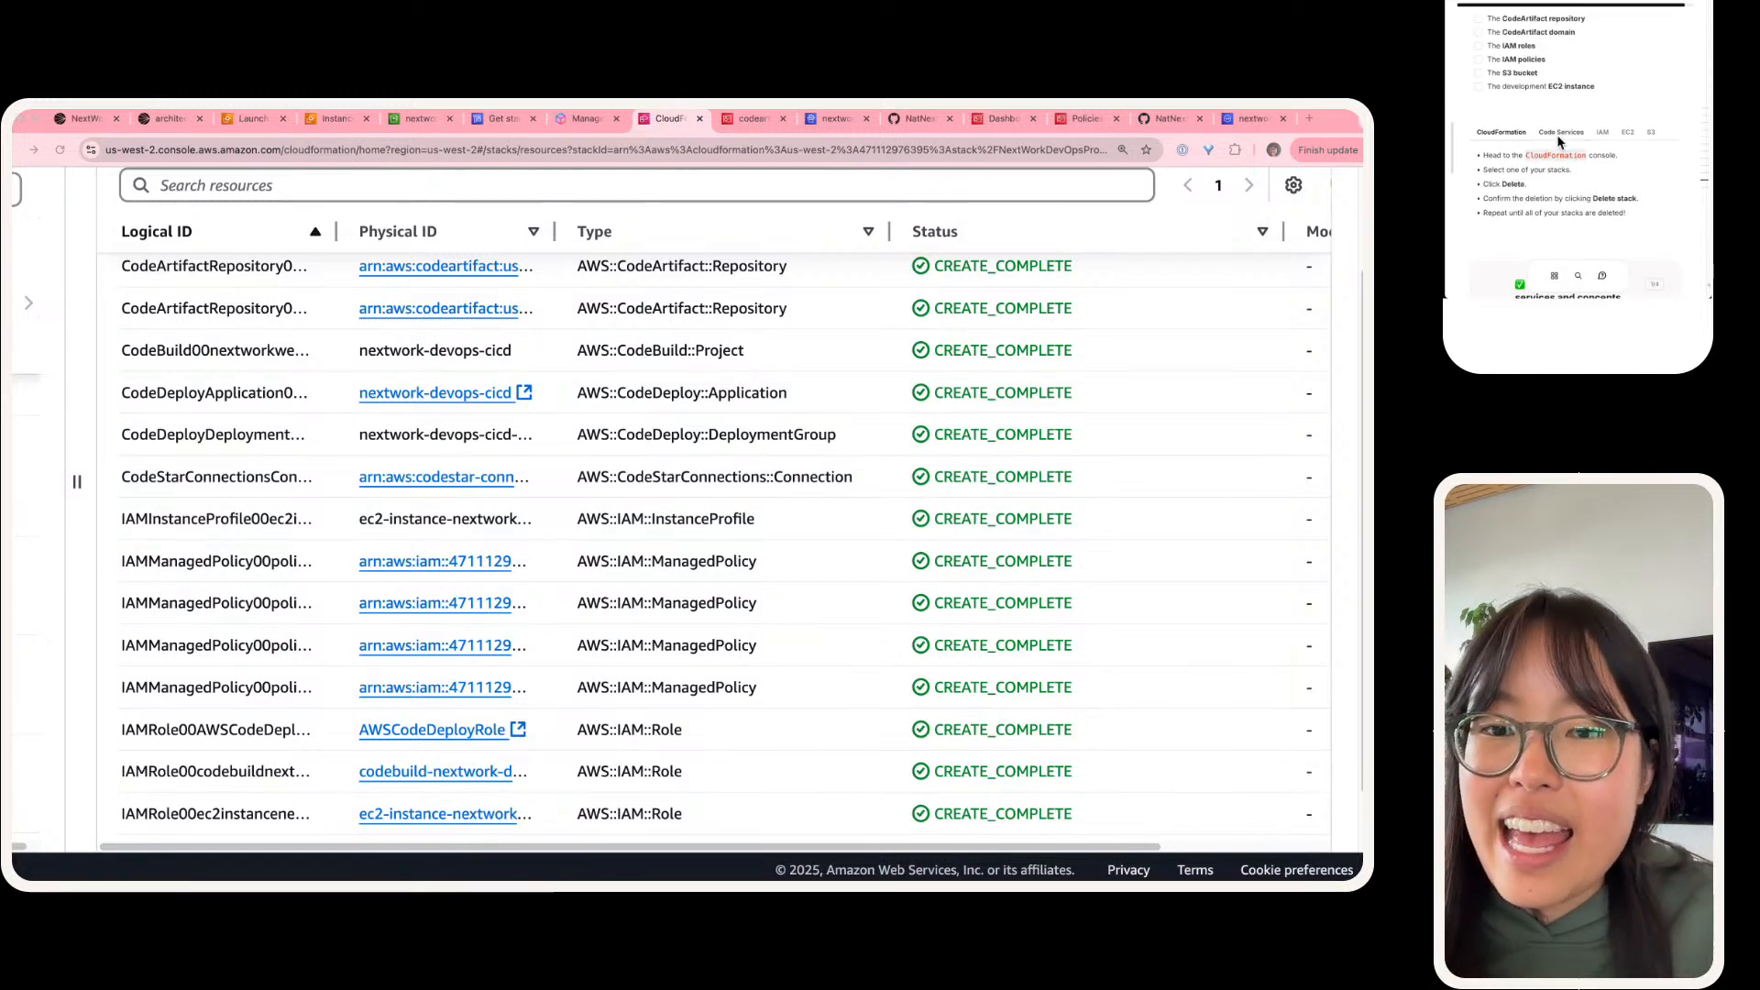
scroll(1558, 142, up, 1)
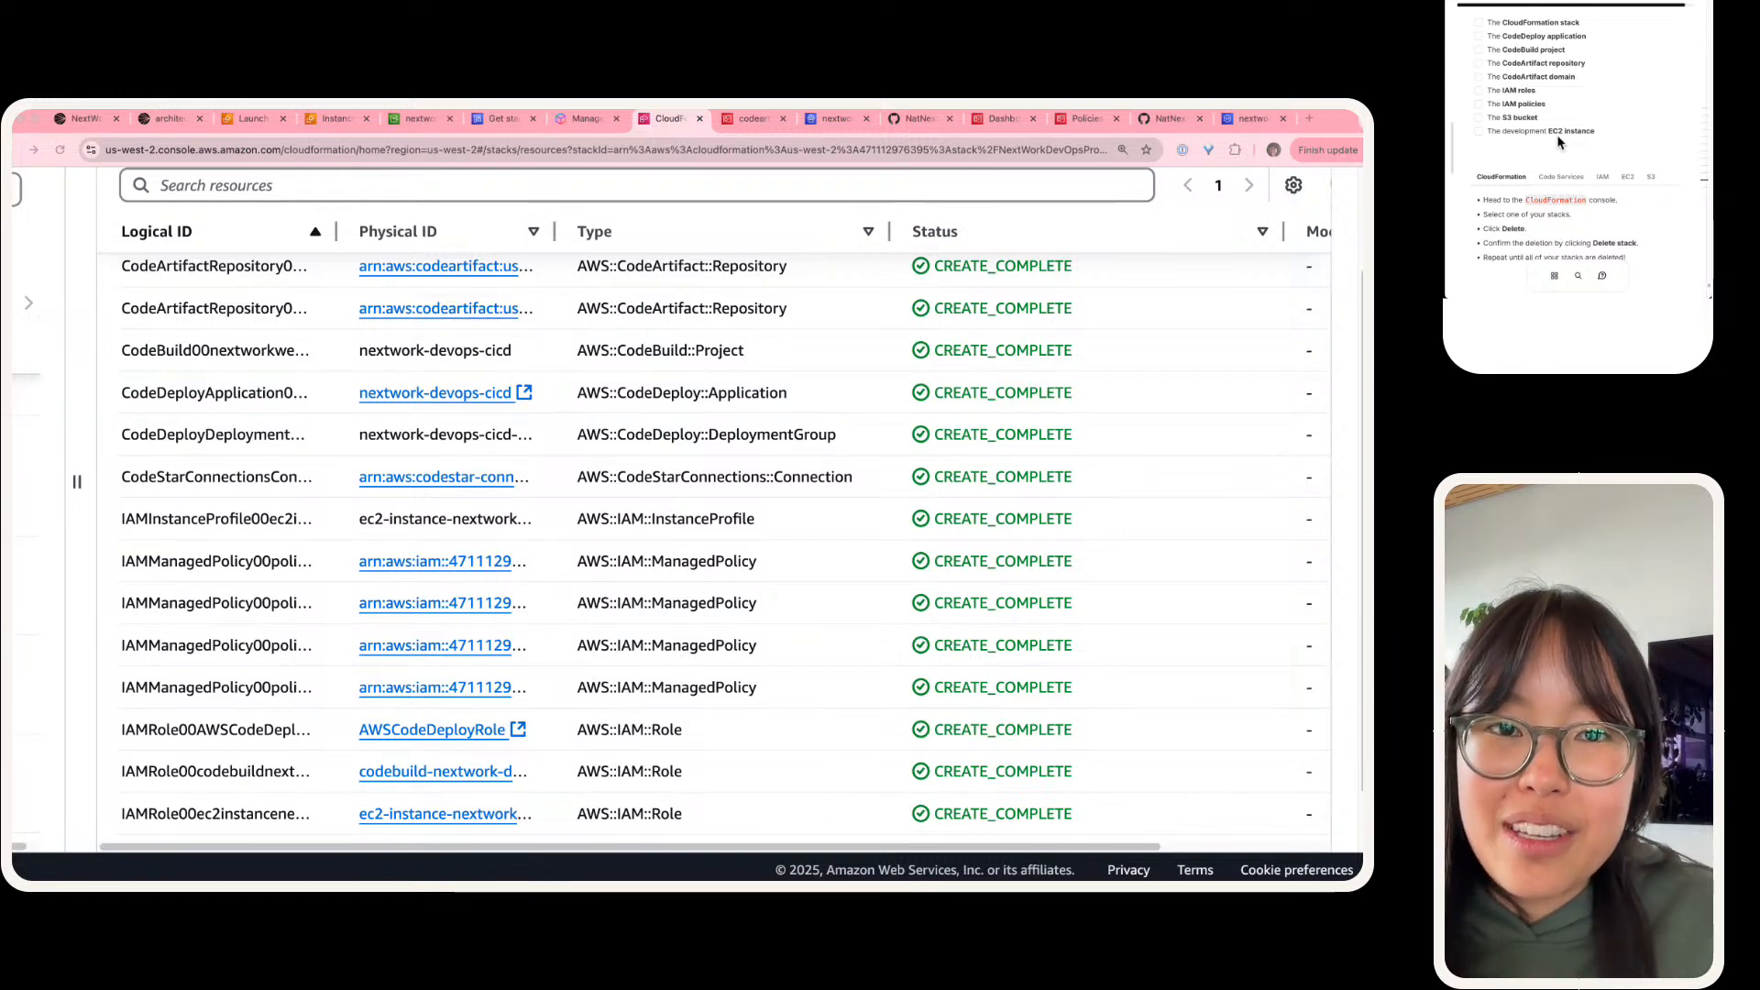
scroll(1558, 142, up, 1)
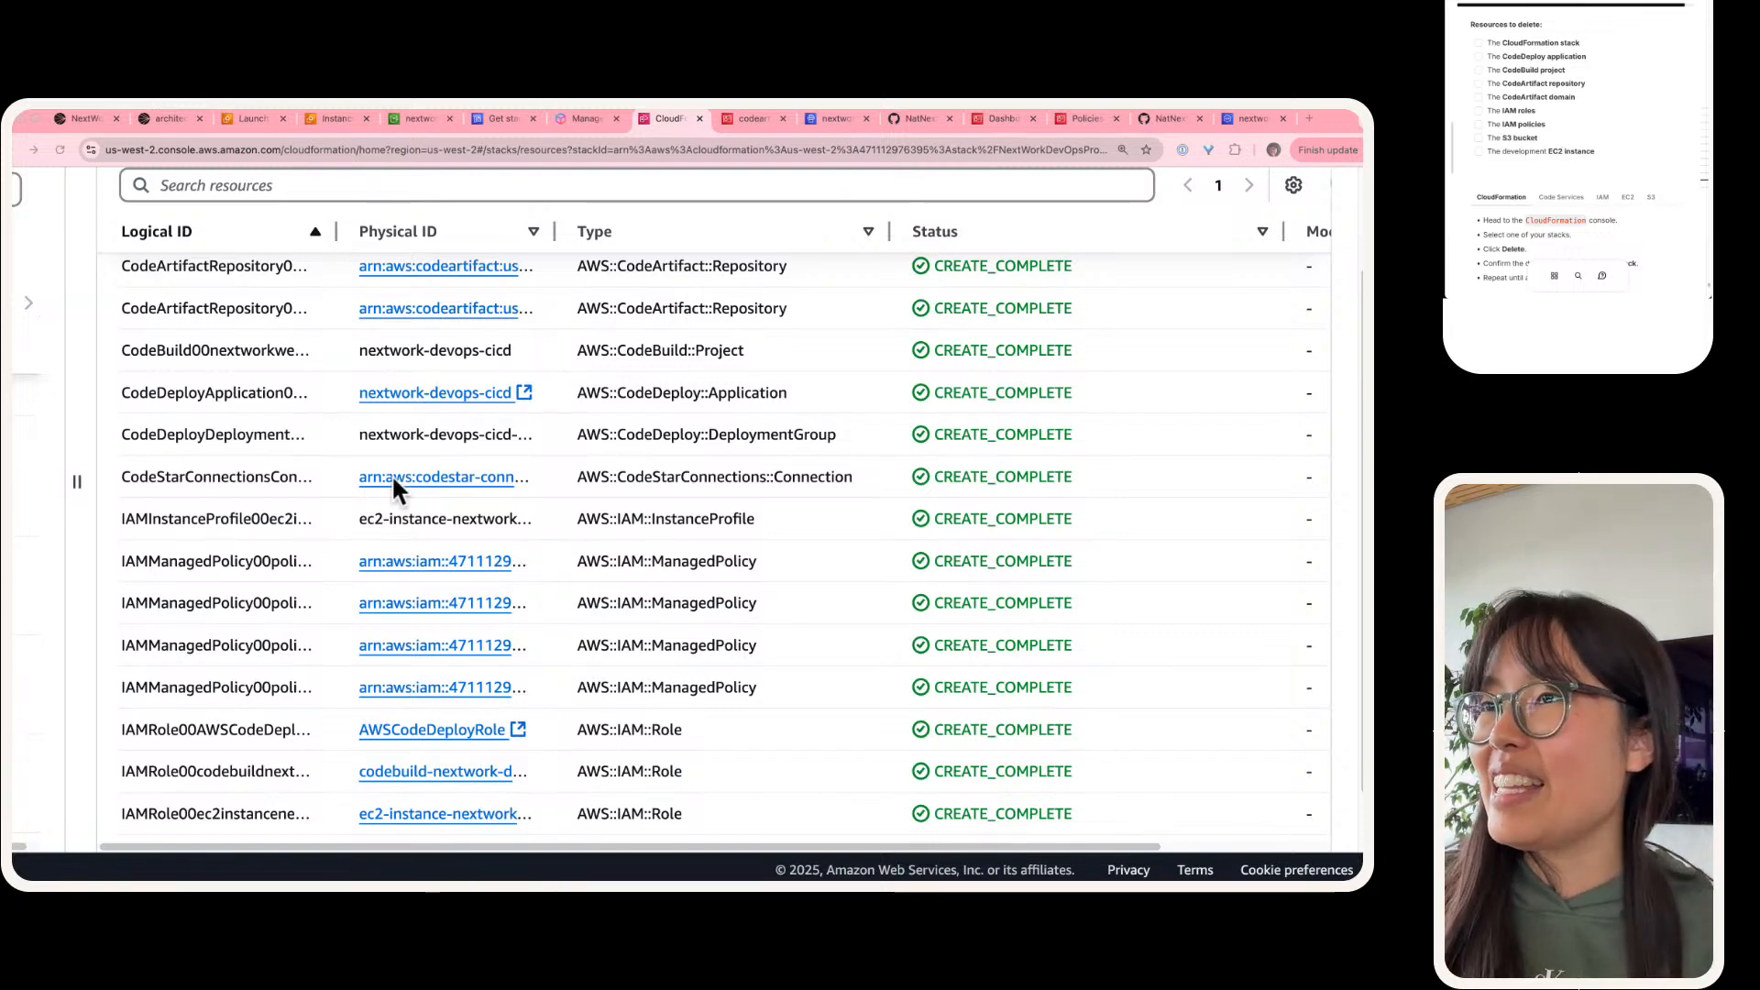
Step: Delete the NextWorkDevOpsProject4 stack permanently
scroll(392, 475, down, 3)
scroll(427, 512, up, 3)
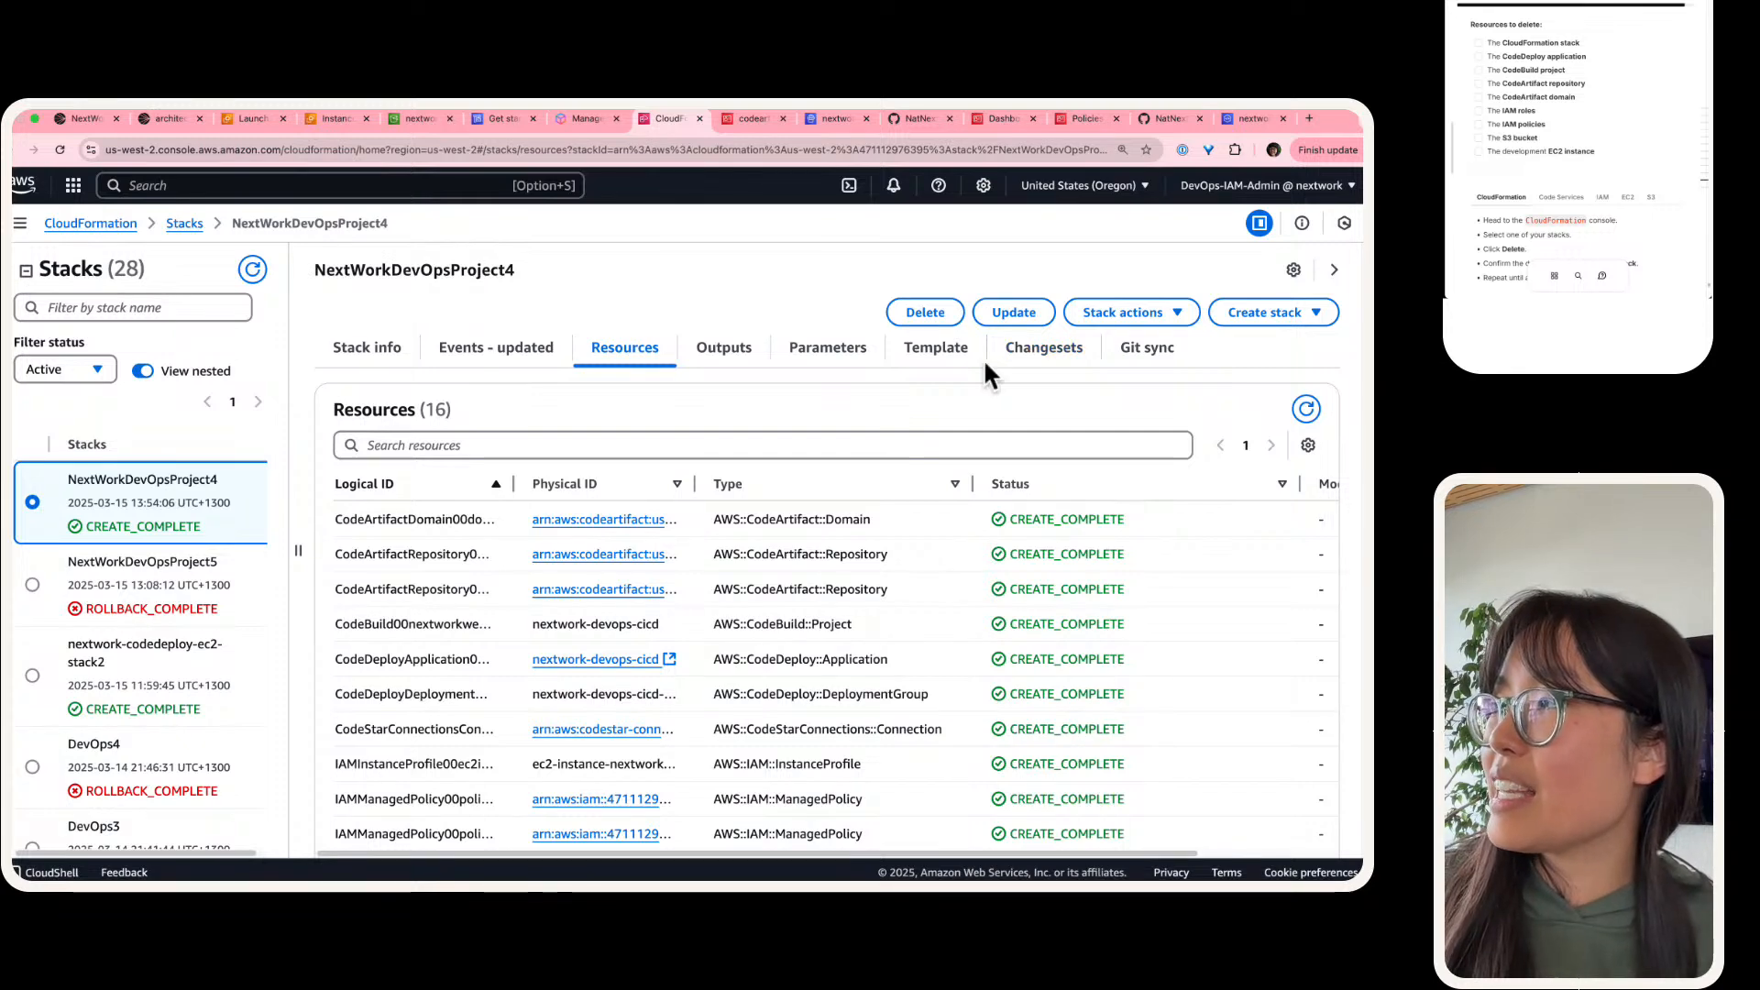
click(923, 313)
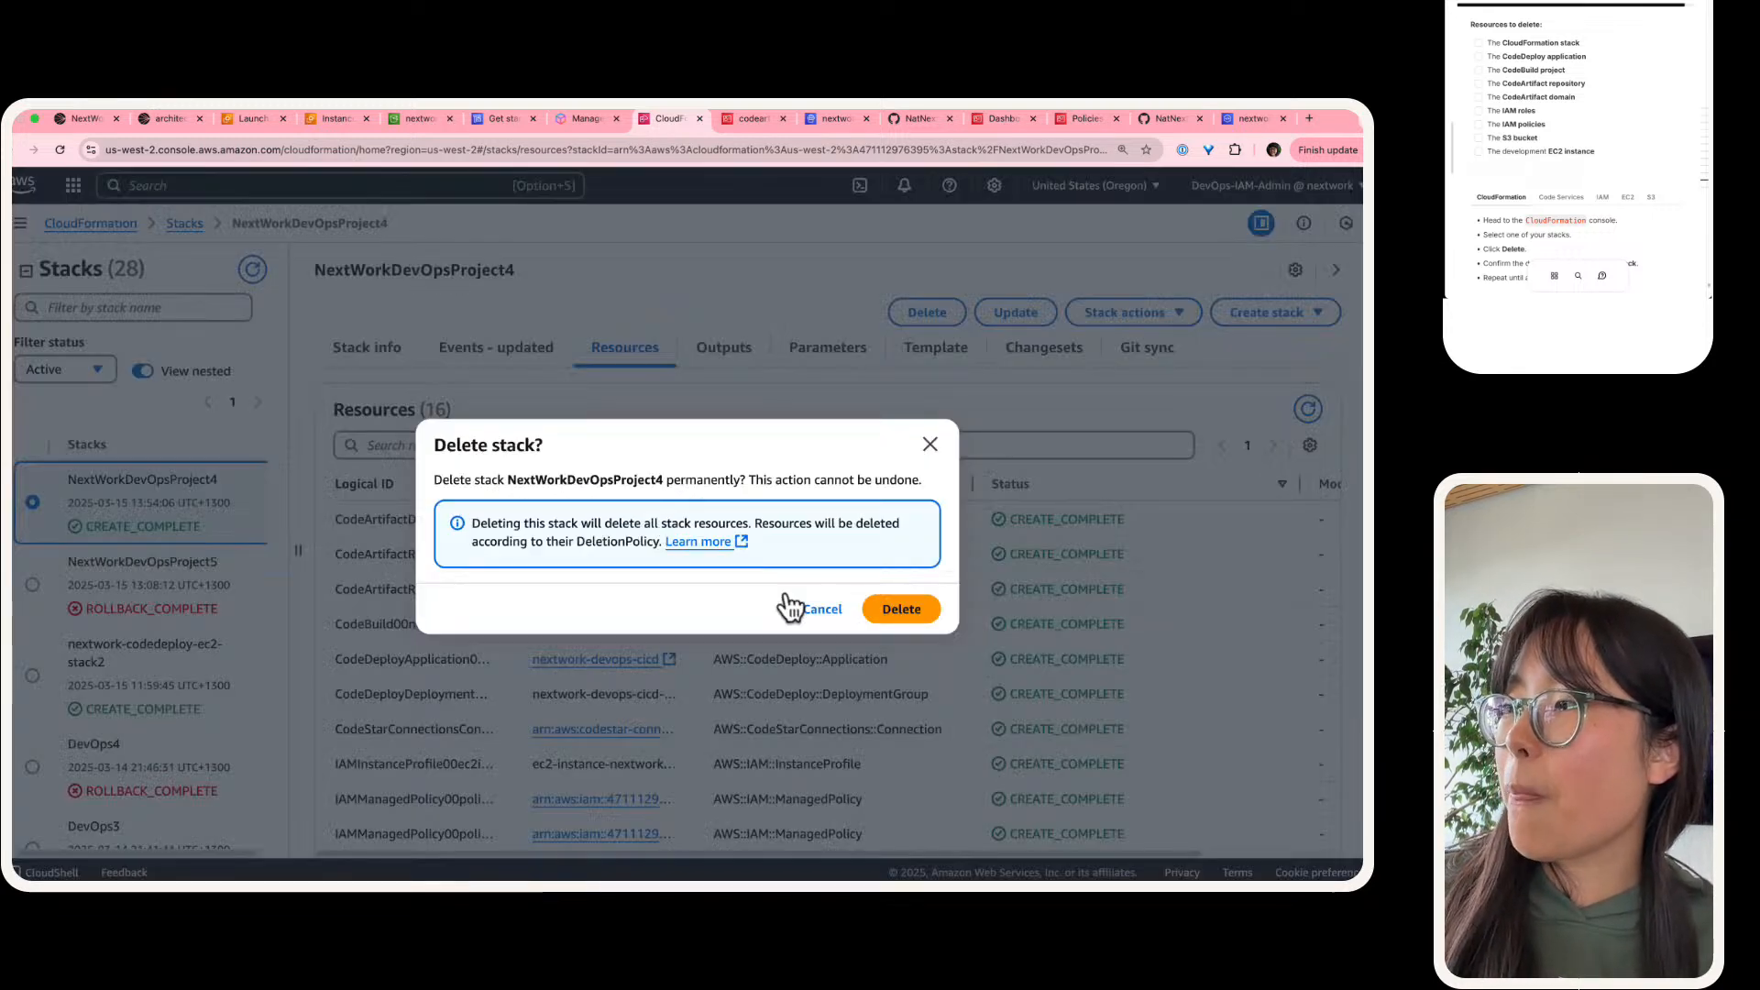
click(898, 610)
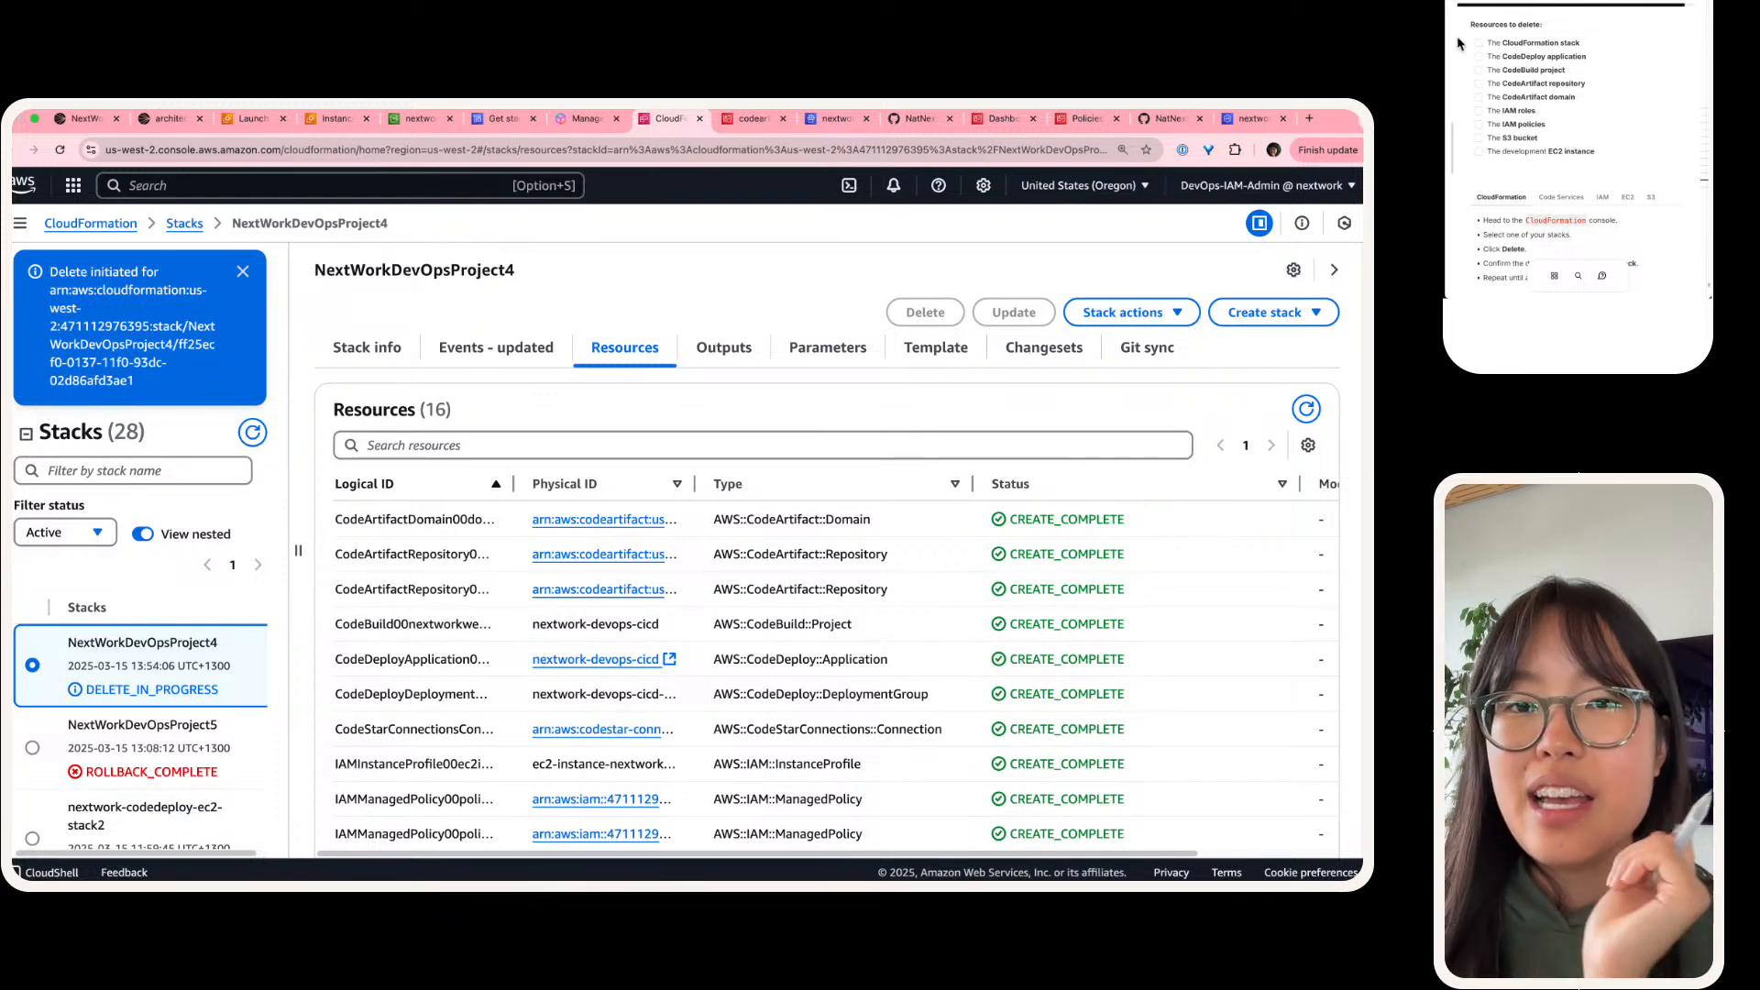
Step: Check off the CloudFormation stack and the CodeDeploy application in the guide's resources-to-delete list
scroll(1503, 33, up, 3)
scroll(1502, 35, up, 3)
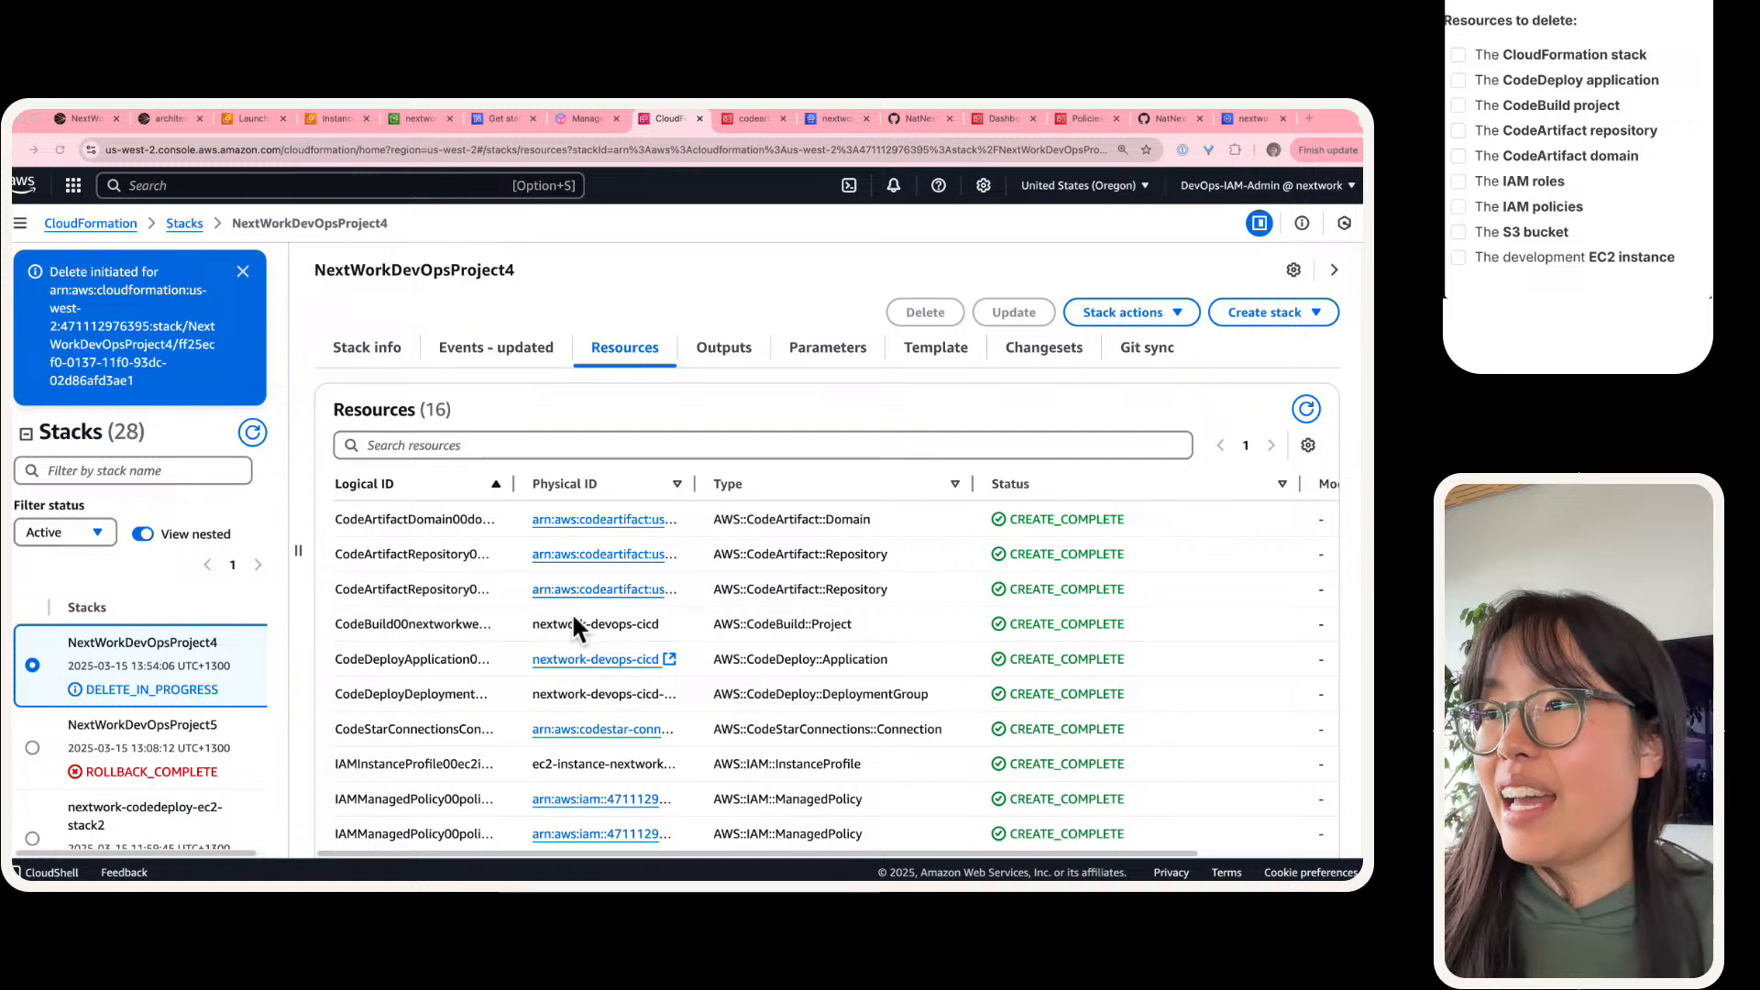
scroll(570, 612, down, 1)
scroll(1502, 57, left, 2)
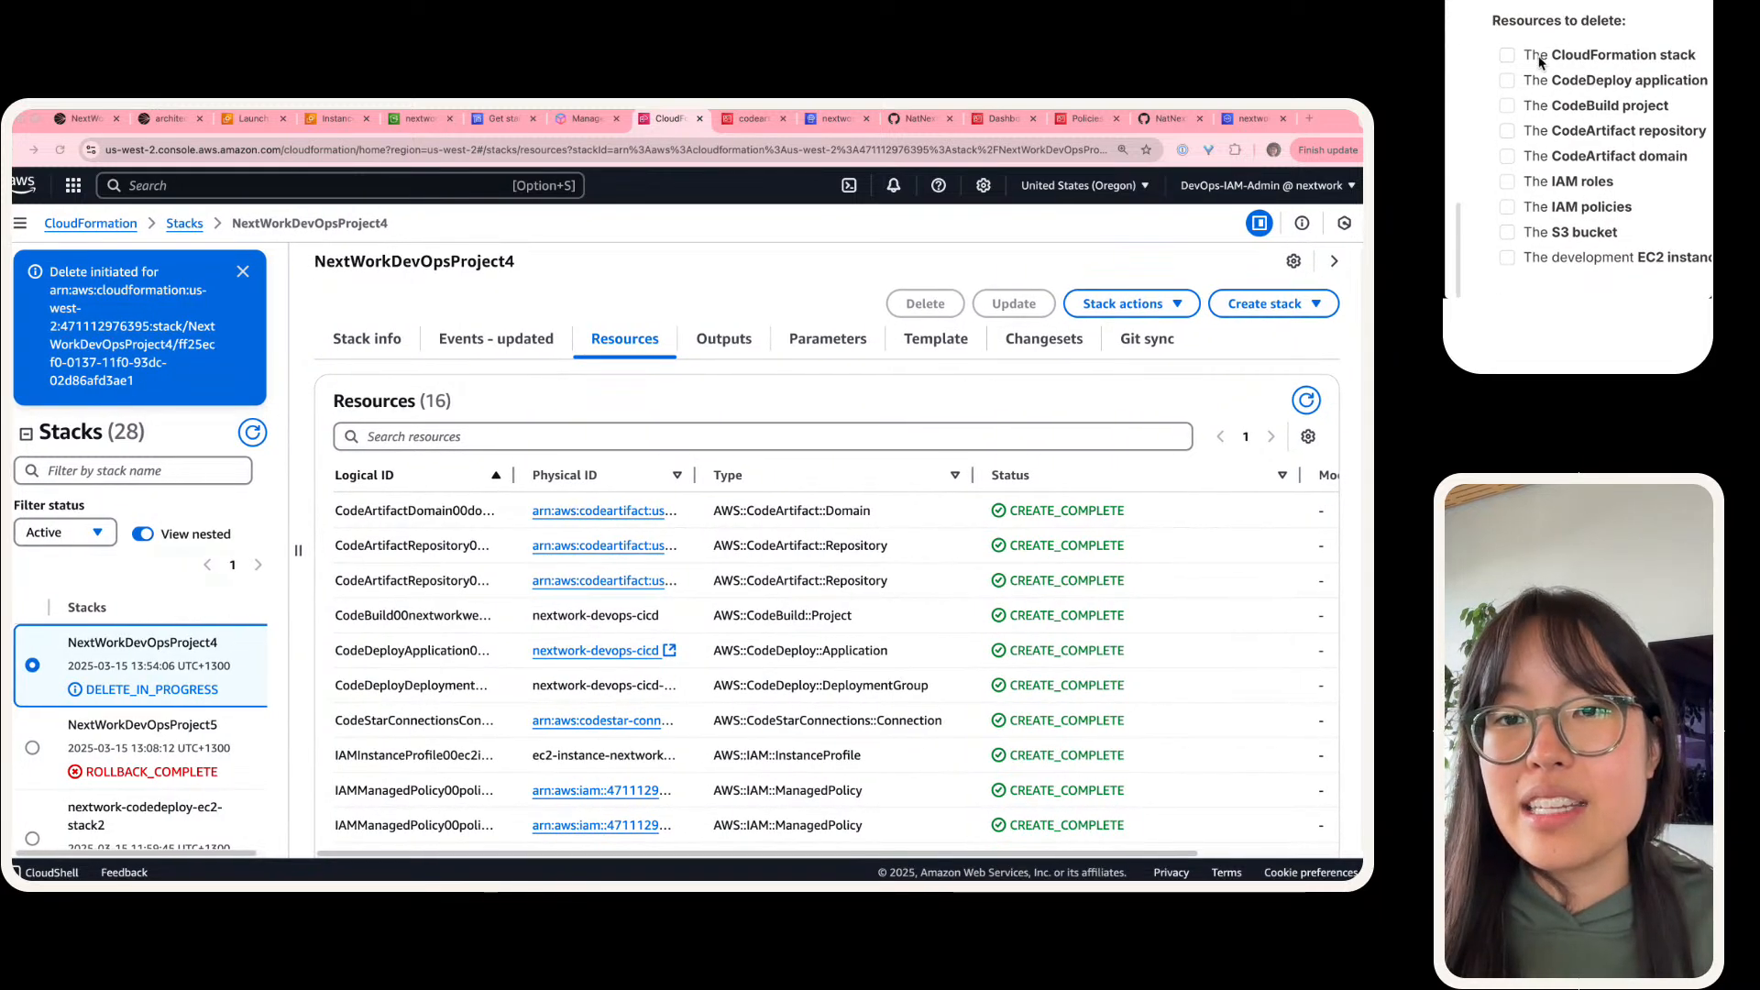
click(1496, 56)
scroll(1492, 70, right, 1)
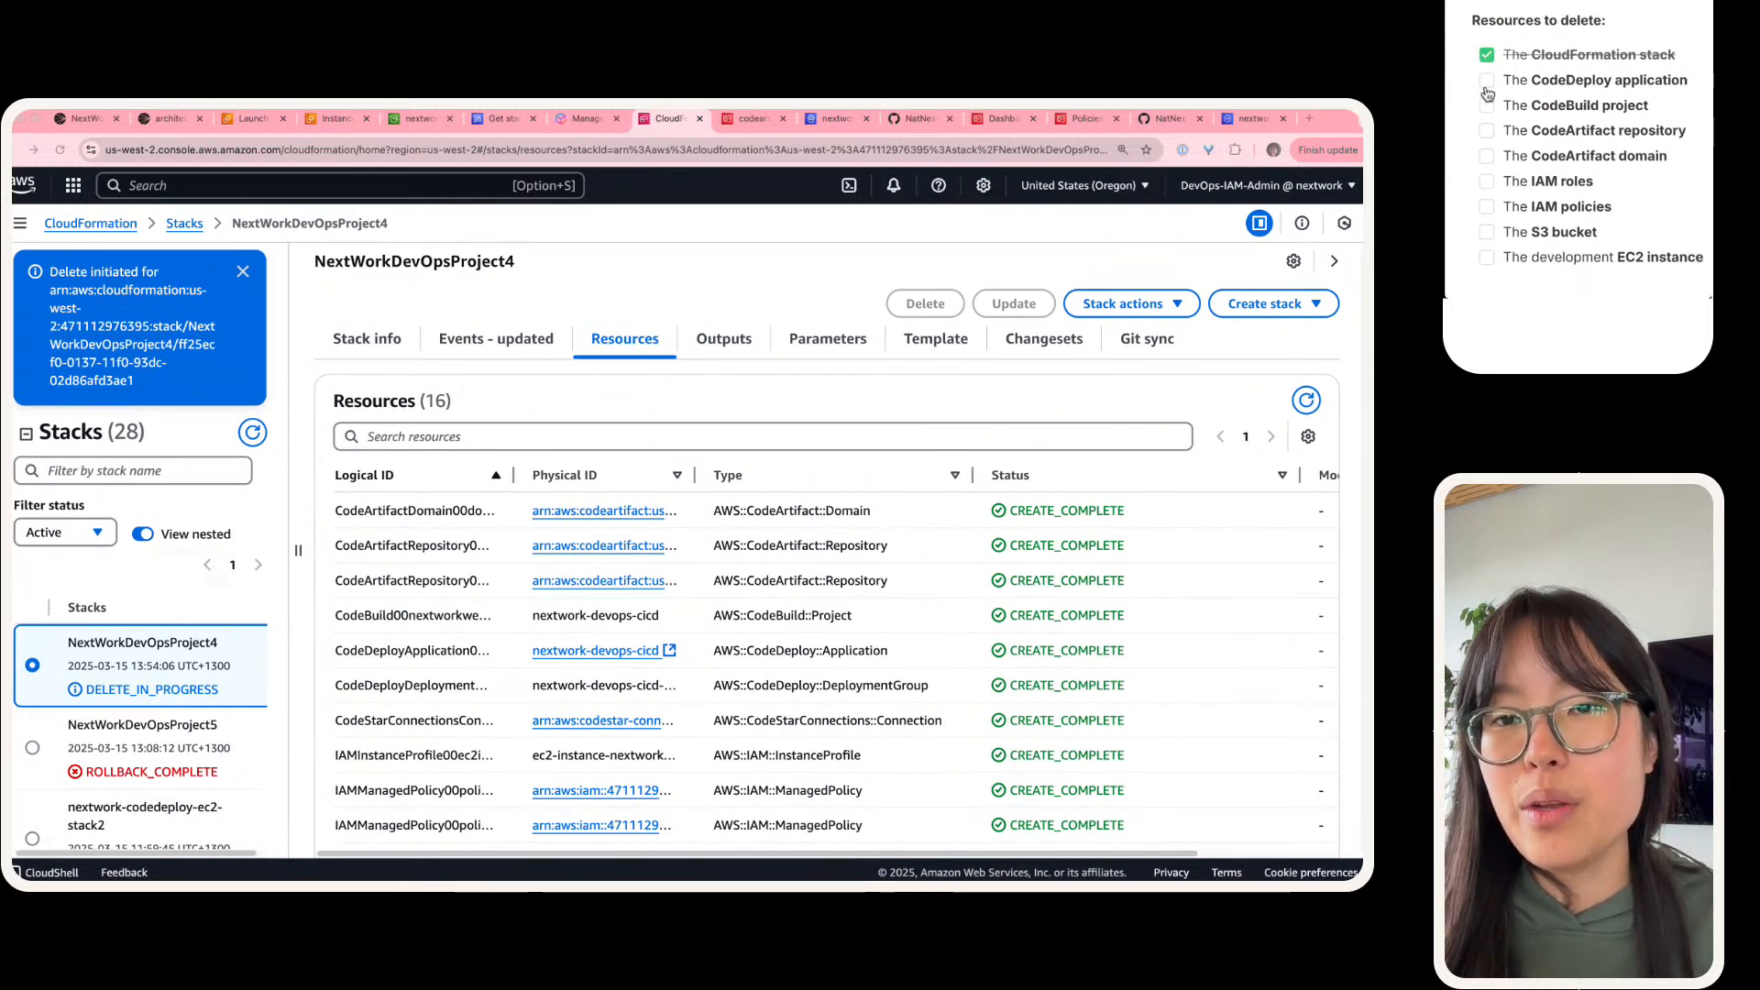
click(1486, 82)
scroll(1486, 87, down, 1)
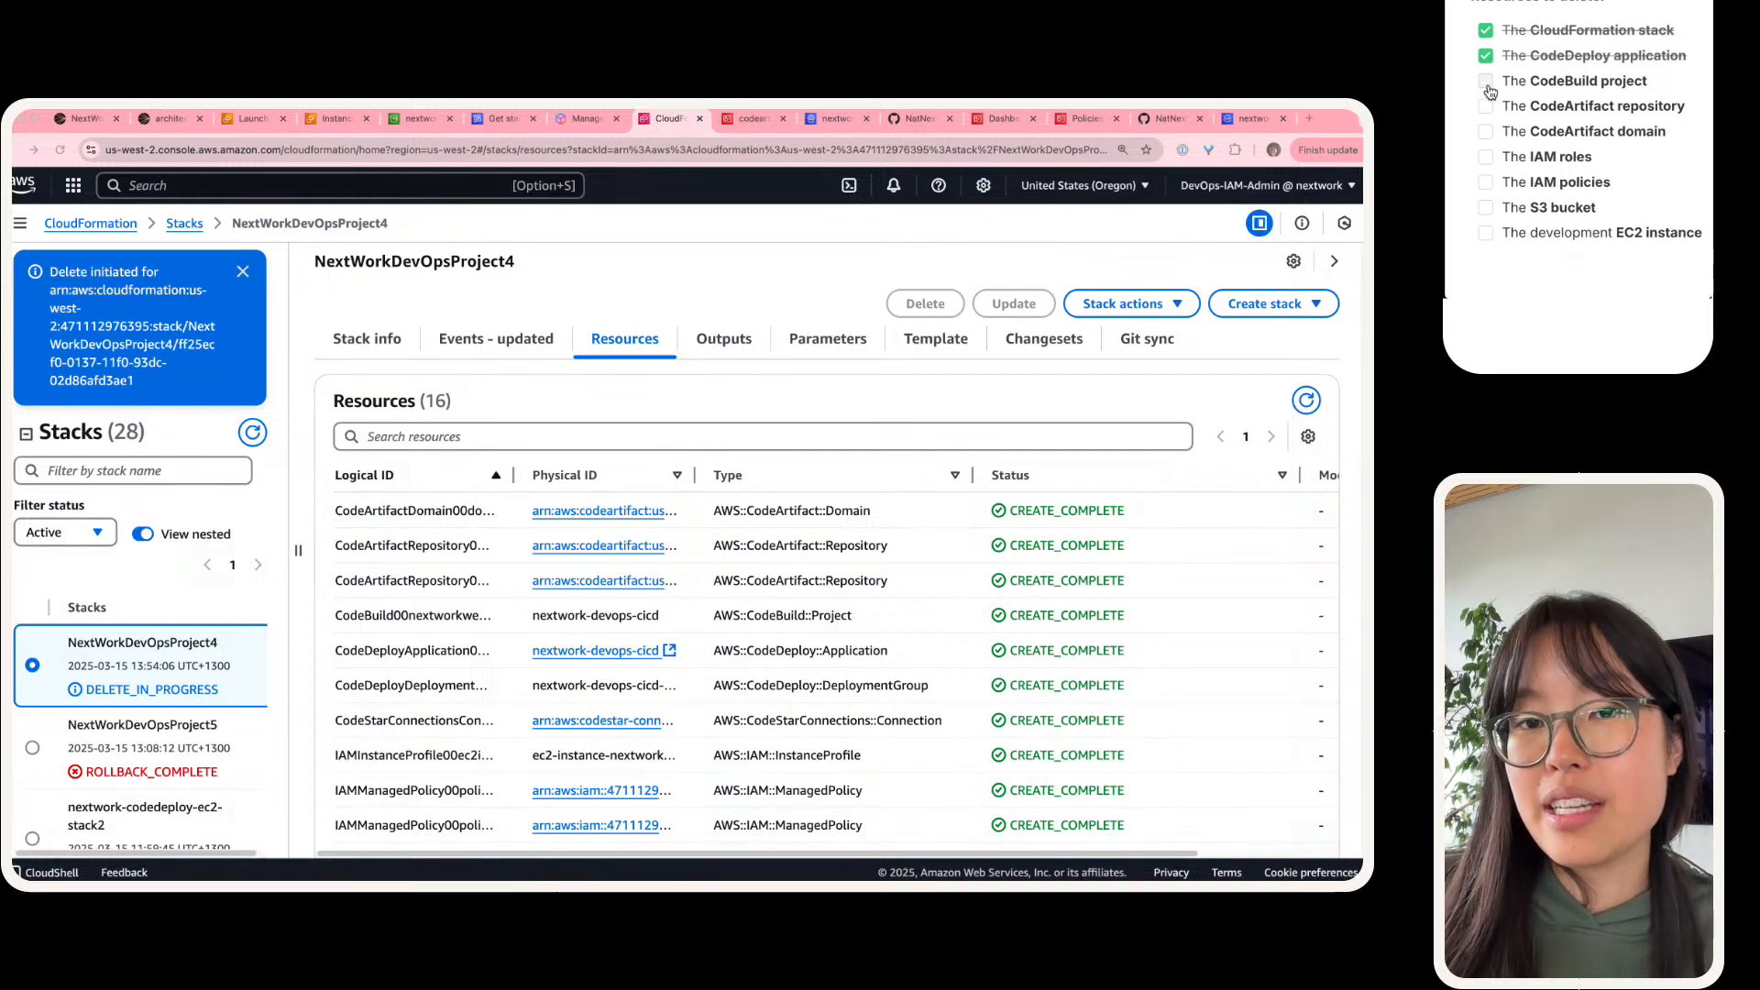
Step: Check off the CodeBuild project, CodeArtifact repository and domain, IAM roles, IAM policies and S3 bucket in the guide's deletion list
click(1486, 81)
click(1486, 106)
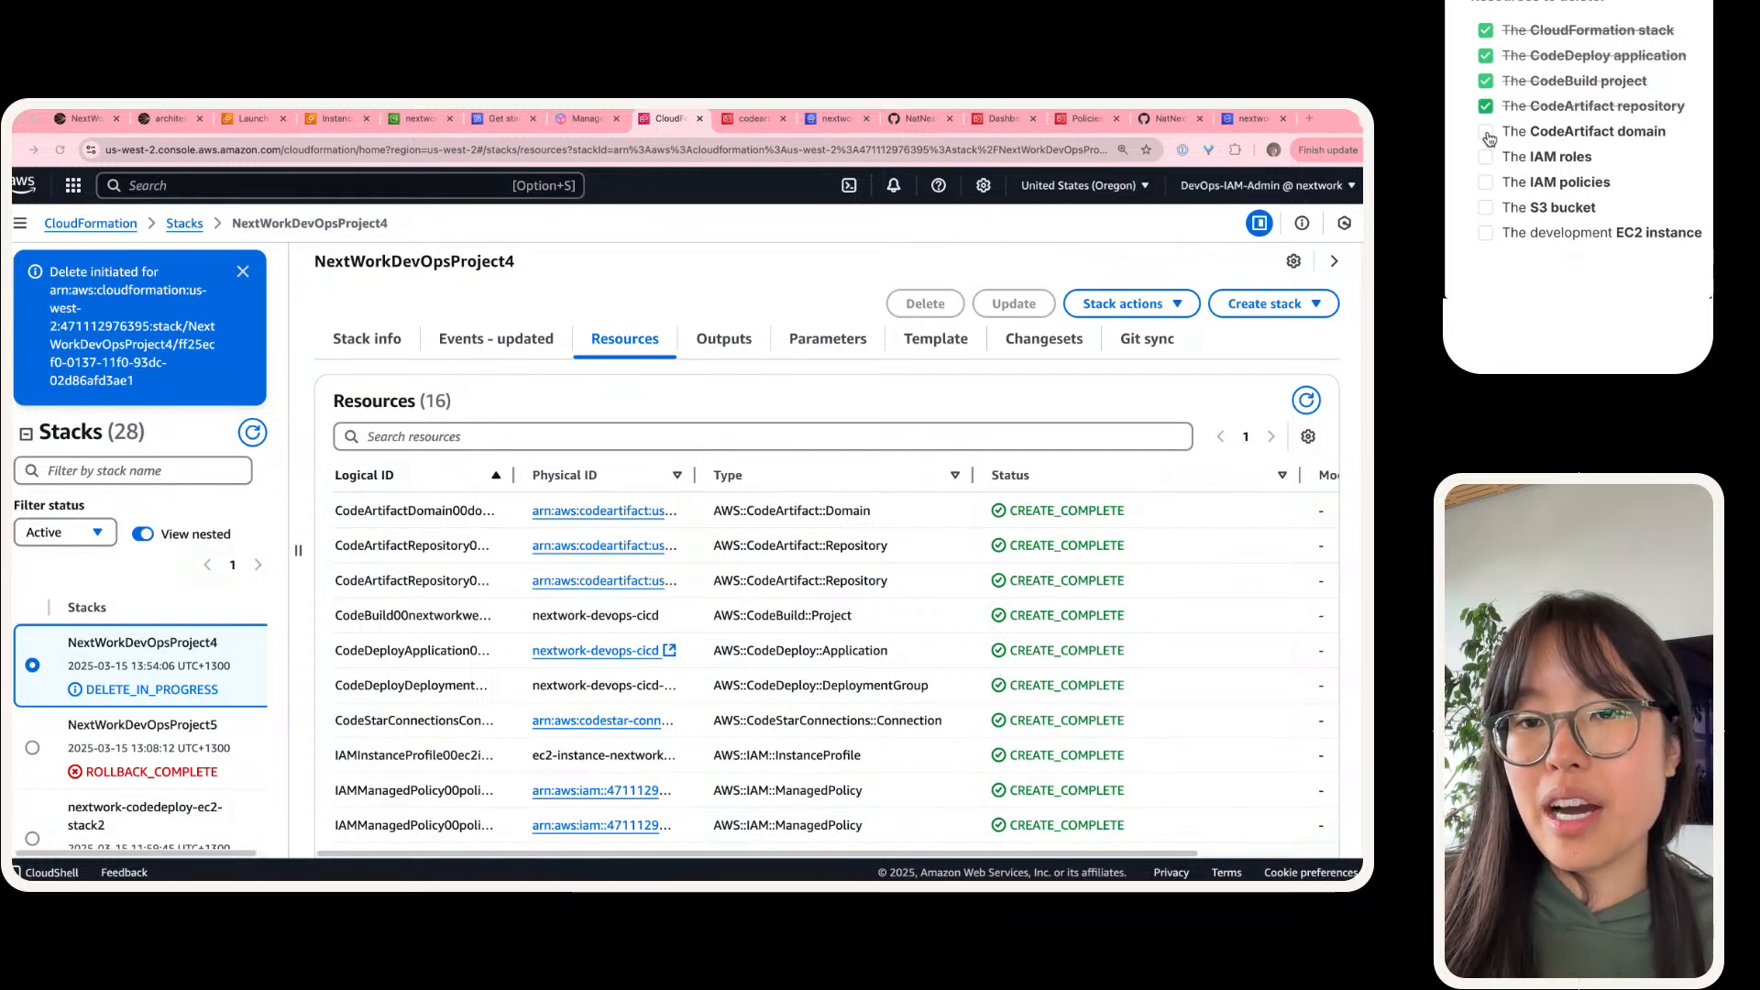
click(1486, 132)
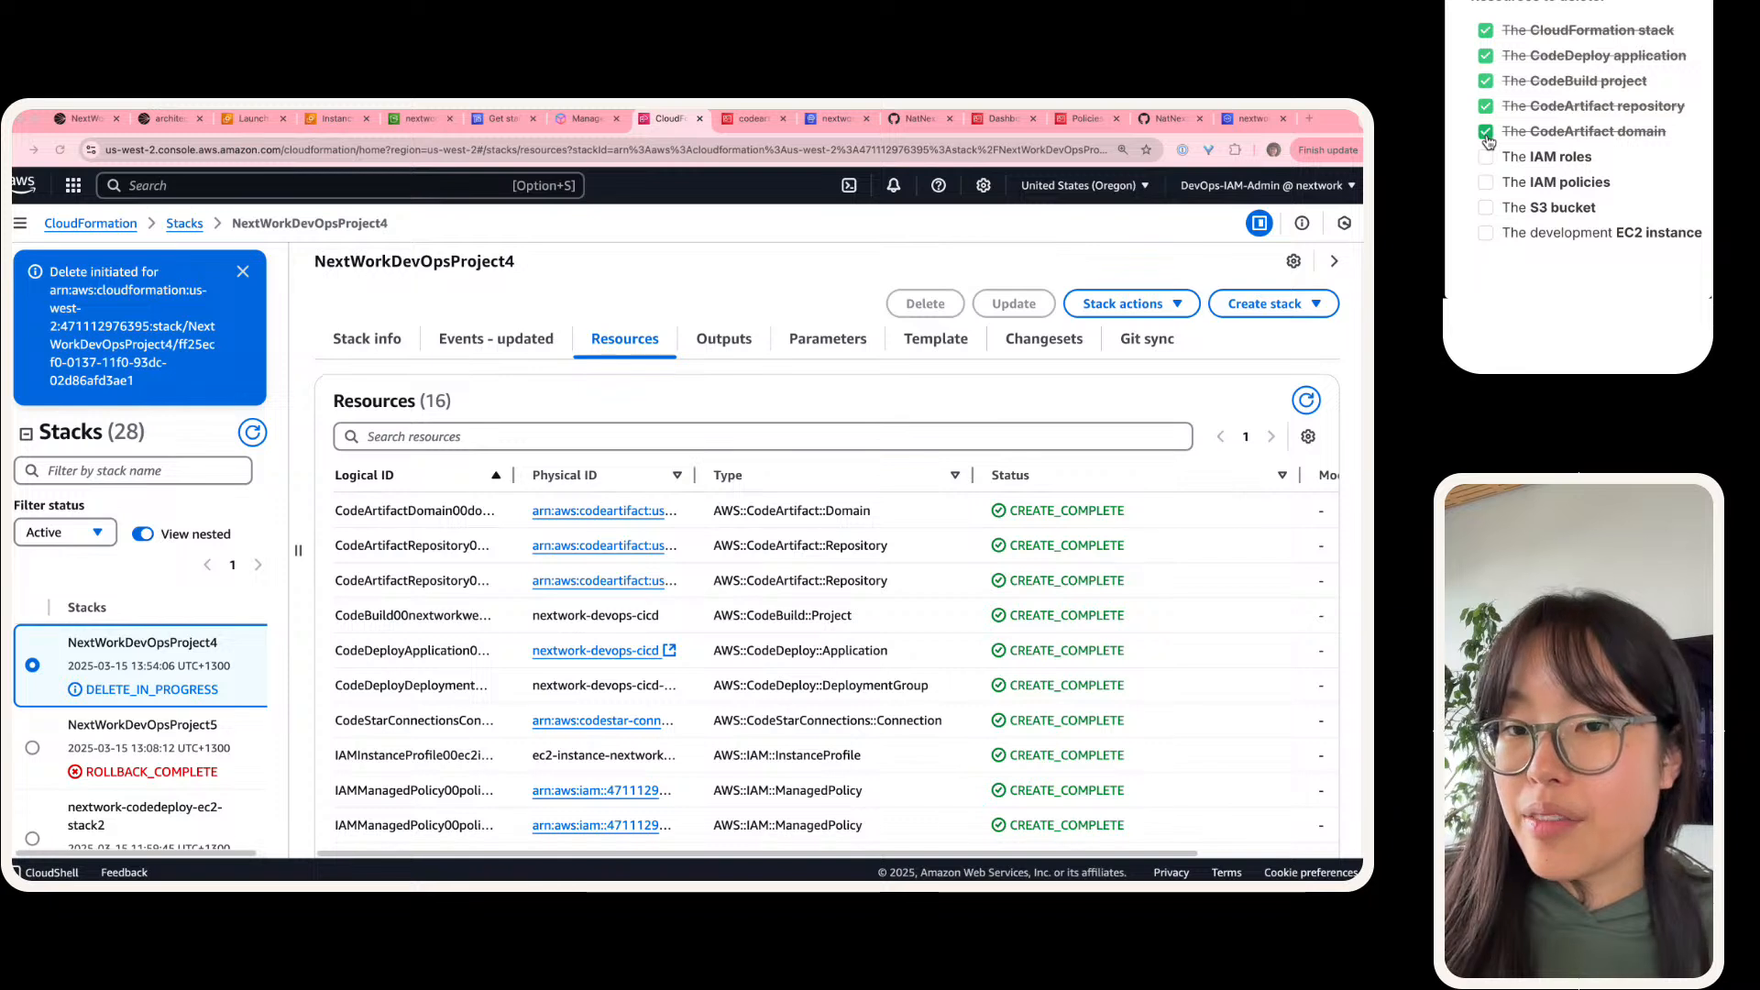
click(1485, 157)
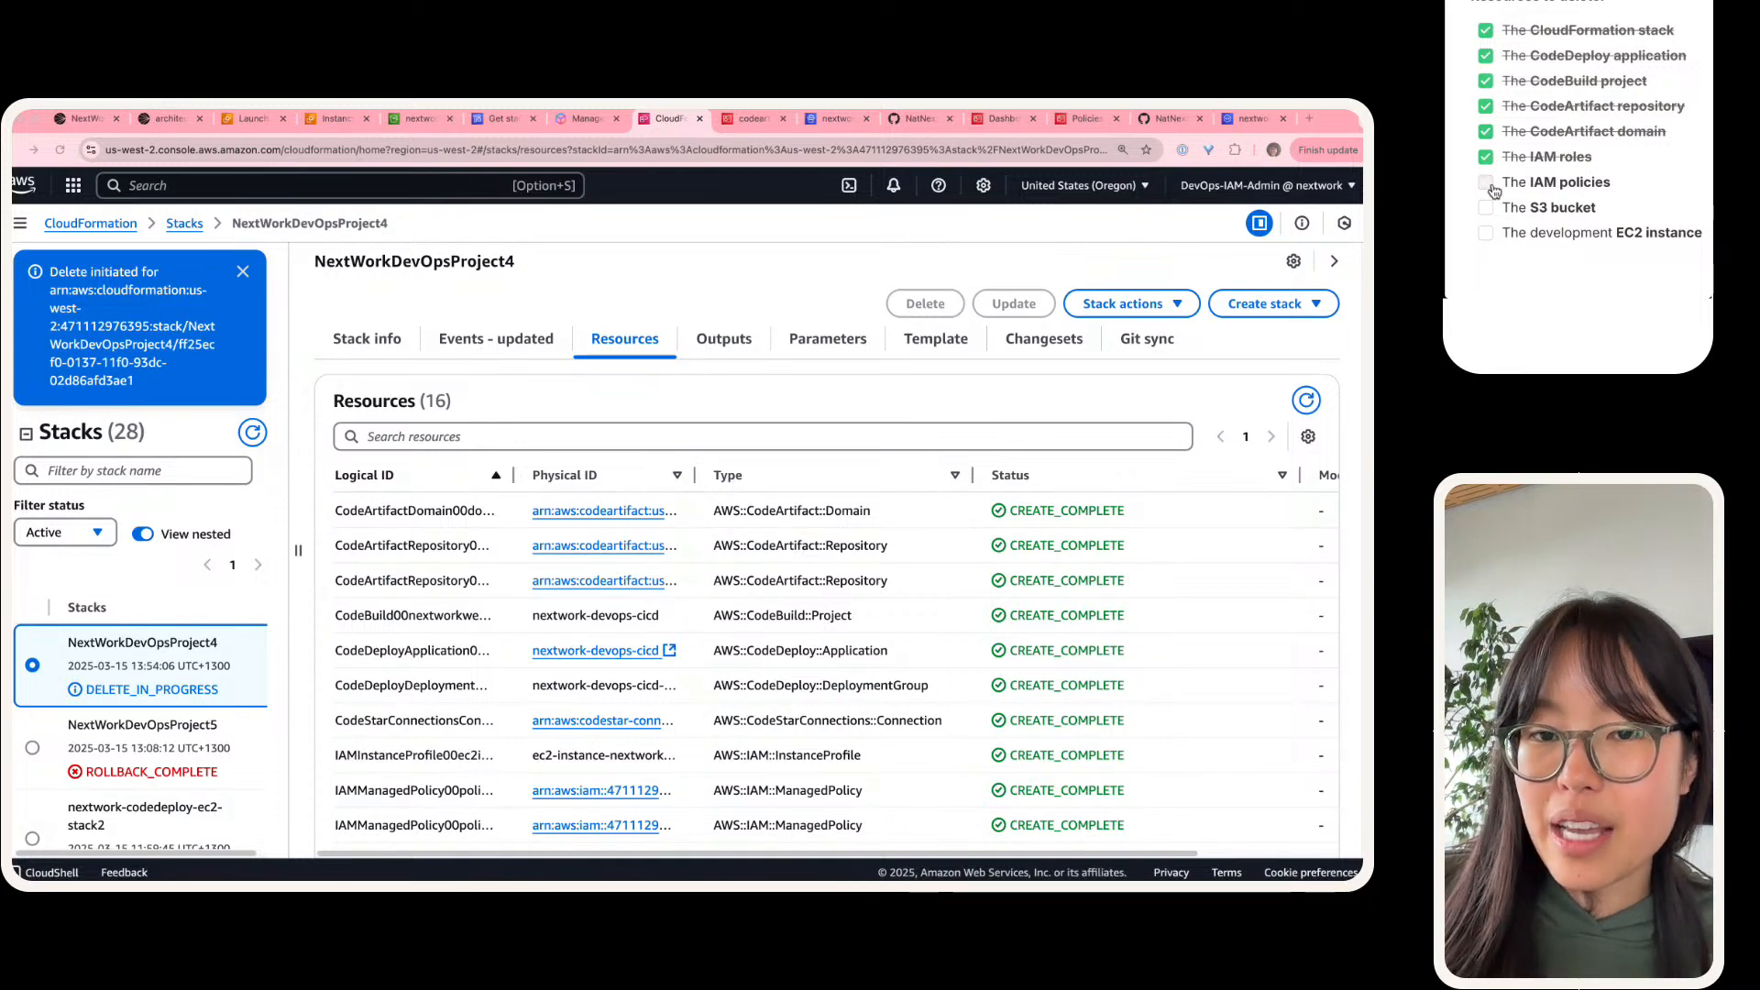
click(1486, 183)
click(1486, 209)
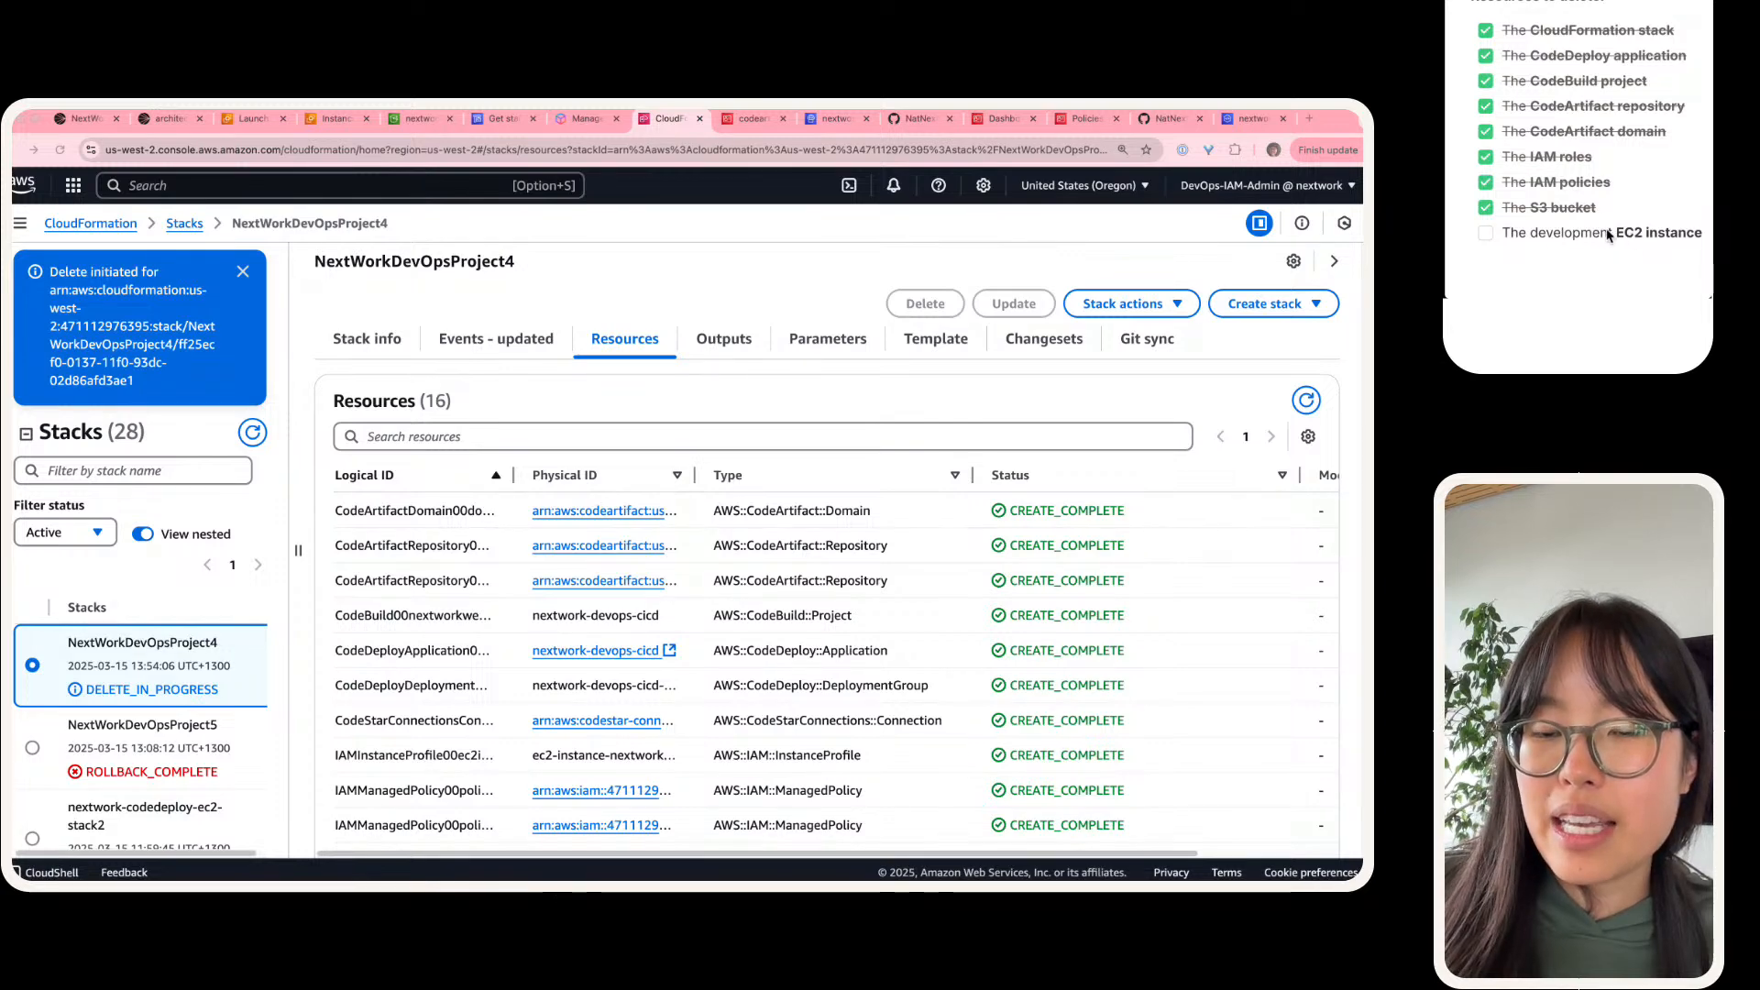
Step: Refresh the EC2 instances list, verify the development instance's state, and check off the development EC2 instance in the guide
click(316, 113)
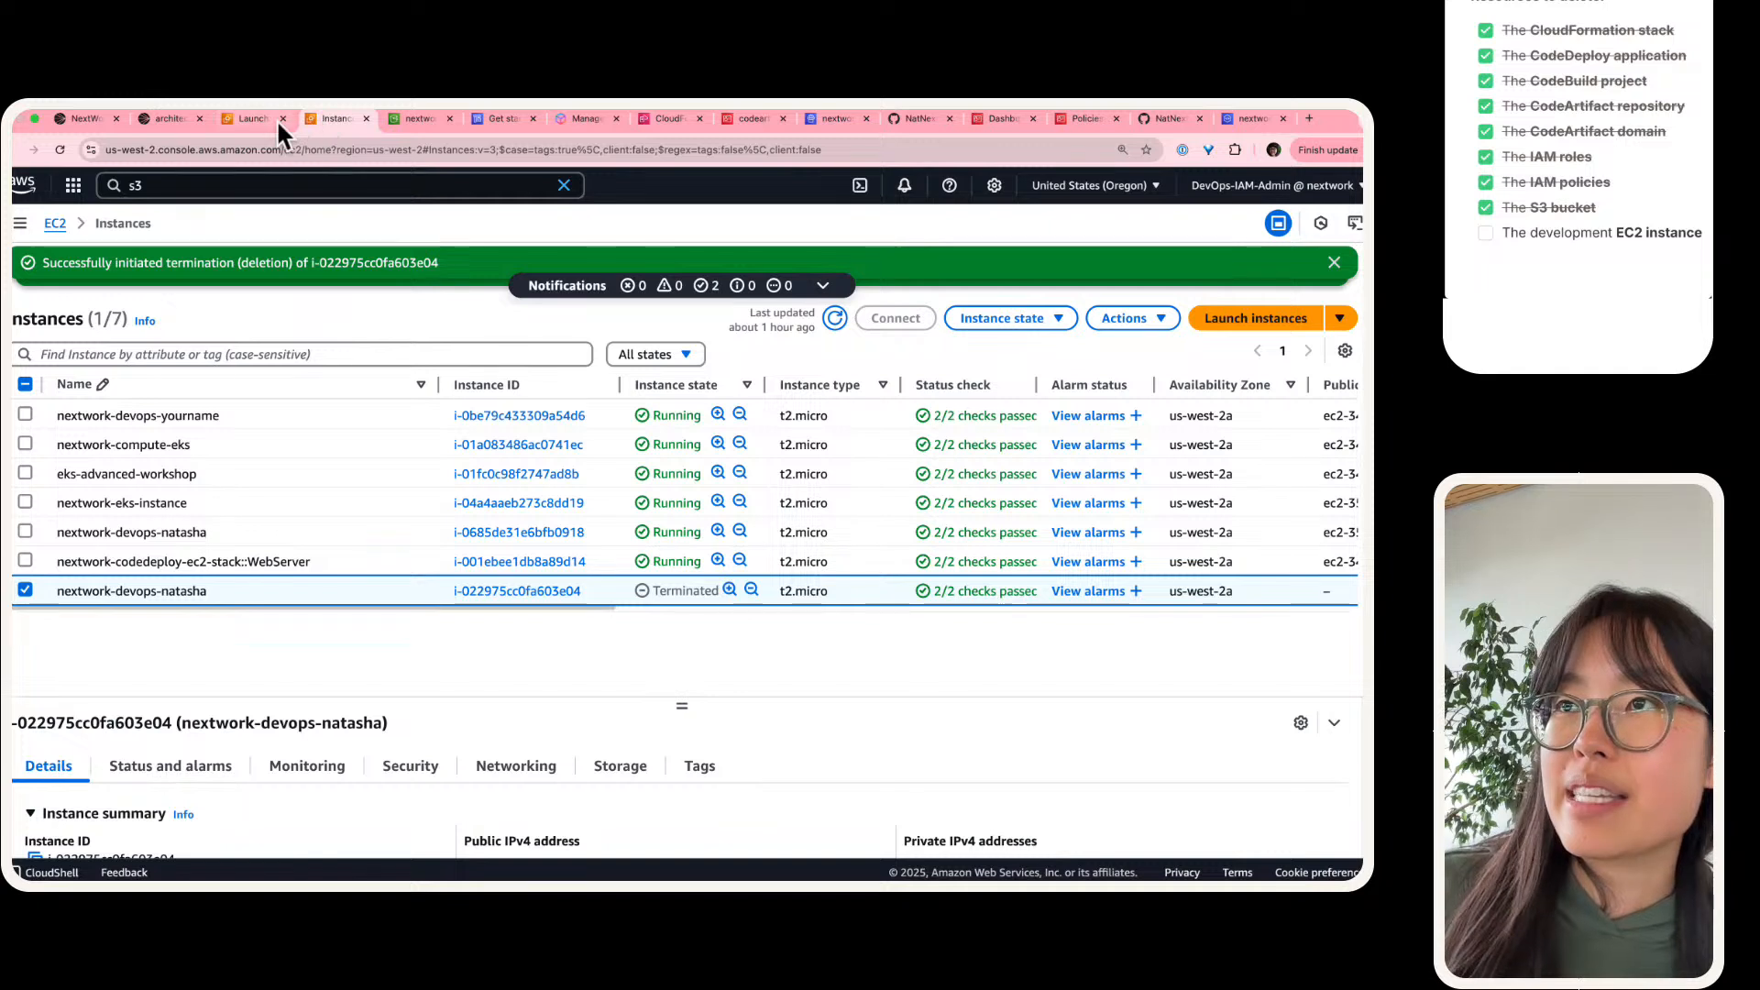
click(834, 316)
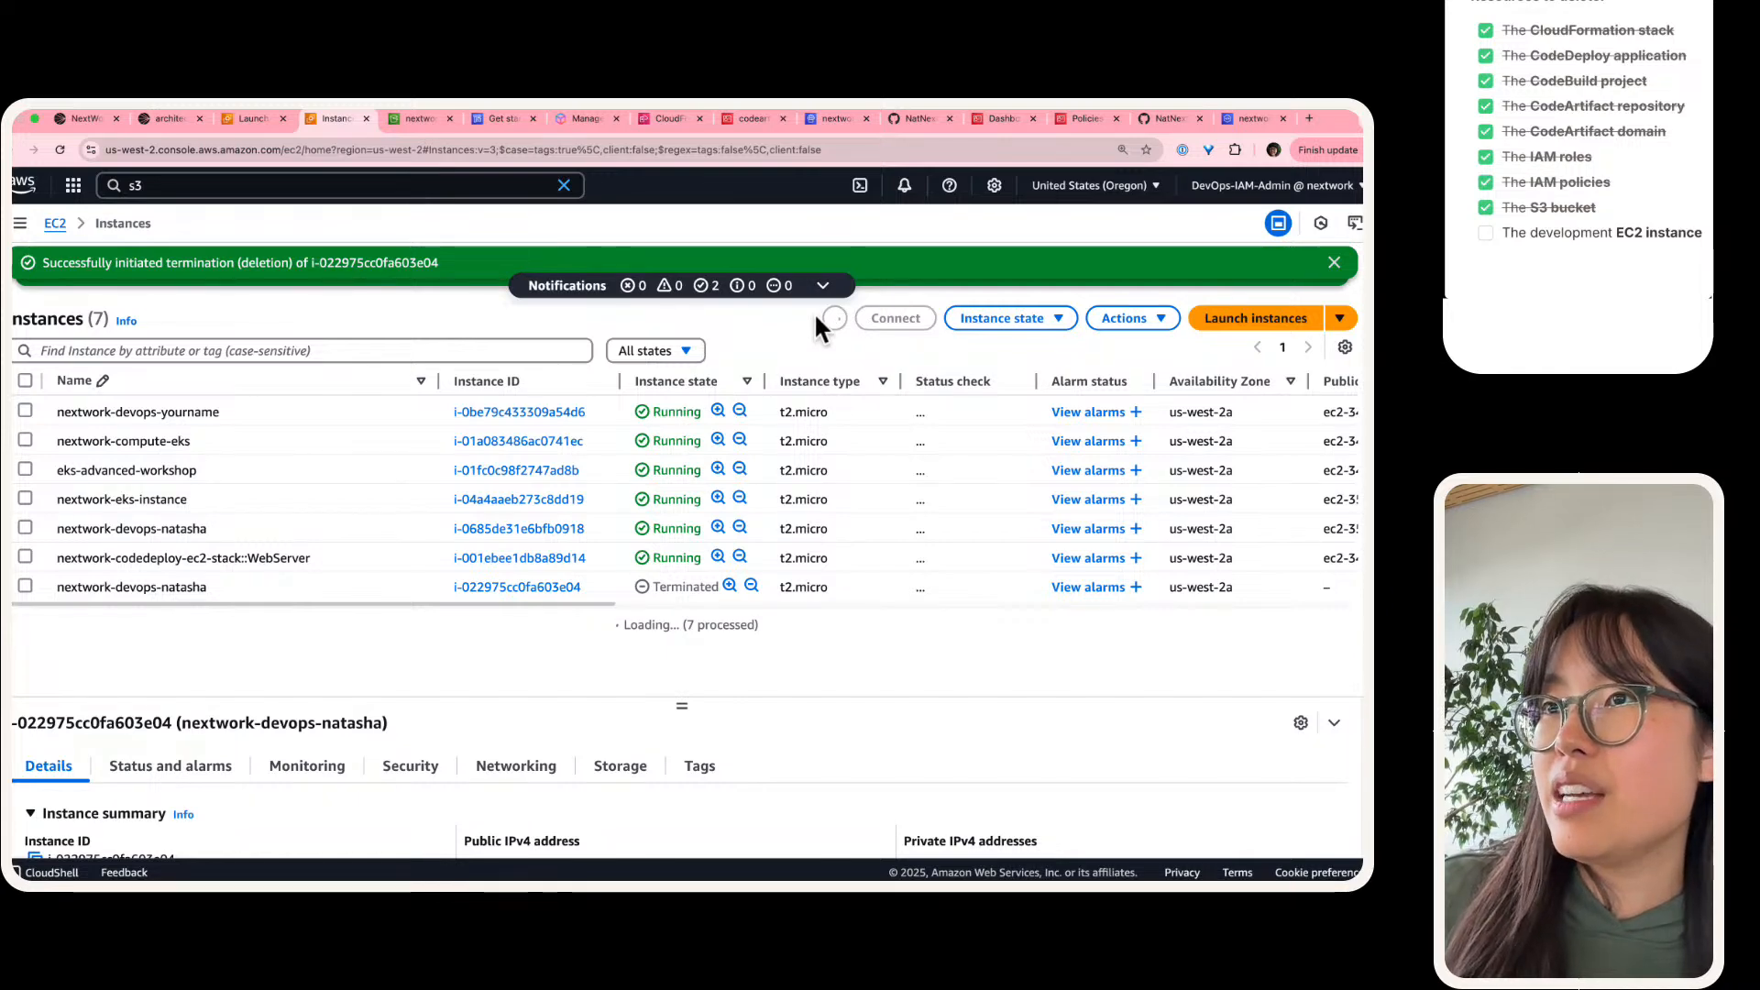
click(840, 316)
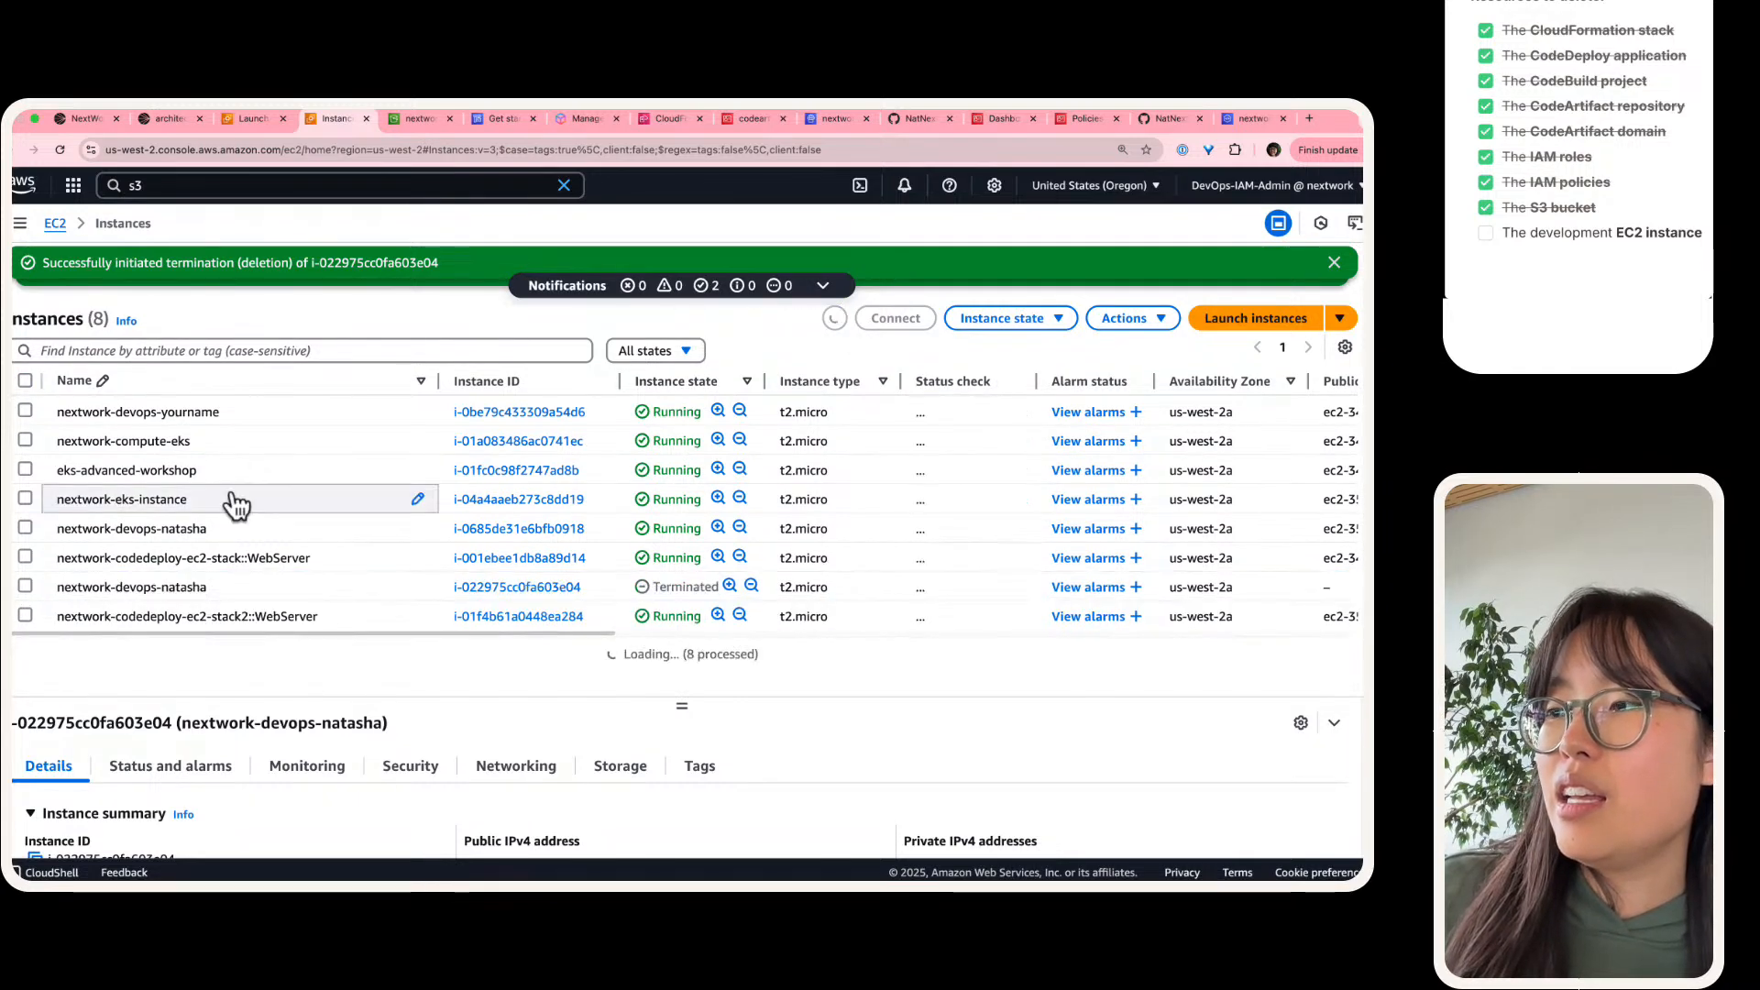
scroll(623, 633, up, 5)
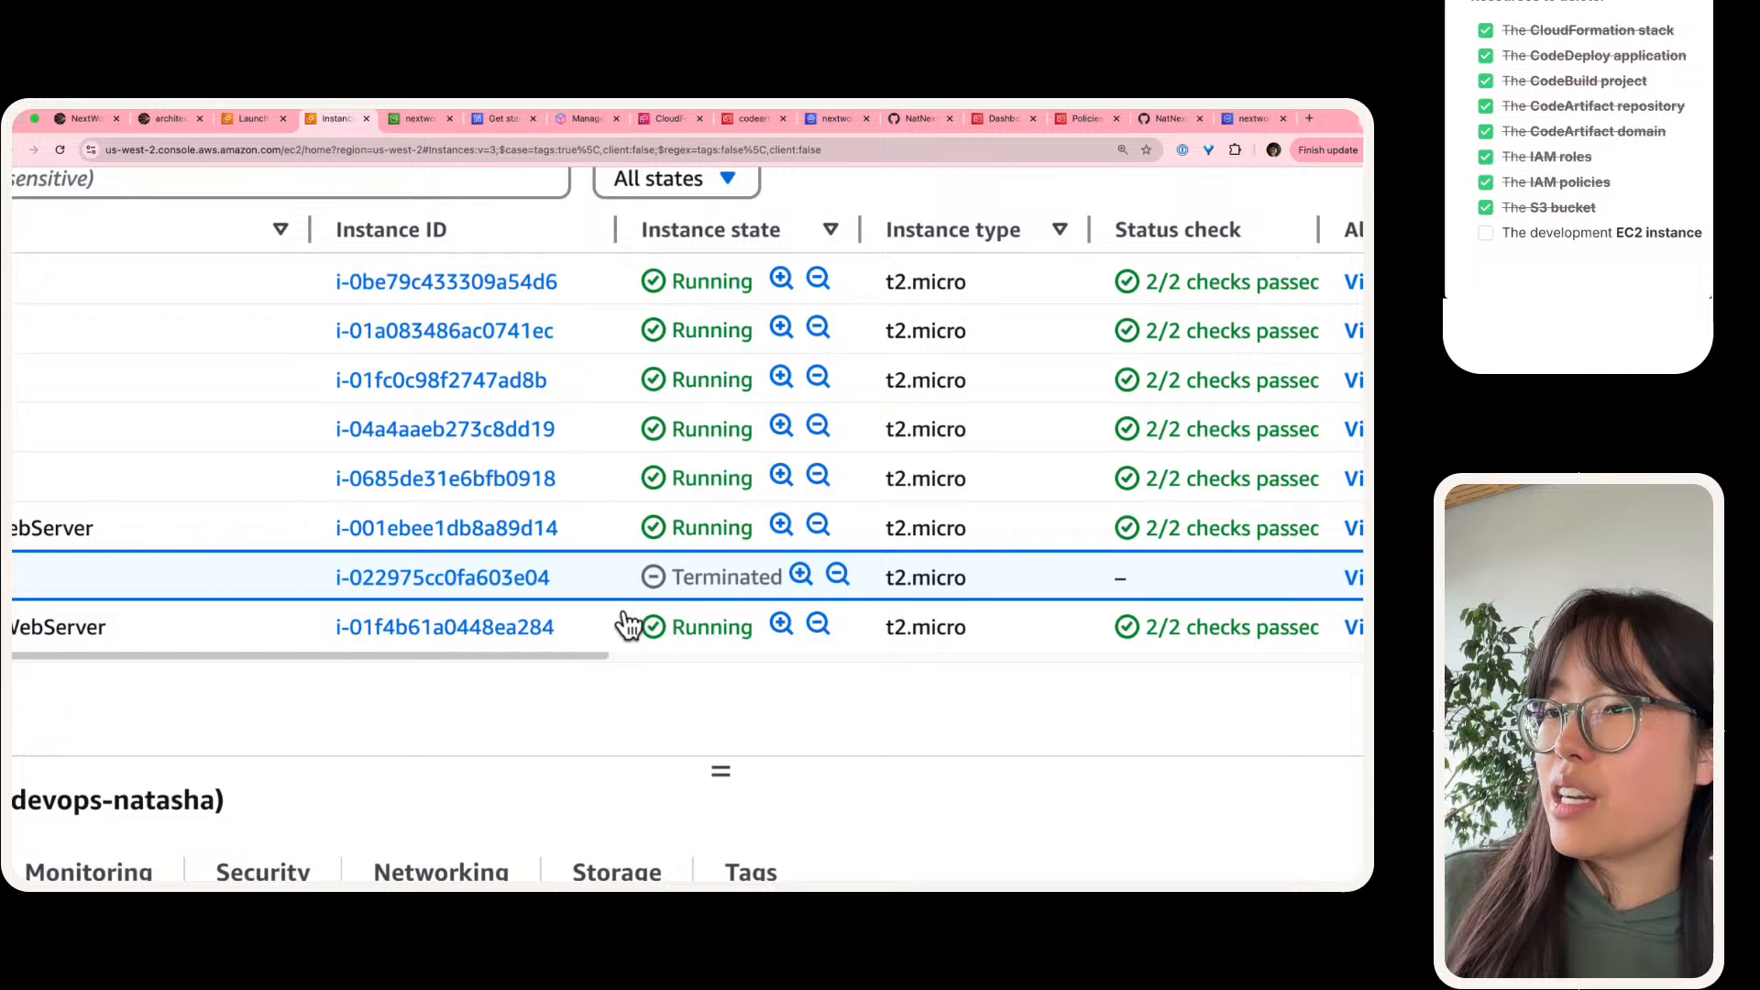
double_click(722, 565)
scroll(723, 566, left, 10)
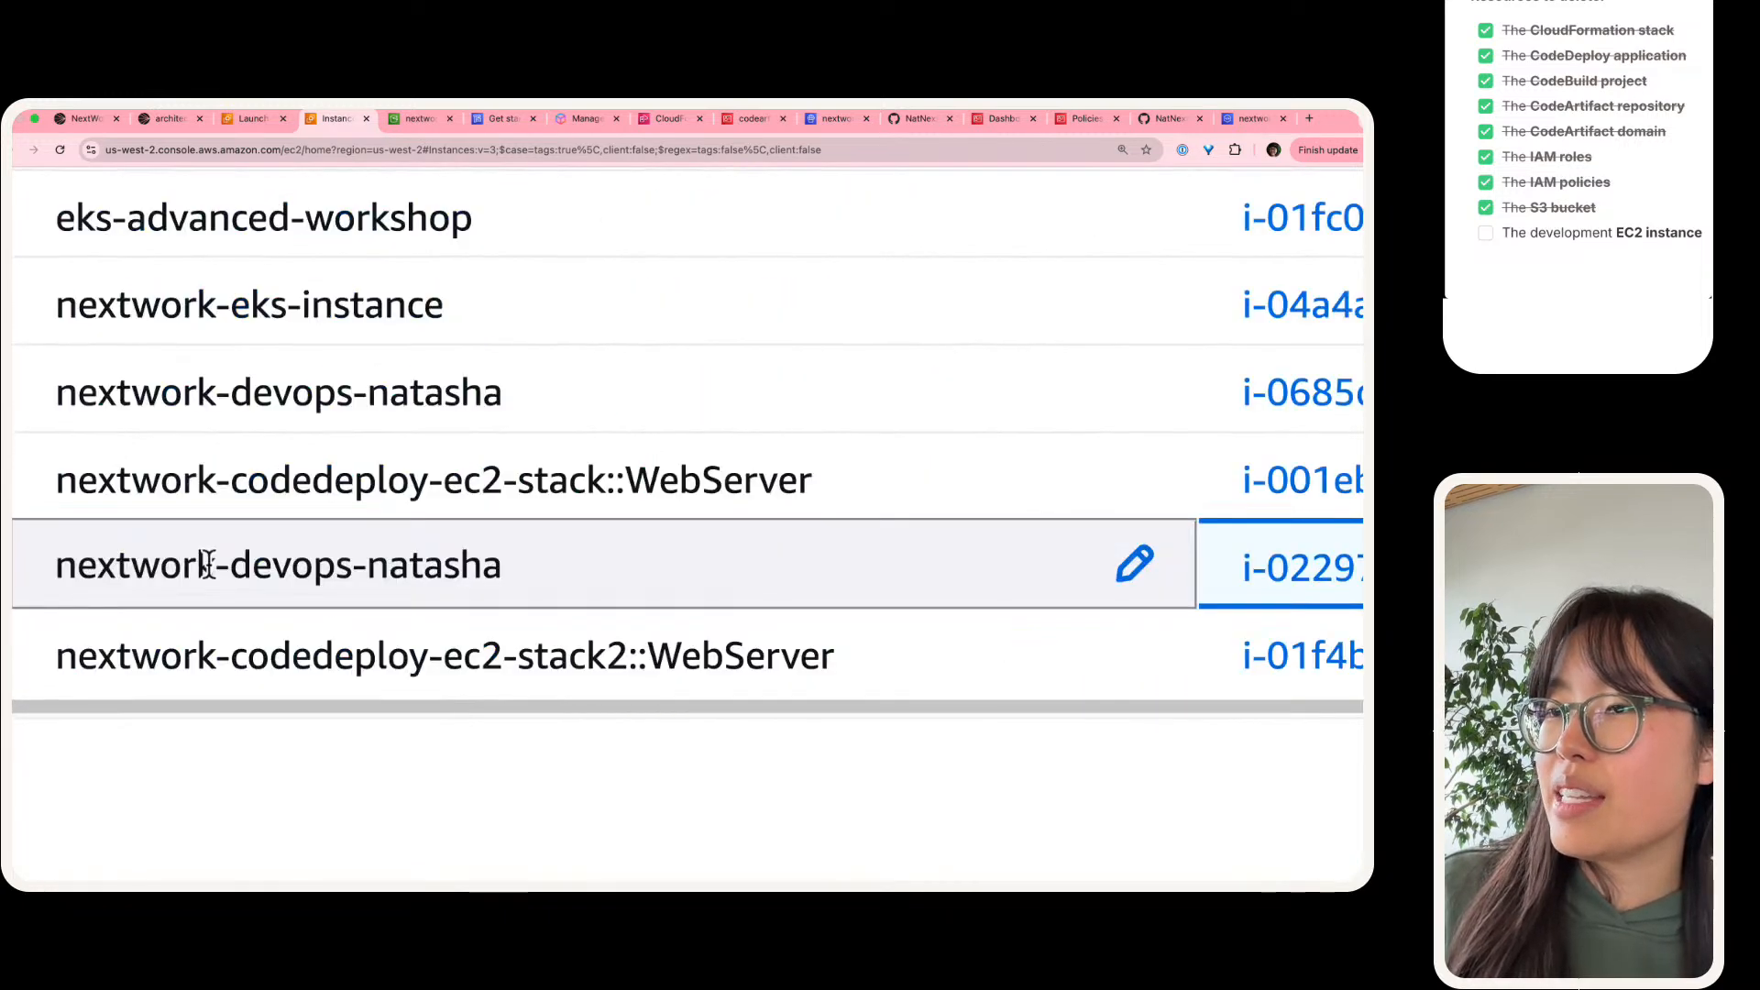
scroll(208, 562, right, 10)
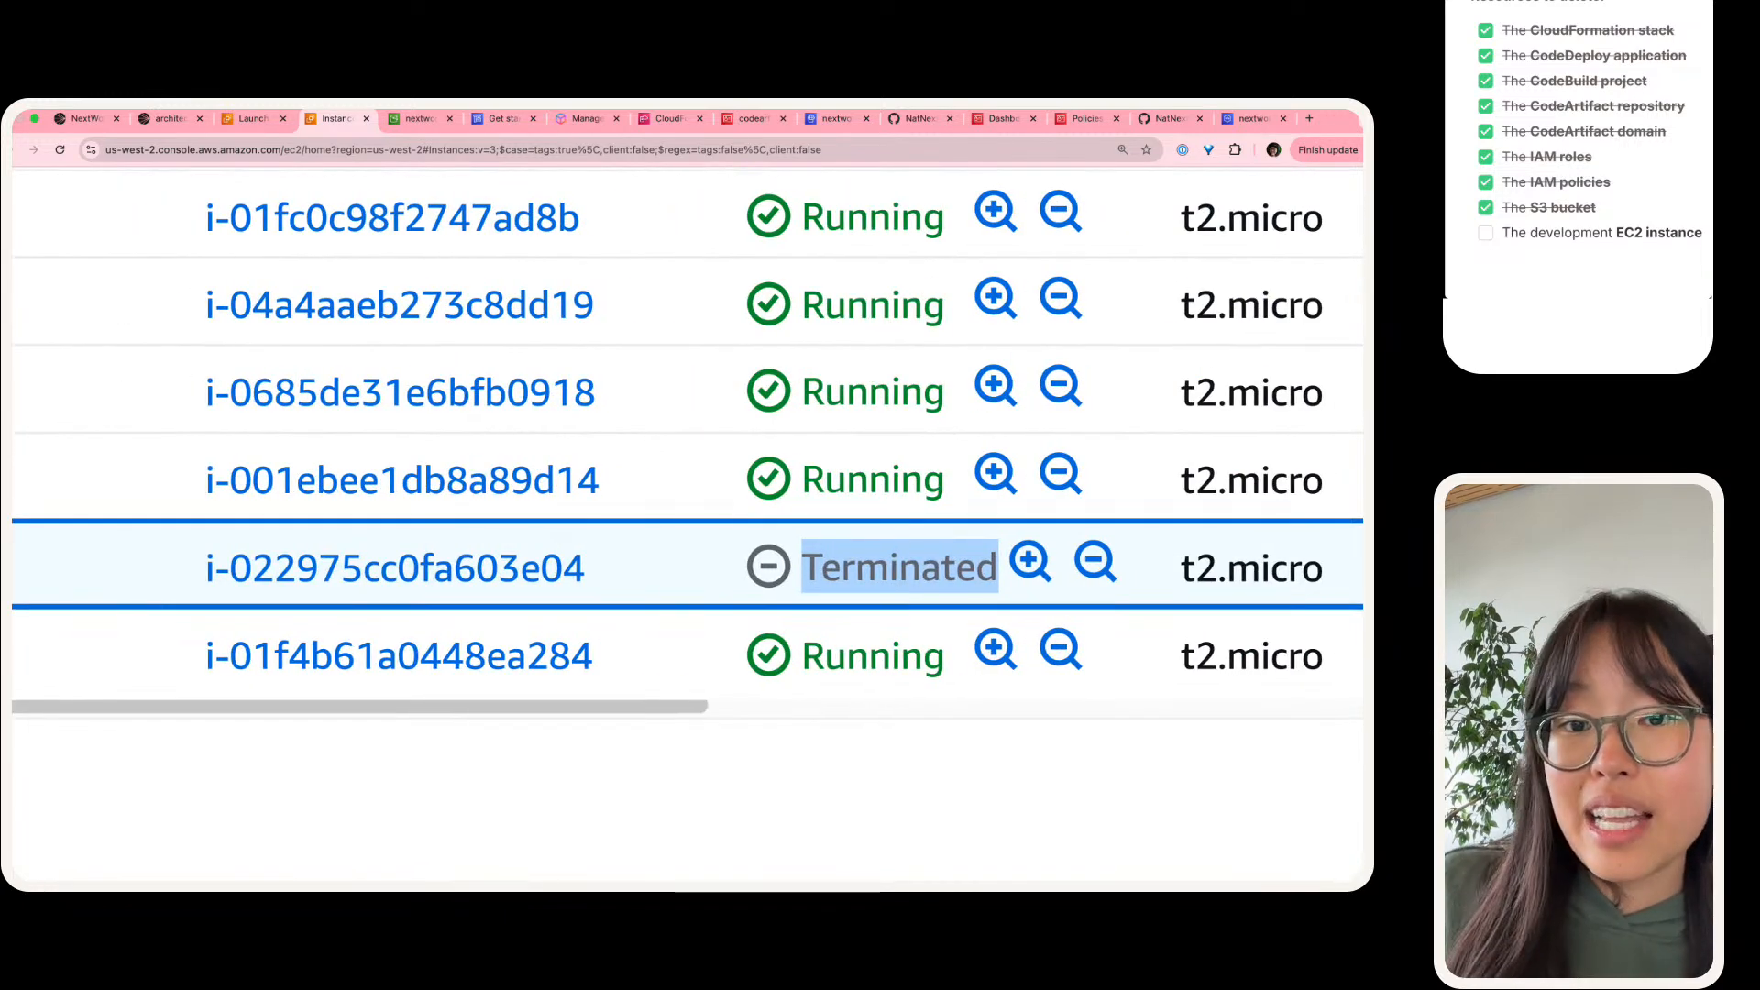
click(1486, 235)
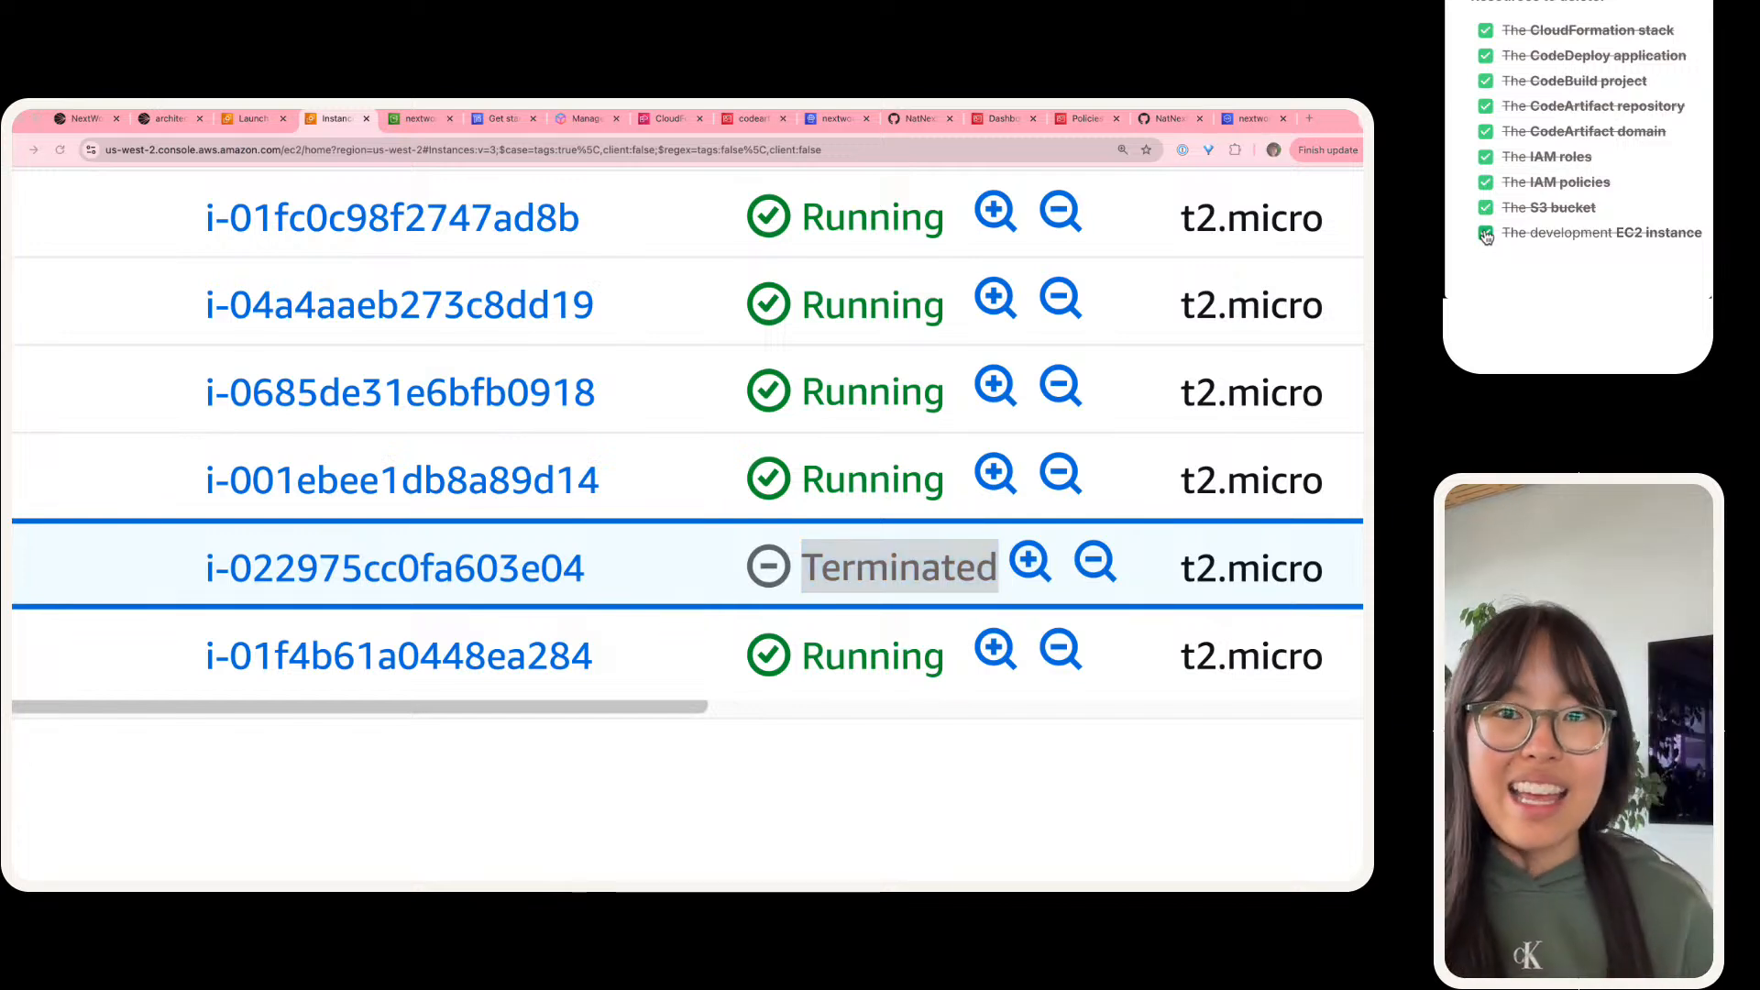
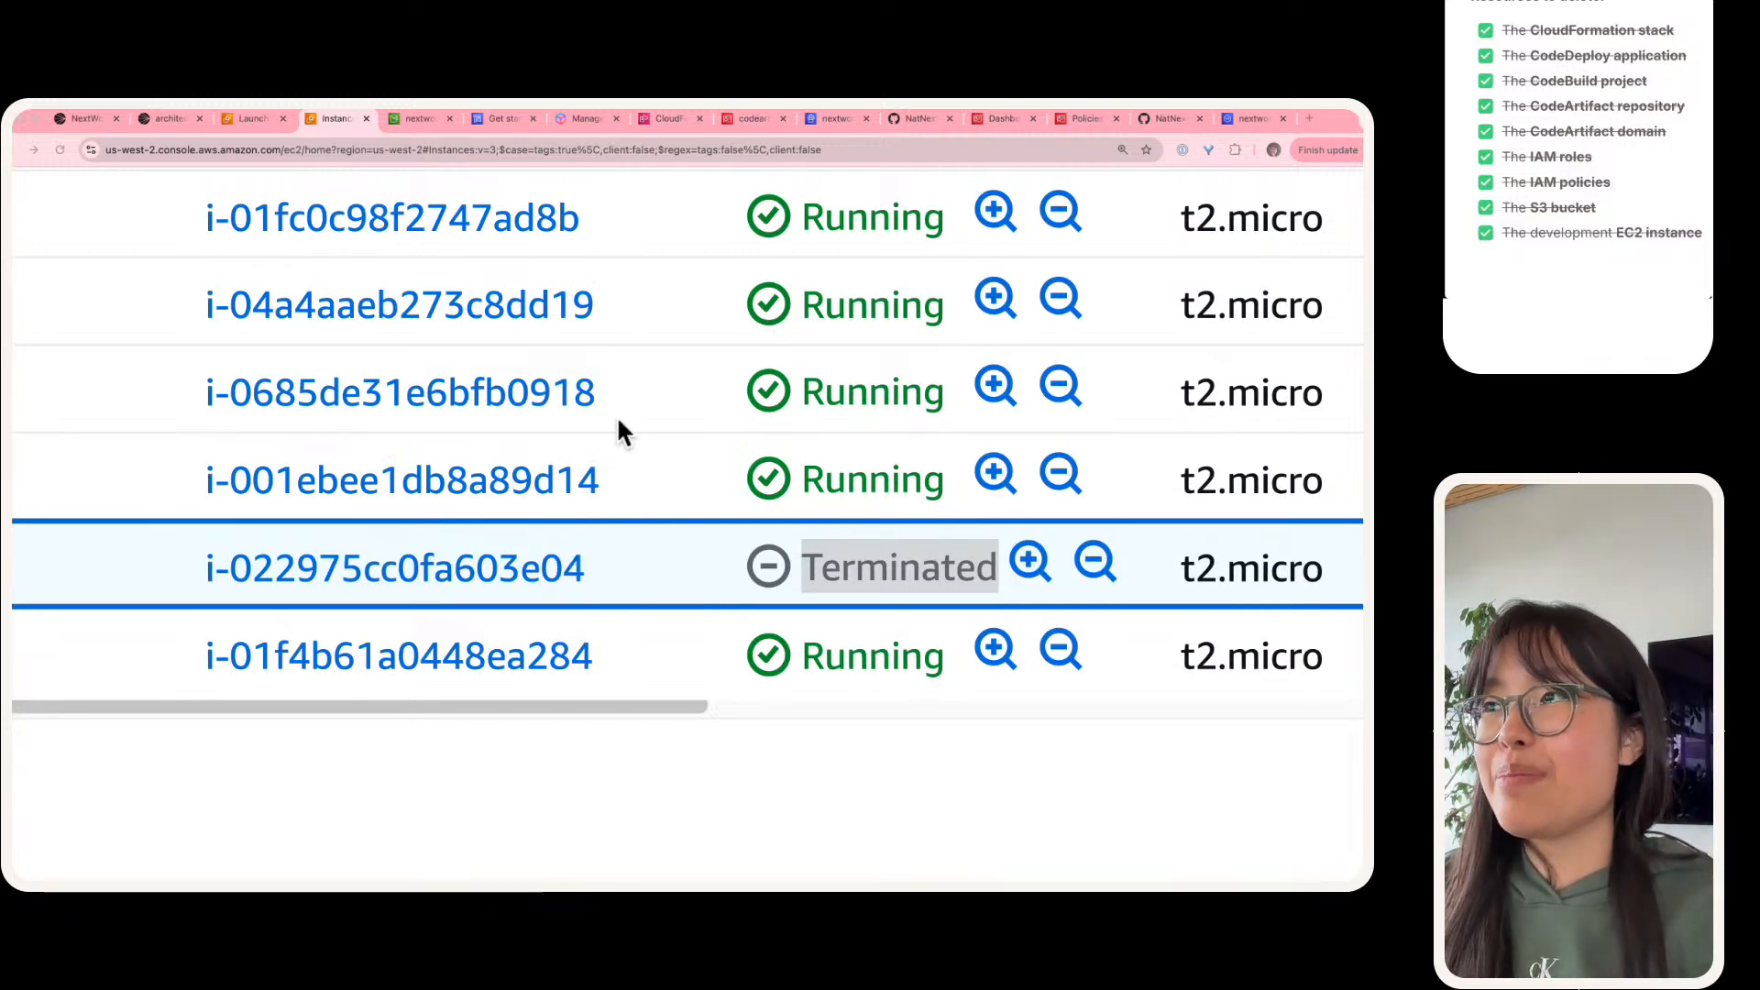
Step: Refresh the NextWorkDevOpsProject4 stack's resources in CloudFormation and check the deletion status of every resource
key(super+0)
click(674, 130)
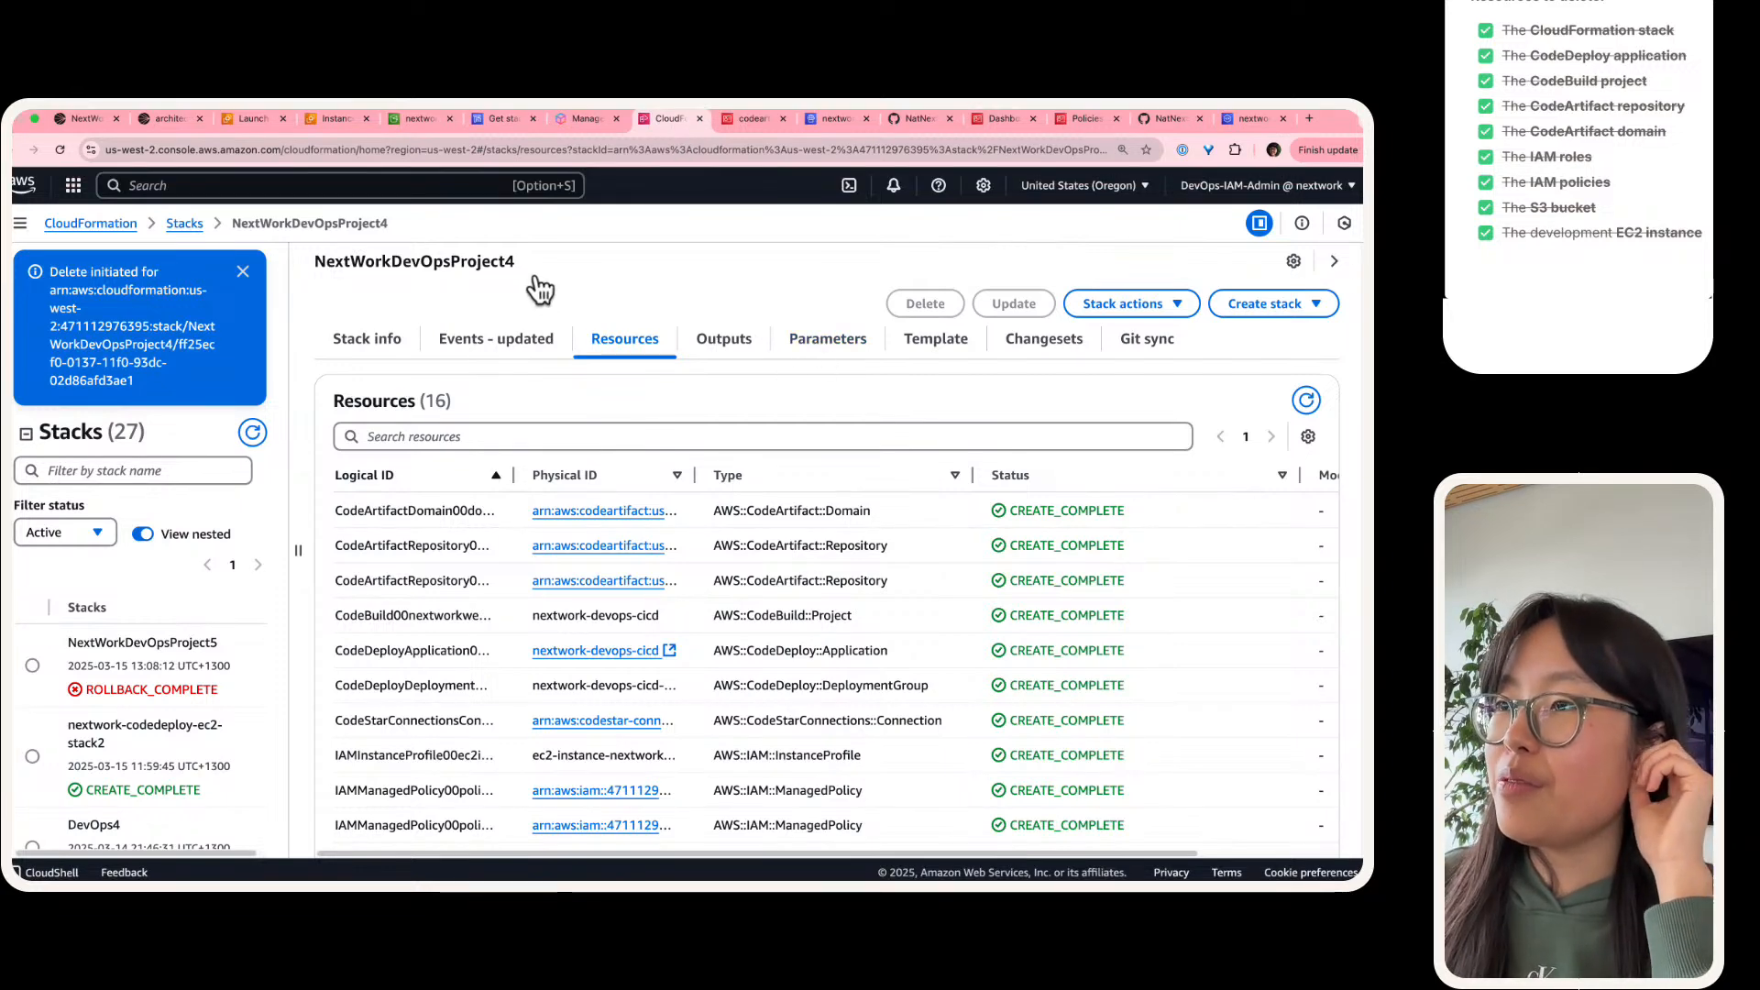
scroll(902, 326, up, 1)
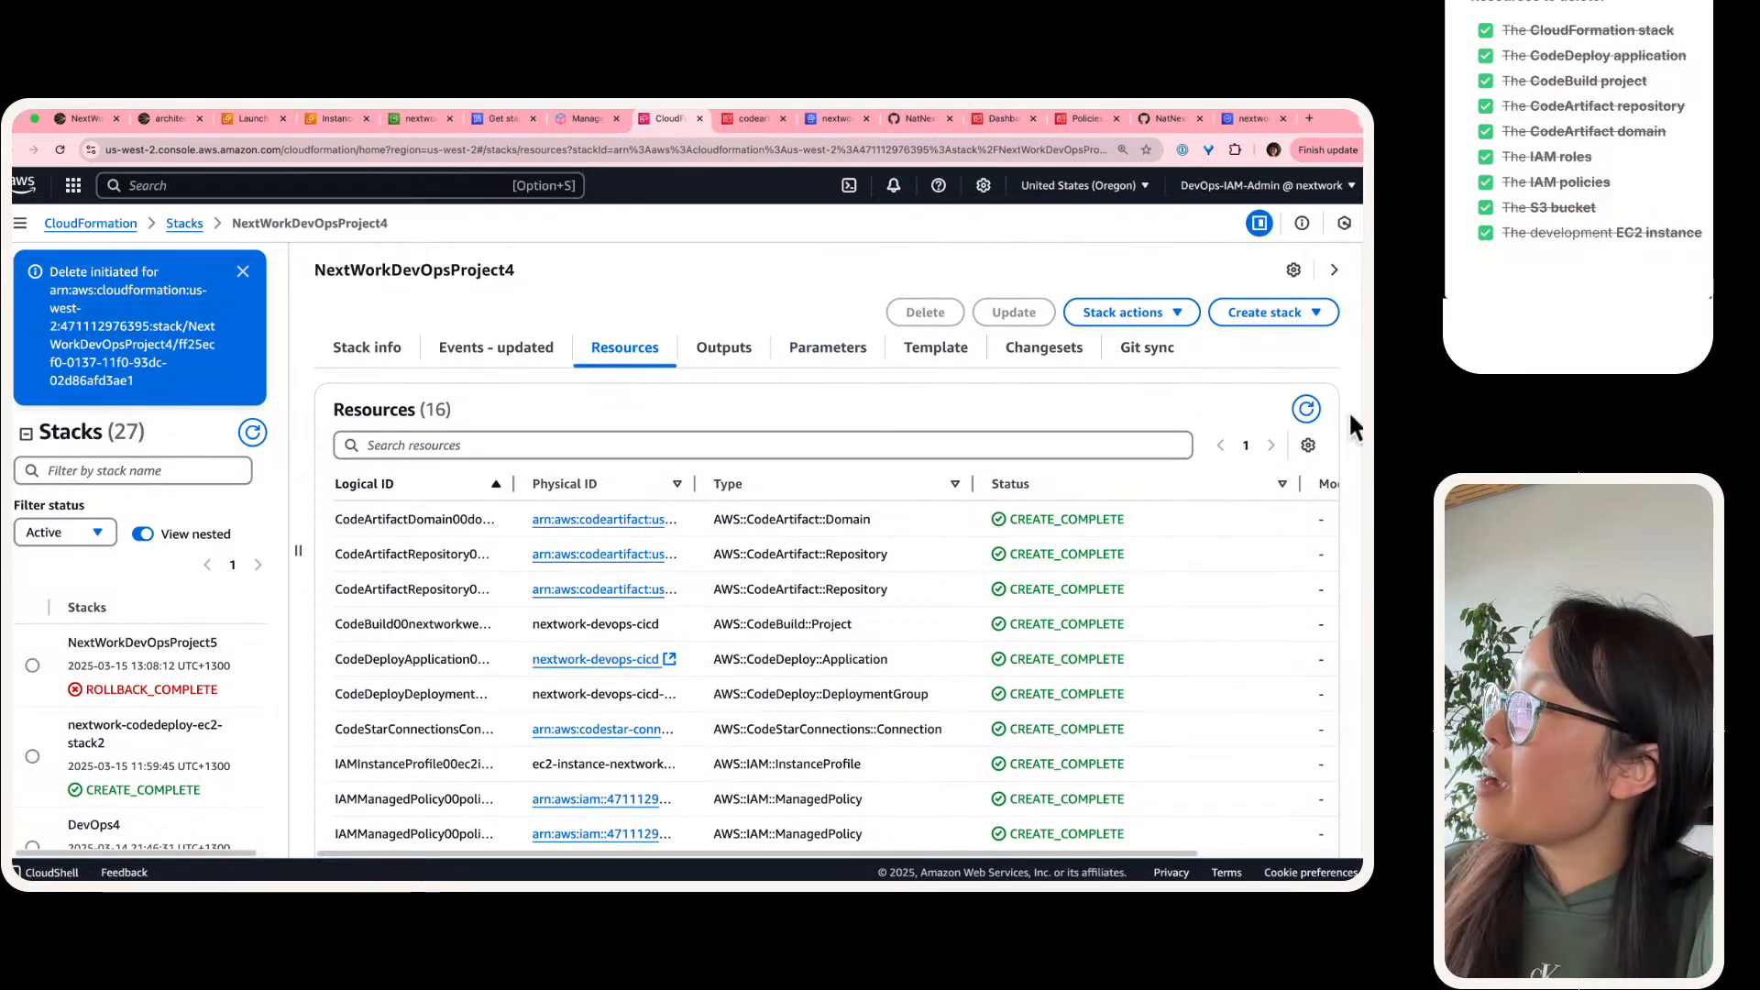
click(1316, 408)
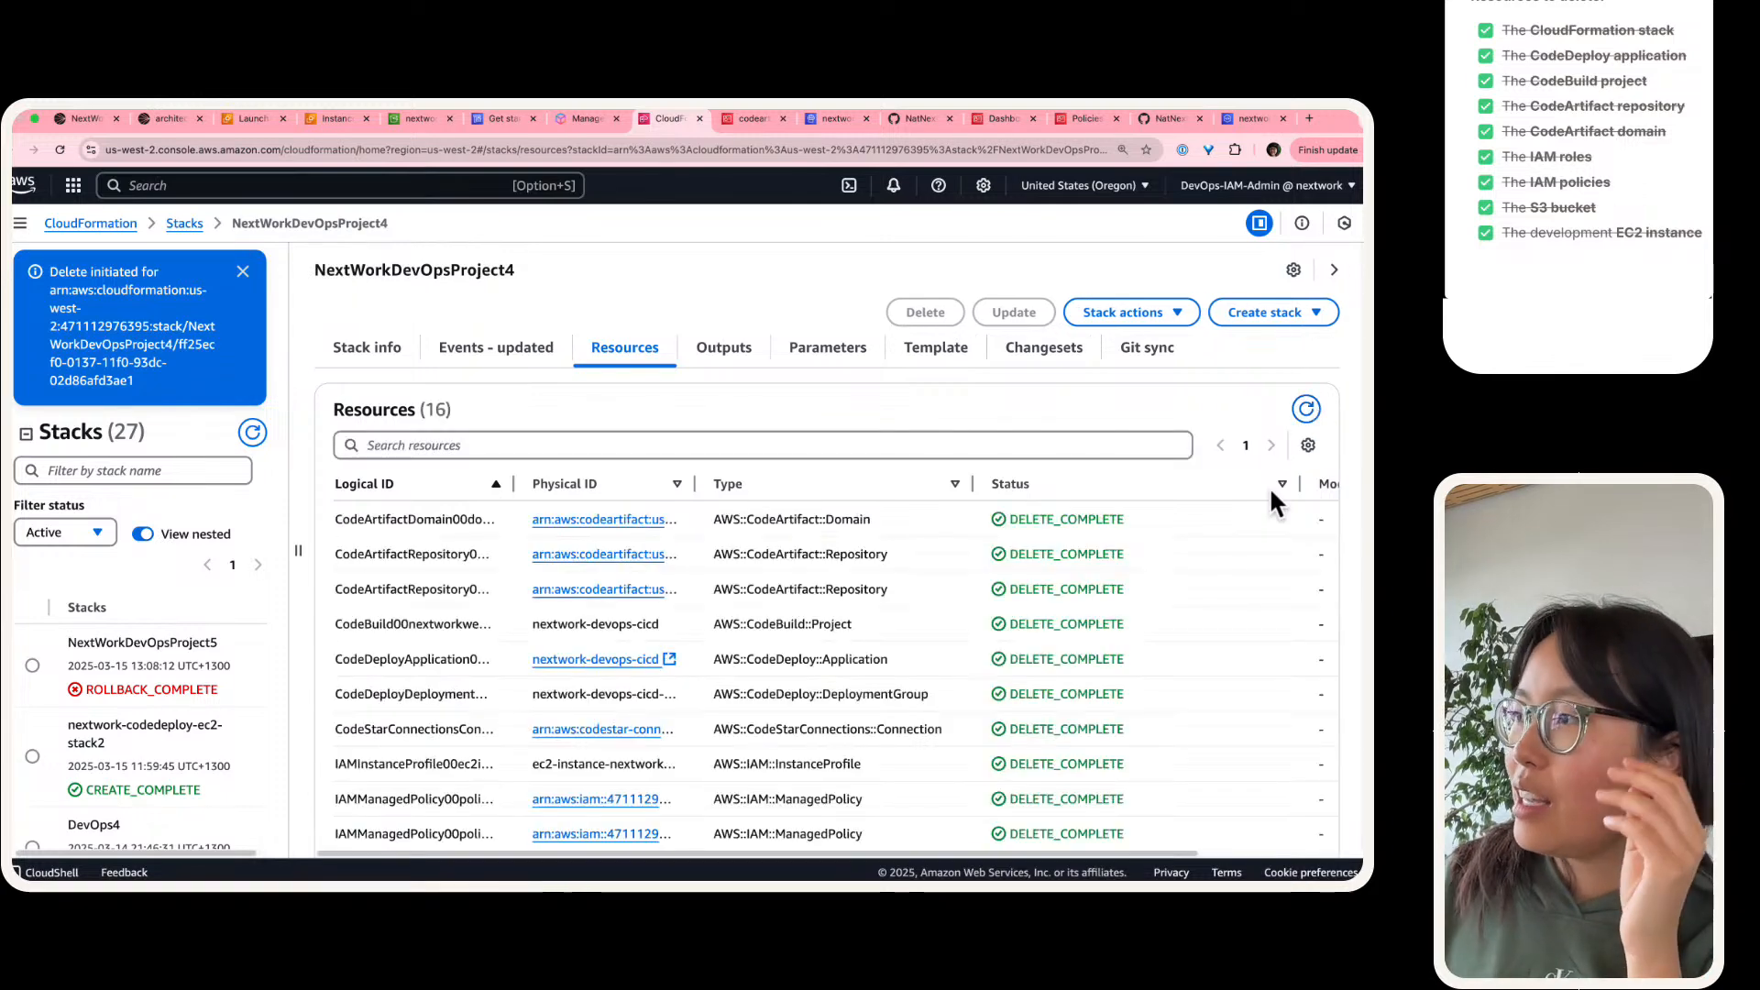
scroll(1031, 603, down, 3)
scroll(1023, 601, up, 3)
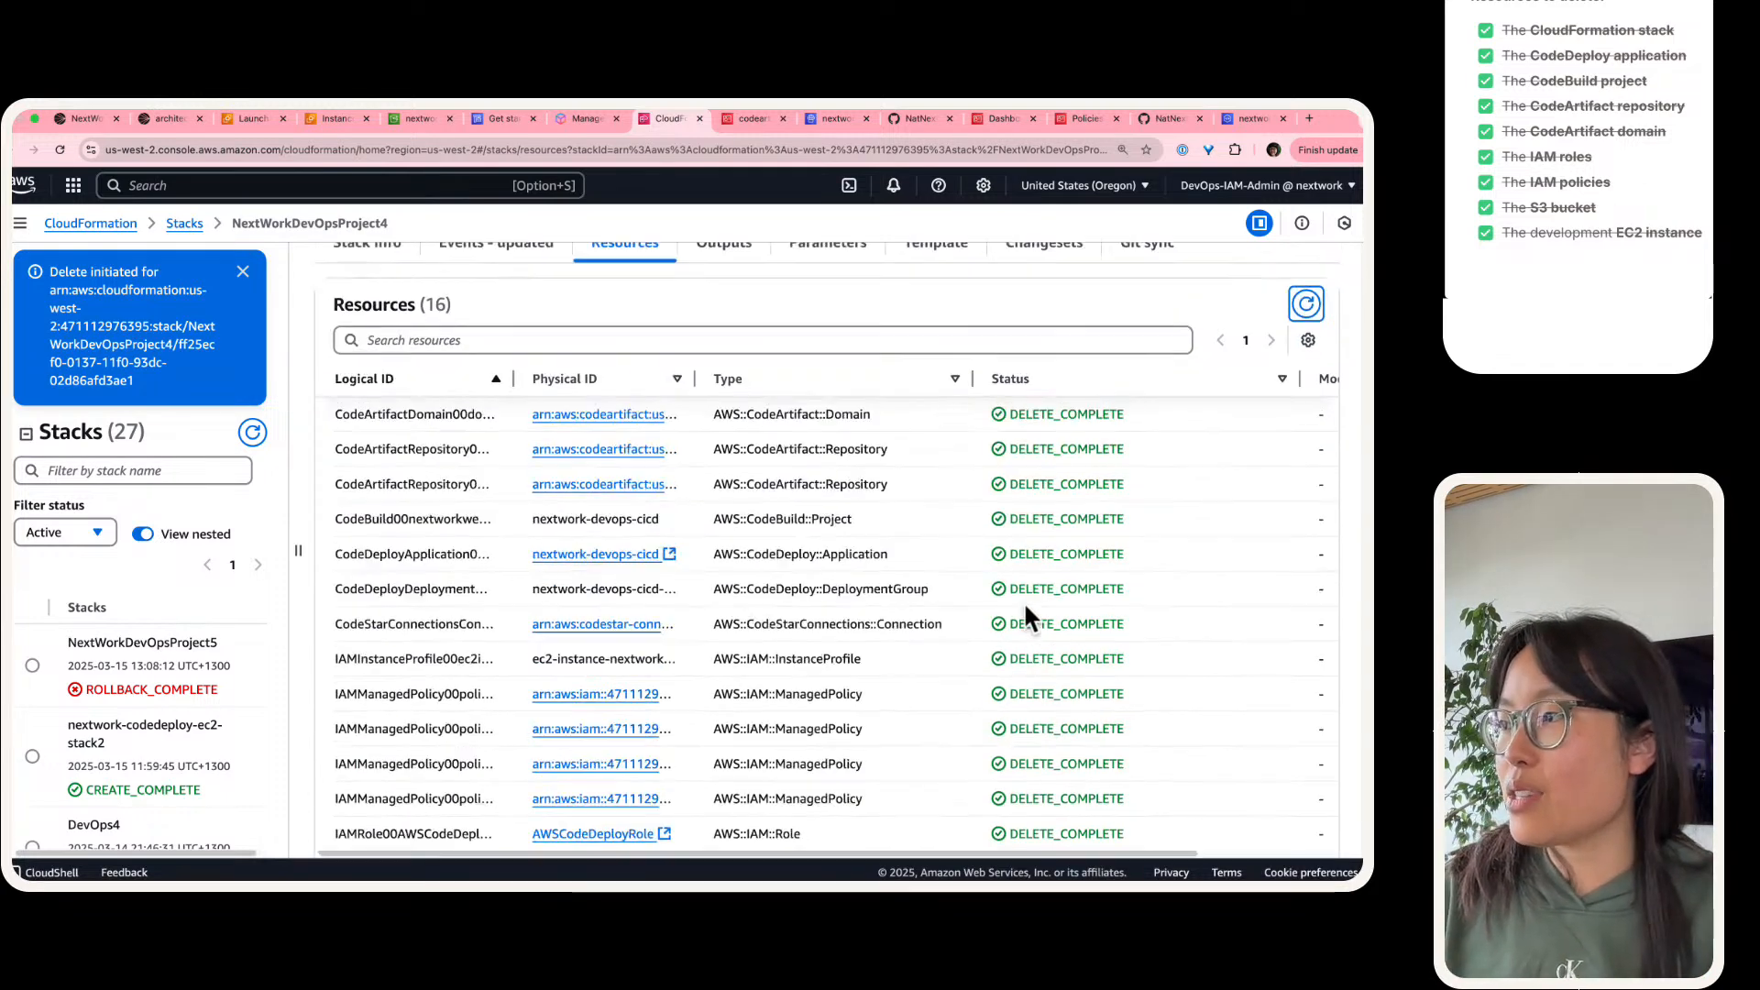
scroll(1023, 601, down, 3)
scroll(1025, 606, up, 1)
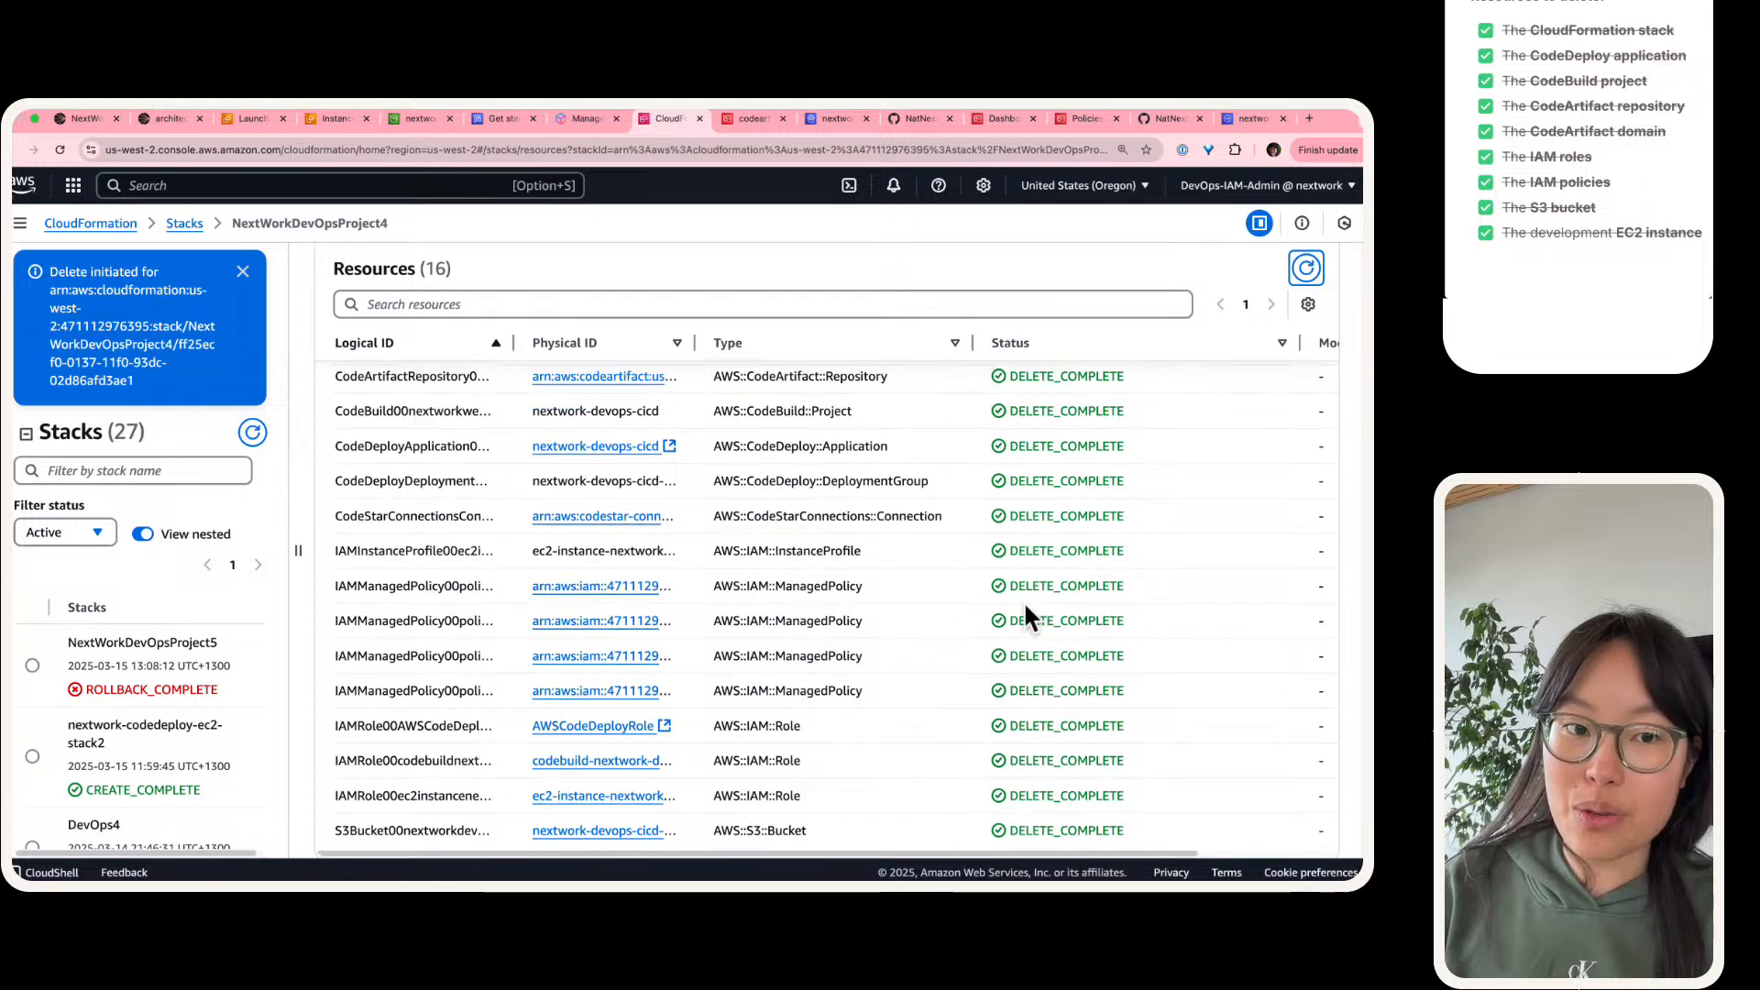
scroll(1023, 602, down, 1)
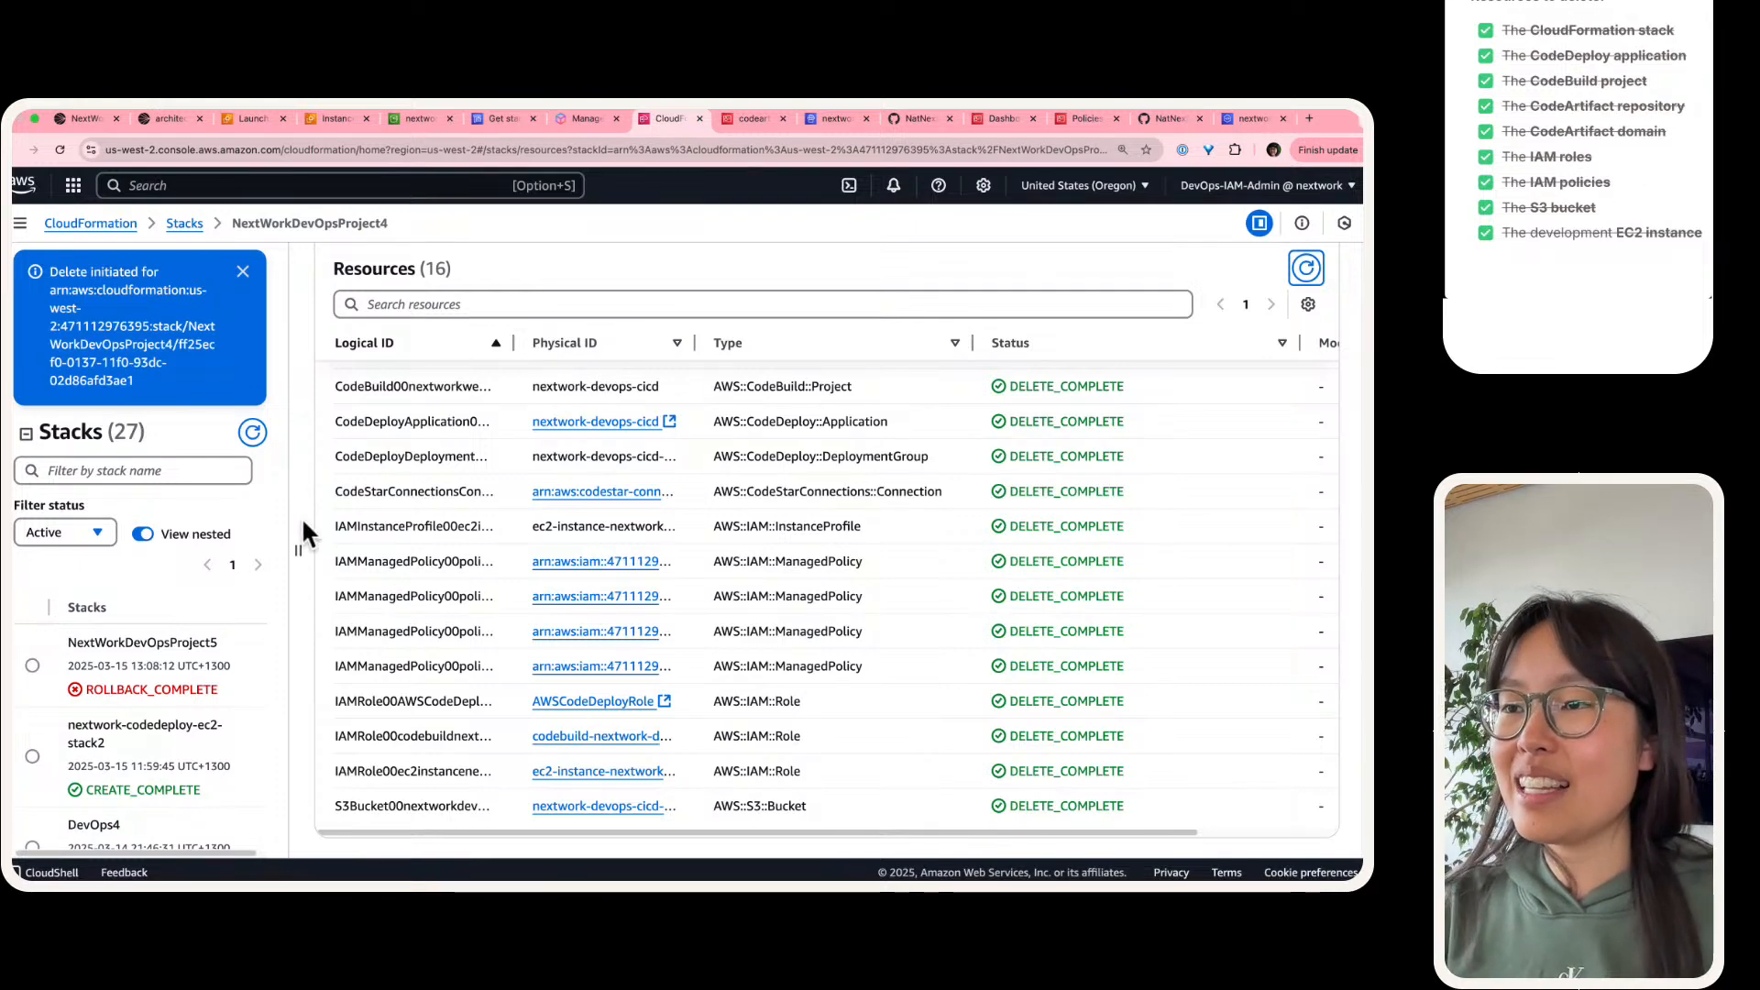
Step: Widen the stacks list and delete the nextwork-codedeploy-ec2-stack2 stack
drag(298, 548, 419, 551)
scroll(266, 559, down, 2)
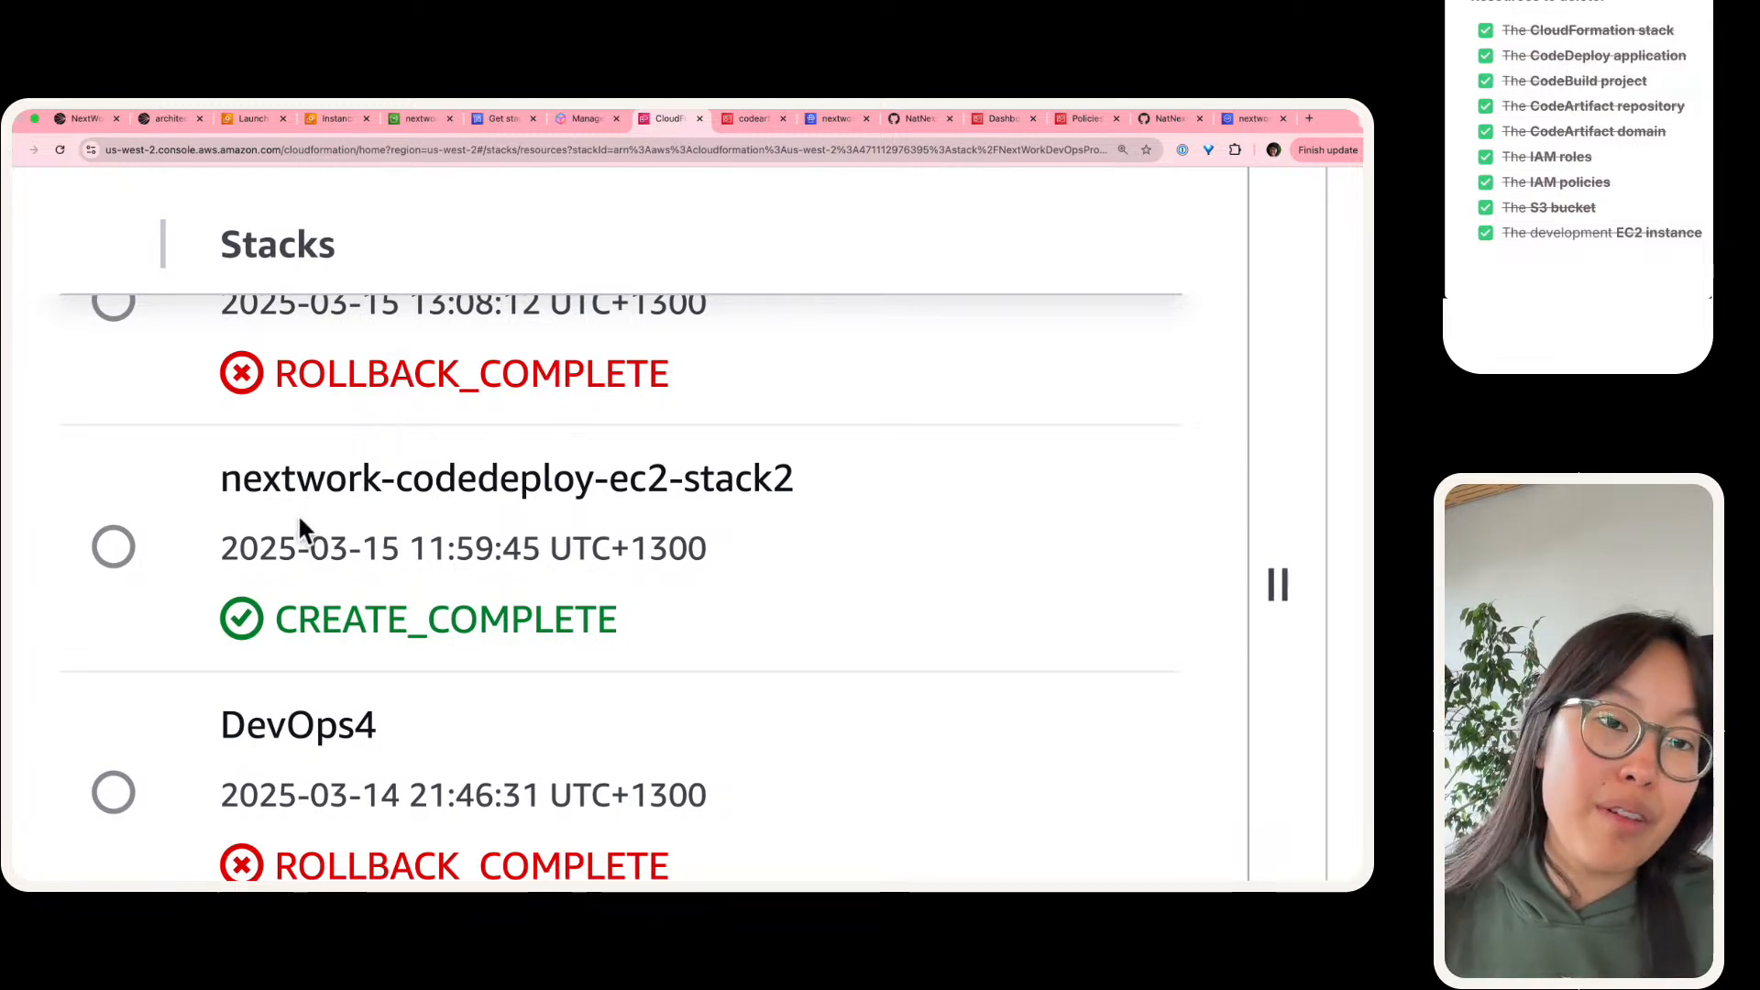
click(114, 548)
key(super+0)
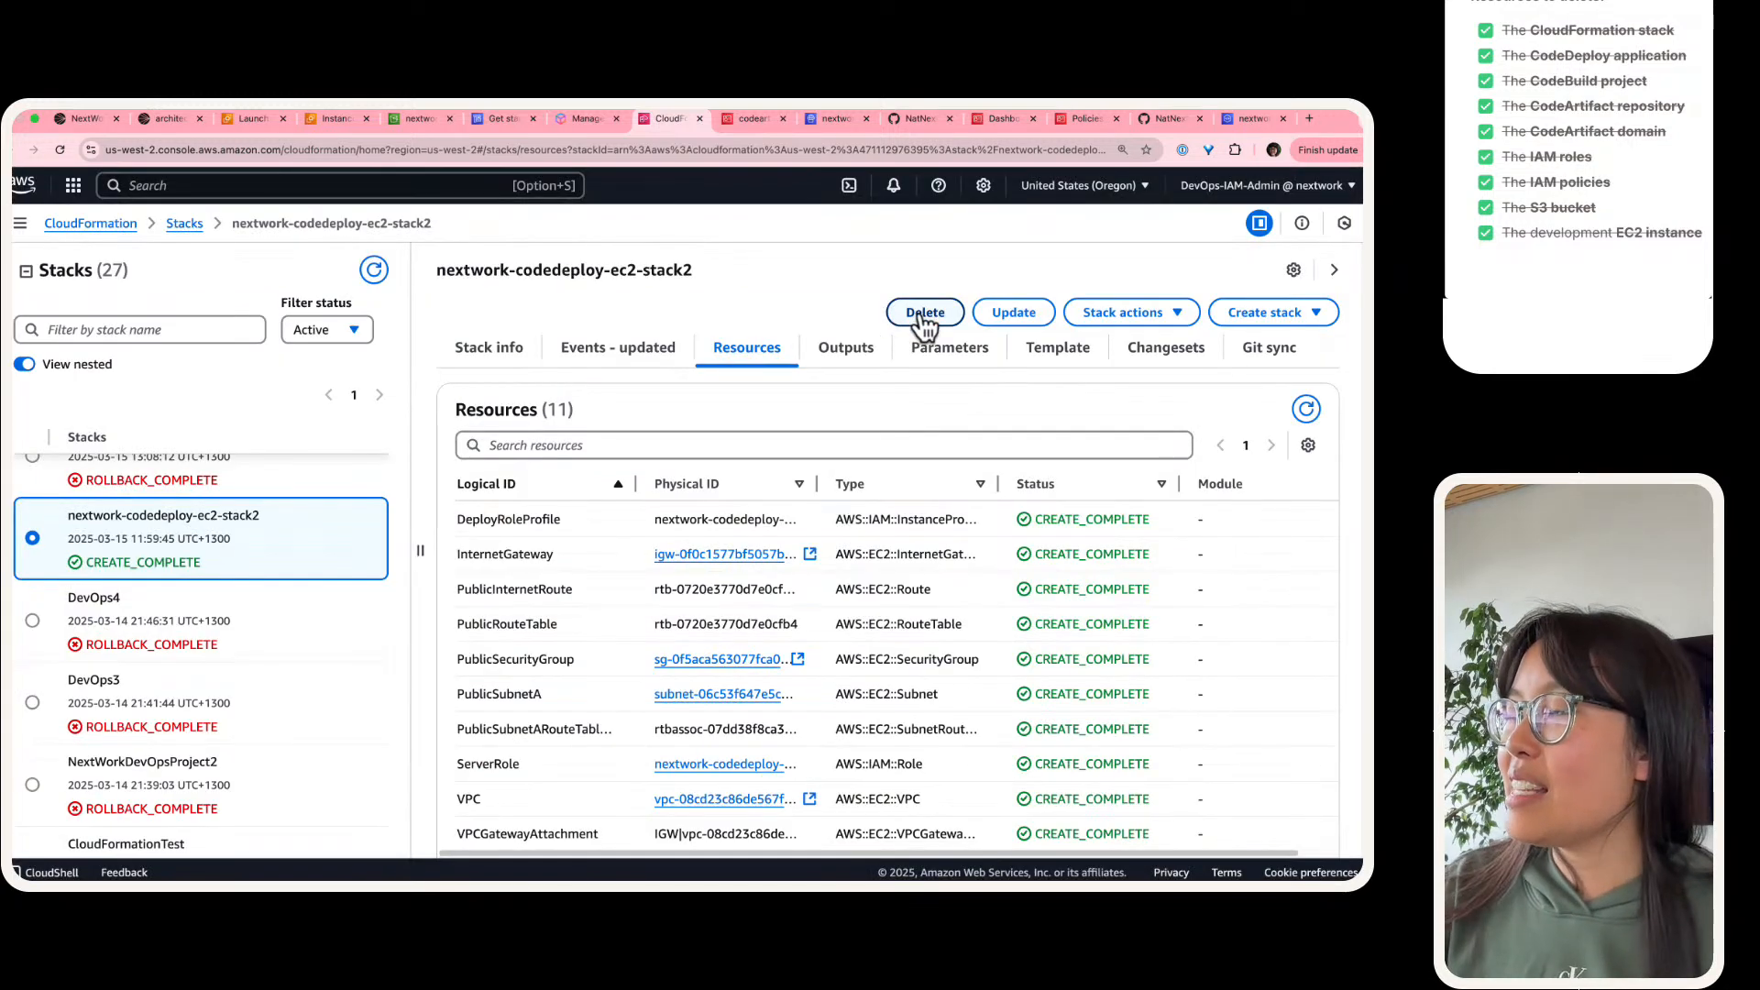
click(925, 314)
click(888, 627)
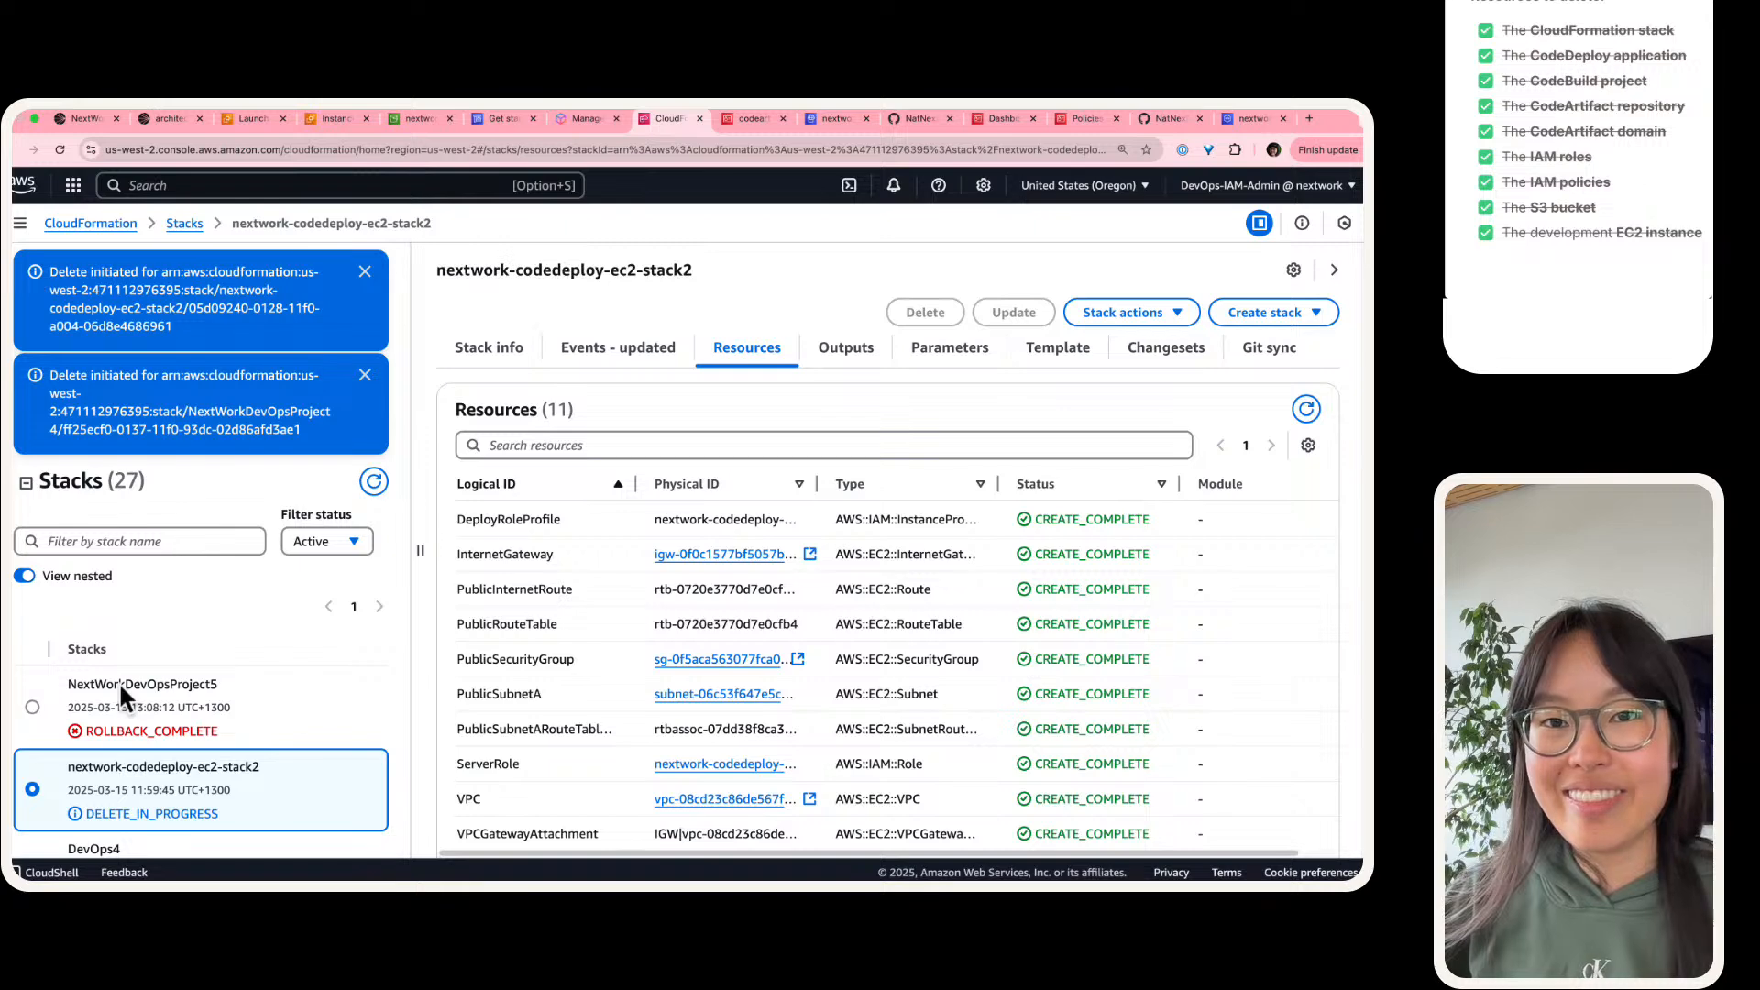
Step: Copy the suggested opening "Services I used were... Key concepts I learnt include" into the guide's answer on key services and concepts
scroll(1623, 57, down, 3)
scroll(1613, 92, down, 5)
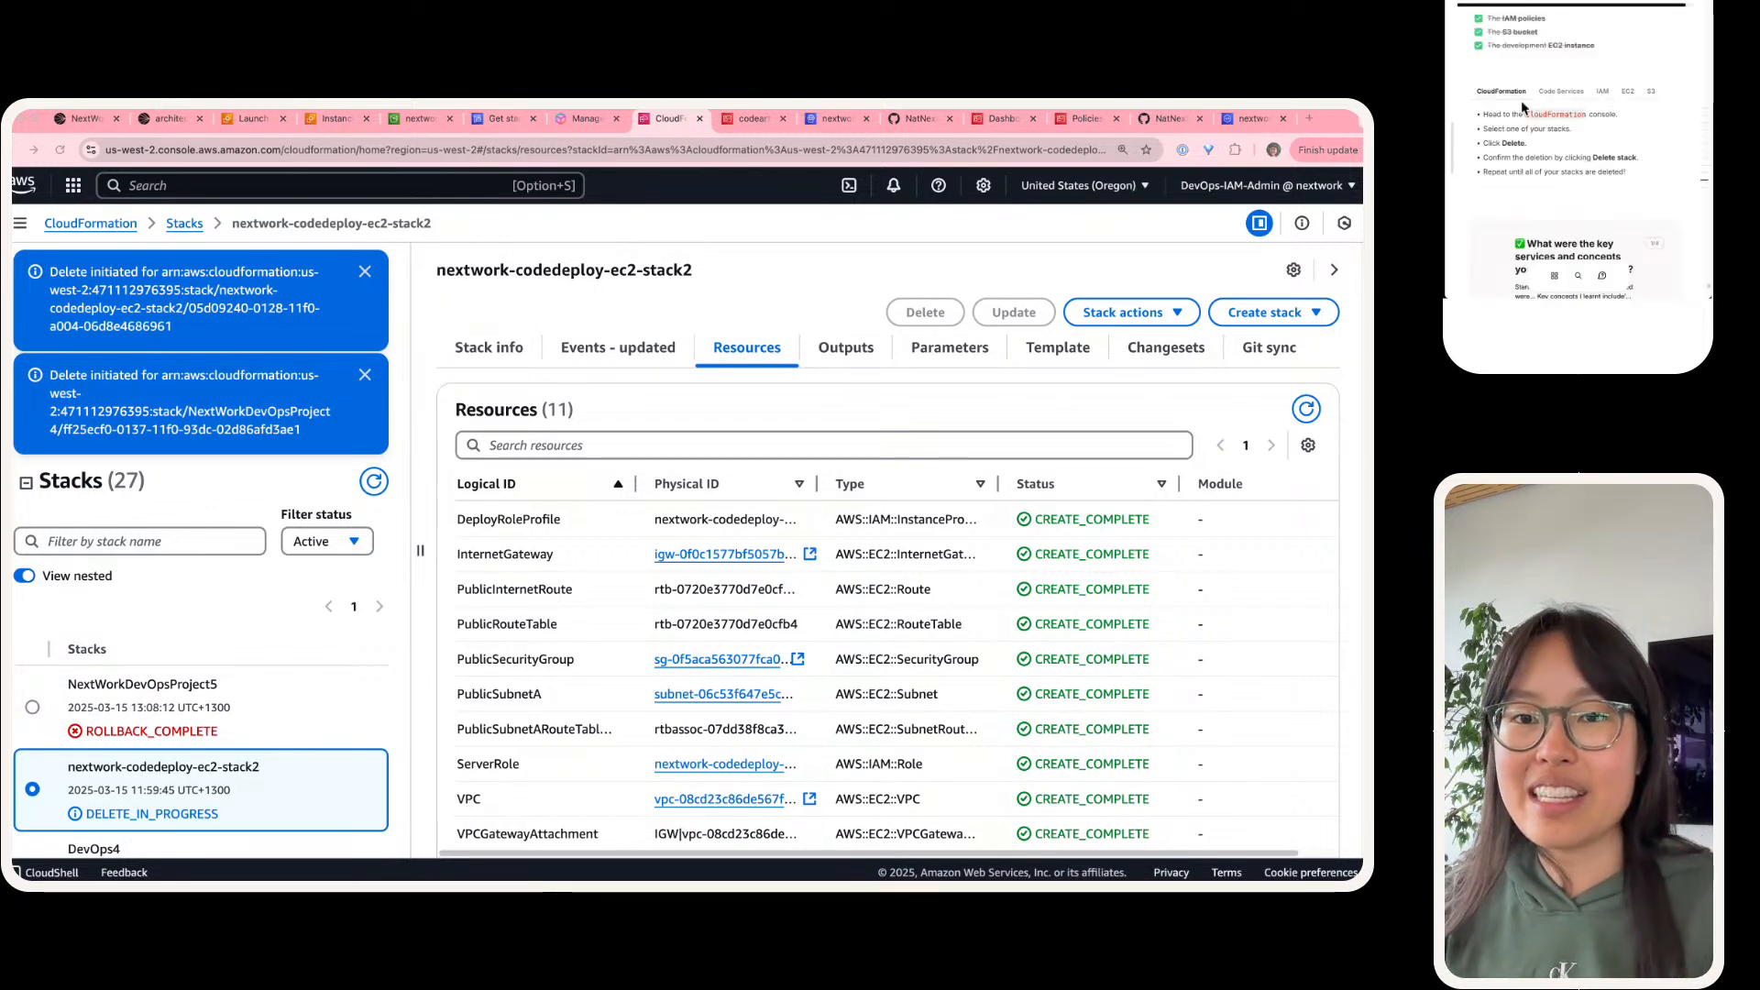
click(1604, 124)
text(S)
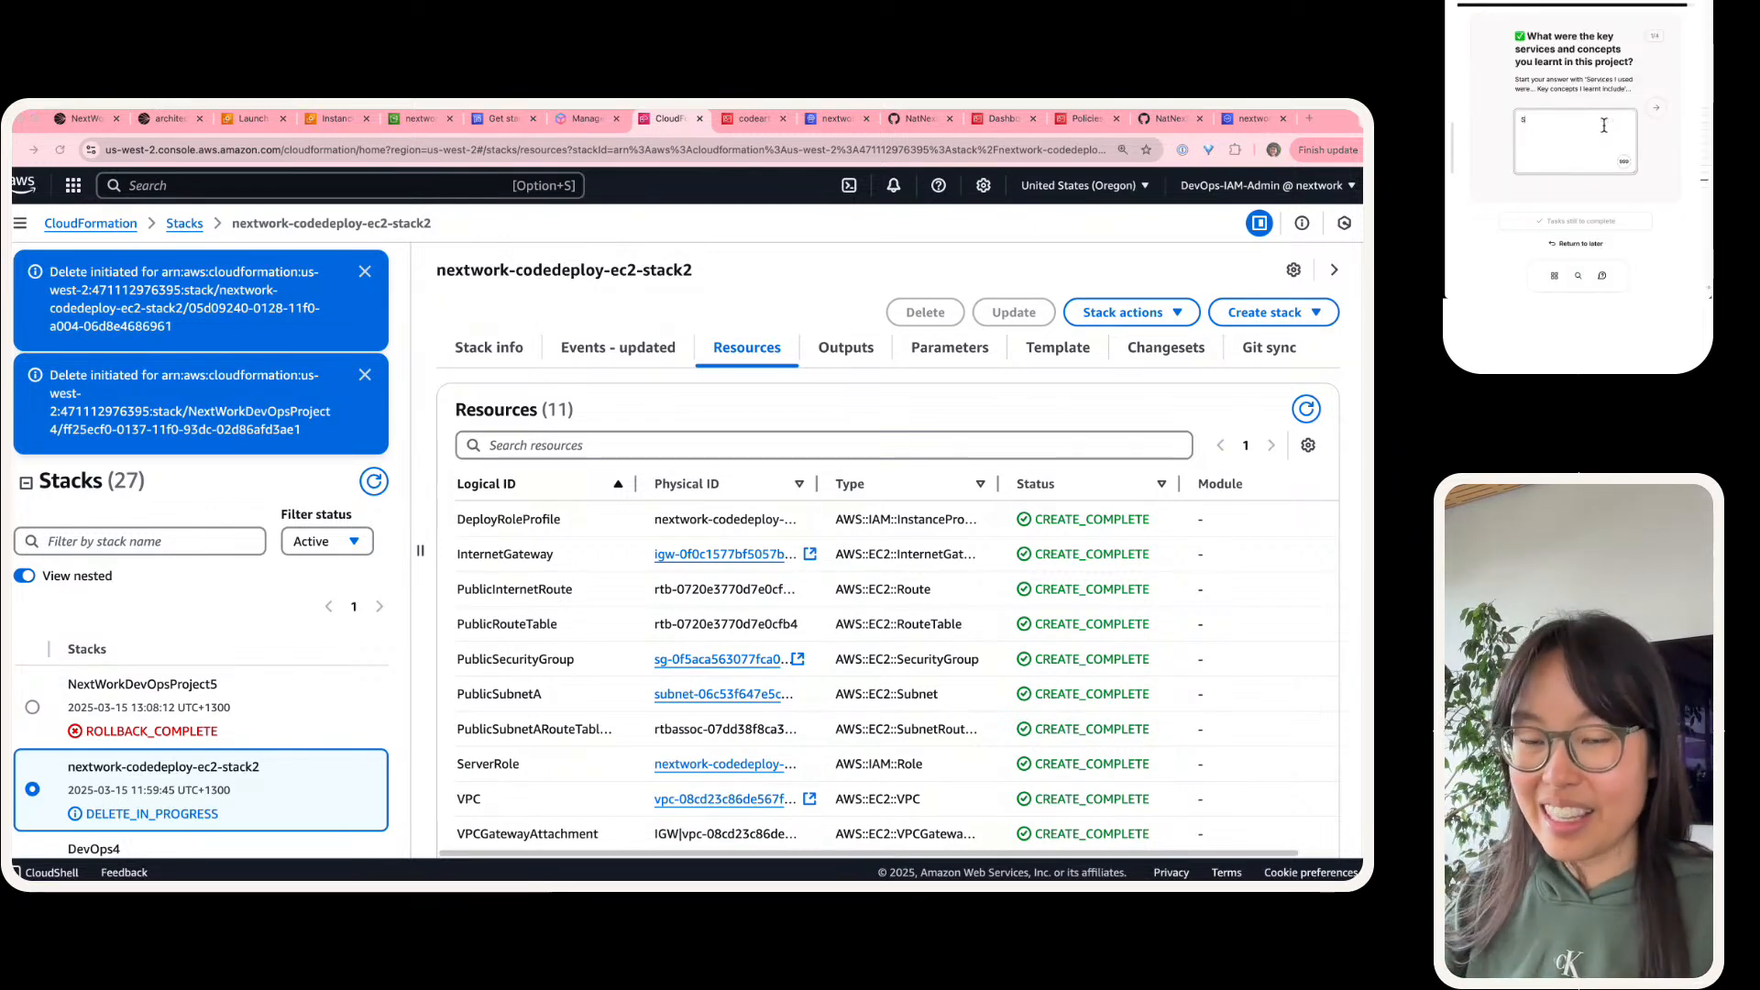
key(BackSpace)
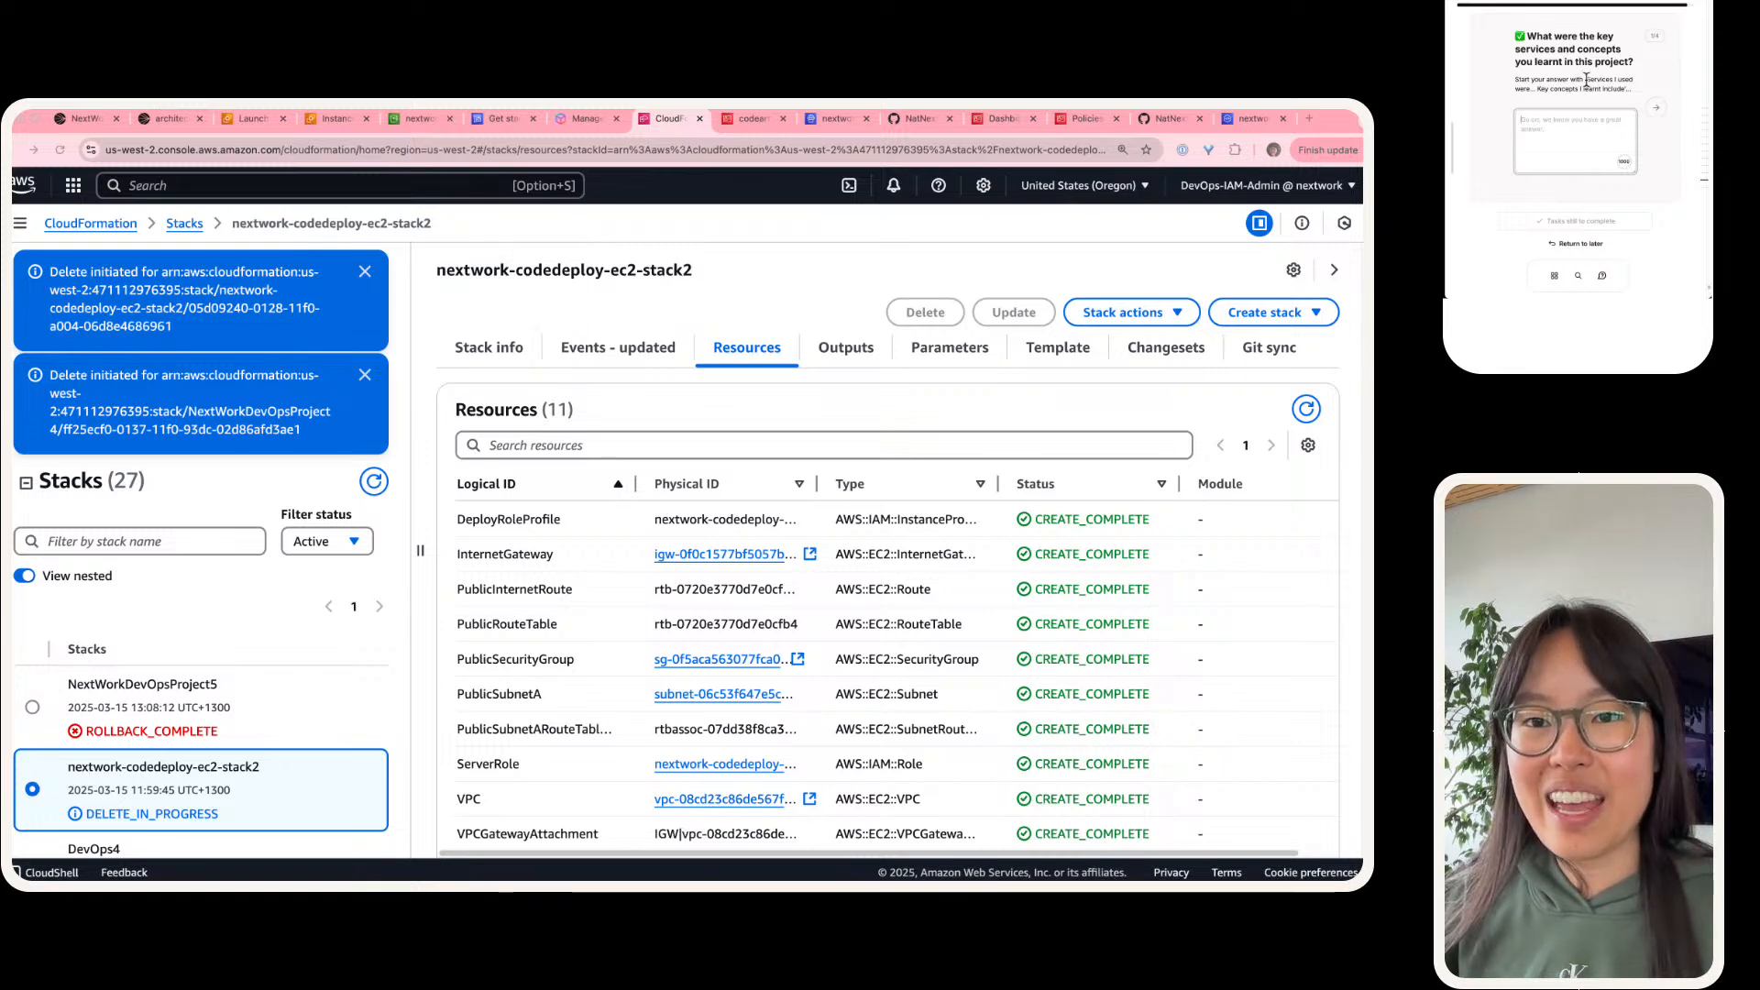
mouse_move(1589, 79)
mouse_down()
mouse_move(1629, 95)
mouse_move(1593, 81)
mouse_up()
key(super+c)
click(1627, 91)
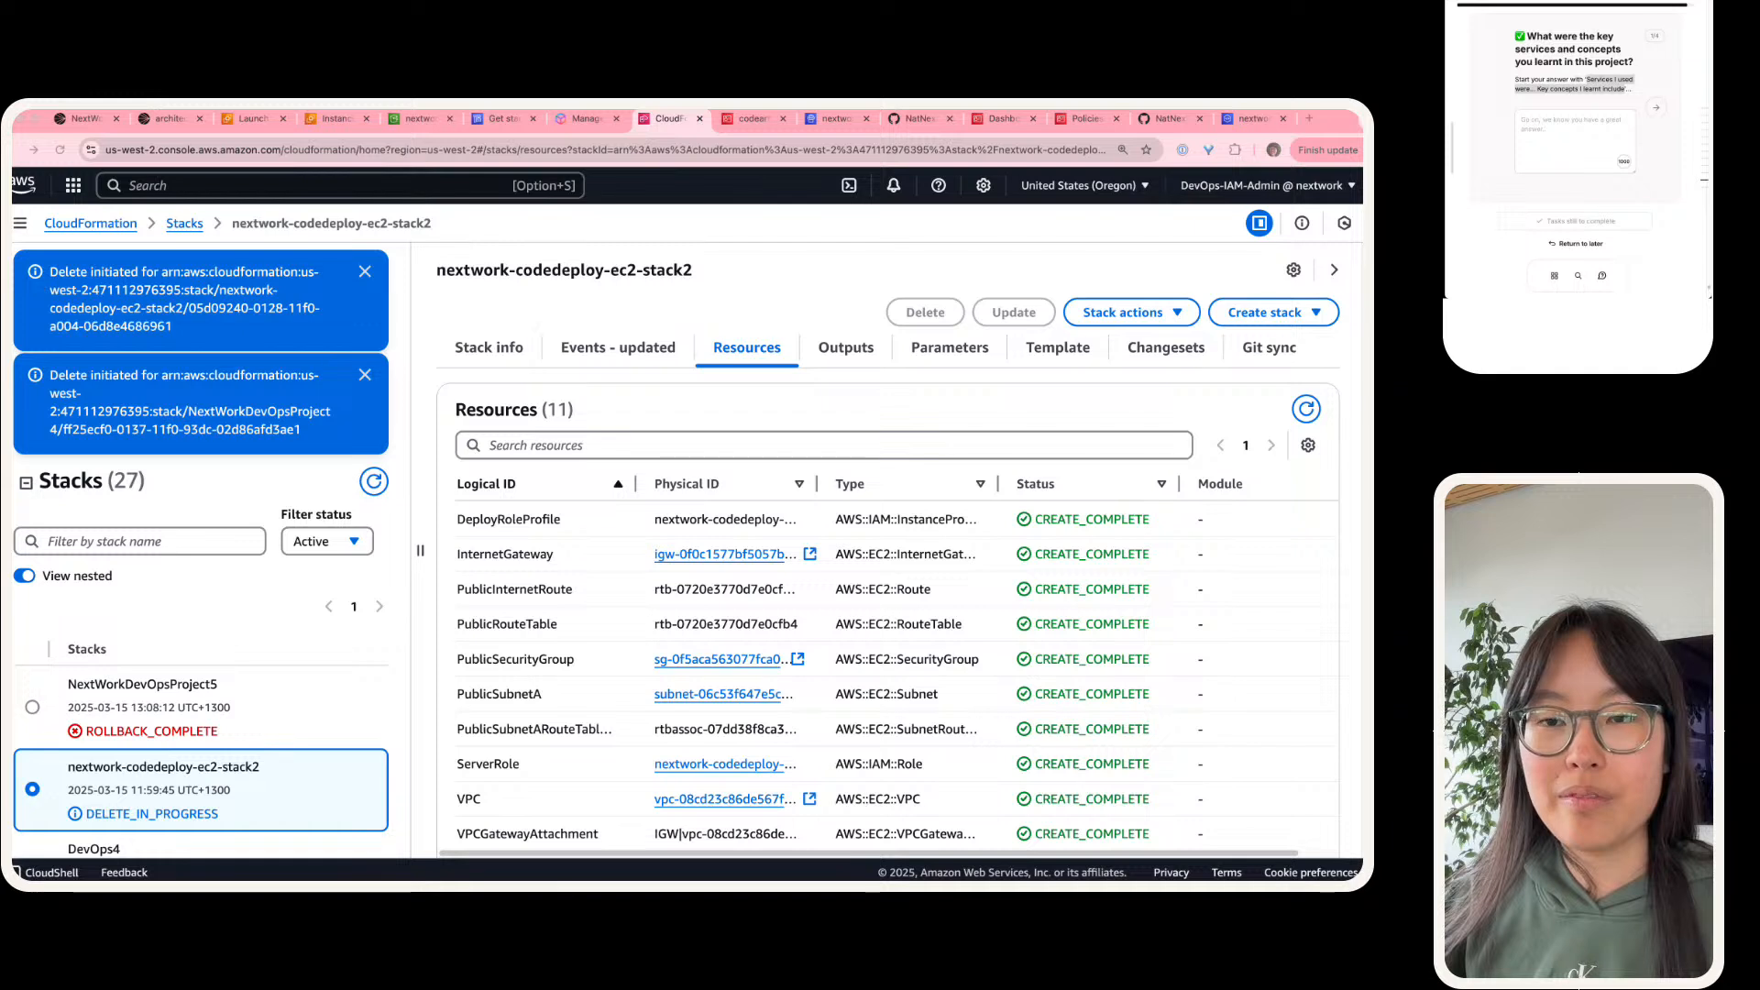
click(1561, 150)
key(super+v)
Step: Change "I" to "we" in the answer's services sentence and name CloudFormation as the first service used
click(1555, 121)
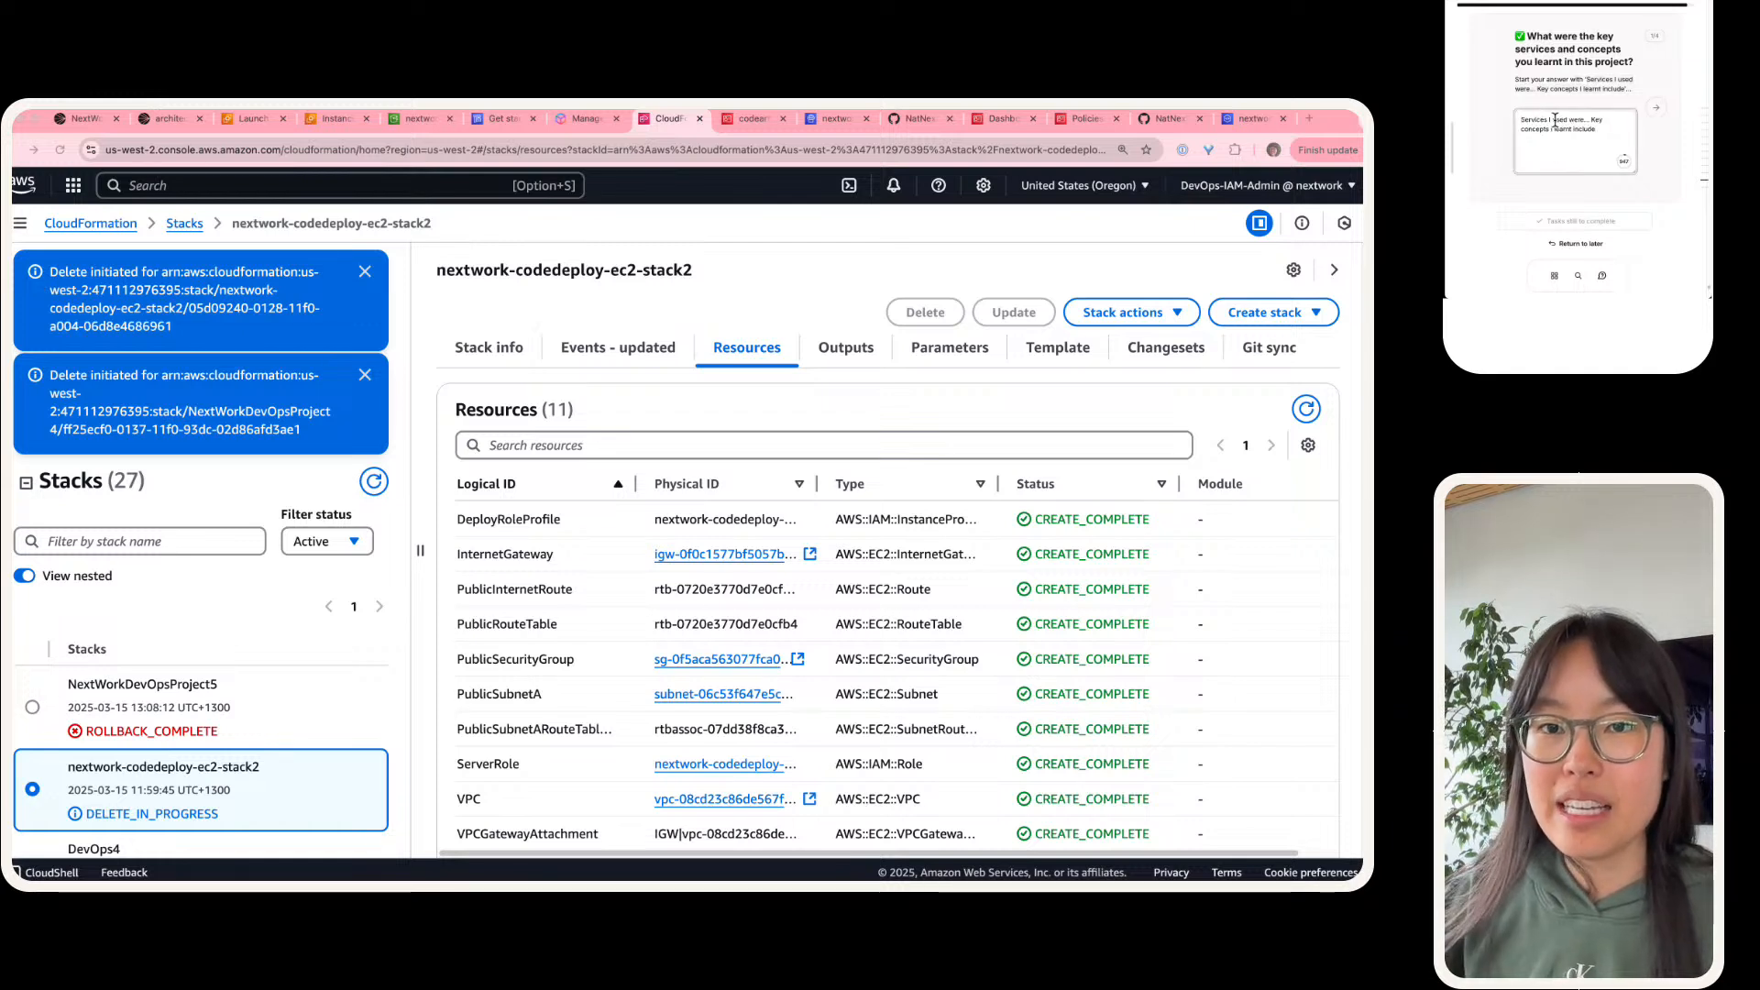
key(BackSpace)
text(we)
key(alt+Right)
key(alt+Right)
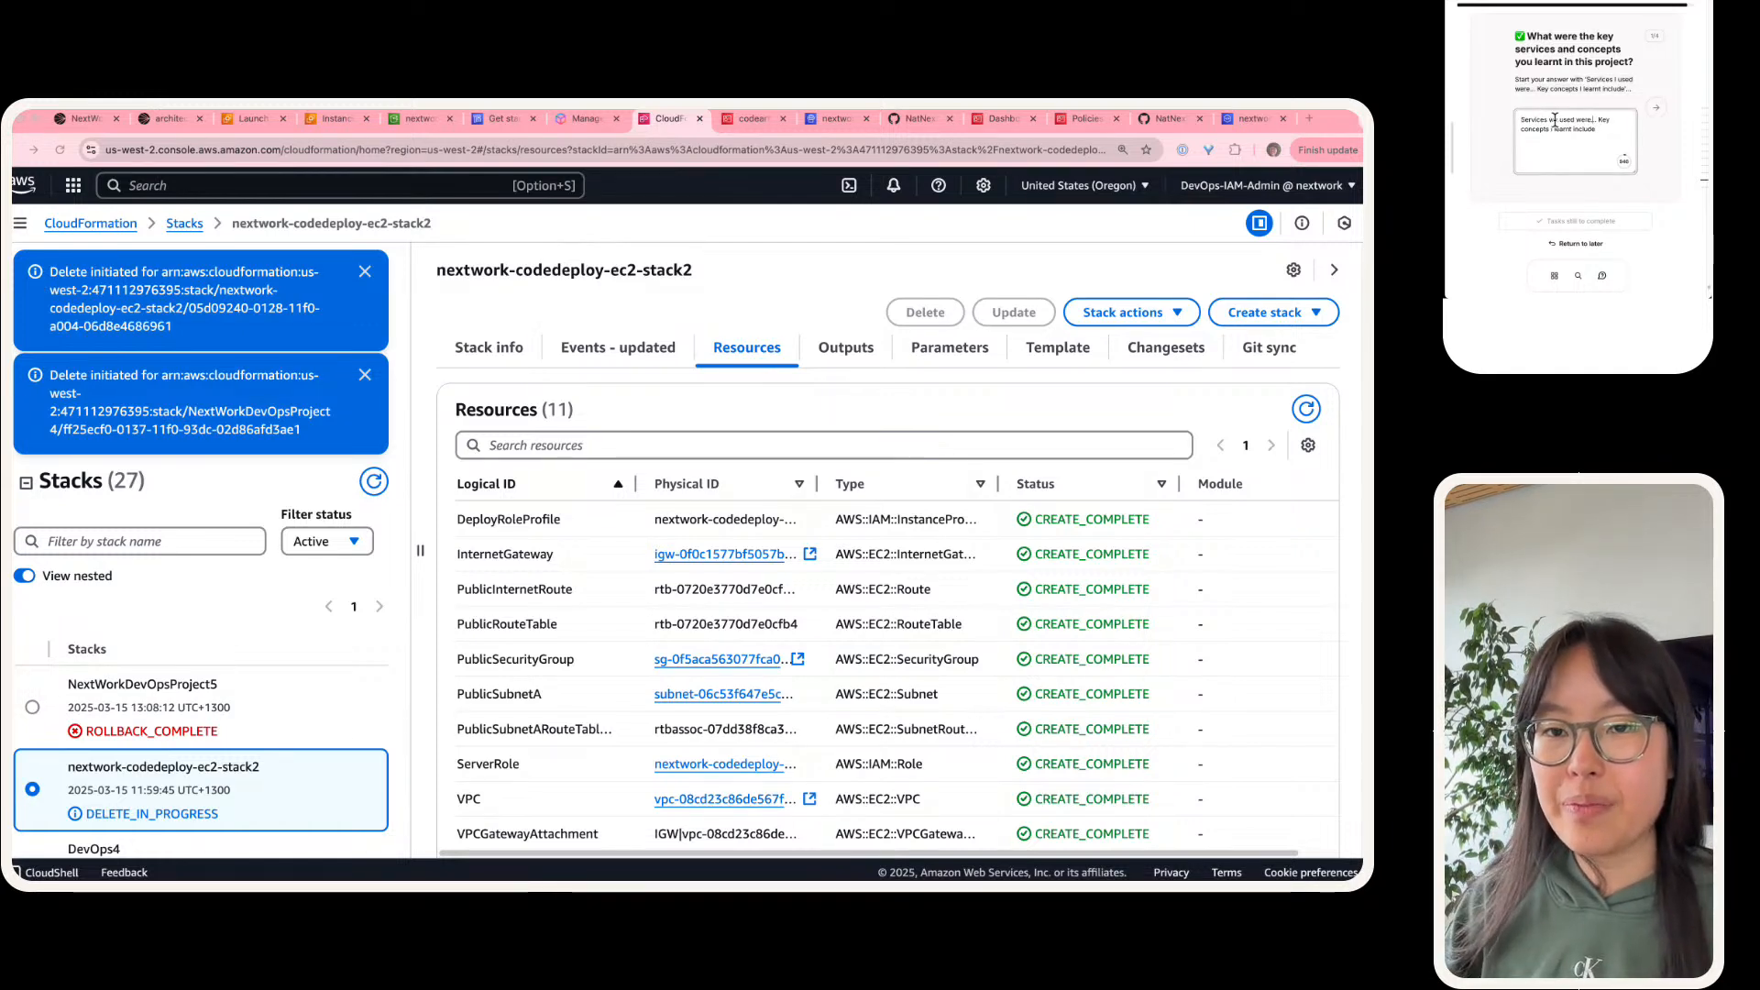
key(BackSpace)
text(CloudFormation, C)
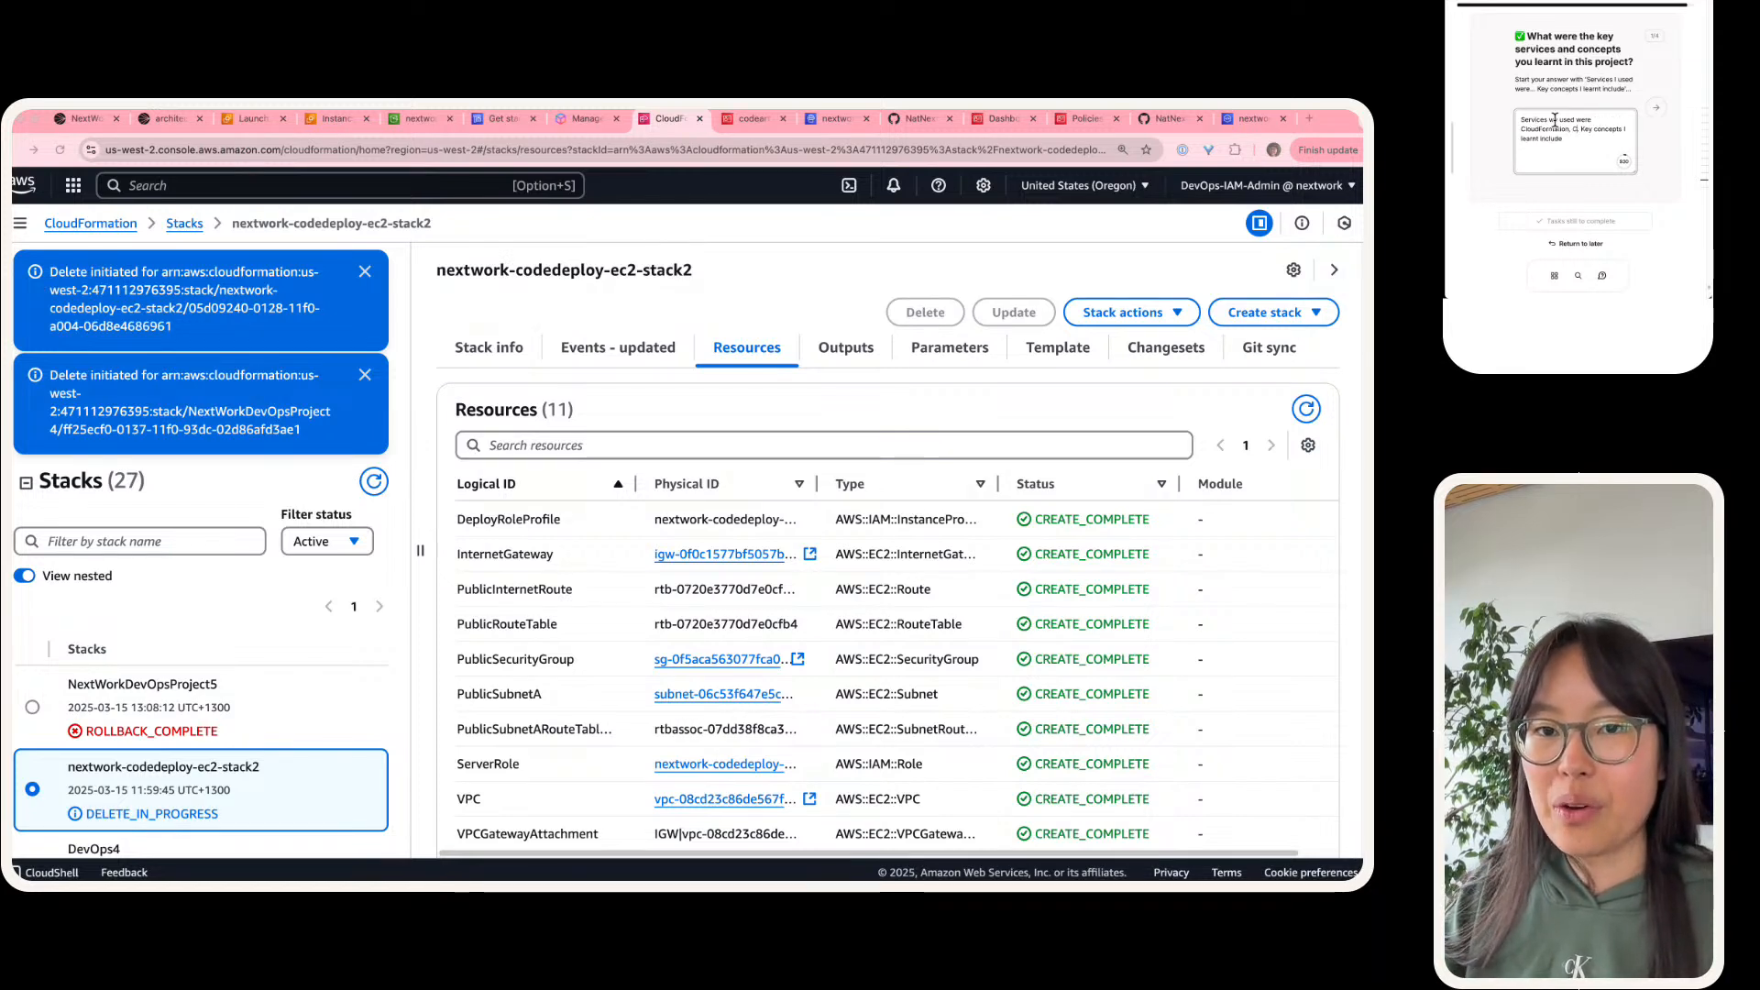
Step: Complete the services sentence after CloudFormation with "and the code suite of services"
key(BackSpace)
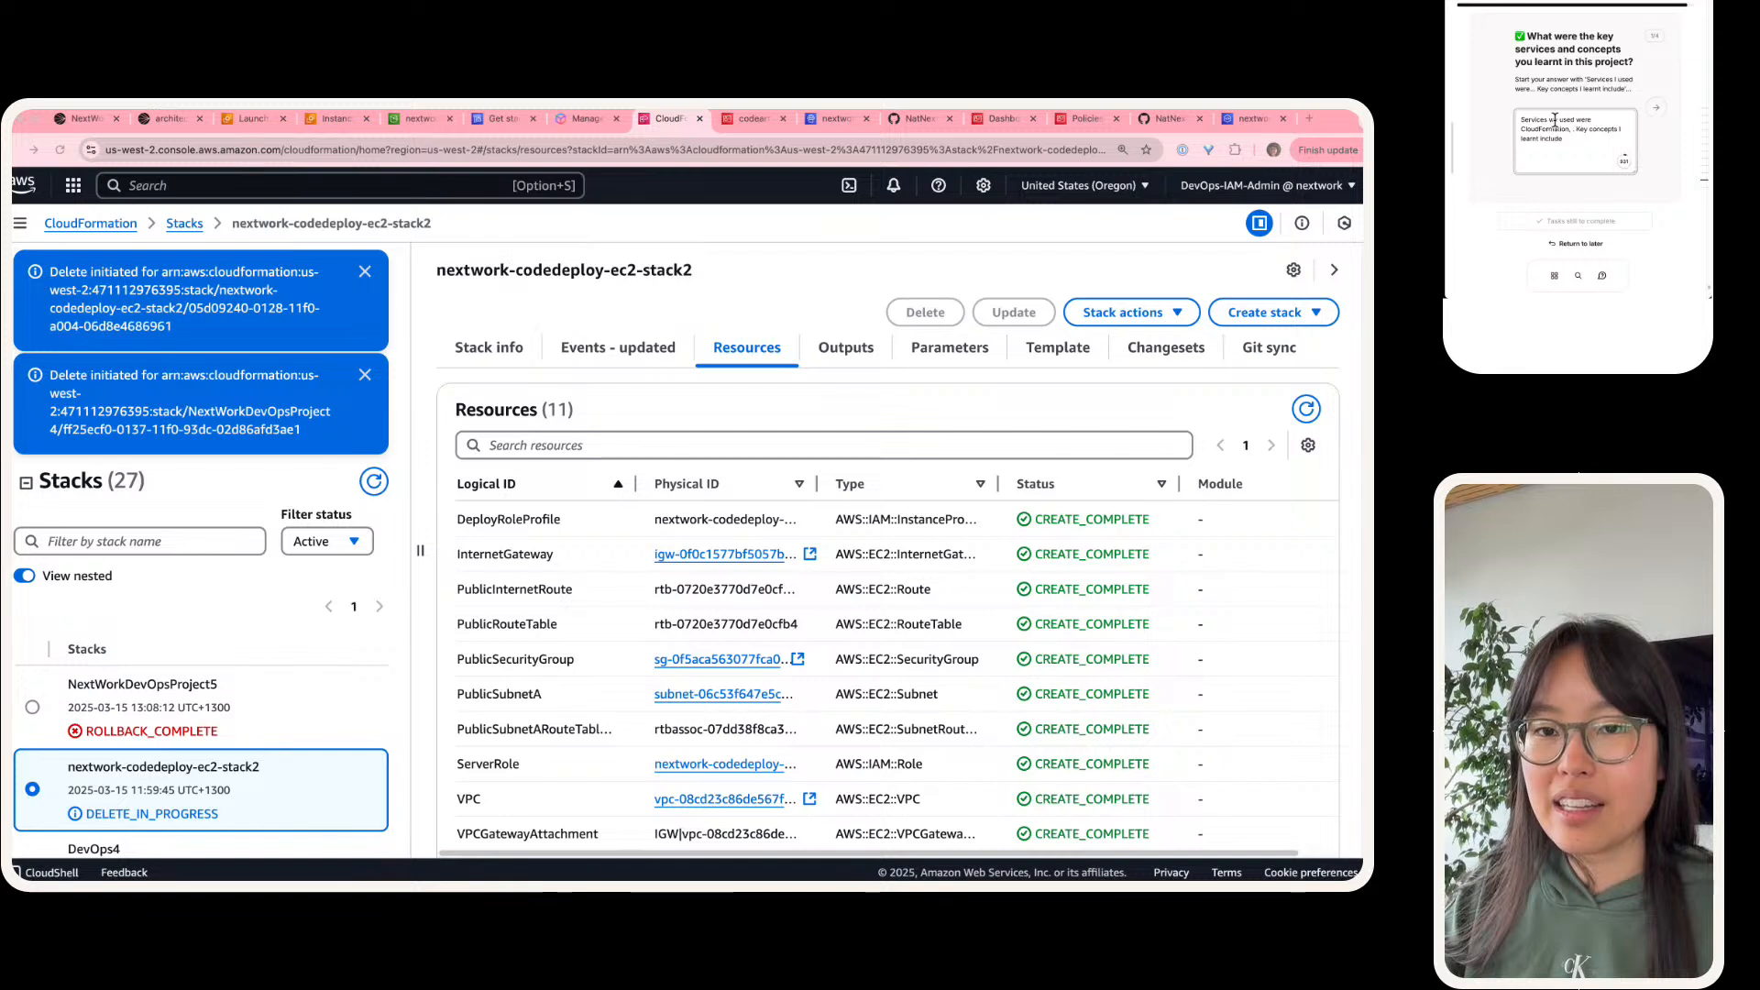
key(BackSpace)
key(BackSpace)
text(and the)
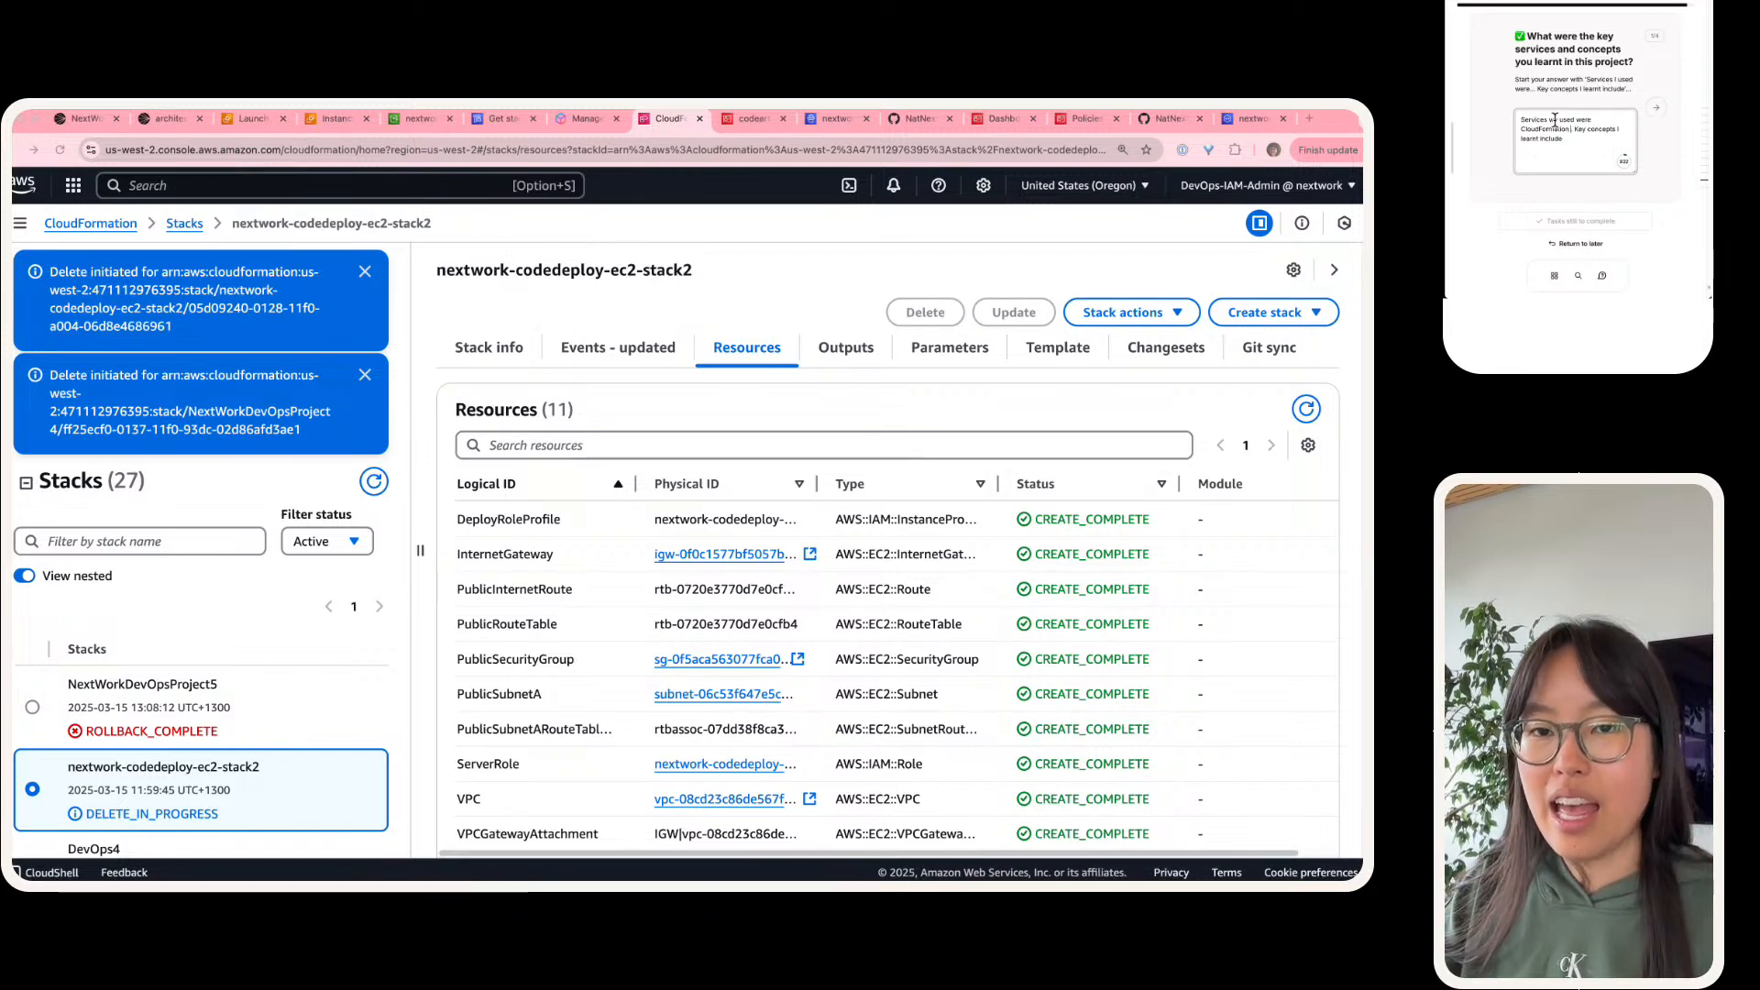
text( cod)
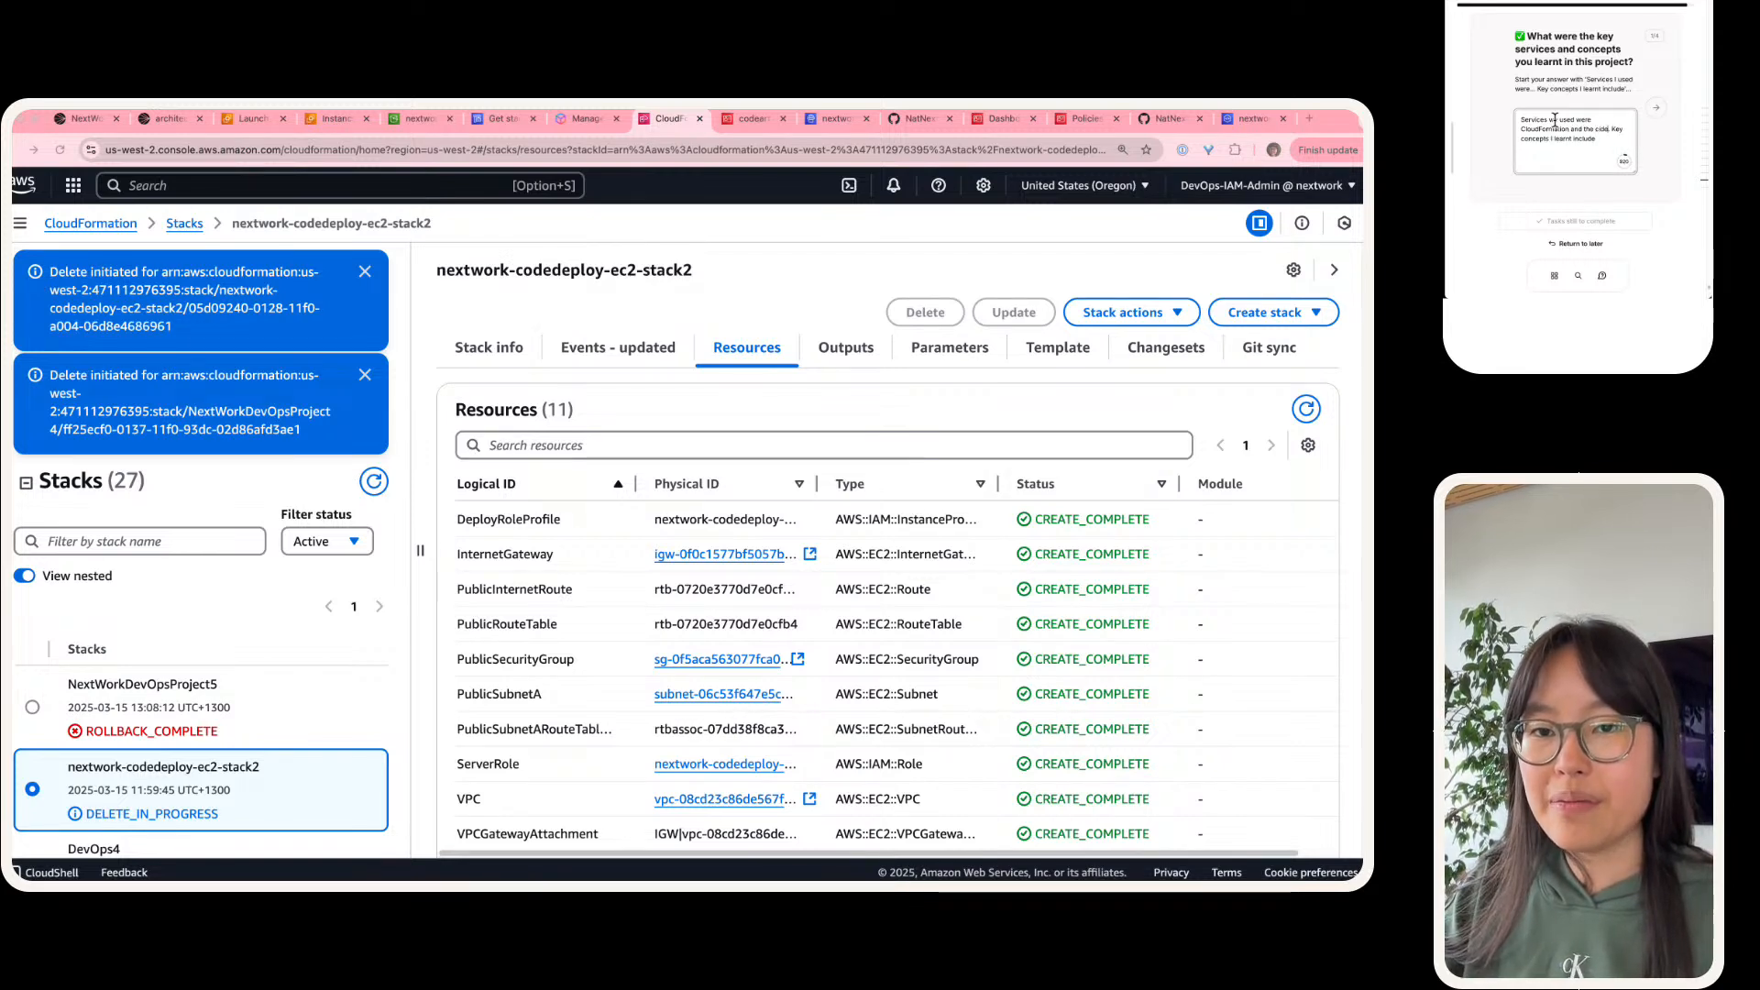
text(ide)
key(BackSpace)
key(BackSpace)
key(BackSpace)
text(ode suite of)
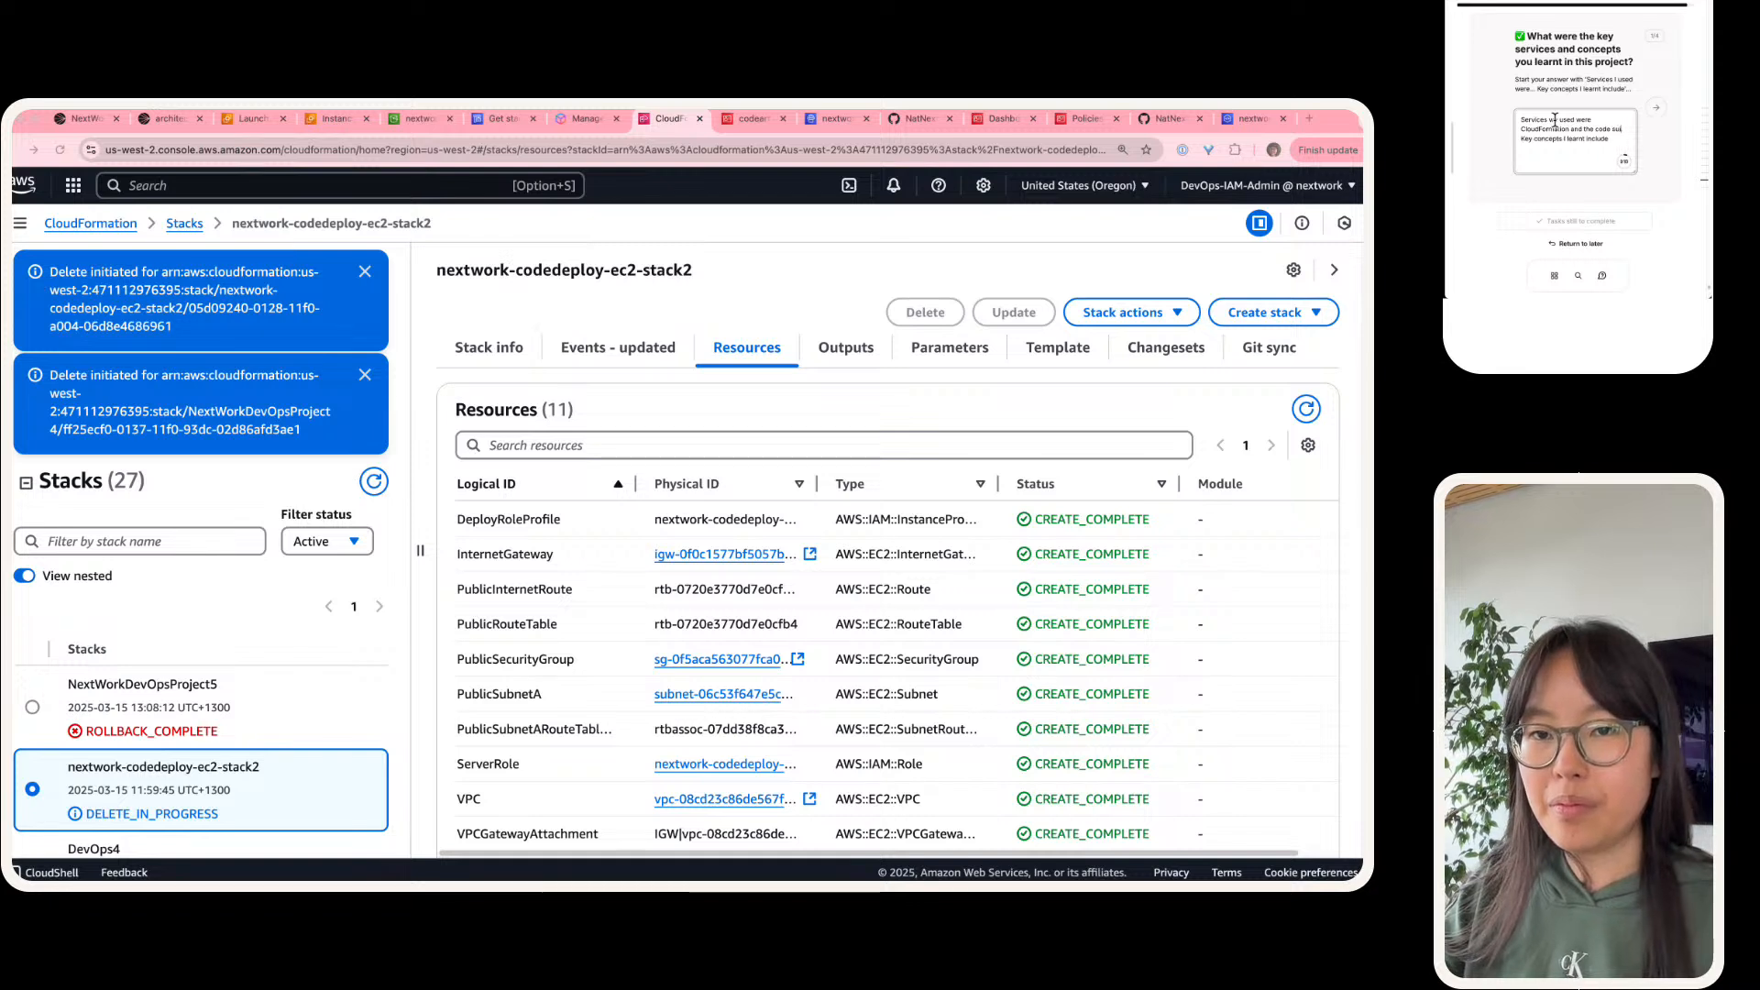
text( services)
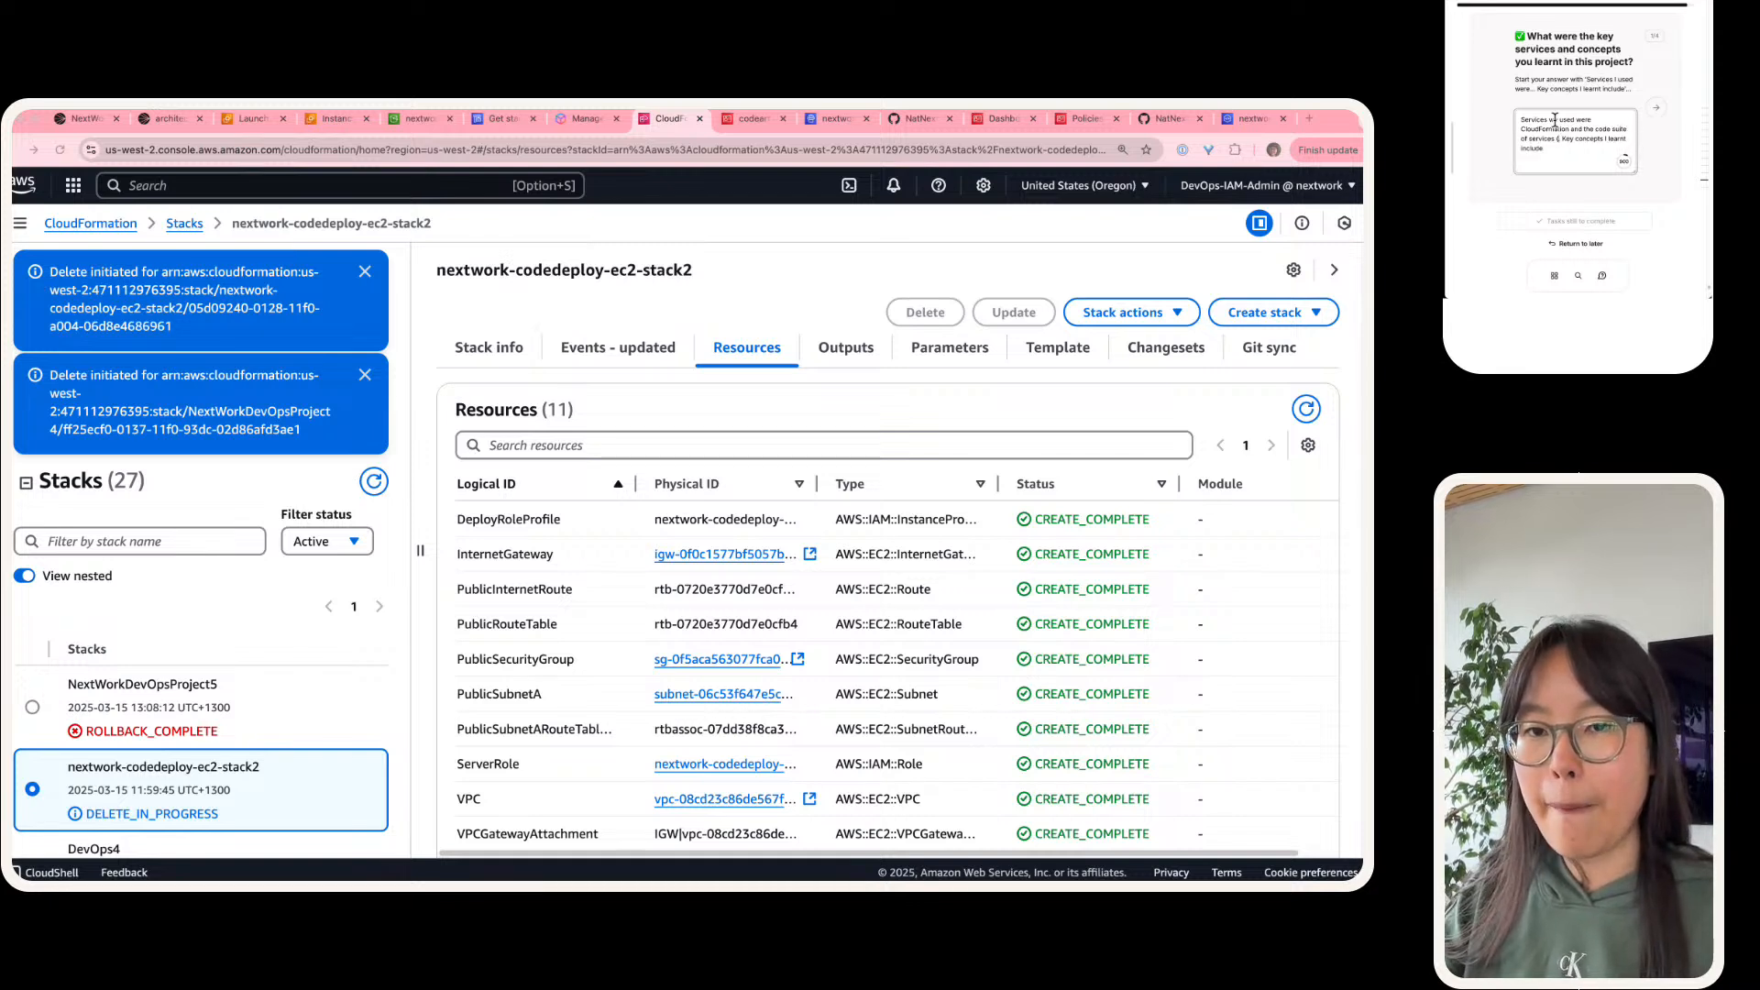
text( ()
key(BackSpace)
key(BackSpace)
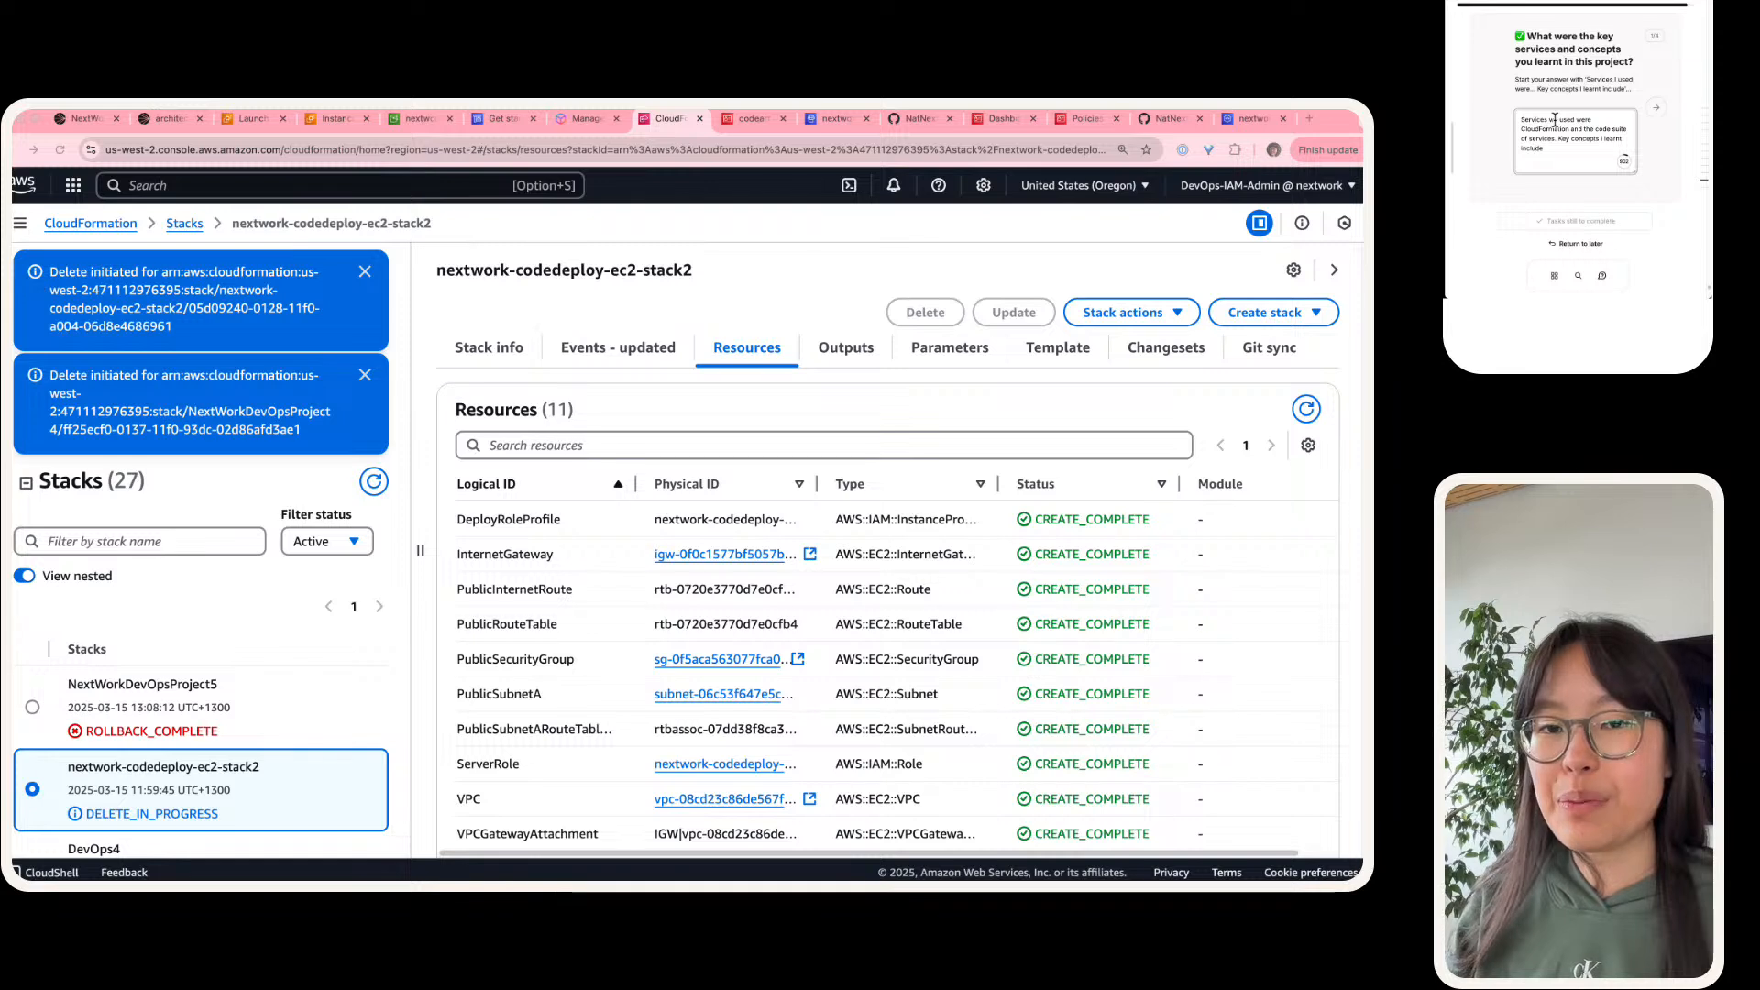
Step: Make the concepts sentence read "Key concepts we learnt include infrastructure as code, how to use CloudFormation's IaC generator"
text(=w)
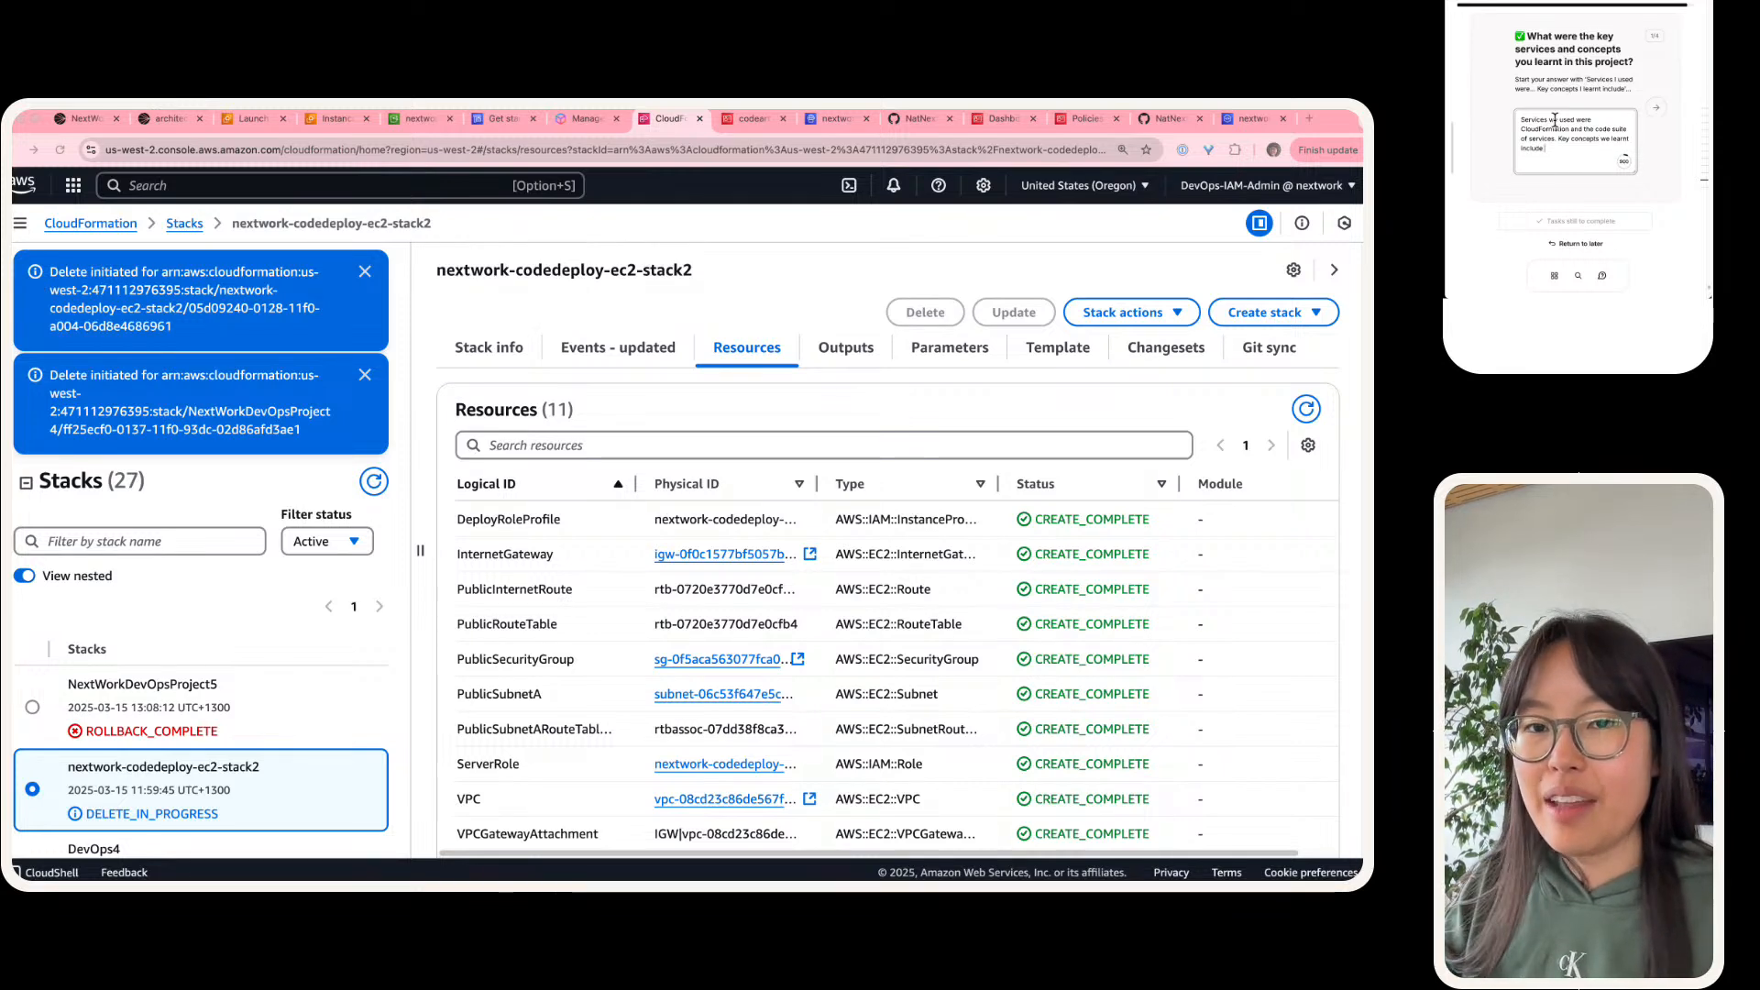
text( infrastructure as)
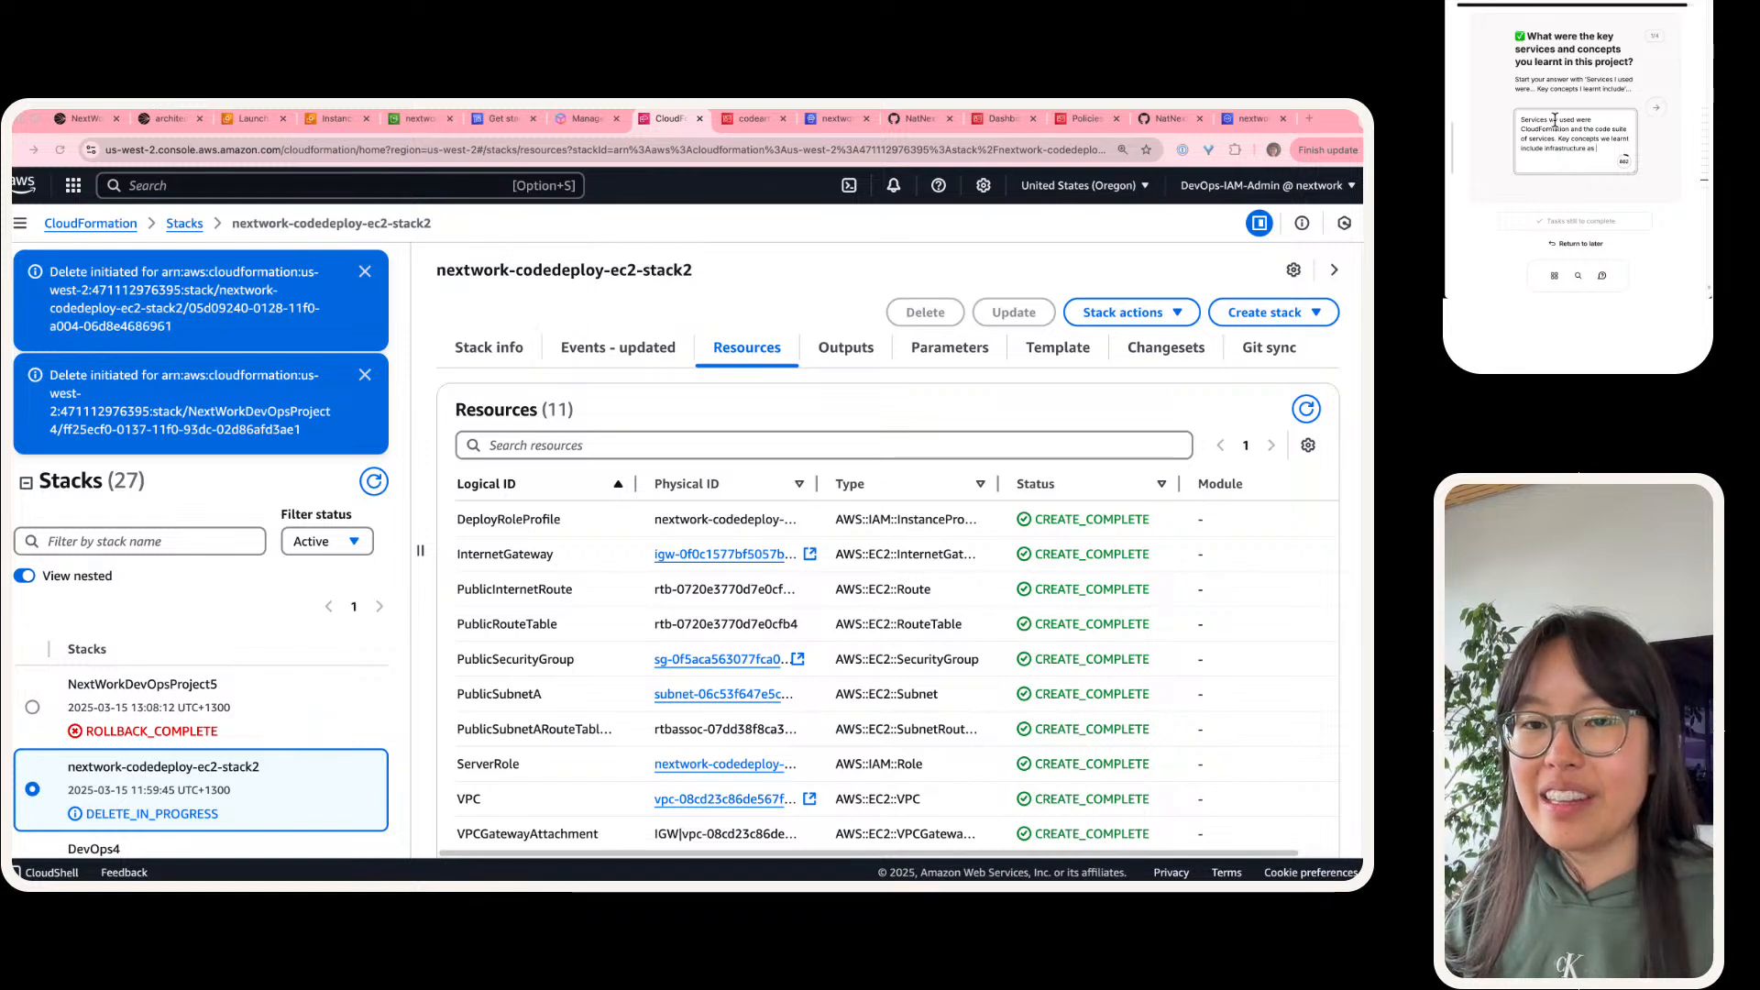
key(BackSpace)
key(BackSpace)
key(BackSpace)
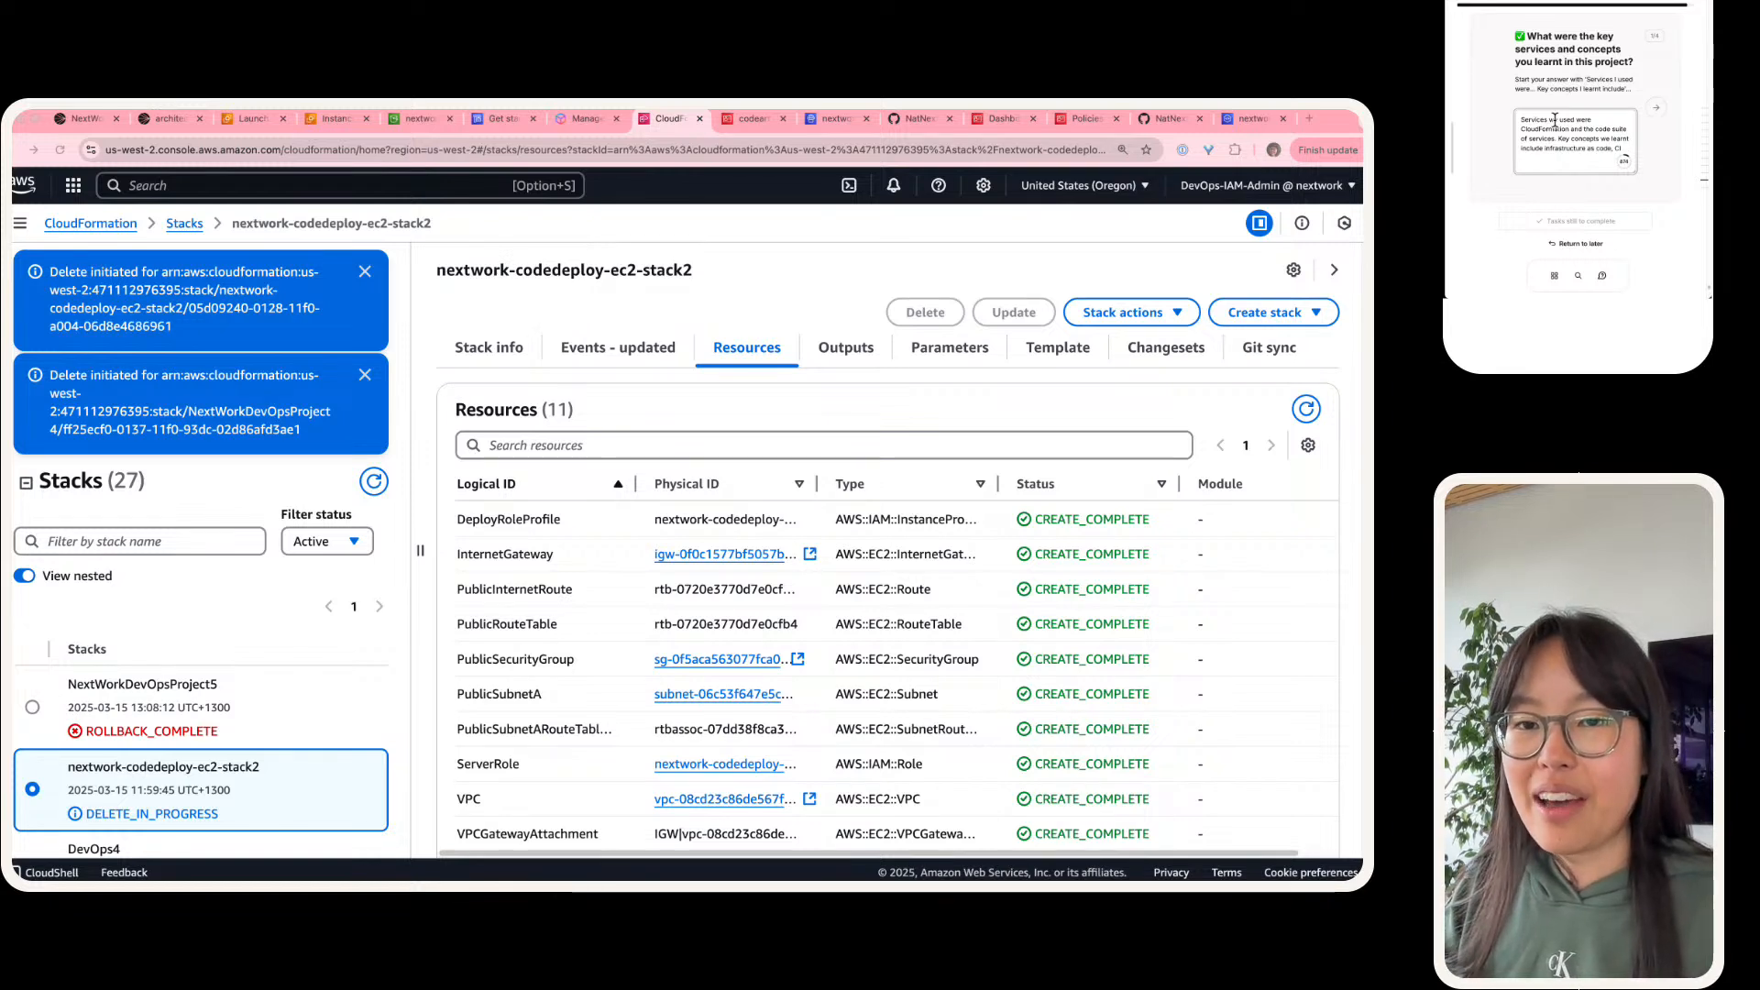
text(how)
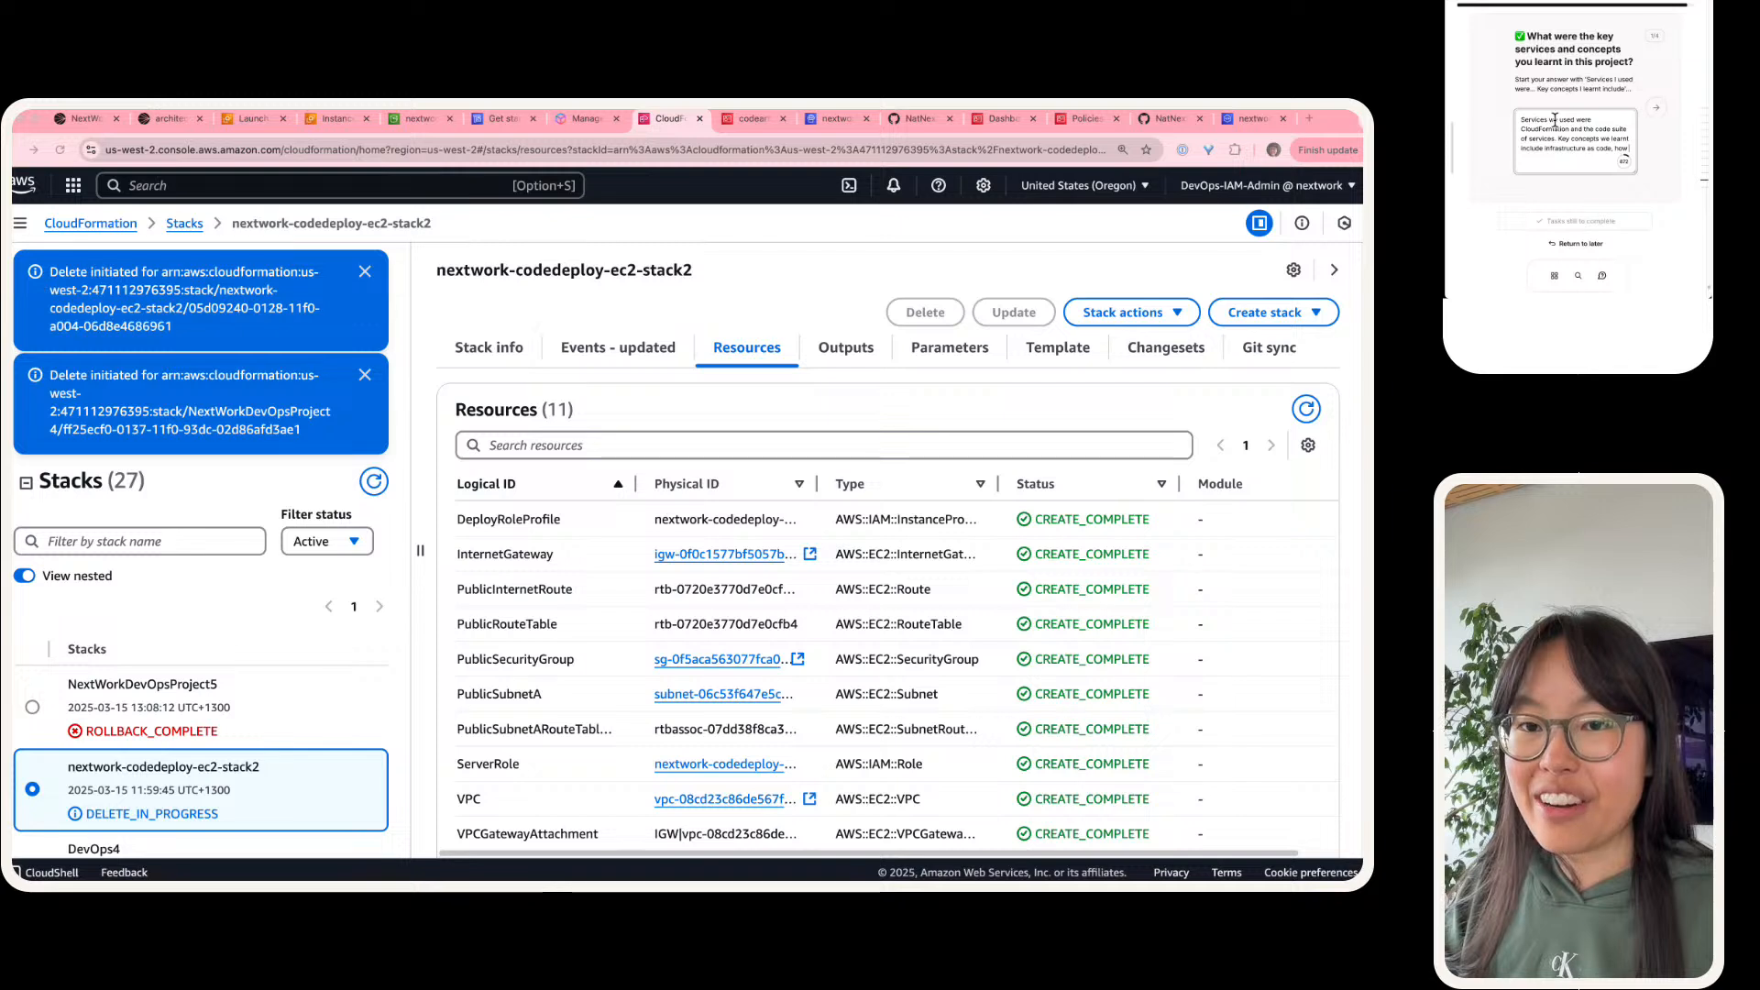
text( to use C)
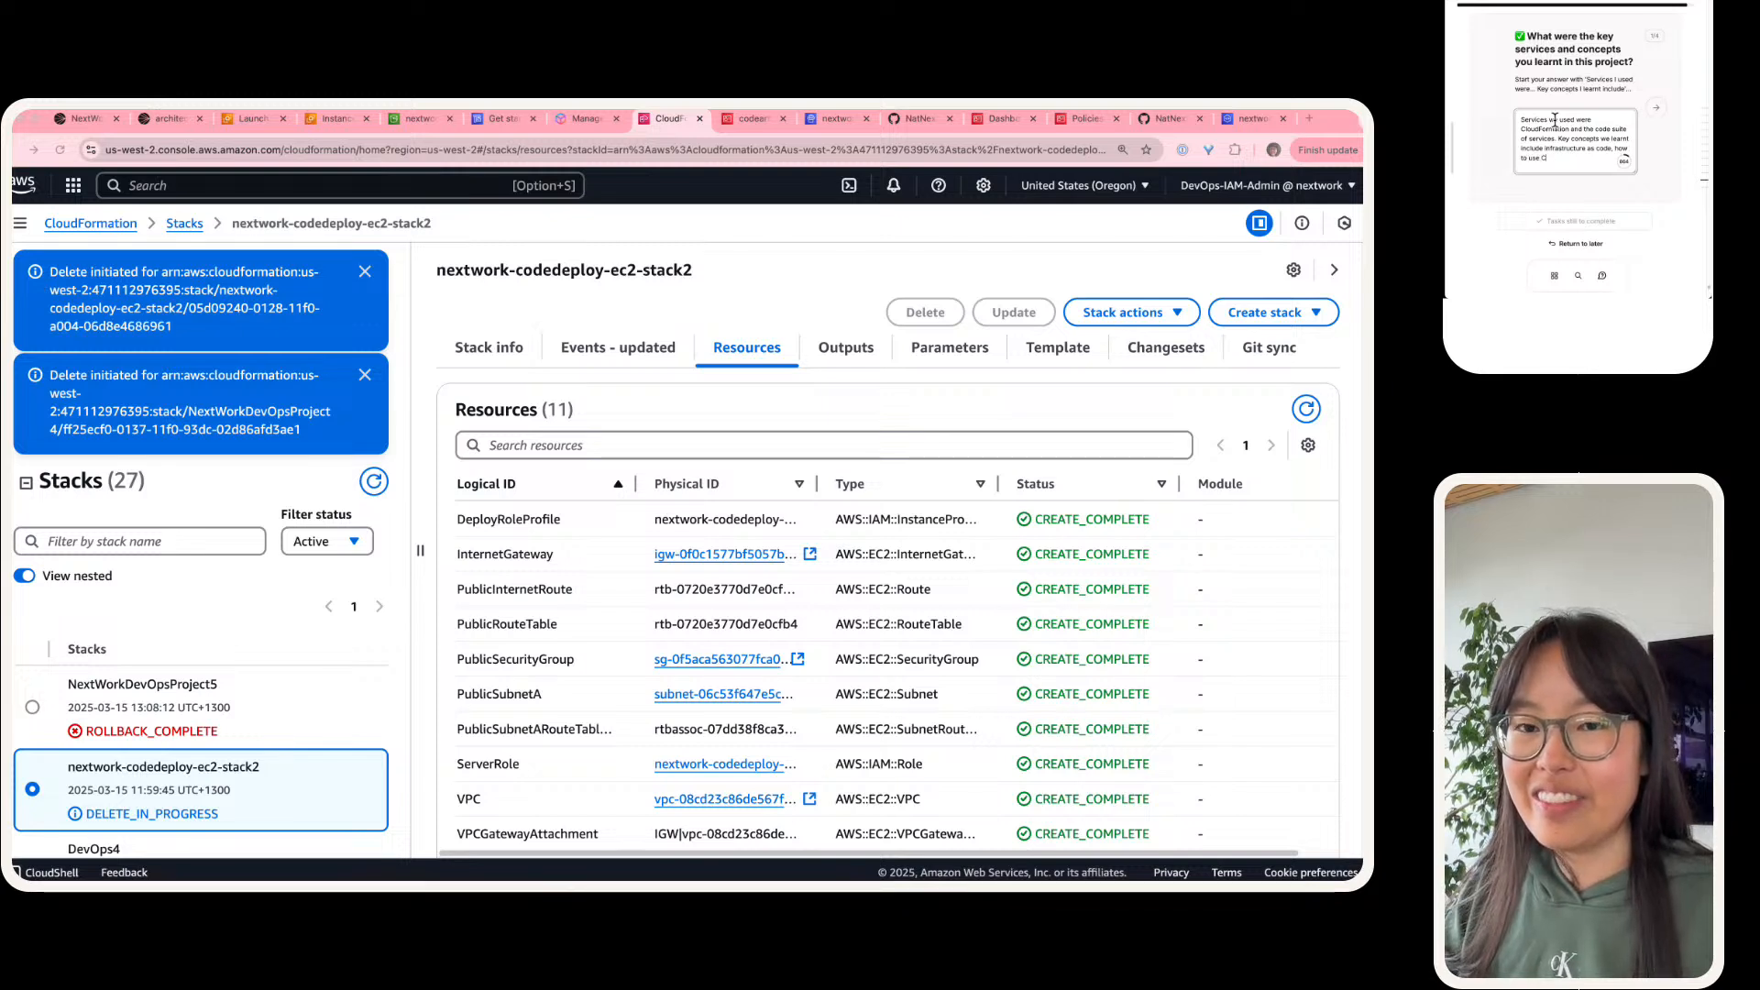
text(loudFormation's)
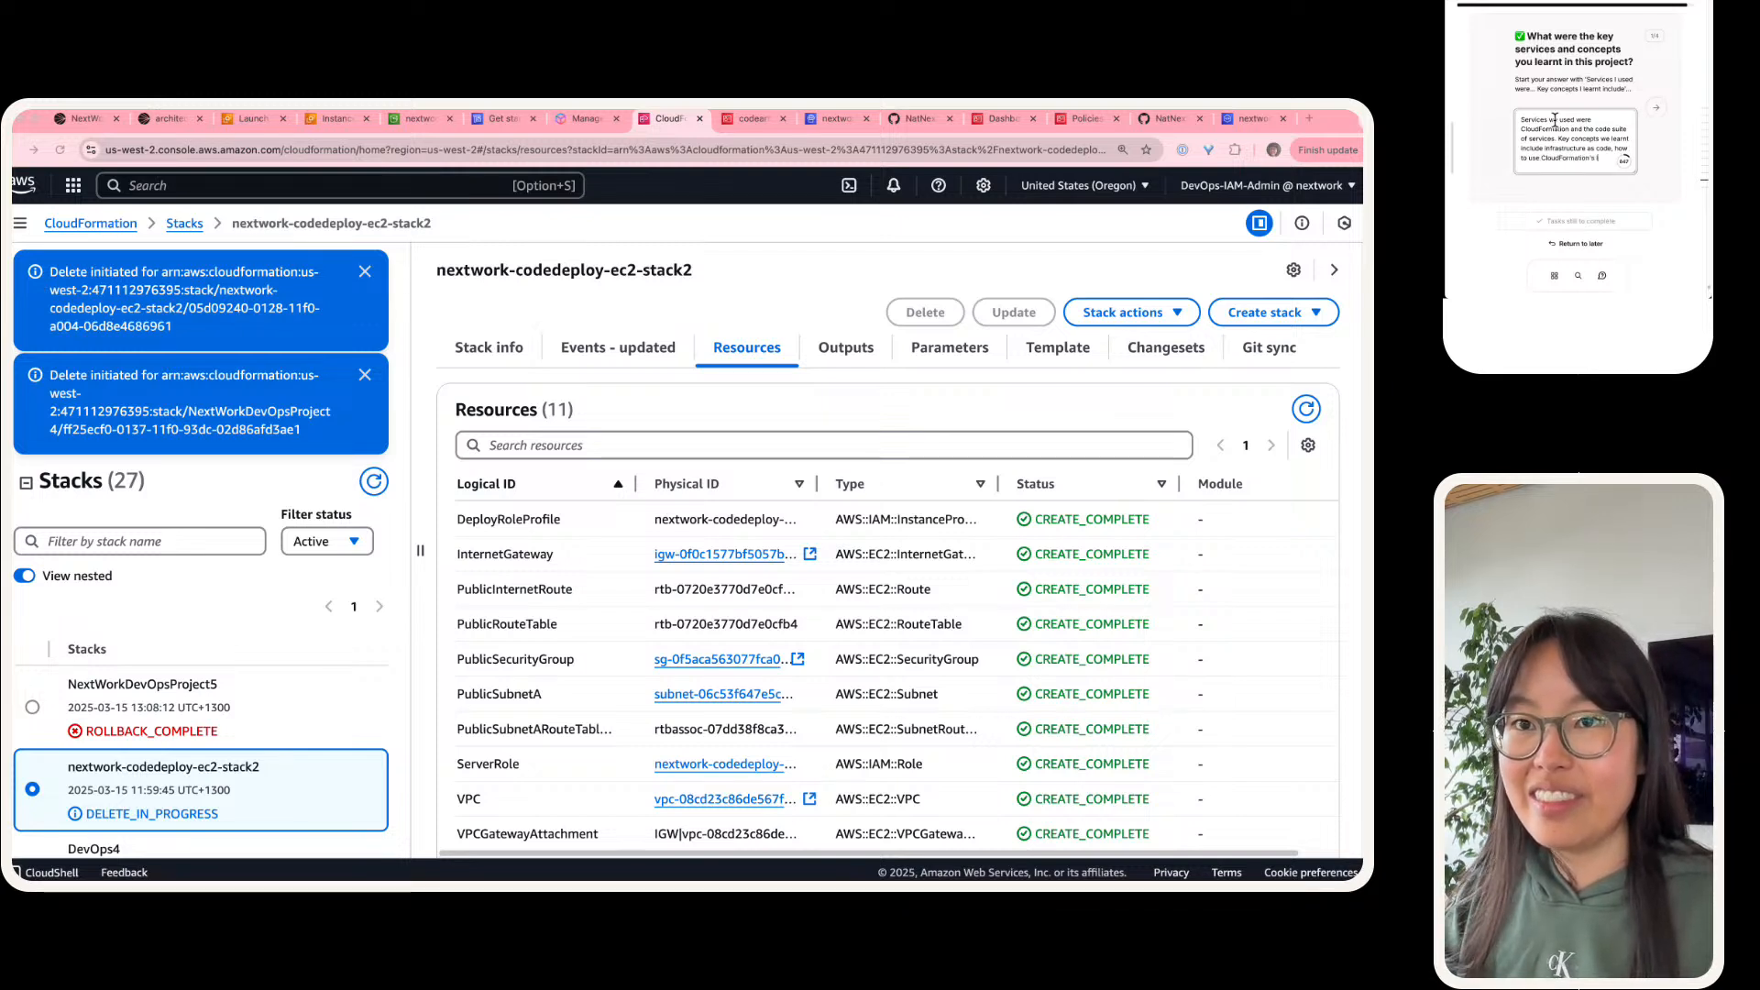
text( IaC generato)
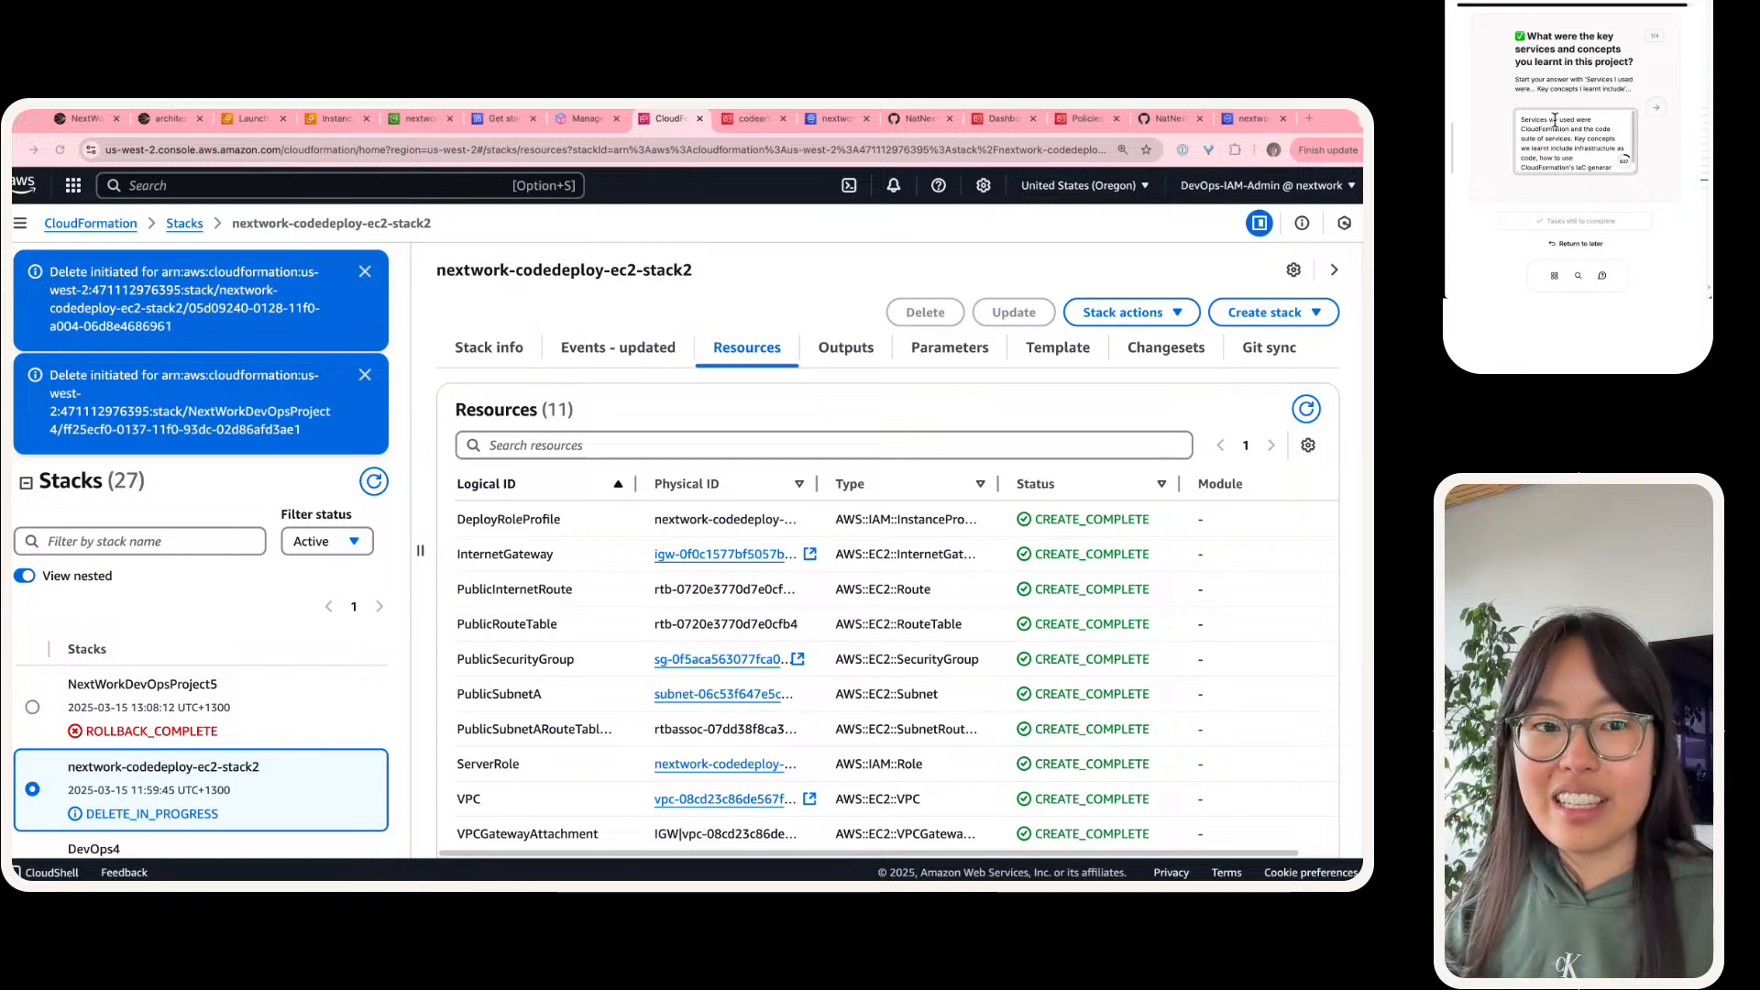
text(r)
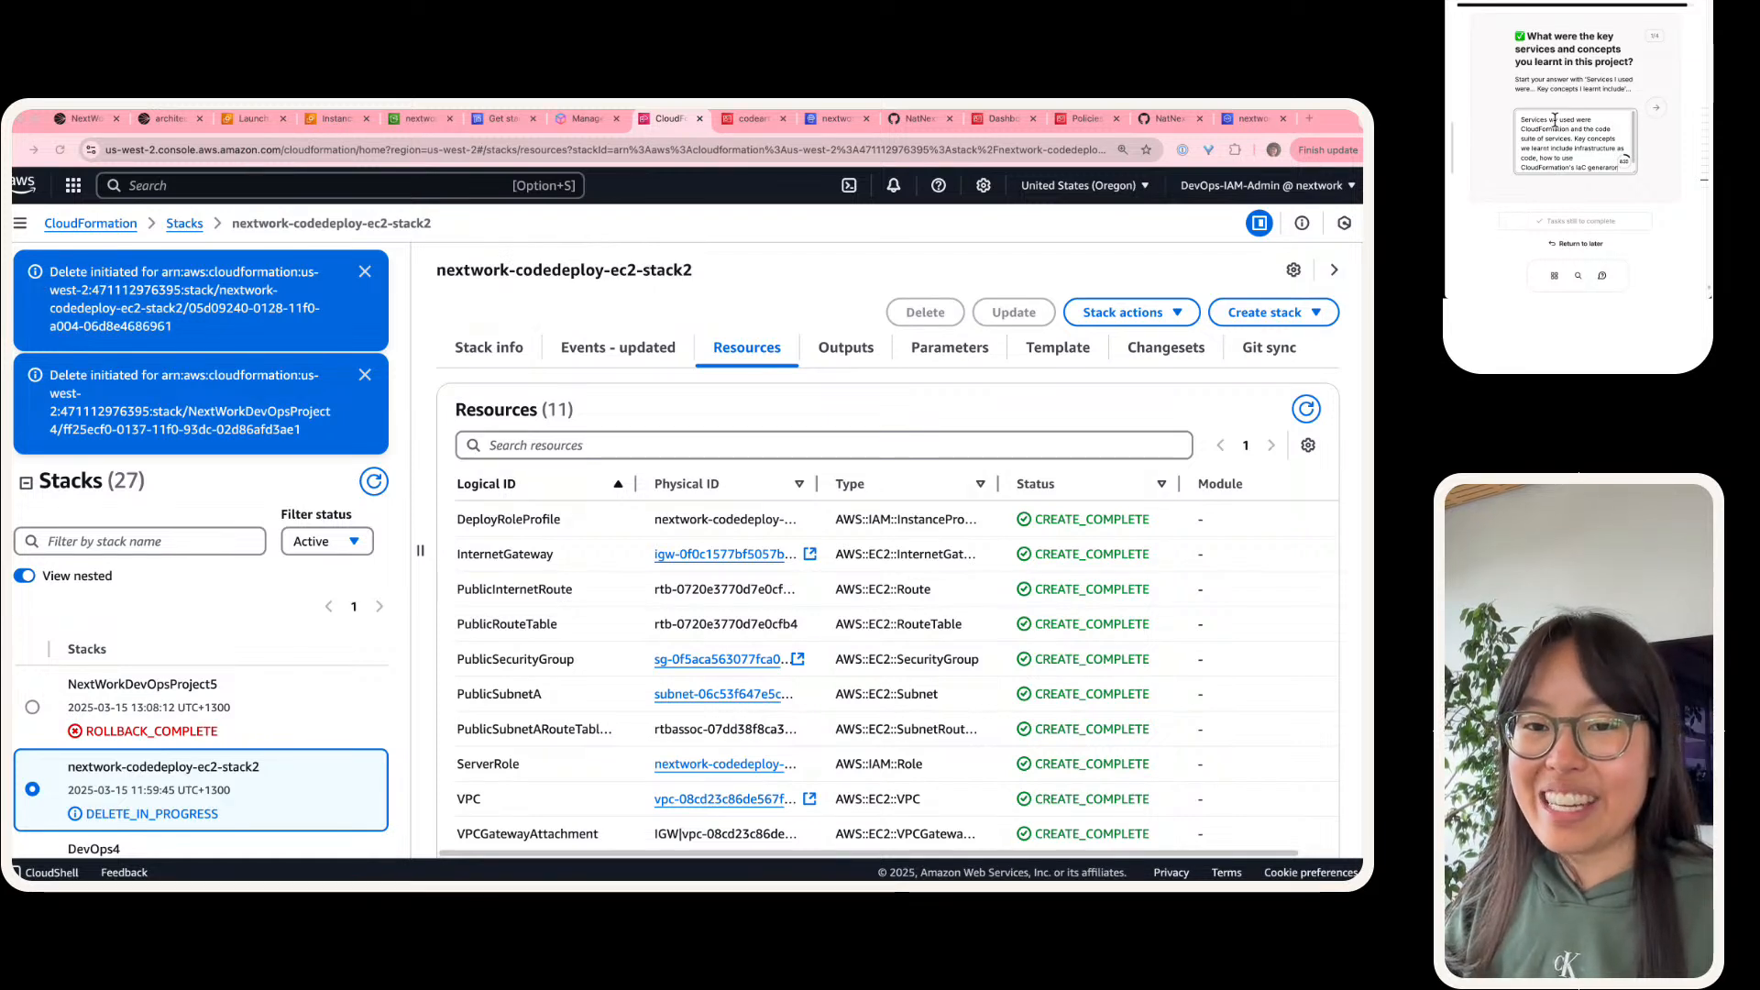
text( reso)
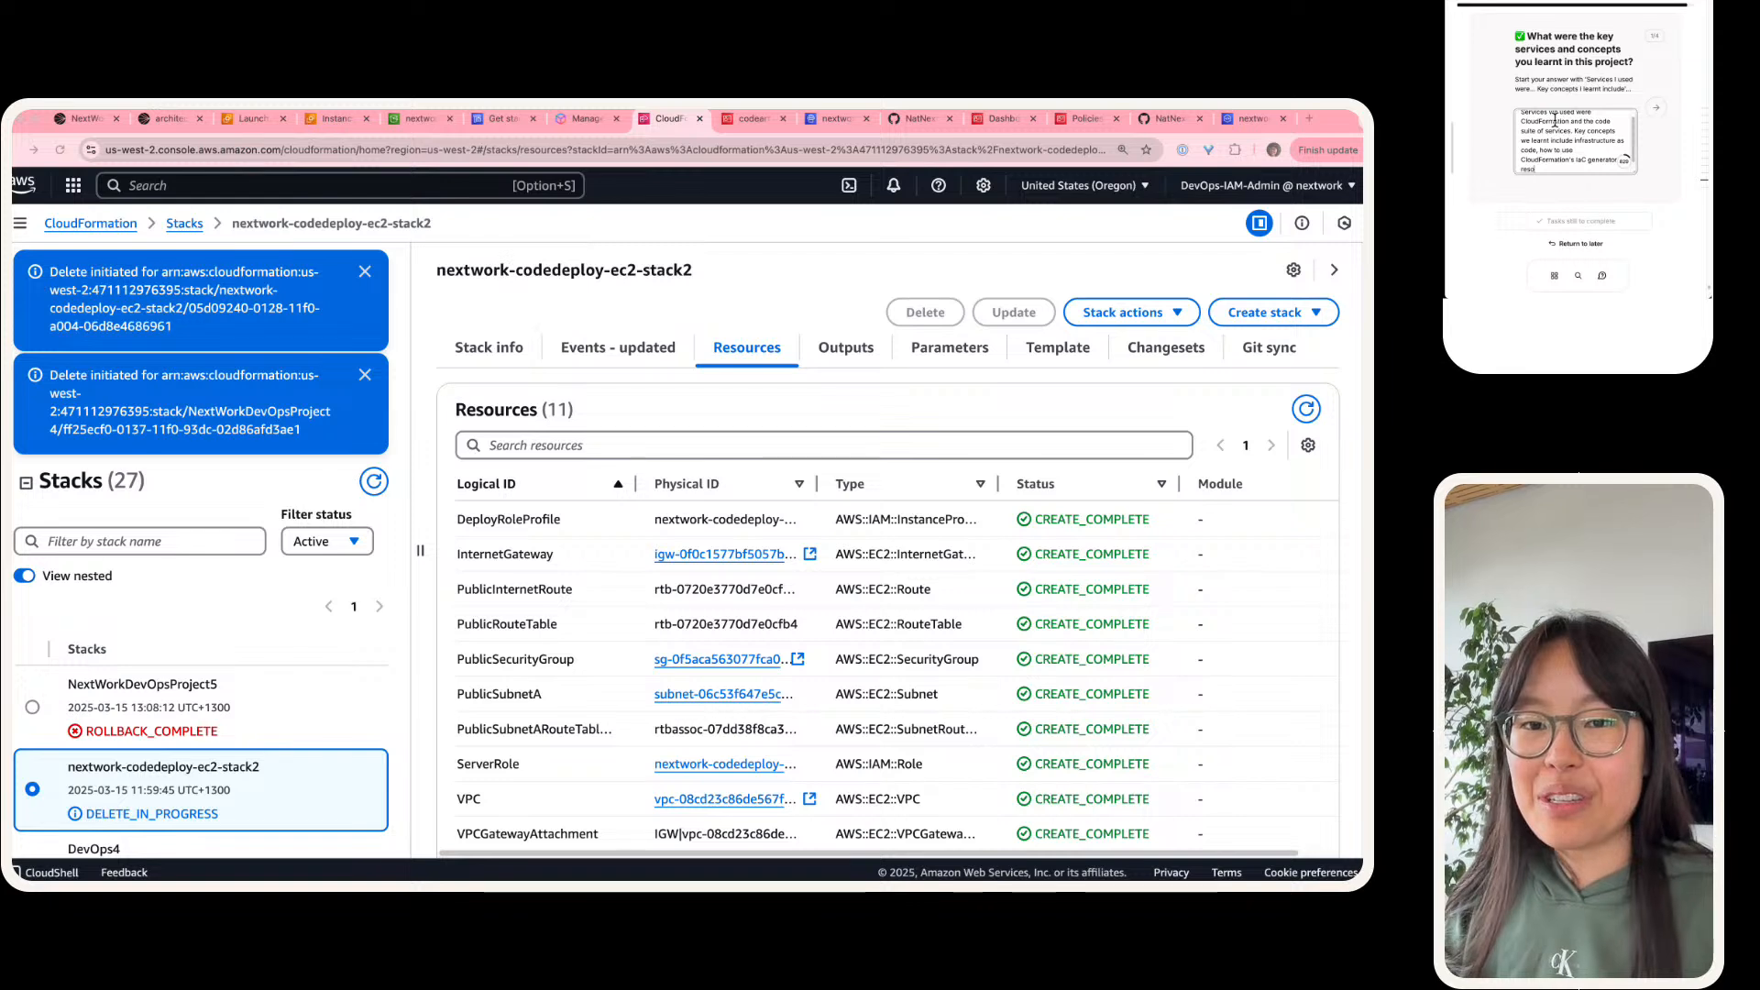
text(lving 'd)
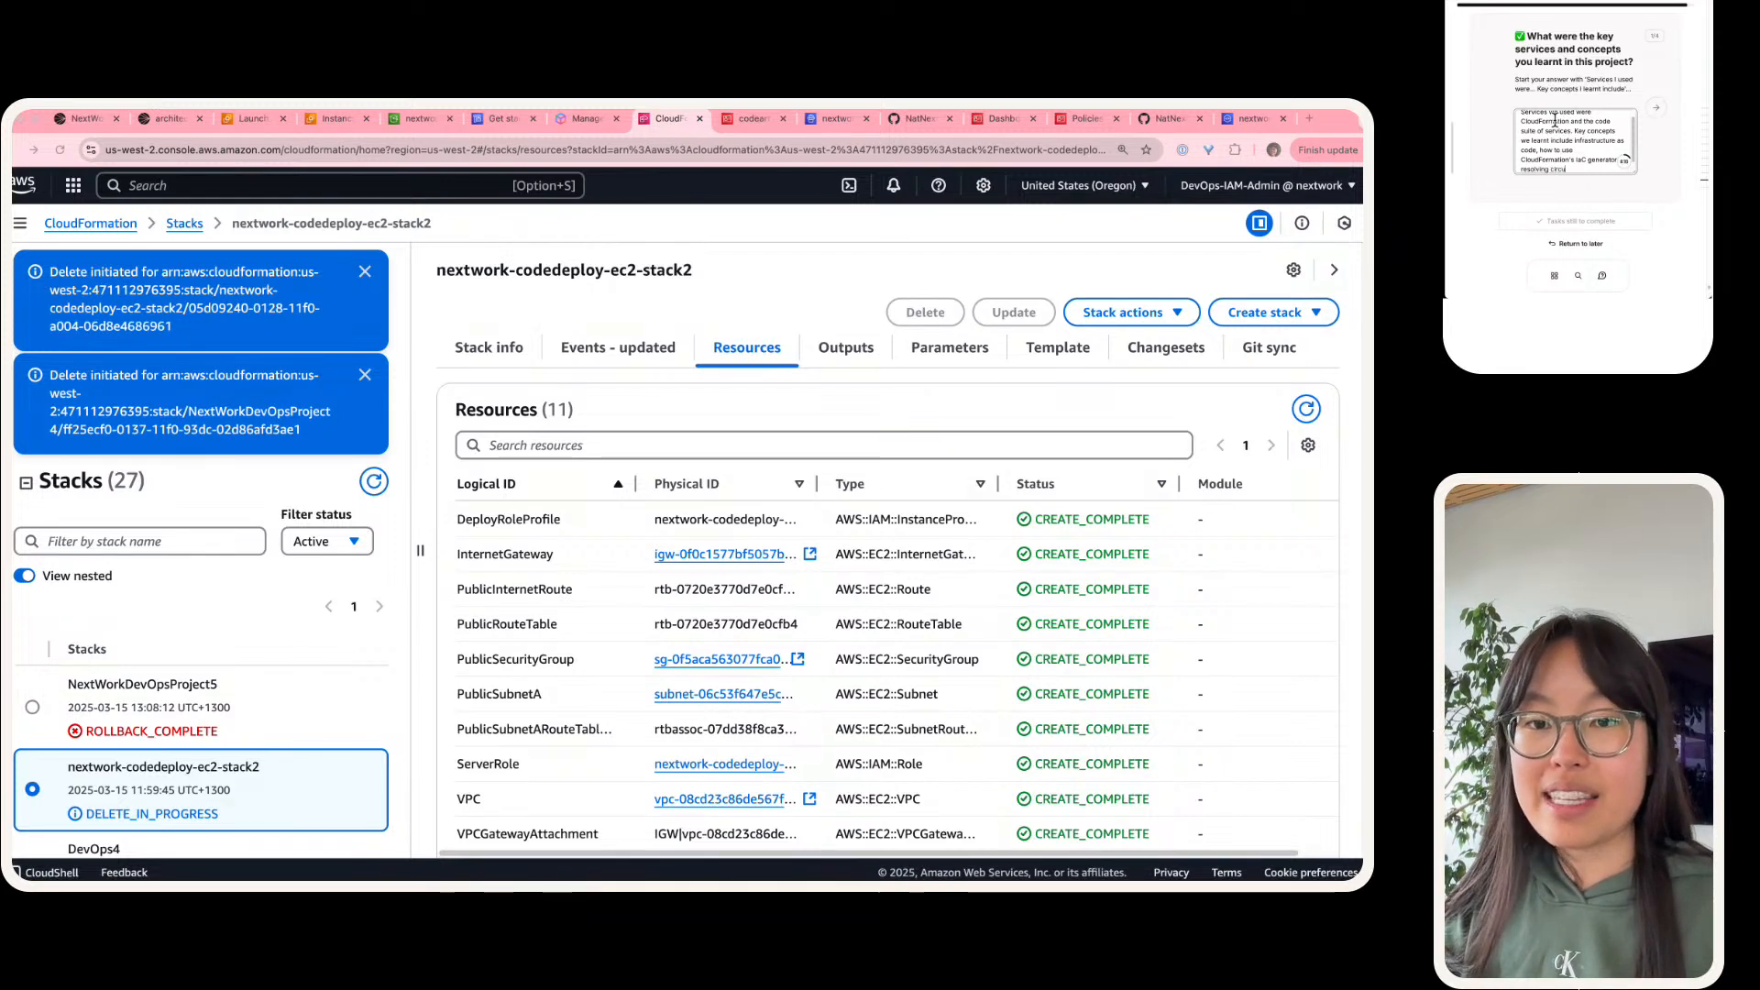
text(lar depen)
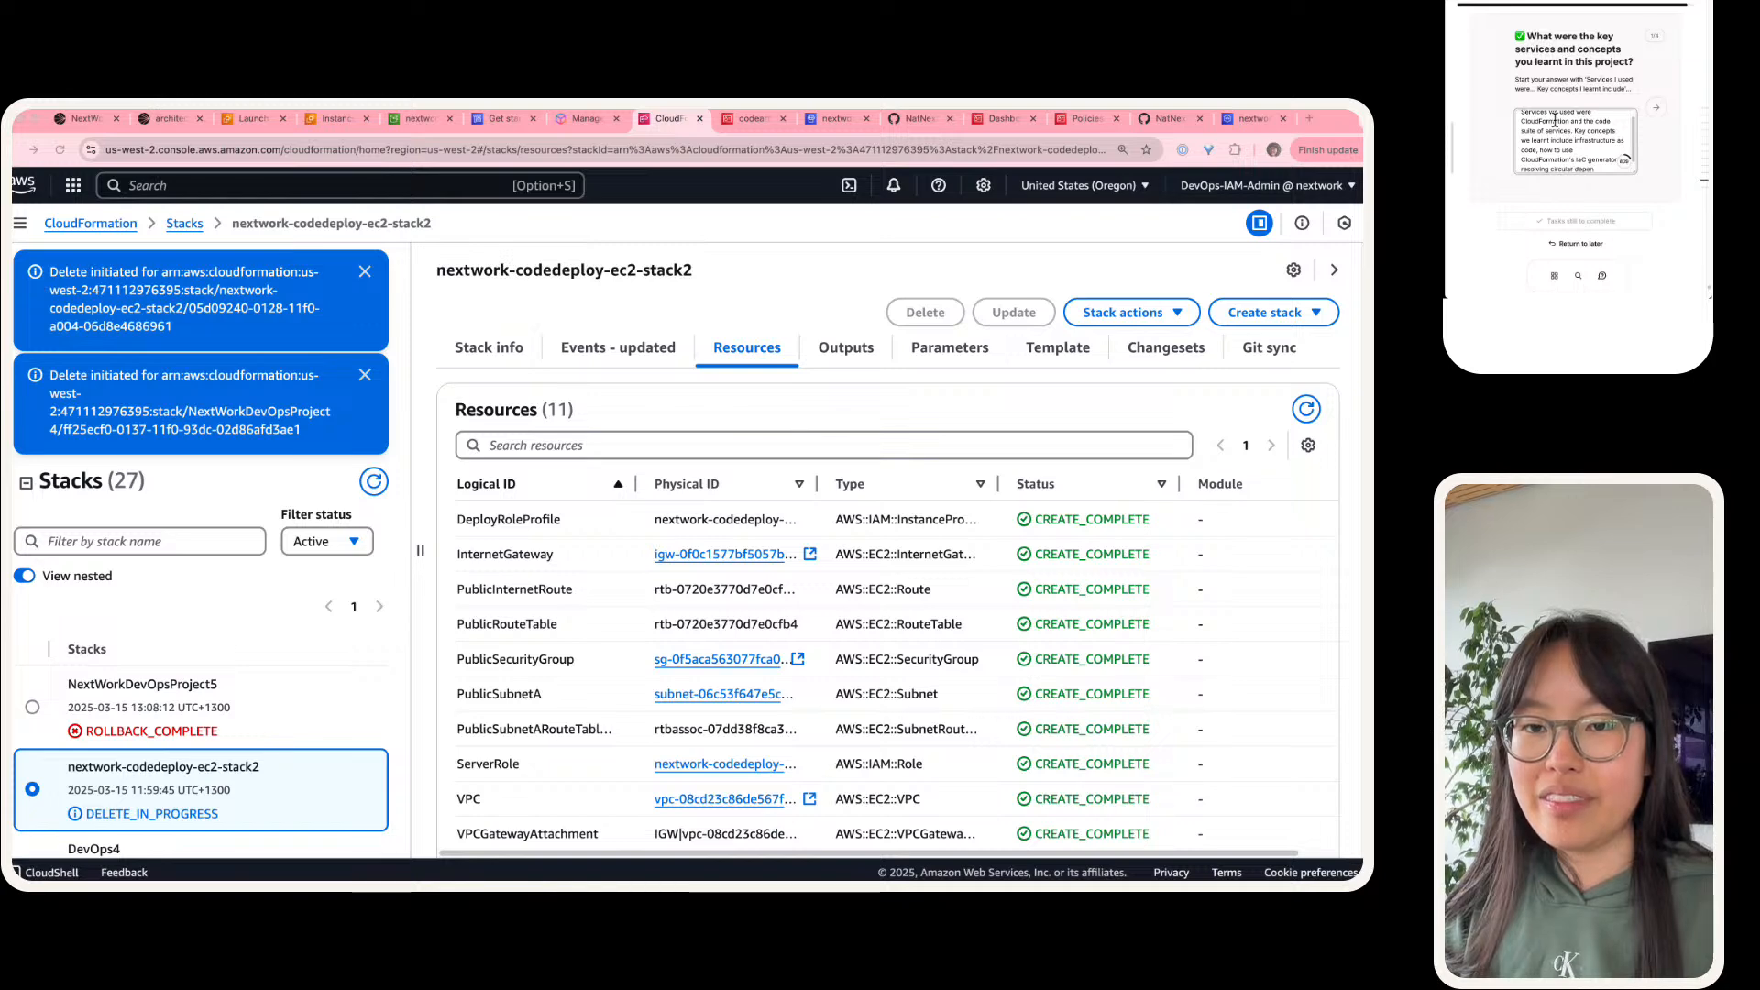
text(dencies and resources that might be)
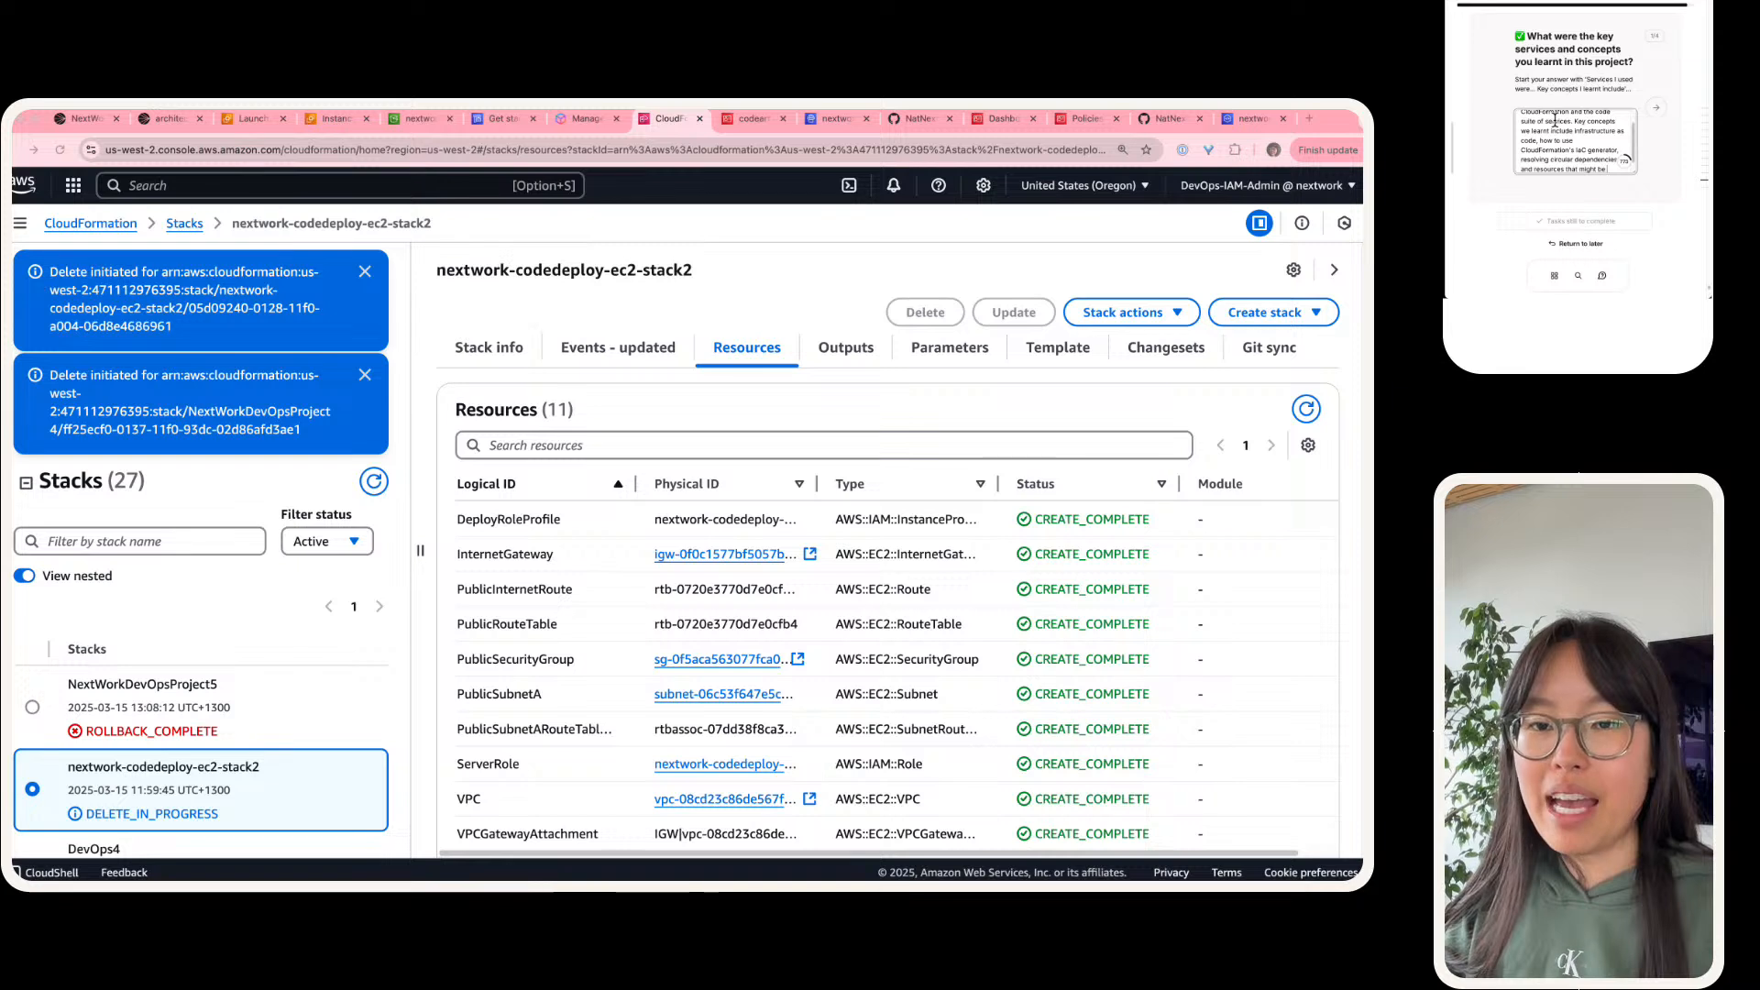
text( depend on)
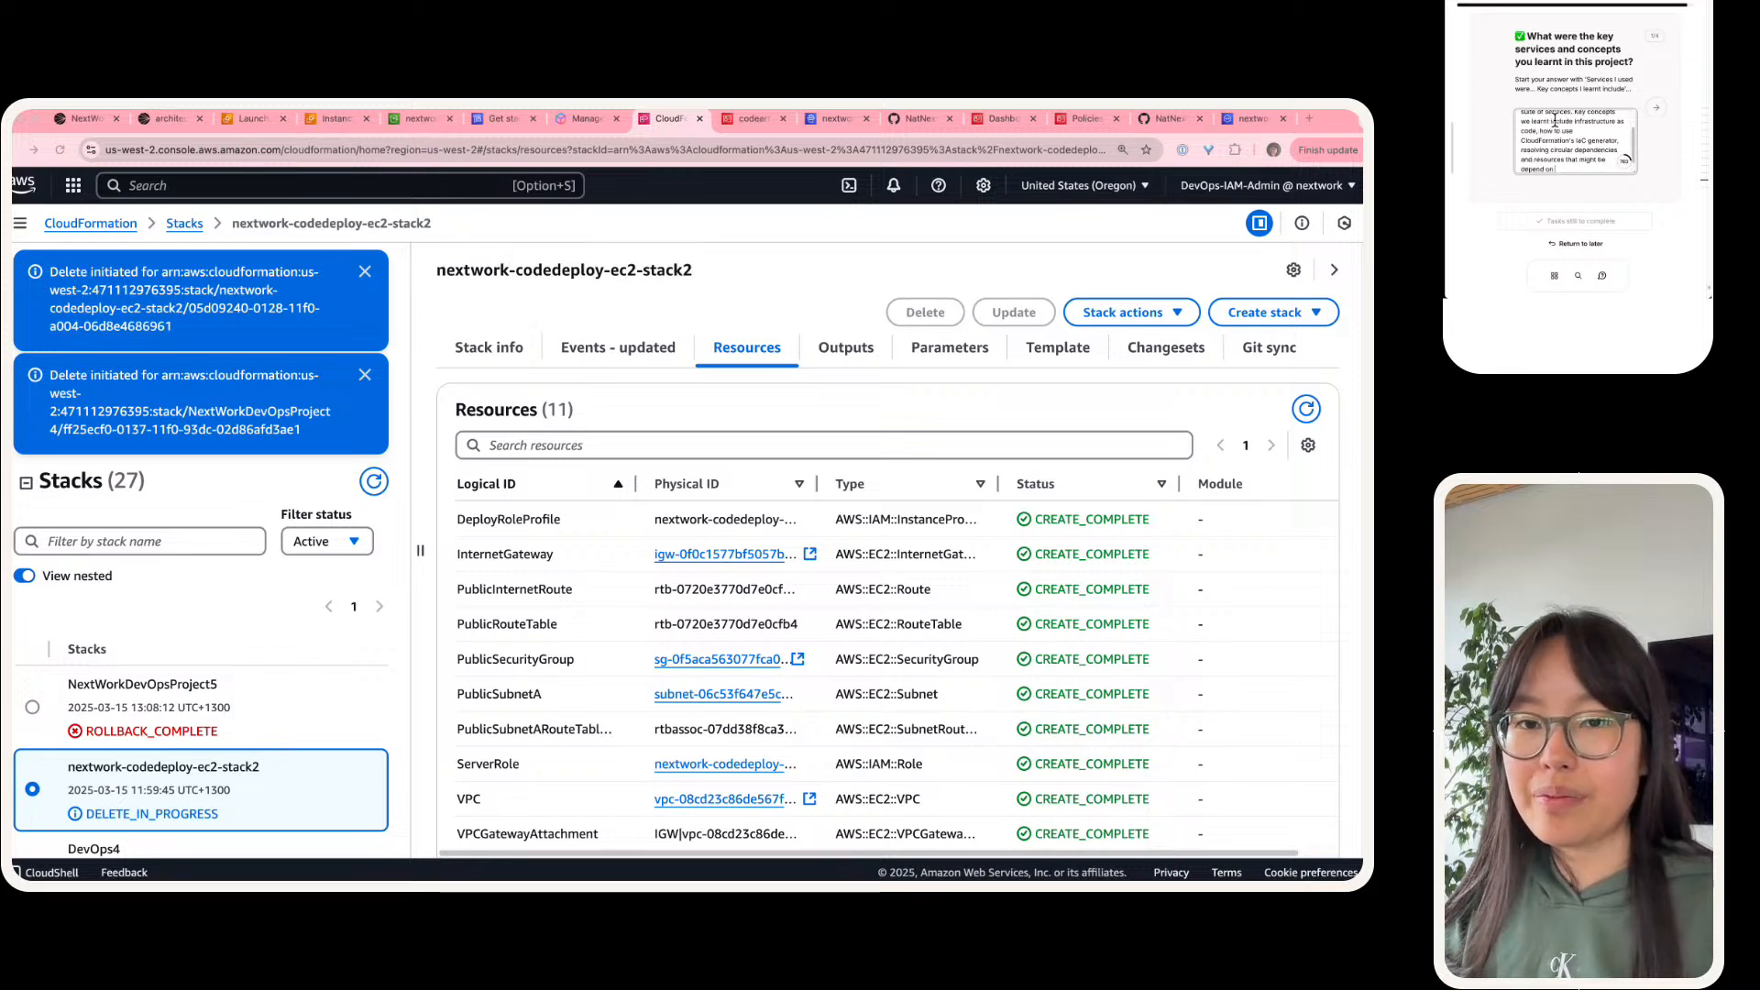
text( other resources to)
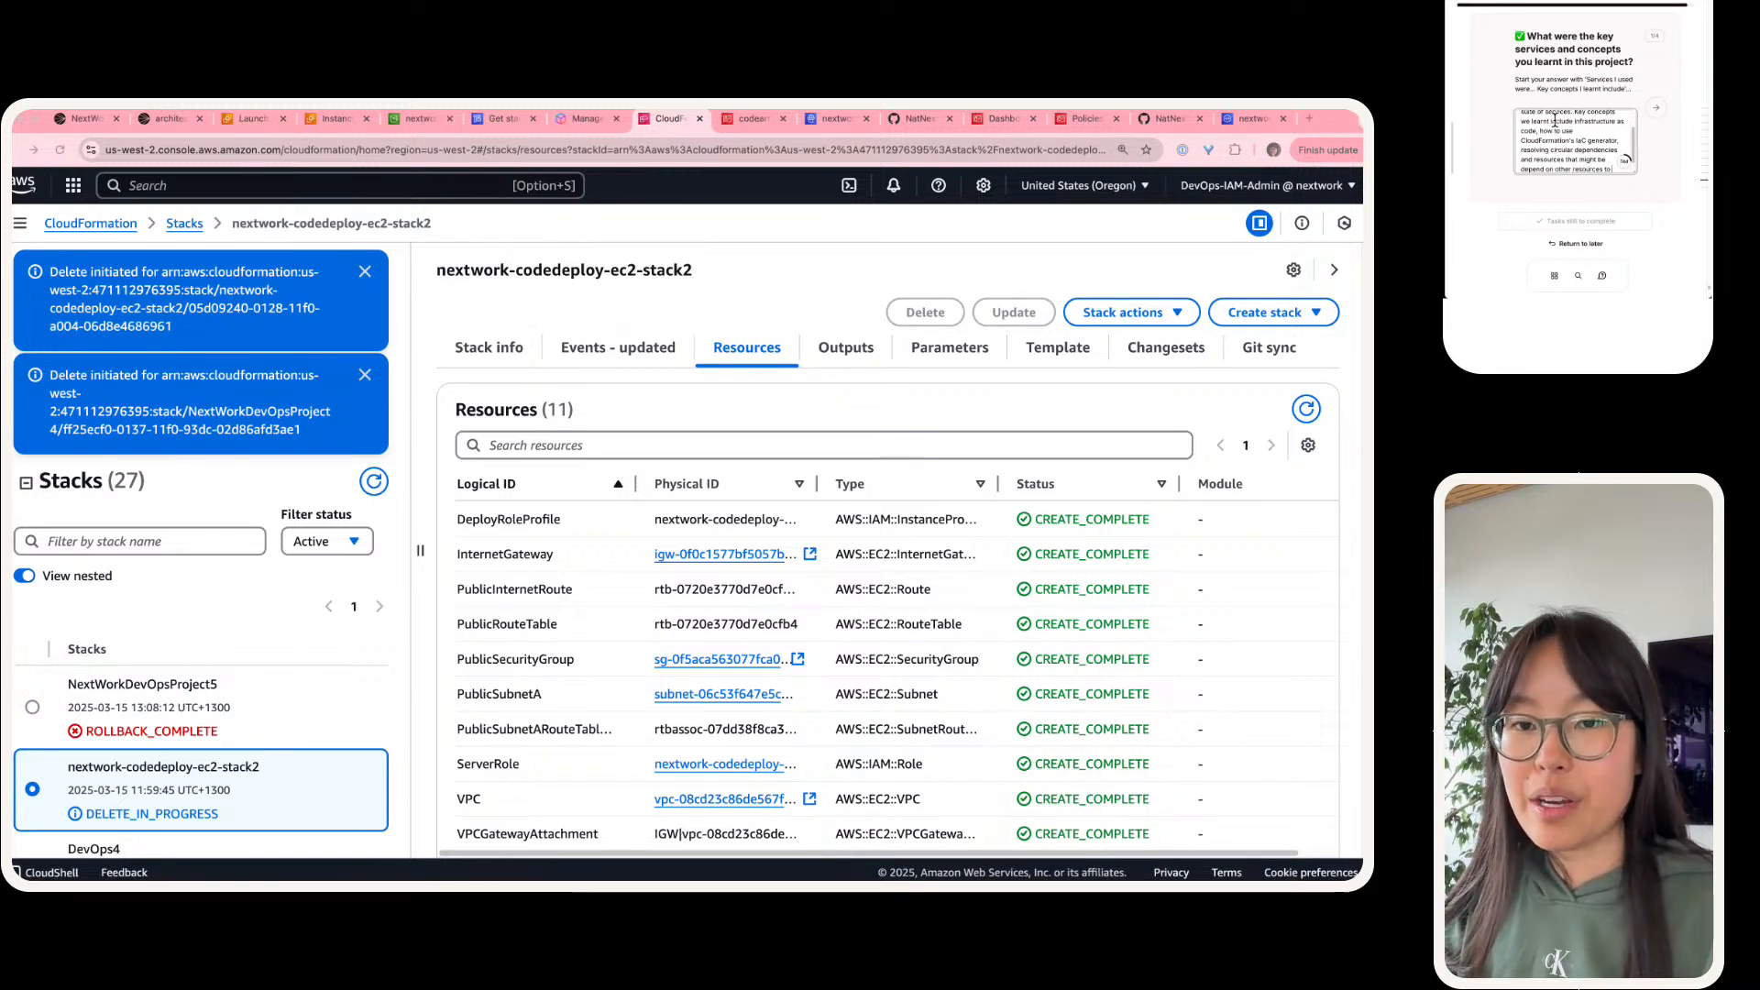
text( be created firs)
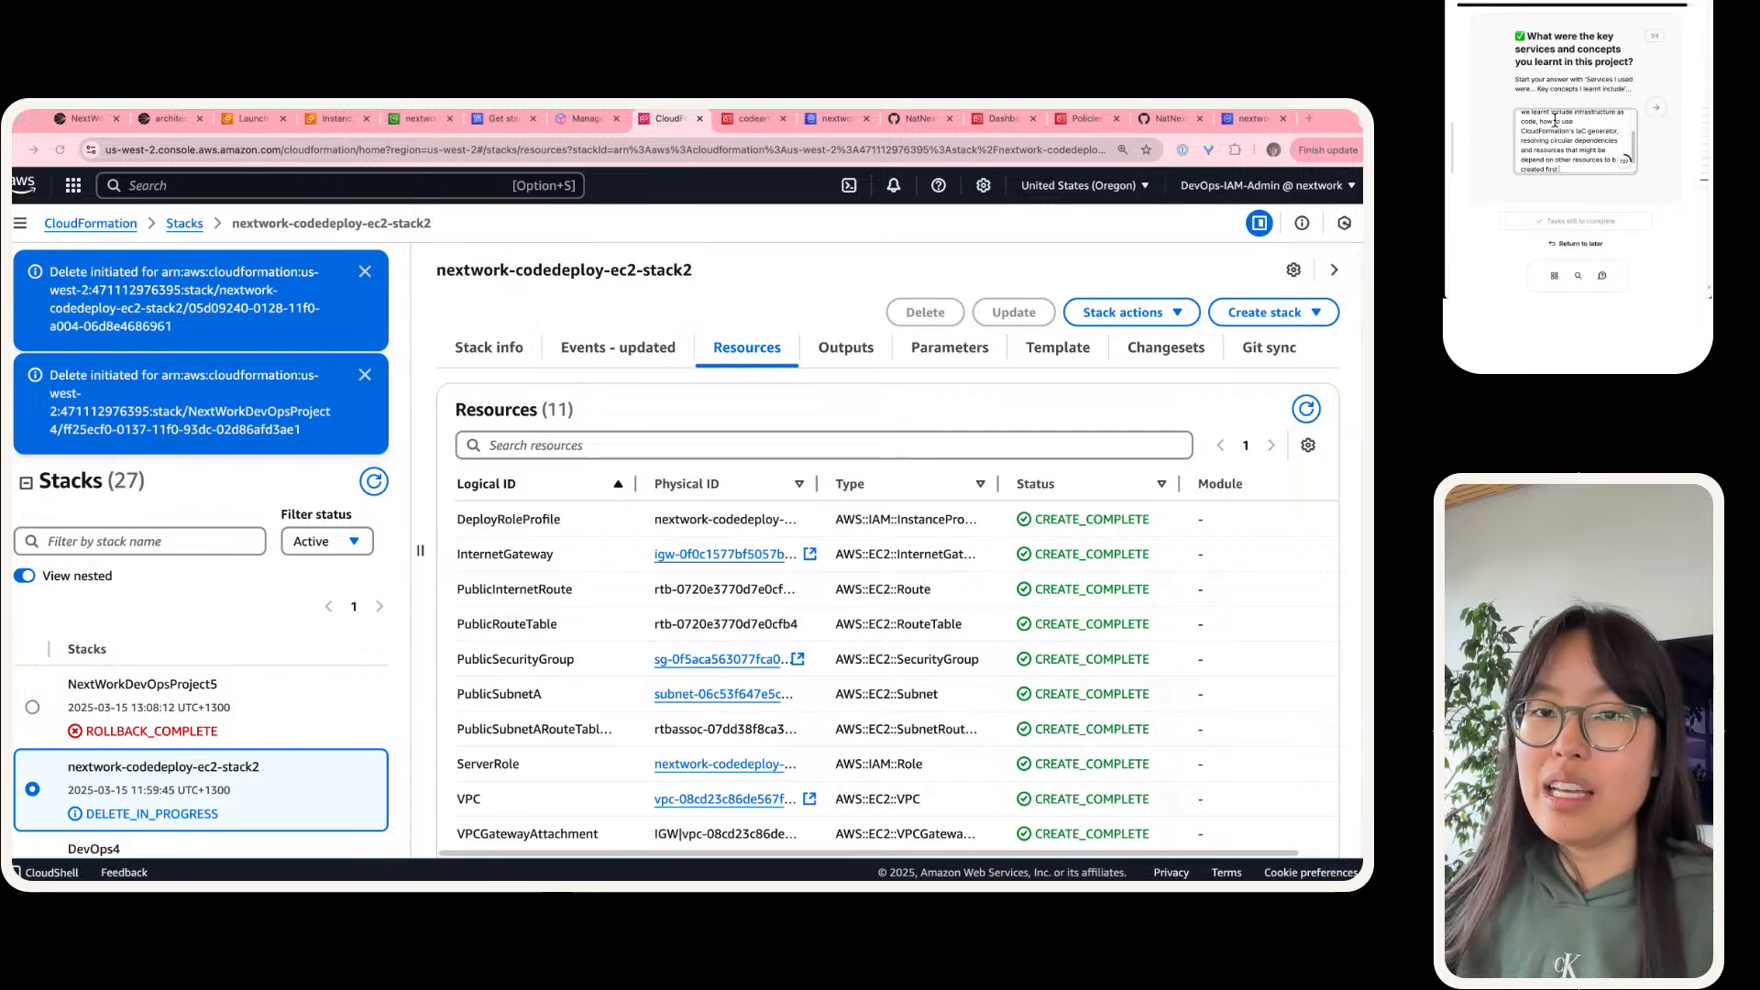
text(t)
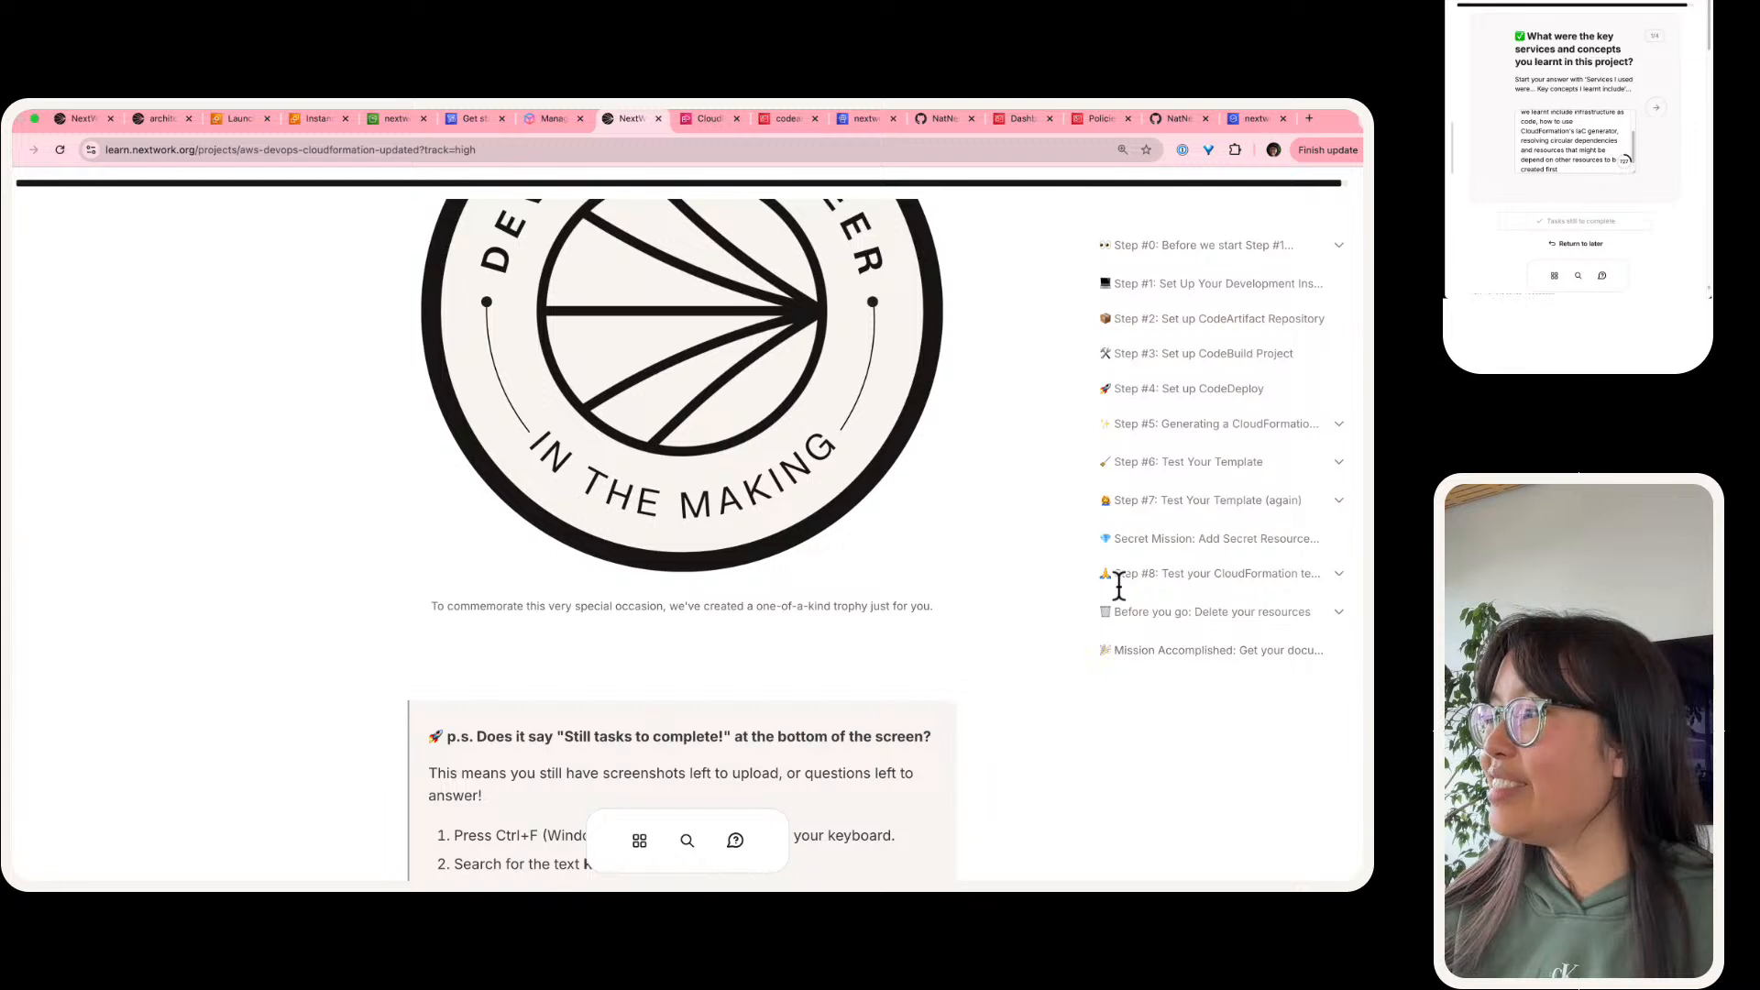
Step: Return to the guide's unfinished task under "Before you go: Delete your resources" and end the key concepts answer with a period
click(1283, 611)
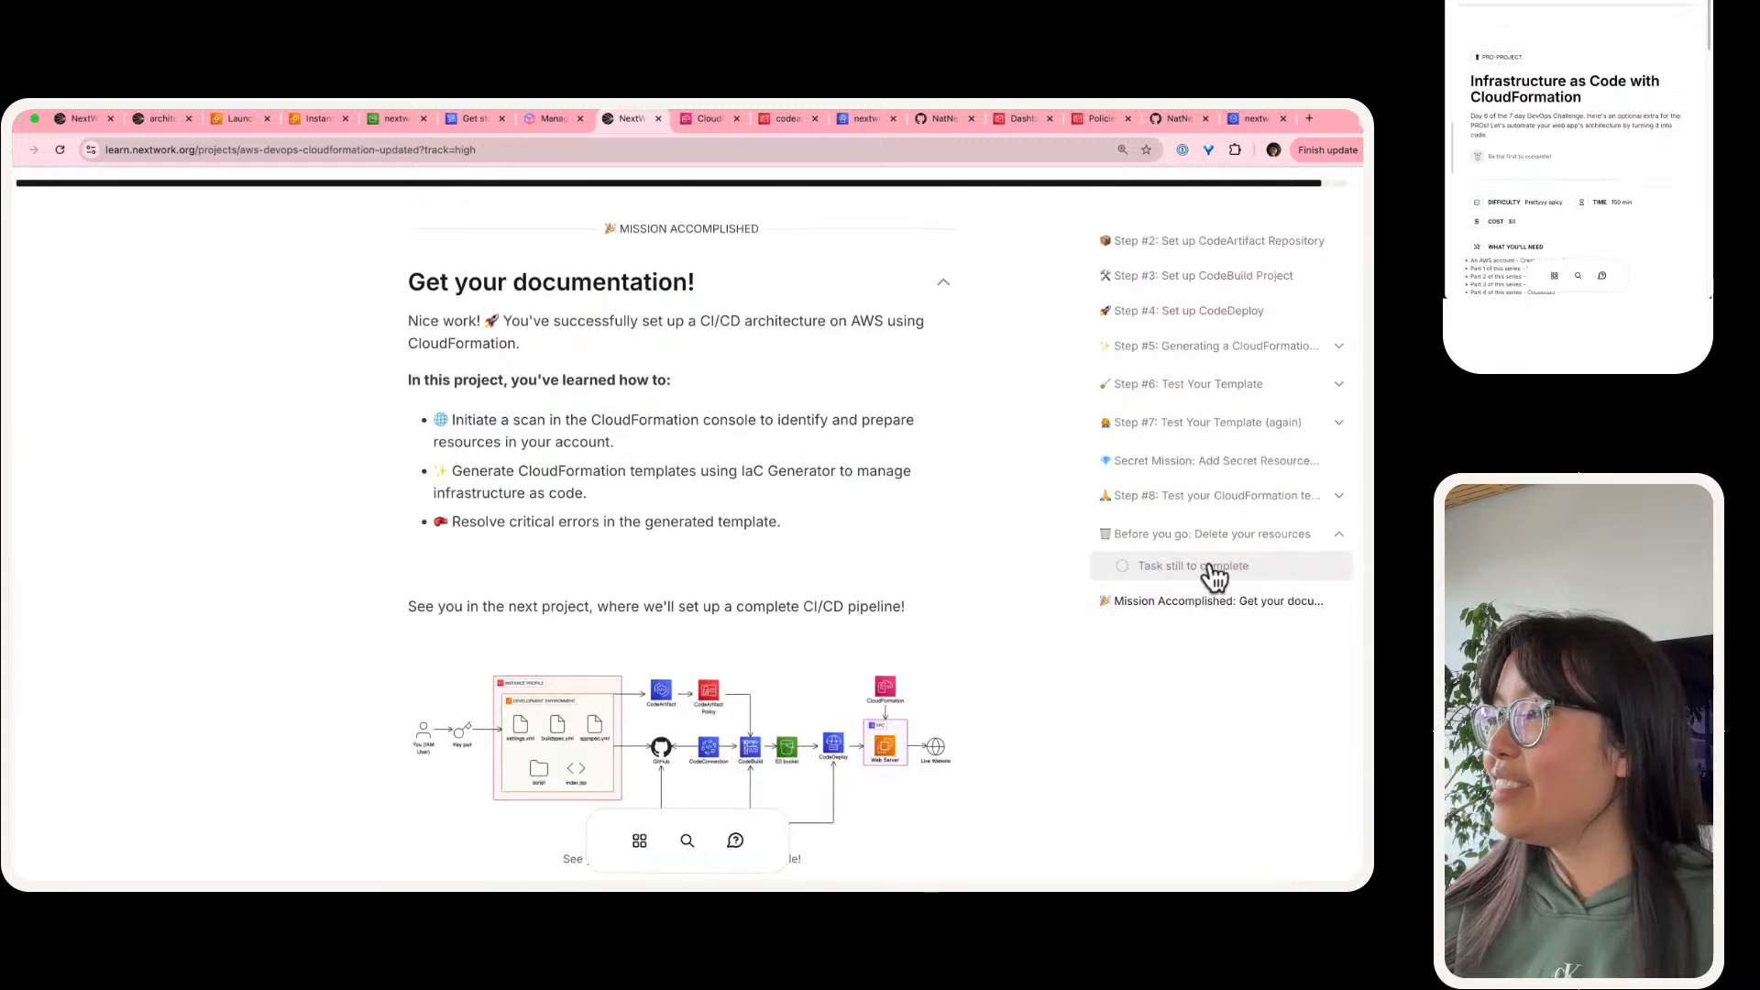
click(1214, 577)
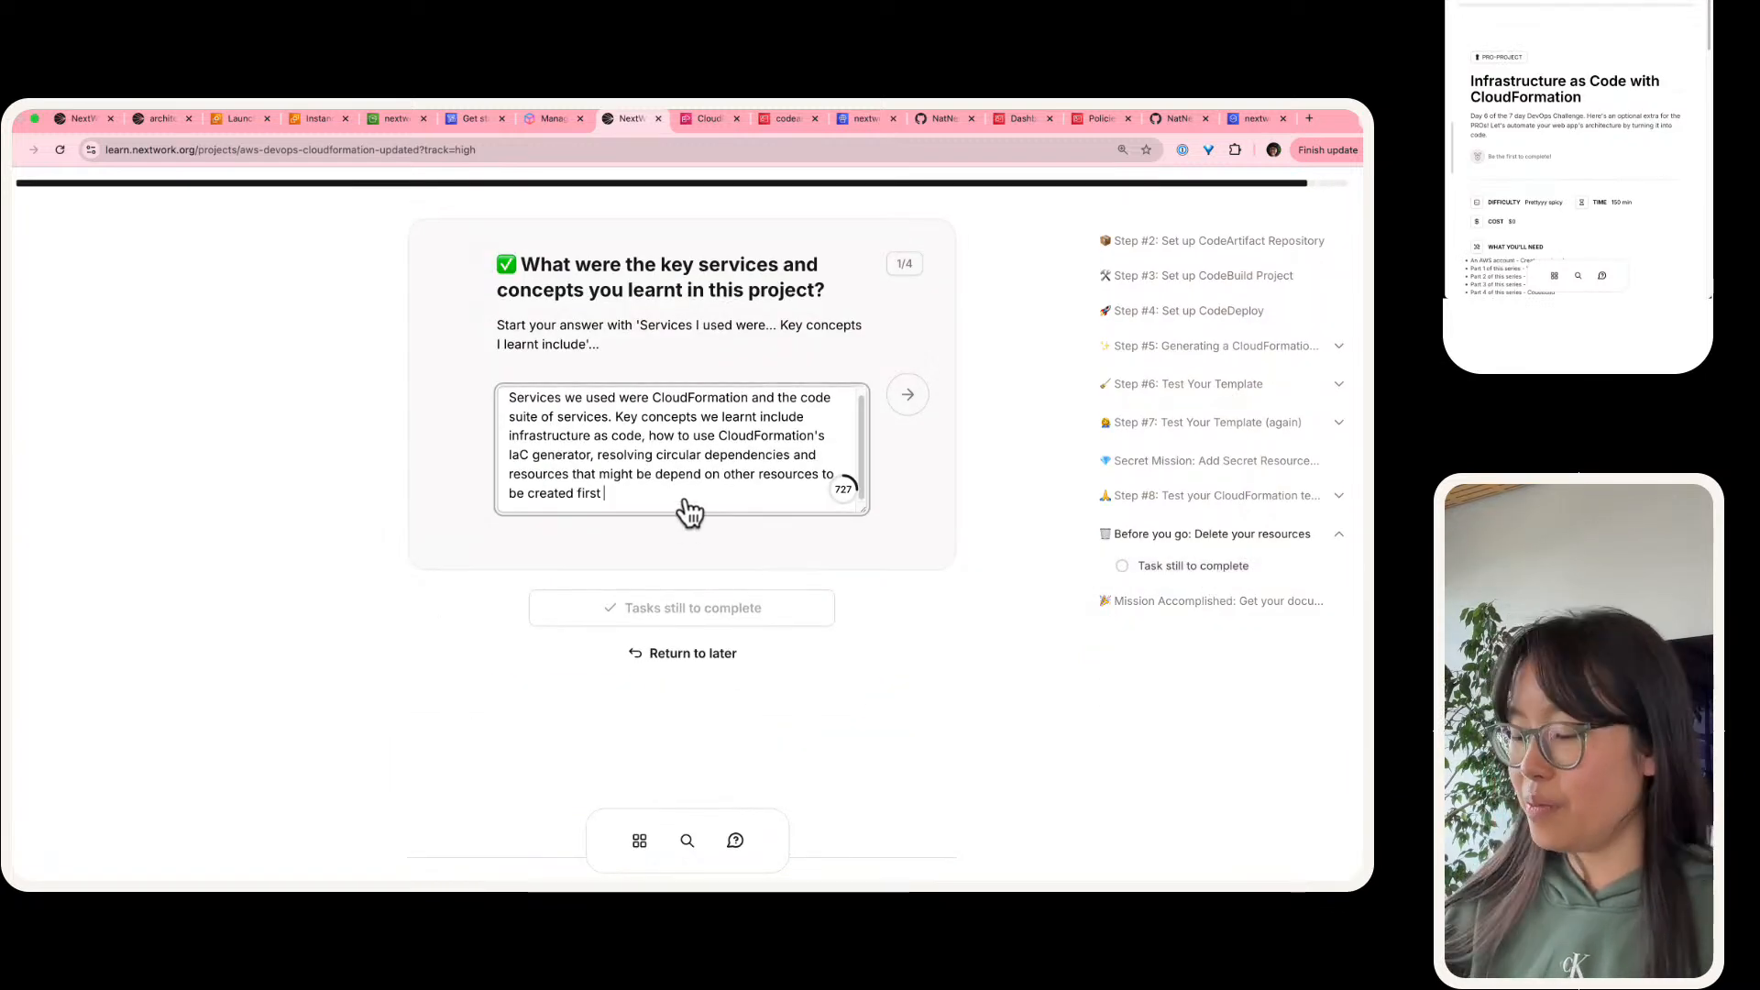
key(super+plus)
key(super+plus)
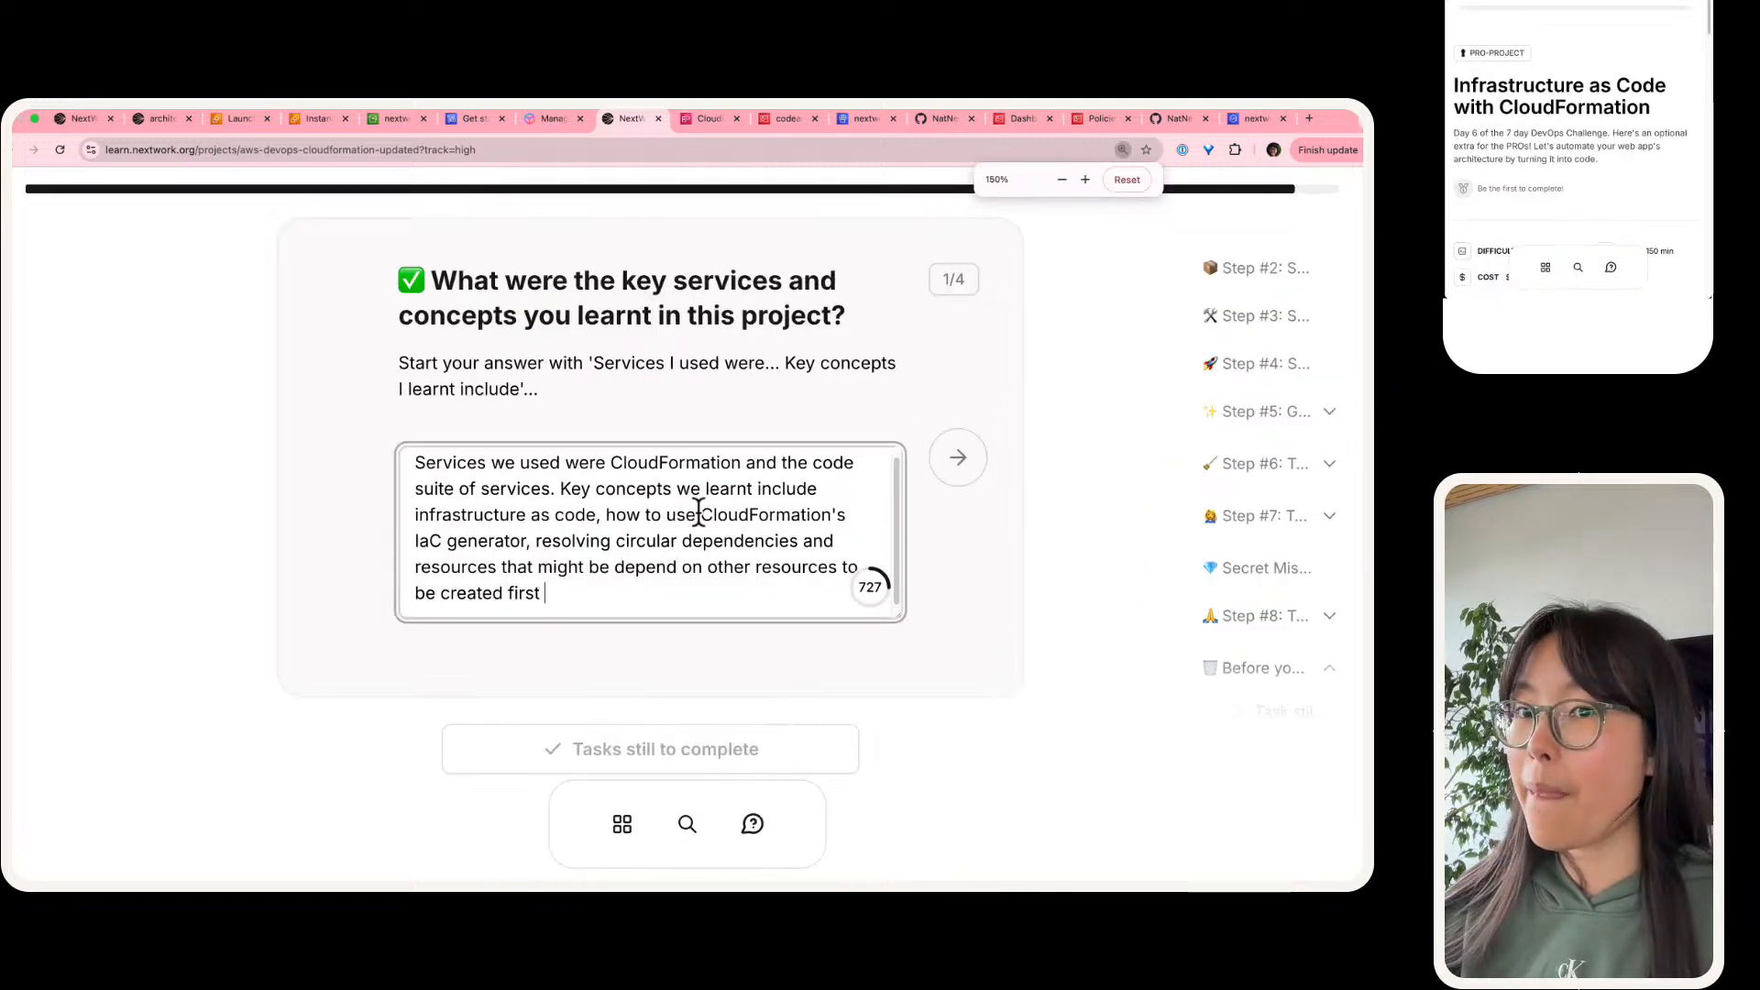
key(BackSpace)
text(.)
Step: Advance to the project duration question and copy its suggested opening "This project took me approximately... The most challenging part was... It was most rewarding to" into the answer
key(Tab)
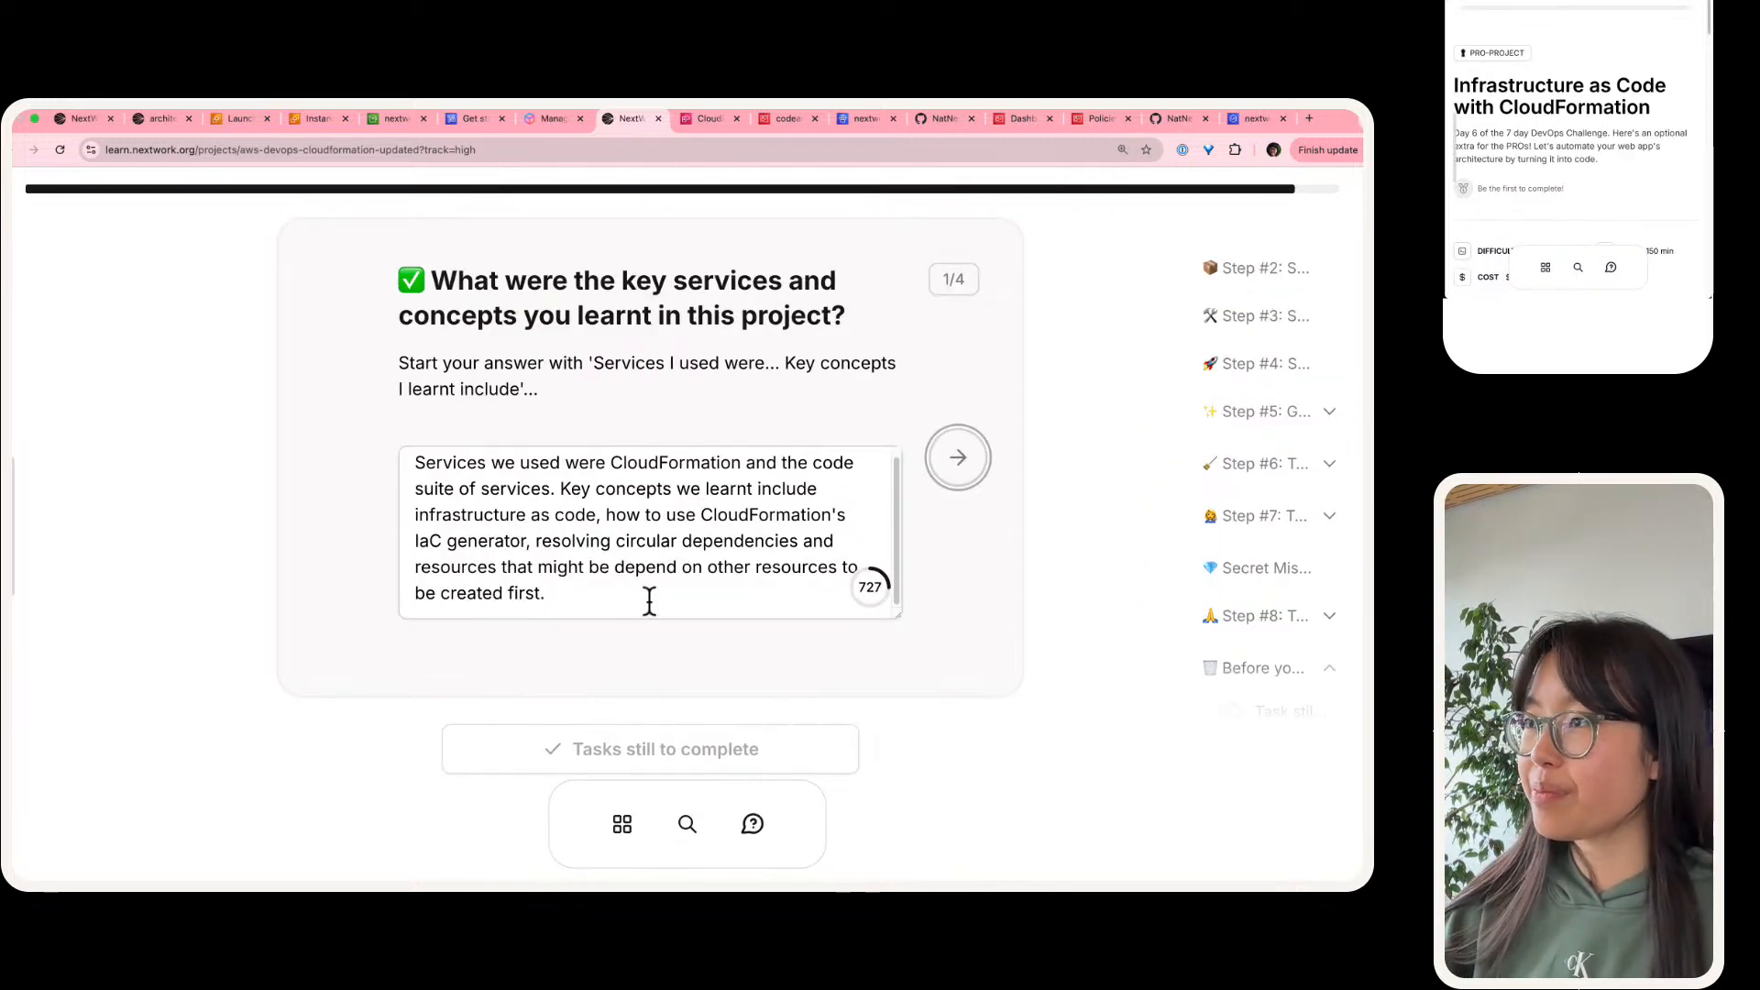
key(Return)
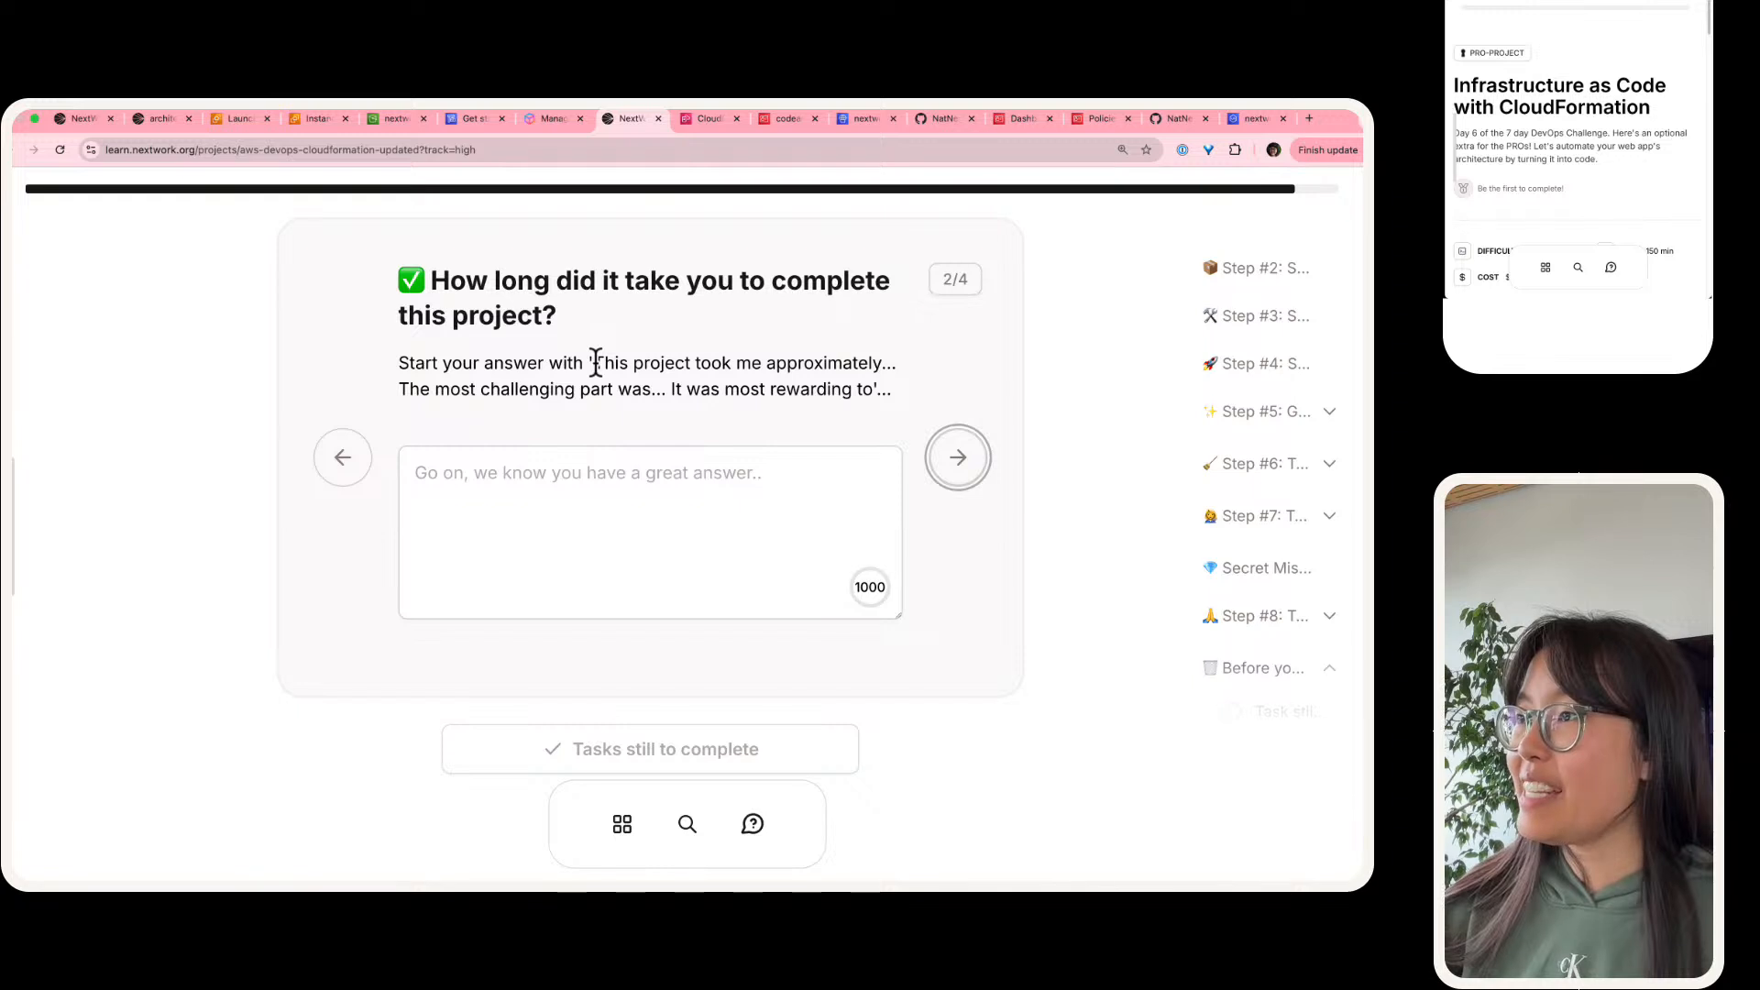
drag(592, 362, 891, 385)
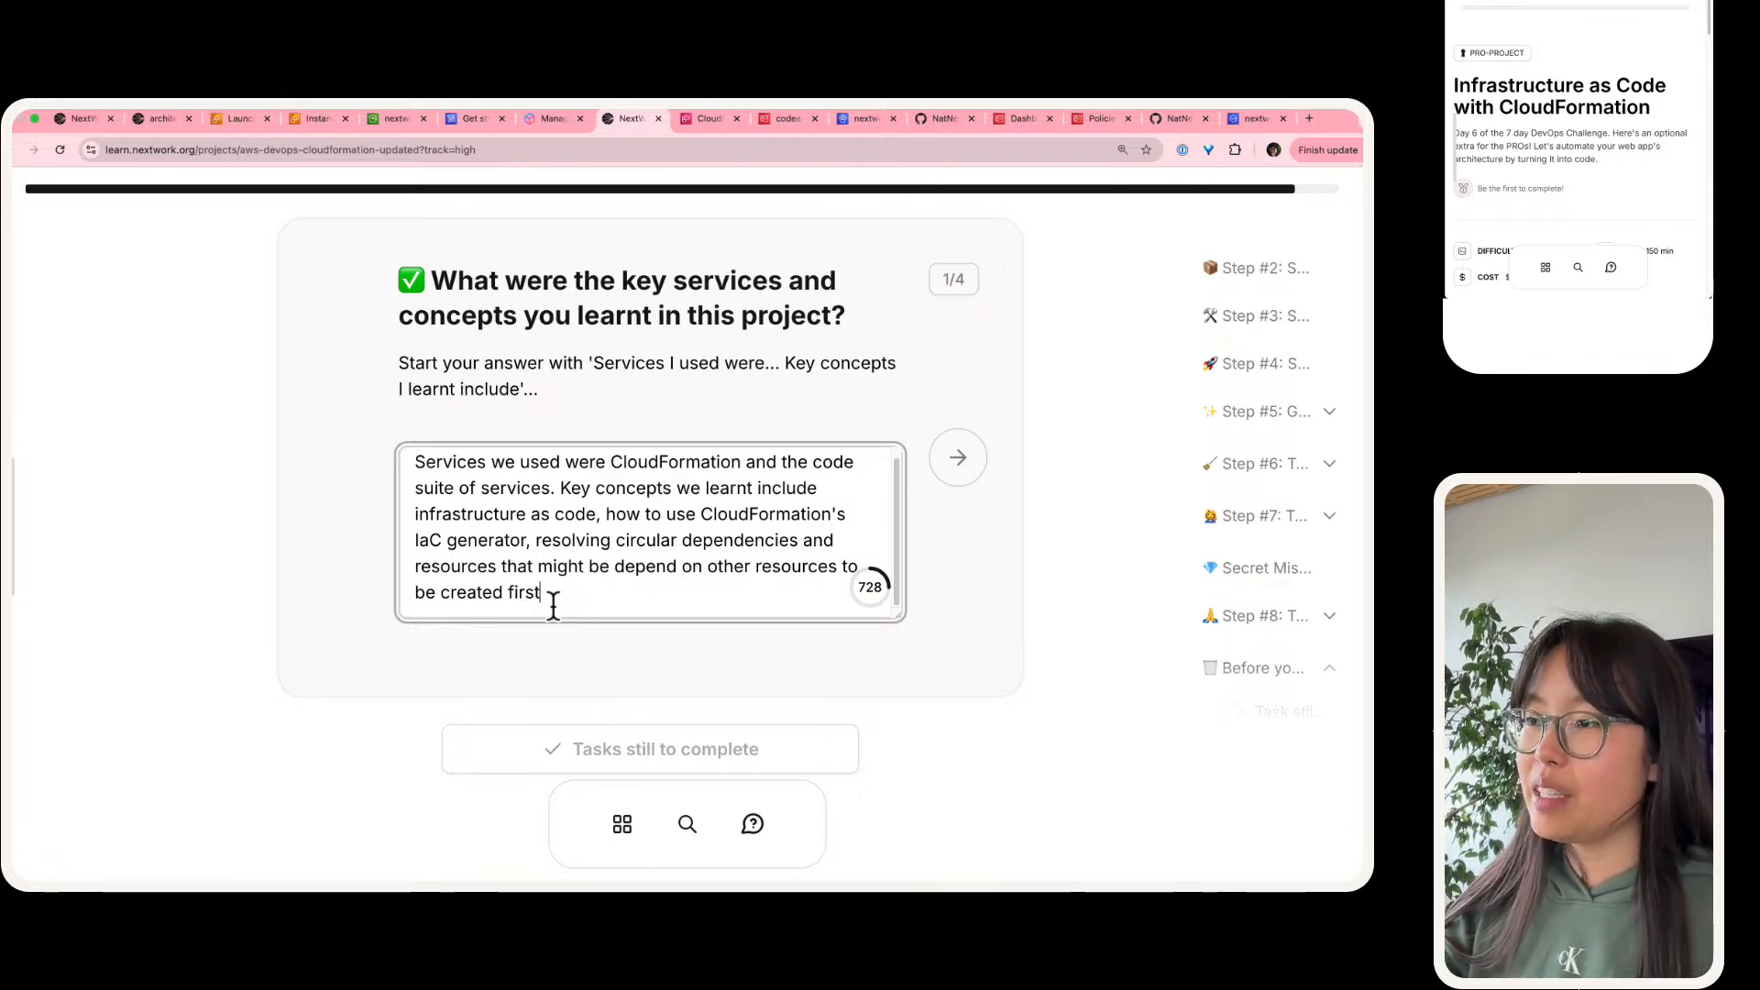
Step: Add "We also learnt how to write our own resource definitions in the secret mission today." to the key concepts answer and return to the duration question
text(. We also learnt how to write our own )
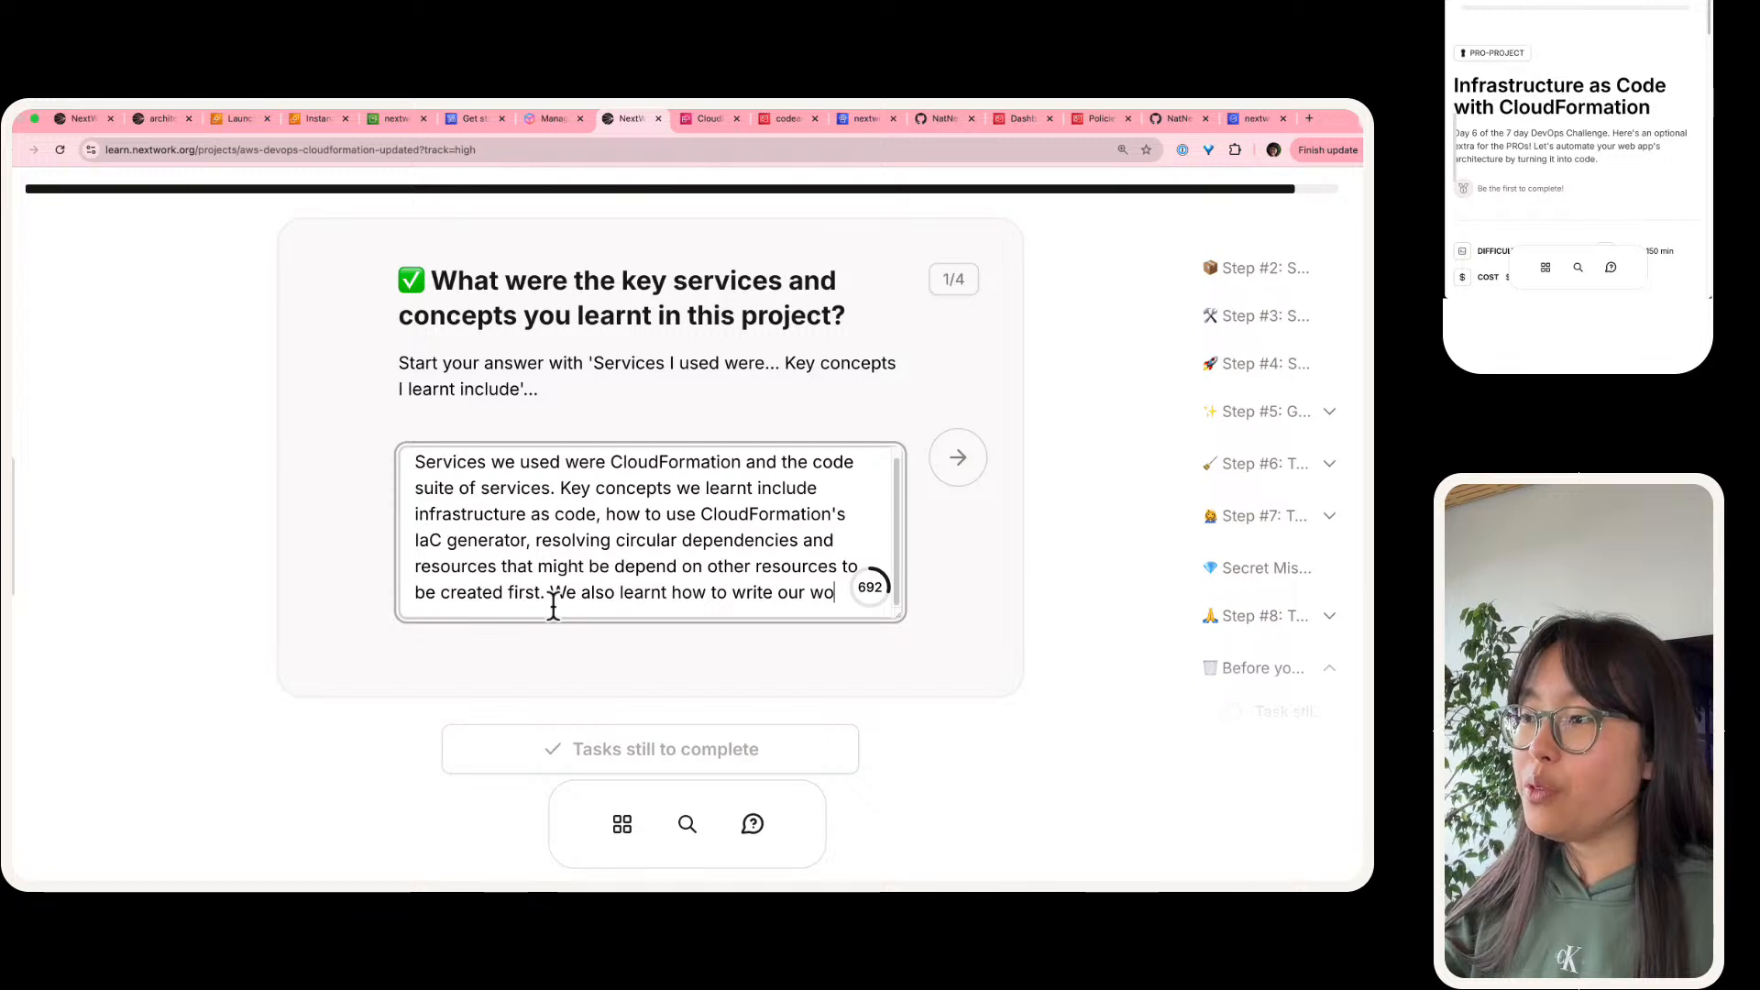
text(resource de)
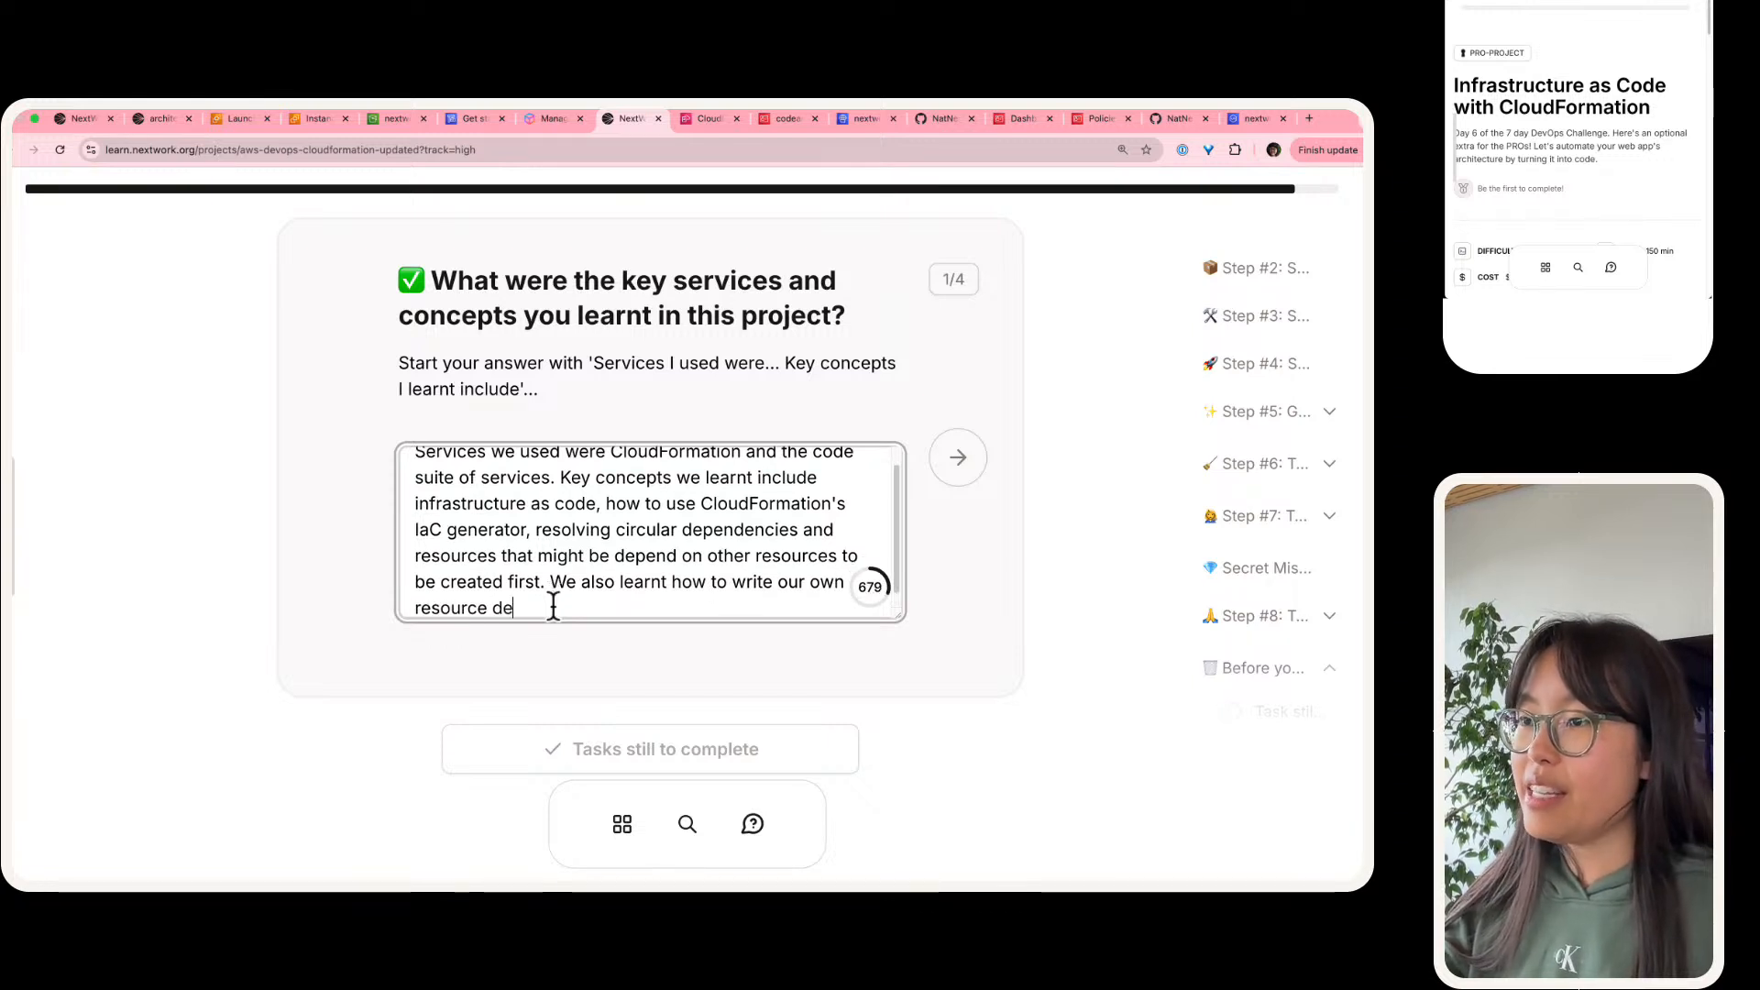
text(finitions in the )
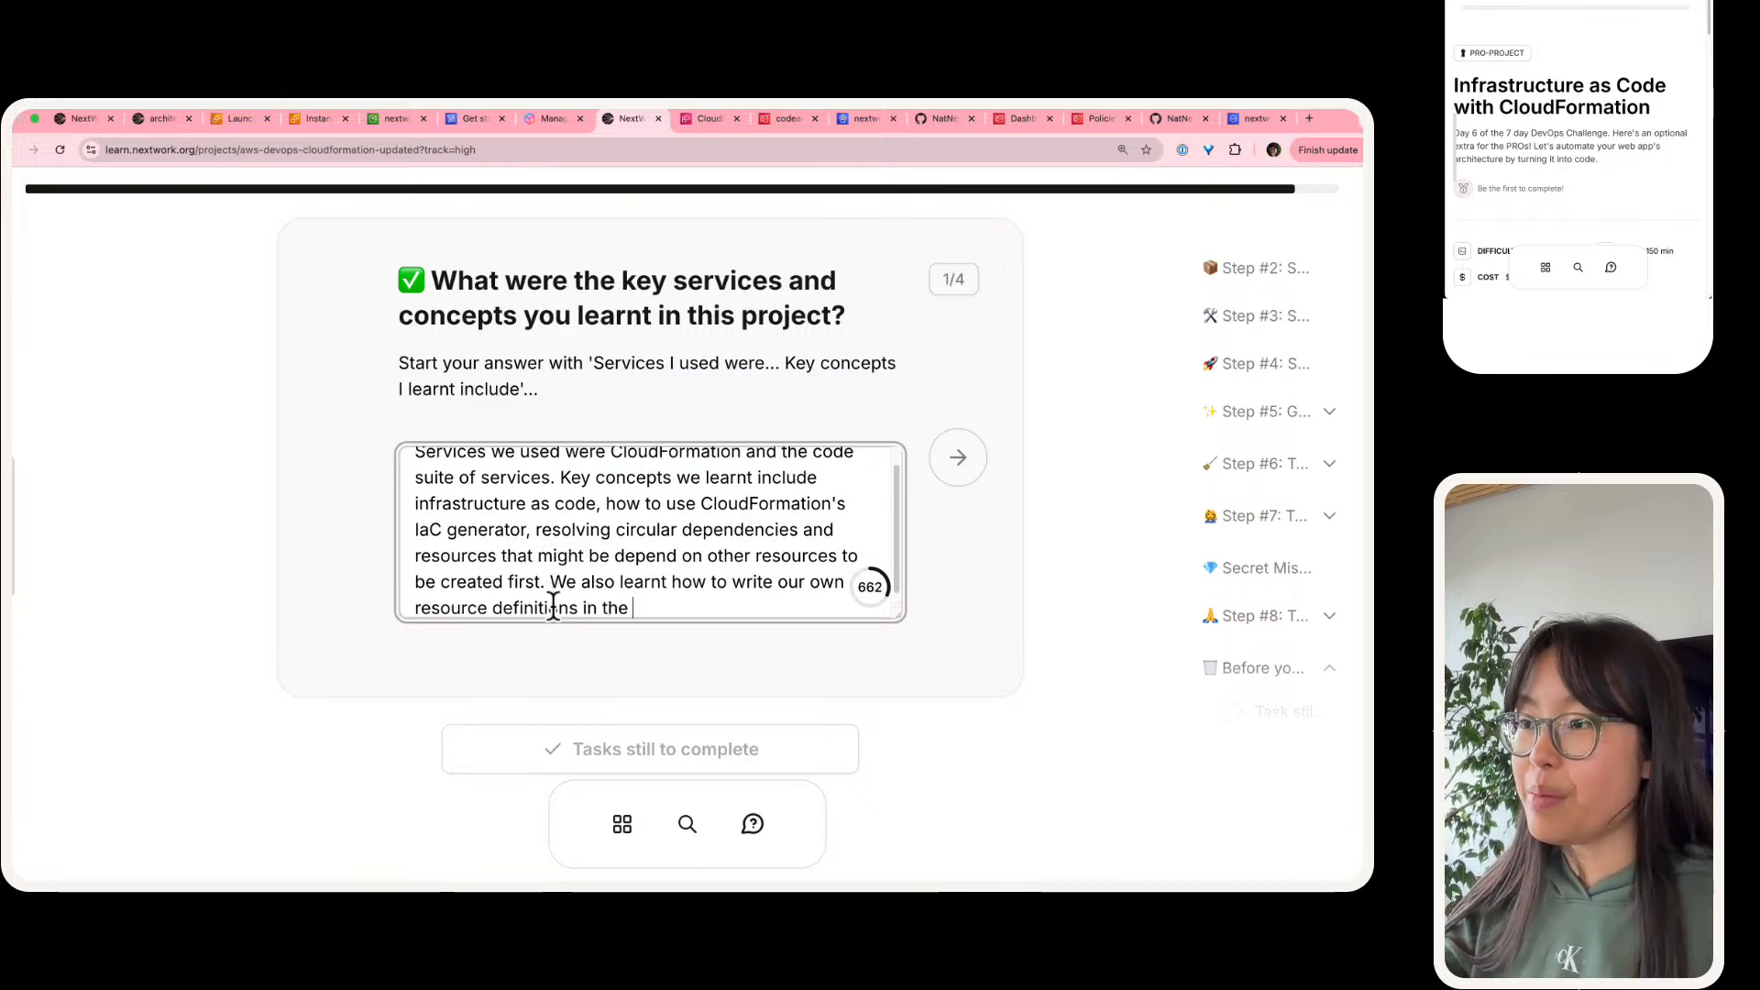
text(secret mission today.)
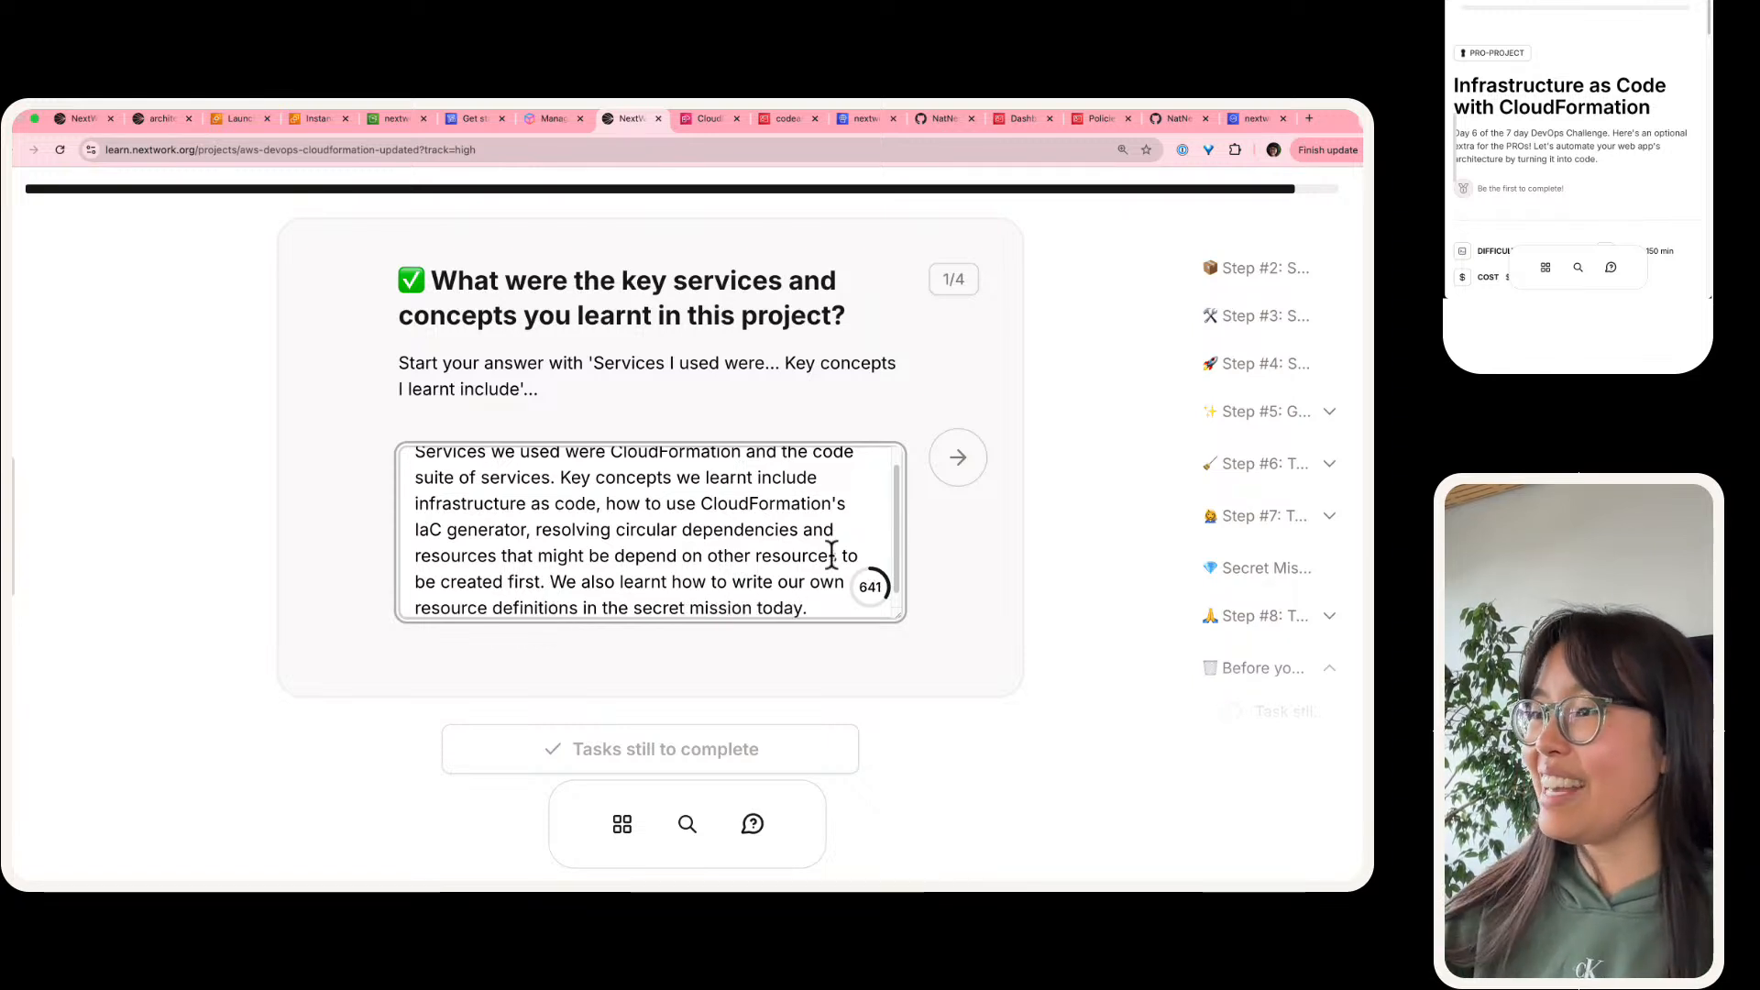
click(973, 465)
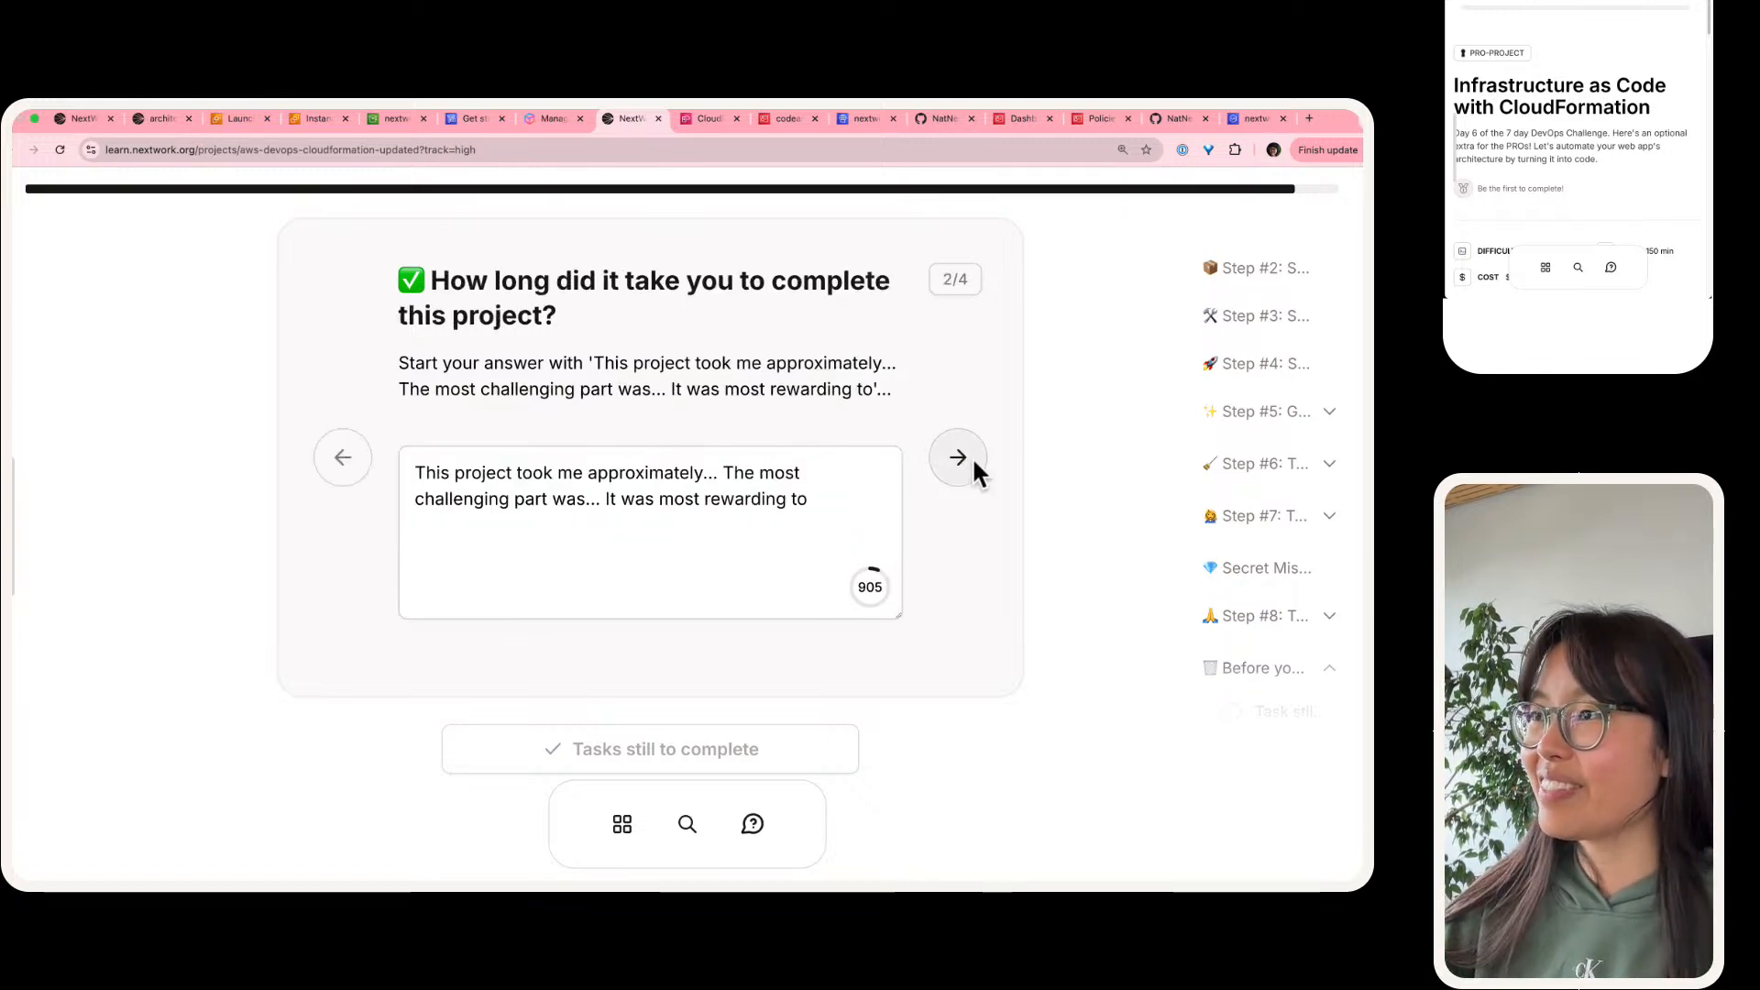
Step: Make the duration sentence read "This project took me approximately 3 hours to complete including demo time."
click(716, 473)
key(BackSpace)
key(BackSpace)
key(BackSpace)
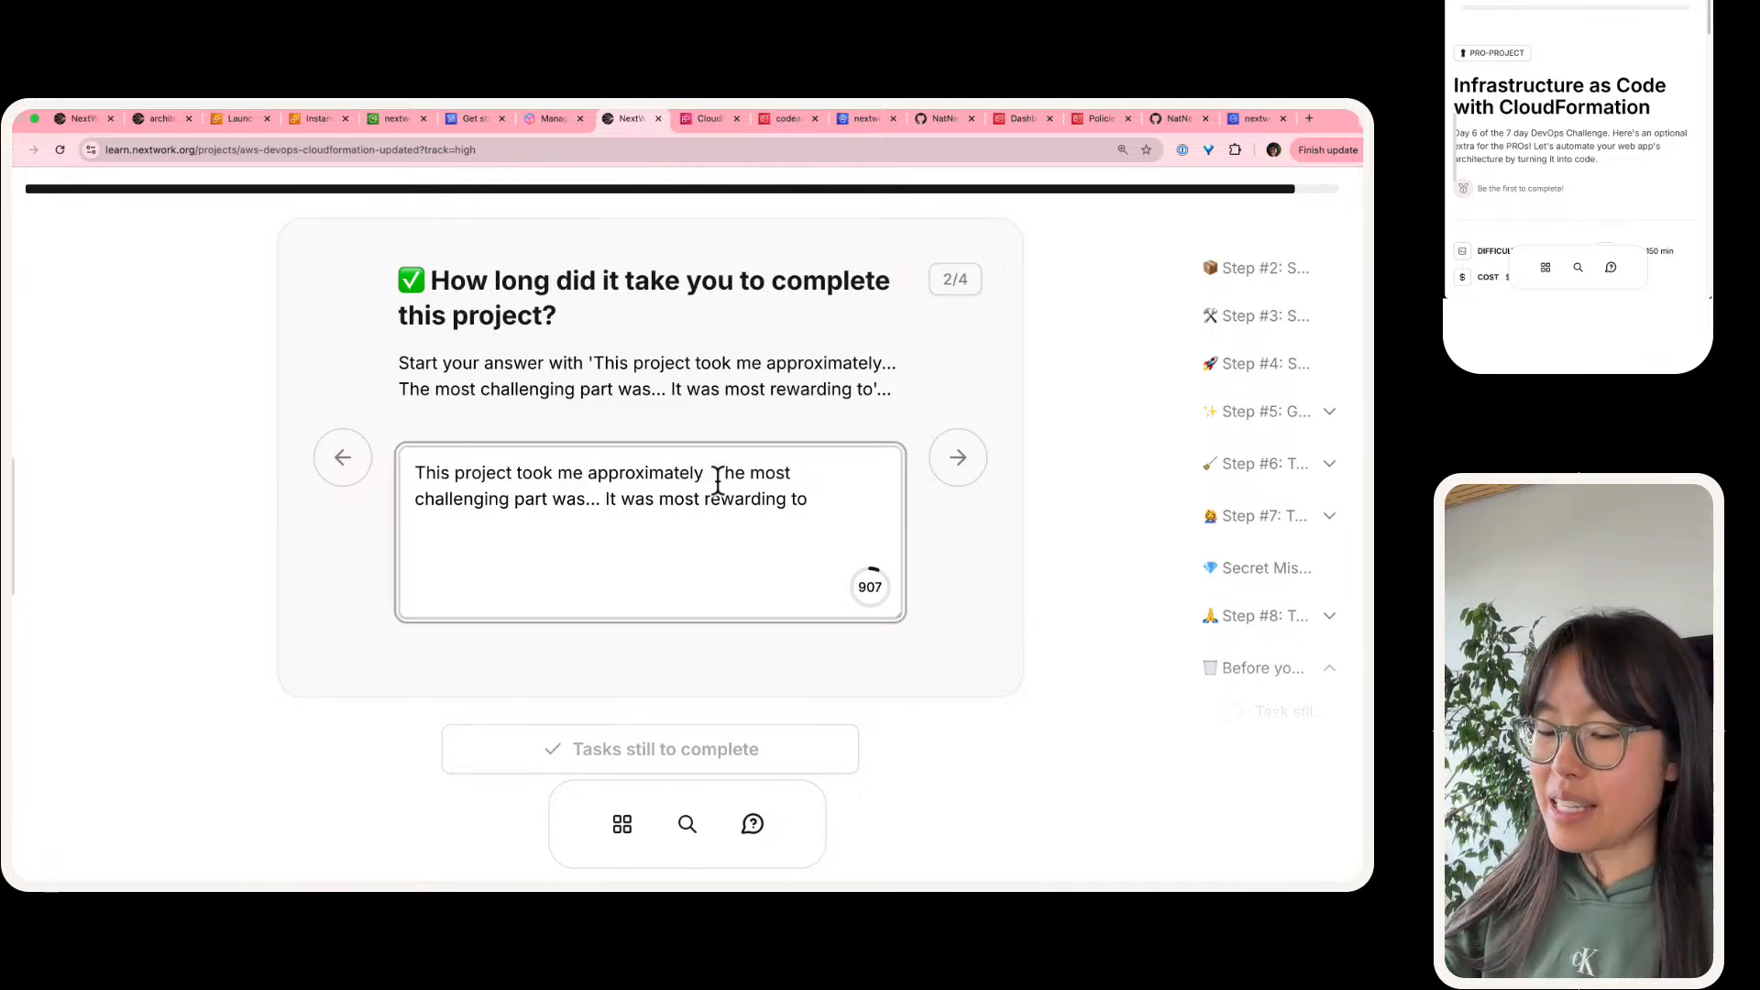
text(3 hours to complete)
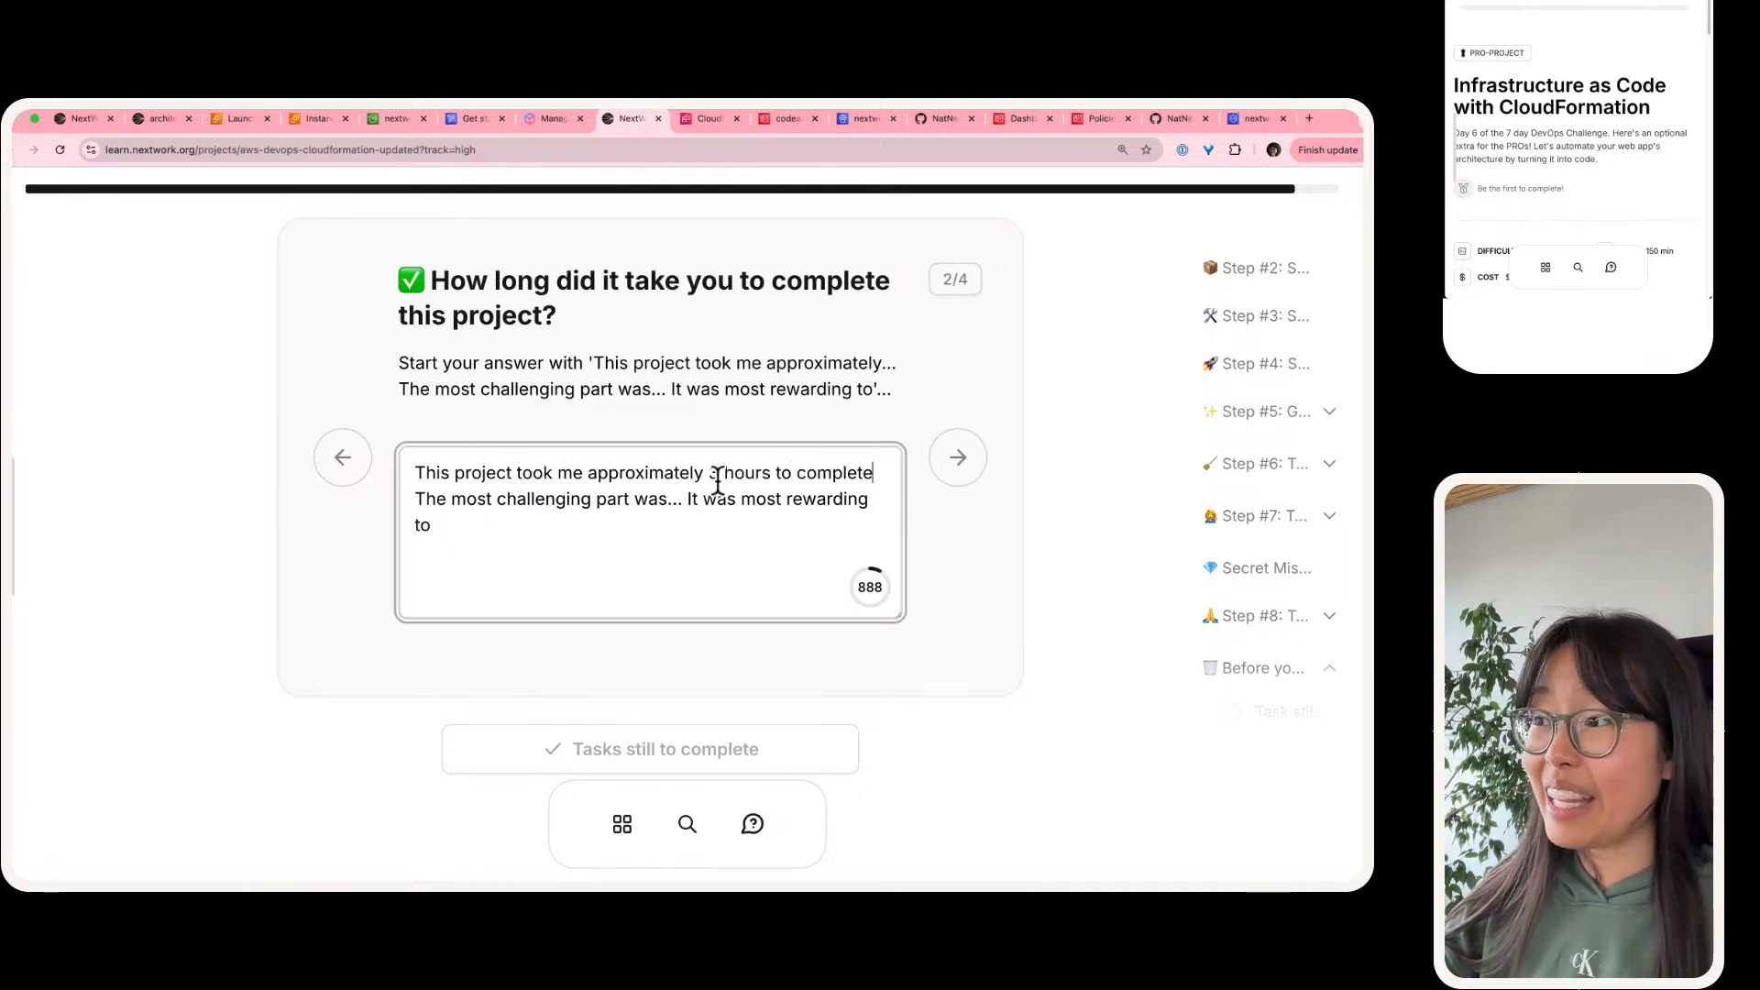
text( including demo time)
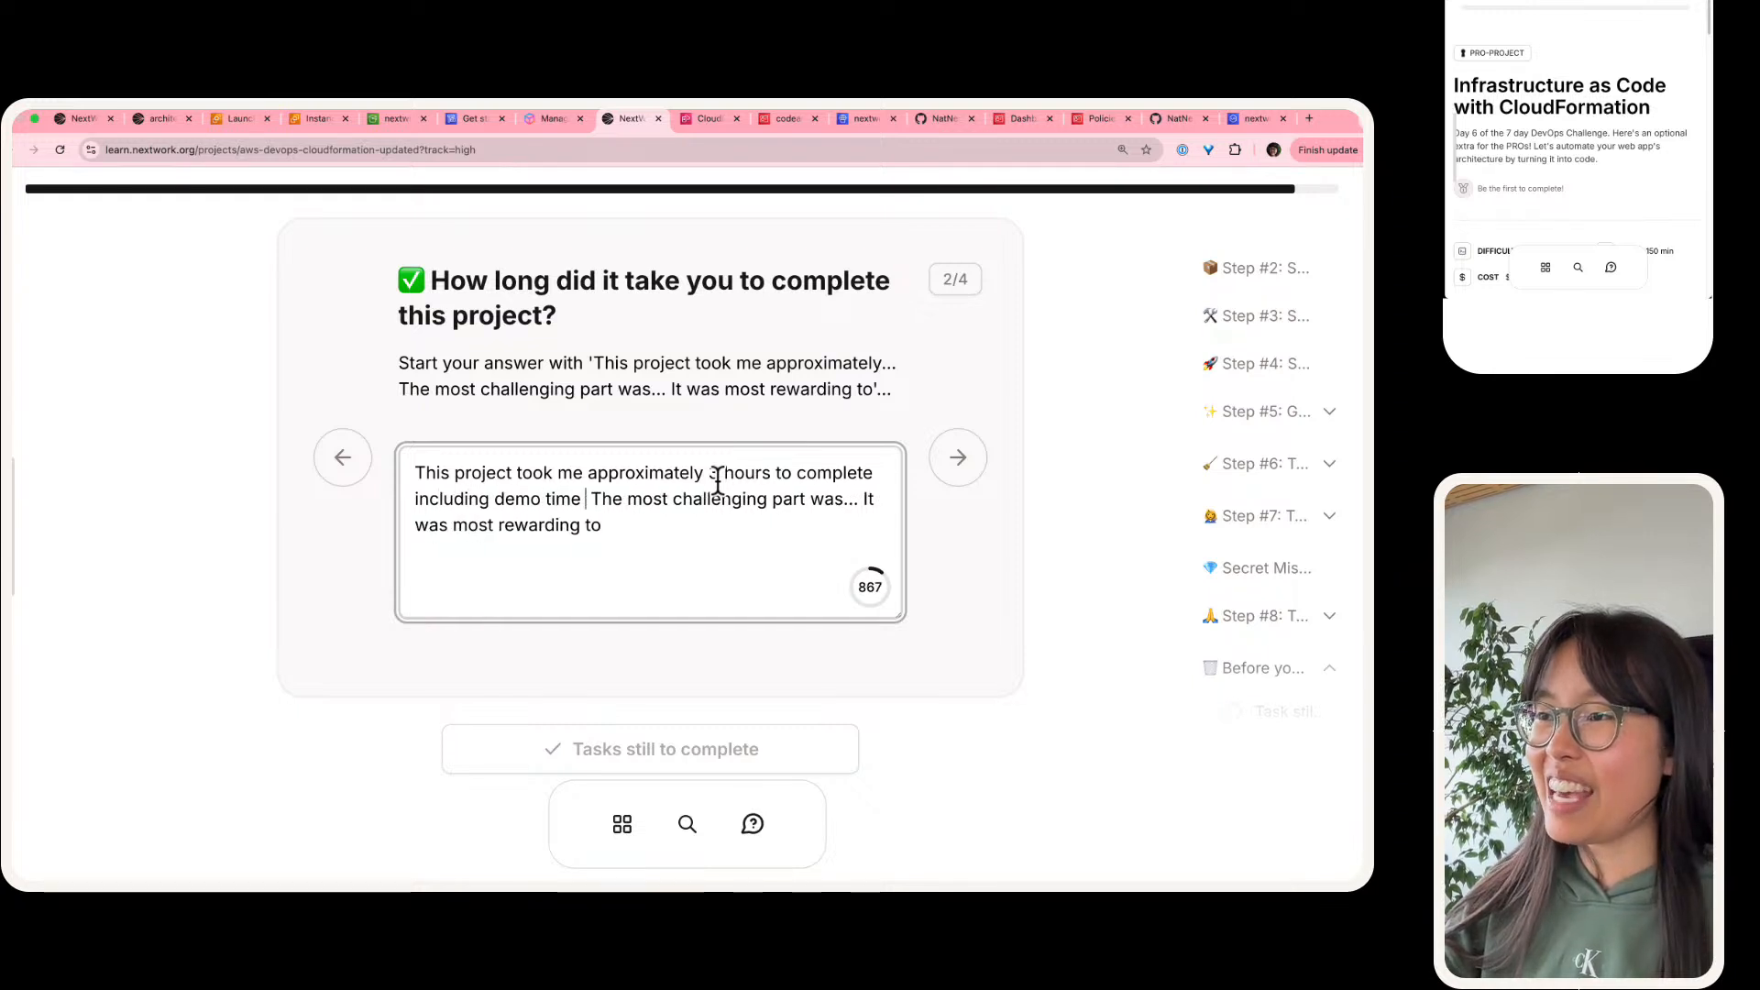
text(.)
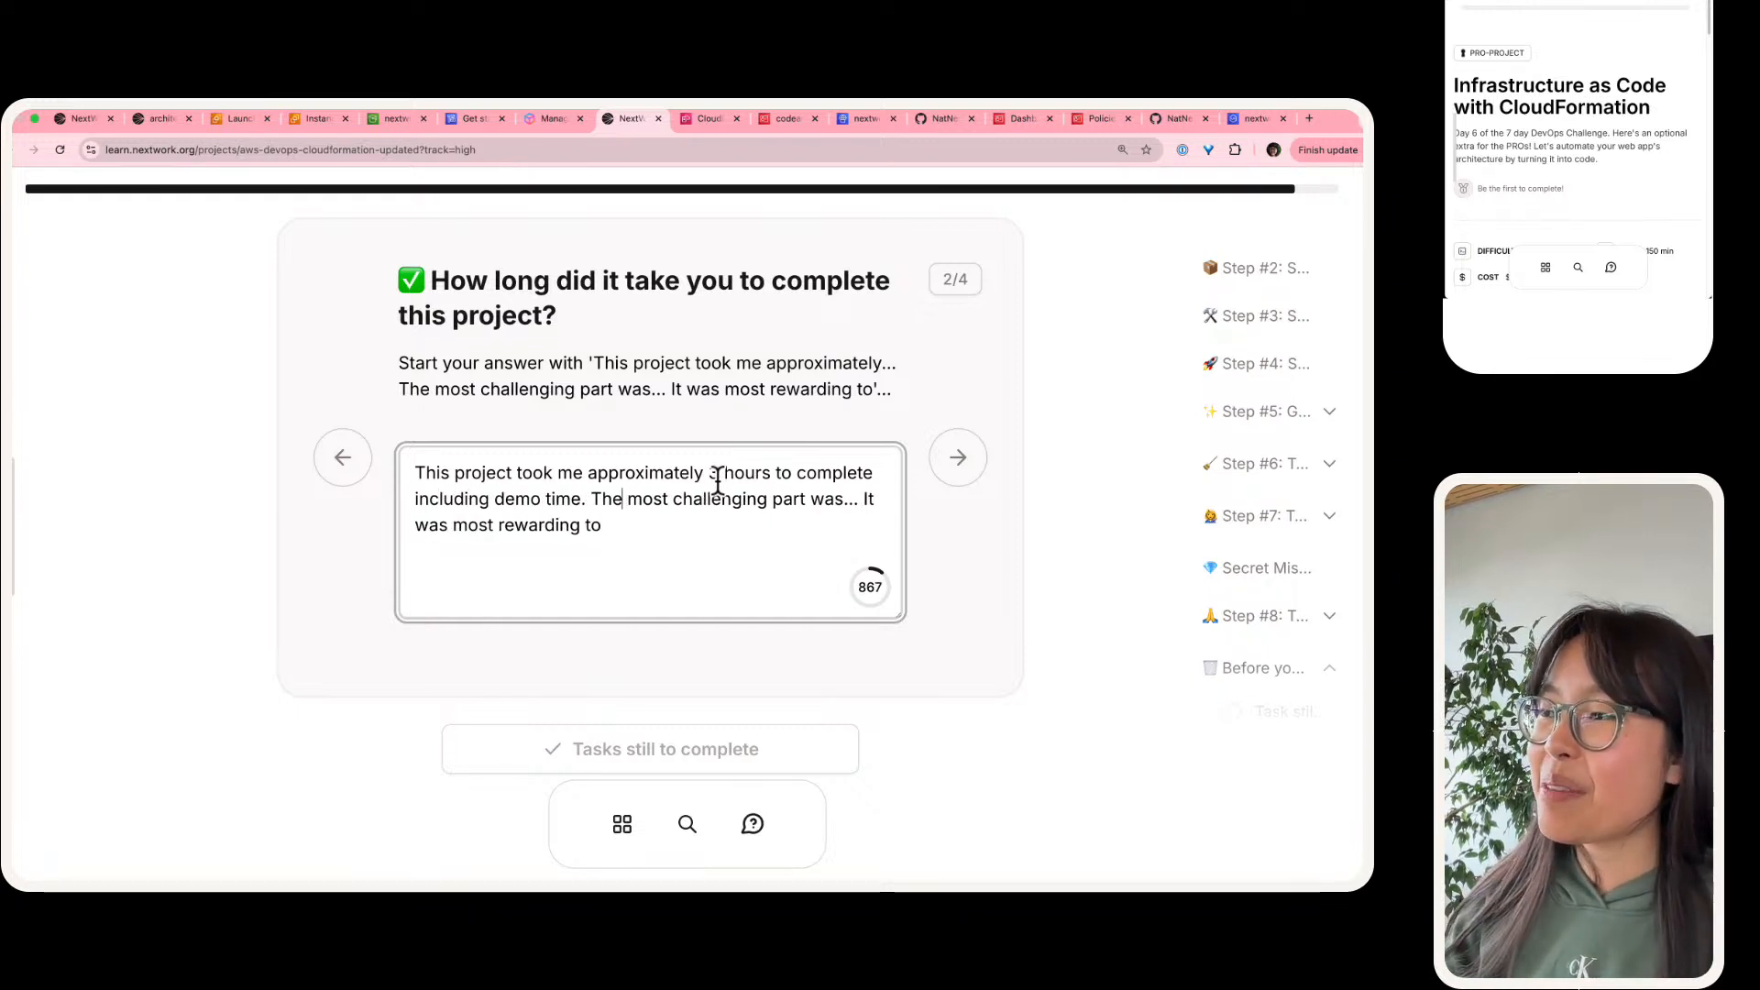
Step: Complete the most challenging part sentence with "editing our CloudFormation template, and finding each resource's IDs"
key(BackSpace)
key(BackSpace)
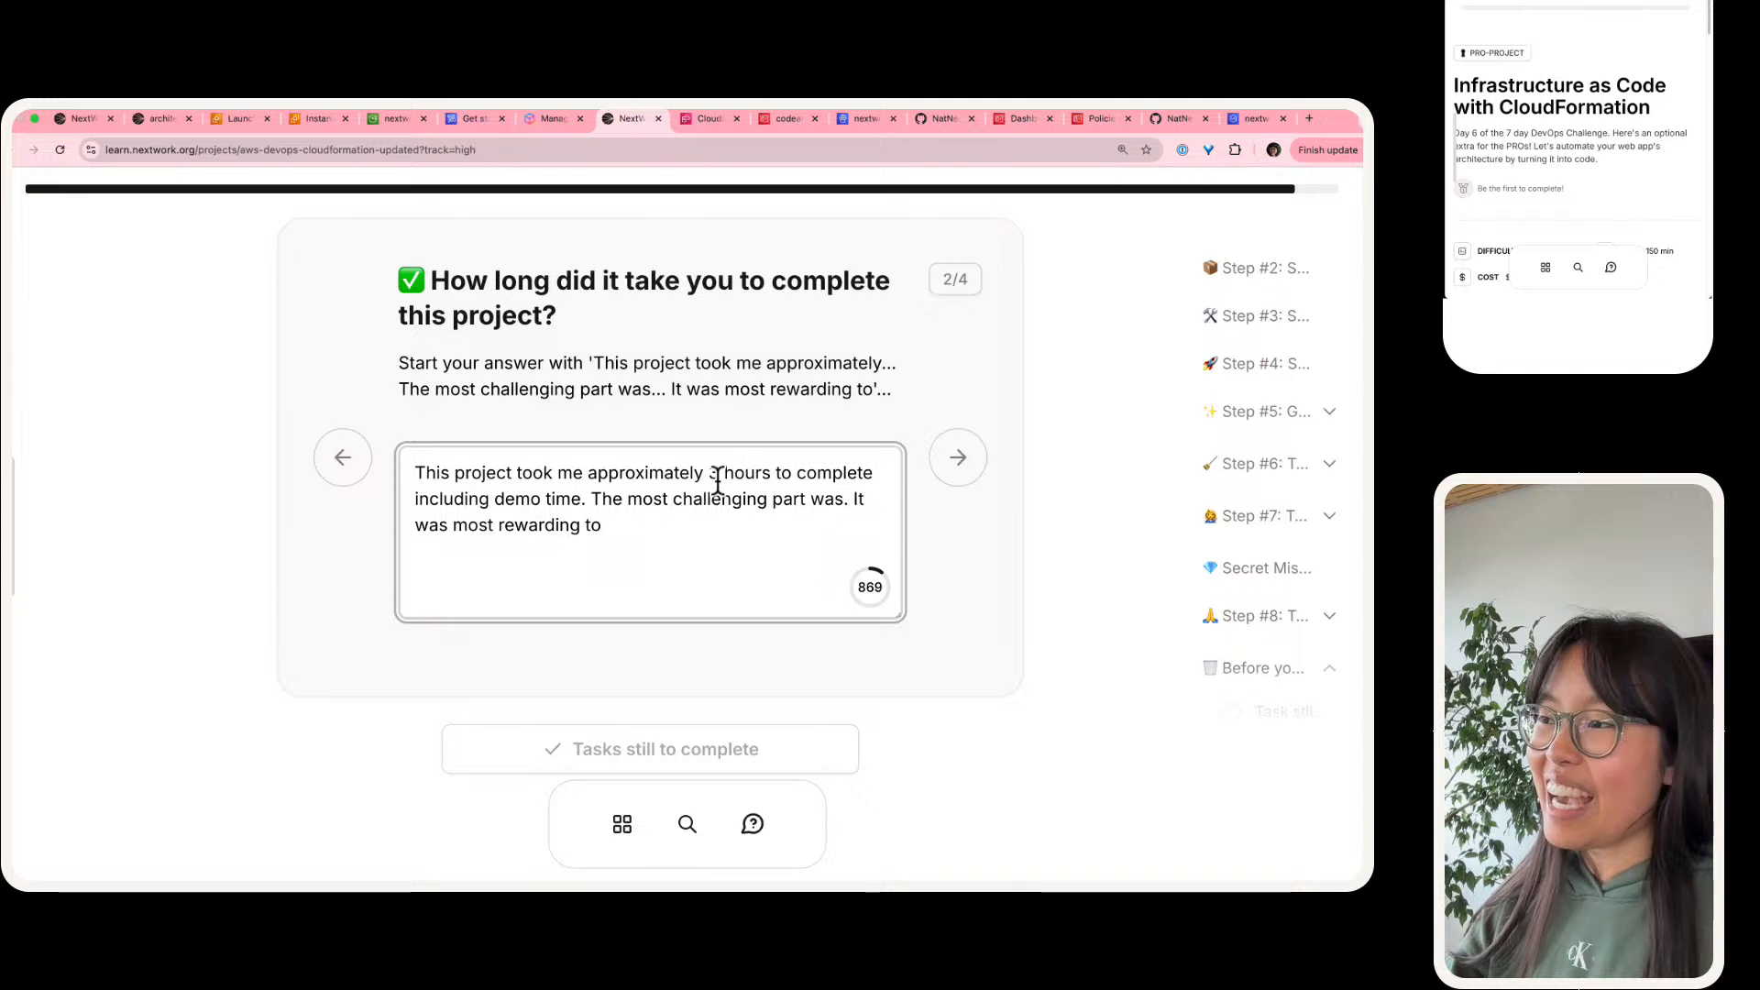
text(editing our clo)
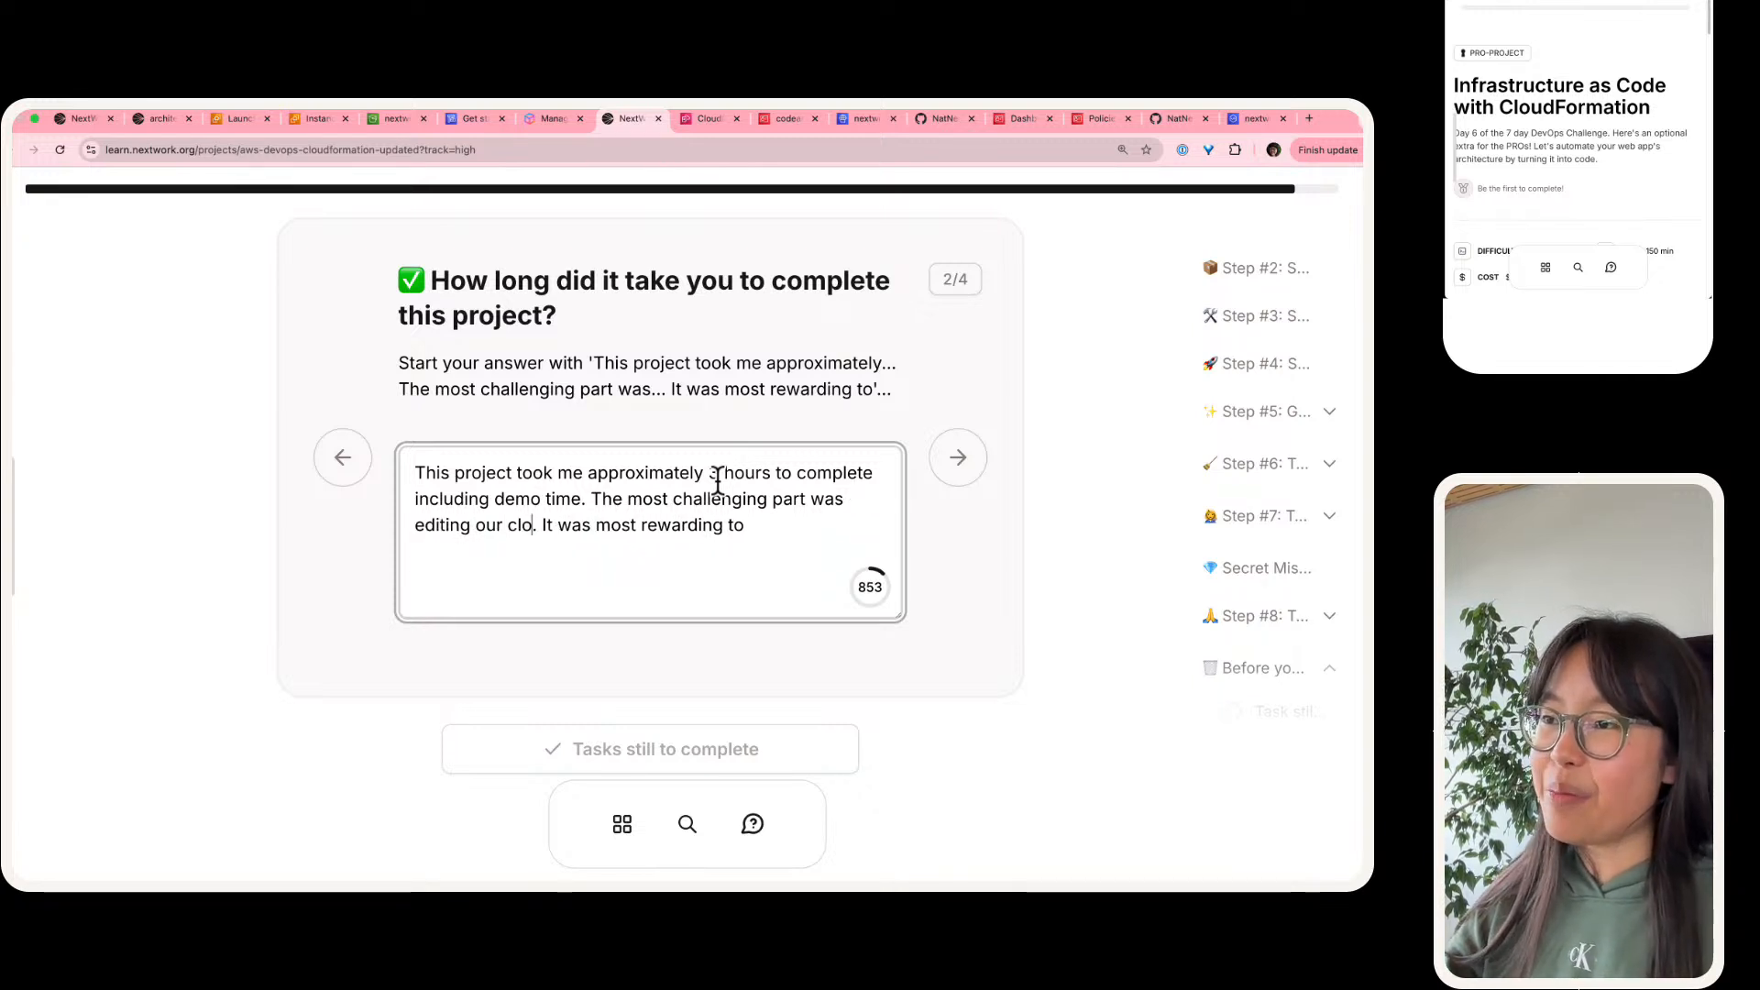
key(BackSpace)
key(BackSpace)
text(Cl)
text(oudFormation tempate)
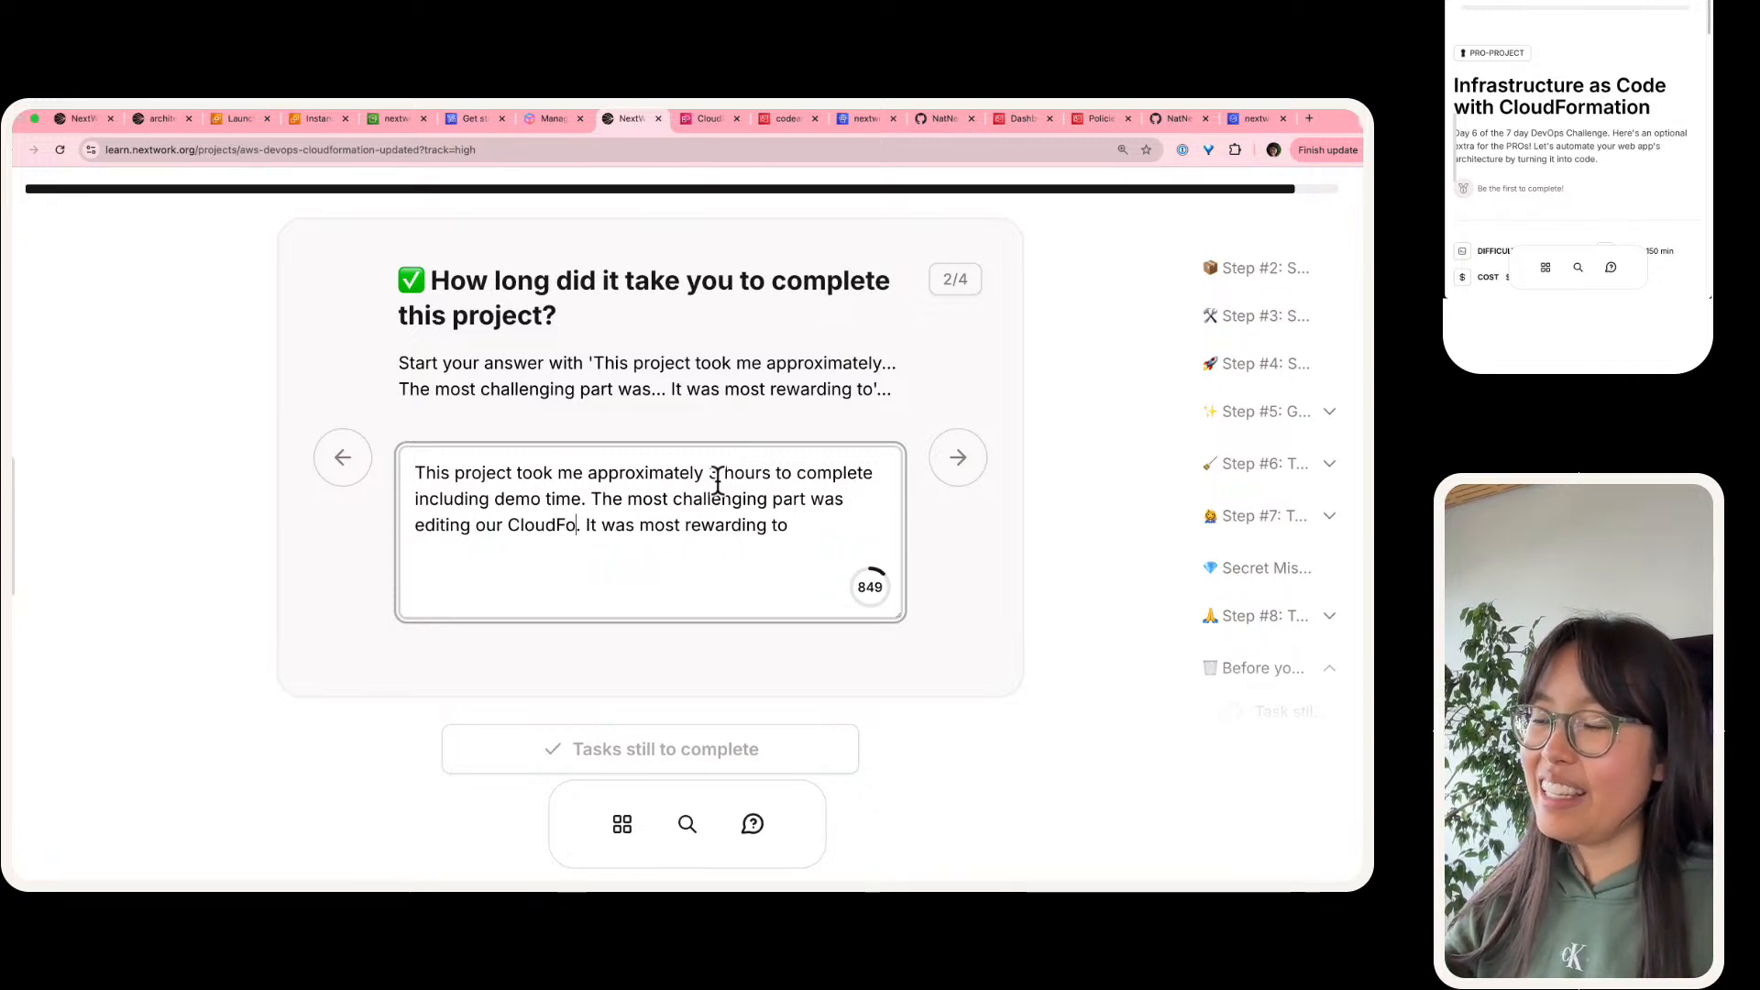
key(BackSpace)
key(BackSpace)
key(BackSpace)
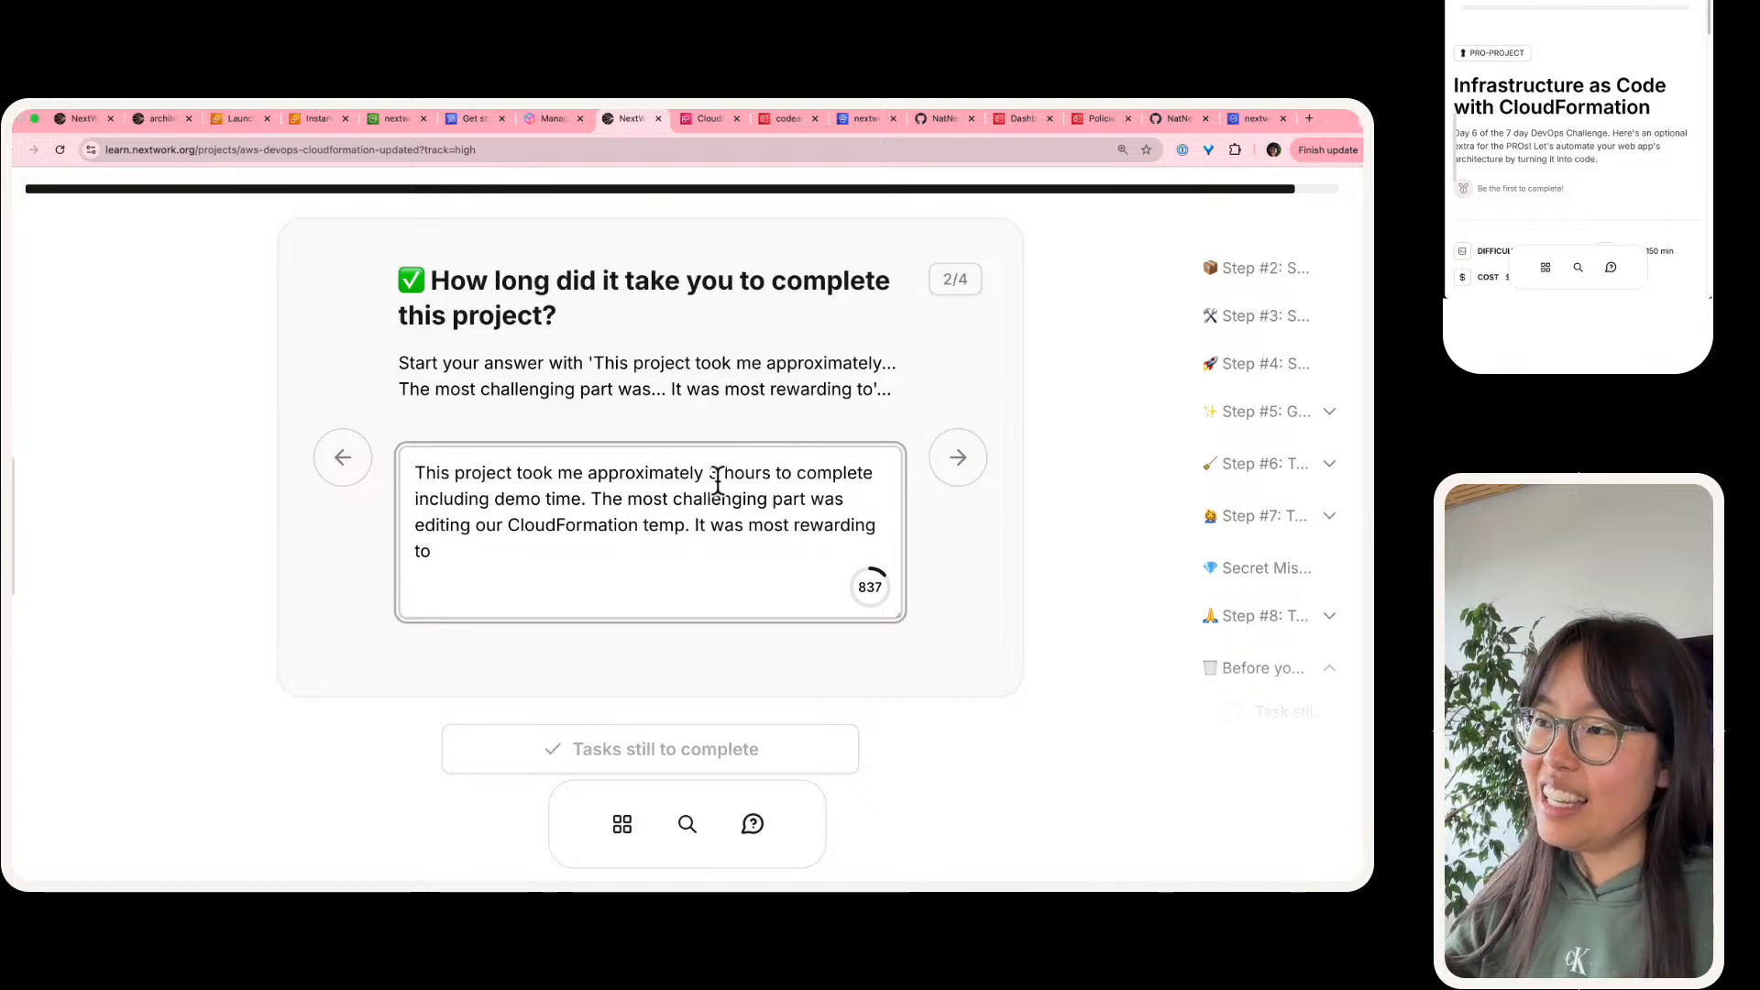
text(late, and findin)
text(g e)
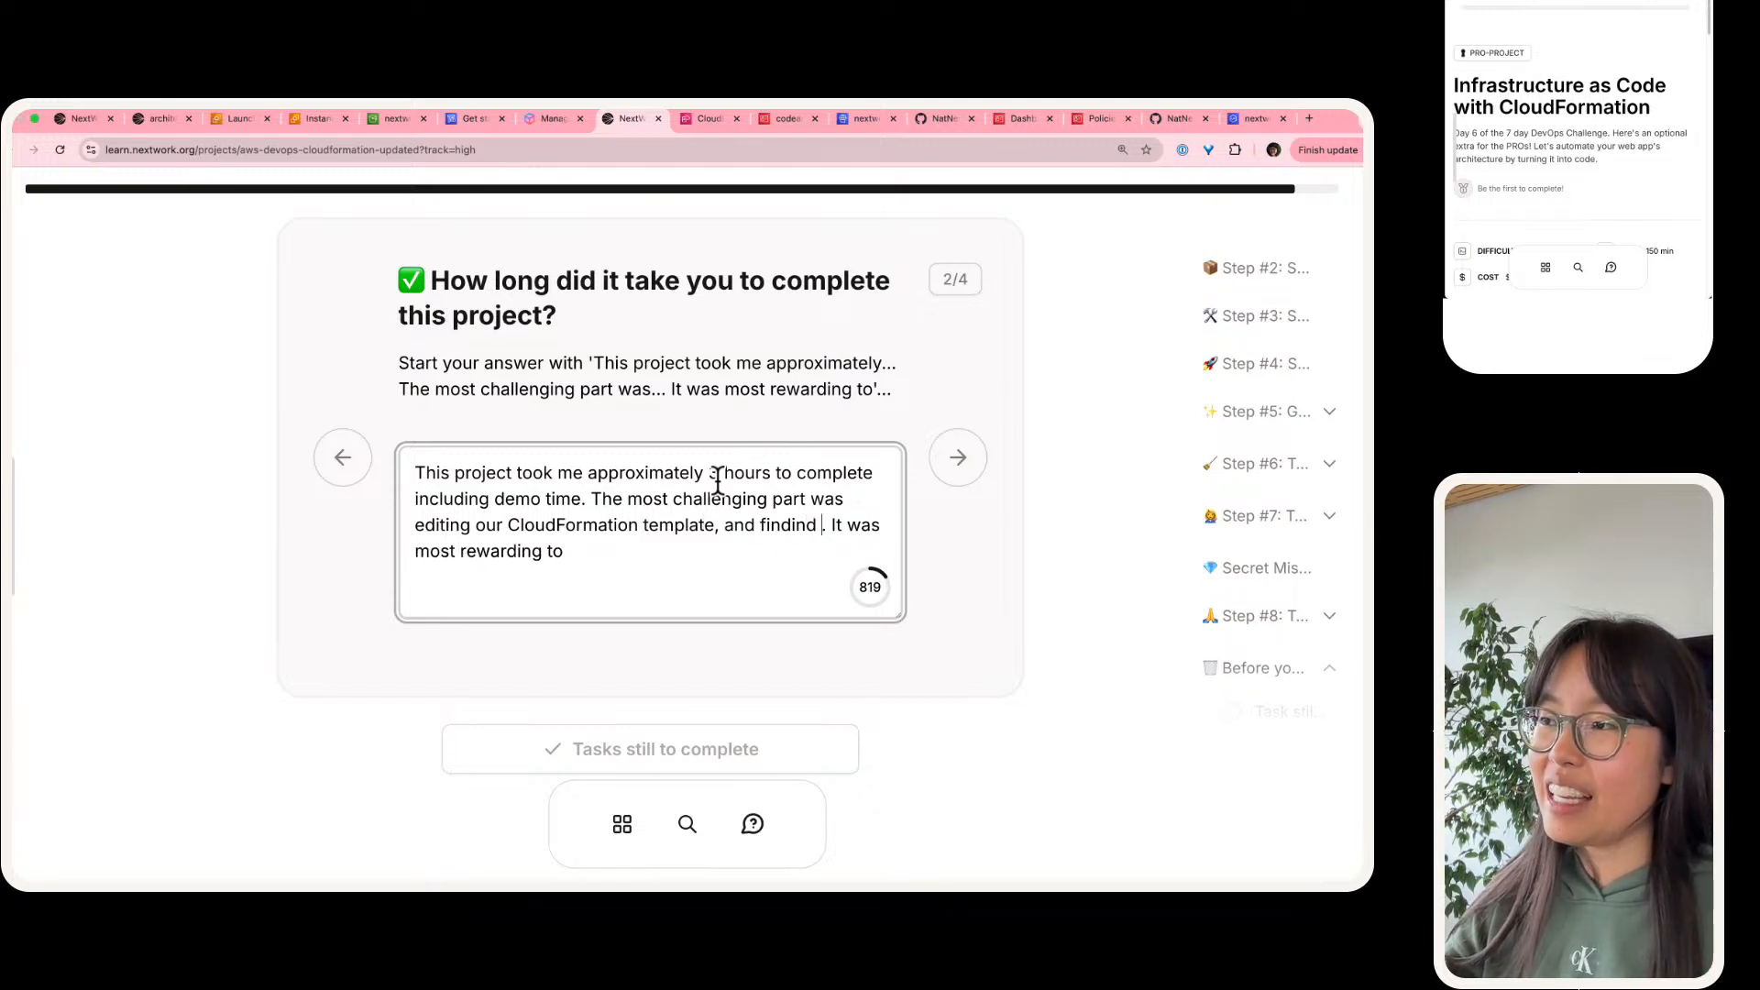
text(ach resource's )
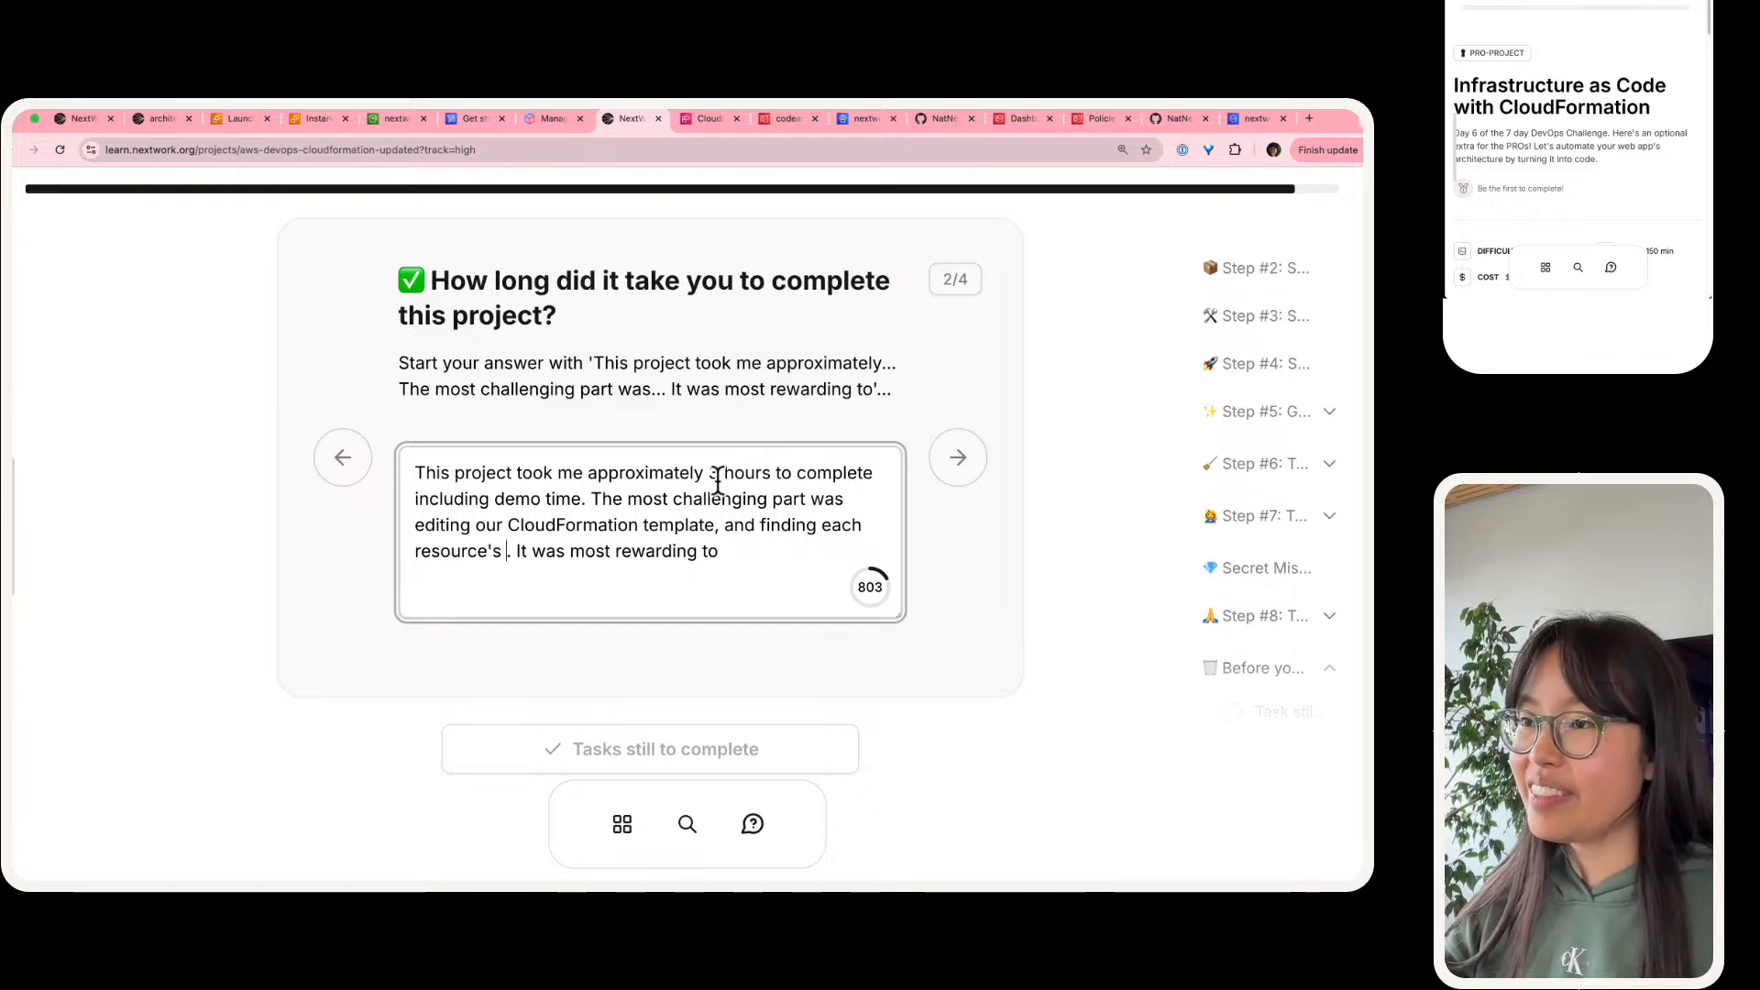
text(IDs)
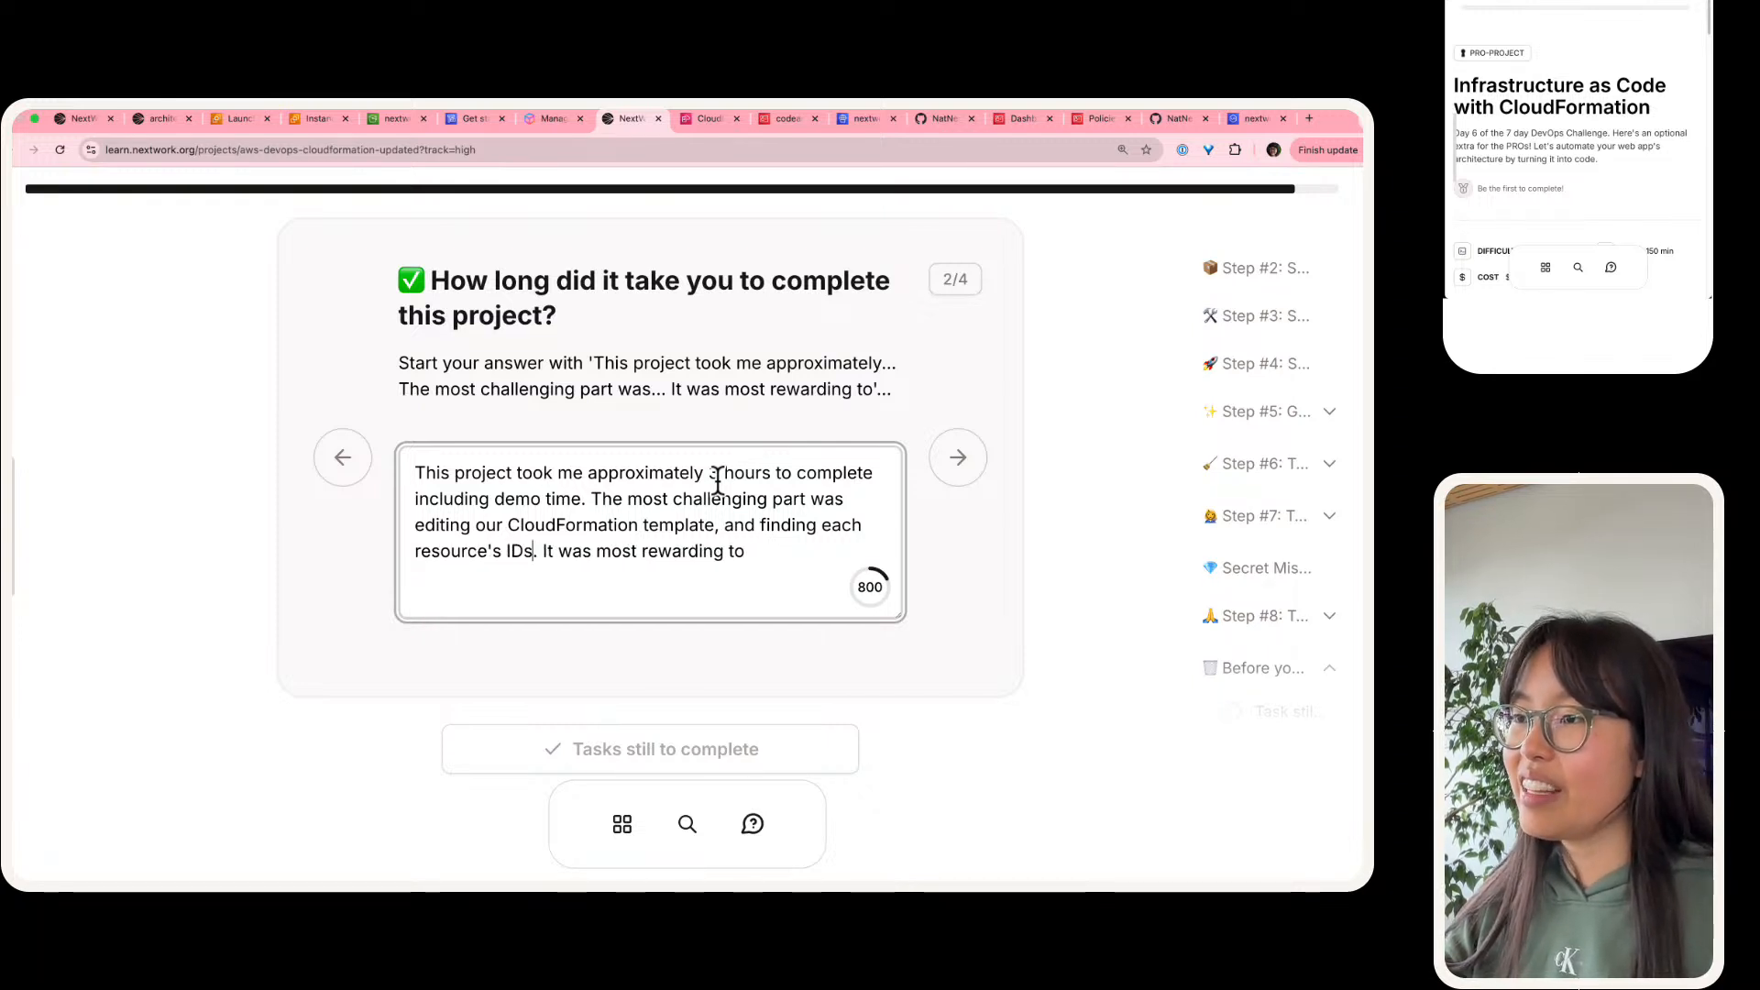
Step: Complete the most rewarding sentence with "deploy the template, and even see them live in our AWS account"
key(shift+super+Right)
key(Right)
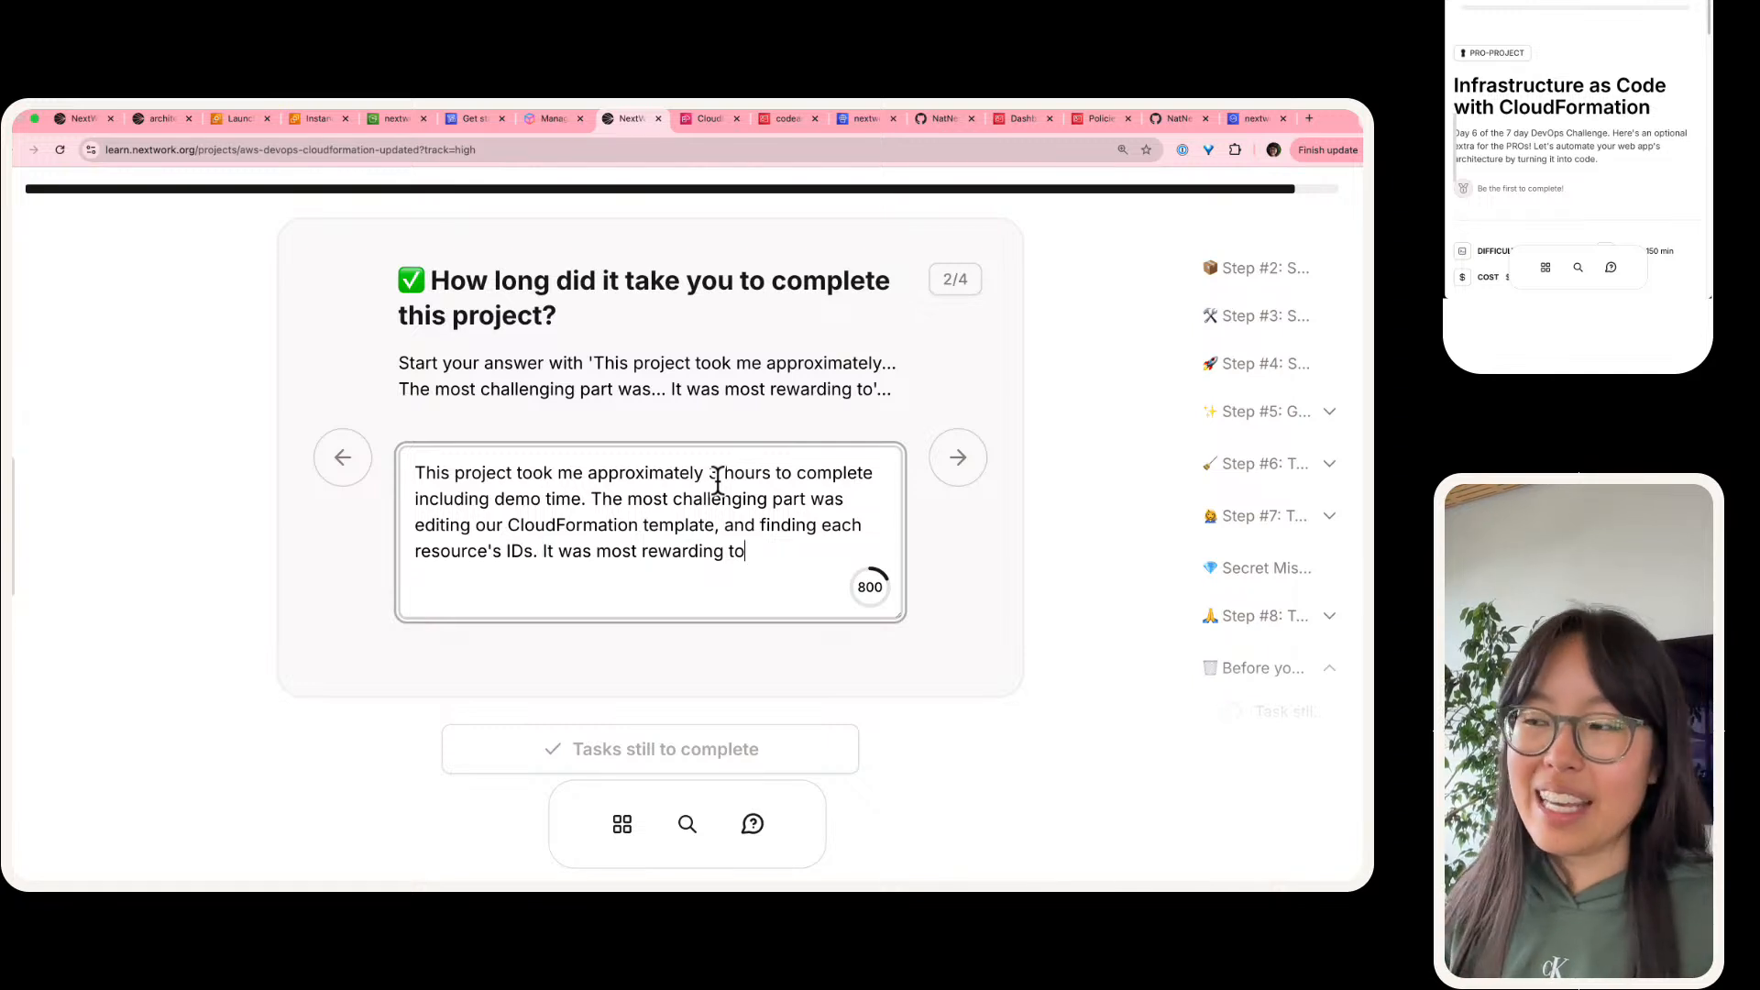
text(fr[)
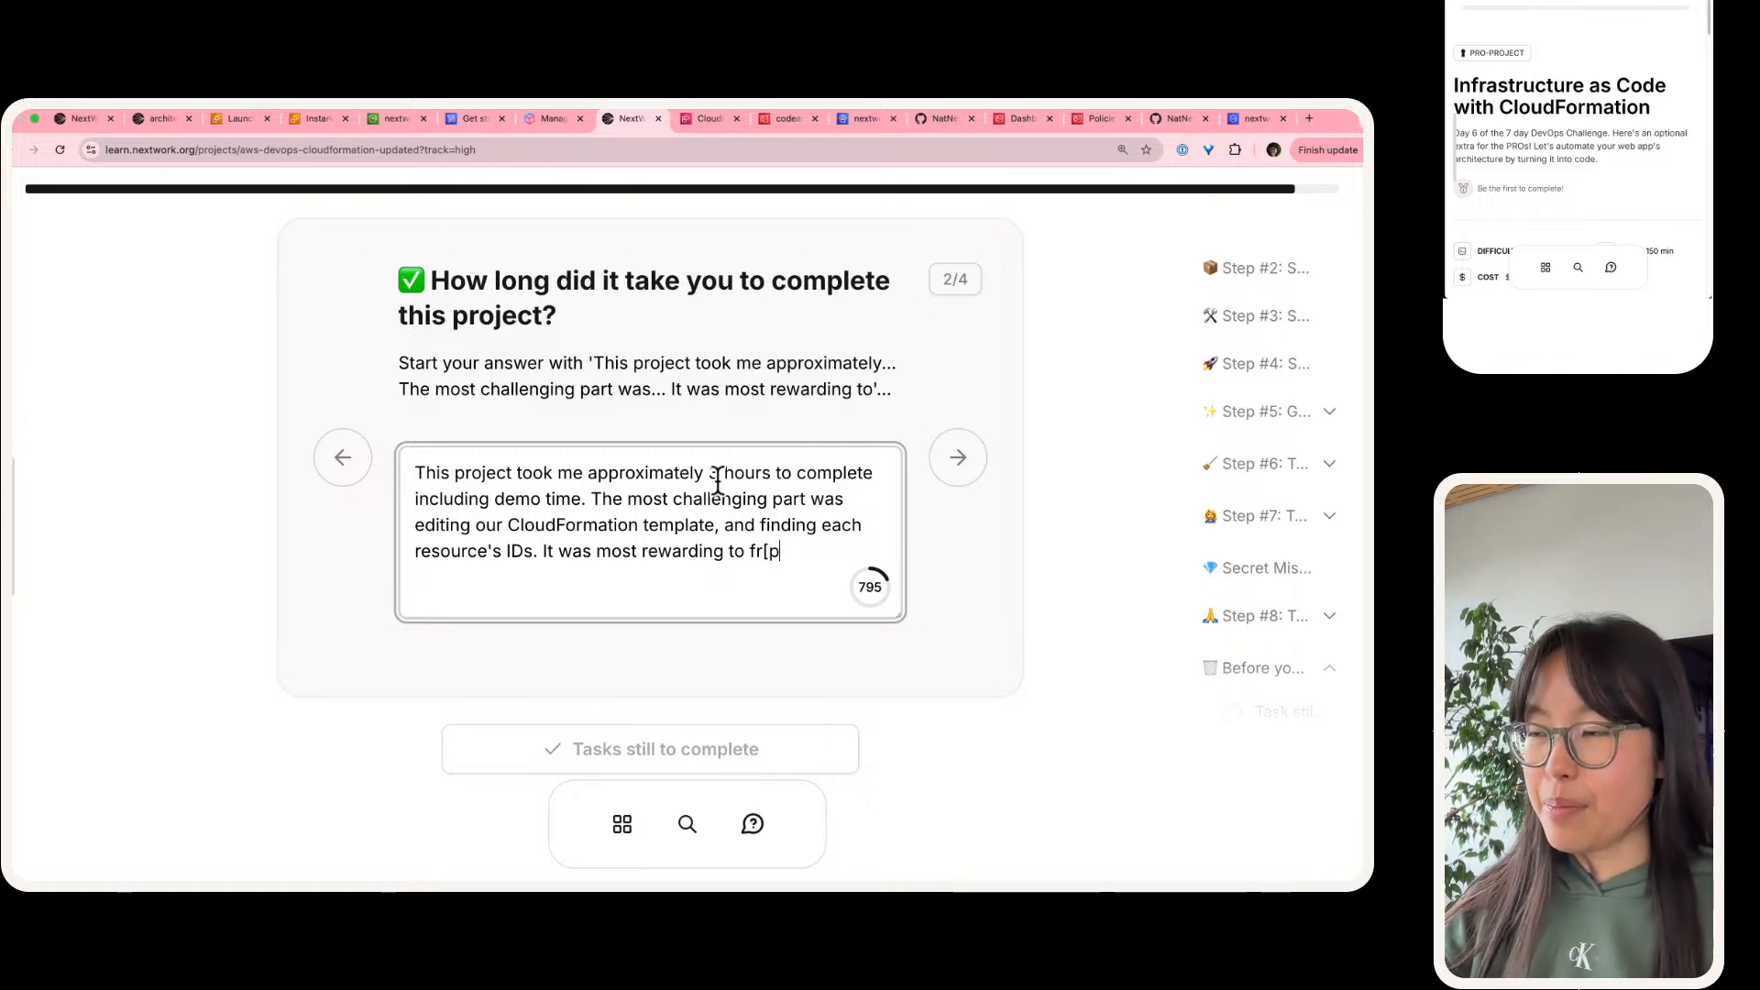
text(ploy )
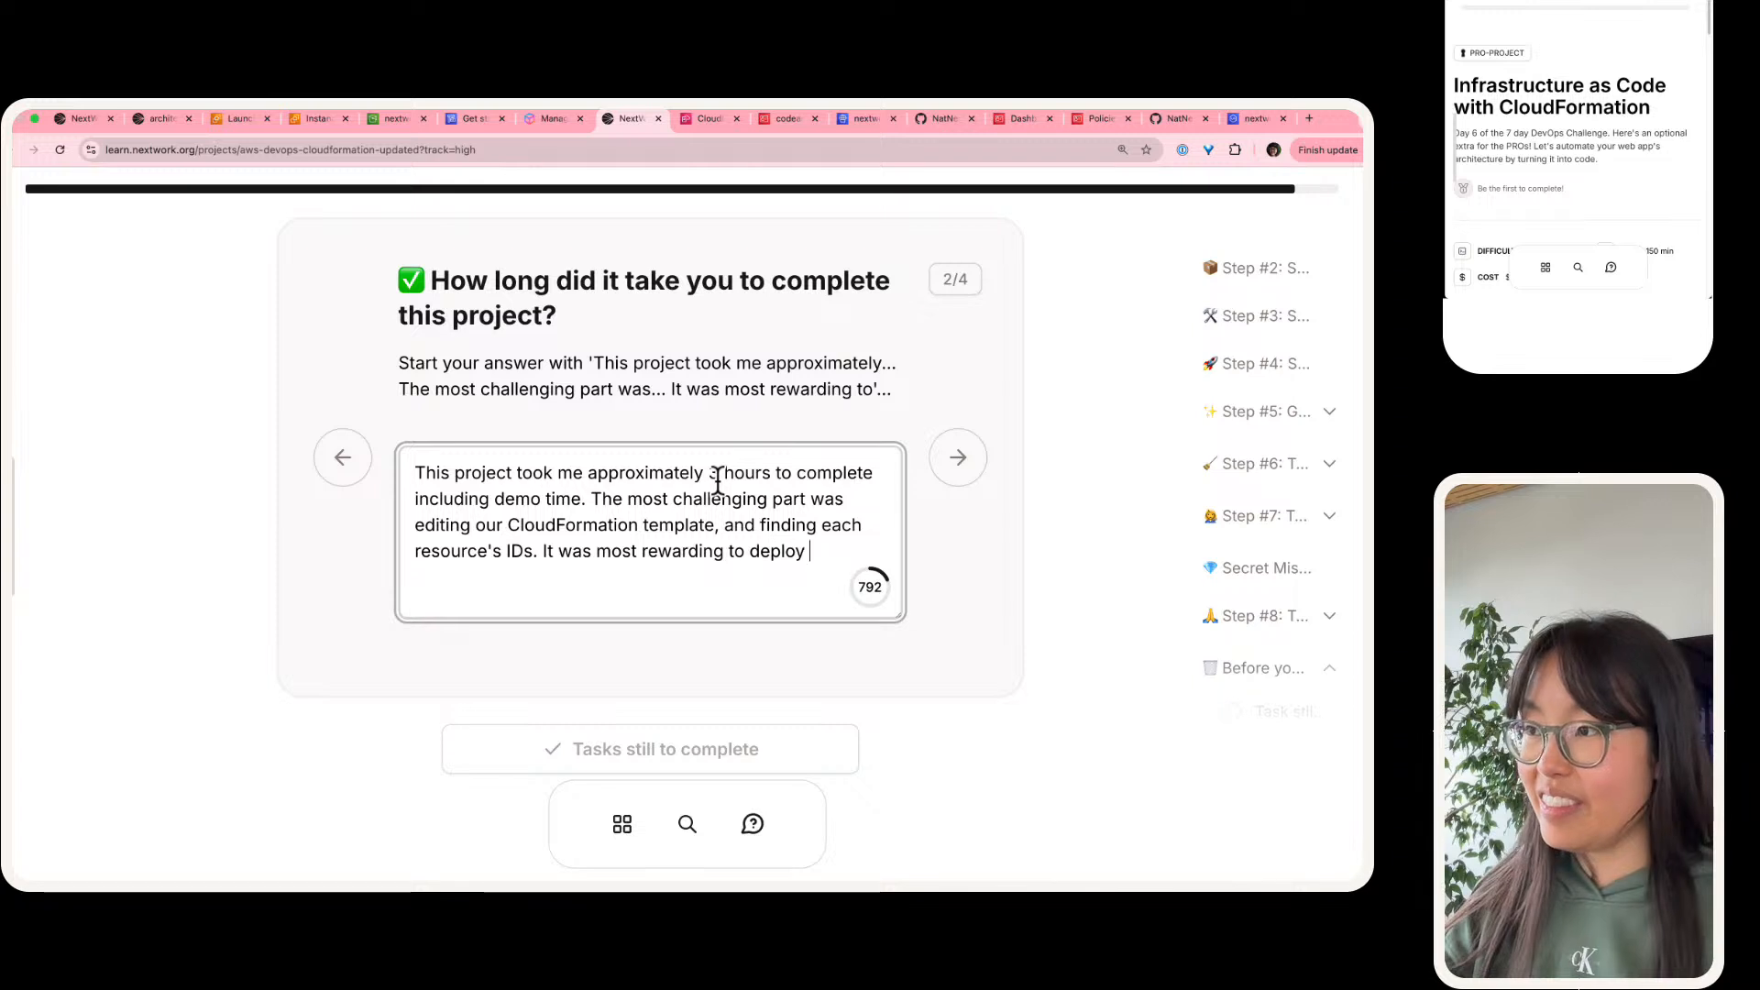
text(the template, and even )
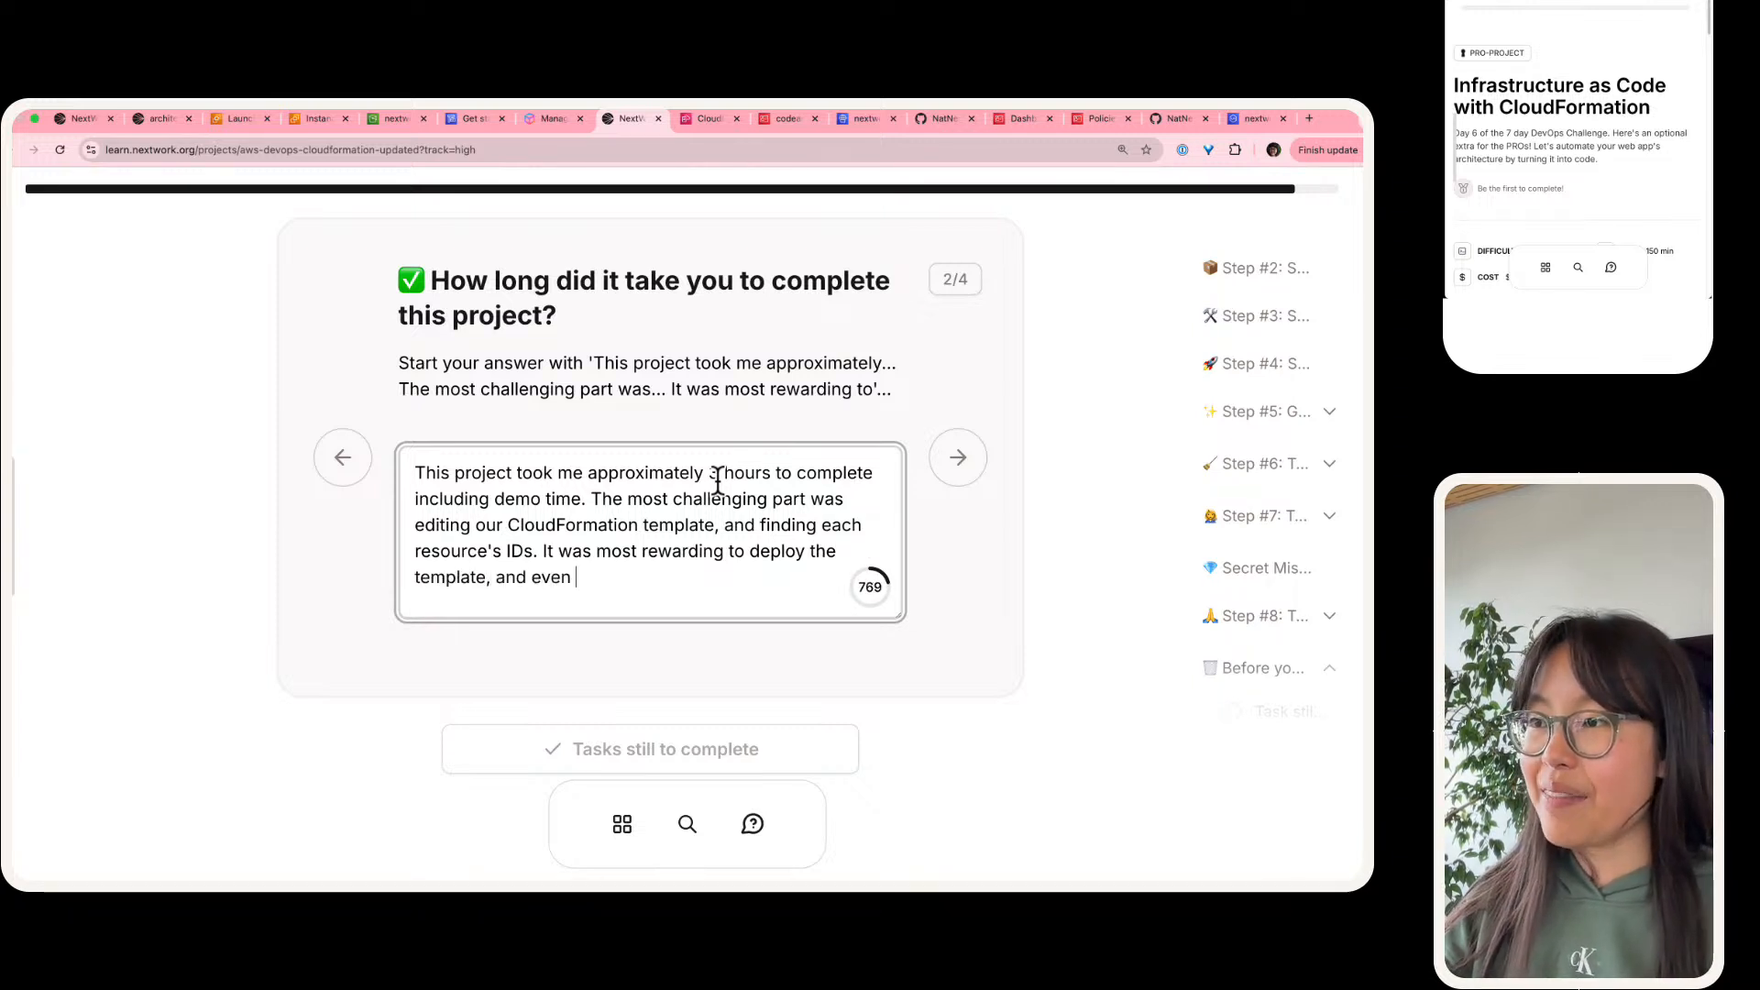
text(see them live in our AWDS a)
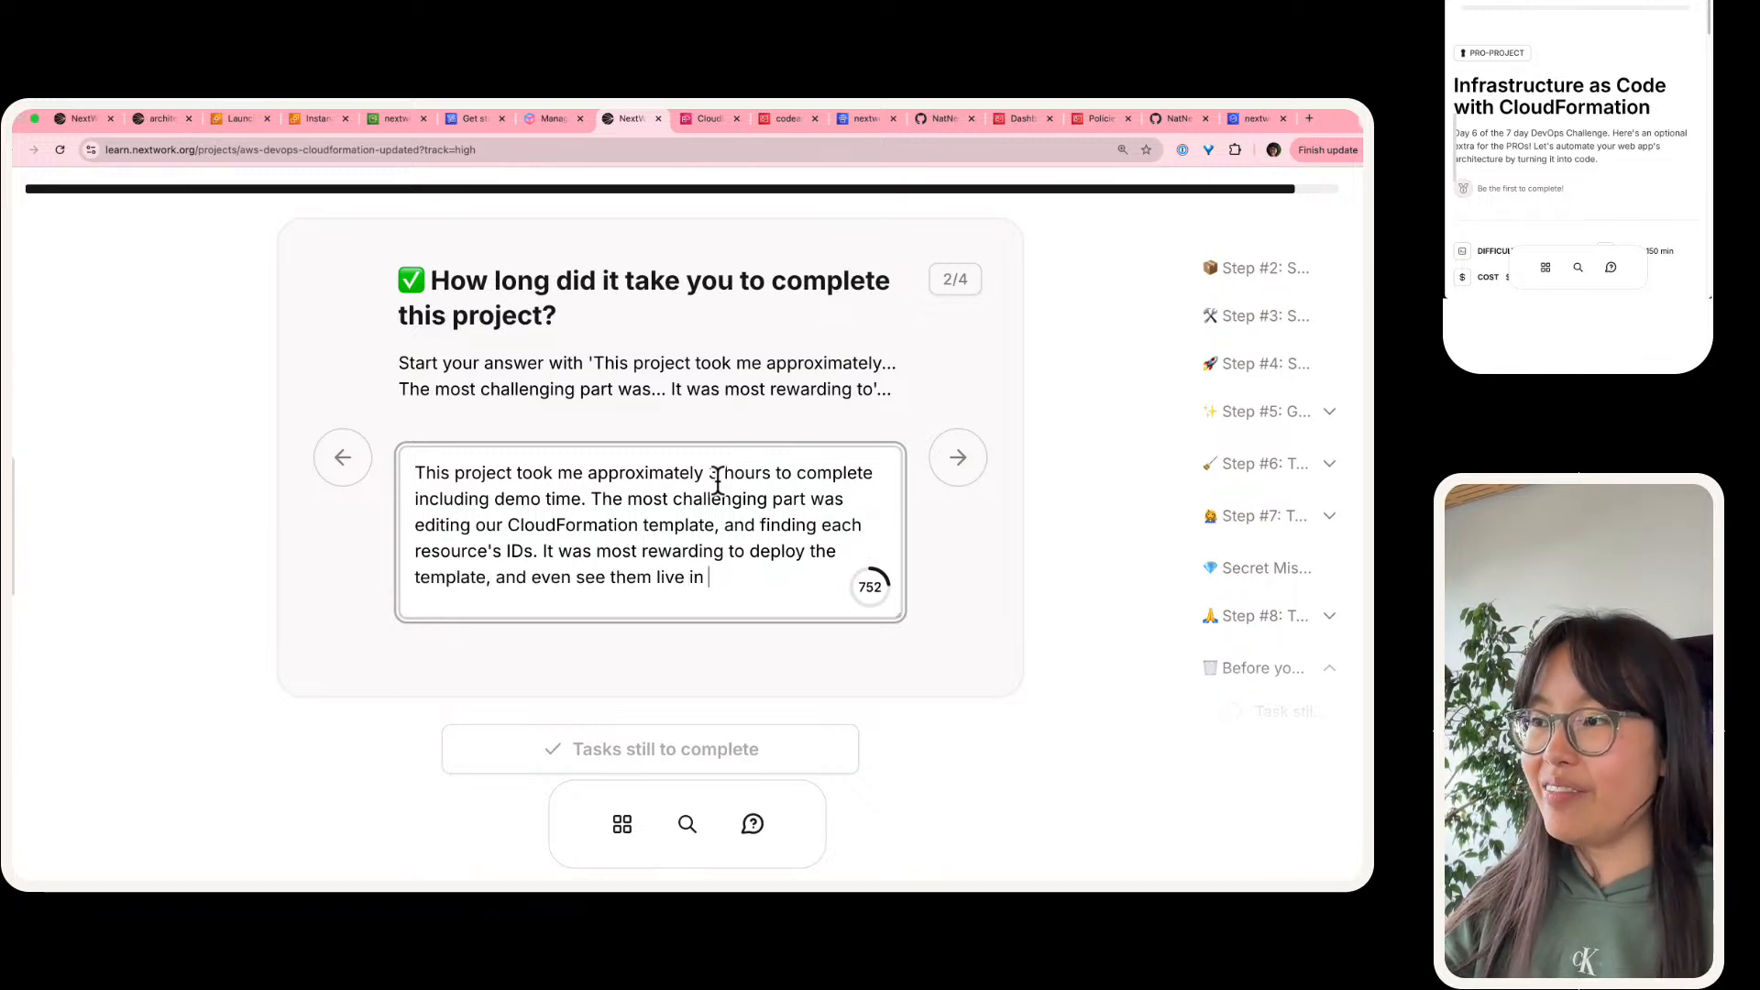
key(BackSpace)
key(BackSpace)
key(BackSpace)
key(BackSpace)
text(S account)
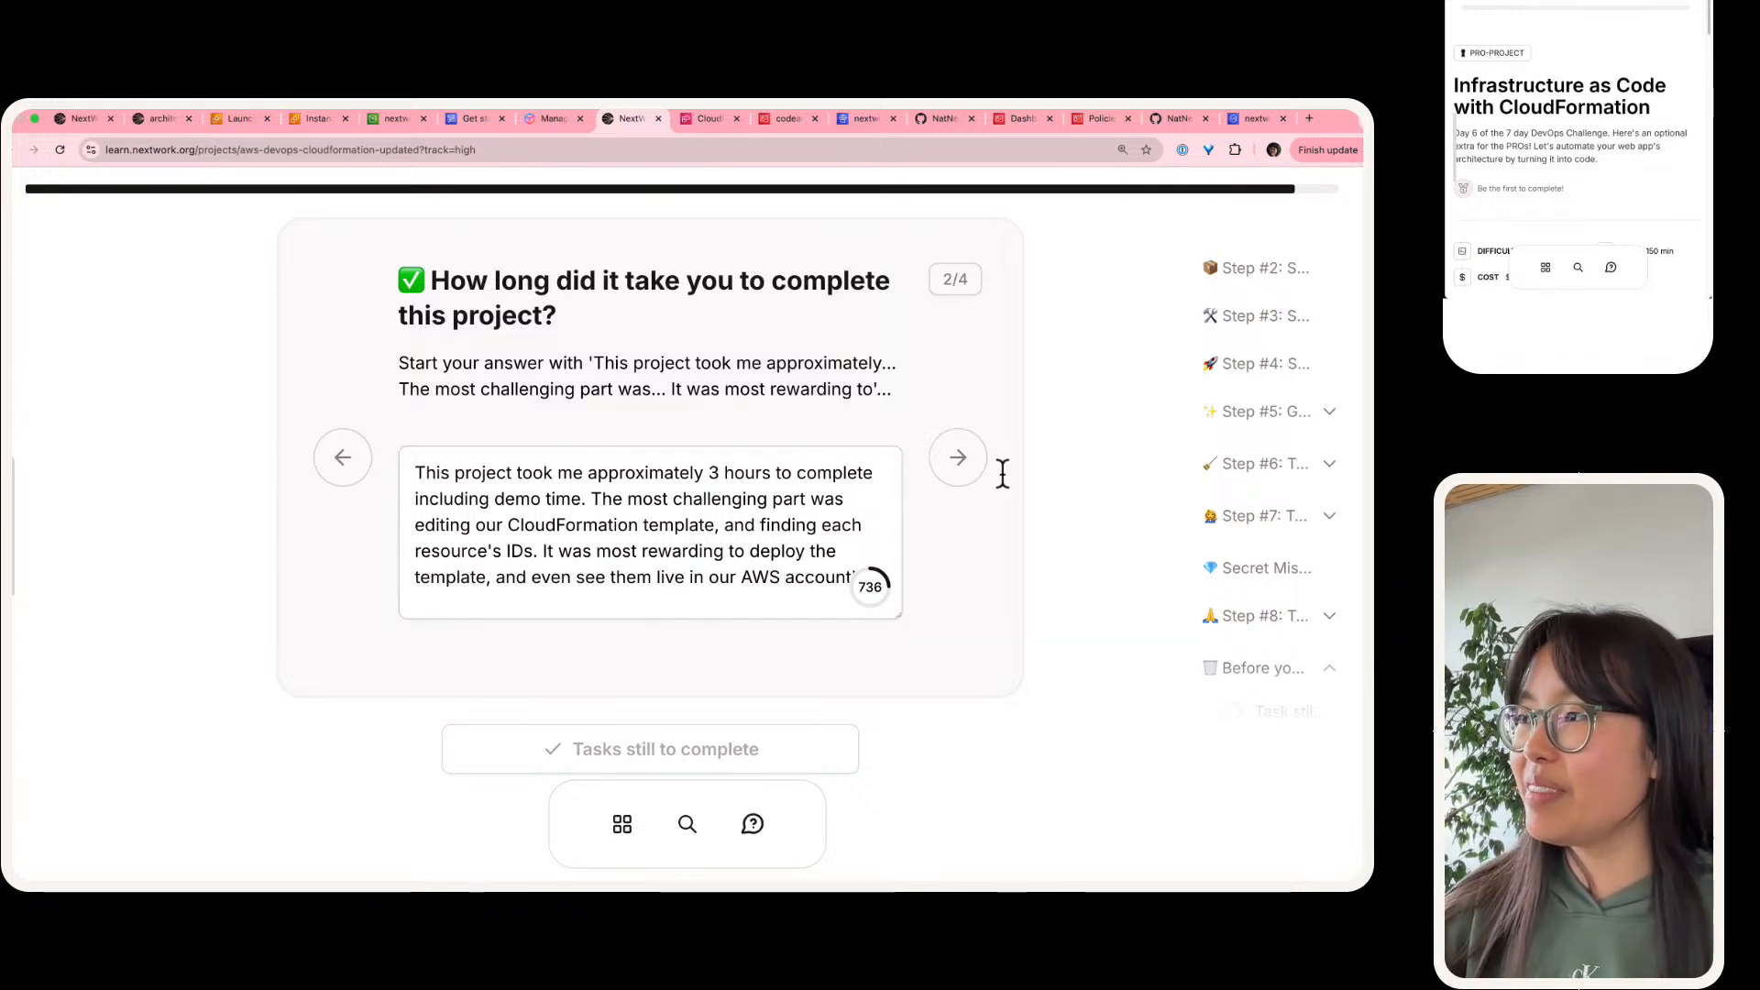
Step: Advance to the third question and answer "We did this project today to learn how we can automate our cloud infrastructure for our CI/CD pipeline."
click(950, 463)
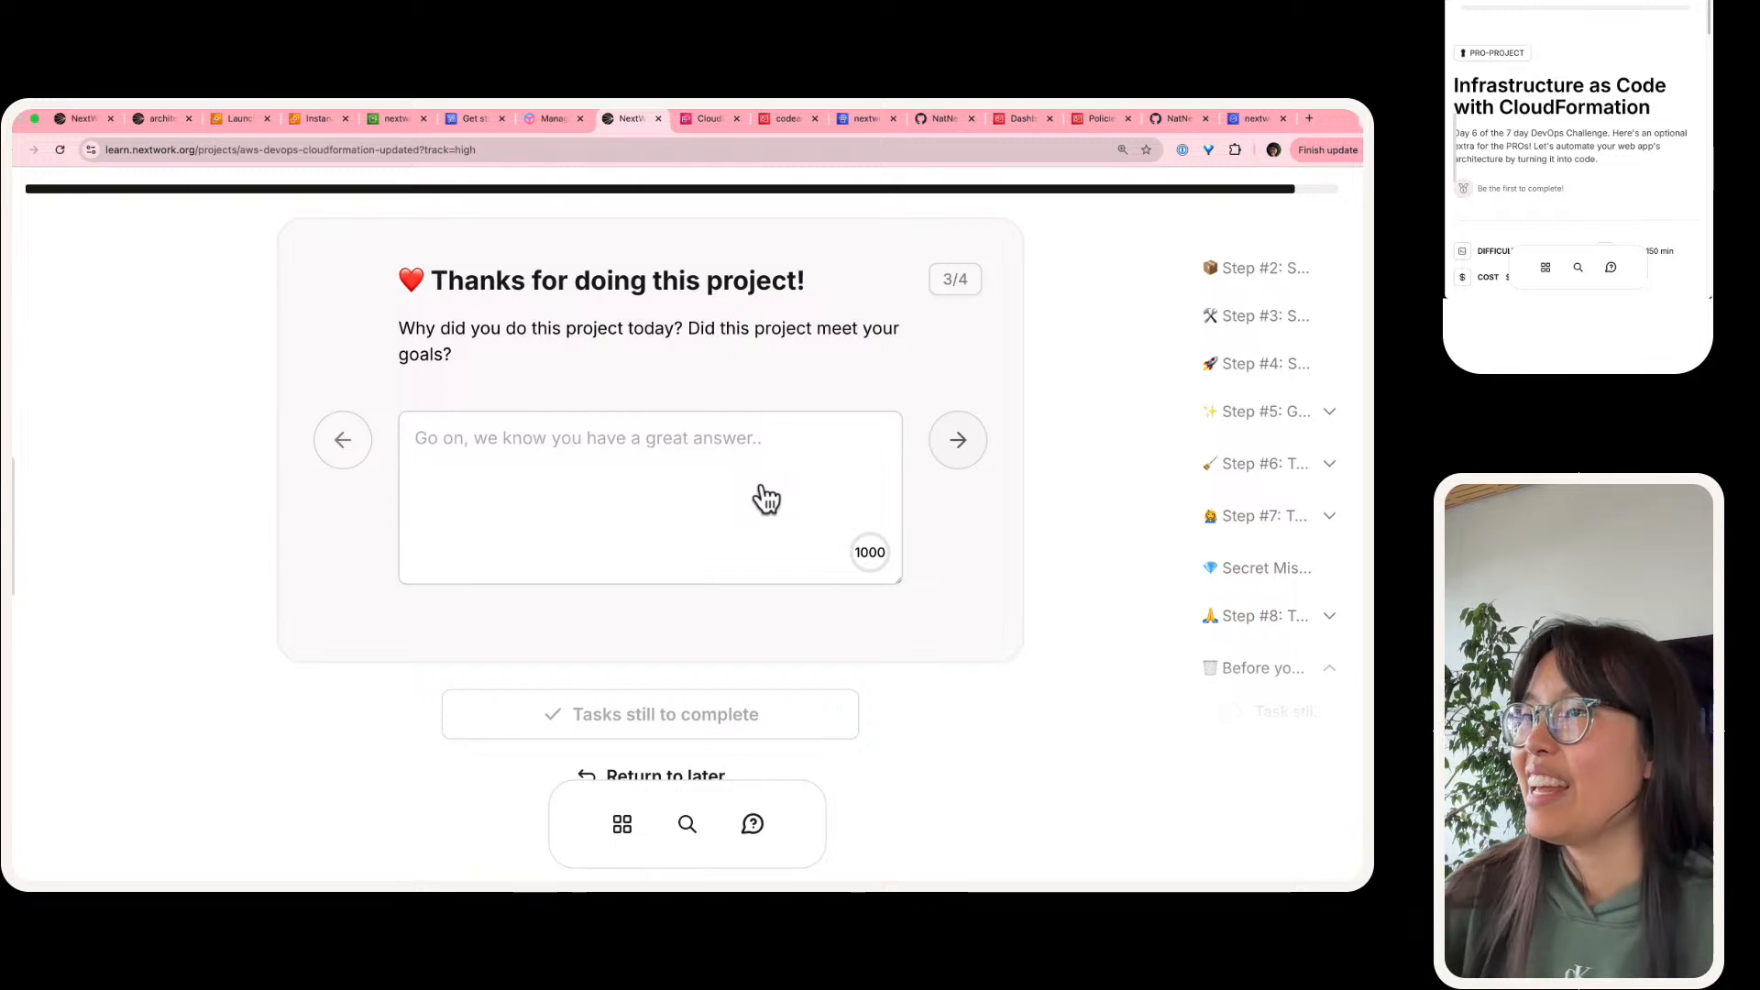
click(724, 499)
text(We did this proje)
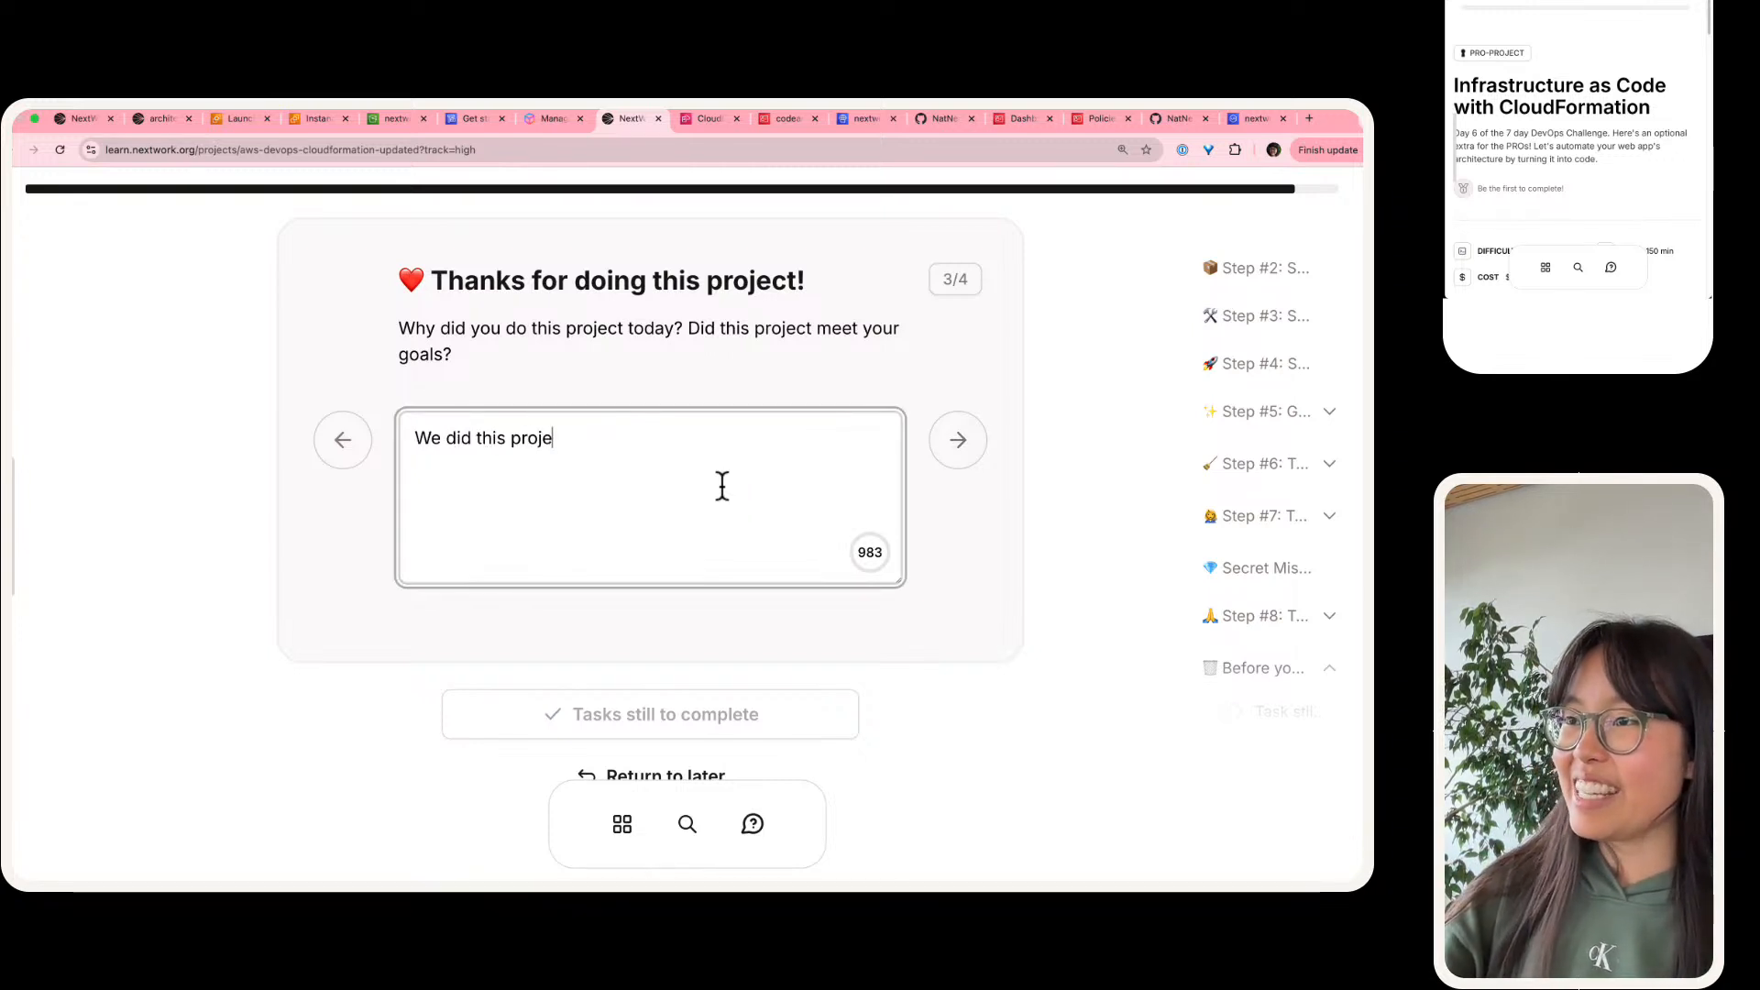
text(ct today to learn how we)
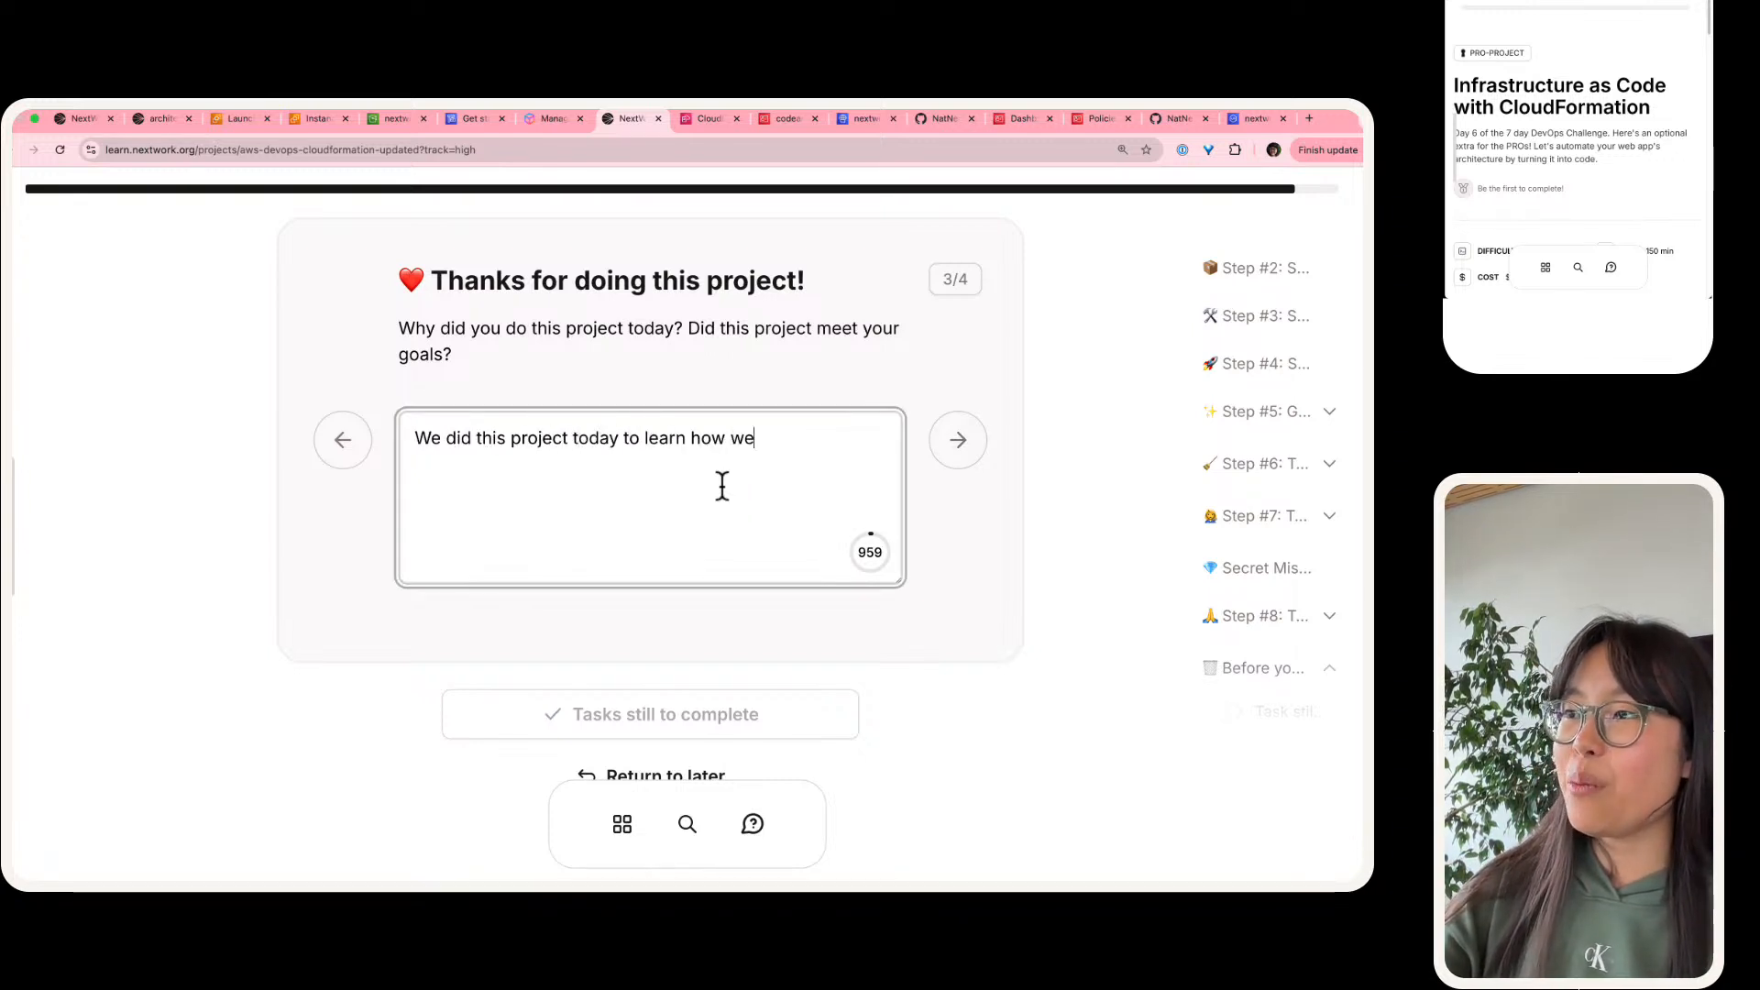
text( can automate )
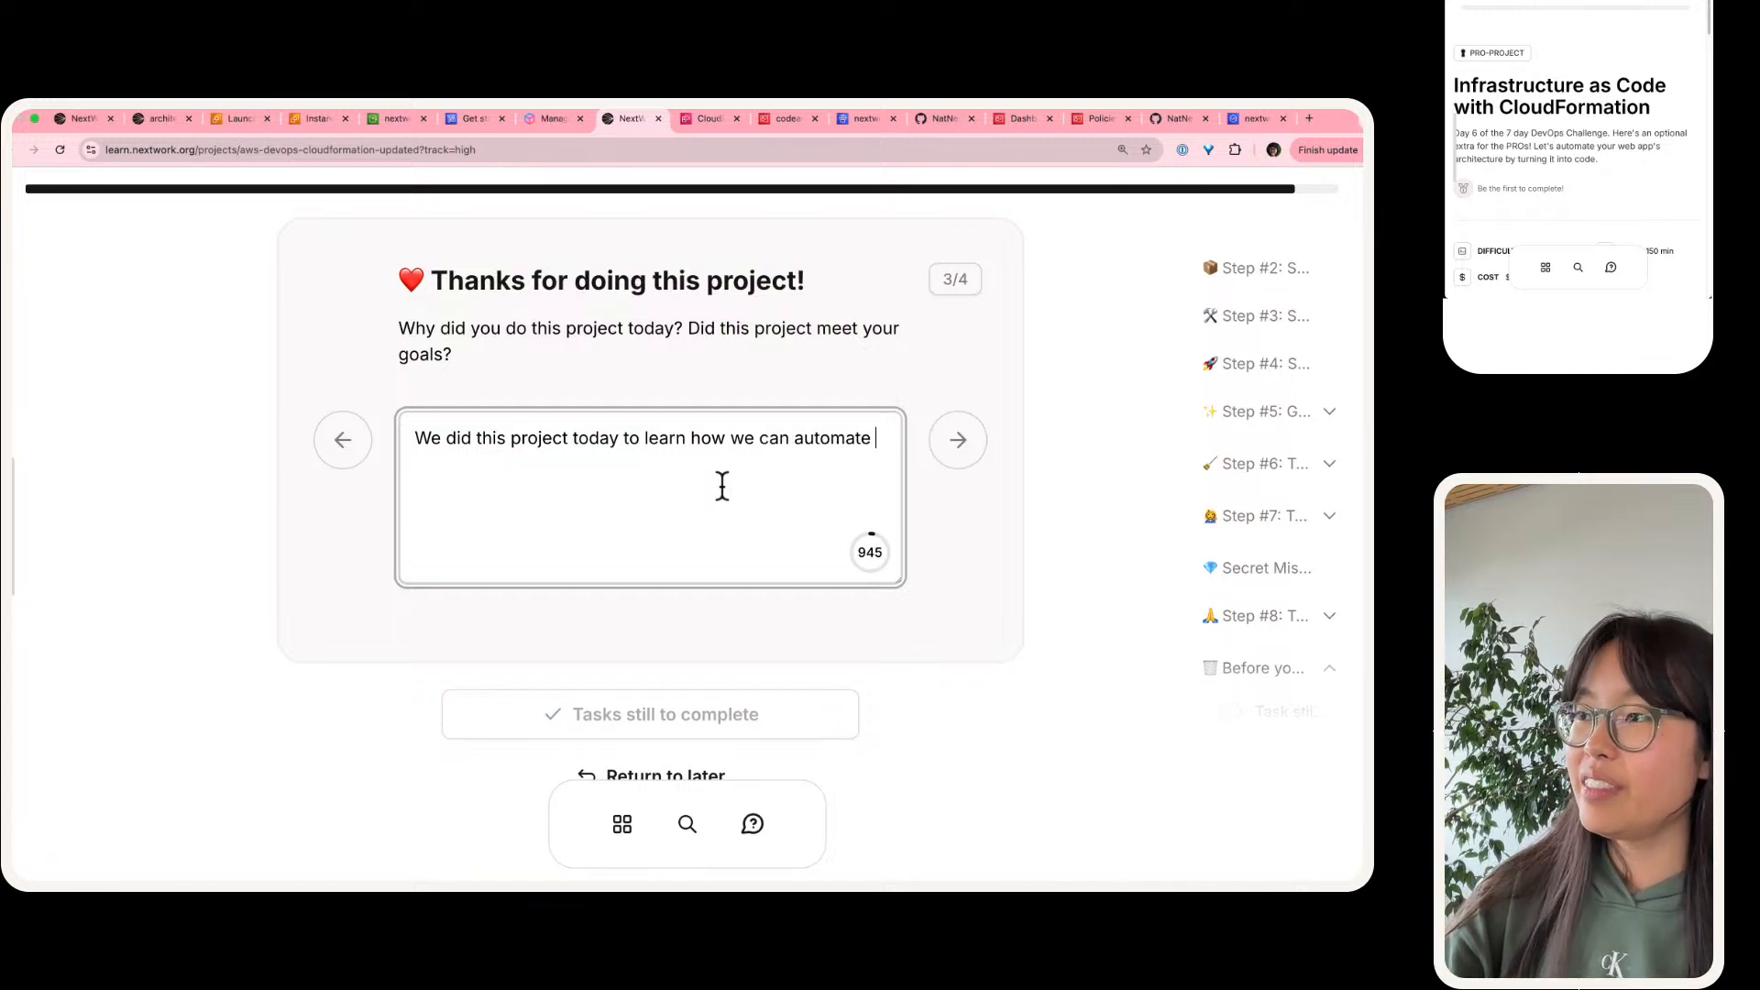
text(our cluoud in)
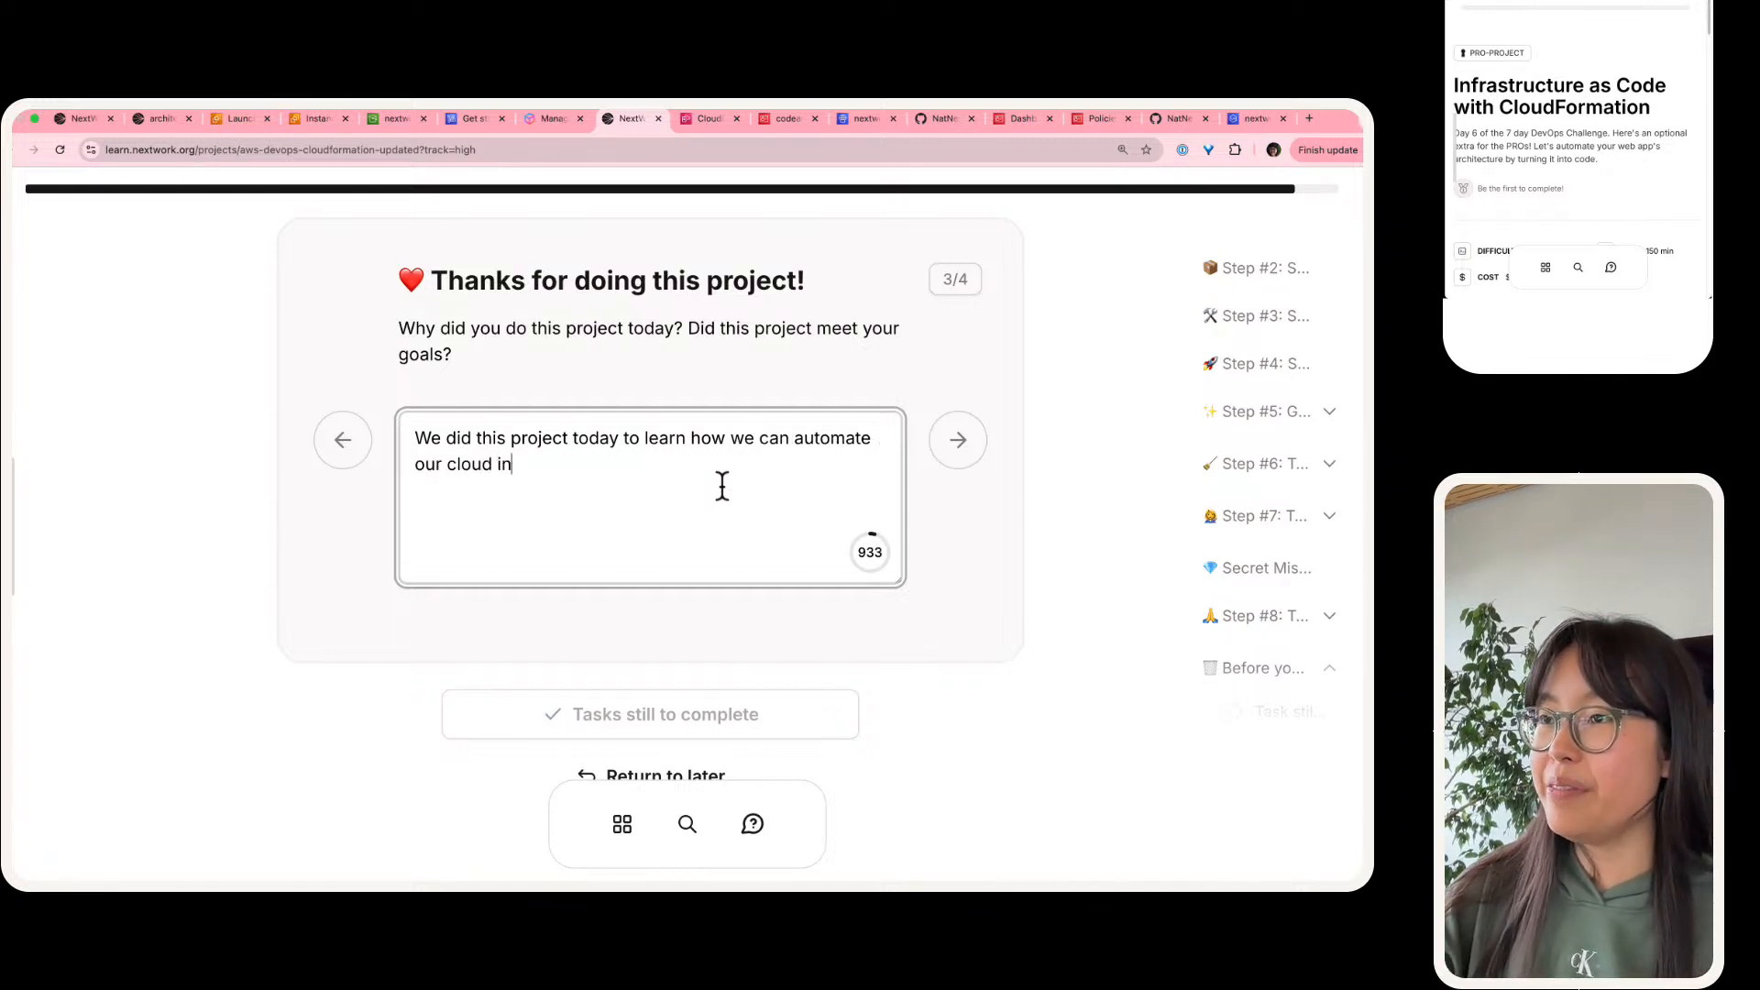
text(fruastru)
key(BackSpace)
key(BackSpace)
key(BackSpace)
key(BackSpace)
key(BackSpace)
key(BackSpace)
text(ast)
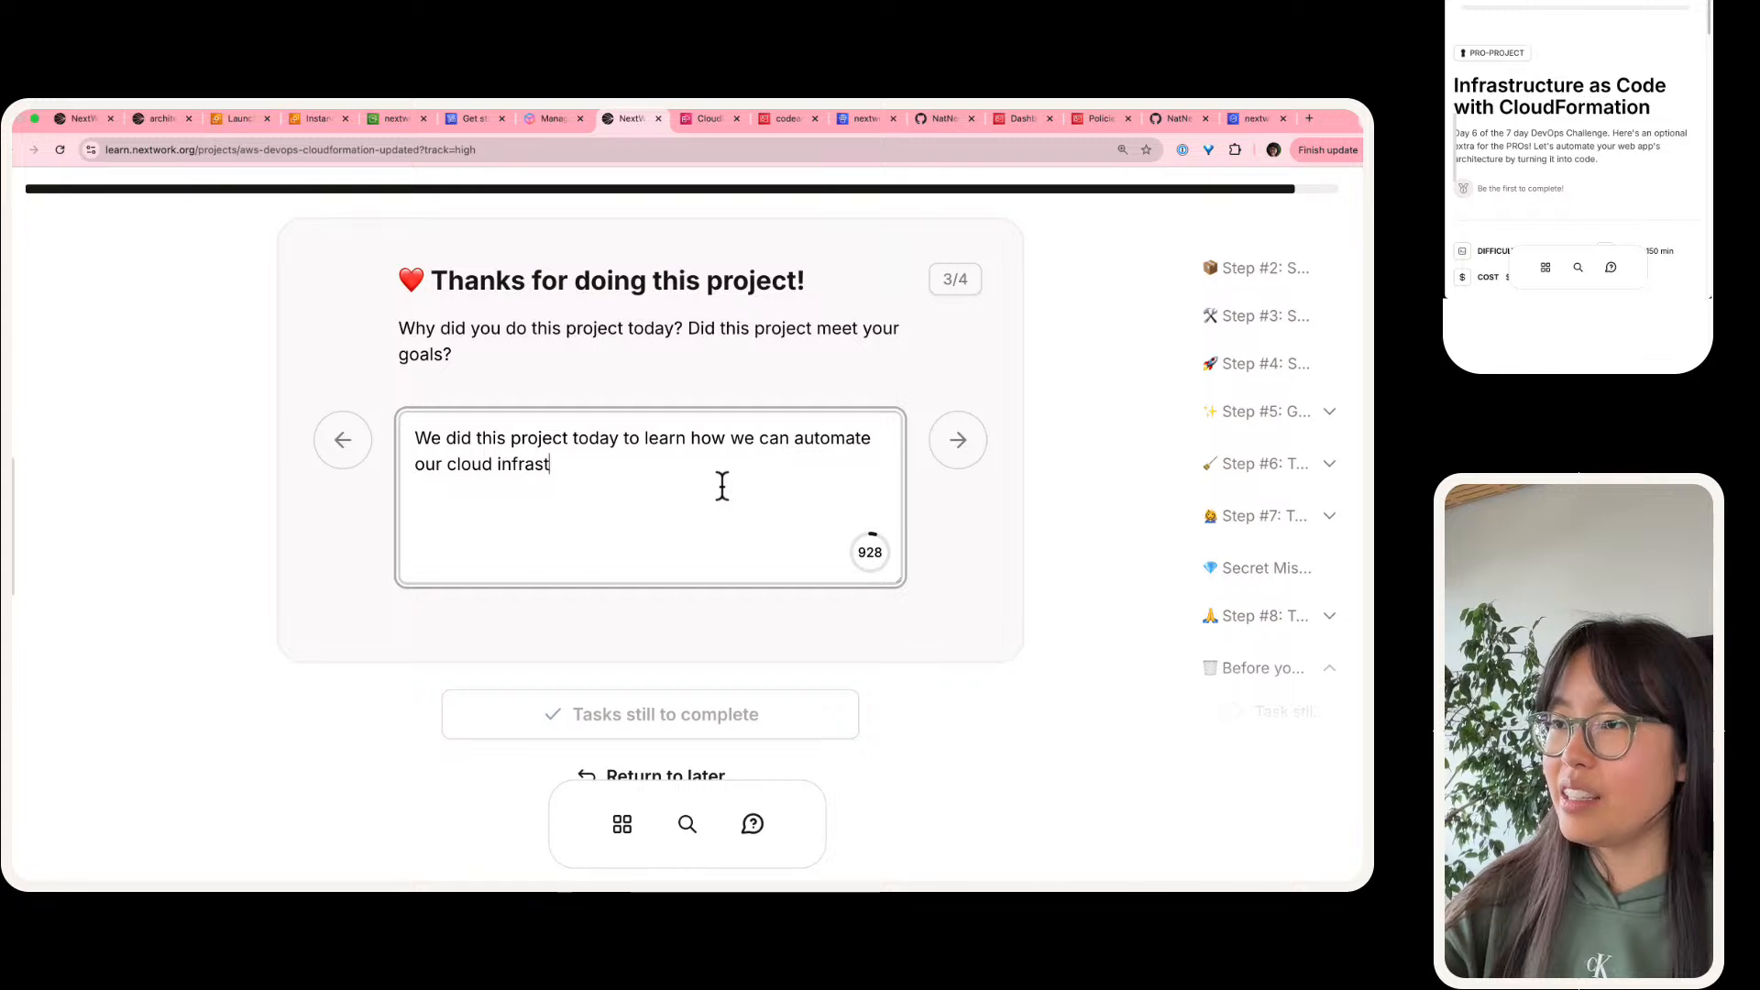
text(ructreuure )
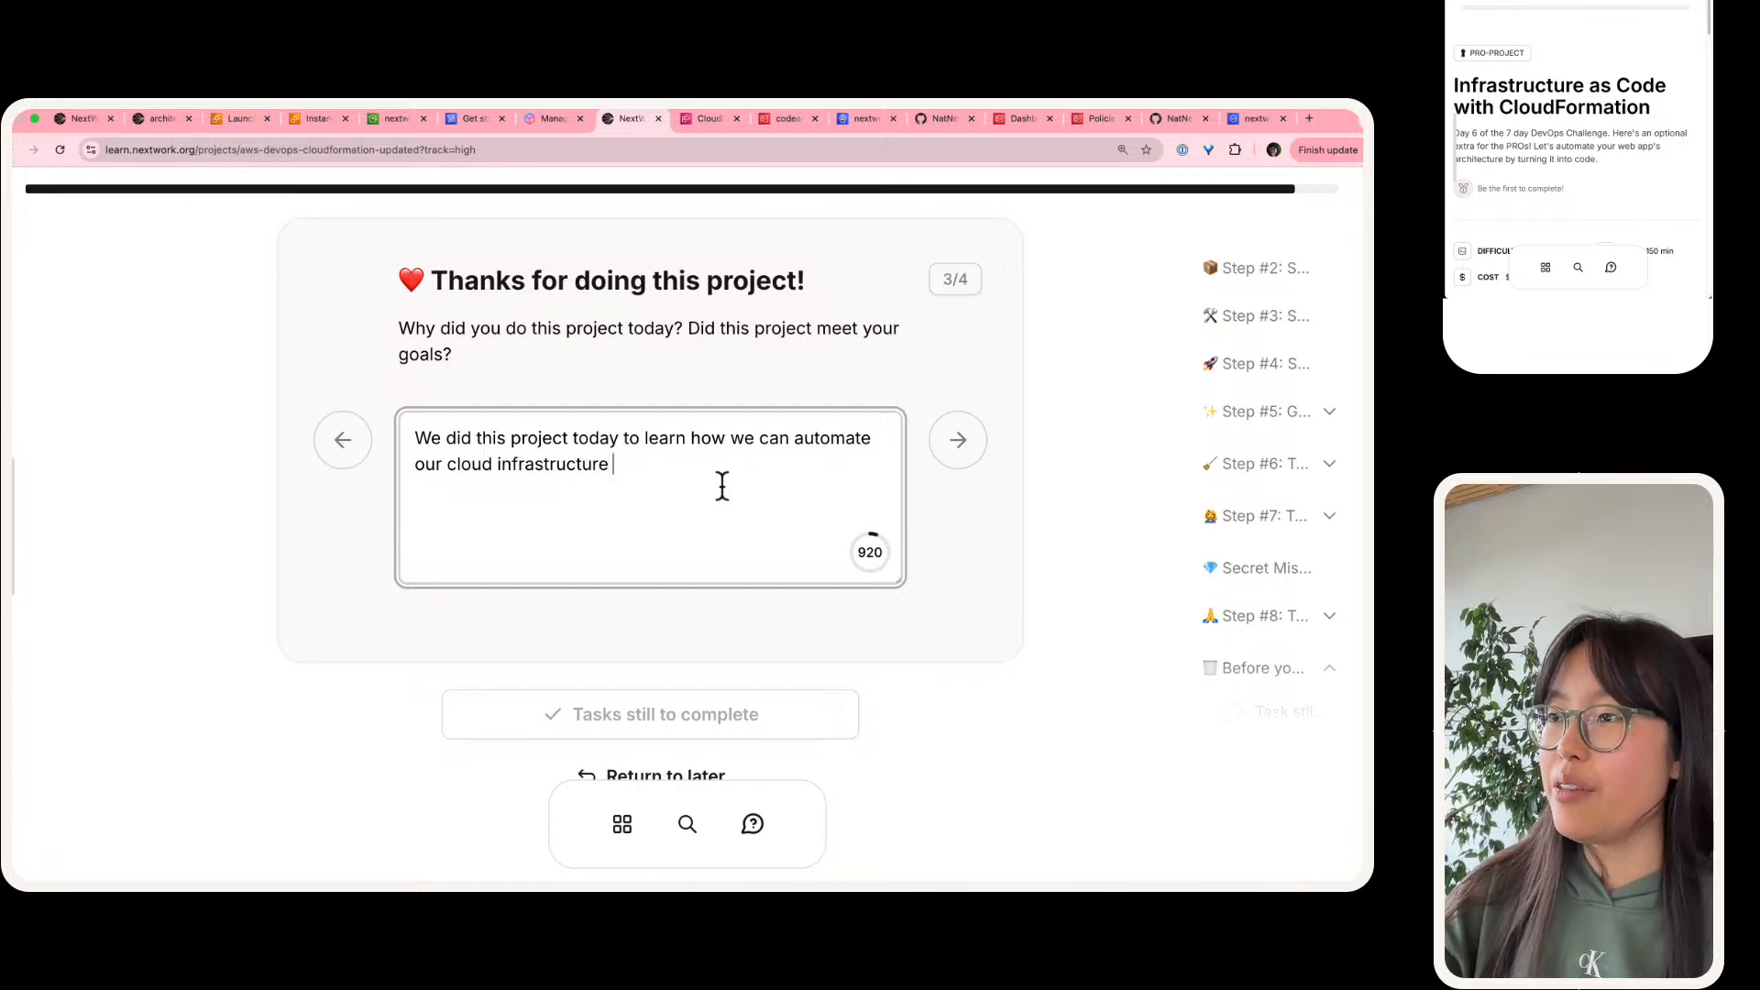
text(for our XI)
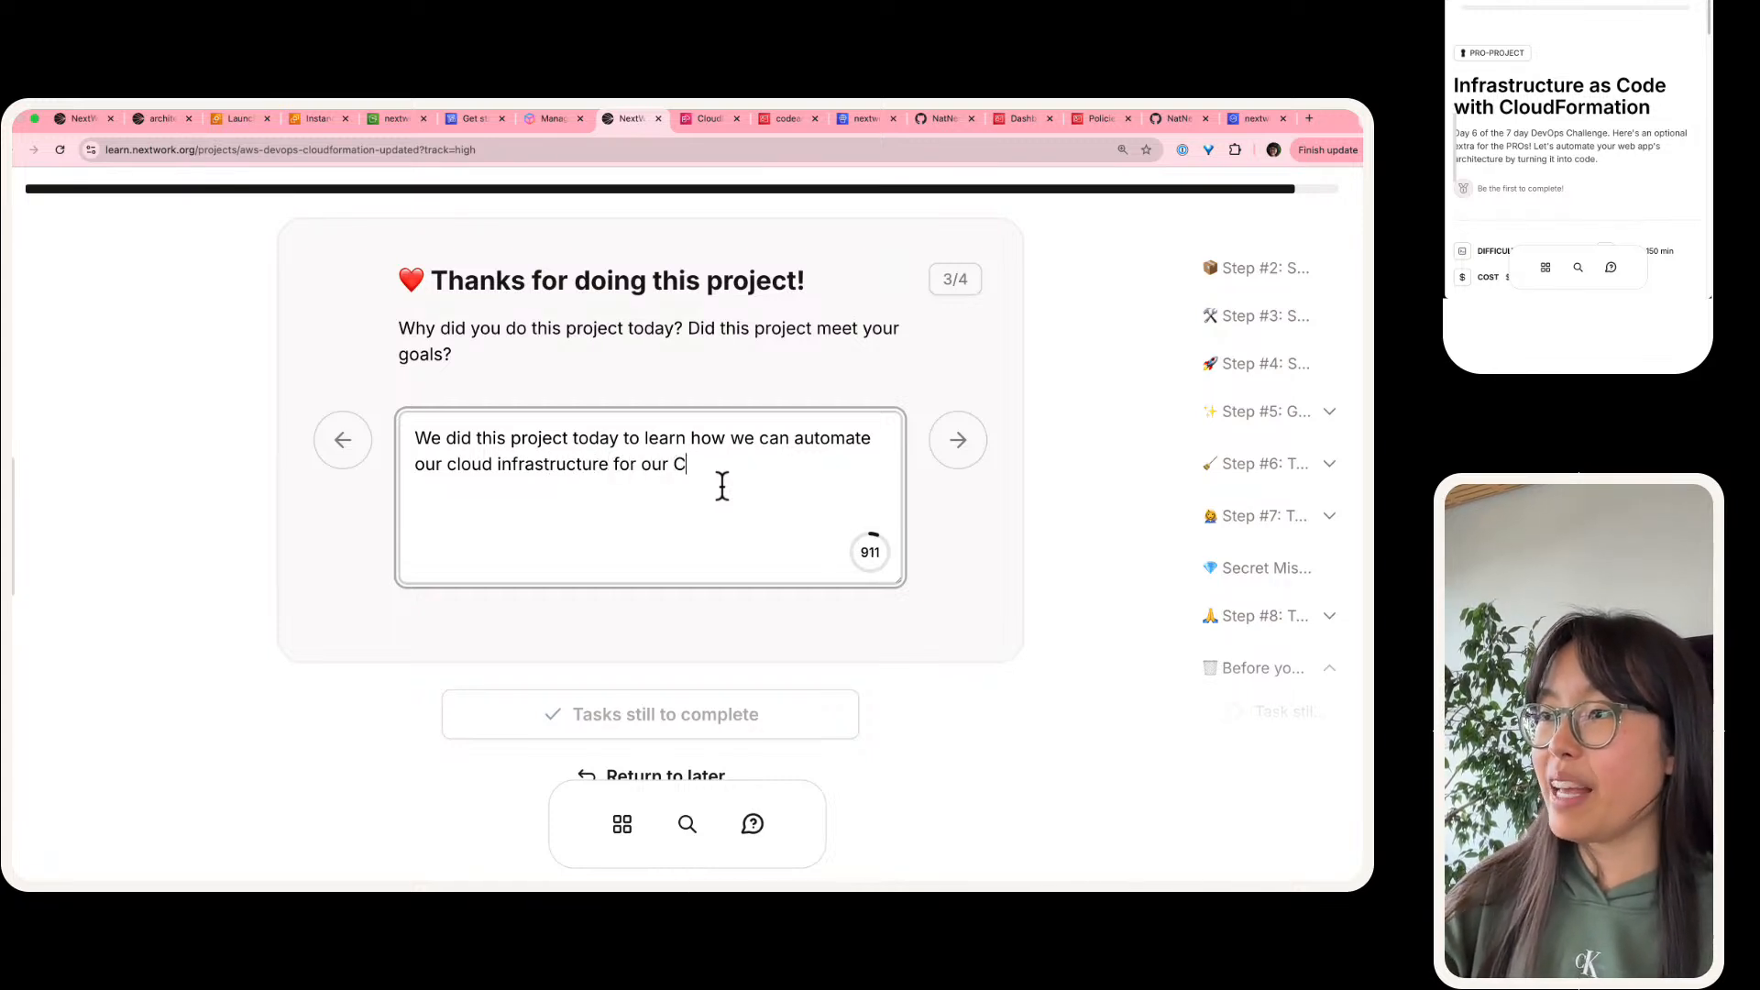
text(/CD pipe)
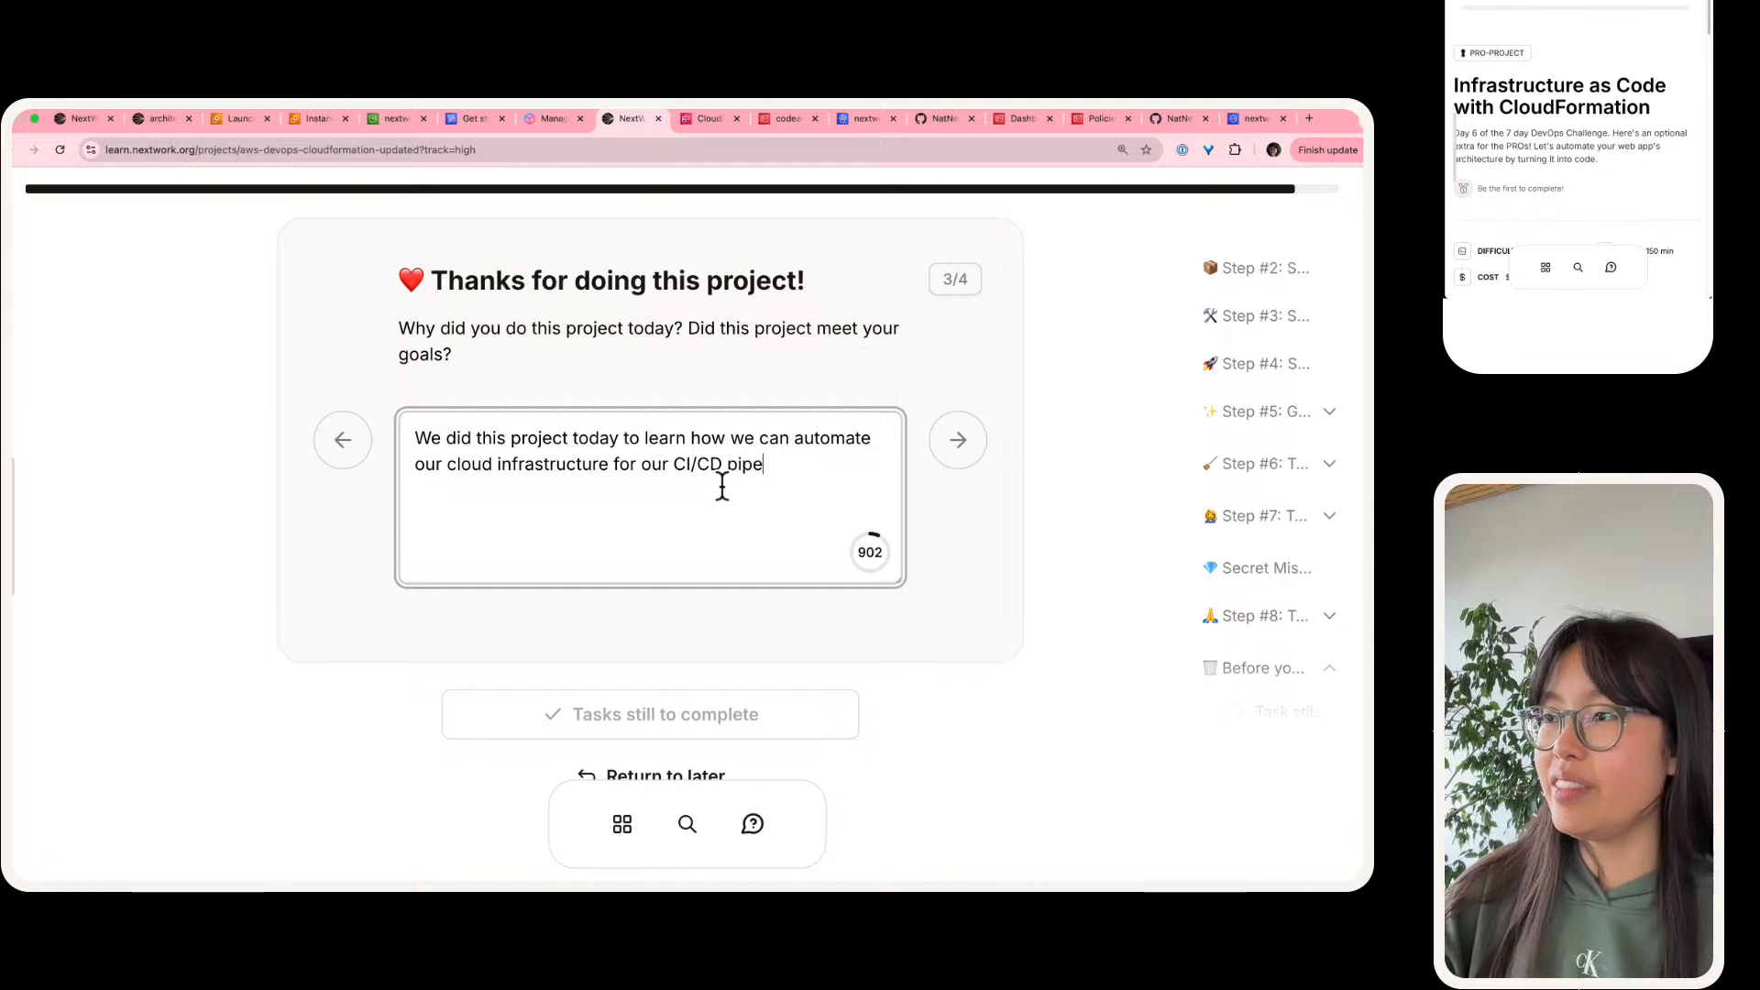
text(line. This projec)
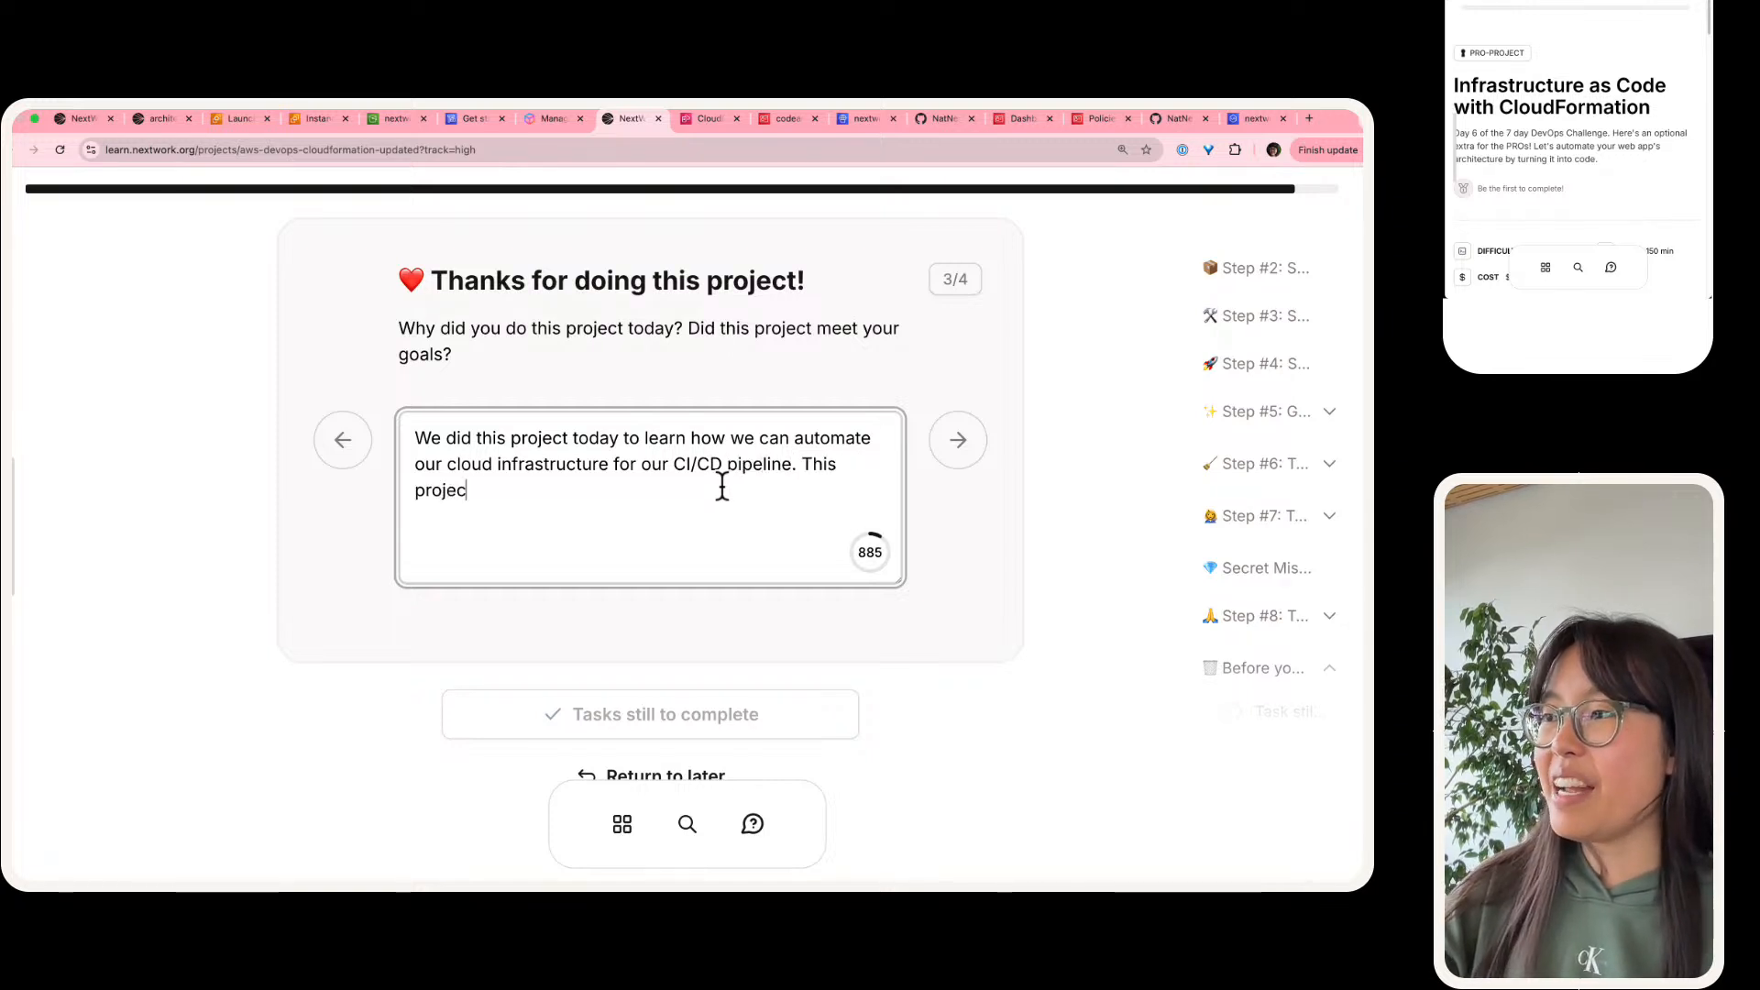
text(t was a huge )
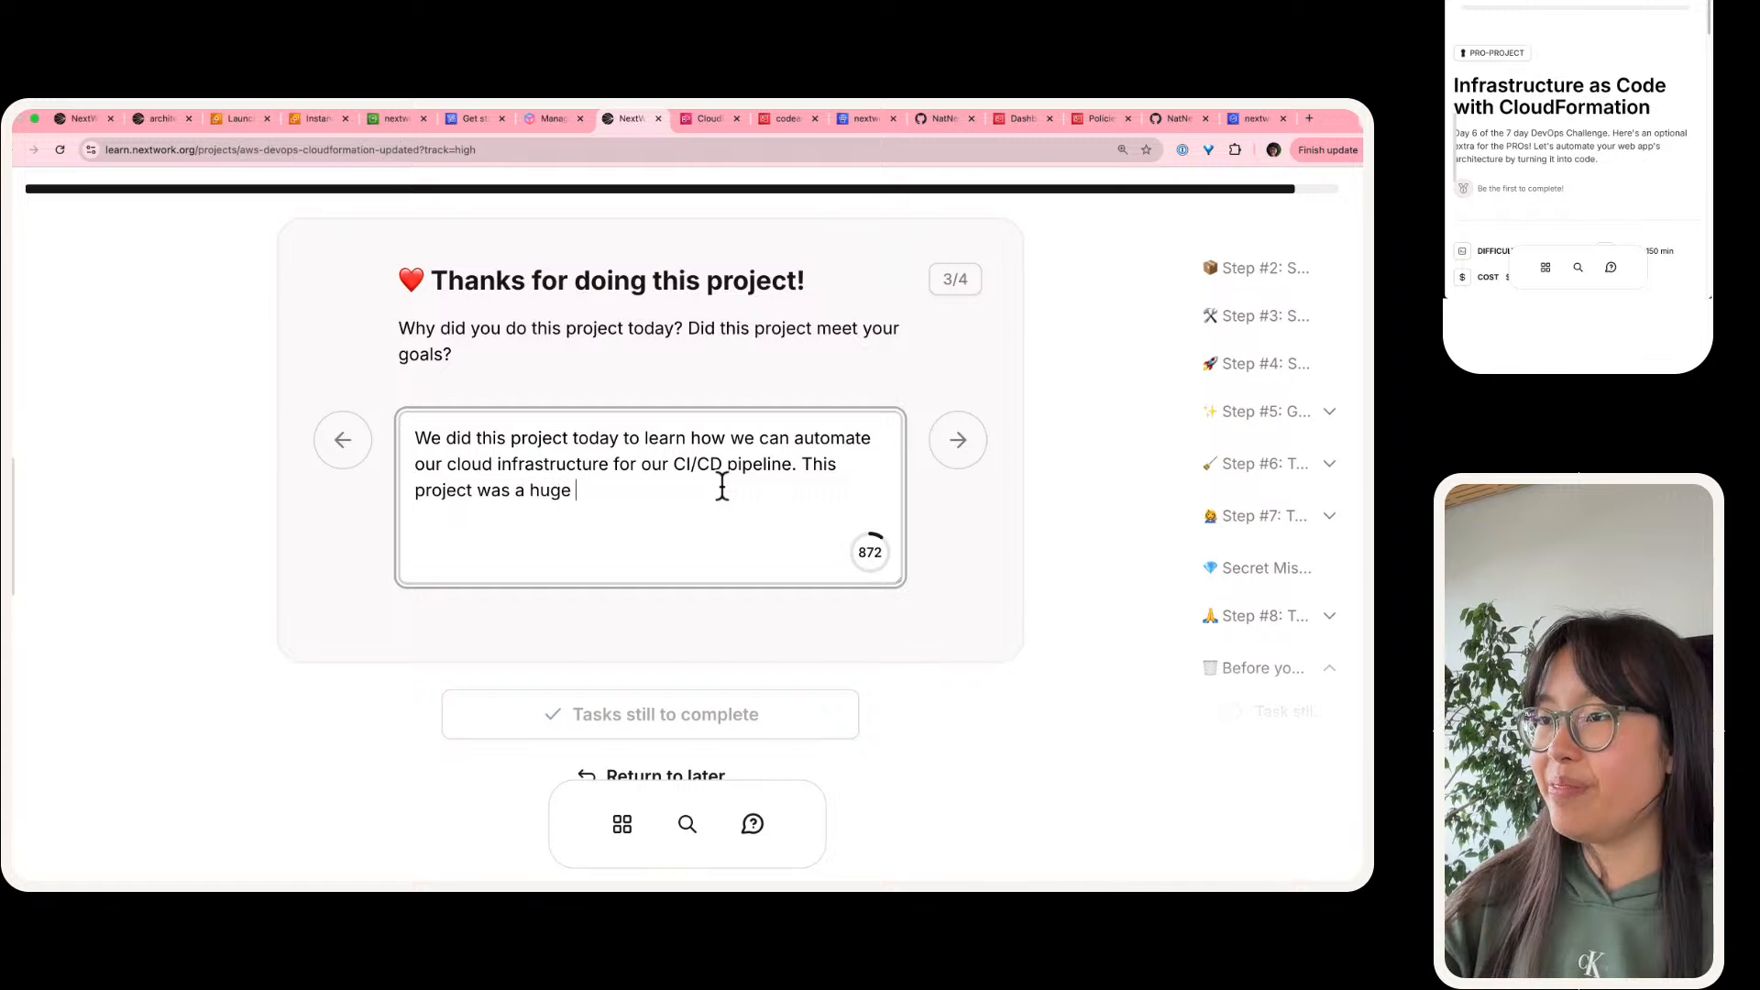
text(success, and we've saved our)
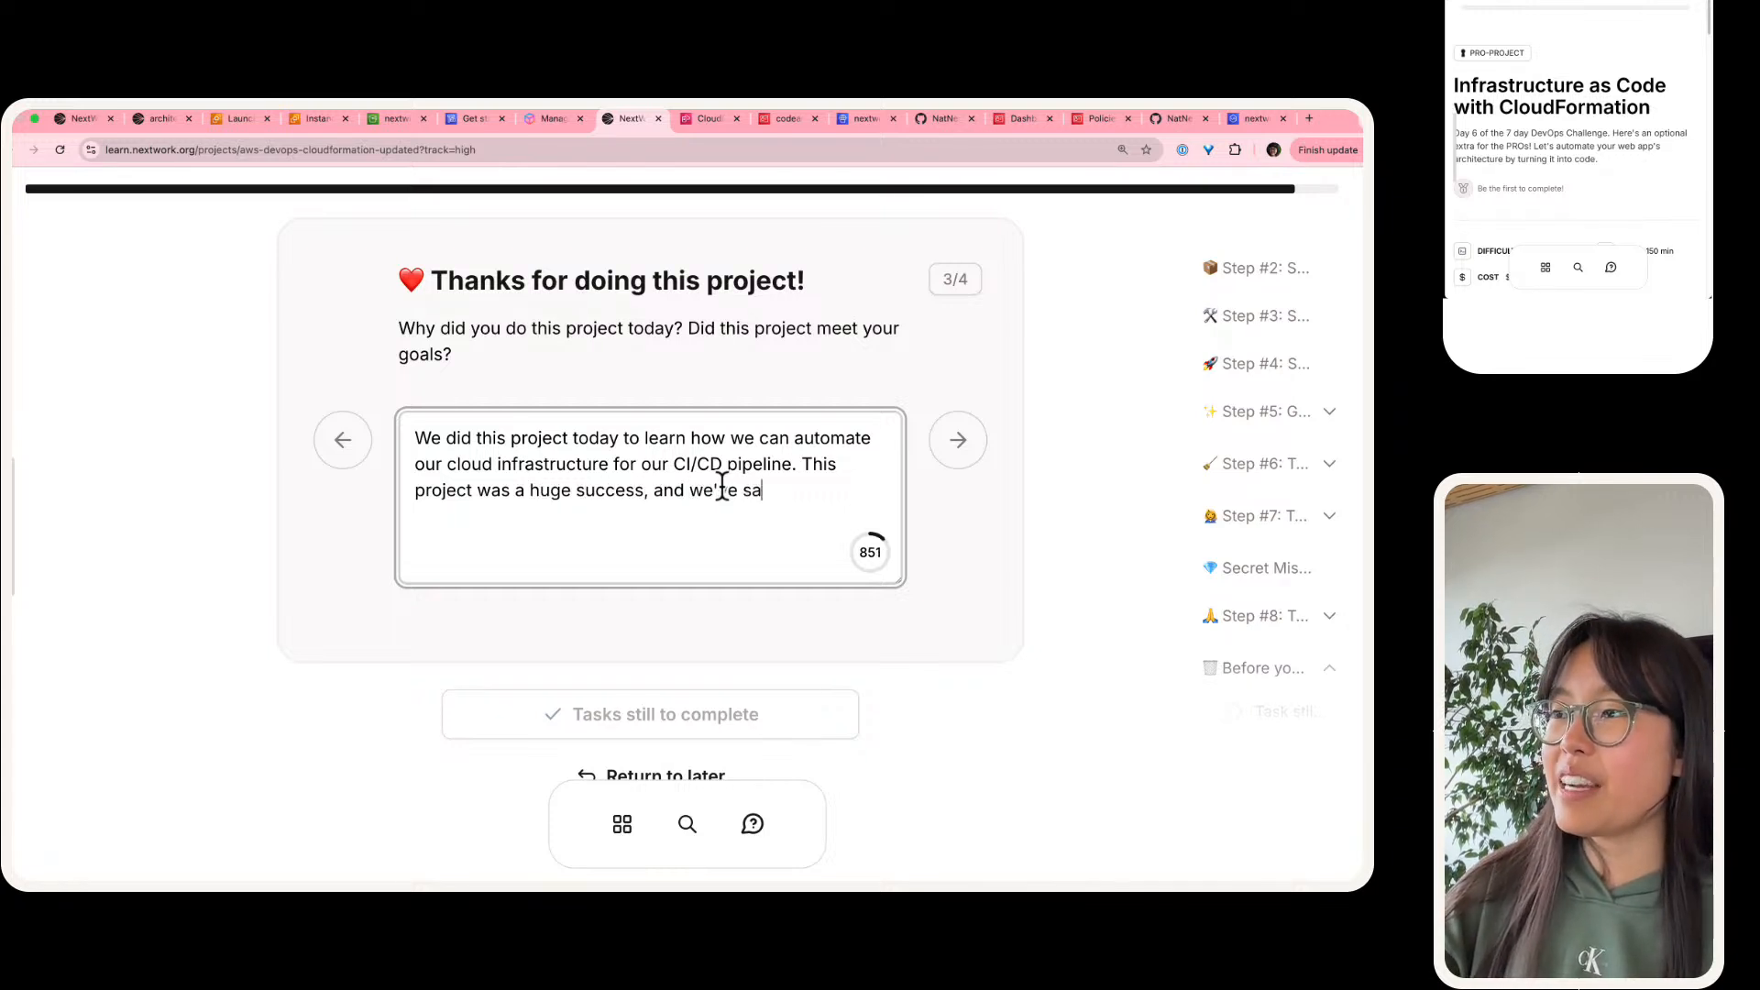
text(selves time fore to)
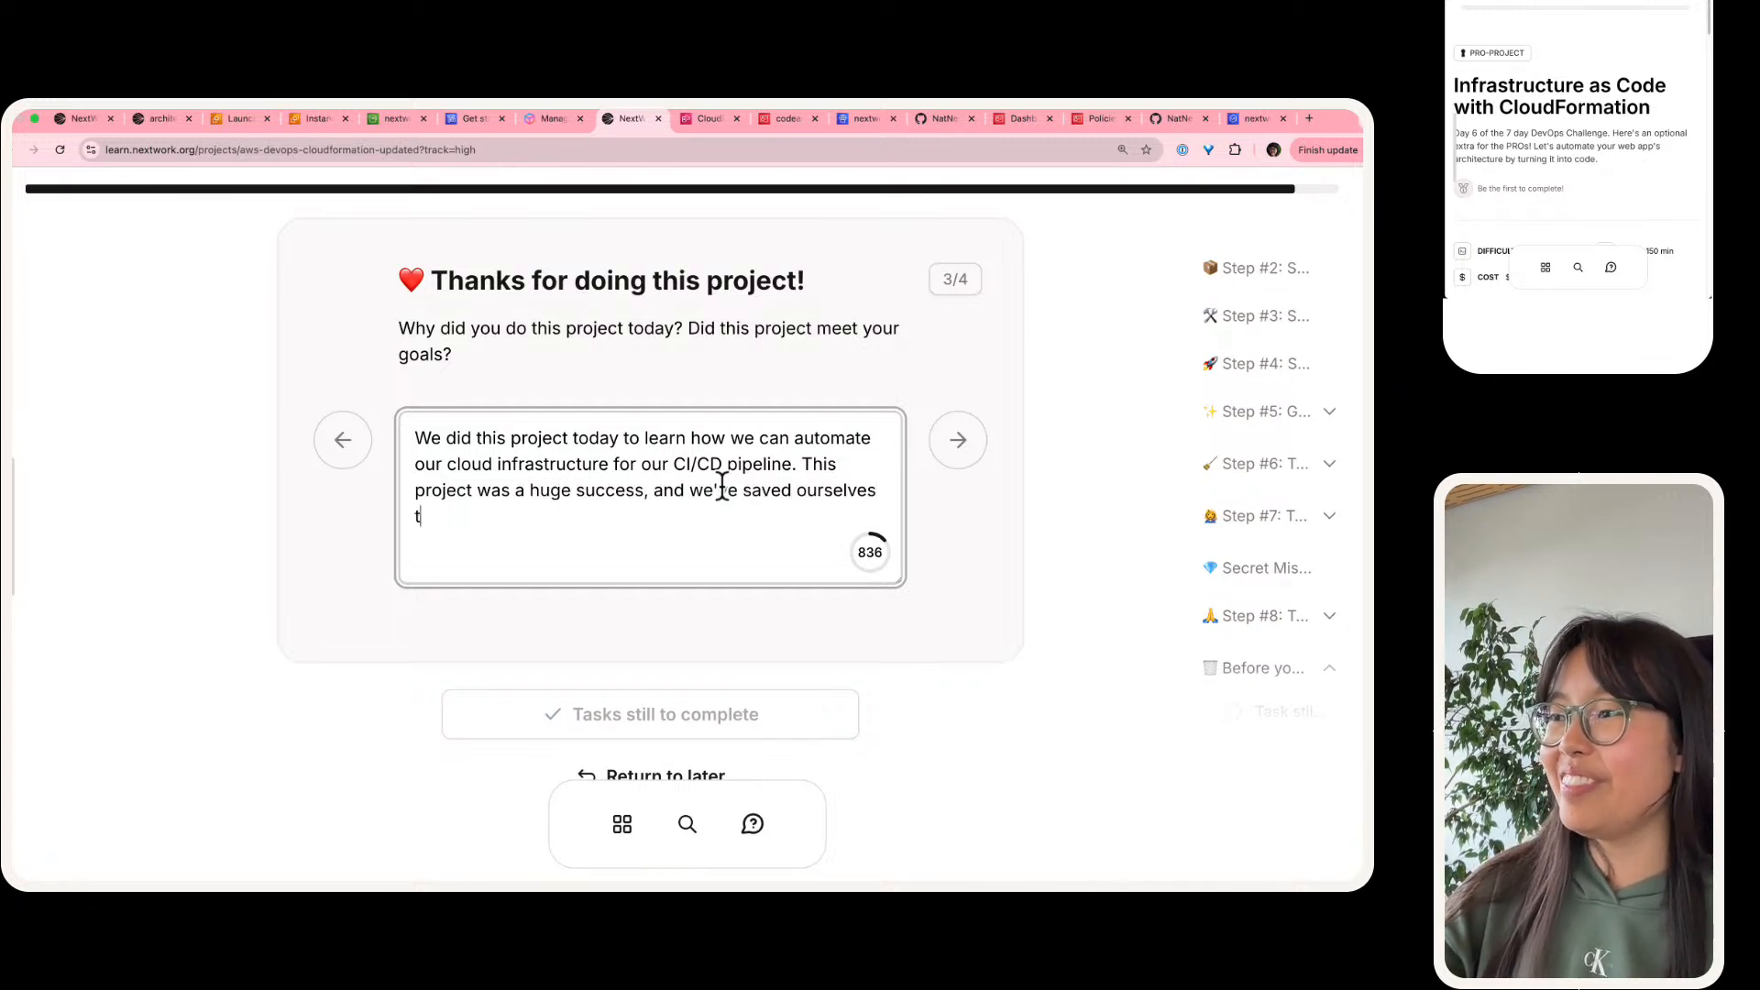
Step: Finish the answer's second sentence as "This project was a huge success, and we've saved ourselves time for tomorrow."
key(BackSpace)
key(BackSpace)
key(BackSpace)
text(to)
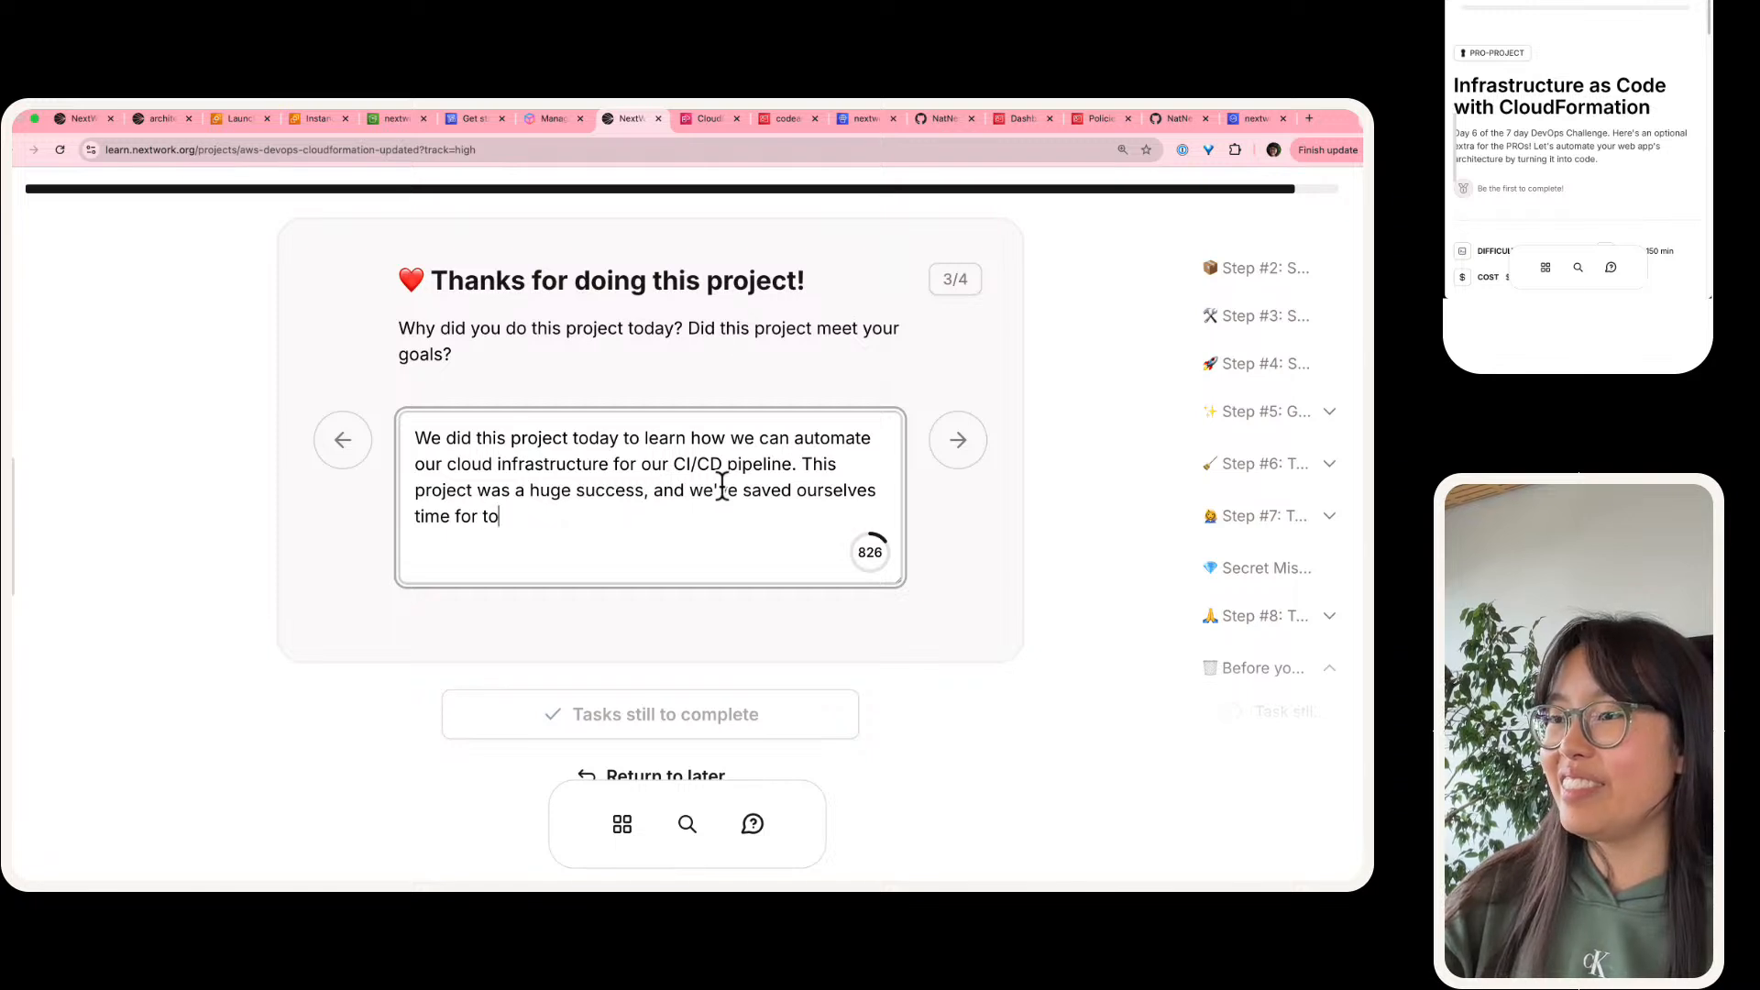
text(morrow.)
Step: Advance to the next project question and copy its suggested opening, through "I'll be working on the next project", into the answer
key(Tab)
key(Return)
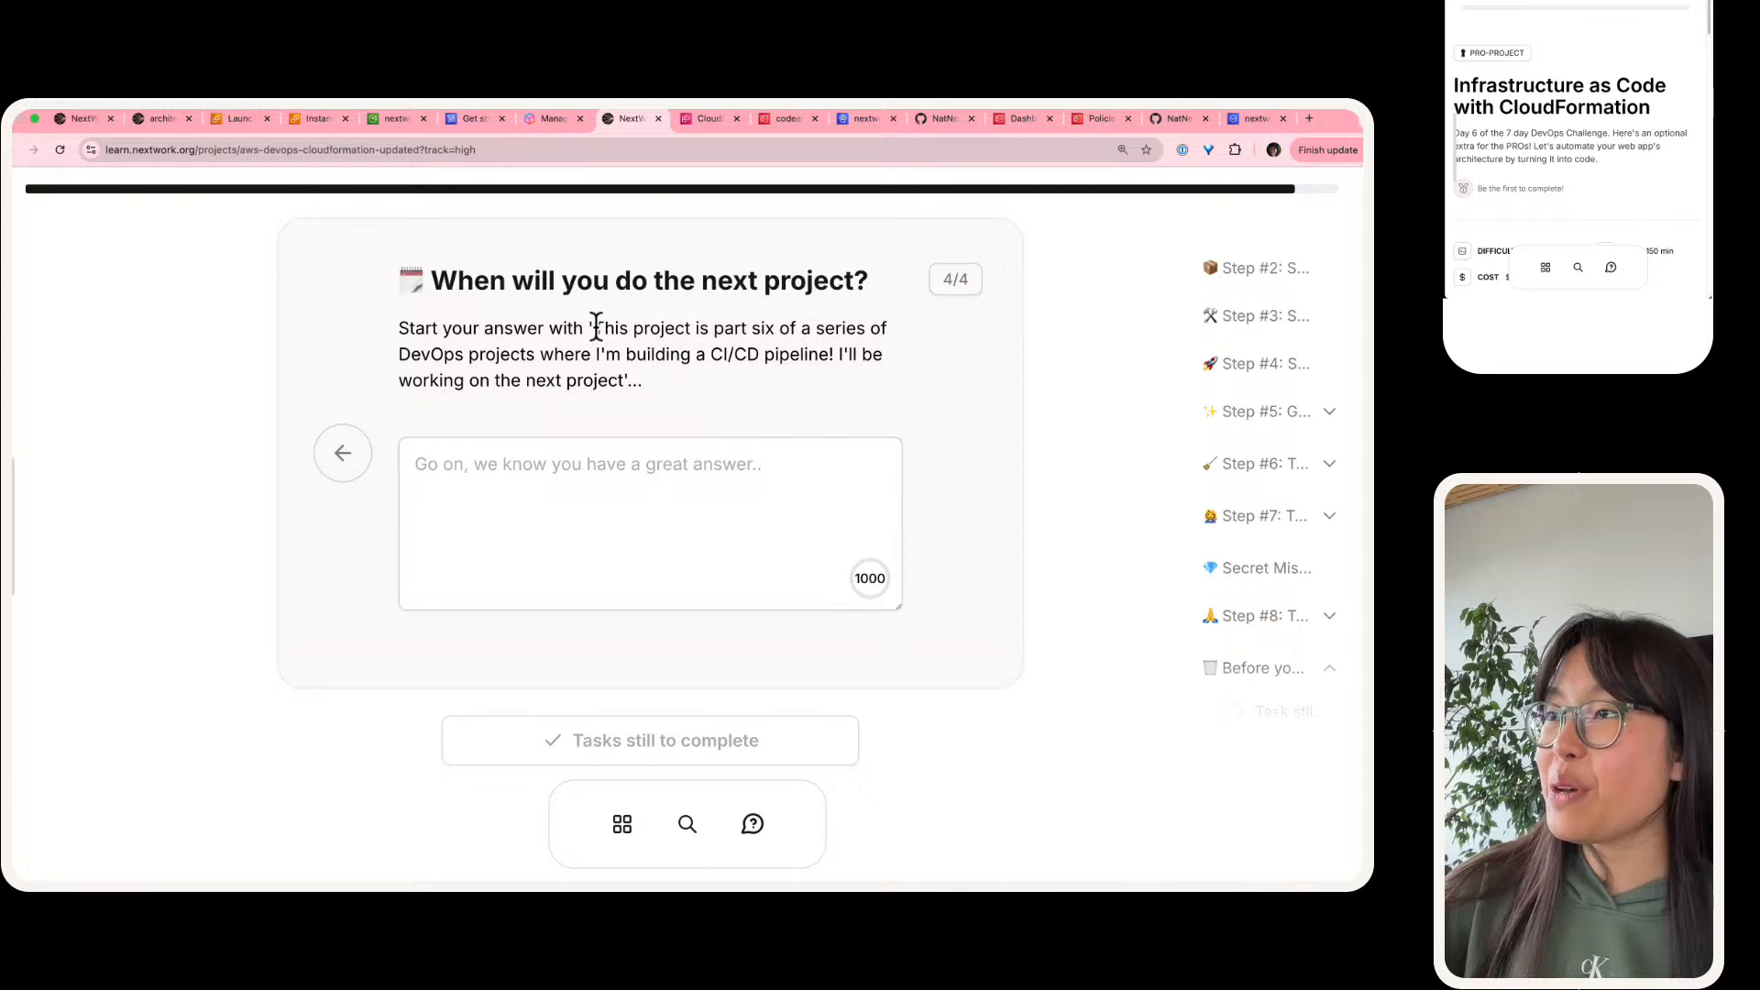
drag(596, 326, 629, 380)
key(ctrl+c)
click(647, 510)
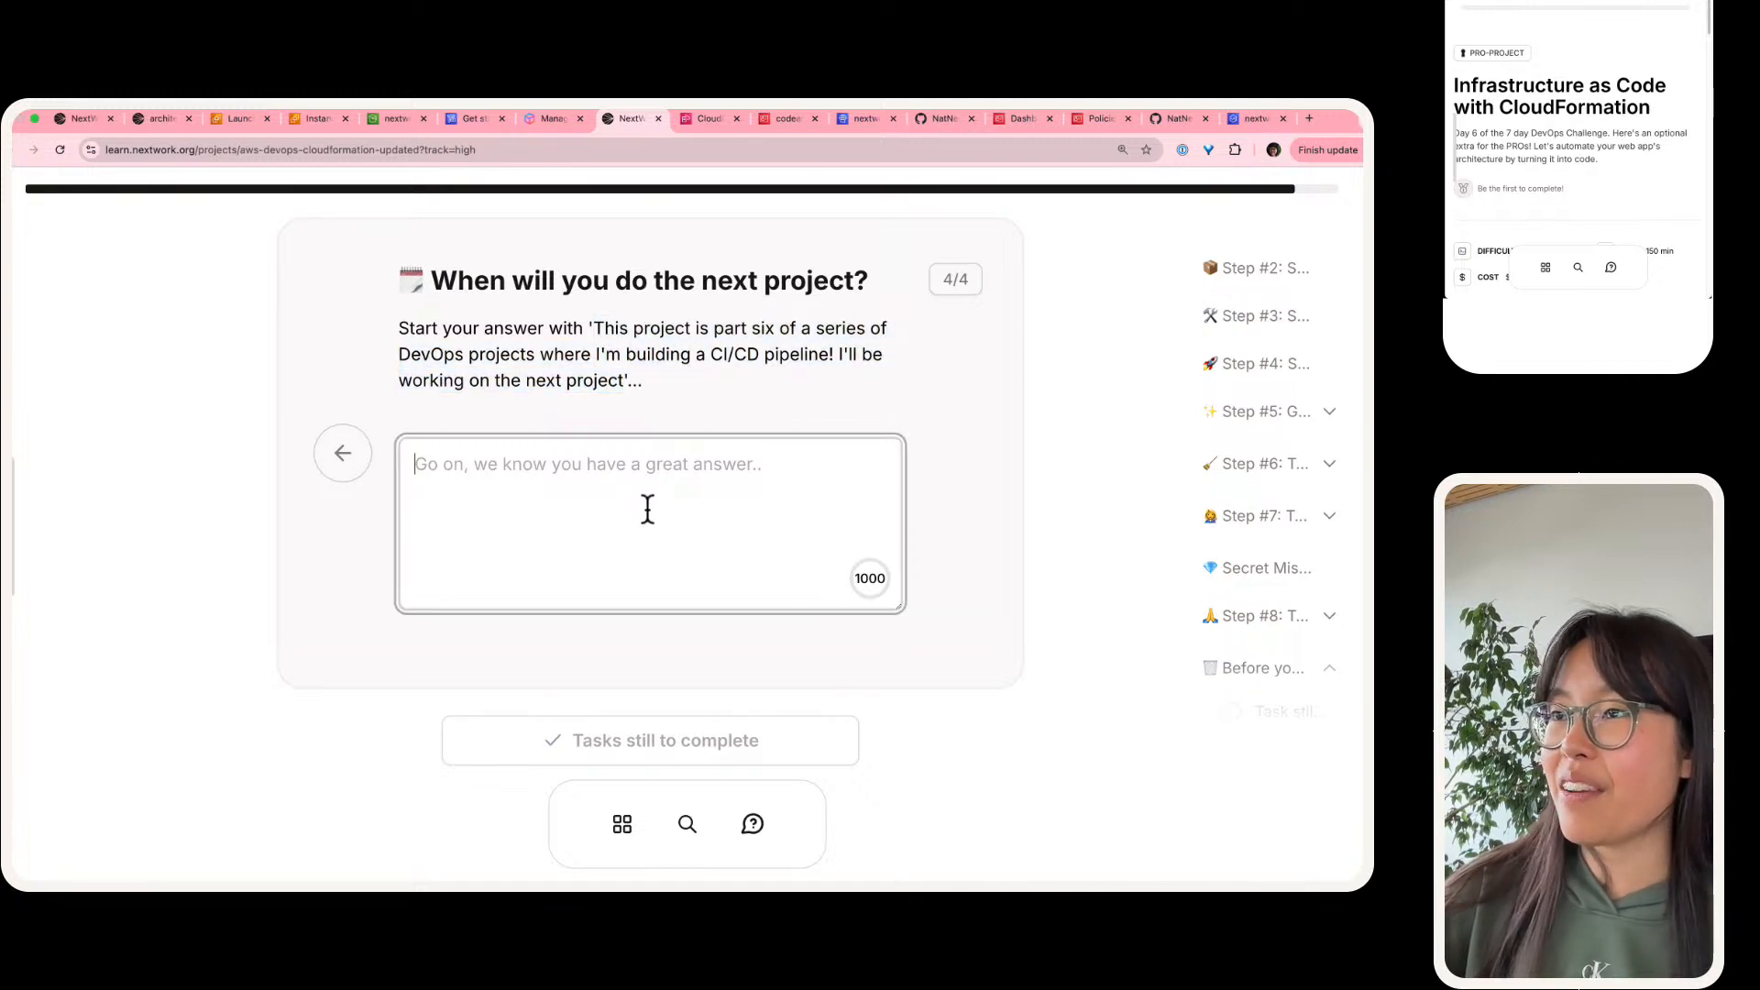
key(ctrl+v)
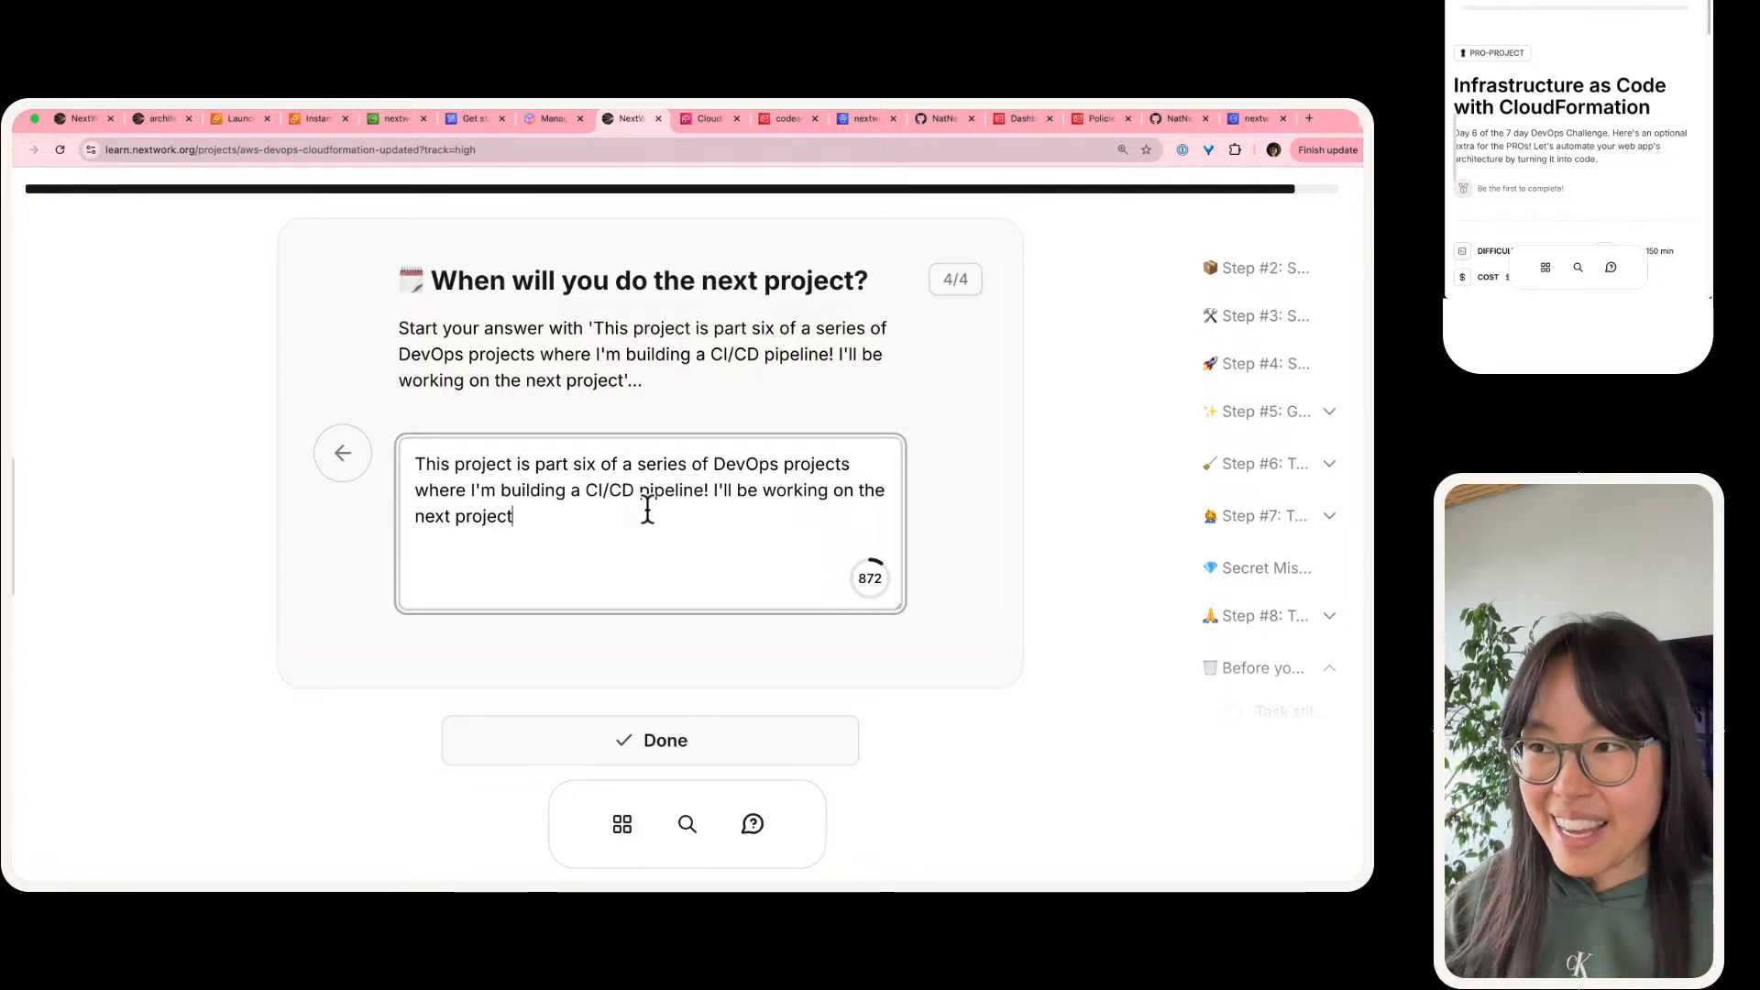
Step: Continue the next project sentence with "tomorrow" followed by a fire emoji
text(project t)
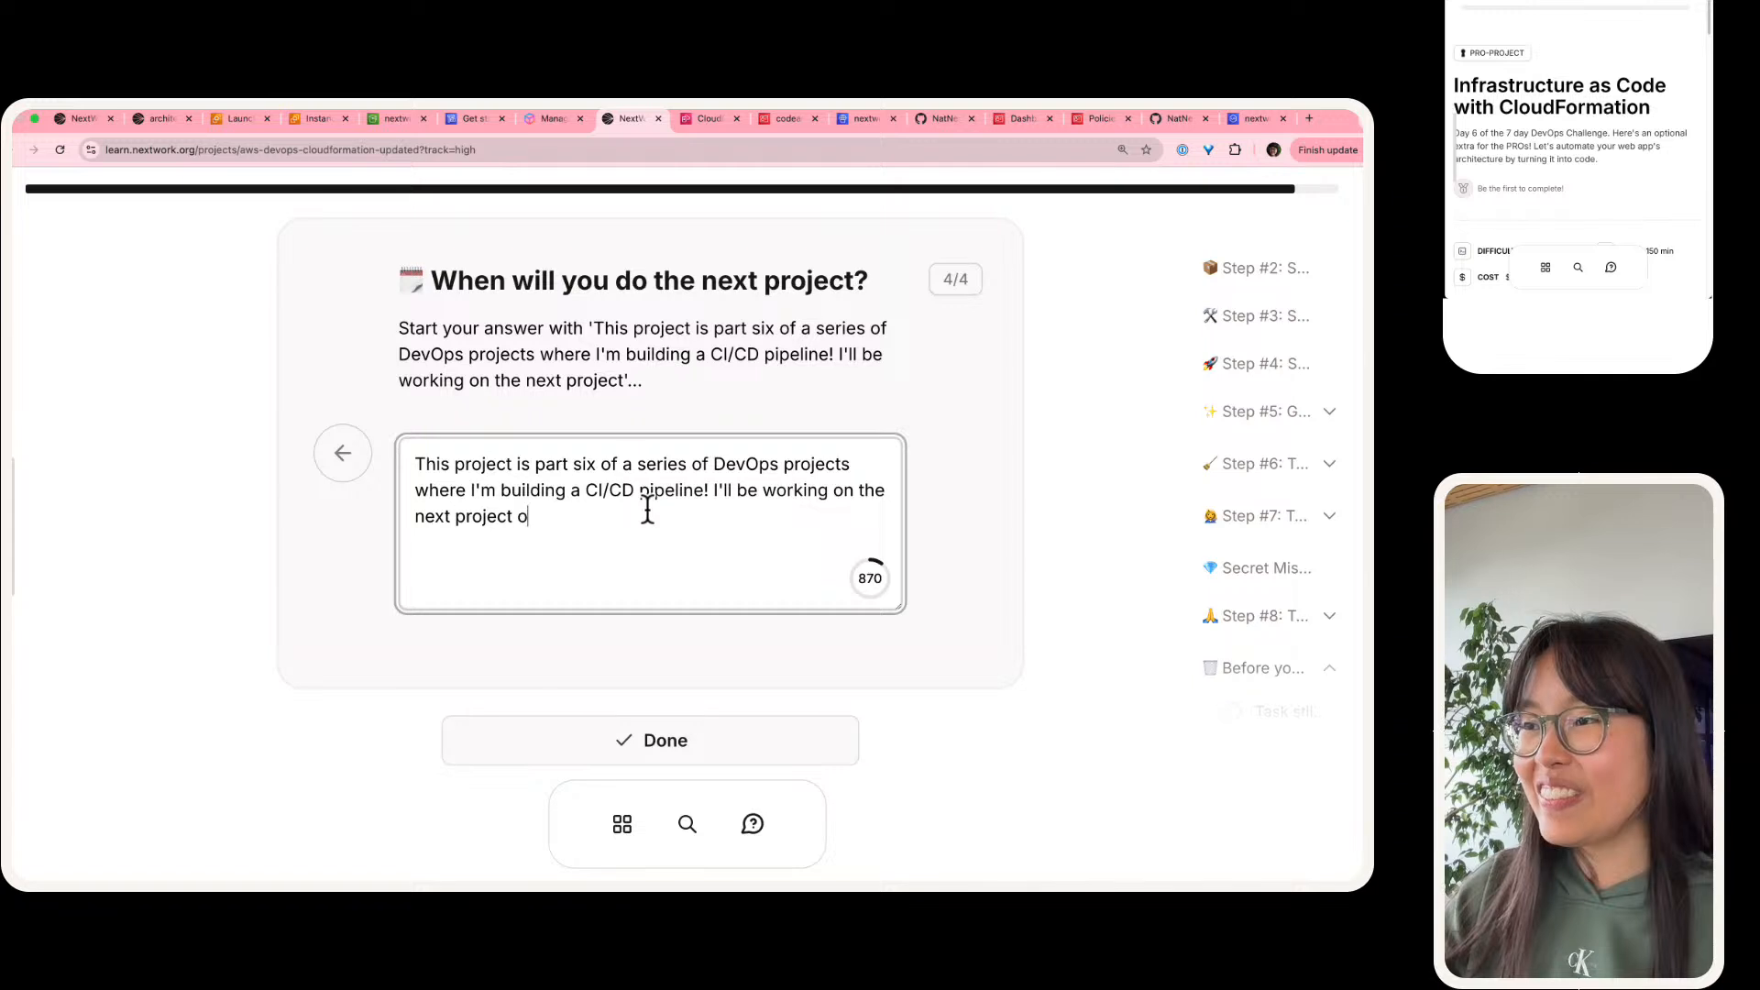
text(omorr)
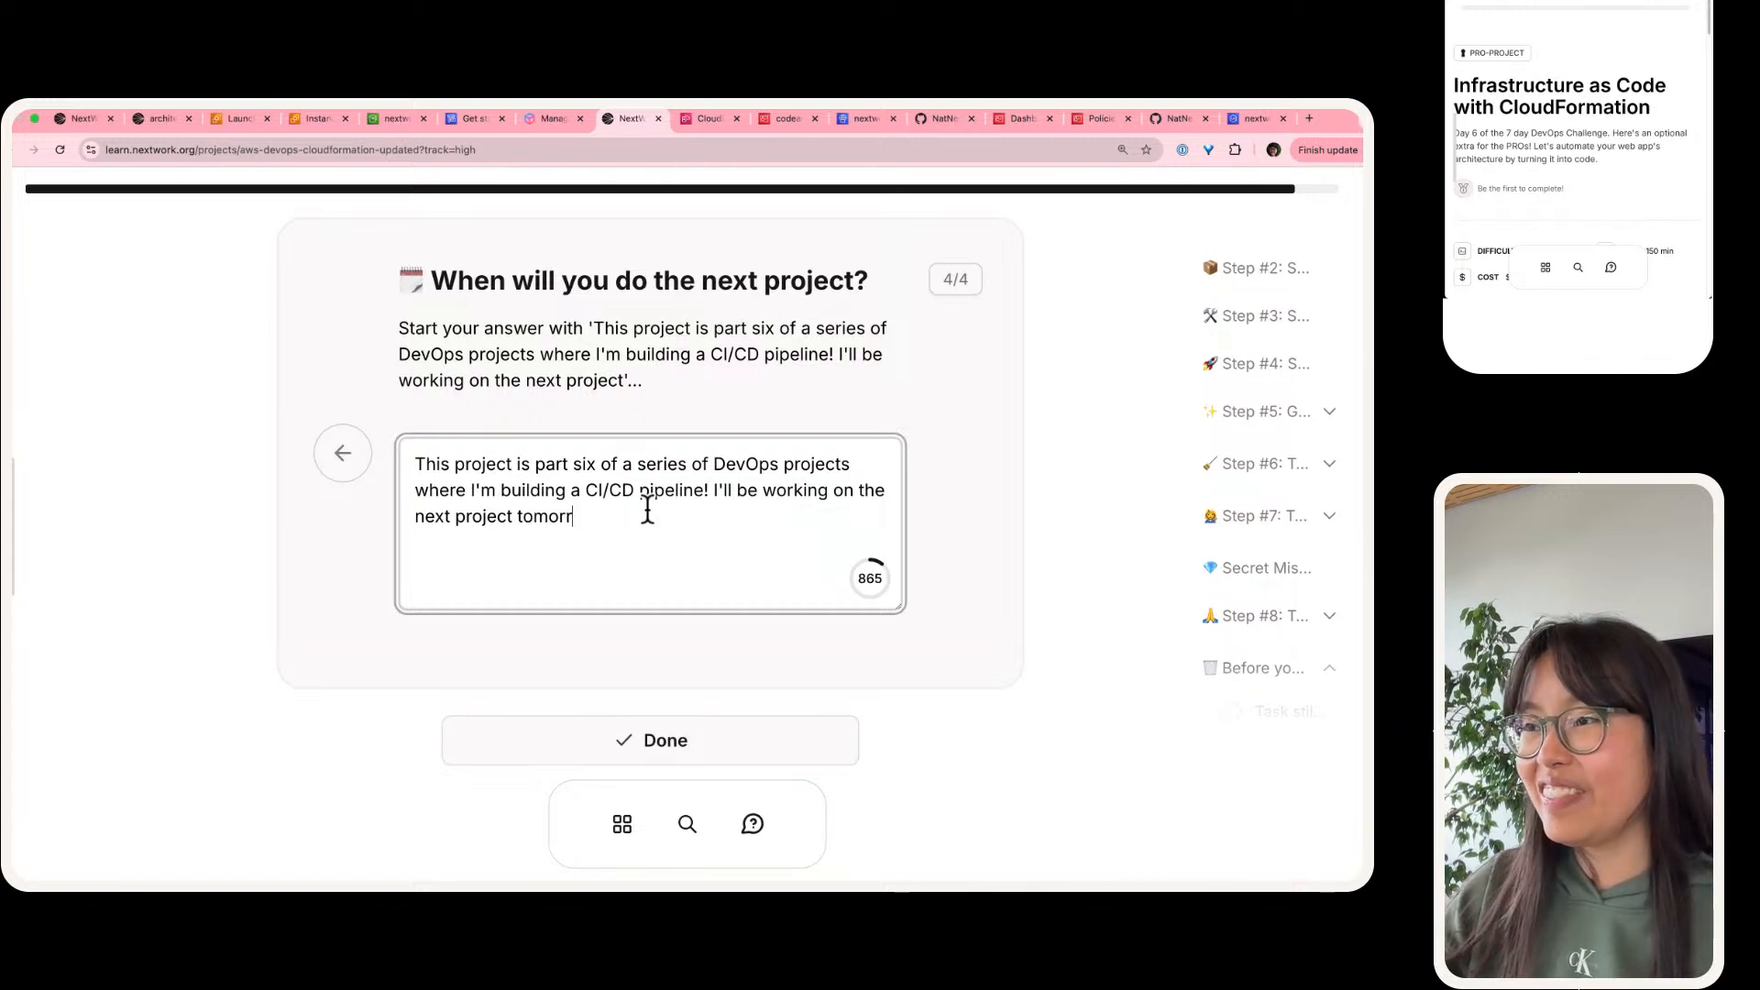
text(ow)
key(ctrl+super+space)
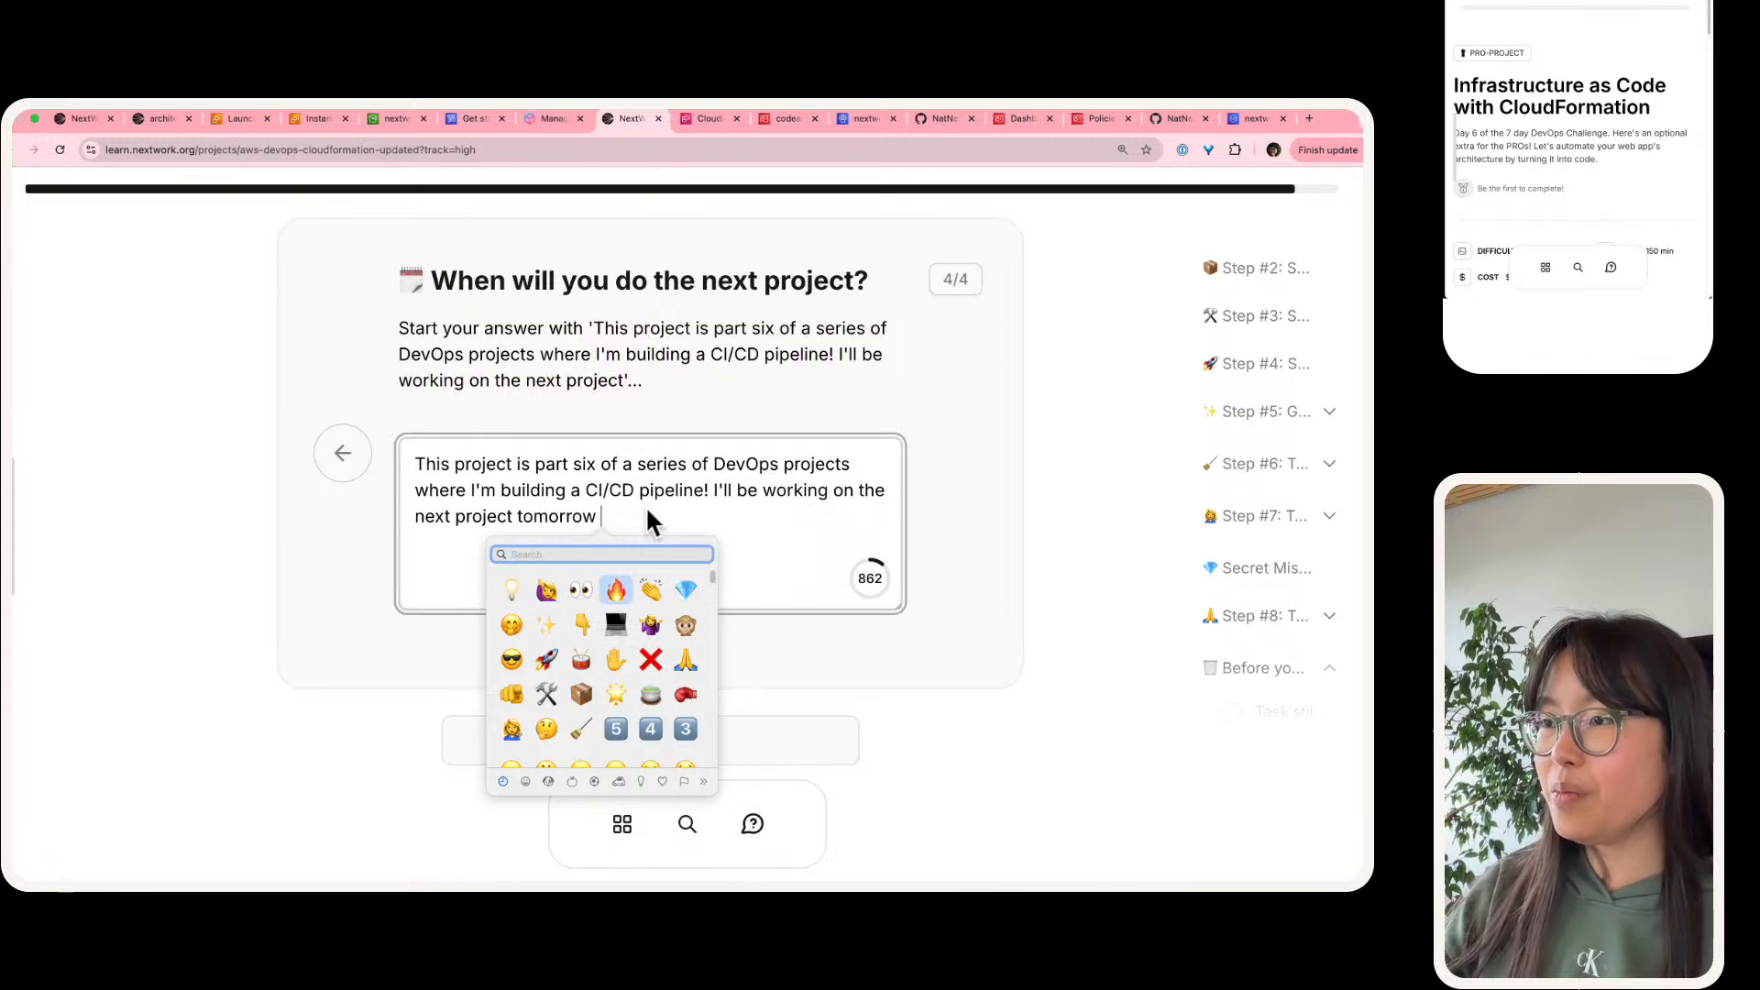
key(Escape)
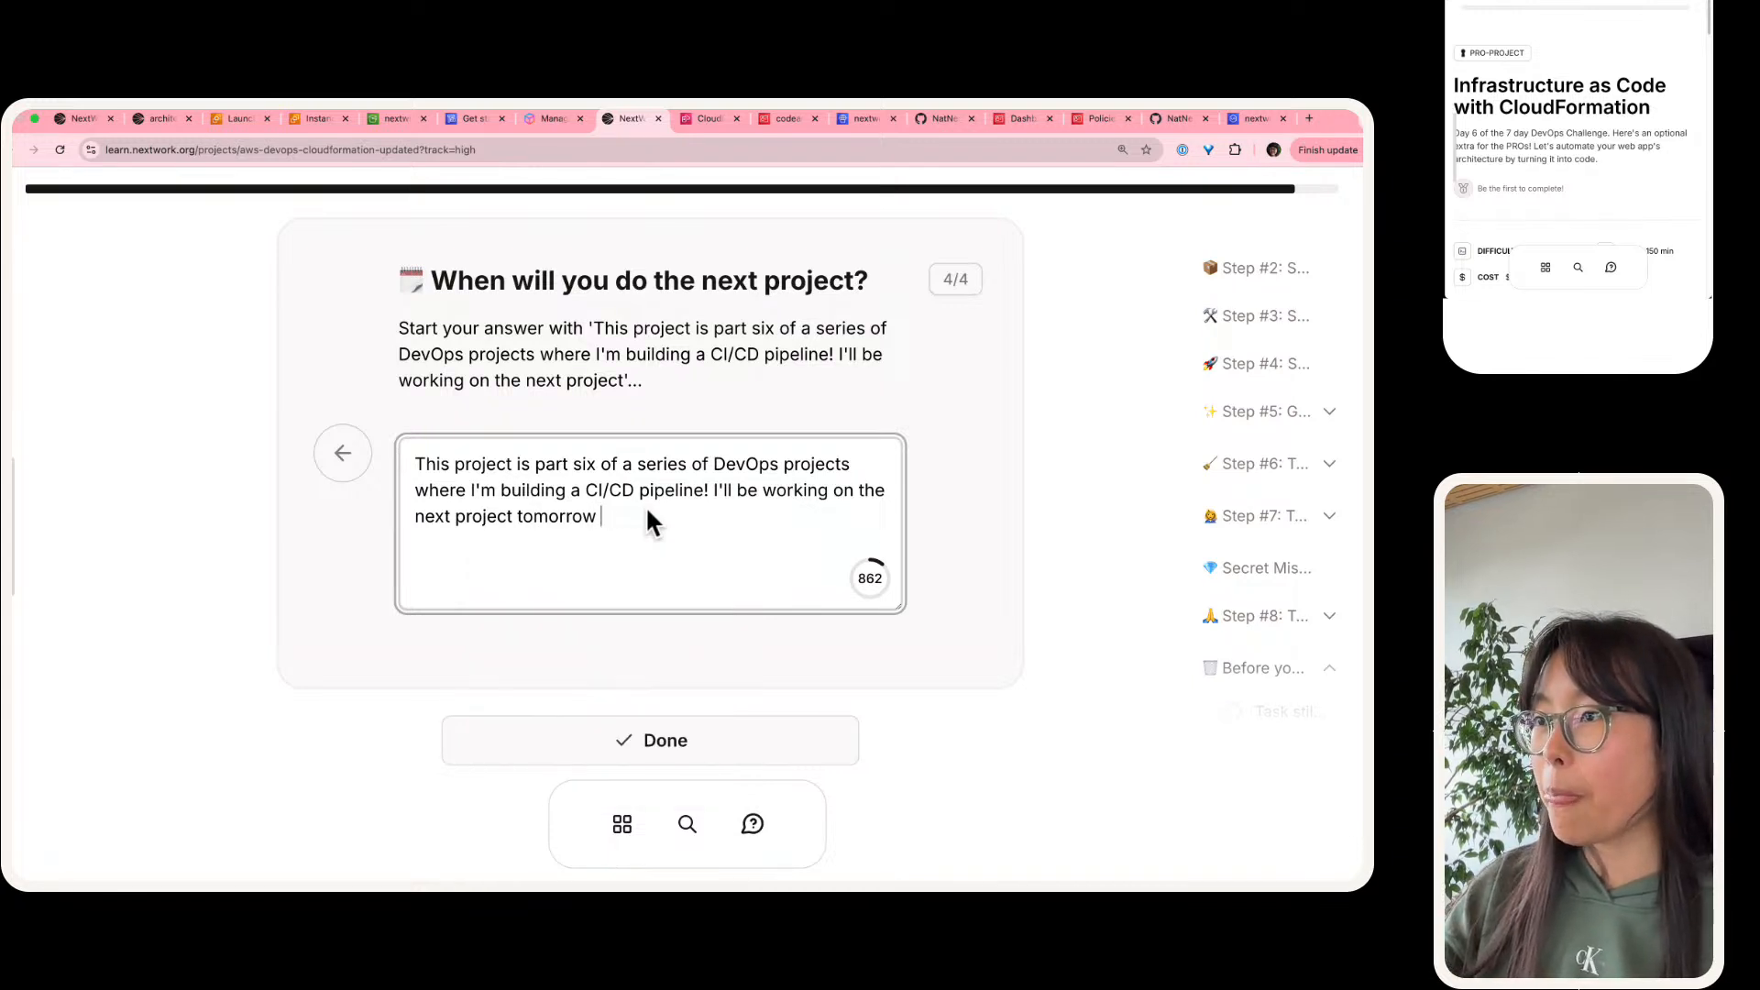
text(🔥 )
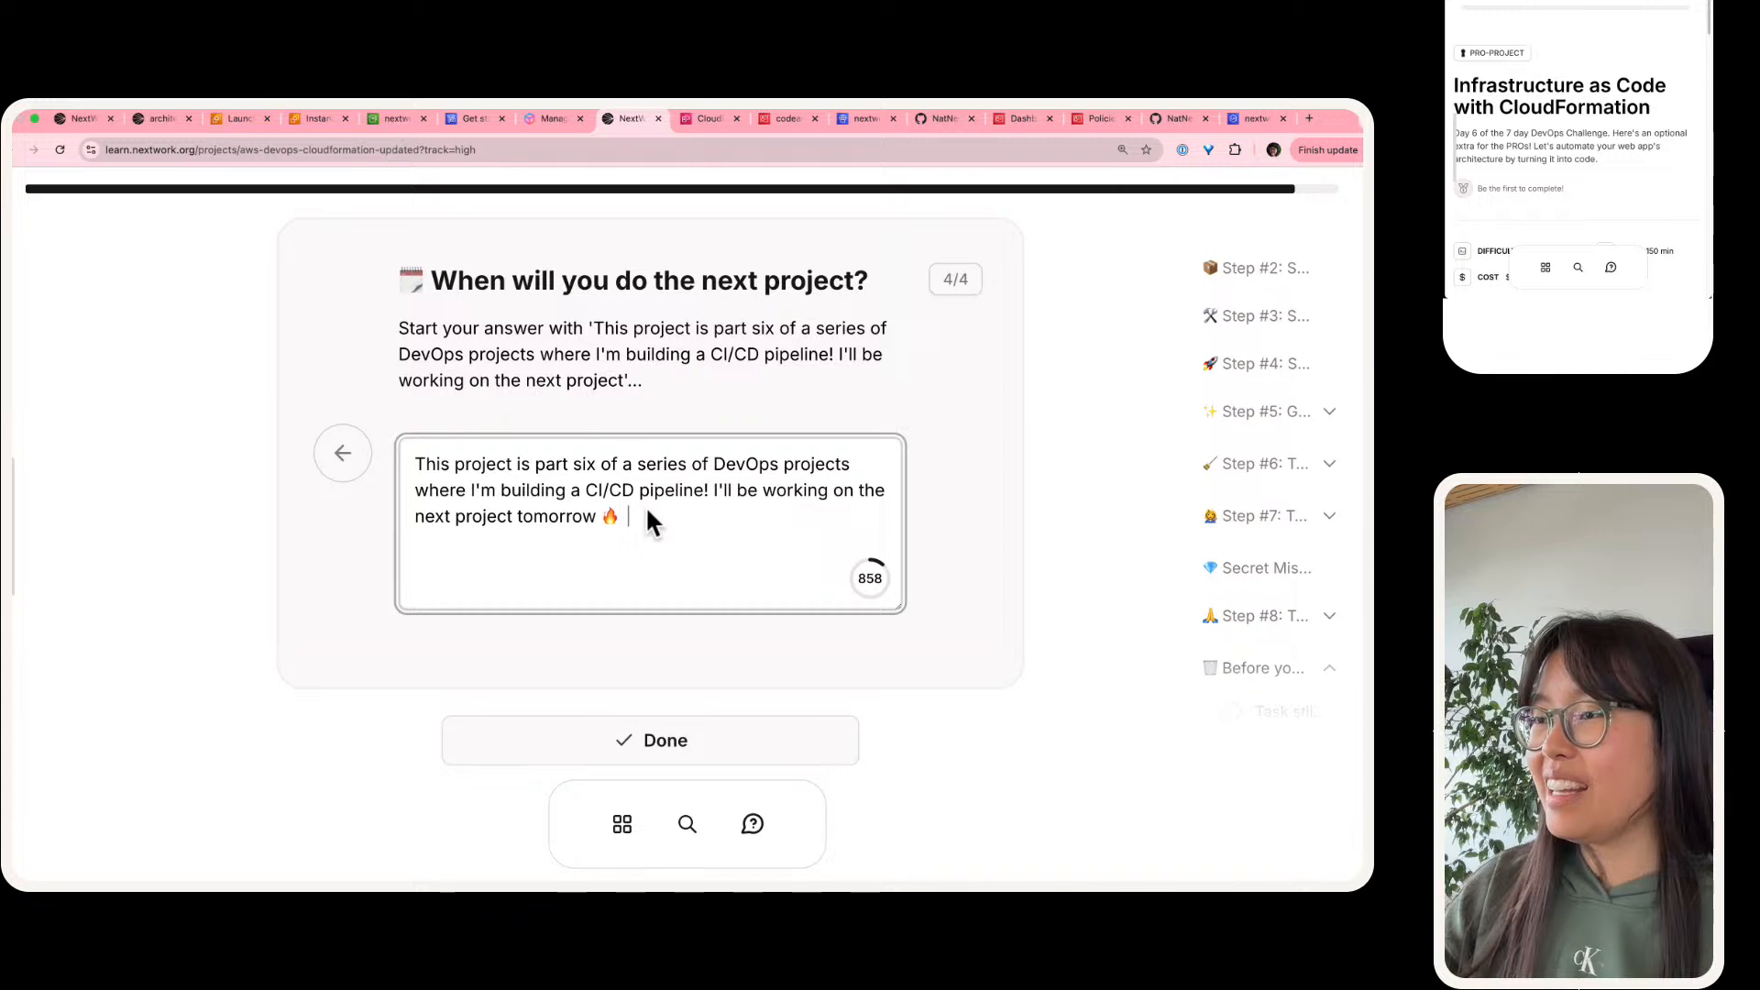
text(Let's f)
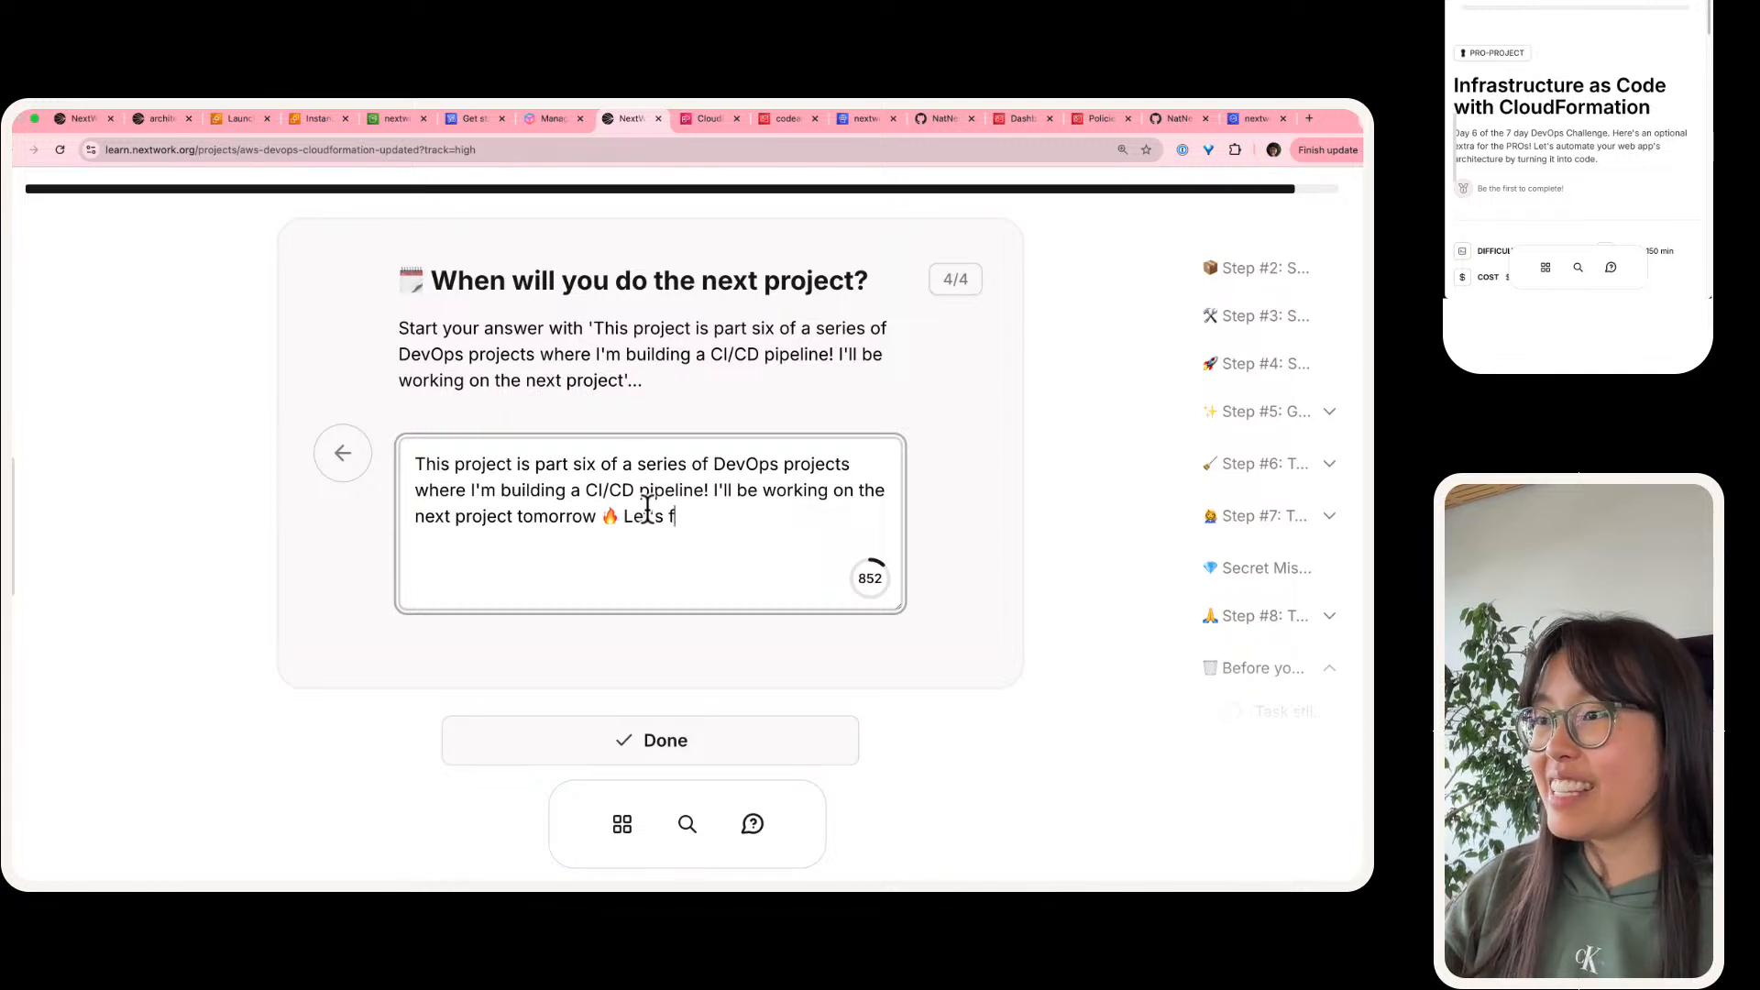
text(inisih this)
Step: End the next project answer with "Let's finish this challenge!"
key(BackSpace)
key(BackSpace)
key(BackSpace)
key(BackSpace)
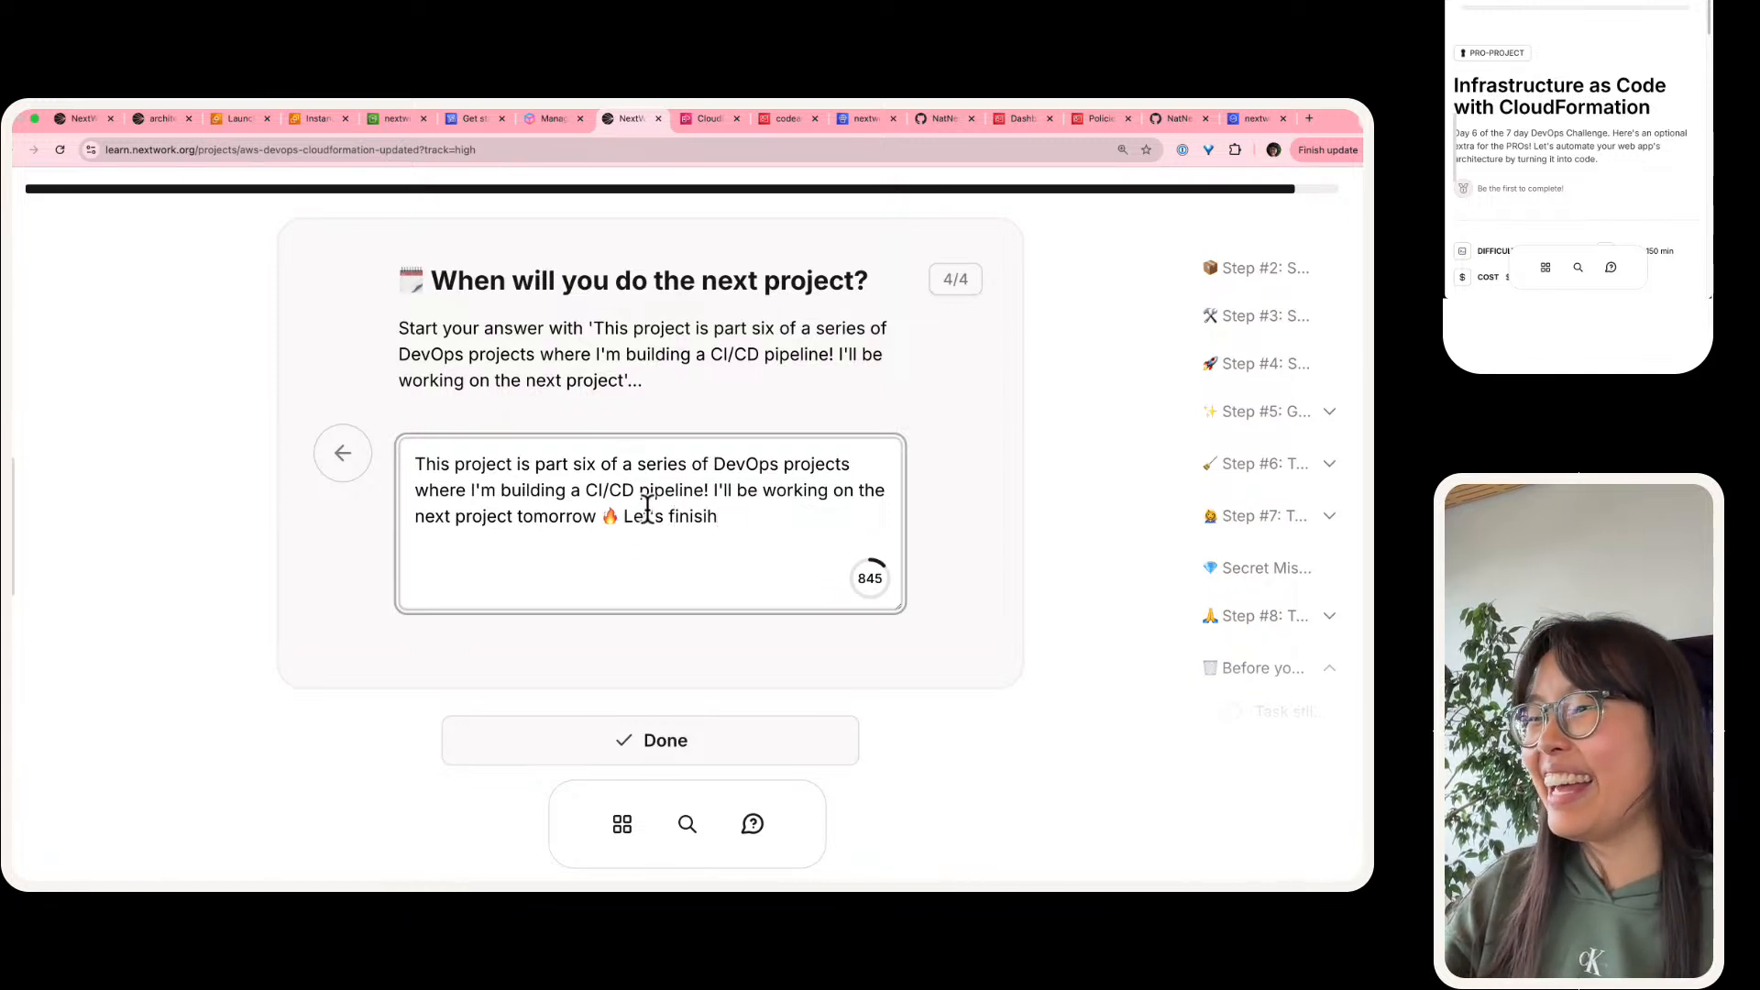
key(BackSpace)
key(BackSpace)
key(BackSpace)
text(h this challeng)
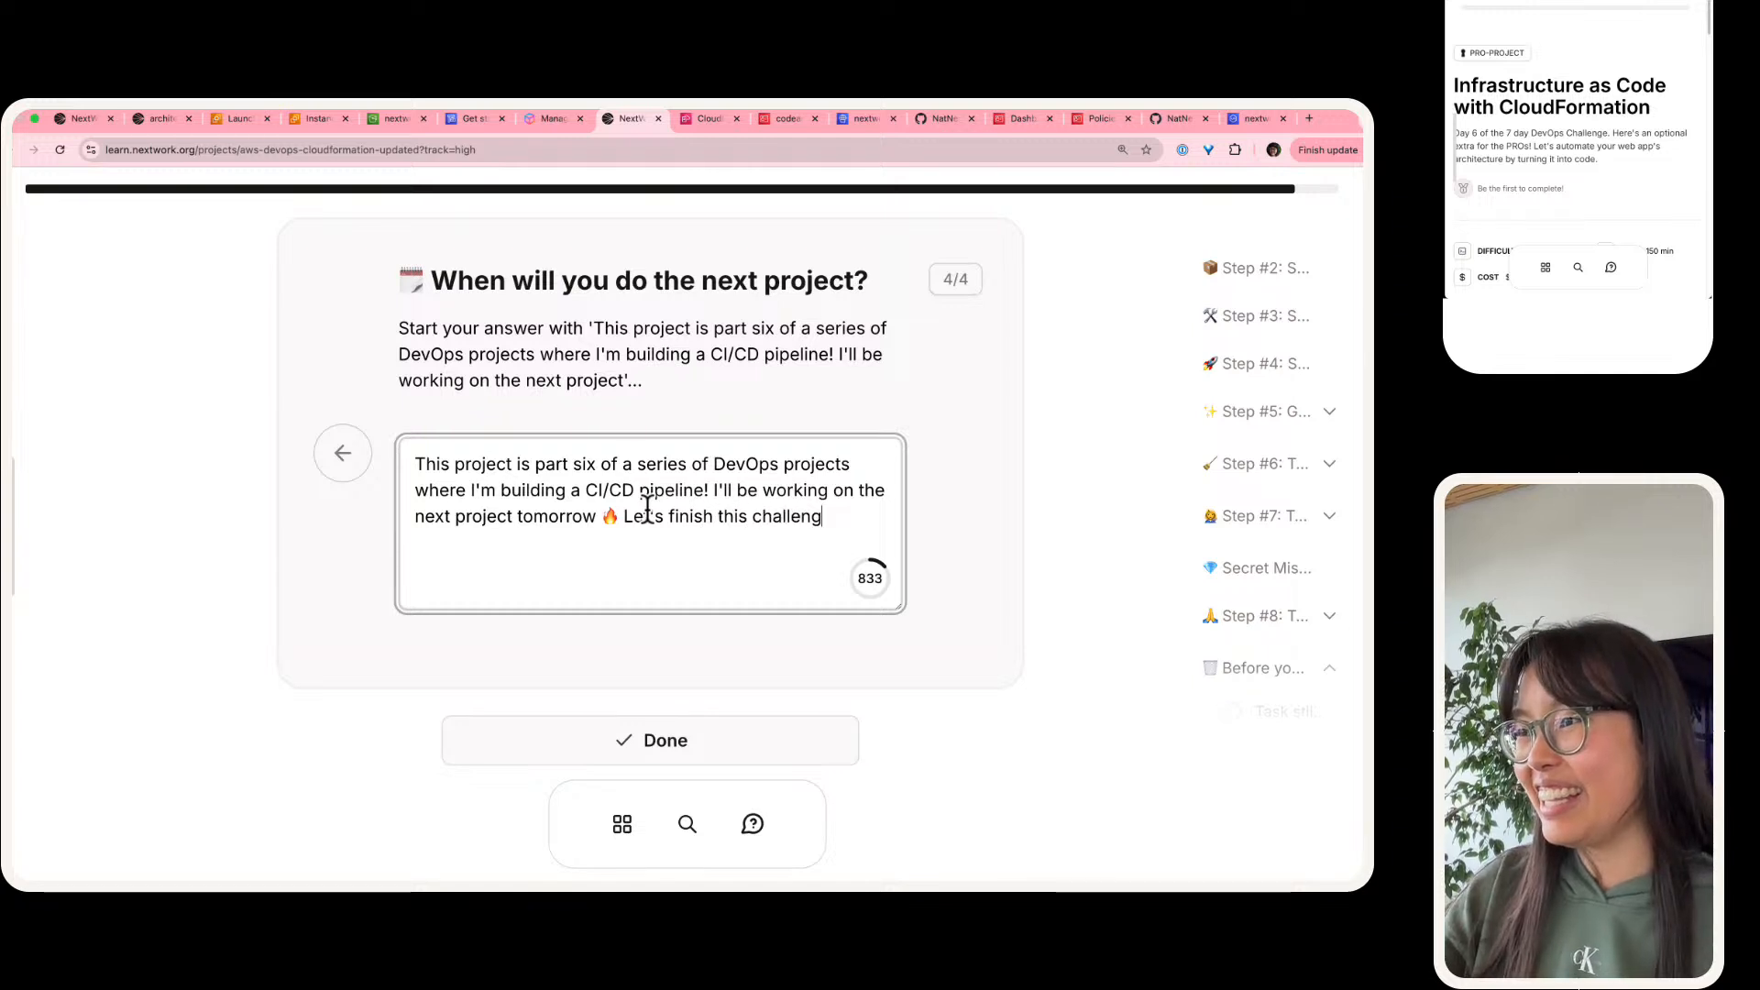
text(e!)
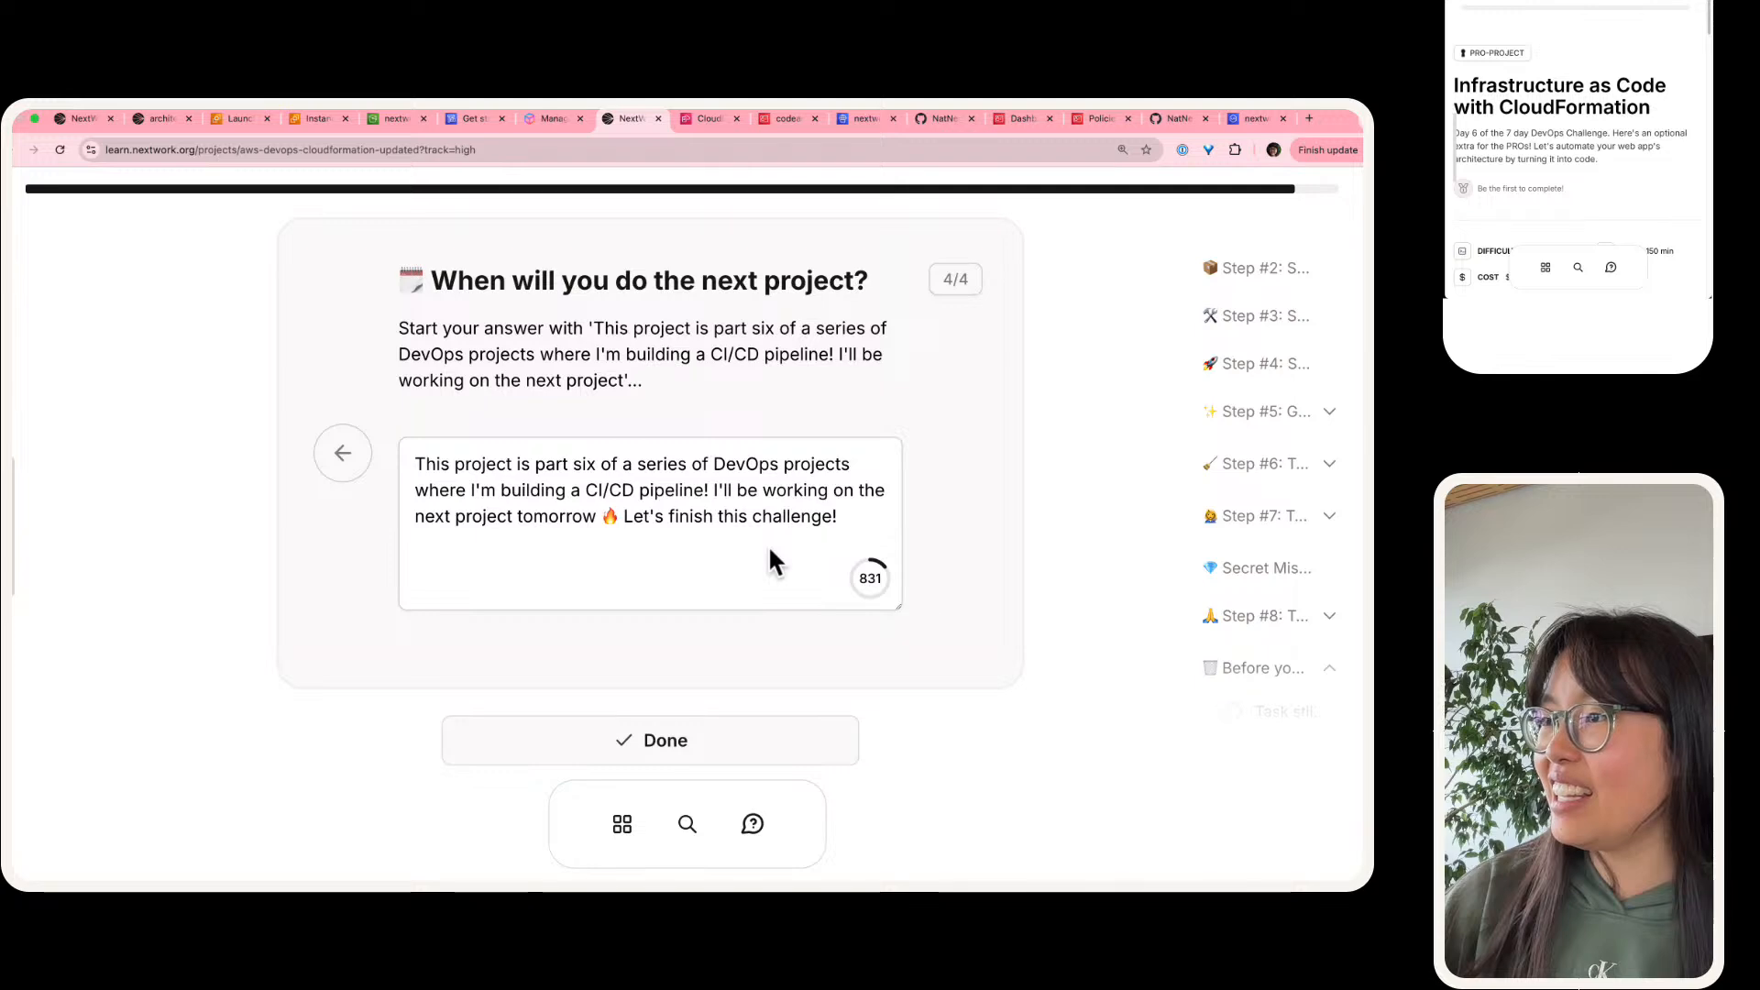
Step: Mark the reflection questions as done and review the documentation section through to the next project's CI/CD pipeline diagram
scroll(768, 544, down, 1)
click(757, 649)
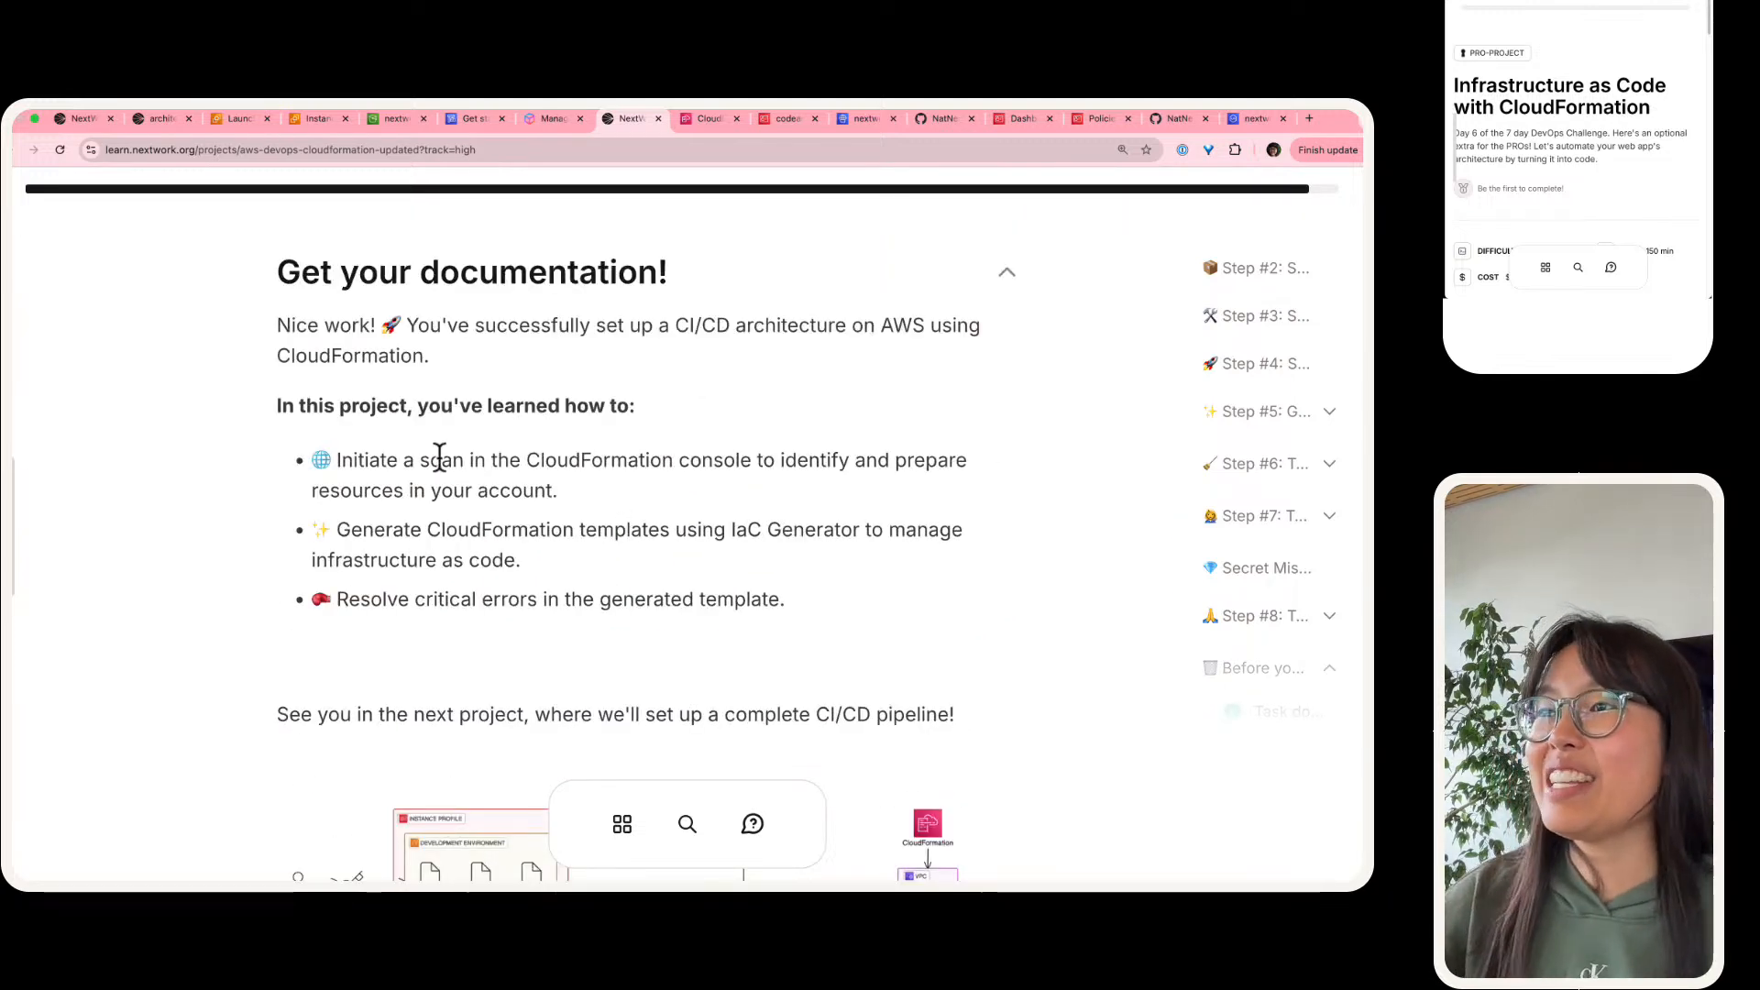
scroll(440, 455, up, 1)
scroll(440, 455, up, 1)
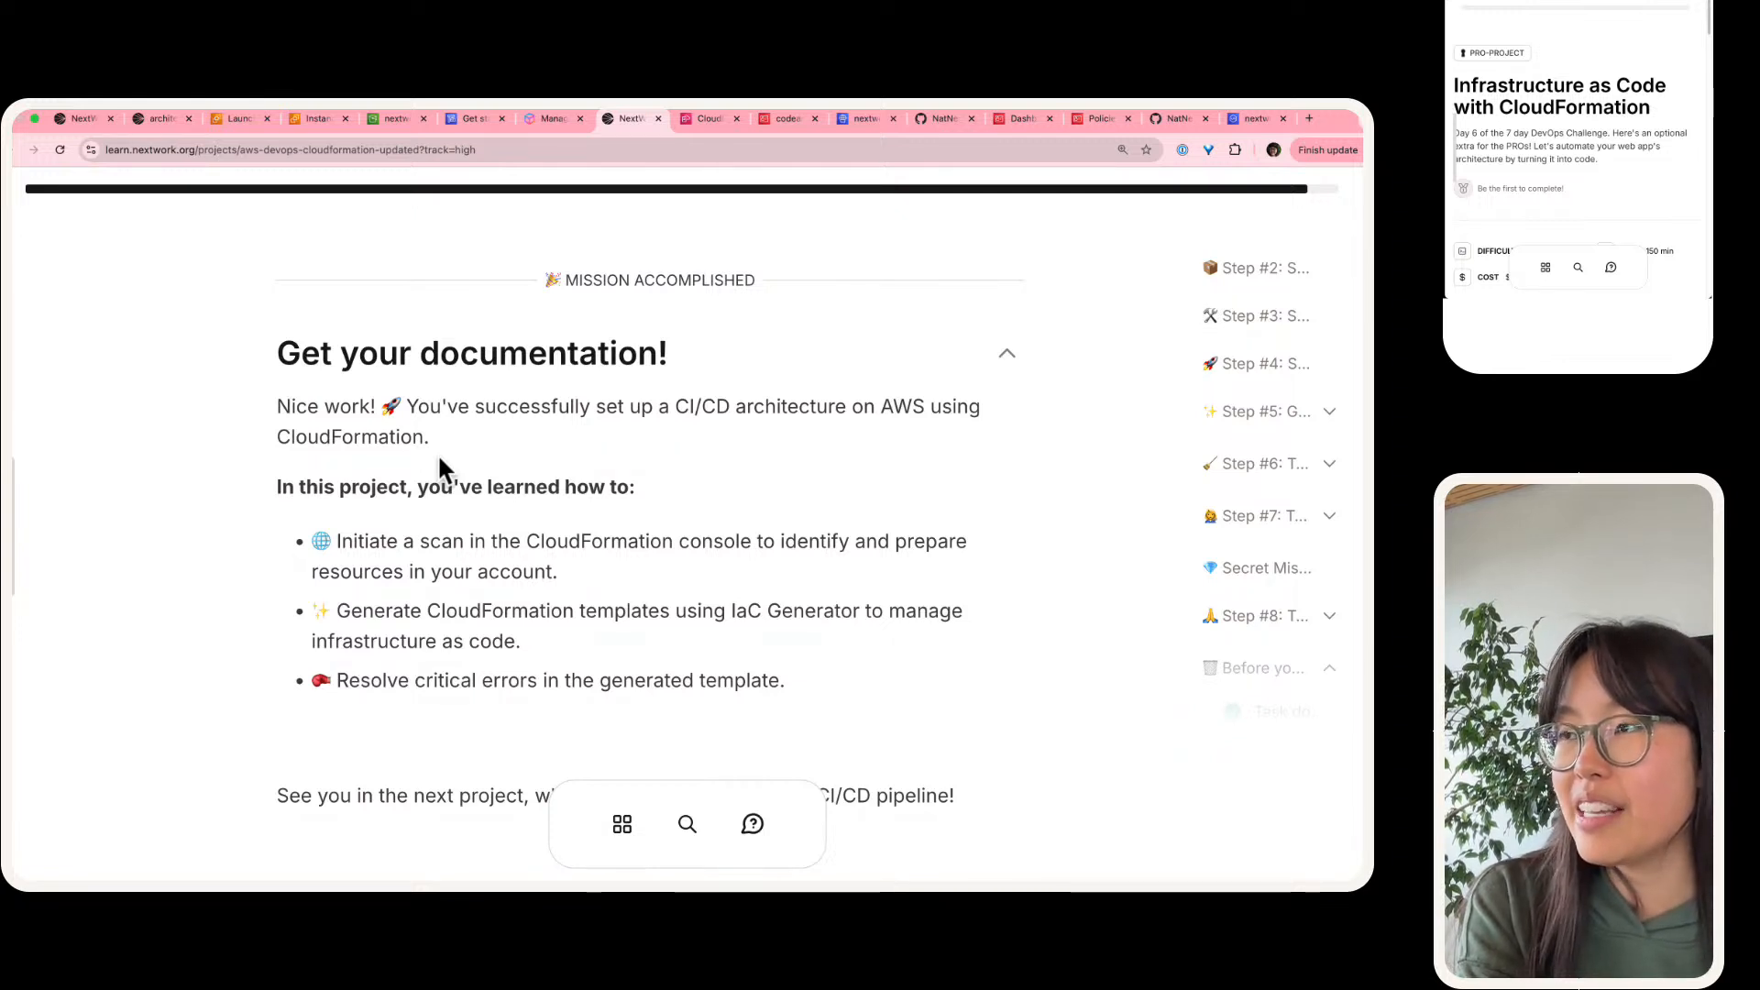
scroll(437, 453, down, 5)
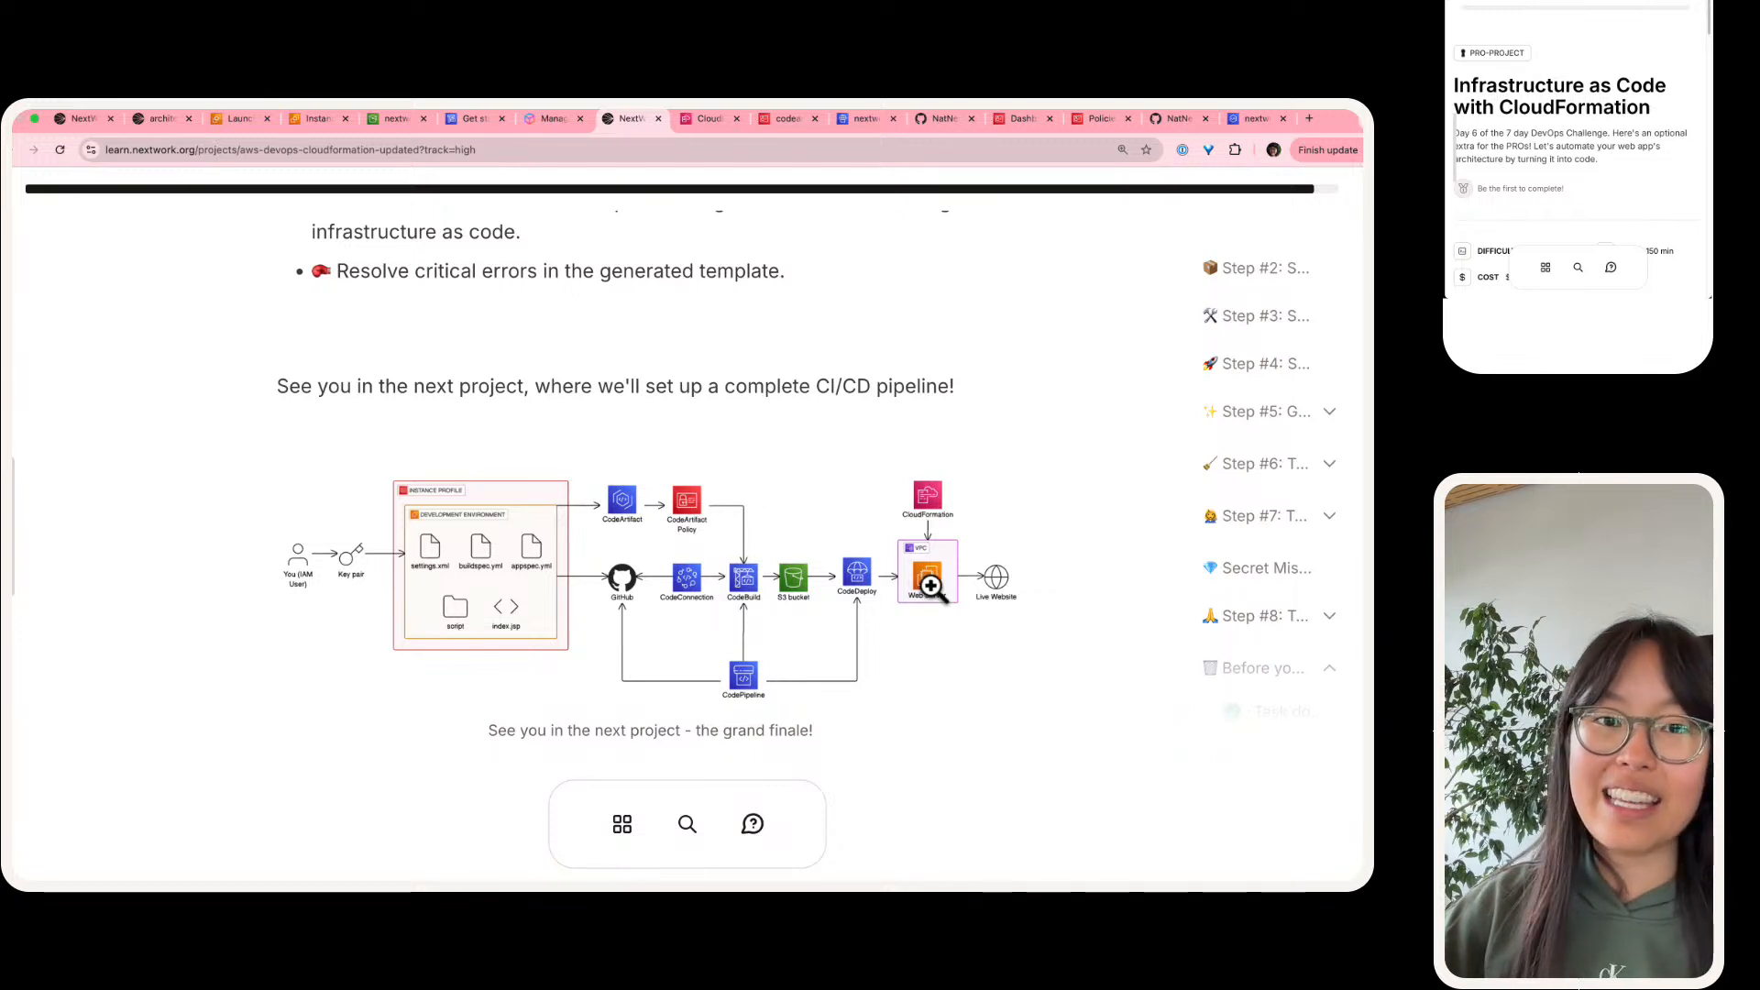
Step: Go past the next project's pipeline diagram to the guide's end and mark the project as complete
scroll(917, 578, down, 1)
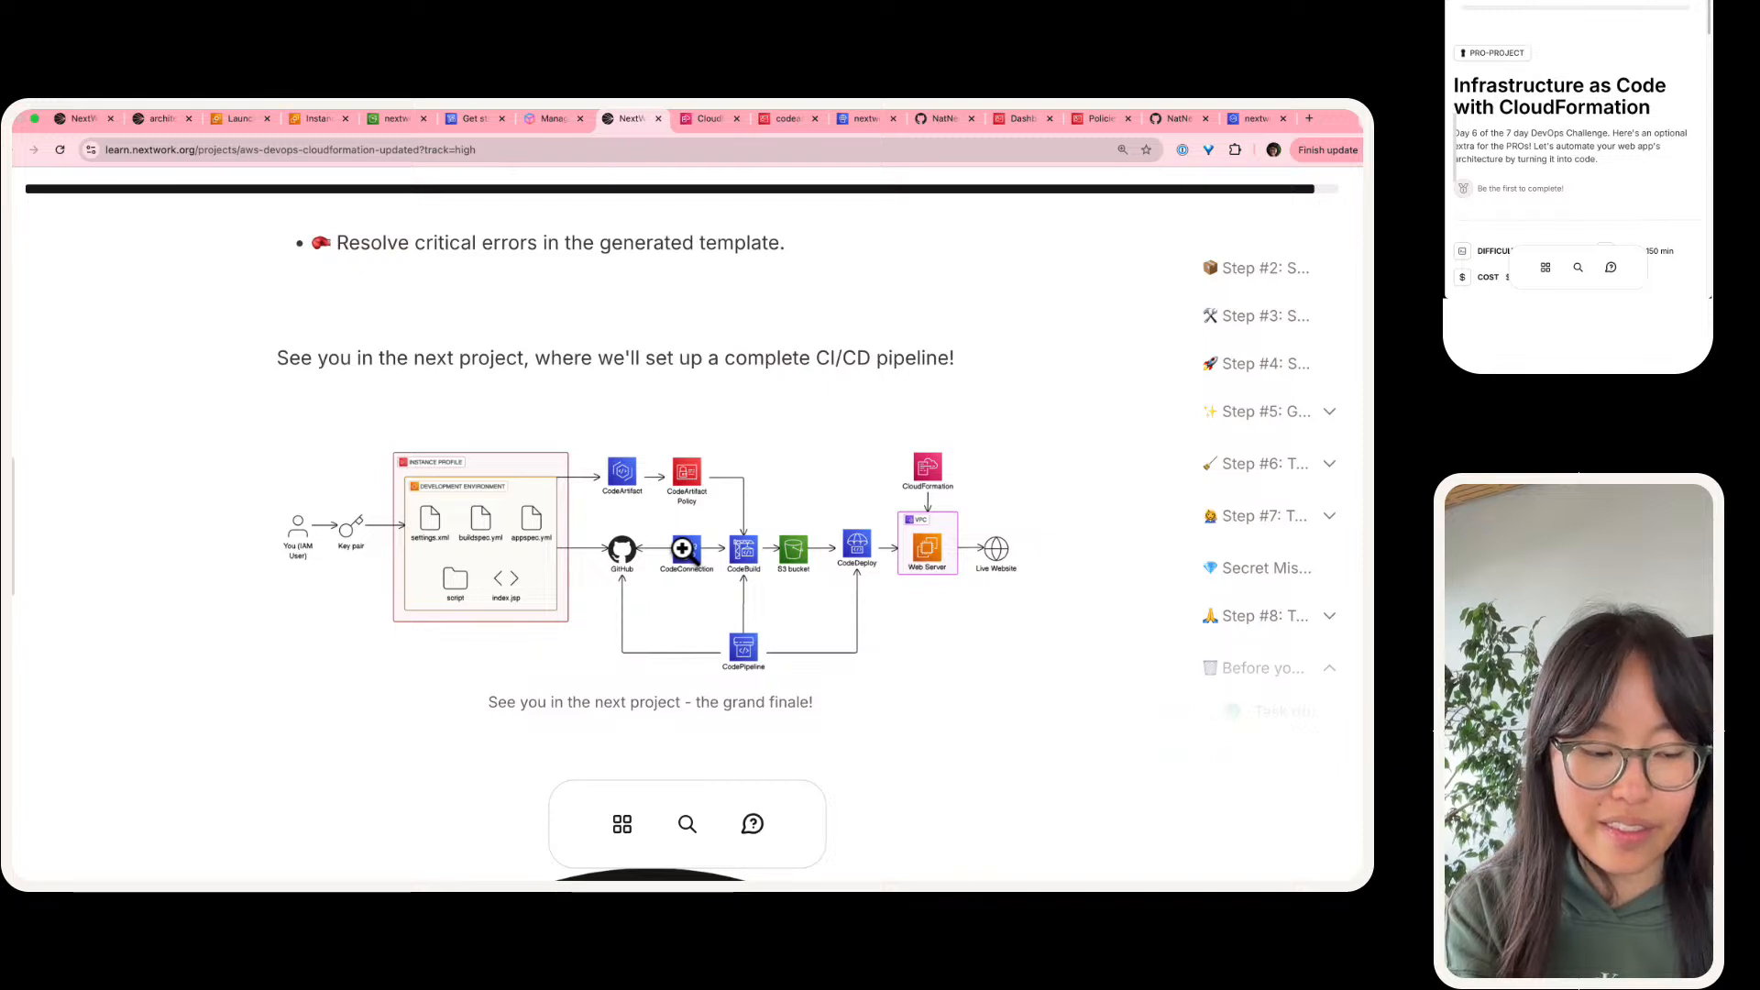
scroll(683, 548, down, 2)
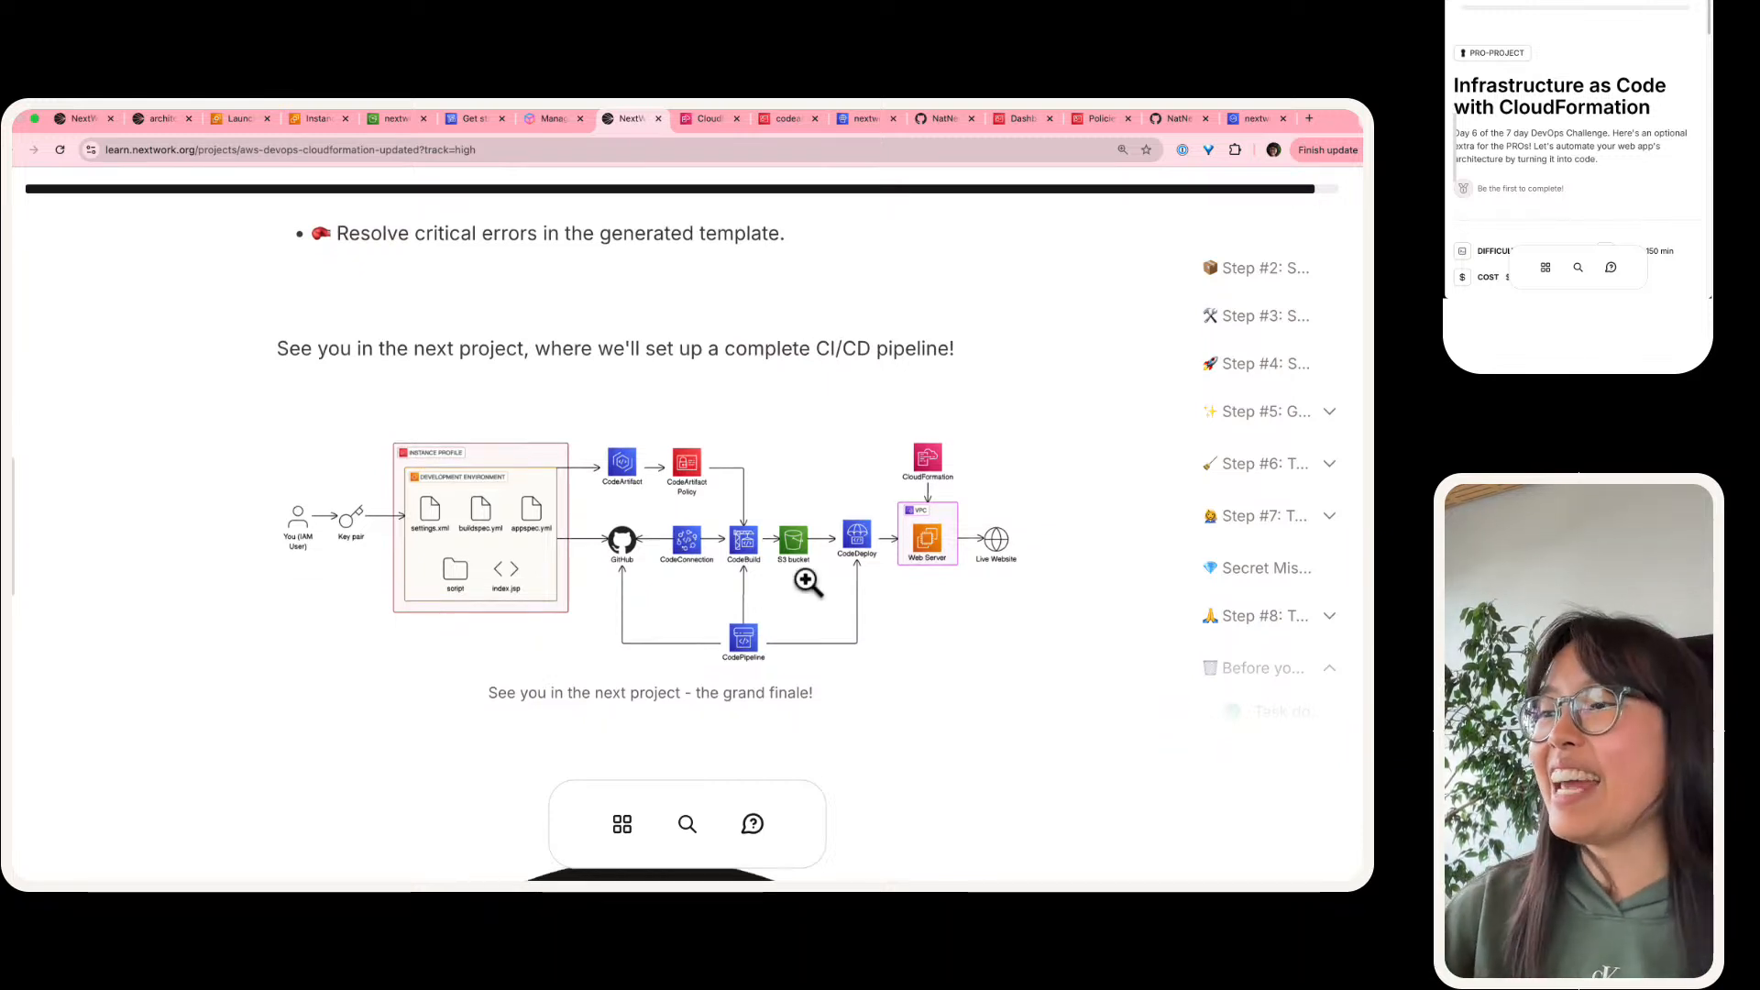
scroll(619, 516, down, 2)
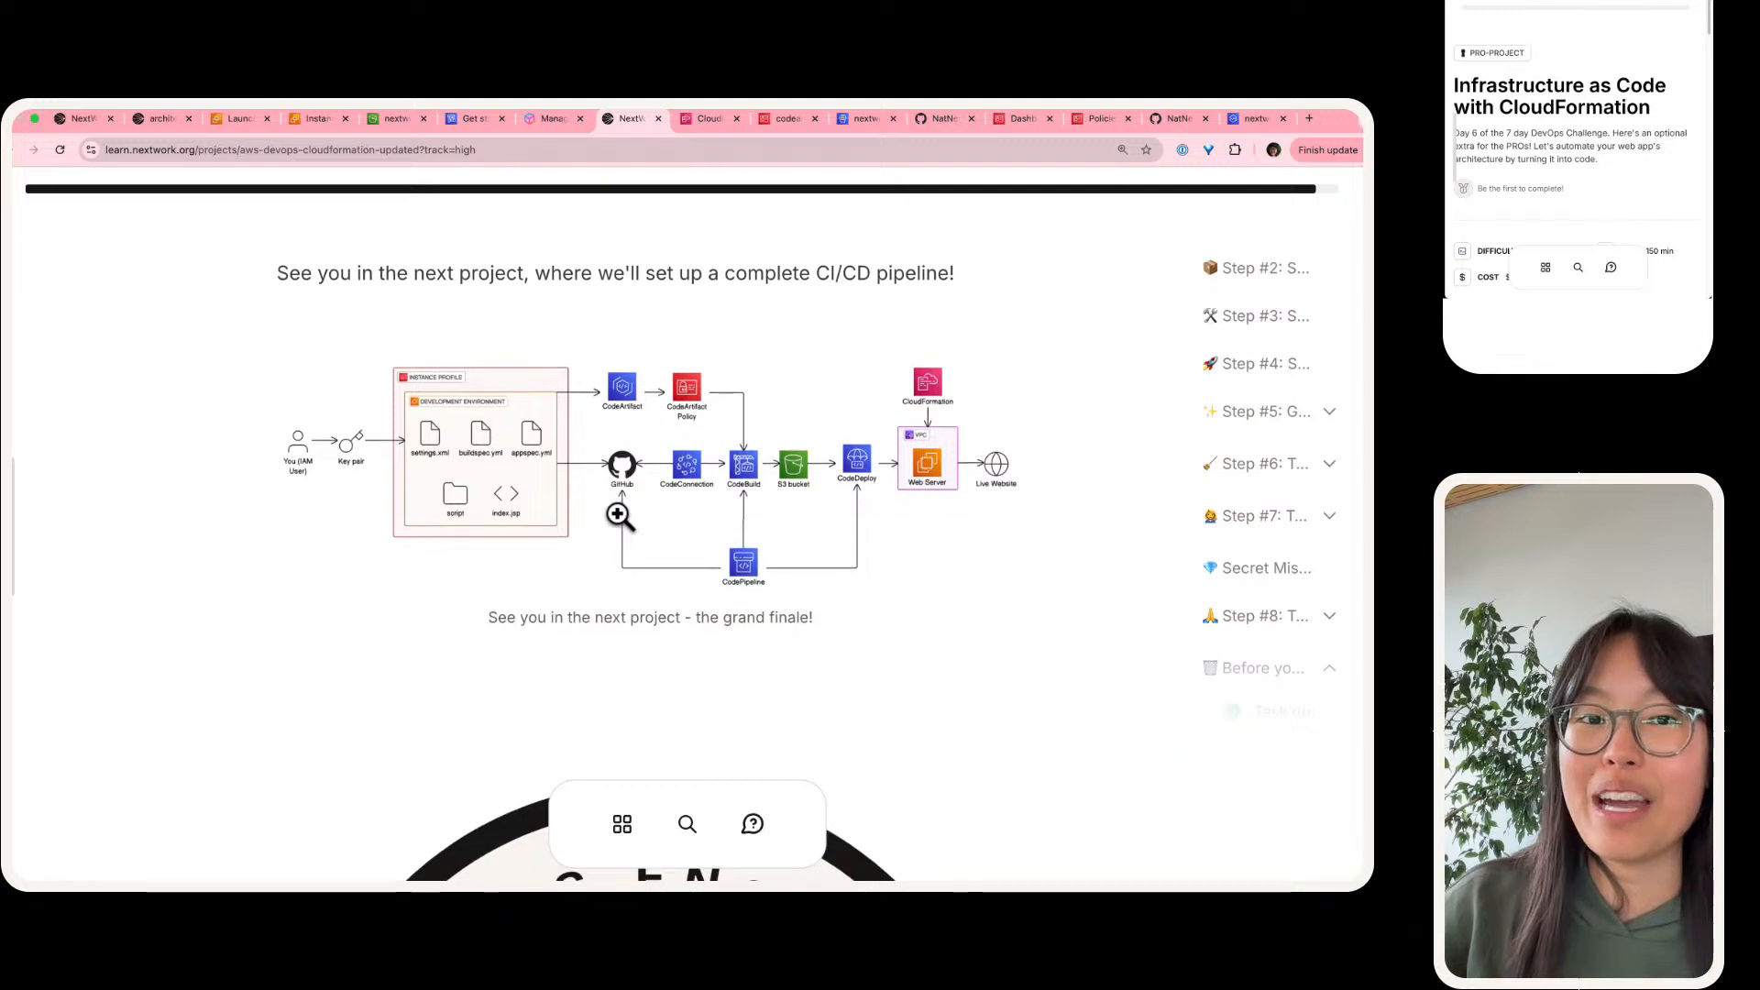
scroll(606, 479, down, 10)
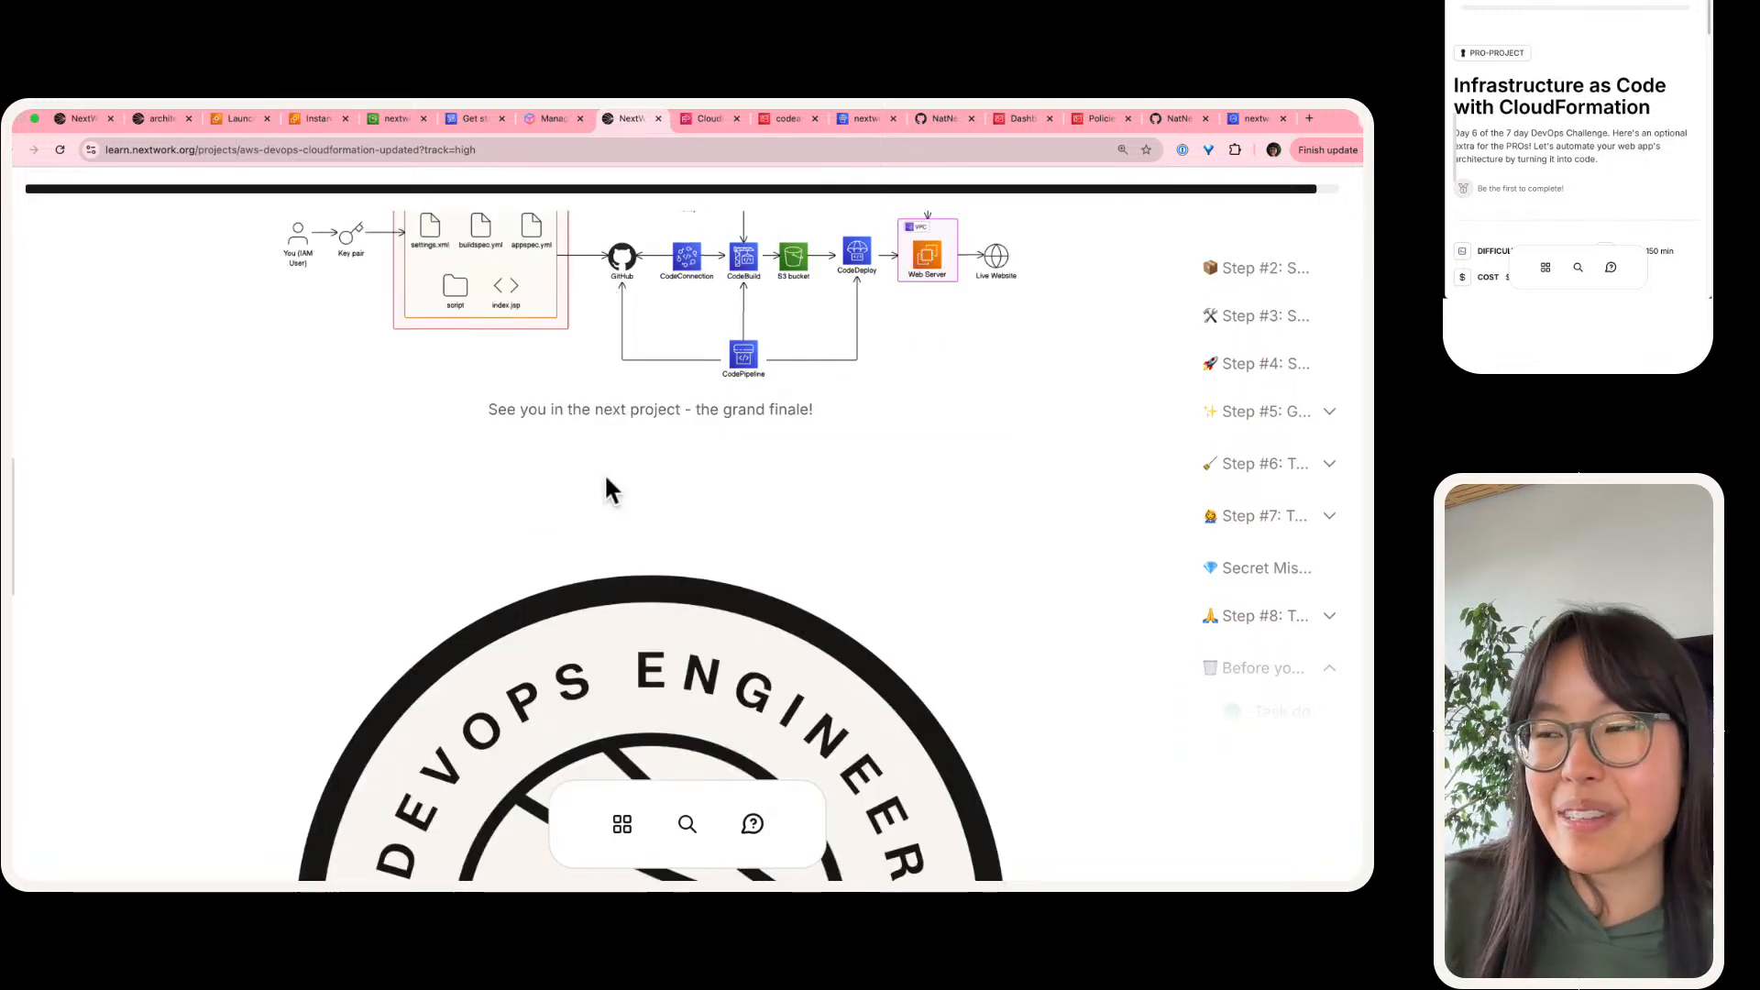
click(710, 705)
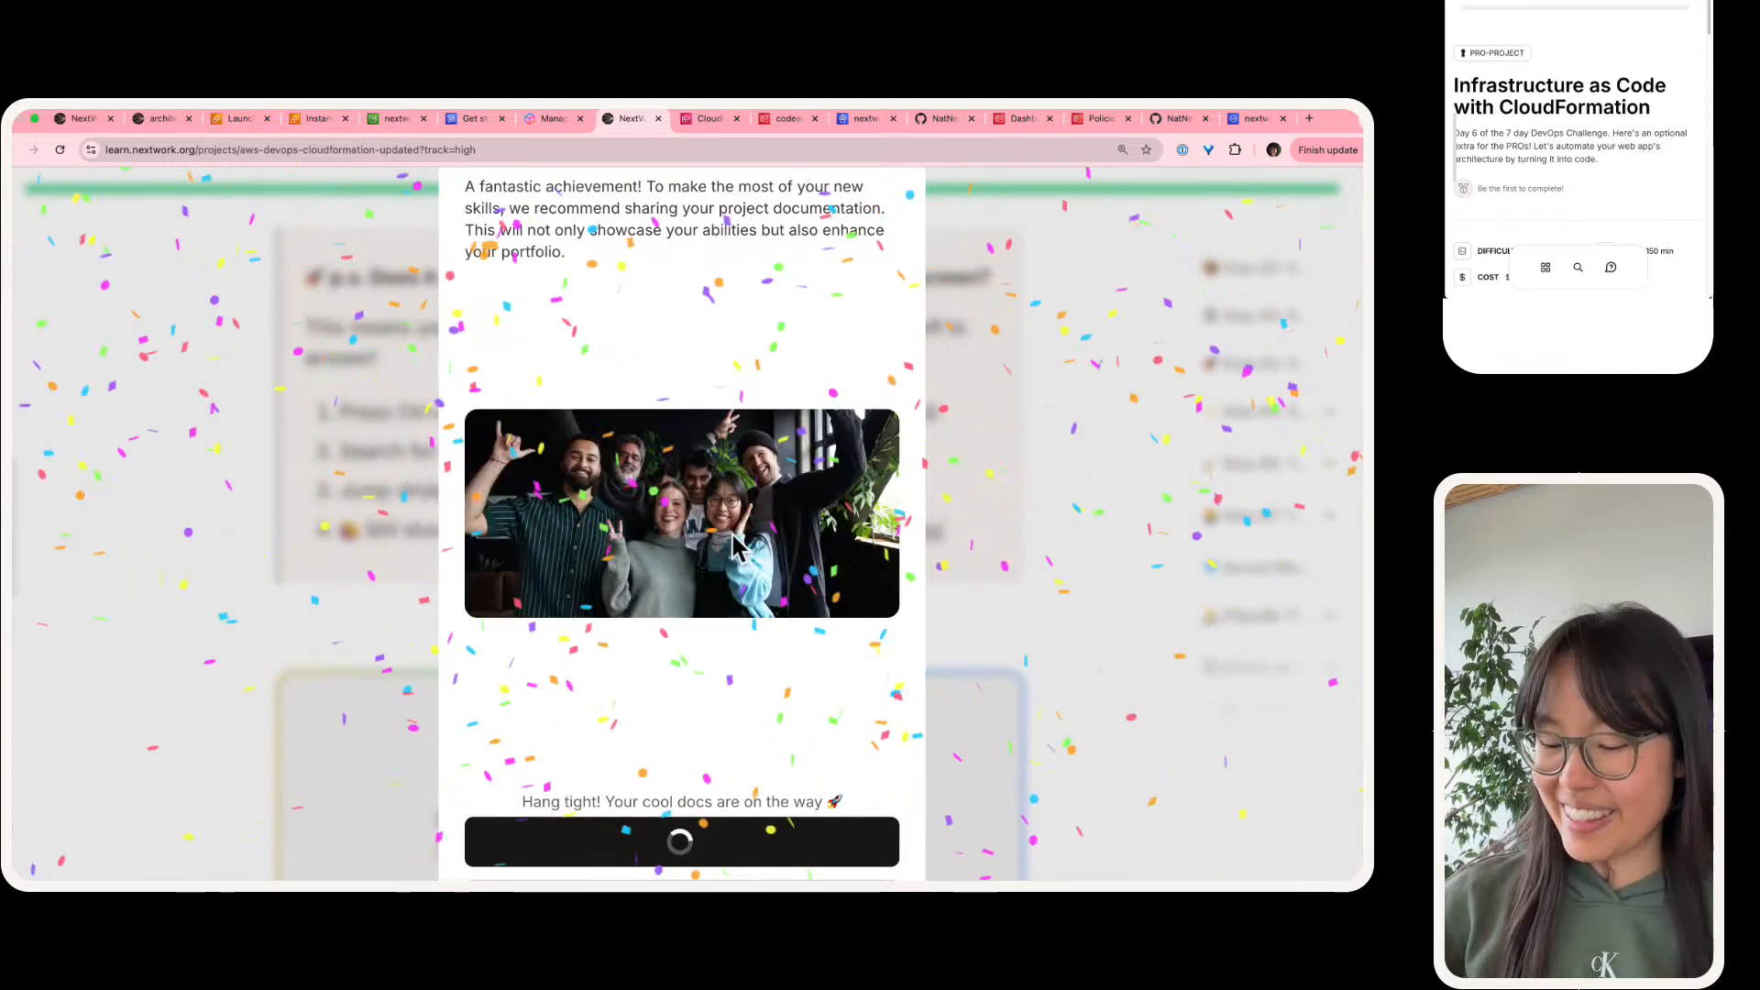
Step: Download the project documentation, choosing Save as PDF as the save format and keeping the Dark theme
key(super+minus)
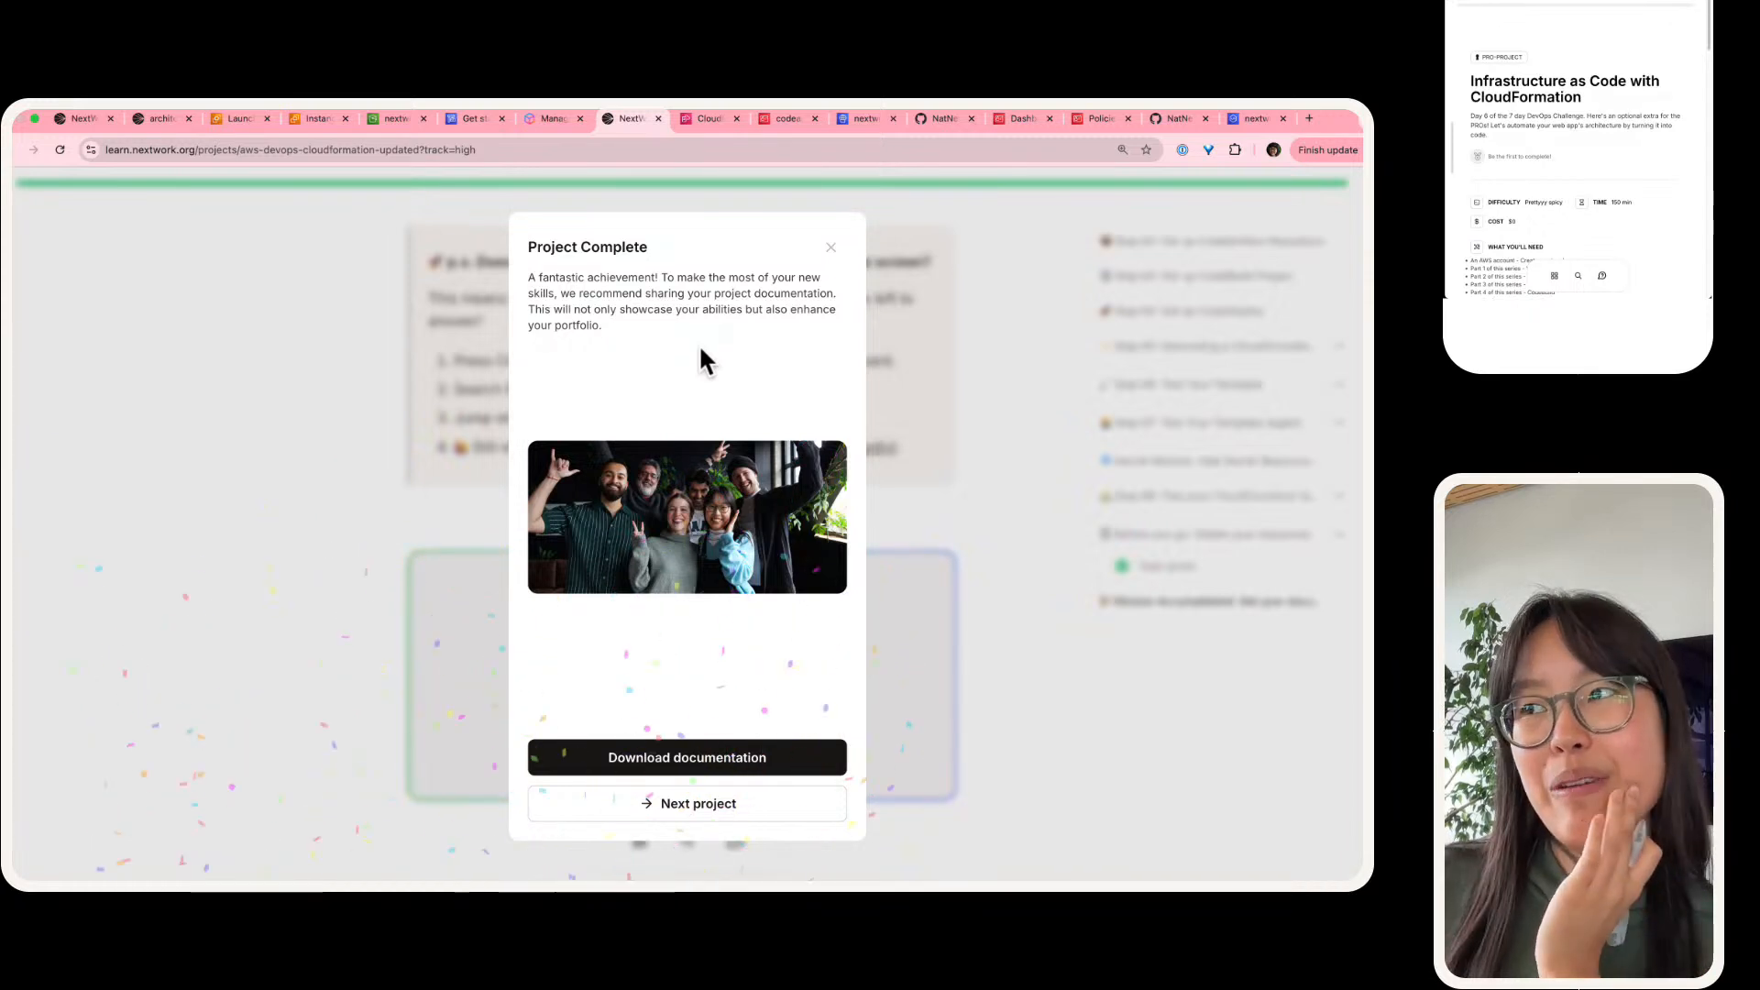
click(806, 750)
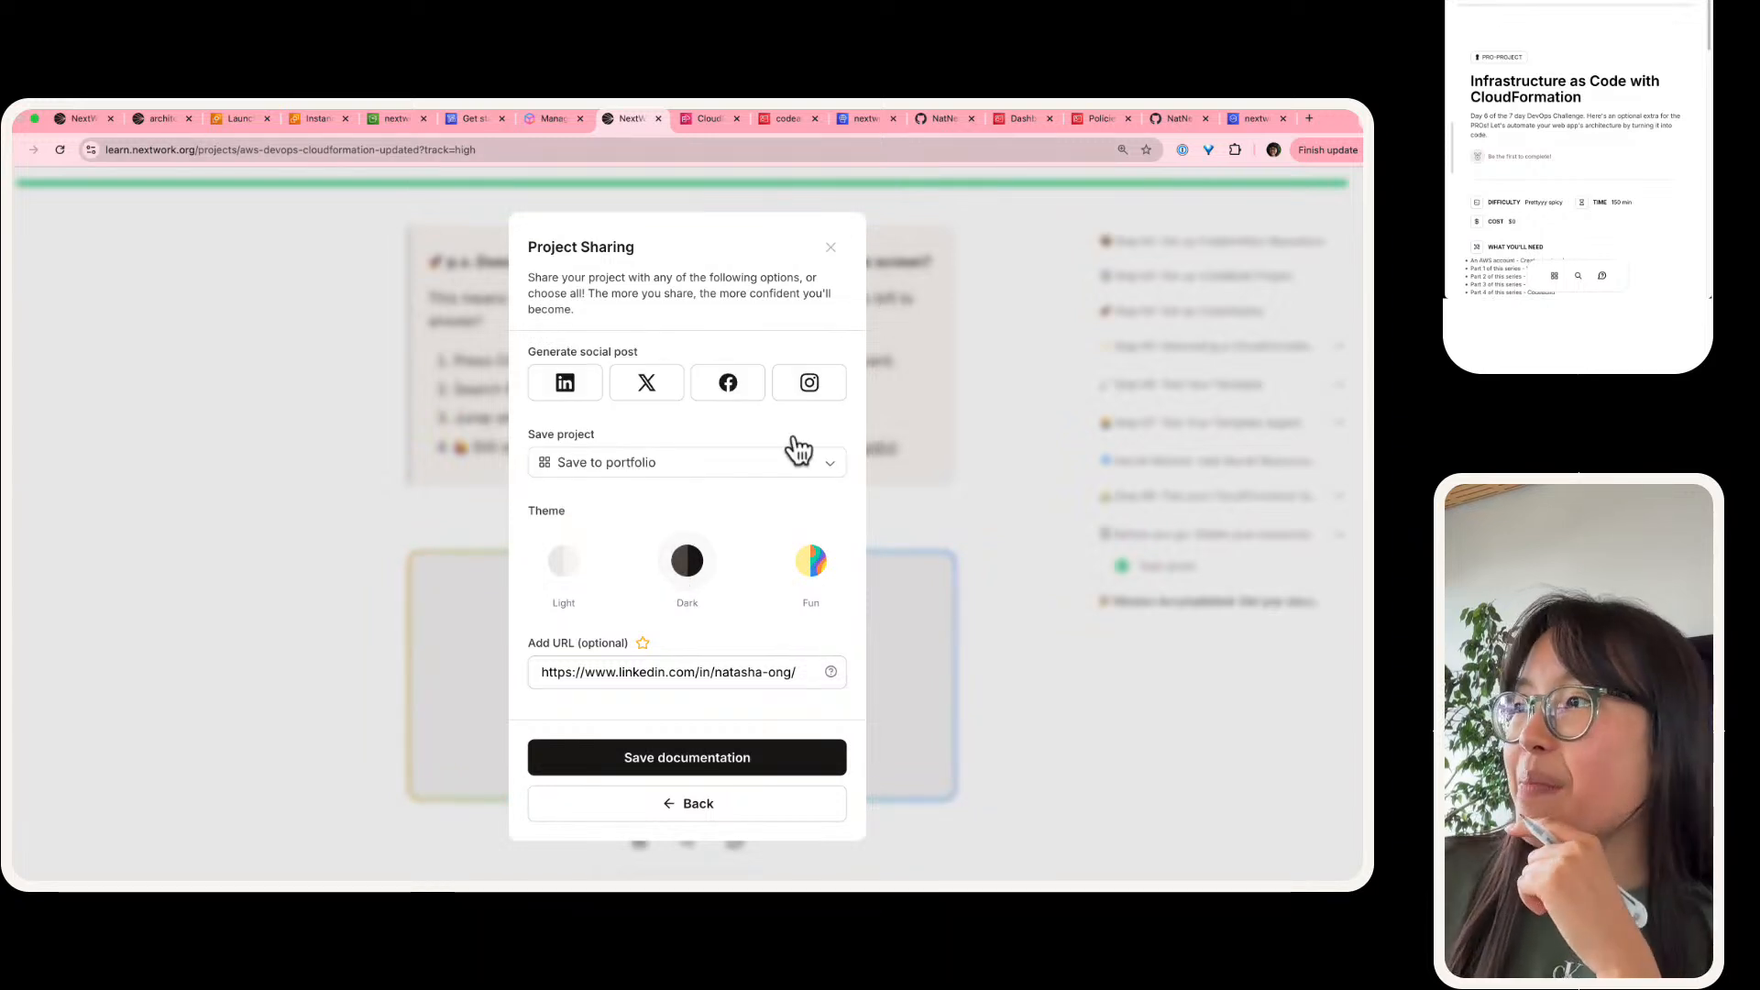
click(768, 467)
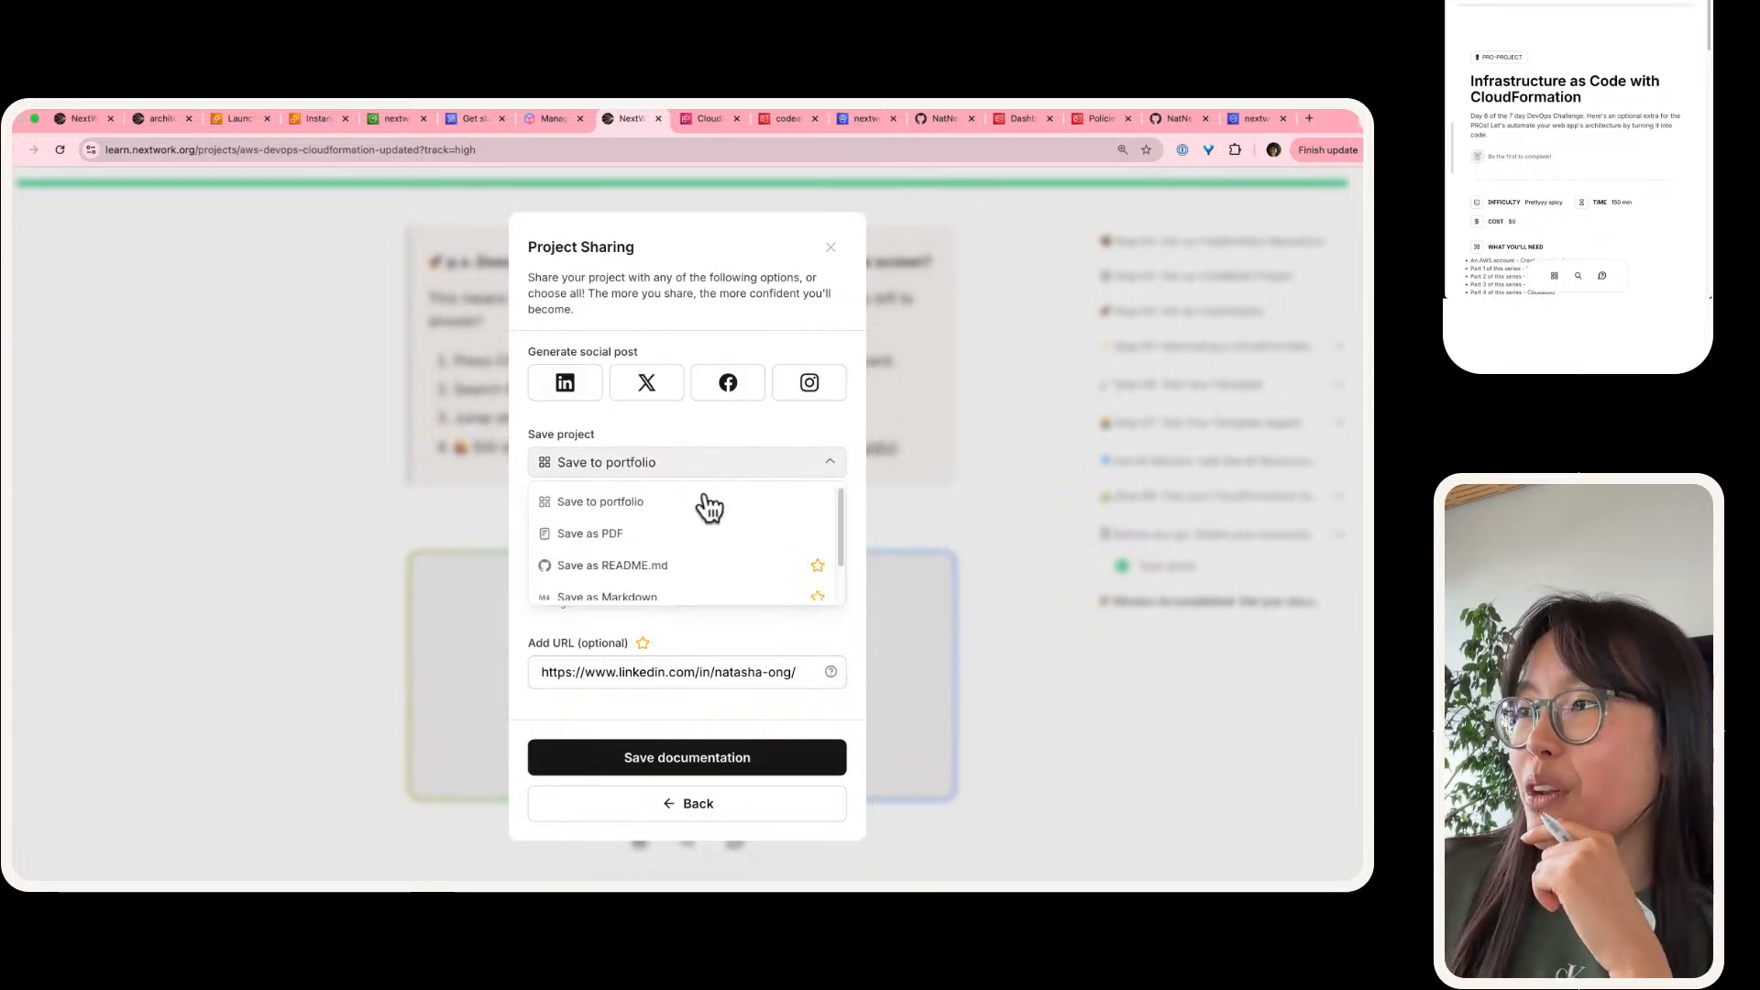
click(614, 533)
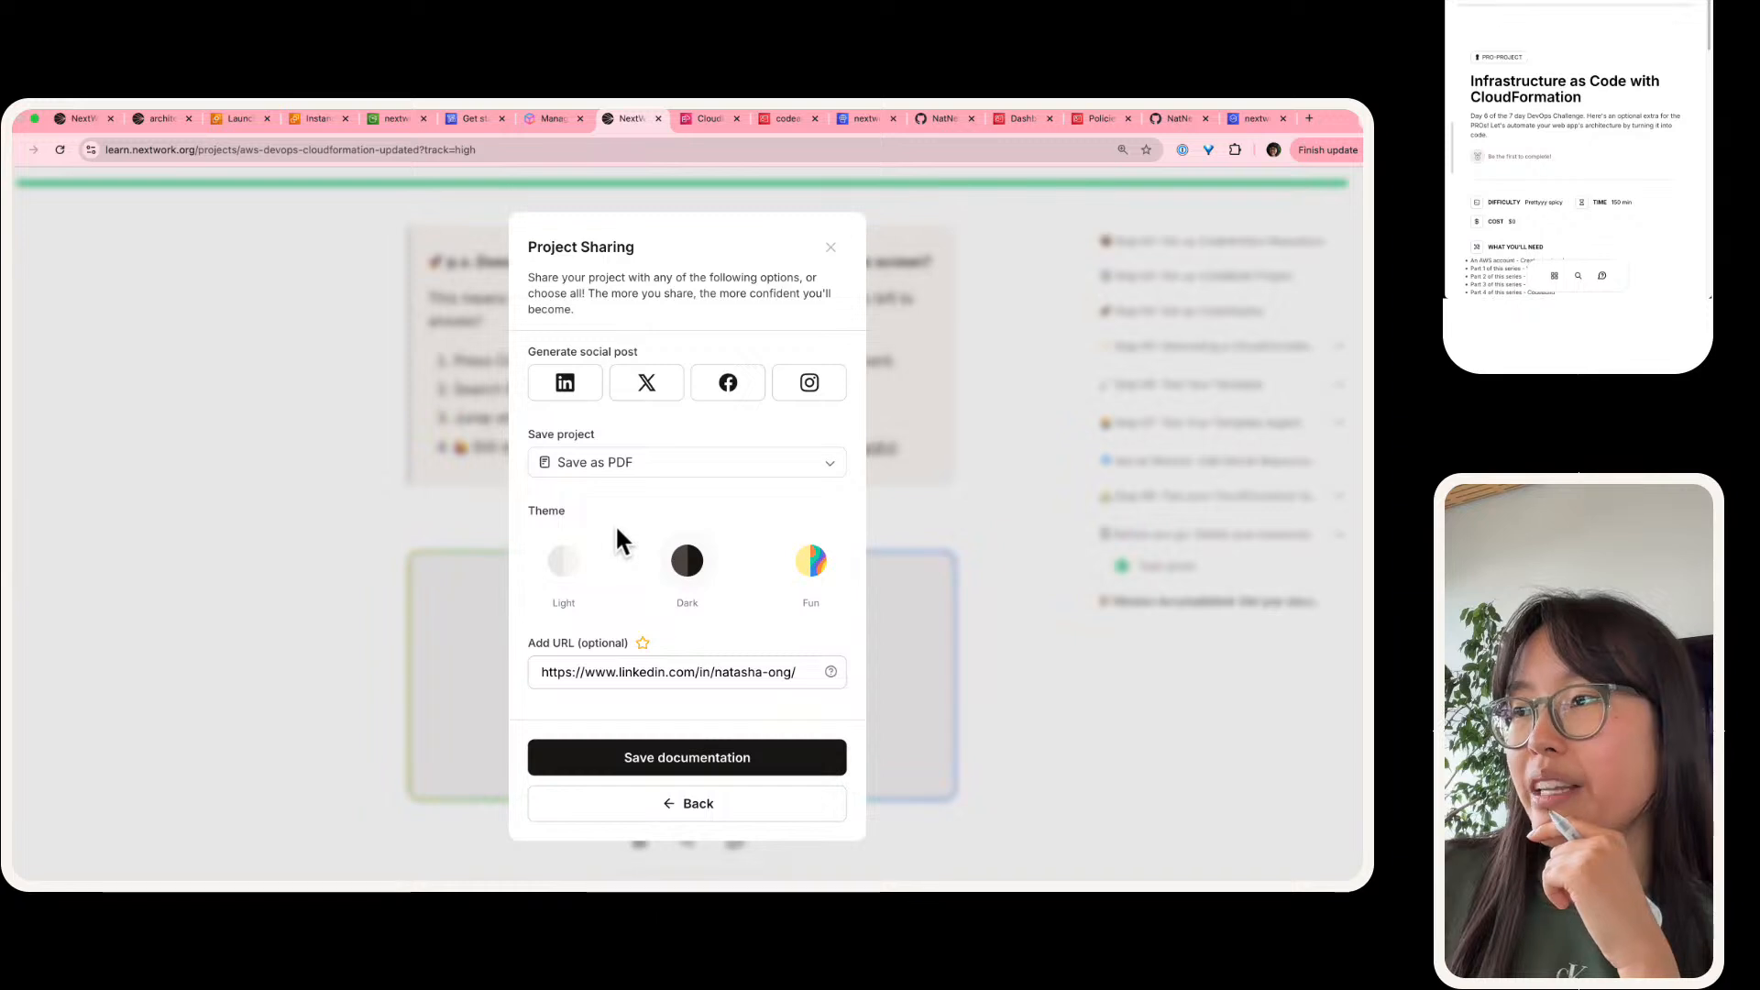
click(717, 750)
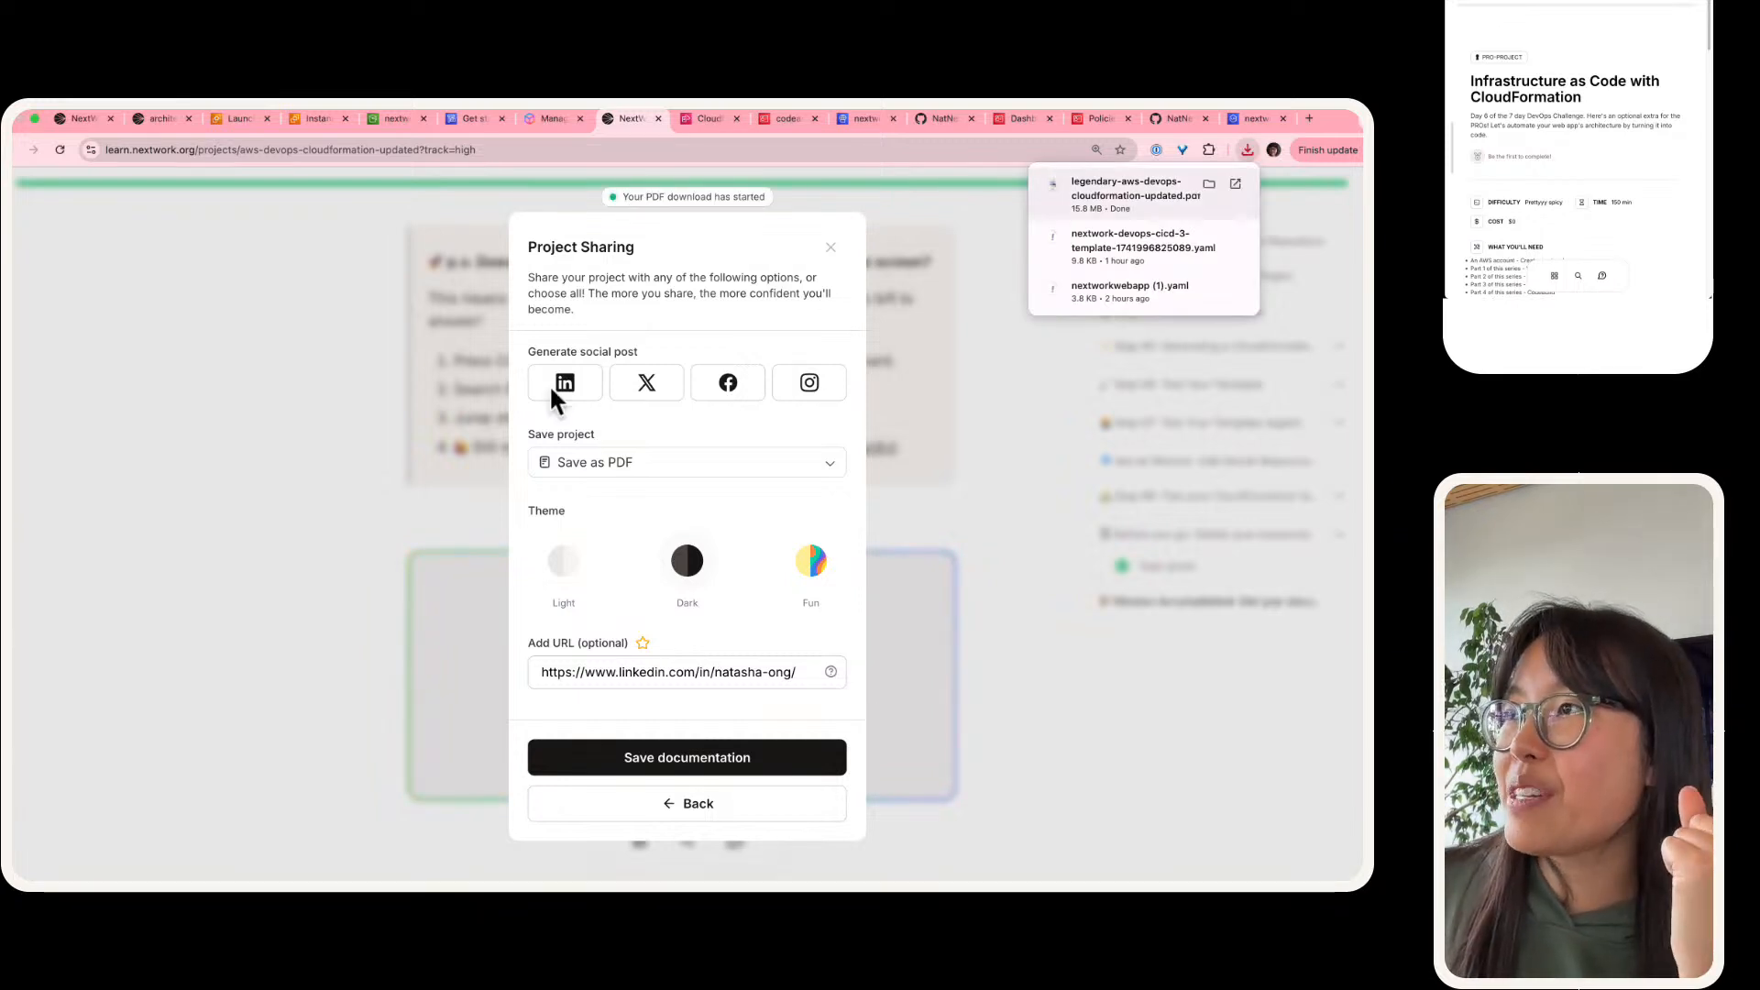
Step: Generate a LinkedIn post for the project and read the draft through to its hashtags and link preview
mouse_move(578, 108)
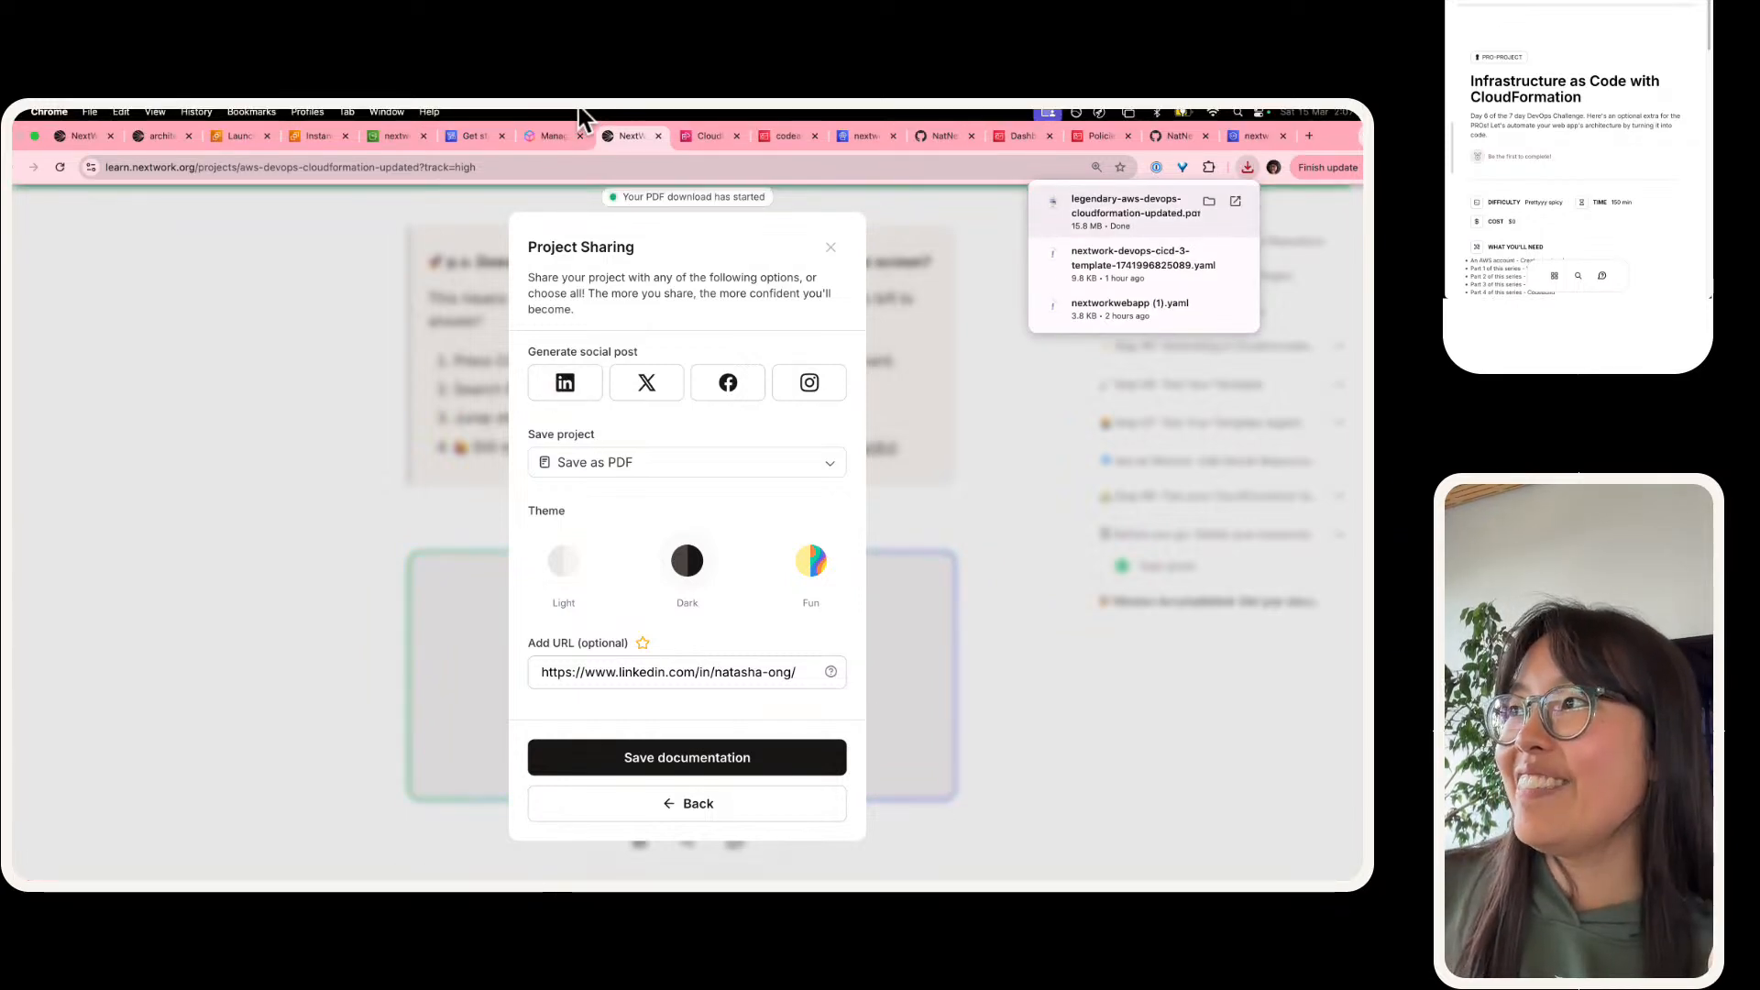
click(559, 383)
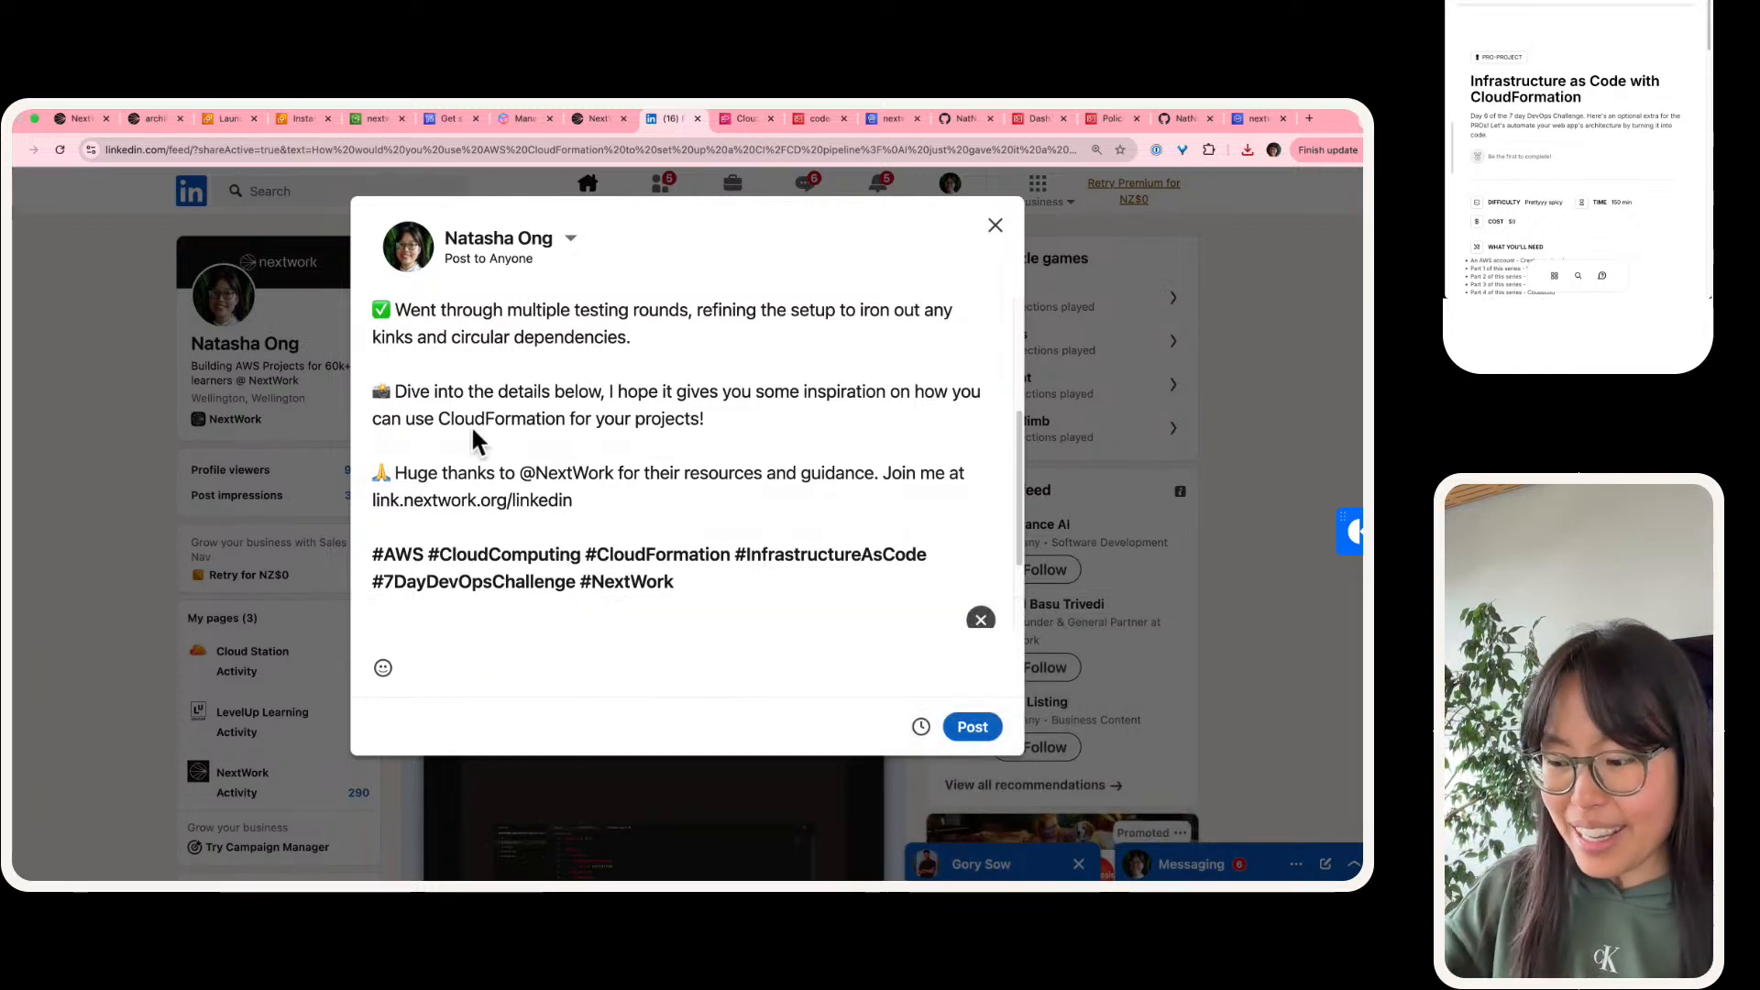
key(super+plus)
key(super+plus)
key(super+plus)
key(super+plus)
key(super+plus)
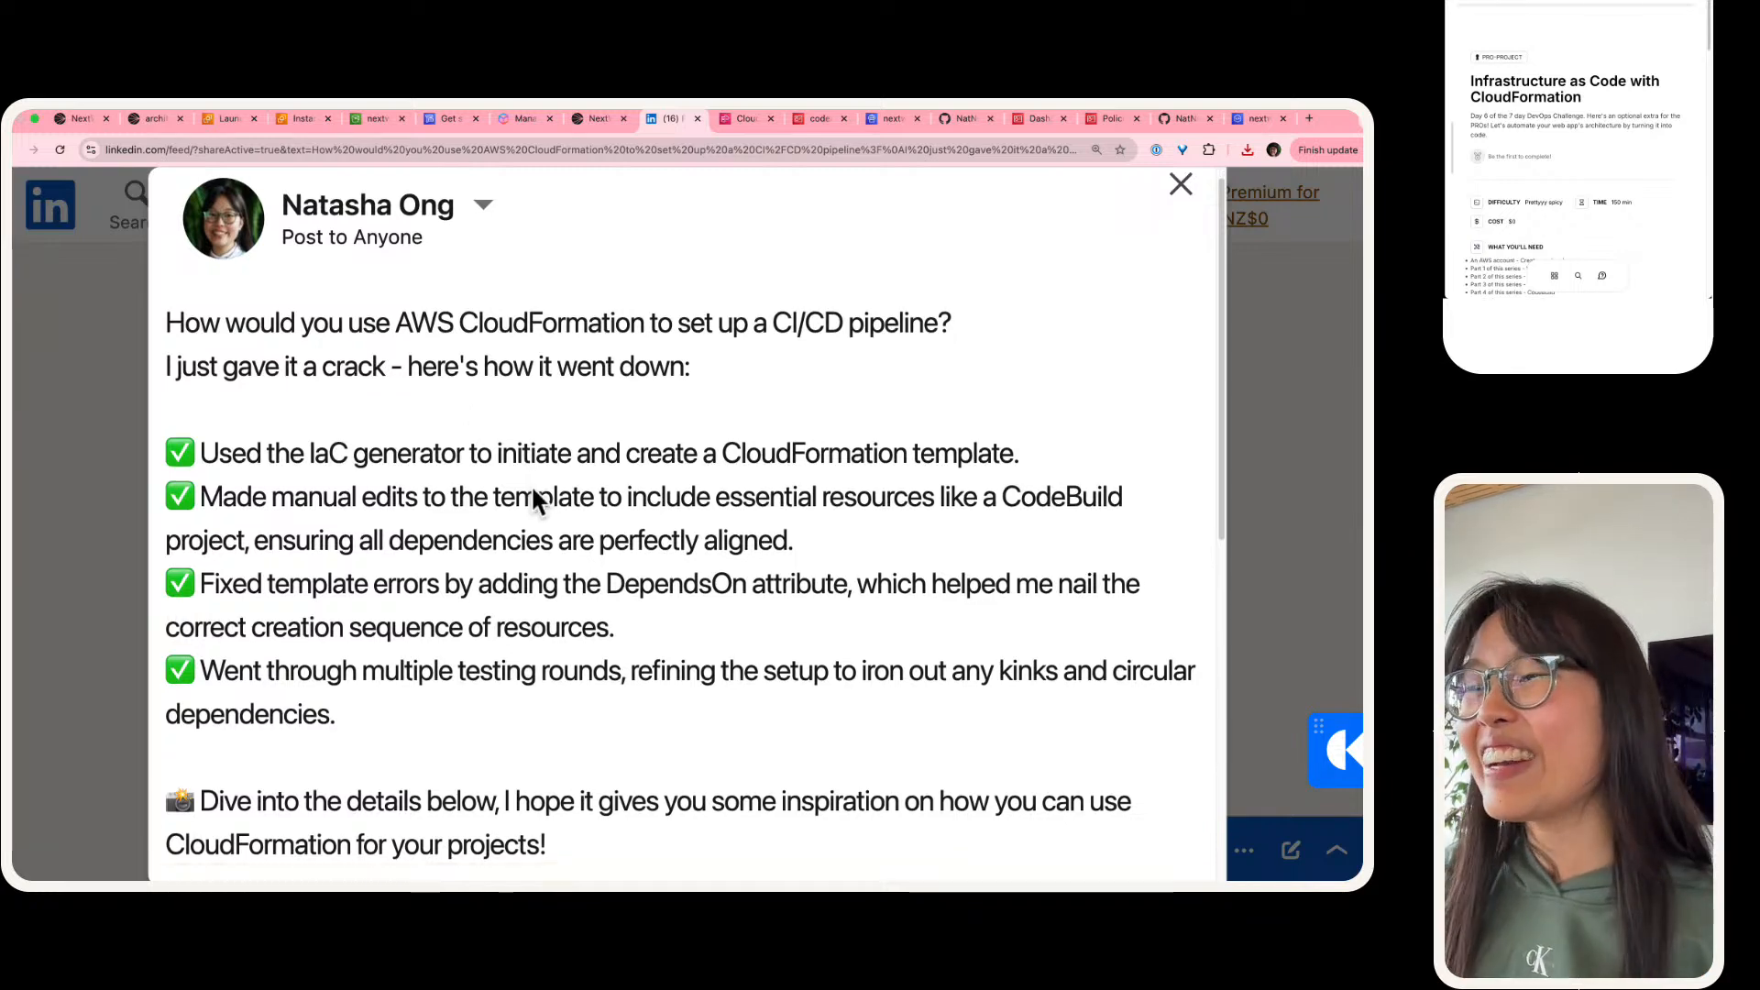
scroll(529, 519, down, 10)
scroll(546, 541, up, 10)
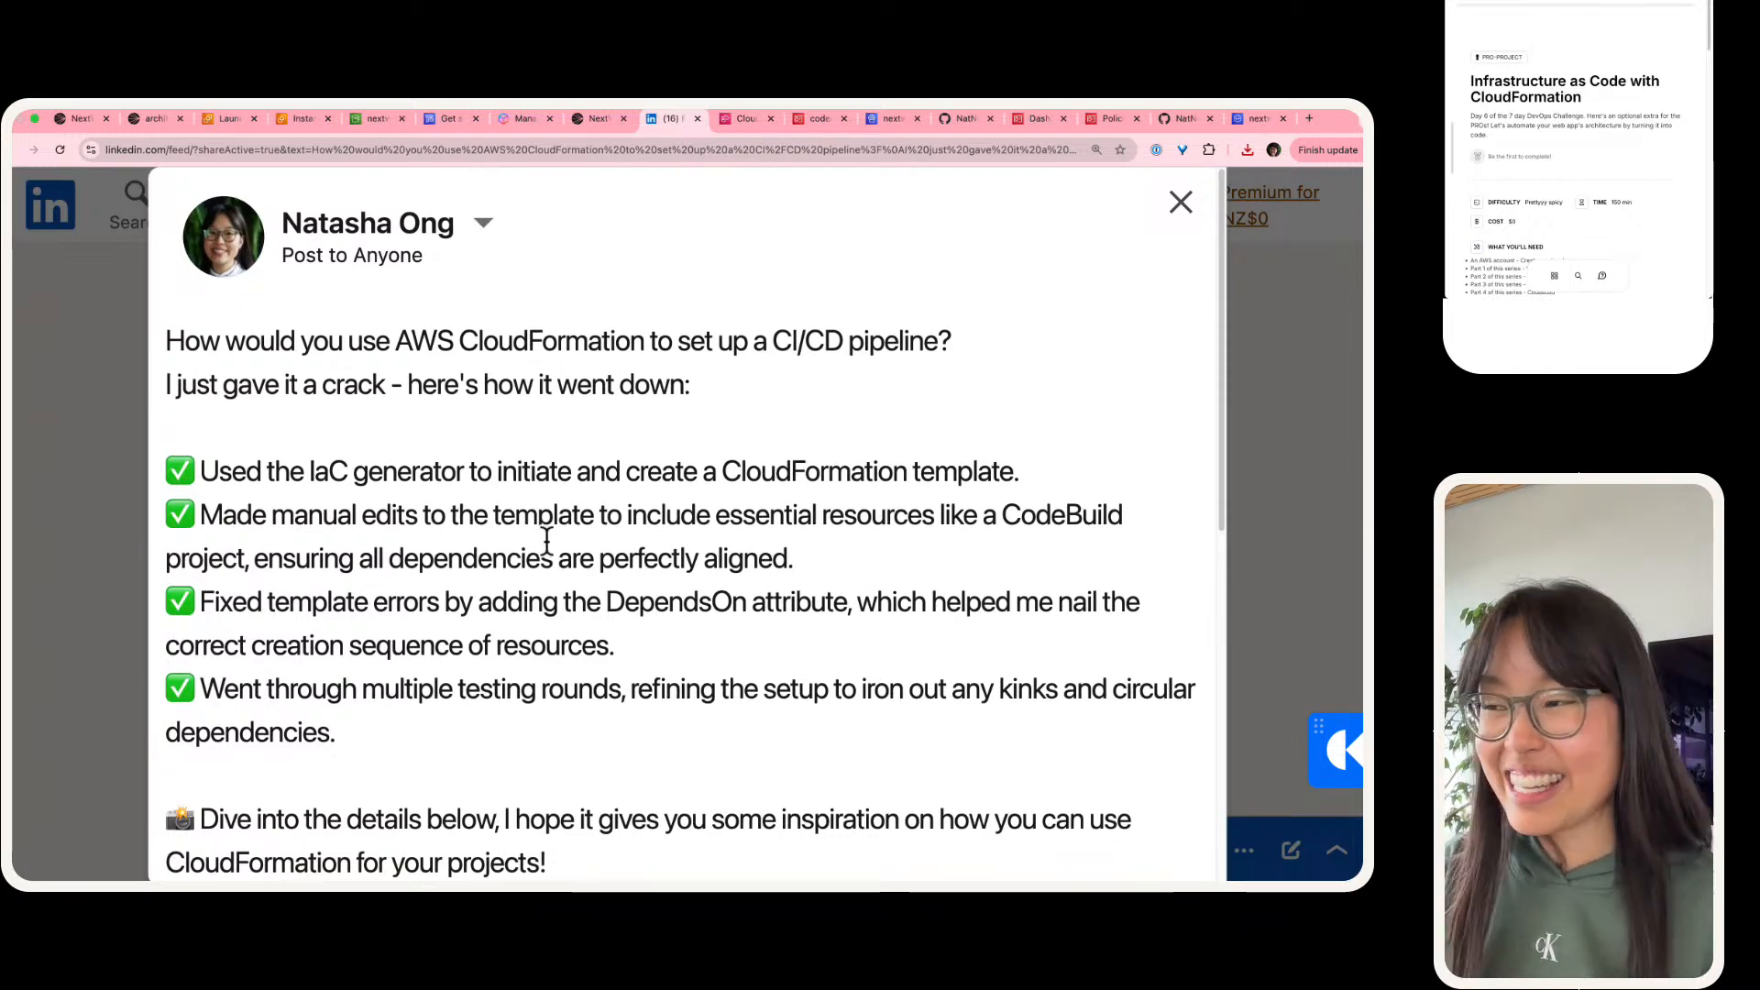
scroll(547, 541, down, 12)
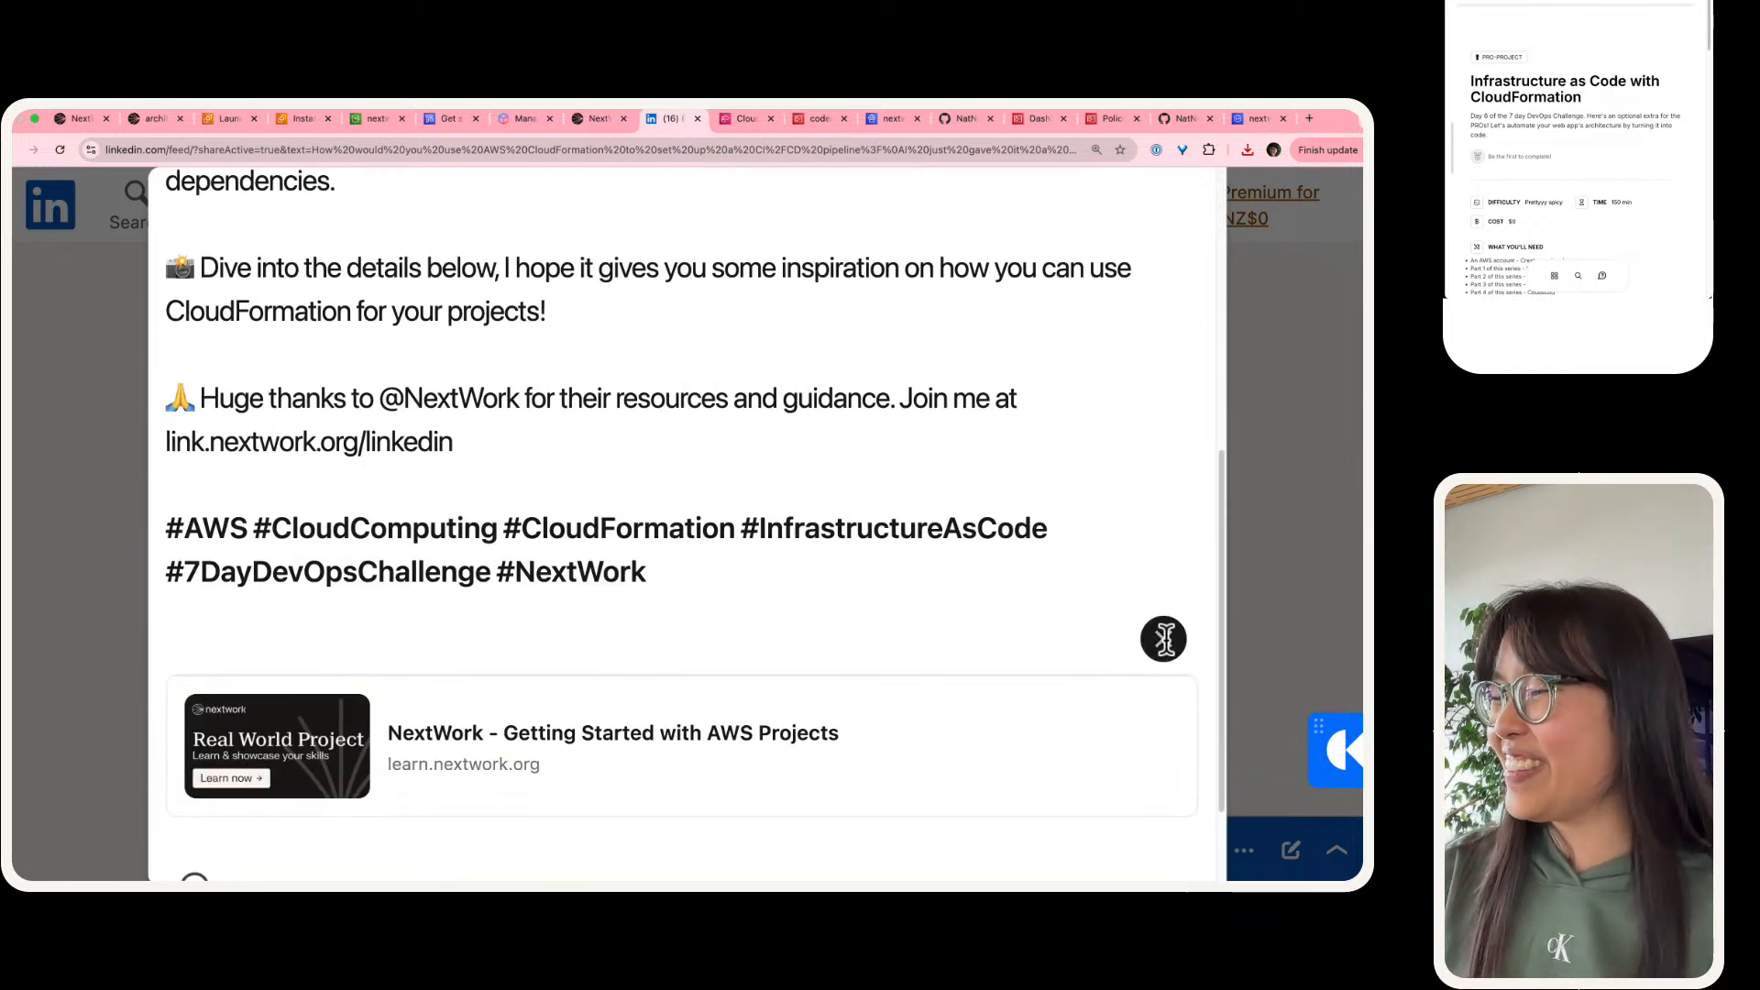
Step: Remove the post's link preview and attach legendary-aws-devops-cloudformation-updated.pdf from Downloads as a document
click(1163, 639)
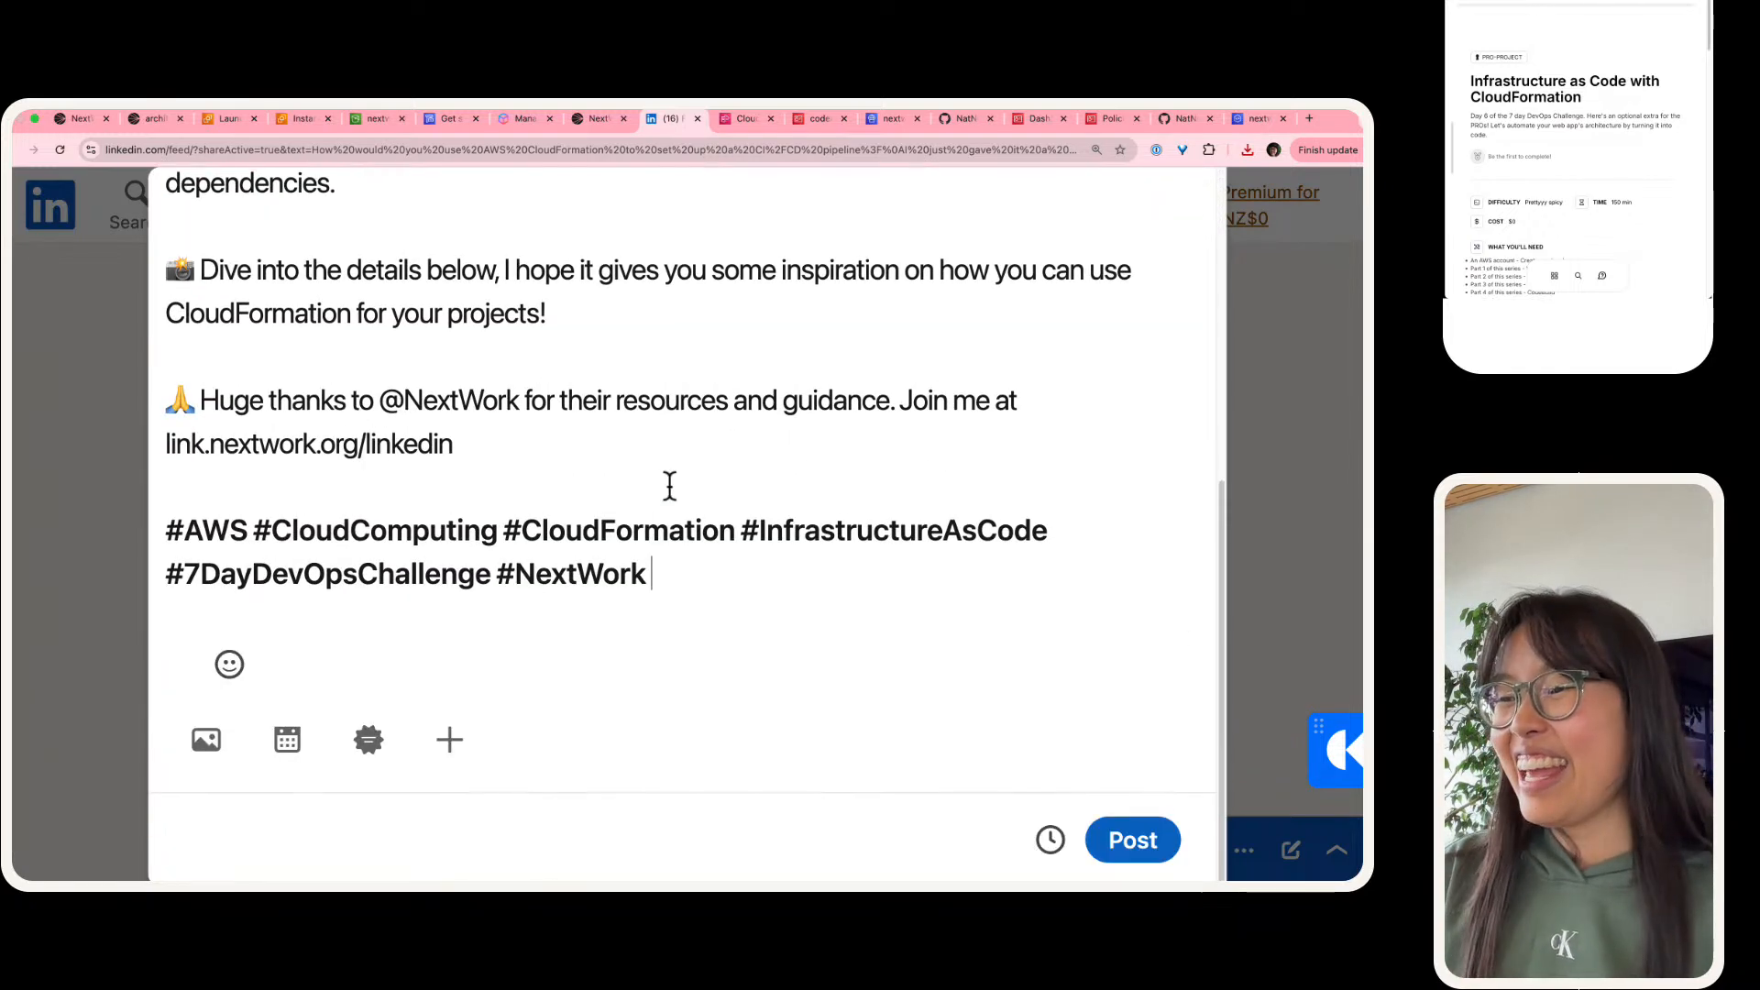
click(450, 744)
click(609, 738)
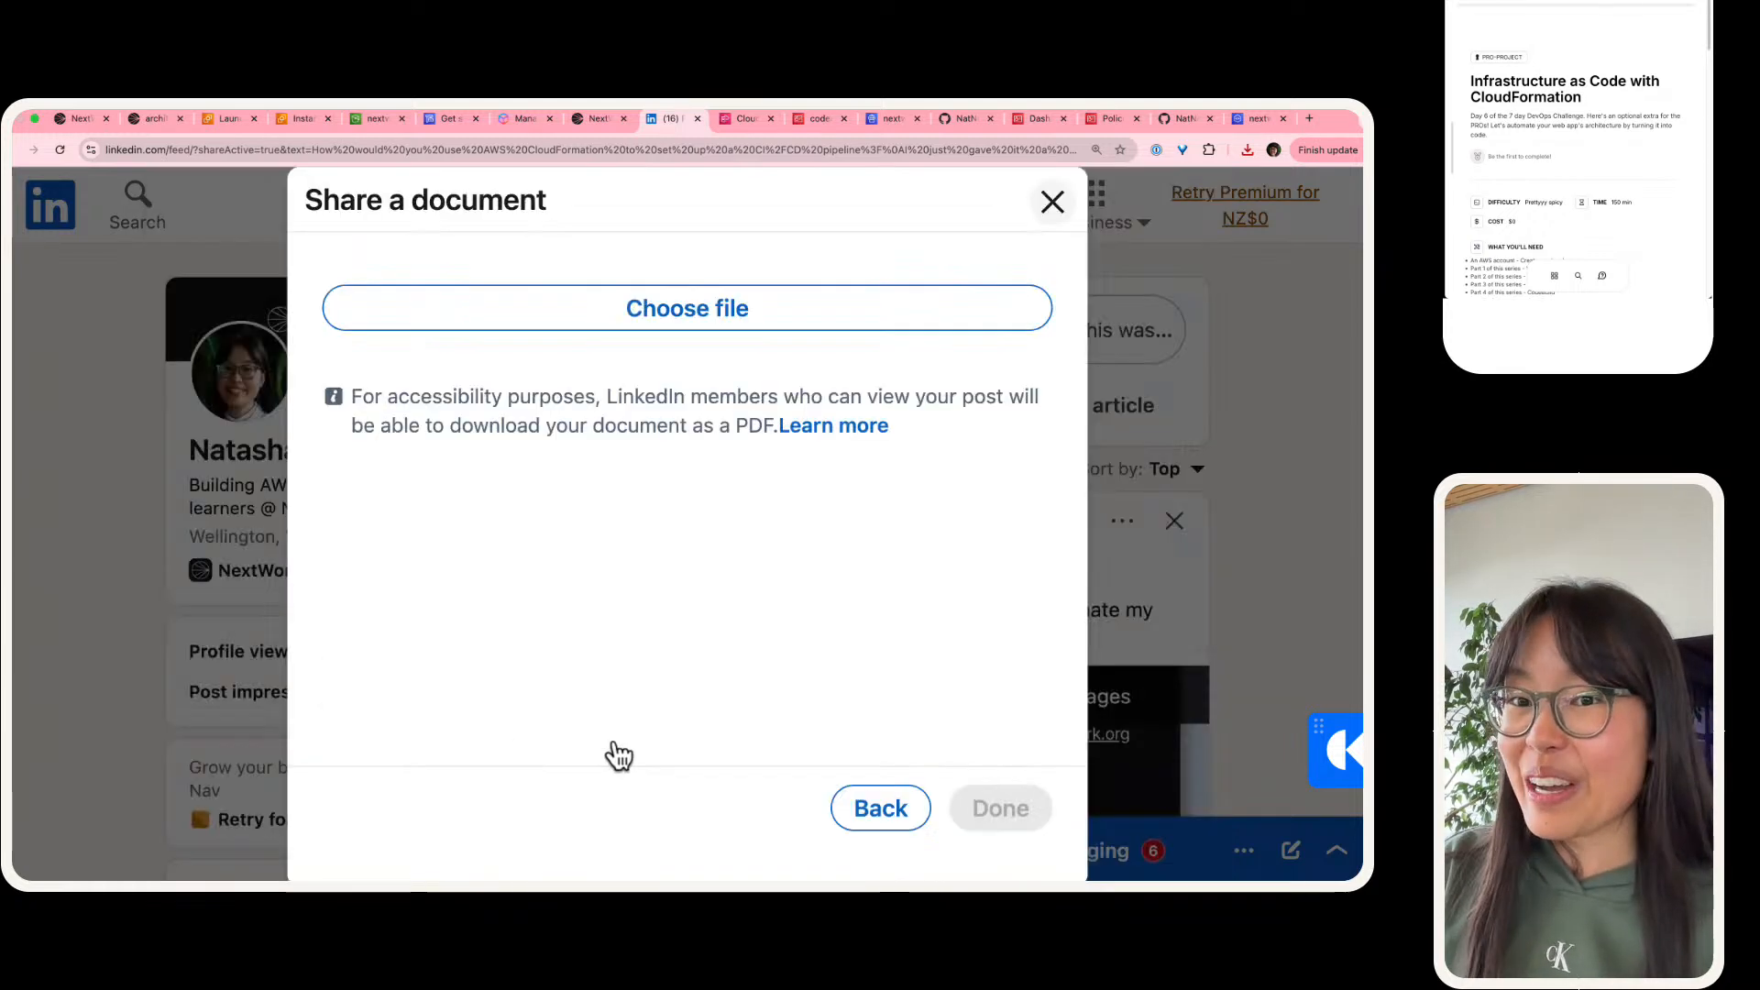
click(562, 338)
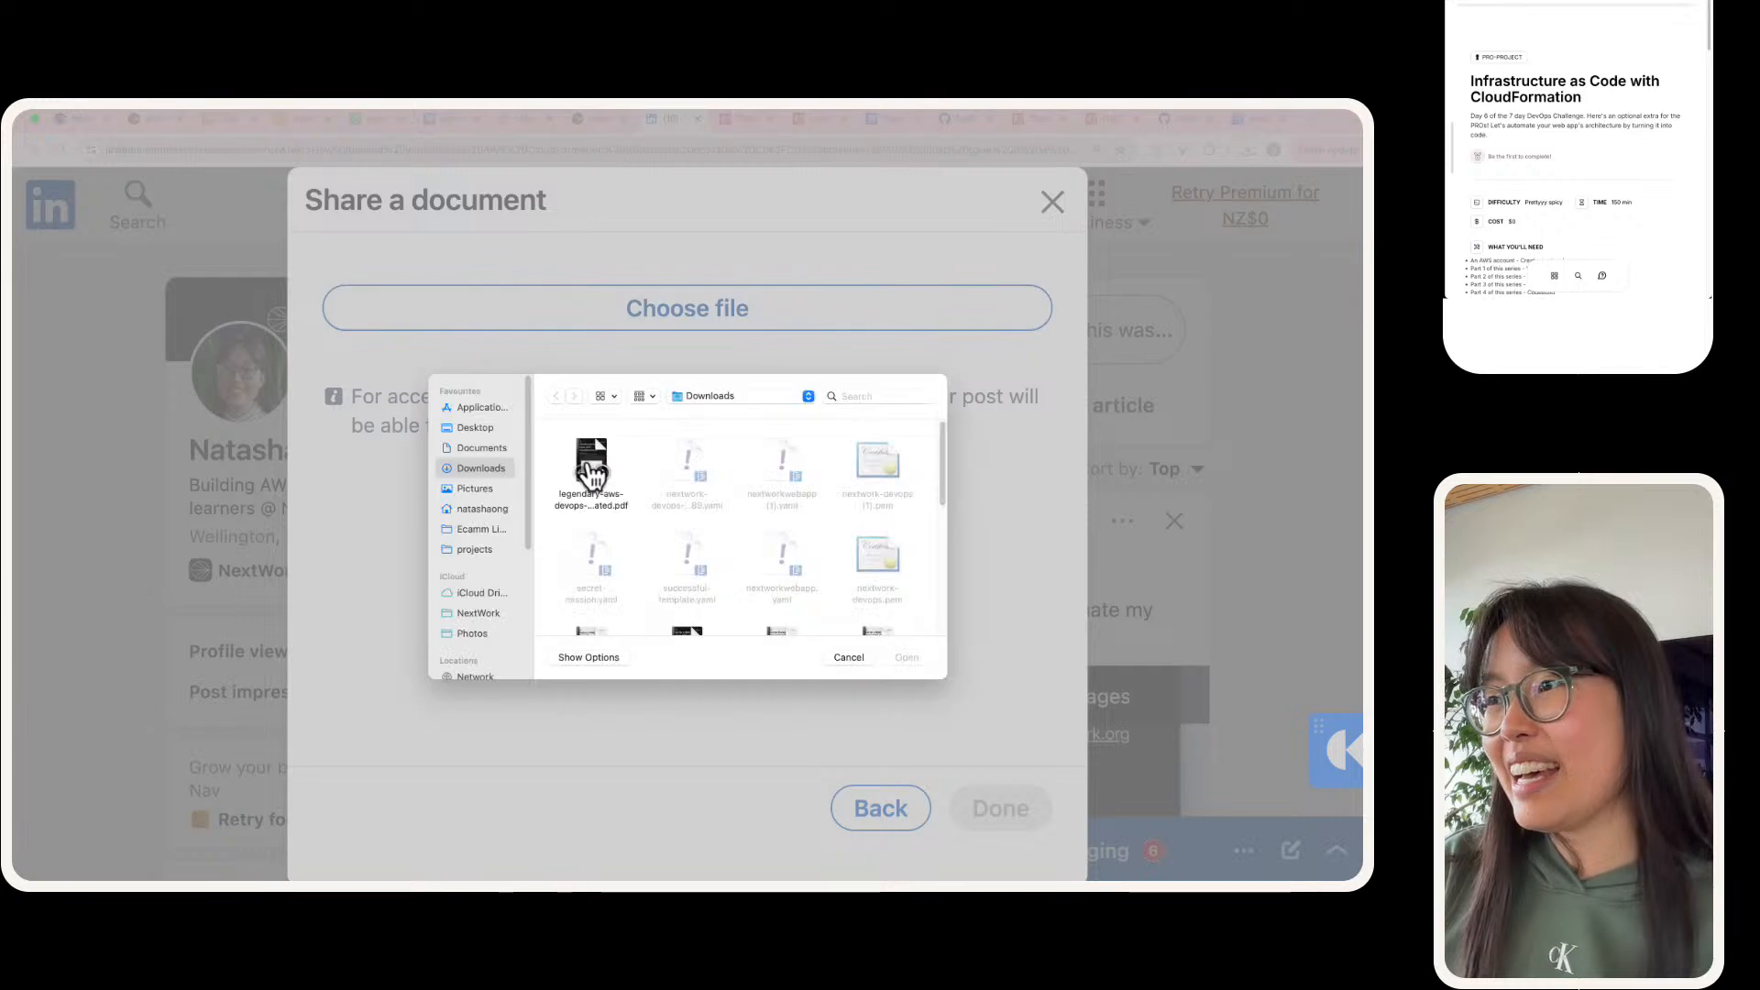
double_click(591, 472)
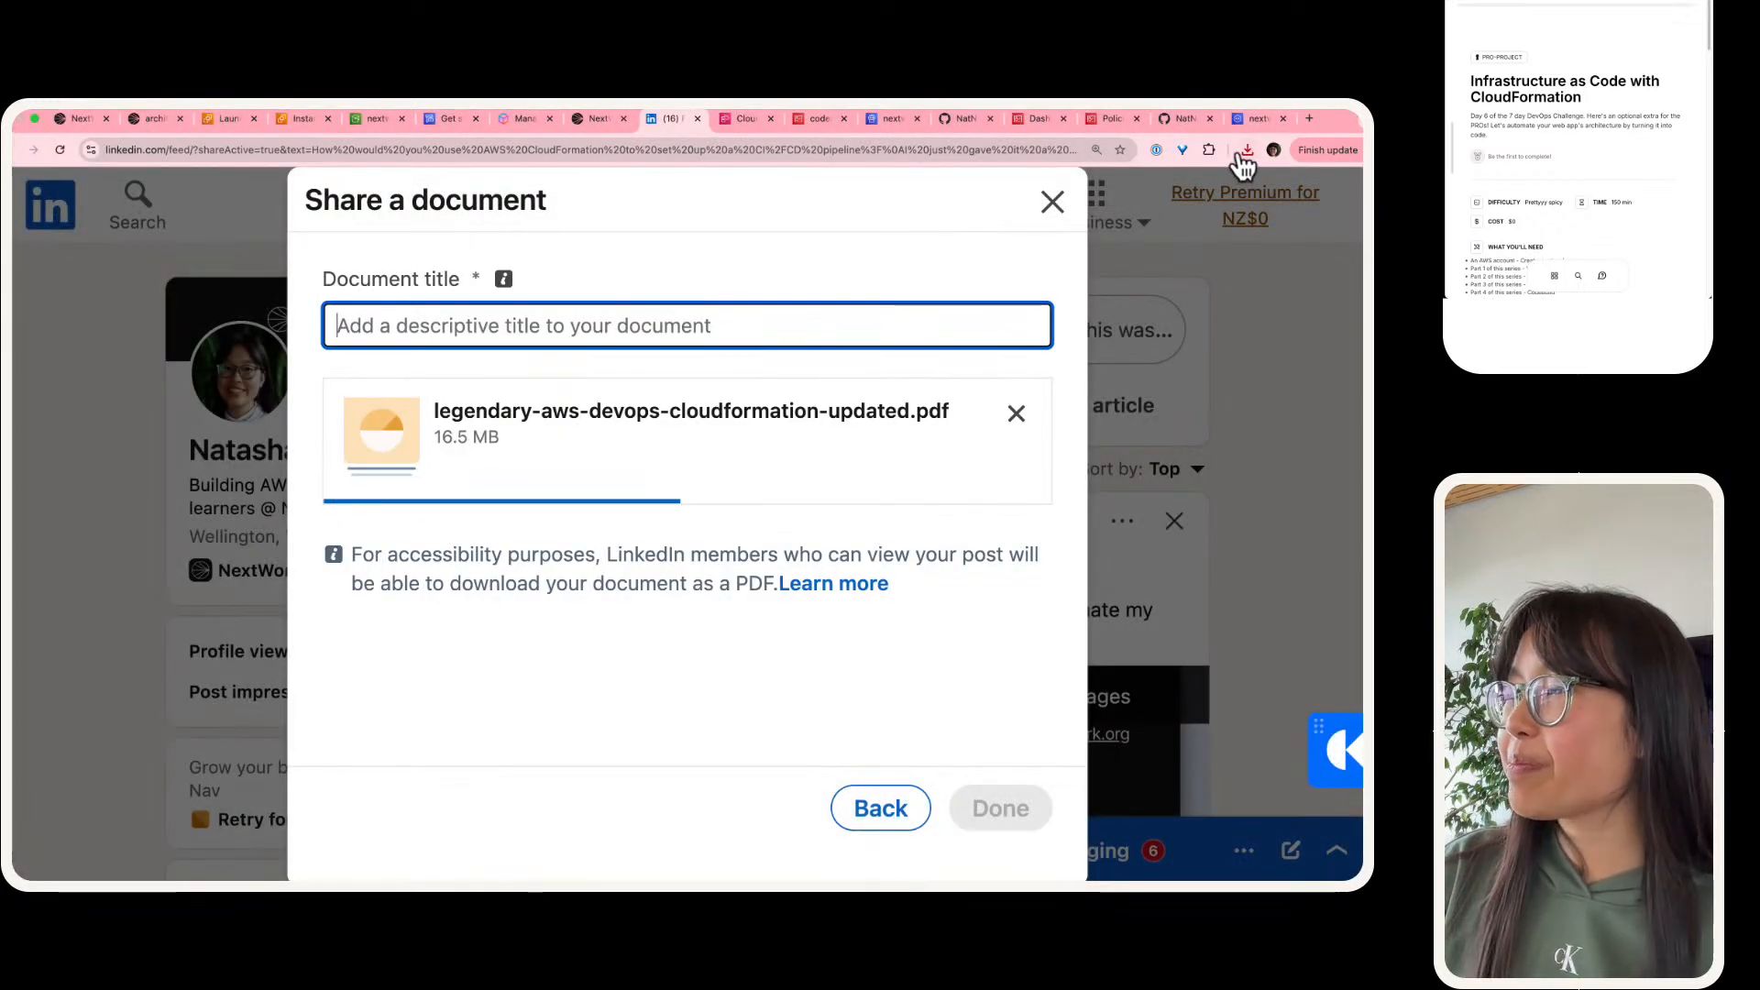
Step: Open the downloaded CloudFormation PDF in its own browser tab and examine its contents from the cover through page 15
click(1243, 152)
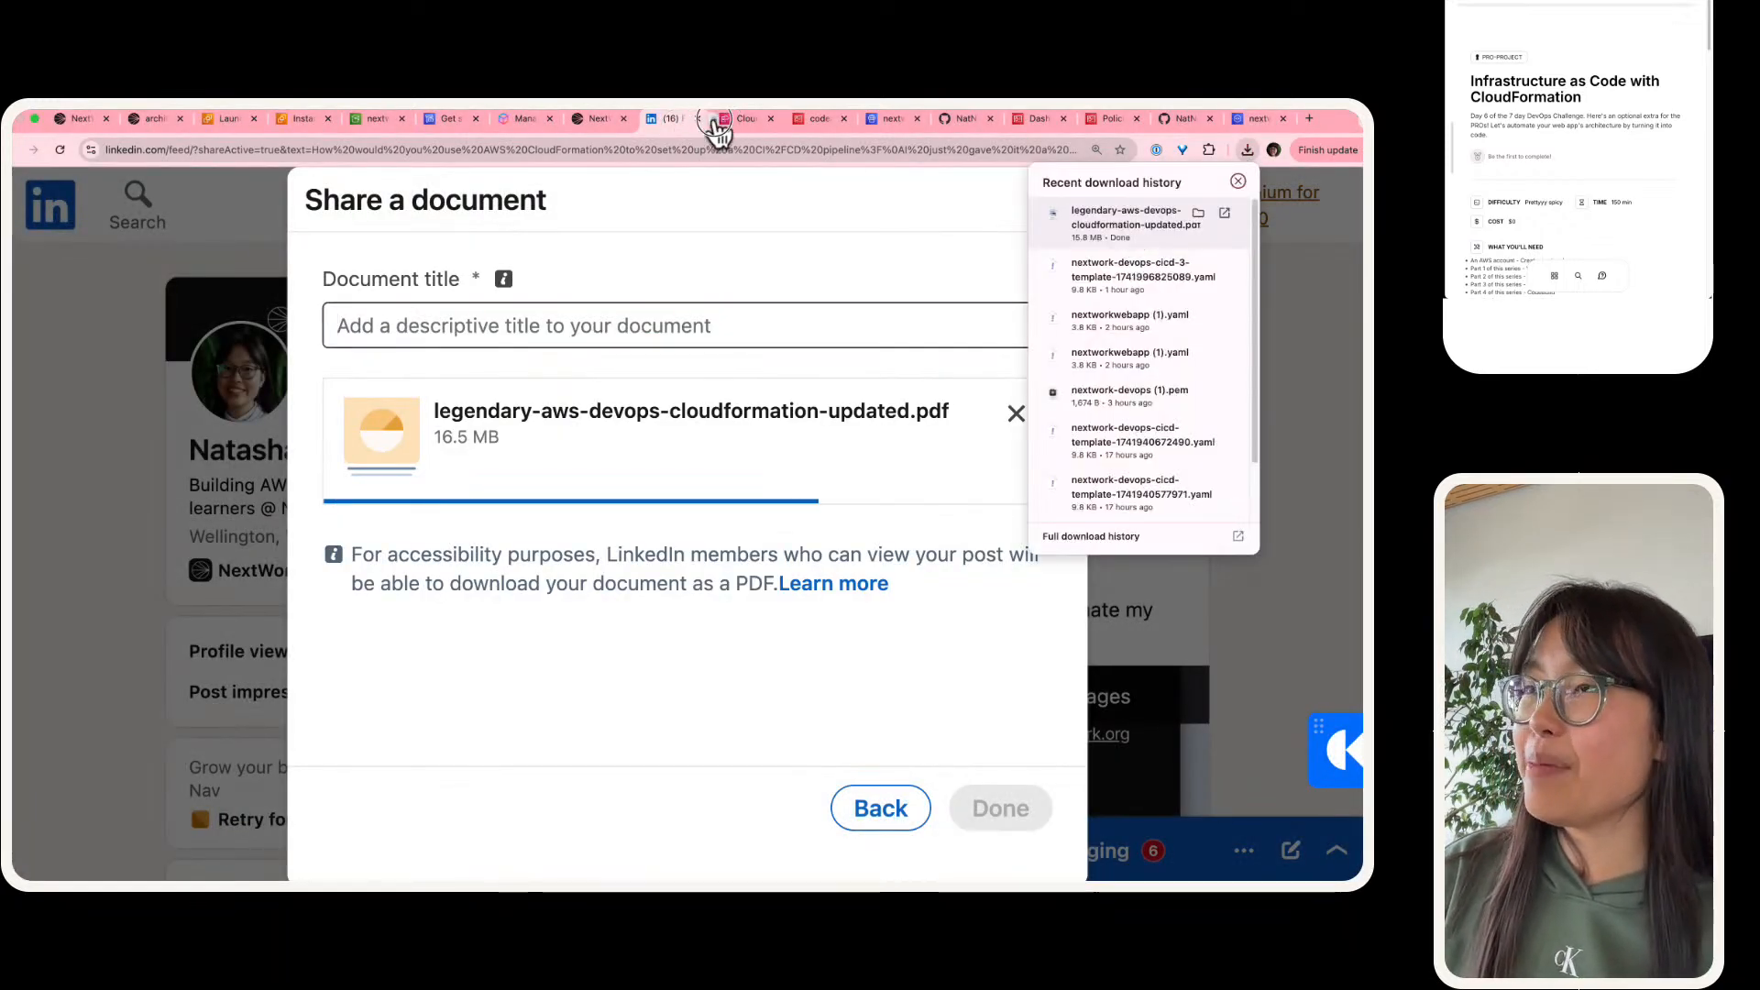
drag(716, 131, 702, 117)
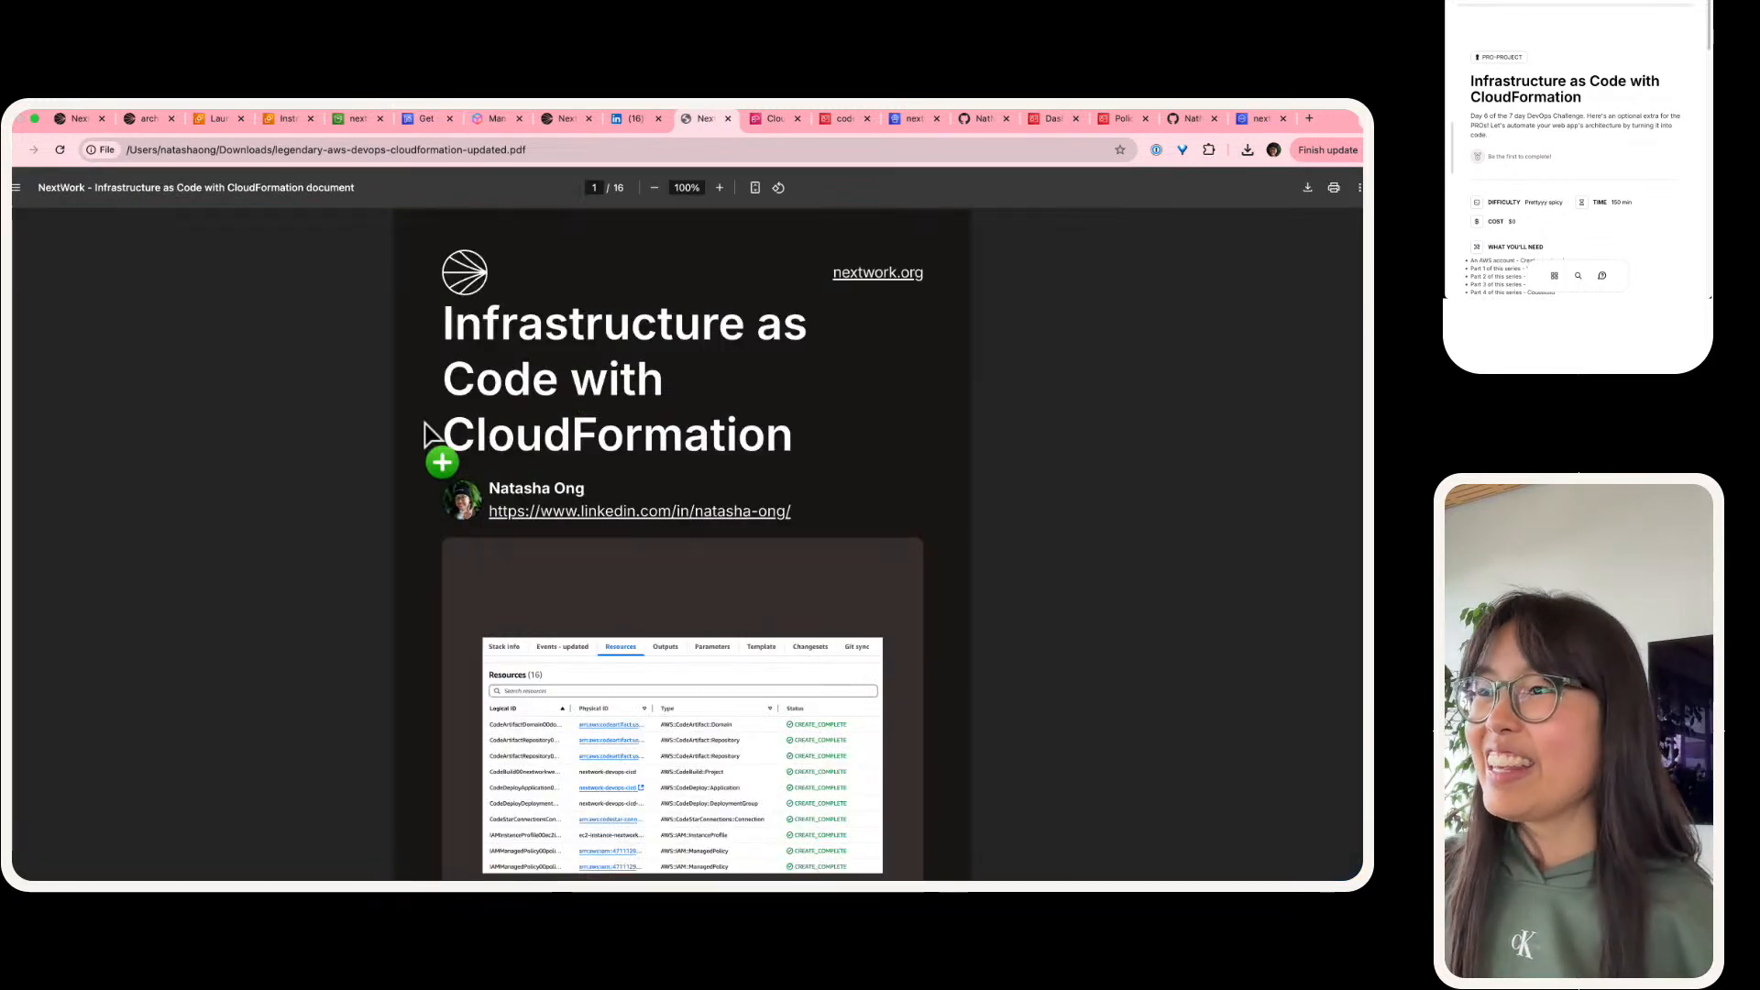
scroll(431, 440, down, 2)
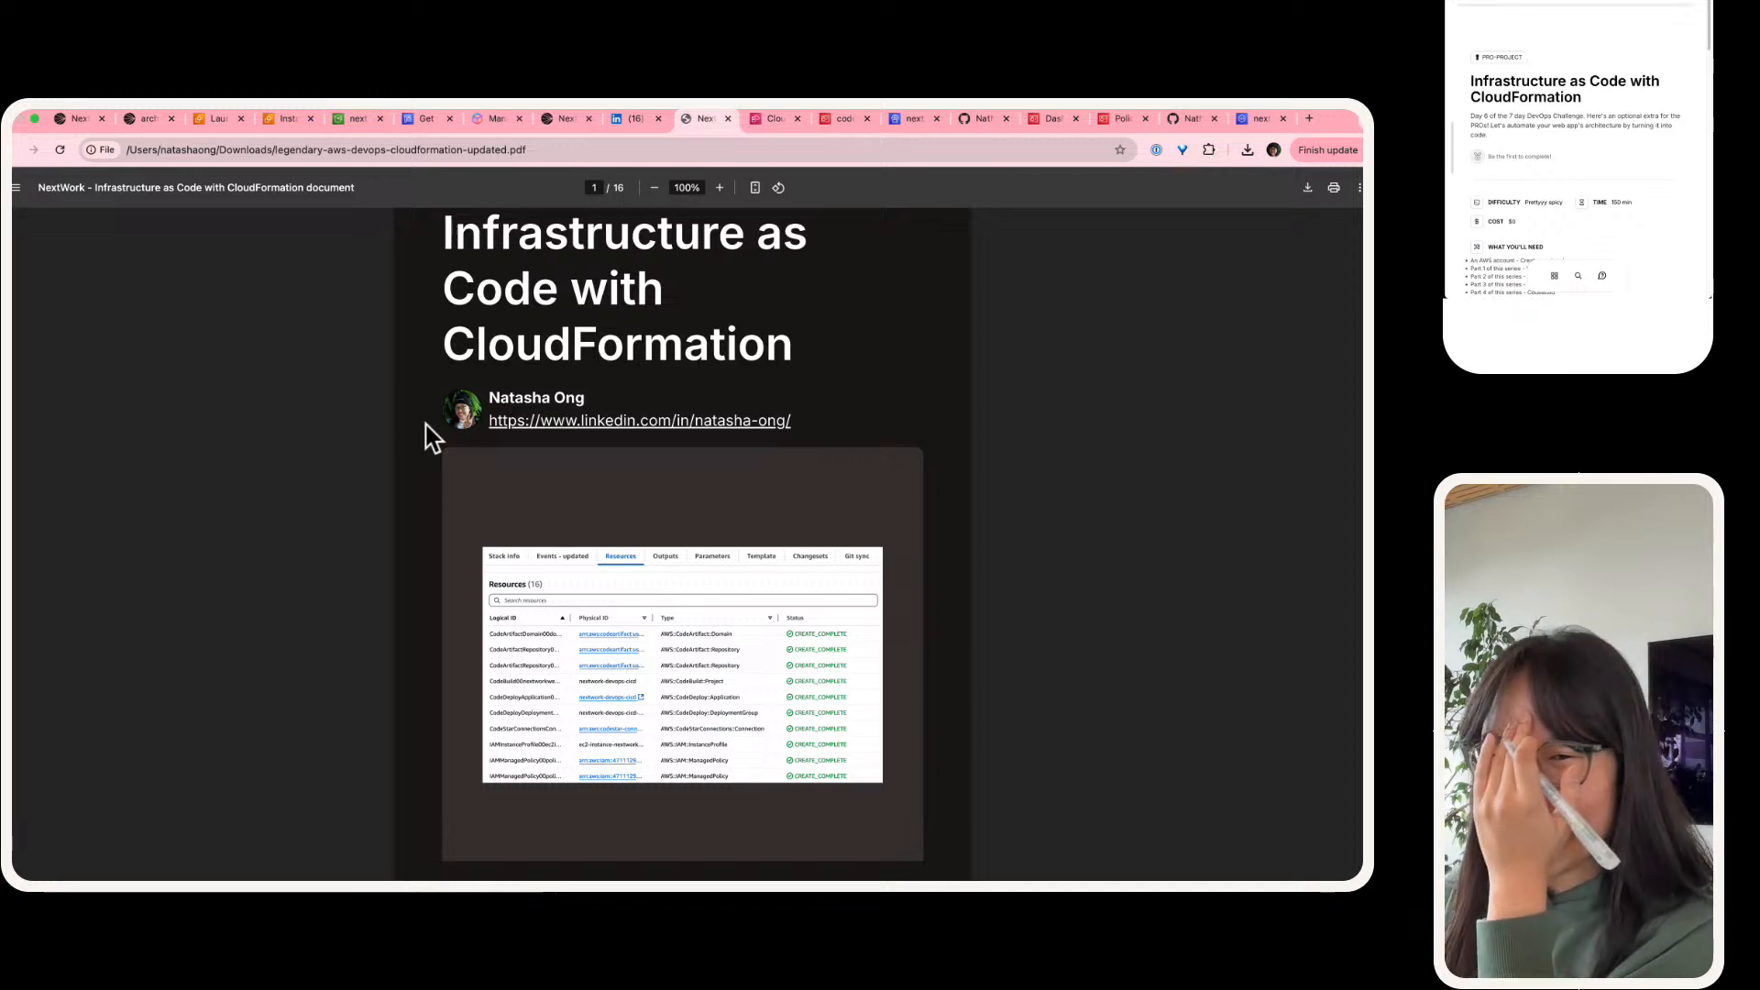
scroll(431, 438, down, 5)
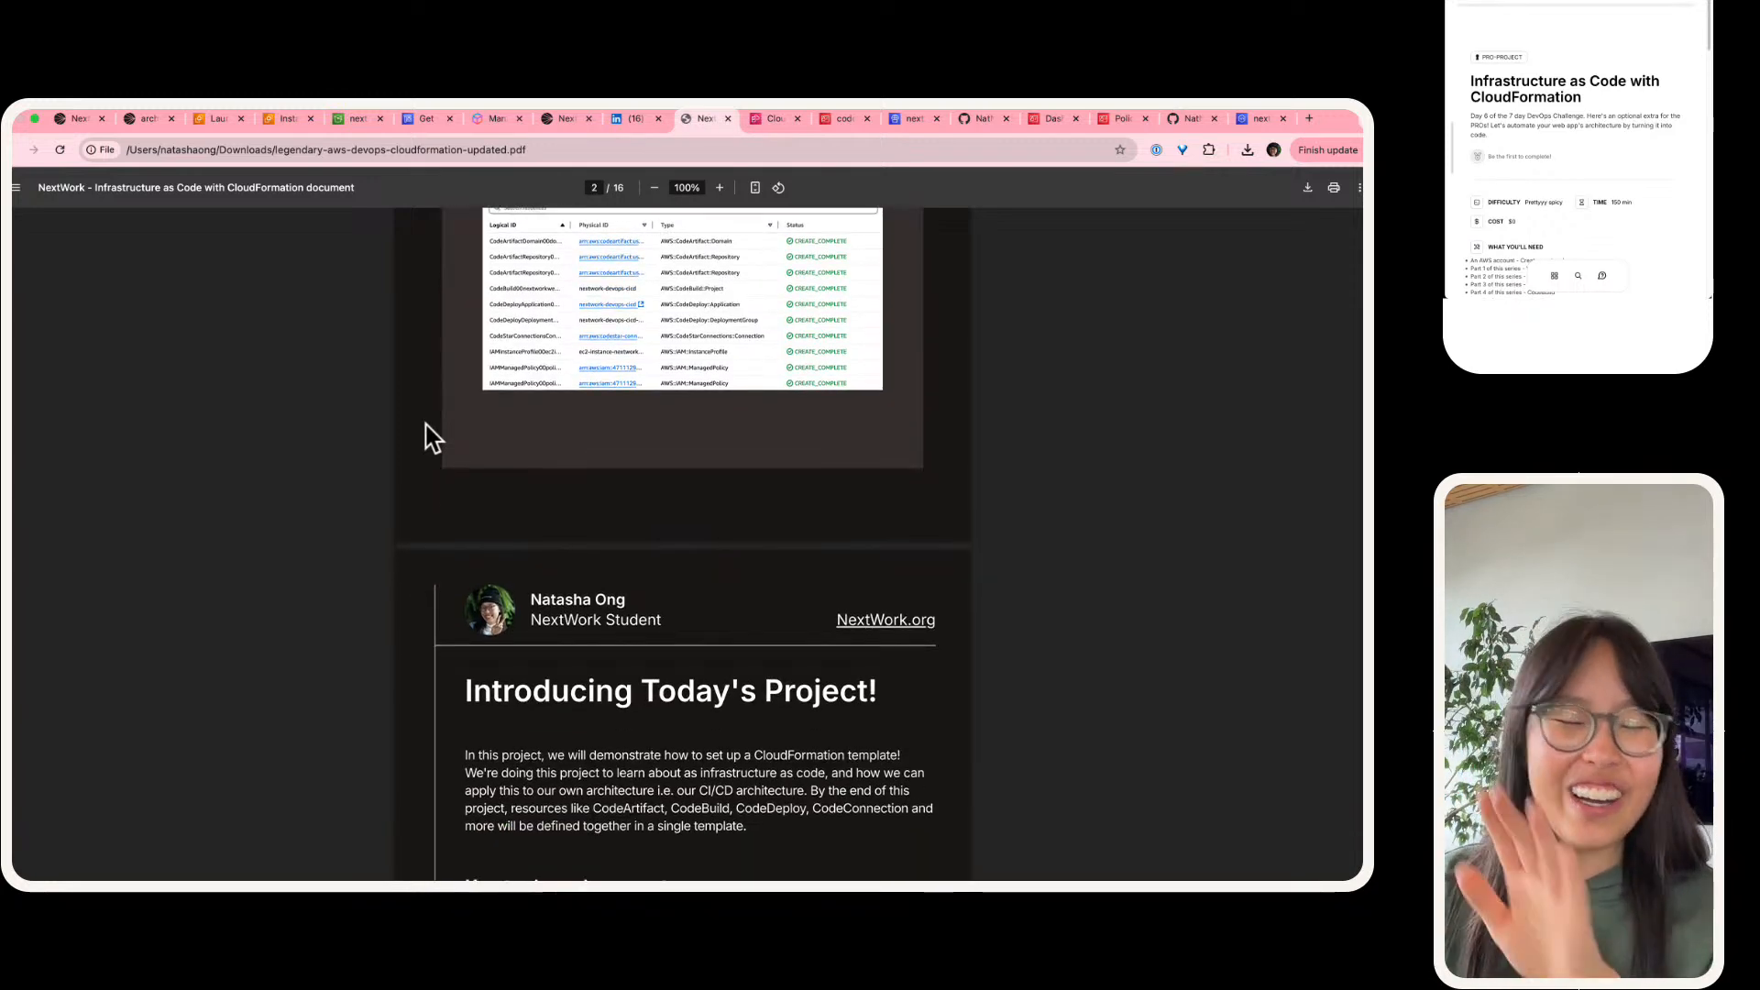
scroll(433, 438, down, 8)
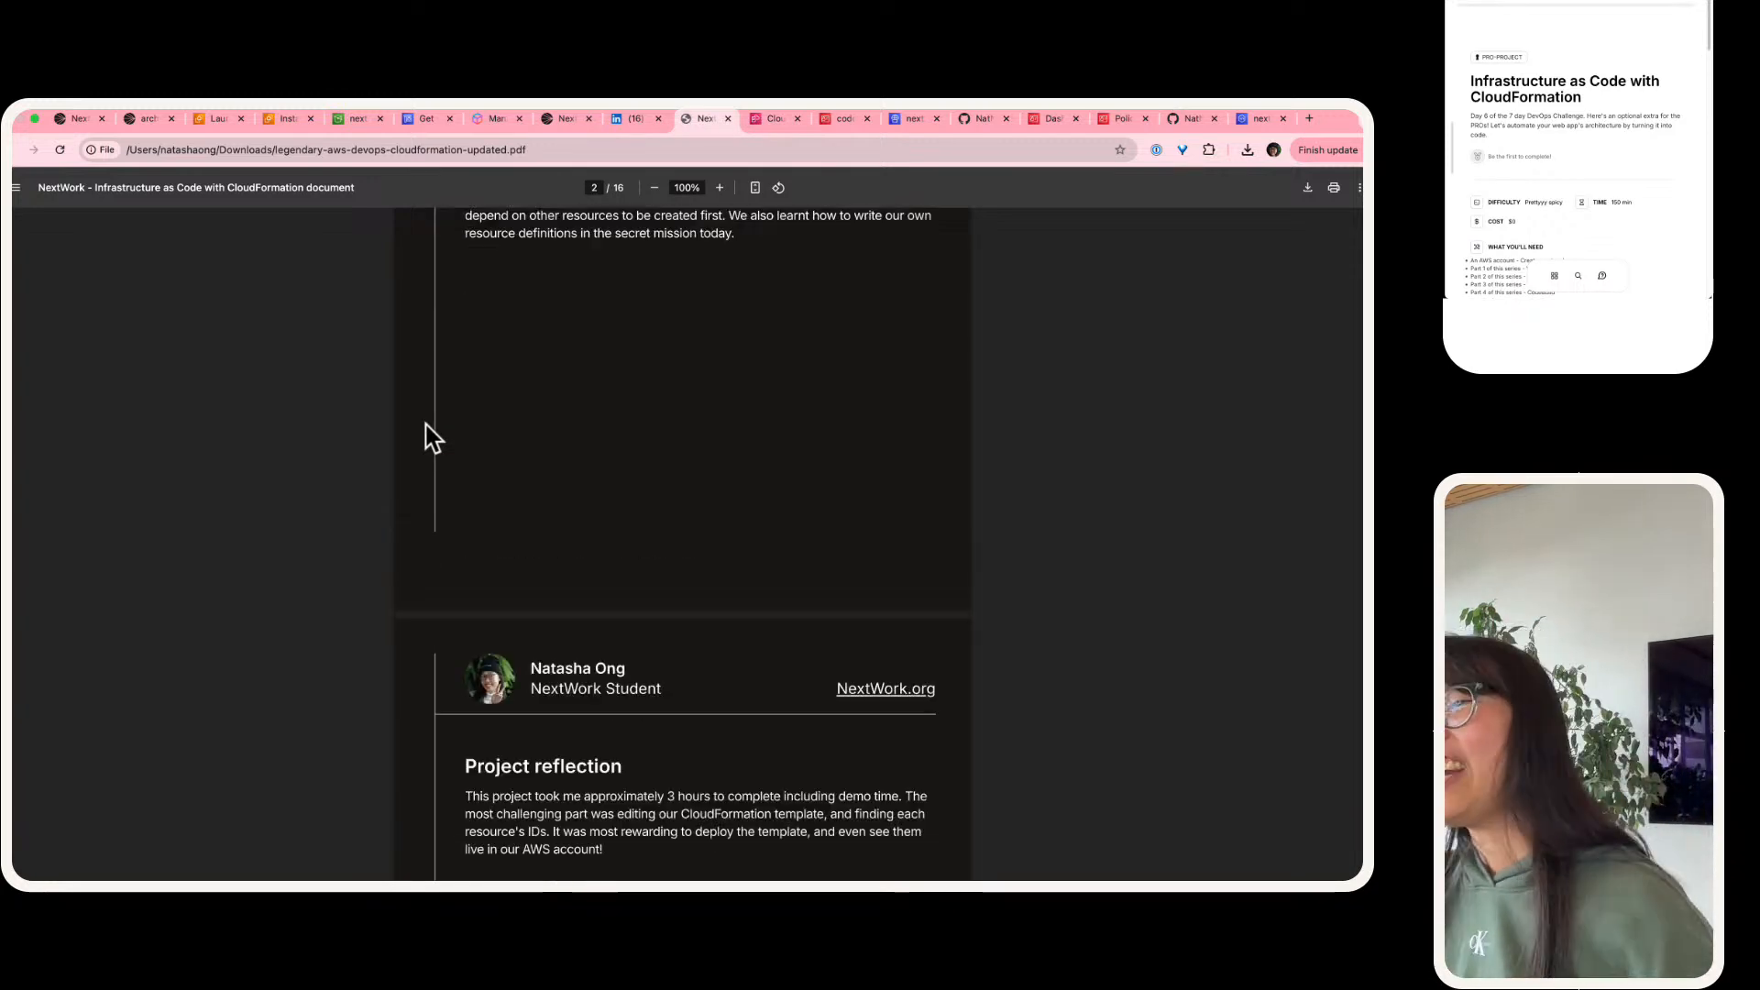
scroll(431, 438, down, 8)
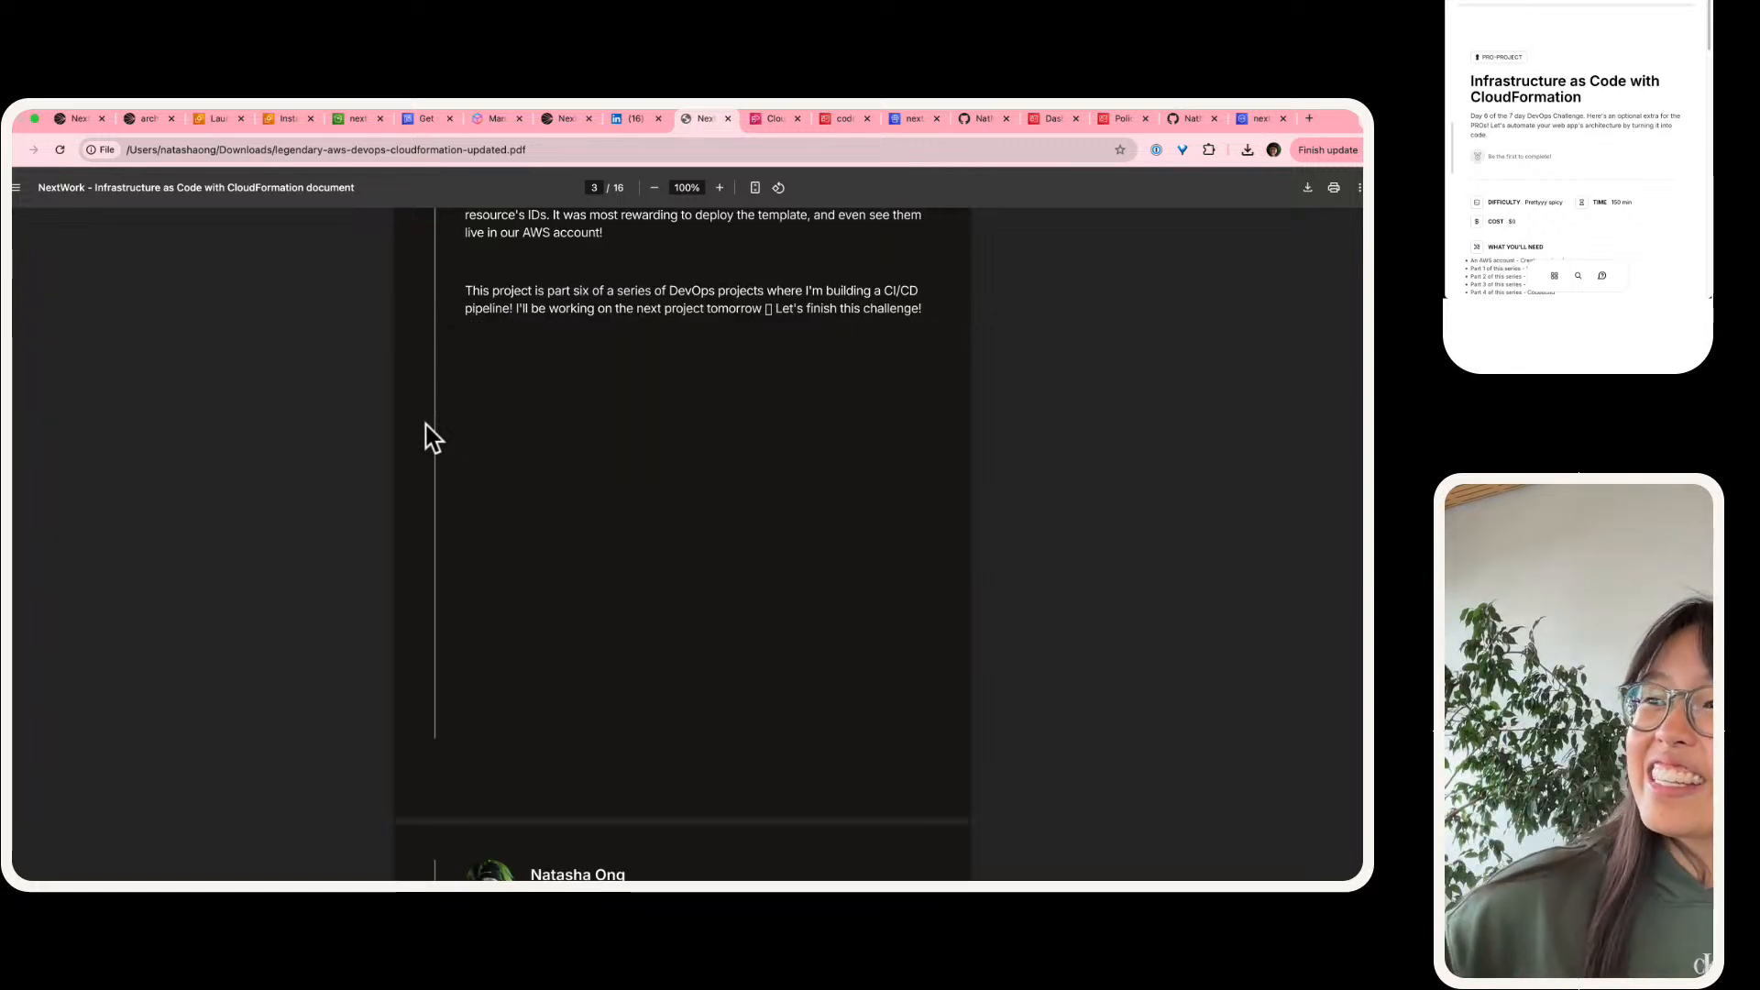
scroll(432, 438, down, 12)
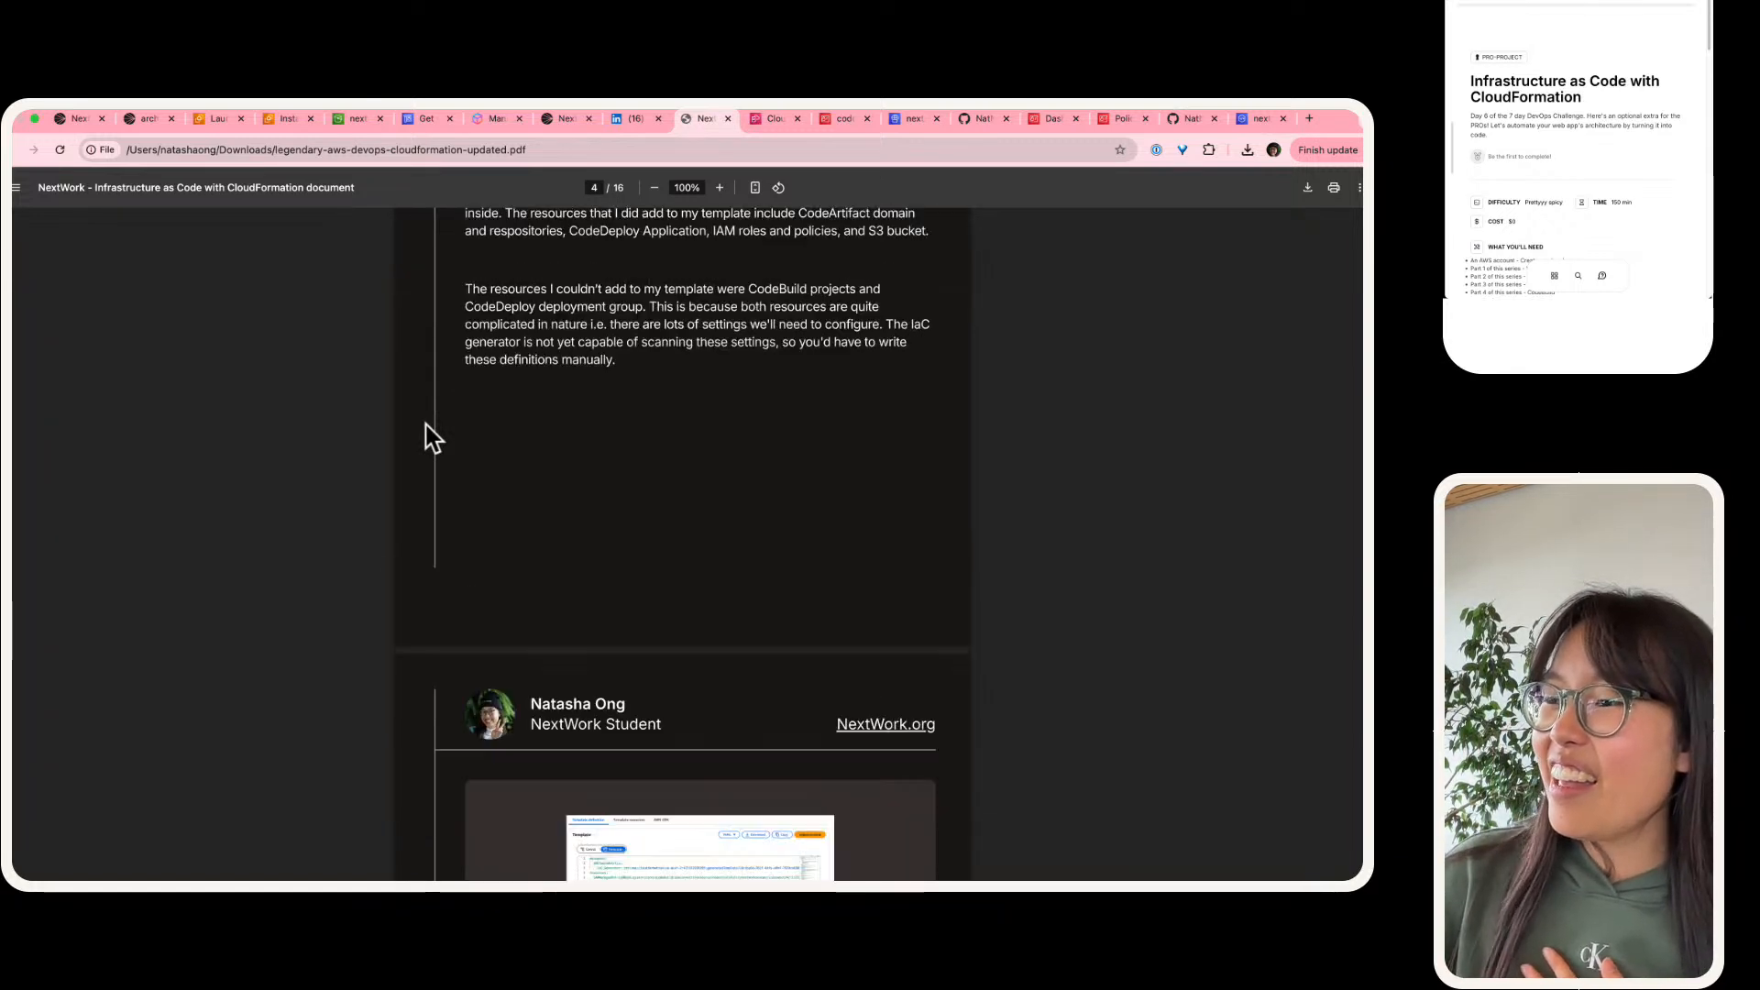
scroll(432, 438, down, 12)
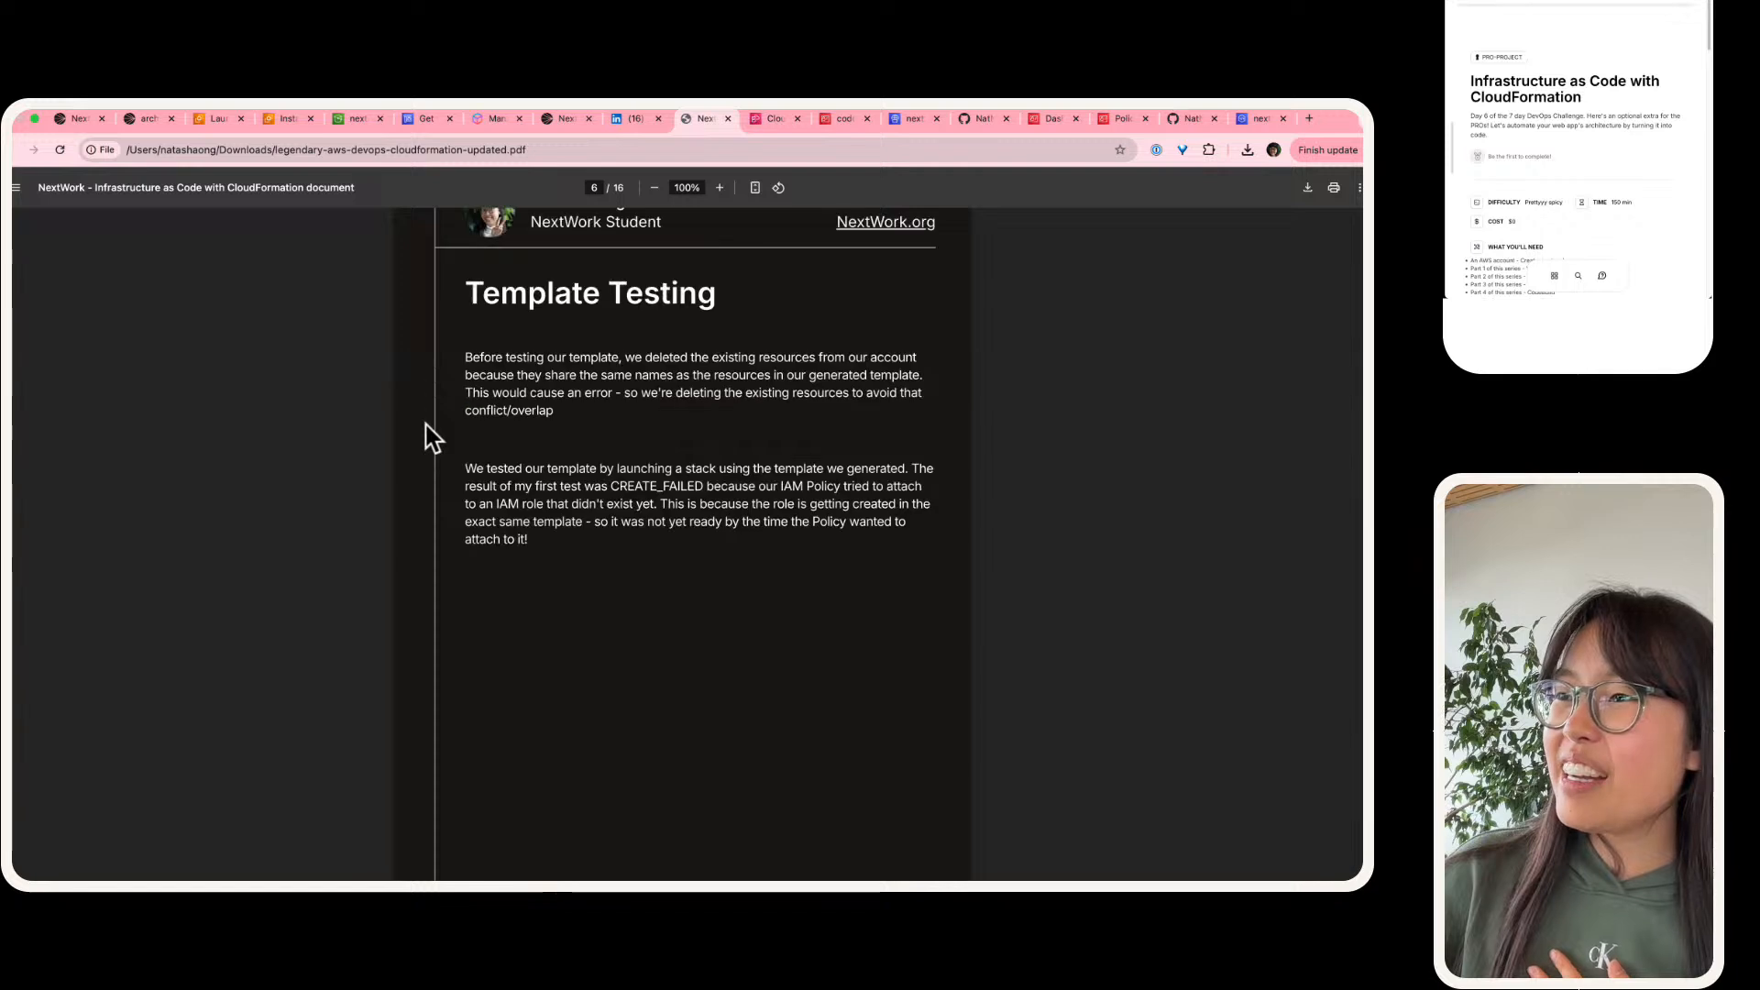
scroll(433, 438, down, 15)
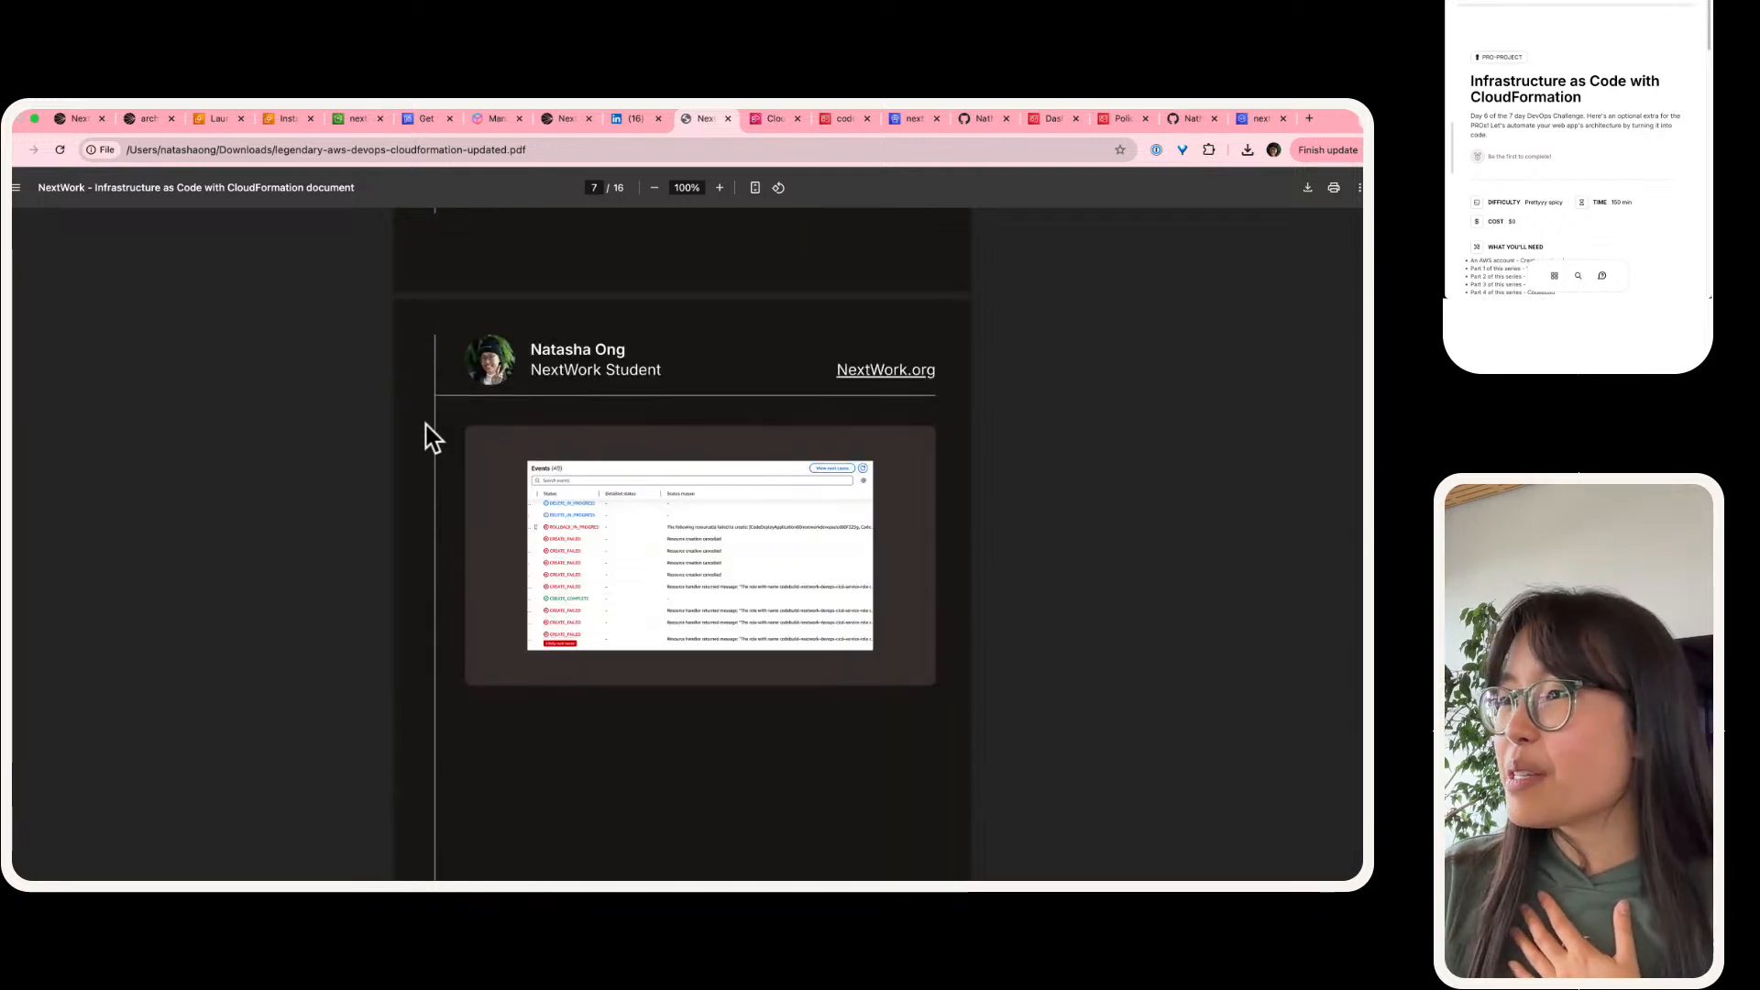
scroll(433, 438, down, 4)
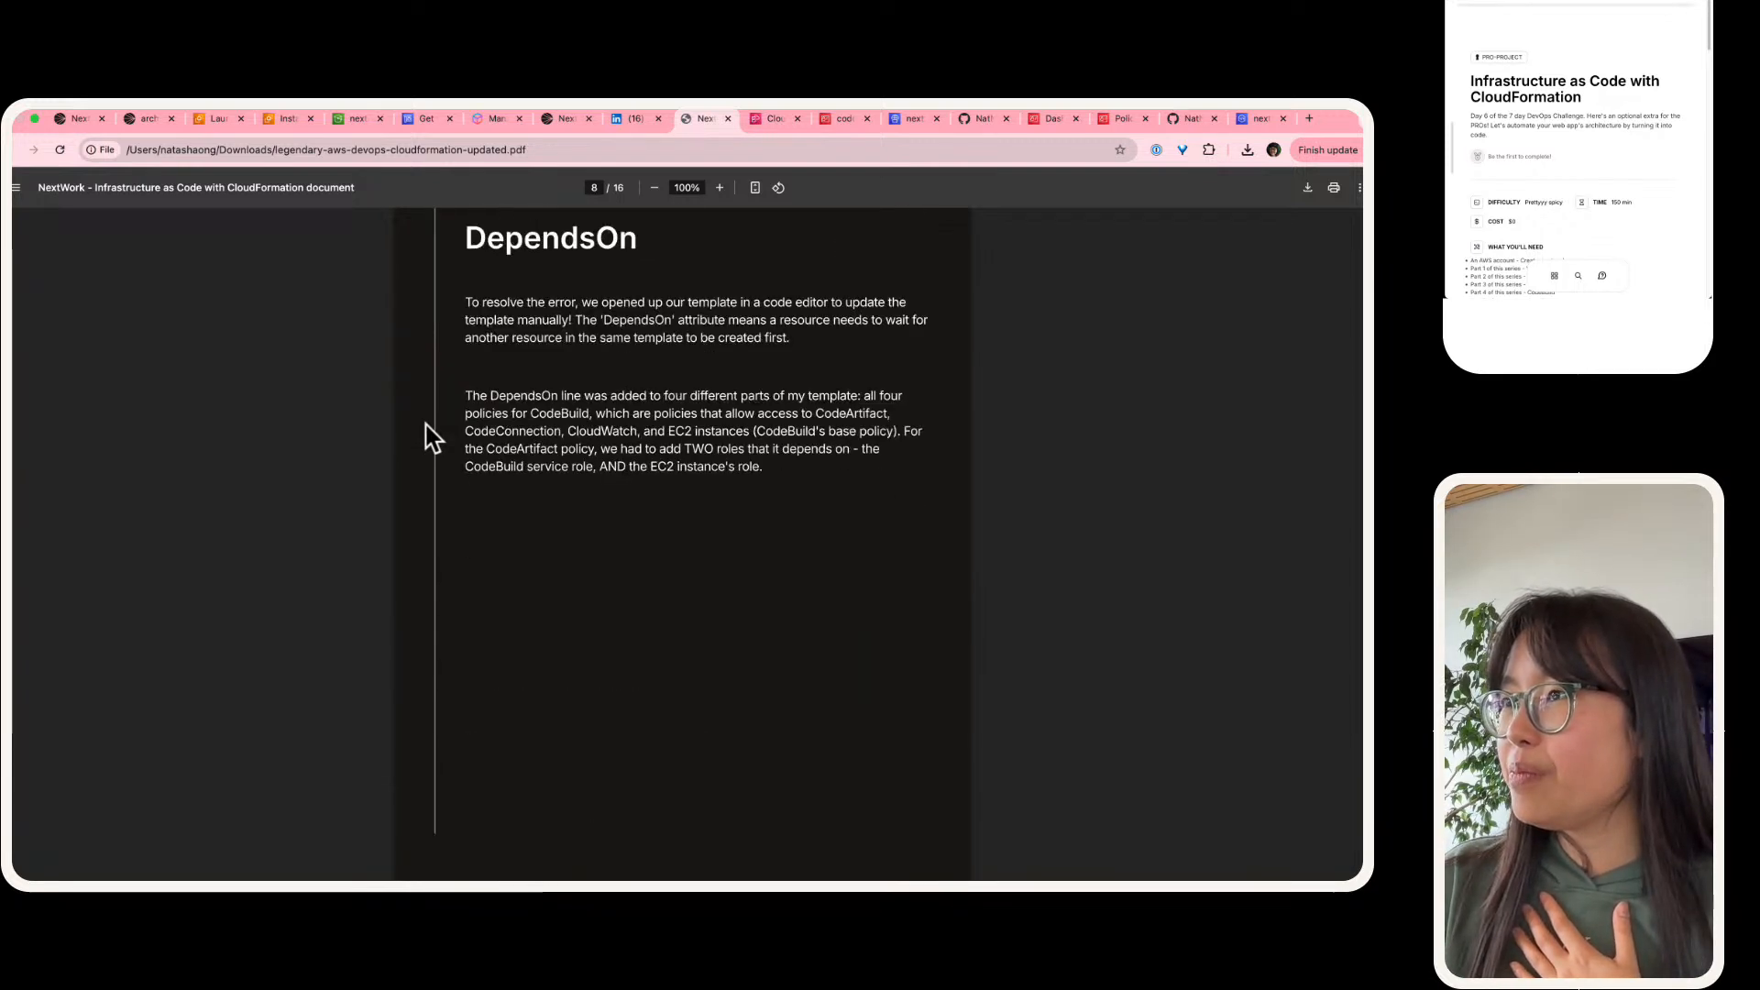
scroll(433, 438, down, 8)
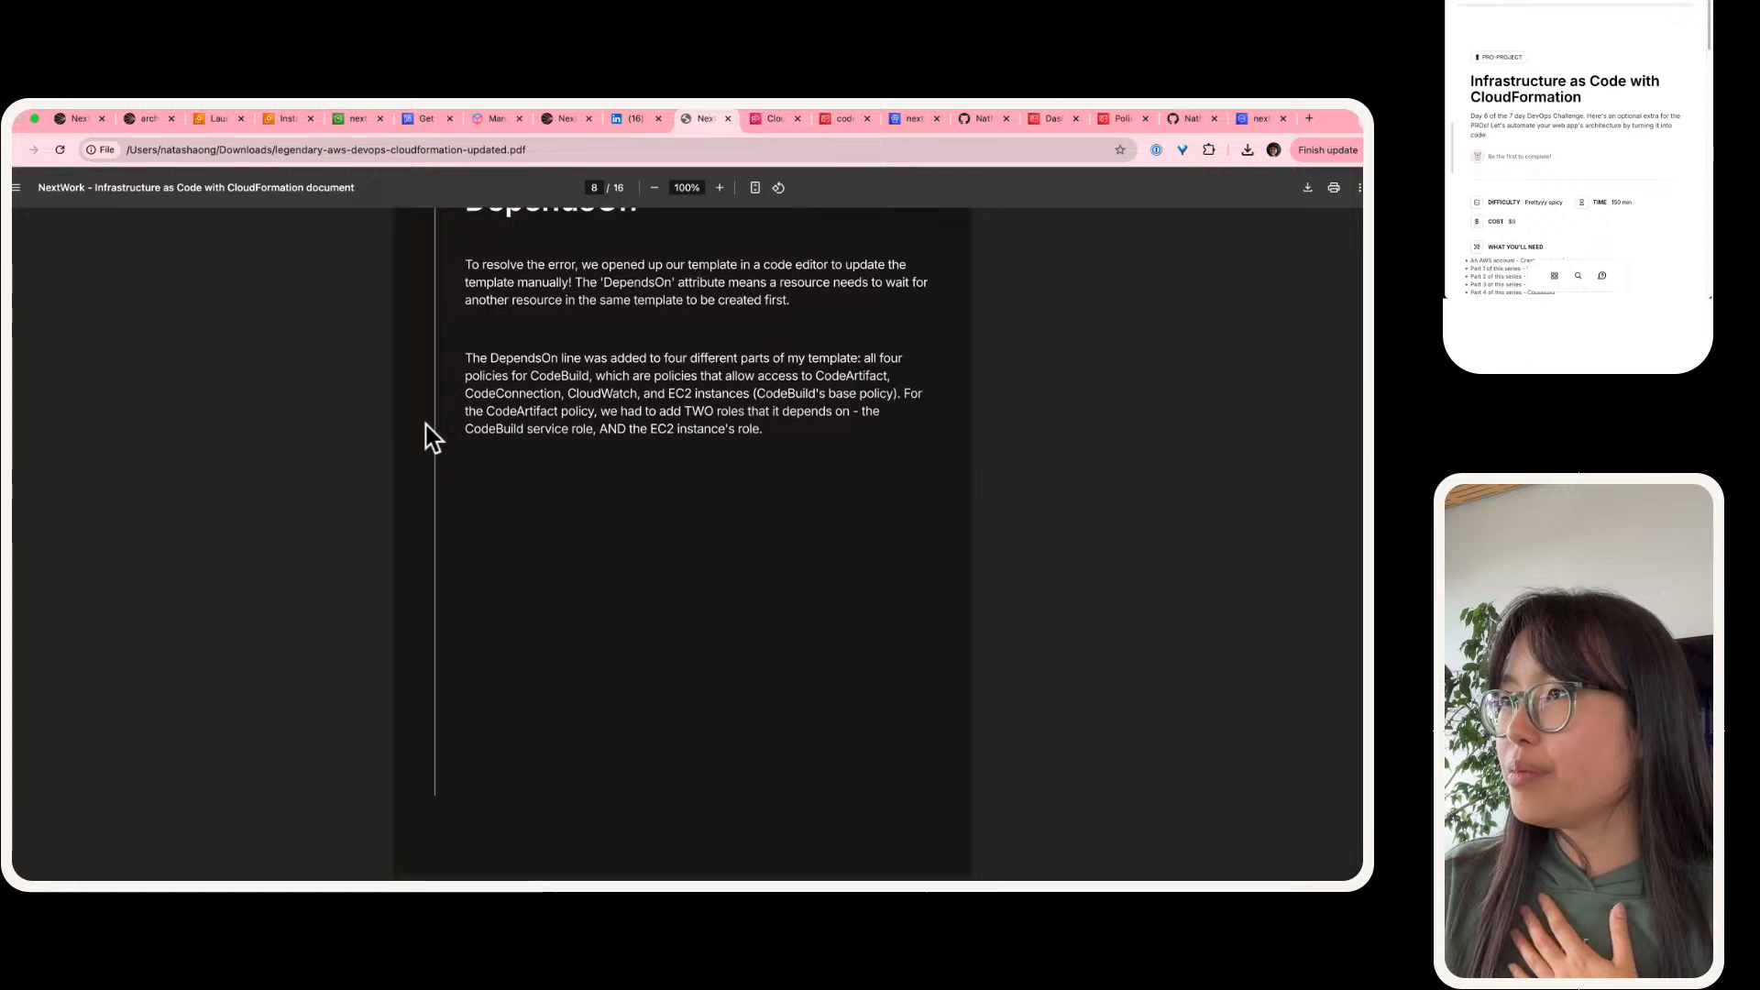
scroll(433, 438, down, 15)
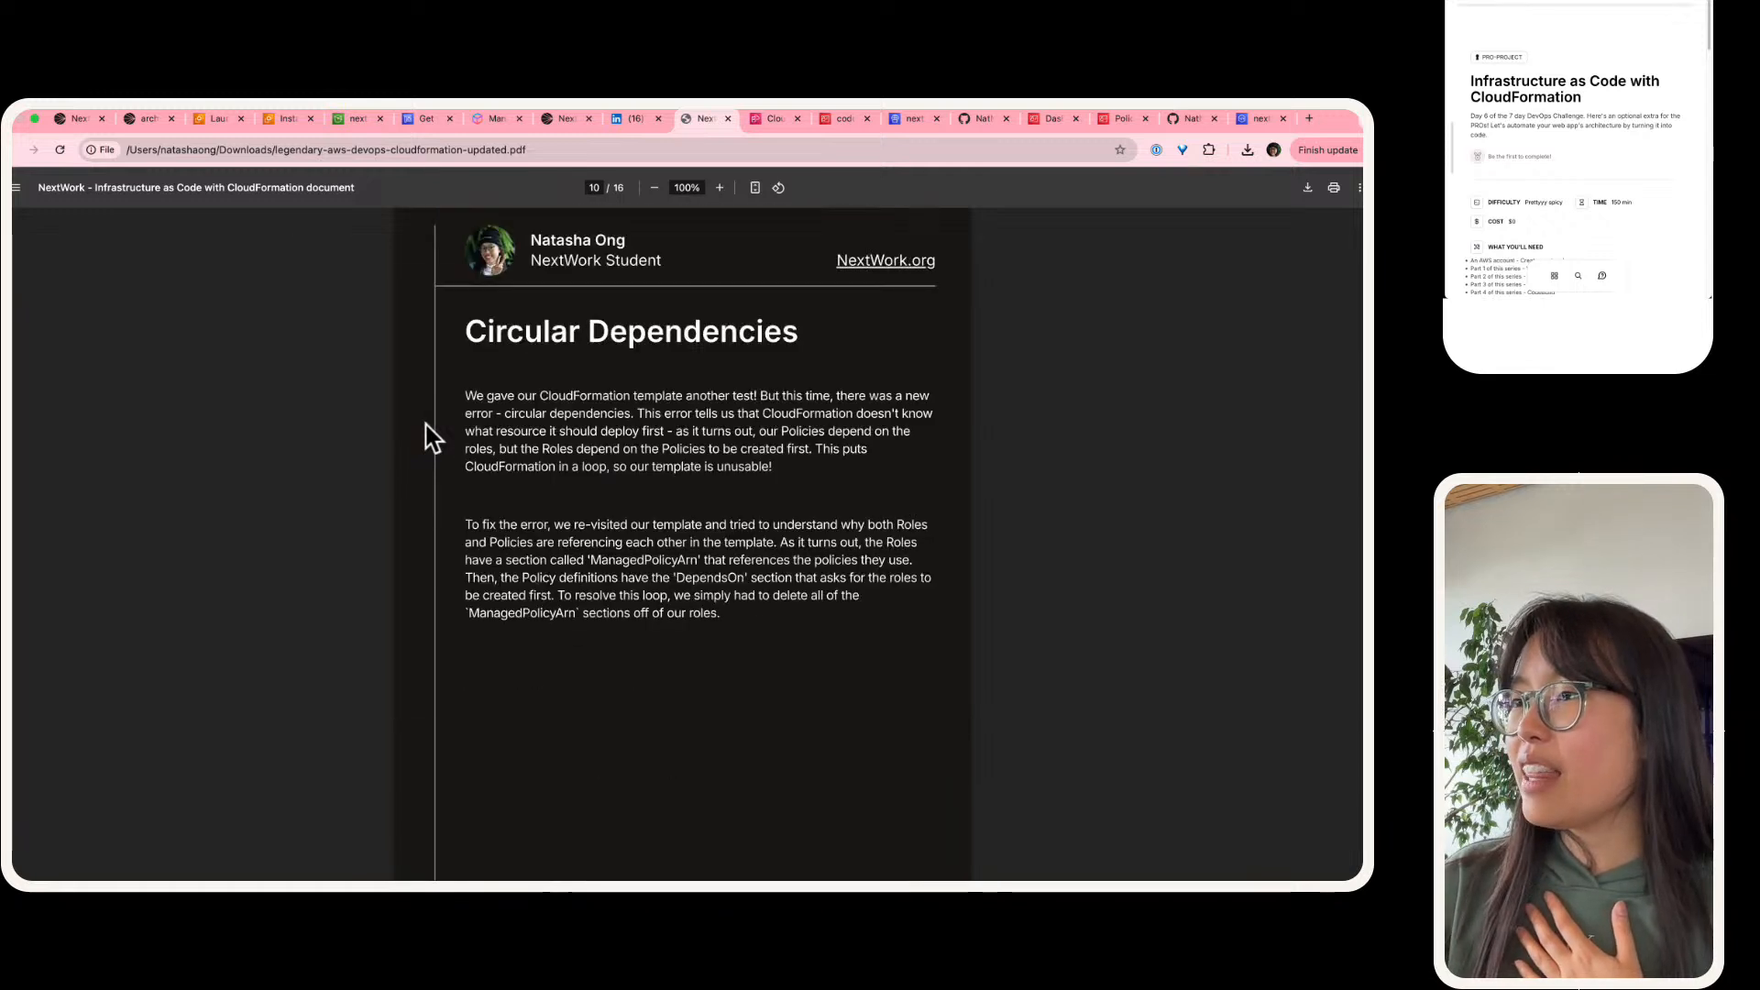
scroll(433, 439, down, 8)
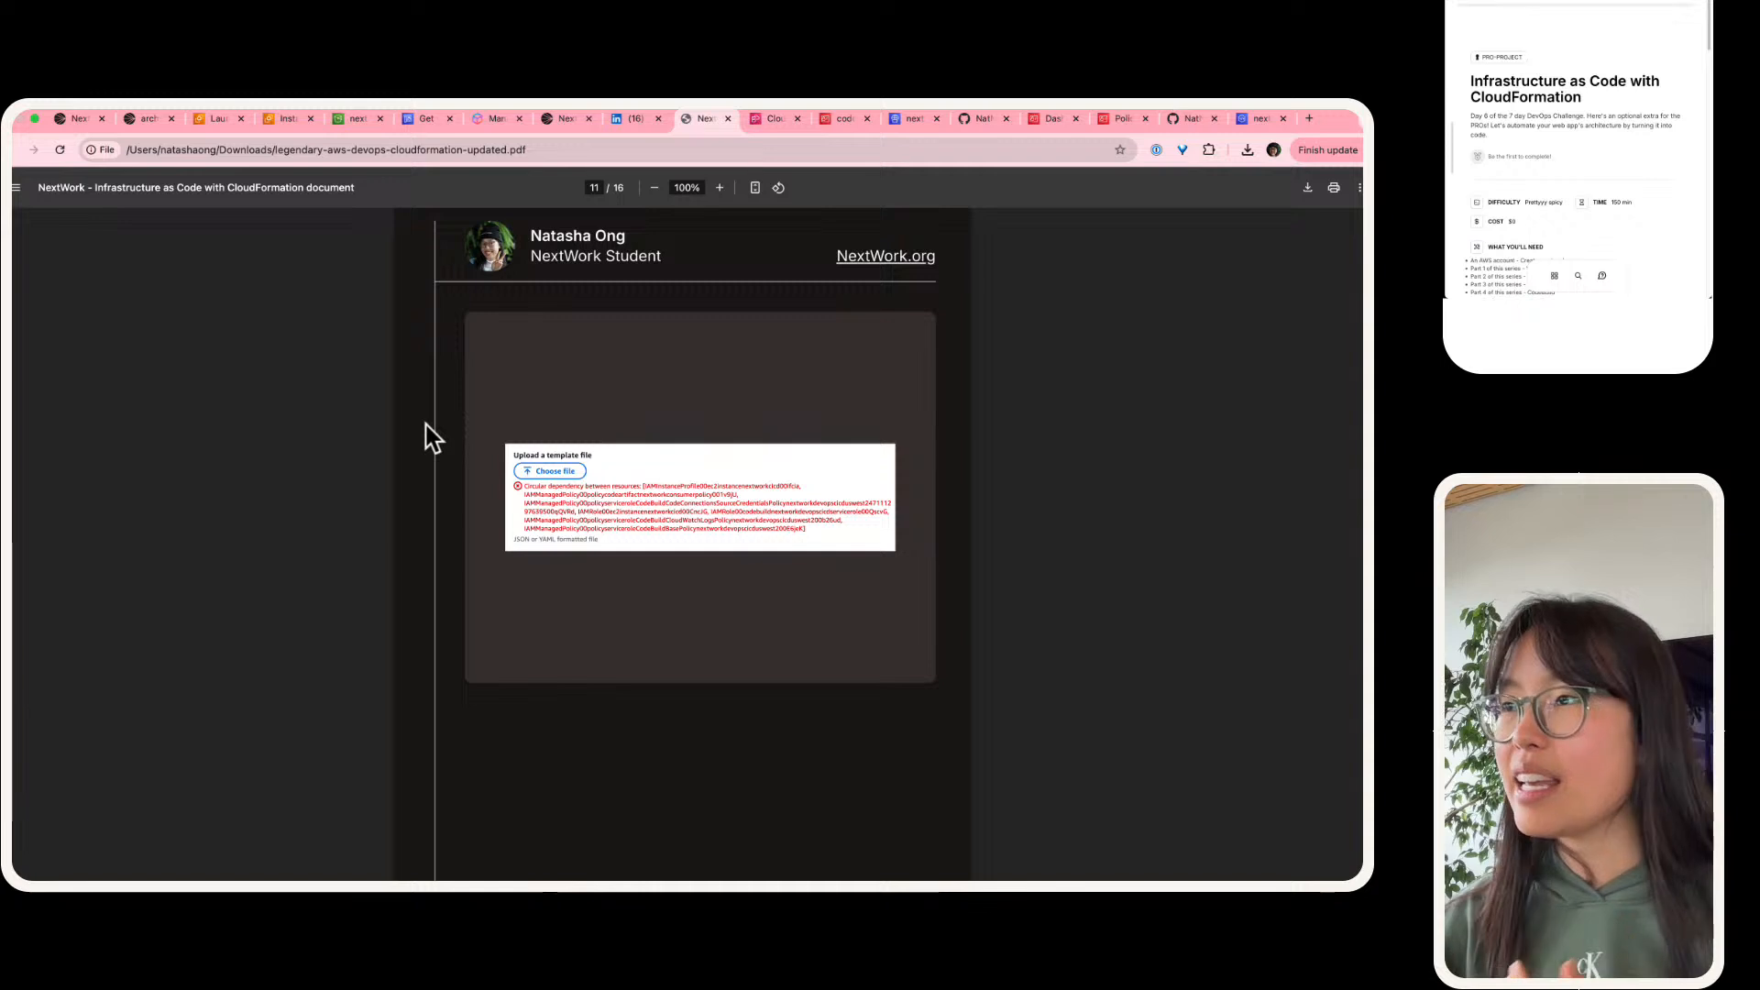
scroll(433, 438, down, 2)
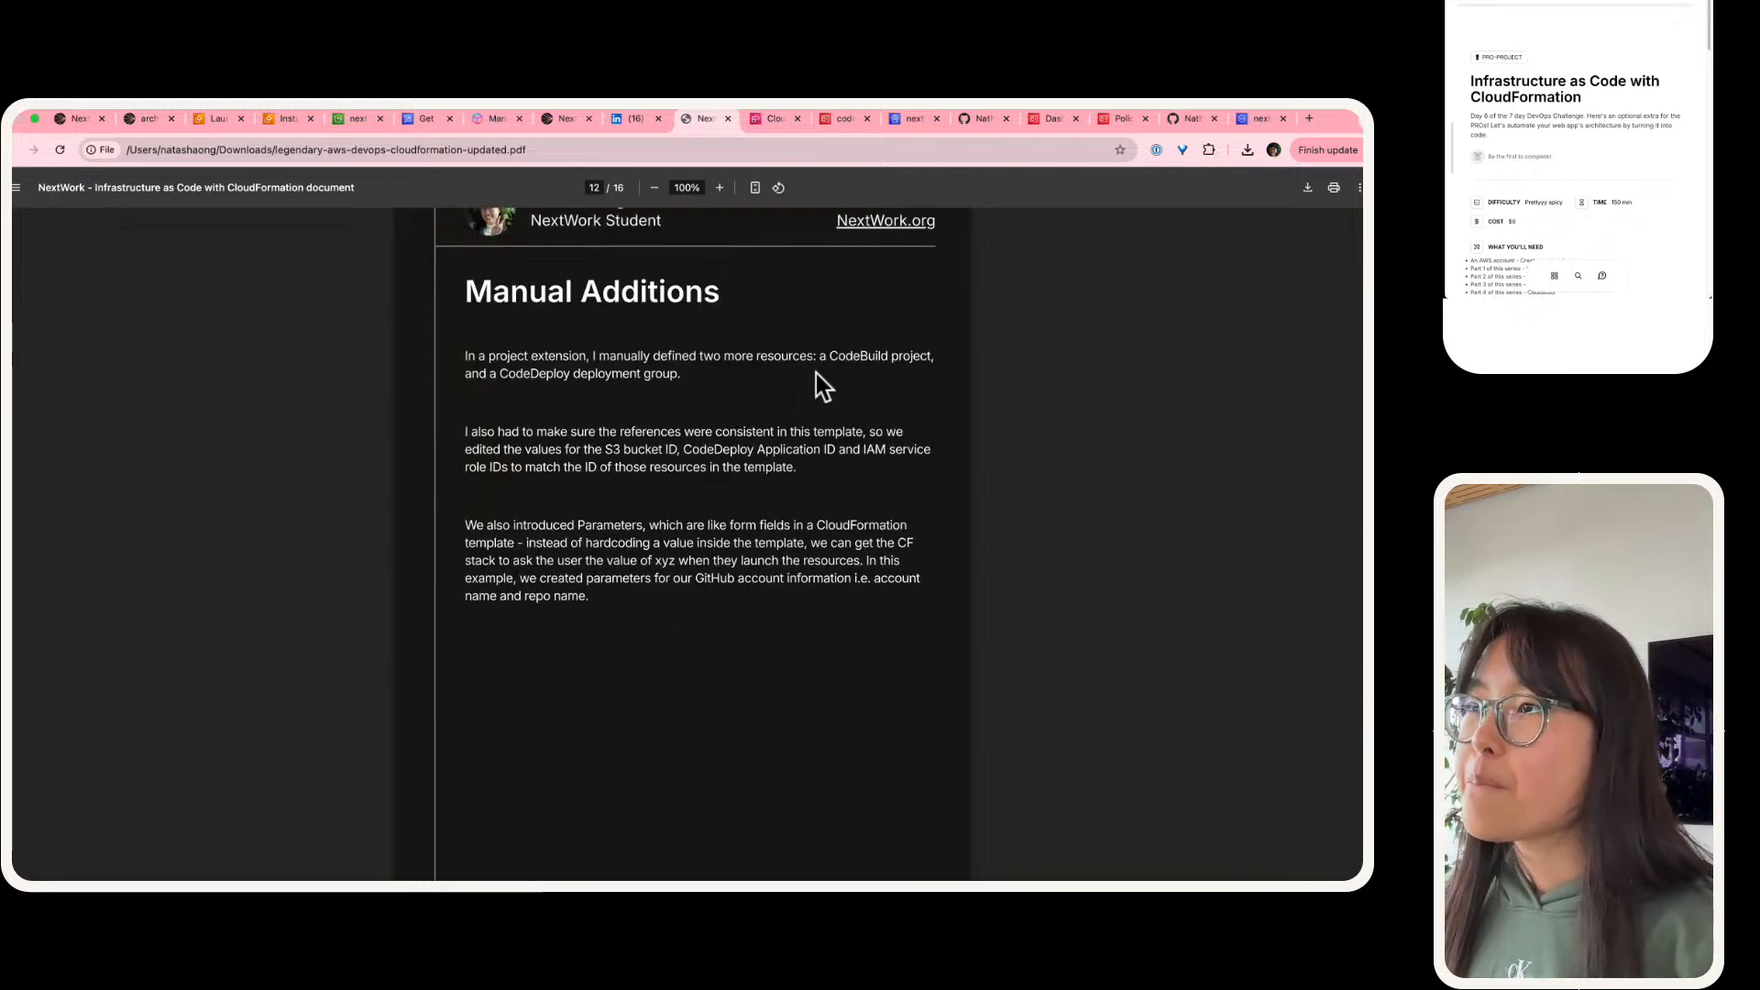
scroll(768, 366, down, 10)
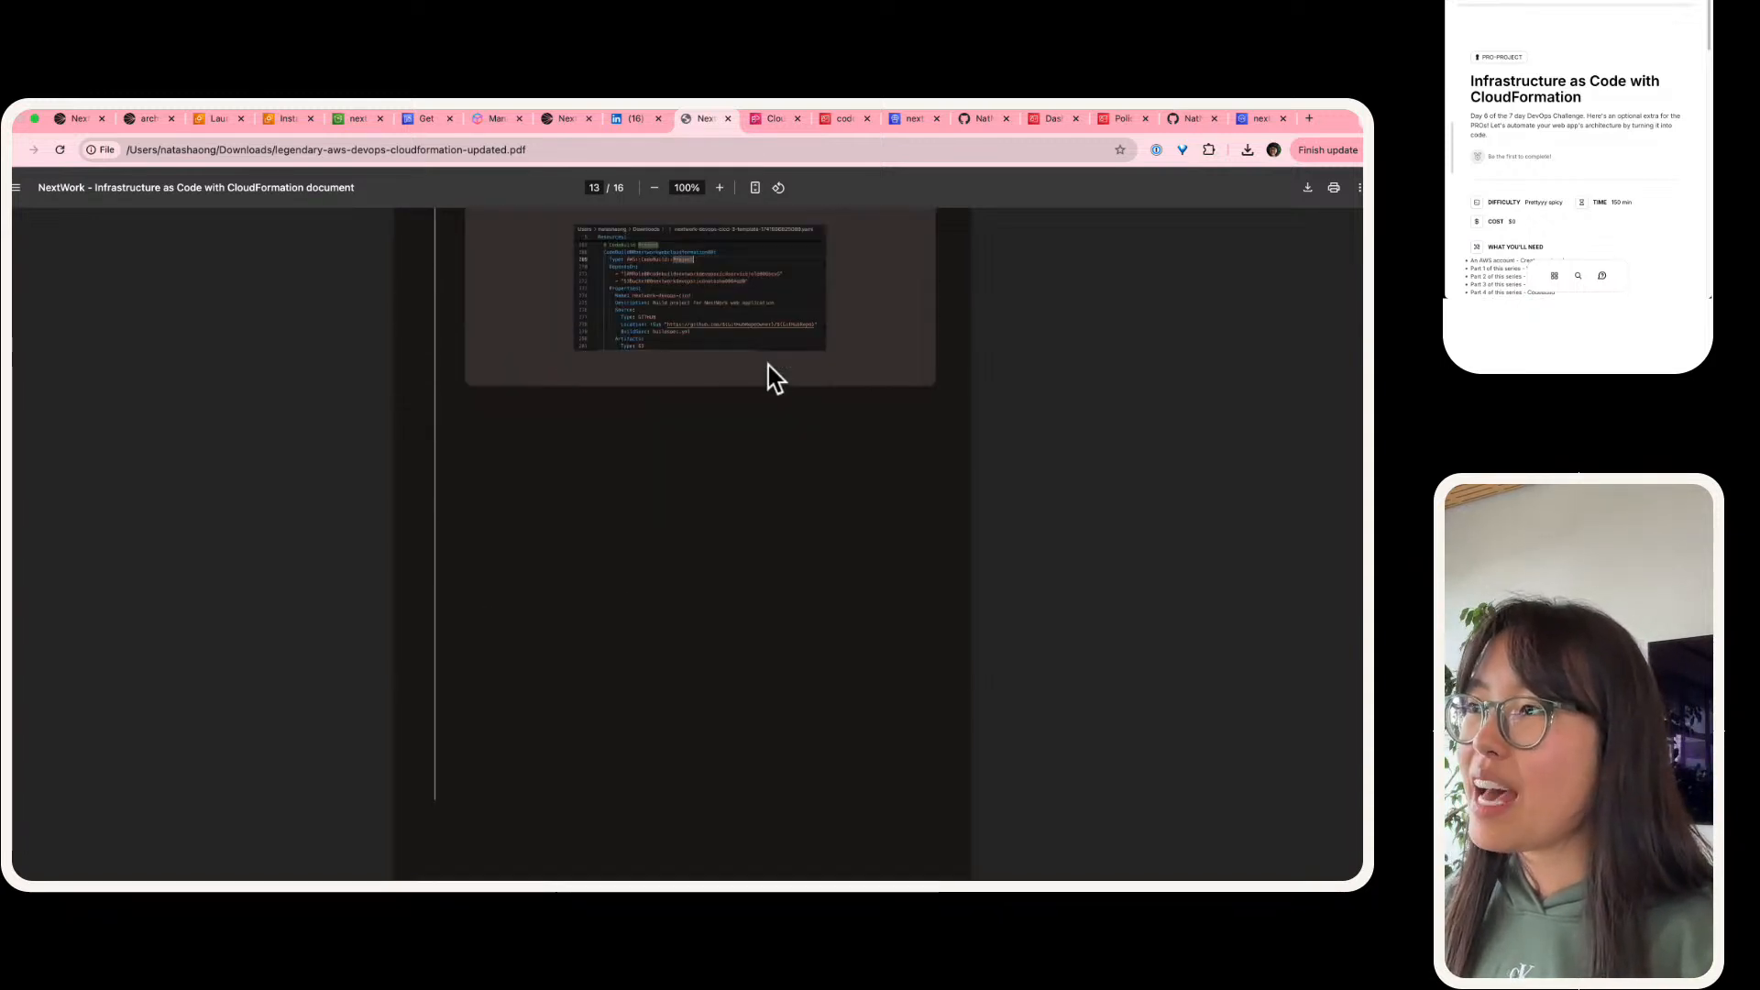
scroll(779, 404, down, 10)
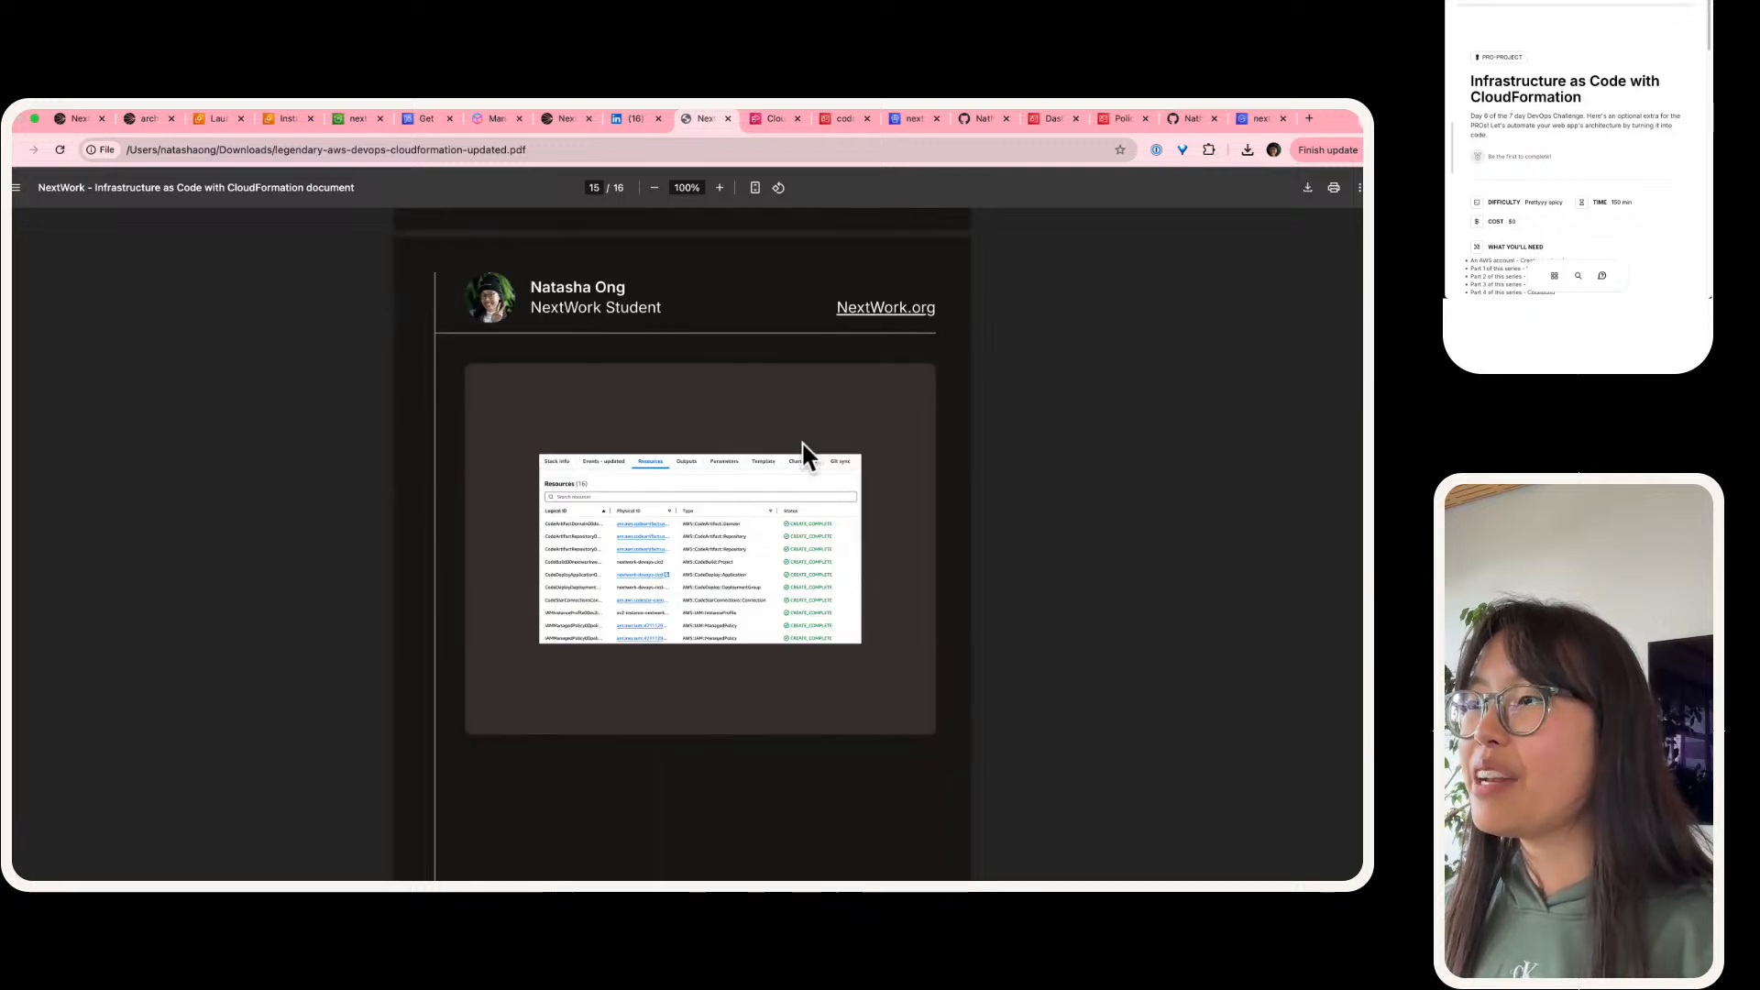
Step: View the CloudFormation PDF's final page and go back through the document to its cover
scroll(803, 451, down, 10)
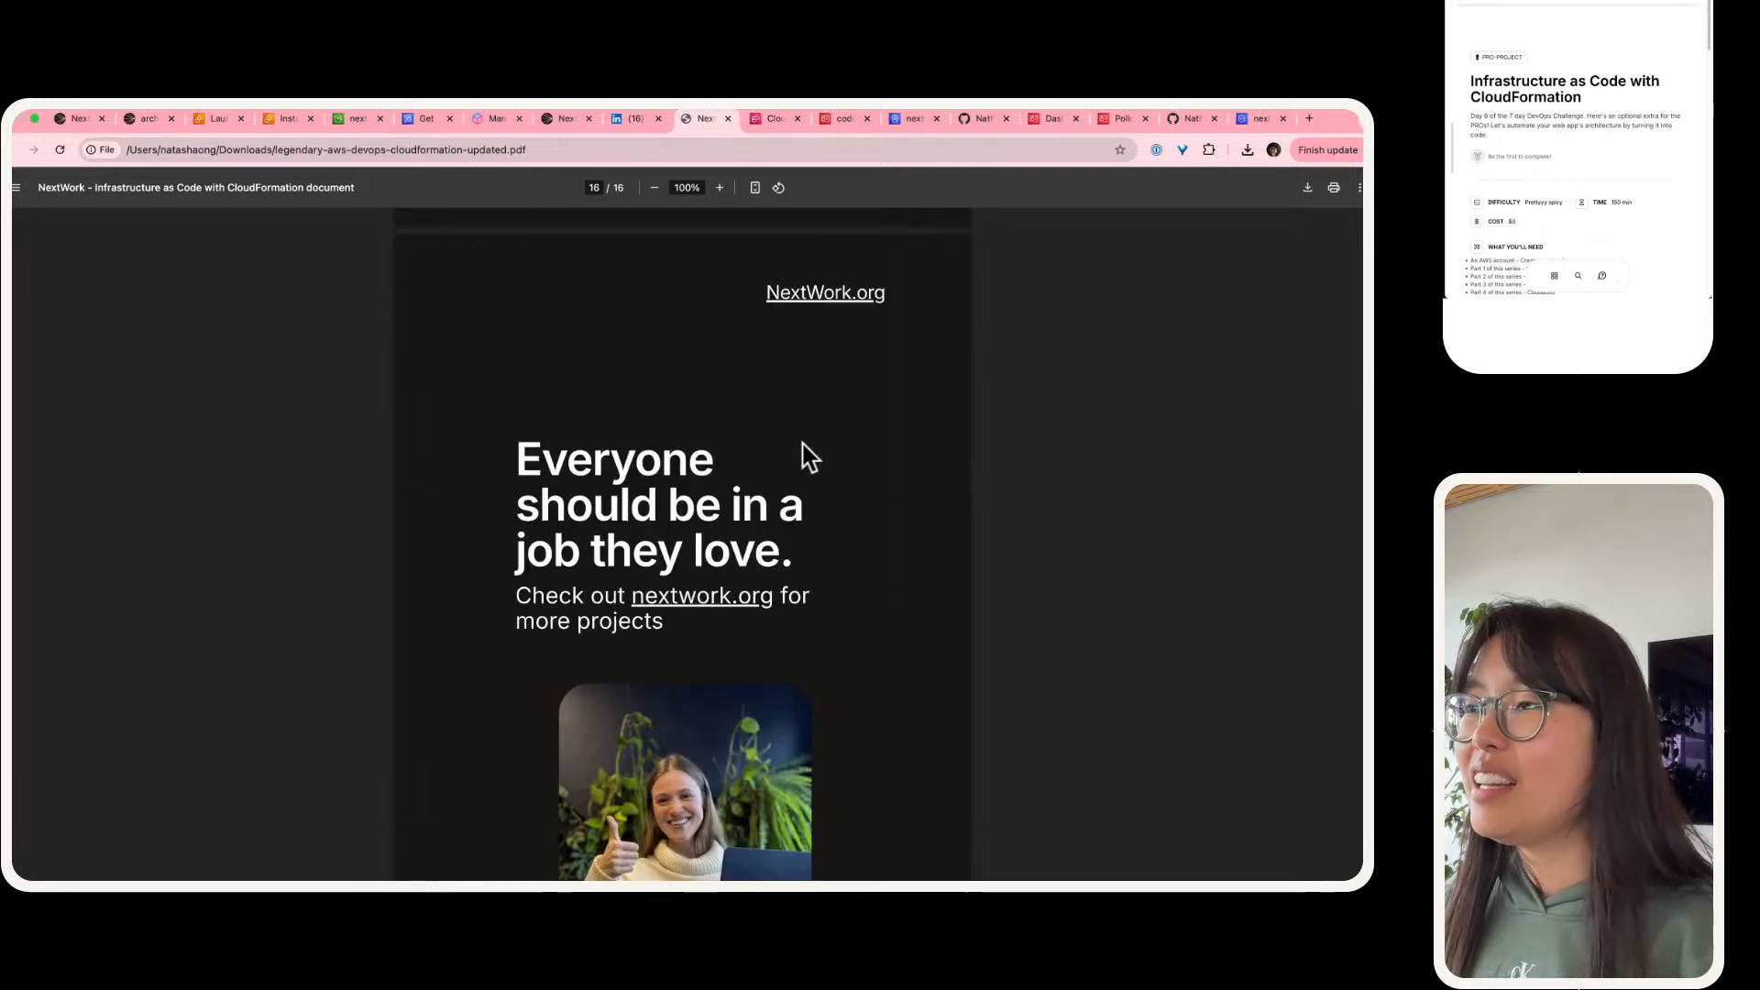
scroll(810, 456, down, 2)
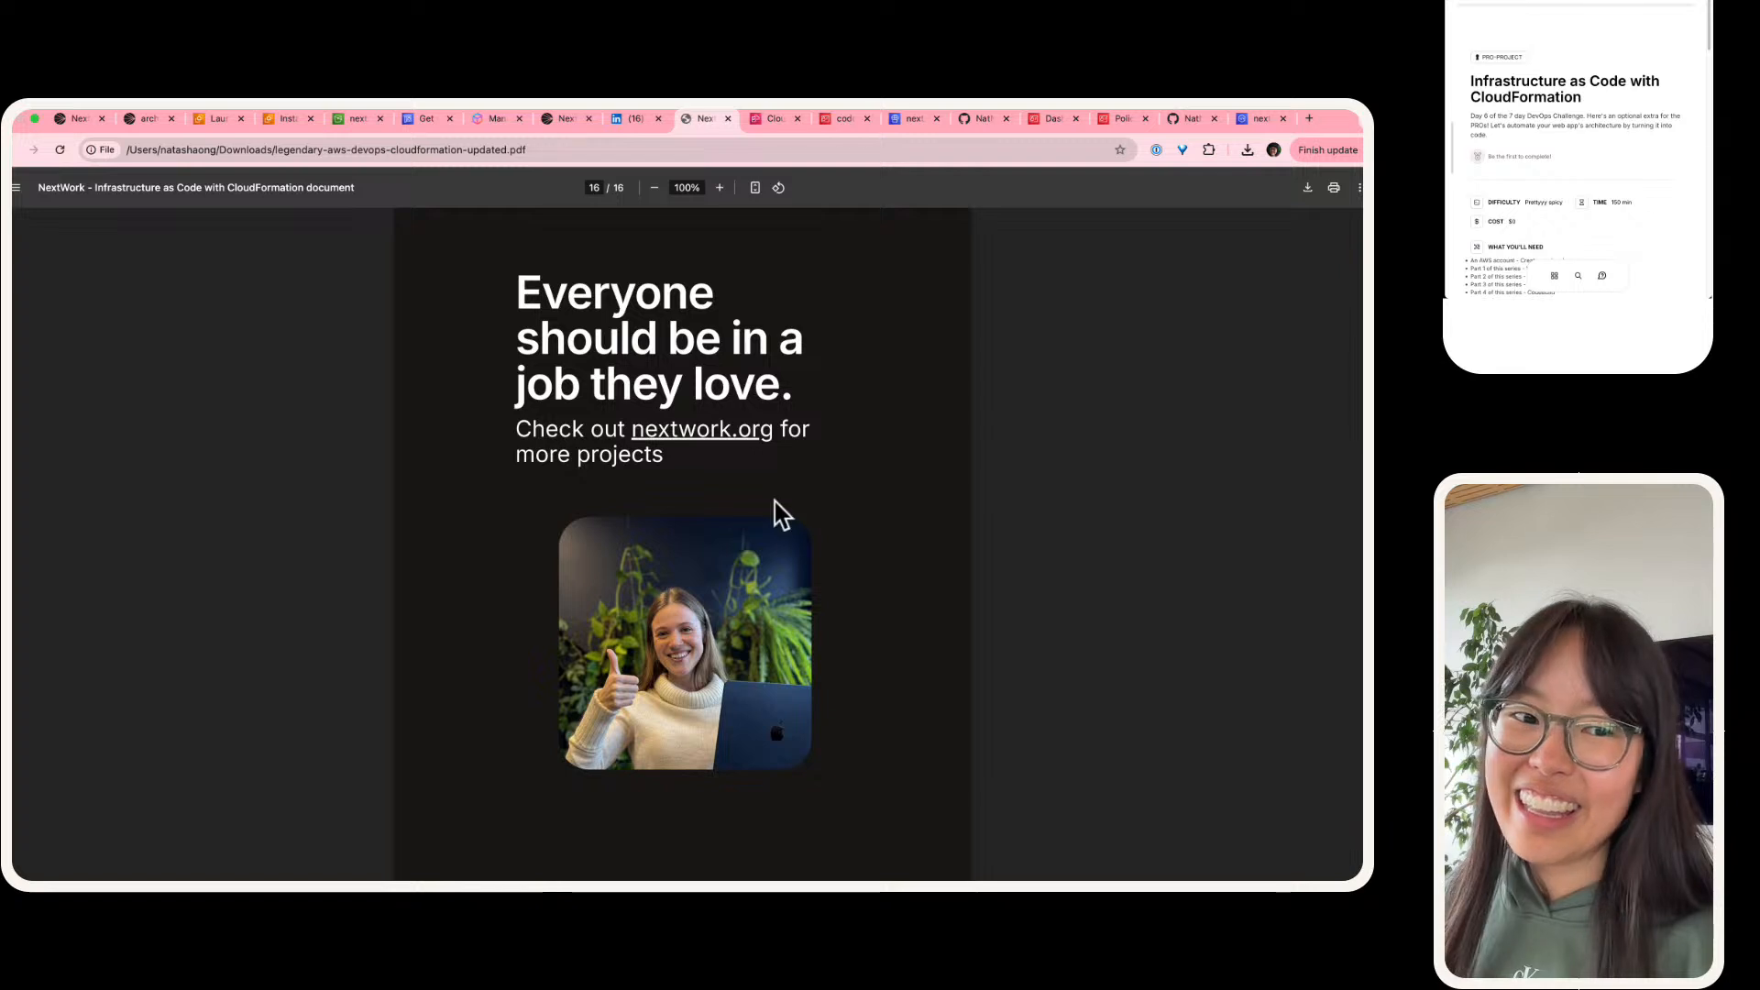
scroll(615, 559, up, 20)
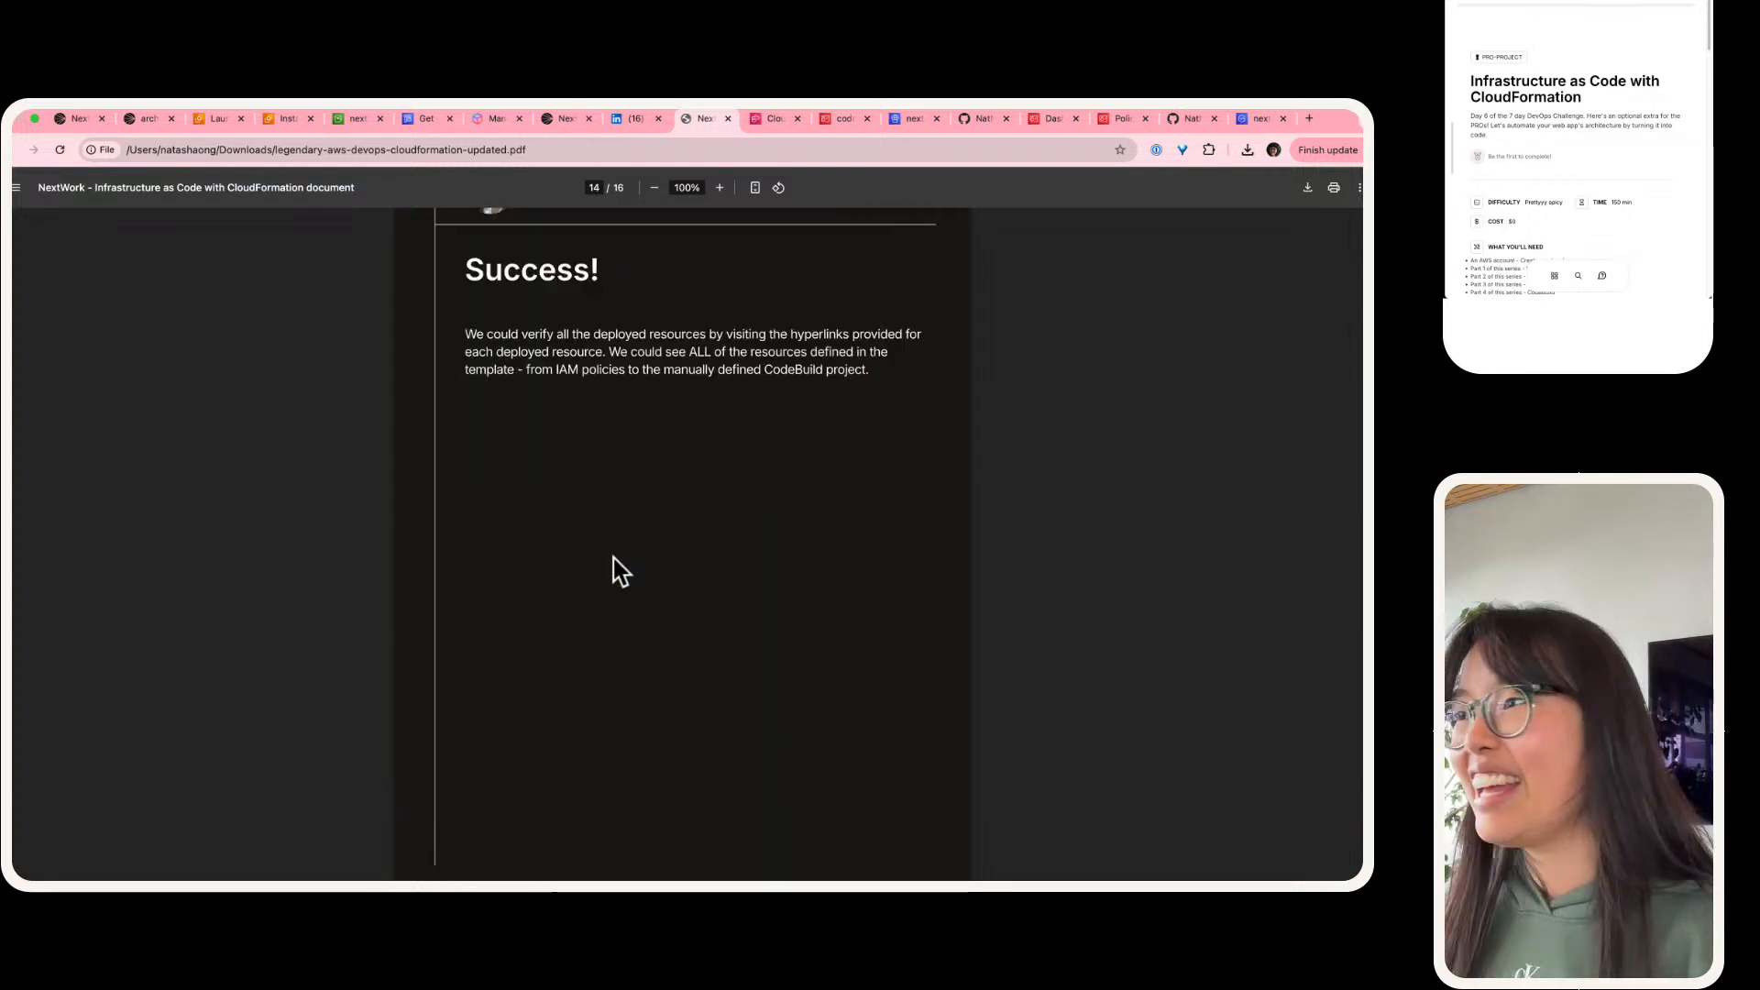
scroll(613, 558, up, 20)
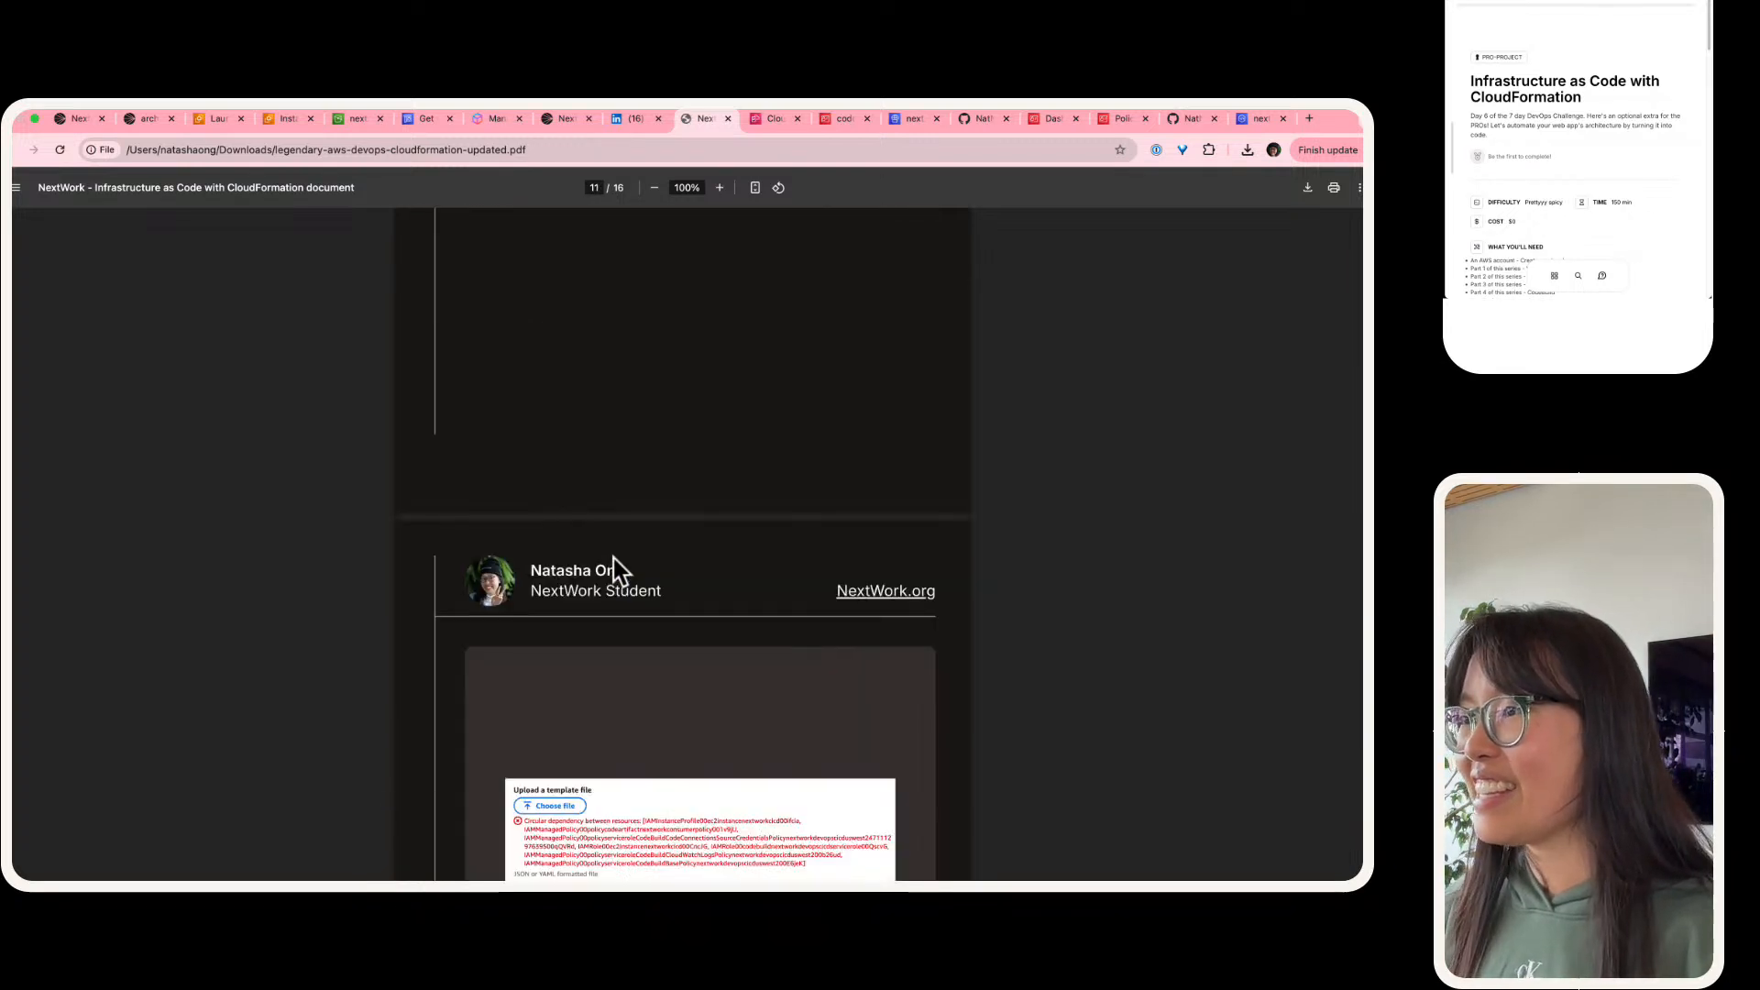
scroll(613, 559, up, 20)
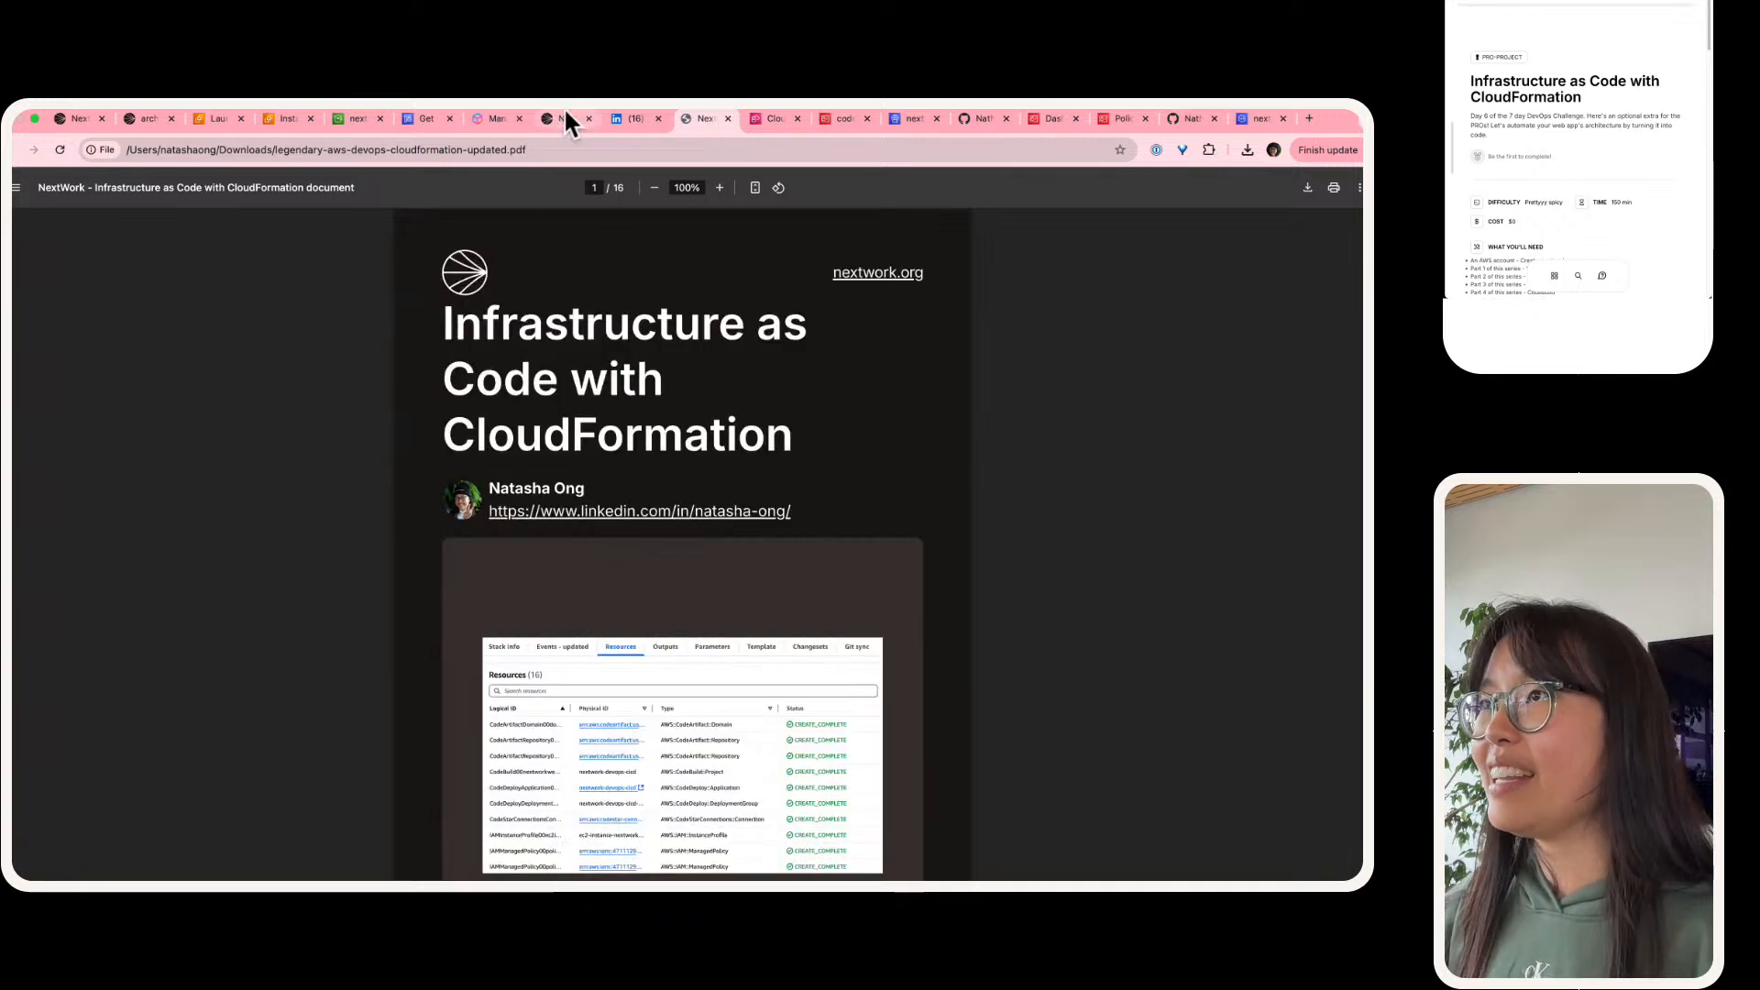
Step: Return to the project page's sharing dialog and save the documentation with the Save to portfolio option
click(566, 116)
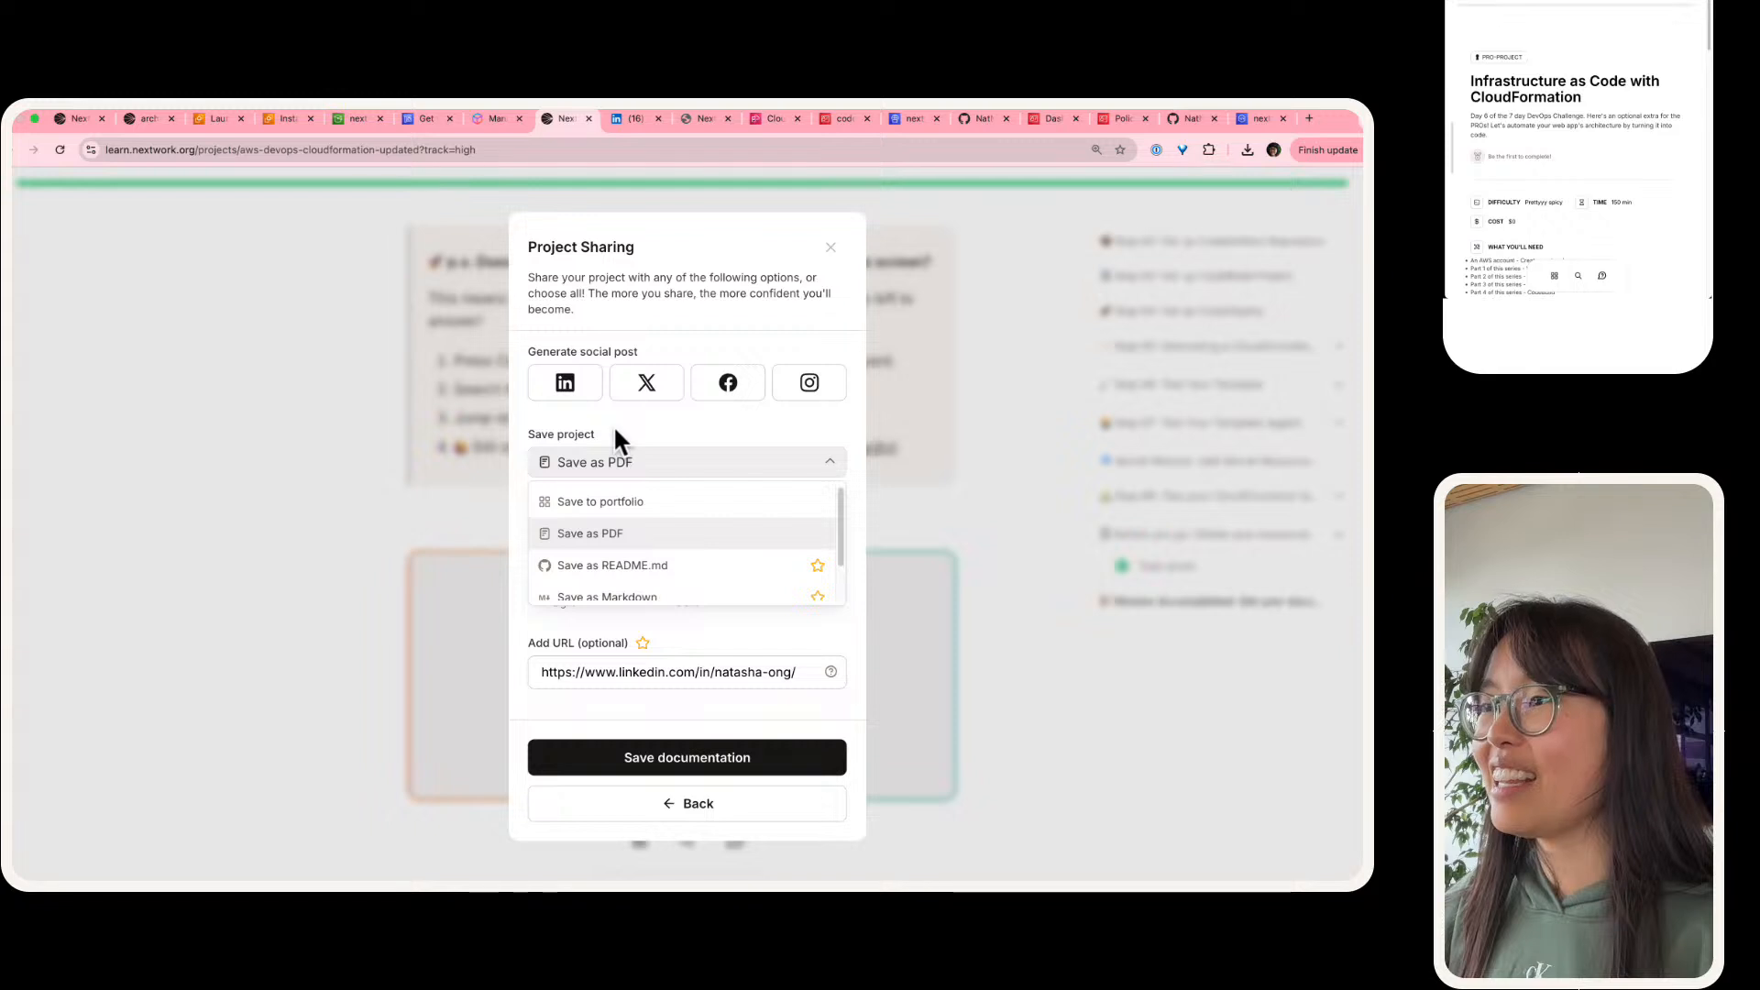
click(581, 497)
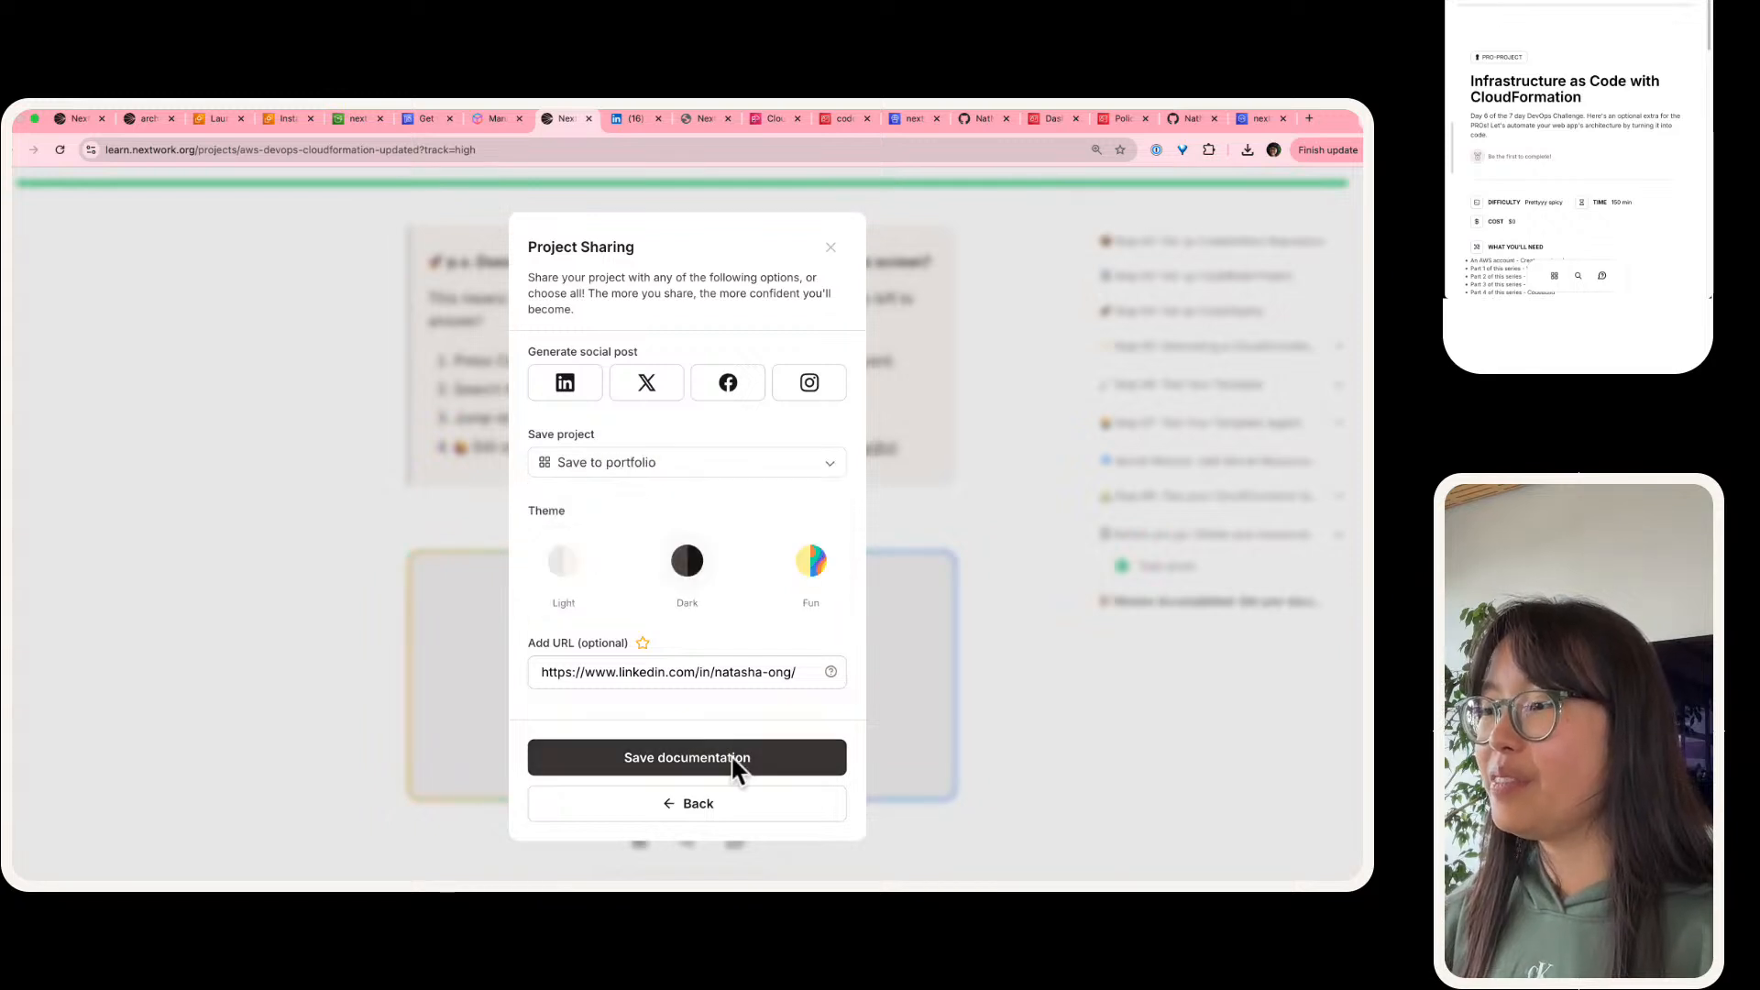
click(734, 762)
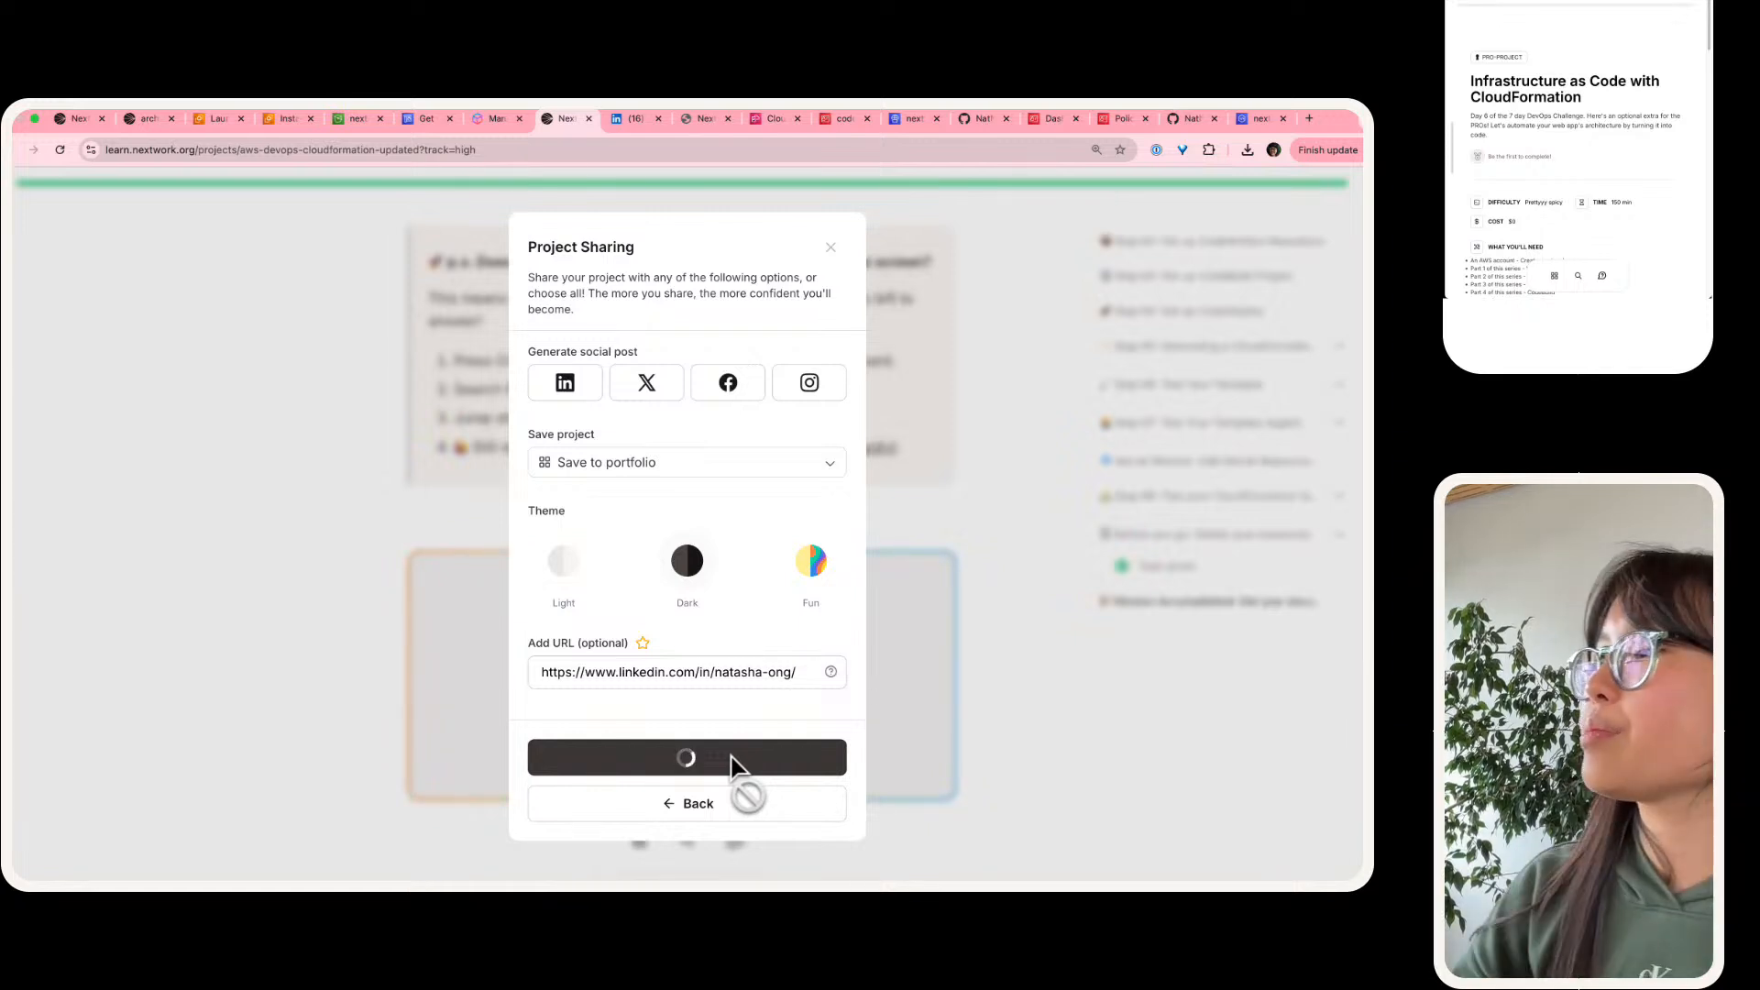
Step: Title the LinkedIn post's document "Infrastructure as Code with CloudFormation" and finish attaching it
click(633, 130)
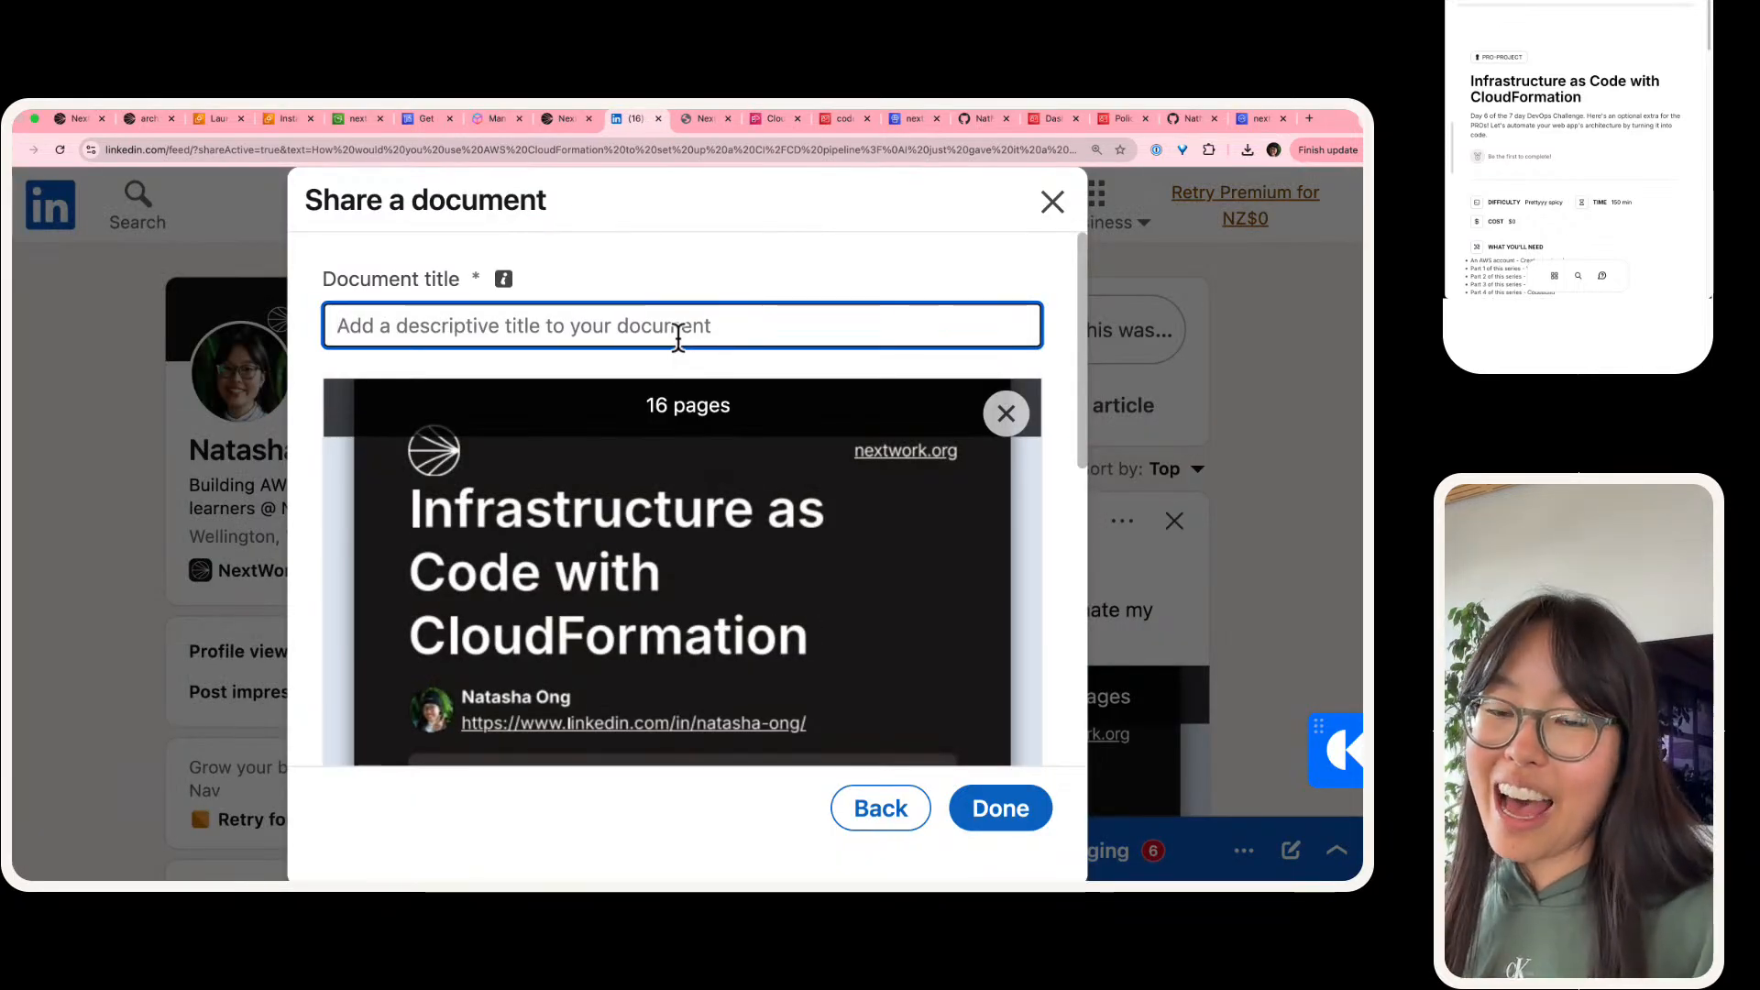
text(I)
key(BackSpace)
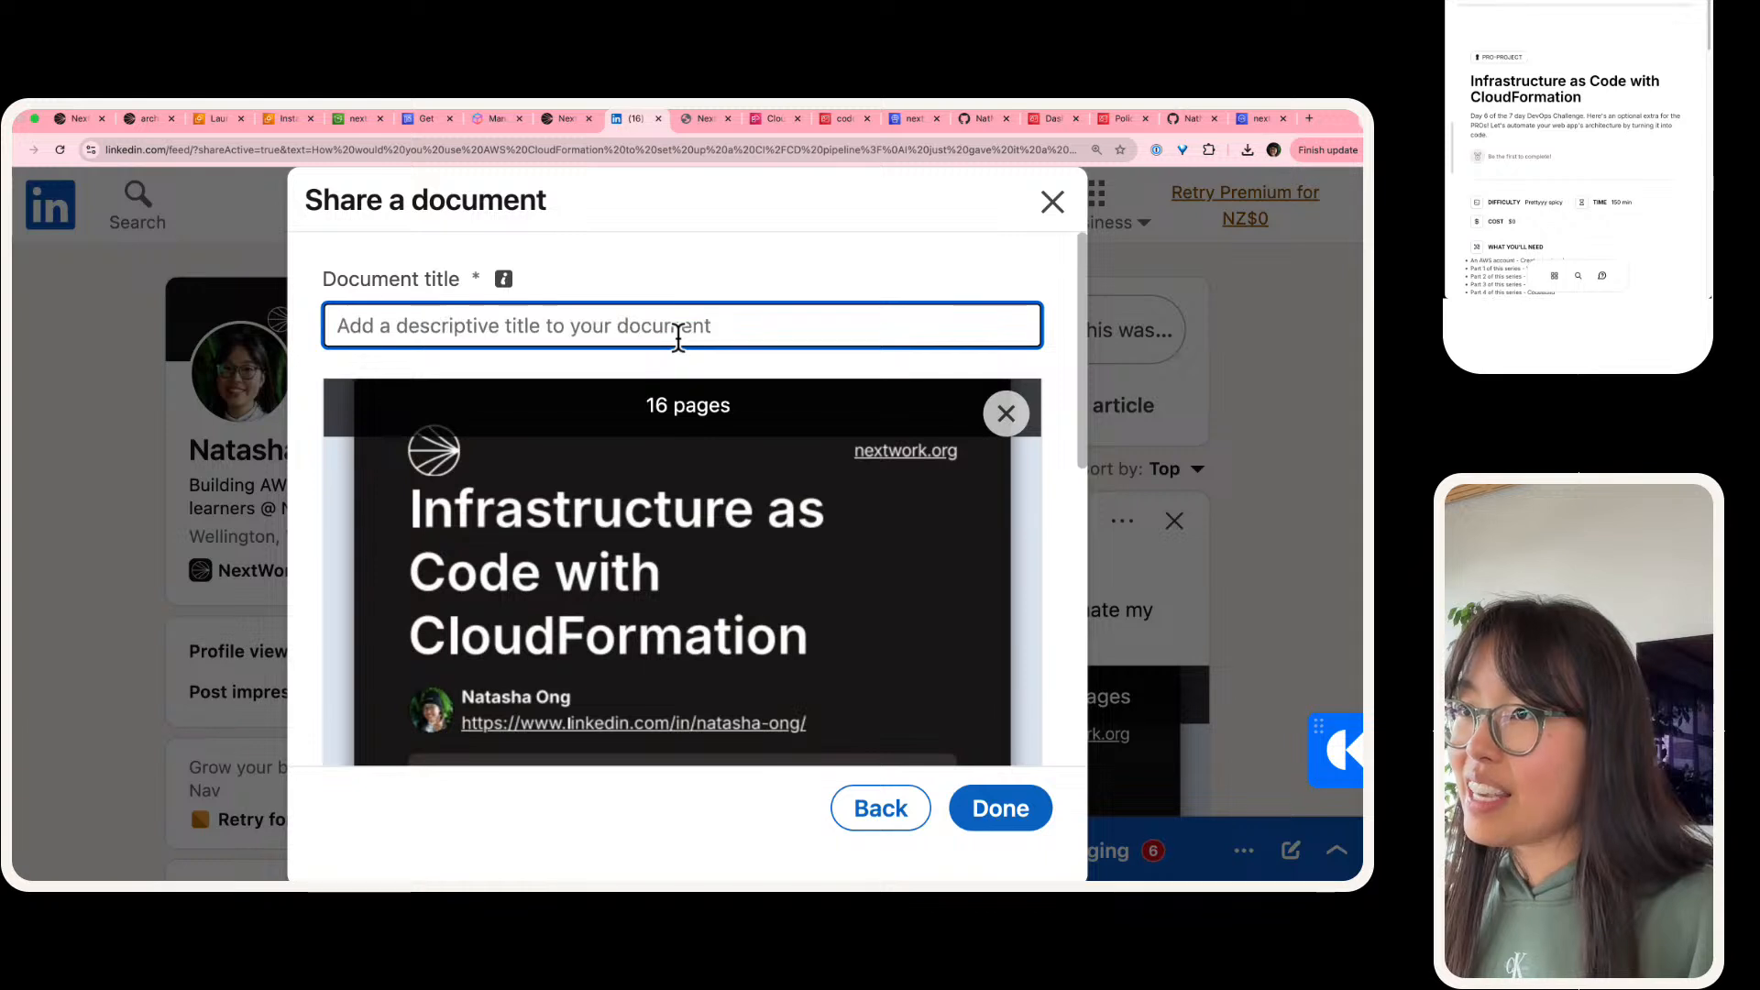
text(Infrastructu)
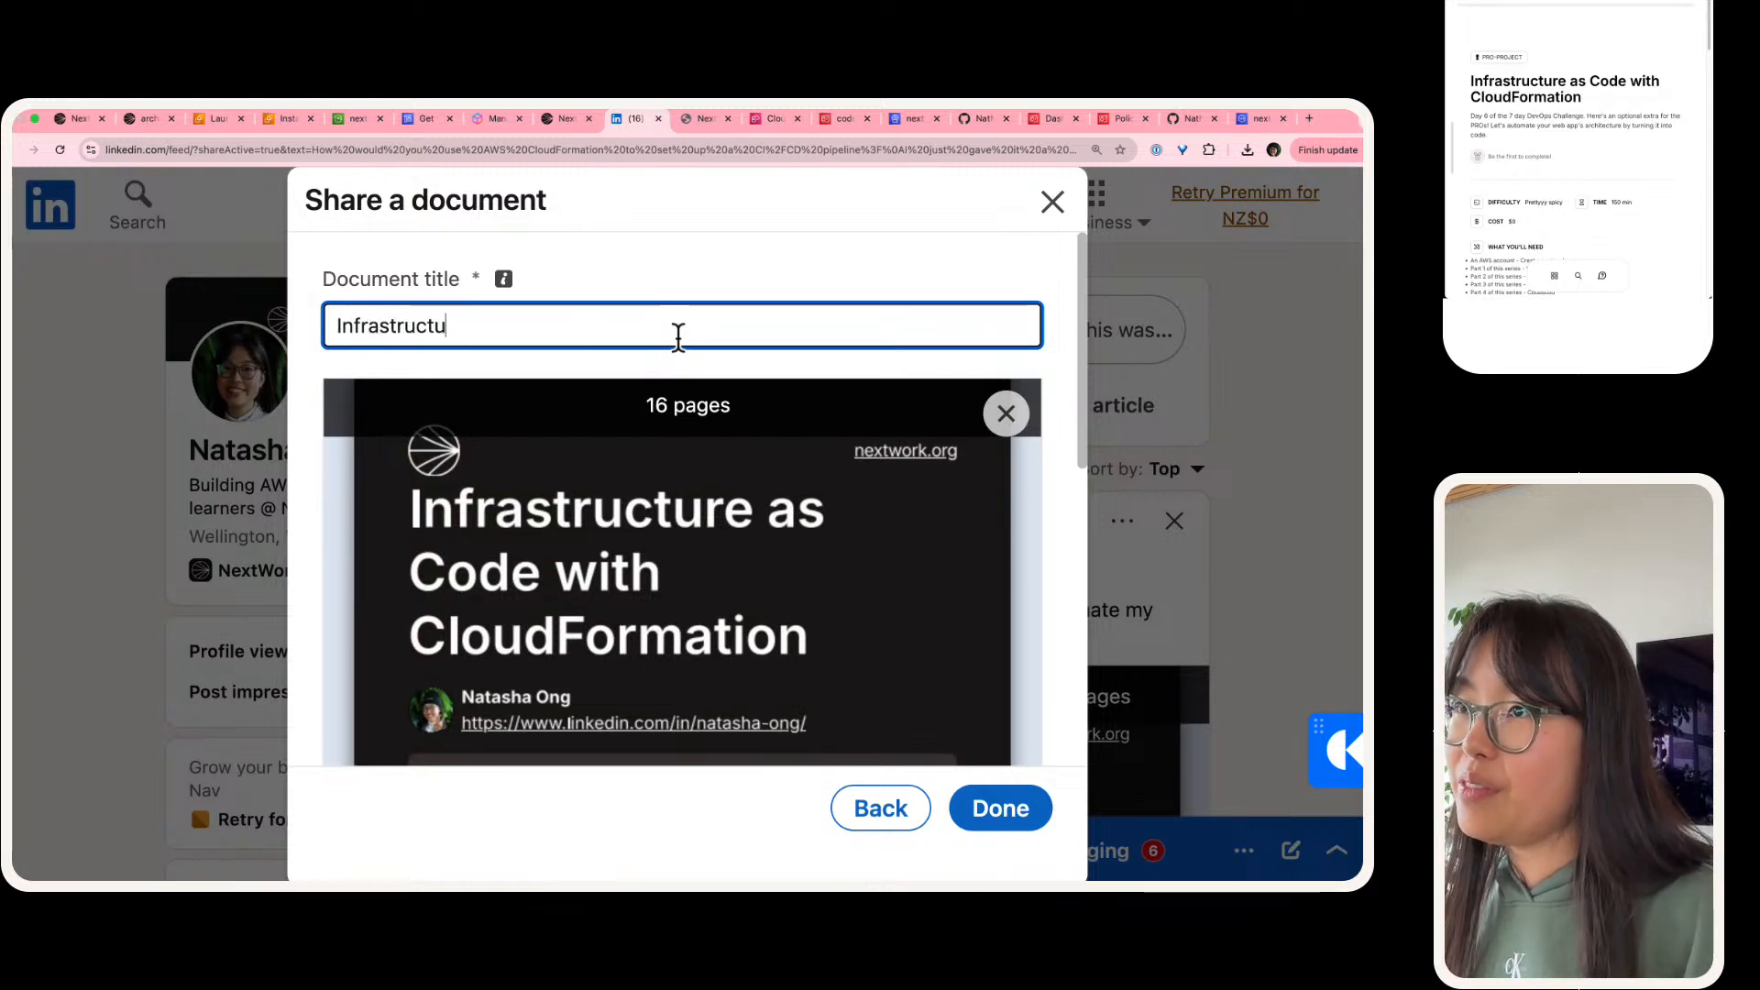
text(re as Code with cl)
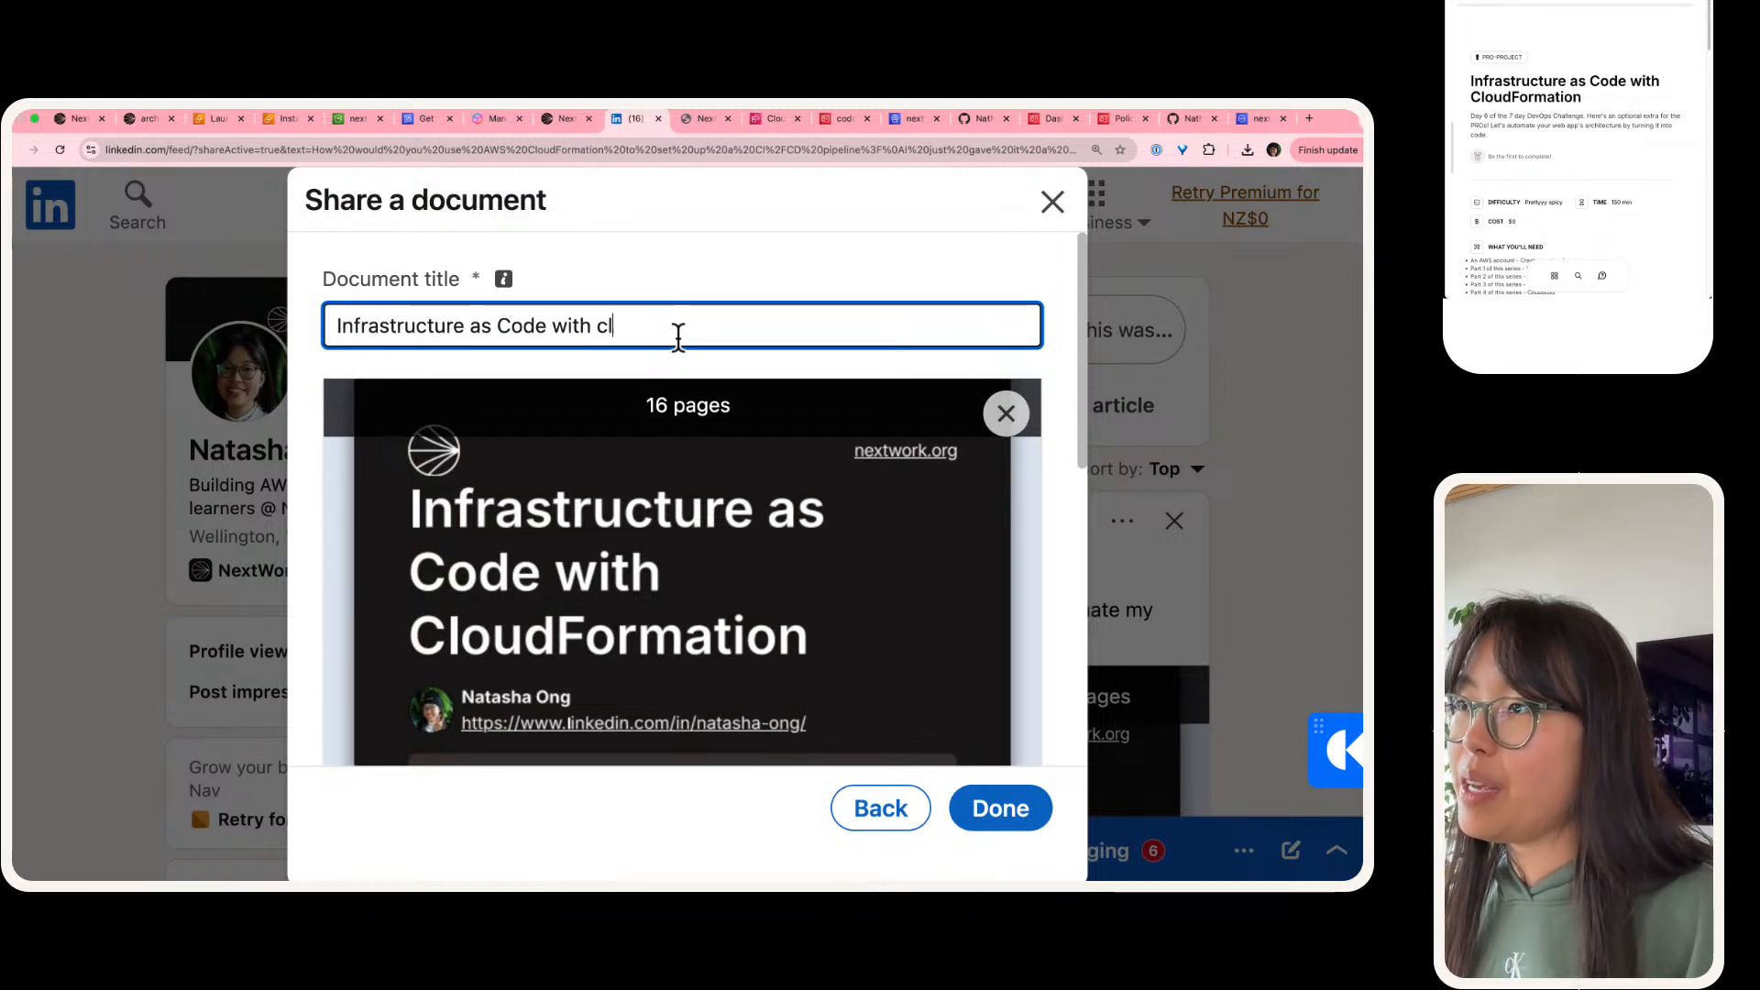
text(CloudFo)
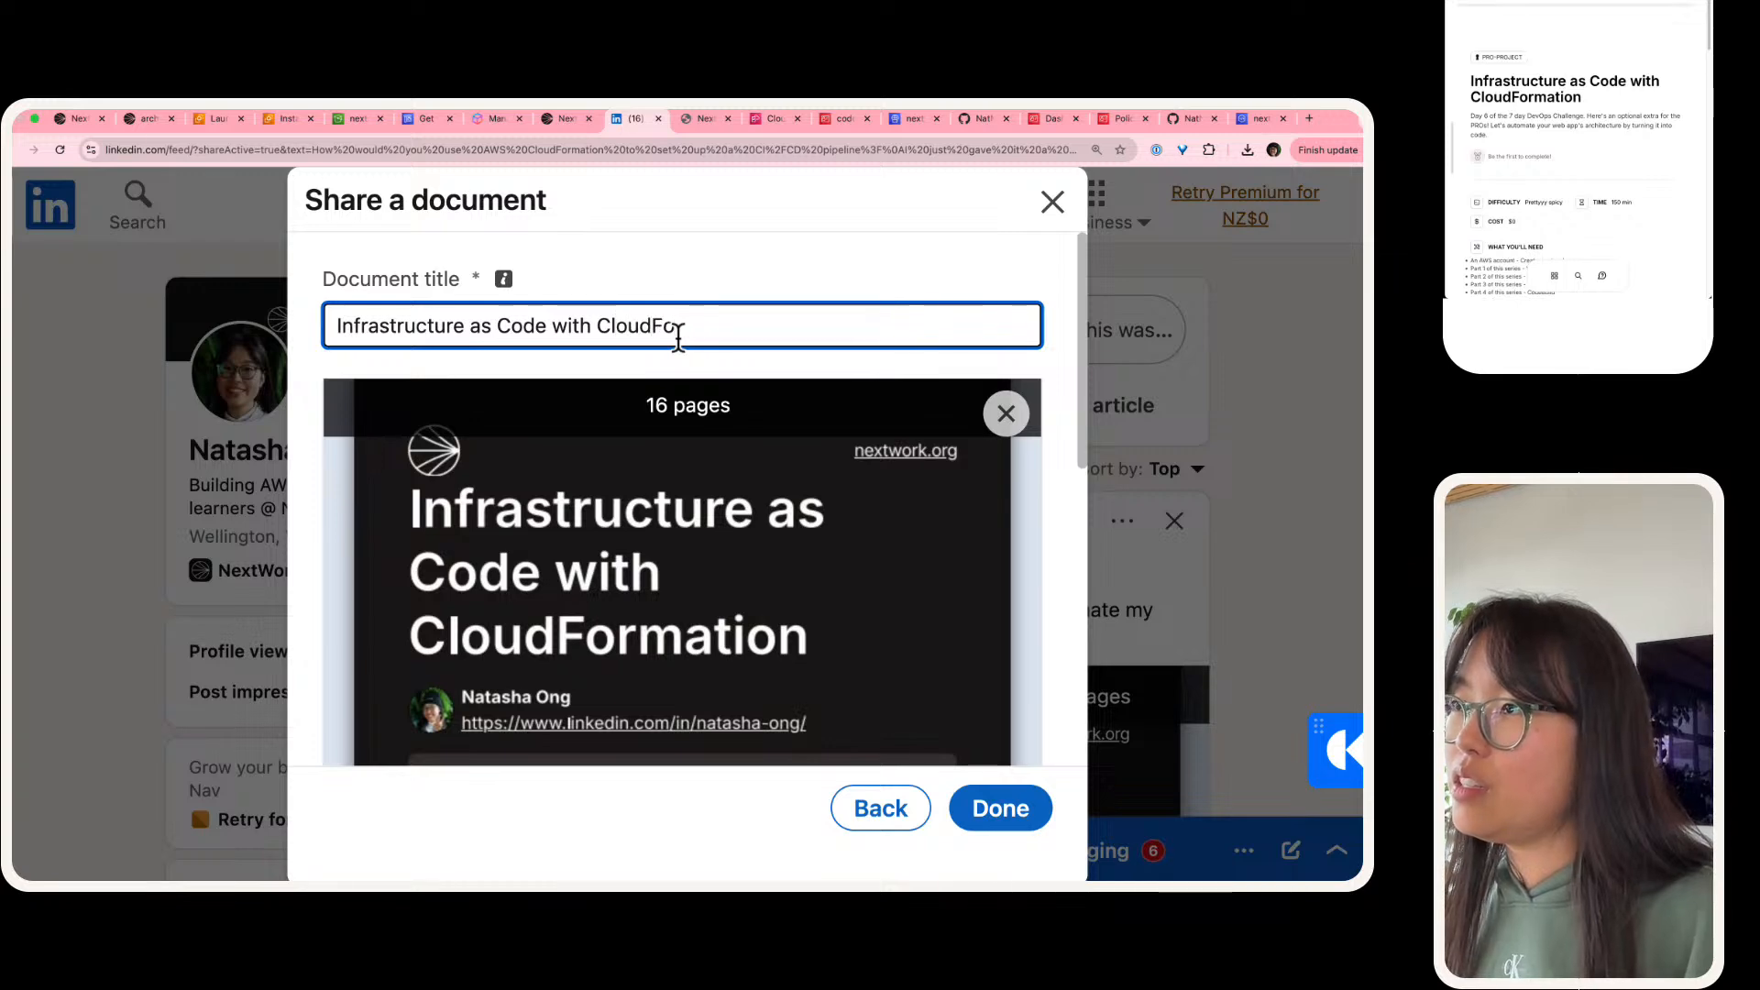
text(rmation)
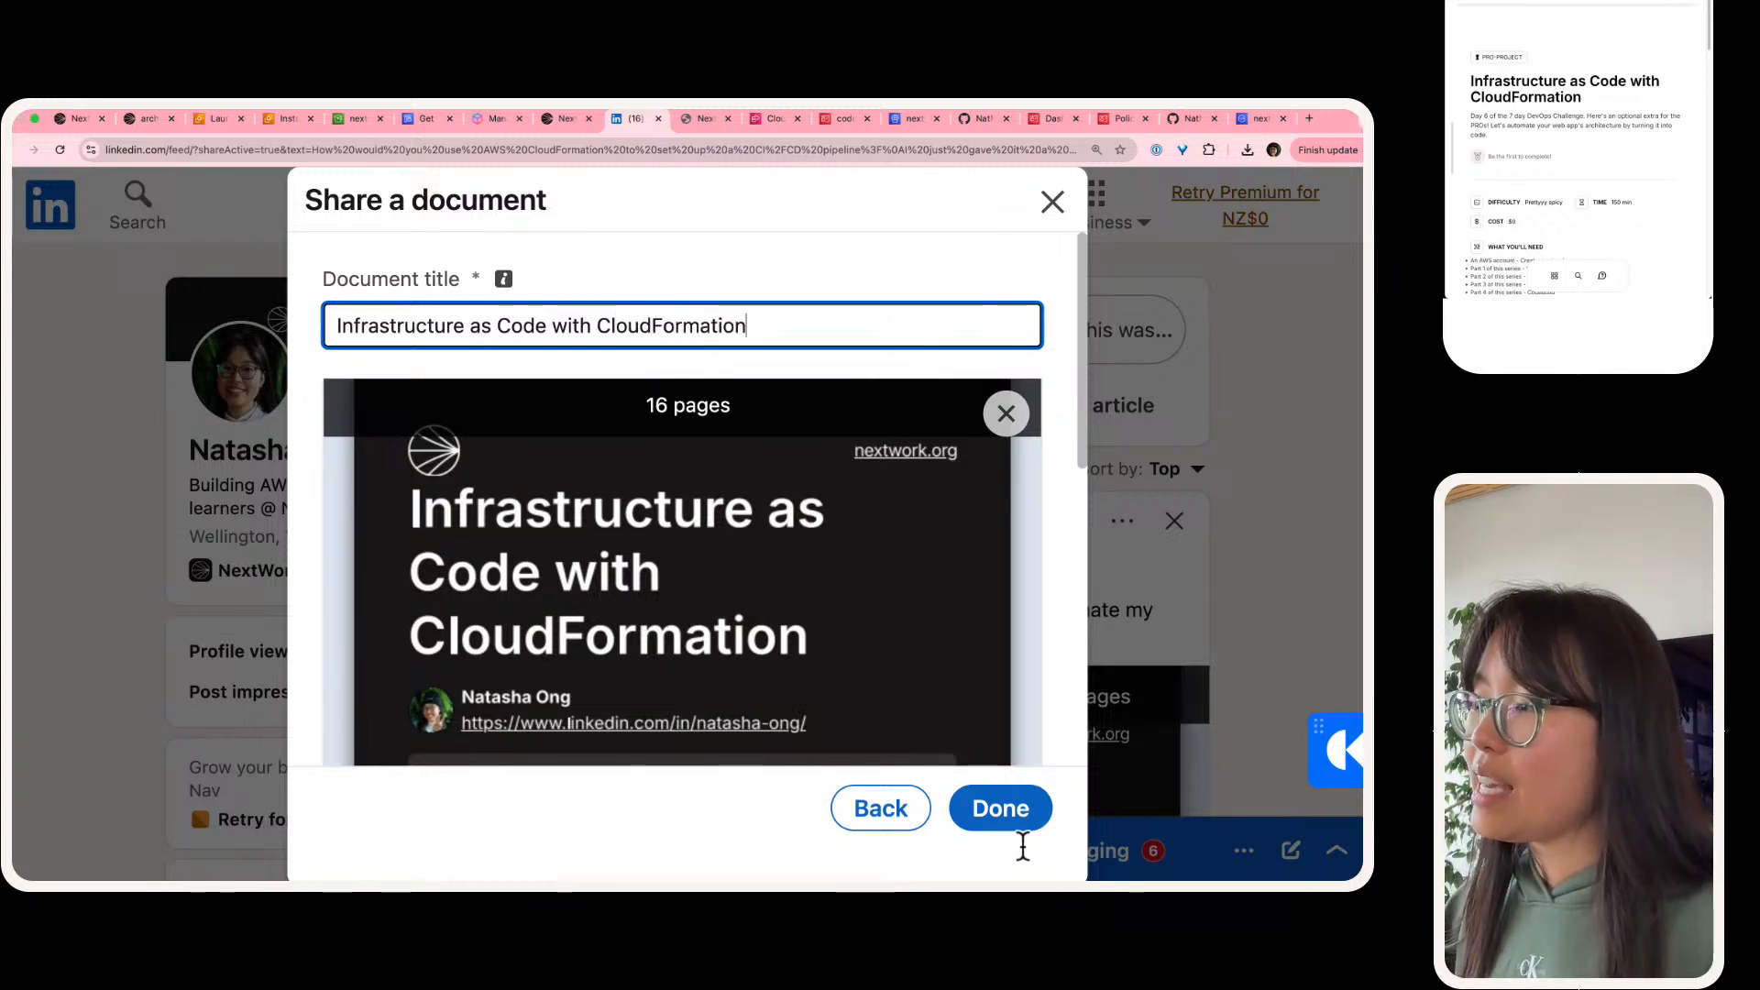
click(1001, 809)
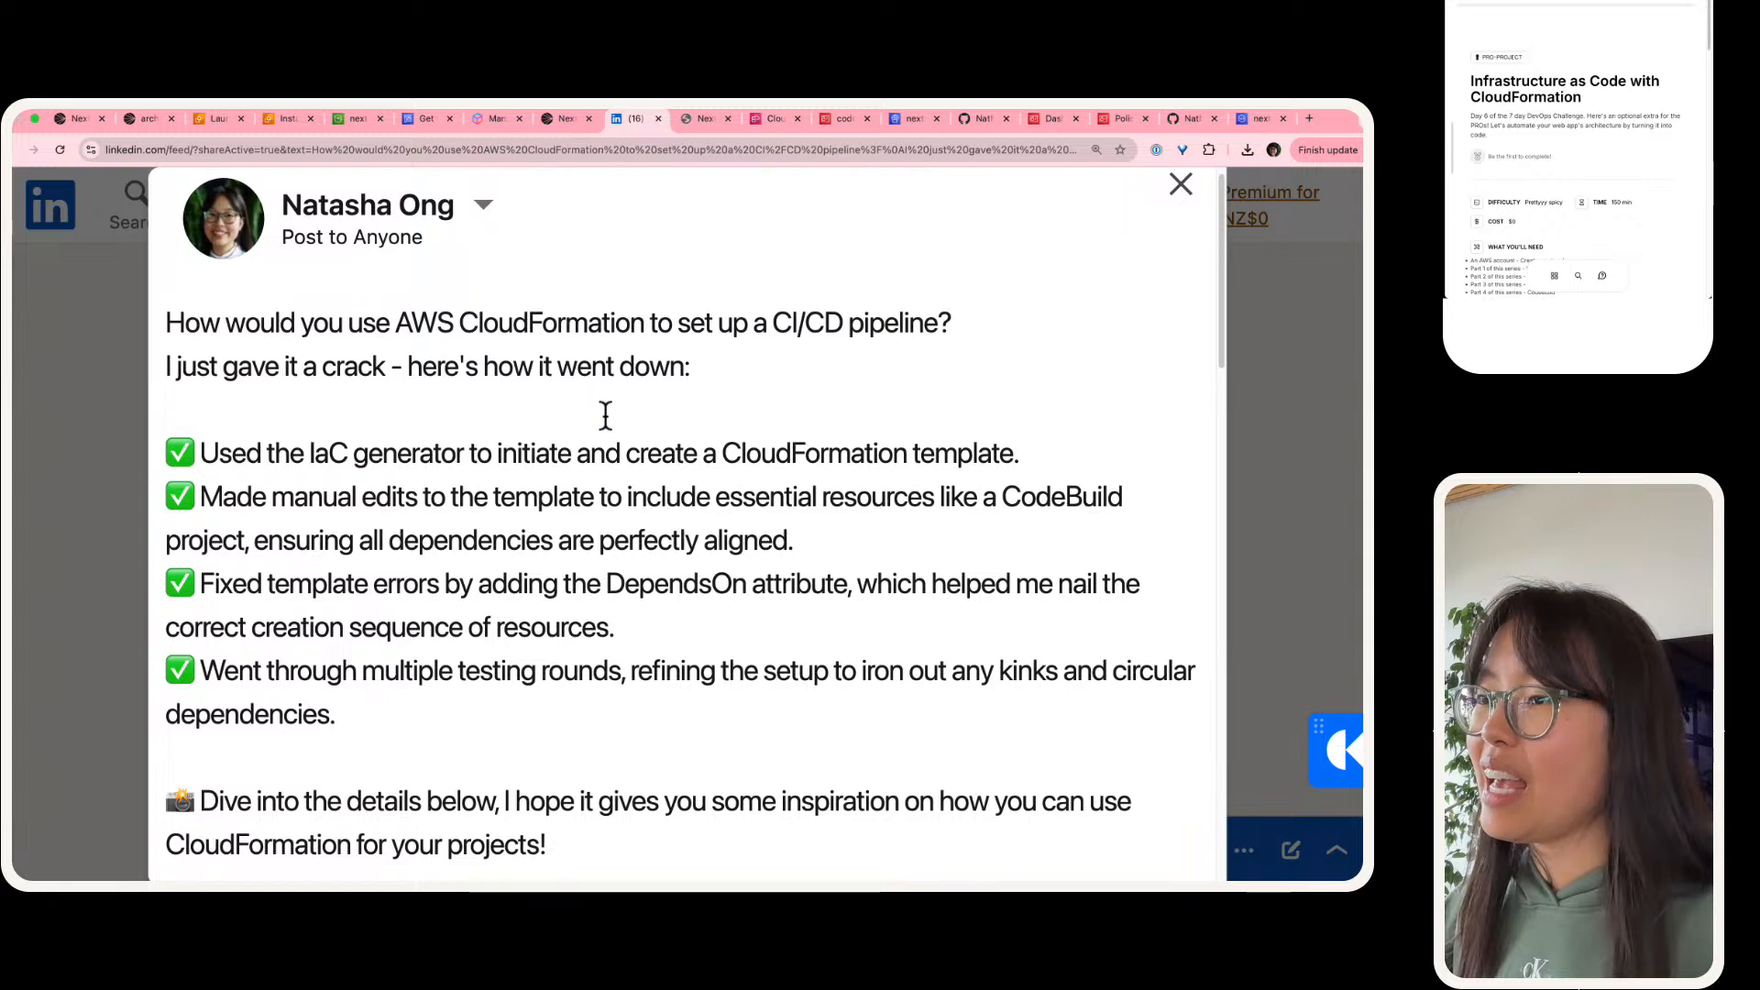
Step: Review the LinkedIn post draft from its text down to the attached document's preview
scroll(605, 415, down, 15)
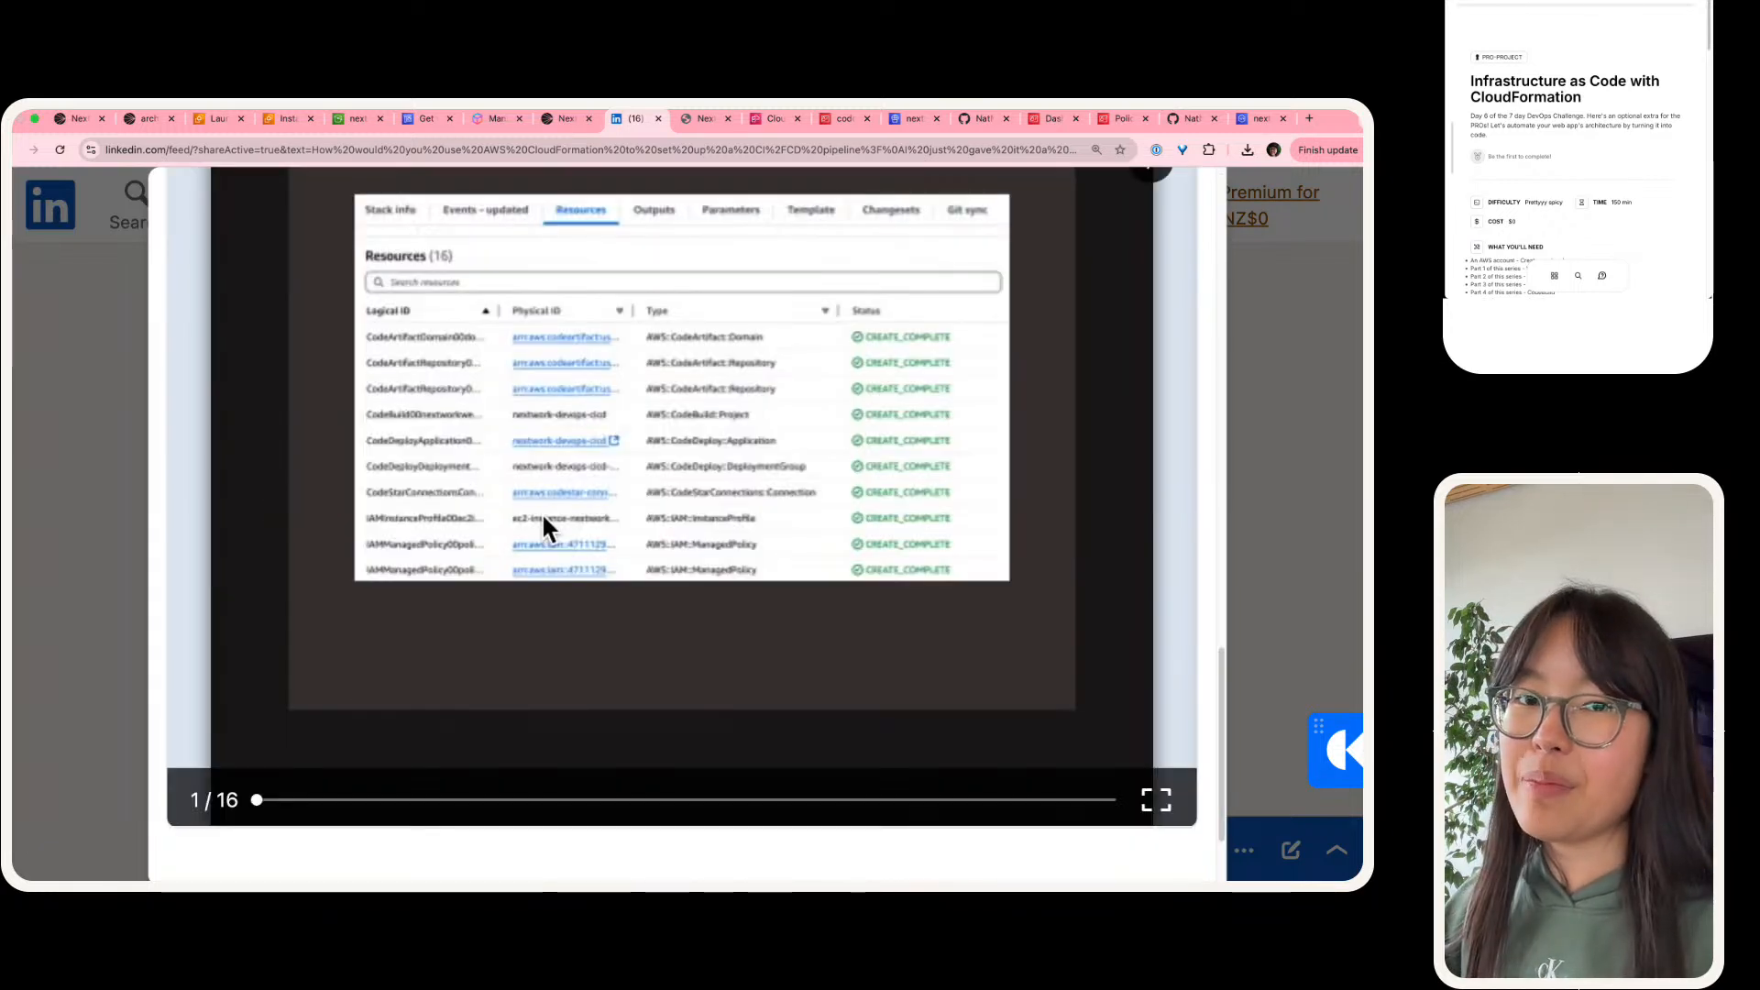
scroll(542, 515, up, 5)
scroll(542, 515, up, 15)
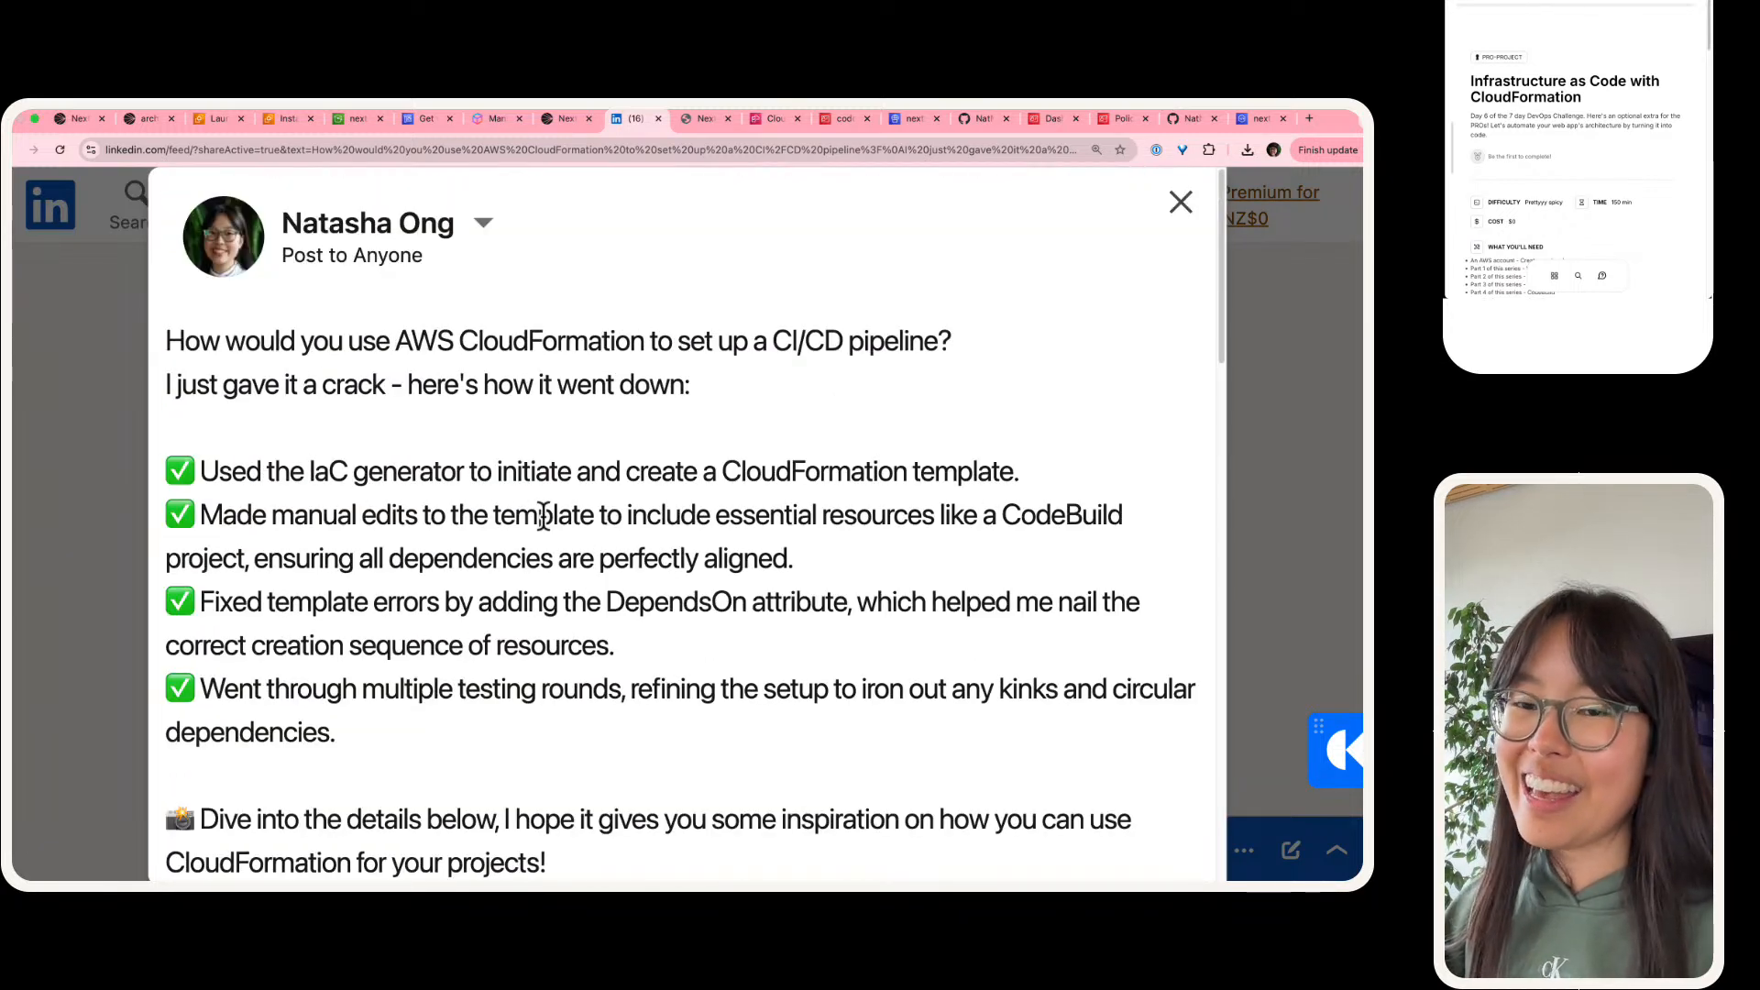
Step: Open the saved portfolio project in a new browser tab, place it beside the project page's tab, and view the document
click(567, 121)
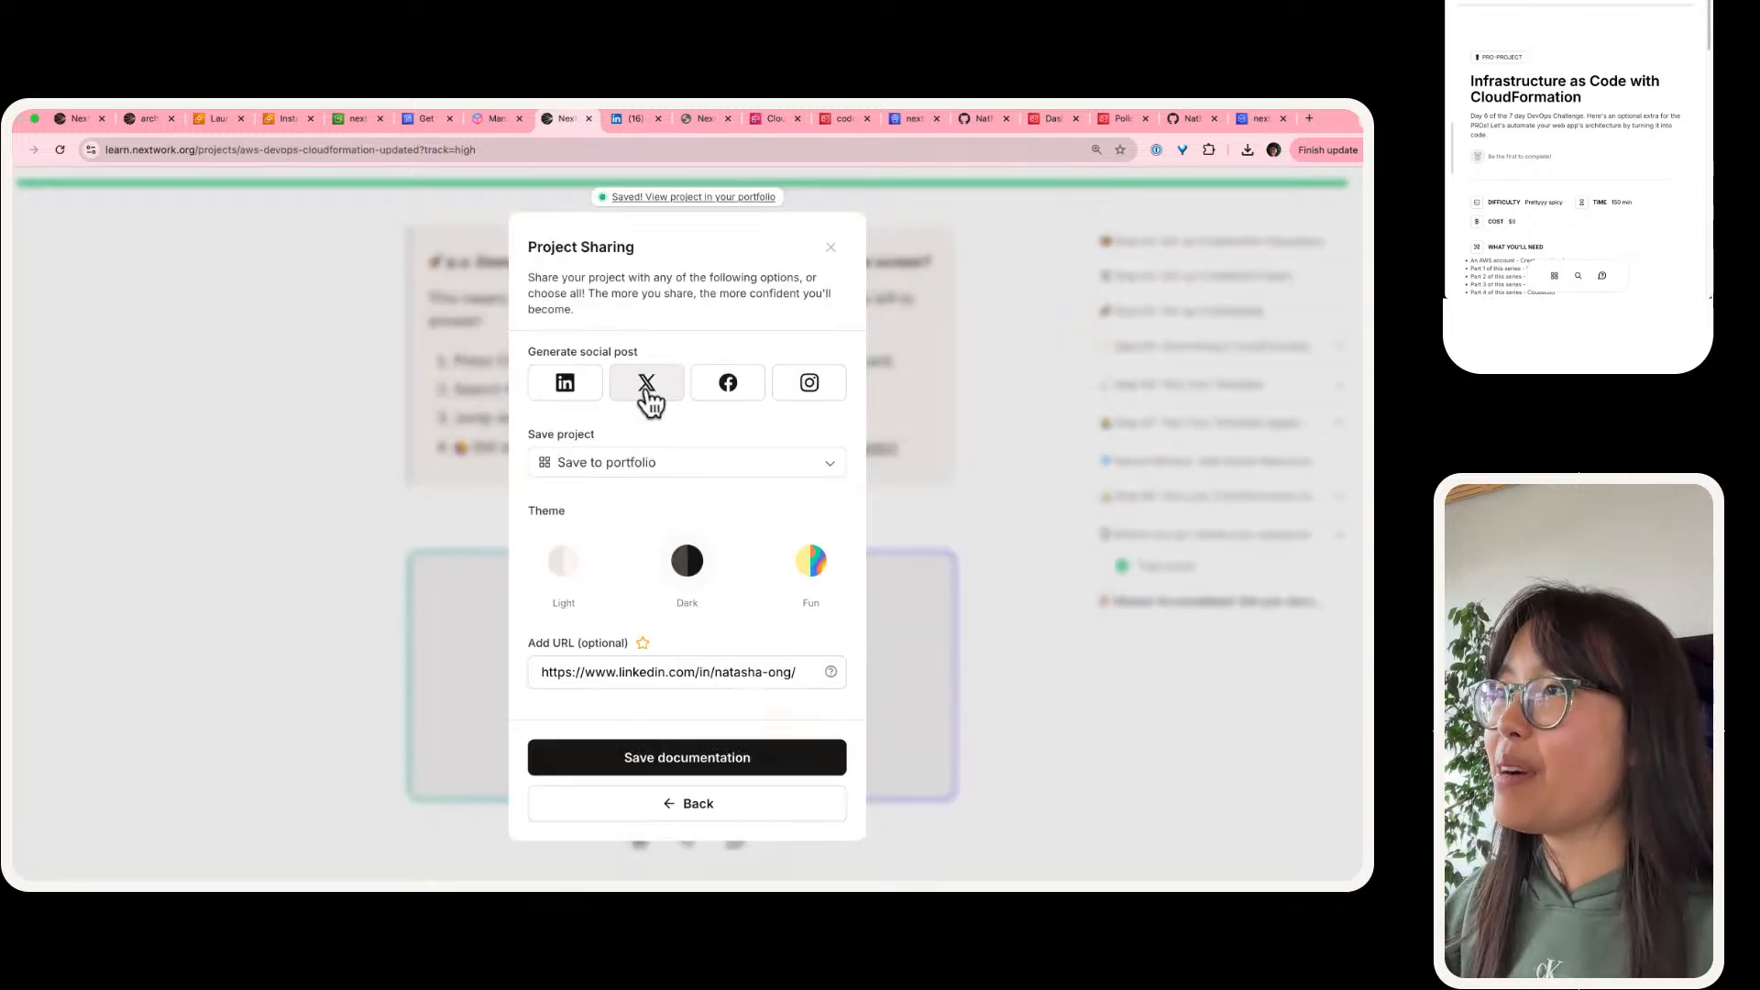
right_click(703, 210)
click(715, 199)
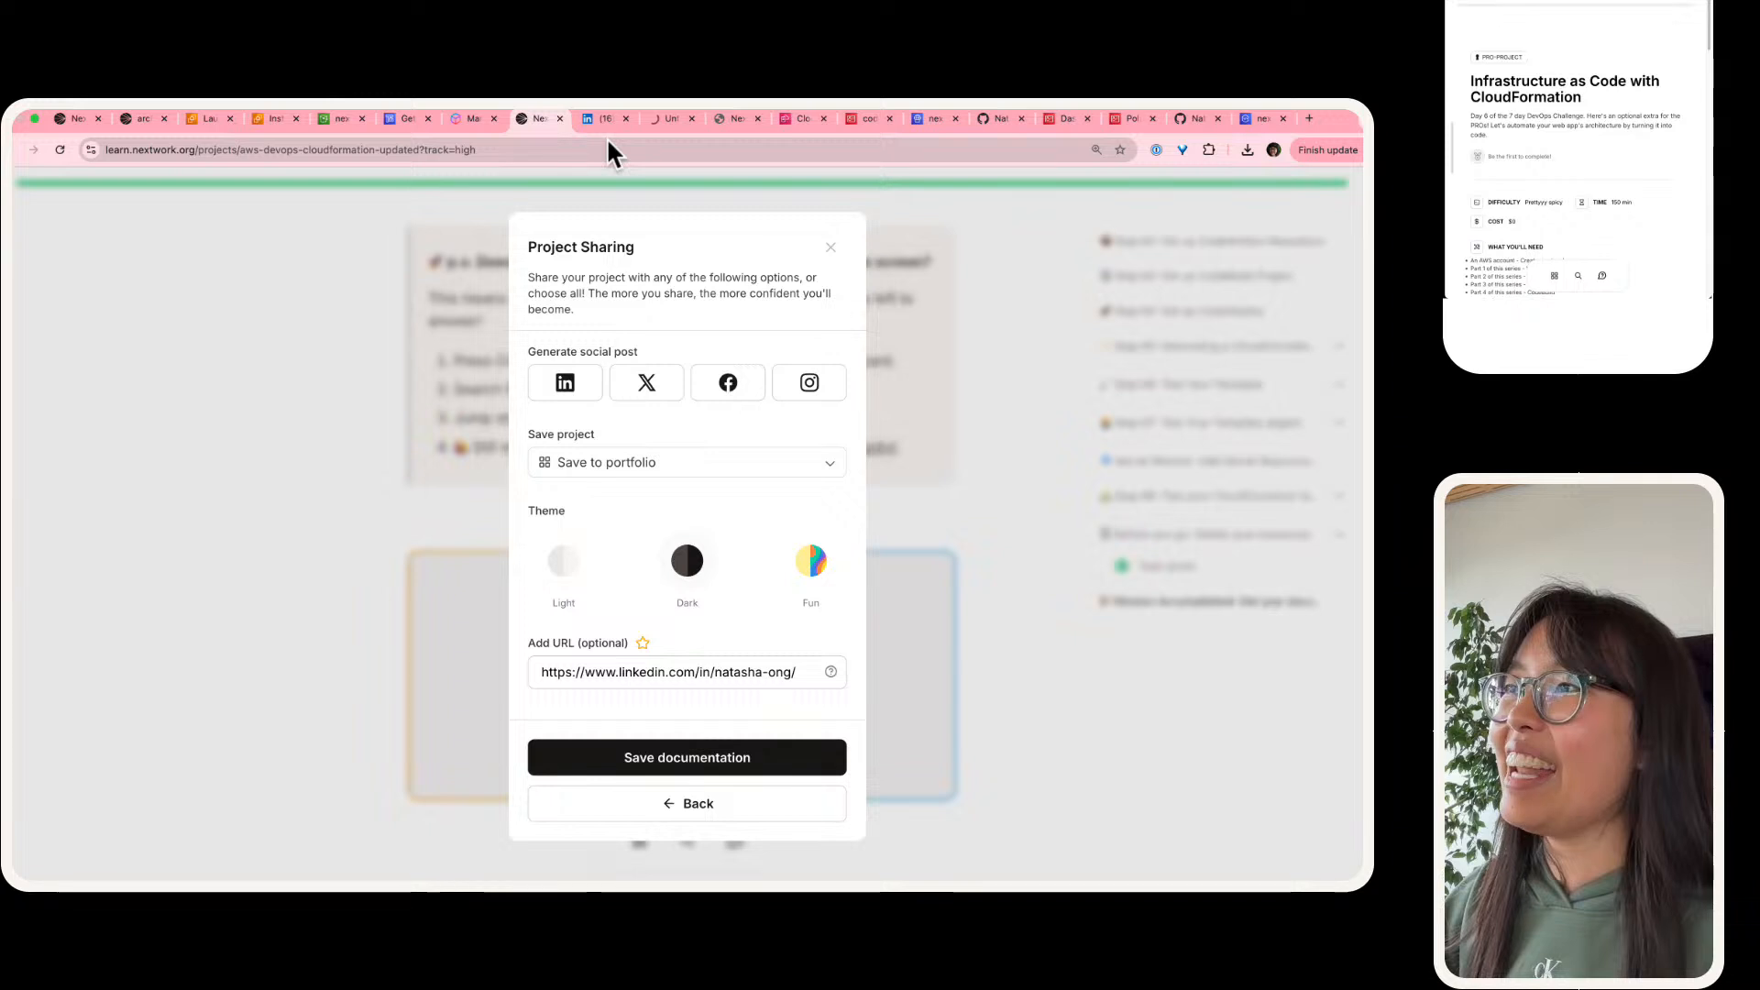
drag(678, 119, 618, 117)
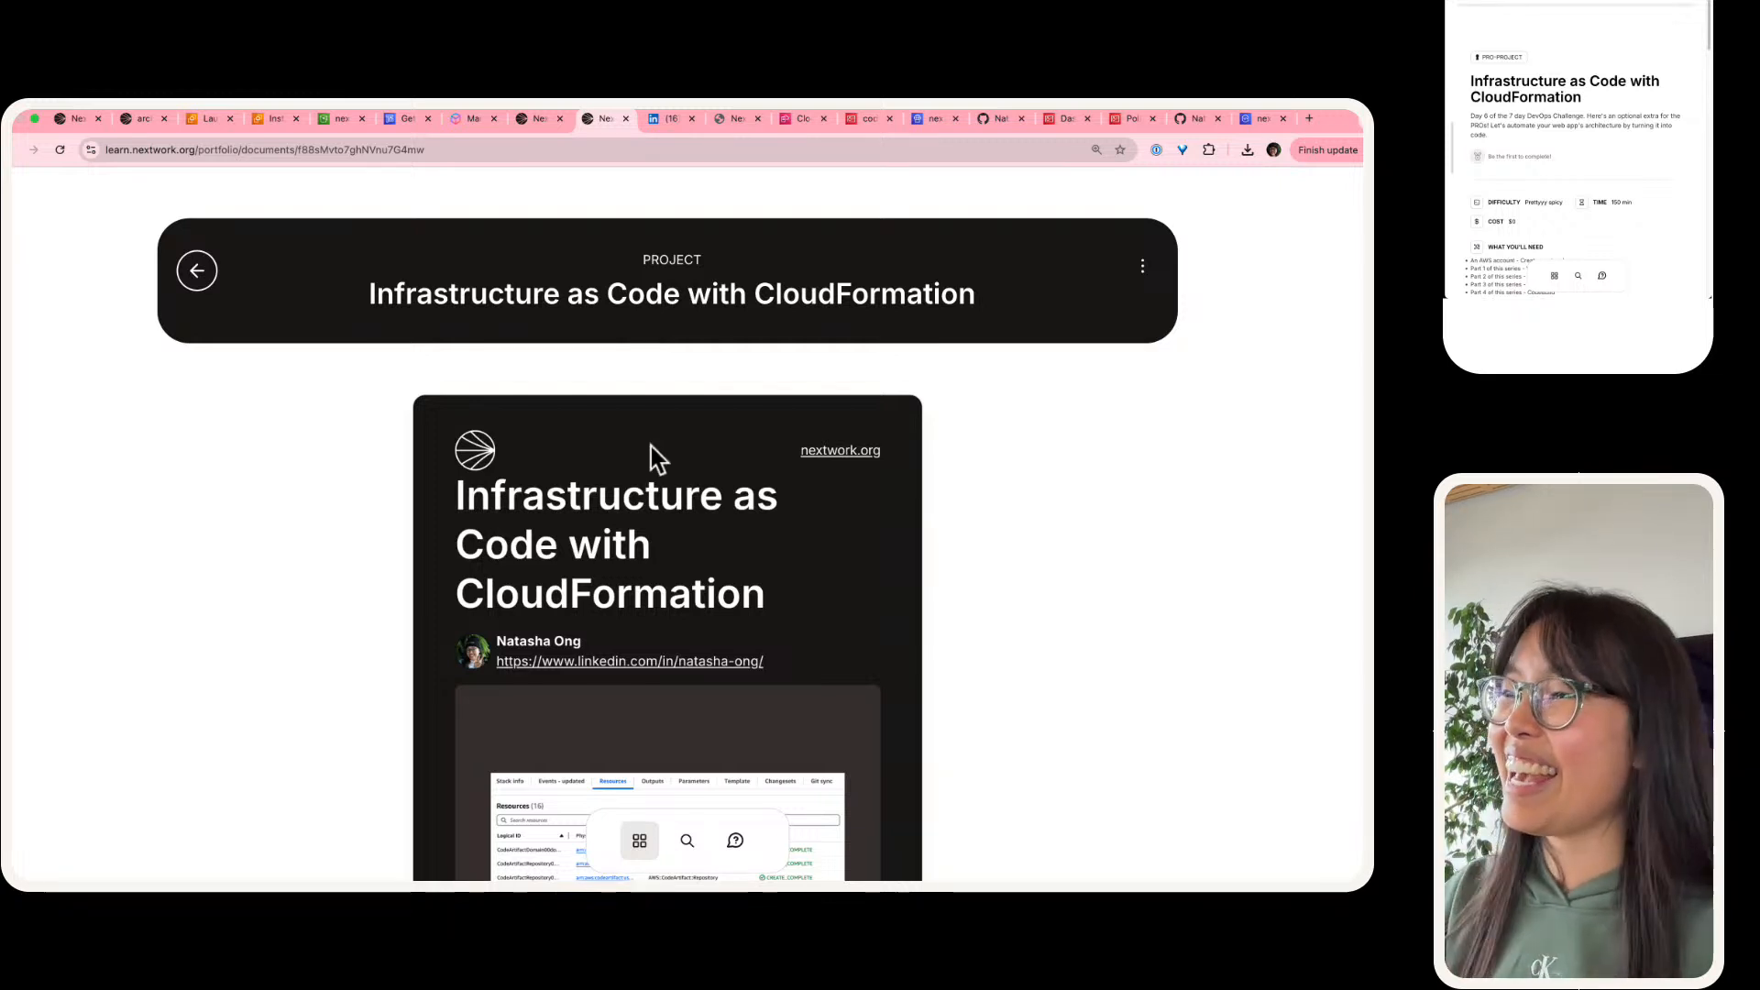
scroll(593, 506, down, 10)
scroll(593, 507, up, 15)
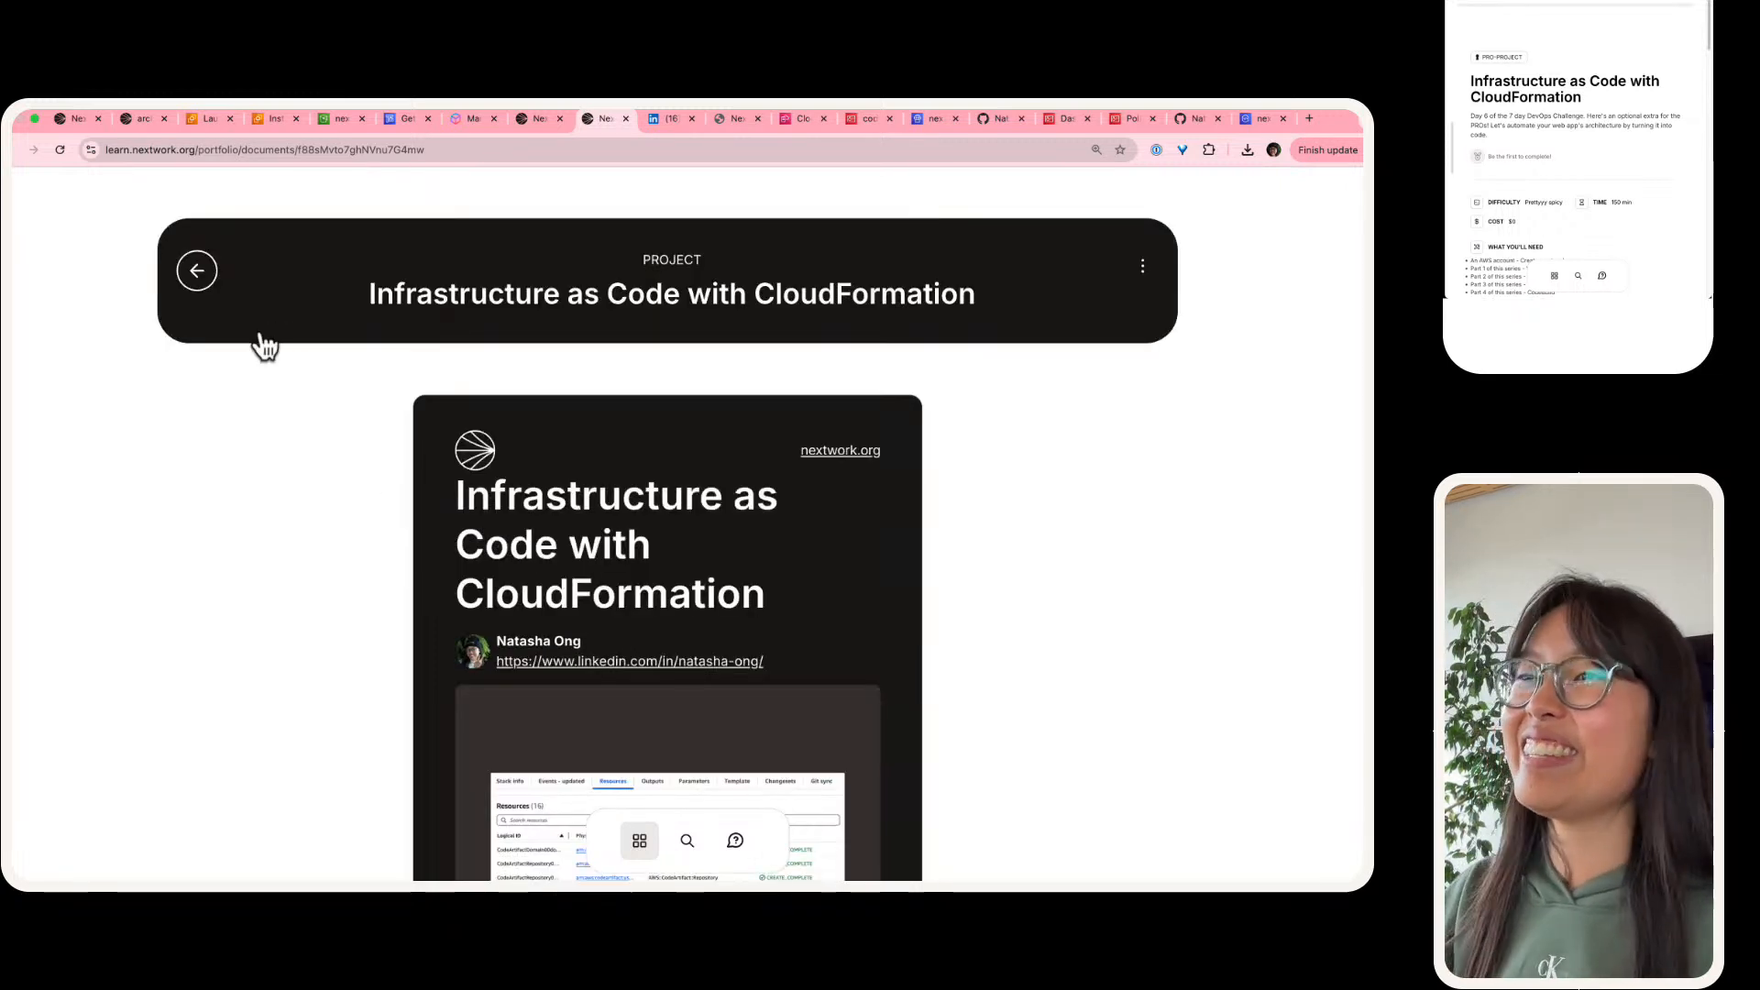
Step: Go back from the document to the portfolio overview and look through its project cards
click(211, 278)
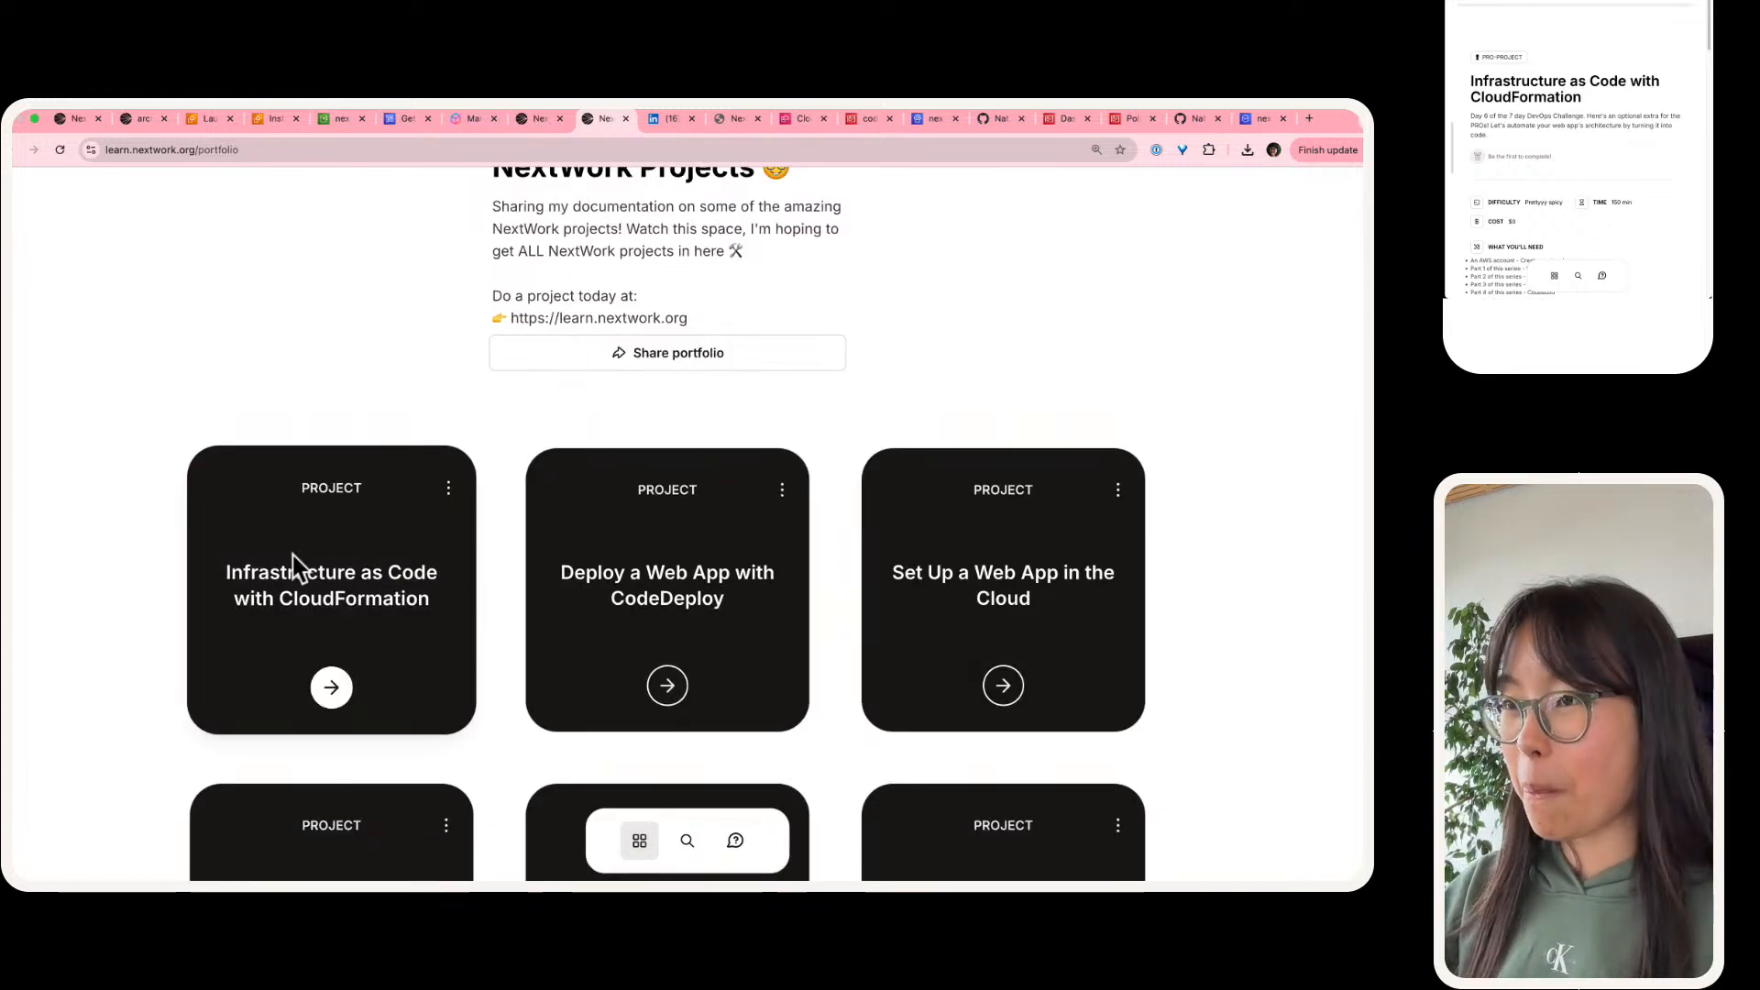
scroll(294, 568, up, 2)
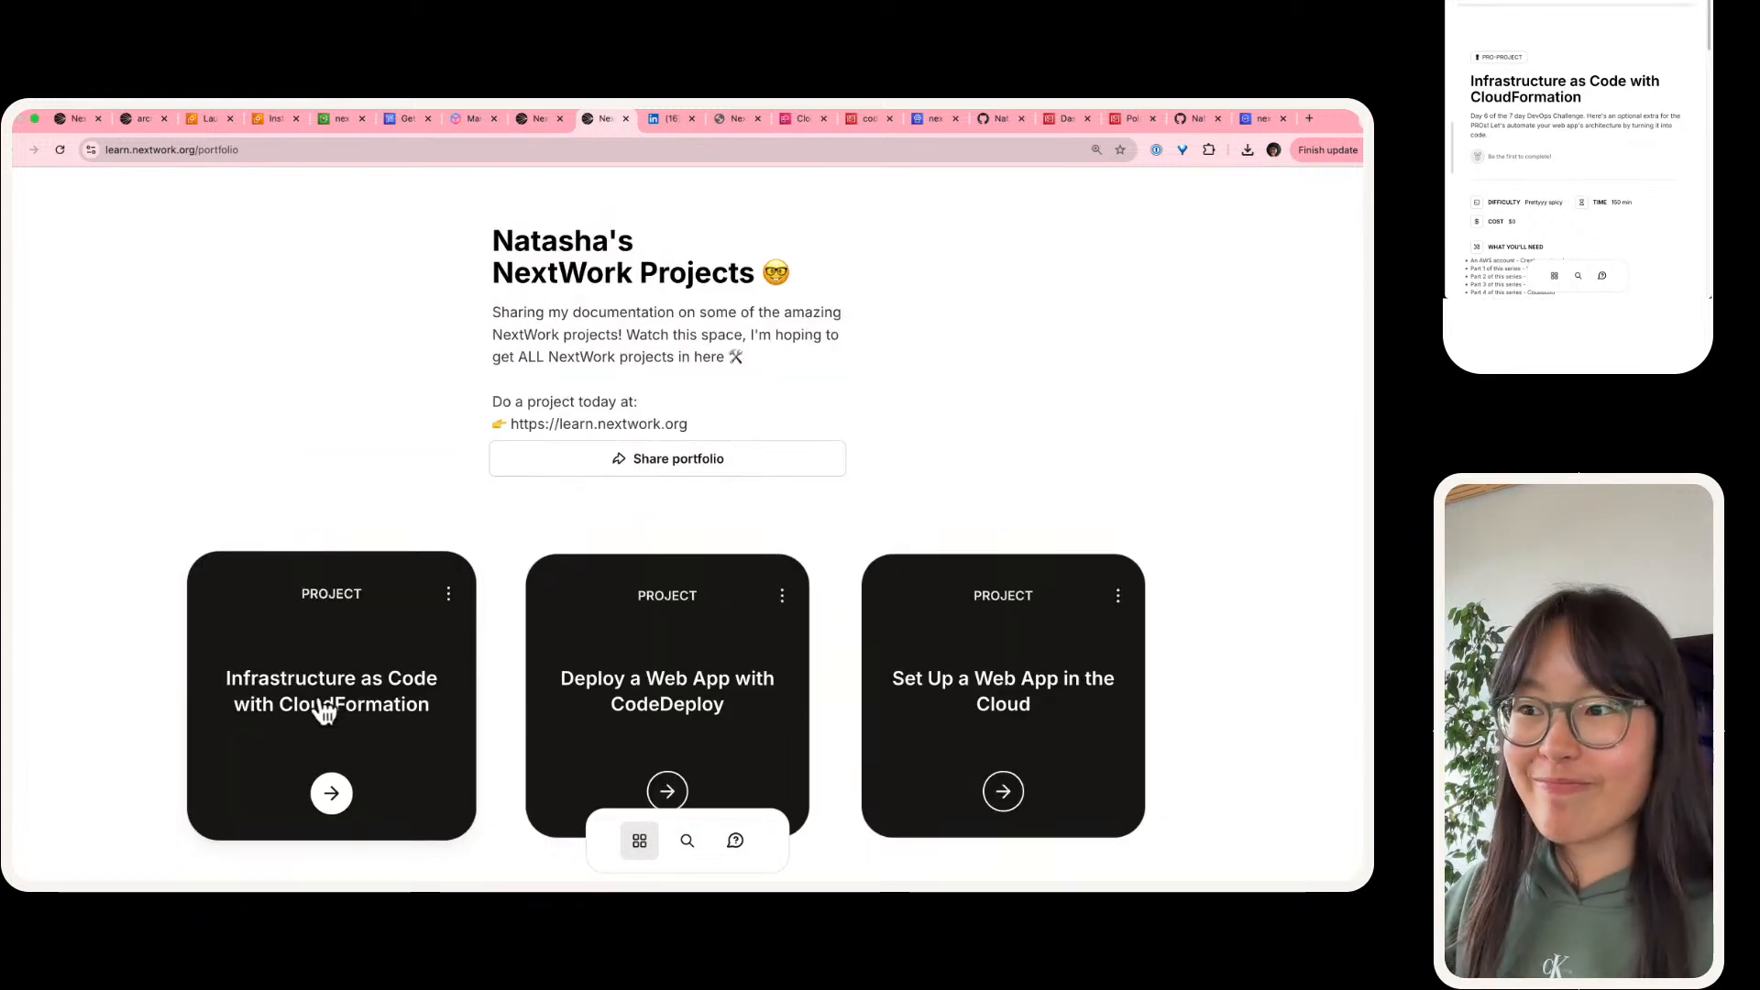
scroll(325, 701, down, 1)
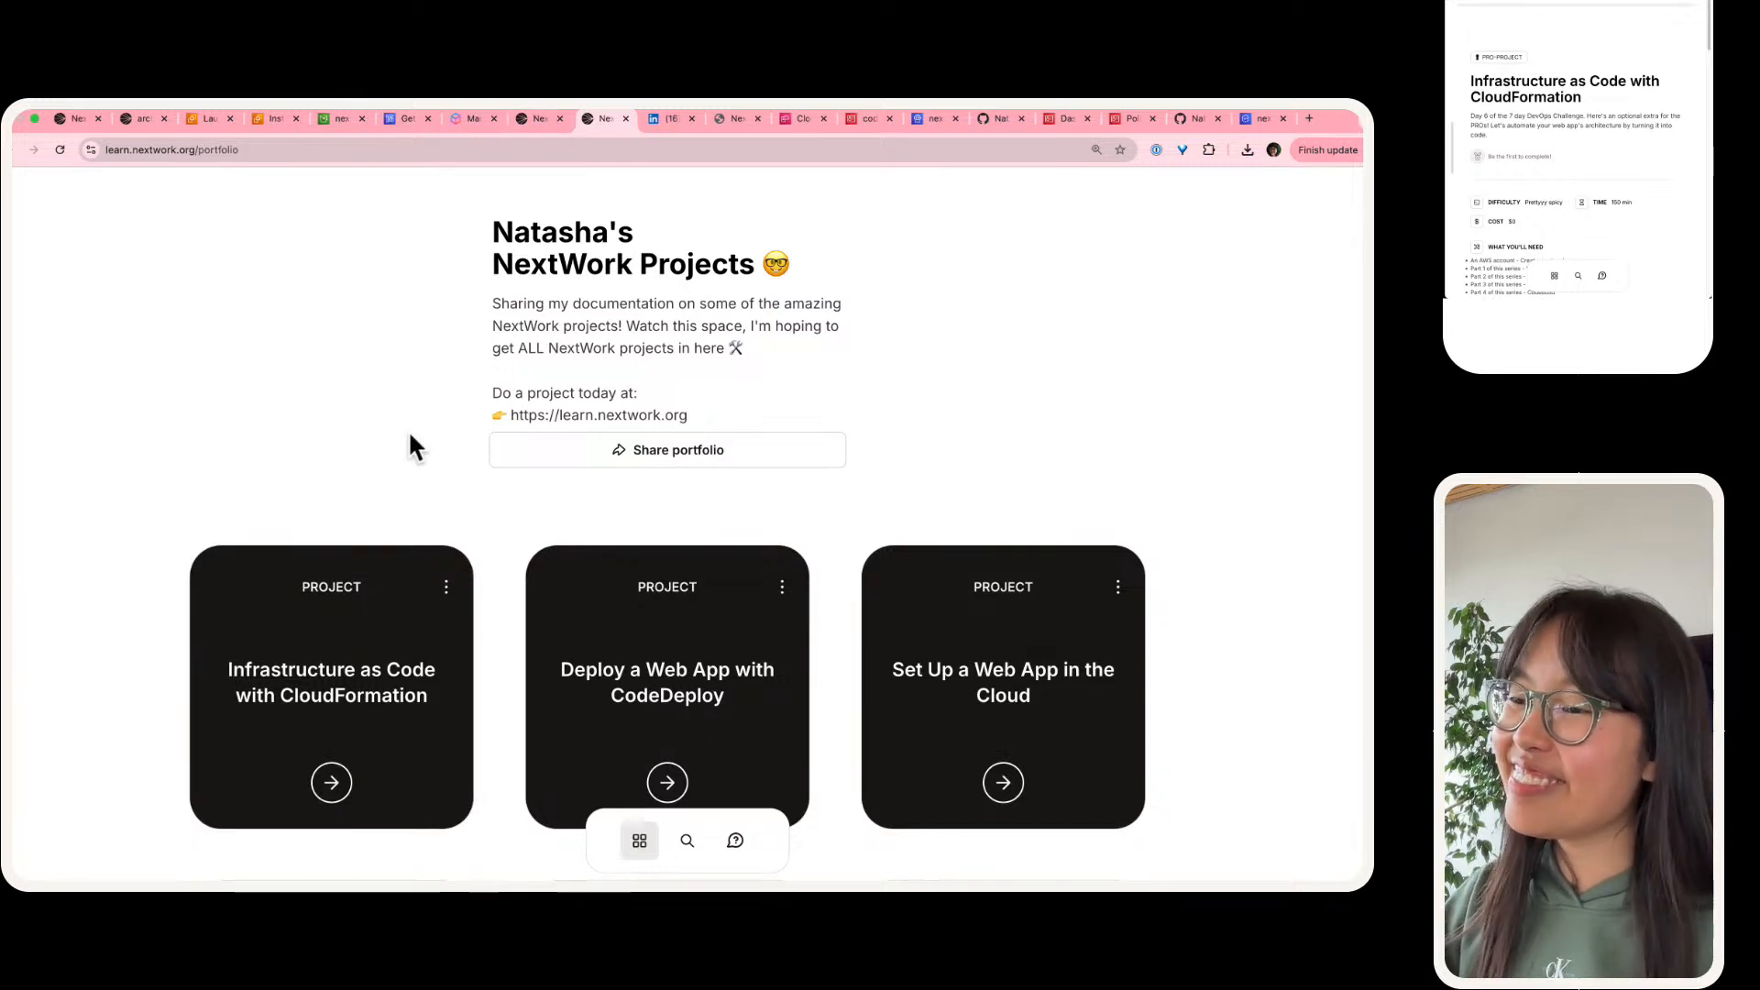
scroll(409, 444, down, 10)
scroll(406, 432, up, 10)
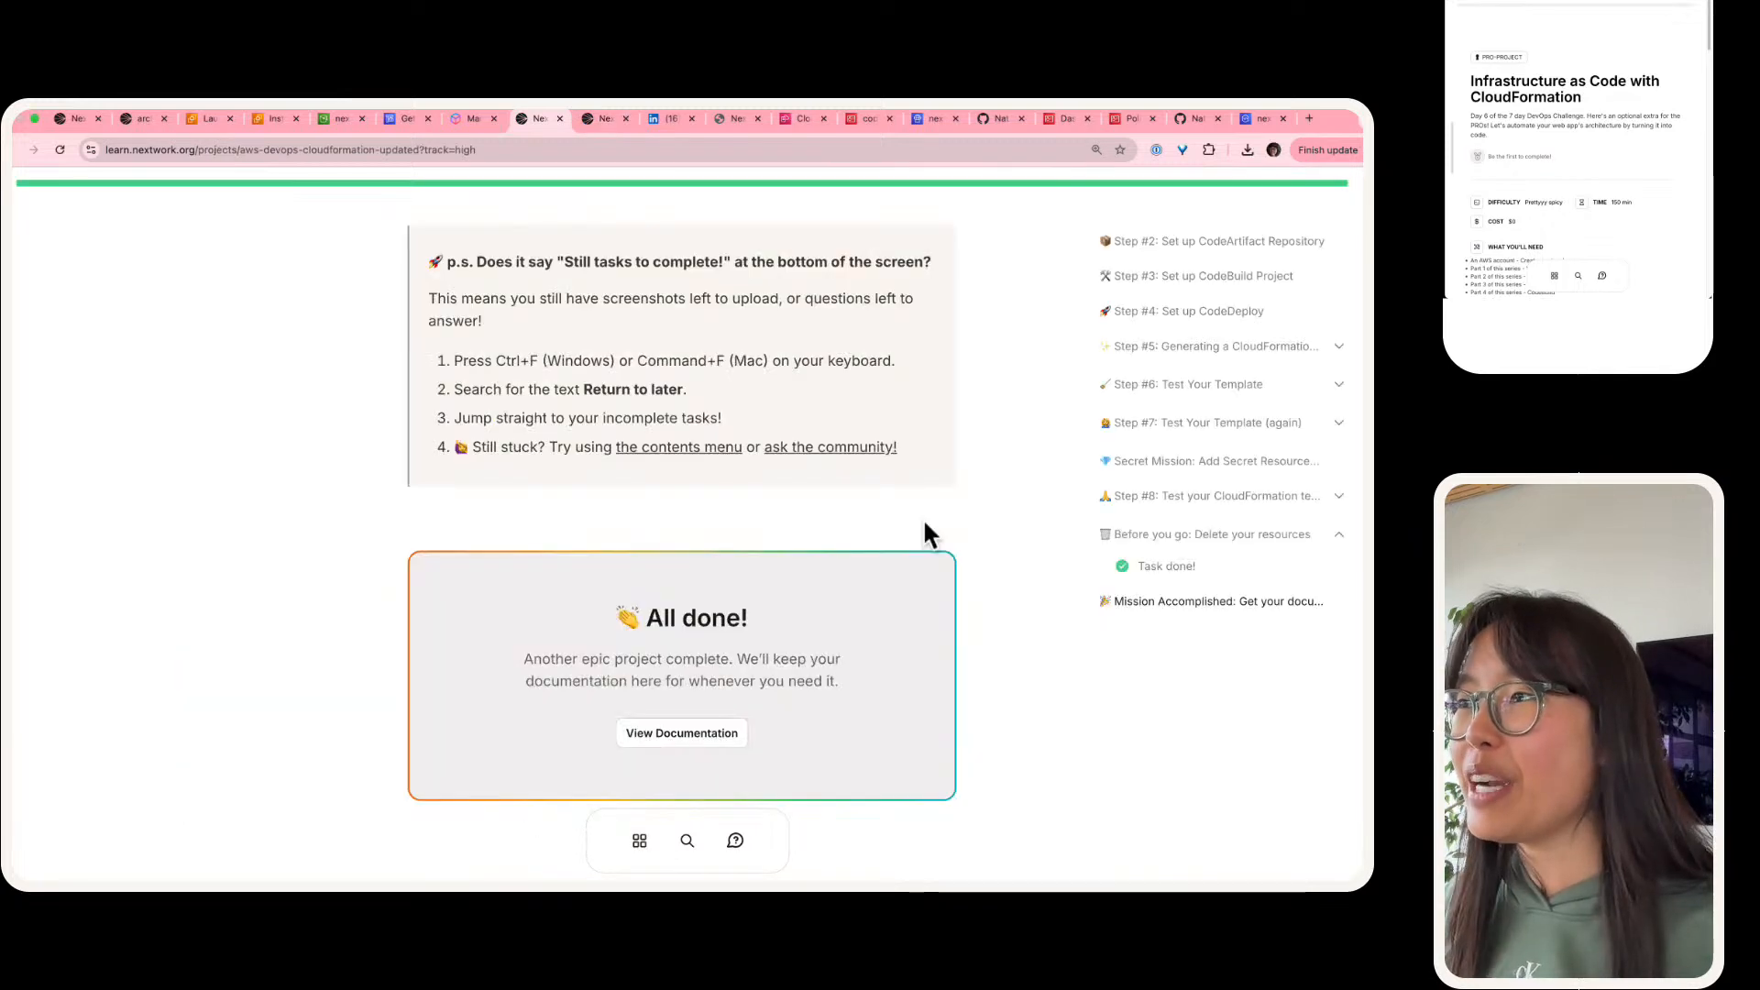
Step: Return to the CloudFormation project page and enlarge the architecture diagram in its closing section
scroll(922, 517, up, 10)
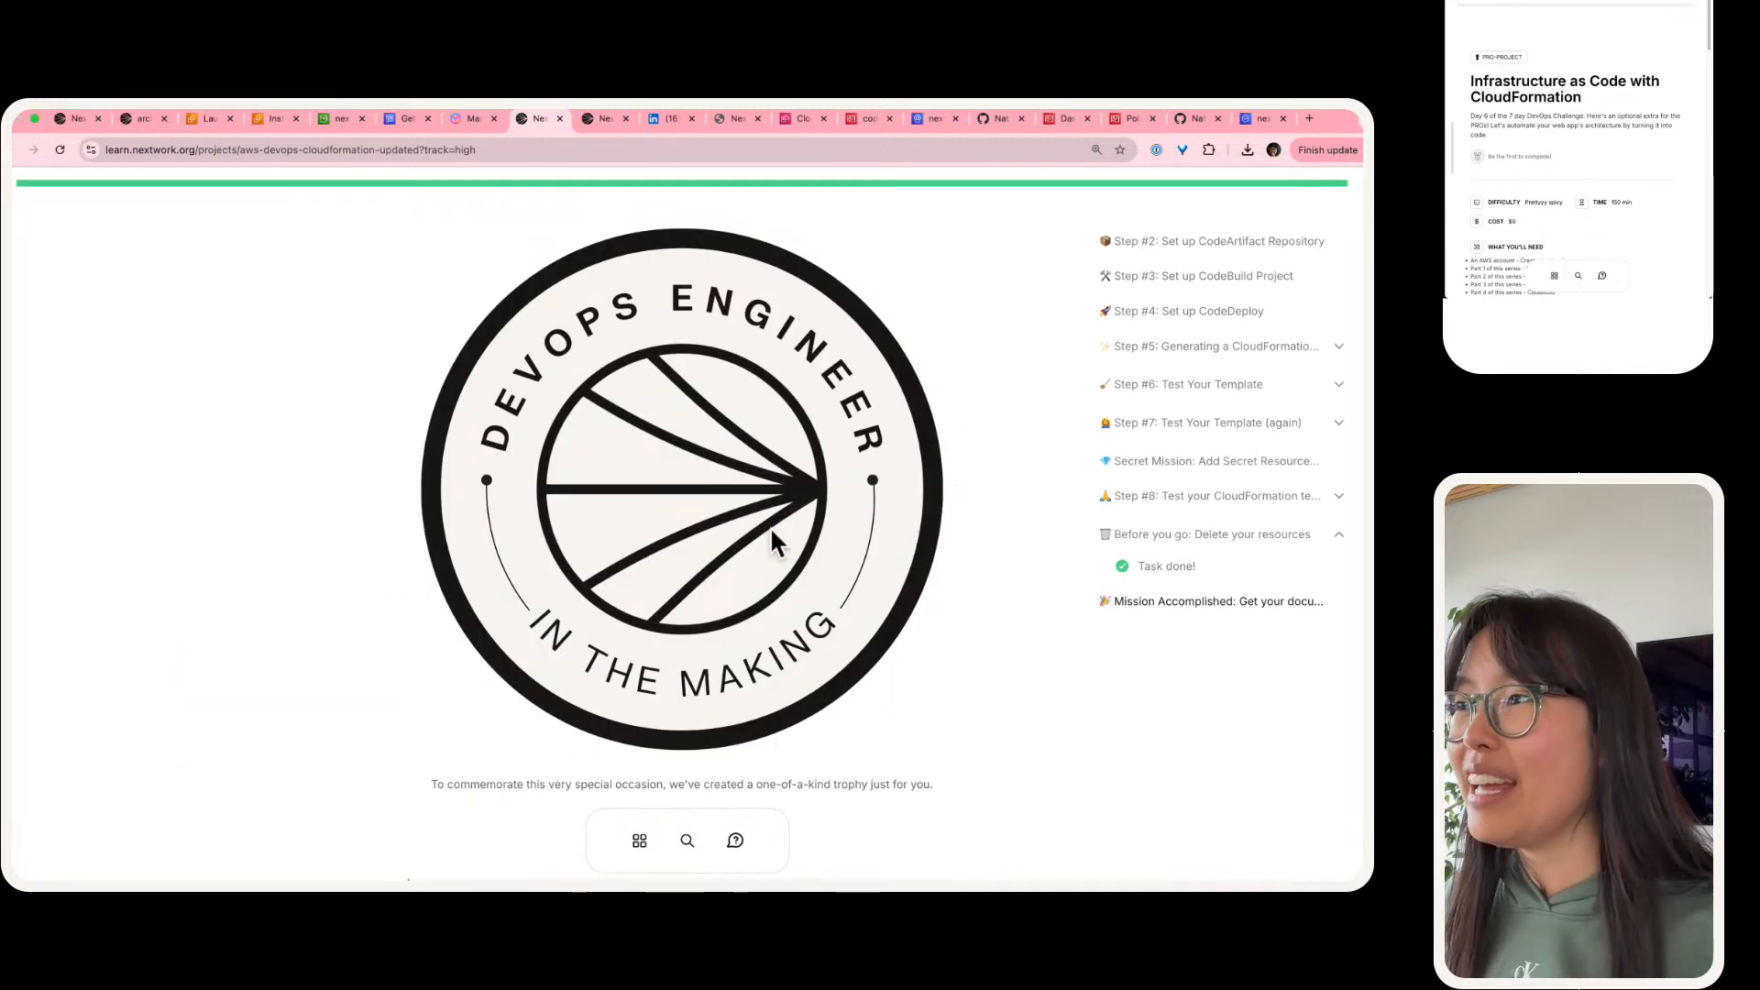
scroll(714, 526, up, 3)
click(761, 618)
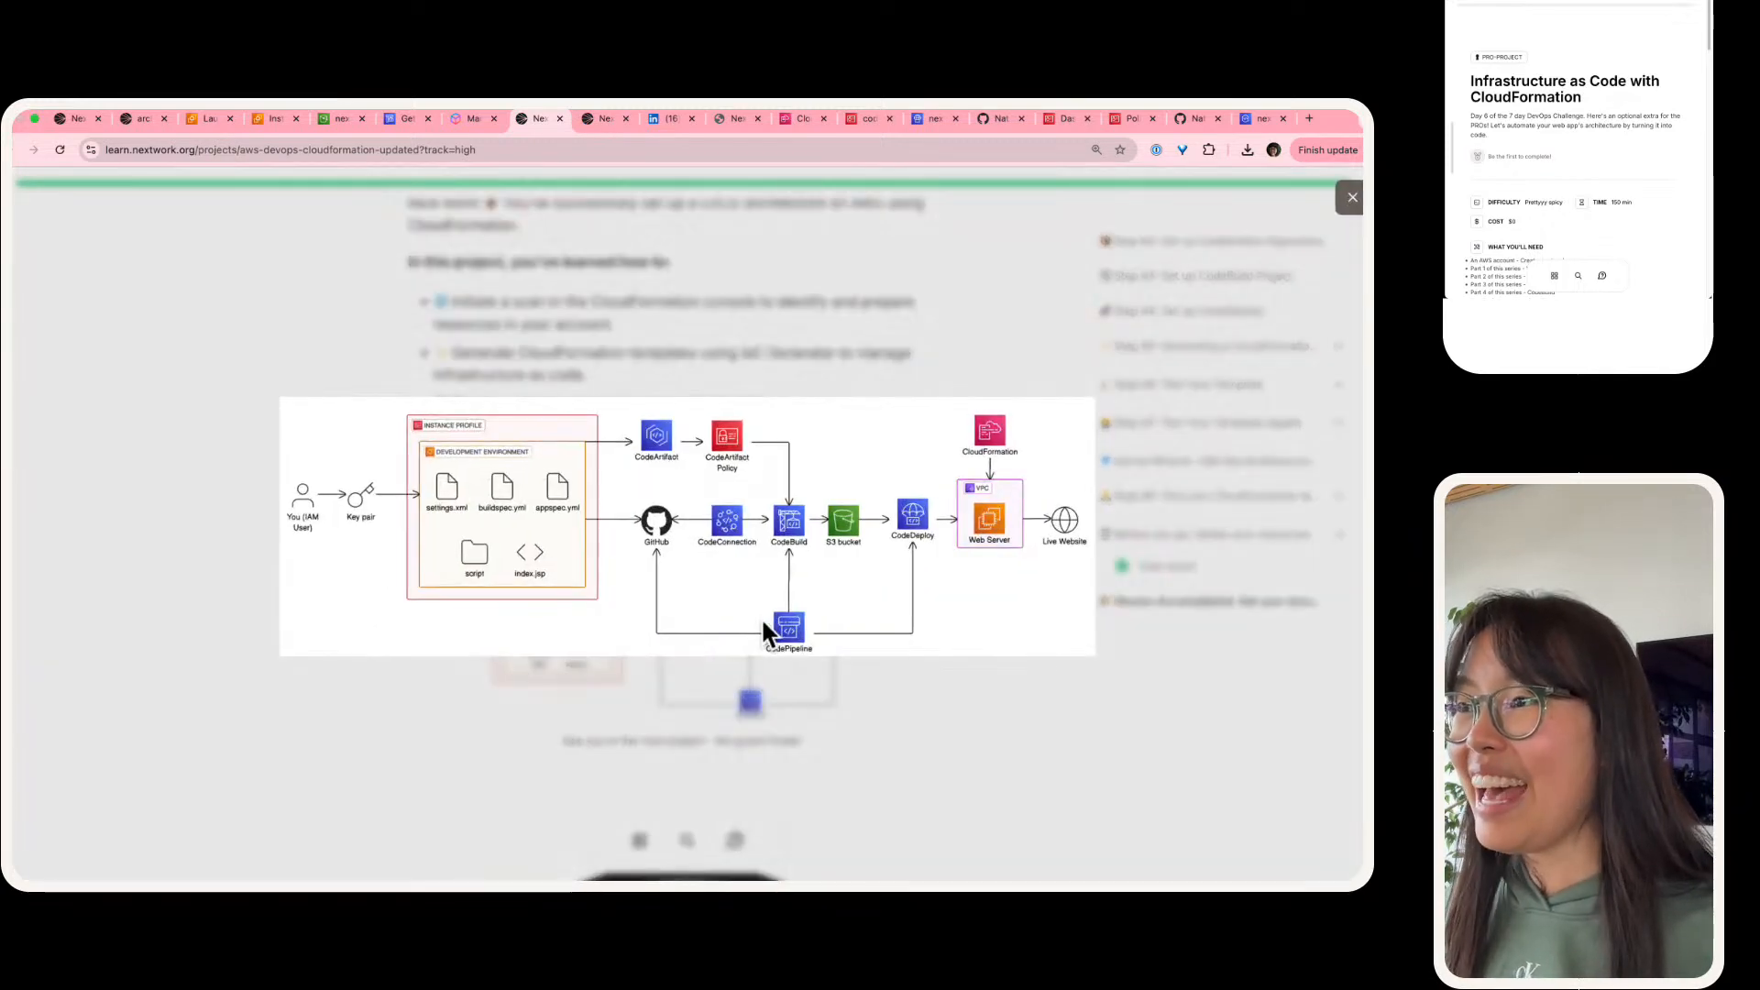